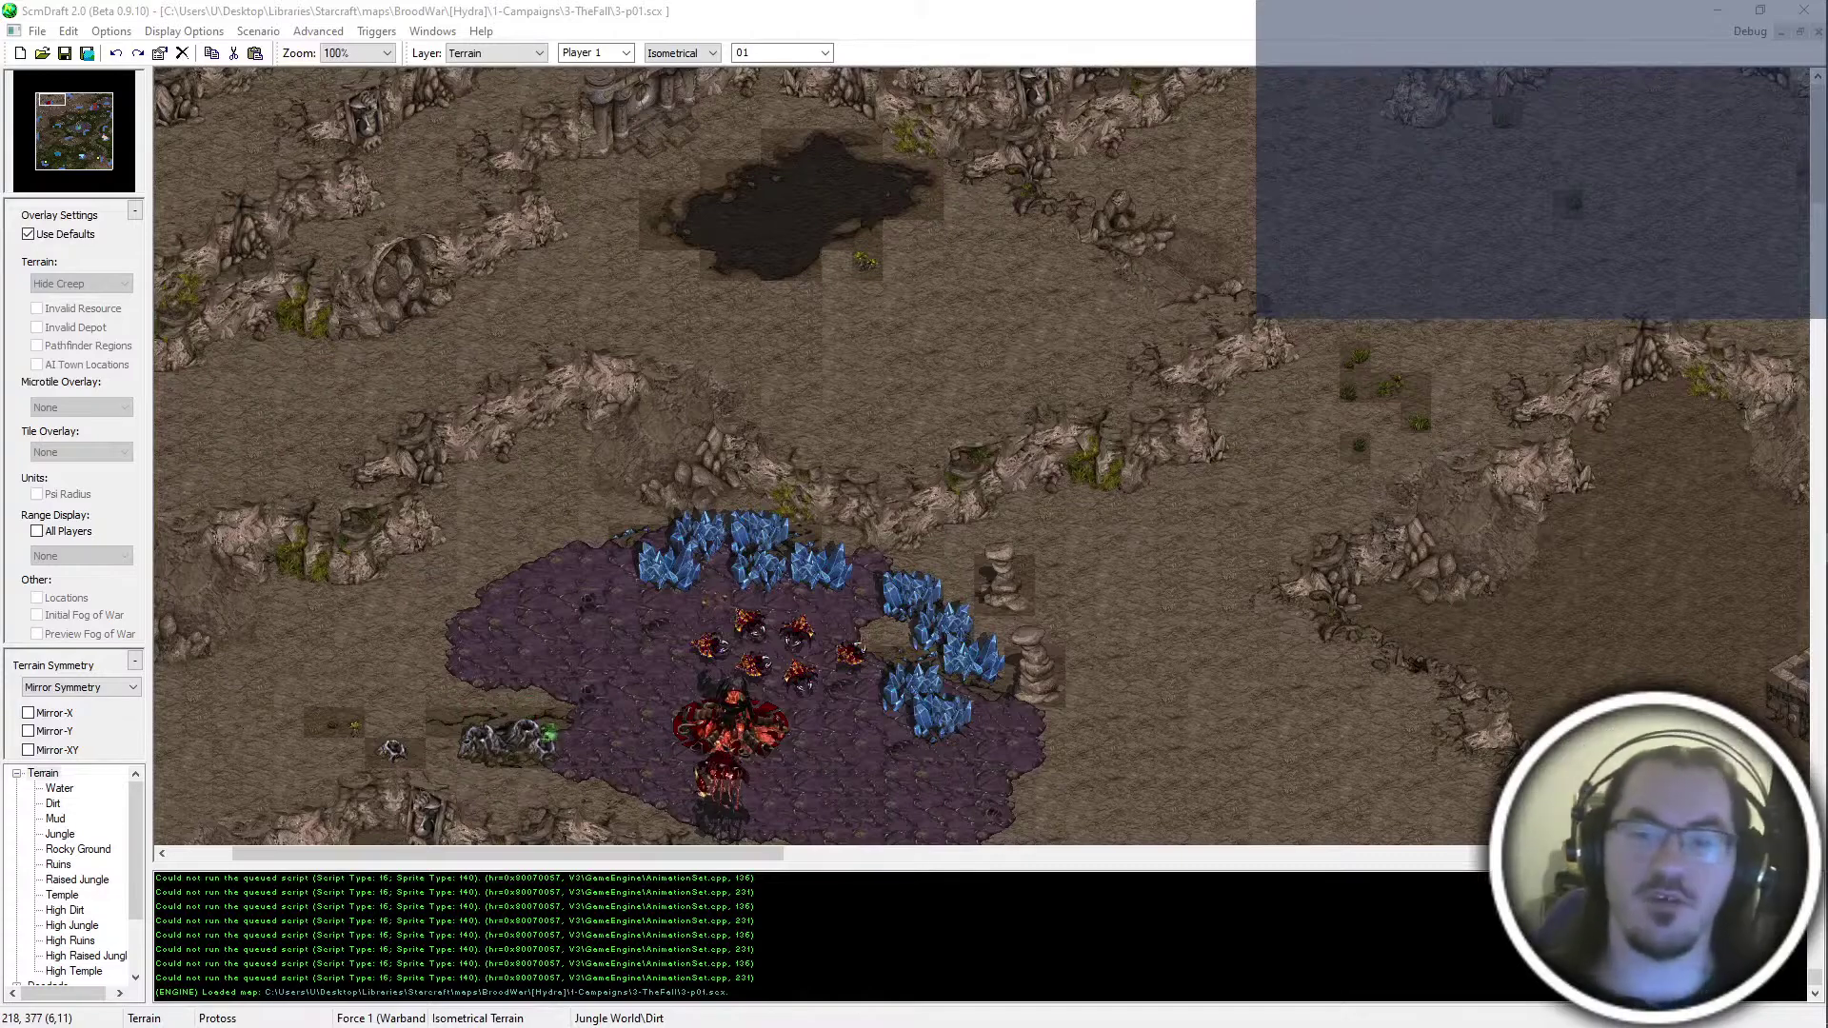
Examine the dirt cliffs, ramps and tar pit around the creep-covered mineral base in the map's upper-left area
{"action": "middle_click_drag", "start_coordinate": [1083, 468], "coordinate": [1055, 528]}
{"action": "middle_click_drag", "start_coordinate": [985, 369], "coordinate": [945, 383]}
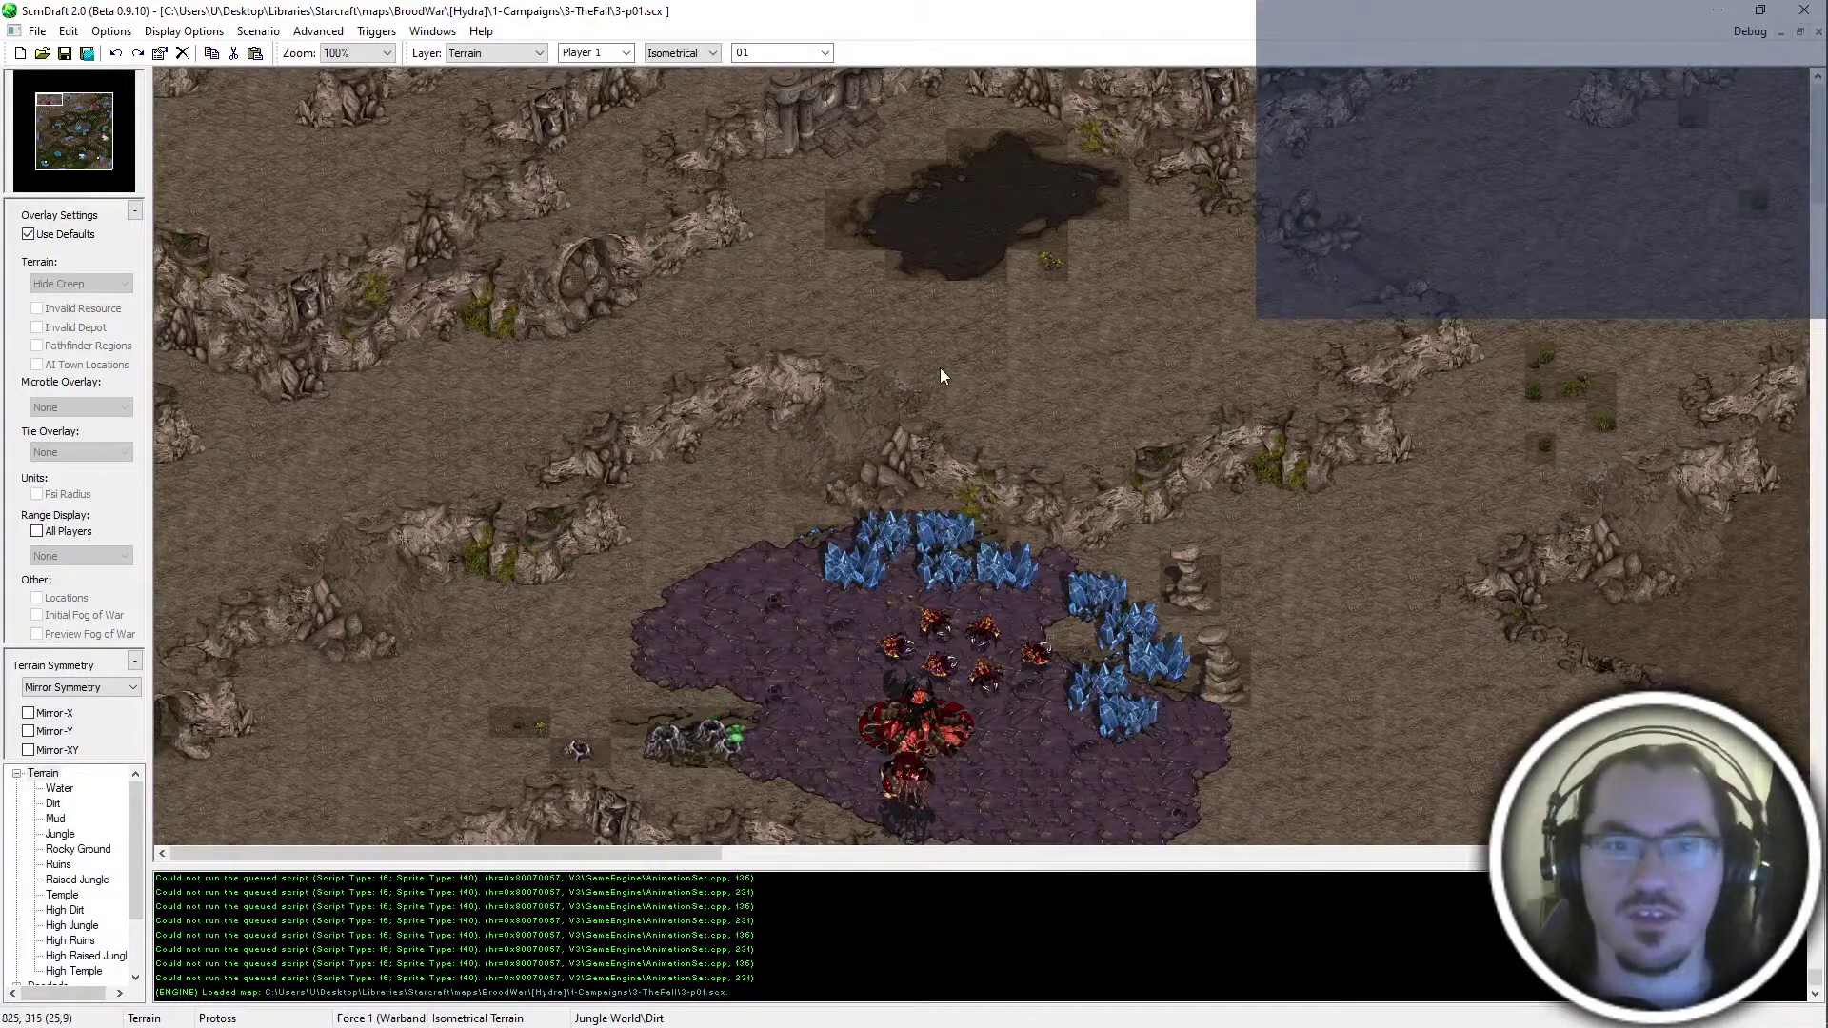
{"action": "middle_click_drag", "start_coordinate": [726, 355], "coordinate": [1351, 482]}
{"action": "middle_click_drag", "start_coordinate": [1231, 528], "coordinate": [1259, 386]}
{"action": "middle_click_drag", "start_coordinate": [1104, 253], "coordinate": [1213, 394]}
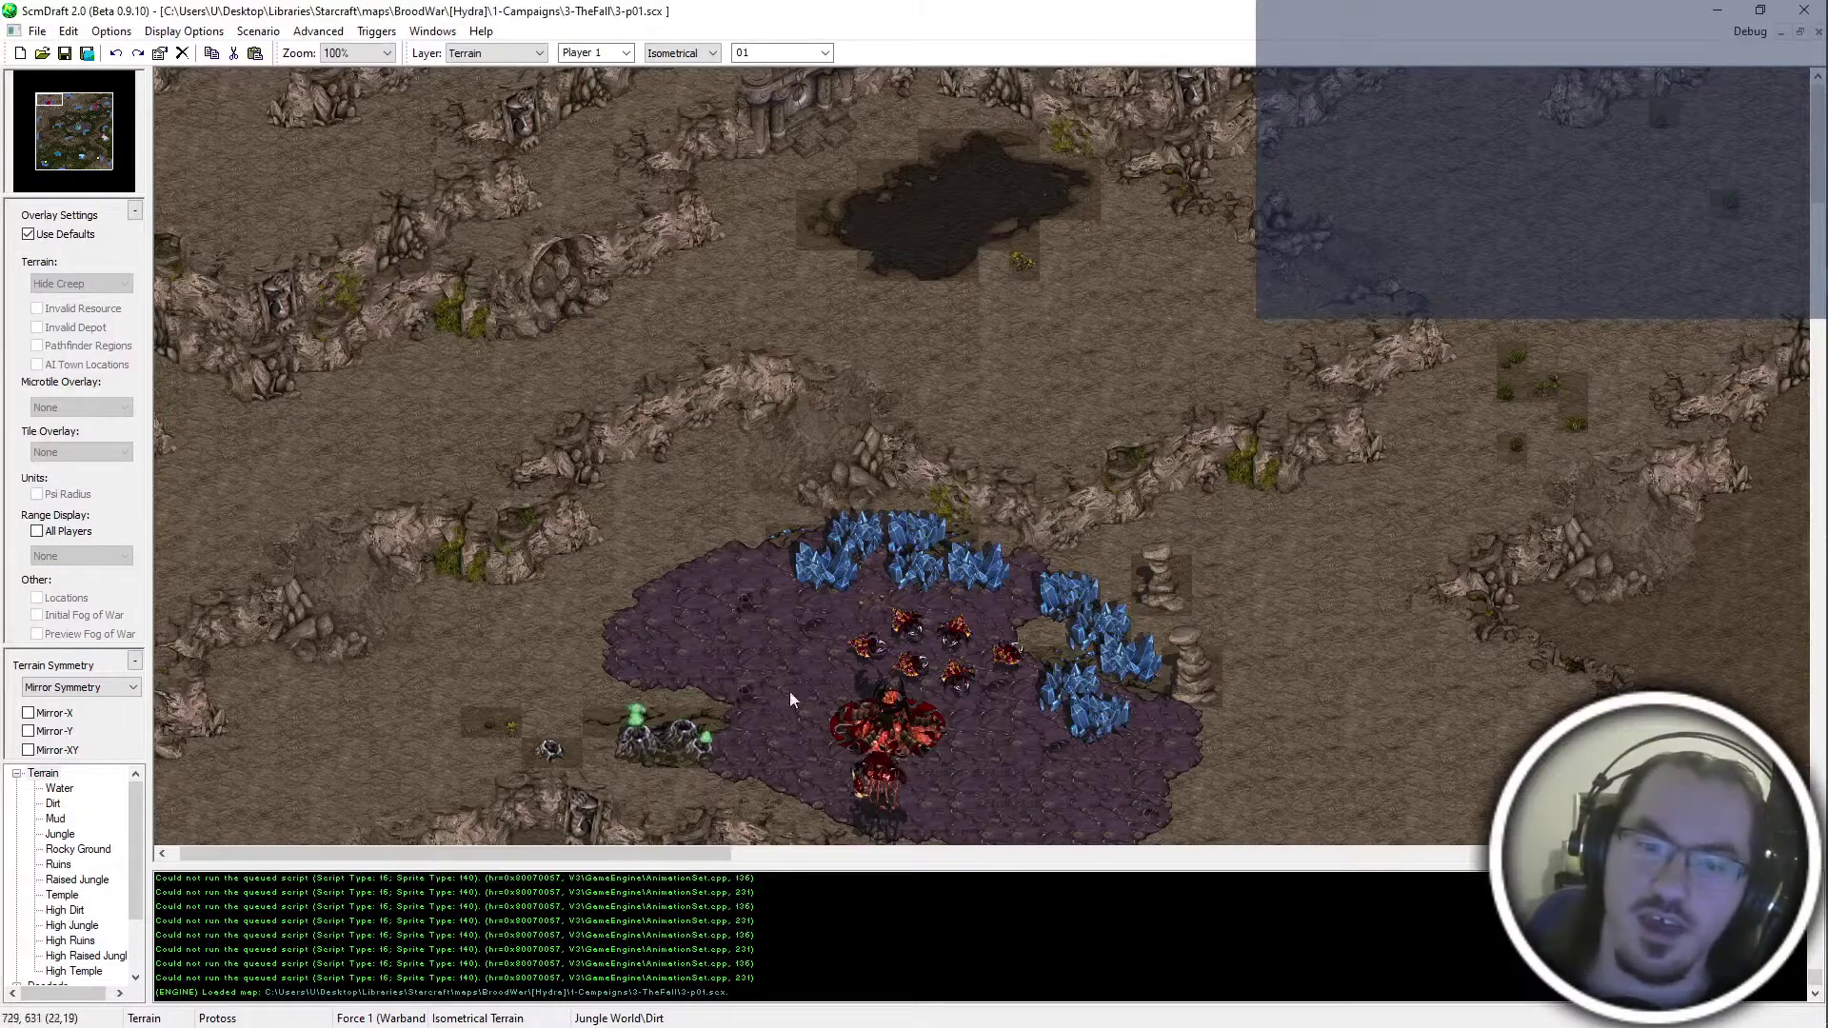
{"action": "scroll", "coordinate": [790, 699], "scroll_direction": "down", "scroll_amount": 5}
{"action": "scroll", "coordinate": [1494, 202], "scroll_direction": "up", "scroll_amount": 1}
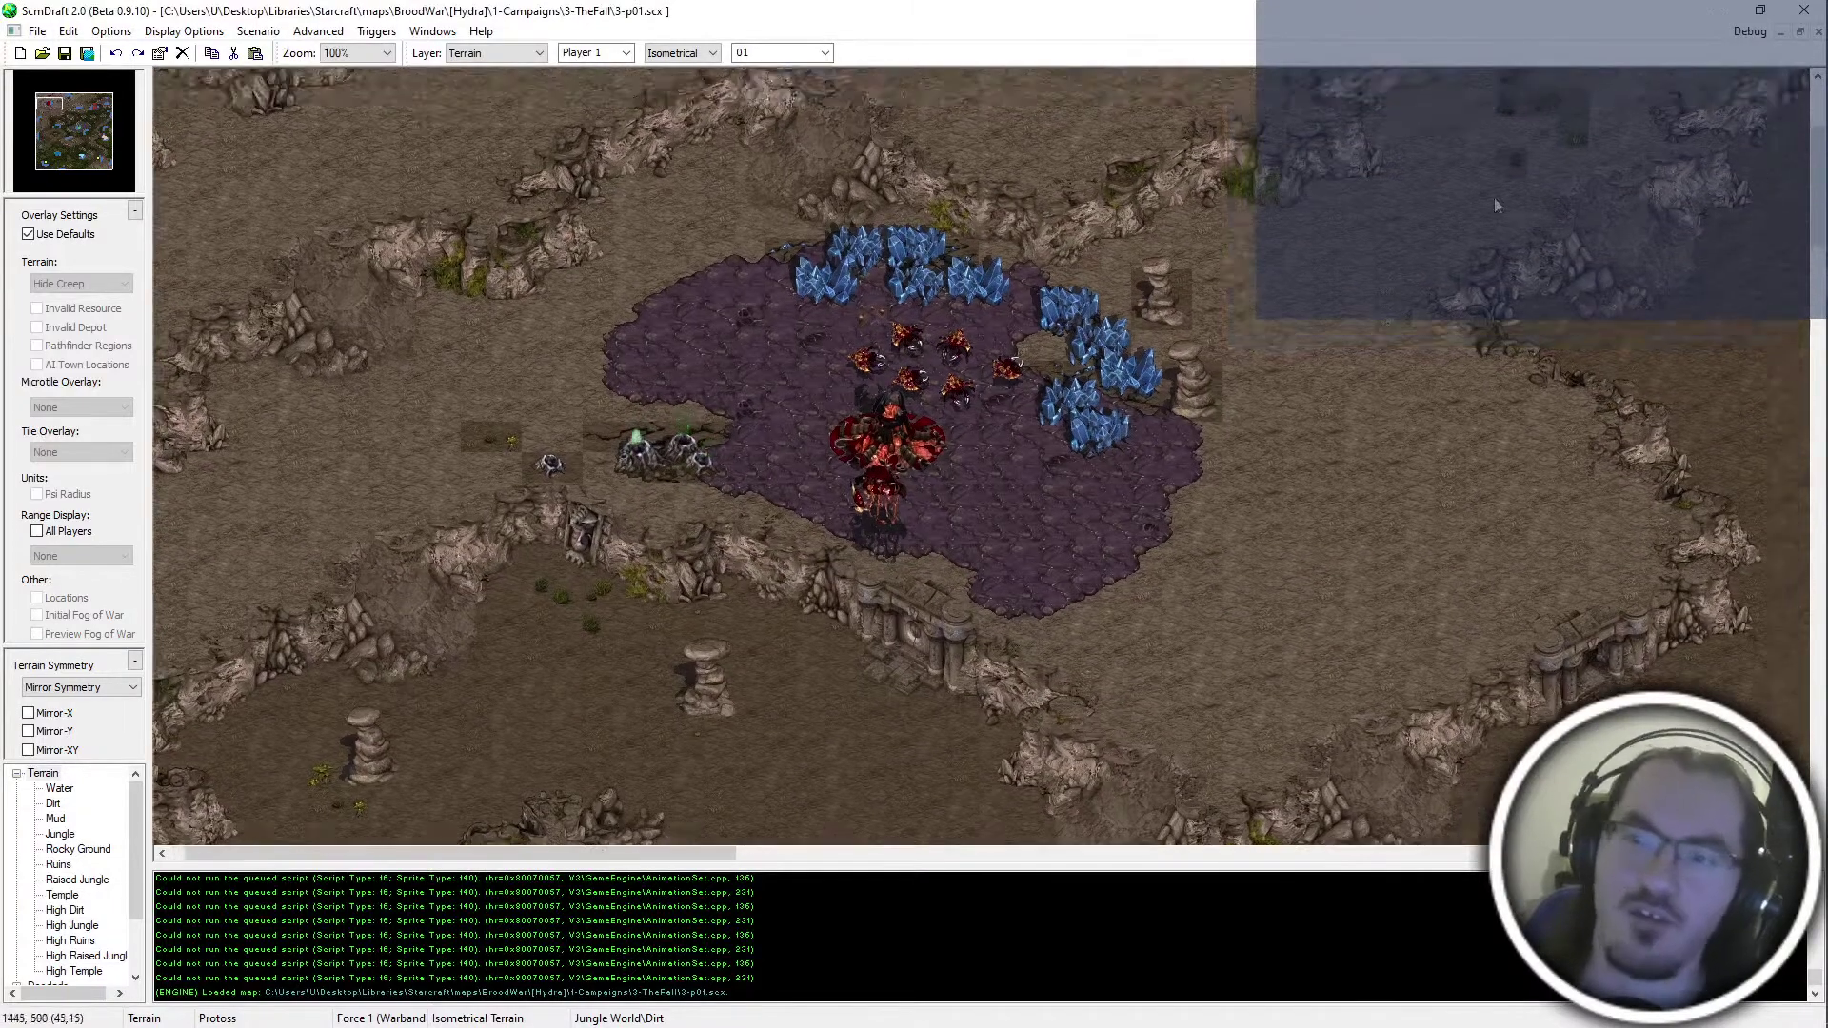
{"action": "scroll", "coordinate": [1493, 197], "scroll_direction": "up", "scroll_amount": 5}
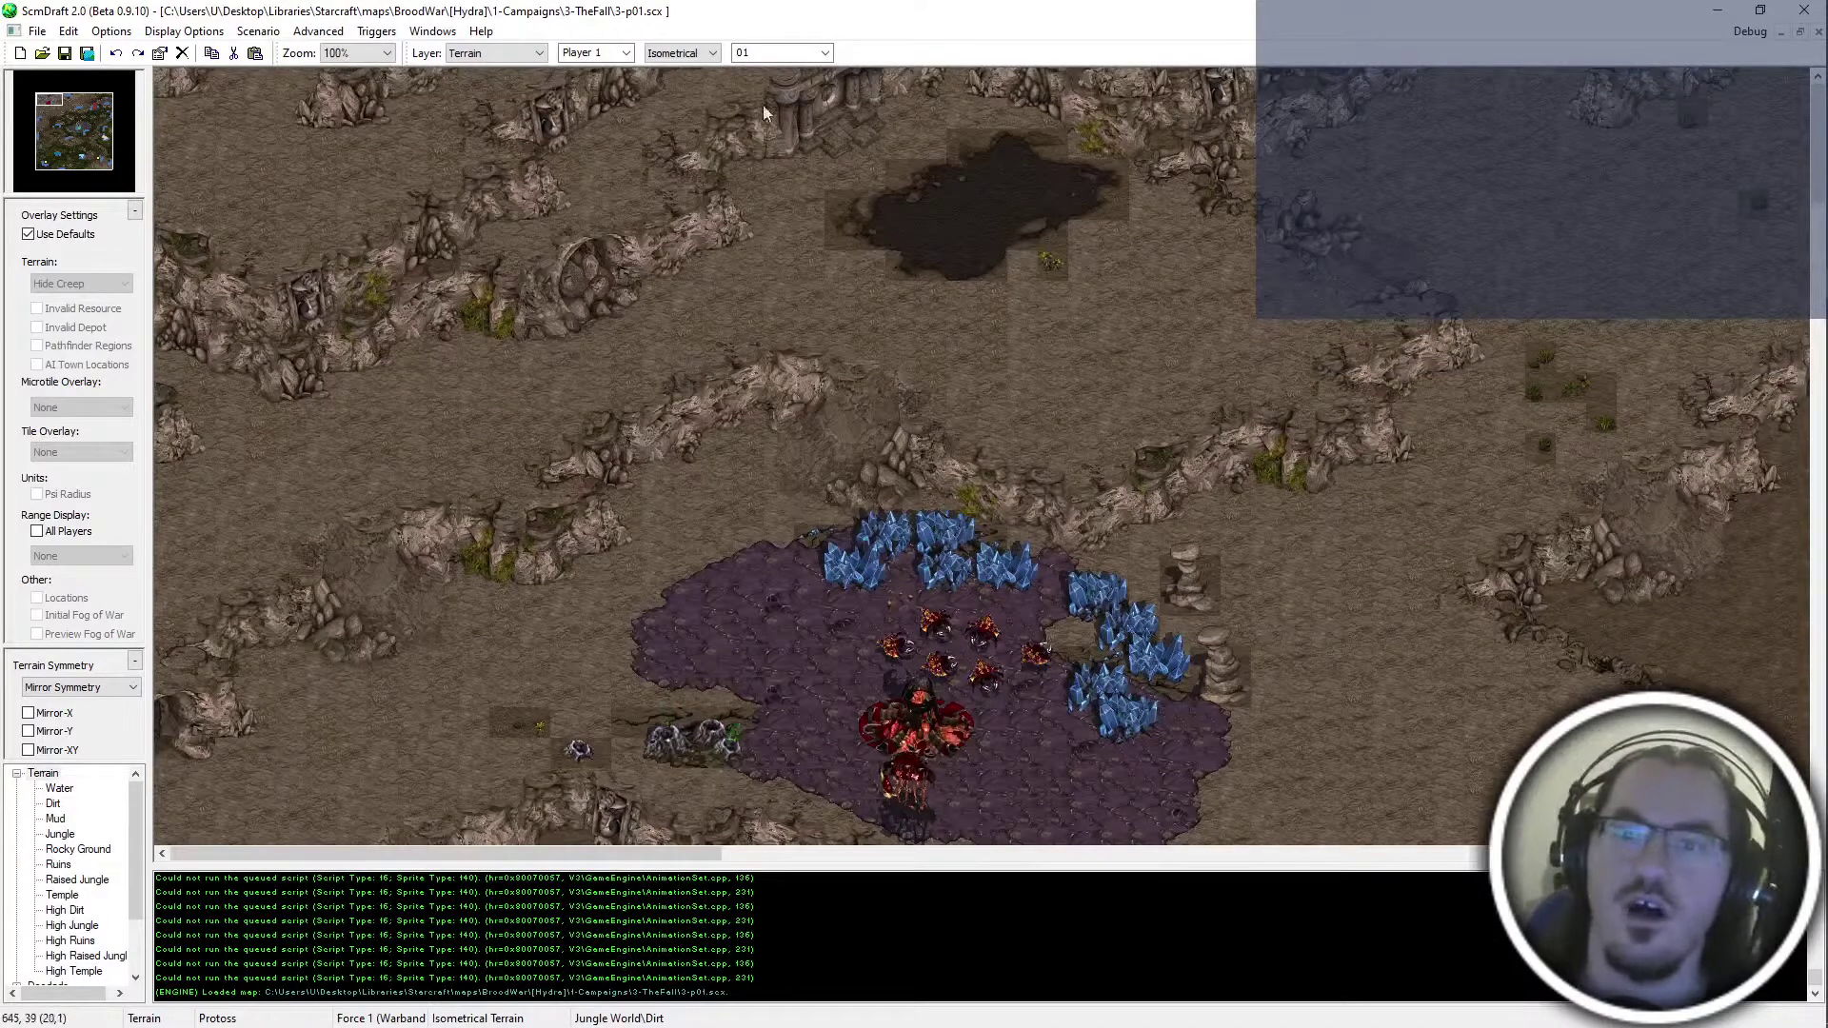
{"action": "left_click_drag", "start_coordinate": [767, 106], "coordinate": [1087, 267]}
{"action": "left_click_drag", "start_coordinate": [1438, 316], "coordinate": [1695, 542]}
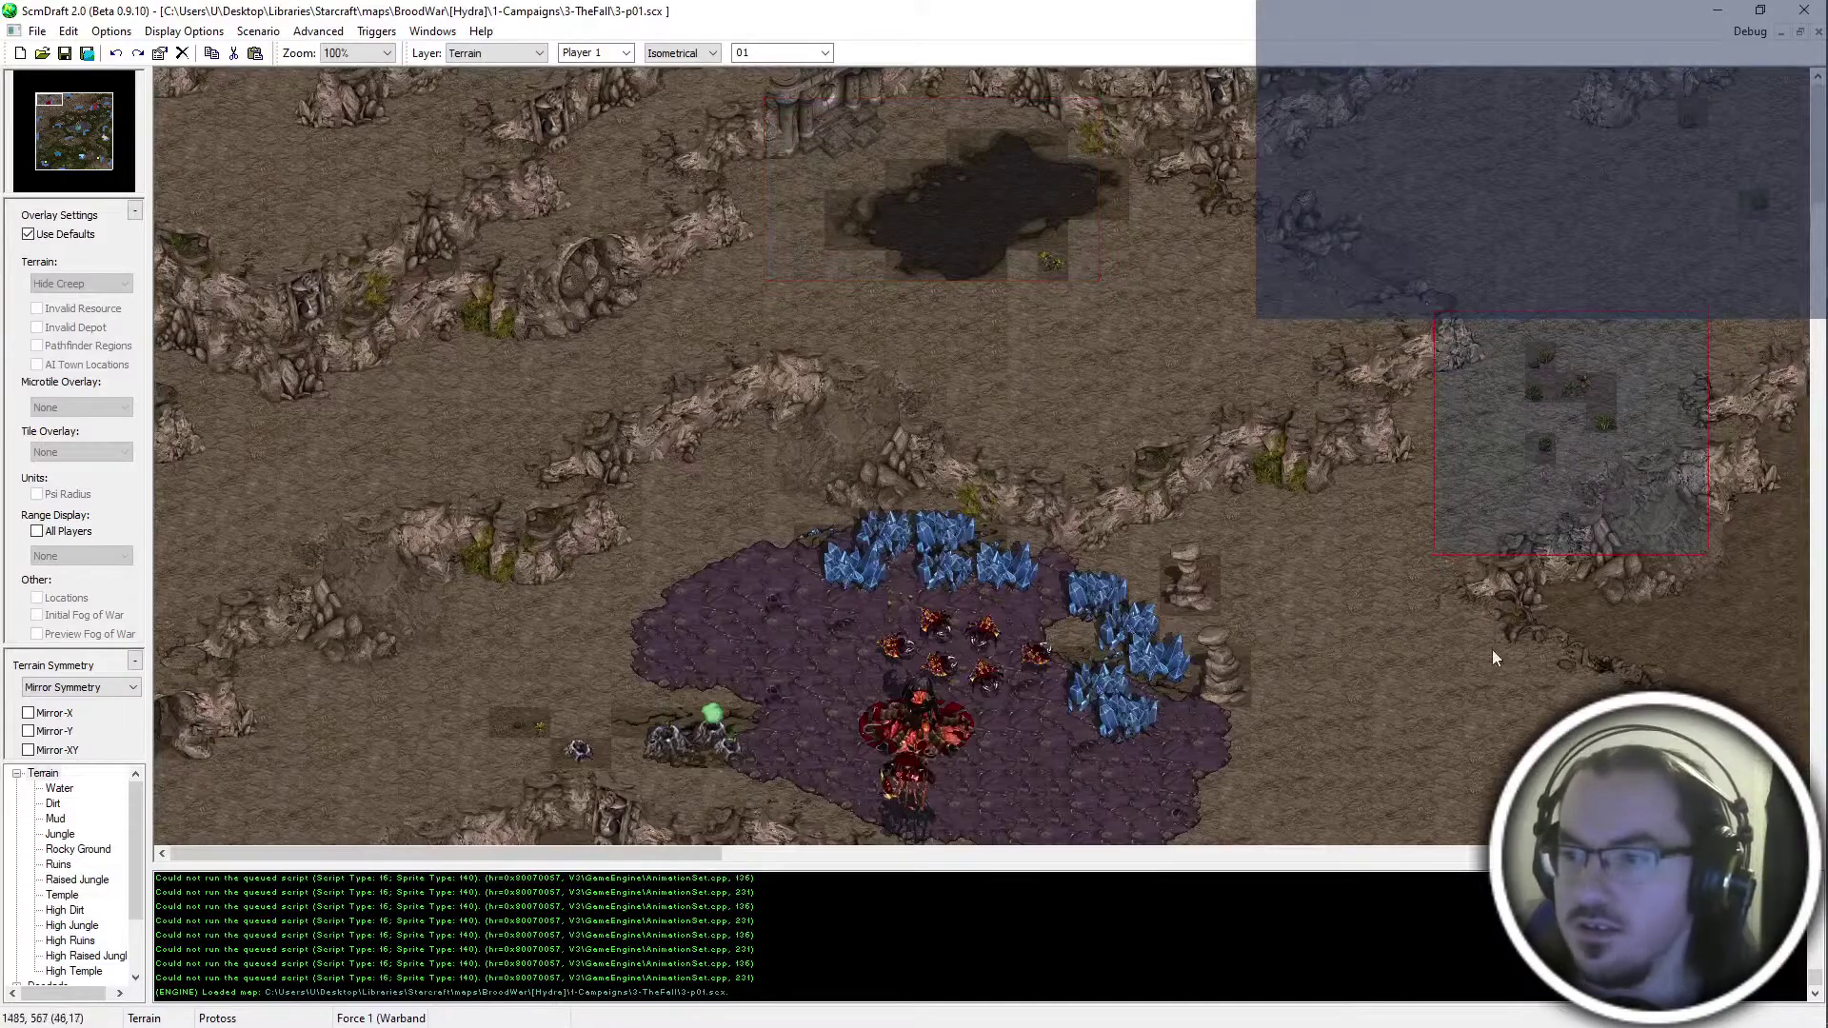
{"action": "scroll", "coordinate": [1492, 649], "scroll_direction": "down", "scroll_amount": 10}
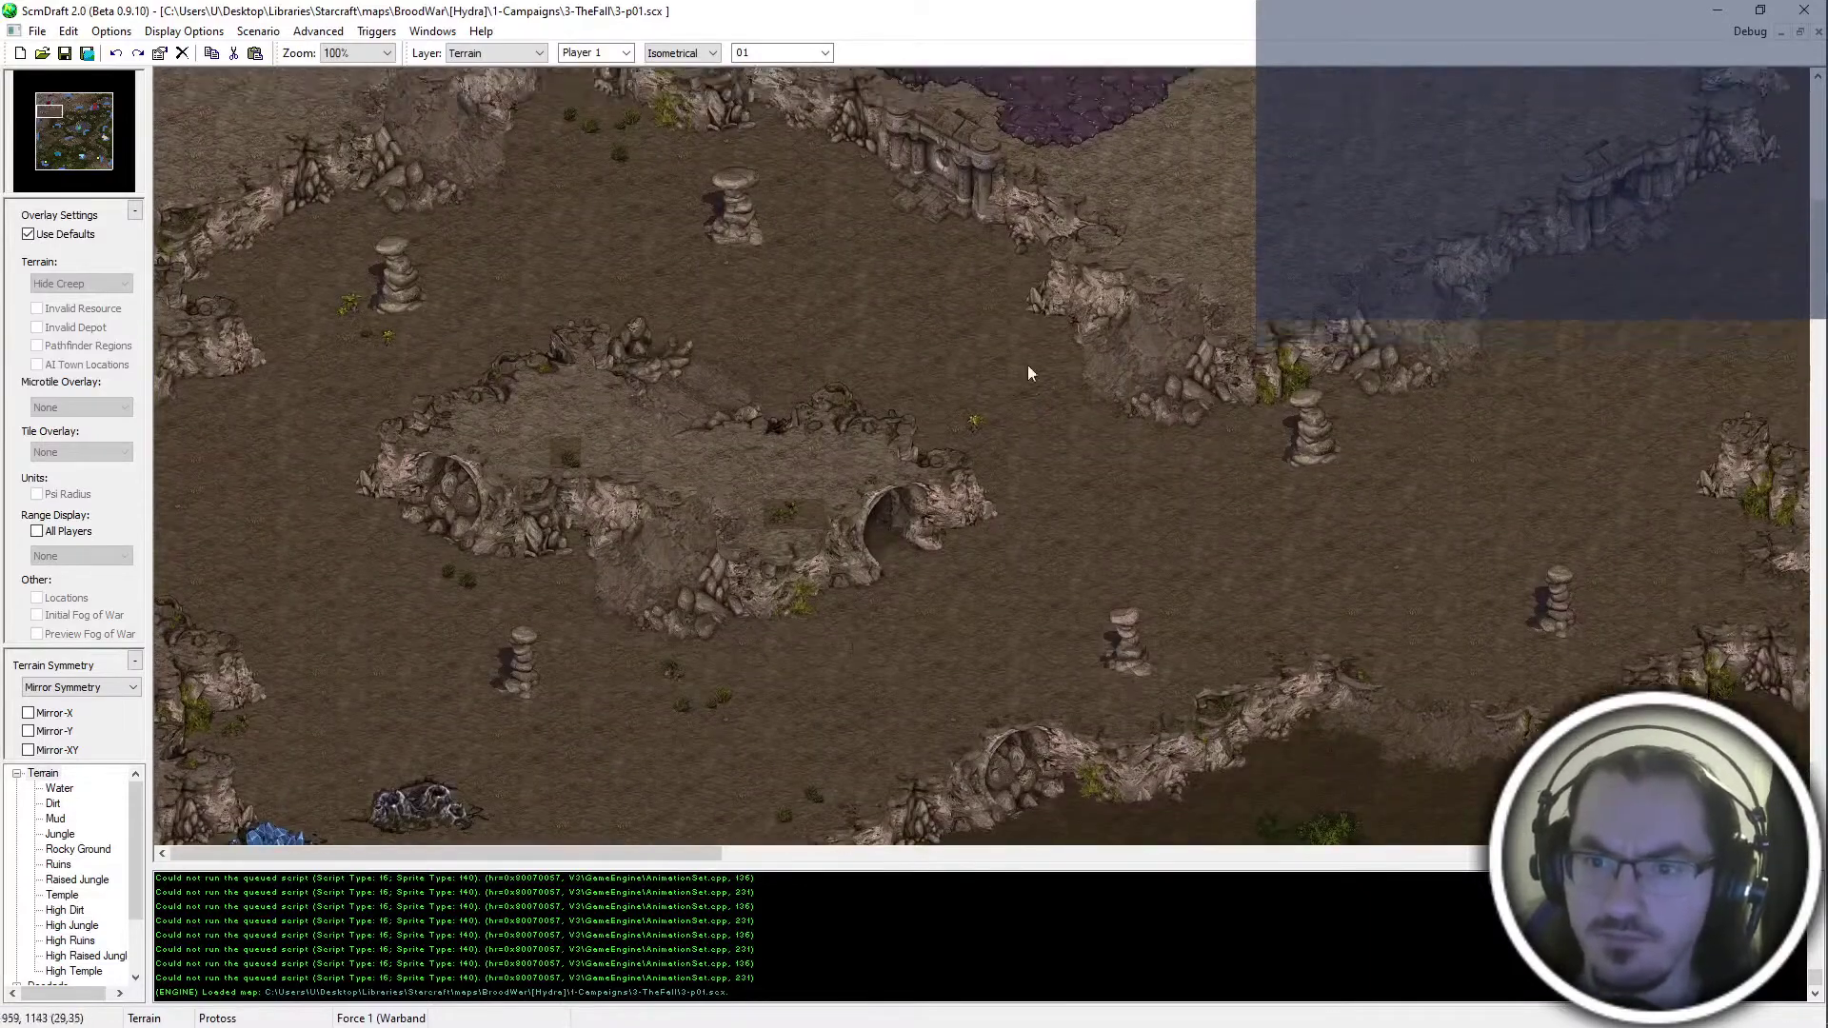
{"action": "scroll", "coordinate": [1029, 371], "scroll_direction": "up", "scroll_amount": 10}
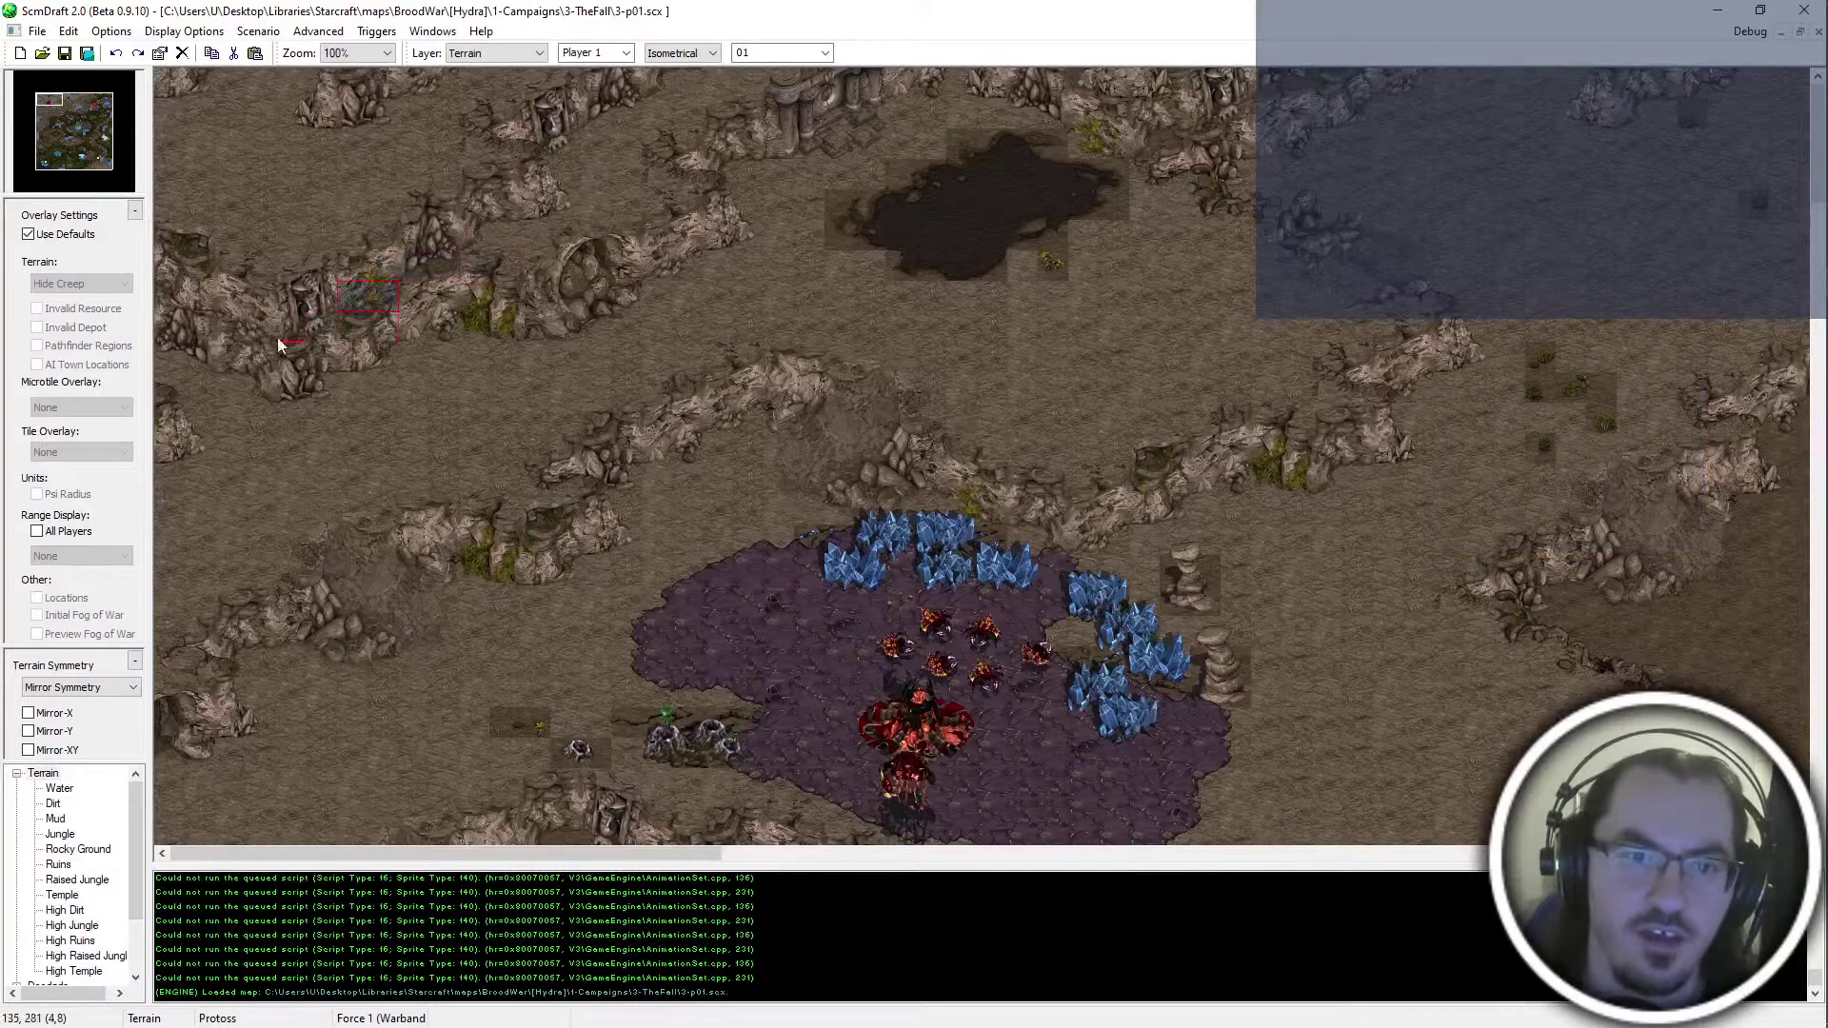
Examine the dirt plateaus and cliff edges elsewhere on the map, marking the rocky plateau that stands in the southern raised jungle
{"action": "scroll", "coordinate": [1197, 358], "scroll_direction": "right", "scroll_amount": 15}
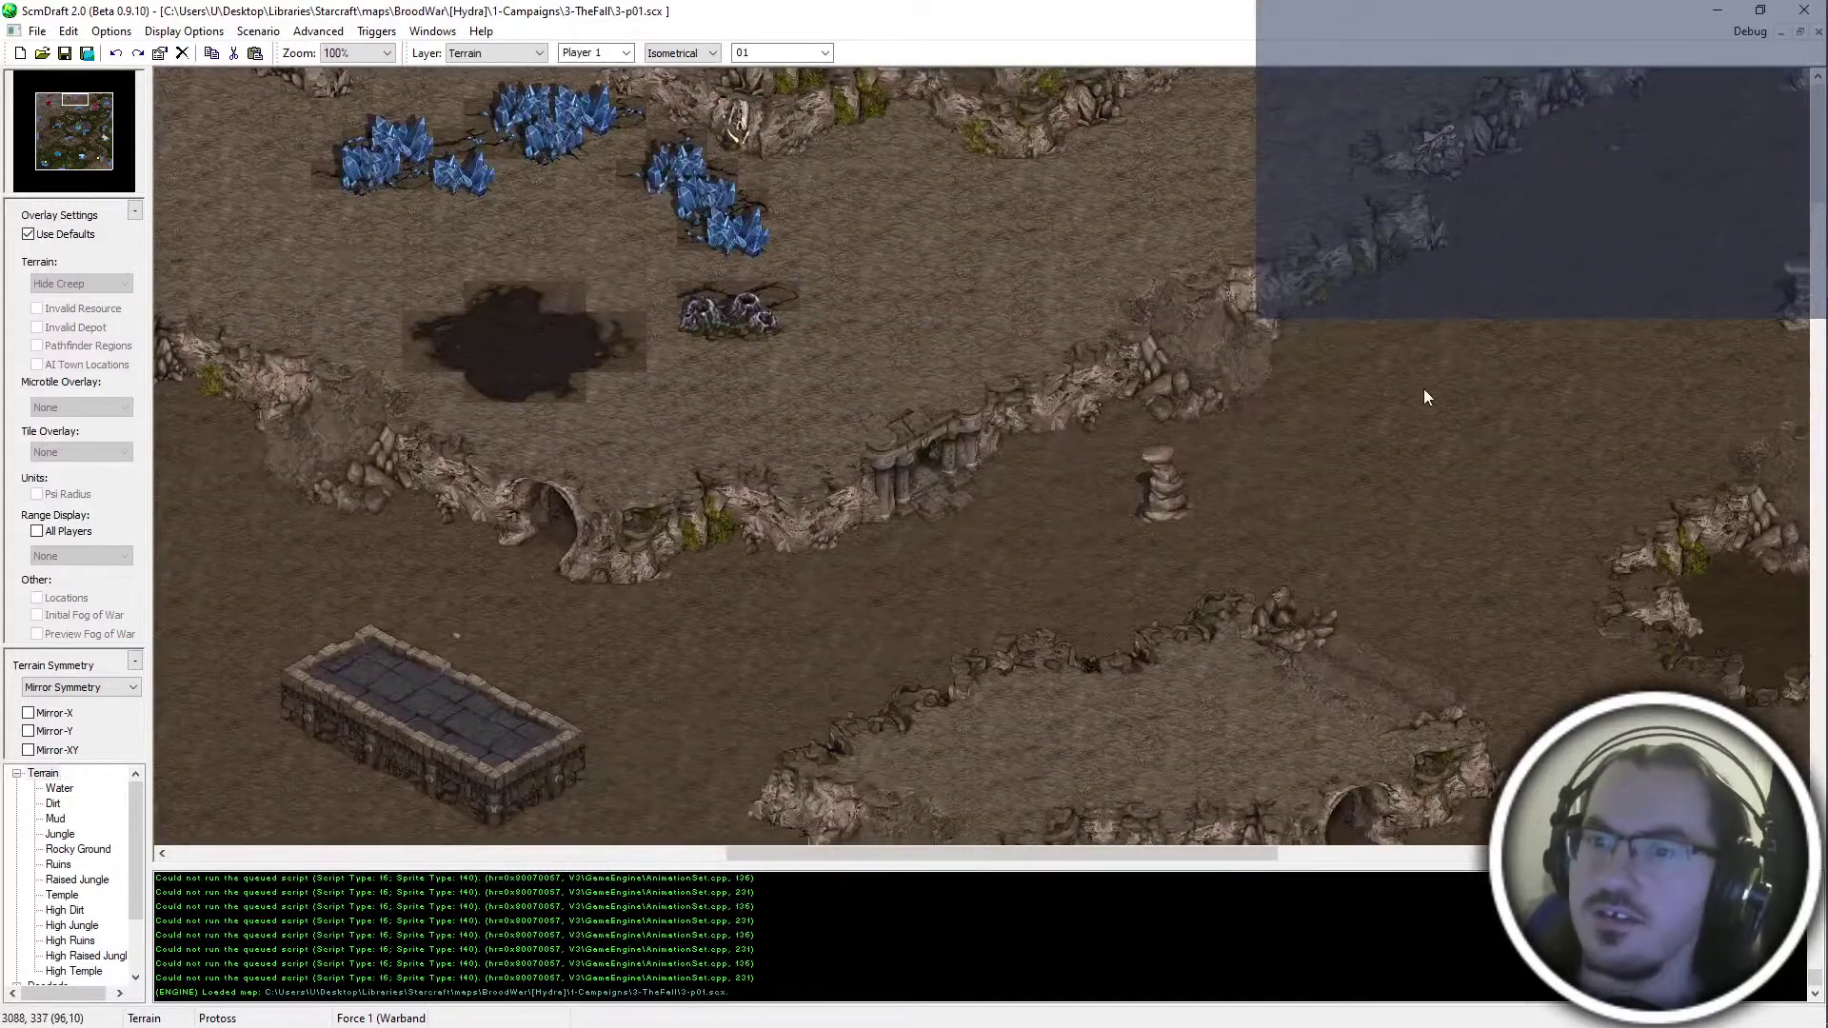
{"action": "middle_click_drag", "start_coordinate": [1424, 389], "coordinate": [1637, 217]}
{"action": "left_click_drag", "start_coordinate": [82, 143], "coordinate": [66, 210]}
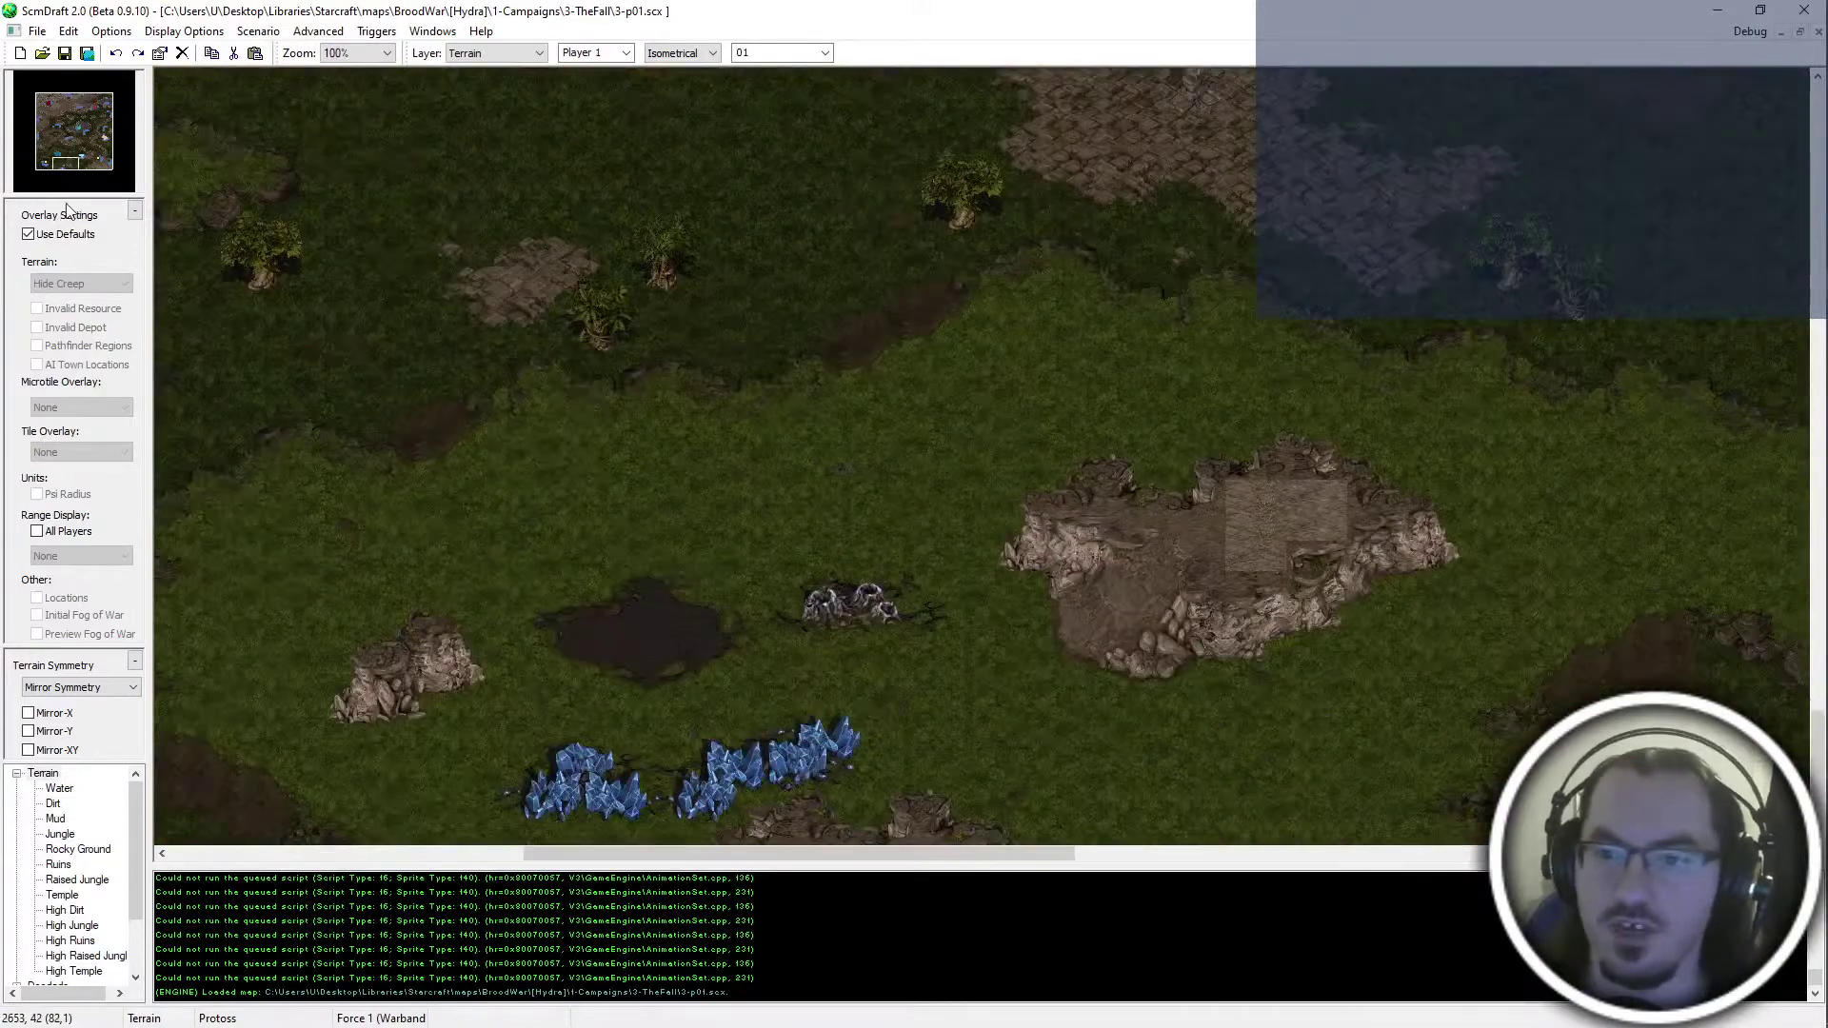
{"action": "middle_click_drag", "start_coordinate": [1166, 655], "coordinate": [1485, 765]}
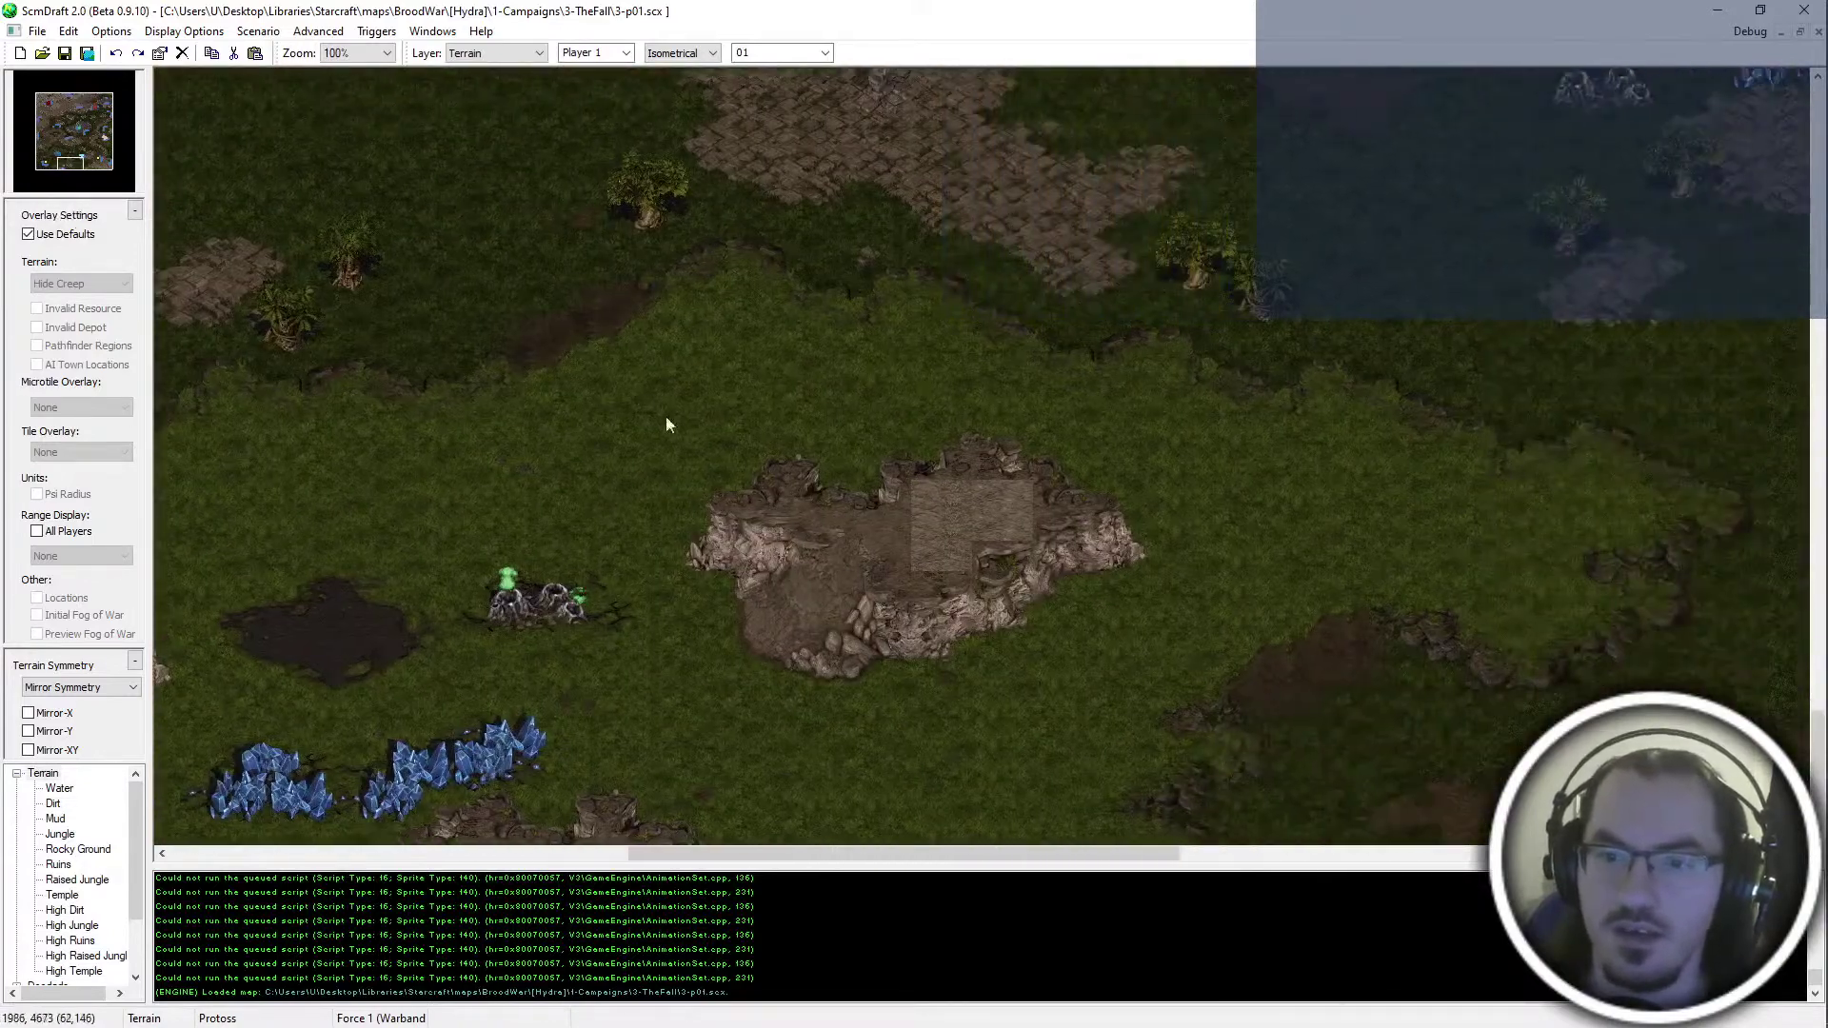
{"action": "left_click_drag", "start_coordinate": [609, 362], "coordinate": [1231, 723]}
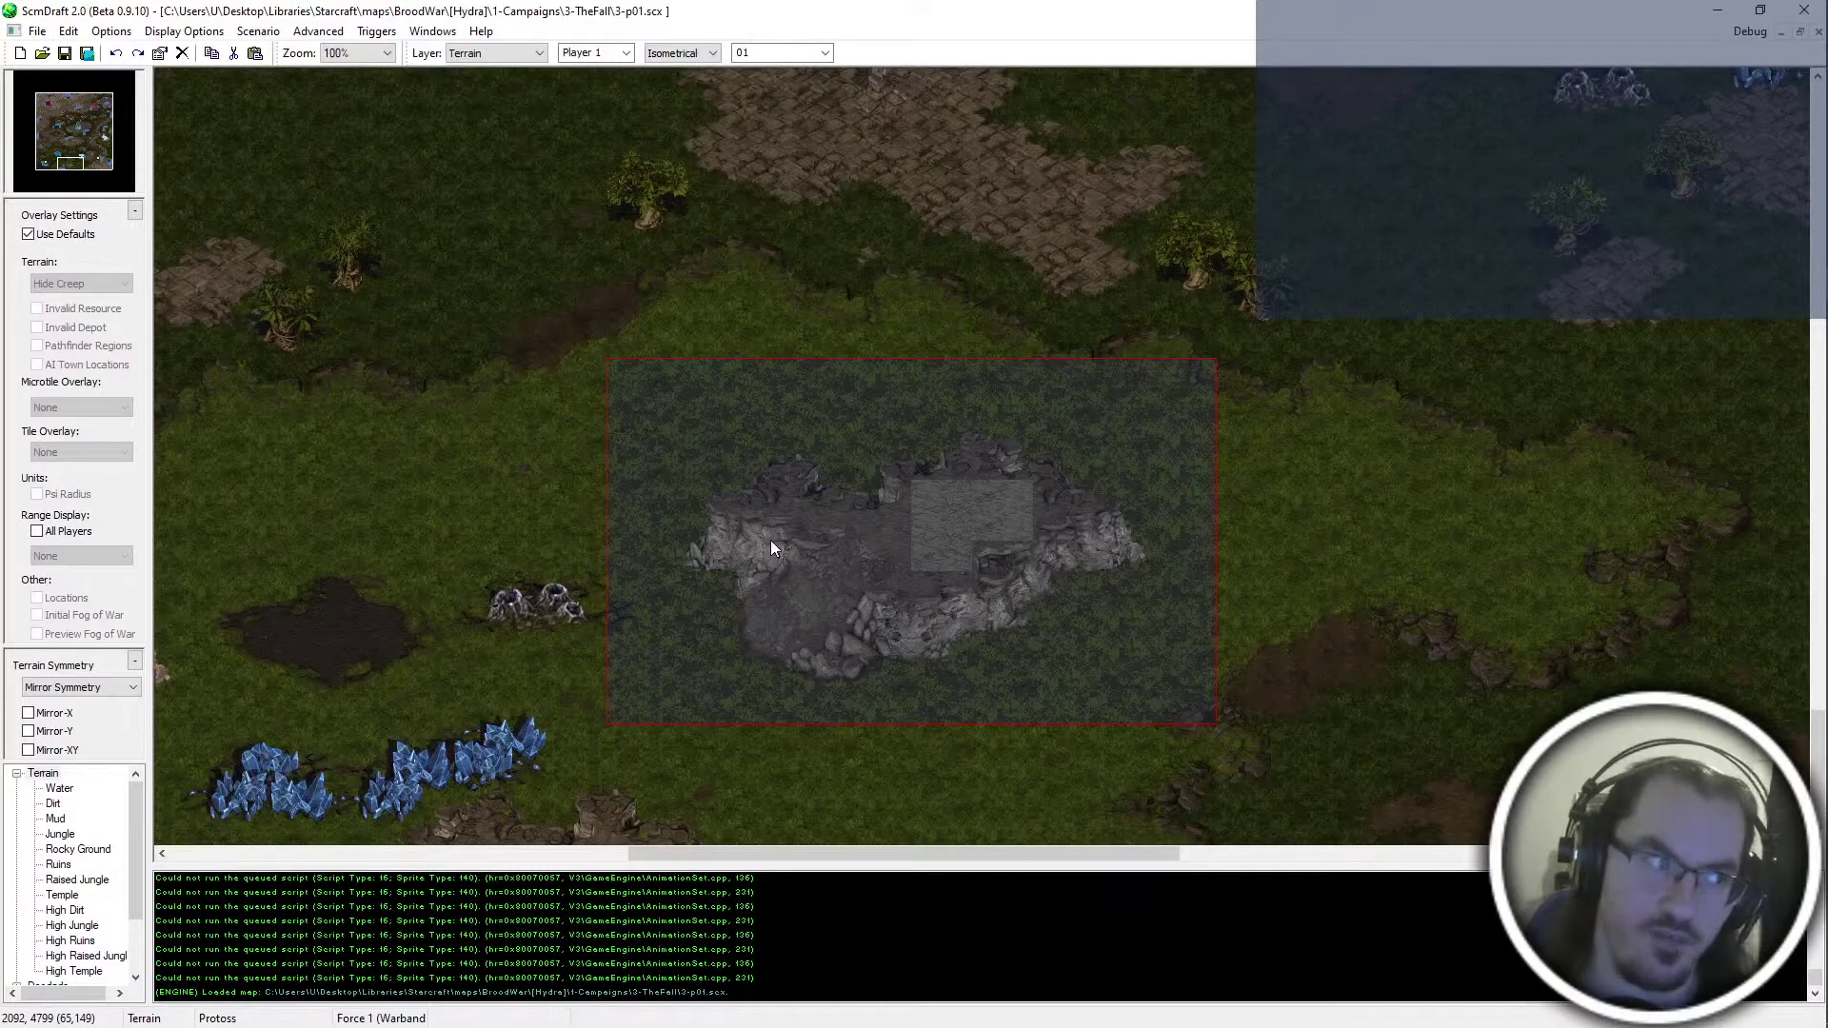
{"action": "left_click", "coordinate": [864, 574]}
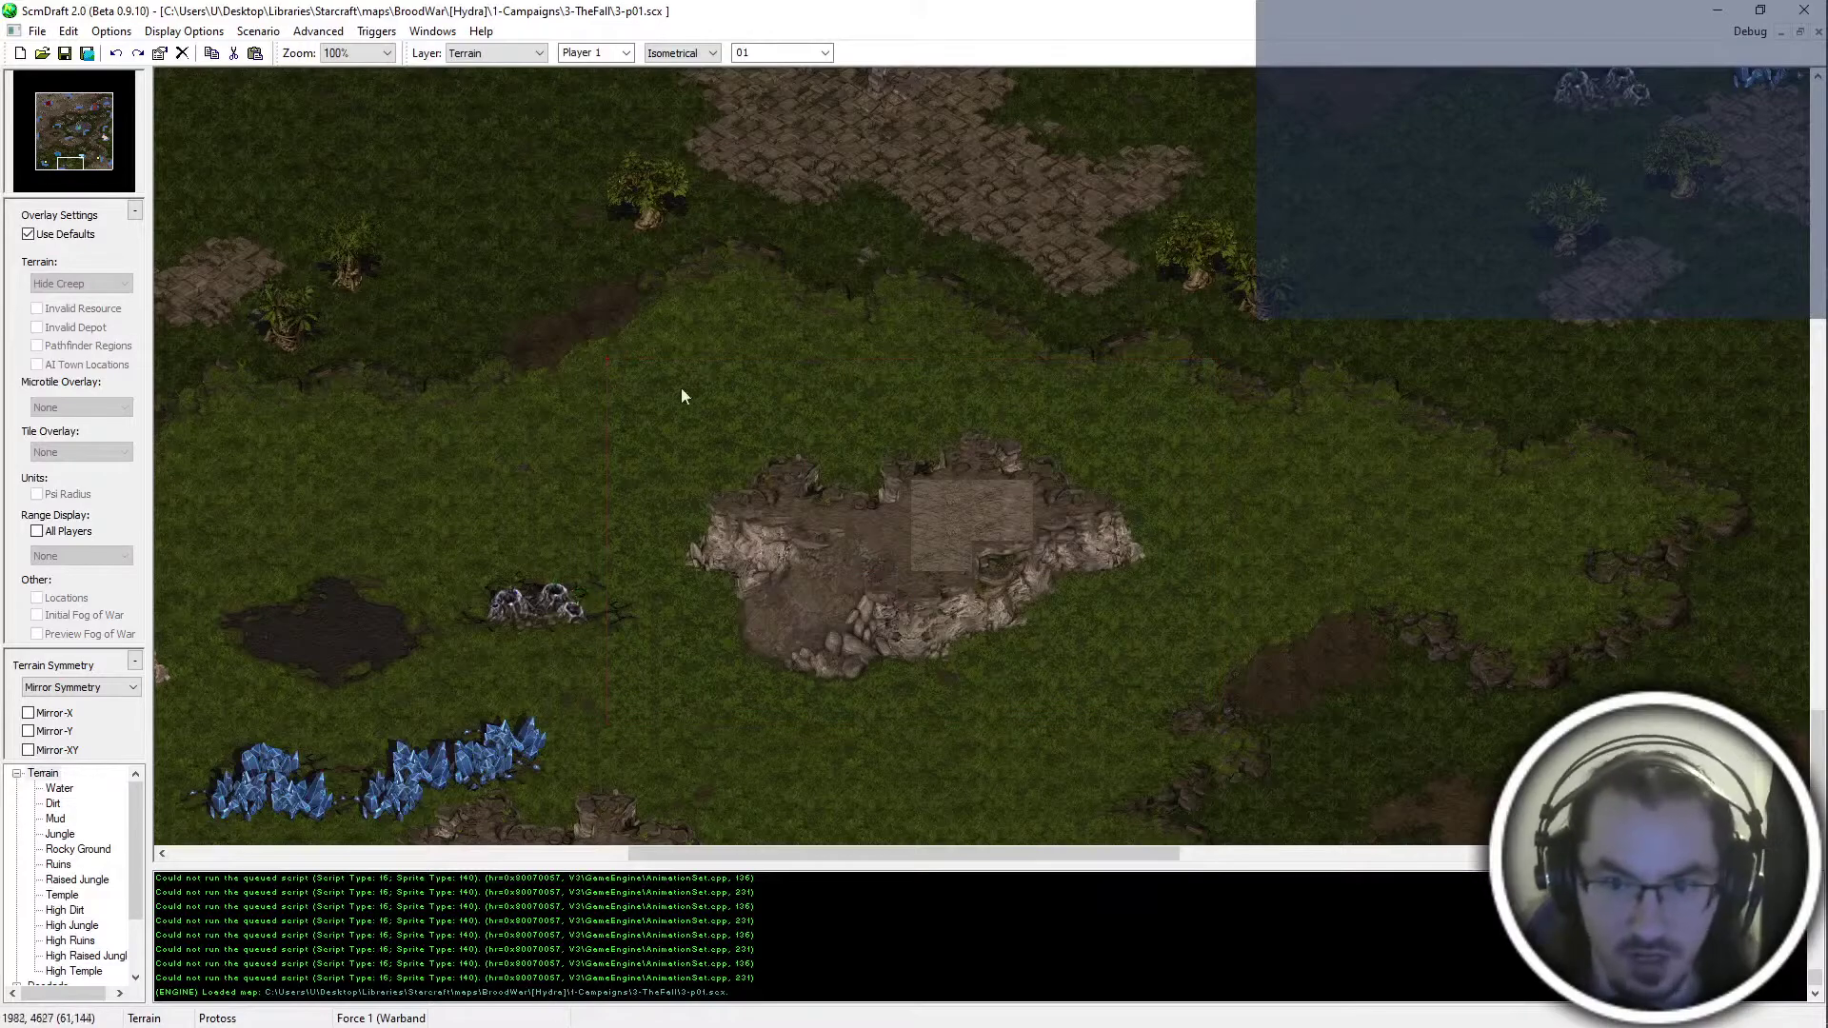
{"action": "left_click_drag", "start_coordinate": [1028, 853], "coordinate": [566, 853]}
{"action": "left_click_drag", "start_coordinate": [48, 160], "coordinate": [128, 133]}
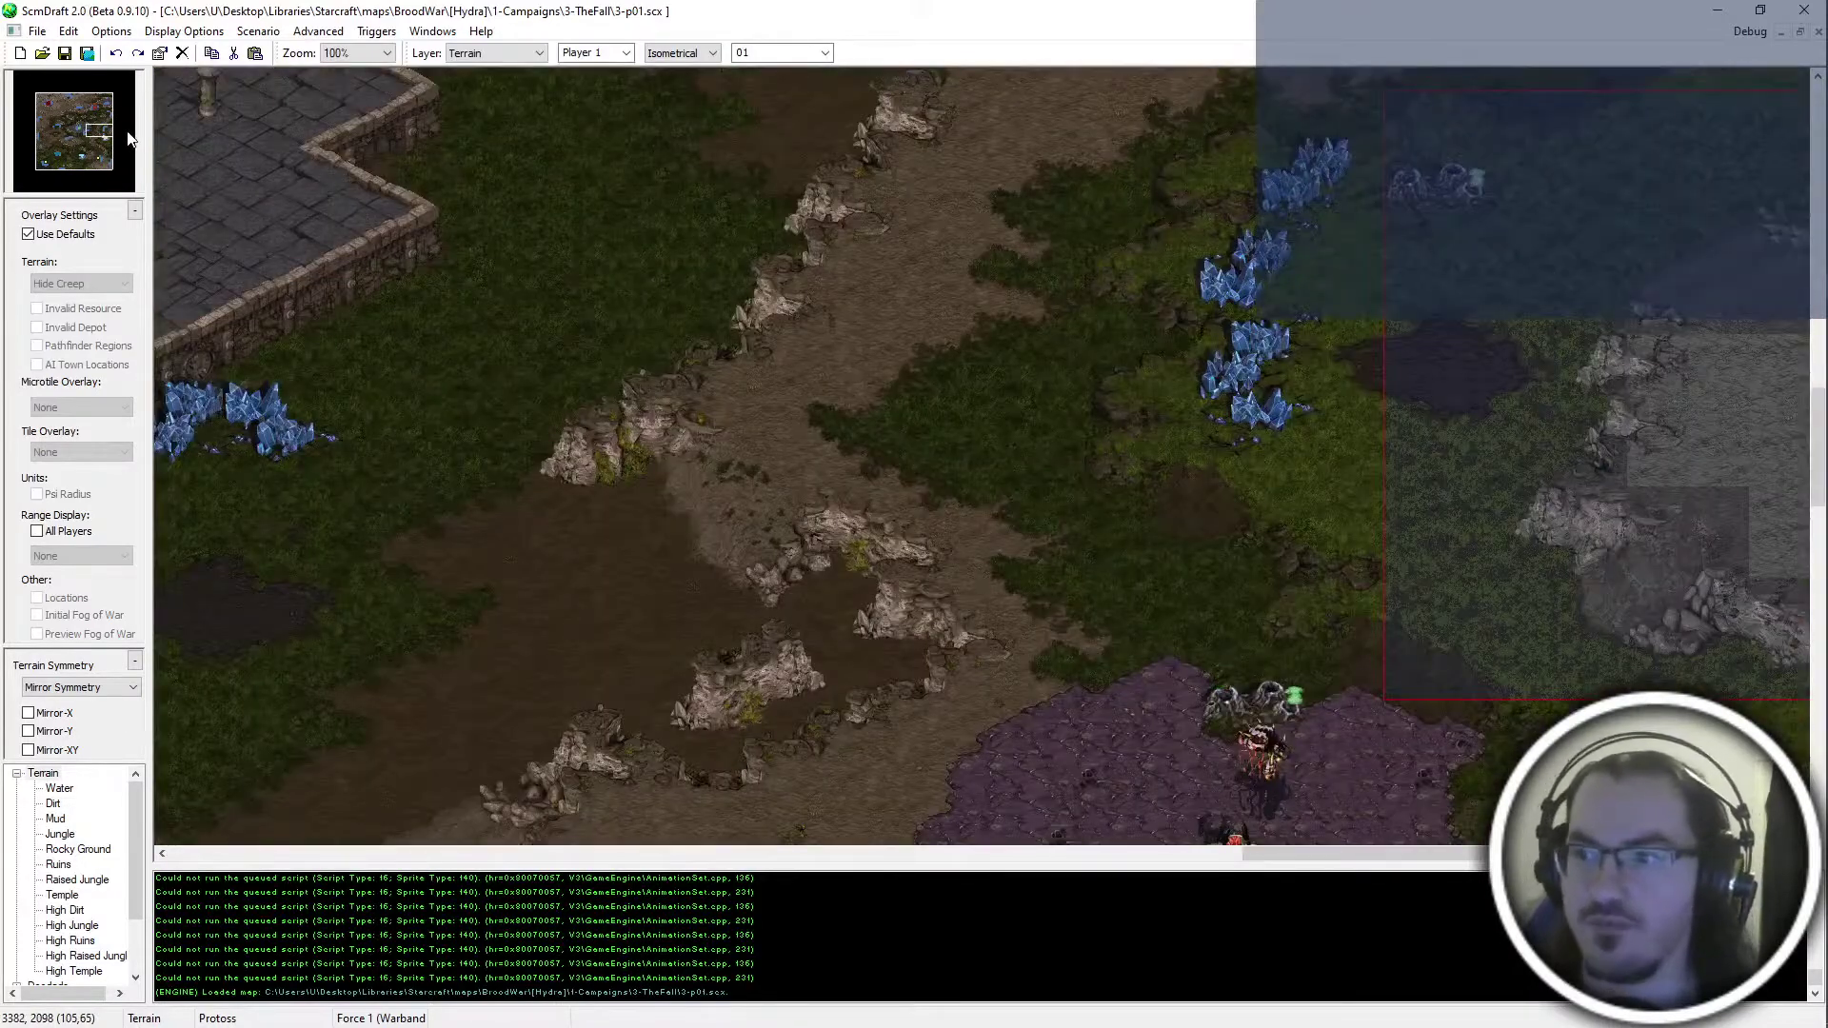
{"action": "left_click", "coordinate": [124, 119]}
{"action": "left_click_drag", "start_coordinate": [124, 119], "coordinate": [5, 103]}
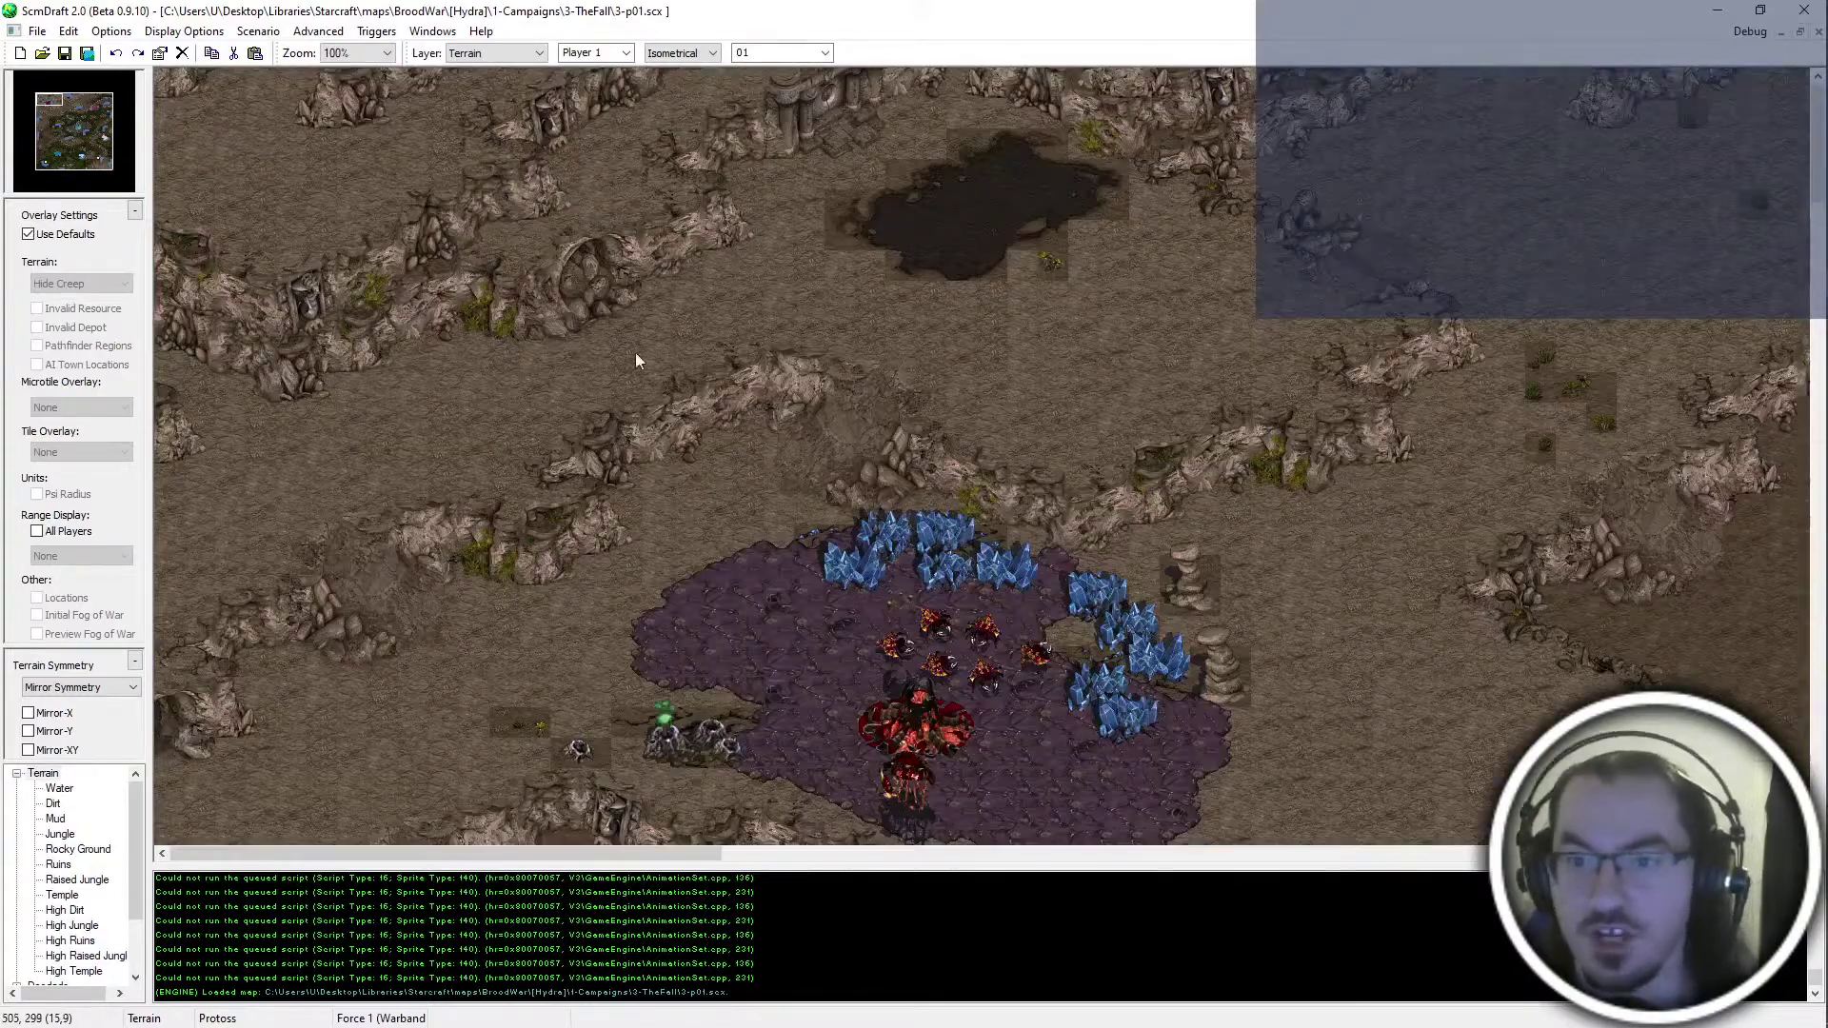
{"action": "scroll", "coordinate": [928, 643], "scroll_direction": "down", "scroll_amount": 3}
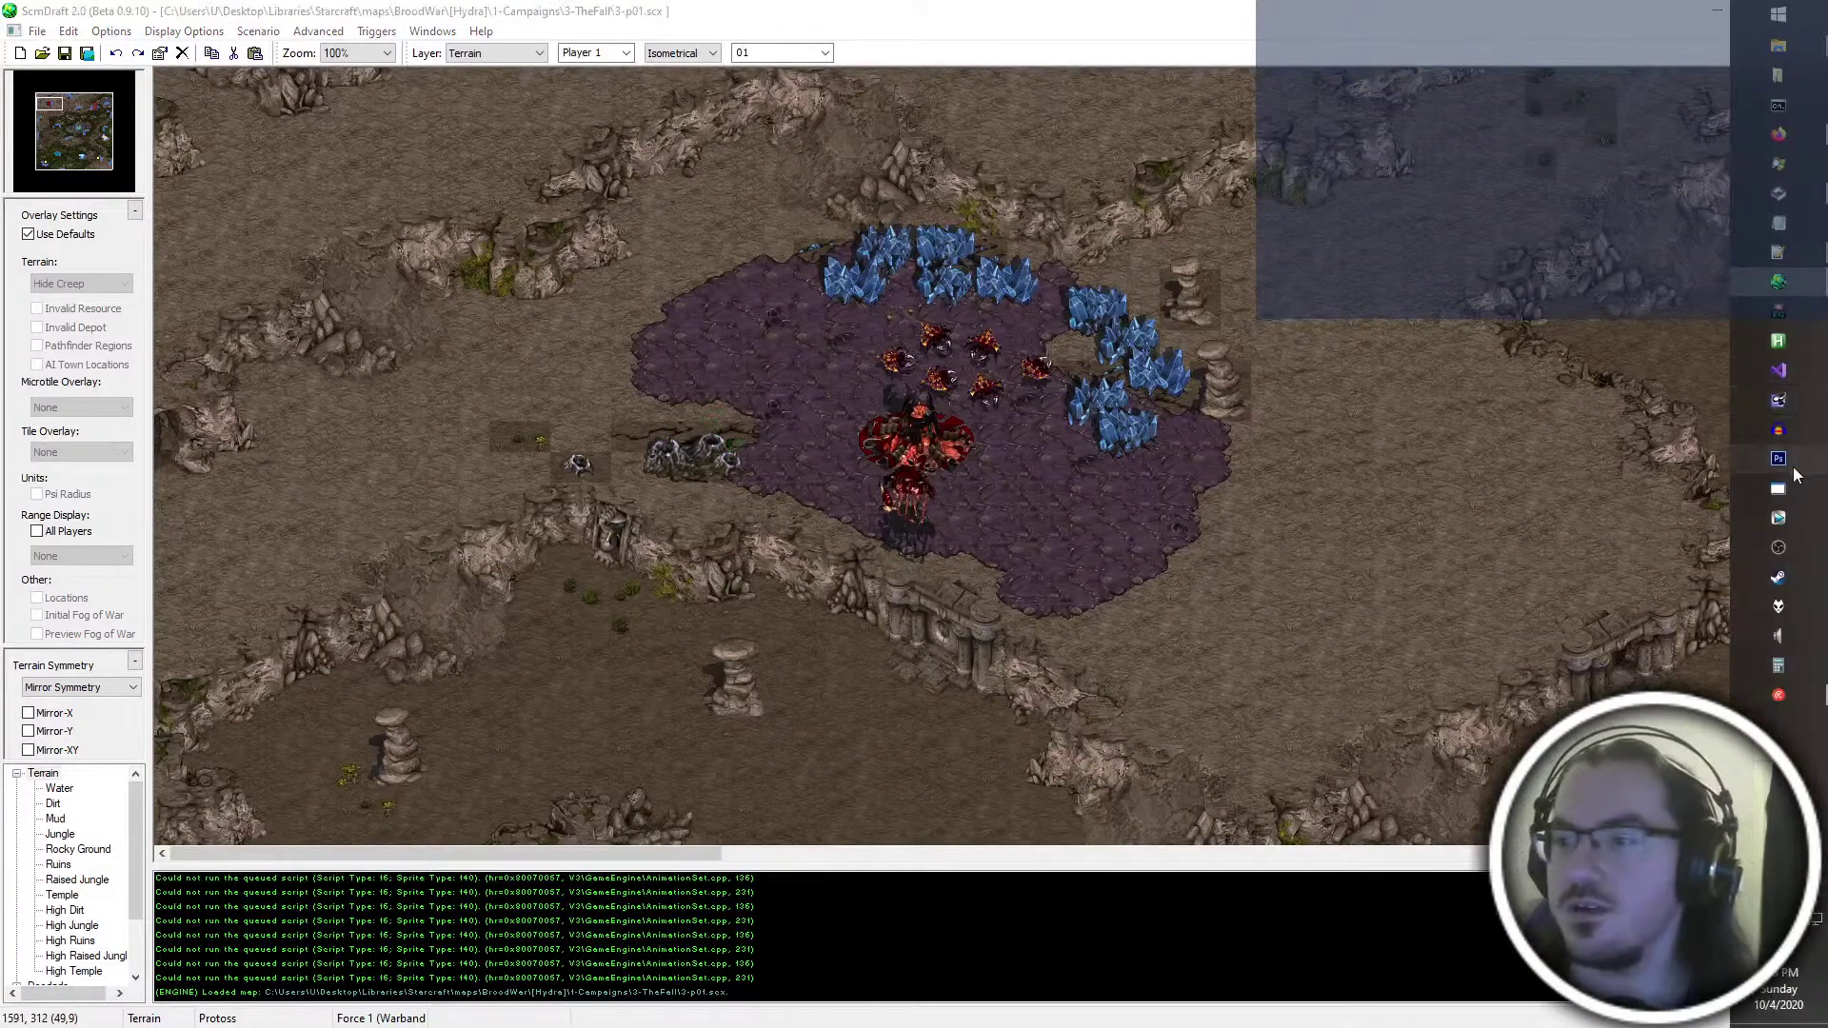
Switch to Photoshop and open the Graphics folder inside Materials in a file browser window
{"action": "left_click", "coordinate": [1777, 460]}
{"action": "key", "text": "super+e"}
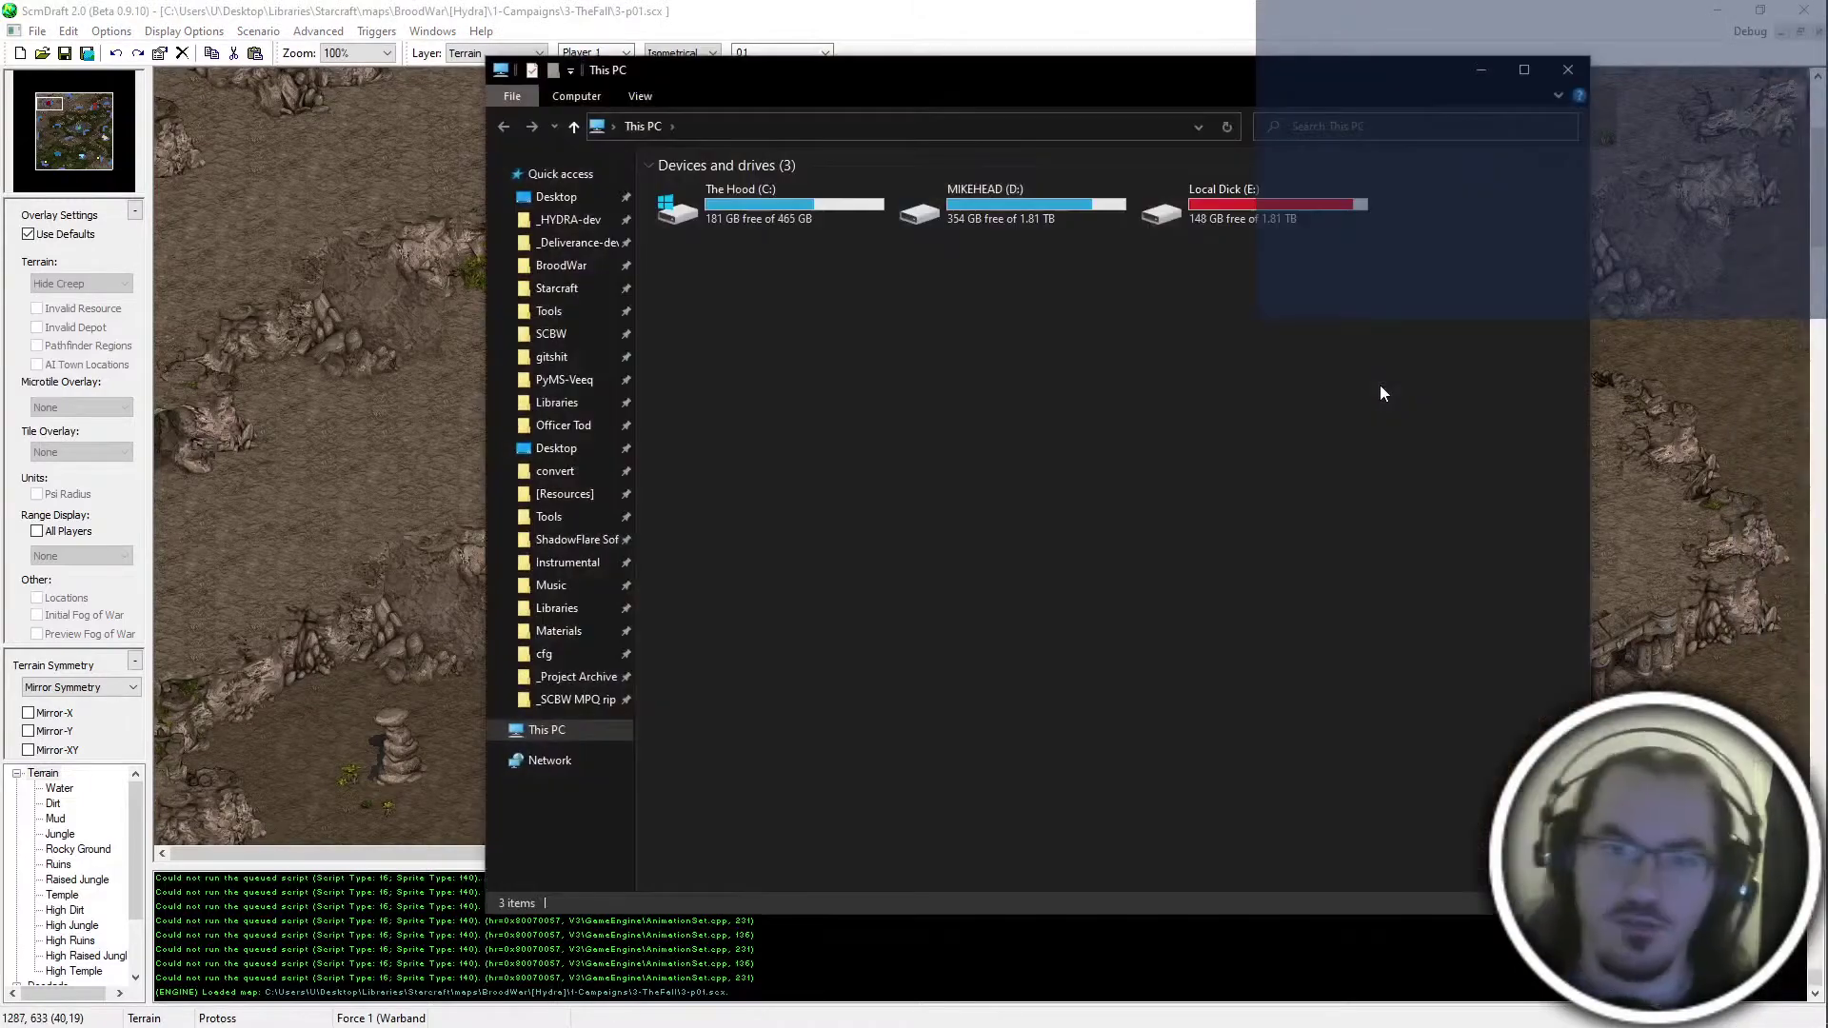
{"action": "key", "text": "alt+Tab"}
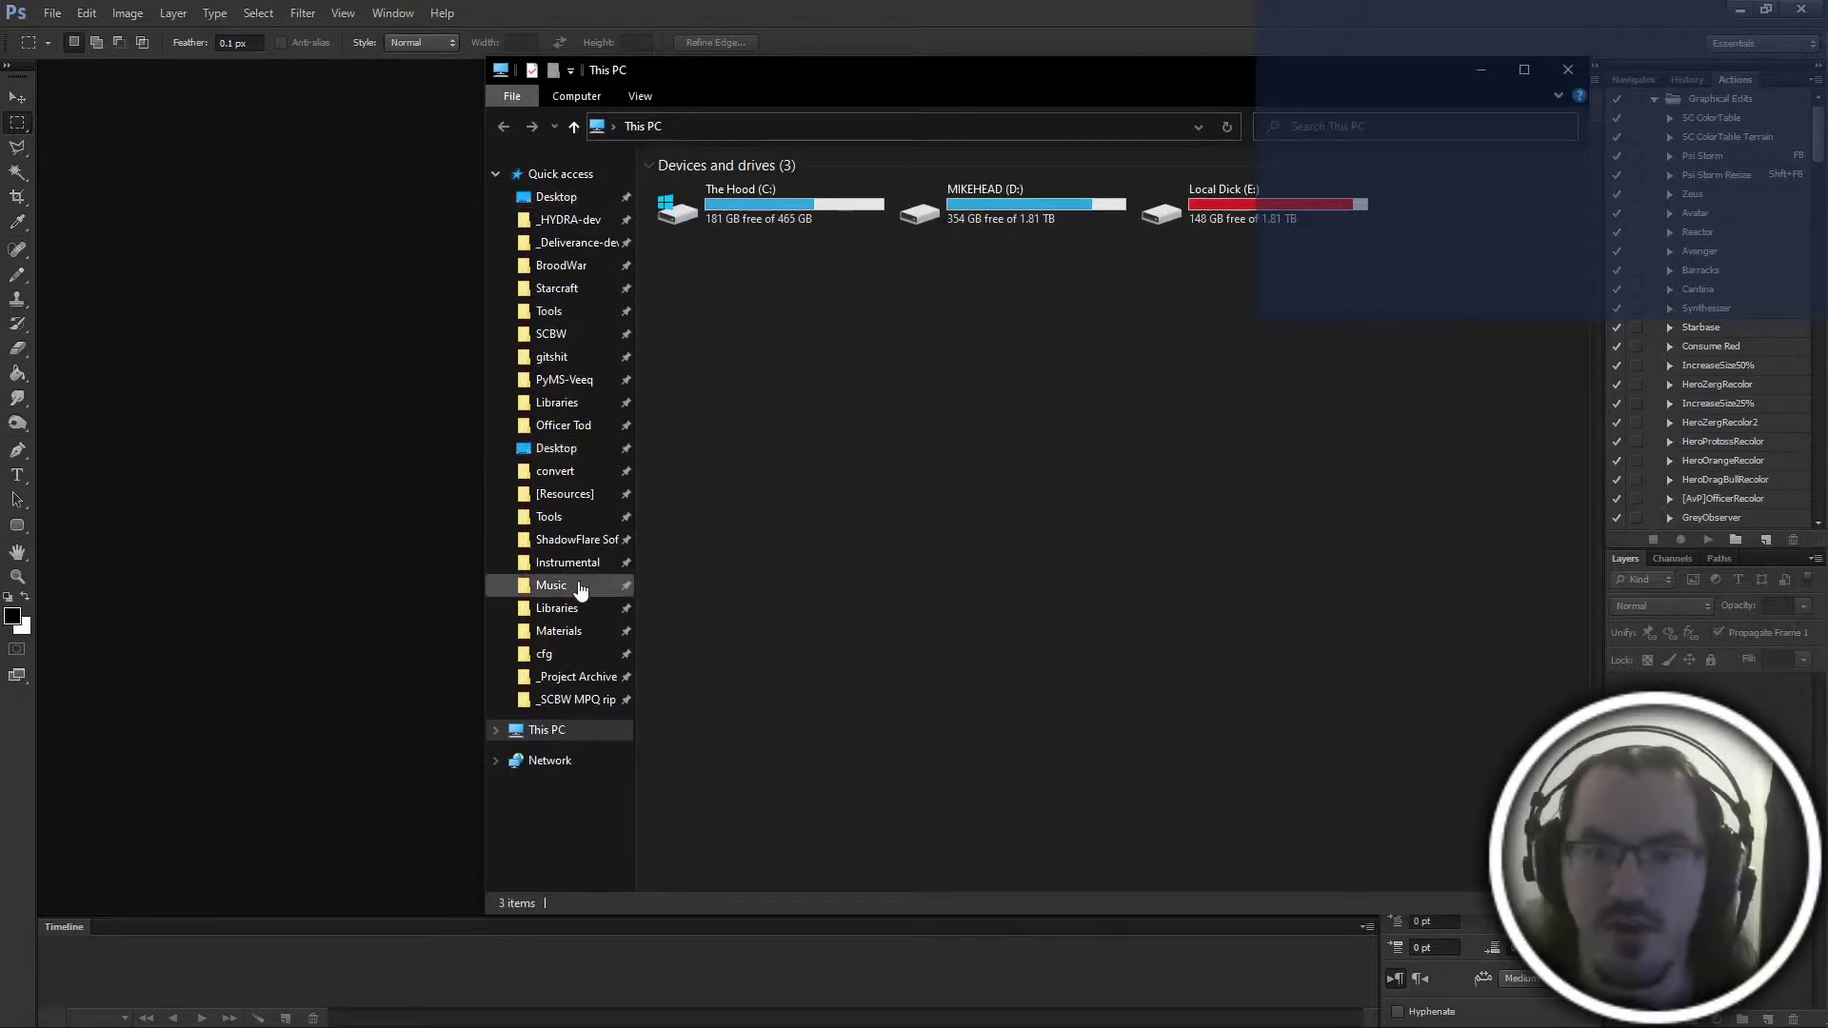
{"action": "left_click", "coordinate": [579, 631]}
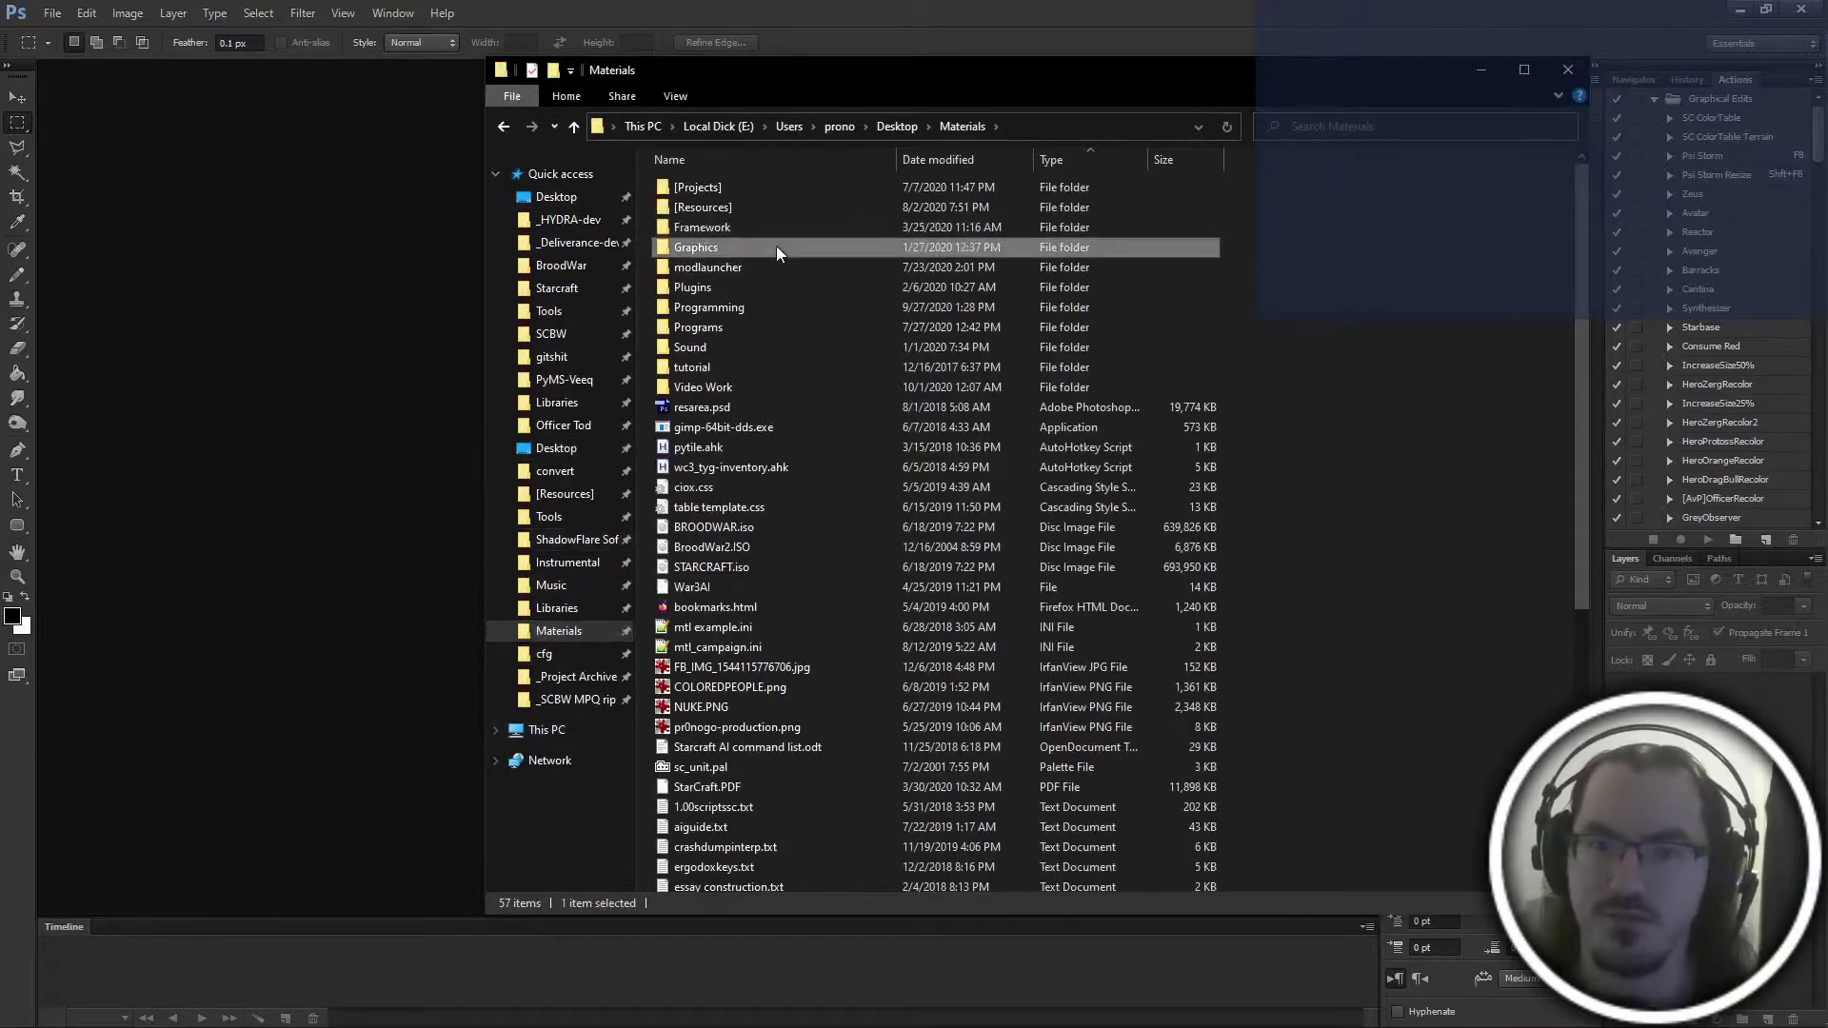
{"action": "double_click", "coordinate": [775, 245]}
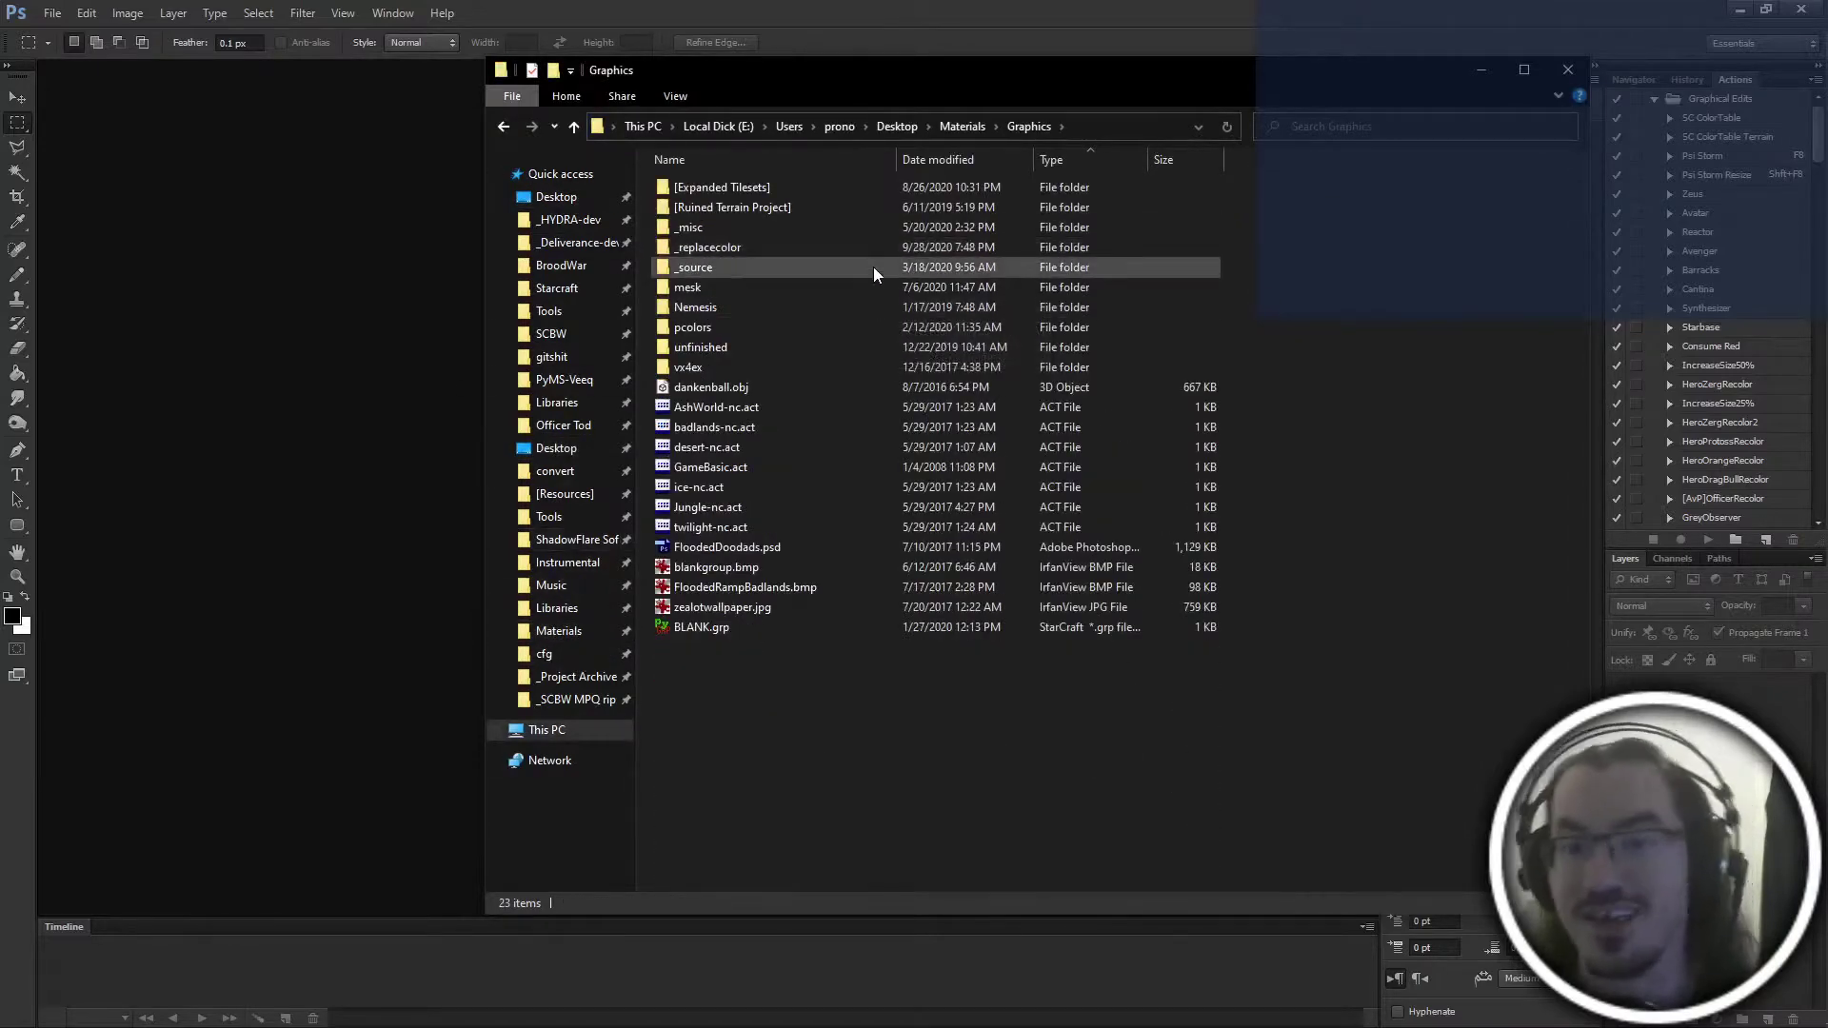
Open dirtcliff-doodads.psd from the _DF folder of the jungle cliff set in [Expanded Tilesets]
{"action": "double_click", "coordinate": [872, 267]}
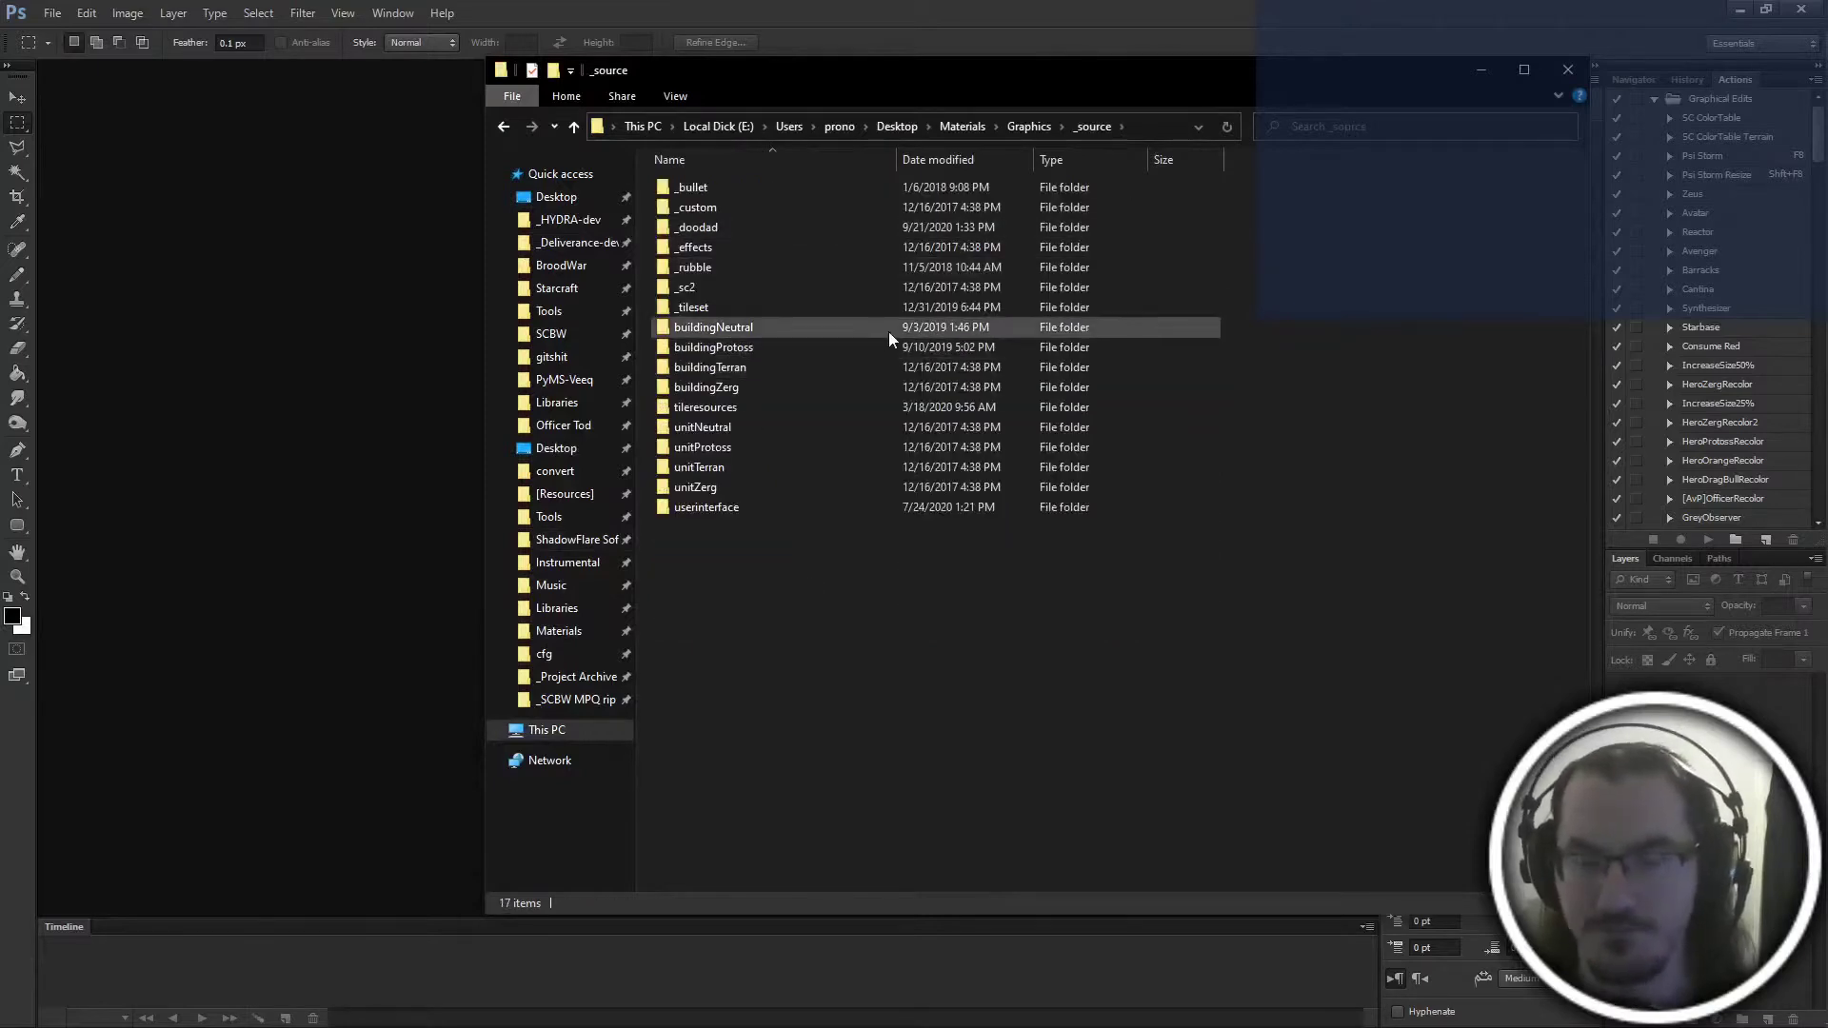
{"action": "key", "text": "alt+Left"}
{"action": "double_click", "coordinate": [722, 186]}
{"action": "left_click", "coordinate": [750, 287]}
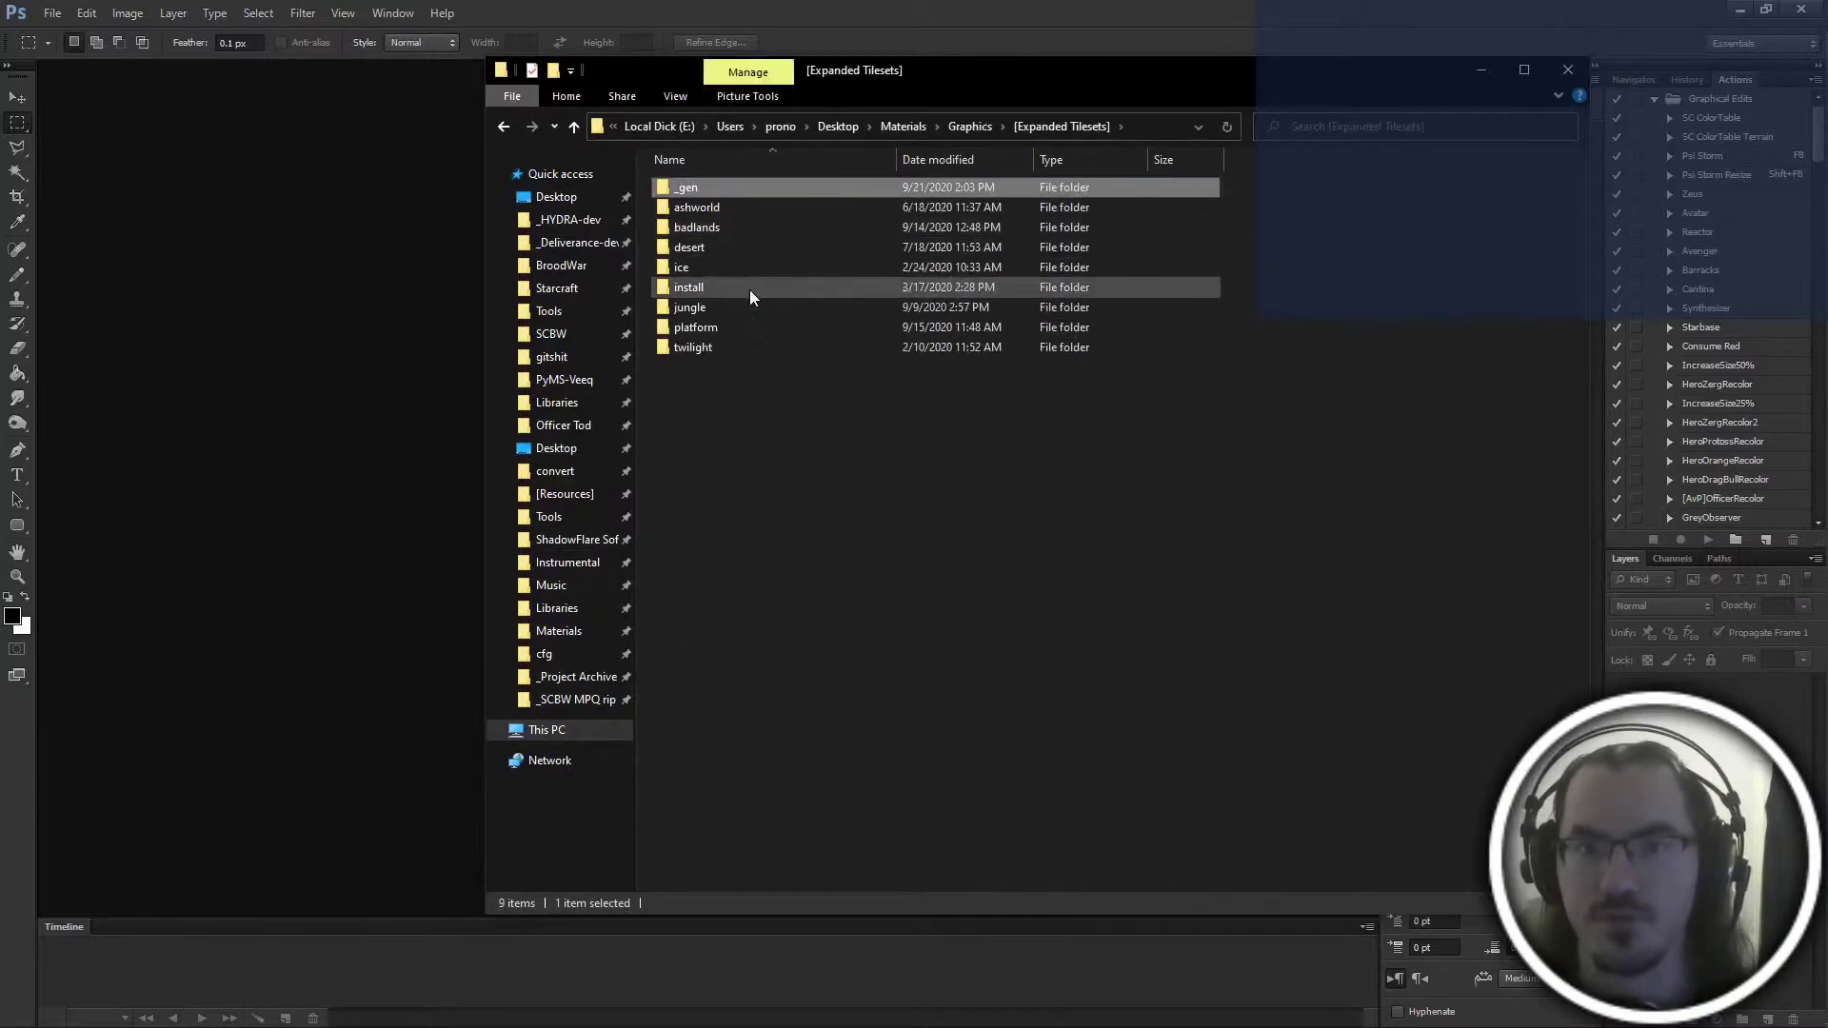
{"action": "double_click", "coordinate": [757, 311]}
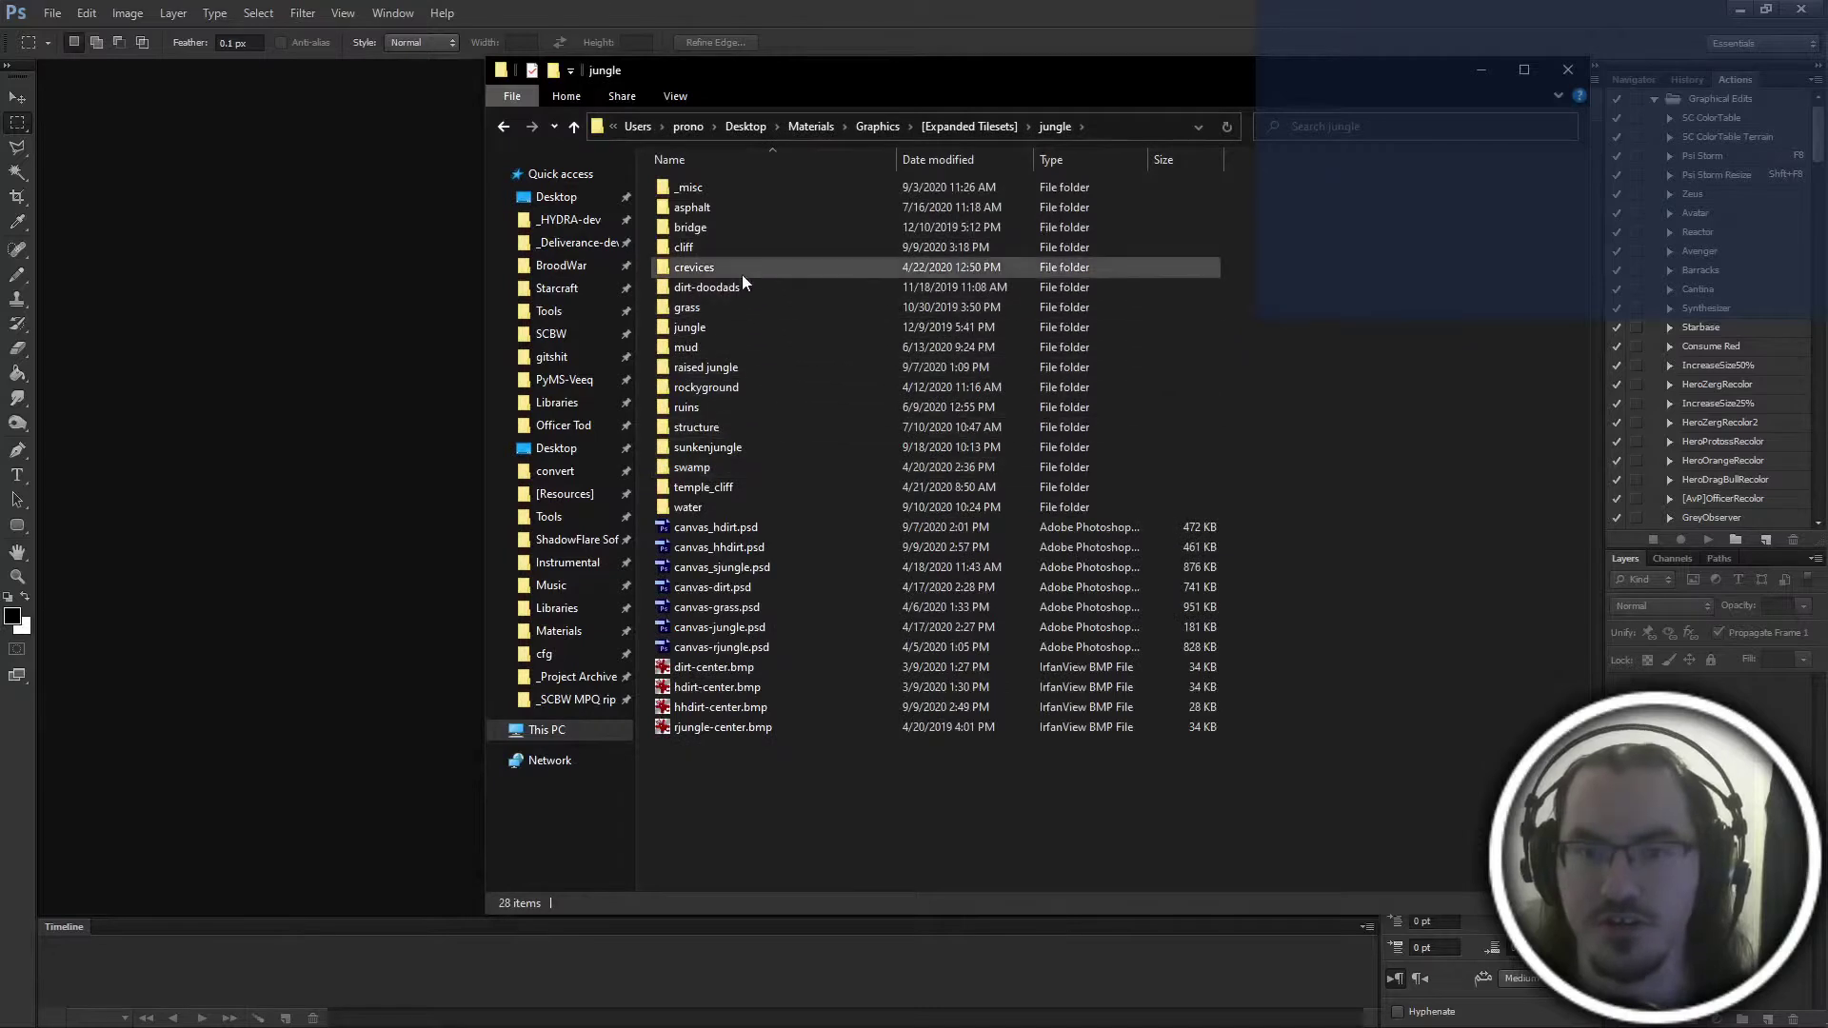
{"action": "double_click", "coordinate": [729, 249]}
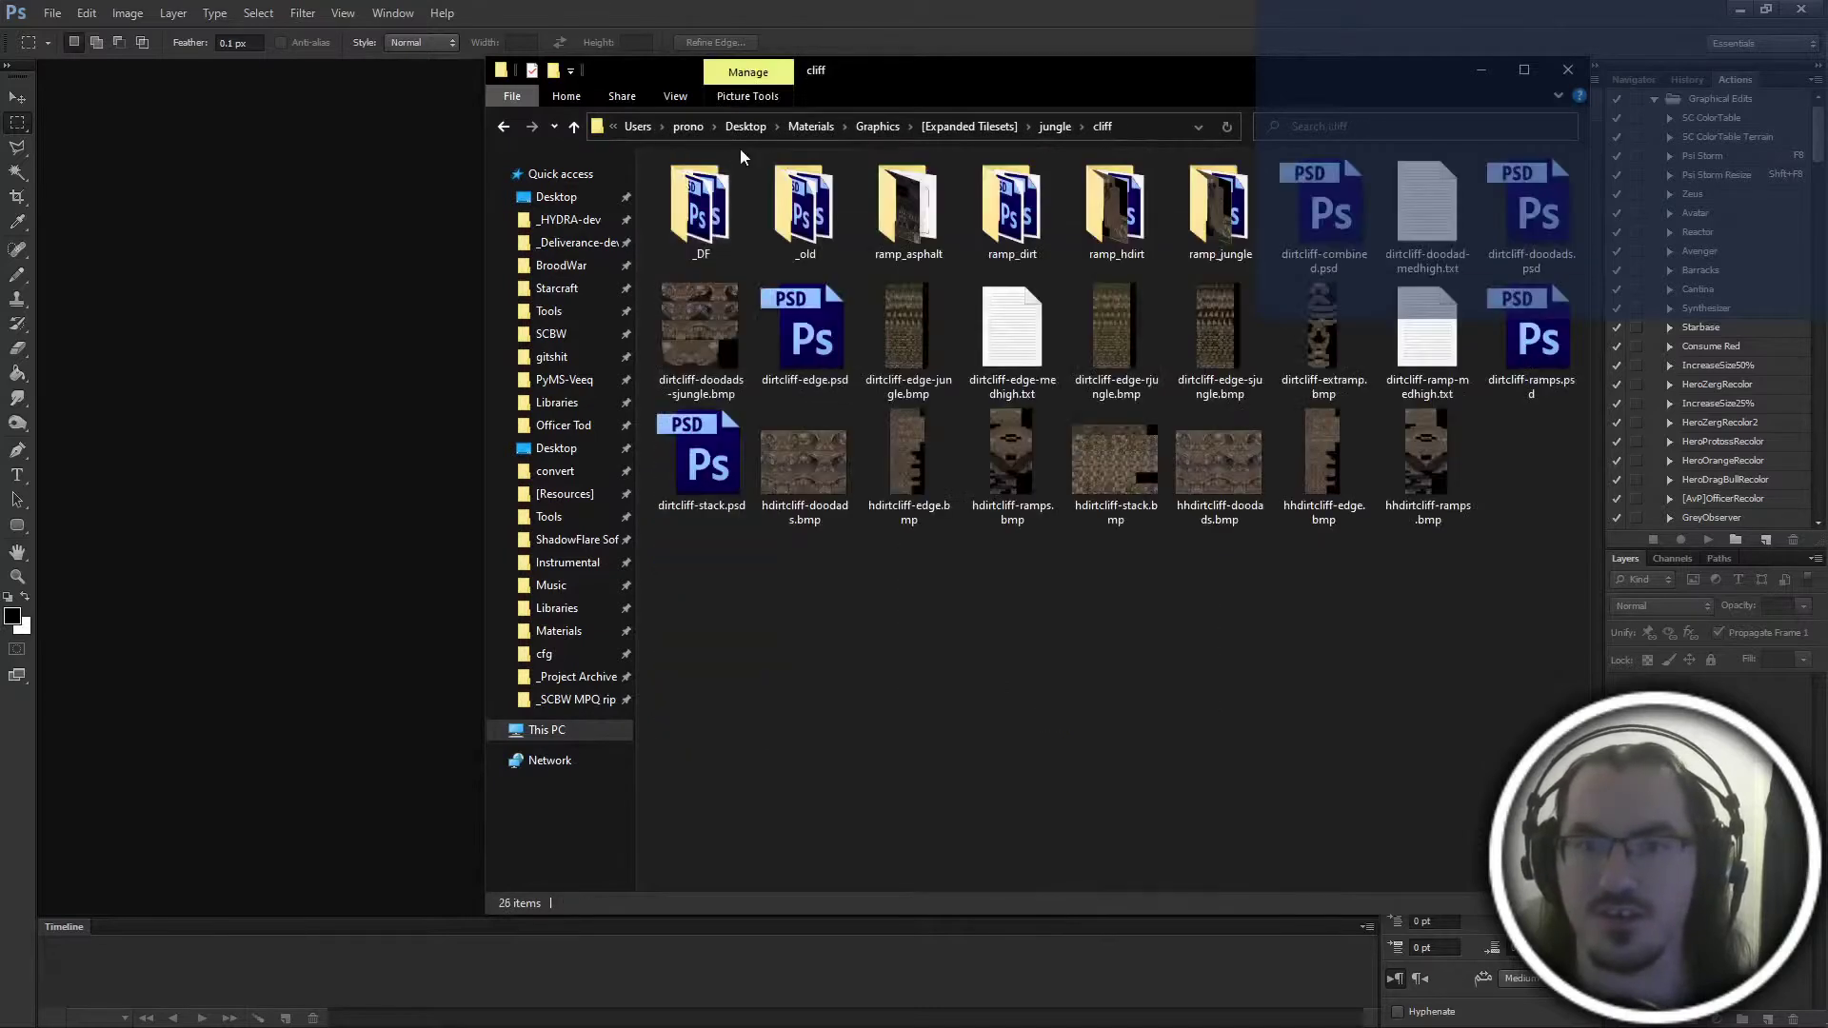
{"action": "double_click", "coordinate": [696, 238]}
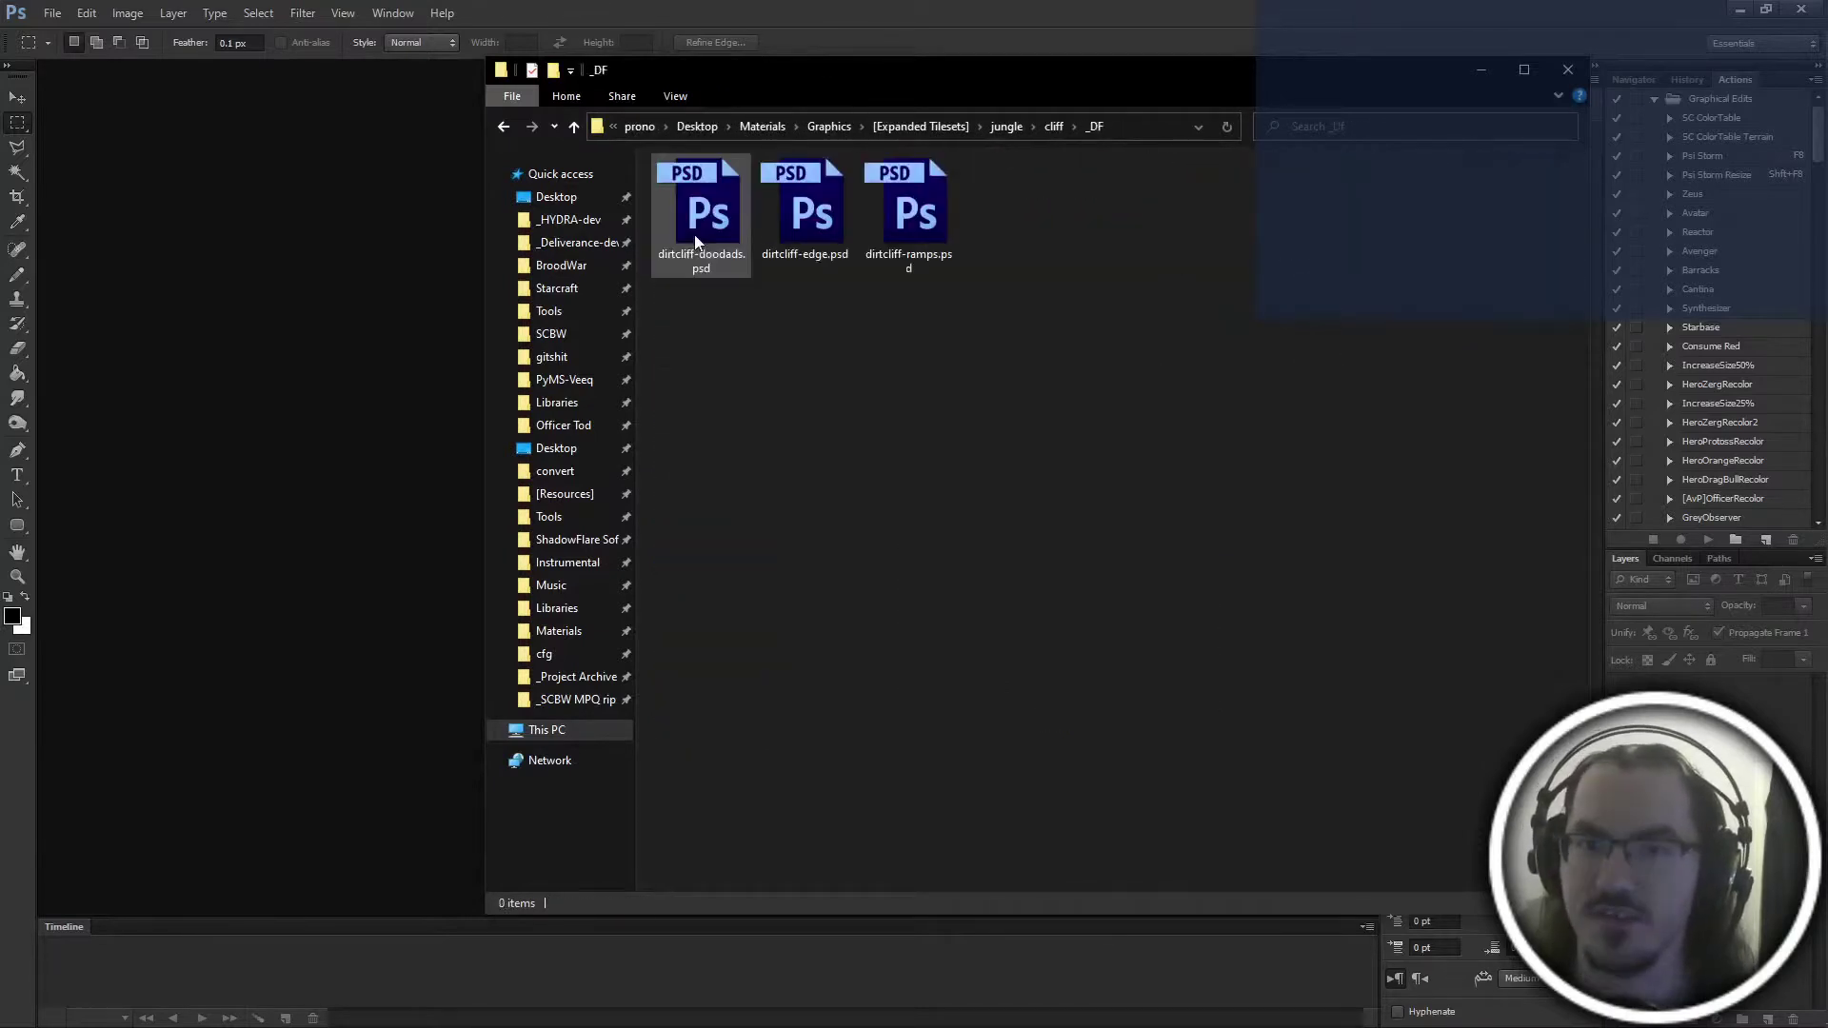
{"action": "double_click", "coordinate": [704, 219]}
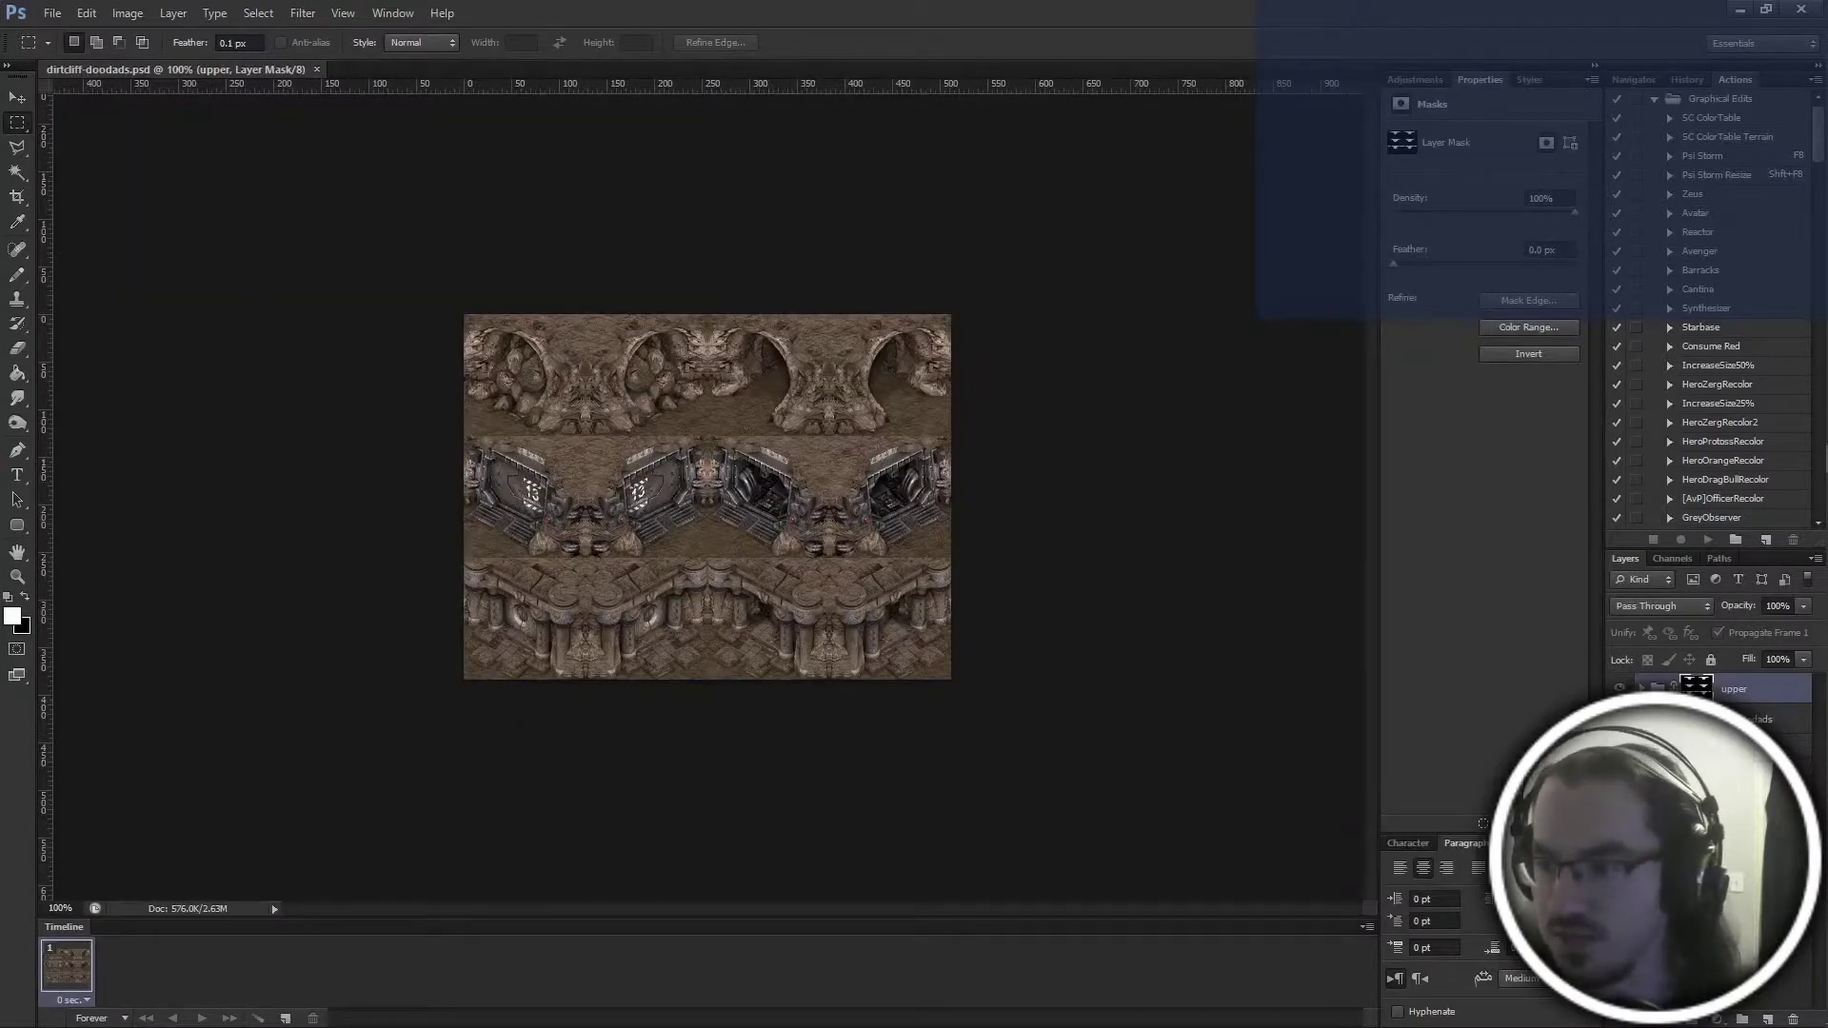
Select the hdirt layer and open the jungle folder of [Expanded Tilesets] in a second file browser window
{"action": "left_click", "coordinate": [1734, 811]}
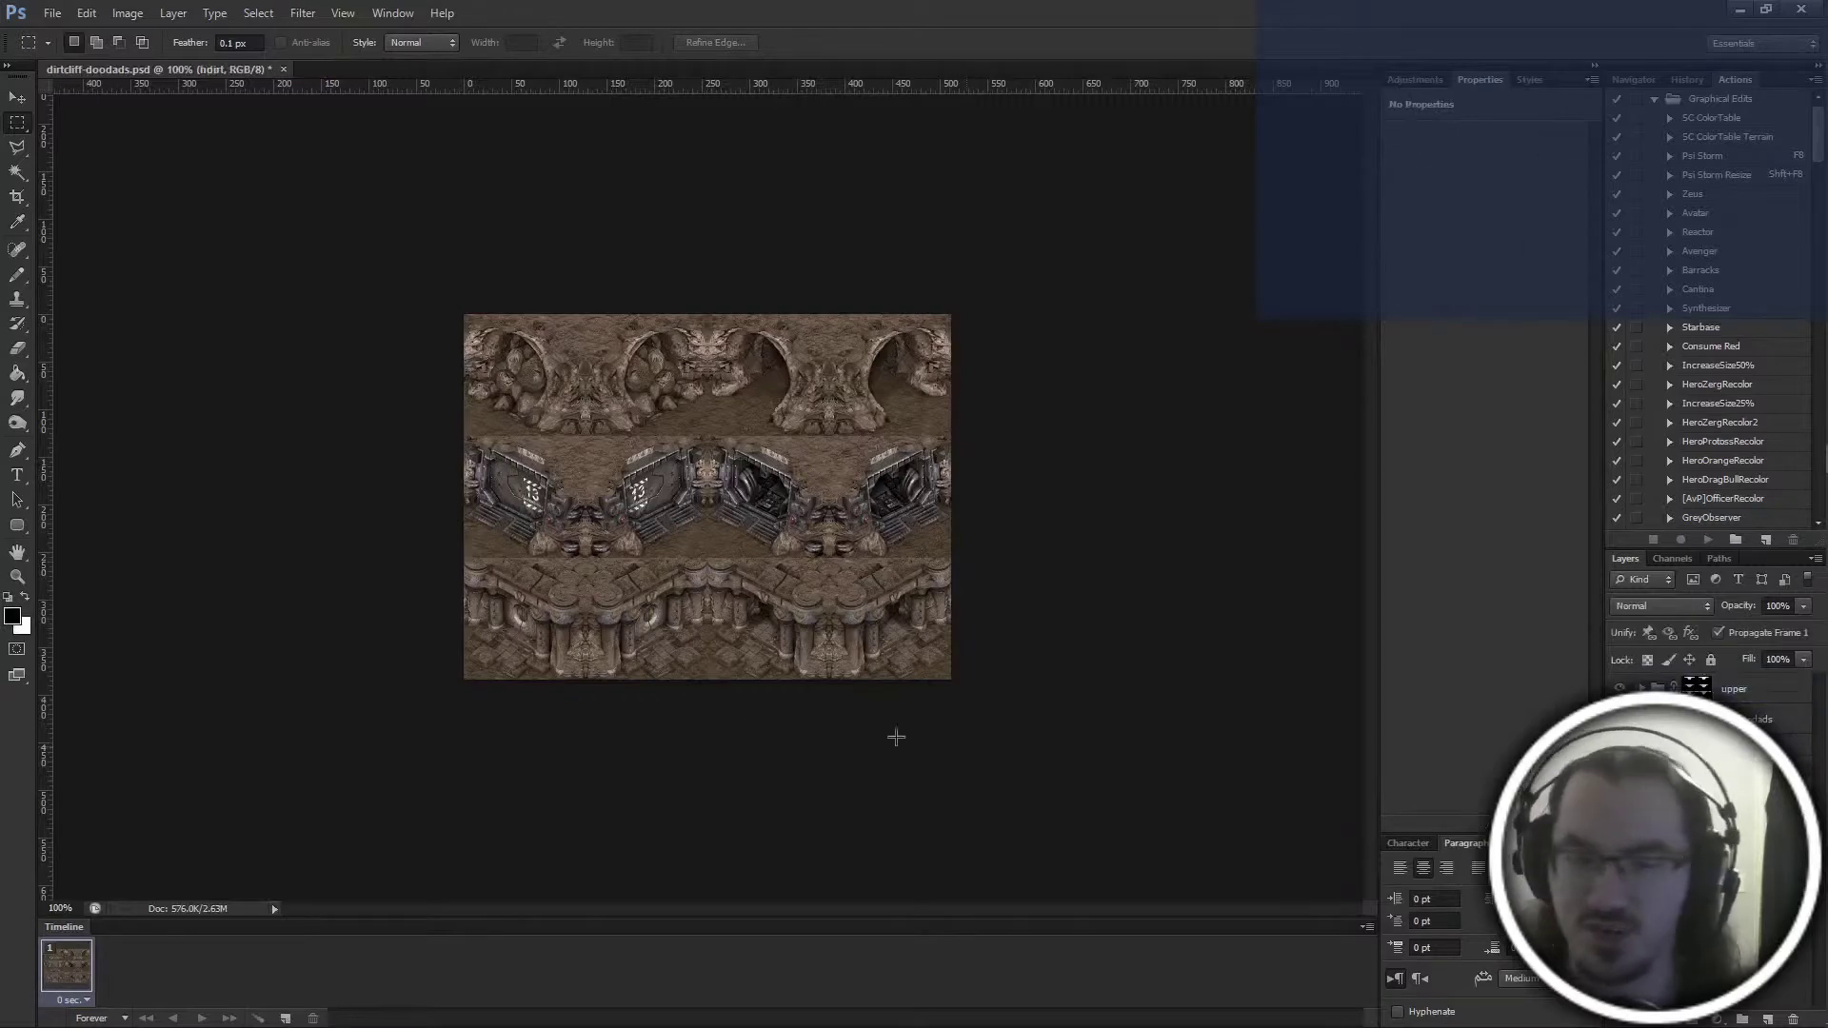
{"action": "key", "text": "alt+Tab"}
{"action": "left_click", "coordinate": [944, 497]}
{"action": "key", "text": "super+e"}
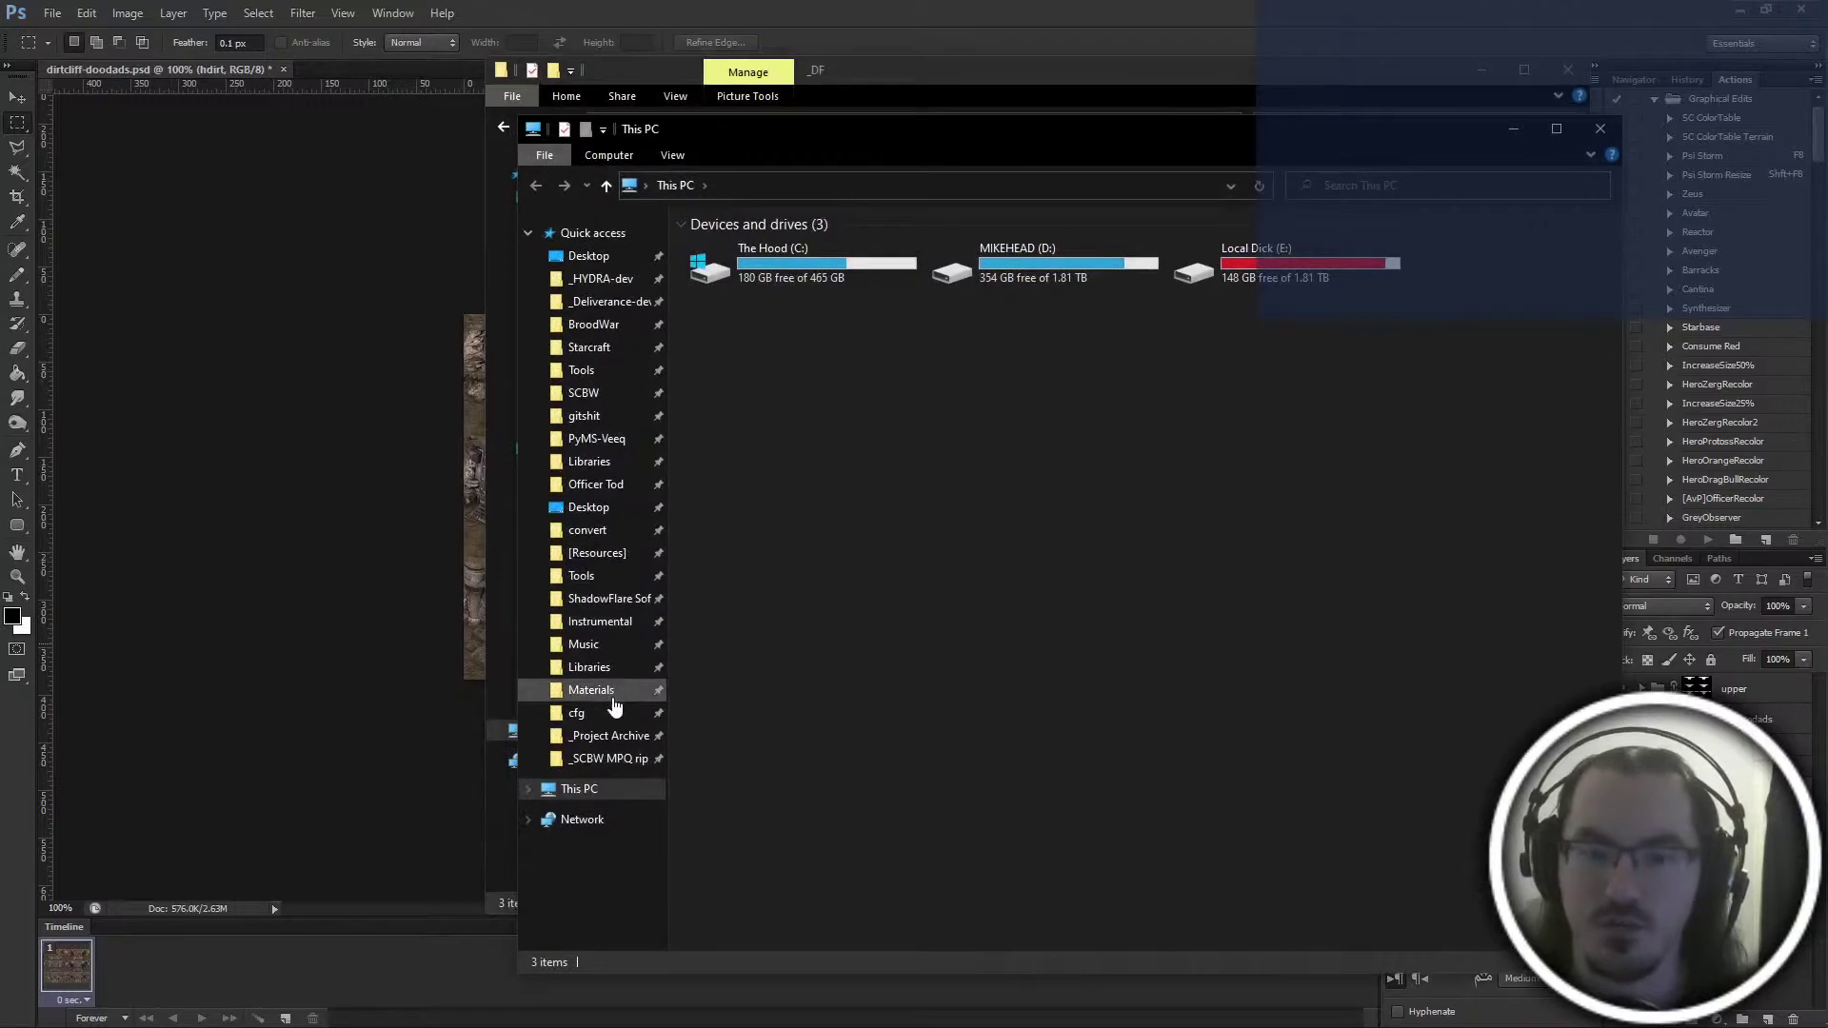
{"action": "left_click", "coordinate": [590, 689]}
{"action": "double_click", "coordinate": [893, 306]}
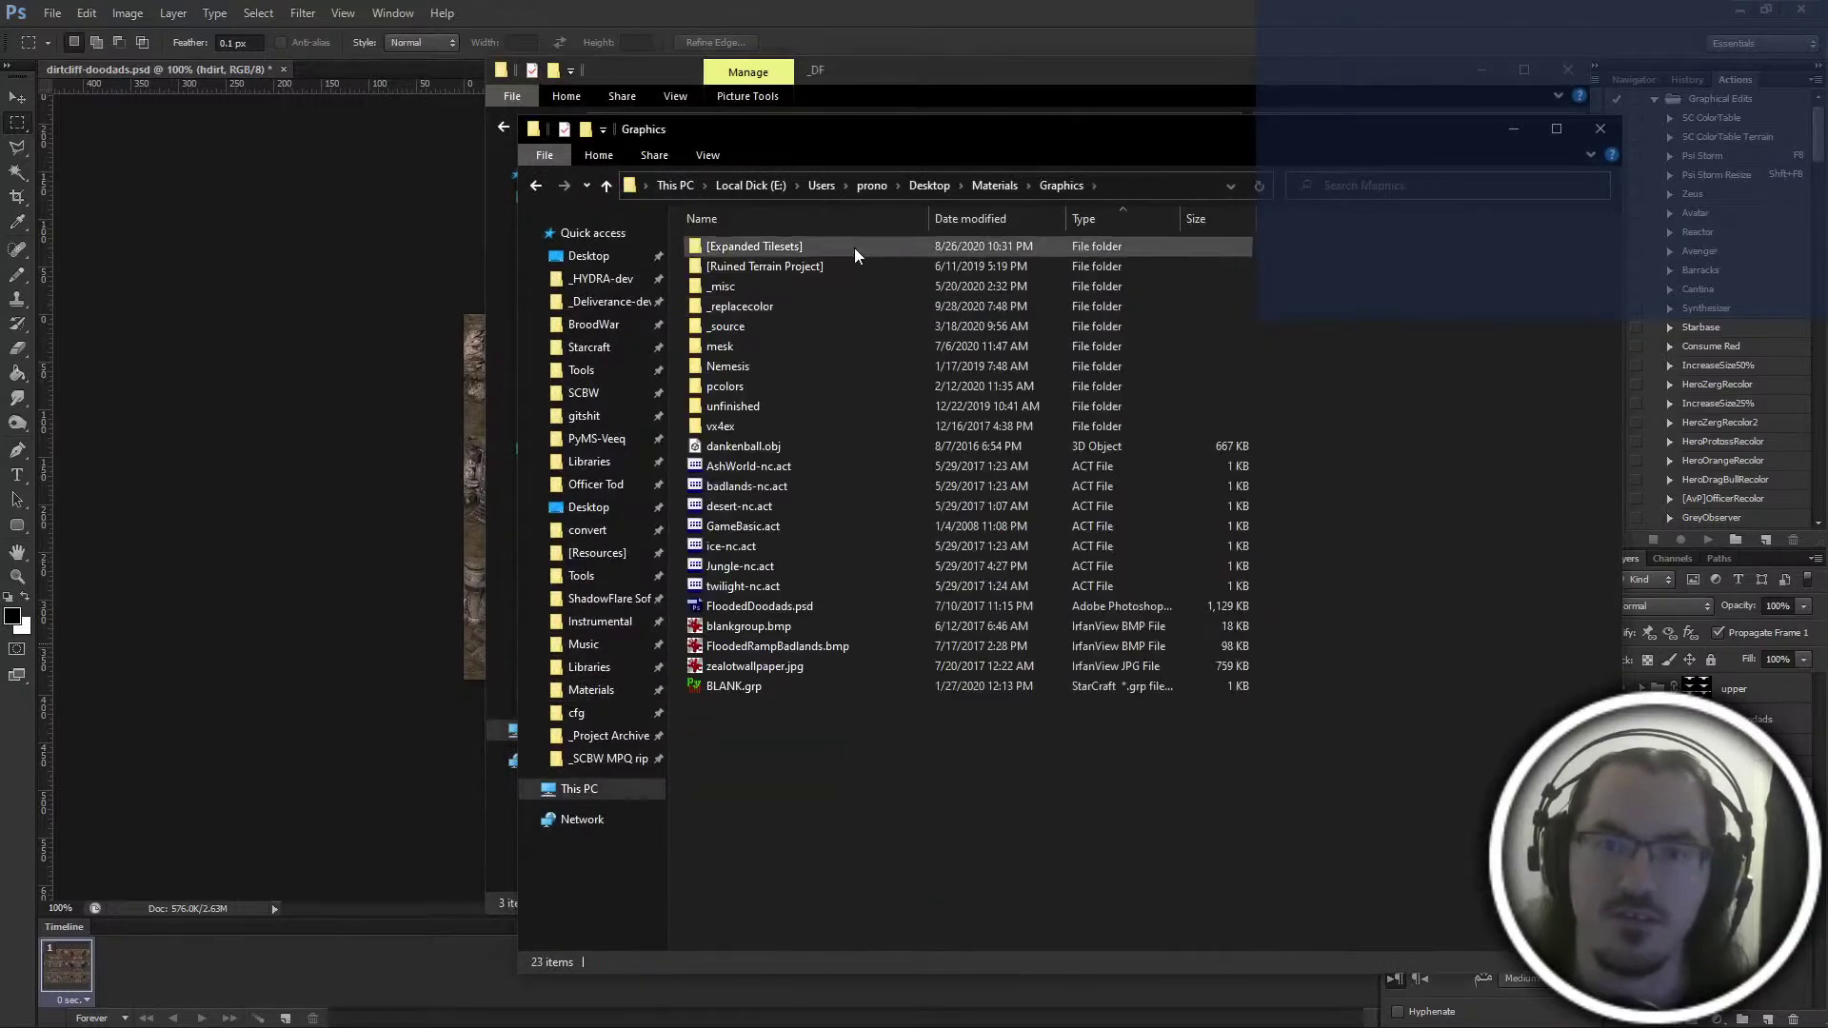
{"action": "double_click", "coordinate": [853, 248]}
{"action": "double_click", "coordinate": [808, 368]}
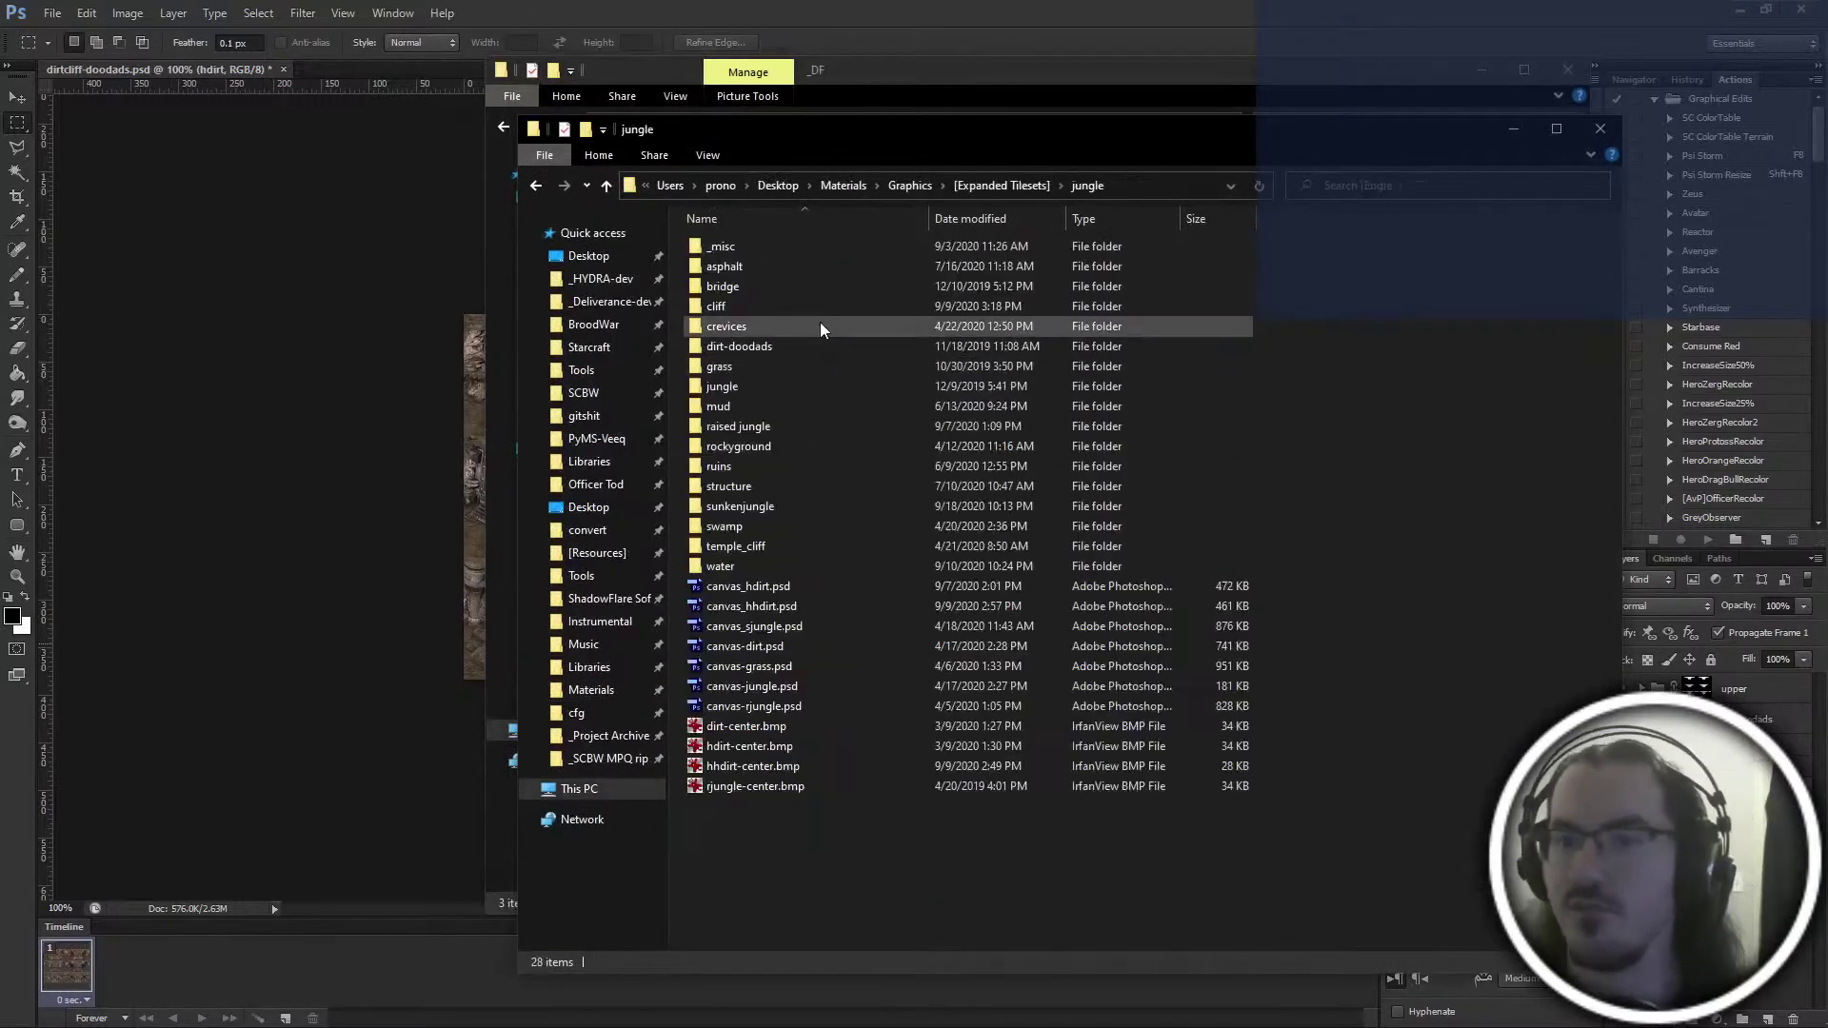
Check the raised jungle and temple_cliff folders, and open canvas-rjungle.psd from the jungle folder
{"action": "left_click", "coordinate": [835, 455]}
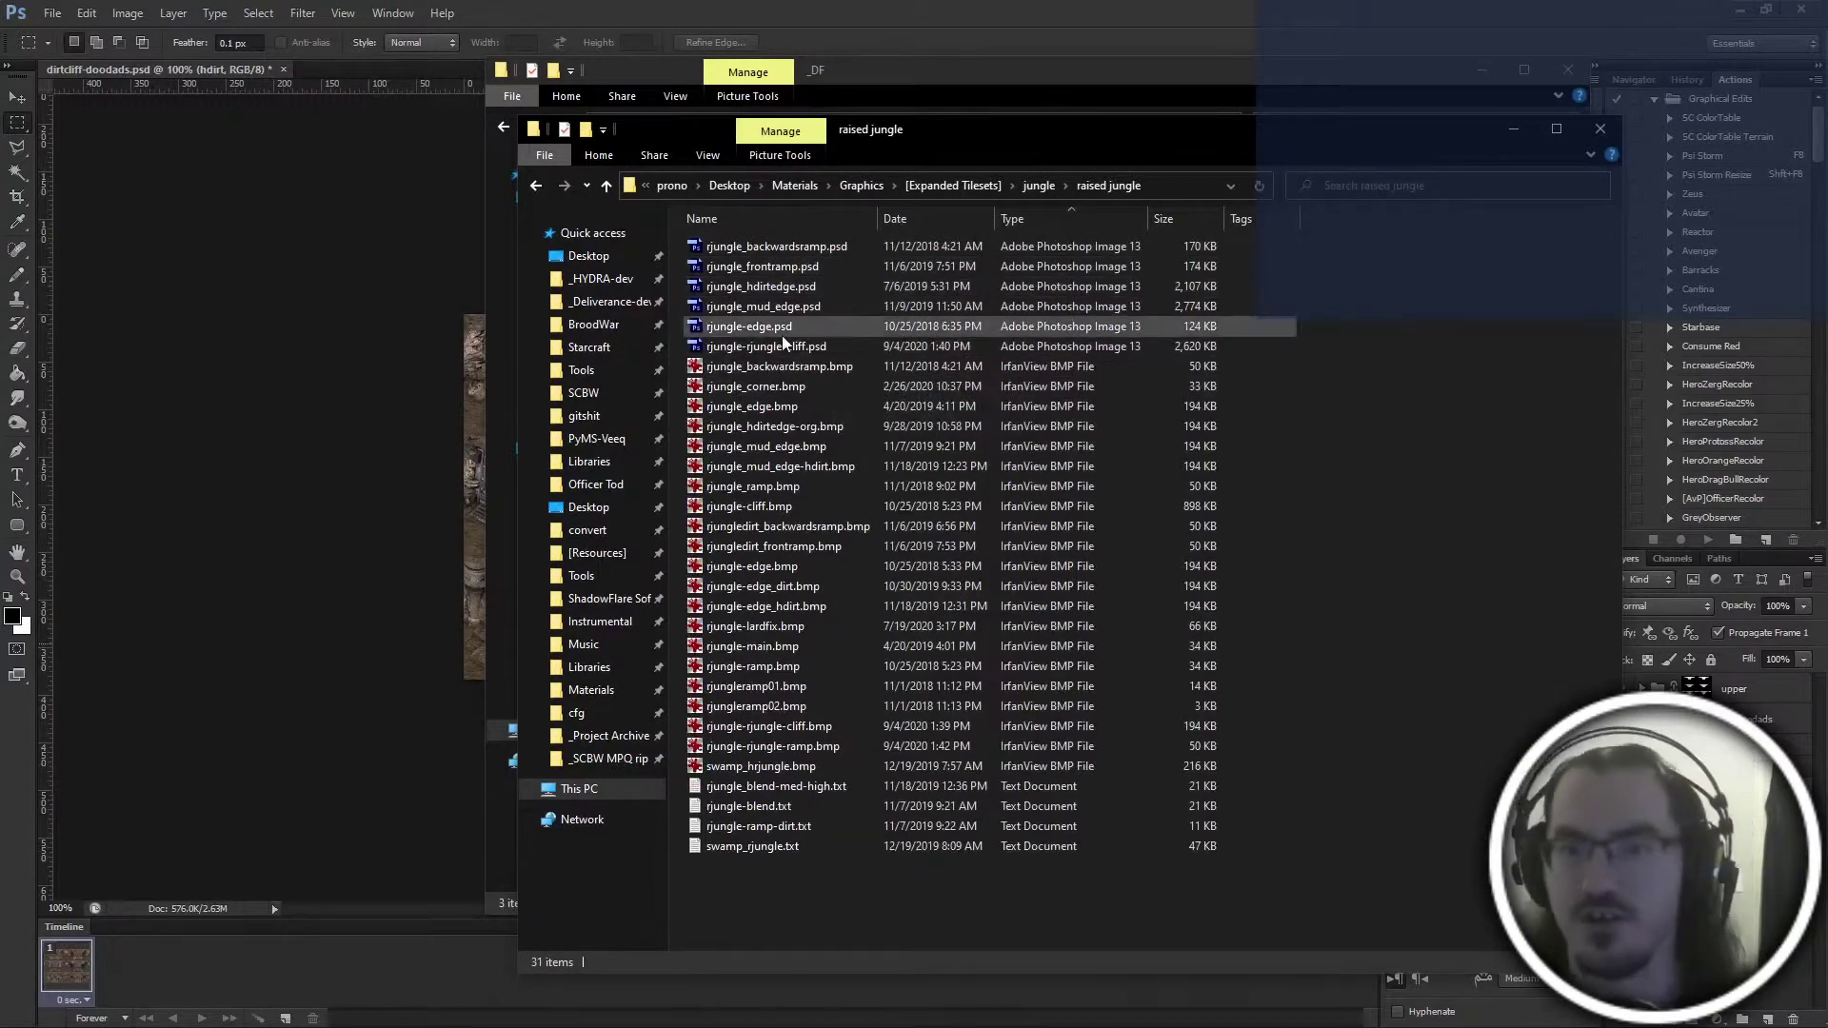
{"action": "key", "text": "alt+Up"}
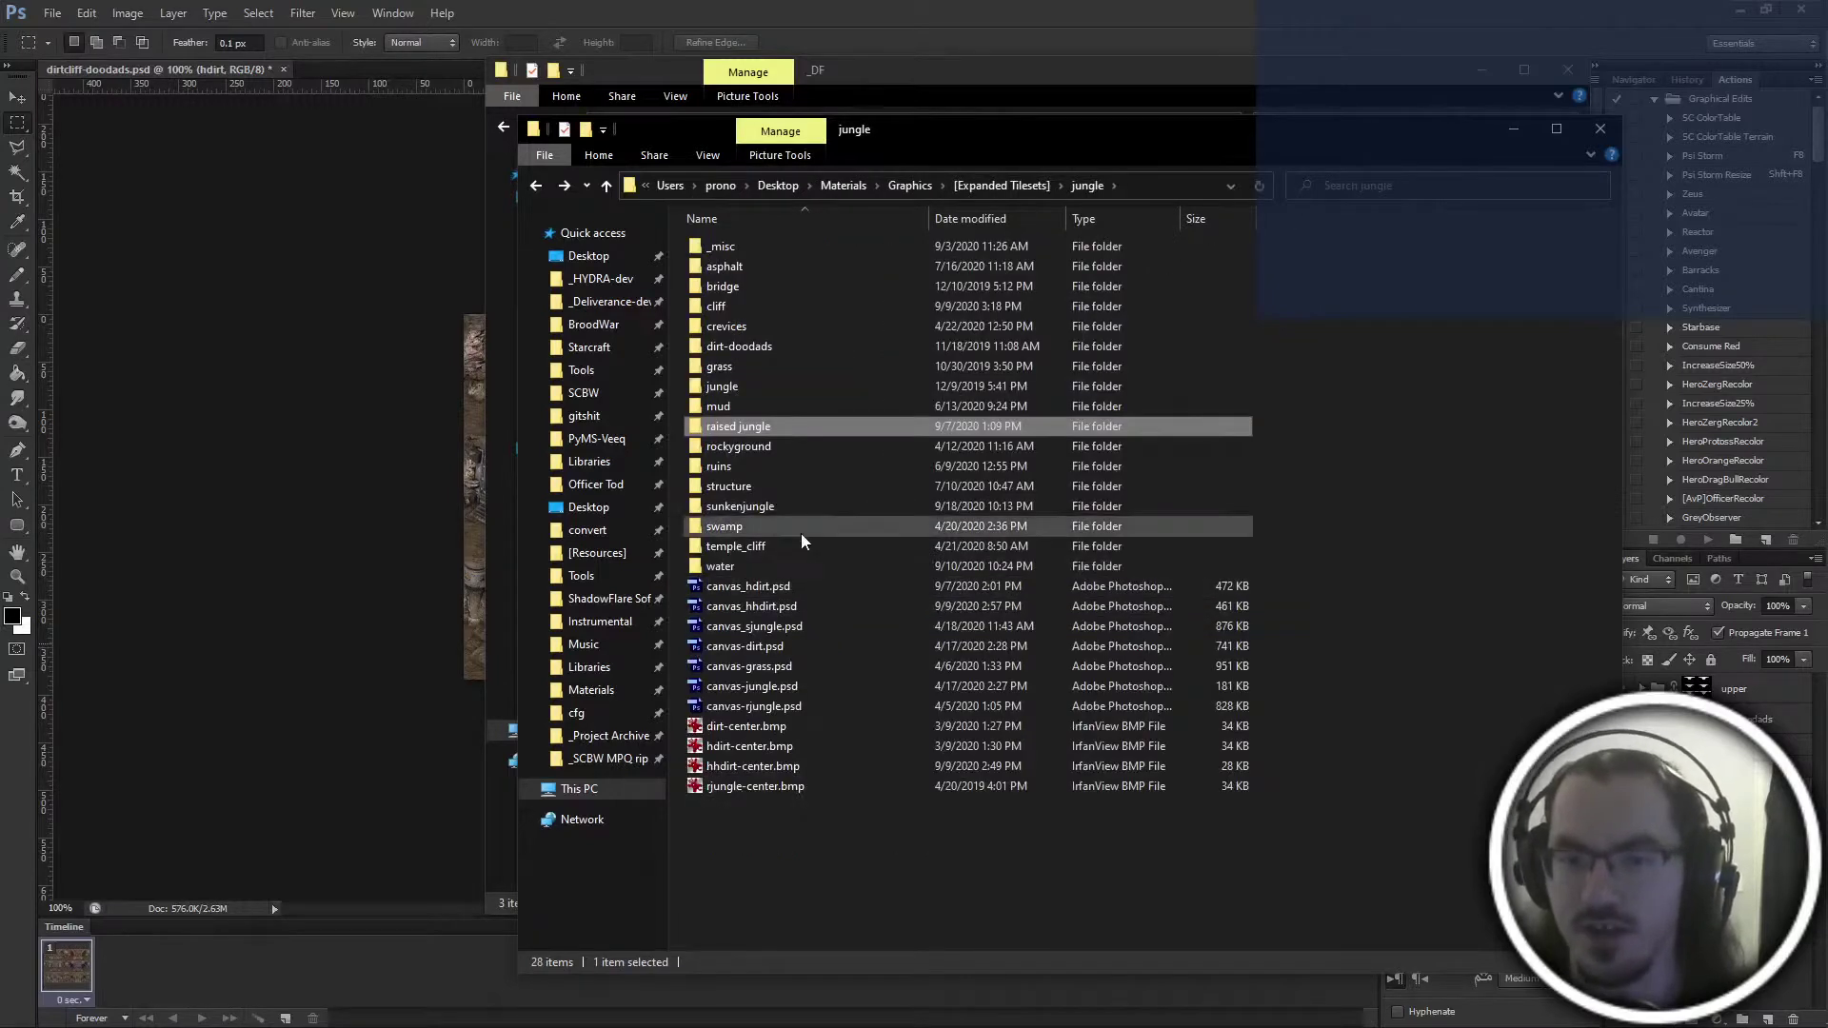
{"action": "left_click", "coordinate": [790, 546]}
{"action": "double_click", "coordinate": [790, 545]}
{"action": "key", "text": "alt+Up"}
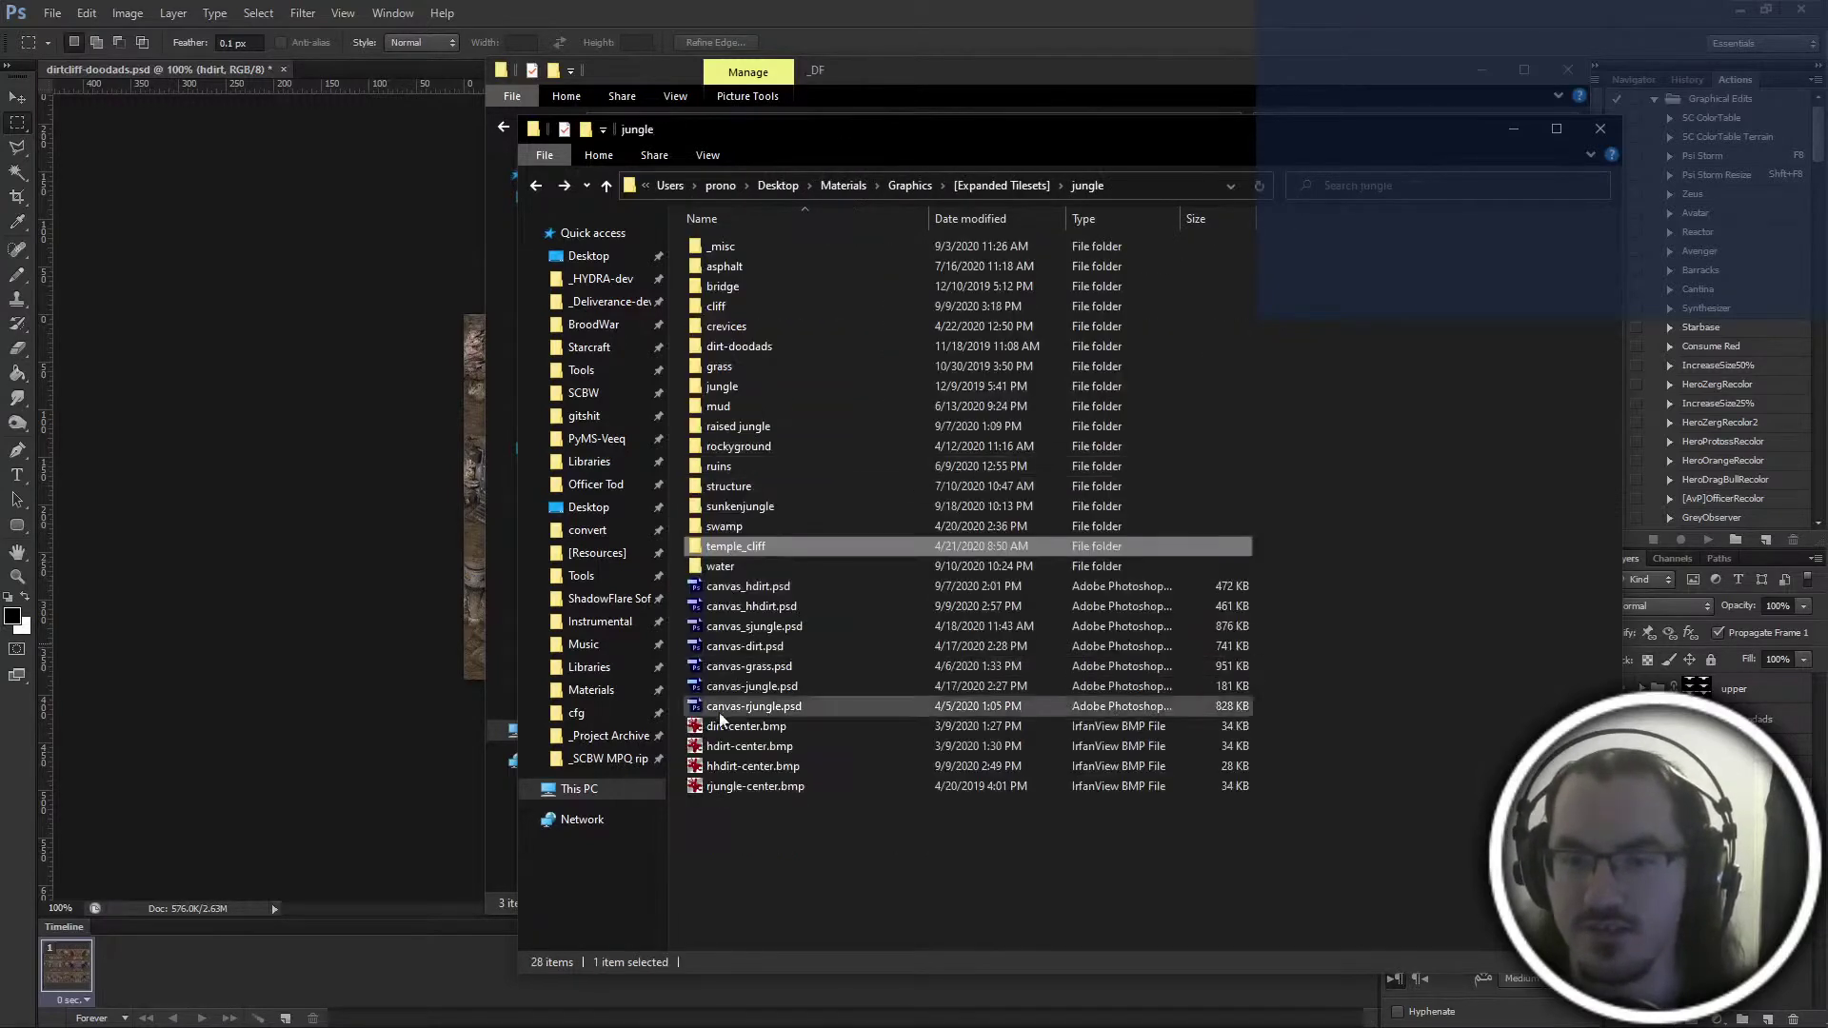
{"action": "double_click", "coordinate": [752, 705]}
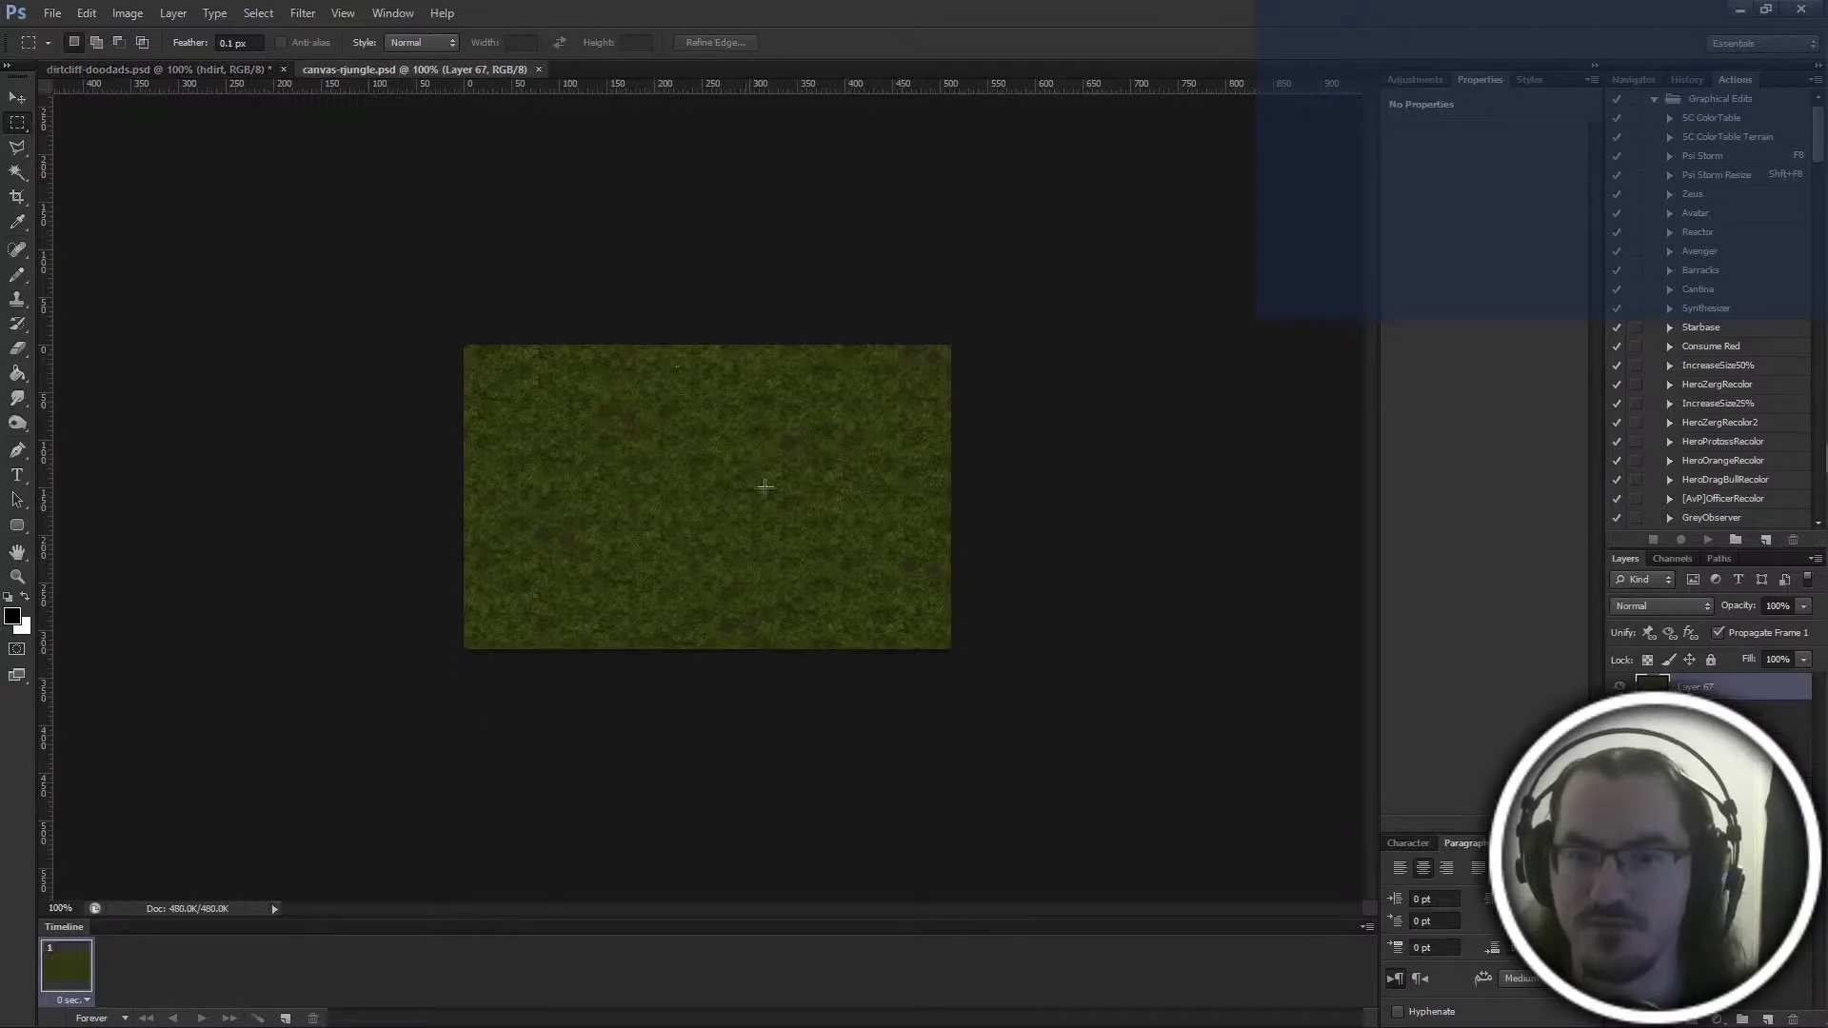
Copy the whole raised jungle texture into dirtcliff-doodads.psd above the hdirt layer and align it with the canvas's top edge
{"action": "key", "text": "ctrl+a"}
{"action": "left_click", "coordinate": [241, 72]}
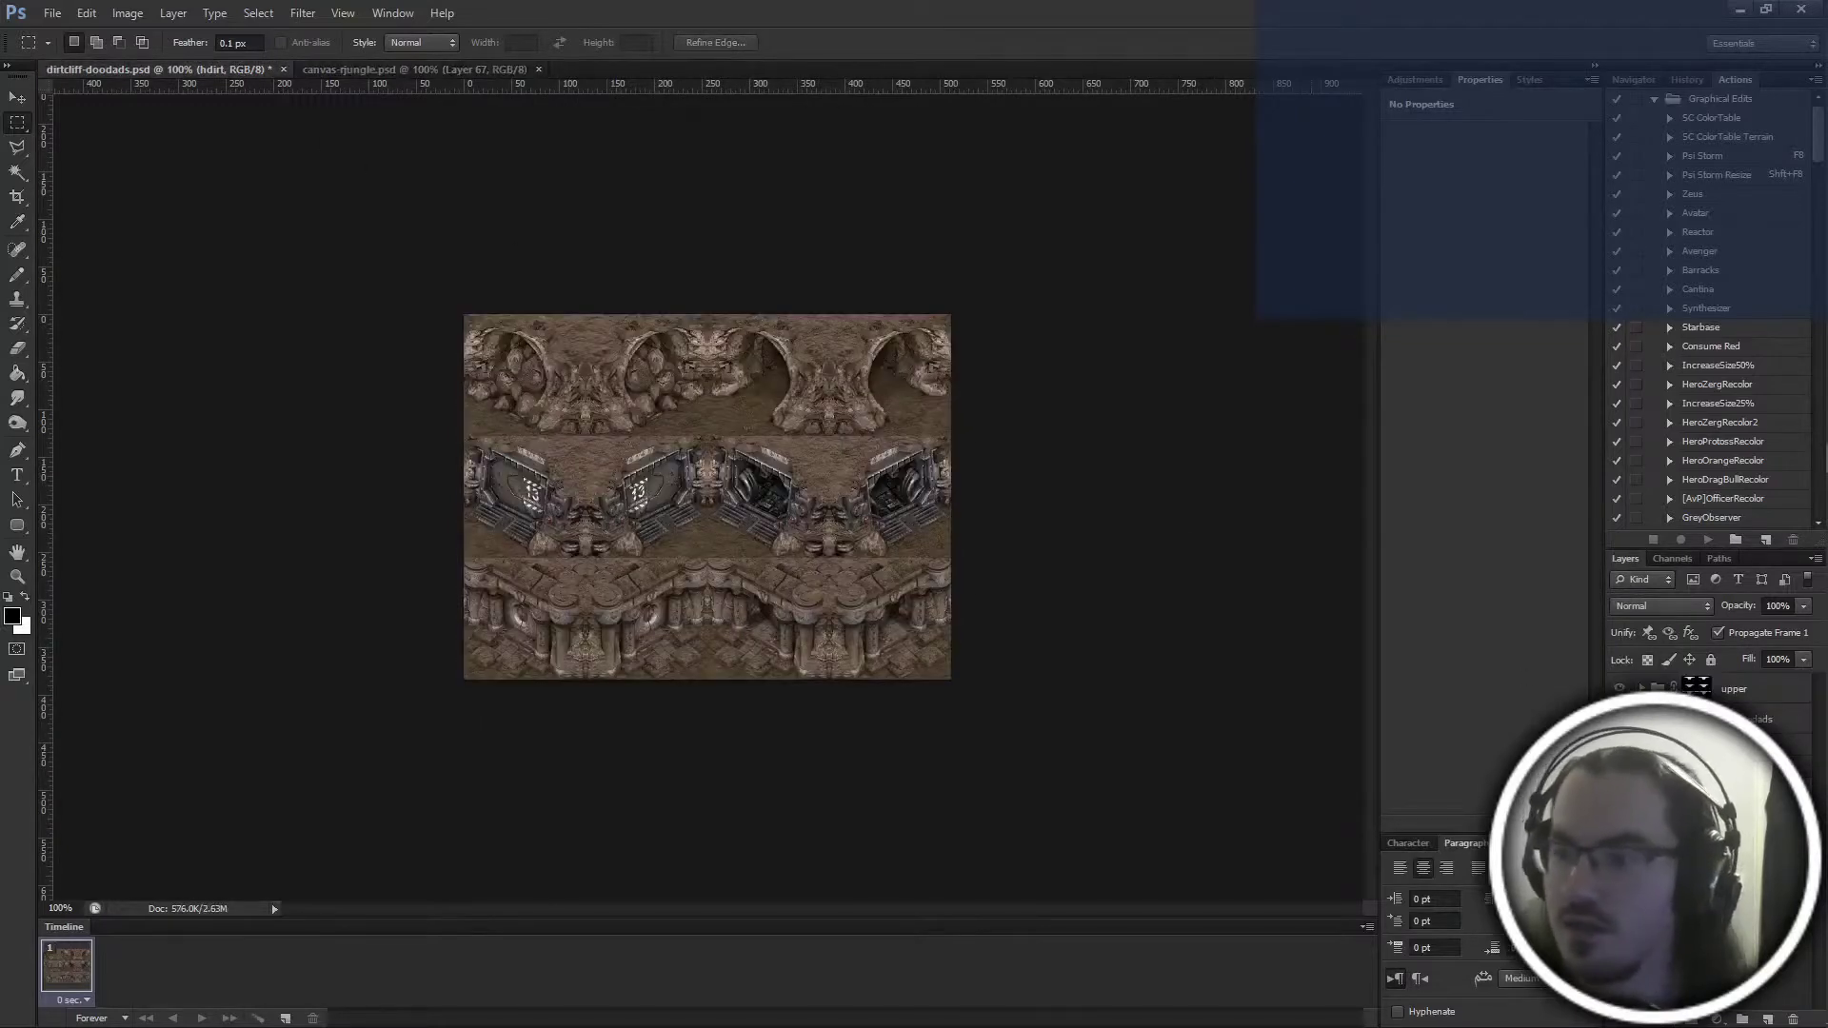
{"action": "key", "text": "ctrl+v"}
{"action": "key", "text": "ctrl+t"}
{"action": "left_click_drag", "start_coordinate": [785, 447], "coordinate": [779, 356]}
{"action": "key", "text": "Return"}
Paste the raised jungle texture flush with the canvas's top edge, check the grid preferences and display the layout grid
{"action": "key", "text": "ctrl+v"}
{"action": "key", "text": "ctrl+t"}
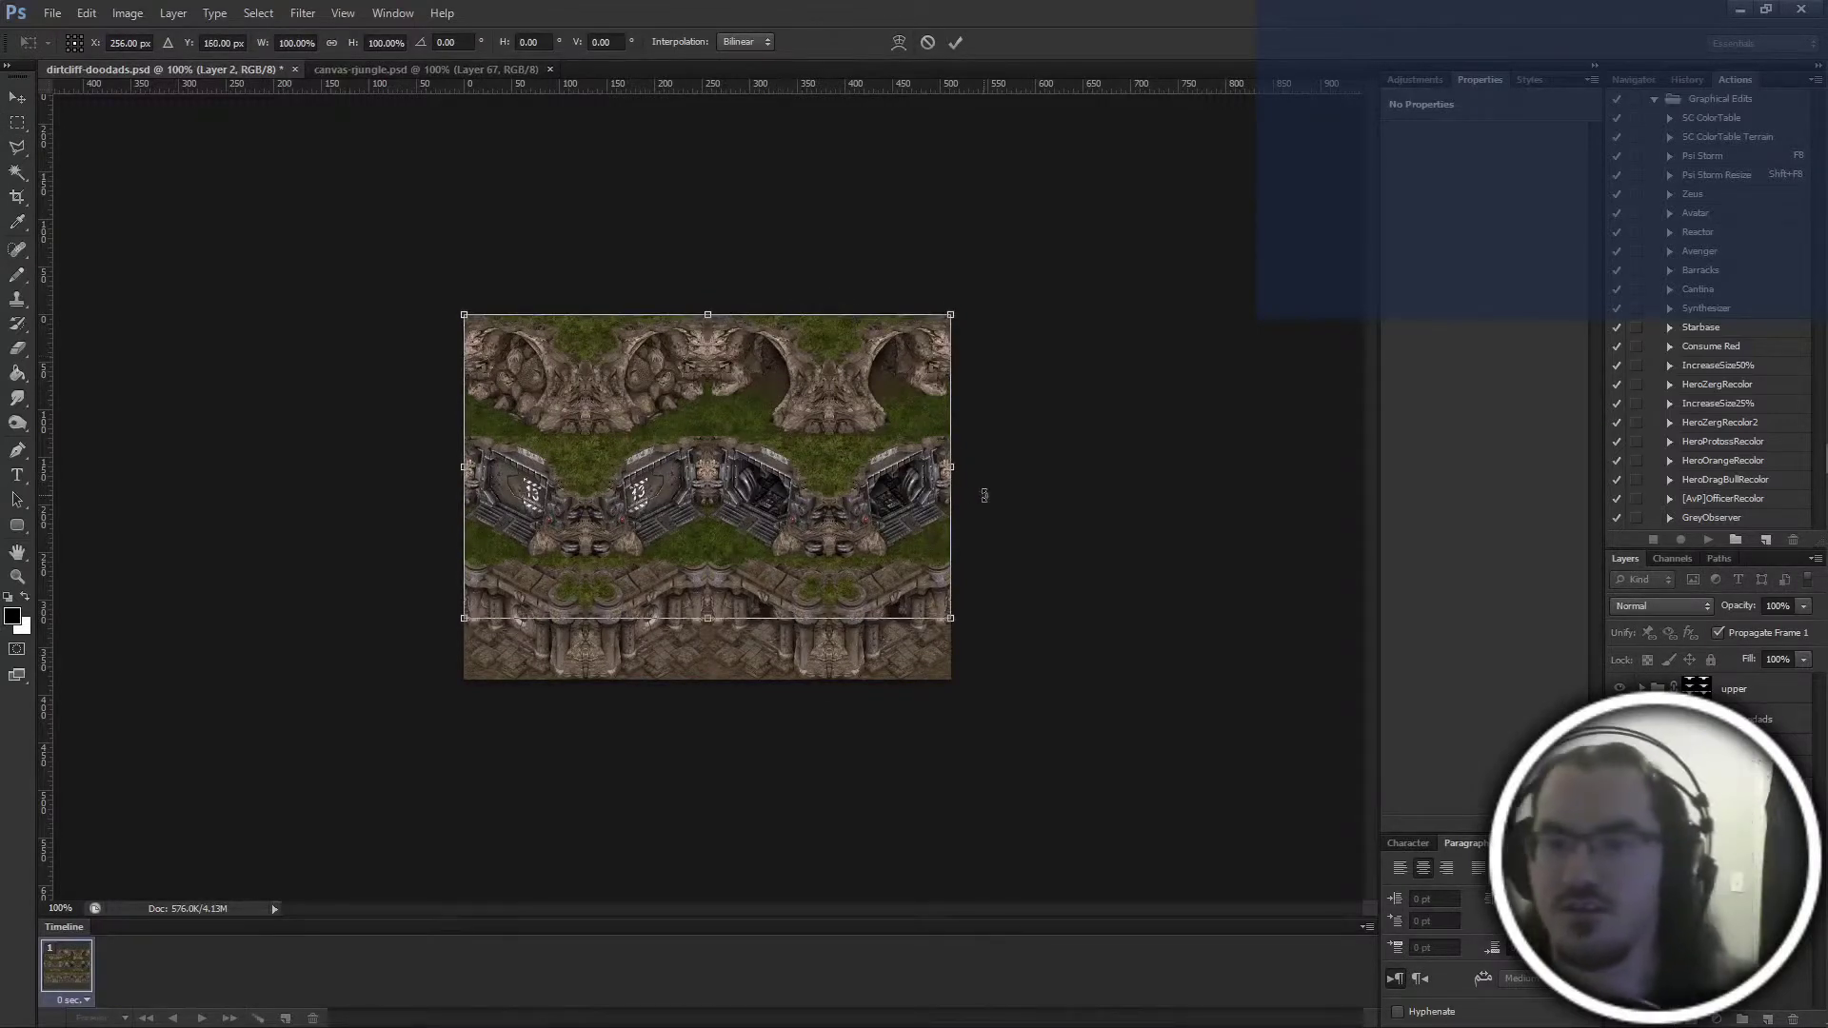
{"action": "key", "text": "Return"}
{"action": "key", "text": "m"}
{"action": "key", "text": "ctrl+k"}
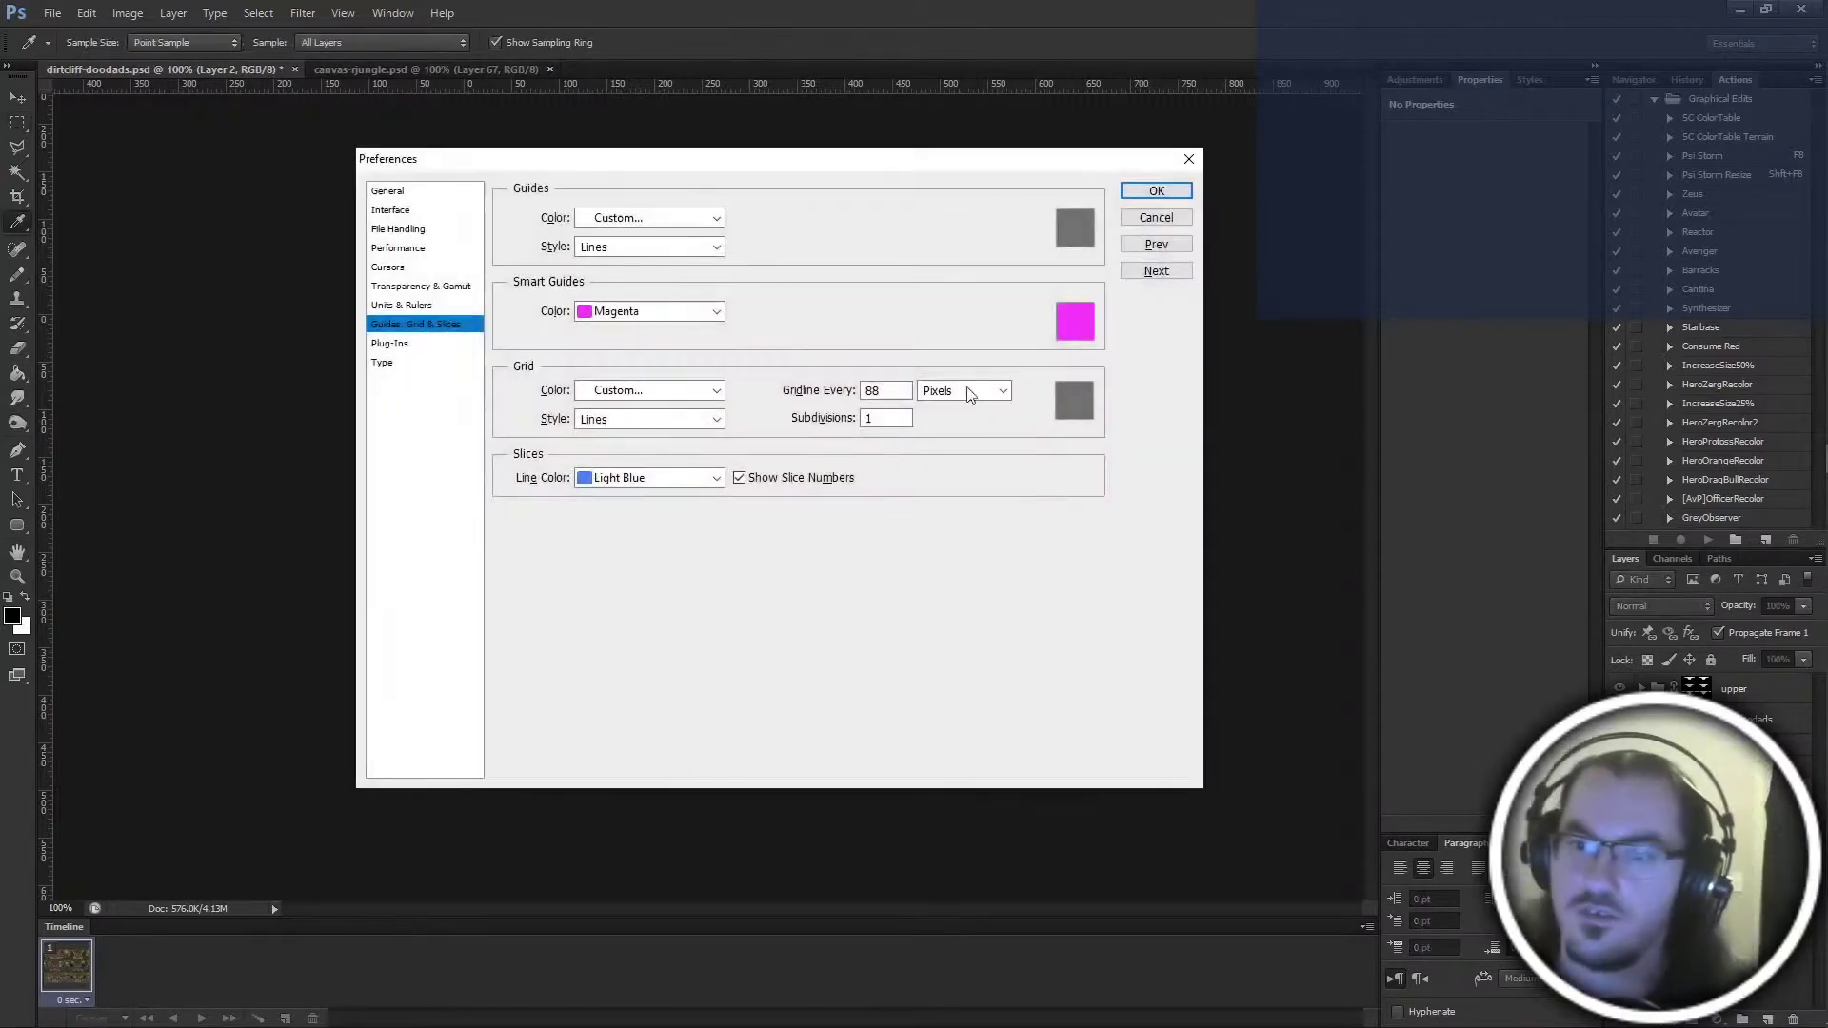
{"action": "key", "text": "Return"}
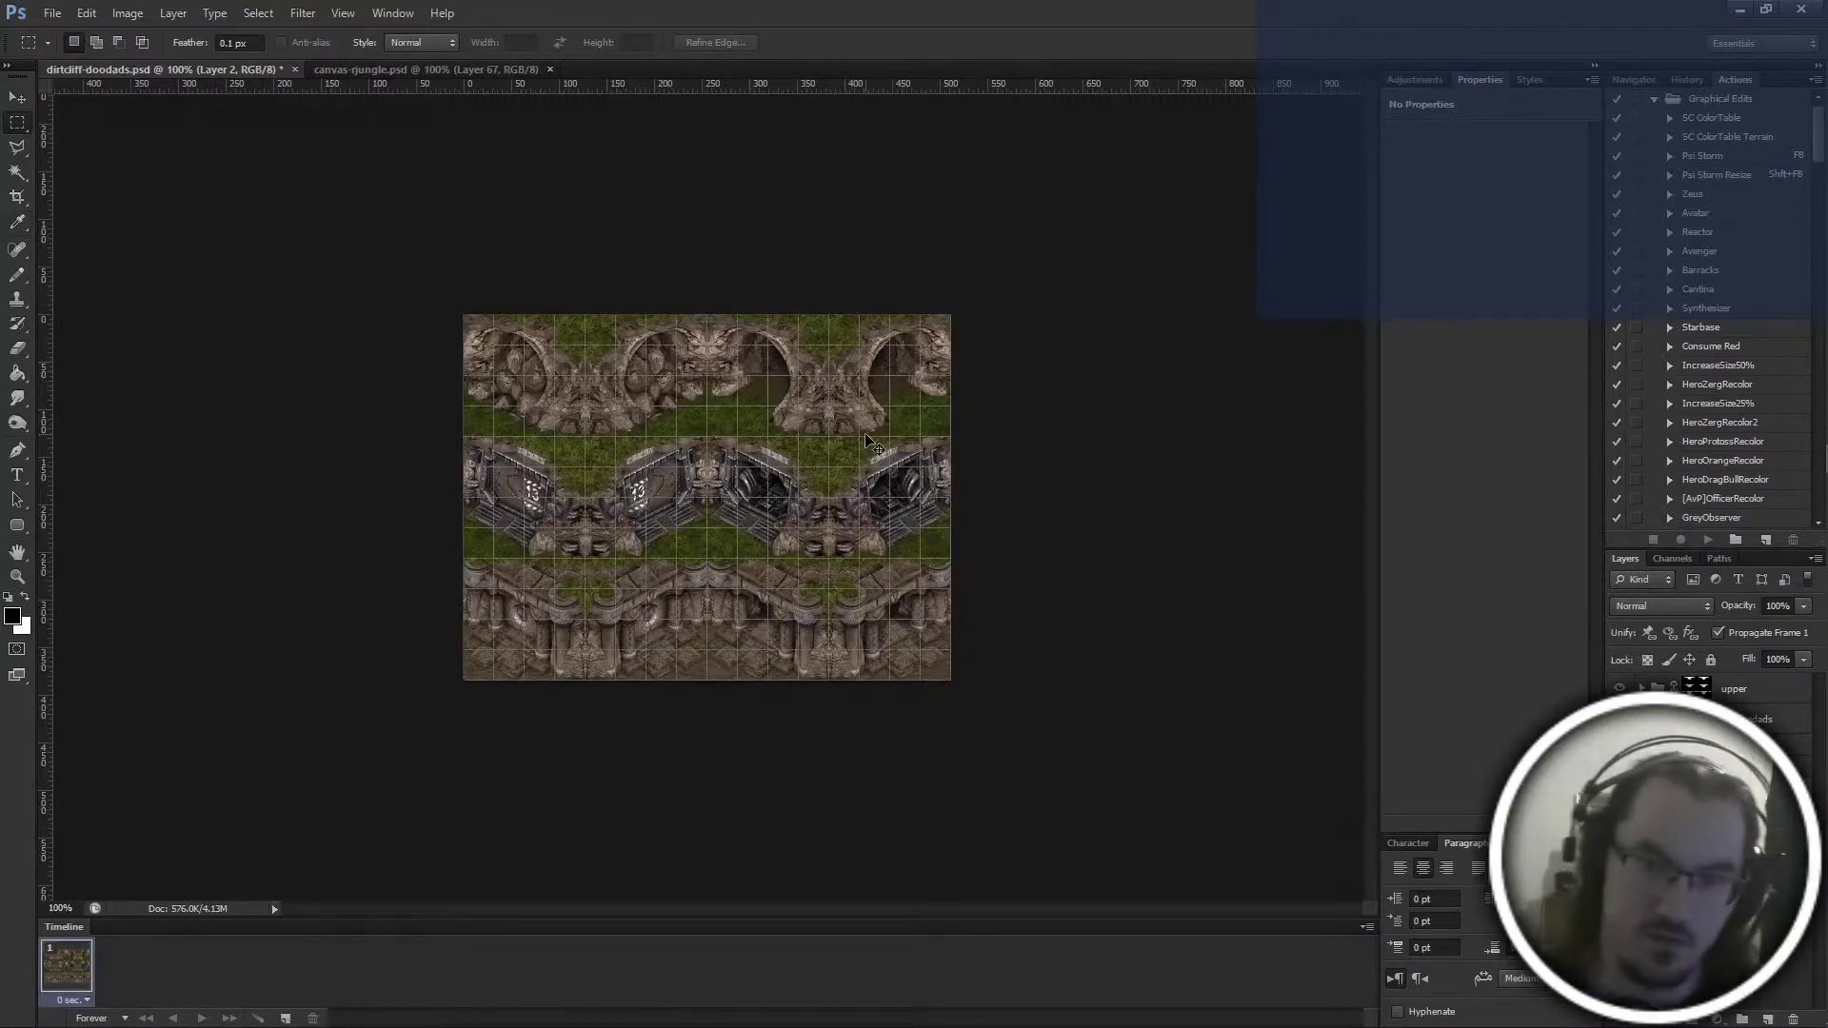
Duplicate the jungle texture downwards to fill the rest of the canvas and merge the two texture layers
{"action": "key", "text": "ctrl+t"}
{"action": "left_click_drag", "start_coordinate": [746, 469], "coordinate": [745, 773]}
{"action": "key", "text": "Return"}
{"action": "left_click", "coordinate": [1749, 812], "text": "shift"}
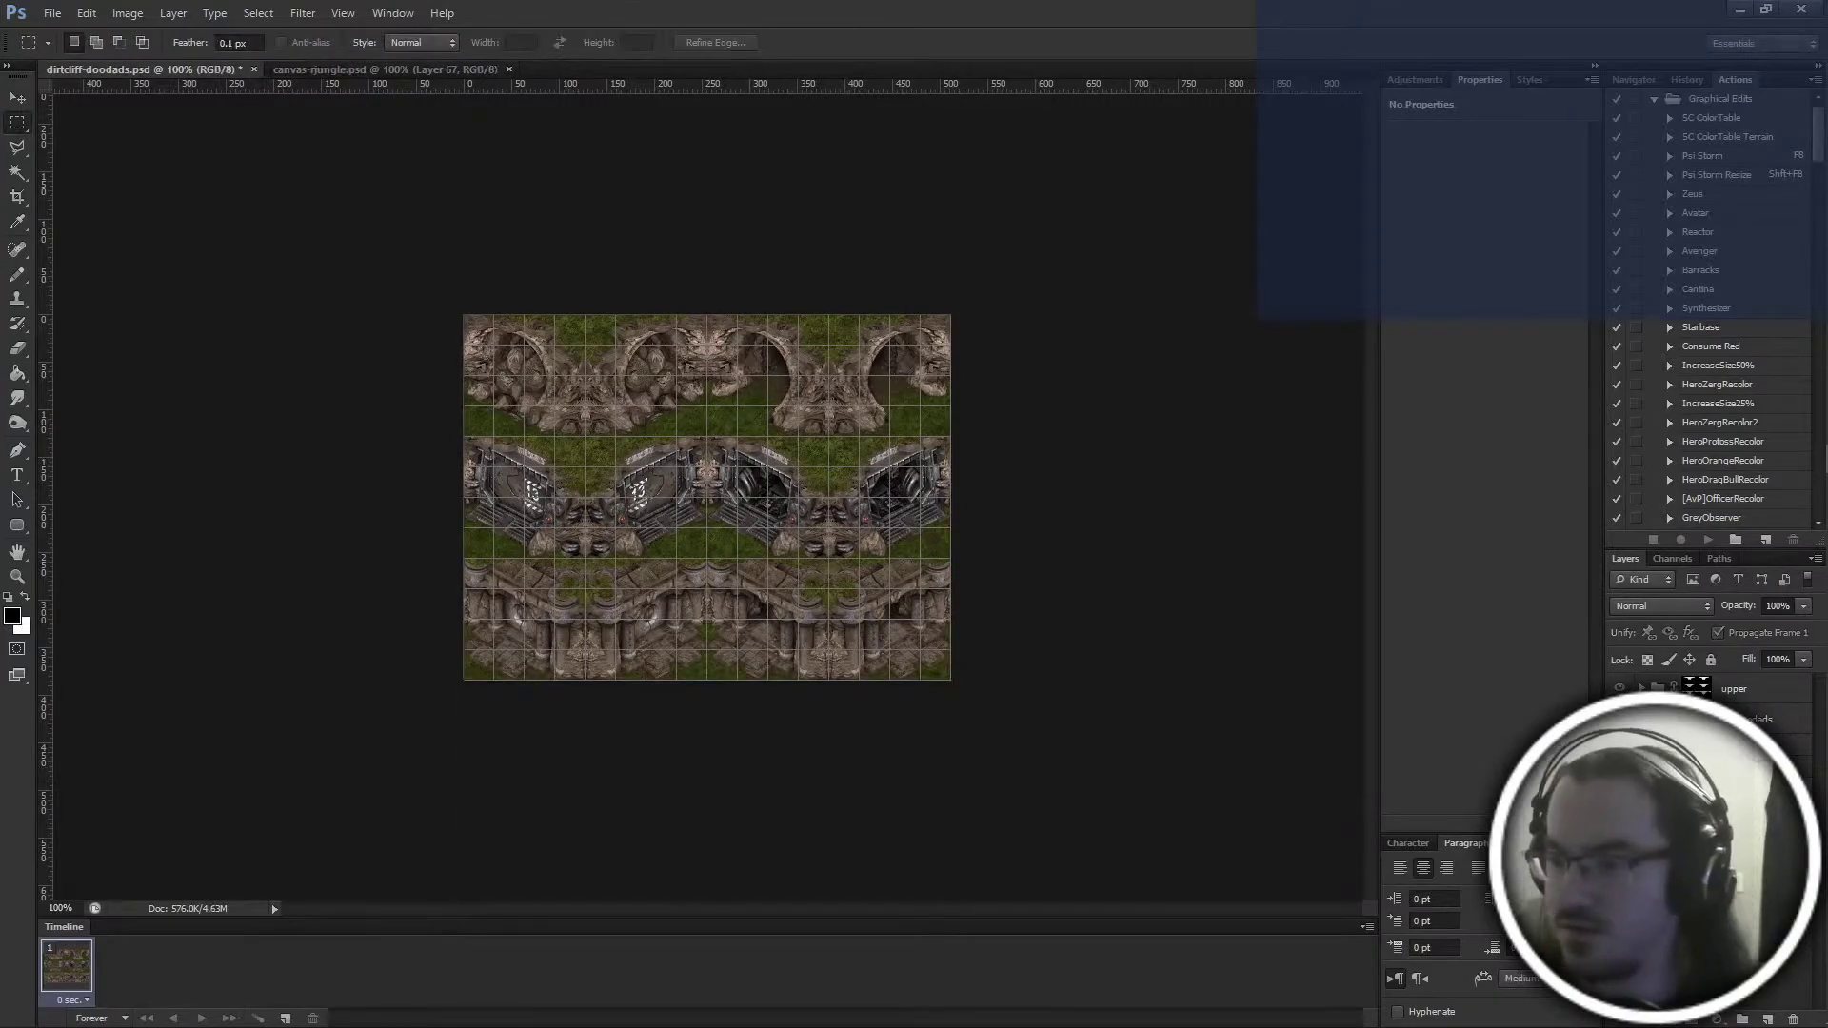
{"action": "right_click", "coordinate": [1750, 816]}
{"action": "left_click", "coordinate": [1742, 607]}
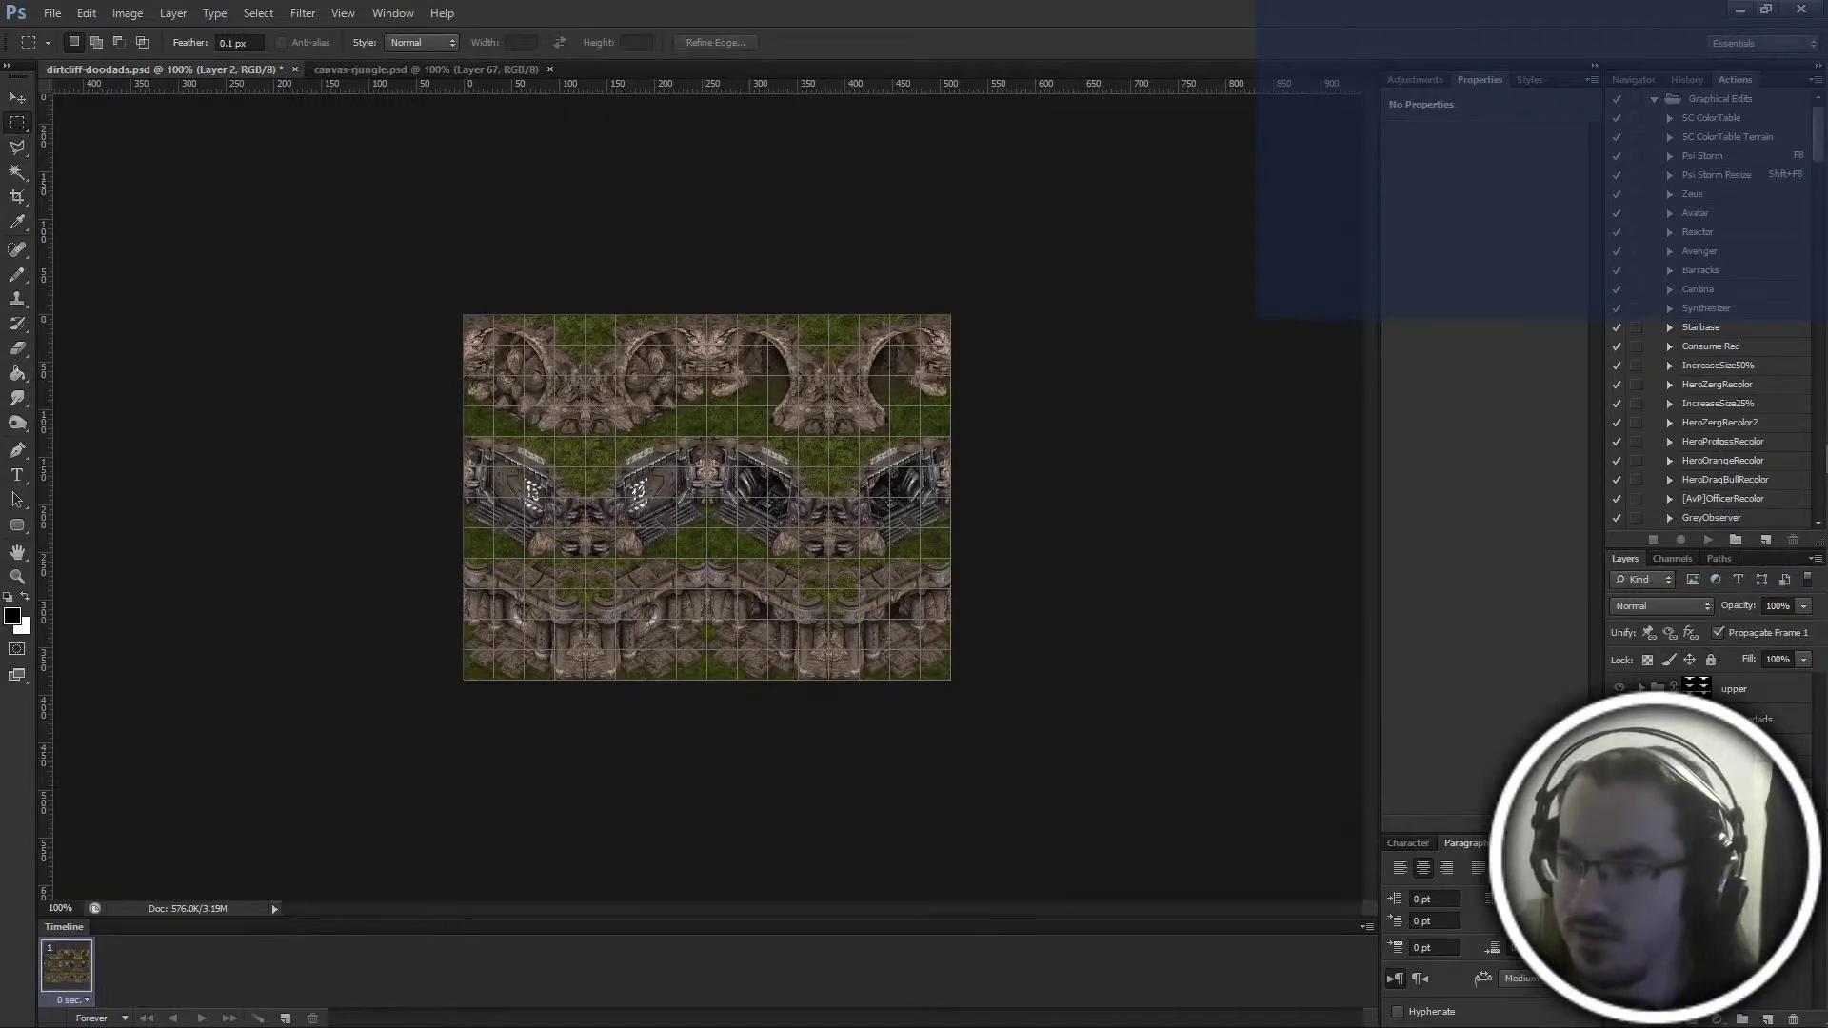
{"action": "left_click", "coordinate": [1619, 780]}
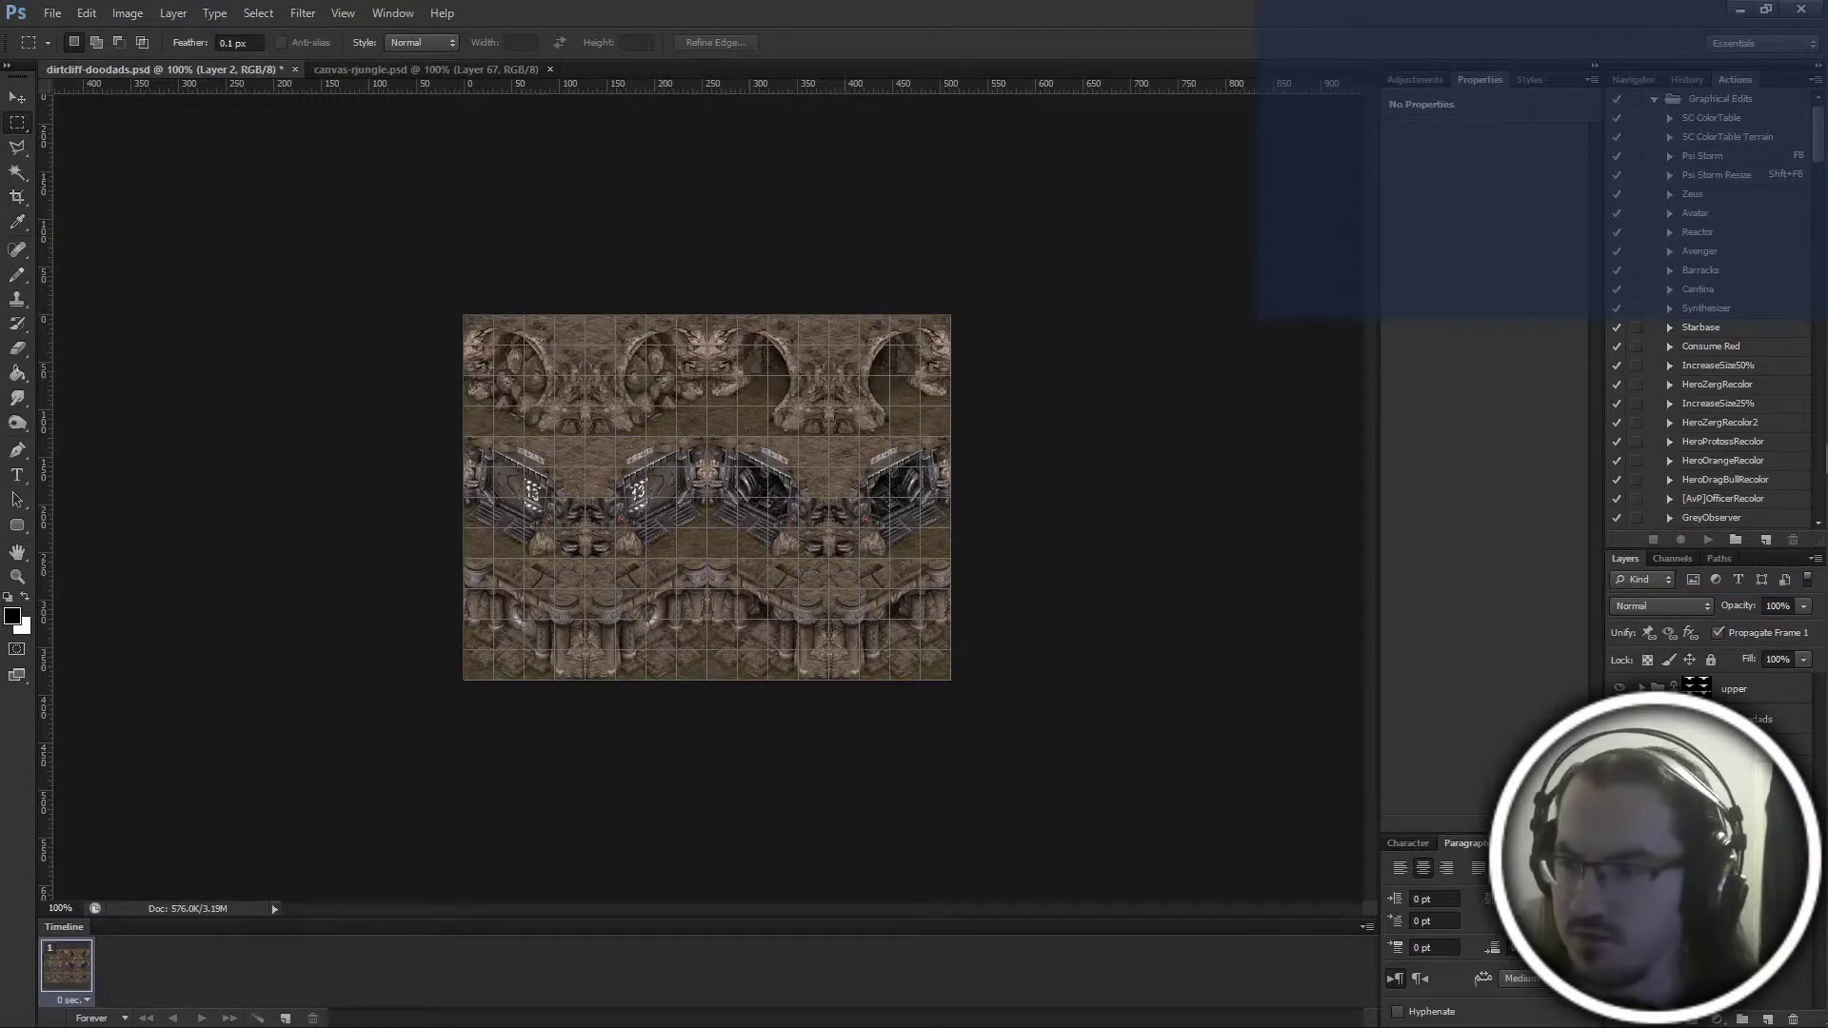
{"action": "key", "text": "ctrl+z"}
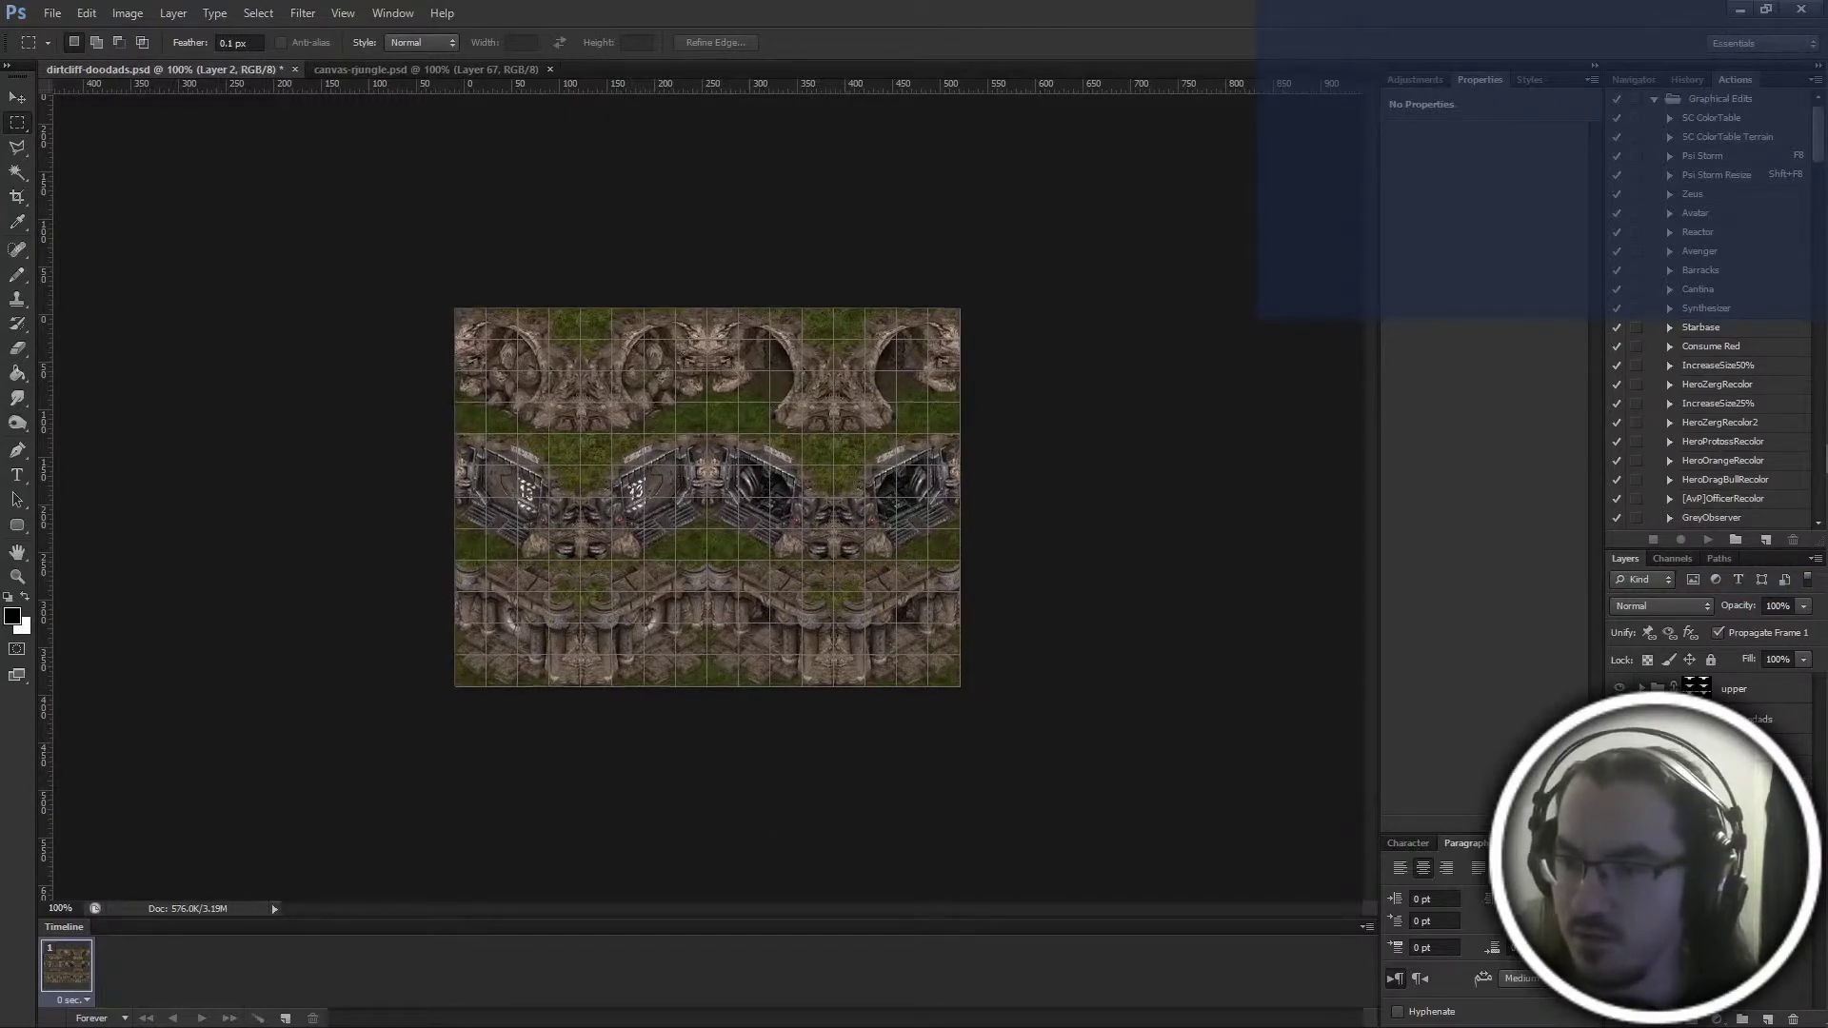
Activate the cliffdoodads group's layer mask and display it as a red overlay on the artwork
{"action": "key", "text": "ctrl+plus"}
{"action": "key", "text": "ctrl+plus"}
{"action": "scroll", "coordinate": [1178, 736], "scroll_direction": "up", "scroll_amount": 2}
{"action": "scroll", "coordinate": [1179, 736], "scroll_direction": "up", "scroll_amount": 1}
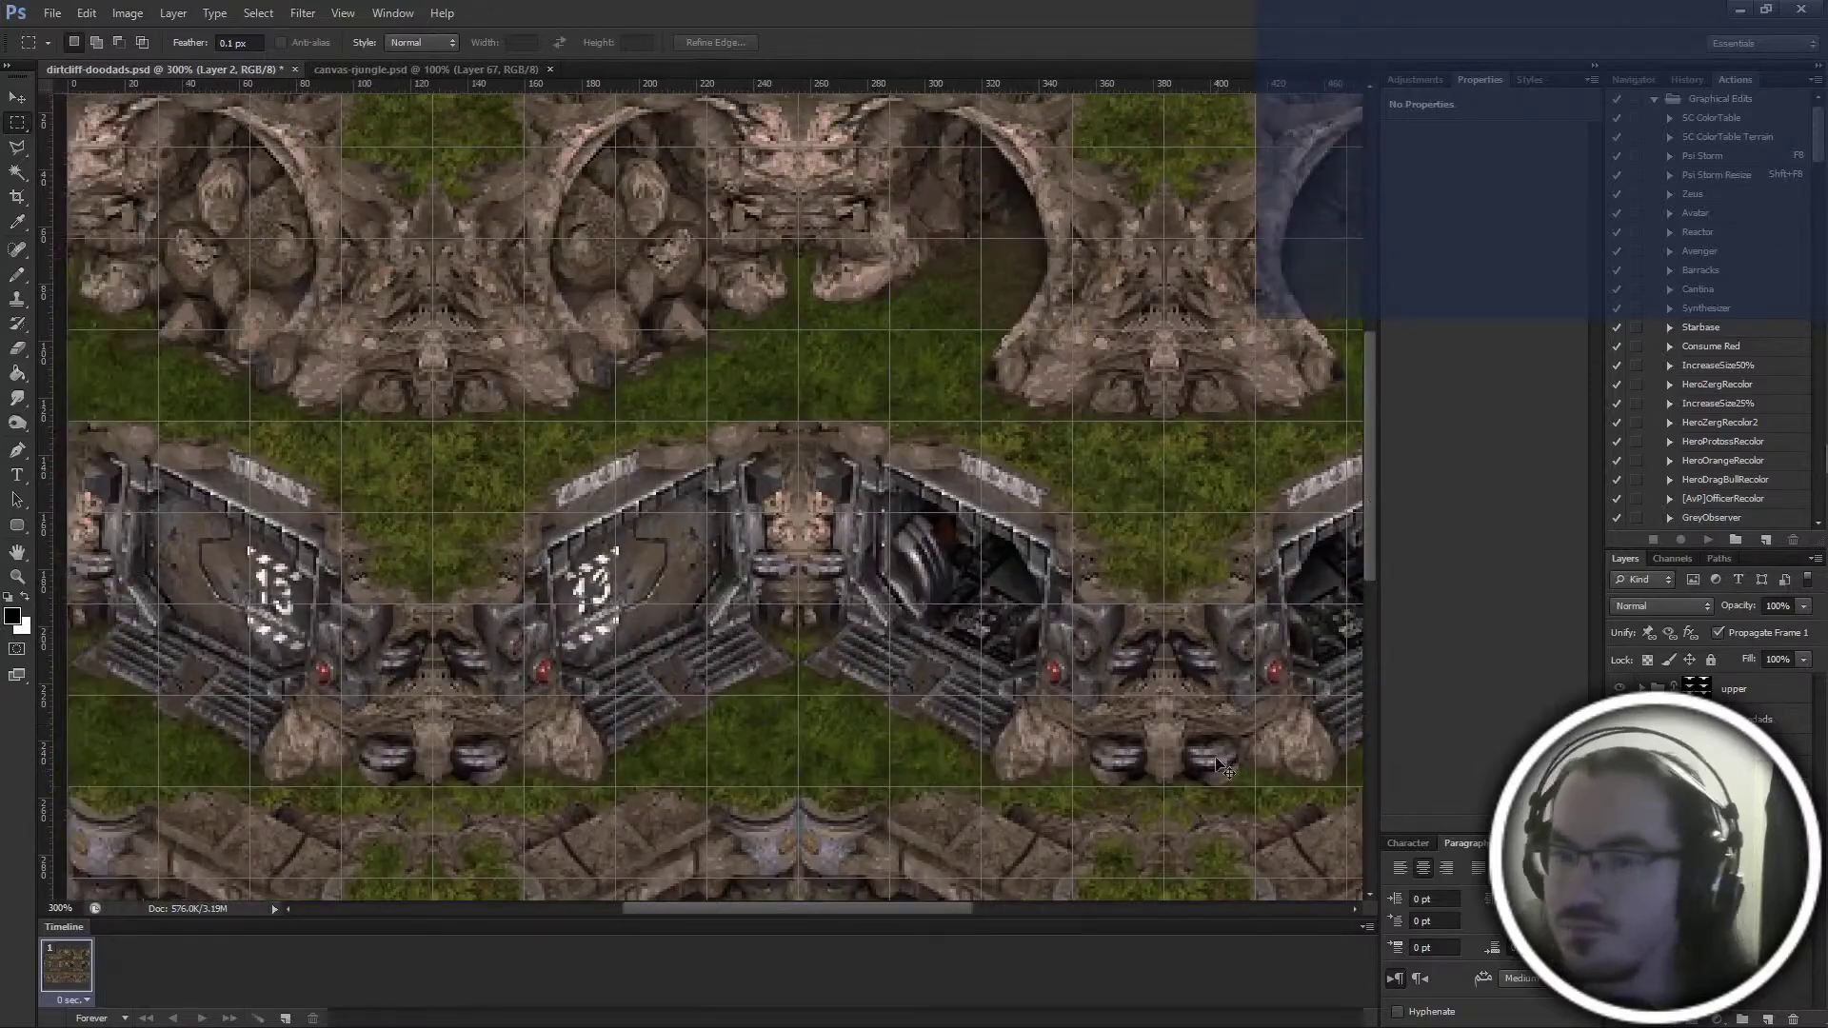
{"action": "scroll", "coordinate": [1123, 800], "scroll_direction": "left", "scroll_amount": 4, "text": "ctrl"}
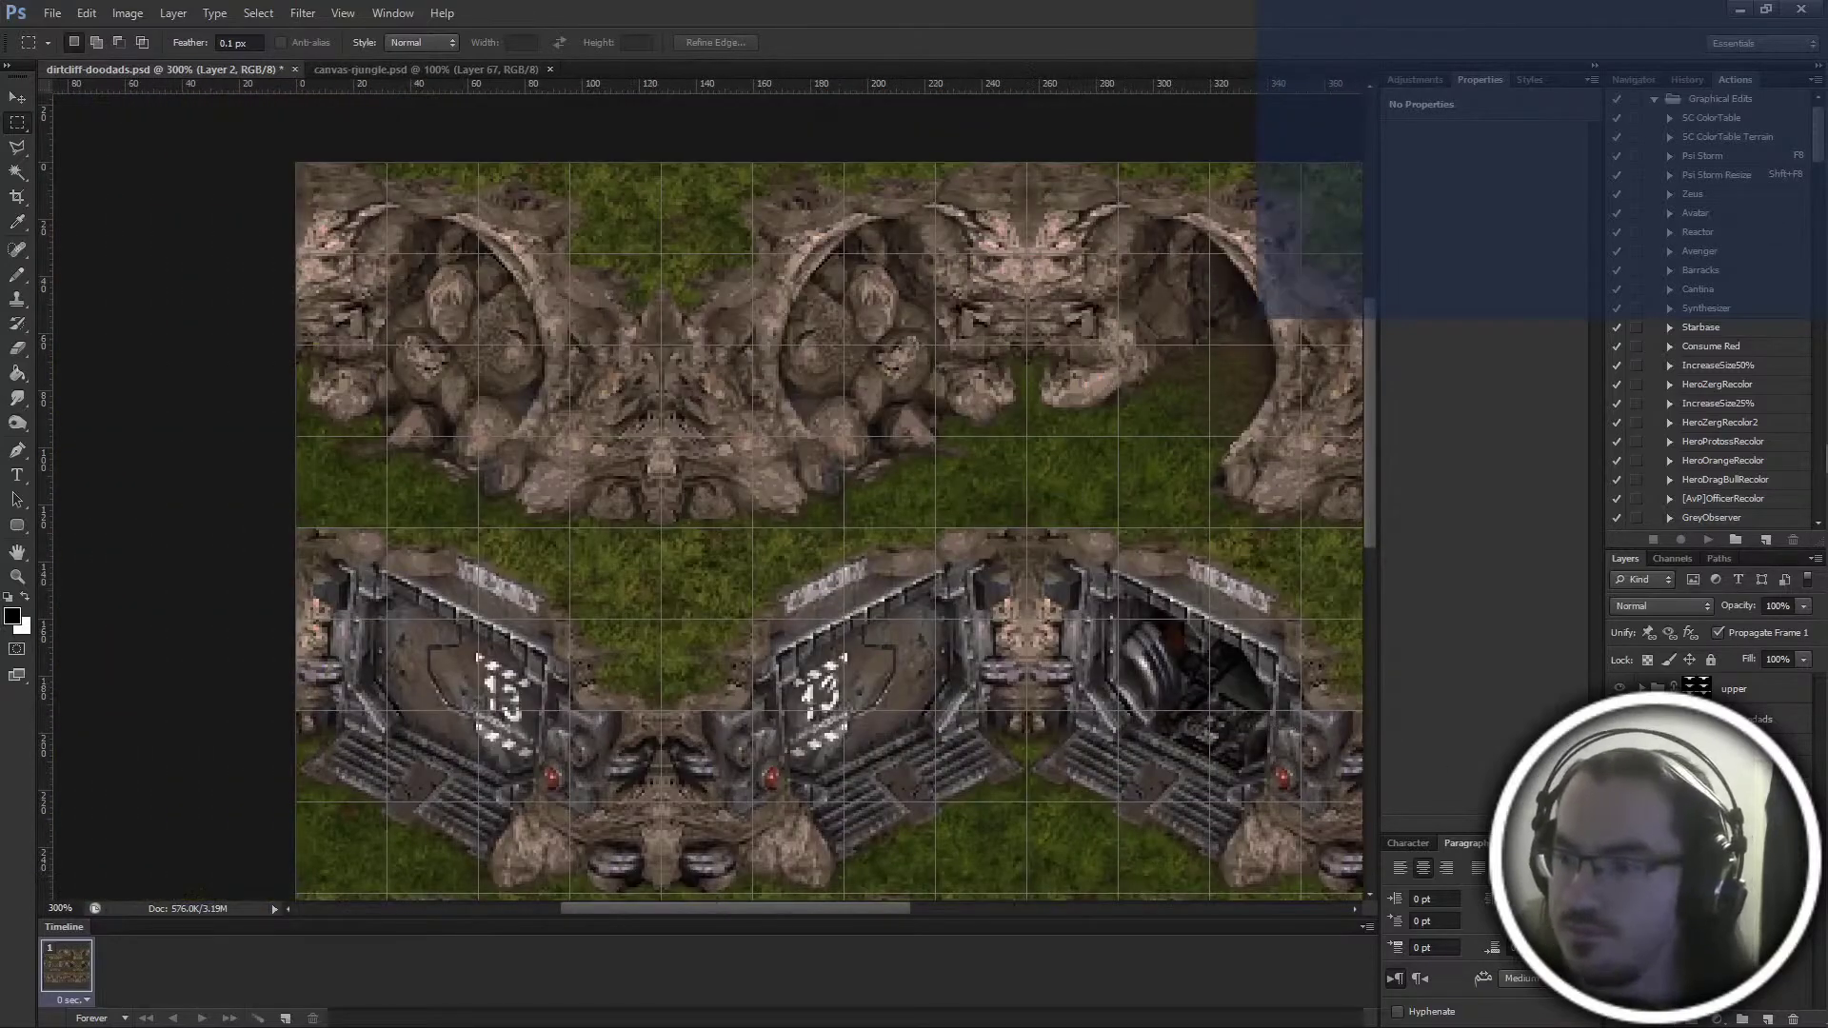
{"action": "left_click", "coordinate": [1696, 719]}
{"action": "key", "text": "backslash"}
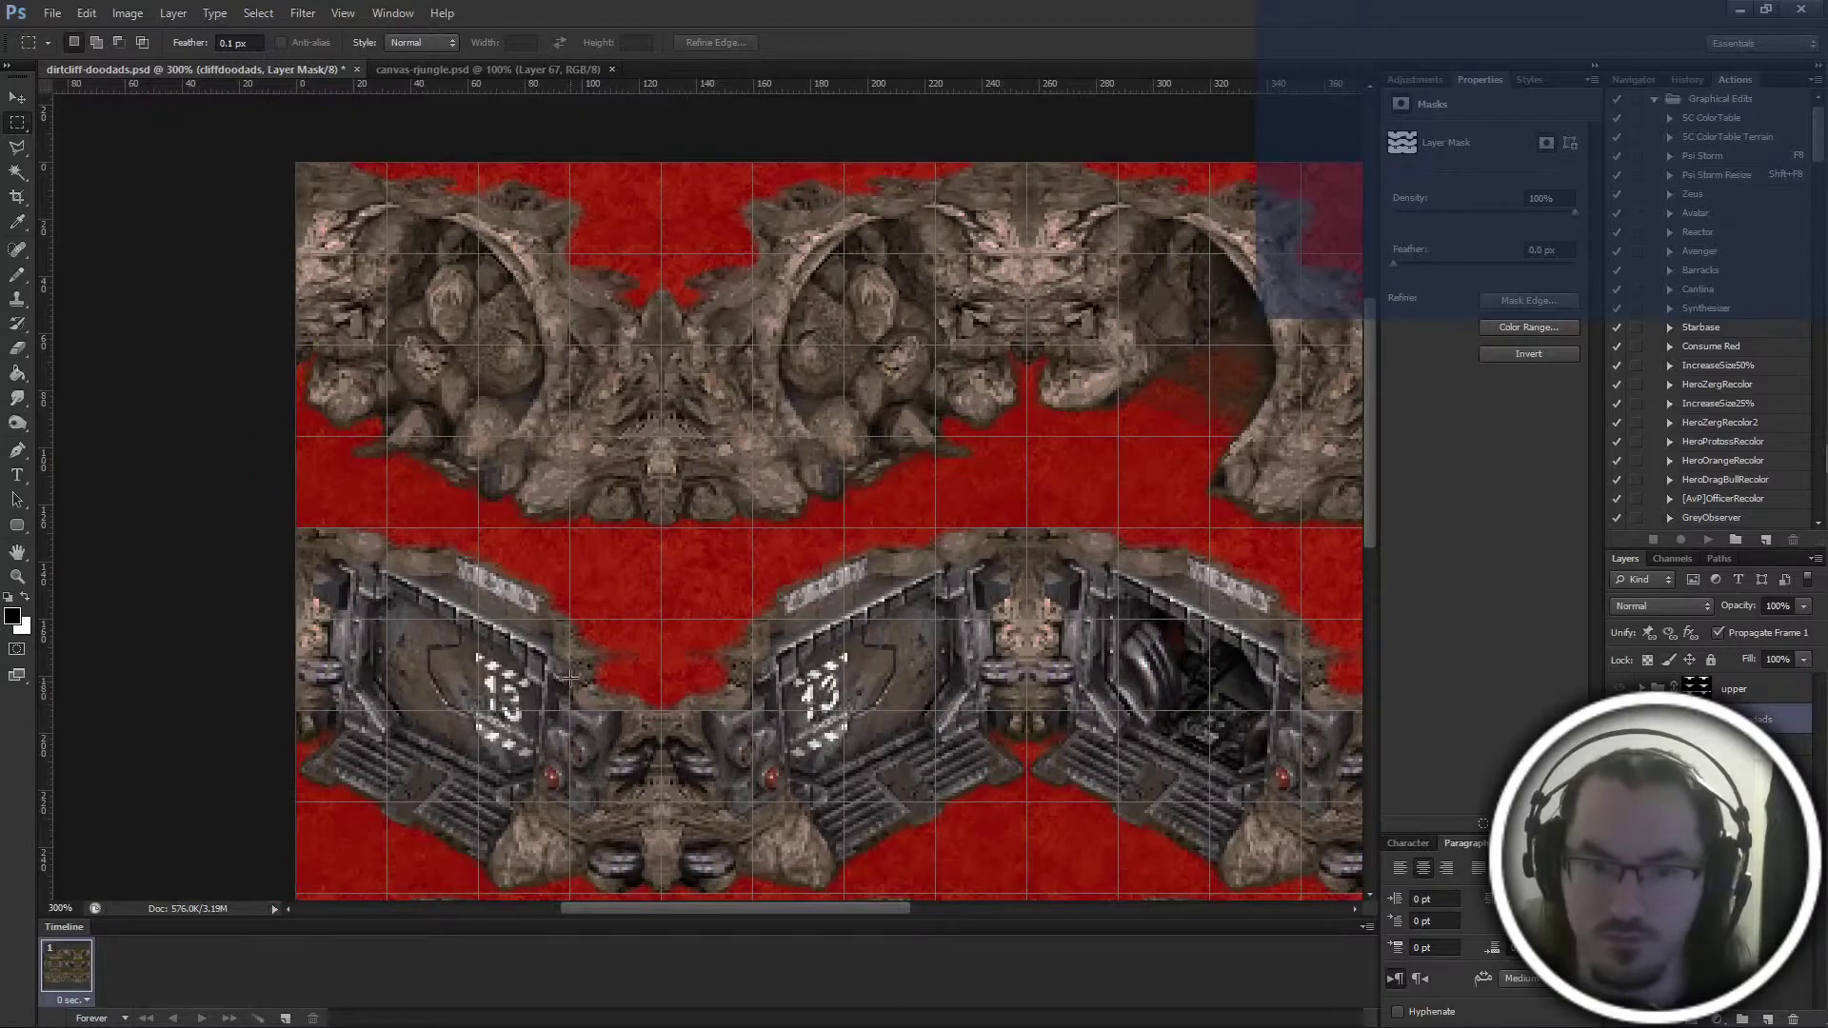
Marquee-select the upper two grid rows of the bunker door band, and add the top grid row of the cave band, both full width
{"action": "left_click_drag", "start_coordinate": [287, 529], "coordinate": [1332, 705]}
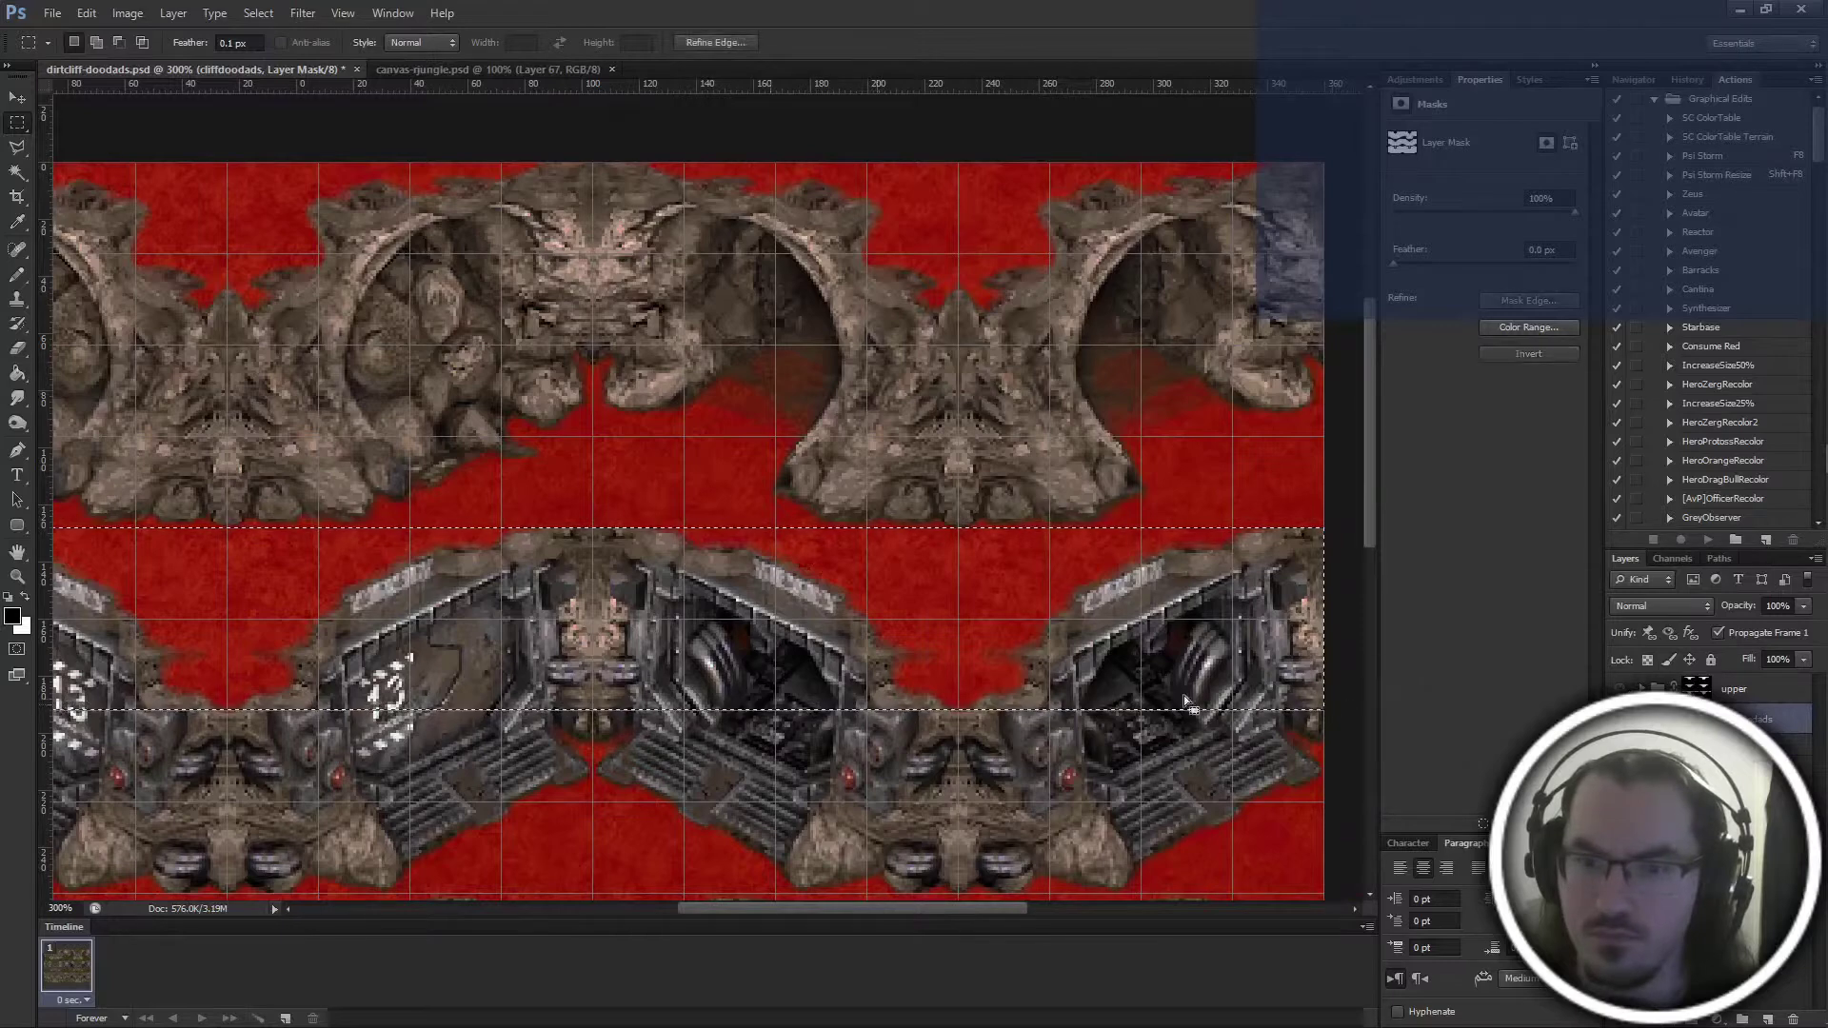
{"action": "scroll", "coordinate": [949, 724], "scroll_direction": "left", "scroll_amount": 2, "text": "ctrl"}
{"action": "scroll", "coordinate": [949, 724], "scroll_direction": "up", "scroll_amount": 2}
{"action": "scroll", "coordinate": [1195, 424], "scroll_direction": "right", "scroll_amount": 2, "text": "ctrl"}
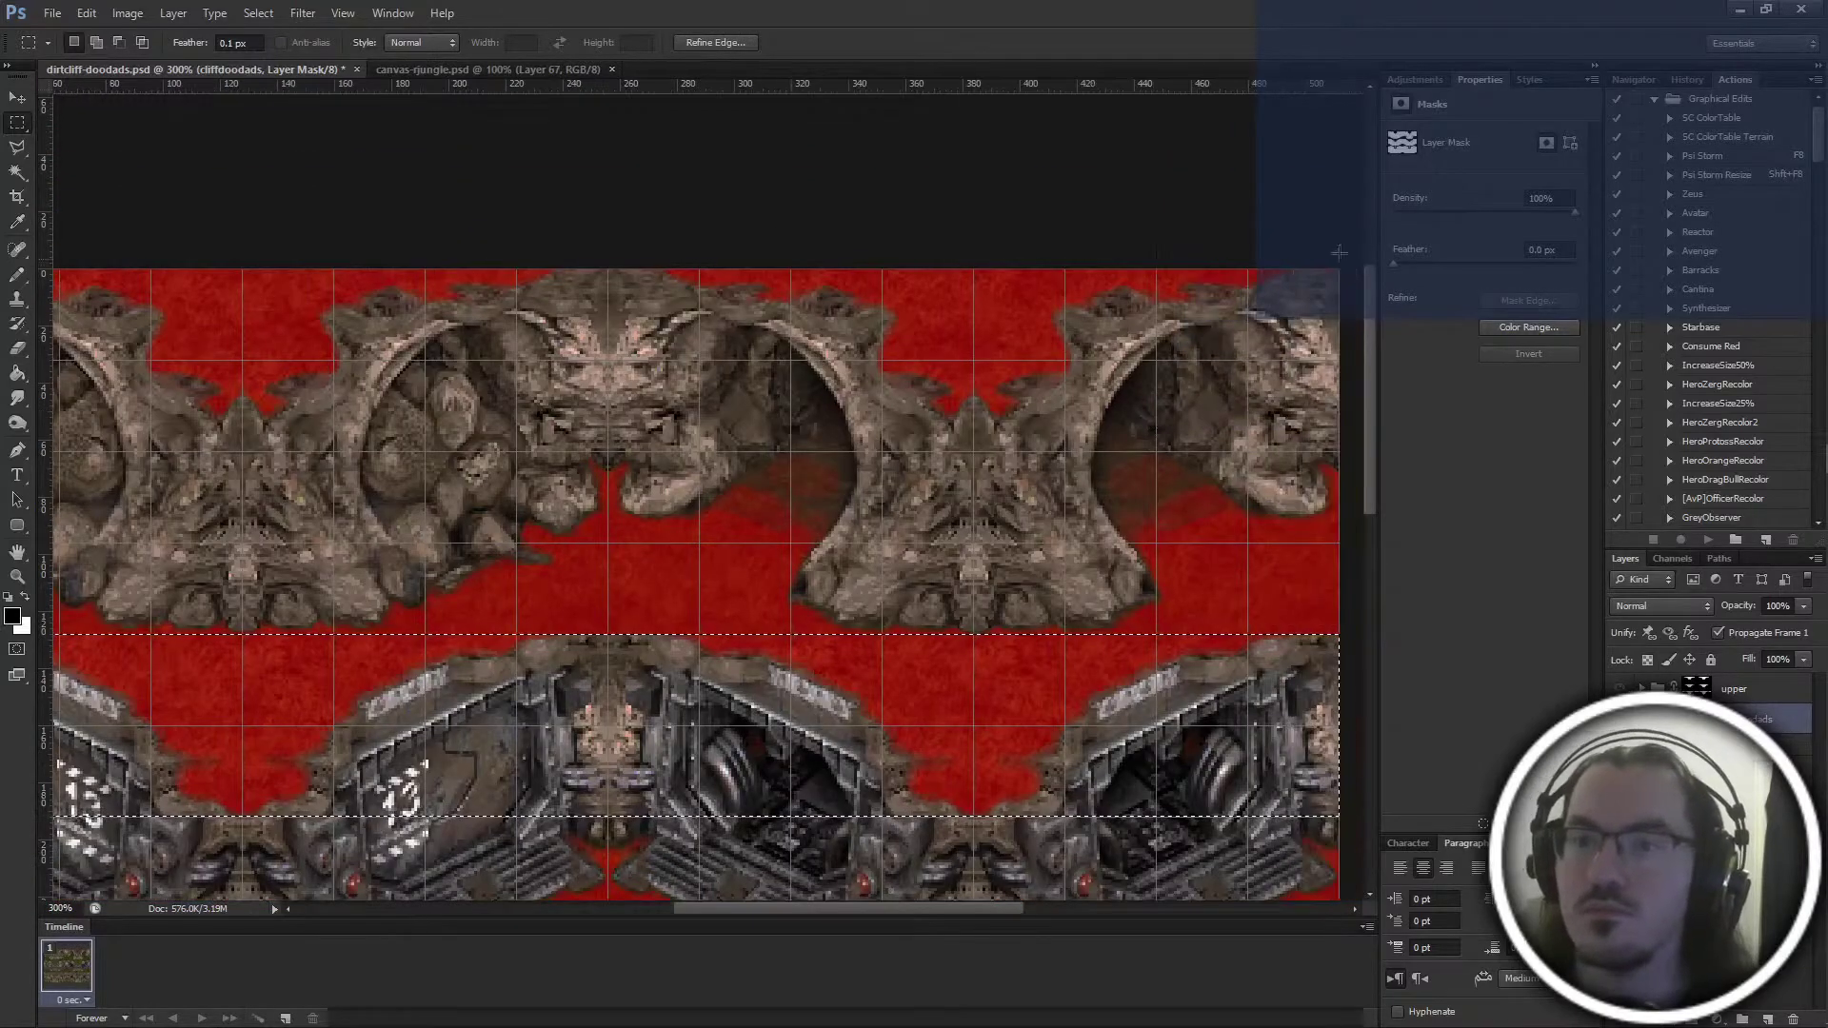
{"action": "left_click_drag", "start_coordinate": [1342, 257], "coordinate": [842, 369], "text": "shift"}
{"action": "scroll", "coordinate": [842, 368], "scroll_direction": "right", "scroll_amount": 10, "text": "ctrl"}
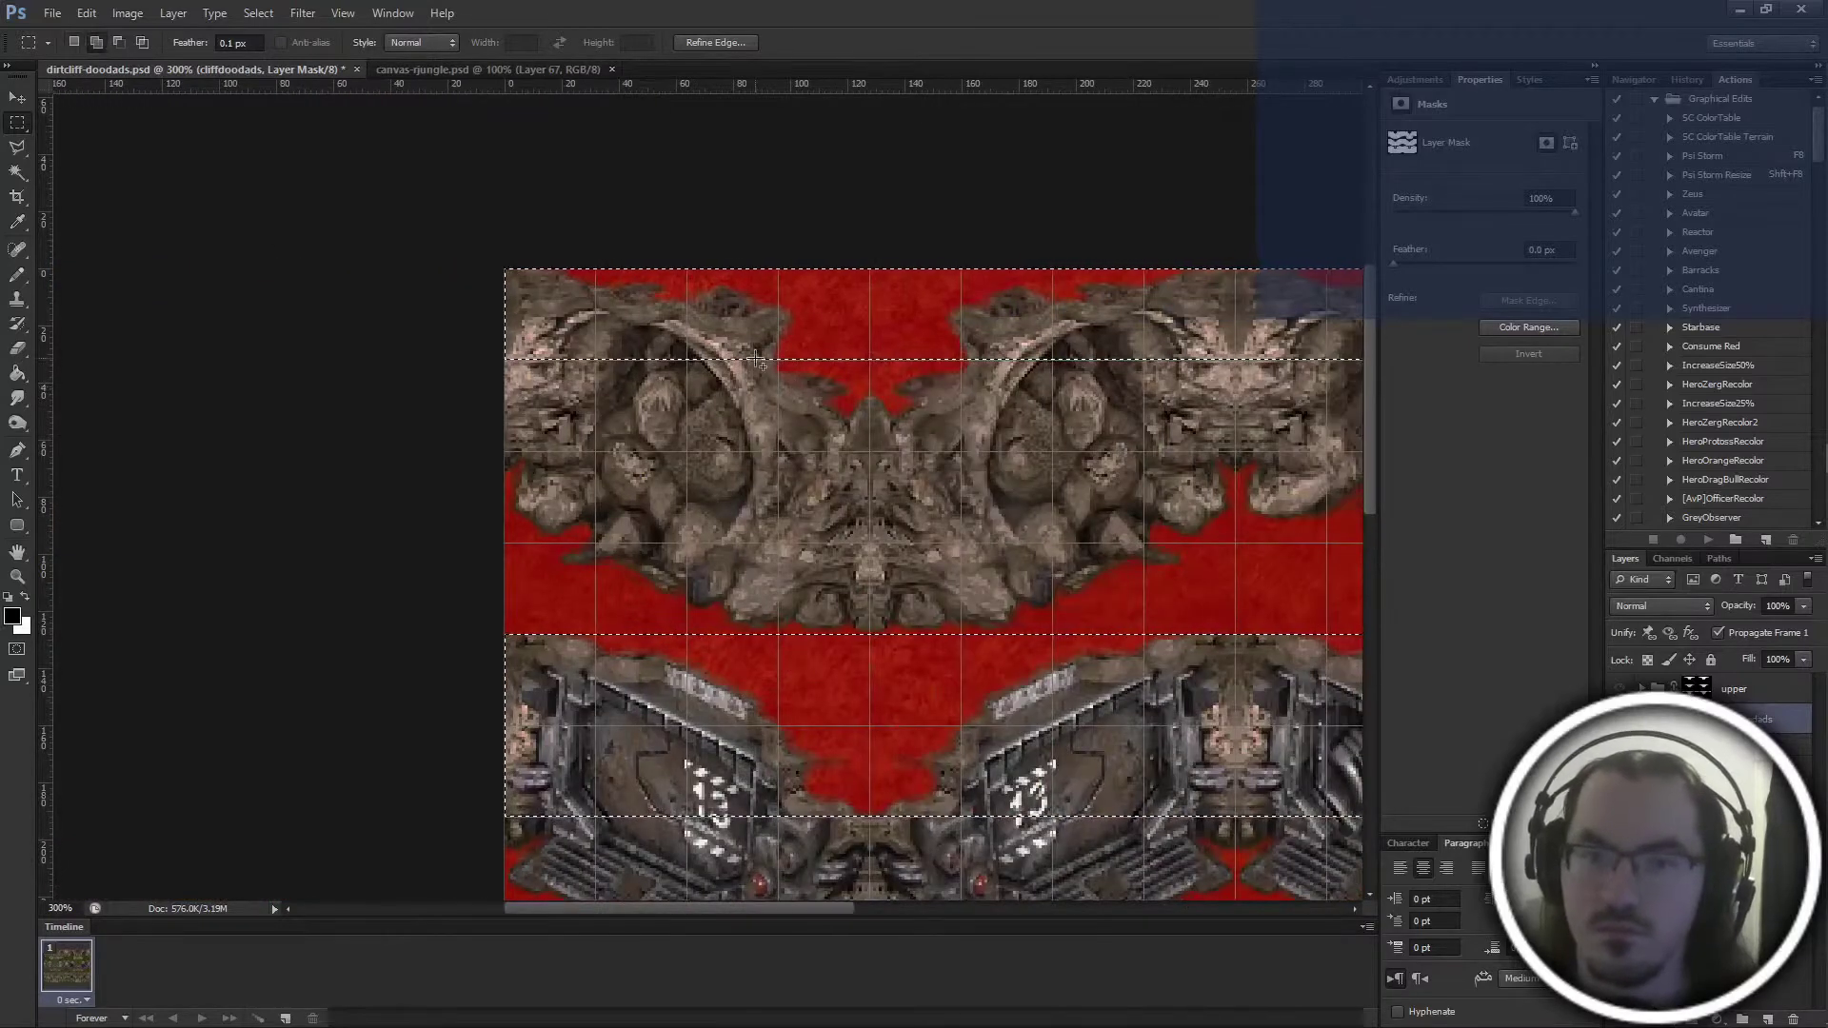
Extend the selection one grid row further down around the two upper-ground notches of the cave band
{"action": "left_click_drag", "start_coordinate": [699, 372], "coordinate": [1057, 464], "text": "shift"}
{"action": "scroll", "coordinate": [1056, 464], "scroll_direction": "right", "scroll_amount": 5, "text": "ctrl"}
{"action": "scroll", "coordinate": [1056, 465], "scroll_direction": "right", "scroll_amount": 3, "text": "ctrl"}
{"action": "left_click_drag", "start_coordinate": [871, 359], "coordinate": [1058, 439], "text": "shift"}
{"action": "key", "text": "ctrl+z"}
{"action": "left_click_drag", "start_coordinate": [948, 349], "coordinate": [1154, 454], "text": "shift"}
Add the top grid row of the temple ruins band to the selection across the full canvas width
{"action": "scroll", "coordinate": [934, 647], "scroll_direction": "down", "scroll_amount": 5}
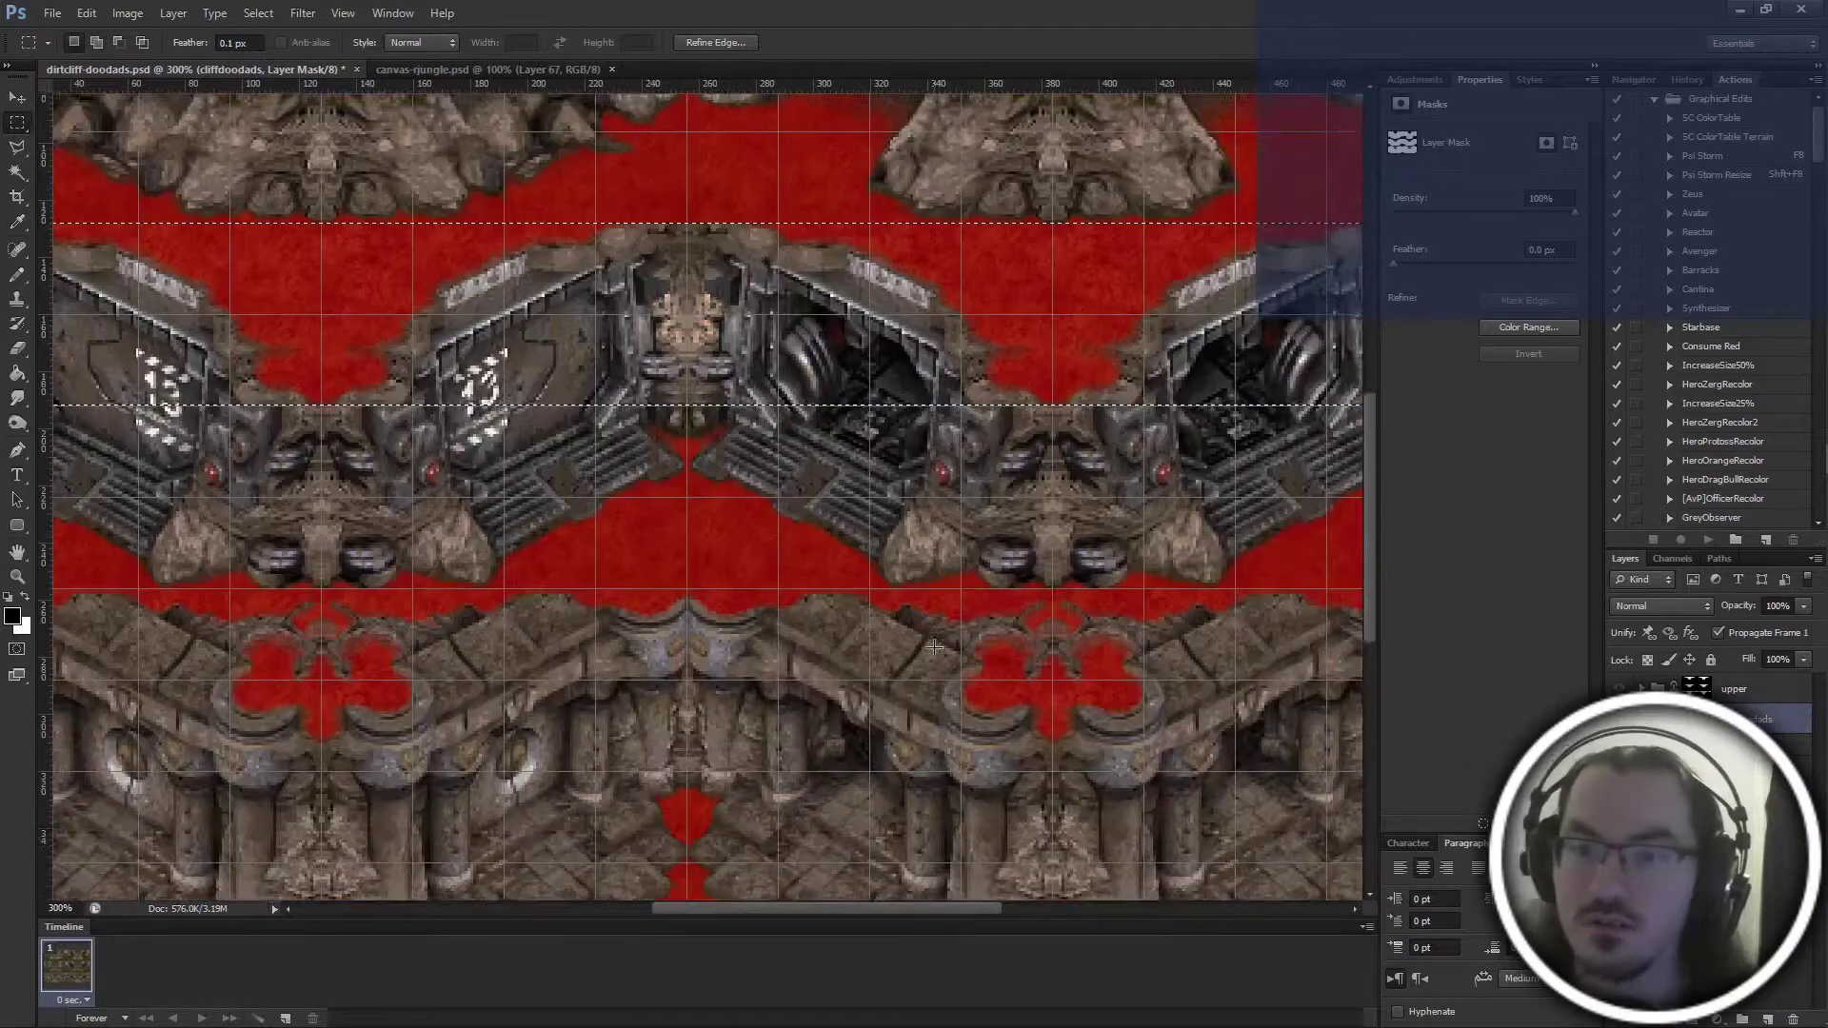
{"action": "scroll", "coordinate": [933, 647], "scroll_direction": "down", "scroll_amount": 1}
{"action": "scroll", "coordinate": [958, 555], "scroll_direction": "down", "scroll_amount": 1}
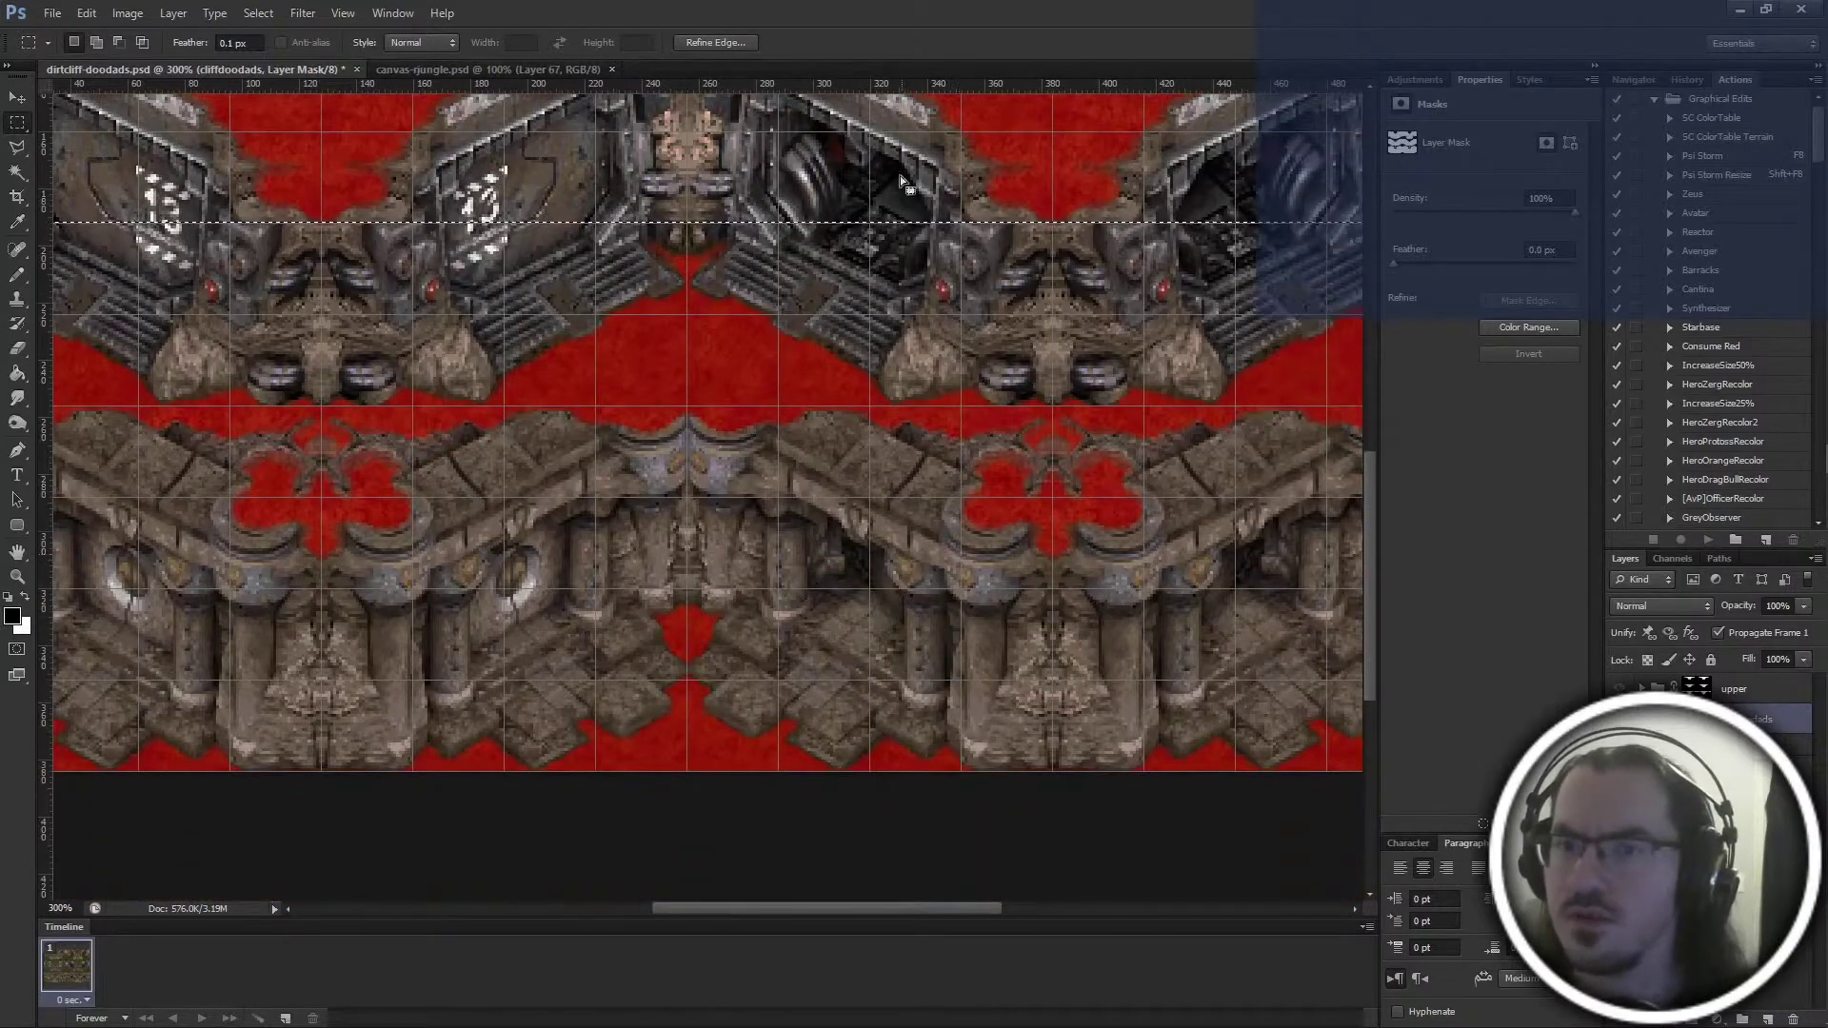
{"action": "scroll", "coordinate": [1043, 576], "scroll_direction": "down", "scroll_amount": 1}
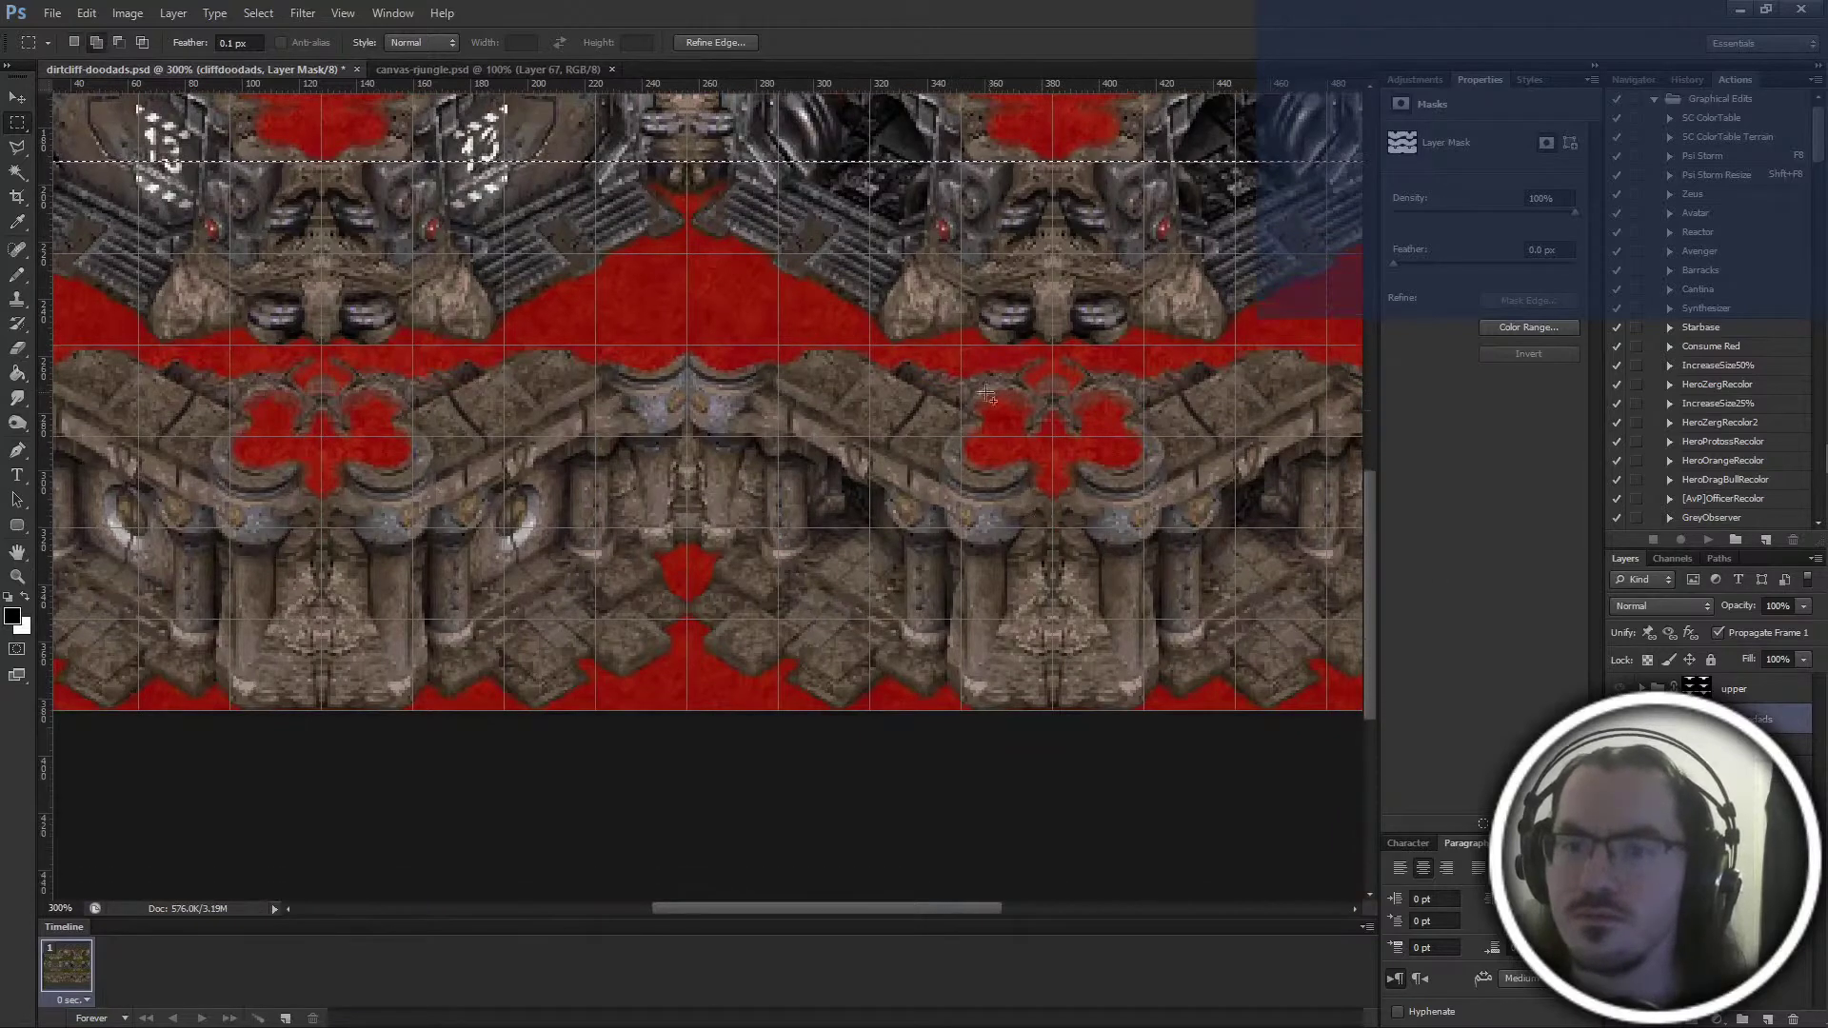
{"action": "scroll", "coordinate": [379, 734], "scroll_direction": "left", "scroll_amount": 5, "text": "shift"}
{"action": "left_click_drag", "start_coordinate": [293, 351], "coordinate": [369, 431]}
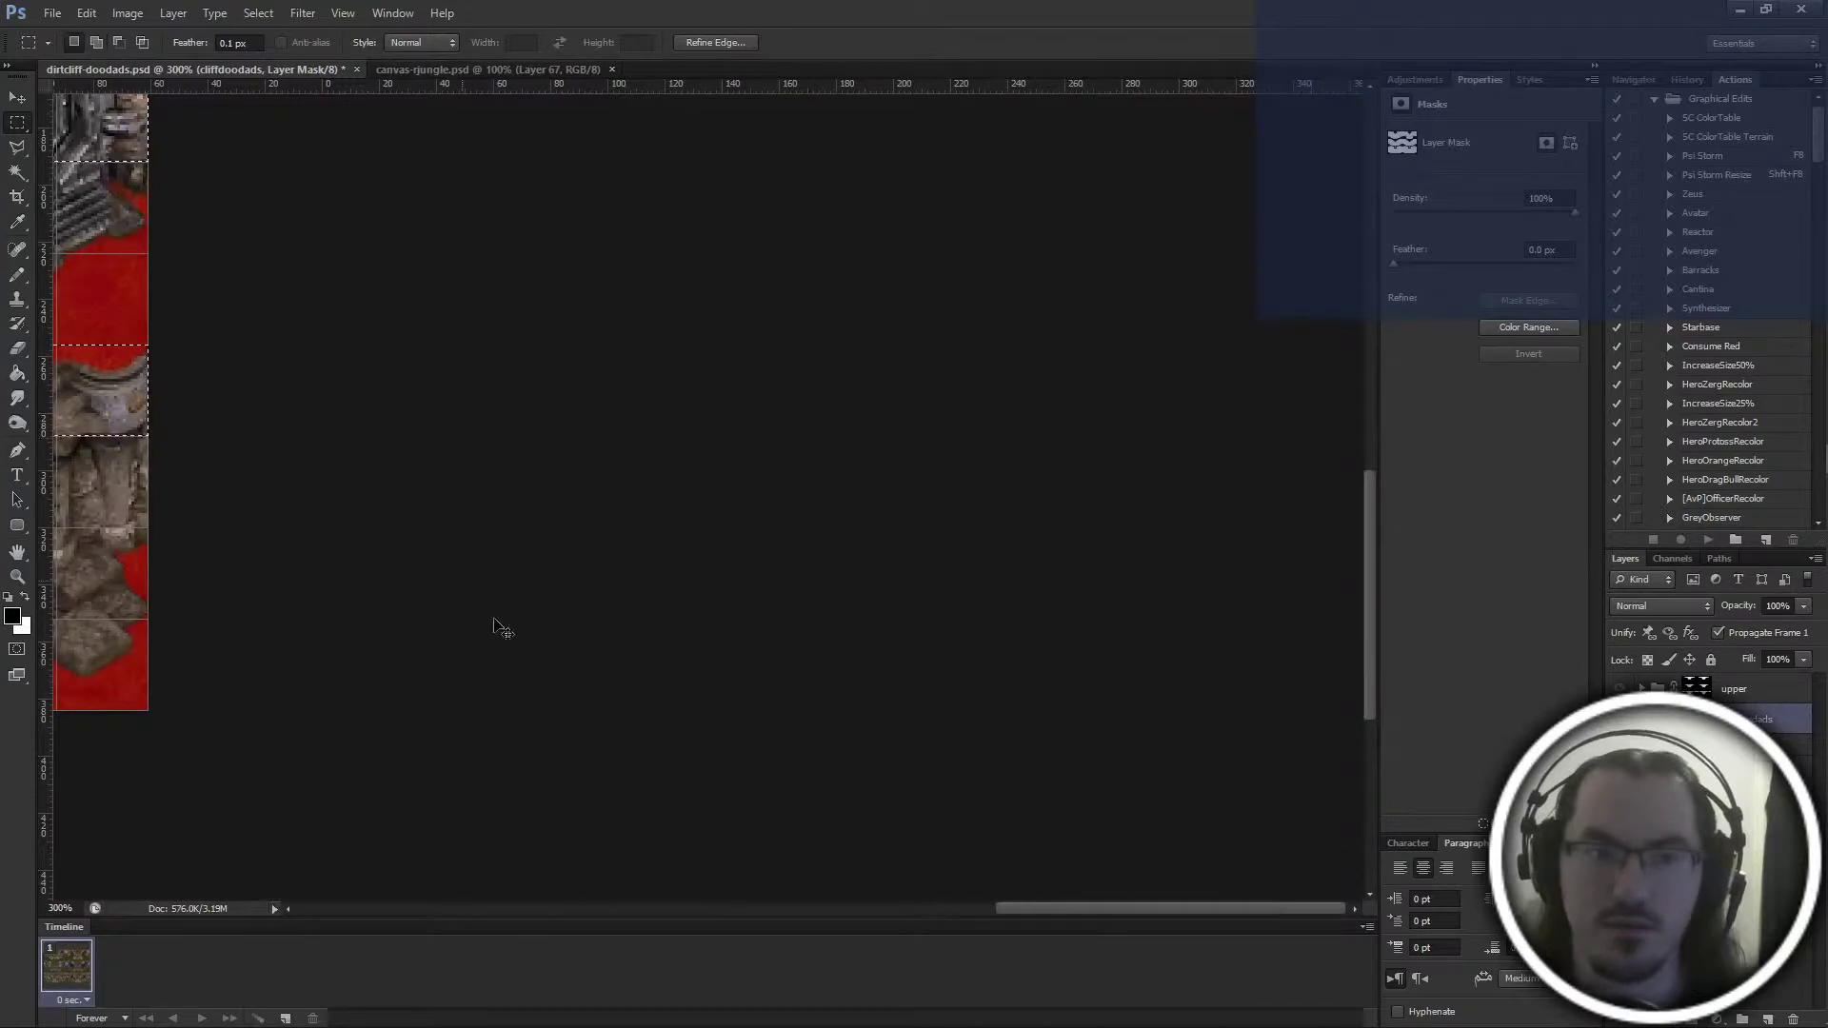
{"action": "scroll", "coordinate": [640, 746], "scroll_direction": "left", "scroll_amount": 10, "text": "shift"}
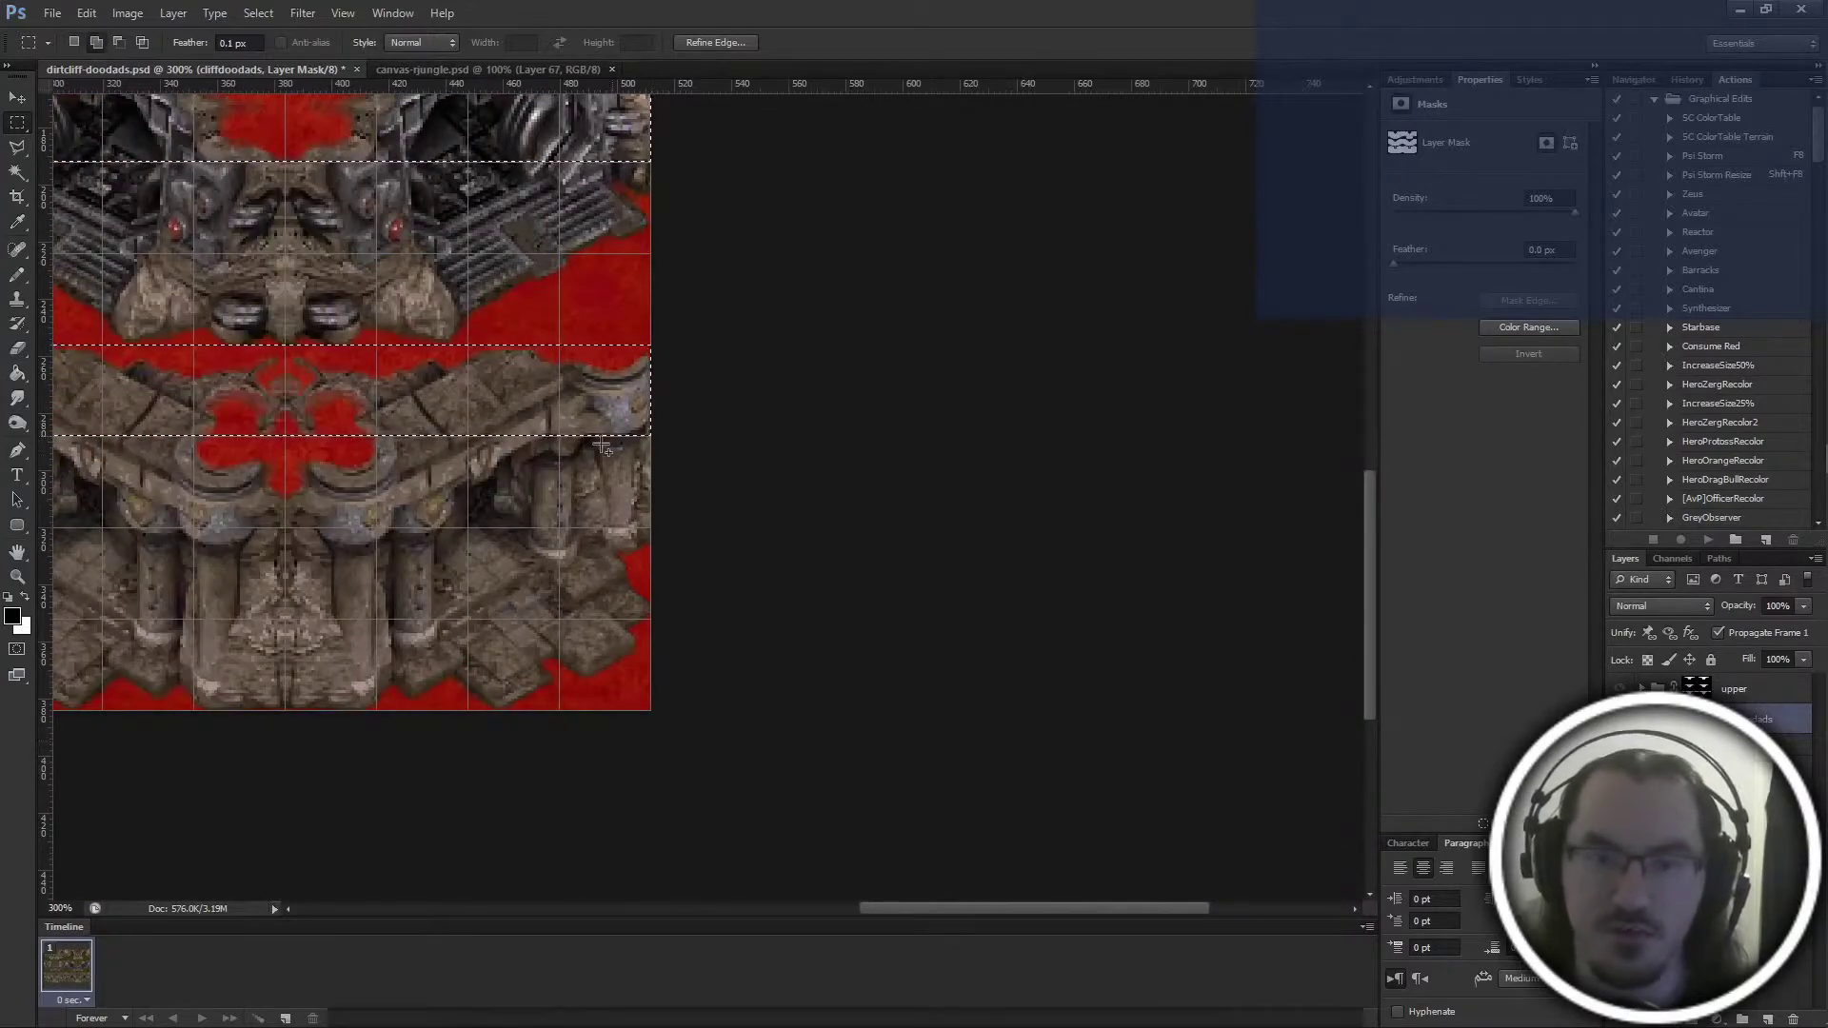
Extend the temple band's selection down one grid row with a four-cell-wide block around each red ground opening
{"action": "left_click_drag", "start_coordinate": [557, 428], "coordinate": [553, 594]}
{"action": "left_click_drag", "start_coordinate": [332, 606], "coordinate": [346, 632]}
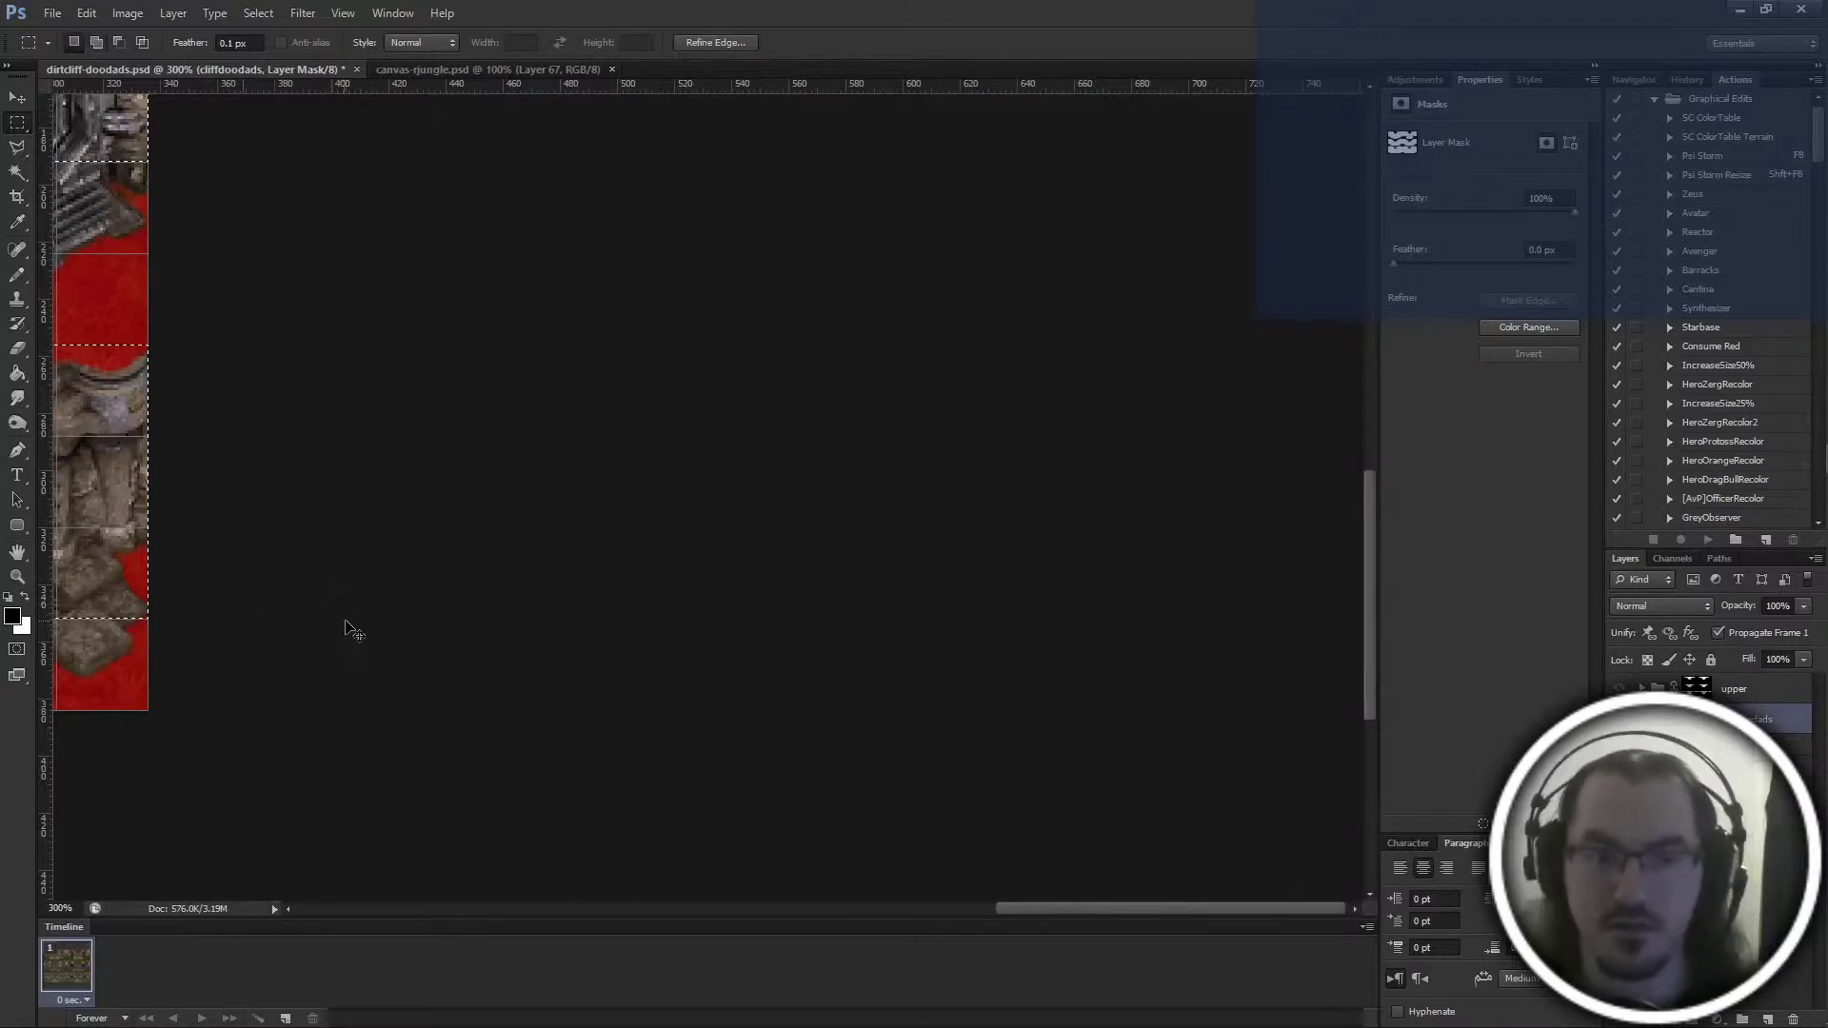
{"action": "scroll", "coordinate": [346, 632], "scroll_direction": "left", "scroll_amount": 6, "text": "shift"}
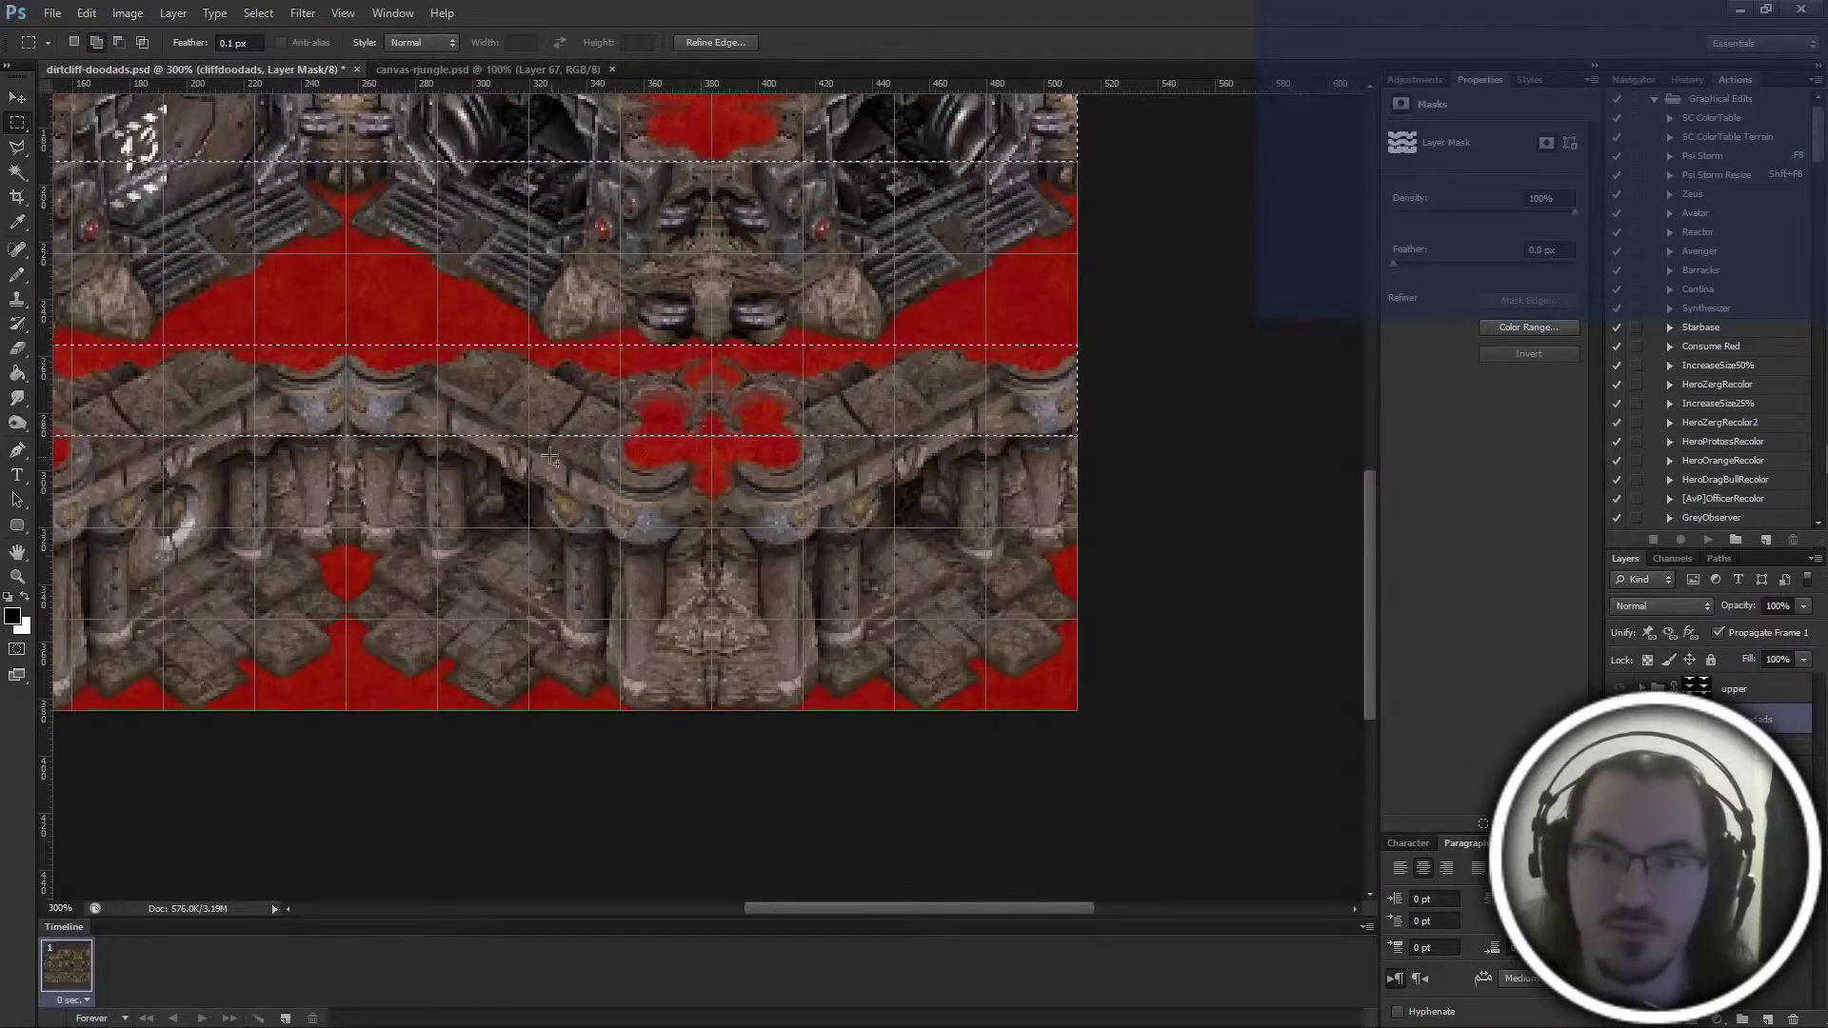
{"action": "scroll", "coordinate": [898, 528], "scroll_direction": "left", "scroll_amount": 5, "text": "shift"}
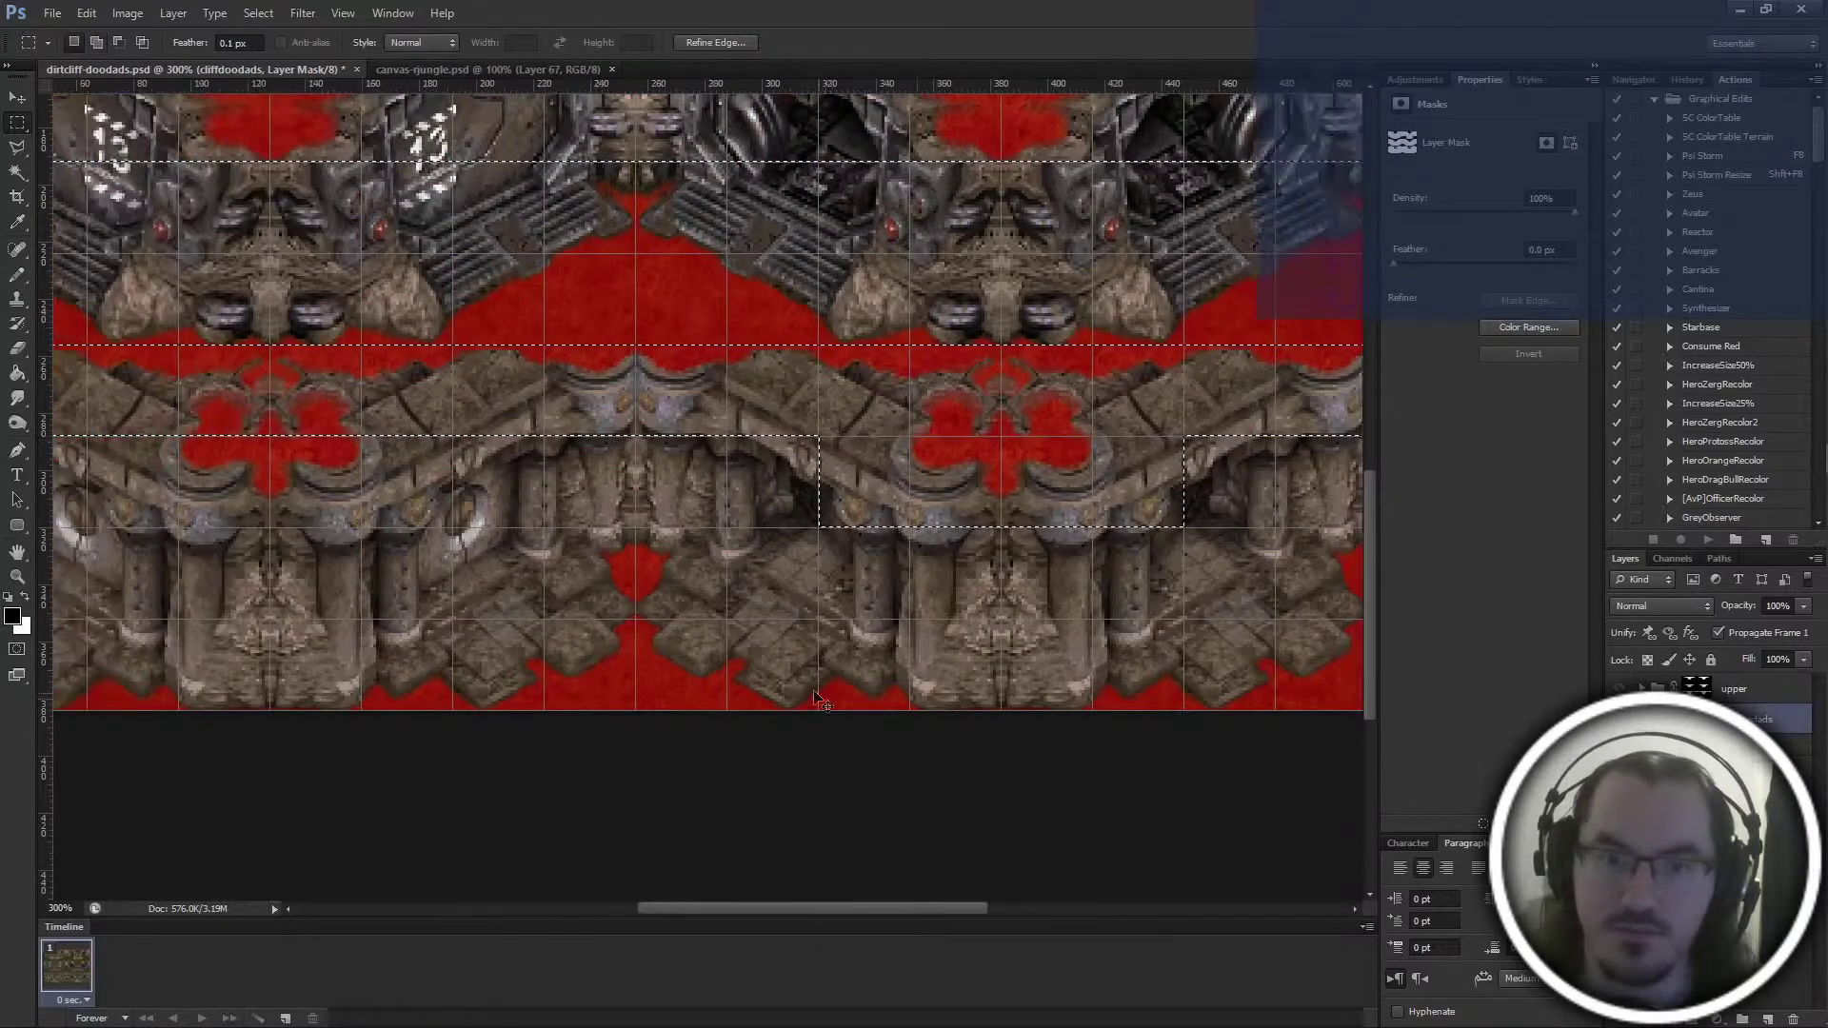
{"action": "left_click_drag", "start_coordinate": [285, 435], "coordinate": [651, 527], "text": "shift"}
{"action": "scroll", "coordinate": [651, 527], "scroll_direction": "up", "scroll_amount": 5}
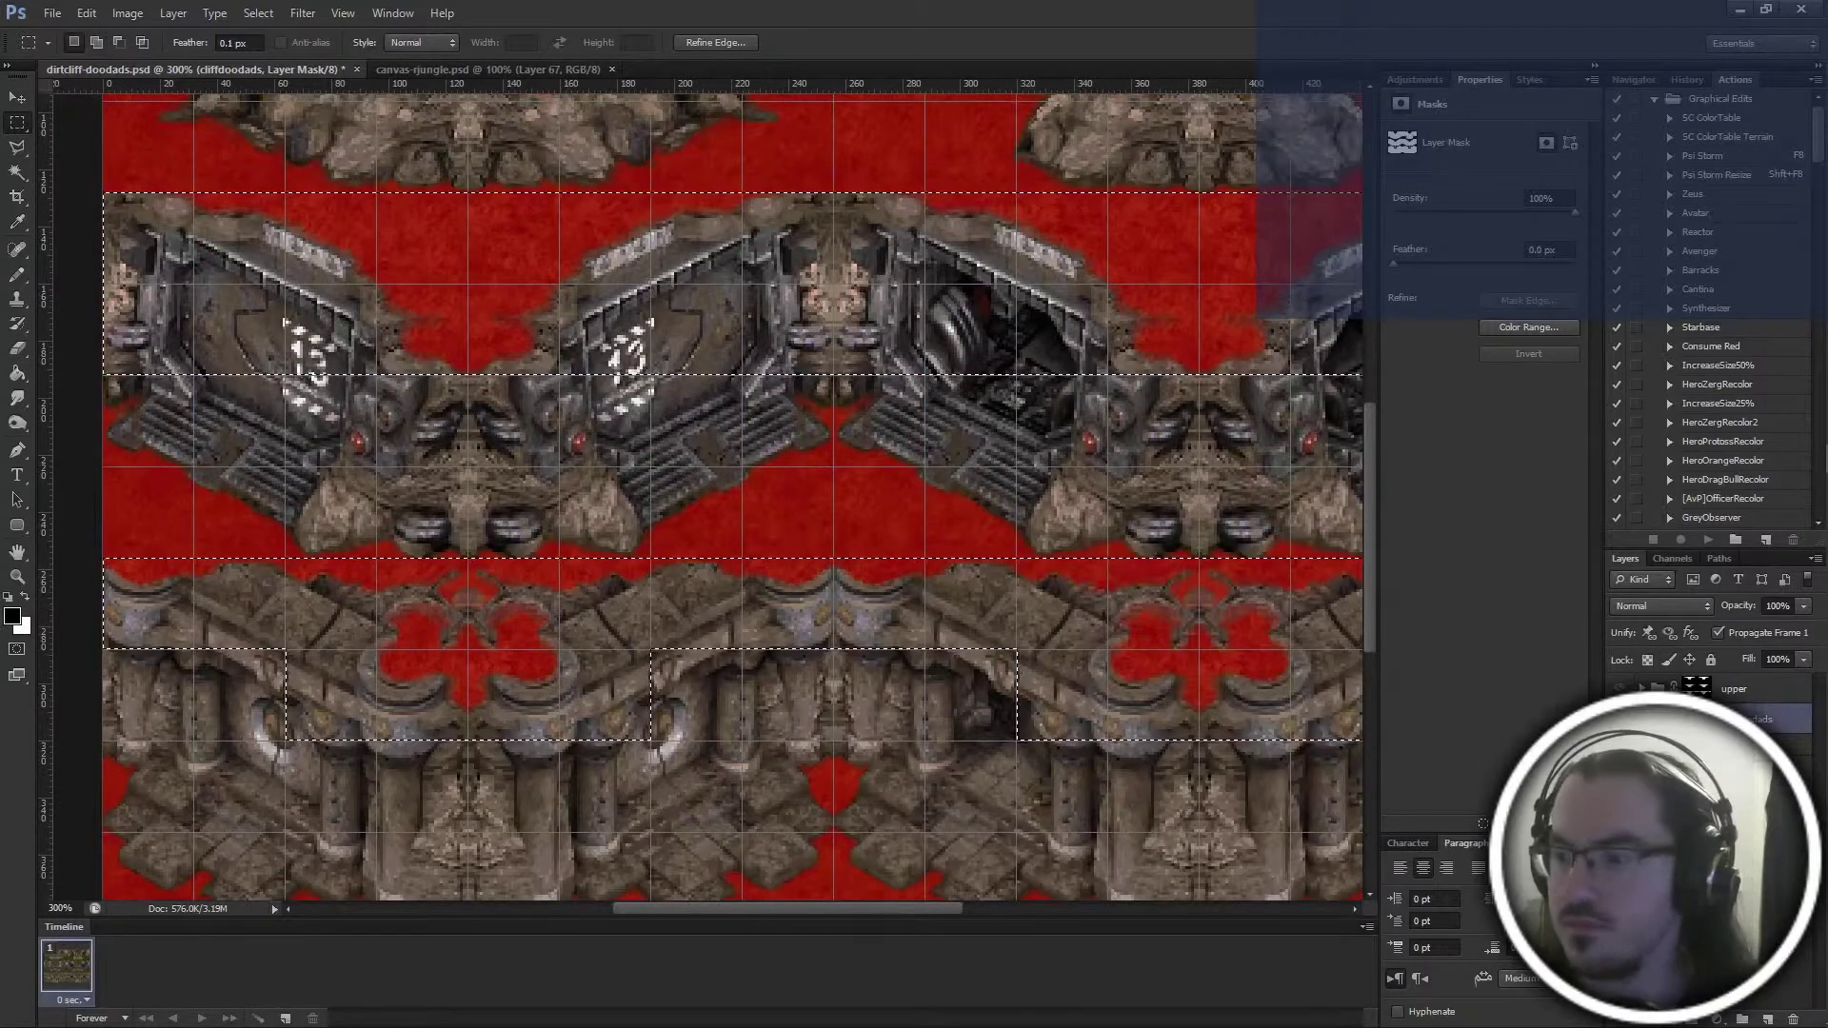
Invert the selection and add it as a layer mask to the lower group, hiding the upper-ground areas
{"action": "key", "text": "alt+["}
{"action": "key", "text": "x"}
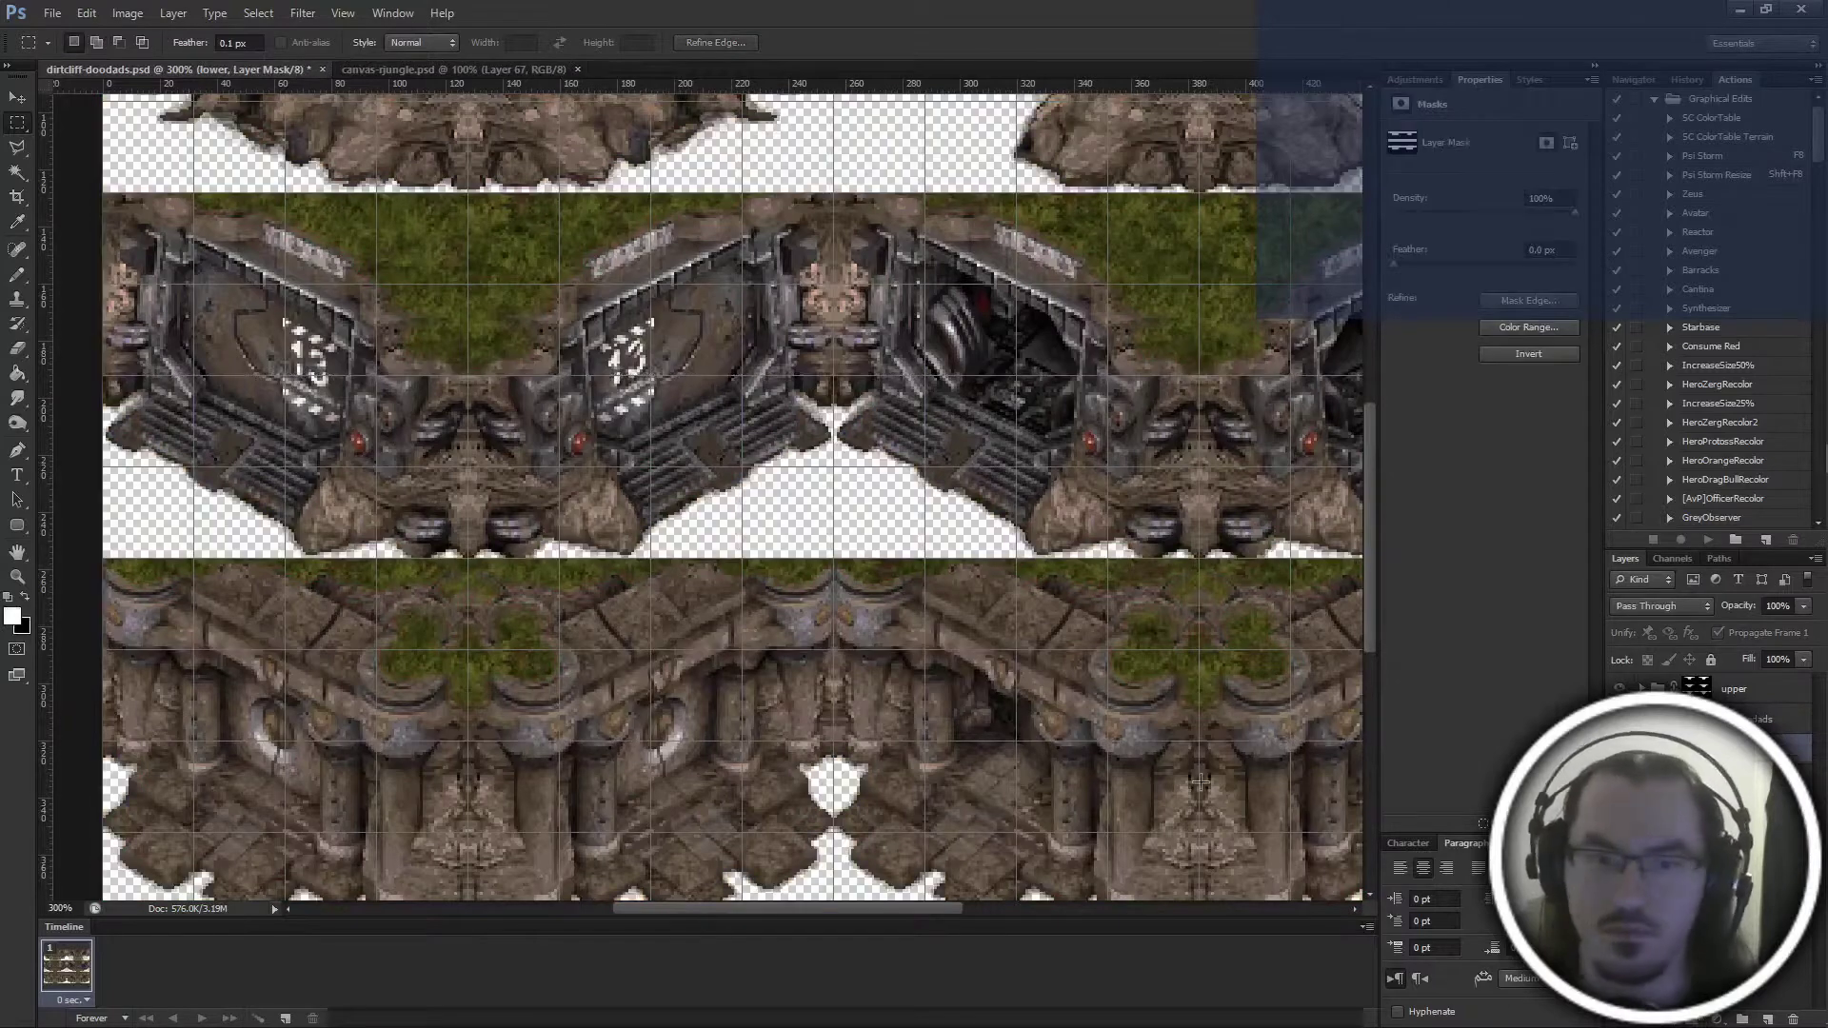
{"action": "key", "text": "ctrl+z"}
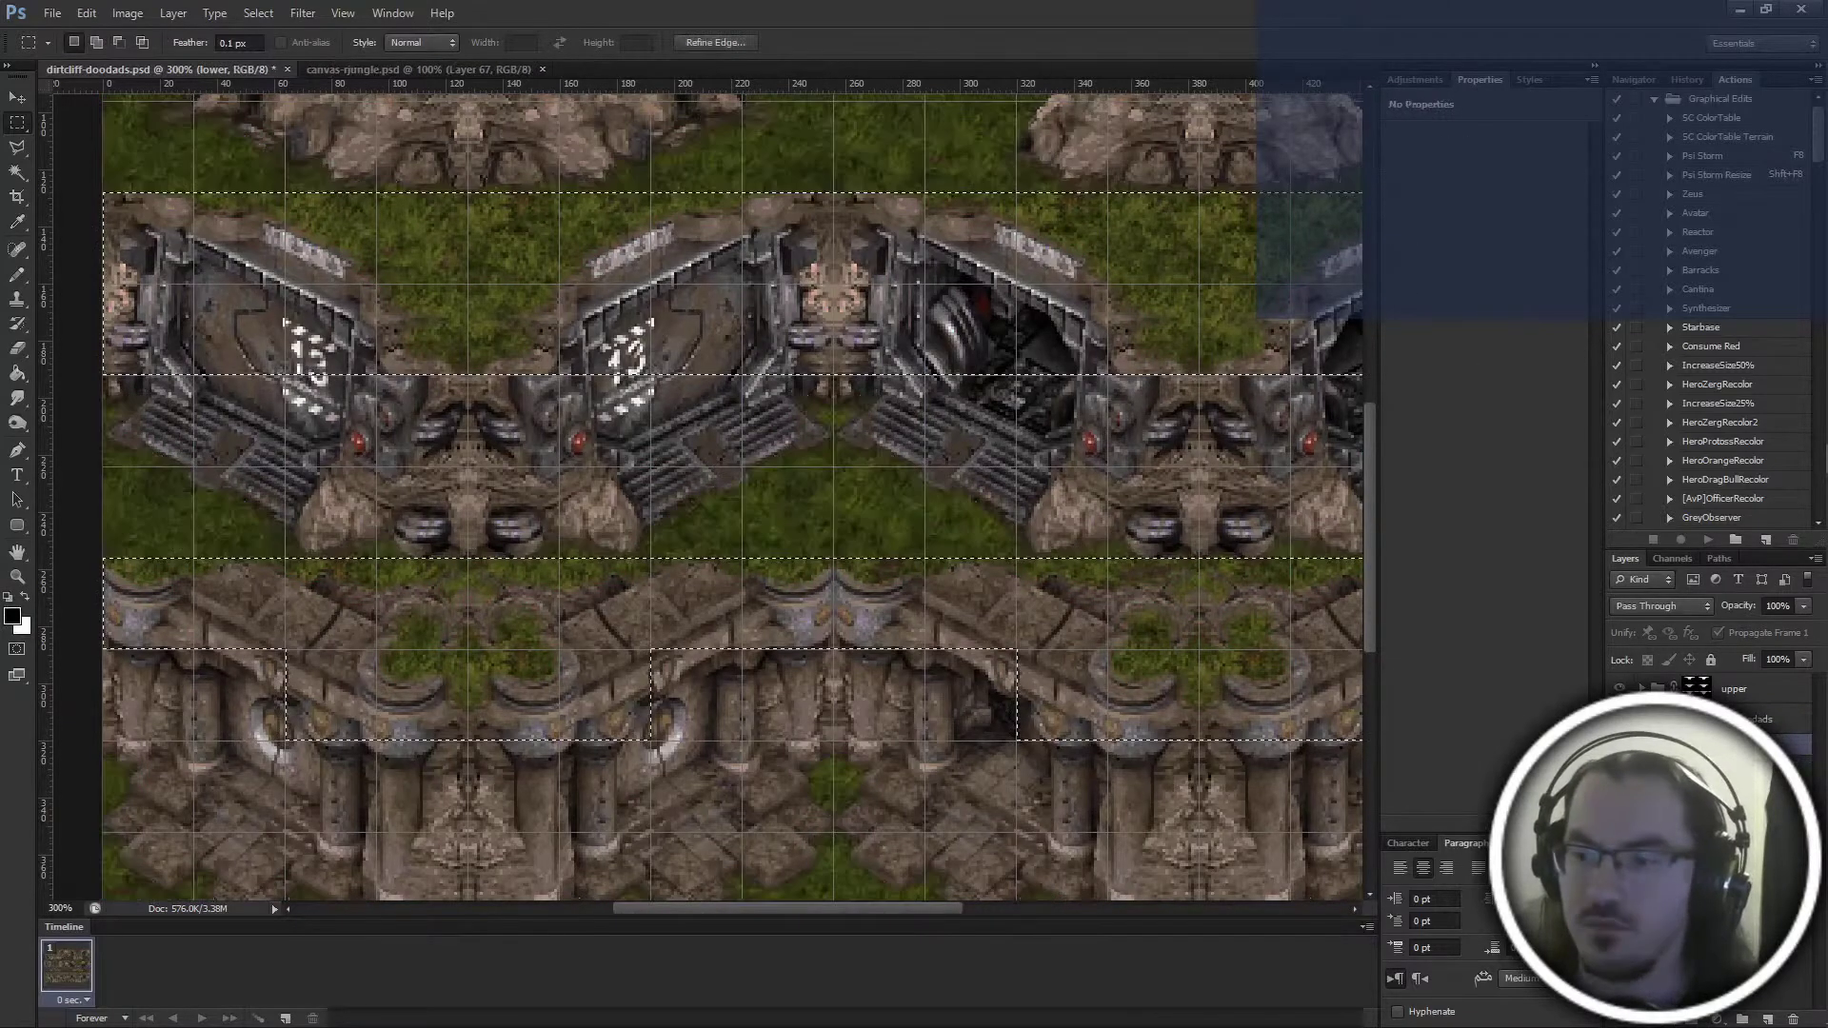
{"action": "right_click", "coordinate": [871, 631]}
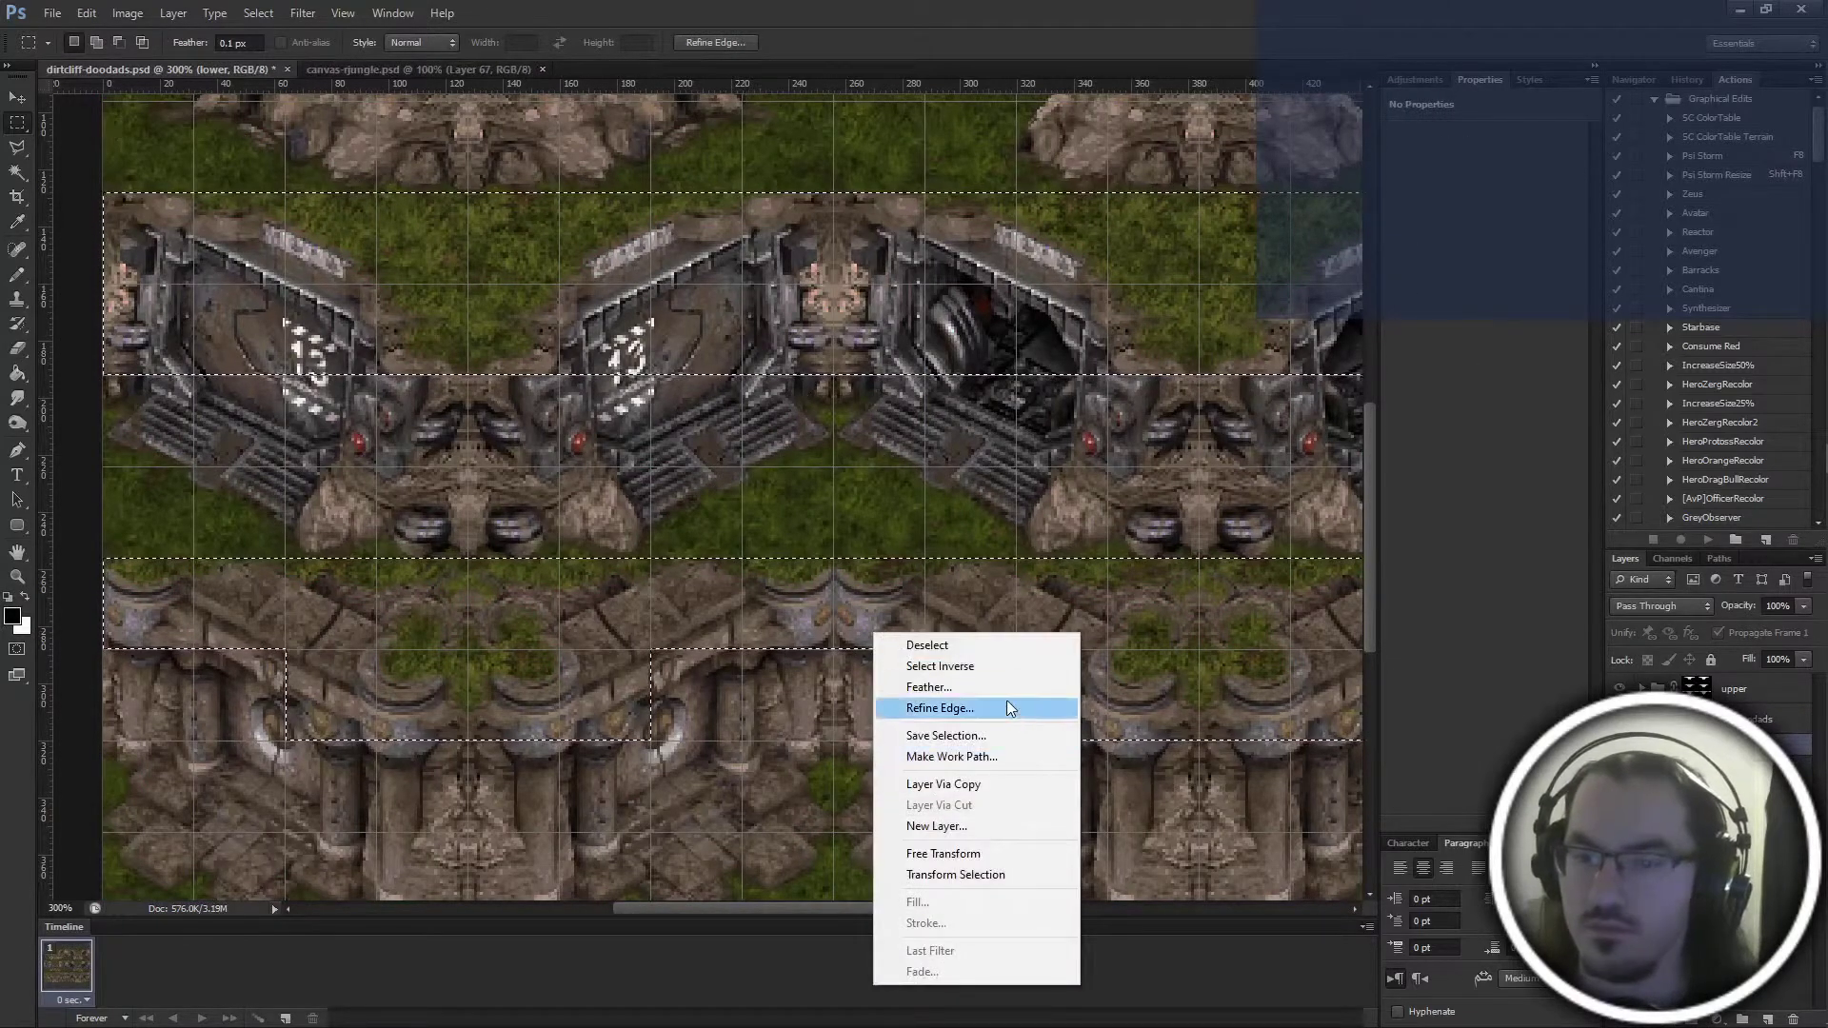
{"action": "left_click", "coordinate": [1007, 666]}
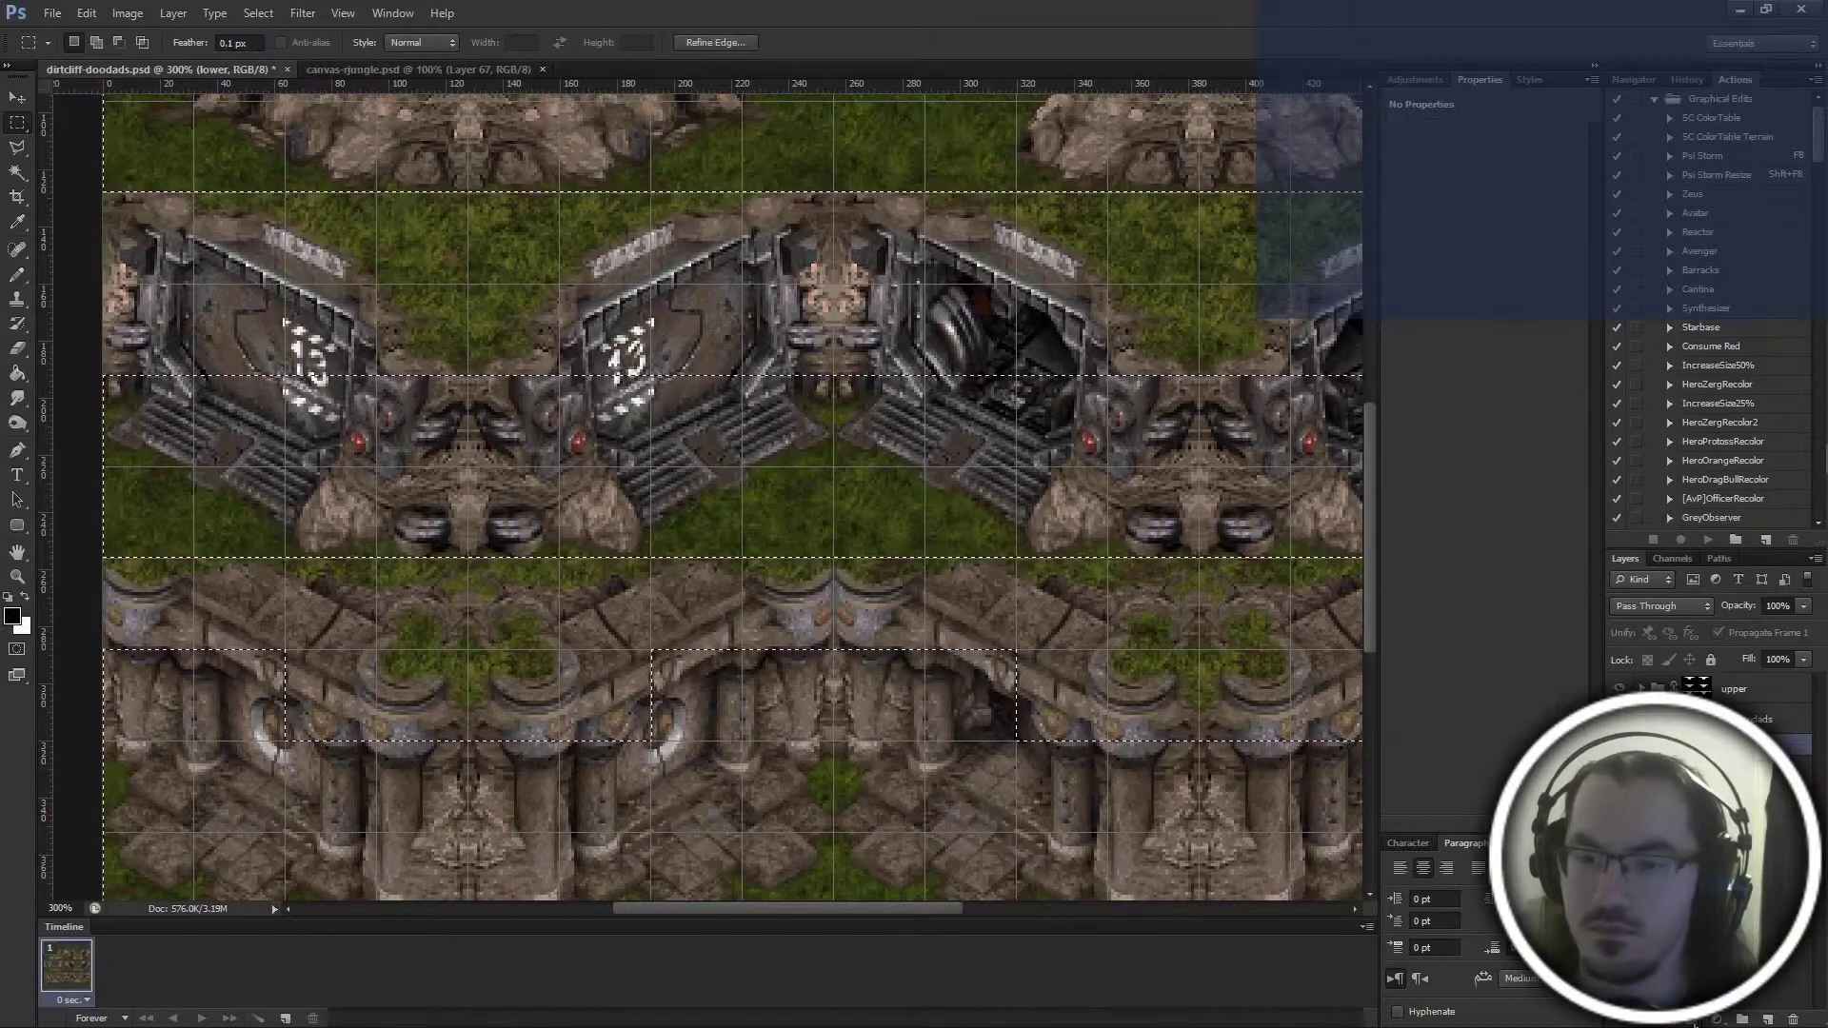
{"action": "left_click", "coordinate": [1710, 1019]}
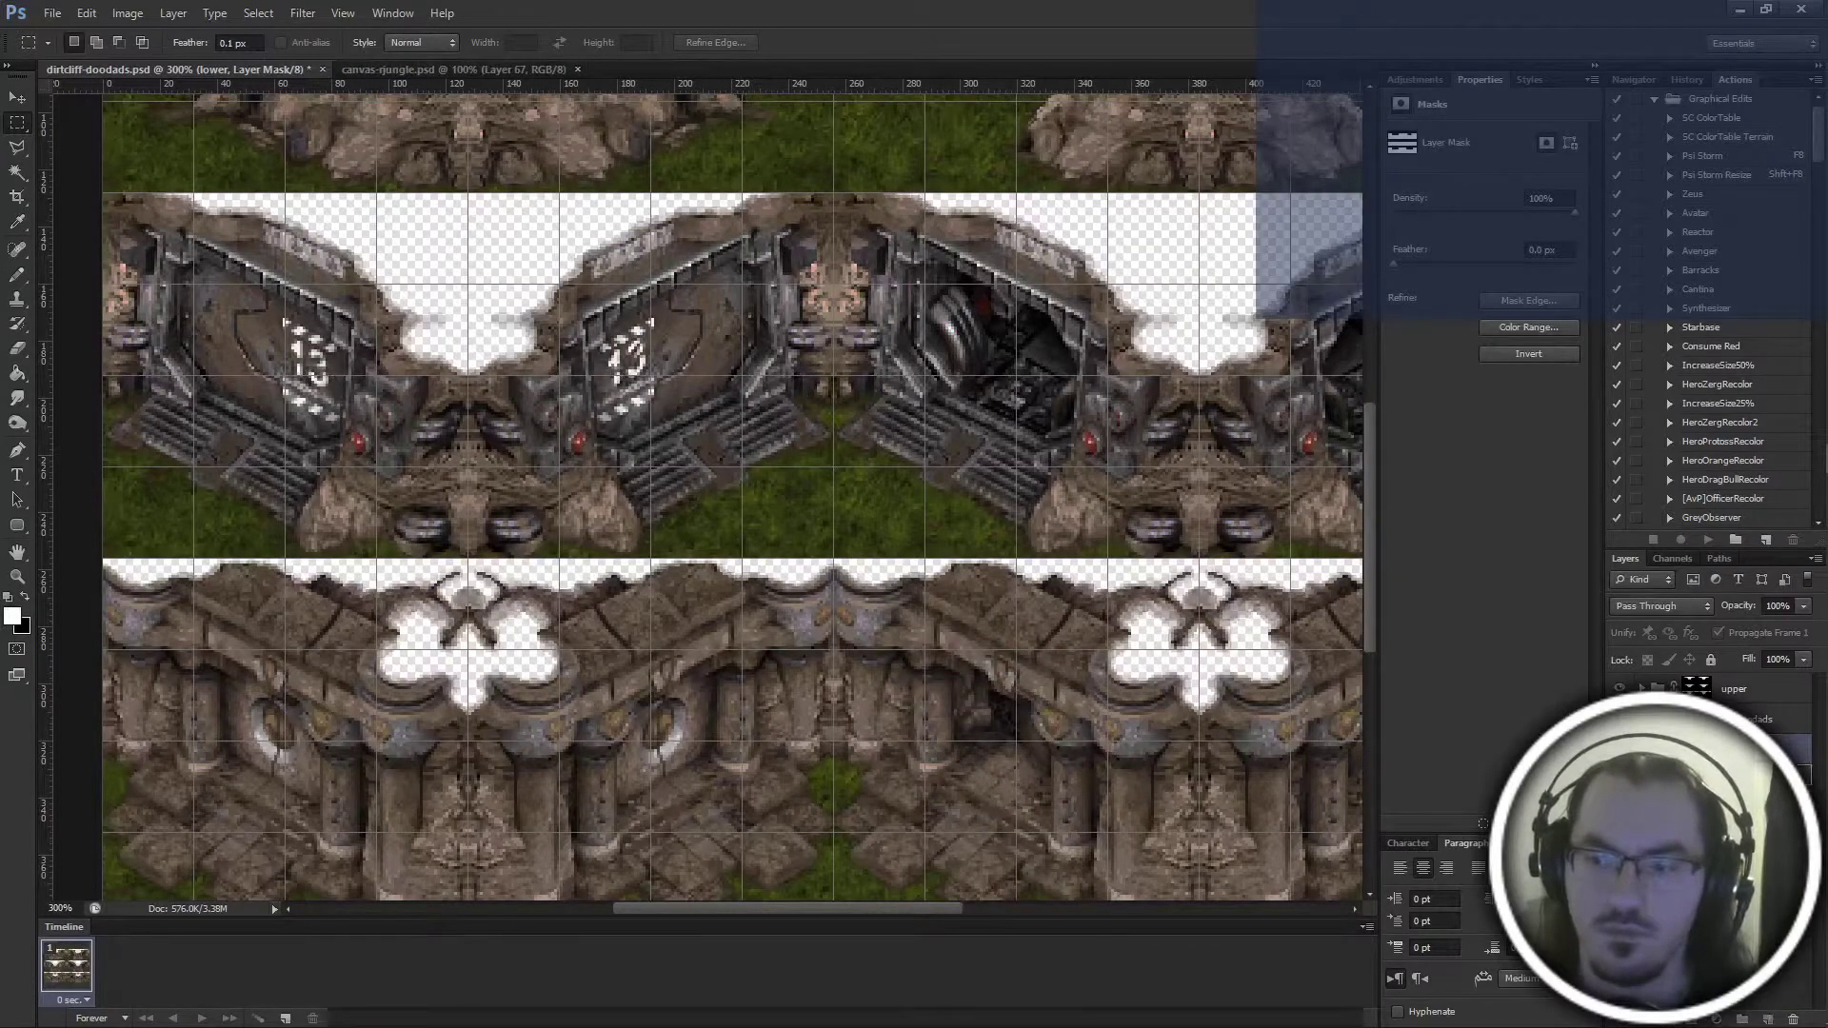
Compare the artwork with and without the lower group's new mask across all three doodad bands, with the badlands group selected
{"action": "left_click", "coordinate": [1732, 779]}
{"action": "key", "text": "ctrl+z"}
{"action": "scroll", "coordinate": [1278, 703], "scroll_direction": "up", "scroll_amount": 2}
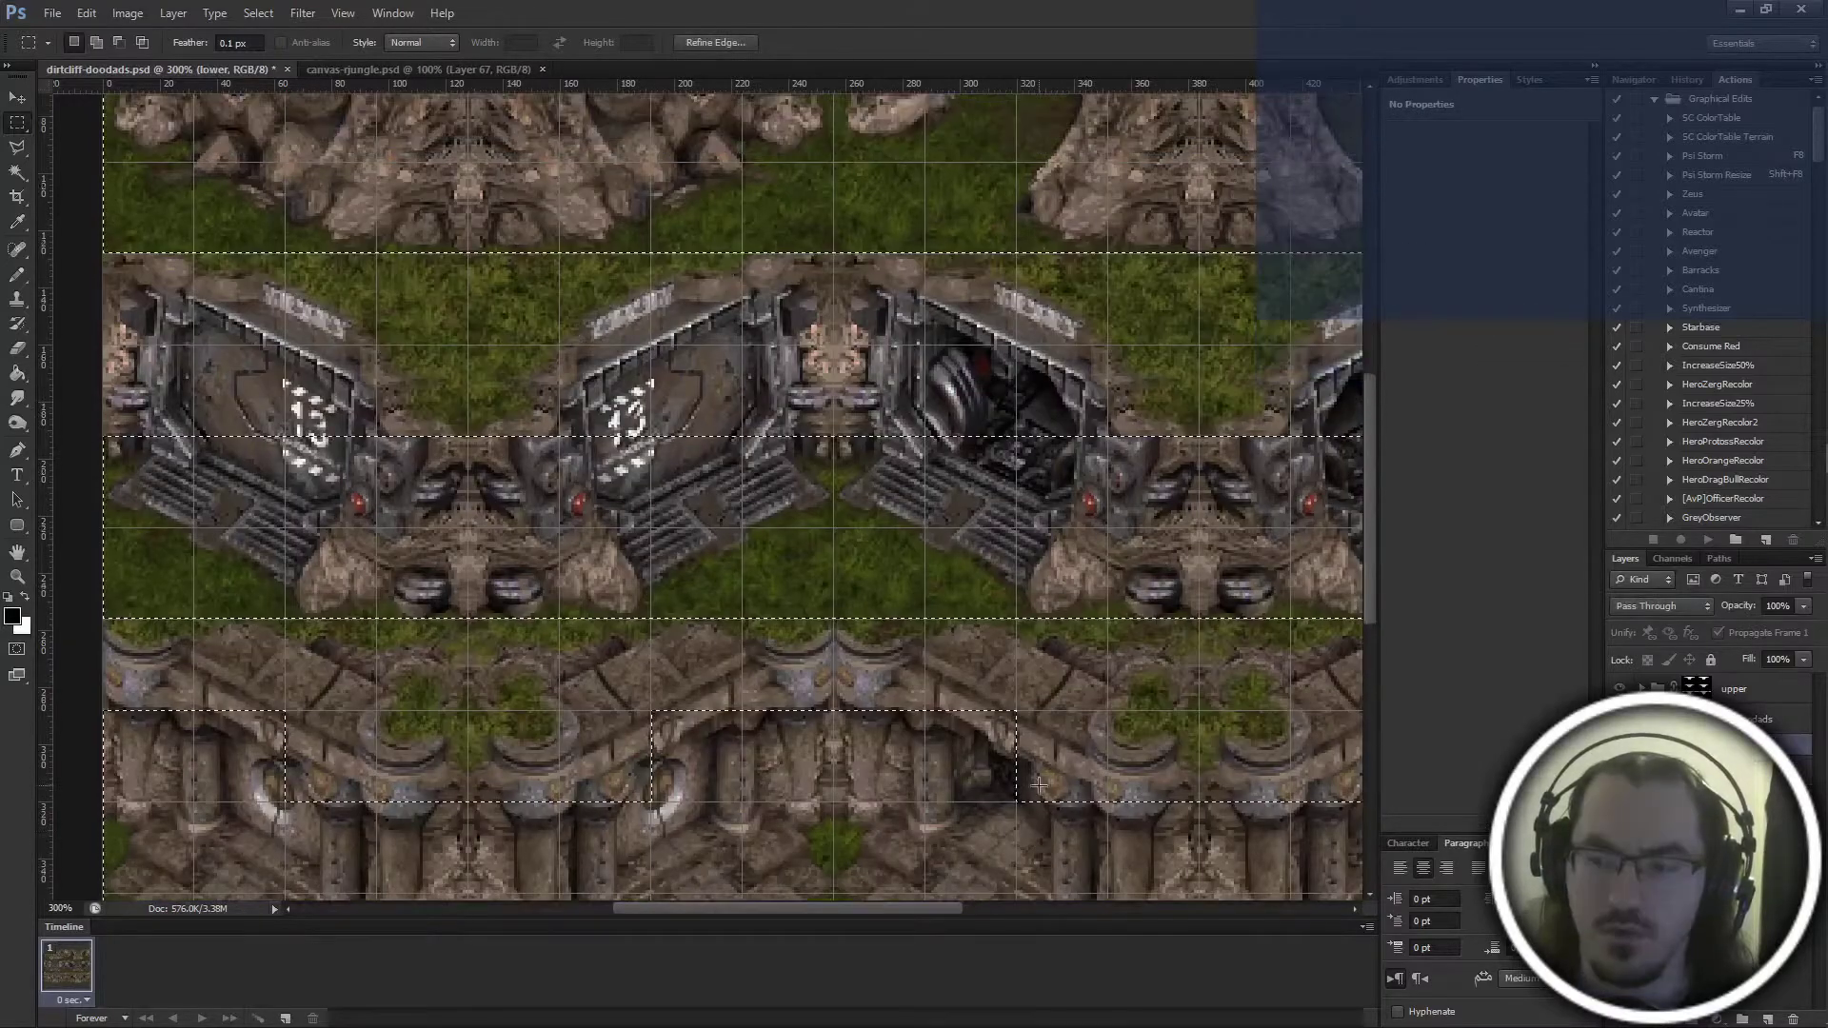
{"action": "key", "text": "ctrl+z"}
{"action": "scroll", "coordinate": [1279, 704], "scroll_direction": "up", "scroll_amount": 2}
{"action": "scroll", "coordinate": [1279, 704], "scroll_direction": "up", "scroll_amount": 2}
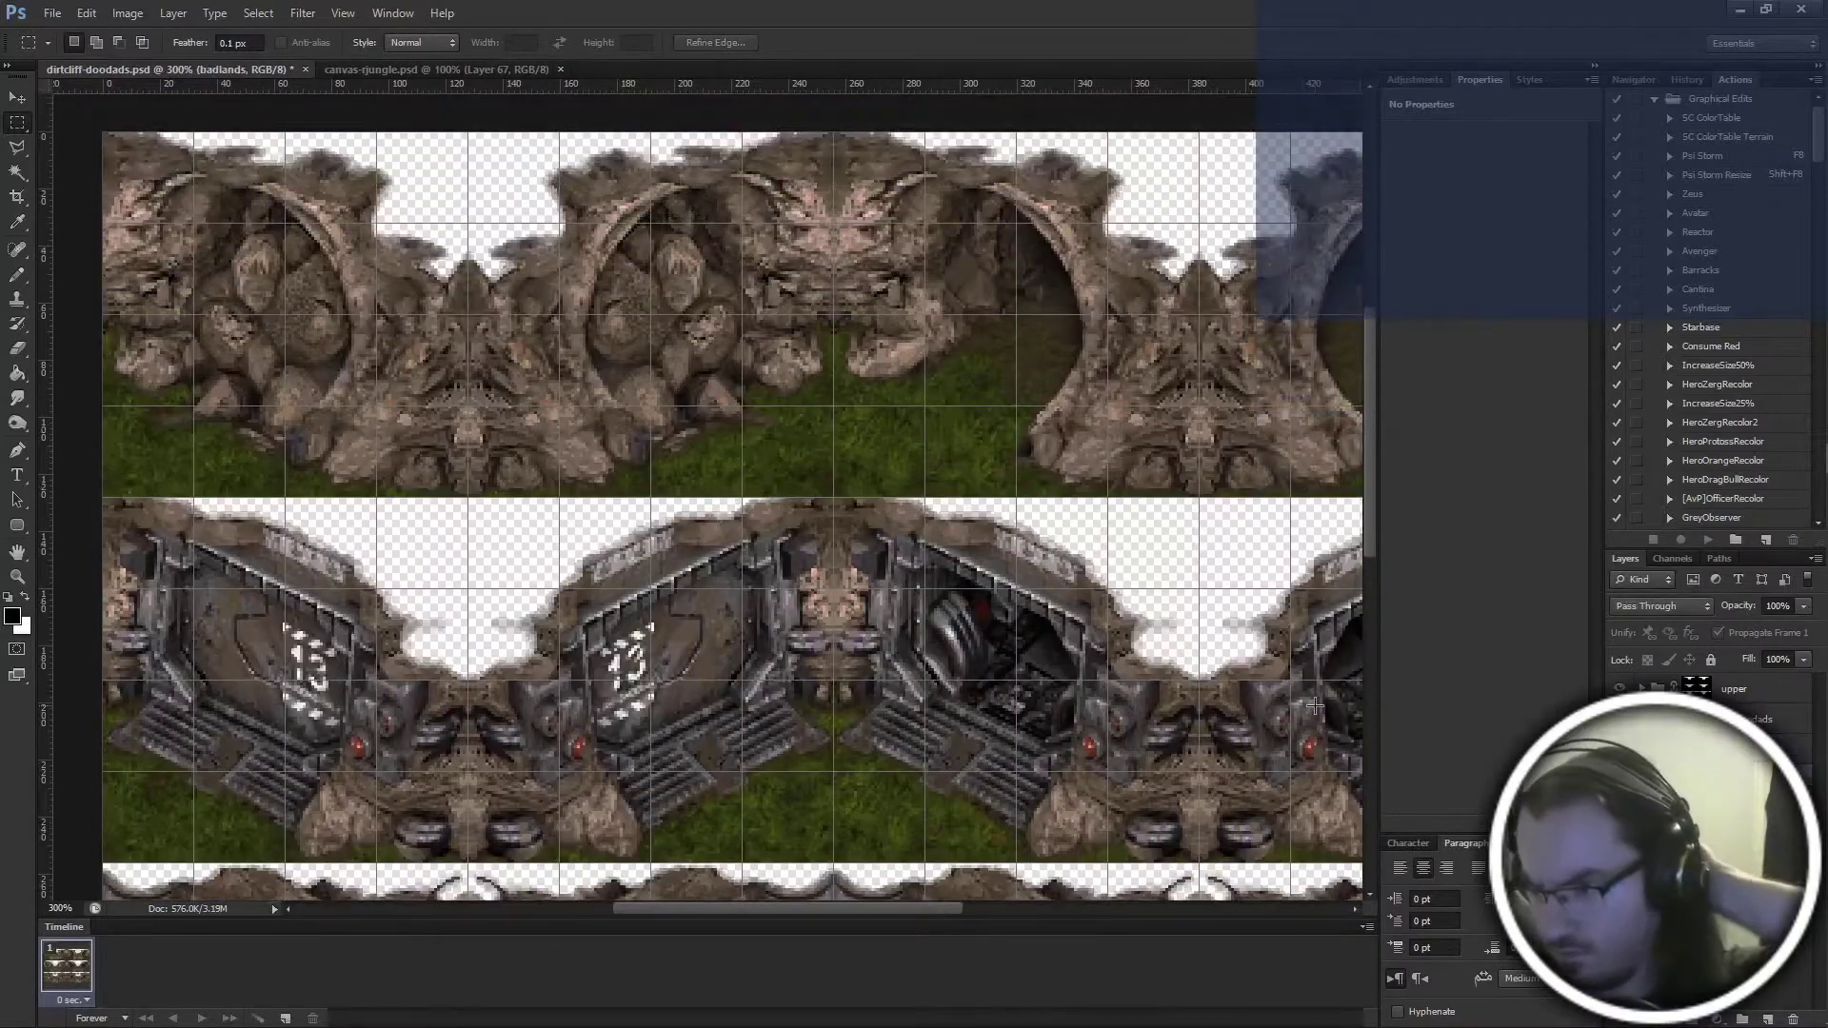
{"action": "scroll", "coordinate": [1170, 743], "scroll_direction": "down", "scroll_amount": 4, "text": "alt"}
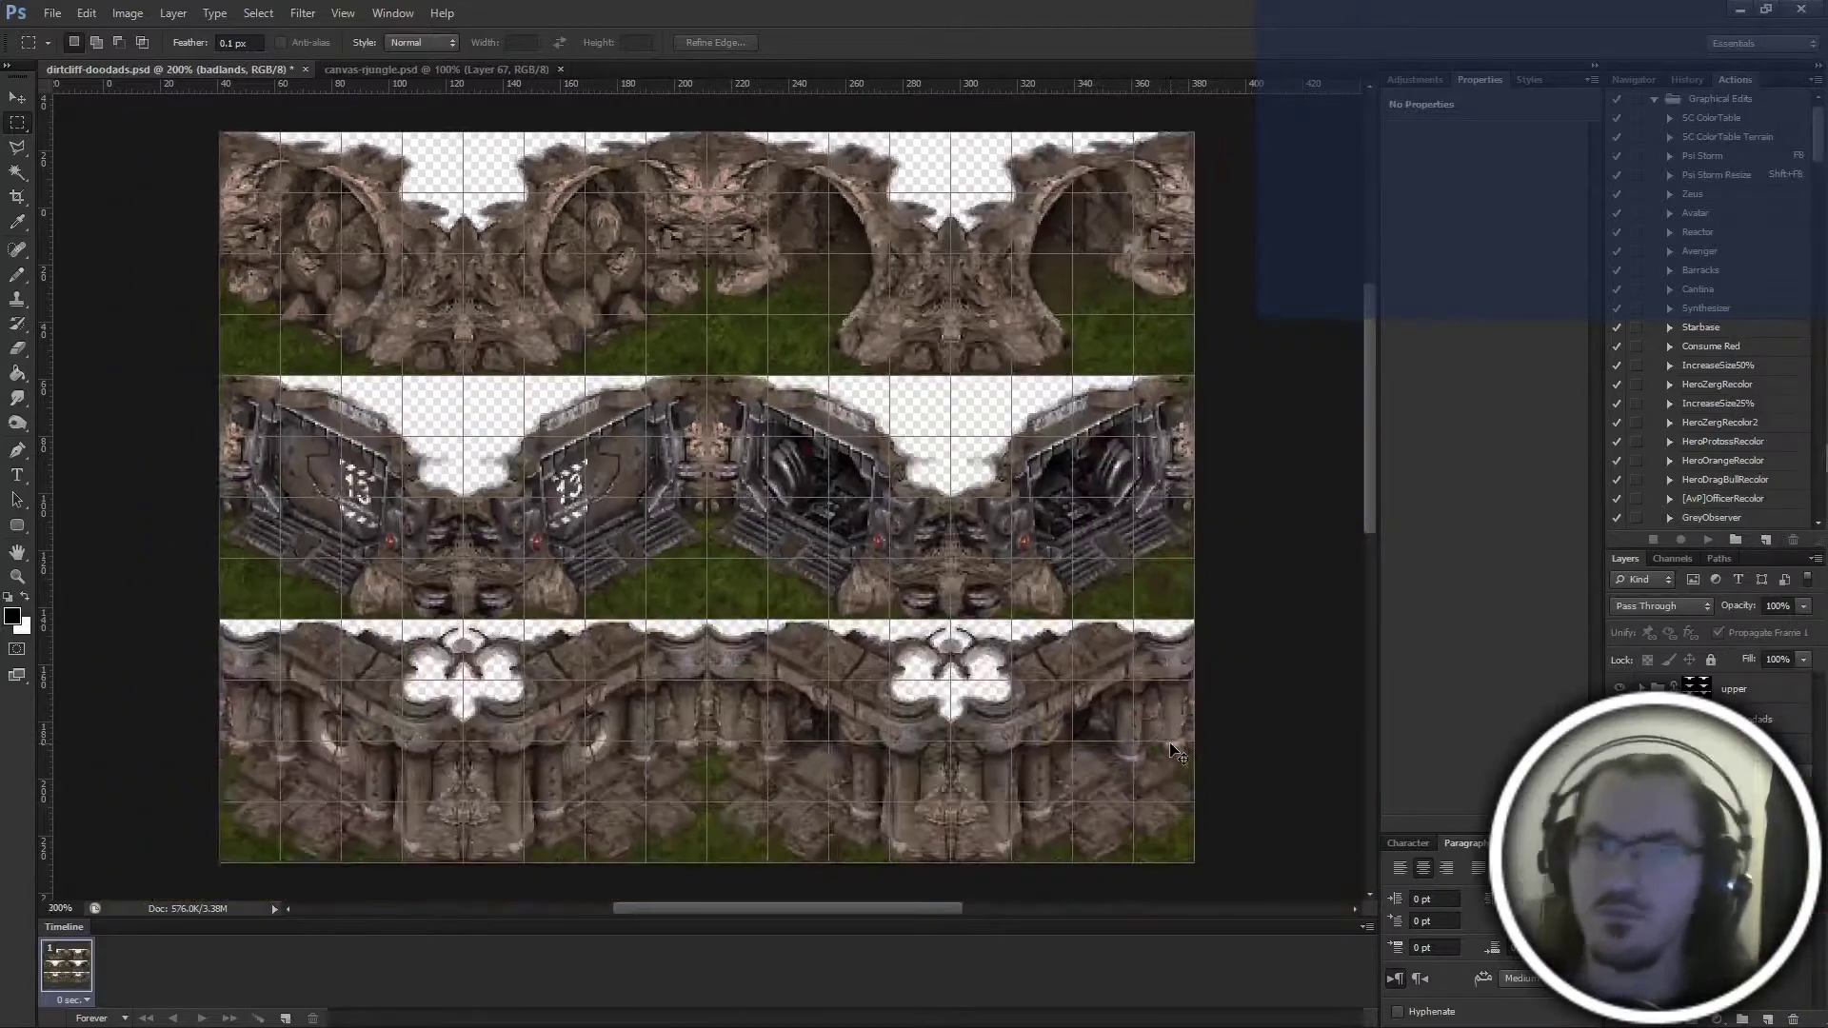
{"action": "scroll", "coordinate": [1171, 750], "scroll_direction": "up", "scroll_amount": 1, "text": "alt"}
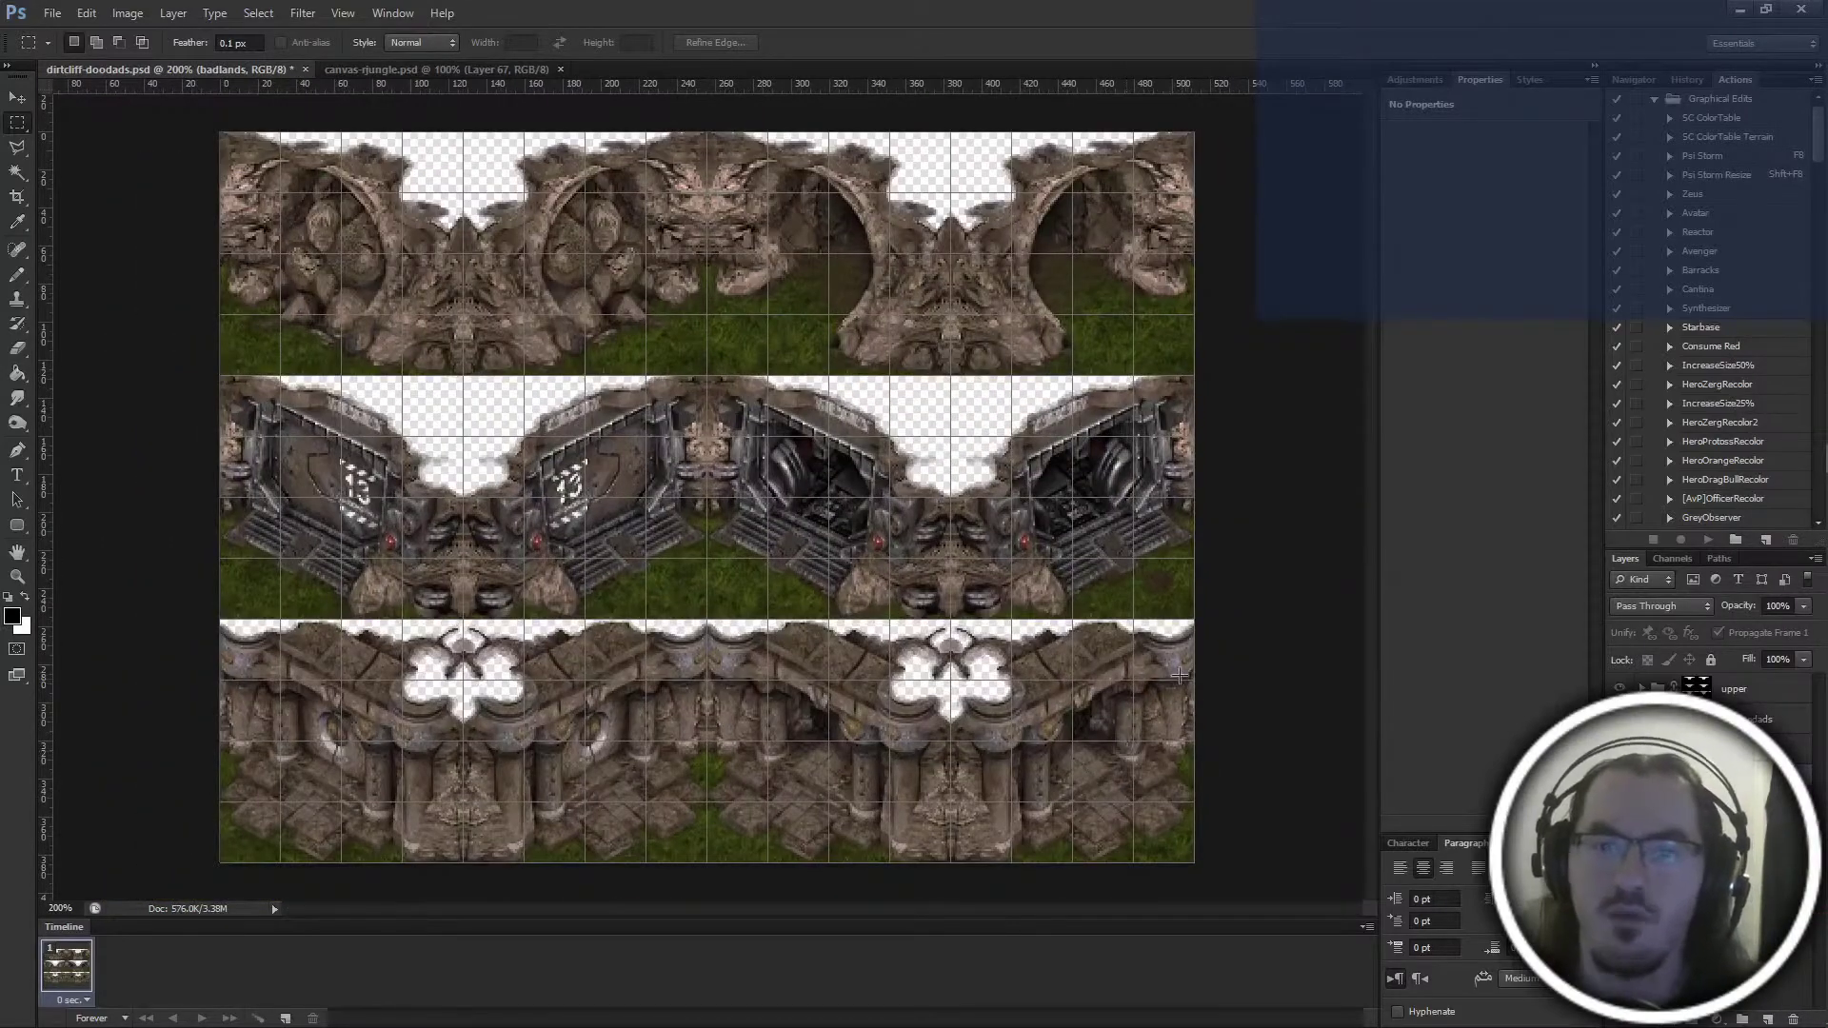
Compare the lower ground with the badlands group hidden and shown, and with the raised jungle texture layer hidden
{"action": "left_click", "coordinate": [1619, 780]}
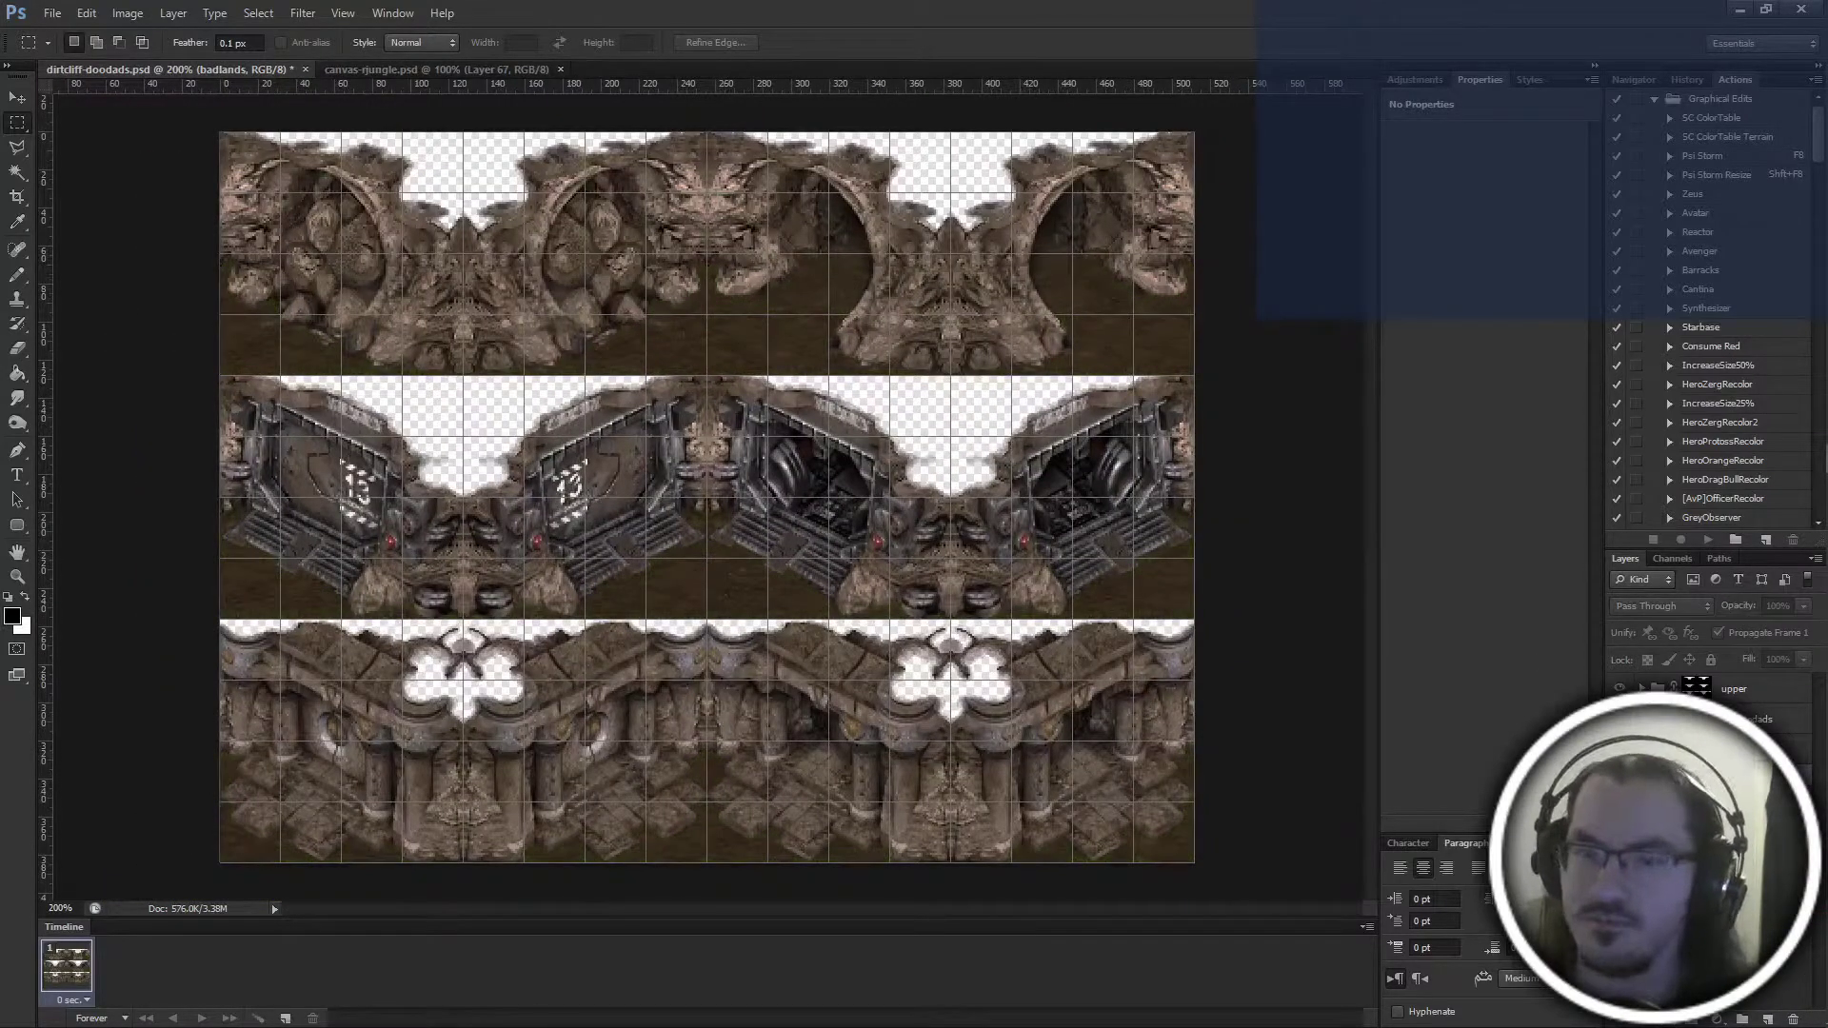
{"action": "left_click", "coordinate": [1619, 780]}
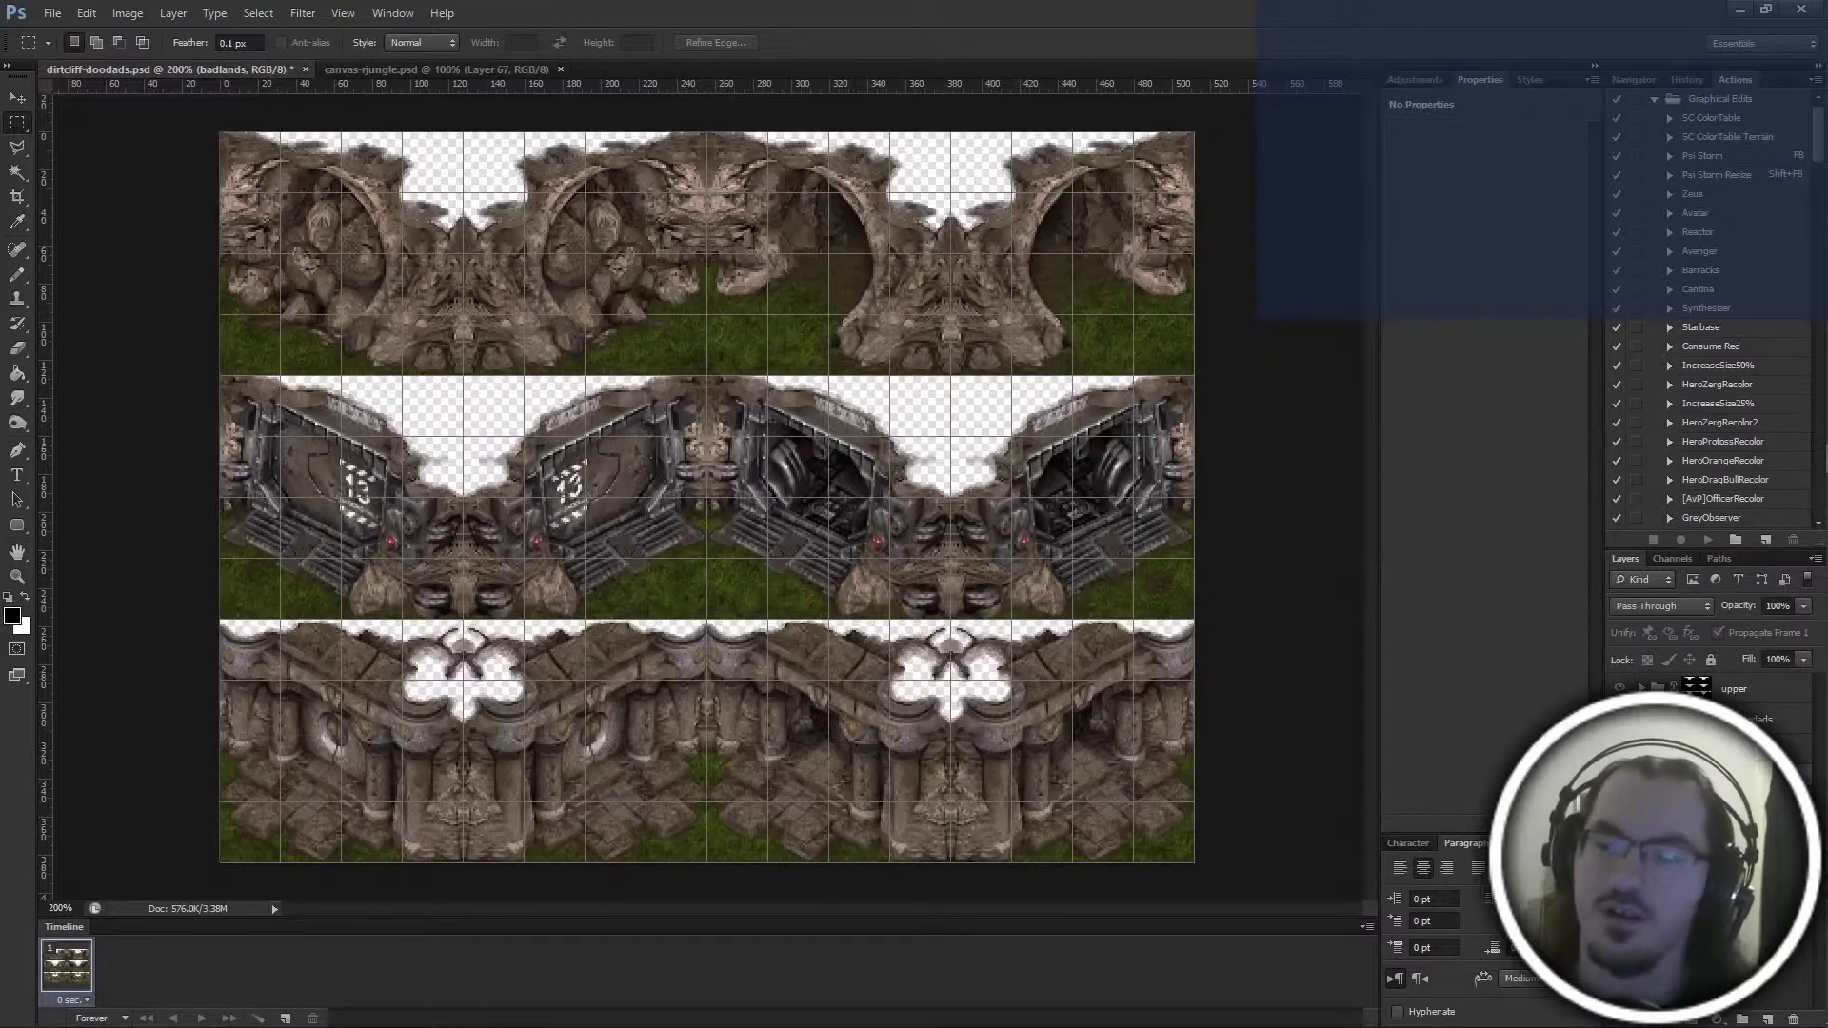
{"action": "left_click", "coordinate": [1737, 810]}
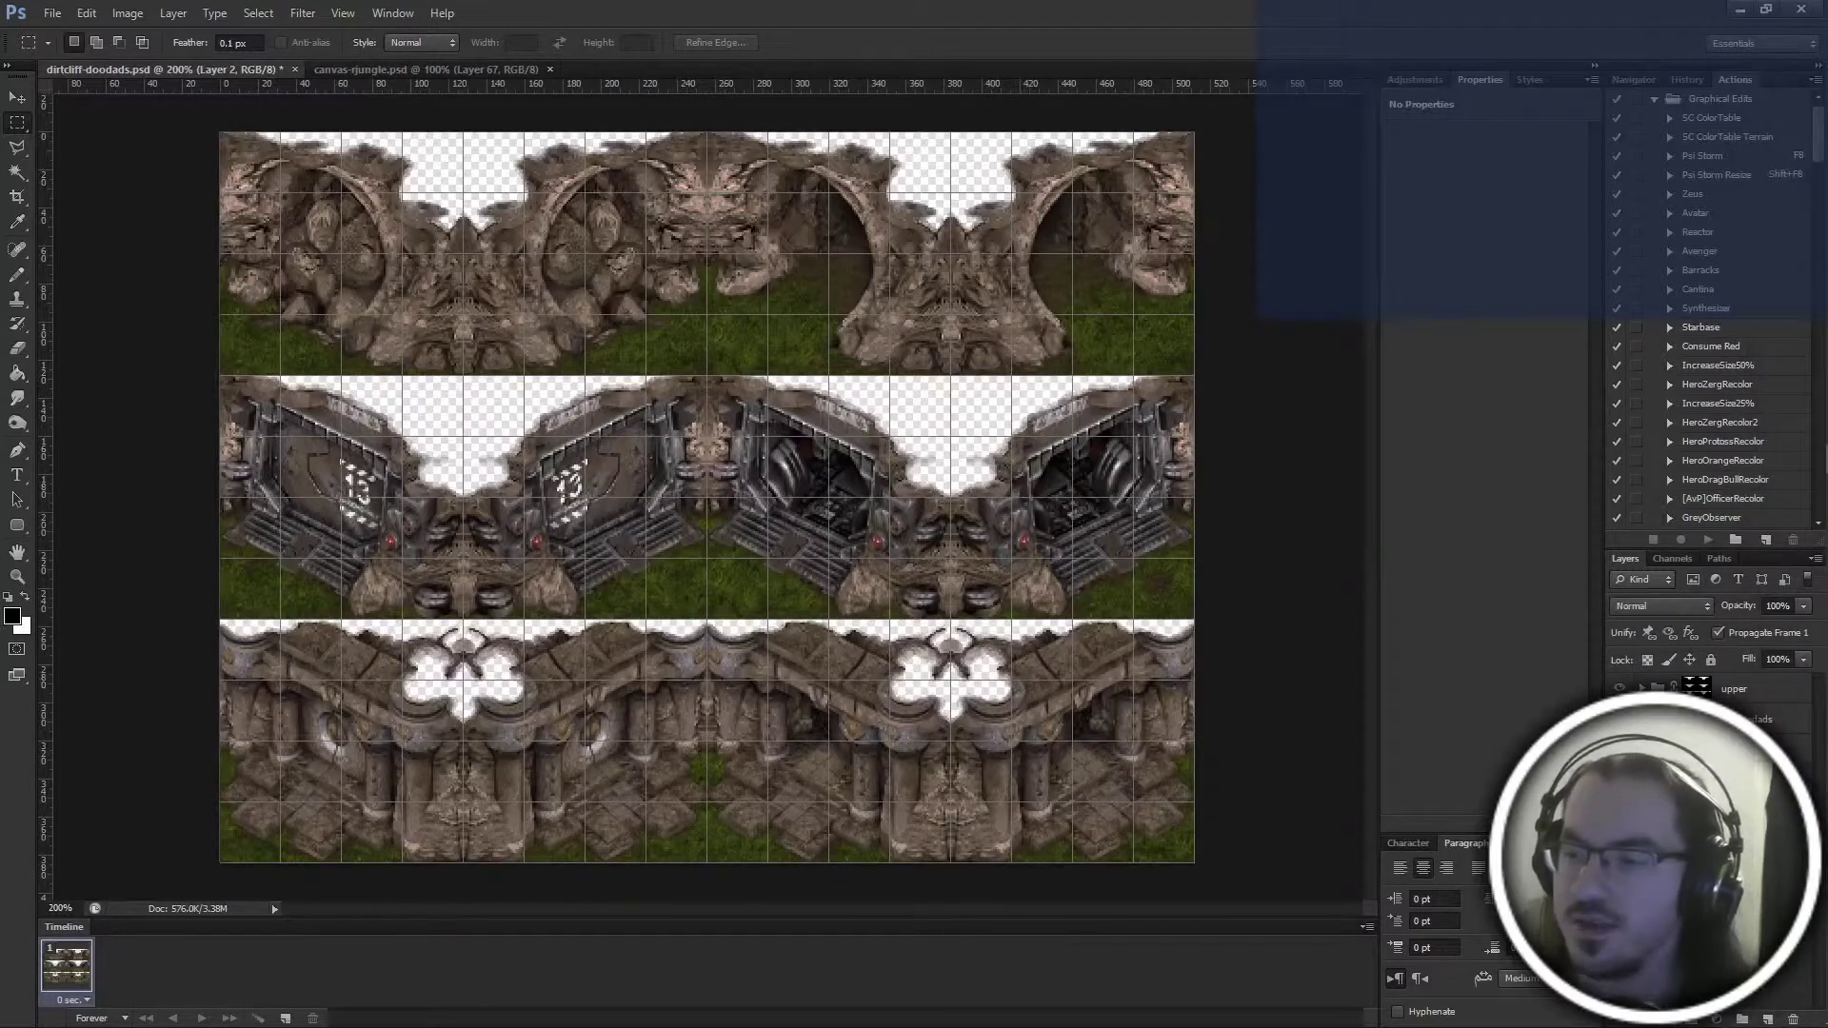
{"action": "left_click", "coordinate": [1620, 779]}
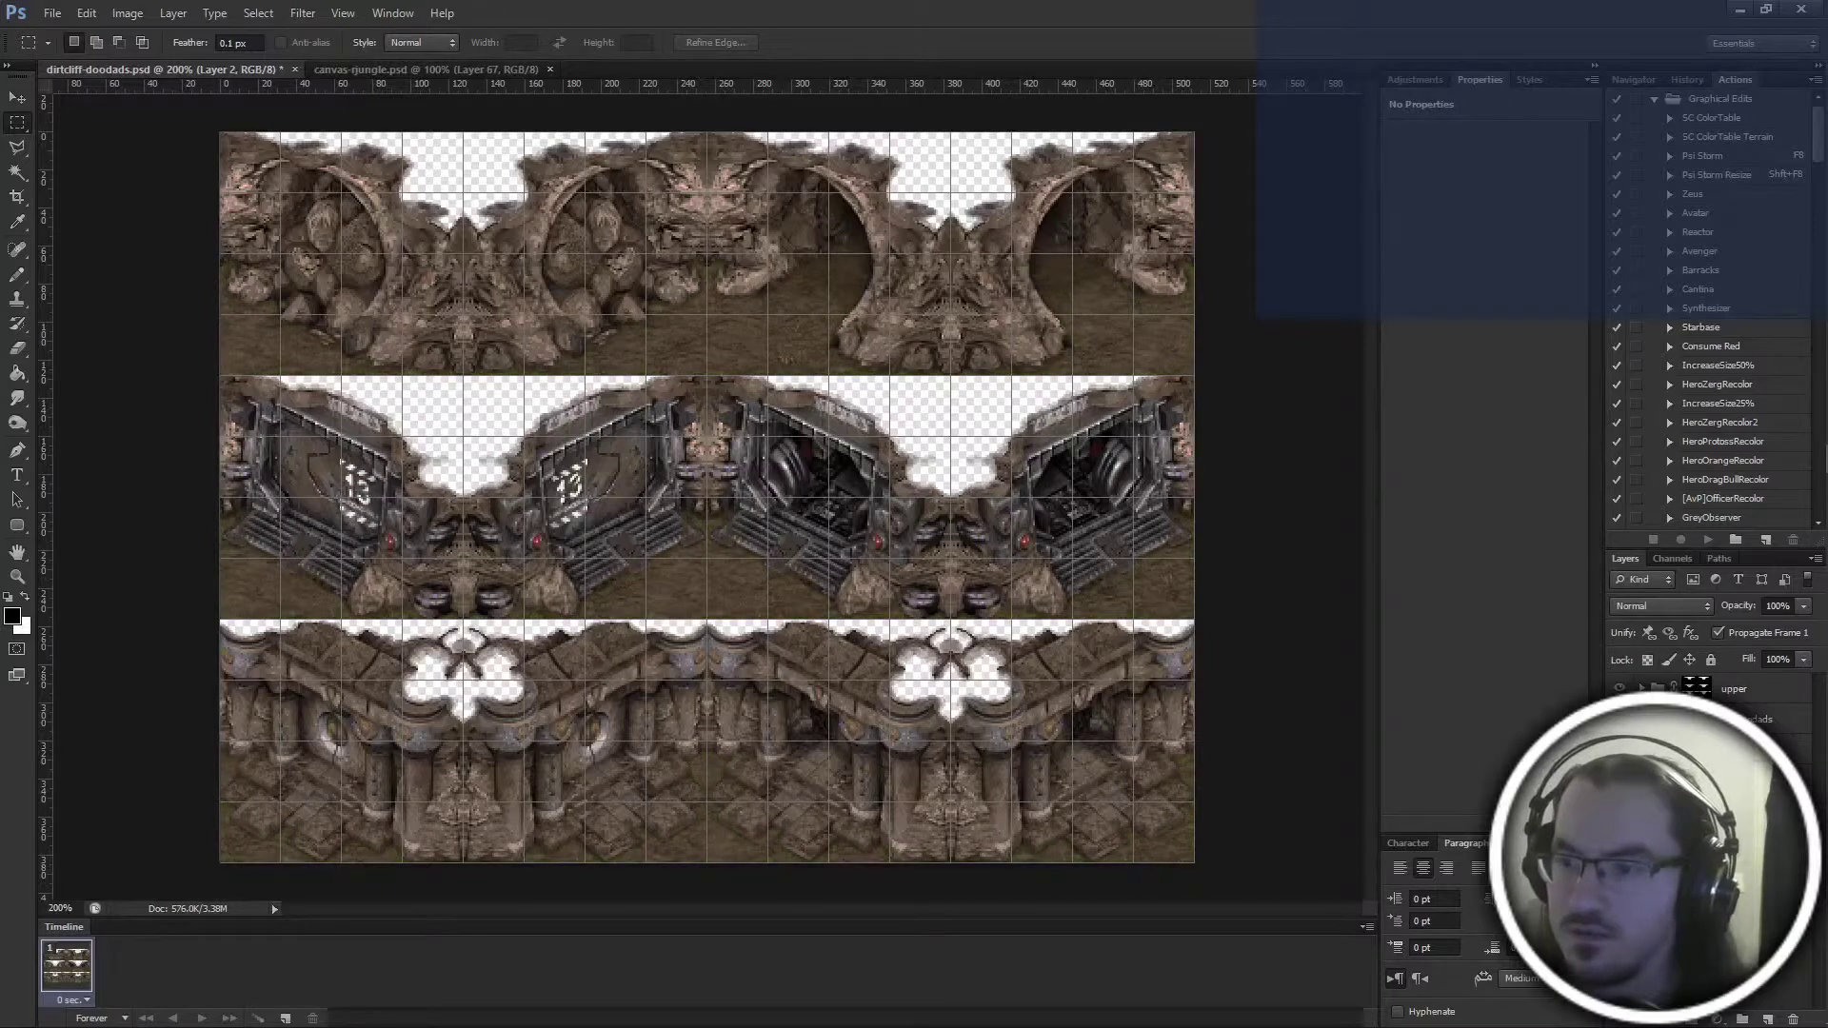
Restack the raised jungle texture layer so it fills the lower ground in all three doodad bands, and hide the grid
{"action": "left_click", "coordinate": [1735, 749]}
{"action": "key", "text": "Delete"}
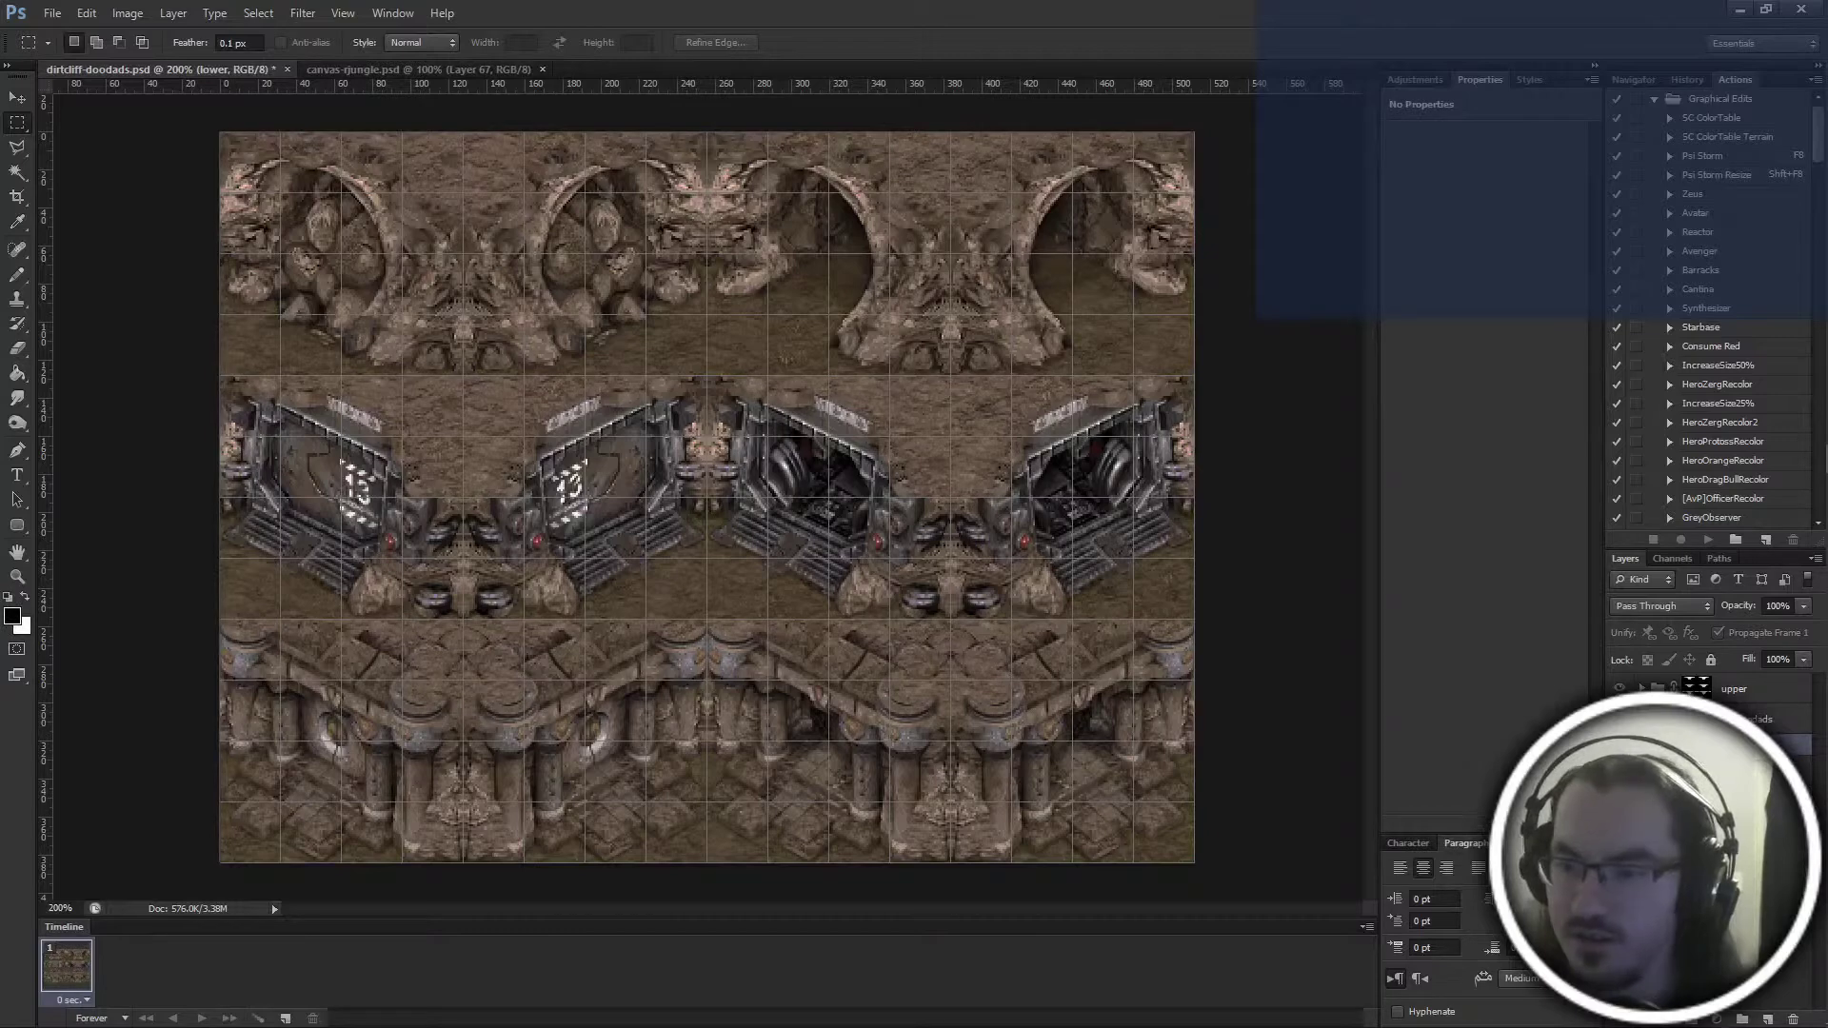
{"action": "key", "text": "ctrl+z"}
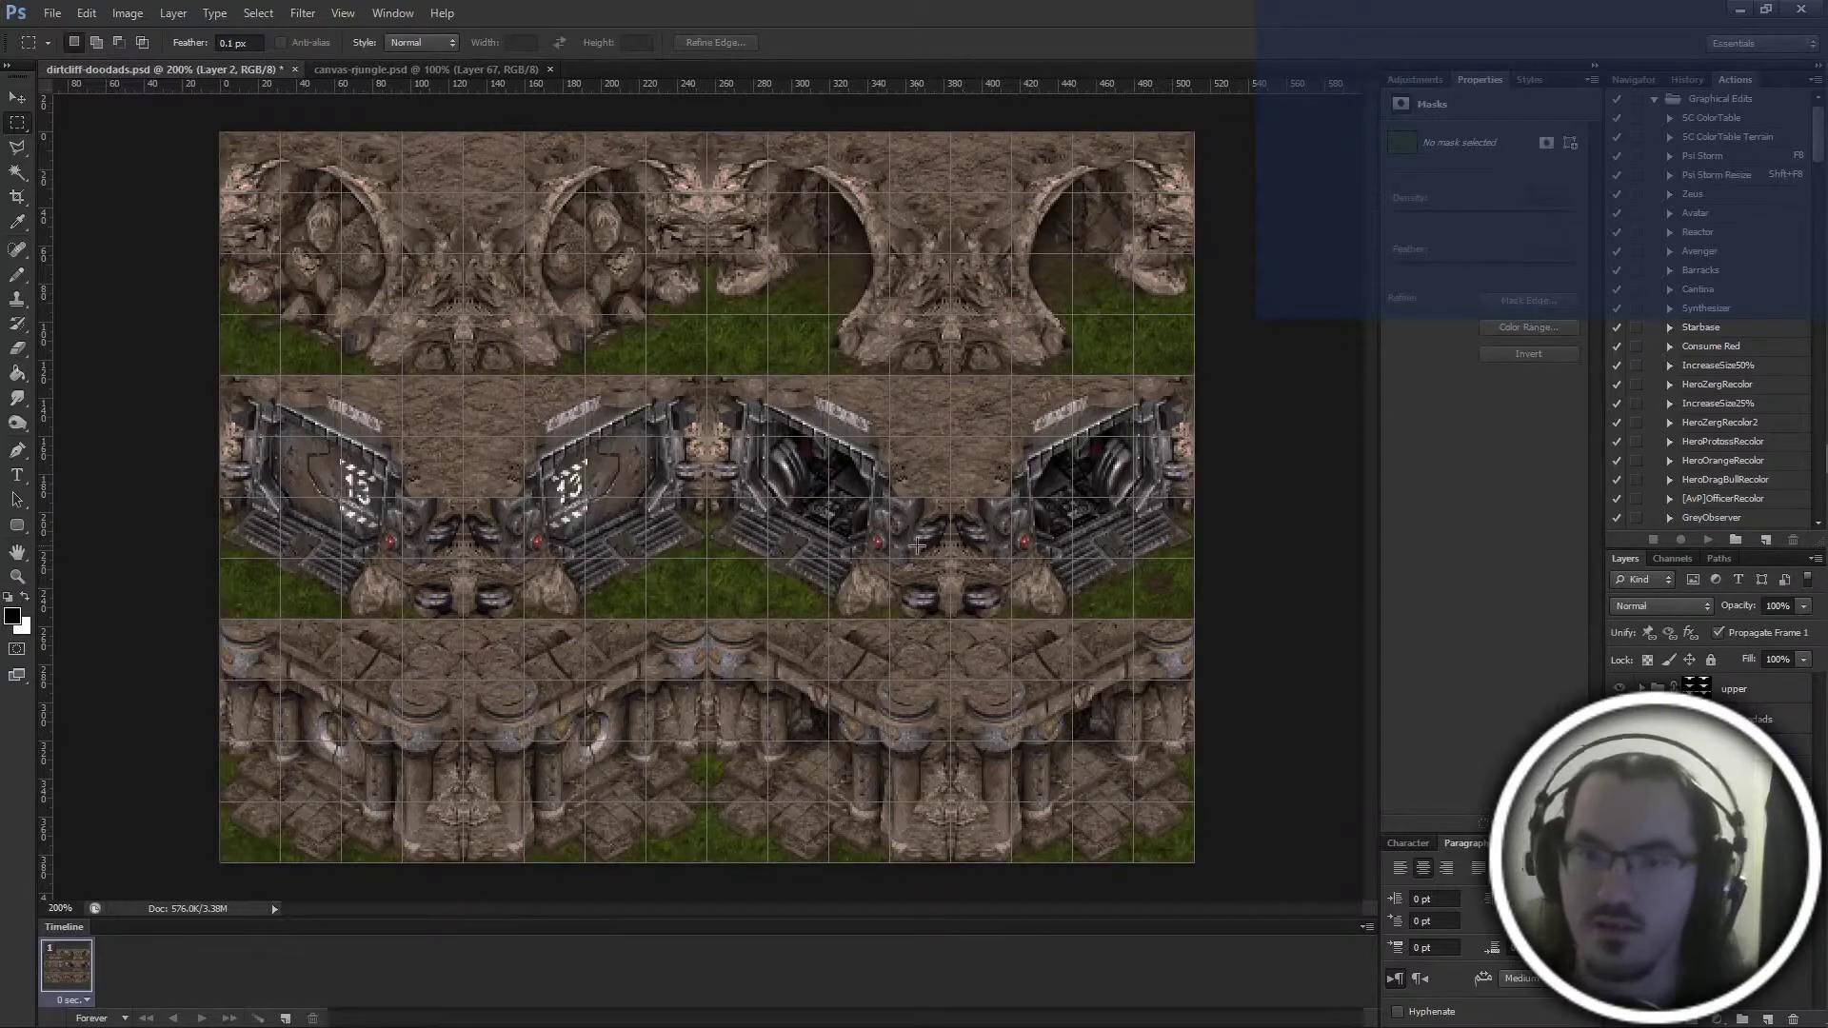
{"action": "key", "text": "ctrl+apostrophe"}
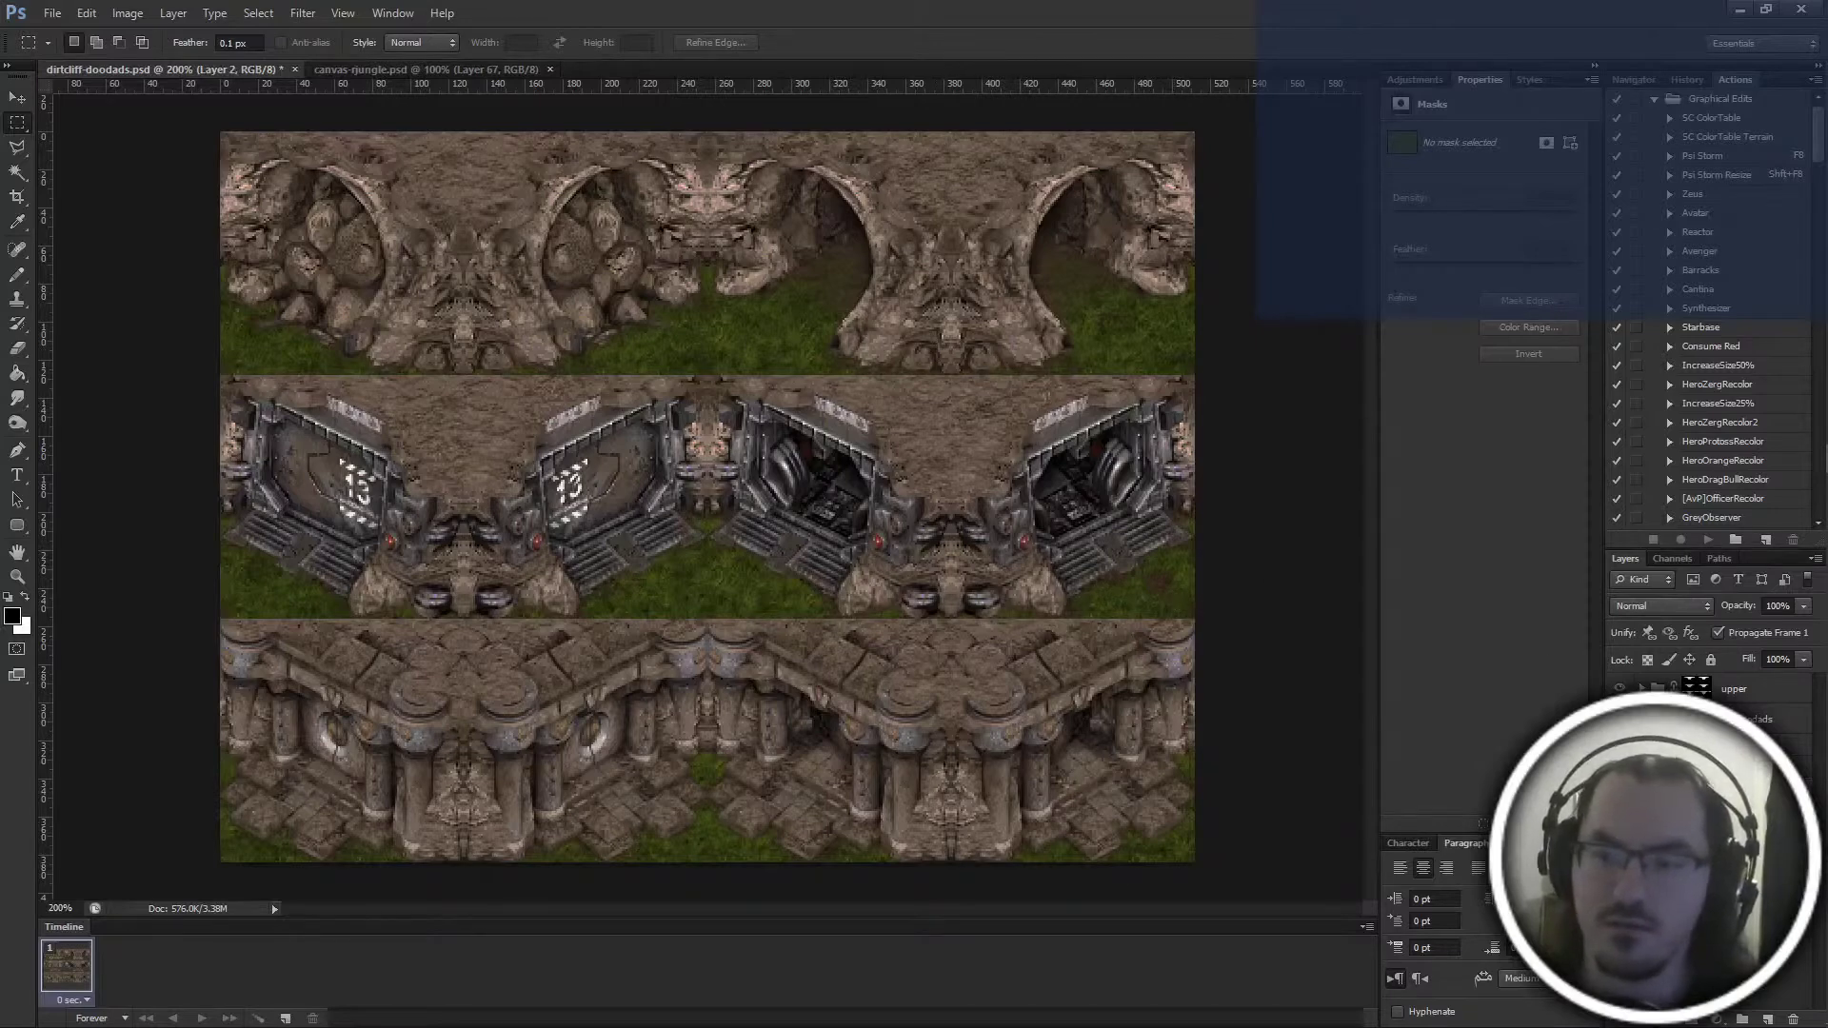
Examine how the jungle ground meets the cliff doodads, looking closely at the middle metal-gate band at 300% zoom
{"action": "key", "text": "ctrl+z"}
{"action": "key", "text": "ctrl+z"}
{"action": "key", "text": "ctrl+z"}
{"action": "key", "text": "ctrl+z"}
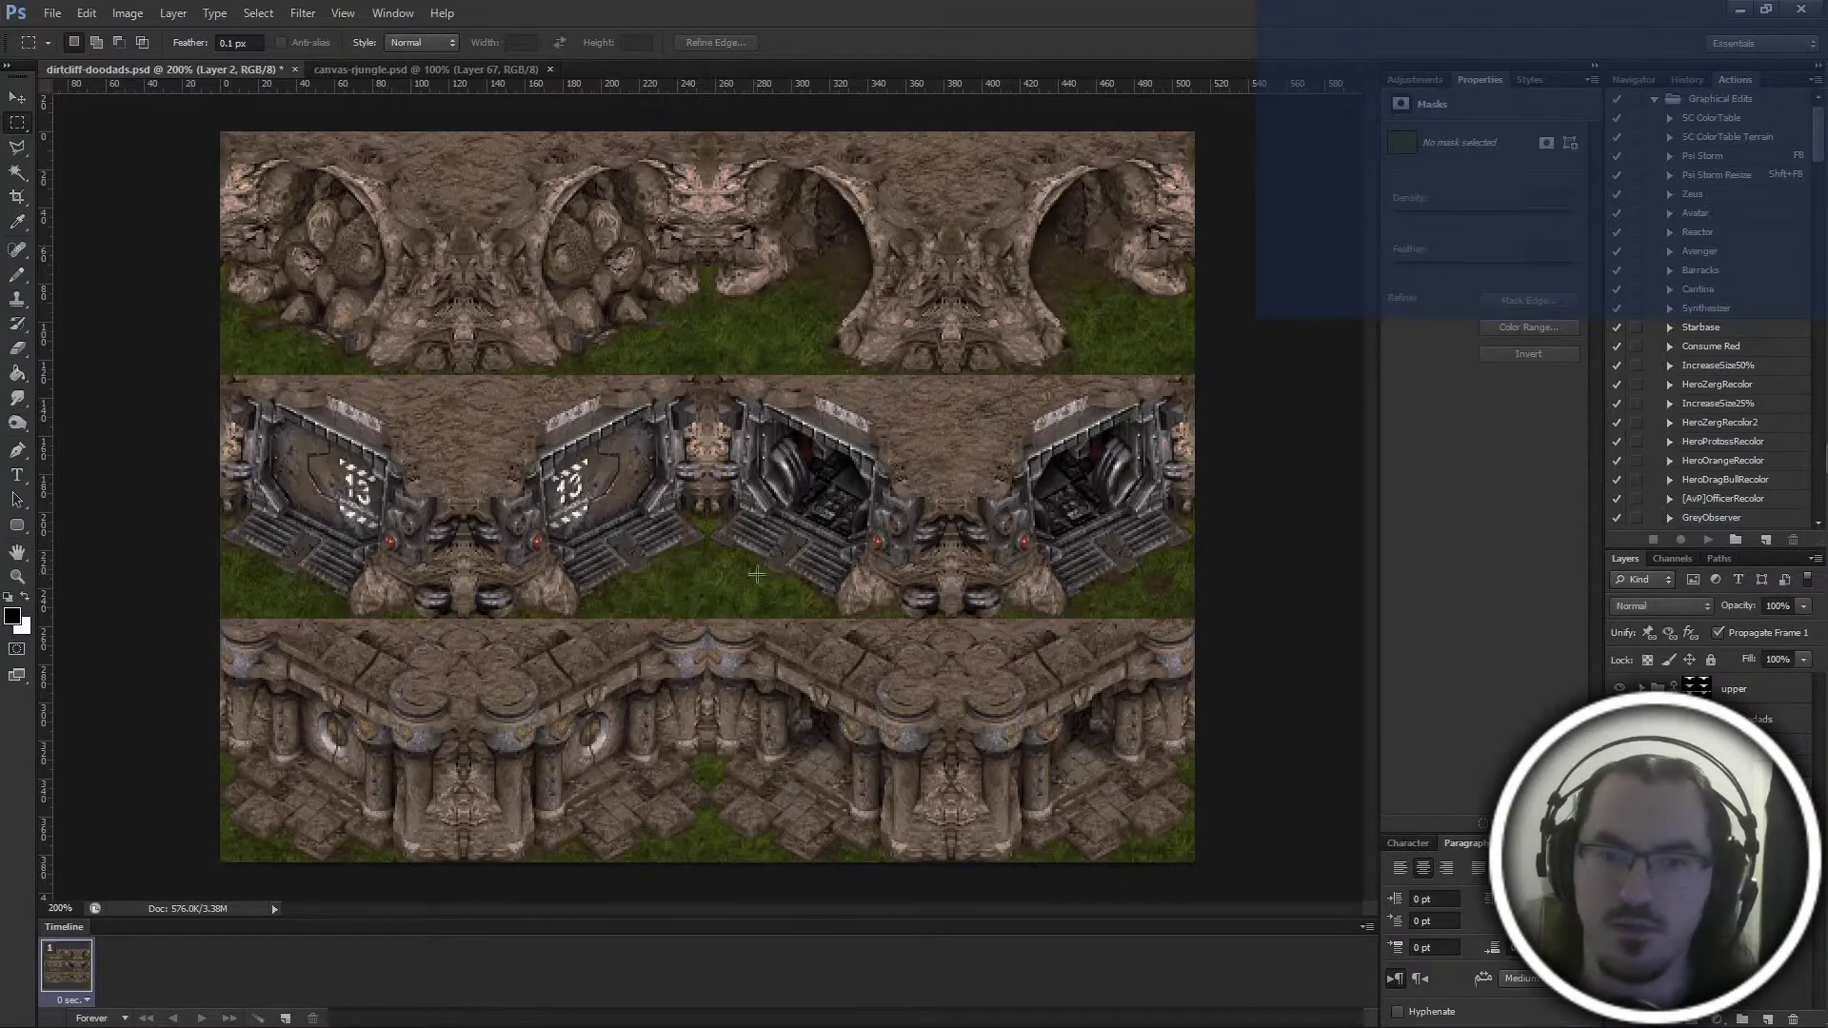
{"action": "key", "text": "ctrl+plus"}
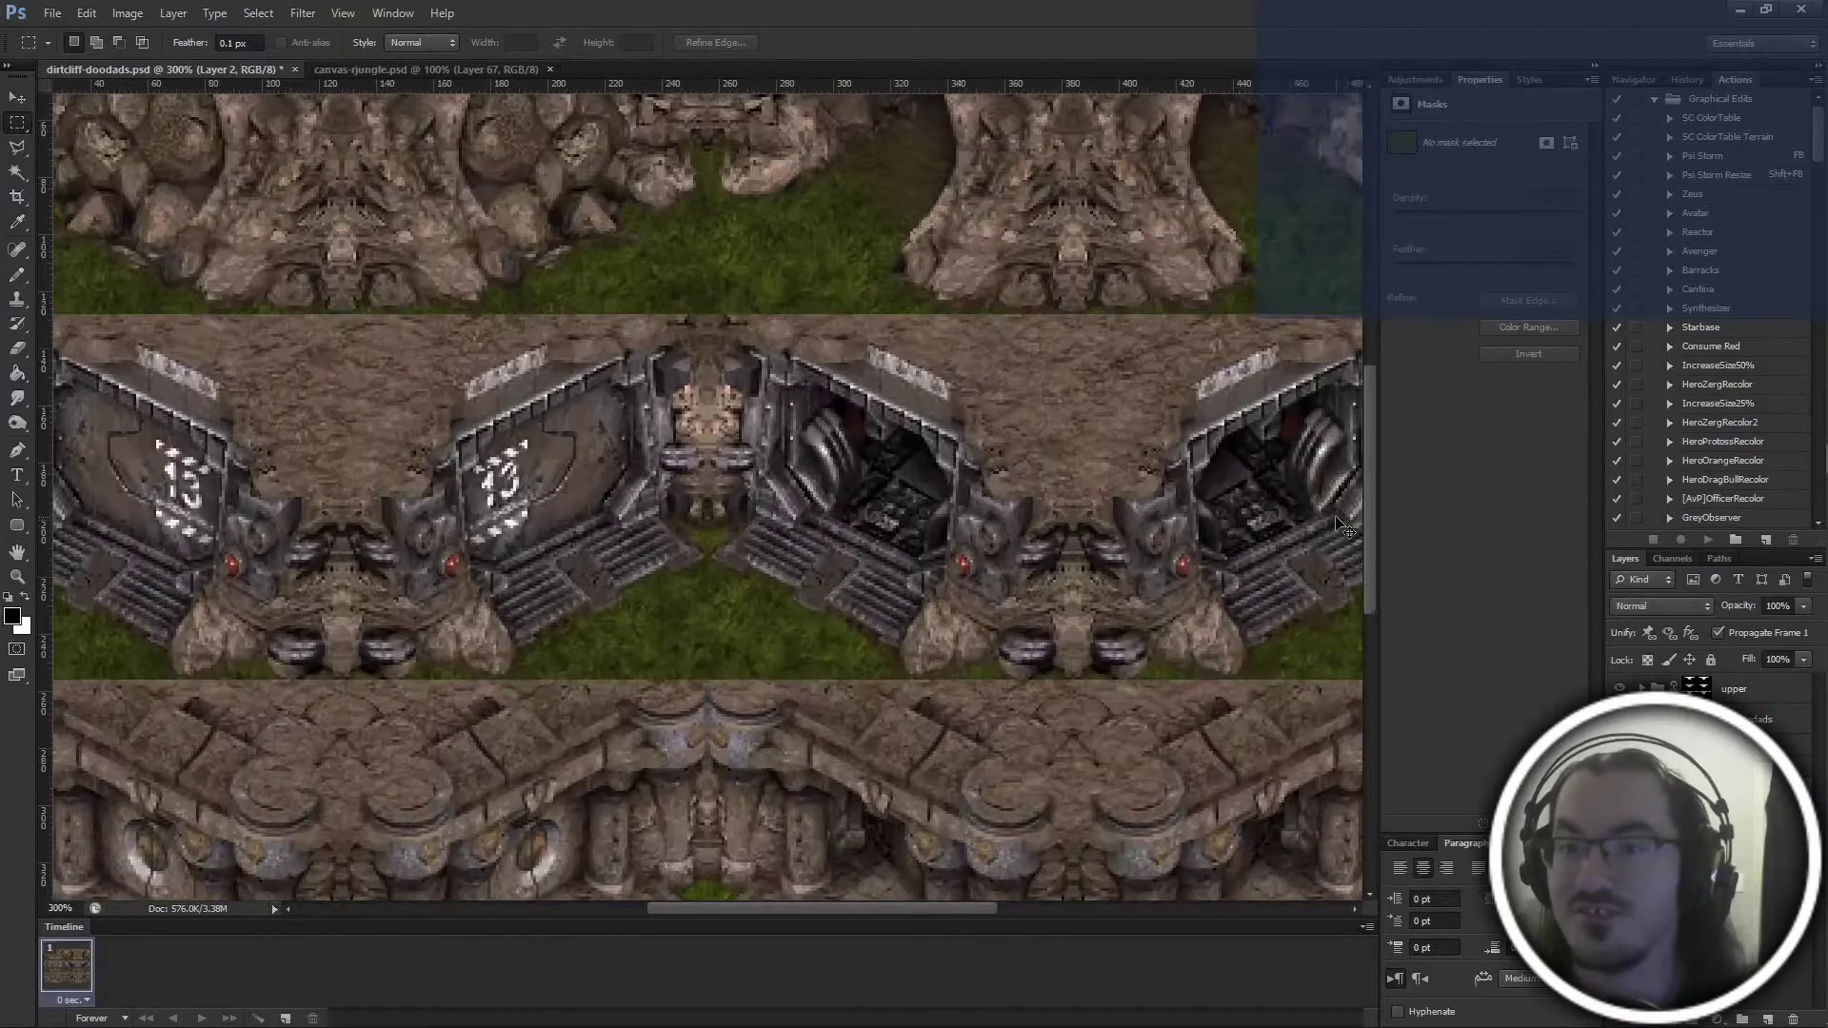
{"action": "key", "text": "ctrl+minus"}
{"action": "key", "text": "ctrl+shift+s"}
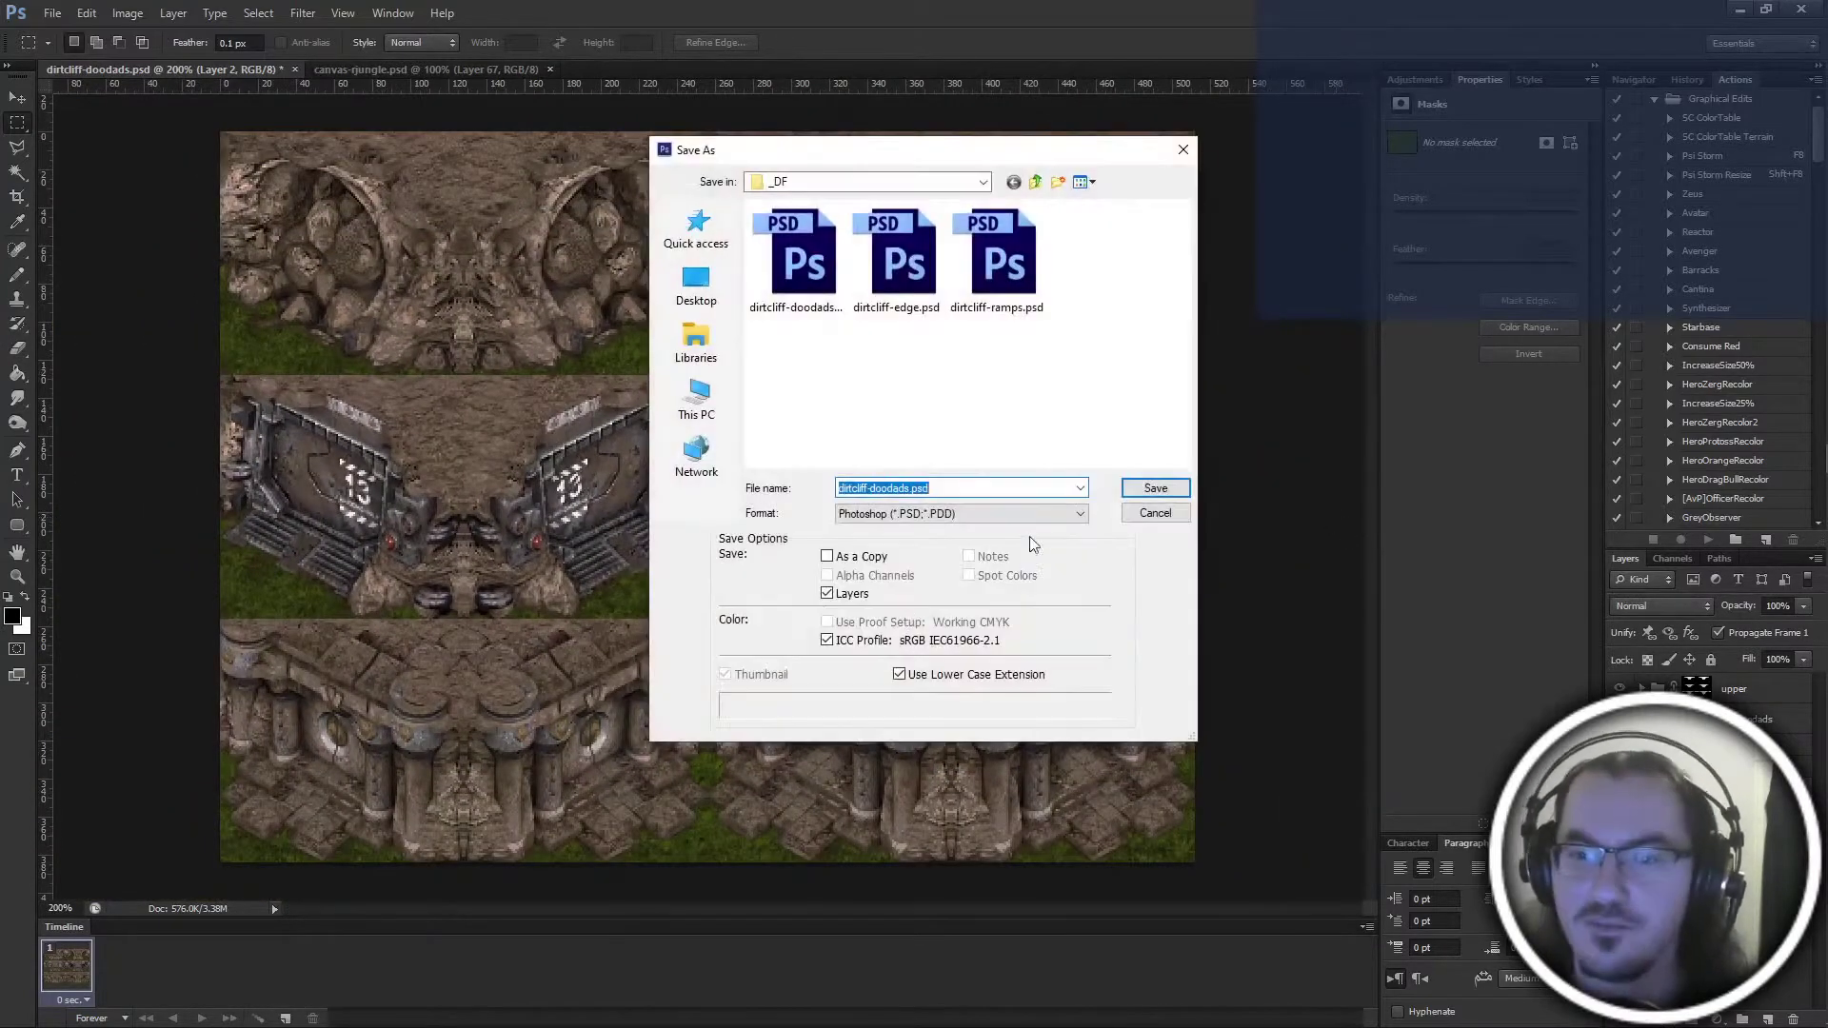
{"action": "left_click", "coordinate": [1150, 519]}
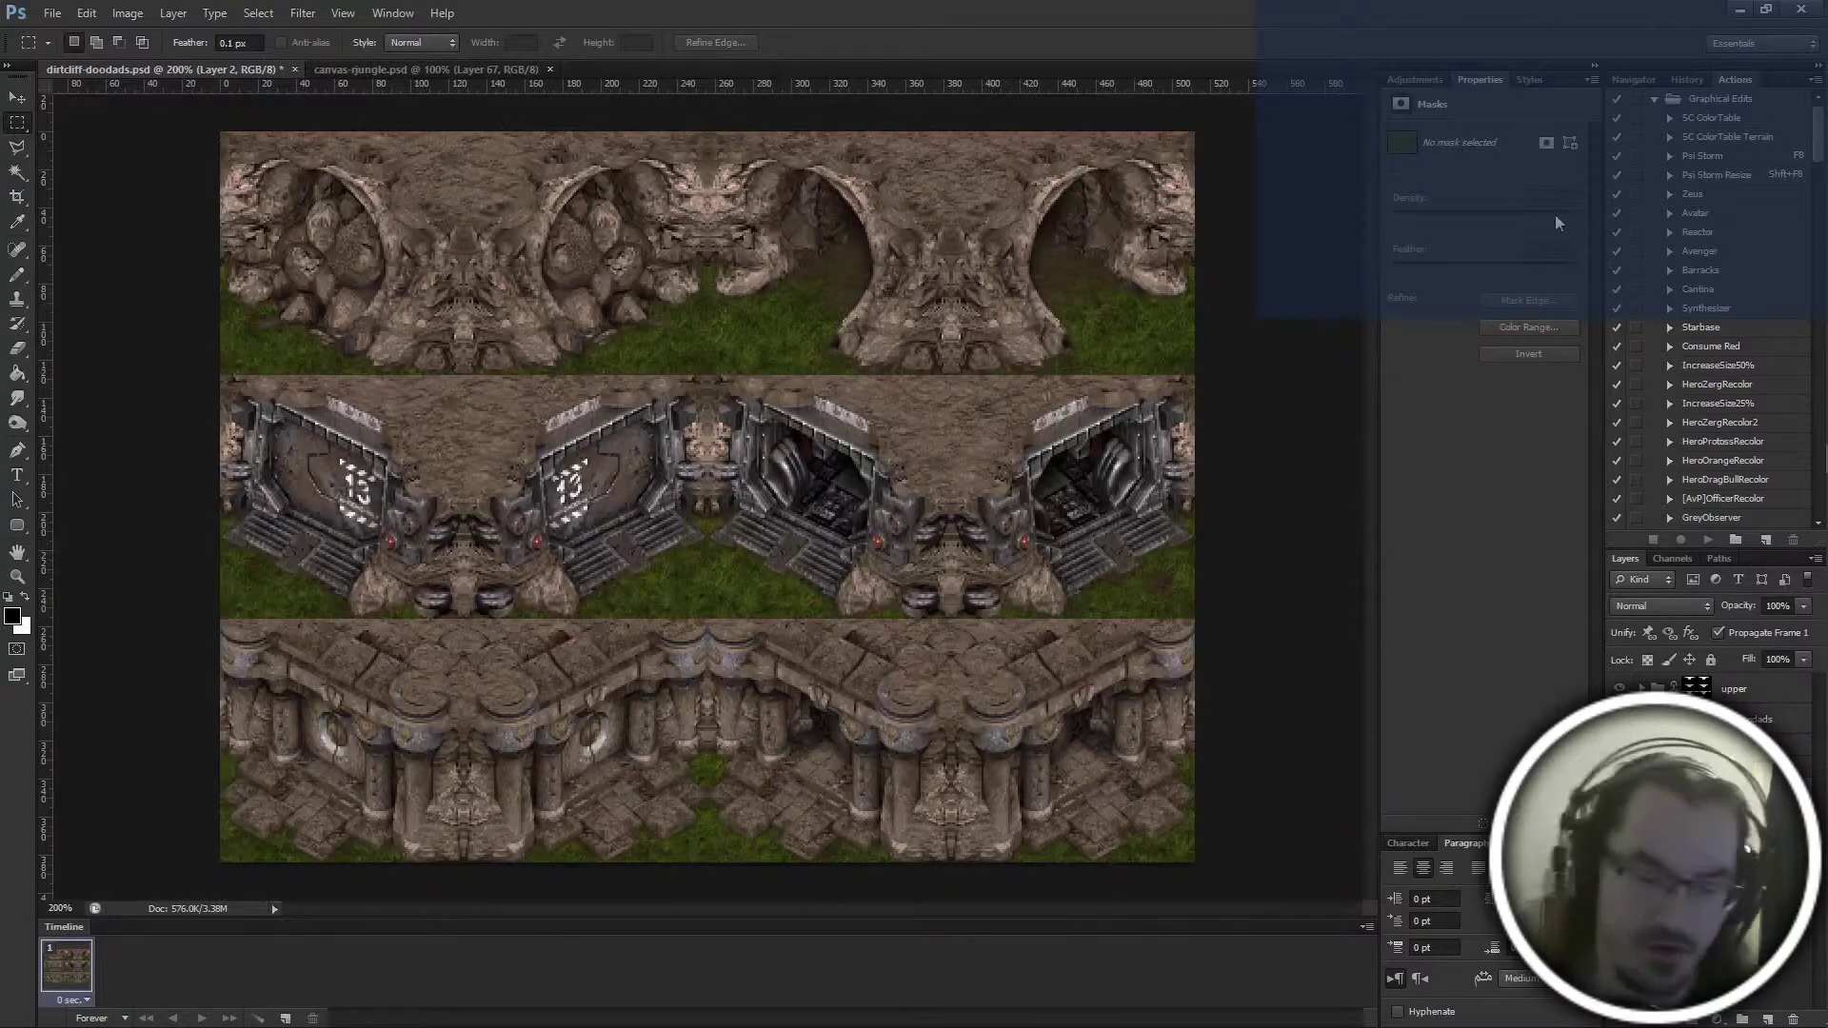
Resize the whole doodad image to 2048 pixels wide
{"action": "key", "text": "ctrl+alt+i"}
{"action": "type", "text": "2048"}
{"action": "key", "text": "Return"}
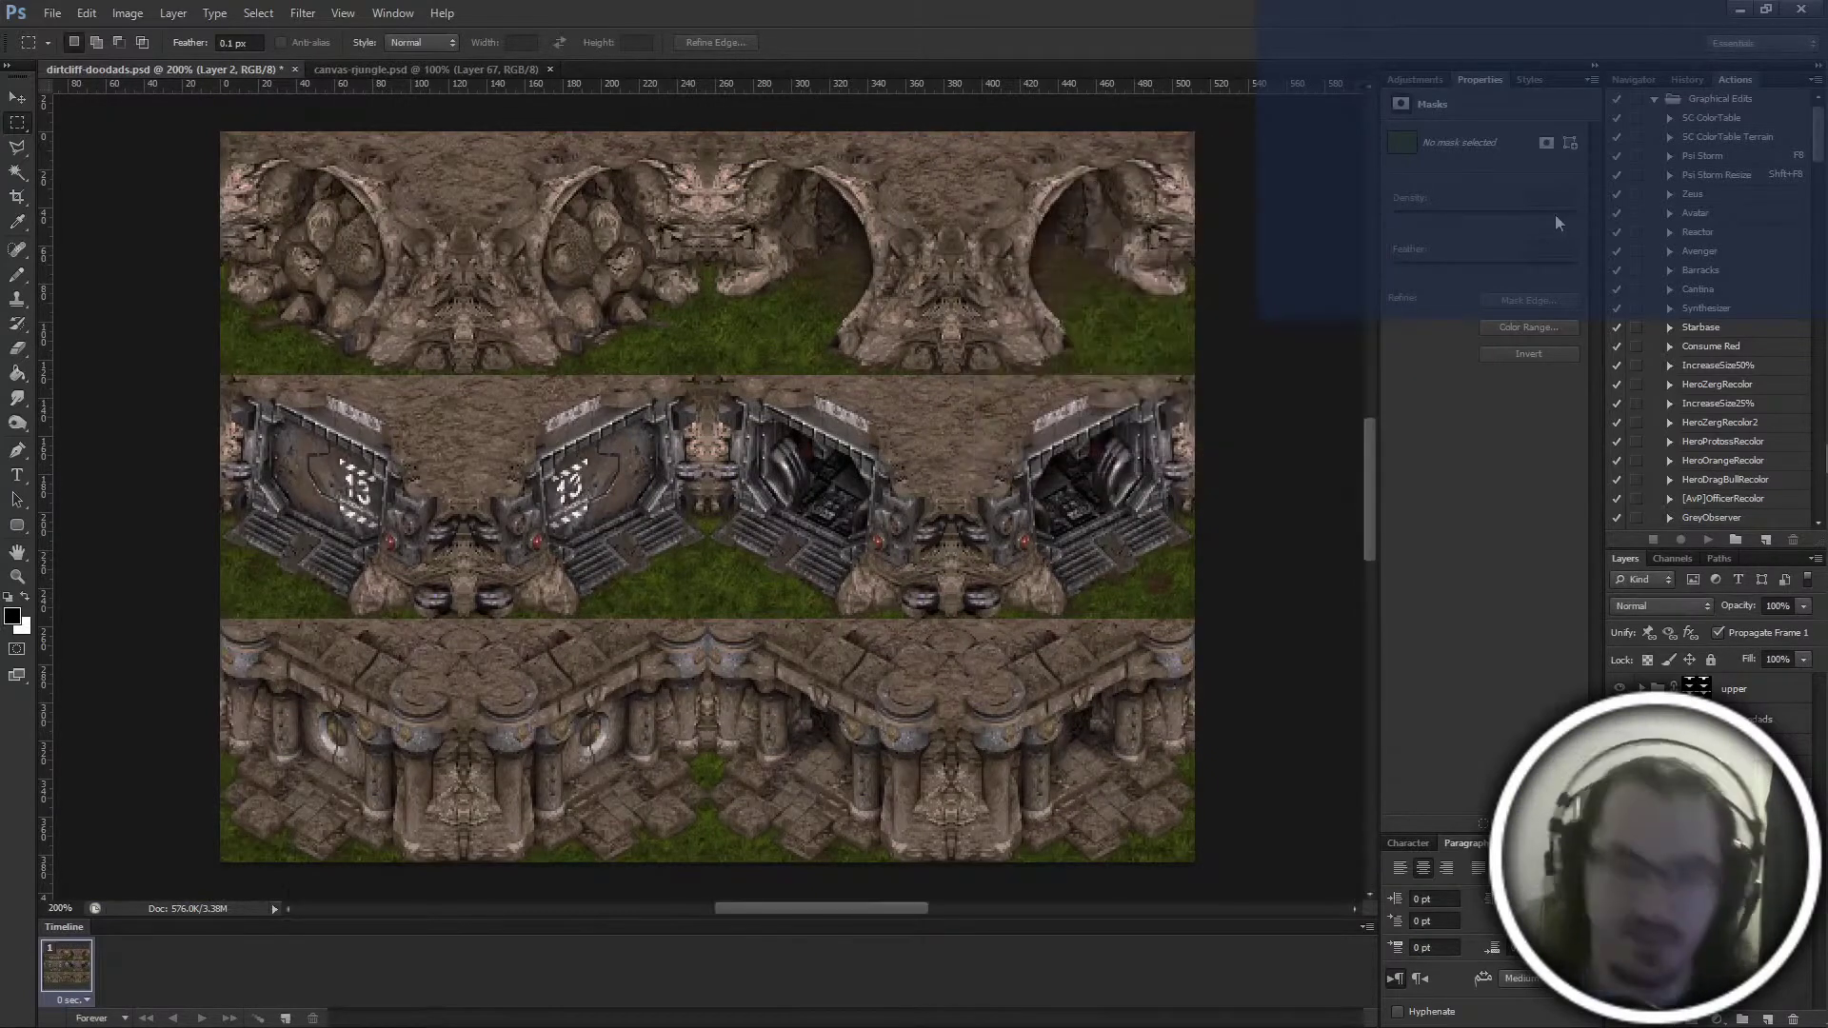
Convert the enlarged image to Indexed Color with the custom palette #tileset_jungle_cycle.act, no matte and 75% Diffusion dither
{"action": "key", "text": "alt+i"}
{"action": "key", "text": "m"}
{"action": "key", "text": "i"}
{"action": "key", "text": "Return"}
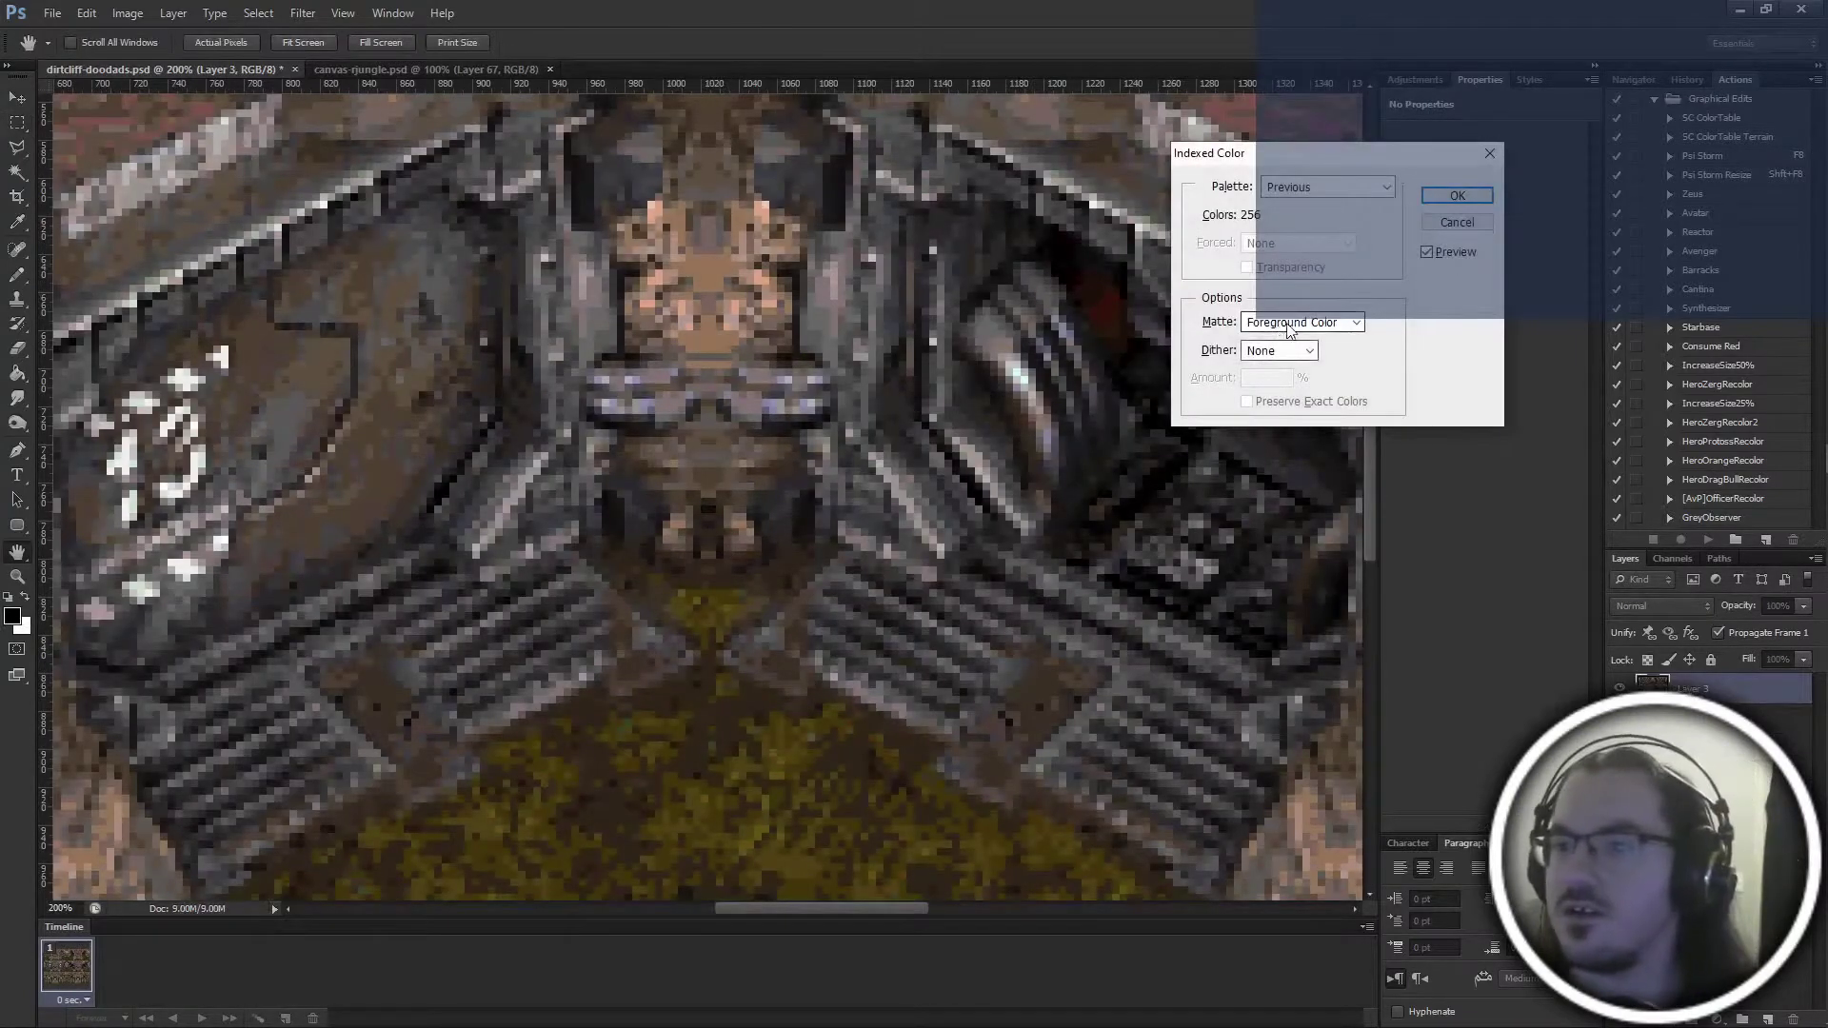
{"action": "scroll", "coordinate": [1286, 325], "scroll_direction": "up", "scroll_amount": 1}
{"action": "scroll", "coordinate": [1286, 356], "scroll_direction": "down", "scroll_amount": 1}
{"action": "scroll", "coordinate": [1328, 188], "scroll_direction": "up", "scroll_amount": 1}
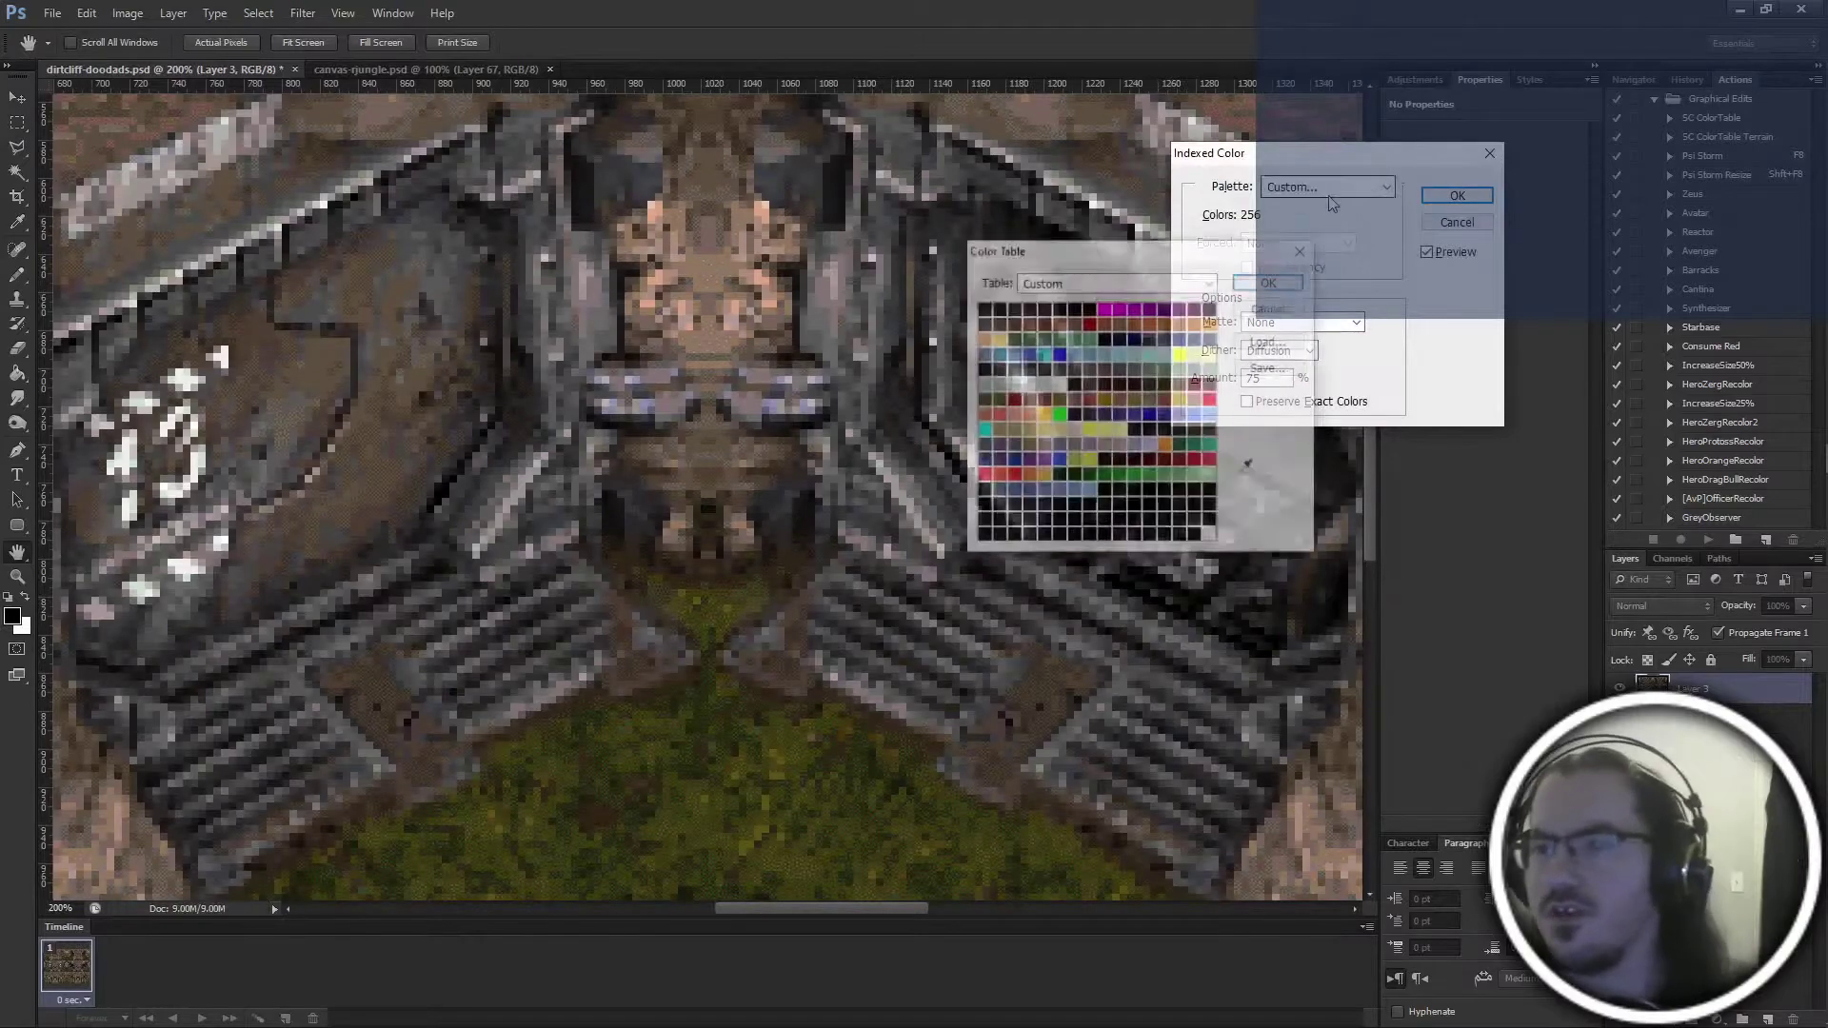
{"action": "left_click", "coordinate": [1271, 341]}
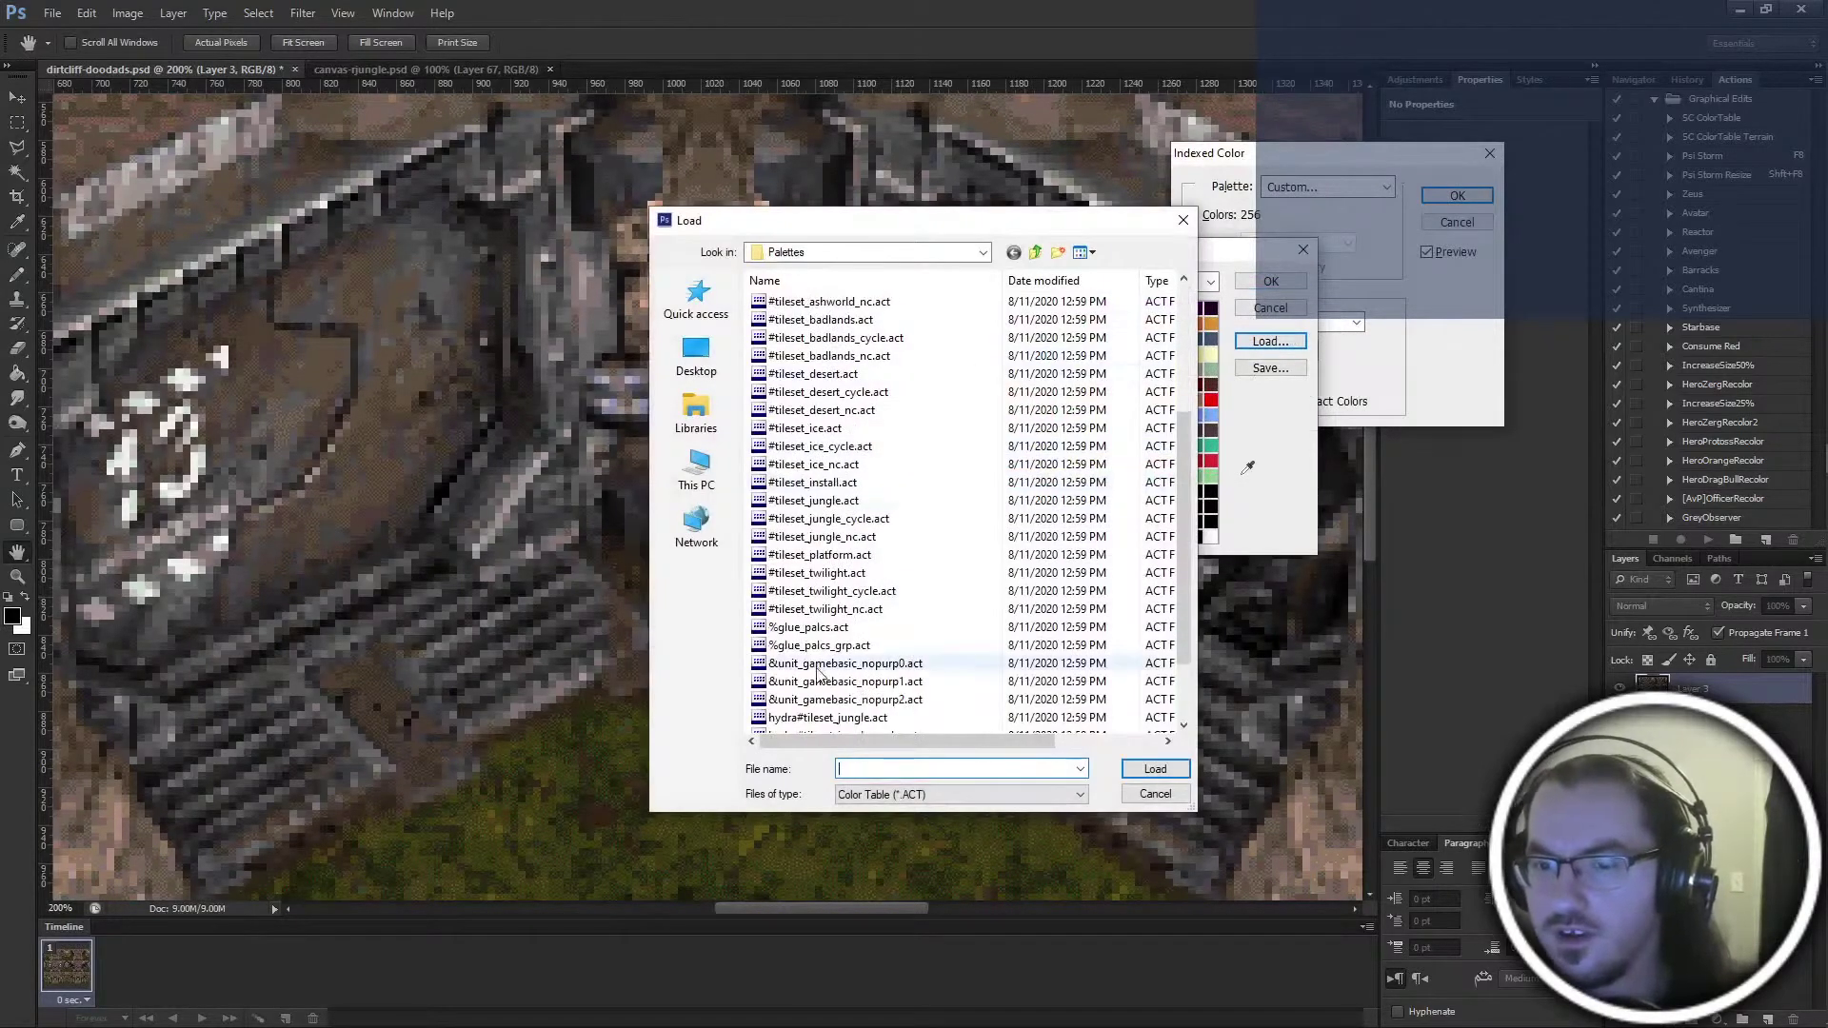
{"action": "scroll", "coordinate": [885, 647], "scroll_direction": "down", "scroll_amount": 4}
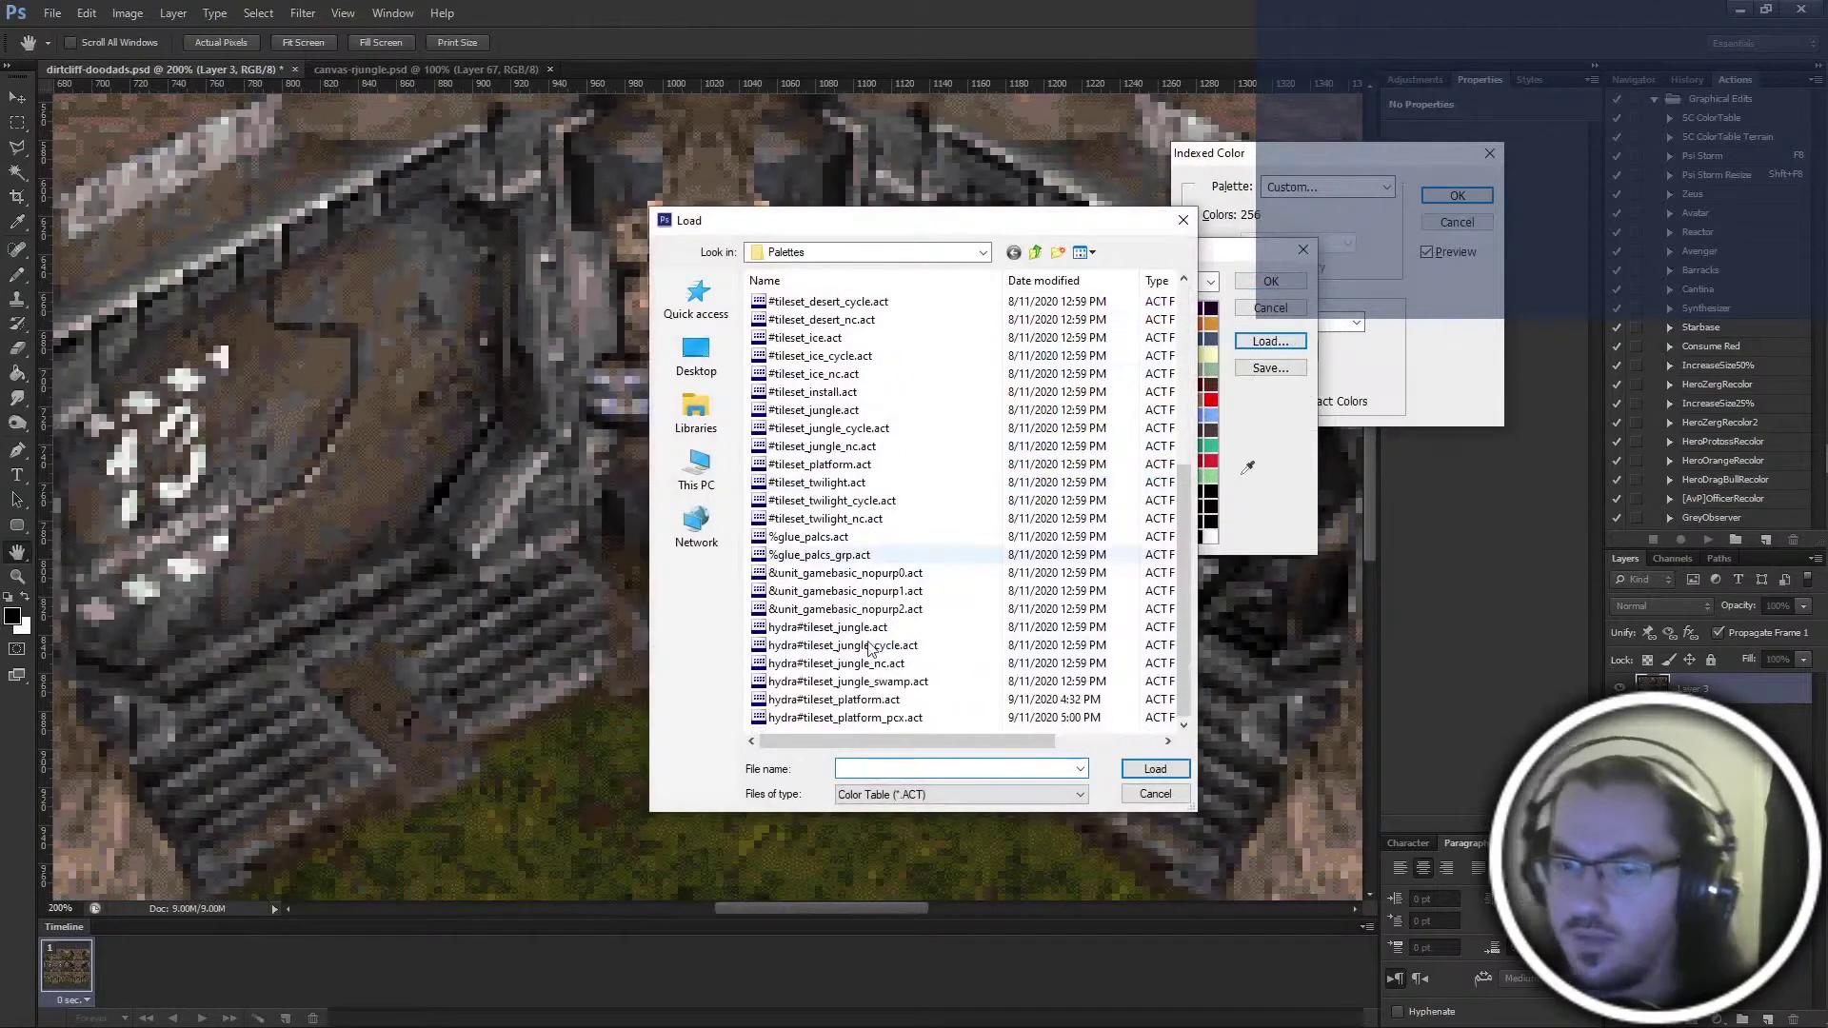
{"action": "double_click", "coordinate": [937, 428]}
{"action": "left_click", "coordinate": [1273, 280]}
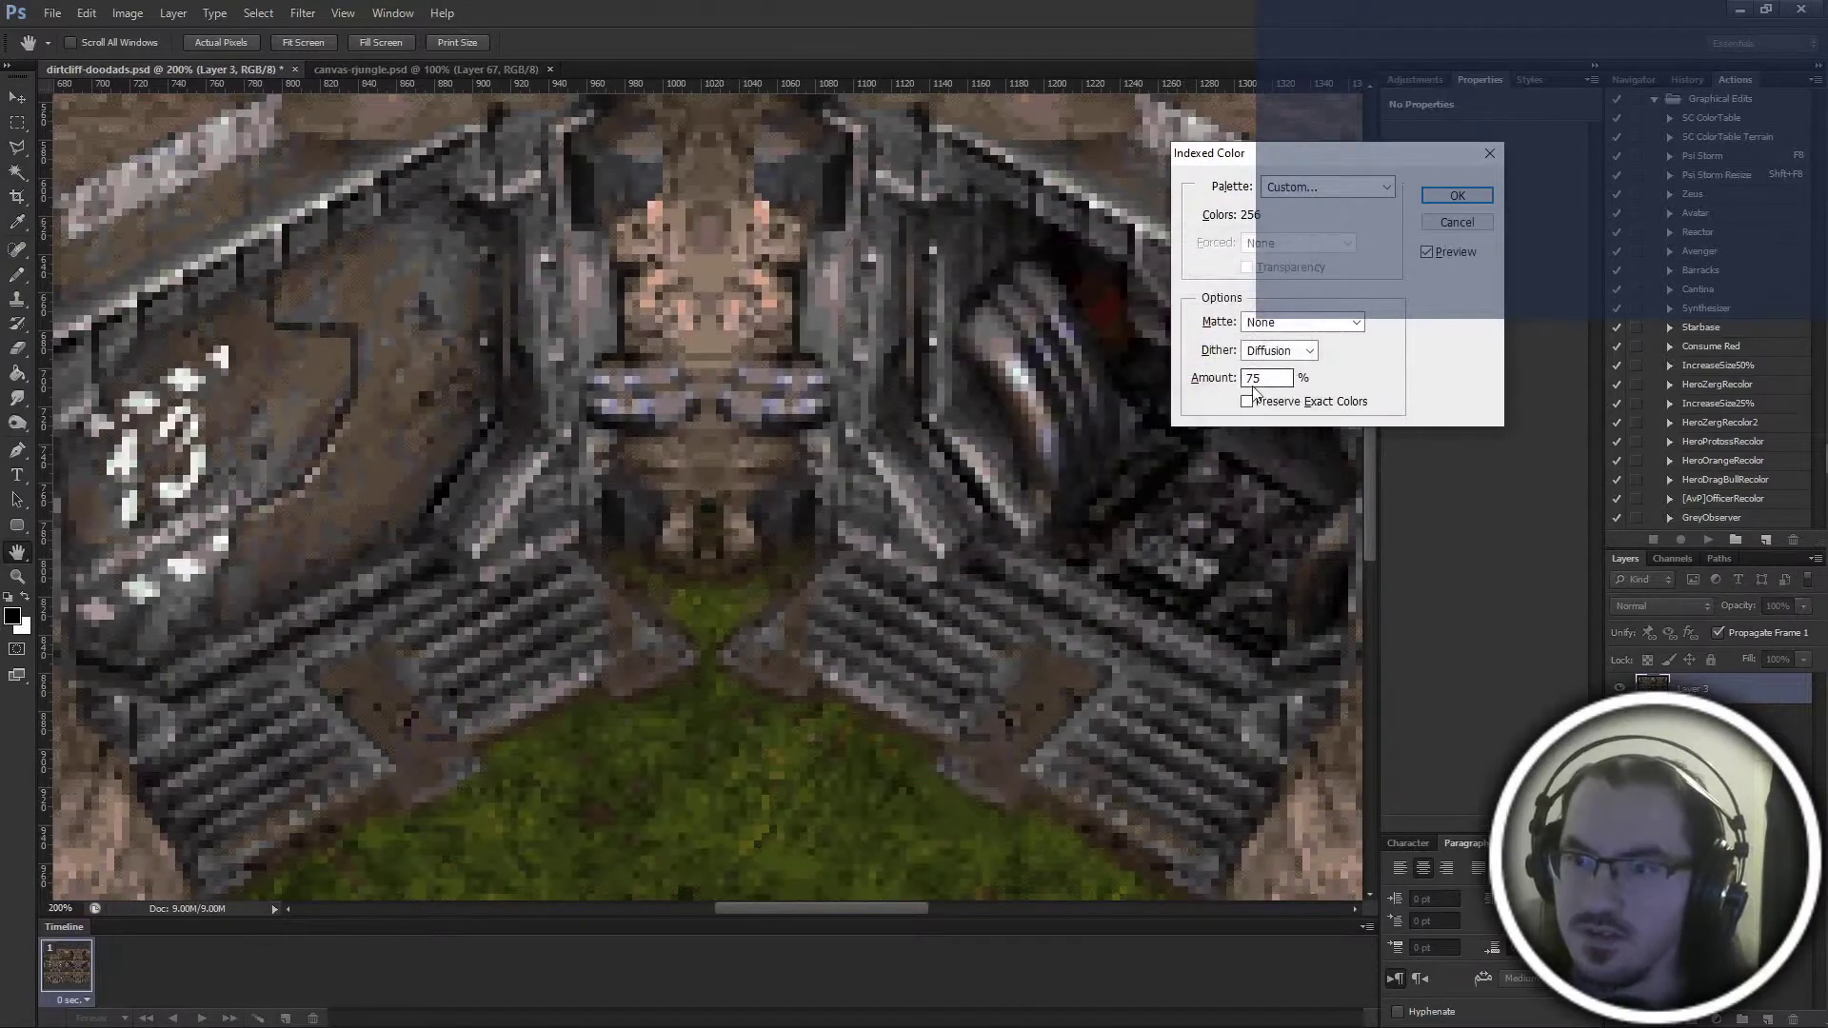
{"action": "key", "text": "Return"}
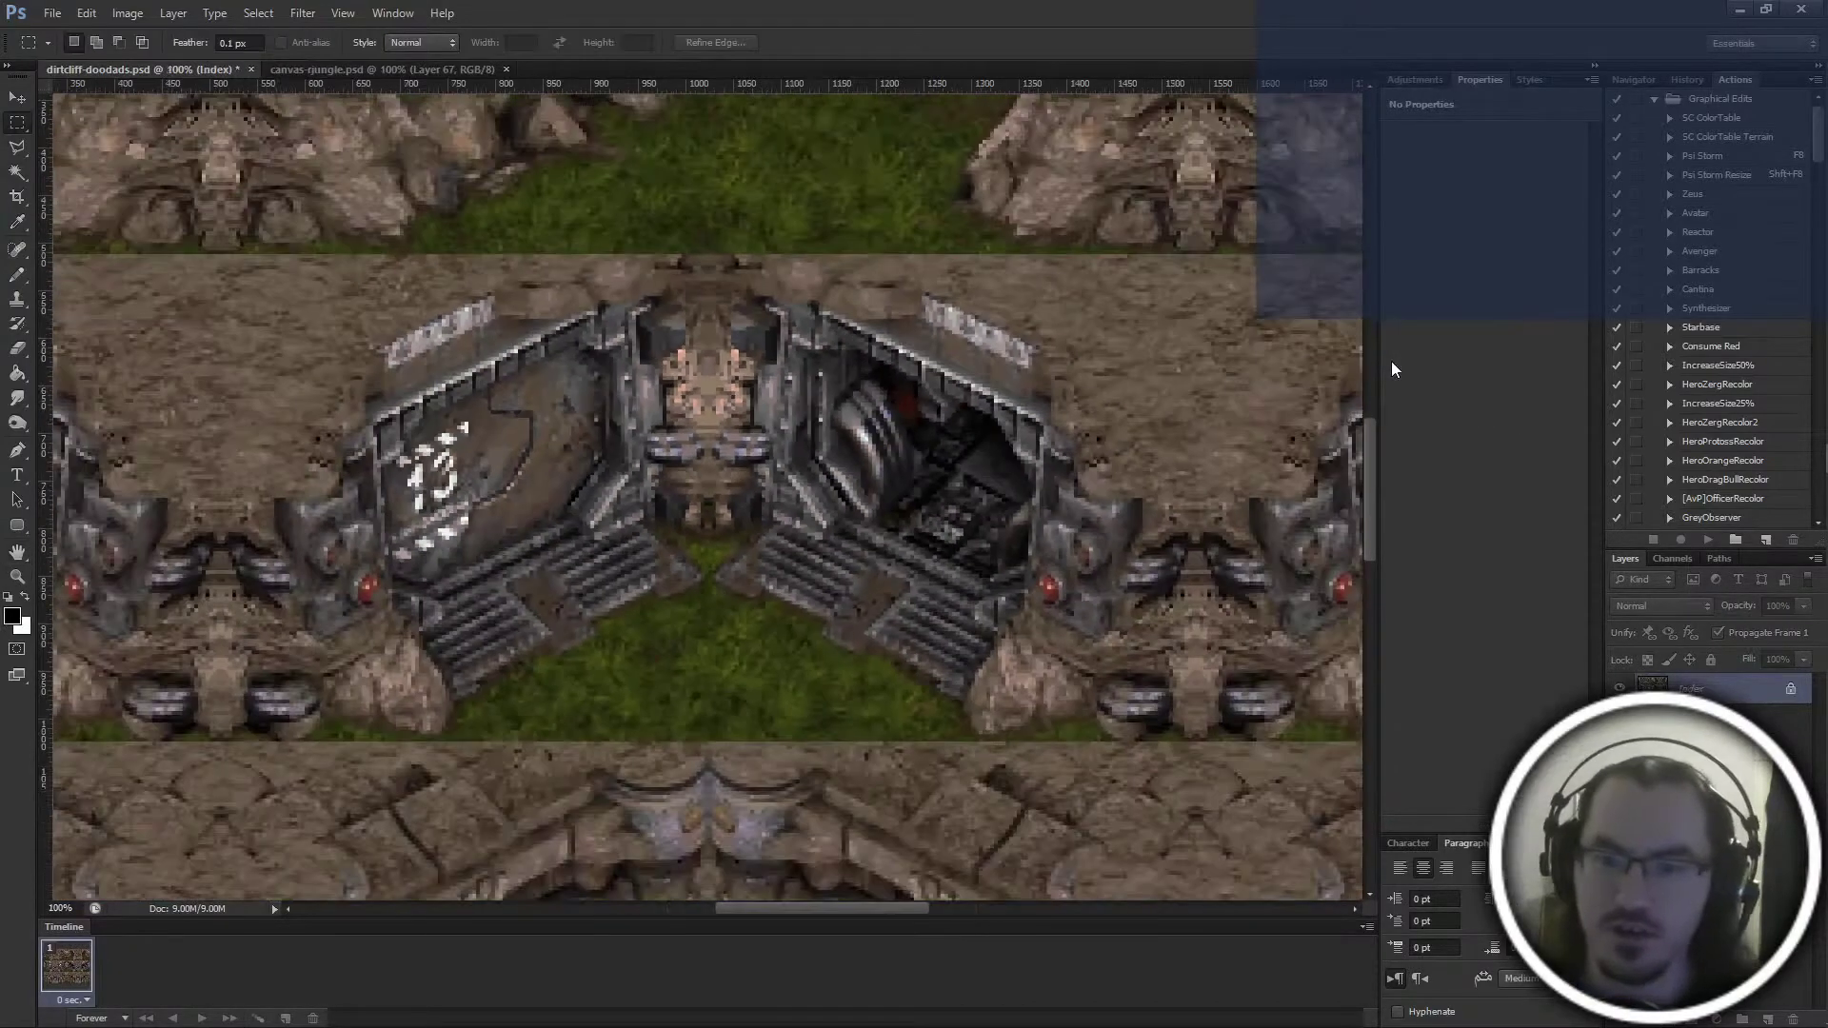
Resize the indexed doodad image back down to 512 pixels wide
{"action": "type", "text": "512"}
{"action": "key", "text": "Return"}
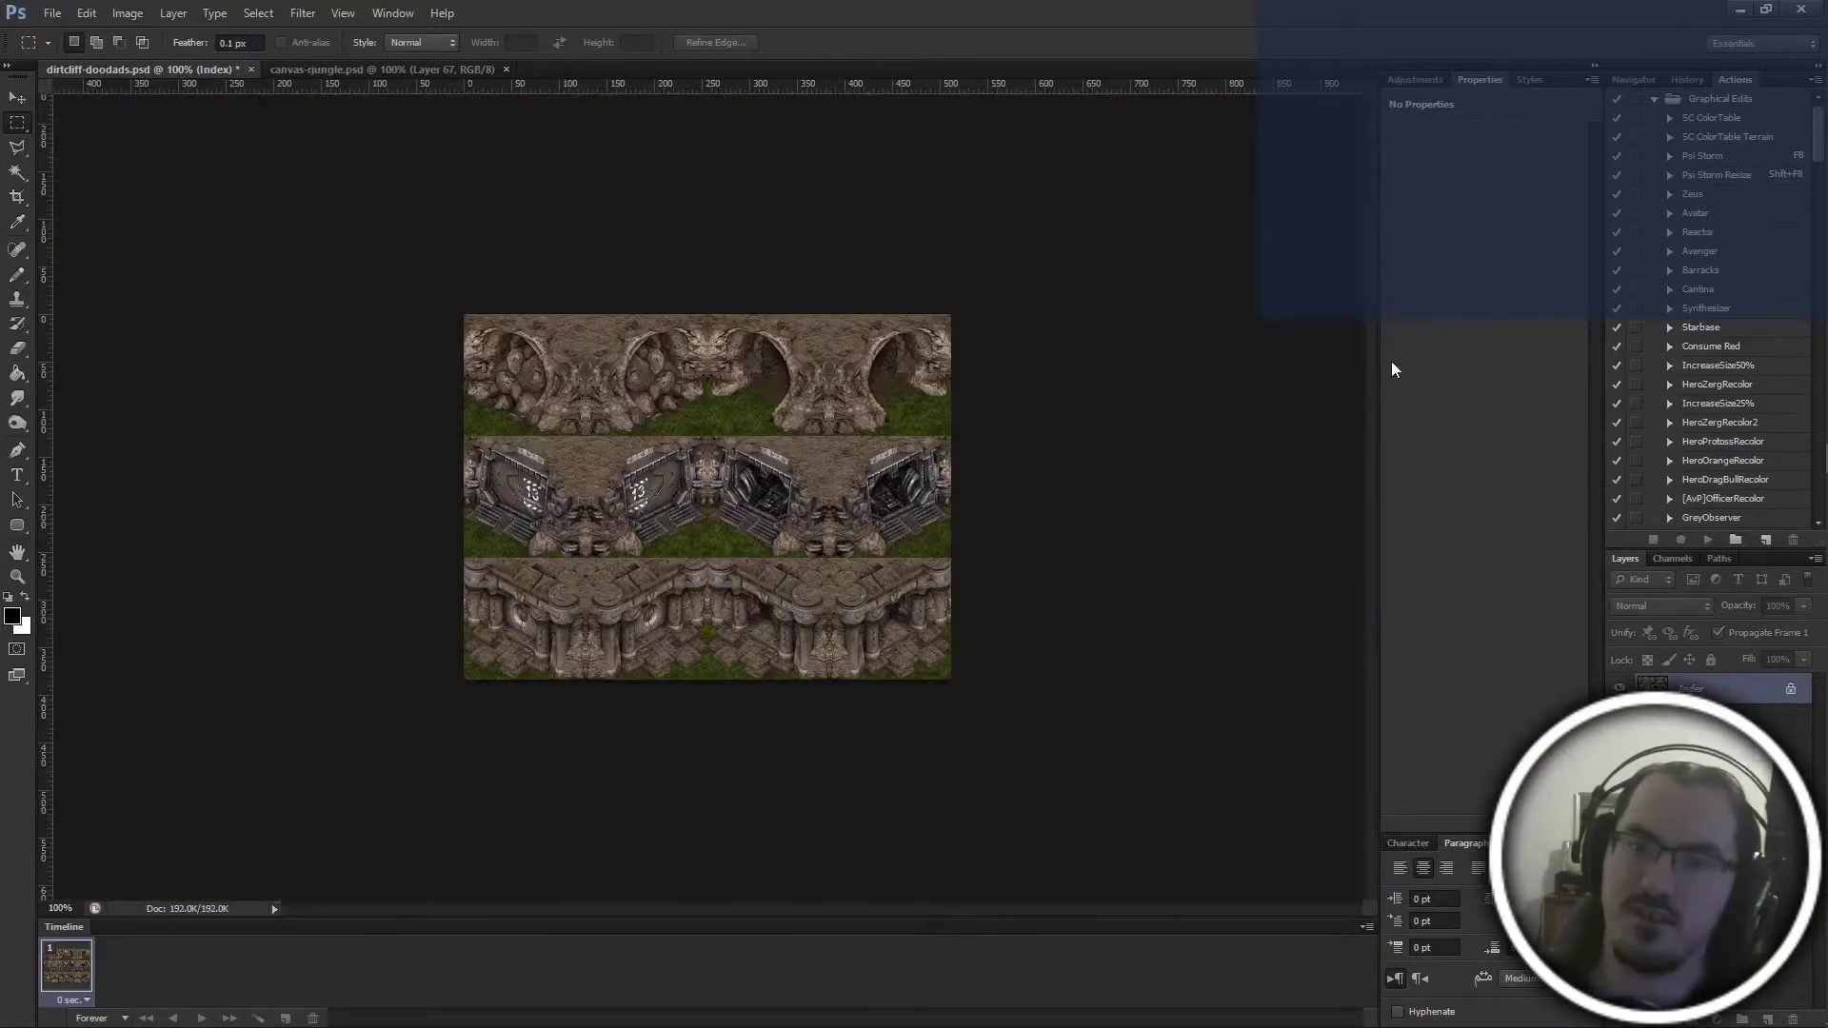
{"action": "key", "text": "ctrl+plus"}
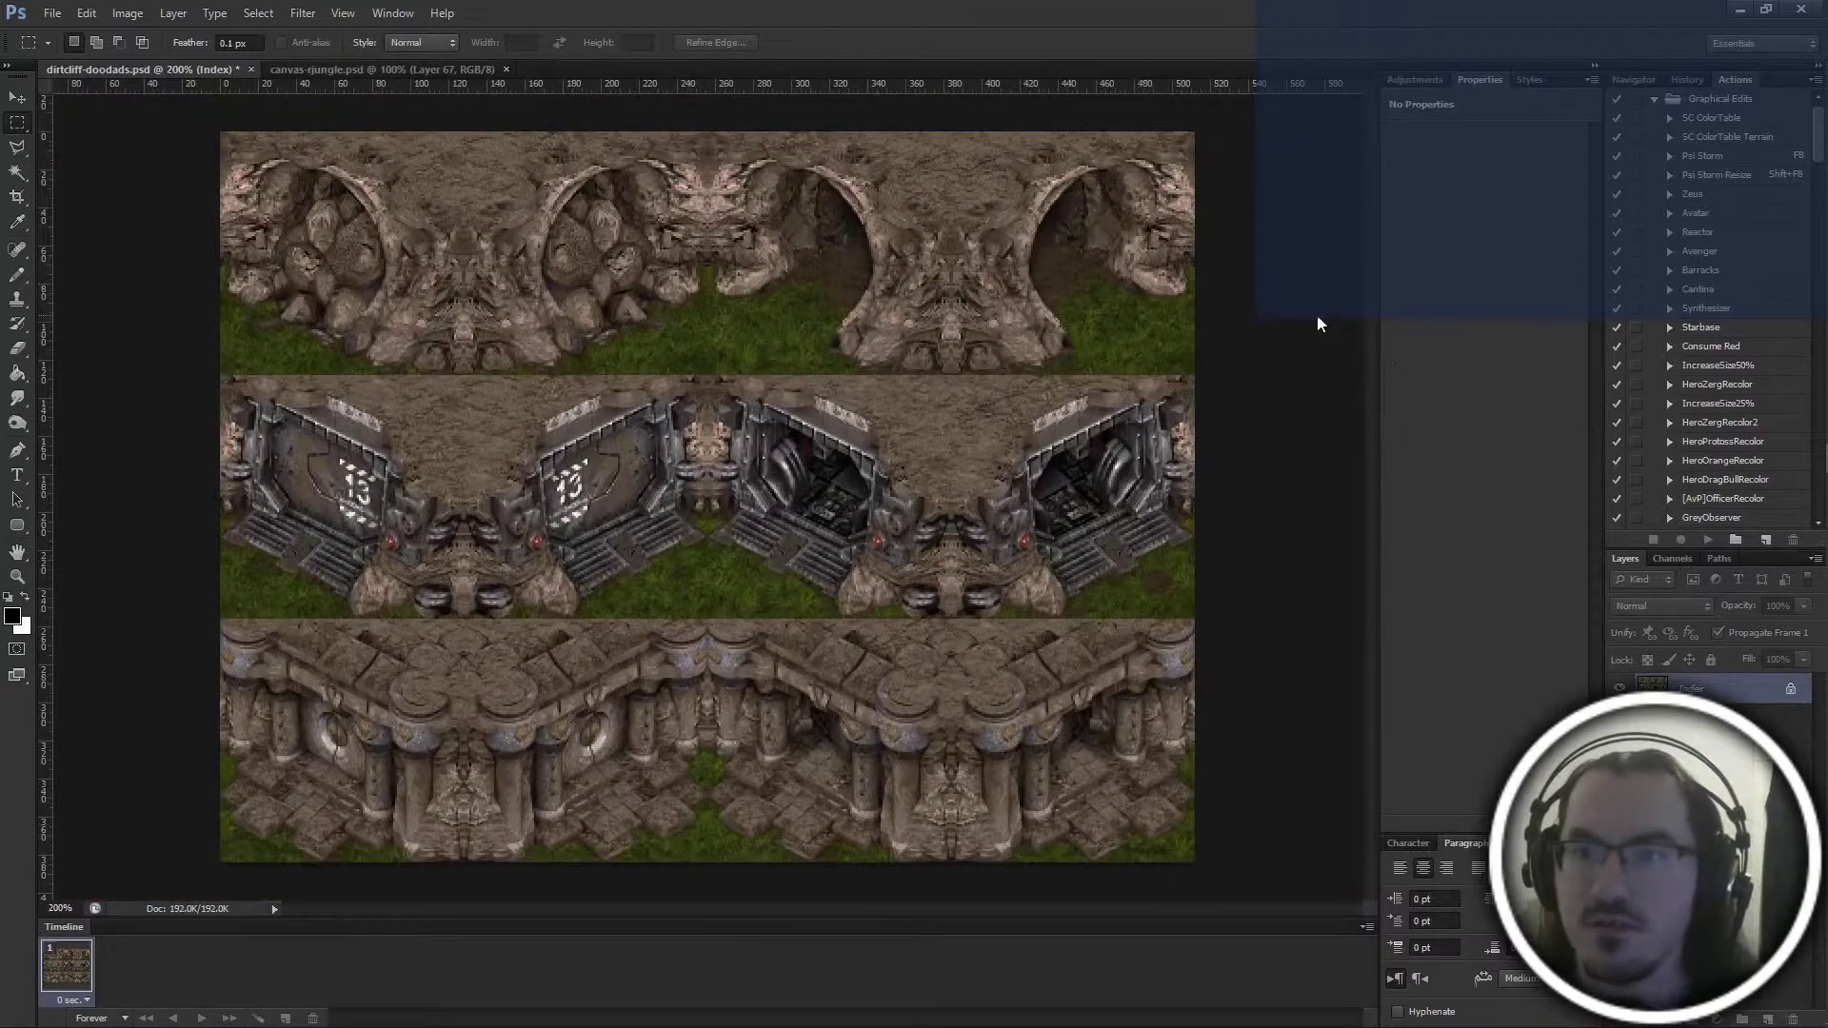
Save the indexed image as a BMP file named dirtcliff-doodads-rjungle in the _DF folder
{"action": "key", "text": "ctrl+shift+s"}
{"action": "left_click", "coordinate": [1135, 514]}
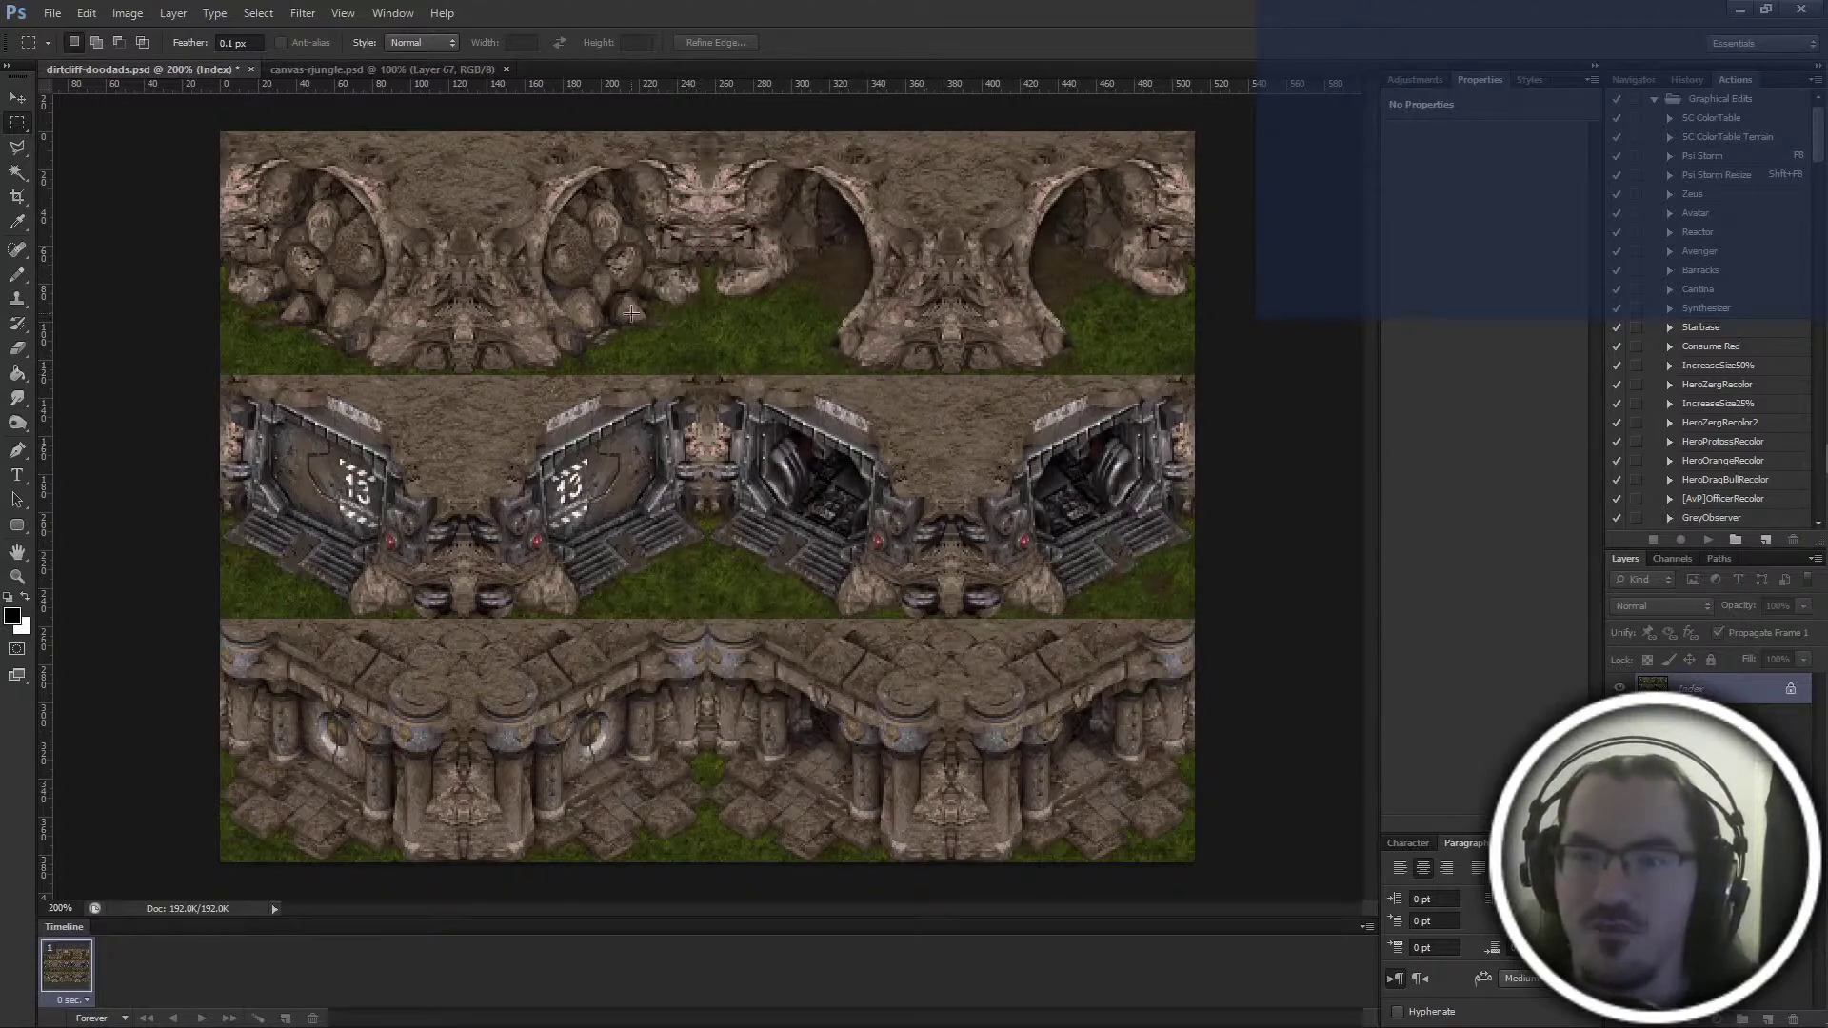
{"action": "key", "text": "ctrl+shift+s"}
{"action": "left_click", "coordinate": [928, 514]}
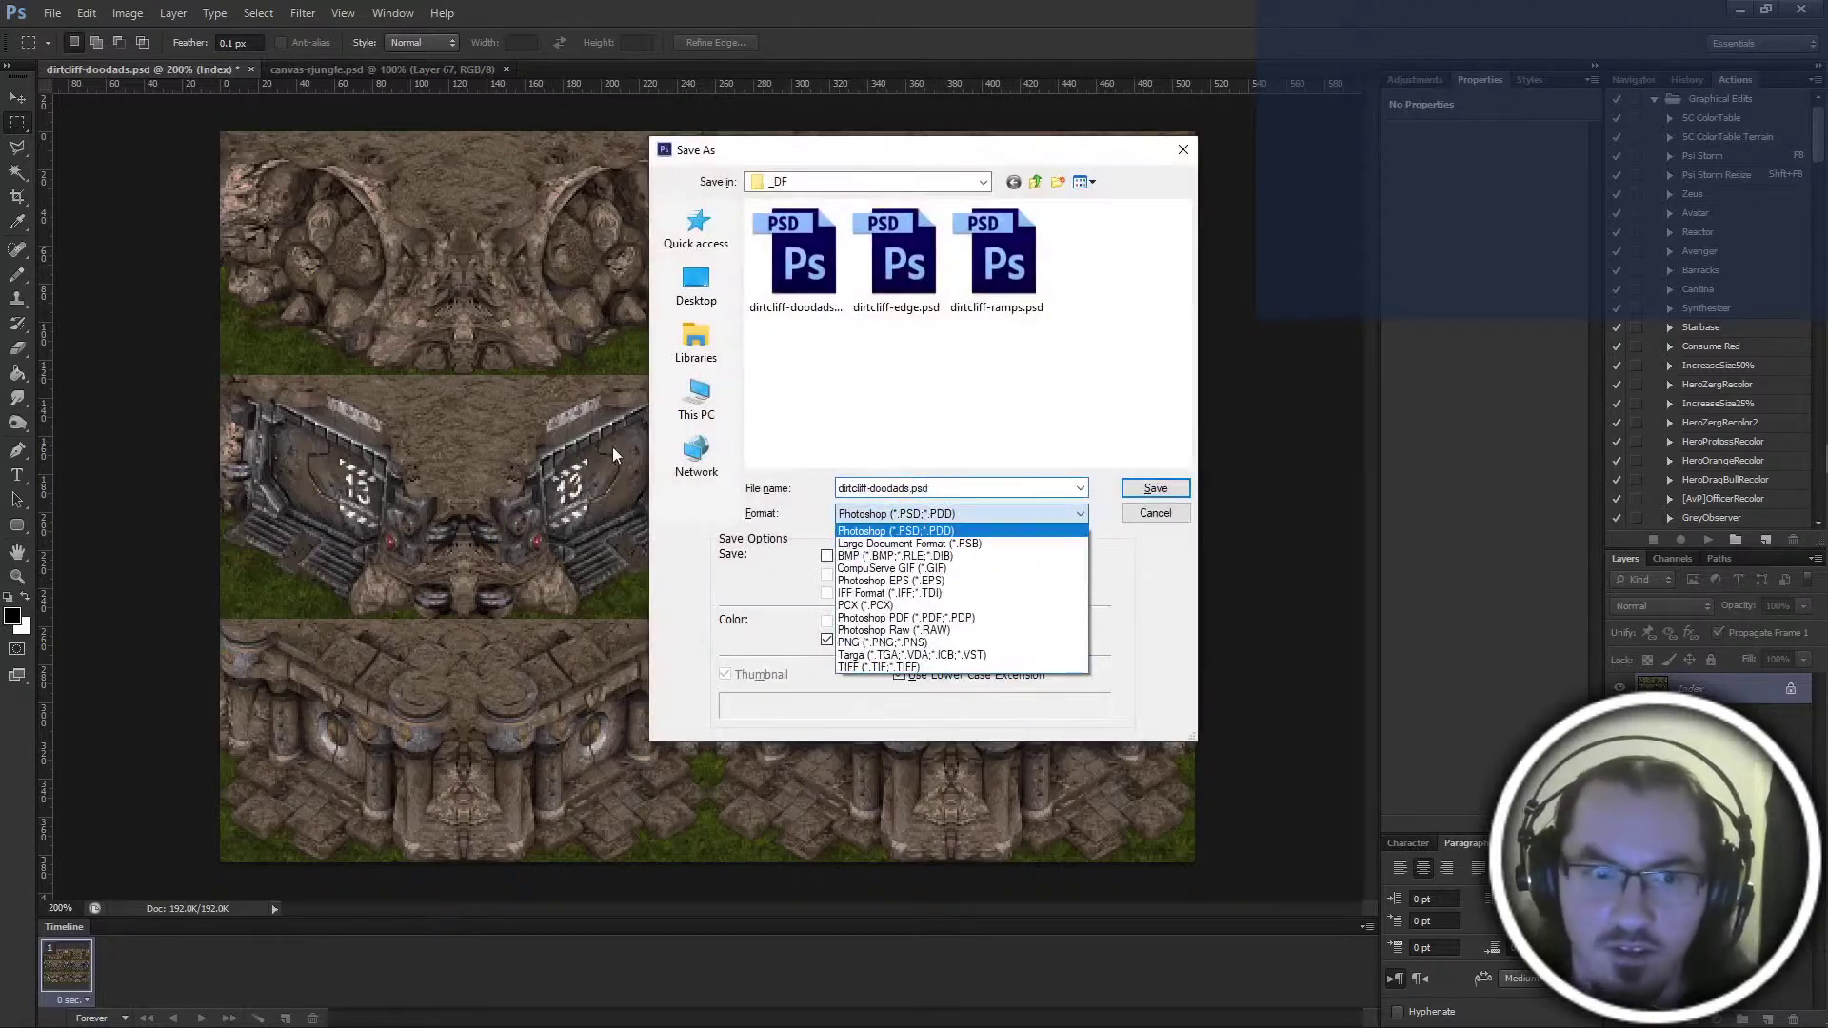
{"action": "left_click", "coordinate": [980, 643]}
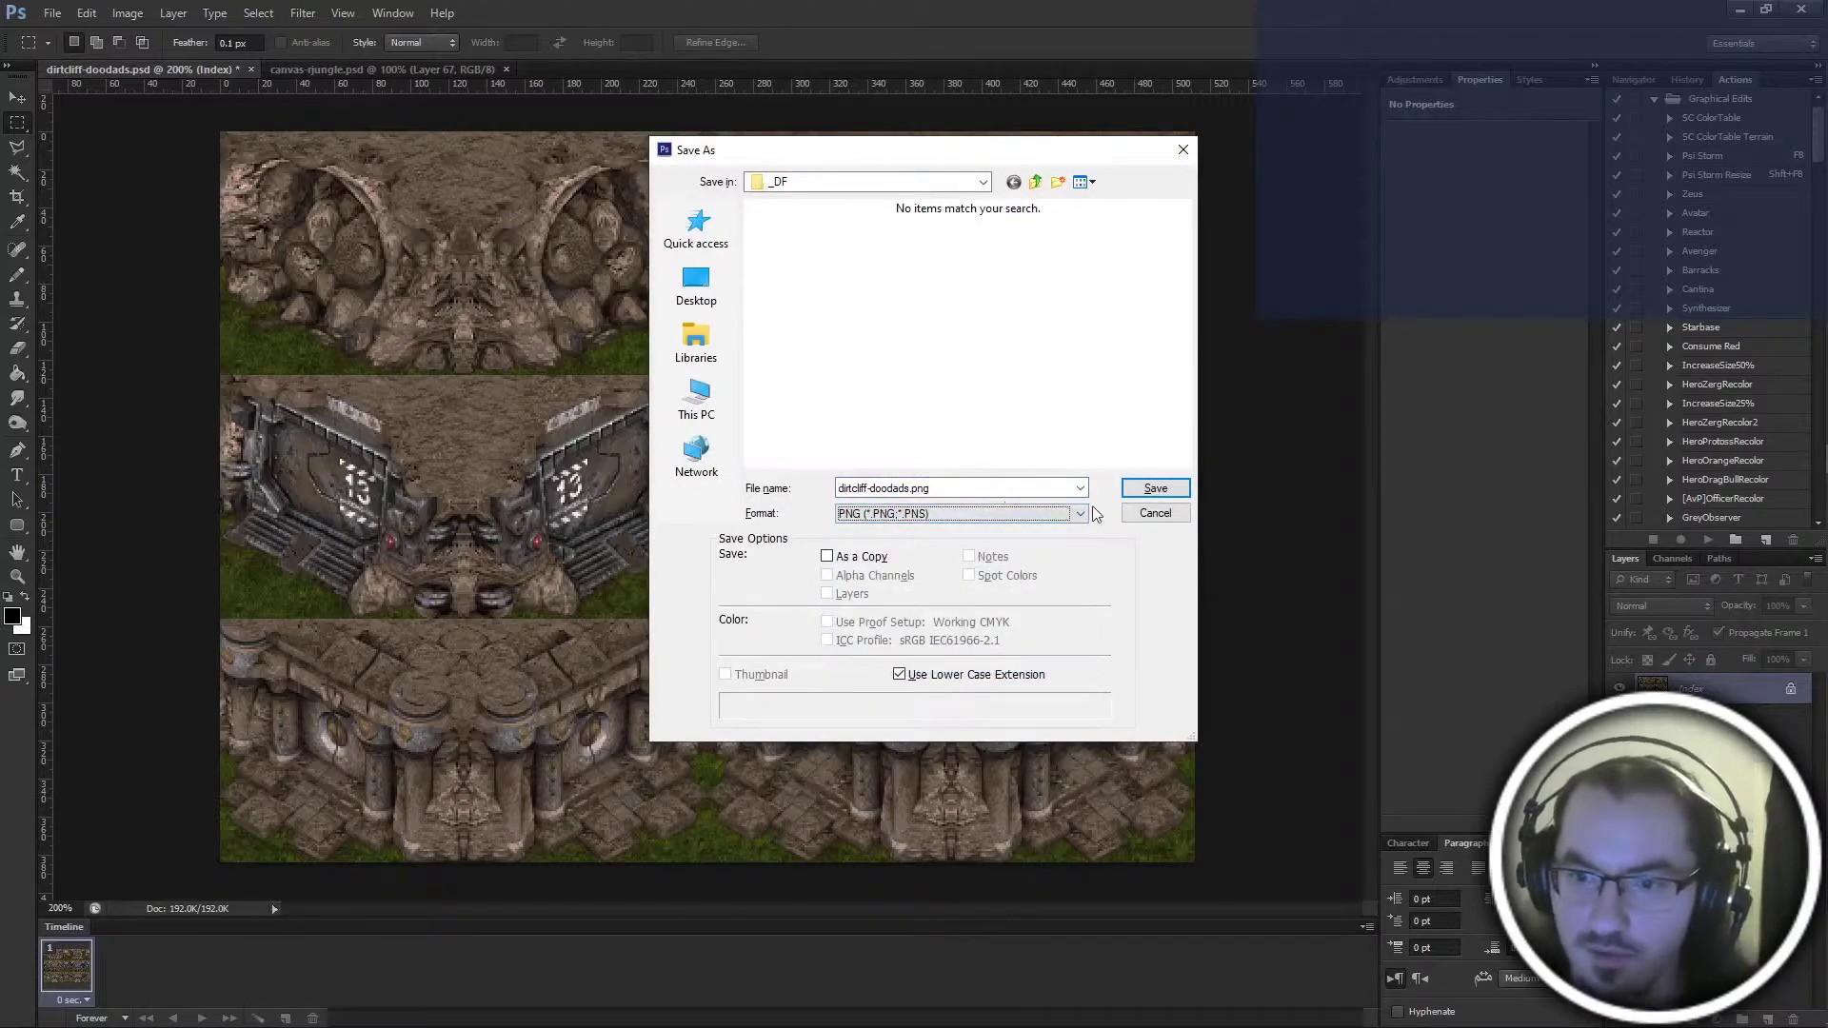
{"action": "left_click", "coordinate": [1085, 514]}
{"action": "left_click", "coordinate": [966, 570]}
{"action": "left_click", "coordinate": [949, 518]}
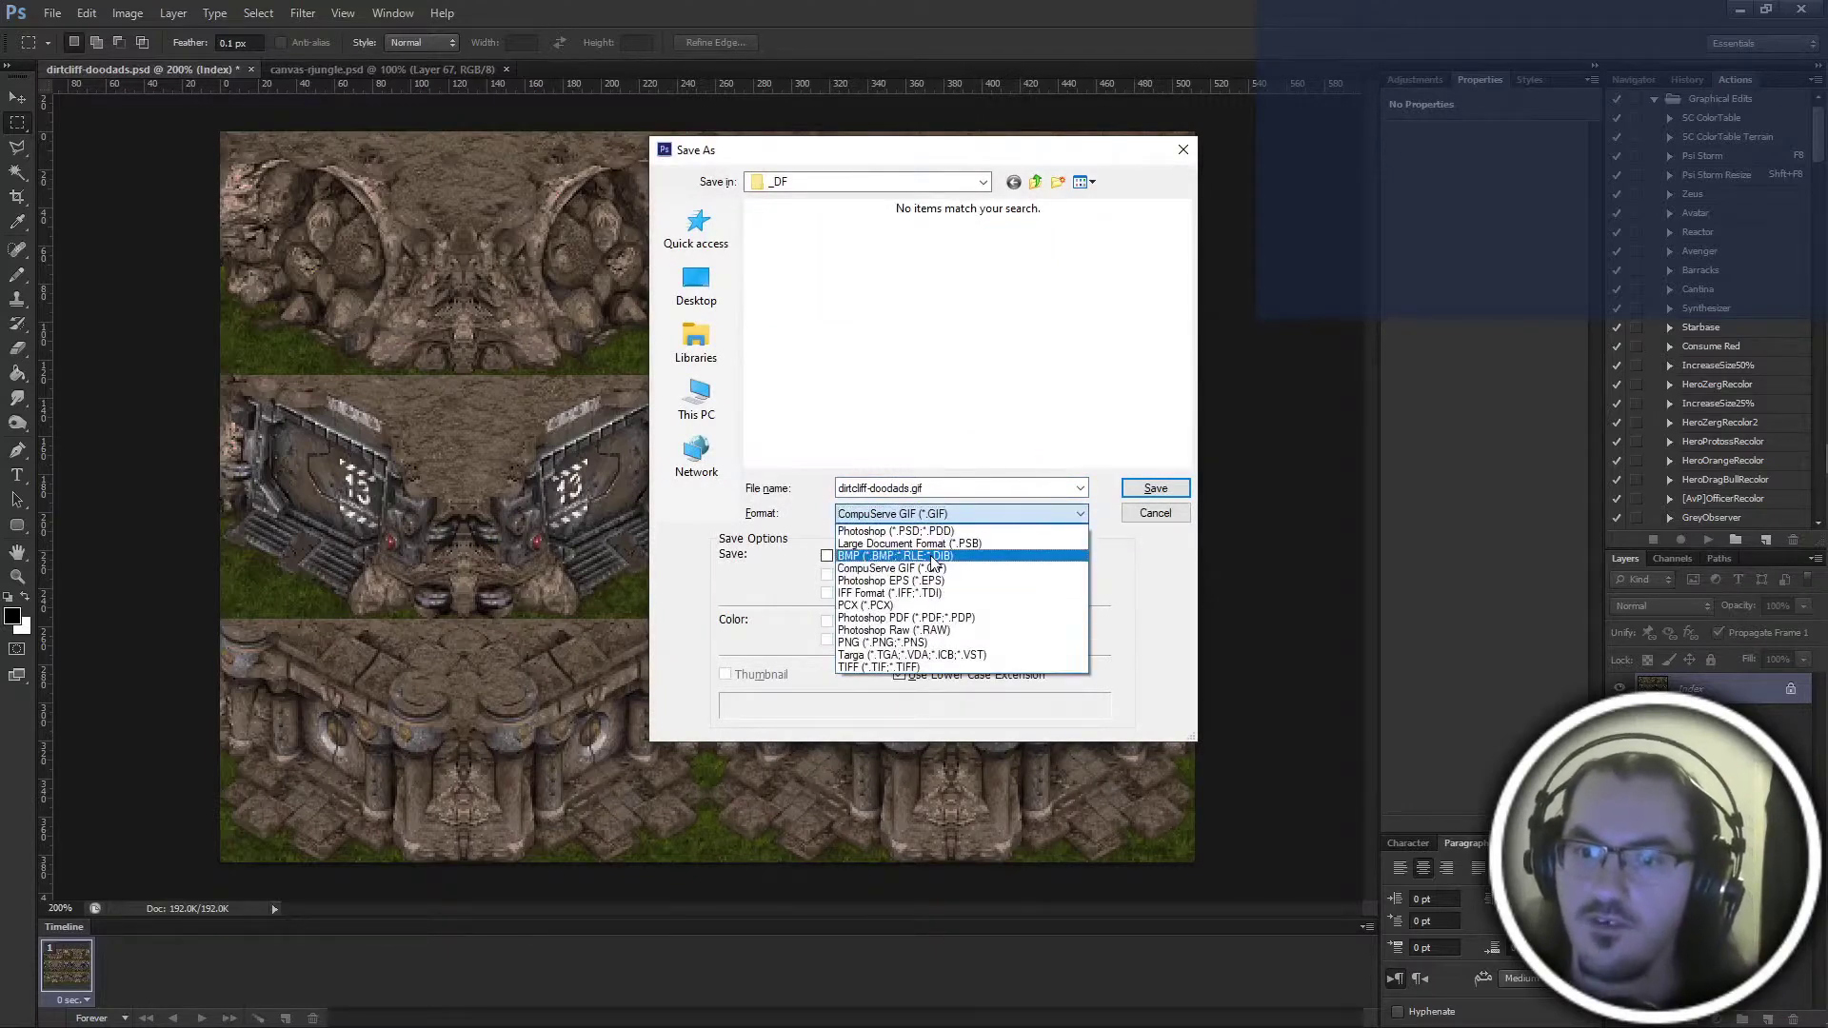
{"action": "left_click", "coordinate": [947, 554]}
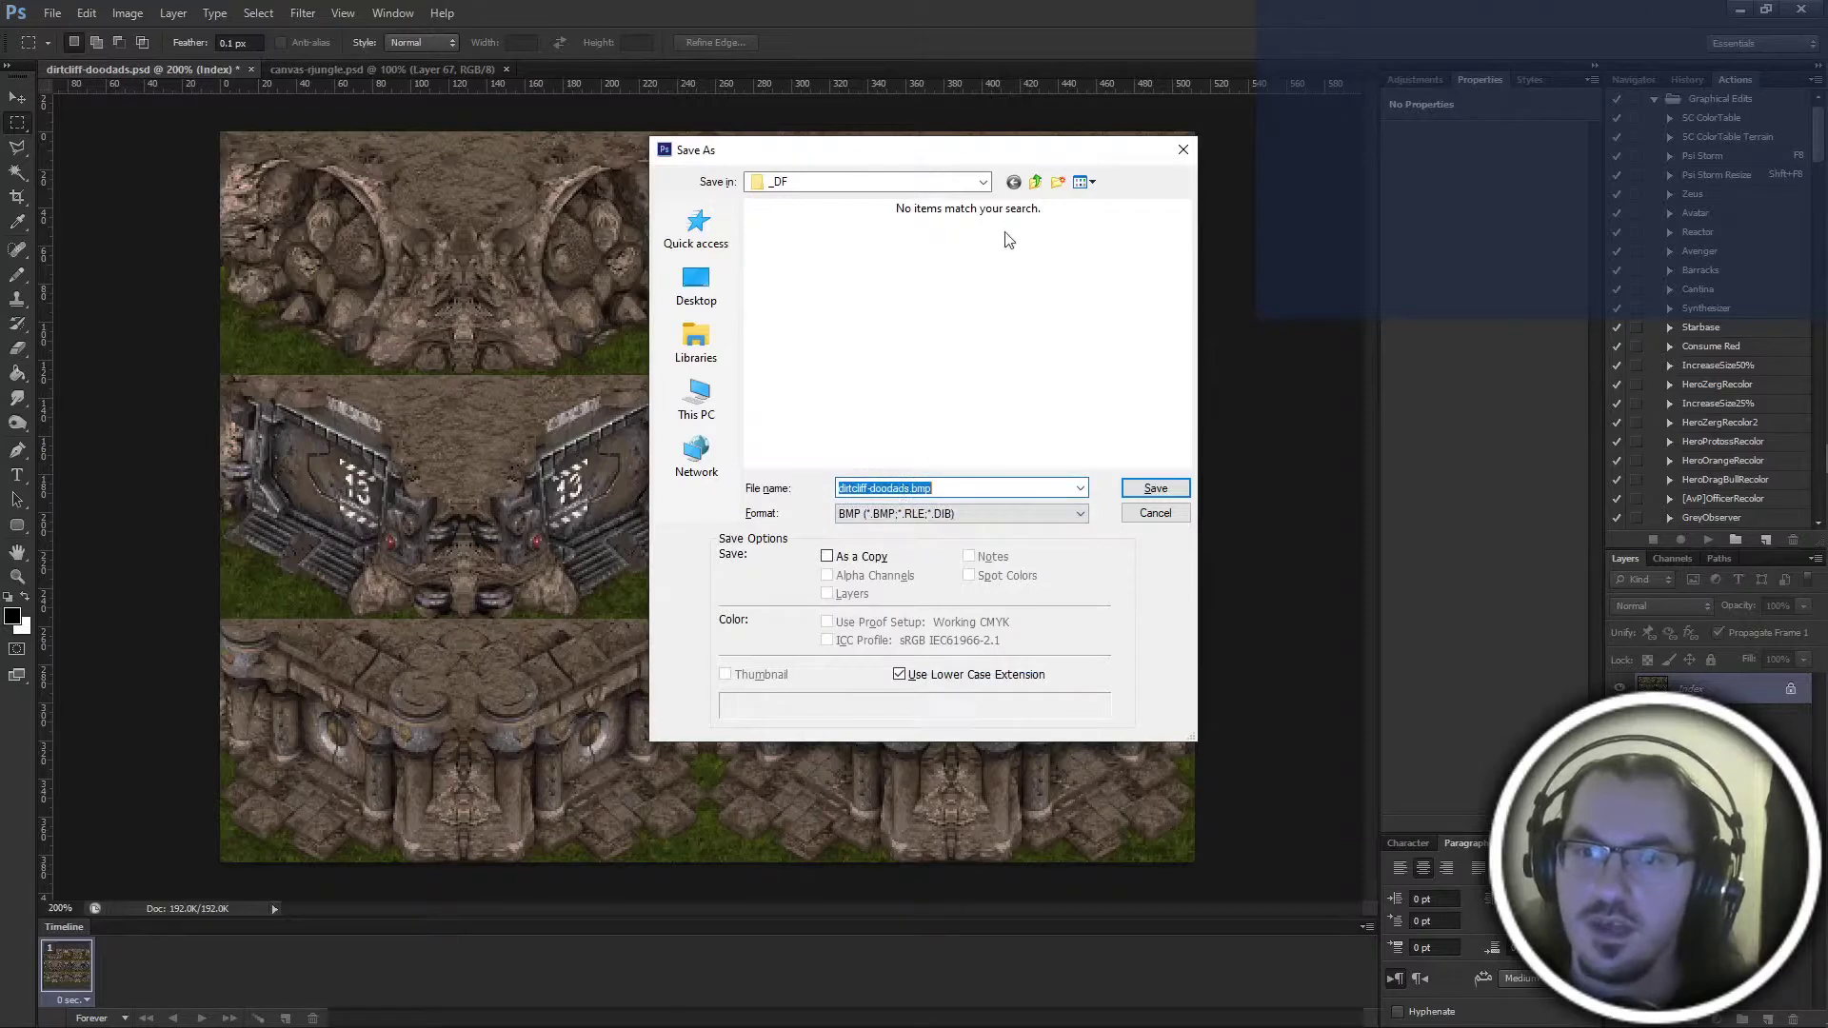
{"action": "type", "text": "dirt"}
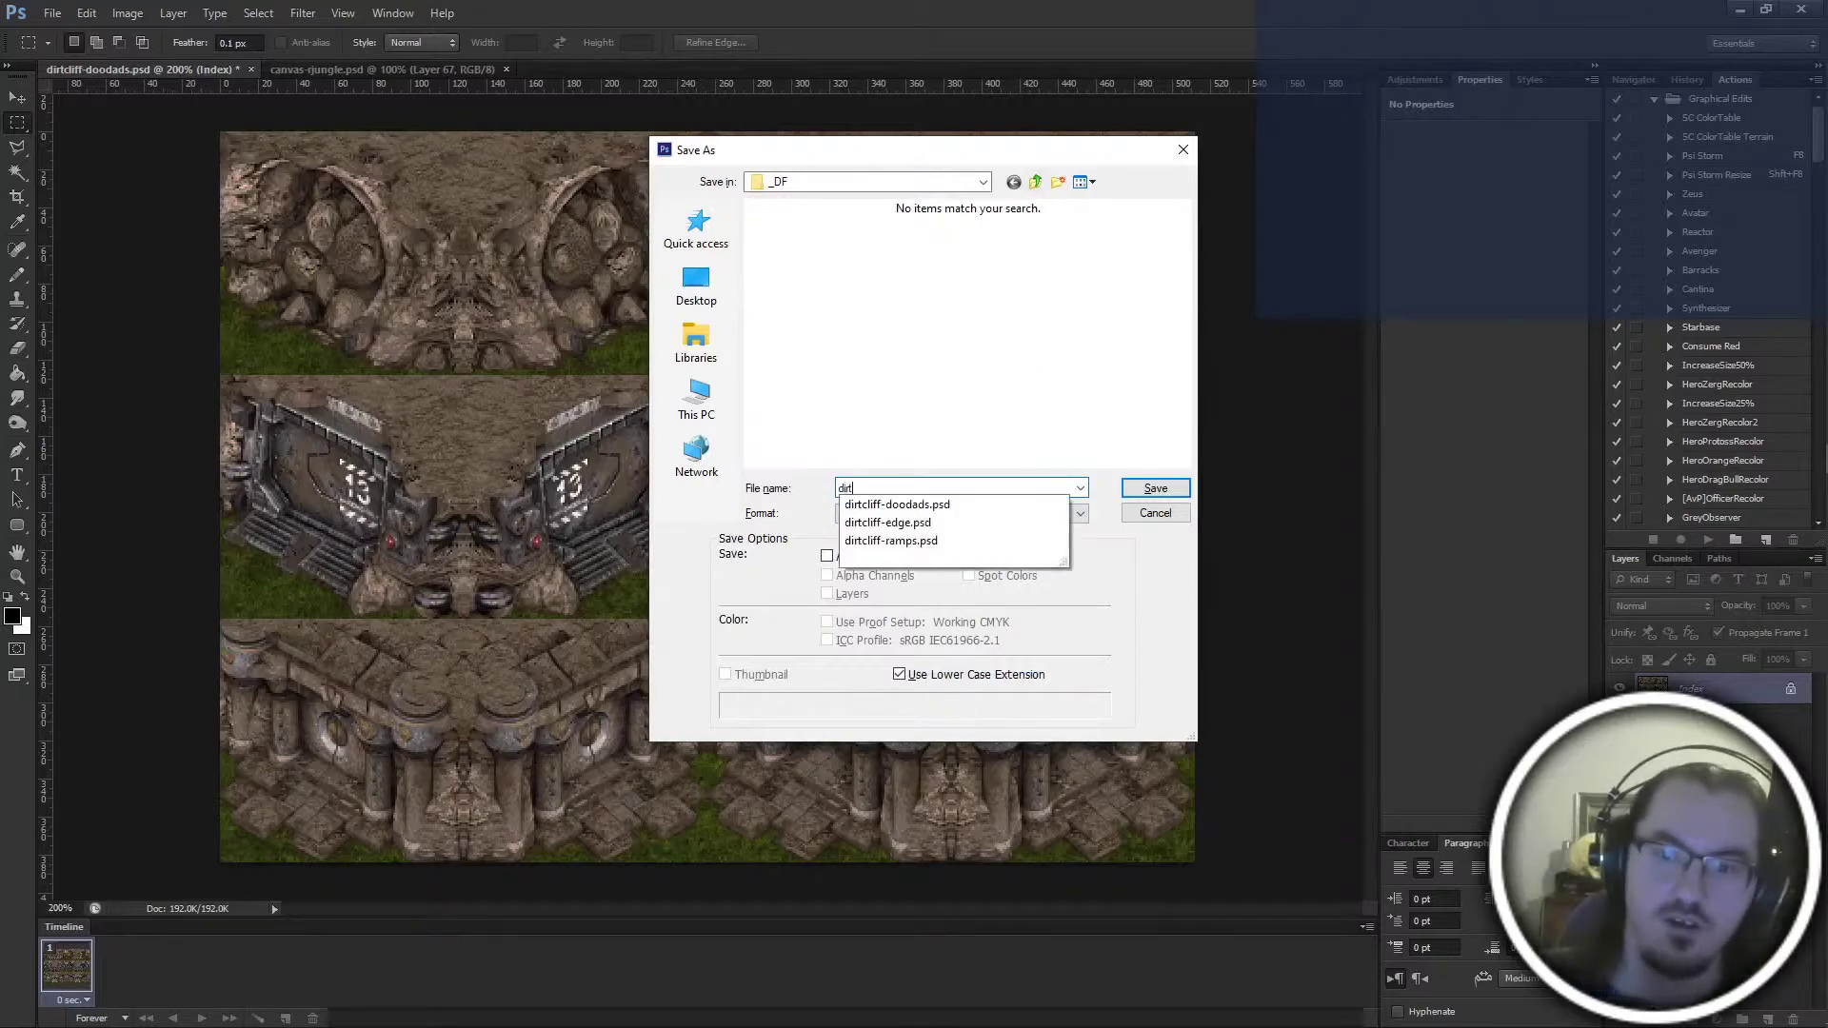
{"action": "type", "text": "cliff-doodads-jungle"}
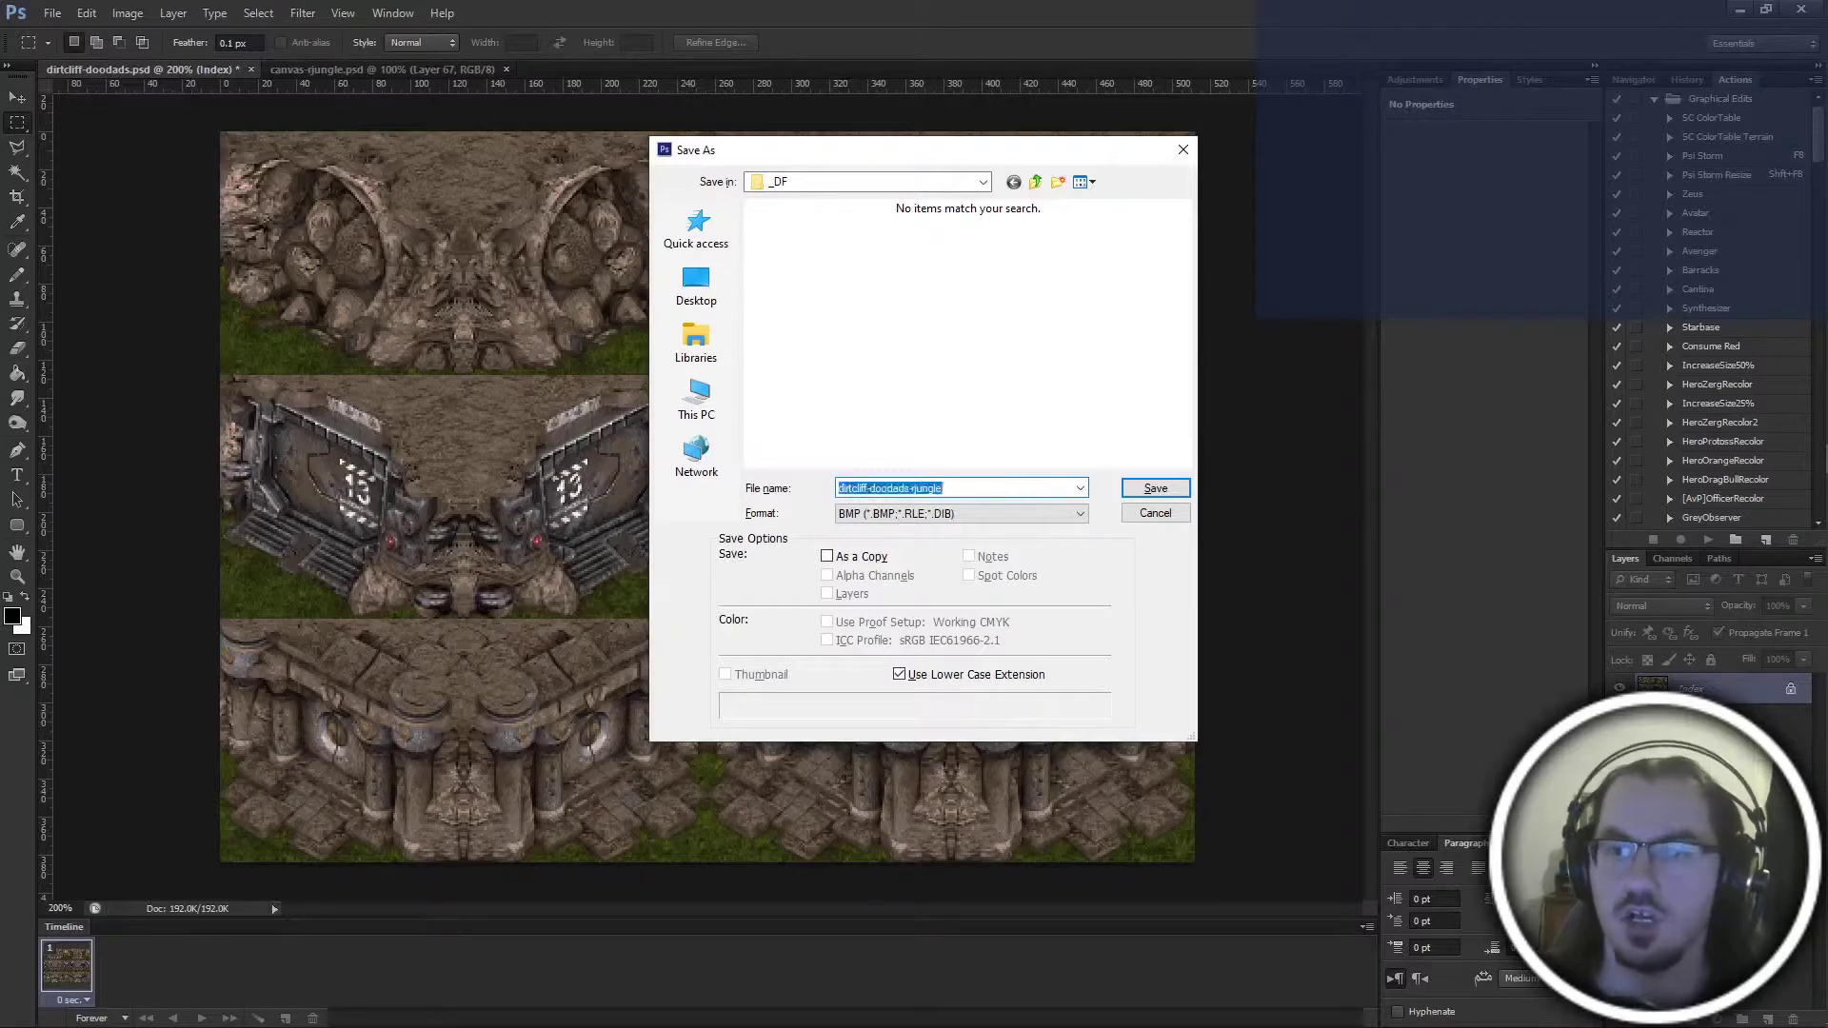
{"action": "key", "text": "Return"}
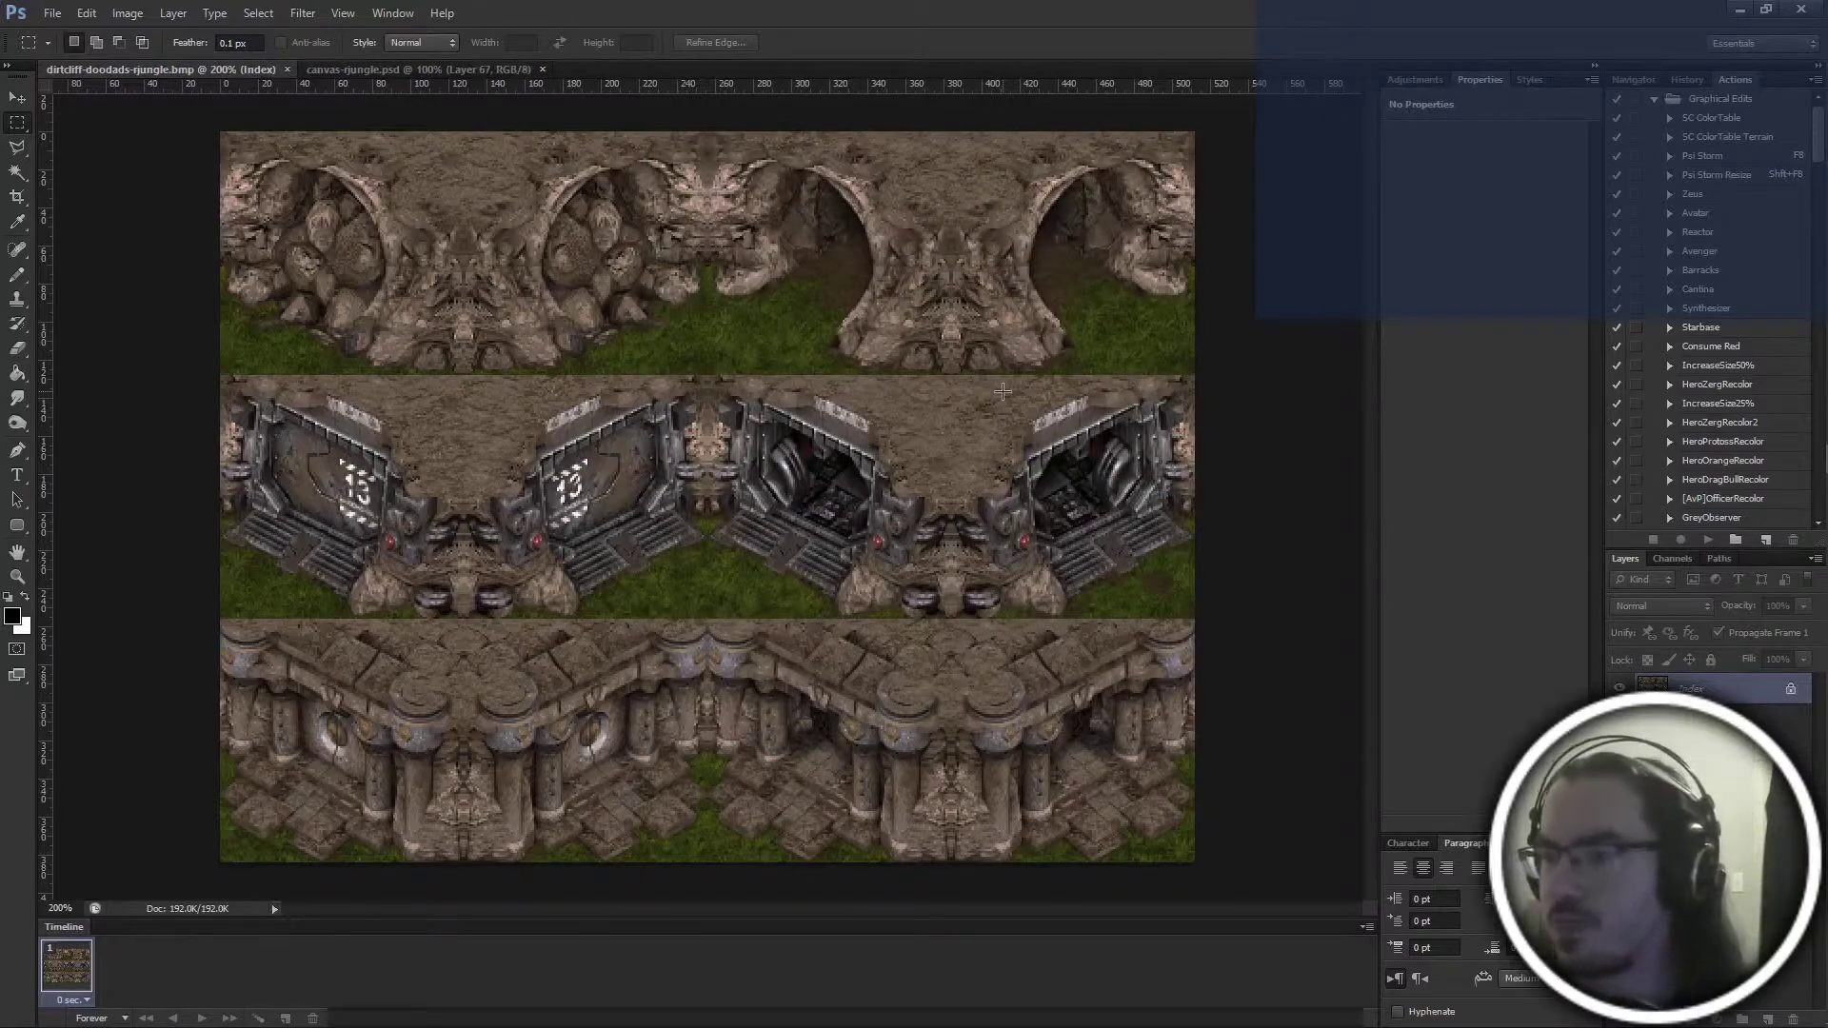
Restore the layered RGB version by returning to the history state just before the first image resize
{"action": "left_click", "coordinate": [1687, 80]}
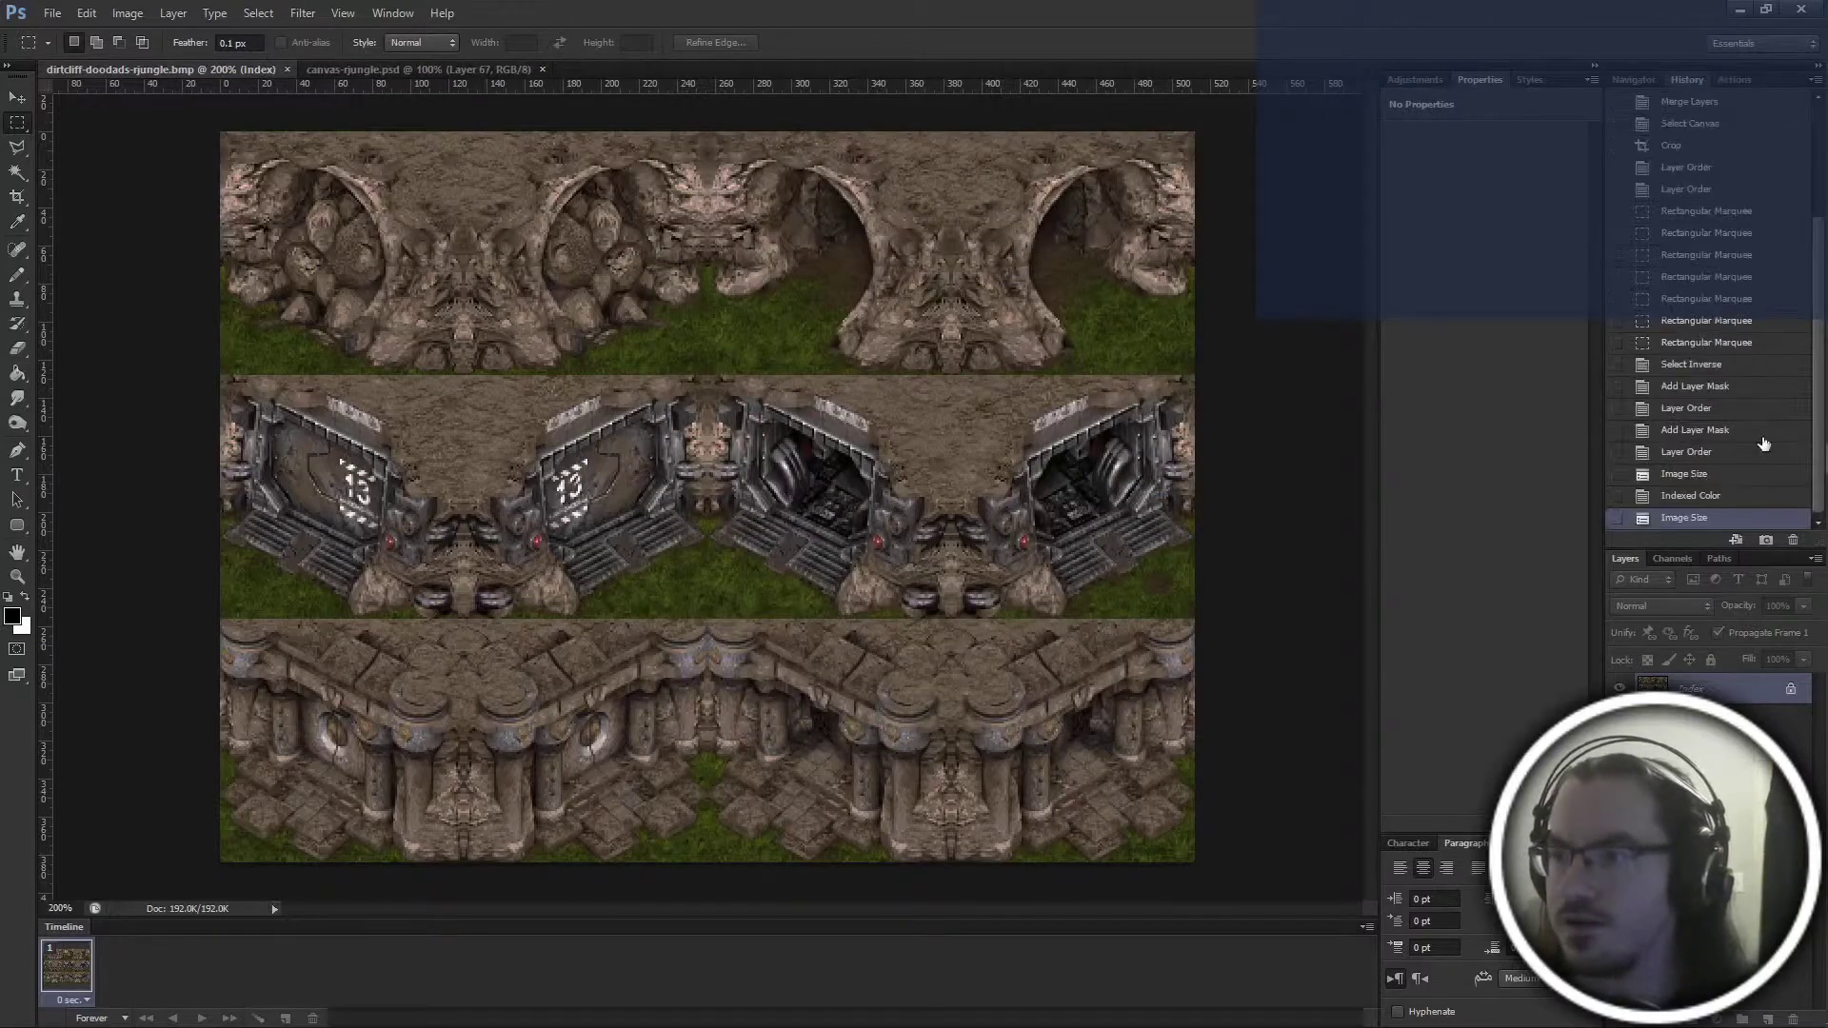
{"action": "scroll", "coordinate": [1723, 457], "scroll_direction": "down", "scroll_amount": 5}
{"action": "left_click", "coordinate": [1704, 452]}
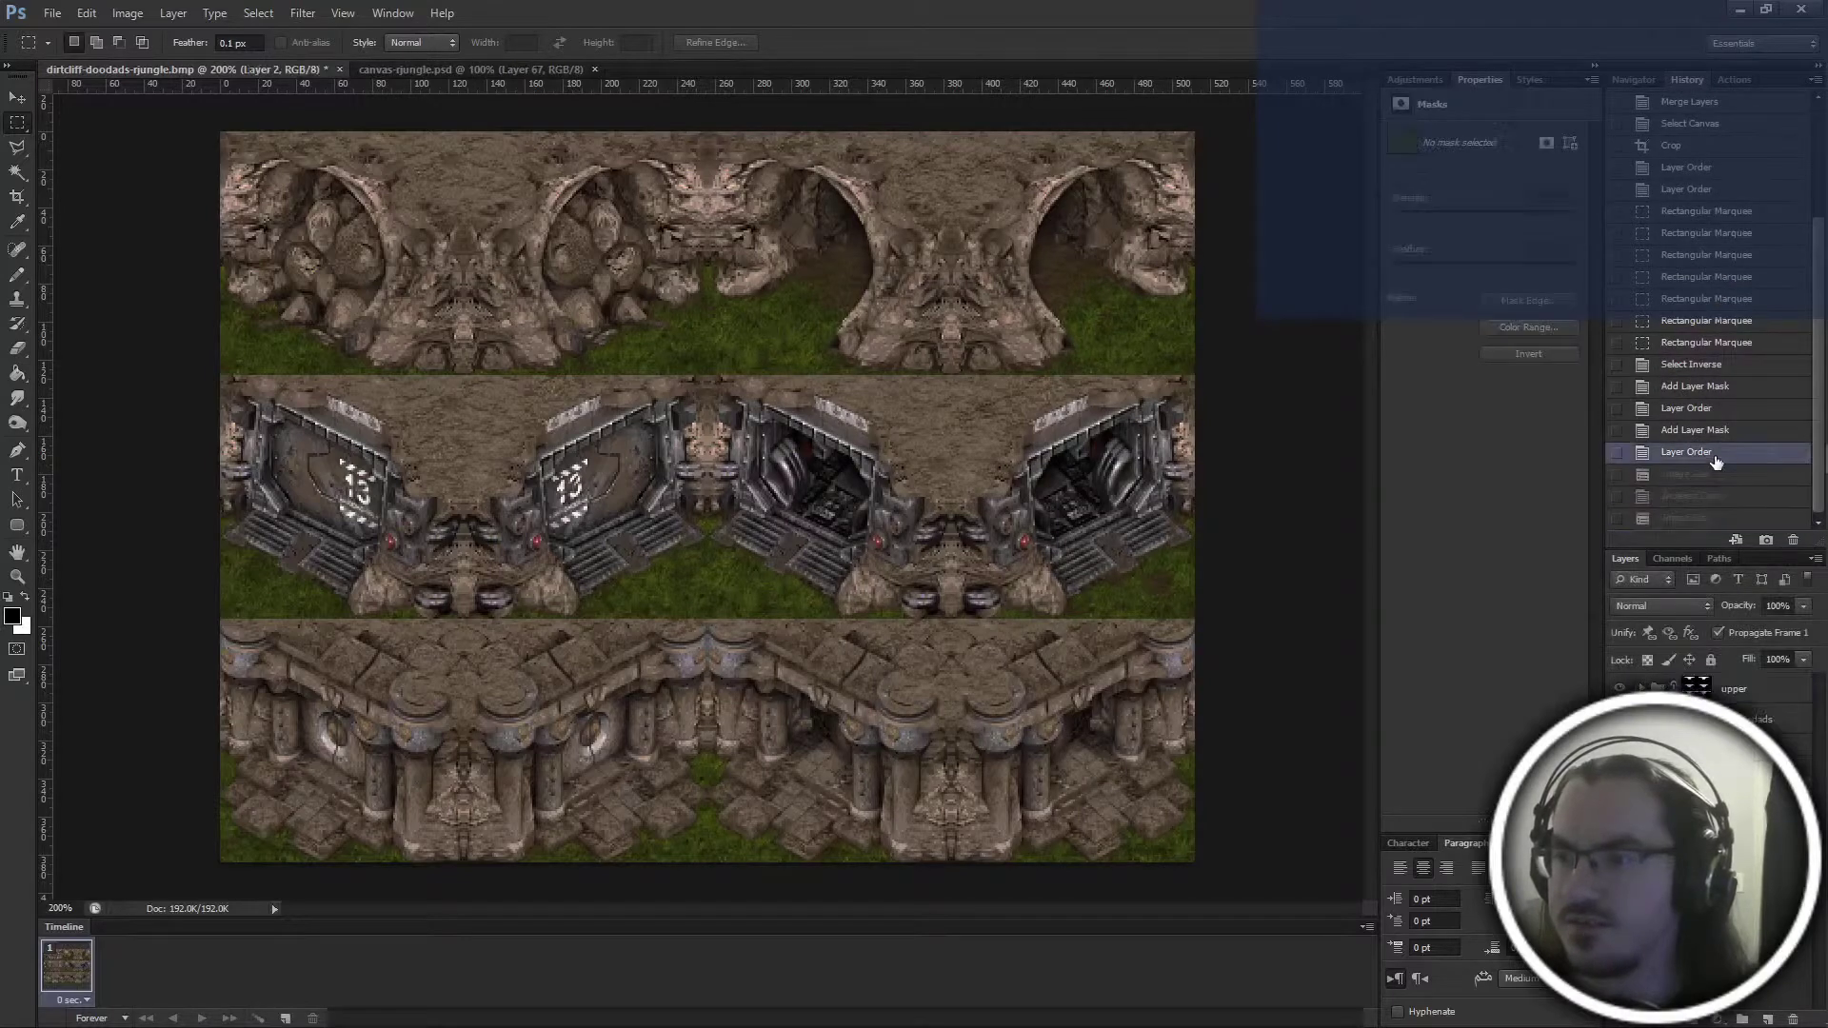
Save the layered document over dirtcliff-doodads.psd and close both open documents
{"action": "key", "text": "ctrl+shift+s"}
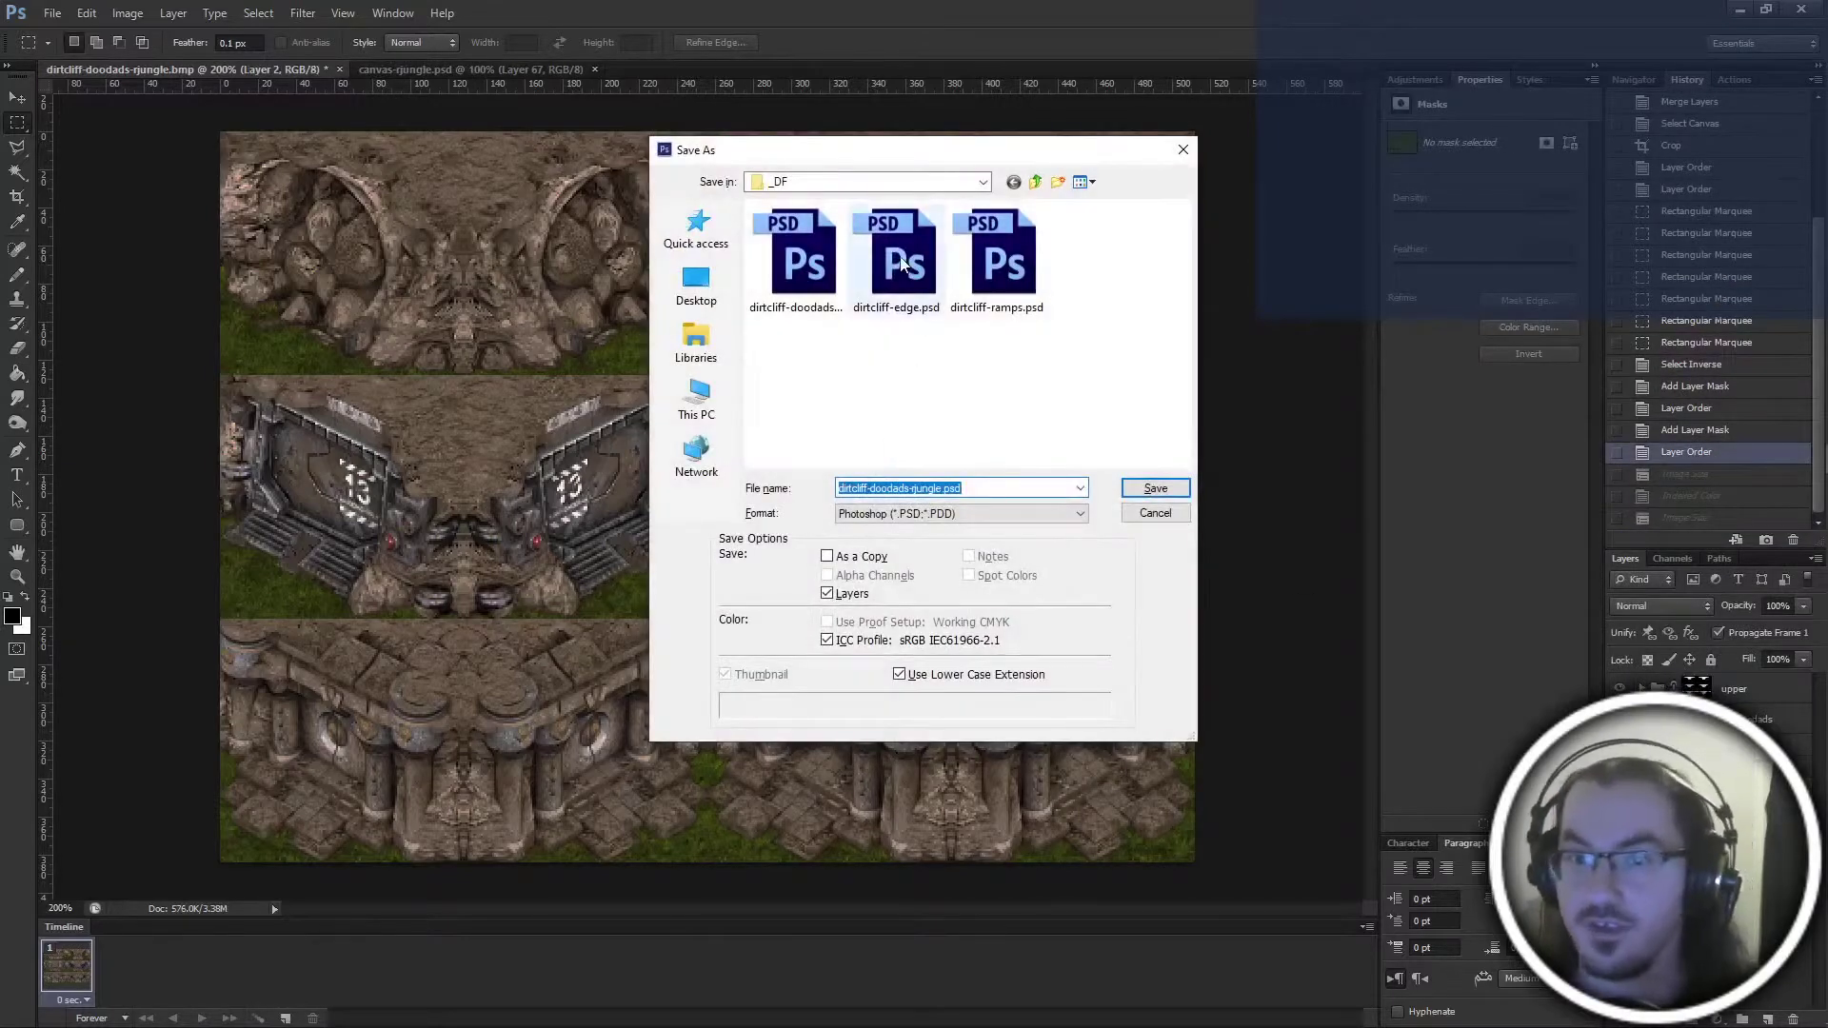
{"action": "key", "text": "Escape"}
{"action": "key", "text": "ctrl+shift+s"}
{"action": "double_click", "coordinate": [825, 299]}
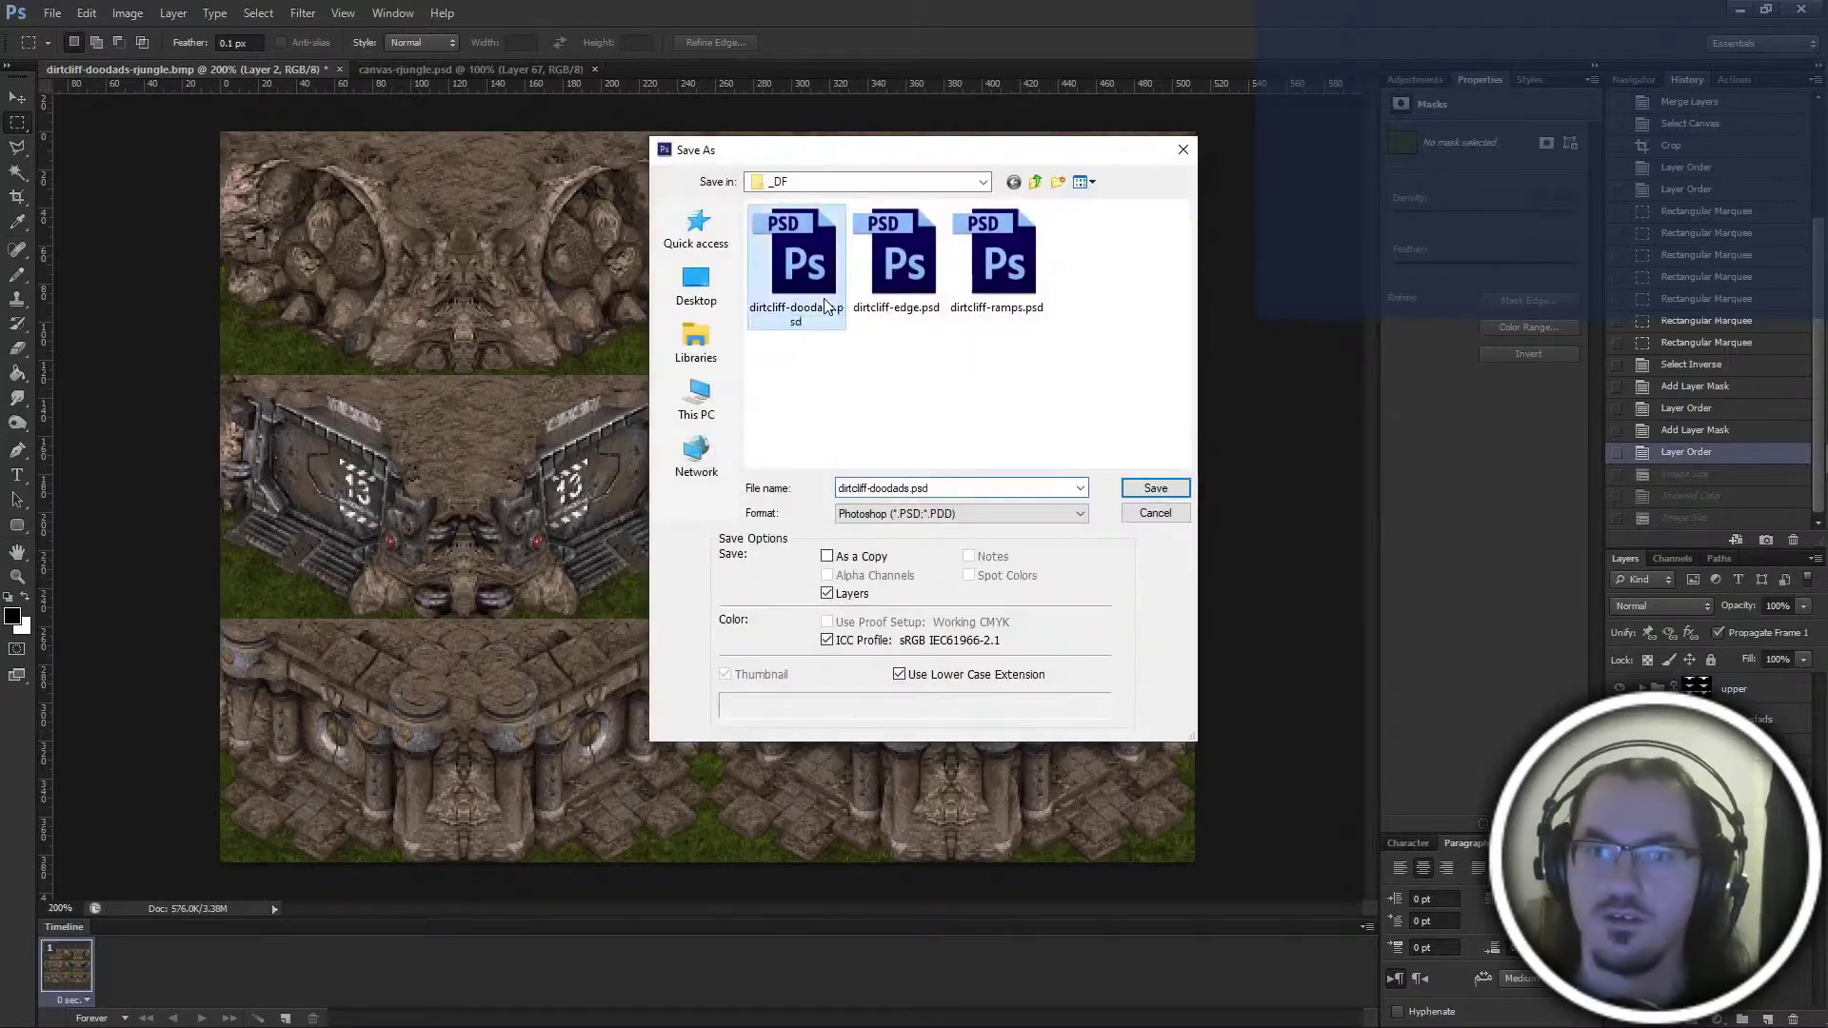
{"action": "key", "text": "Return"}
{"action": "key", "text": "ctrl+w"}
{"action": "key", "text": "ctrl+w"}
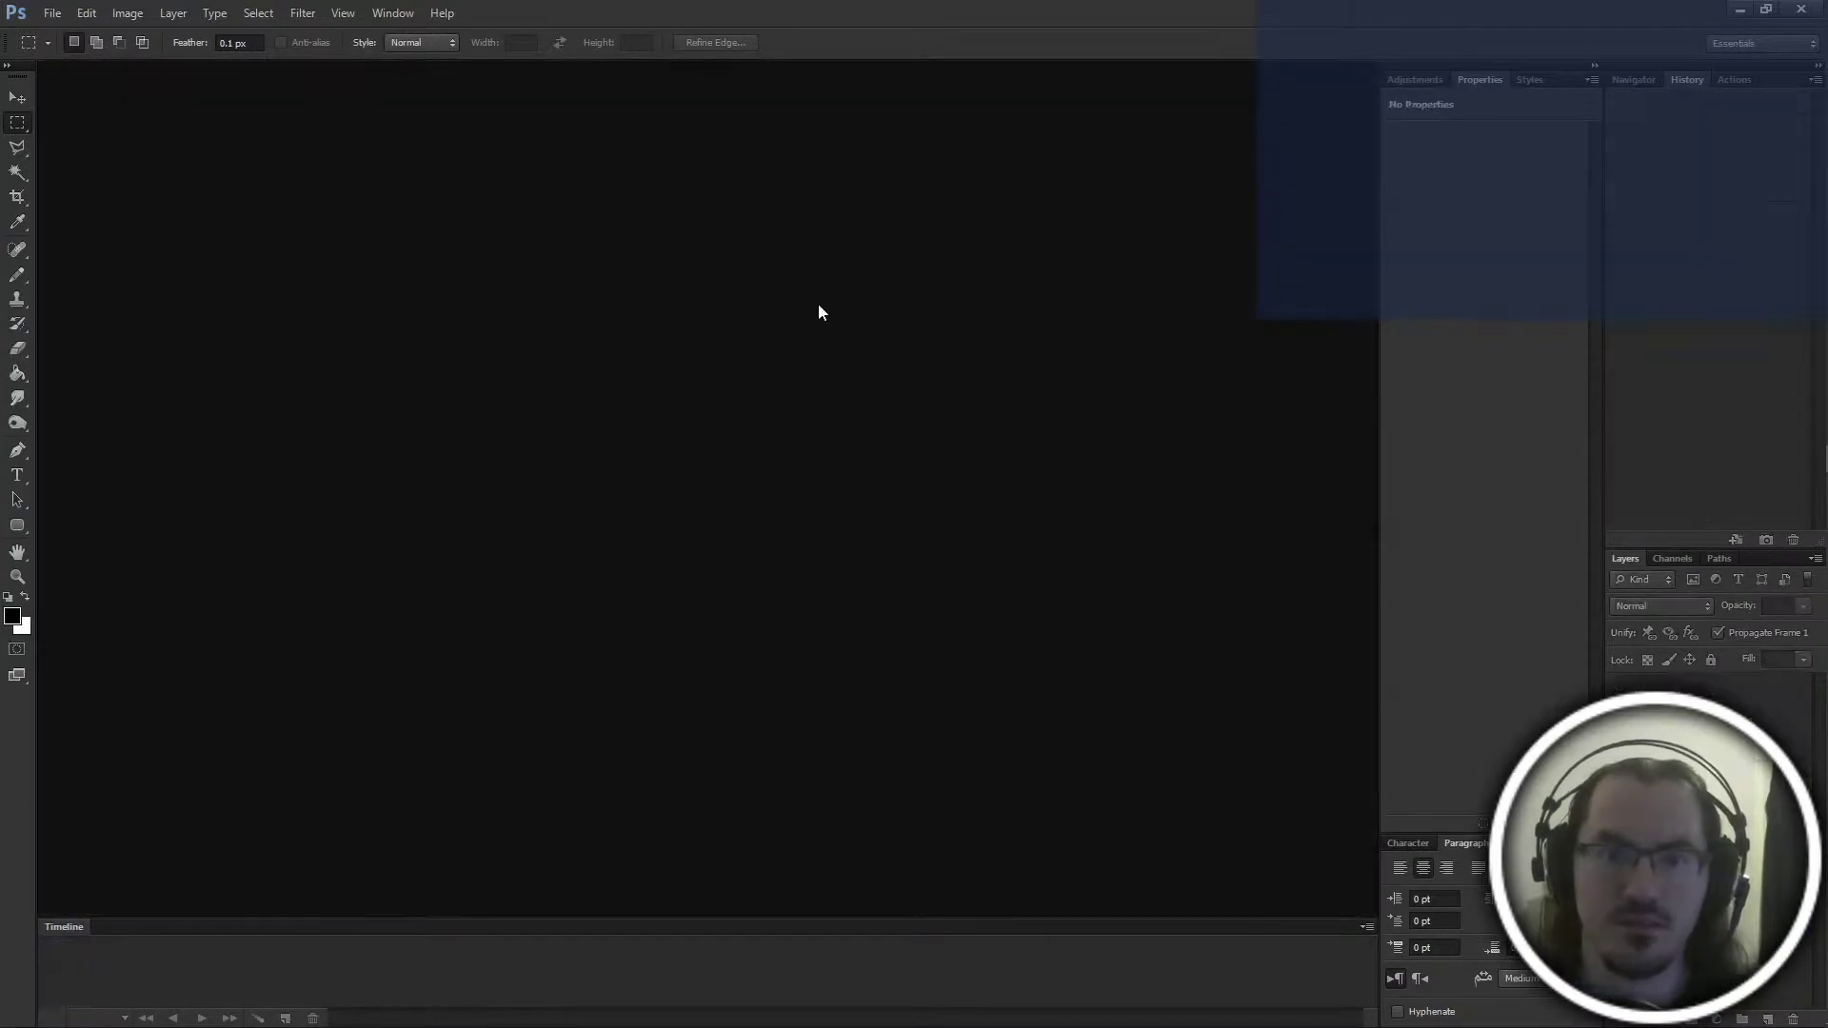
Switch to File Explorer and open canvas-rjungle.psd from the jungle folder in Photoshop
{"action": "key", "text": "alt+Tab"}
{"action": "double_click", "coordinate": [745, 706]}
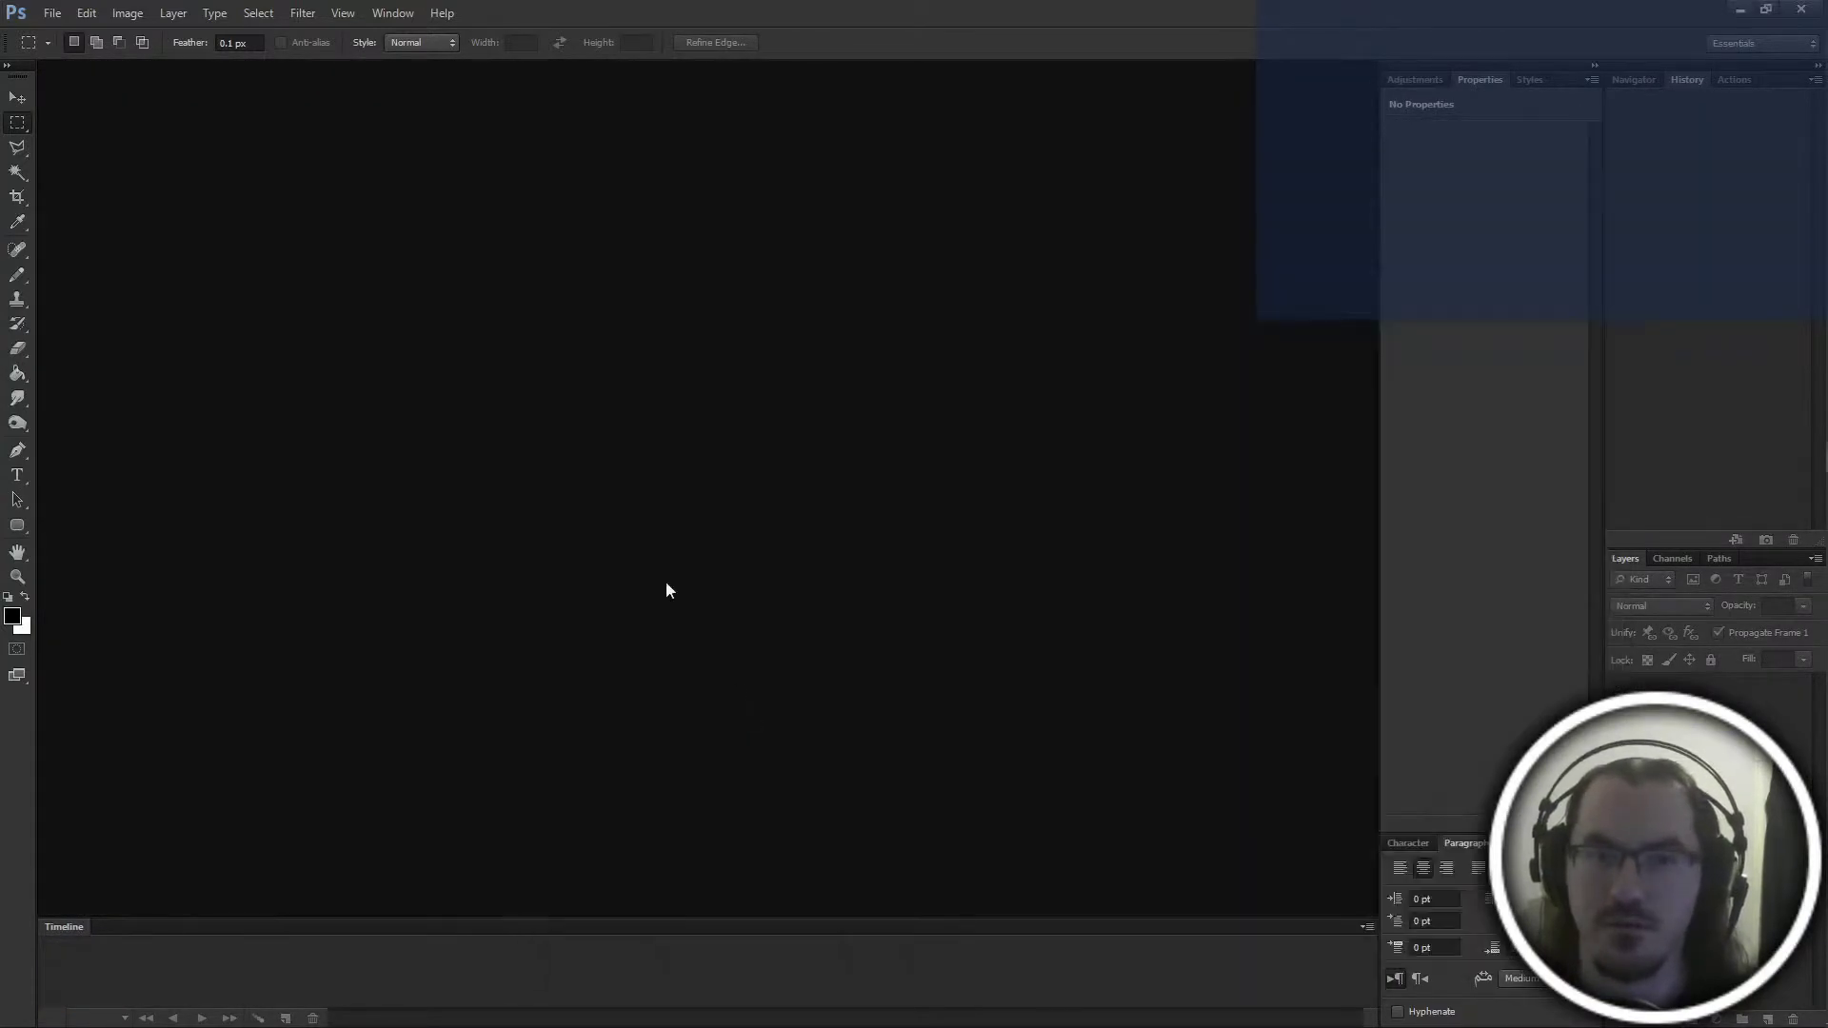
{"action": "key", "text": "alt+Tab"}
{"action": "key", "text": "alt+Tab"}
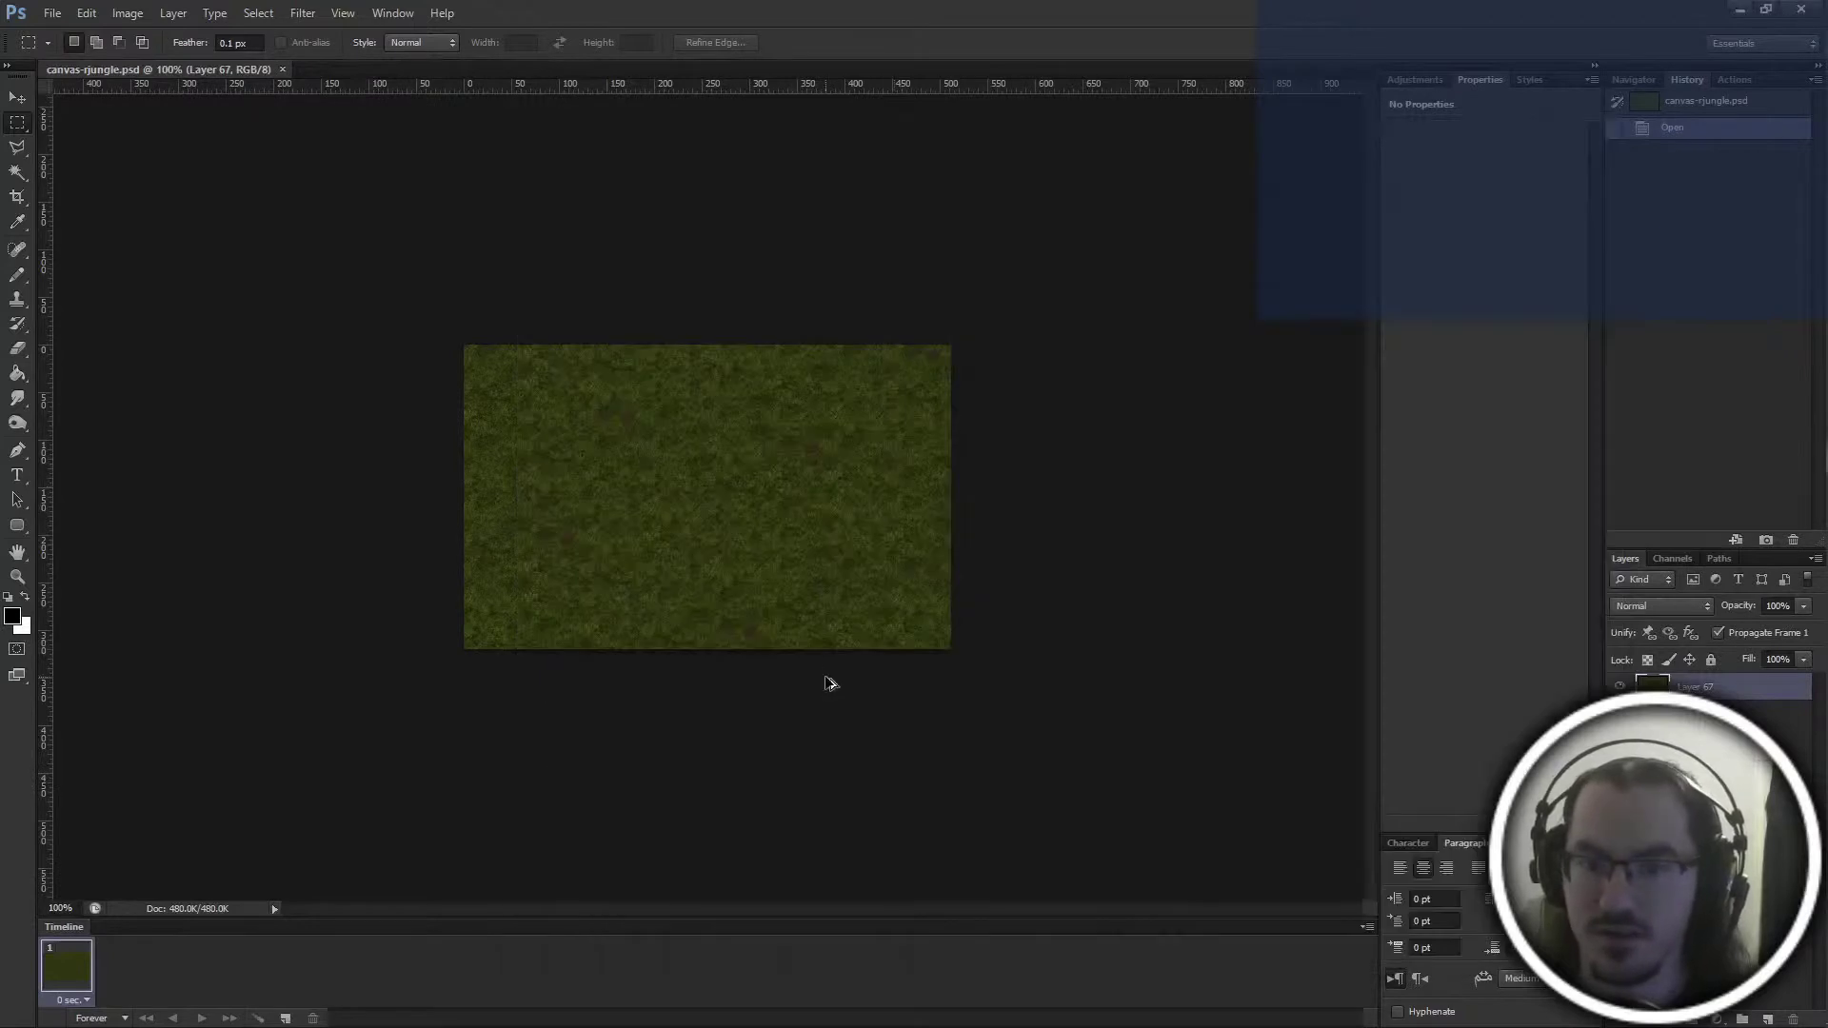
Extend the canvas downward to double its height and fill the new area with a copy of the jungle texture
{"action": "key", "text": "ctrl+alt+c"}
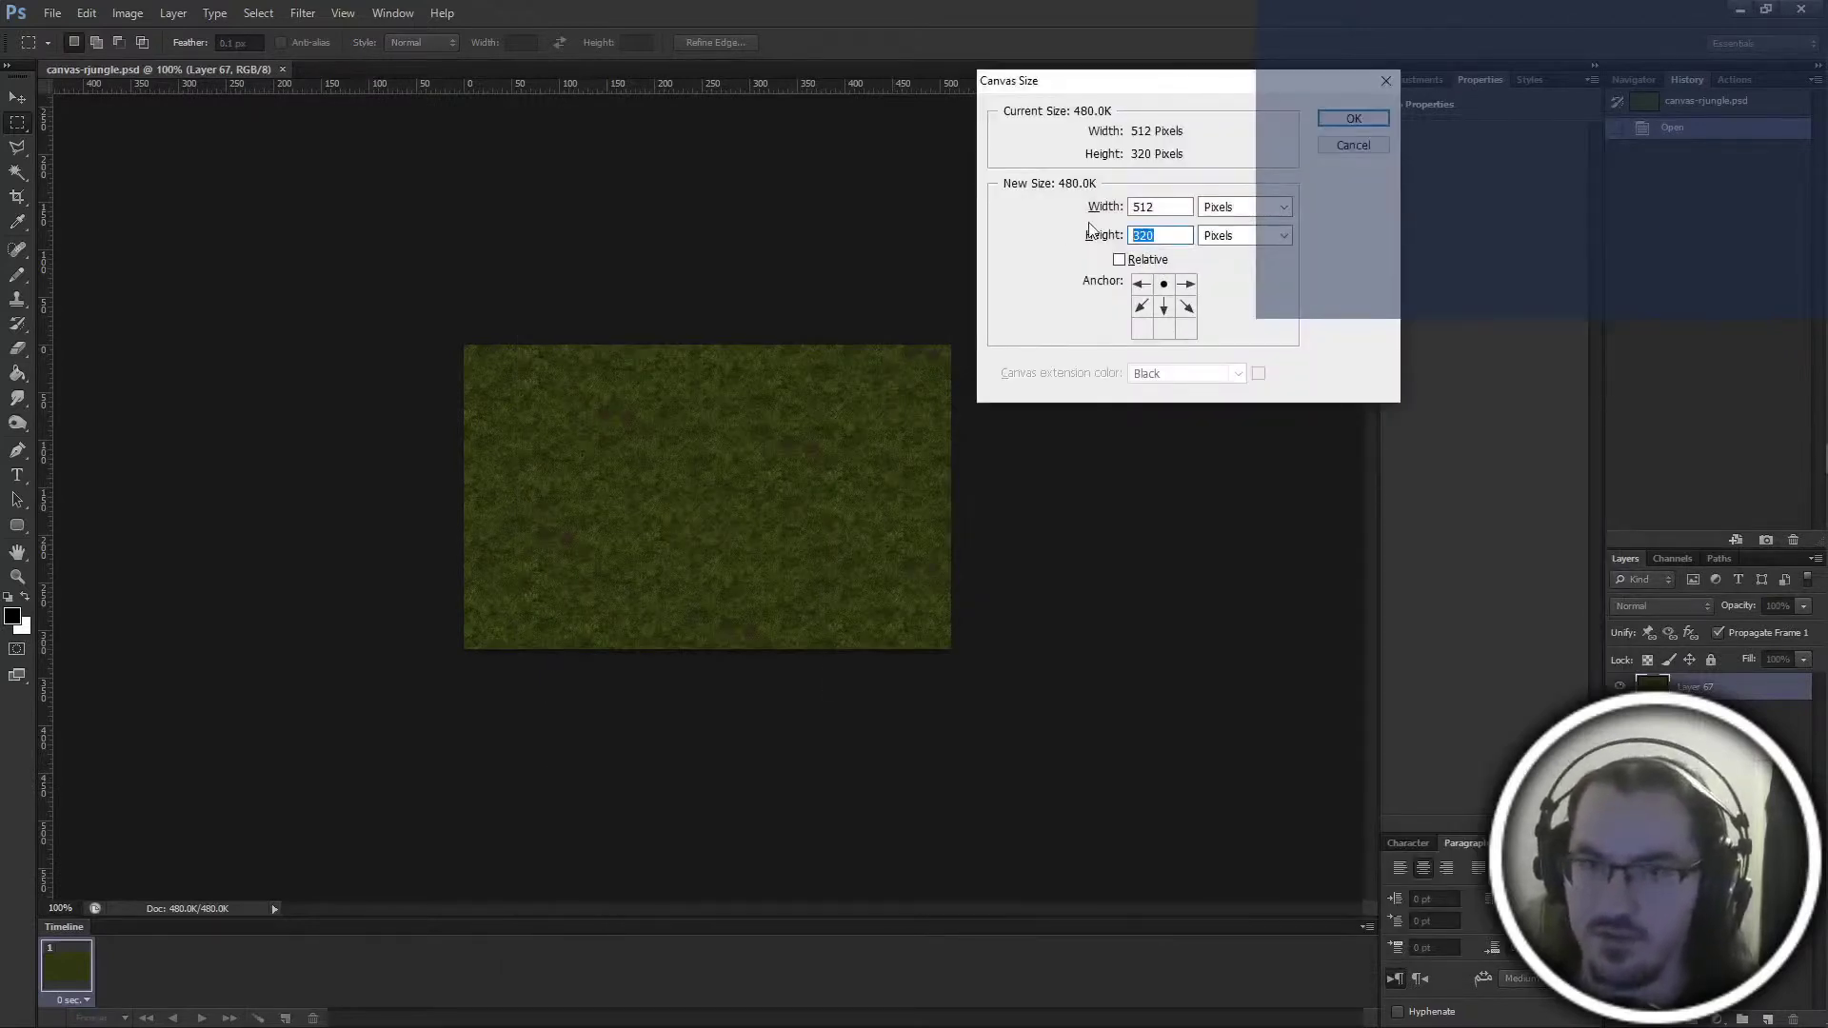
{"action": "key", "text": "Return"}
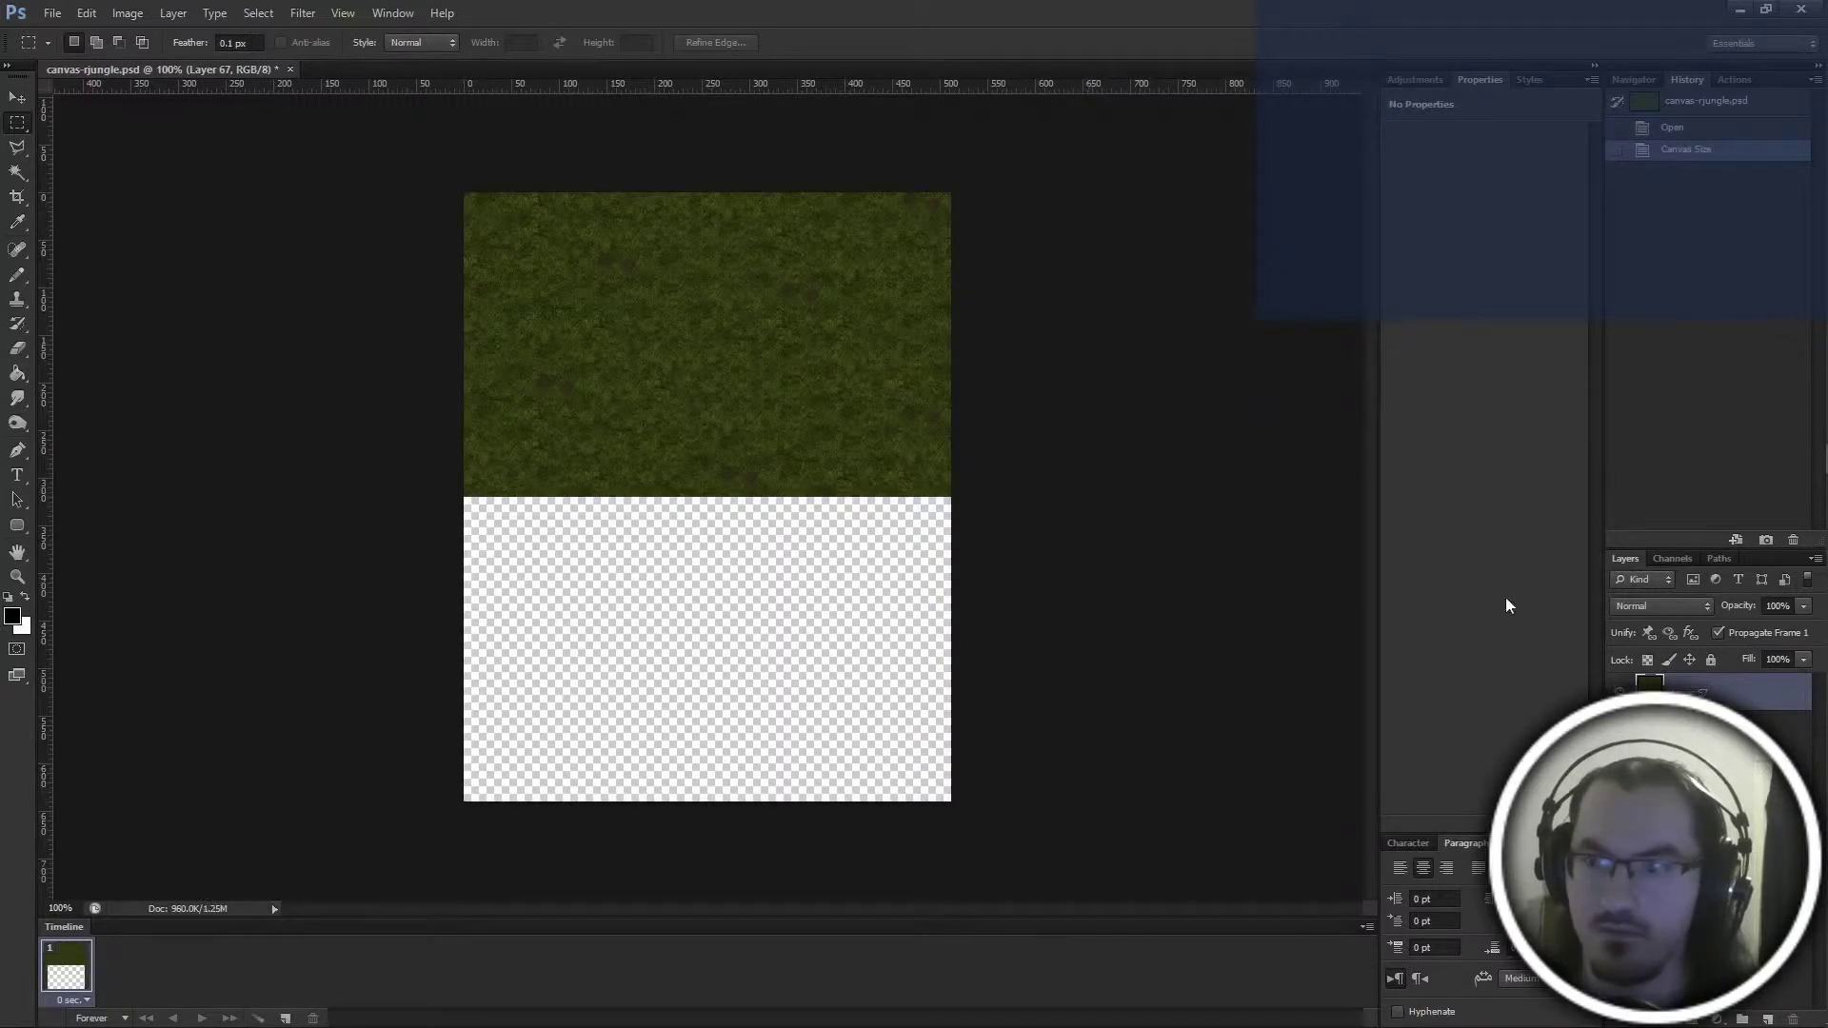
{"action": "key", "text": "ctrl+j"}
{"action": "key", "text": "ctrl+t"}
{"action": "left_click_drag", "start_coordinate": [752, 270], "coordinate": [750, 574]}
{"action": "key", "text": "Return"}
Merge the two jungle texture layers into one and save canvas-rjungle.psd
{"action": "right_click", "coordinate": [1706, 700]}
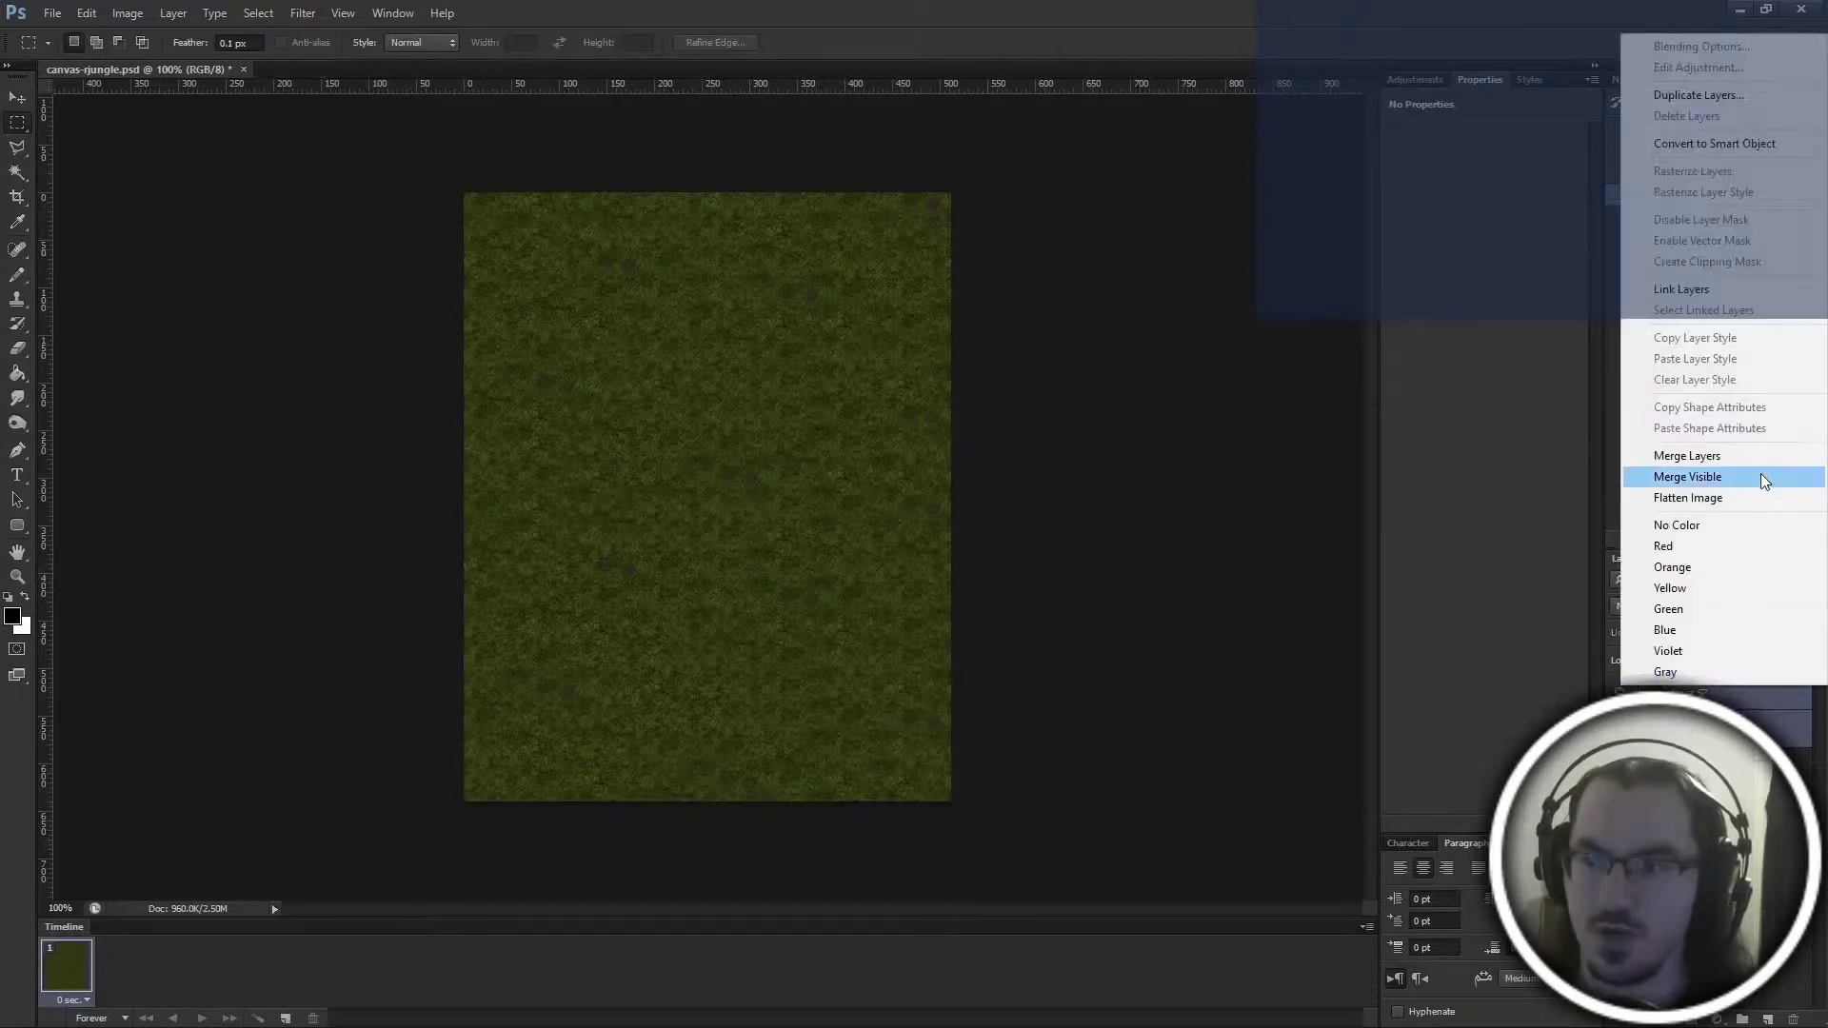
{"action": "left_click", "coordinate": [1761, 476]}
{"action": "key", "text": "ctrl+s"}
Switch to the _DF folder in File Explorer and open dirtcliff-edge.psd in Photoshop
{"action": "key", "text": "alt+Tab"}
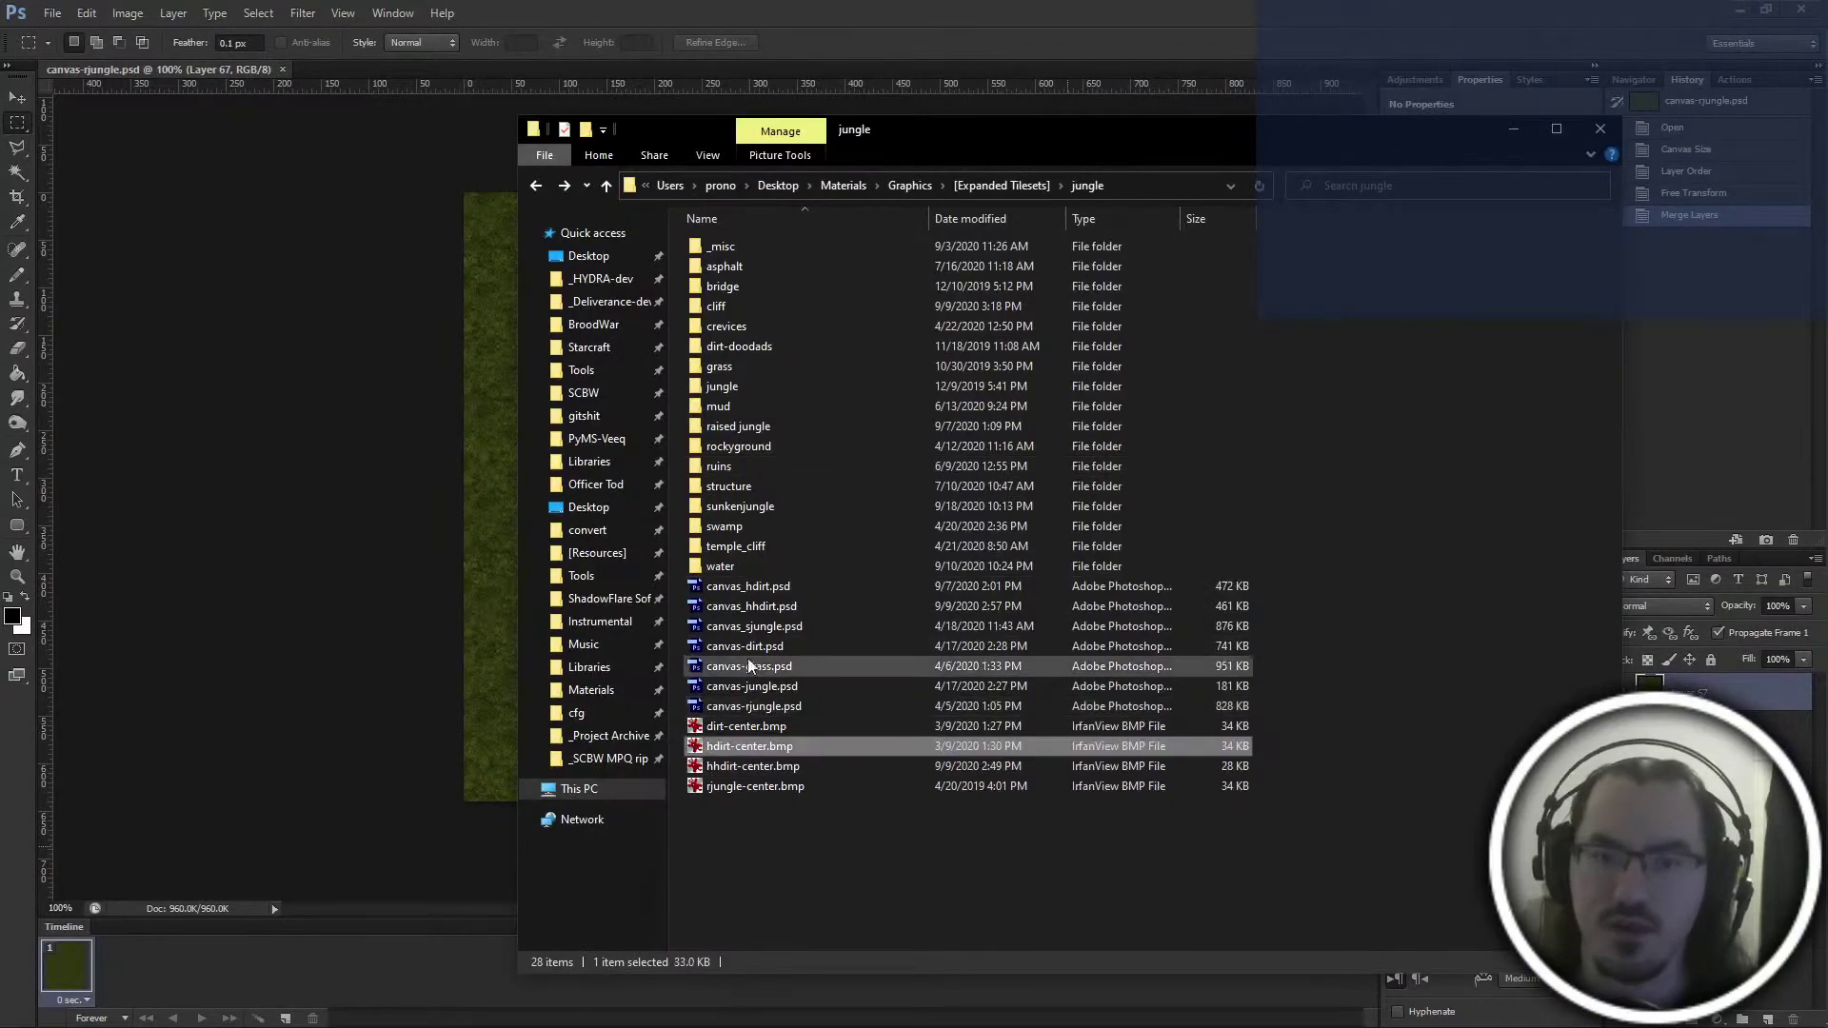
{"action": "key", "text": "alt+Tab"}
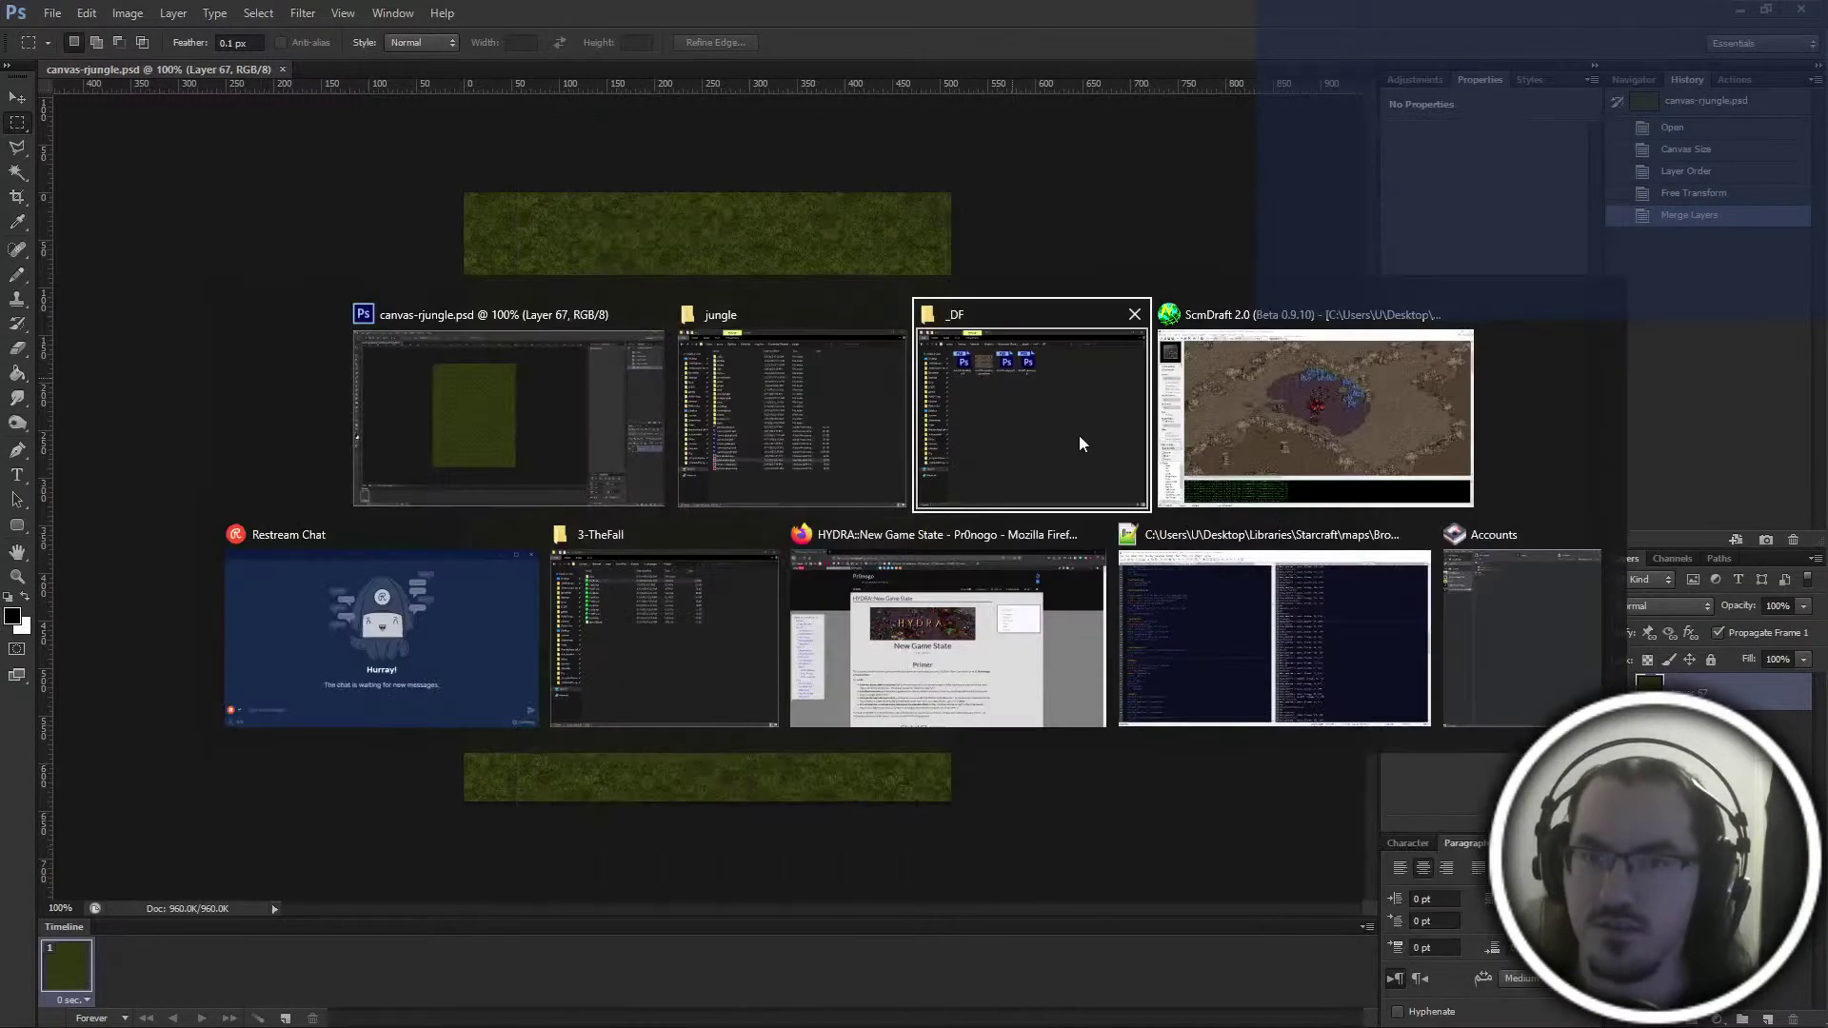
{"action": "double_click", "coordinate": [908, 212]}
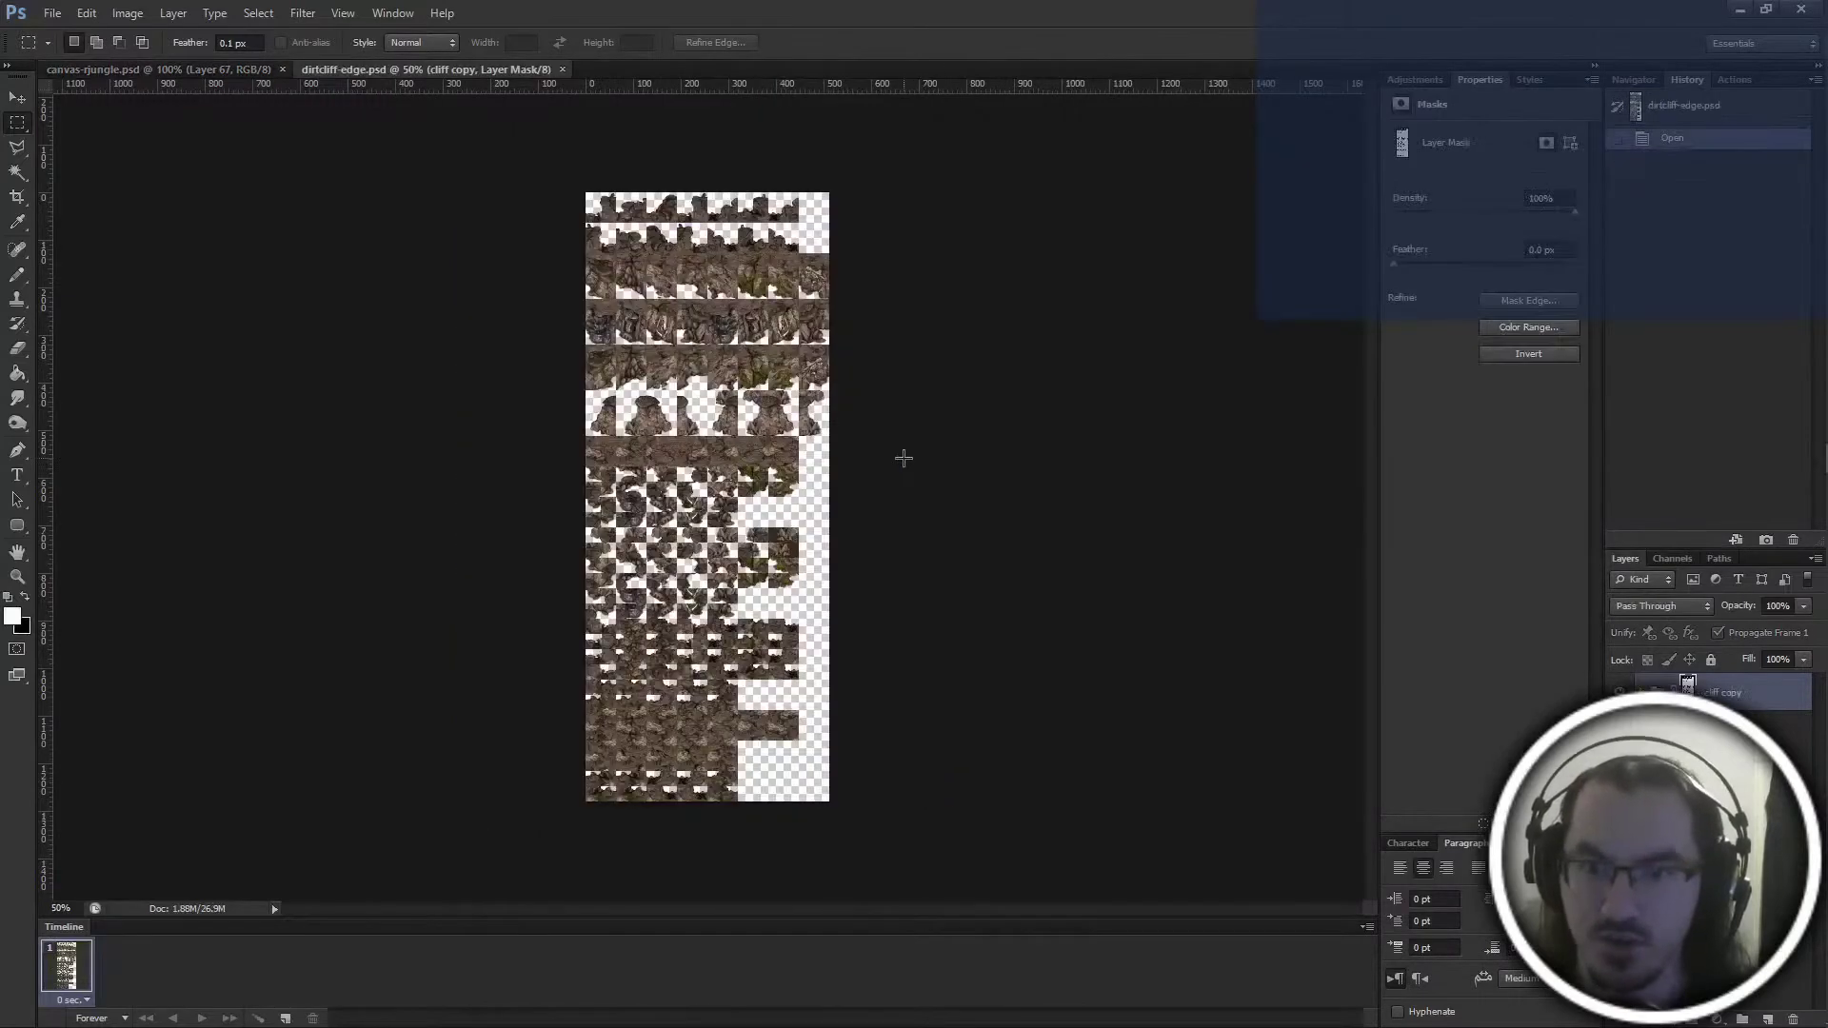
{"action": "key", "text": "Tab"}
{"action": "key", "text": "Tab"}
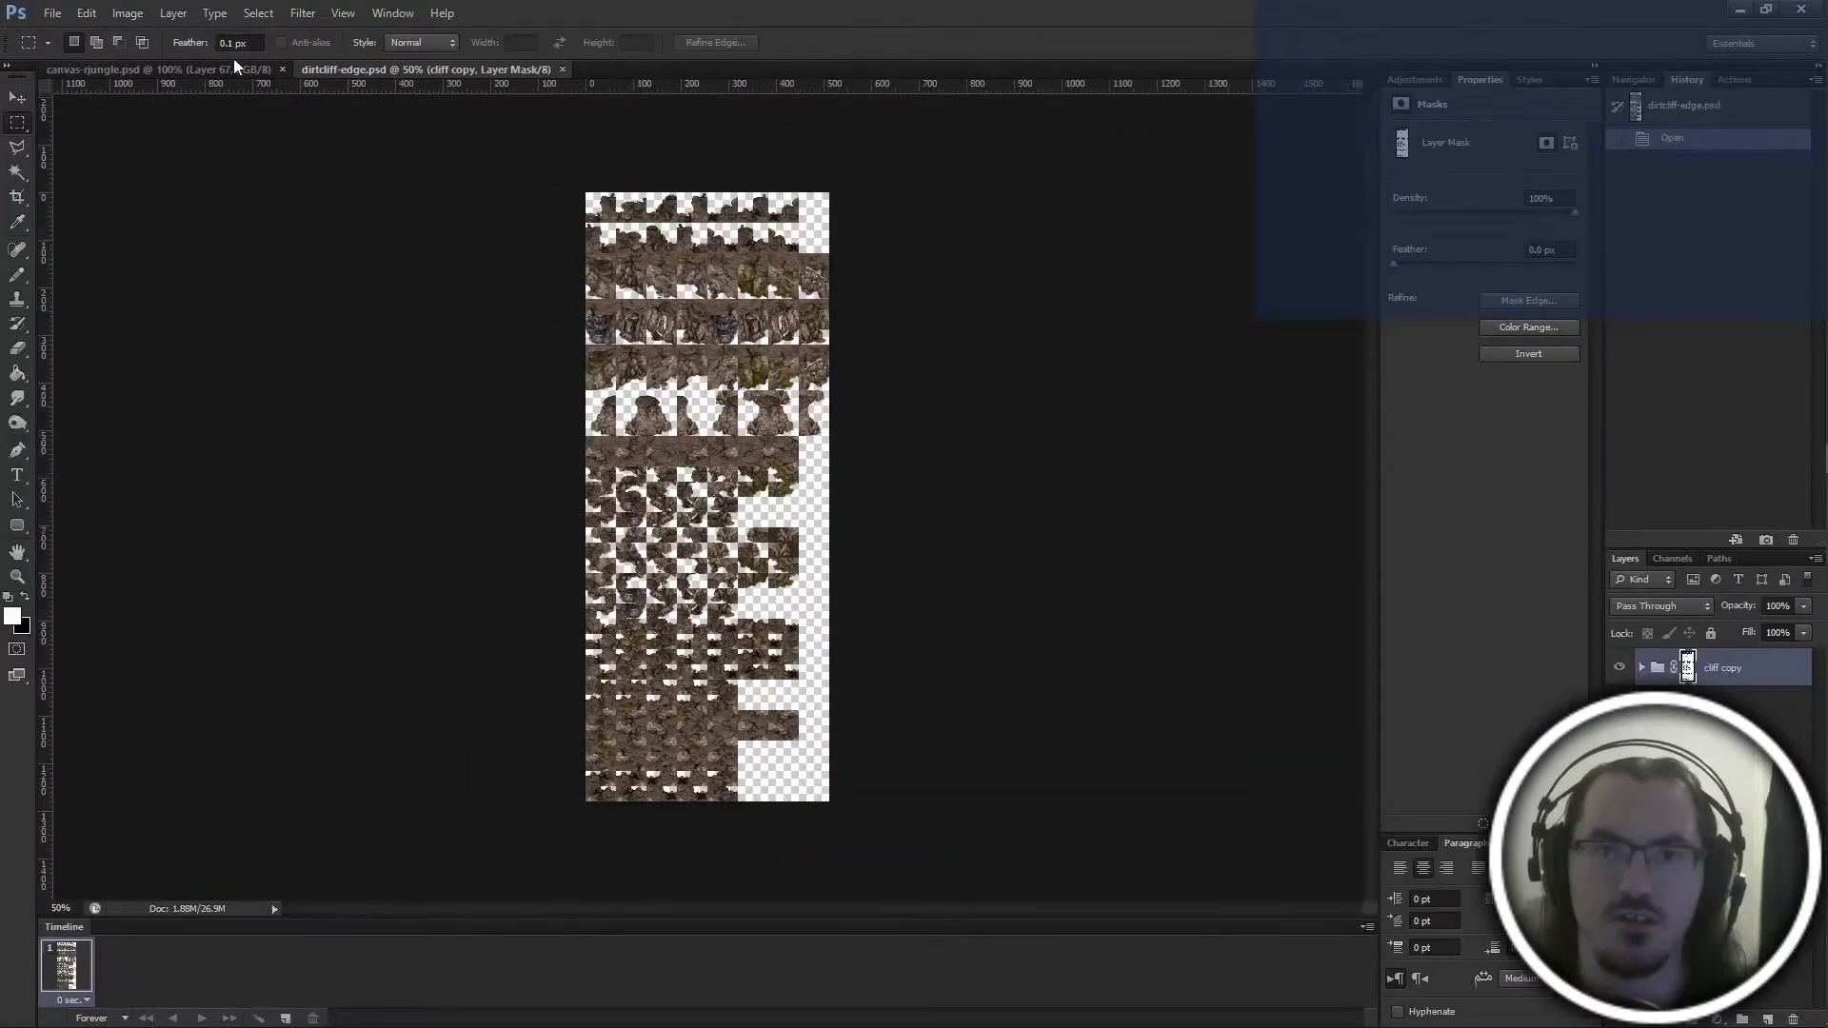
Copy the whole jungle texture from canvas-rjungle.psd into dirtcliff-edge.psd and move it up to the top of the canvas
{"action": "left_click", "coordinate": [219, 71]}
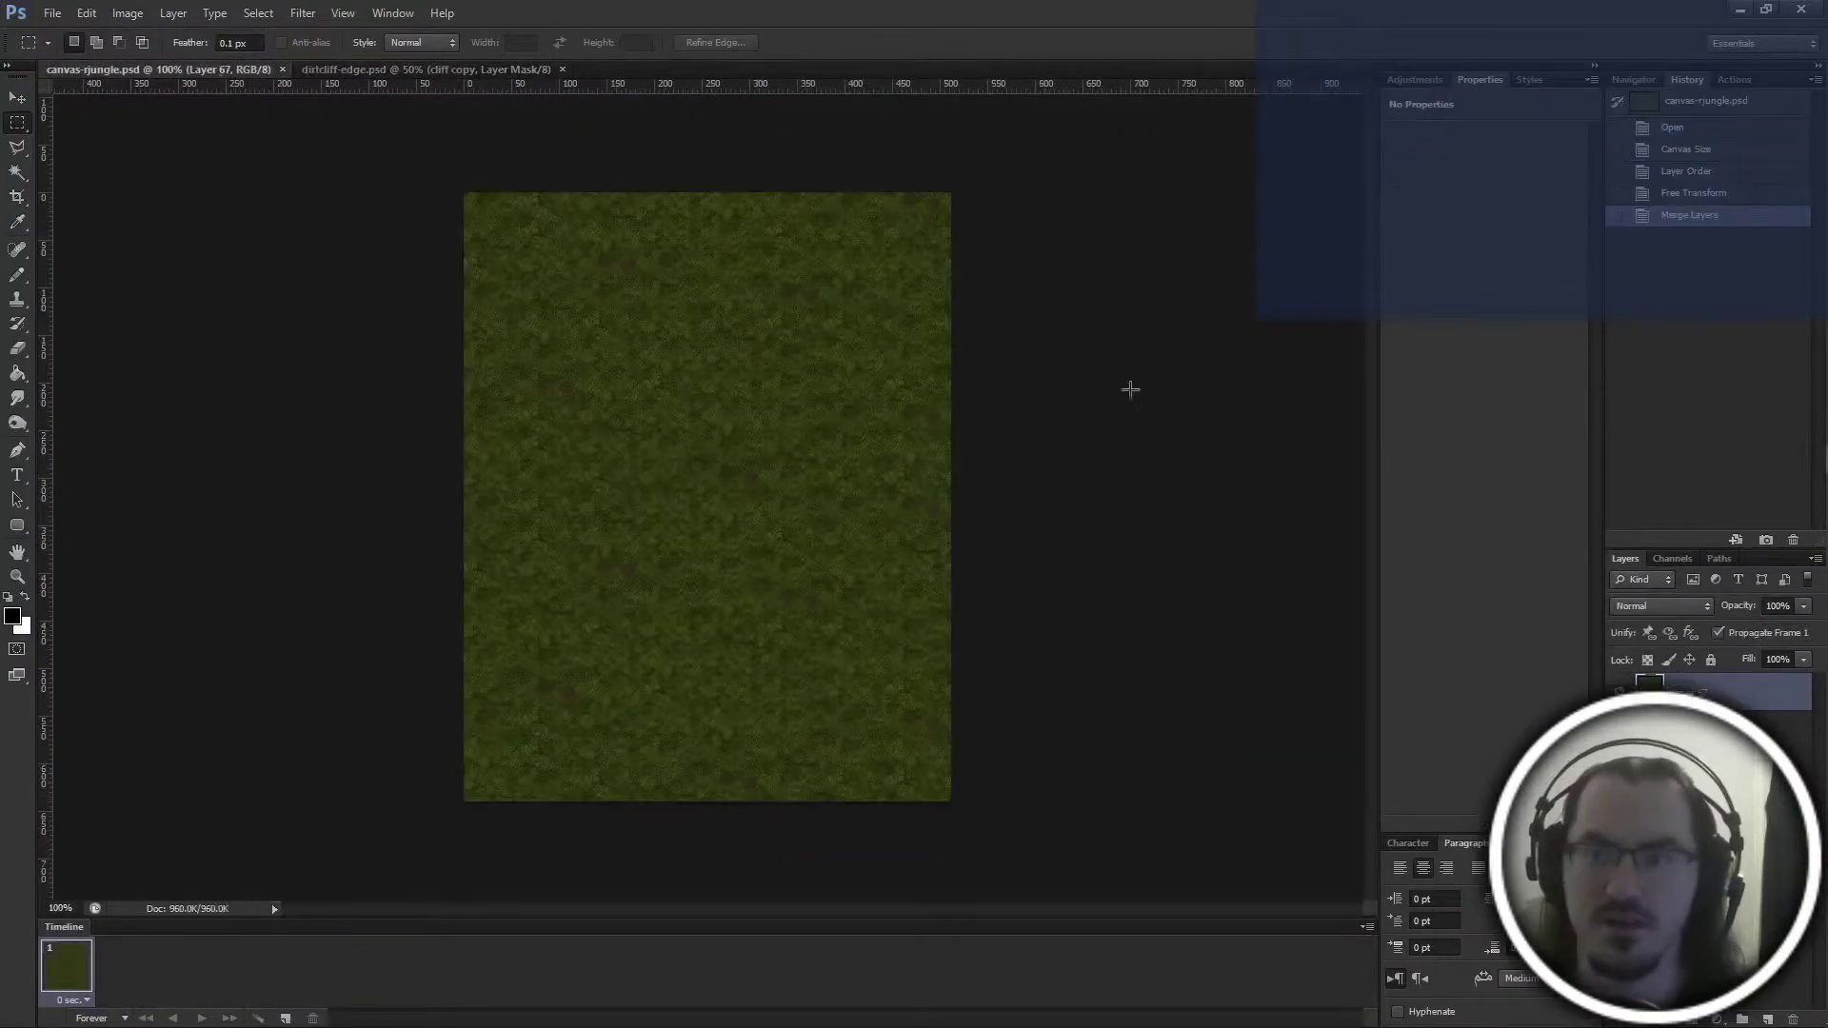
{"action": "key", "text": "ctrl+a"}
{"action": "left_click", "coordinate": [421, 71]}
{"action": "key", "text": "ctrl+v"}
{"action": "key", "text": "ctrl+t"}
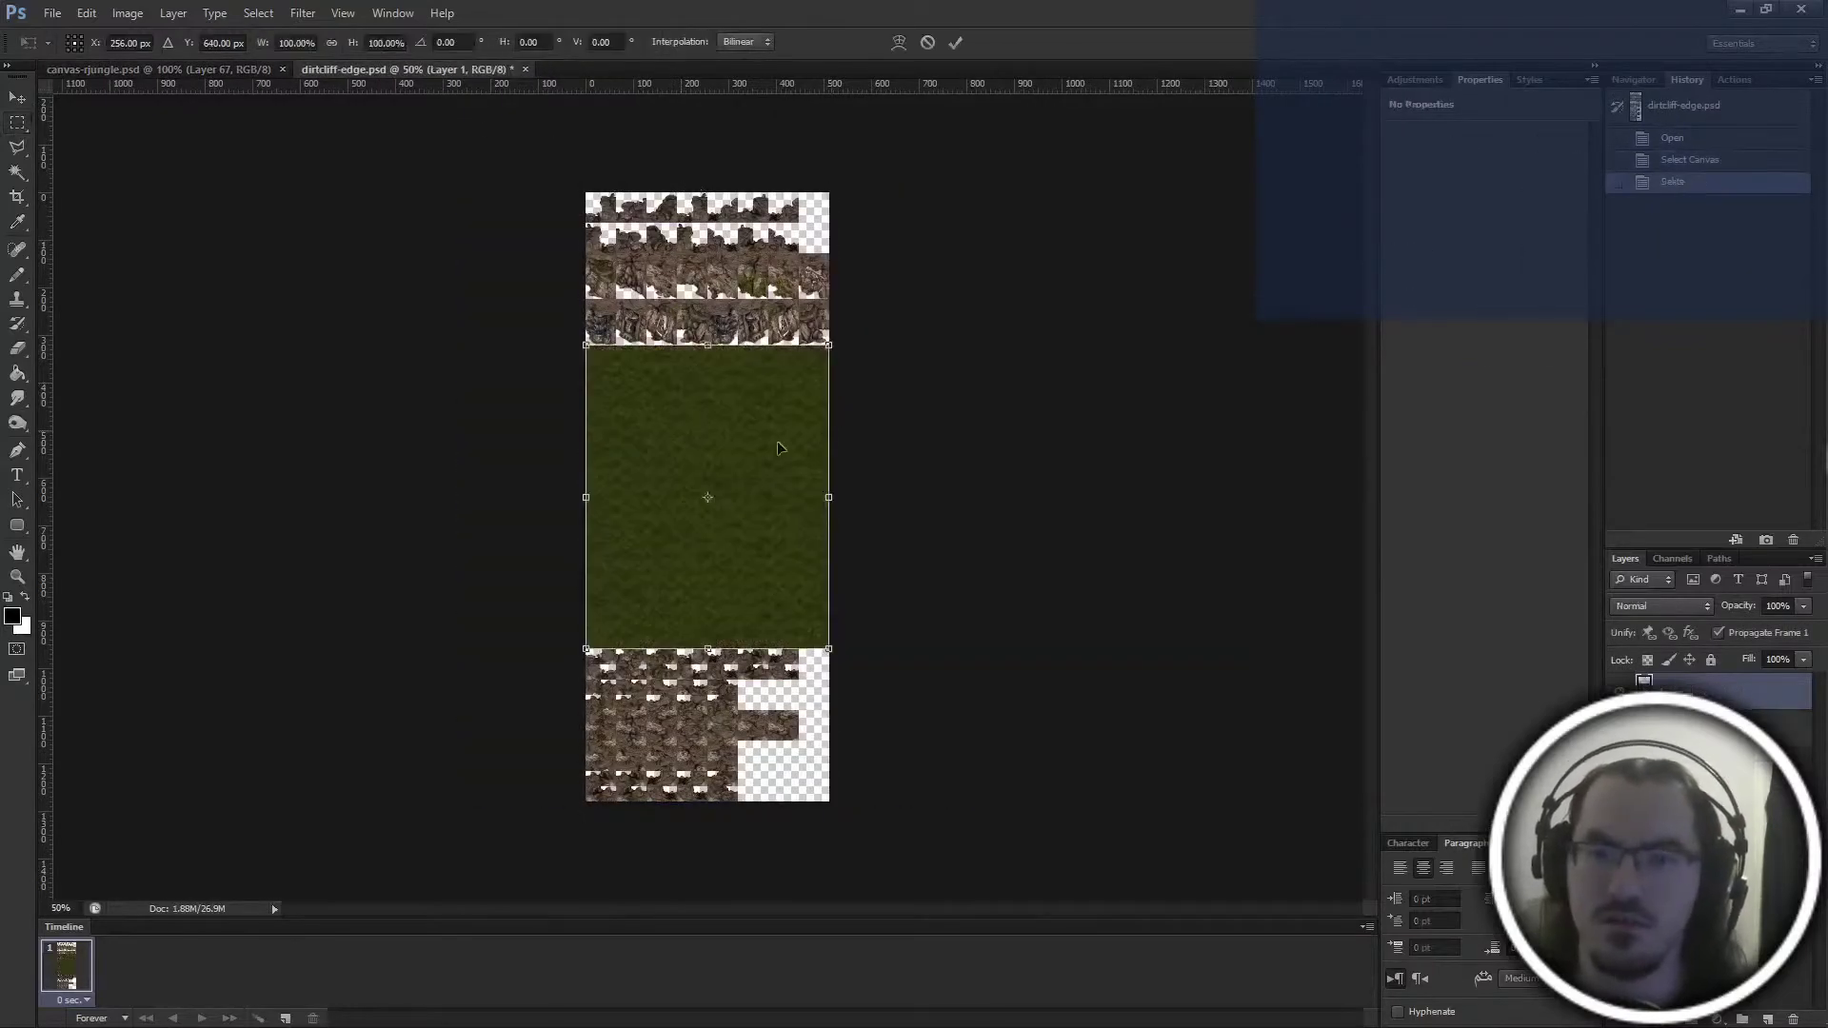
{"action": "left_click_drag", "start_coordinate": [777, 442], "coordinate": [763, 330]}
{"action": "key", "text": "Return"}
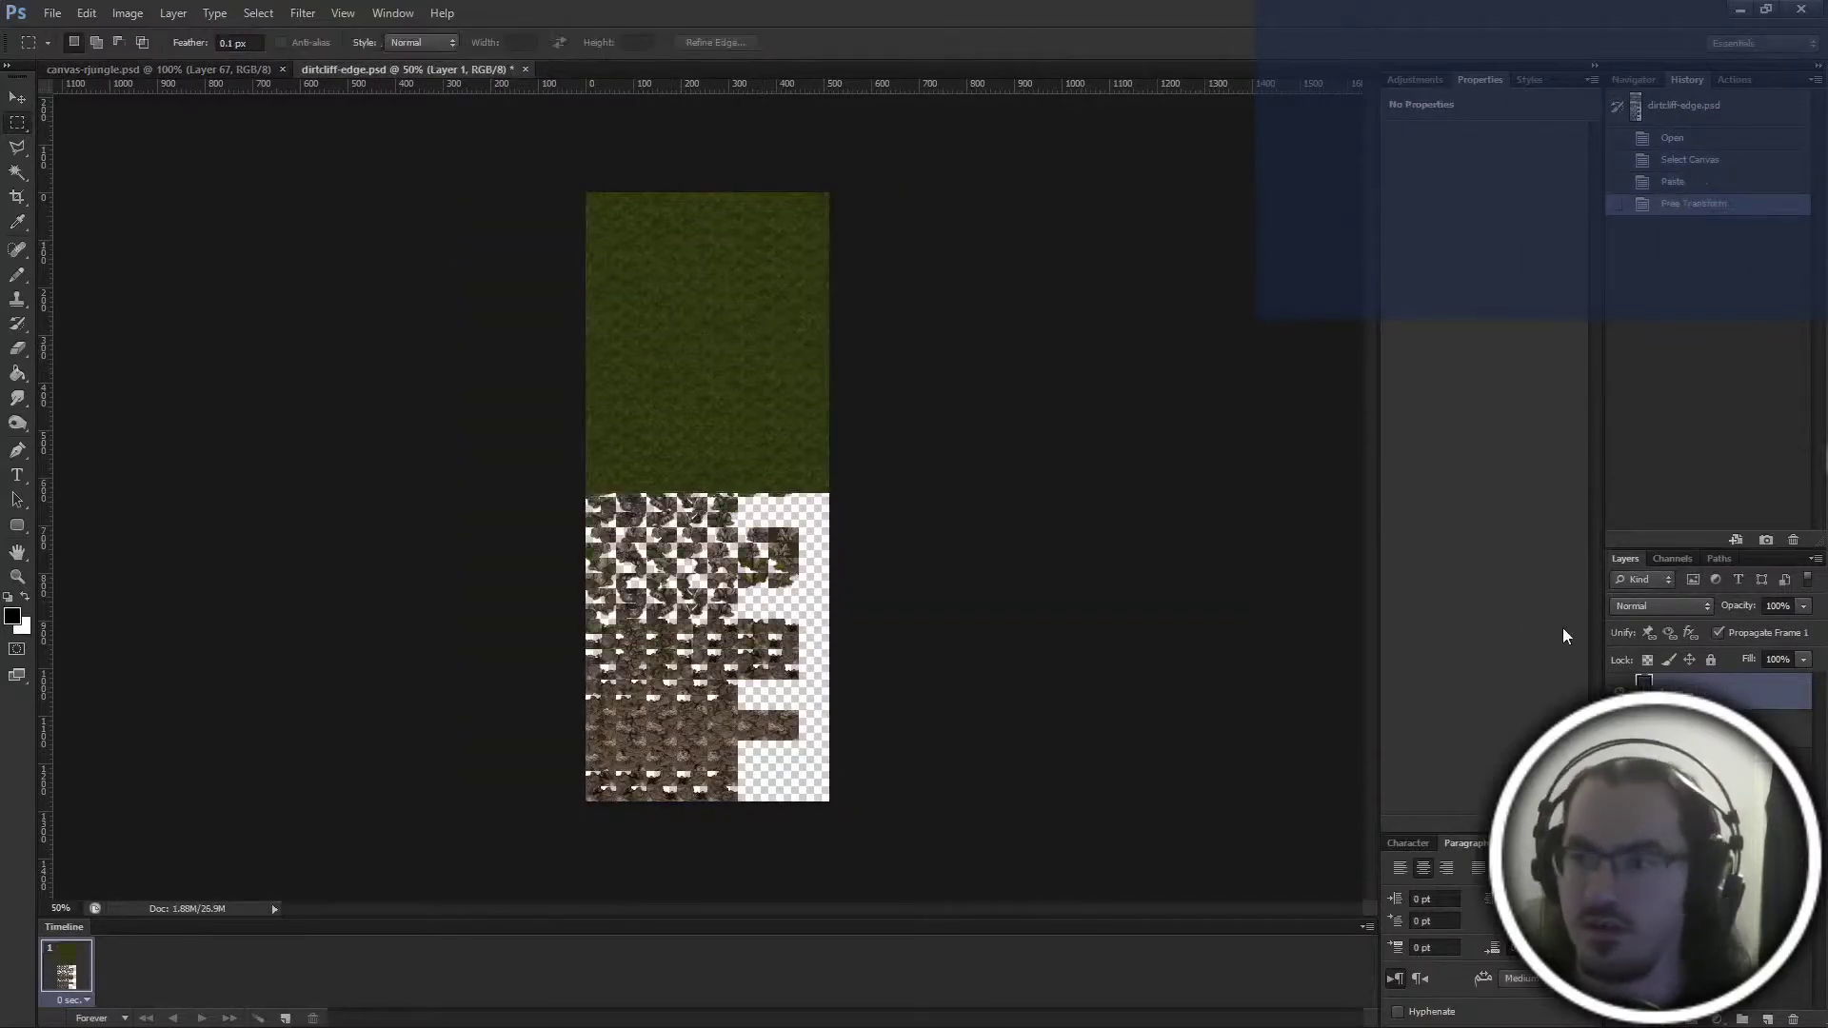
Place the jungle texture layer behind the cliff copy group and shift it down slightly to align with the canvas top
{"action": "key", "text": "ctrl+bracketleft"}
{"action": "key", "text": "ctrl+z"}
{"action": "key", "text": "ctrl+bracketleft"}
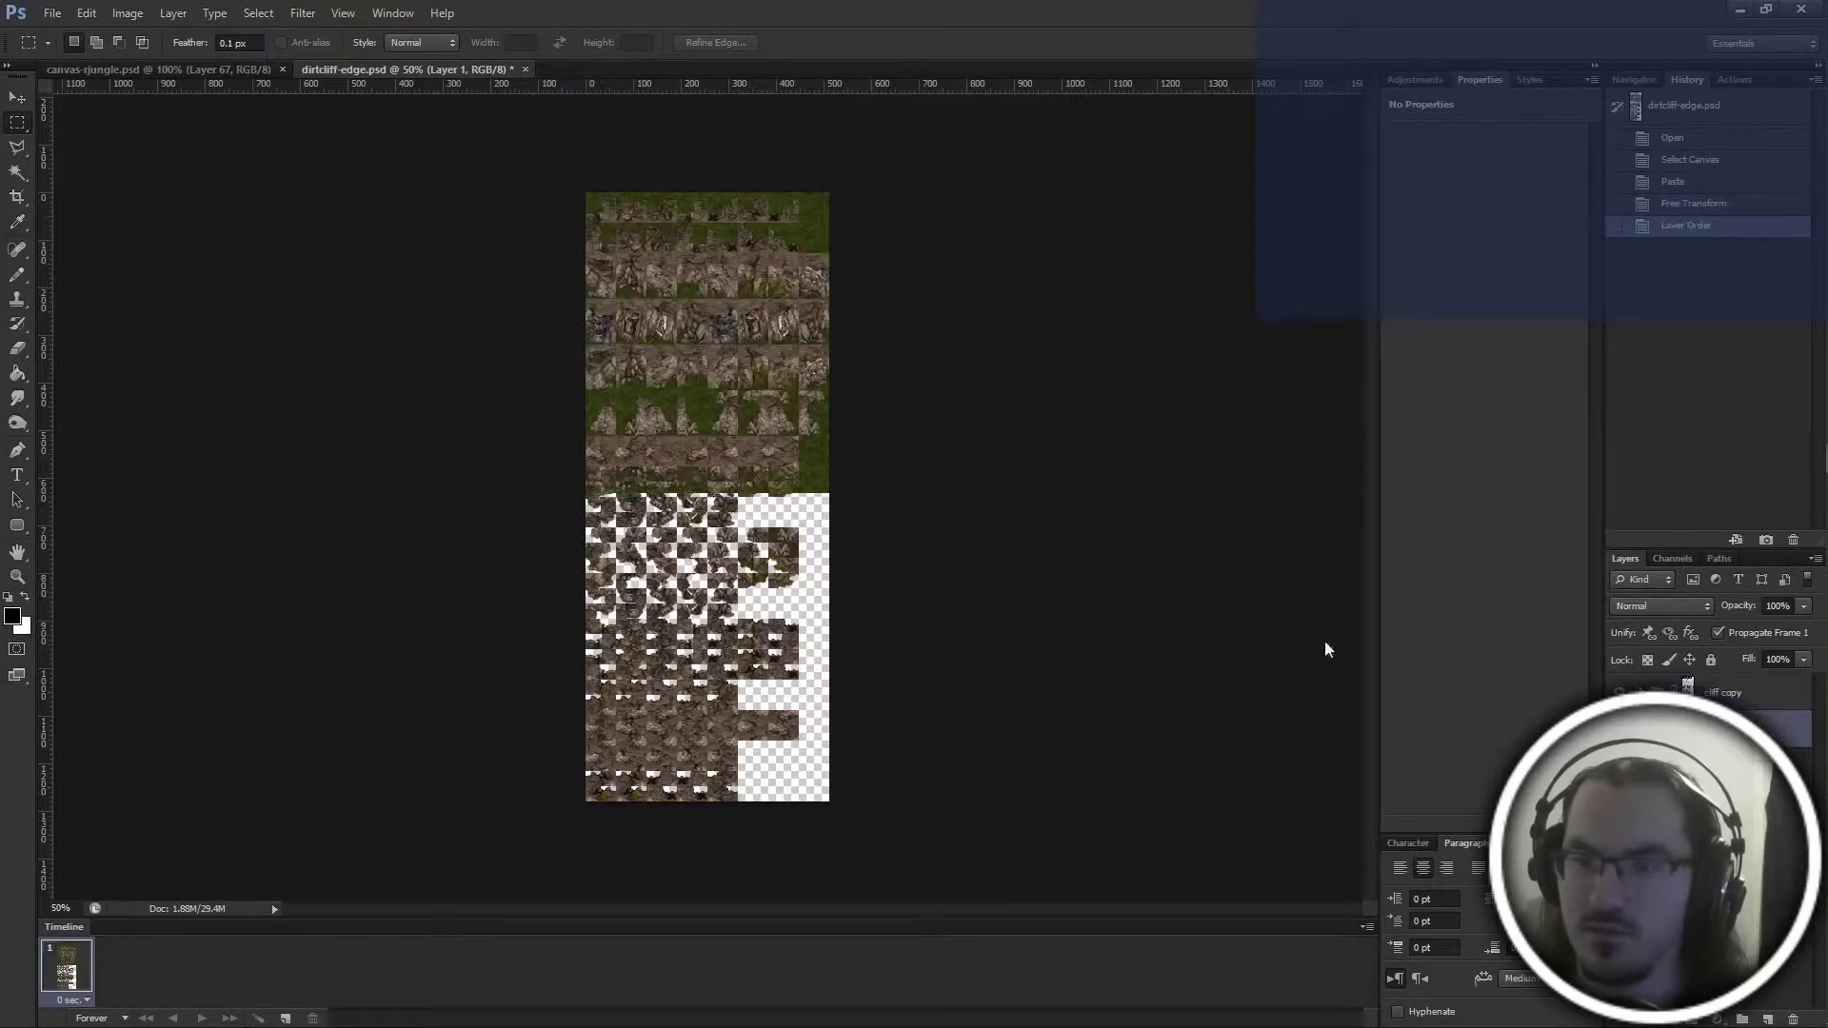
{"action": "key", "text": "ctrl+plus"}
{"action": "key", "text": "ctrl+plus"}
{"action": "key", "text": "ctrl+plus"}
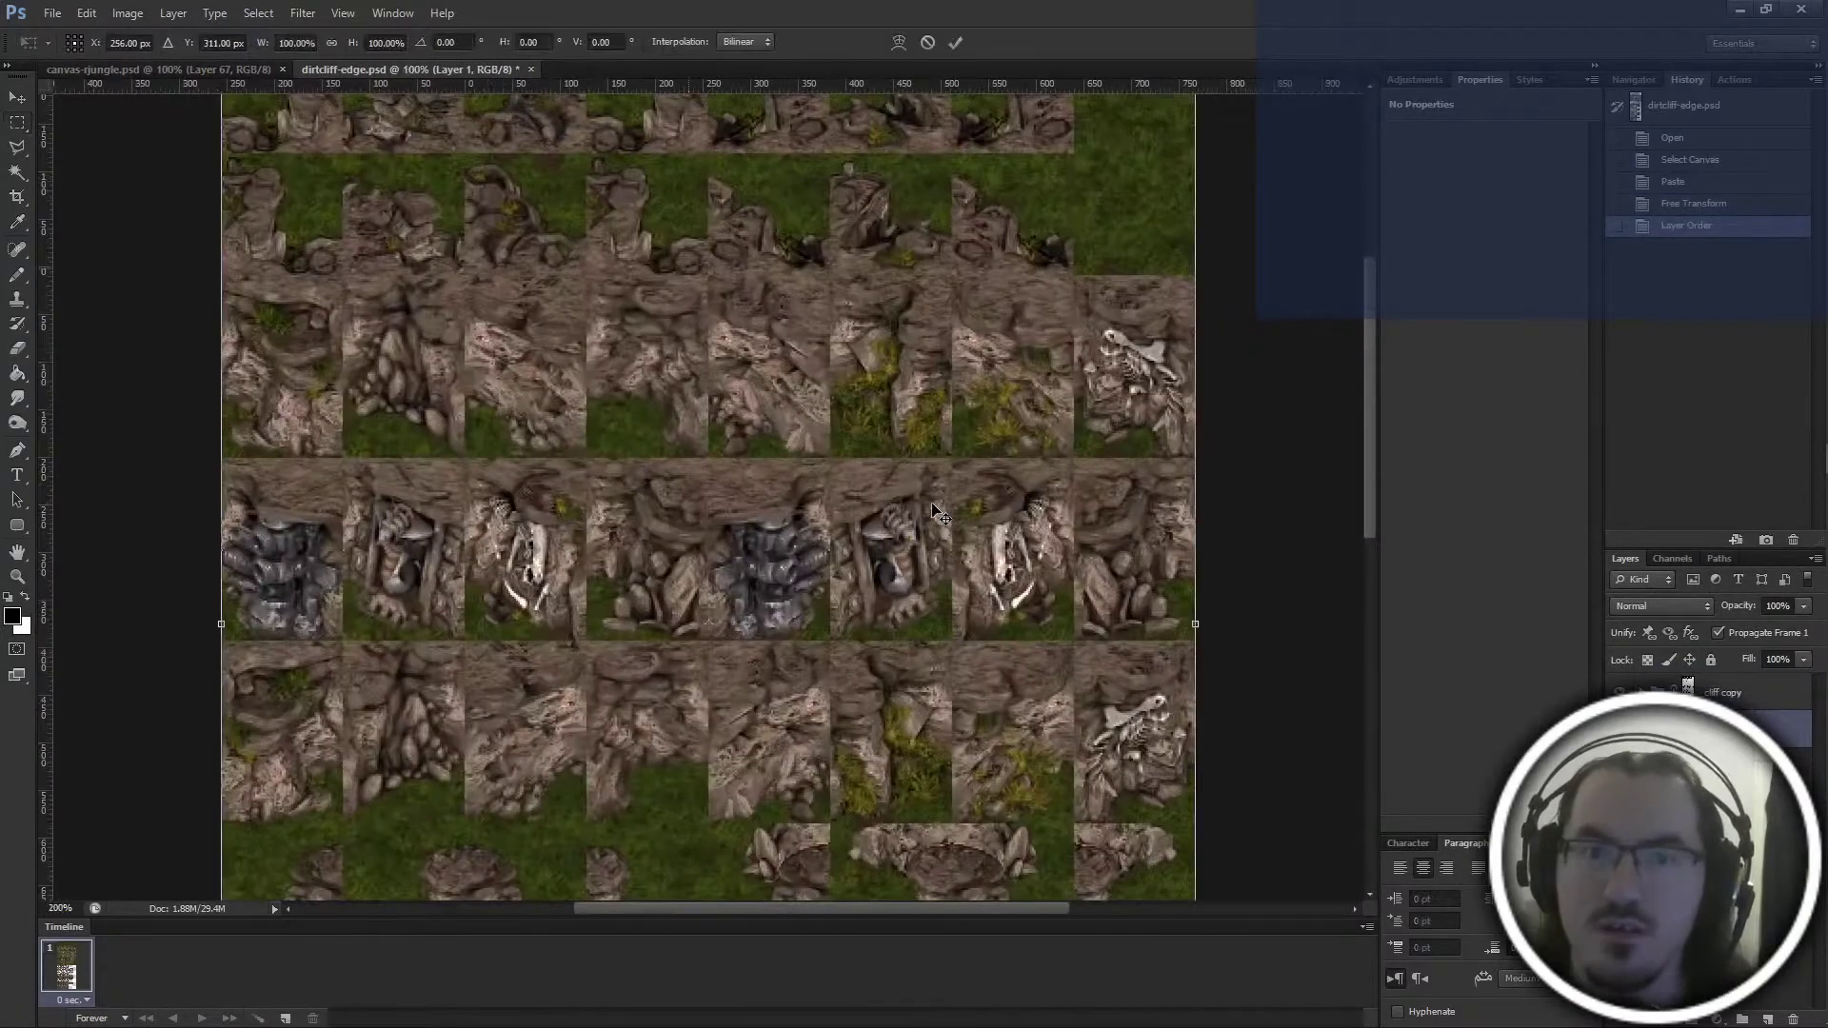
{"action": "key", "text": "ctrl+t"}
{"action": "left_click_drag", "start_coordinate": [772, 515], "coordinate": [772, 533]}
{"action": "key", "text": "Return"}
{"action": "key", "text": "ctrl+minus"}
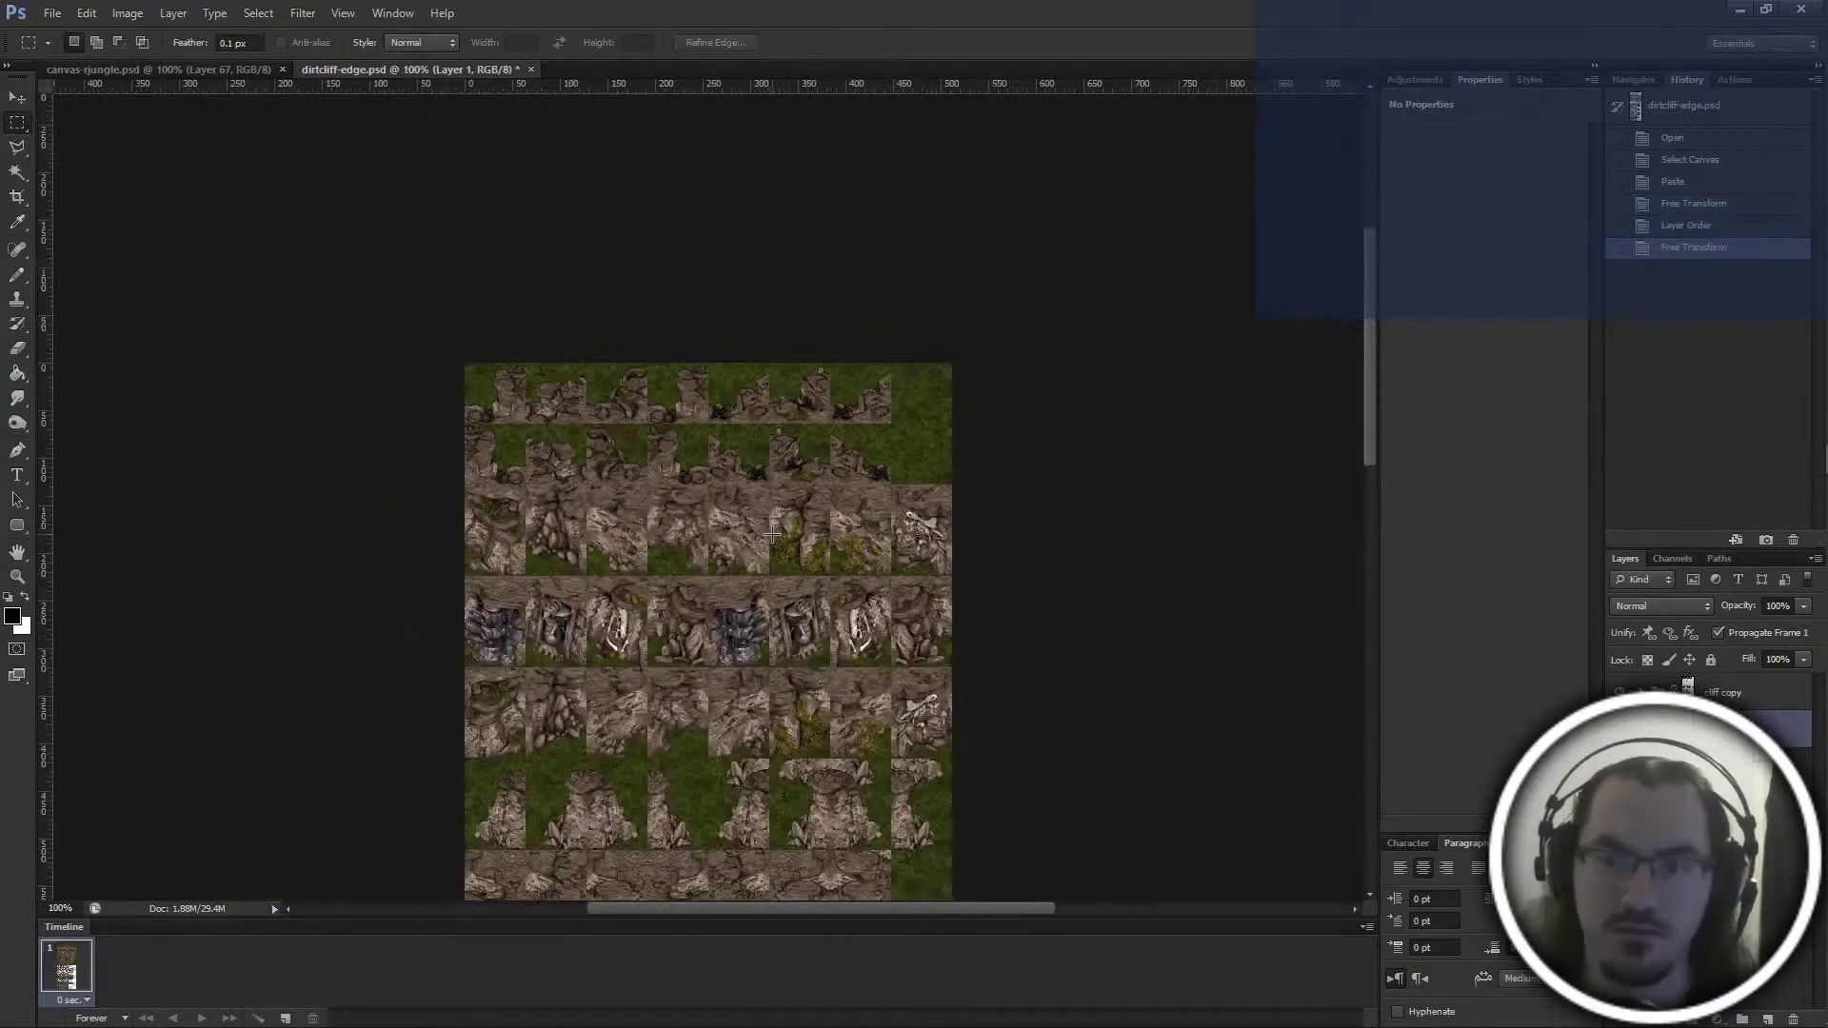
Duplicate the jungle texture layer and move the copy down to fill the transparent lower part of the canvas
{"action": "scroll", "coordinate": [1119, 633], "scroll_direction": "down", "scroll_amount": 10}
{"action": "key", "text": "ctrl+minus"}
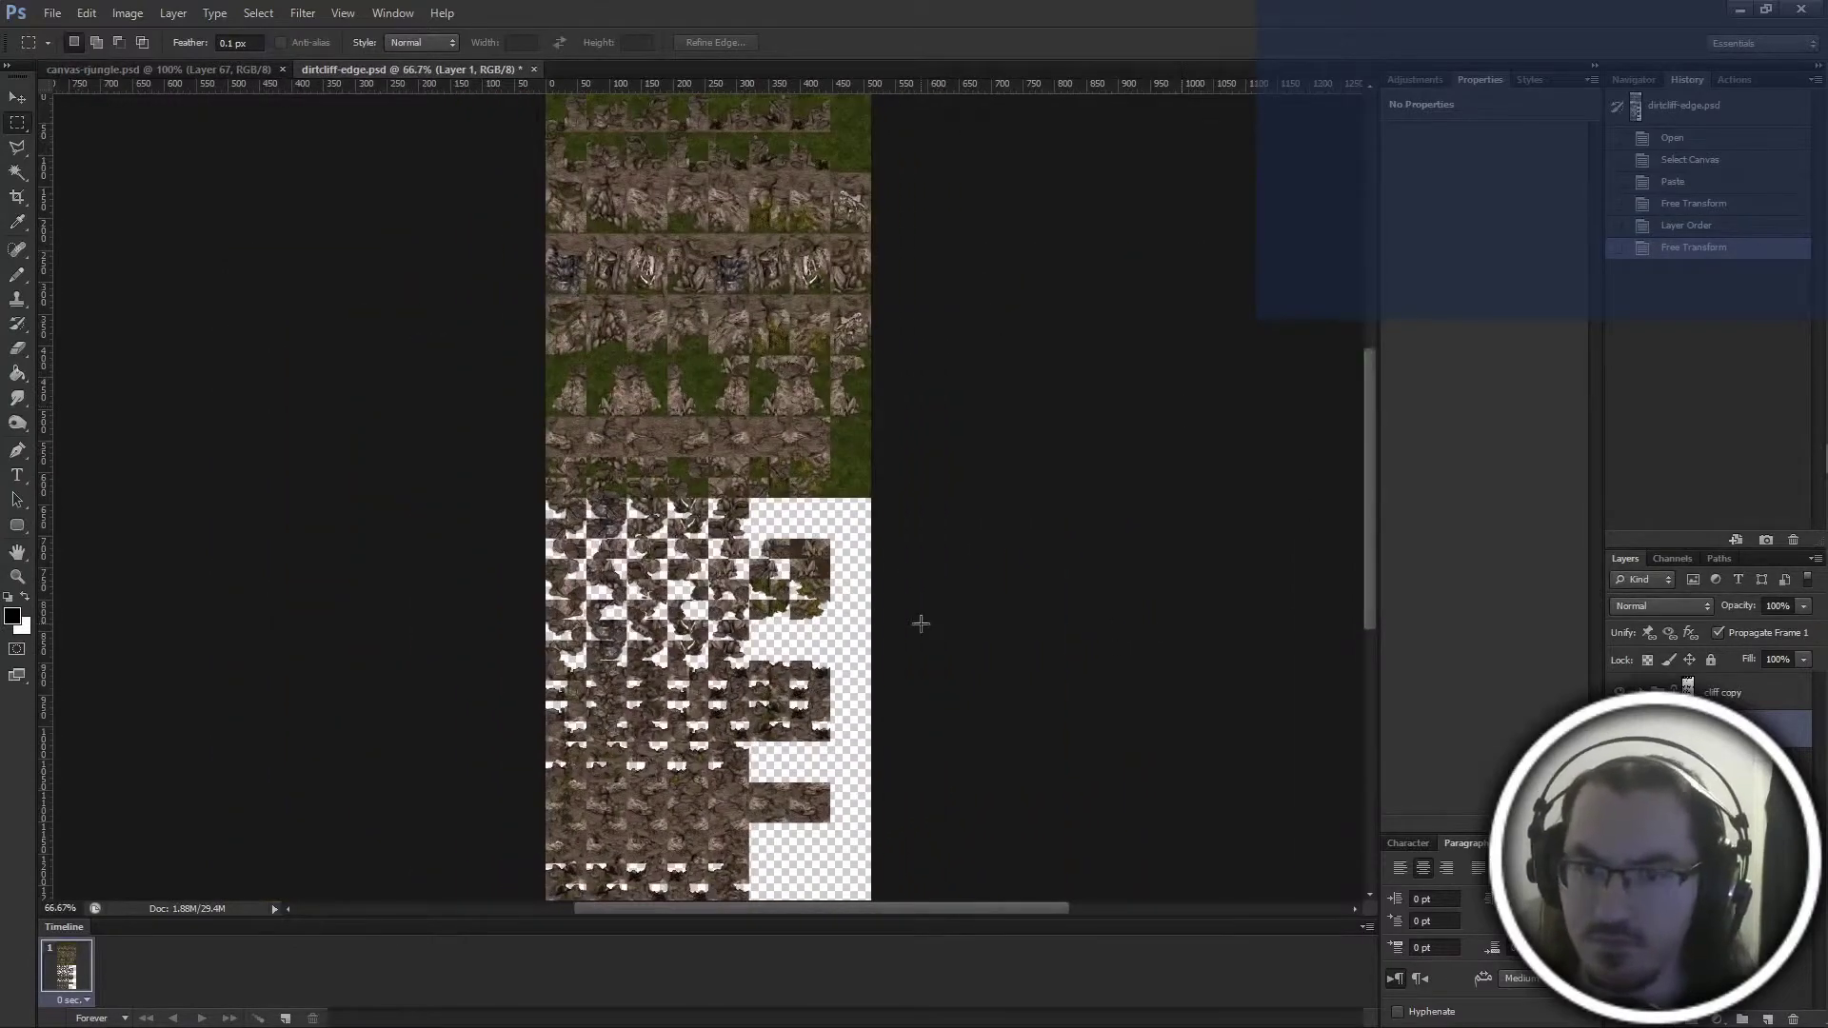
{"action": "key", "text": "ctrl+plus"}
{"action": "key", "text": "ctrl+plus"}
{"action": "key", "text": "ctrl+plus"}
{"action": "key", "text": "ctrl+minus"}
{"action": "key", "text": "ctrl+minus"}
{"action": "key", "text": "ctrl+minus"}
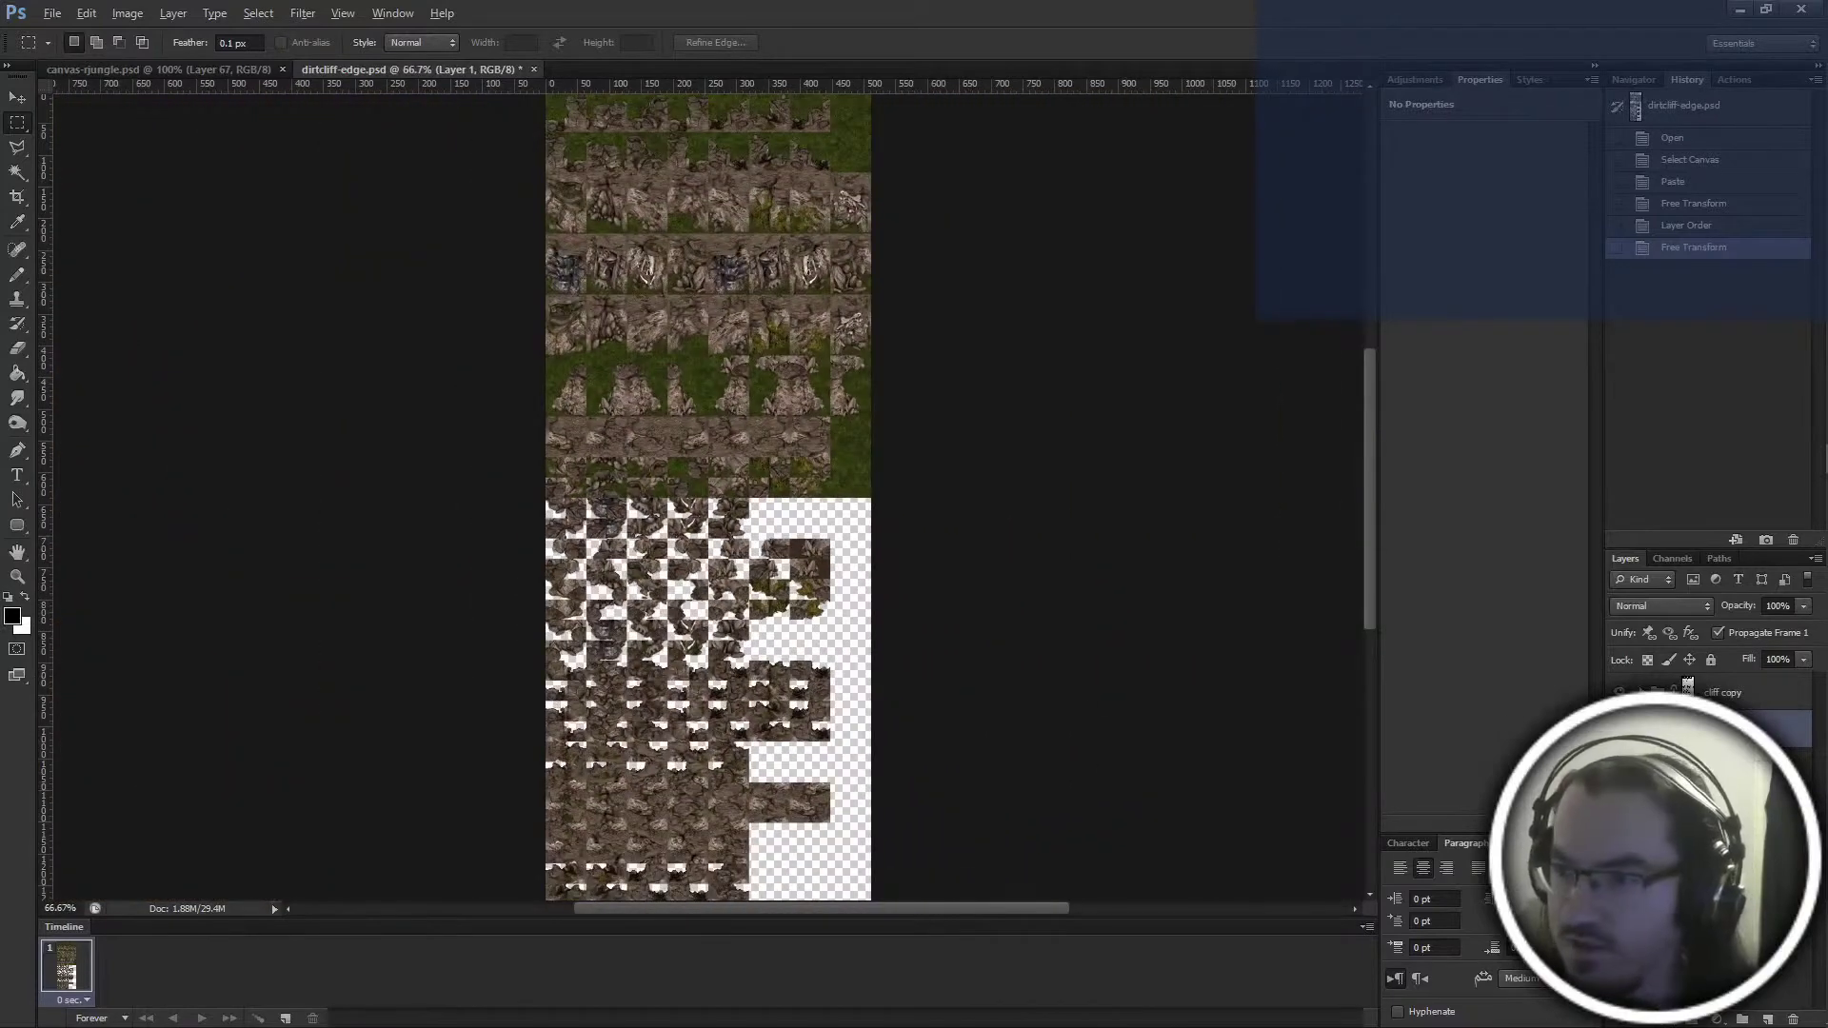
{"action": "key", "text": "ctrl+bracketleft"}
{"action": "key", "text": "ctrl+alt+t"}
{"action": "left_click_drag", "start_coordinate": [779, 217], "coordinate": [757, 566]}
{"action": "key", "text": "Return"}
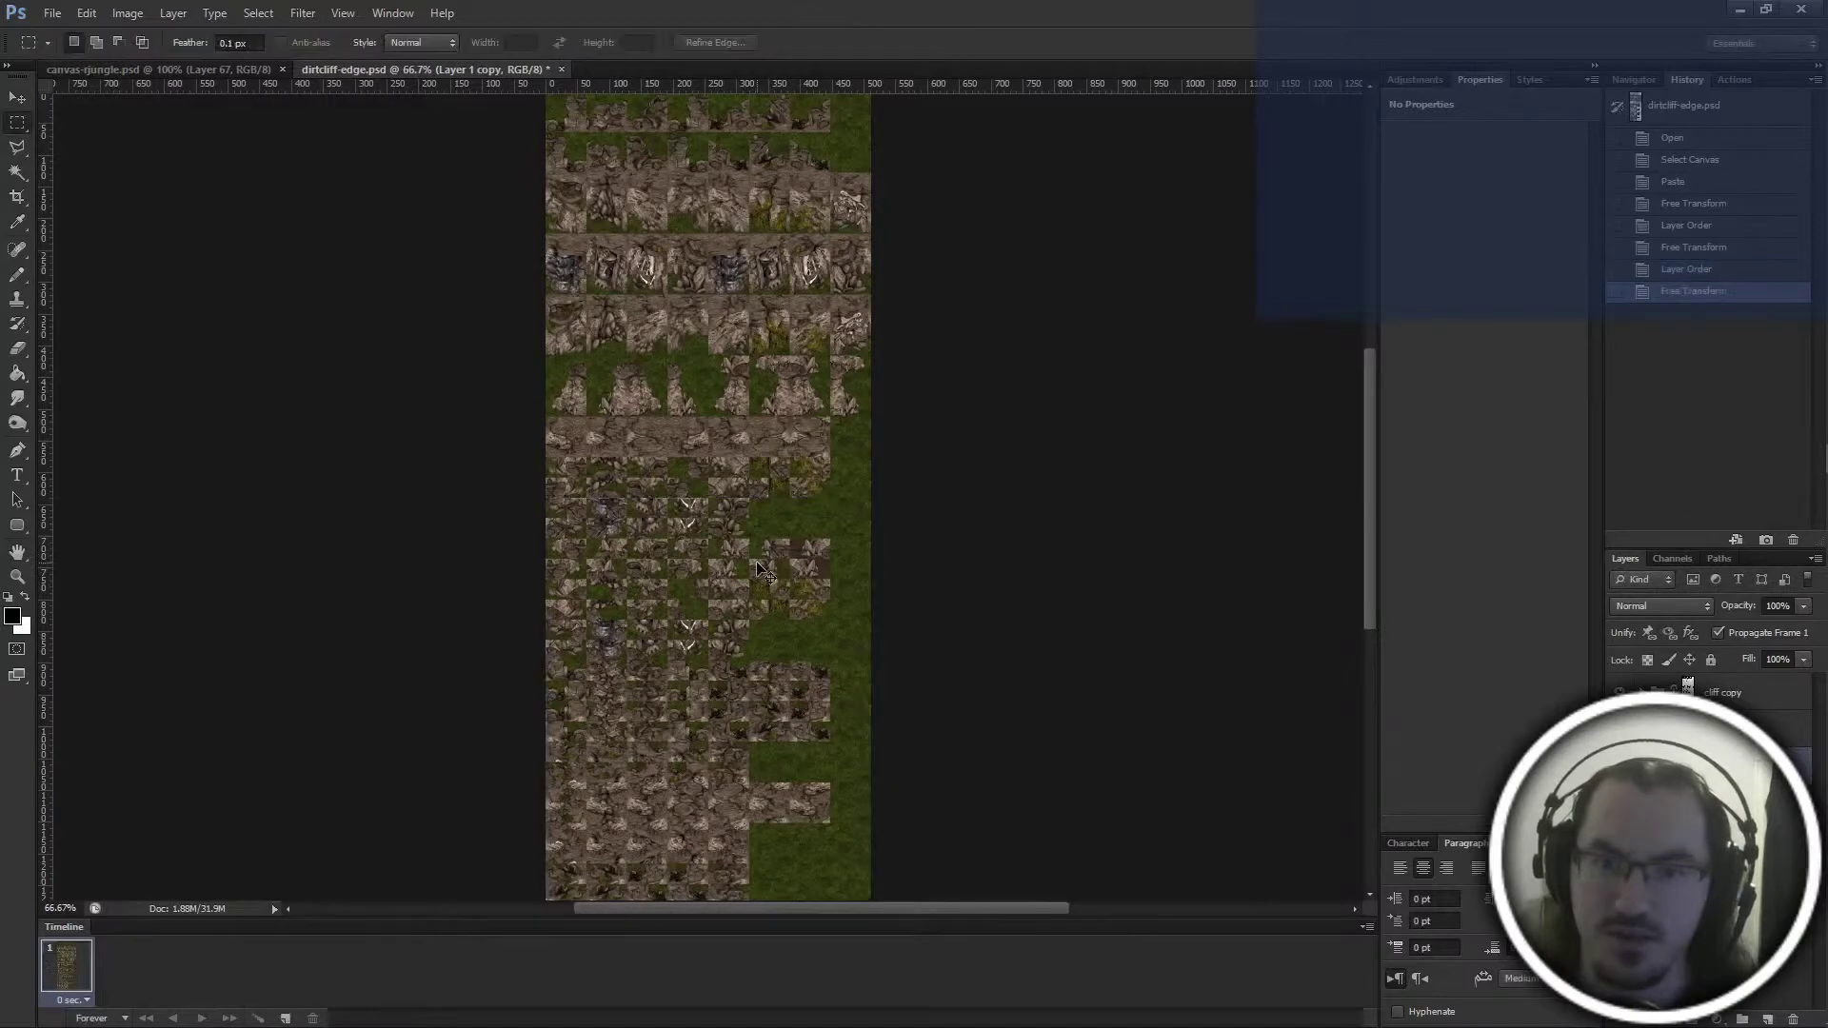
Merge the two jungle texture layers behind the cliff tiles into one
{"action": "key", "text": "ctrl+plus"}
{"action": "scroll", "coordinate": [759, 569], "scroll_direction": "down", "scroll_amount": 7}
{"action": "scroll", "coordinate": [759, 568], "scroll_direction": "up", "scroll_amount": 2}
{"action": "left_click", "coordinate": [1752, 730], "text": "shift"}
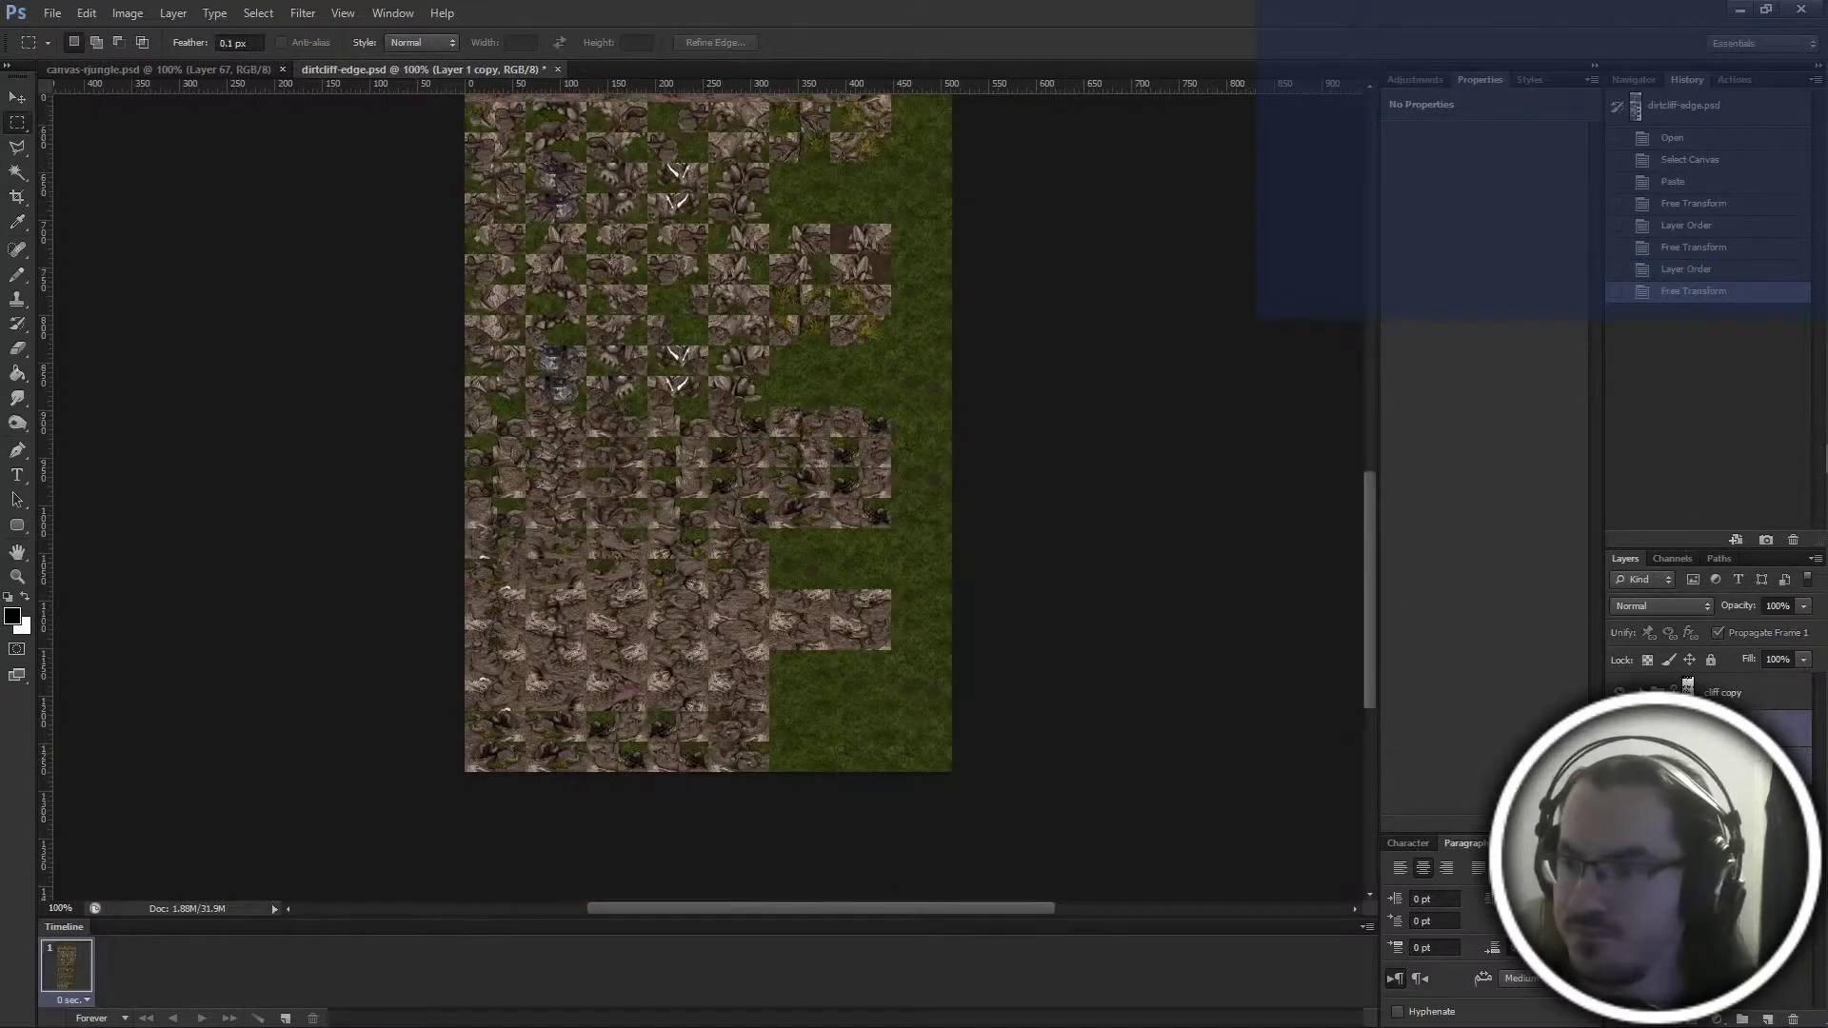
{"action": "right_click", "coordinate": [1751, 731]}
{"action": "left_click", "coordinate": [1755, 500]}
Show the cliff copy group's layer mask as an overlay at the leftover dirt patches and ready the Pencil with black
{"action": "left_click", "coordinate": [1747, 693]}
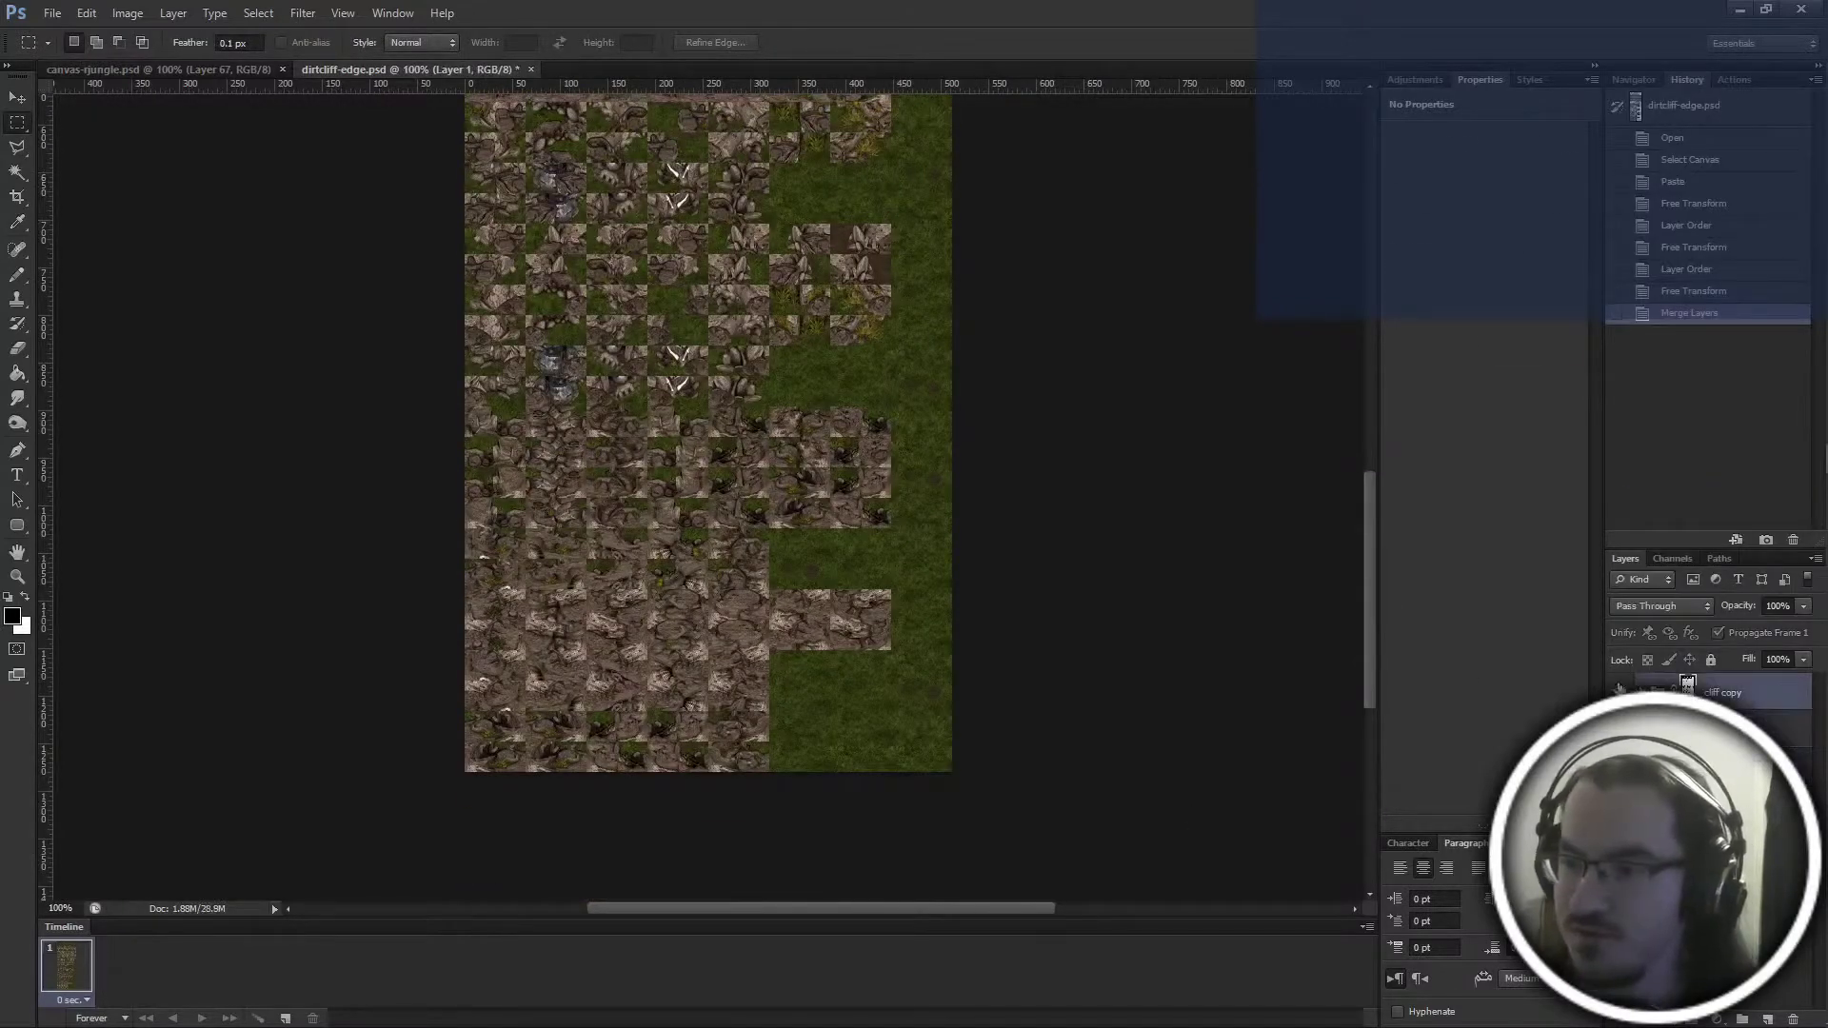
{"action": "scroll", "coordinate": [967, 567], "scroll_direction": "up", "scroll_amount": 3}
{"action": "key", "text": "ctrl+plus"}
{"action": "key", "text": "ctrl+plus"}
{"action": "scroll", "coordinate": [969, 485], "scroll_direction": "down", "scroll_amount": 3, "text": "ctrl"}
{"action": "key", "text": "ctrl+plus"}
{"action": "key", "text": "ctrl+plus"}
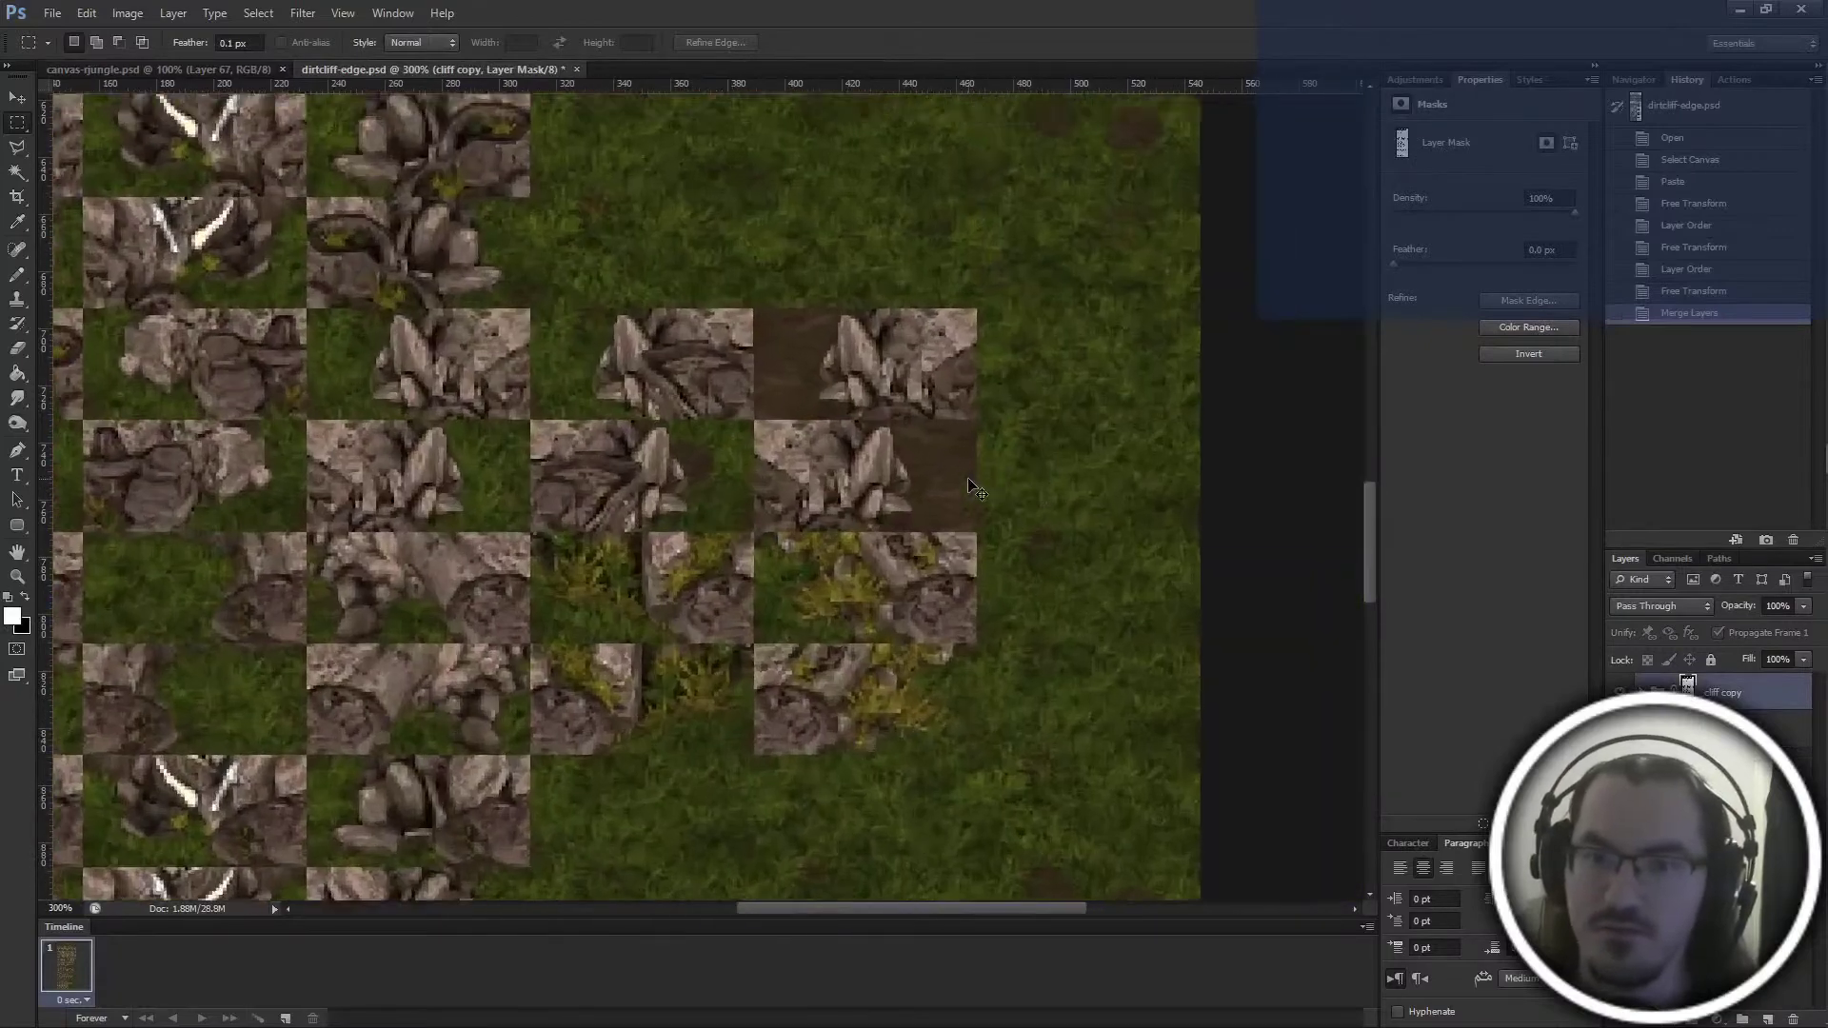
{"action": "key", "text": "ctrl+plus"}
{"action": "key", "text": "ctrl+plus"}
{"action": "key", "text": "ctrl+plus"}
{"action": "key", "text": "ctrl+plus"}
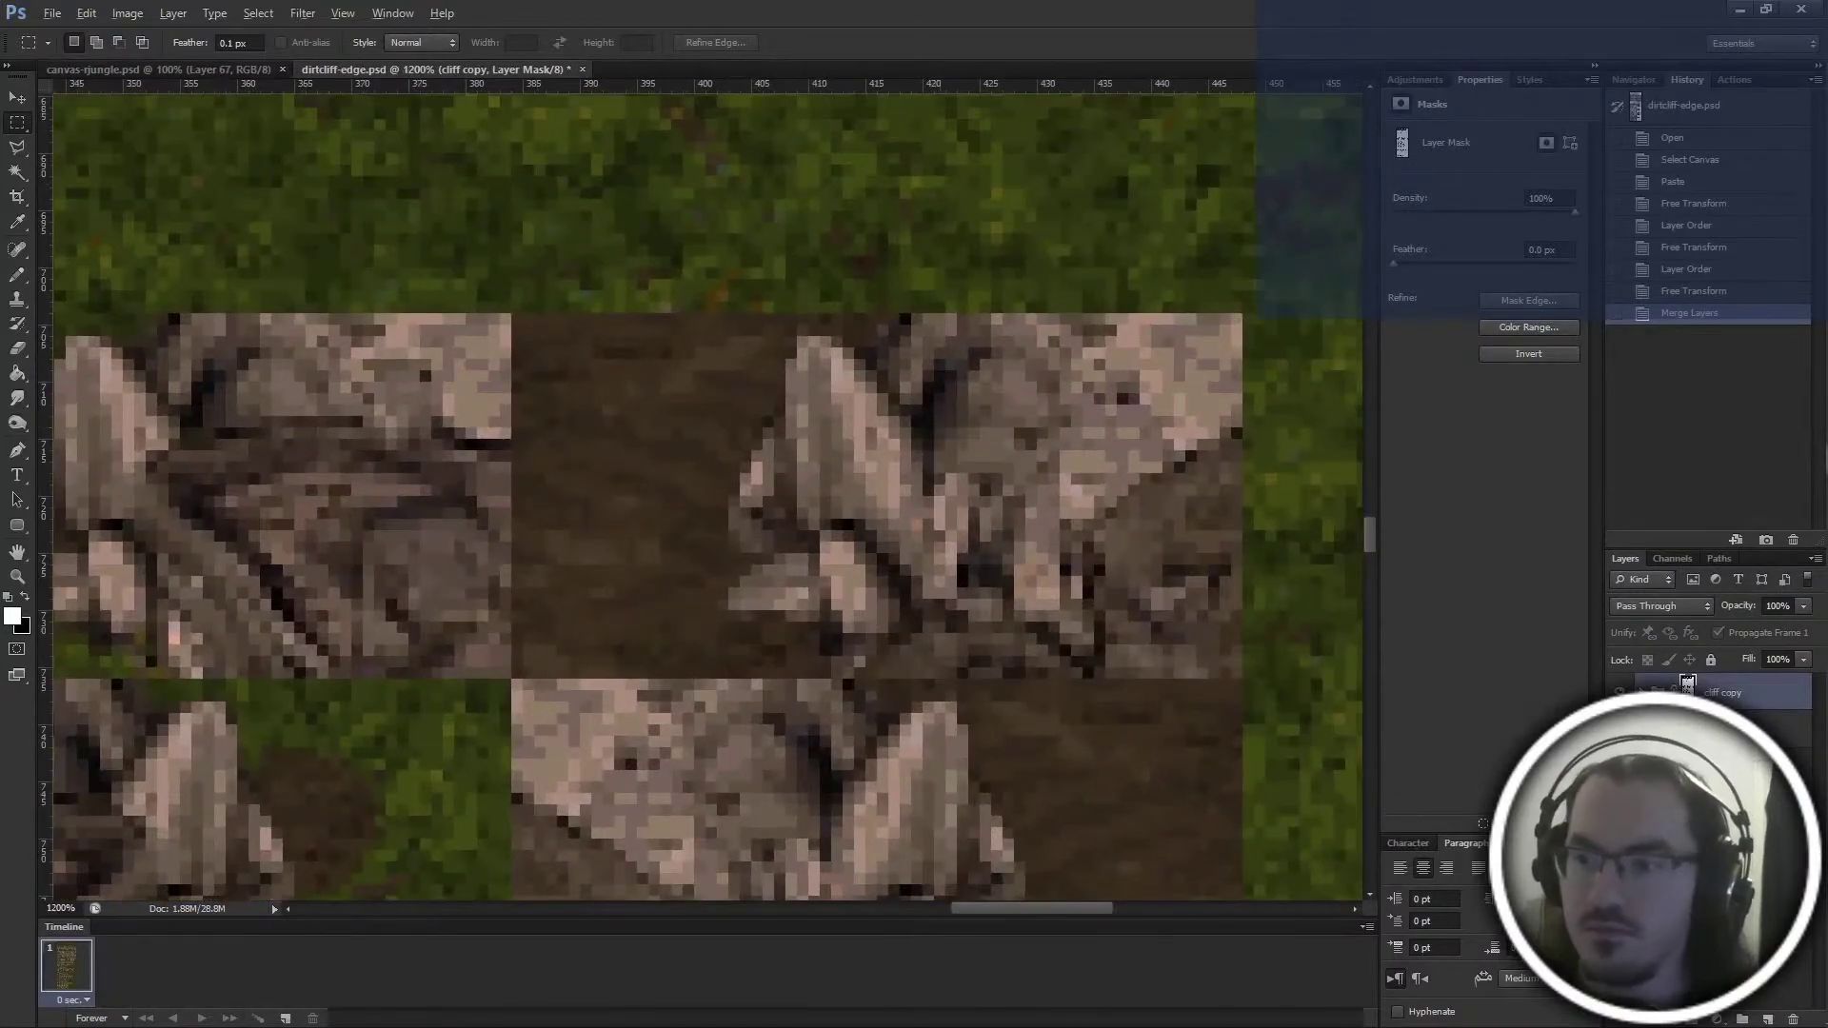
{"action": "key", "text": "backslash"}
{"action": "key", "text": "b"}
{"action": "key", "text": "x"}
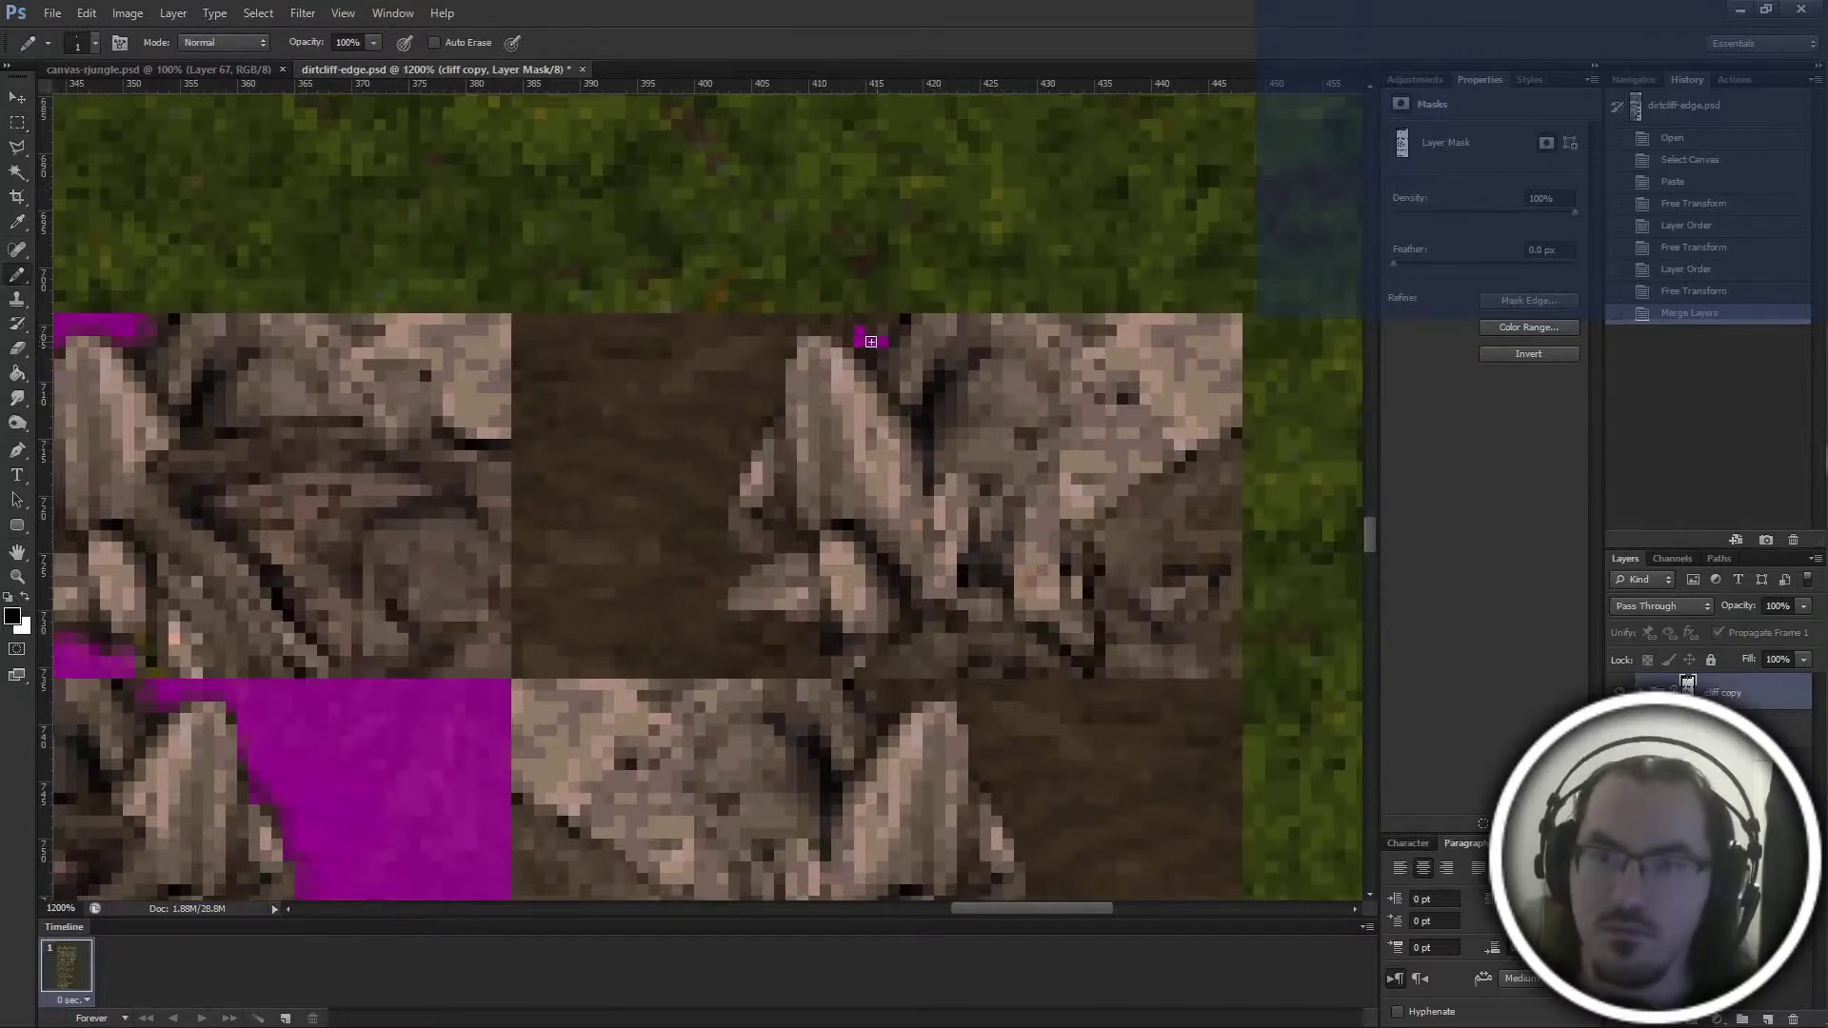
Pencil a closed mask outline around the leftover dirt beside the pointed rocks in the upper of the two affected tiles
{"action": "key", "text": "x"}
{"action": "left_click_drag", "start_coordinate": [858, 352], "coordinate": [869, 365]}
{"action": "key", "text": "x"}
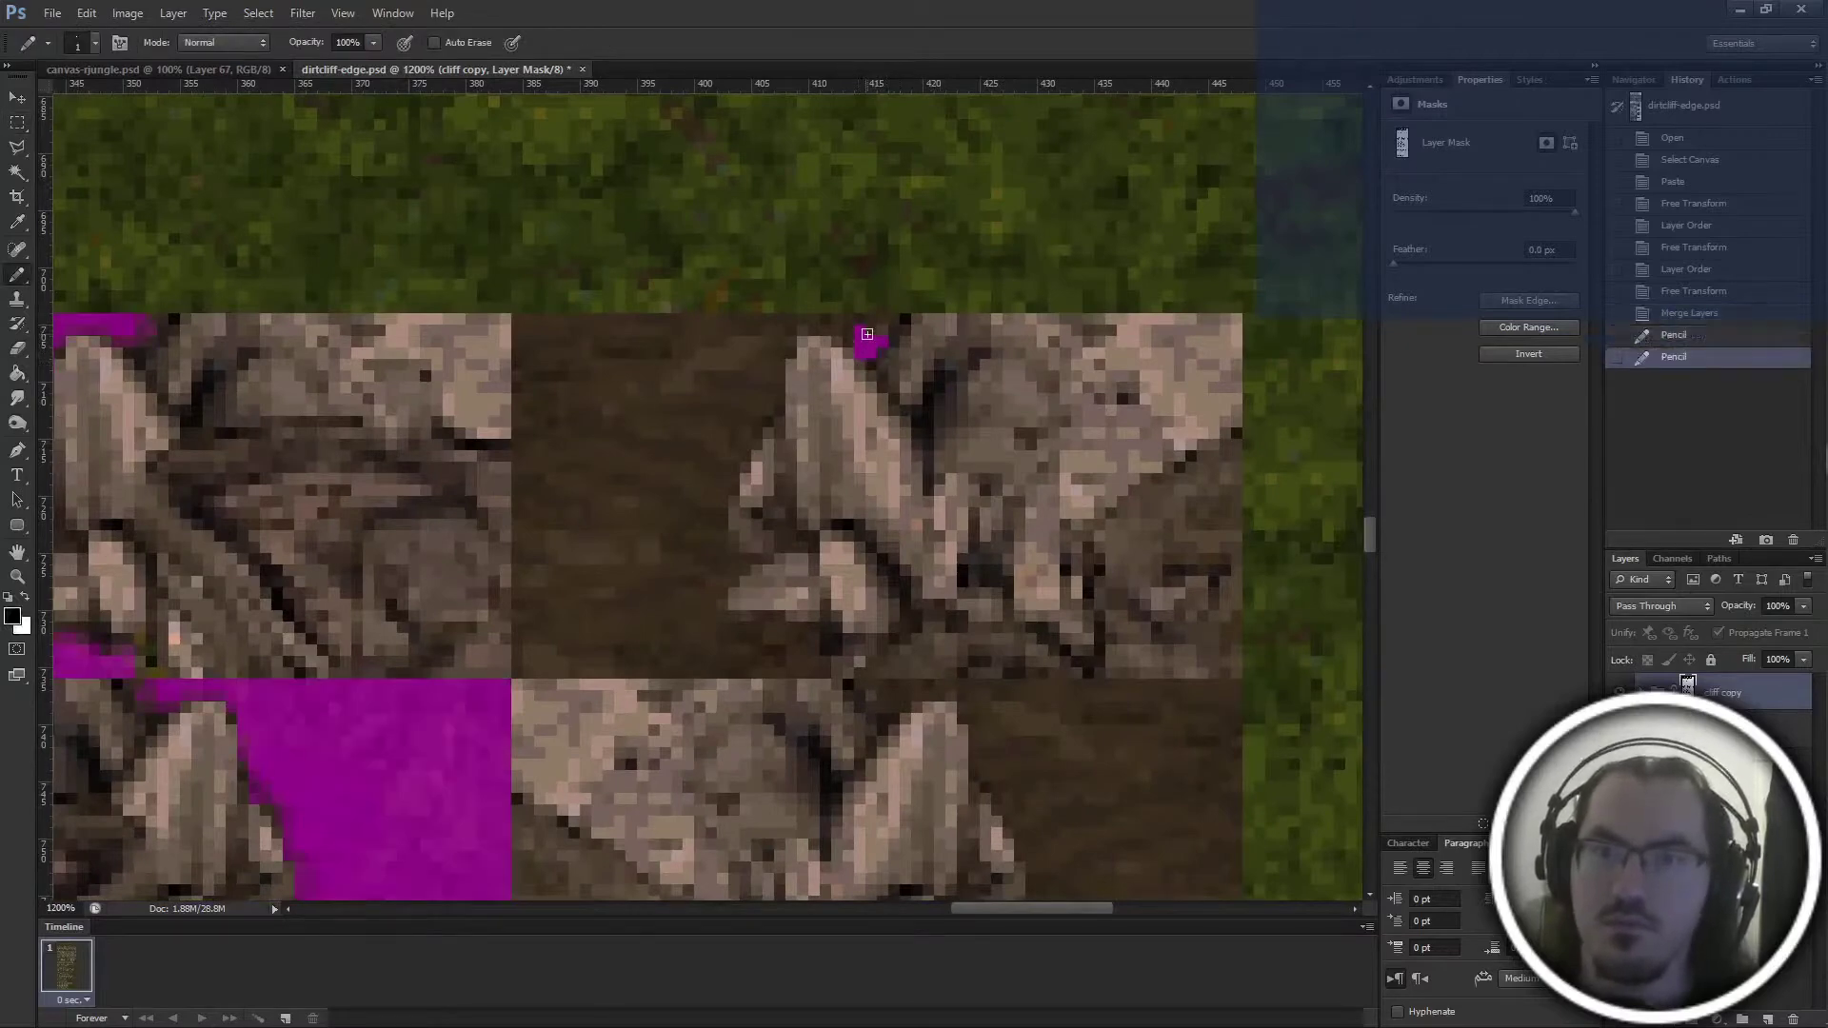
{"action": "left_click", "coordinate": [895, 316]}
{"action": "key", "text": "x"}
{"action": "left_click", "coordinate": [904, 317]}
{"action": "key", "text": "x"}
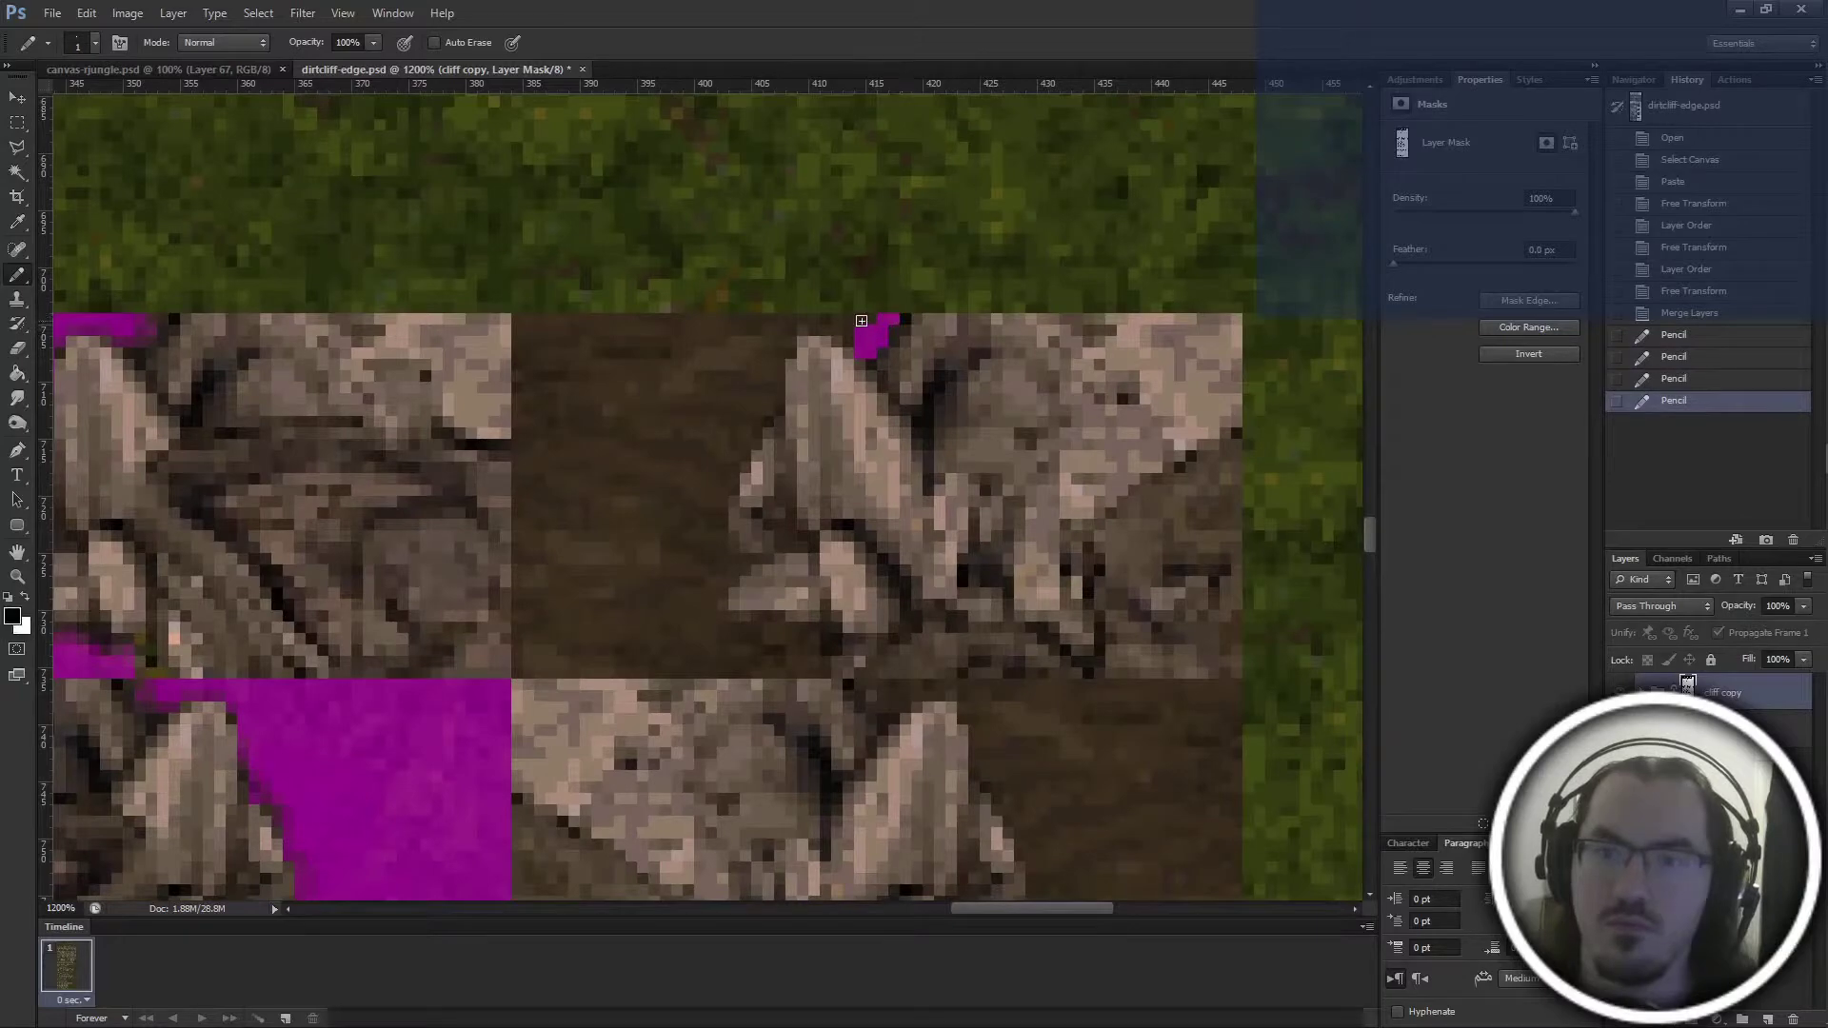
{"action": "mouse_move", "coordinate": [871, 321]}
{"action": "left_mouse_down"}
{"action": "mouse_move", "coordinate": [519, 320]}
{"action": "mouse_move", "coordinate": [557, 669]}
{"action": "mouse_move", "coordinate": [535, 673]}
{"action": "mouse_move", "coordinate": [829, 673]}
{"action": "left_mouse_up"}
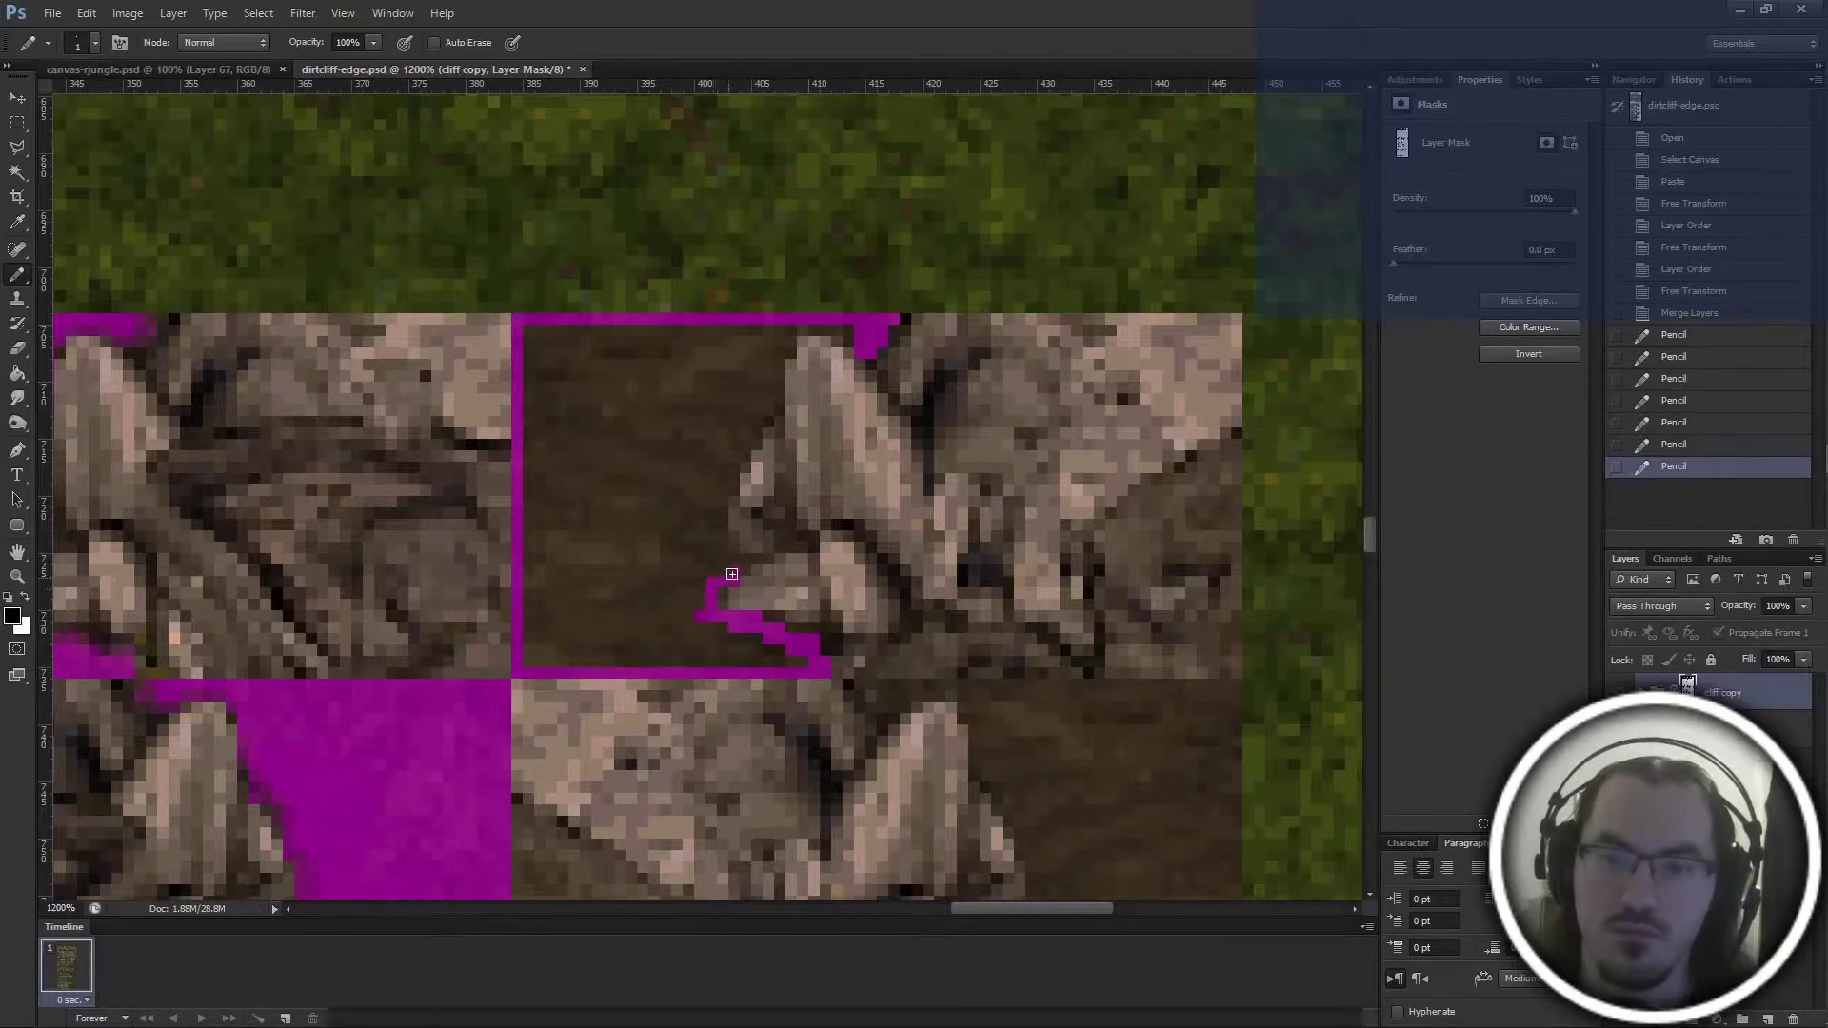
{"action": "mouse_move", "coordinate": [752, 558]}
{"action": "left_mouse_down"}
{"action": "mouse_move", "coordinate": [717, 539]}
{"action": "mouse_move", "coordinate": [723, 485]}
{"action": "mouse_move", "coordinate": [795, 323]}
{"action": "mouse_move", "coordinate": [899, 335]}
{"action": "left_mouse_up"}
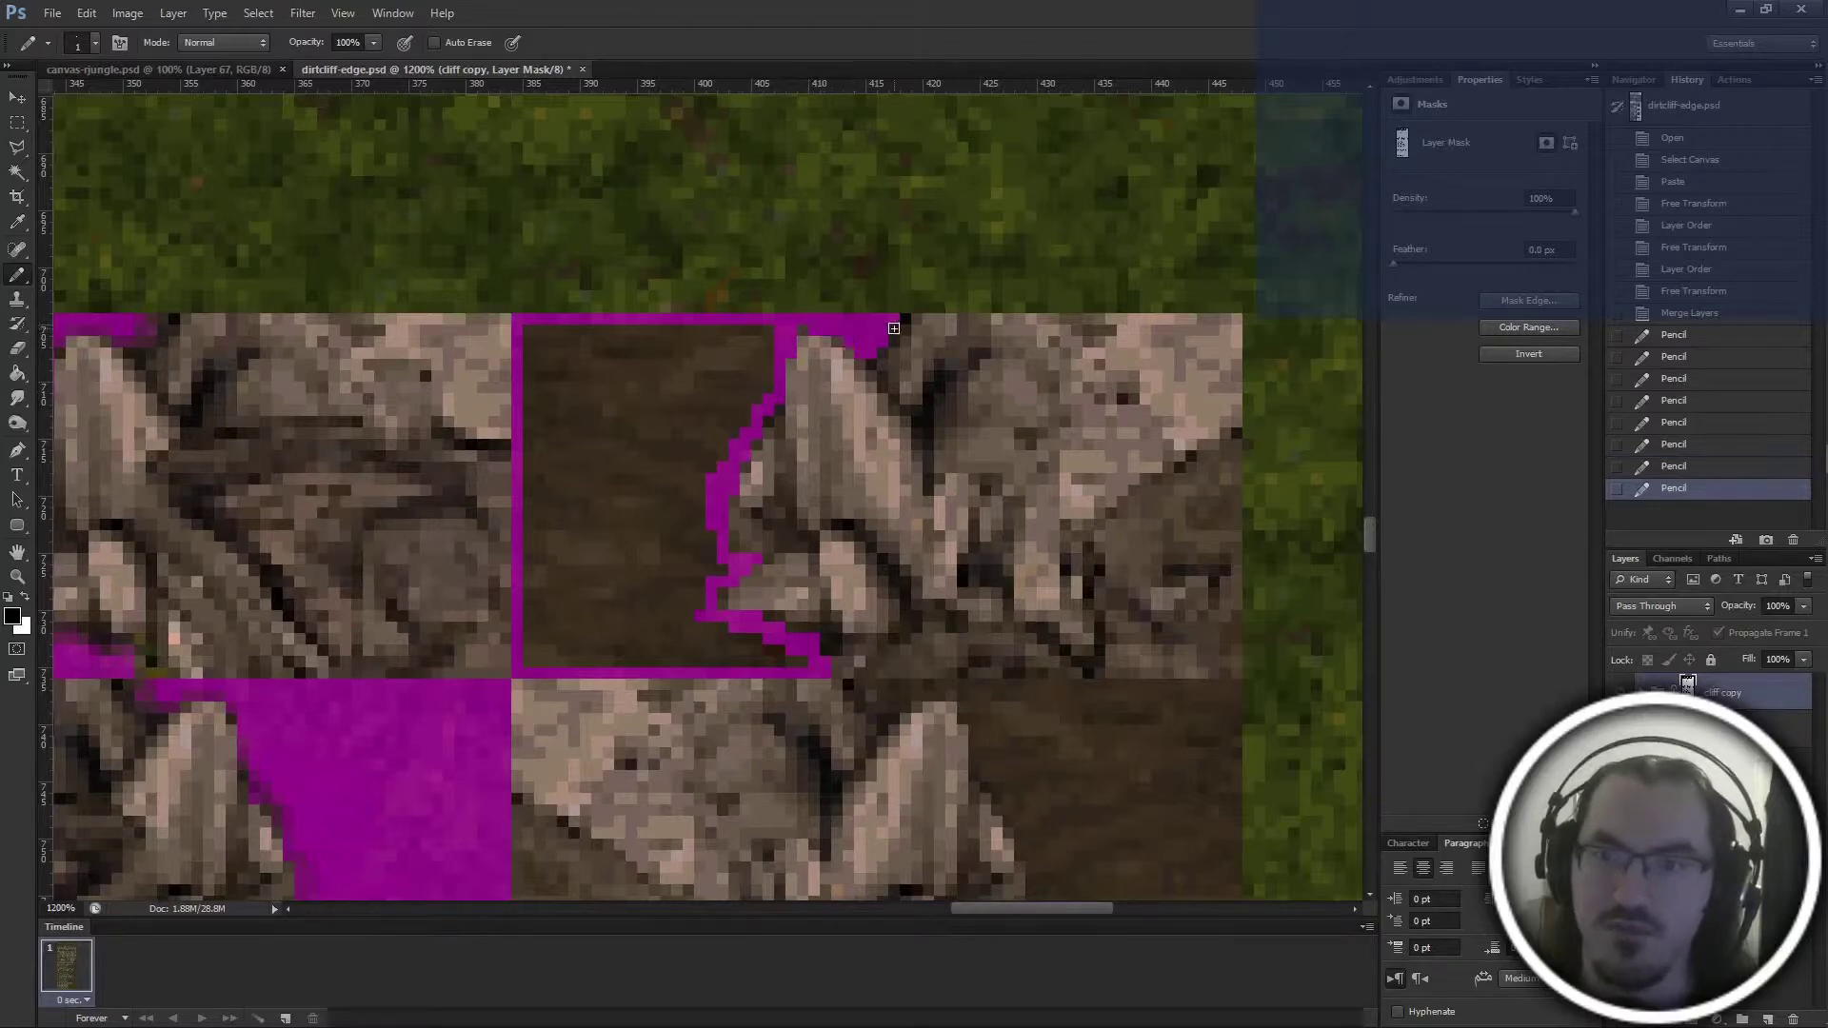
{"action": "left_click", "coordinate": [899, 325]}
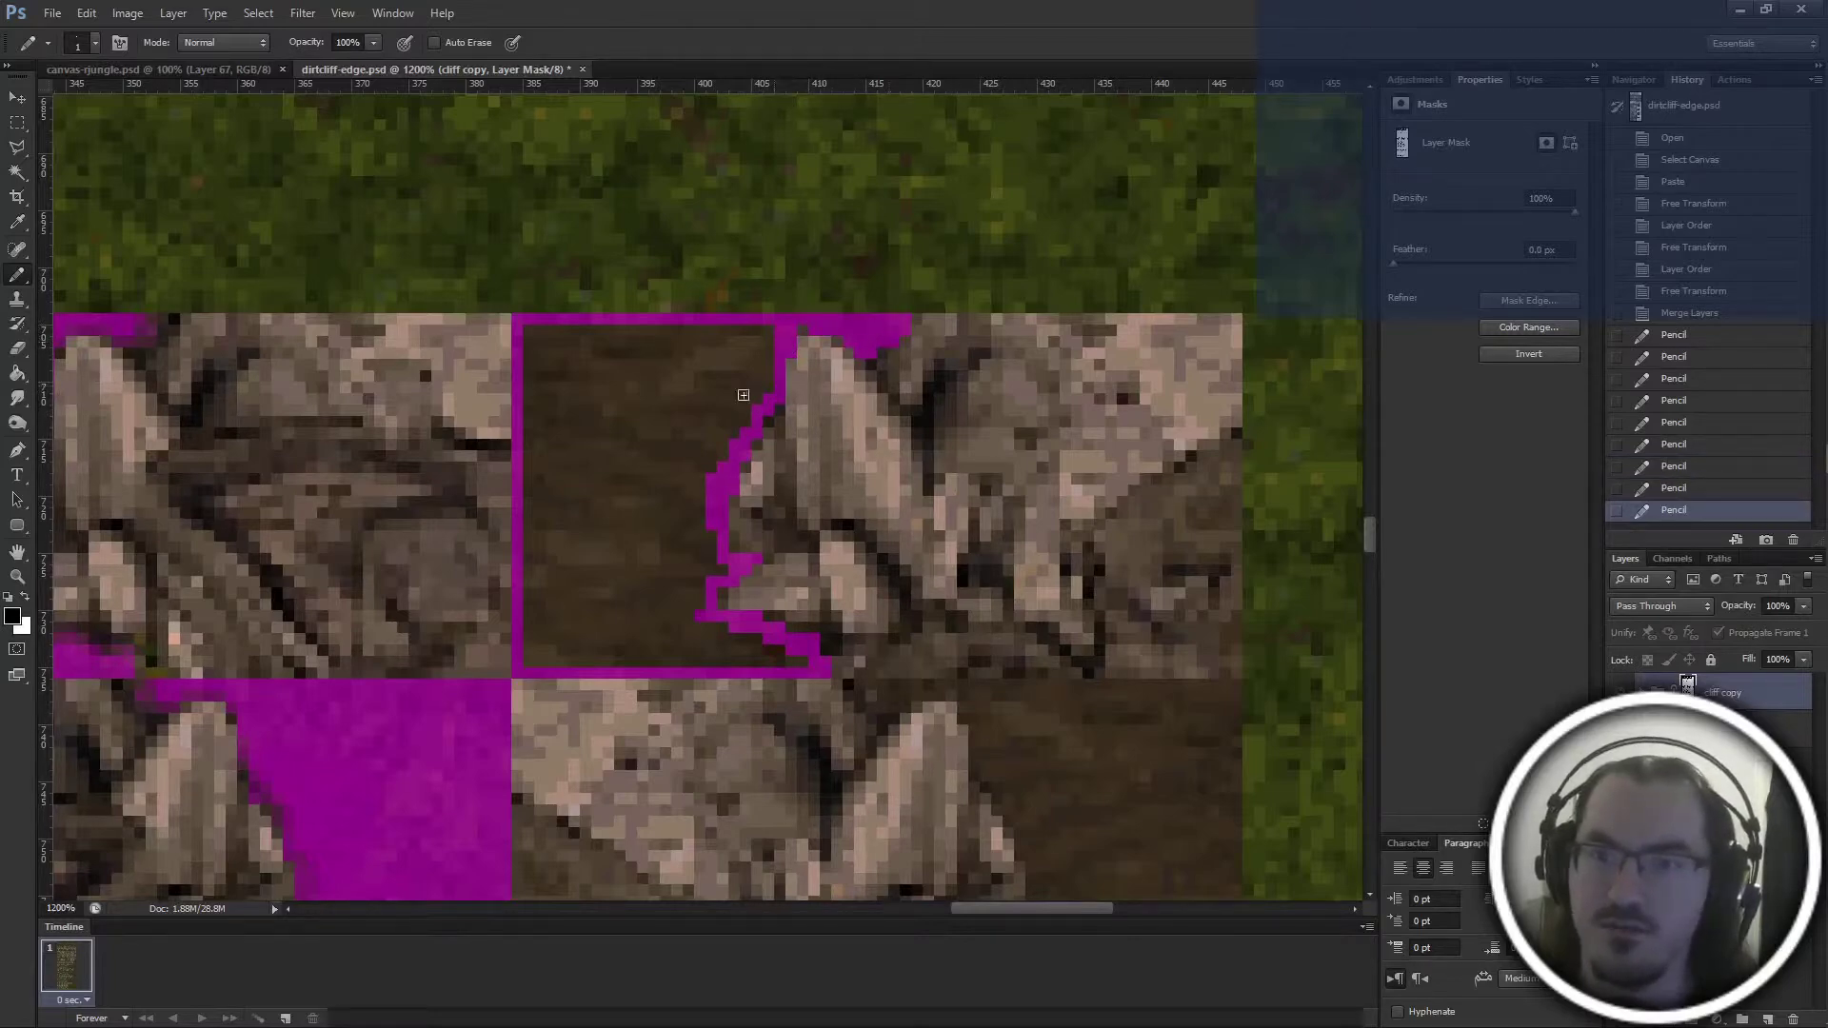
Fill the outlined dirt area on the mask with the contiguous Paint Bucket and check the tile without the overlay
{"action": "key", "text": "g"}
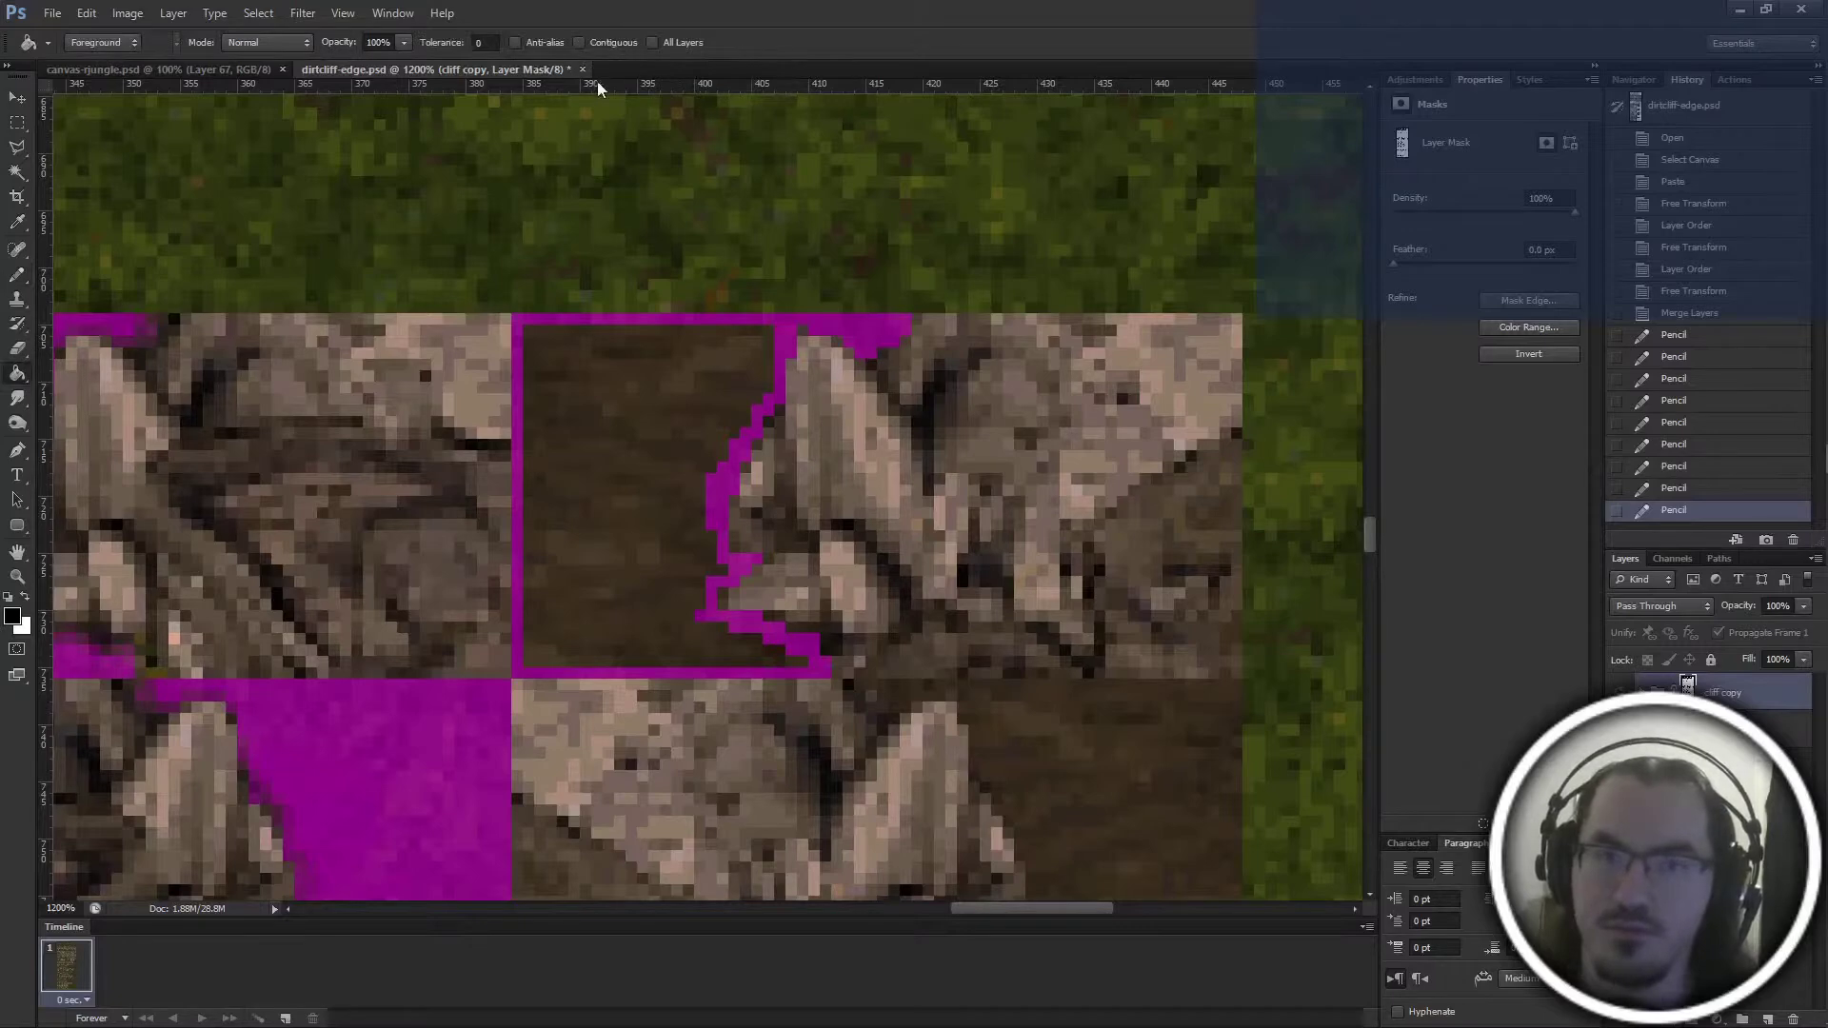
{"action": "left_click", "coordinate": [617, 42]}
{"action": "left_click", "coordinate": [692, 569]}
{"action": "key", "text": "b"}
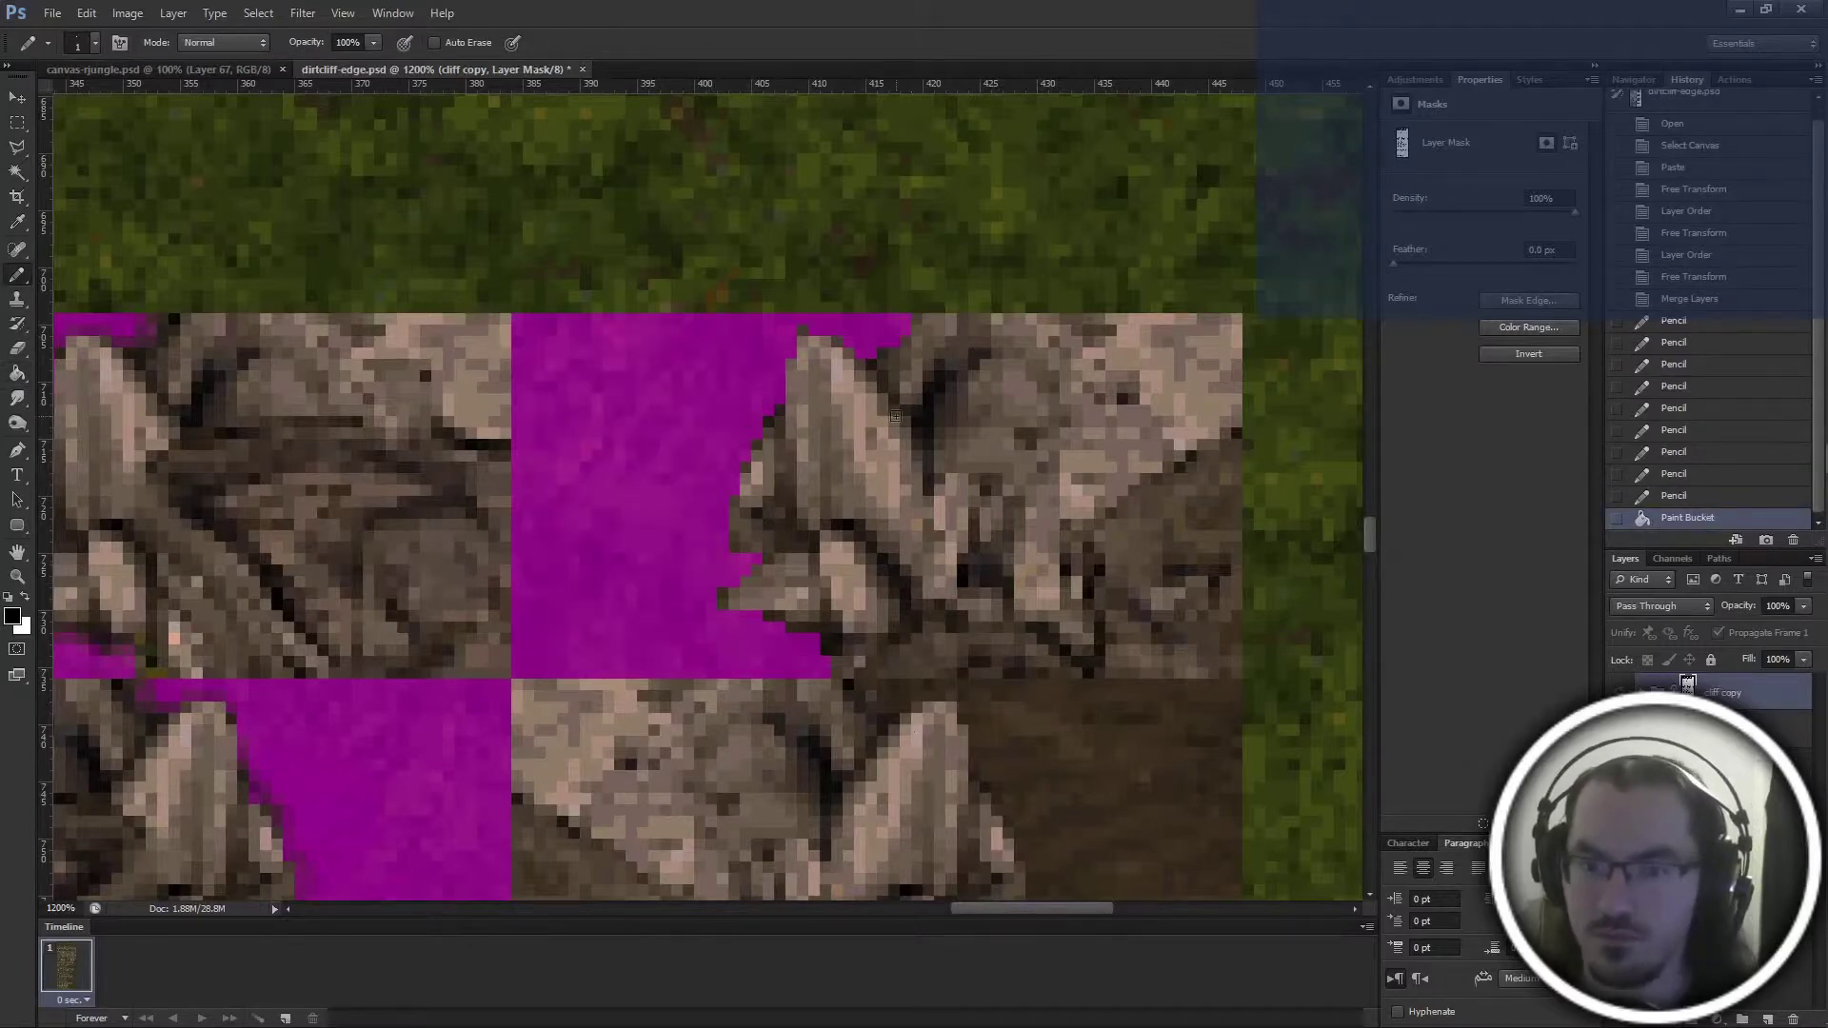
{"action": "scroll", "coordinate": [911, 420], "scroll_direction": "down", "scroll_amount": 1}
{"action": "key", "text": "backslash"}
{"action": "key", "text": "x"}
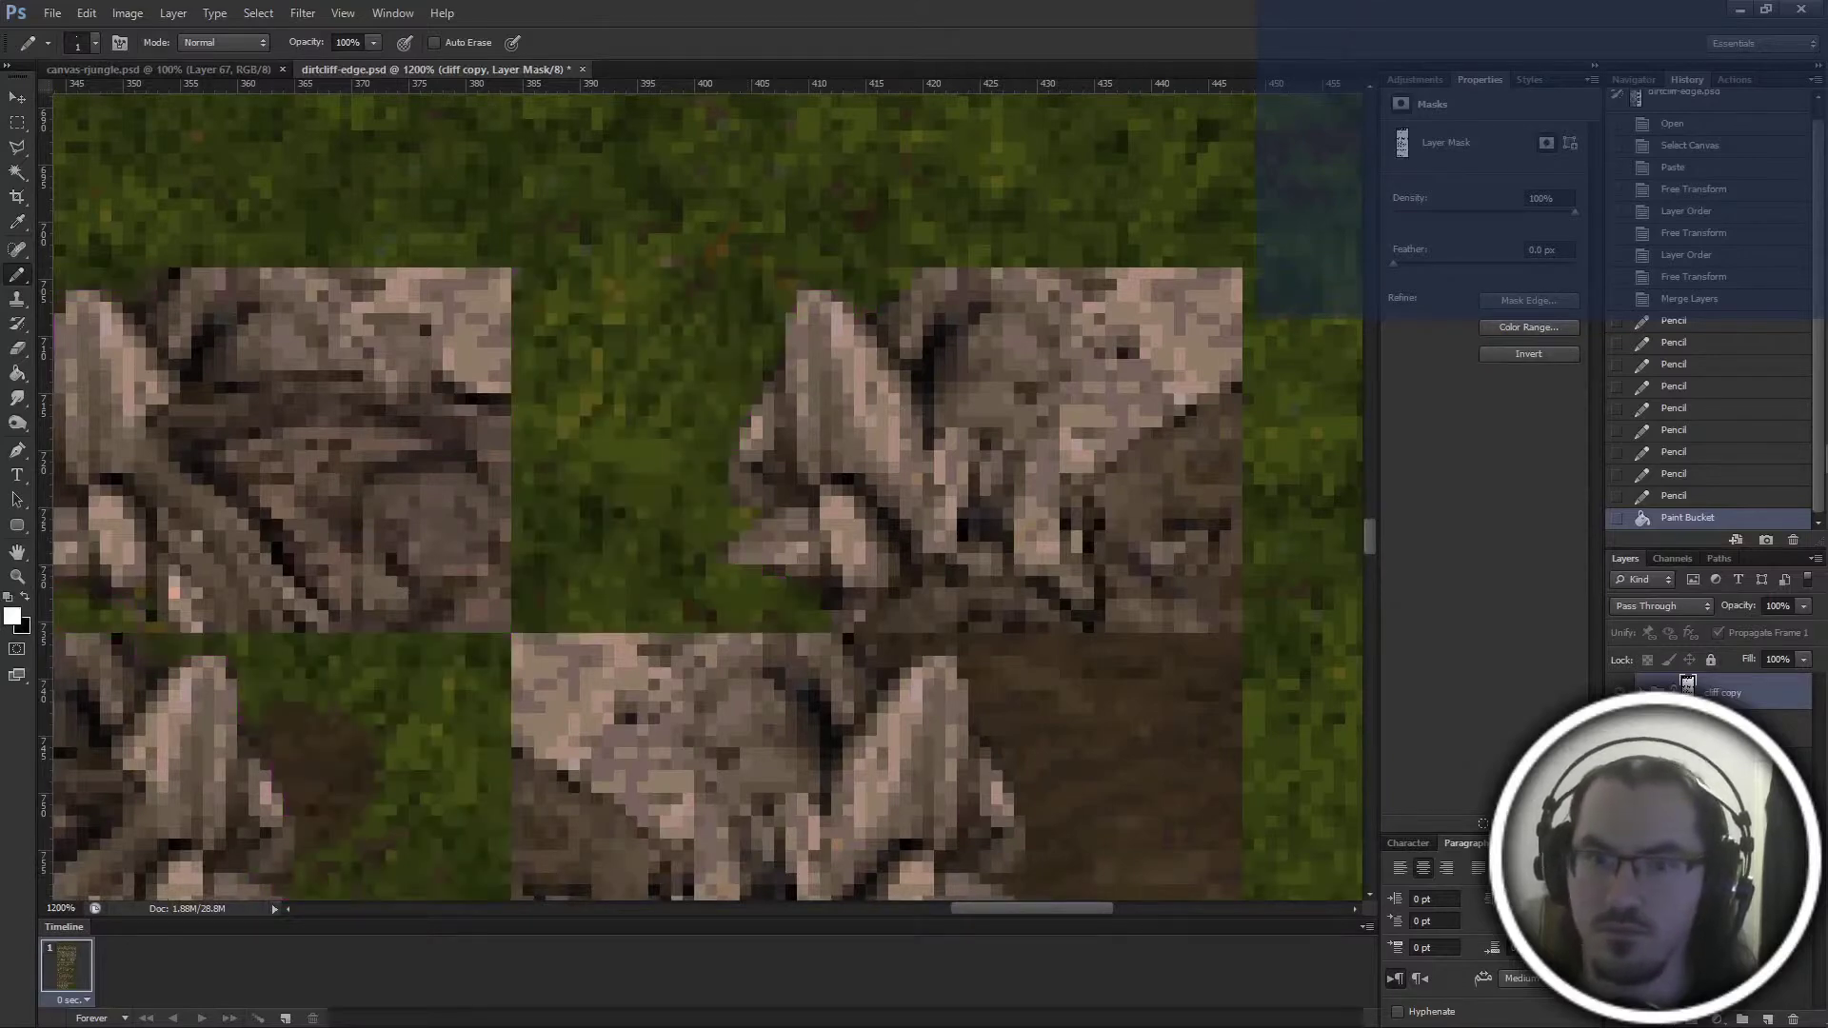
{"action": "key", "text": "x"}
{"action": "key", "text": "backslash"}
{"action": "scroll", "coordinate": [1235, 611], "scroll_direction": "down", "scroll_amount": 1}
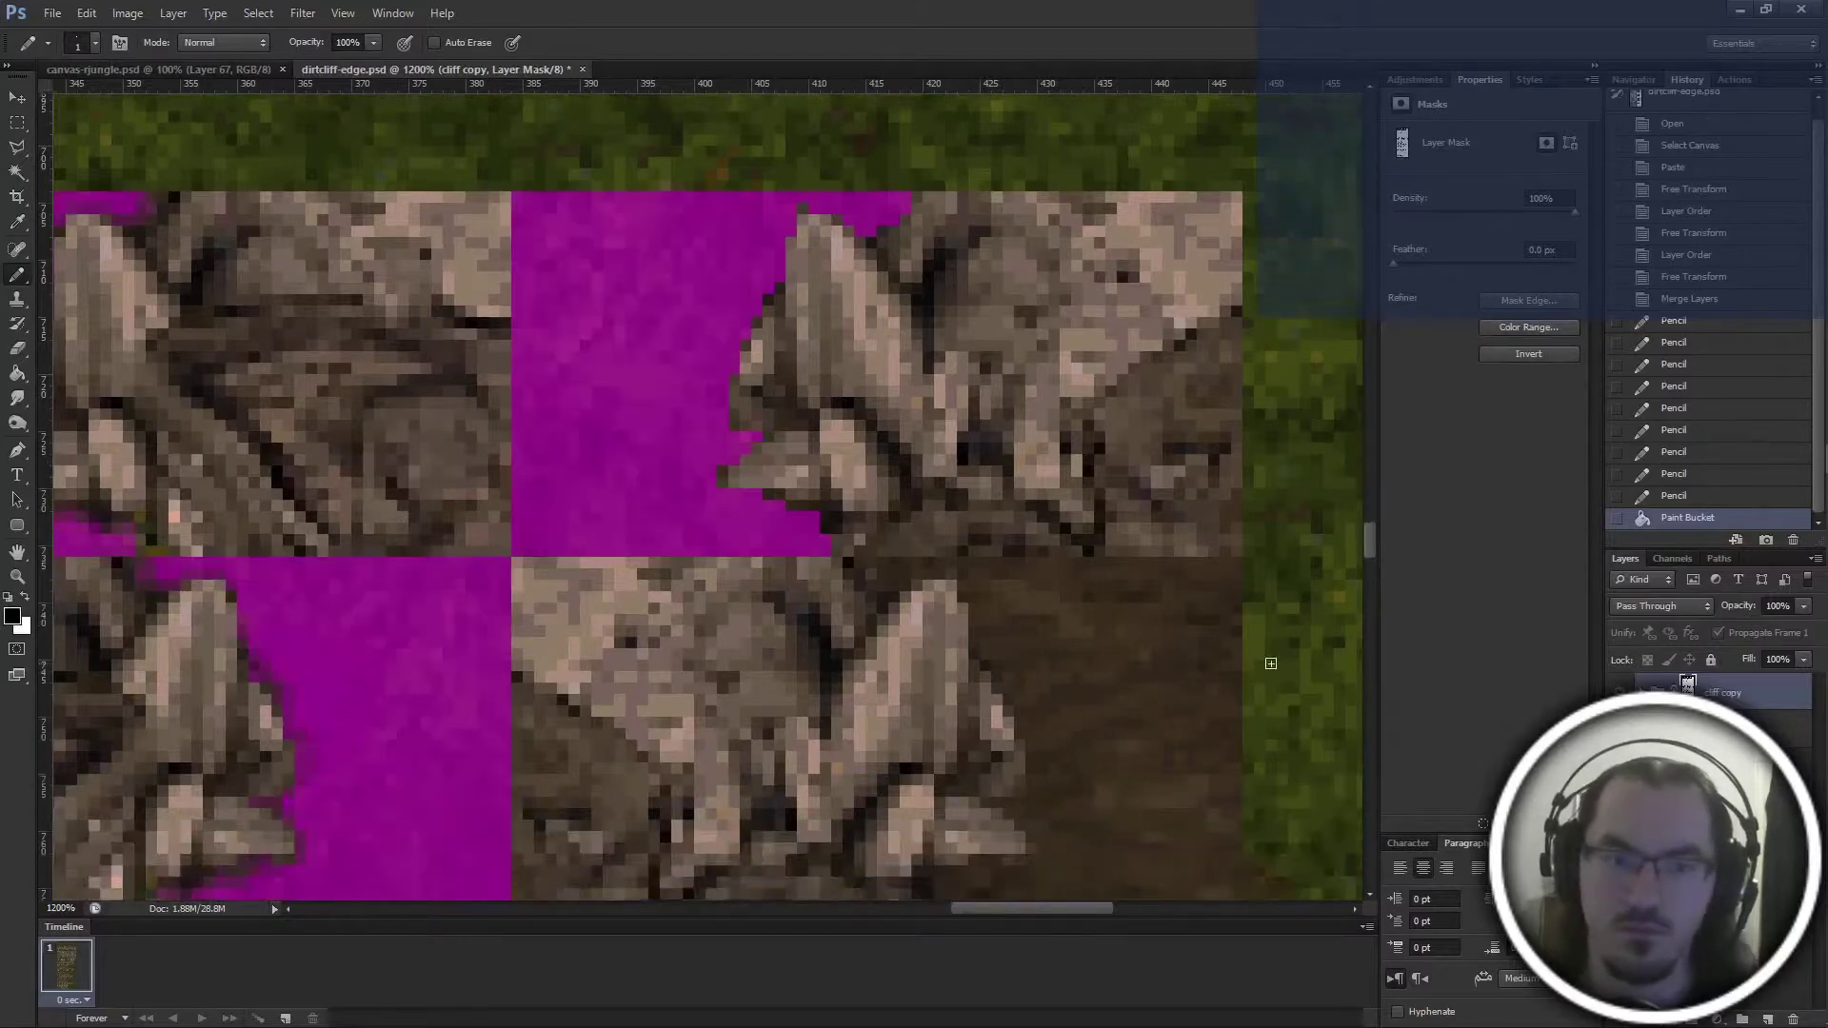
Using the grid, copy the mask square from the matching rock tile and paste it over the corresponding square of the repaired tile
{"action": "key", "text": "ctrl+minus"}
{"action": "key", "text": "ctrl+minus"}
{"action": "left_click_drag", "start_coordinate": [987, 599], "coordinate": [1116, 612]}
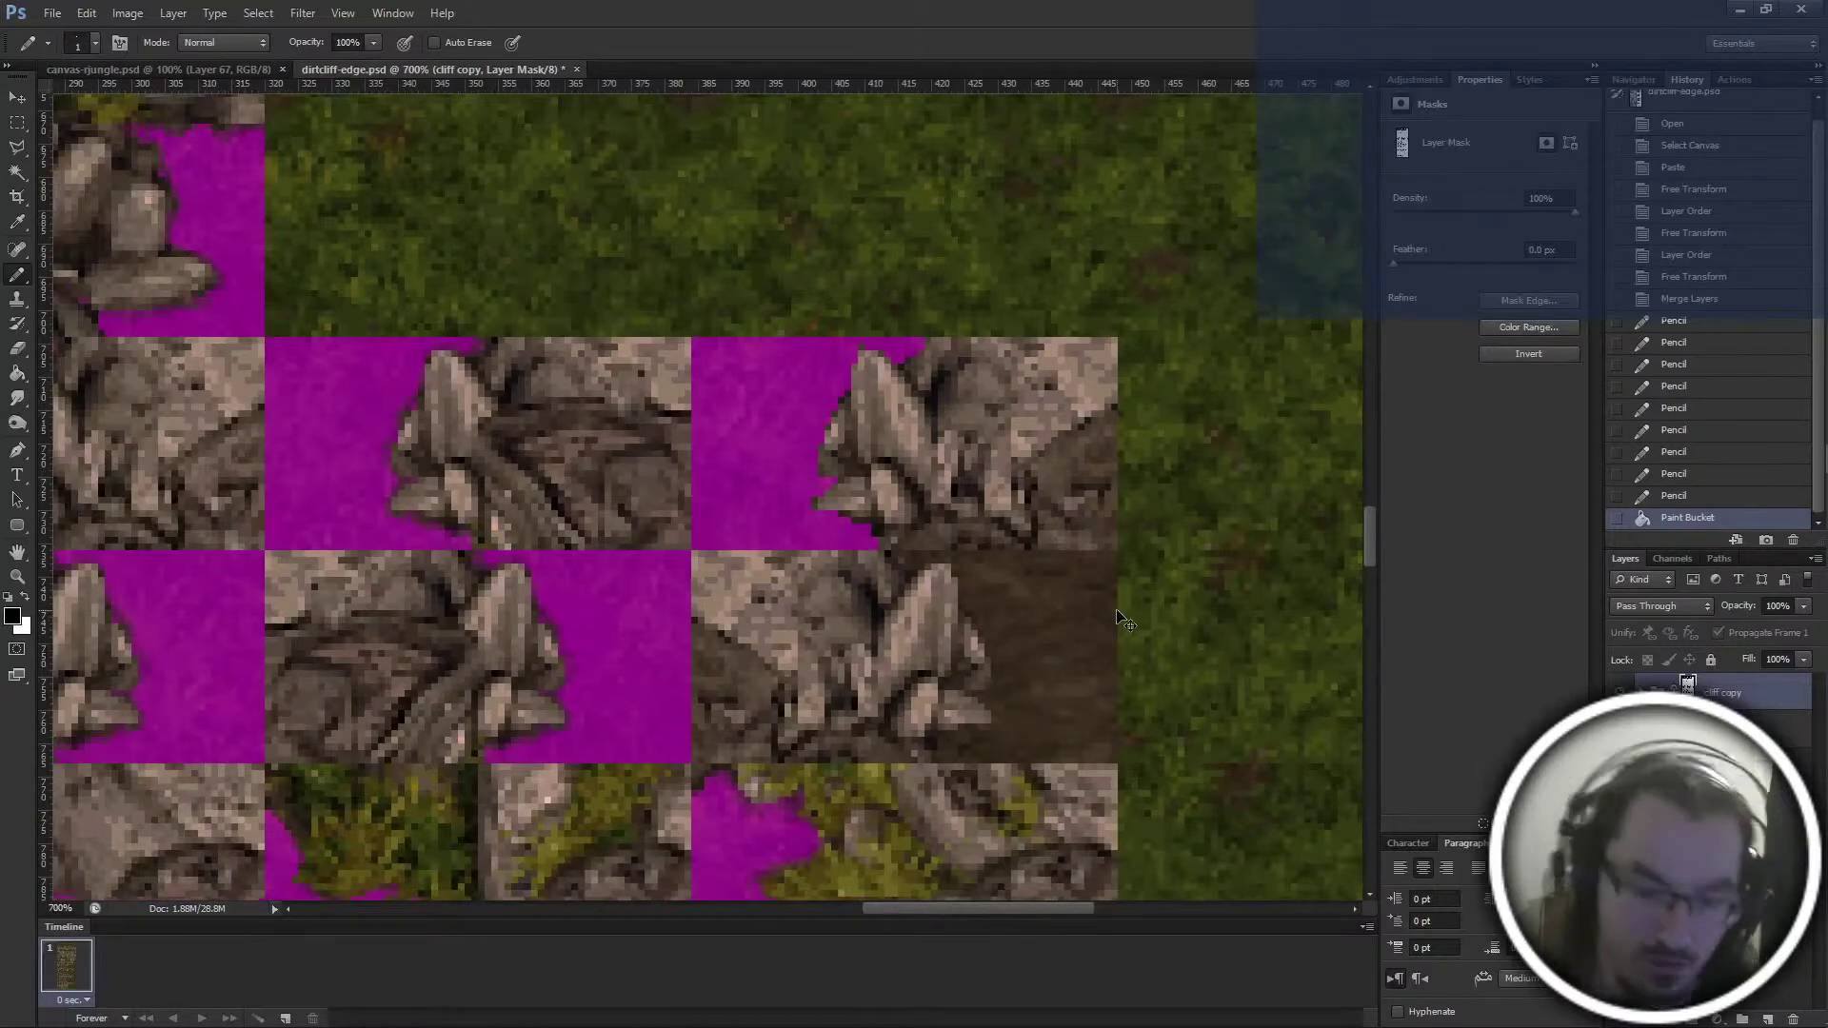
{"action": "key", "text": "ctrl+apostrophe"}
{"action": "key", "text": "m"}
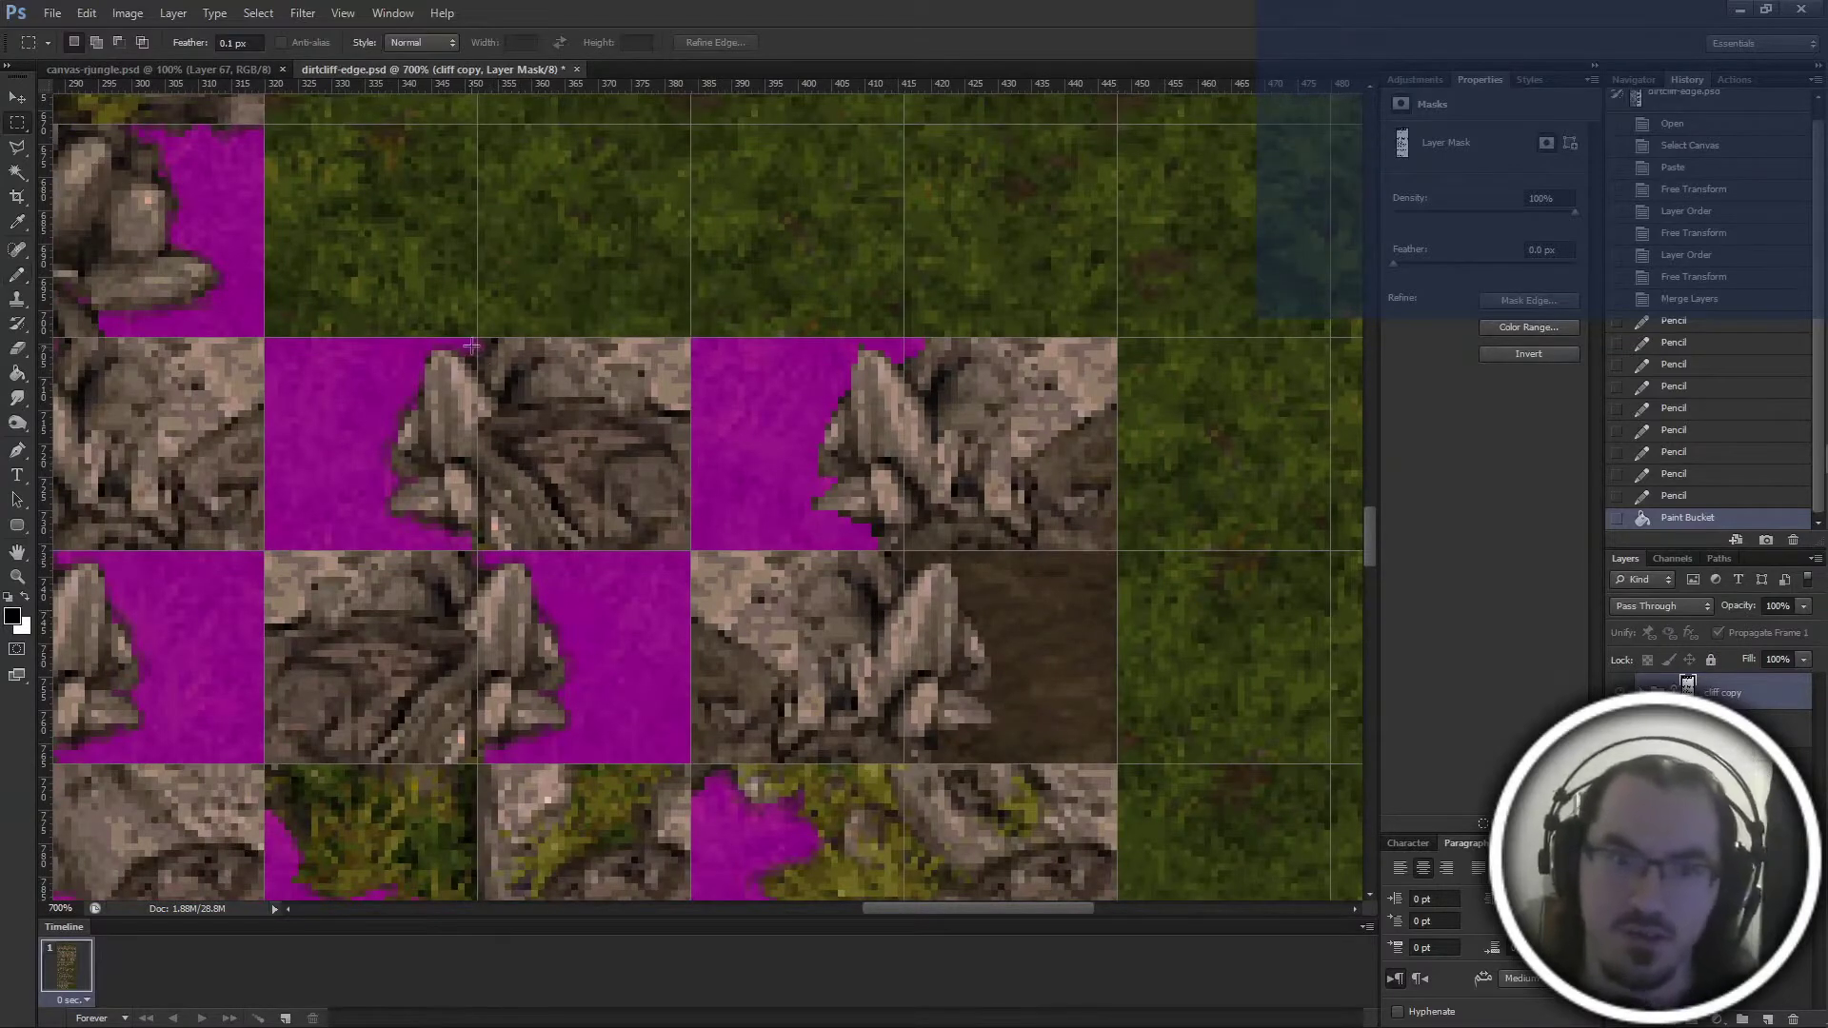
{"action": "left_click_drag", "start_coordinate": [476, 340], "coordinate": [264, 550]}
{"action": "key", "text": "ctrl+c"}
{"action": "left_click_drag", "start_coordinate": [390, 404], "coordinate": [815, 402]}
{"action": "key", "text": "ctrl+v"}
{"action": "key", "text": "ctrl+d"}
Paste the copied mask square over the dirt in the tile below and flip it horizontally
{"action": "left_click_drag", "start_coordinate": [905, 550], "coordinate": [1114, 762]}
{"action": "key", "text": "ctrl+v"}
{"action": "key", "text": "ctrl+shift+h"}
{"action": "key", "text": "ctrl+d"}
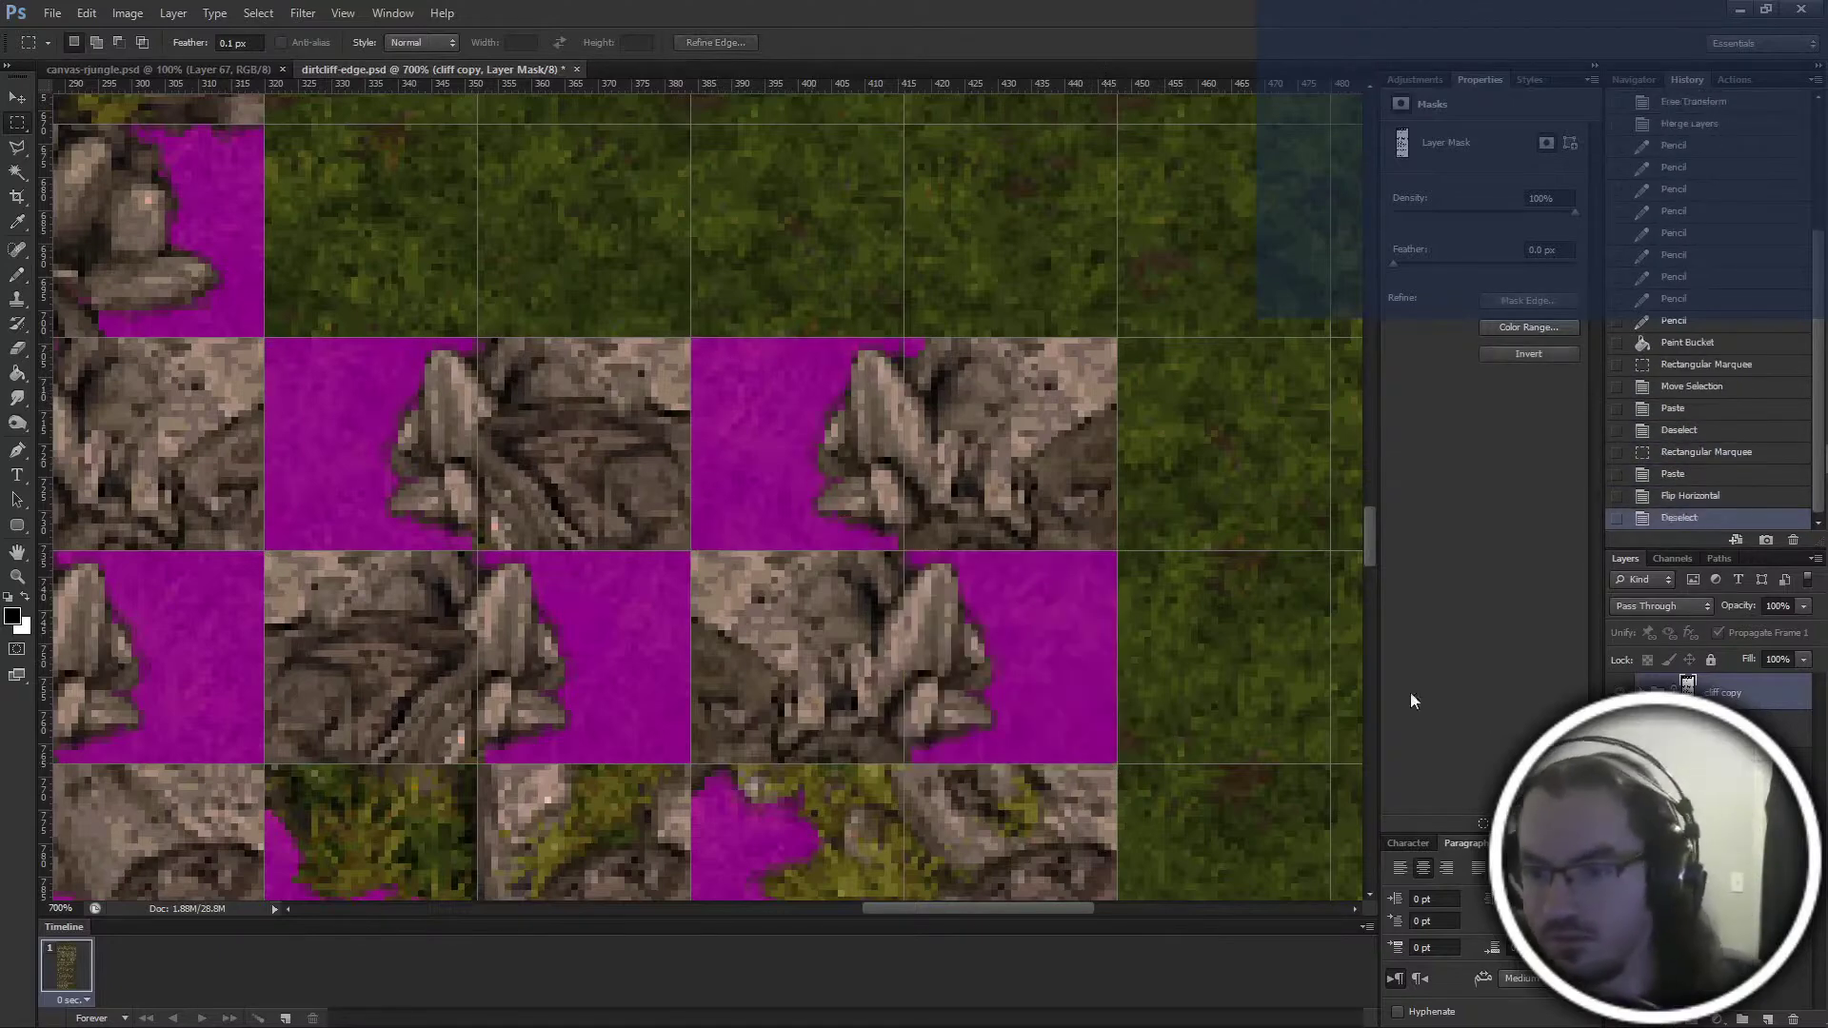
Hide the mask overlay and examine how the repaired rock tiles blend with the jungle texture
{"action": "left_click", "coordinate": [1687, 683], "text": "shift"}
{"action": "scroll", "coordinate": [990, 666], "scroll_direction": "right", "scroll_amount": 3, "text": "ctrl"}
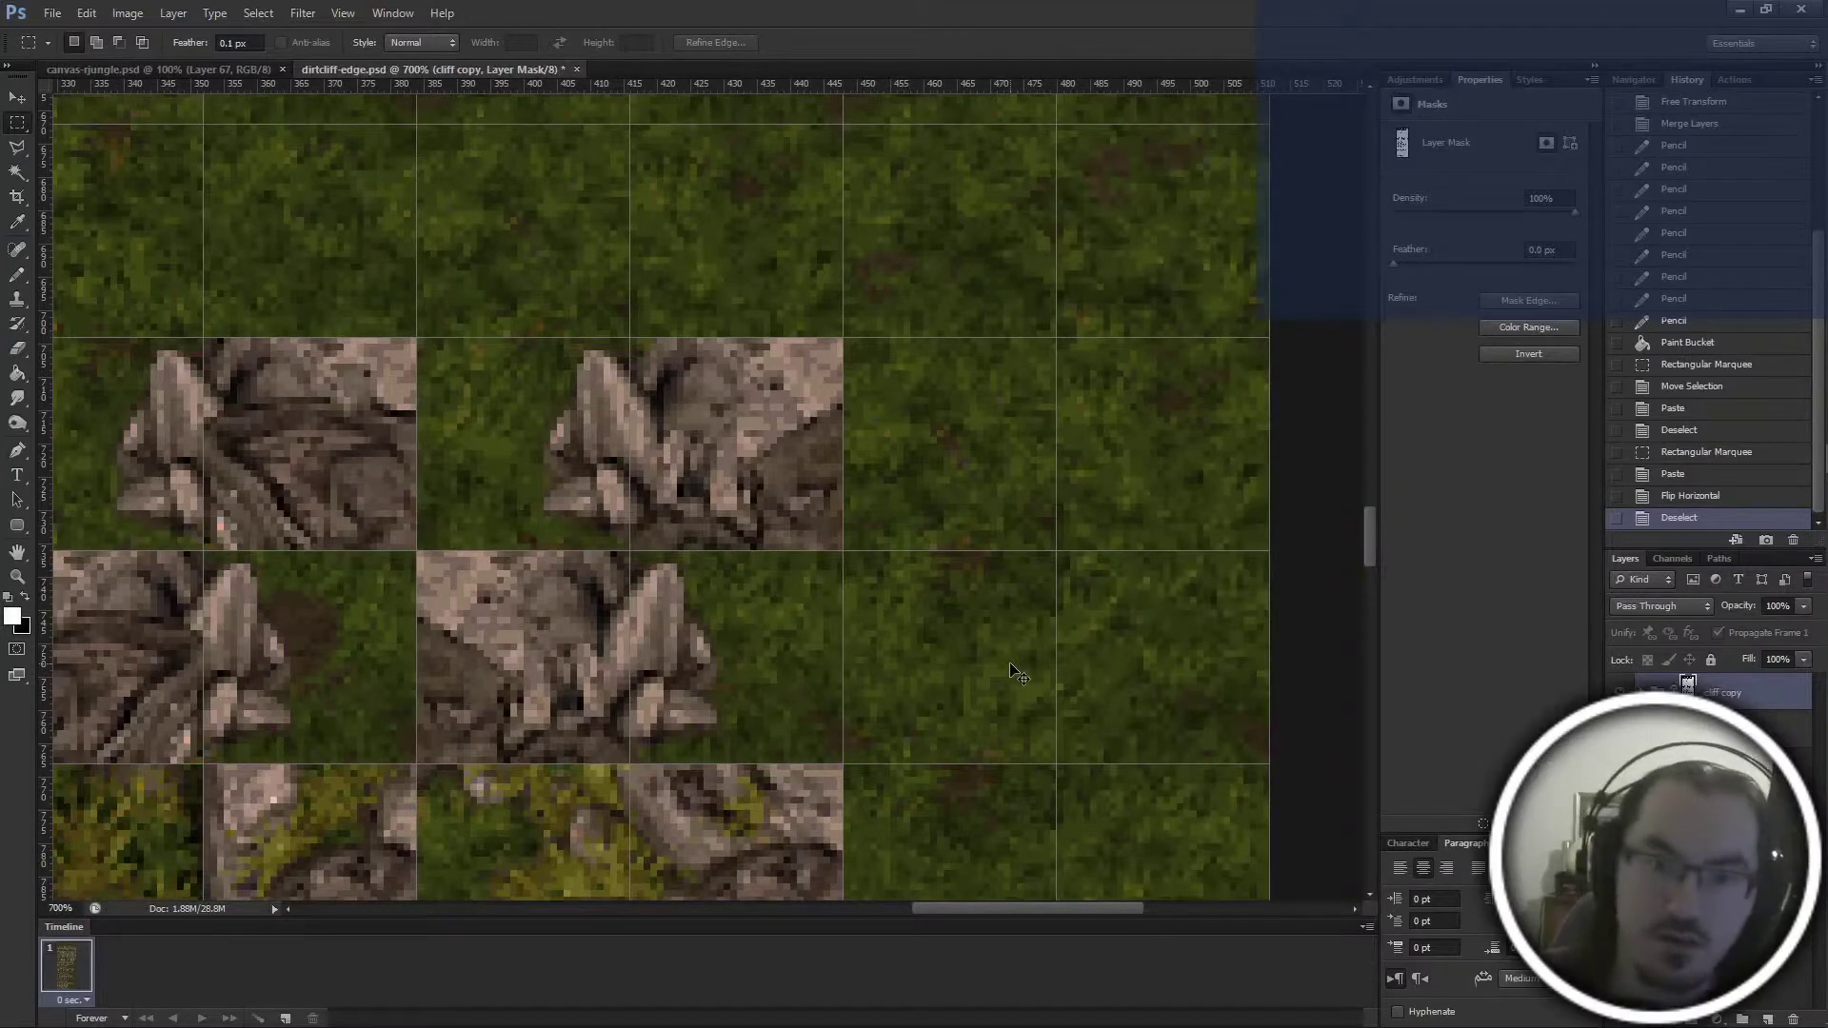
{"action": "scroll", "coordinate": [1009, 666], "scroll_direction": "down", "scroll_amount": 1, "text": "alt"}
{"action": "scroll", "coordinate": [998, 654], "scroll_direction": "left", "scroll_amount": 2, "text": "ctrl"}
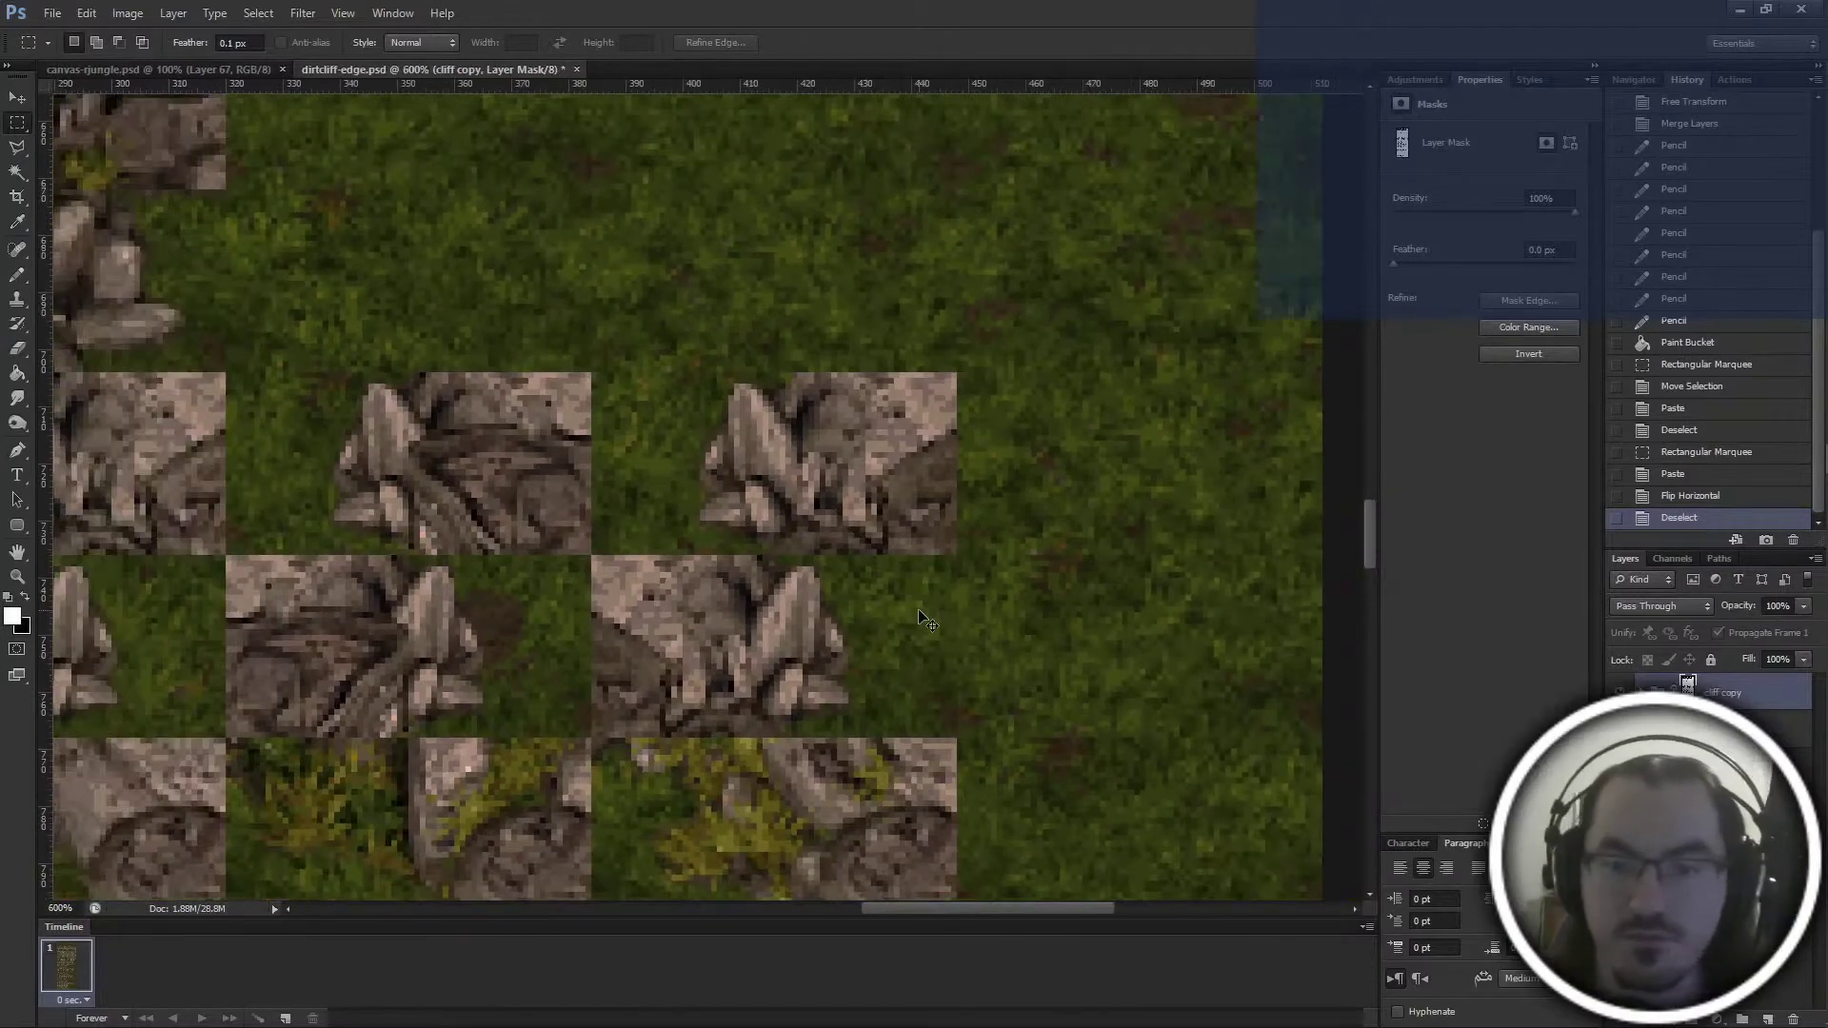
{"action": "scroll", "coordinate": [914, 623], "scroll_direction": "left", "scroll_amount": 3, "text": "ctrl"}
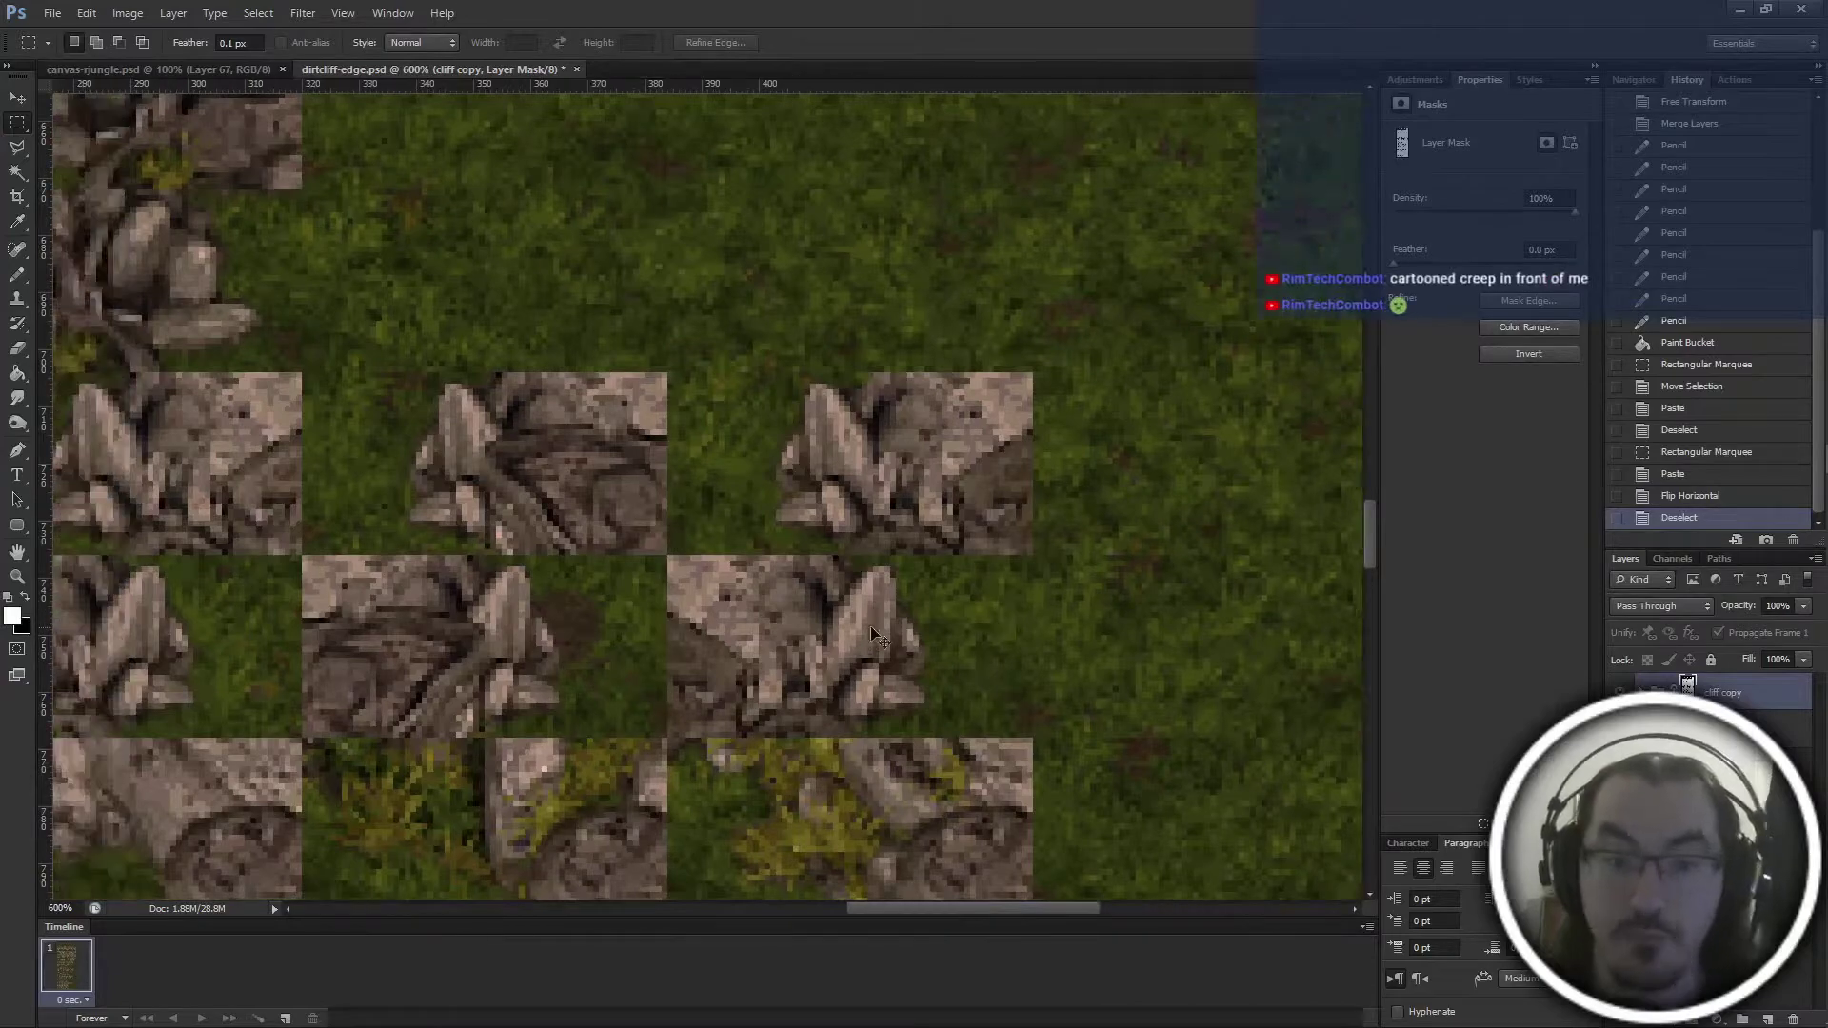
{"action": "scroll", "coordinate": [871, 636], "scroll_direction": "down", "scroll_amount": 1, "text": "alt"}
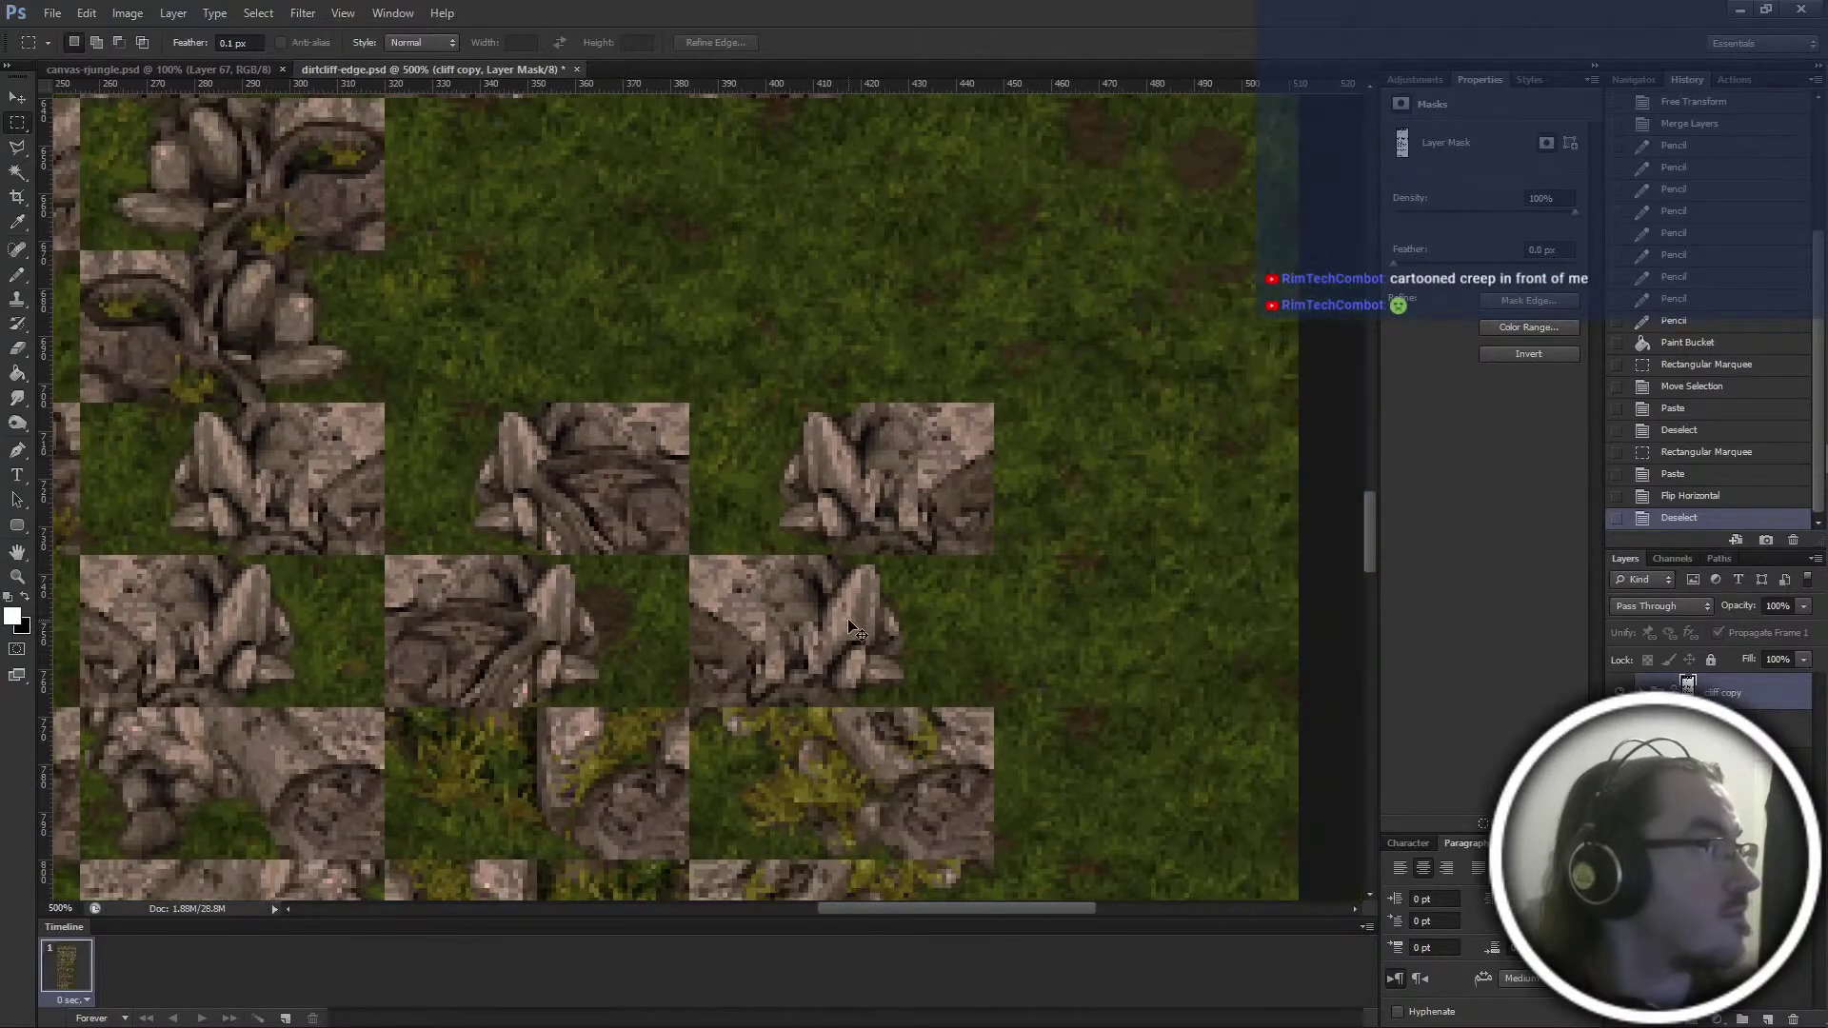
{"action": "scroll", "coordinate": [855, 630], "scroll_direction": "down", "scroll_amount": 3, "text": "alt"}
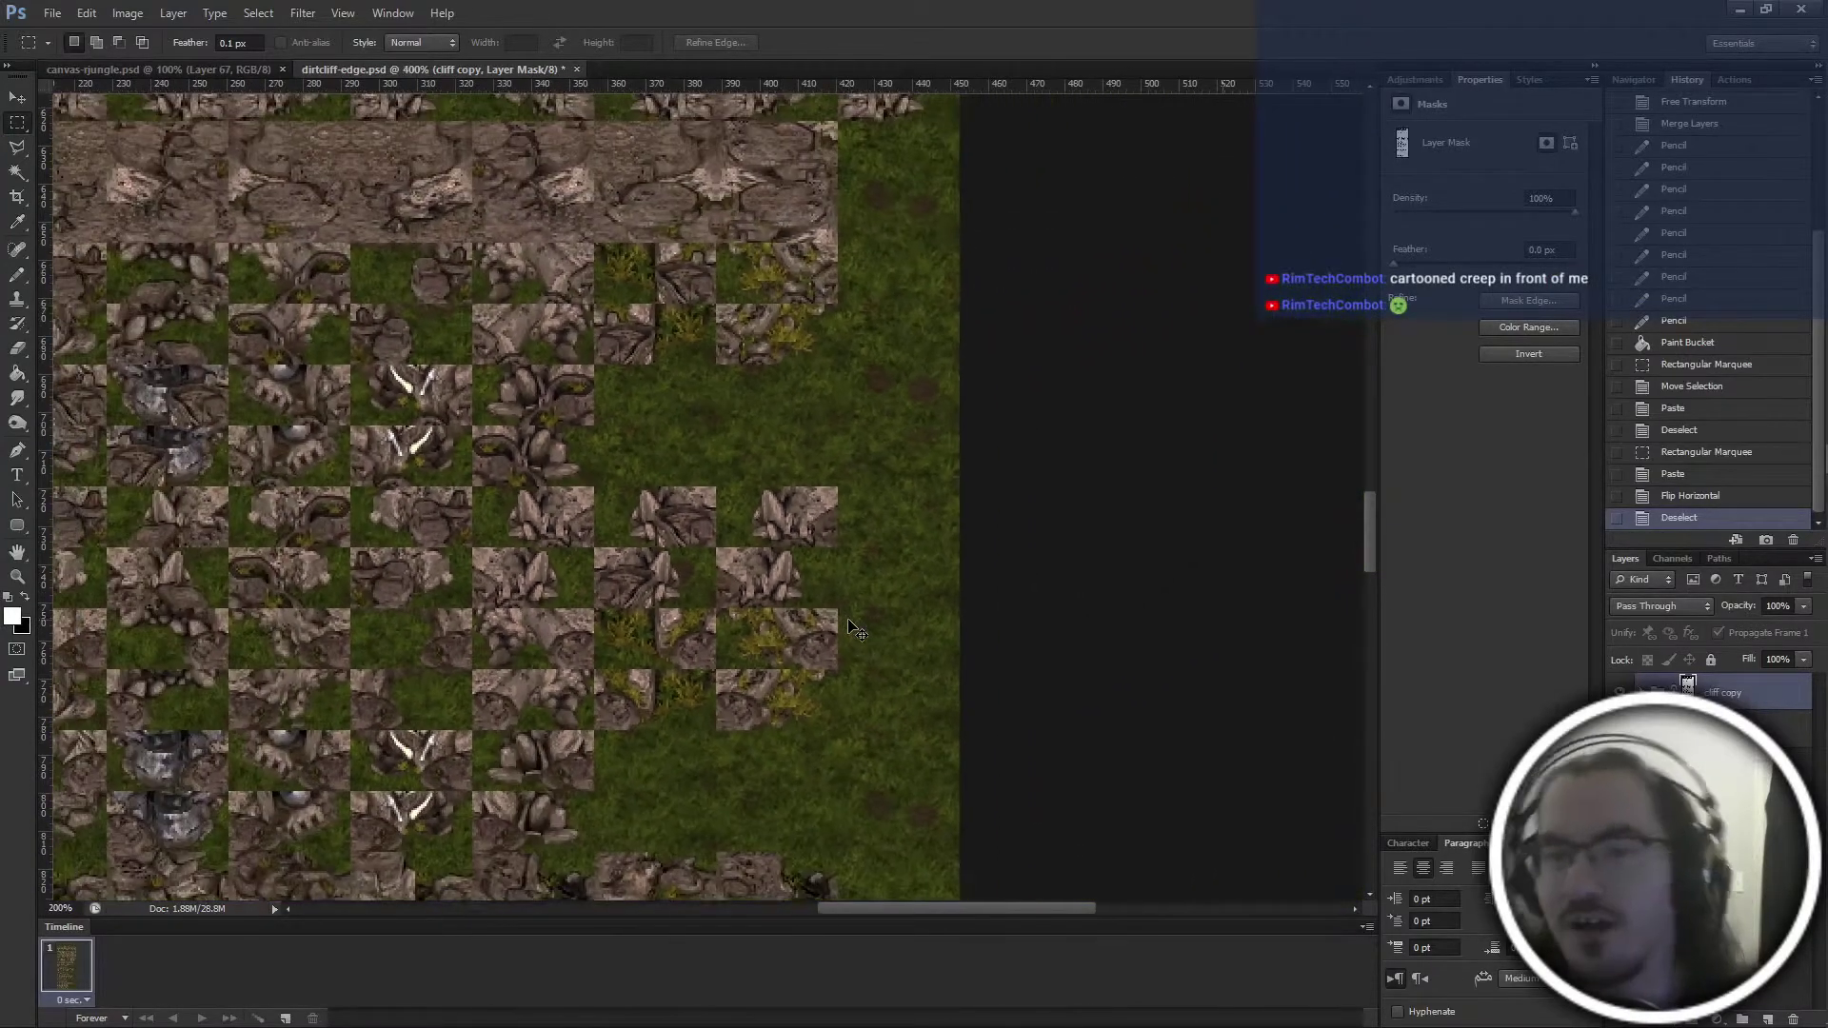
Examine the jungle blending across the whole cliff edge sheet, comparing it with and without the mask overlay
{"action": "scroll", "coordinate": [855, 631], "scroll_direction": "down", "scroll_amount": 1, "text": "alt"}
{"action": "scroll", "coordinate": [855, 630], "scroll_direction": "up", "scroll_amount": 1, "text": "alt"}
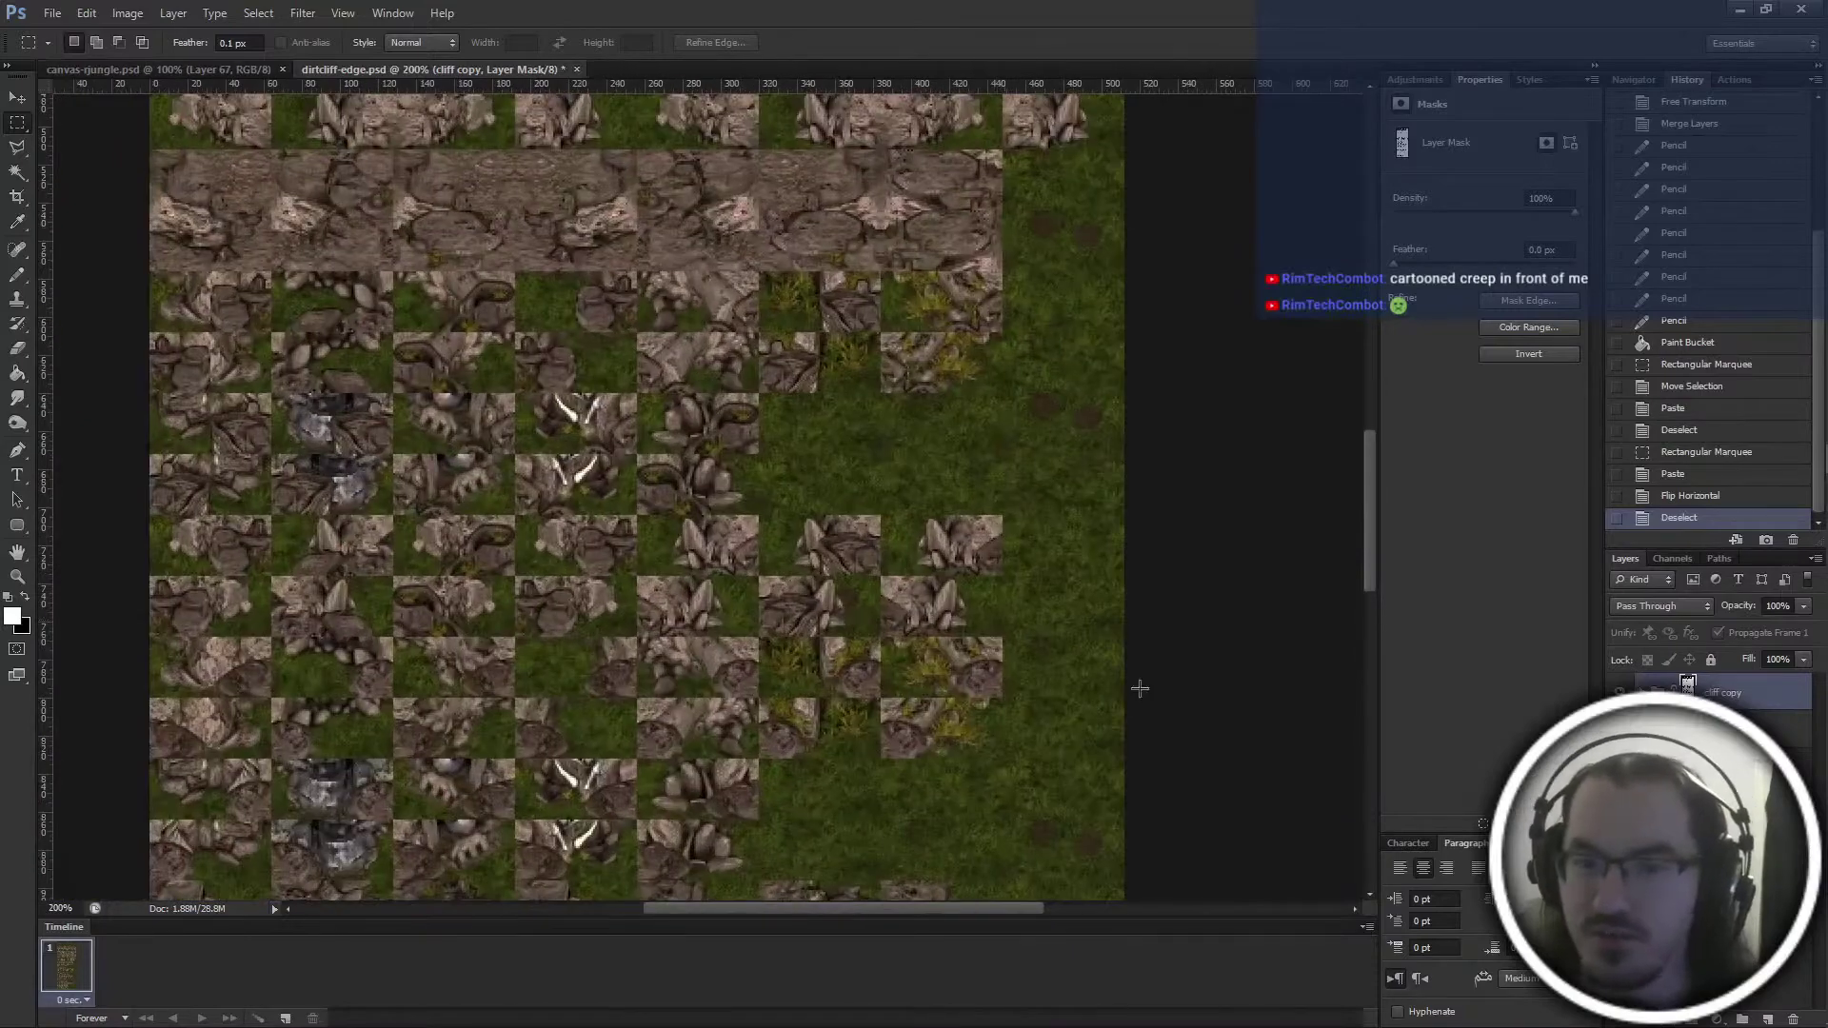
{"action": "key", "text": "x"}
{"action": "key", "text": "backslash"}
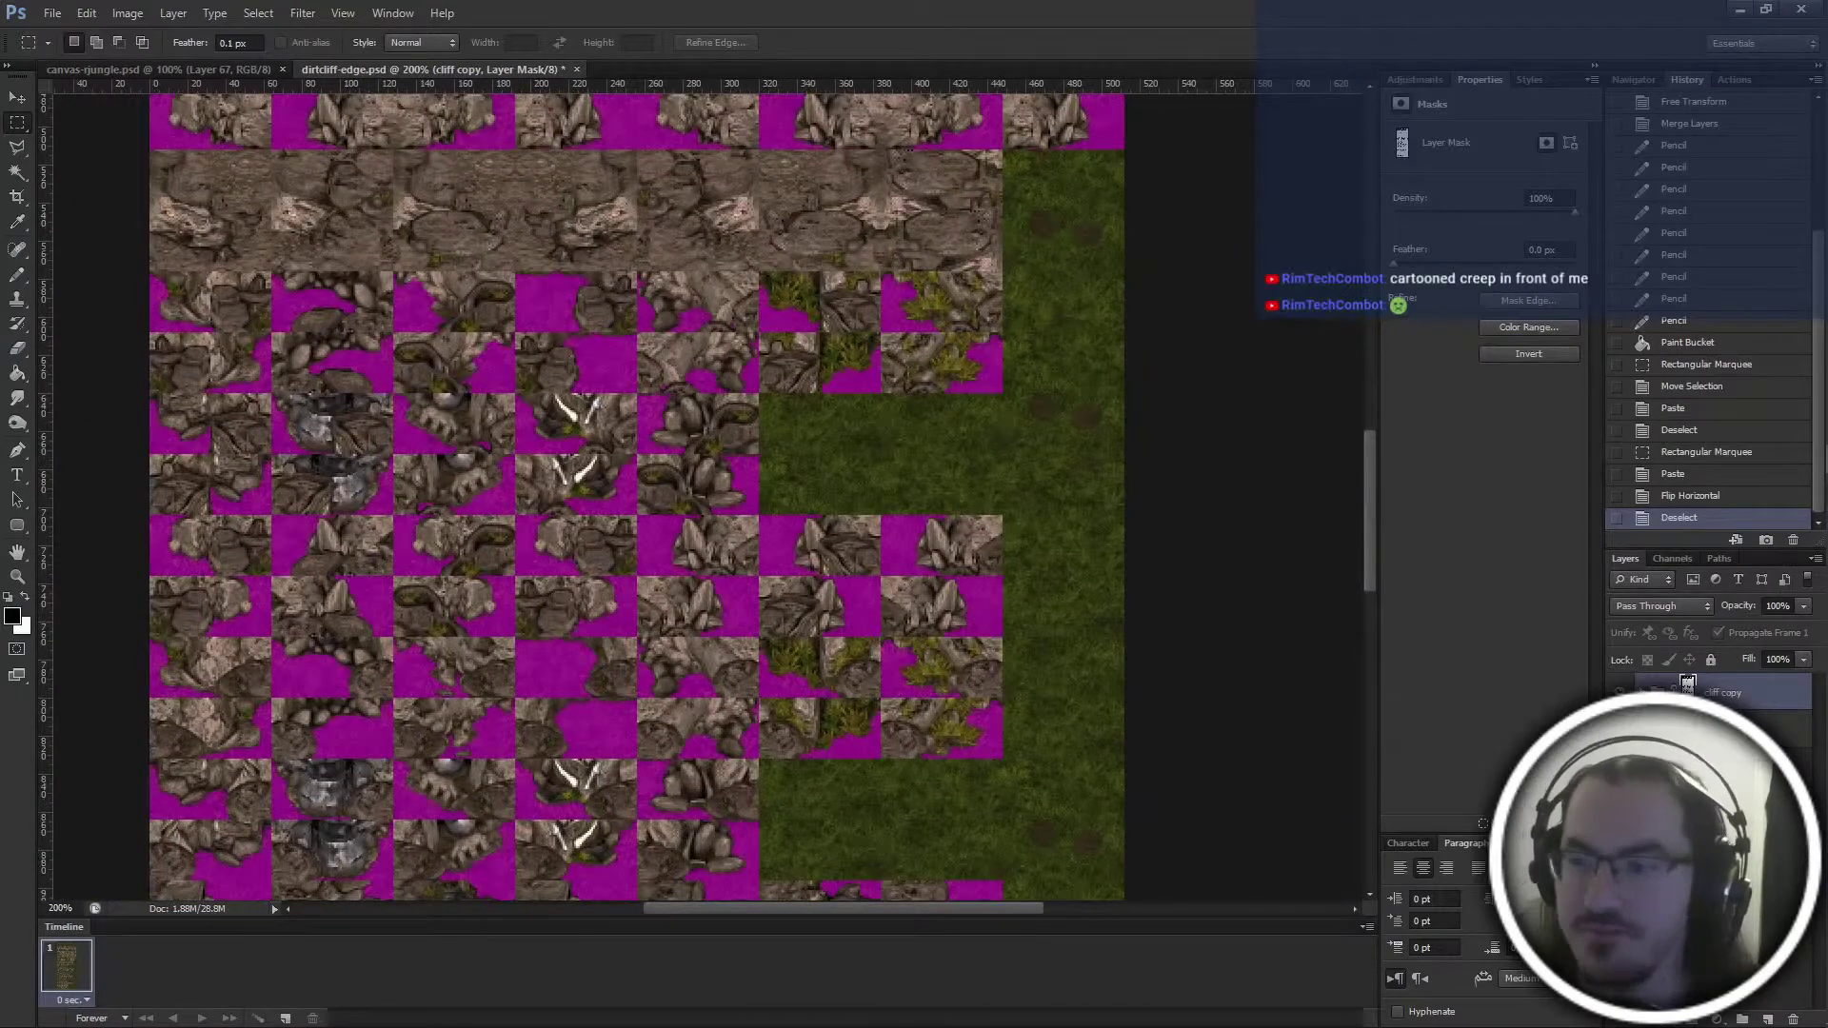
{"action": "key", "text": "x"}
{"action": "key", "text": "backslash"}
{"action": "scroll", "coordinate": [959, 690], "scroll_direction": "up", "scroll_amount": 2}
{"action": "scroll", "coordinate": [959, 690], "scroll_direction": "down", "scroll_amount": 1, "text": "alt"}
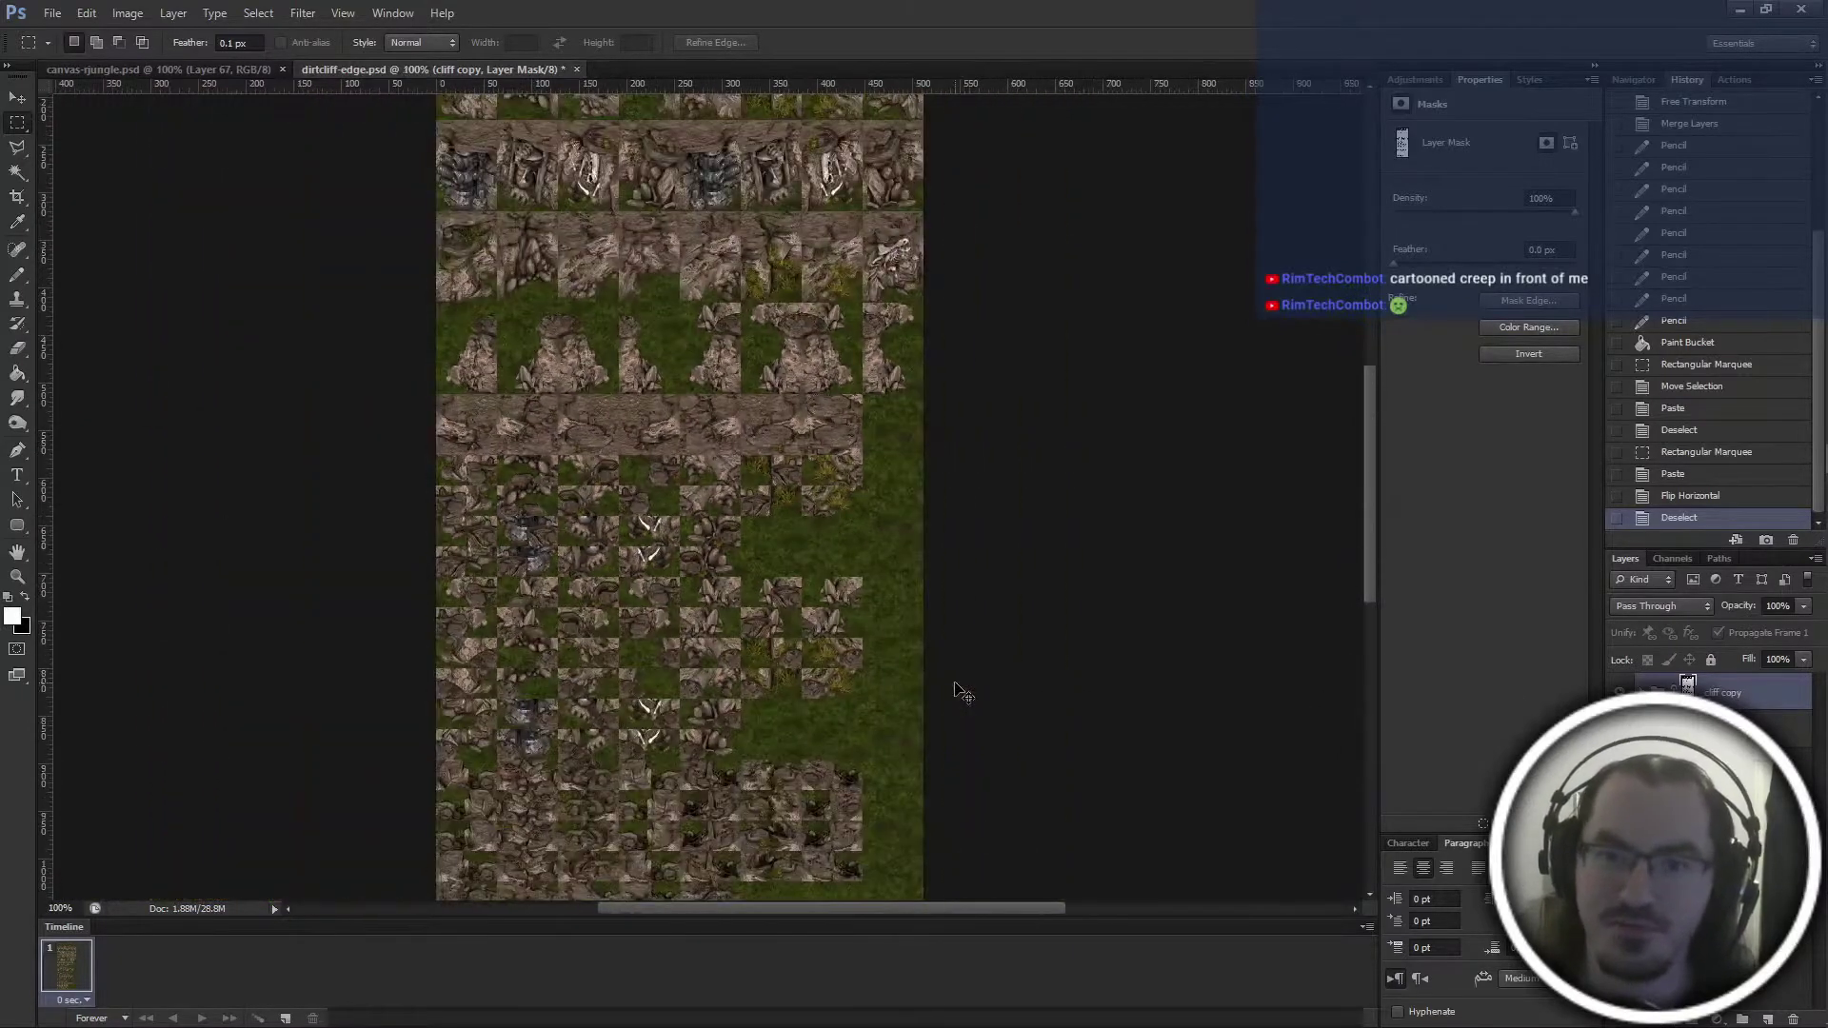
{"action": "scroll", "coordinate": [955, 683], "scroll_direction": "down", "scroll_amount": 1, "text": "alt"}
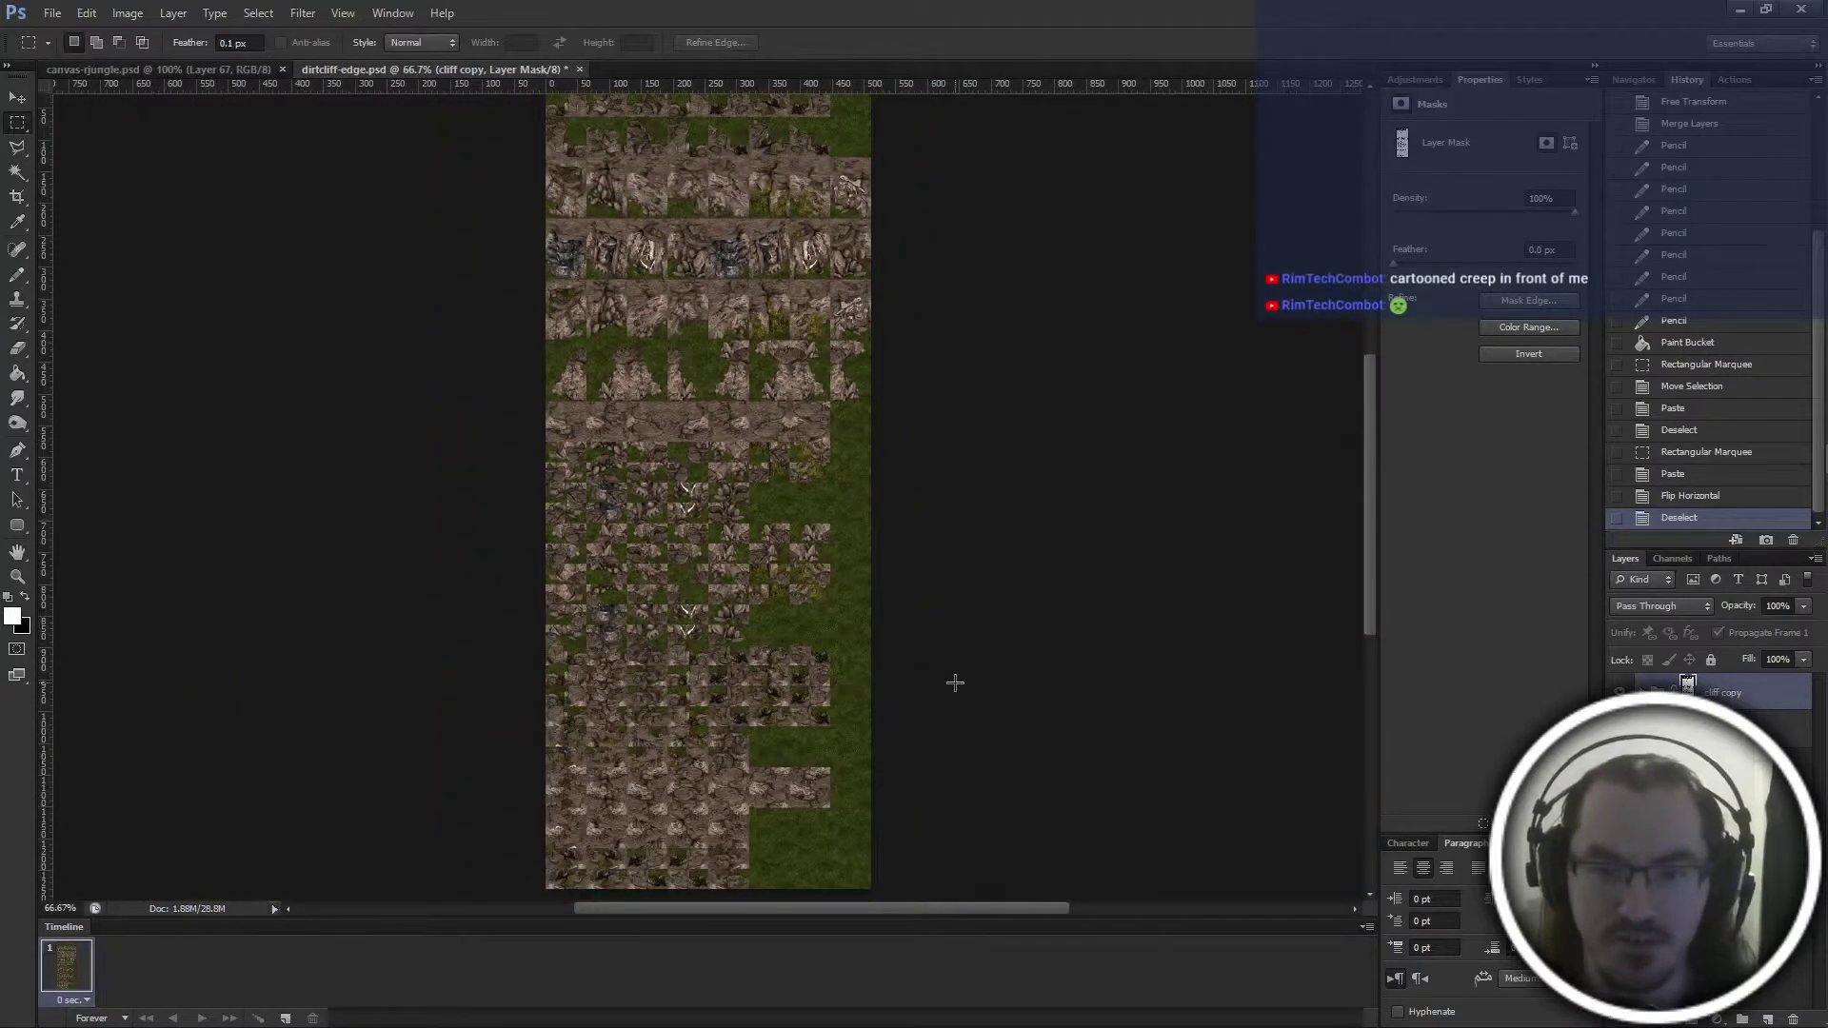
{"action": "scroll", "coordinate": [955, 682], "scroll_direction": "up", "scroll_amount": 3}
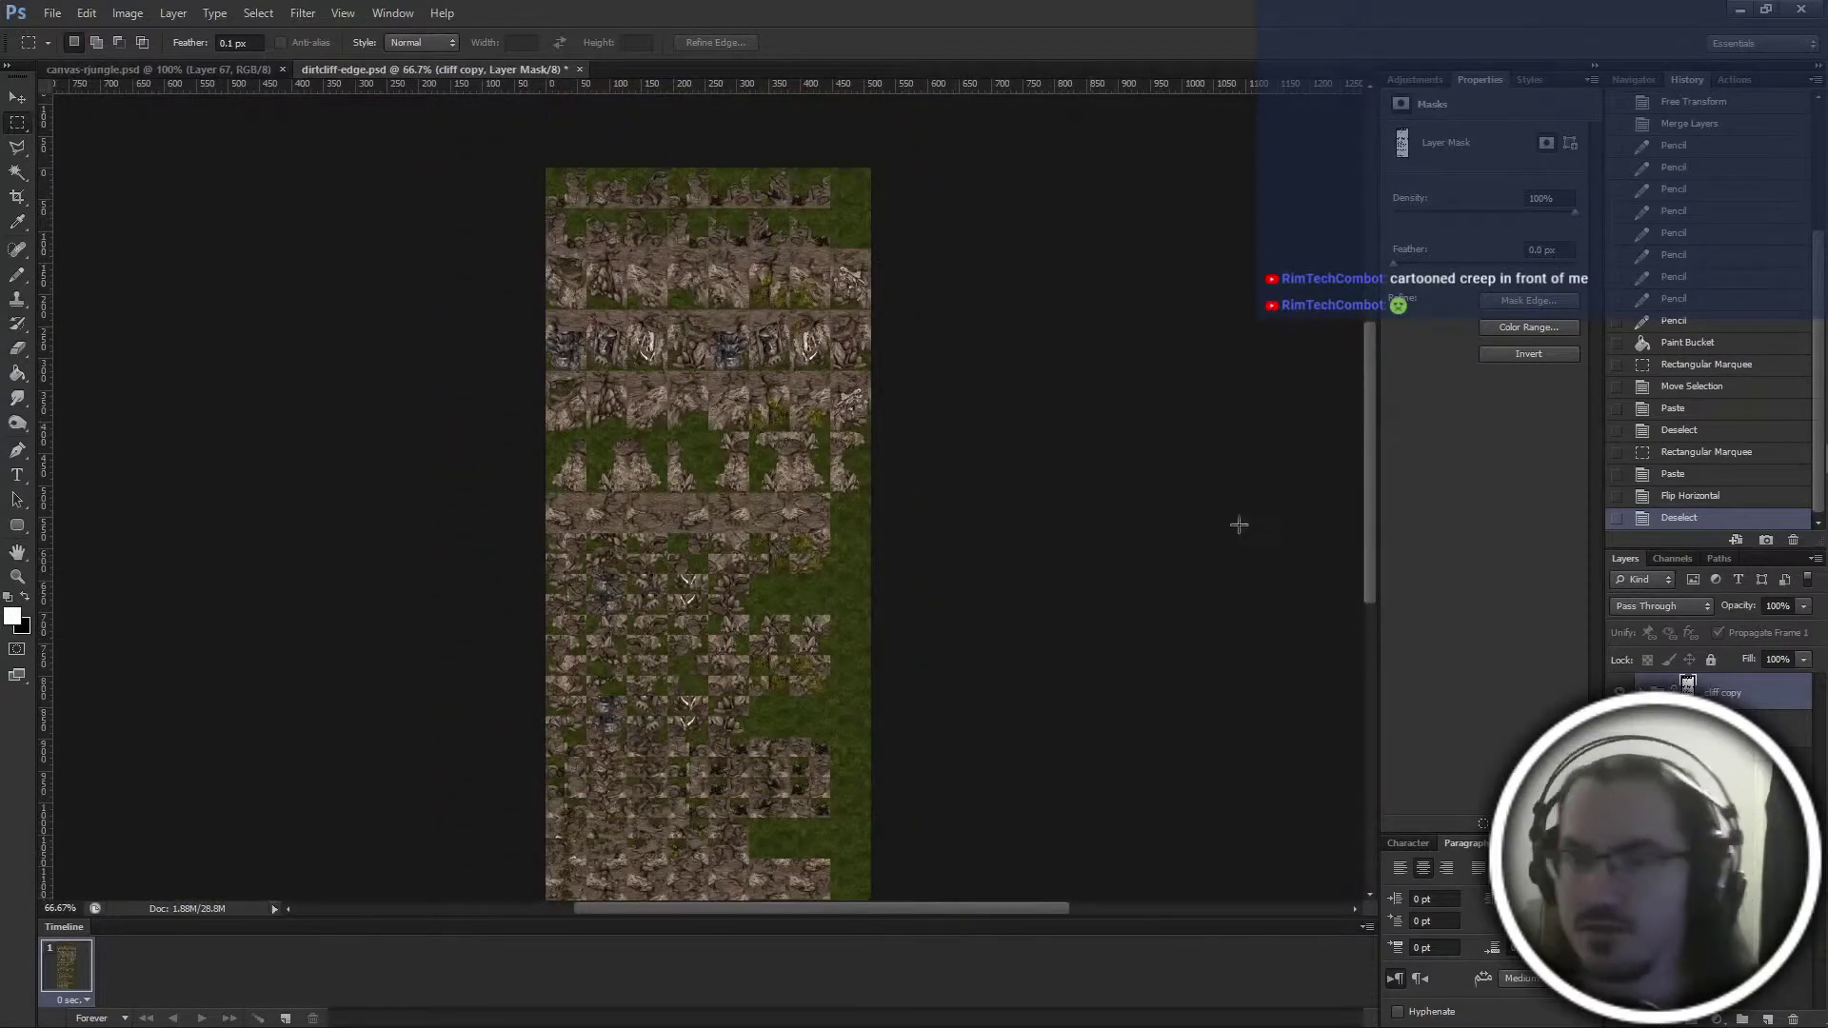
Rename the jungle texture layer as rjungle and save the dirtcliff-edge document
{"action": "key", "text": "alt+bracketleft"}
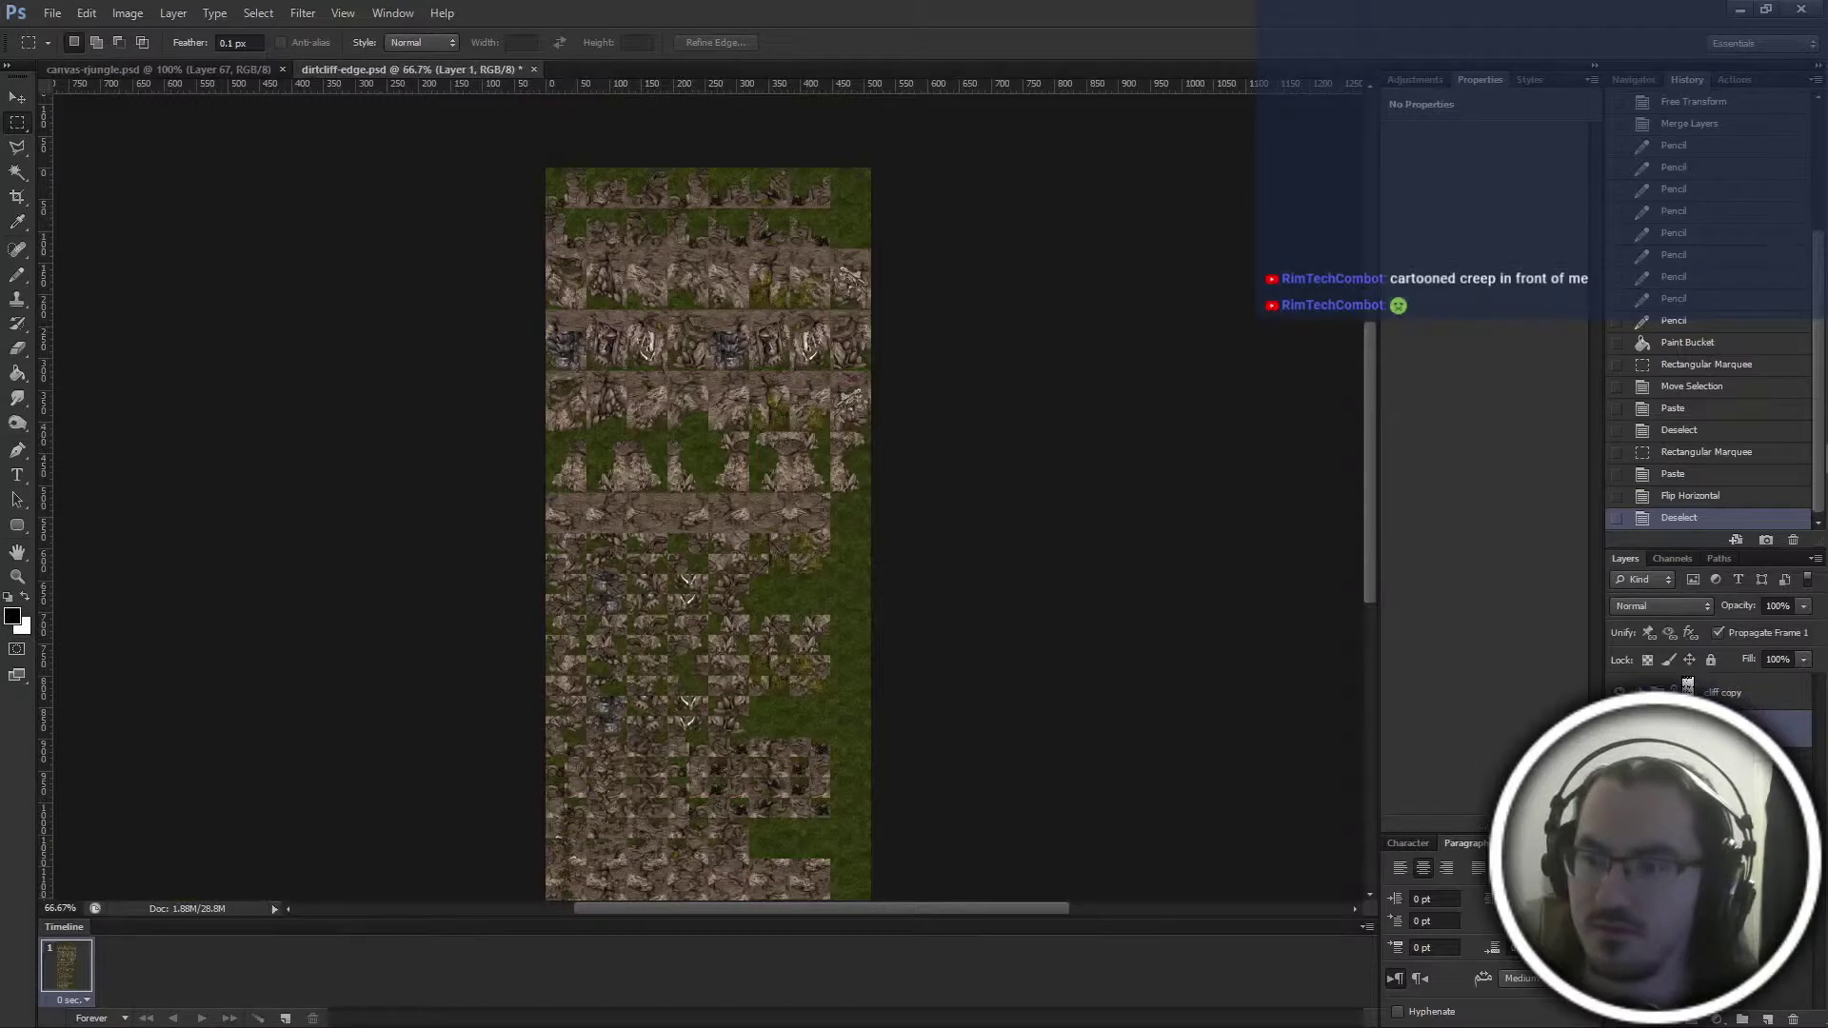
{"action": "key", "text": "Return"}
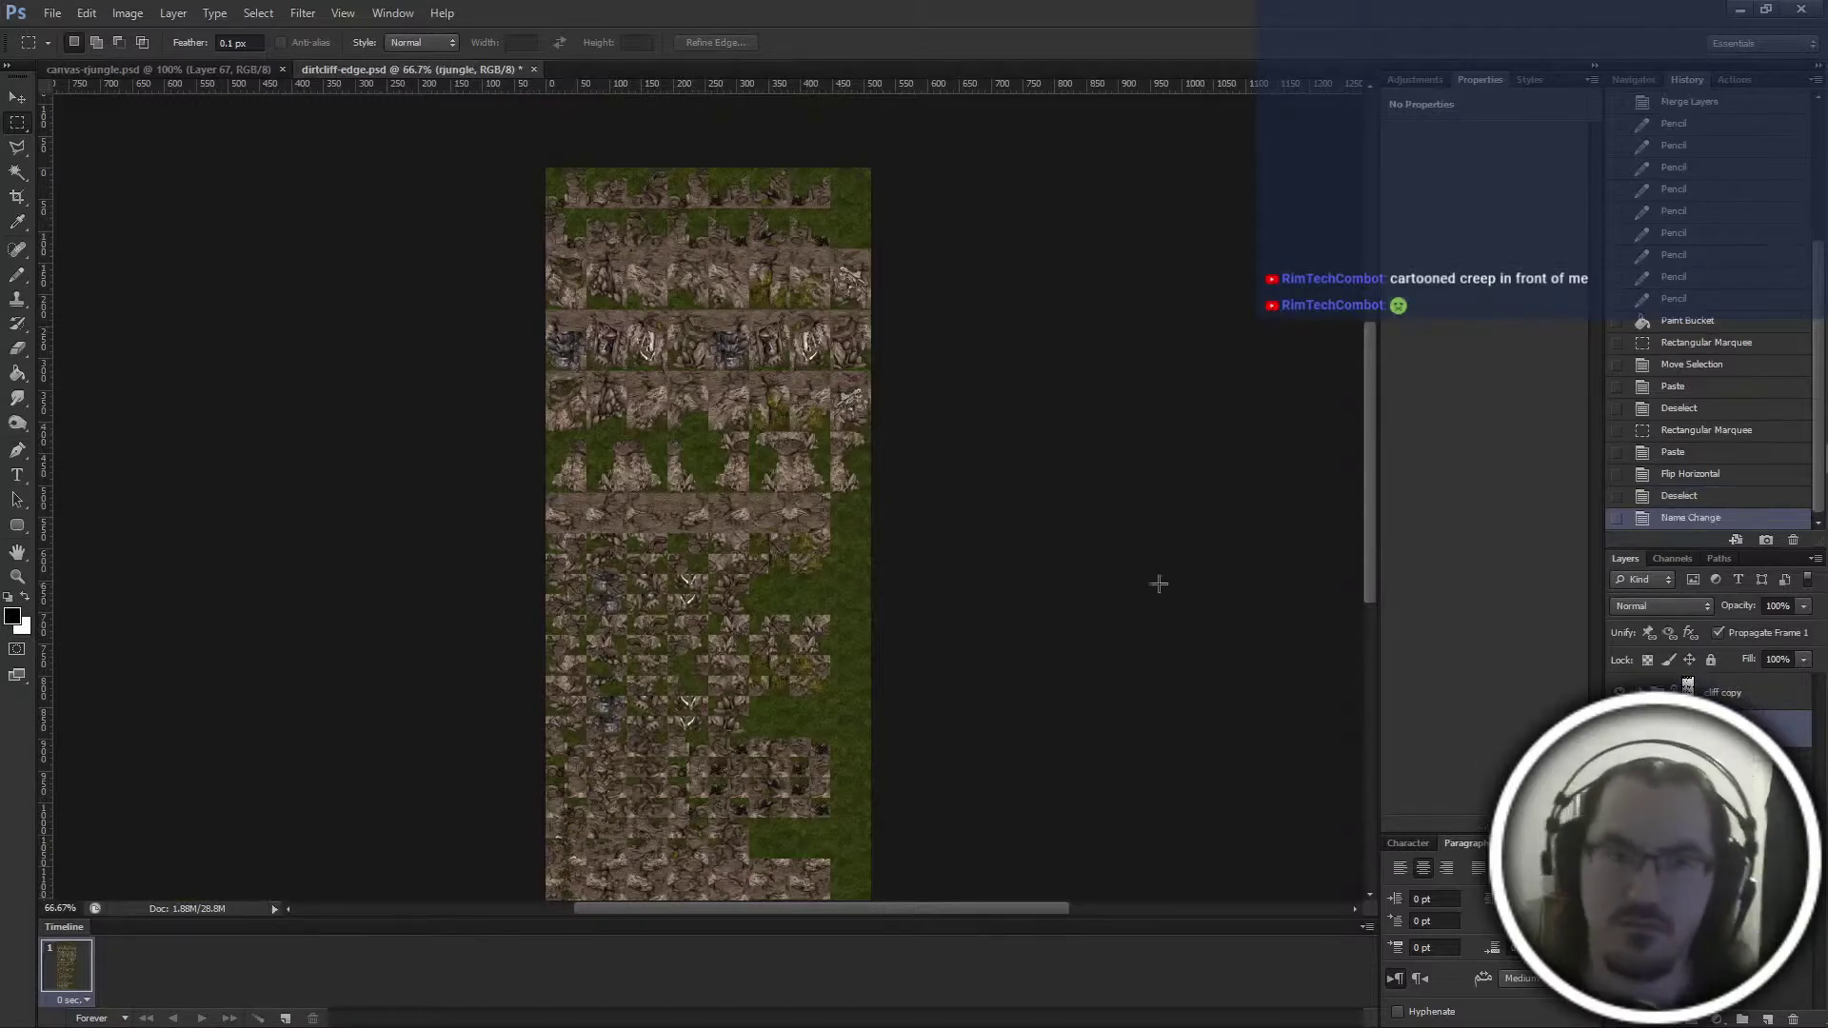
{"action": "scroll", "coordinate": [1158, 583], "scroll_direction": "down", "scroll_amount": 2}
{"action": "key", "text": "ctrl+s"}
Enlarge the image to 2048 pixels wide with Nearest Neighbor and convert it to Indexed Color using the Previous palette with 50% Diffusion dither
{"action": "key", "text": "ctrl+alt+i"}
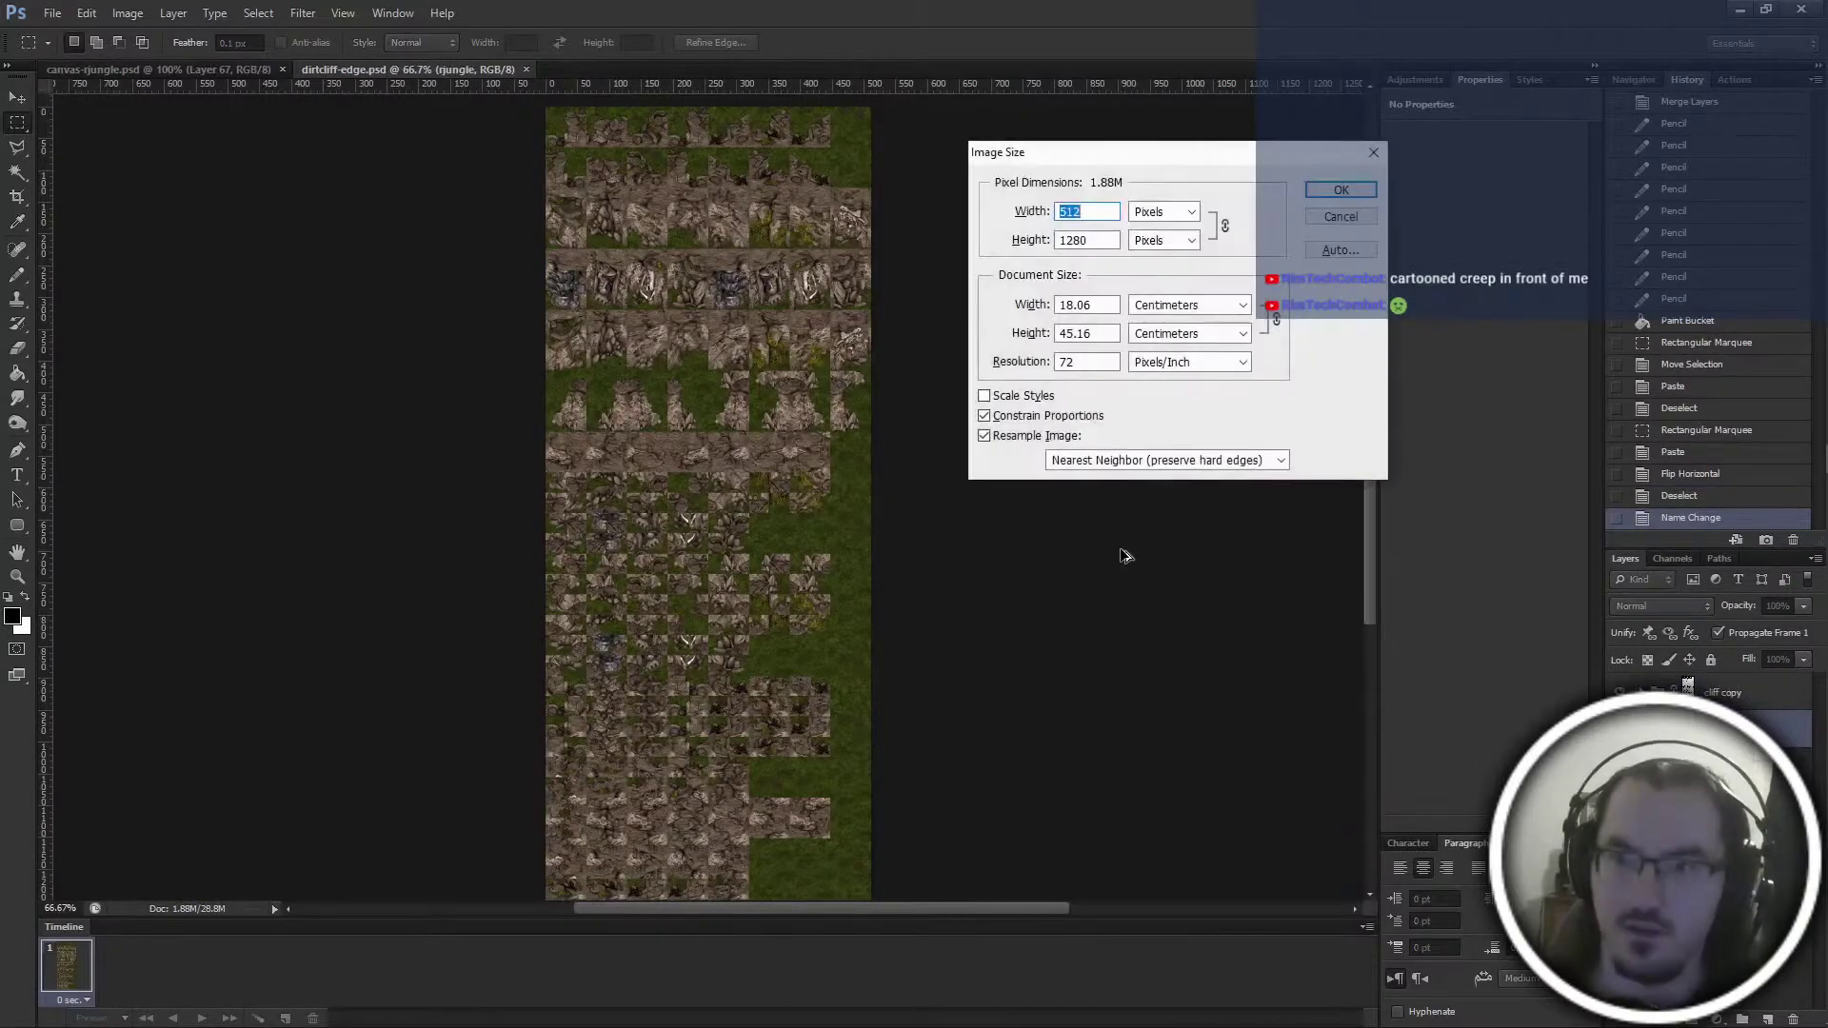
{"action": "type", "text": "2048"}
{"action": "key", "text": "Return"}
{"action": "key", "text": "alt+i"}
{"action": "key", "text": "m"}
{"action": "key", "text": "i"}
{"action": "key", "text": "Return"}
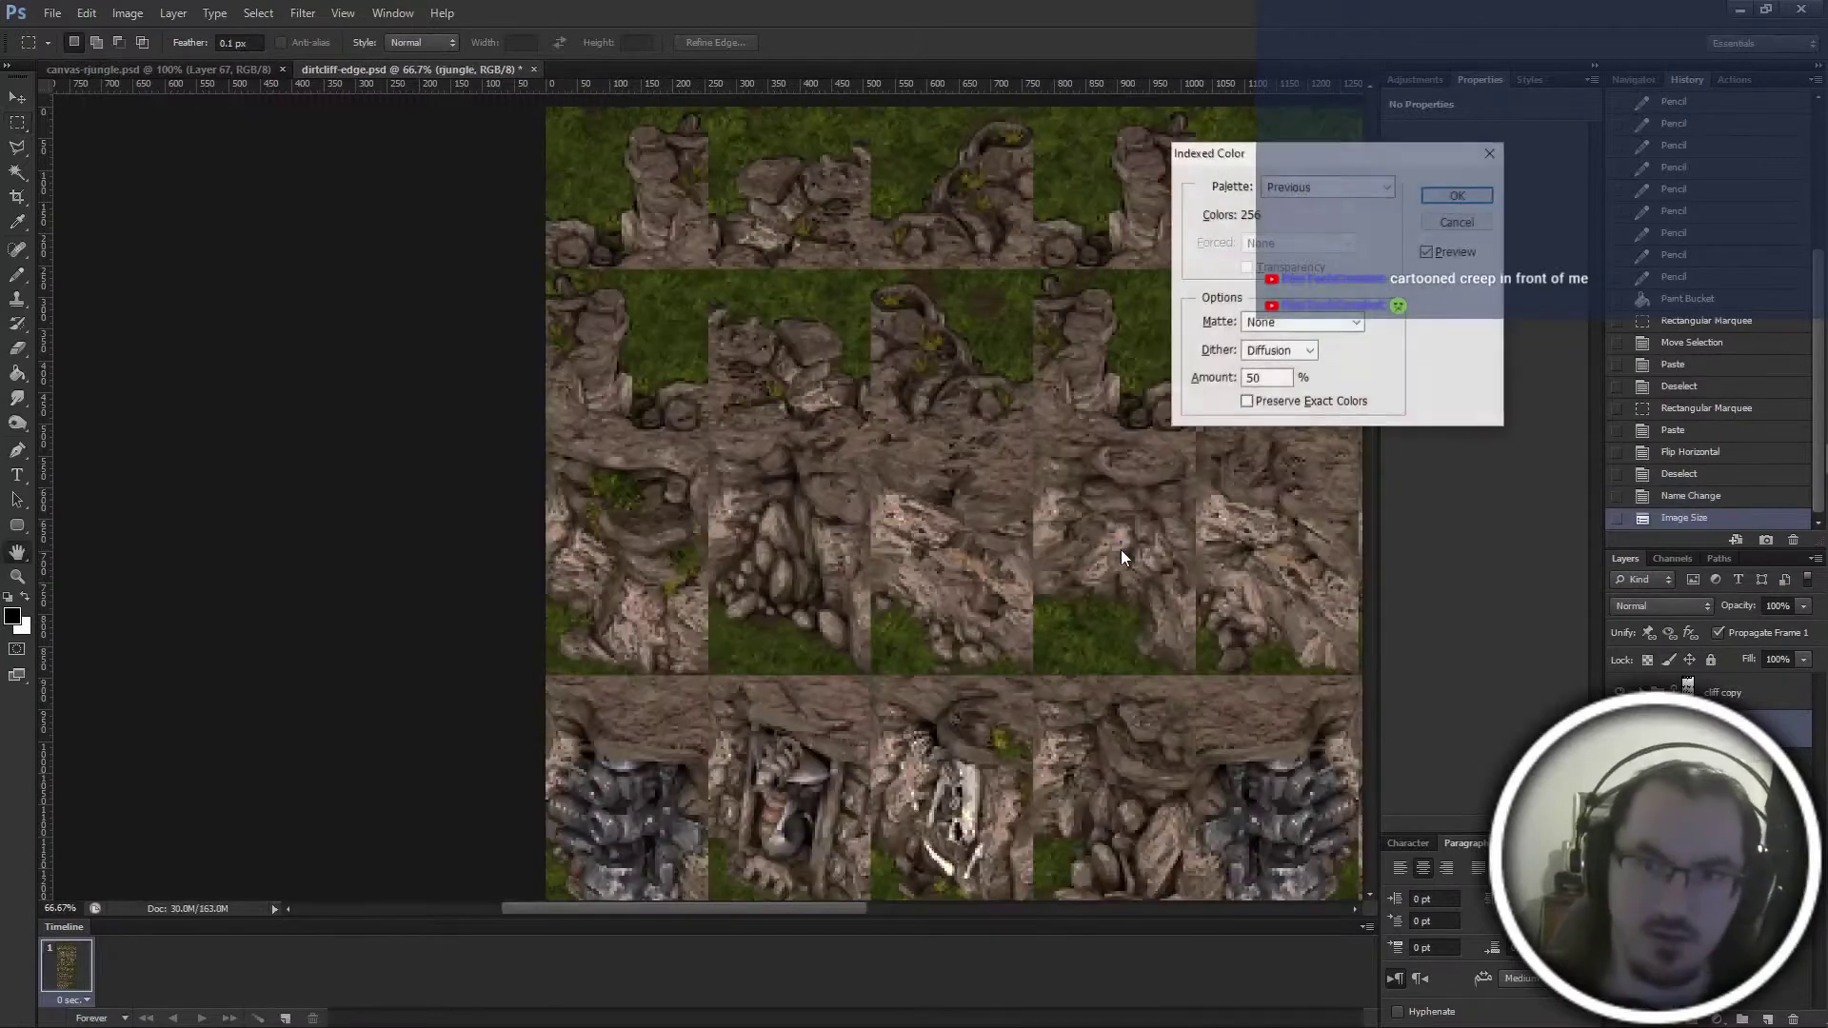
{"action": "key", "text": "Return"}
Scale the indexed image back down to a width of 512 pixels
{"action": "key", "text": "ctrl+alt+i"}
{"action": "type", "text": "512"}
{"action": "key", "text": "Return"}
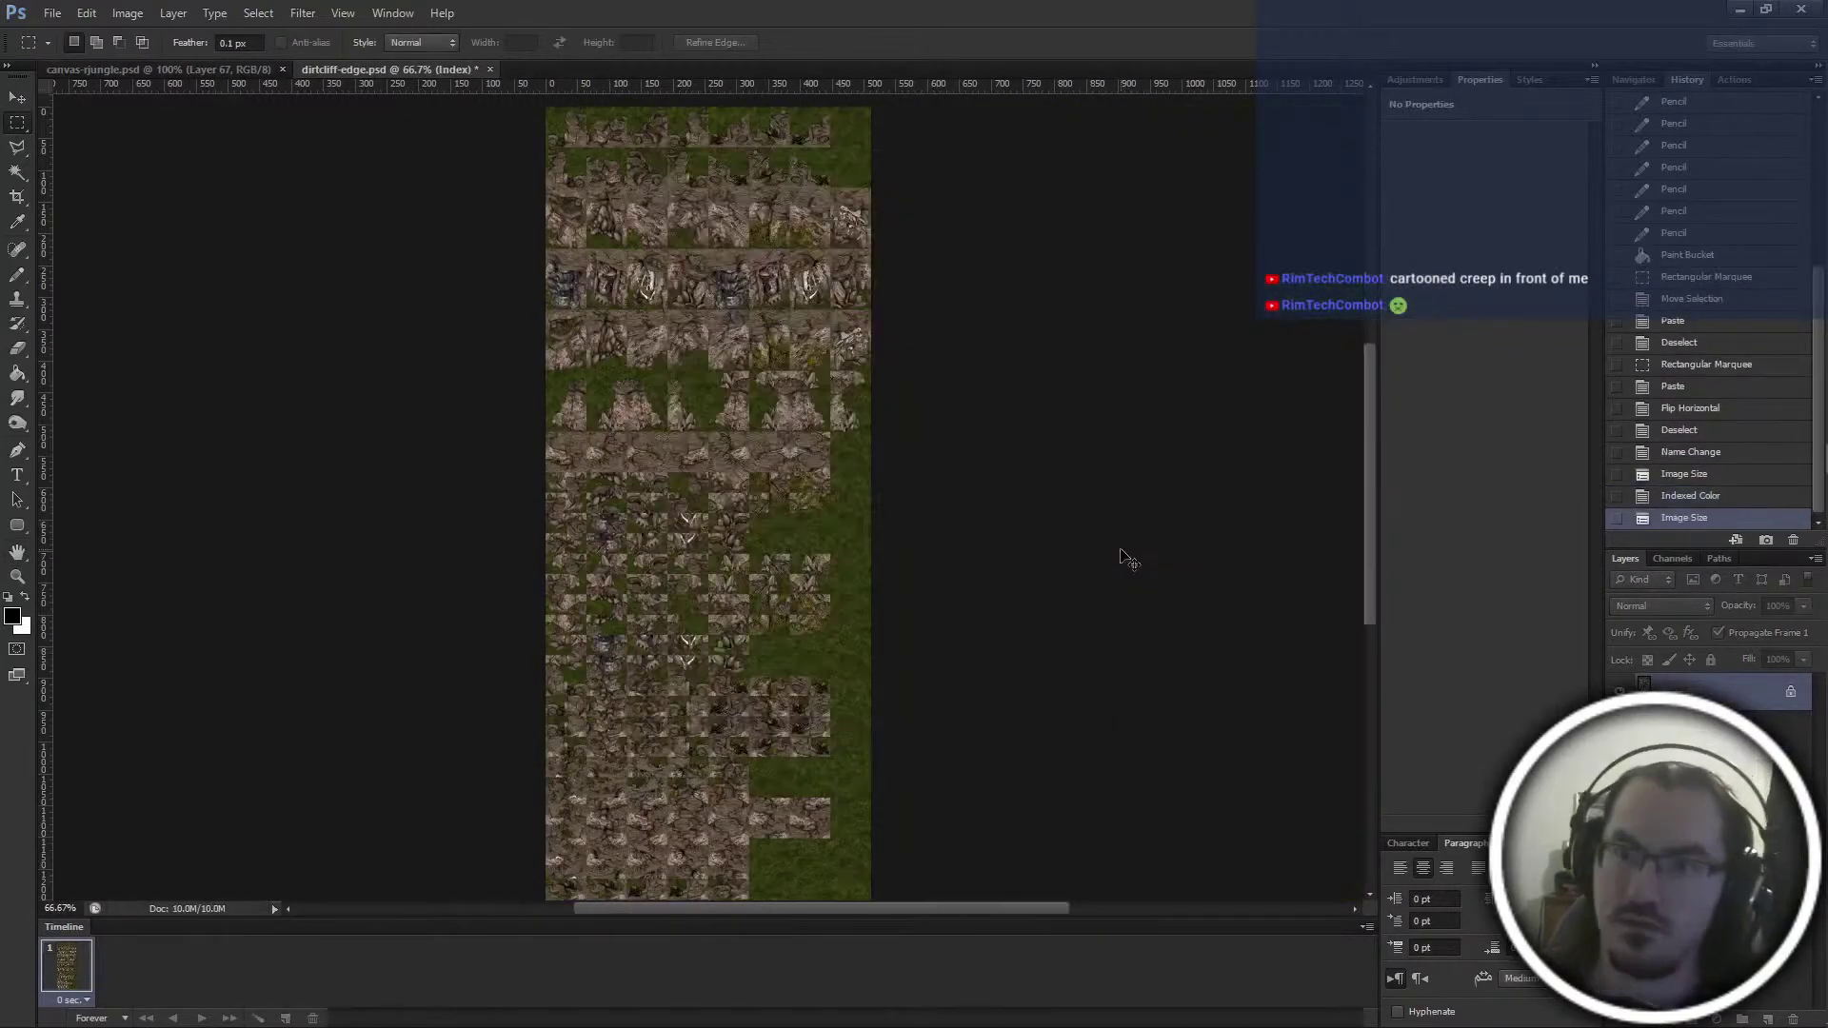
Save the indexed image in BMP format as dirtcliff-edge-rjungle.bmp in the _DF folder
{"action": "key", "text": "ctrl+shift+s"}
{"action": "left_click", "coordinate": [881, 518]}
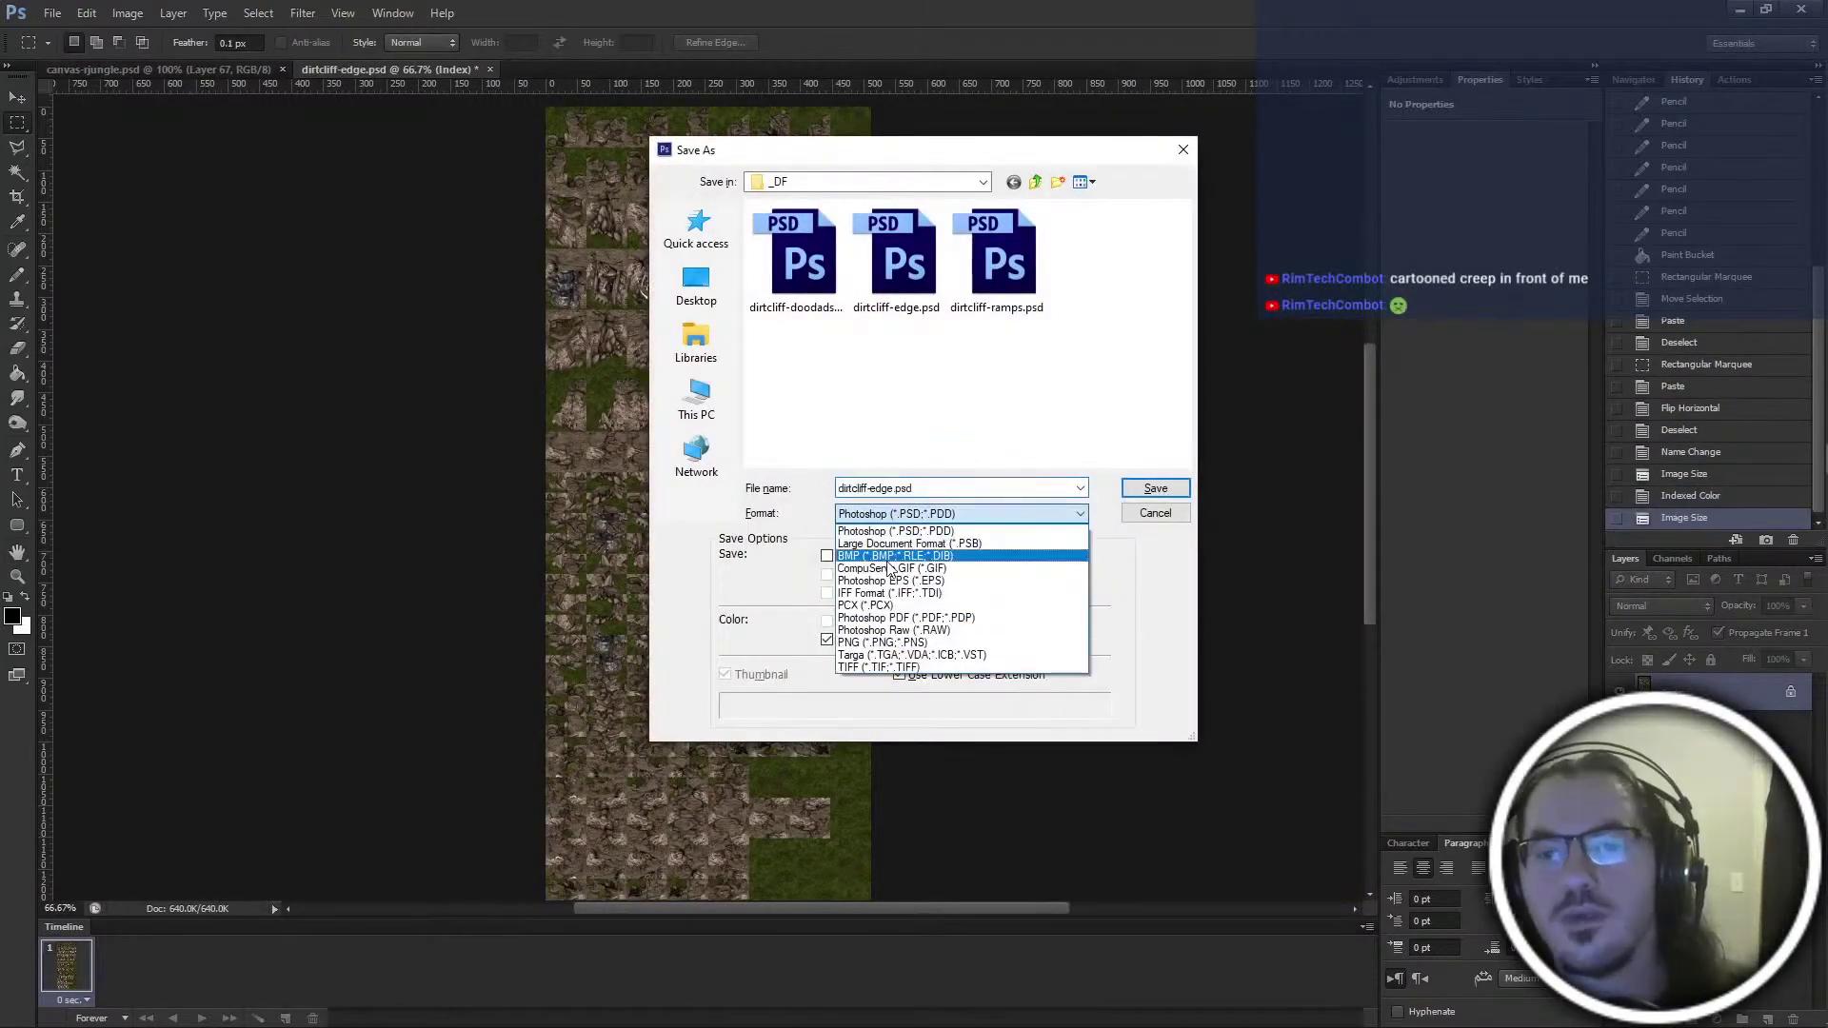
{"action": "left_click", "coordinate": [895, 550]}
{"action": "left_click", "coordinate": [870, 280]}
{"action": "left_click", "coordinate": [909, 489]}
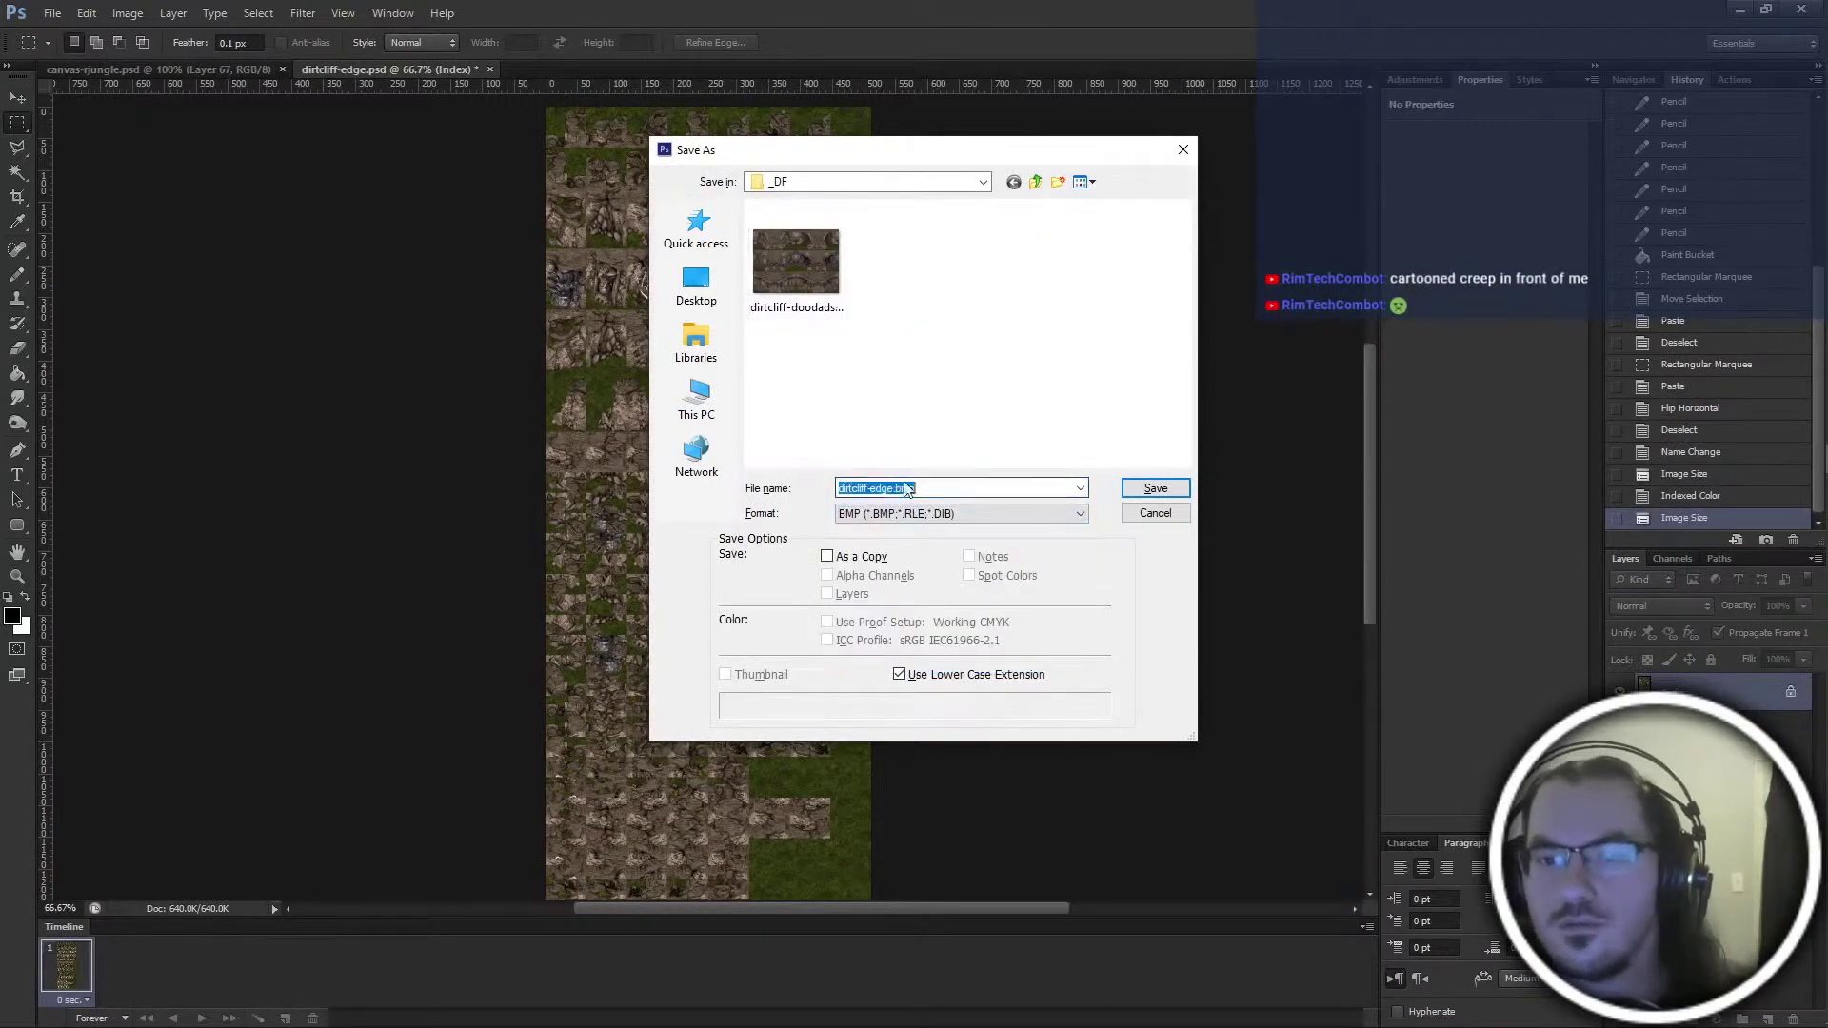
{"action": "left_click_drag", "start_coordinate": [883, 489], "coordinate": [890, 491]}
{"action": "type", "text": "-rjungle"}
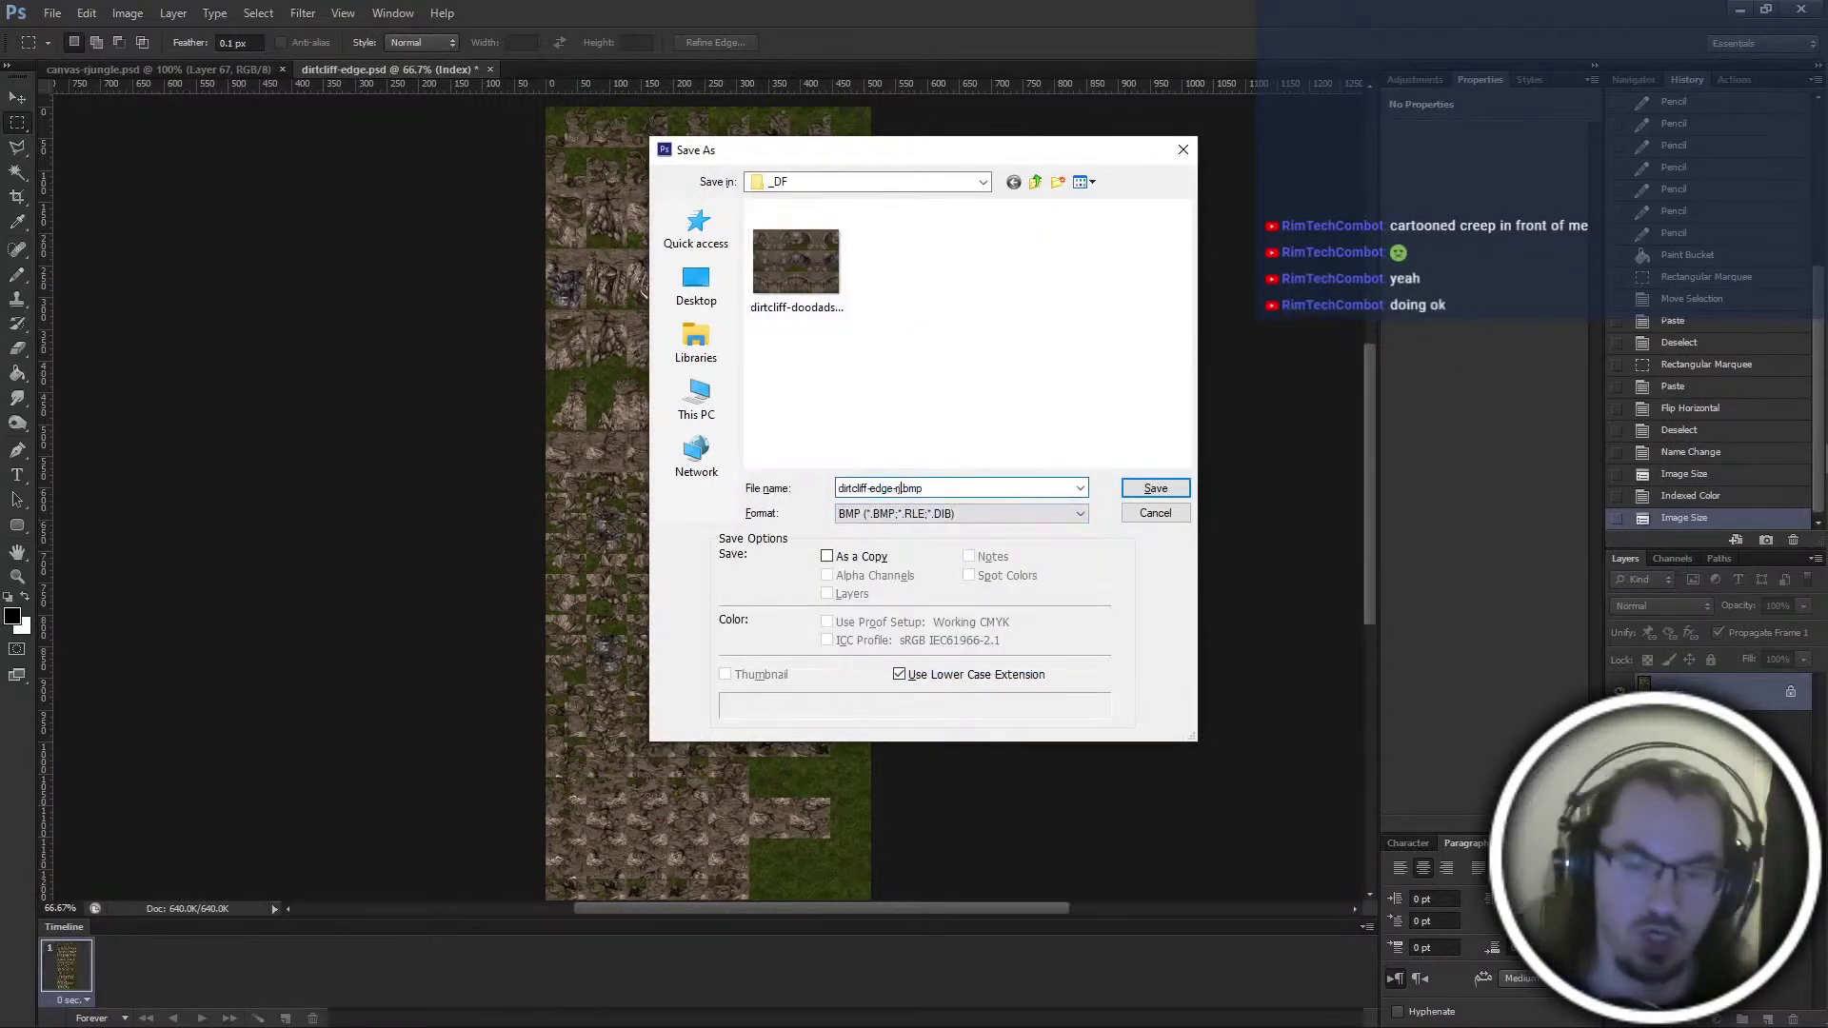
{"action": "key", "text": "Return"}
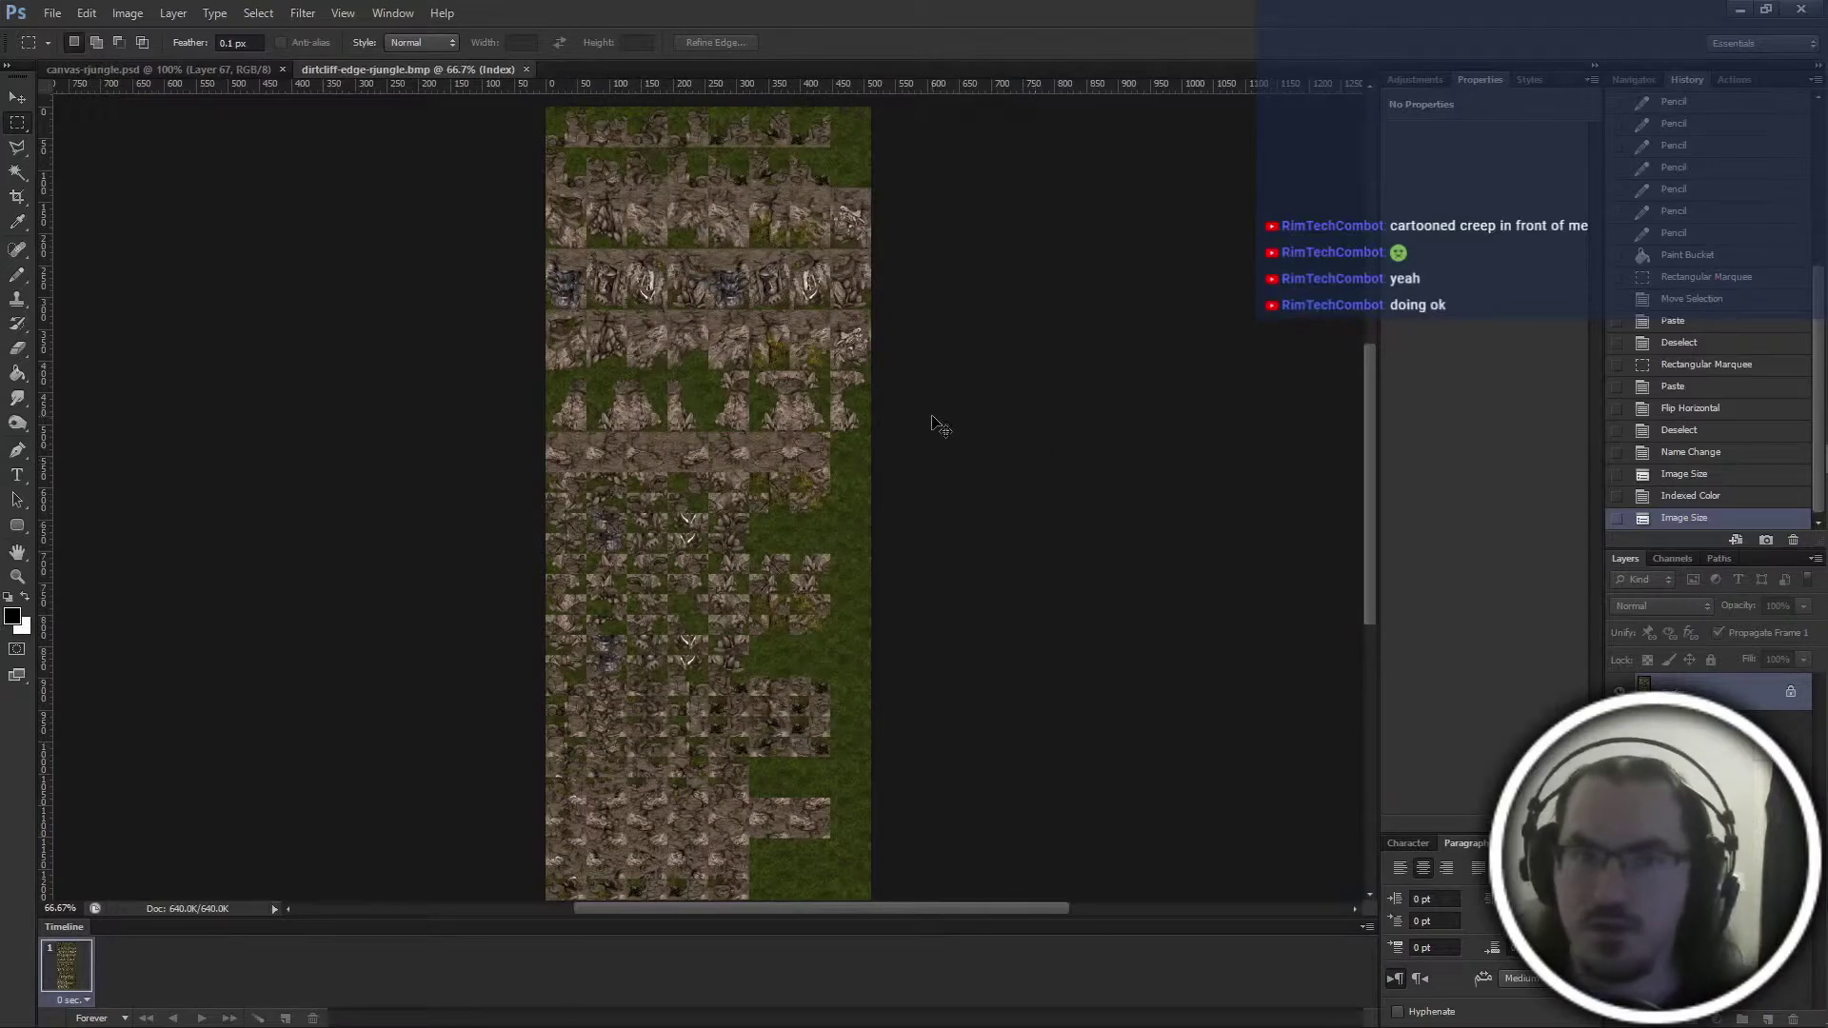
Close the finished edge image and open dirtcliff-ramps.psd from the _DF folder
{"action": "key", "text": "ctrl+w"}
{"action": "key", "text": "alt+Tab"}
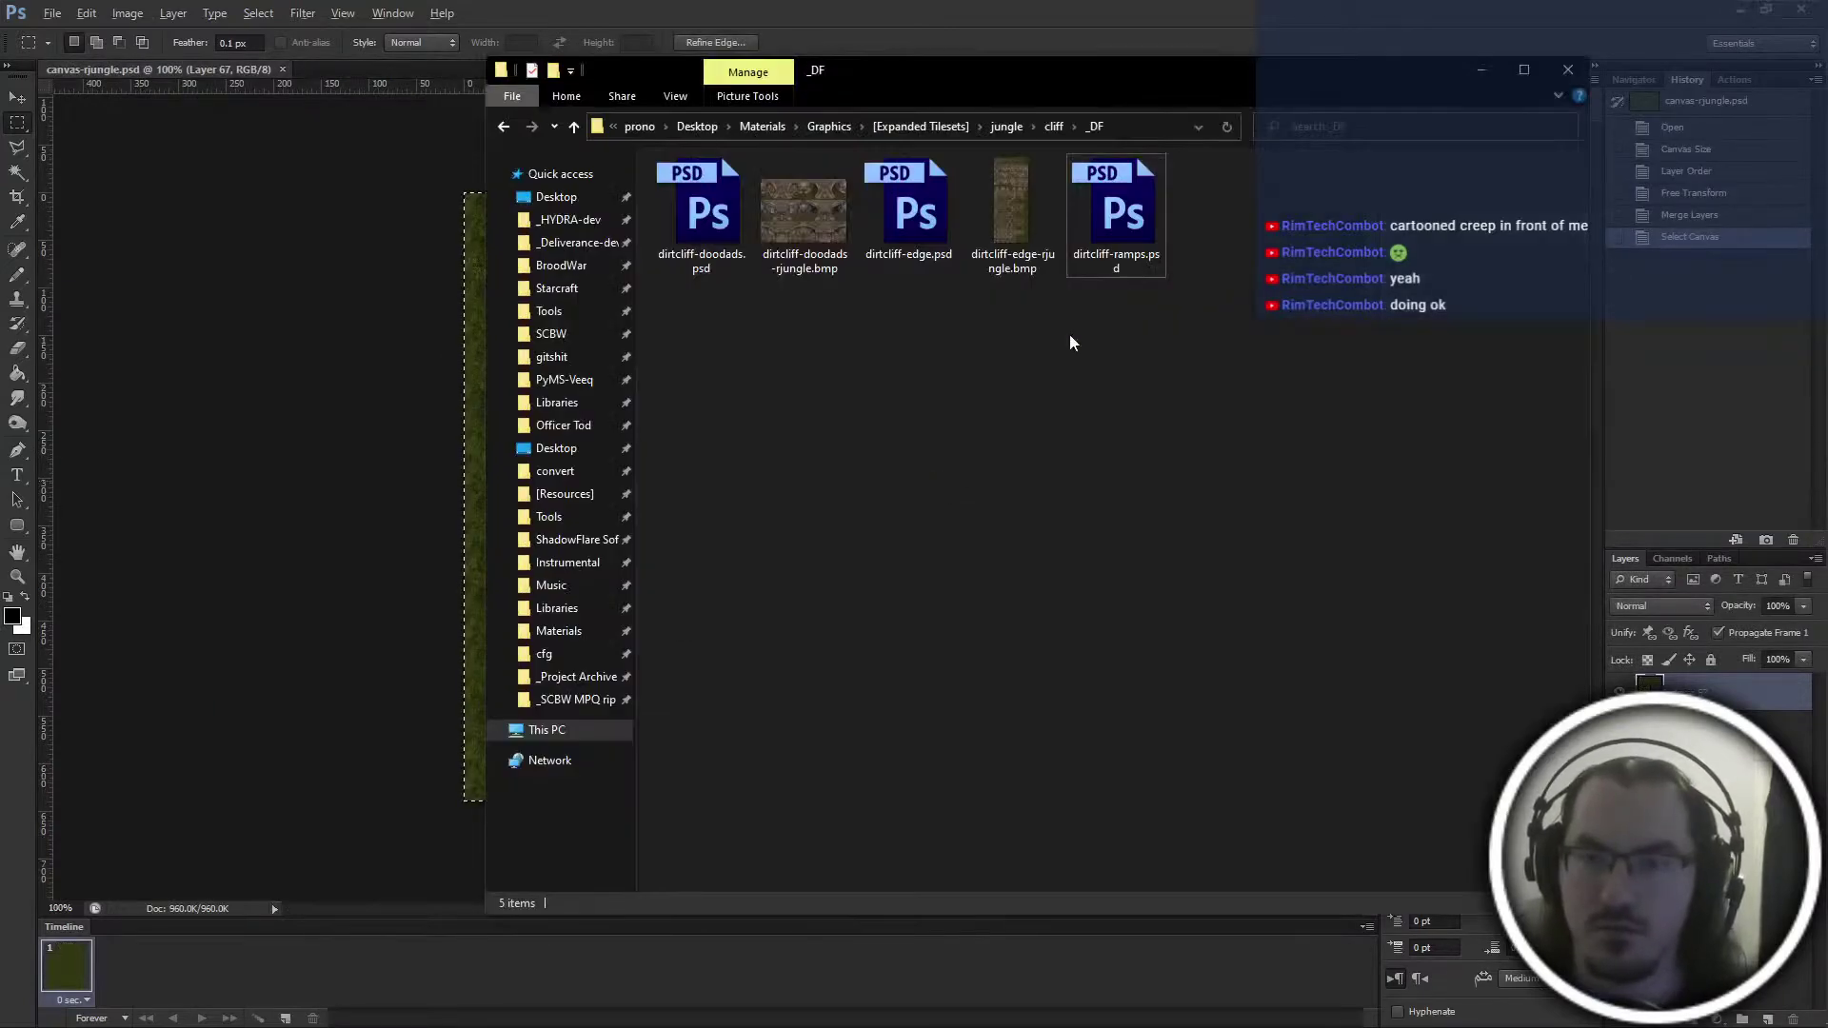
{"action": "double_click", "coordinate": [1134, 232]}
Copy the full raised jungle texture from canvas-rjungle.psd, paste it into dirtcliff-ramps.psd and move it flush with the canvas's upper edge
{"action": "key", "text": "ctrl+Tab"}
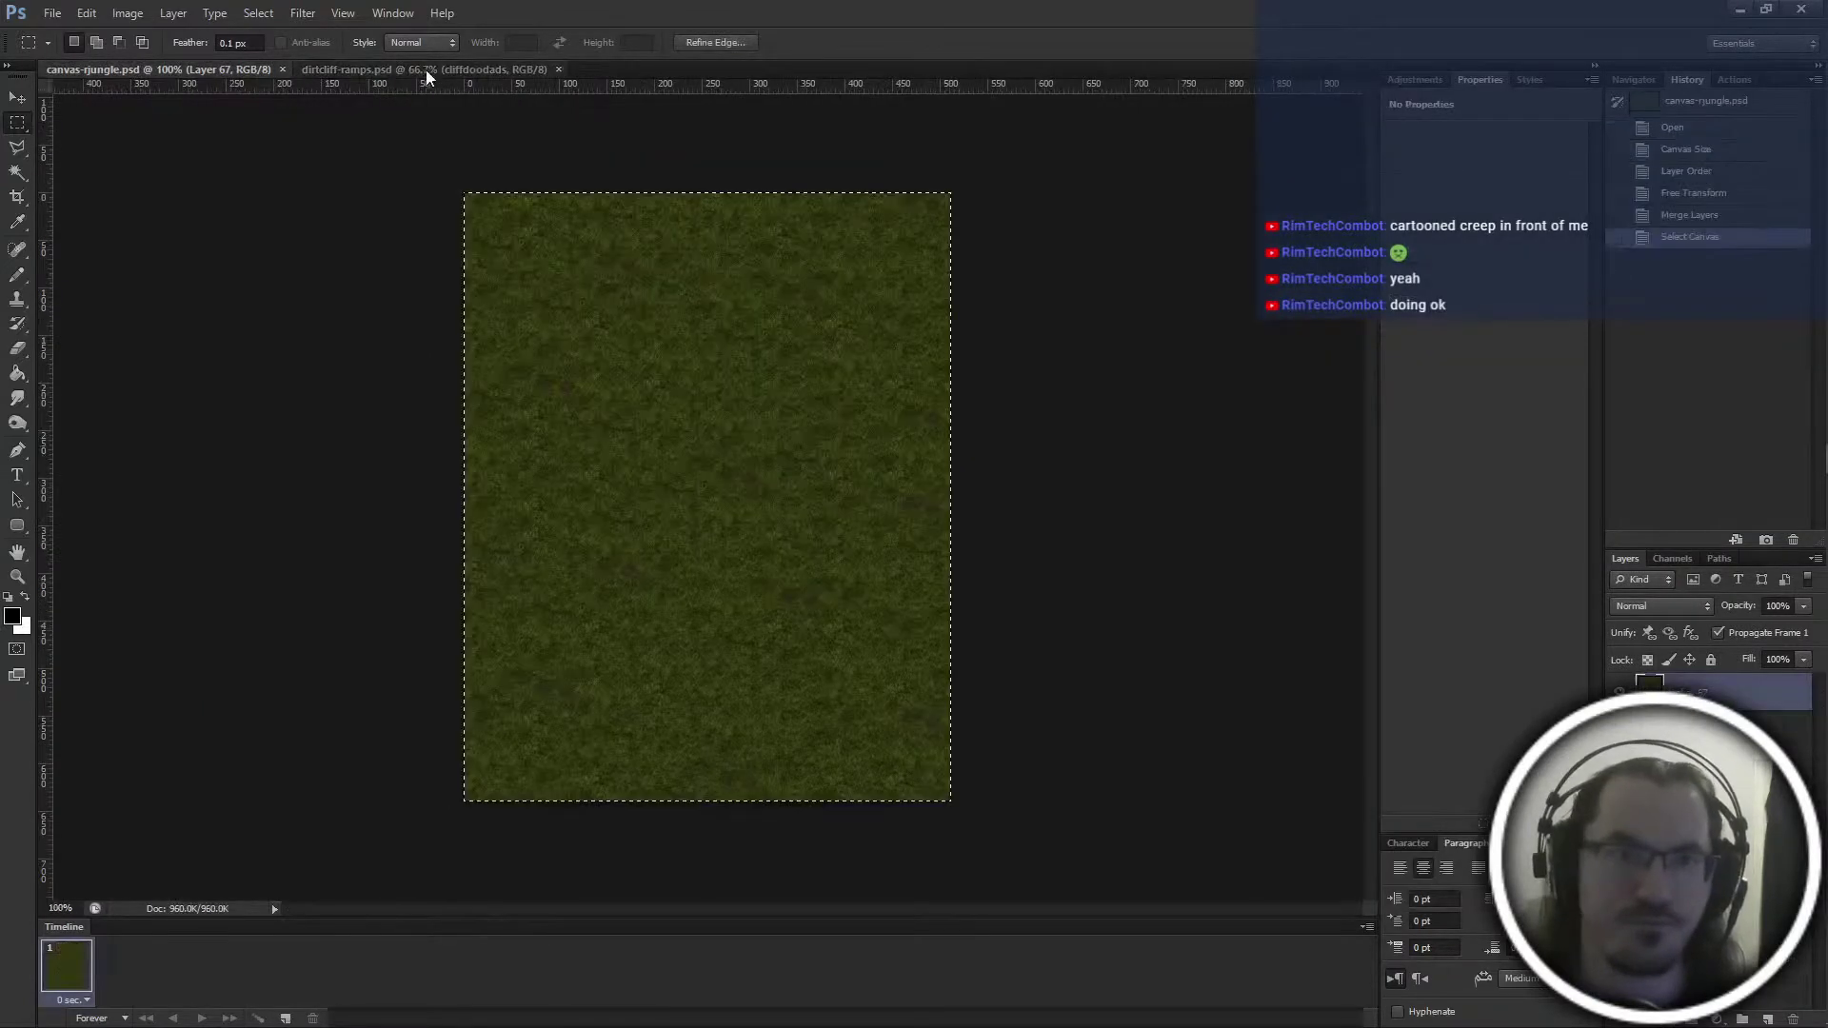
{"action": "key", "text": "ctrl+a"}
{"action": "key", "text": "ctrl+c"}
{"action": "left_click", "coordinate": [407, 68]}
{"action": "key", "text": "ctrl+v"}
{"action": "key", "text": "ctrl+t"}
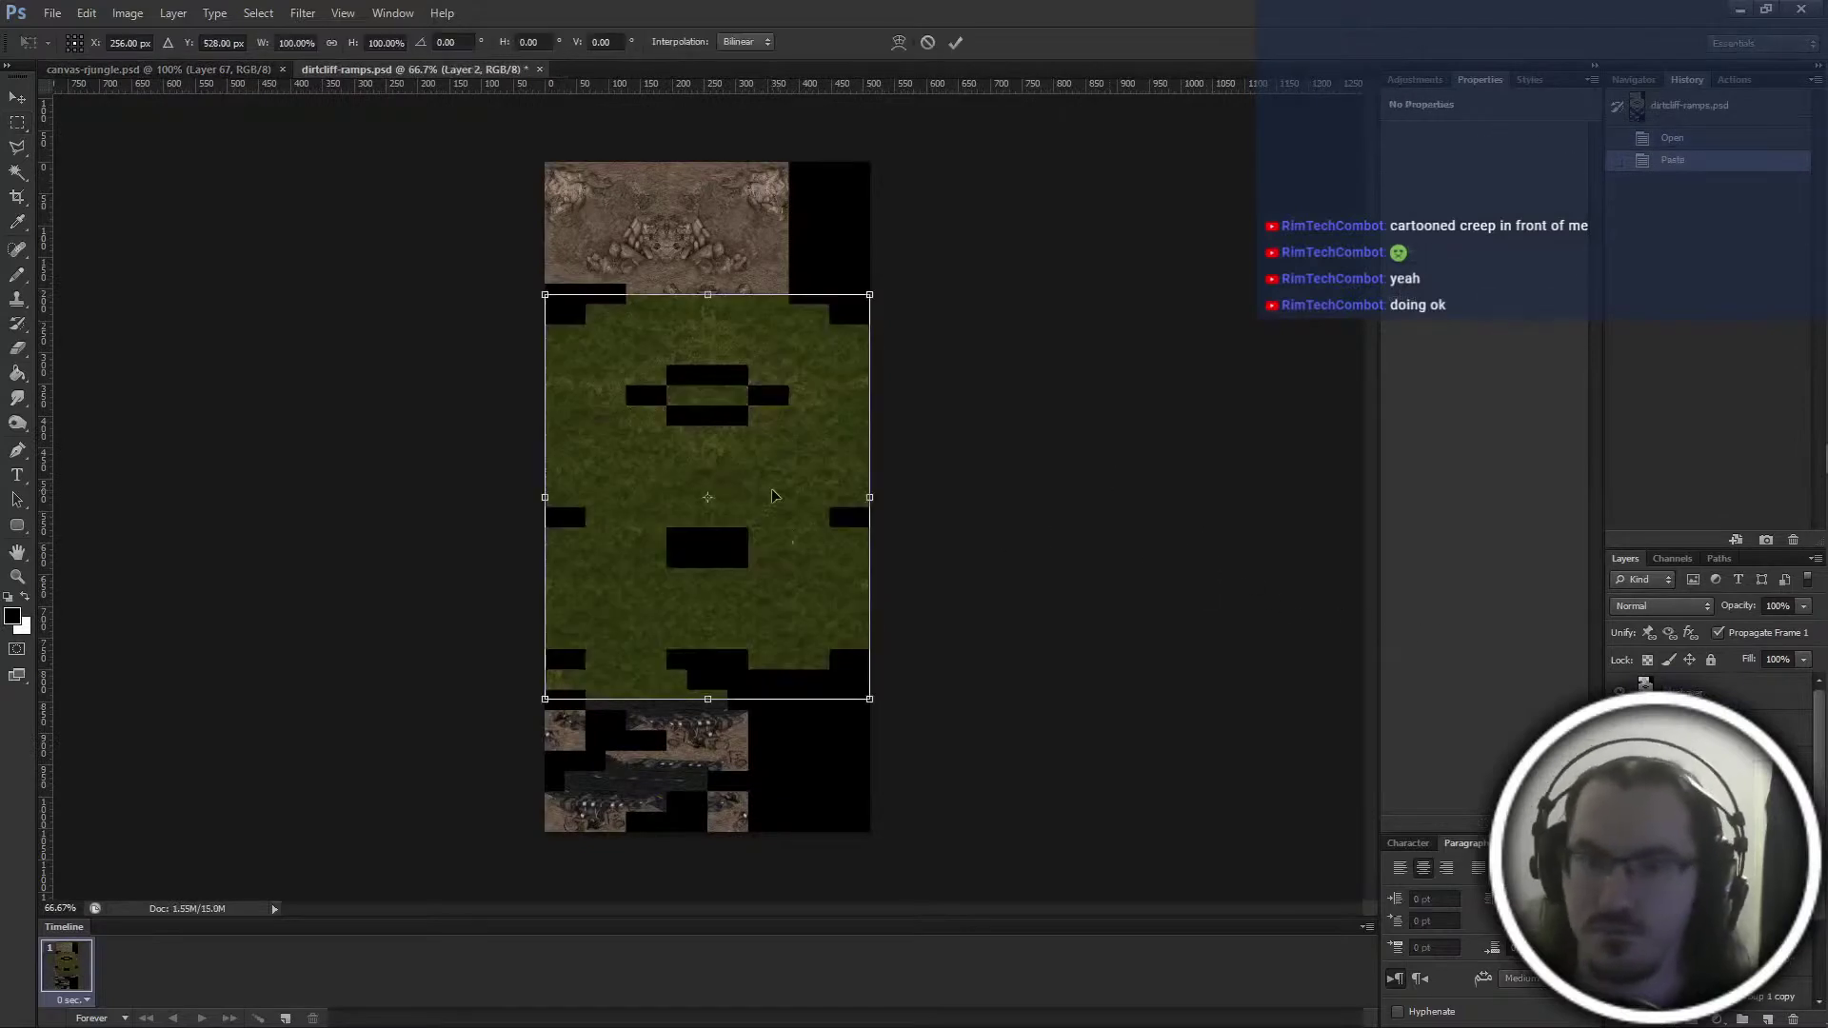
{"action": "left_click_drag", "start_coordinate": [772, 491], "coordinate": [772, 359]}
{"action": "key", "text": "Return"}
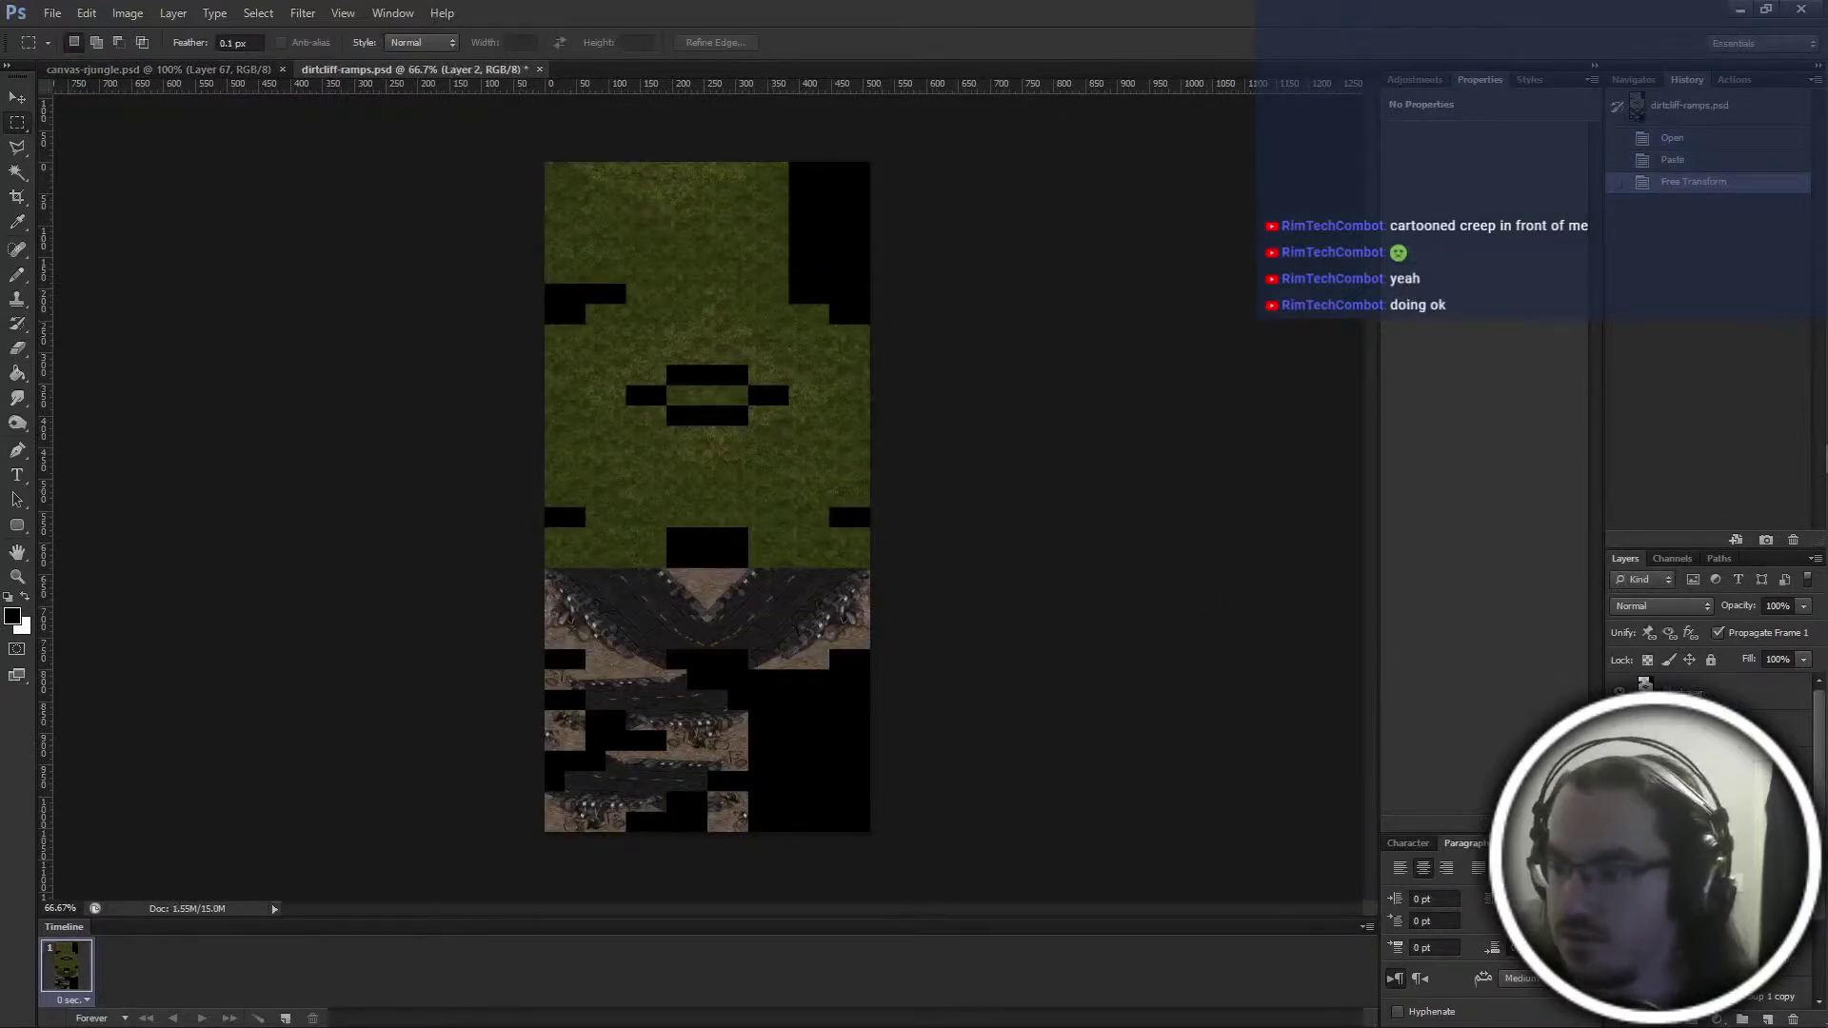
Lower the jungle layer in the layer stack and place a duplicate of it over the remaining lower part of the canvas
{"action": "scroll", "coordinate": [1714, 838], "scroll_direction": "down", "scroll_amount": 4}
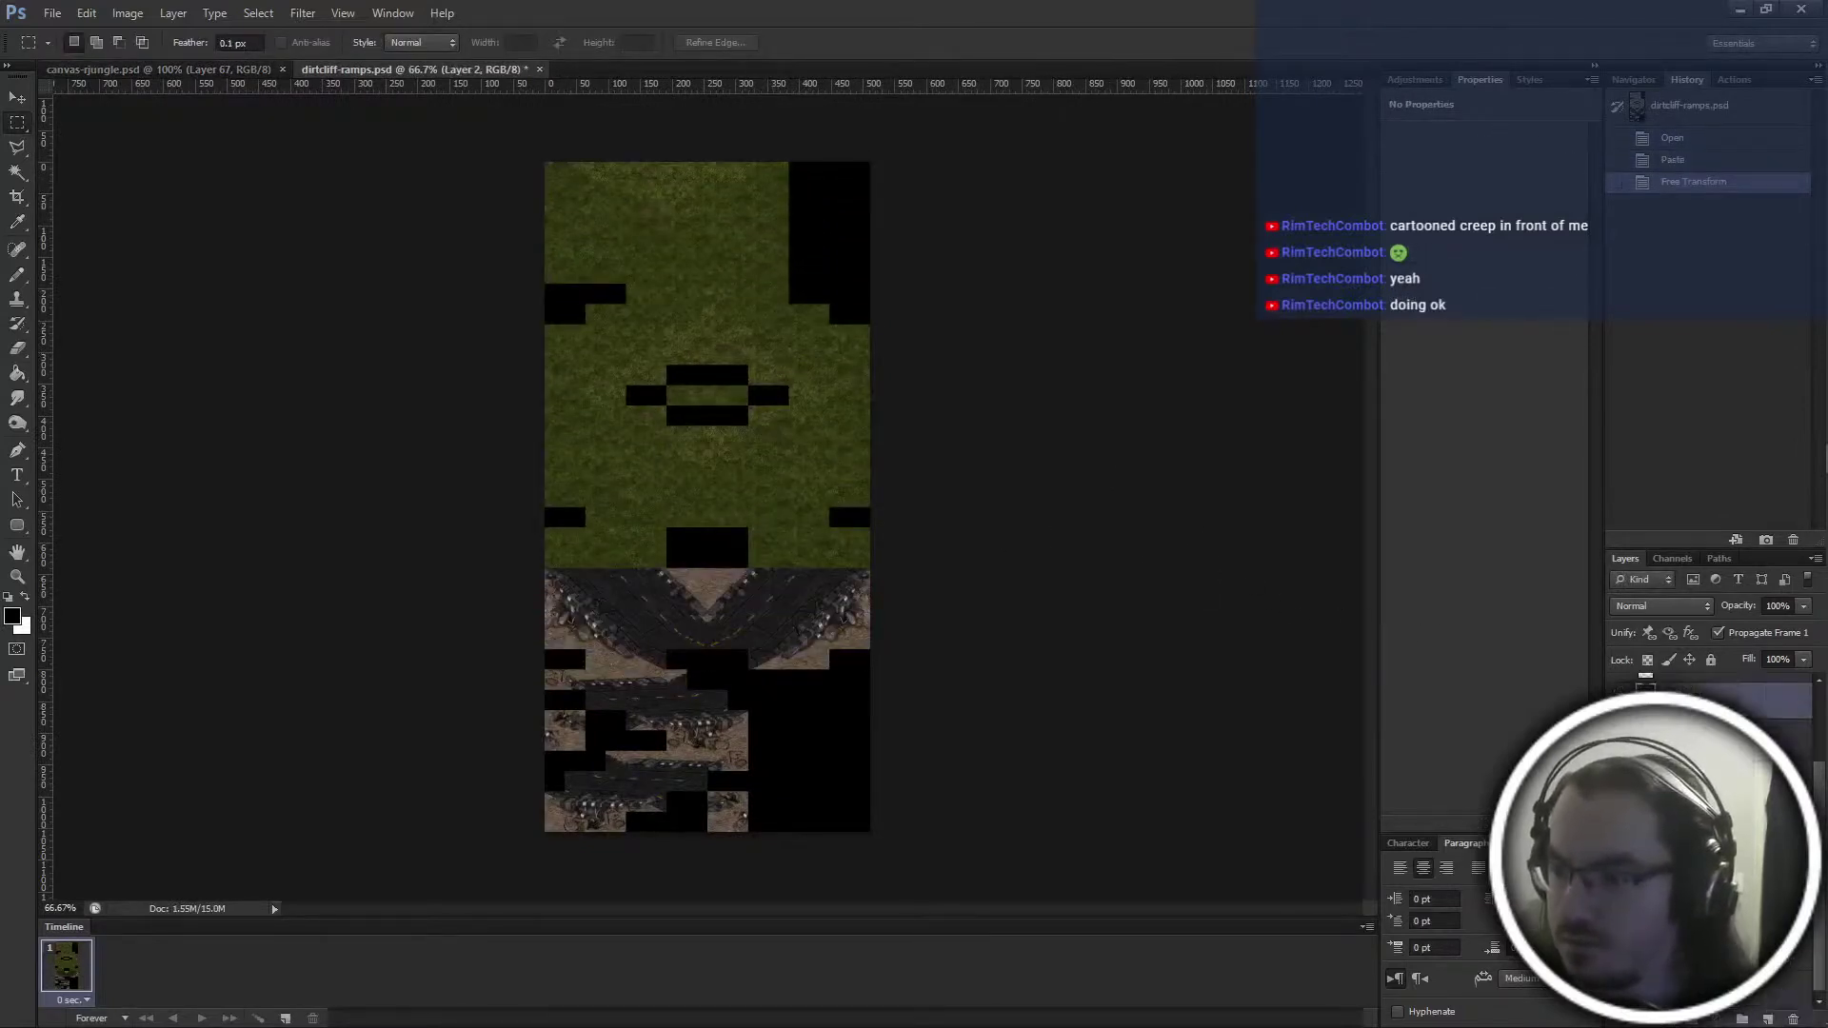
{"action": "key", "text": "ctrl+bracketleft"}
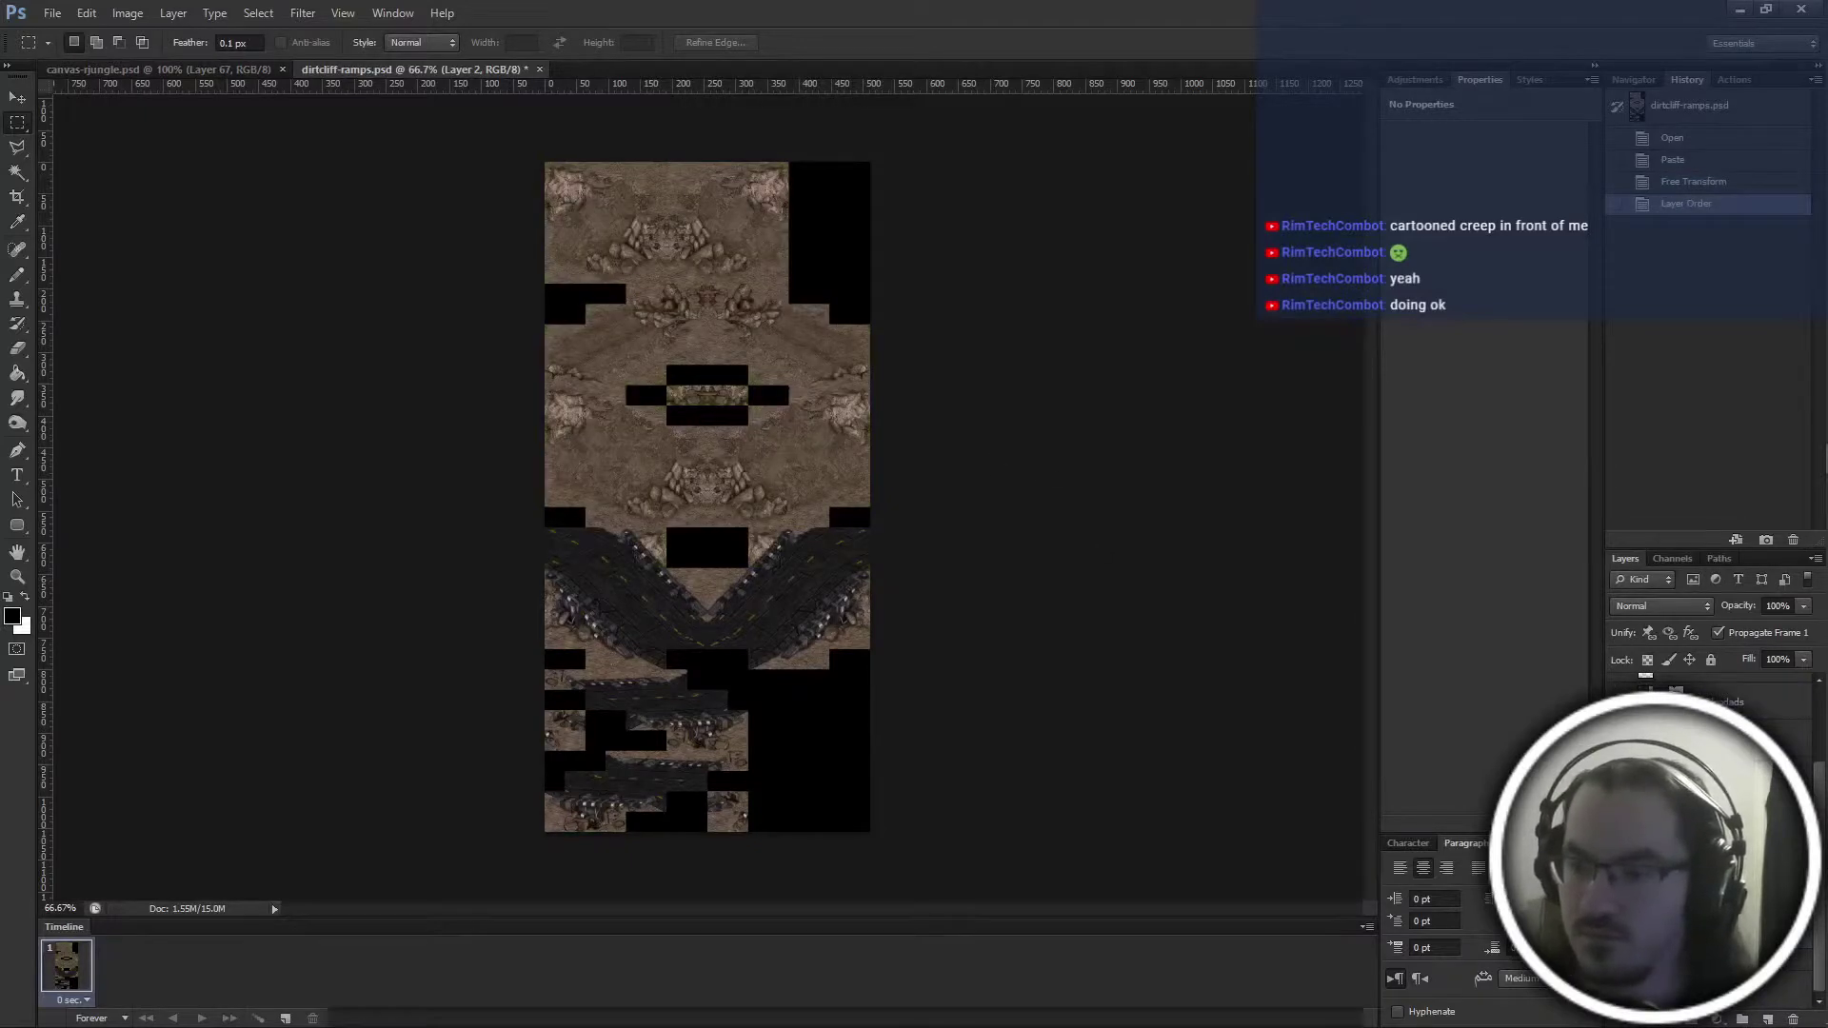
{"action": "key", "text": "ctrl+j"}
{"action": "key", "text": "ctrl+t"}
{"action": "left_click_drag", "start_coordinate": [762, 372], "coordinate": [757, 700]}
{"action": "key", "text": "Return"}
{"action": "key", "text": "m"}
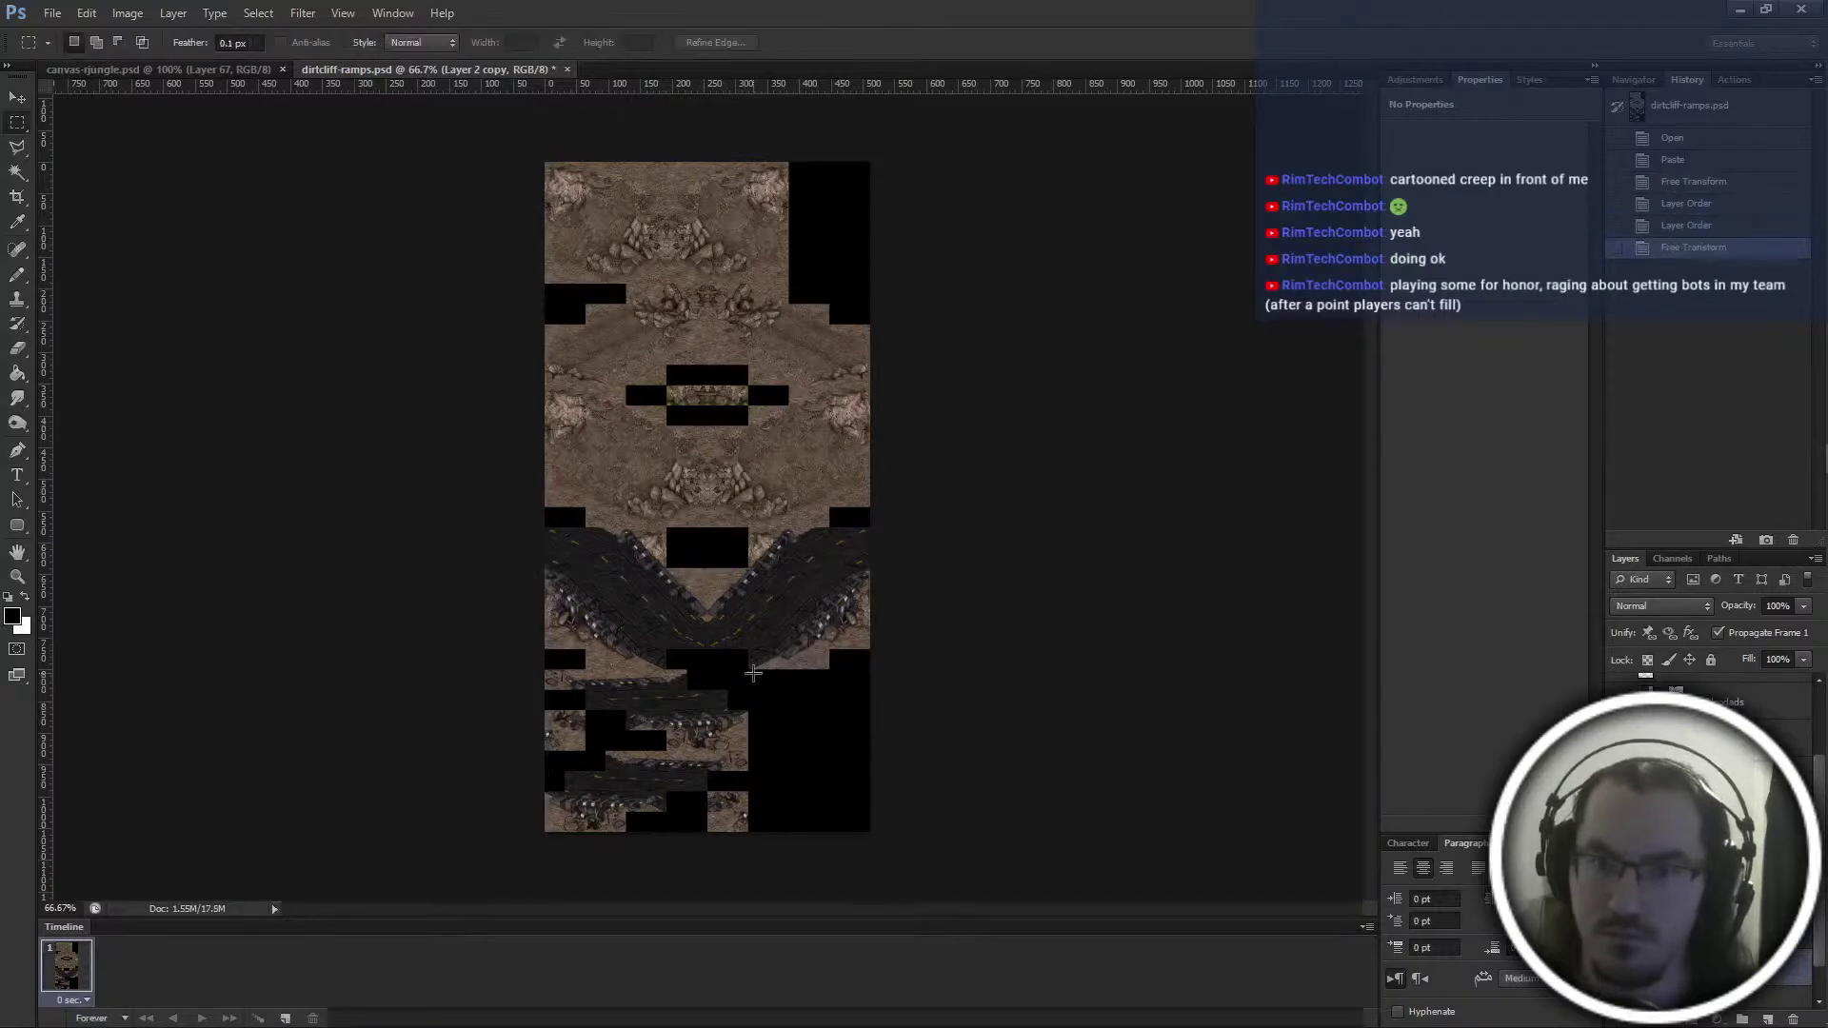
Crop the document to the canvas bounds and merge the two jungle texture layers
{"action": "key", "text": "ctrl+a"}
{"action": "key", "text": "c"}
{"action": "key", "text": "Return"}
{"action": "key", "text": "m"}
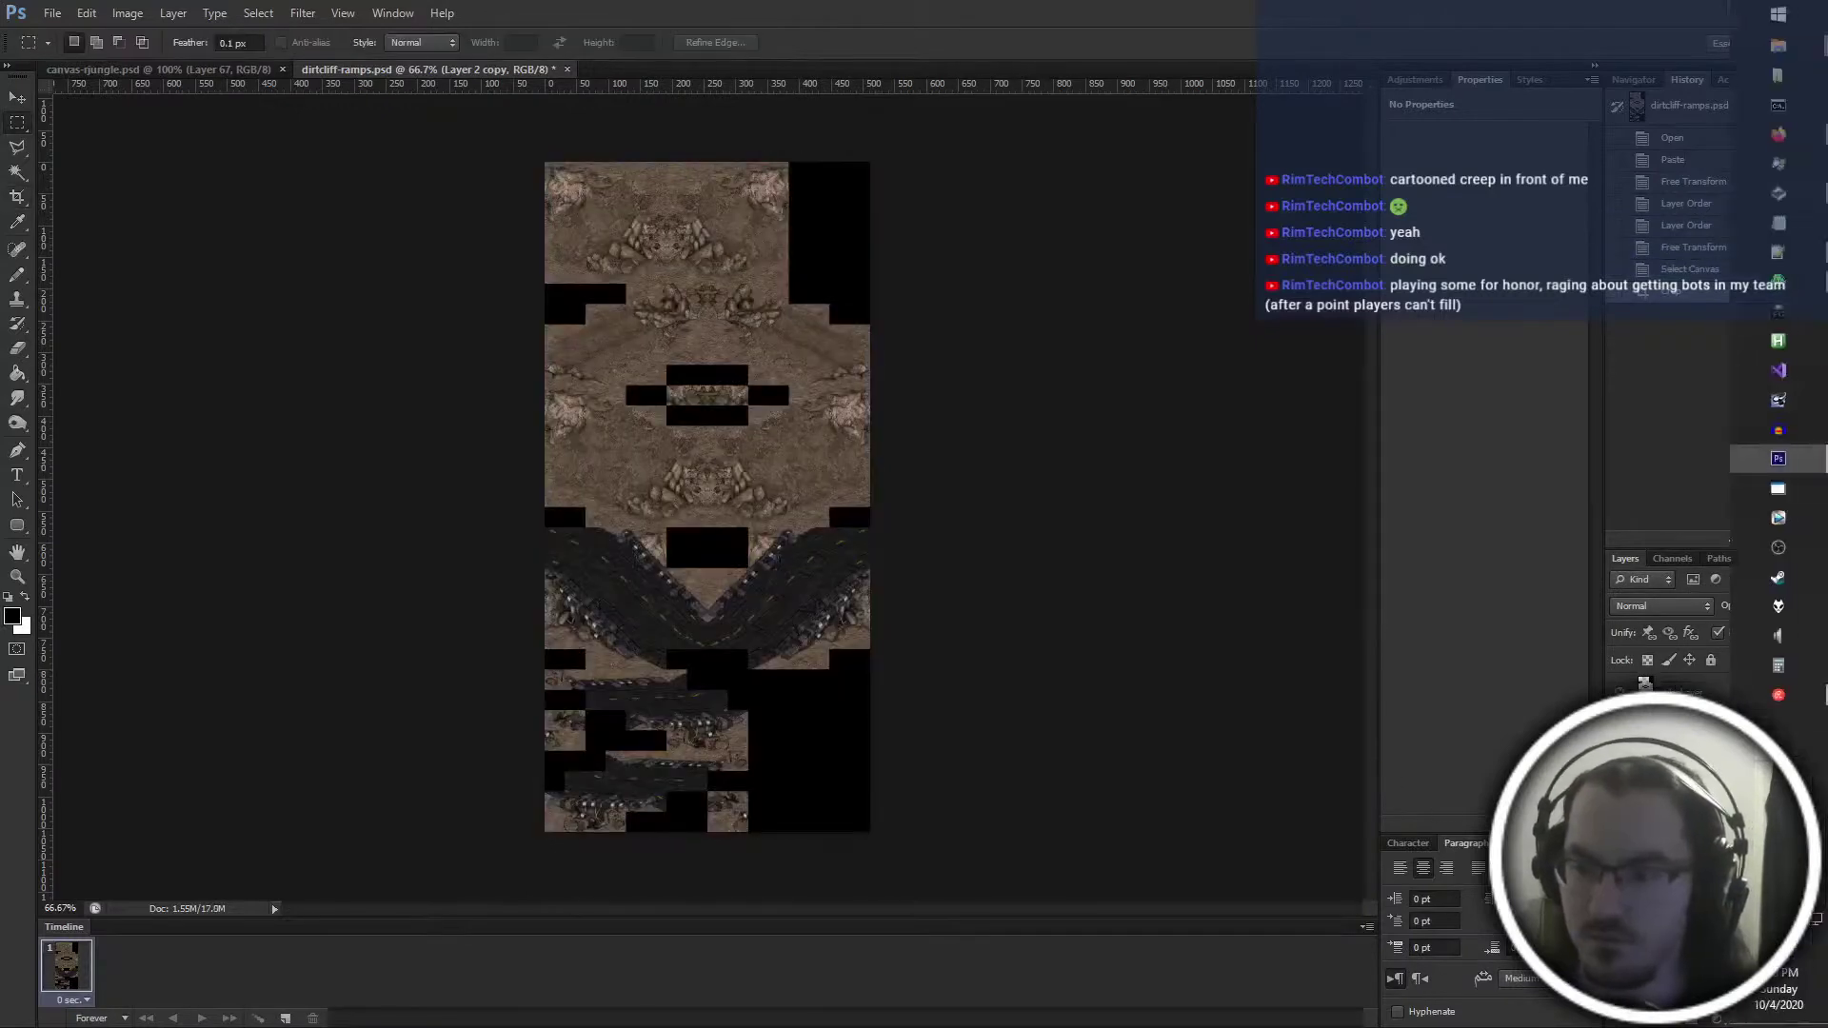
{"action": "right_click", "coordinate": [1666, 693]}
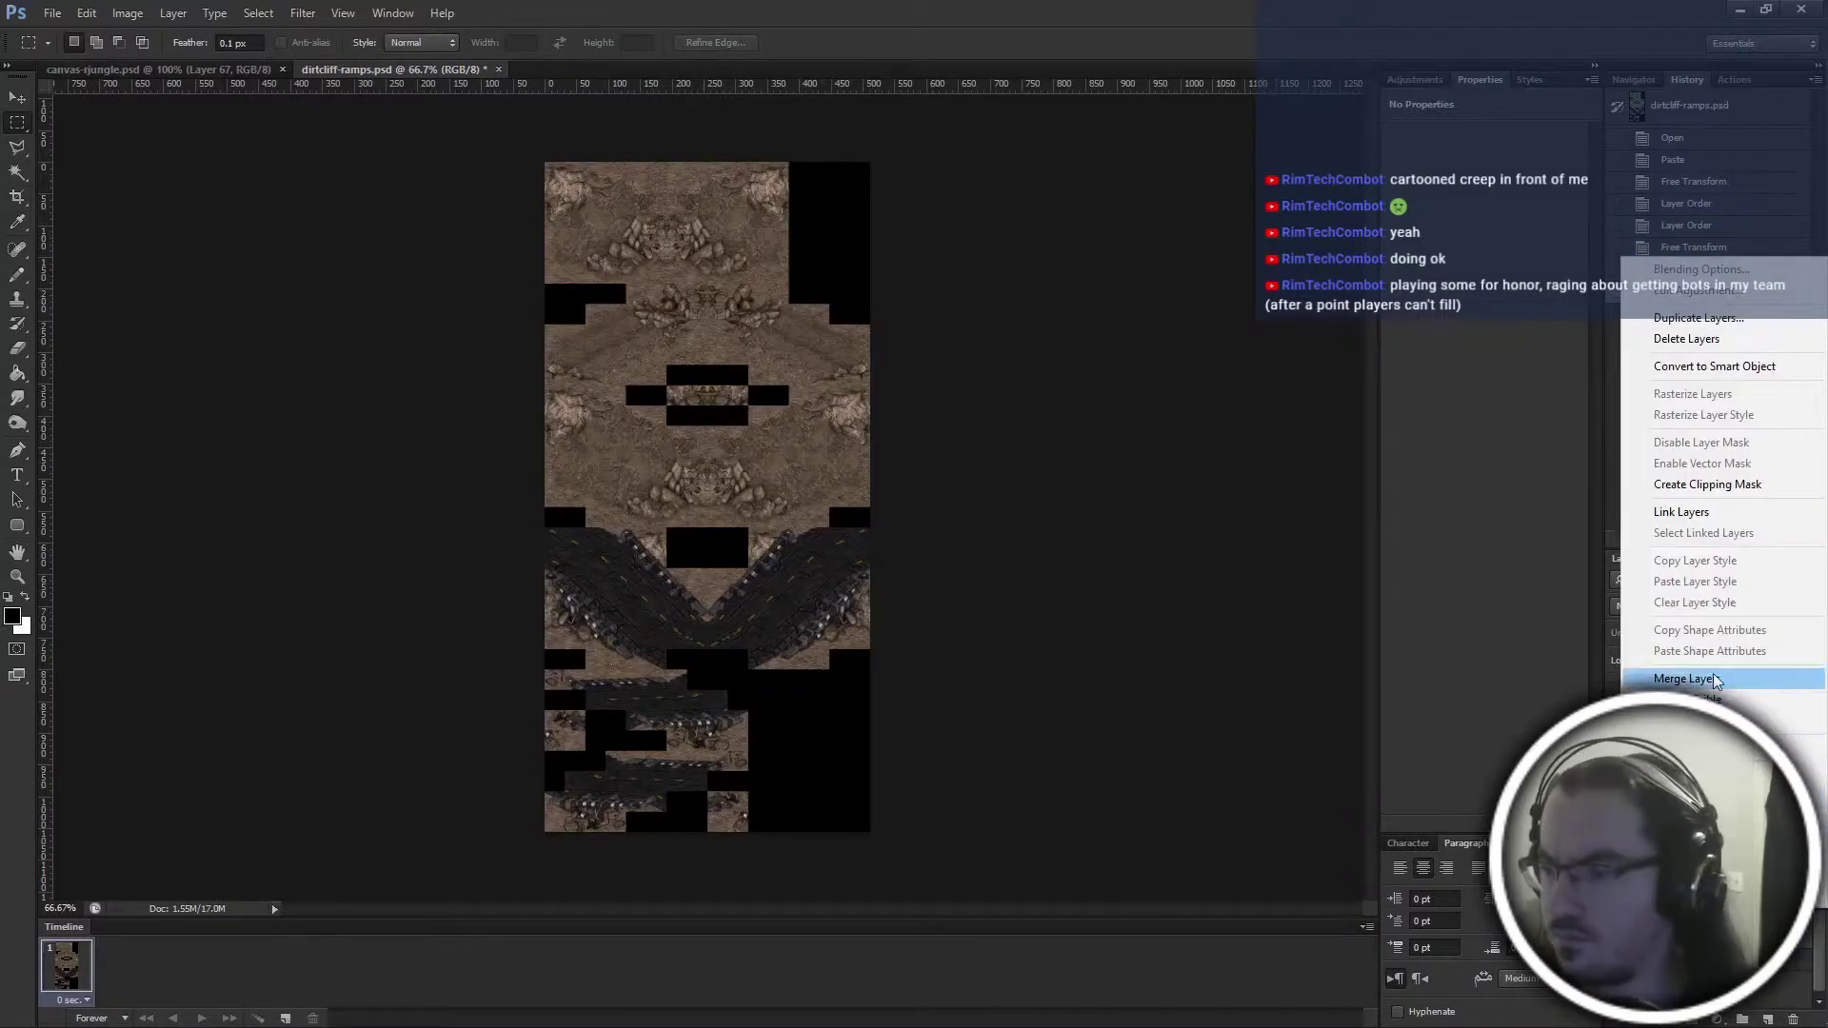
{"action": "left_click", "coordinate": [1675, 674]}
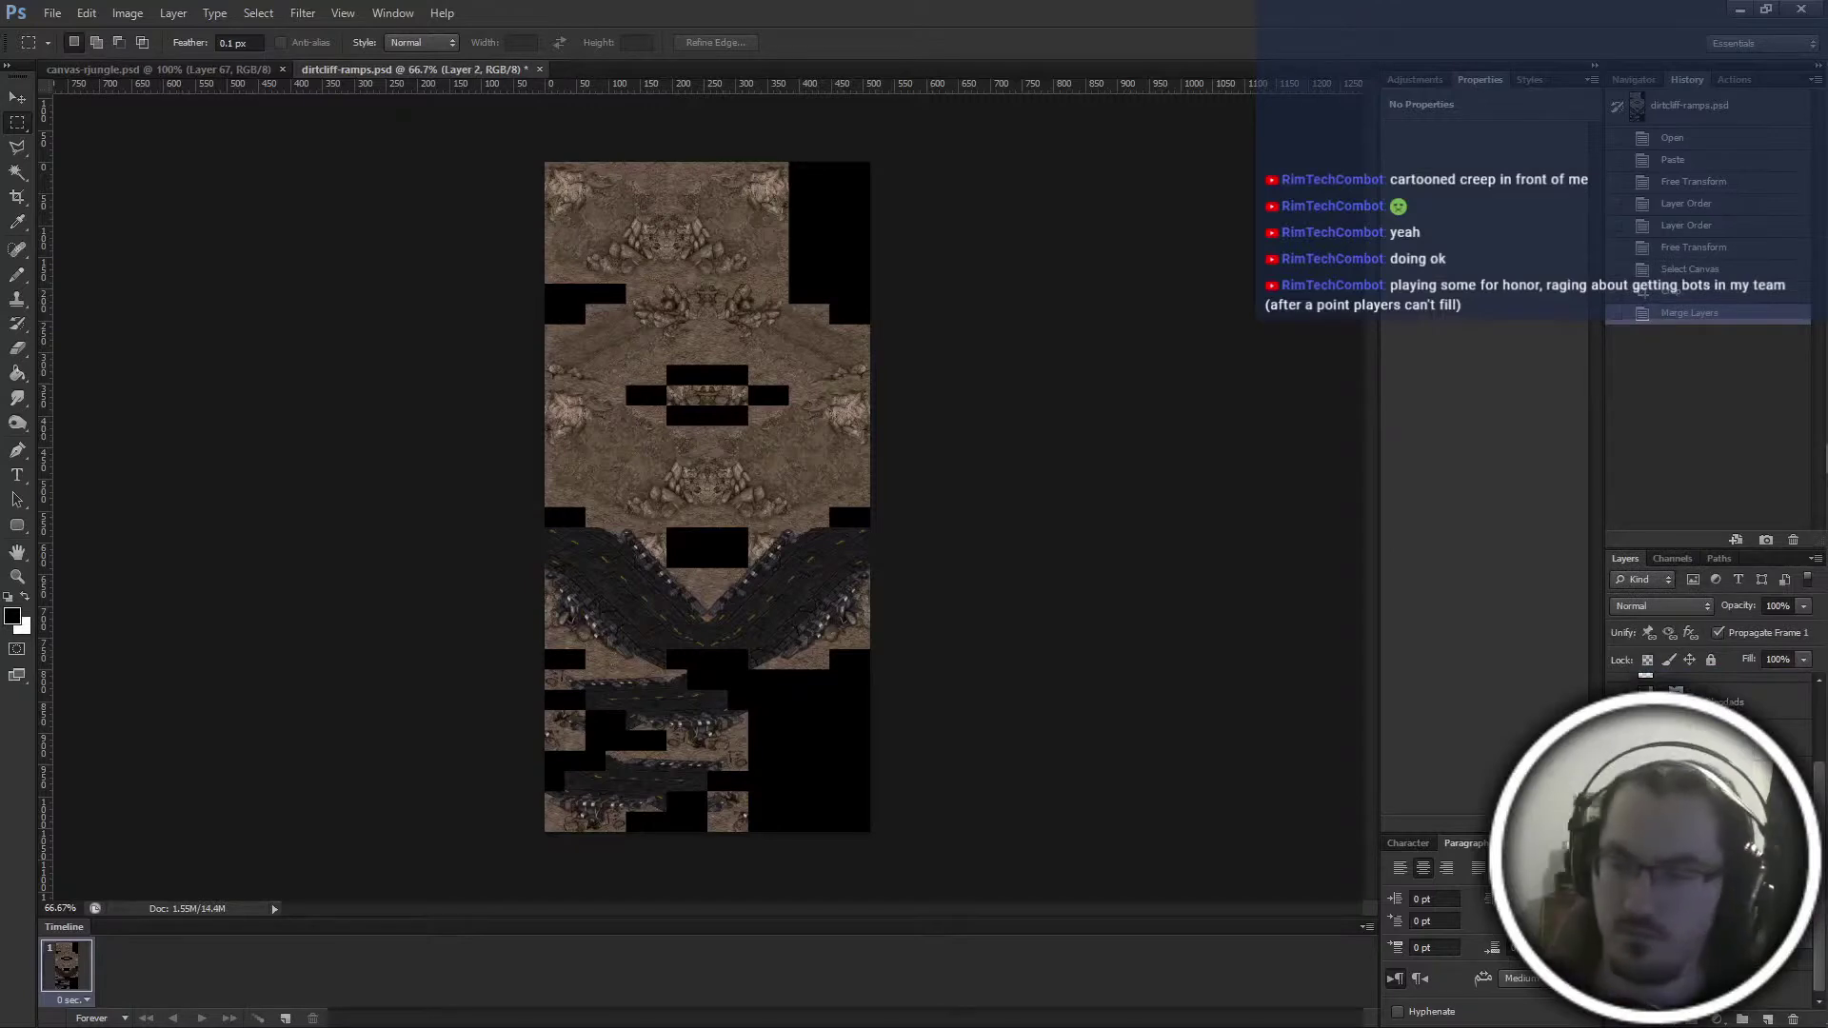
Rename the merged layer as rjungle and move it up in the layer stack
{"action": "key", "text": "Return"}
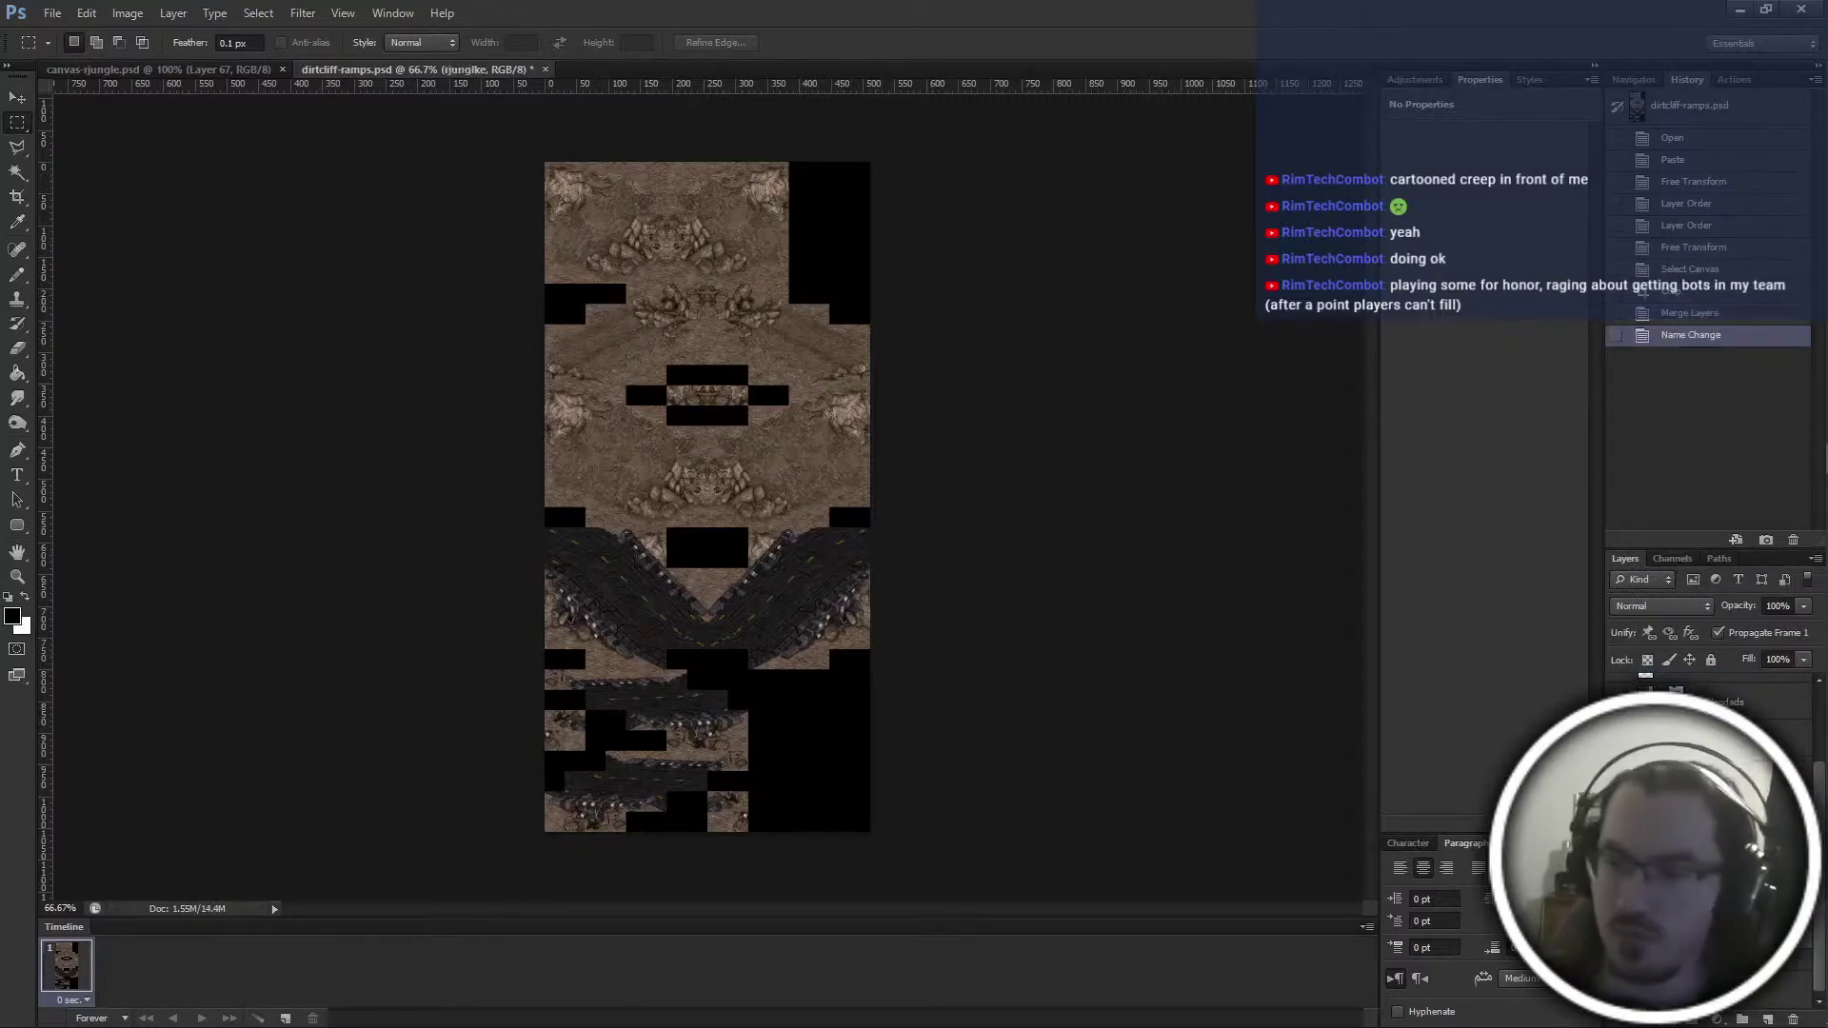
{"action": "key", "text": "Return"}
{"action": "key", "text": "ctrl+bracketright"}
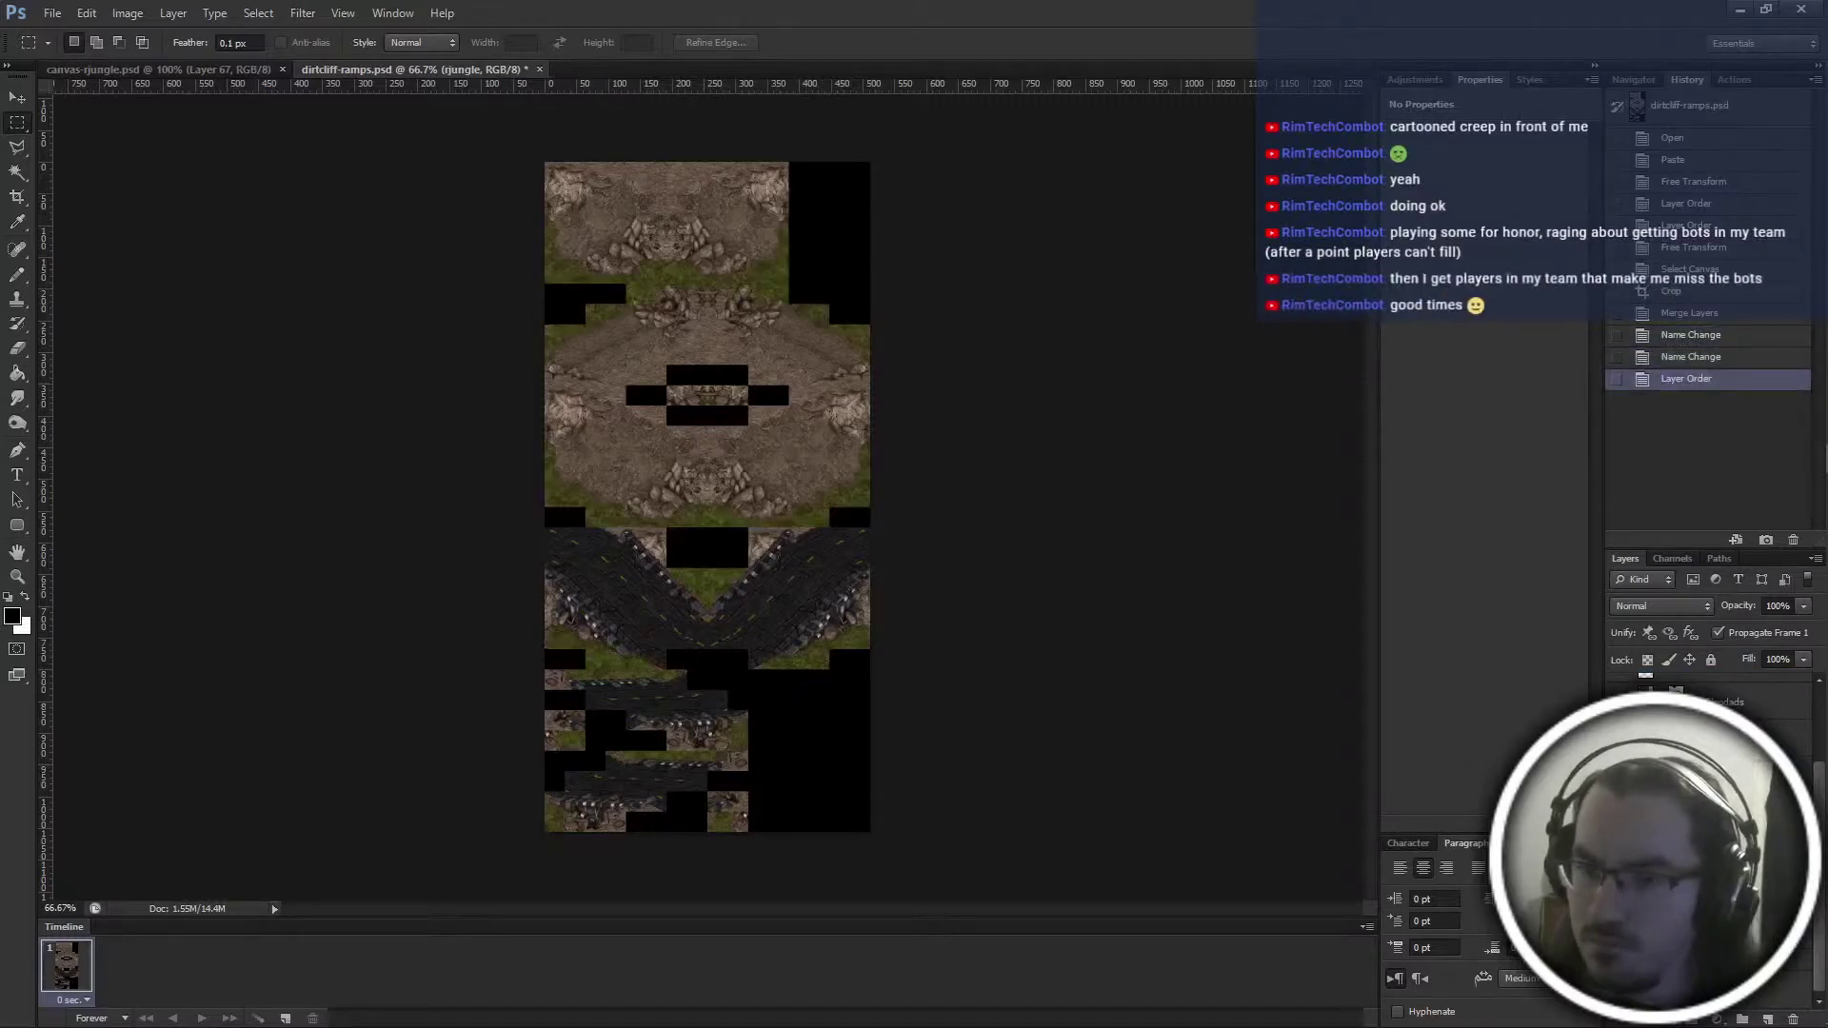
Add a layer mask to the rjungle layer
{"action": "left_click", "coordinate": [1696, 1021]}
{"action": "key", "text": "ctrl+plus"}
{"action": "key", "text": "ctrl+plus"}
{"action": "key", "text": "ctrl+plus"}
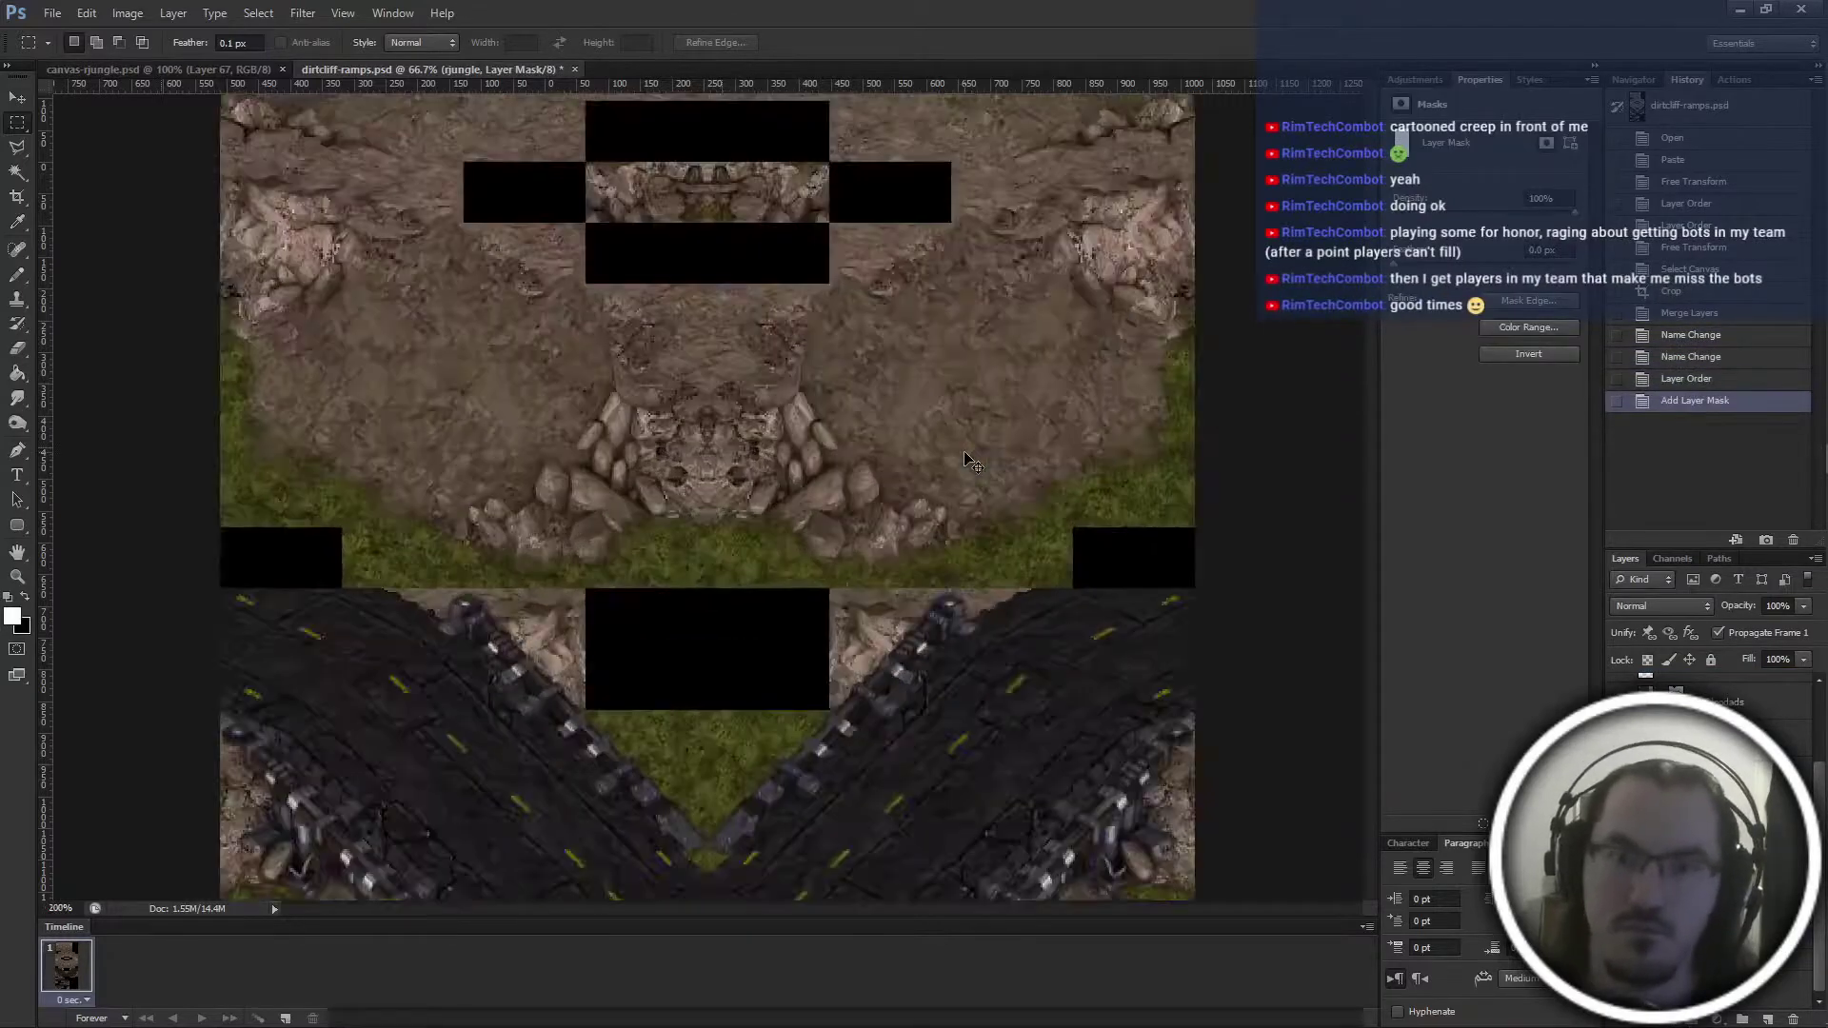
{"action": "scroll", "coordinate": [807, 731], "scroll_direction": "up", "scroll_amount": 3}
{"action": "key", "text": "ctrl+minus"}
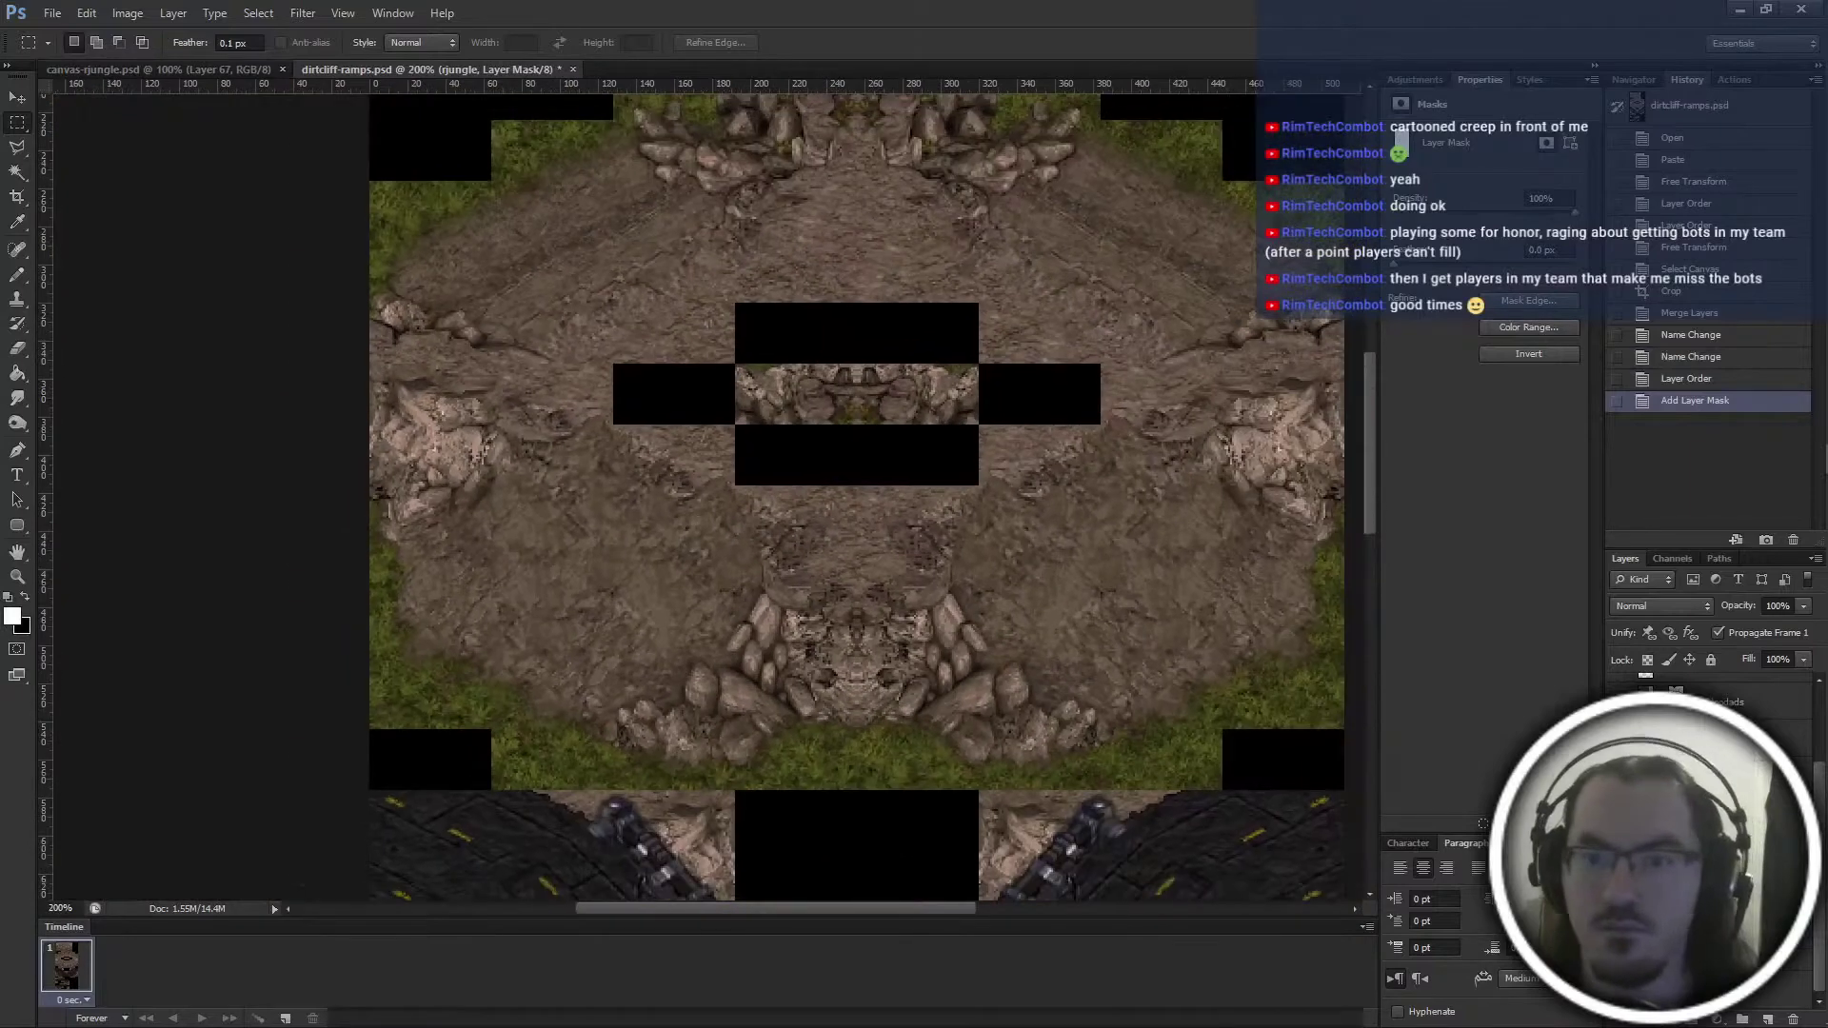
Toggle layer visibility and examine how the ramp rocks and dirt meet the jungle texture
{"action": "left_click", "coordinate": [1617, 856]}
{"action": "left_click", "coordinate": [1617, 857]}
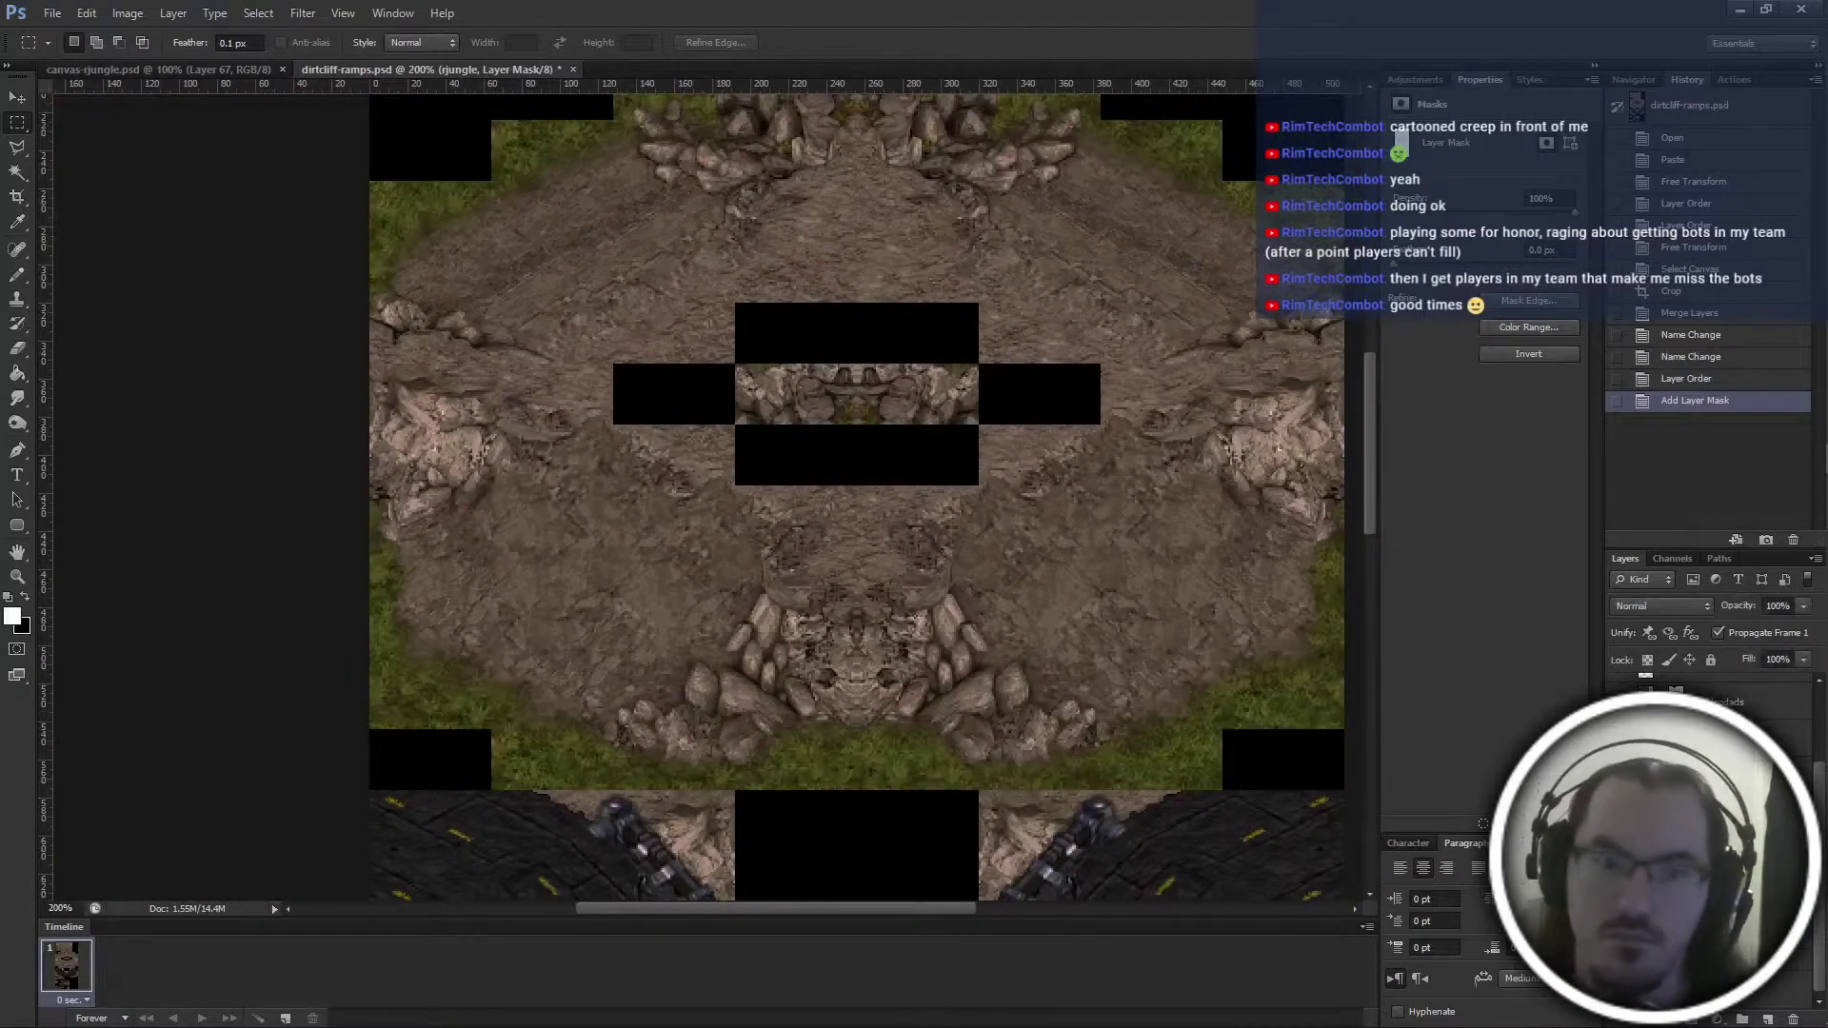
{"action": "left_click", "coordinate": [1617, 856]}
{"action": "left_click", "coordinate": [1618, 857]}
{"action": "scroll", "coordinate": [976, 694], "scroll_direction": "up", "scroll_amount": 5}
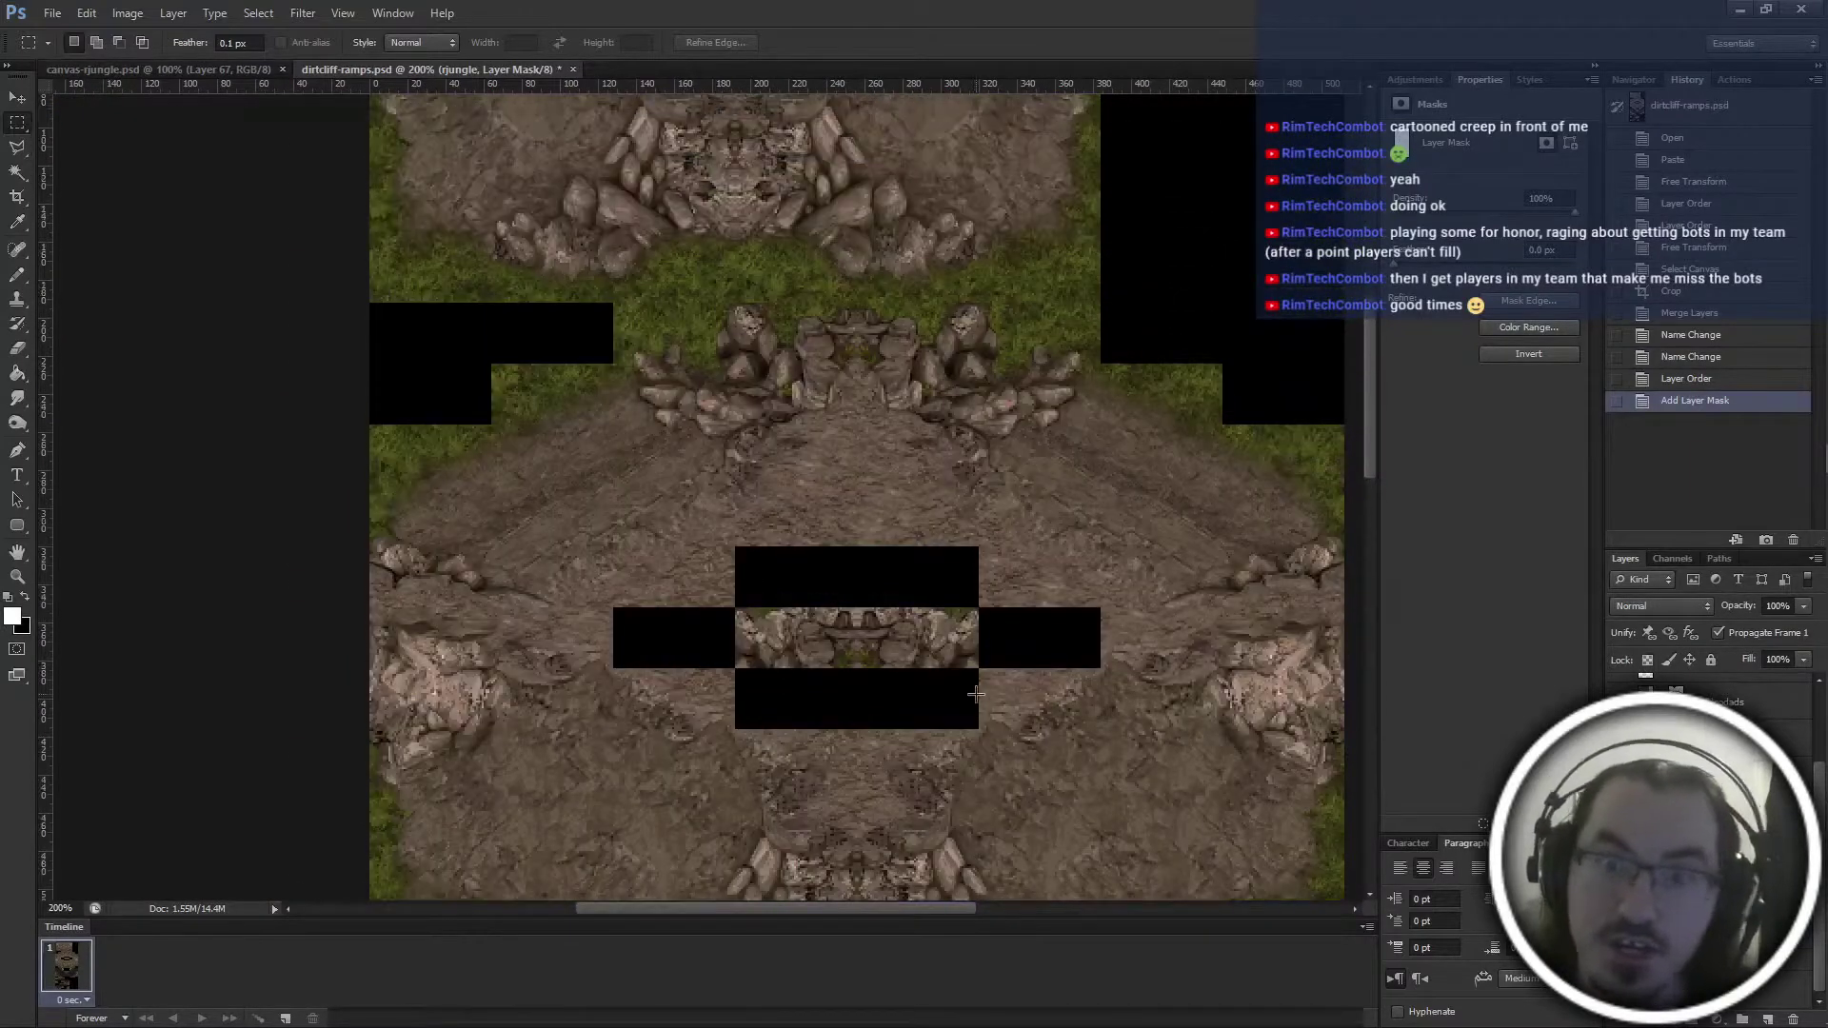
{"action": "scroll", "coordinate": [1319, 842], "scroll_direction": "up", "scroll_amount": 5}
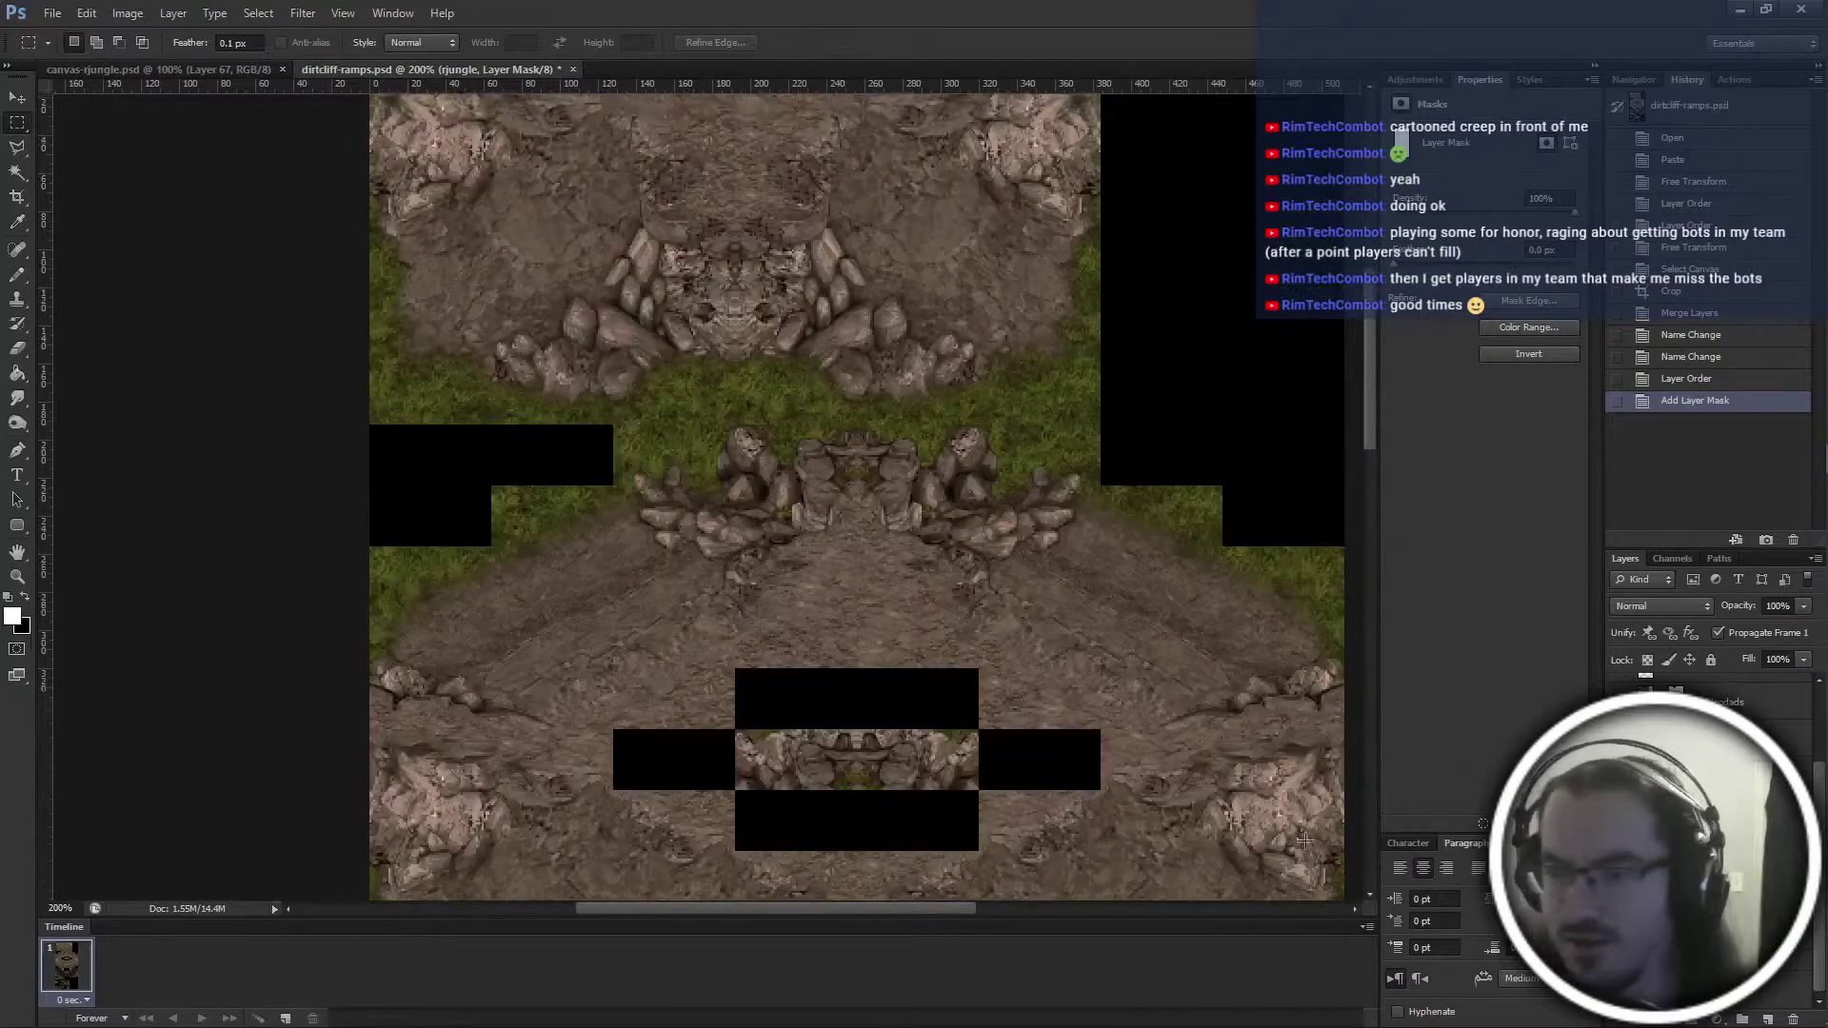
{"action": "scroll", "coordinate": [1320, 842], "scroll_direction": "down", "scroll_amount": 4}
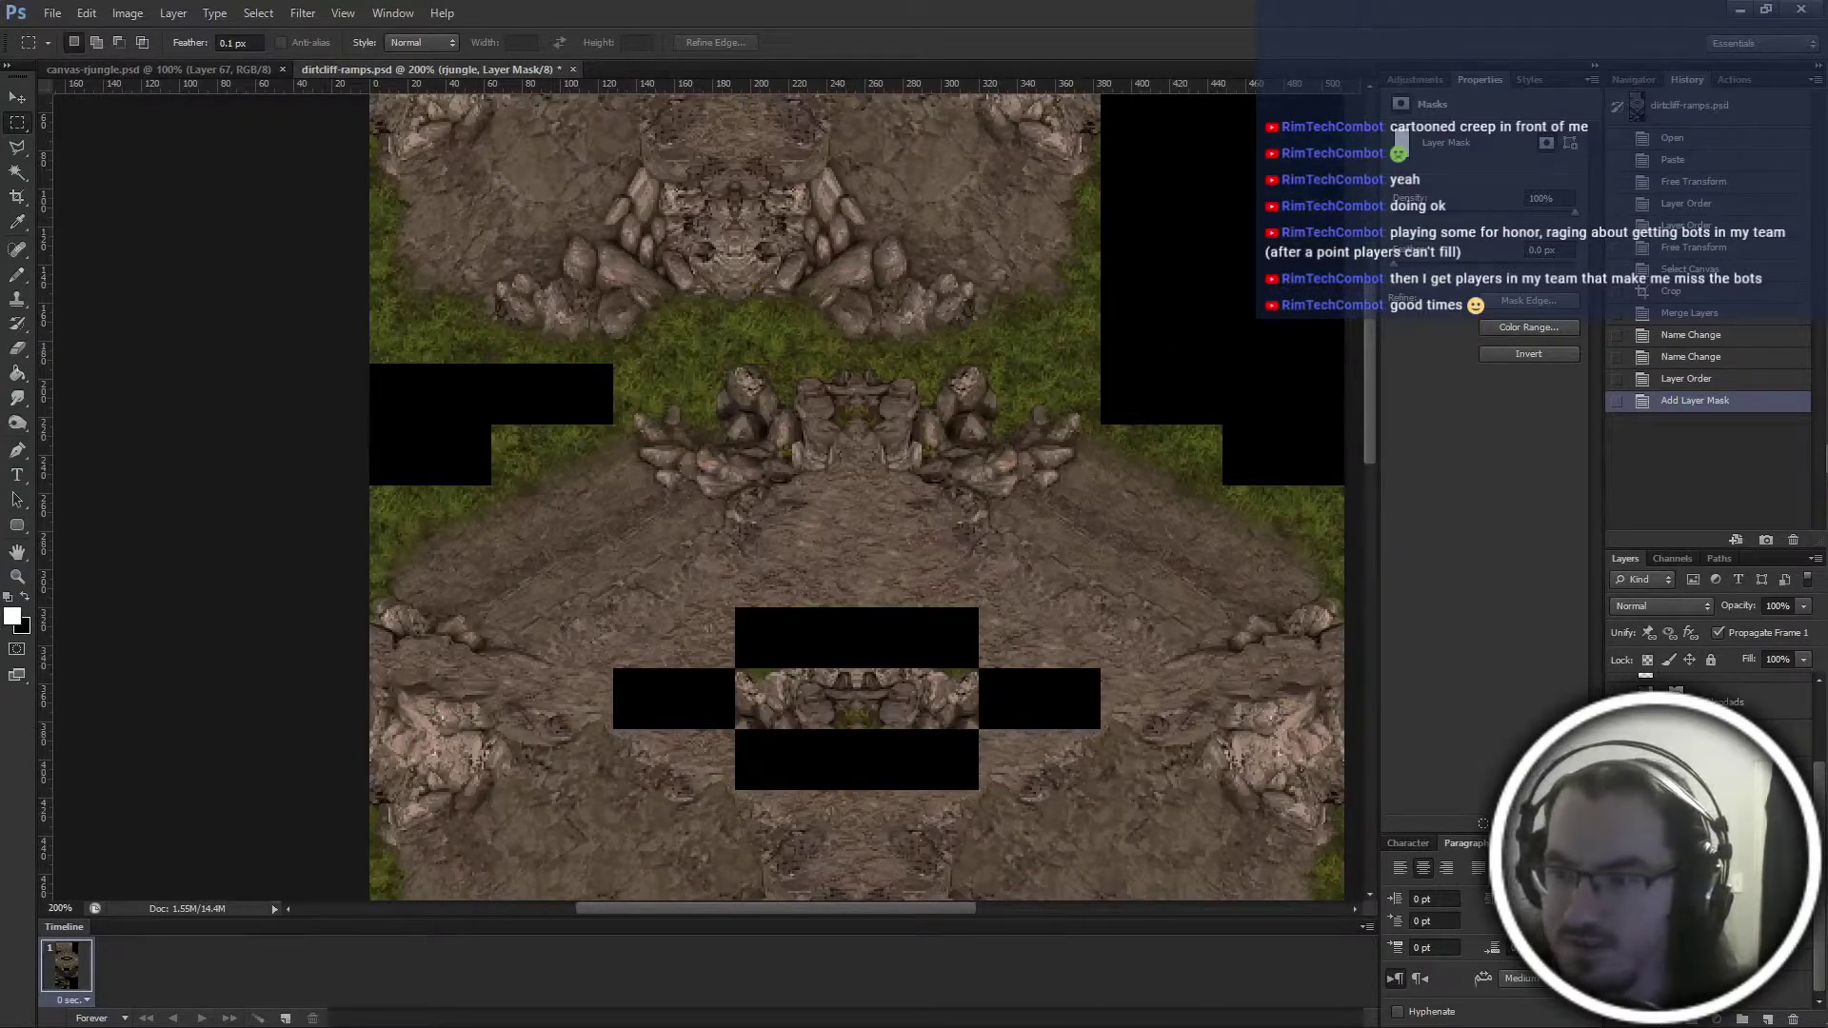
Select the rjungle layer's image and move the layer higher in the stack so the raised jungle texture shows around the ramps
{"action": "left_click", "coordinate": [1694, 830]}
{"action": "left_click", "coordinate": [1695, 857]}
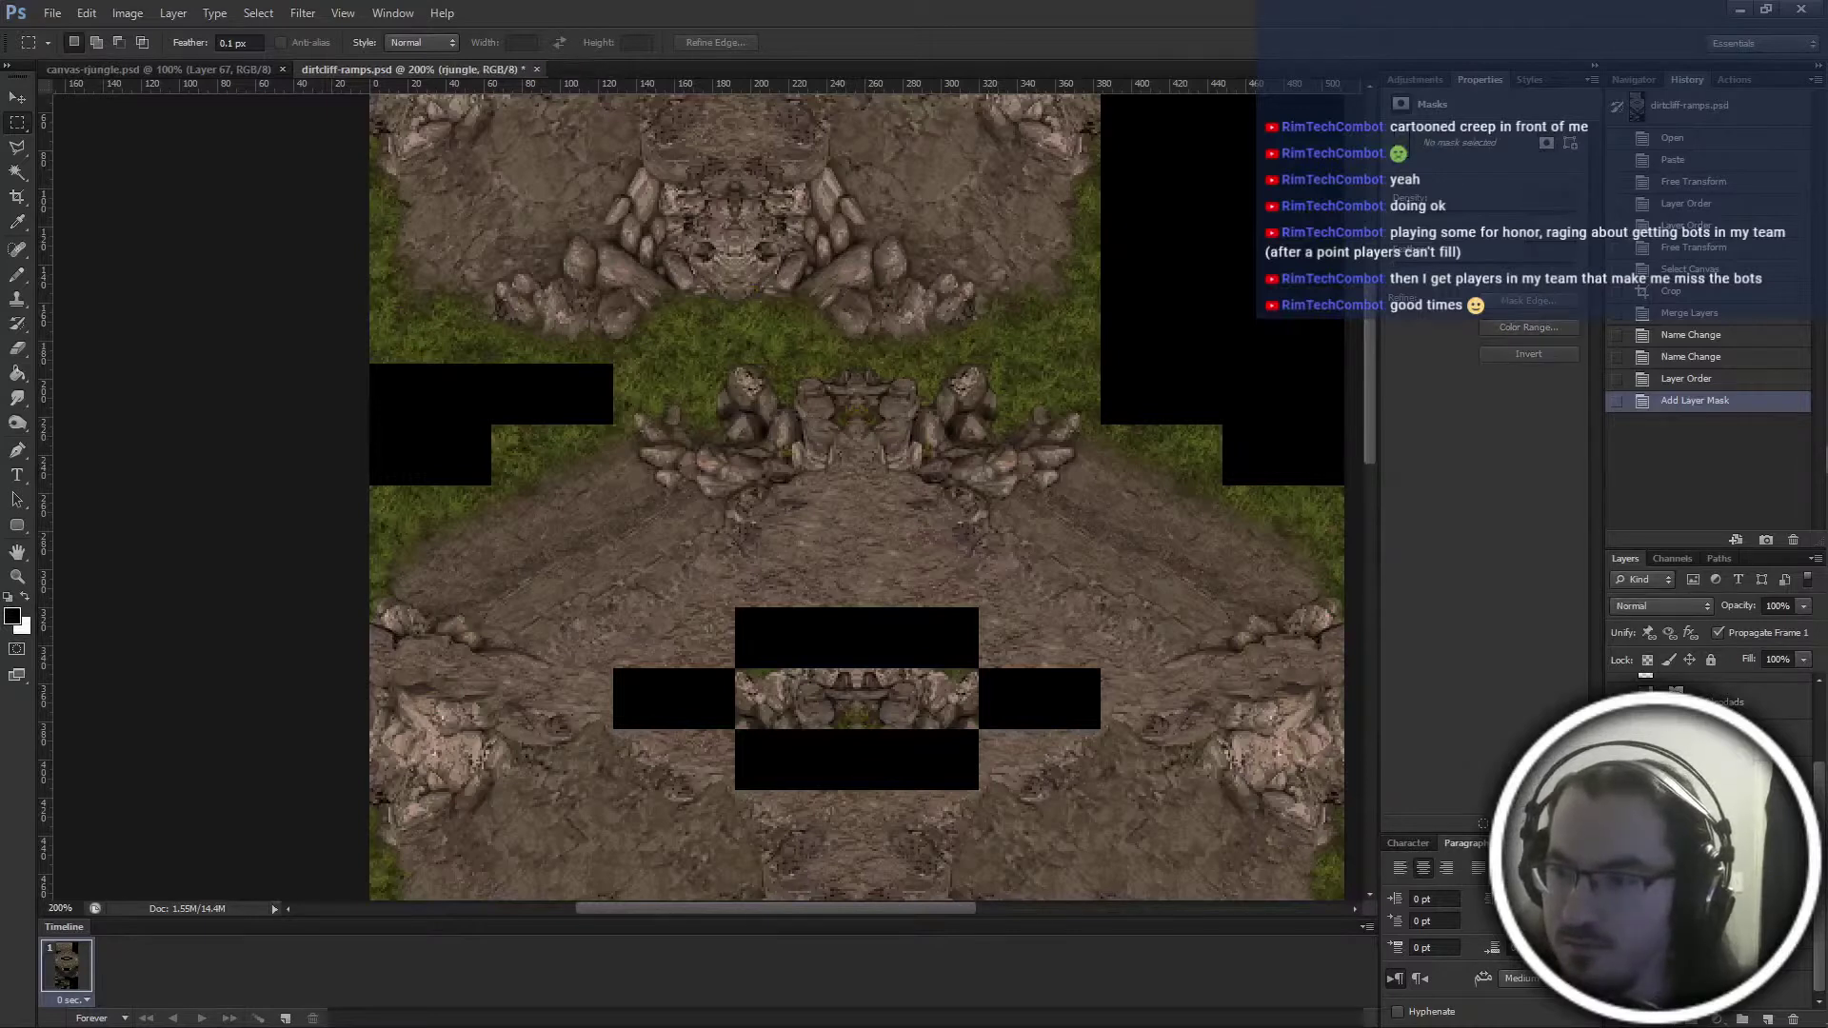
{"action": "left_click", "coordinate": [1646, 853]}
{"action": "scroll", "coordinate": [1173, 874], "scroll_direction": "down", "scroll_amount": 2}
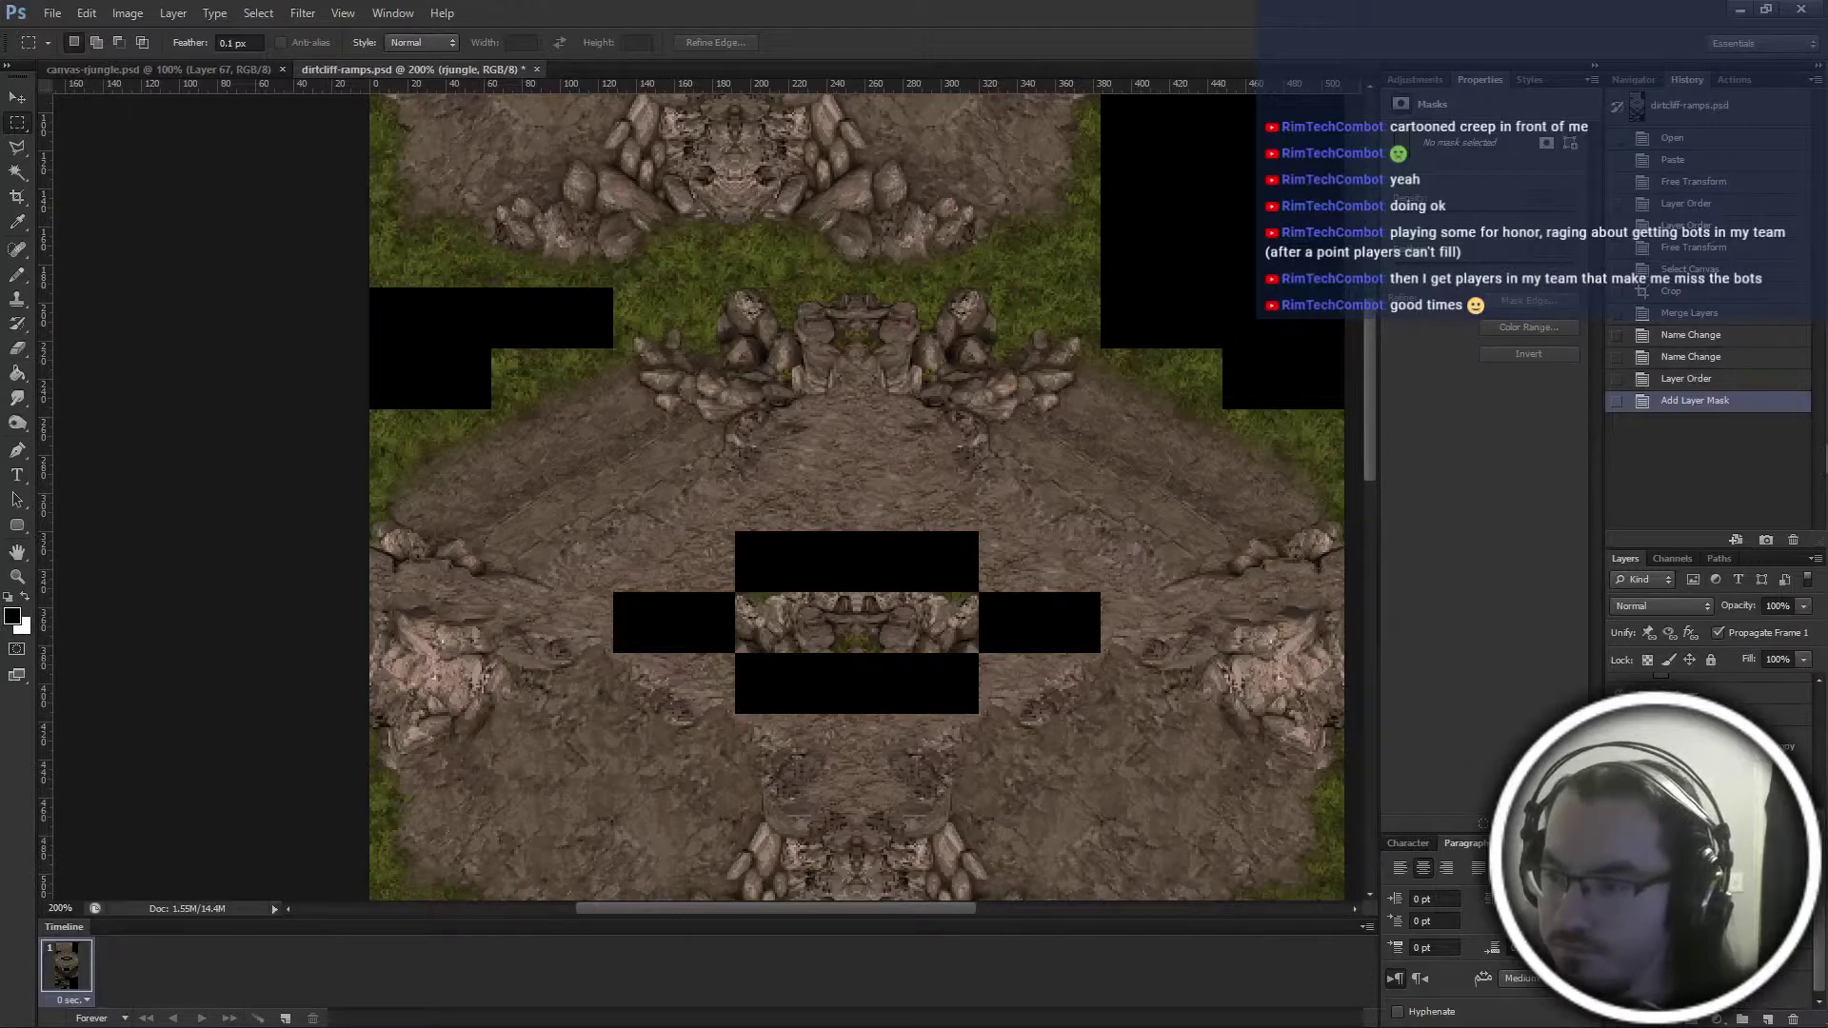
{"action": "left_click_drag", "start_coordinate": [1695, 837], "coordinate": [1694, 727]}
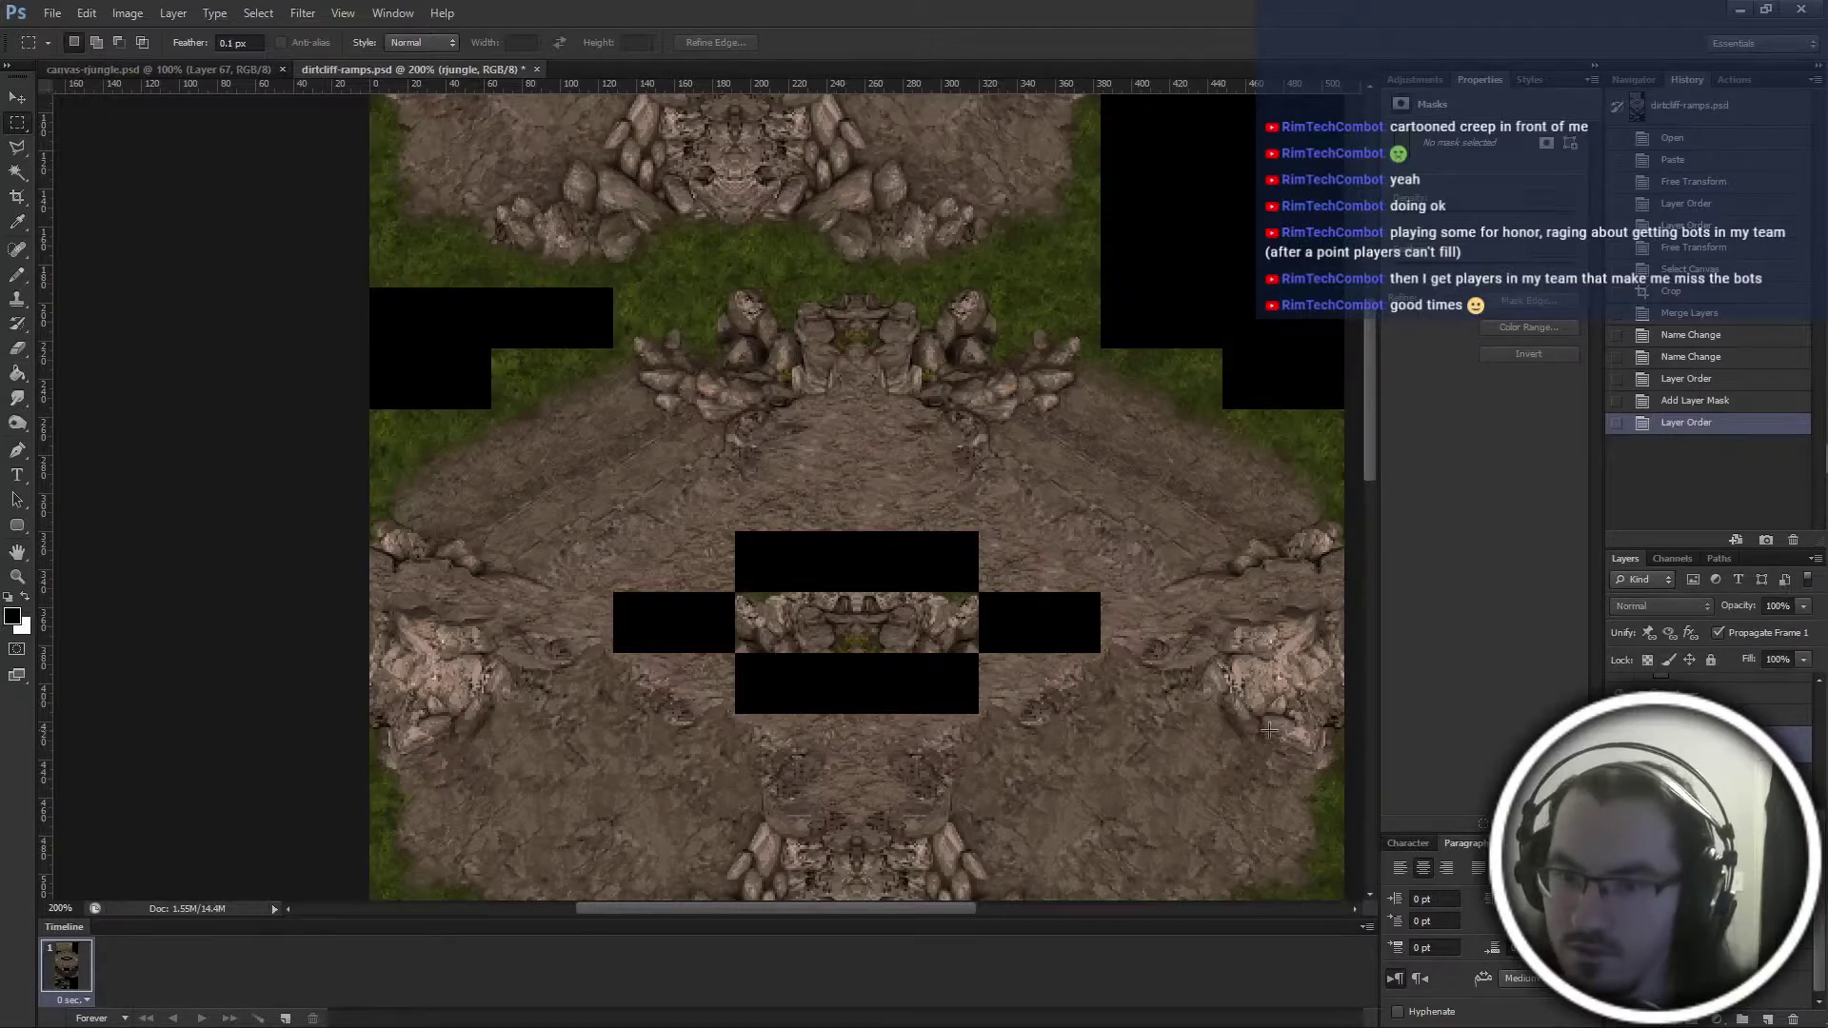
Check the whole ramp sheet with the jungle texture in place and save the changes to dirtcliff-ramps.psd
{"action": "scroll", "coordinate": [1153, 686], "scroll_direction": "down", "scroll_amount": 6}
{"action": "key", "text": "ctrl+minus"}
{"action": "scroll", "coordinate": [1153, 666], "scroll_direction": "up", "scroll_amount": 1}
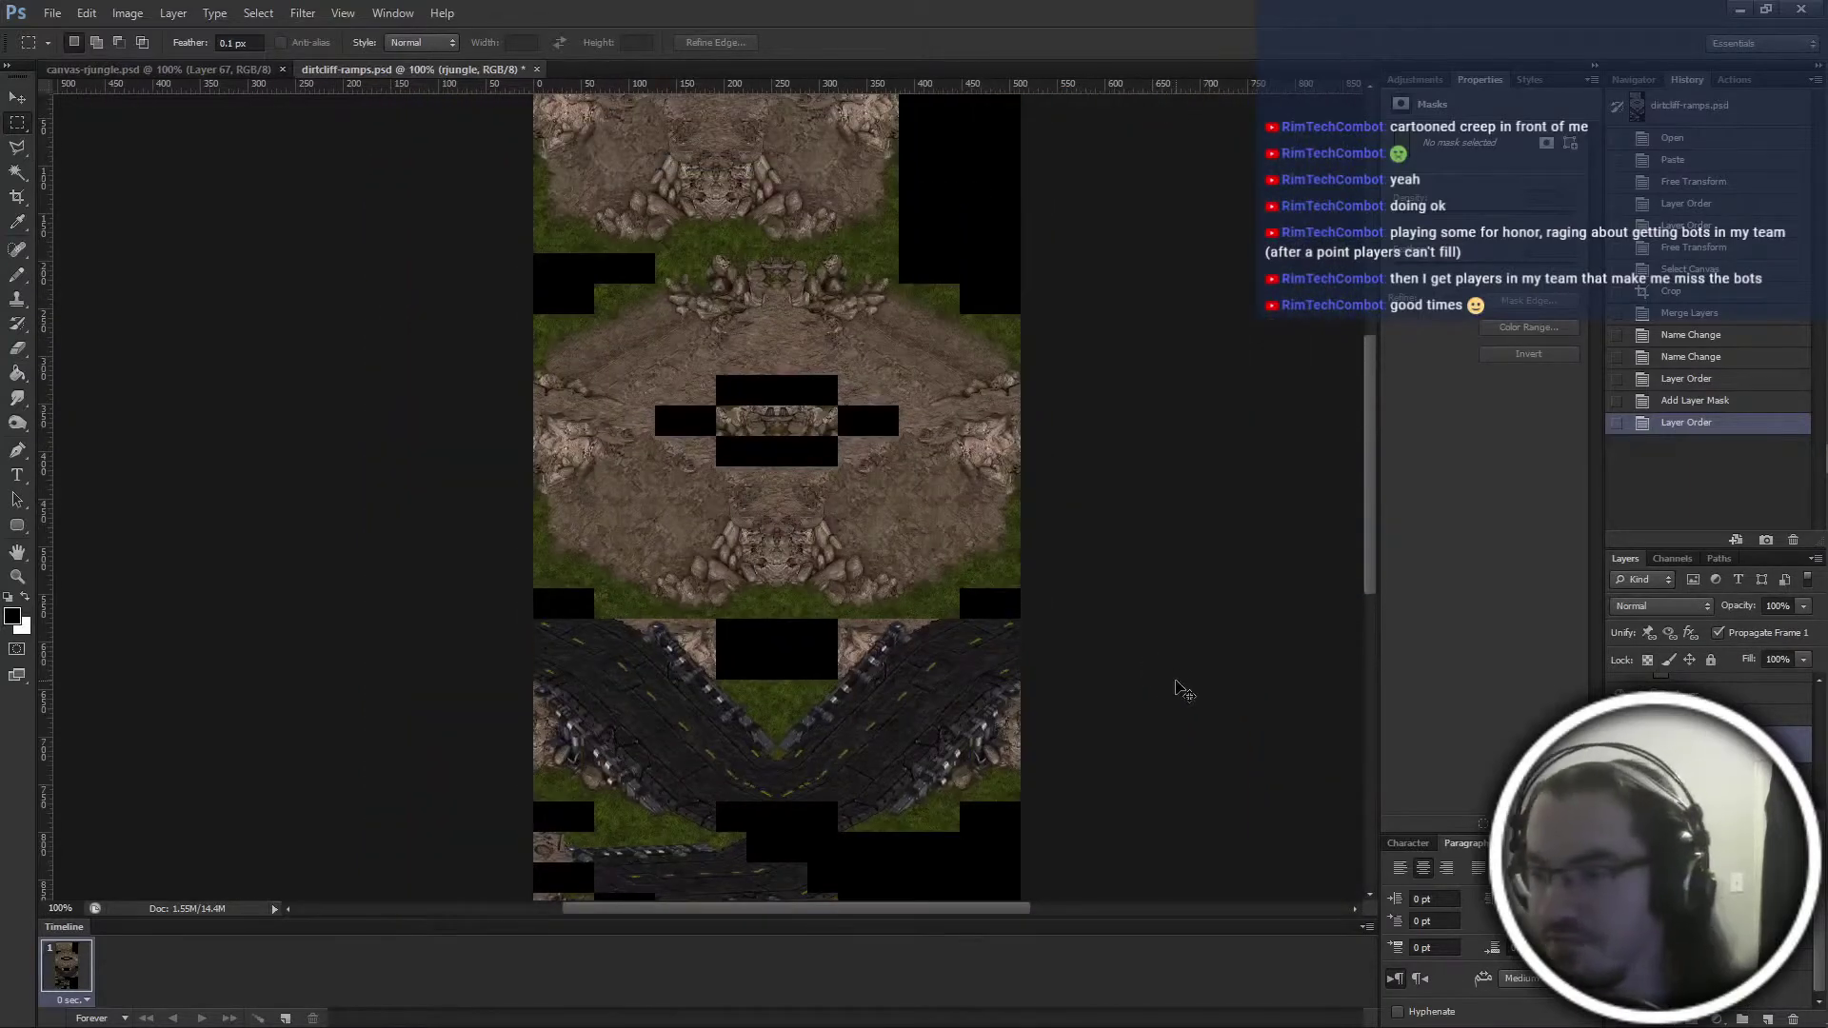
{"action": "key", "text": "ctrl+minus"}
{"action": "key", "text": "ctrl+s"}
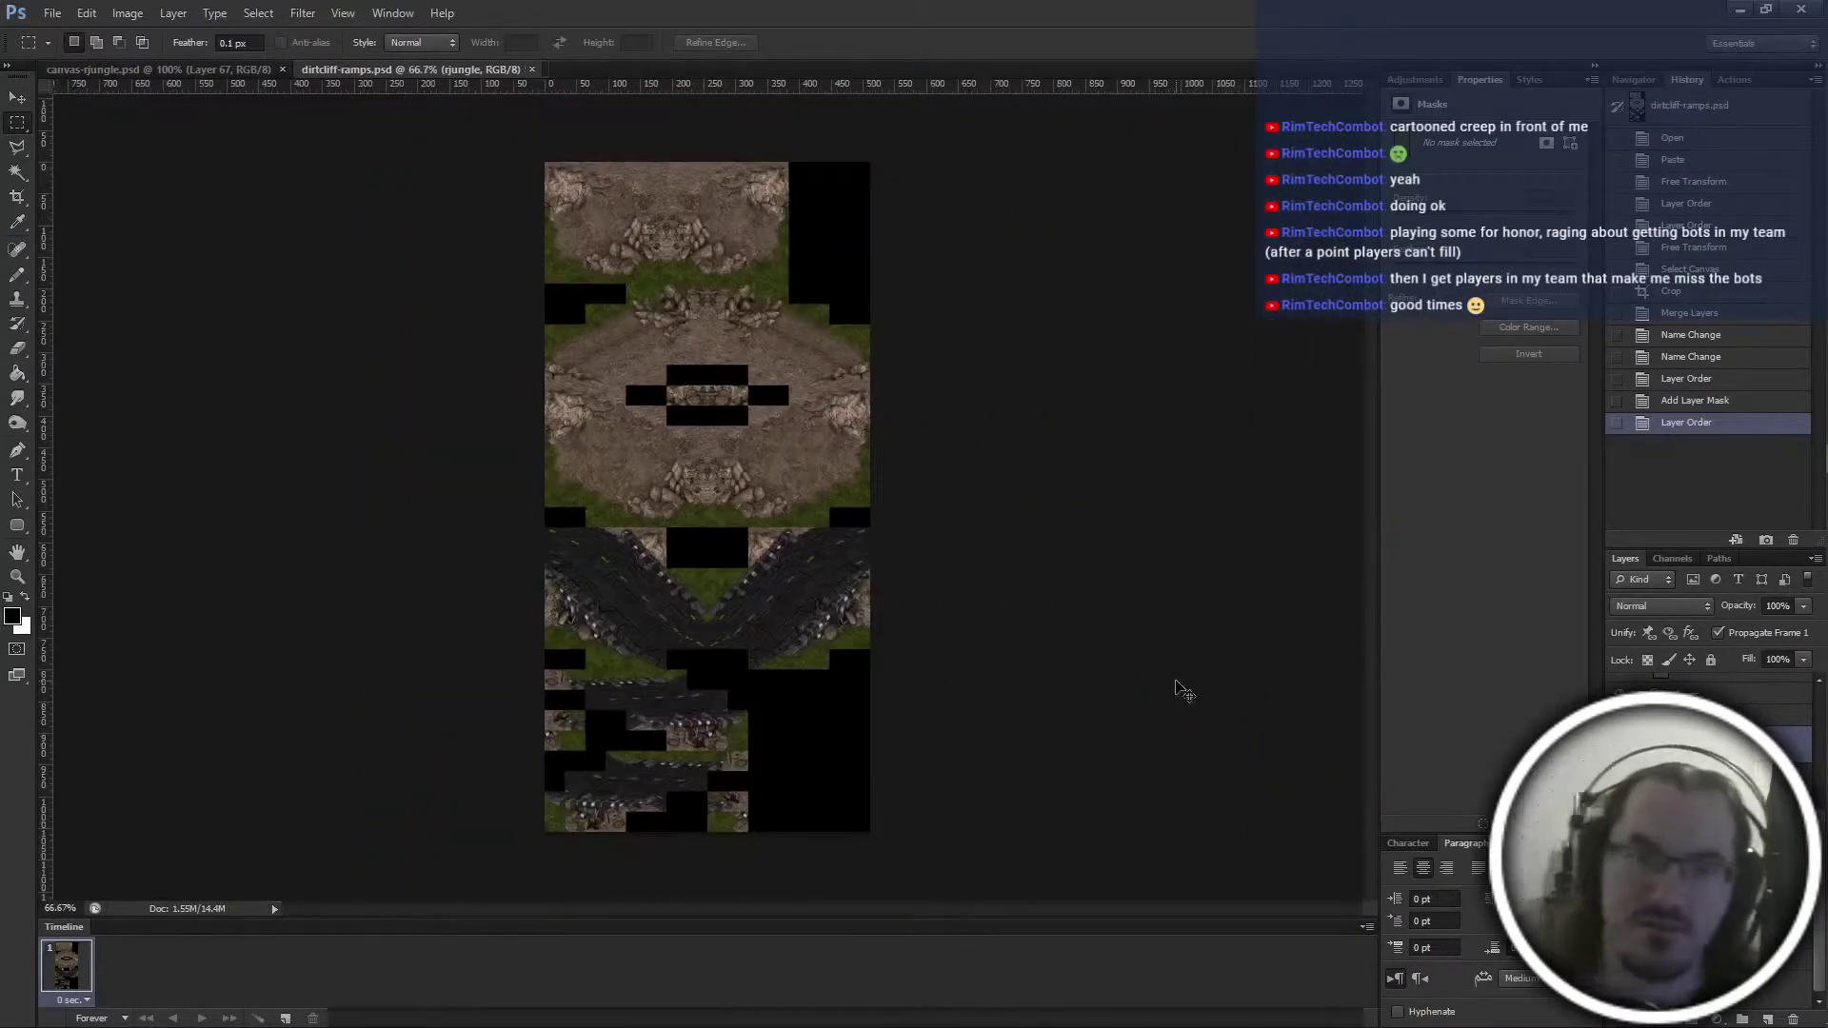
Enlarge the image to 2048 pixels wide, merge it into indexed colour, and resize it to 512 pixels wide with Nearest Neighbor
{"action": "key", "text": "ctrl+shift+i"}
{"action": "key", "text": "Escape"}
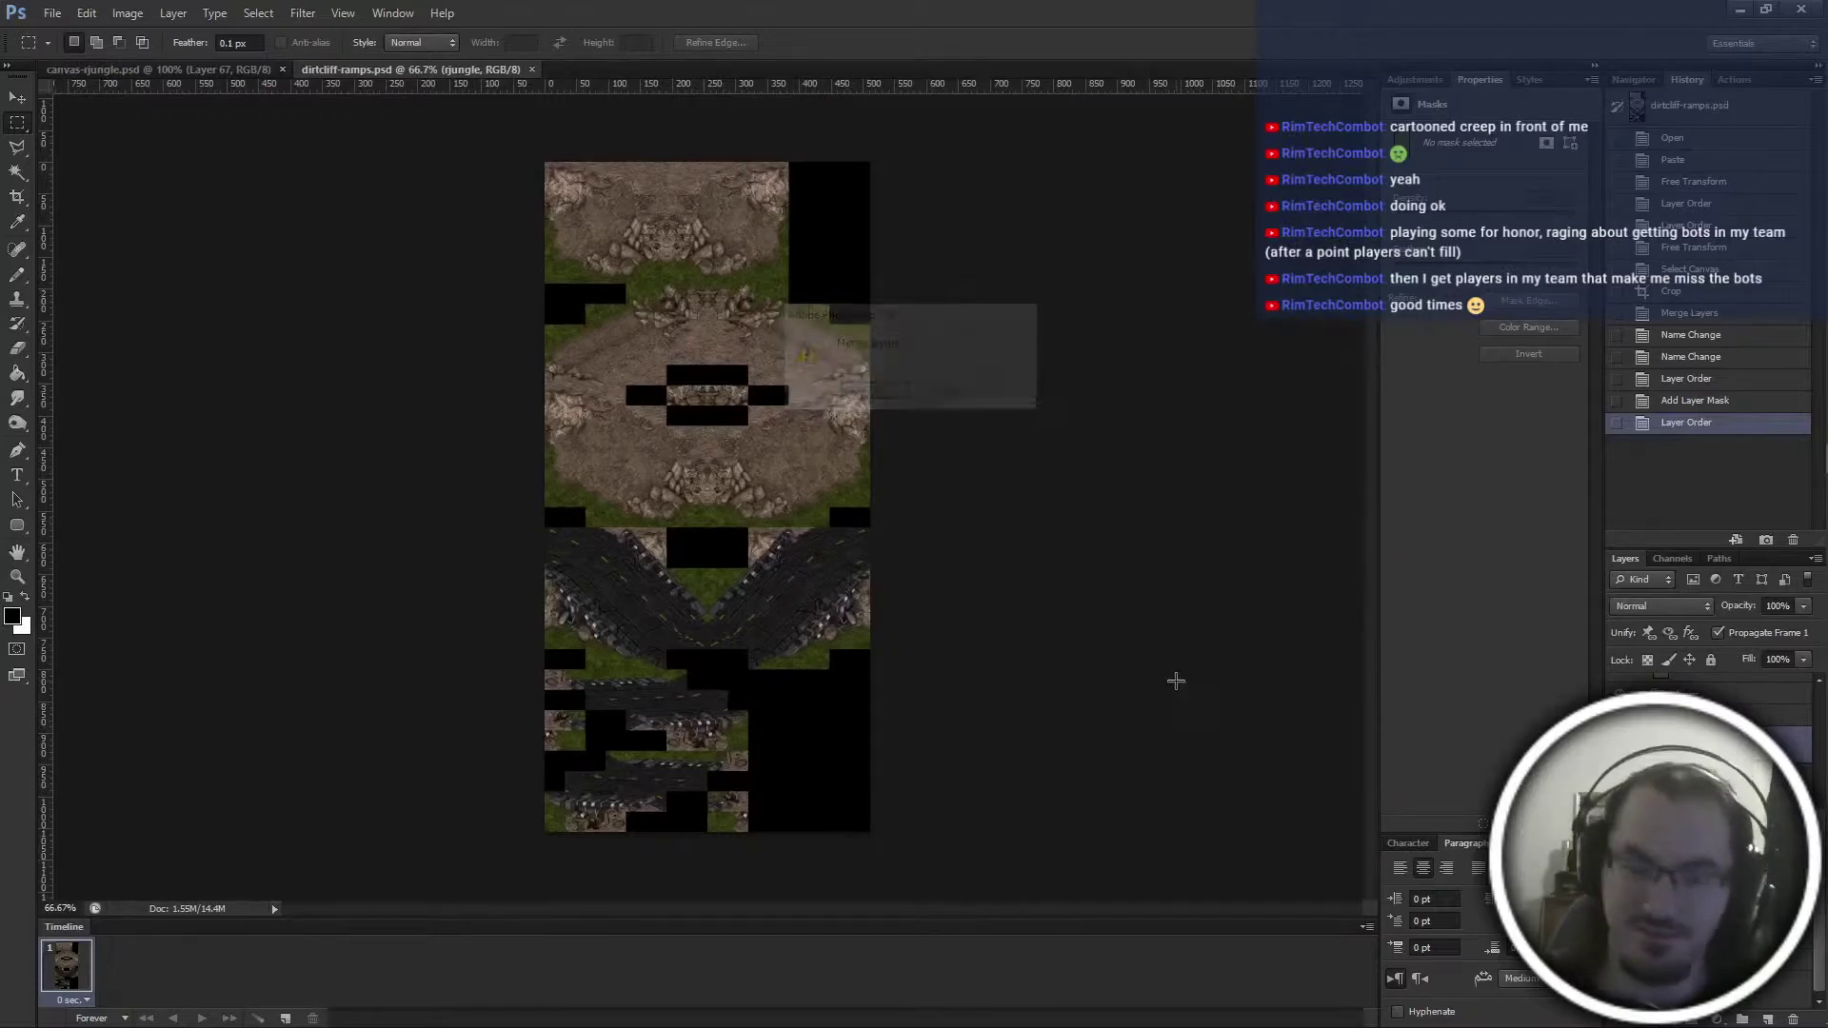
{"action": "key", "text": "ctrl+alt+i"}
{"action": "type", "text": "2048"}
{"action": "key", "text": "Return"}
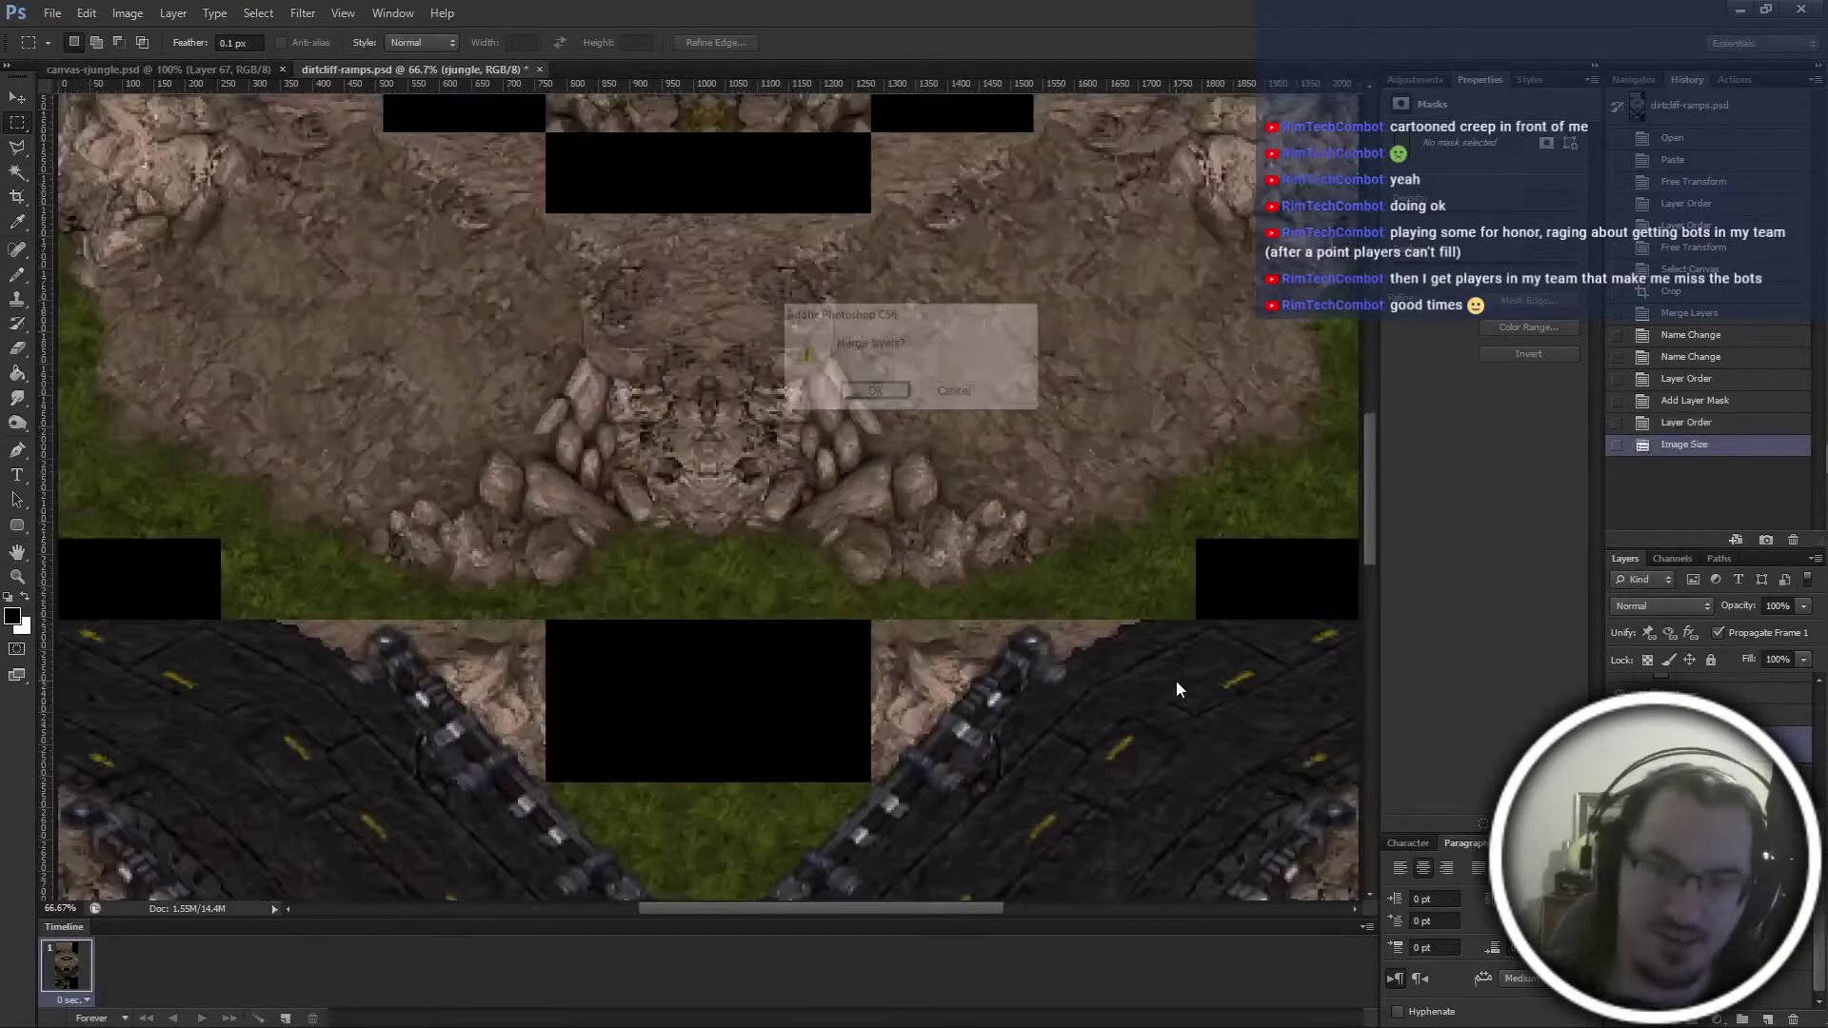
{"action": "key", "text": "ctrl+alt+i"}
{"action": "type", "text": "512"}
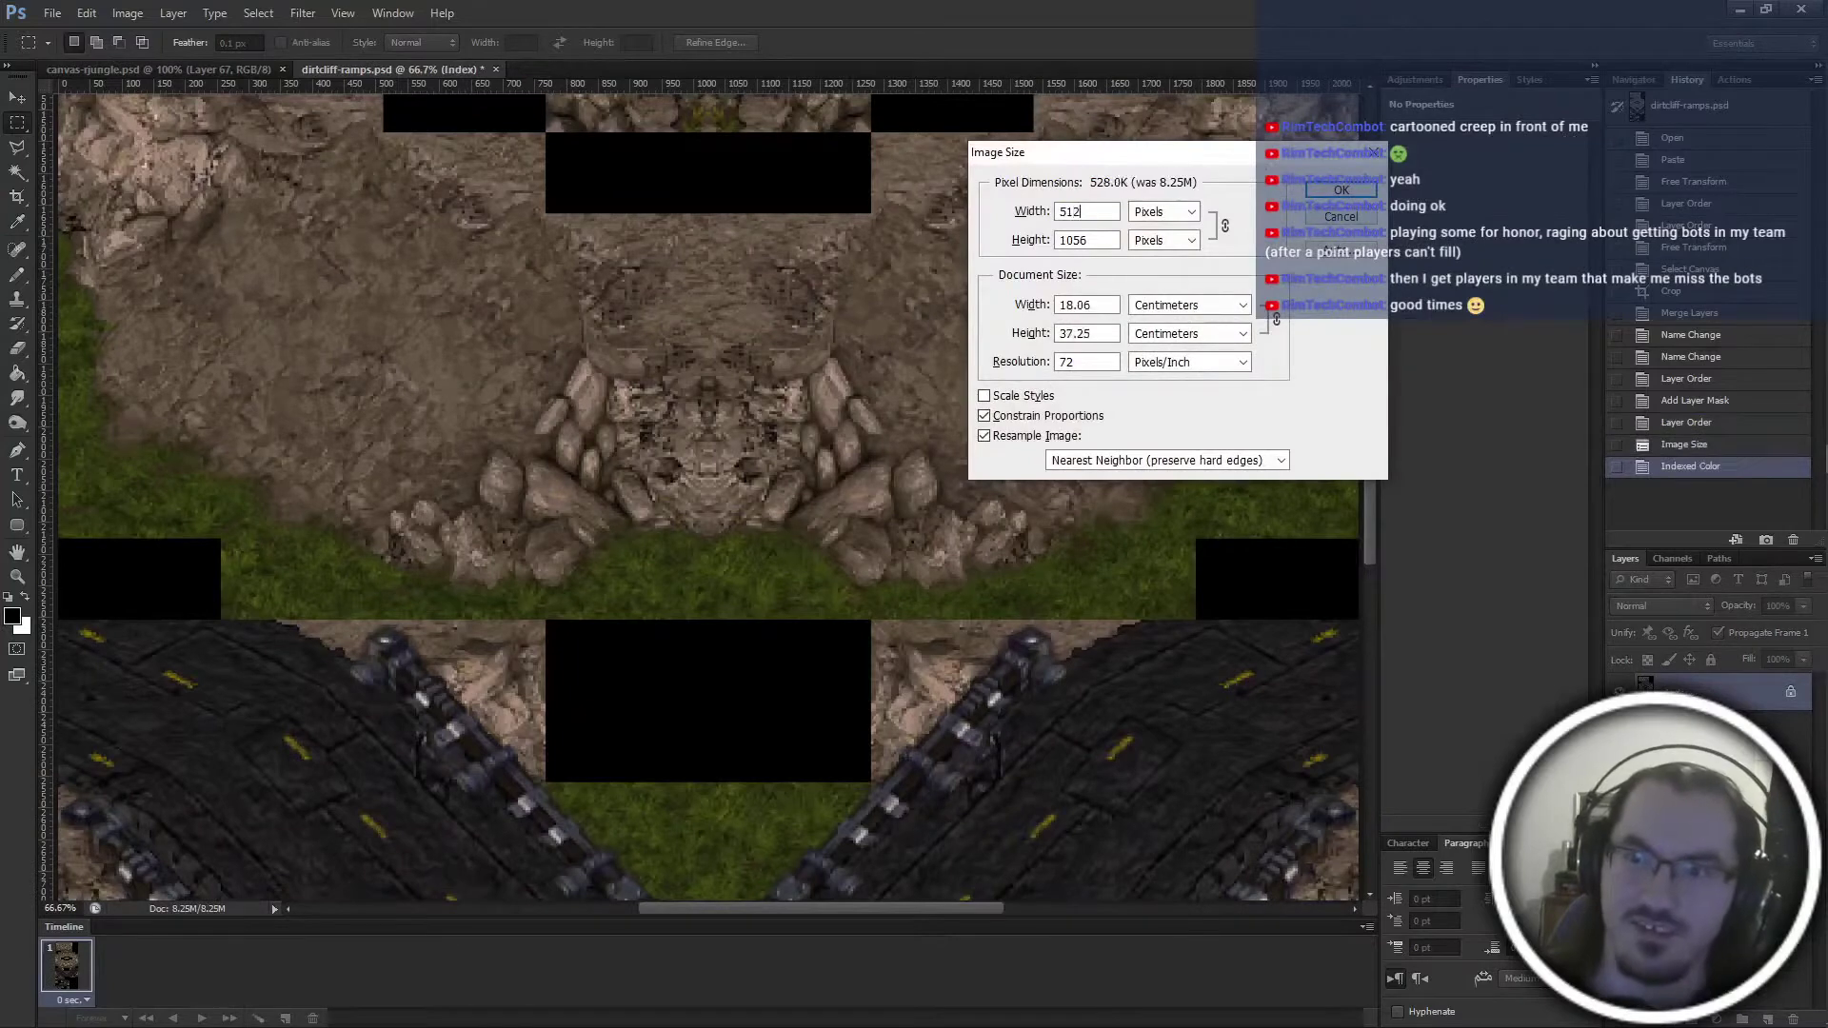
{"action": "key", "text": "Return"}
Save the indexed ramps as the 8-bit Windows bitmap dirtcliff-ramps-rjungle.bmp, and close both open documents
{"action": "key", "text": "ctrl+shift+s"}
{"action": "left_click", "coordinate": [961, 512]}
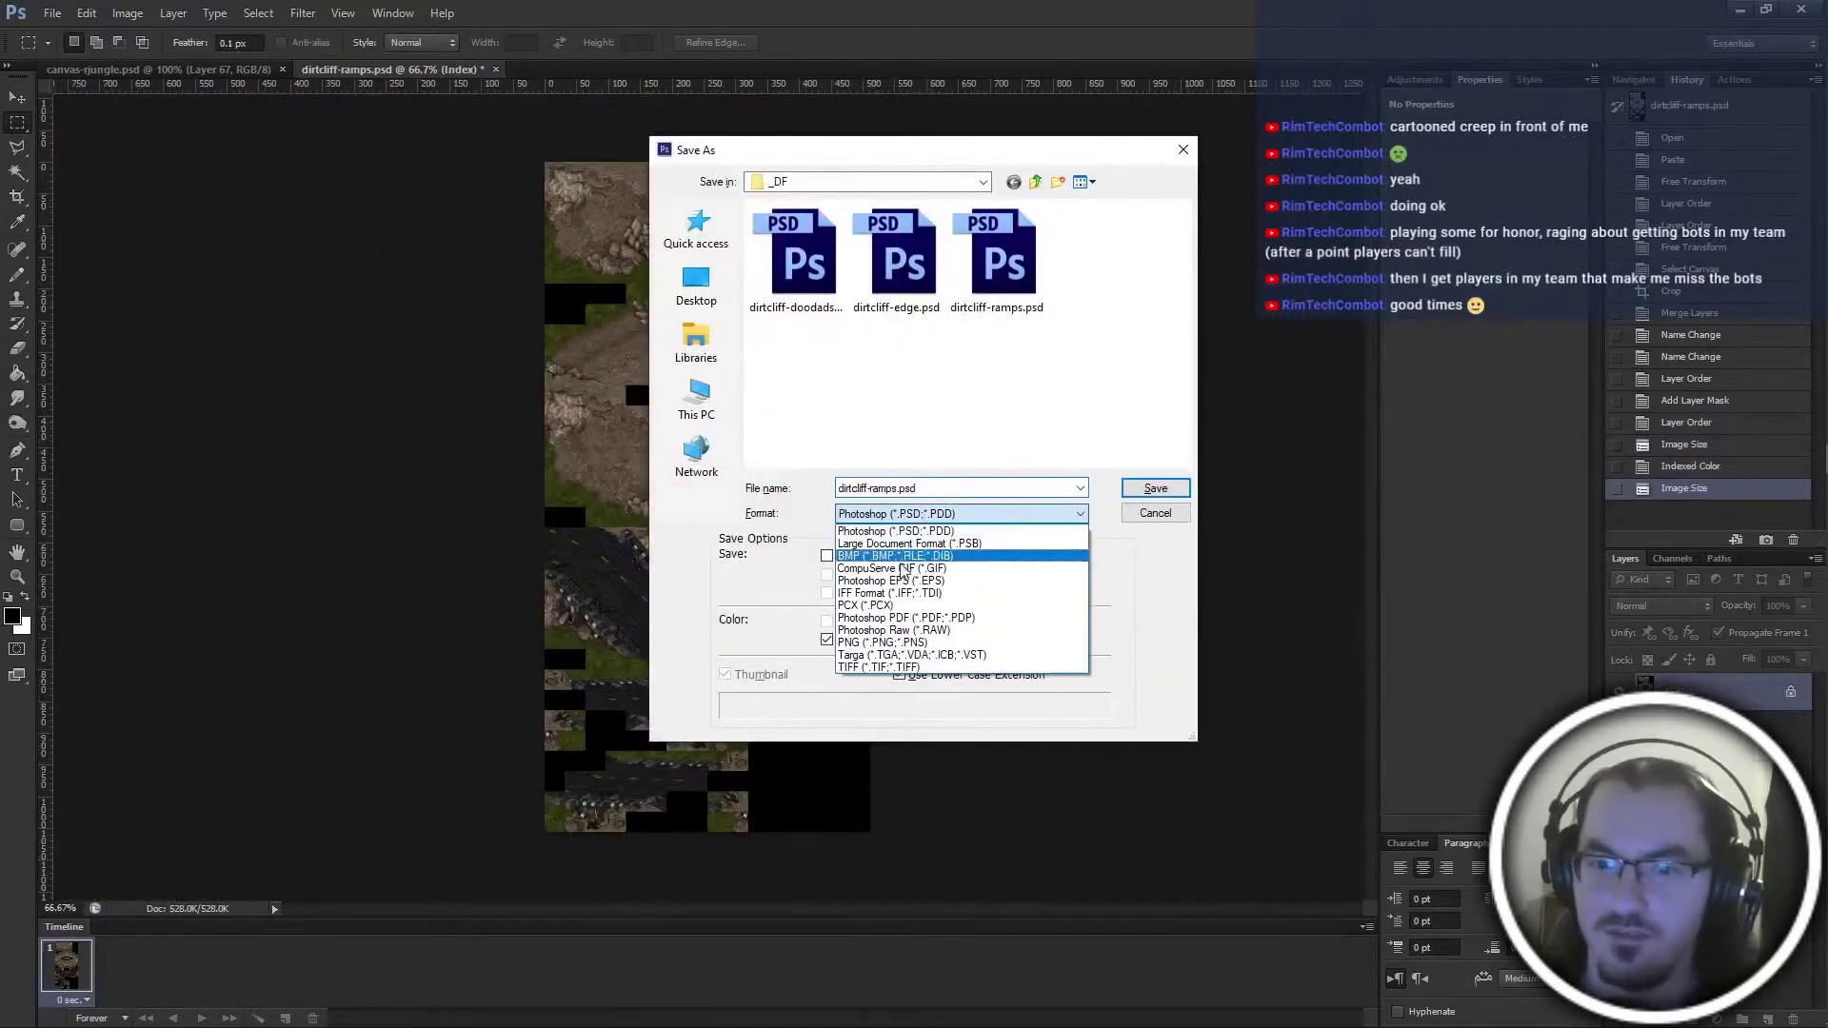
{"action": "left_click", "coordinate": [895, 553]}
{"action": "key", "text": "shift+Tab"}
{"action": "key", "text": "End"}
{"action": "key", "text": "Left"}
{"action": "key", "text": "Left"}
{"action": "key", "text": "Left"}
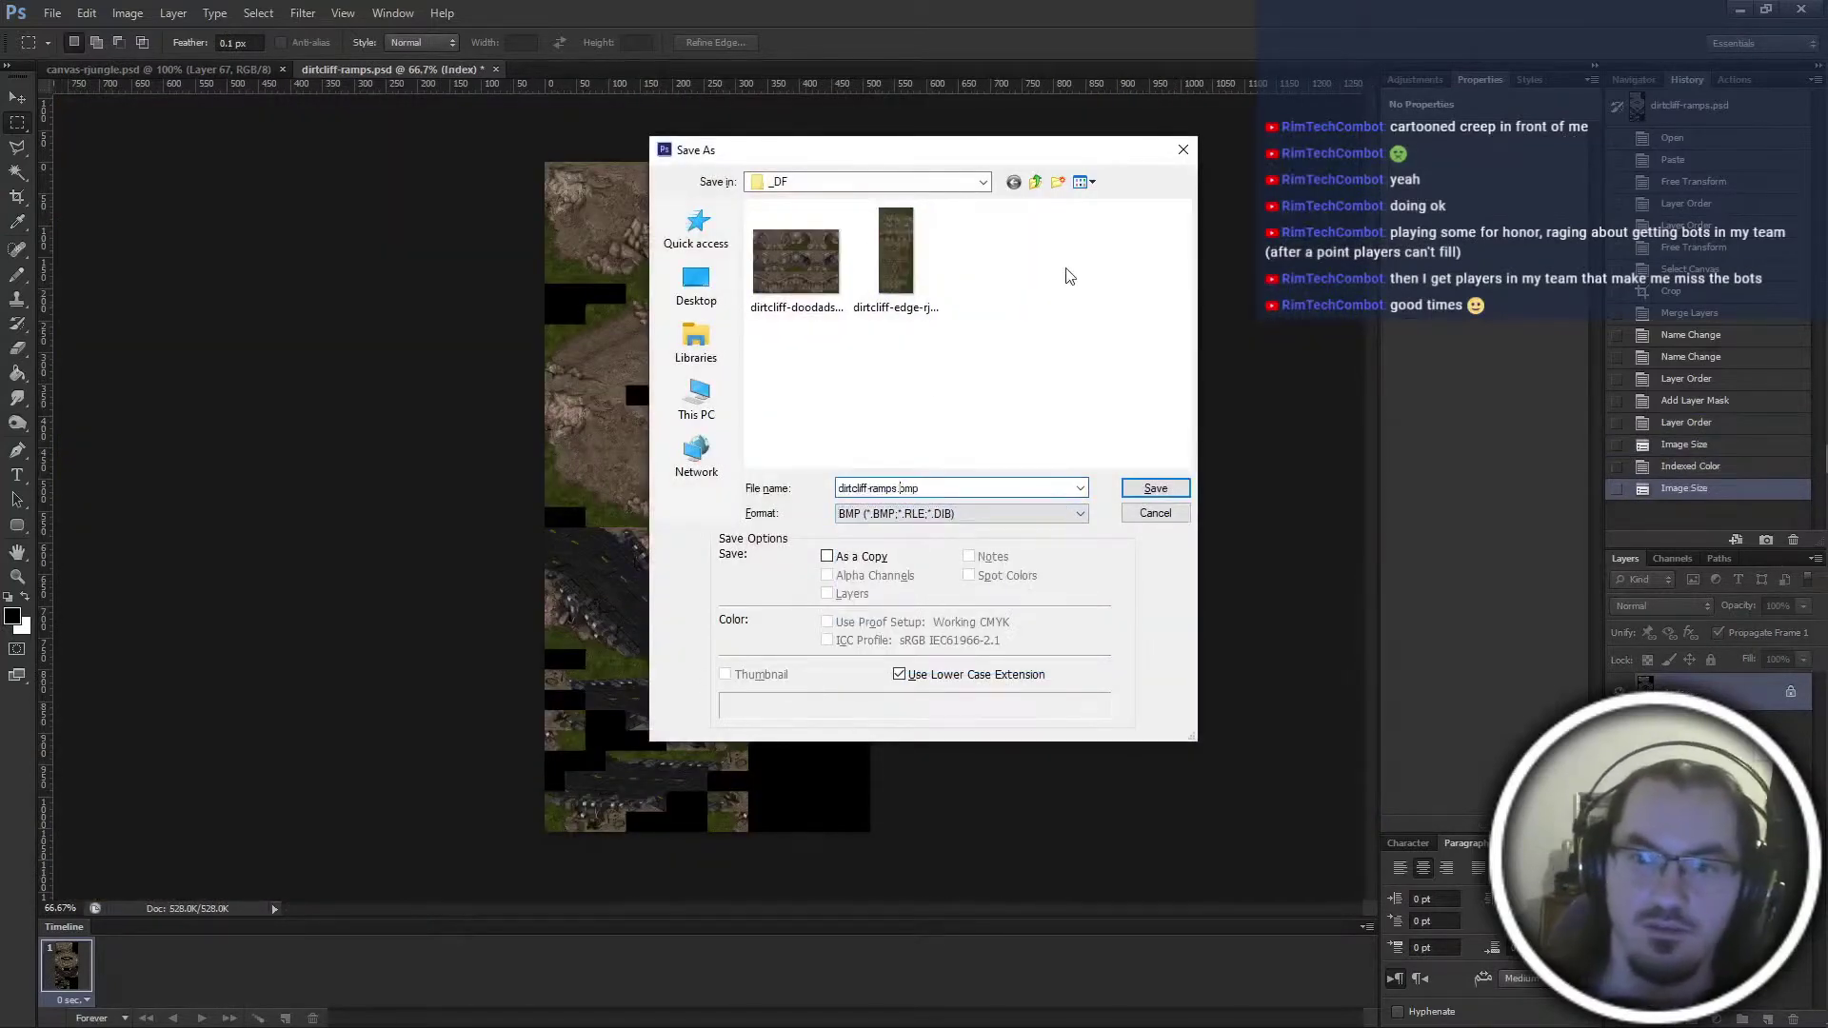
{"action": "type", "text": "-rjungle"}
{"action": "key", "text": "Return"}
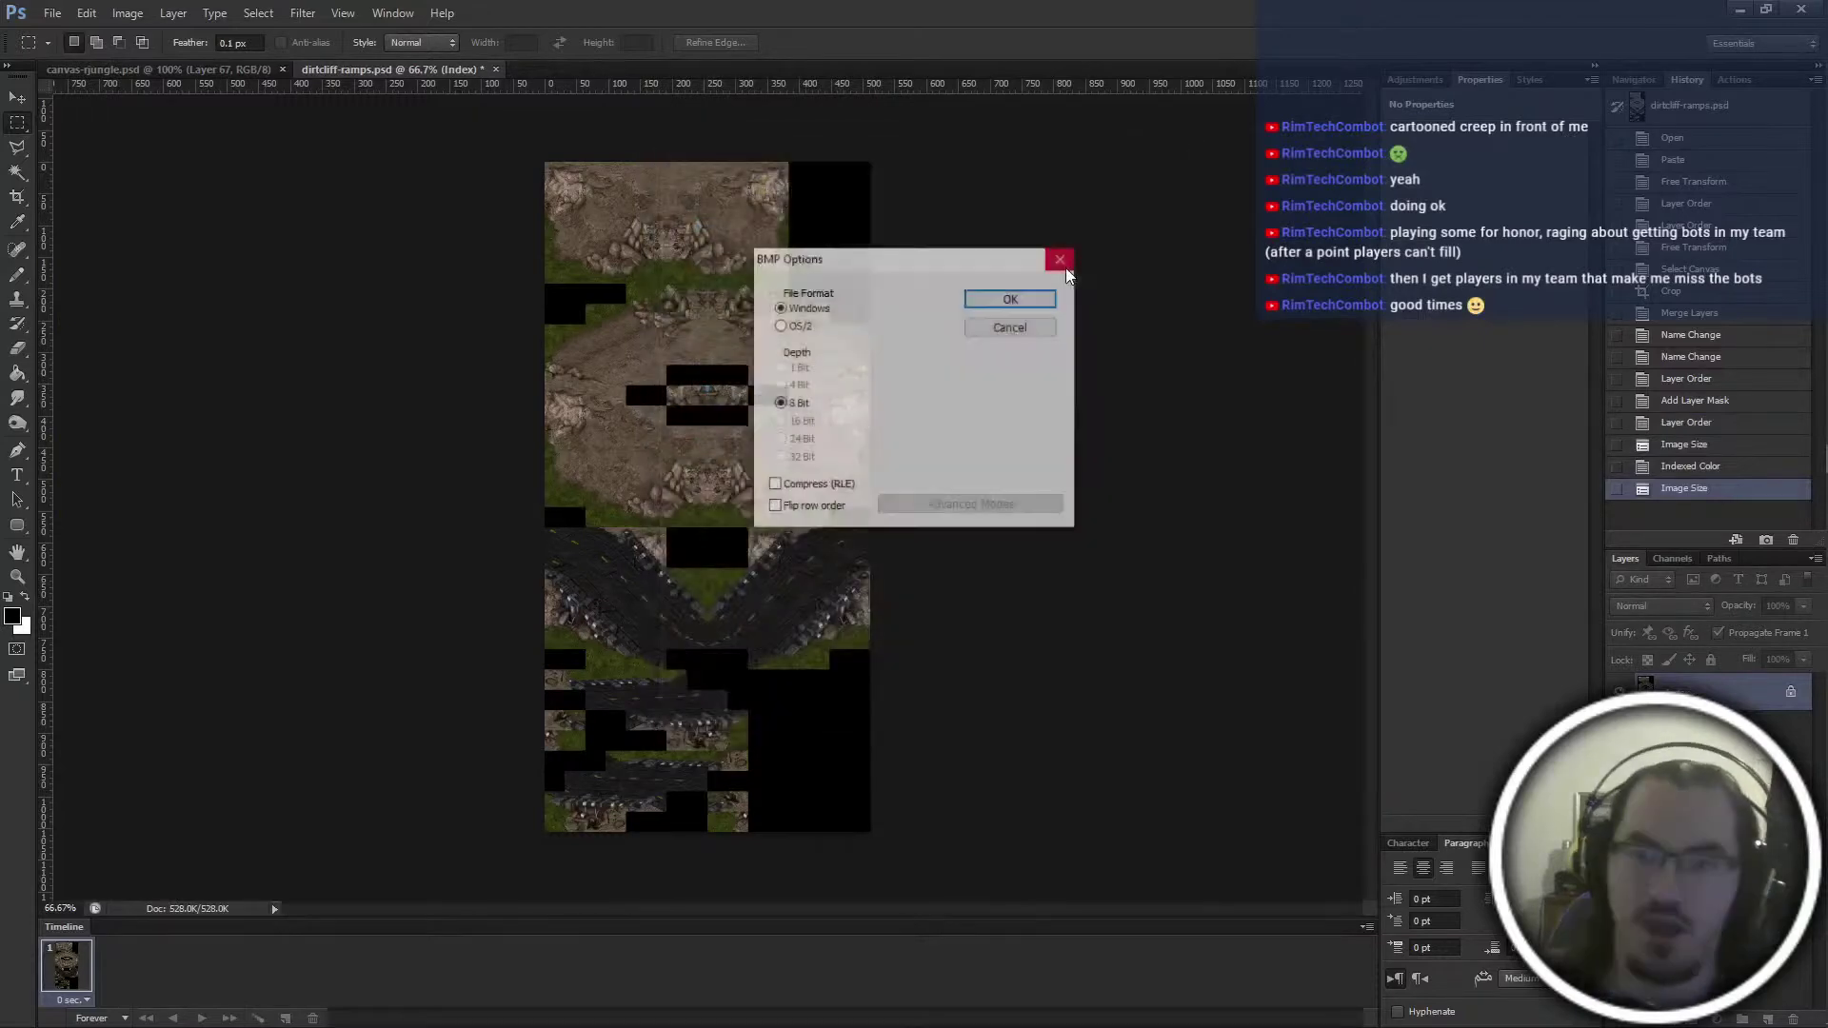
{"action": "key", "text": "Return"}
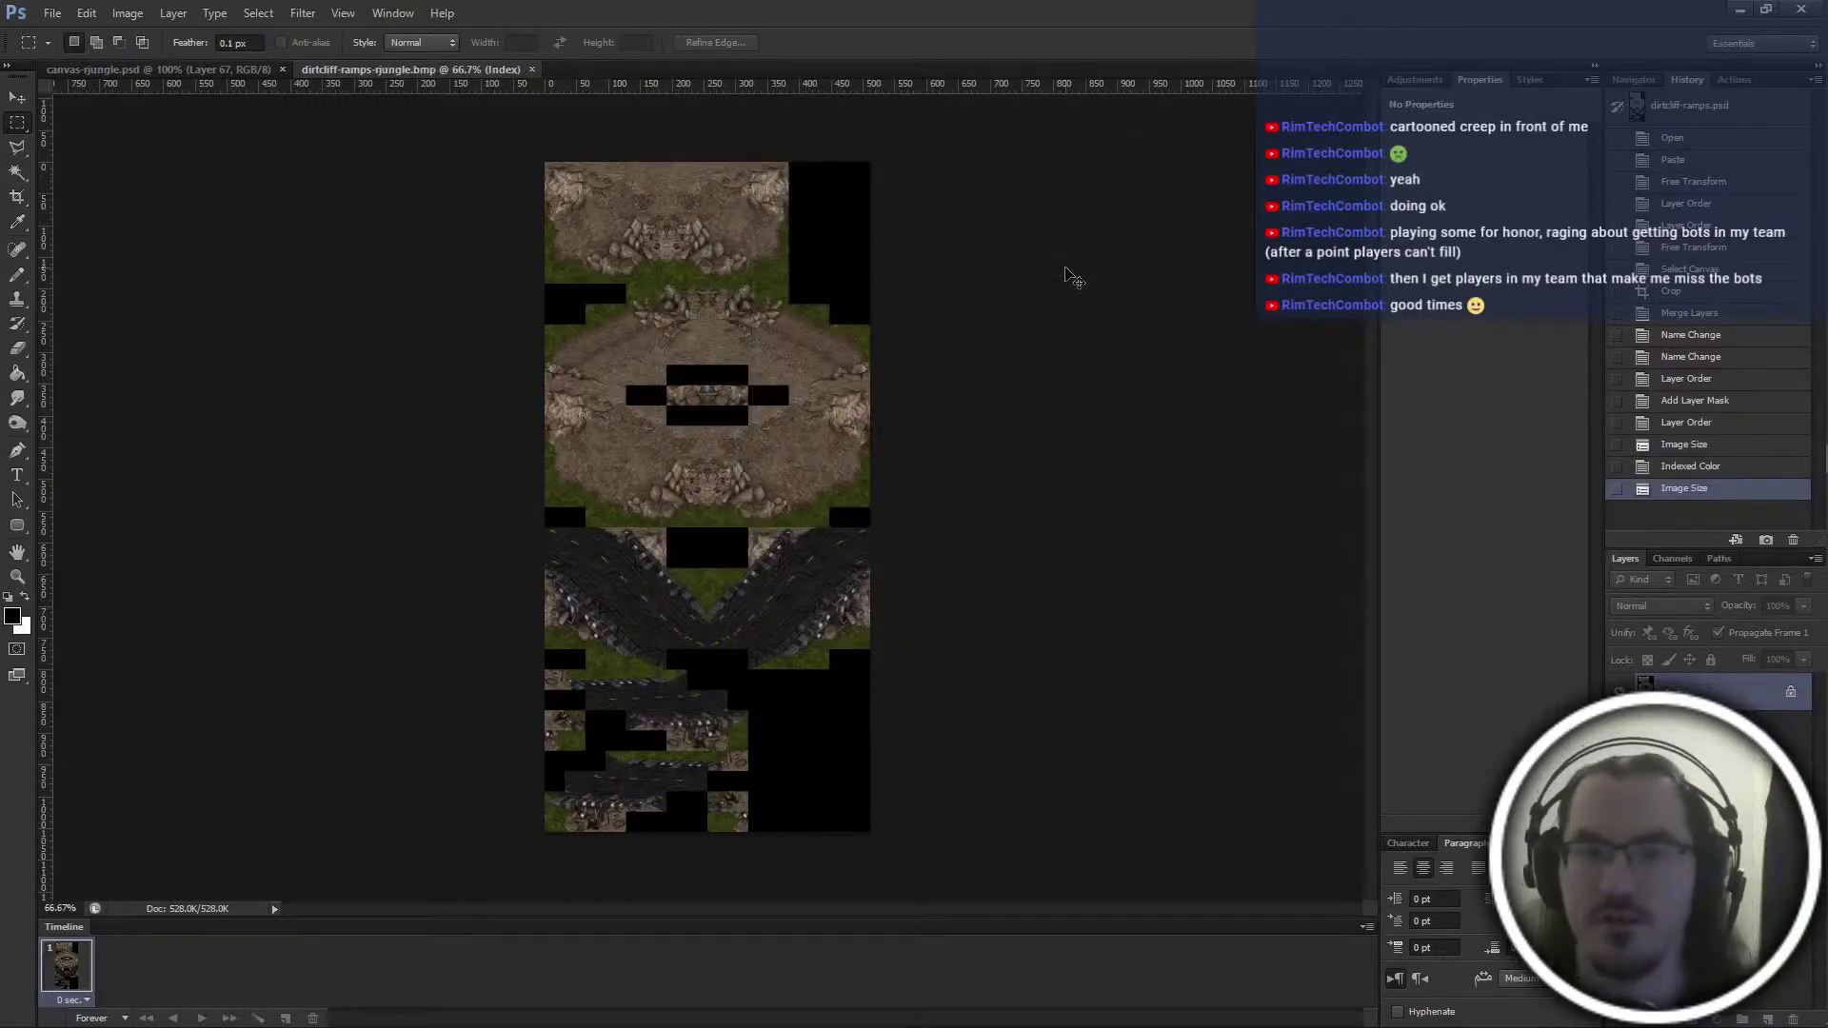
{"action": "key", "text": "ctrl+w"}
{"action": "key", "text": "ctrl+w"}
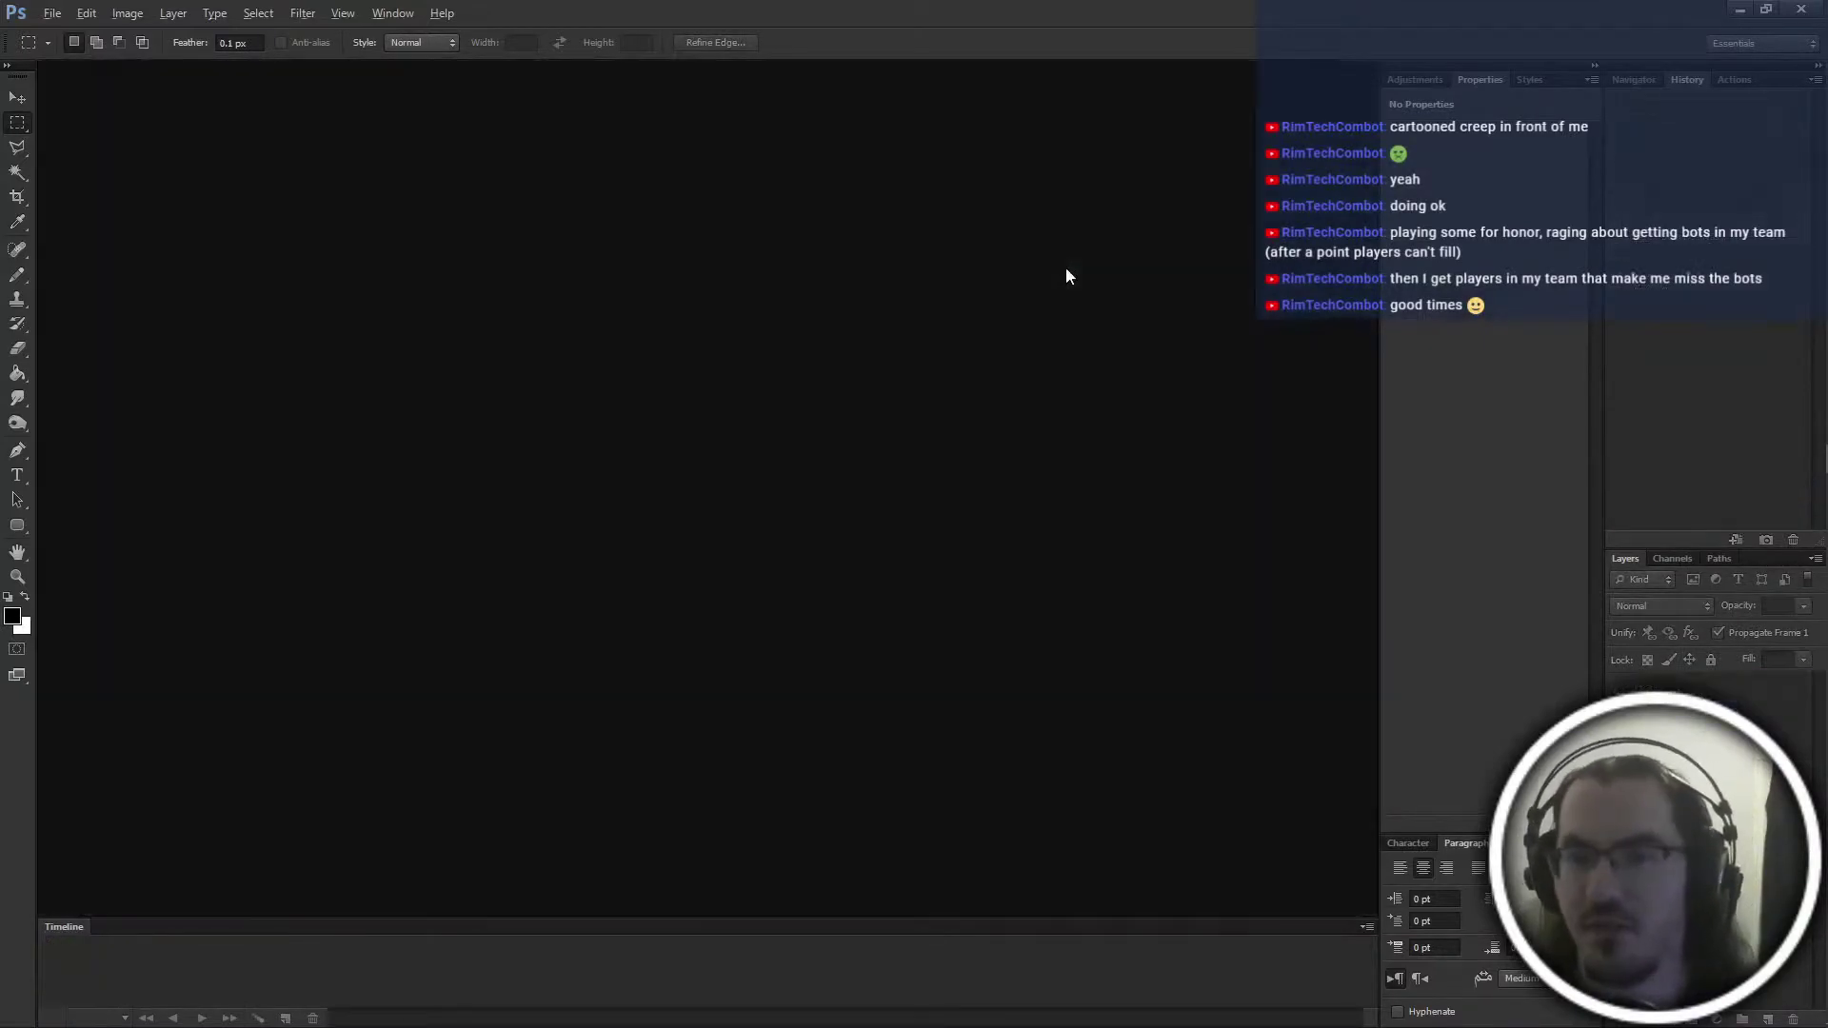
Switch to File Explorer and open dirtcliff-ramps-rjungle.bmp from the _DF folder in Photoshop
{"action": "key", "text": "alt+Tab"}
{"action": "left_click", "coordinate": [1218, 260]}
{"action": "left_click", "coordinate": [1135, 414]}
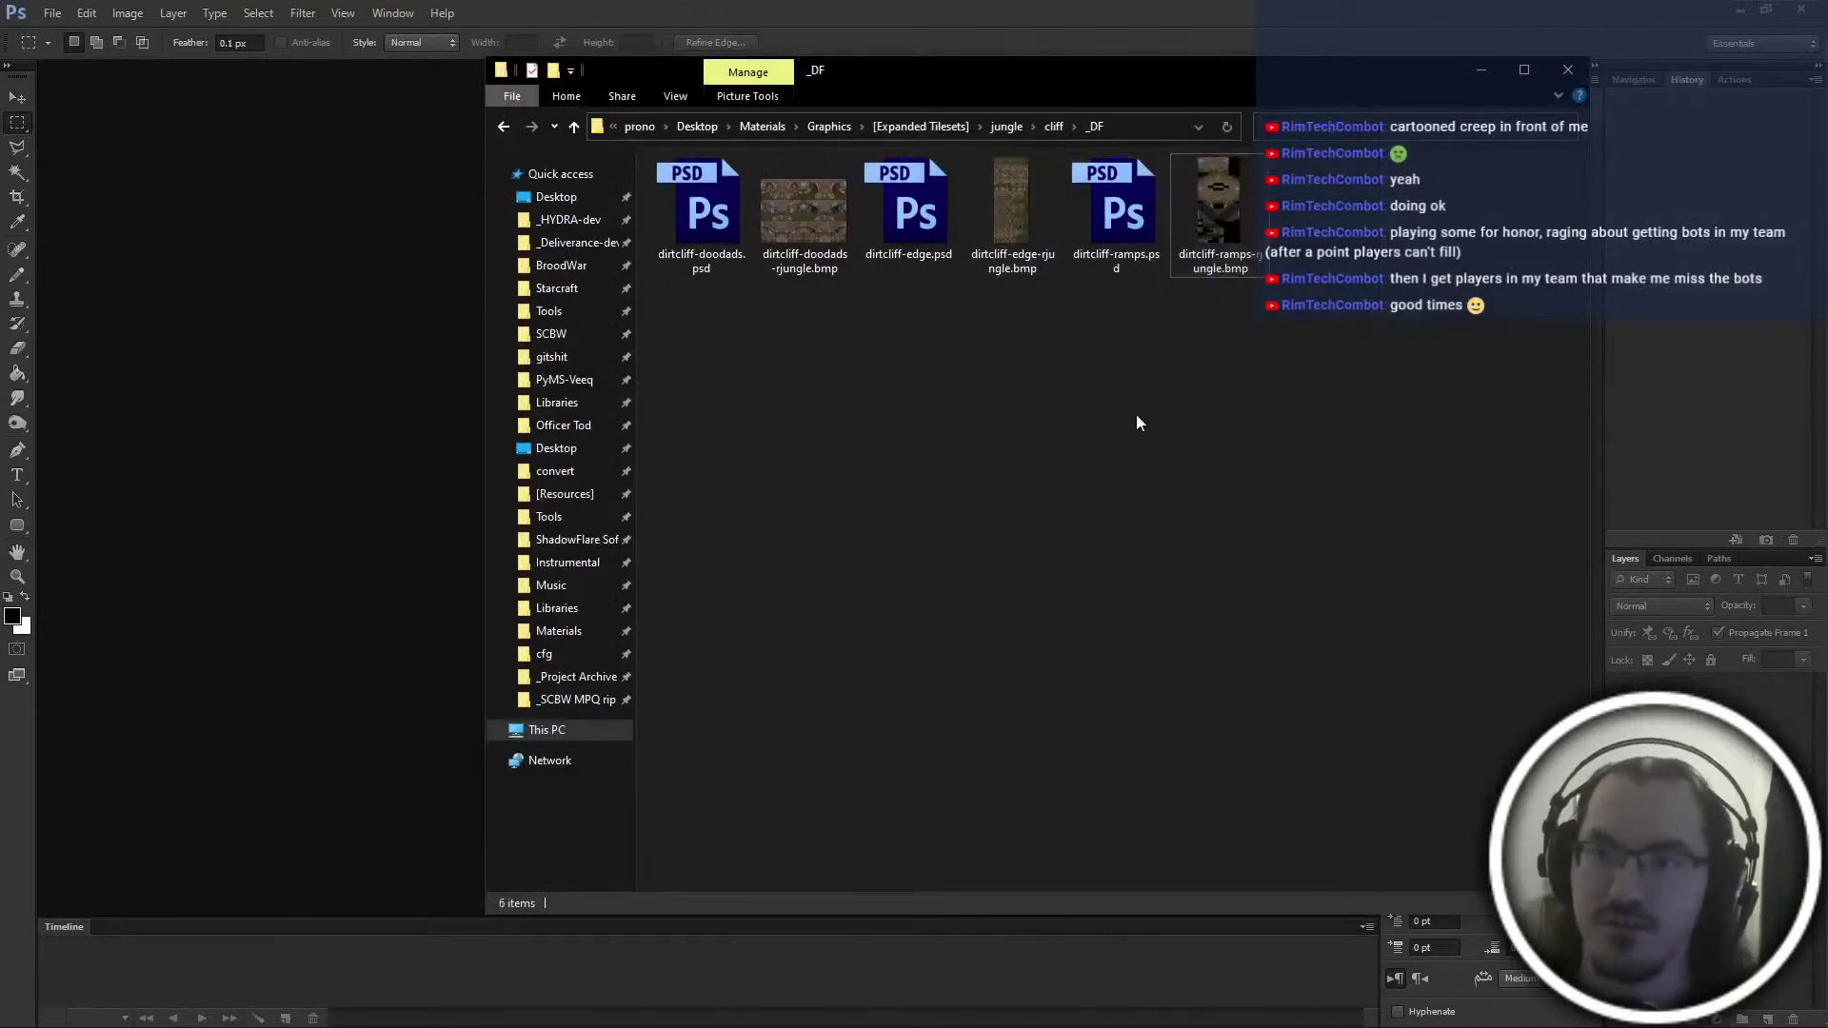
{"action": "left_click_drag", "start_coordinate": [1219, 215], "coordinate": [433, 258]}
Crop the image to the dirt ramps in its upper part, cutting off the asphalt ramps and small tile strips below
{"action": "key", "text": "c"}
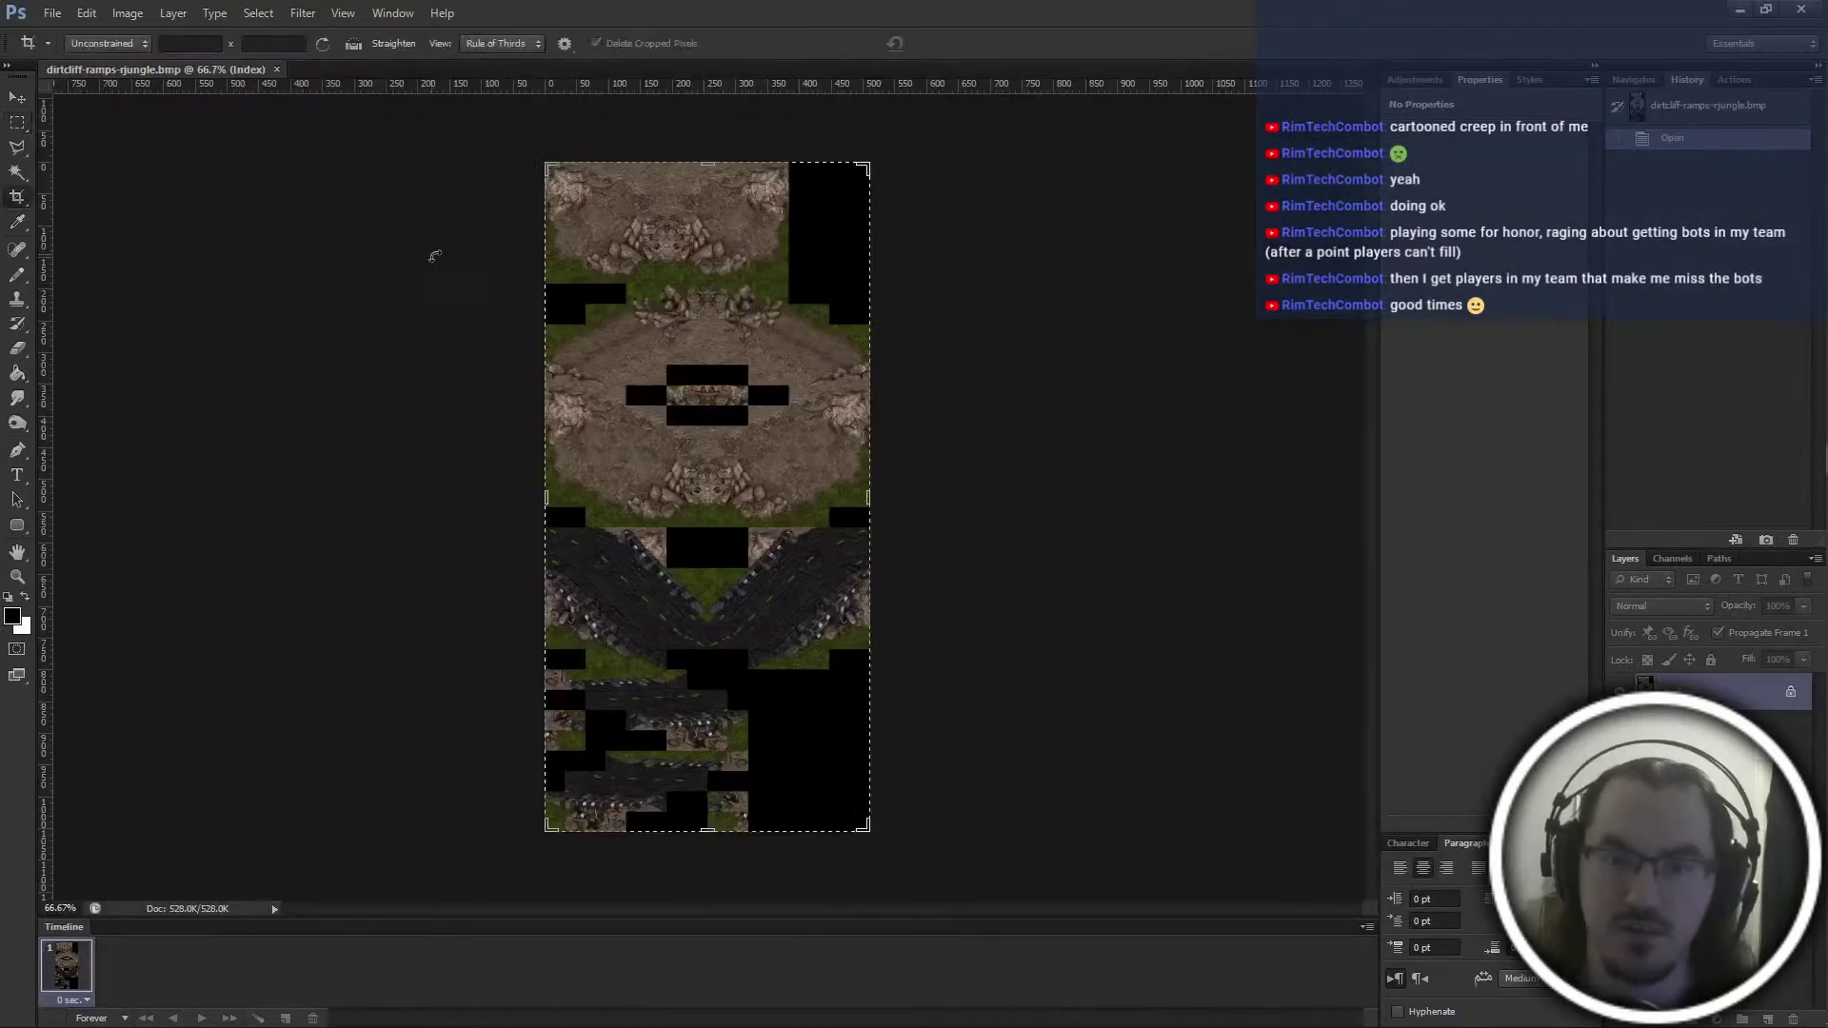
{"action": "left_click_drag", "start_coordinate": [815, 778], "coordinate": [819, 785]}
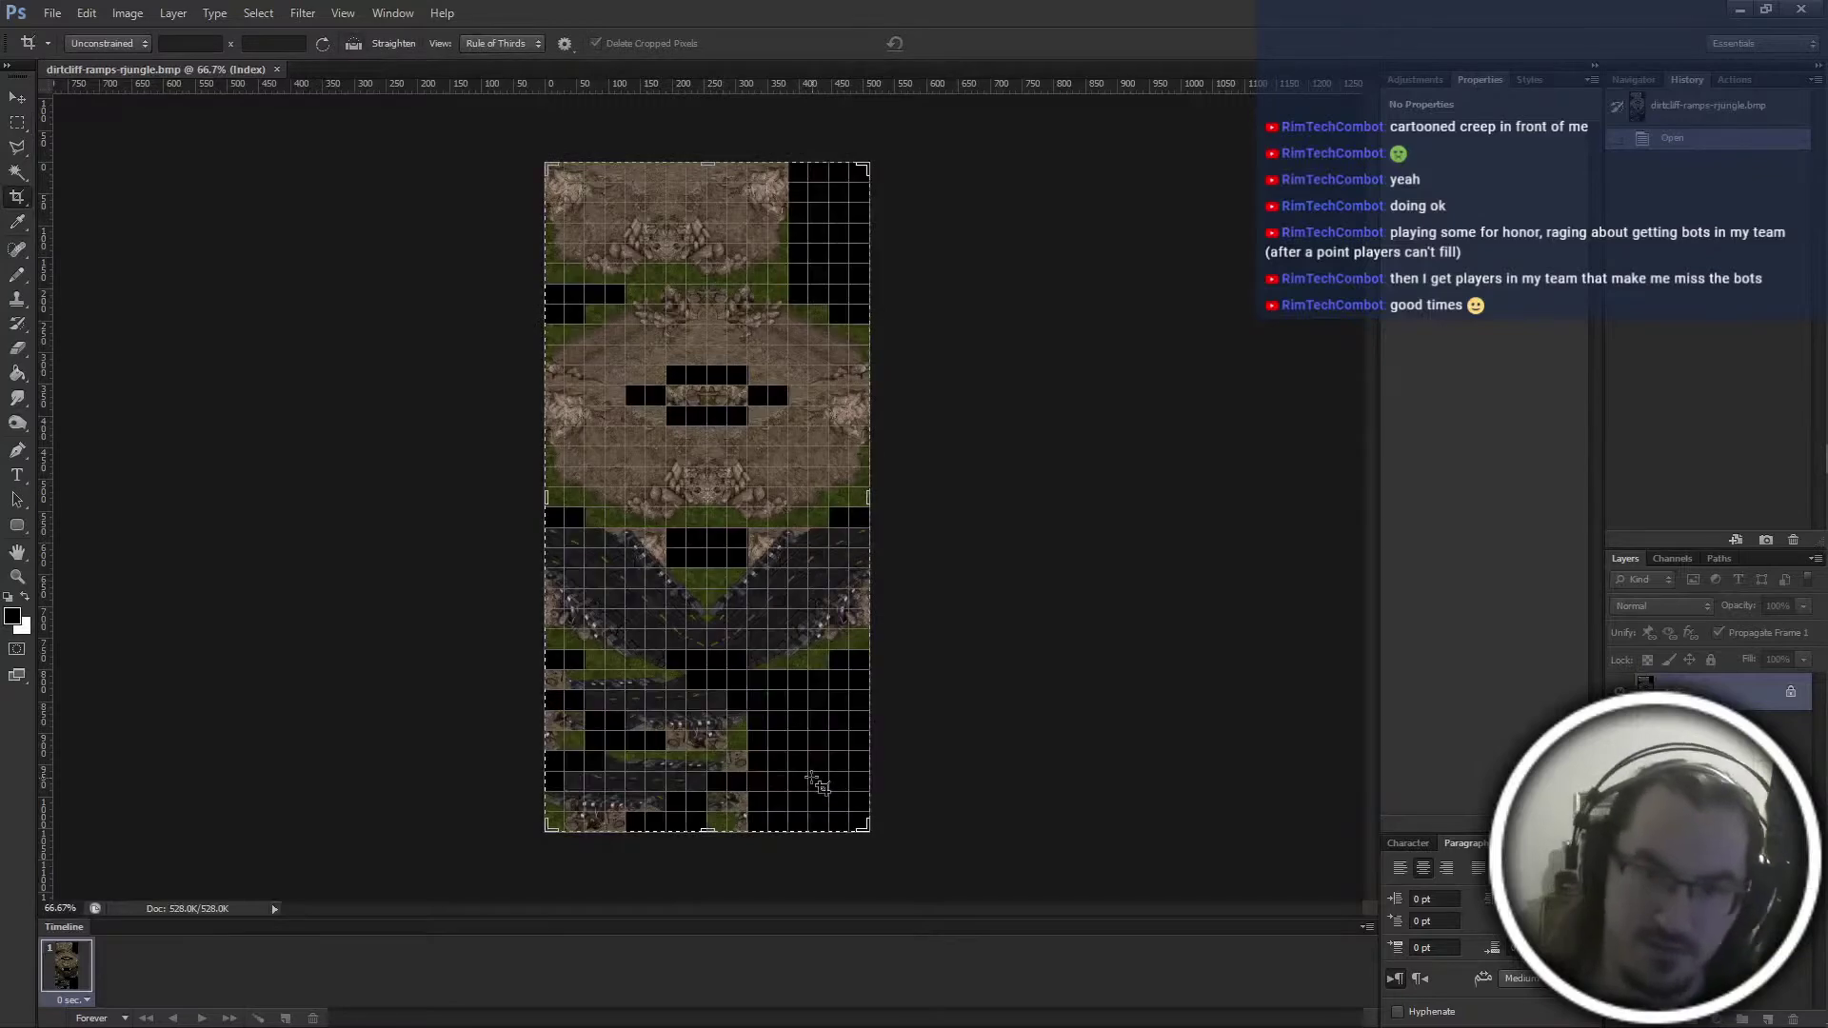
{"action": "left_click_drag", "start_coordinate": [734, 831], "coordinate": [744, 673]}
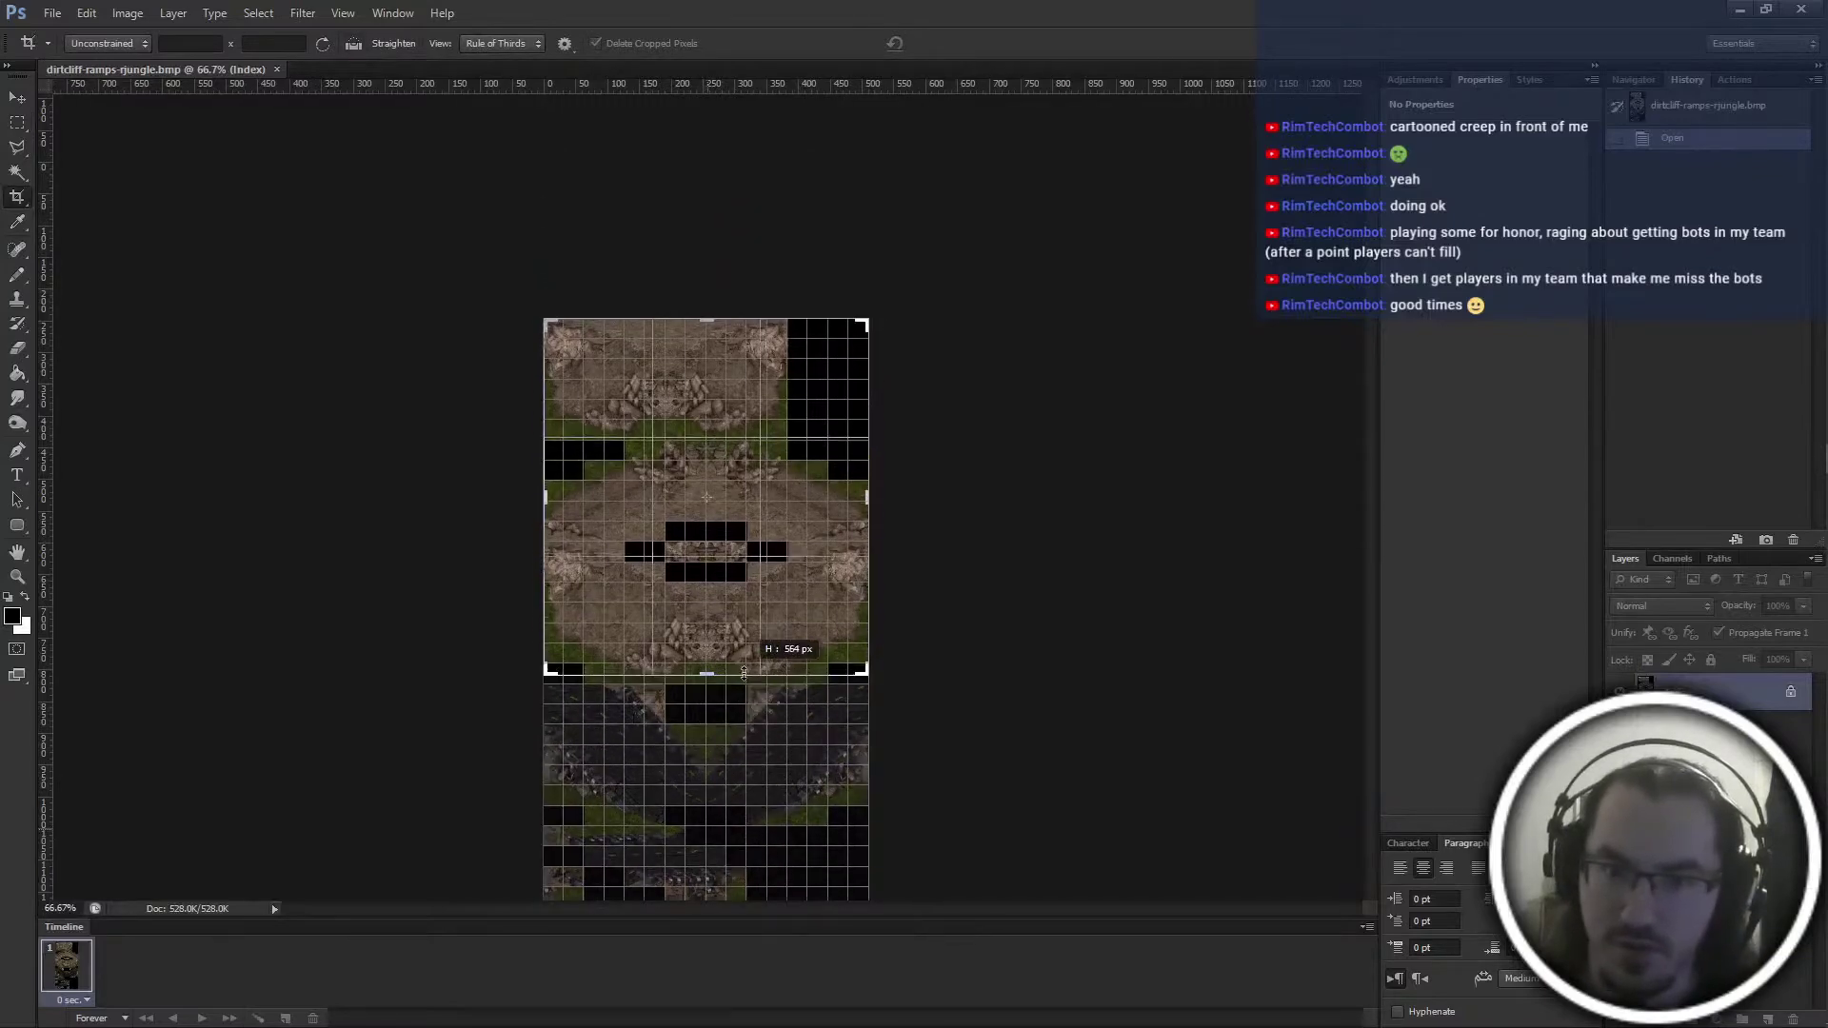
{"action": "key", "text": "Return"}
Save the cropped ramps as dirtcliff-ramps-rjungle2.bmp and close the document
{"action": "key", "text": "ctrl+shift+s"}
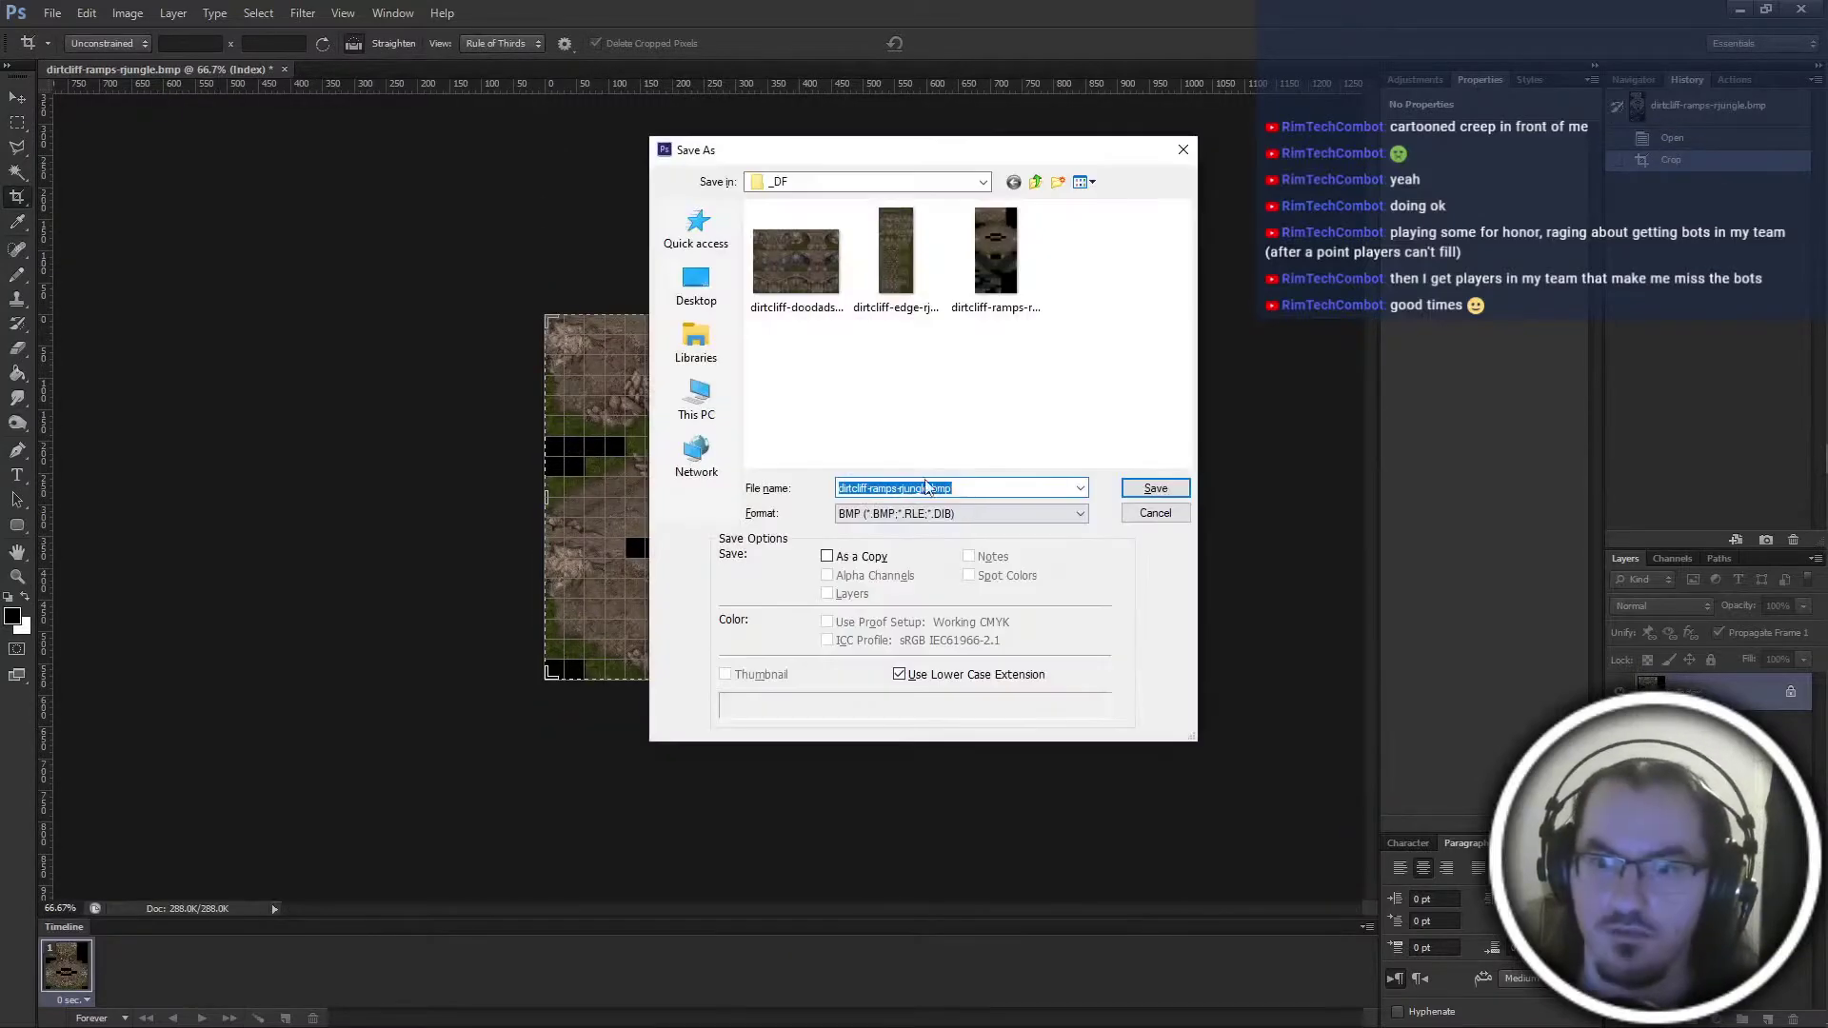
{"action": "left_click", "coordinate": [930, 488]}
{"action": "type", "text": "2"}
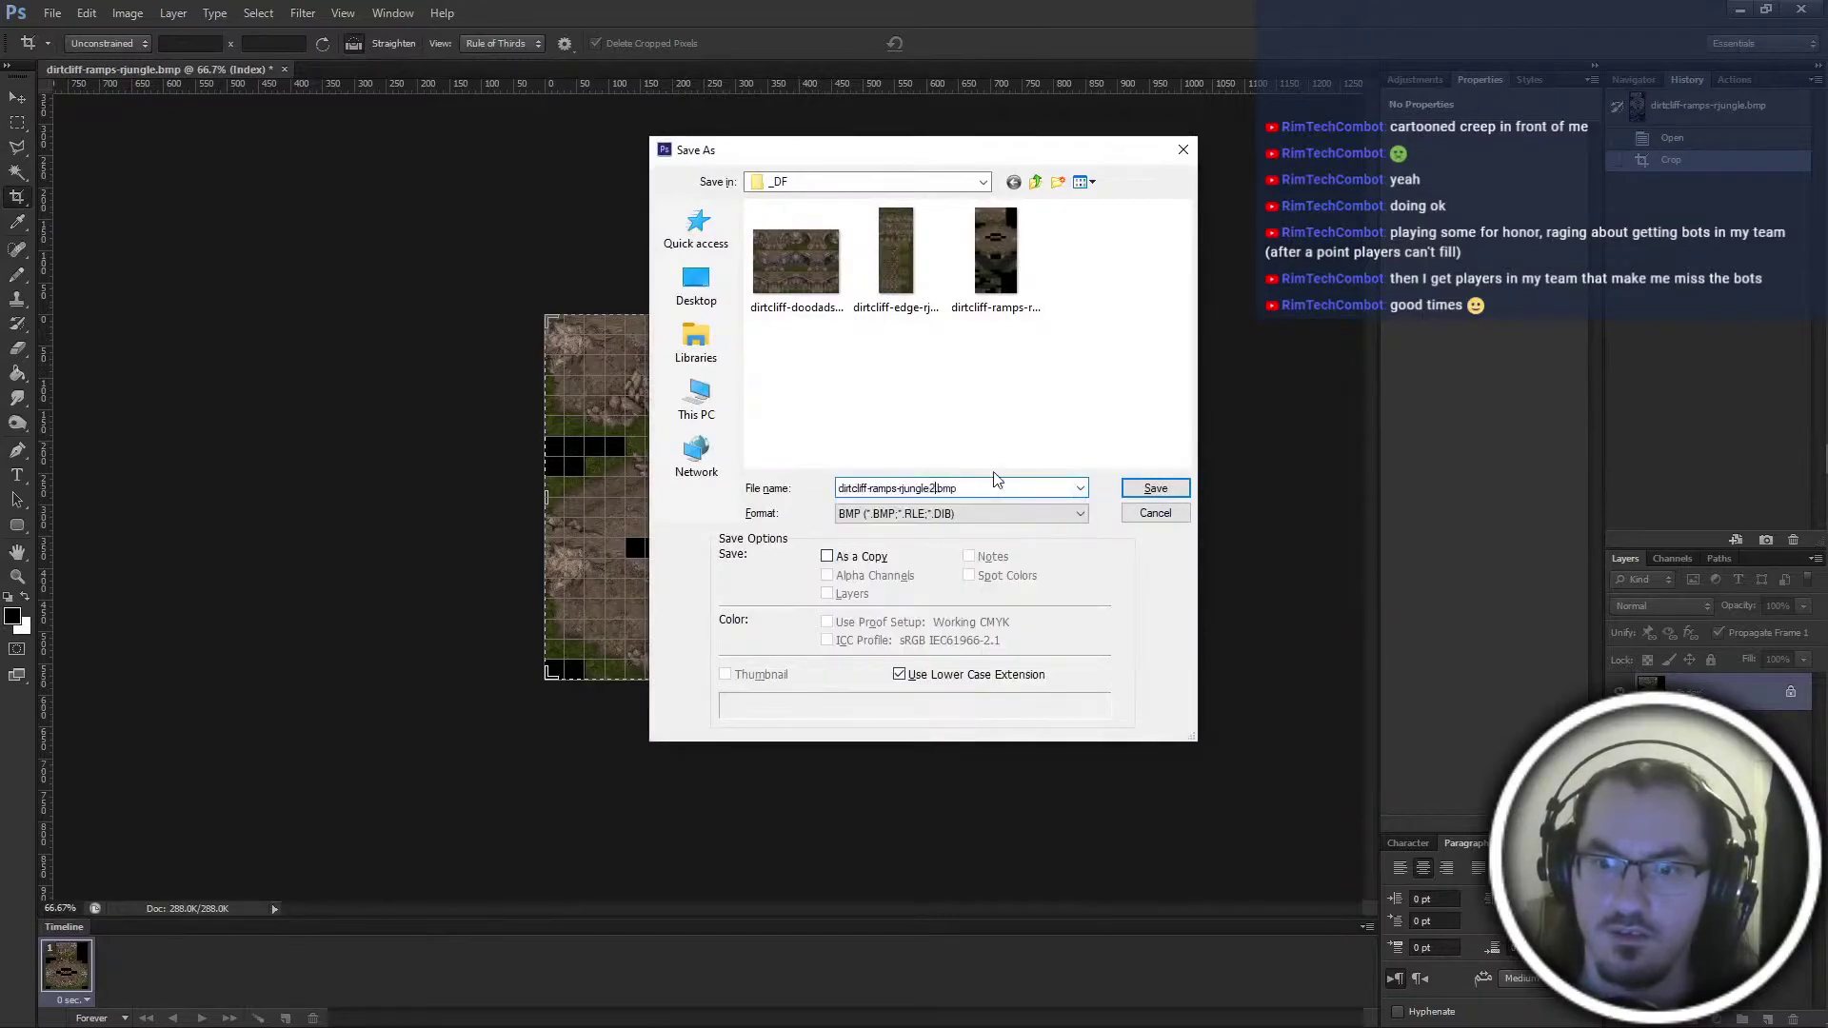
{"action": "key", "text": "Return"}
{"action": "key", "text": "ctrl+w"}
Switch to File Explorer and open dirtcliff-stack.psd from the cliff folder
{"action": "key", "text": "alt+Tab"}
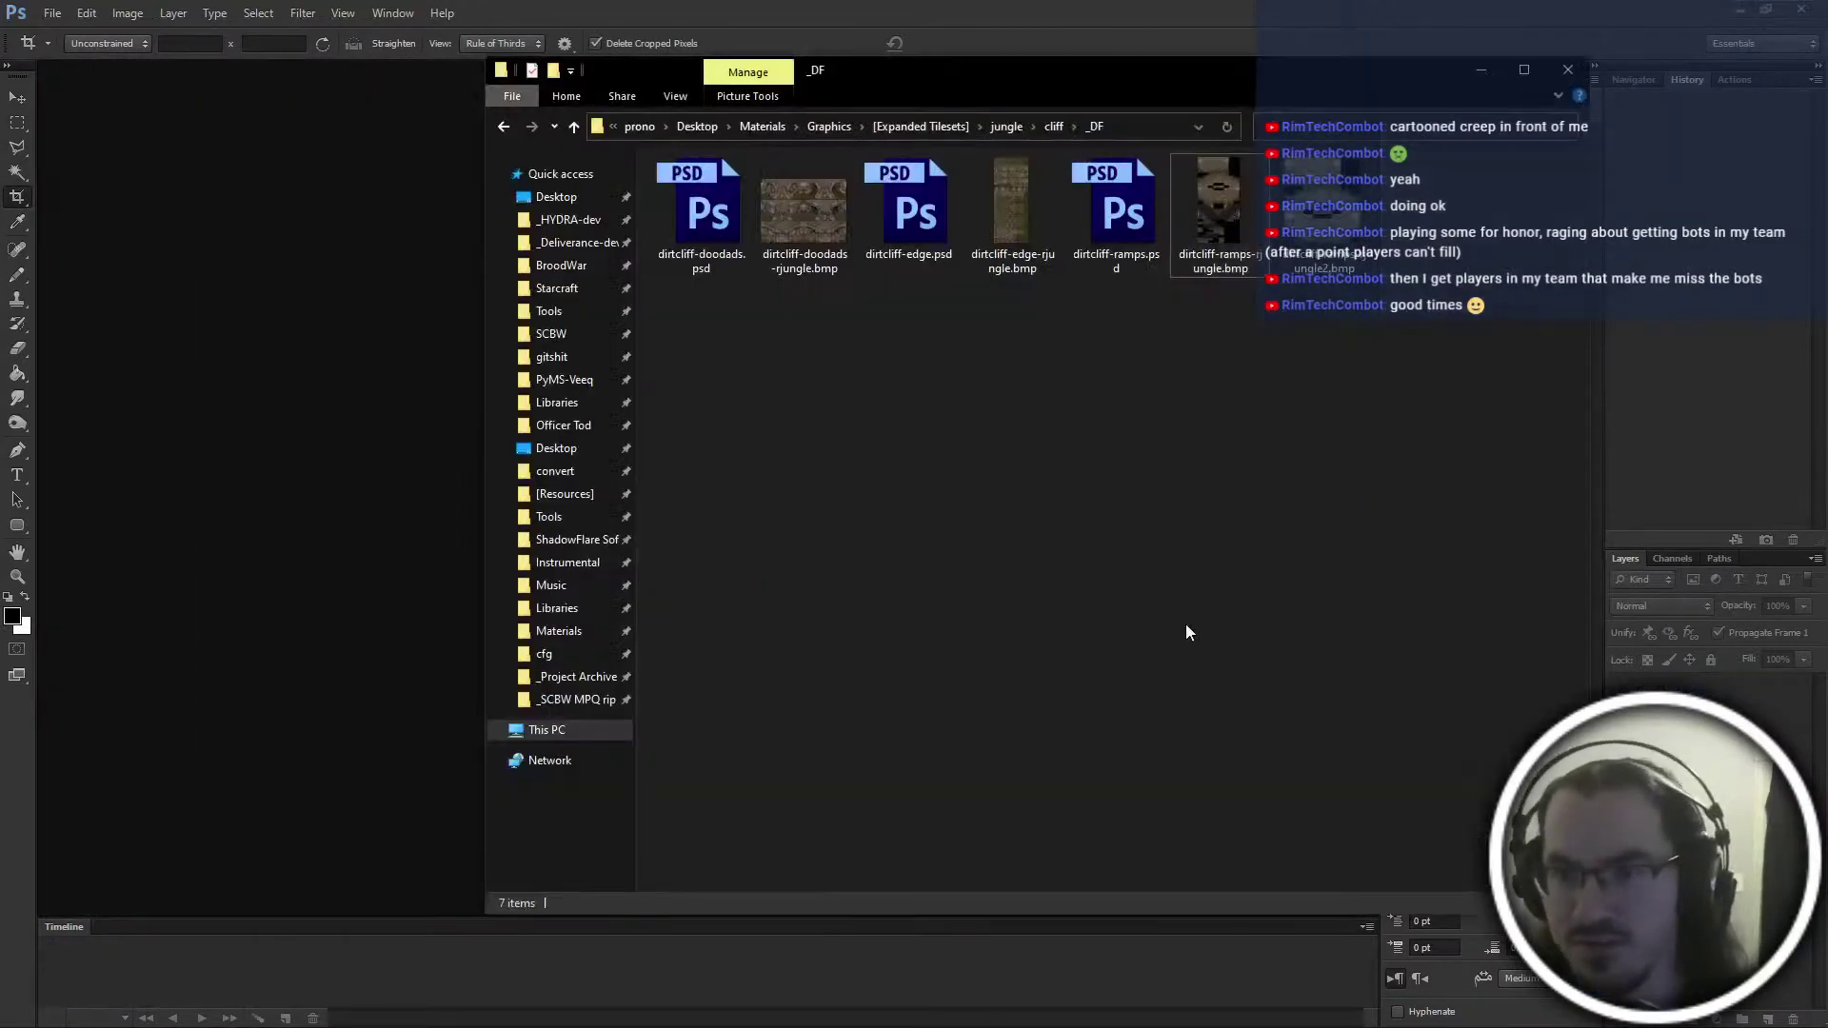
{"action": "left_click", "coordinate": [1477, 720]}
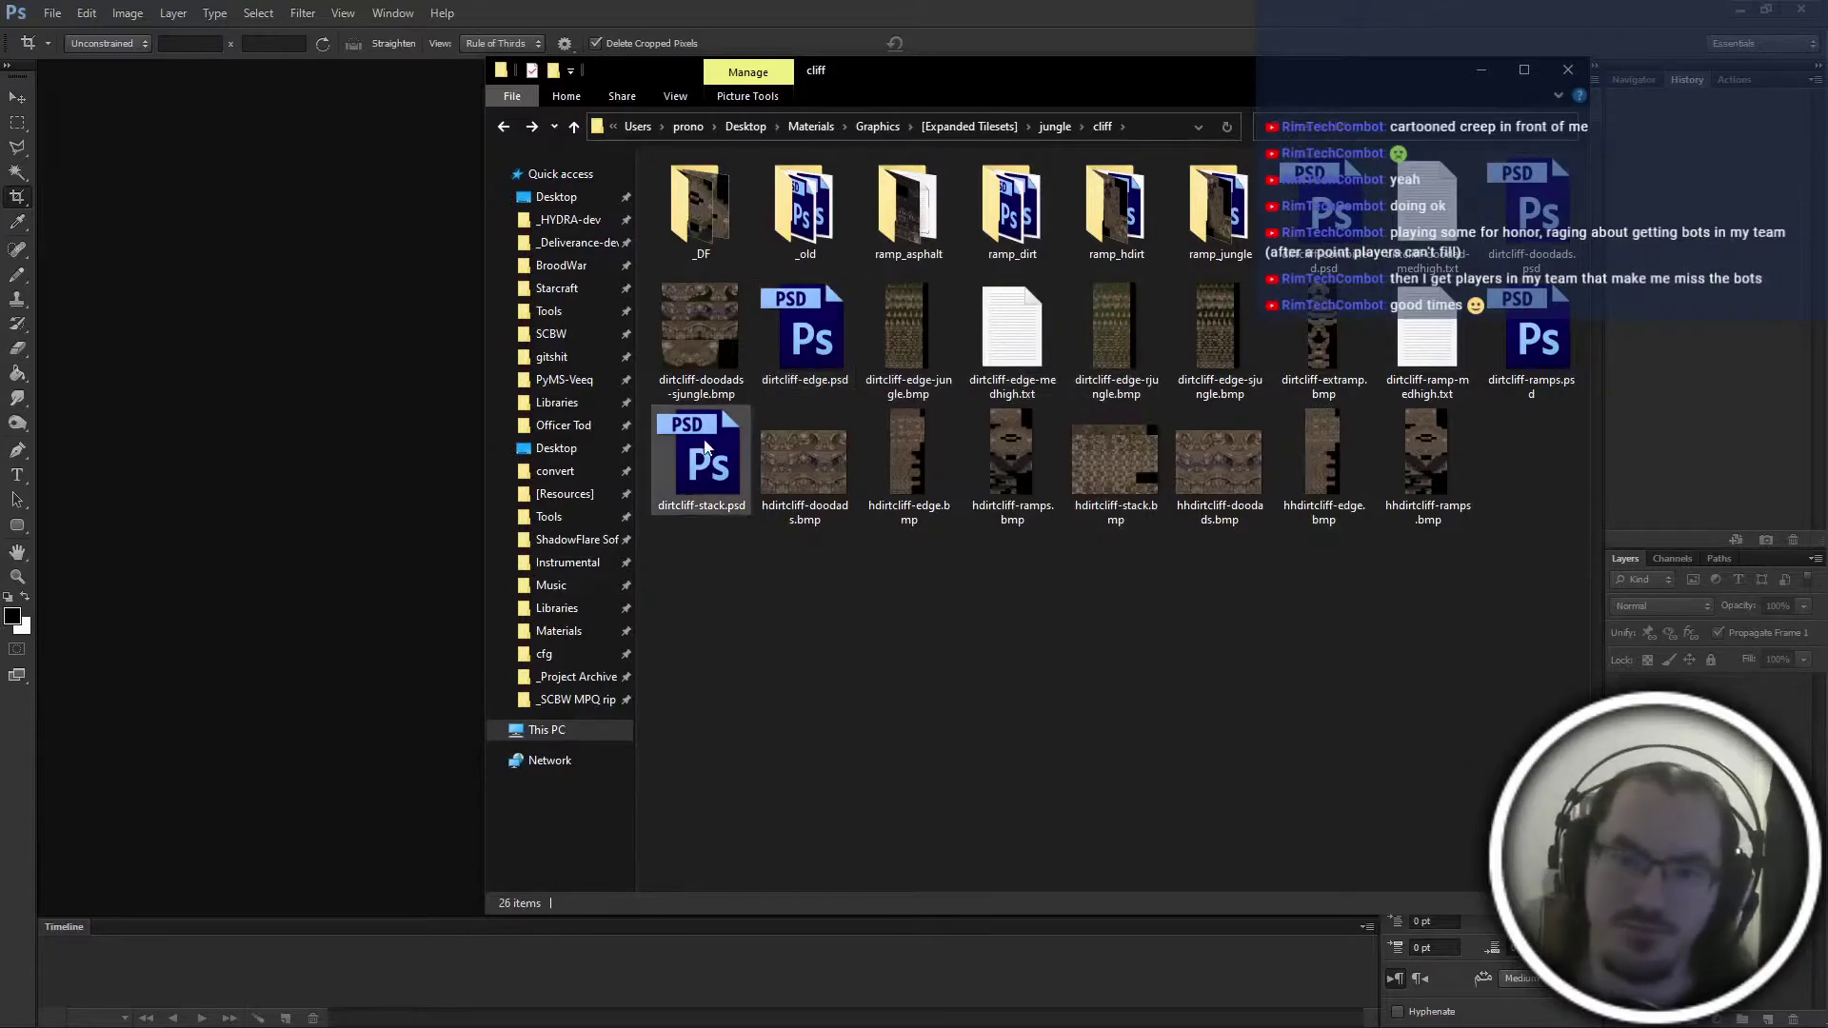
{"action": "double_click", "coordinate": [701, 465]}
Examine the rows of stacked cliff tiles from the top strips down to the bottom of the sheet
{"action": "scroll", "coordinate": [859, 514], "scroll_direction": "up", "scroll_amount": 1, "text": "alt"}
{"action": "scroll", "coordinate": [833, 510], "scroll_direction": "down", "scroll_amount": 5}
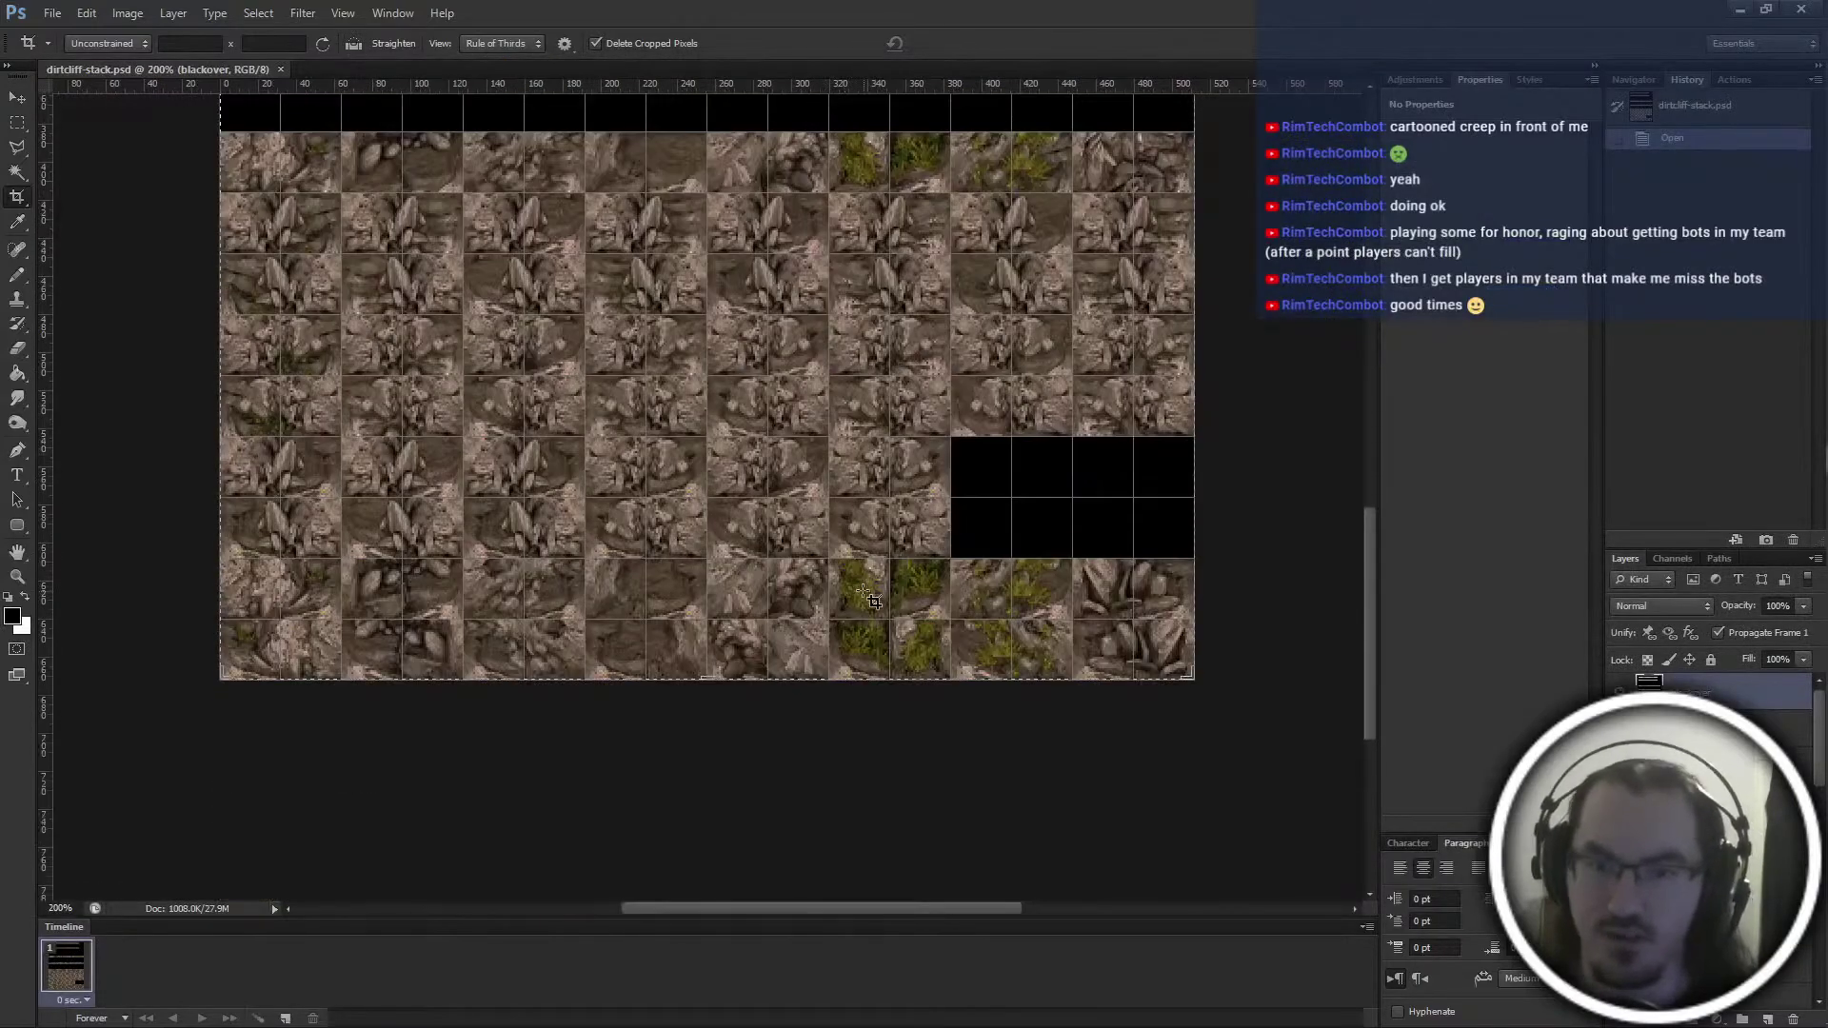
{"action": "scroll", "coordinate": [863, 591], "scroll_direction": "down", "scroll_amount": 1, "text": "alt"}
{"action": "key", "text": "m"}
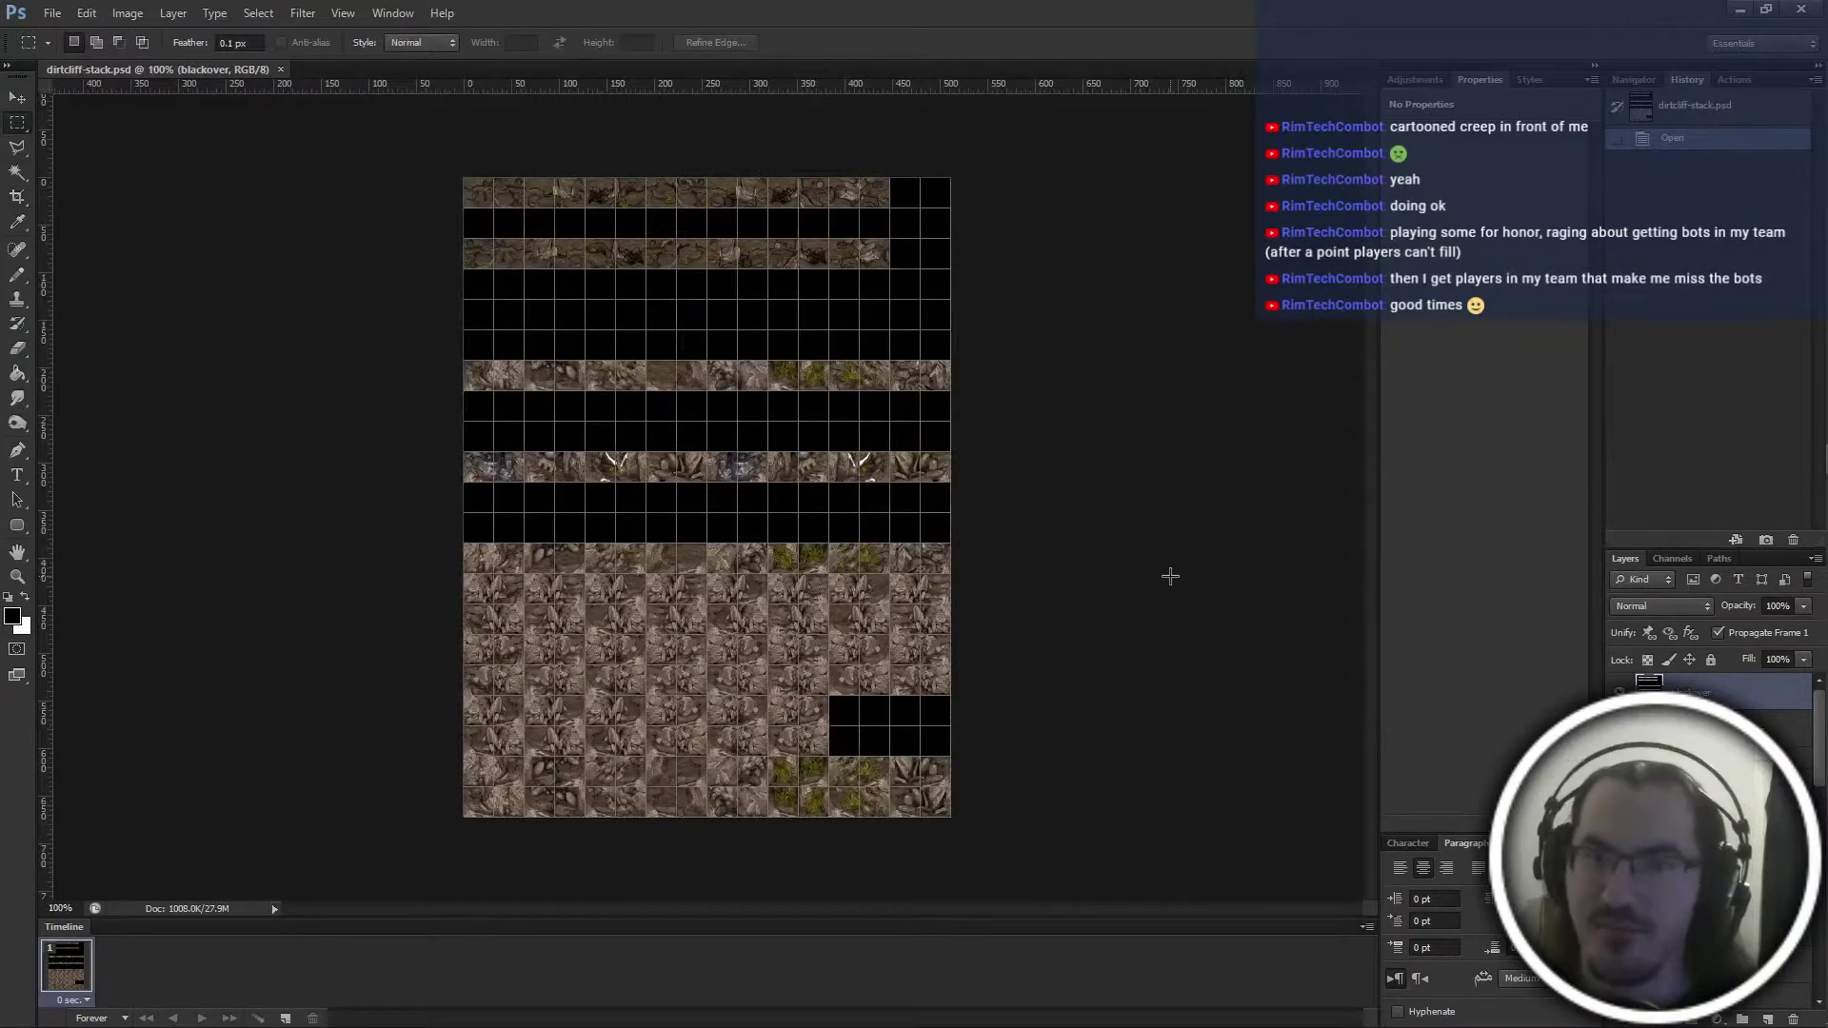
{"action": "scroll", "coordinate": [1170, 576], "scroll_direction": "up", "scroll_amount": 1, "text": "alt"}
{"action": "scroll", "coordinate": [1170, 576], "scroll_direction": "up", "scroll_amount": 1}
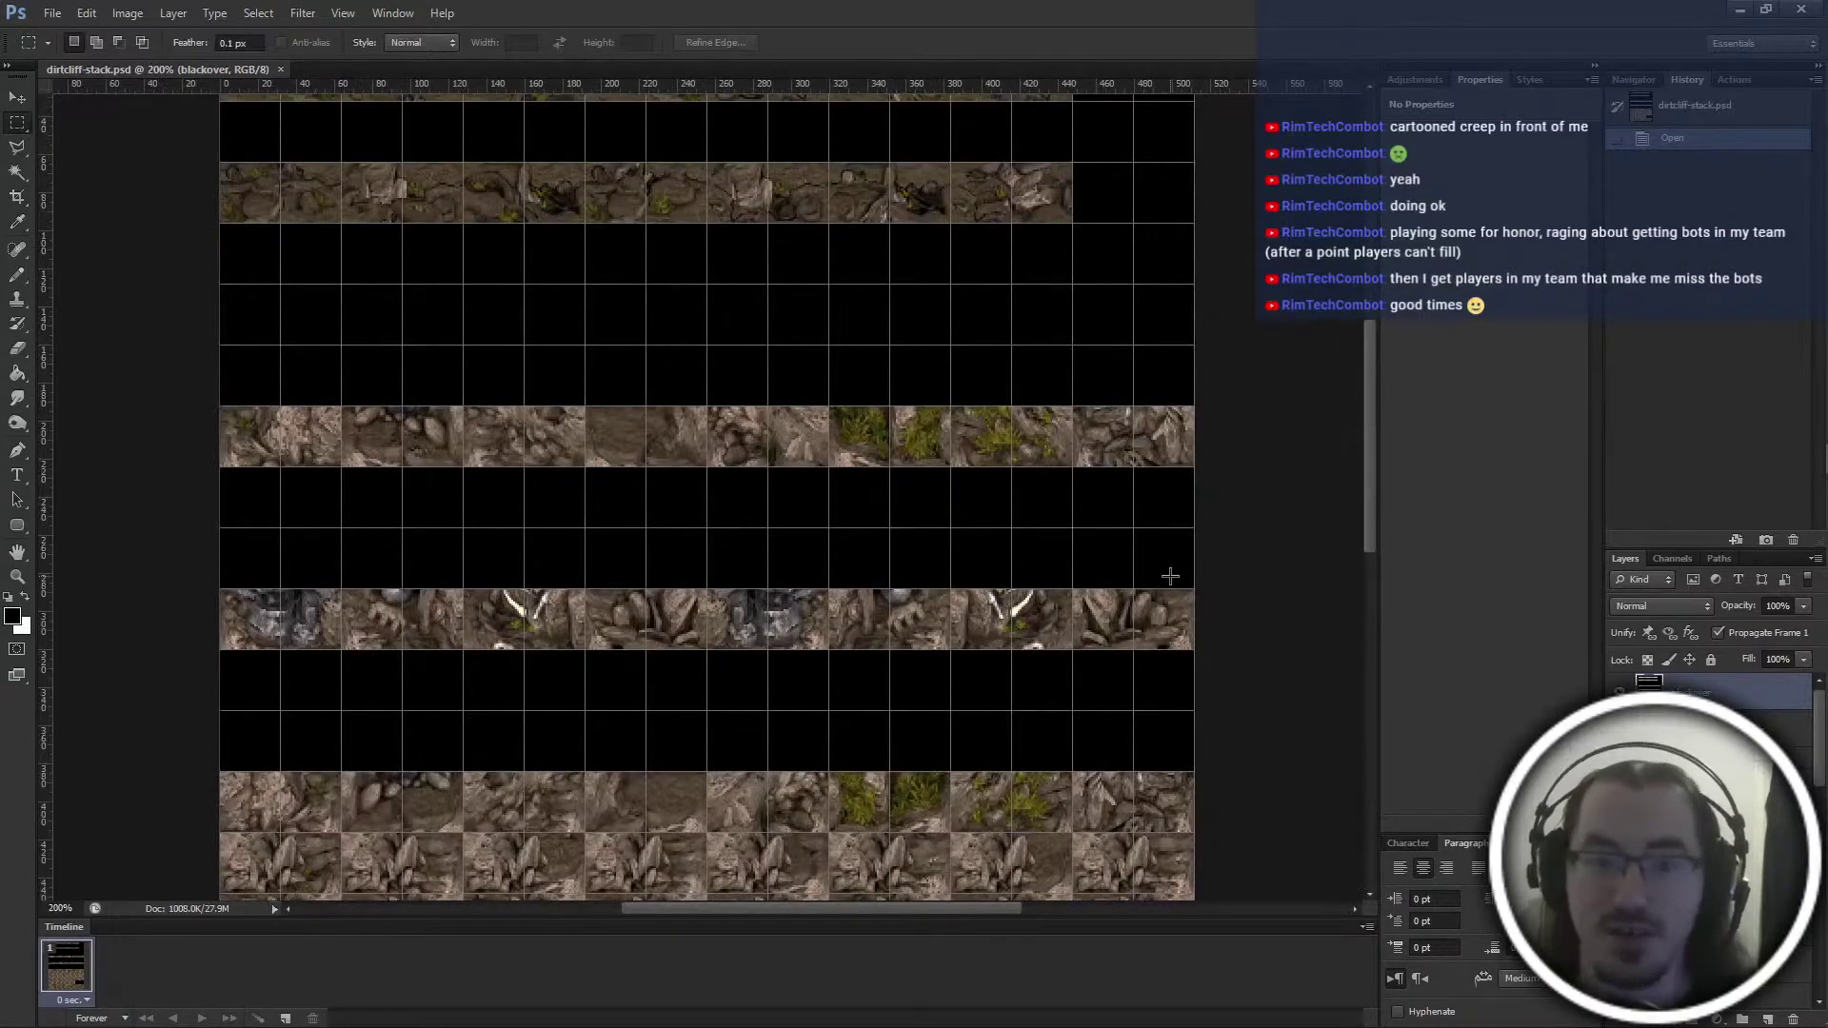
{"action": "scroll", "coordinate": [1169, 576], "scroll_direction": "down", "scroll_amount": 5}
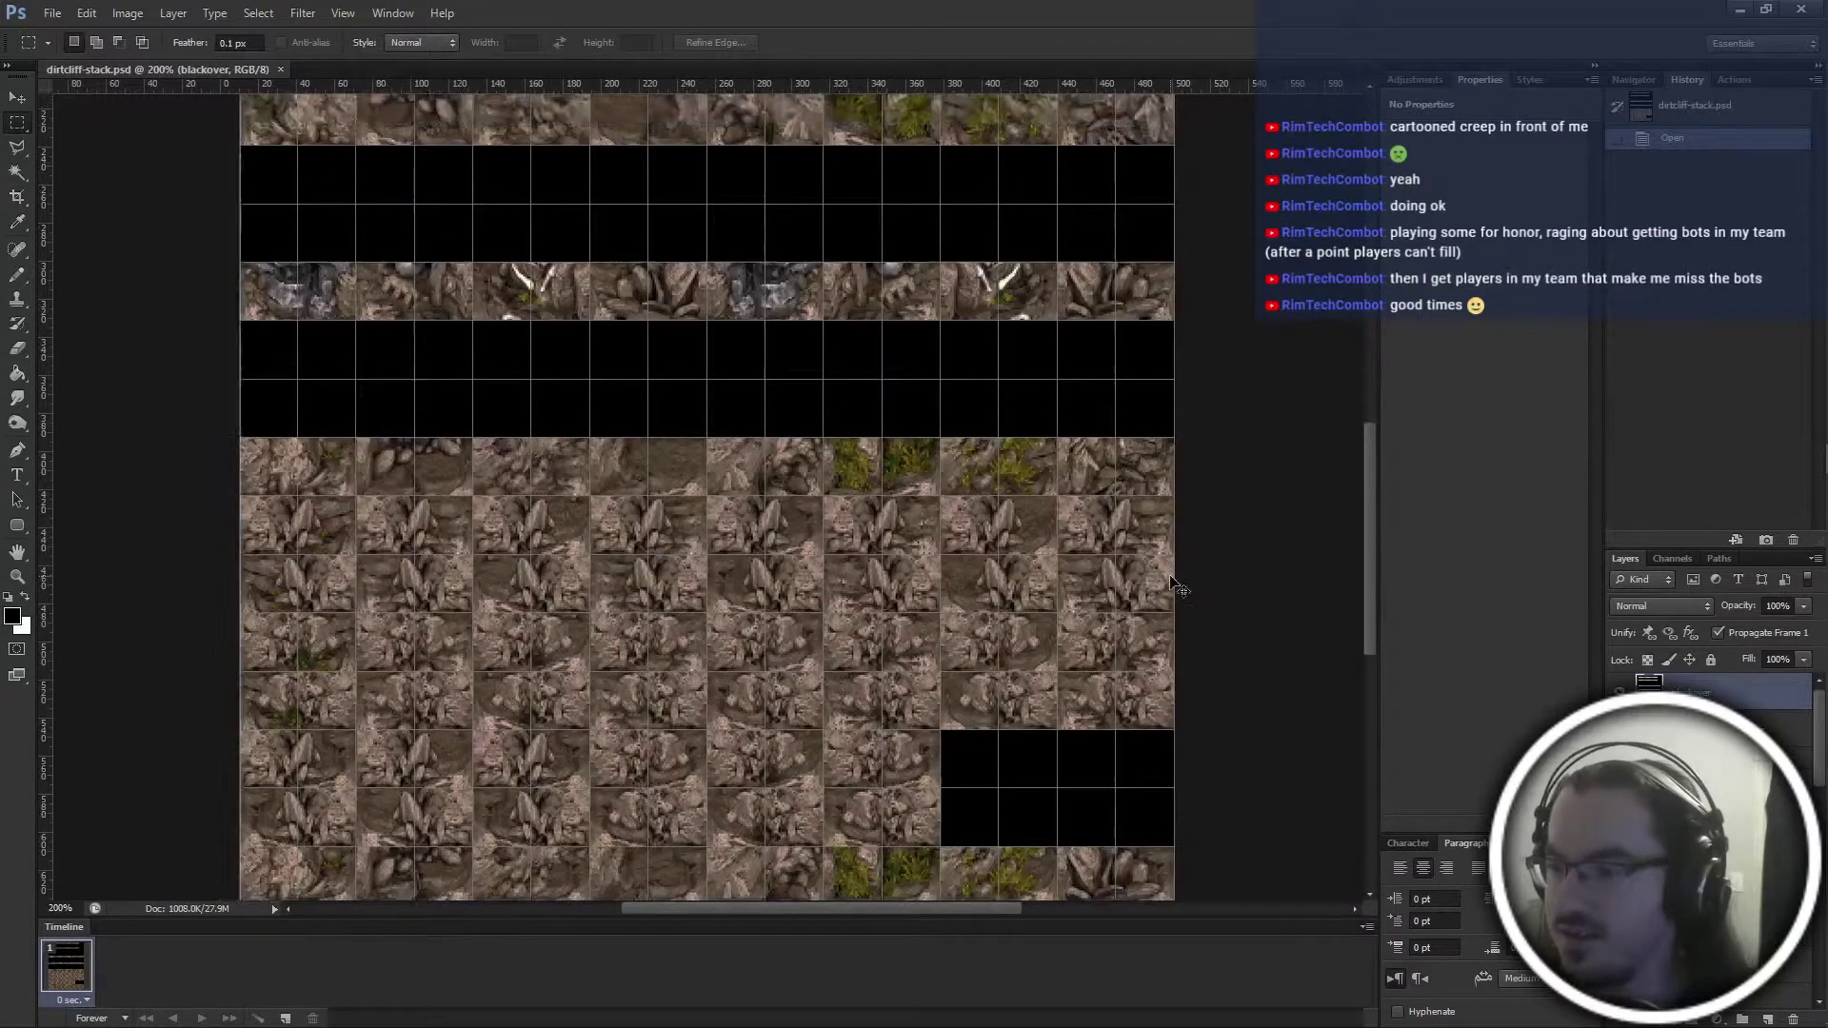
{"action": "scroll", "coordinate": [1173, 582], "scroll_direction": "down", "scroll_amount": 1, "text": "alt"}
Toggle the visibility of the upper layers to compare the rock tiles, and select the hdirt layer
{"action": "left_click", "coordinate": [1619, 728]}
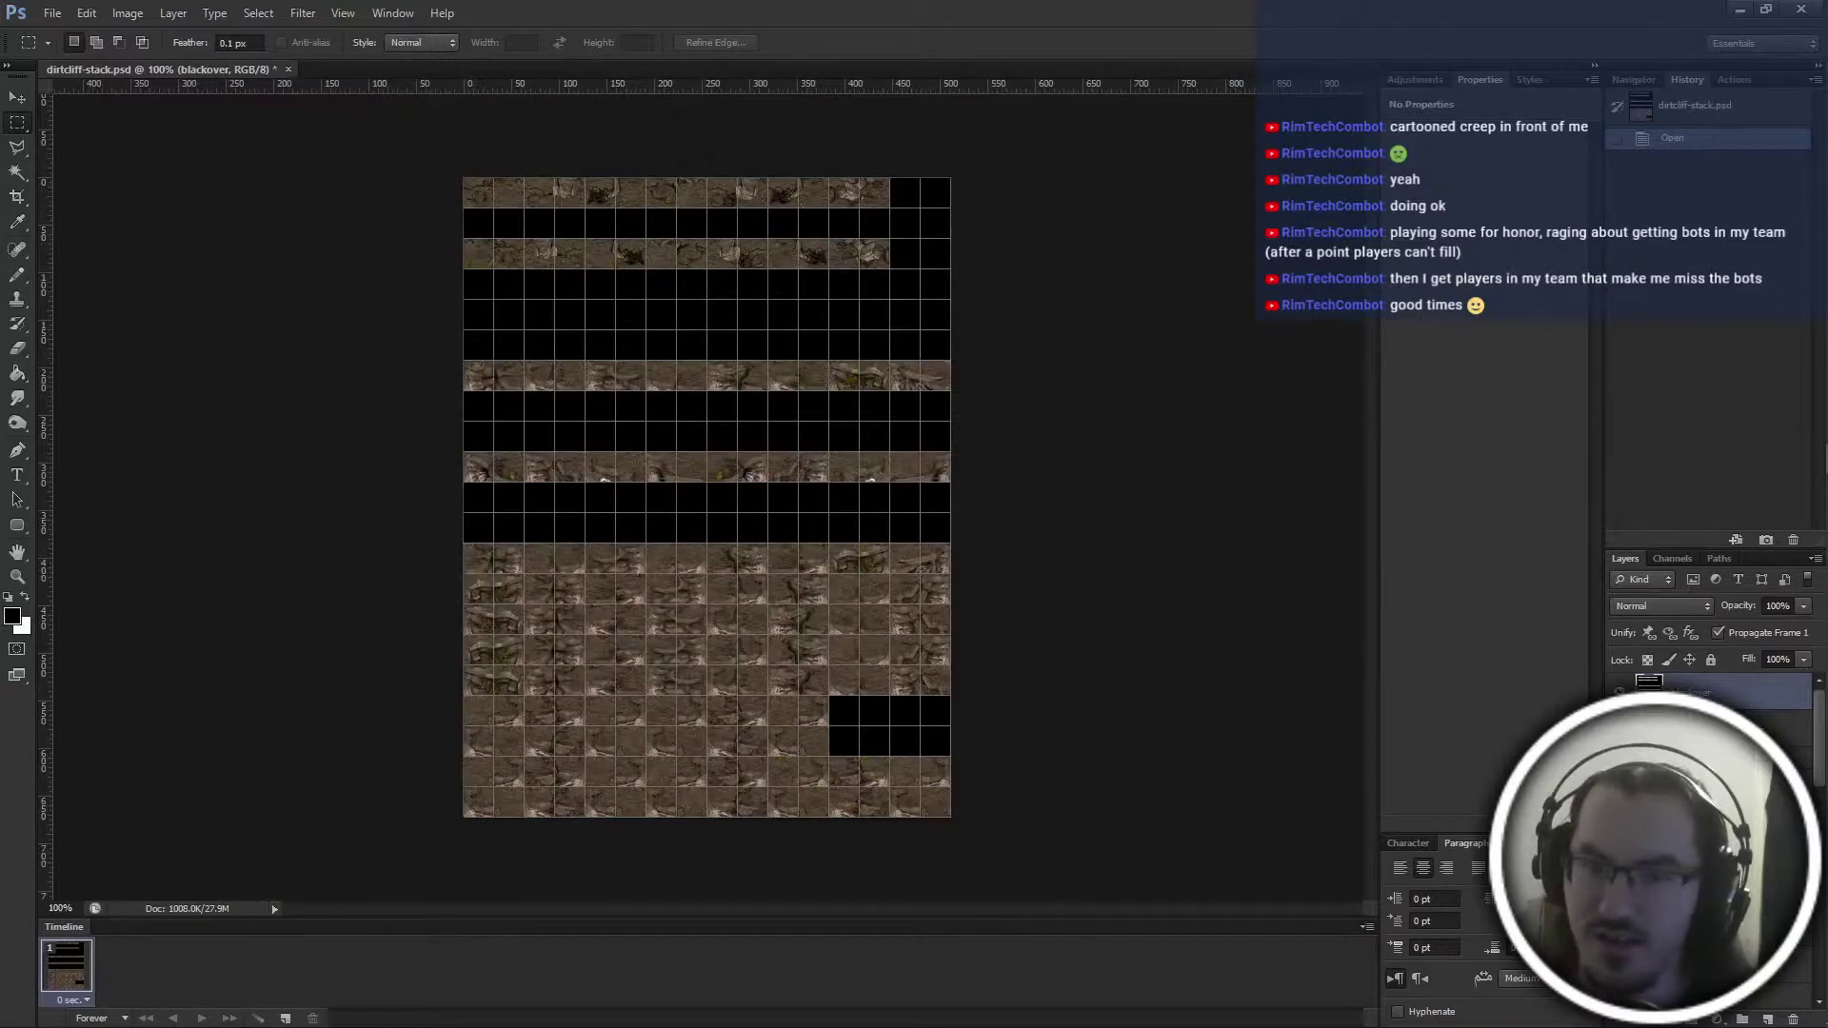
{"action": "left_click", "coordinate": [1619, 763]}
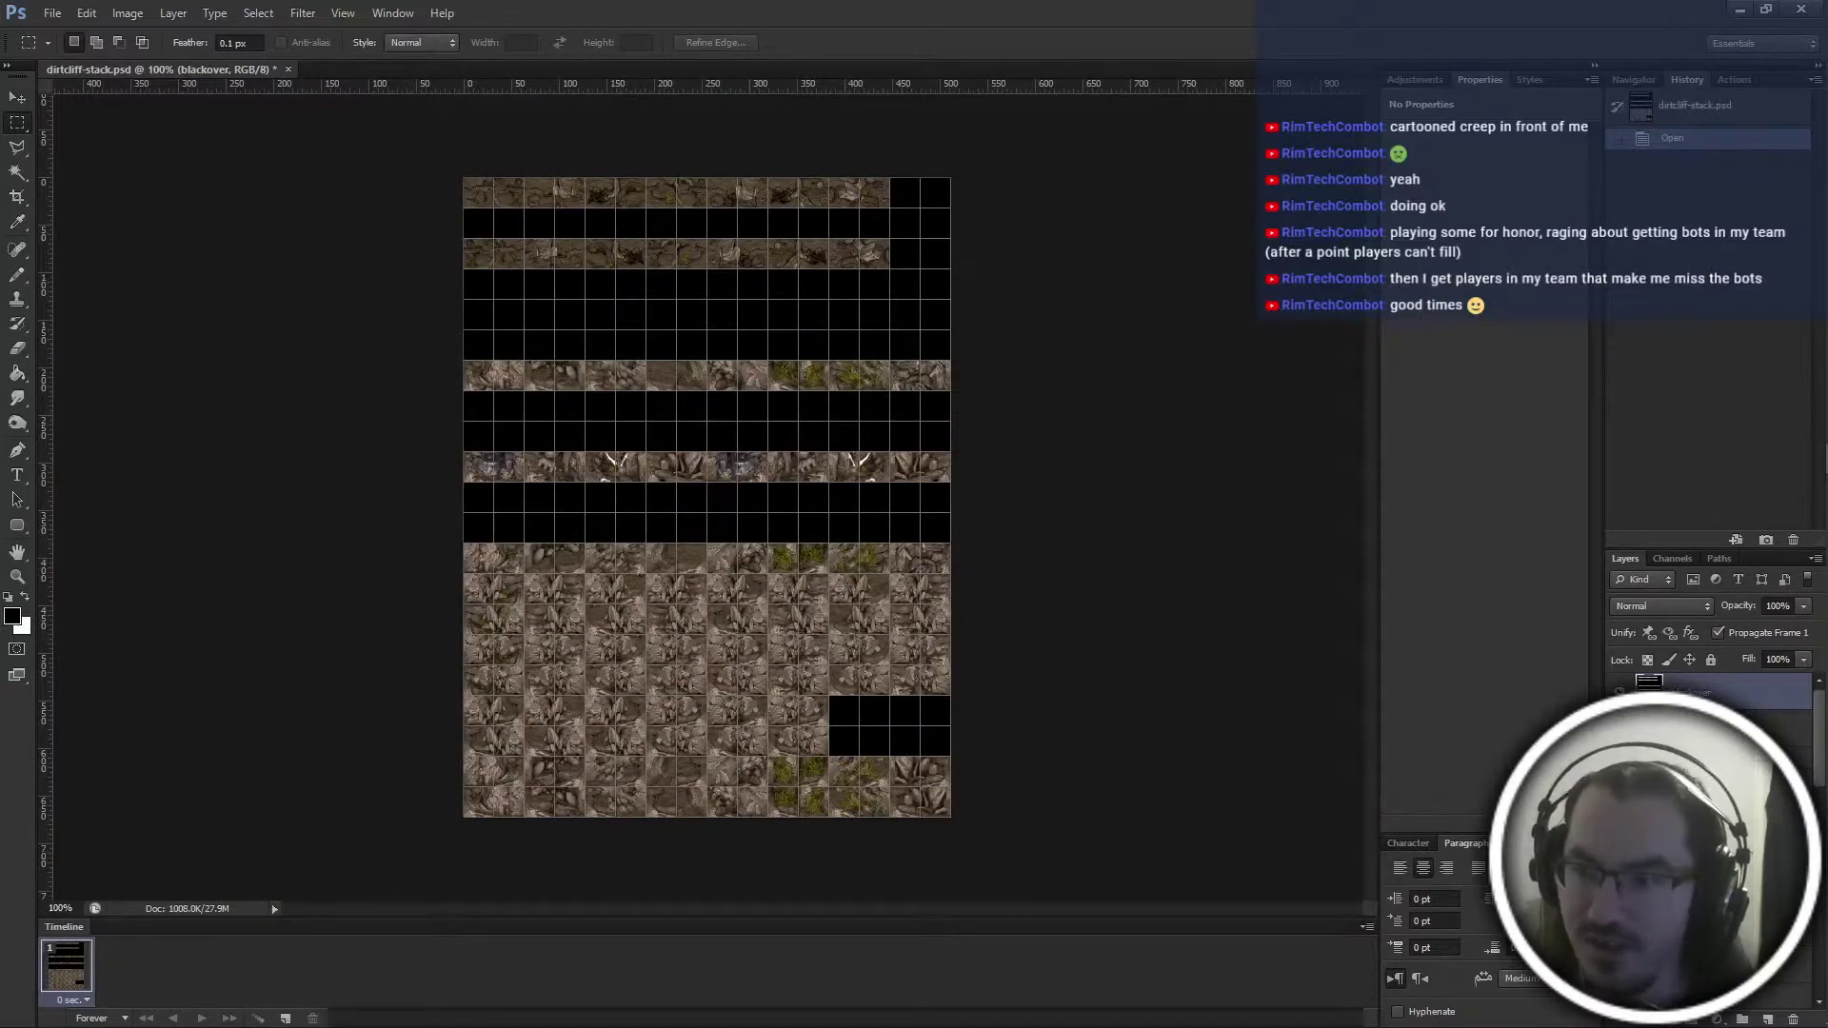
{"action": "left_click", "coordinate": [1620, 800]}
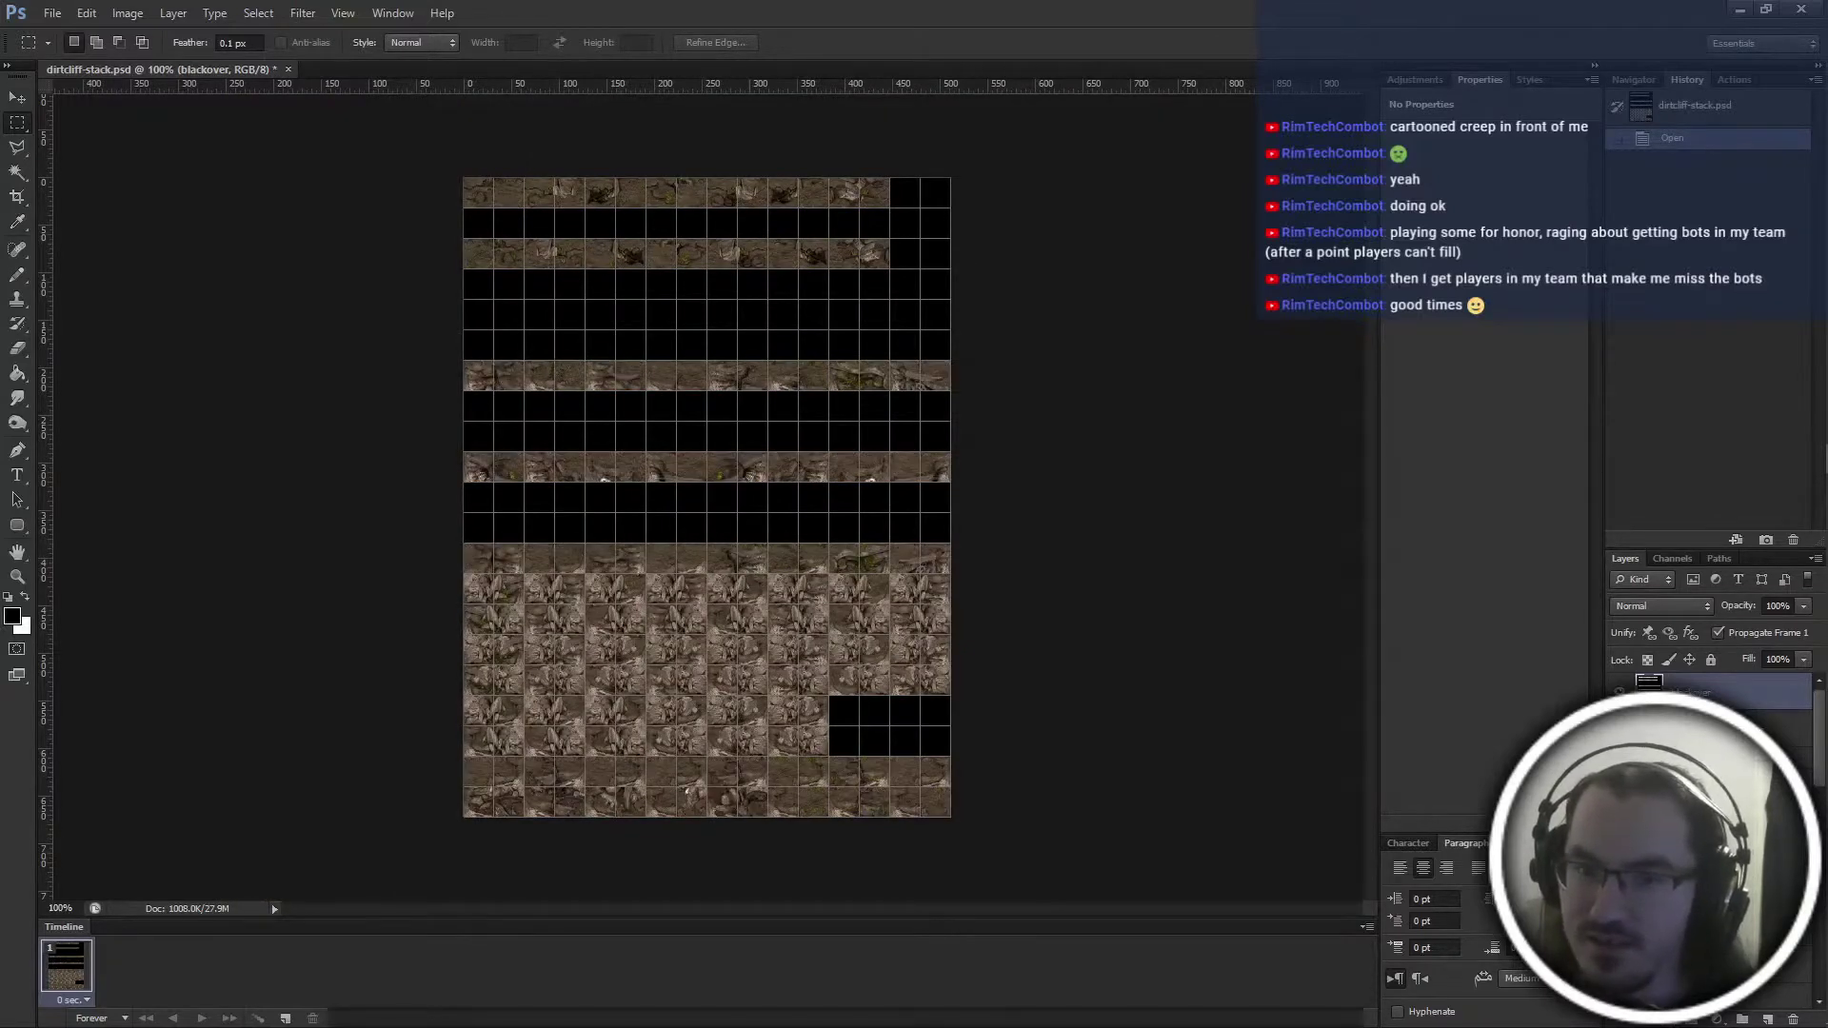
{"action": "left_click", "coordinate": [1619, 800]}
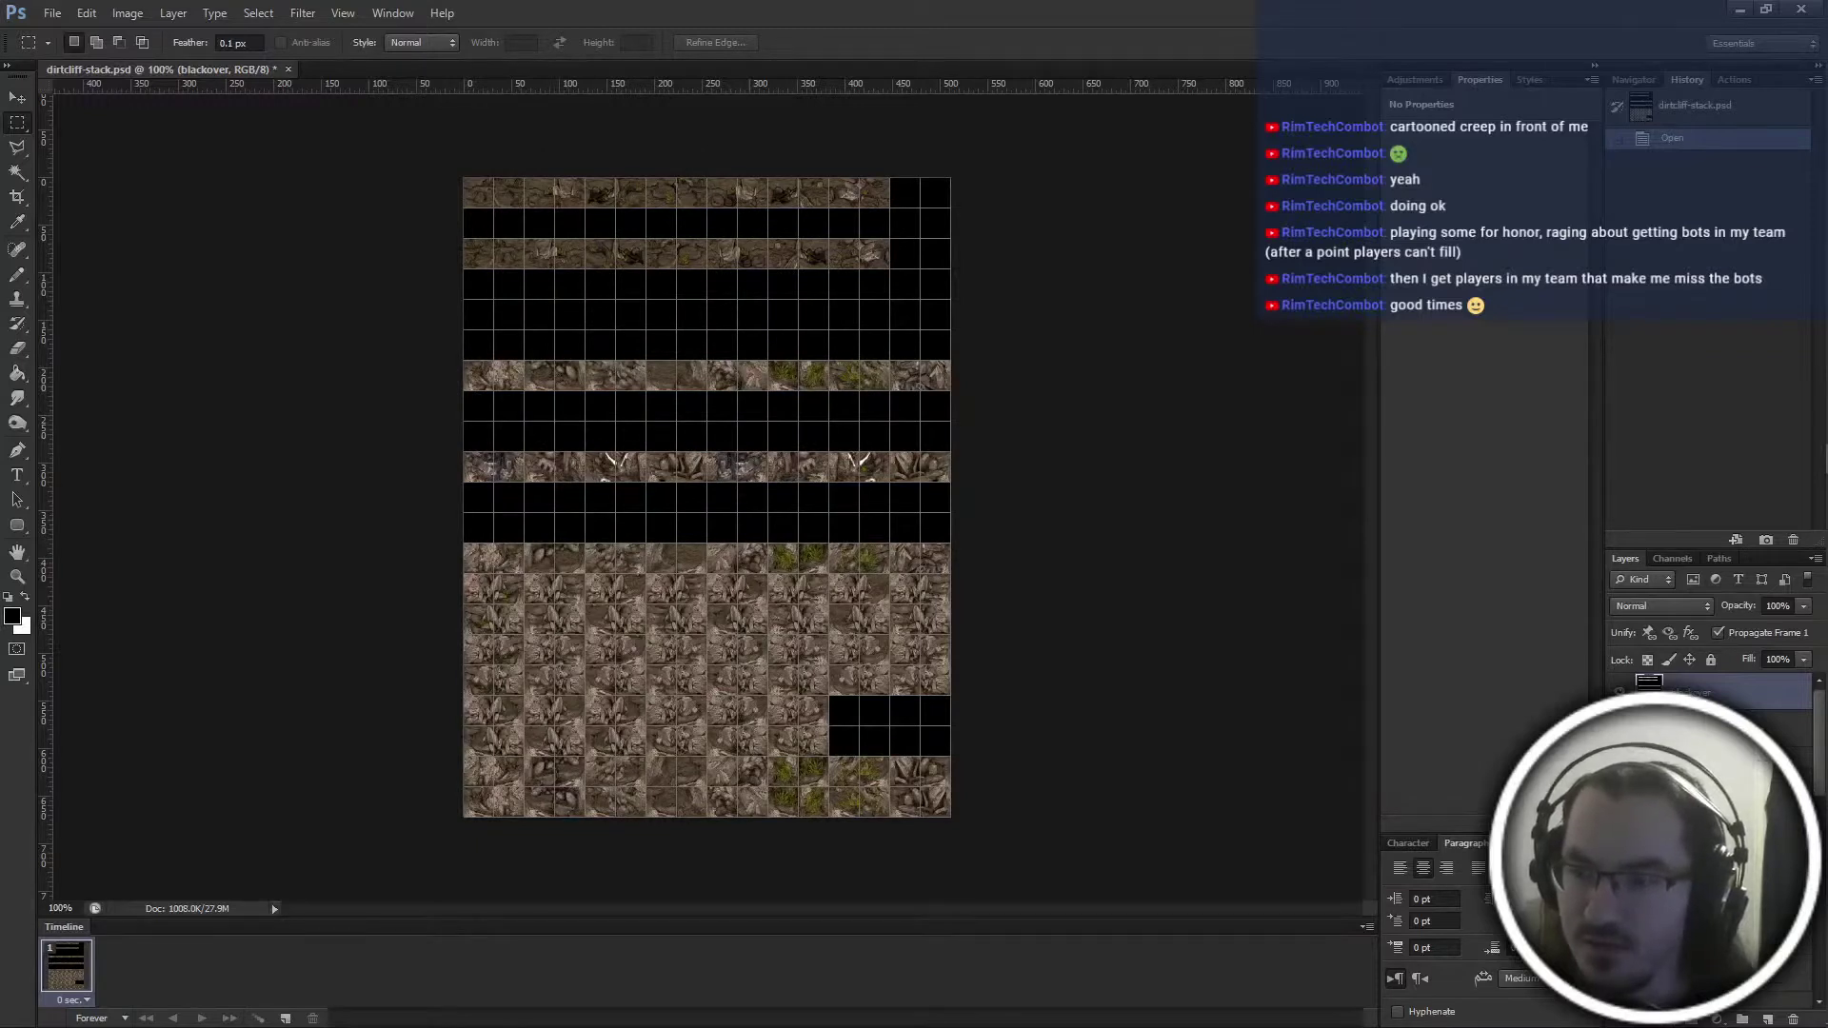
{"action": "scroll", "coordinate": [1694, 818], "scroll_direction": "down", "scroll_amount": 3}
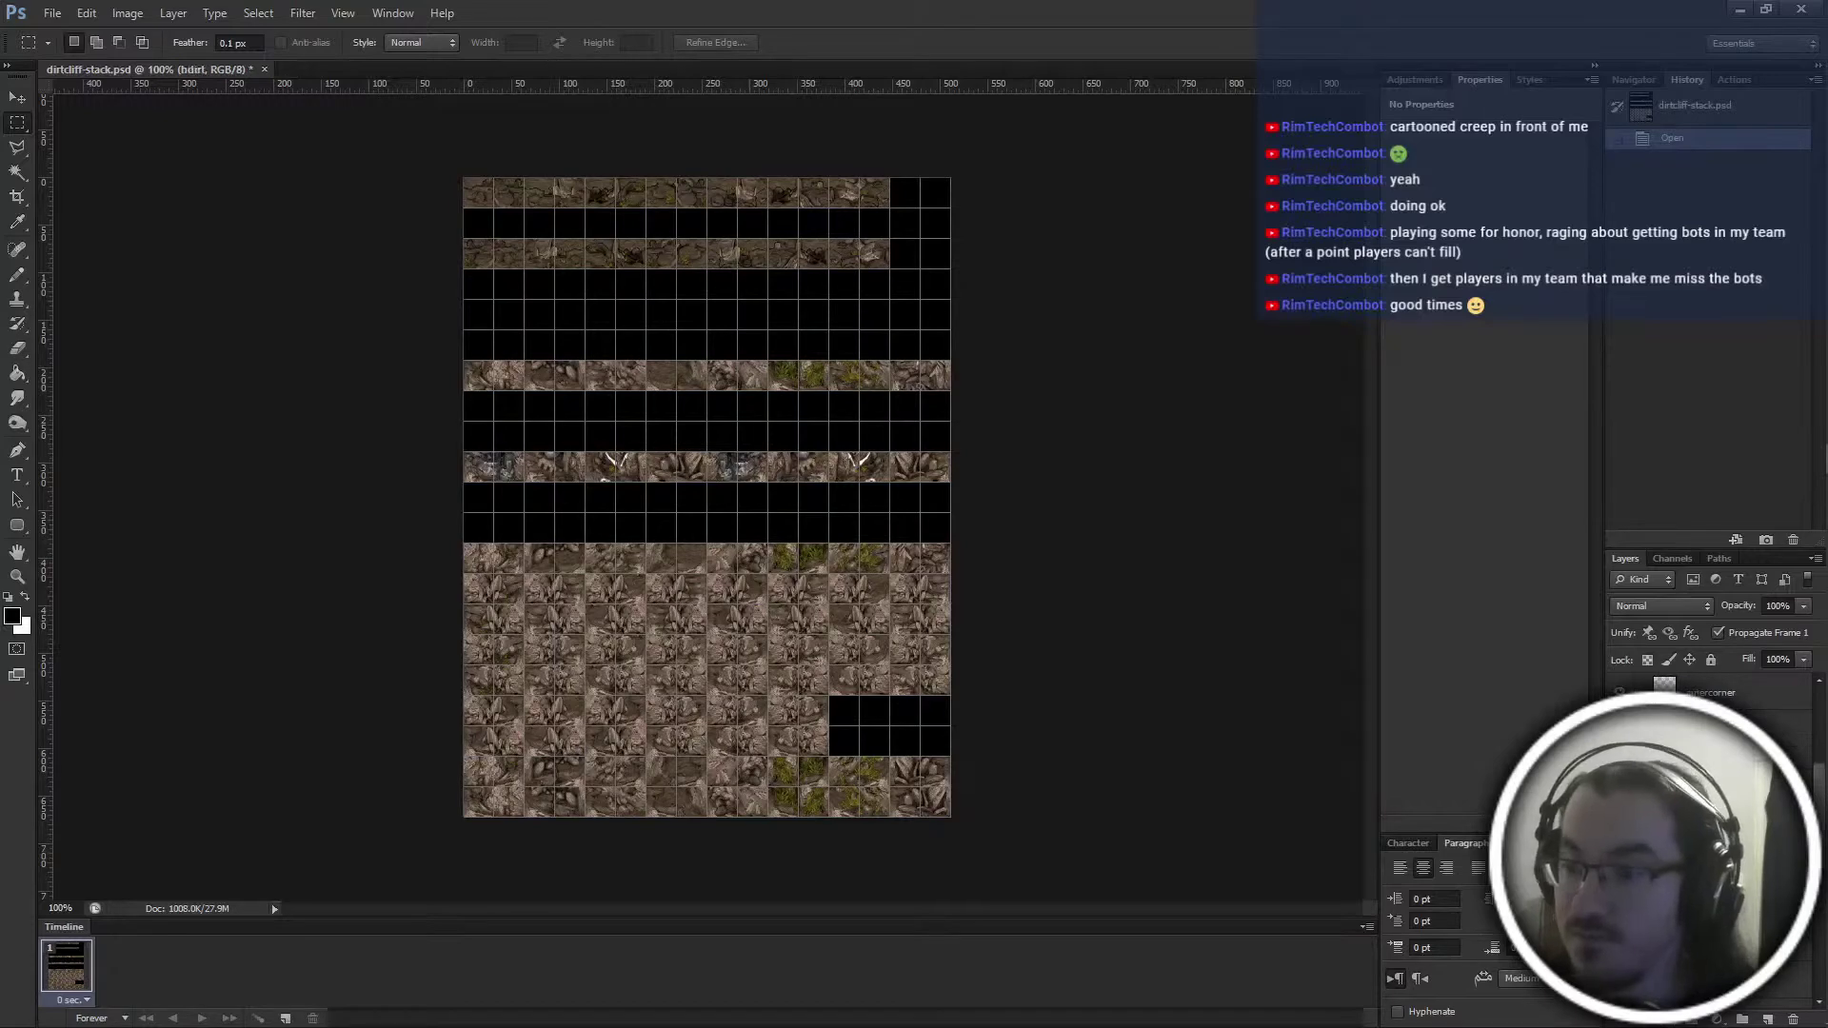
Open canvas_hhdirt.psd from the jungle folder in File Explorer, copy its entire canvas, and close it
{"action": "key", "text": "alt+Tab"}
{"action": "left_click", "coordinate": [1205, 649]}
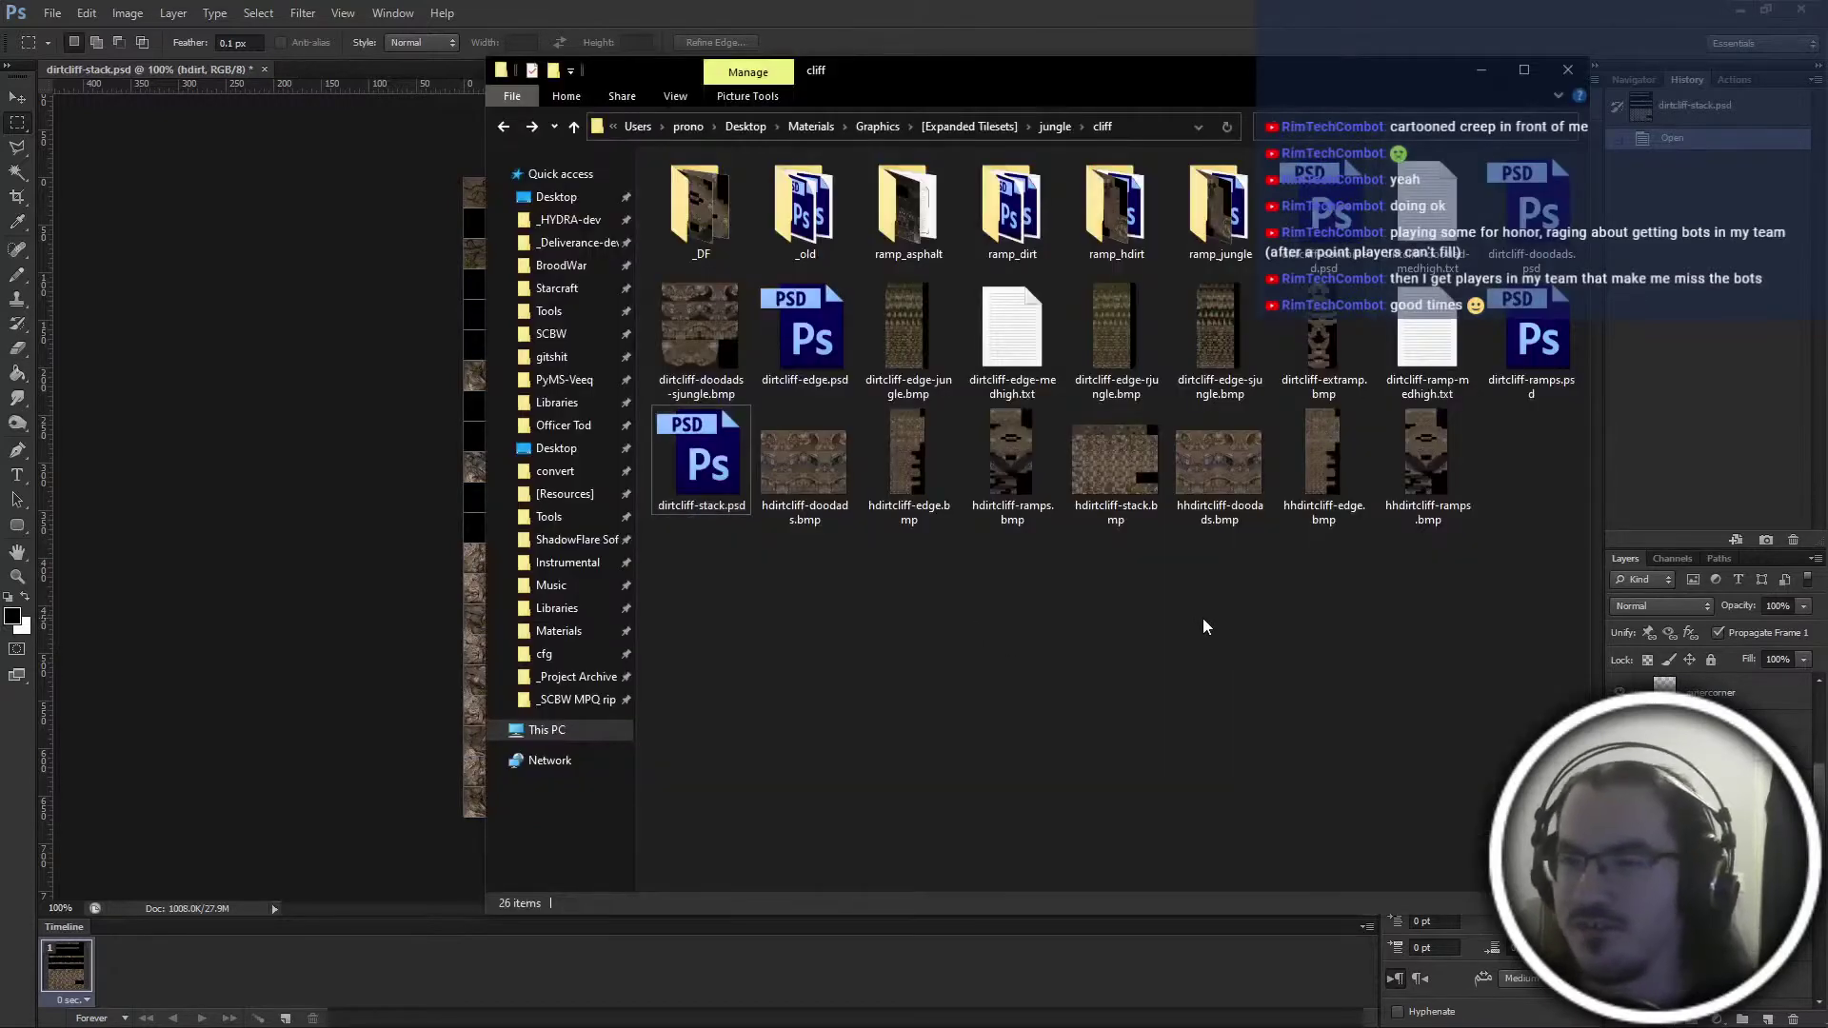
{"action": "key", "text": "alt+Up"}
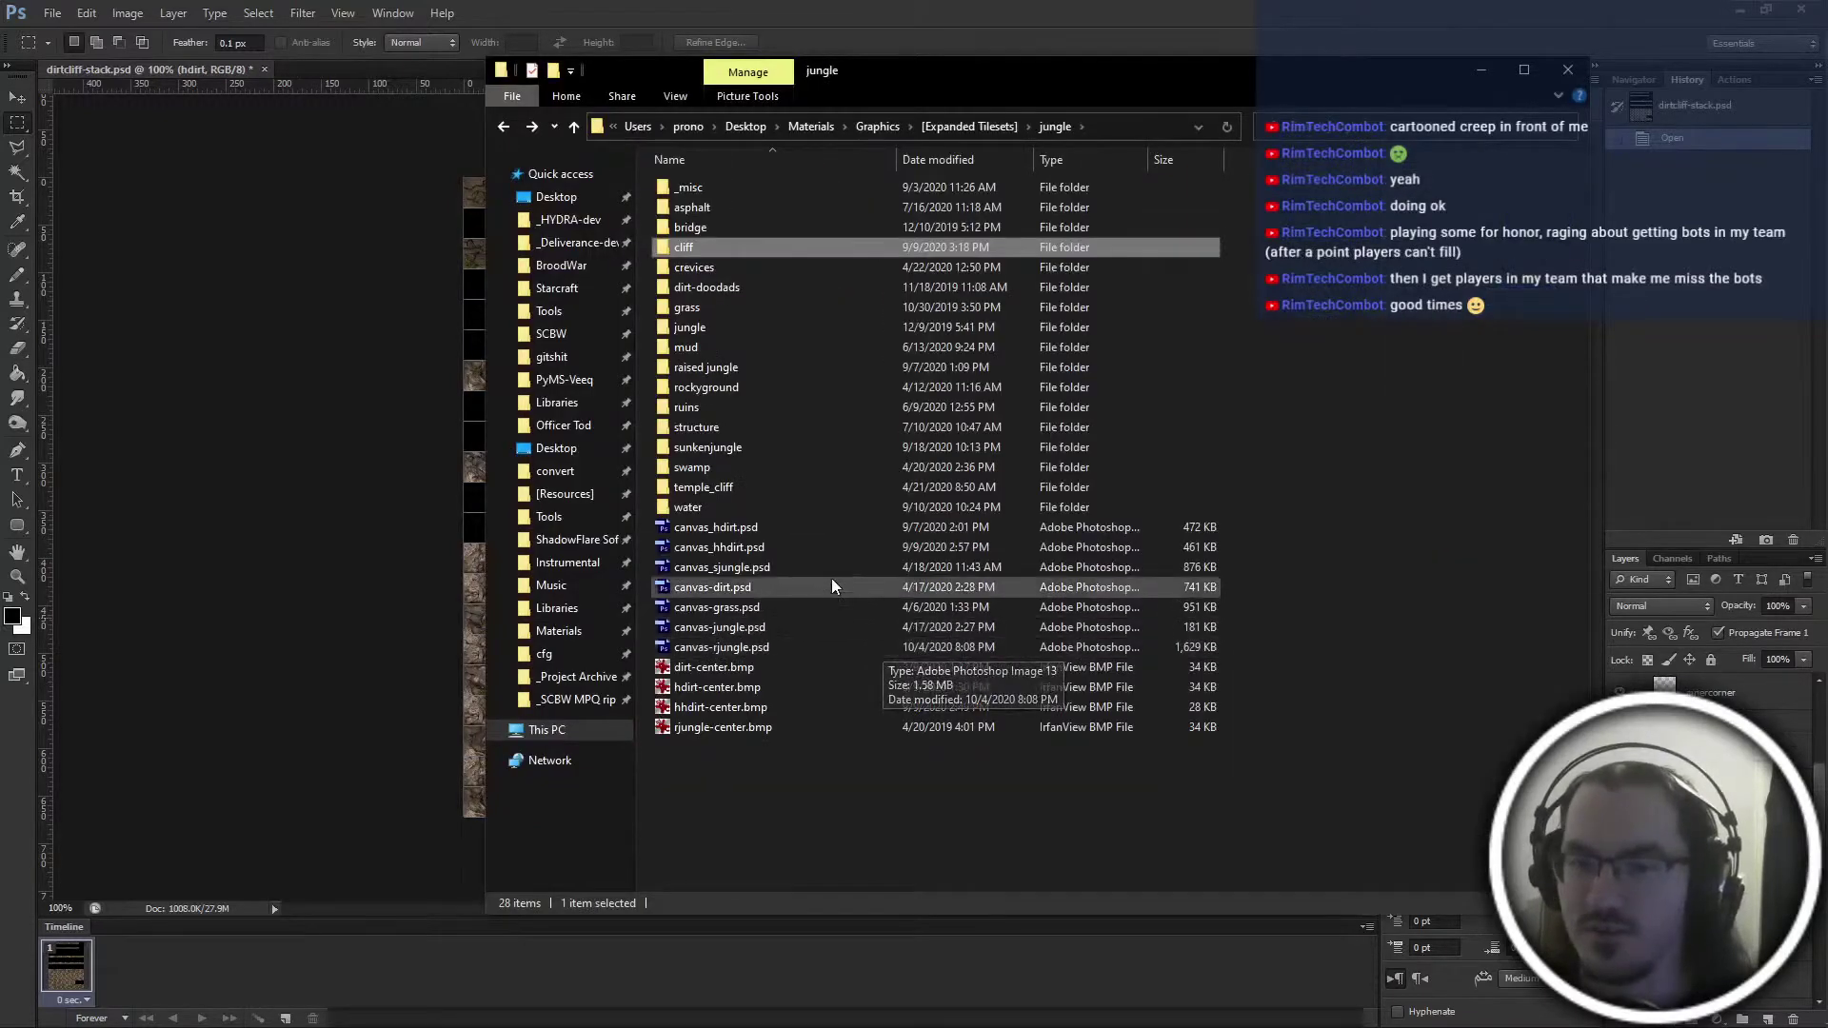
{"action": "double_click", "coordinate": [826, 548]}
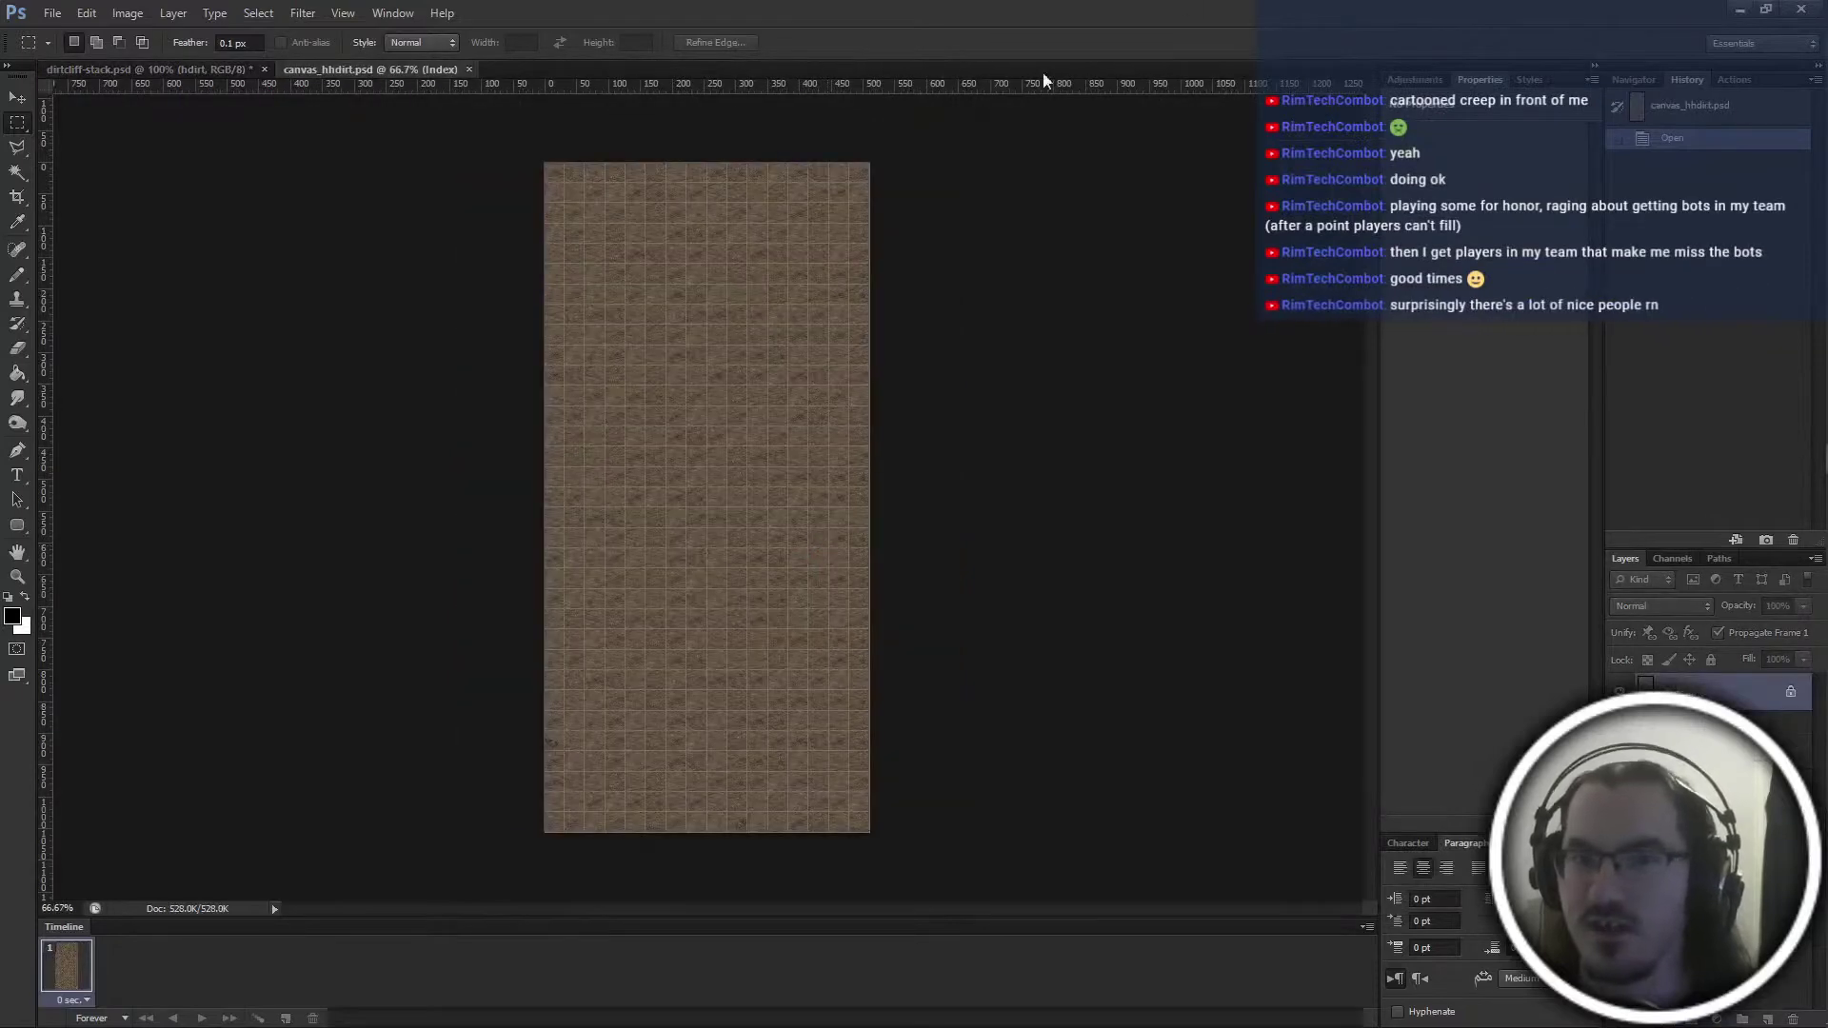
{"action": "key", "text": "ctrl+a"}
{"action": "key", "text": "ctrl+w"}
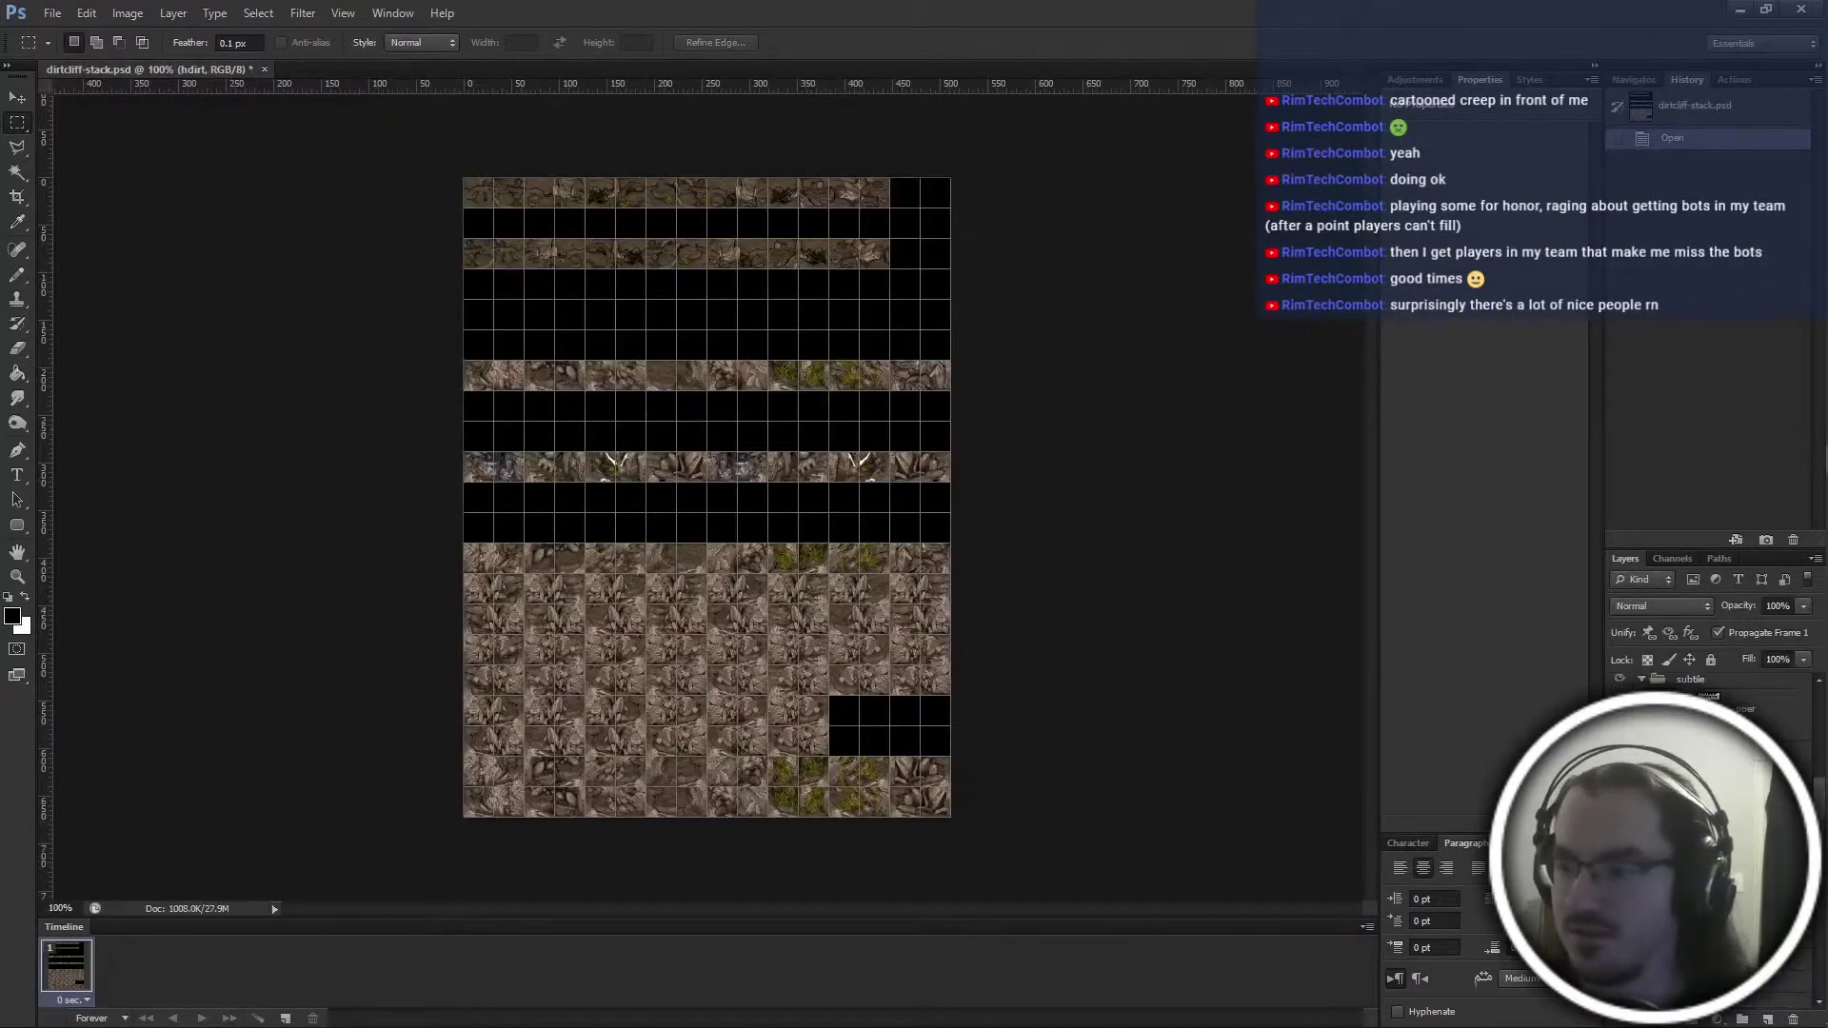
Paste the copied hhdirt texture into dirtcliff-stack.psd as a new layer aligned to the canvas top, and review the tile rows
{"action": "key", "text": "ctrl+v"}
{"action": "key", "text": "ctrl+t"}
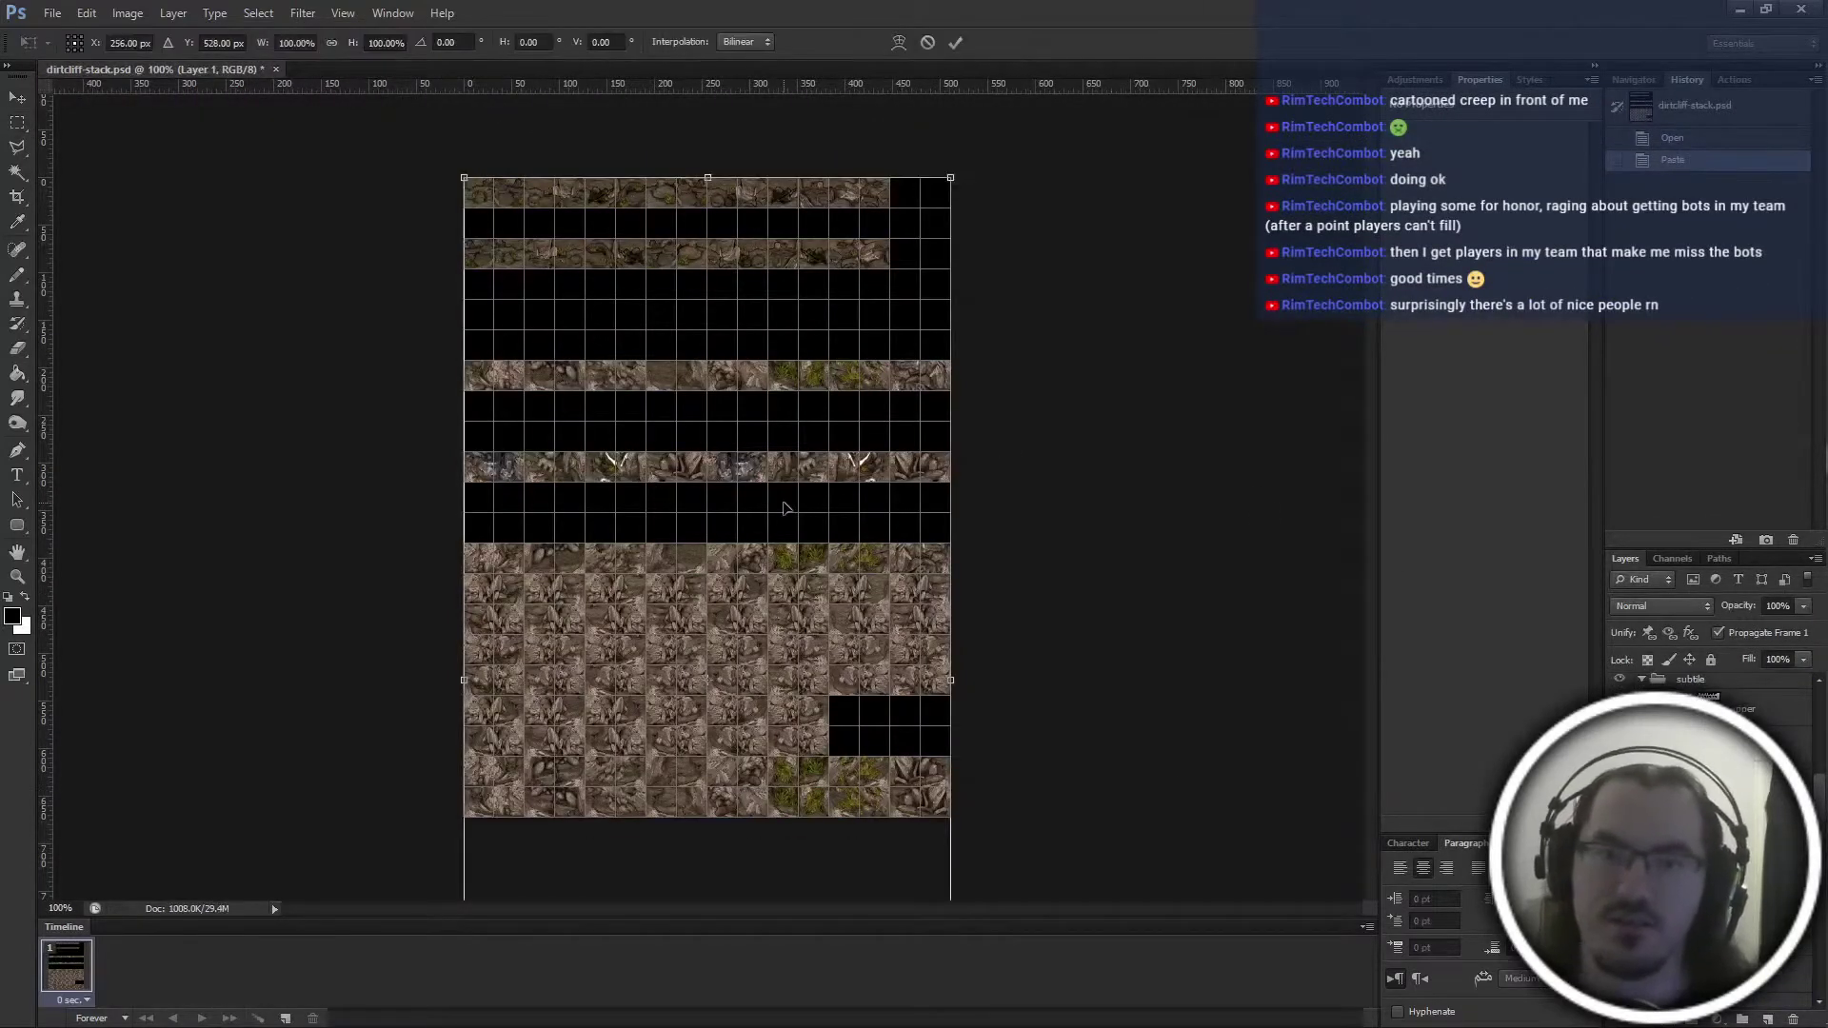
{"action": "key", "text": "Return"}
{"action": "key", "text": "ctrl+plus"}
{"action": "scroll", "coordinate": [788, 513], "scroll_direction": "down", "scroll_amount": 2}
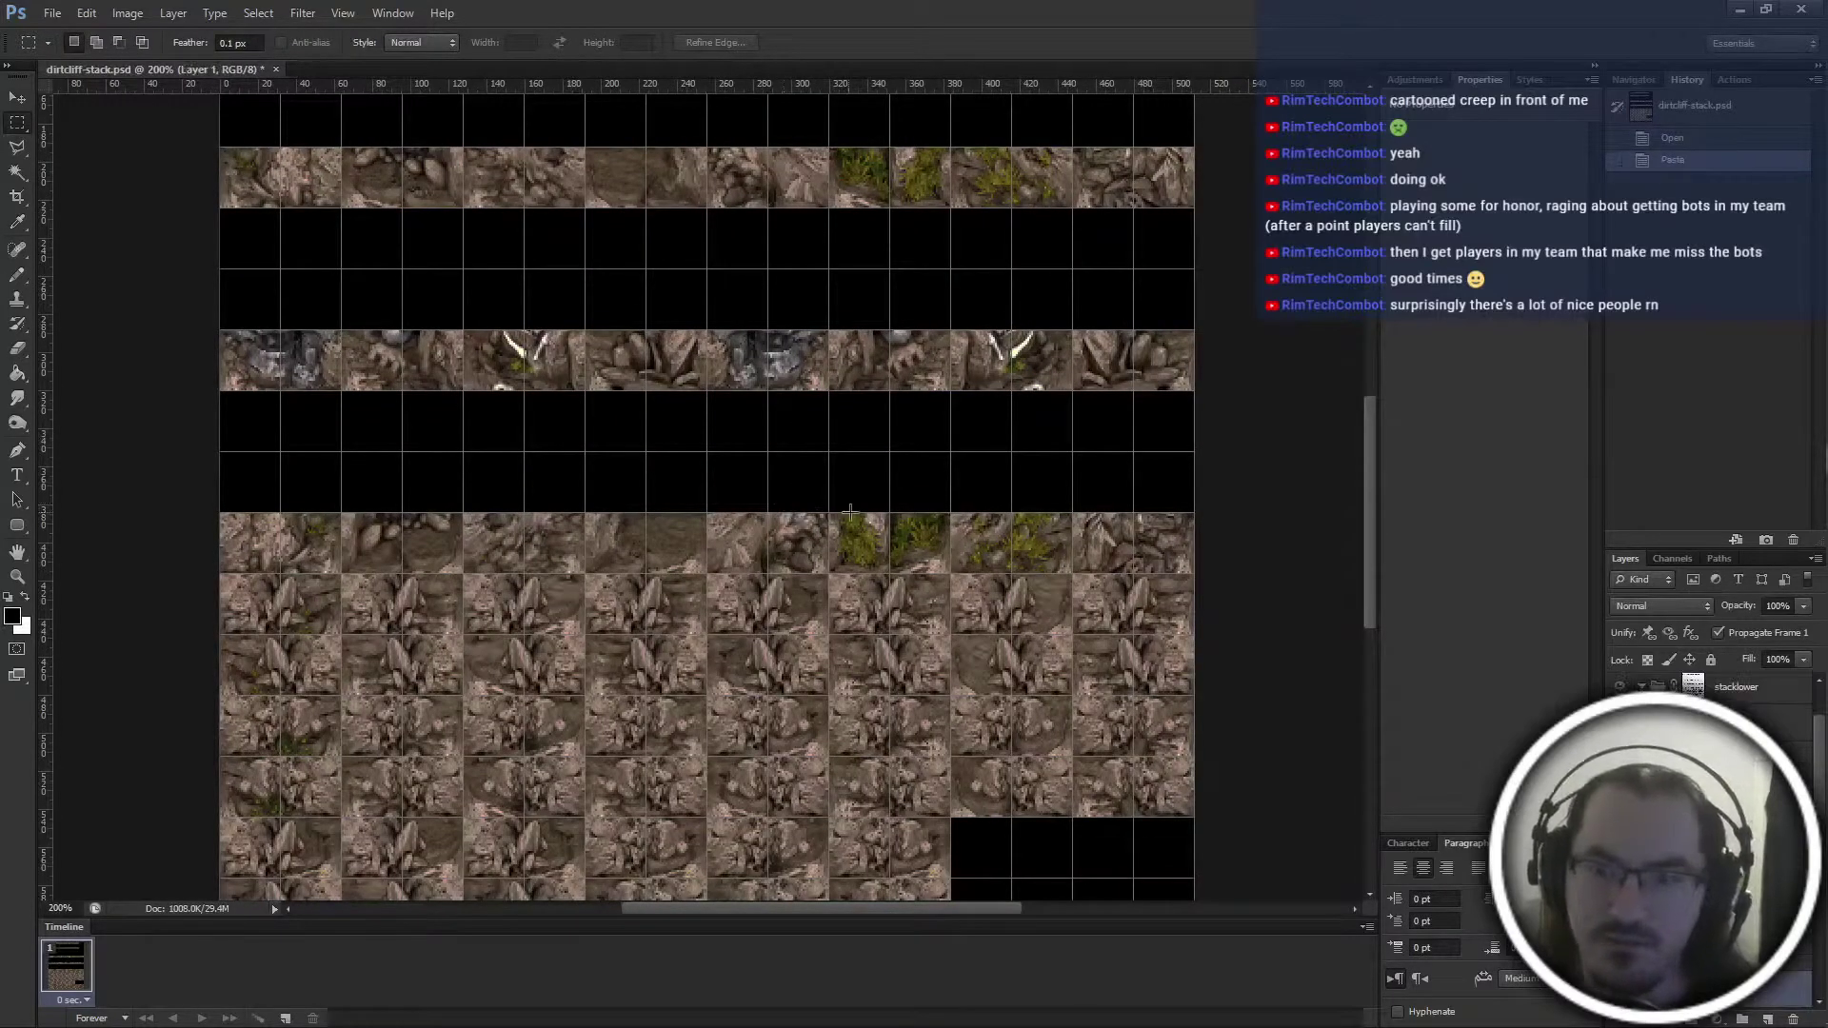
{"action": "scroll", "coordinate": [529, 545], "scroll_direction": "down", "scroll_amount": 2}
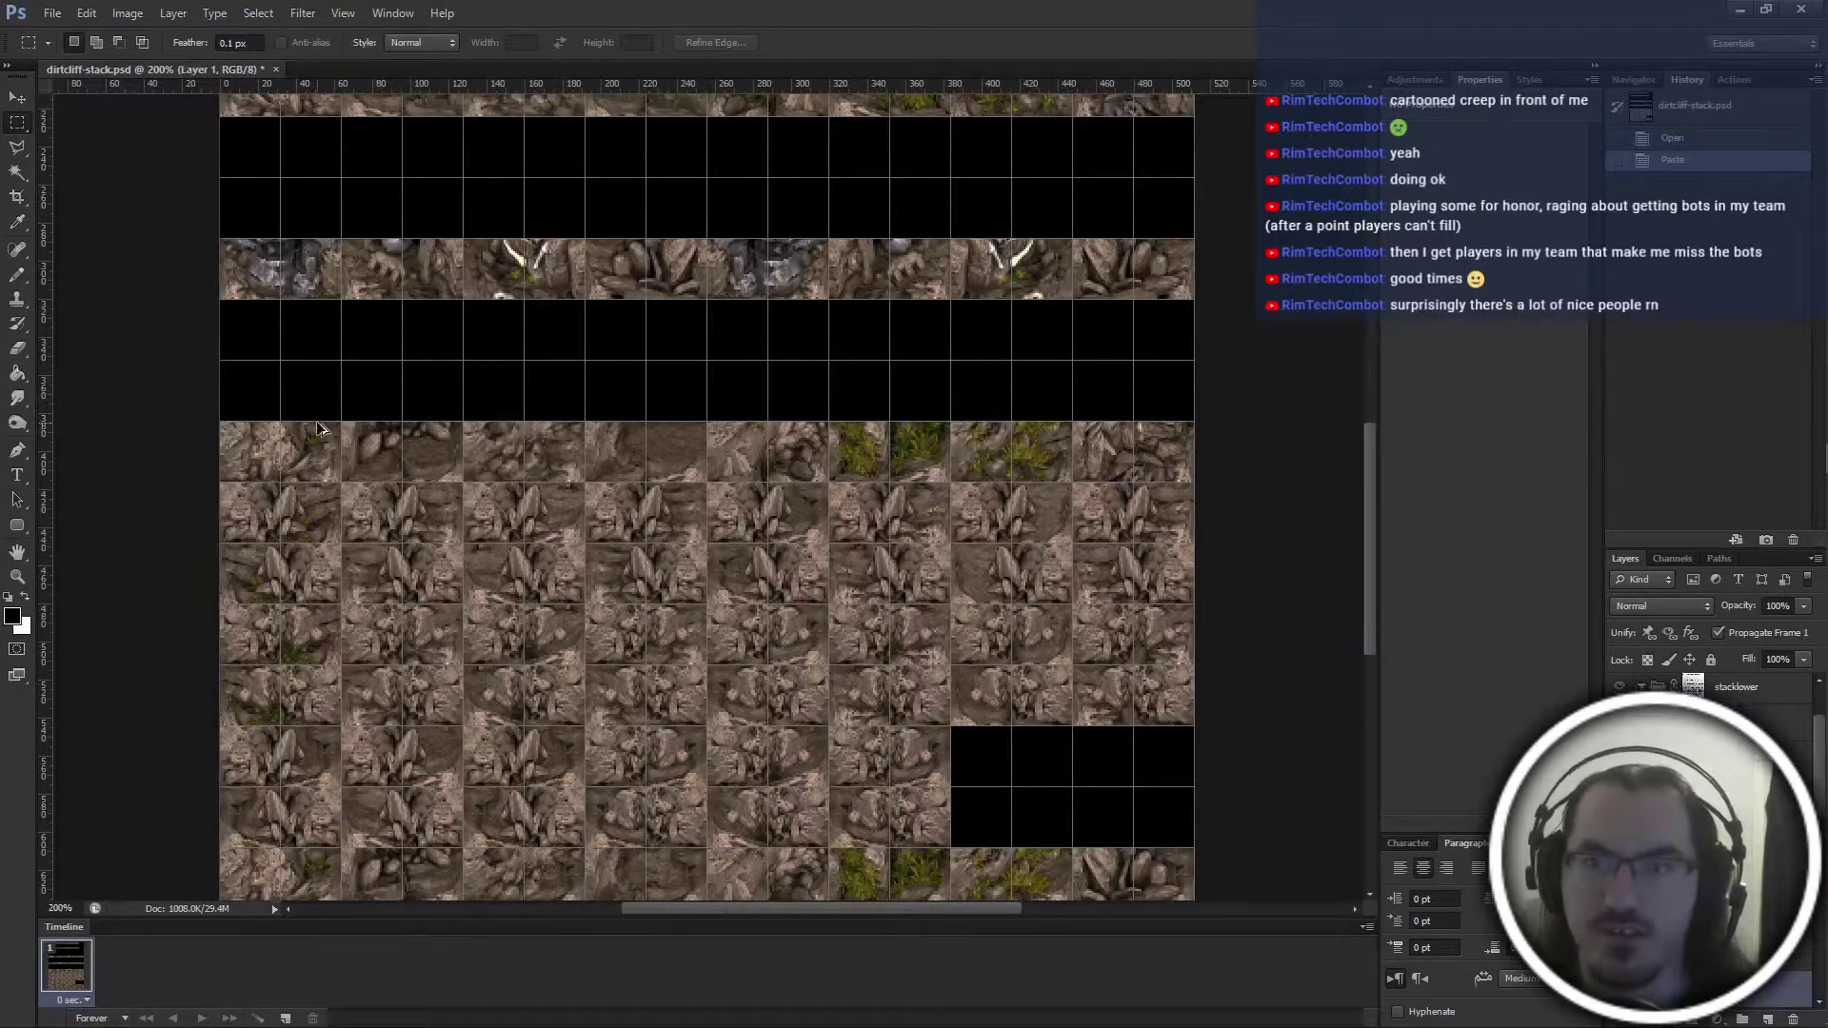
{"action": "scroll", "coordinate": [862, 747], "scroll_direction": "up", "scroll_amount": 8}
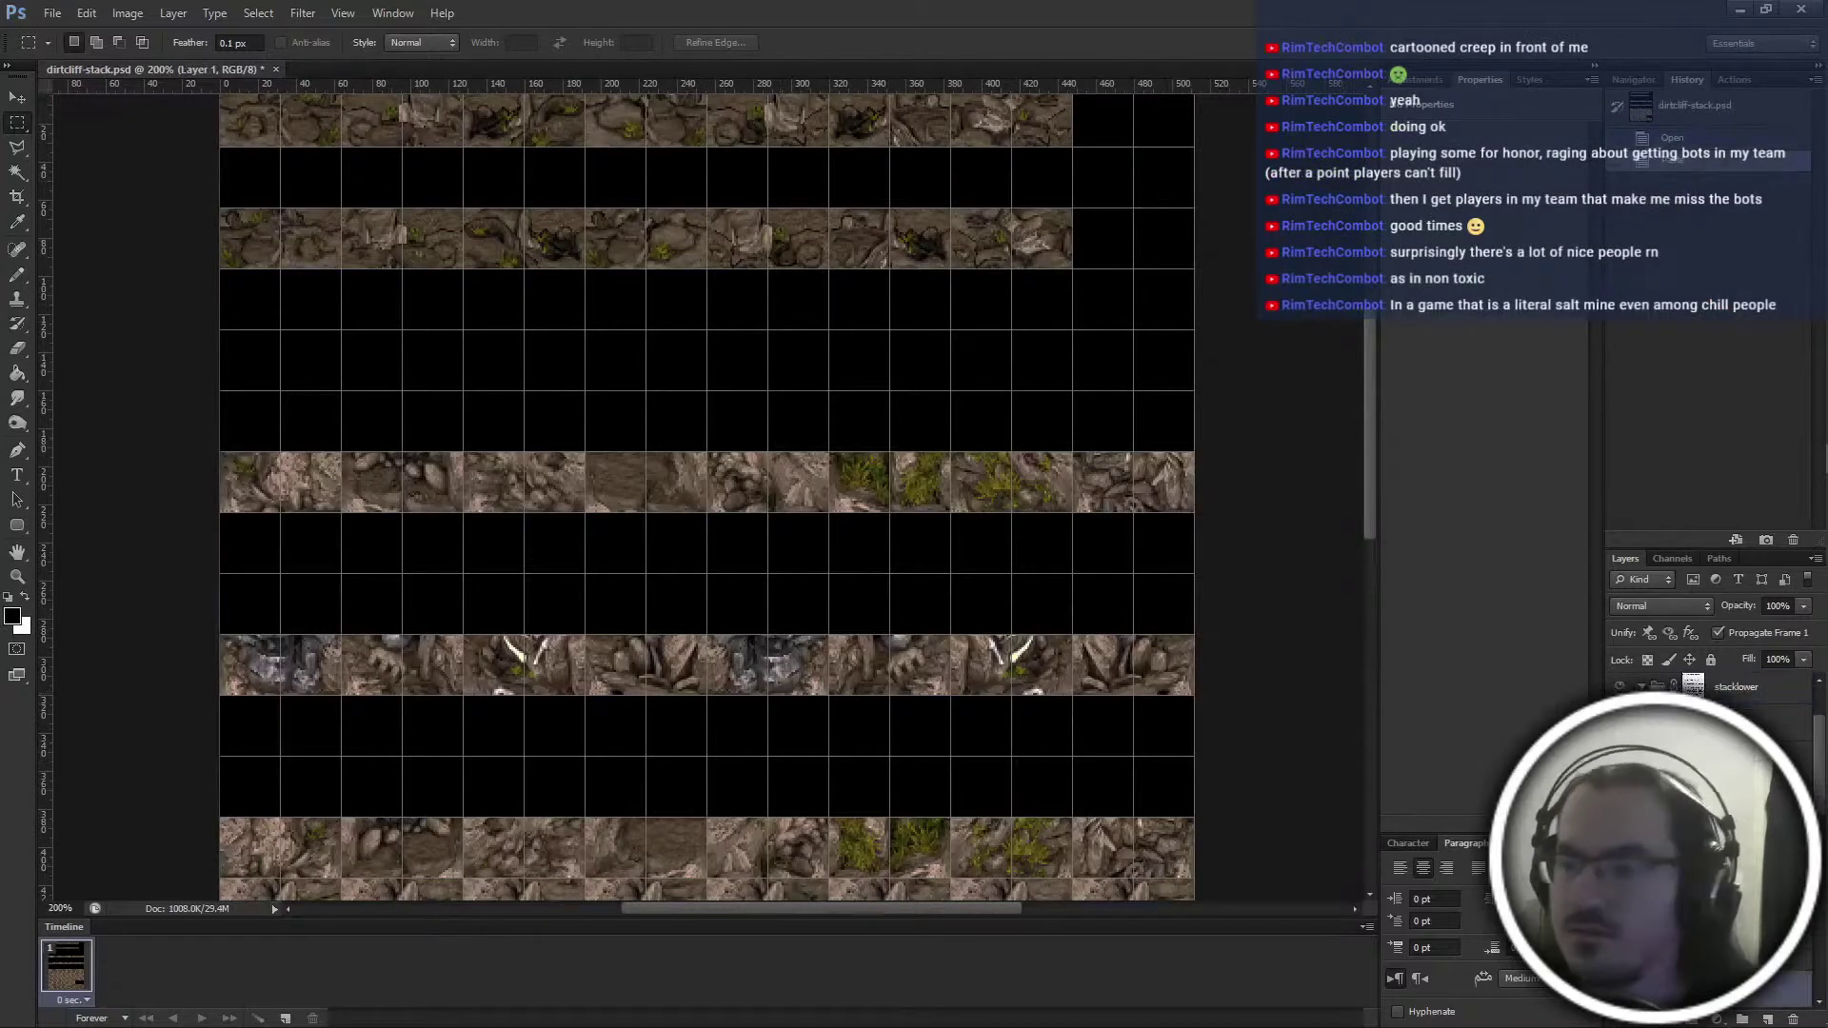
Switch to ScmDraft and examine the dirt cliffs on the map and their rows in the Tileset Indexed palette
{"action": "scroll", "coordinate": [1734, 761], "scroll_direction": "down", "scroll_amount": 5}
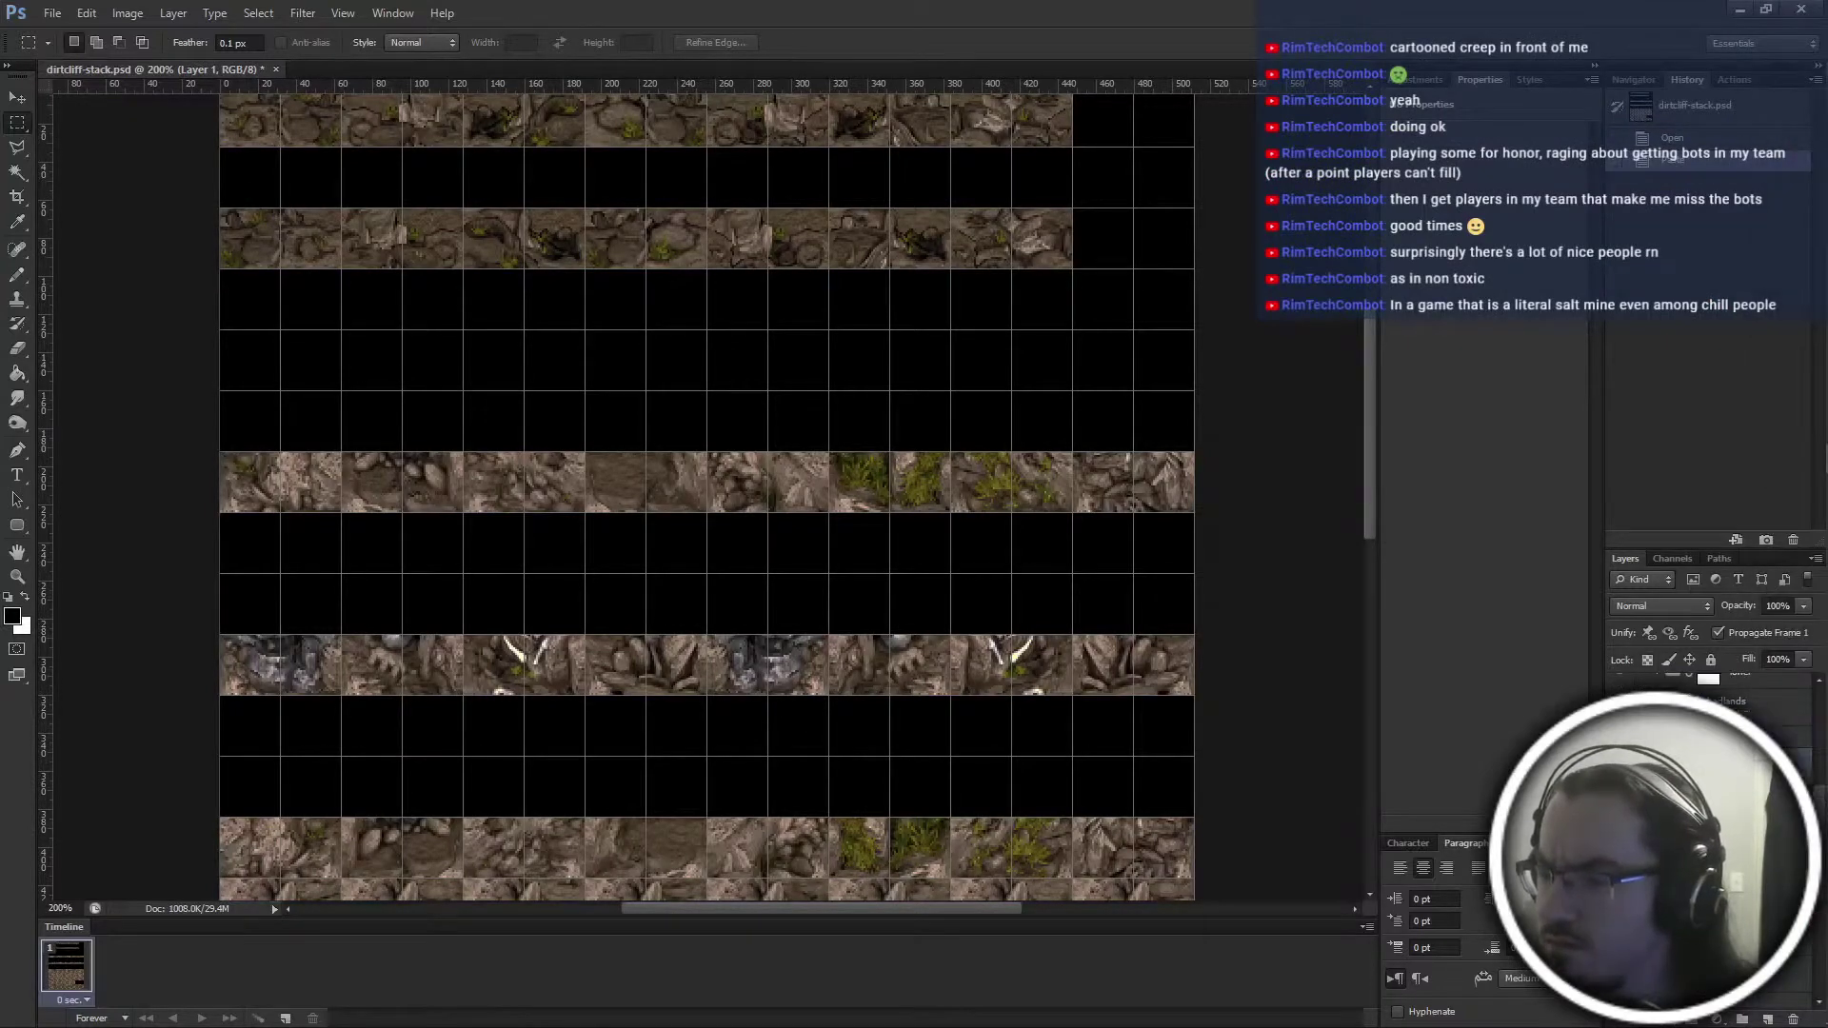
{"action": "scroll", "coordinate": [1734, 761], "scroll_direction": "down", "scroll_amount": 3}
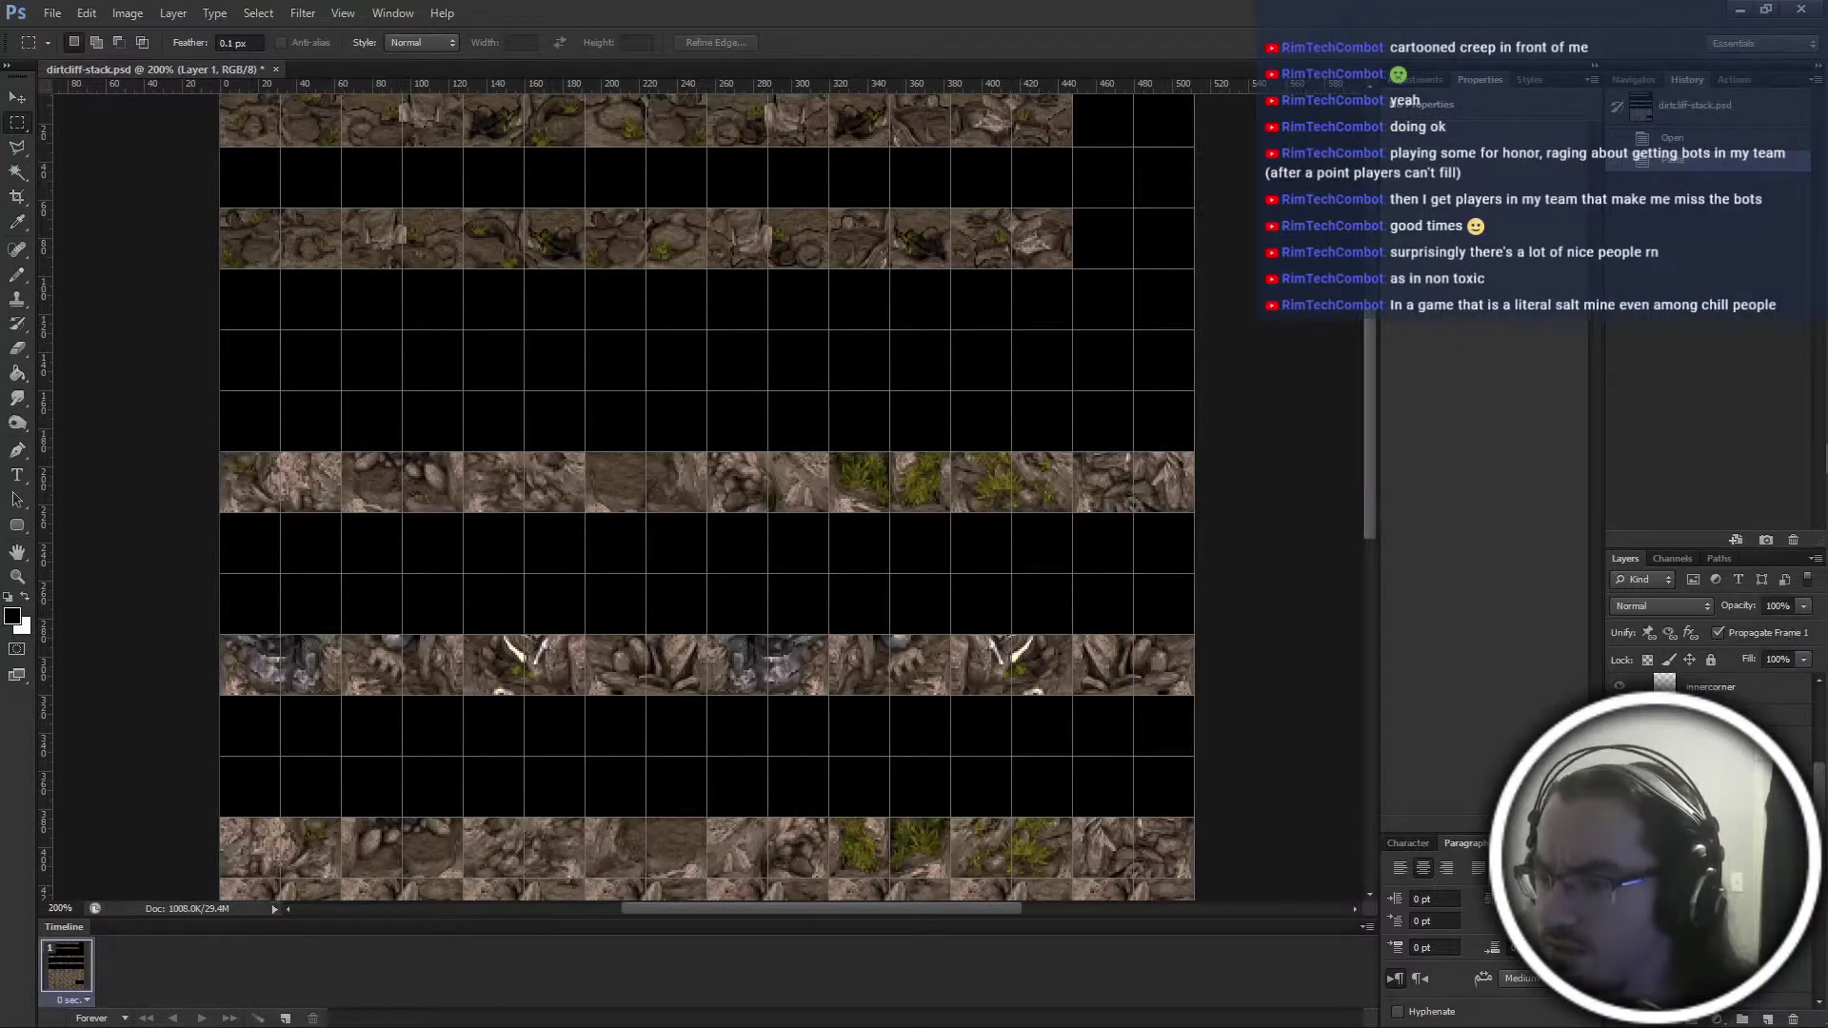
{"action": "key", "text": "alt+Tab"}
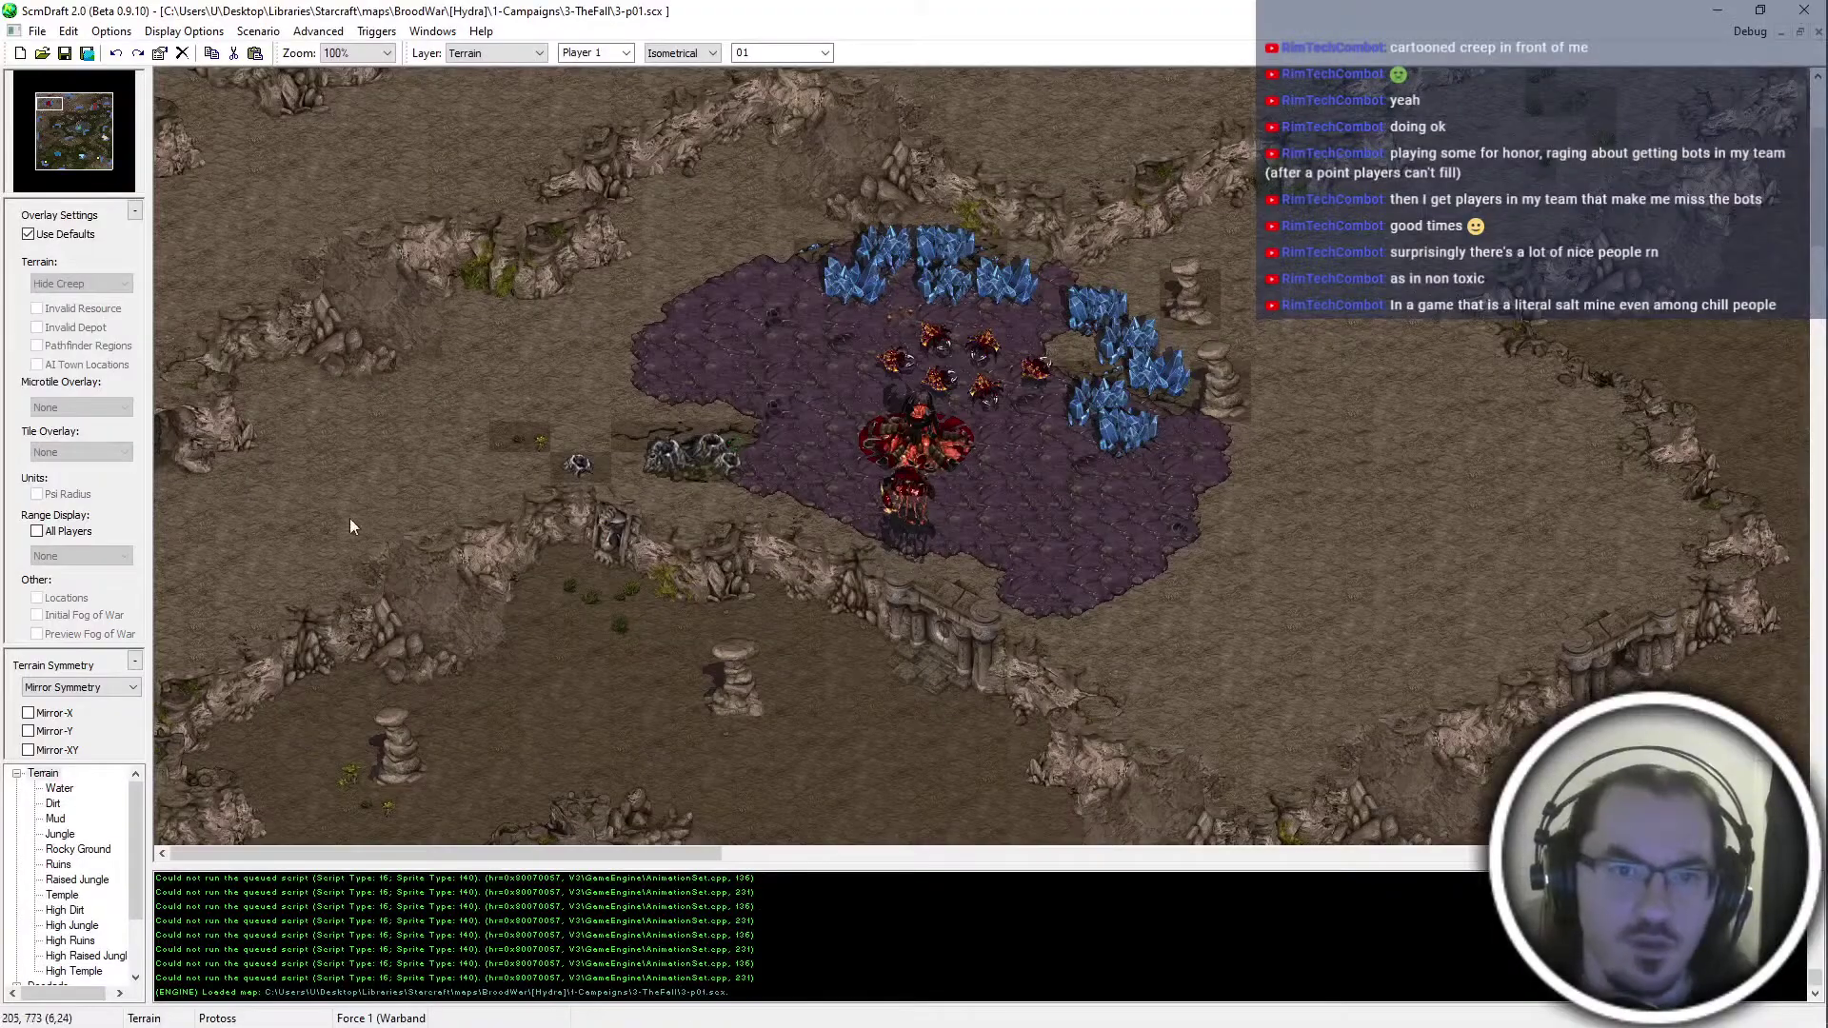
{"action": "scroll", "coordinate": [419, 255], "scroll_direction": "up", "scroll_amount": 1}
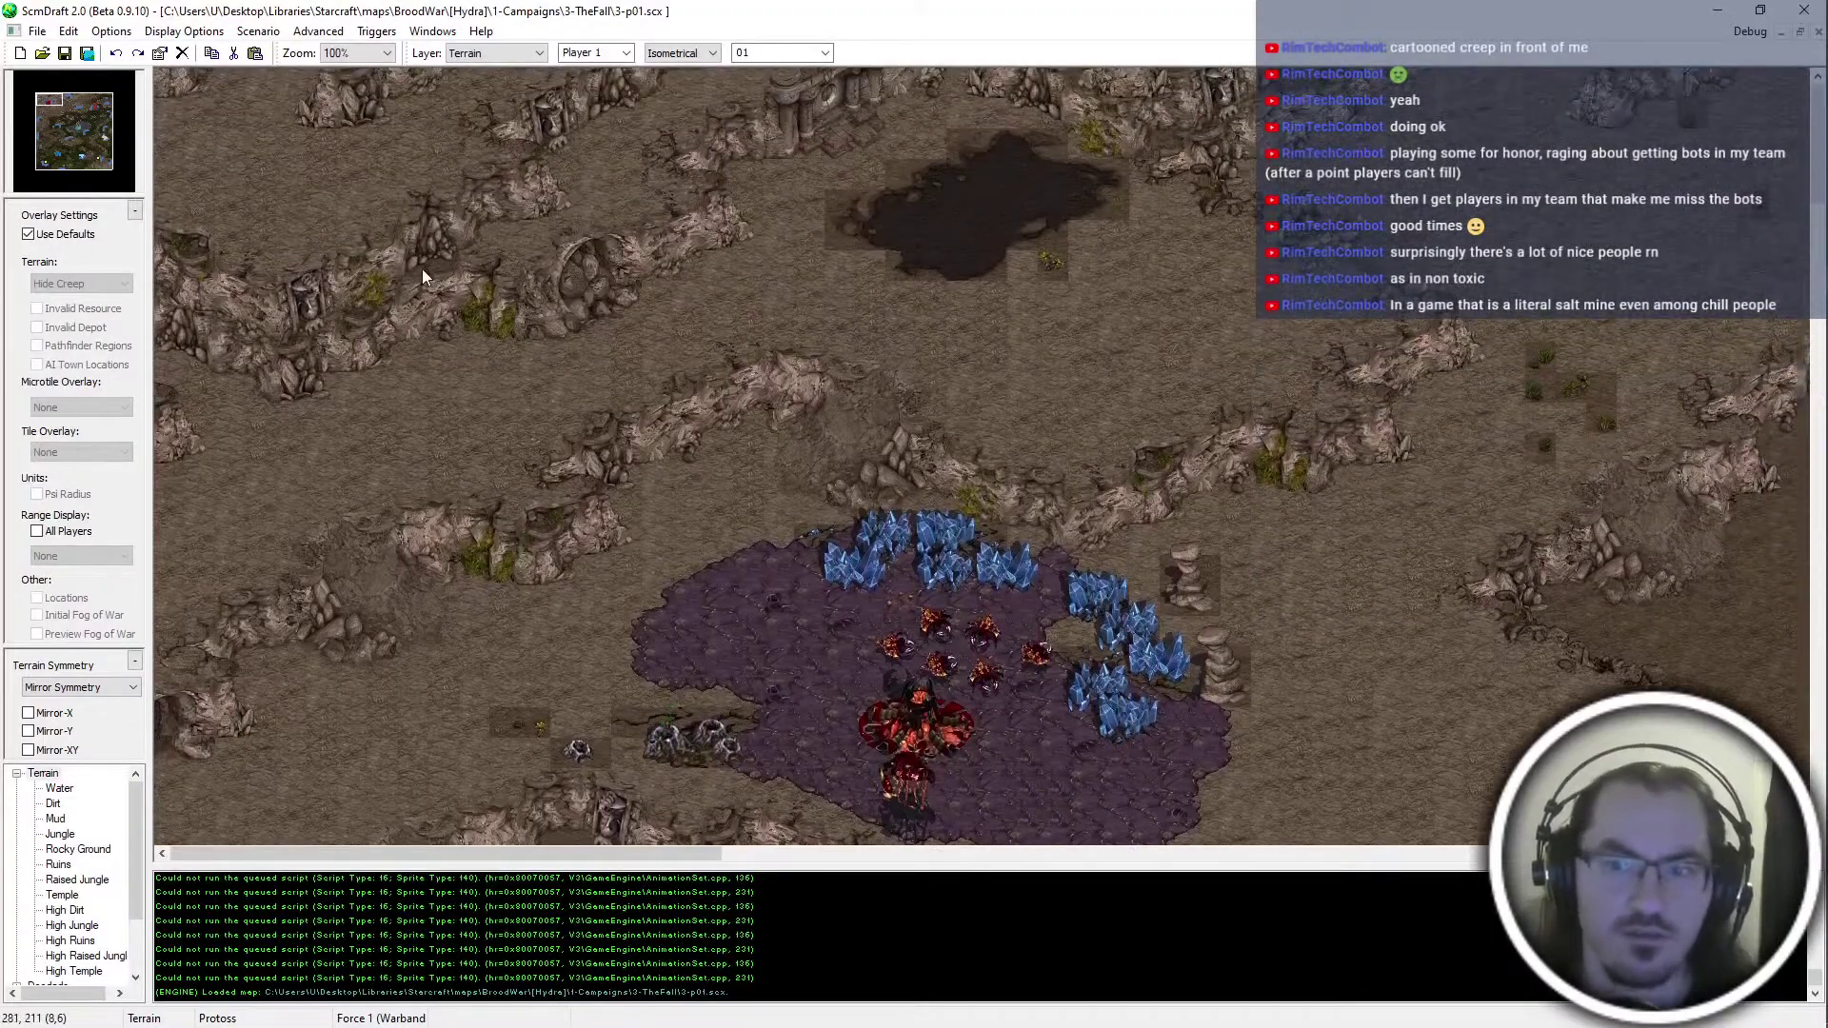
{"action": "key", "text": "alt+Tab"}
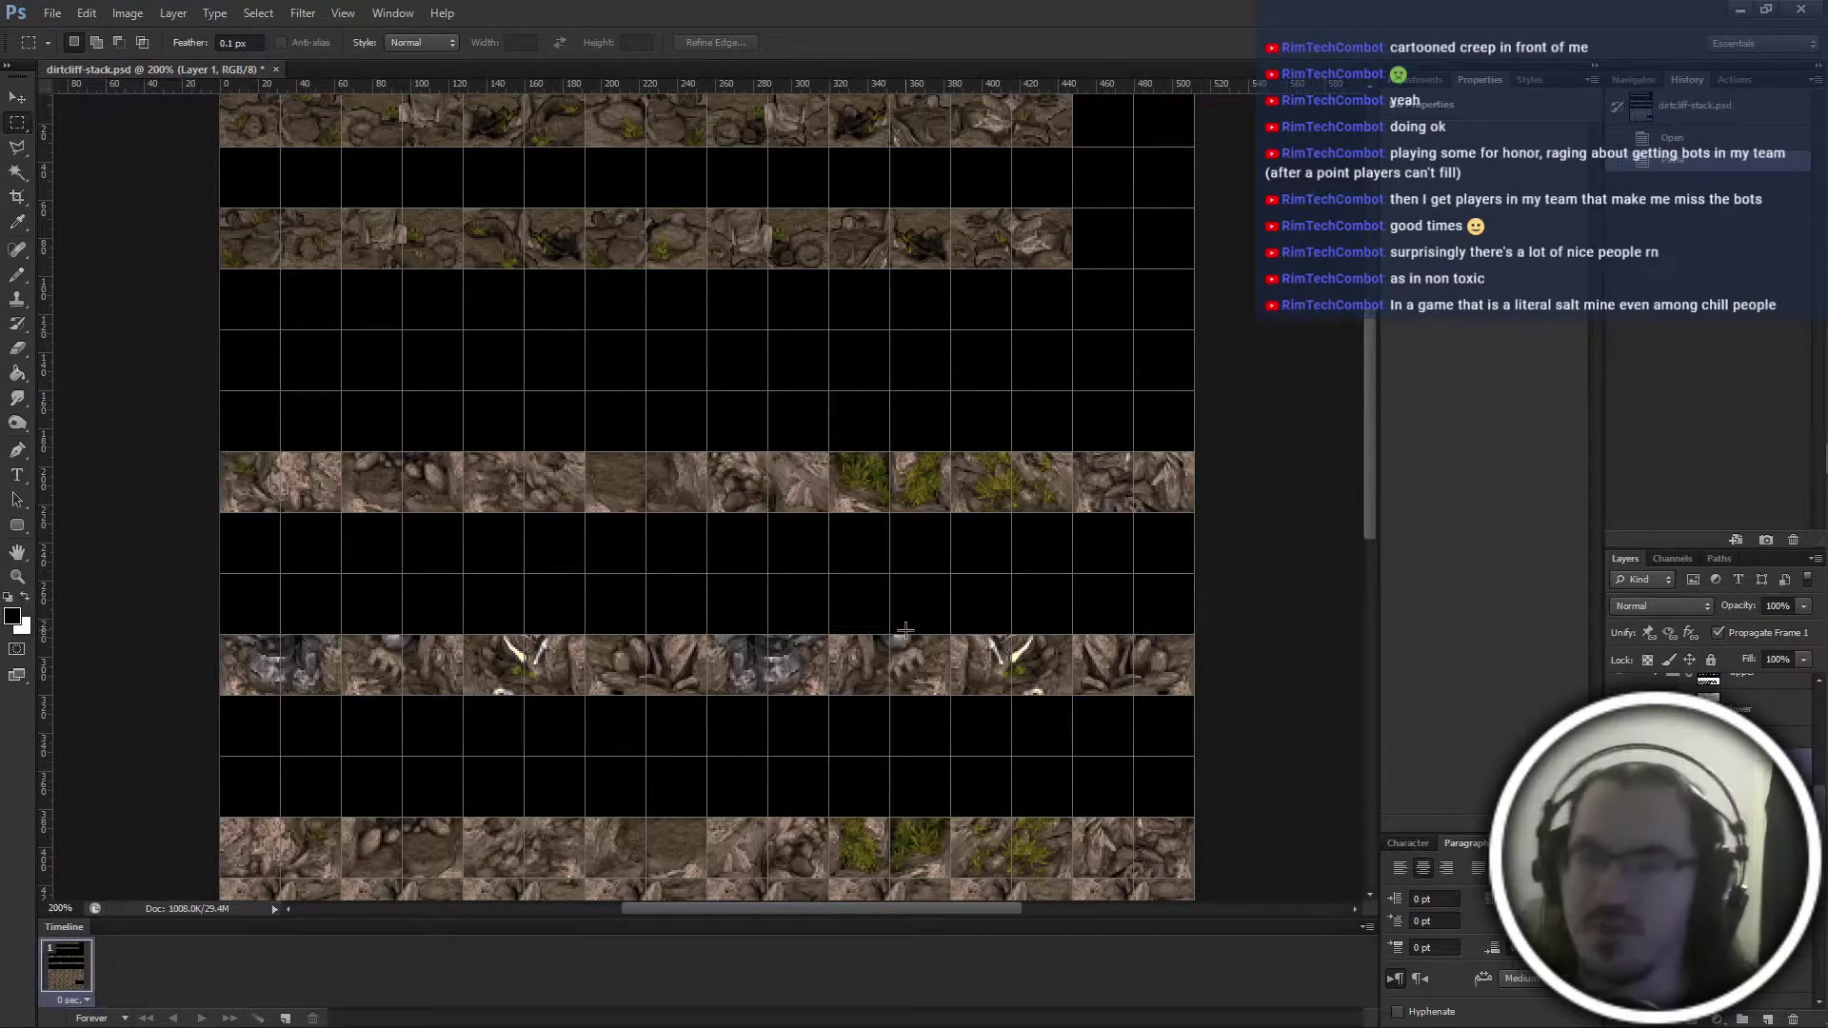
{"action": "key", "text": "alt+Tab"}
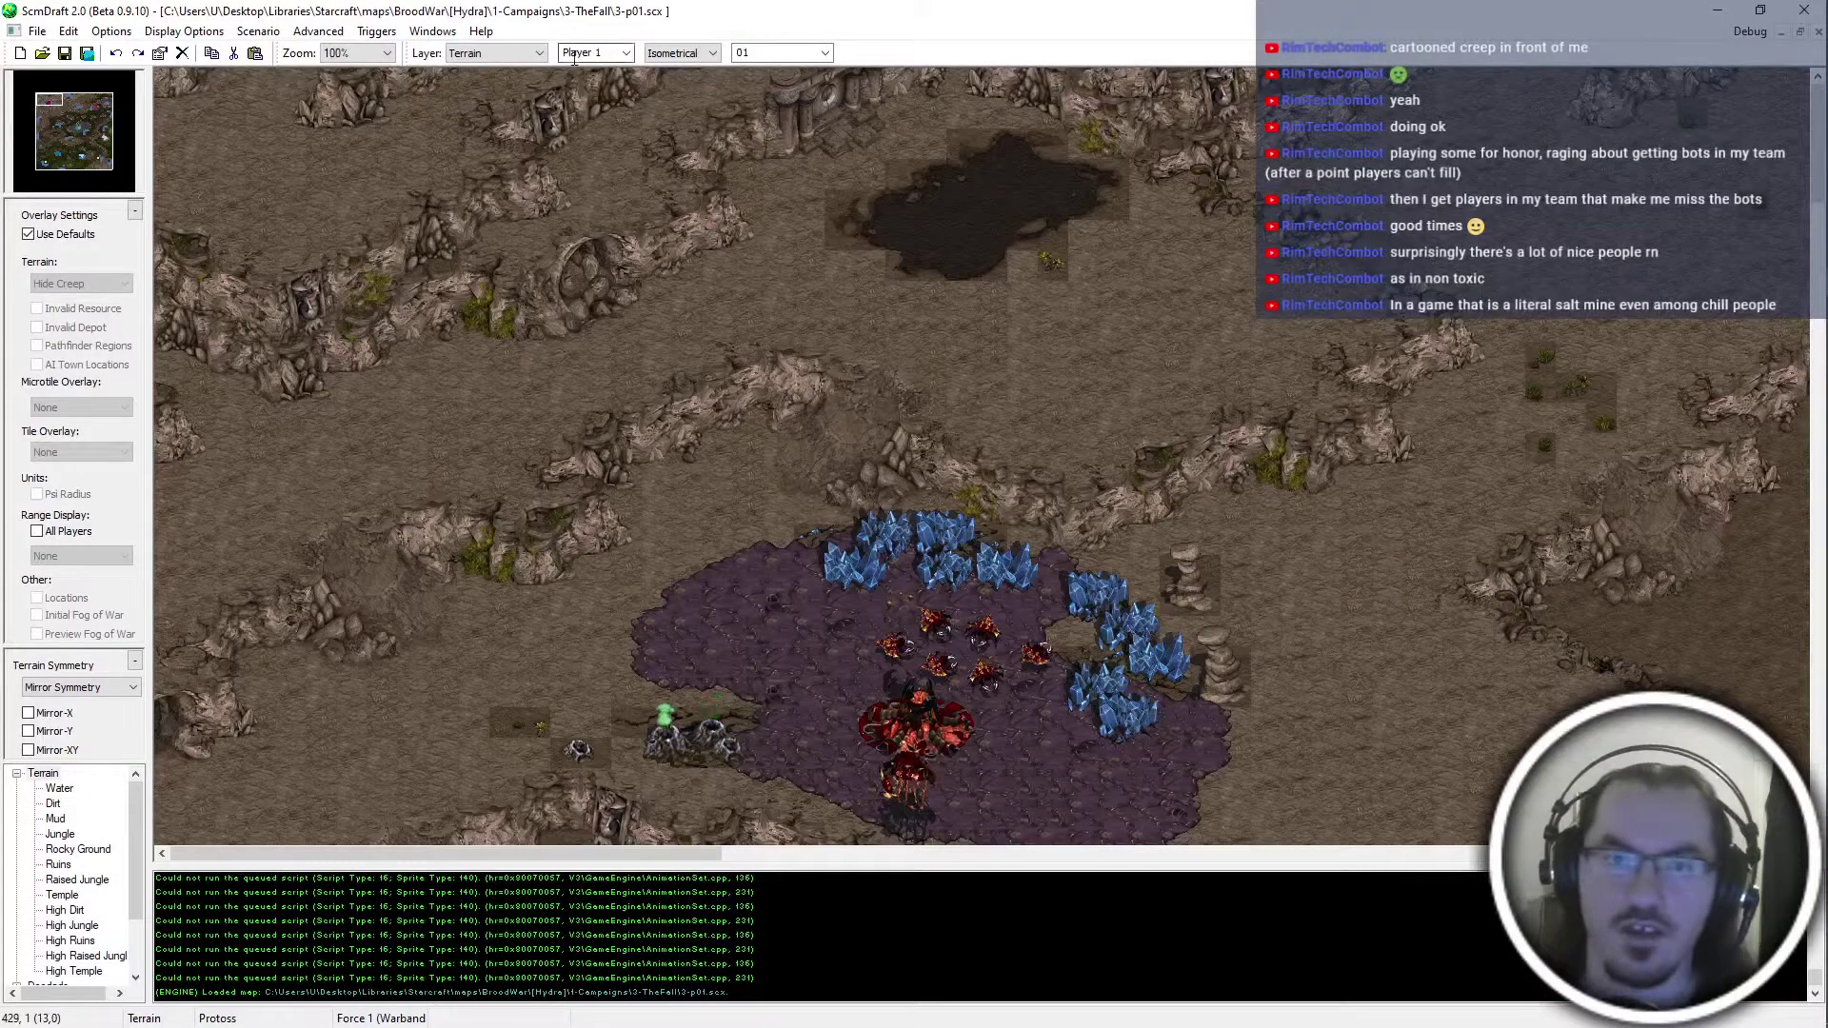
{"action": "scroll", "coordinate": [668, 57], "scroll_direction": "down", "scroll_amount": 2}
{"action": "scroll", "coordinate": [214, 319], "scroll_direction": "down", "scroll_amount": 15}
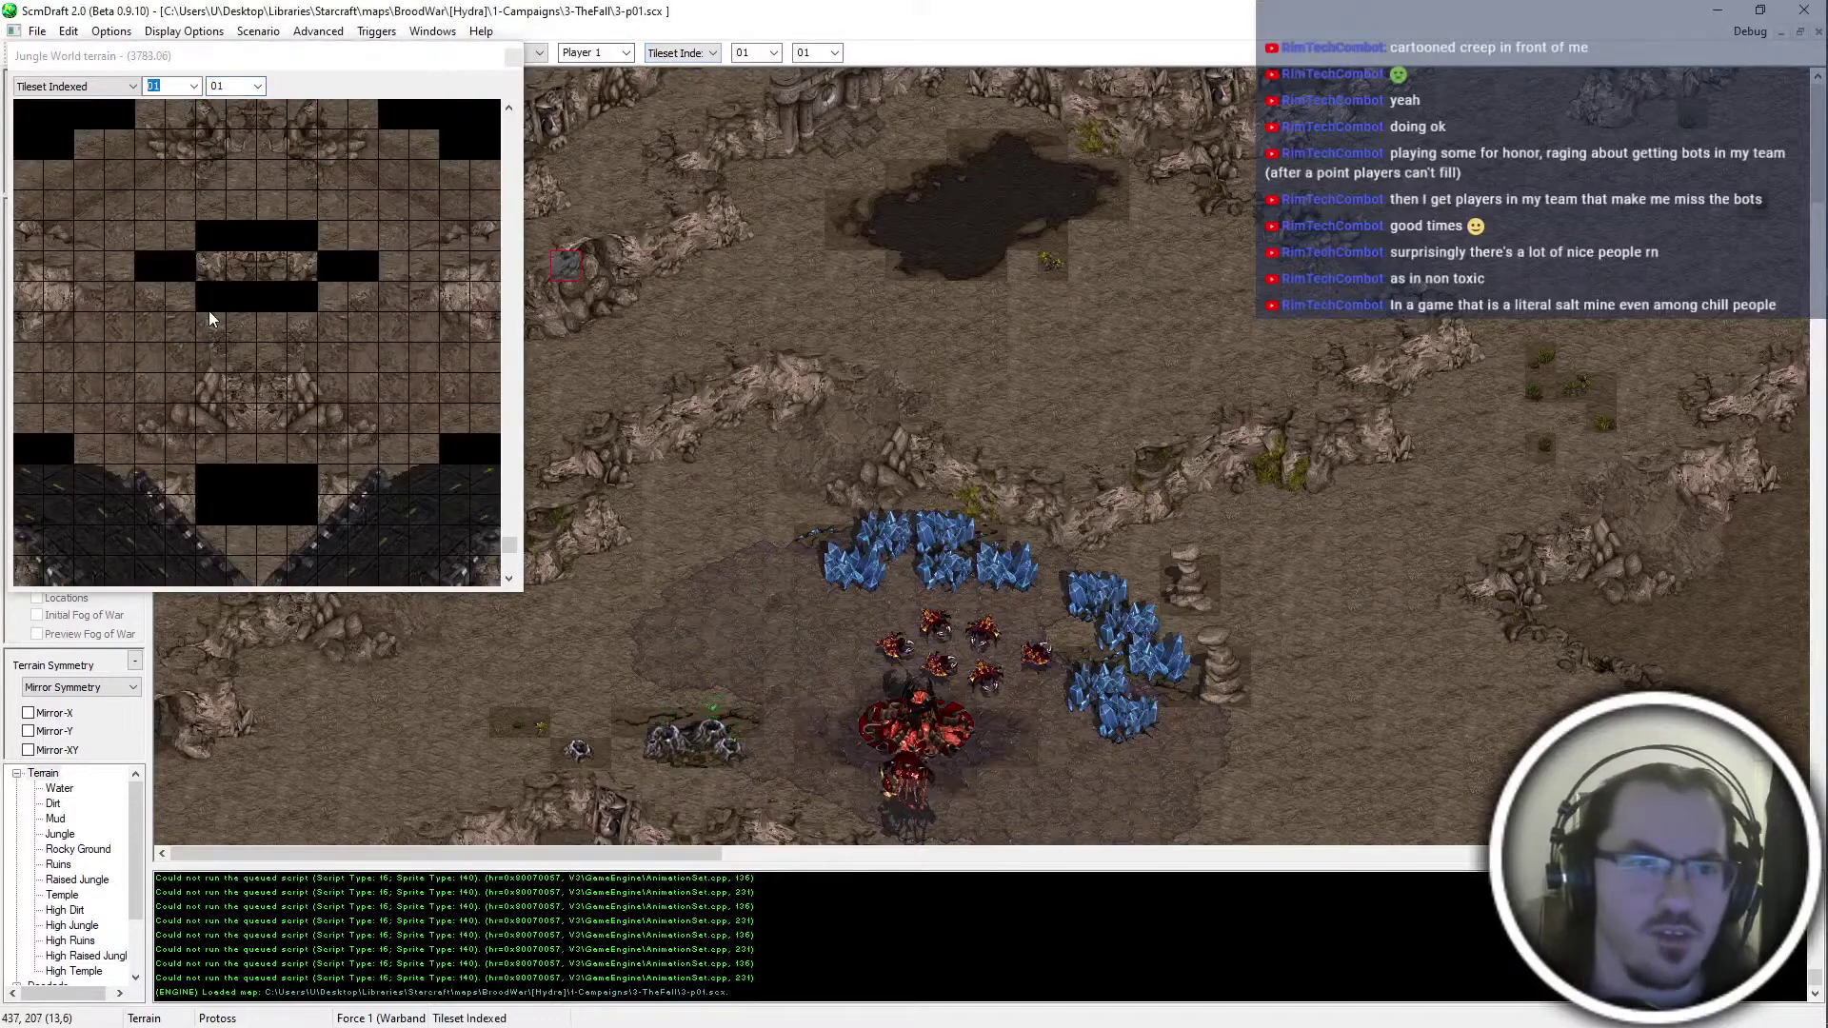
{"action": "scroll", "coordinate": [208, 306], "scroll_direction": "up", "scroll_amount": 2}
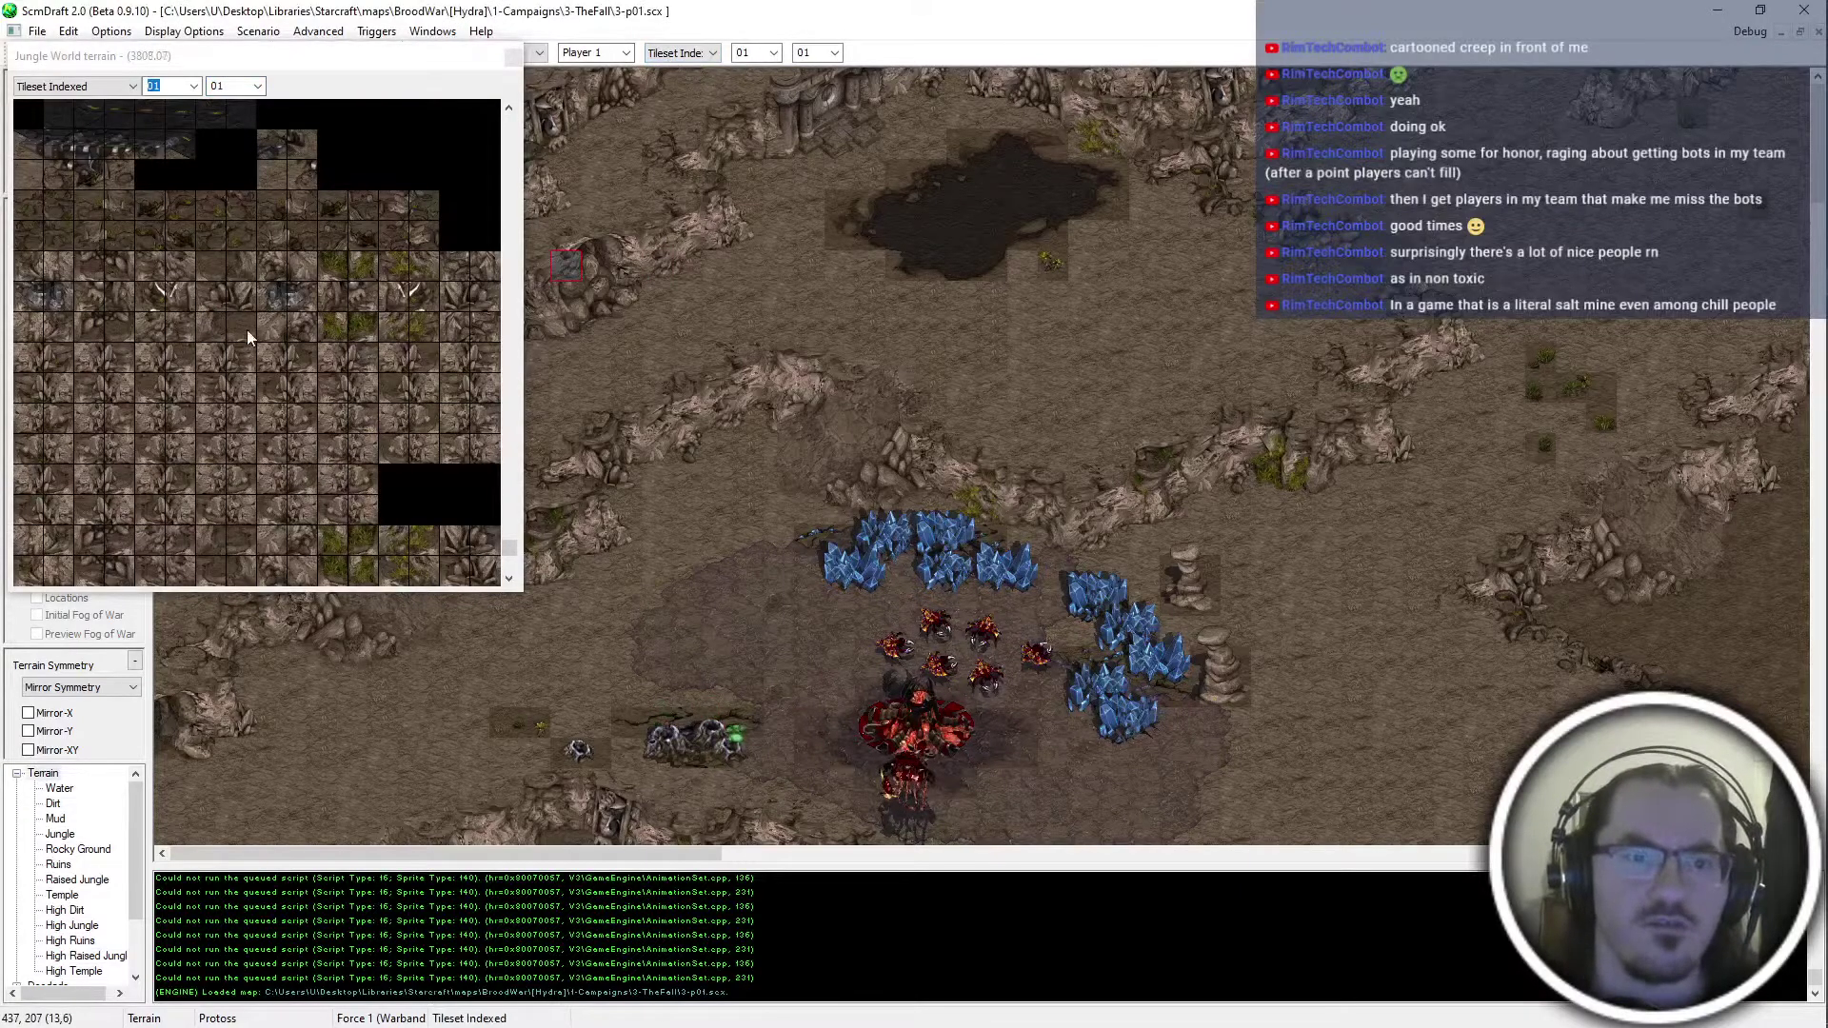
Return to dirtcliff-stack.psd in Photoshop and toggle the lower group's visibility to compare the tile rows
{"action": "key", "text": "alt+Tab"}
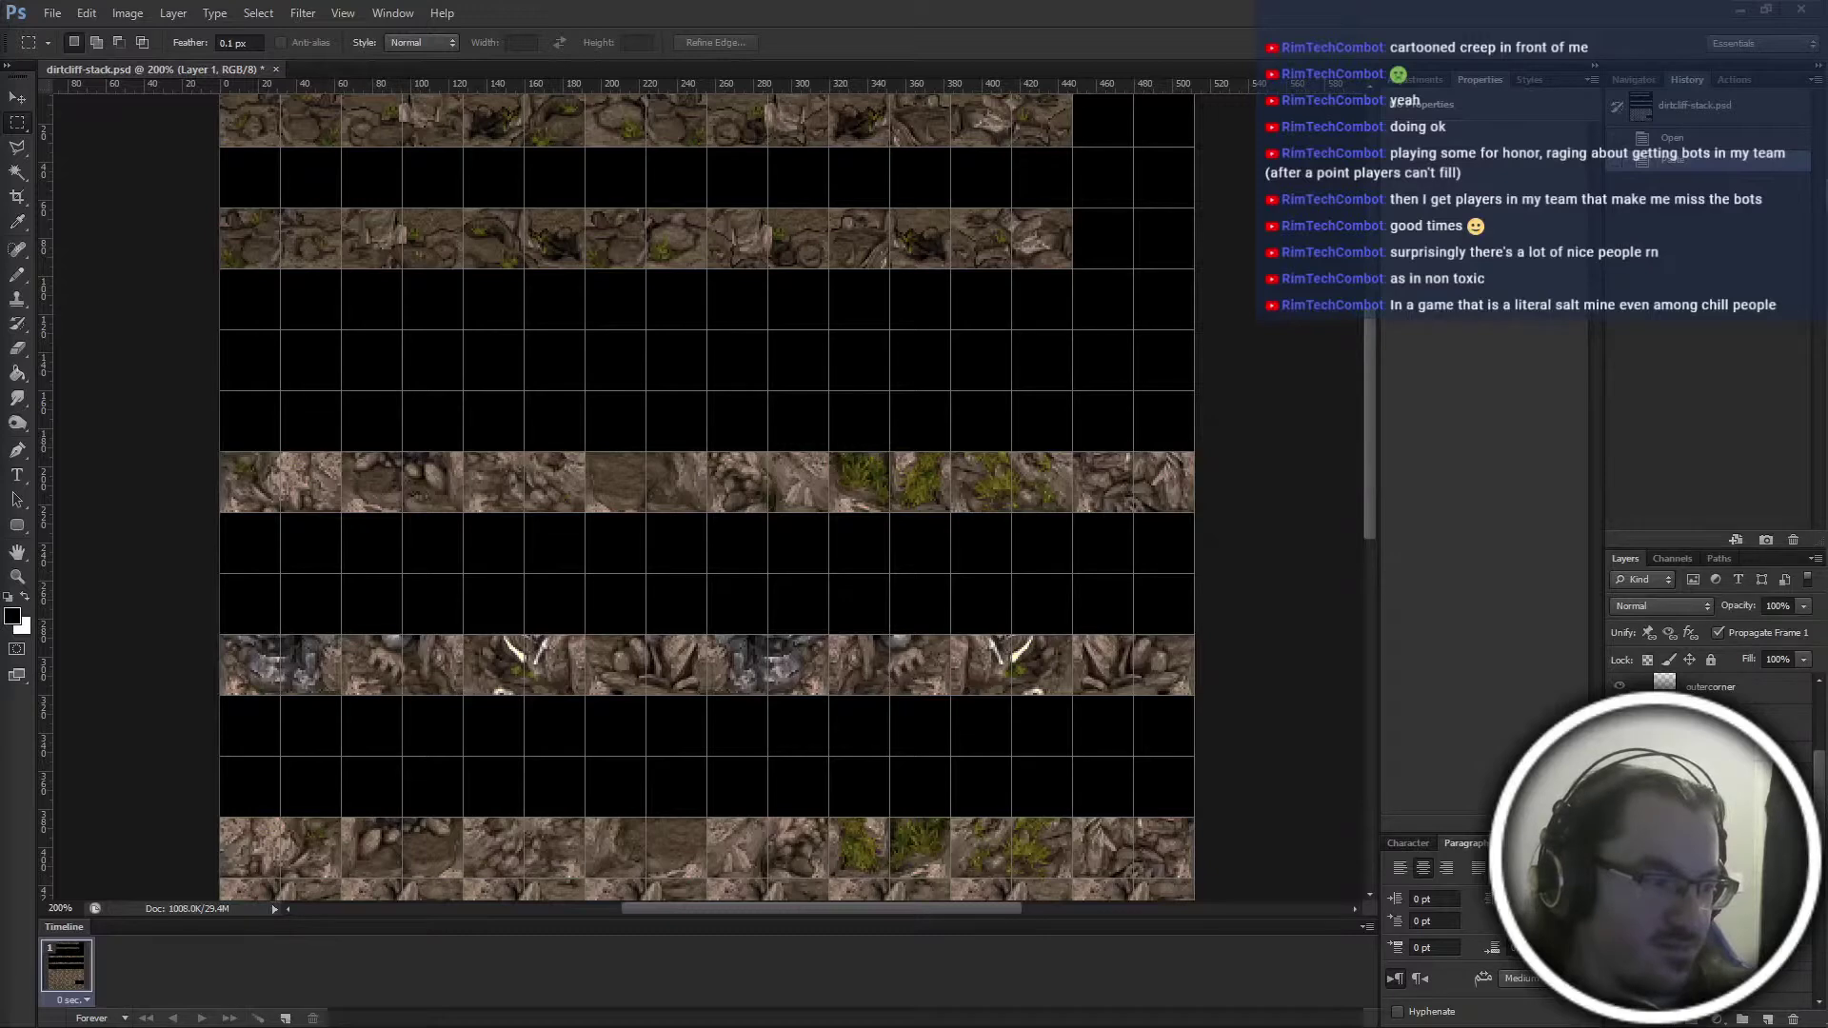
{"action": "left_click", "coordinate": [1439, 9]}
{"action": "scroll", "coordinate": [1704, 790], "scroll_direction": "down", "scroll_amount": 10}
{"action": "scroll", "coordinate": [1708, 704], "scroll_direction": "down", "scroll_amount": 2}
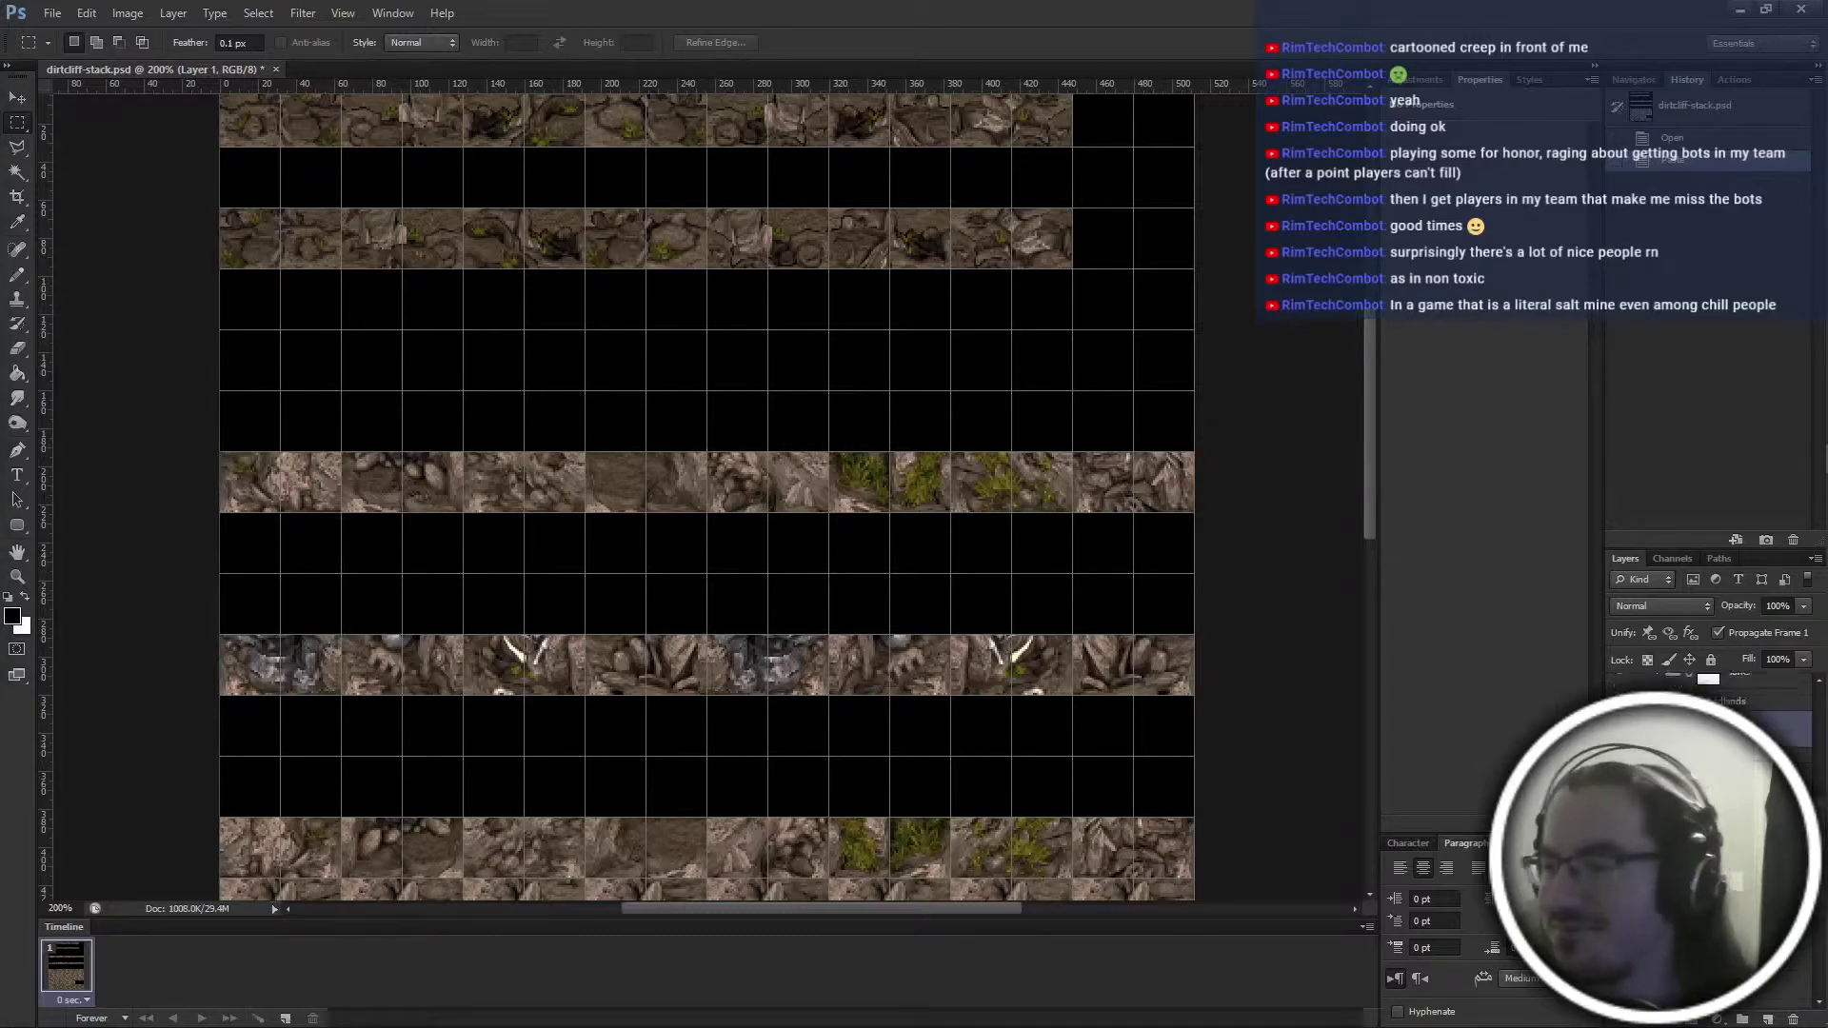
{"action": "scroll", "coordinate": [1709, 705], "scroll_direction": "down", "scroll_amount": 2}
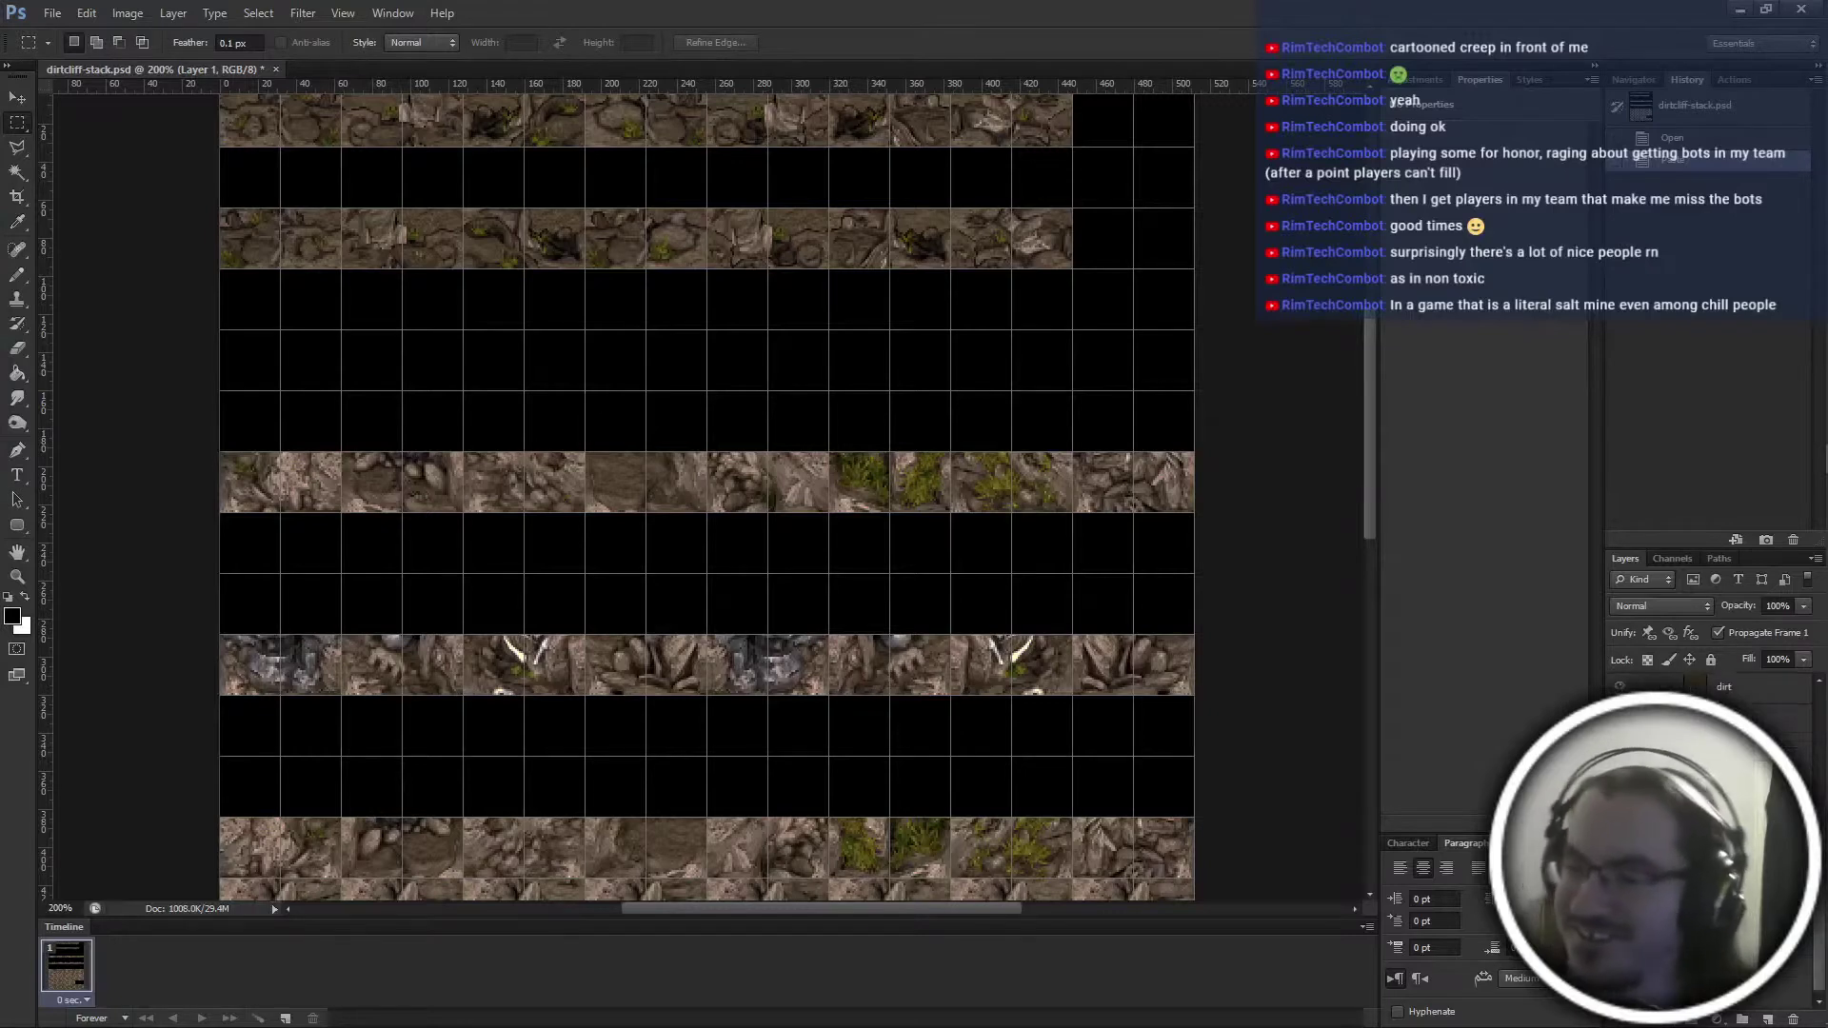
{"action": "scroll", "coordinate": [1709, 723], "scroll_direction": "up", "scroll_amount": 10}
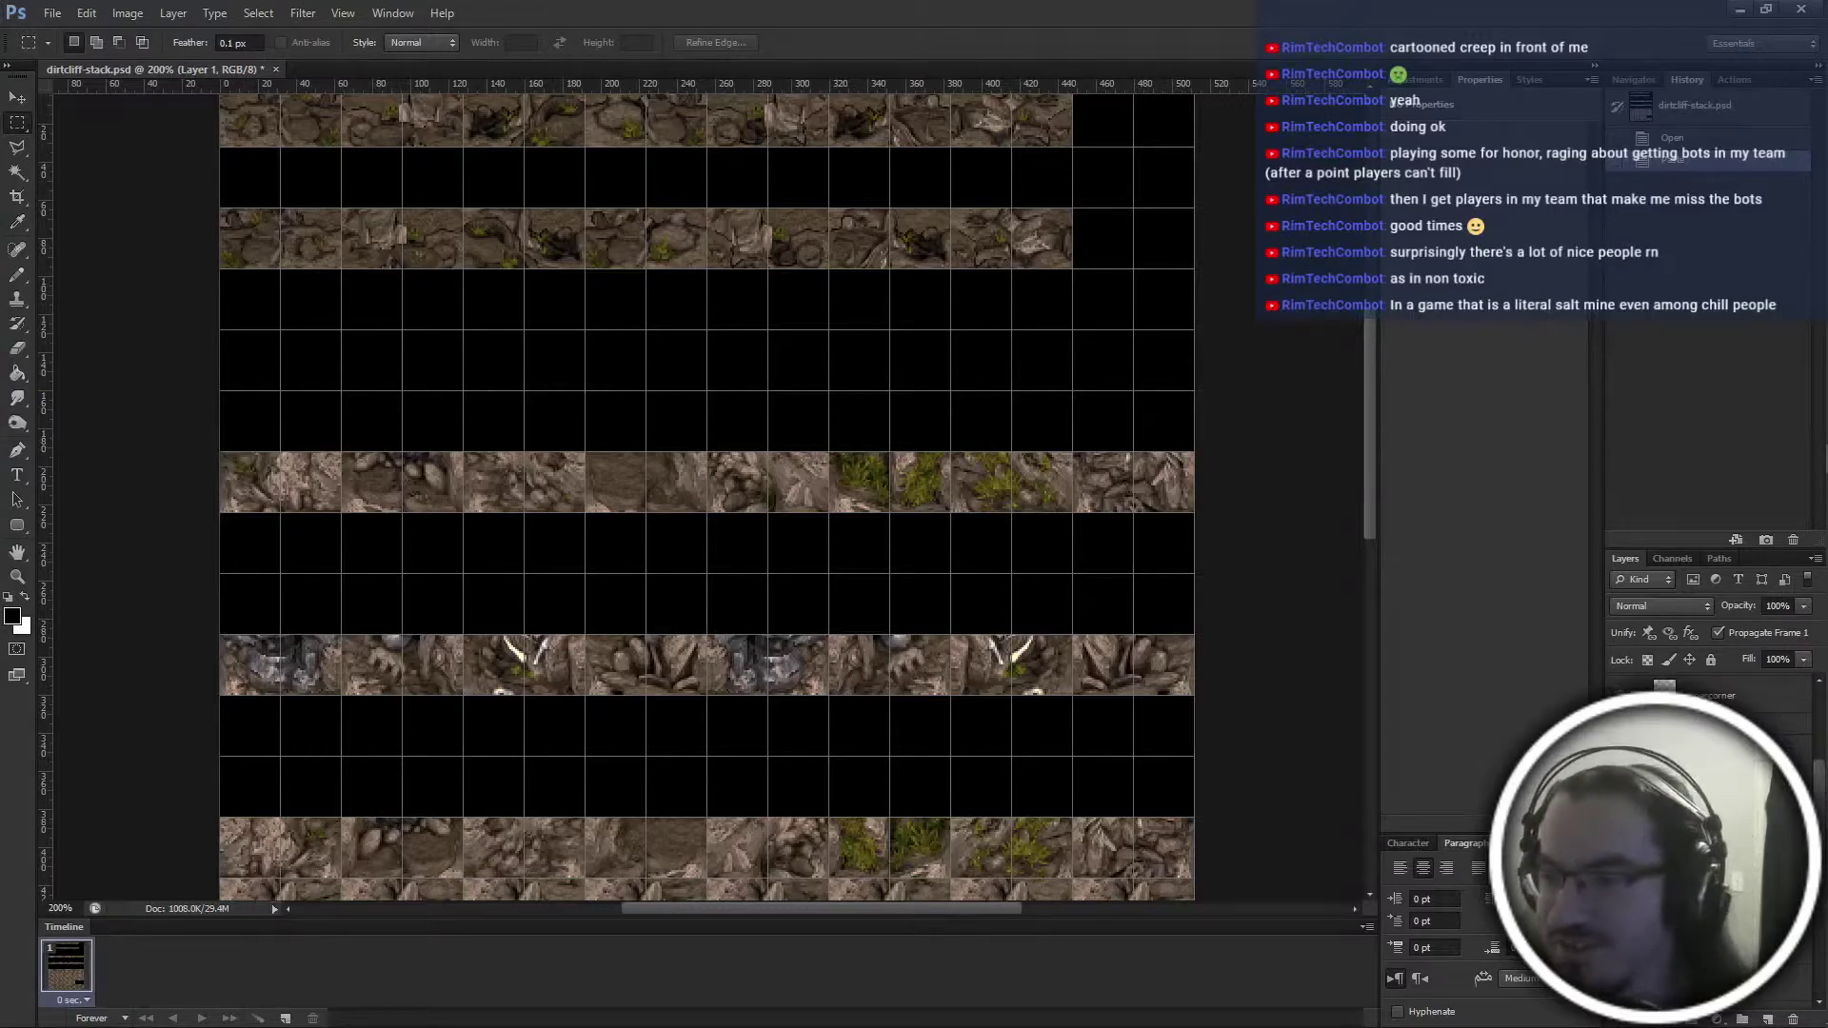
{"action": "left_click", "coordinate": [1621, 809]}
{"action": "left_click", "coordinate": [1621, 809]}
{"action": "left_click", "coordinate": [1621, 809]}
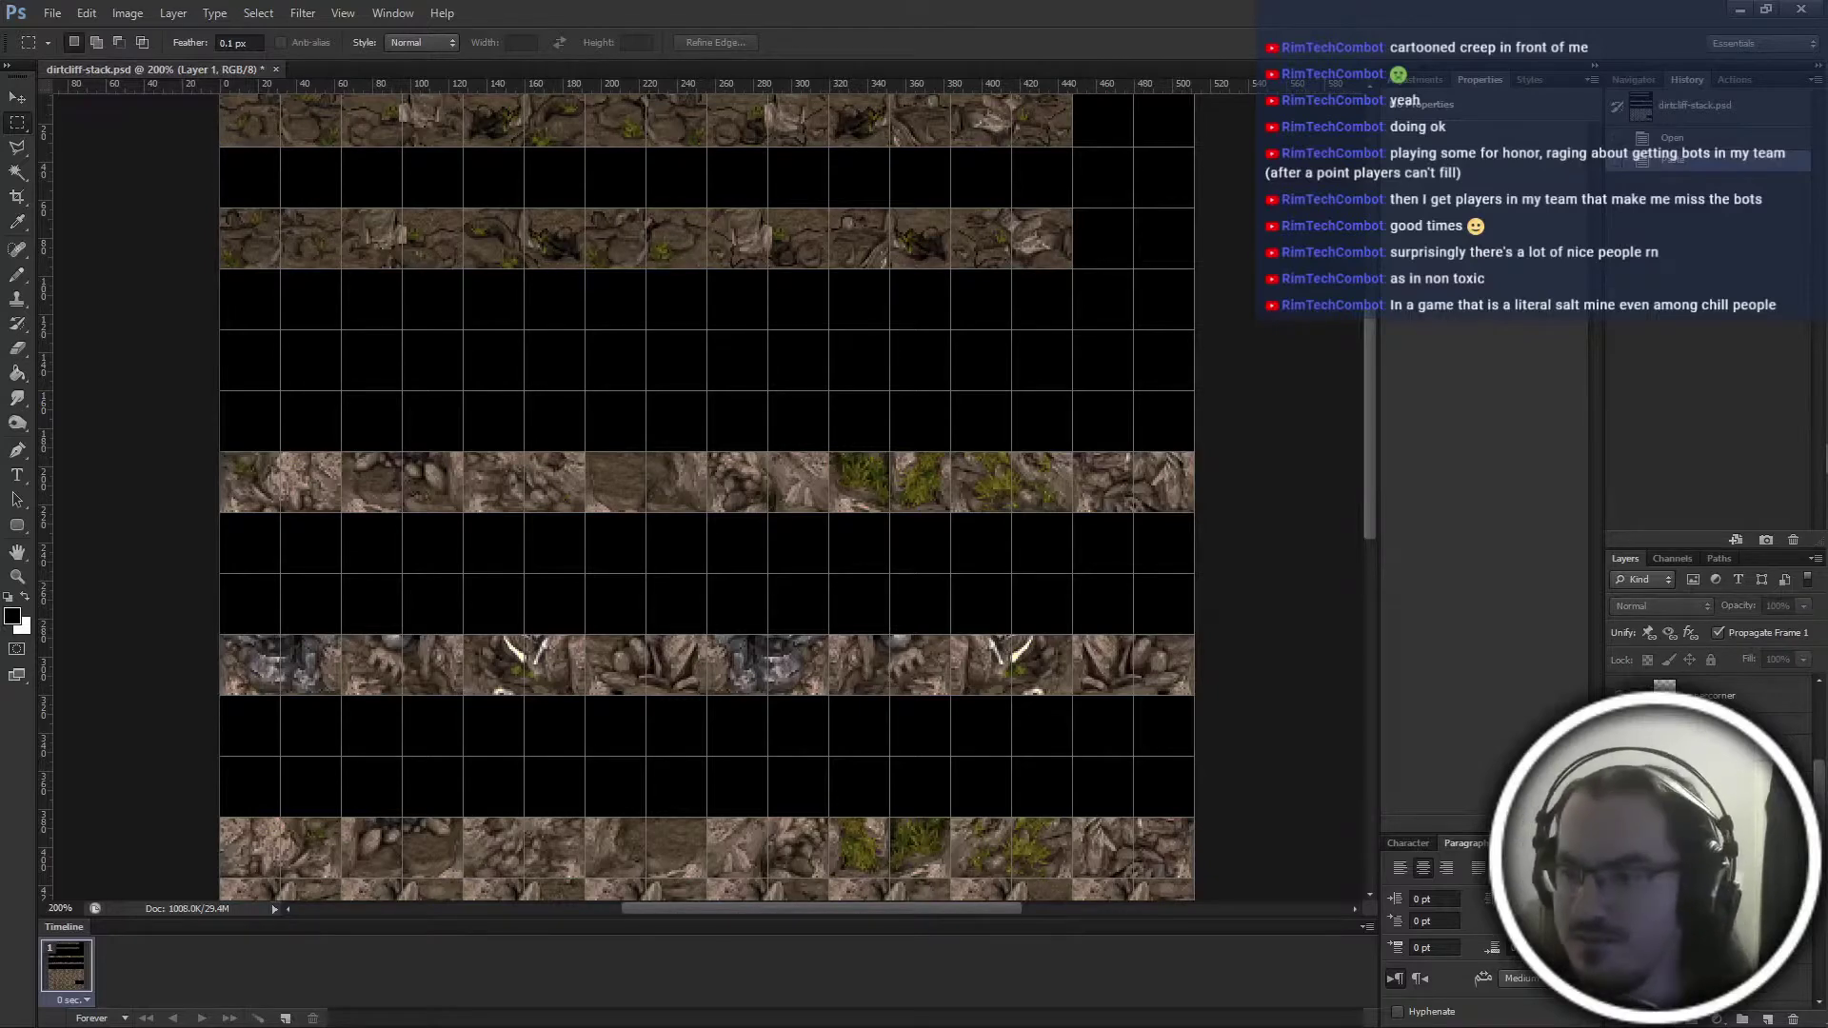
{"action": "left_click", "coordinate": [1621, 809]}
{"action": "left_click", "coordinate": [1621, 809]}
{"action": "left_click", "coordinate": [1621, 809]}
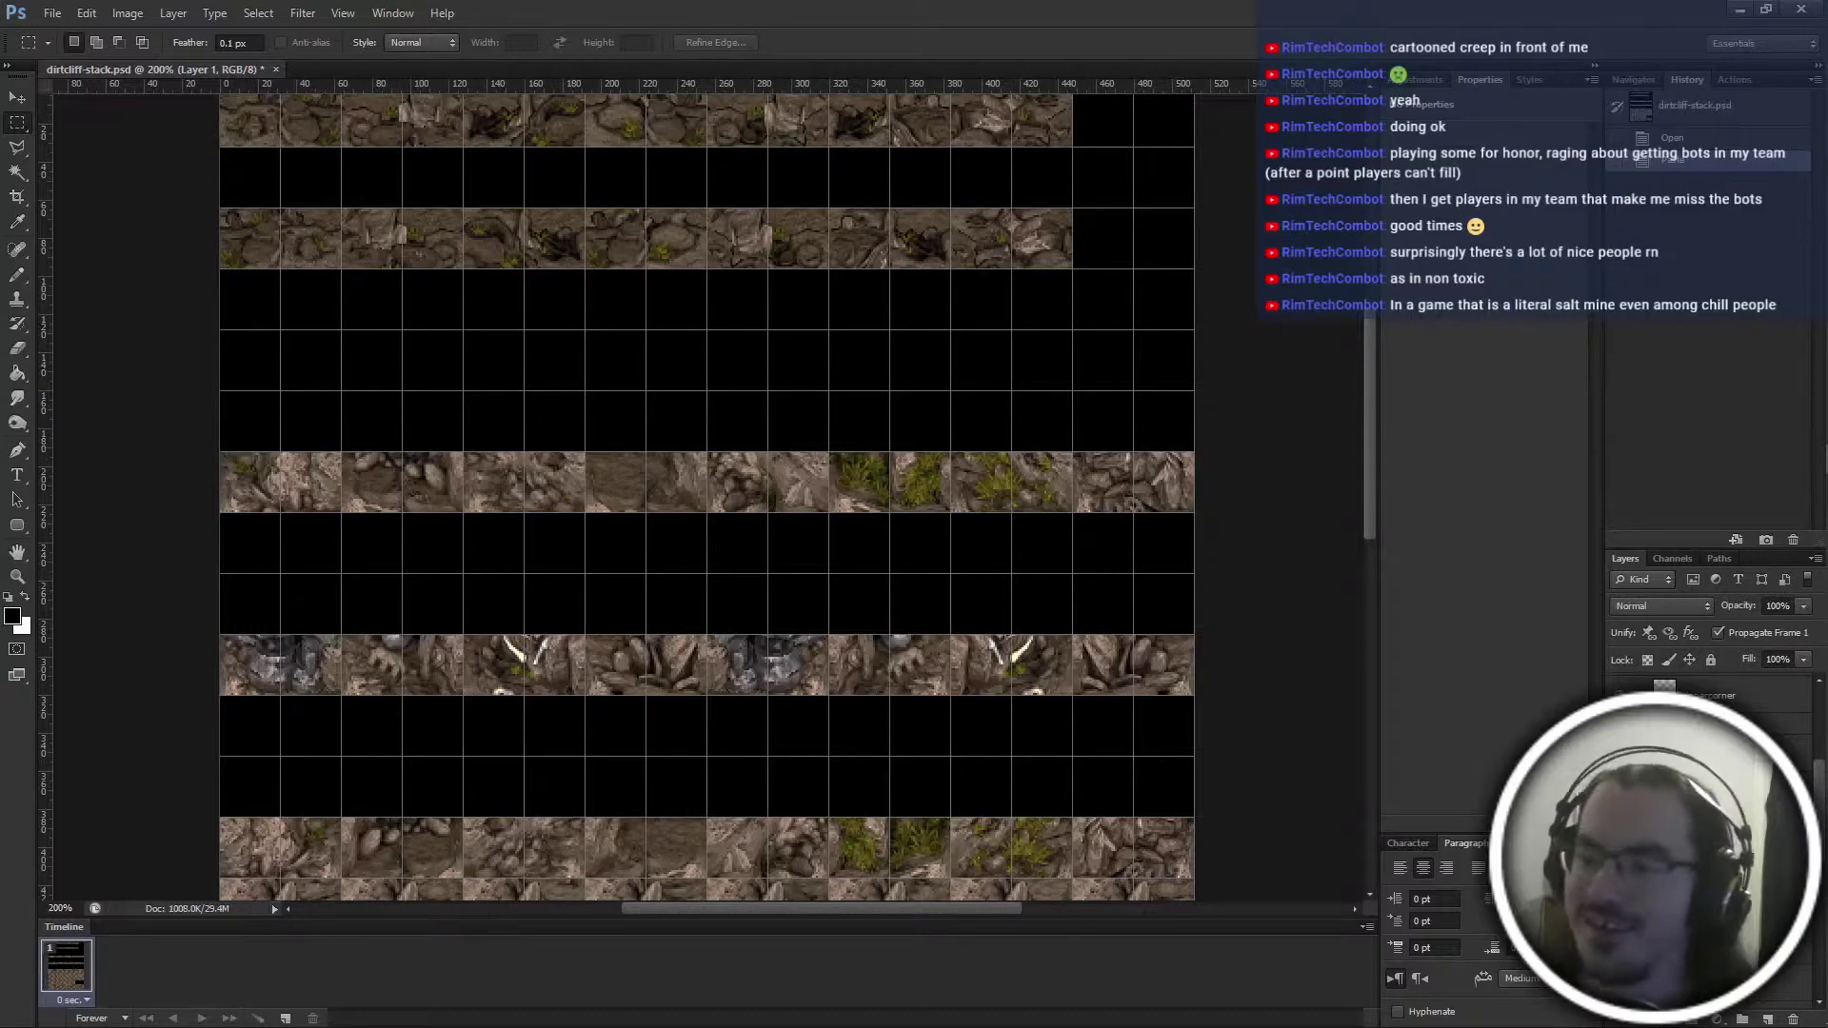
Select the lower group's layer mask and display it as a red overlay on the cliff rows
{"action": "scroll", "coordinate": [1029, 673], "scroll_direction": "up", "scroll_amount": 4}
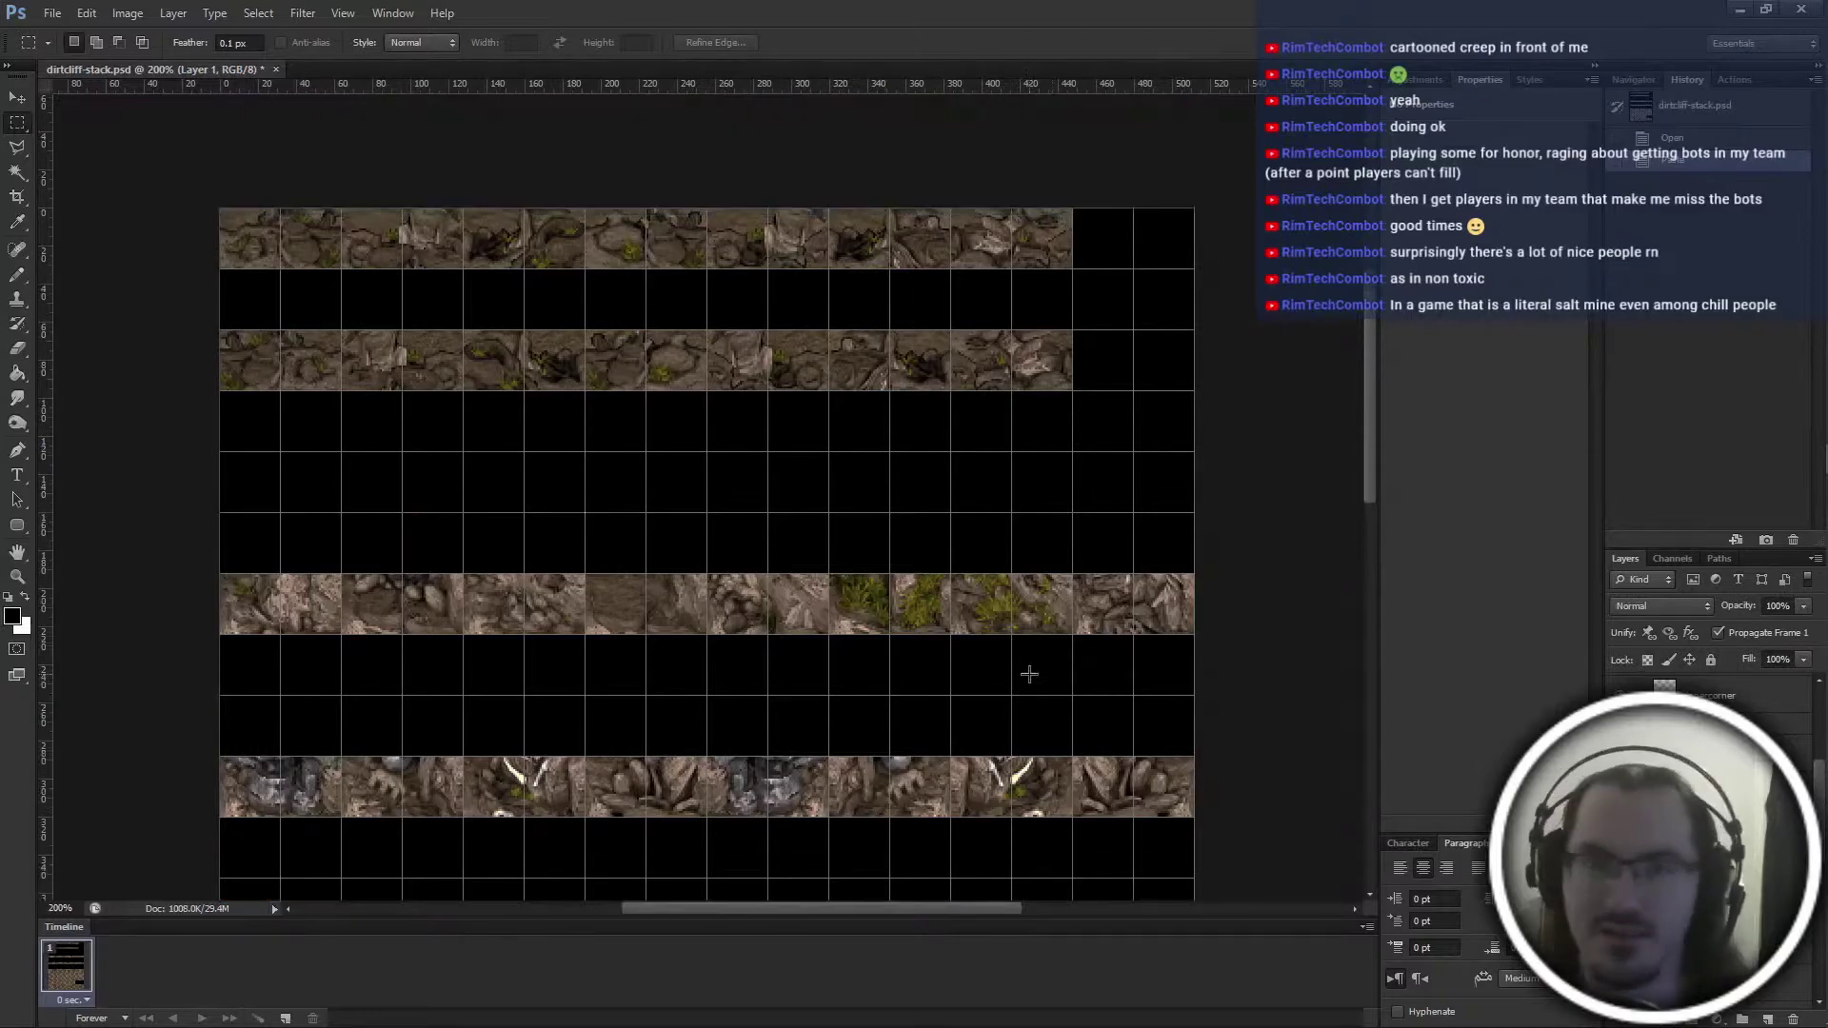
{"action": "scroll", "coordinate": [976, 590], "scroll_direction": "down", "scroll_amount": 8}
{"action": "key", "text": "ctrl+plus"}
{"action": "scroll", "coordinate": [980, 597], "scroll_direction": "up", "scroll_amount": 5}
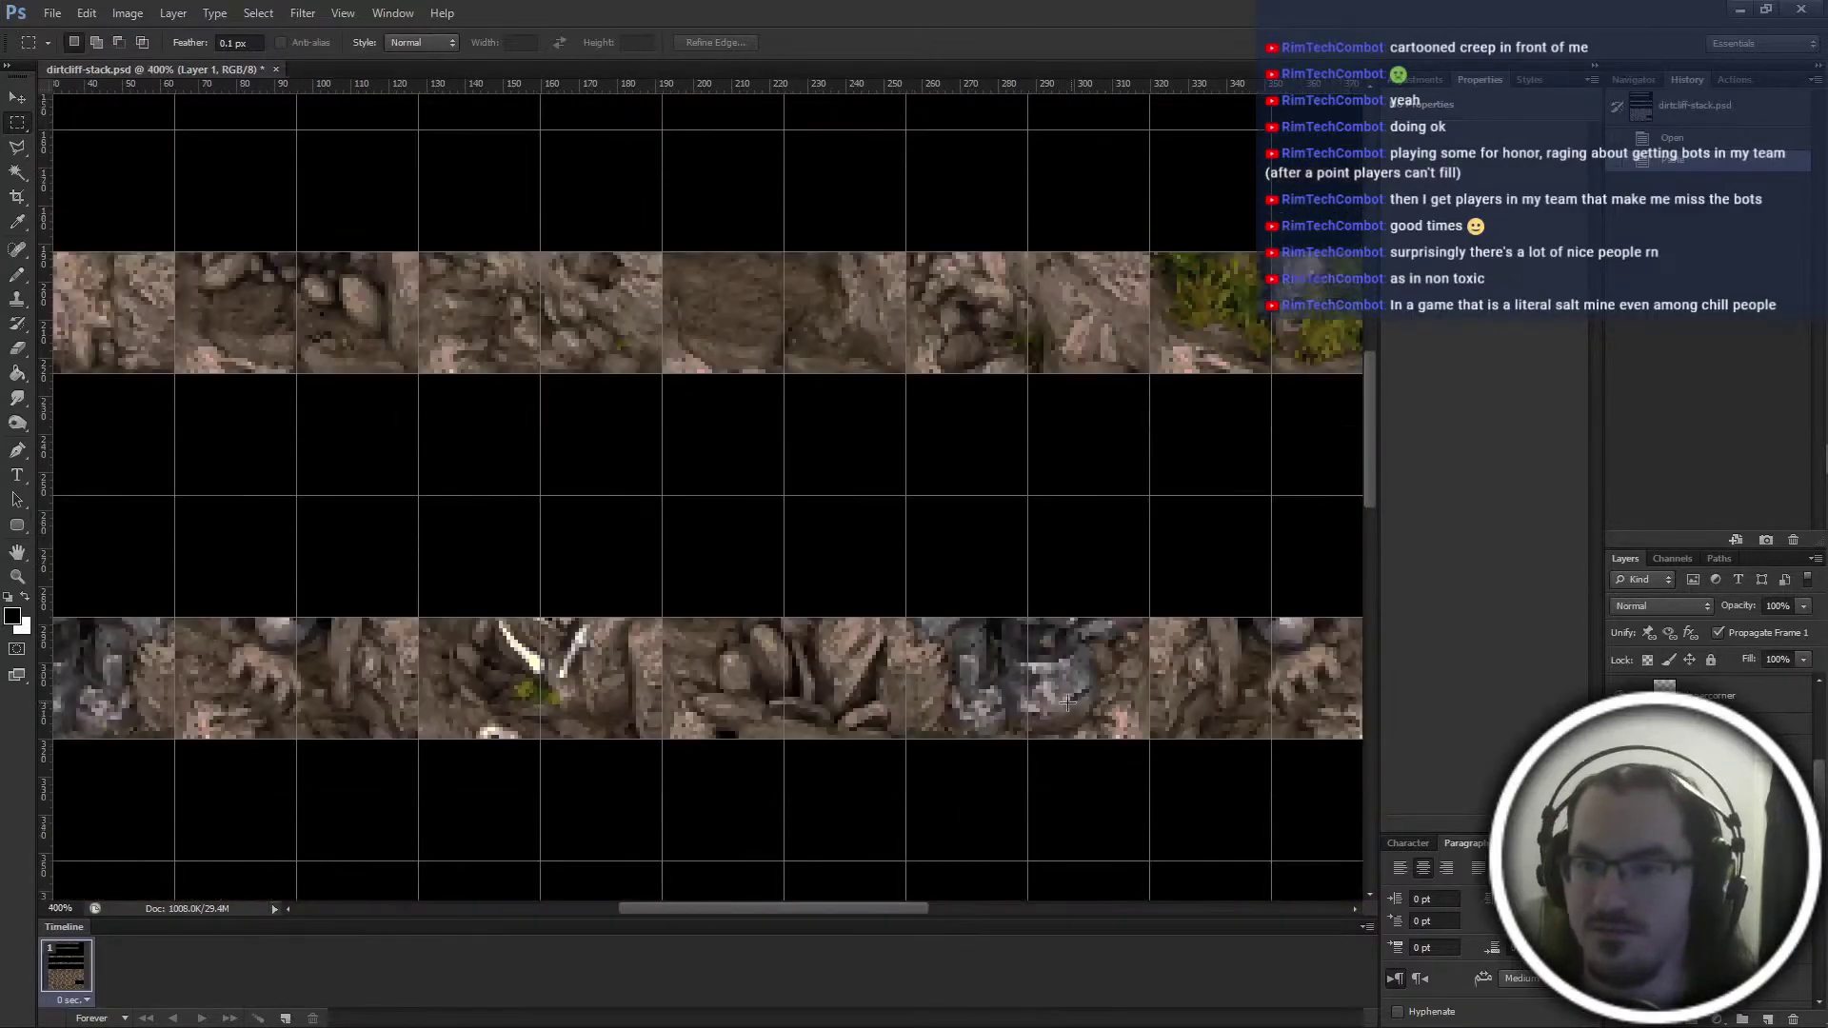
{"action": "scroll", "coordinate": [1053, 694], "scroll_direction": "left", "scroll_amount": 7}
{"action": "scroll", "coordinate": [1078, 692], "scroll_direction": "left", "scroll_amount": 7}
{"action": "scroll", "coordinate": [1237, 705], "scroll_direction": "up", "scroll_amount": 3}
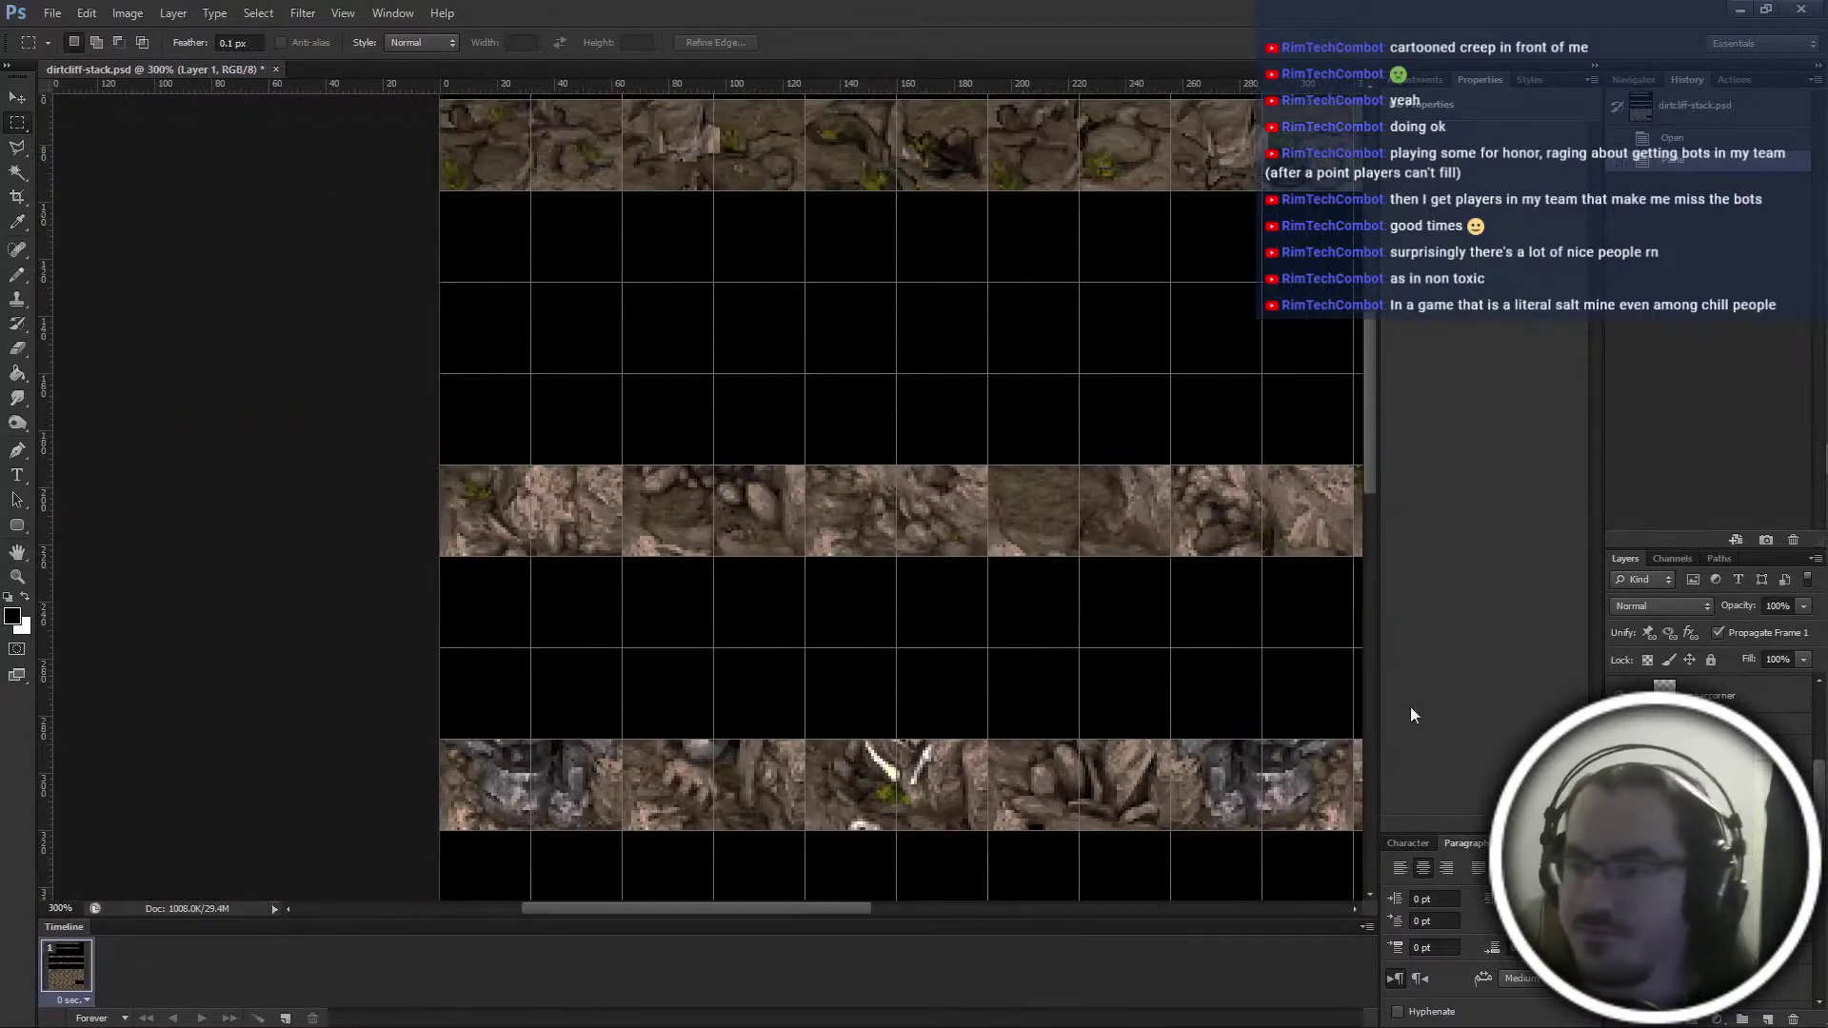
{"action": "left_click", "coordinate": [1714, 819]}
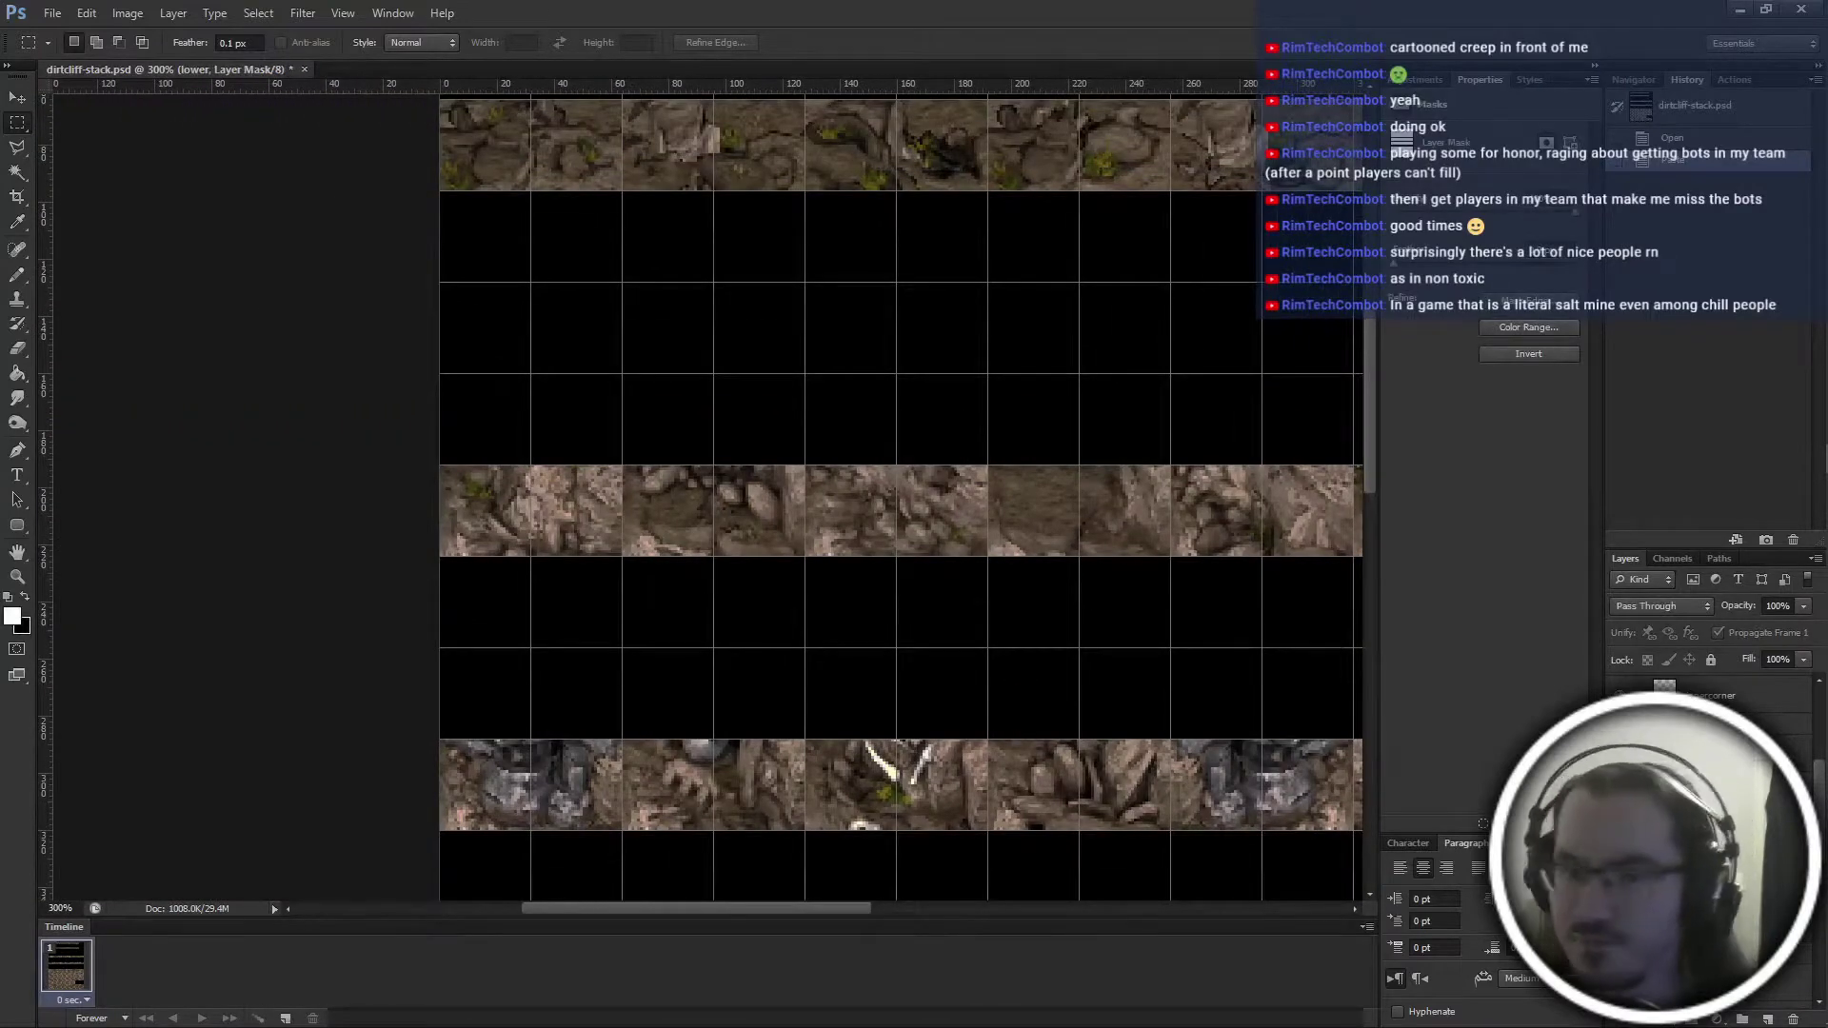
{"action": "key", "text": "backslash"}
{"action": "key", "text": "x"}
{"action": "scroll", "coordinate": [1069, 671], "scroll_direction": "down", "scroll_amount": 6}
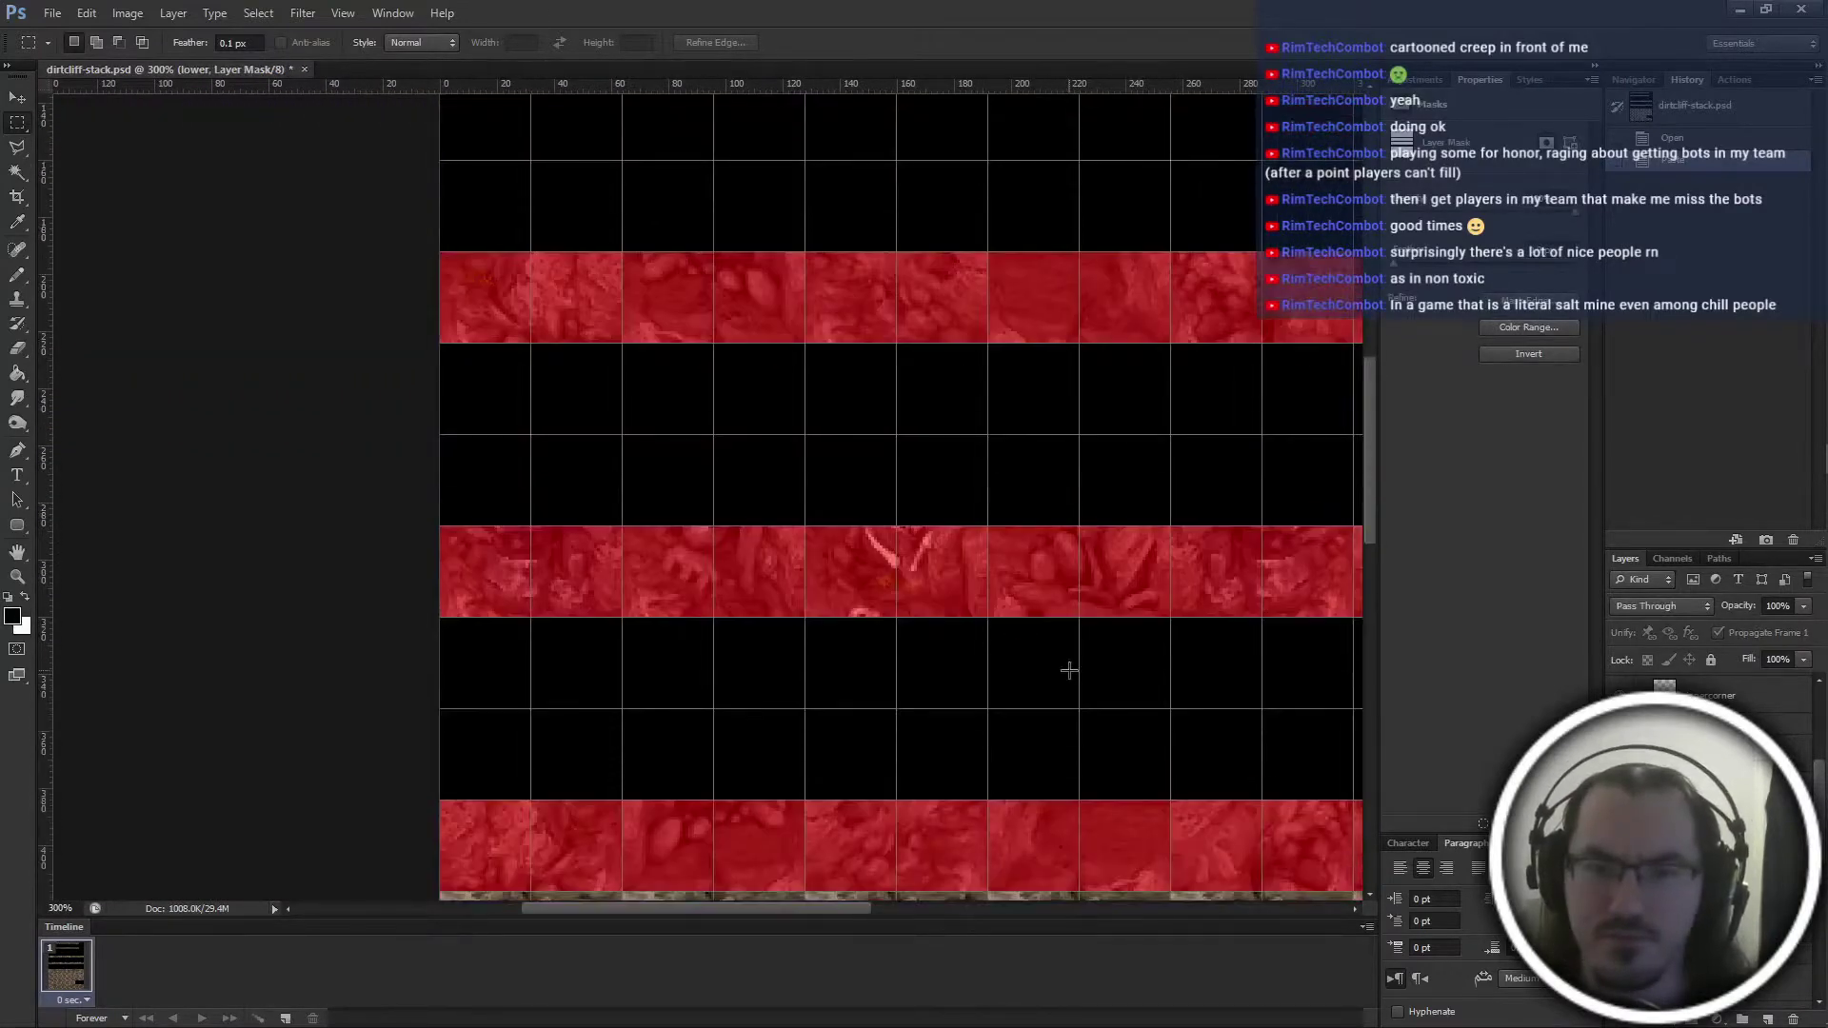
{"action": "scroll", "coordinate": [1069, 671], "scroll_direction": "up", "scroll_amount": 3}
{"action": "scroll", "coordinate": [1069, 671], "scroll_direction": "up", "scroll_amount": 2, "text": "alt"}
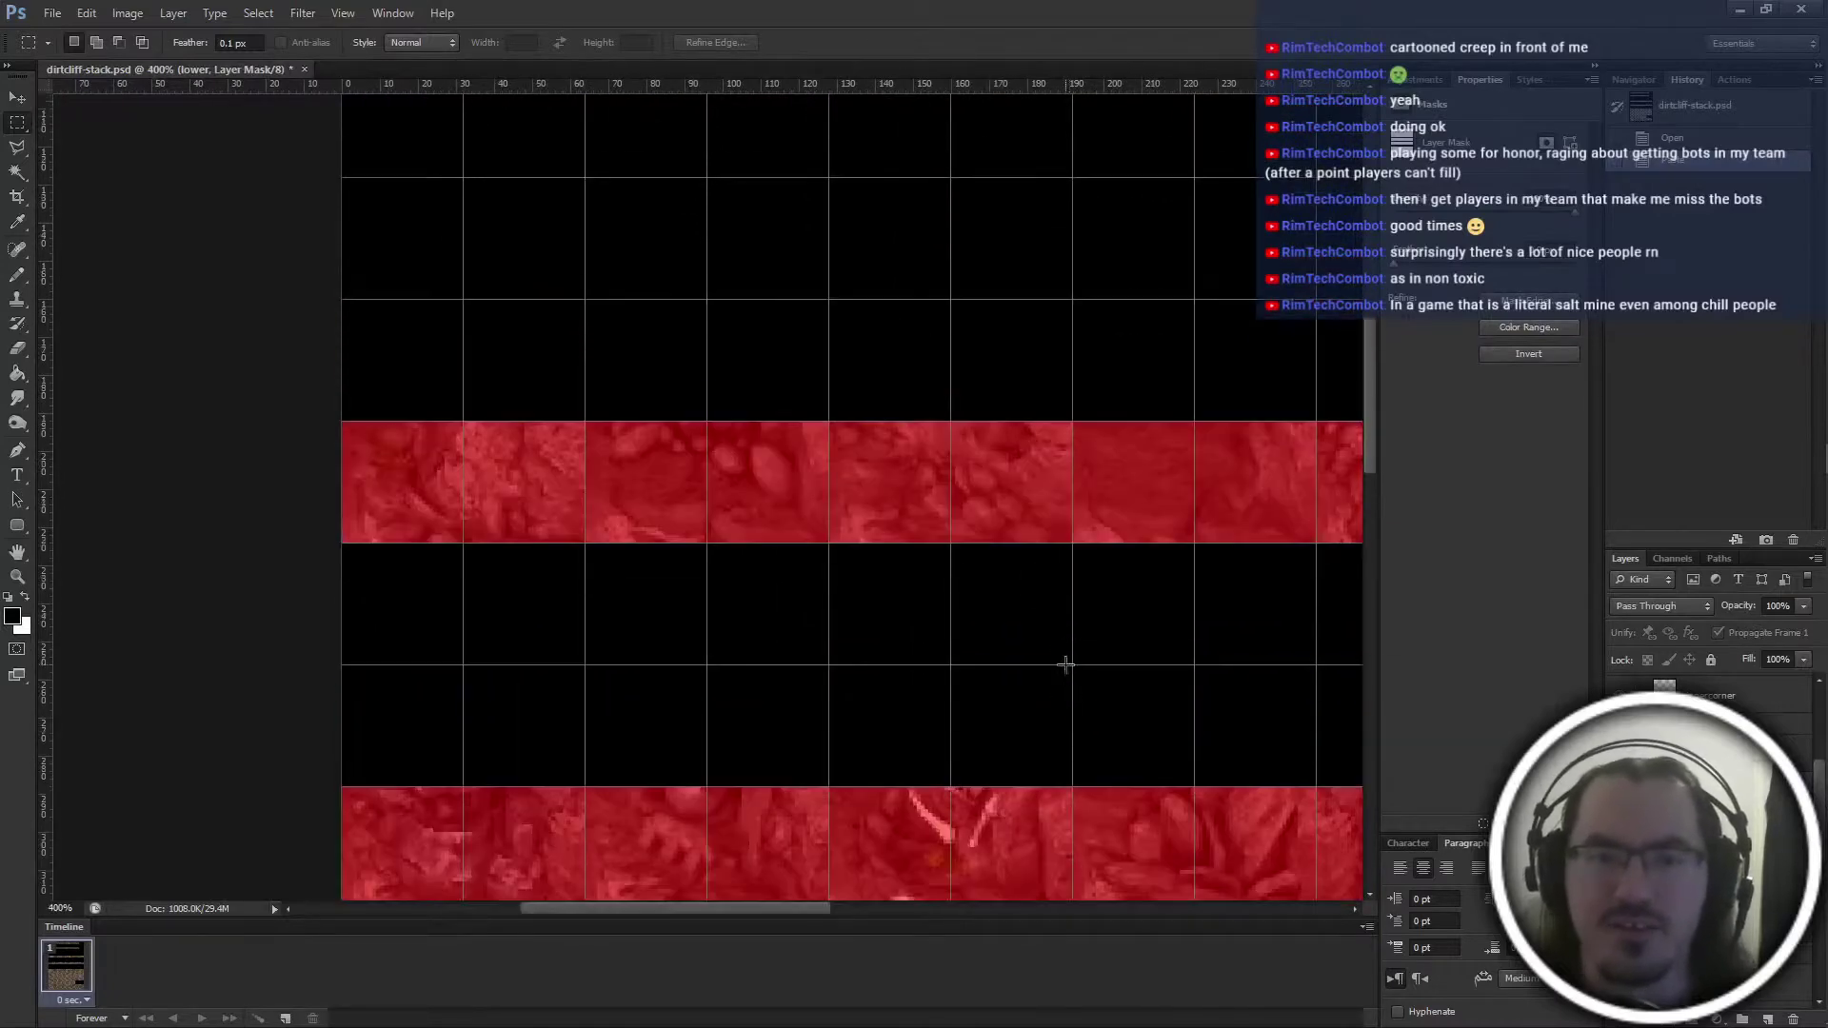
{"action": "scroll", "coordinate": [1036, 644], "scroll_direction": "up", "scroll_amount": 2, "text": "alt"}
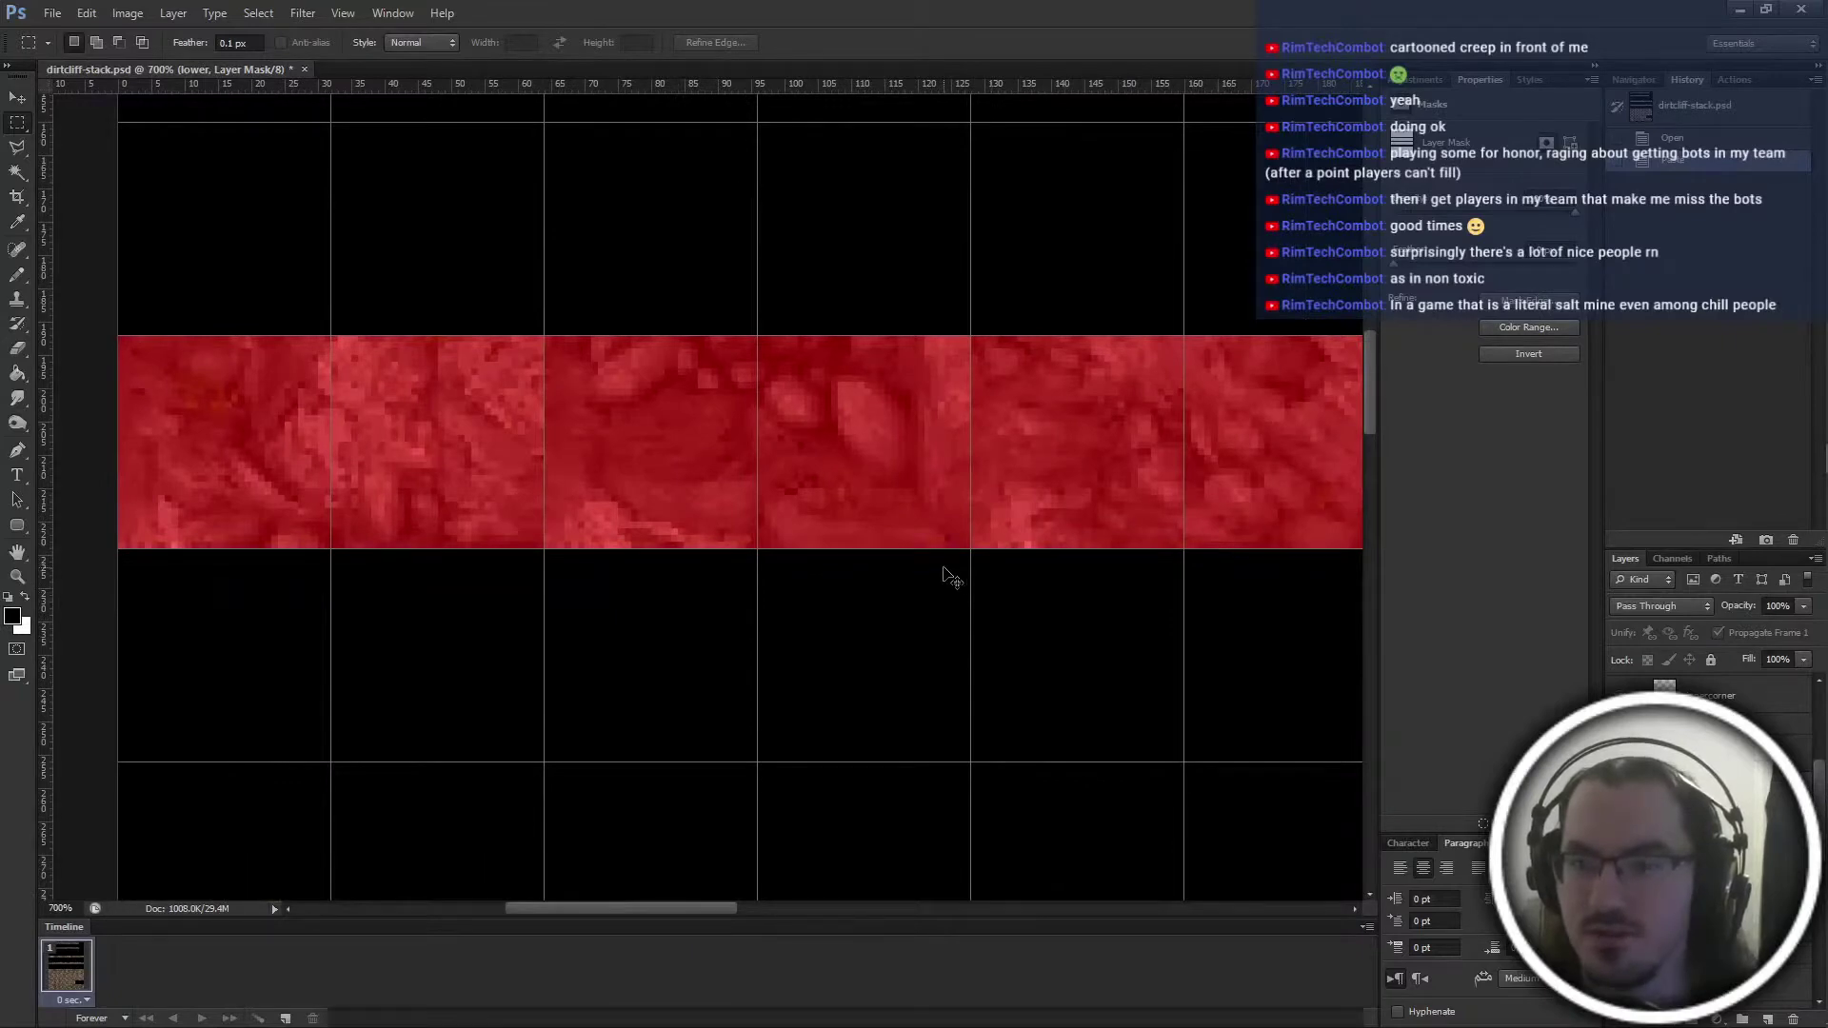
Pencil a white test patch into the lower group's mask on the uppermost red-covered cliff row, and hide the overlay to check it
{"action": "key", "text": "b"}
{"action": "key", "text": "bracketright"}
{"action": "key", "text": "bracketright"}
{"action": "key", "text": "bracketright"}
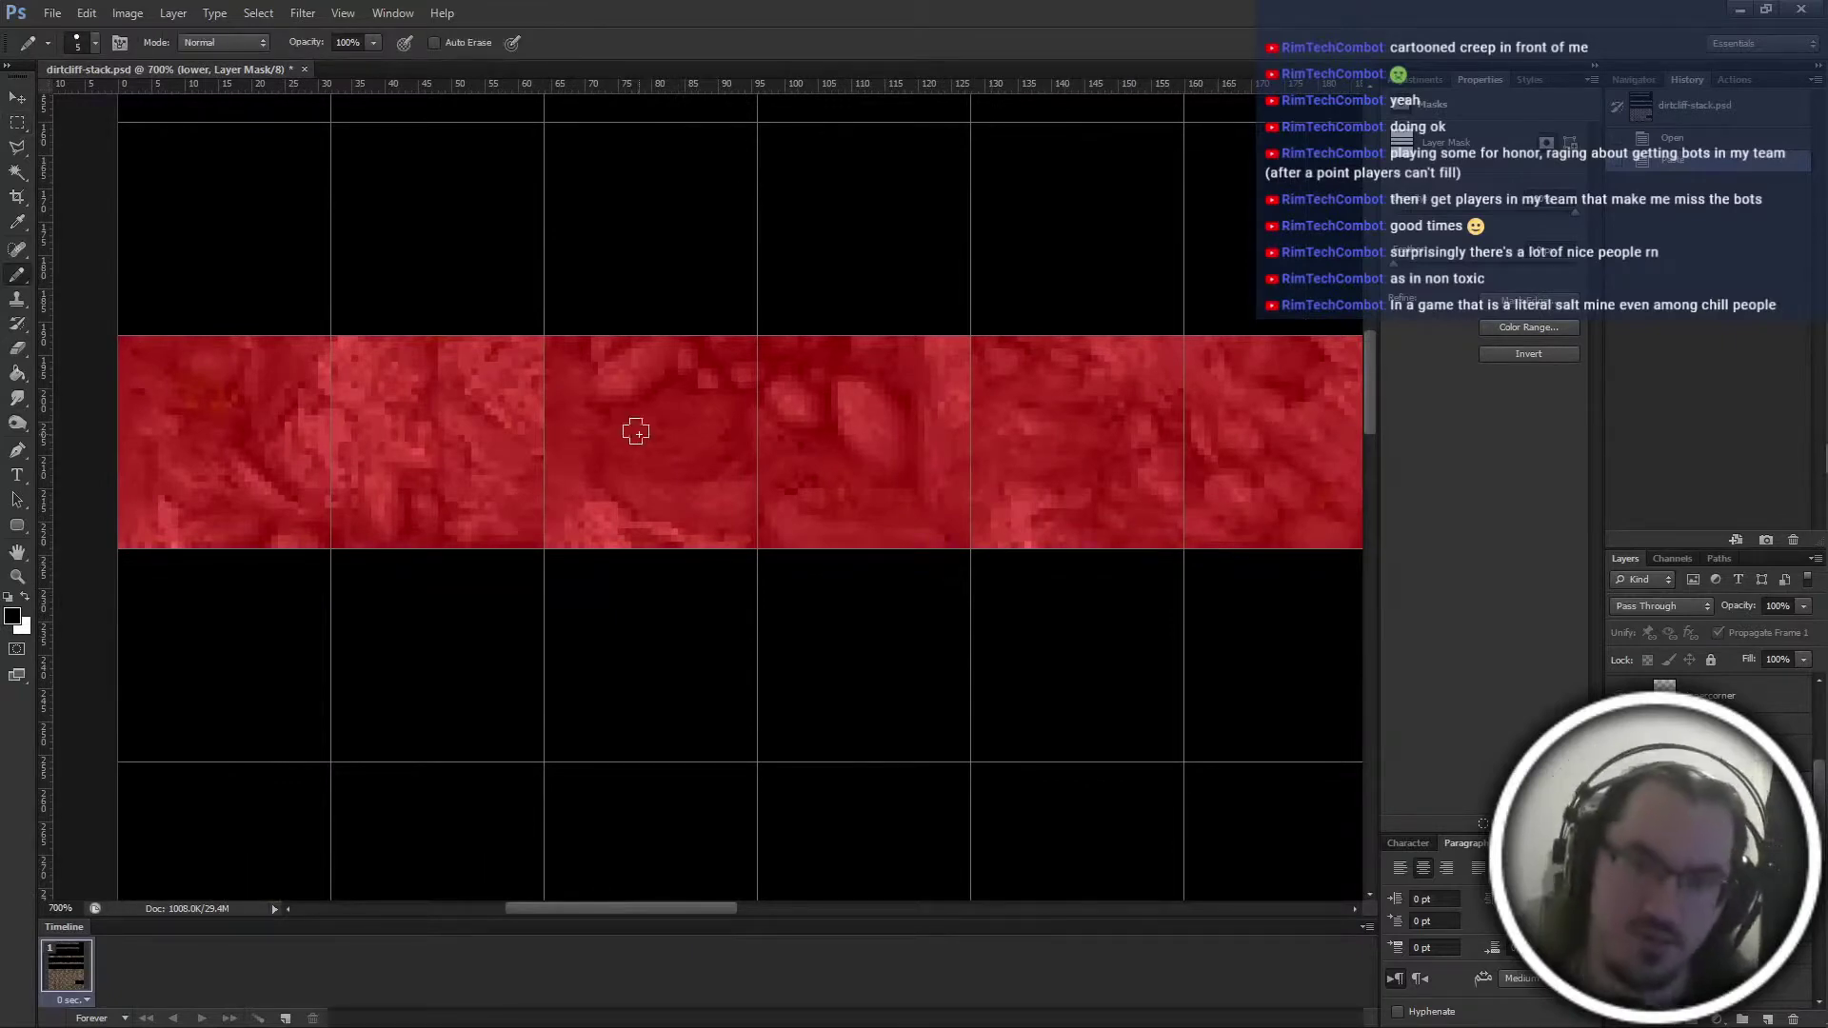
{"action": "key", "text": "x"}
{"action": "mouse_move", "coordinate": [641, 408]}
{"action": "left_mouse_down"}
{"action": "mouse_move", "coordinate": [702, 485]}
{"action": "mouse_move", "coordinate": [738, 477]}
{"action": "mouse_move", "coordinate": [699, 560]}
{"action": "left_mouse_up"}
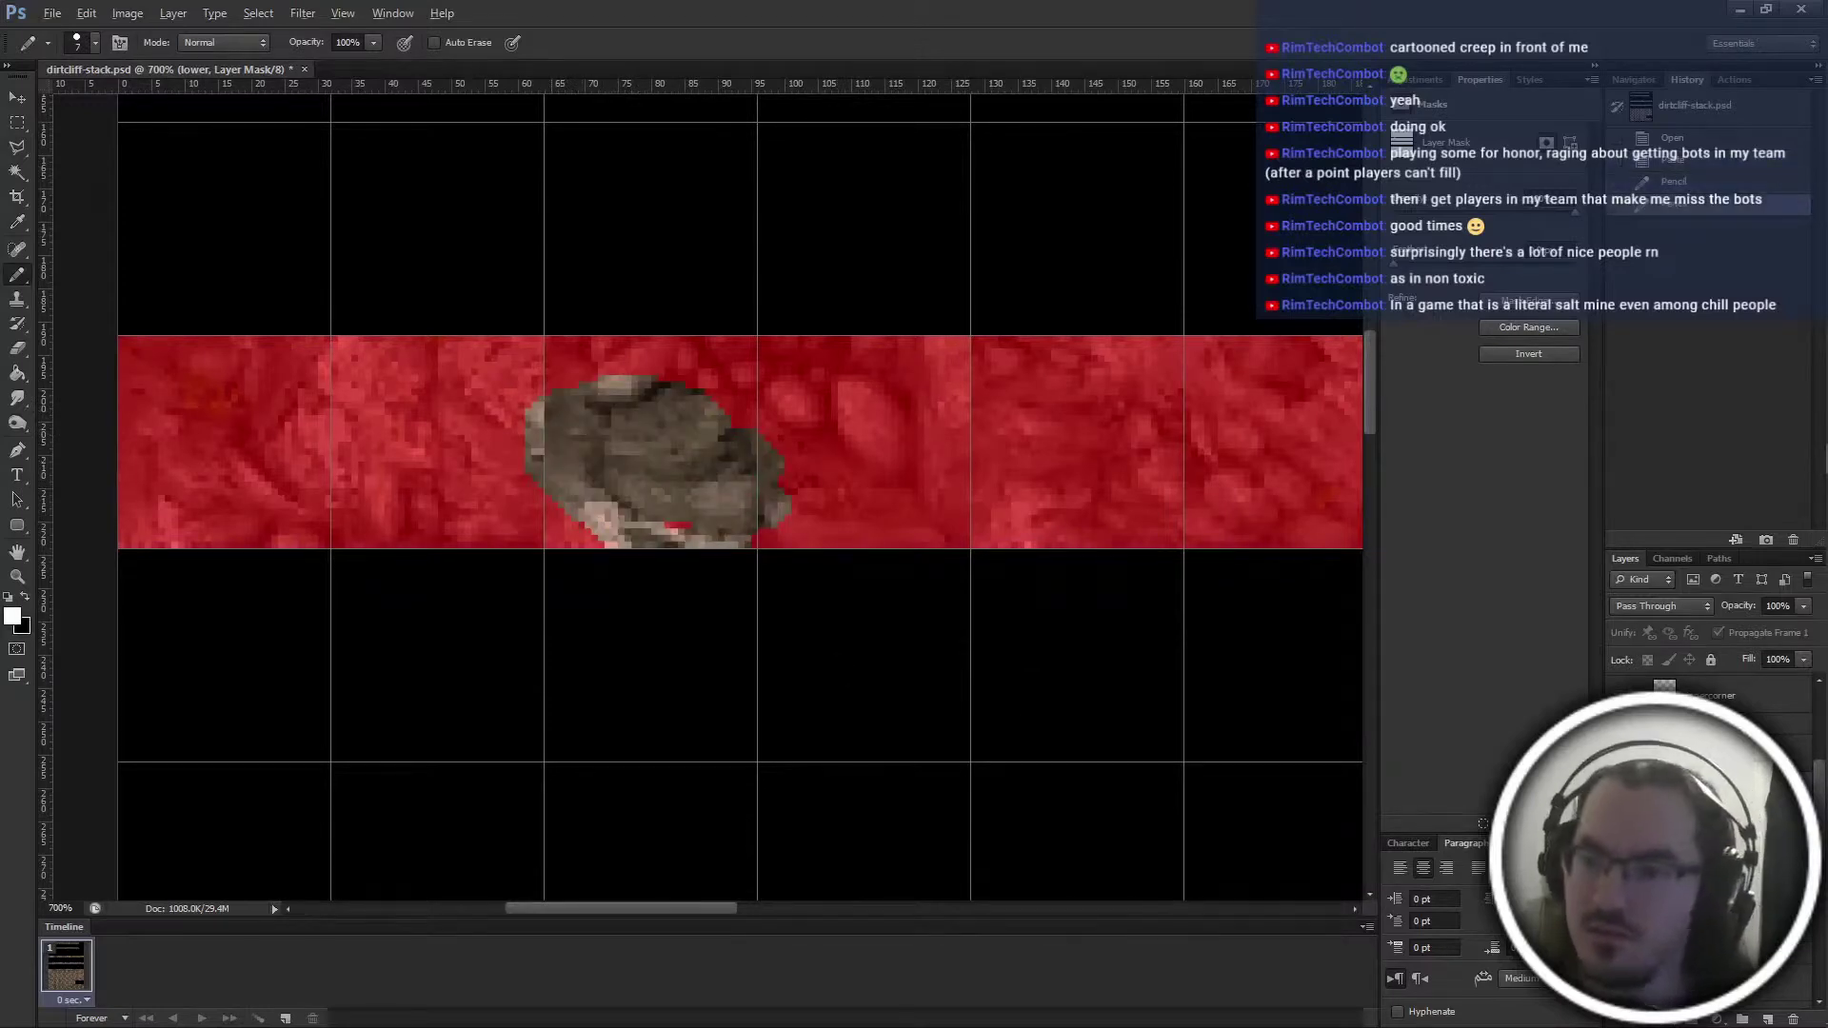
{"action": "key", "text": "backslash"}
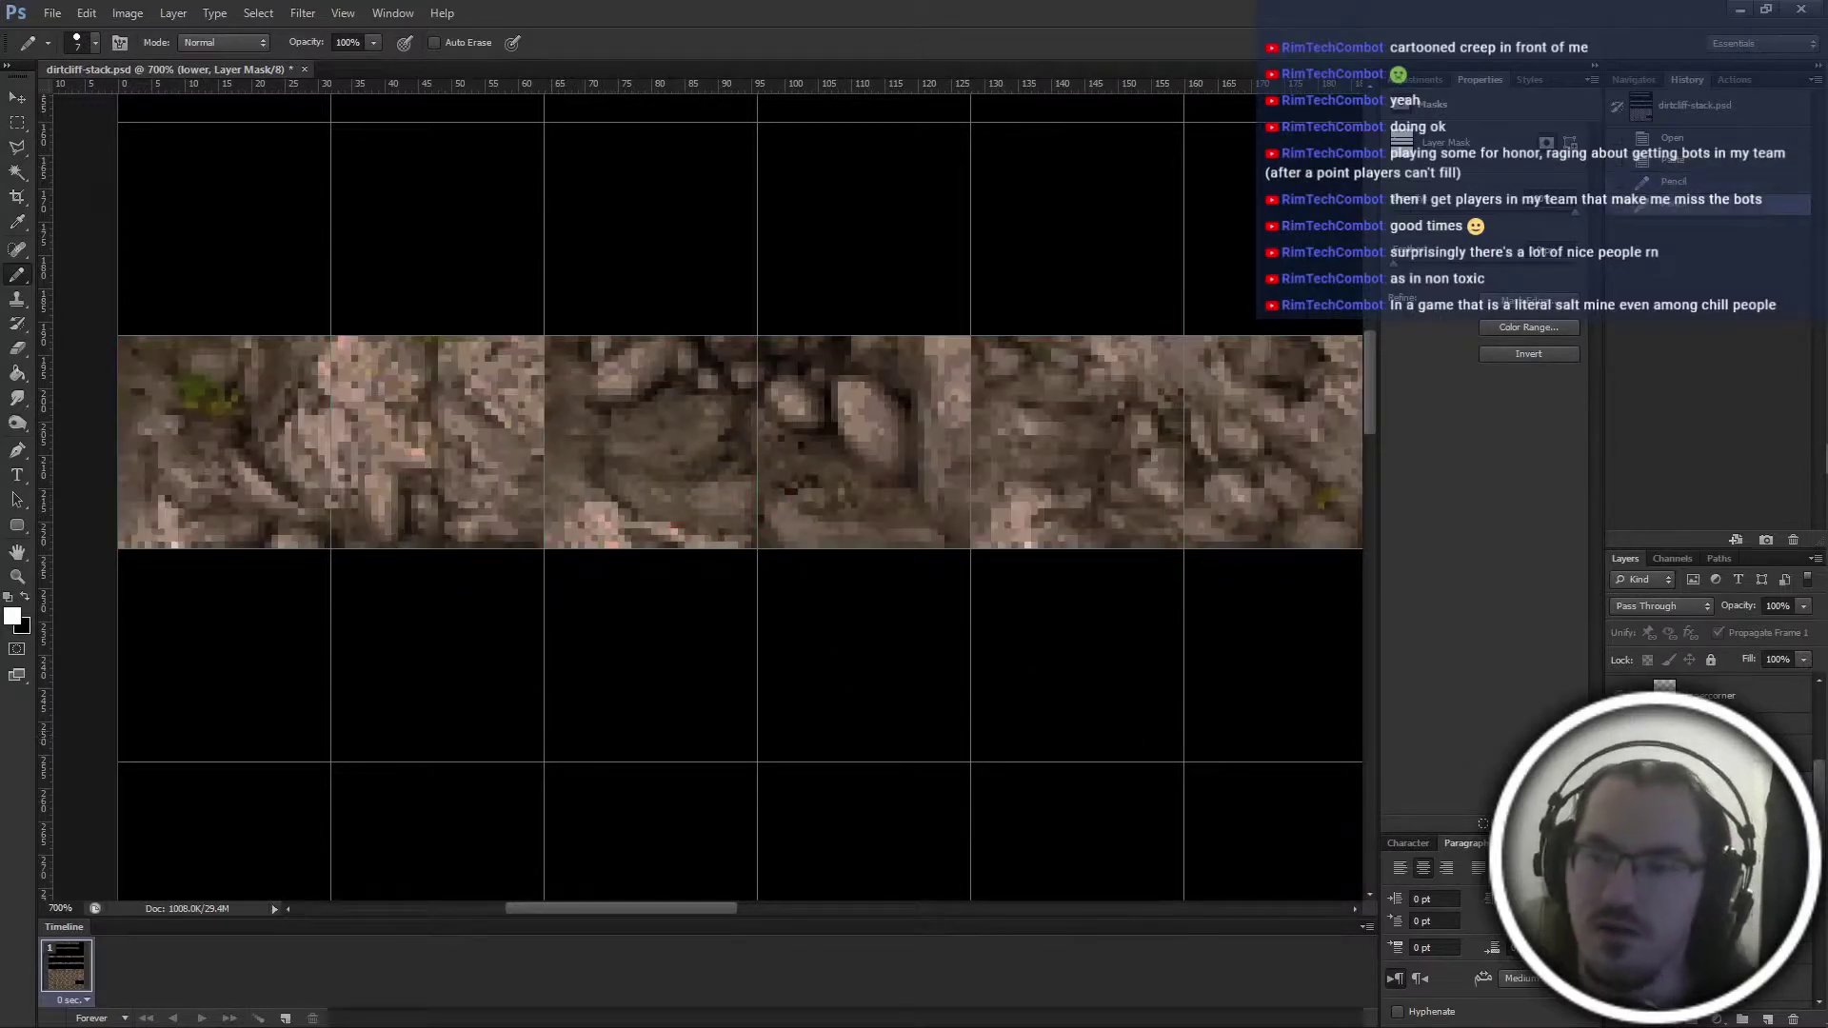
Bring back the mask overlay, select the full width of the uppermost red-covered cliff row, and fill it white in the lower group's mask
{"action": "key", "text": "backslash"}
{"action": "key", "text": "ctrl+minus"}
{"action": "key", "text": "ctrl+minus"}
{"action": "key", "text": "ctrl+minus"}
{"action": "key", "text": "ctrl+minus"}
{"action": "scroll", "coordinate": [990, 612], "scroll_direction": "down", "scroll_amount": 3, "text": "ctrl"}
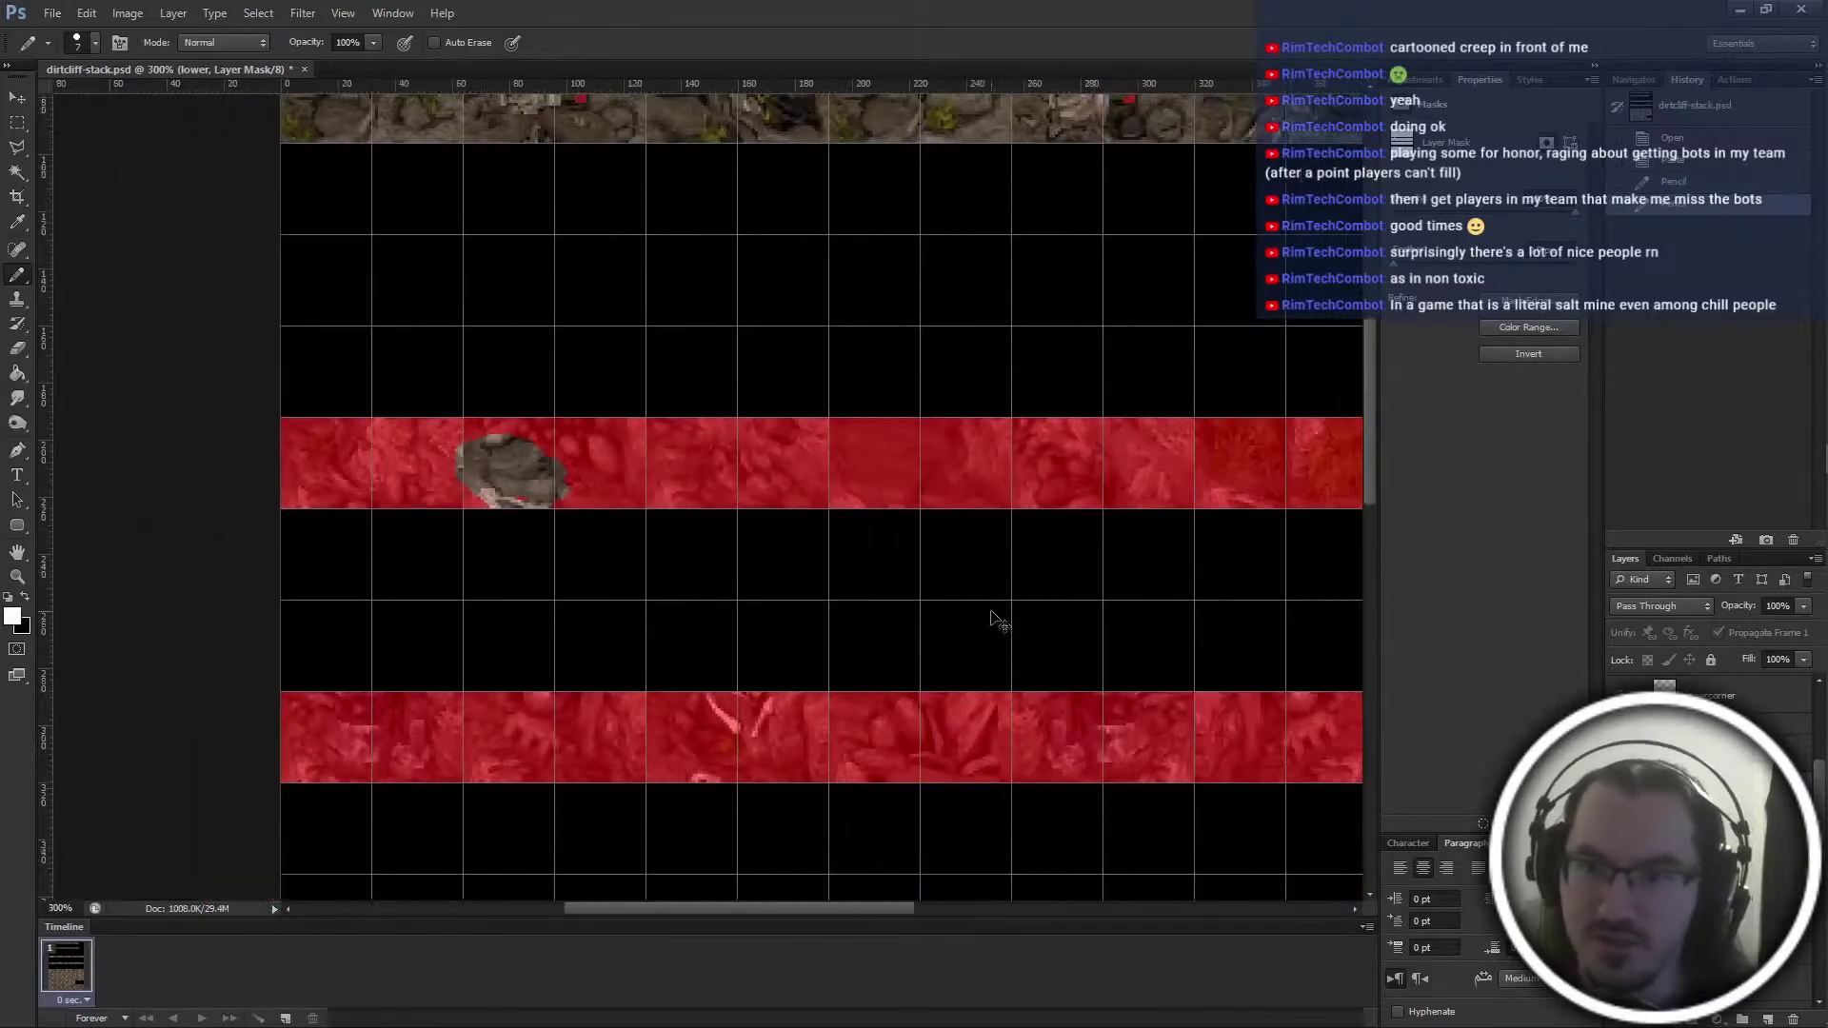
{"action": "key", "text": "ctrl+minus"}
{"action": "key", "text": "m"}
{"action": "left_click_drag", "start_coordinate": [1183, 437], "coordinate": [197, 501]}
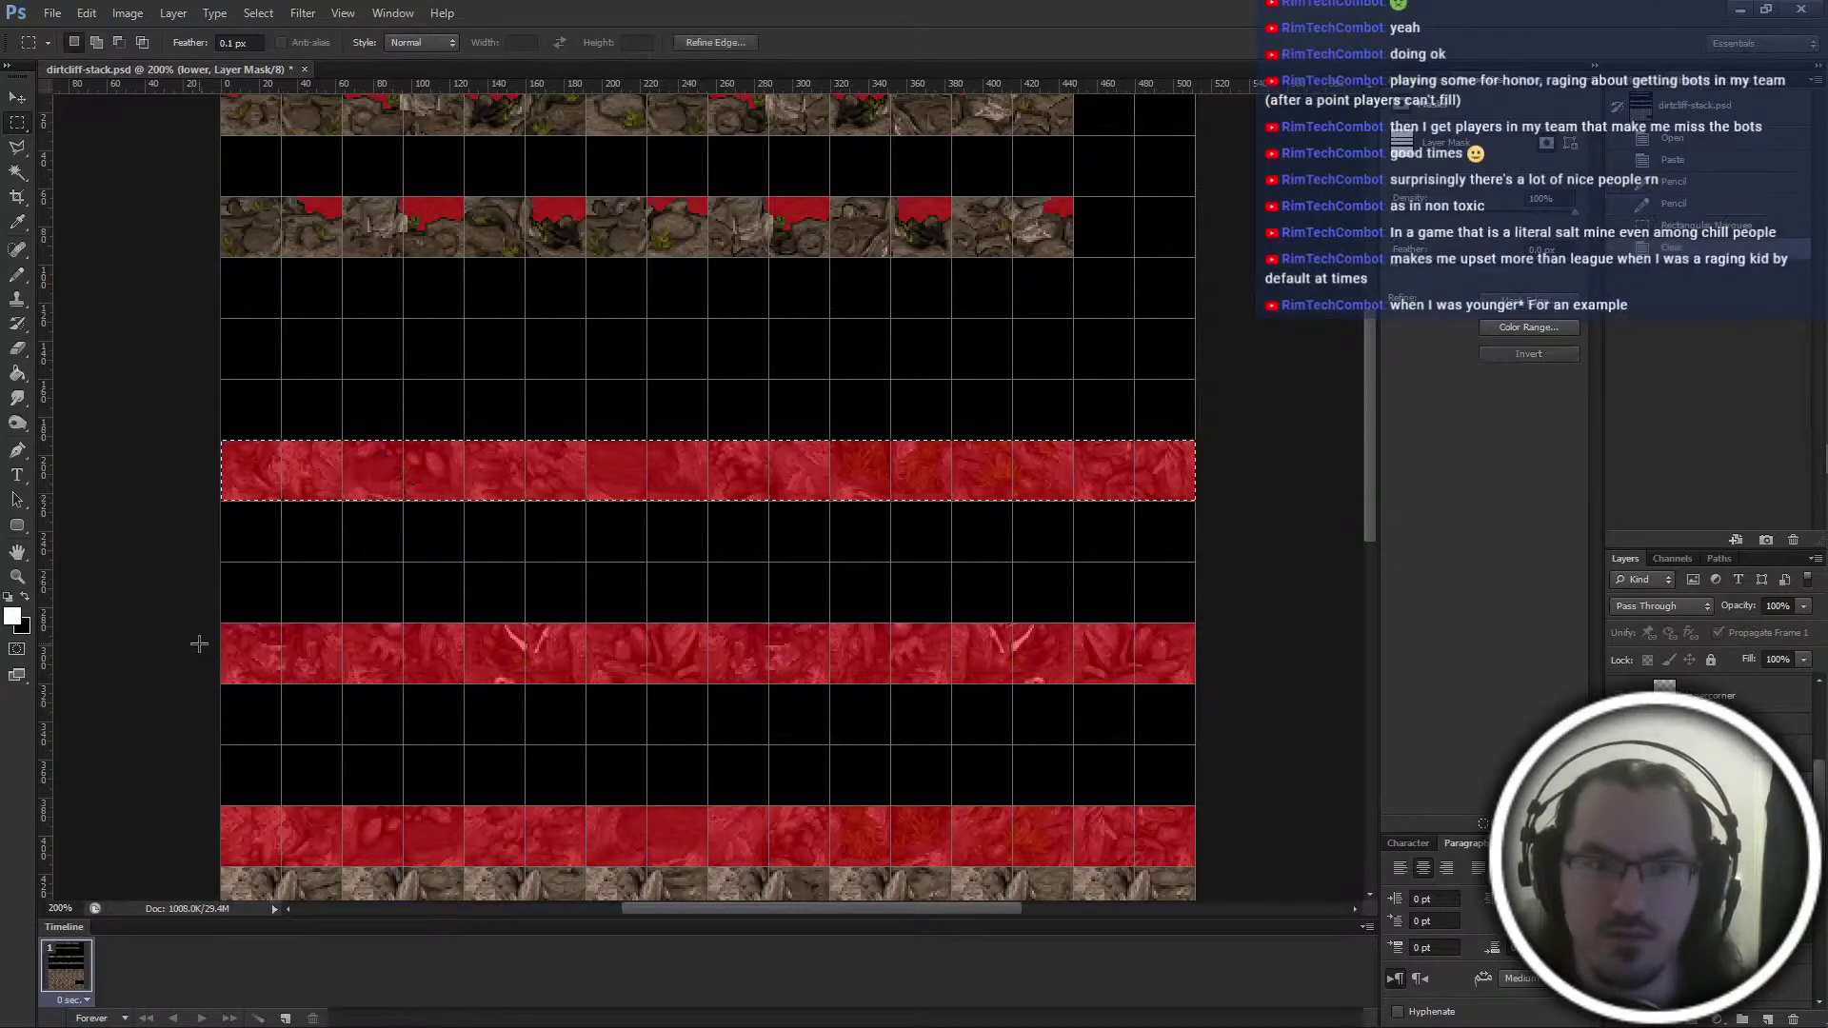
{"action": "key", "text": "x"}
{"action": "key", "text": "Delete"}
Fill the two remaining red-covered cliff rows white in the lower group's mask, and deselect
{"action": "left_click_drag", "start_coordinate": [203, 632], "coordinate": [1104, 703]}
{"action": "left_click_drag", "start_coordinate": [1203, 620], "coordinate": [131, 685]}
{"action": "key", "text": "Delete"}
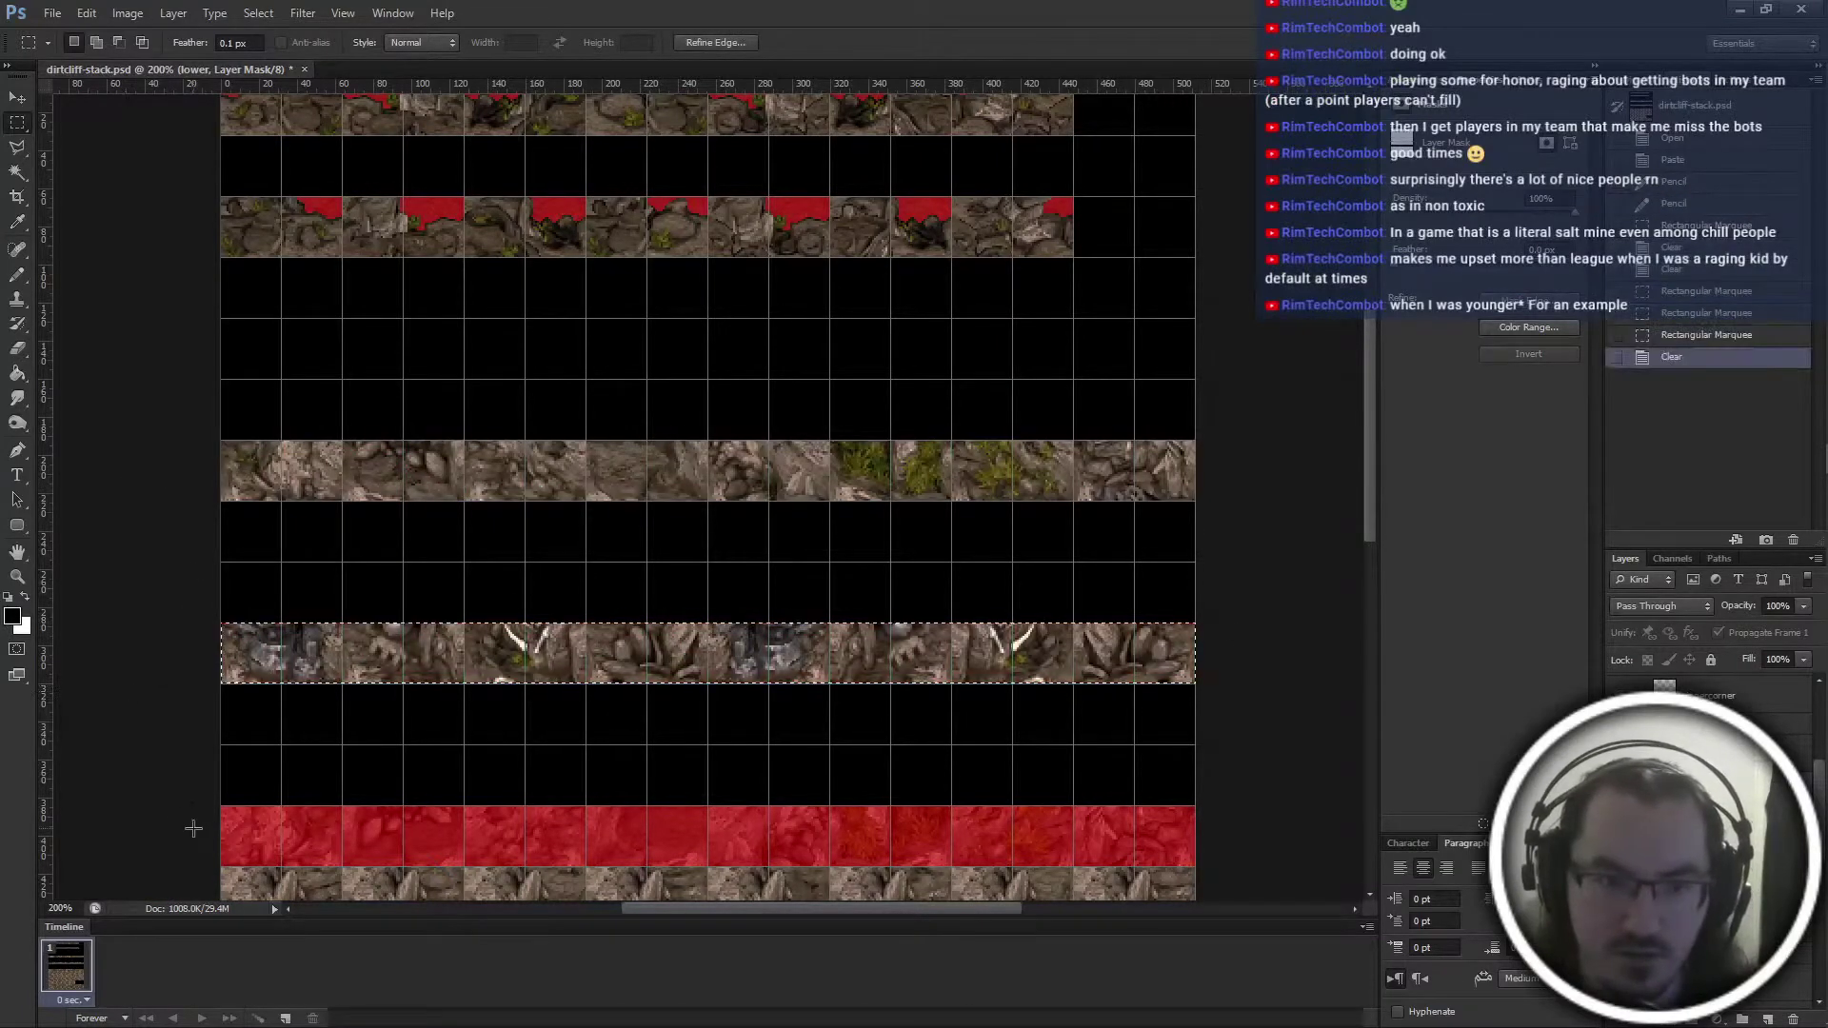
{"action": "left_click_drag", "start_coordinate": [193, 828], "coordinate": [1238, 836]}
{"action": "key", "text": "Delete"}
{"action": "scroll", "coordinate": [1208, 788], "scroll_direction": "down", "scroll_amount": 3}
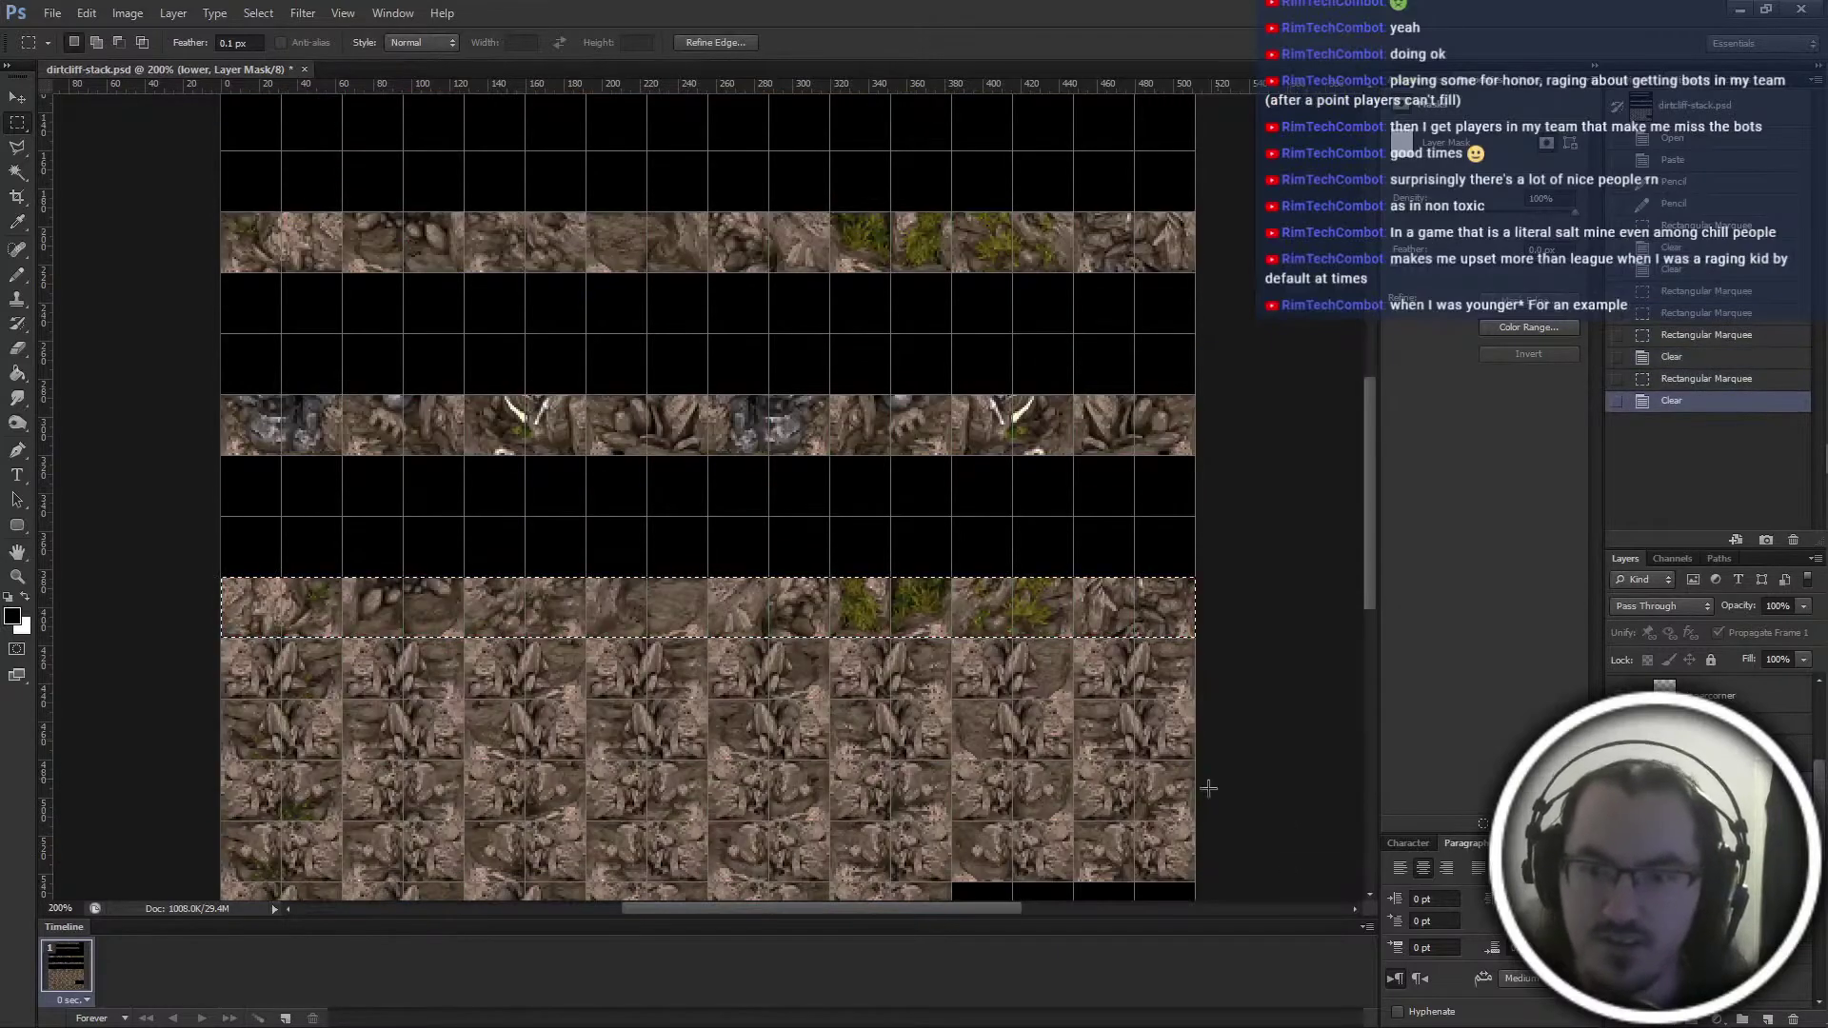
{"action": "scroll", "coordinate": [1208, 788], "scroll_direction": "down", "scroll_amount": 2}
{"action": "scroll", "coordinate": [482, 603], "scroll_direction": "up", "scroll_amount": 5}
{"action": "scroll", "coordinate": [483, 603], "scroll_direction": "down", "scroll_amount": 5}
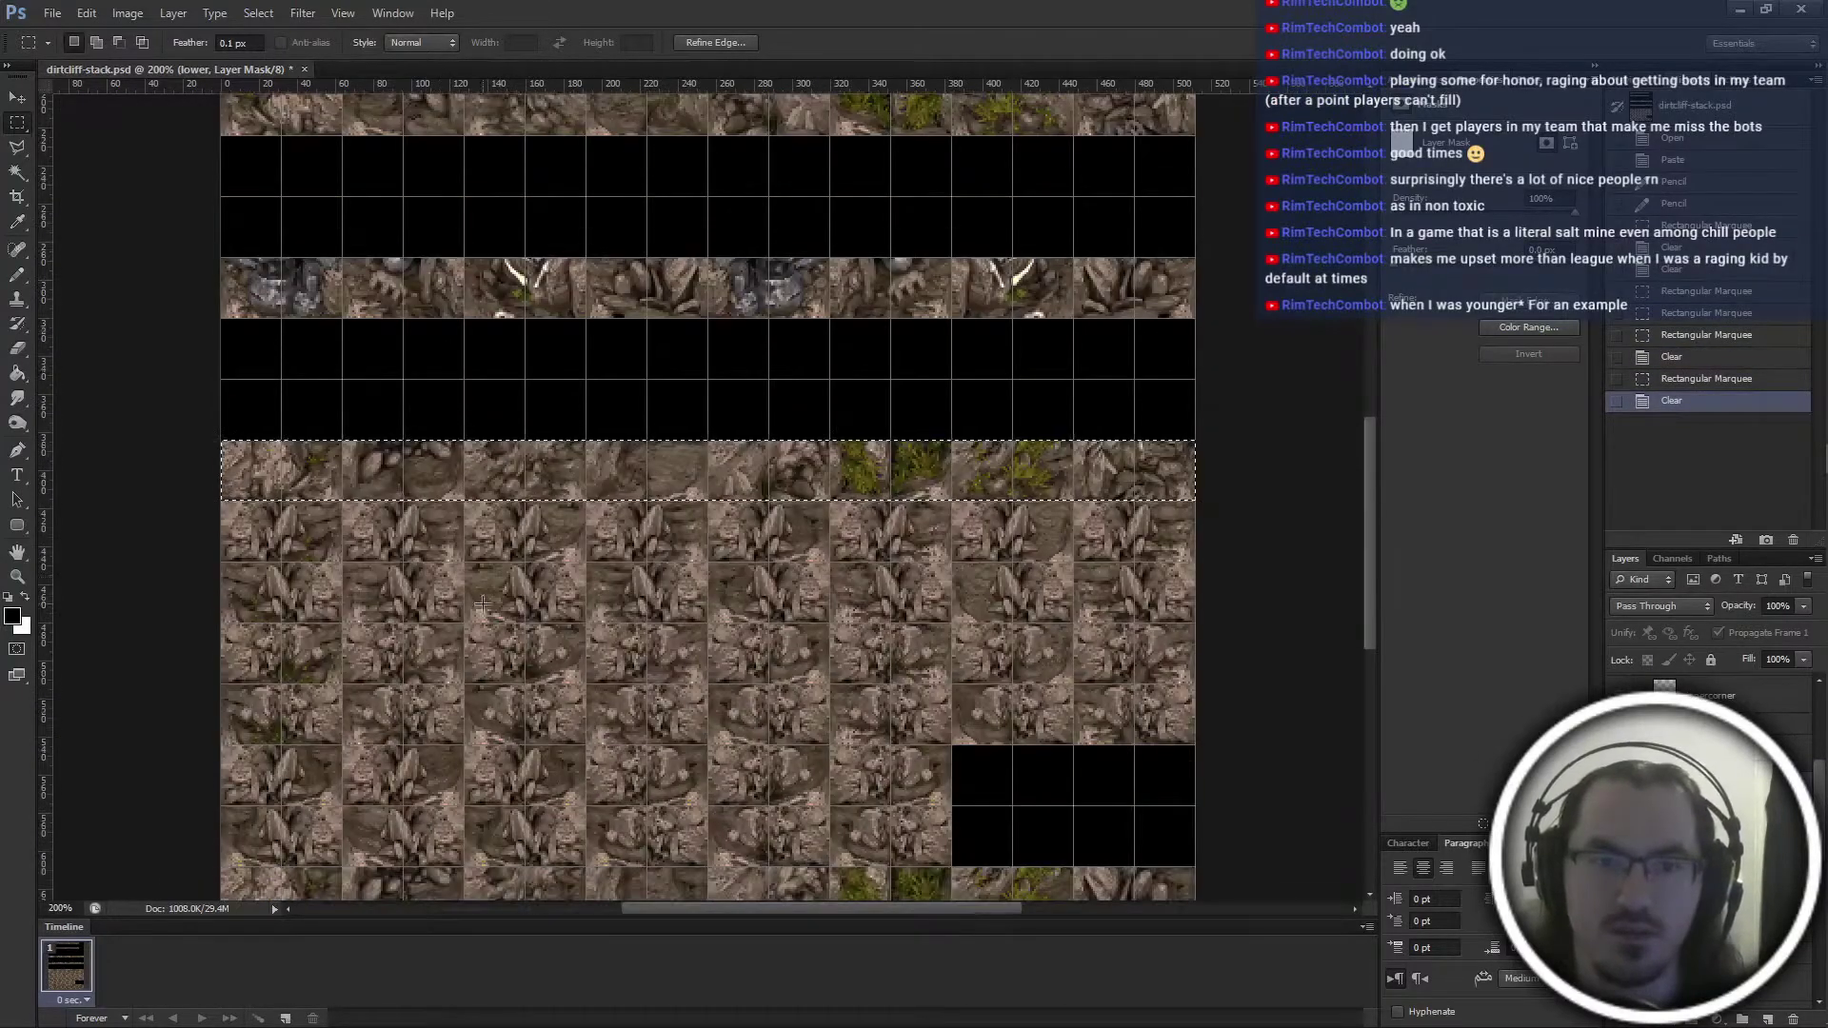
{"action": "scroll", "coordinate": [482, 603], "scroll_direction": "up", "scroll_amount": 2}
{"action": "key", "text": "ctrl+d"}
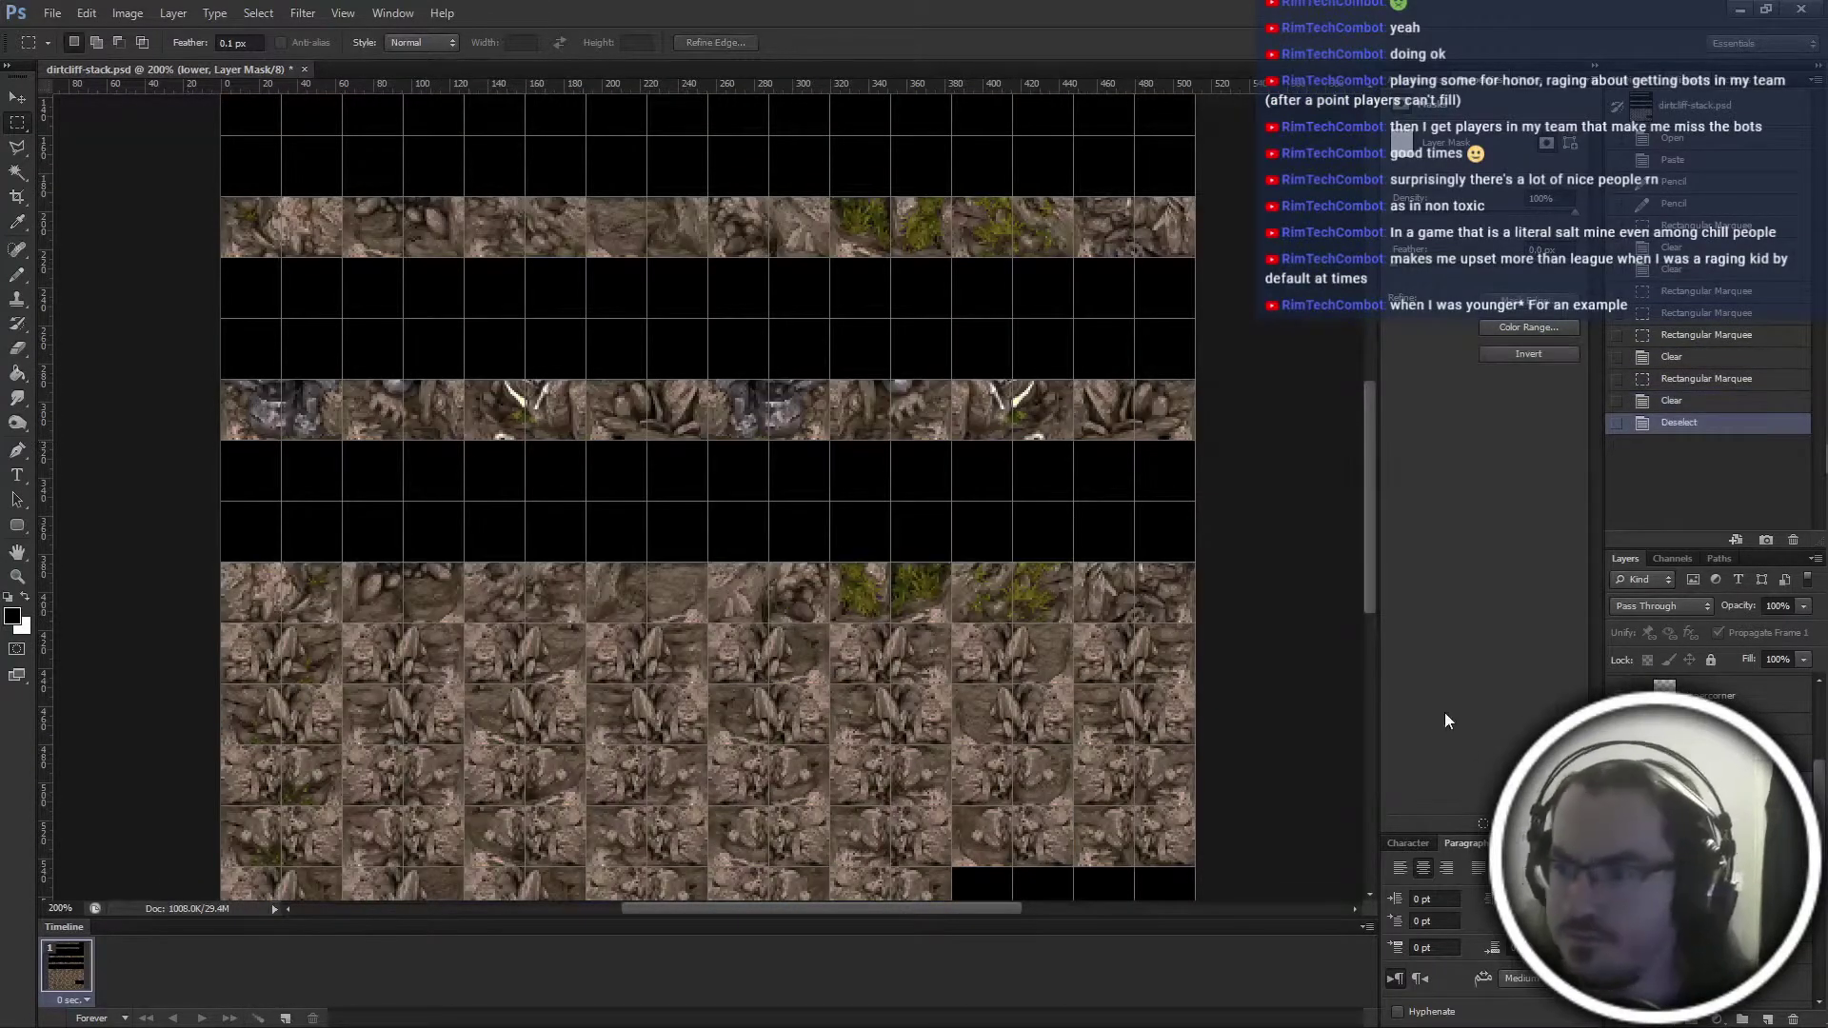
{"action": "key", "text": "x"}
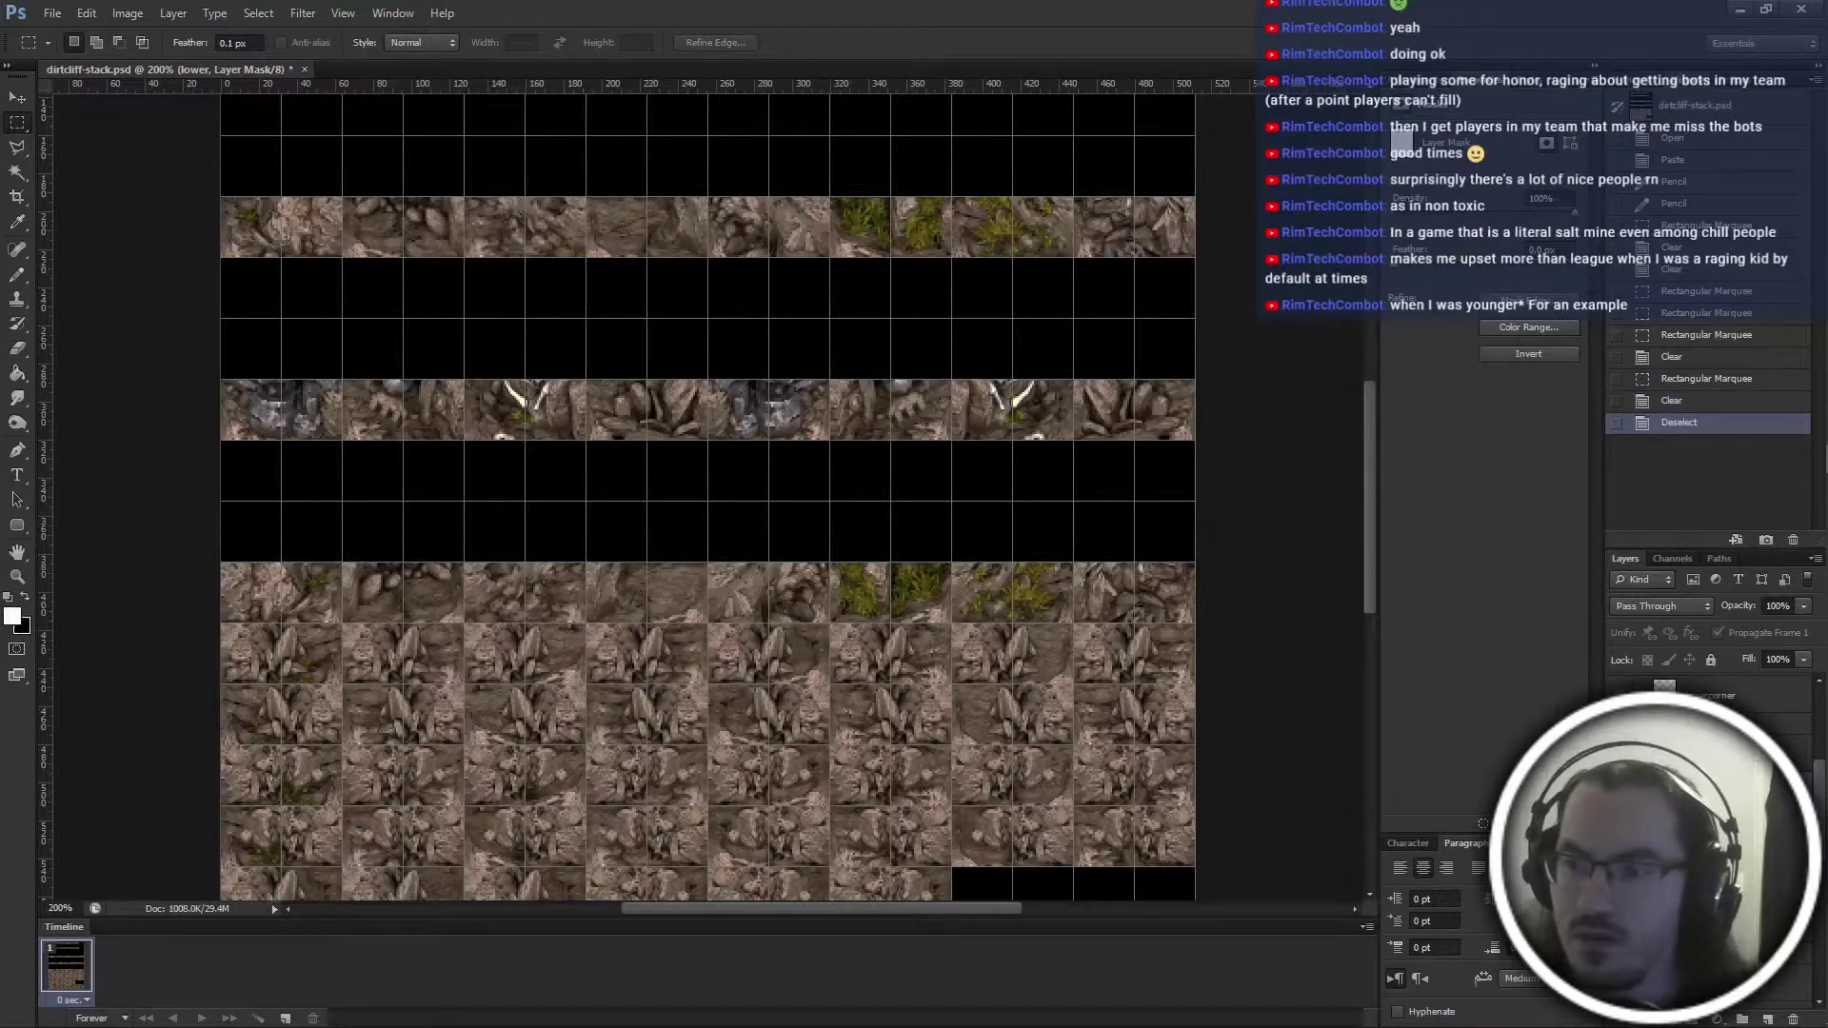
Toggle a terrain layer's visibility repeatedly to compare the newly unmasked cliff rows, and review the whole tile sheet
{"action": "left_click", "coordinate": [1617, 786]}
{"action": "left_click", "coordinate": [1617, 786]}
{"action": "left_click", "coordinate": [1616, 786]}
{"action": "left_click", "coordinate": [1616, 786]}
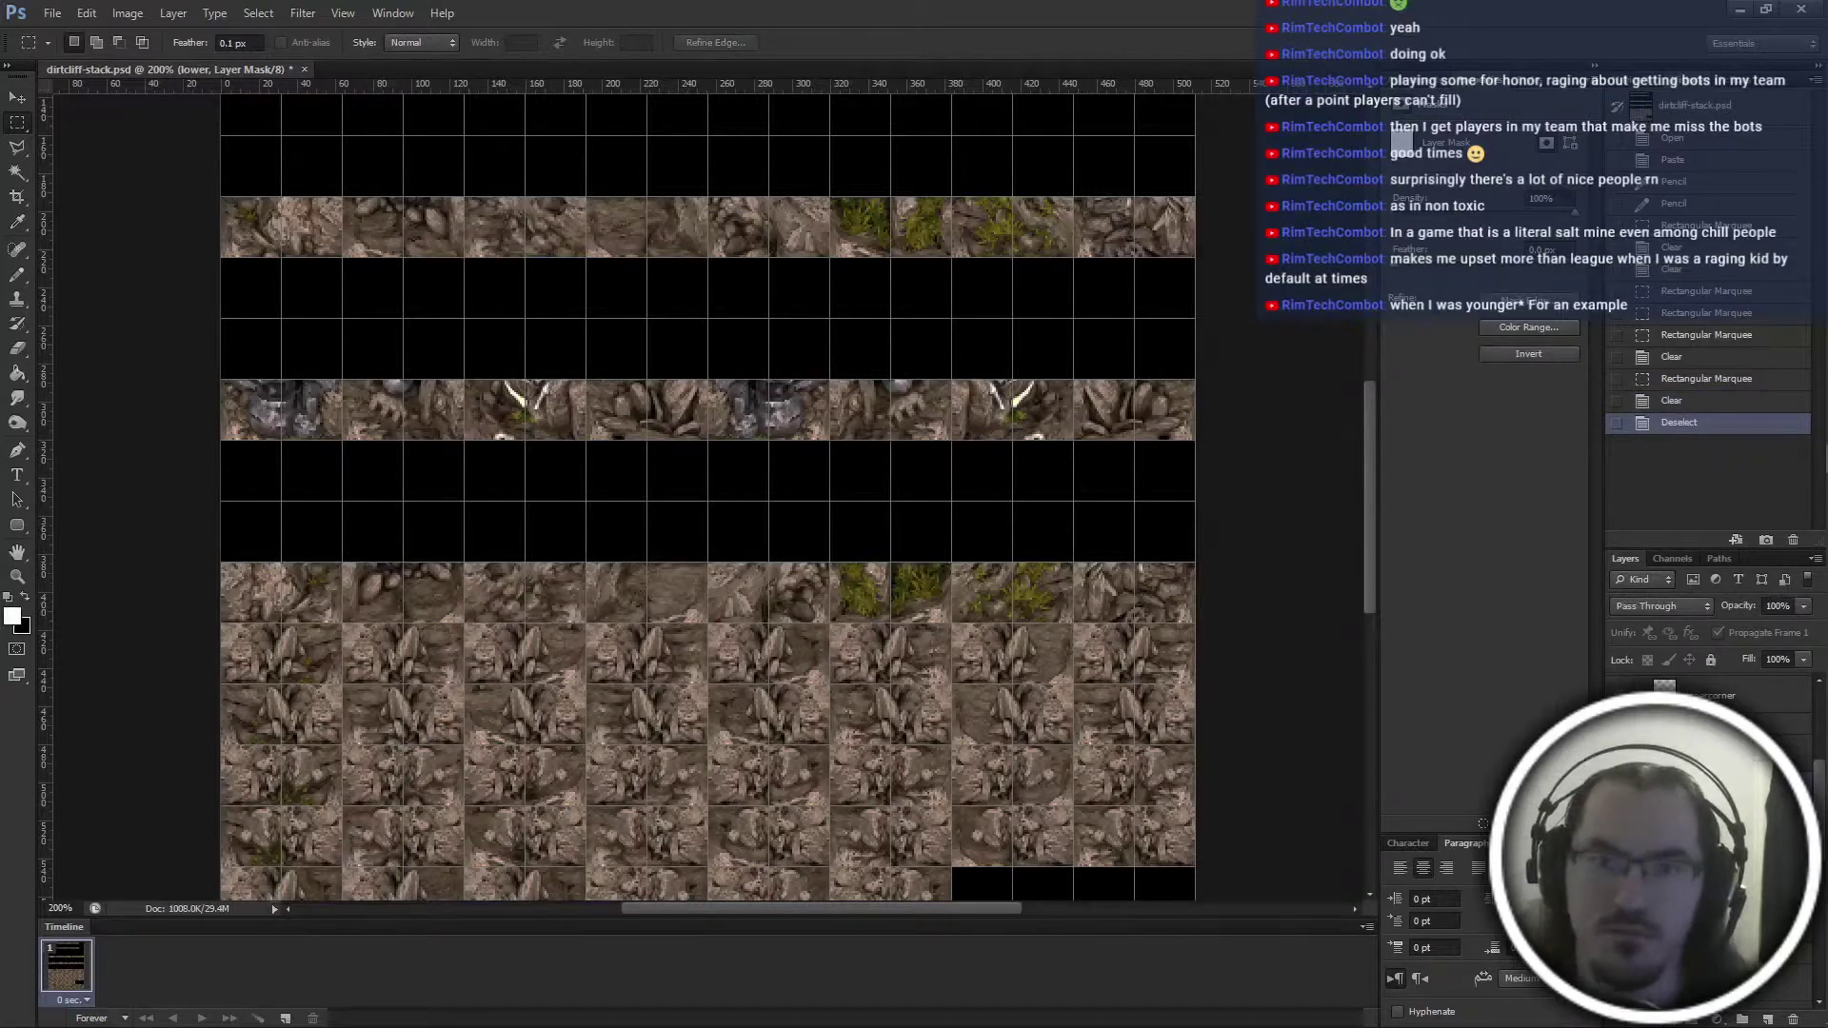
{"action": "left_click", "coordinate": [1616, 786]}
{"action": "left_click", "coordinate": [1616, 786]}
{"action": "left_click", "coordinate": [1616, 786]}
{"action": "left_click", "coordinate": [1616, 786]}
{"action": "left_click", "coordinate": [1617, 786]}
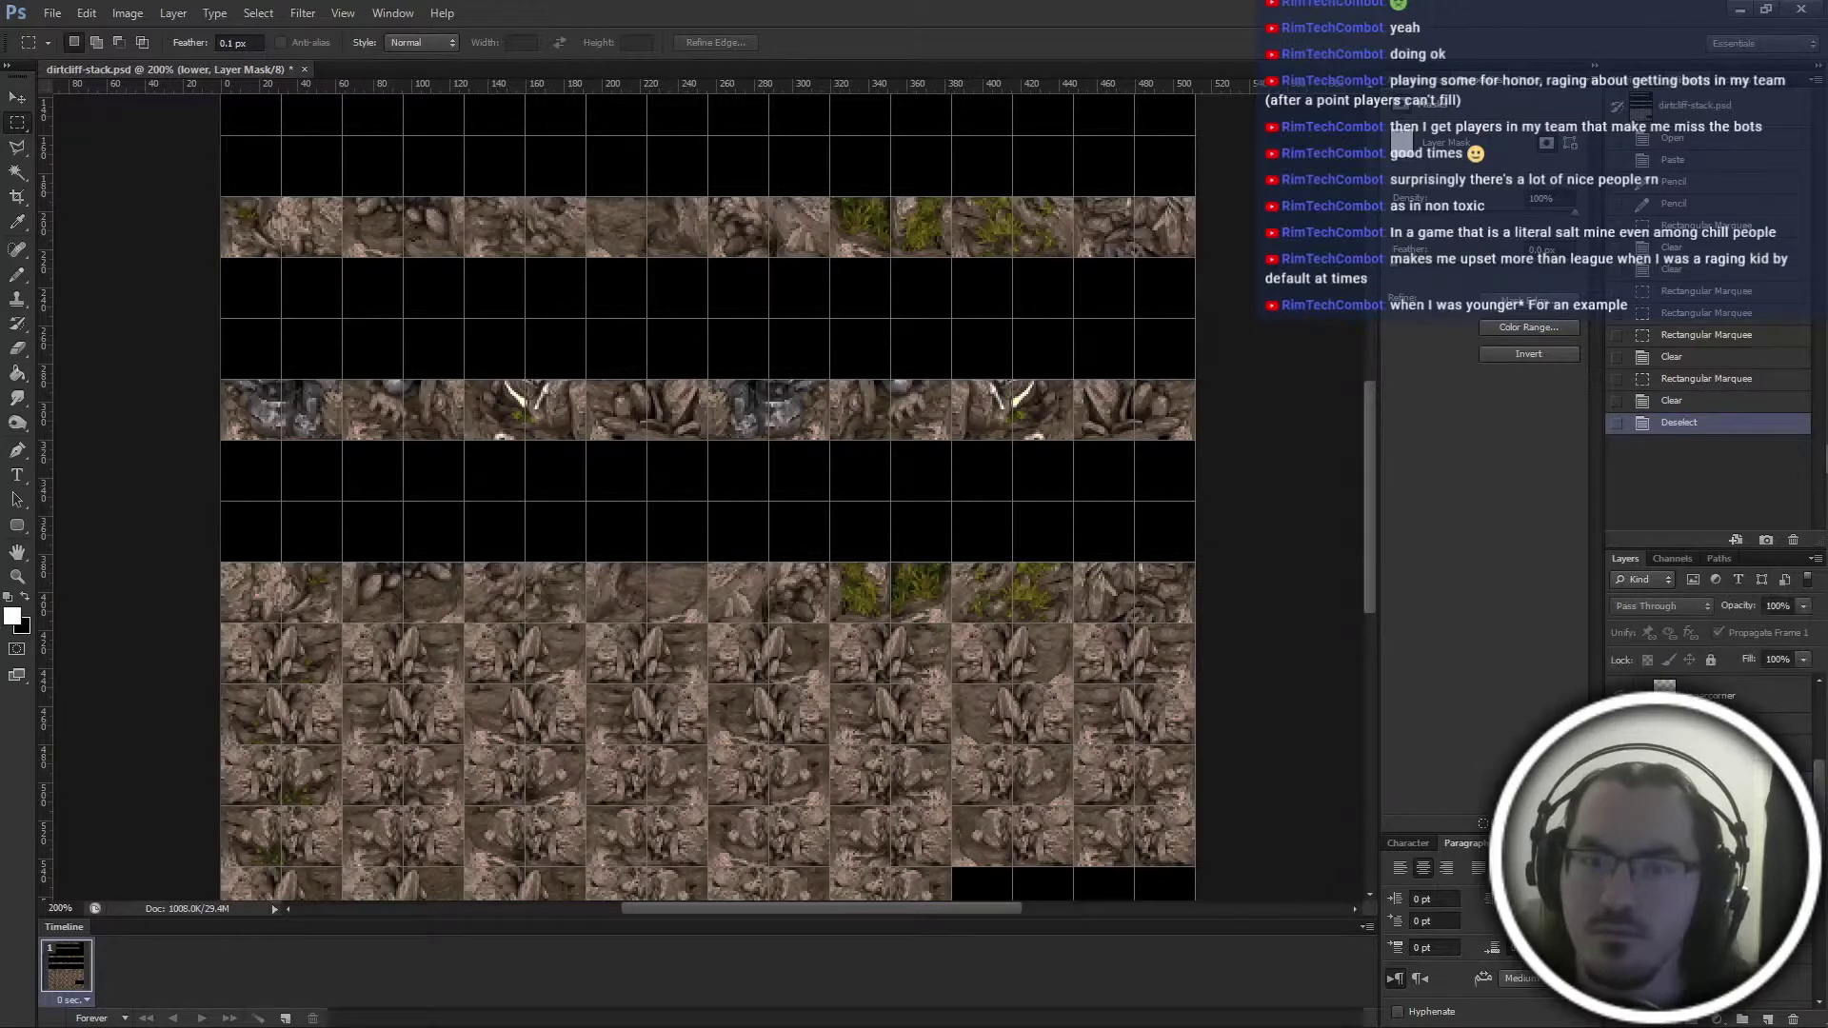
{"action": "left_click", "coordinate": [1617, 786]}
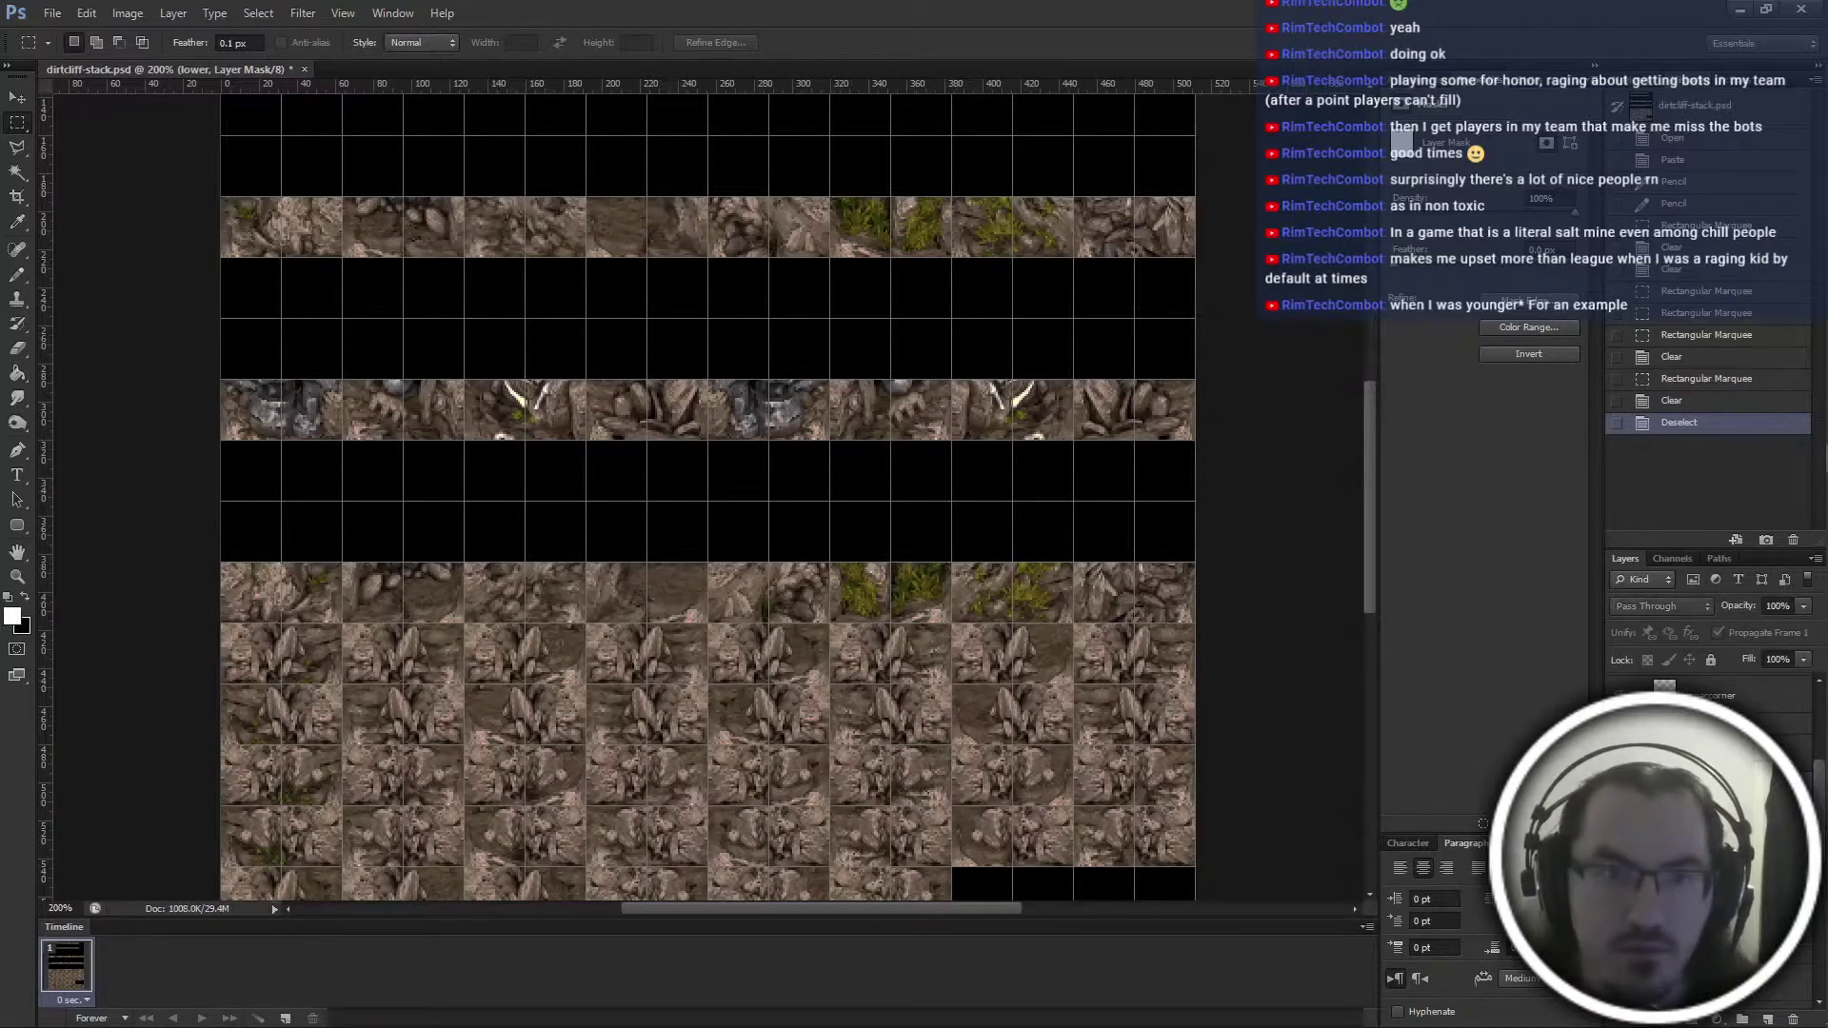
{"action": "scroll", "coordinate": [1171, 776], "scroll_direction": "up", "scroll_amount": 2}
{"action": "scroll", "coordinate": [1171, 776], "scroll_direction": "down", "scroll_amount": 2, "text": "alt"}
{"action": "scroll", "coordinate": [1163, 765], "scroll_direction": "up", "scroll_amount": 1, "text": "alt"}
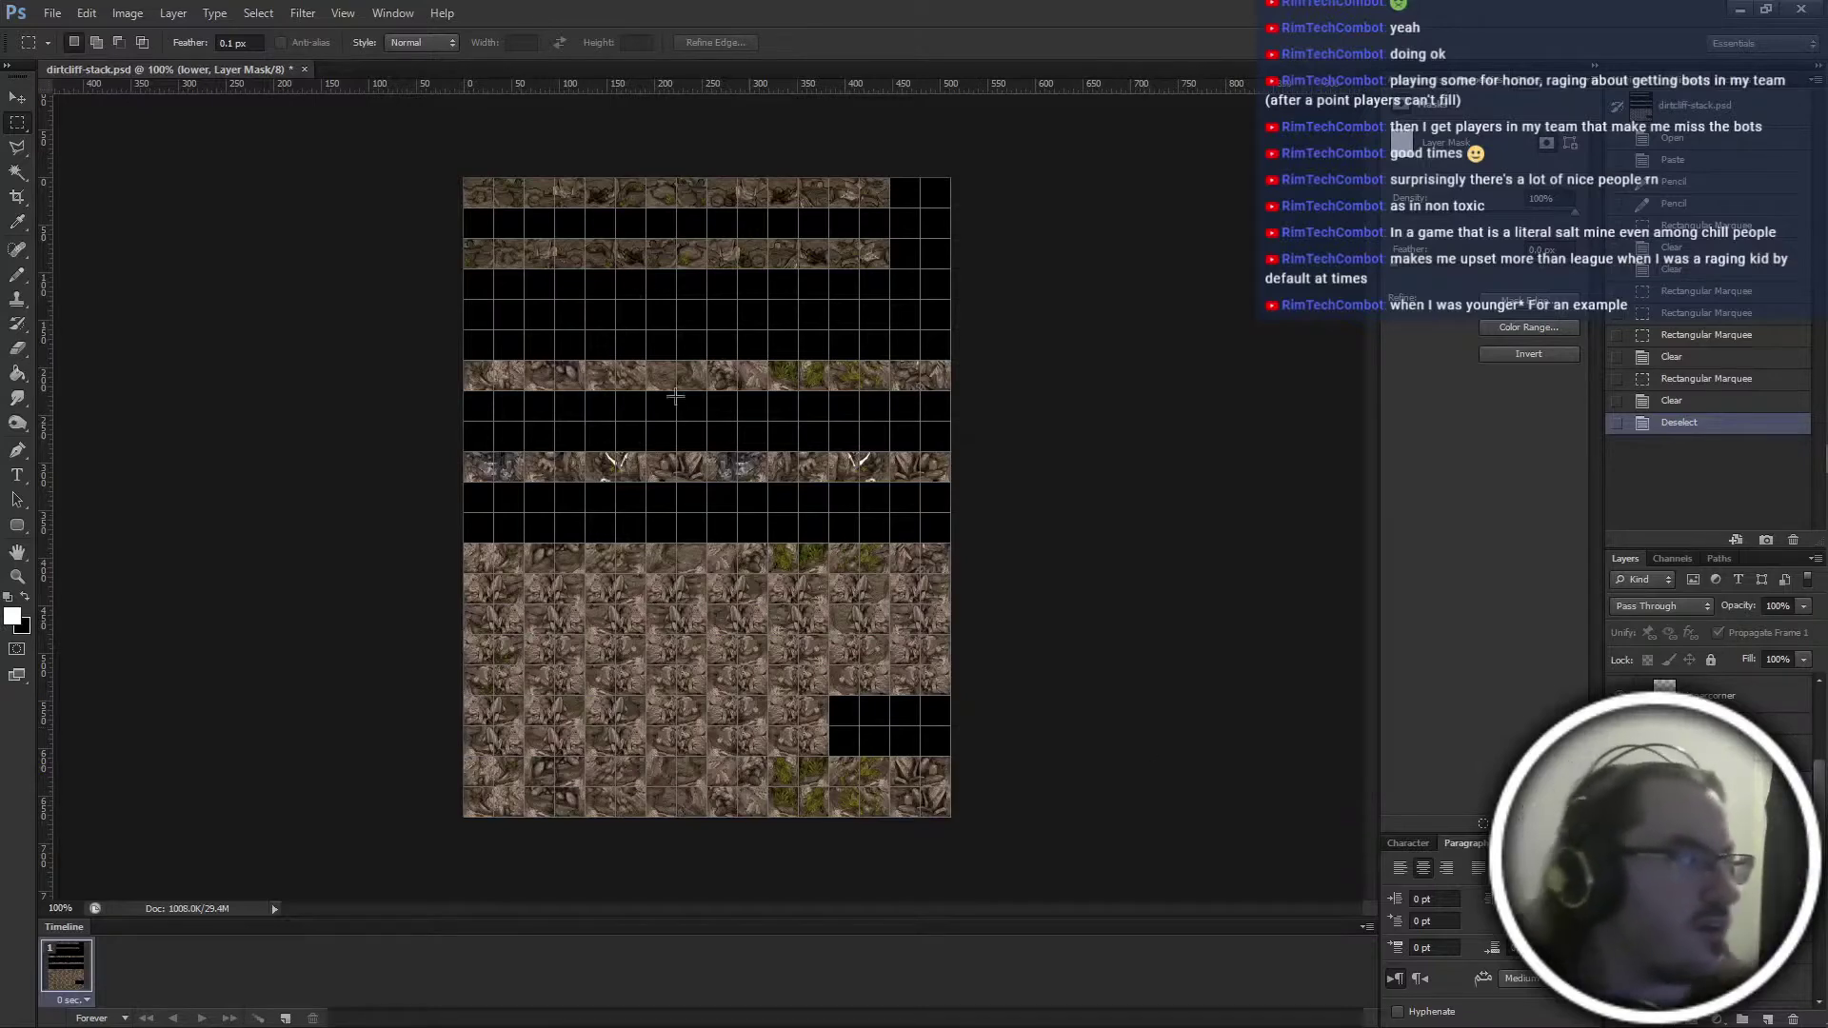
Inspect the unmasked cliff rows up close and save the layered tile sheet
{"action": "key", "text": "ctrl+plus"}
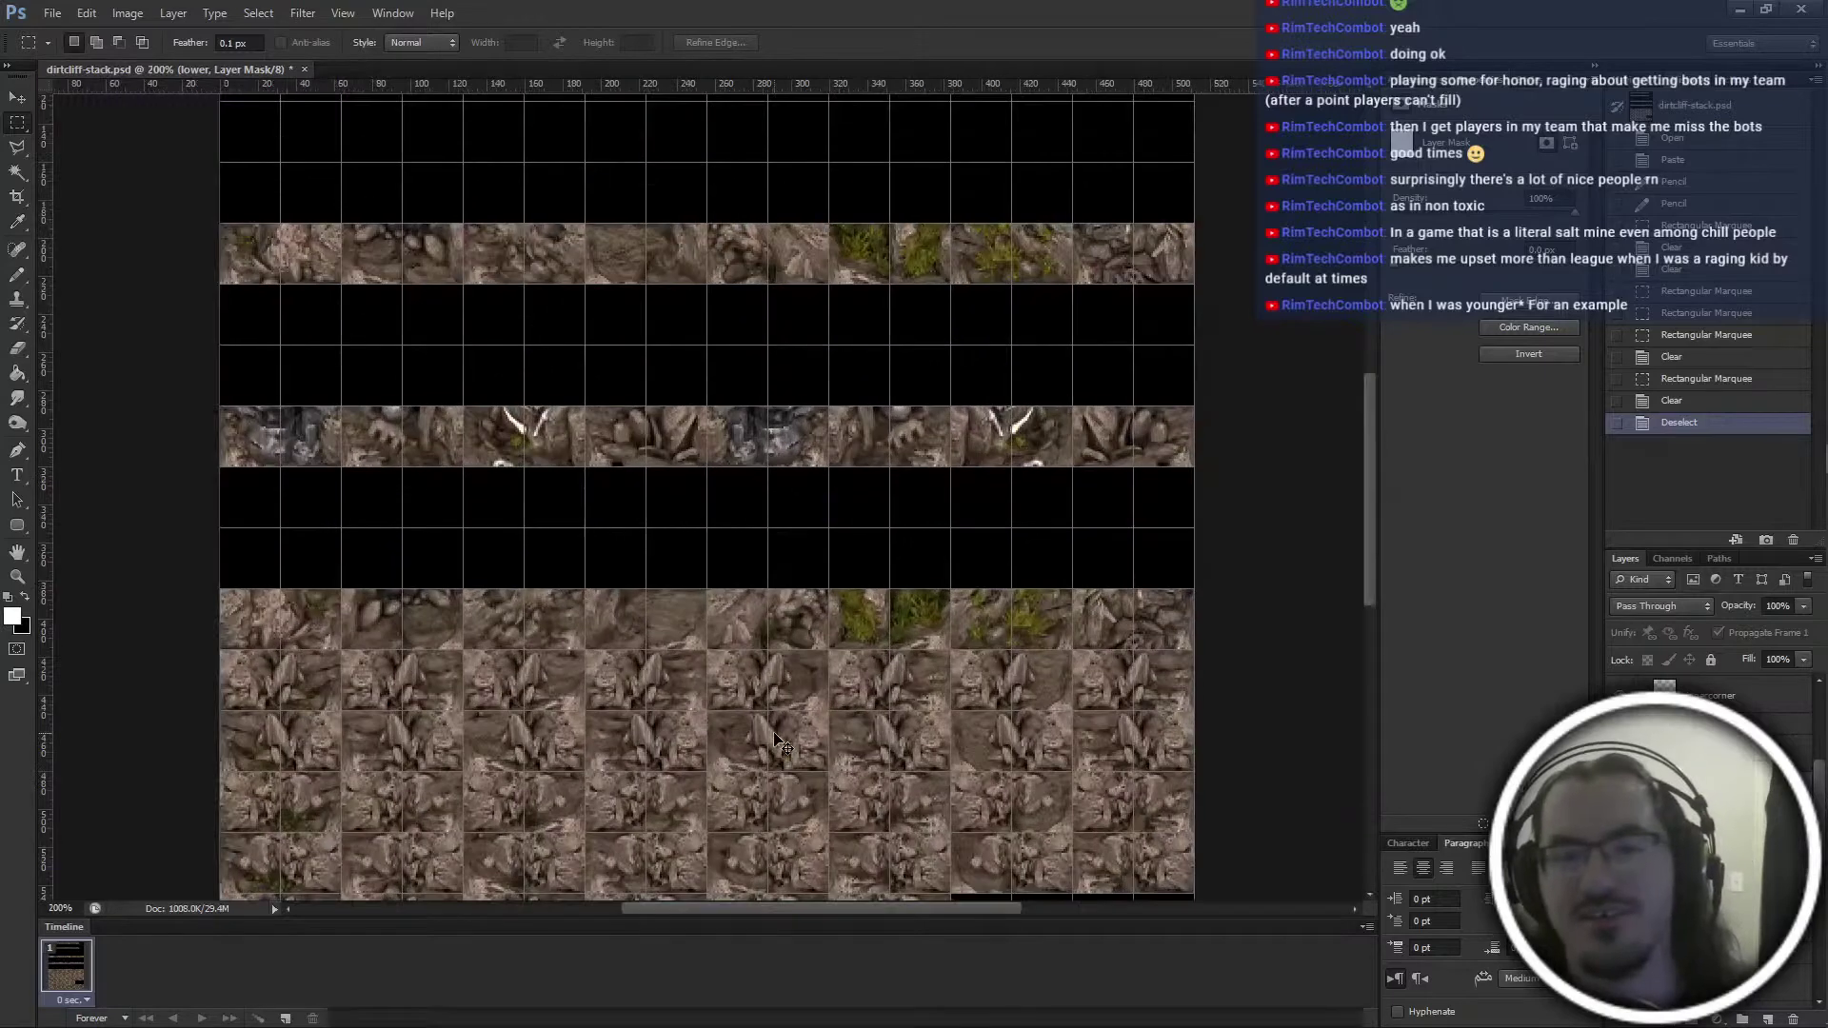
{"action": "key", "text": "ctrl+minus"}
{"action": "key", "text": "ctrl+s"}
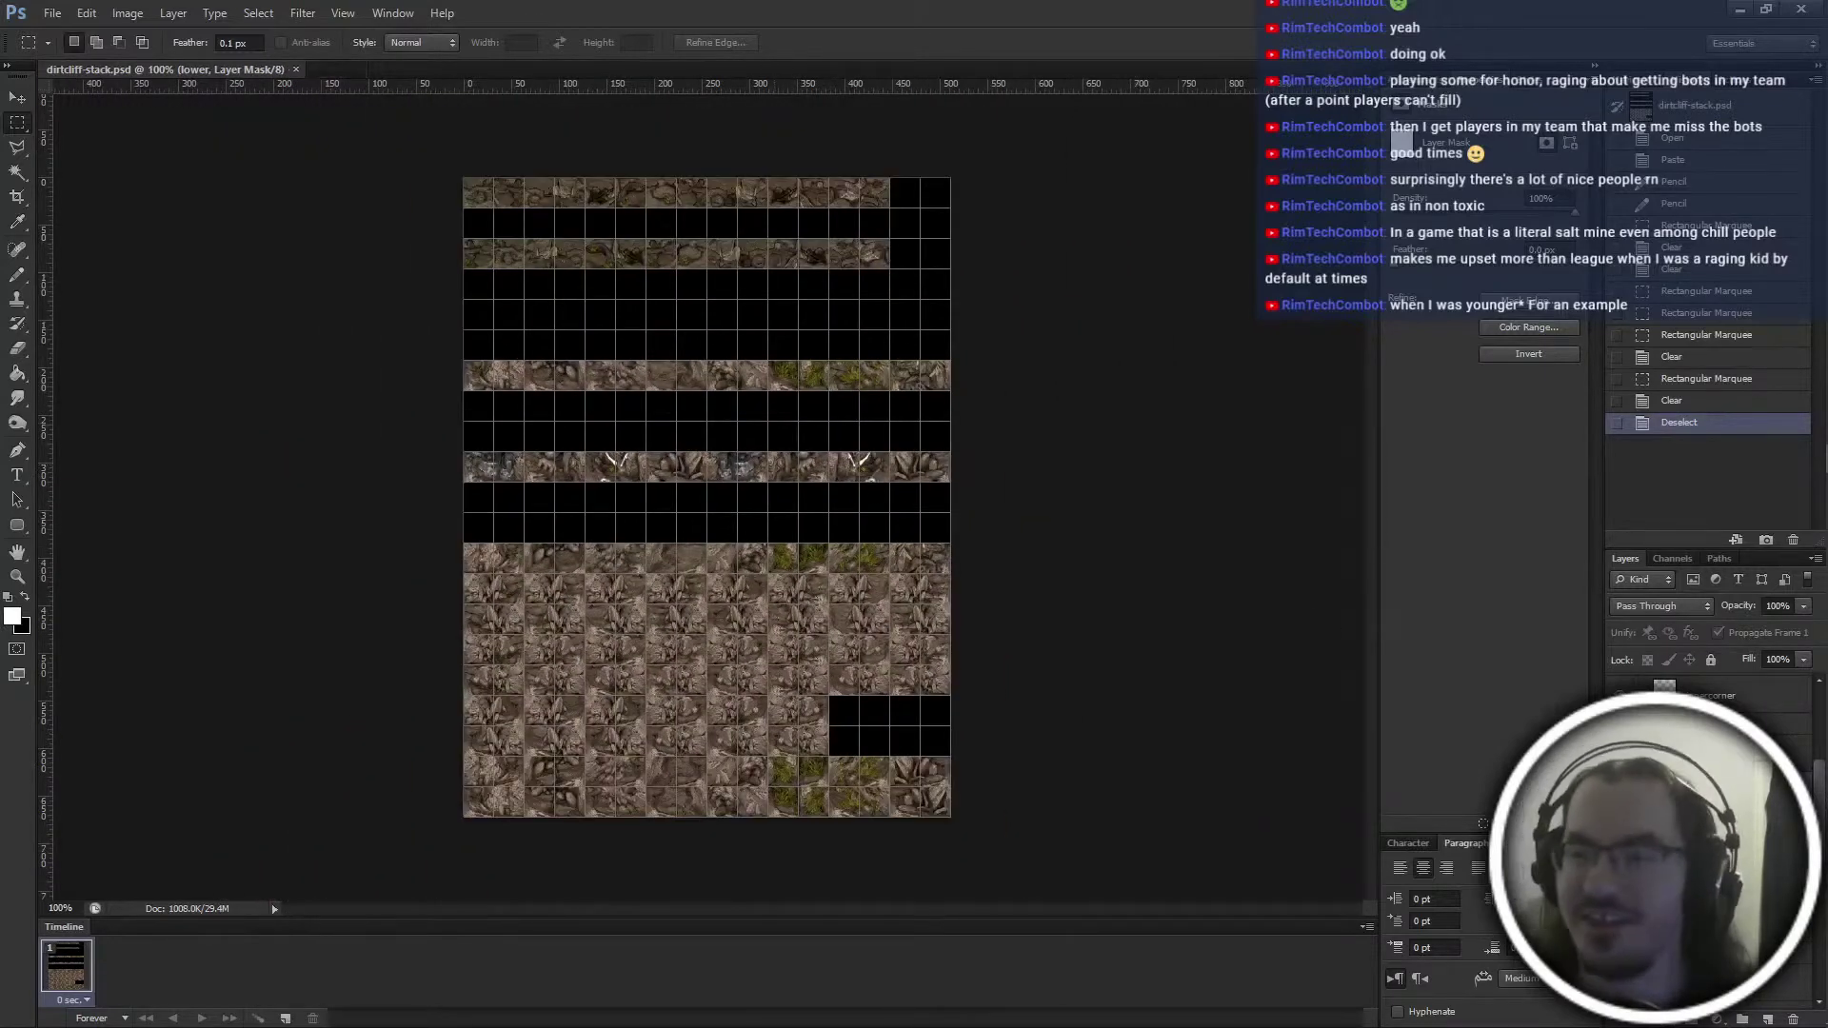
Enlarge the tile sheet with nearest-neighbor resampling and convert it to indexed color
{"action": "key", "text": "ctrl+alt+i"}
{"action": "type", "text": "1024"}
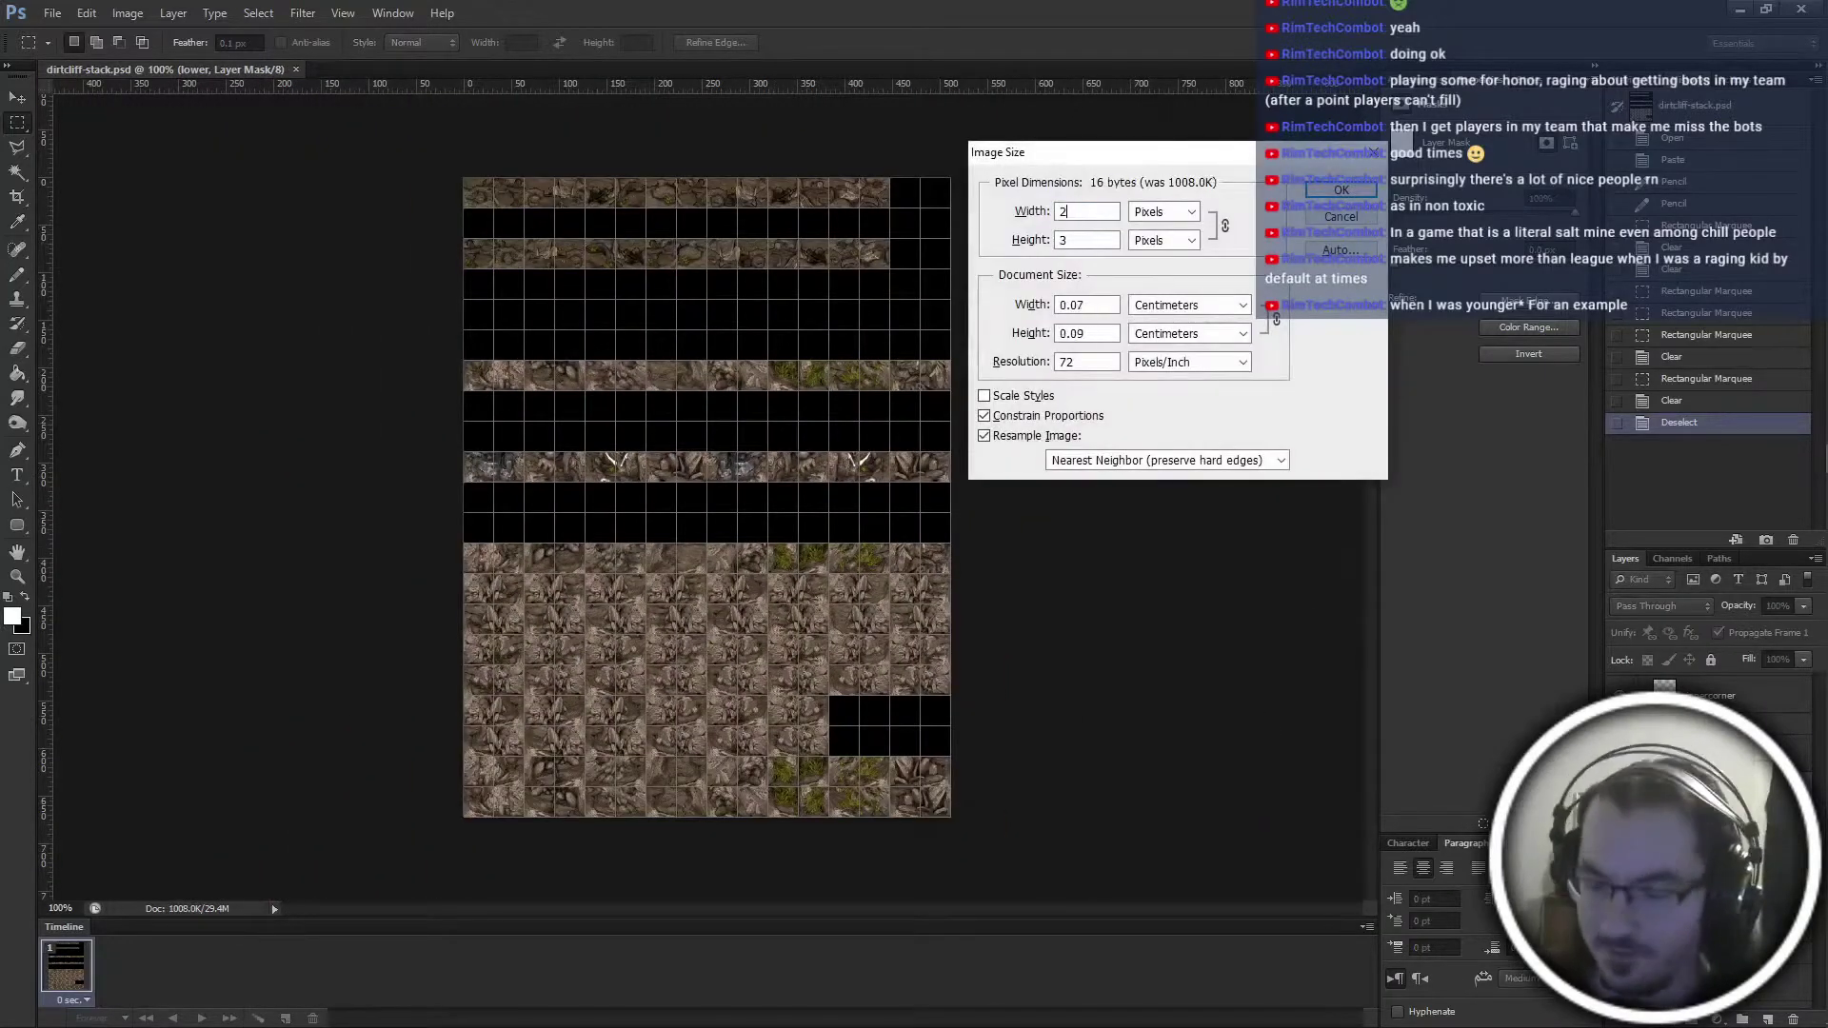
{"action": "key", "text": "Return"}
{"action": "key", "text": "alt+i"}
{"action": "key", "text": "m"}
{"action": "key", "text": "i"}
{"action": "key", "text": "Return"}
{"action": "key", "text": "Return"}
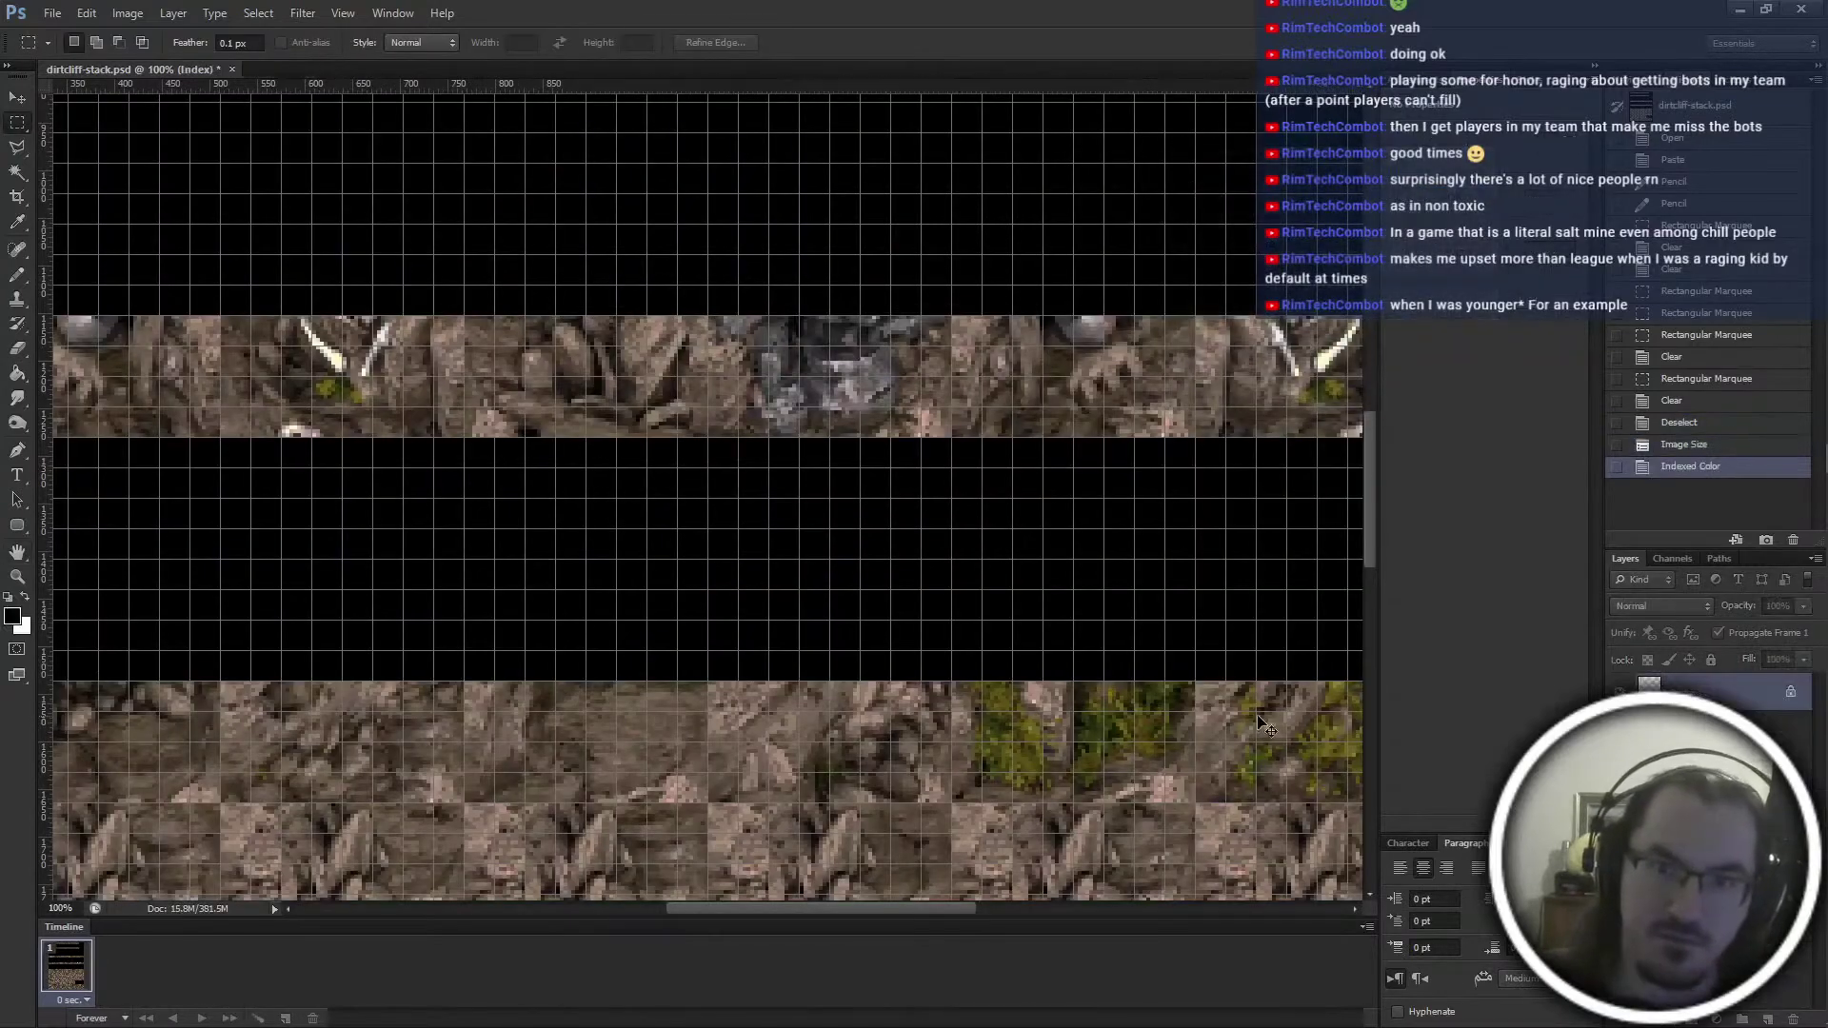
Scale the indexed tile sheet back down to a width of 512 pixels
{"action": "key", "text": "ctrl+alt+i"}
{"action": "type", "text": "512"}
{"action": "key", "text": "Return"}
{"action": "key", "text": "ctrl+shift+s"}
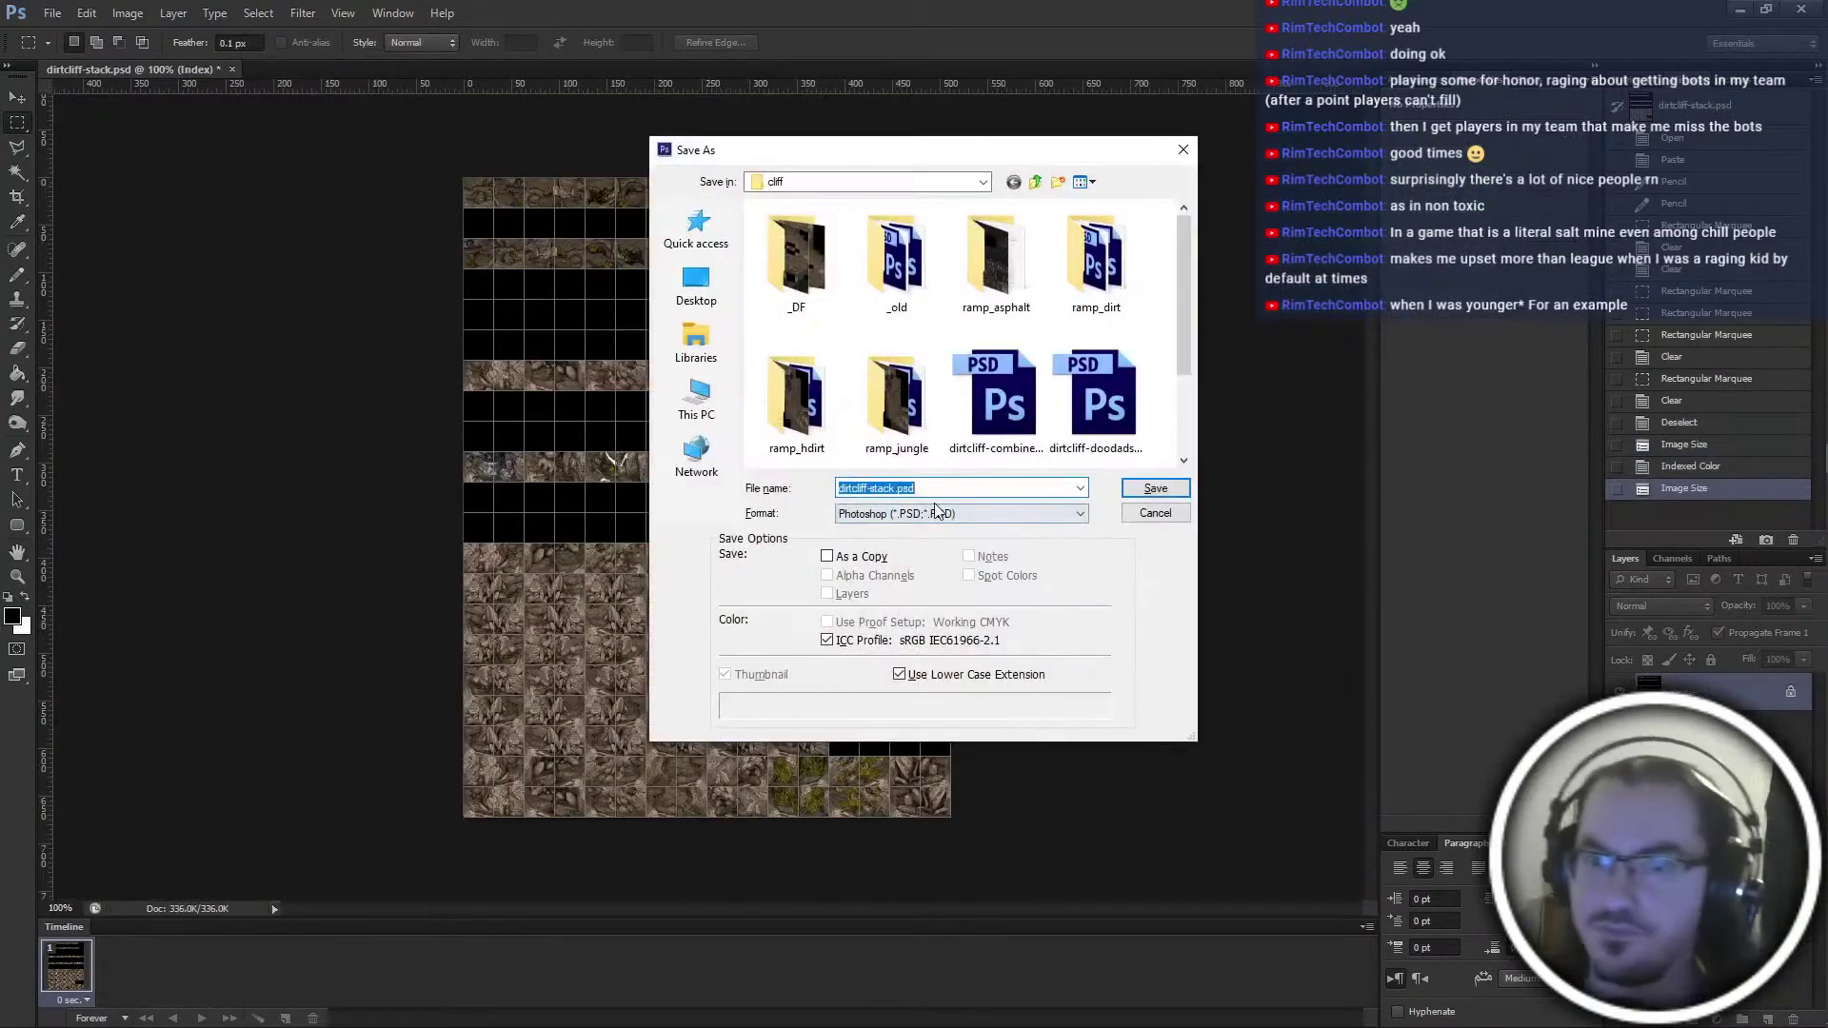
{"action": "left_click", "coordinate": [914, 518]}
{"action": "left_click", "coordinate": [894, 556]}
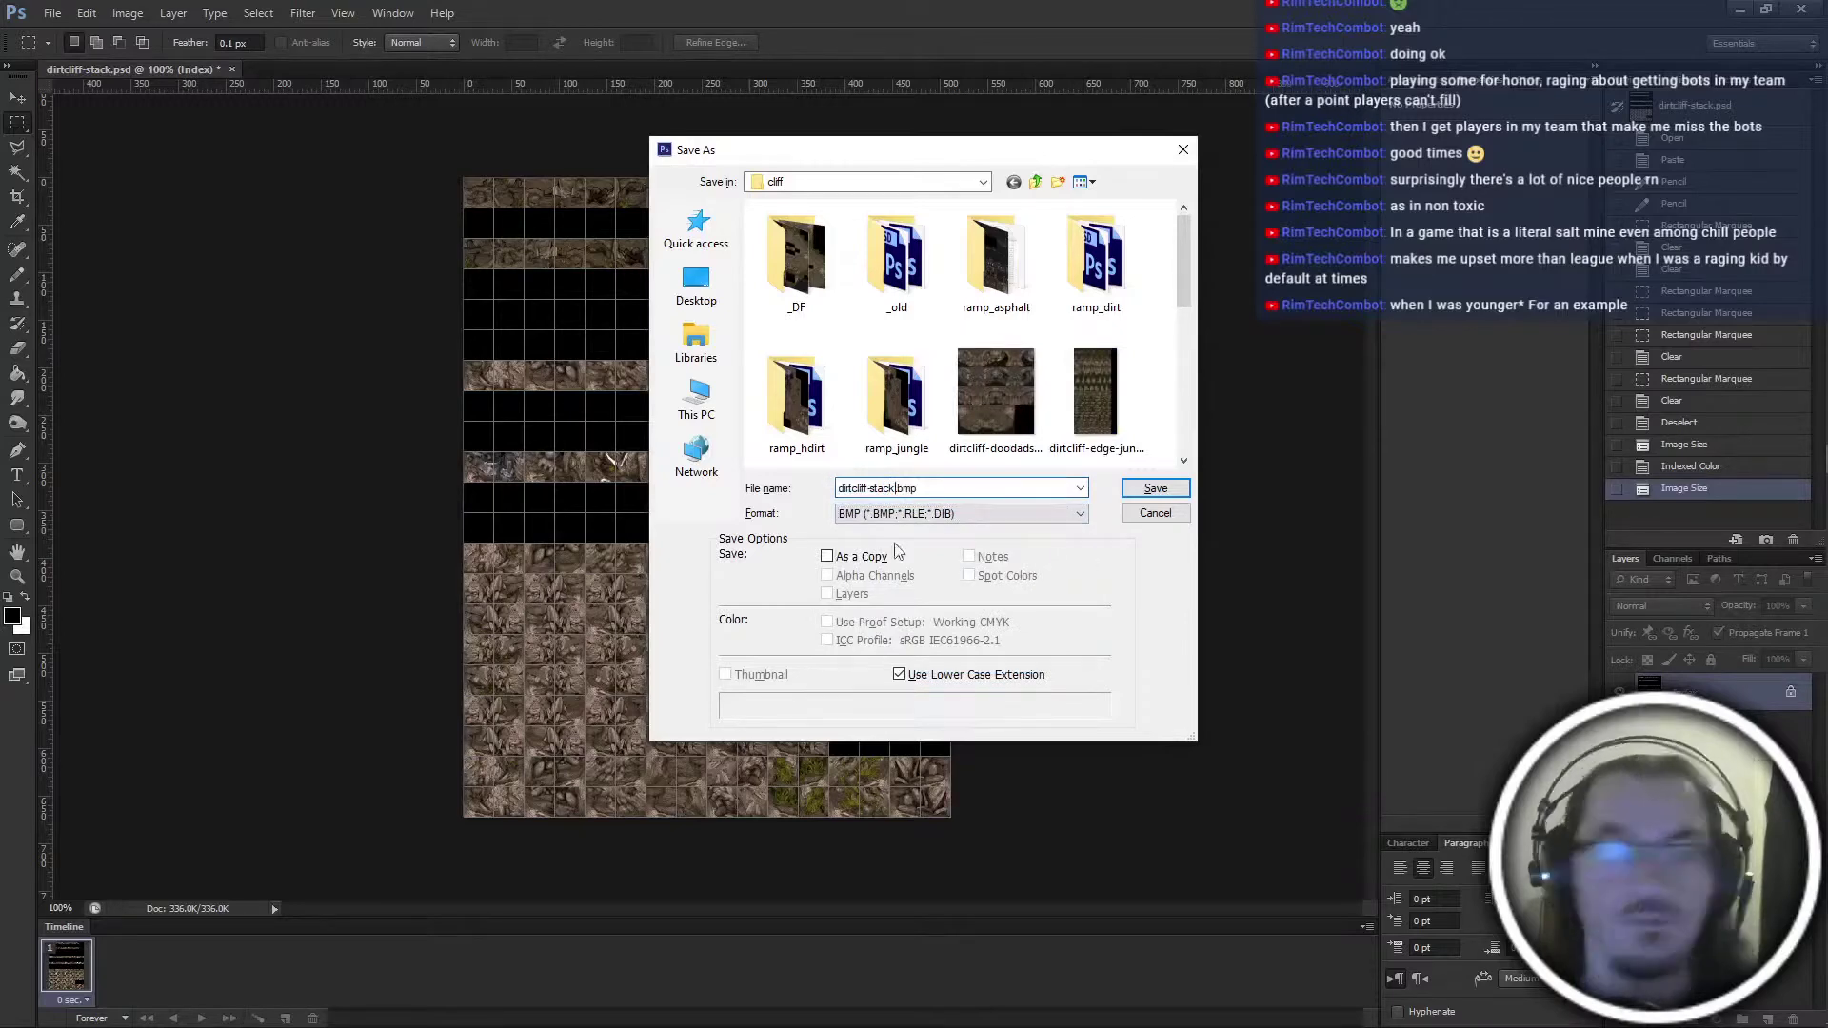
{"action": "key", "text": "Return"}
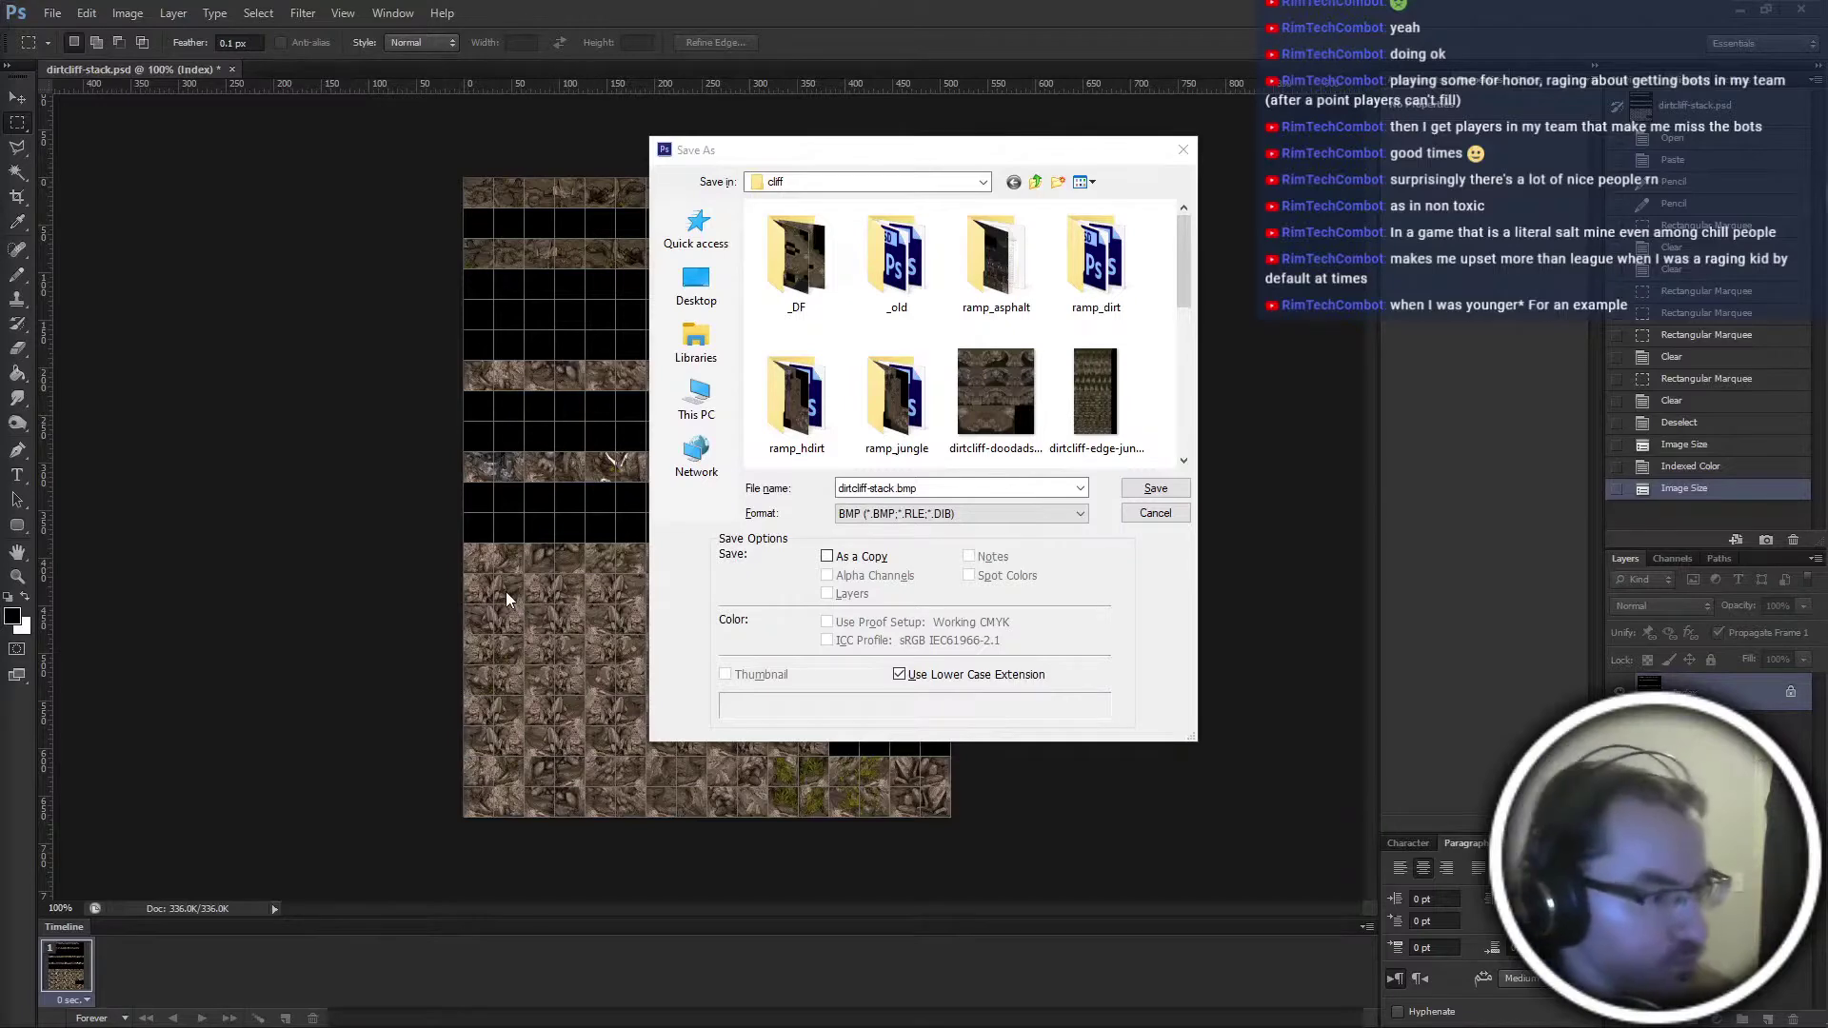
Switch to the web browser and open metal-archives.com in a new tab
{"action": "key", "text": "alt+Tab"}
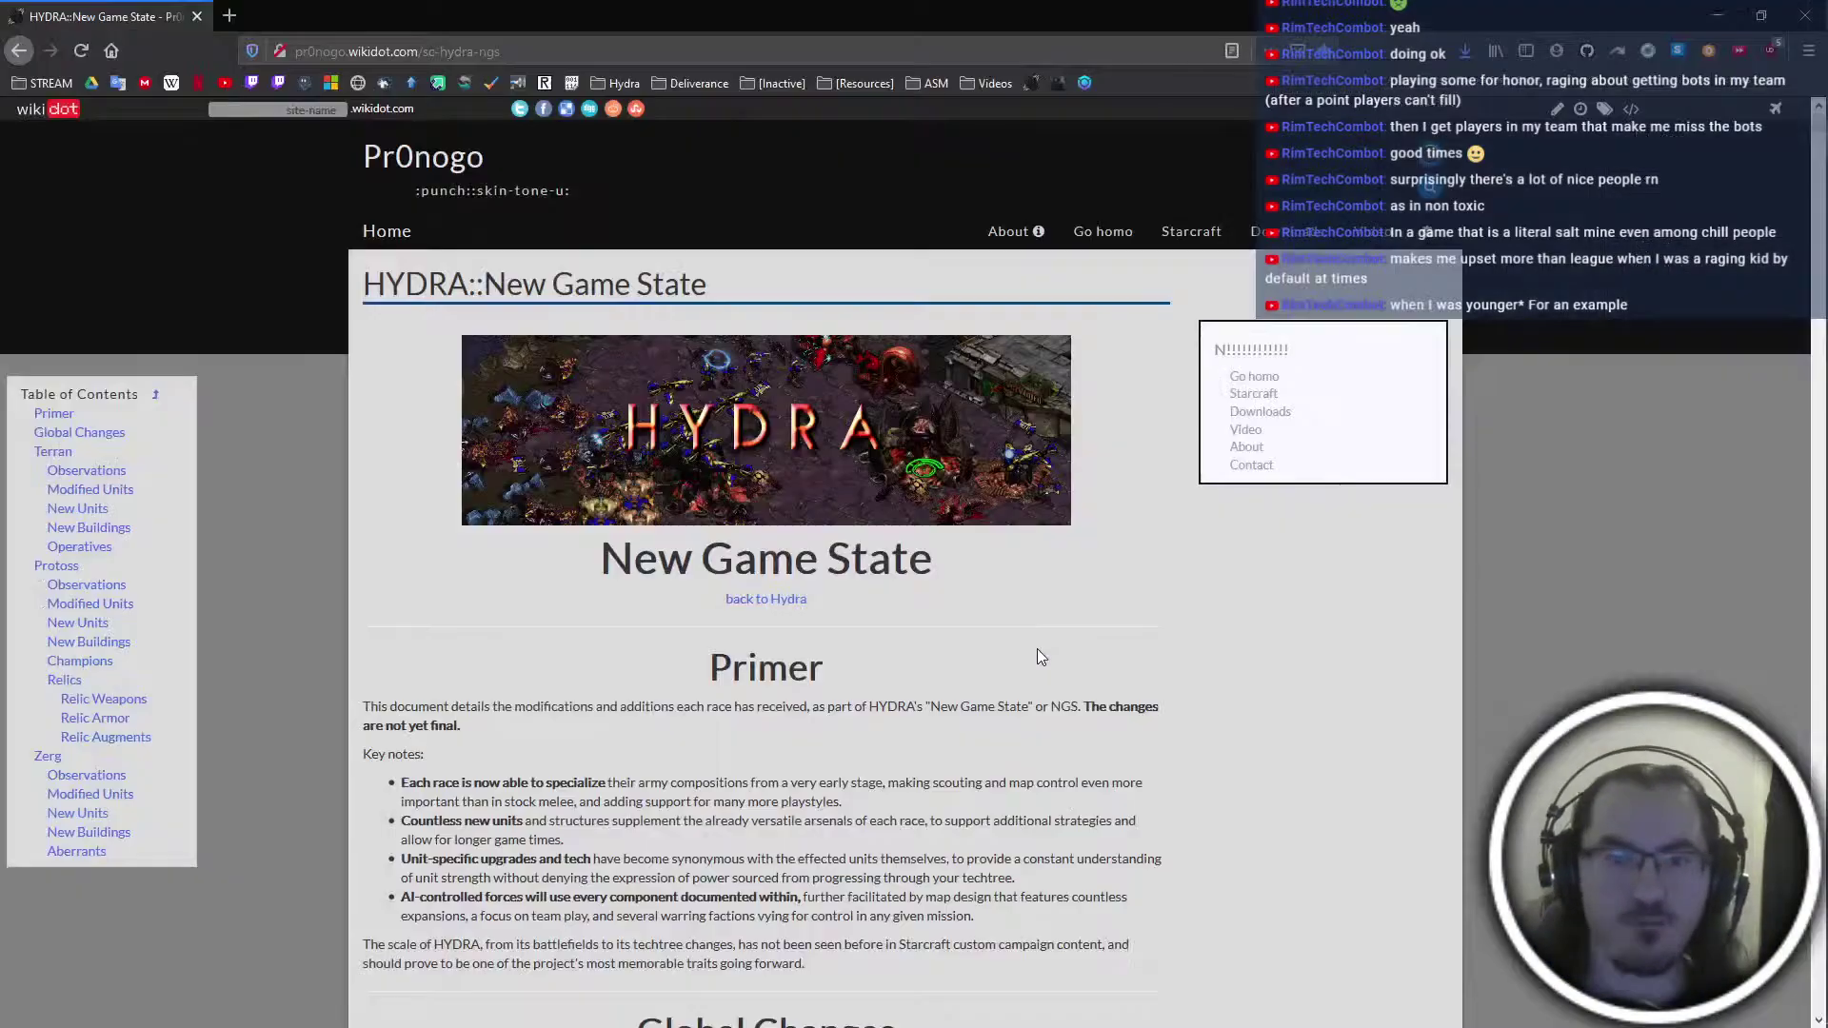
{"action": "key", "text": "ctrl+t"}
{"action": "type", "text": "metal-archives.com/"}
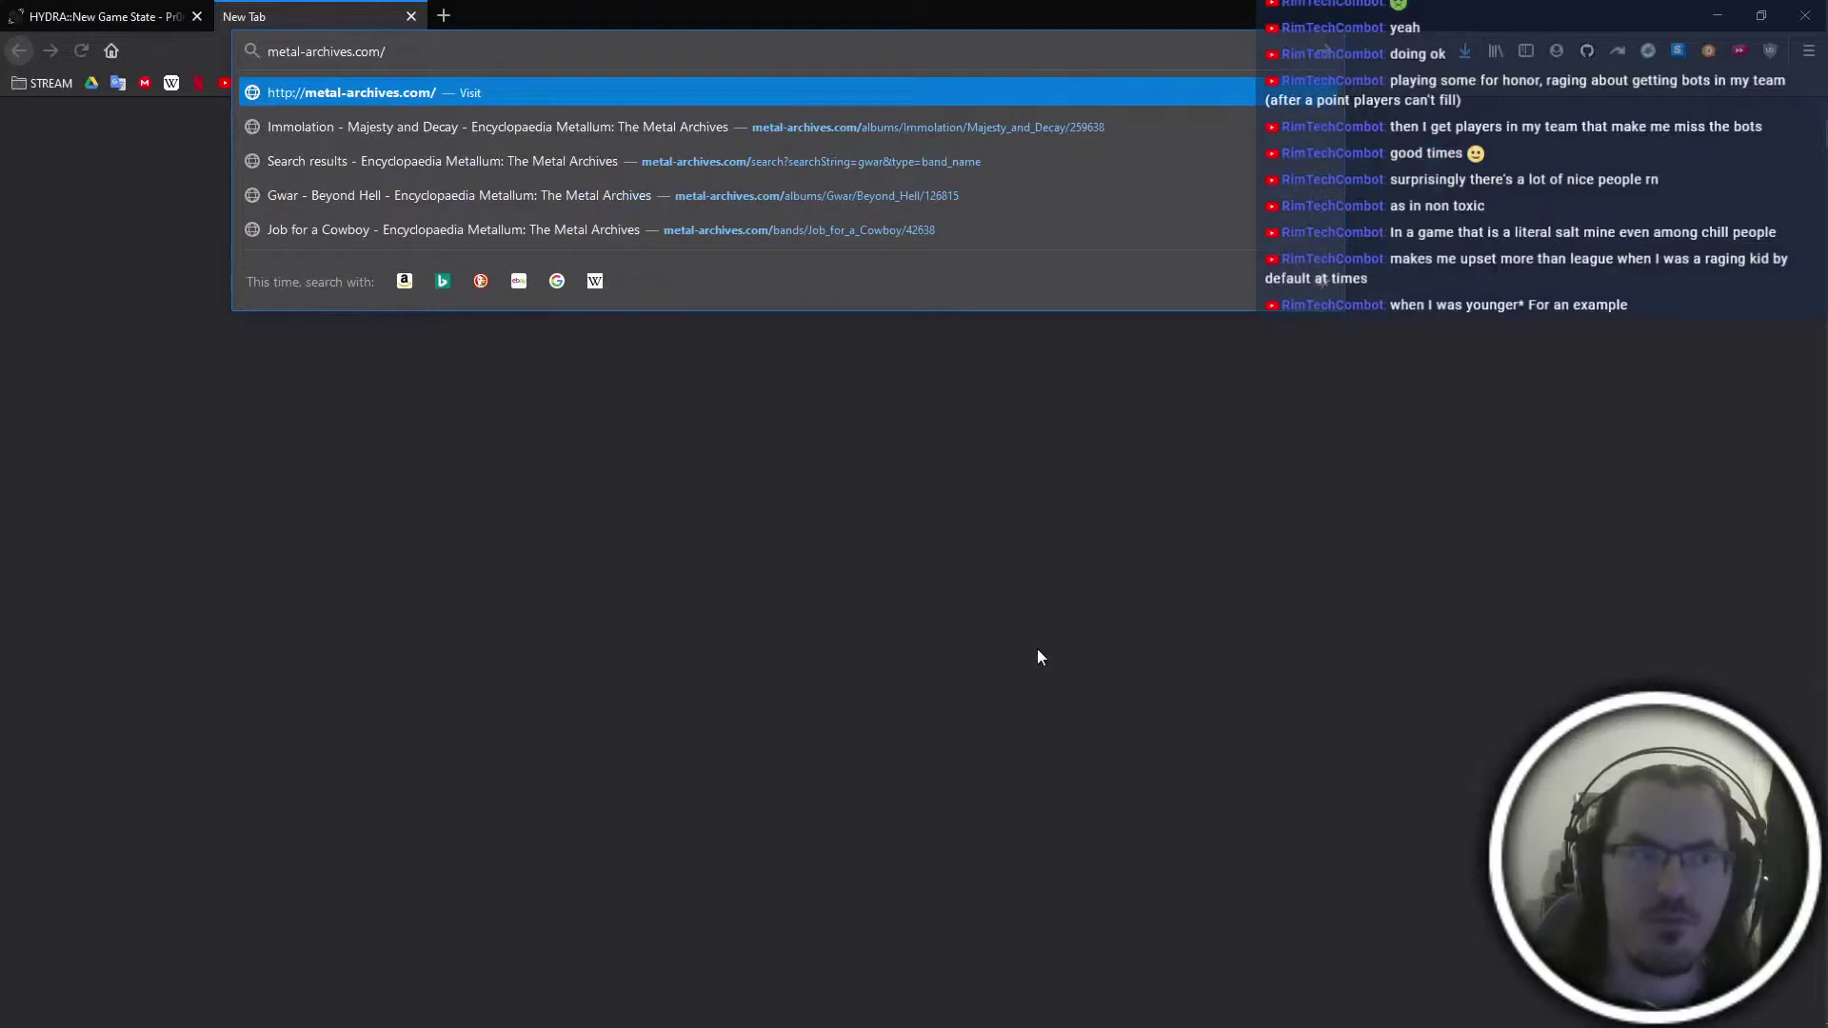
{"action": "key", "text": "Return"}
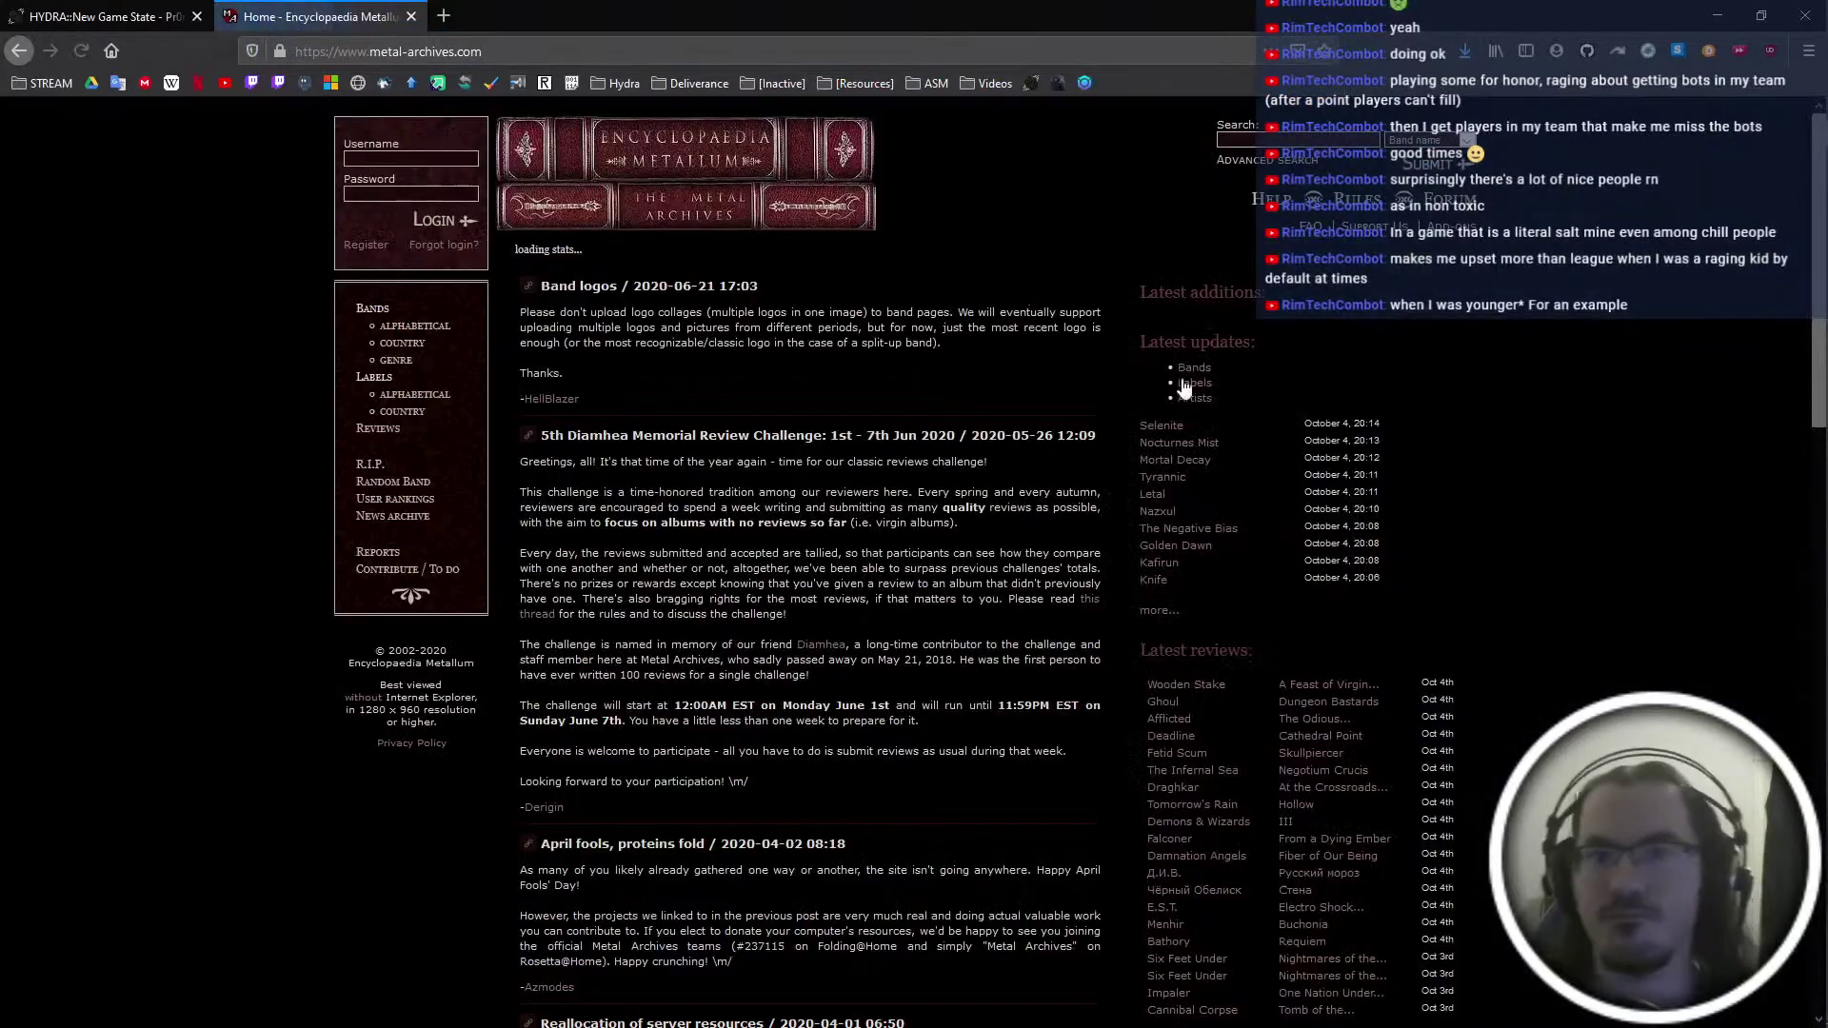
Search the bands for "project hate", open The Project Hate MCMXCIX page, and return to Photoshop after closing it
{"action": "type", "text": "proj"}
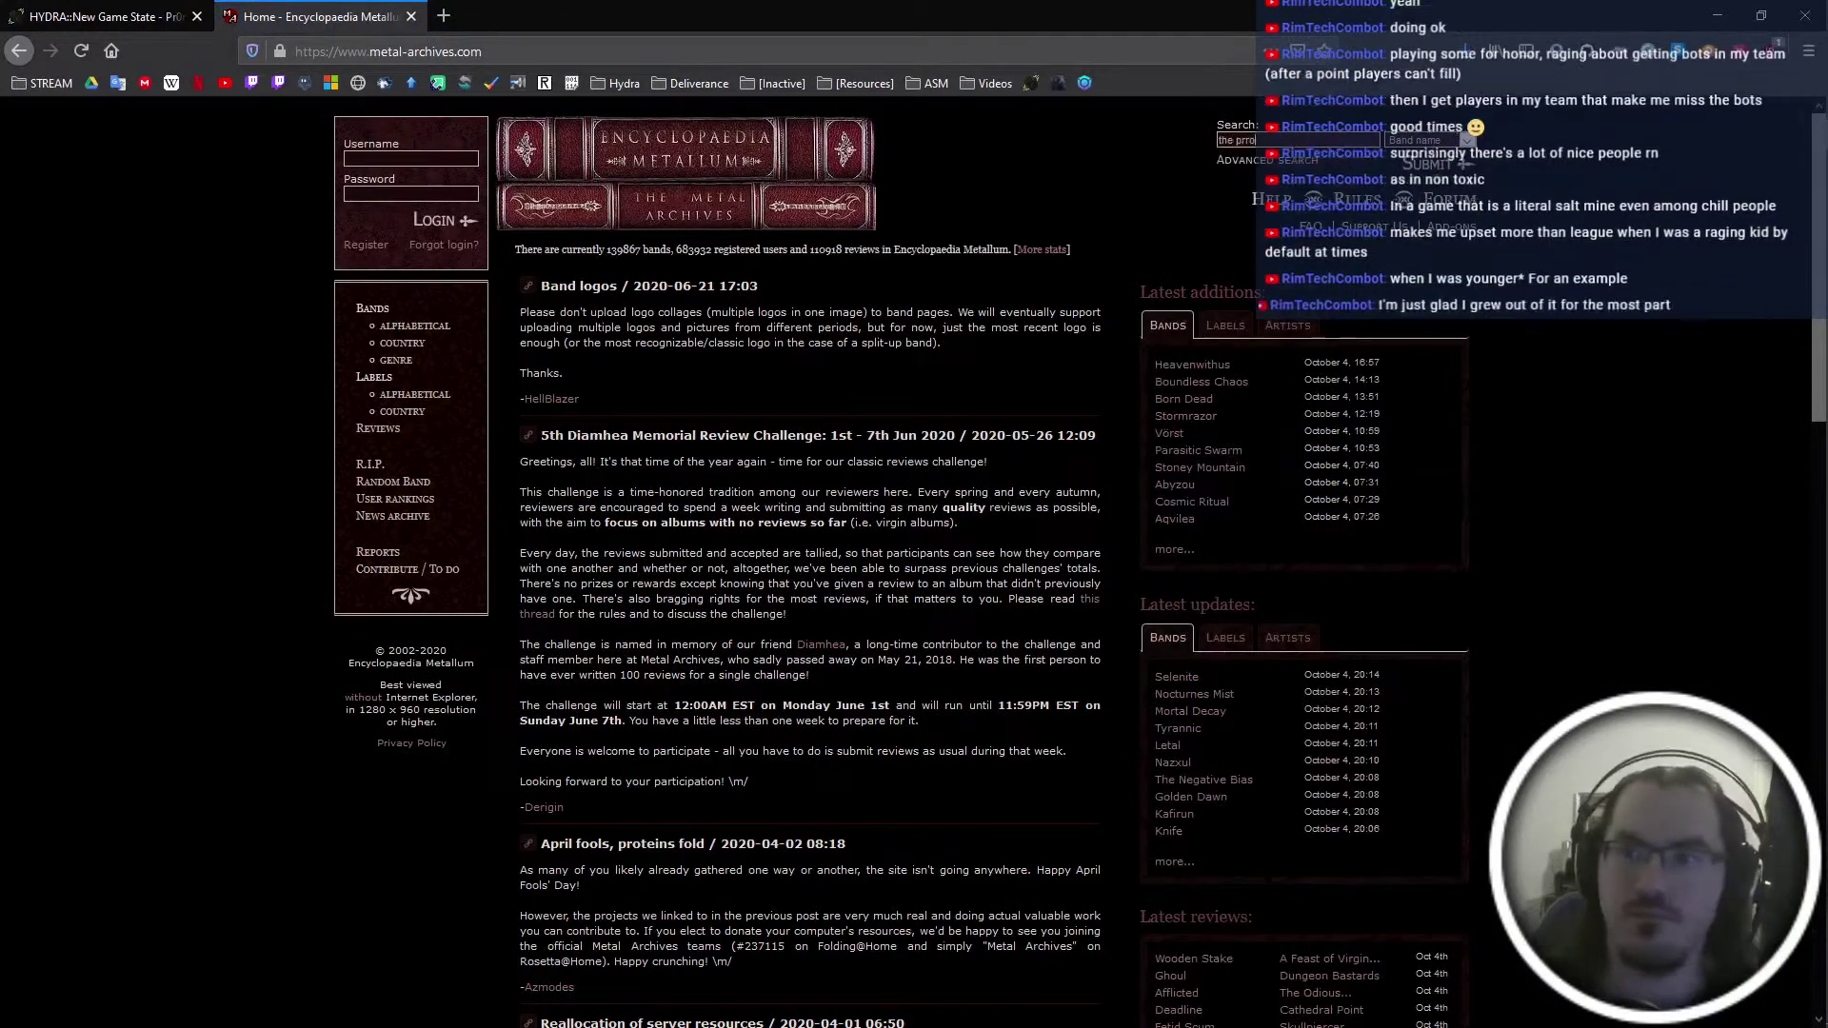
{"action": "type", "text": "ect hate"}
{"action": "key", "text": "Return"}
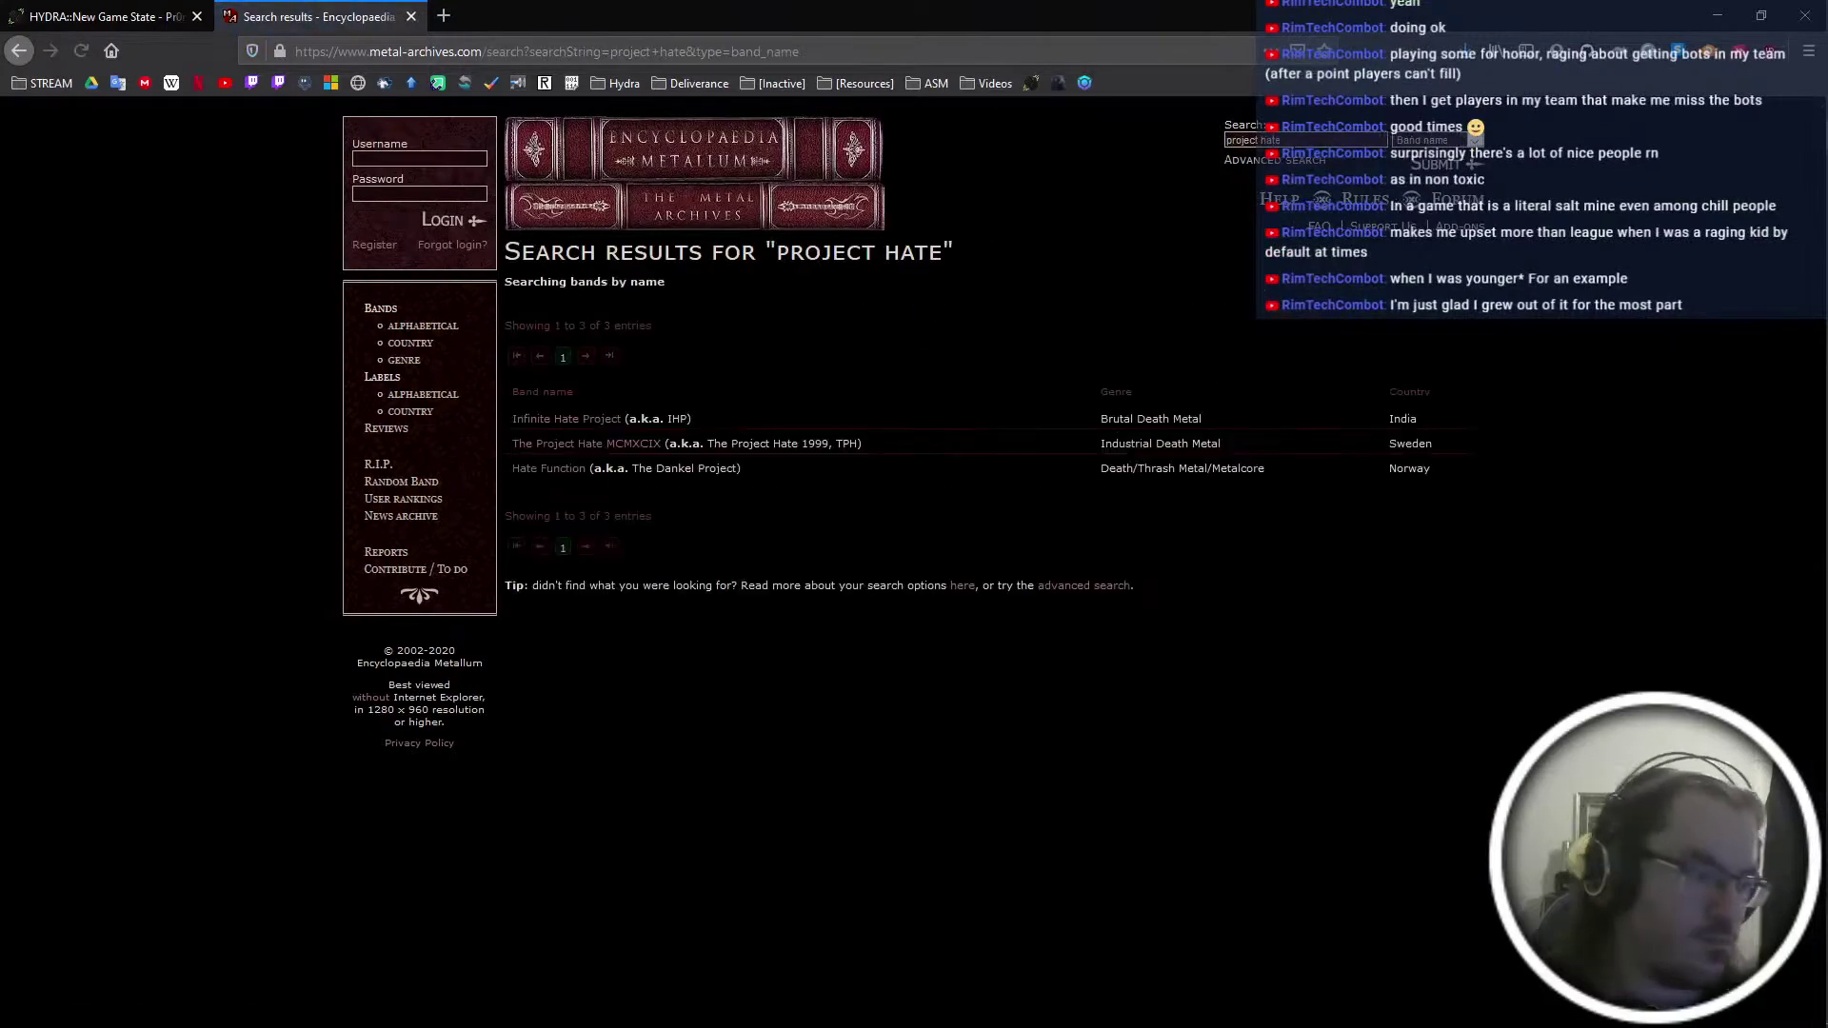
{"action": "left_click", "coordinate": [572, 445]}
{"action": "key", "text": "ctrl+l"}
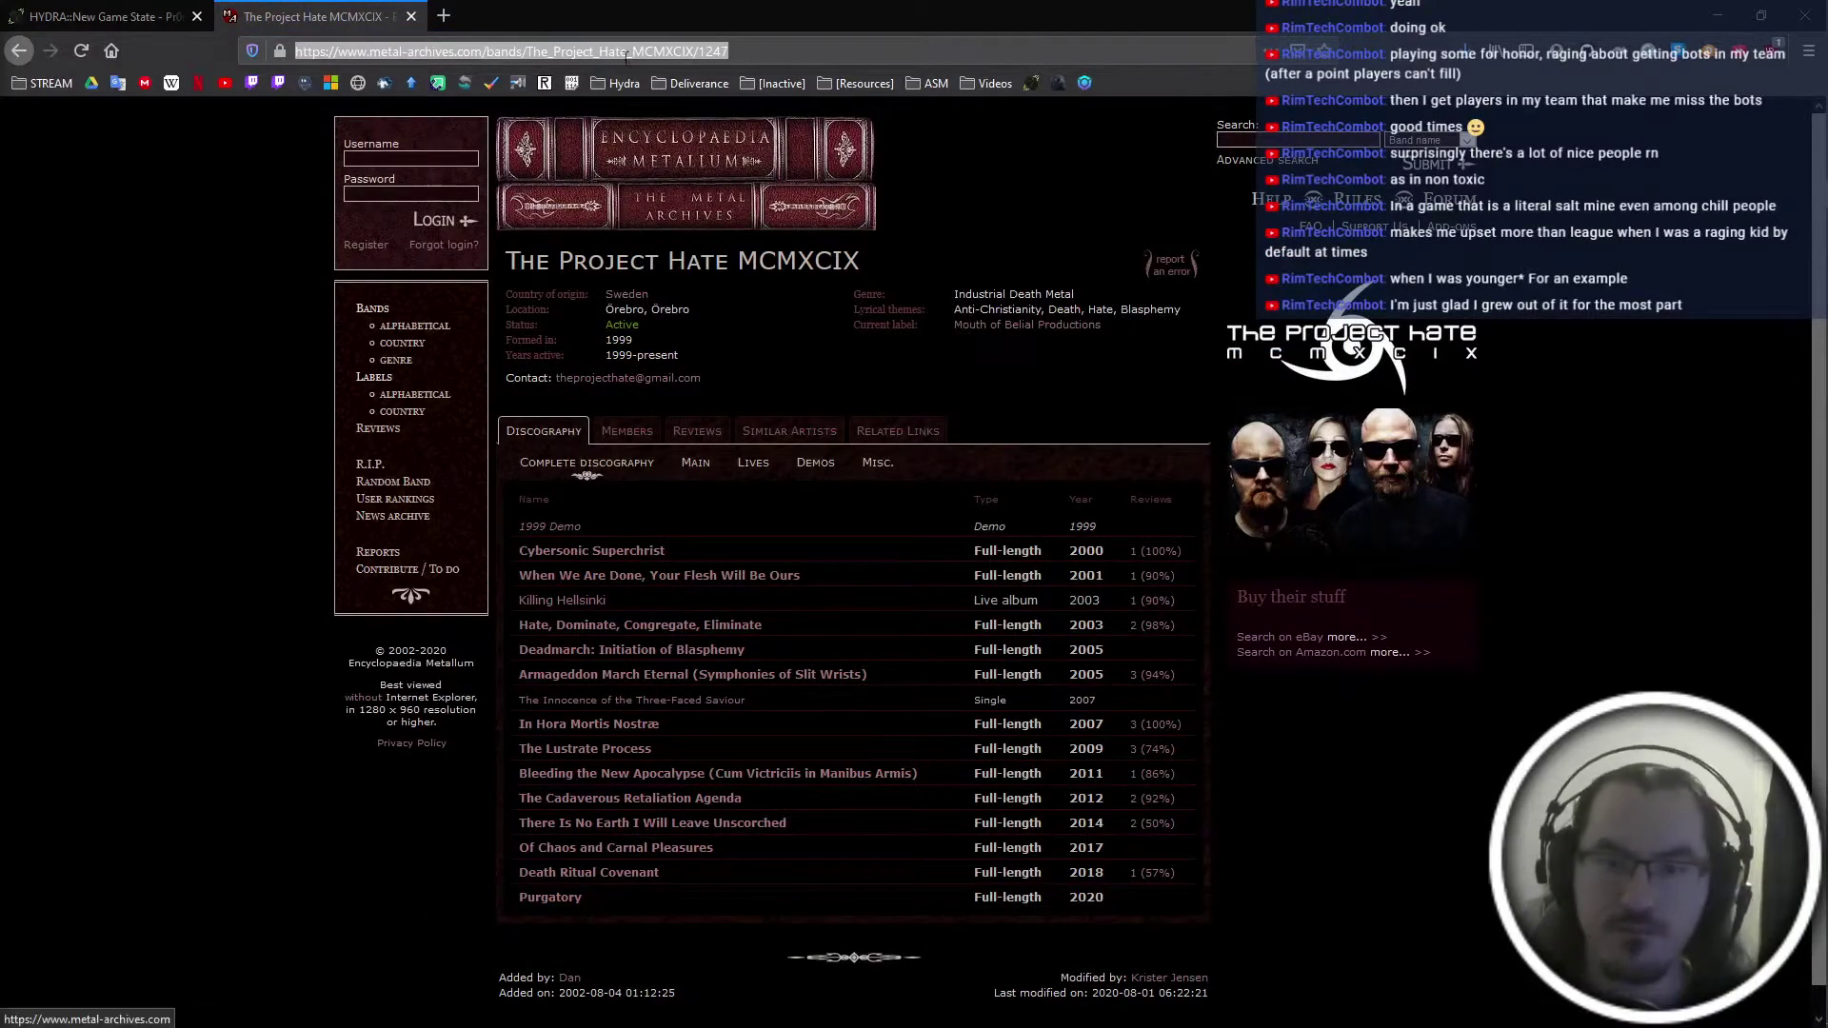
{"action": "key", "text": "ctrl+w"}
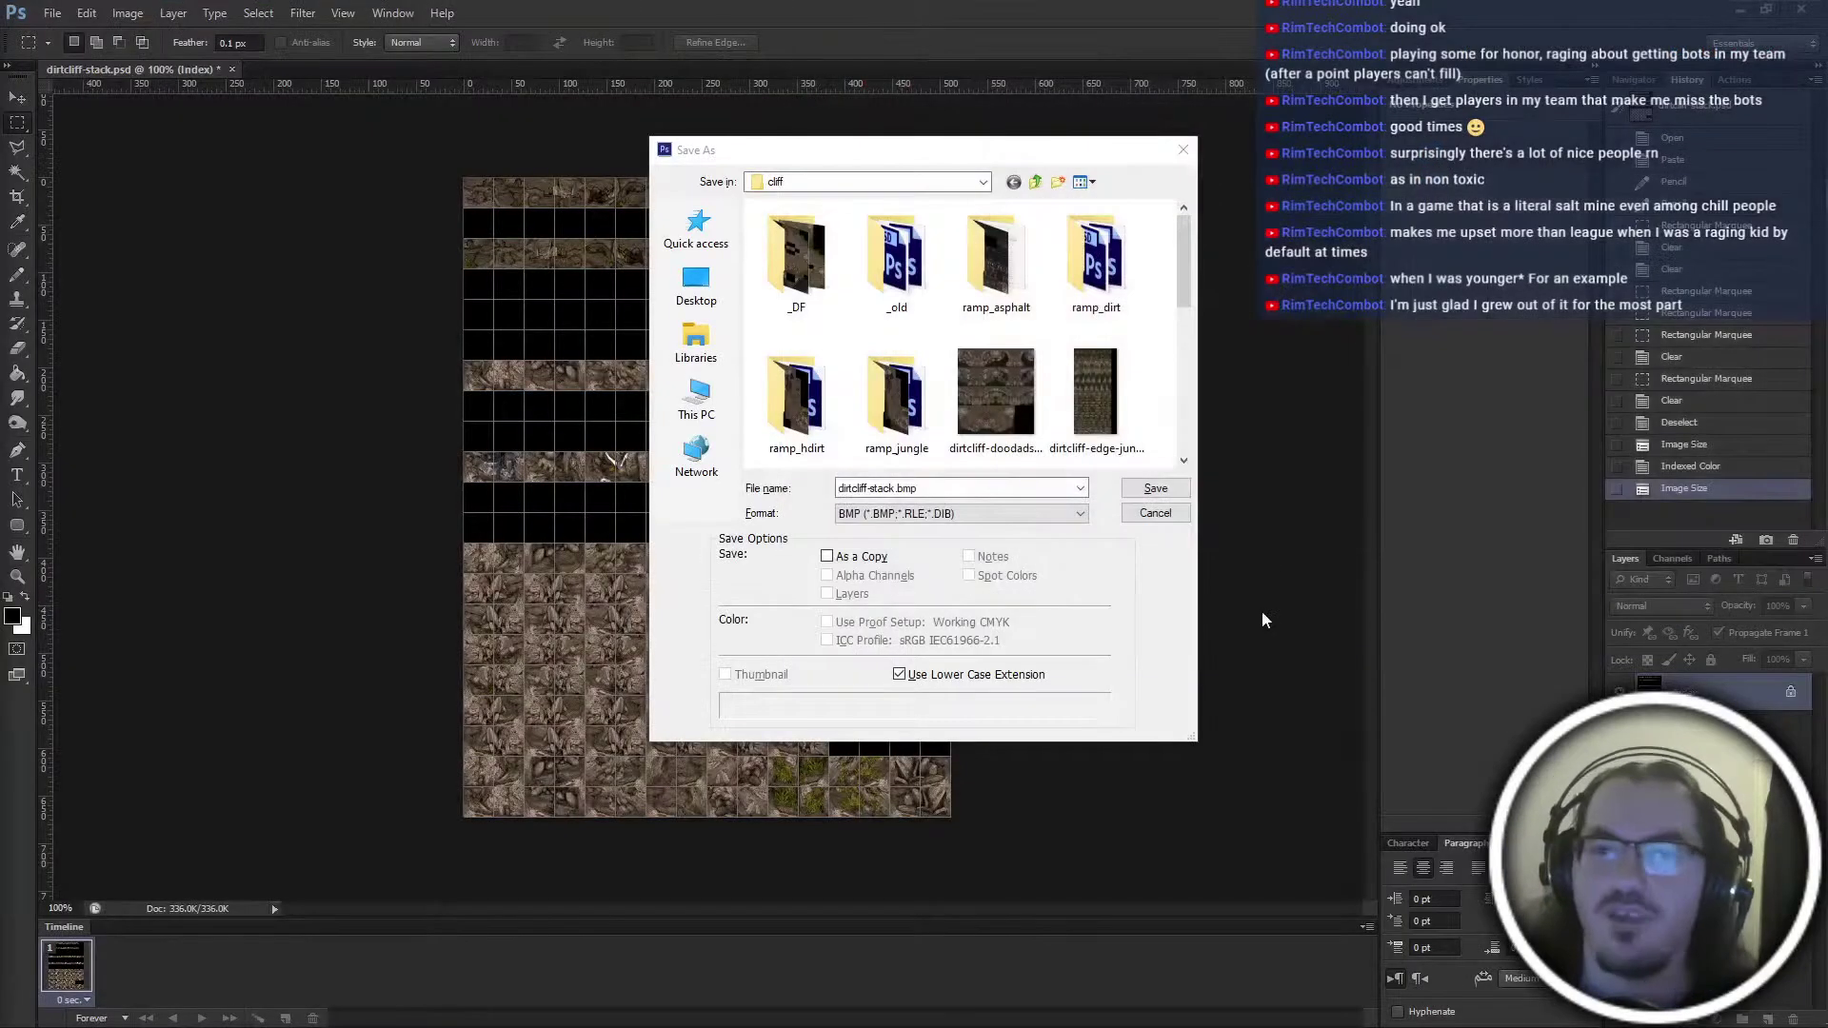
{"action": "key", "text": "alt+Tab"}
Look through the existing BMP tile sheets in the cliff folder to compare their names and layouts, and cancel the save
{"action": "double_click", "coordinate": [901, 492]}
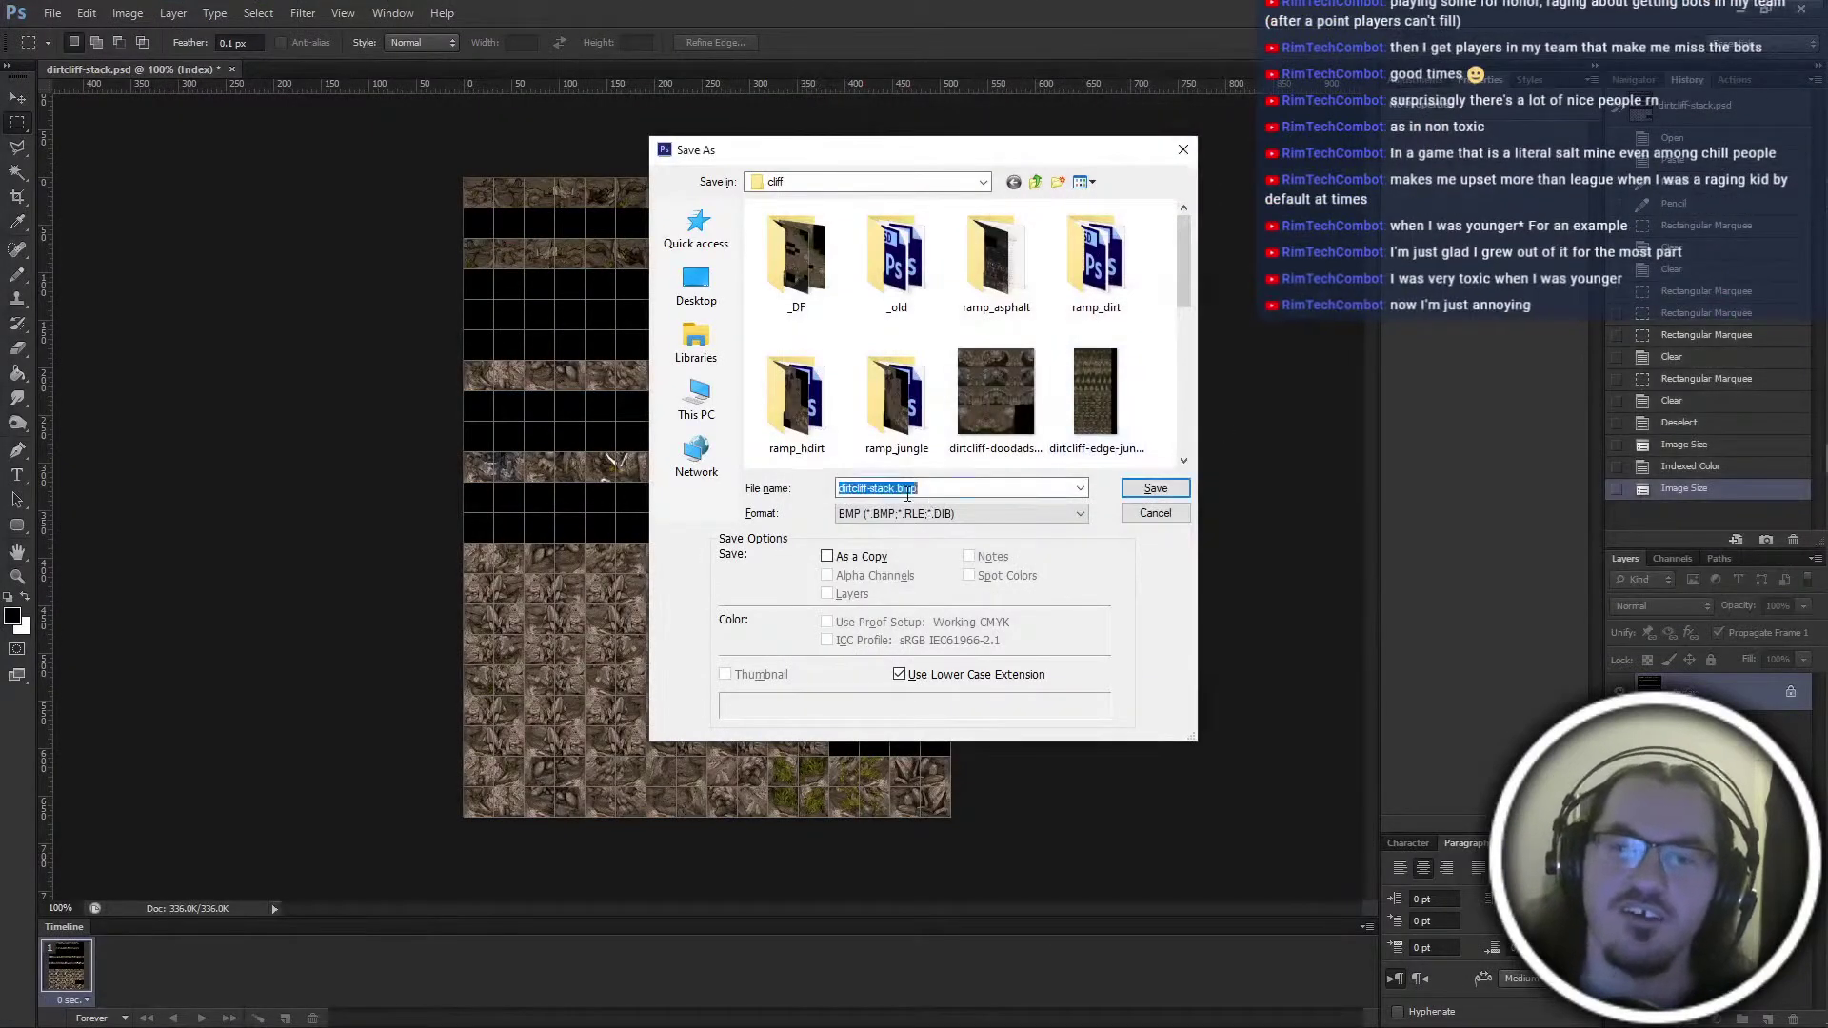
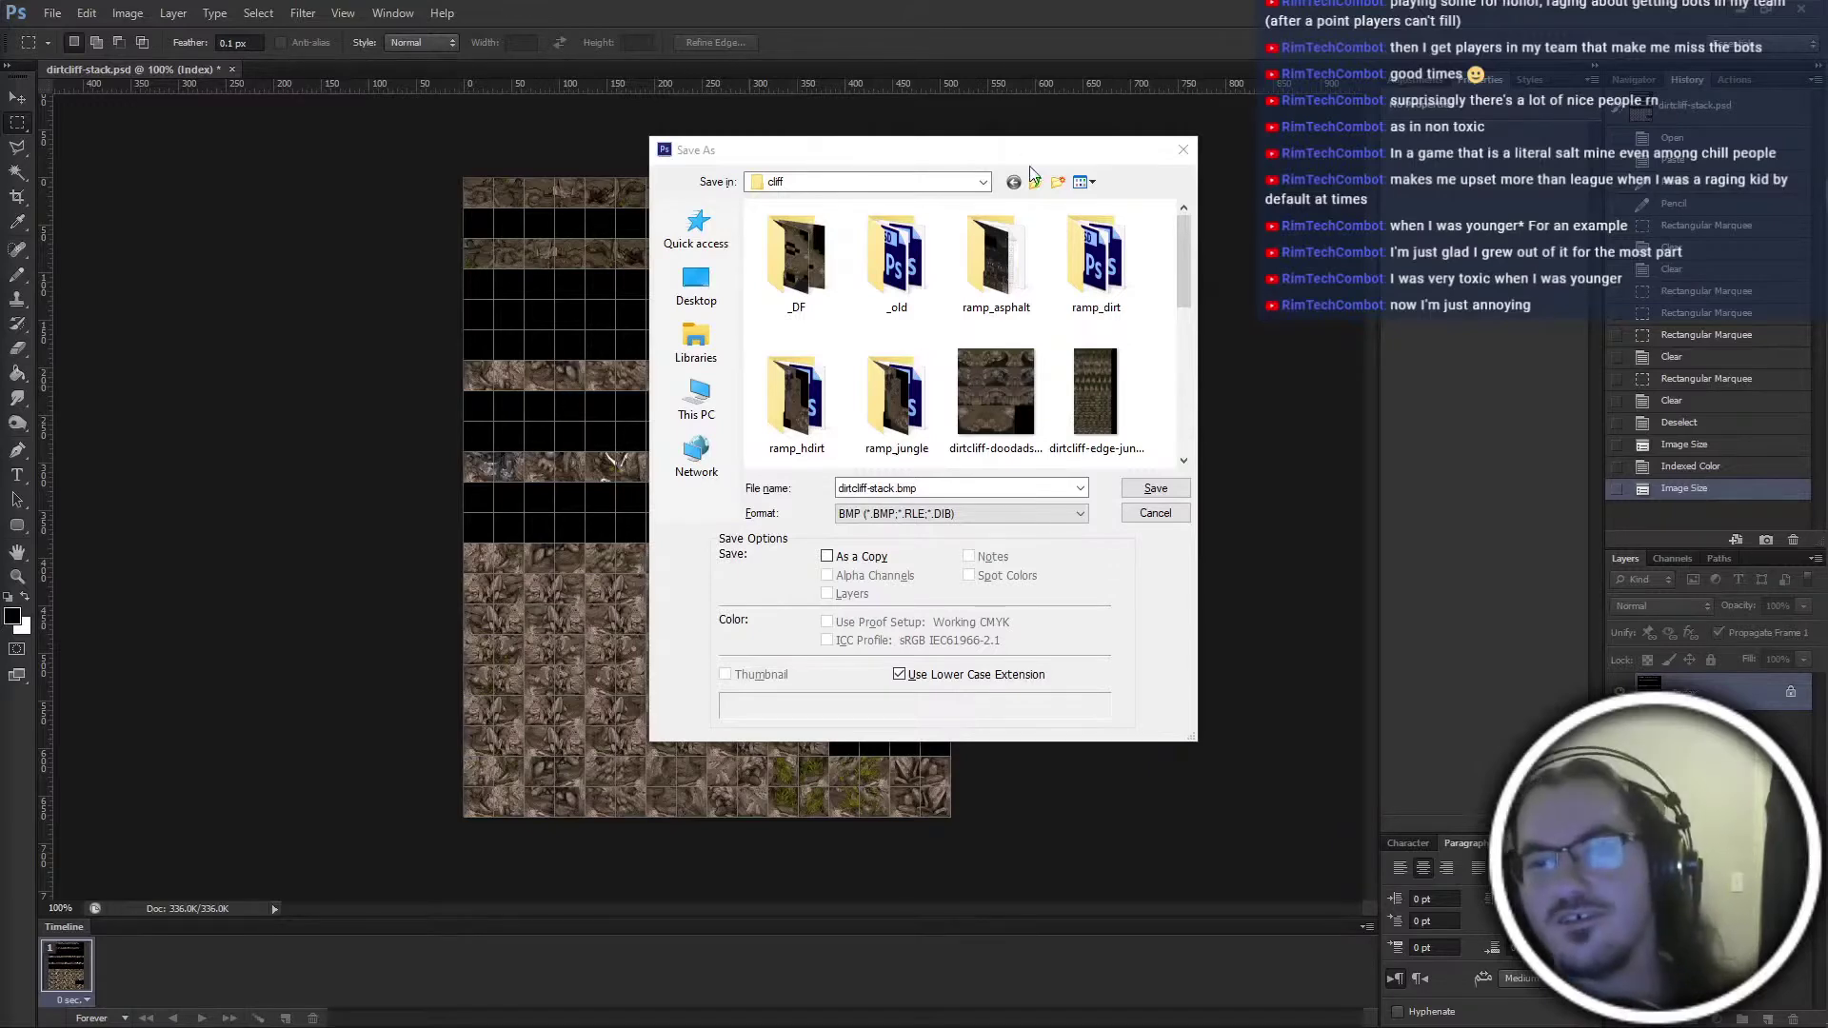
{"action": "scroll", "coordinate": [1115, 407], "scroll_direction": "down", "scroll_amount": 5}
{"action": "scroll", "coordinate": [1116, 408], "scroll_direction": "up", "scroll_amount": 5}
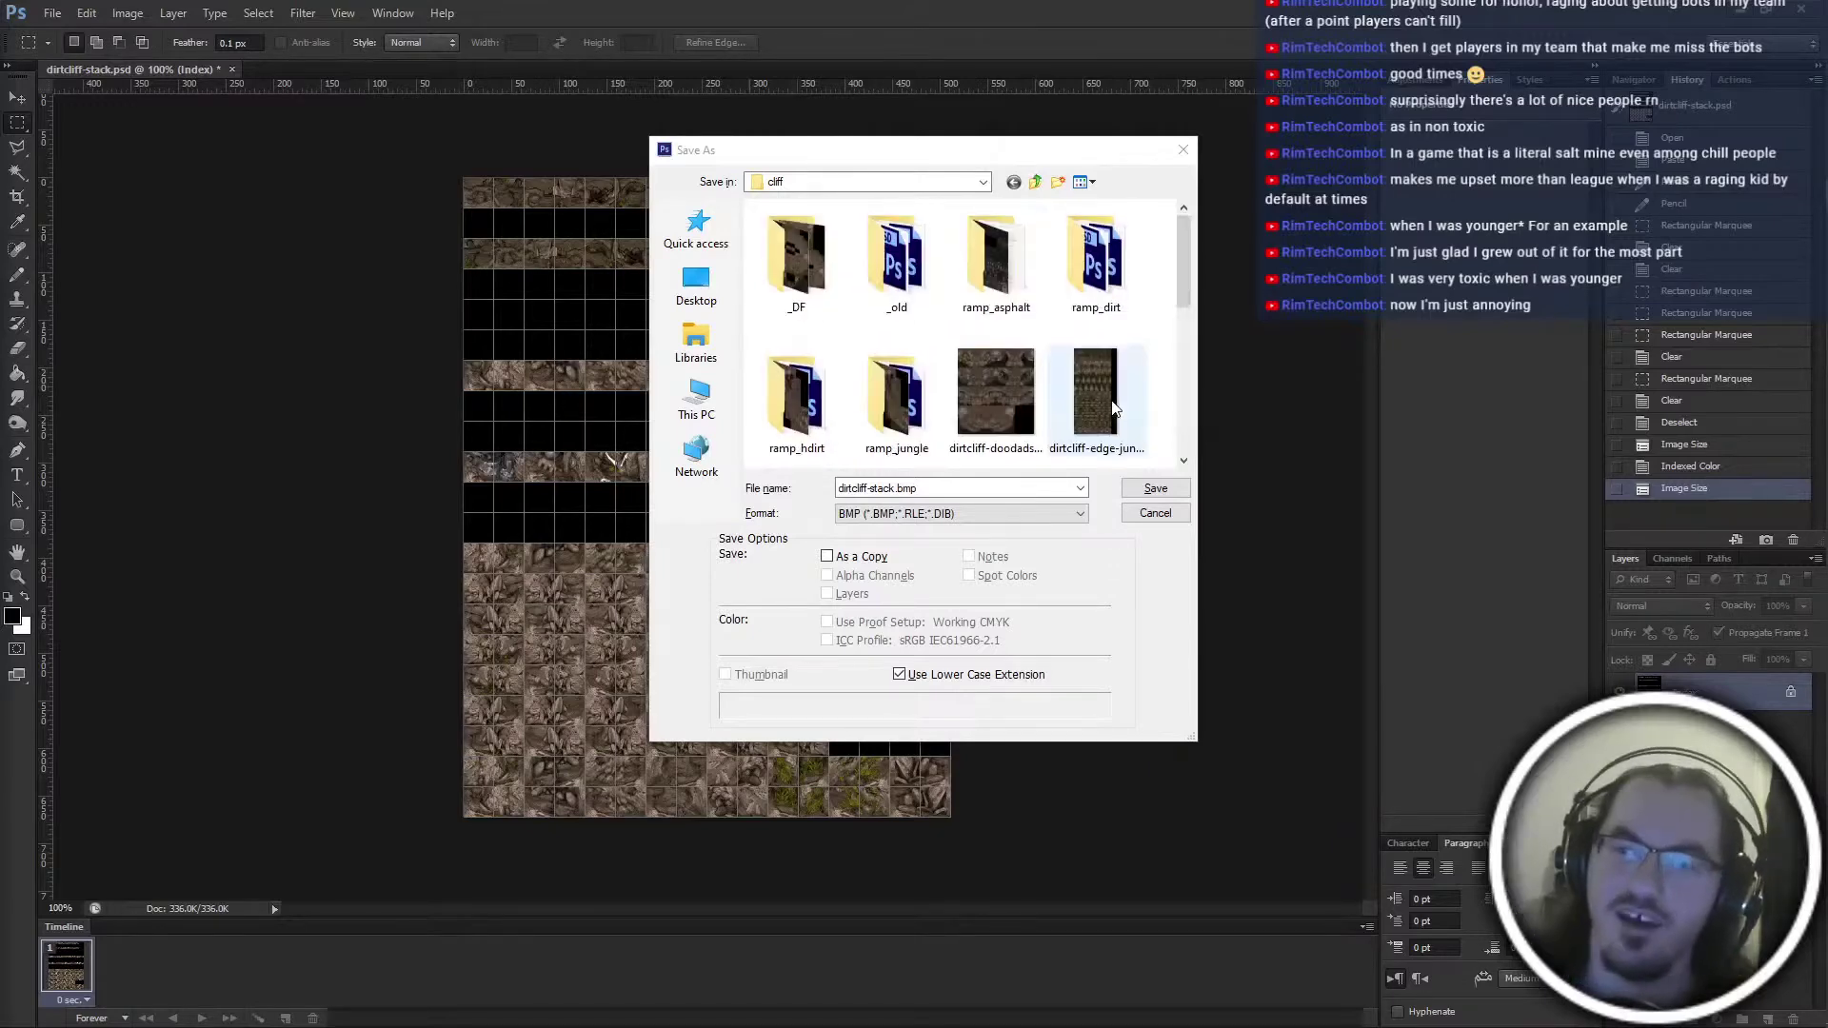
{"action": "scroll", "coordinate": [1115, 408], "scroll_direction": "down", "scroll_amount": 5}
{"action": "scroll", "coordinate": [1116, 409], "scroll_direction": "up", "scroll_amount": 5}
{"action": "scroll", "coordinate": [1115, 408], "scroll_direction": "down", "scroll_amount": 5}
{"action": "scroll", "coordinate": [1115, 408], "scroll_direction": "up", "scroll_amount": 5}
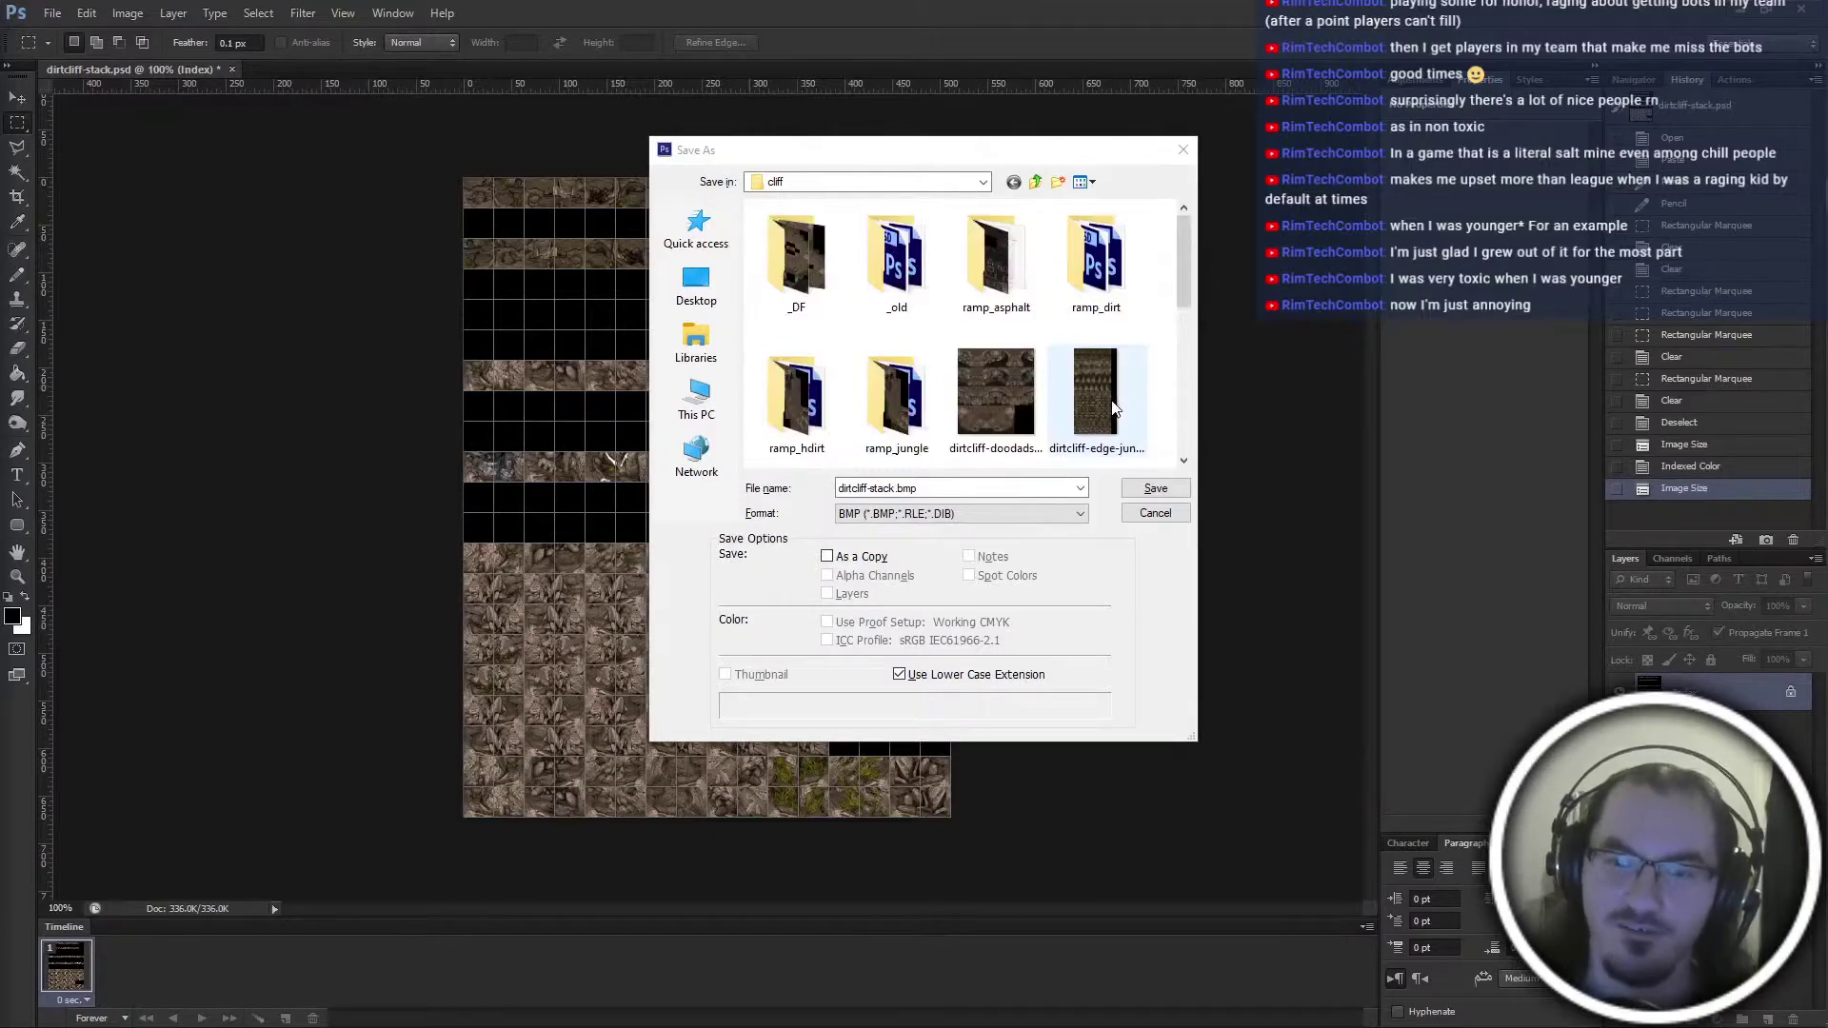
{"action": "scroll", "coordinate": [1136, 375], "scroll_direction": "down", "scroll_amount": 4}
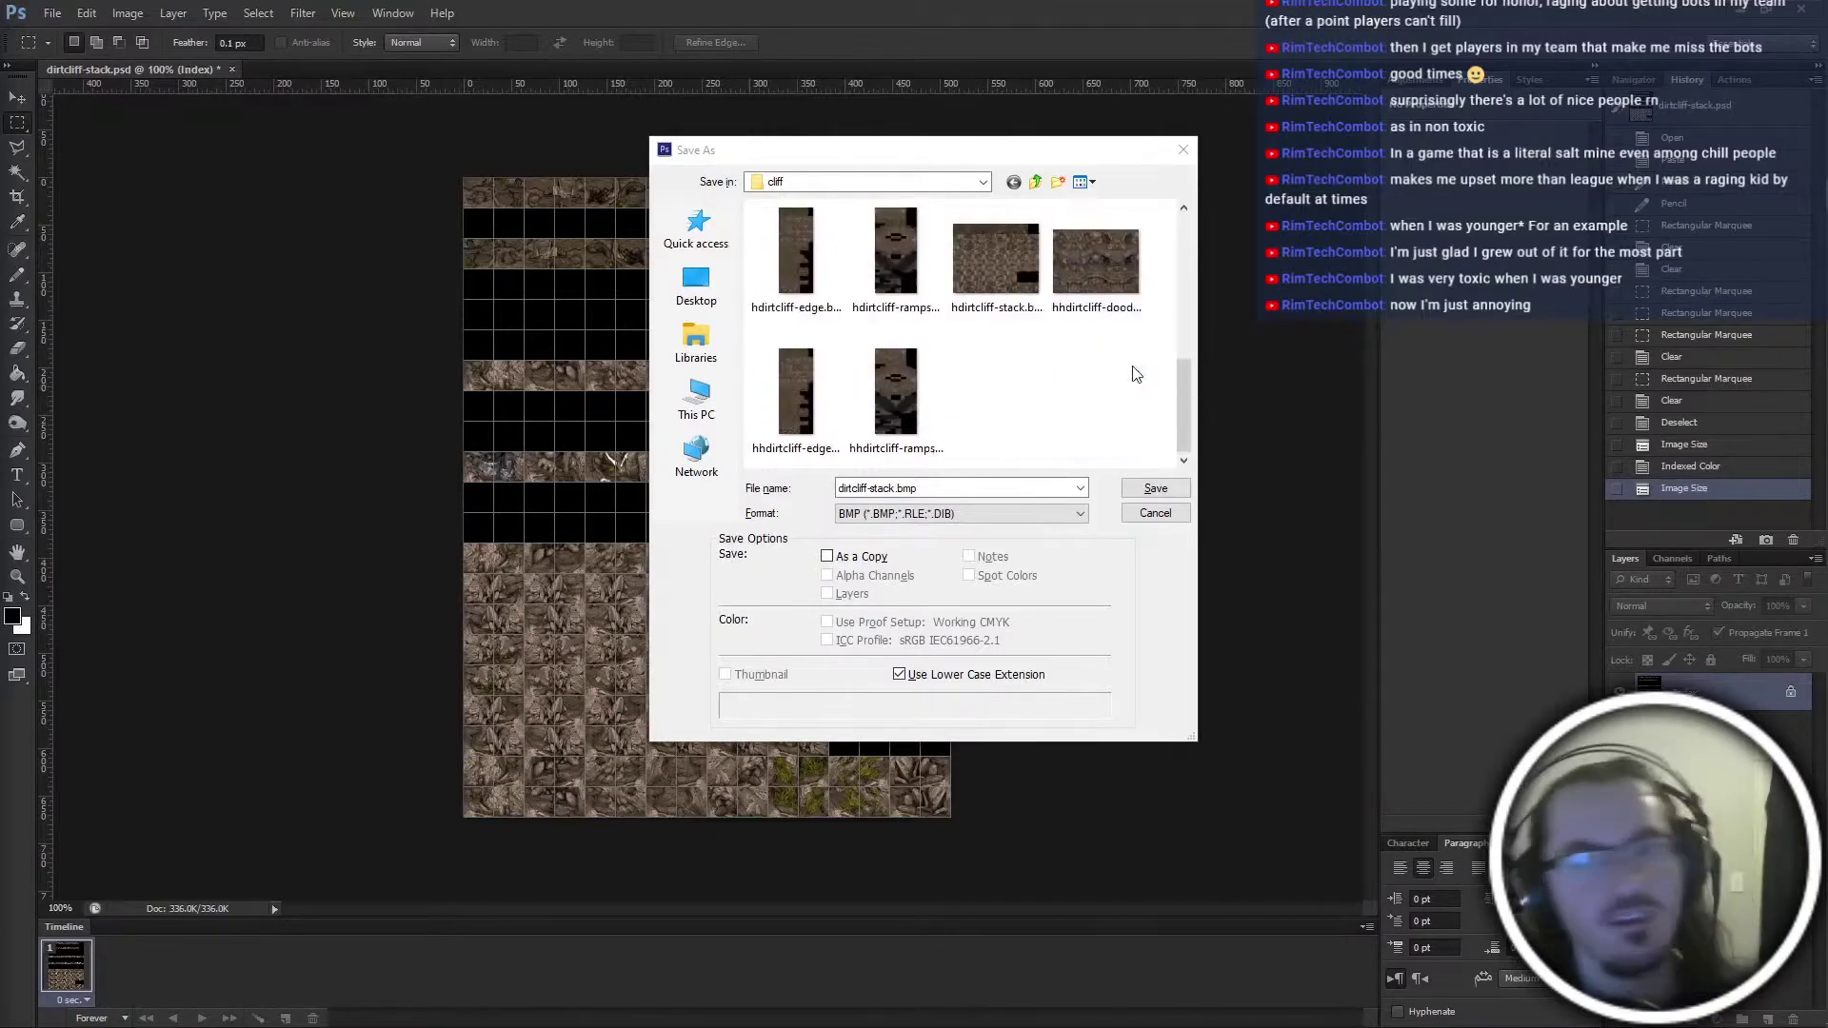
{"action": "scroll", "coordinate": [1136, 375], "scroll_direction": "up", "scroll_amount": 2}
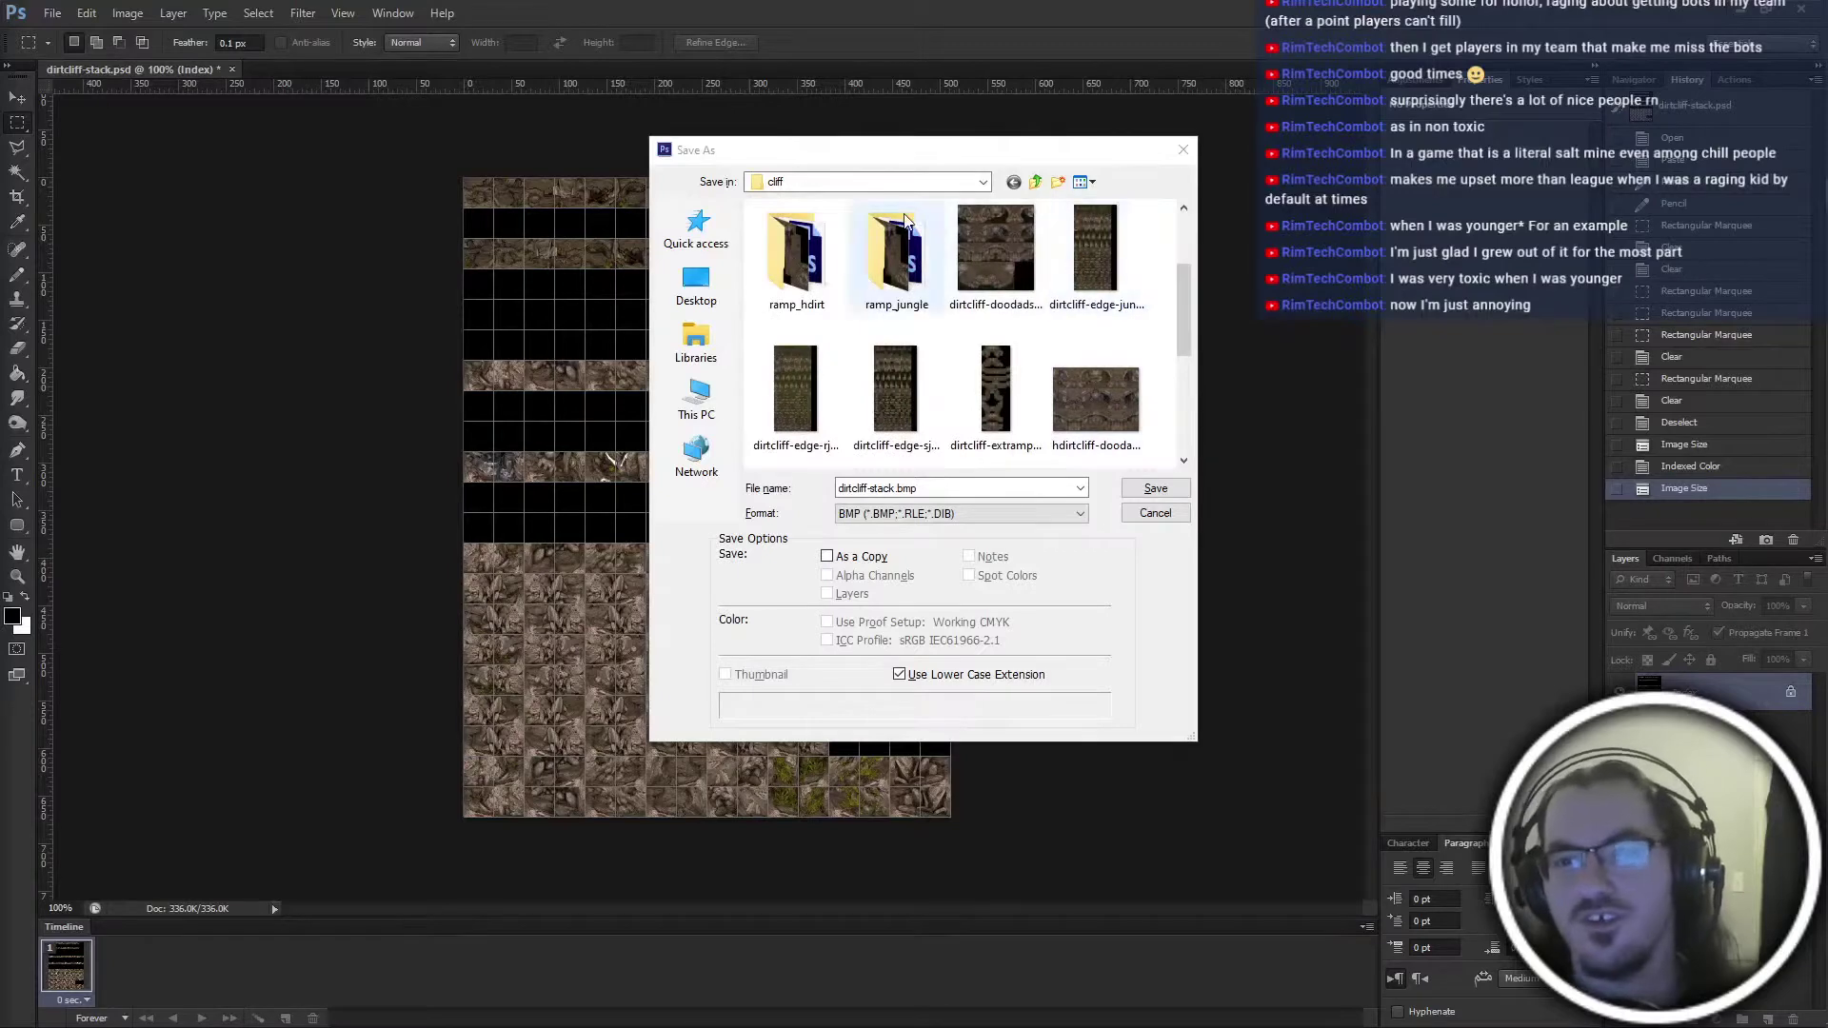
{"action": "left_click", "coordinate": [854, 278]}
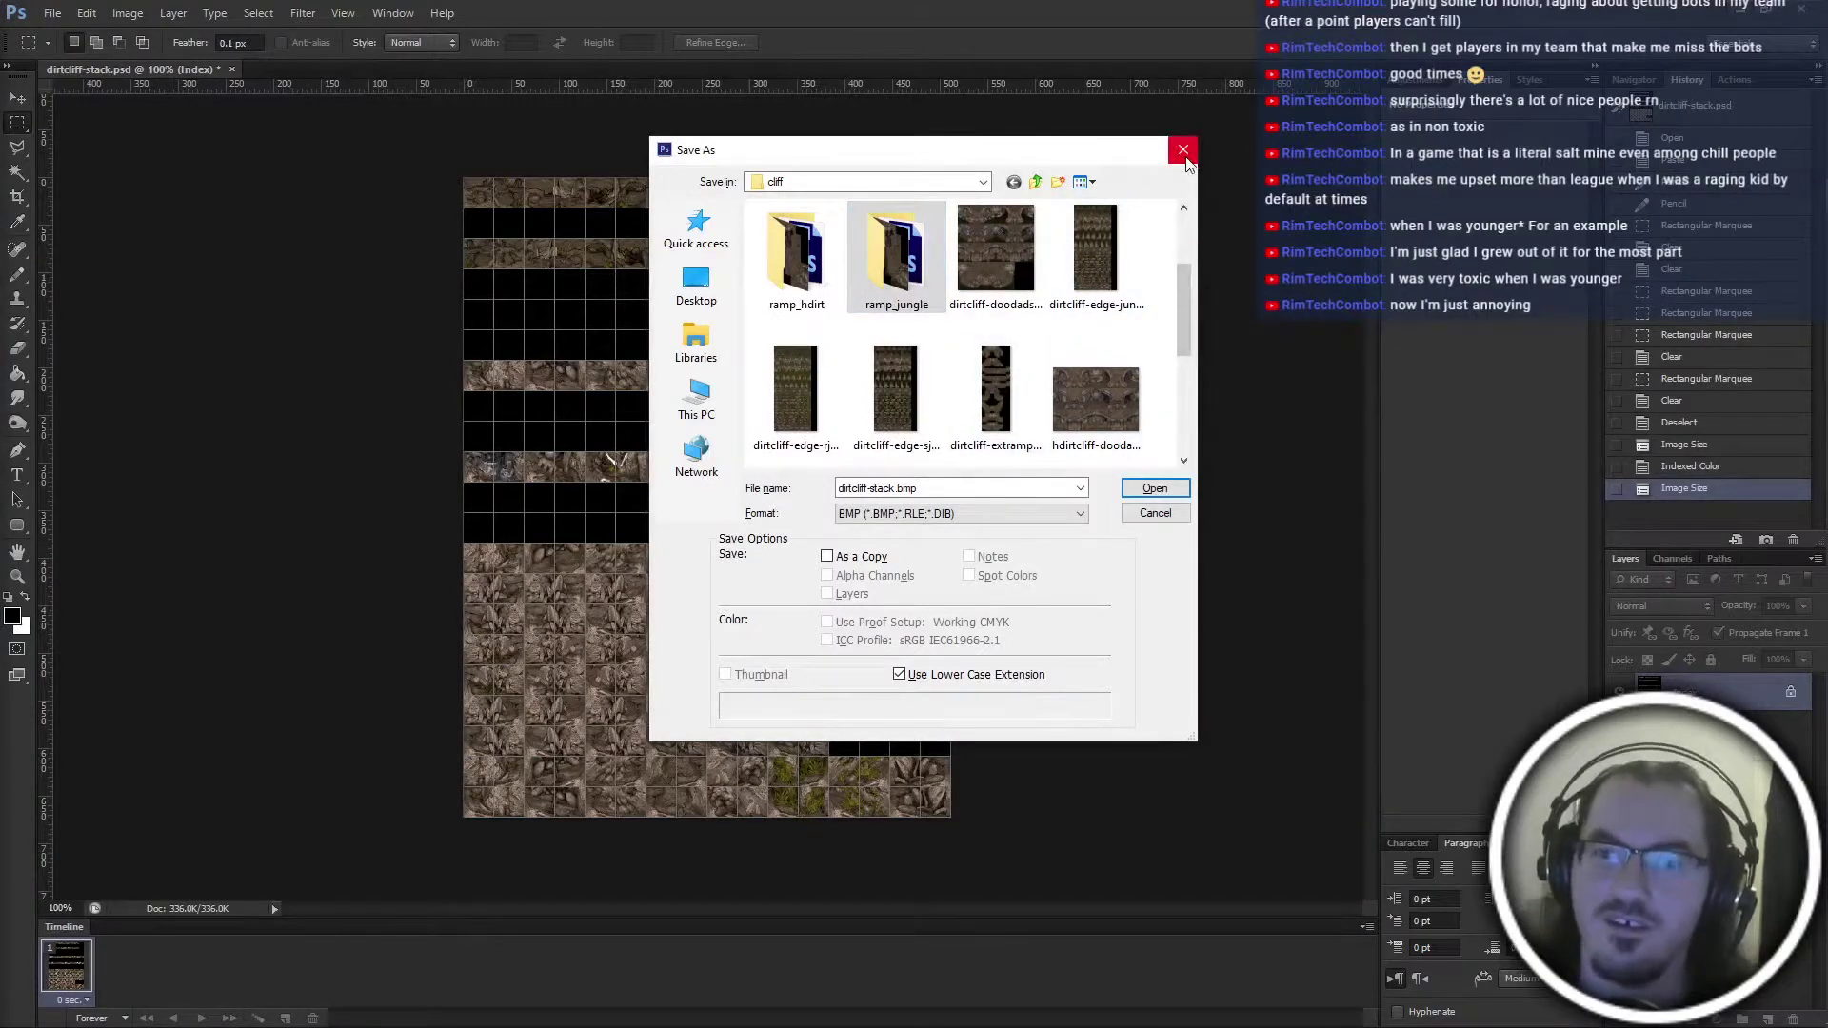
{"action": "left_click", "coordinate": [1155, 512]}
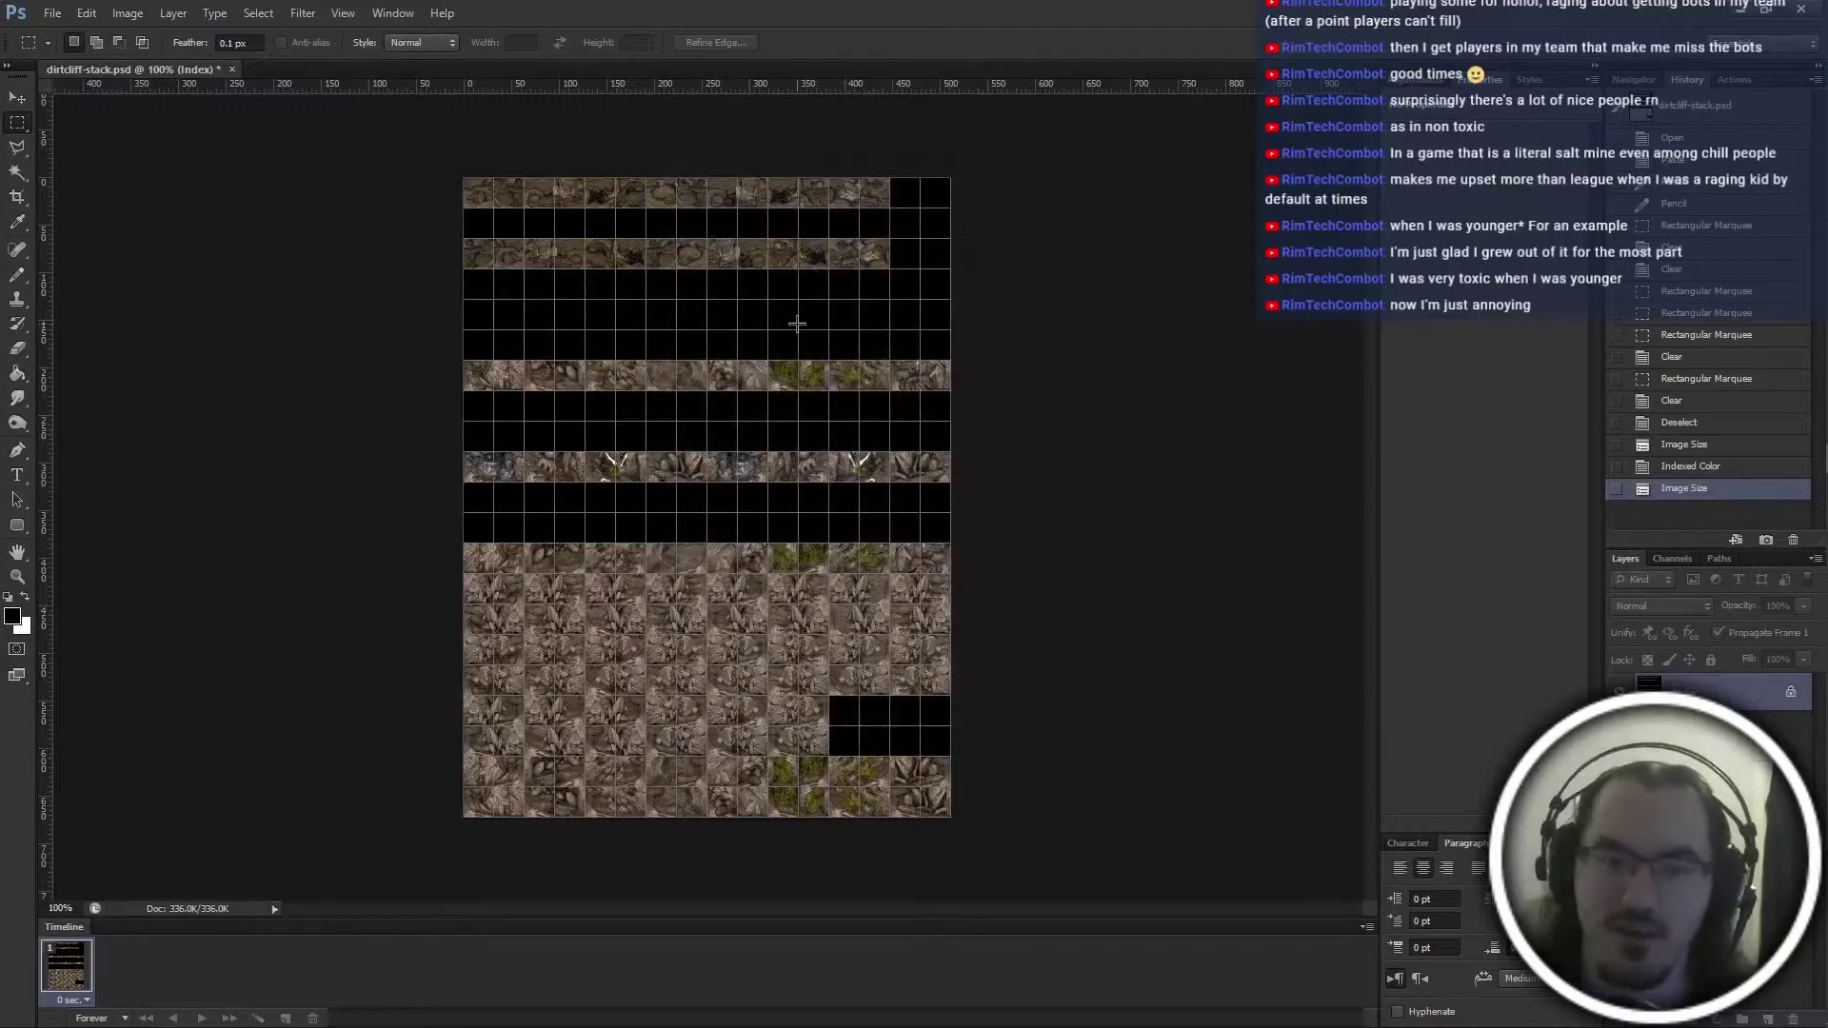
Select the lowest block of cliff tiles and move it up two grid rows against the bone-and-rock row
{"action": "left_click_drag", "start_coordinate": [406, 889], "coordinate": [1205, 544]}
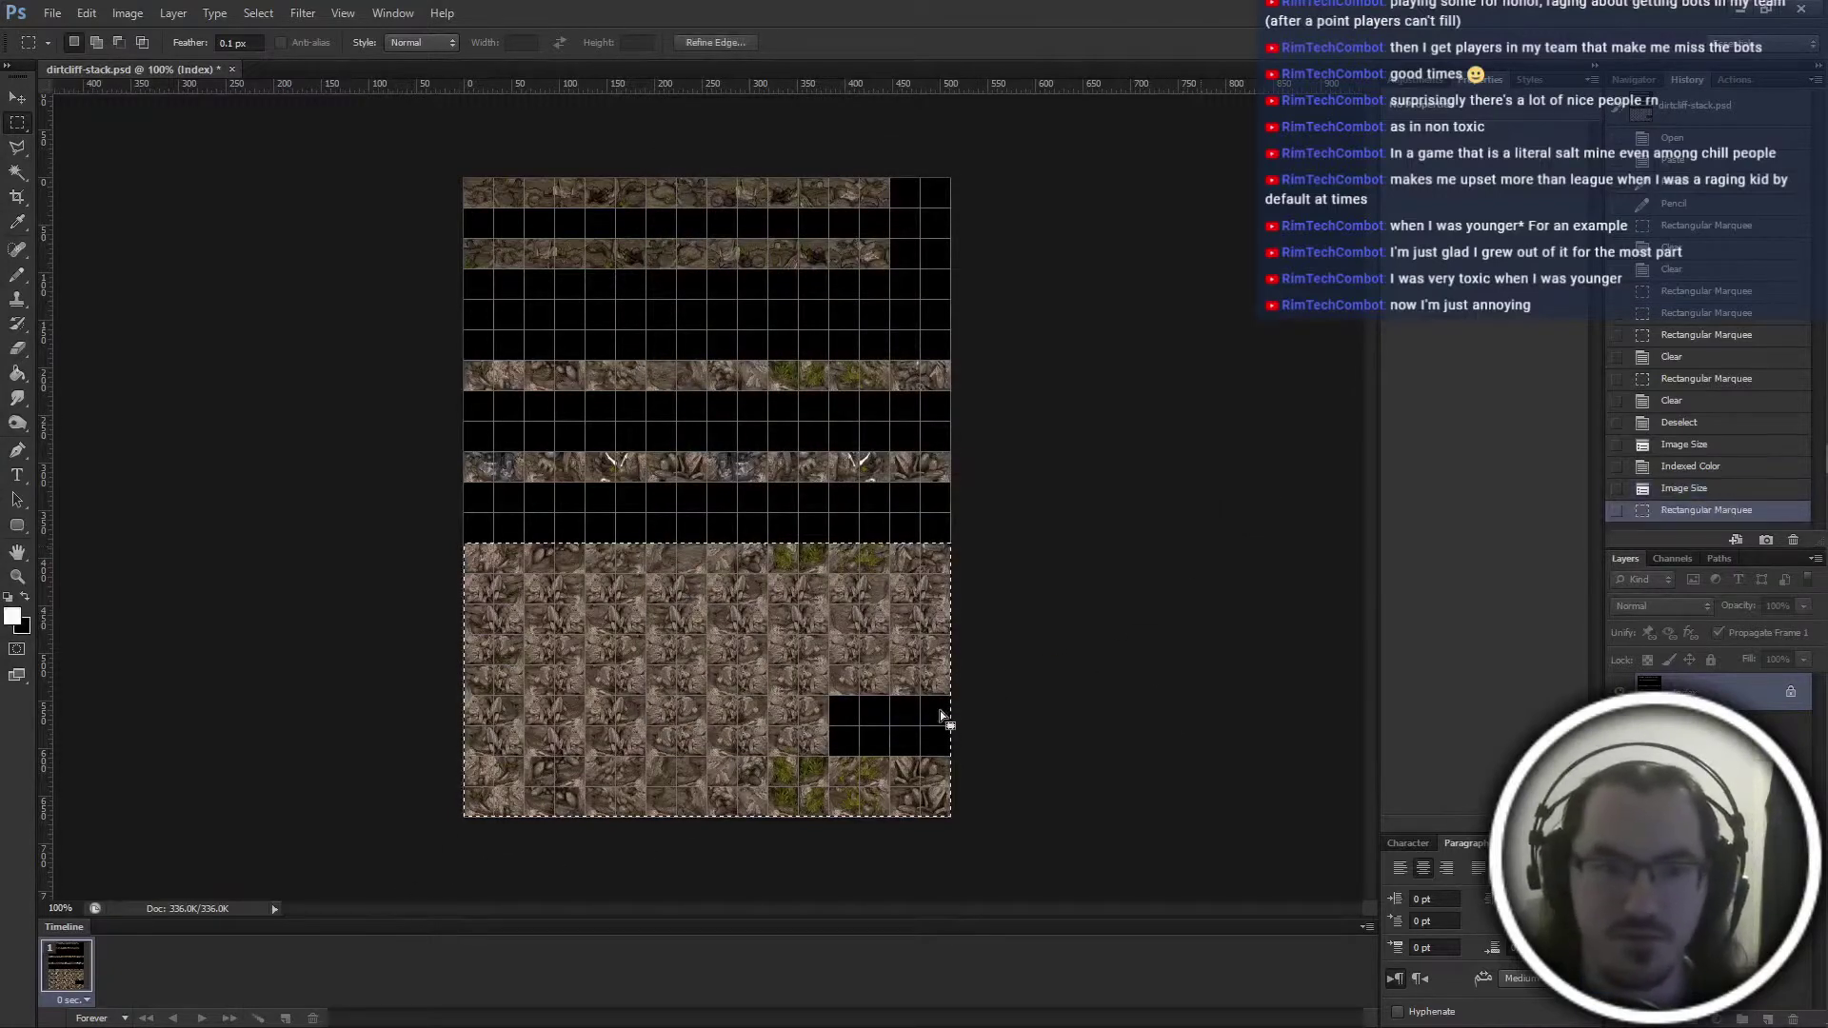
{"action": "key", "text": "ctrl+t"}
{"action": "left_click_drag", "start_coordinate": [911, 723], "coordinate": [869, 663]}
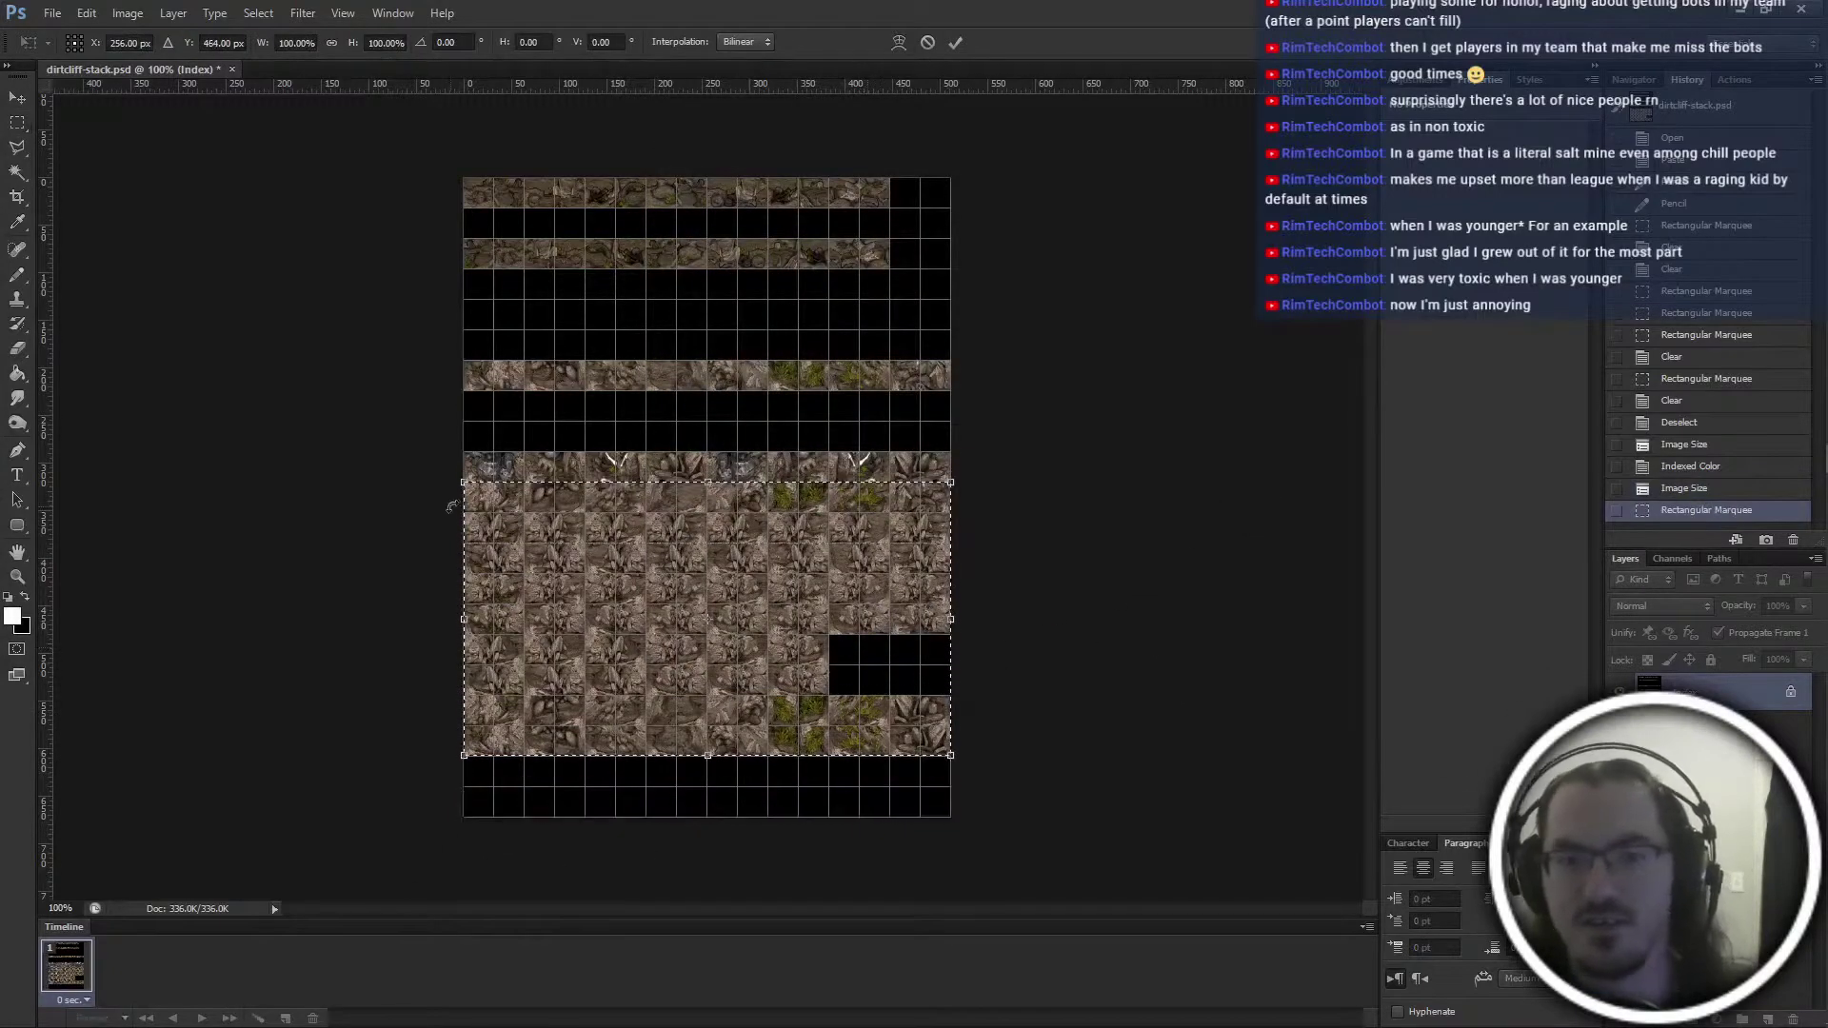
{"action": "key", "text": "Return"}
Select the tiles from the bone-and-rock row downward and move them up 64 px against the mossy cliff row above
{"action": "left_click_drag", "start_coordinate": [455, 452], "coordinate": [951, 756]}
{"action": "key", "text": "ctrl+t"}
{"action": "left_click_drag", "start_coordinate": [796, 585], "coordinate": [795, 523]}
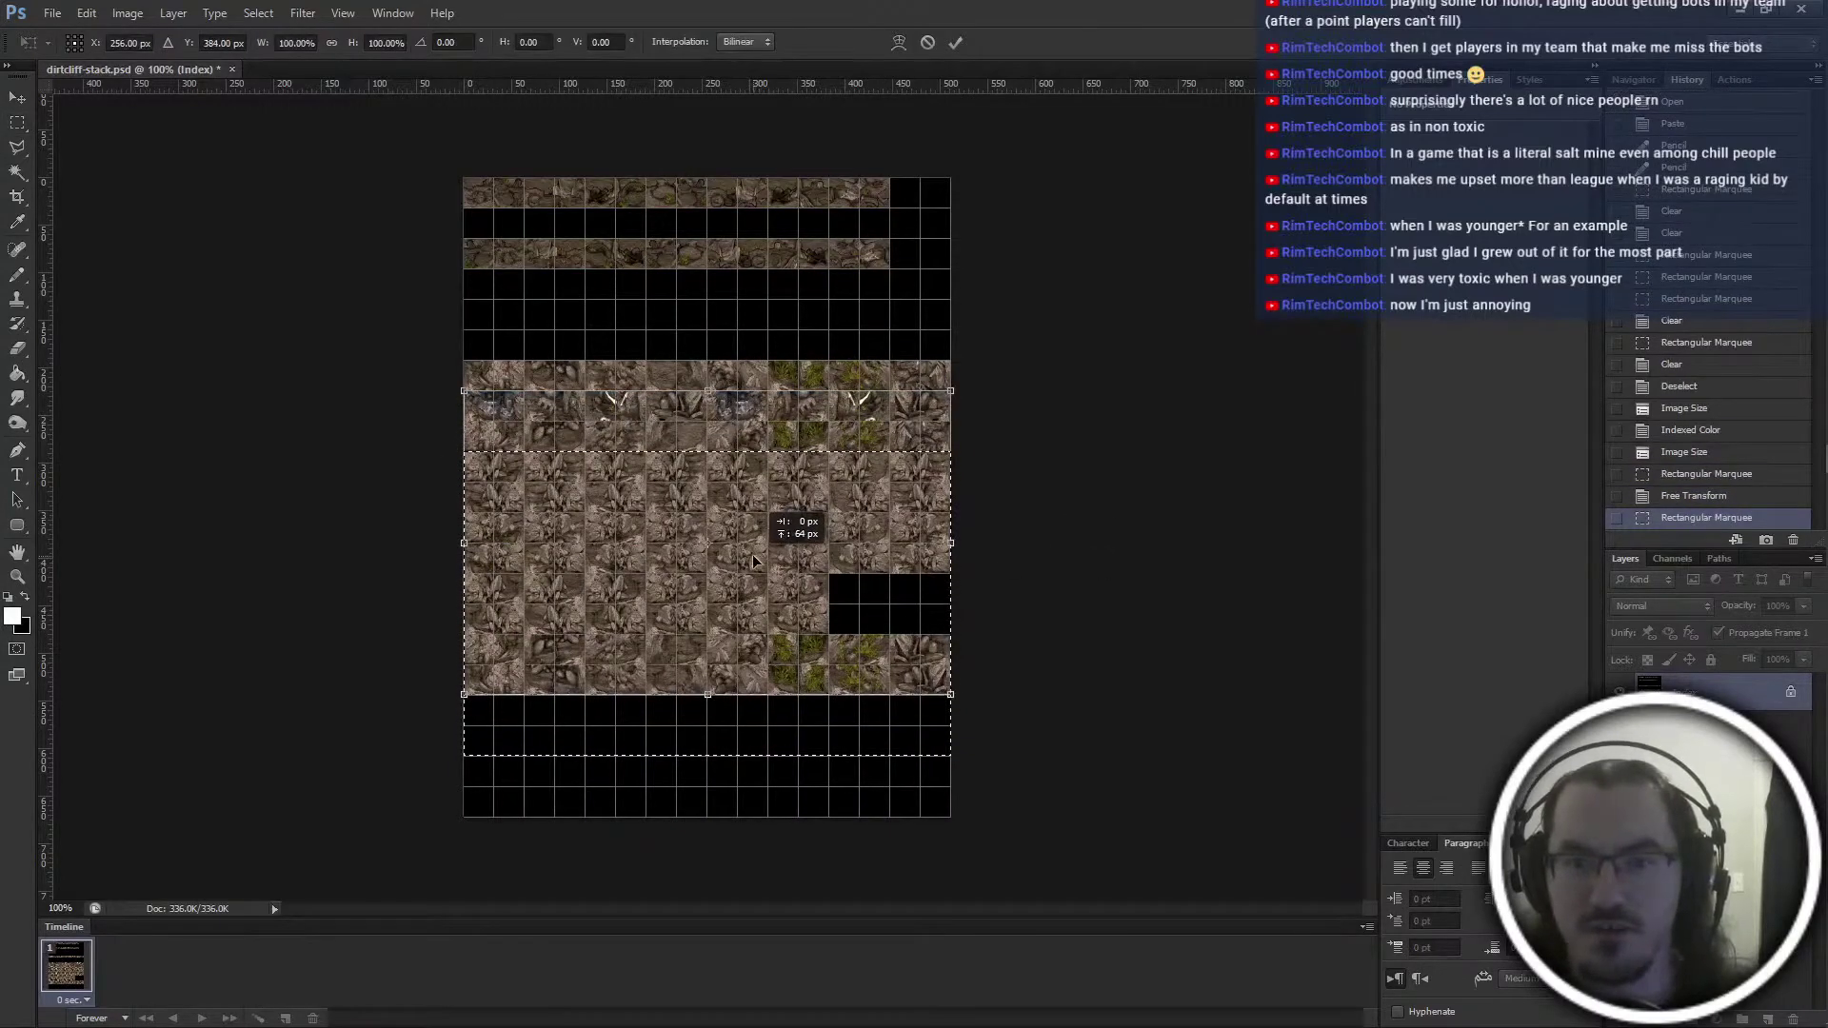
{"action": "key", "text": "Return"}
Select the joined cliff block from the mossy row downward and move it up three grid rows against the second dark row
{"action": "left_click_drag", "start_coordinate": [425, 359], "coordinate": [954, 696]}
{"action": "key", "text": "ctrl+t"}
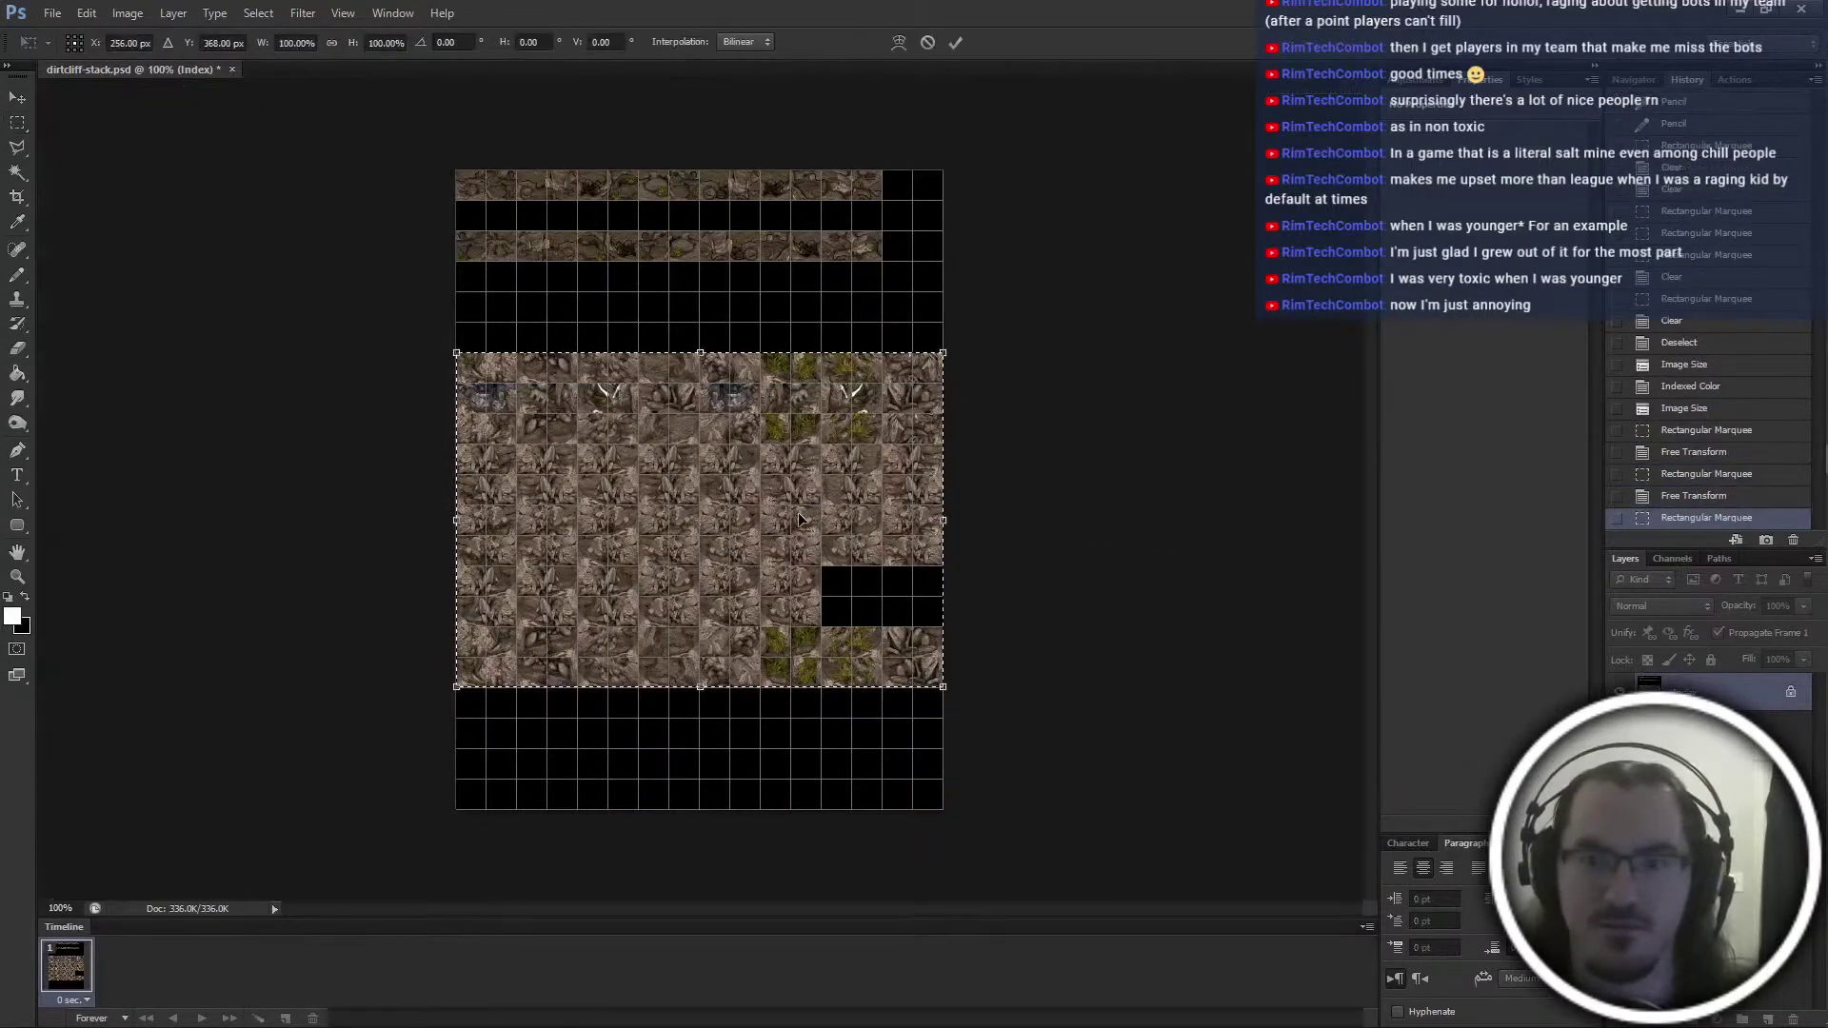
{"action": "left_click_drag", "start_coordinate": [893, 539], "coordinate": [893, 448]}
{"action": "key", "text": "Return"}
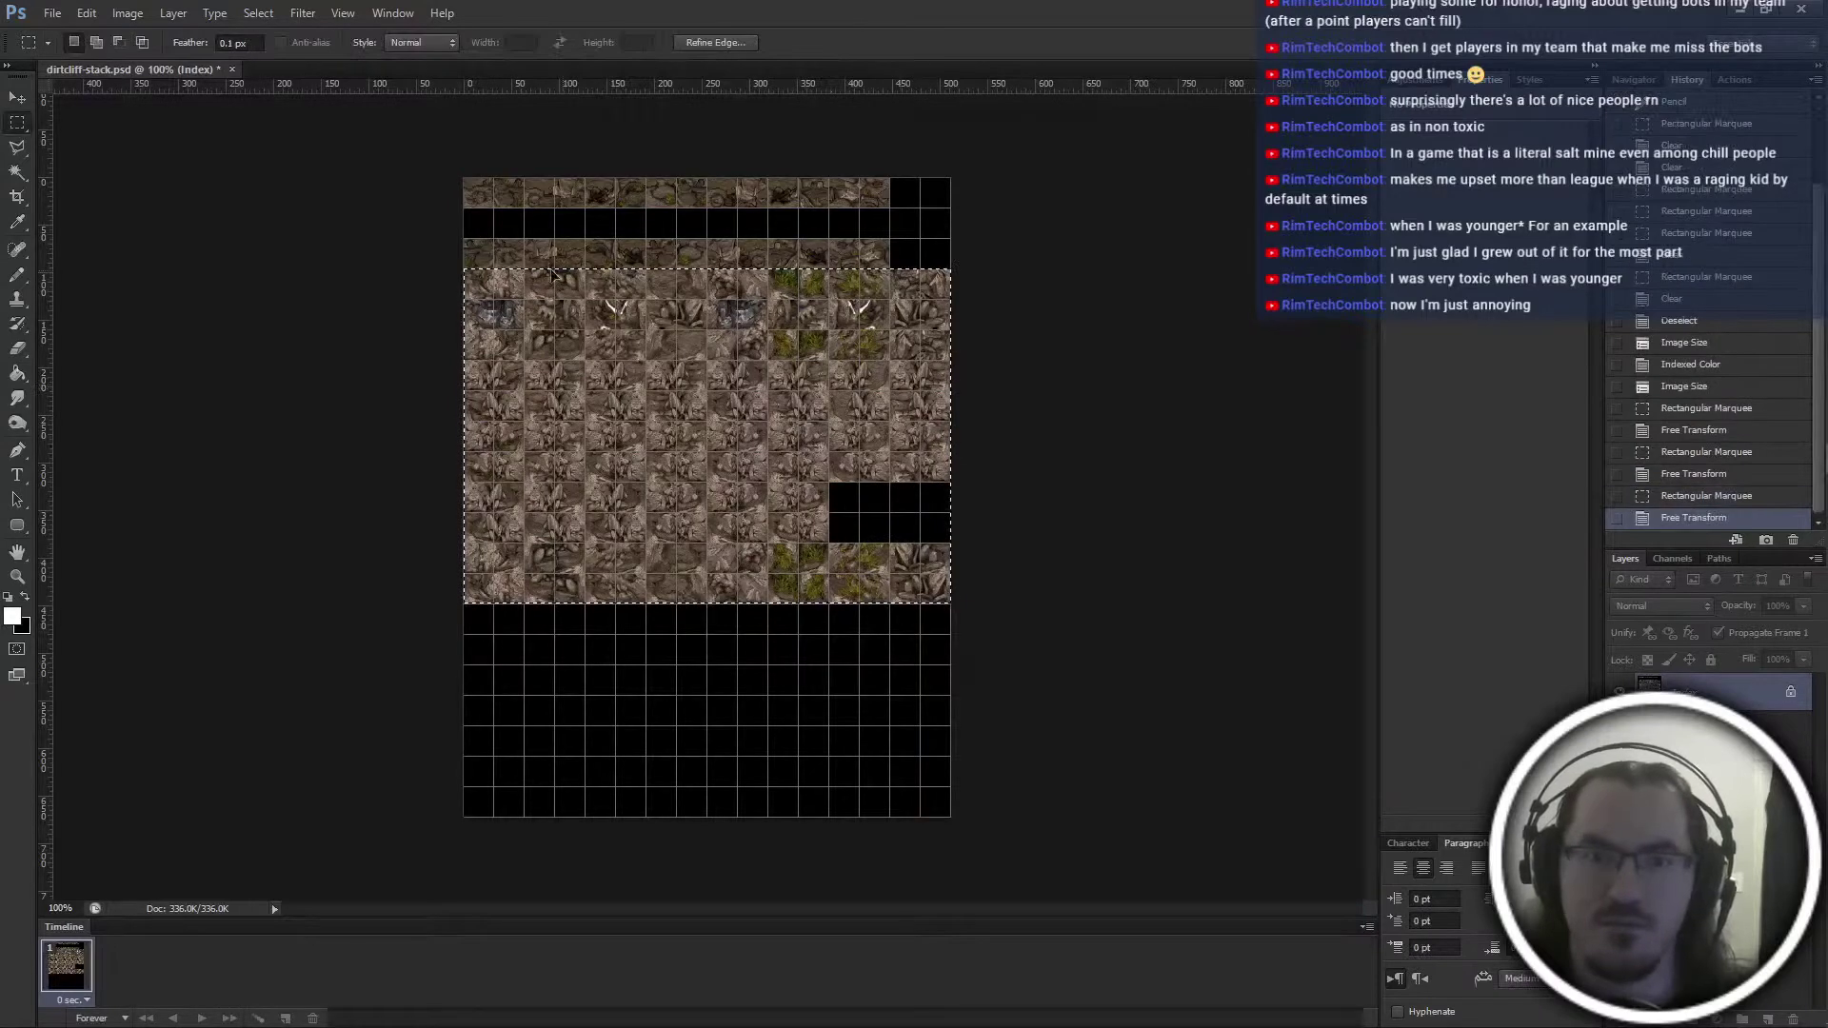
Select everything from the second dark row downward, move it up one grid row against the first row, and deselect
{"action": "left_click_drag", "start_coordinate": [580, 266], "coordinate": [955, 287]}
{"action": "key", "text": "ctrl+t"}
{"action": "left_click_drag", "start_coordinate": [705, 416], "coordinate": [706, 384]}
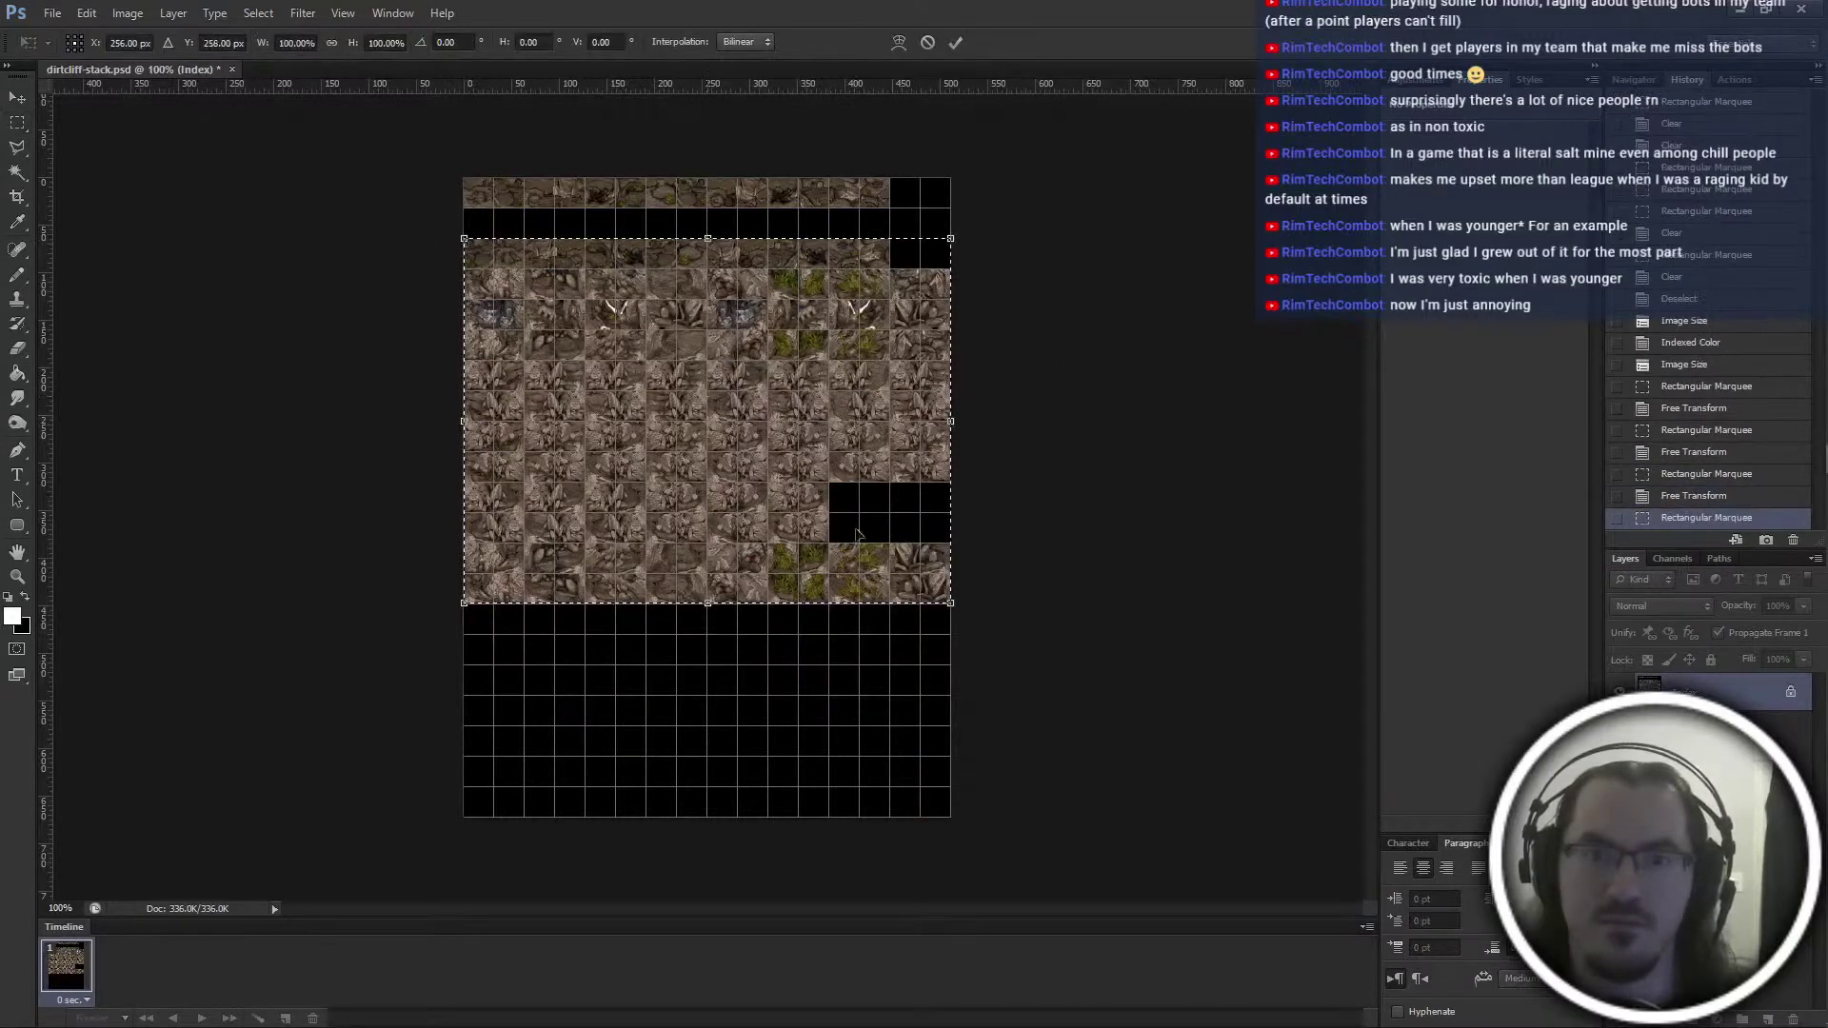
{"action": "left_click_drag", "start_coordinate": [862, 540], "coordinate": [864, 511]}
{"action": "key", "text": "Return"}
{"action": "left_click", "coordinate": [381, 360]}
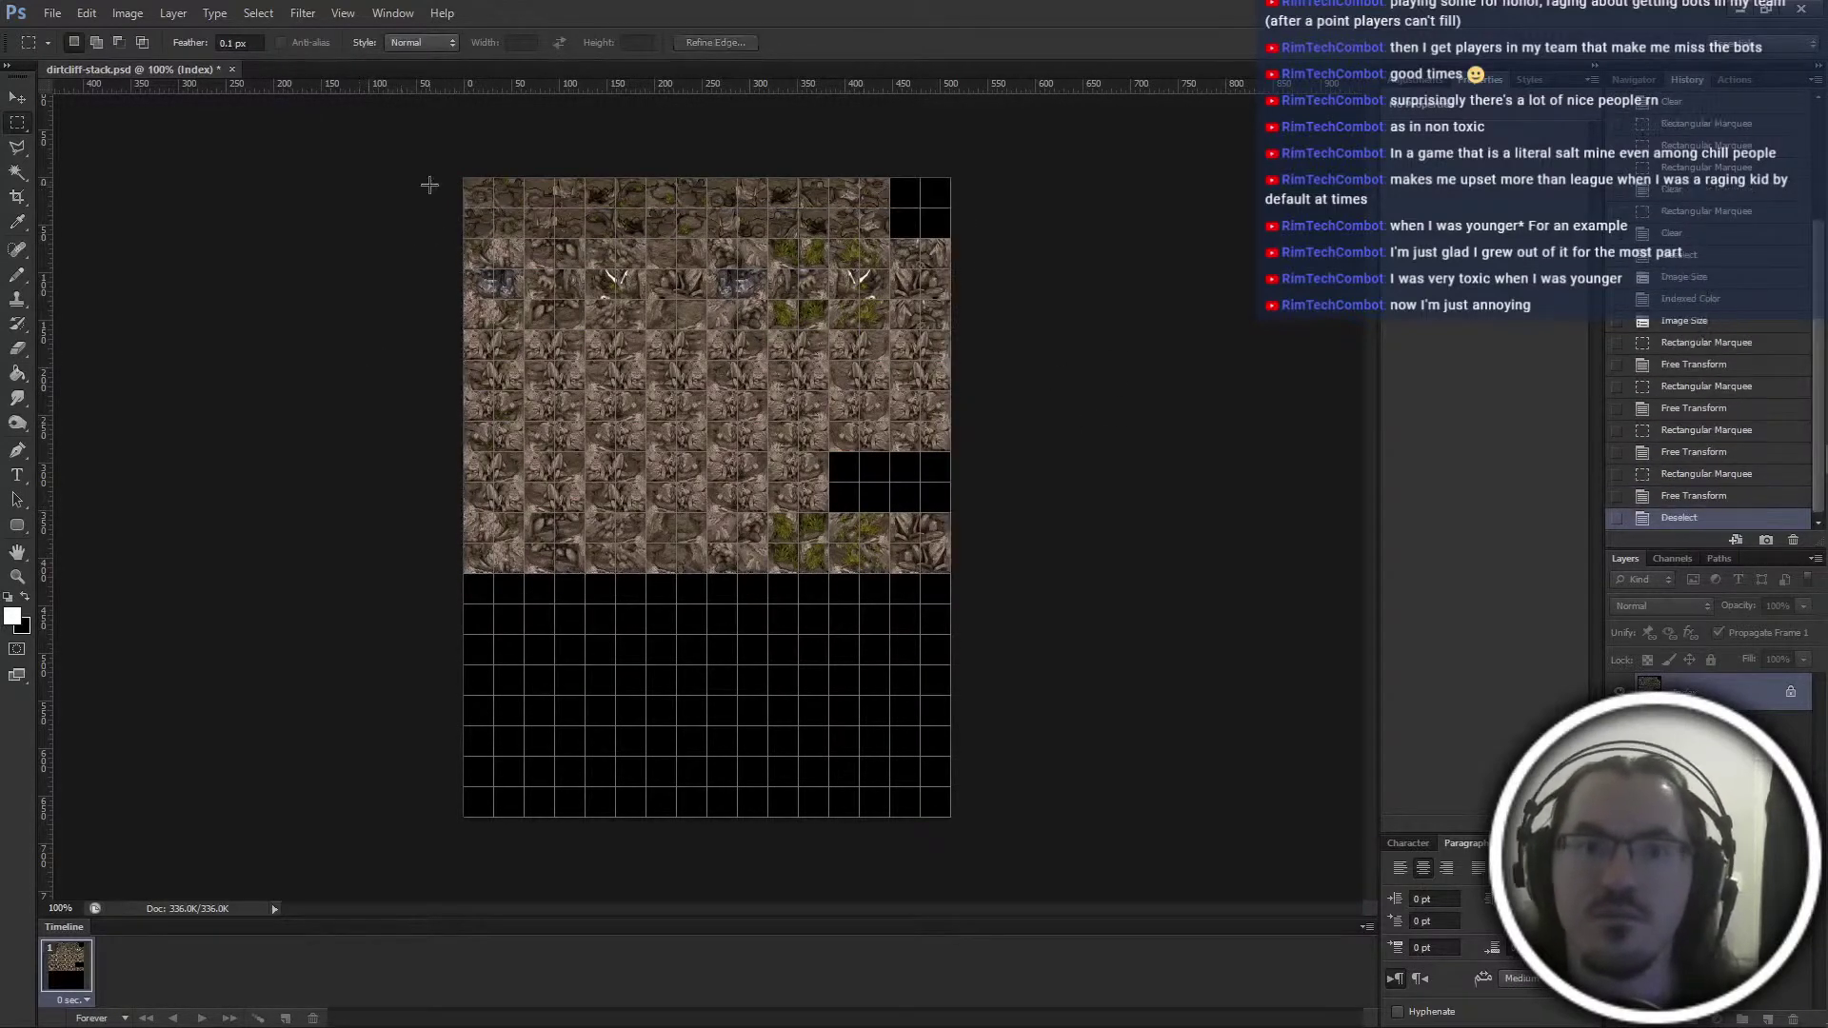
Crop the sheet to the compacted tile rows, removing the empty black rows beneath them
{"action": "left_click_drag", "start_coordinate": [430, 183], "coordinate": [1155, 572]}
{"action": "key", "text": "c"}
{"action": "key", "text": "Return"}
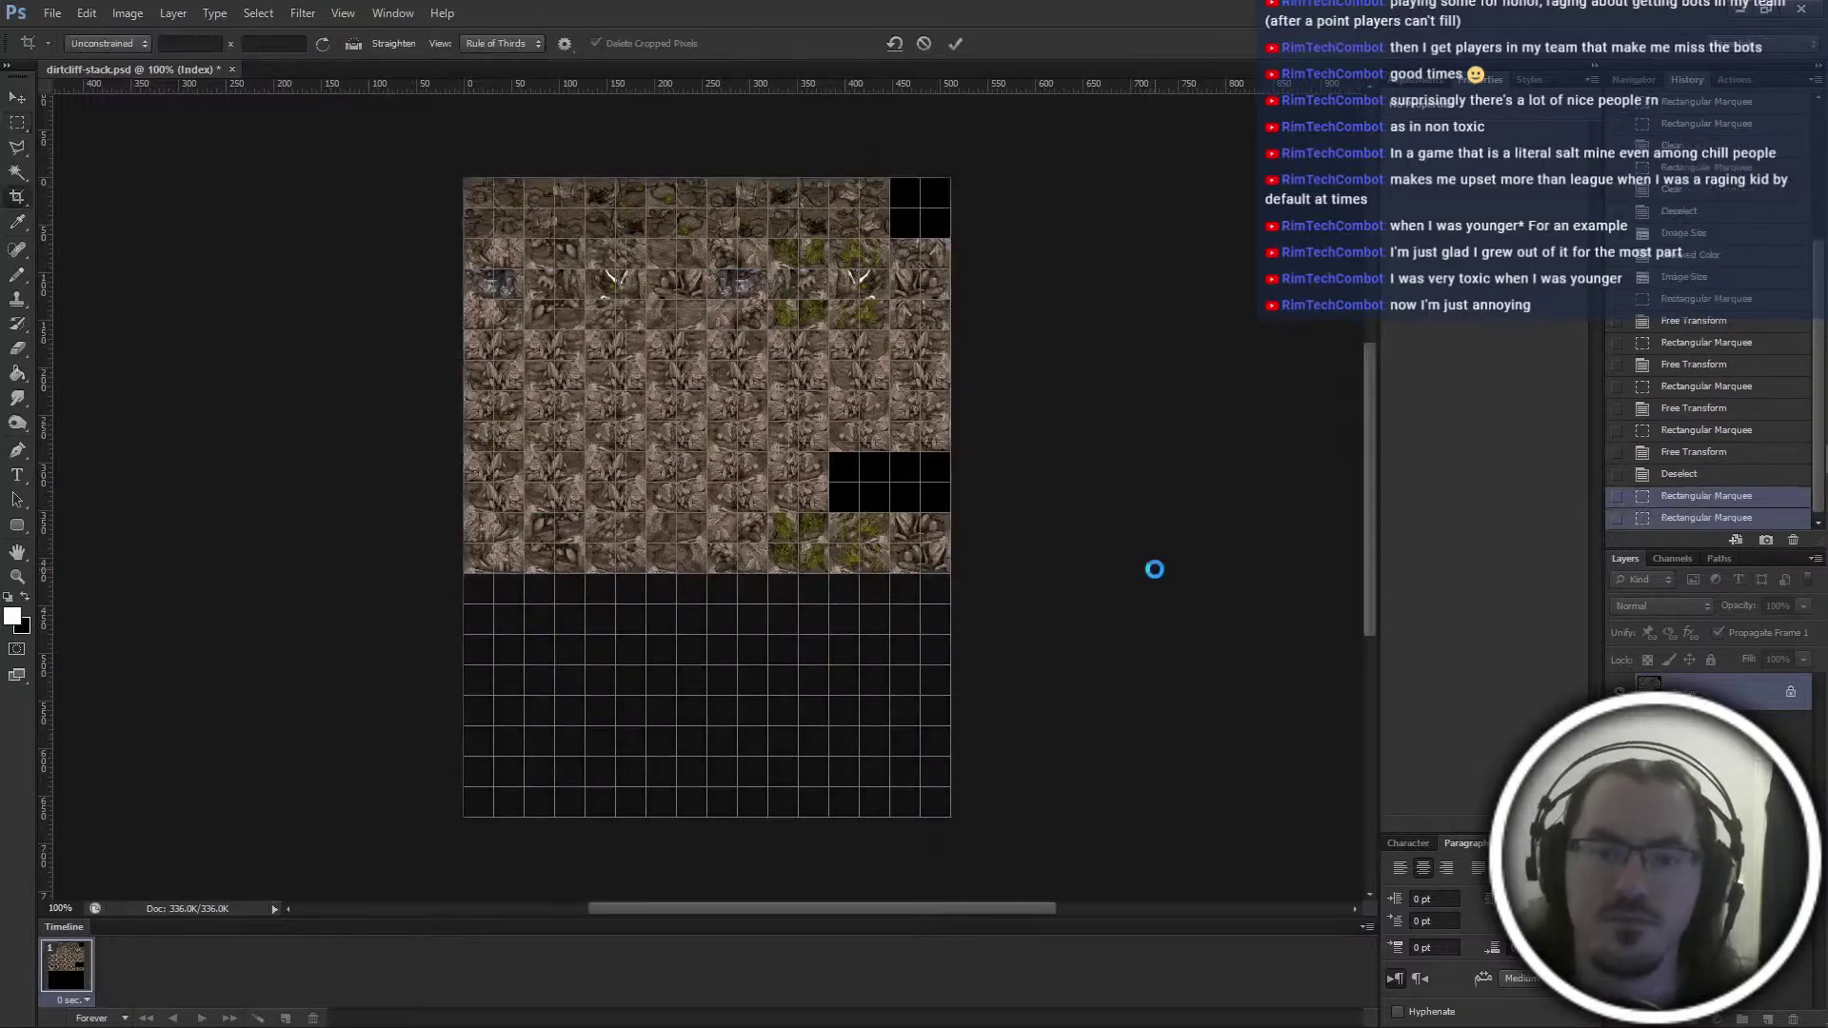
{"action": "key", "text": "ctrl+shift+s"}
{"action": "left_click", "coordinate": [962, 514]}
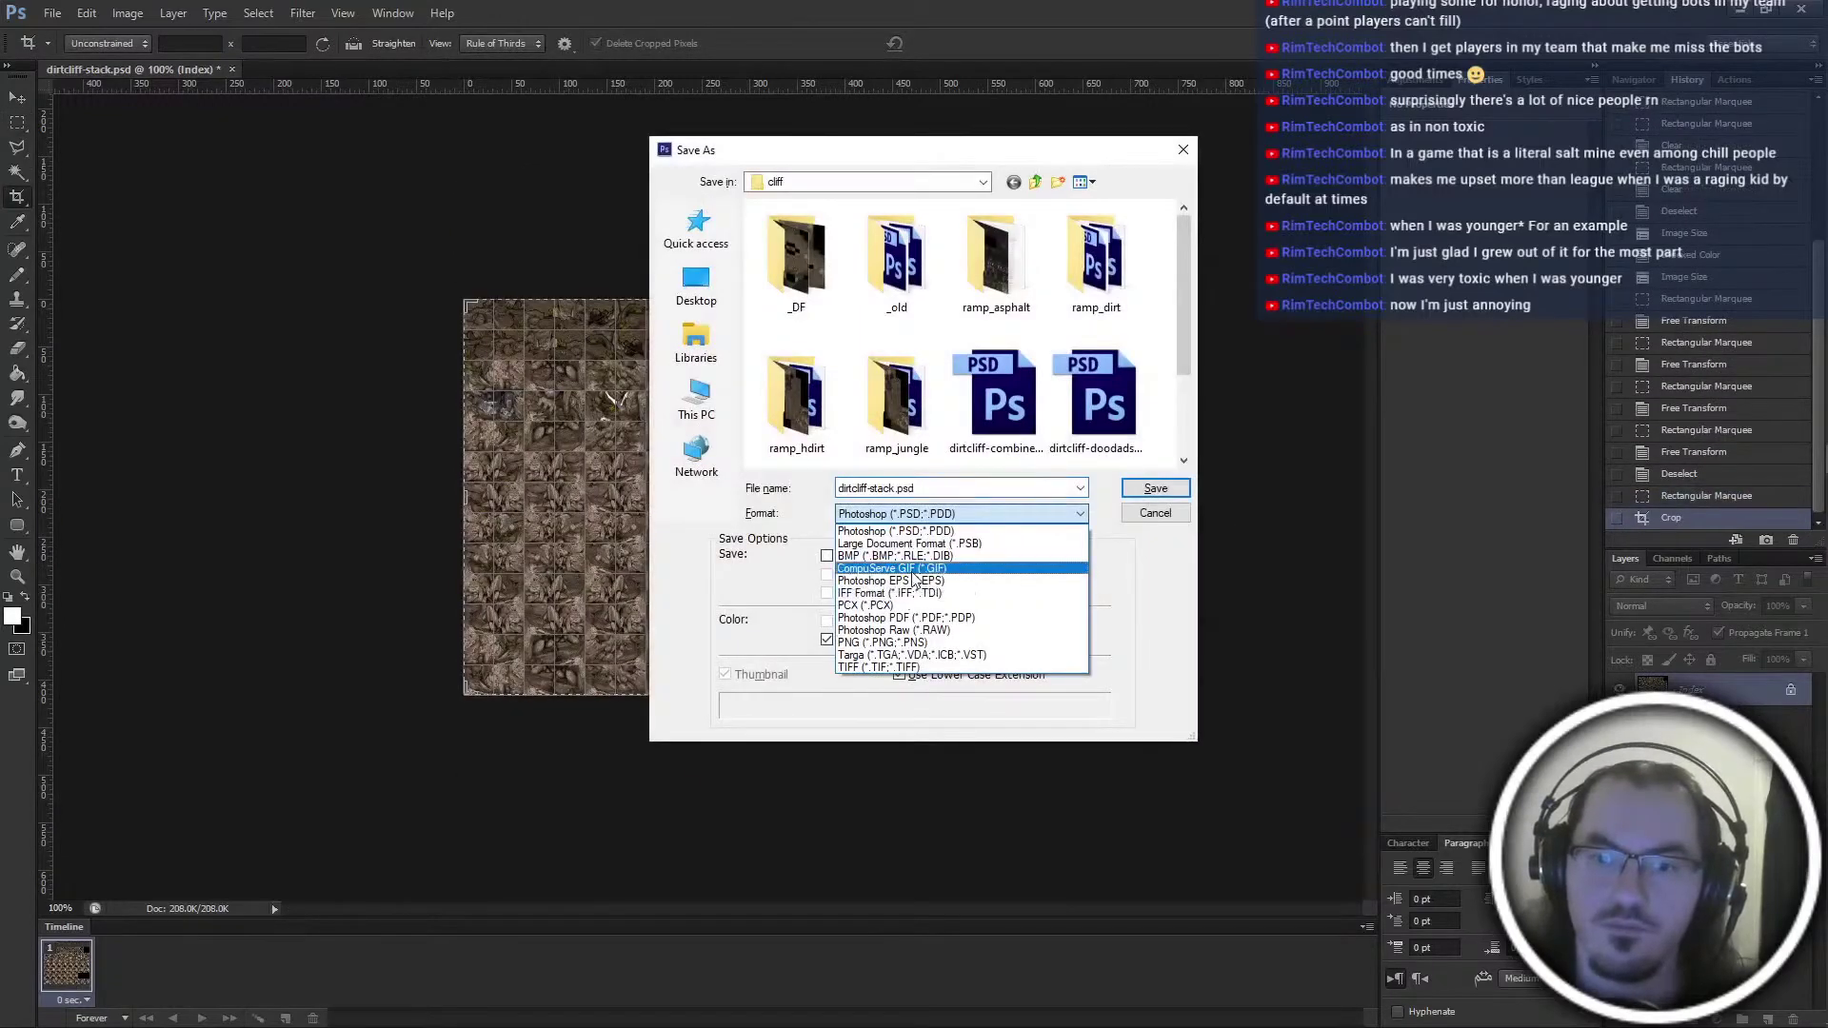
{"action": "left_click", "coordinate": [909, 571]}
{"action": "left_click", "coordinate": [921, 515]}
{"action": "left_click", "coordinate": [921, 568]}
{"action": "left_click", "coordinate": [929, 515]}
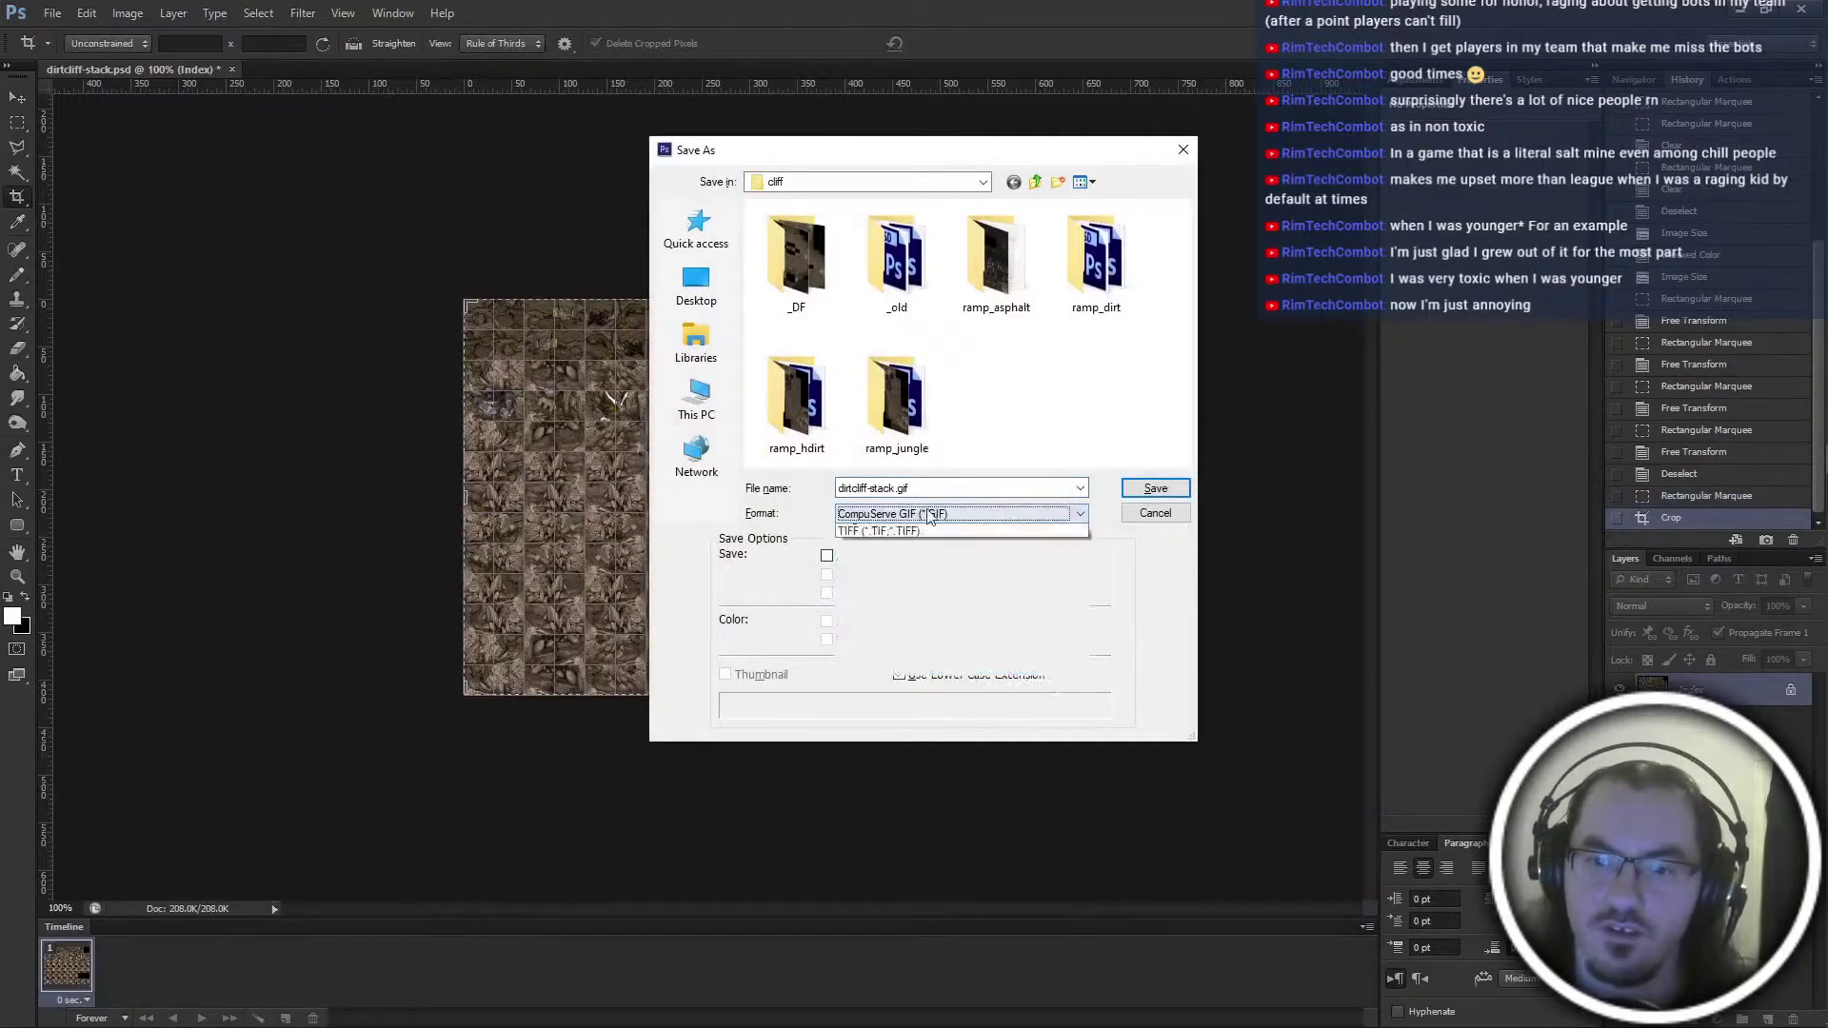
{"action": "left_click", "coordinate": [895, 556]}
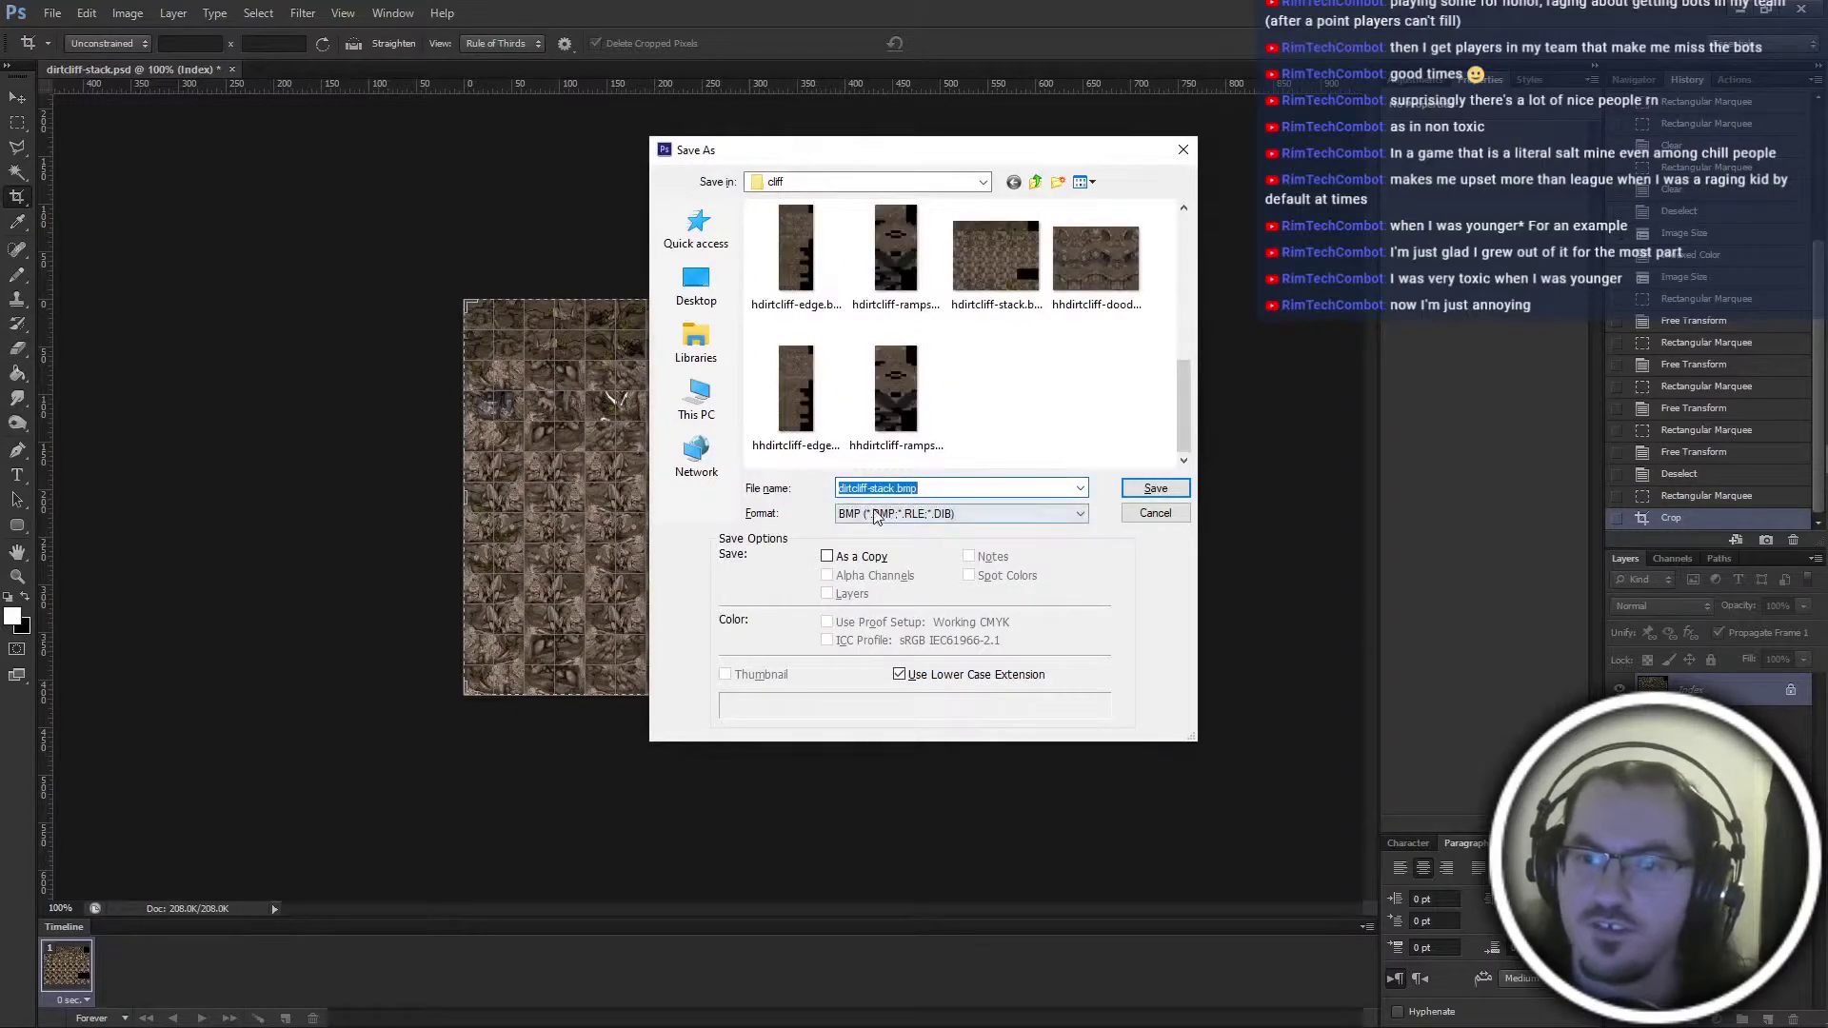
{"action": "type", "text": "dirtcliff-stack-"}
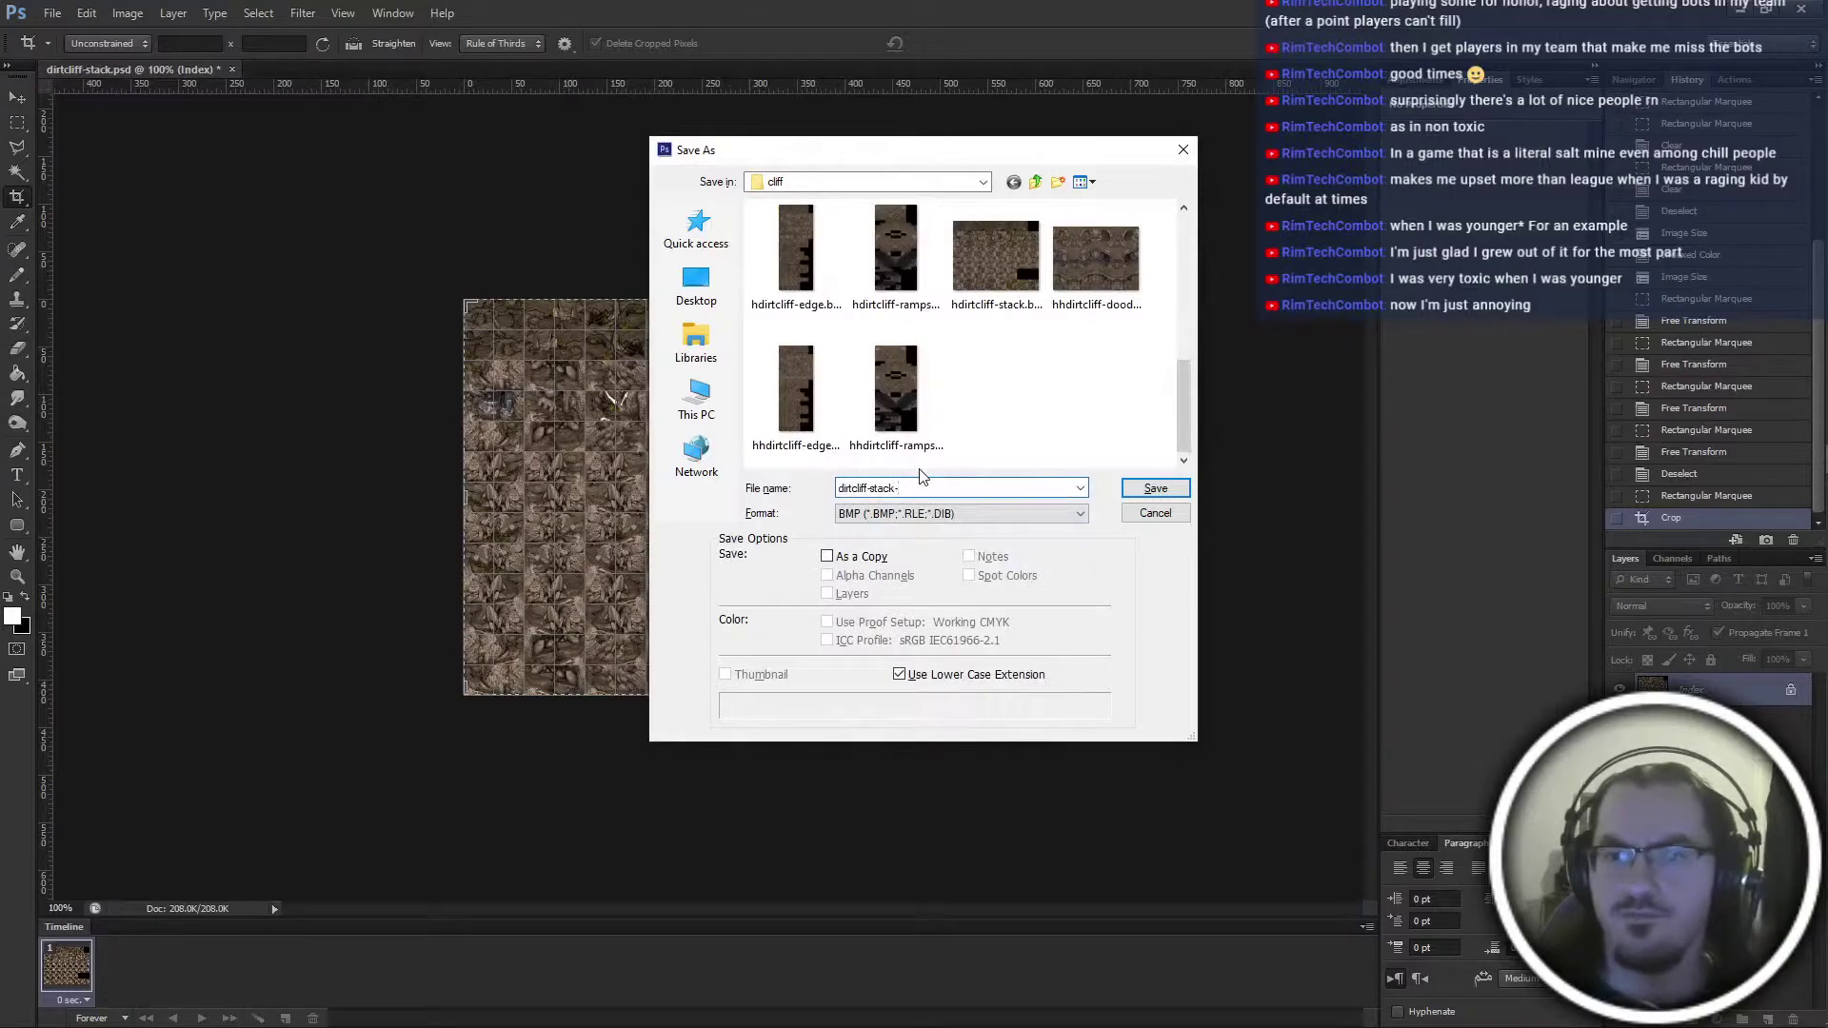
{"action": "left_click", "coordinate": [1004, 290]}
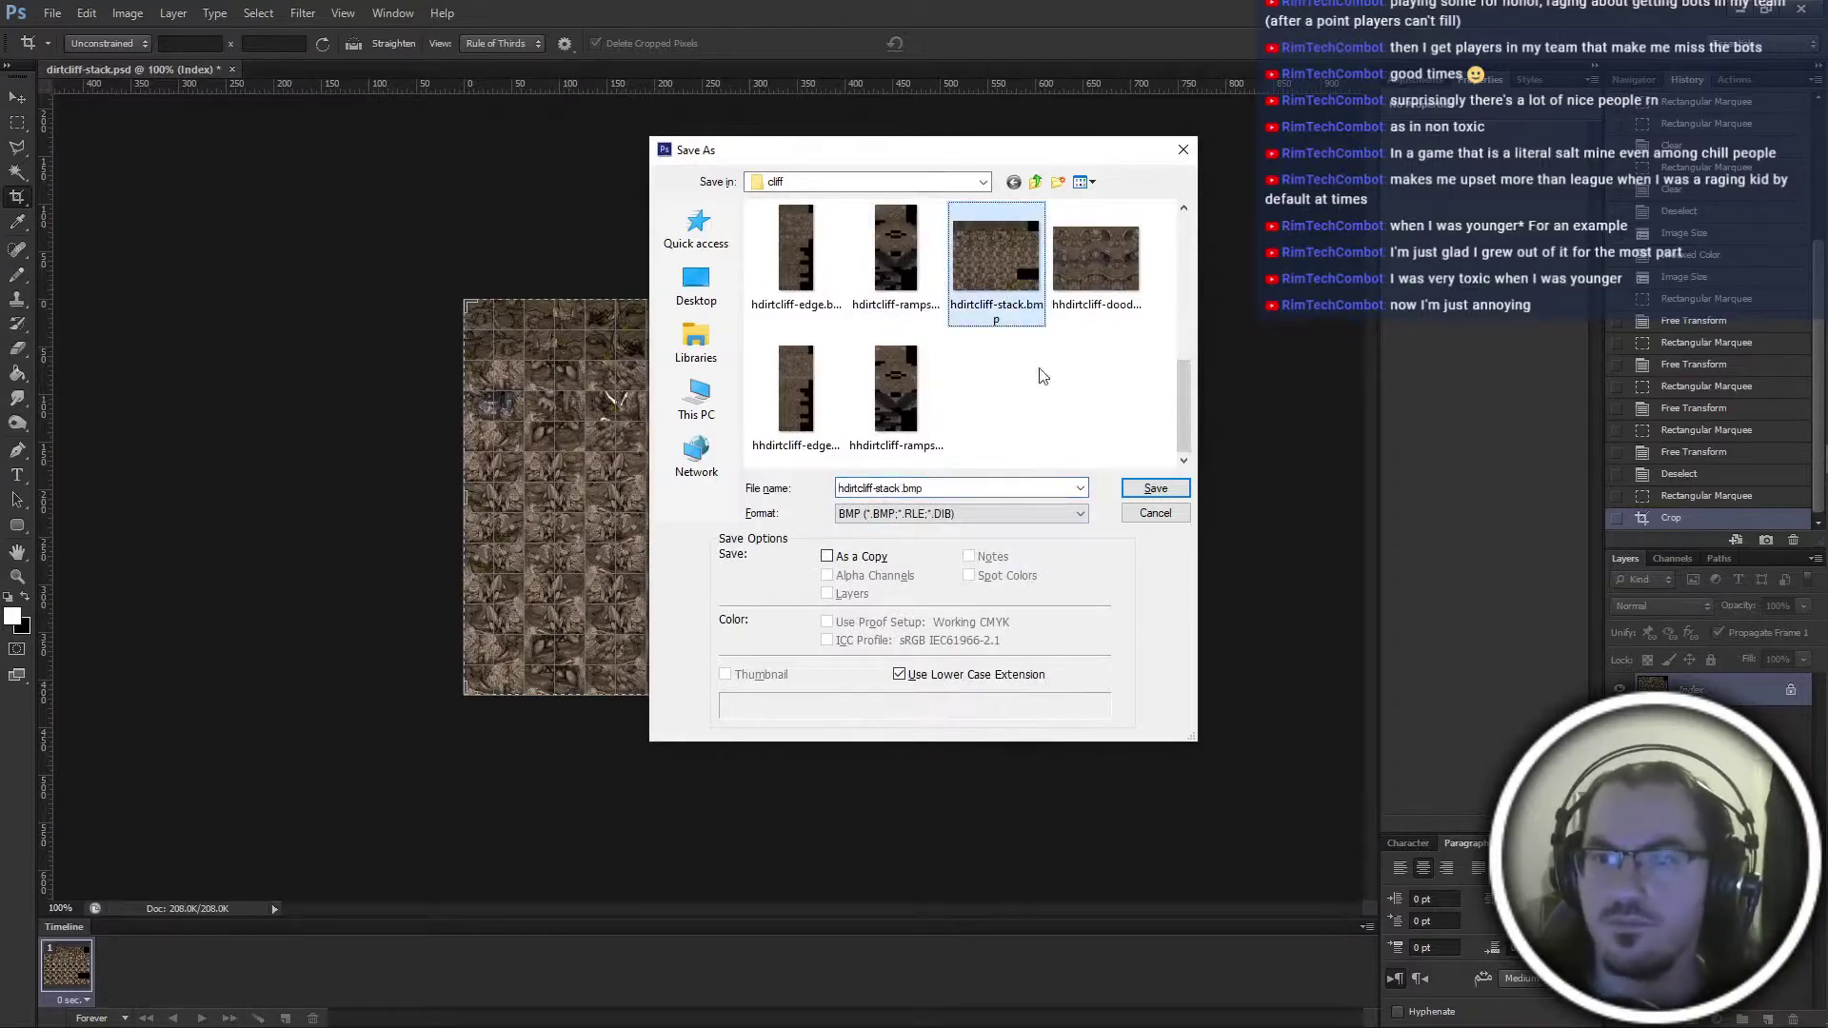
{"action": "left_click", "coordinate": [840, 492]}
{"action": "left_click", "coordinate": [840, 490]}
{"action": "type", "text": "h"}
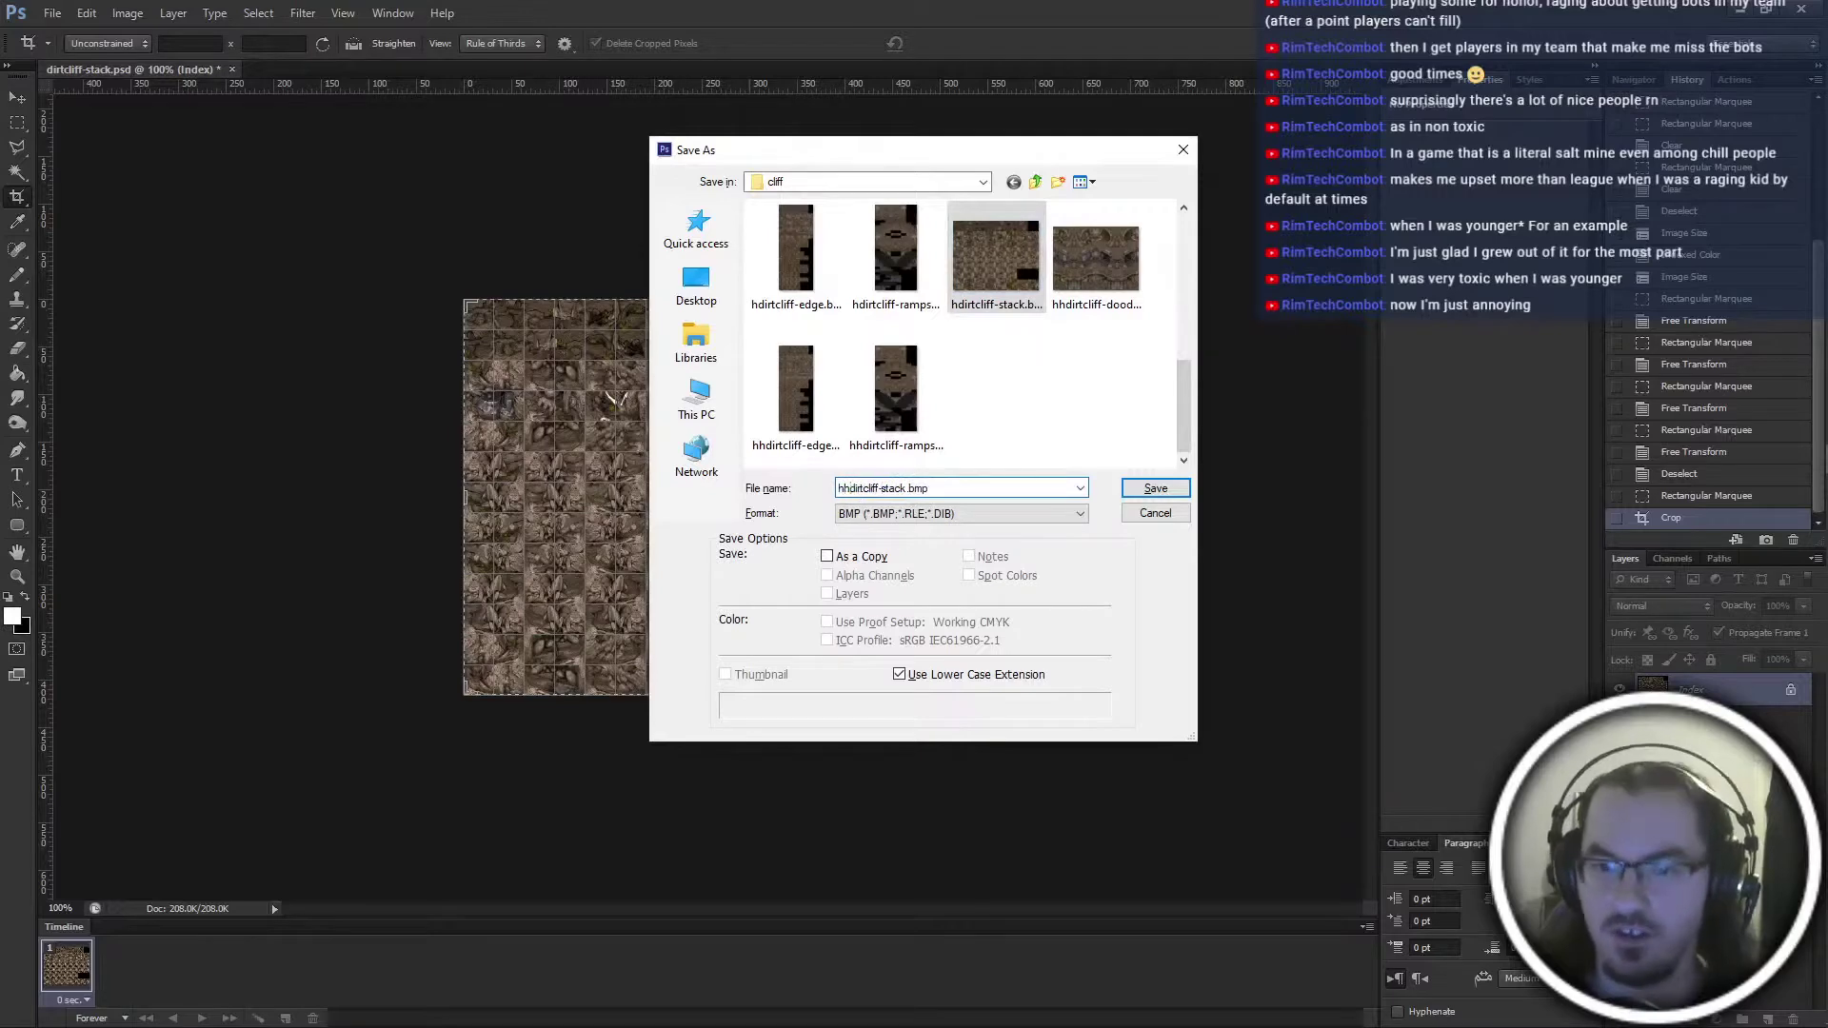
{"action": "key", "text": "Return"}
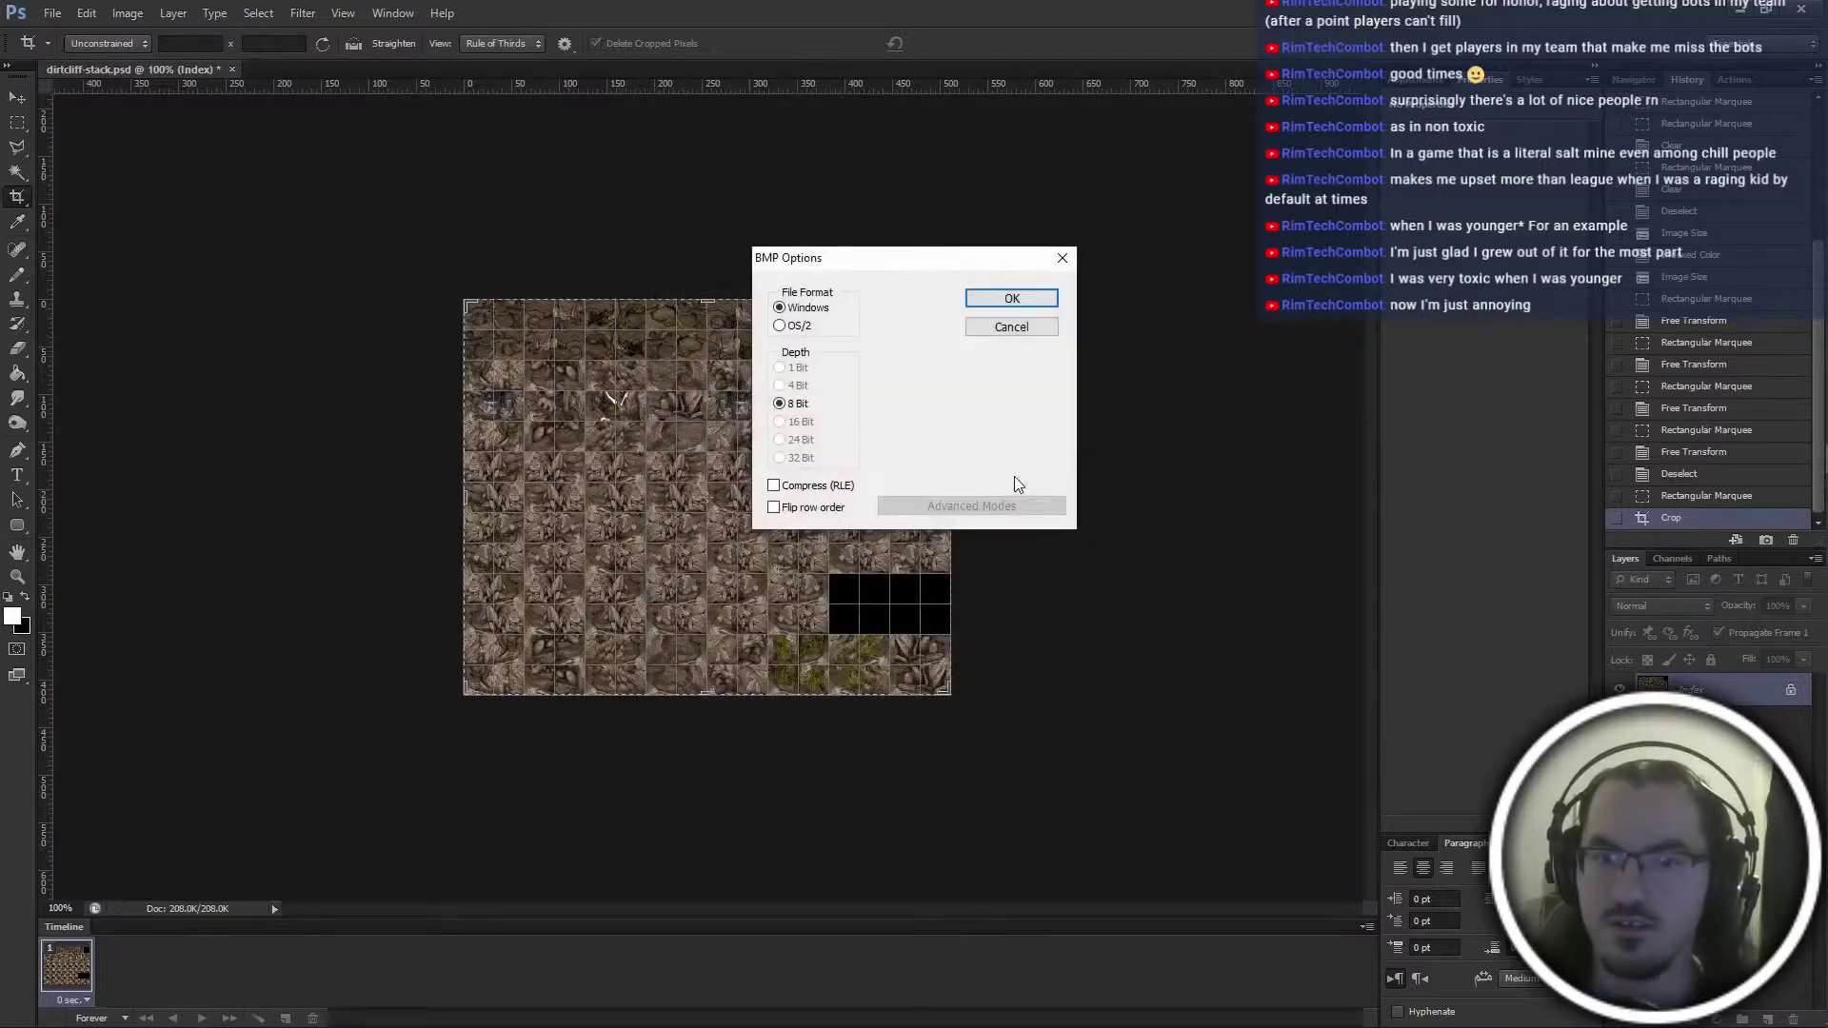
{"action": "left_click", "coordinate": [1009, 325]}
Save the cropped sheet in BMP format as hdirtcliff-stack.bmp, overwriting the existing file and accepting the BMP options
{"action": "key", "text": "ctrl+shift+s"}
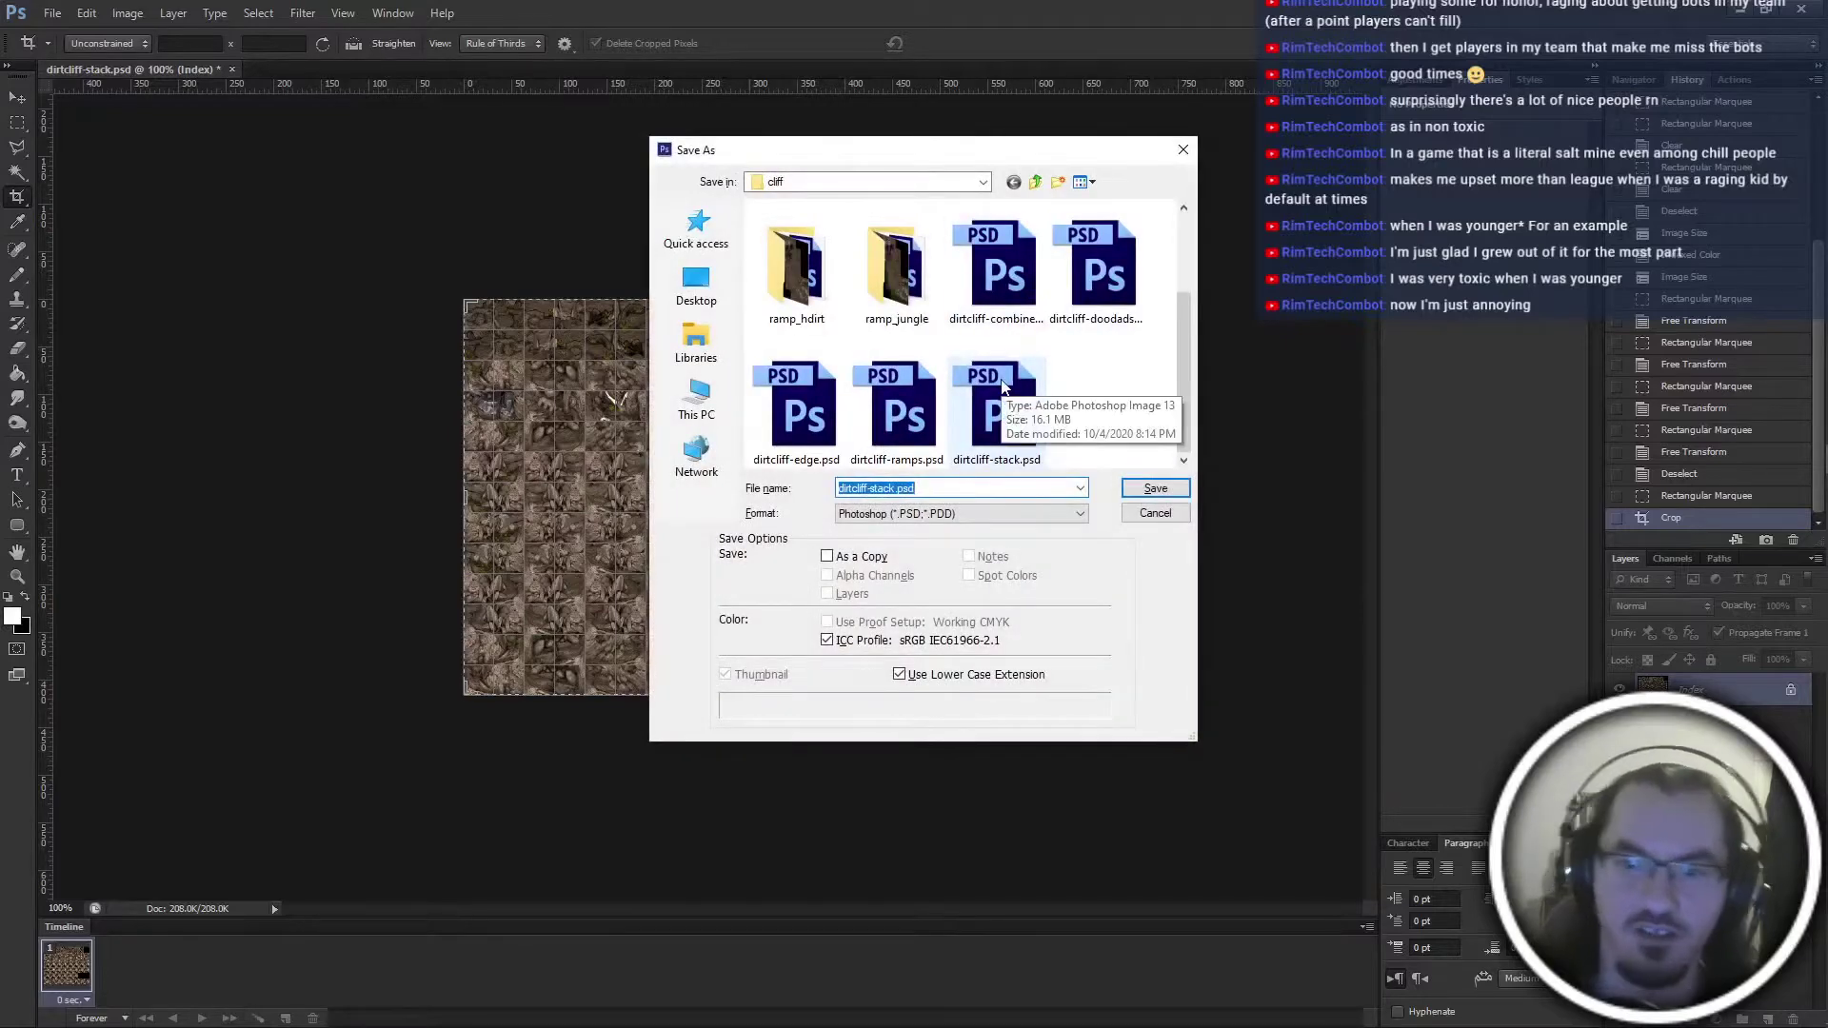
{"action": "left_click", "coordinate": [996, 510]}
{"action": "left_click", "coordinate": [986, 546]}
{"action": "left_click", "coordinate": [990, 513]}
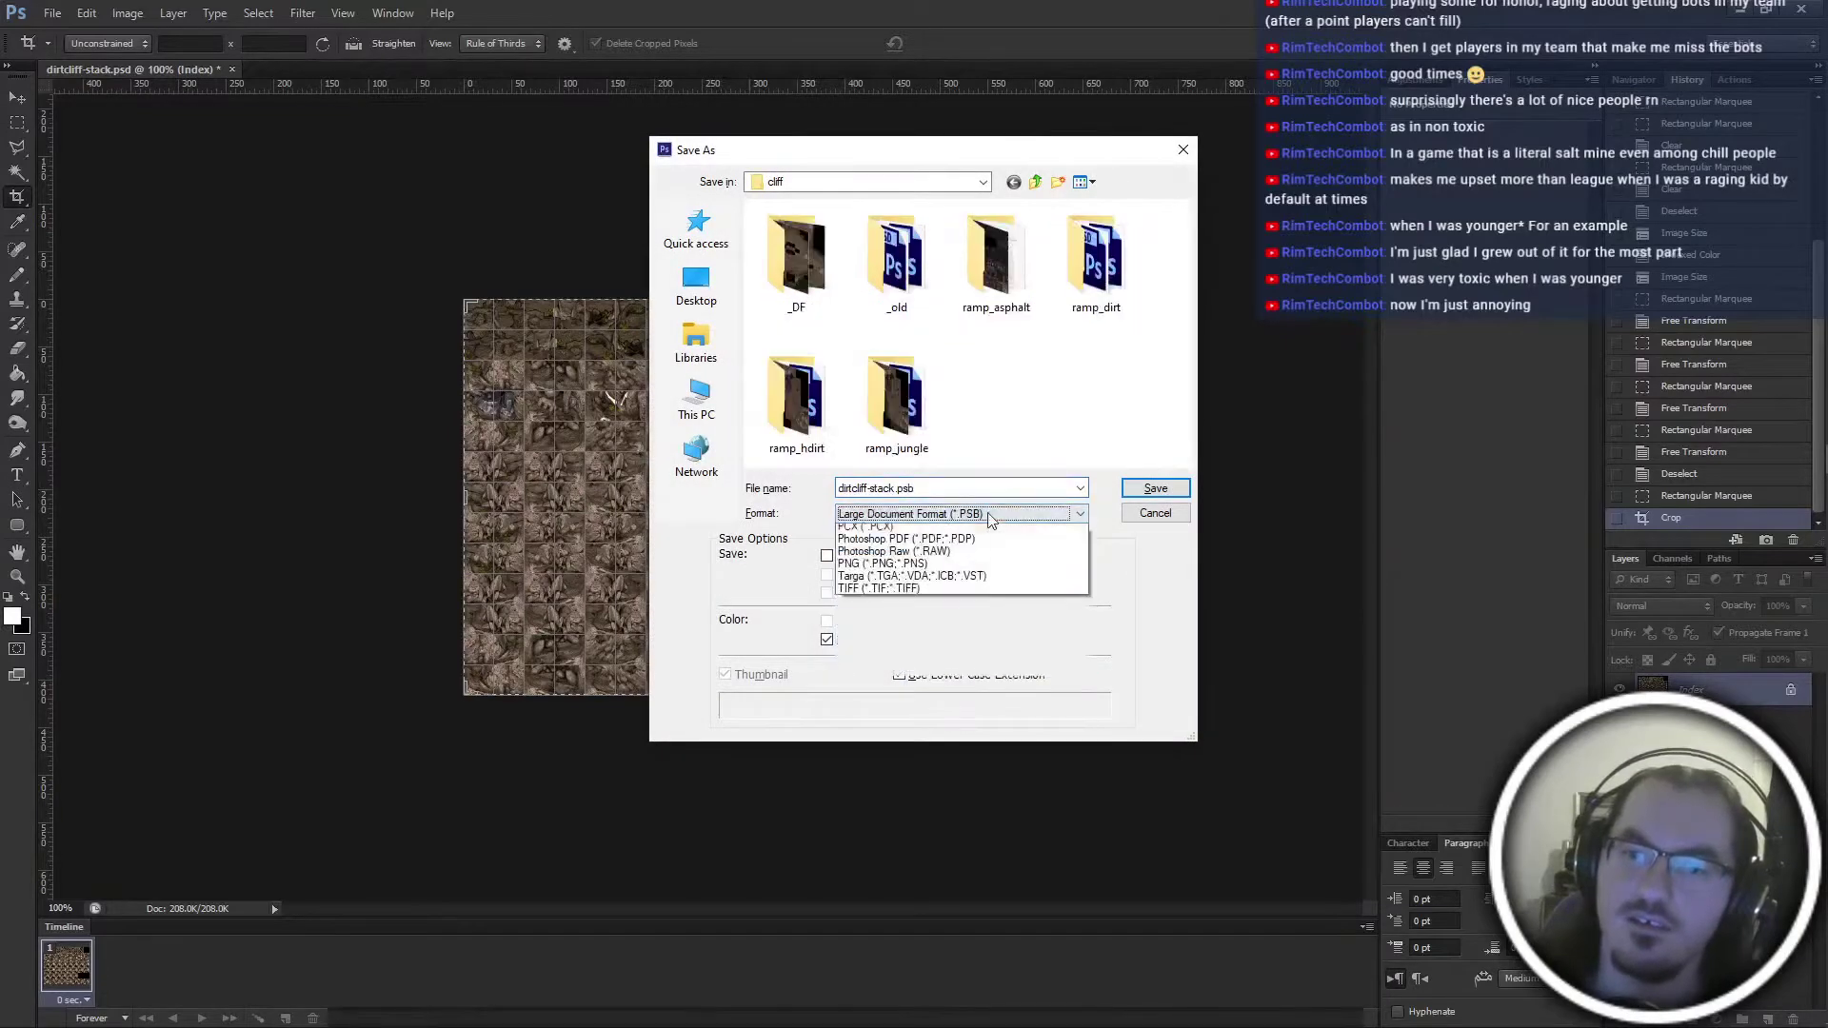
{"action": "left_click", "coordinate": [973, 561]}
{"action": "scroll", "coordinate": [1076, 352], "scroll_direction": "down", "scroll_amount": 4}
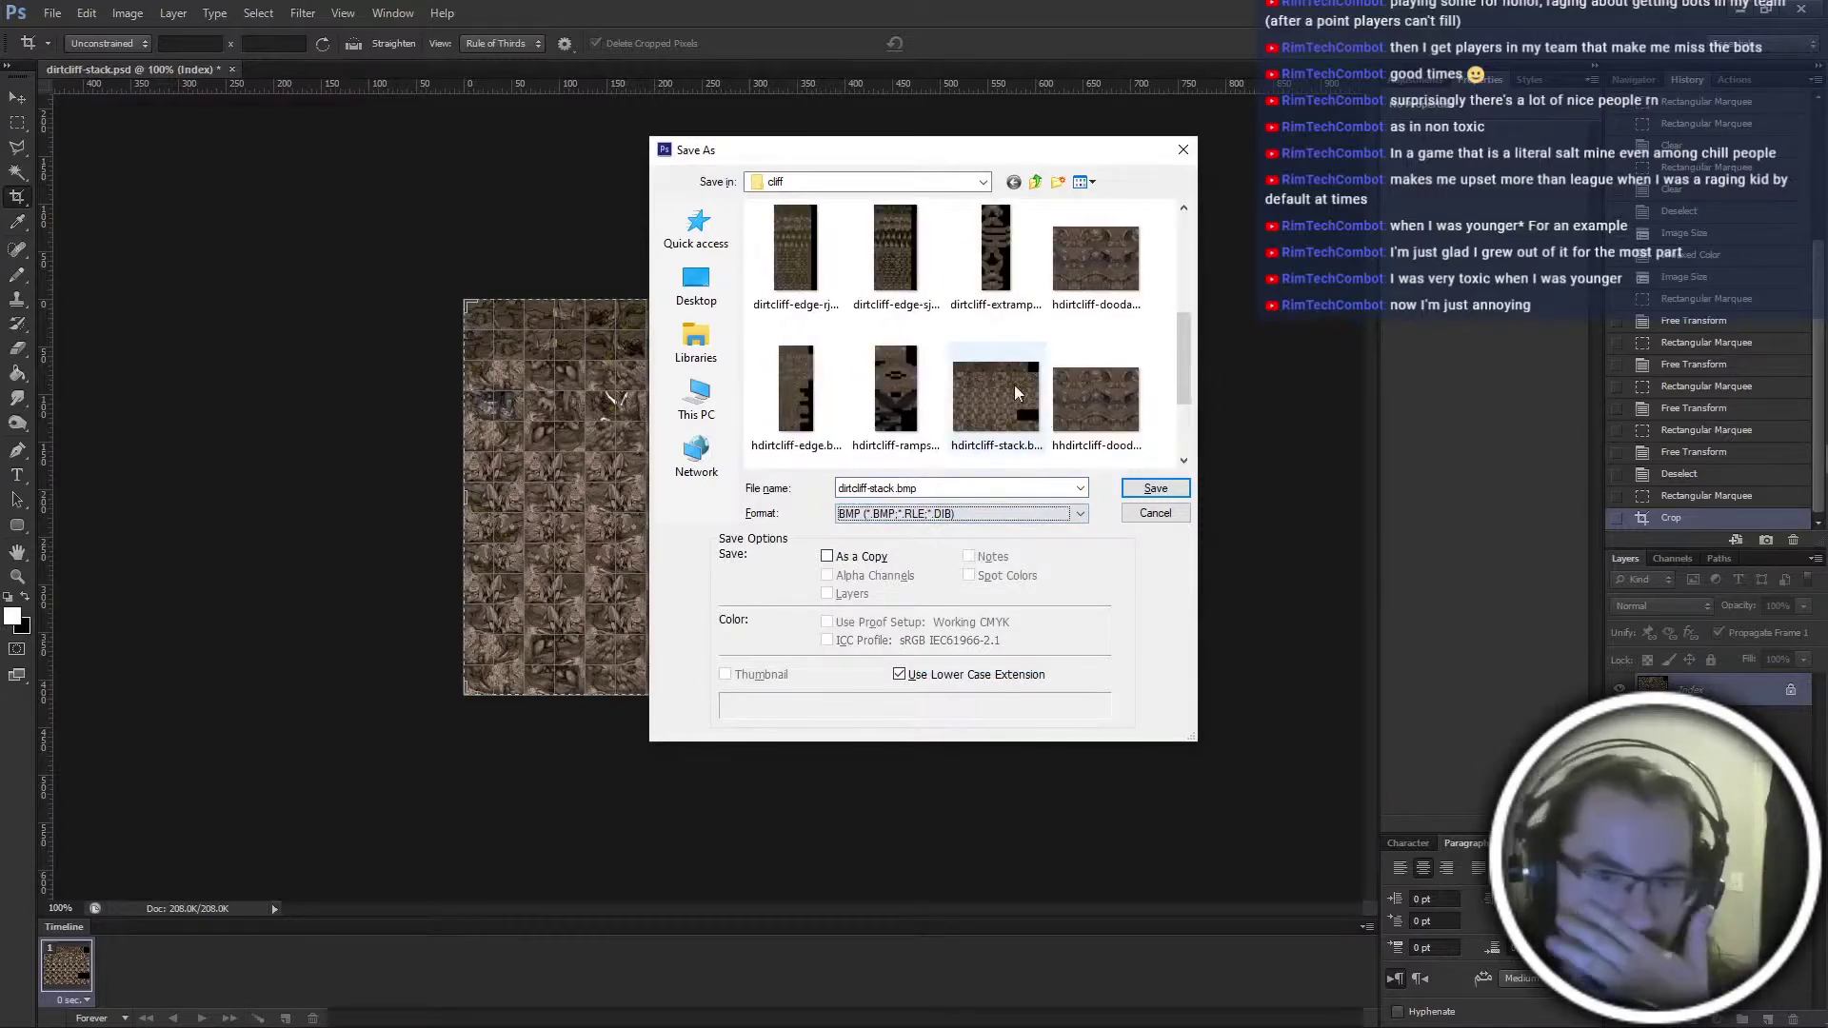
{"action": "left_click", "coordinate": [1015, 387]}
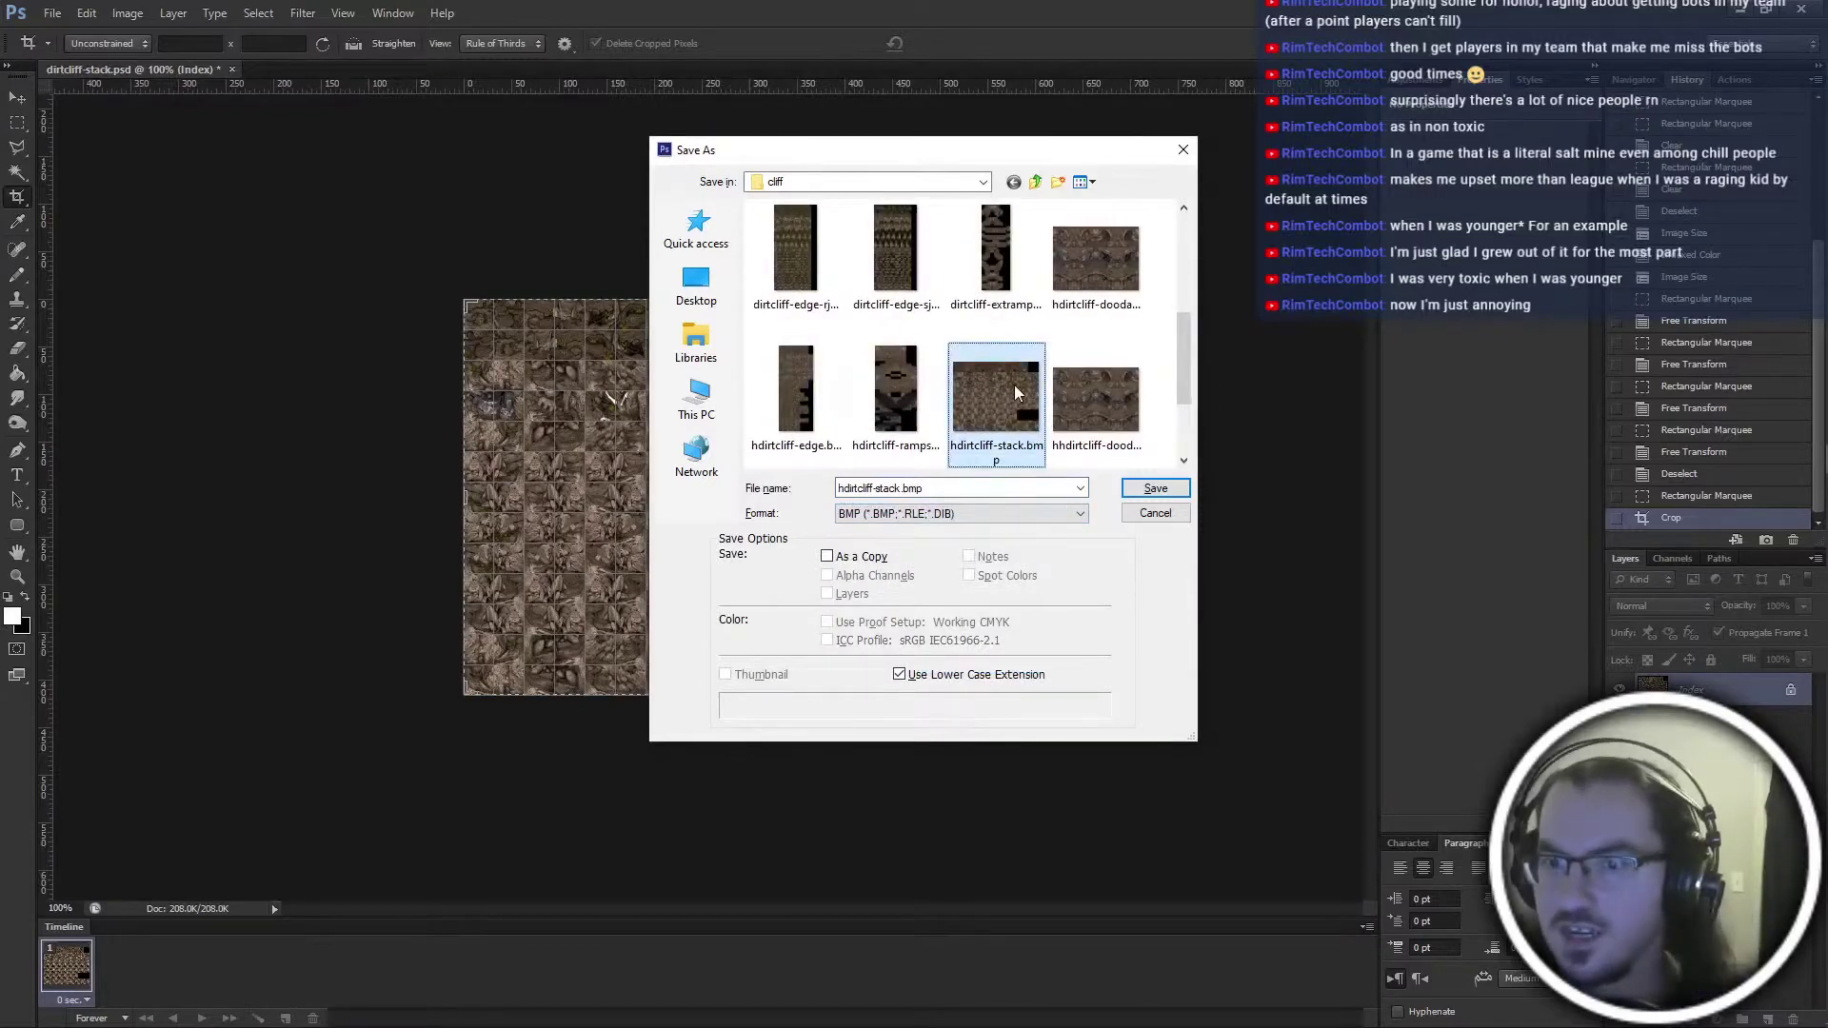
{"action": "key", "text": "Return"}
{"action": "key", "text": "Return"}
{"action": "key", "text": "Return"}
Undo the crop, row moves, colour indexing and image resizing back to the layered RGB sheet, leaving nothing selected
{"action": "key", "text": "ctrl+alt+z"}
{"action": "key", "text": "ctrl+alt+z"}
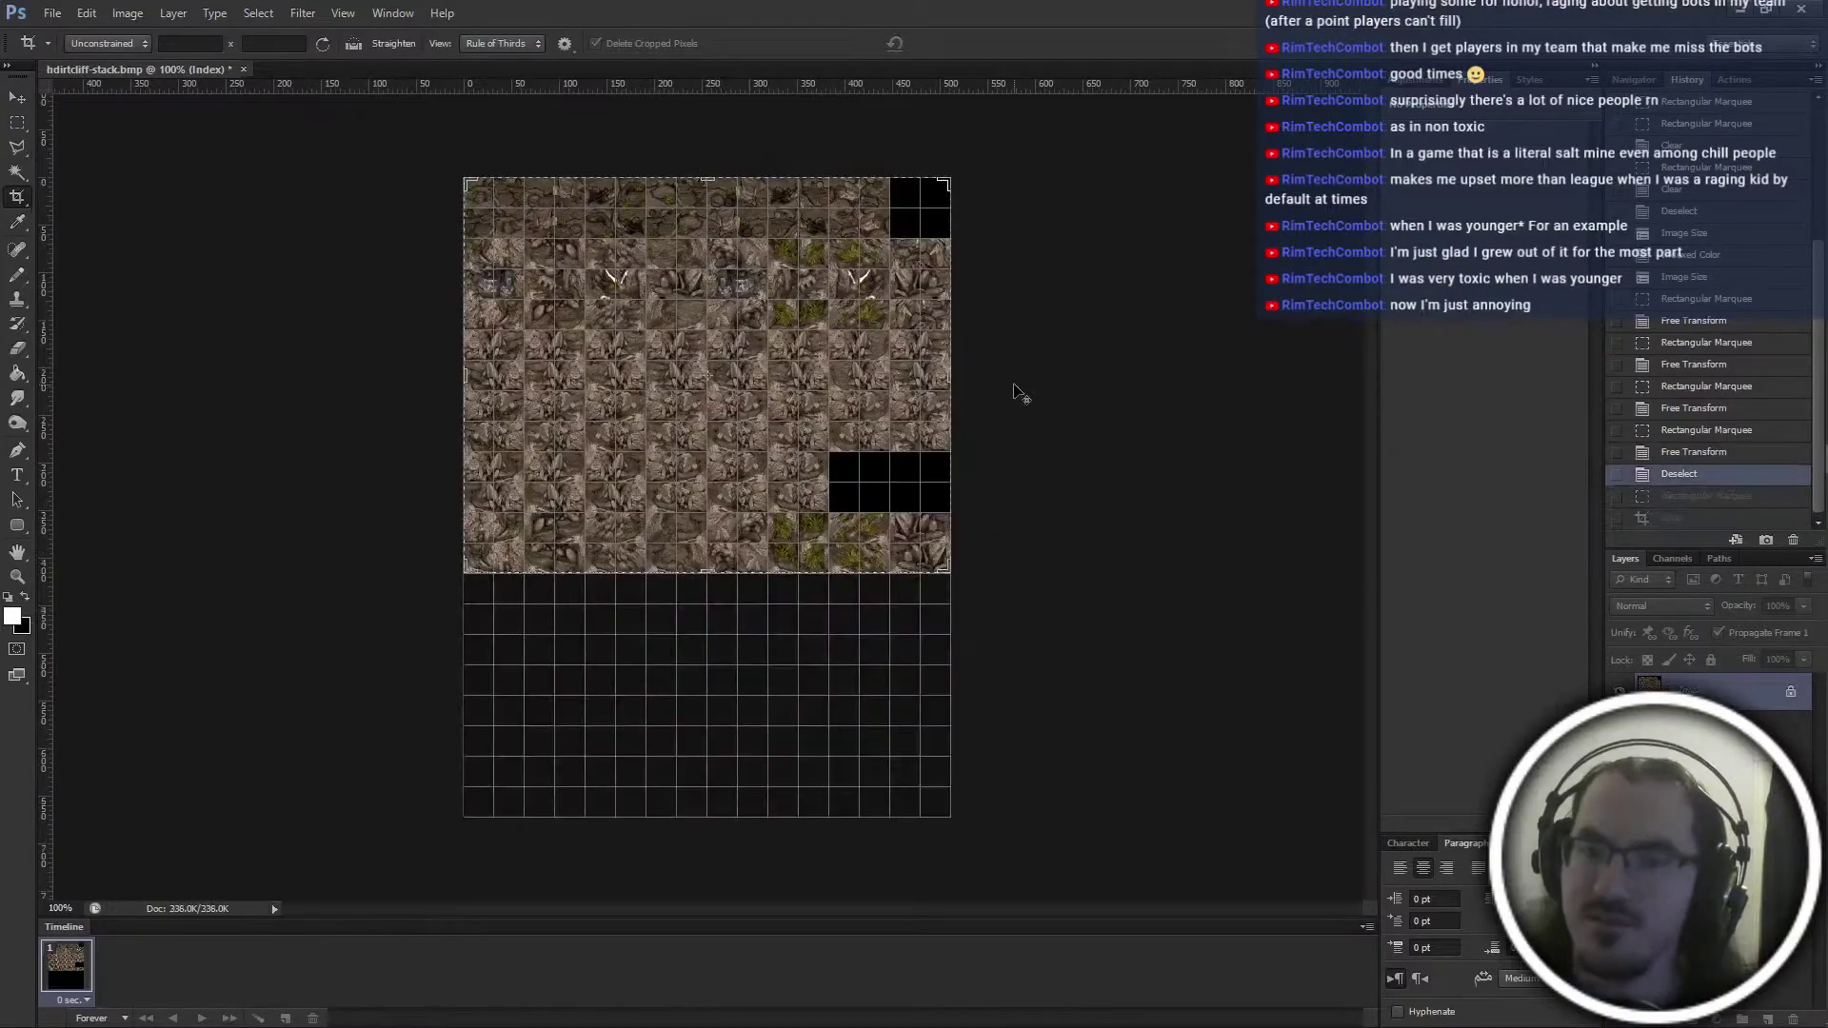
{"action": "key", "text": "ctrl+alt+z"}
{"action": "key", "text": "ctrl+alt+z"}
{"action": "key", "text": "ctrl+alt+z"}
{"action": "key", "text": "ctrl+alt+z"}
{"action": "key", "text": "ctrl+alt+z"}
{"action": "key", "text": "ctrl+alt+z"}
{"action": "key", "text": "ctrl+alt+z"}
{"action": "key", "text": "ctrl+alt+z"}
{"action": "key", "text": "ctrl+alt+z"}
{"action": "key", "text": "ctrl+alt+z"}
{"action": "key", "text": "ctrl+alt+z"}
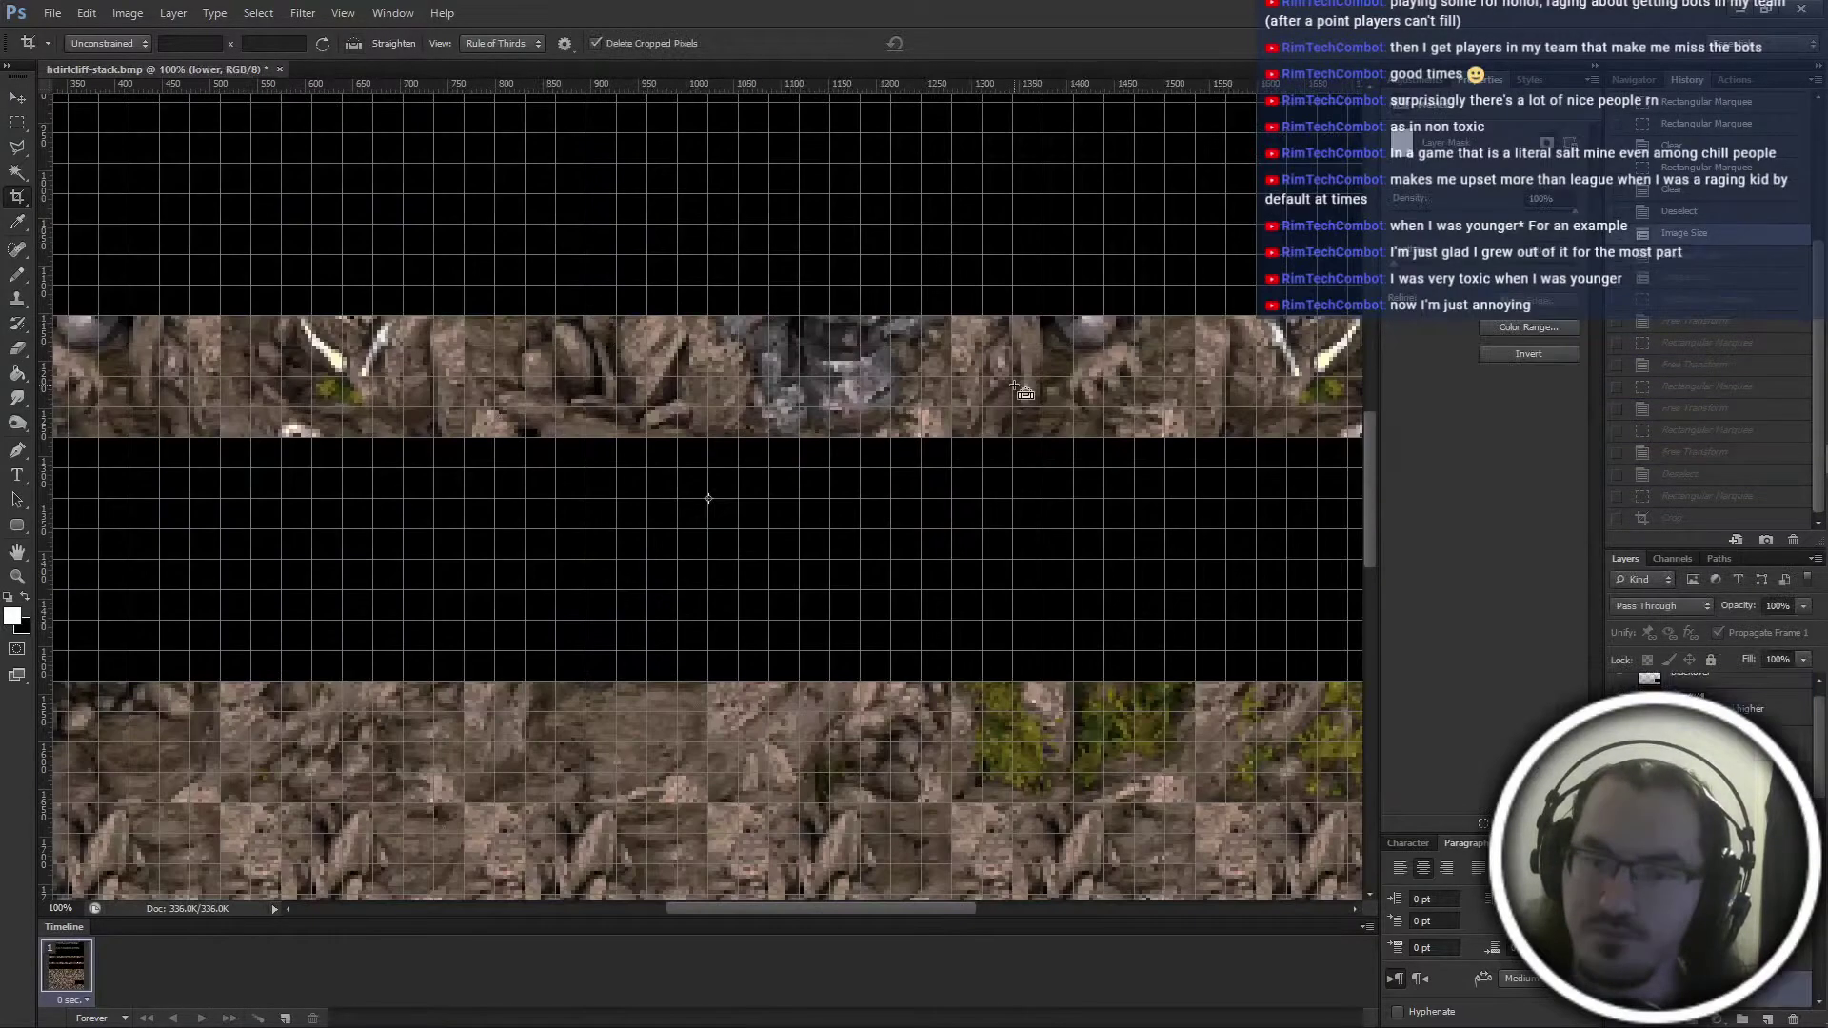
{"action": "key", "text": "ctrl+minus"}
{"action": "key", "text": "ctrl+minus"}
{"action": "key", "text": "ctrl+minus"}
{"action": "key", "text": "ctrl+minus"}
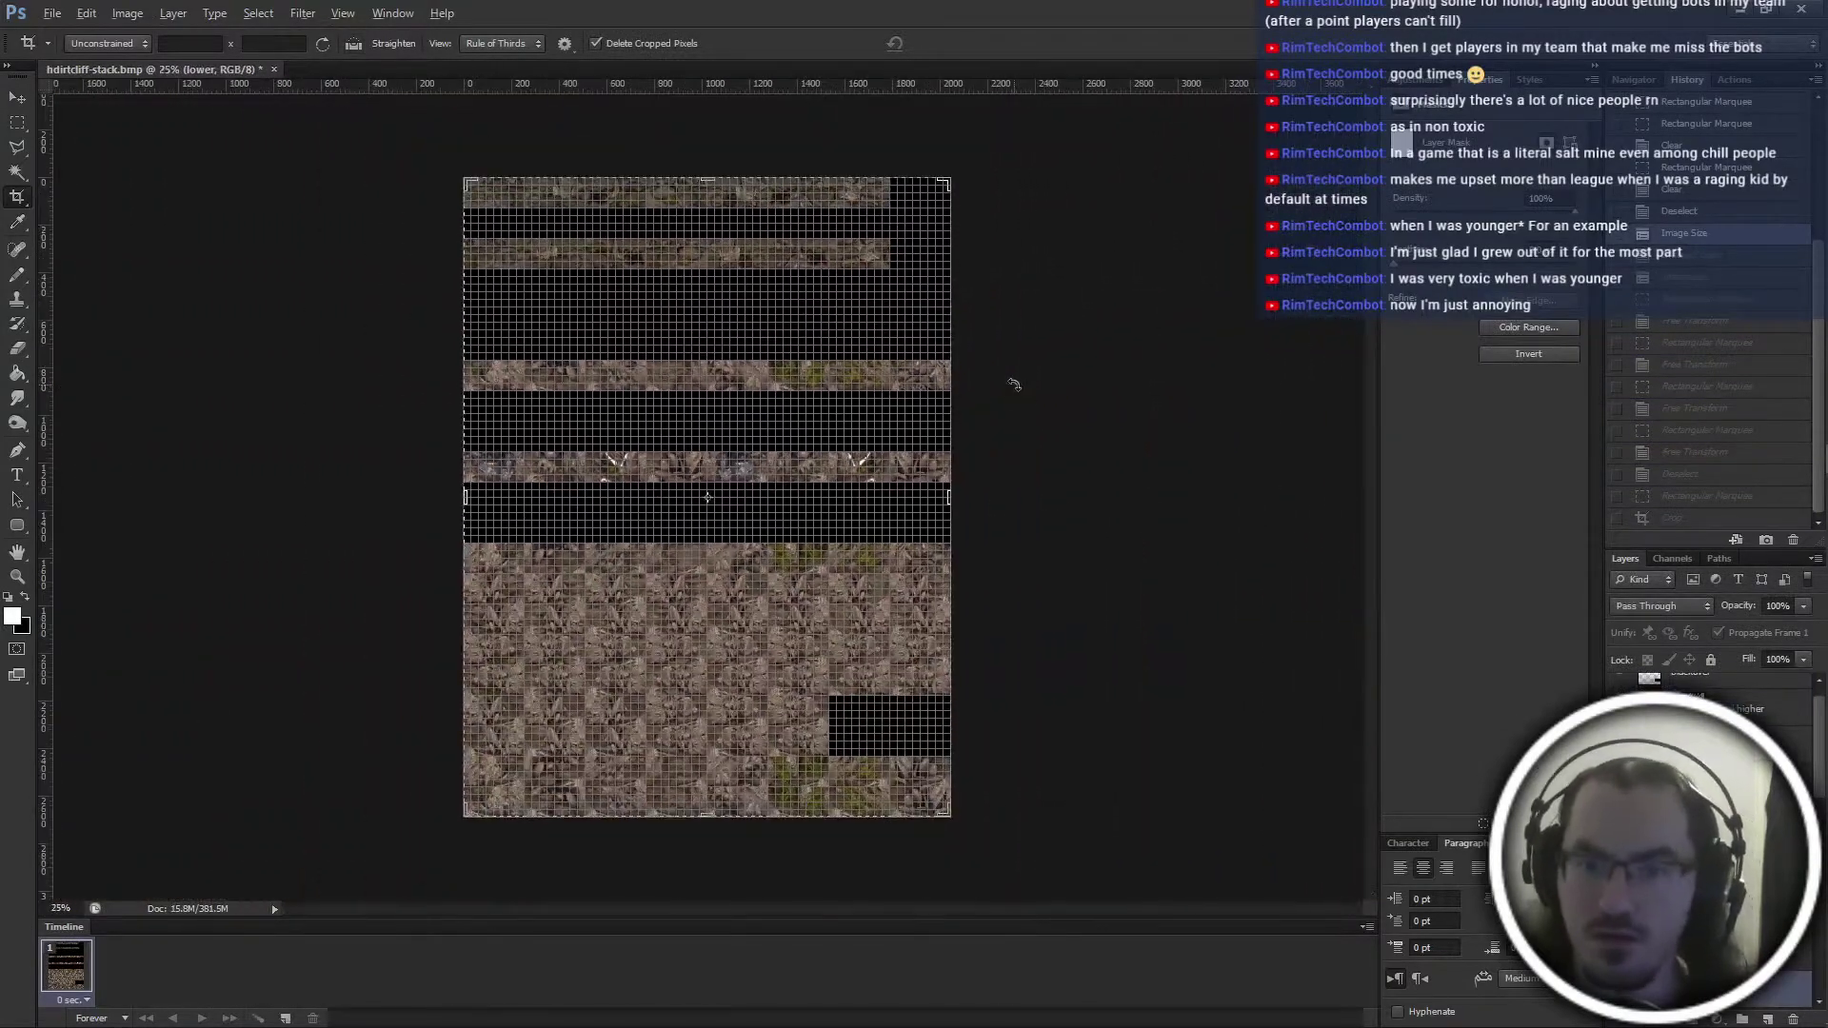
{"action": "key", "text": "ctrl+alt+z"}
{"action": "key", "text": "ctrl+alt+z"}
{"action": "key", "text": "ctrl+plus"}
{"action": "key", "text": "ctrl+plus"}
{"action": "key", "text": "ctrl+plus"}
{"action": "key", "text": "ctrl+alt+z"}
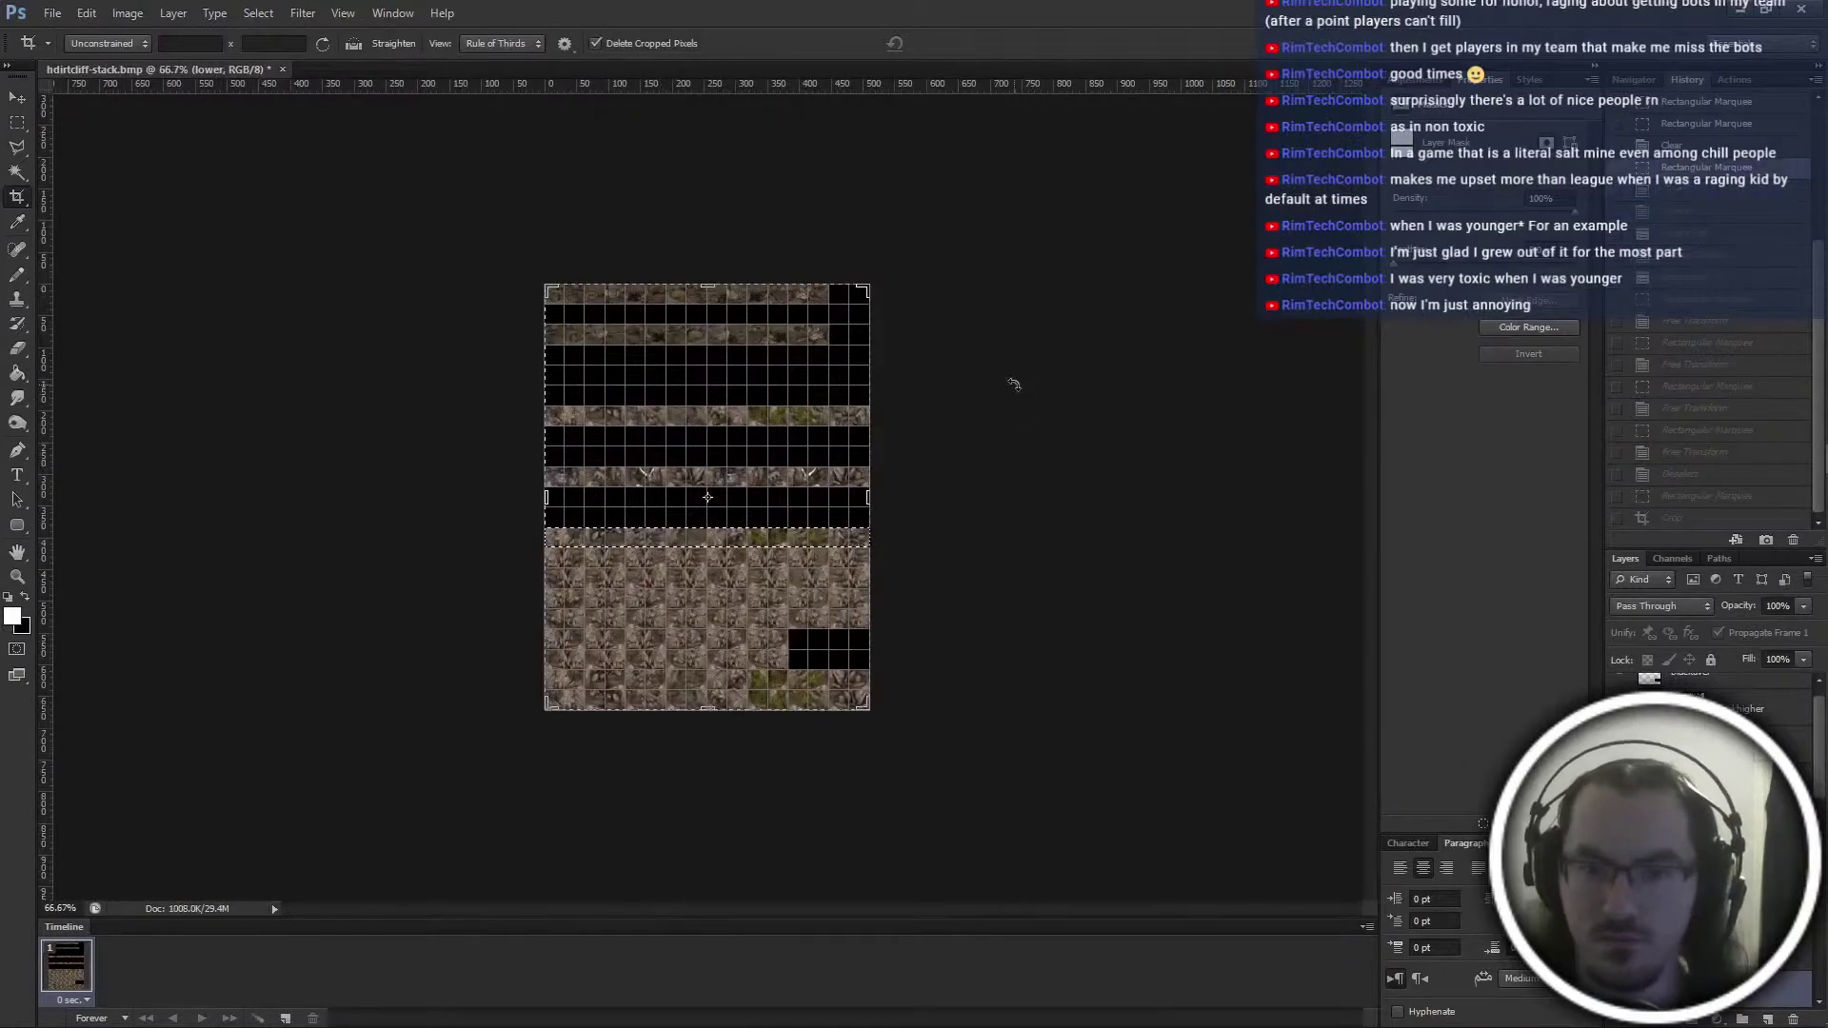
{"action": "key", "text": "ctrl+shift+z"}
{"action": "key", "text": "m"}
{"action": "key", "text": "ctrl+d"}
Rename Layer 1 in the badlands group to hhdirt
{"action": "scroll", "coordinate": [1656, 809], "scroll_direction": "down", "scroll_amount": 4}
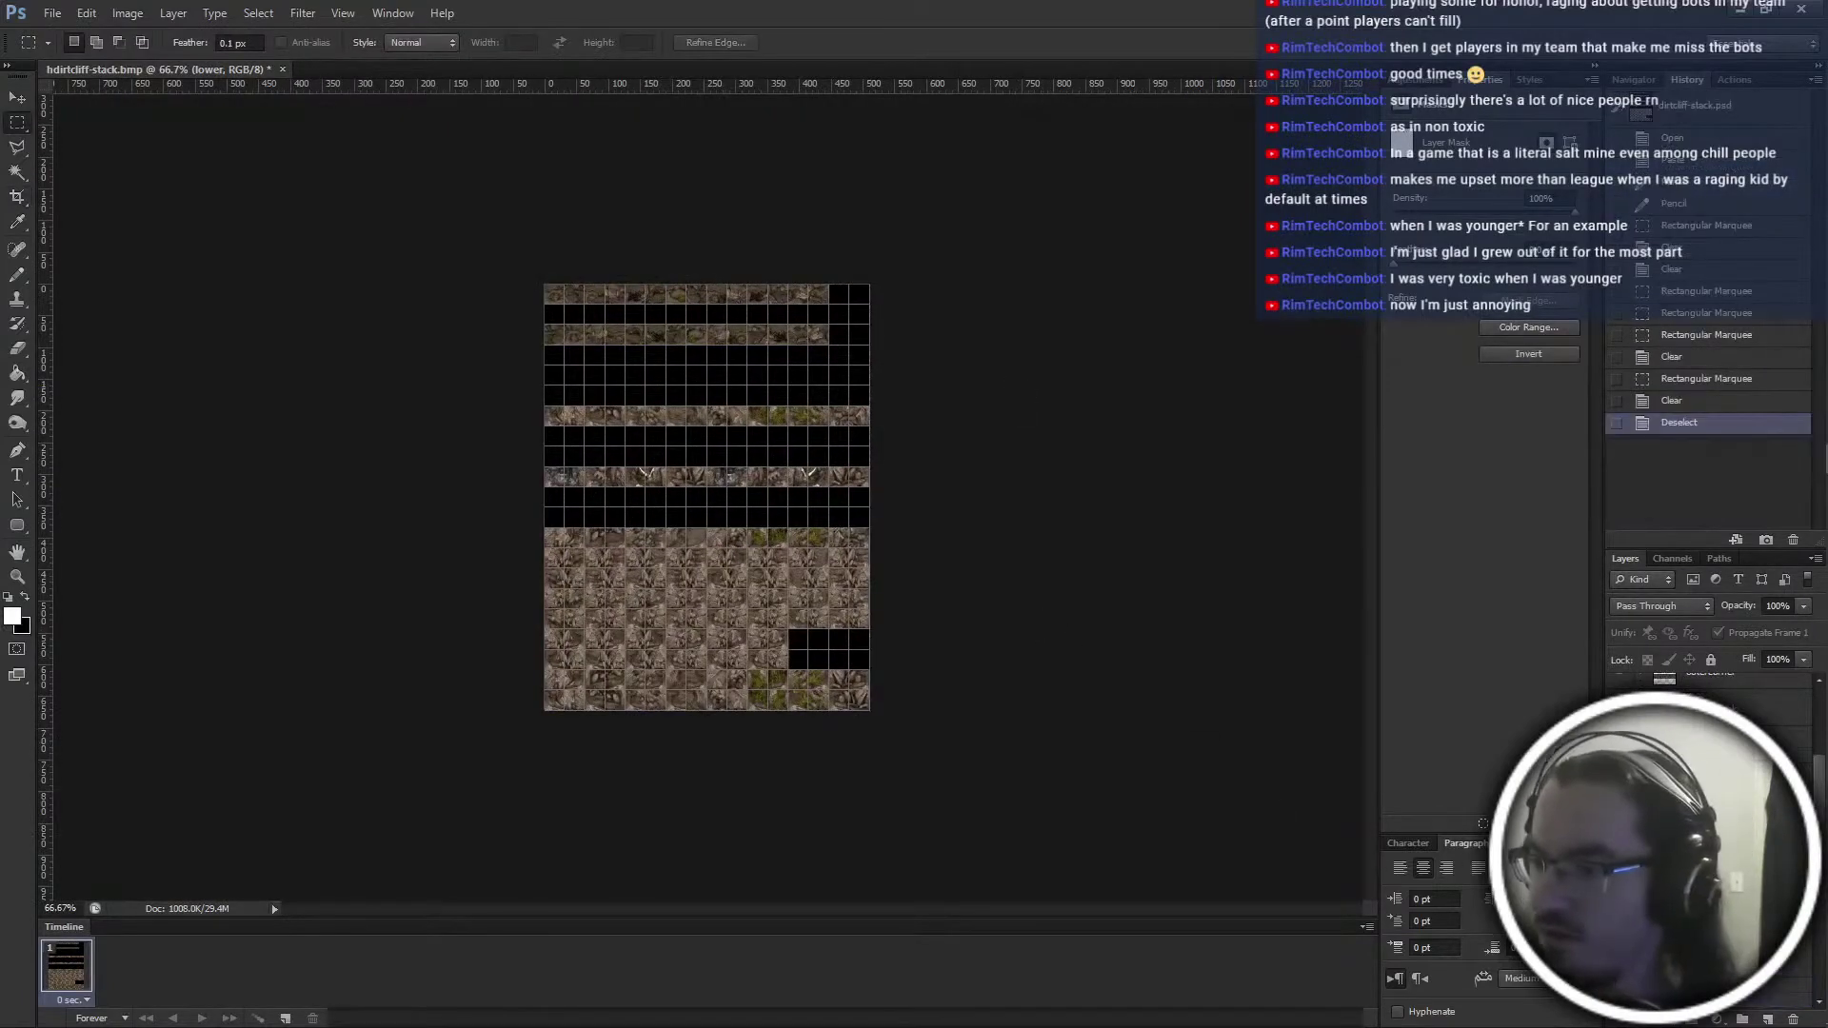
{"action": "left_click", "coordinate": [1704, 828]}
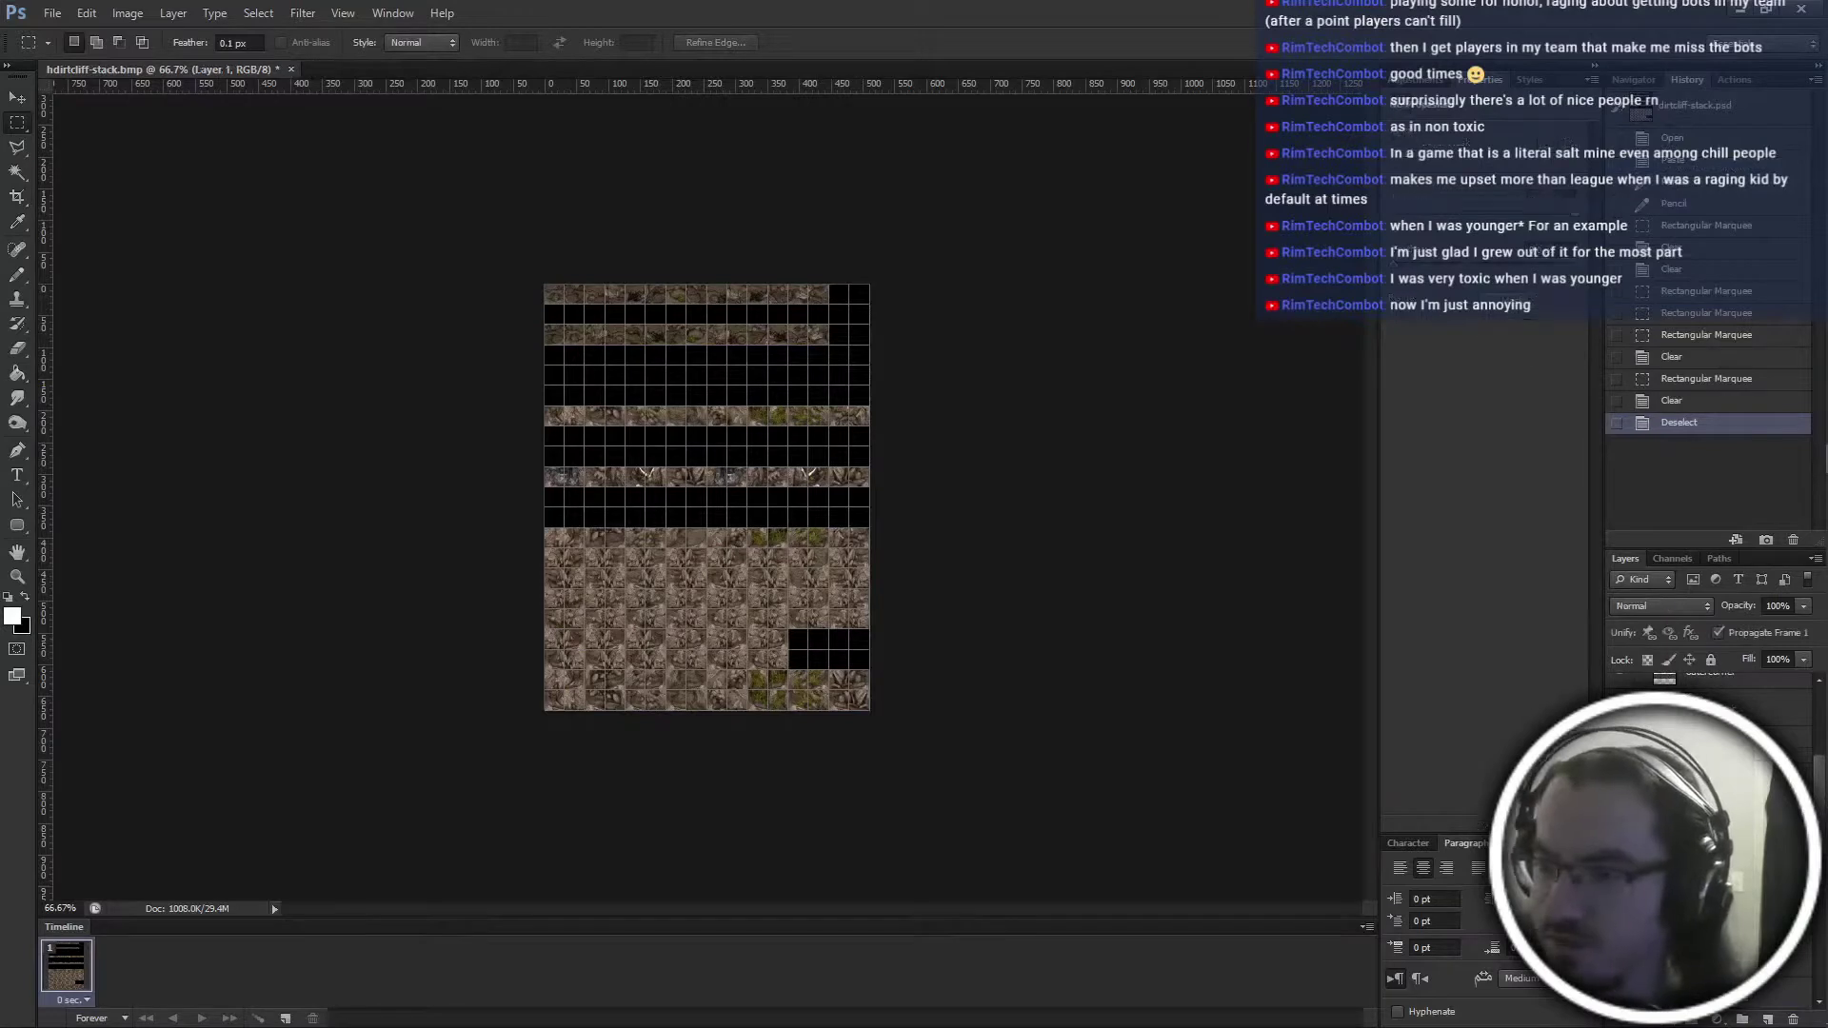
{"action": "scroll", "coordinate": [1704, 743], "scroll_direction": "up", "scroll_amount": 3}
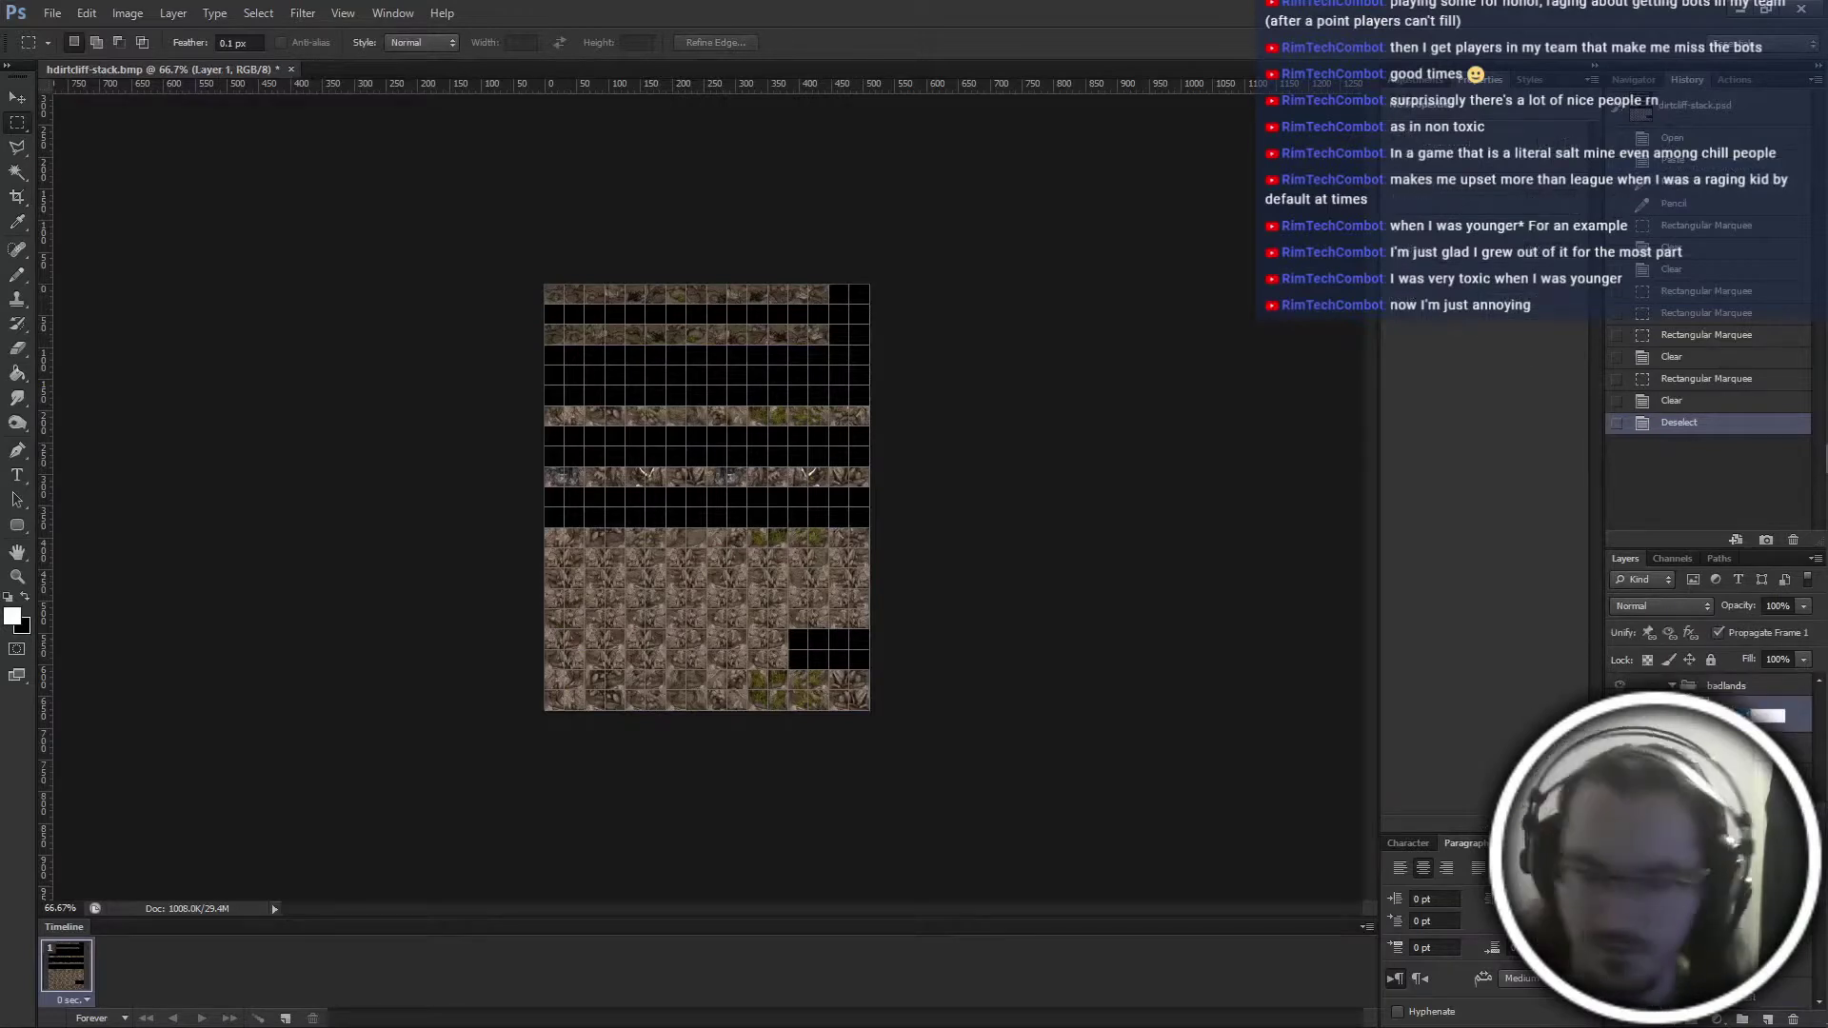
{"action": "key", "text": "Return"}
Duplicate the hhdirt layer into the layer stack just below the upper group and name the copy hhdirt
{"action": "key", "text": "c"}
{"action": "scroll", "coordinate": [1704, 705], "scroll_direction": "down", "scroll_amount": 3}
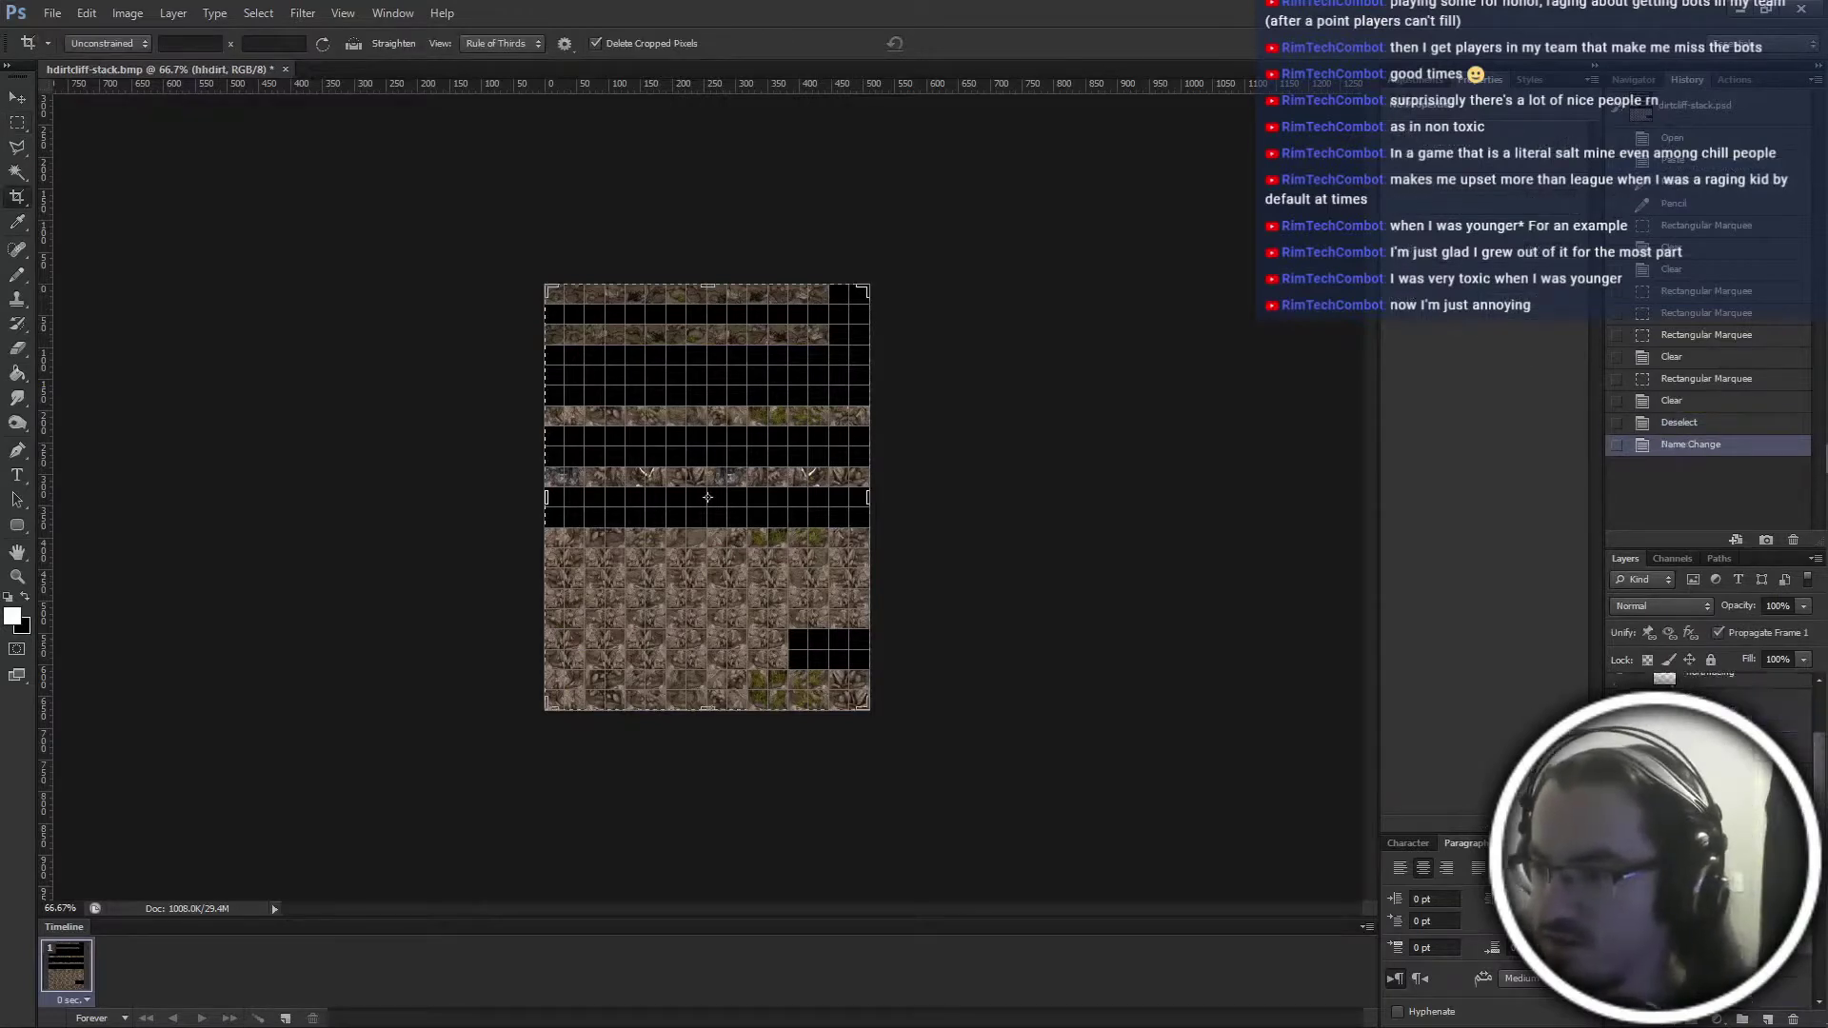
{"action": "scroll", "coordinate": [1704, 762], "scroll_direction": "down", "scroll_amount": 2}
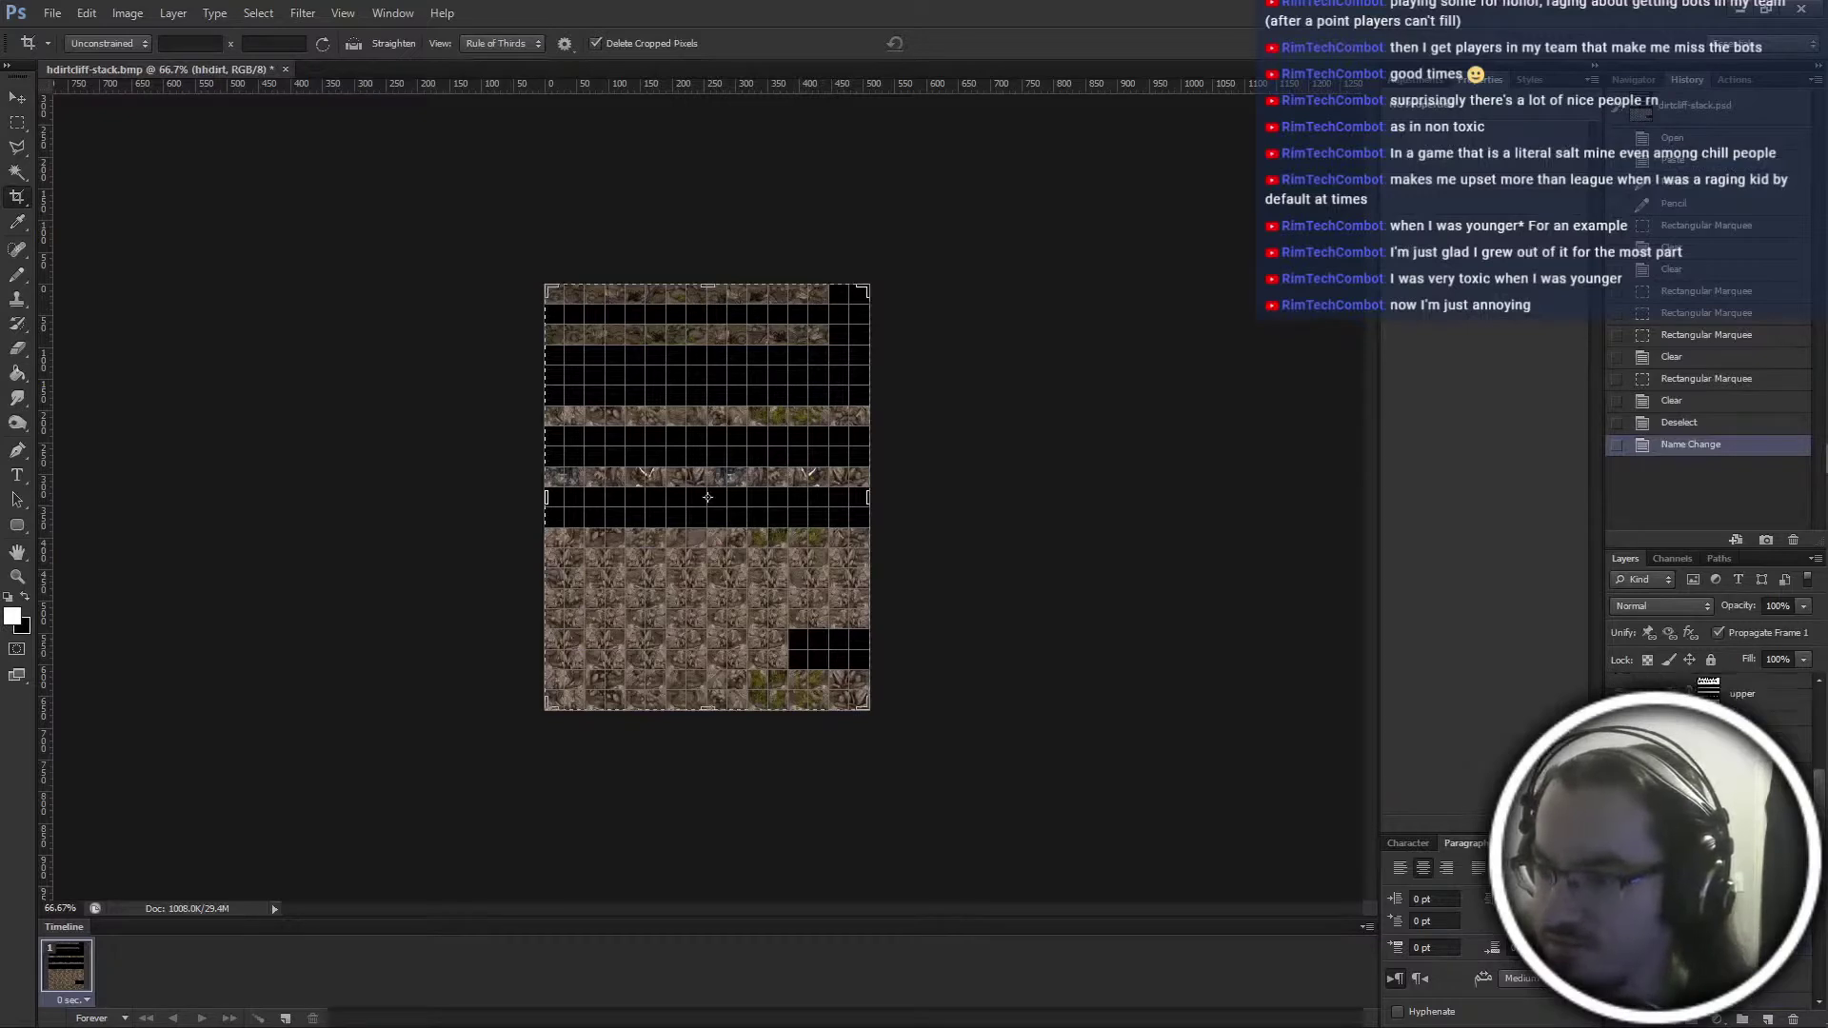
{"action": "left_click_drag", "start_coordinate": [1704, 790], "coordinate": [1704, 716]}
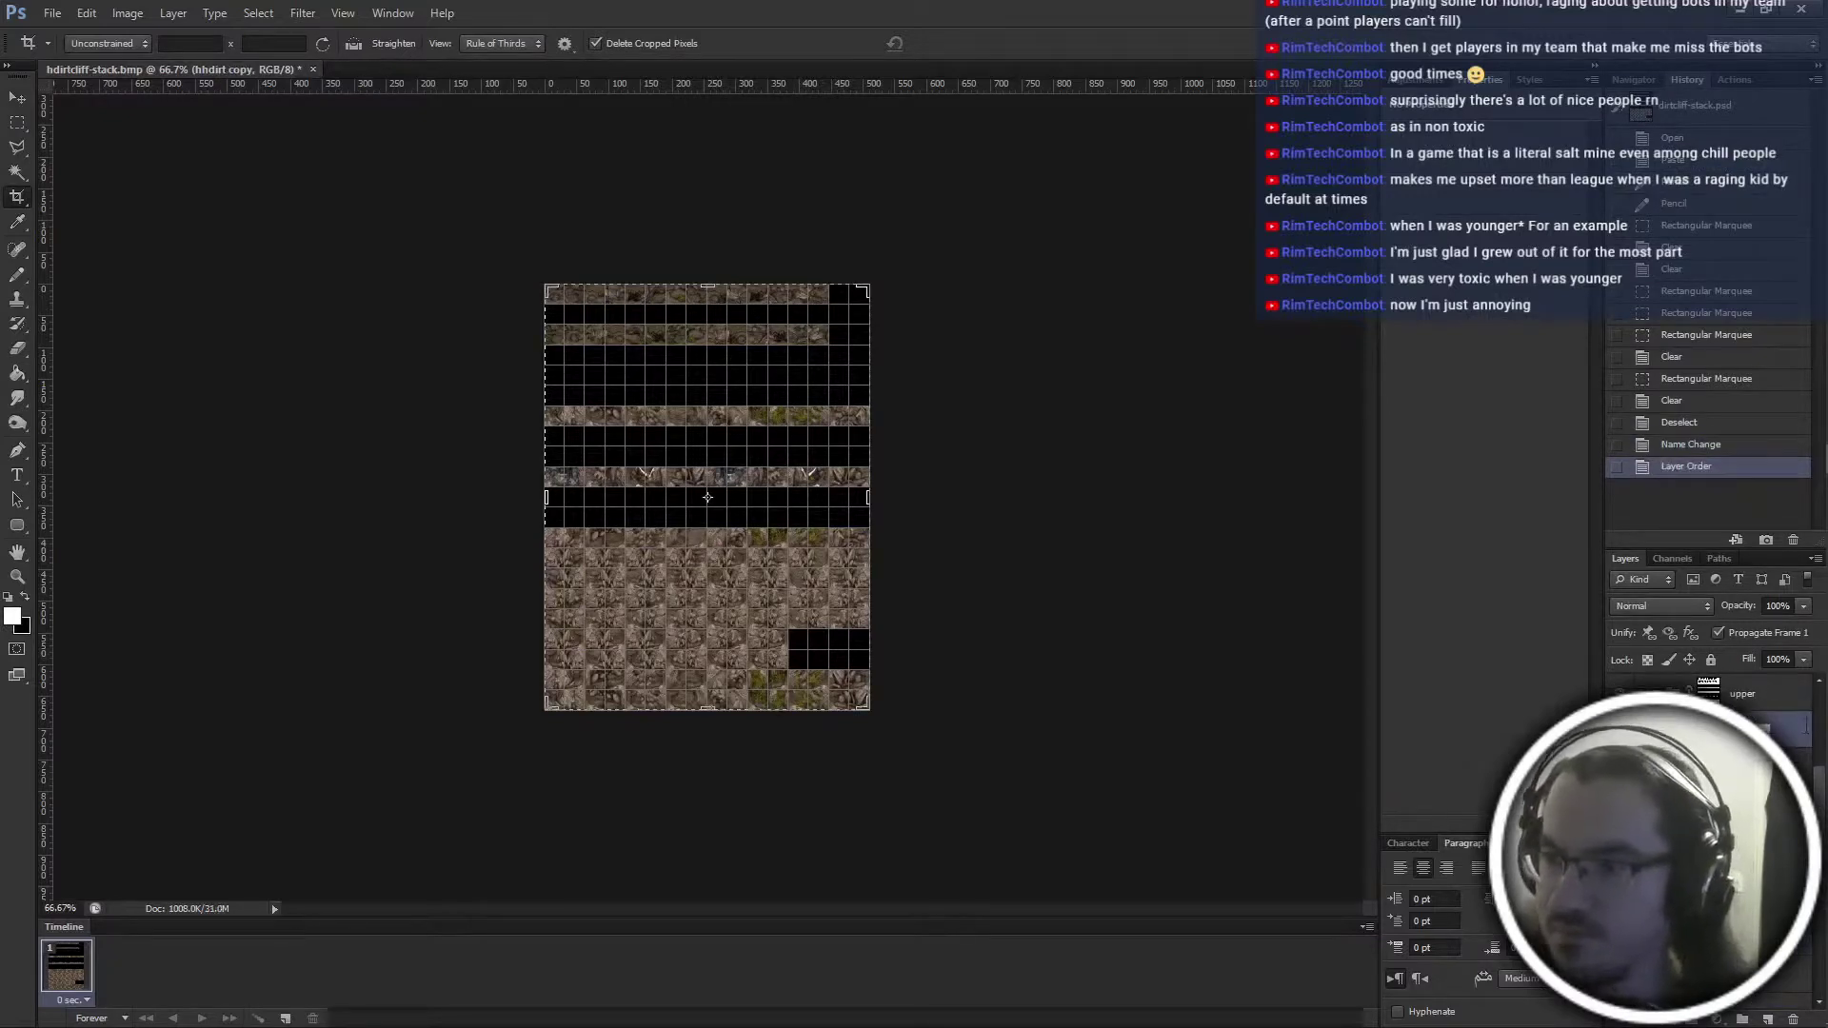
{"action": "key", "text": "Return"}
Hide the grid and examine the stackhigher group's layer mask as a red overlay on the upper cliff rows
{"action": "key", "text": "ctrl+plus"}
{"action": "key", "text": "ctrl+apostrophe"}
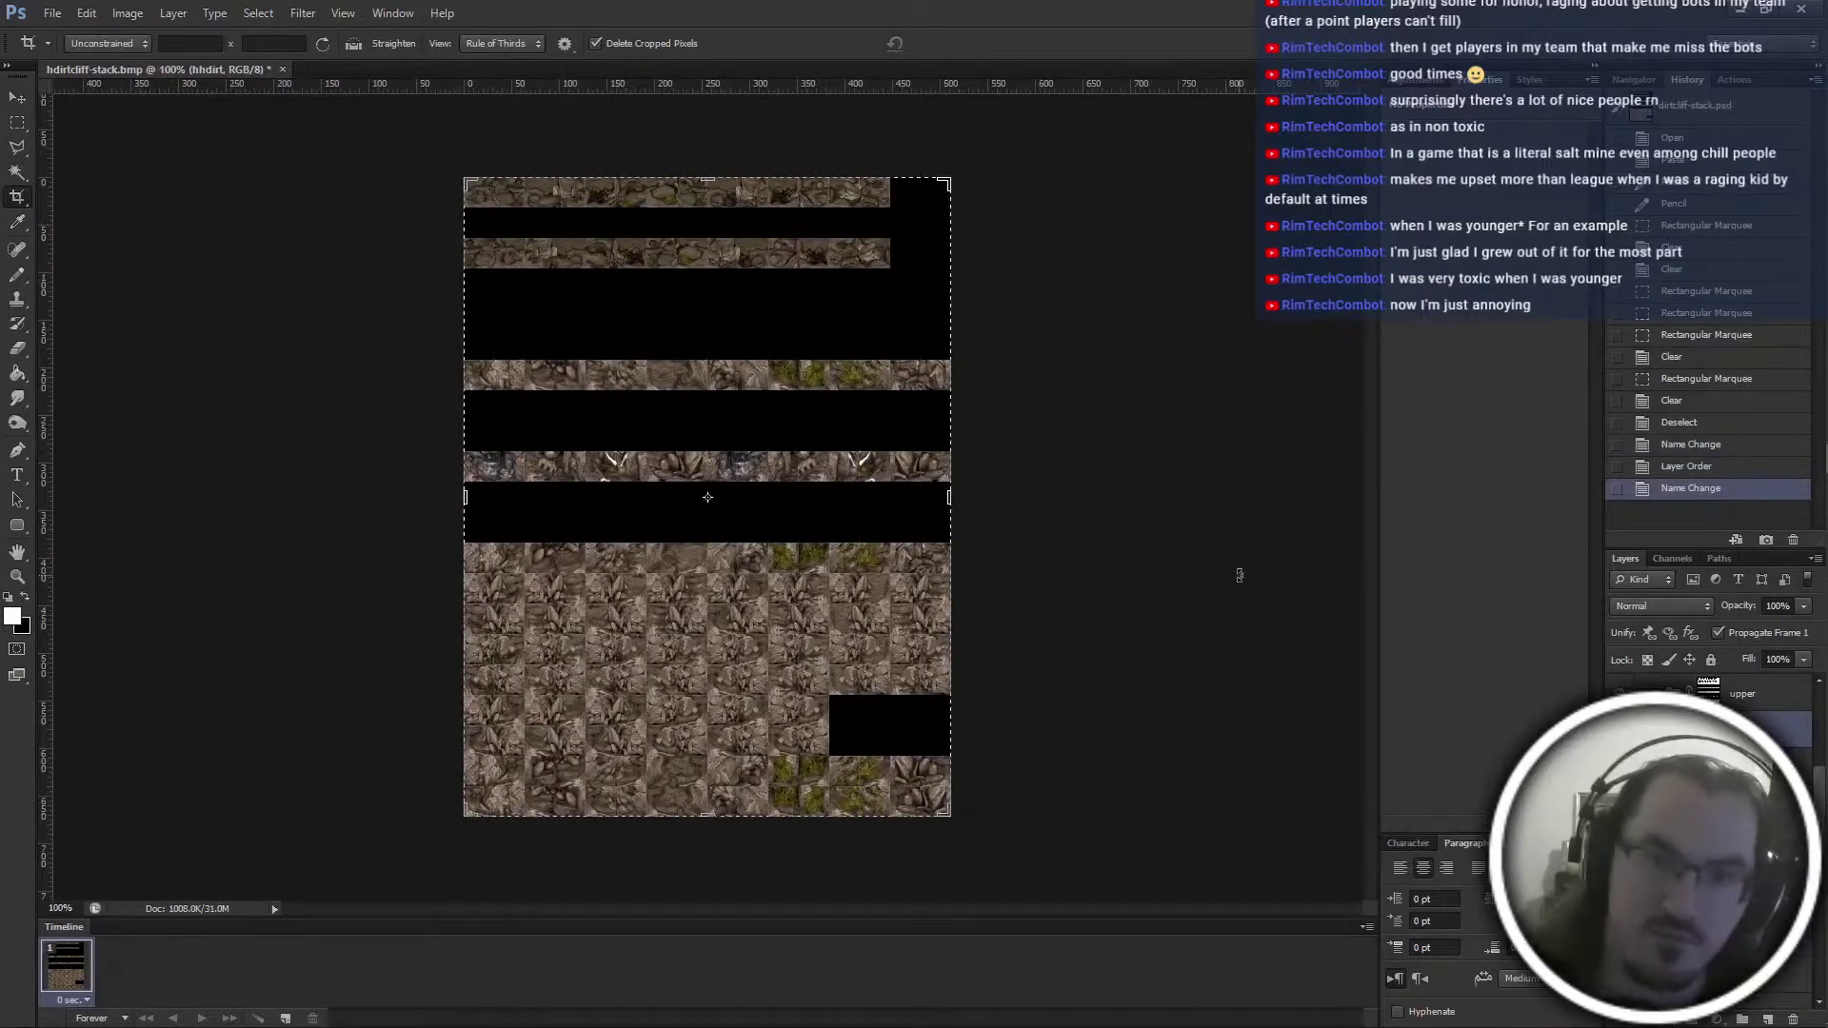
{"action": "key", "text": "m"}
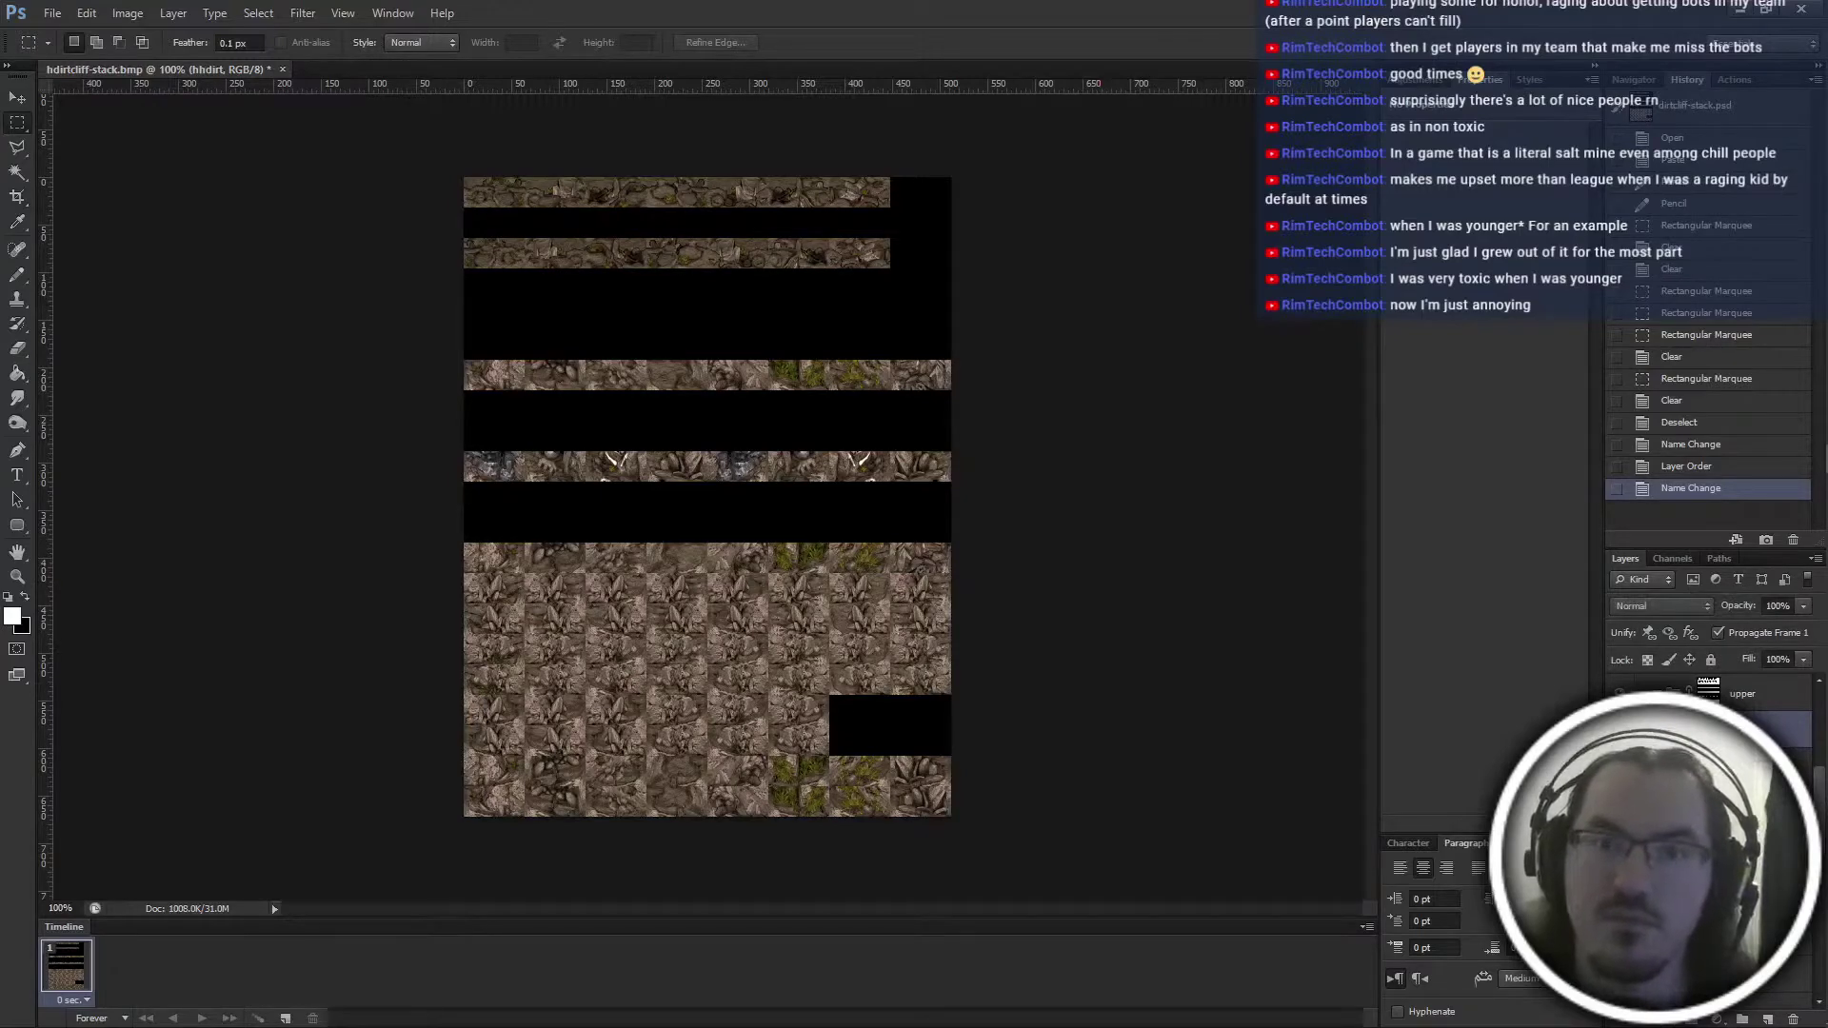
{"action": "key", "text": "ctrl+plus"}
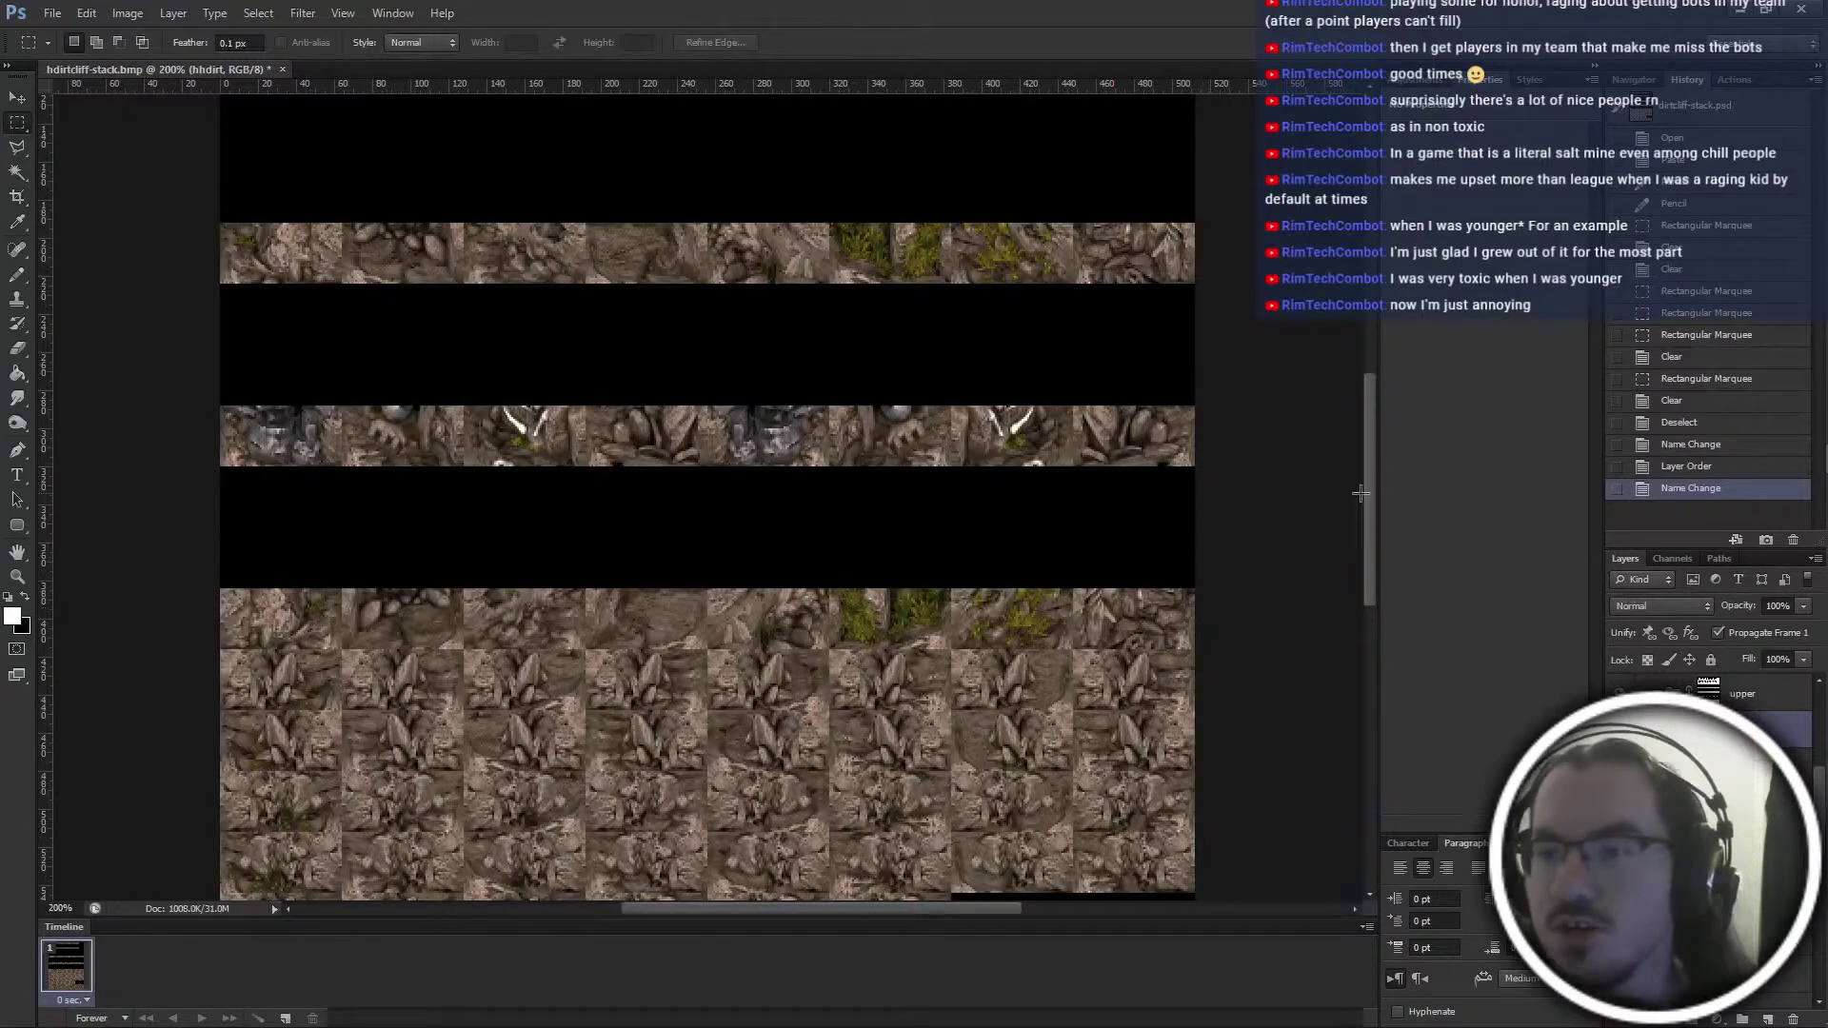
{"action": "left_click_drag", "start_coordinate": [1373, 511], "coordinate": [1386, 378]}
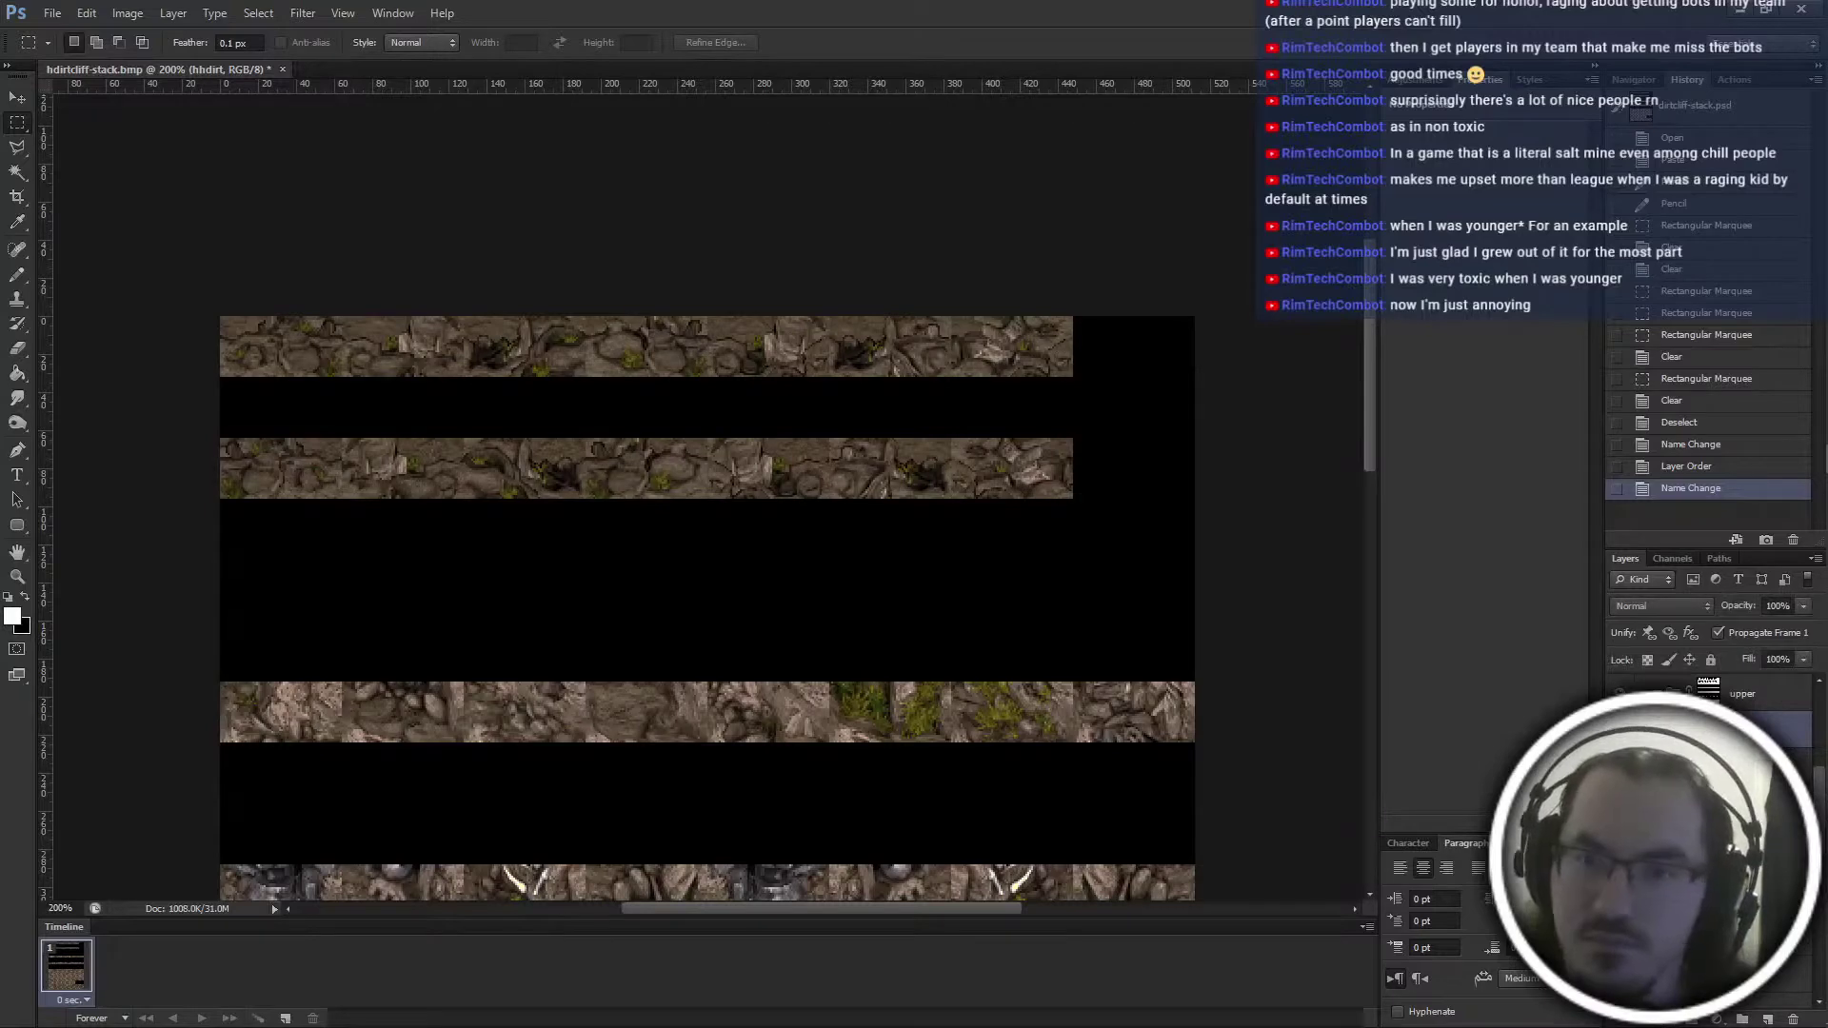
{"action": "scroll", "coordinate": [1728, 857], "scroll_direction": "up", "scroll_amount": 3}
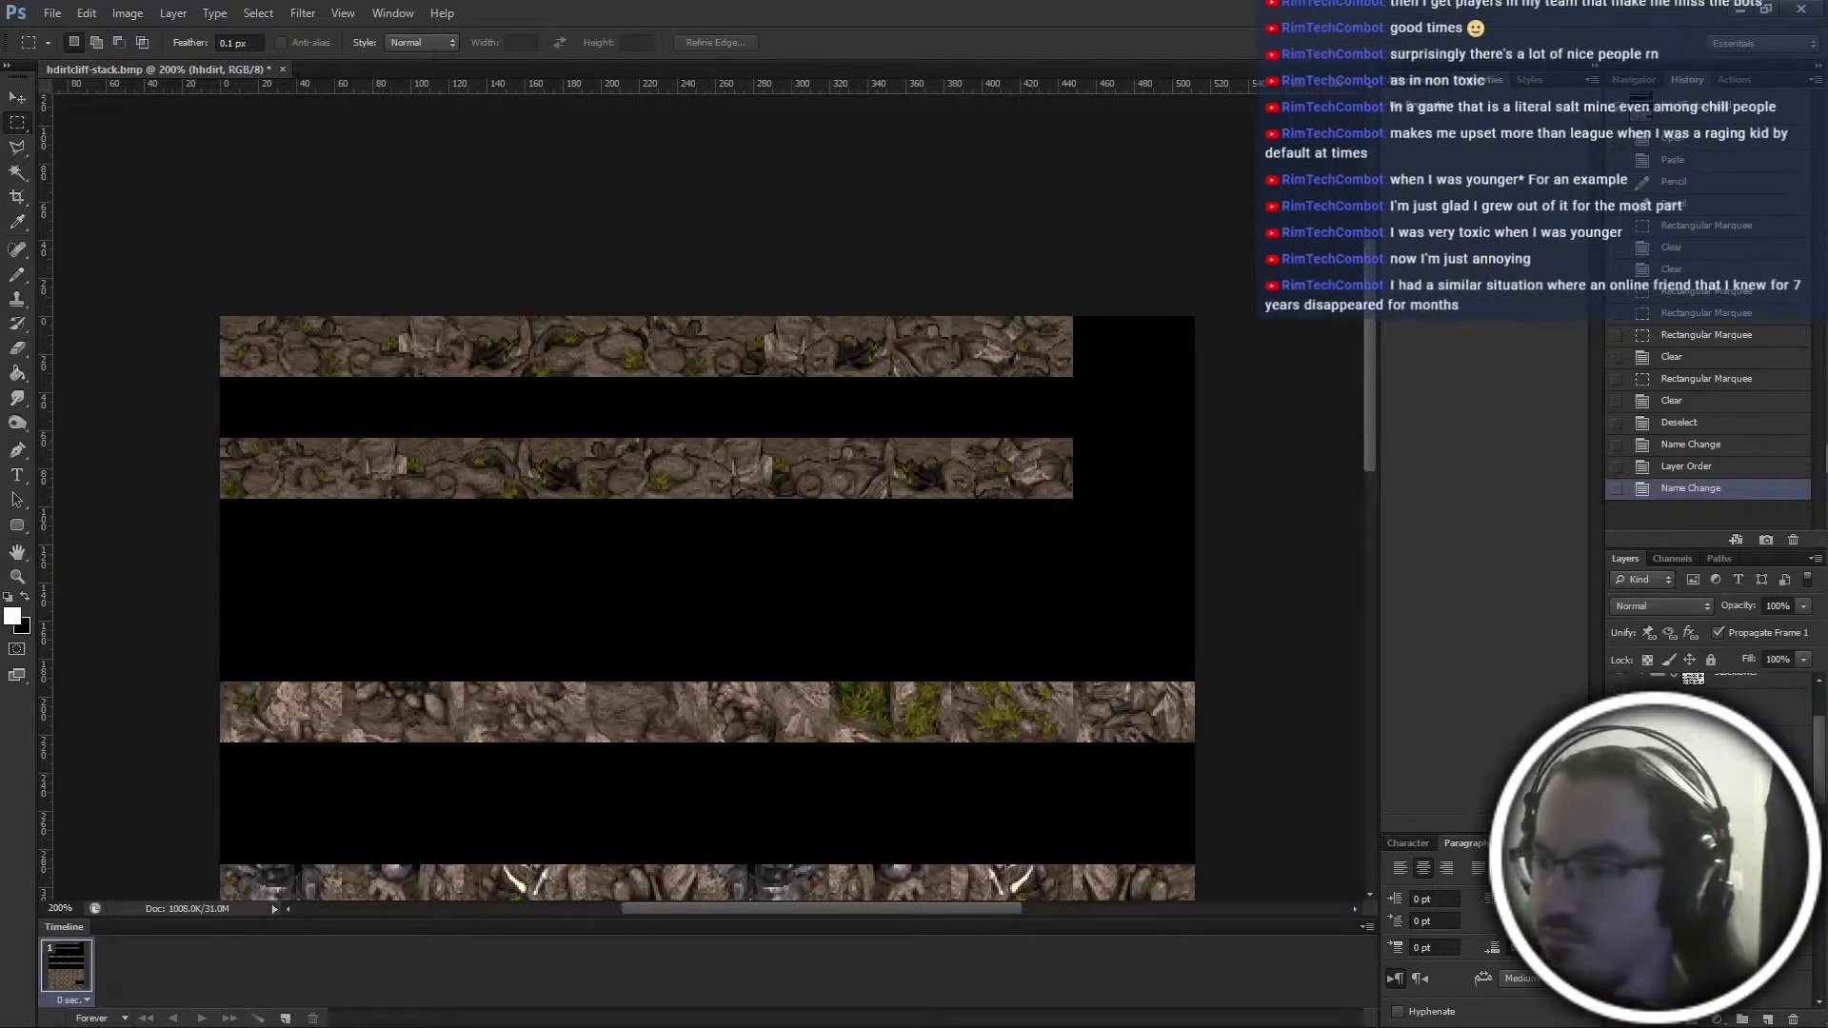
{"action": "left_click", "coordinate": [1728, 862]}
{"action": "scroll", "coordinate": [1728, 861], "scroll_direction": "up", "scroll_amount": 2}
{"action": "left_click", "coordinate": [1728, 728]}
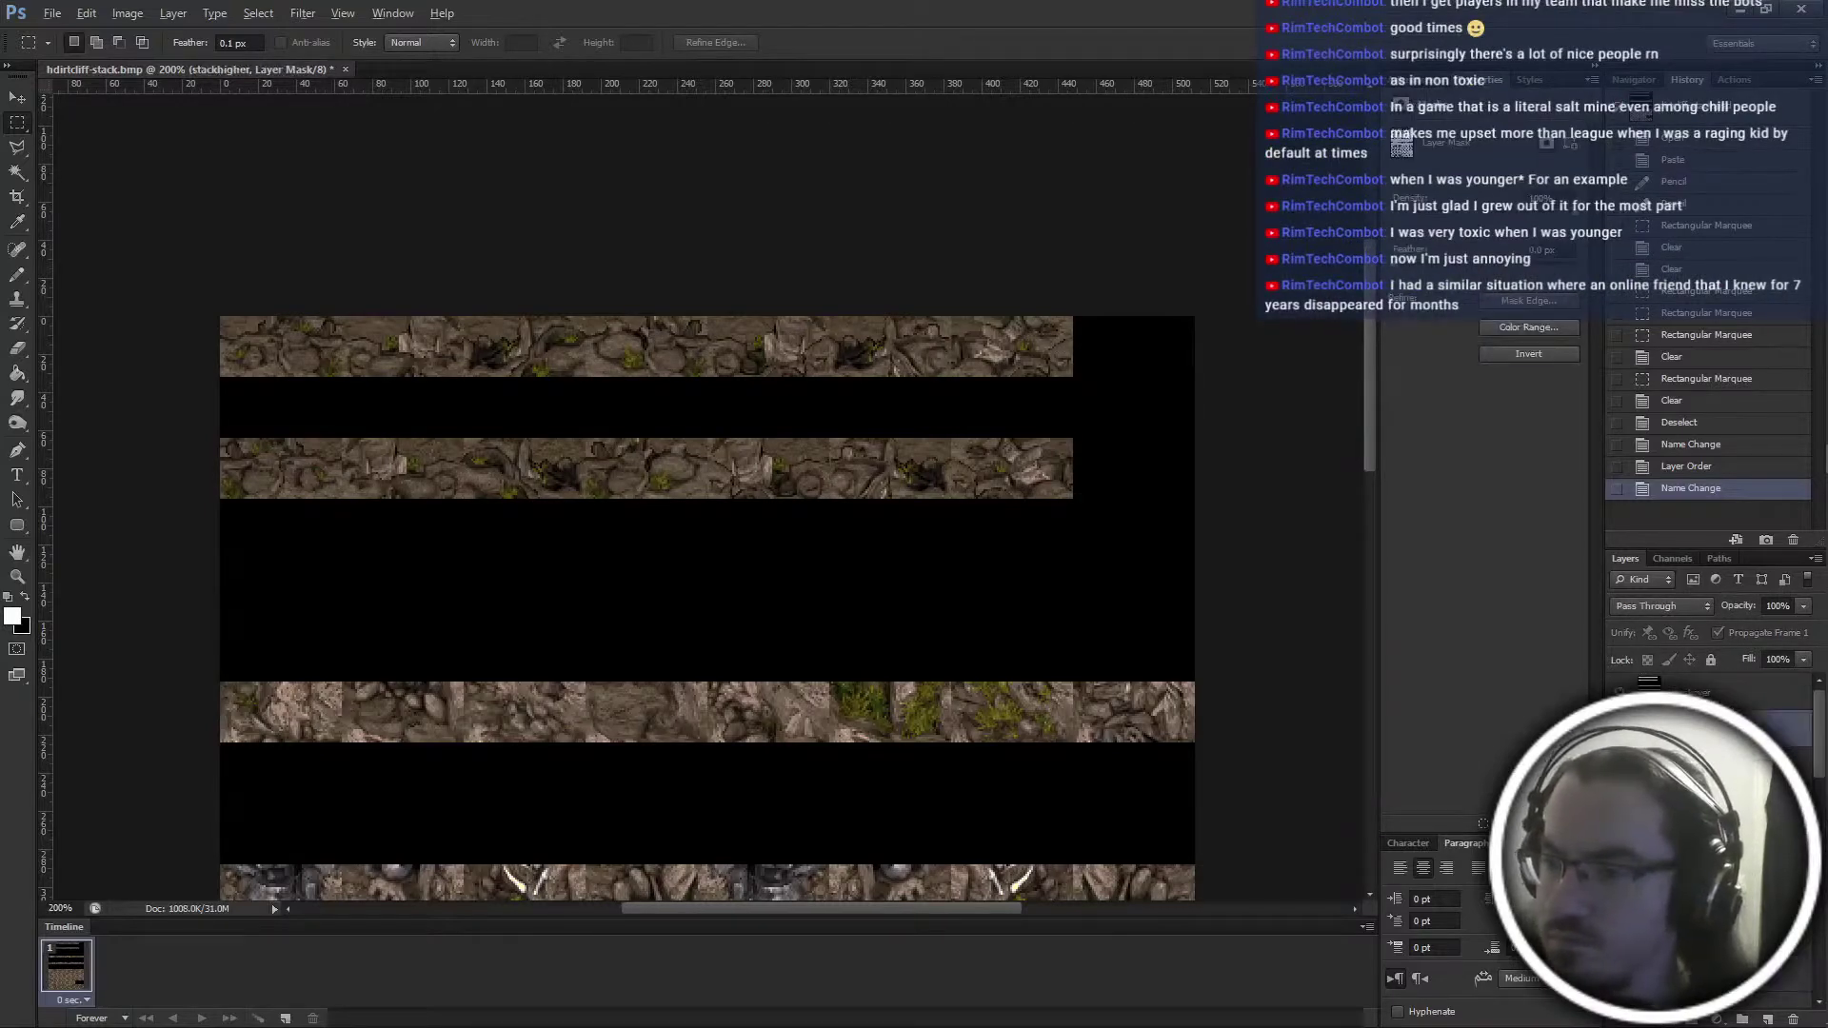
{"action": "key", "text": "backslash"}
{"action": "key", "text": "x"}
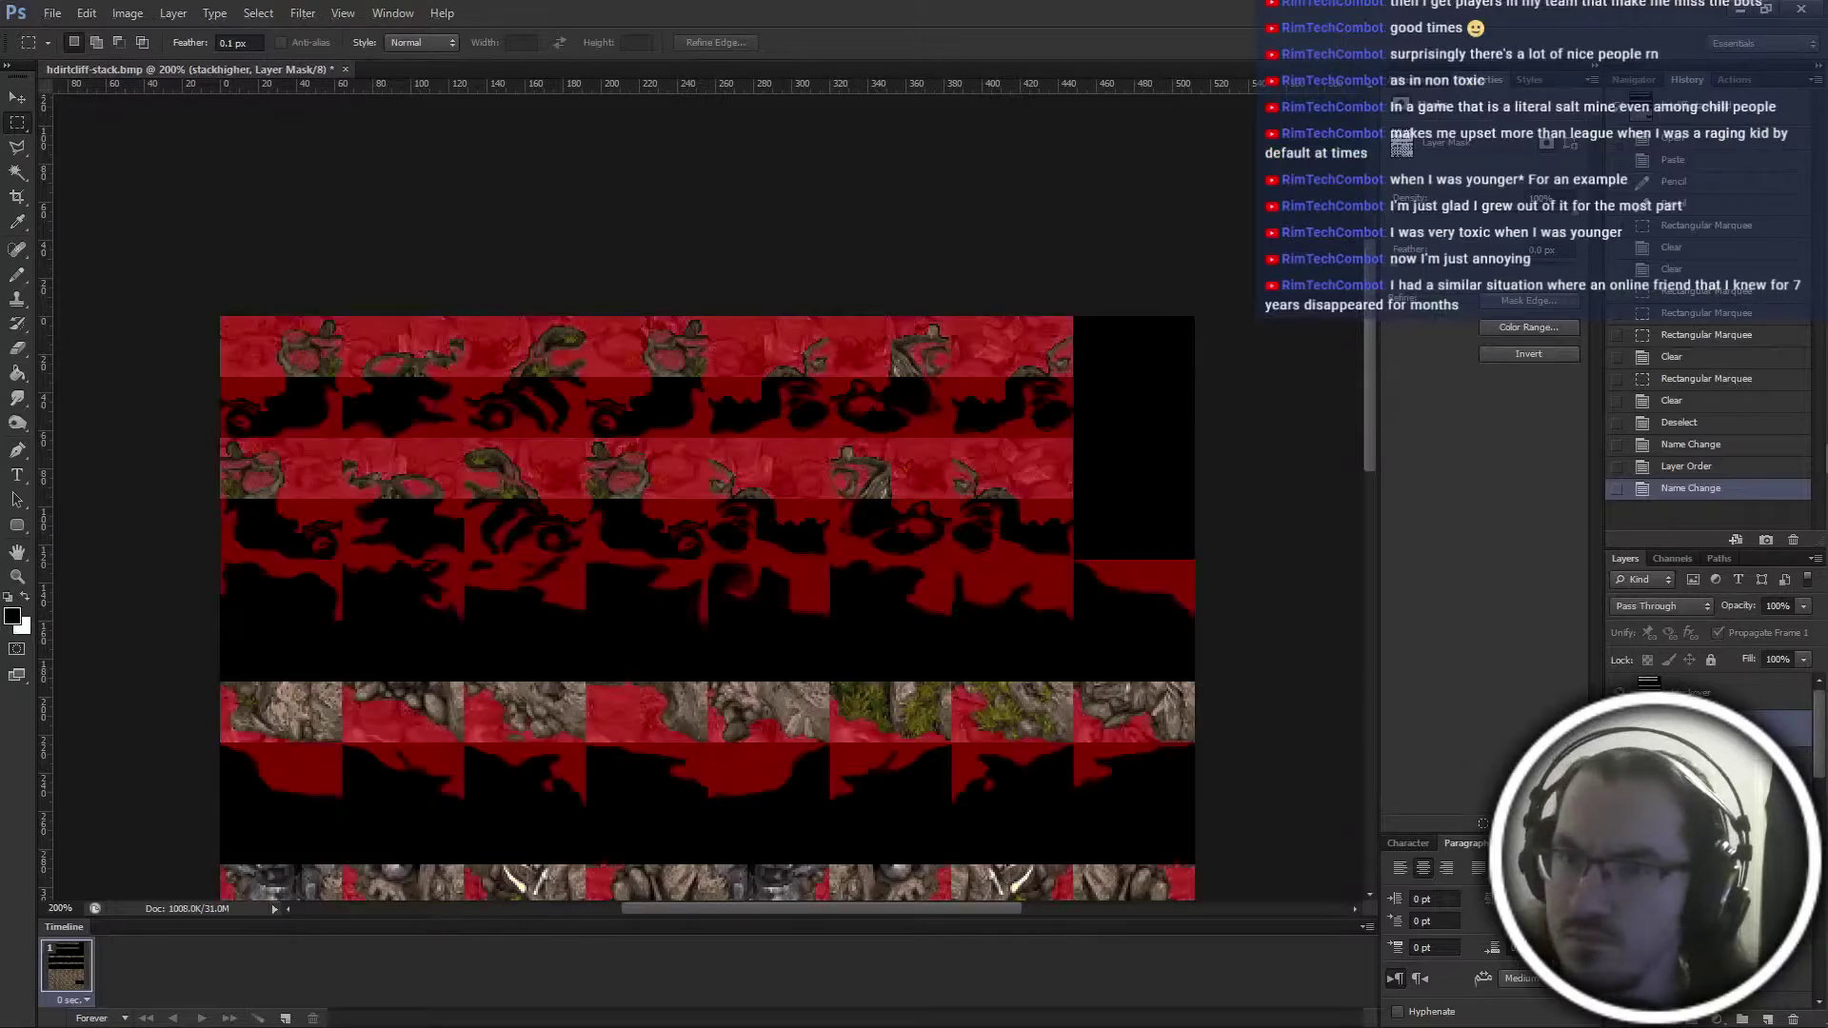
Examine the layer masks of the stacklower and upper groups as red overlays on the cliff rows
{"action": "left_click", "coordinate": [1727, 764]}
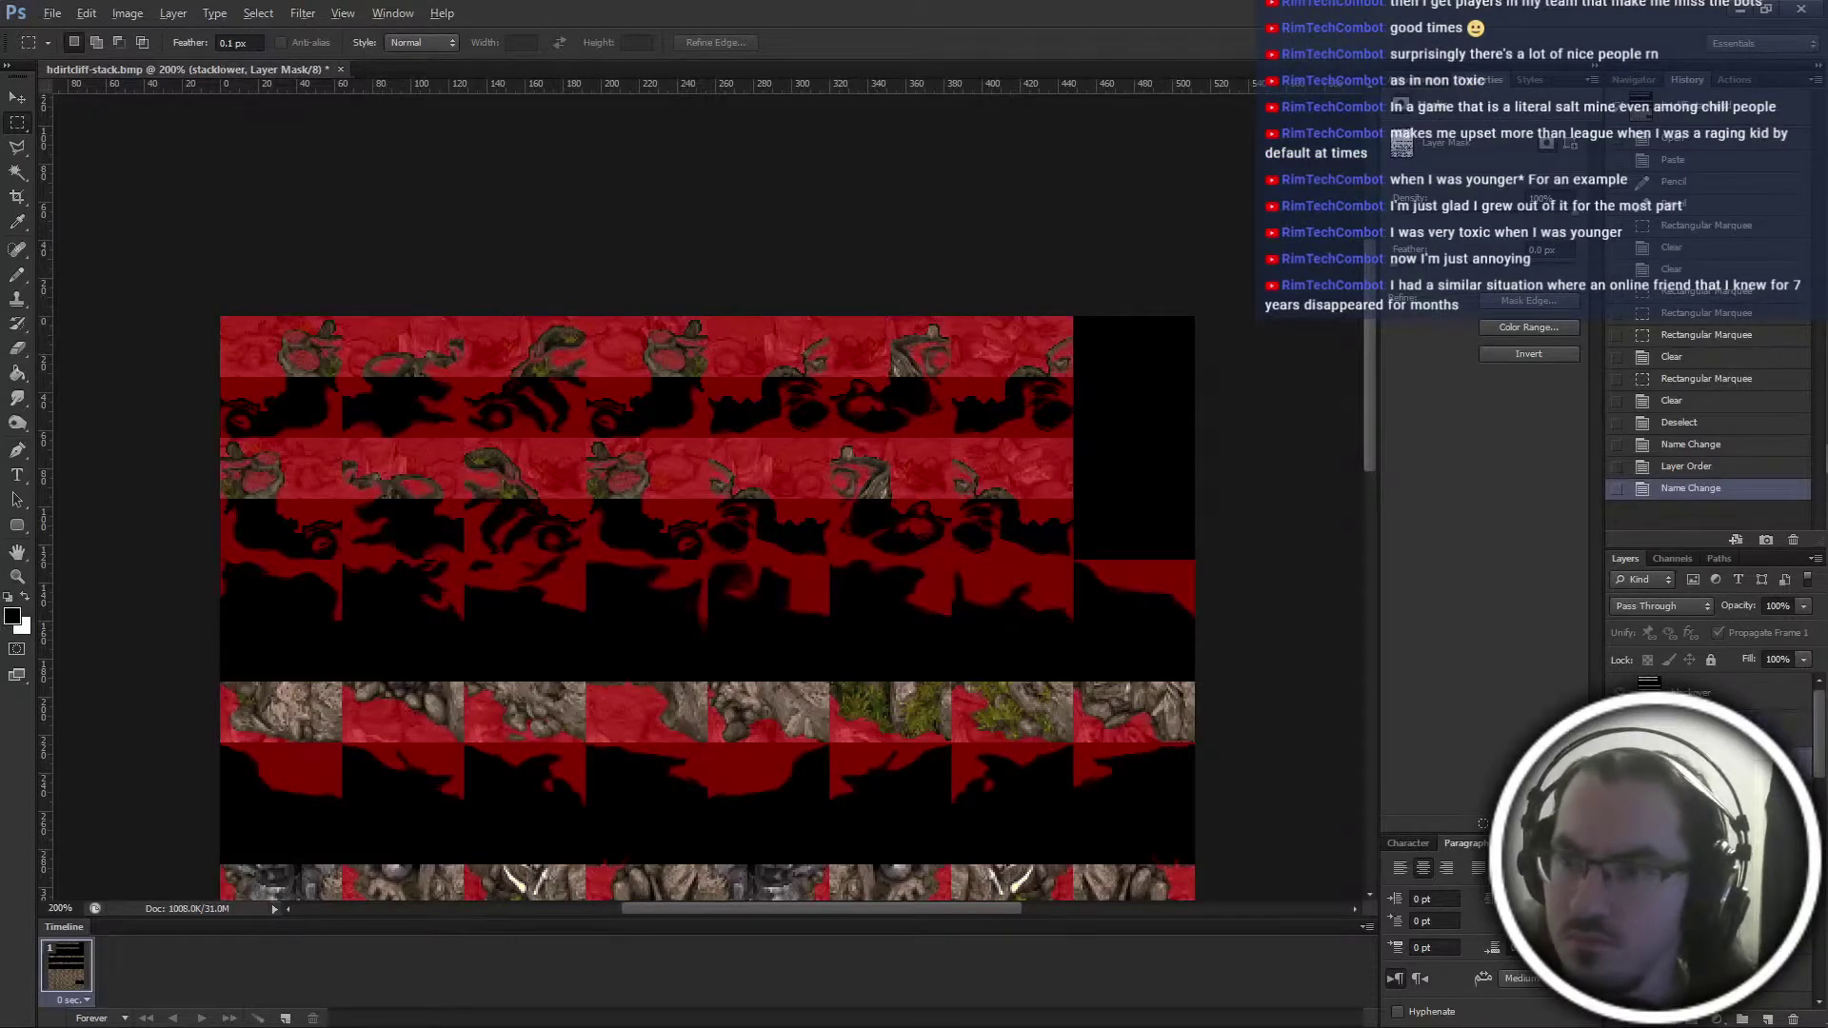
{"action": "key", "text": "backslash"}
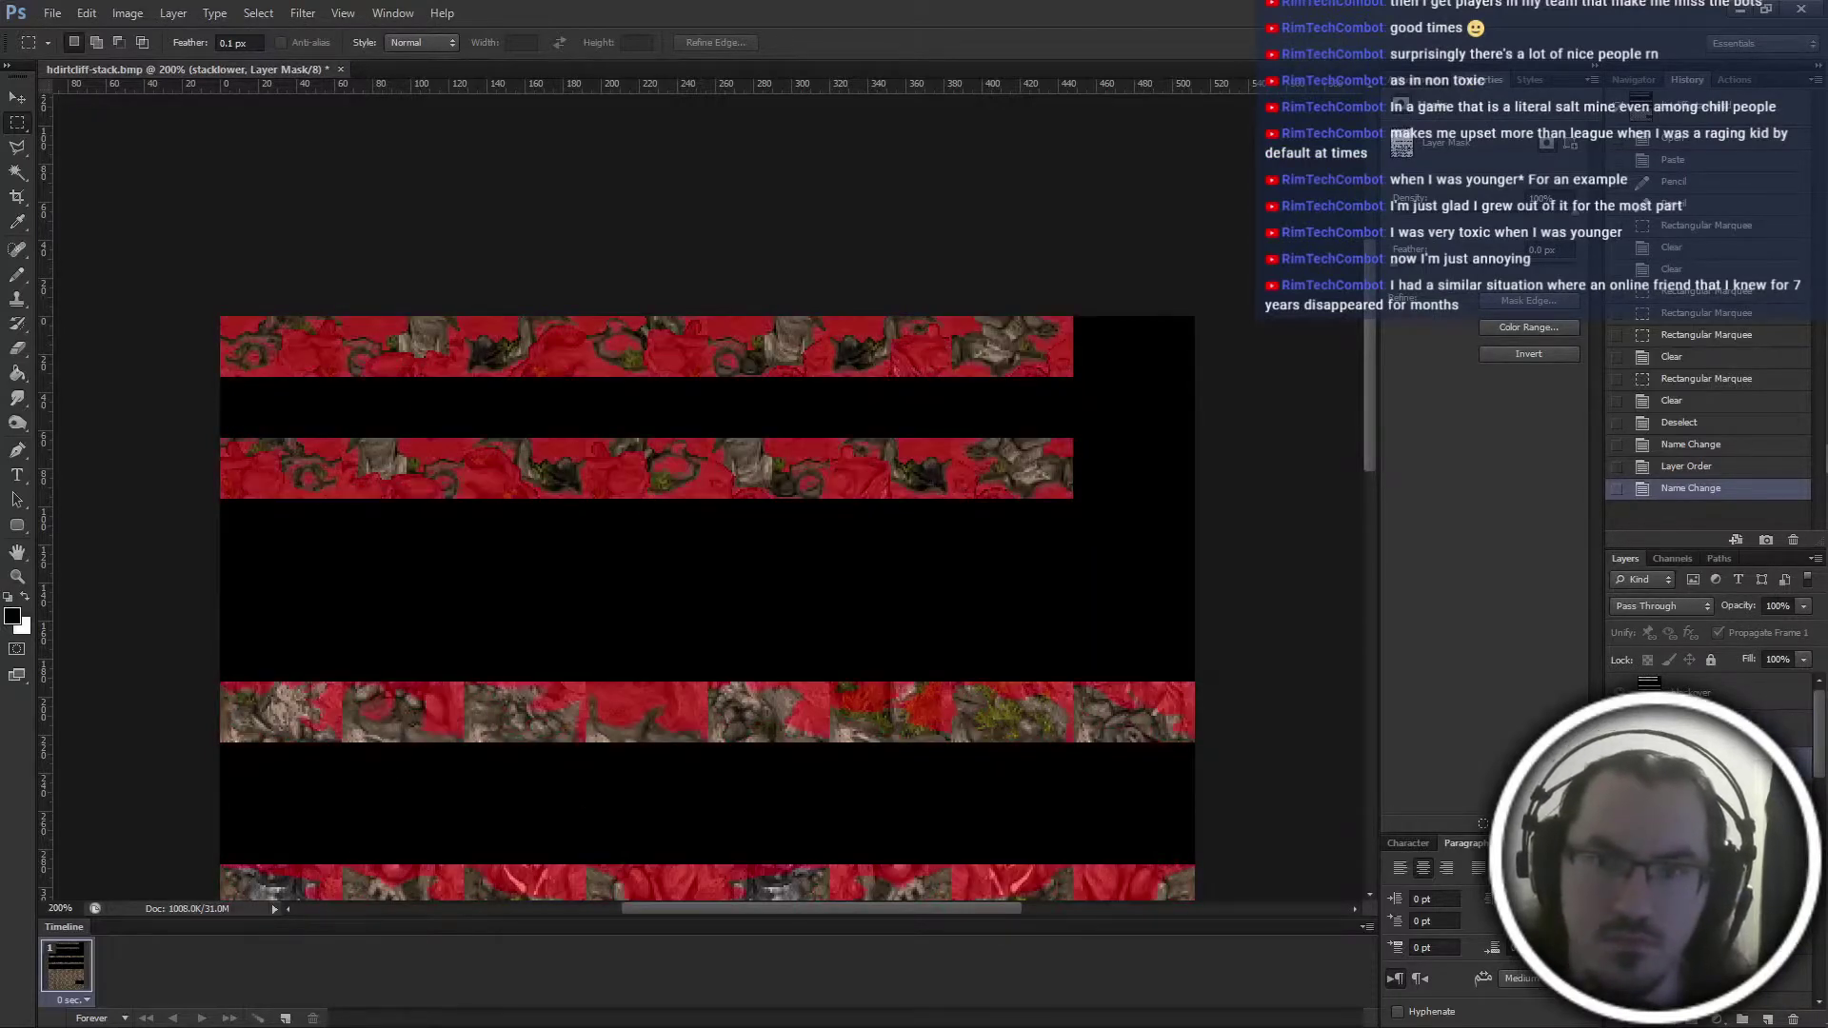
{"action": "key", "text": "x"}
{"action": "key", "text": "backslash"}
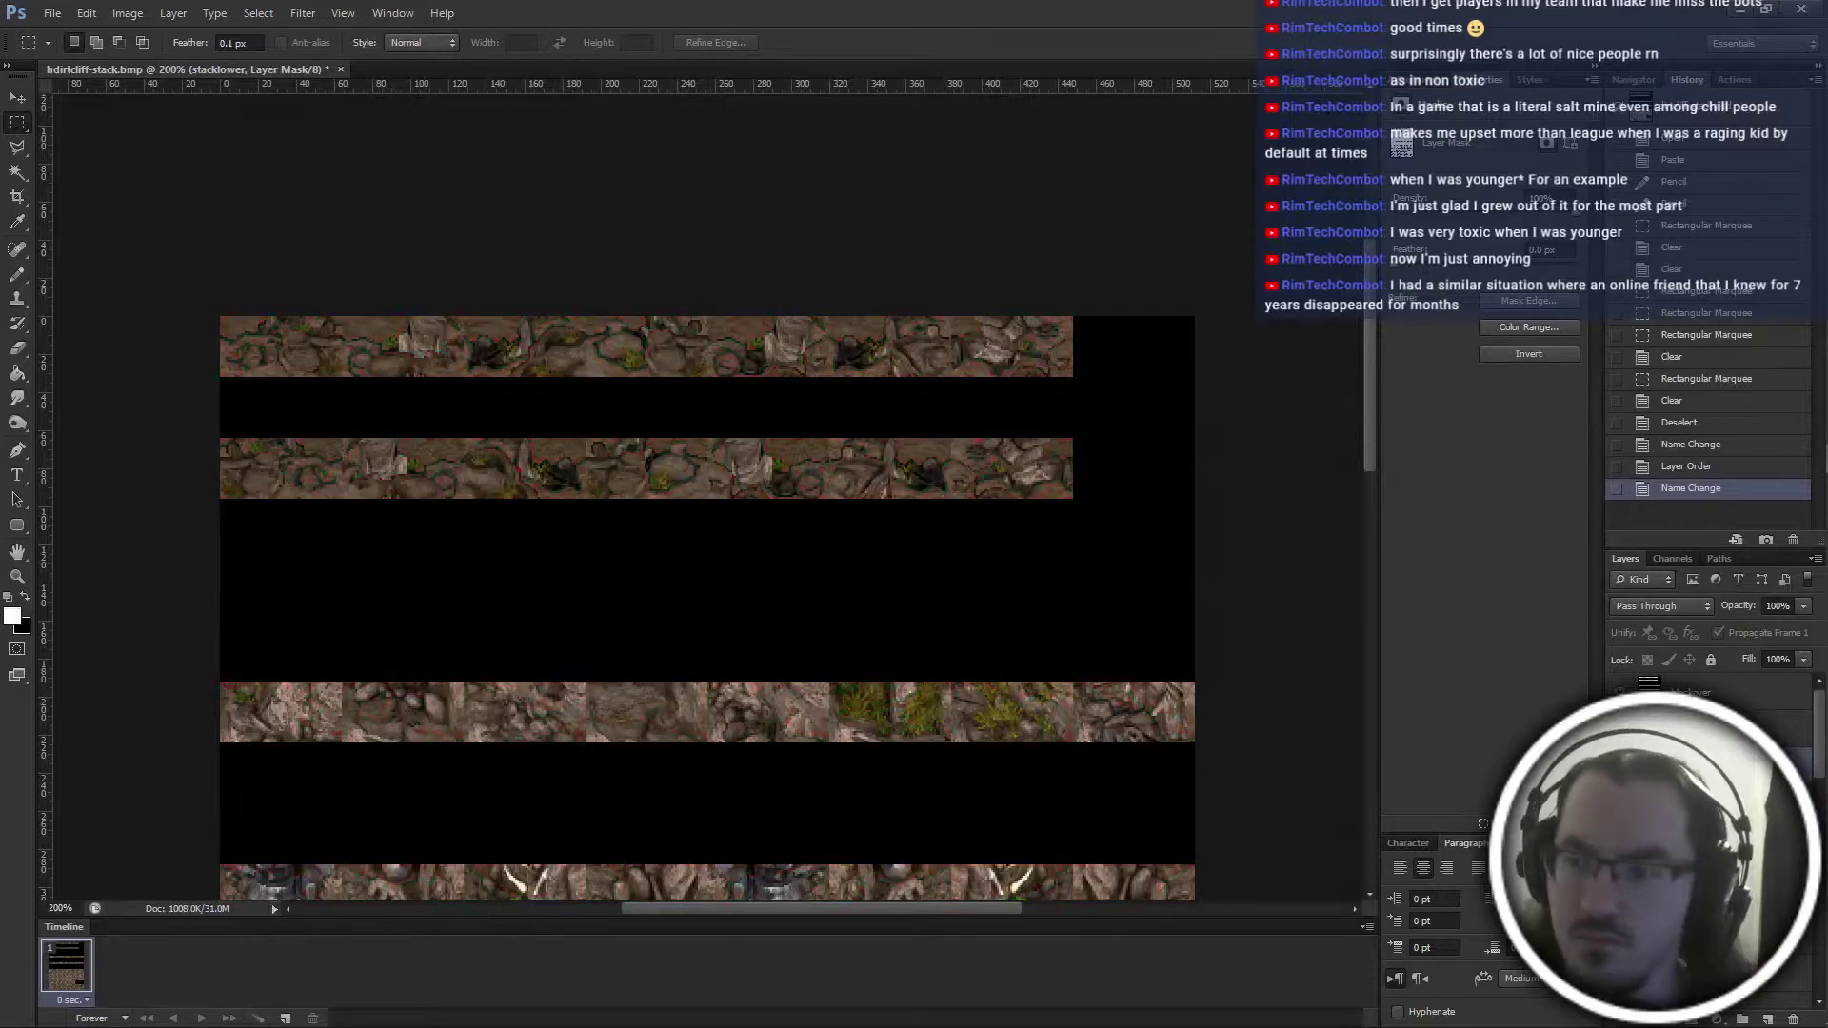
{"action": "scroll", "coordinate": [1713, 819], "scroll_direction": "down", "scroll_amount": 3}
{"action": "left_click", "coordinate": [1704, 838]}
{"action": "key", "text": "x"}
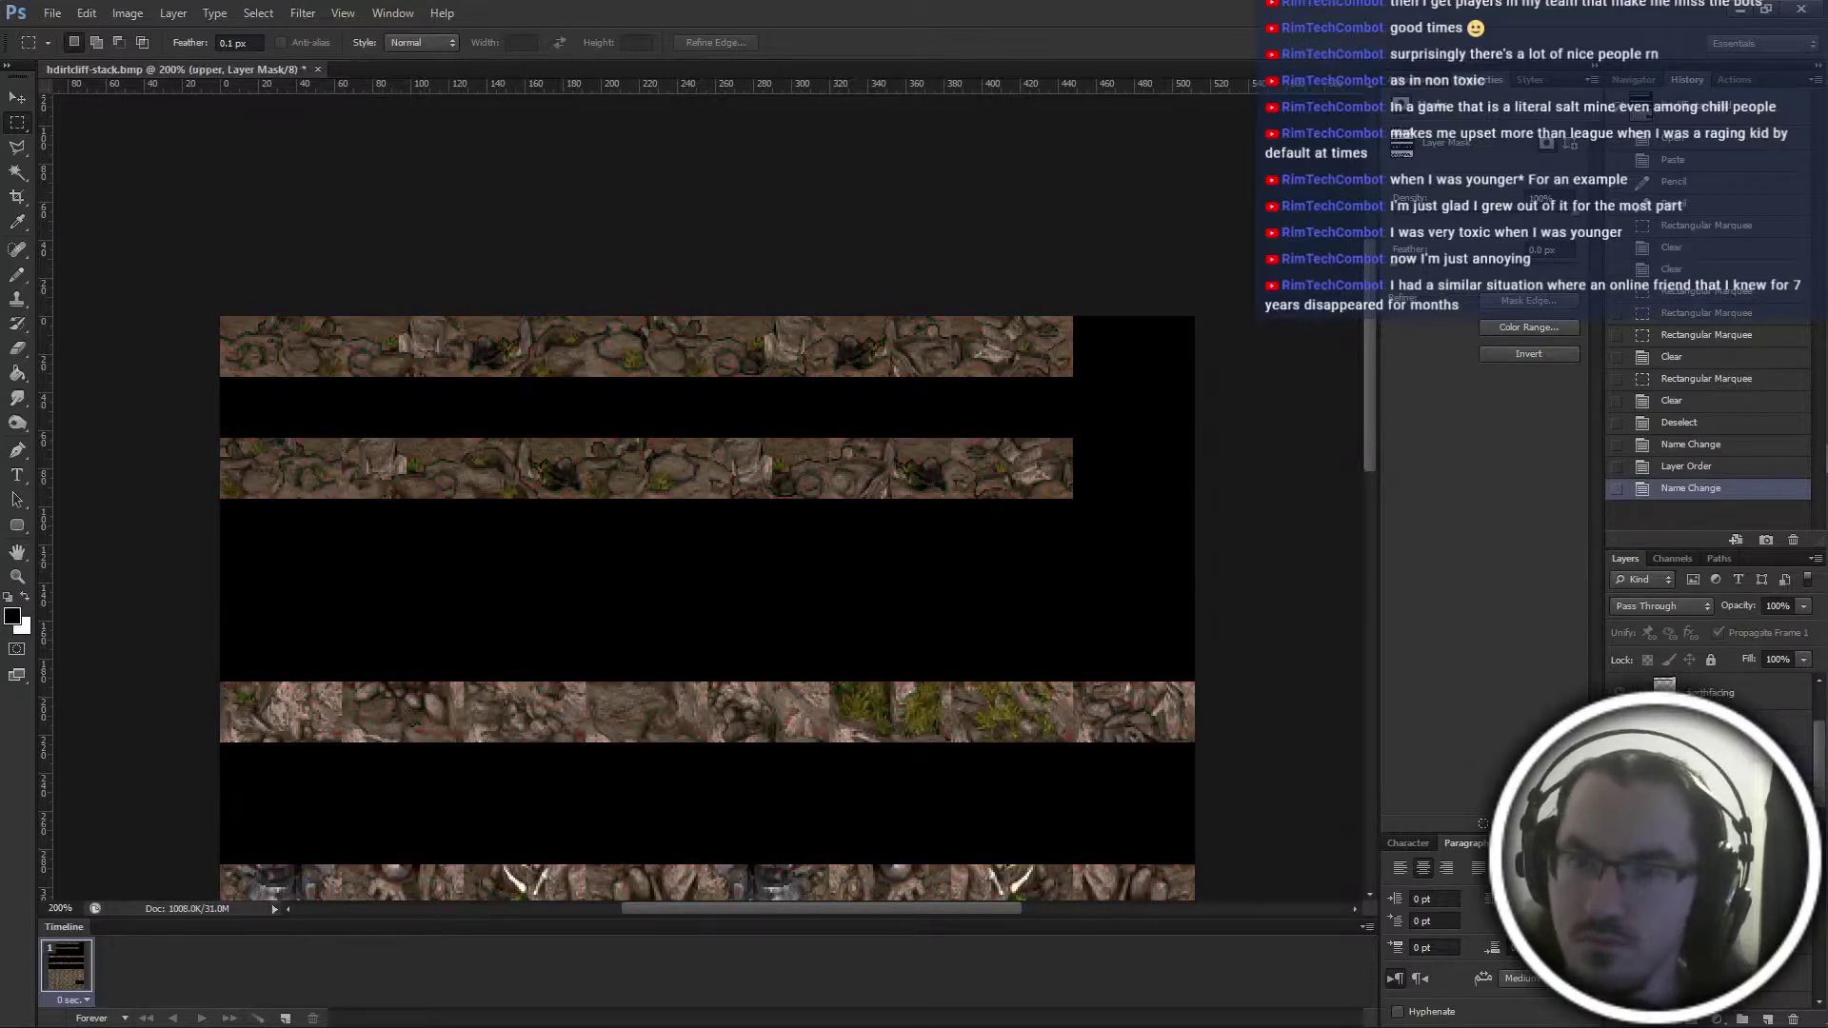
{"action": "key", "text": "backslash"}
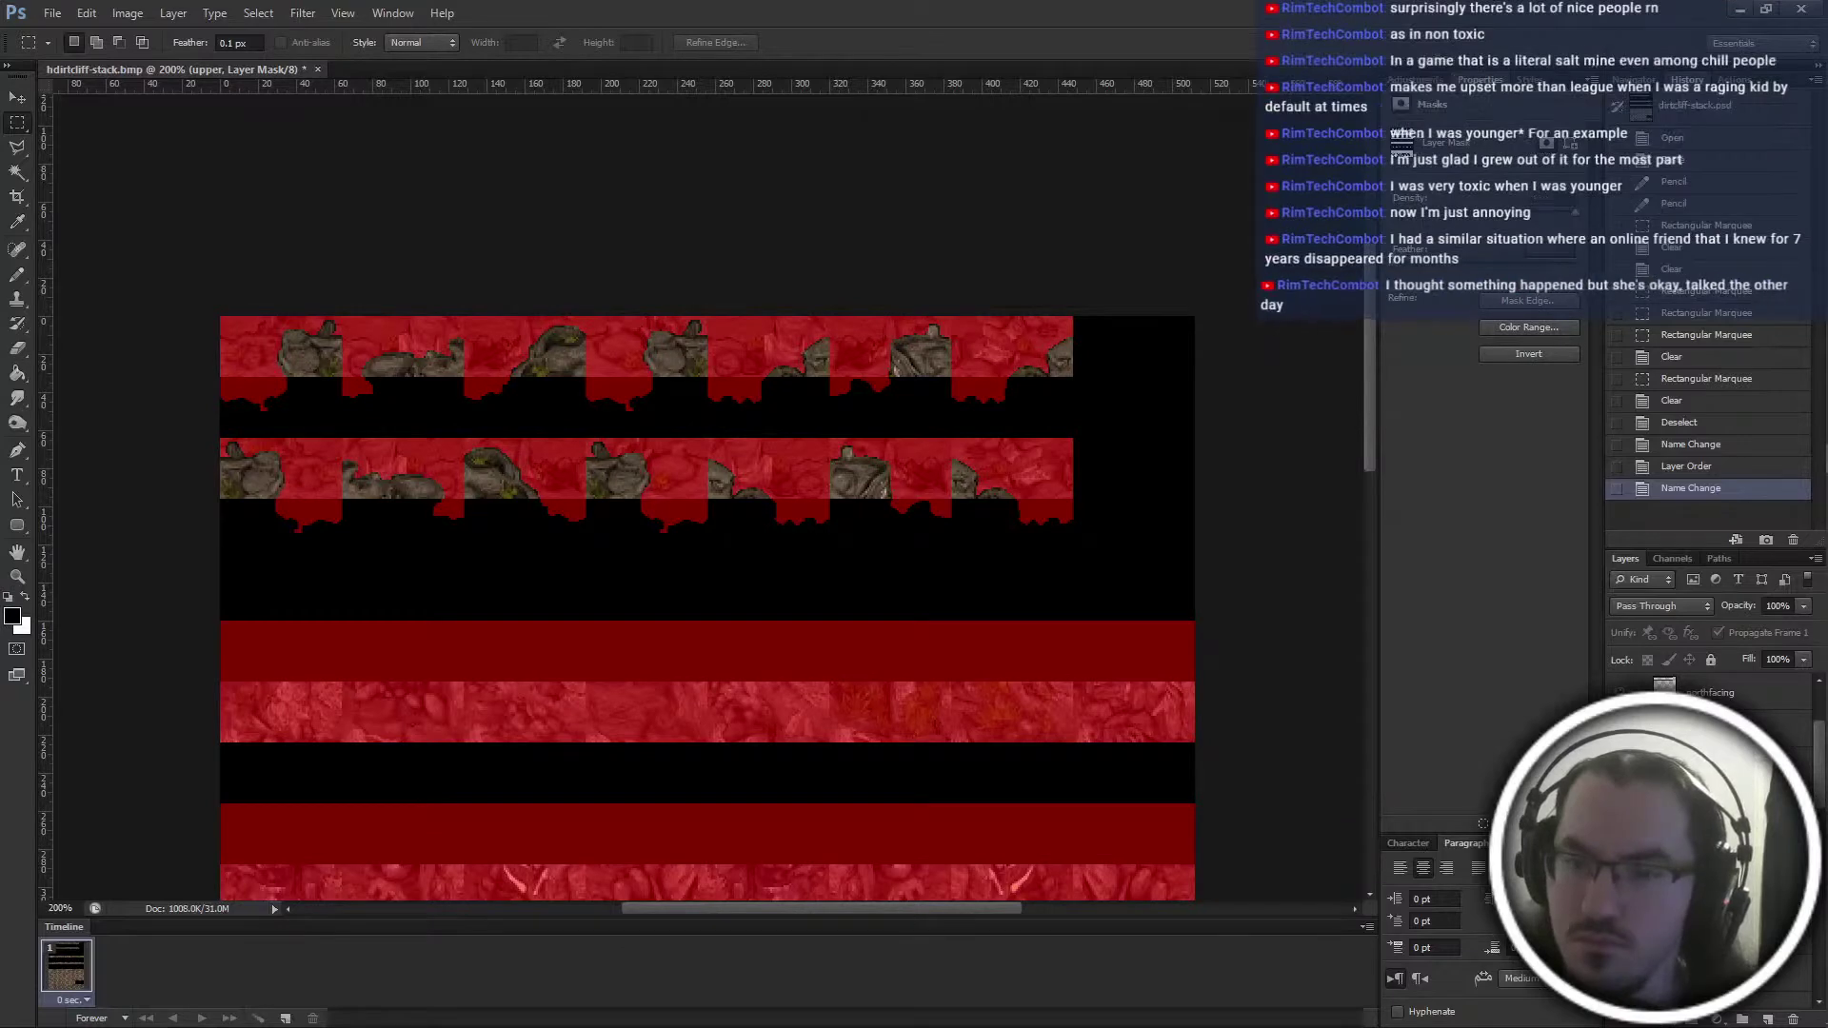
{"action": "key", "text": "x"}
{"action": "key", "text": "backslash"}
Clear the lower group's layer mask to white across the two topmost dark cliff rows, and deselect
{"action": "left_click", "coordinate": [1704, 818]}
{"action": "key", "text": "x"}
{"action": "key", "text": "backslash"}
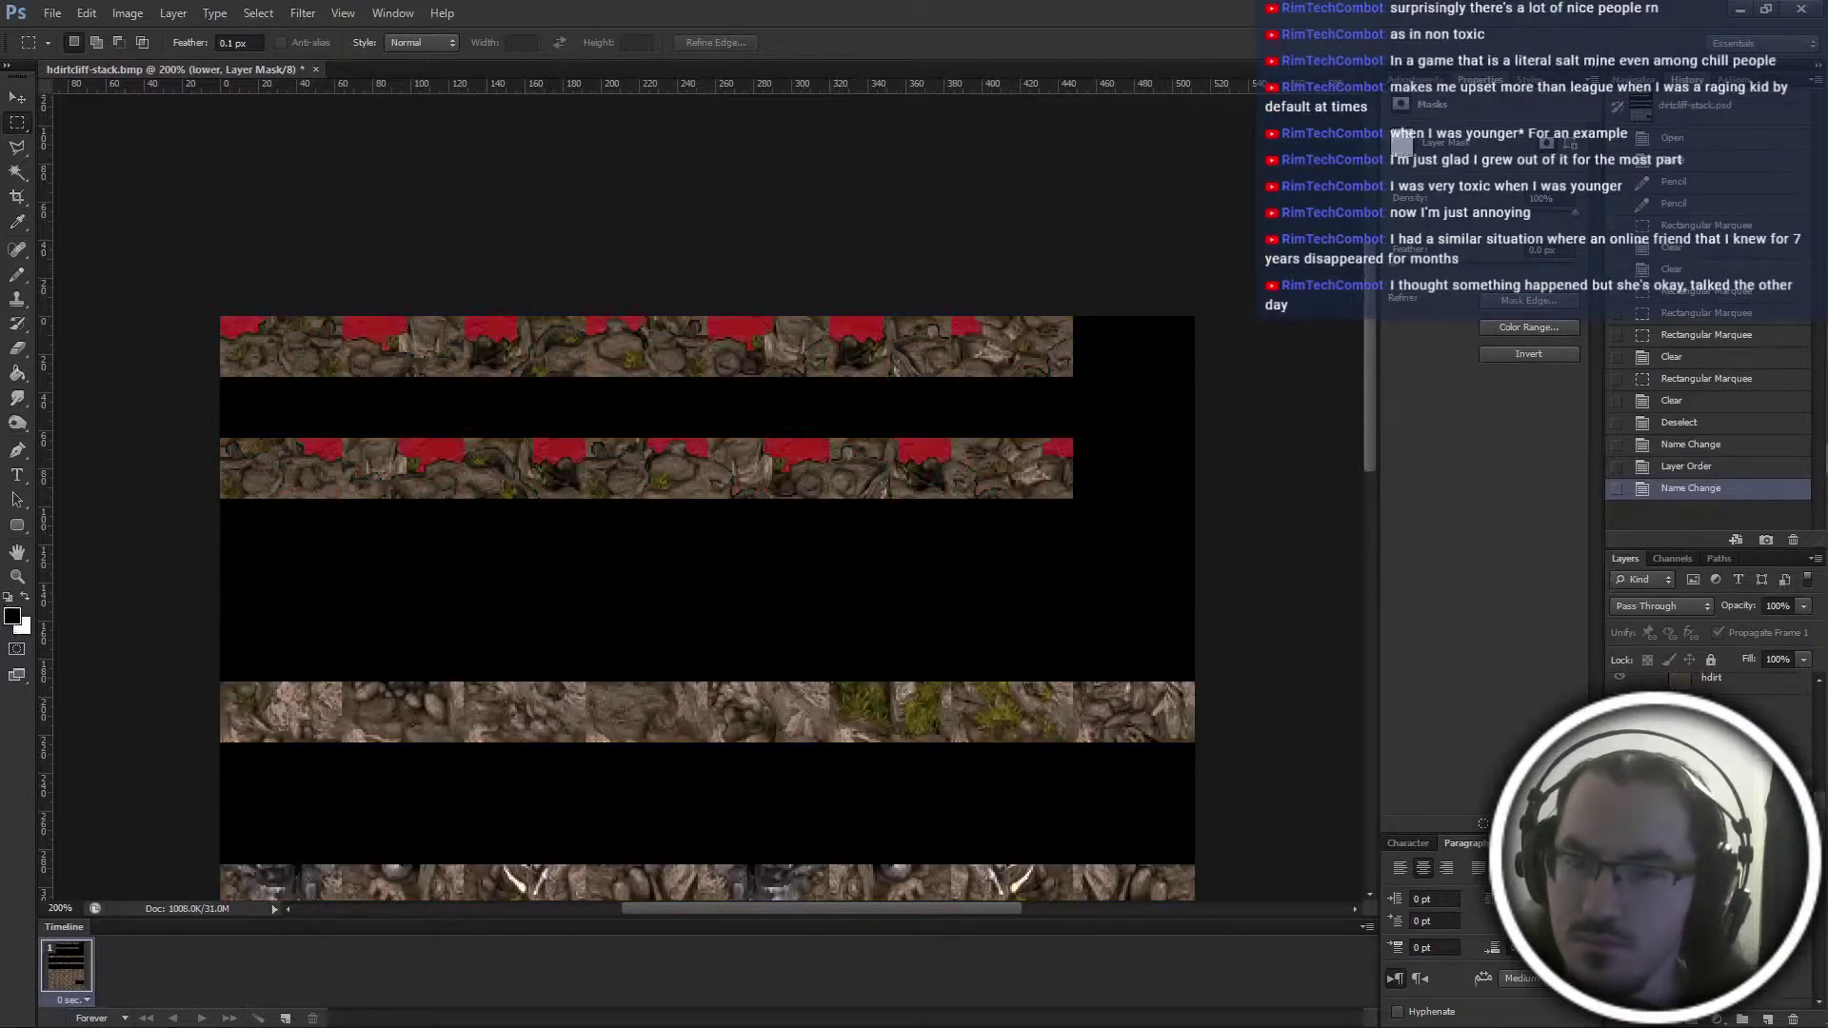
{"action": "left_click_drag", "start_coordinate": [150, 238], "coordinate": [1114, 503]}
{"action": "key", "text": "Delete"}
{"action": "key", "text": "ctrl+d"}
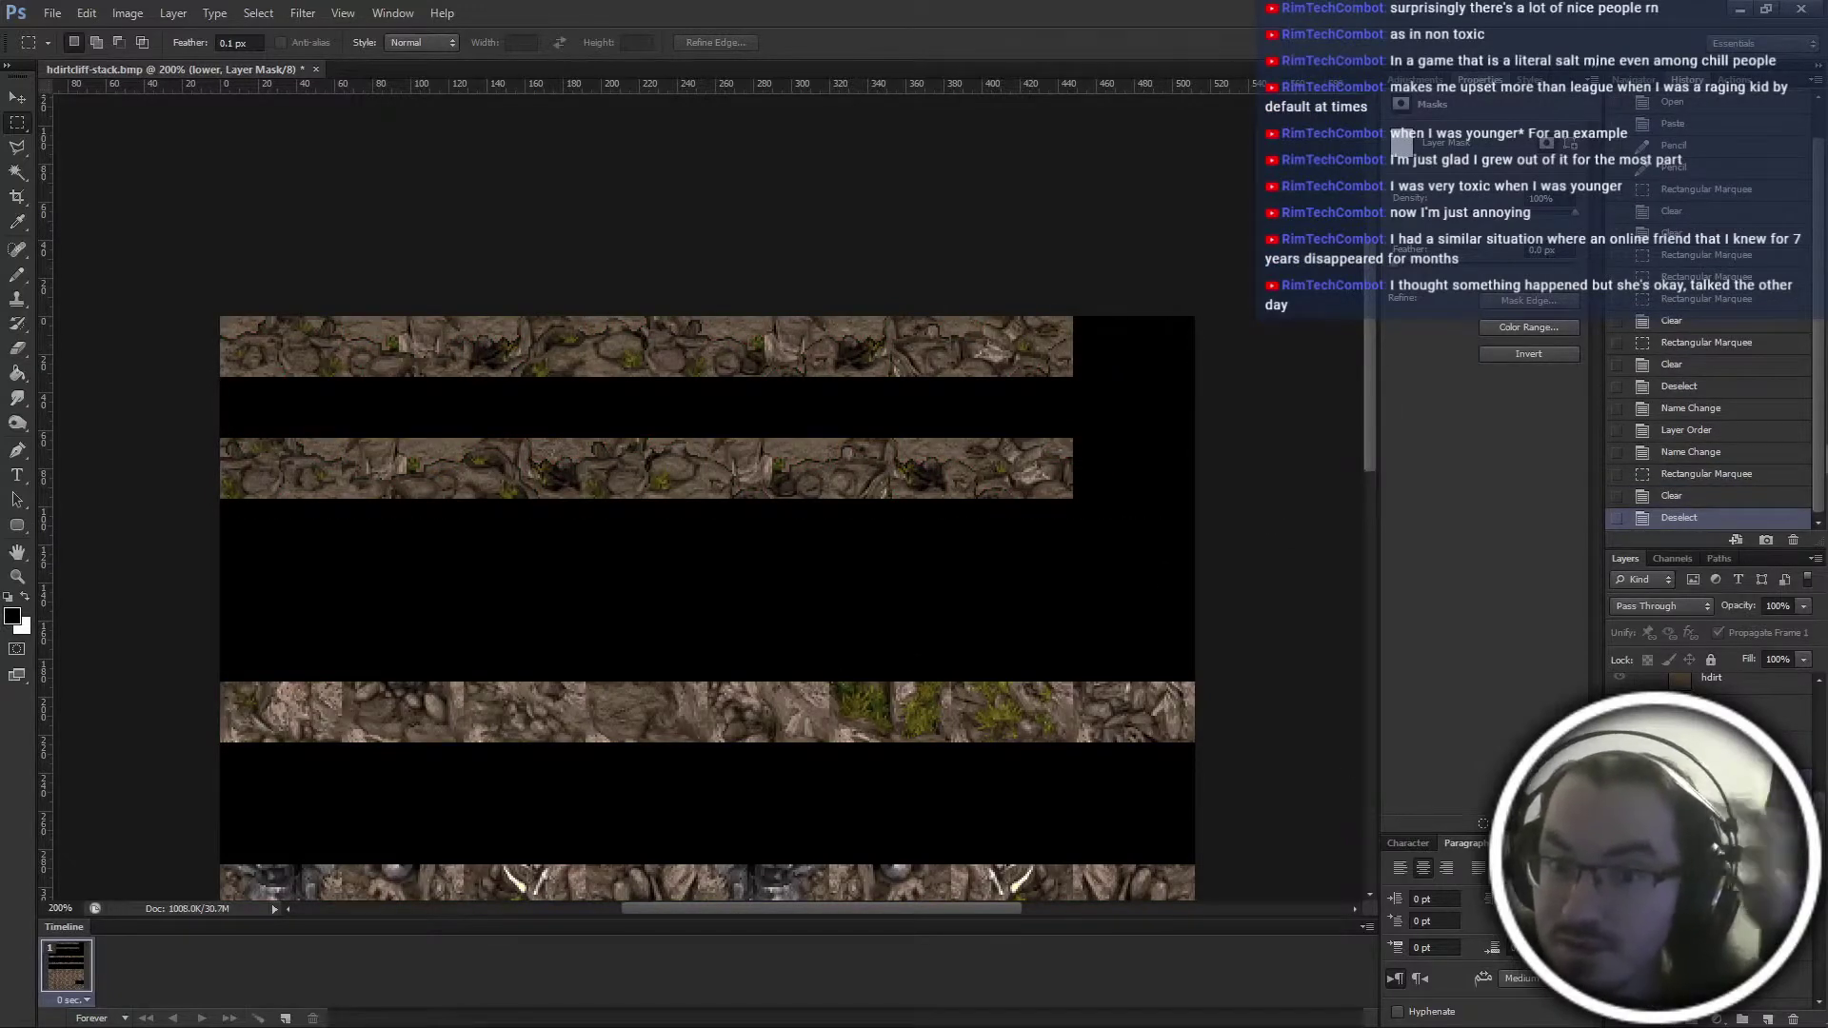
Enlarge the stack sheet to 2048 px wide with nearest neighbor, then flatten it to indexed color with the previous palette and 50% diffusion dither
{"action": "scroll", "coordinate": [994, 728], "scroll_direction": "down", "scroll_amount": 3}
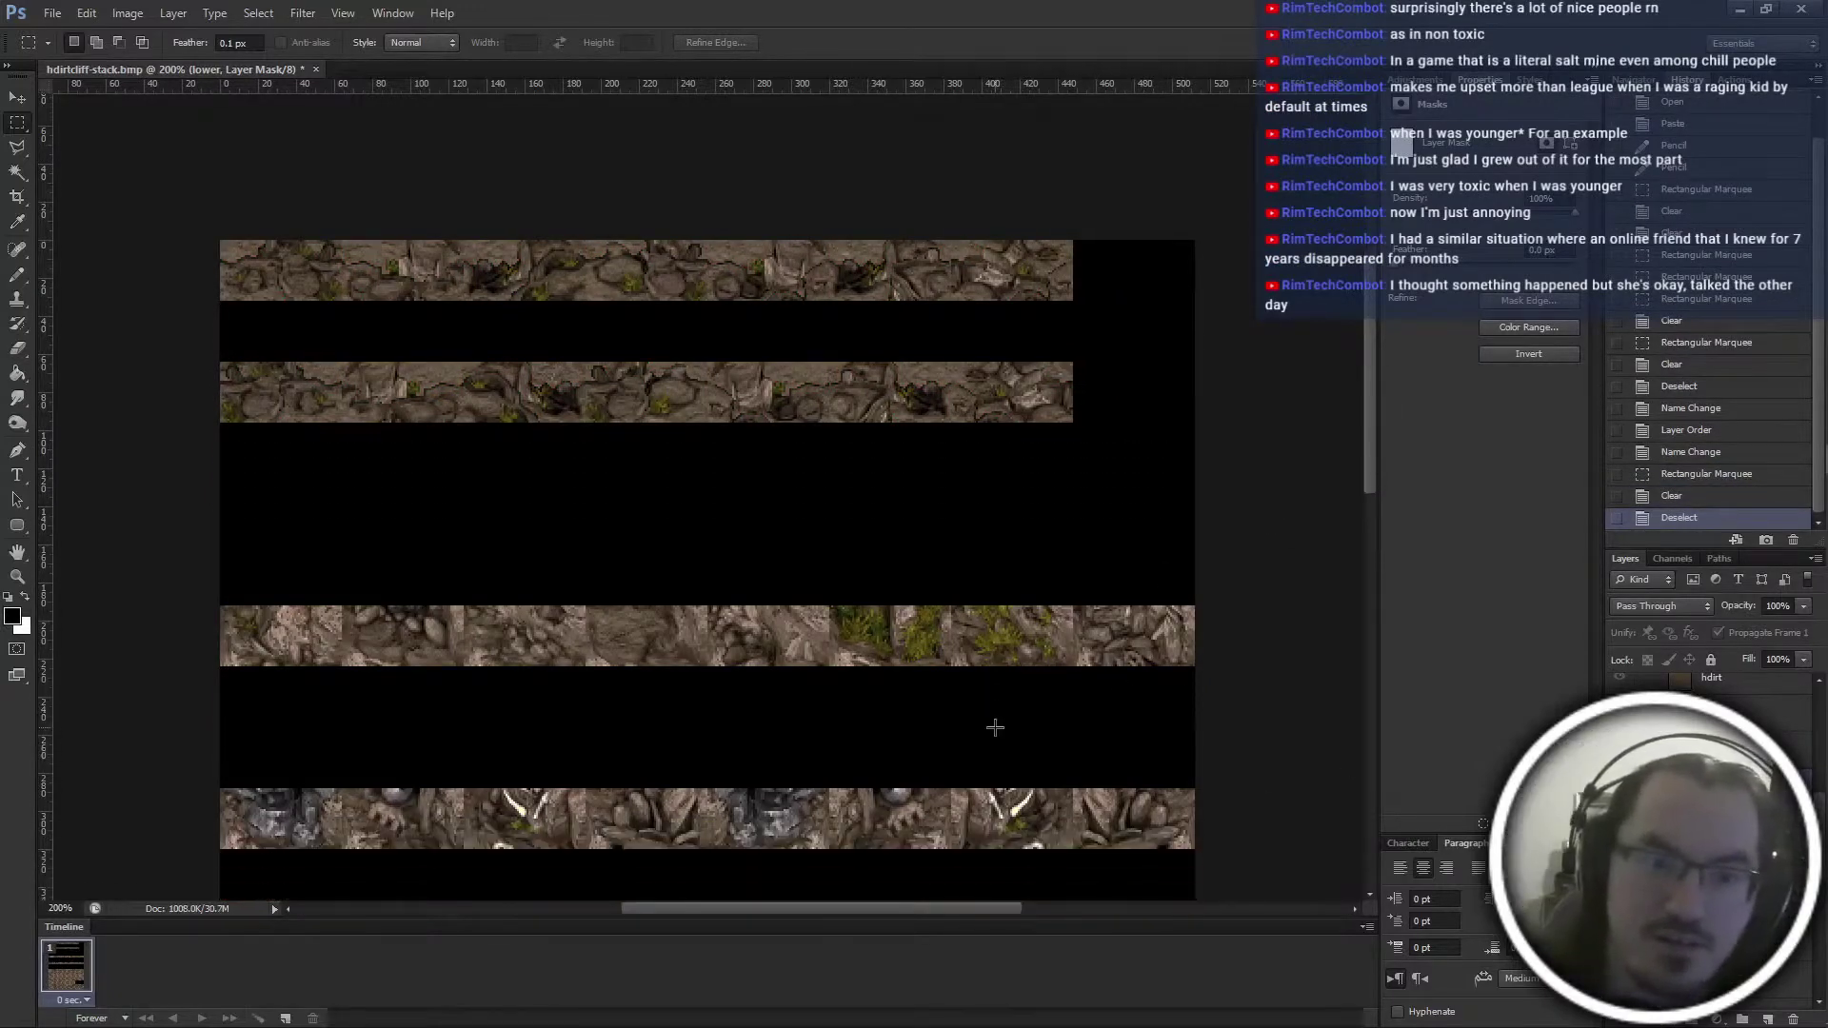
{"action": "scroll", "coordinate": [995, 728], "scroll_direction": "down", "scroll_amount": 1}
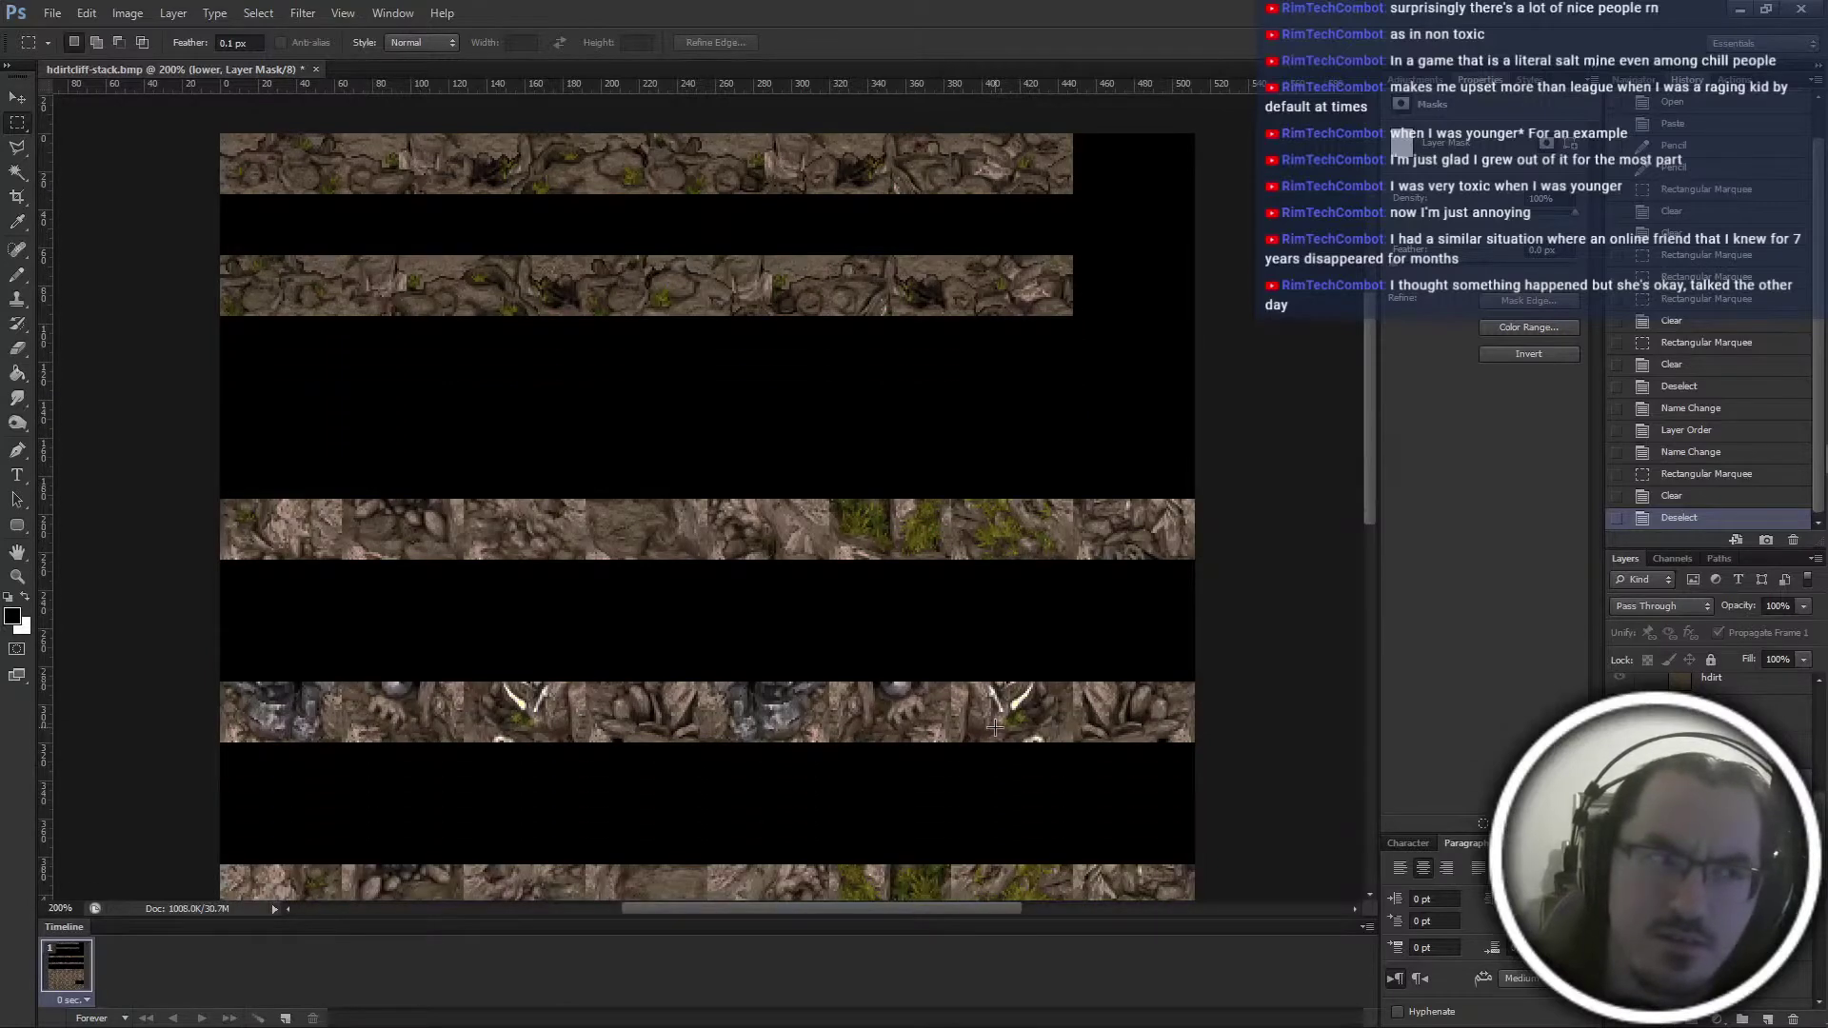
{"action": "scroll", "coordinate": [994, 728], "scroll_direction": "up", "scroll_amount": 4}
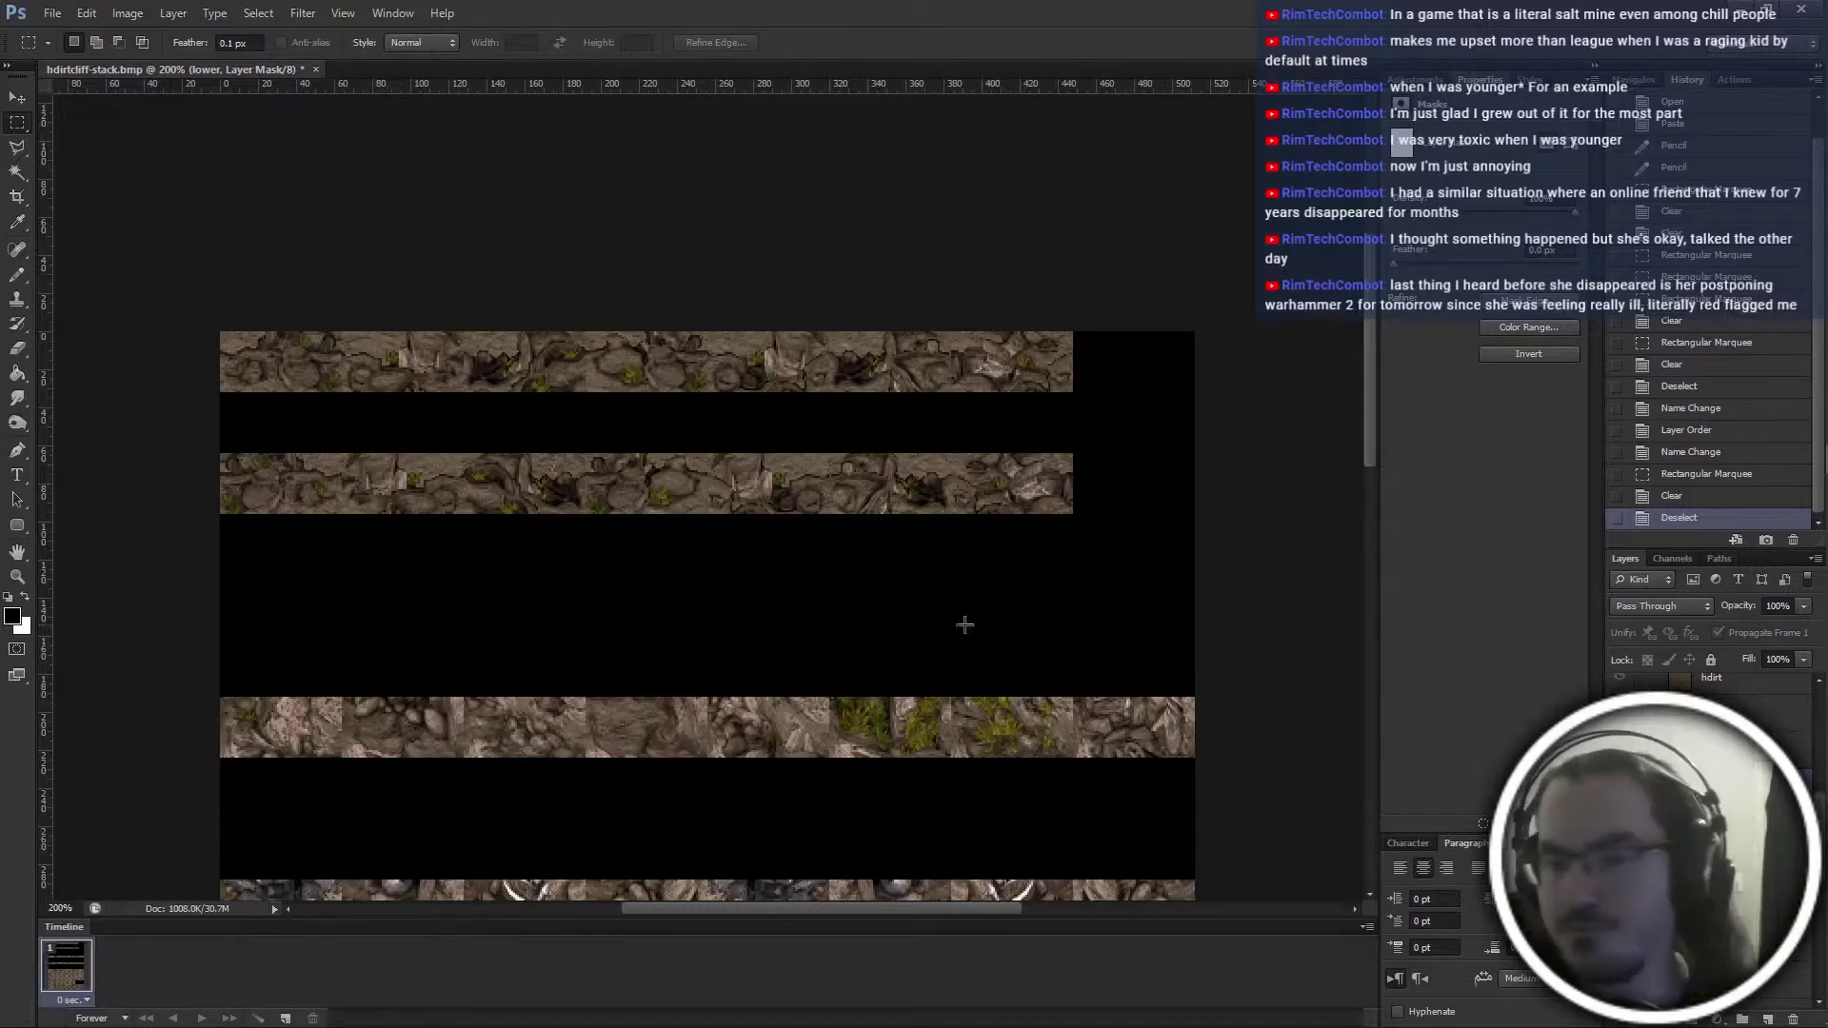
{"action": "scroll", "coordinate": [1714, 809], "scroll_direction": "down", "scroll_amount": 3}
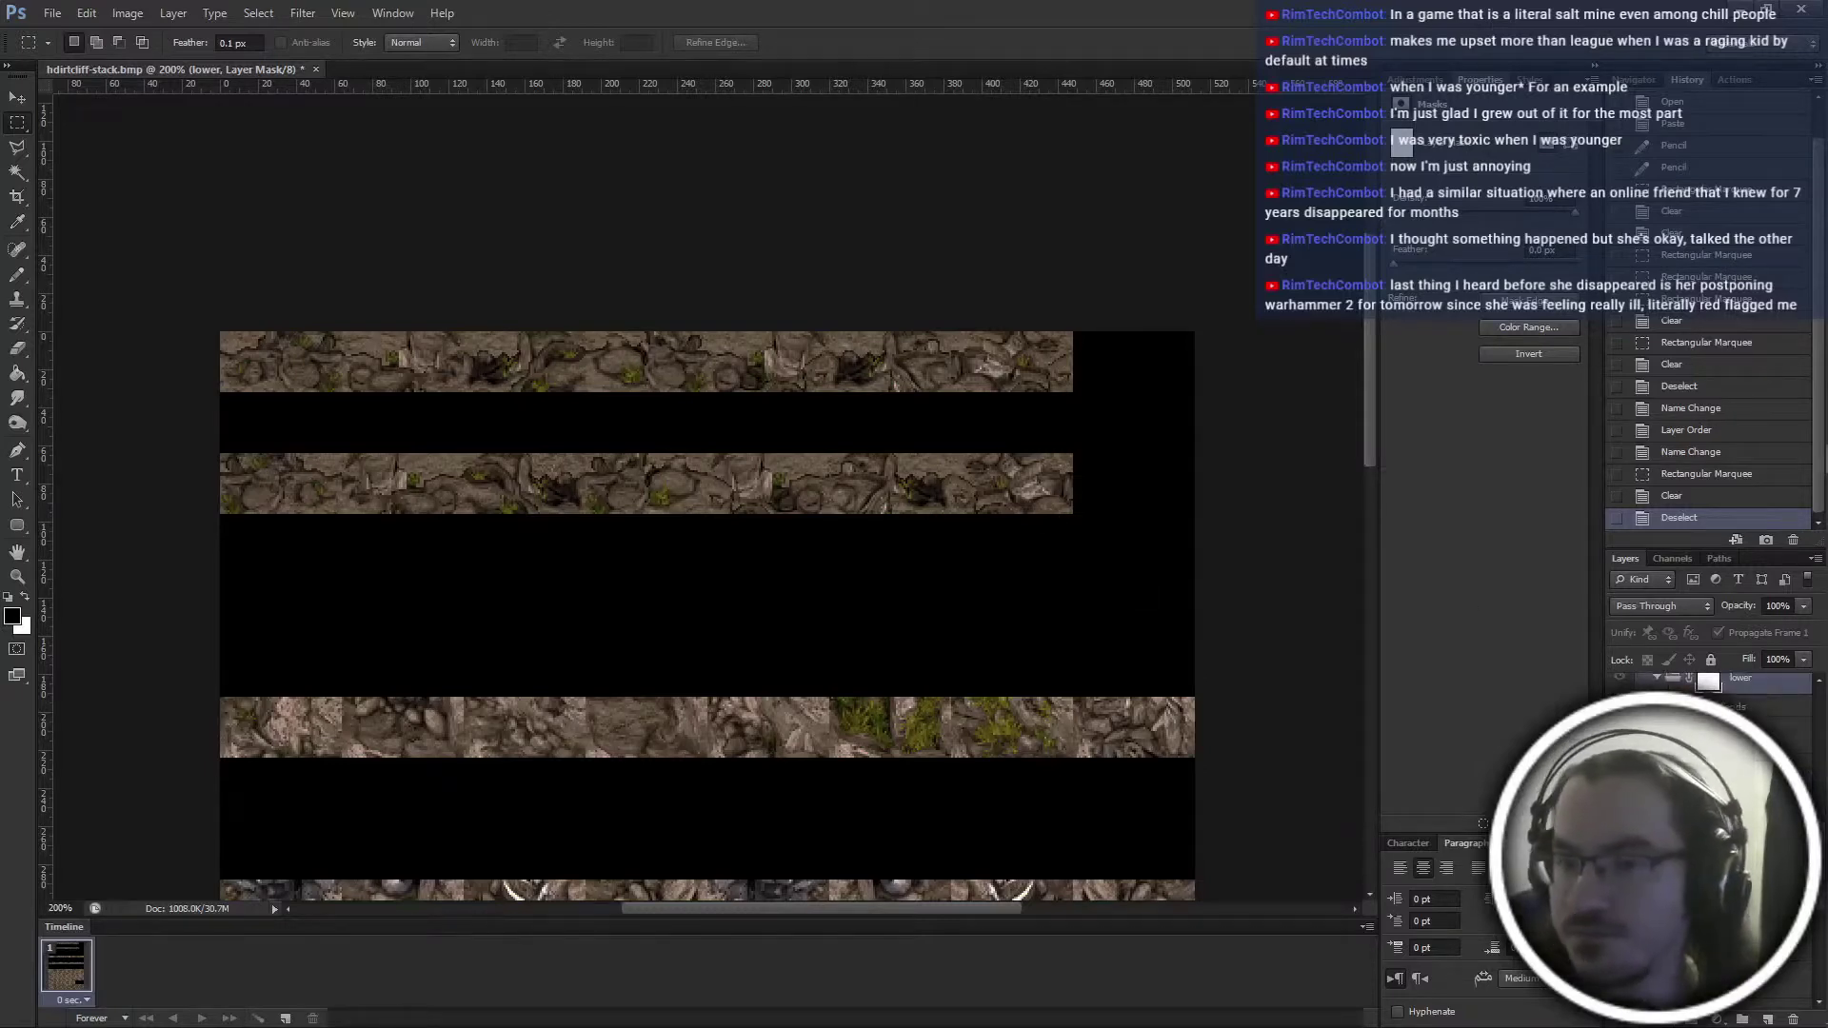
{"action": "scroll", "coordinate": [781, 720], "scroll_direction": "down", "scroll_amount": 1}
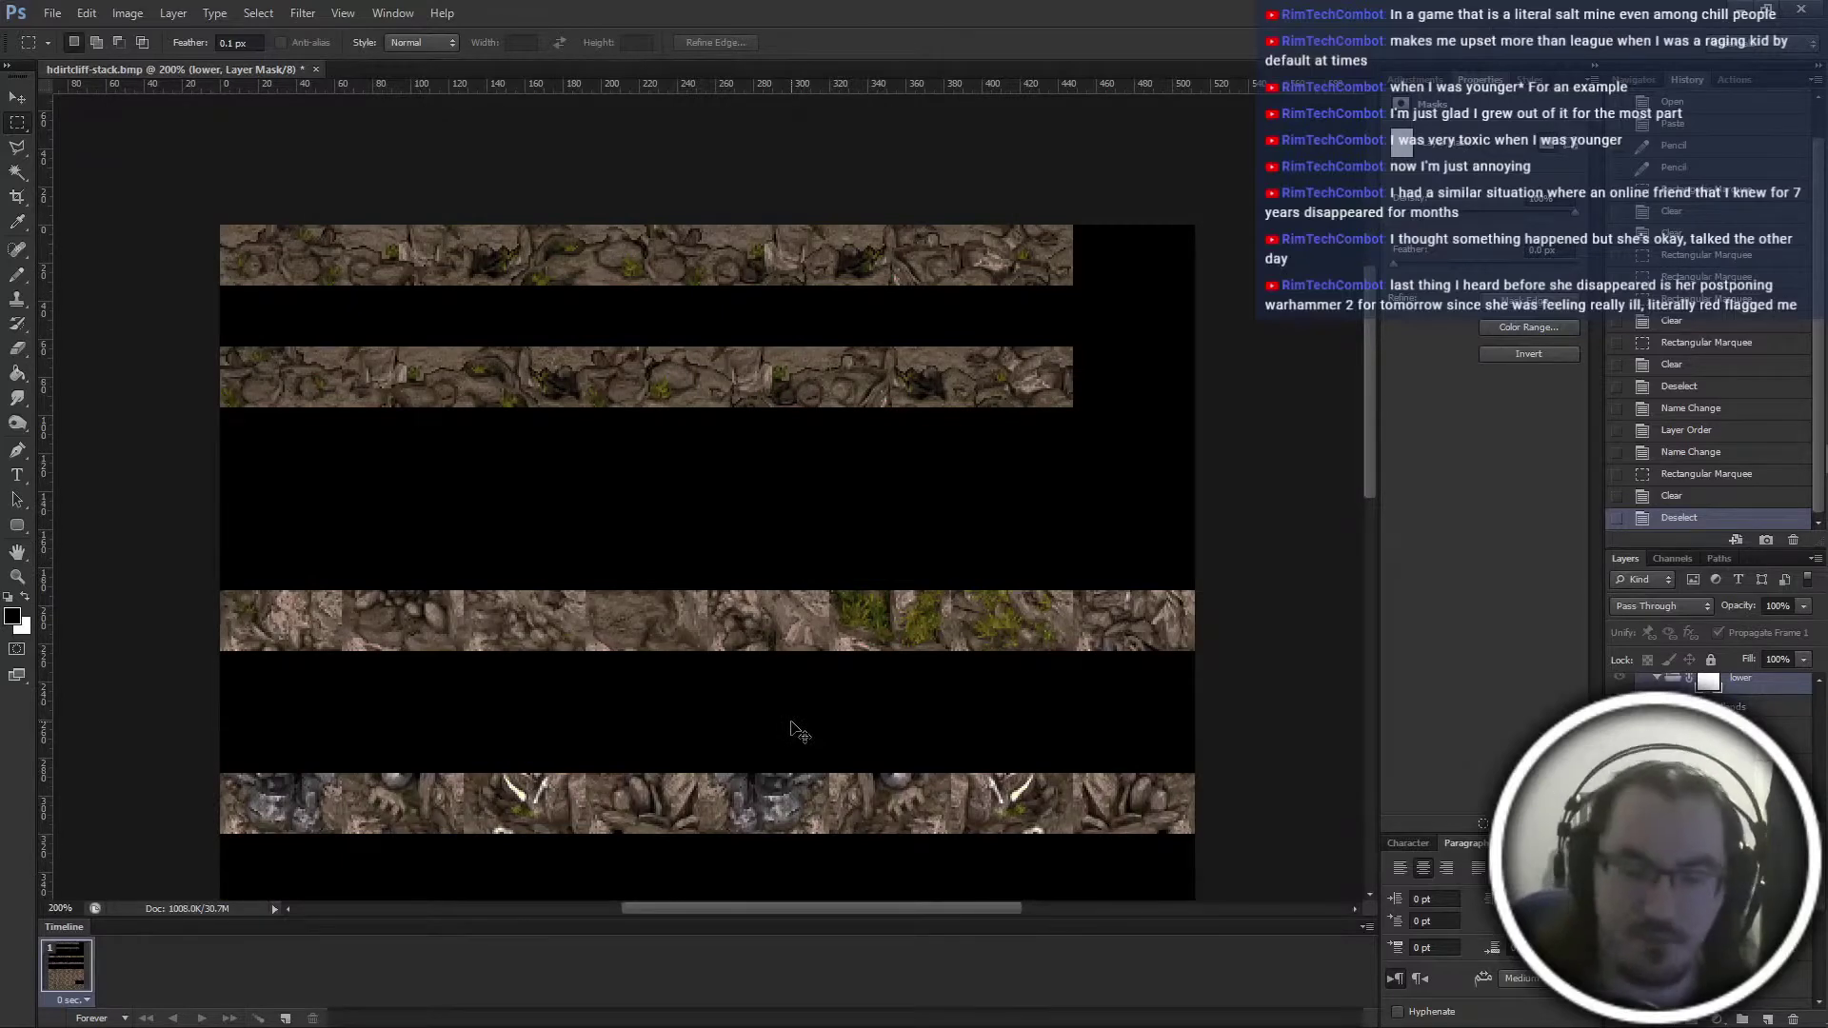
{"action": "key", "text": "ctrl+e"}
{"action": "key", "text": "Return"}
{"action": "key", "text": "ctrl+alt+i"}
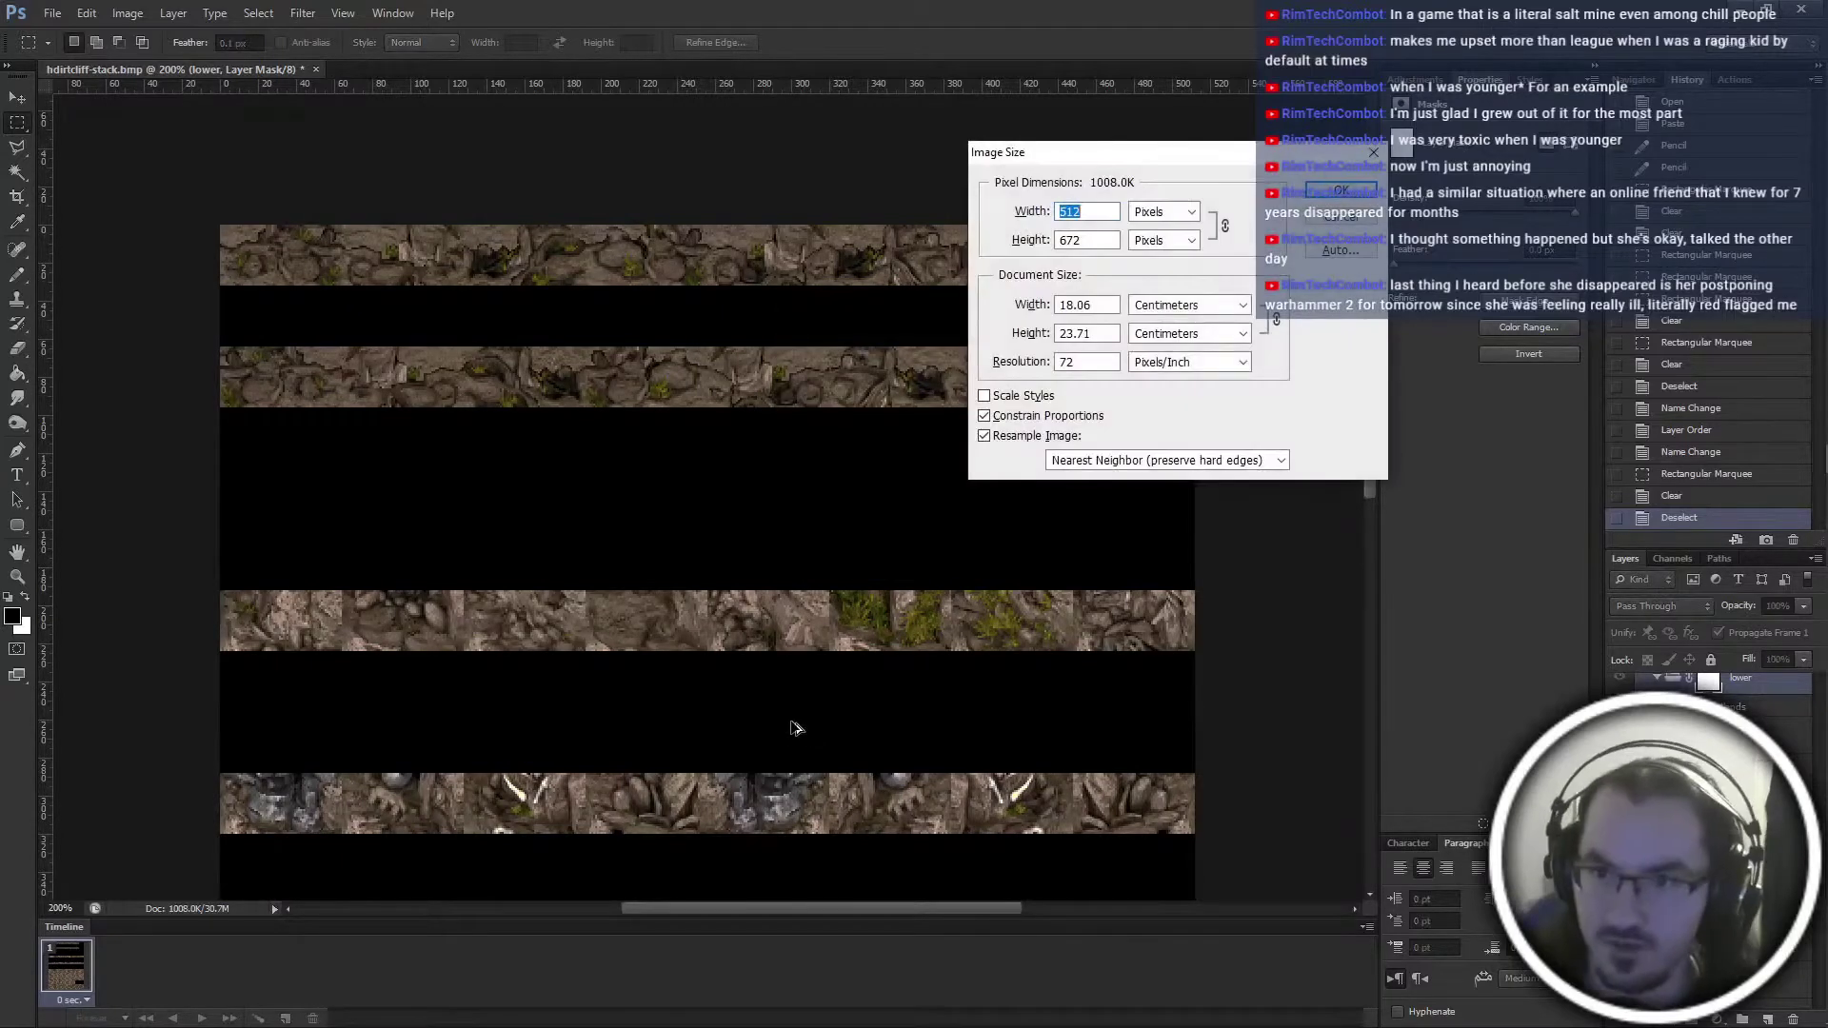
{"action": "type", "text": "2048"}
{"action": "key", "text": "Return"}
{"action": "key", "text": "alt+i"}
{"action": "key", "text": "m"}
{"action": "key", "text": "i"}
{"action": "key", "text": "Return"}
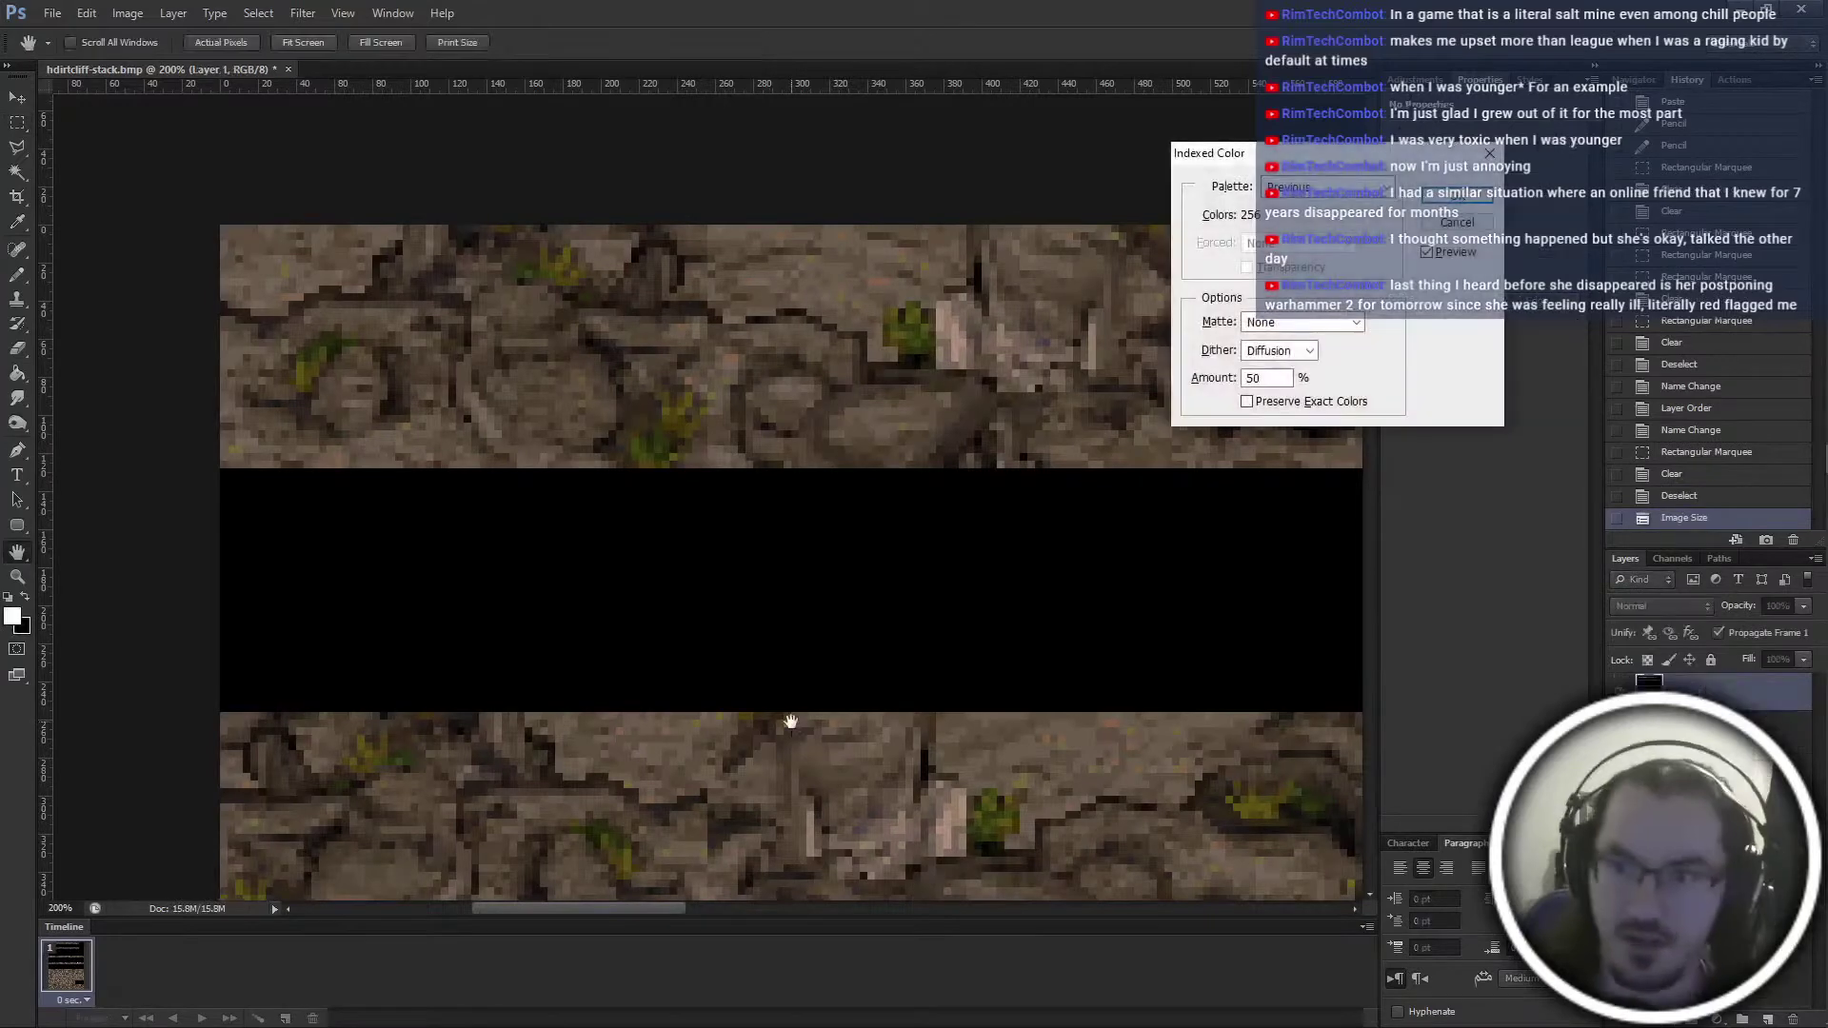
{"action": "key", "text": "Return"}
Scale the indexed sheet back to 512 px wide and save it as hhdirtcliff-stack.bmp
{"action": "key", "text": "ctrl+alt+i"}
{"action": "type", "text": "512"}
{"action": "key", "text": "Return"}
{"action": "key", "text": "ctrl+shift+s"}
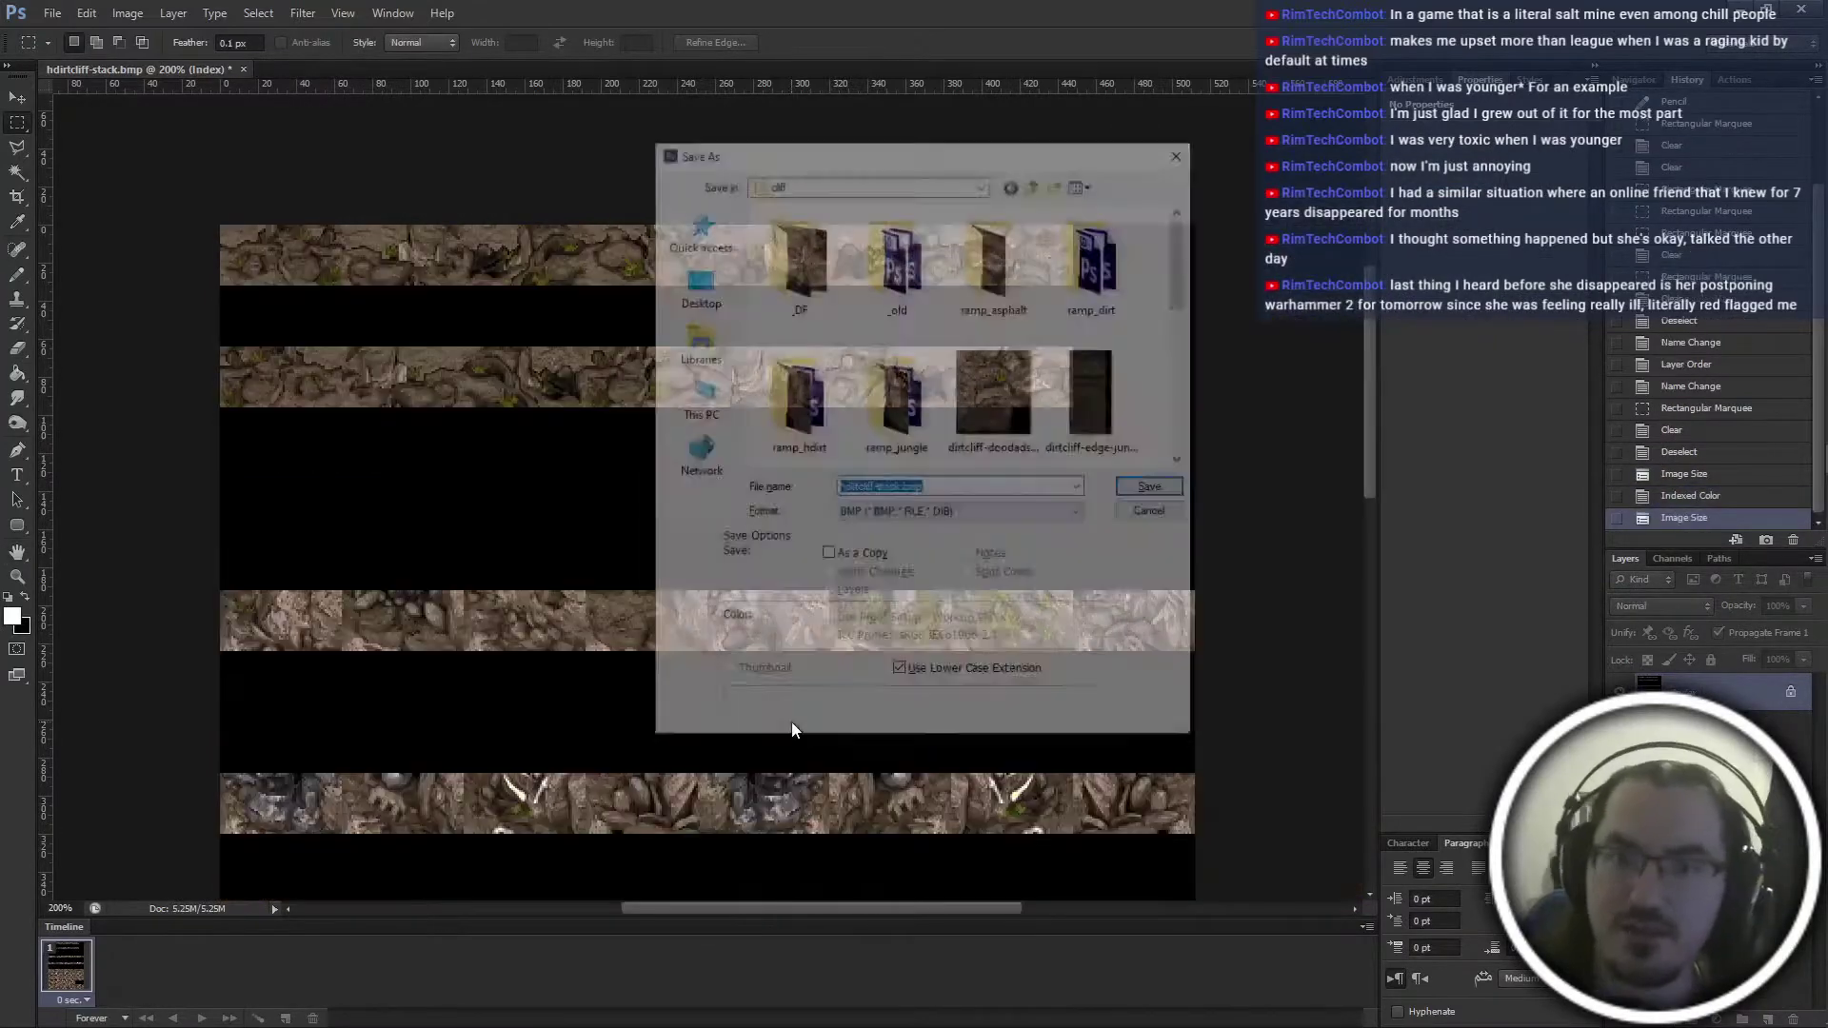
{"action": "left_click", "coordinate": [842, 489]}
{"action": "type", "text": "h"}
{"action": "key", "text": "Return"}
{"action": "key", "text": "Return"}
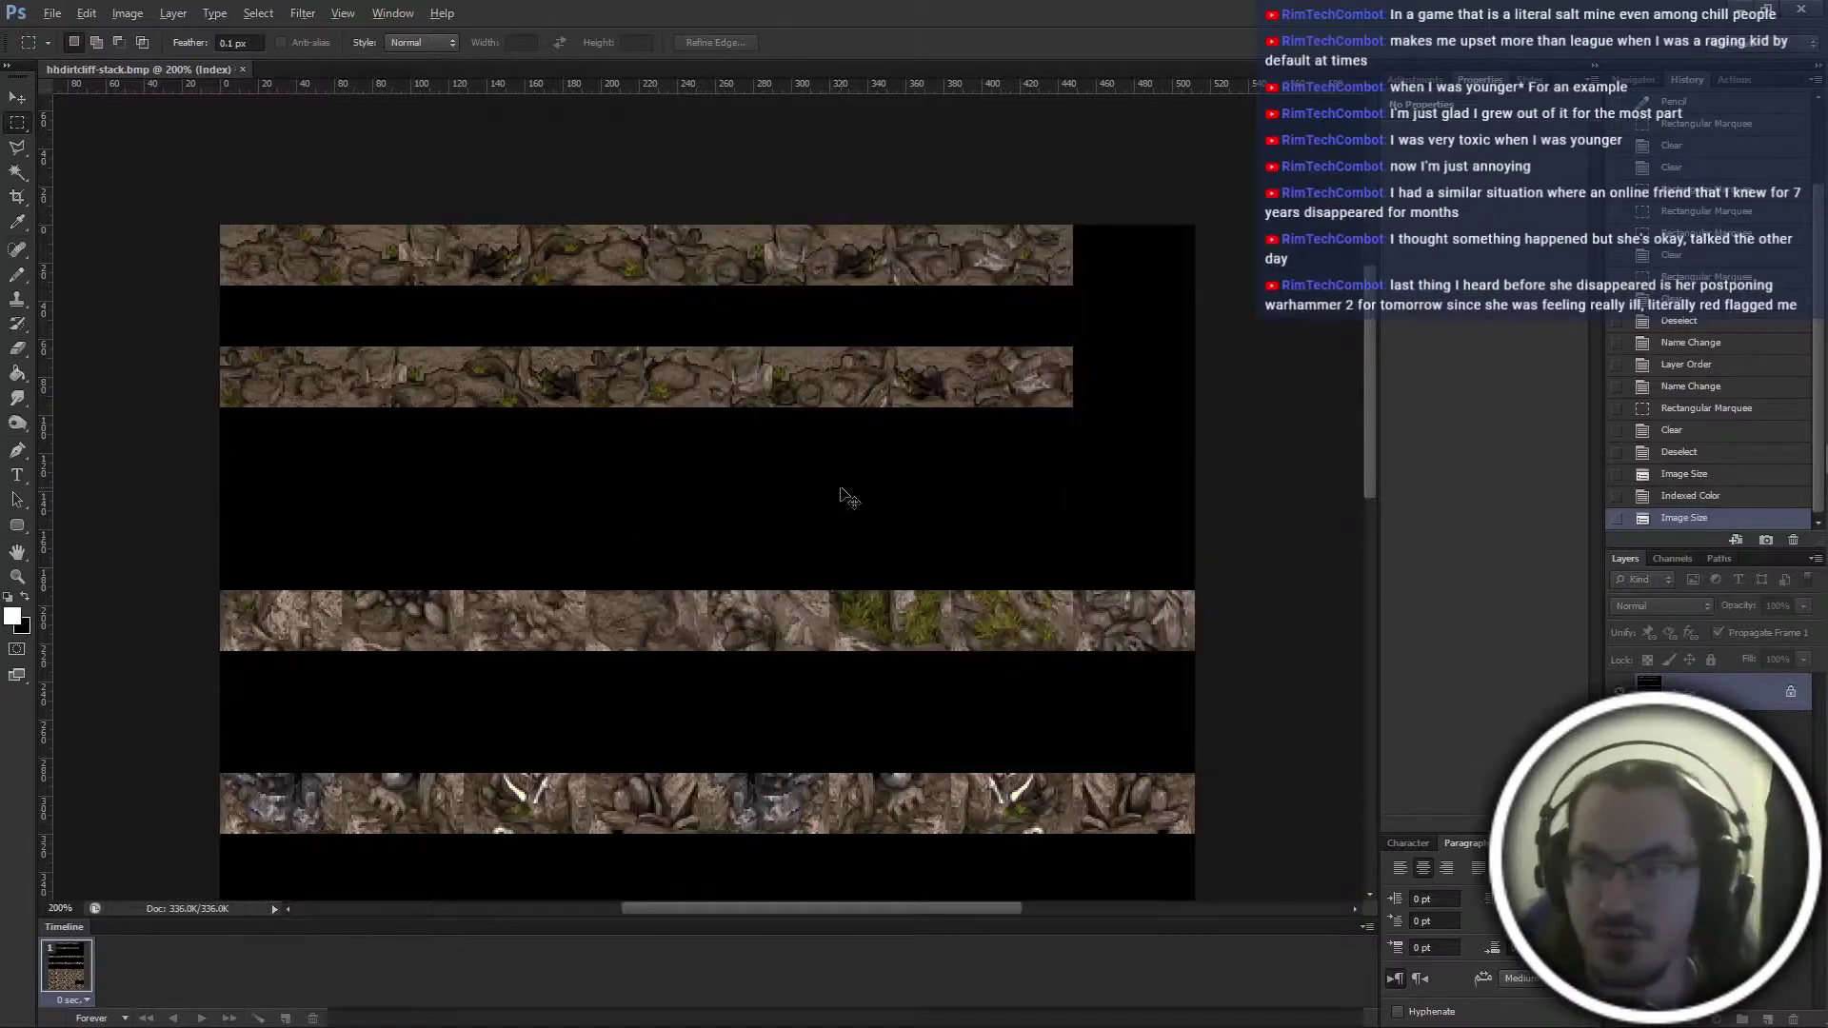
Undo the resizing and indexed color conversion to restore the layered document, and select the hhdirt layer
{"action": "key", "text": "ctrl+alt+z"}
{"action": "key", "text": "ctrl+alt+z"}
{"action": "key", "text": "ctrl+alt+z"}
{"action": "key", "text": "ctrl+alt+z"}
{"action": "key", "text": "ctrl+shift+z"}
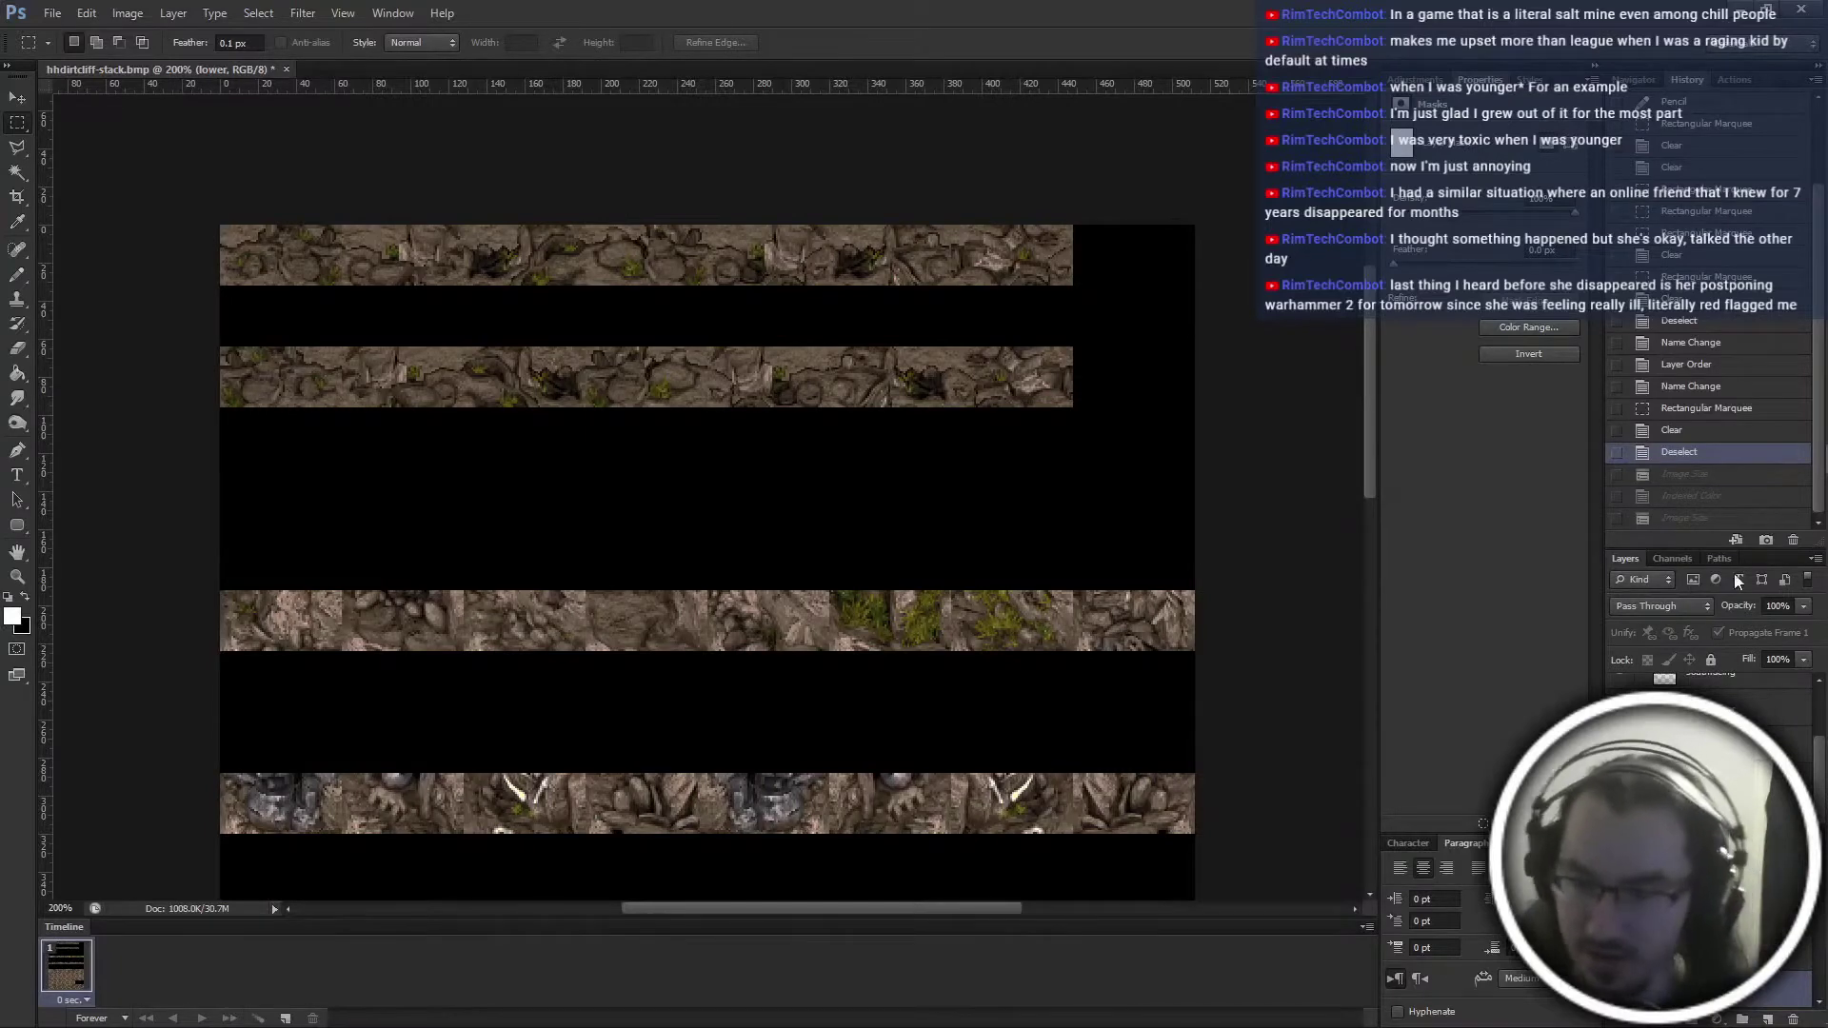
{"action": "left_click", "coordinate": [1704, 918]}
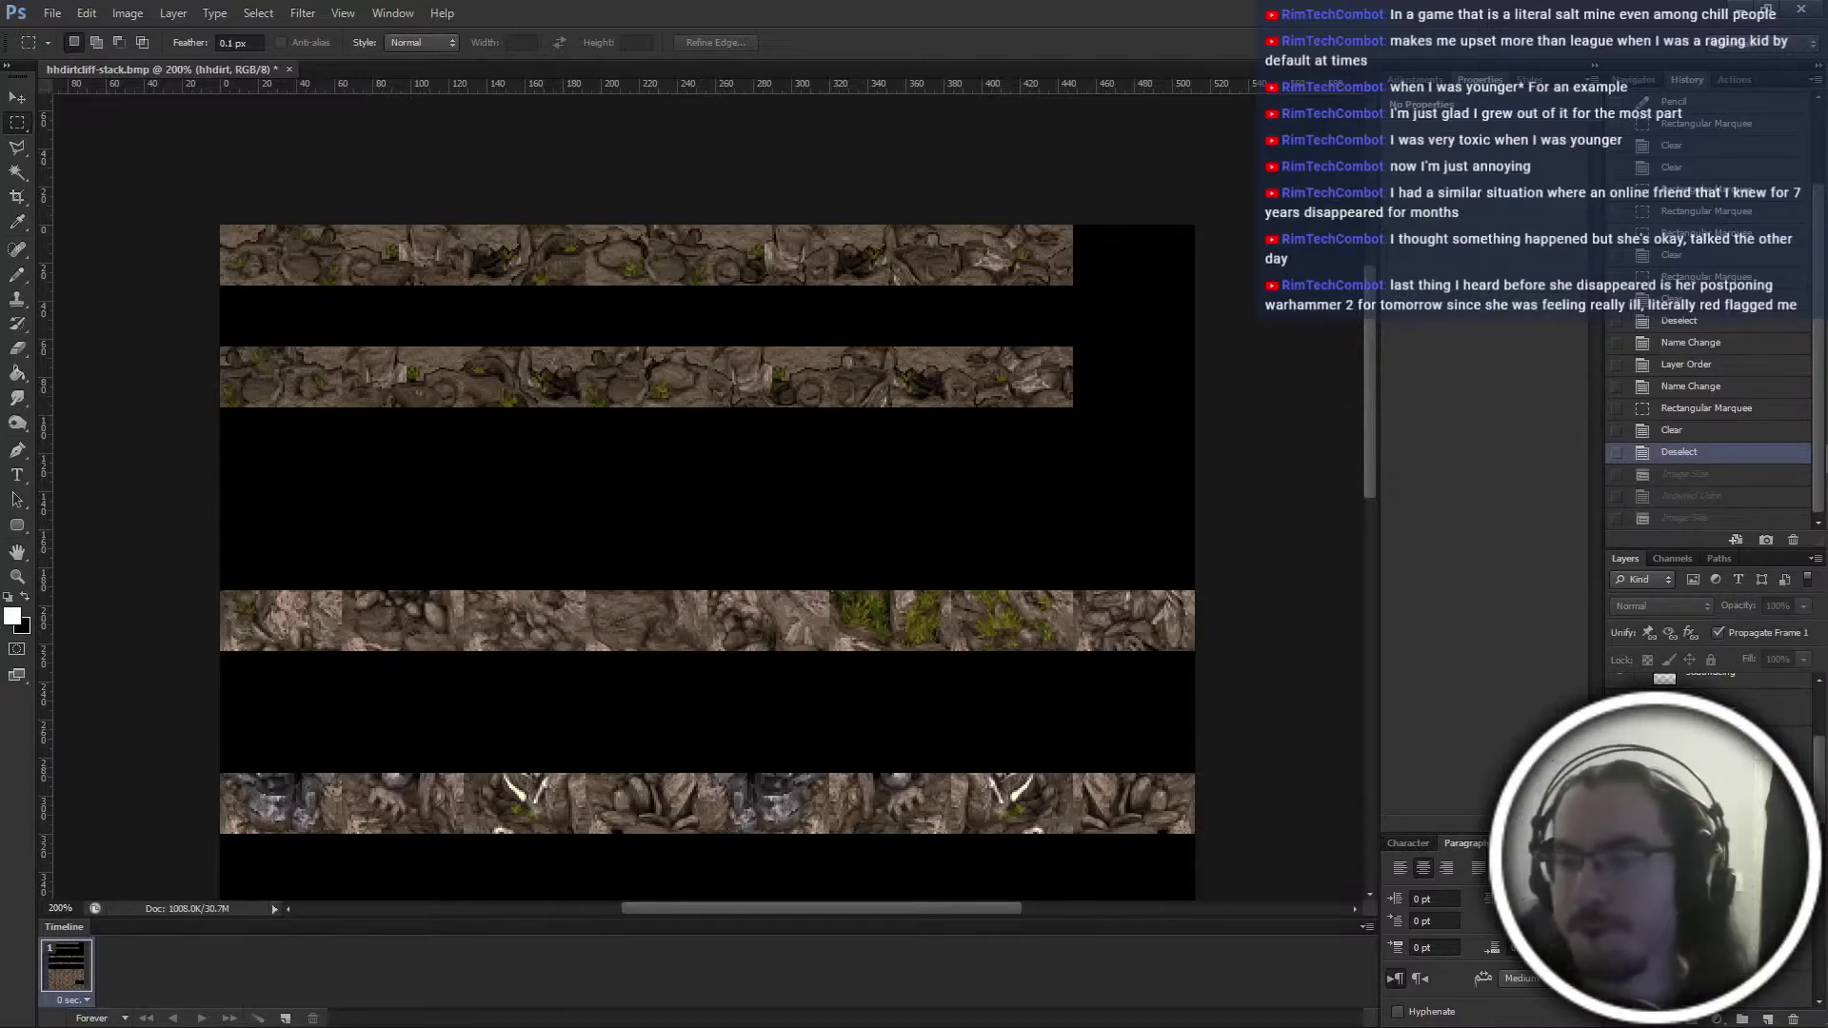
Examine the dirt texture across the stack sheet, from the dark cliff rows down to the full tile block
{"action": "scroll", "coordinate": [1708, 724], "scroll_direction": "down", "scroll_amount": 2}
{"action": "scroll", "coordinate": [1709, 723], "scroll_direction": "up", "scroll_amount": 2}
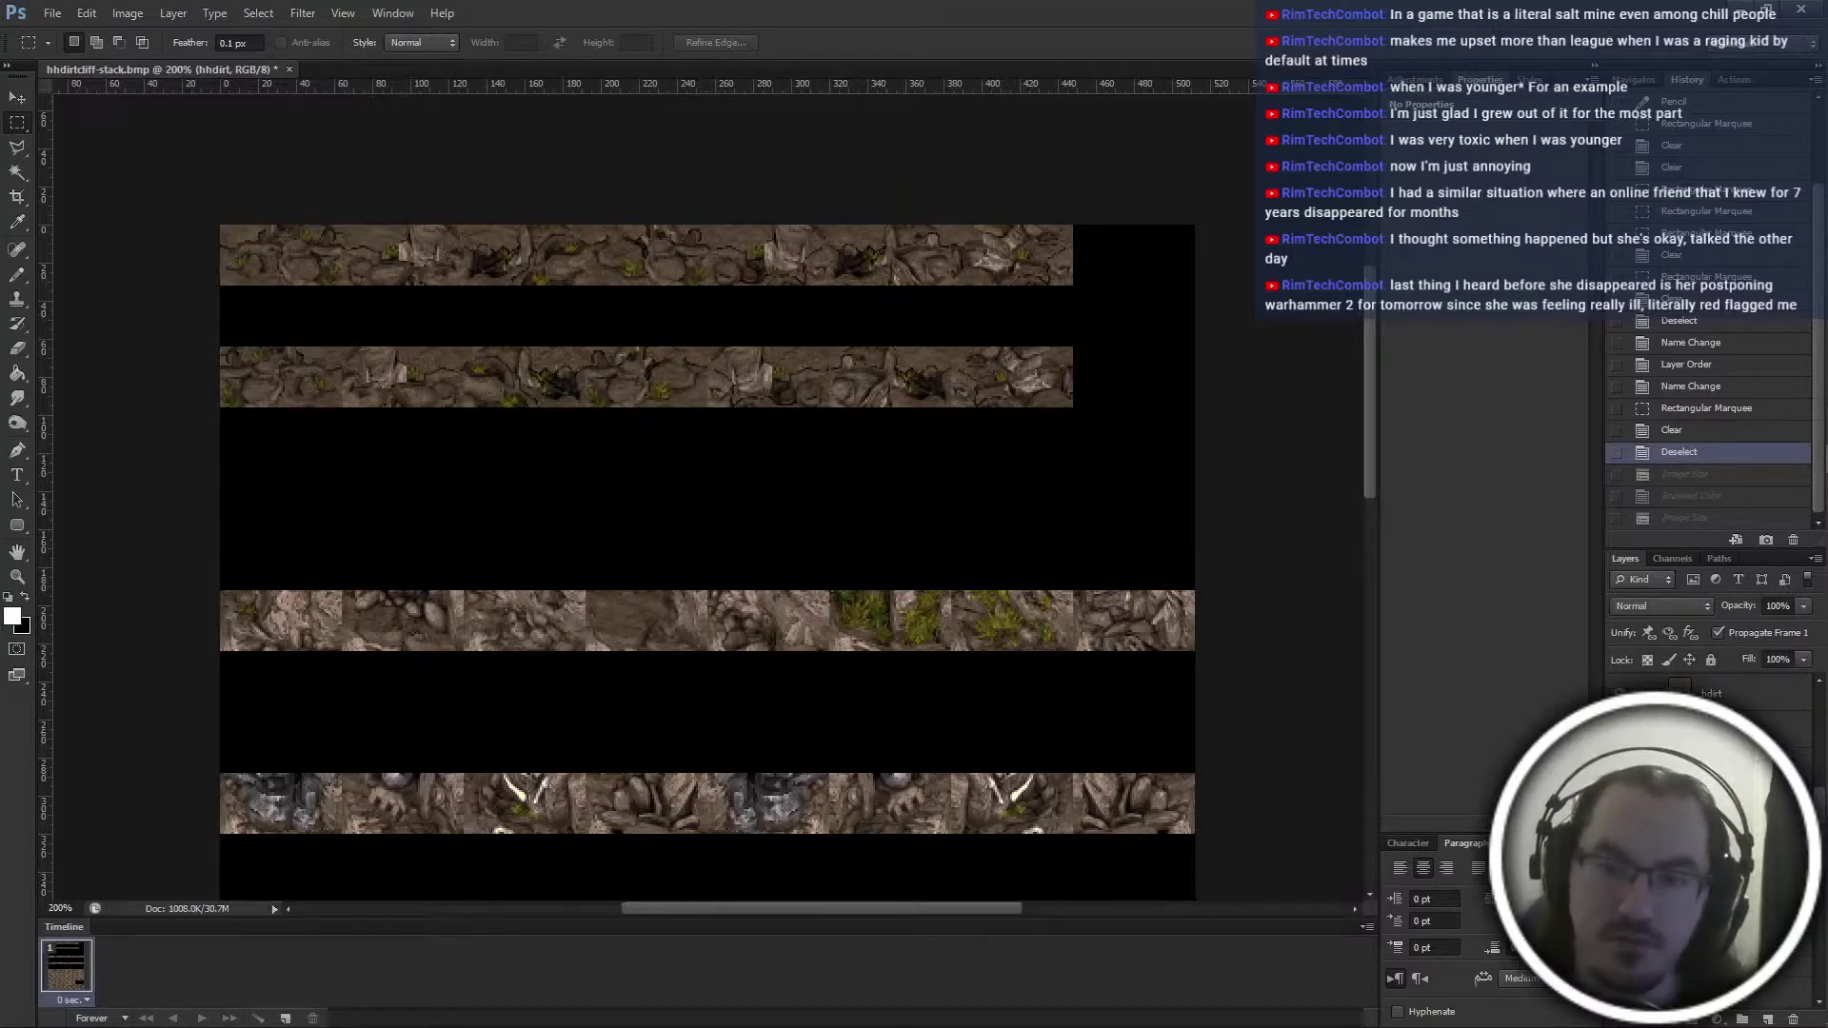
{"action": "scroll", "coordinate": [1267, 794], "scroll_direction": "down", "scroll_amount": 4}
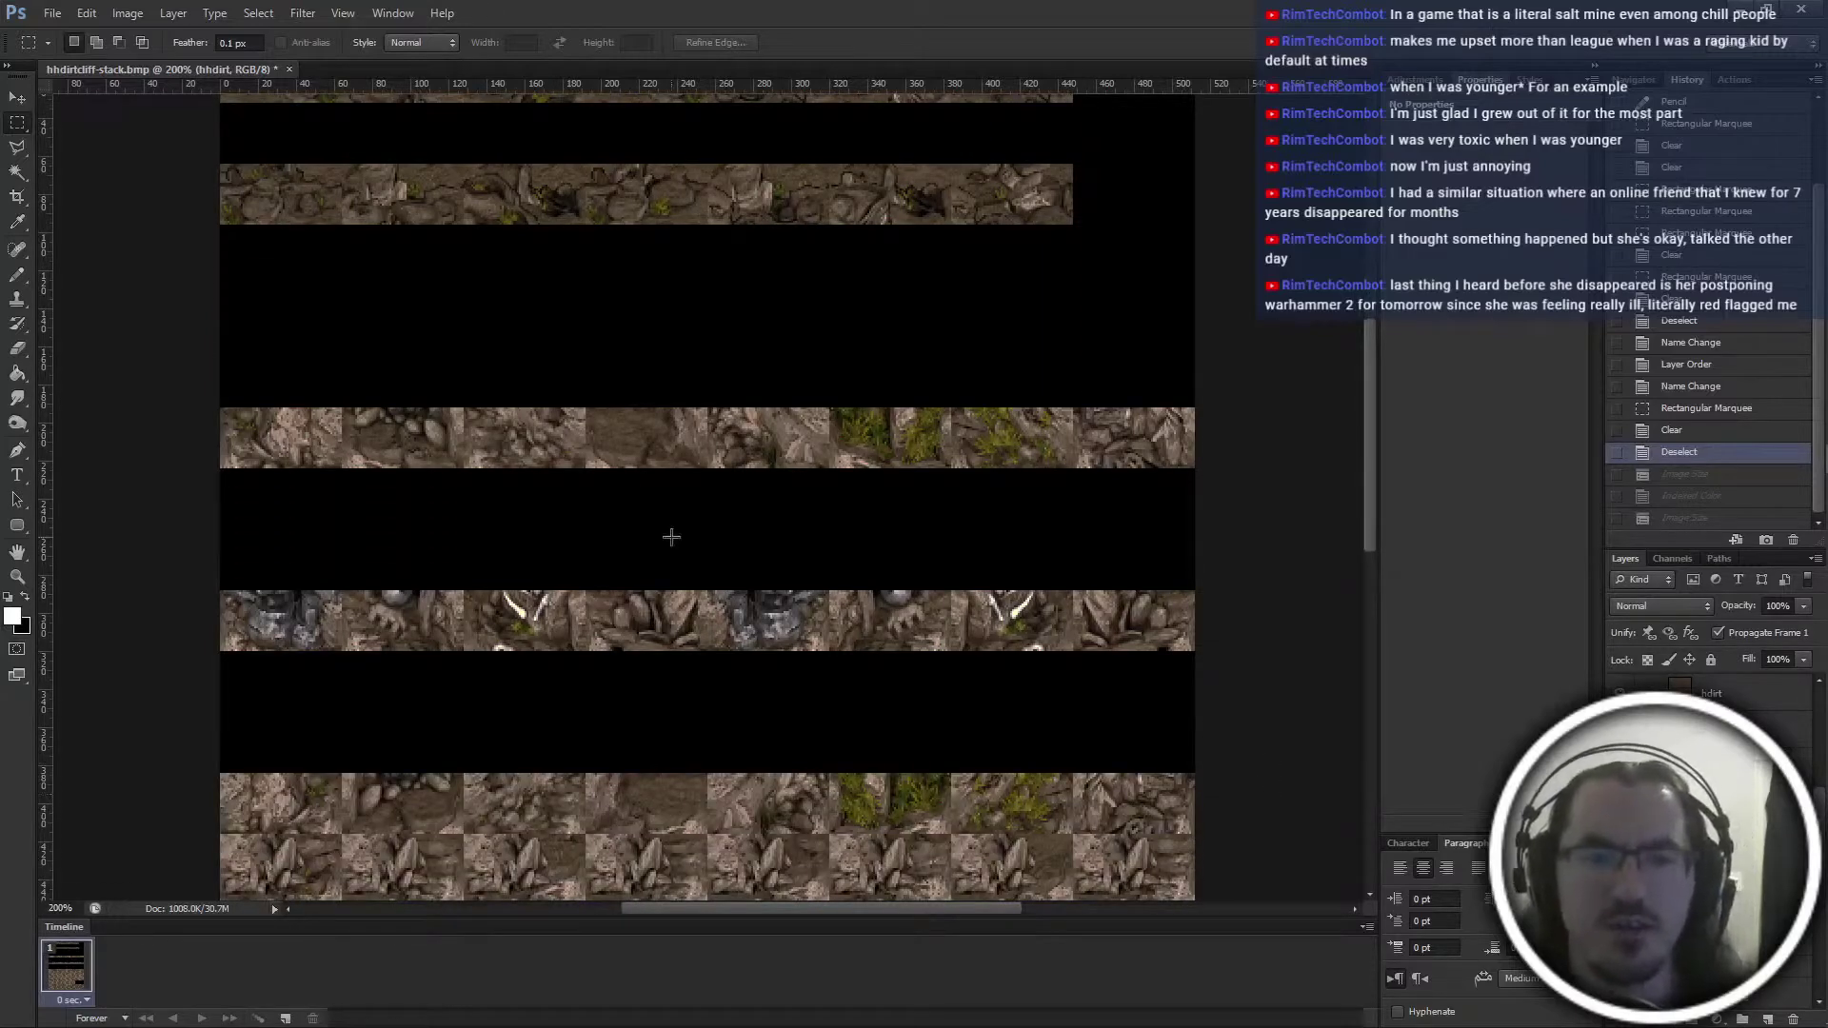
{"action": "scroll", "coordinate": [591, 461], "scroll_direction": "up", "scroll_amount": 2}
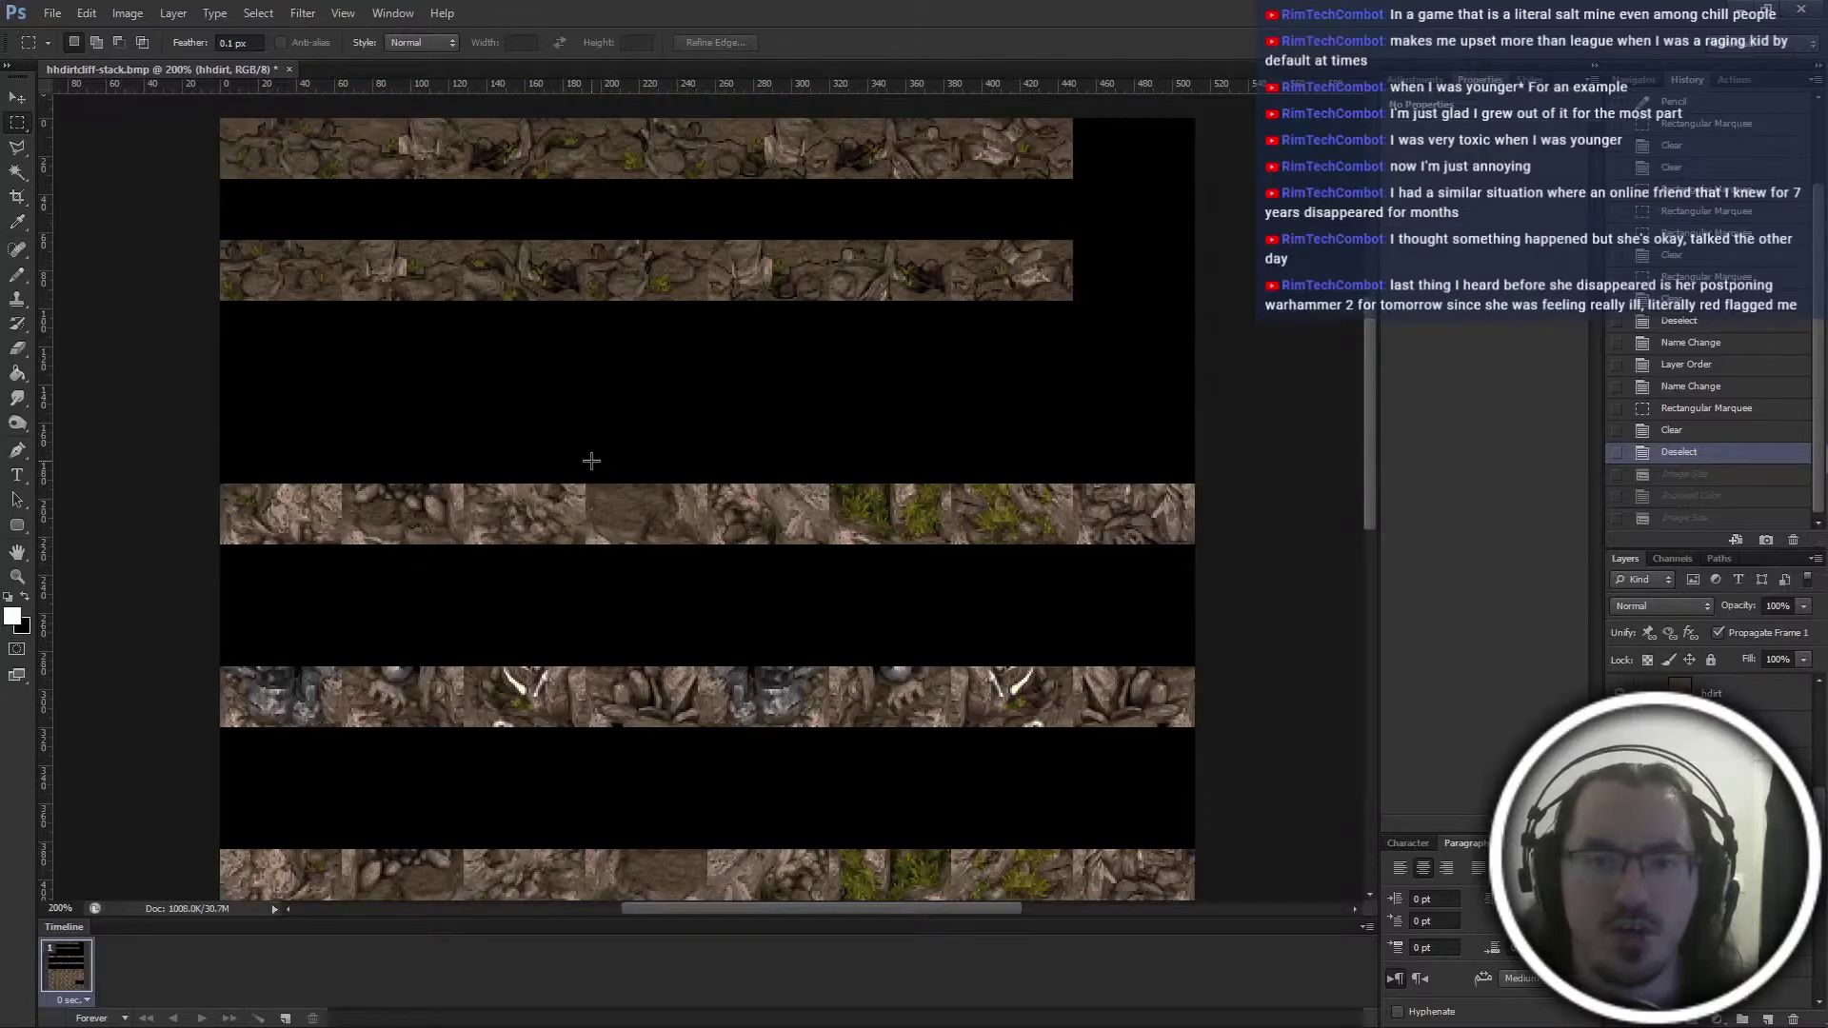
{"action": "scroll", "coordinate": [598, 476], "scroll_direction": "down", "scroll_amount": 6}
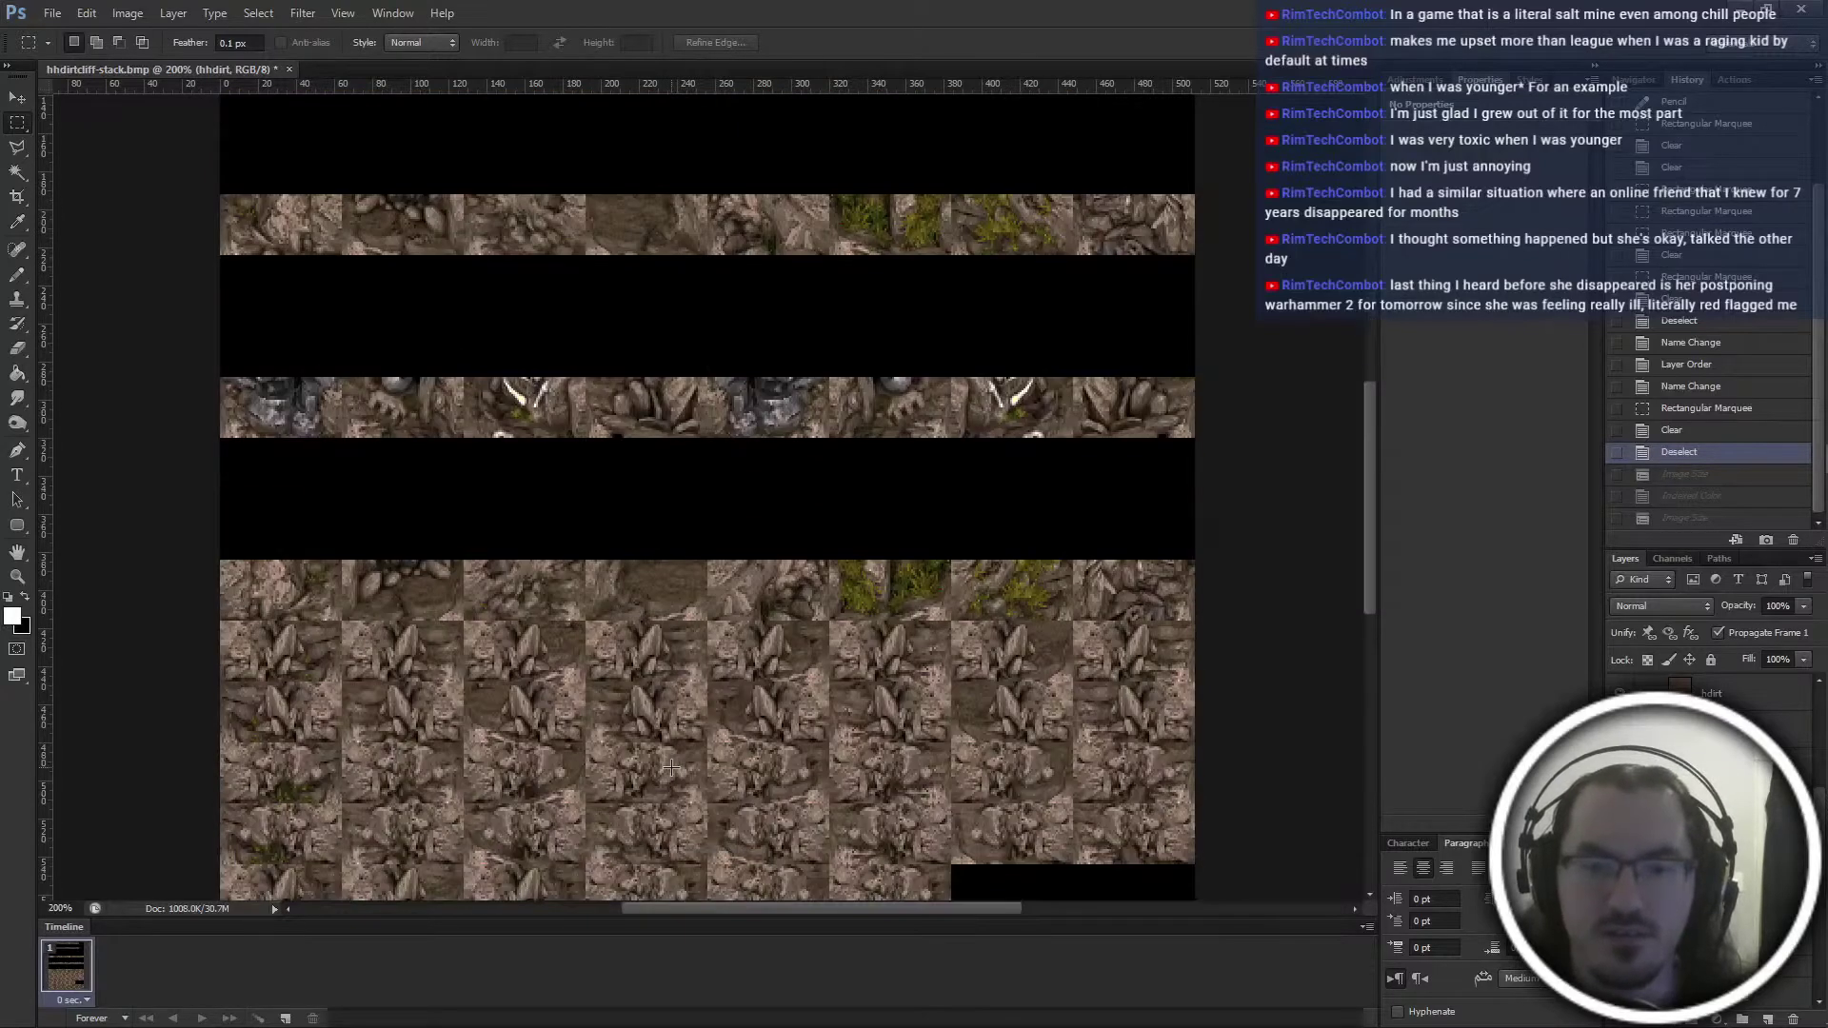
{"action": "scroll", "coordinate": [671, 767], "scroll_direction": "down", "scroll_amount": 9}
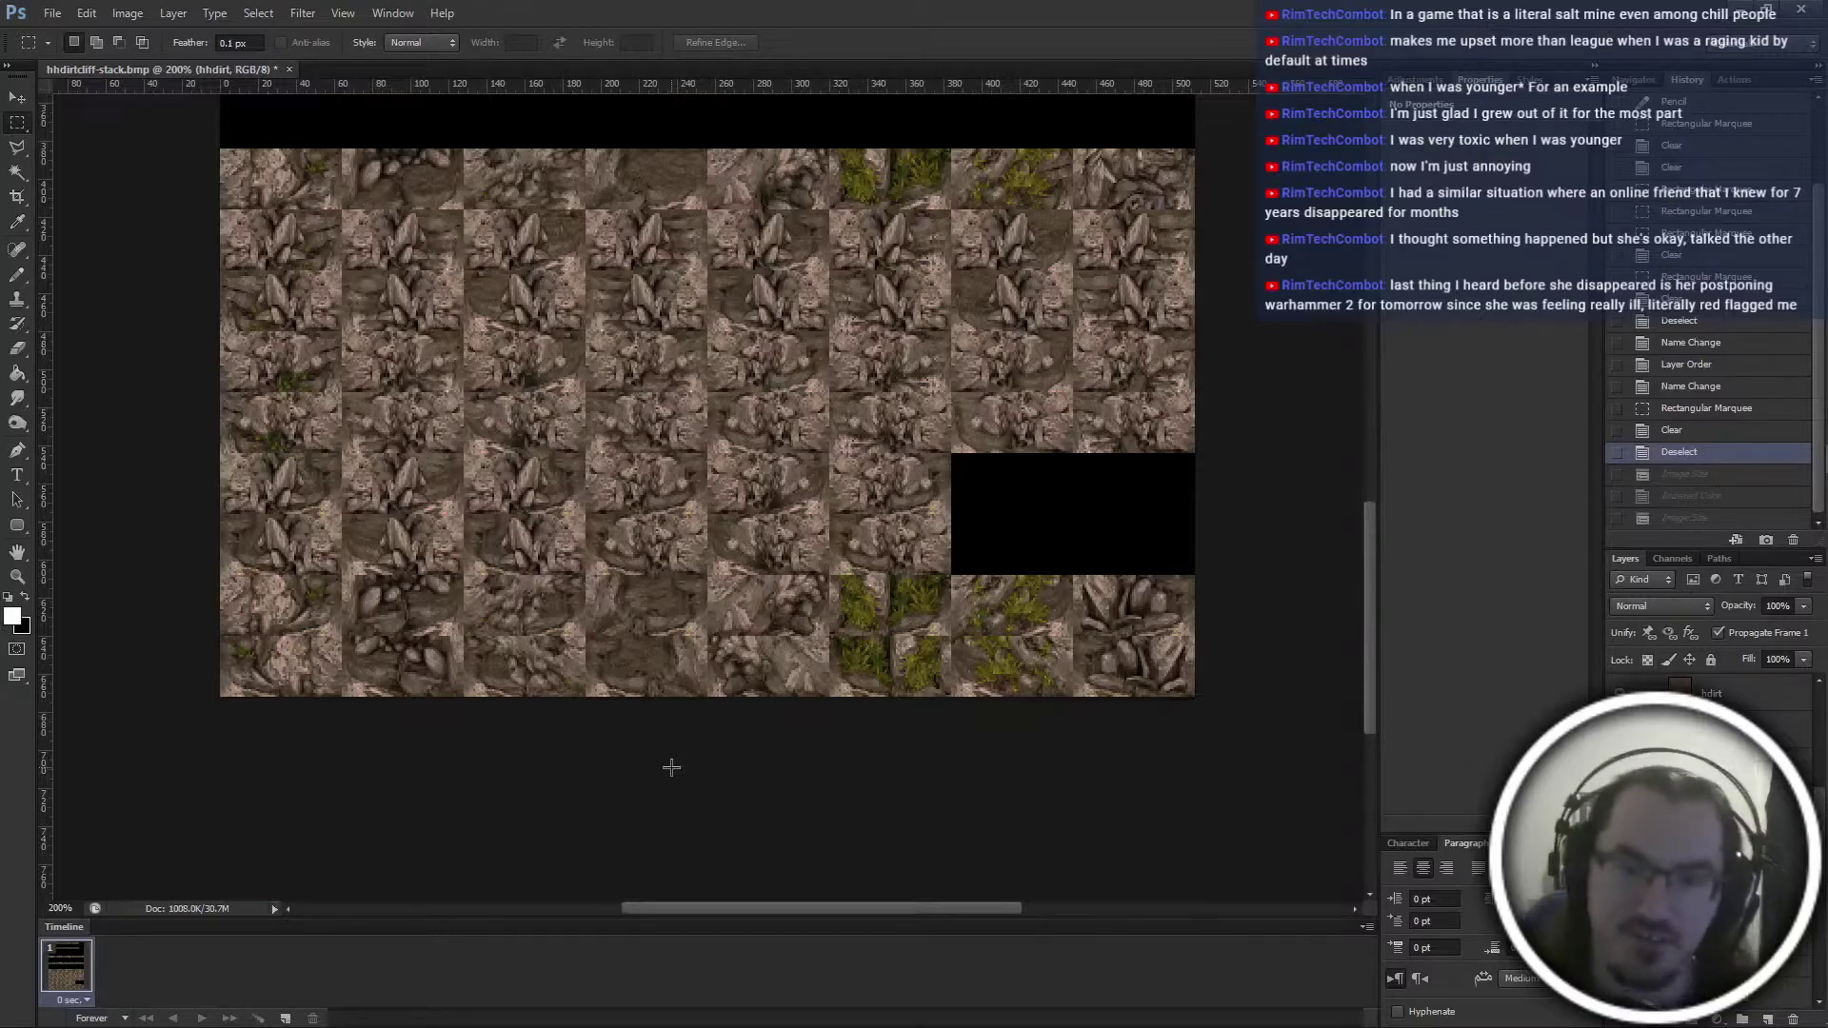
{"action": "scroll", "coordinate": [826, 773], "scroll_direction": "up", "scroll_amount": 4}
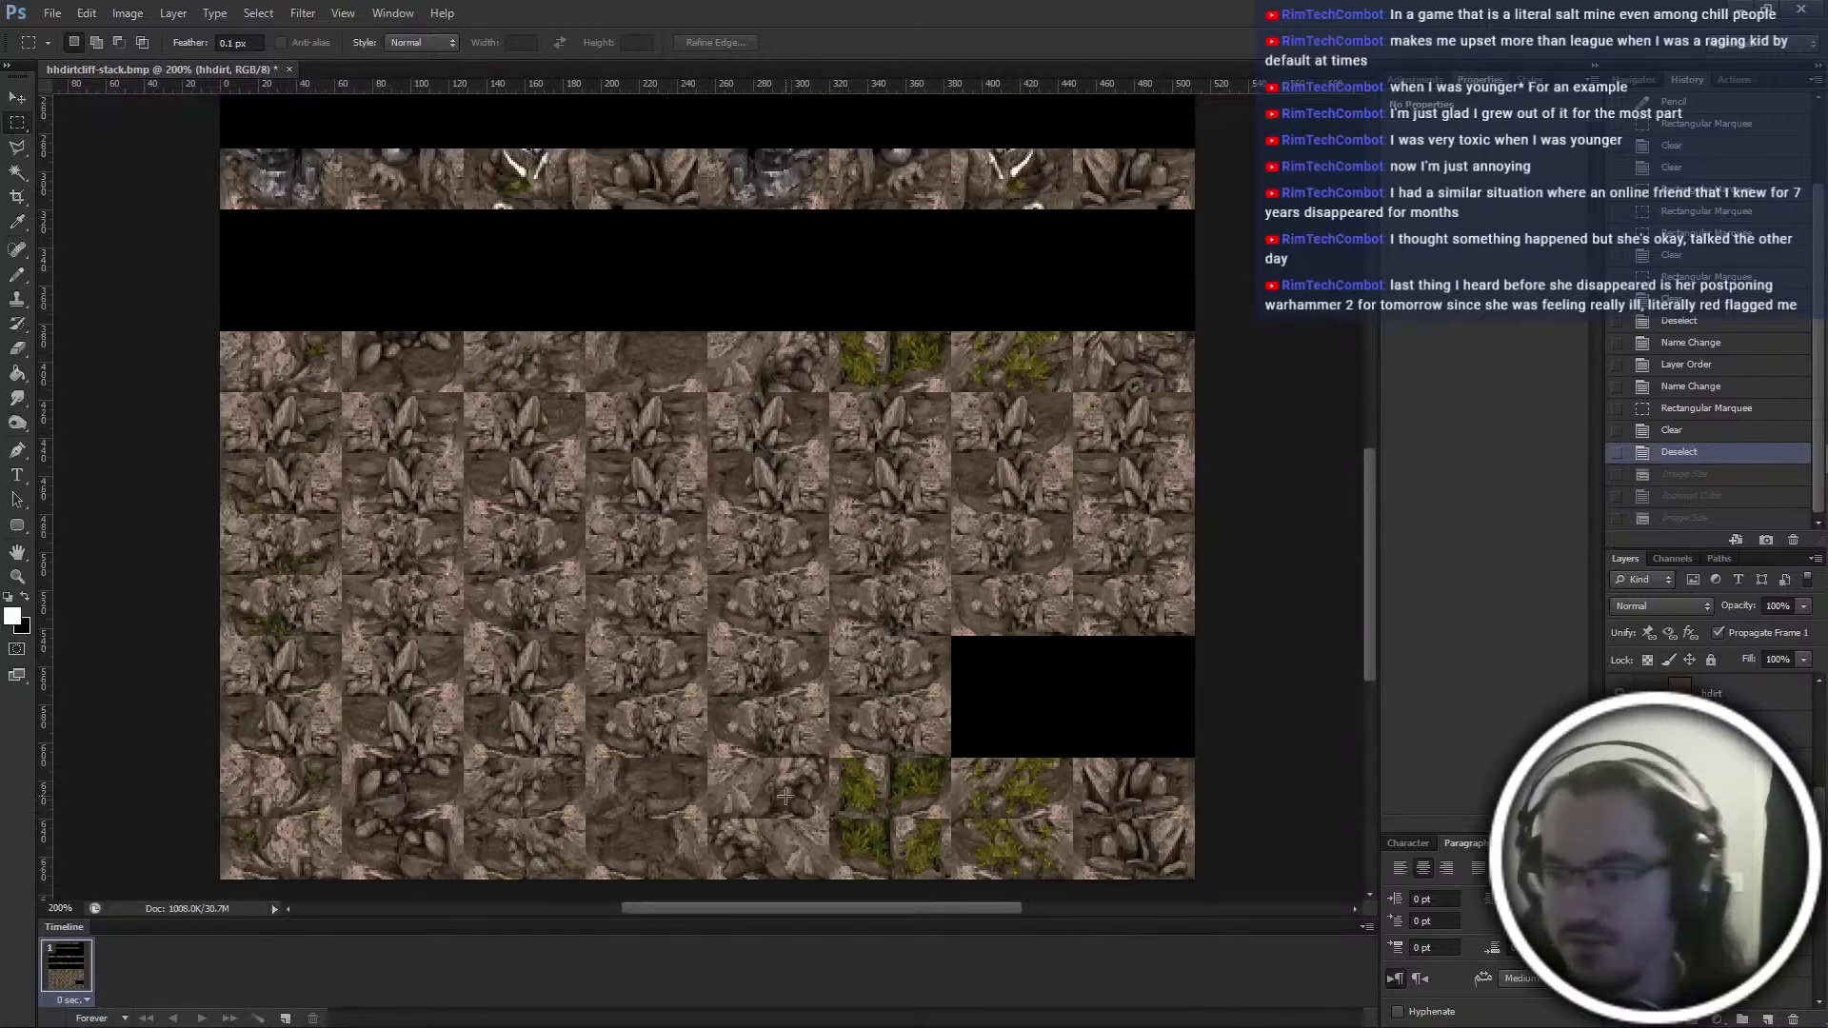
Enlarge the hdirt version of the sheet to 2048 px wide and convert it to indexed color, merging the visible layers
{"action": "key", "text": "ctrl+alt+i"}
{"action": "type", "text": "2048"}
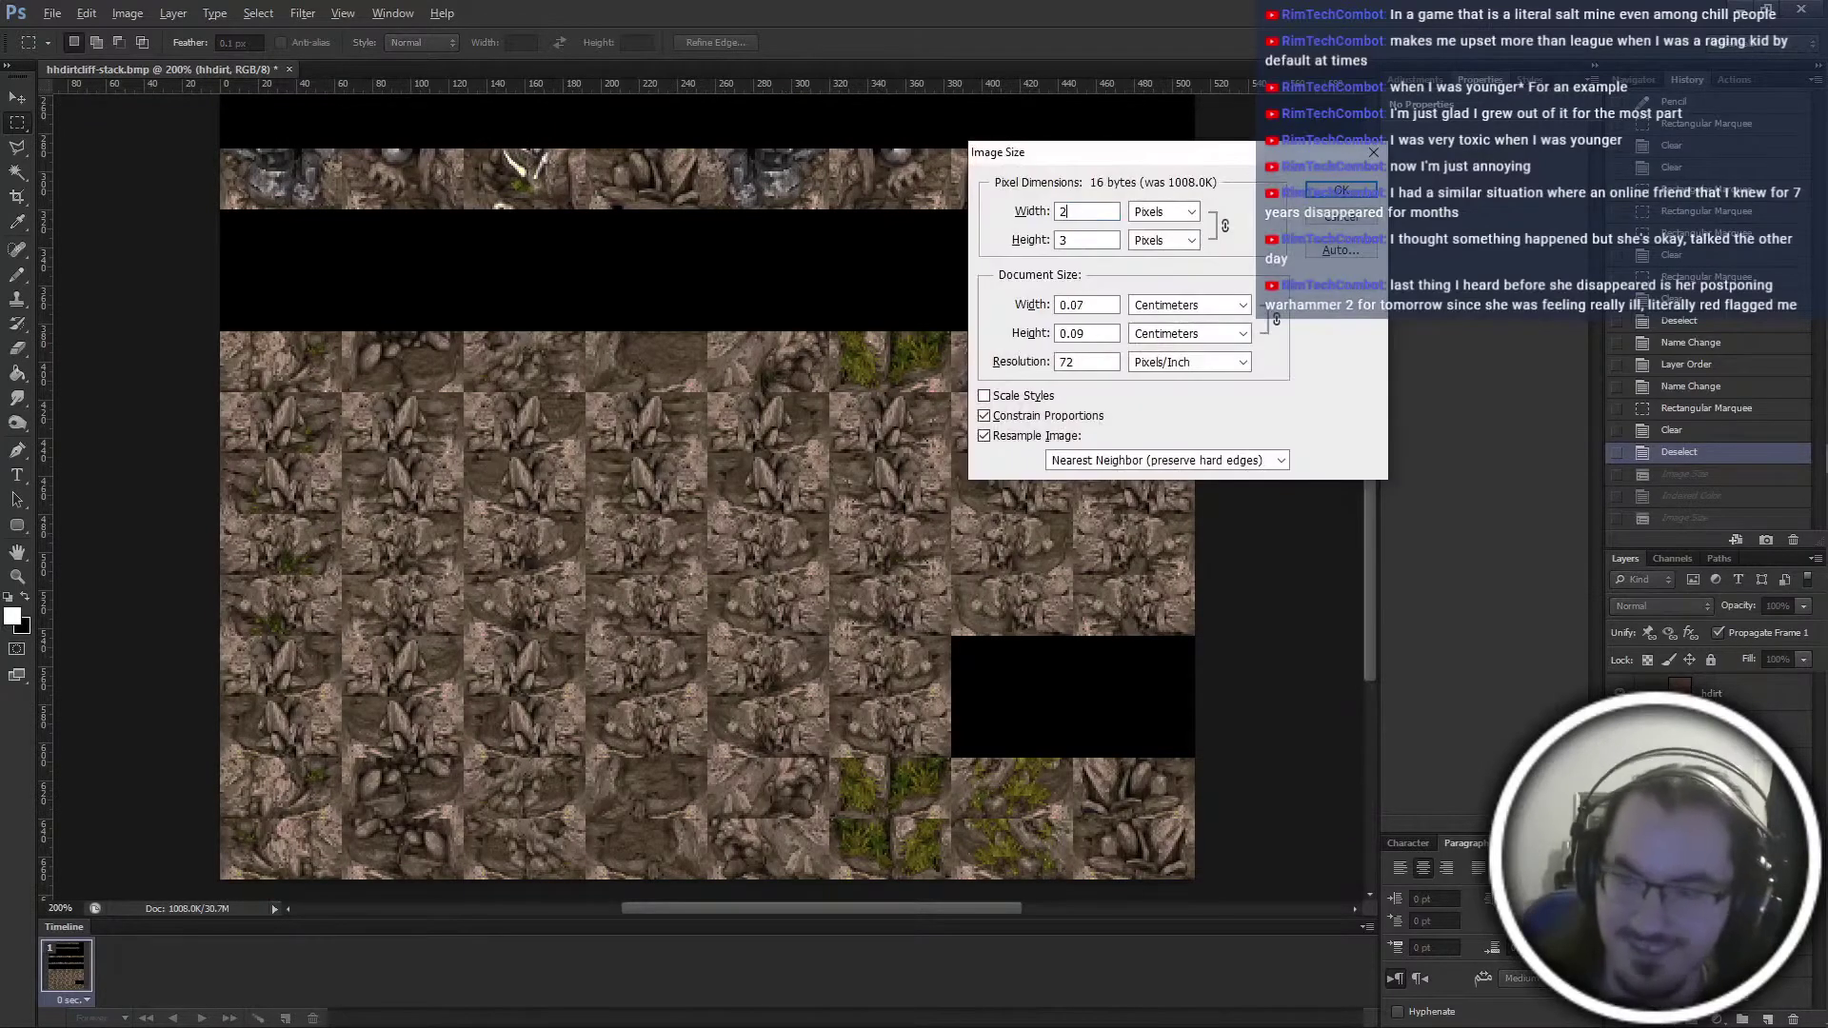
{"action": "key", "text": "Return"}
{"action": "key", "text": "alt+i"}
{"action": "key", "text": "m"}
{"action": "key", "text": "i"}
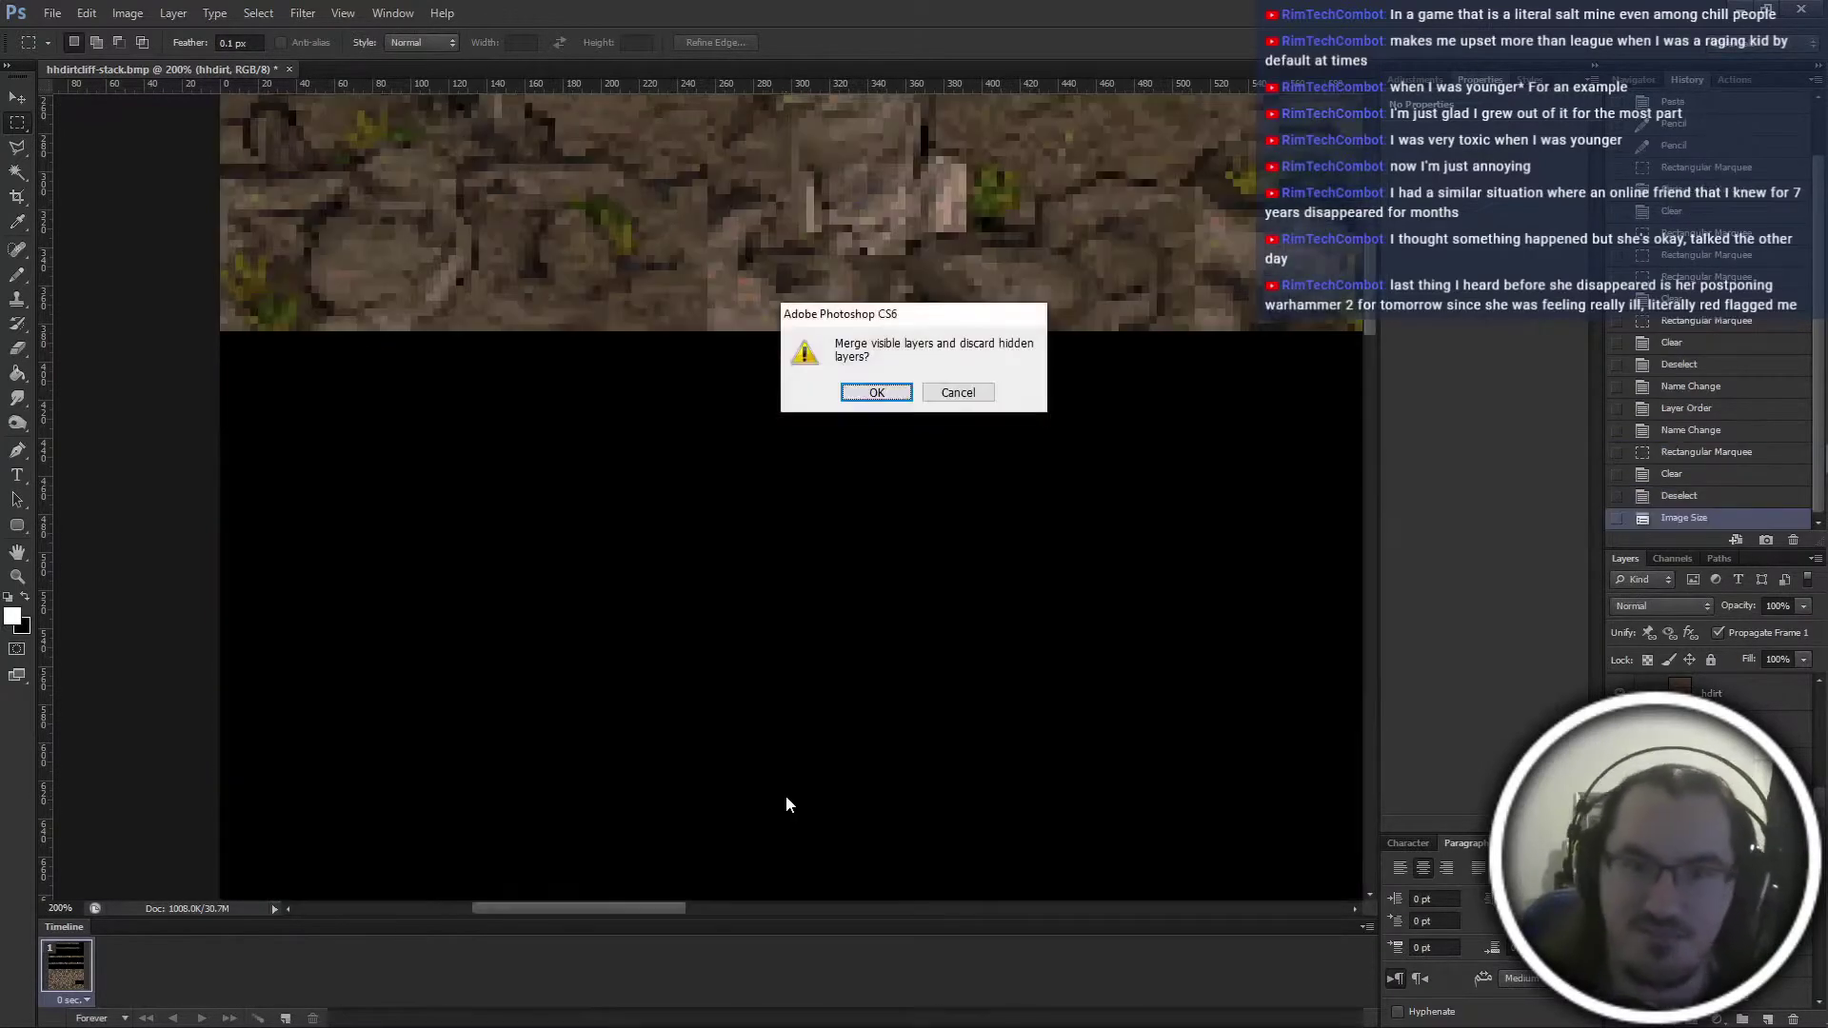
{"action": "key", "text": "Return"}
{"action": "key", "text": "Return"}
Scale the sheet back to 512 px wide and save it as hdirtcliff-stack.bmp, an 8-bit Windows BMP
{"action": "key", "text": "ctrl+alt+i"}
{"action": "type", "text": "512"}
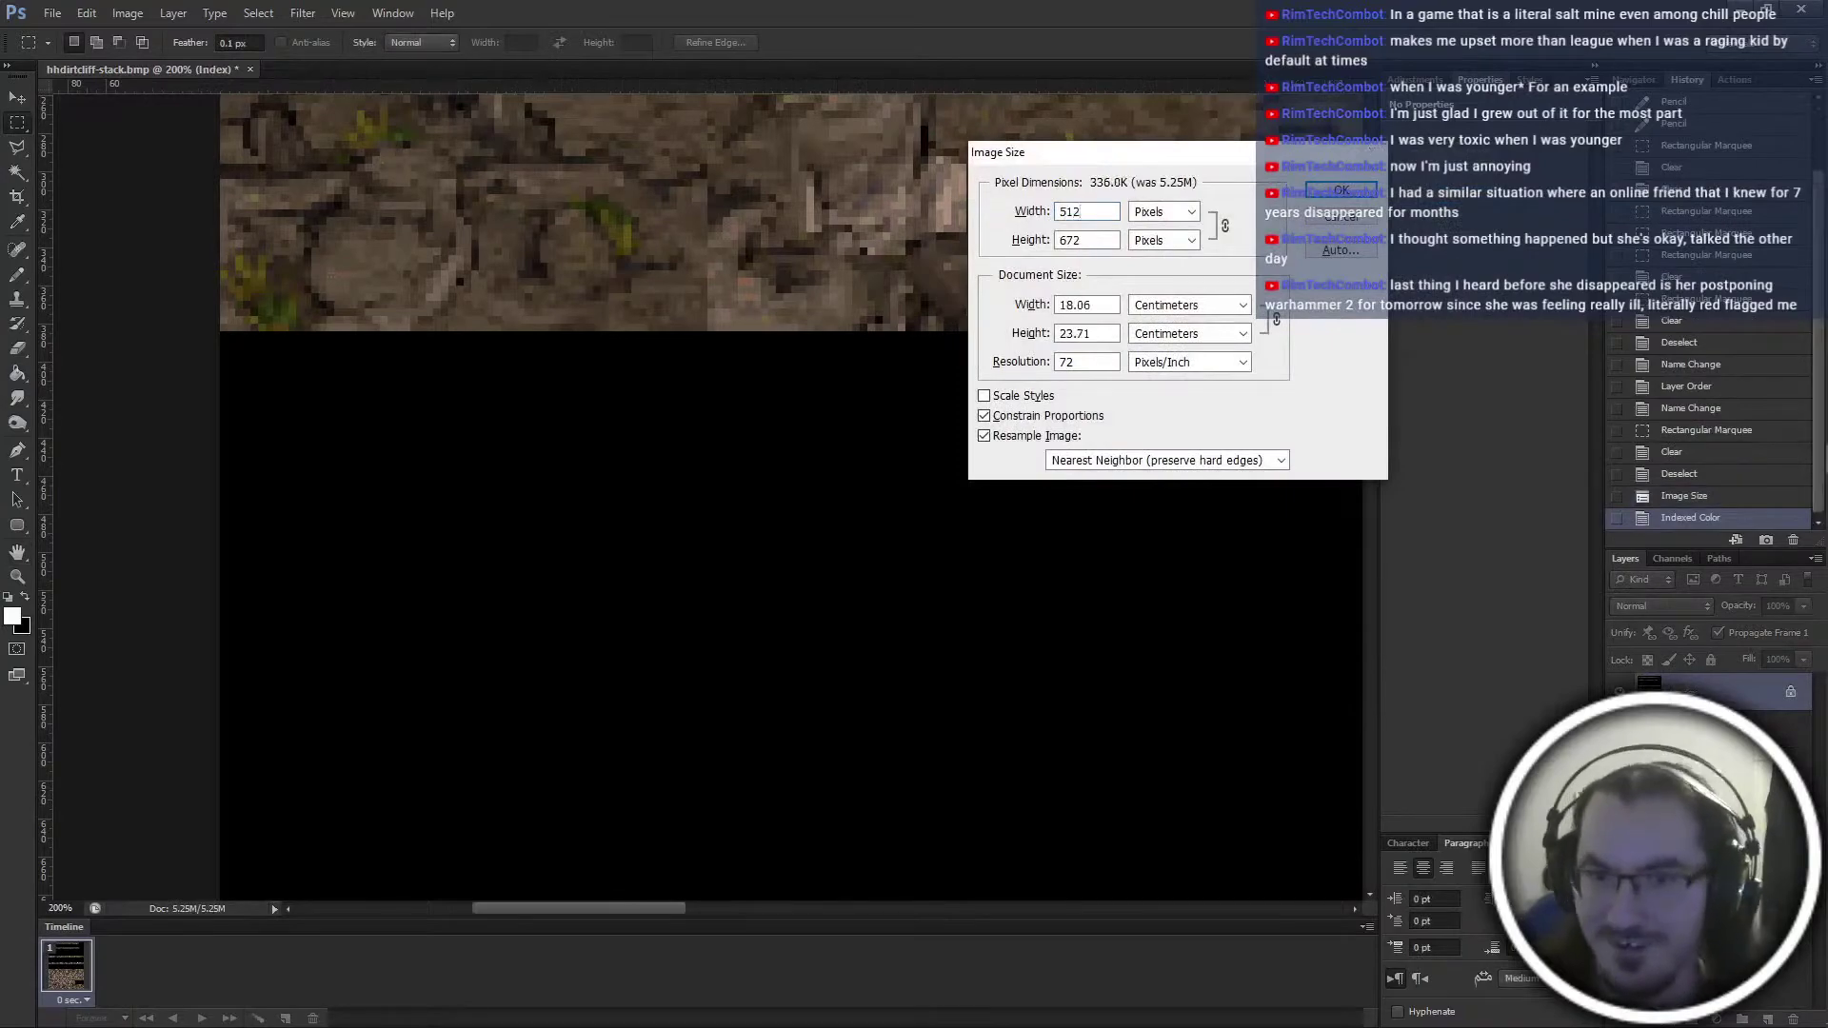
{"action": "key", "text": "Return"}
{"action": "key", "text": "ctrl+shift+s"}
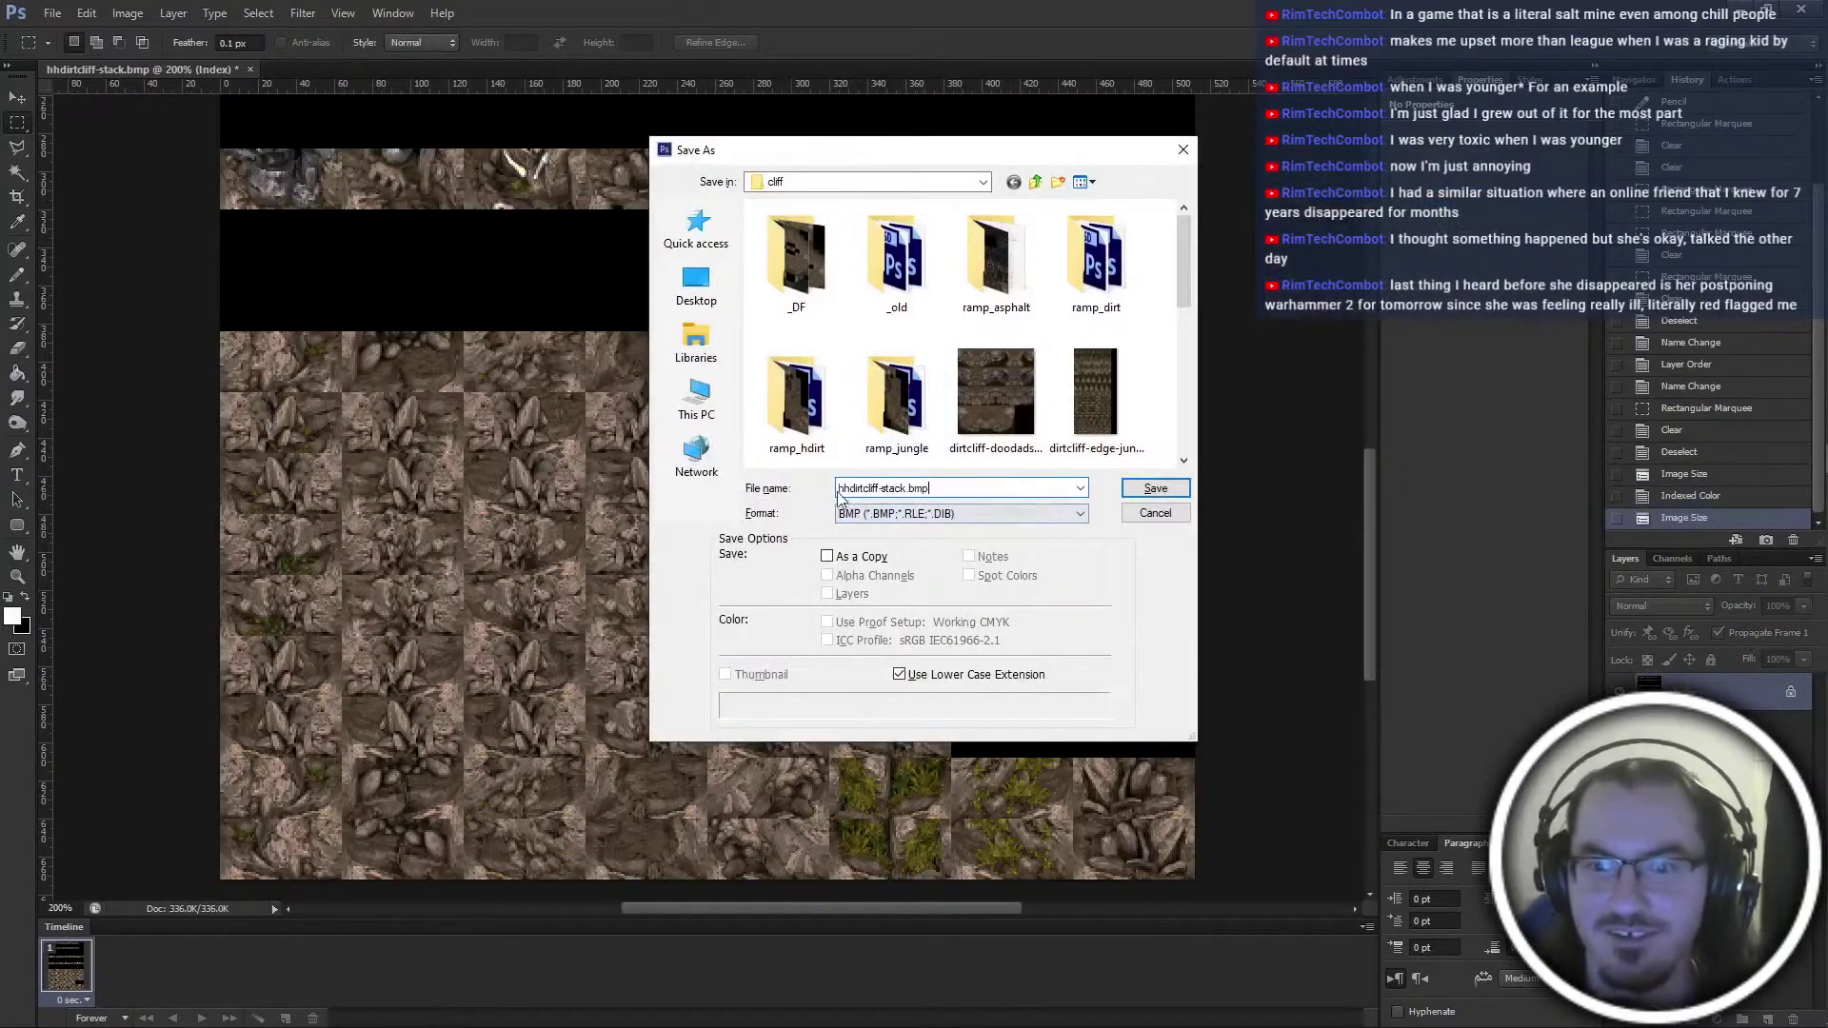
{"action": "key", "text": "Return"}
{"action": "key", "text": "Return"}
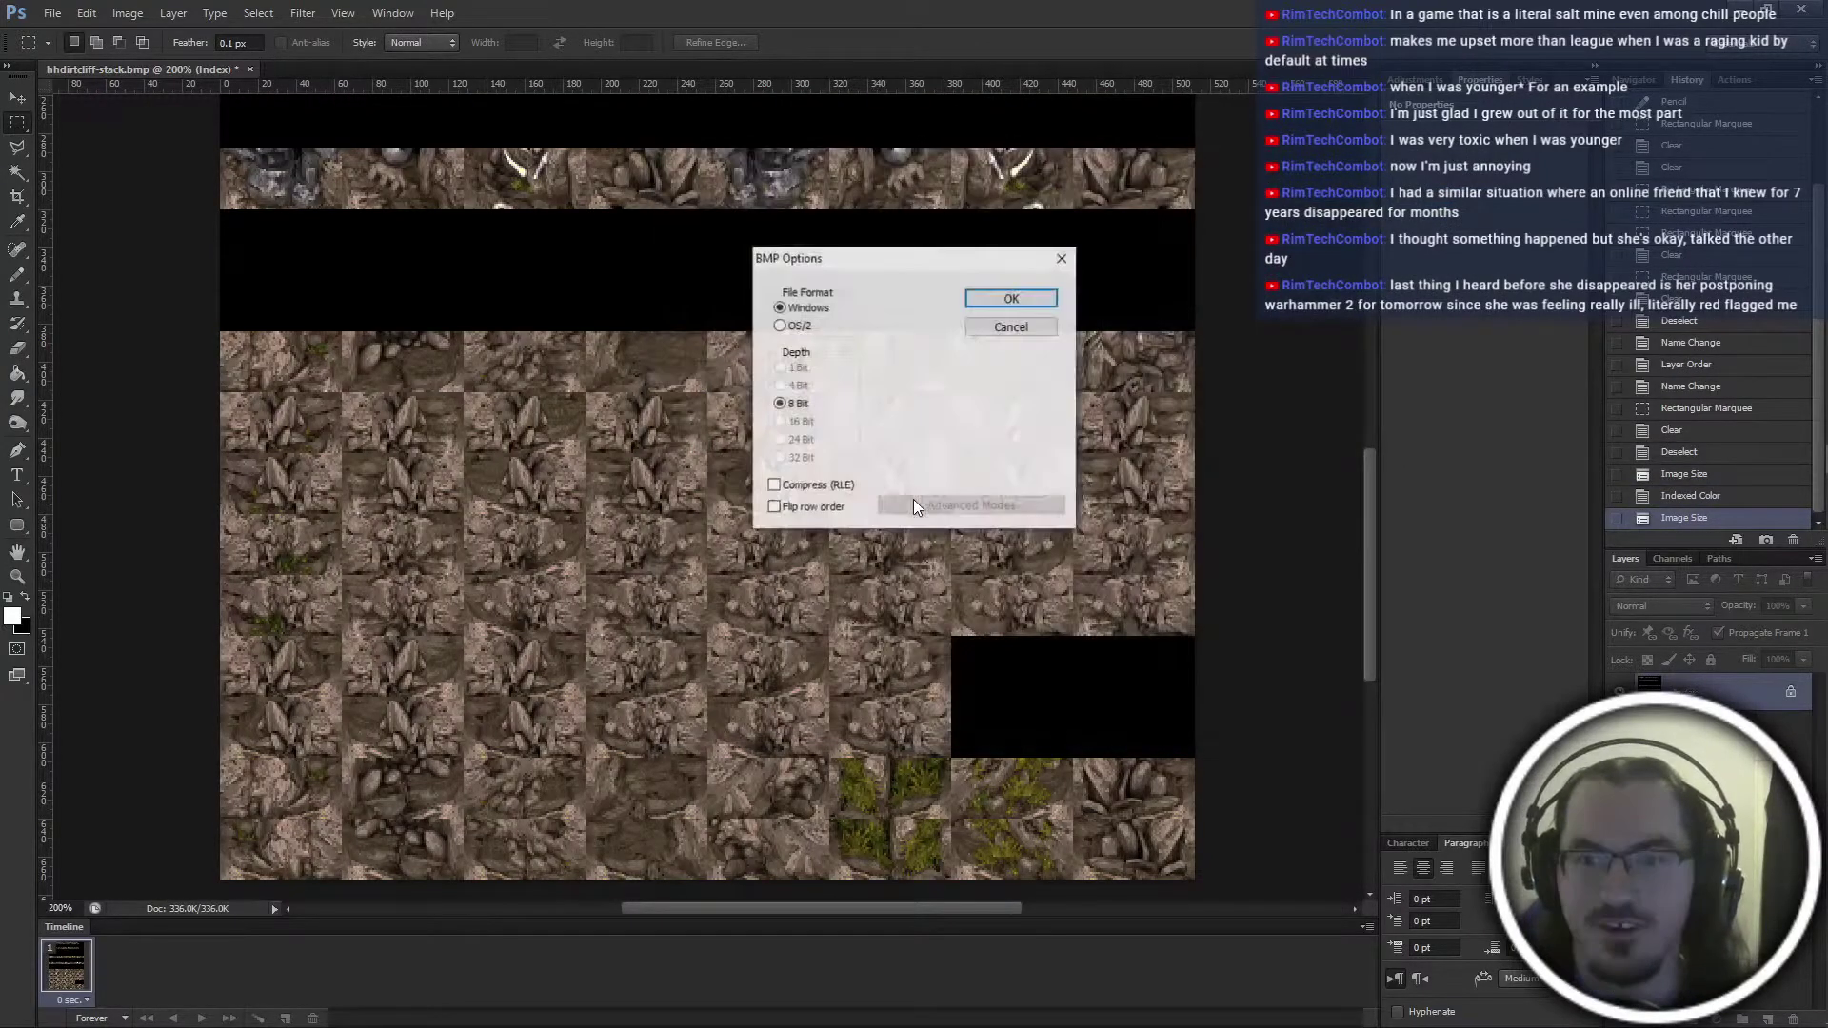
{"action": "key", "text": "Return"}
Undo both image resizes and the indexed conversion of the hdirt sheet to get its layers back
{"action": "key", "text": "ctrl+alt+z"}
{"action": "key", "text": "ctrl+alt+z"}
{"action": "key", "text": "ctrl+alt+z"}
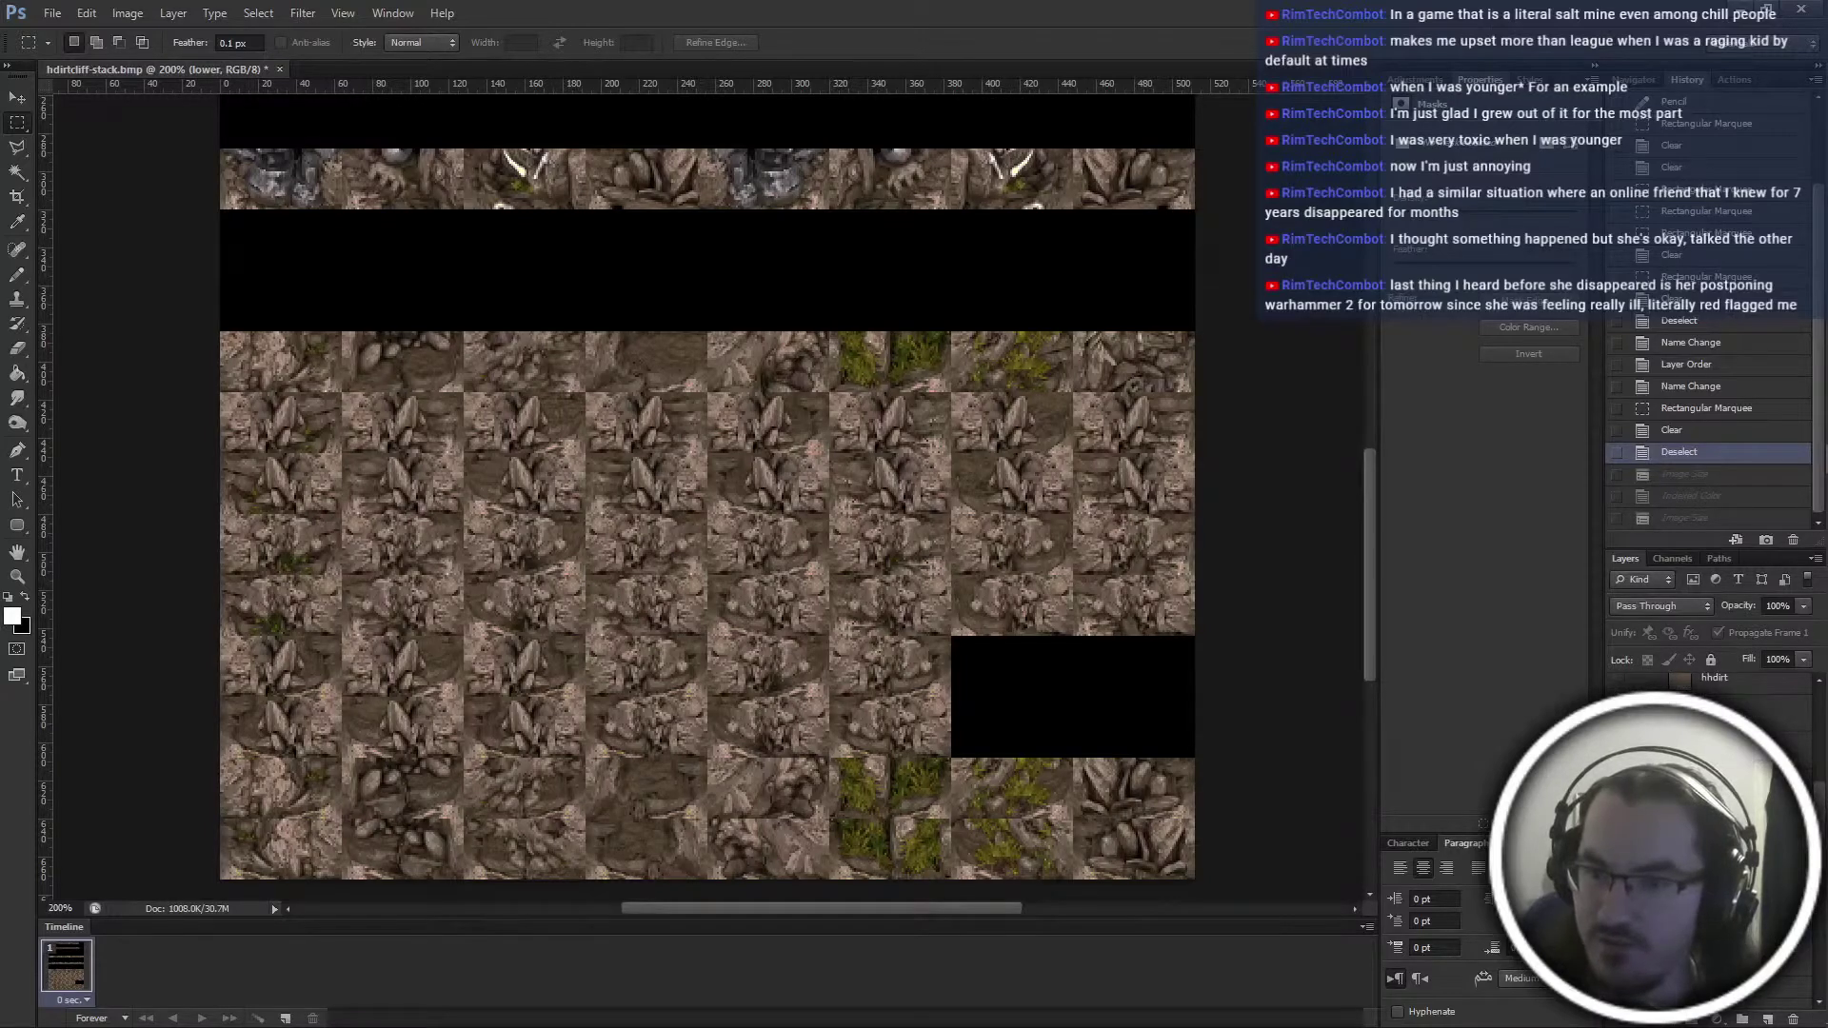
Examine the darker dirt variant on the cliff rows and on the full tile block beneath them
{"action": "scroll", "coordinate": [1182, 809], "scroll_direction": "up", "scroll_amount": 2}
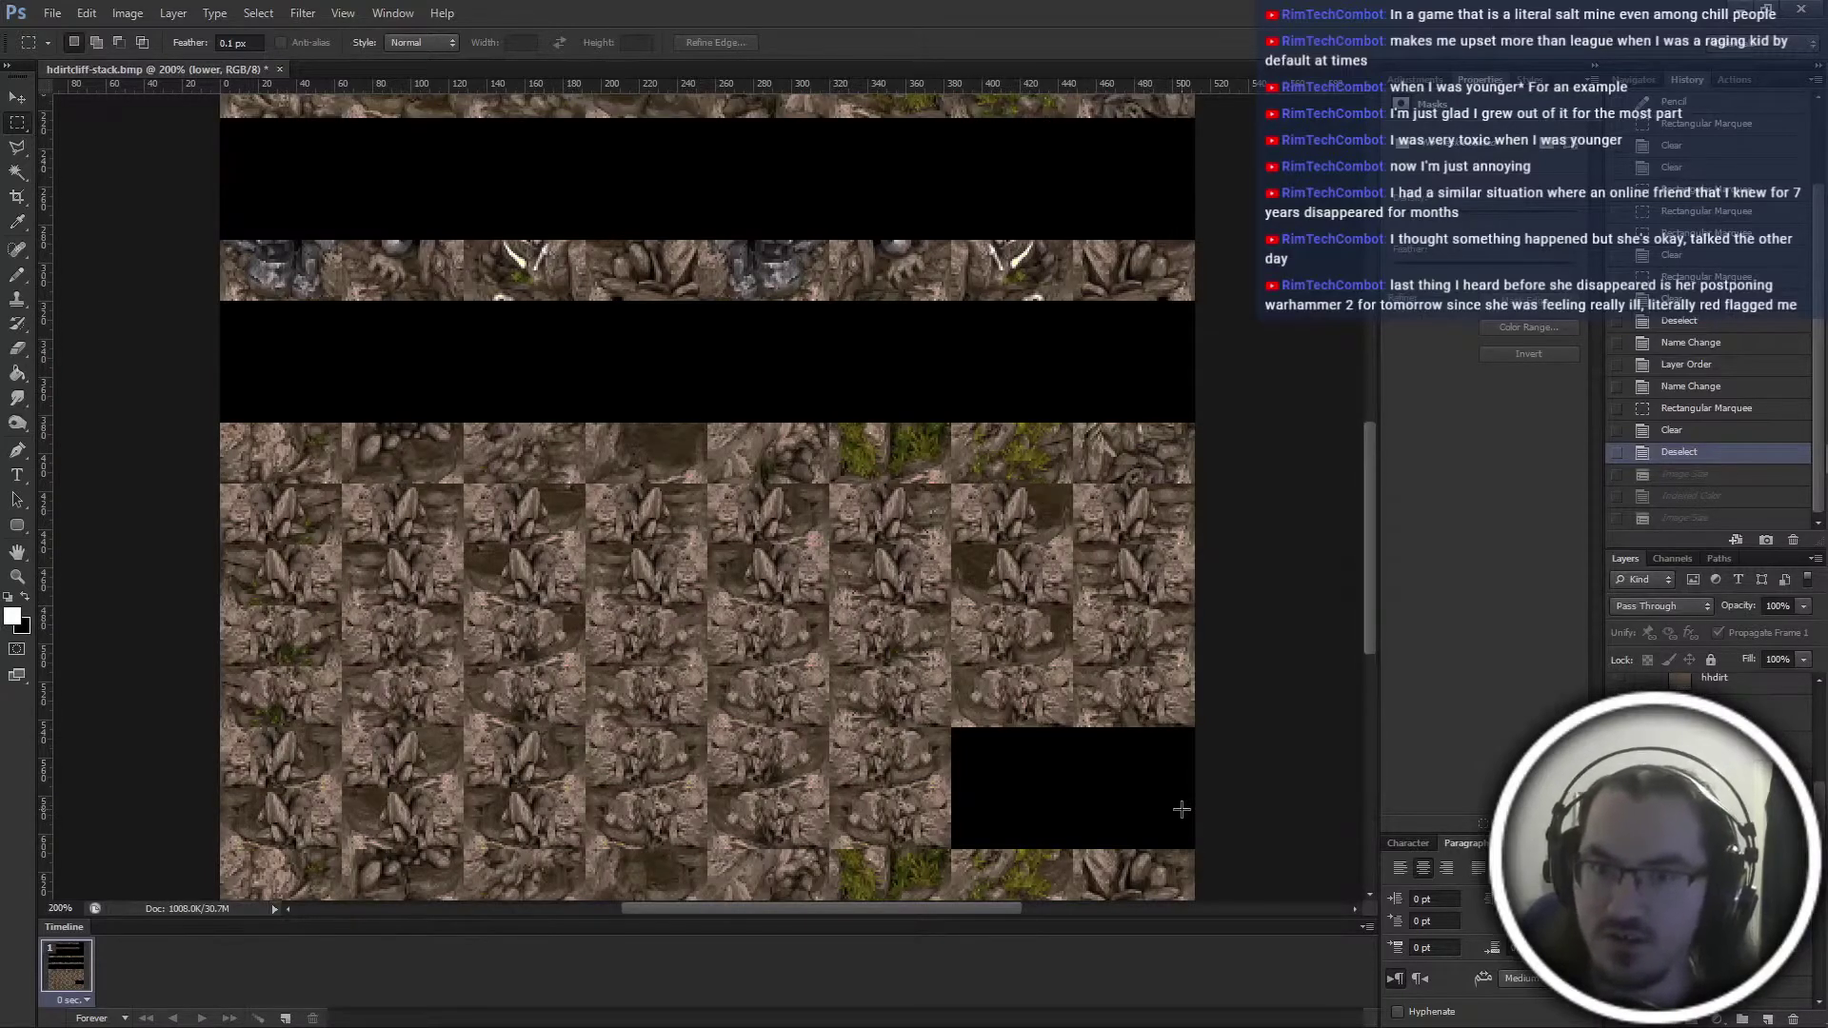
{"action": "scroll", "coordinate": [1181, 809], "scroll_direction": "up", "scroll_amount": 2}
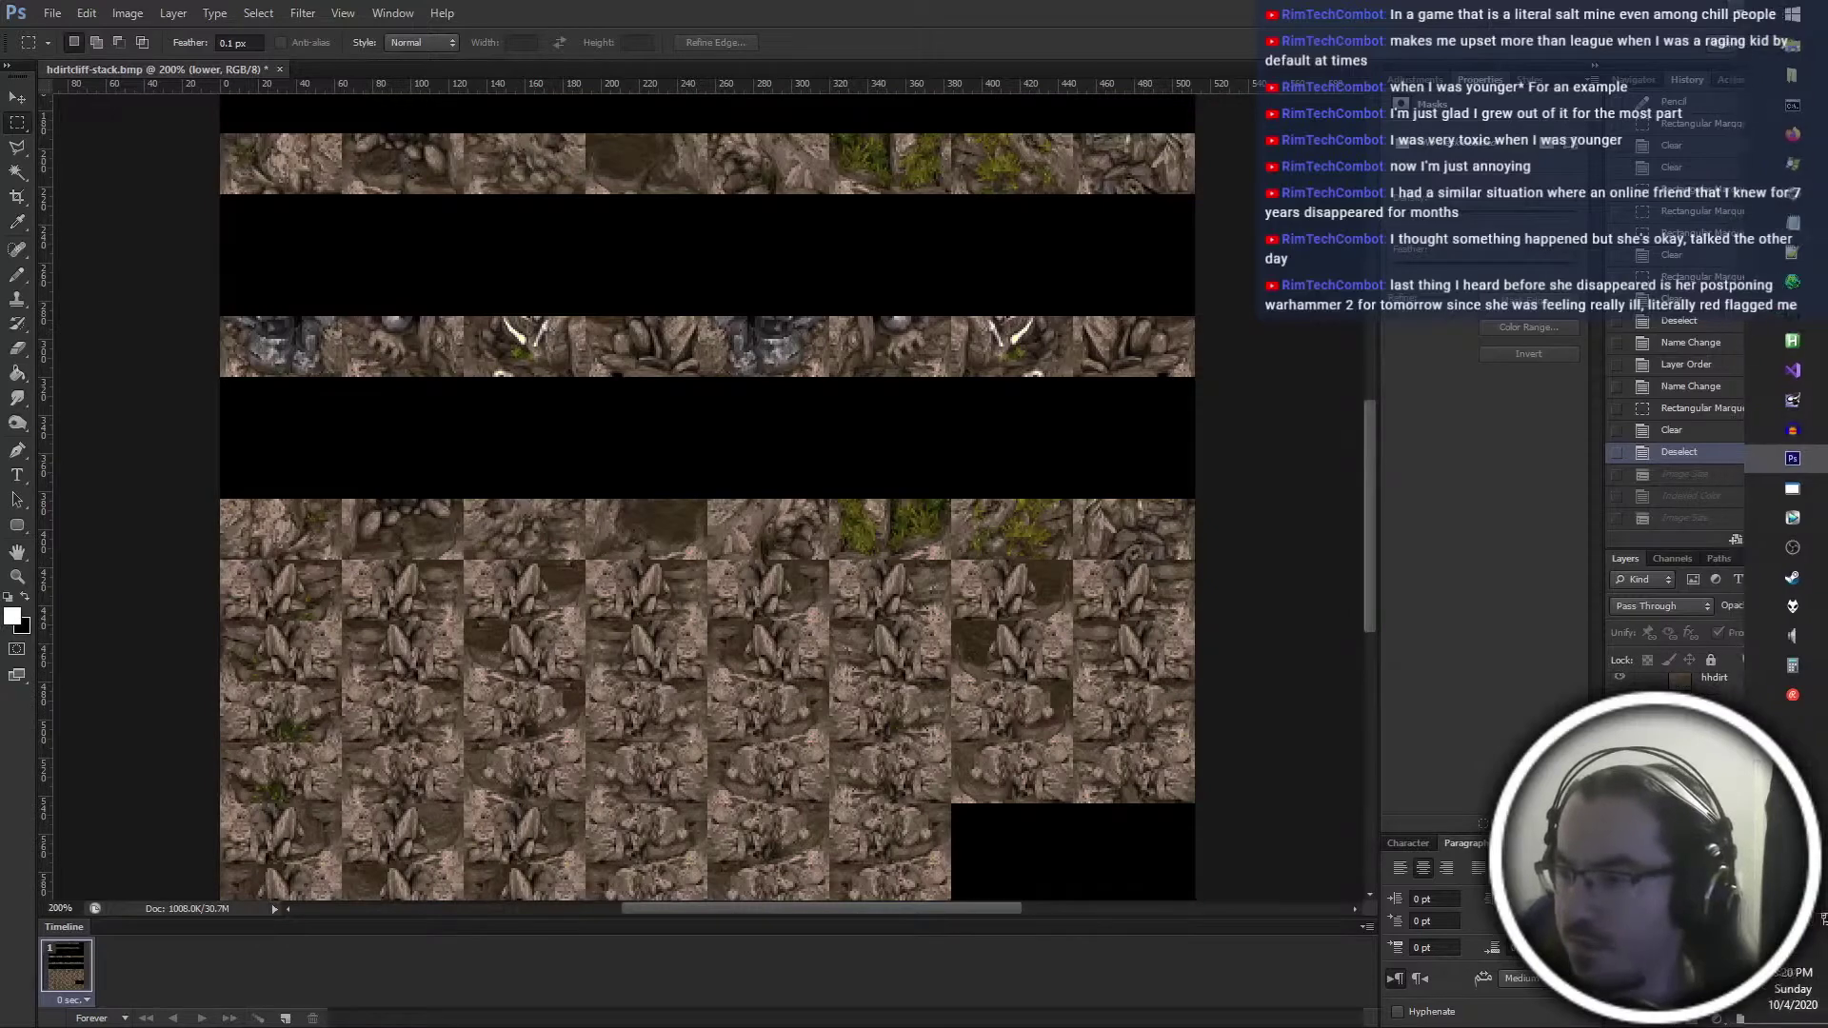
{"action": "scroll", "coordinate": [978, 733], "scroll_direction": "up", "scroll_amount": 10}
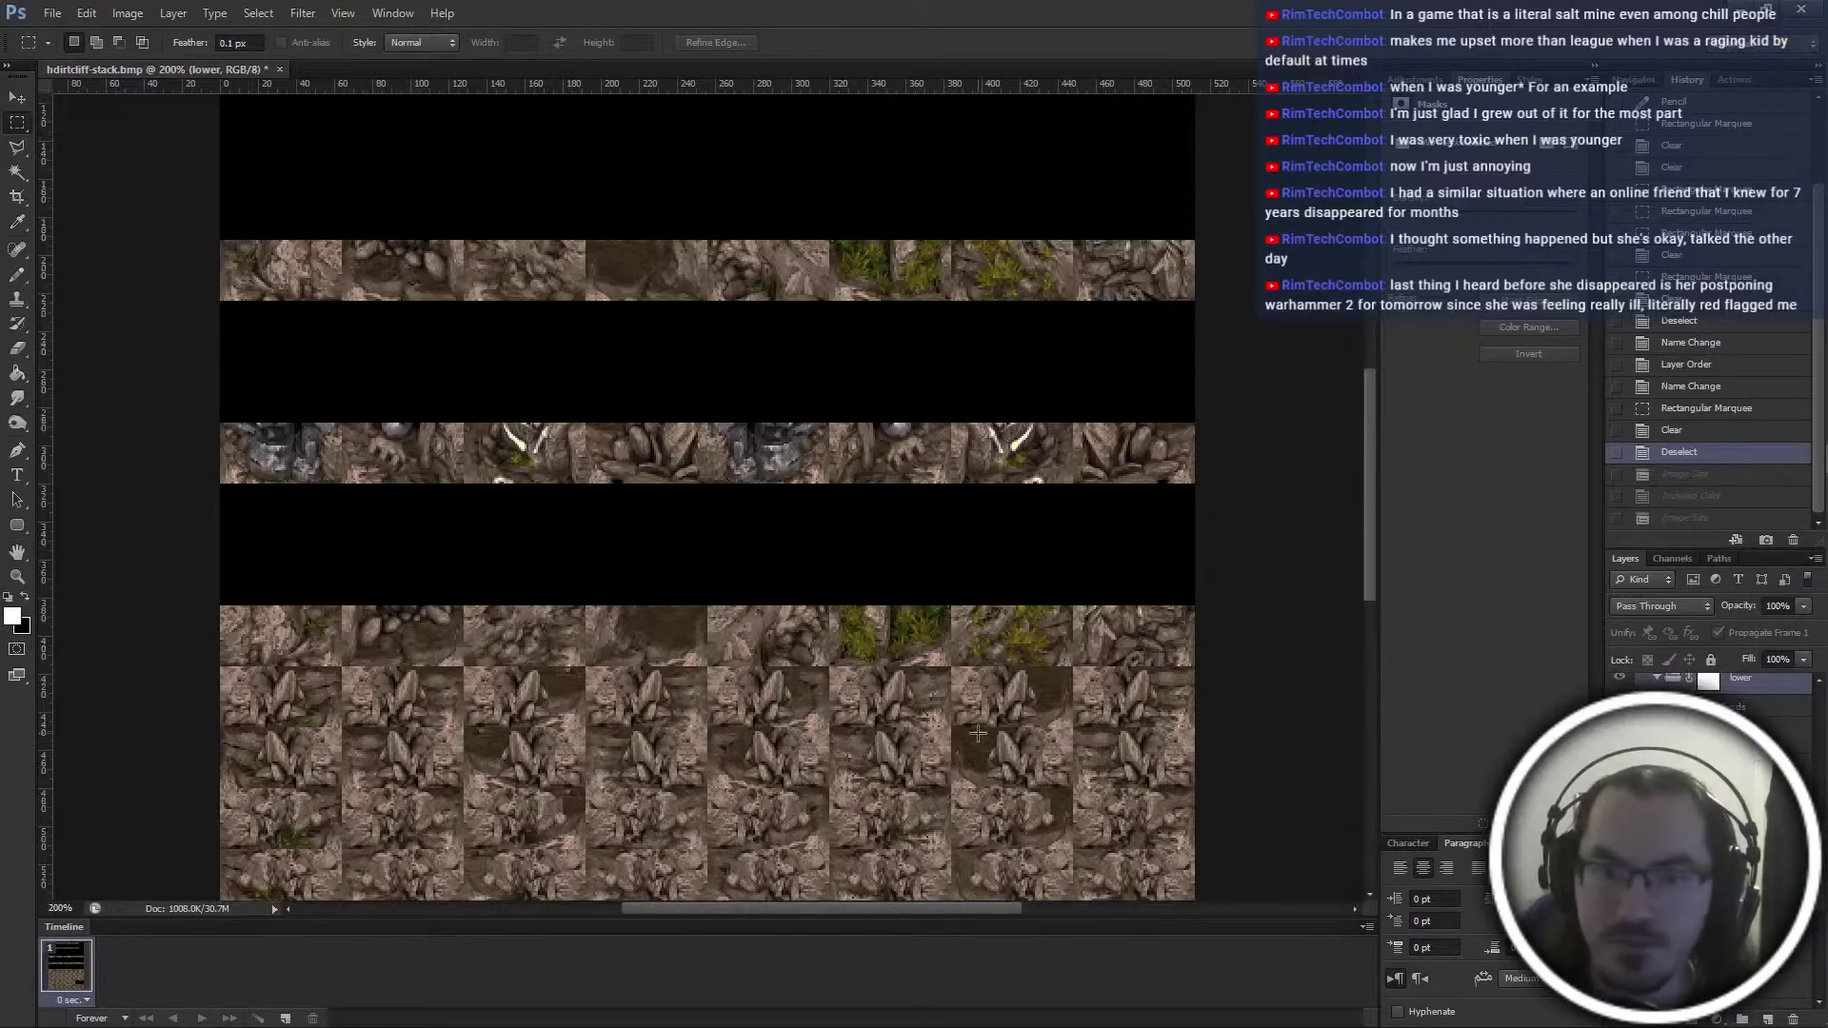
{"action": "scroll", "coordinate": [972, 727], "scroll_direction": "up", "scroll_amount": 2}
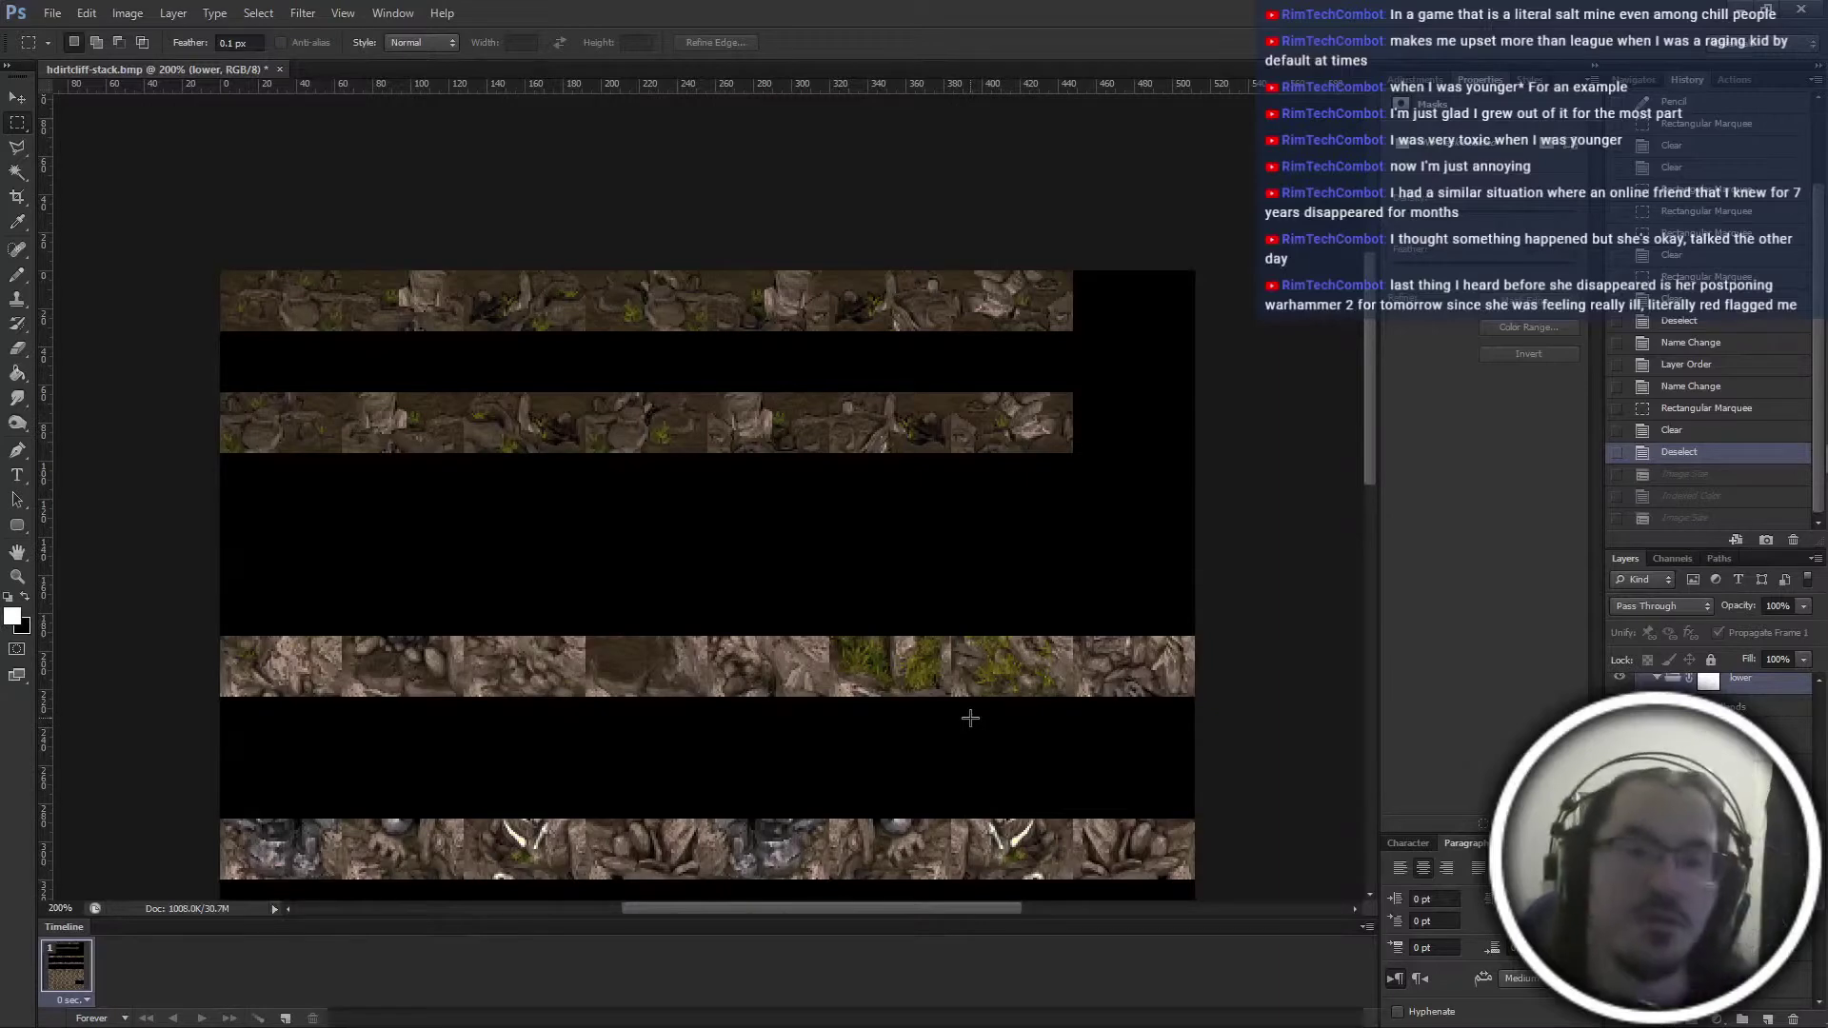
{"action": "scroll", "coordinate": [970, 718], "scroll_direction": "down", "scroll_amount": 14}
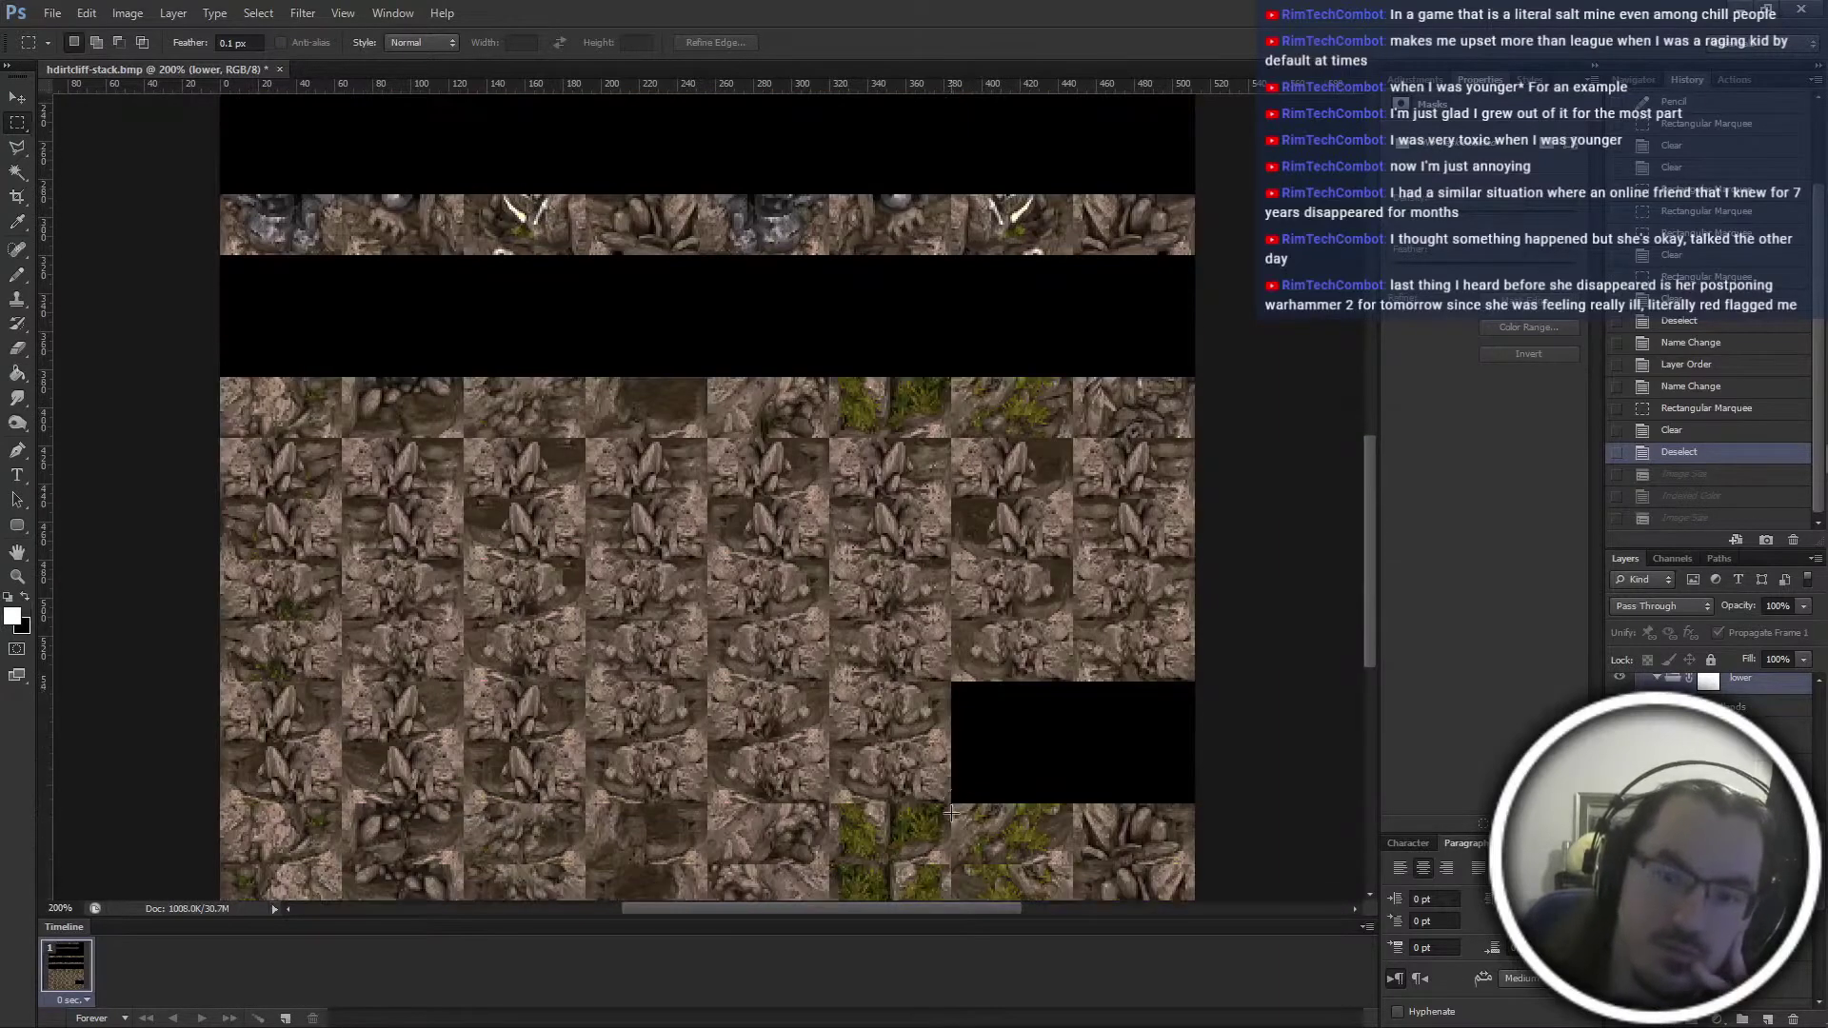
{"action": "scroll", "coordinate": [951, 812], "scroll_direction": "down", "scroll_amount": 3}
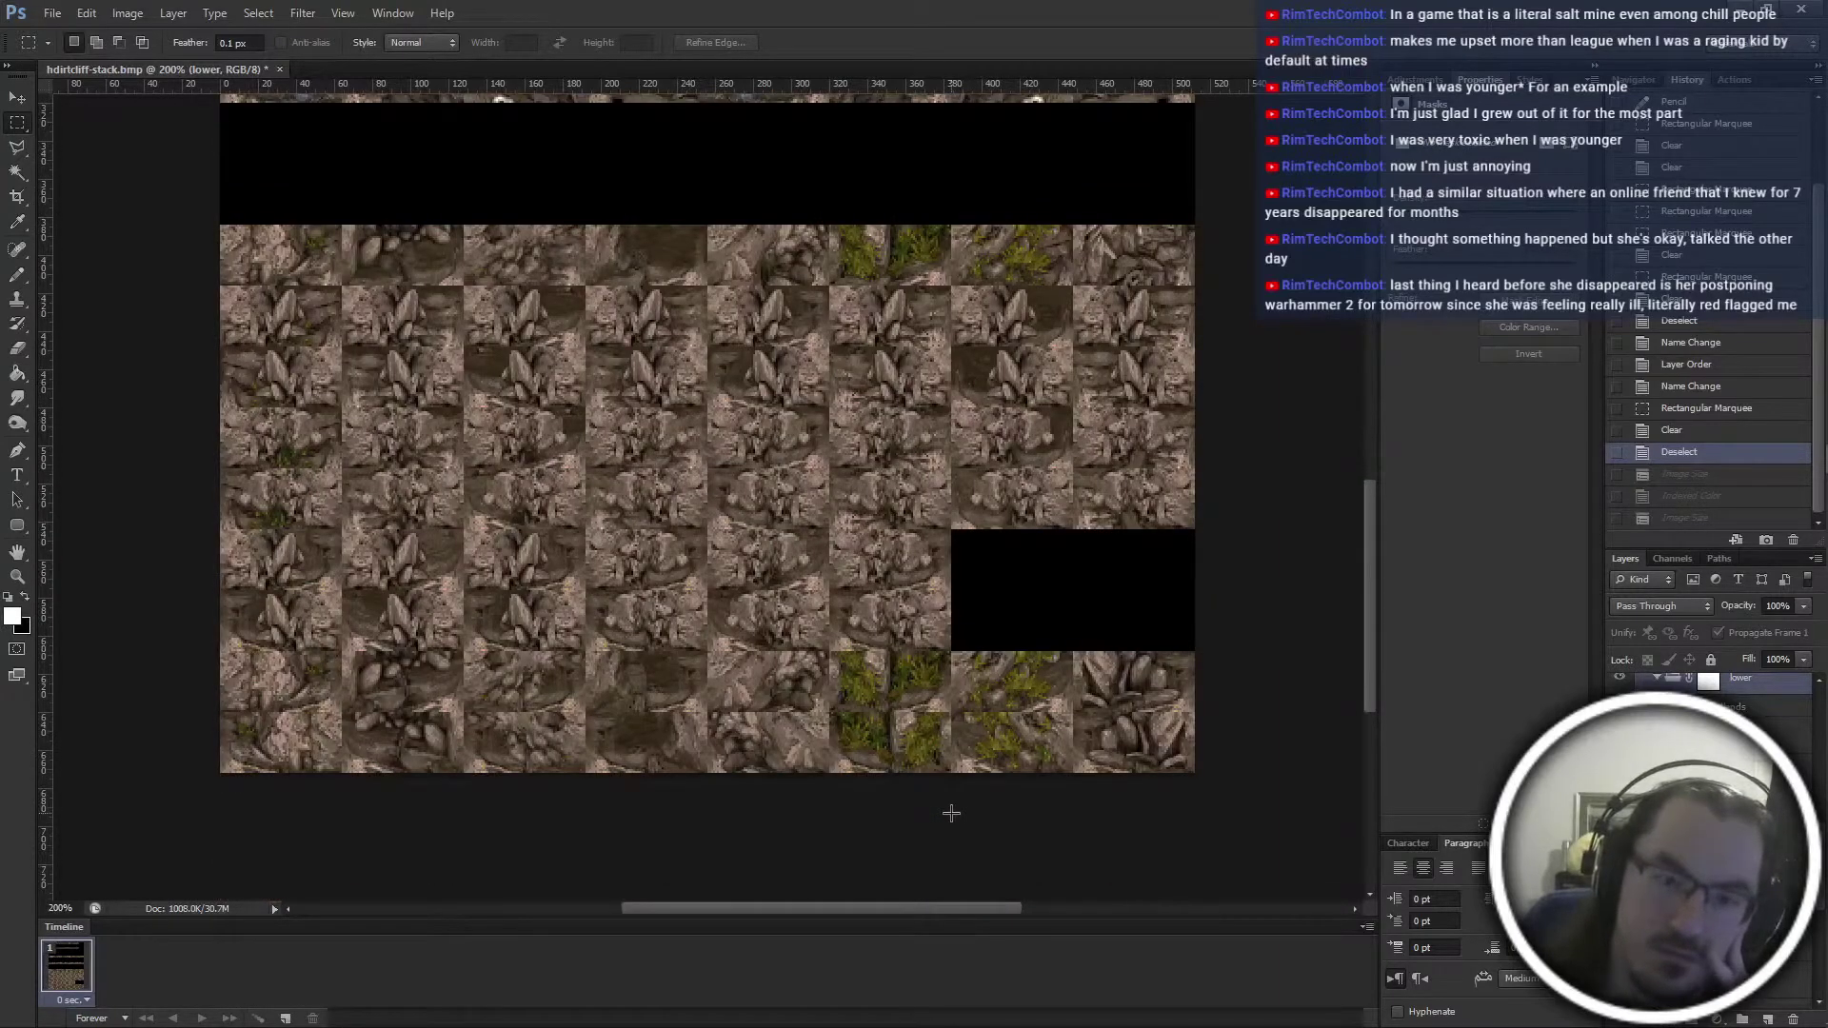
{"action": "scroll", "coordinate": [951, 812], "scroll_direction": "up", "scroll_amount": 1}
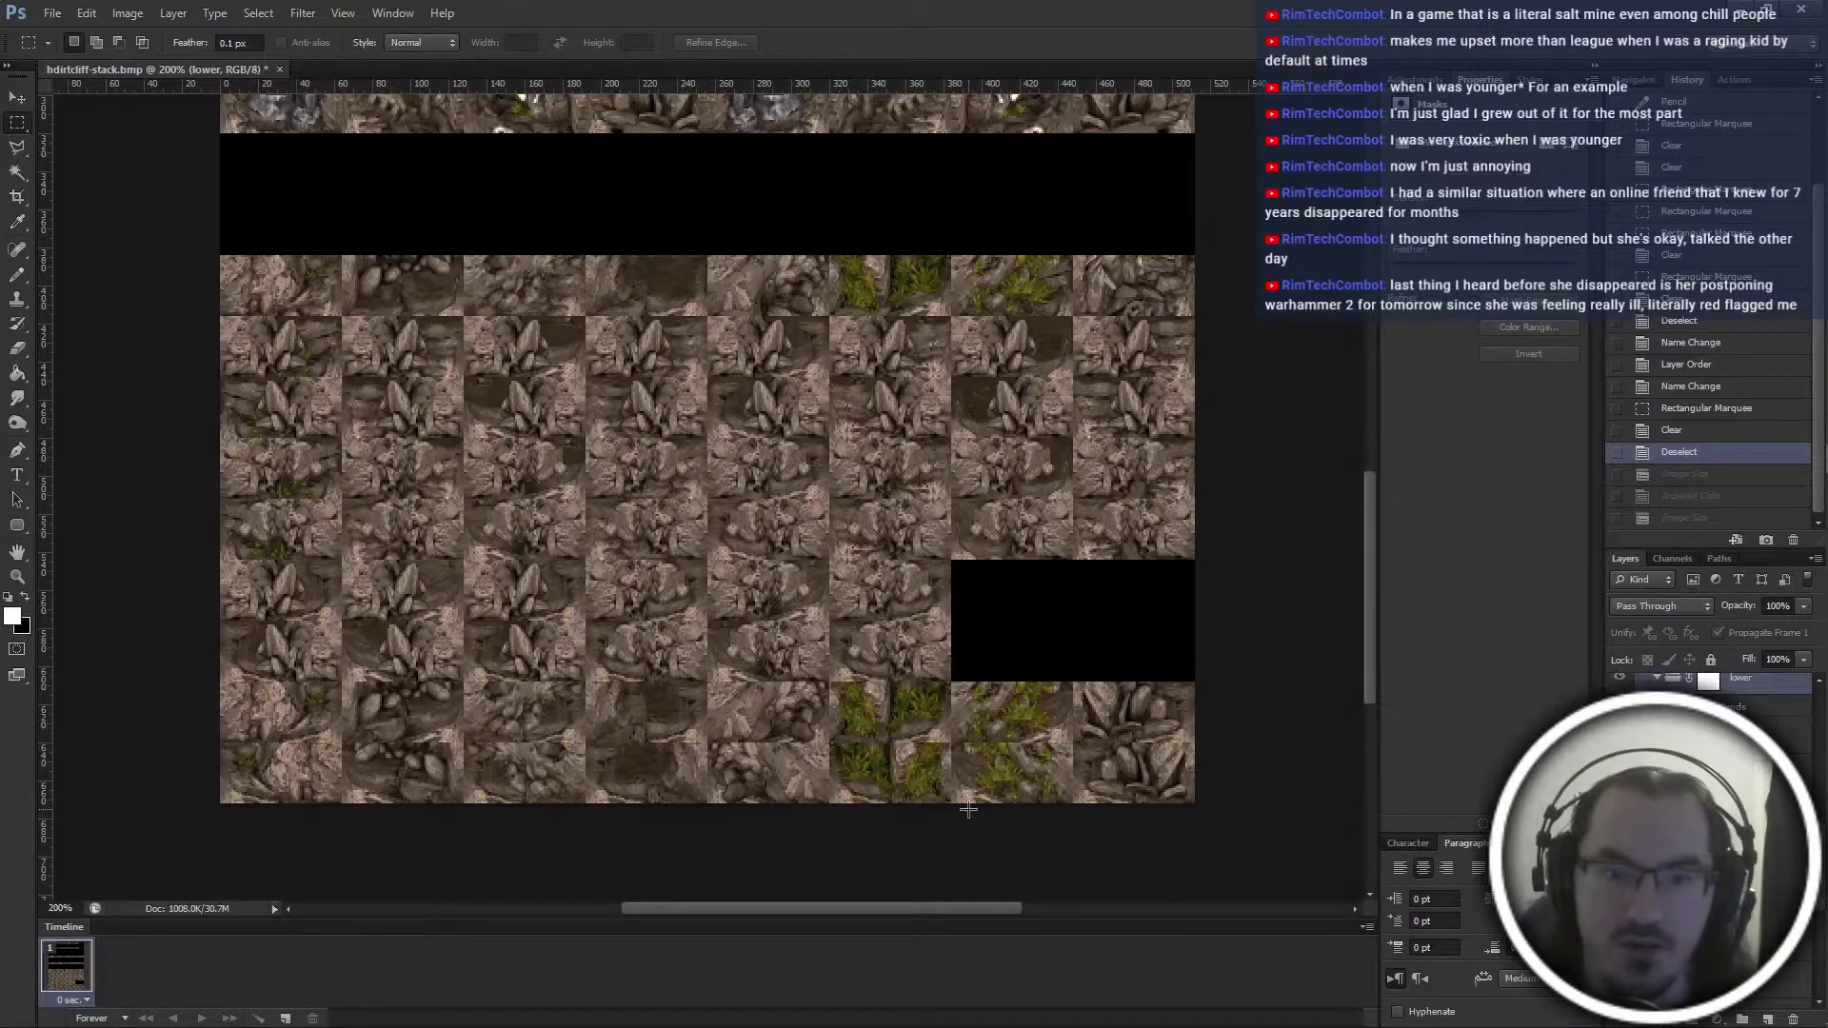
Enlarge the view of the lower tile block and show the upper group's layer mask over it as a red overlay
{"action": "scroll", "coordinate": [962, 749], "scroll_direction": "up", "scroll_amount": 1, "text": "alt"}
{"action": "scroll", "coordinate": [928, 733], "scroll_direction": "left", "scroll_amount": 6, "text": "ctrl"}
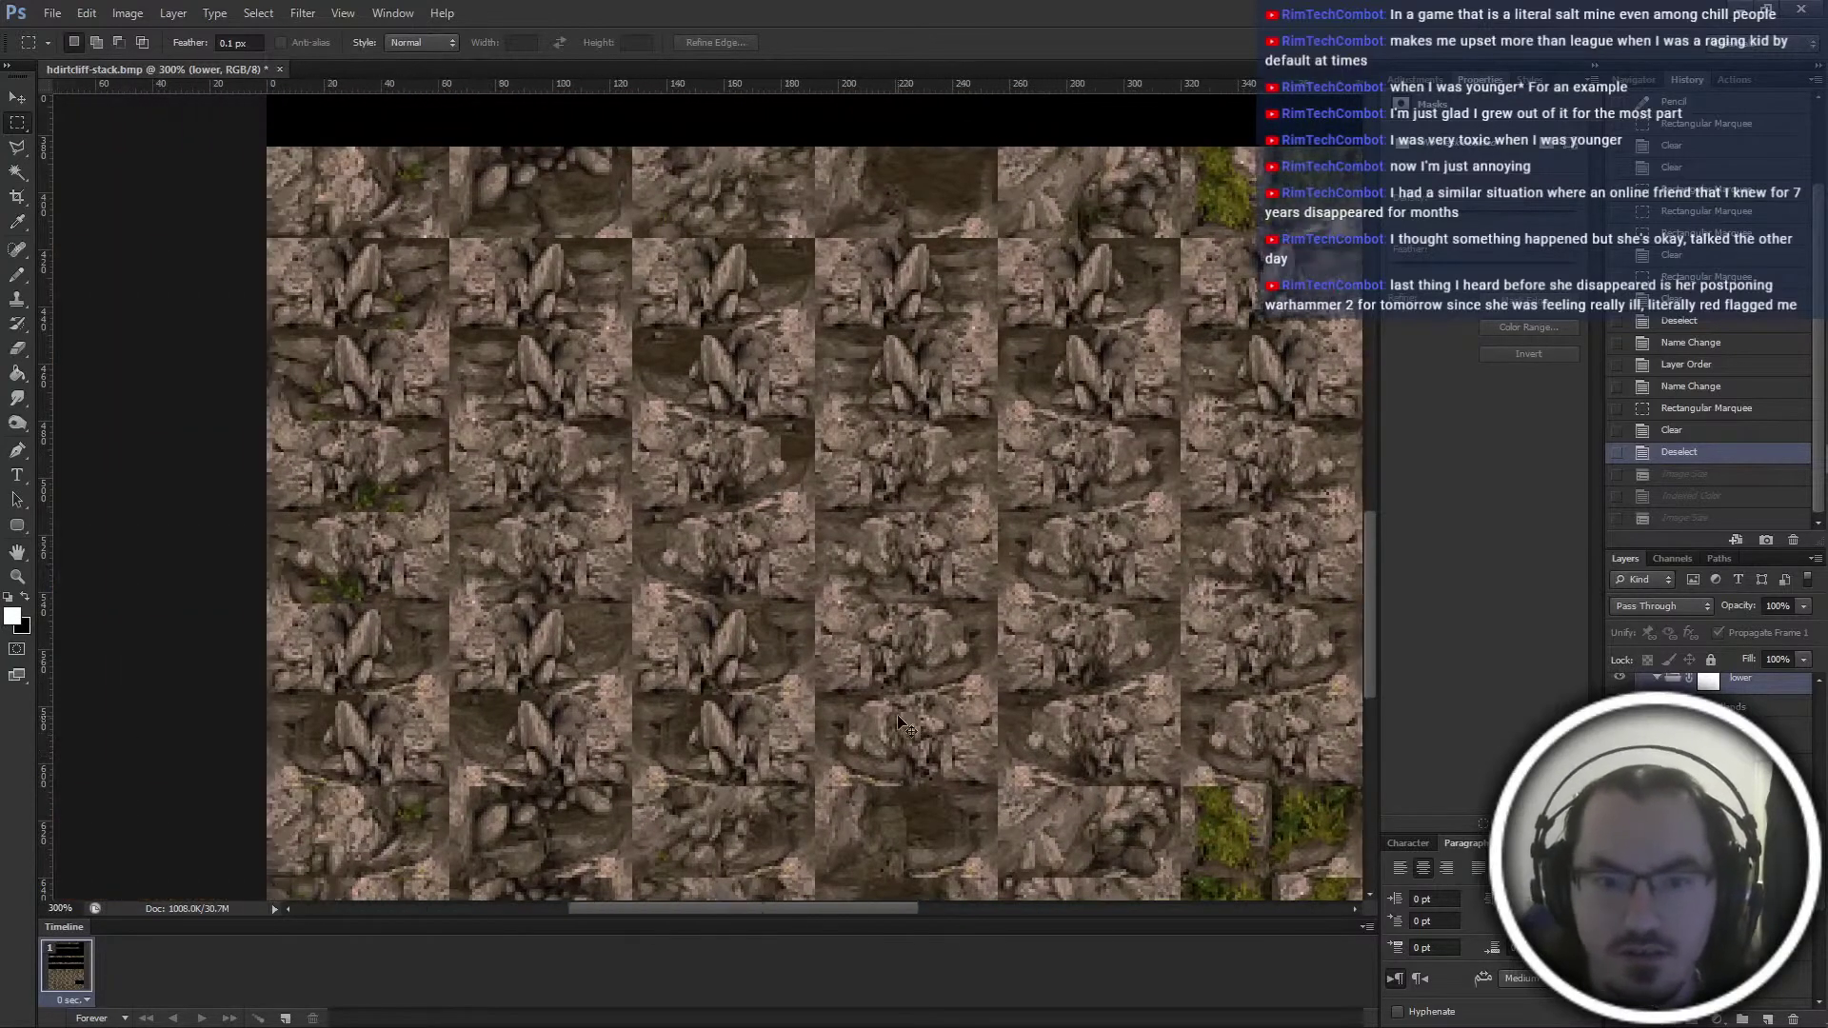
{"action": "scroll", "coordinate": [894, 712], "scroll_direction": "left", "scroll_amount": 3, "text": "ctrl"}
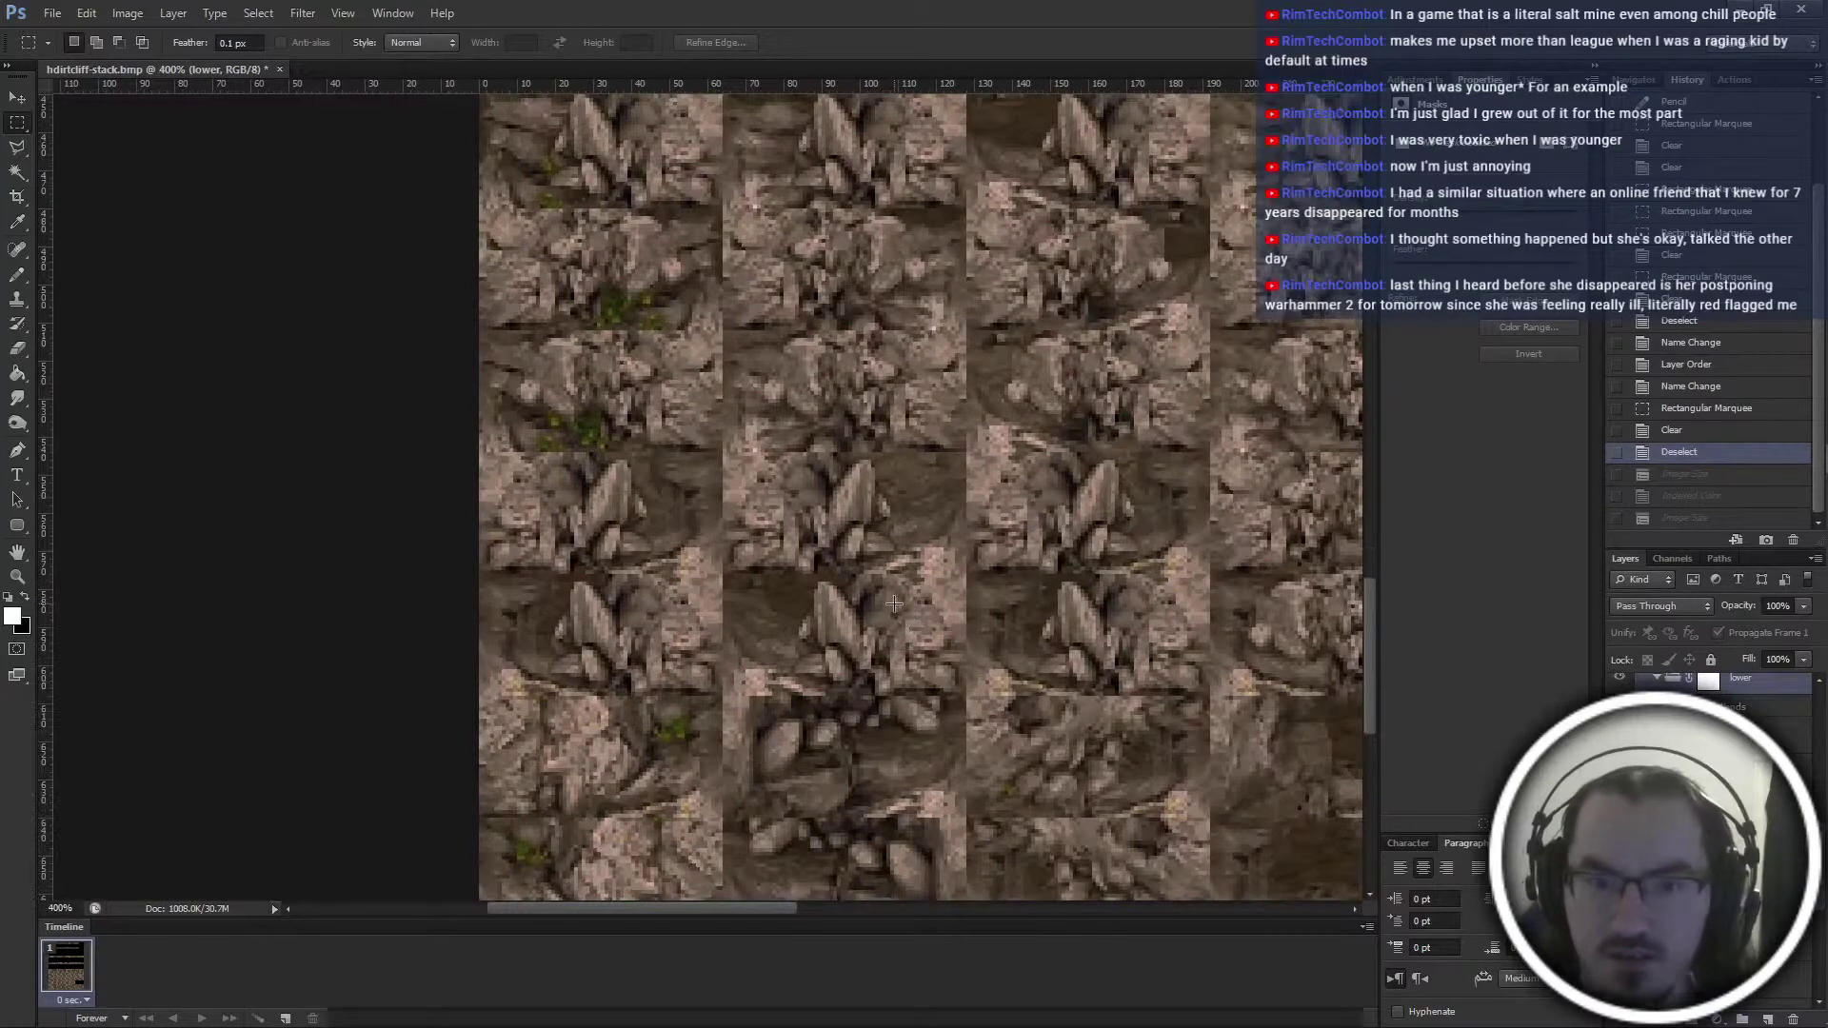
{"action": "scroll", "coordinate": [895, 603], "scroll_direction": "up", "scroll_amount": 1, "text": "alt"}
{"action": "scroll", "coordinate": [895, 613], "scroll_direction": "right", "scroll_amount": 3, "text": "ctrl"}
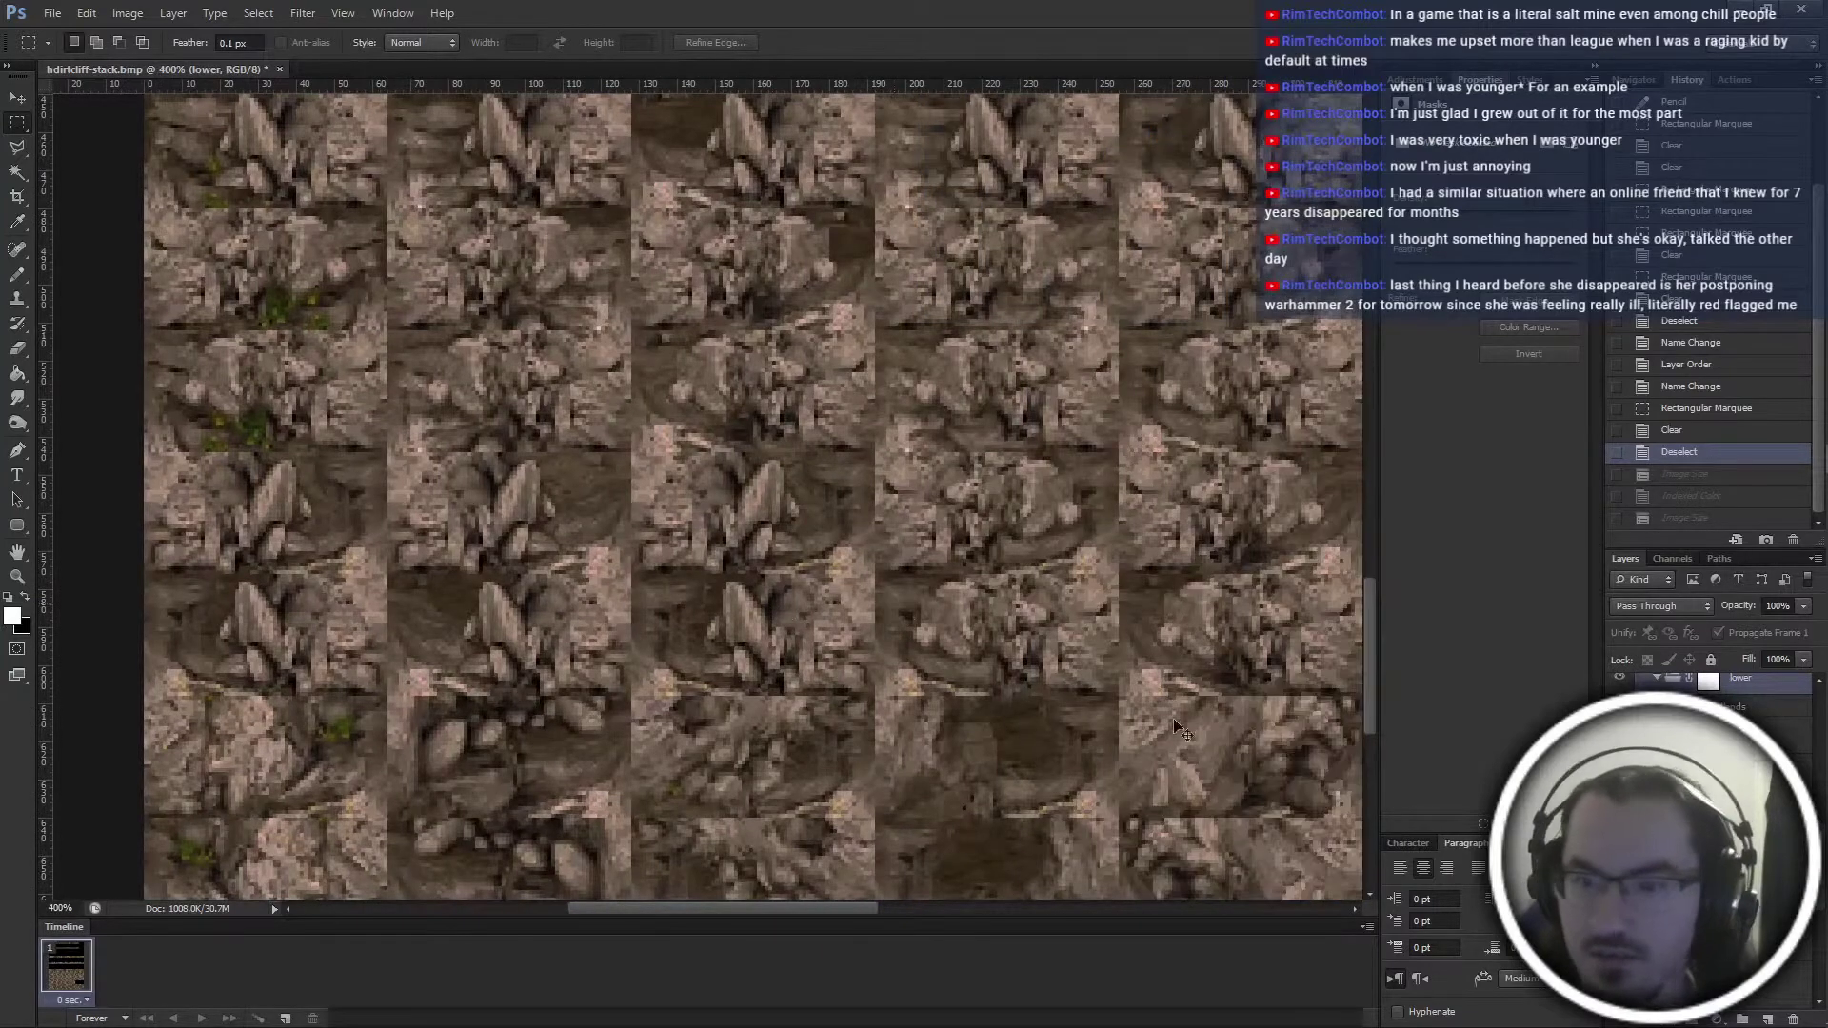
{"action": "left_click", "coordinate": [1740, 706]}
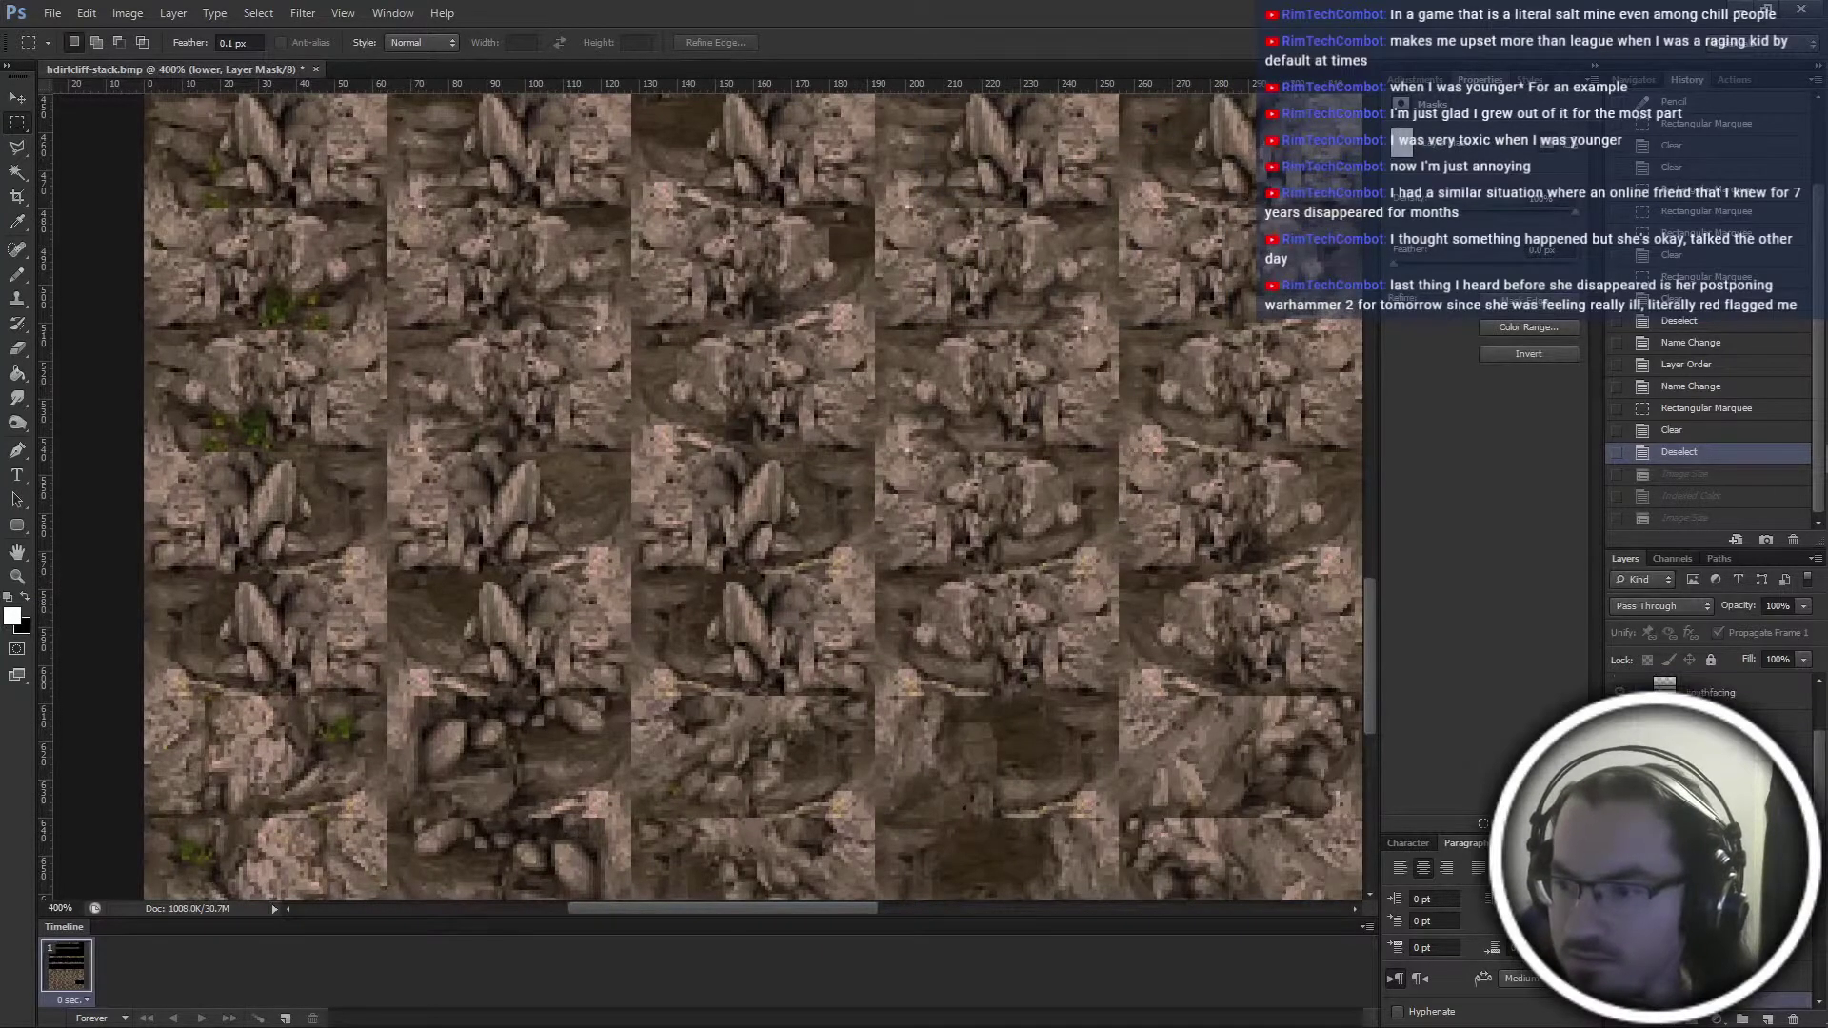
{"action": "key", "text": "backslash"}
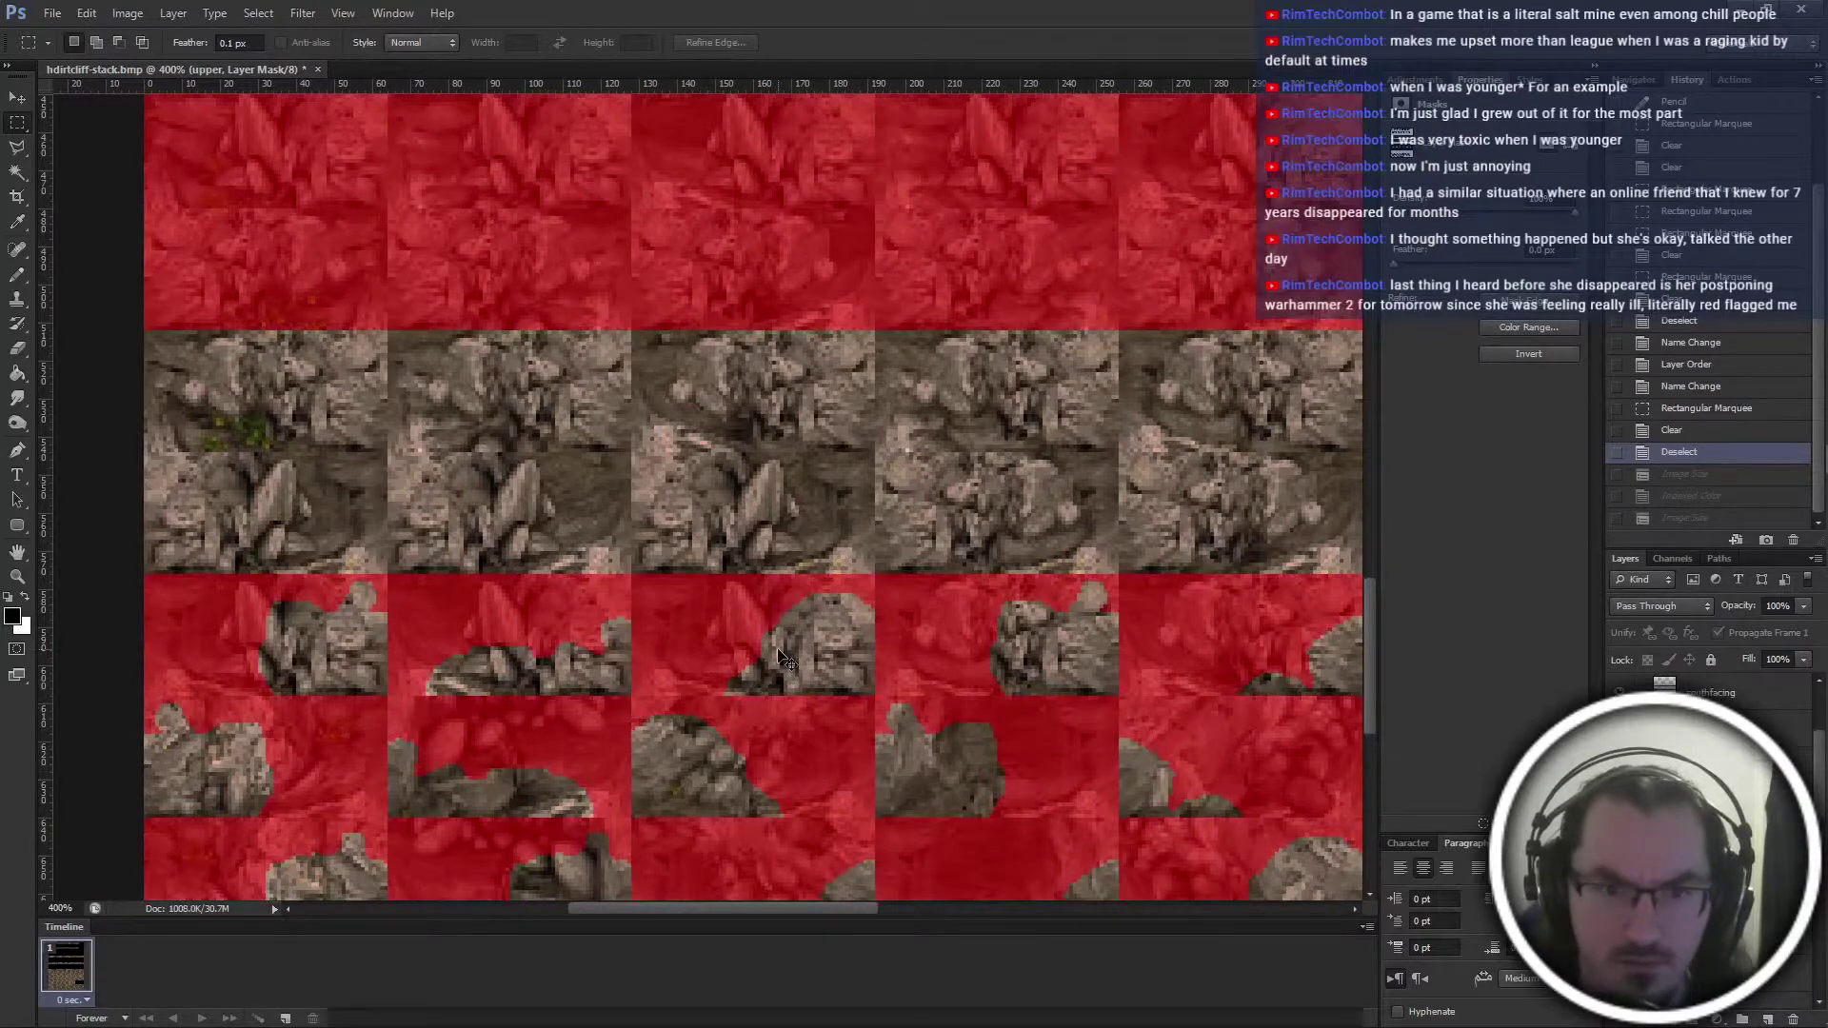
Examine the upper group's mask overlay across the tile block, checking which cliff rows are masked and which are exposed
{"action": "scroll", "coordinate": [779, 652], "scroll_direction": "down", "scroll_amount": 2}
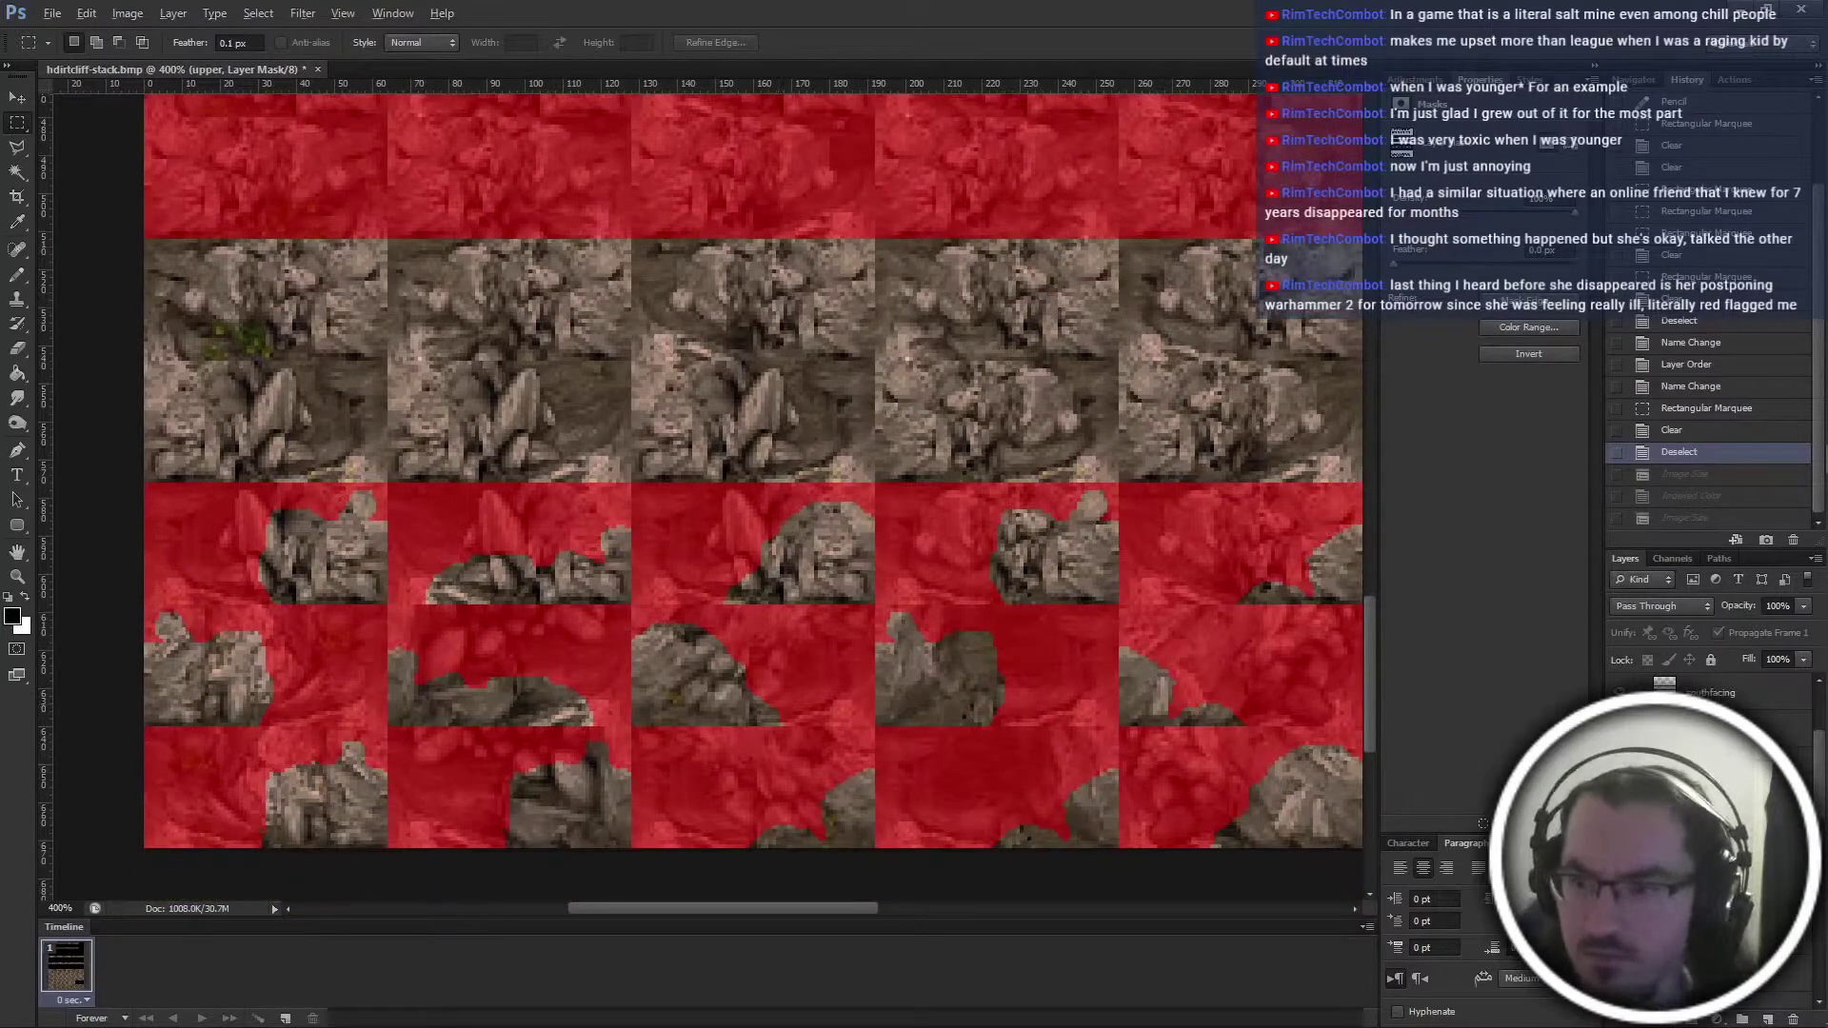
{"action": "key", "text": "backslash"}
{"action": "key", "text": "backslash"}
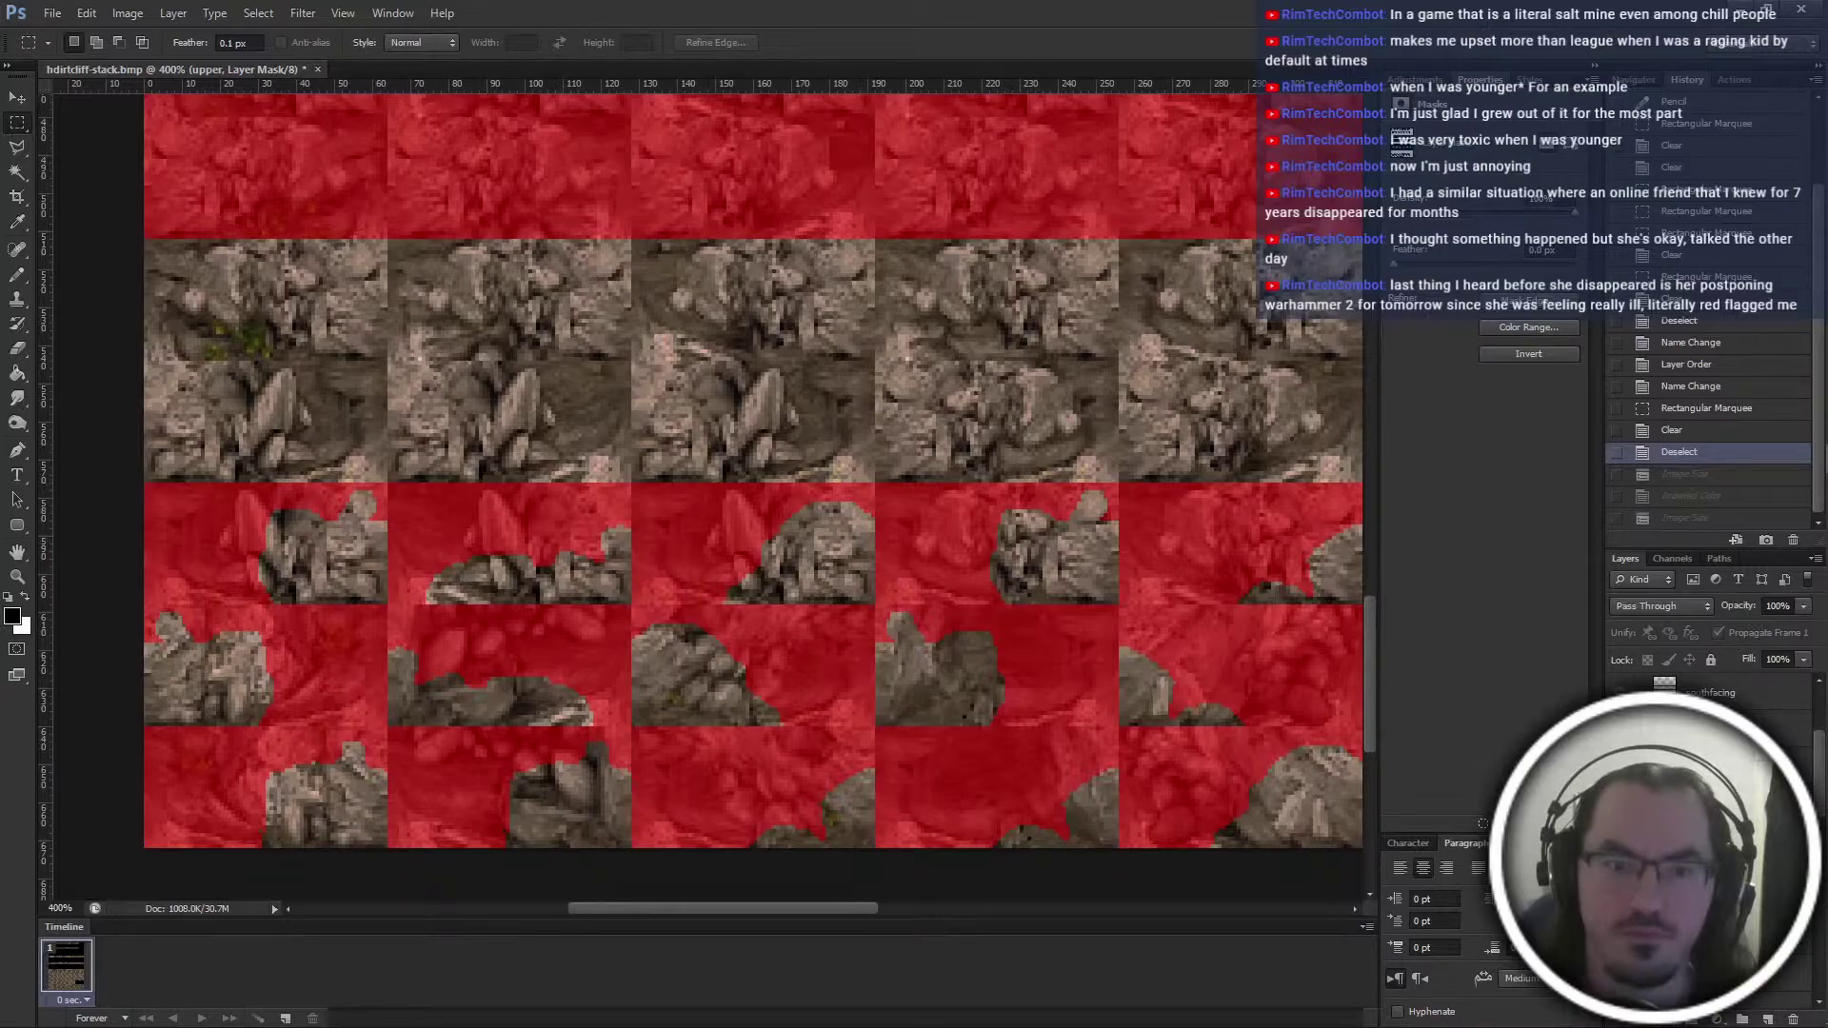
{"action": "scroll", "coordinate": [546, 634], "scroll_direction": "down", "scroll_amount": 9, "text": "ctrl"}
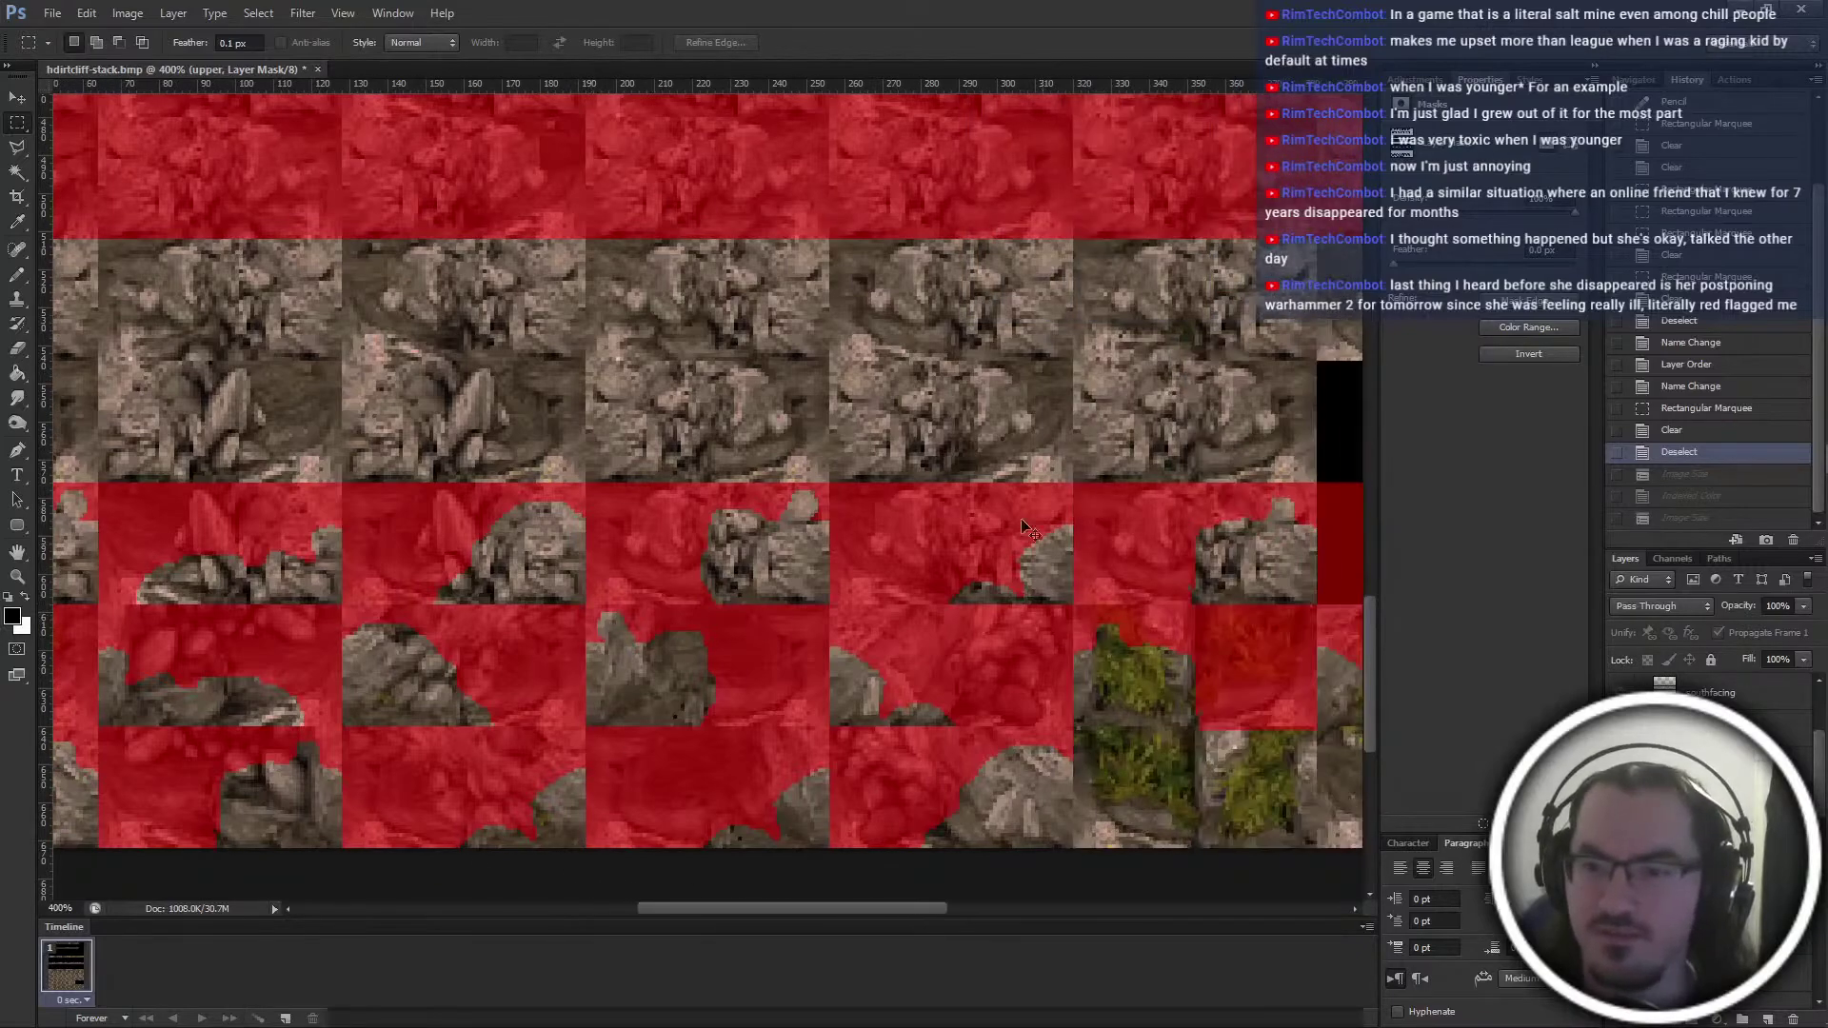
{"action": "scroll", "coordinate": [547, 633], "scroll_direction": "up", "scroll_amount": 8, "text": "ctrl"}
{"action": "scroll", "coordinate": [546, 634], "scroll_direction": "down", "scroll_amount": 3, "text": "alt"}
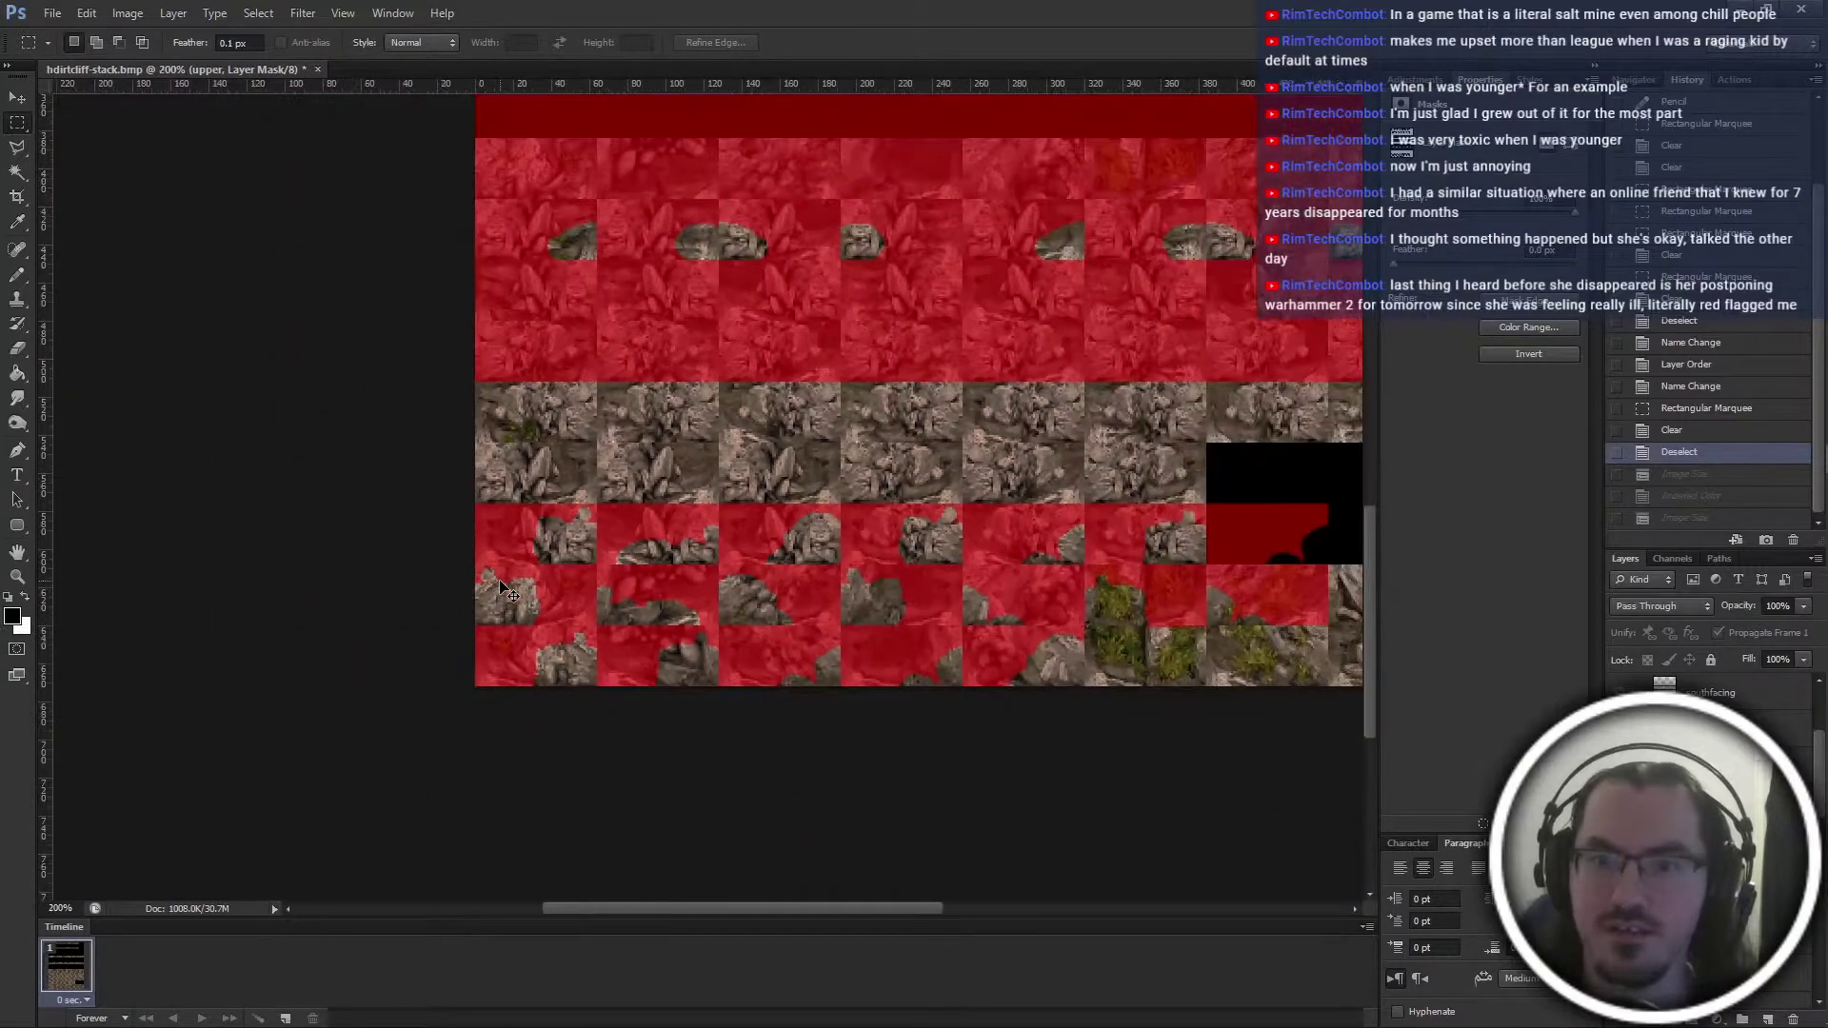
{"action": "scroll", "coordinate": [500, 585], "scroll_direction": "down", "scroll_amount": 8, "text": "ctrl"}
{"action": "scroll", "coordinate": [499, 584], "scroll_direction": "up", "scroll_amount": 5}
{"action": "scroll", "coordinate": [500, 585], "scroll_direction": "up", "scroll_amount": 4, "text": "ctrl"}
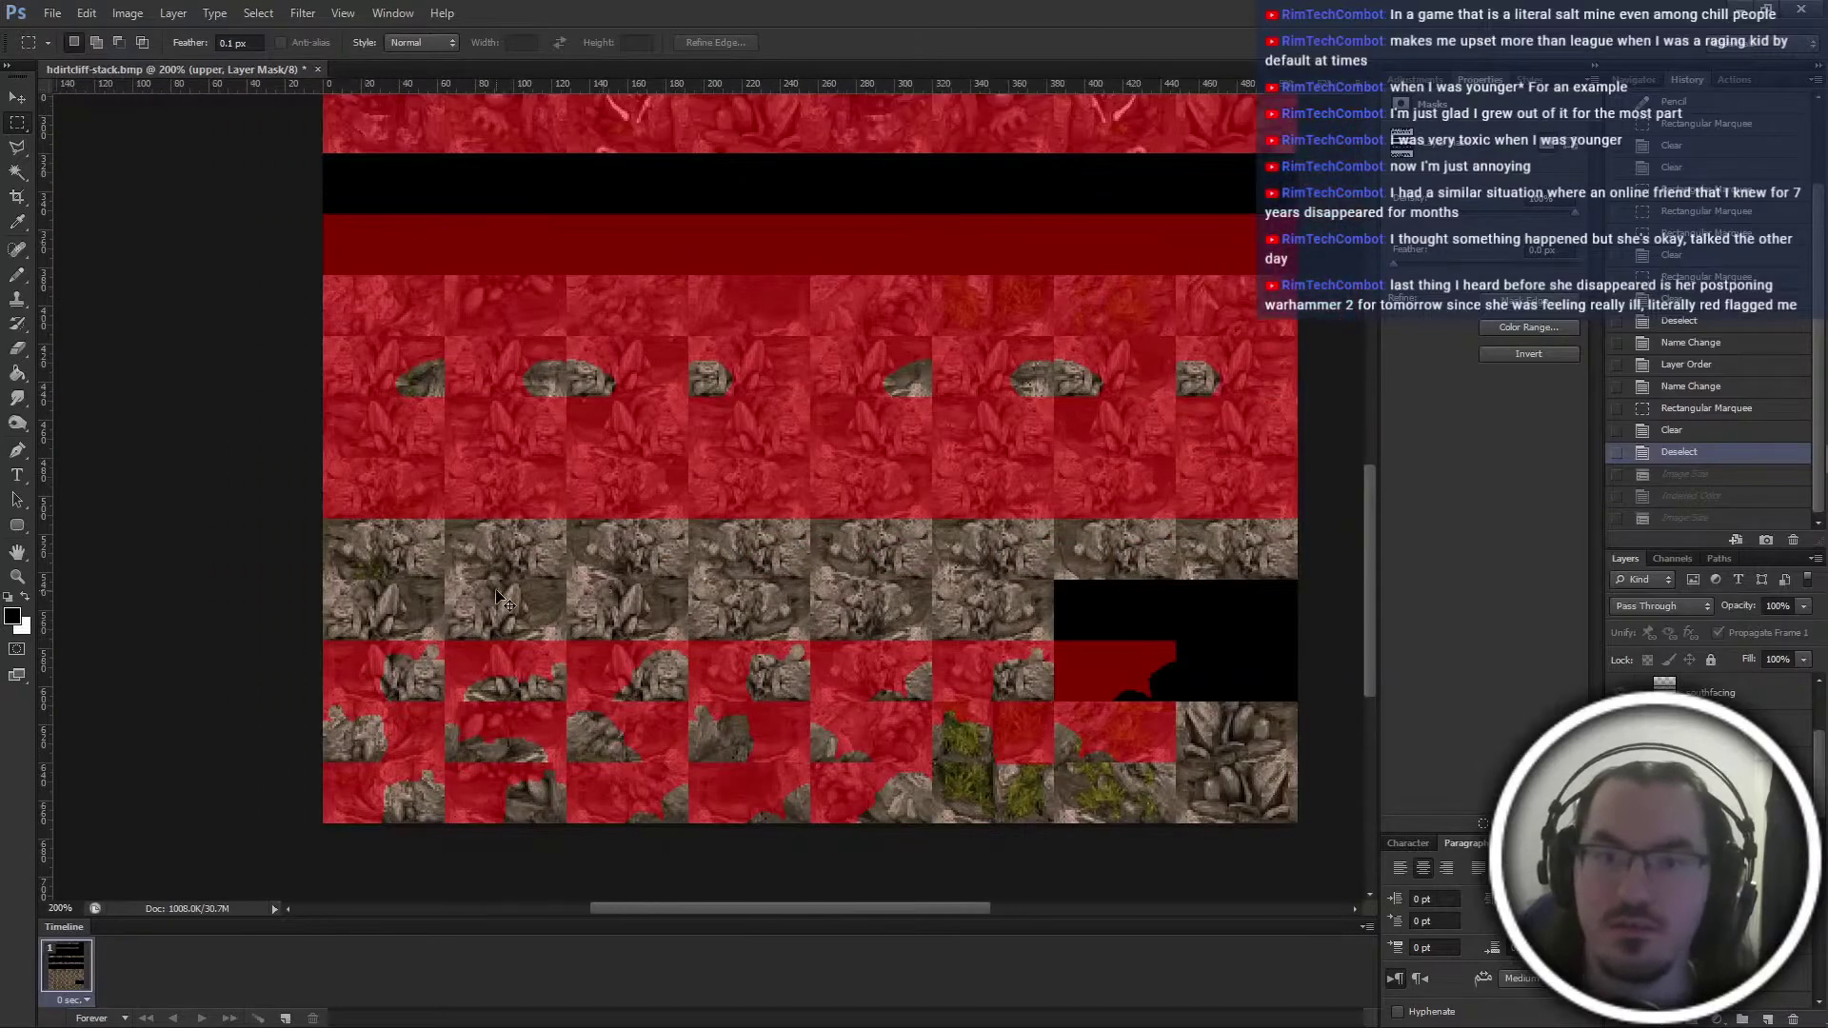
{"action": "scroll", "coordinate": [496, 590], "scroll_direction": "up", "scroll_amount": 3}
{"action": "scroll", "coordinate": [496, 591], "scroll_direction": "up", "scroll_amount": 5}
{"action": "scroll", "coordinate": [496, 591], "scroll_direction": "up", "scroll_amount": 7, "text": "ctrl"}
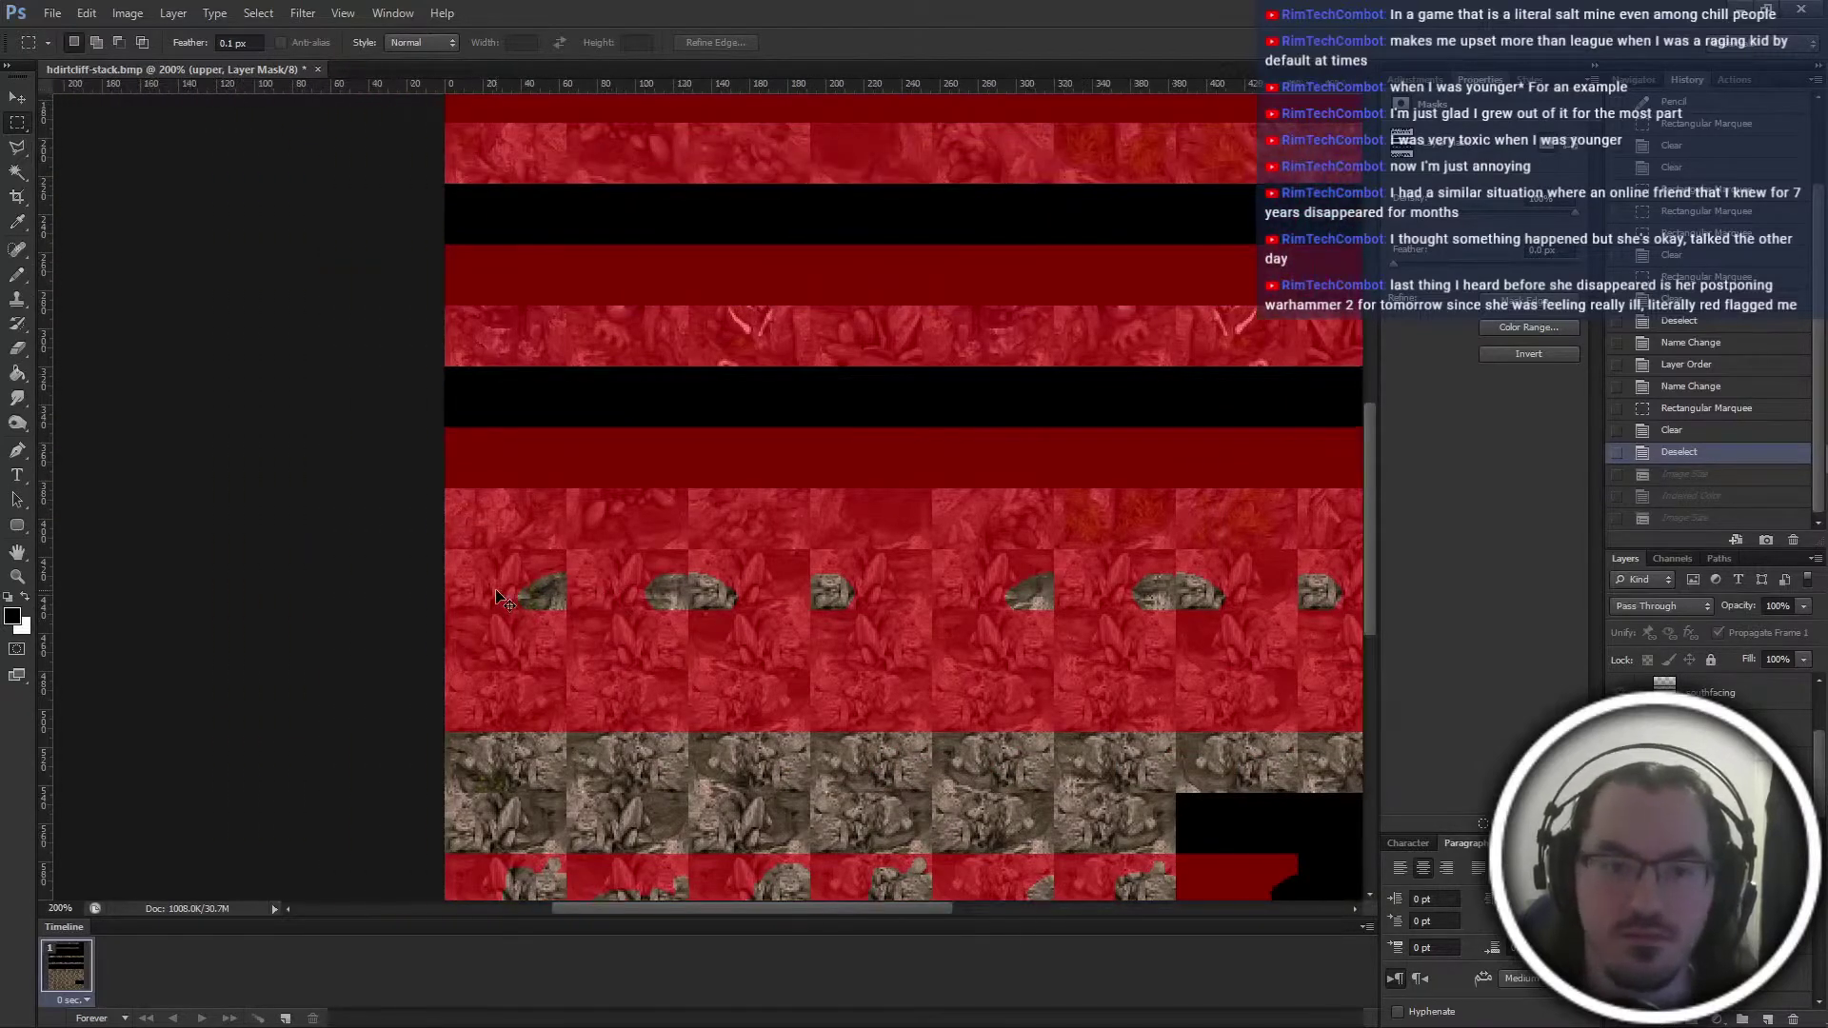
{"action": "scroll", "coordinate": [538, 579], "scroll_direction": "down", "scroll_amount": 4}
{"action": "scroll", "coordinate": [538, 579], "scroll_direction": "down", "scroll_amount": 5, "text": "ctrl"}
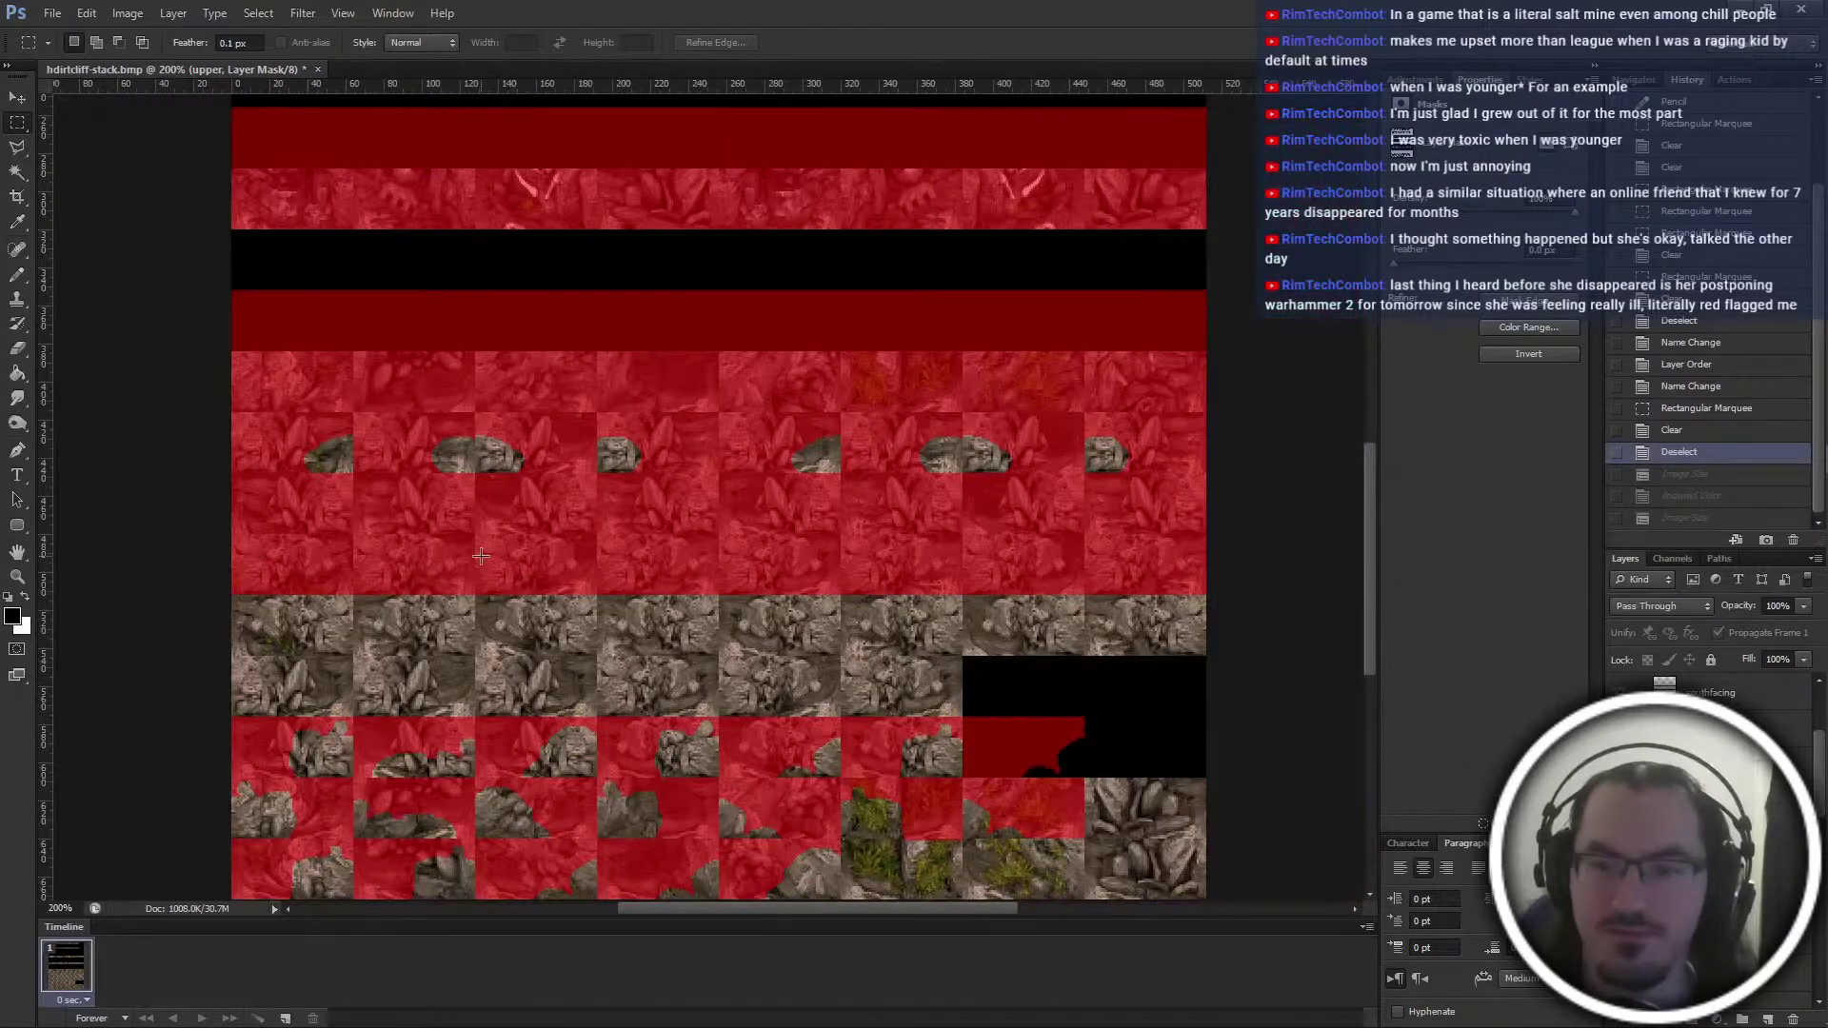
Show the grid and select the two fully unmasked cliff tile rows, excluding the black cells at the end of the second row
{"action": "left_click_drag", "start_coordinate": [214, 594], "coordinate": [1271, 712]}
{"action": "key", "text": "ctrl+d"}
{"action": "key", "text": "ctrl+apostrophe"}
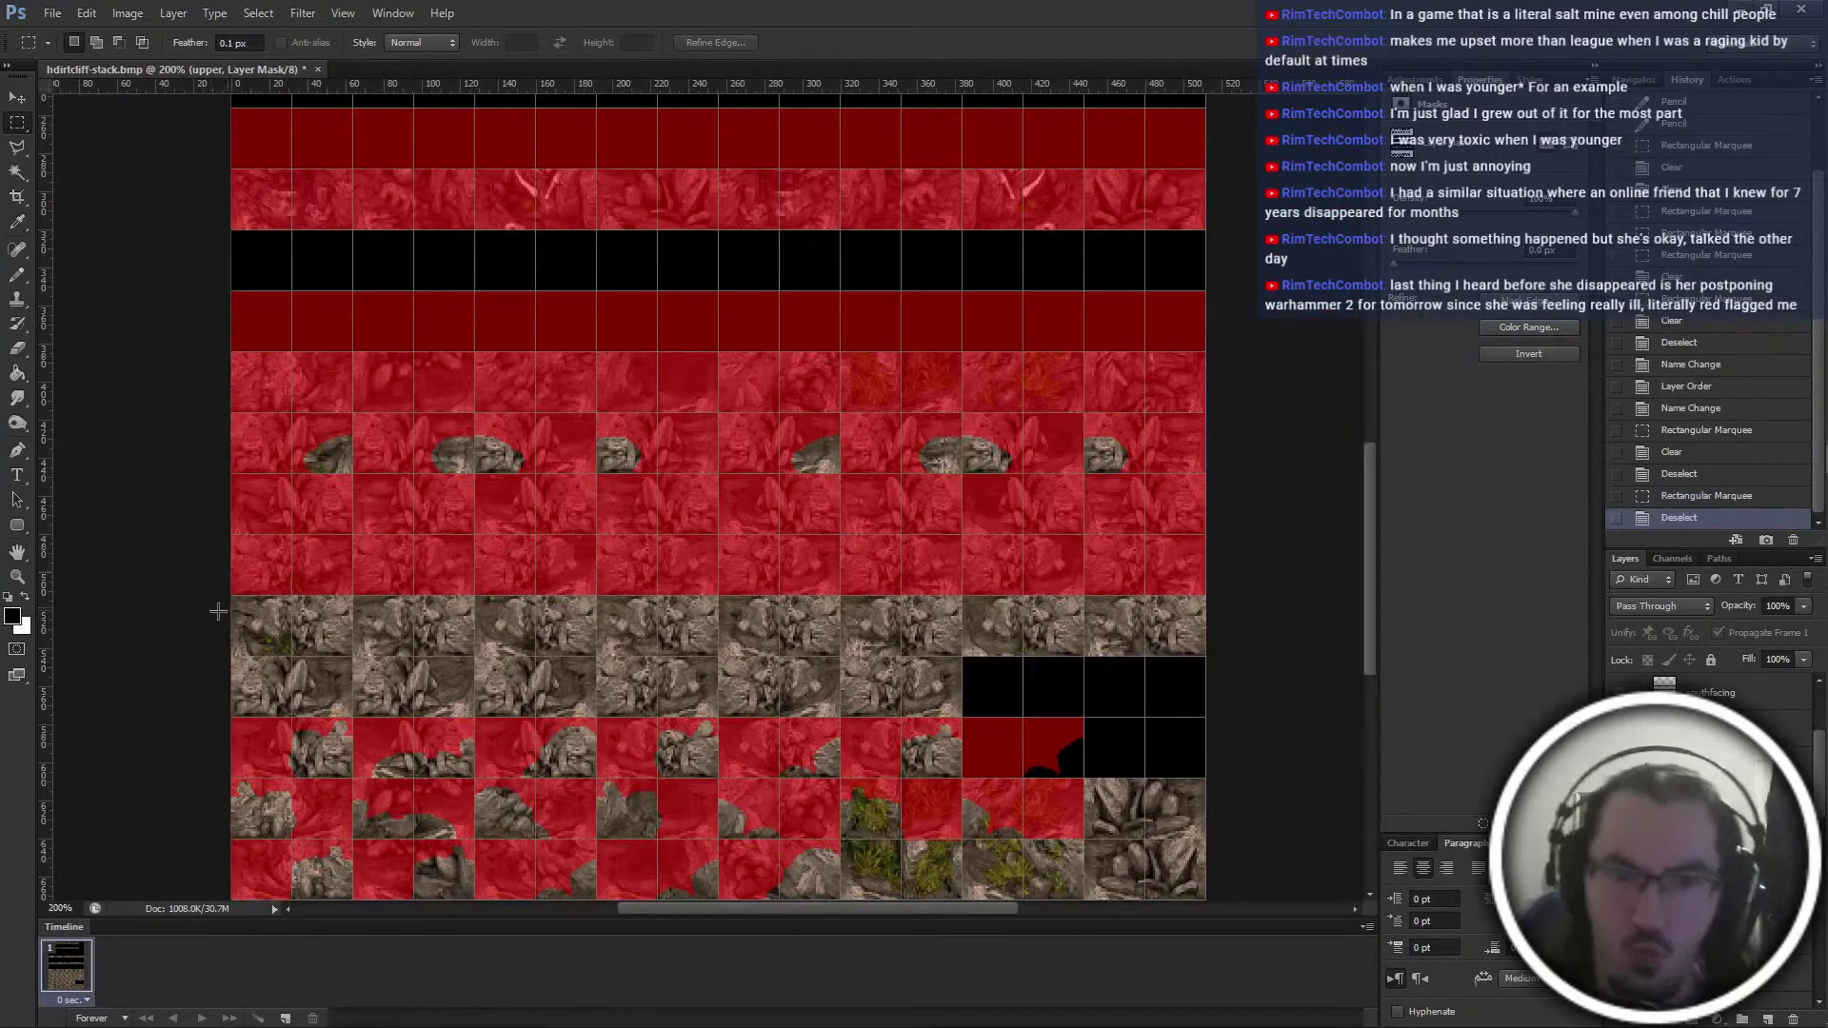
{"action": "left_click_drag", "start_coordinate": [192, 594], "coordinate": [961, 715]}
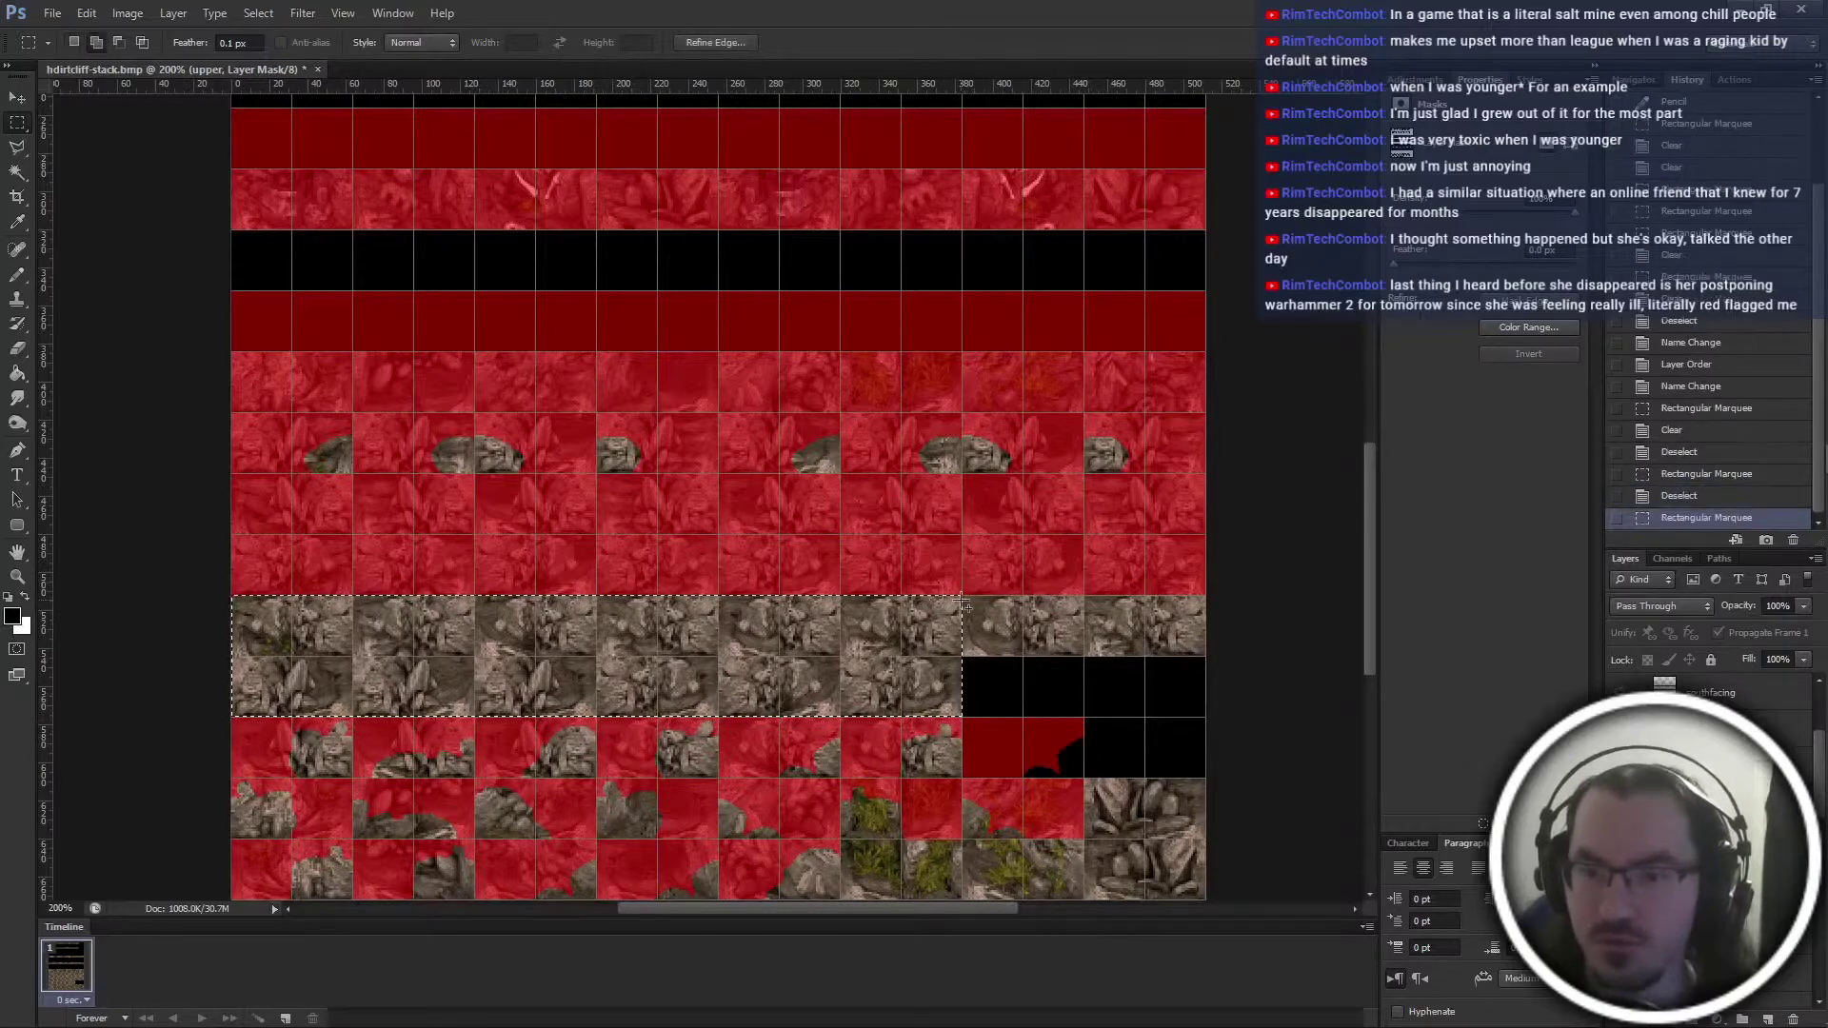
{"action": "left_click_drag", "start_coordinate": [961, 596], "coordinate": [1326, 656], "text": "shift"}
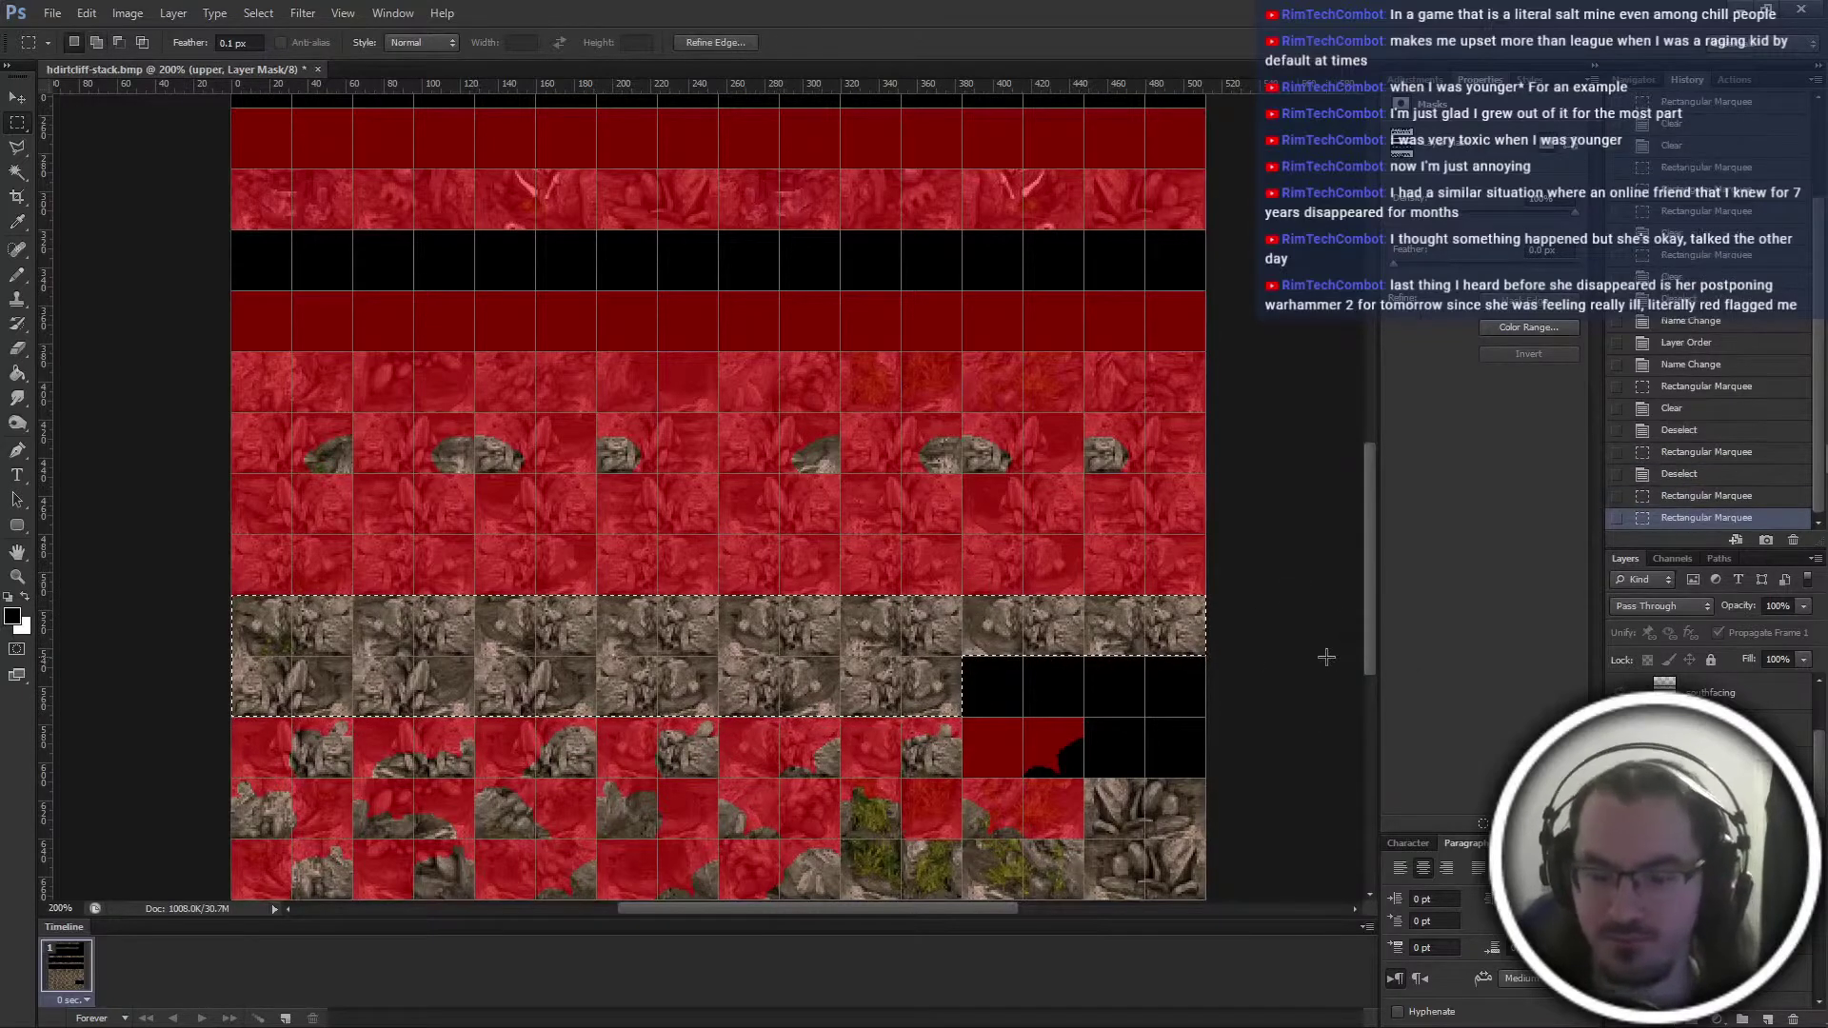
Fill the selected tile rows with black in the upper group's mask, deselect, and hide the mask overlay
{"action": "key", "text": "Delete"}
{"action": "key", "text": "x"}
{"action": "key", "text": "Delete"}
{"action": "key", "text": "ctrl+d"}
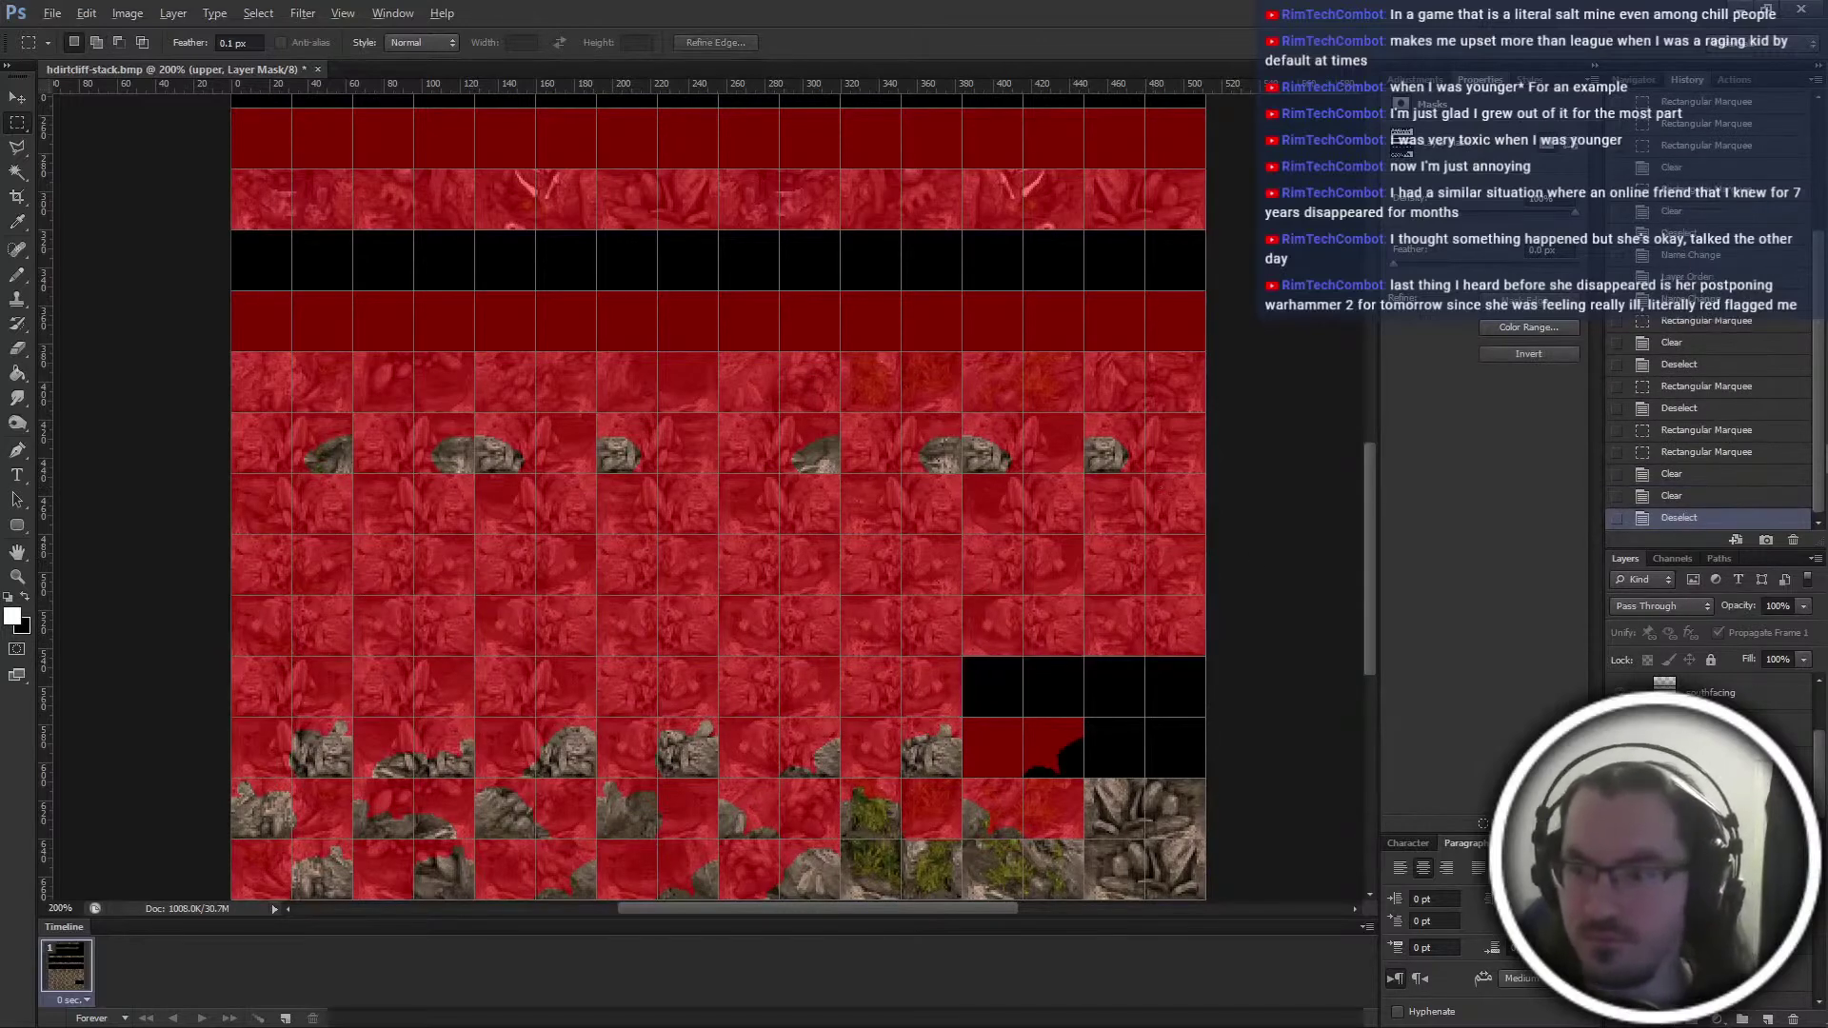
{"action": "key", "text": "backslash"}
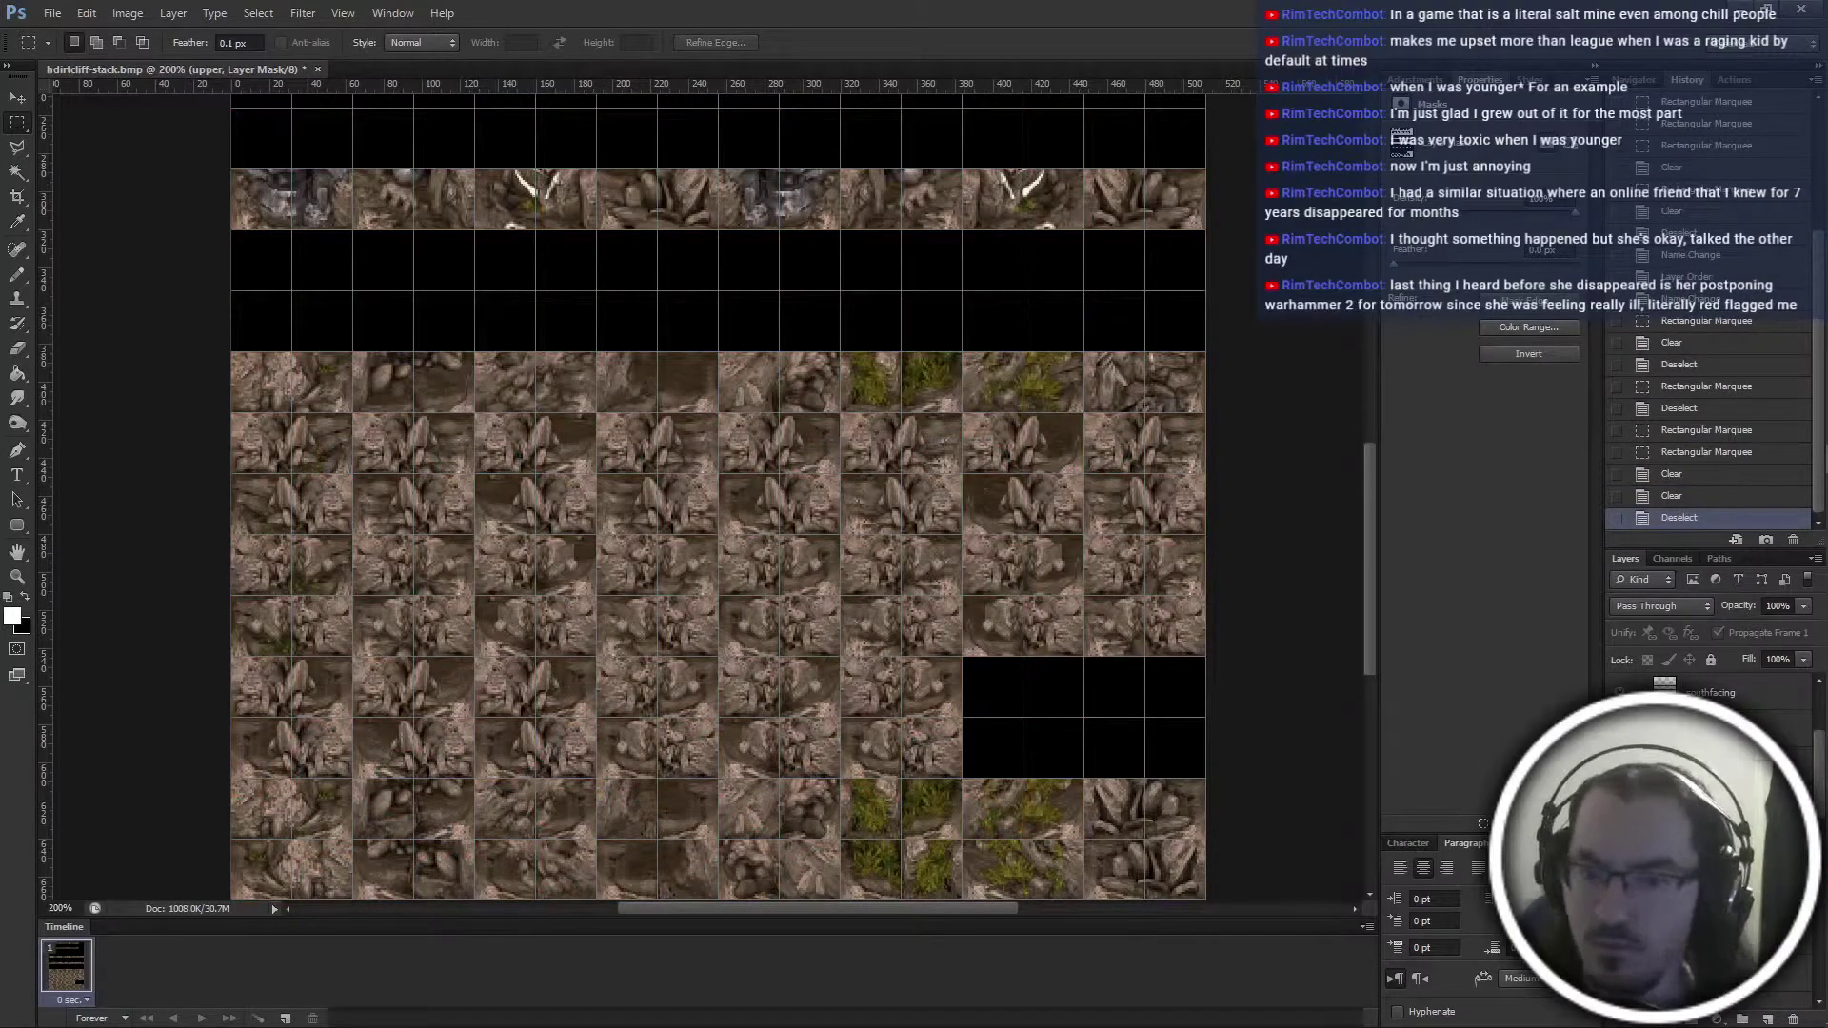
Delete the hbdirt layer
{"action": "scroll", "coordinate": [1136, 833], "scroll_direction": "down", "scroll_amount": 1}
{"action": "left_click", "coordinate": [1713, 942]}
{"action": "left_click_drag", "start_coordinate": [1132, 743], "coordinate": [1122, 775]}
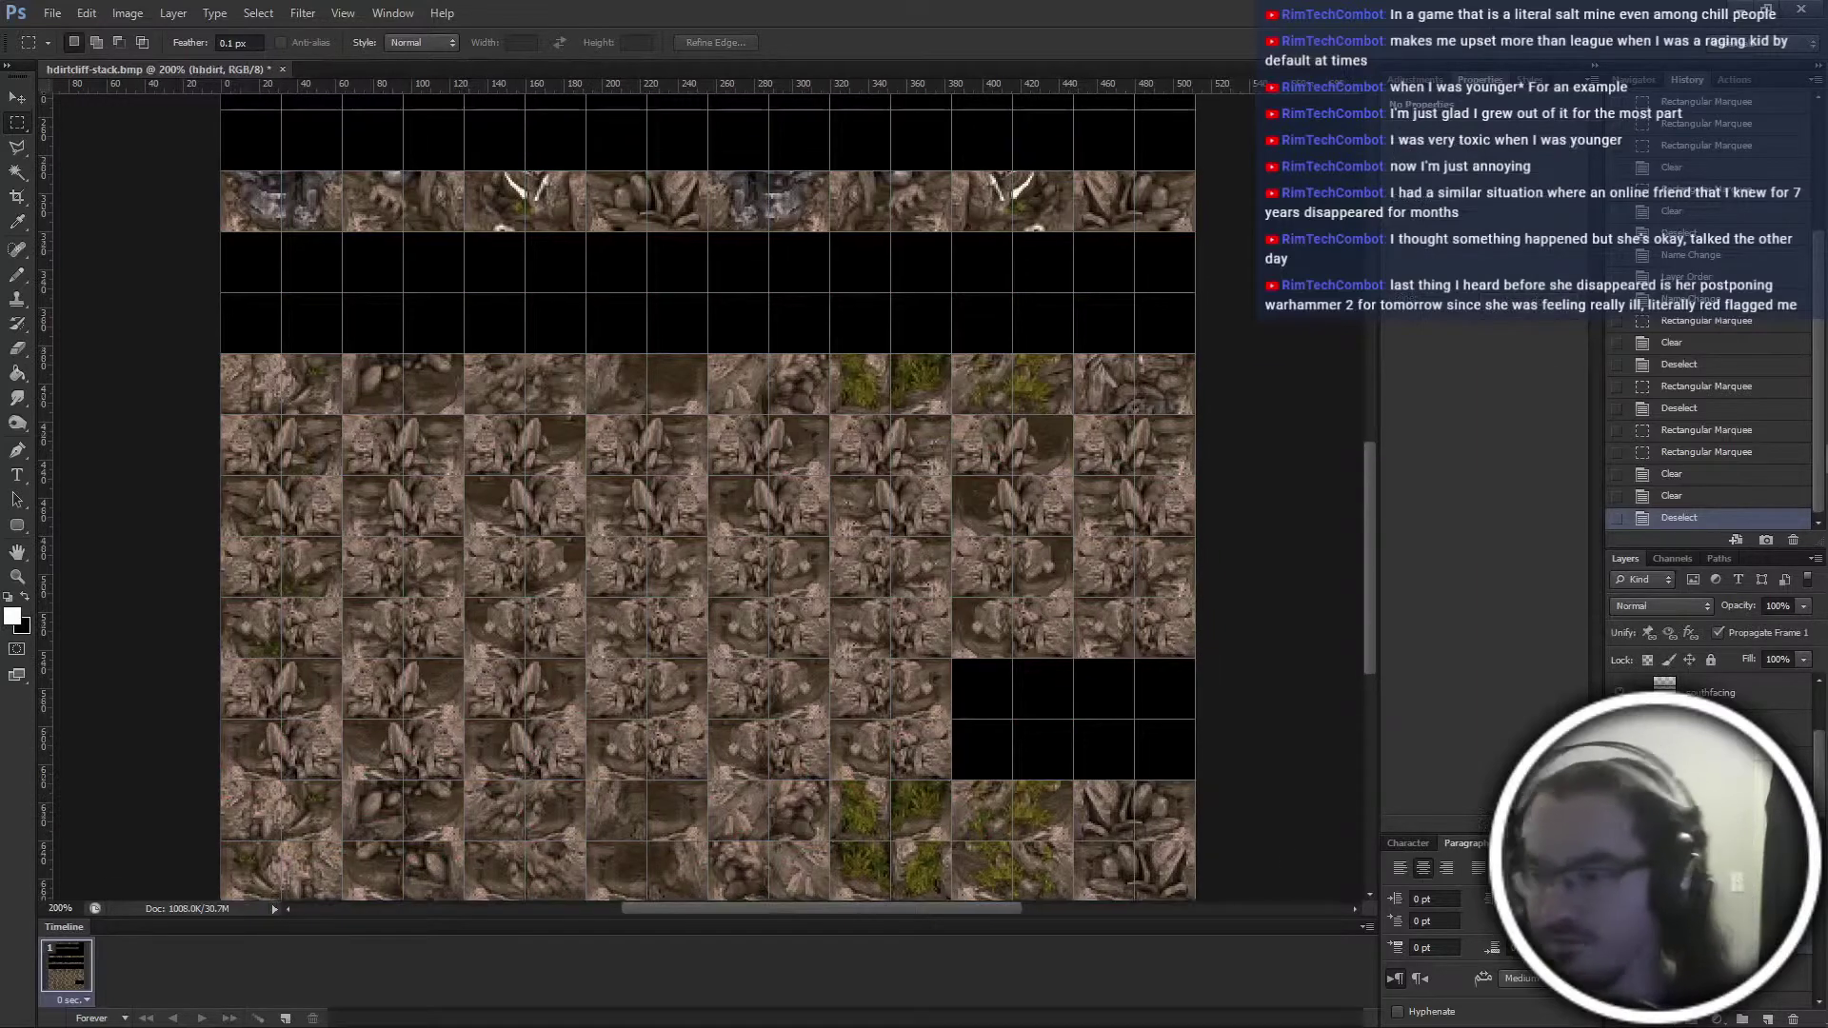
{"action": "key", "text": "Delete"}
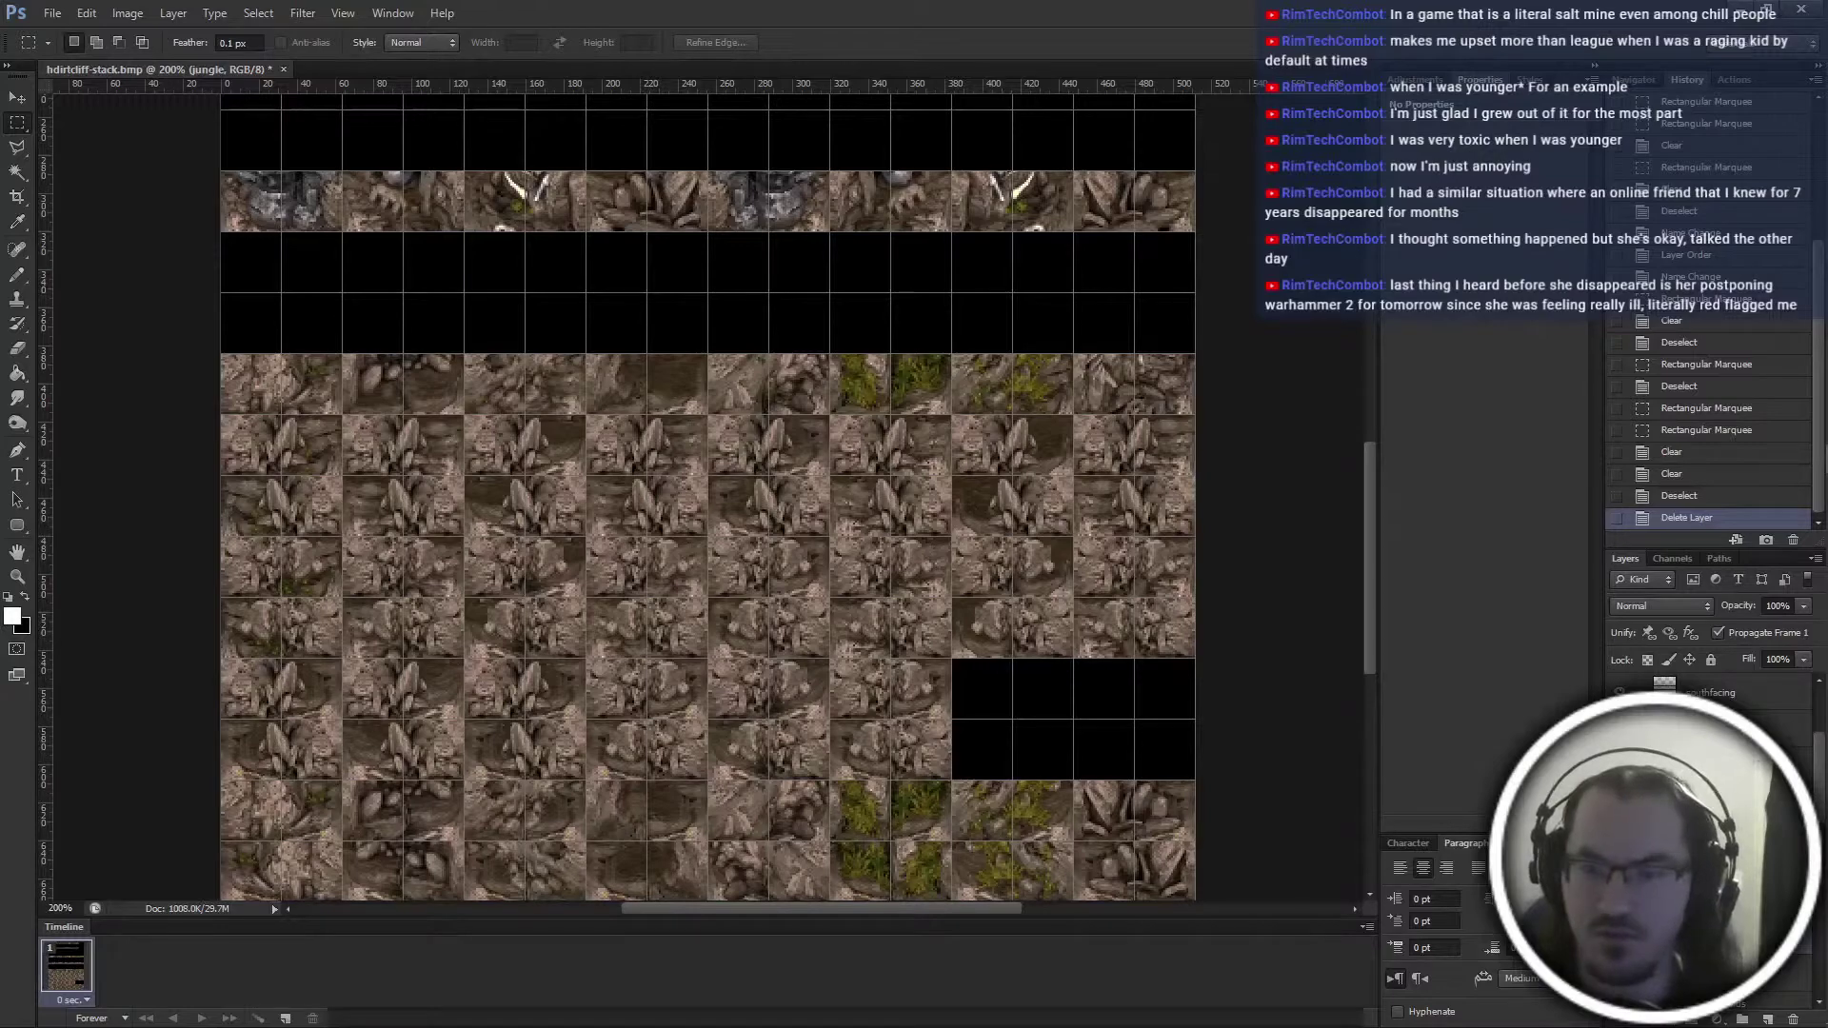
Select the bottom rows of the tile sheet across its full width
{"action": "scroll", "coordinate": [1066, 818], "scroll_direction": "down", "scroll_amount": 2}
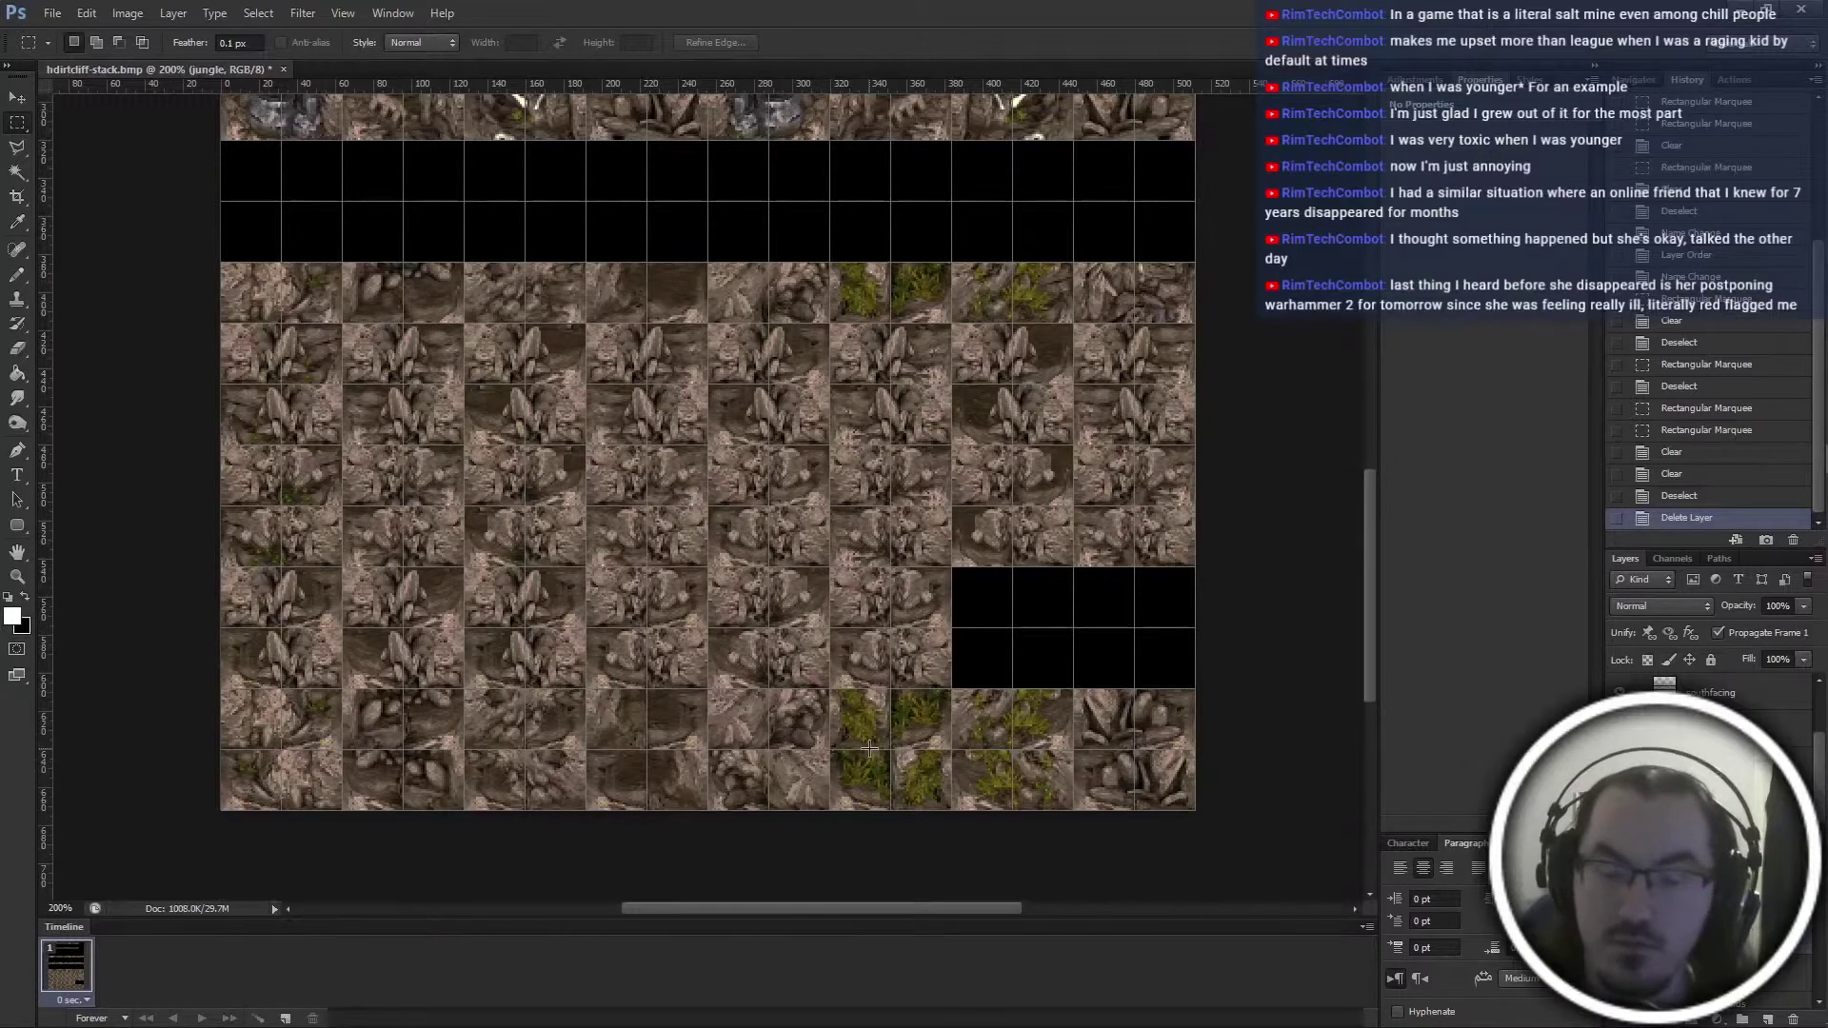
{"action": "scroll", "coordinate": [1071, 872], "scroll_direction": "up", "scroll_amount": 5}
{"action": "scroll", "coordinate": [1072, 872], "scroll_direction": "up", "scroll_amount": 3}
{"action": "scroll", "coordinate": [762, 533], "scroll_direction": "down", "scroll_amount": 12}
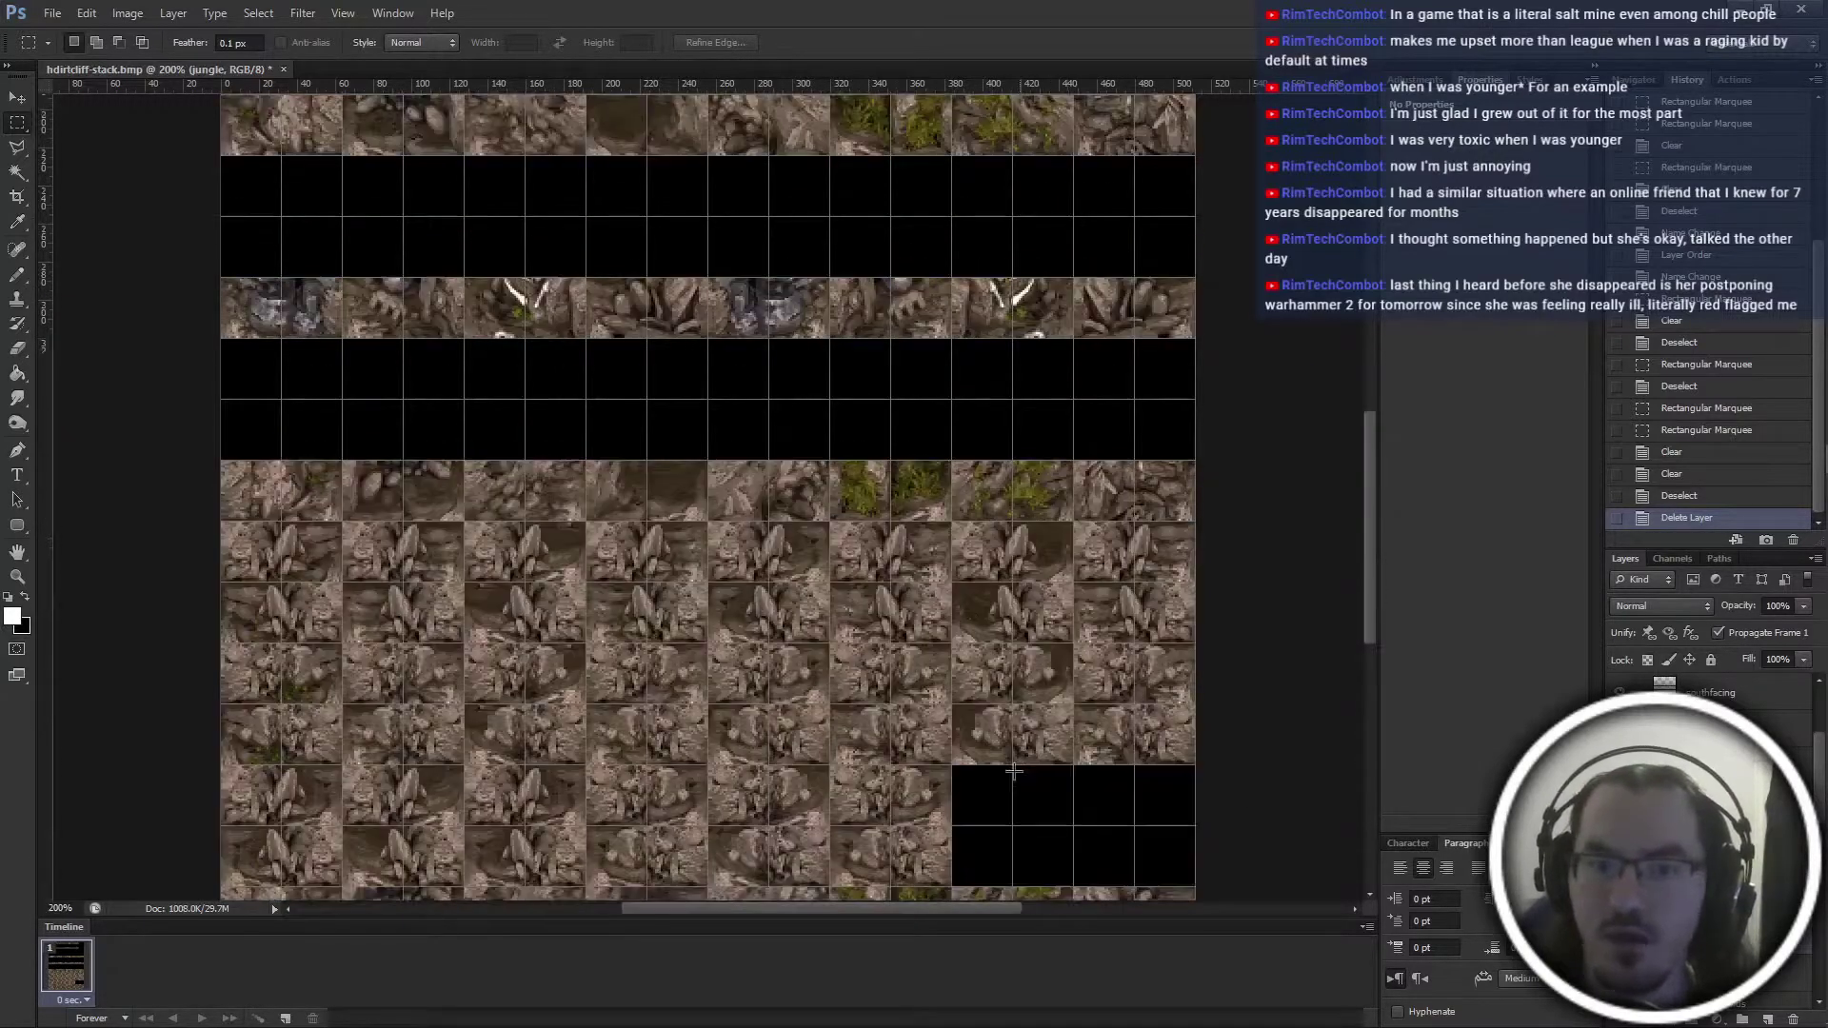
{"action": "scroll", "coordinate": [699, 511], "scroll_direction": "up", "scroll_amount": 12}
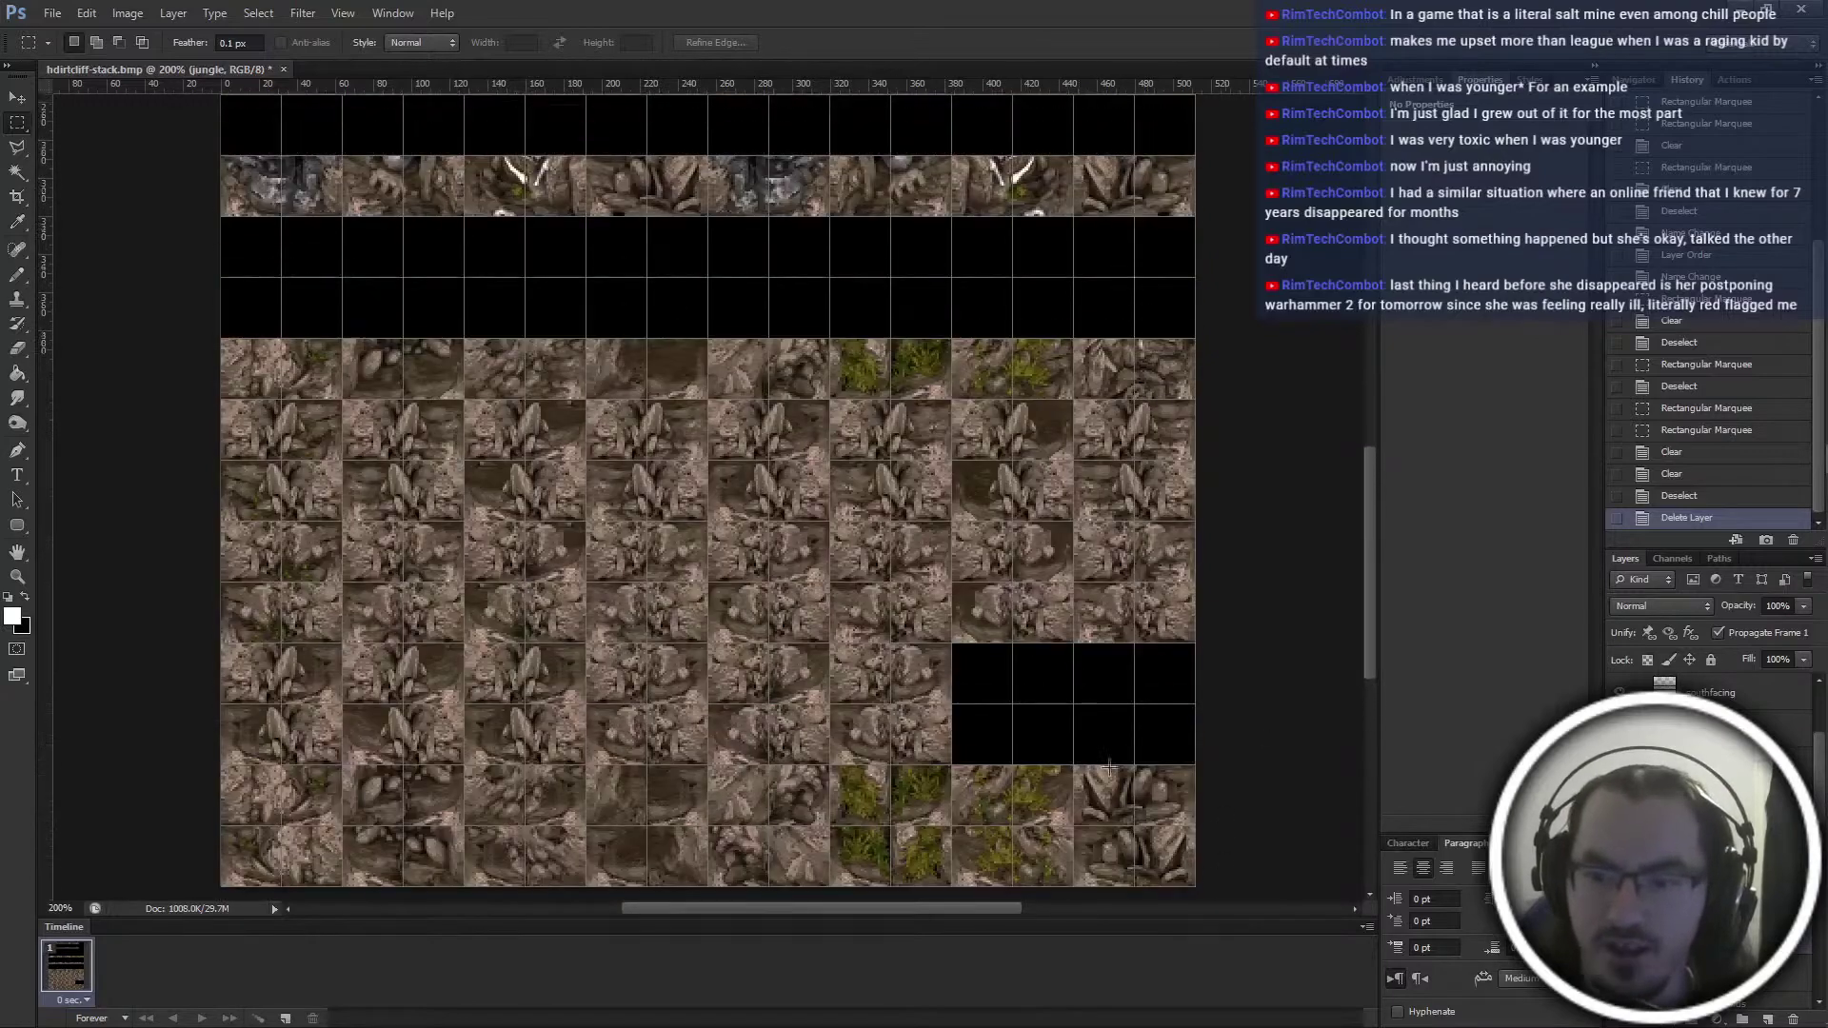
{"action": "scroll", "coordinate": [940, 664], "scroll_direction": "up", "scroll_amount": 6}
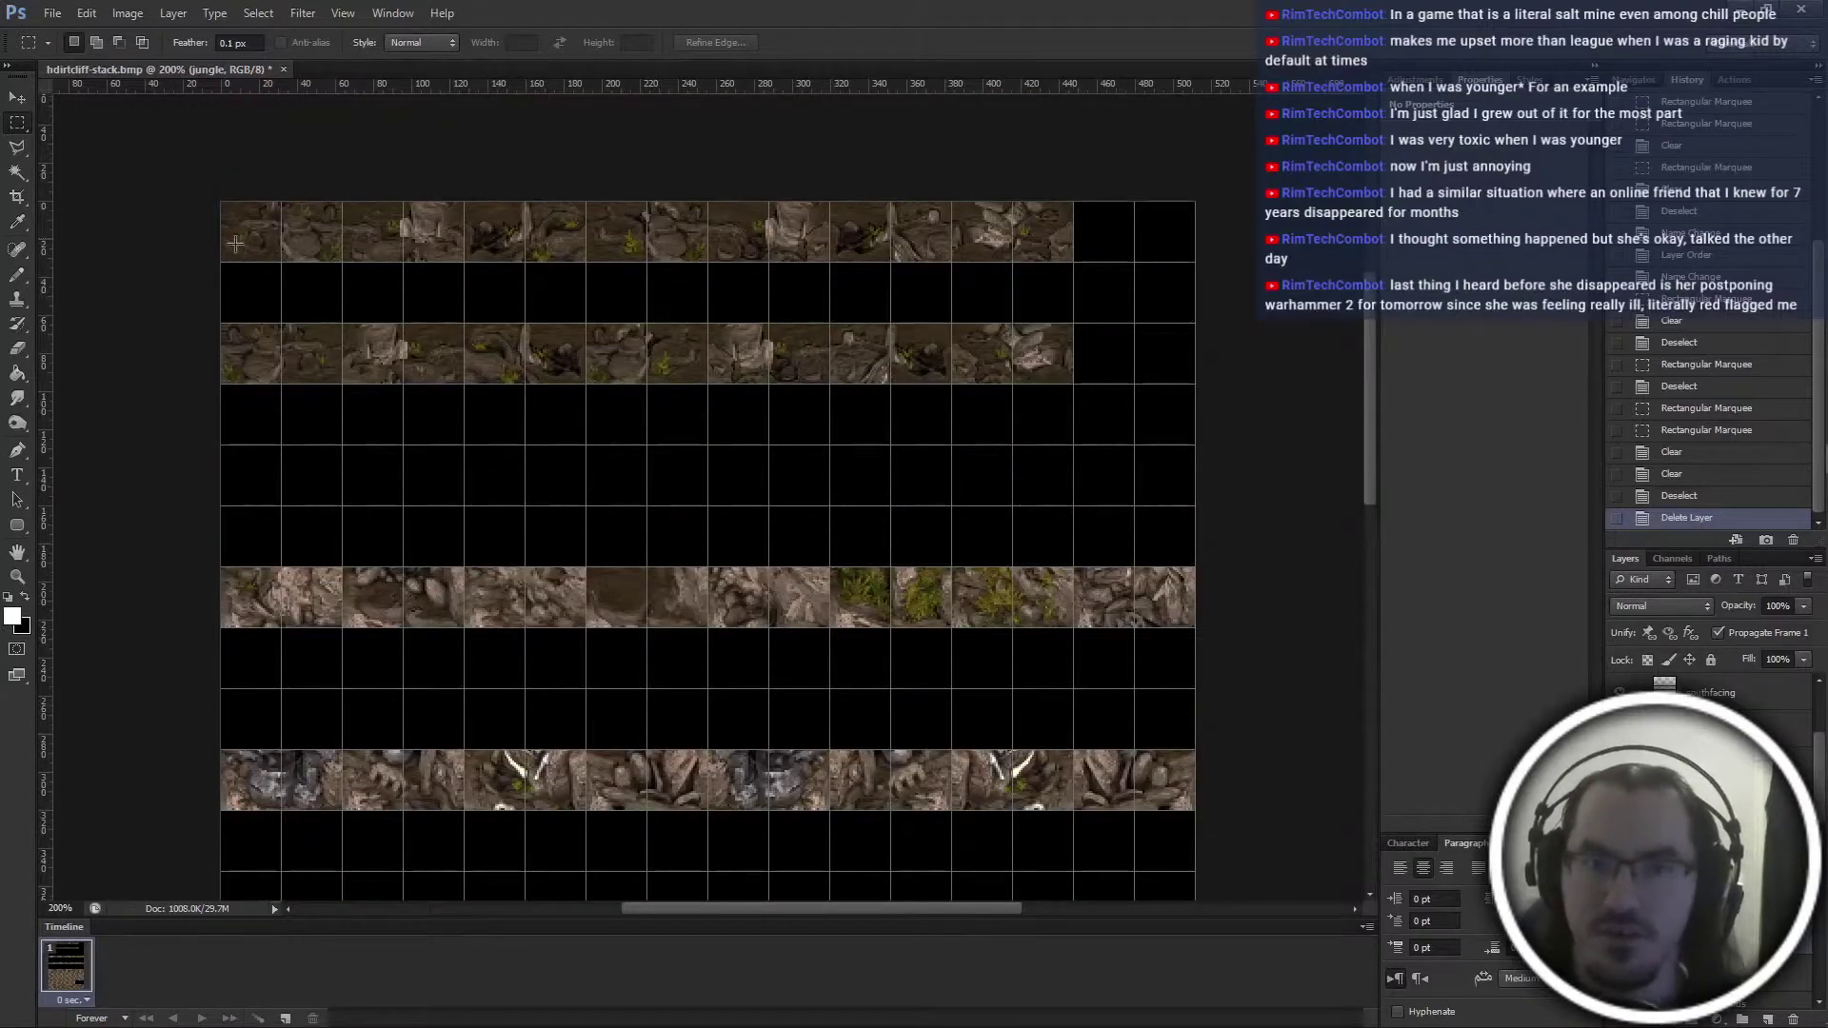
{"action": "scroll", "coordinate": [636, 664], "scroll_direction": "down", "scroll_amount": 13}
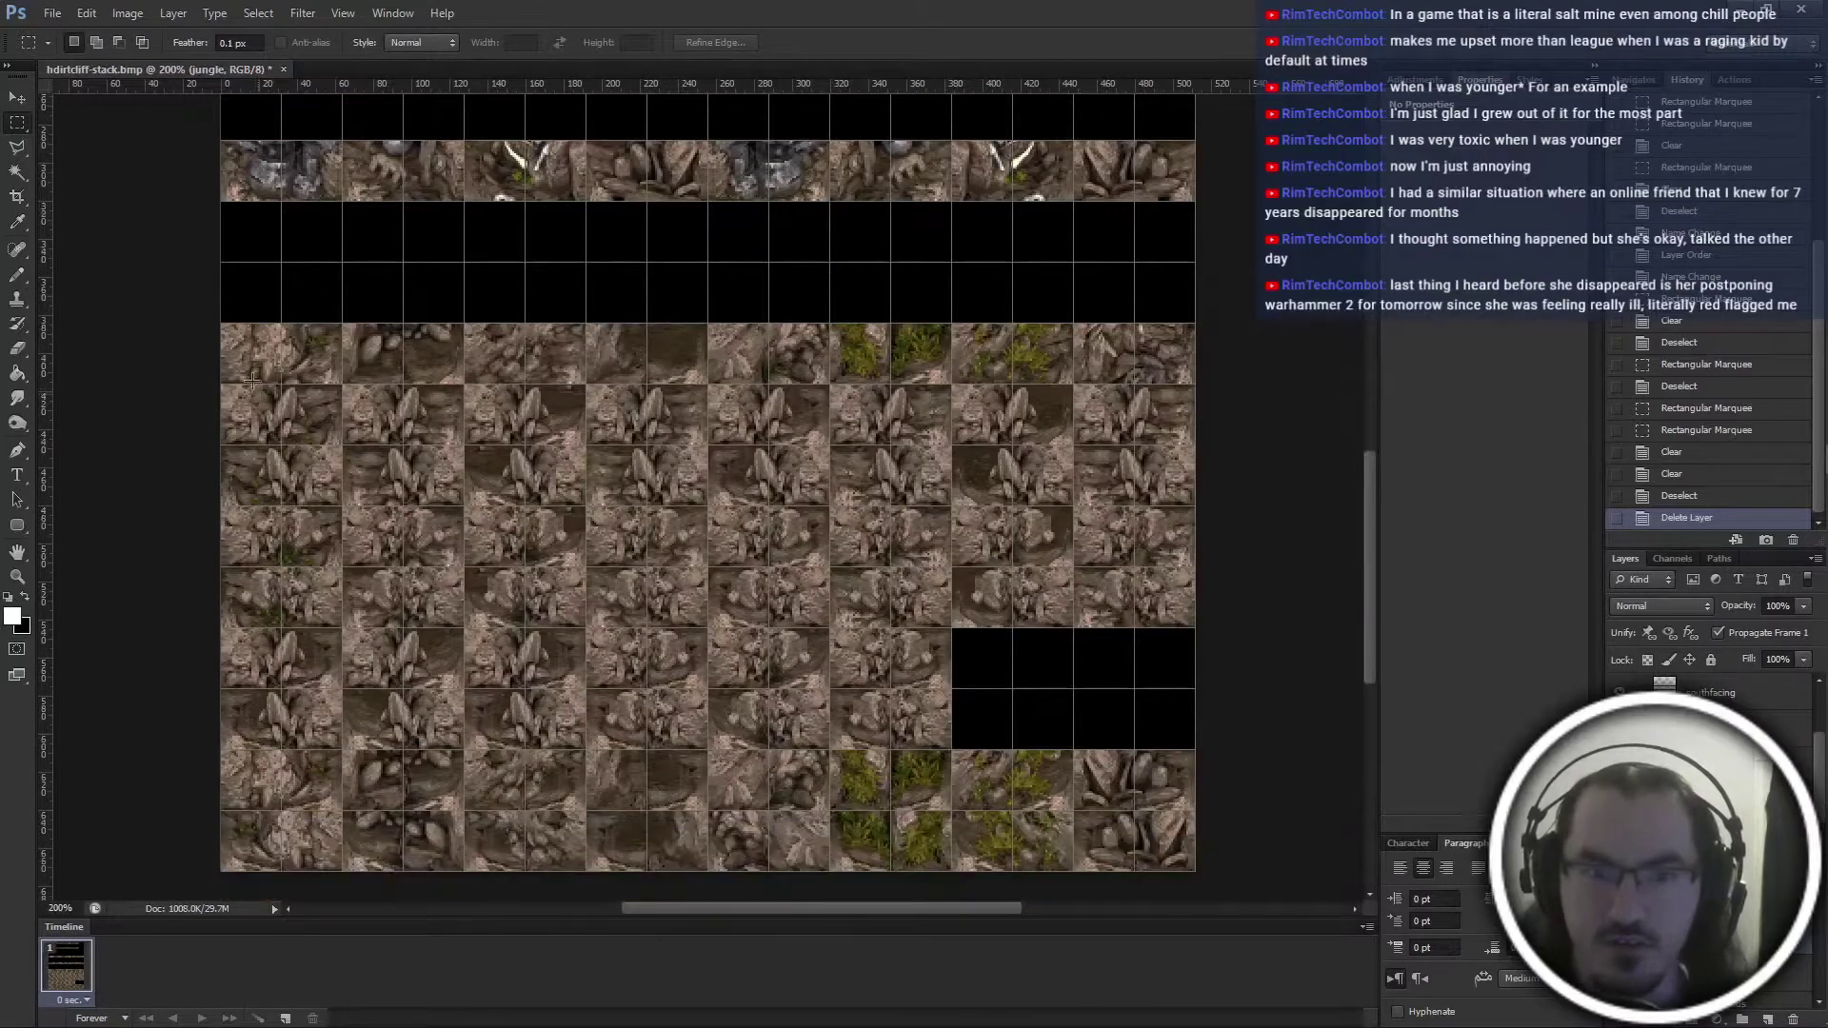
{"action": "scroll", "coordinate": [980, 832], "scroll_direction": "down", "scroll_amount": 5}
{"action": "left_click_drag", "start_coordinate": [1302, 714], "coordinate": [157, 395]}
{"action": "key", "text": "Delete"}
{"action": "key", "text": "Delete"}
{"action": "key", "text": "x"}
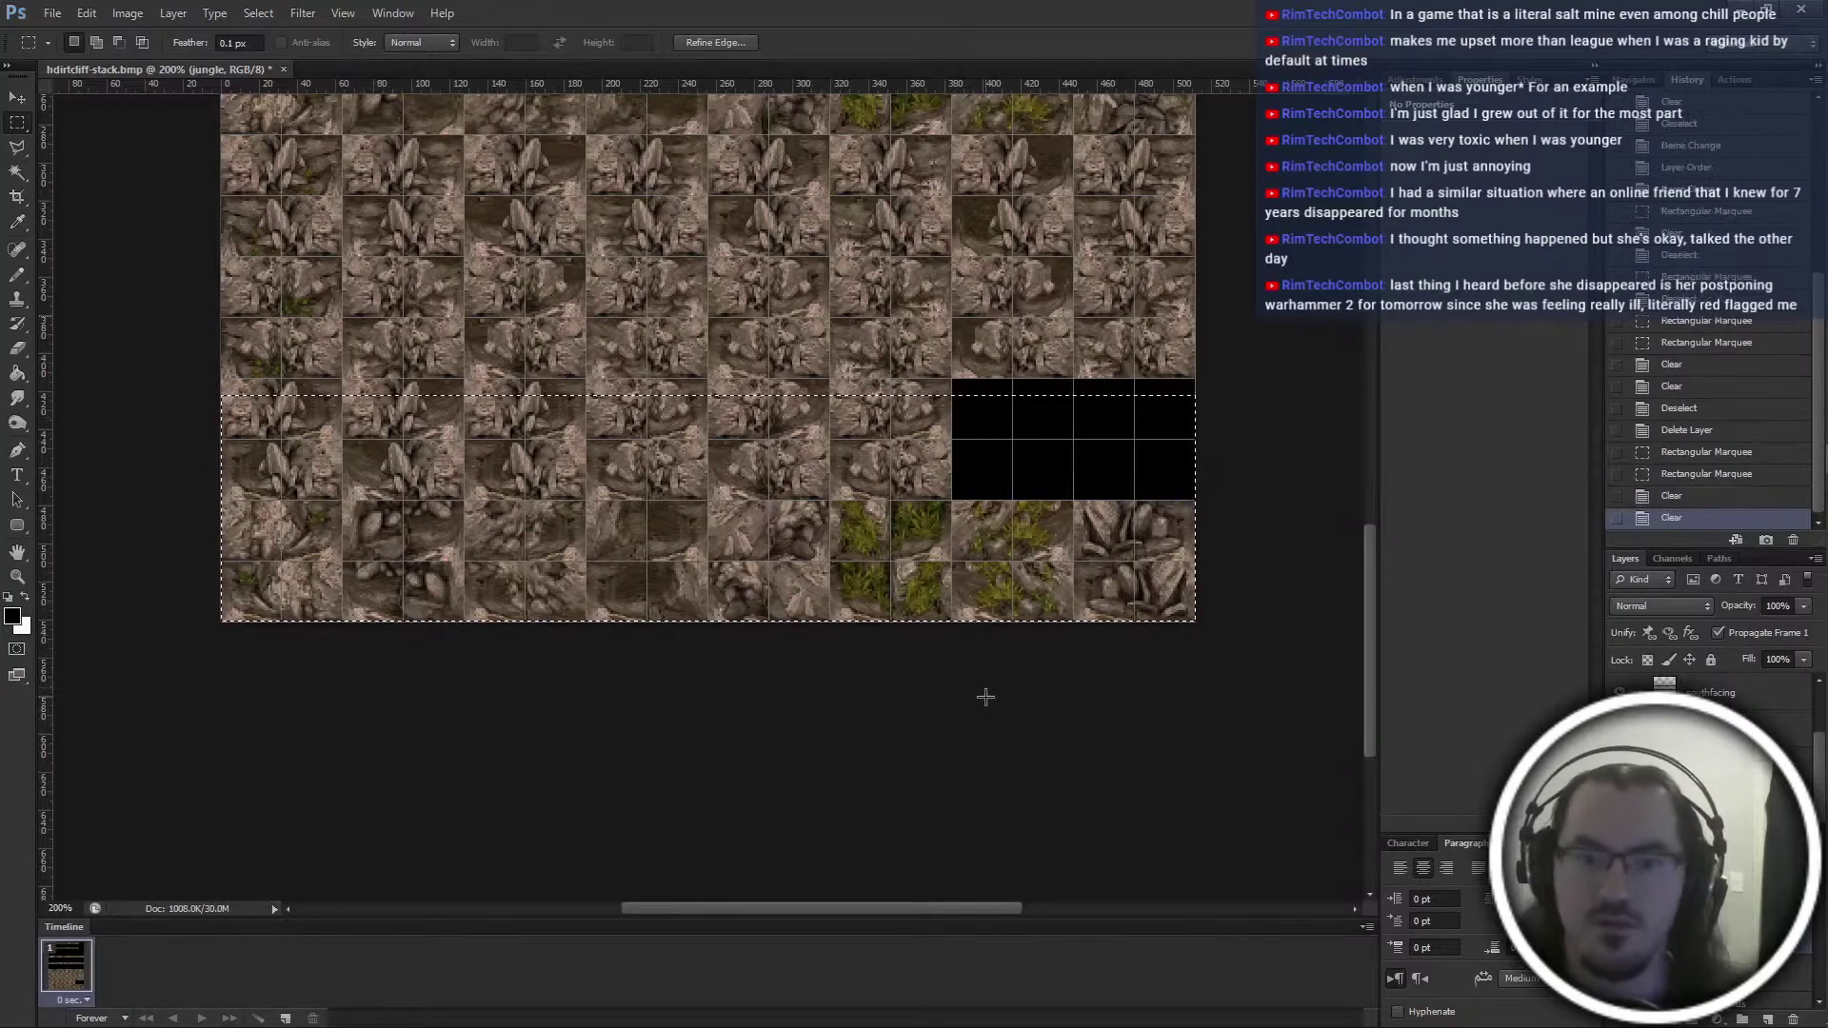
{"action": "key", "text": "Delete"}
{"action": "key", "text": "Delete"}
{"action": "key", "text": "ctrl+alt+z"}
{"action": "key", "text": "ctrl+alt+z"}
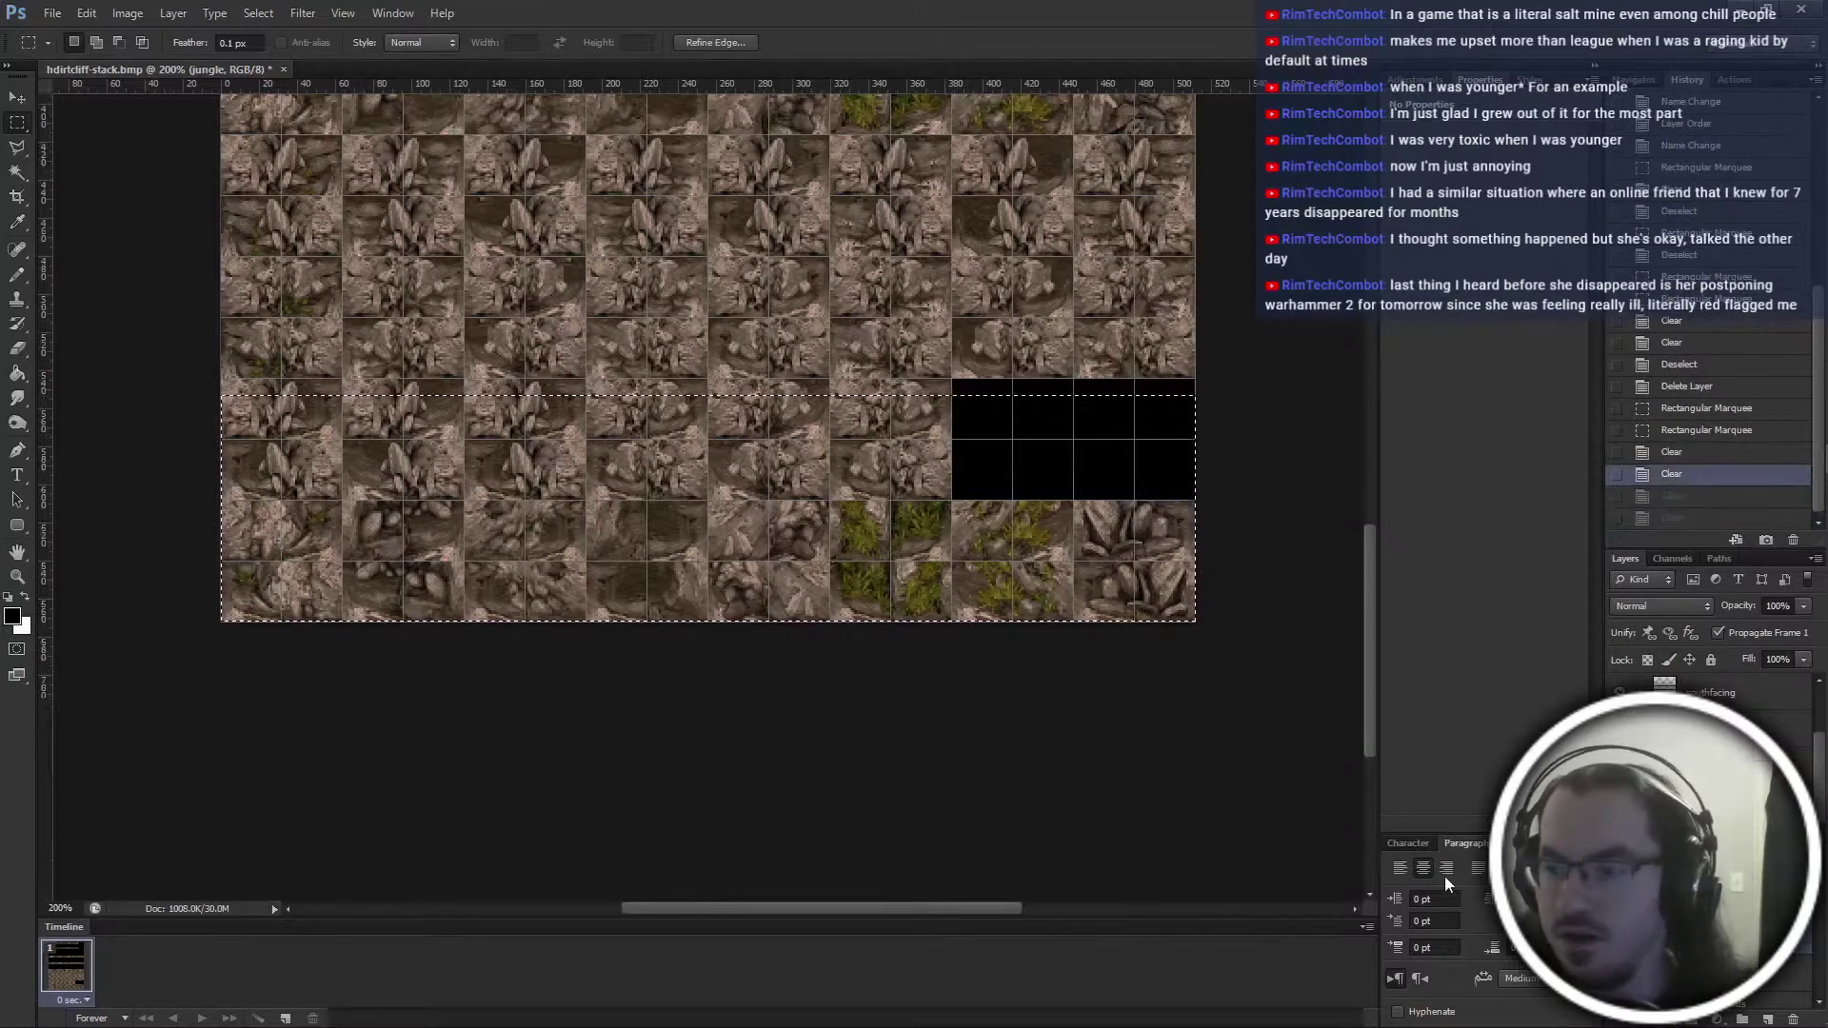
{"action": "key", "text": "ctrl+alt+z"}
{"action": "key", "text": "ctrl+alt+z"}
Activate the upper group's mask with its overlay shown, fill the selected bottom rows with black, and deselect
{"action": "left_click", "coordinate": [1402, 870]}
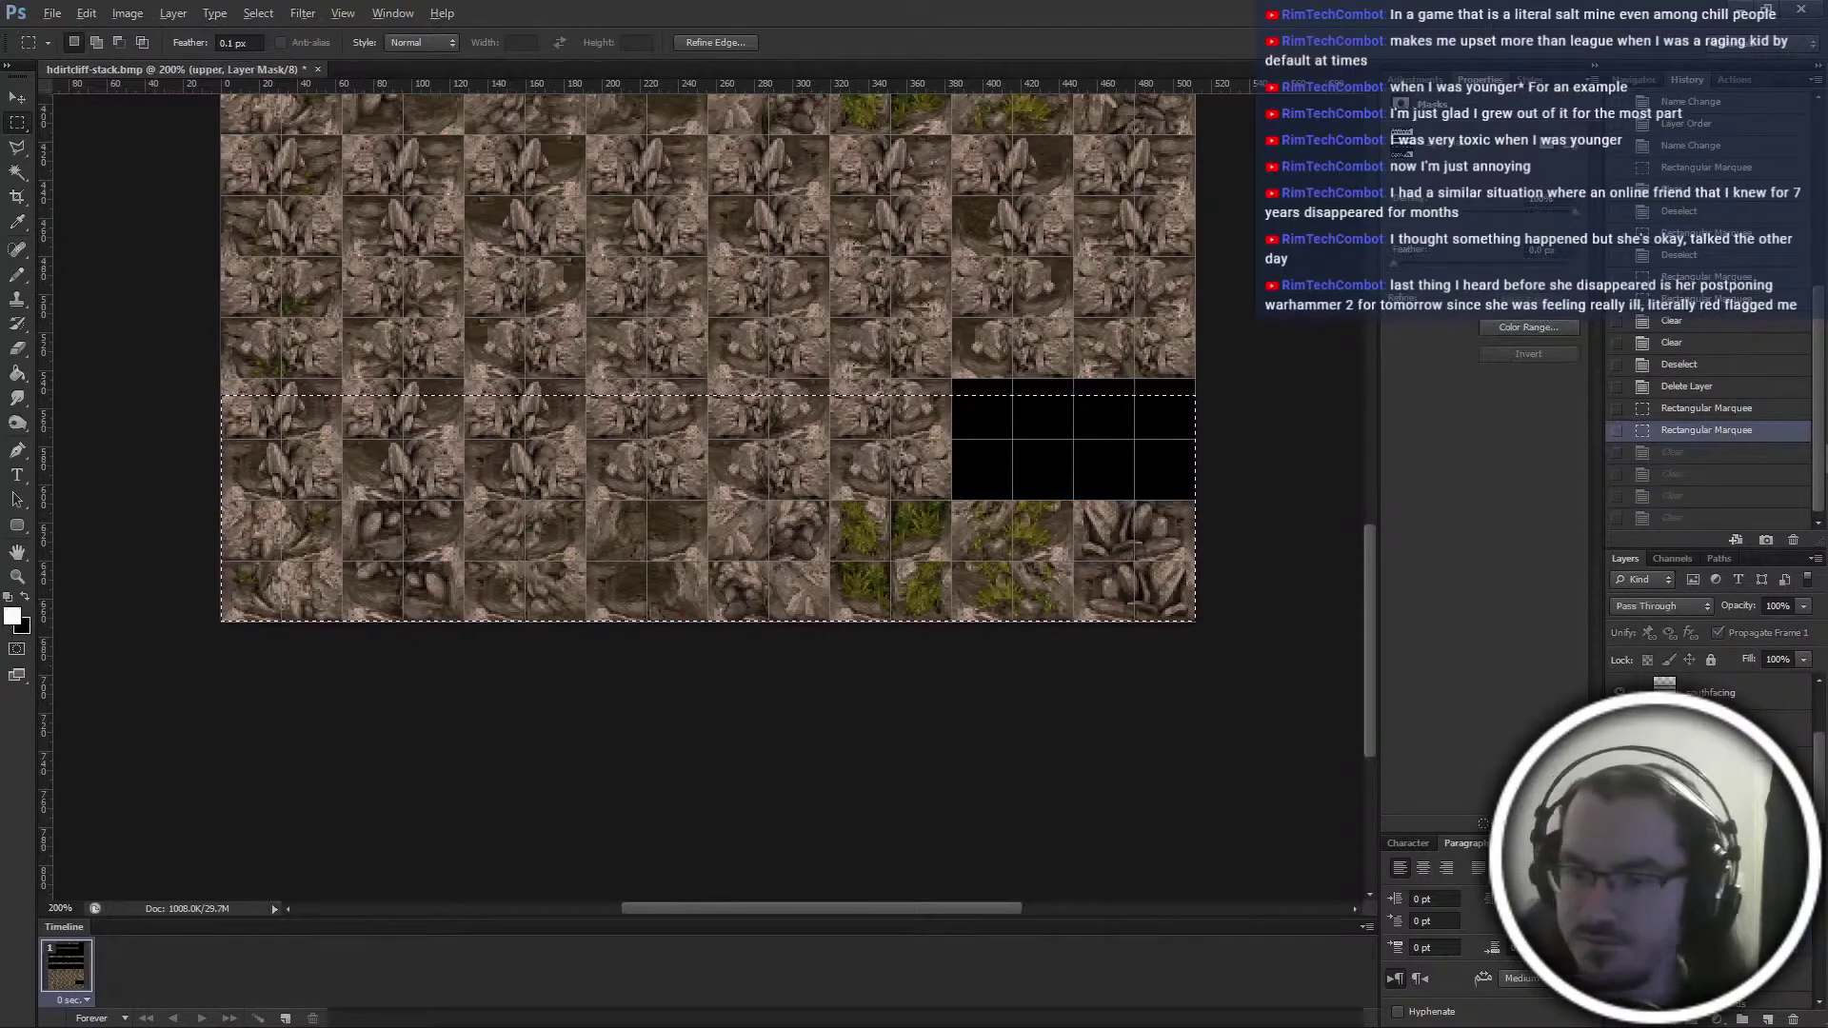
{"action": "key", "text": "backslash"}
{"action": "key", "text": "Delete"}
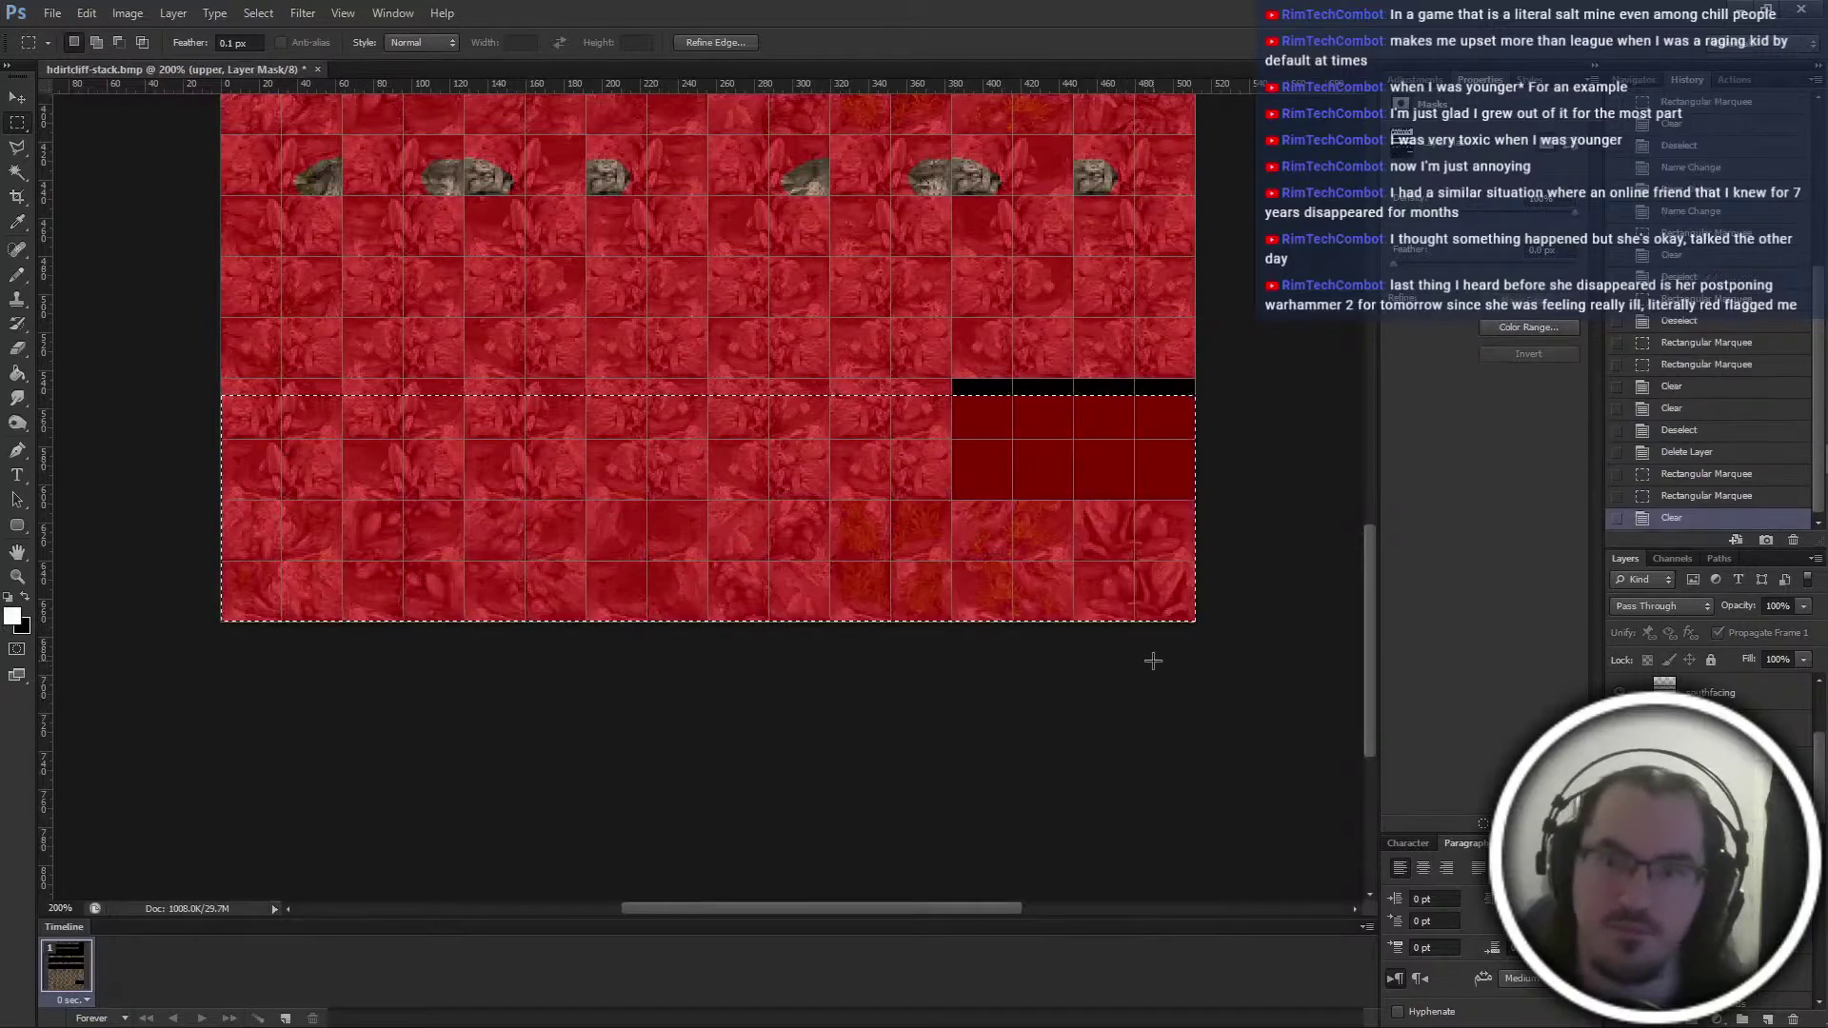
{"action": "key", "text": "ctrl+d"}
Select the empty block of four by two cells near the sheet's lower end and fill it with white in the mask
{"action": "left_click_drag", "start_coordinate": [1198, 381], "coordinate": [951, 496]}
{"action": "key", "text": "ctrl+d"}
{"action": "key", "text": "x"}
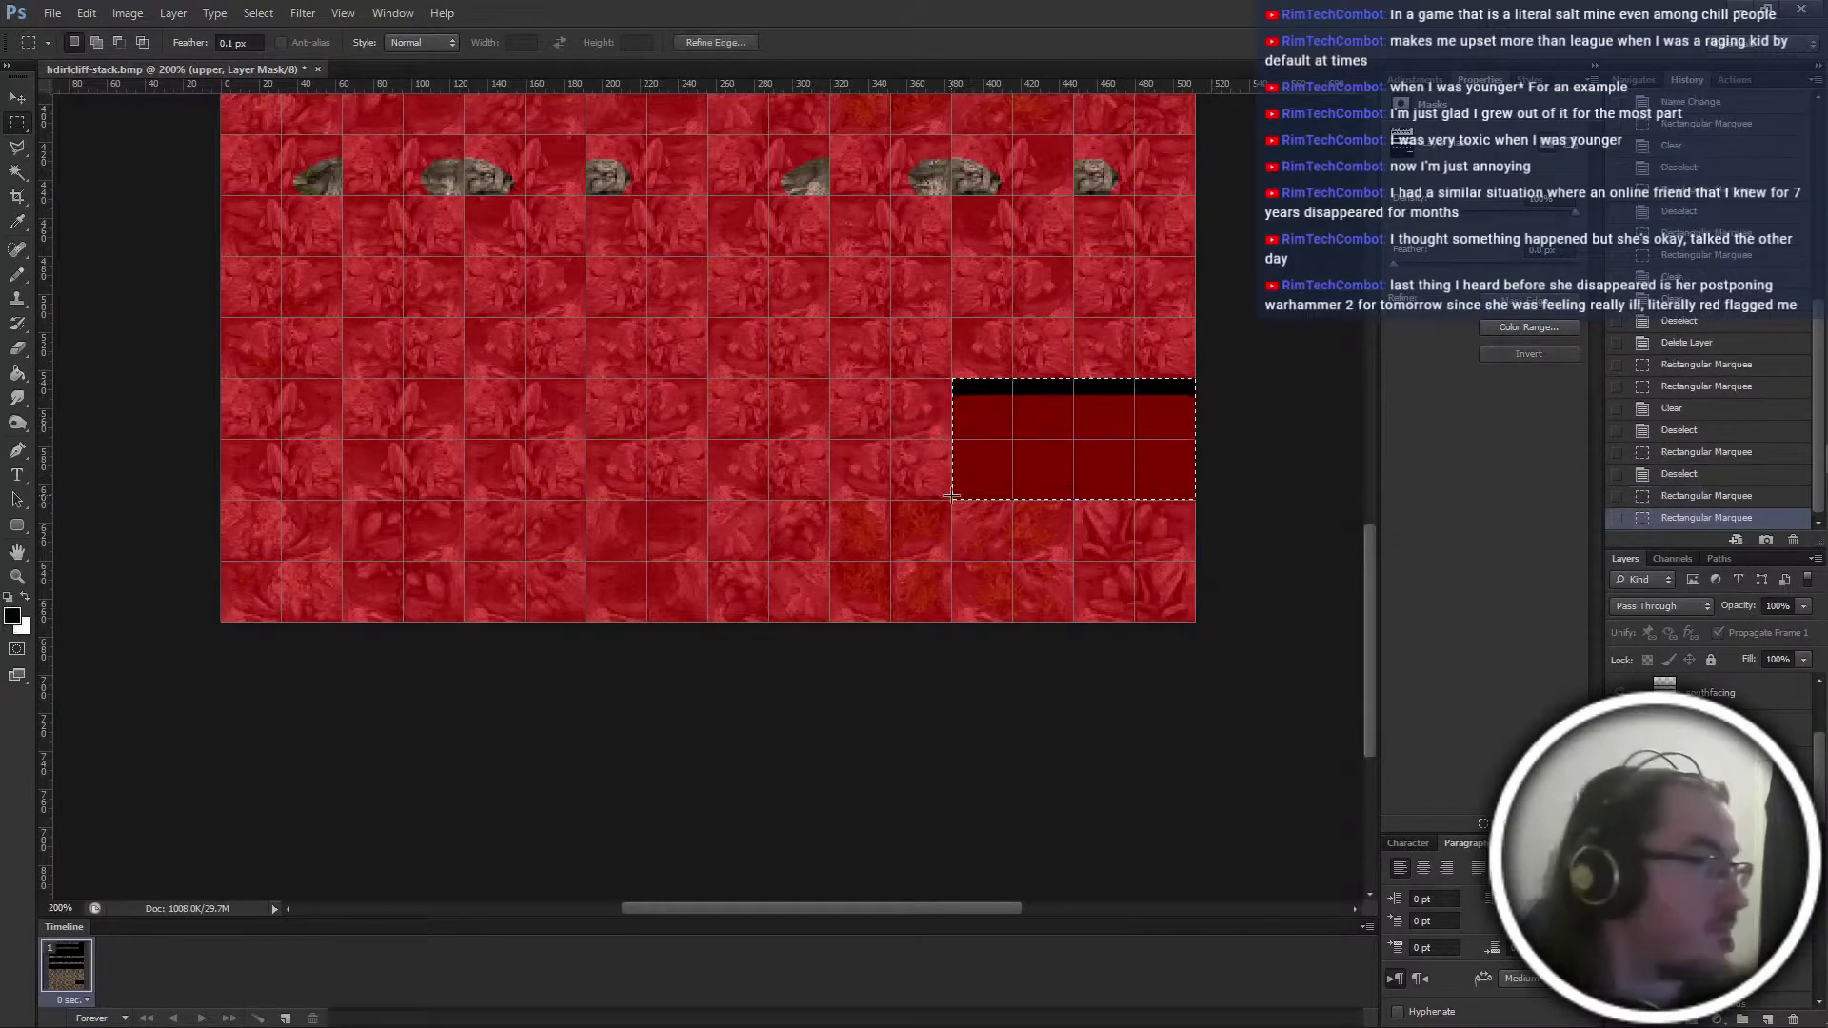
{"action": "key", "text": "Delete"}
Fill the tile row with the leftover unmasked rock patches with black in the mask
{"action": "scroll", "coordinate": [1130, 583], "scroll_direction": "up", "scroll_amount": 4}
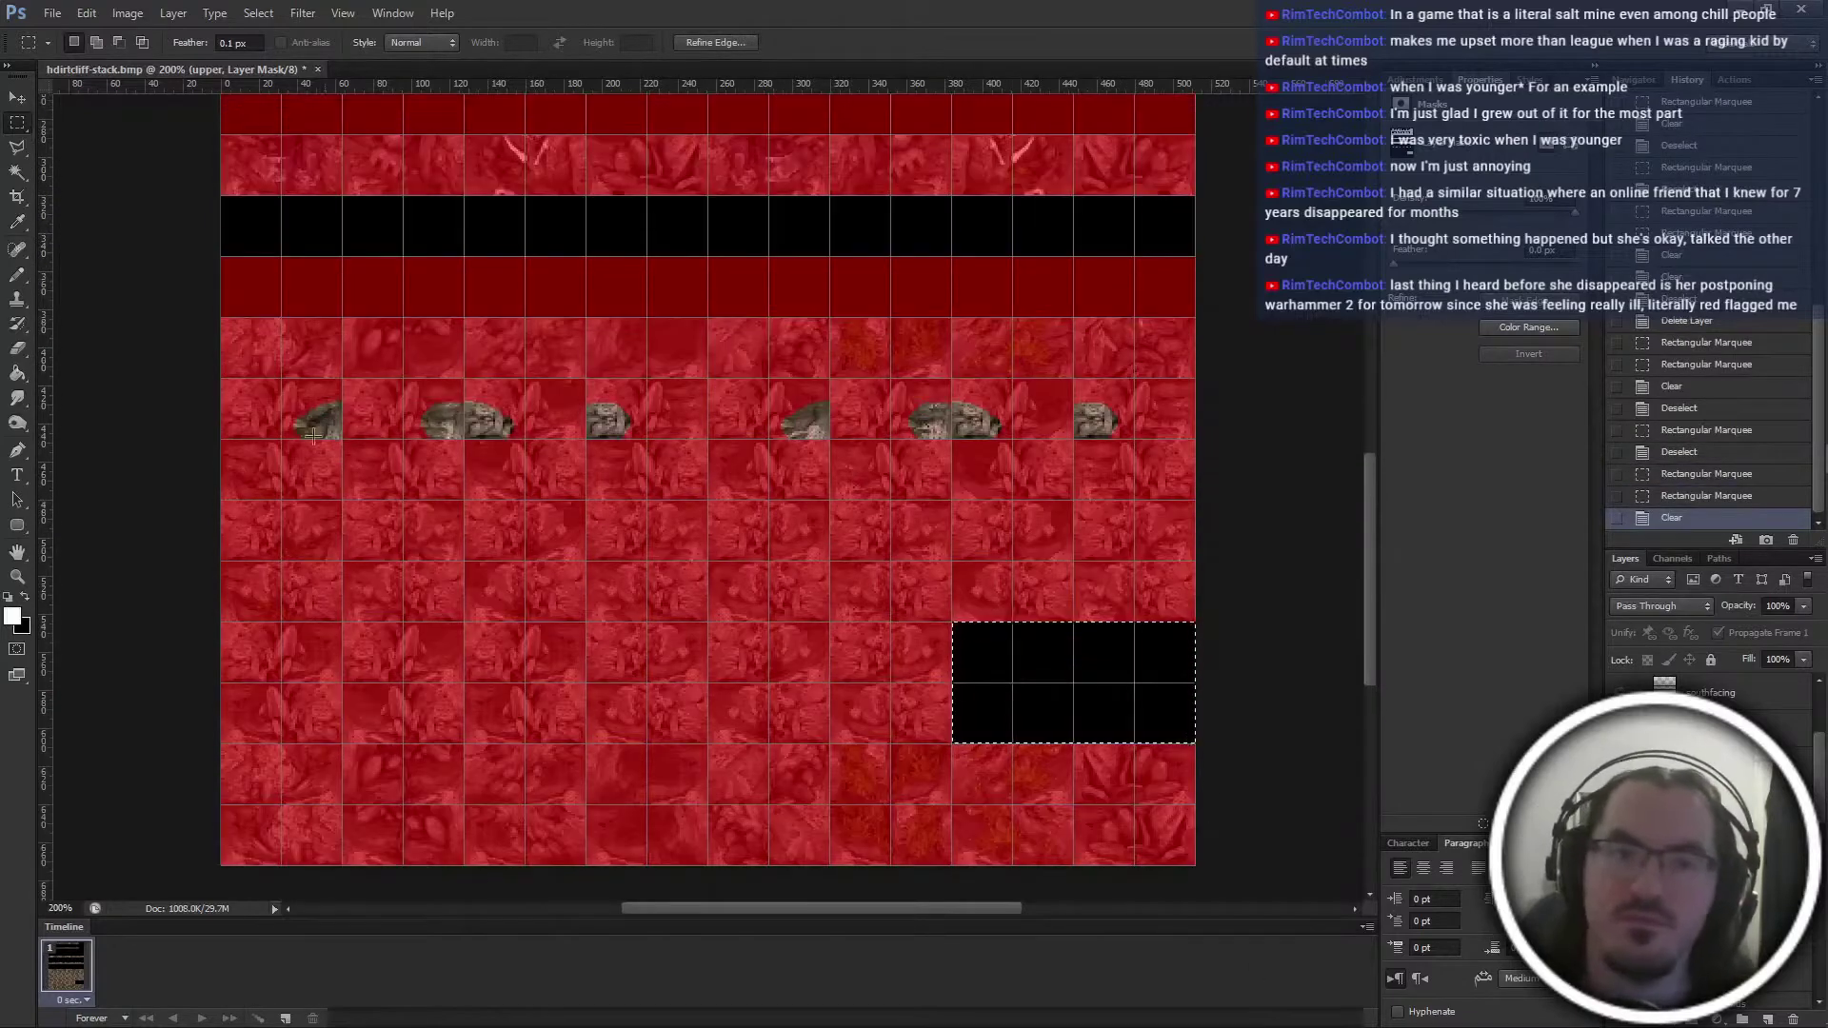
{"action": "left_click_drag", "start_coordinate": [313, 435], "coordinate": [312, 490]}
{"action": "key", "text": "Delete"}
{"action": "key", "text": "Delete"}
Fill the three masked empty rows directly above the lighter rock tile rows with white in the mask
{"action": "left_click_drag", "start_coordinate": [208, 249], "coordinate": [1371, 333]}
{"action": "key", "text": "ctrl+d"}
{"action": "left_click_drag", "start_coordinate": [357, 316], "coordinate": [790, 550]}
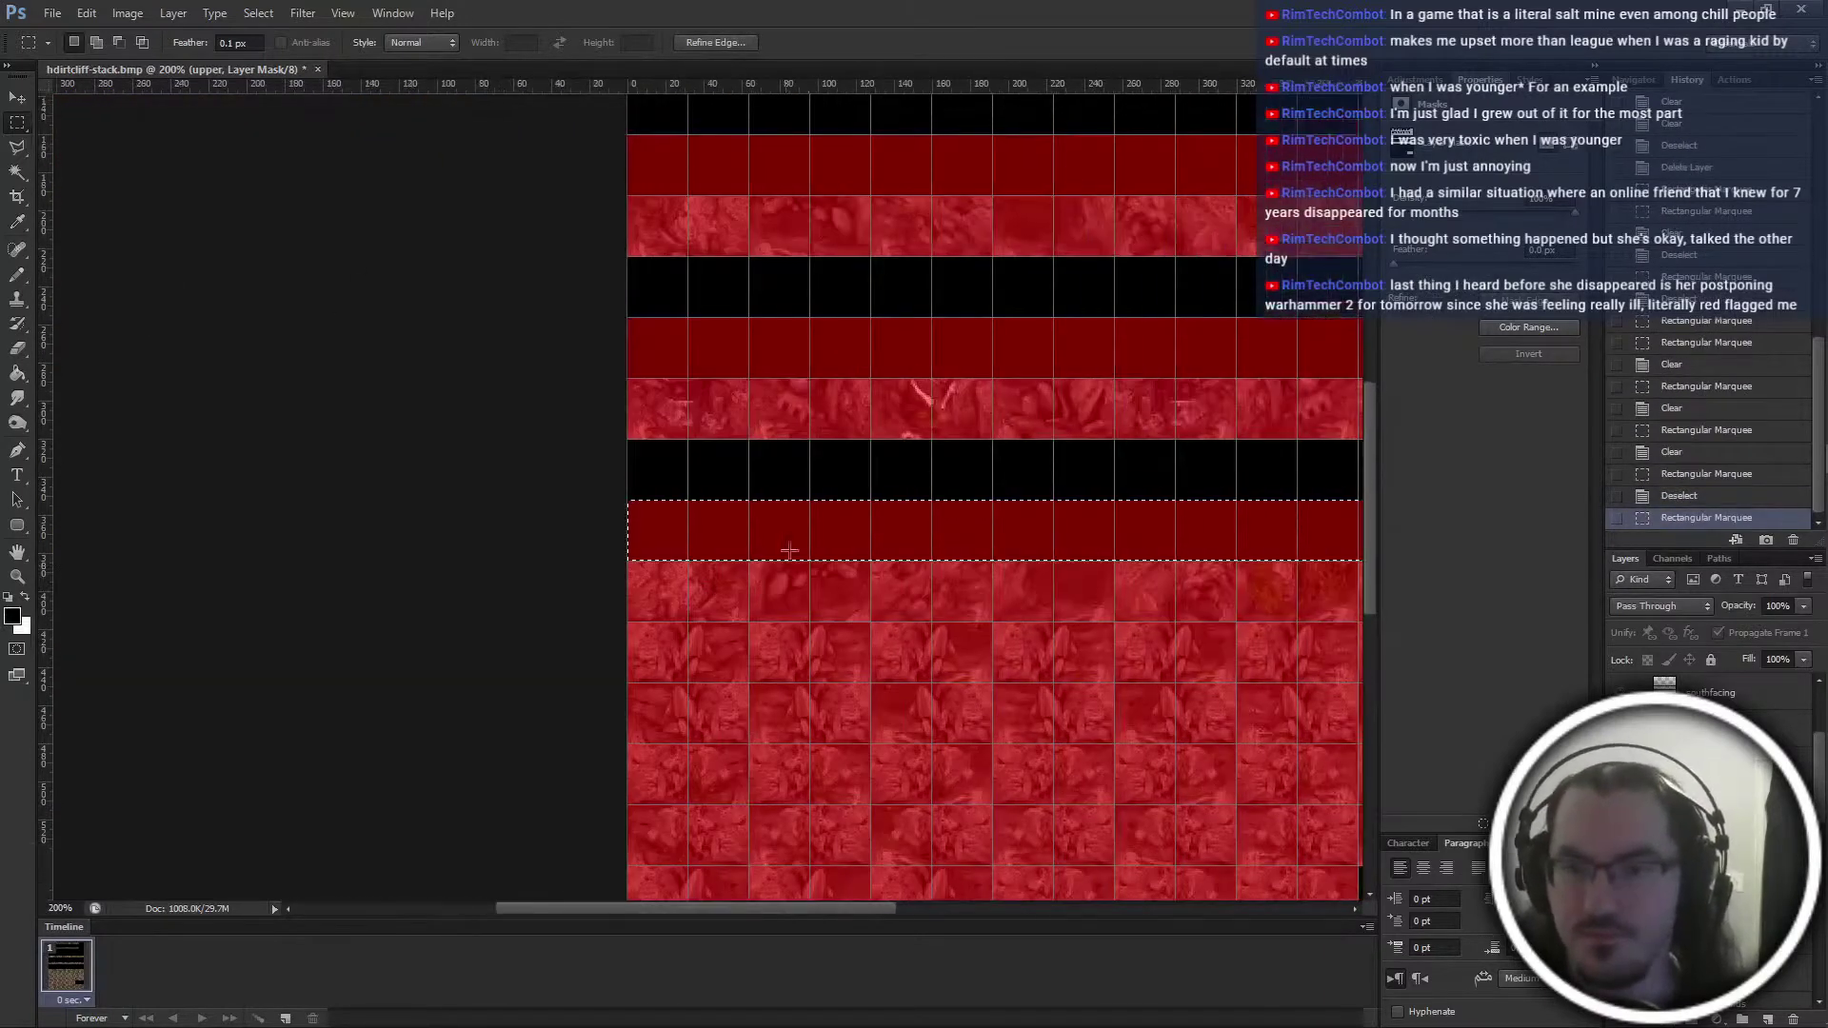
{"action": "scroll", "coordinate": [781, 533], "scroll_direction": "up", "scroll_amount": 3}
{"action": "key", "text": "Delete"}
{"action": "scroll", "coordinate": [762, 510], "scroll_direction": "right", "scroll_amount": 5}
{"action": "left_click_drag", "start_coordinate": [894, 742], "coordinate": [898, 402]}
{"action": "key", "text": "Delete"}
{"action": "key", "text": "Delete"}
Select the empty rows beneath the first two dark tile rows, fill them with white in the mask, and deselect
{"action": "scroll", "coordinate": [620, 512], "scroll_direction": "up", "scroll_amount": 3}
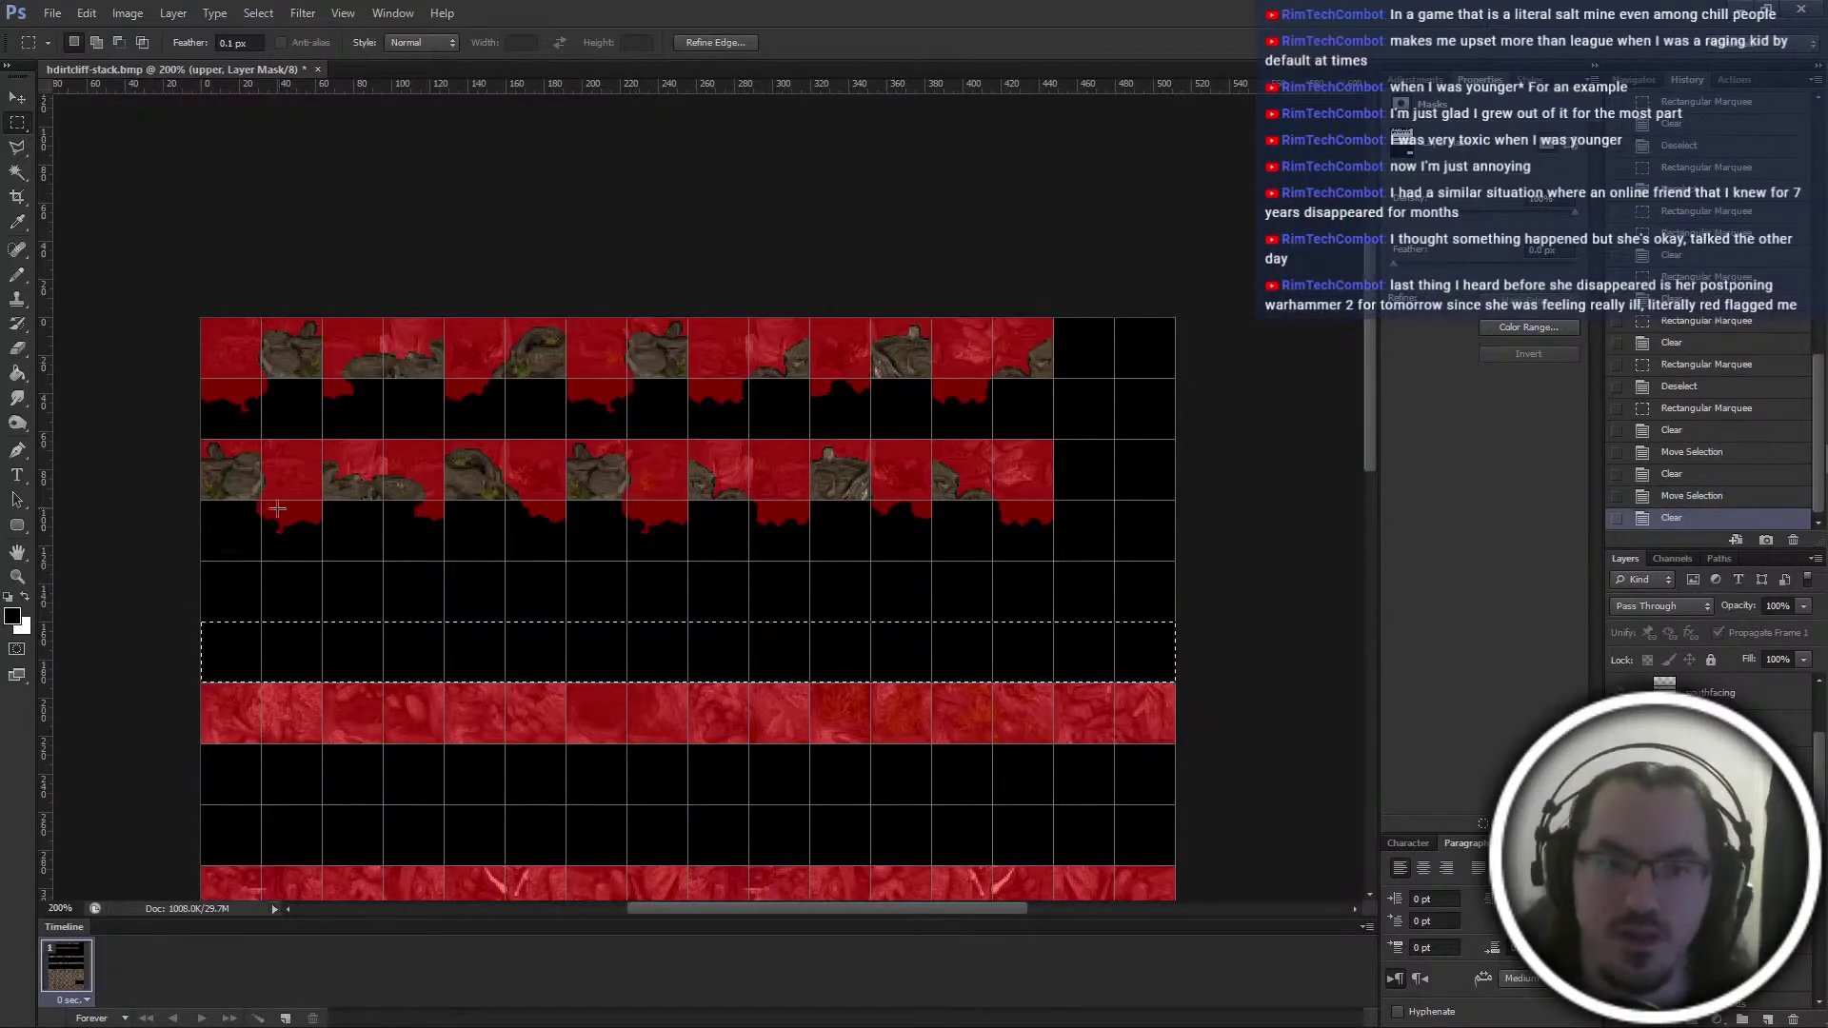
{"action": "left_click_drag", "start_coordinate": [201, 500], "coordinate": [1302, 535]}
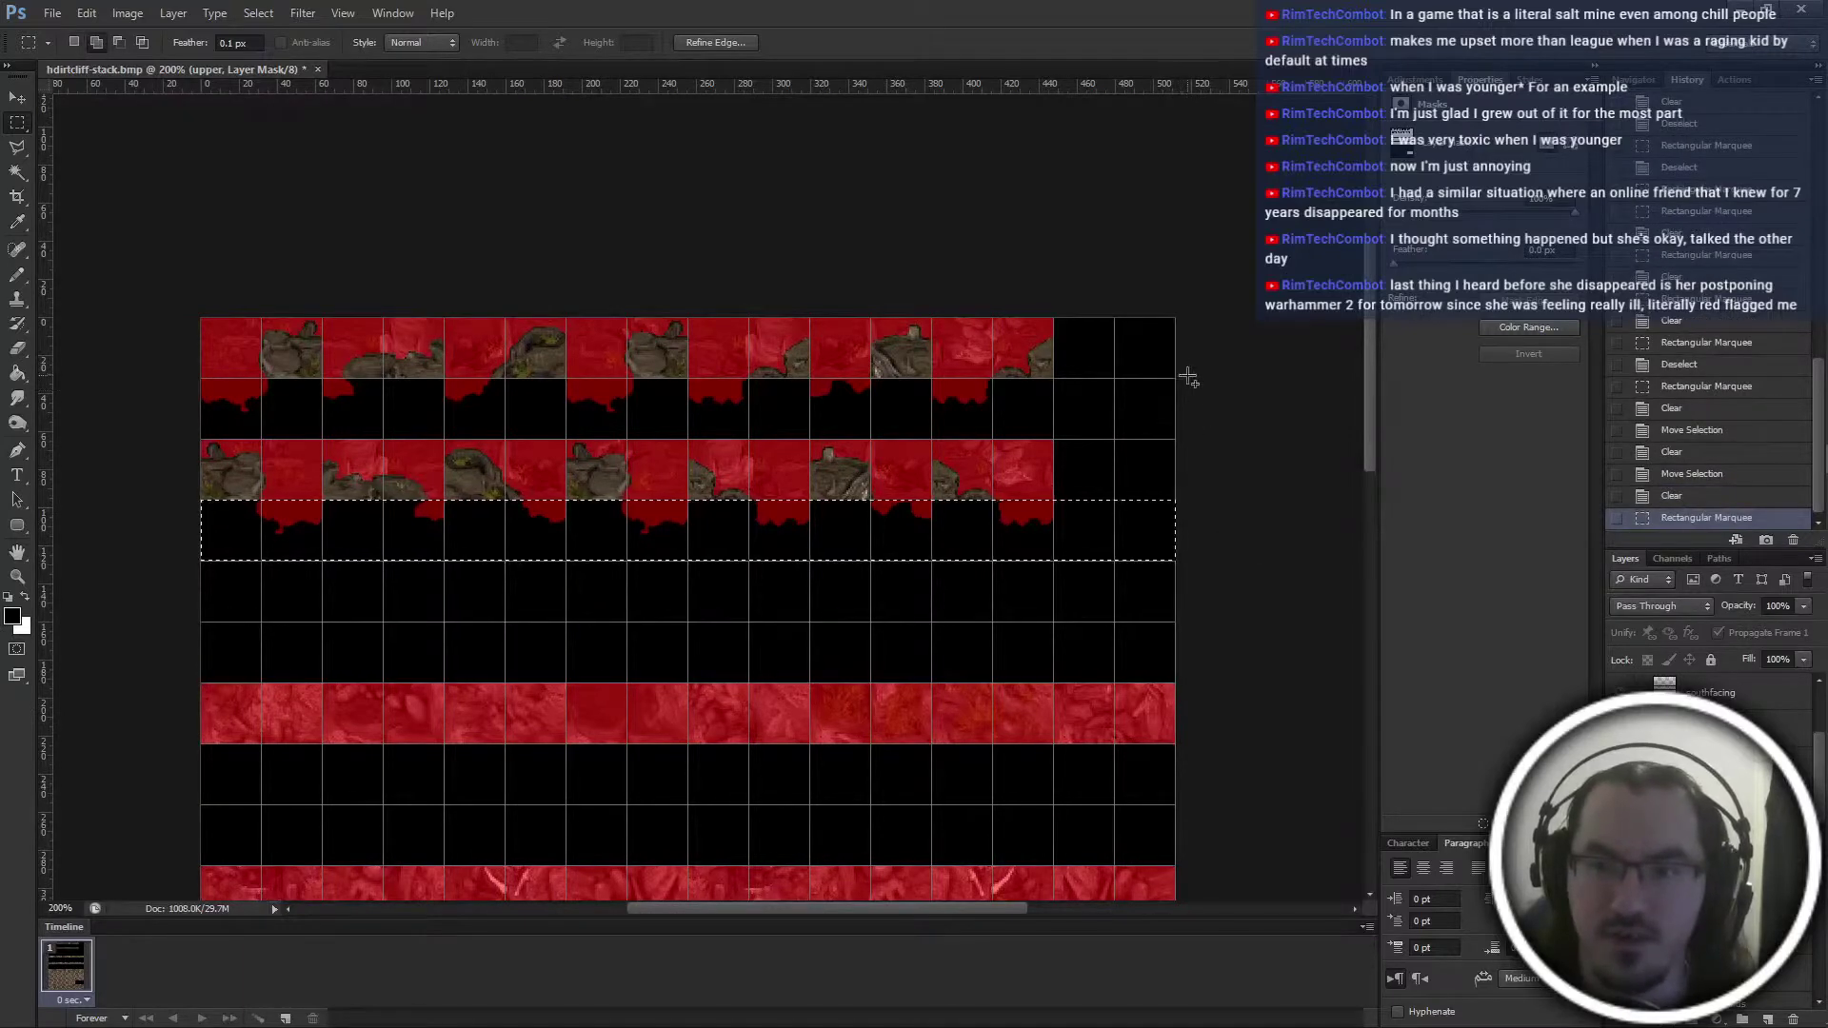
{"action": "left_click_drag", "start_coordinate": [1187, 377], "coordinate": [167, 439], "text": "shift"}
{"action": "key", "text": "Delete"}
{"action": "key", "text": "ctrl+d"}
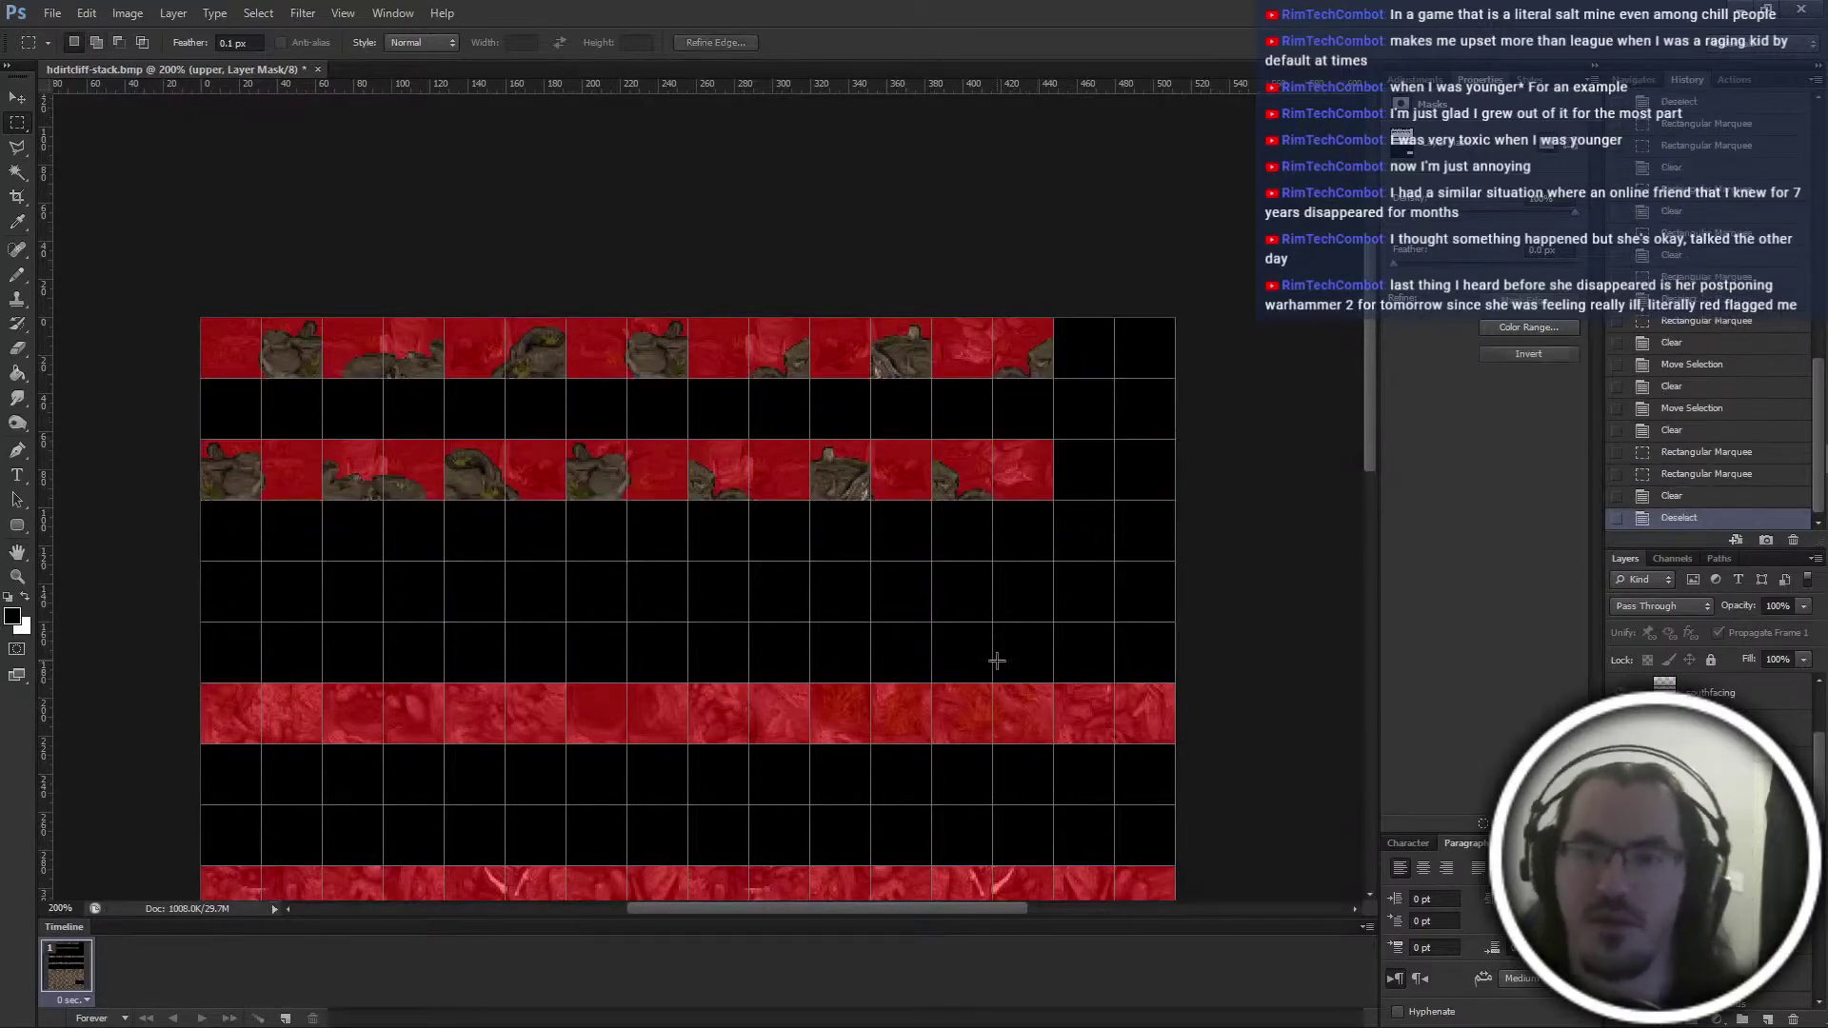
Swap the foreground and background colors and hide the upper group's mask overlay
{"action": "scroll", "coordinate": [996, 660], "scroll_direction": "down", "scroll_amount": 5}
{"action": "scroll", "coordinate": [1086, 646], "scroll_direction": "down", "scroll_amount": 3}
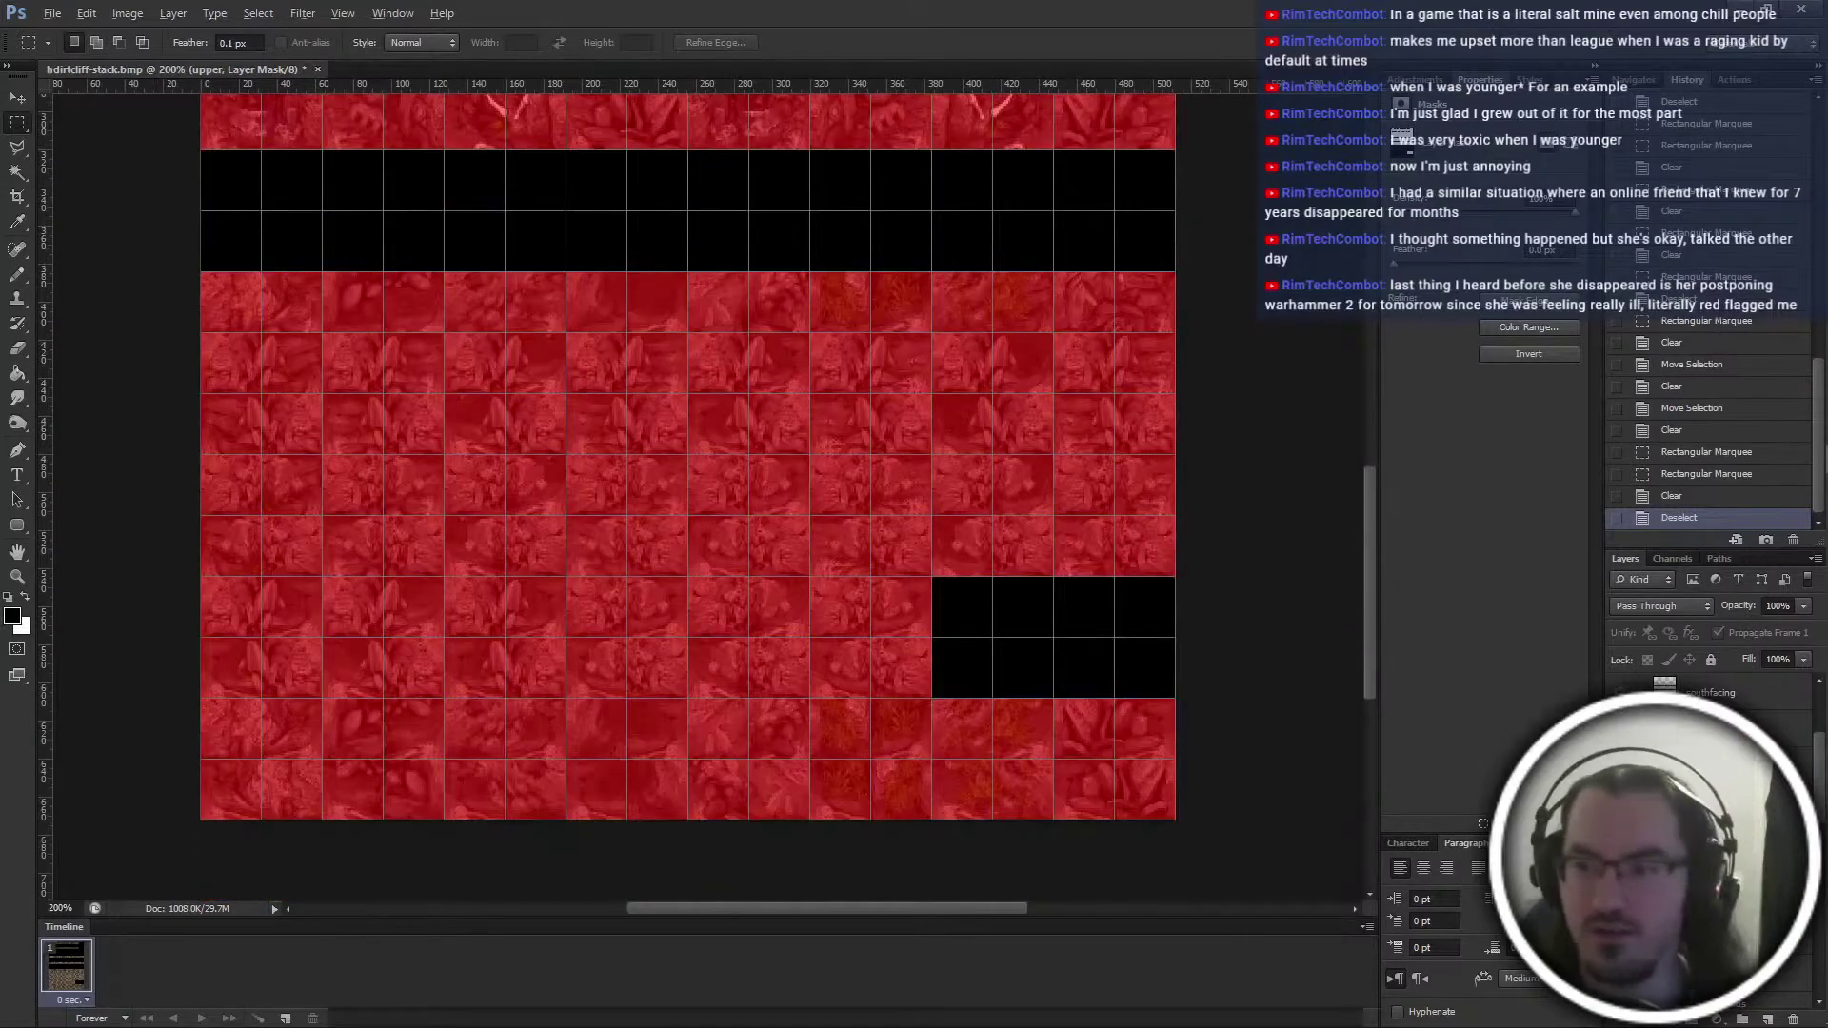
{"action": "key", "text": "x"}
{"action": "key", "text": "backslash"}
Examine all rows of the tile sheet without the overlay for leftover masking errors
{"action": "scroll", "coordinate": [1324, 723], "scroll_direction": "down", "scroll_amount": 2}
{"action": "scroll", "coordinate": [1326, 714], "scroll_direction": "up", "scroll_amount": 2}
{"action": "scroll", "coordinate": [1318, 712], "scroll_direction": "left", "scroll_amount": 2}
{"action": "scroll", "coordinate": [1318, 712], "scroll_direction": "up", "scroll_amount": 2}
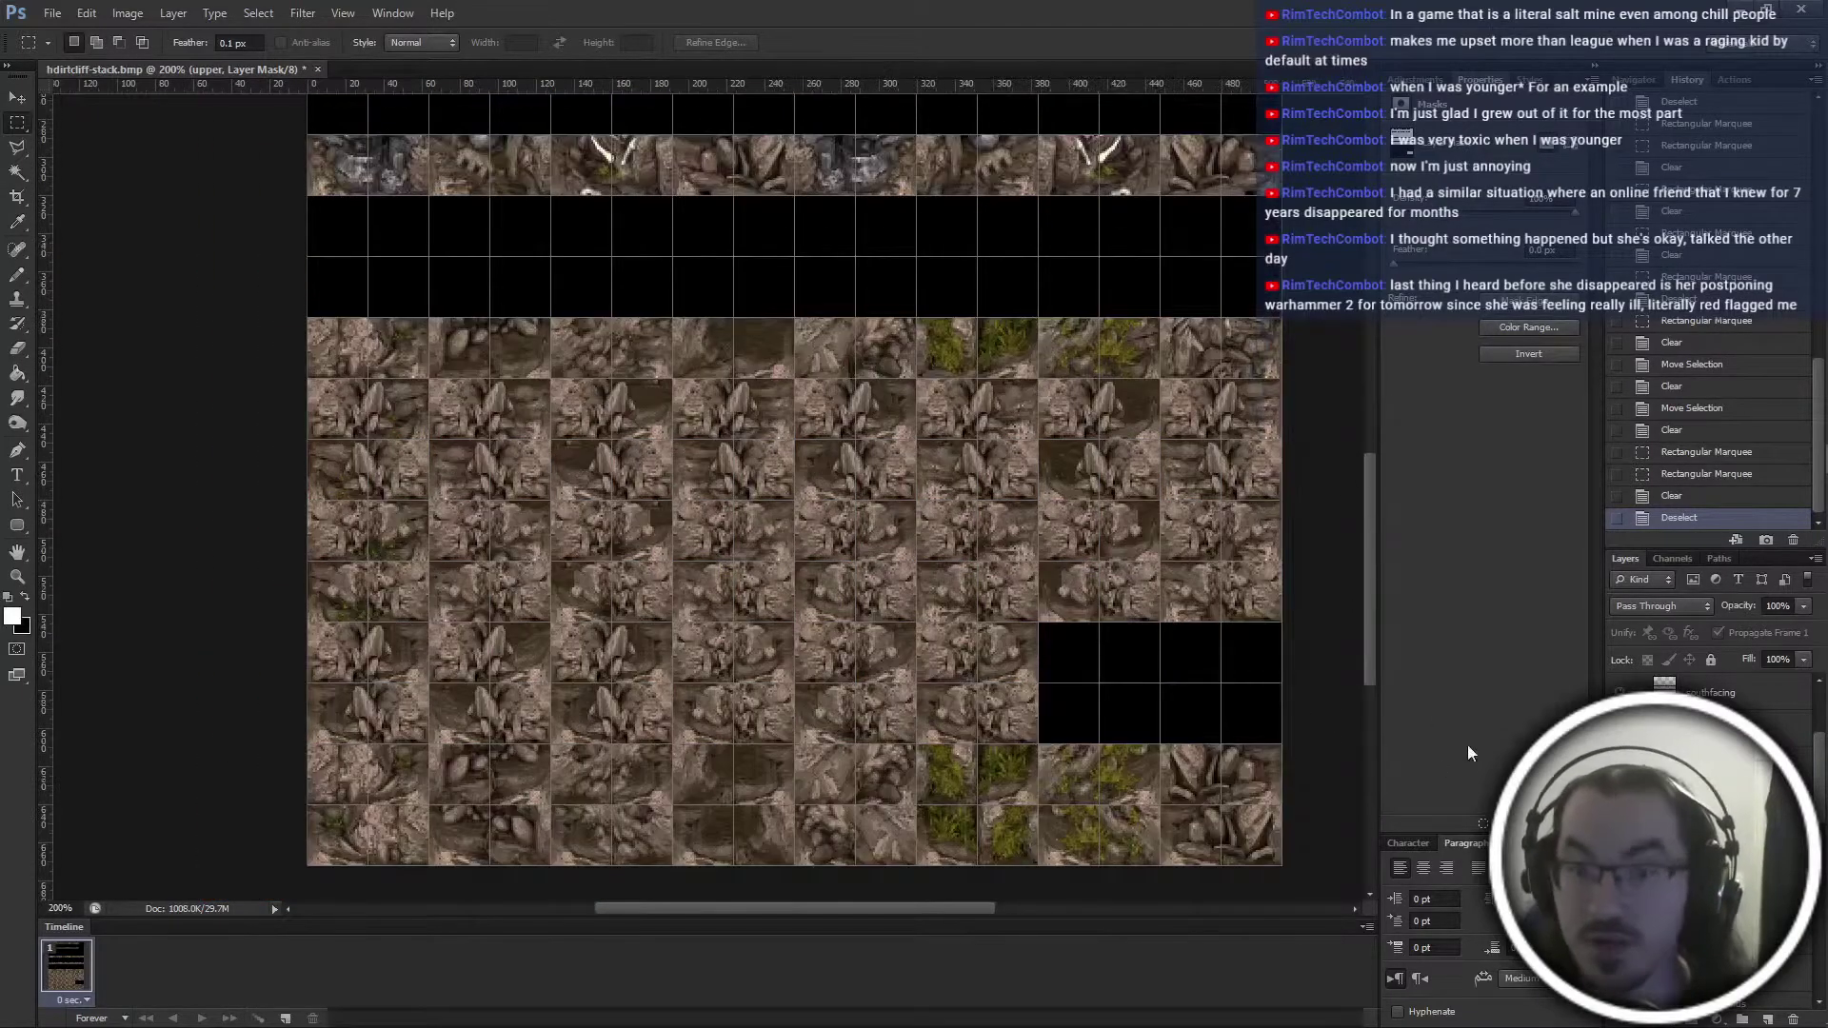
{"action": "scroll", "coordinate": [1167, 665], "scroll_direction": "up", "scroll_amount": 8}
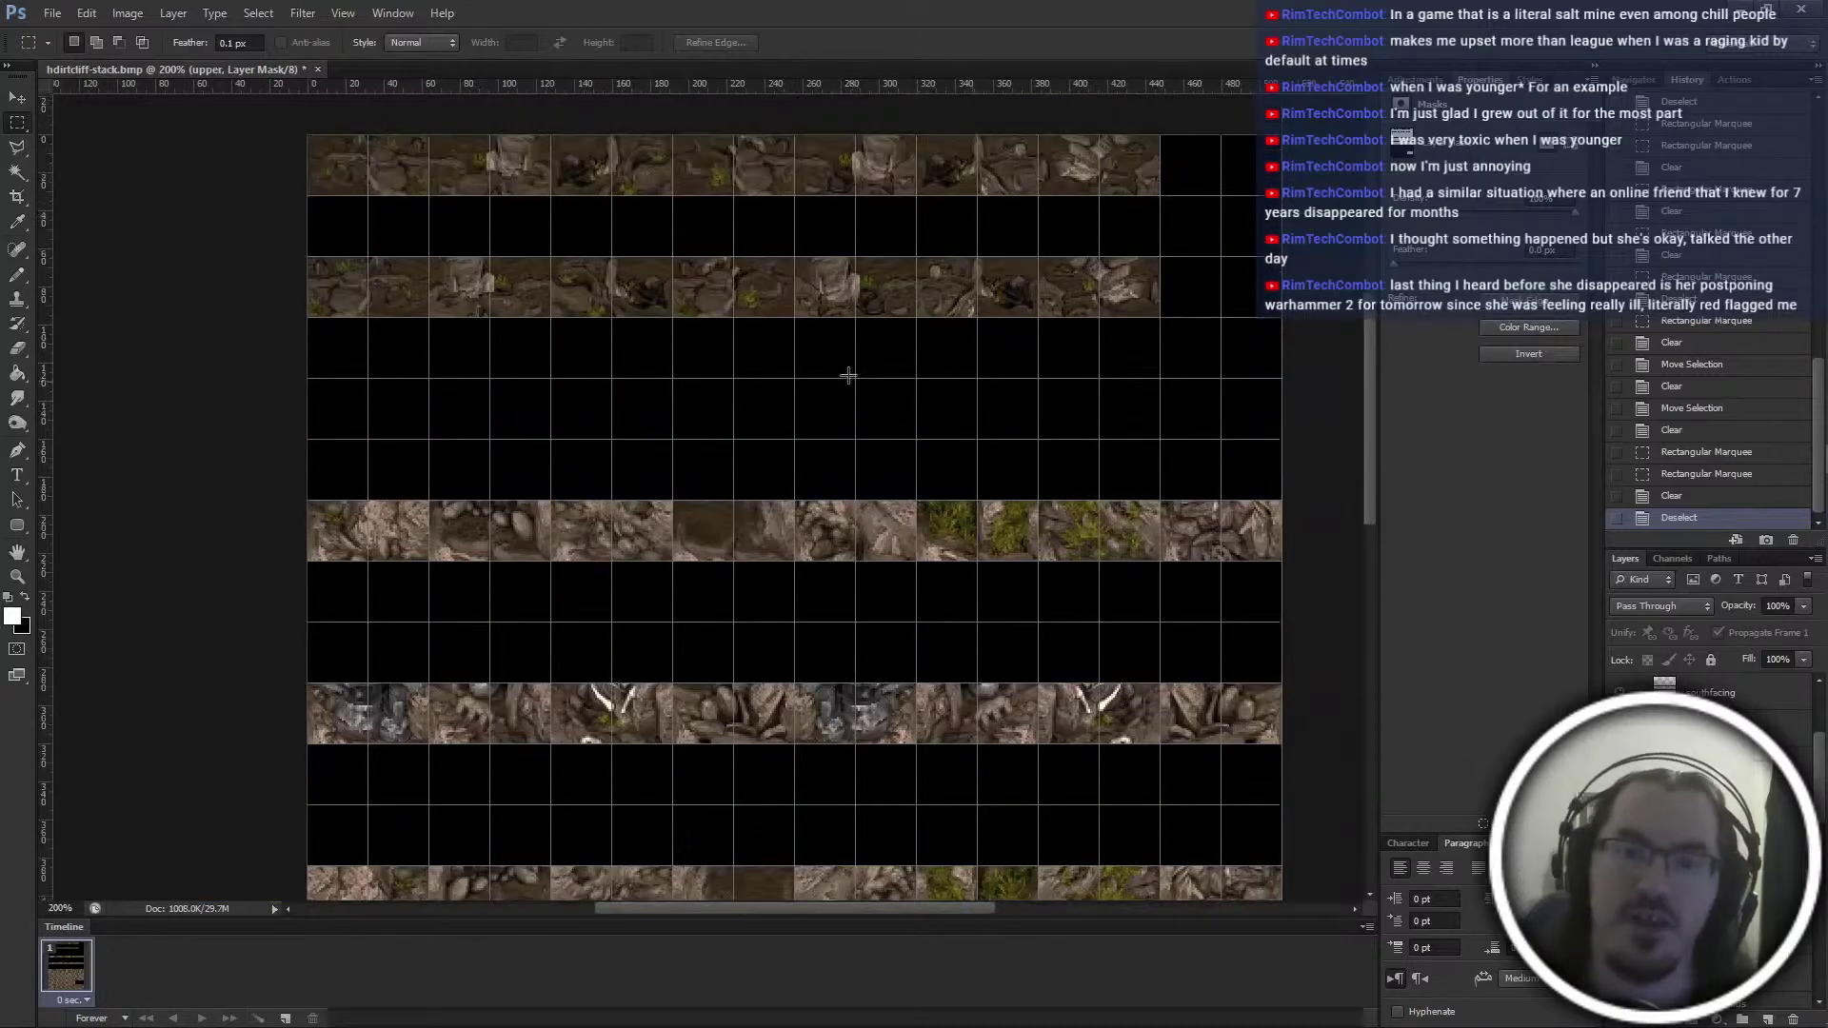
{"action": "scroll", "coordinate": [905, 410], "scroll_direction": "up", "scroll_amount": 2}
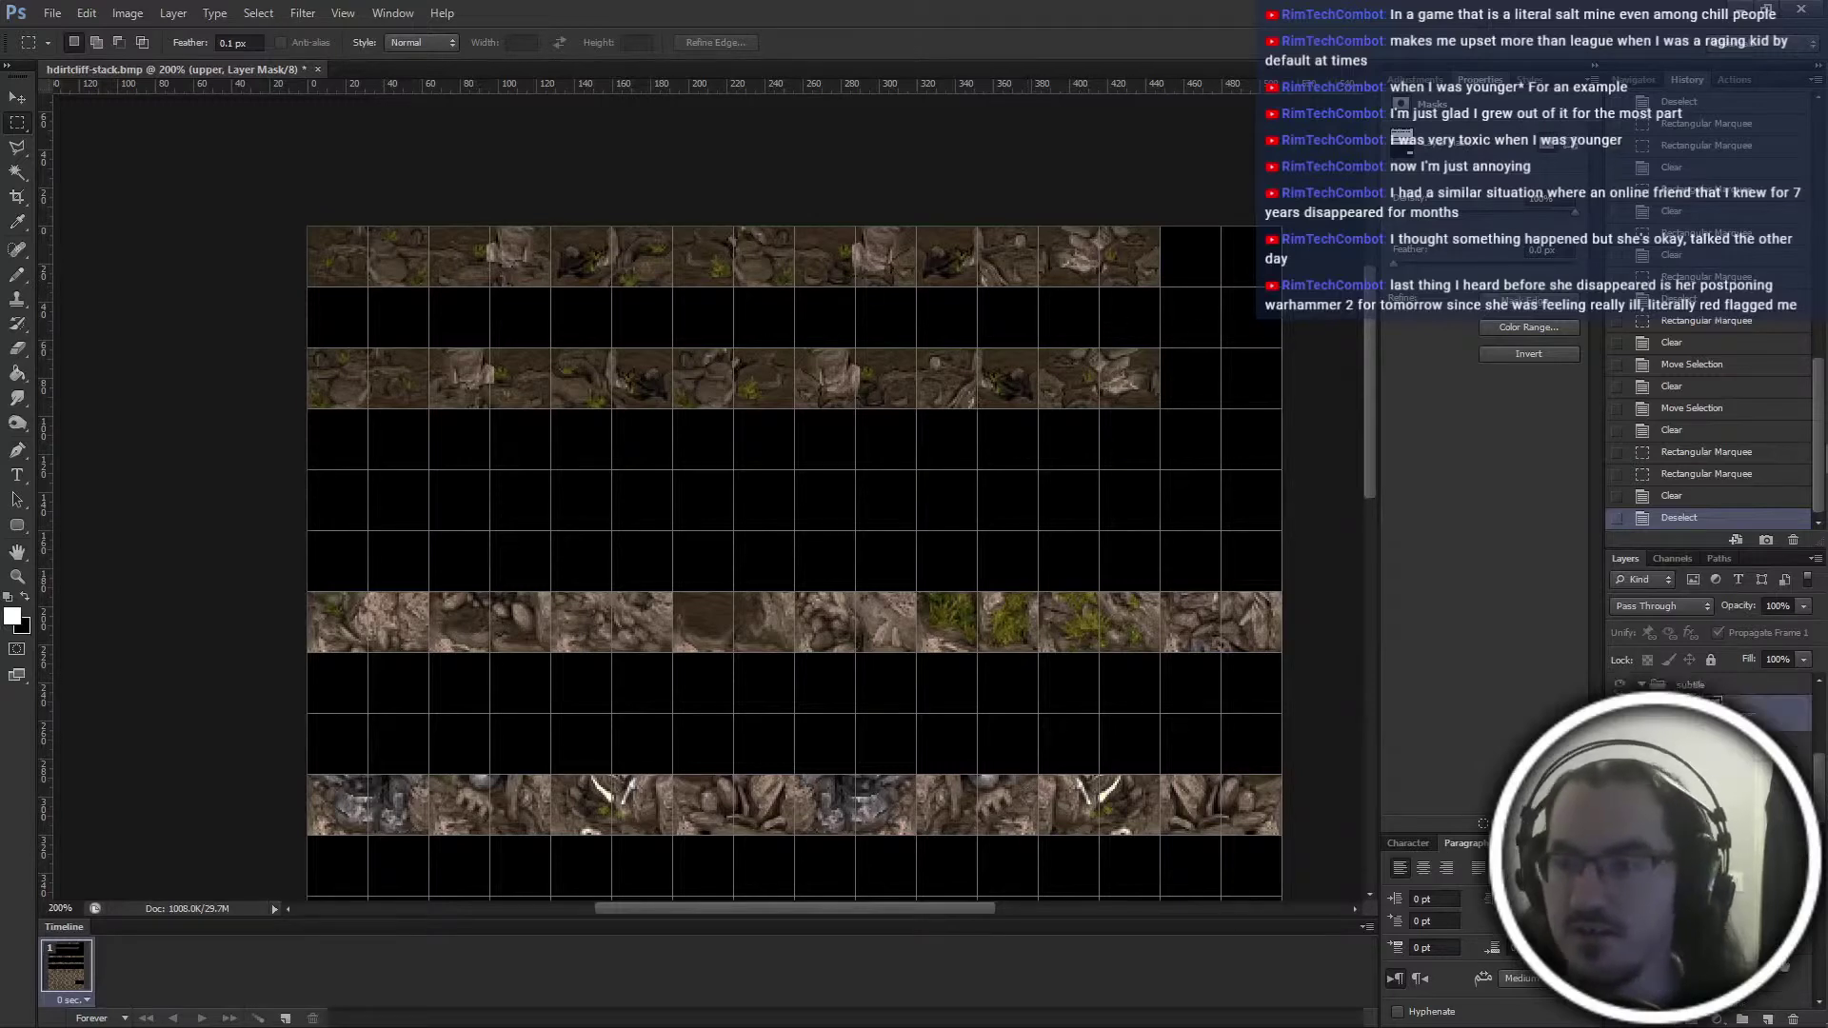
{"action": "scroll", "coordinate": [1119, 853], "scroll_direction": "down", "scroll_amount": 2}
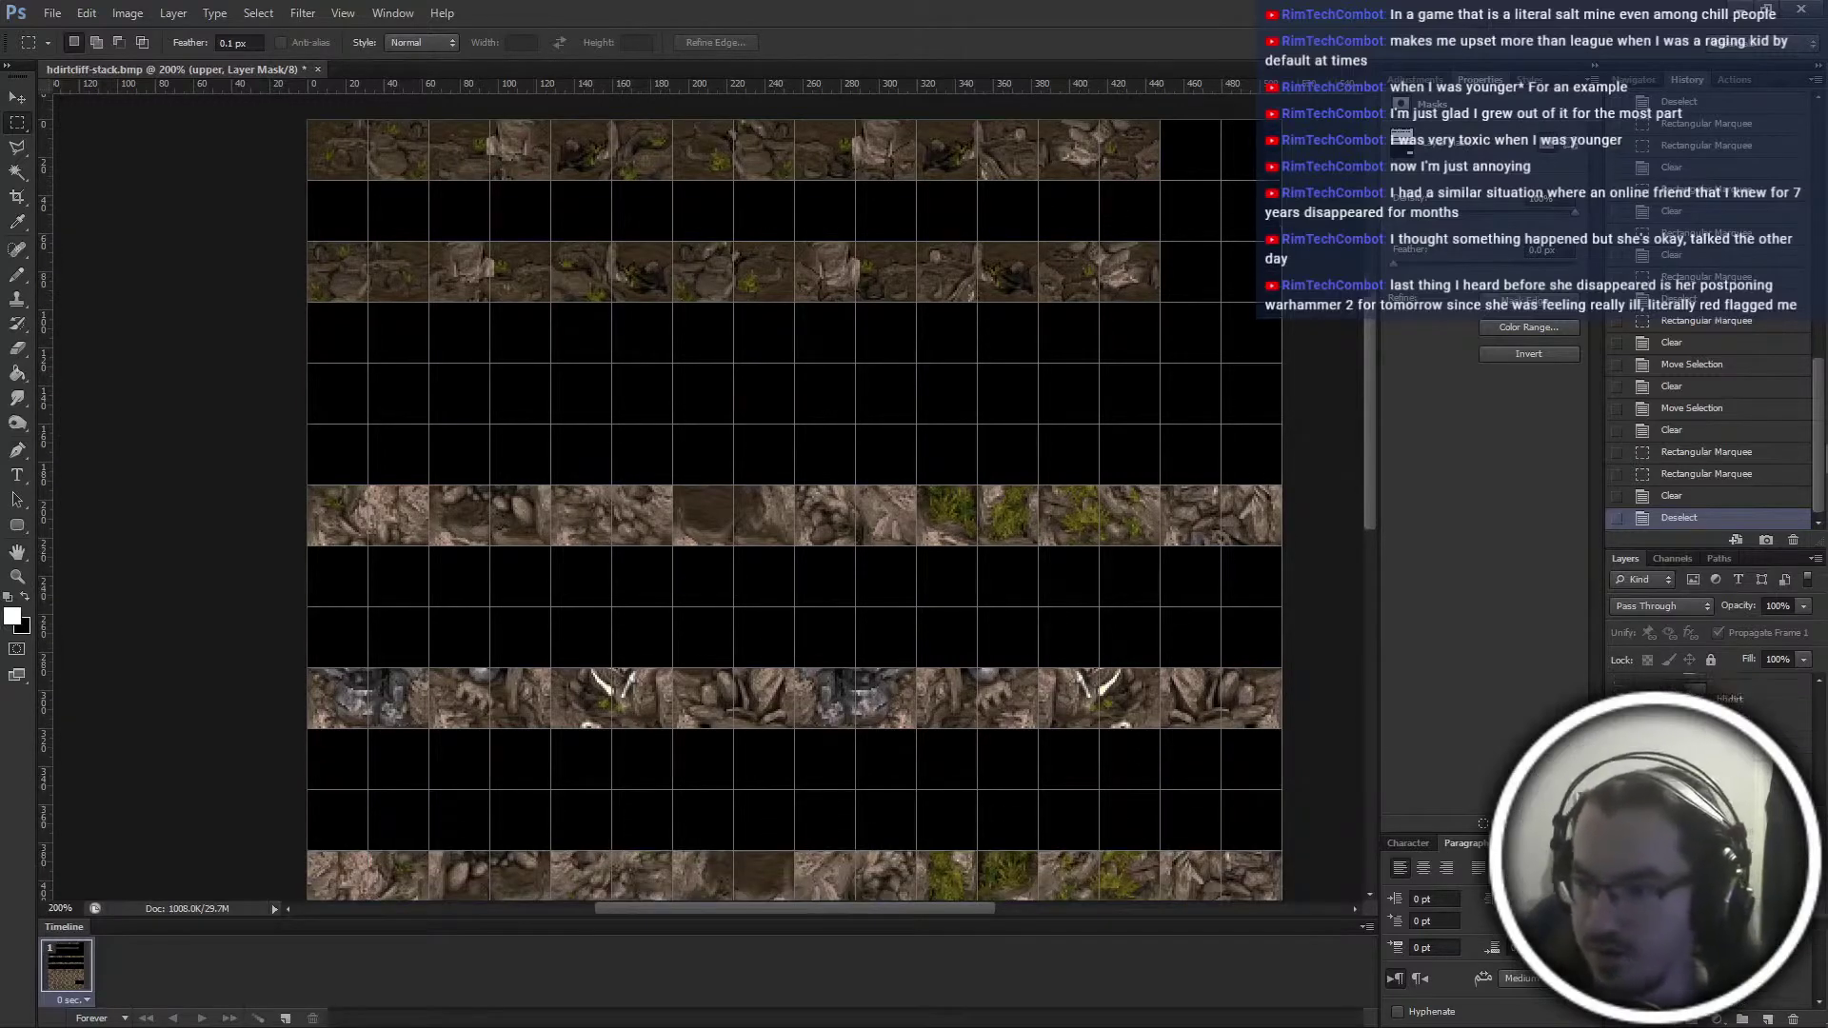
{"action": "scroll", "coordinate": [1065, 621], "scroll_direction": "down", "scroll_amount": 12}
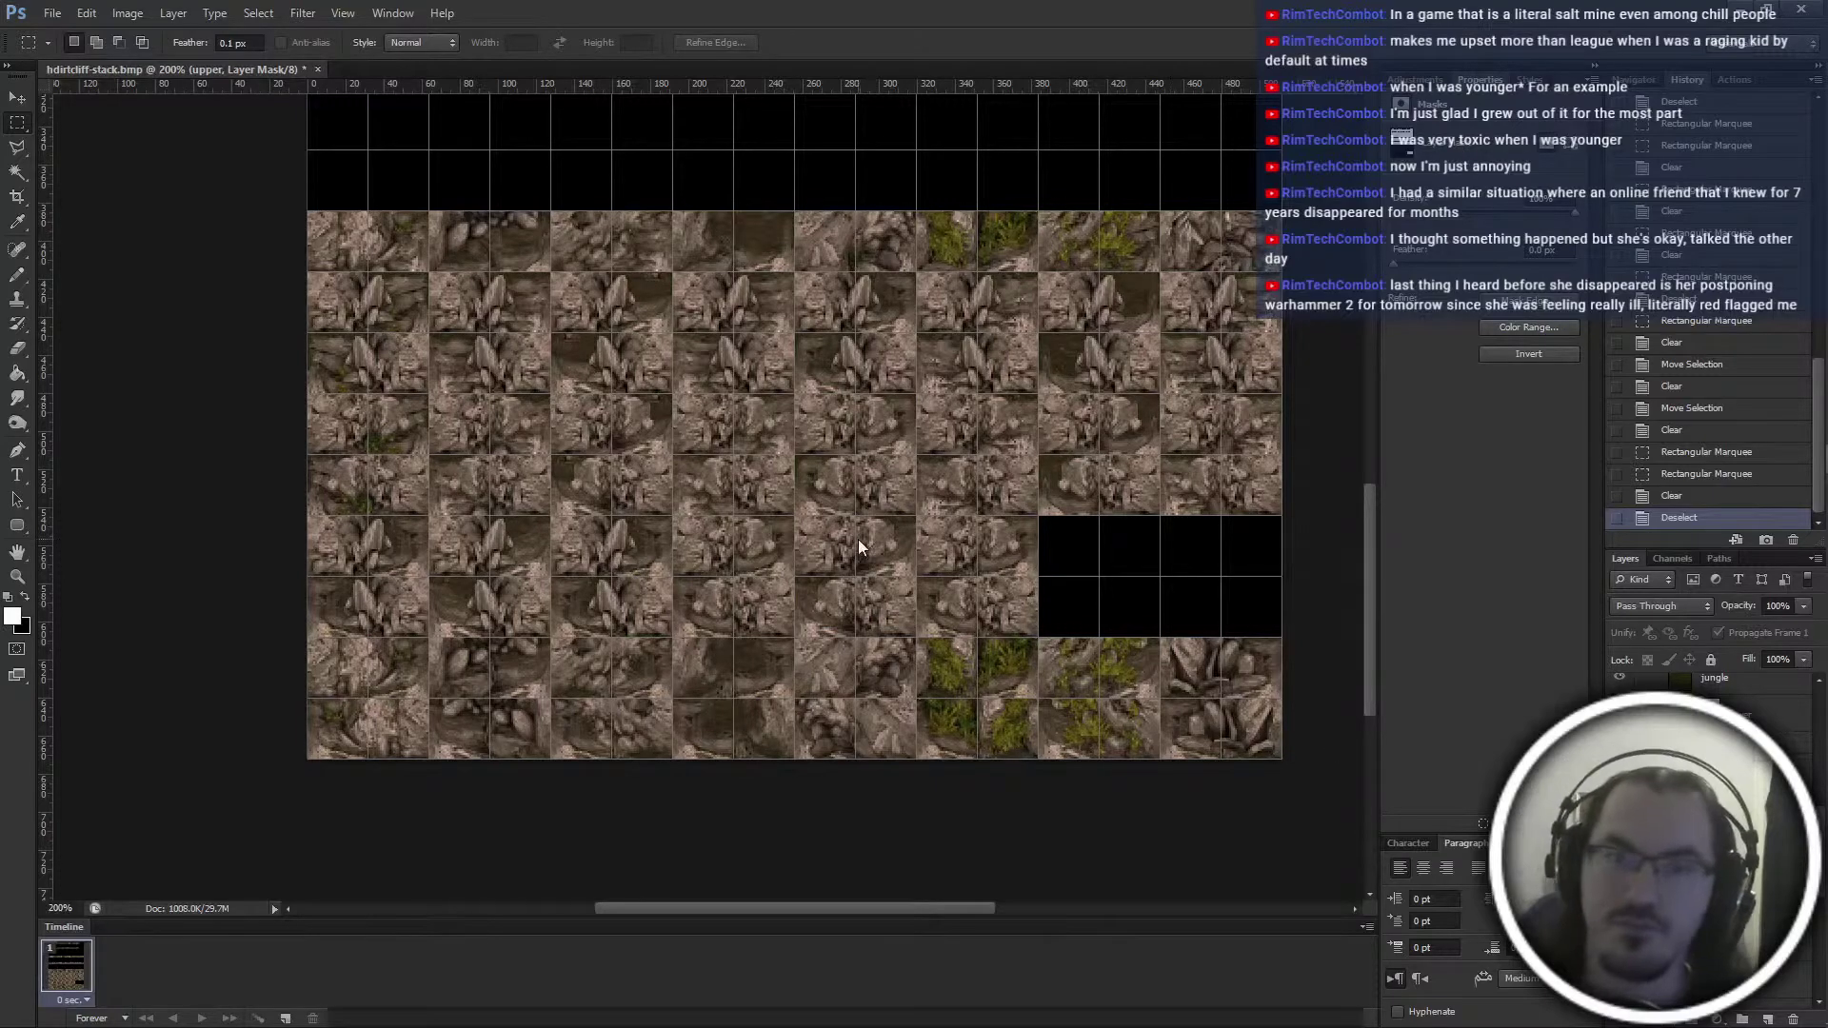
Save the document as dirtcliff-stack.psd in the cliff folder
{"action": "key", "text": "ctrl+s"}
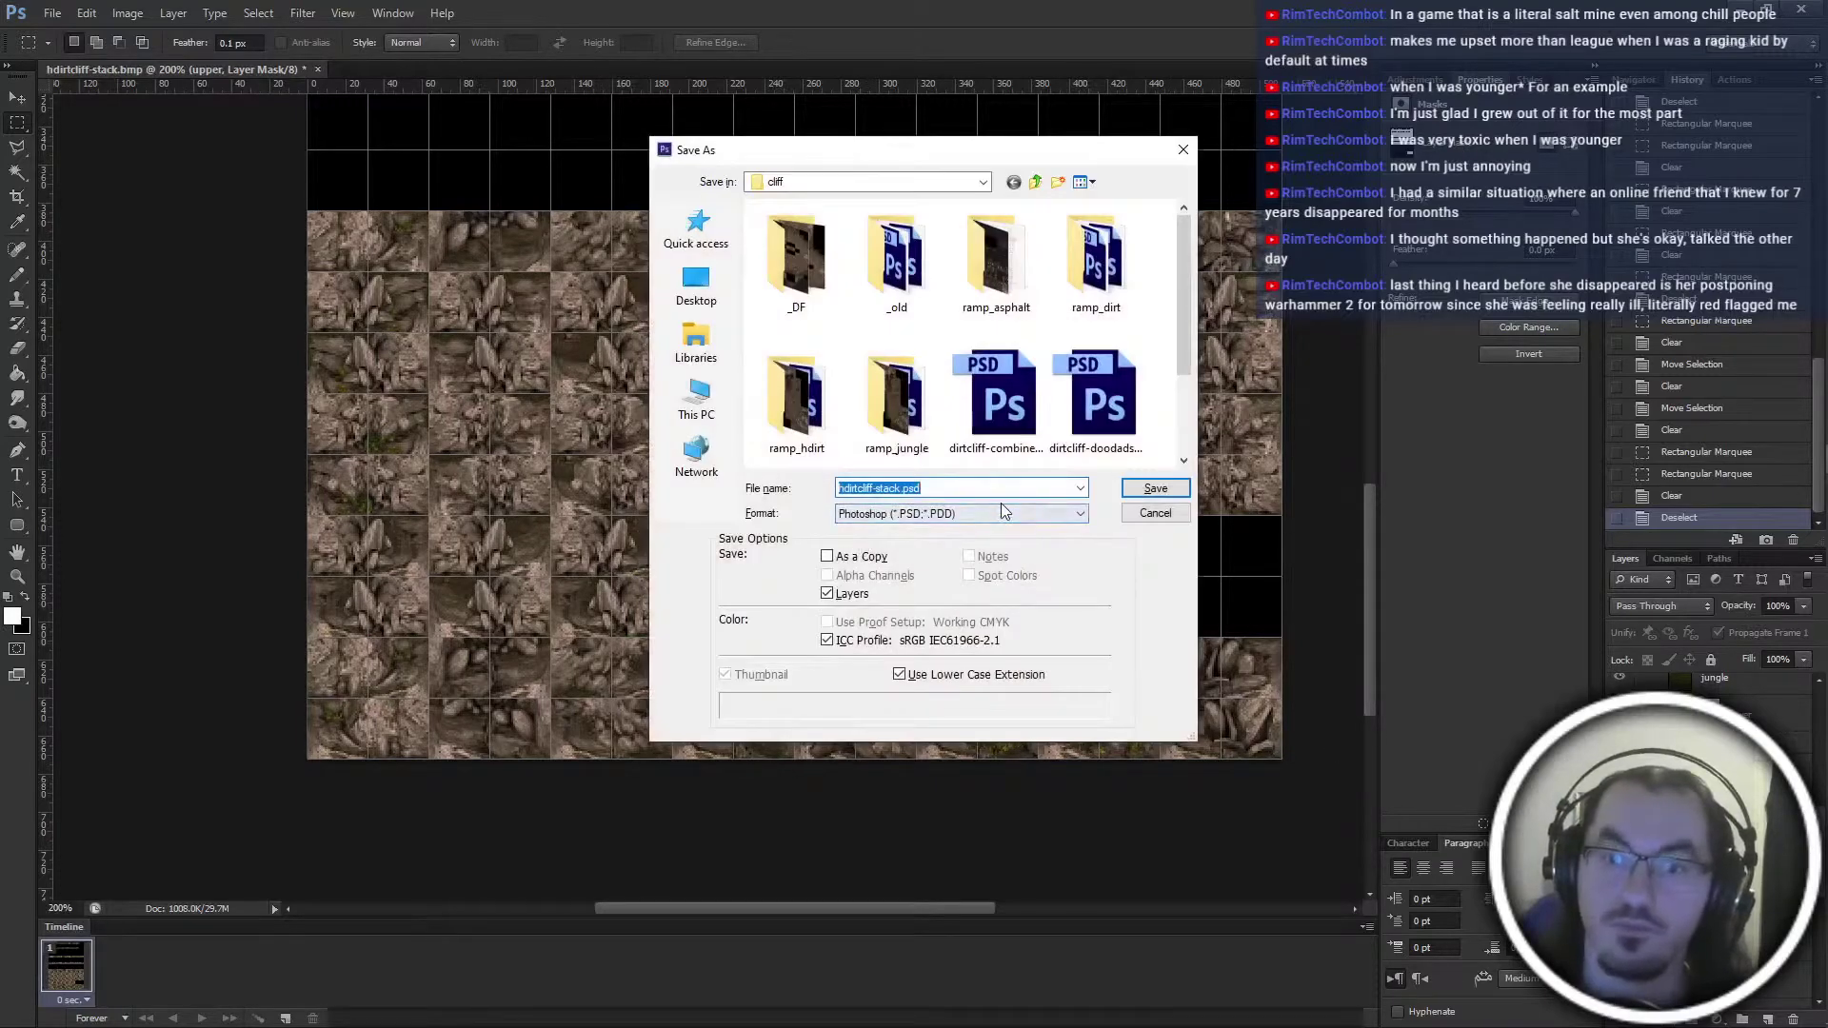
{"action": "key", "text": "Home"}
{"action": "key", "text": "Delete"}
{"action": "key", "text": "Return"}
{"action": "key", "text": "Return"}
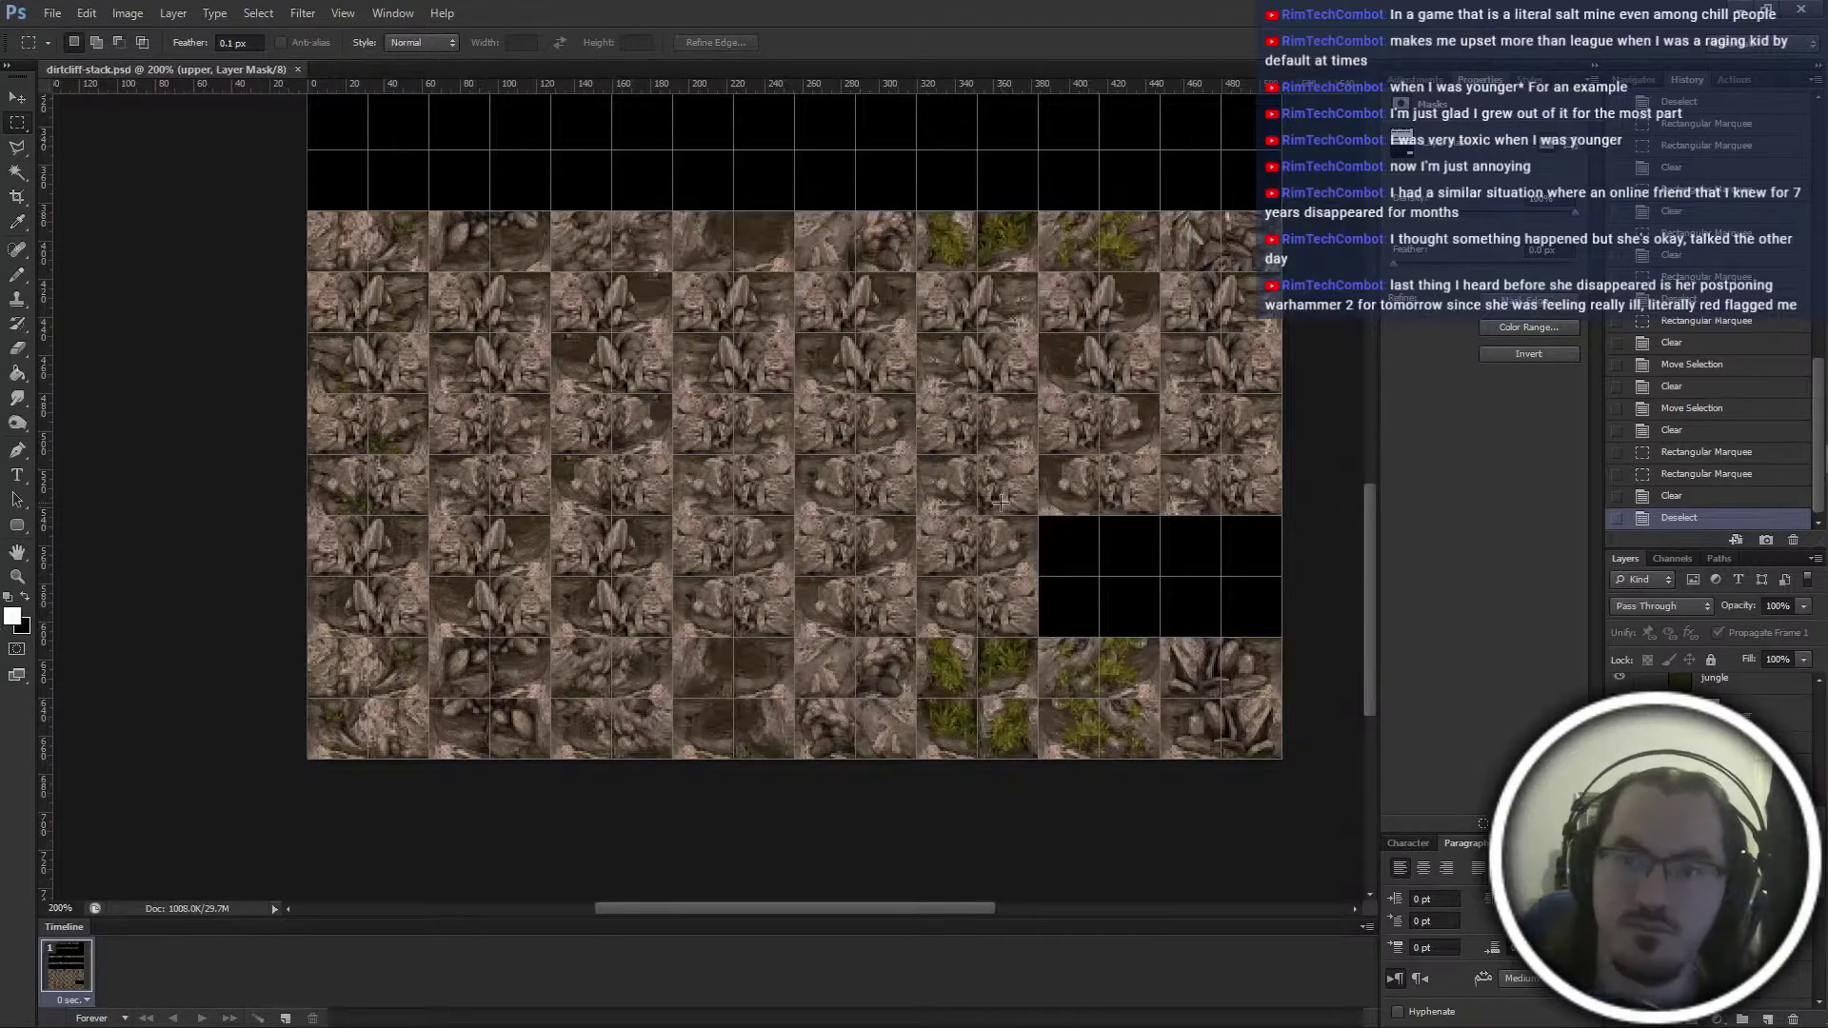
Enlarge the image with constrained proportions and Nearest Neighbor resampling
{"action": "scroll", "coordinate": [1000, 472], "scroll_direction": "up", "scroll_amount": 3}
{"action": "scroll", "coordinate": [1000, 472], "scroll_direction": "right", "scroll_amount": 2}
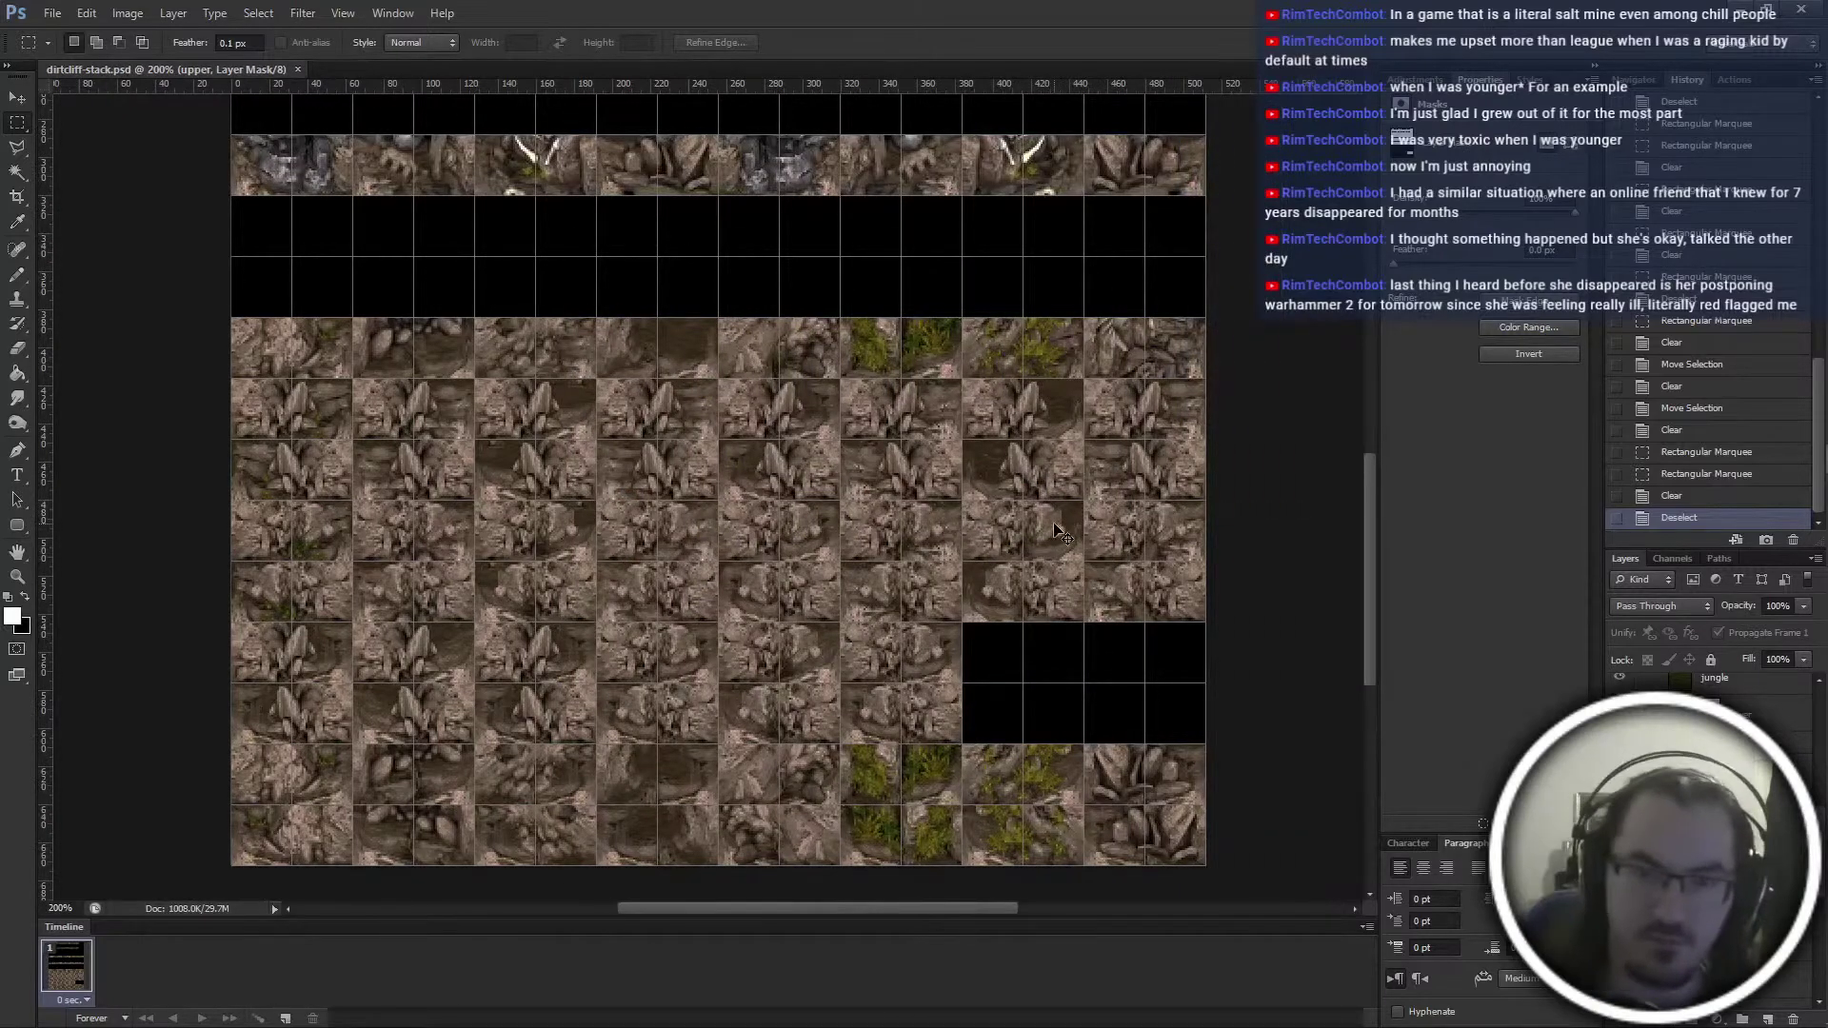
{"action": "key", "text": "ctrl+alt+i"}
{"action": "key", "text": "Return"}
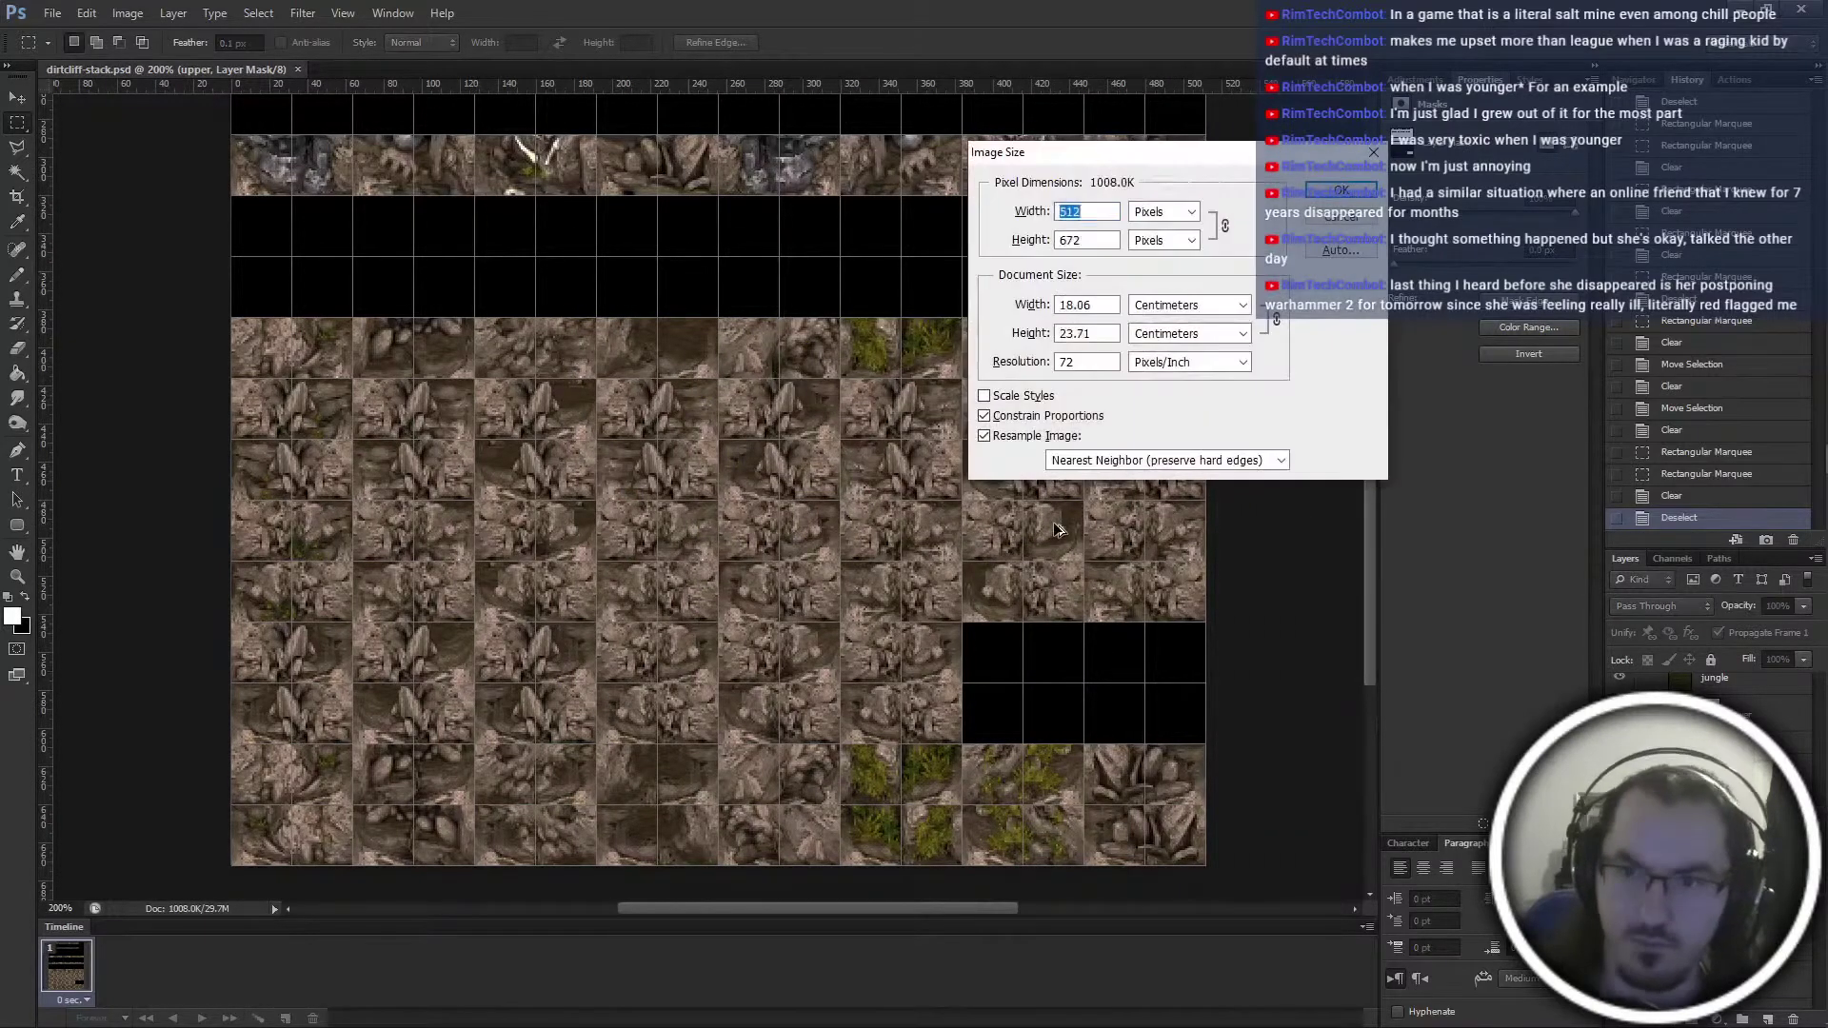
{"action": "key", "text": "Return"}
Convert the enlarged image to Indexed Color and scale it back down to 512 by 672 pixels
{"action": "key", "text": "alt+i"}
{"action": "key", "text": "m"}
{"action": "key", "text": "i"}
{"action": "key", "text": "Return"}
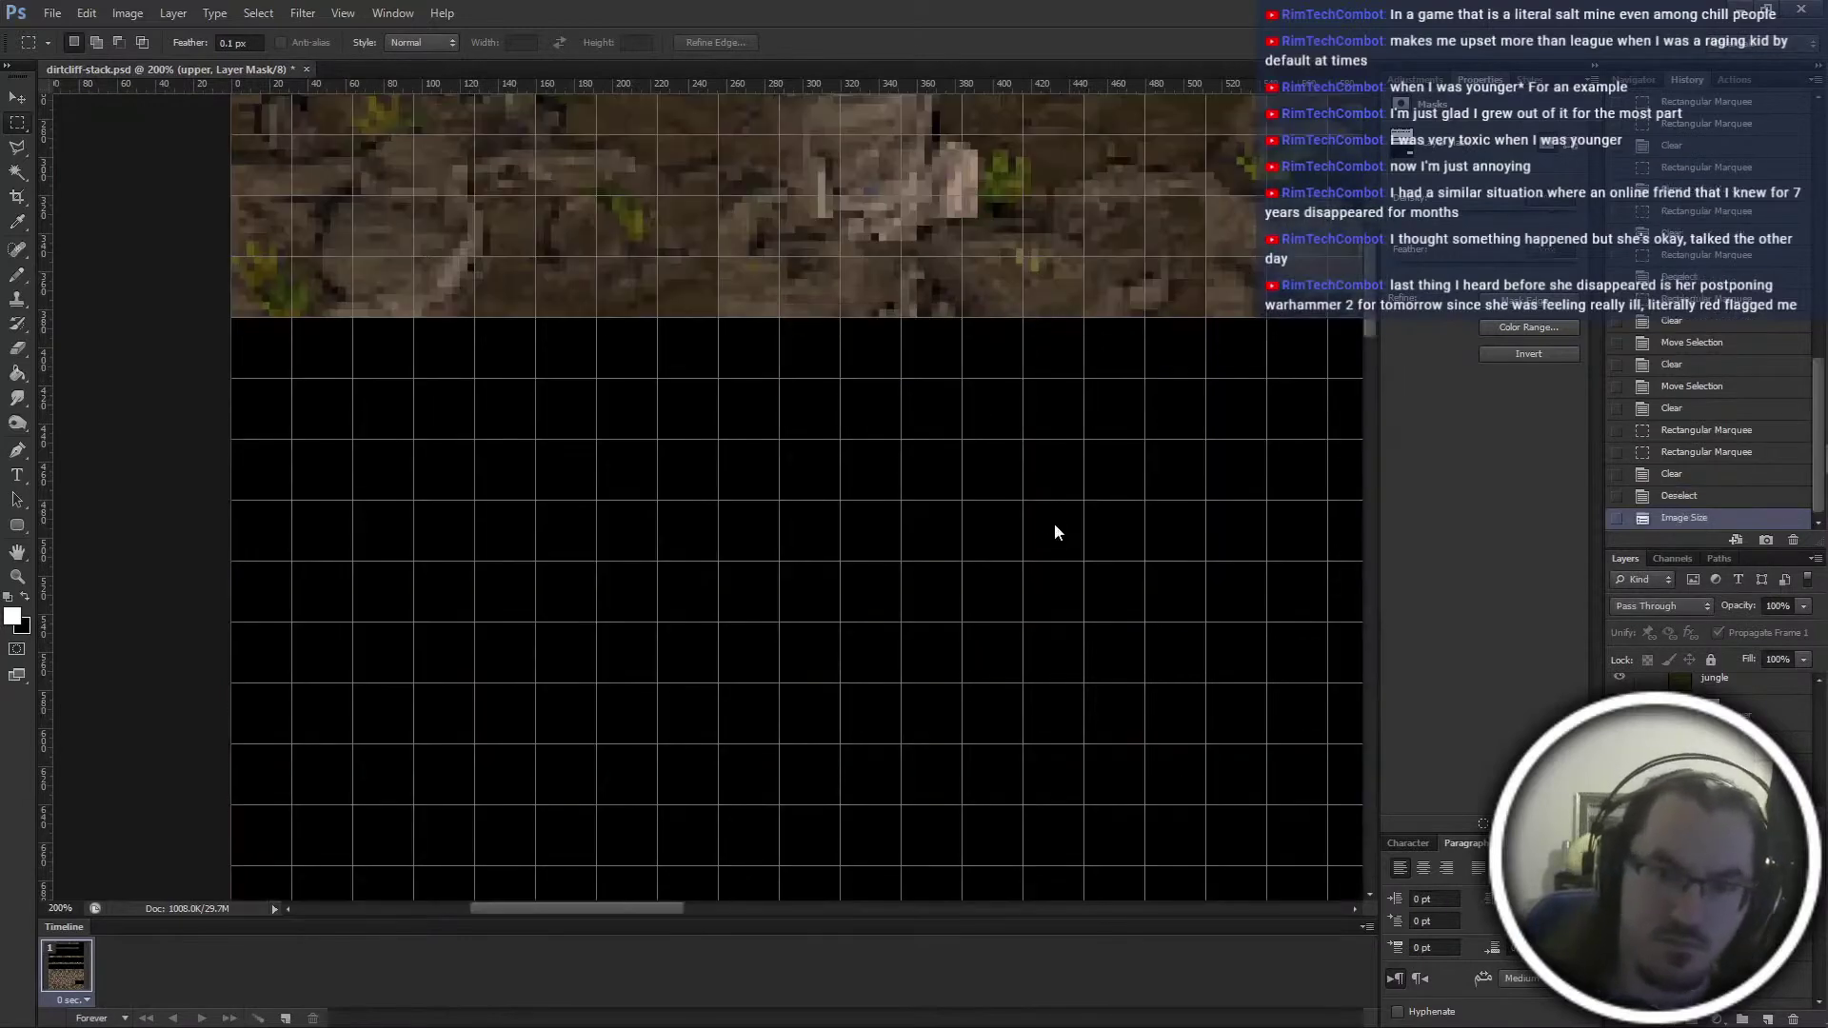
{"action": "key", "text": "ctrl+alt+i"}
{"action": "key", "text": "Return"}
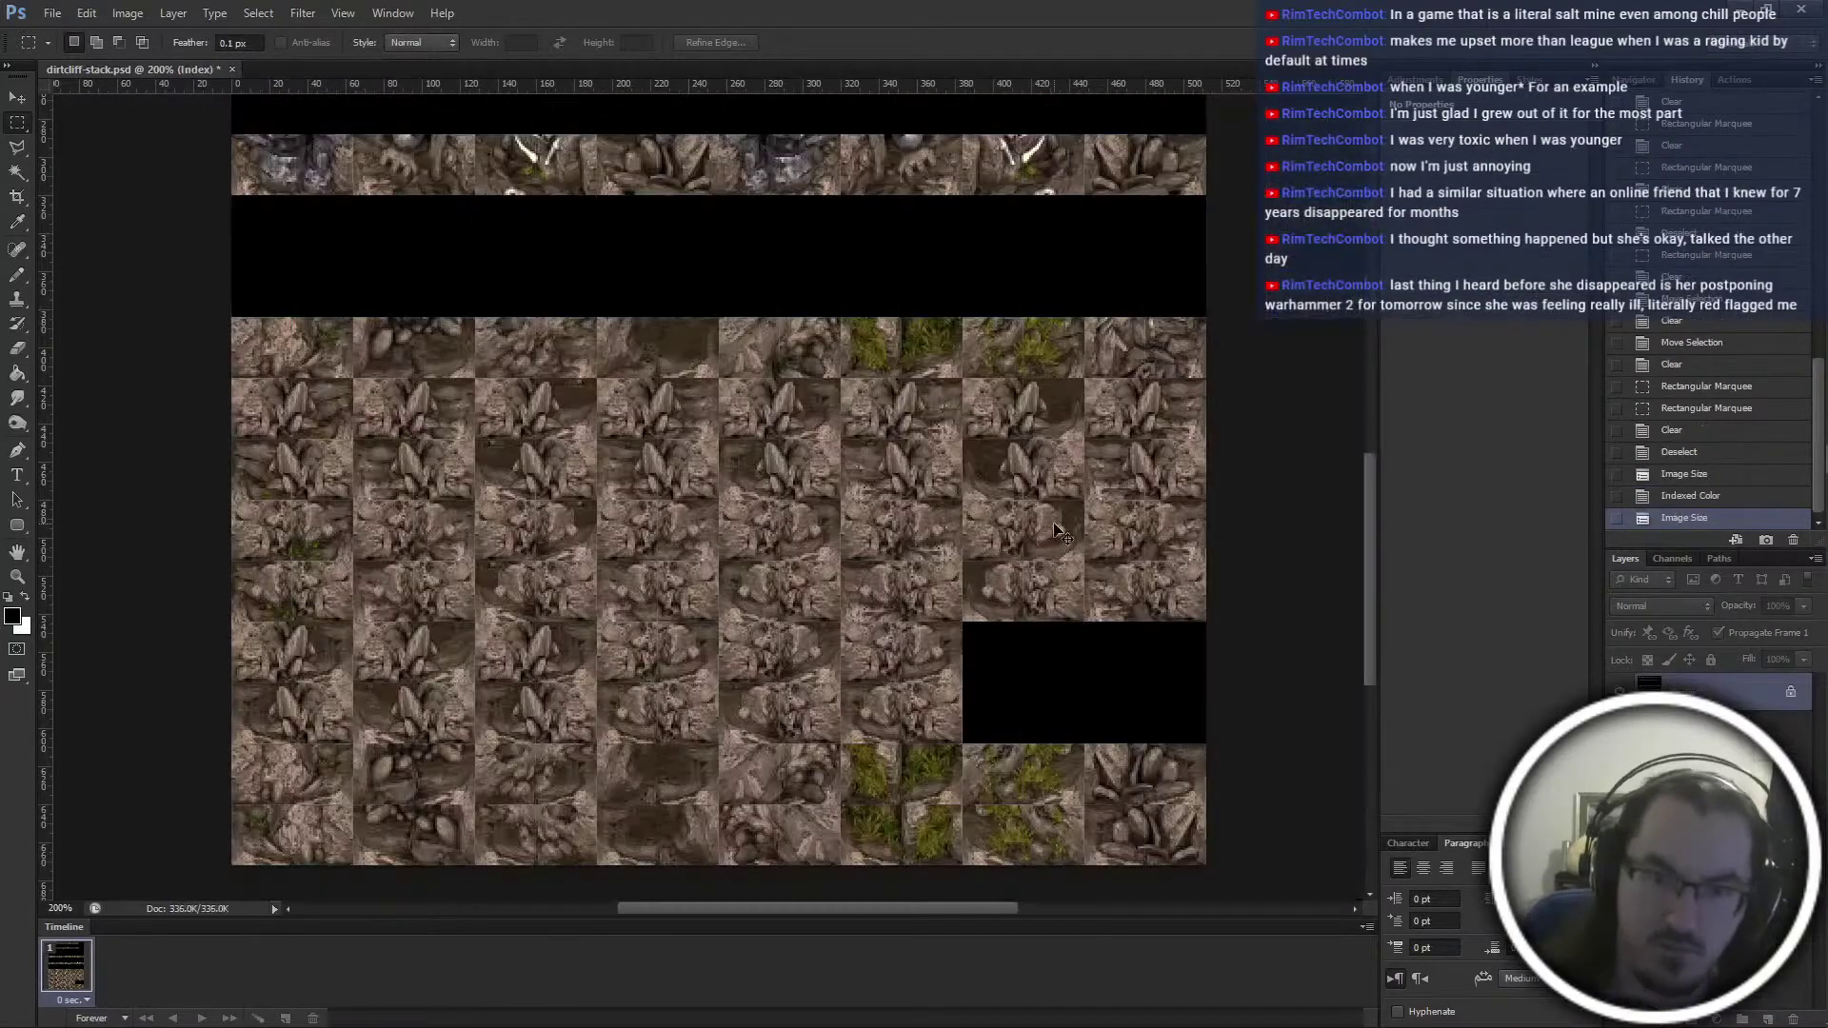
Save a BMP version of the indexed tile sheet as dirtcliff-stack.bmp
{"action": "key", "text": "ctrl+shift+s"}
{"action": "left_click", "coordinate": [962, 513]}
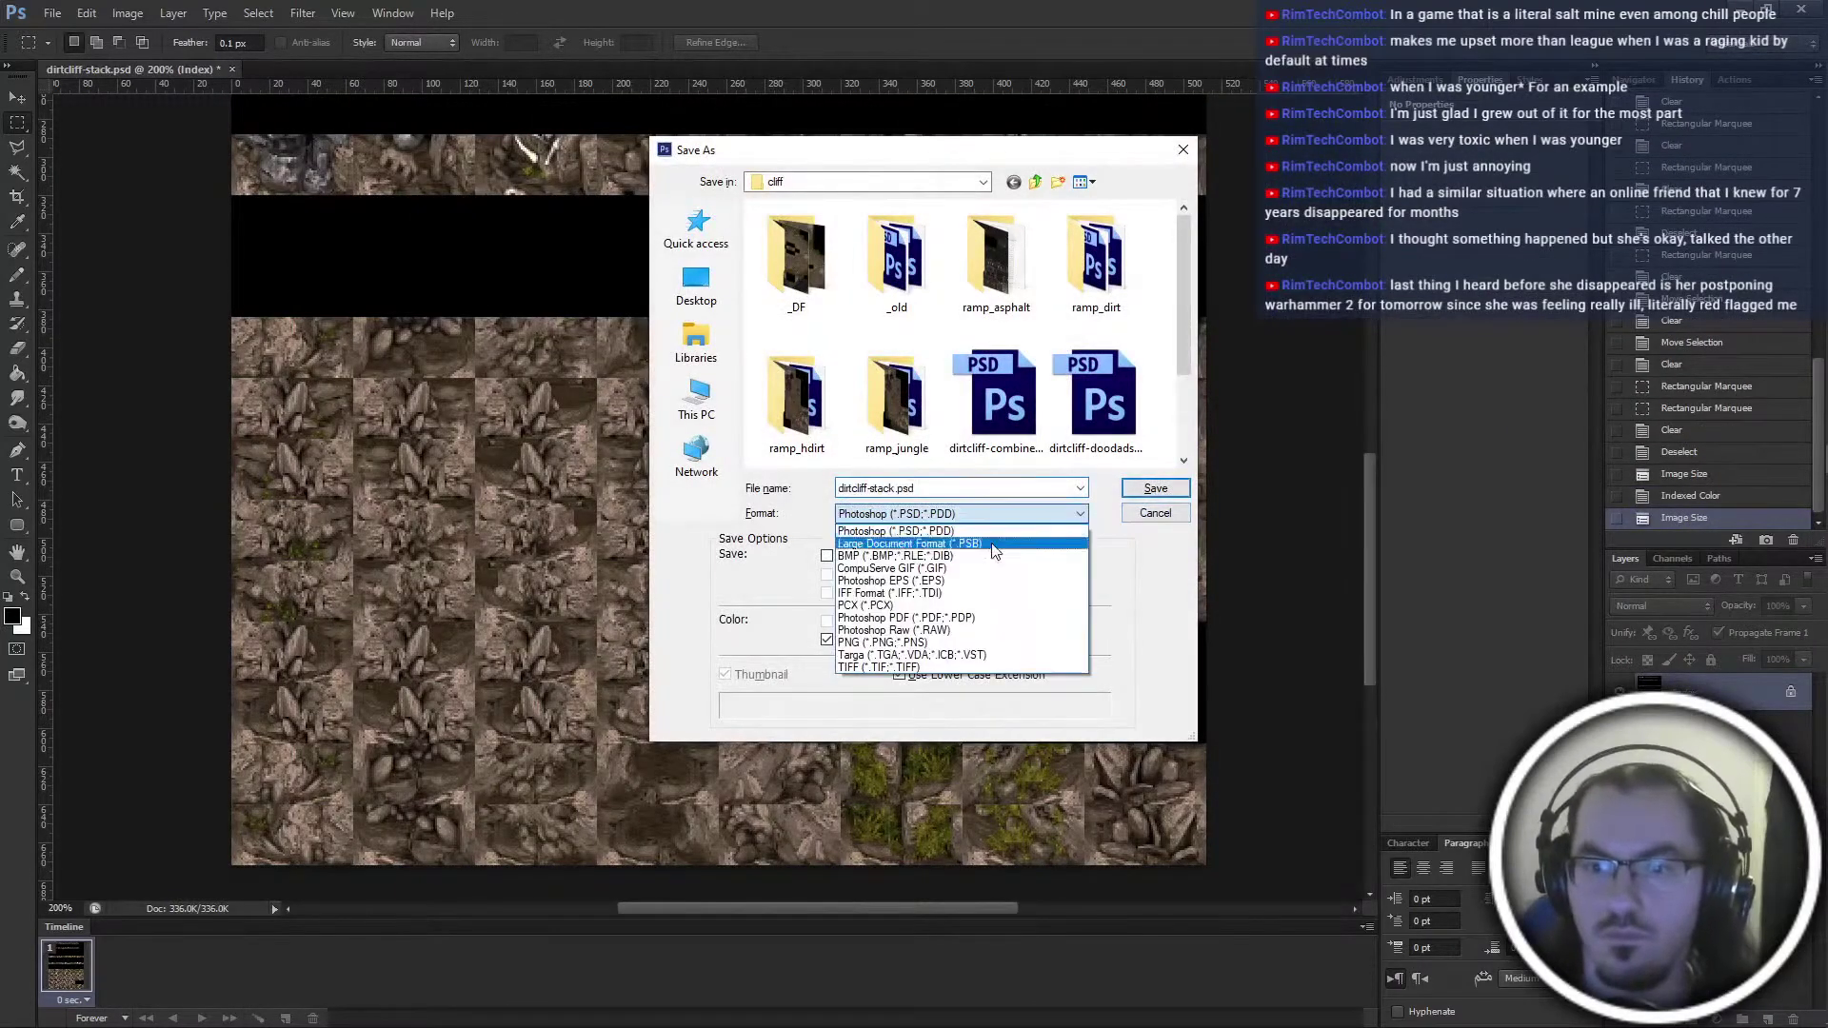
{"action": "left_click", "coordinate": [914, 553]}
{"action": "key", "text": "Return"}
{"action": "key", "text": "Return"}
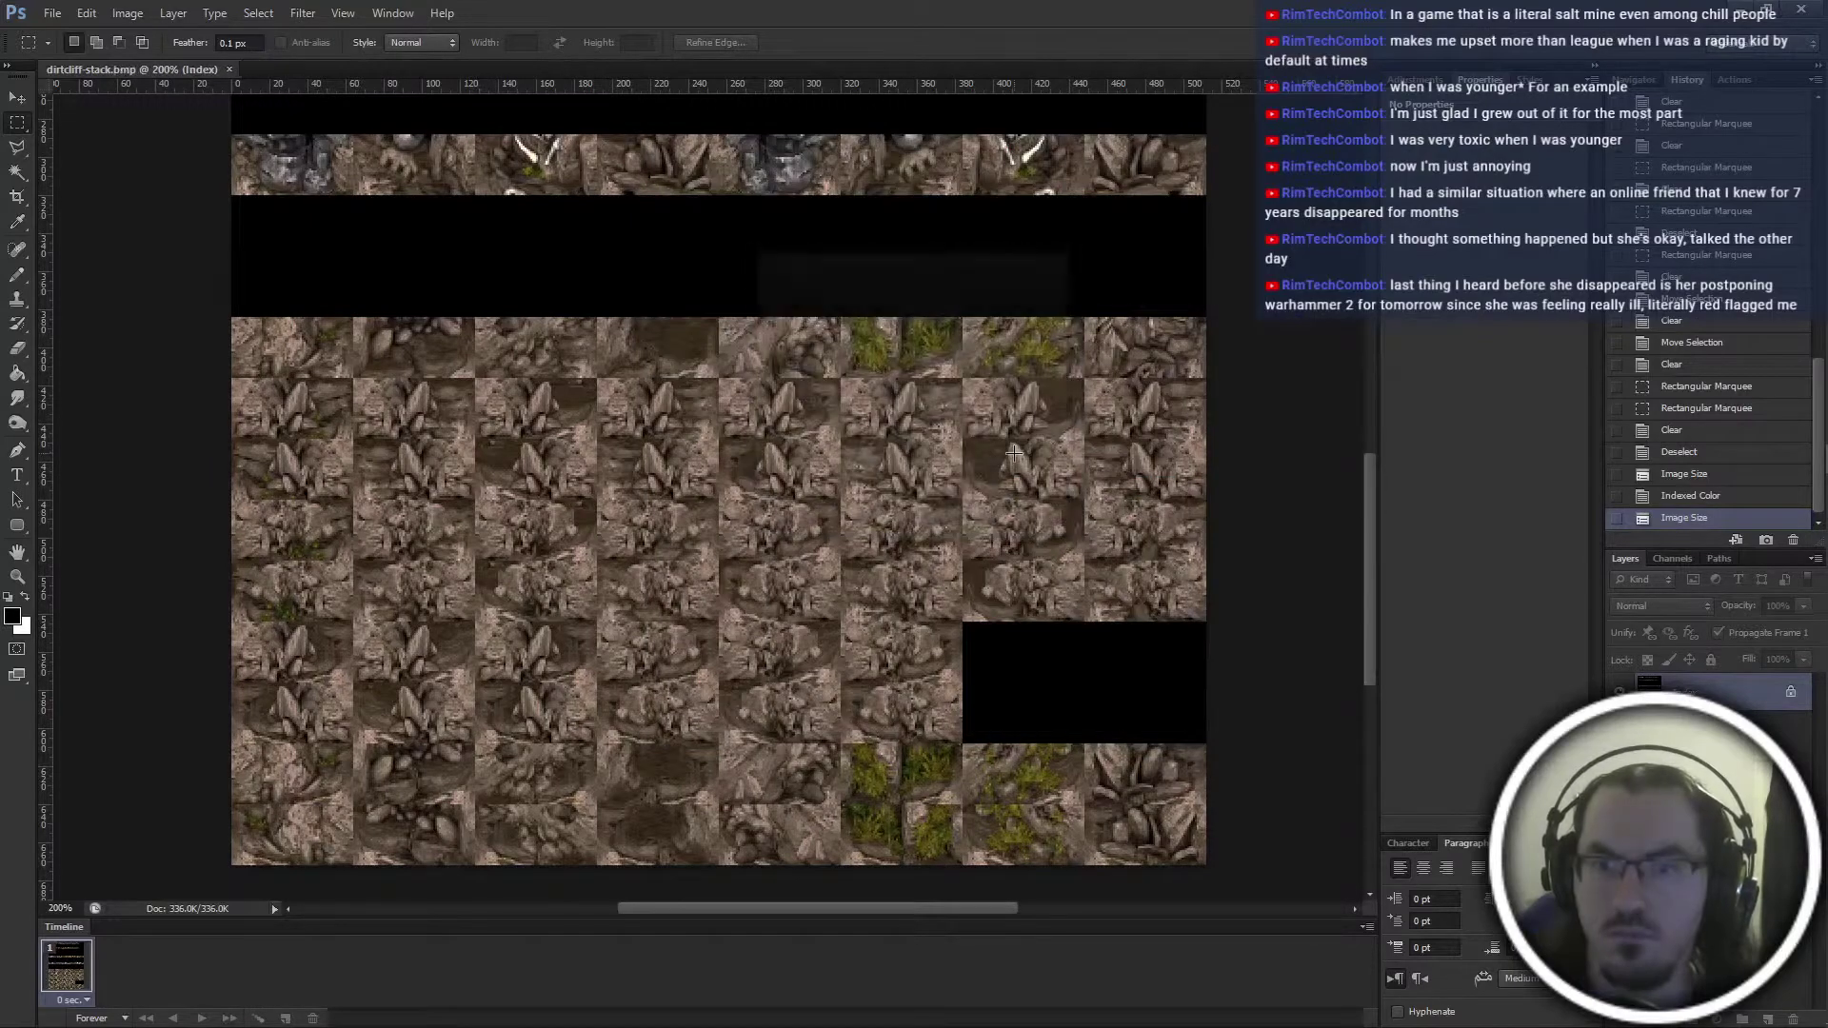
Undo the downscaling and the Indexed Color conversion
{"action": "key", "text": "ctrl+minus"}
{"action": "key", "text": "ctrl+minus"}
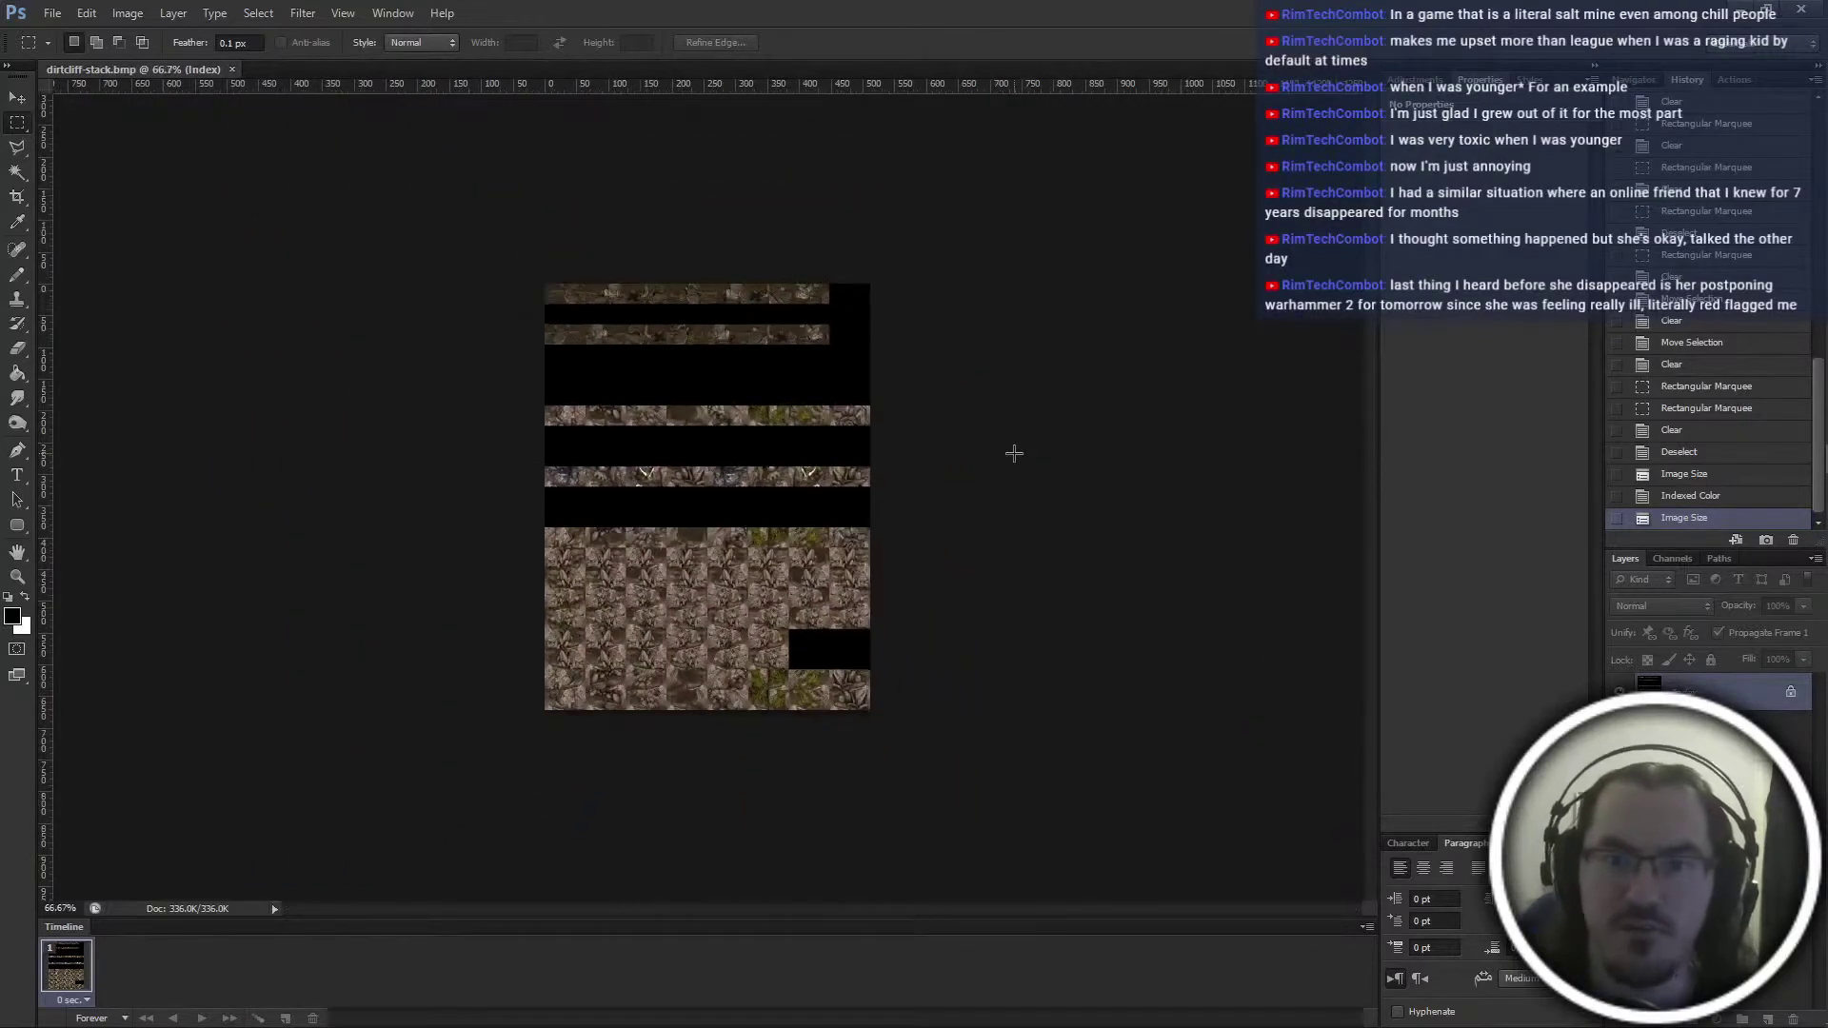
{"action": "key", "text": "ctrl+alt+z"}
{"action": "key", "text": "ctrl+alt+z"}
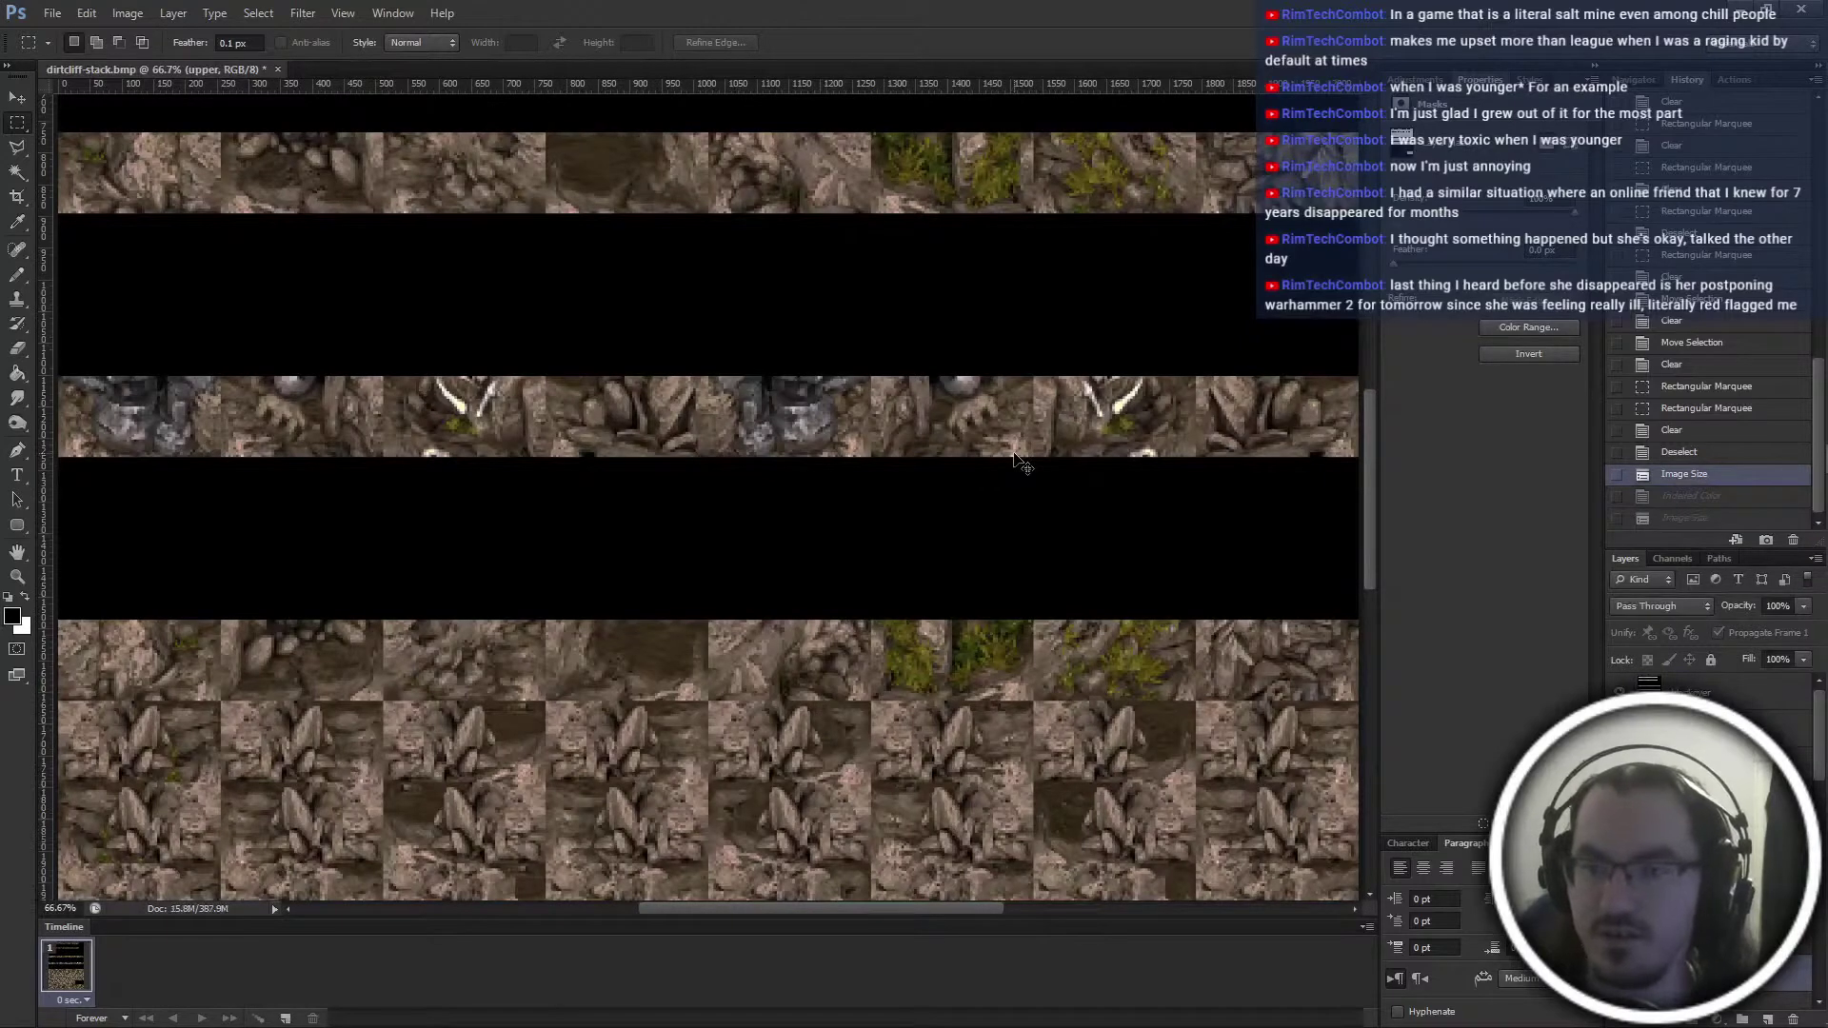
Convert the enlarged tile sheet to Indexed Color with the custom color table hydra#tileset_platform.act
{"action": "key", "text": "alt+i"}
{"action": "key", "text": "m"}
{"action": "key", "text": "i"}
{"action": "key", "text": "Return"}
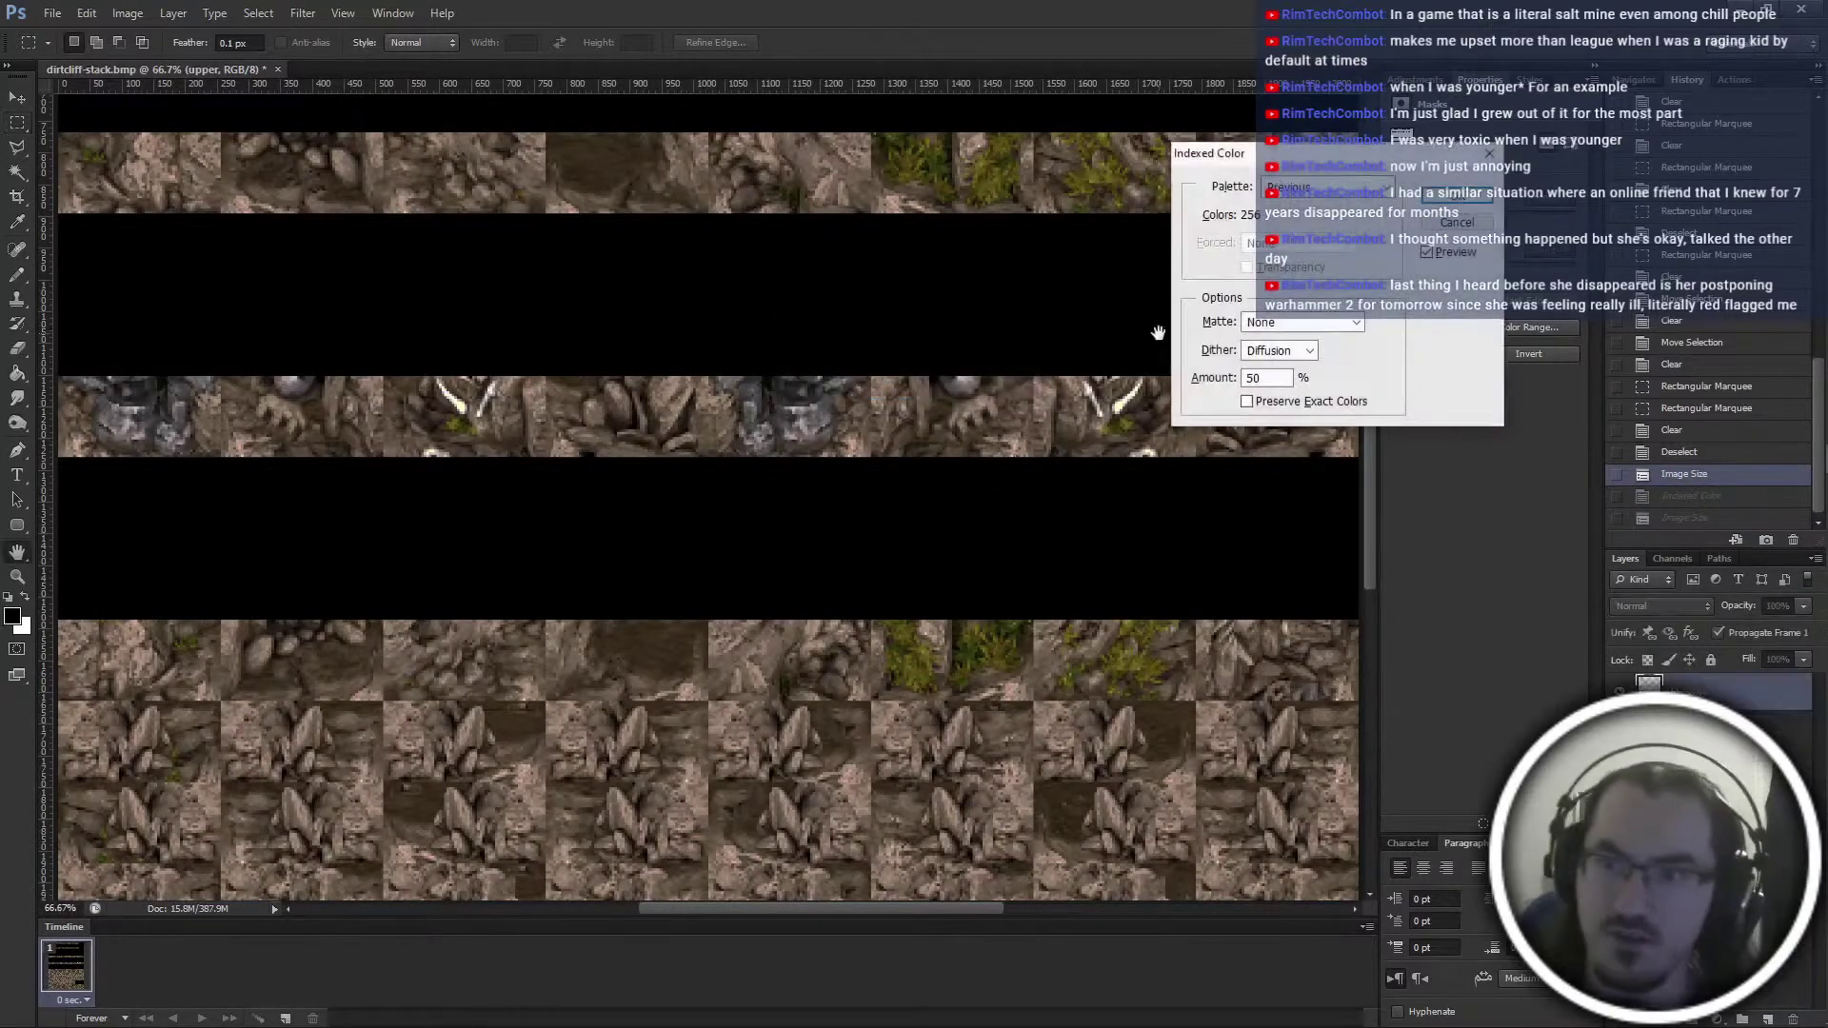
{"action": "left_click", "coordinate": [1283, 195]}
{"action": "left_click", "coordinate": [1323, 370]}
{"action": "left_click", "coordinate": [1270, 341]}
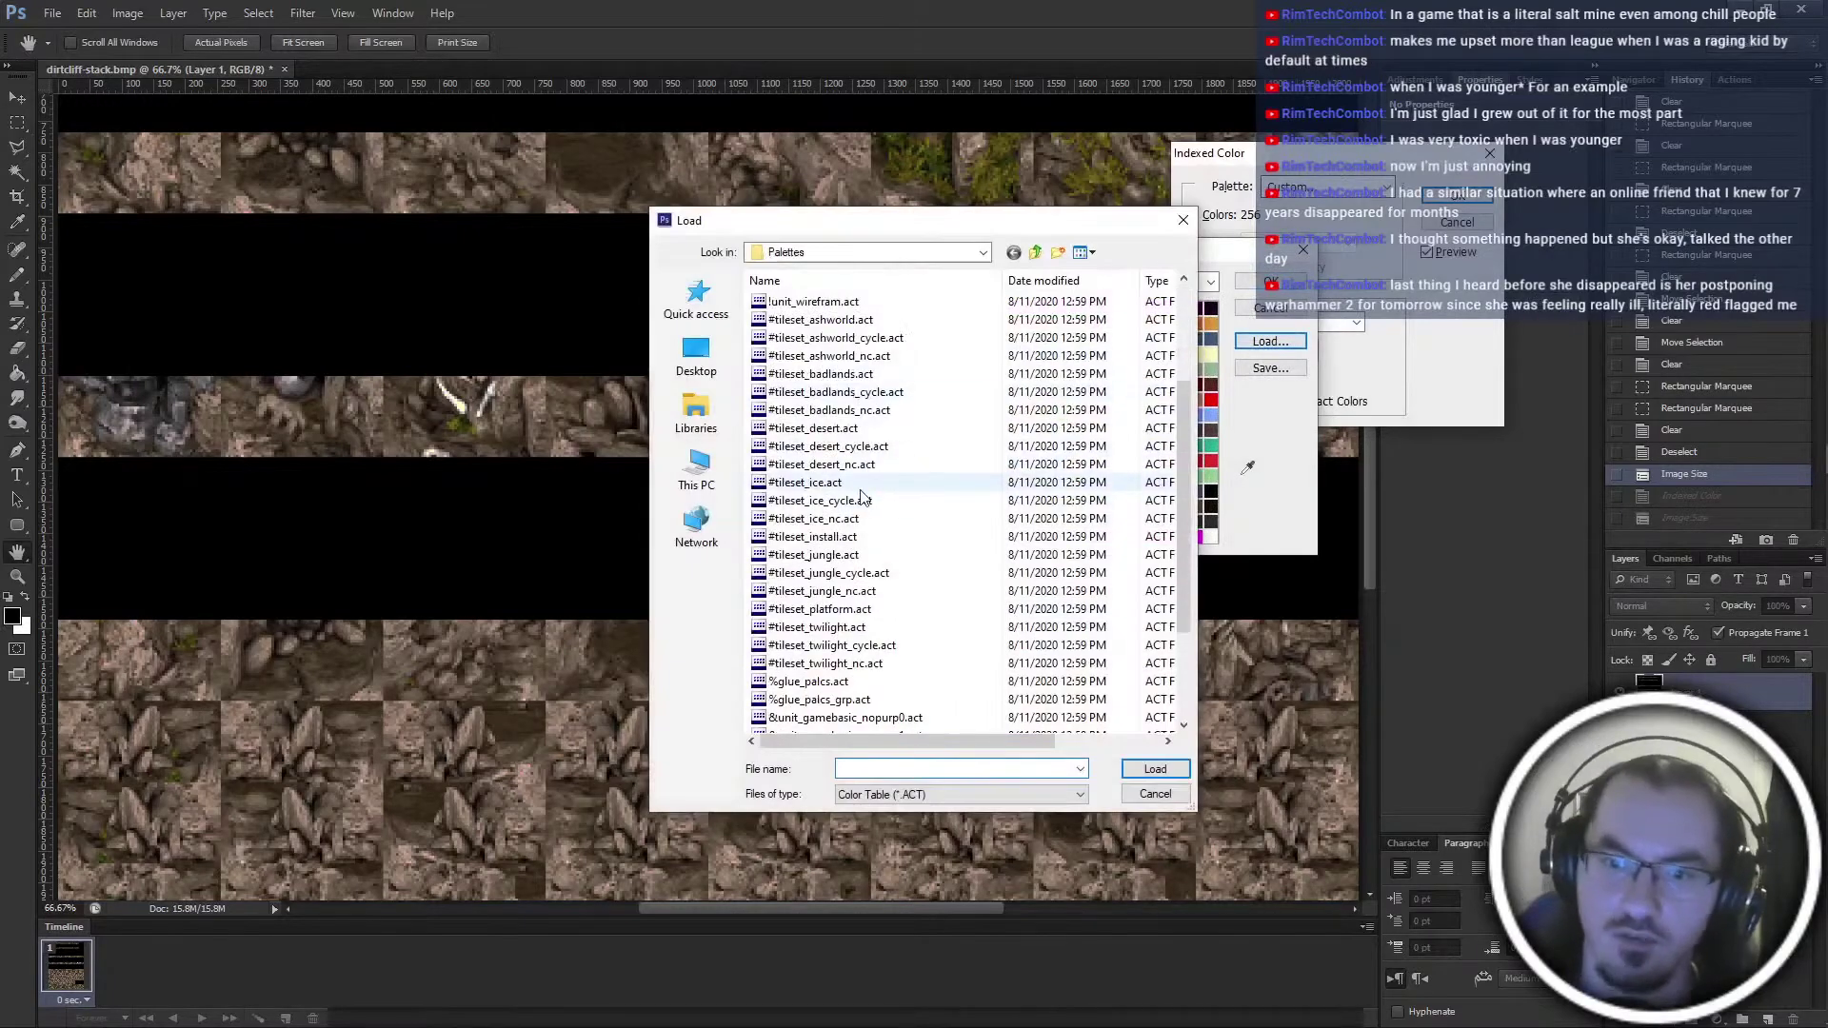
{"action": "scroll", "coordinate": [914, 609], "scroll_direction": "down", "scroll_amount": 3}
{"action": "left_click", "coordinate": [886, 701]}
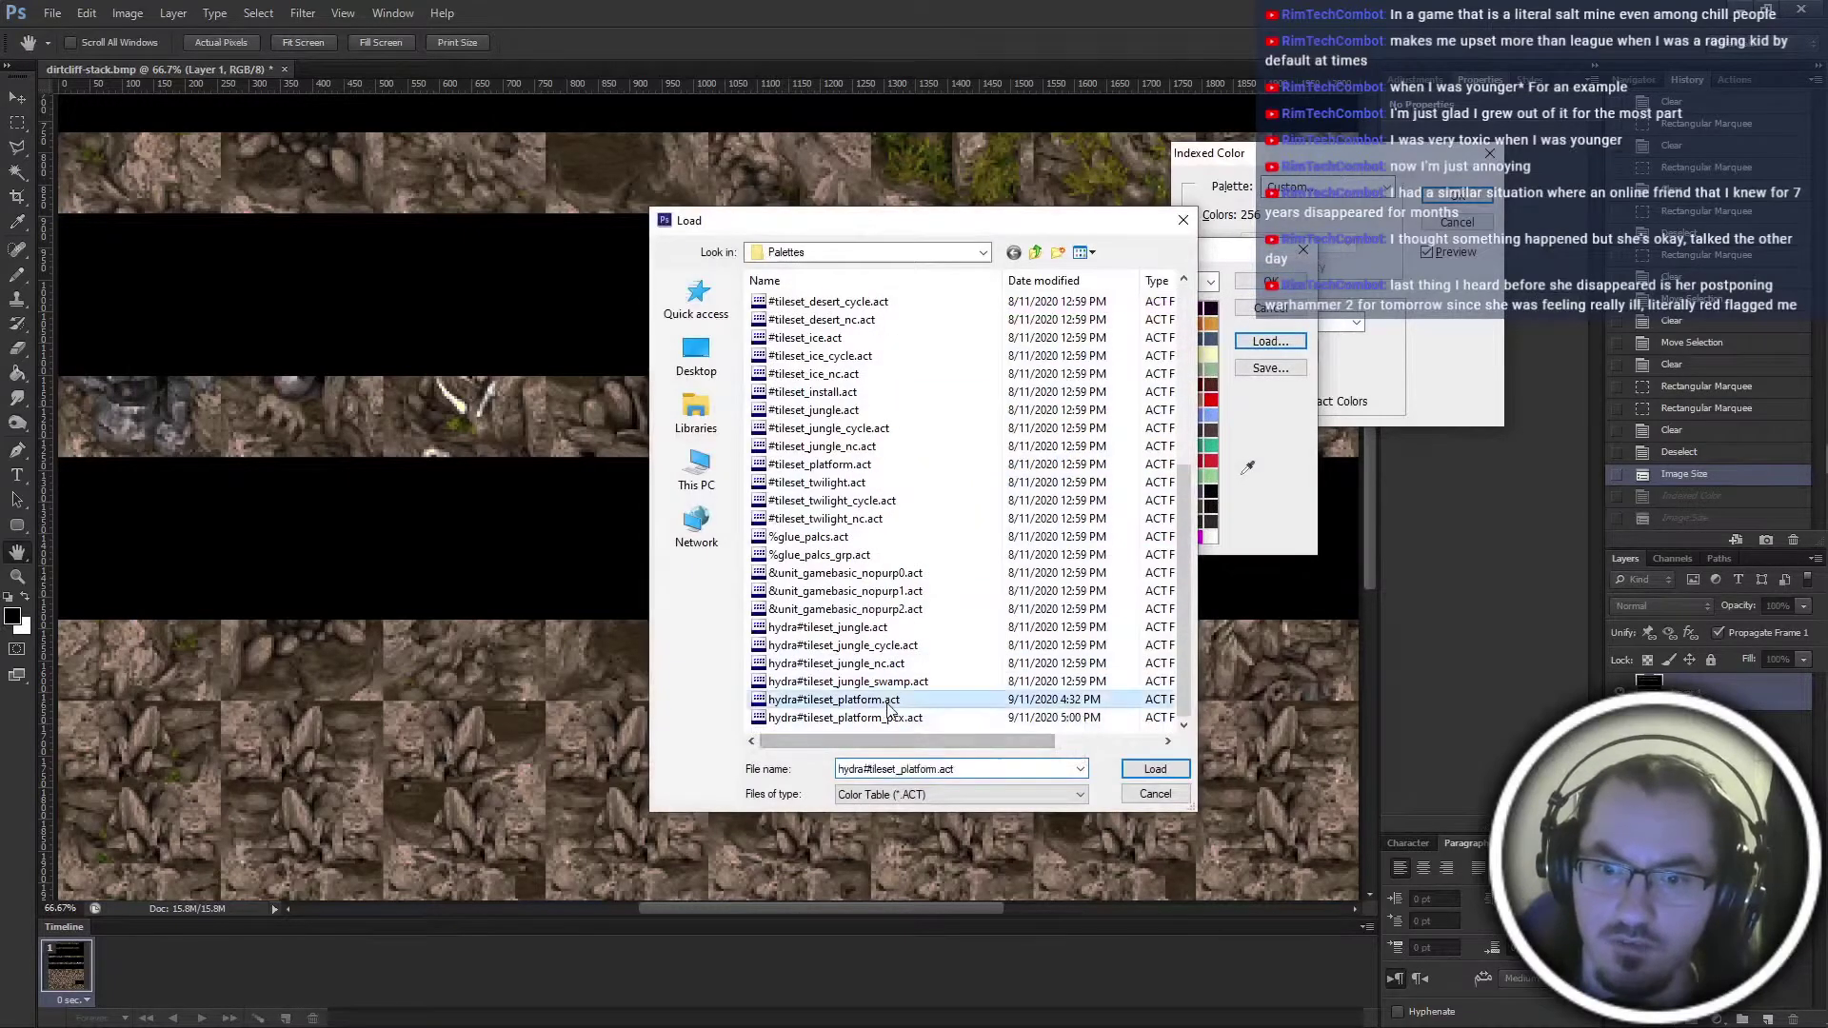
{"action": "double_click", "coordinate": [888, 704]}
{"action": "key", "text": "Return"}
{"action": "key", "text": "Return"}
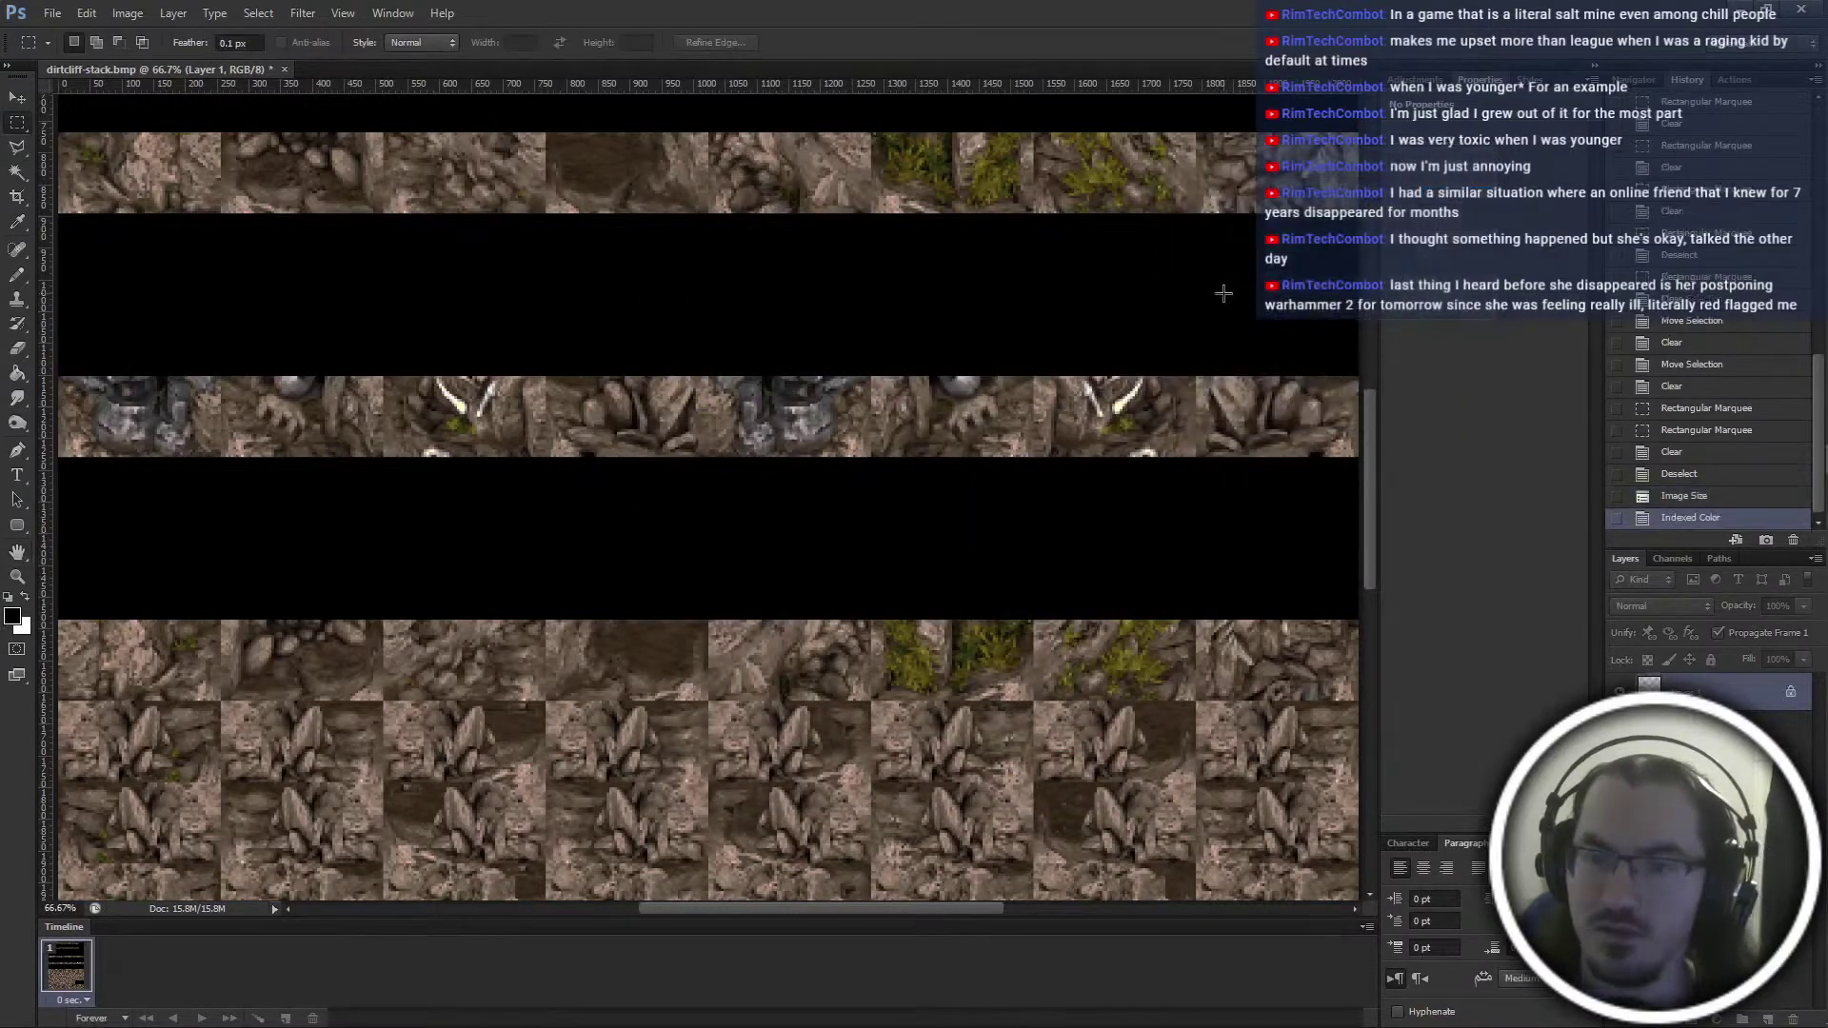
Save the indexed sheet to the Desktop as dirtcliff-stack.bmp, and undo the Indexed Color conversion and enlargement
{"action": "key", "text": "ctrl+shift+s"}
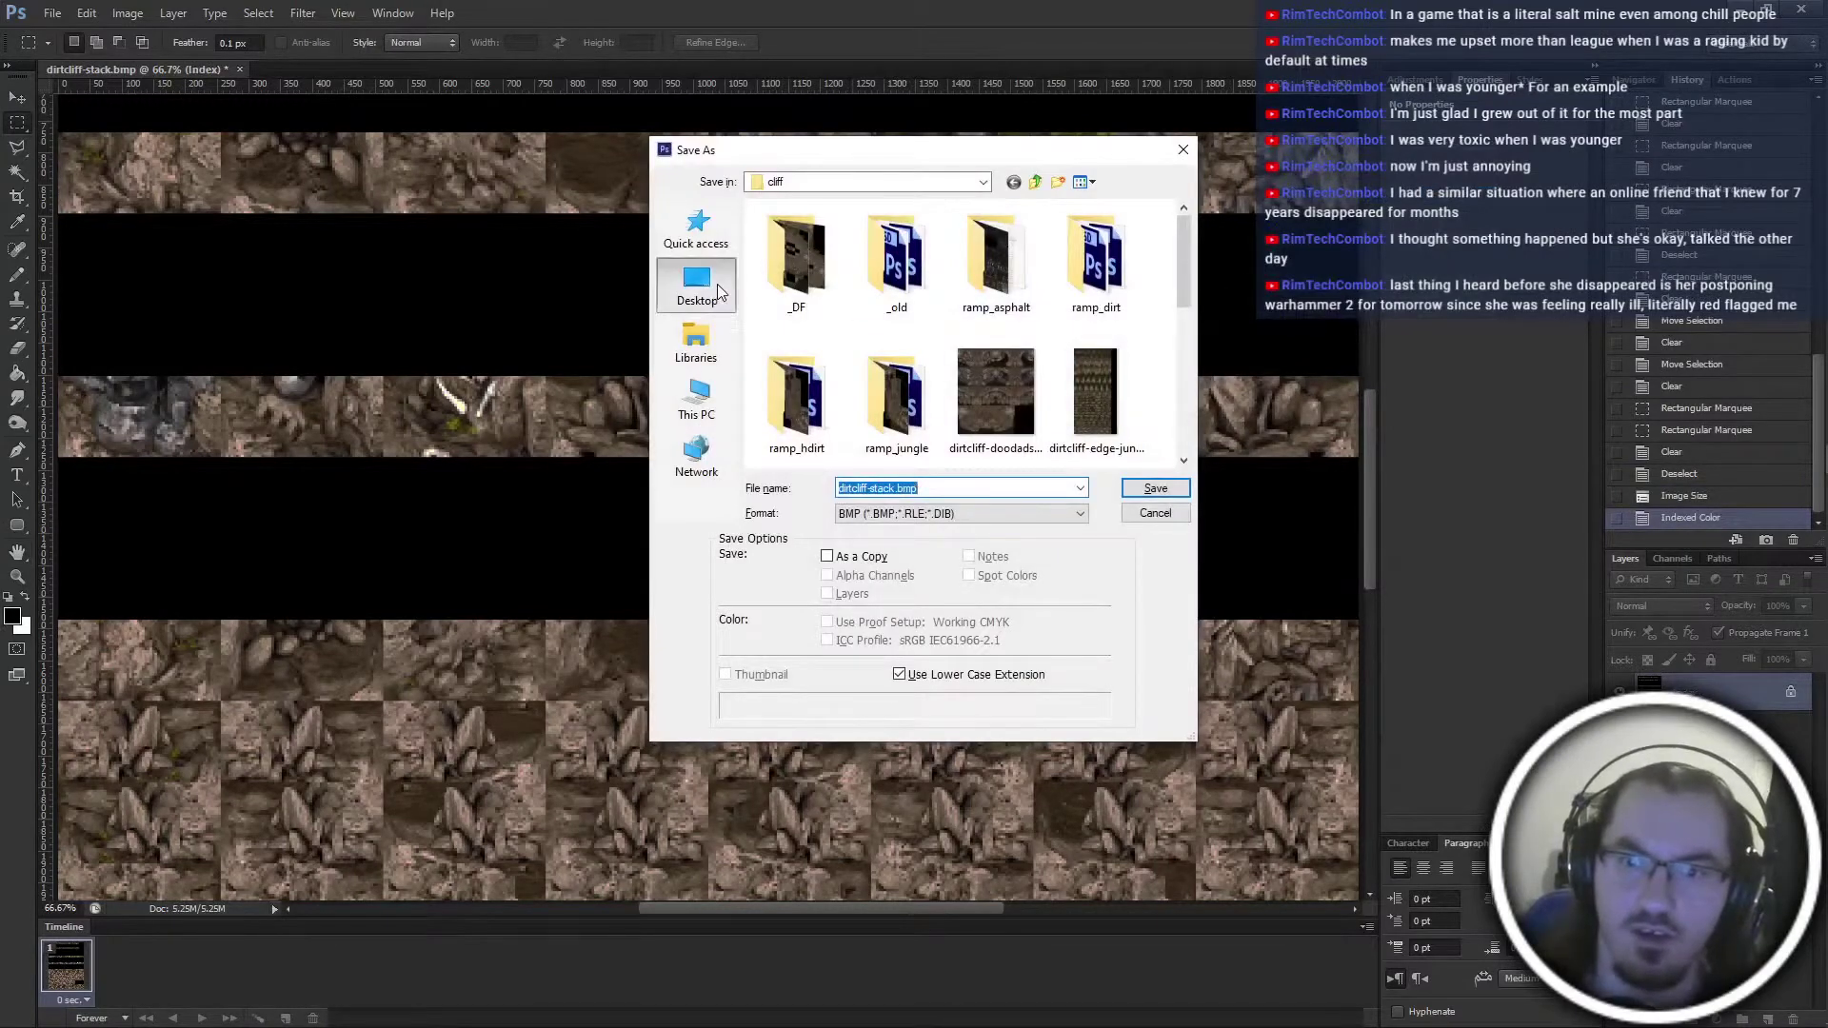
{"action": "left_click", "coordinate": [696, 286]}
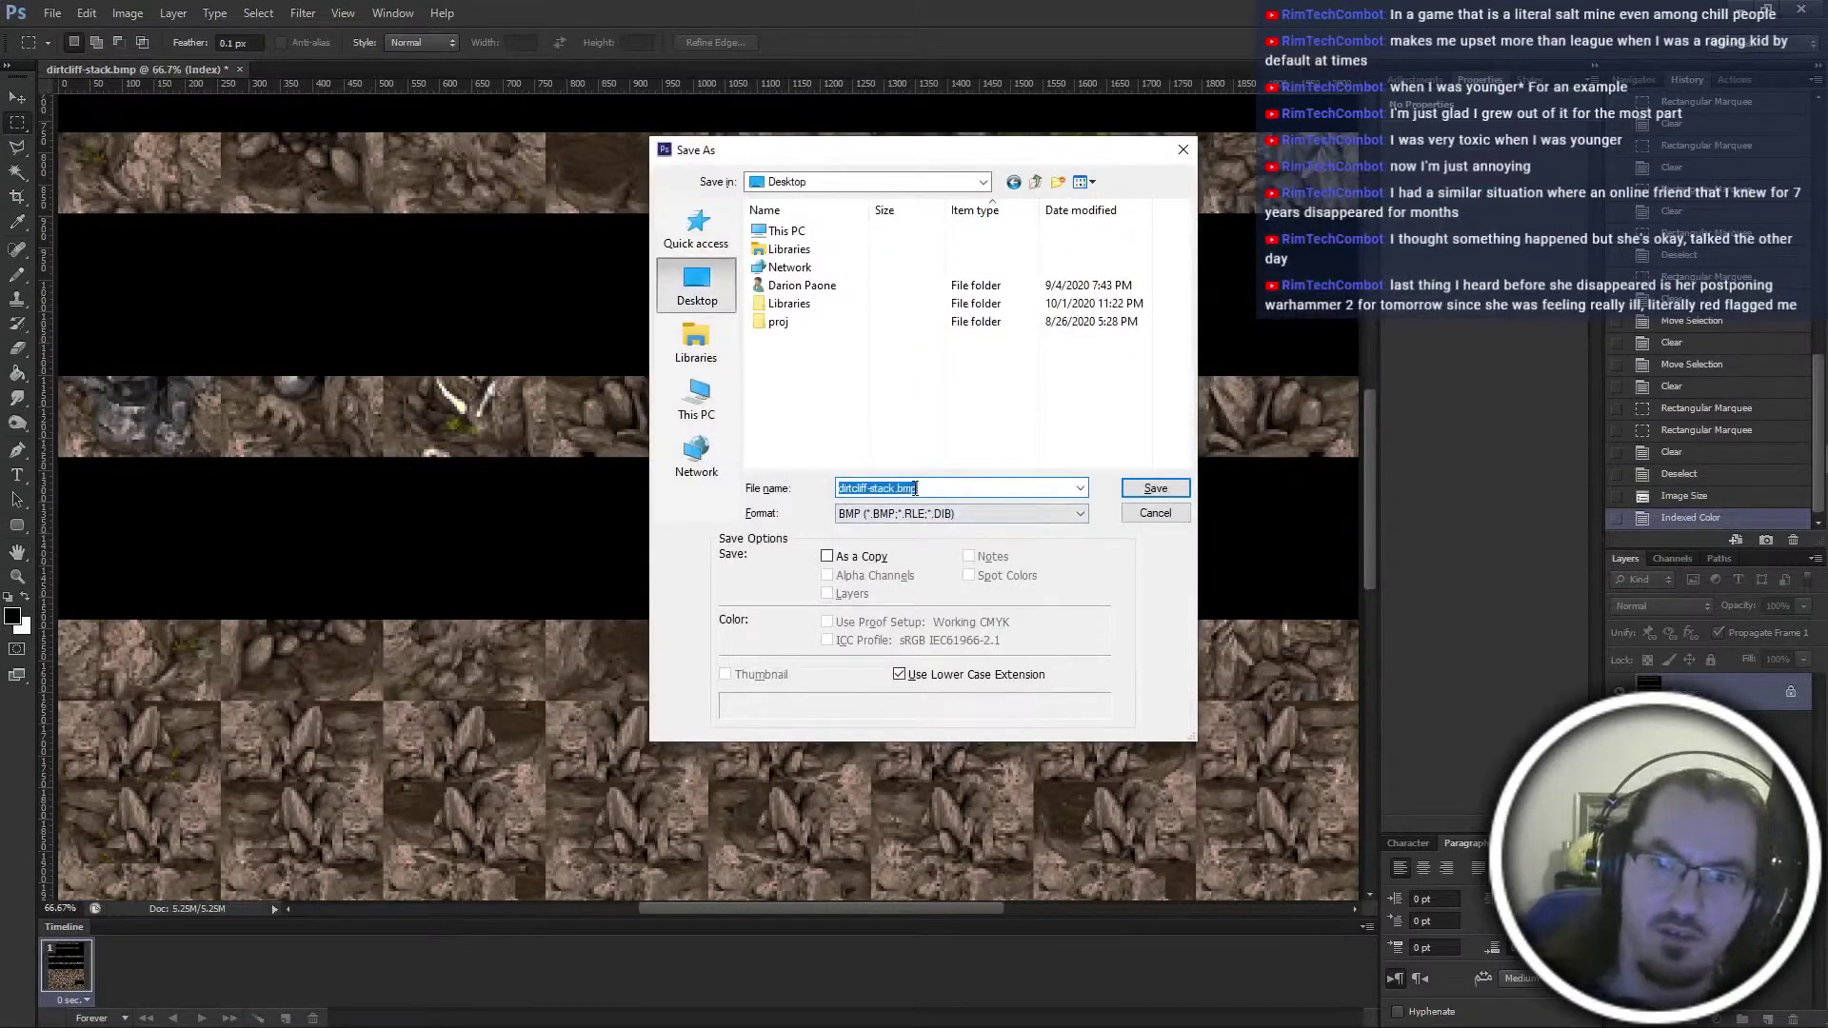
{"action": "key", "text": "Return"}
{"action": "key", "text": "Return"}
{"action": "key", "text": "ctrl+alt+z"}
{"action": "key", "text": "ctrl+alt+z"}
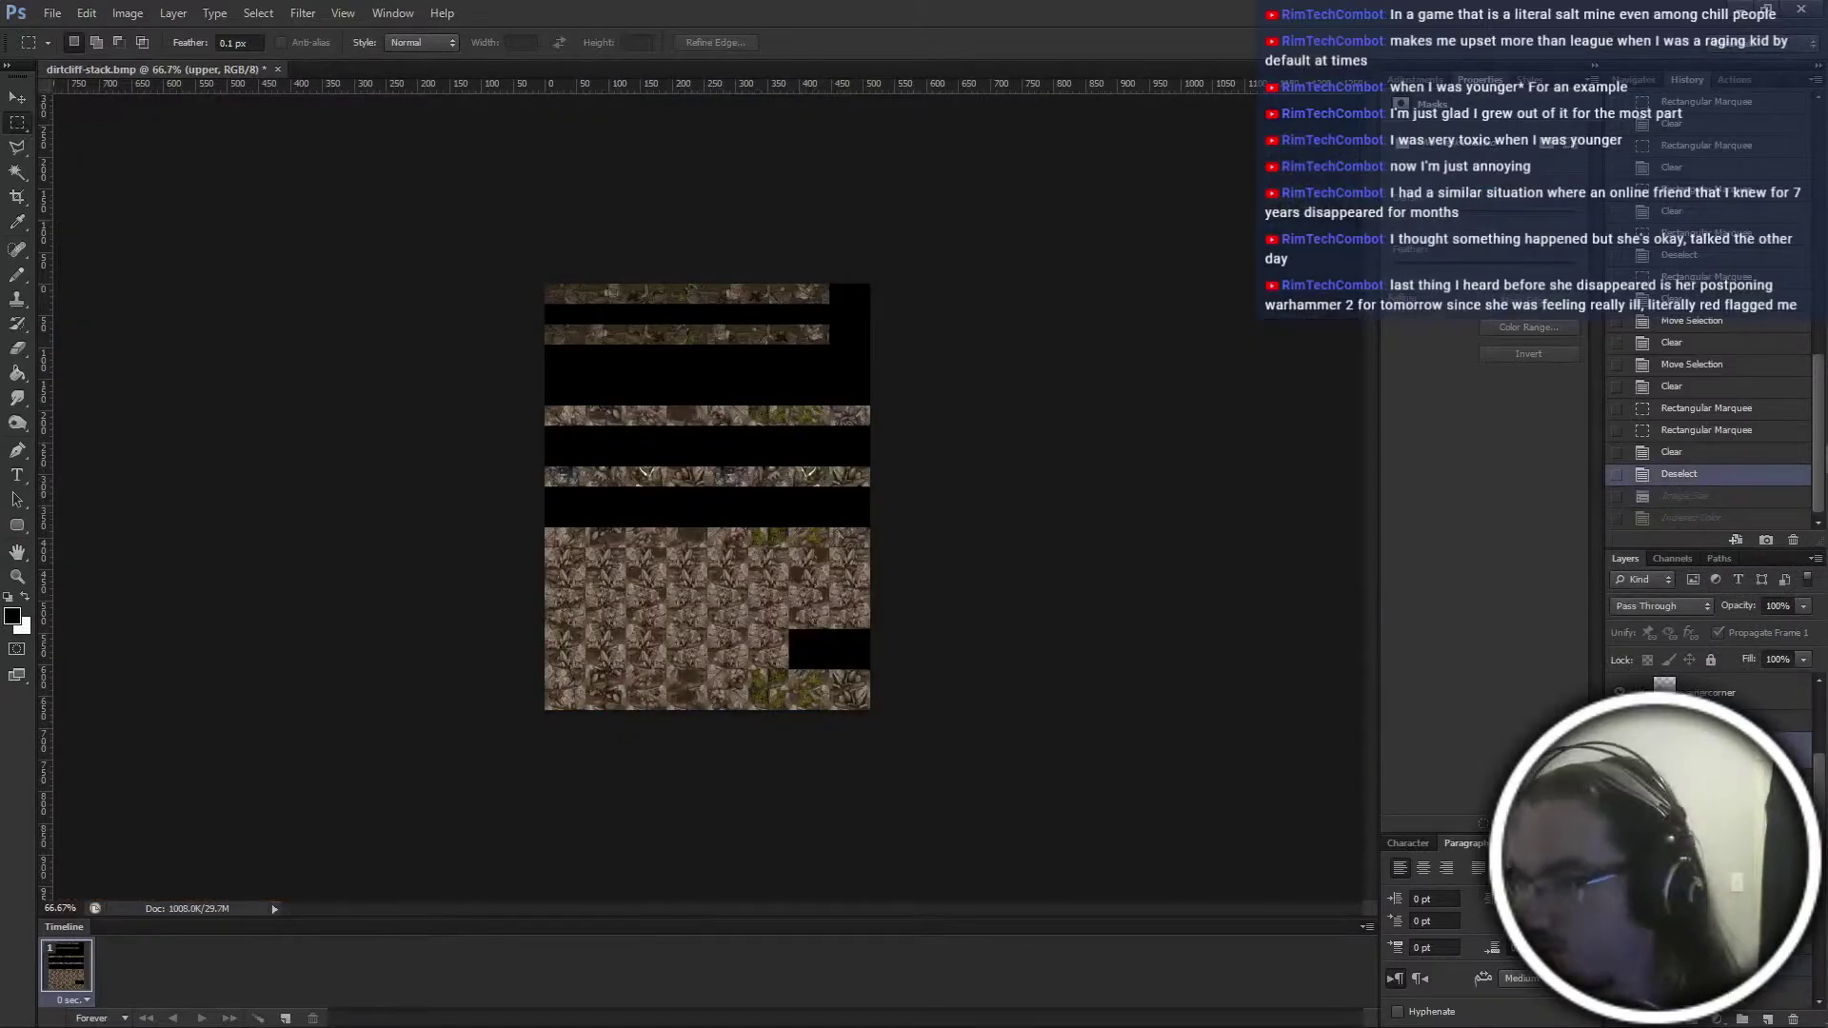
Enlarge the layered tile sheet to 2048 by 2688 pixels with Nearest Neighbor resampling
{"action": "scroll", "coordinate": [1710, 838], "scroll_direction": "down", "scroll_amount": 5}
{"action": "scroll", "coordinate": [1710, 838], "scroll_direction": "up", "scroll_amount": 3}
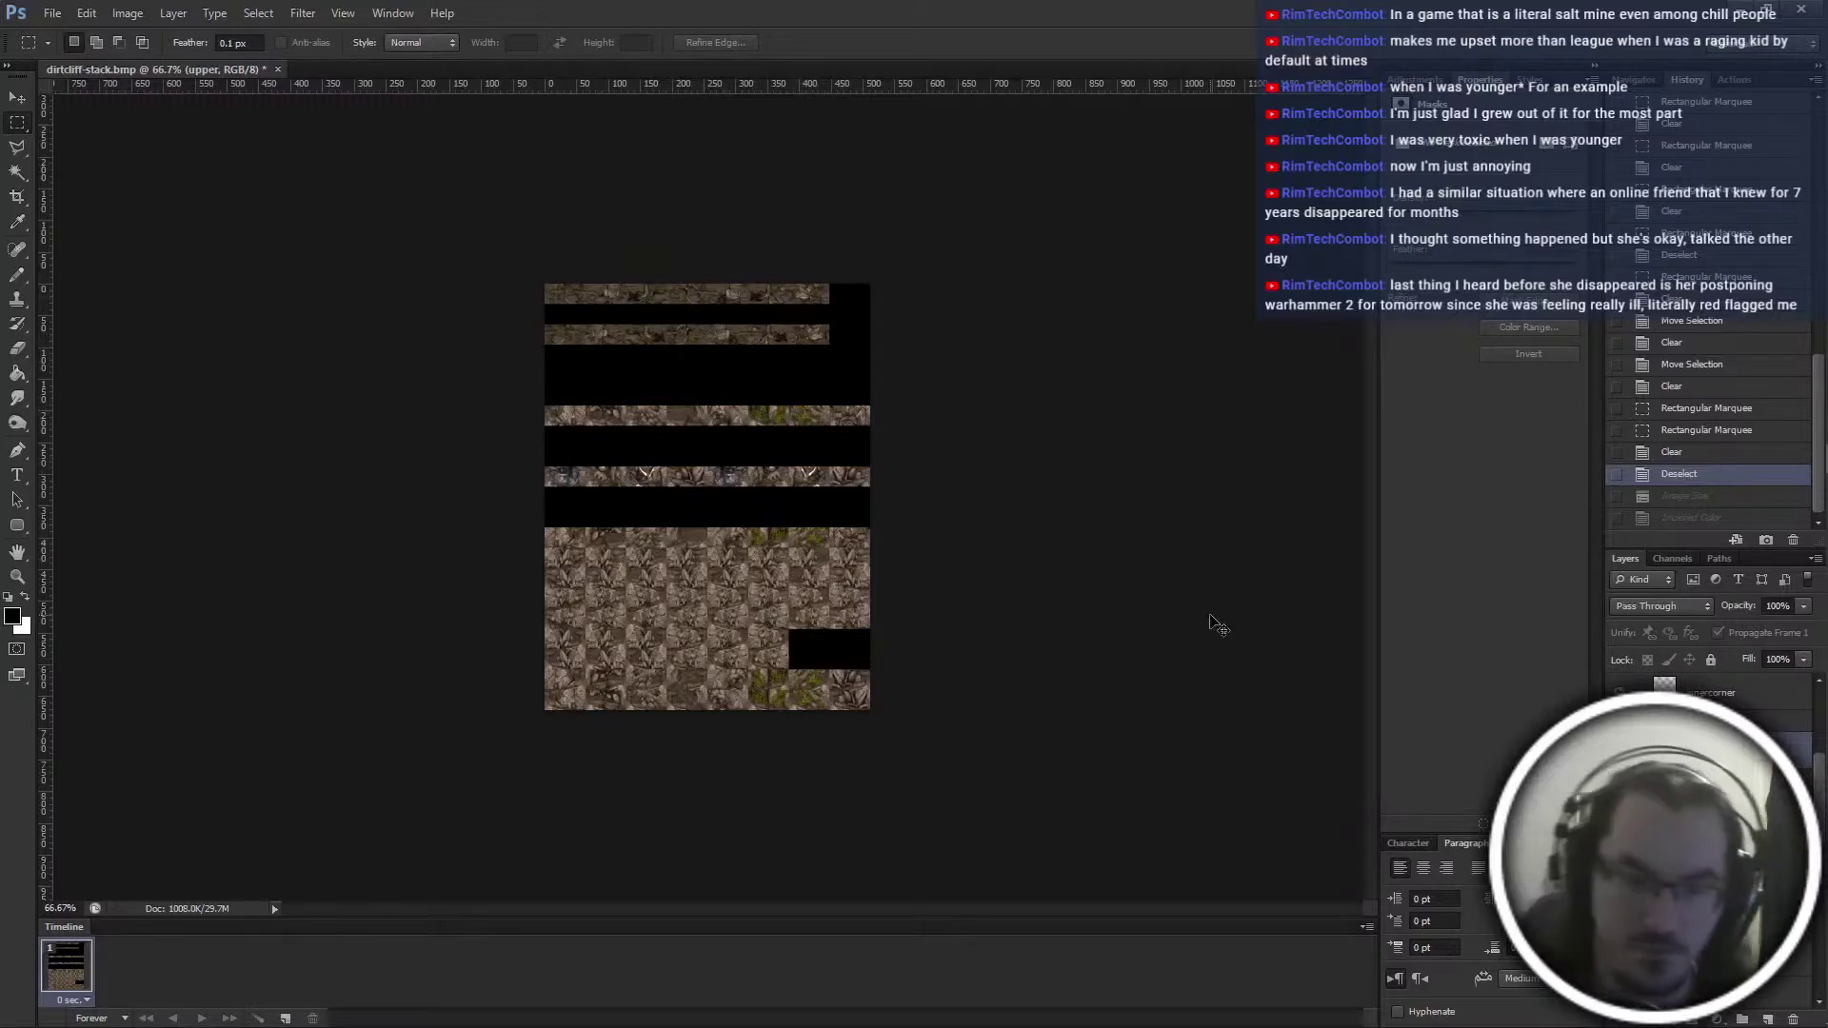
{"action": "key", "text": "ctrl+alt+i"}
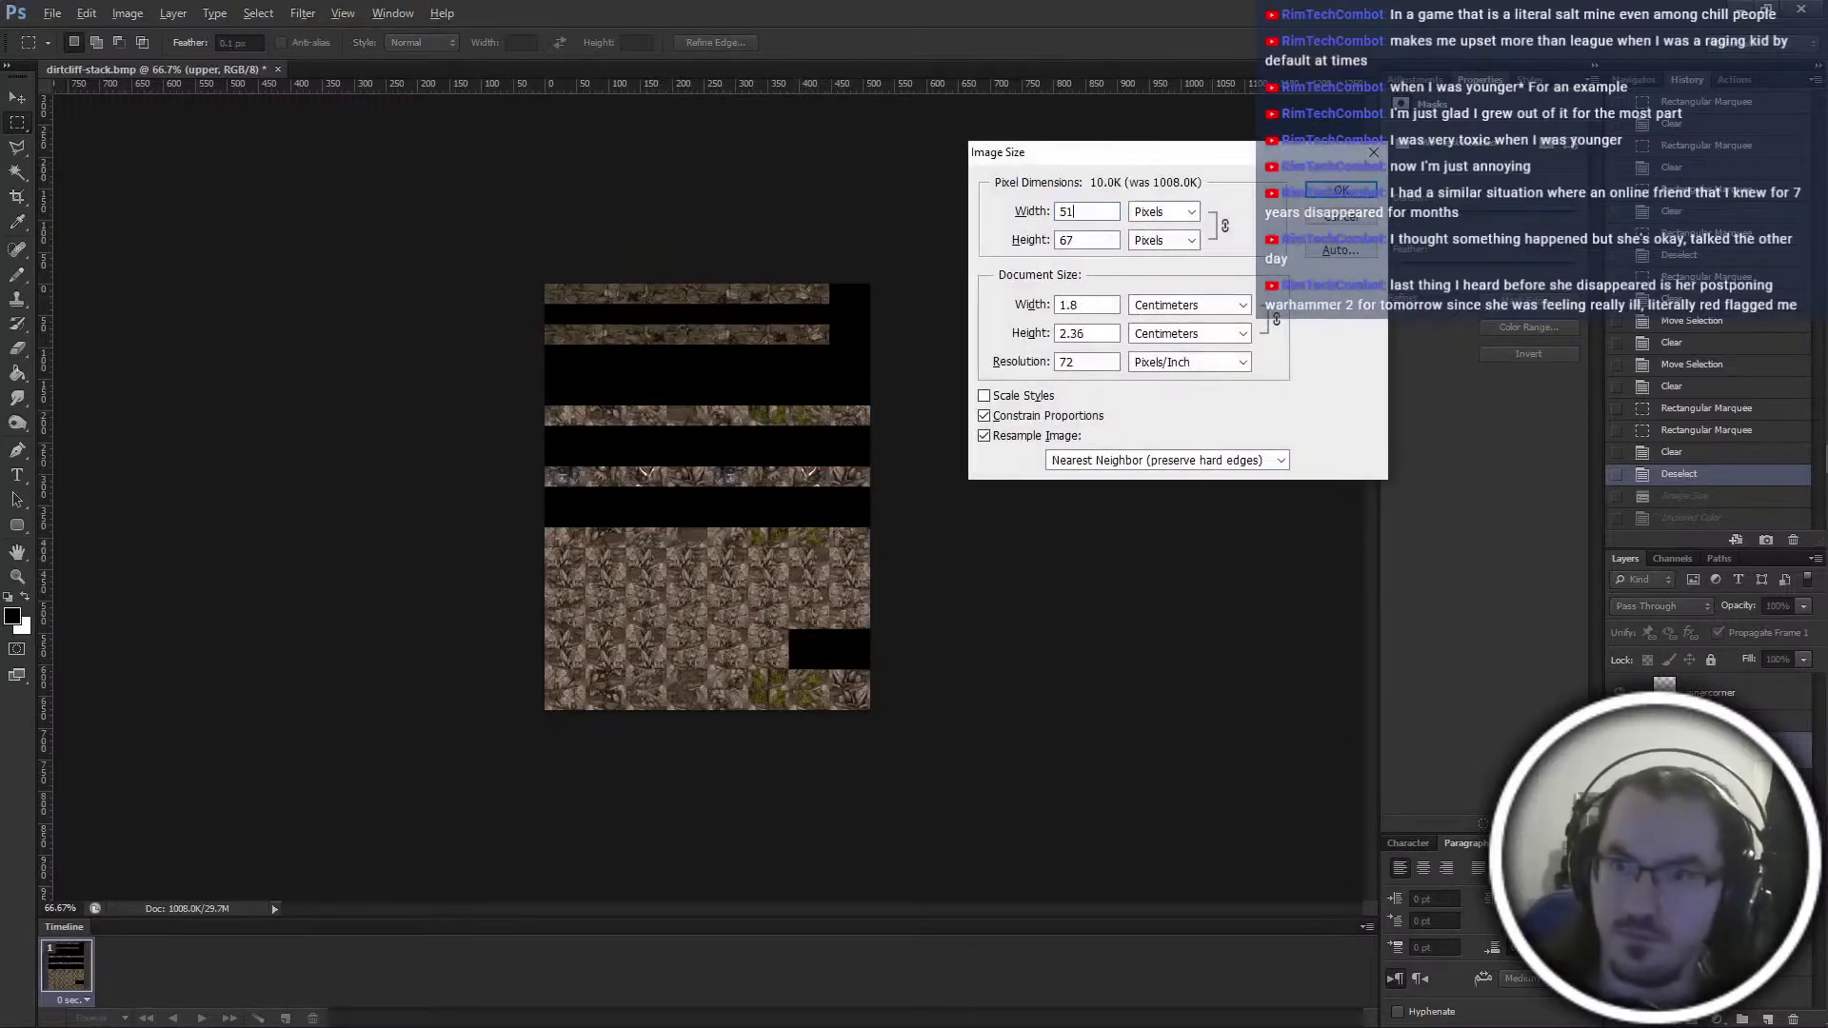
{"action": "type", "text": "2048"}
{"action": "key", "text": "Return"}
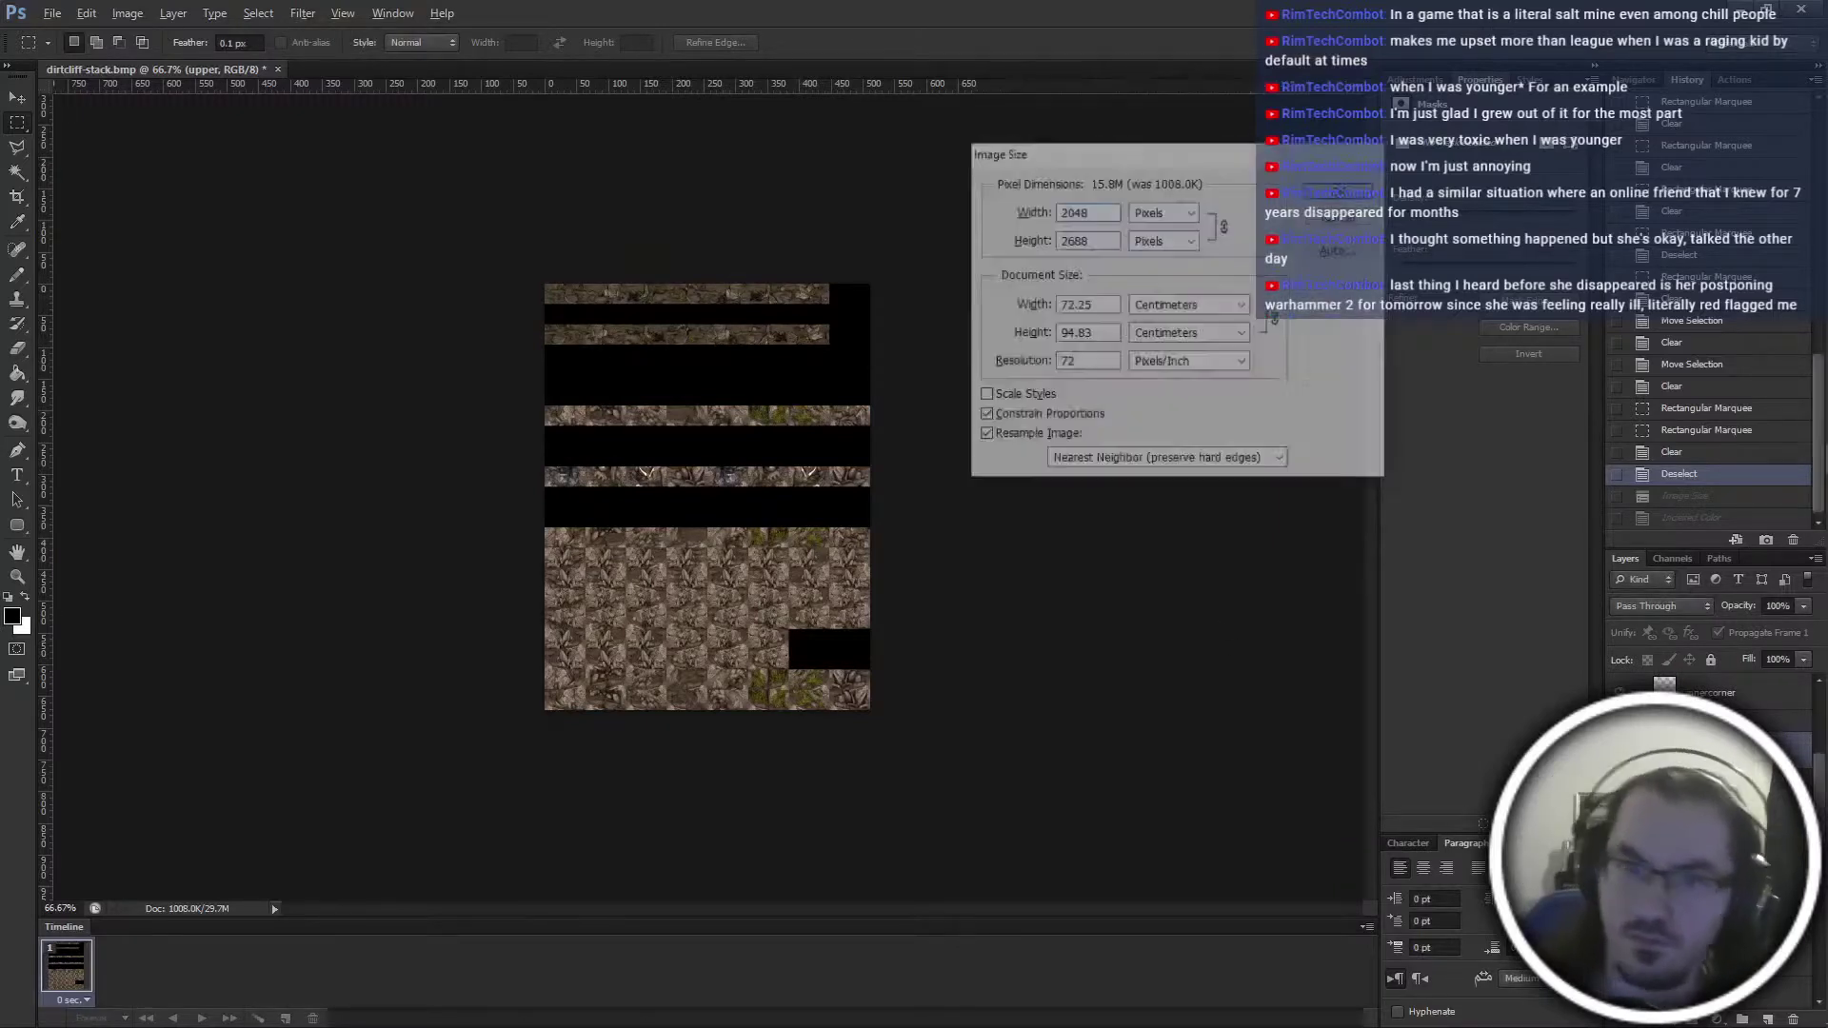
Convert the sheet to Indexed Color with the previous palette and 75% Diffusion dither, and scale it down to 512 pixels wide
{"action": "key", "text": "alt+i"}
{"action": "key", "text": "m"}
{"action": "key", "text": "i"}
{"action": "key", "text": "Return"}
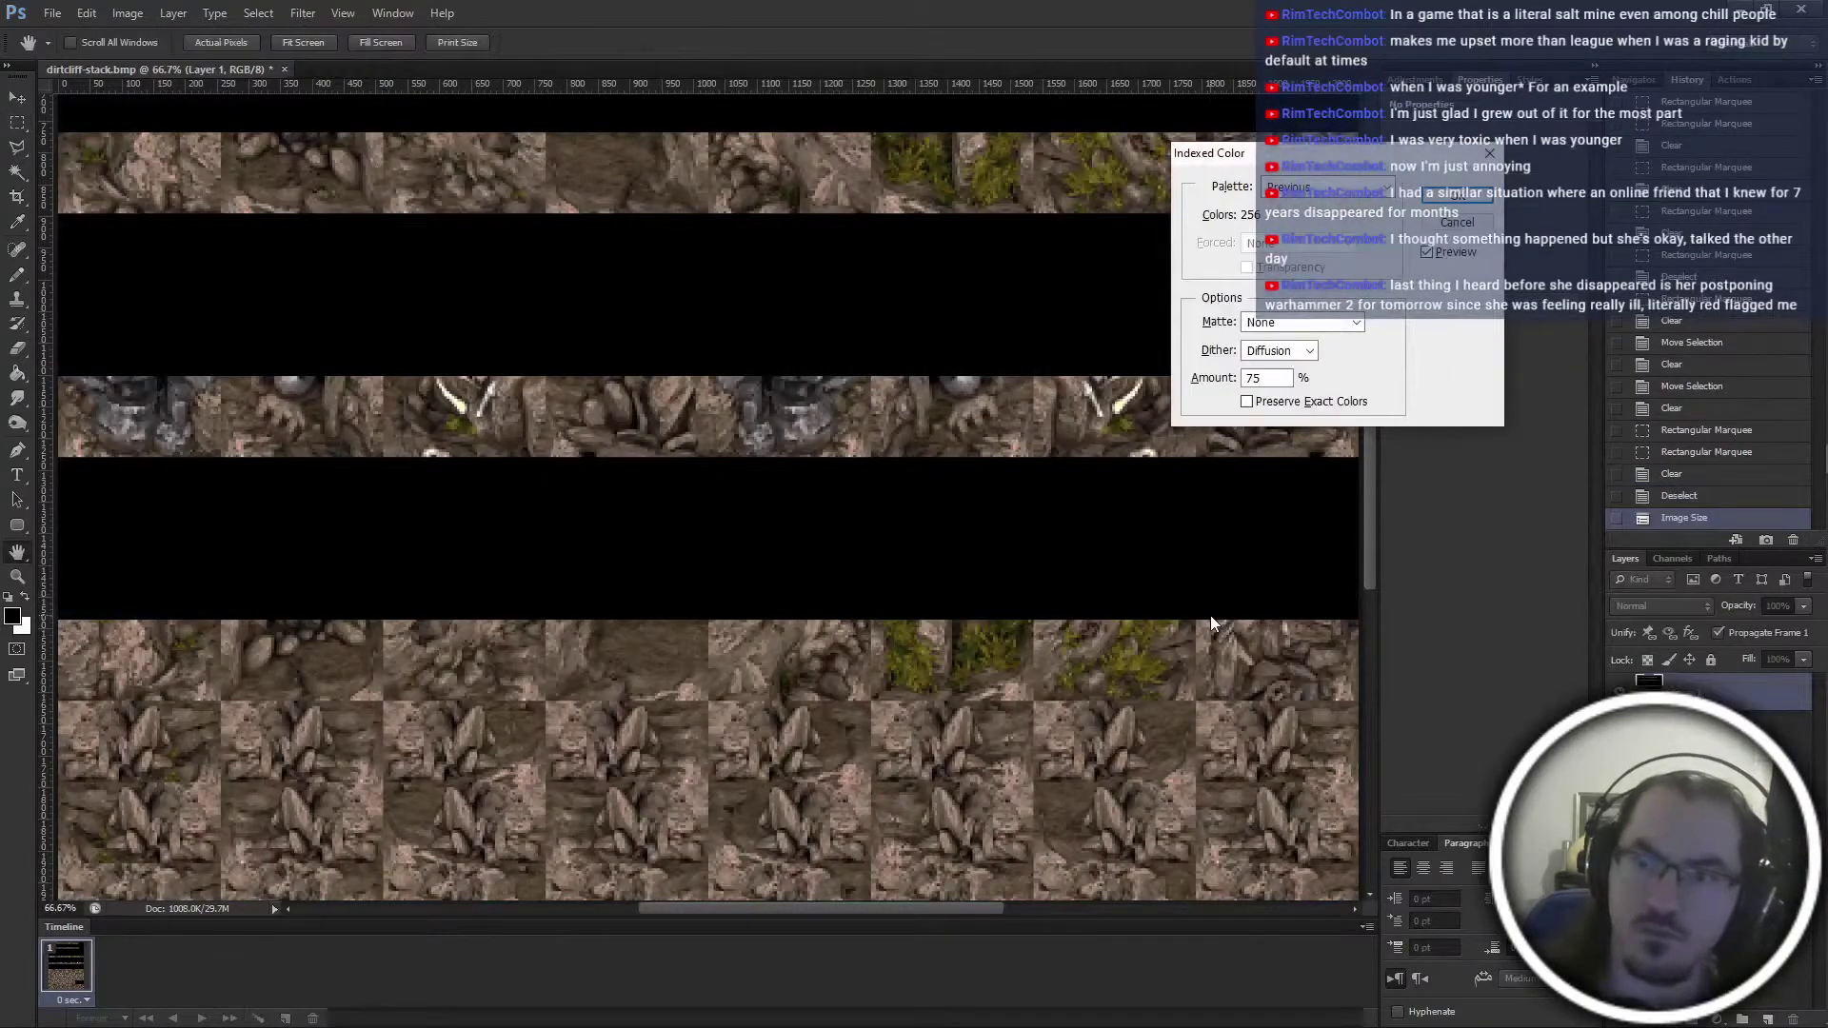
{"action": "key", "text": "Return"}
{"action": "key", "text": "ctrl+alt+i"}
{"action": "type", "text": "512"}
{"action": "key", "text": "Return"}
Save the indexed sheet to the Desktop as hdirtcliff-stack.bmp, and undo the downscaling and the Indexed Color conversion
{"action": "key", "text": "ctrl+shift+s"}
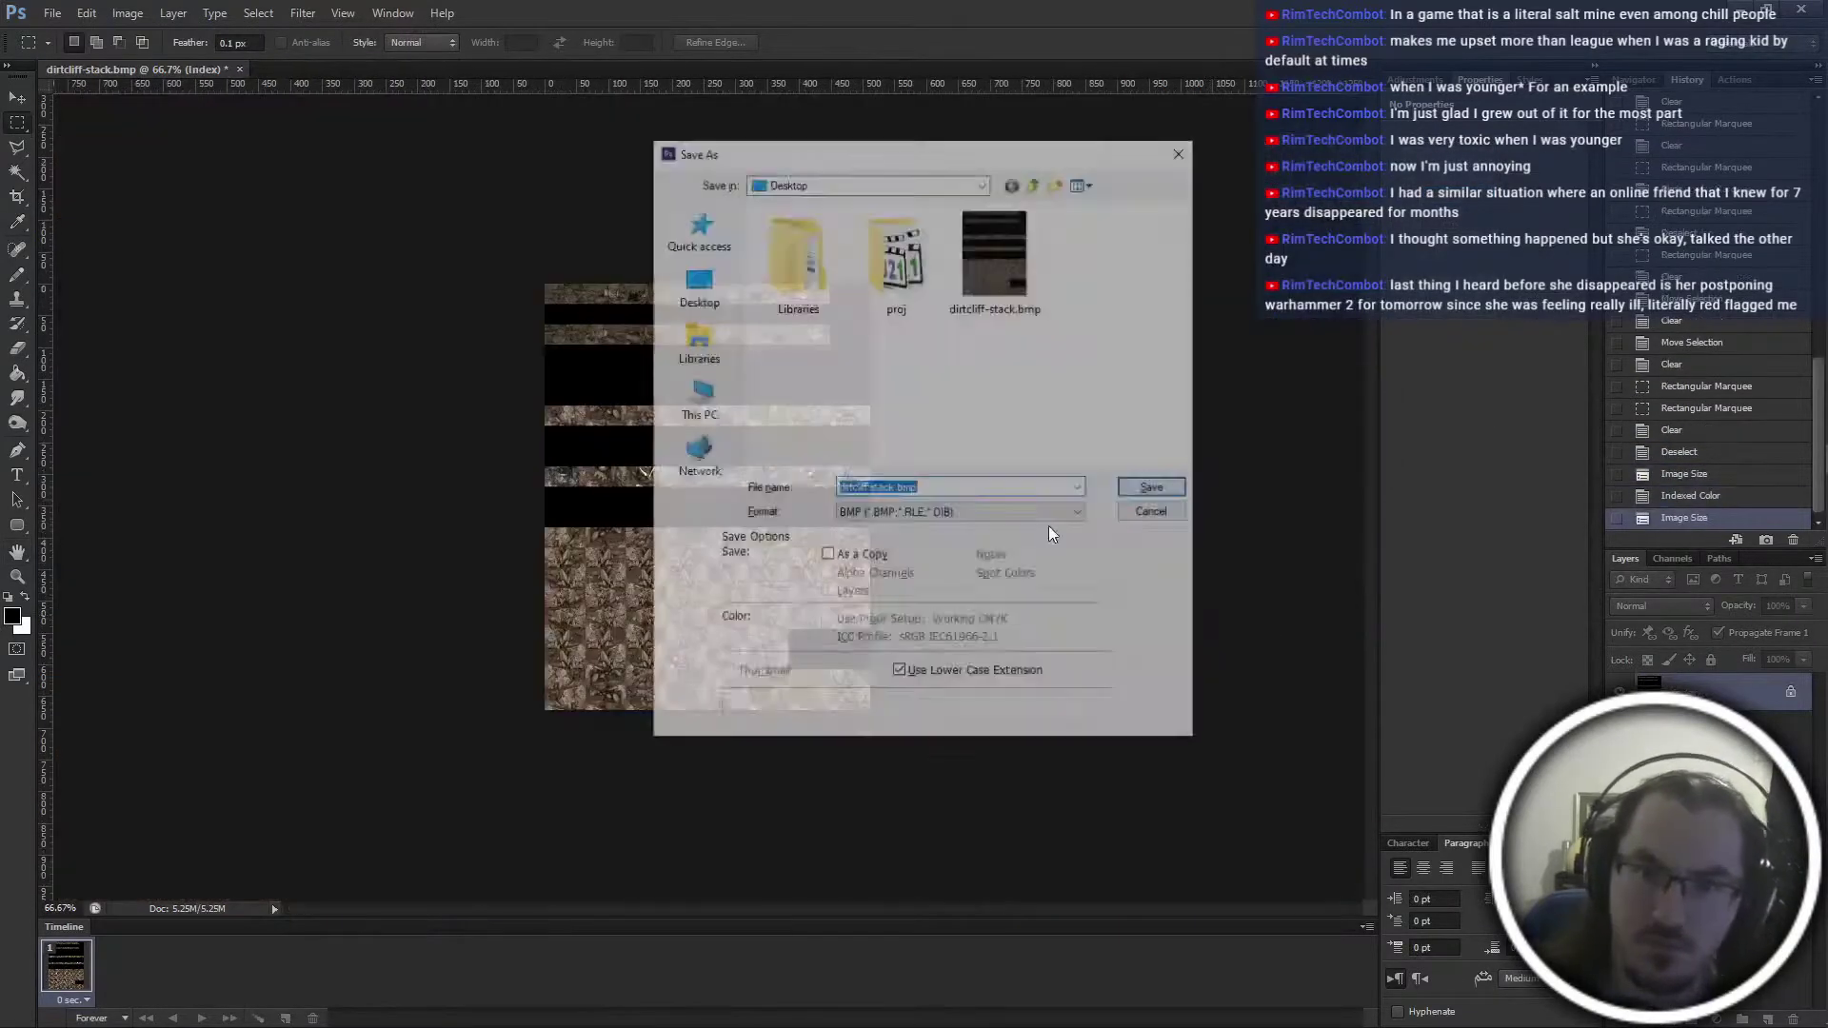
{"action": "left_click", "coordinate": [863, 483]}
{"action": "double_click", "coordinate": [841, 488]}
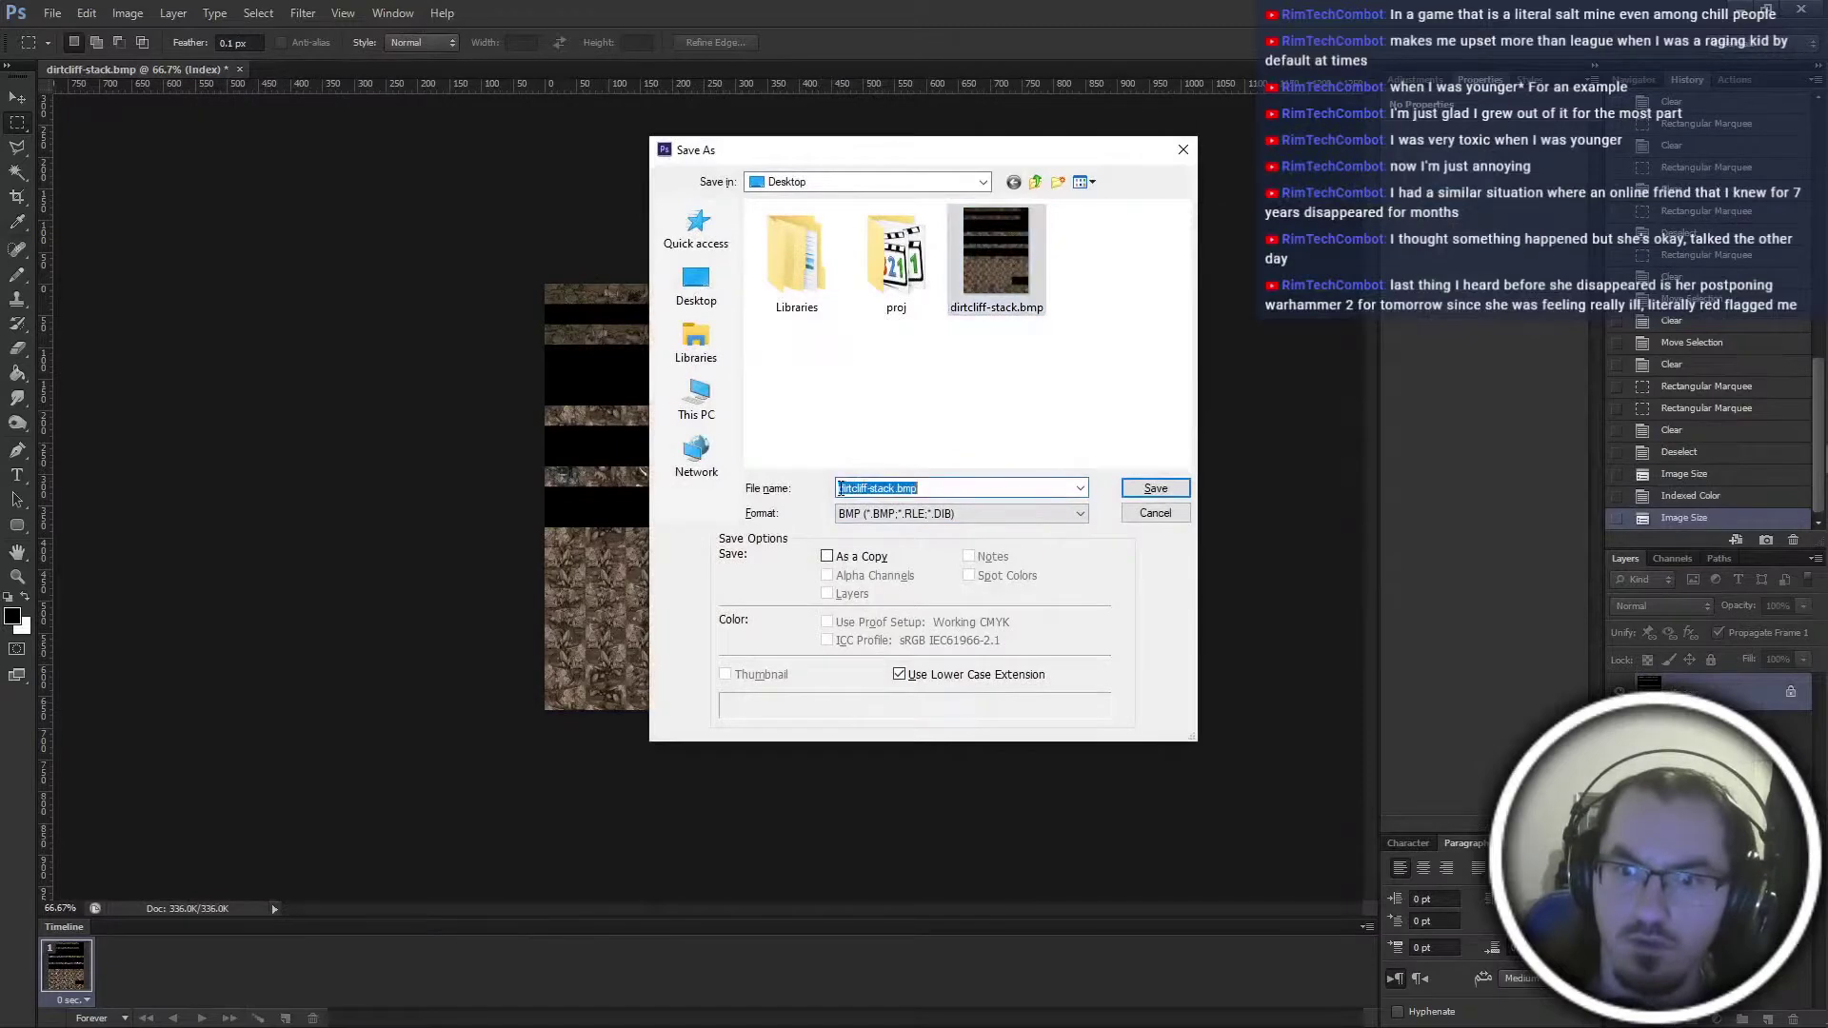
{"action": "type", "text": "h"}
{"action": "key", "text": "Return"}
{"action": "key", "text": "ctrl+alt+z"}
{"action": "key", "text": "ctrl+alt+z"}
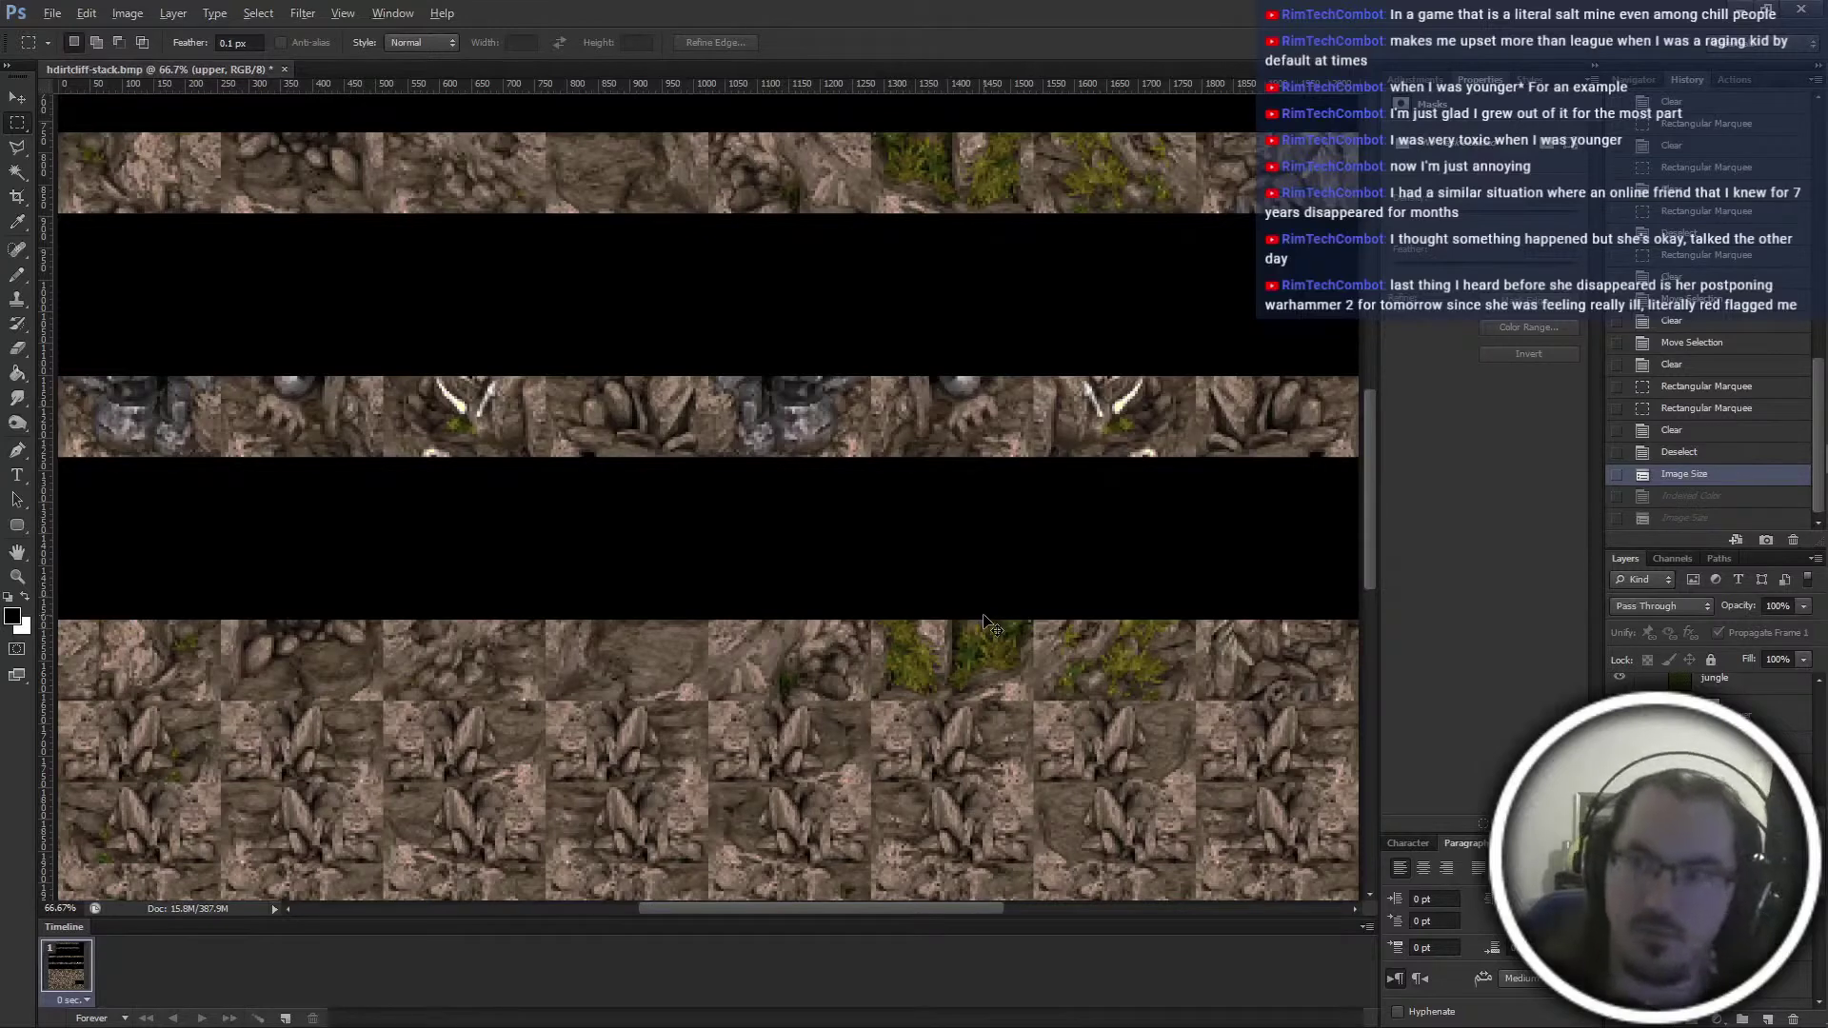
Convert the altered enlarged sheet to Indexed Color with the same settings and scale it back down to its original size
{"action": "key", "text": "alt+i"}
{"action": "key", "text": "m"}
{"action": "key", "text": "i"}
{"action": "key", "text": "Return"}
{"action": "key", "text": "Return"}
{"action": "key", "text": "ctrl+alt+i"}
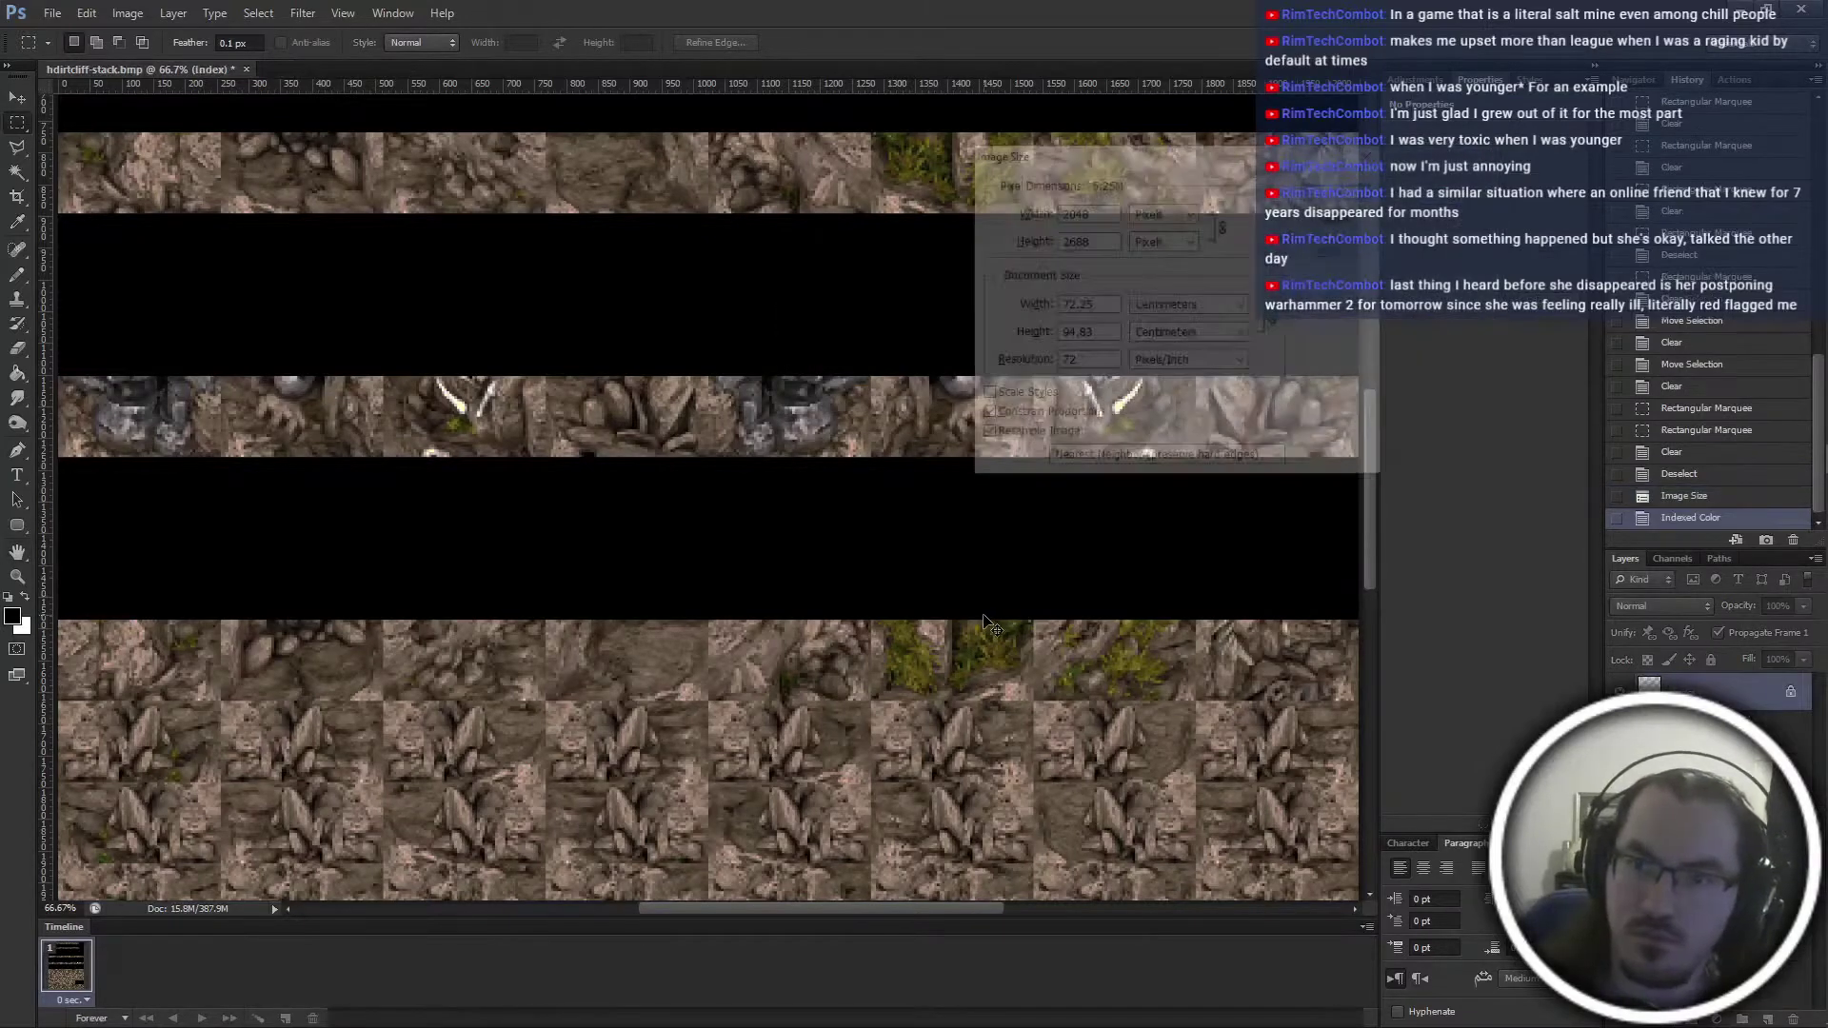
{"action": "key", "text": "Return"}
Save this version to the Desktop as hhdirtcliff-stack.bmp, and undo the downscaling, Indexed Color conversion and enlargement
{"action": "key", "text": "ctrl+shift+s"}
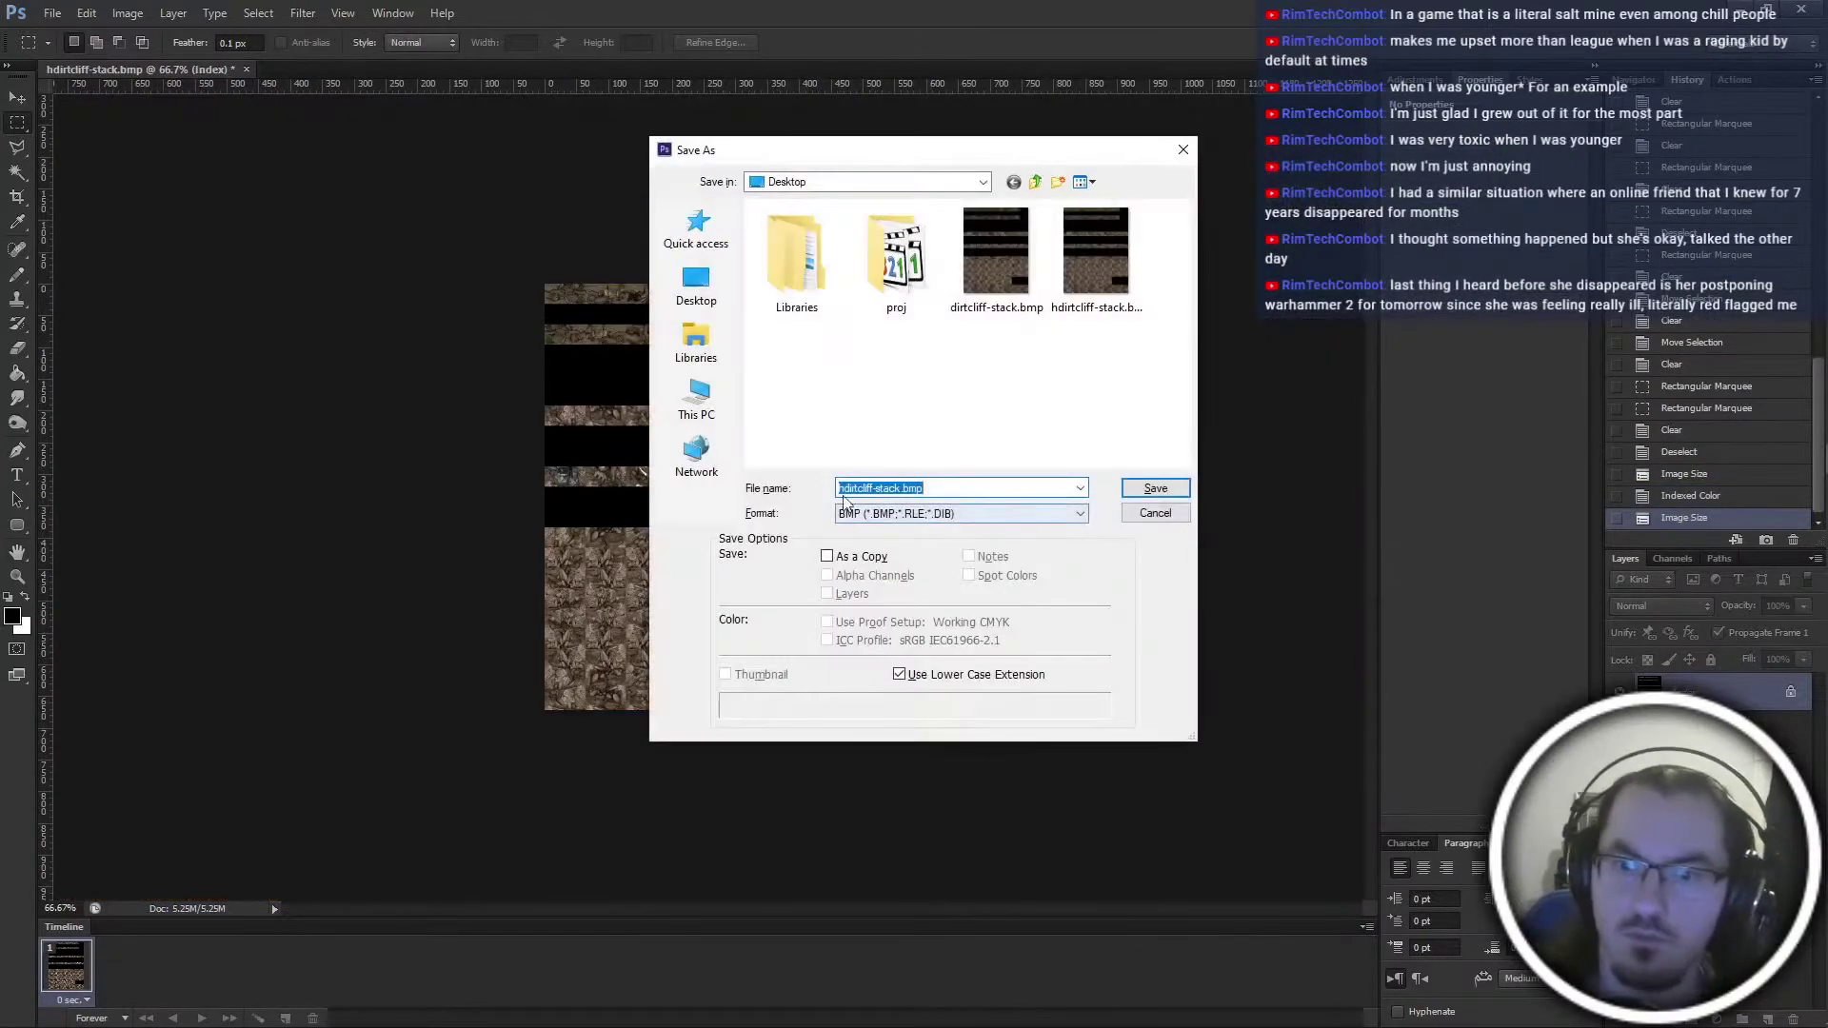
{"action": "type", "text": "h"}
{"action": "key", "text": "Return"}
{"action": "key", "text": "Return"}
{"action": "key", "text": "ctrl+alt+z"}
{"action": "key", "text": "ctrl+alt+z"}
{"action": "key", "text": "ctrl+alt+z"}
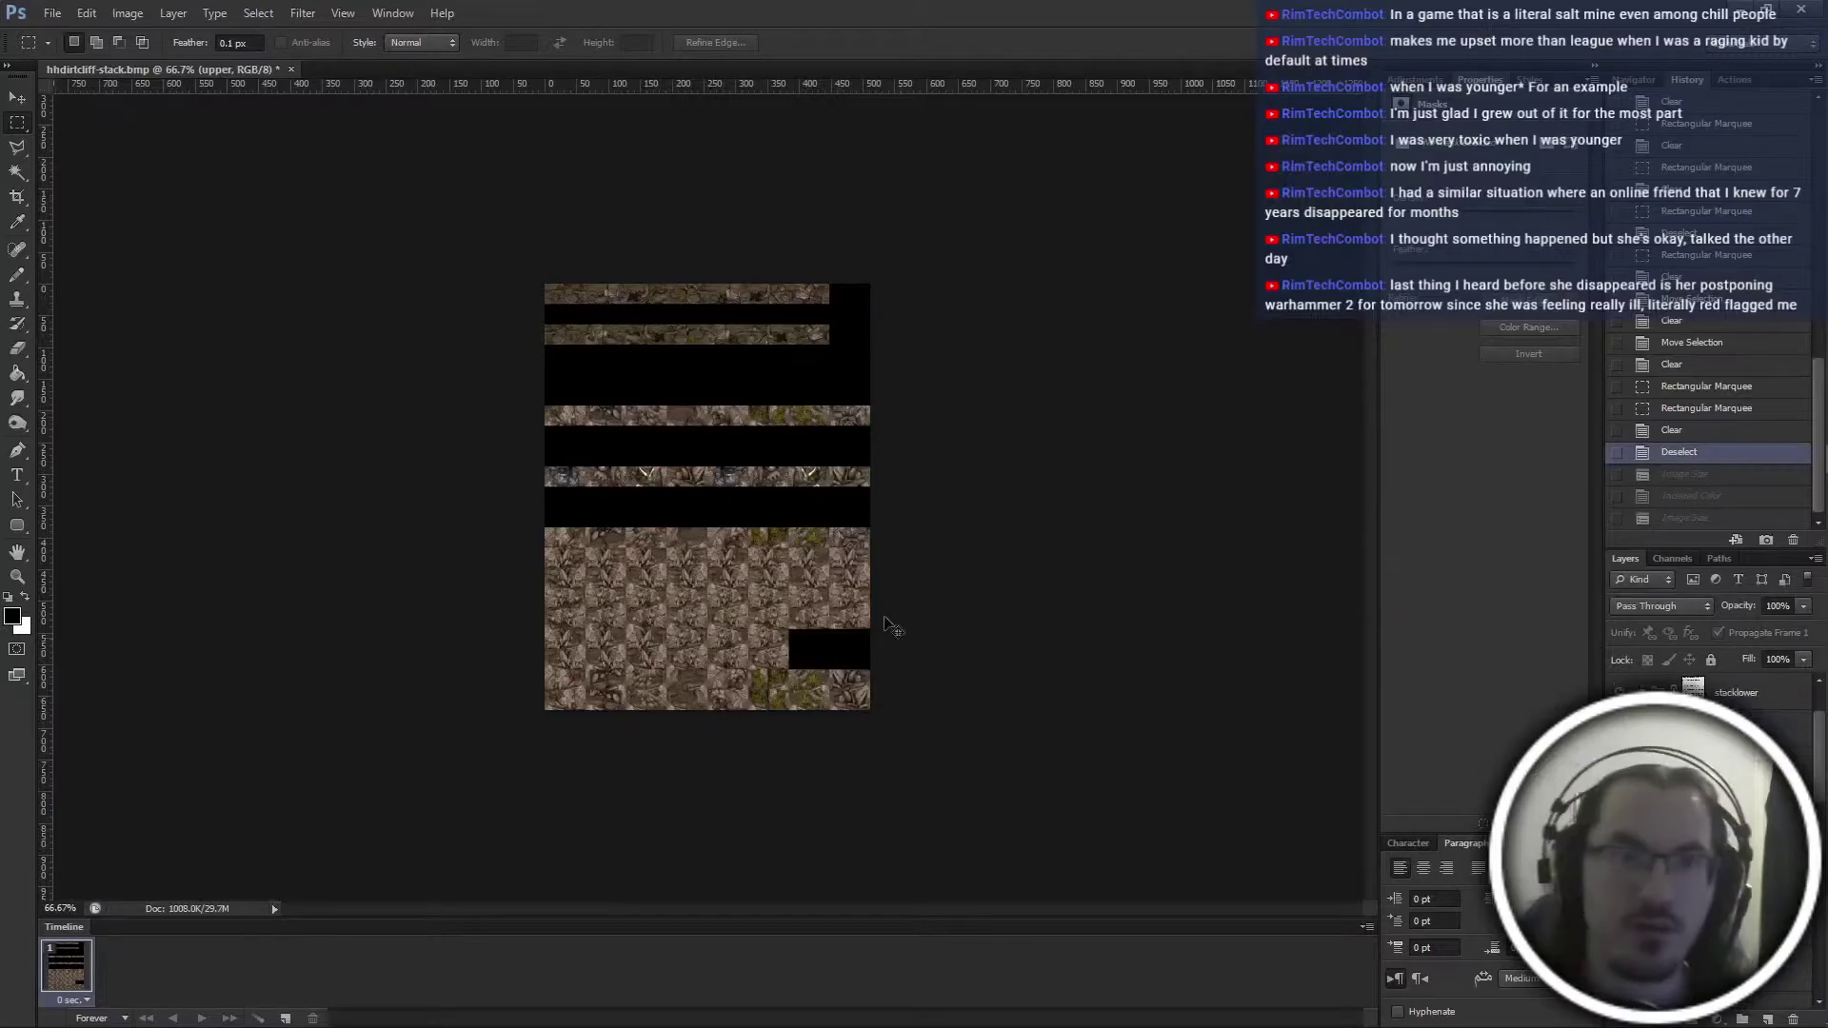
Close the tile sheet without saving its changes and switch to the jungle folder in File Explorer
{"action": "key", "text": "ctrl+w"}
{"action": "left_click", "coordinate": [960, 396]}
{"action": "key", "text": "alt+Tab"}
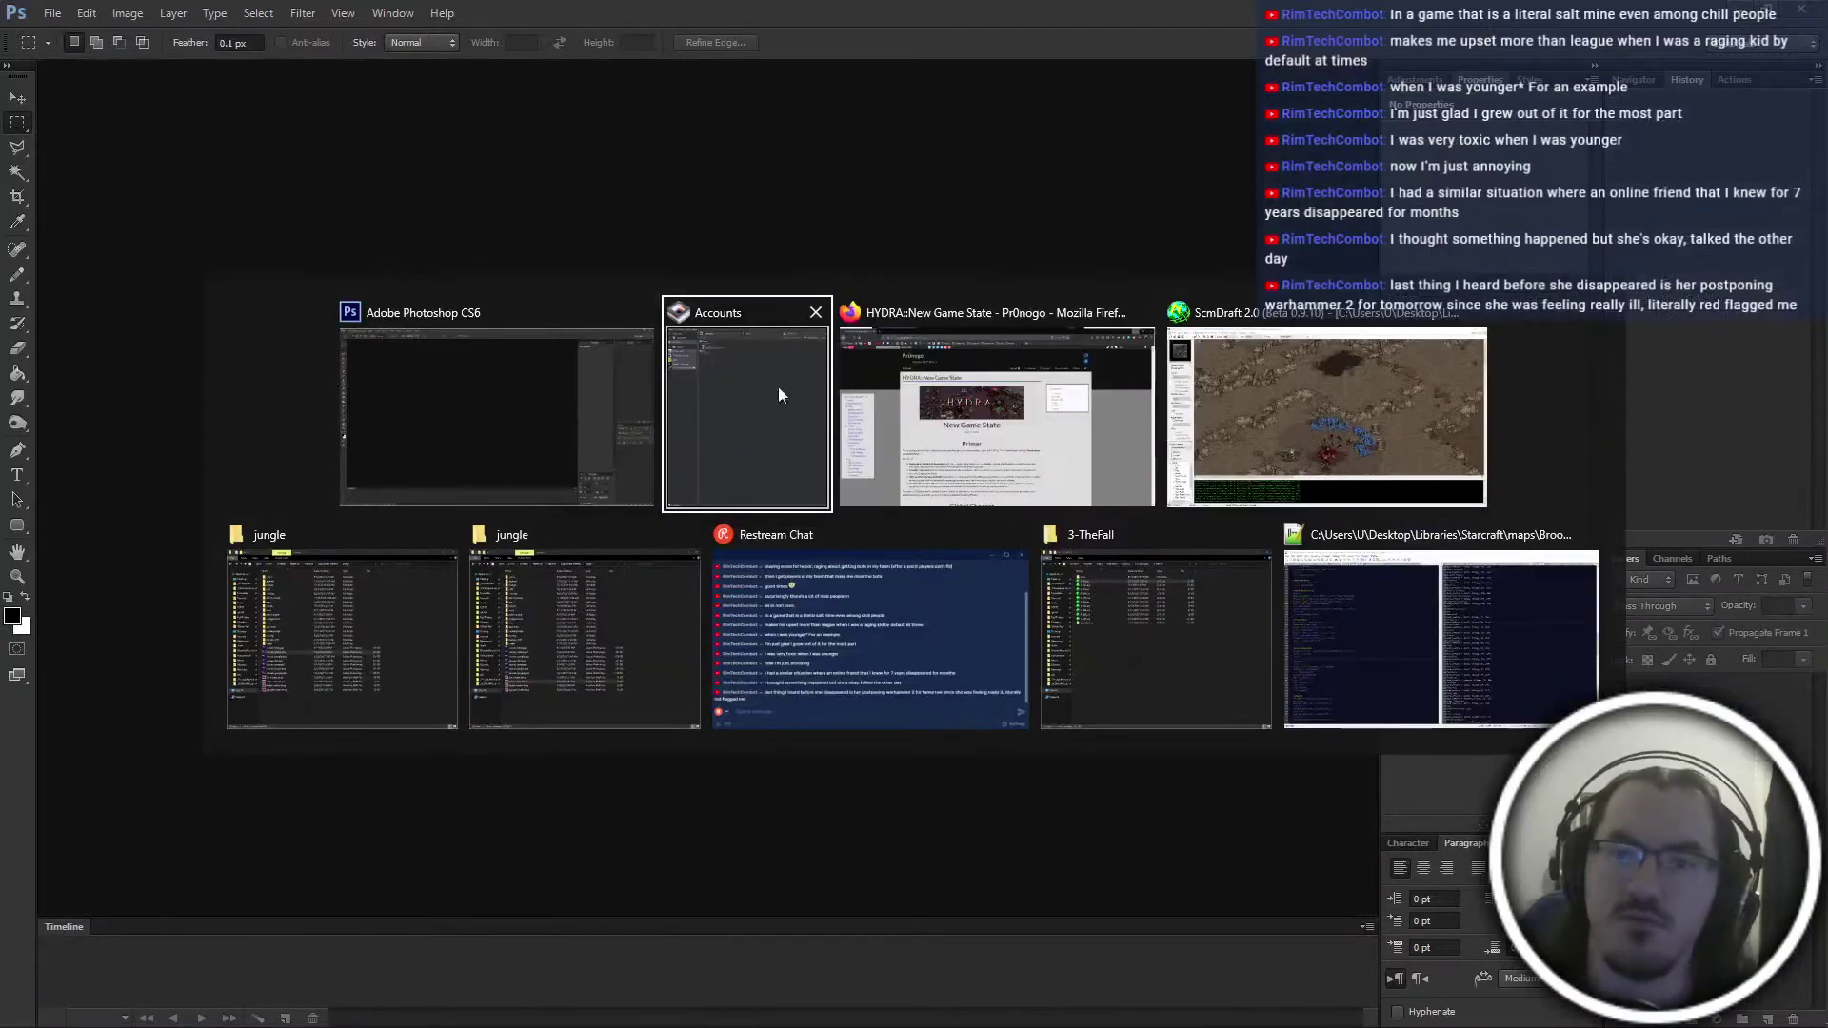
{"action": "left_click", "coordinate": [552, 598]}
{"action": "key", "text": "alt+Tab"}
{"action": "left_click", "coordinate": [569, 633]}
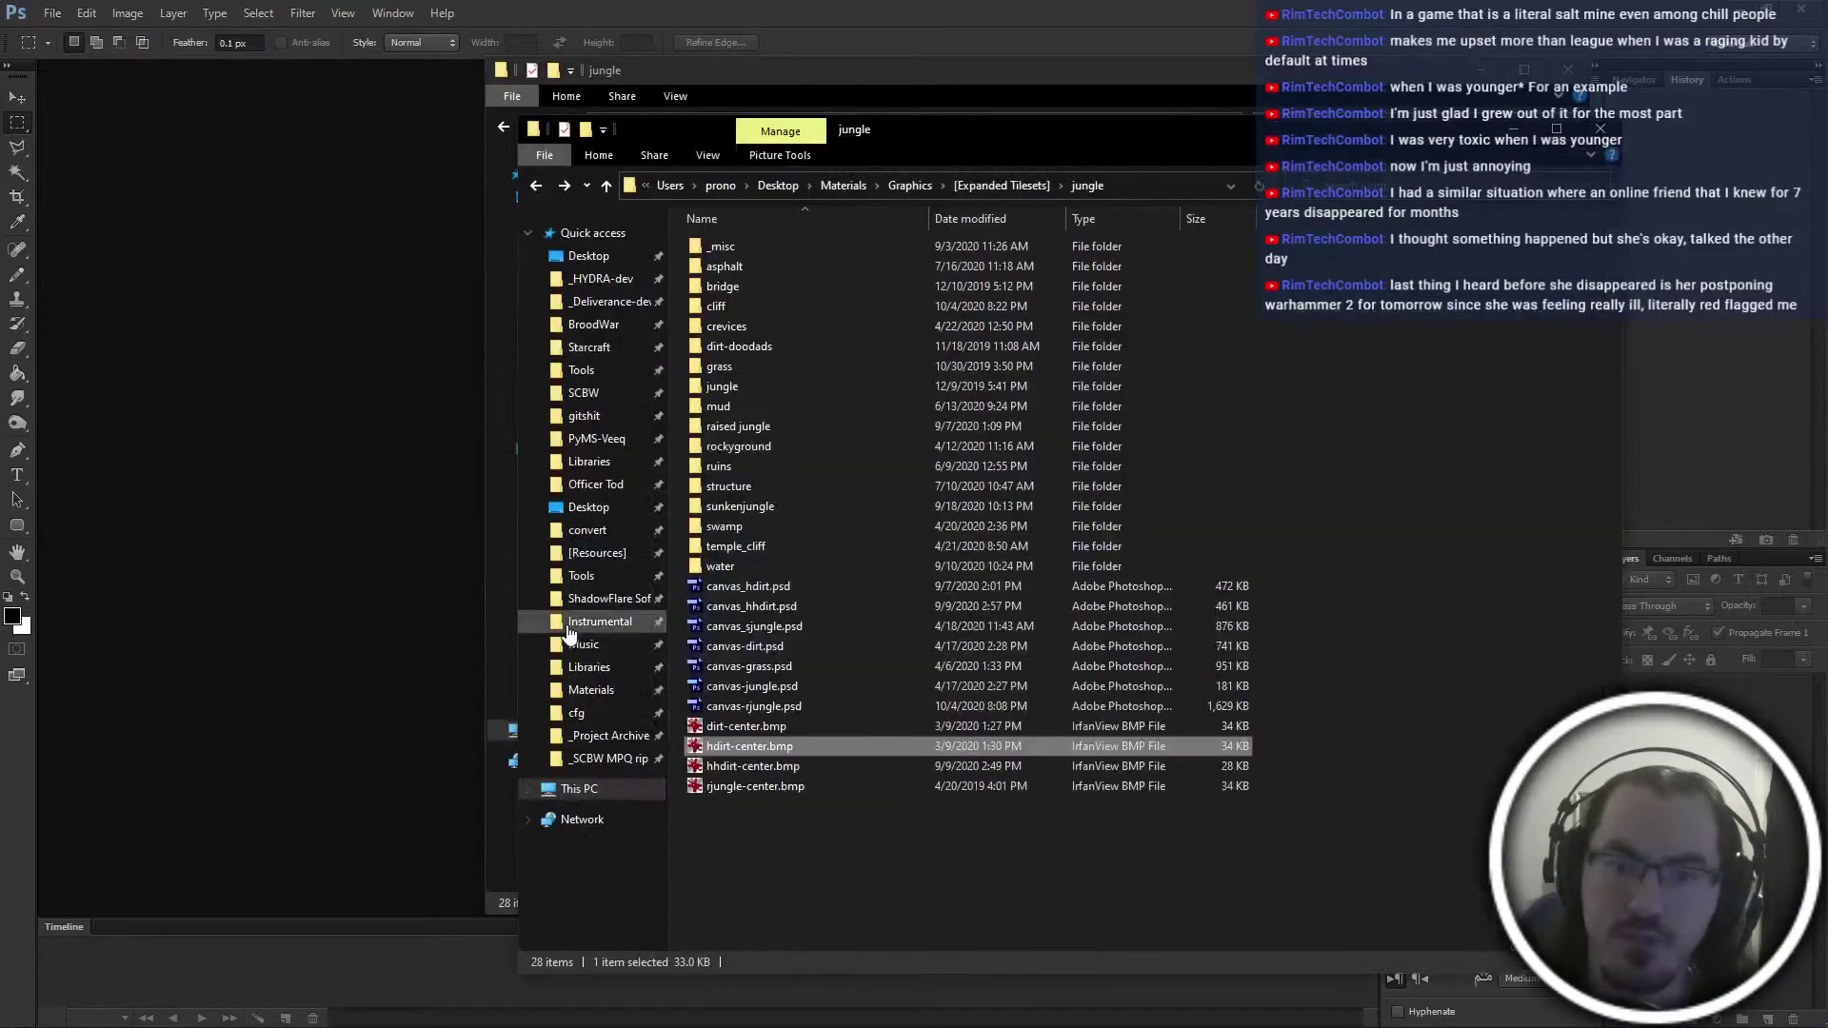
Bring the other File Explorer window forward and go to its cliff folder
{"action": "left_click", "coordinate": [1018, 685]}
{"action": "key", "text": "alt+Left"}
{"action": "key", "text": "alt+Right"}
{"action": "key", "text": "alt+Right"}
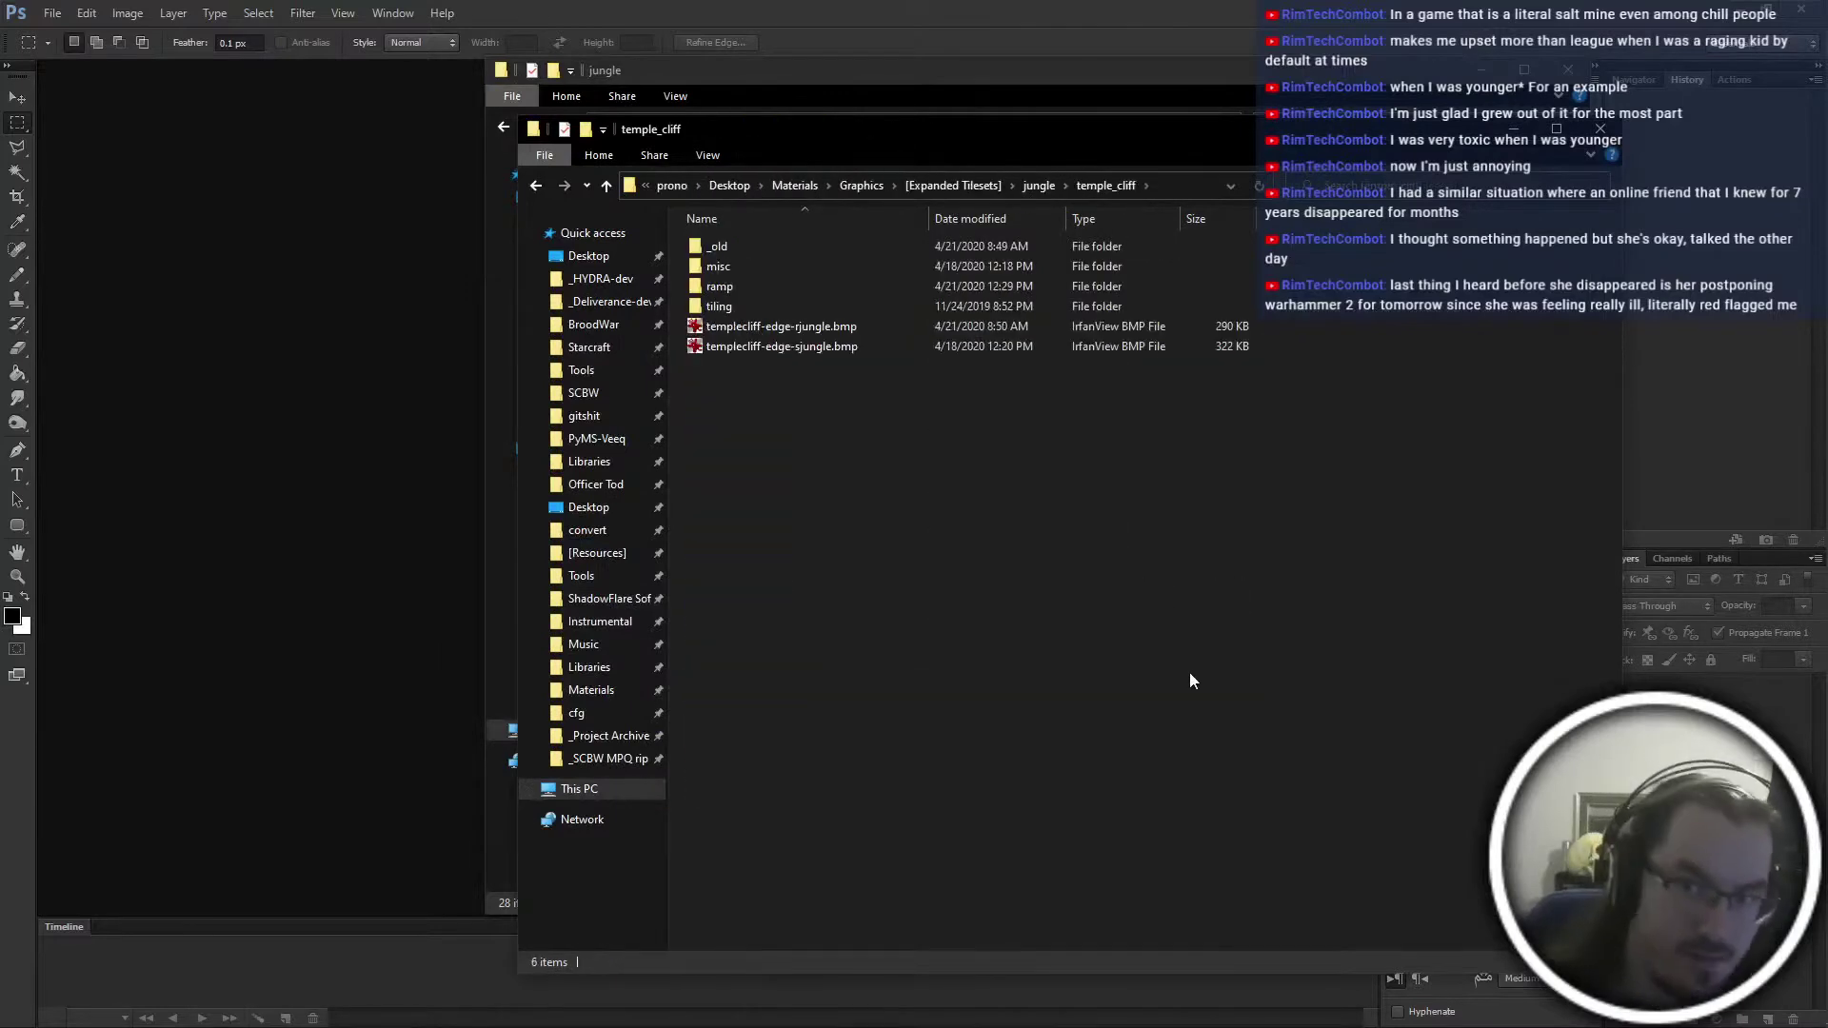
{"action": "key", "text": "alt+Left"}
{"action": "key", "text": "alt+Tab"}
{"action": "left_click", "coordinate": [844, 476]}
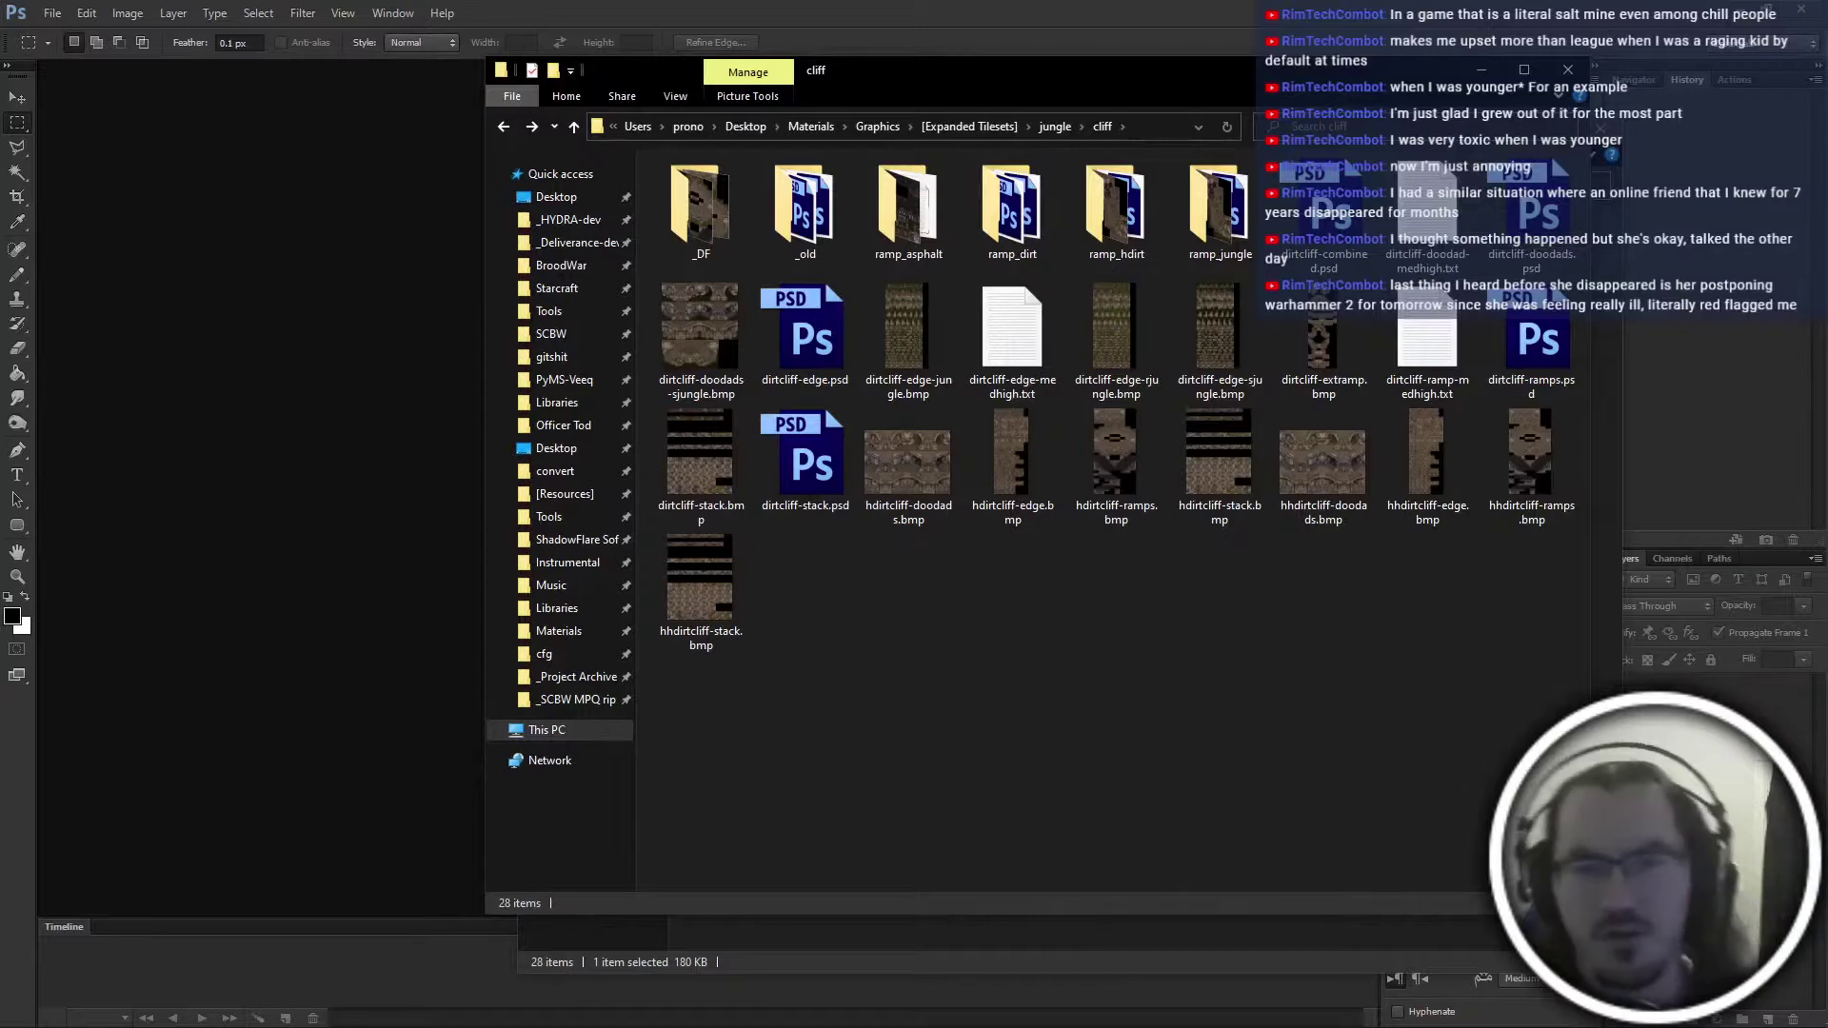
Open dirtcliff-stack.bmp, hdirtcliff-stack.bmp and hhdirtcliff-stack.bmp from the cliff folder in Photoshop
{"action": "left_click", "coordinate": [906, 358]}
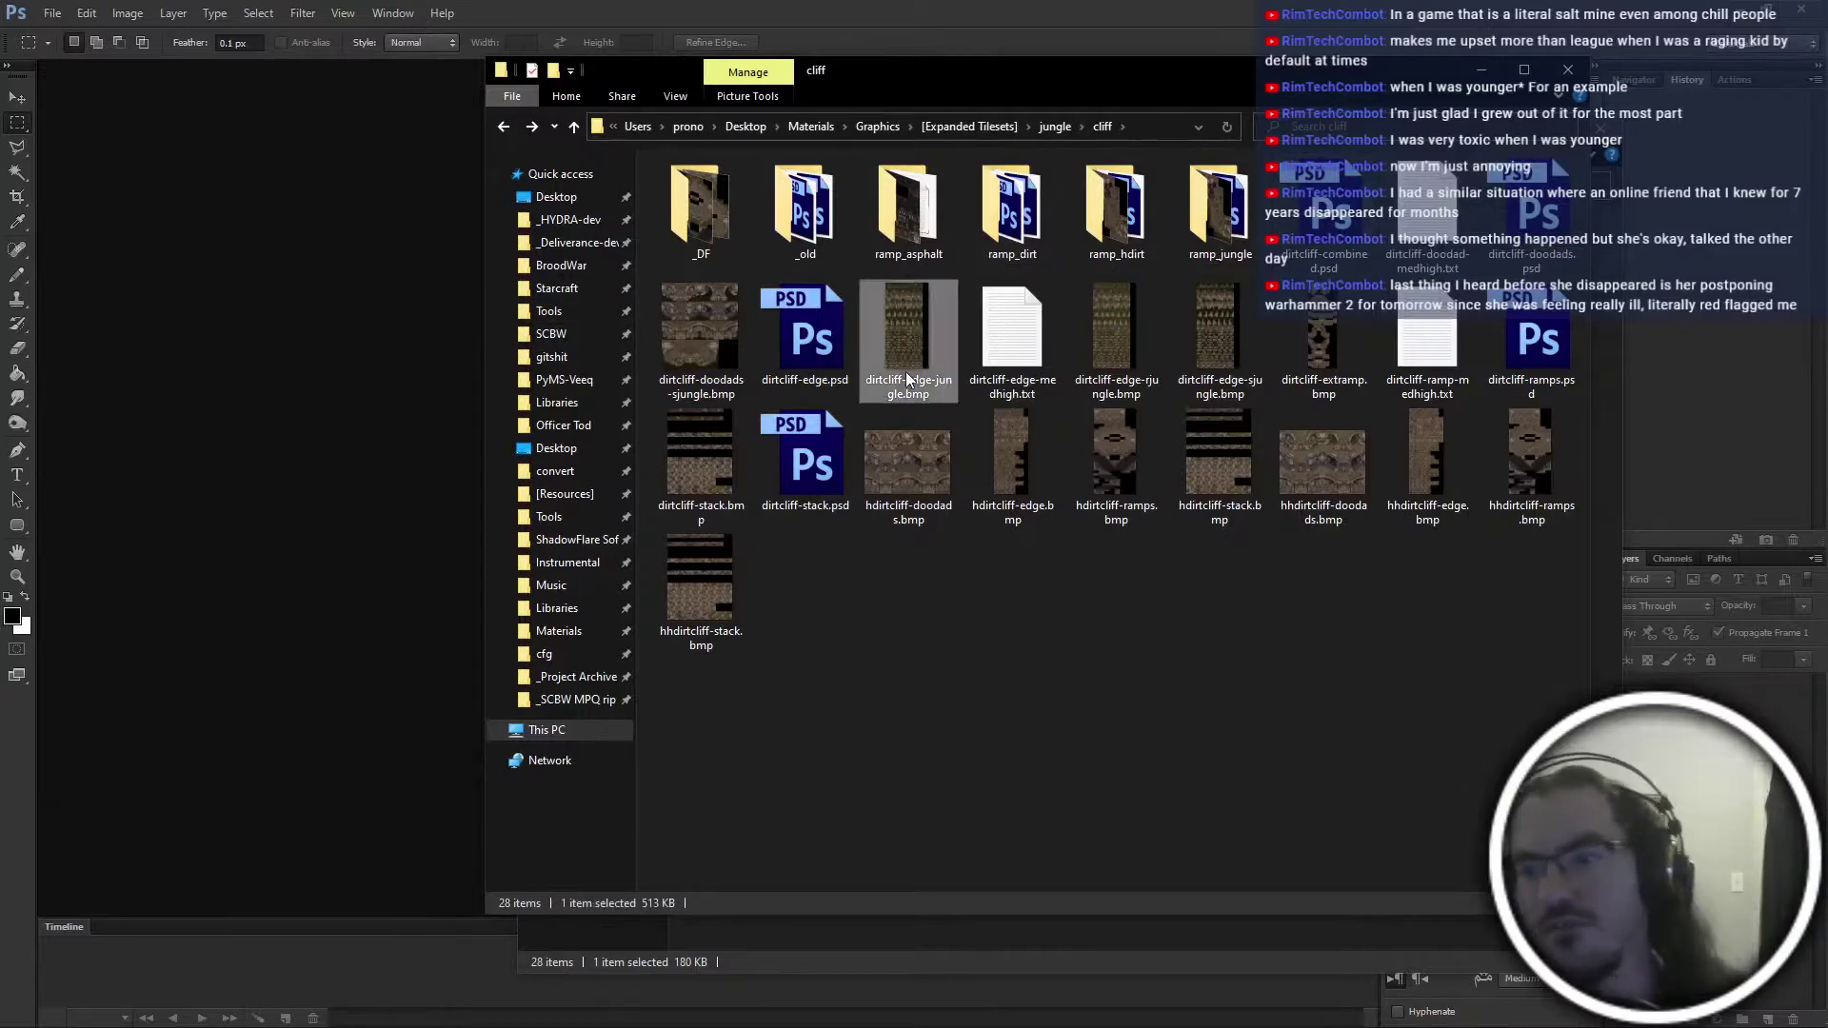
{"action": "key", "text": "Right"}
{"action": "key", "text": "Right"}
{"action": "key", "text": "Right"}
{"action": "left_click", "coordinate": [1391, 348]}
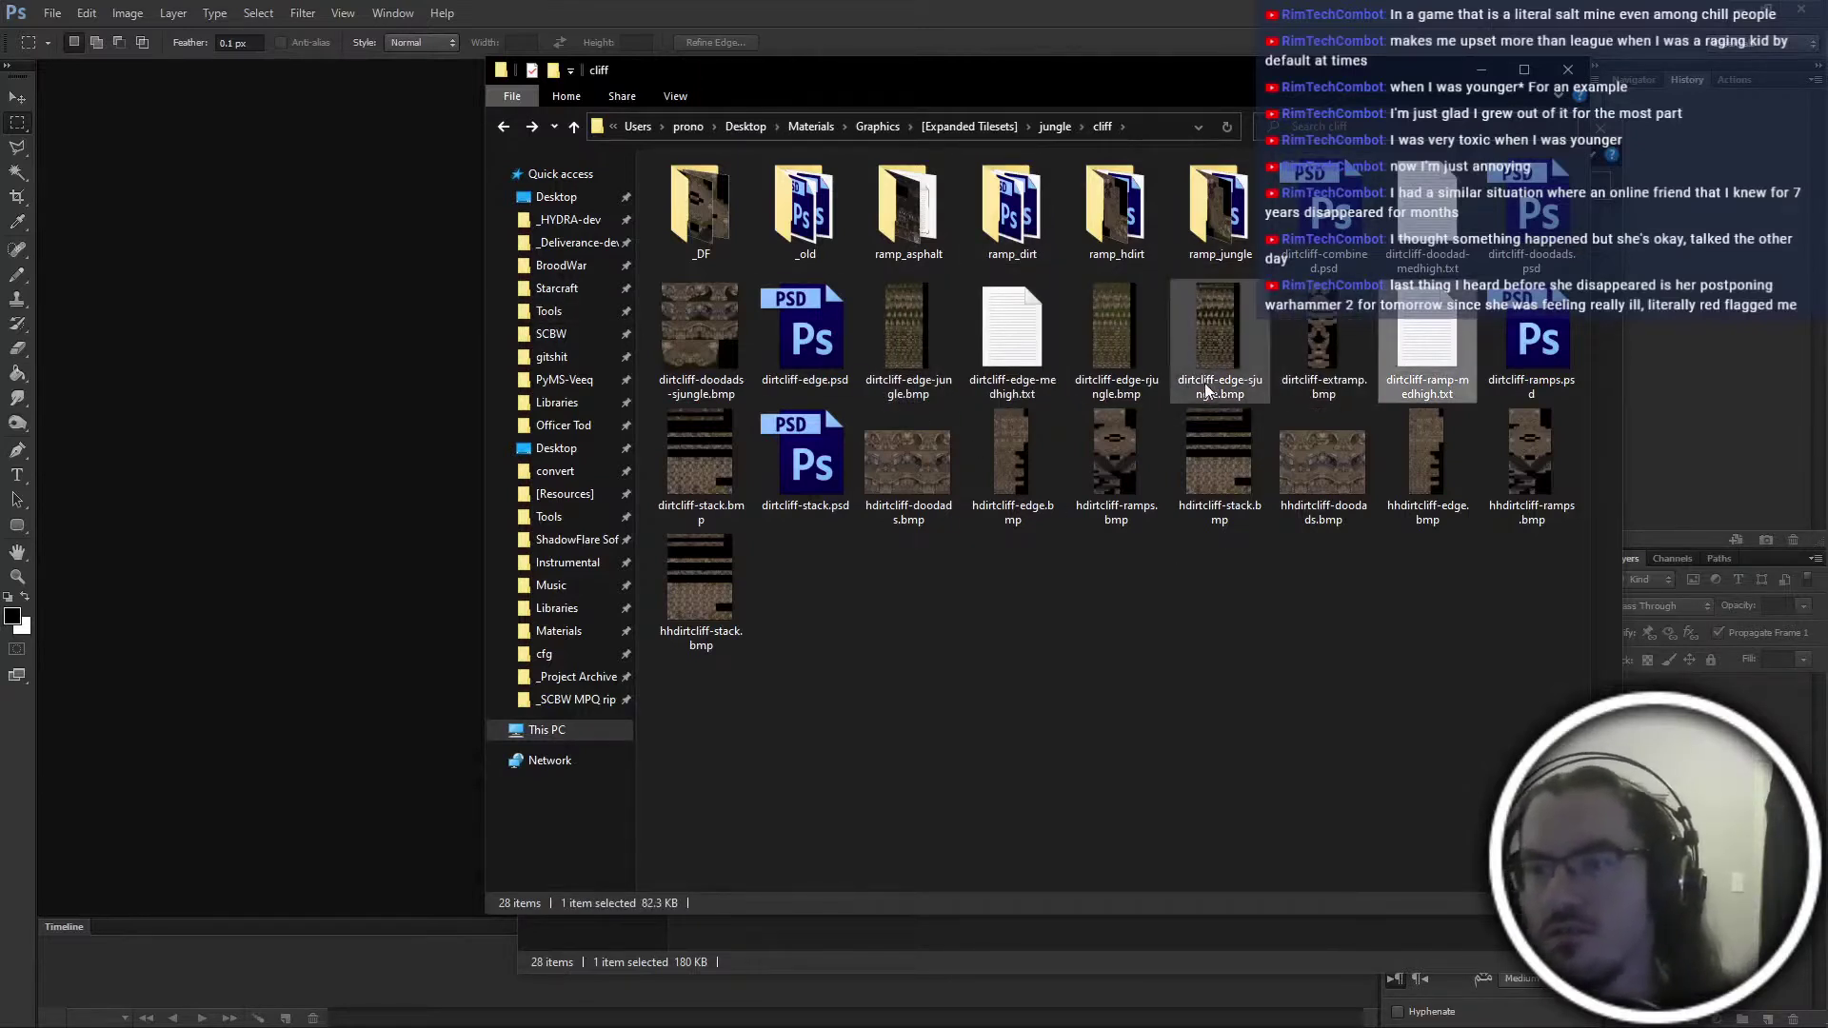
{"action": "key", "text": "Right"}
{"action": "key", "text": "Right"}
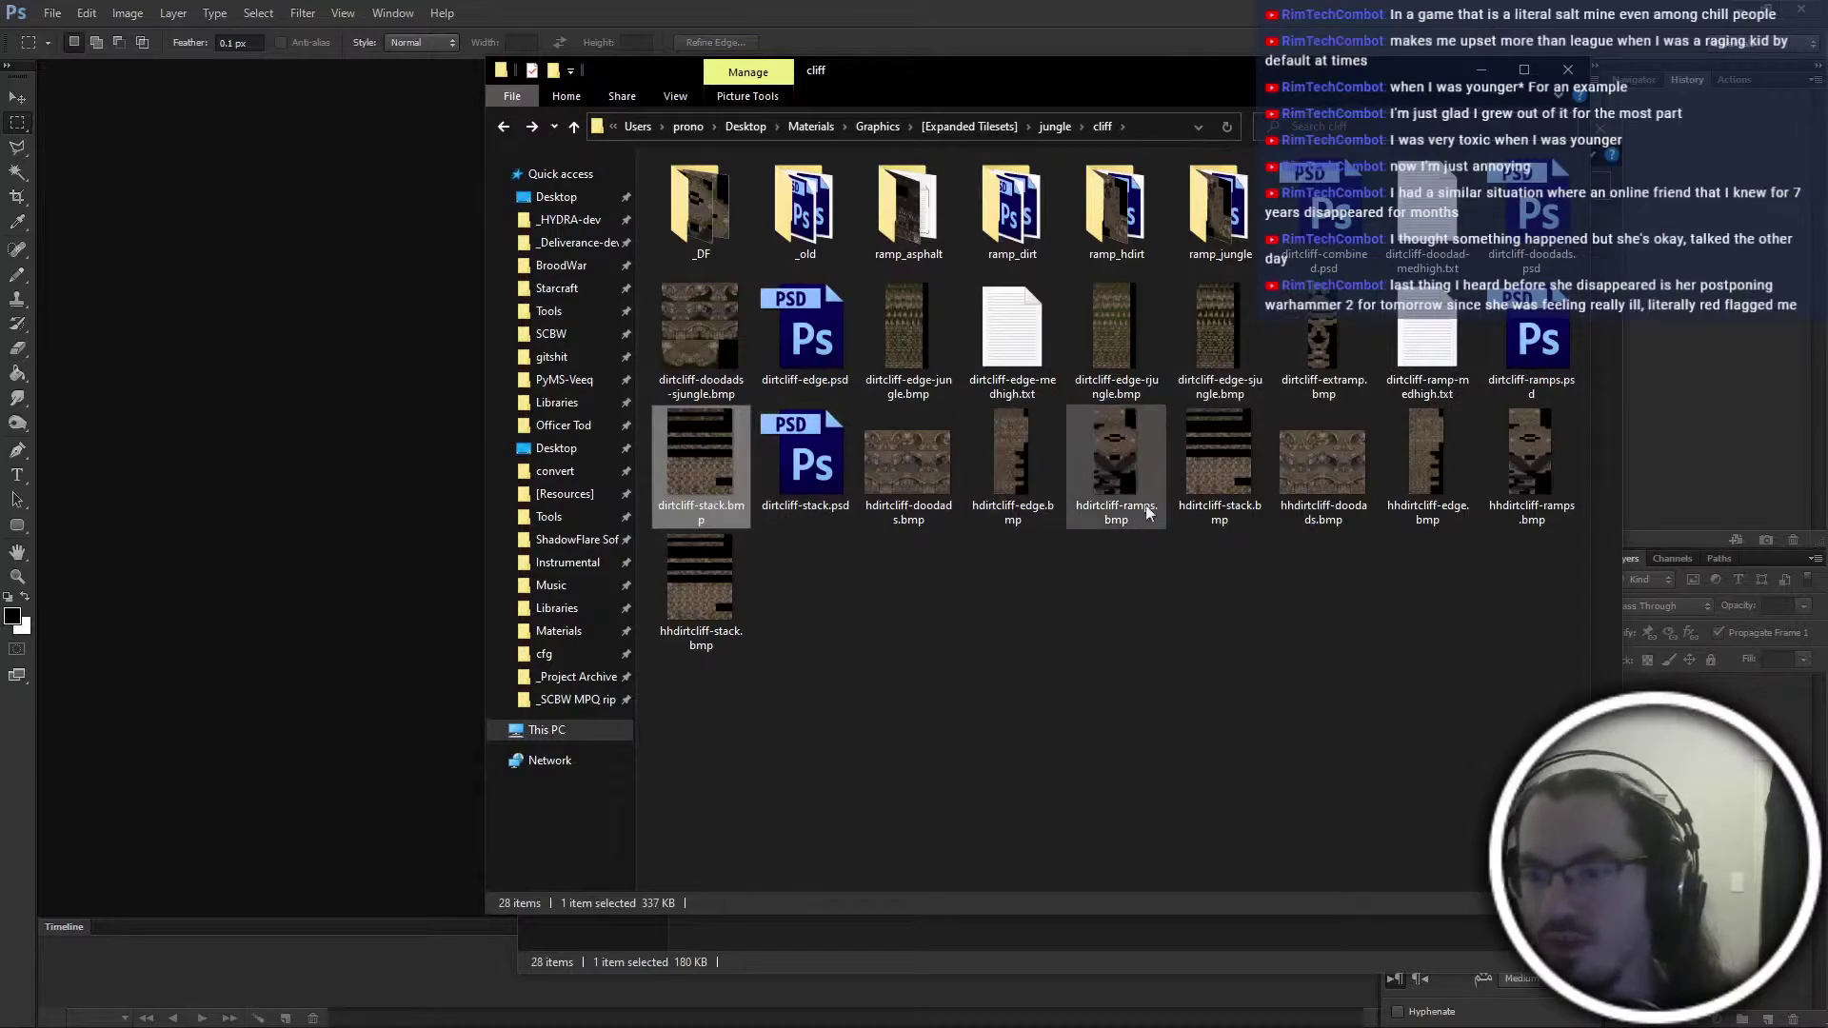
{"action": "left_click", "coordinate": [1222, 504]}
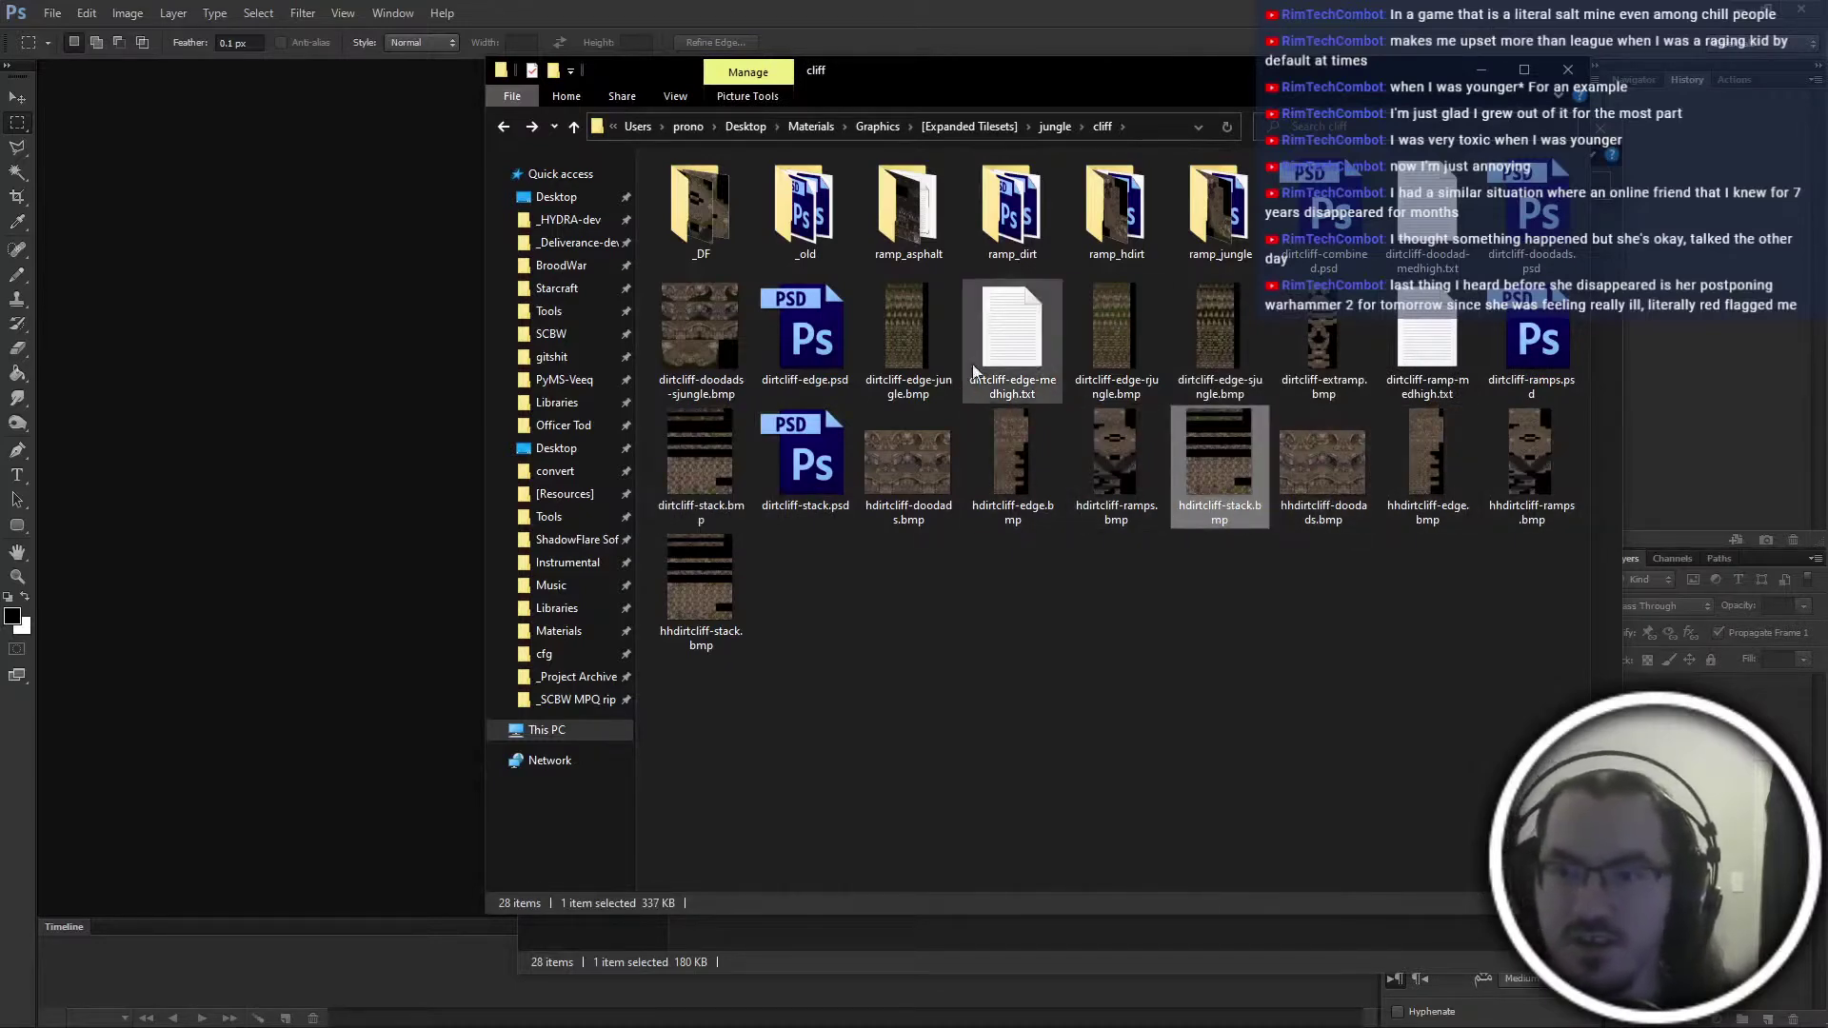
{"action": "left_click", "coordinate": [699, 581], "text": "ctrl"}
{"action": "left_click", "coordinate": [693, 448], "text": "ctrl"}
{"action": "key", "text": "Return"}
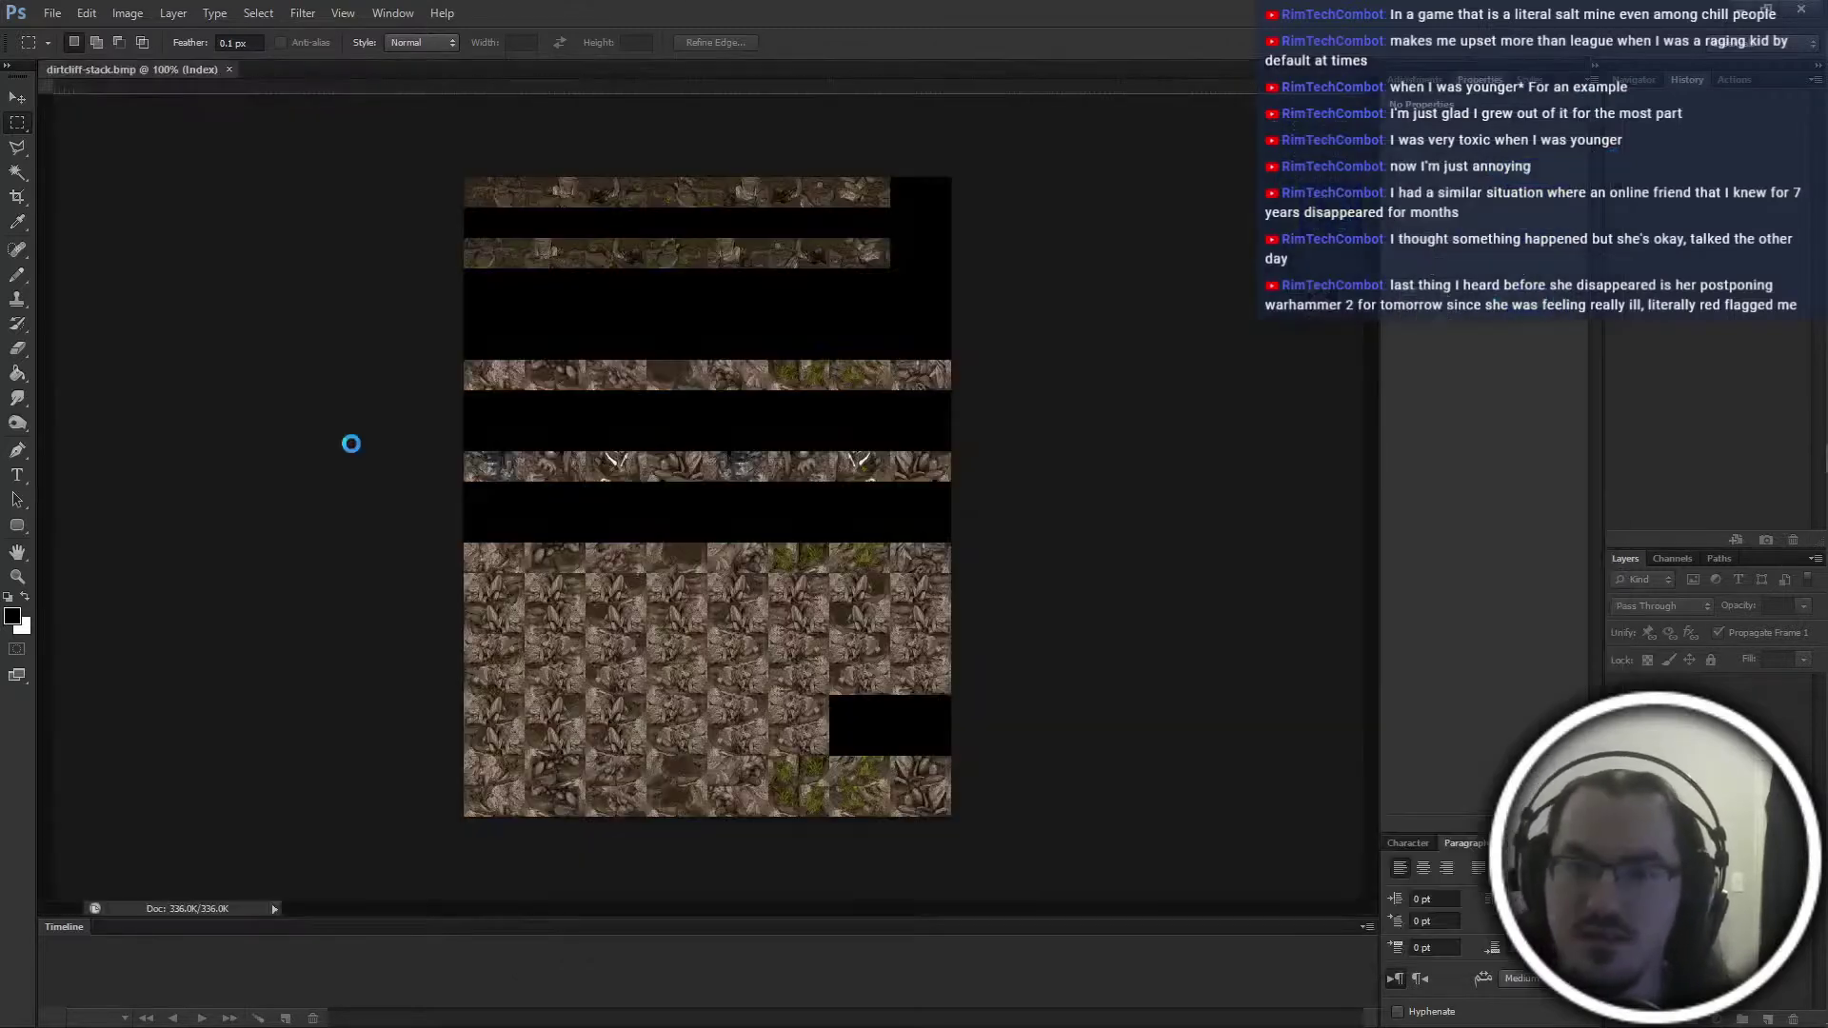
Show the grid and move the bottom block of hhdirtcliff-stack.bmp up two grid rows to meet the tile row above
{"action": "key", "text": "ctrl+apostrophe"}
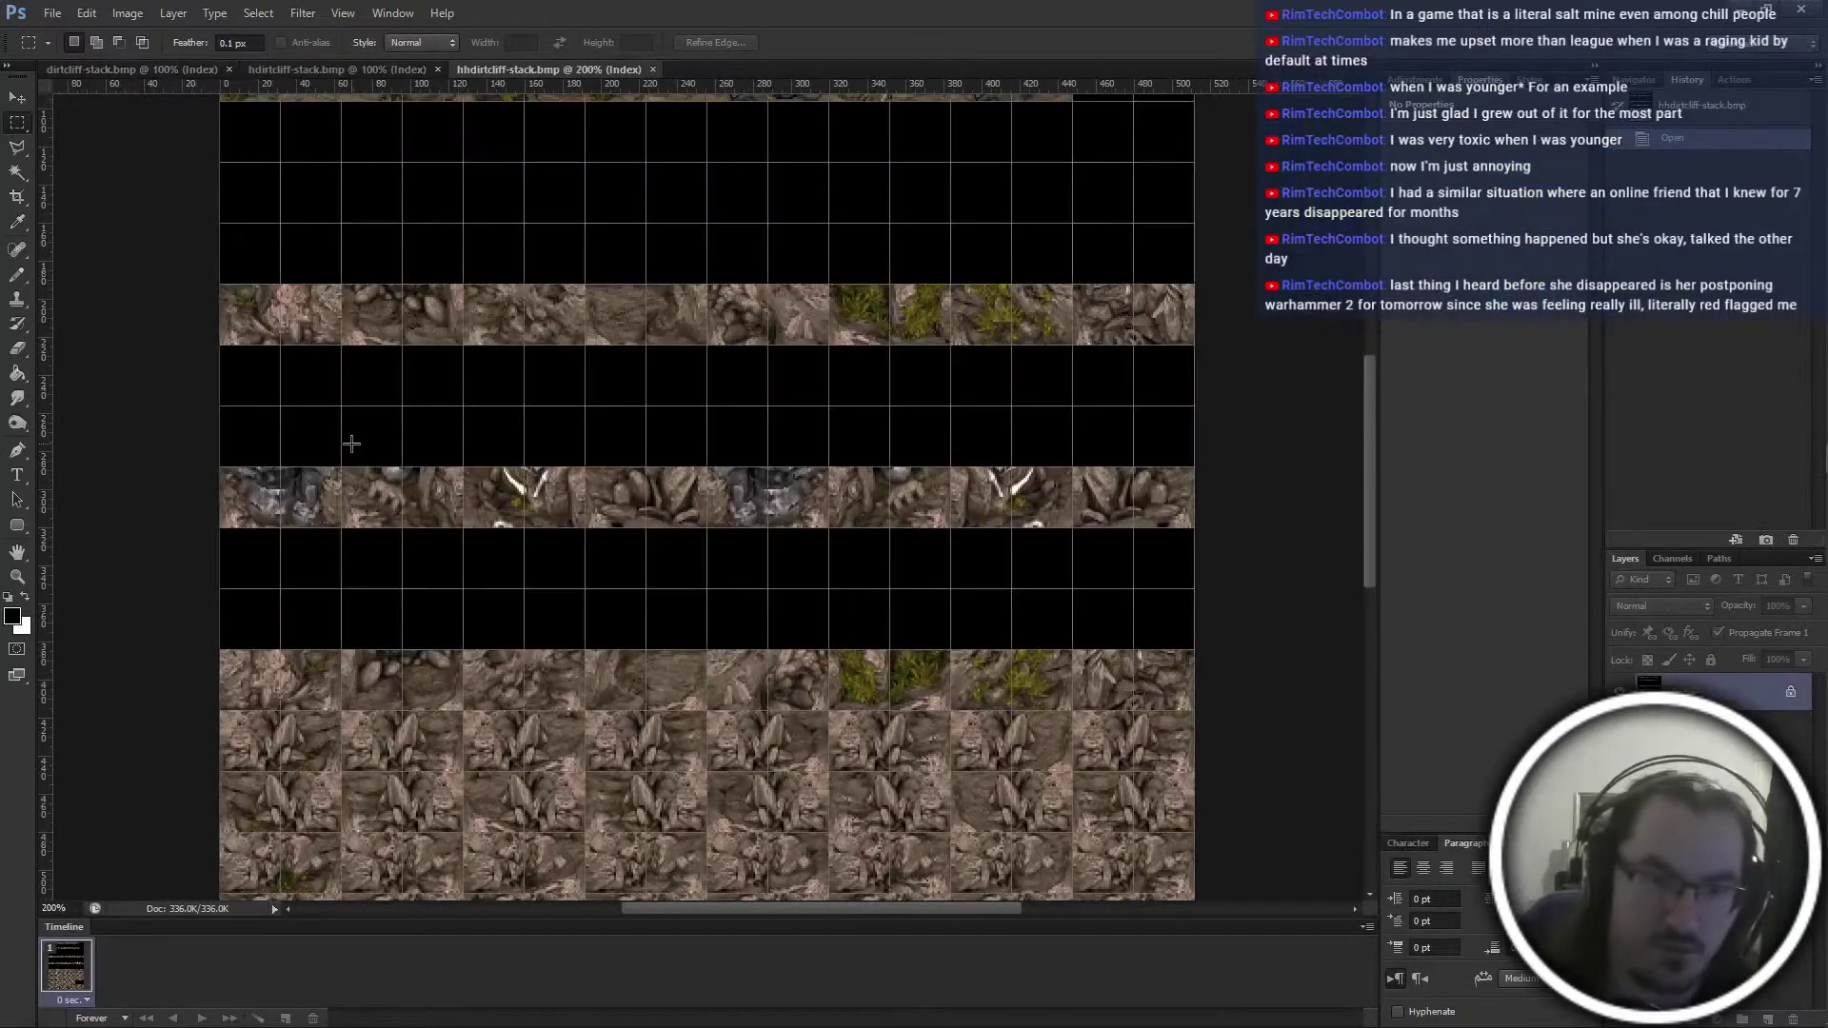
{"action": "scroll", "coordinate": [371, 599], "scroll_direction": "down", "scroll_amount": 5}
{"action": "scroll", "coordinate": [378, 628], "scroll_direction": "down", "scroll_amount": 1, "text": "alt"}
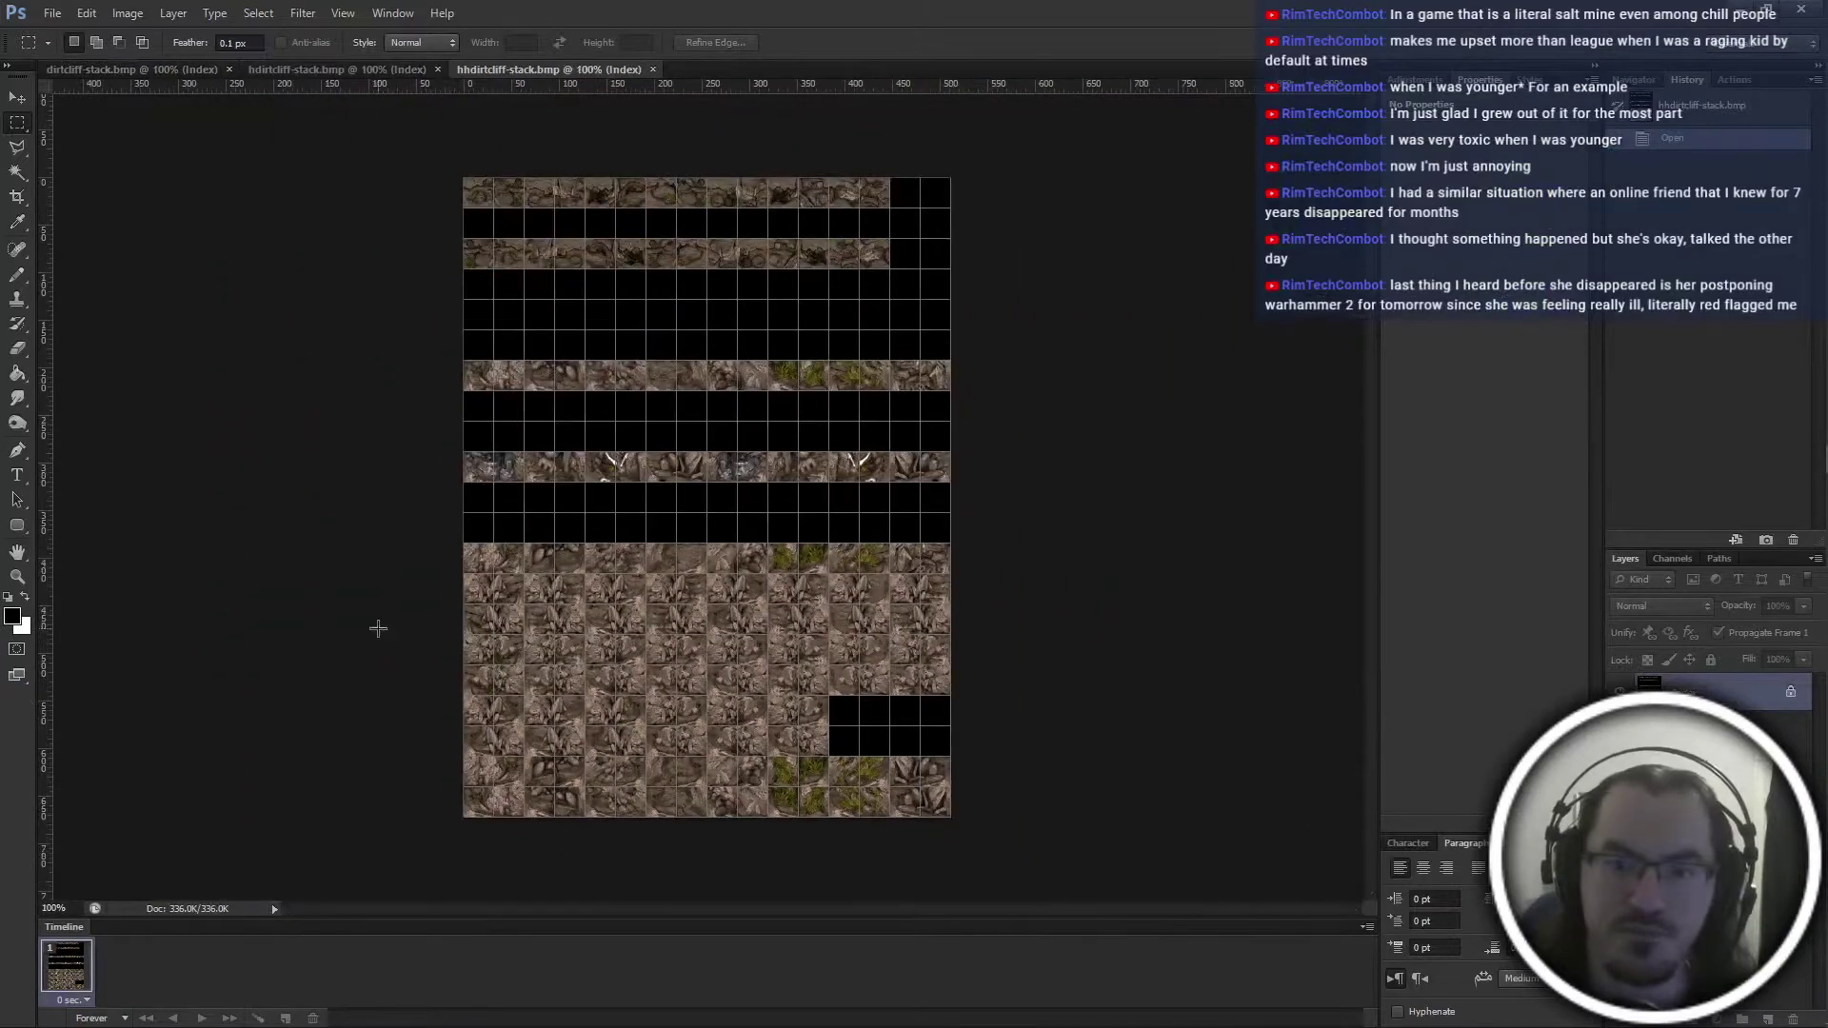
{"action": "left_click_drag", "start_coordinate": [387, 843], "coordinate": [1014, 540]}
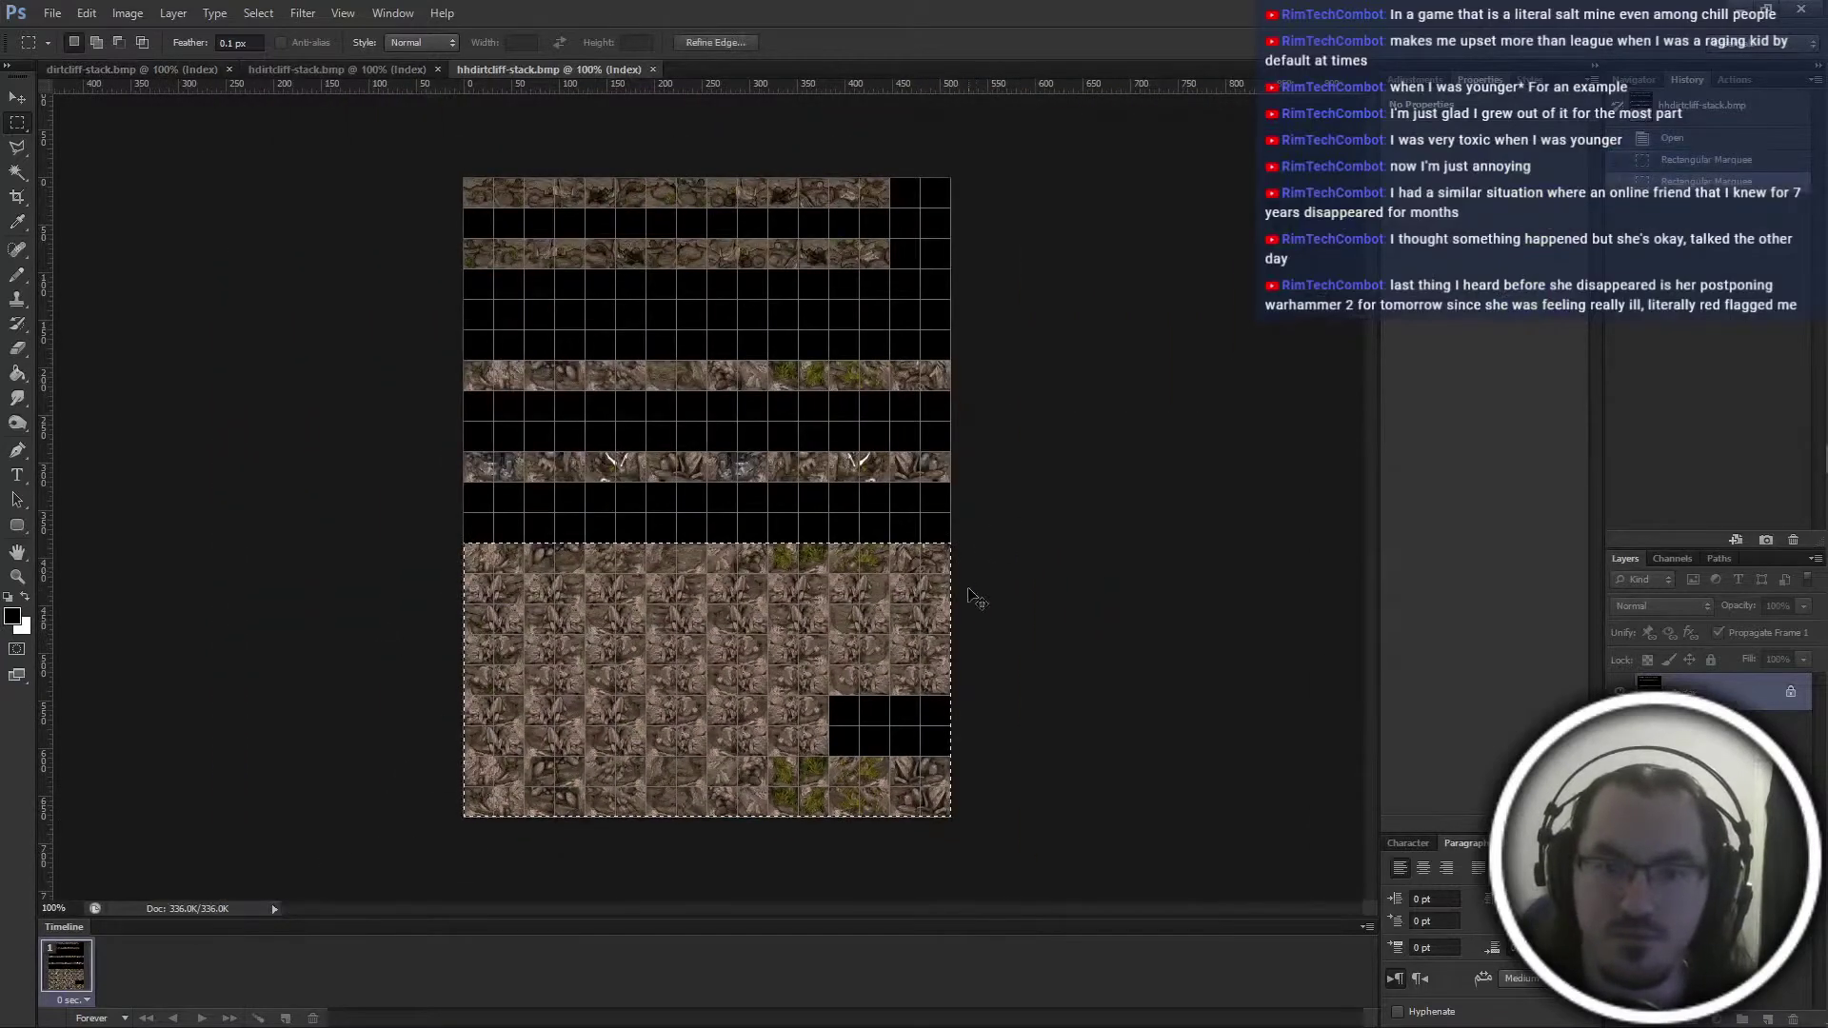
{"action": "key", "text": "ctrl+t"}
{"action": "left_click_drag", "start_coordinate": [899, 654], "coordinate": [898, 592]}
{"action": "key", "text": "Return"}
Select the joined block including the bone-and-statue tile row and move it up two grid rows
{"action": "left_click_drag", "start_coordinate": [453, 456], "coordinate": [955, 757]}
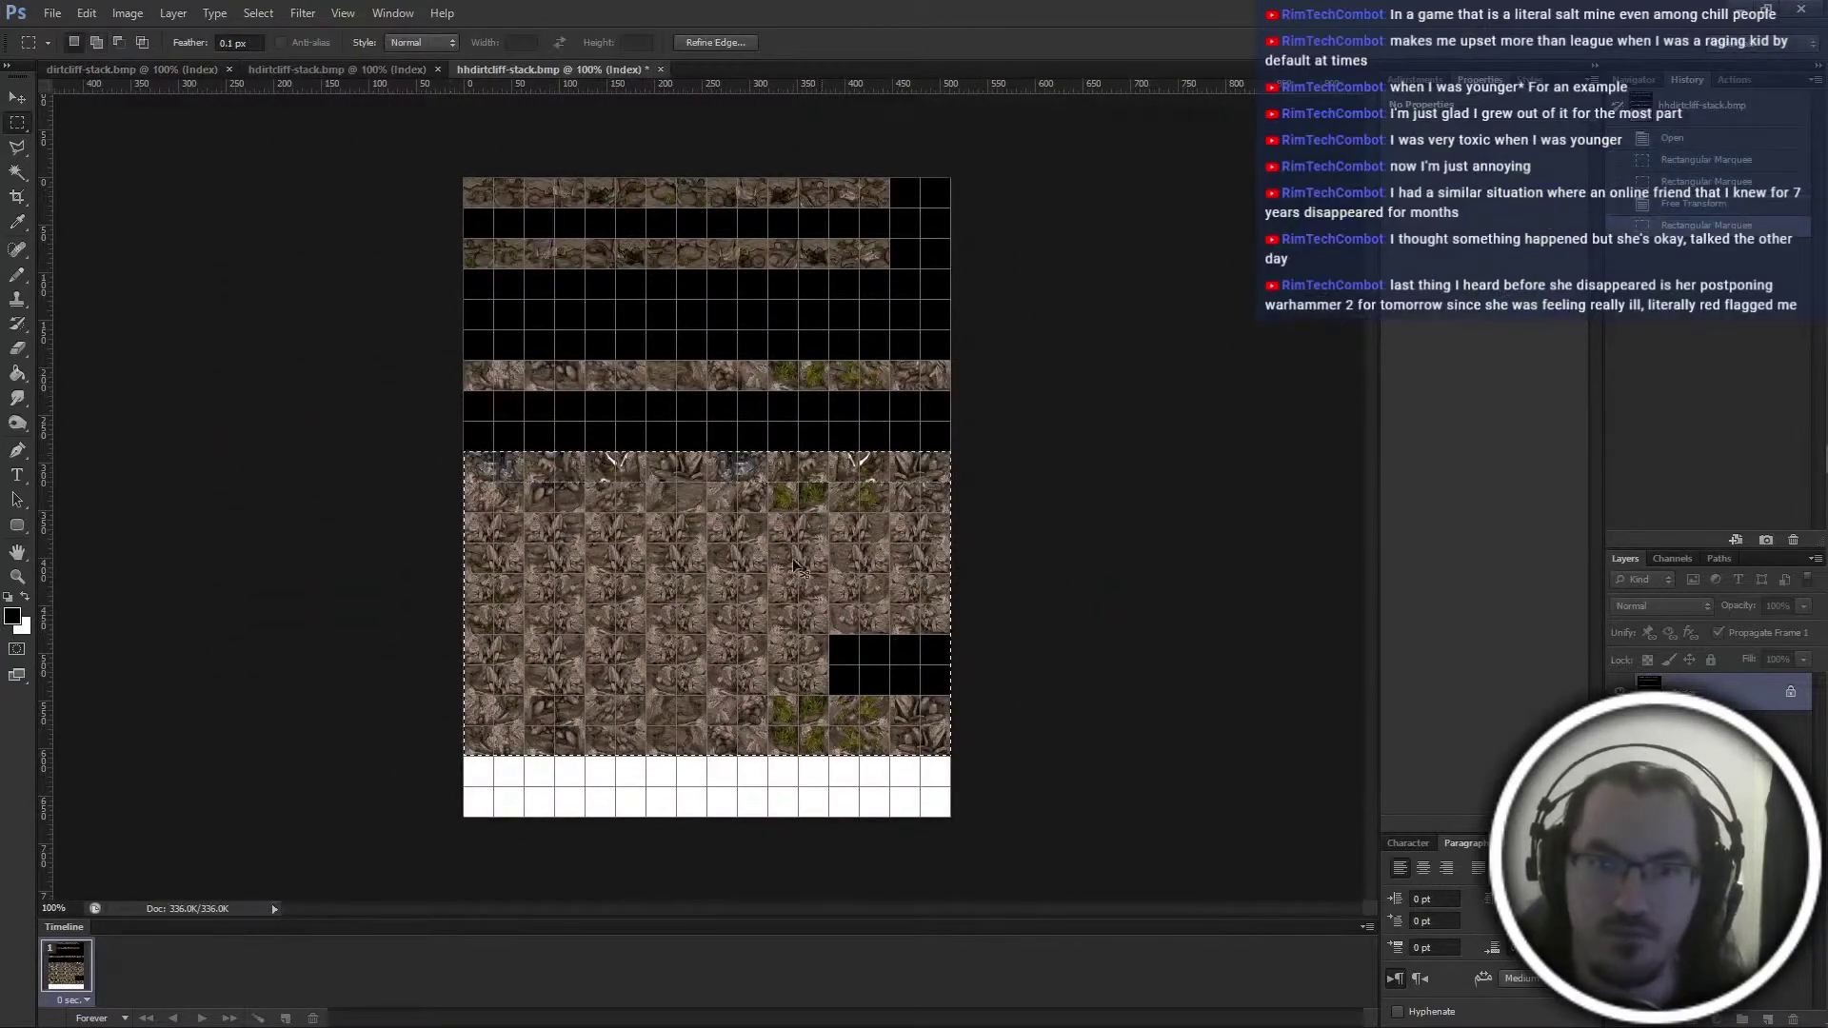
{"action": "key", "text": "ctrl+t"}
{"action": "left_click_drag", "start_coordinate": [720, 623], "coordinate": [718, 566]}
{"action": "key", "text": "Return"}
Extend the selection to the next tile row above and move the whole block up three grid rows
{"action": "left_click_drag", "start_coordinate": [451, 361], "coordinate": [954, 695]}
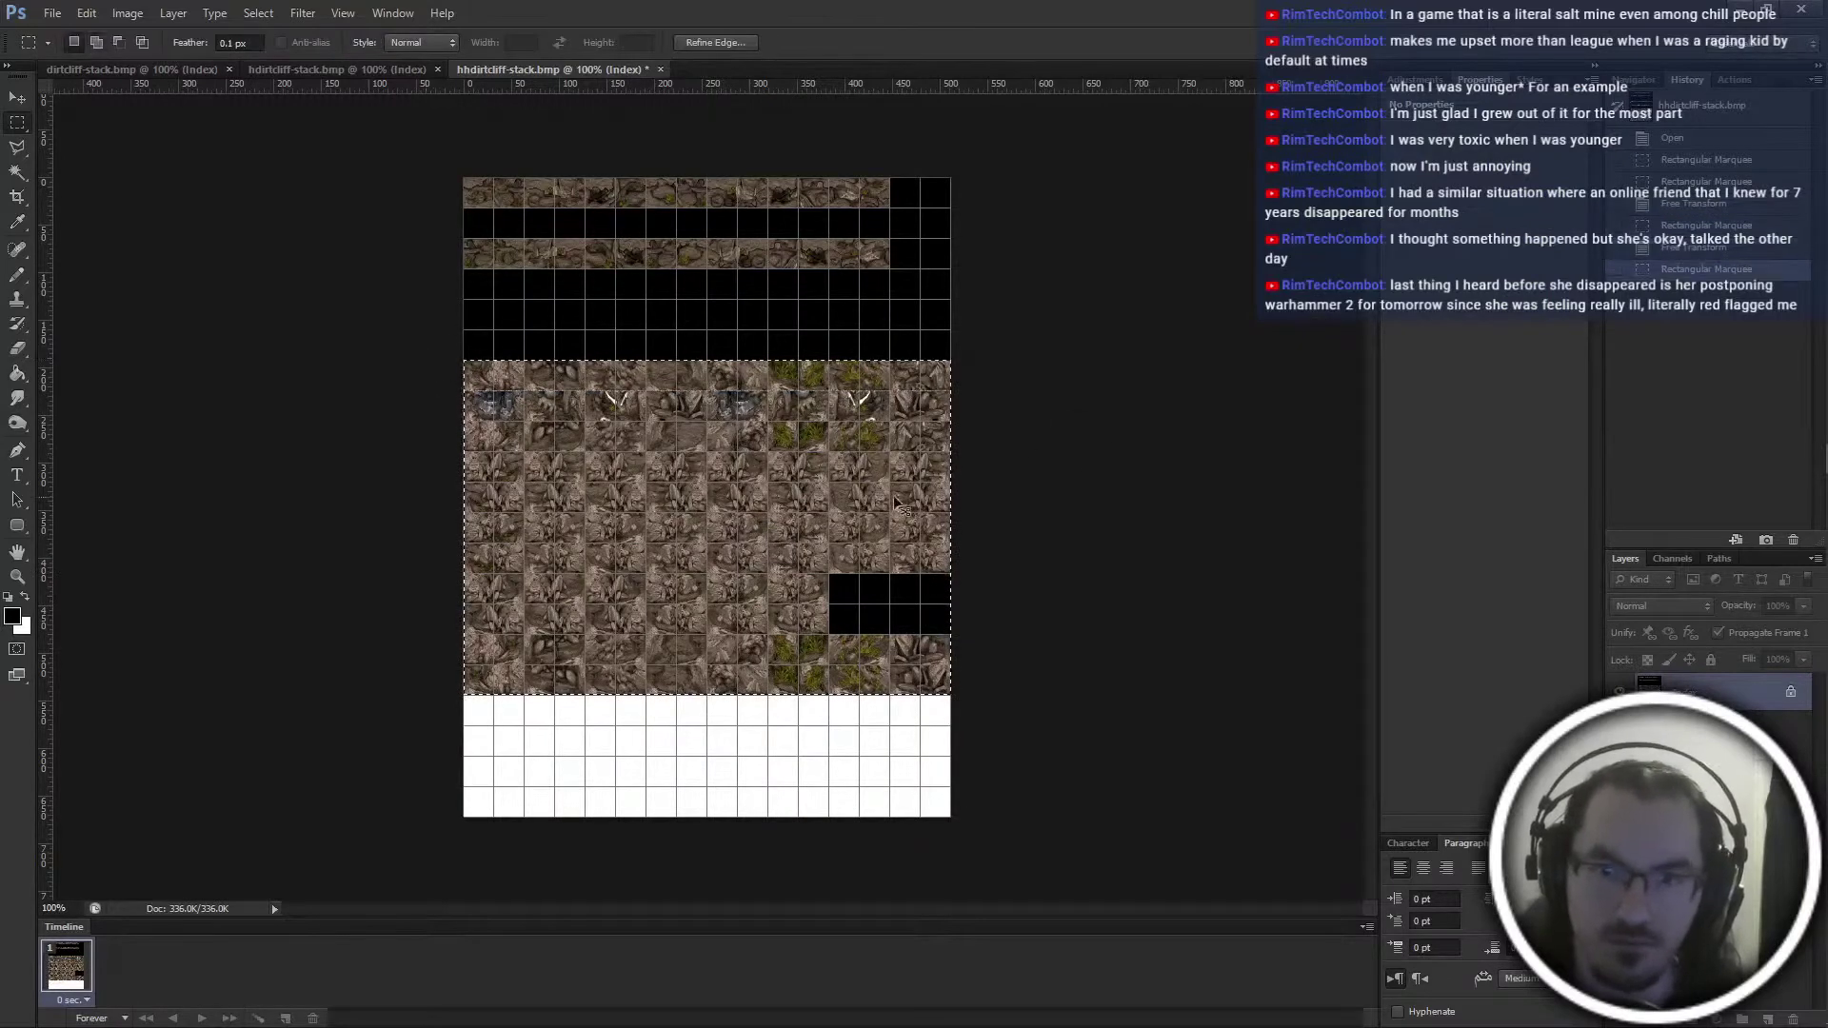
{"action": "key", "text": "ctrl+t"}
{"action": "left_click_drag", "start_coordinate": [745, 531], "coordinate": [743, 420]}
{"action": "key", "text": "Return"}
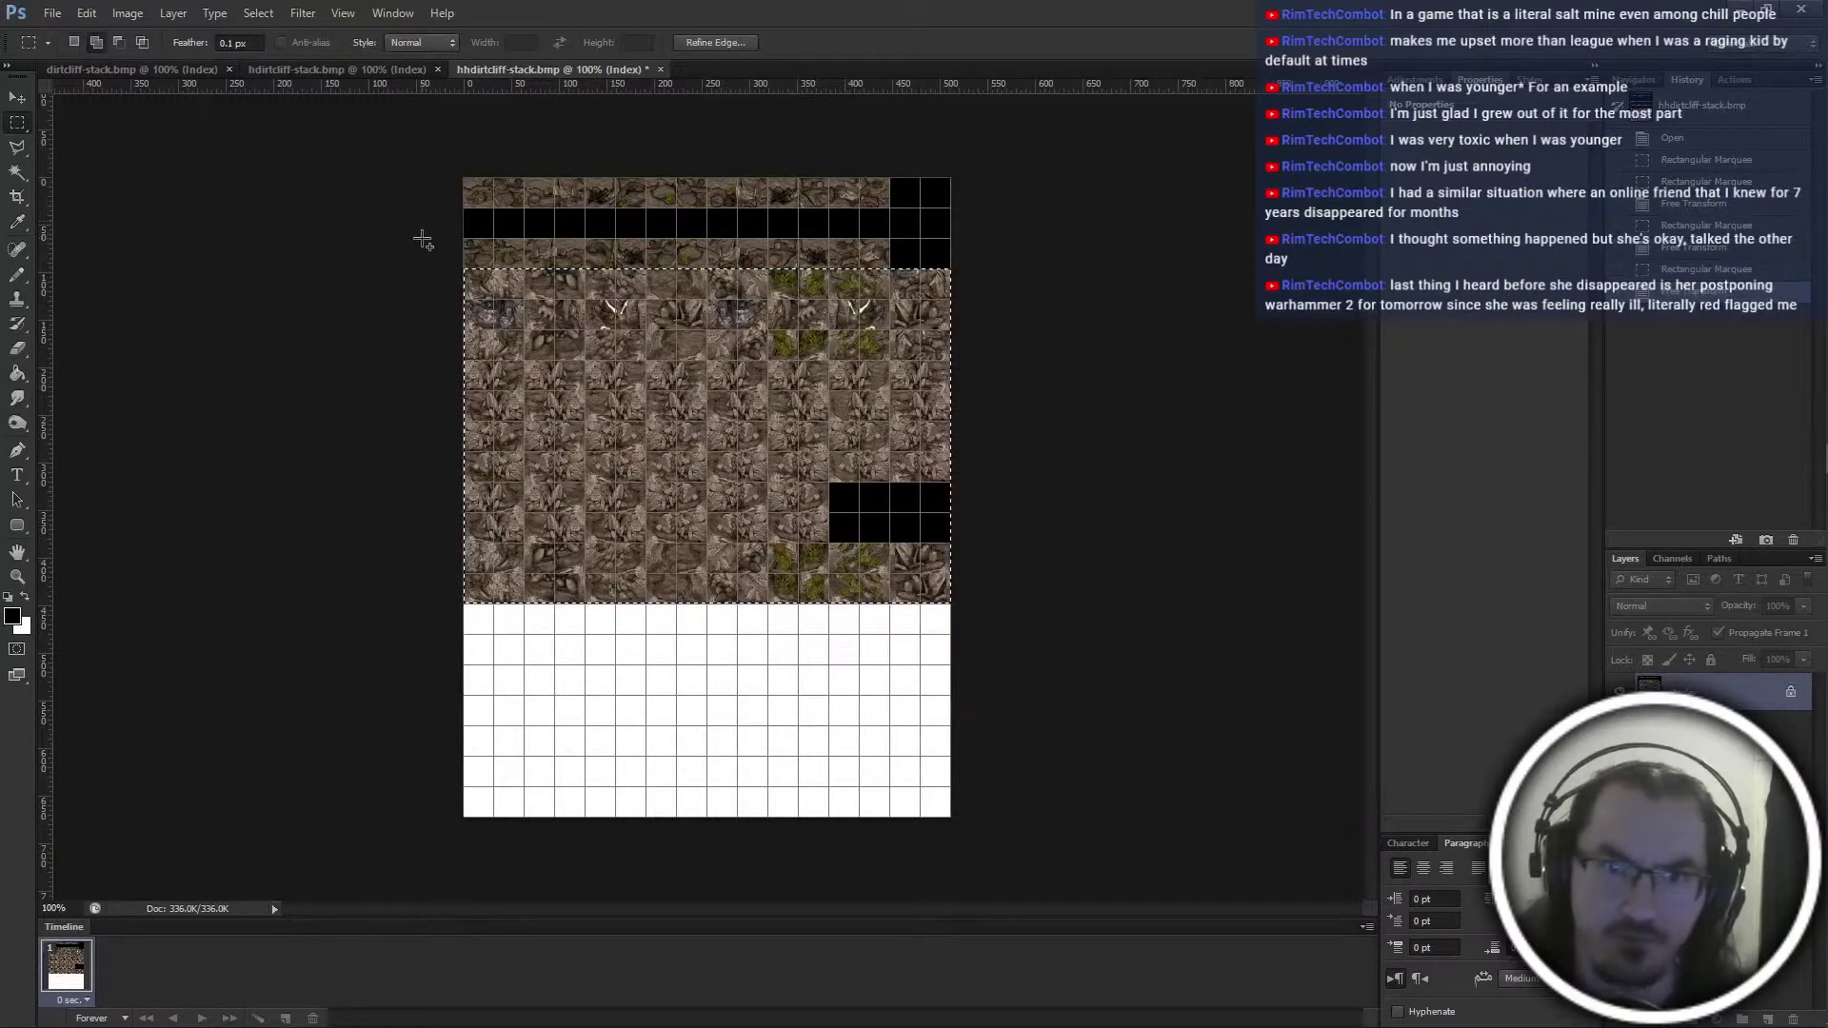
Select everything from the second tile row down and move it up one grid row against the first row
{"action": "left_click_drag", "start_coordinate": [424, 237], "coordinate": [960, 605]}
{"action": "key", "text": "ctrl+t"}
{"action": "left_click_drag", "start_coordinate": [734, 425], "coordinate": [735, 394]}
{"action": "key", "text": "Return"}
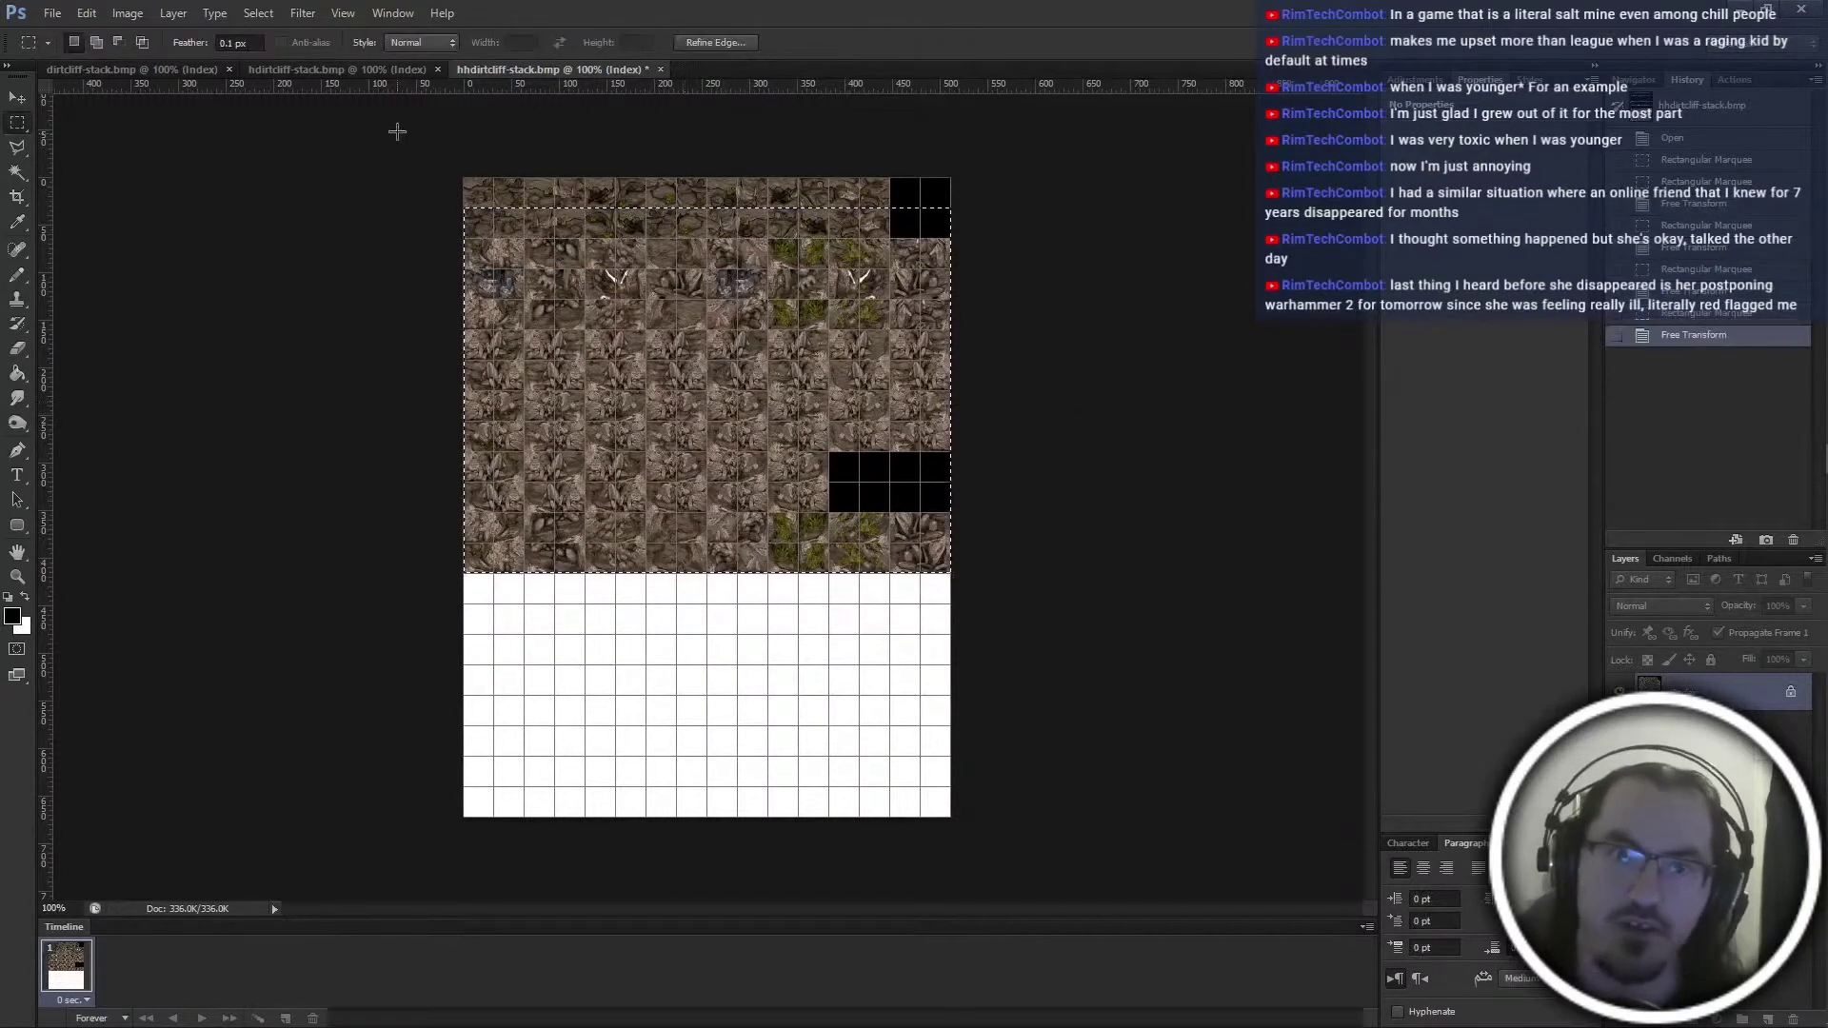
Crop the canvas to the compacted tile block, removing the empty white rows below it
{"action": "left_click_drag", "start_coordinate": [396, 127], "coordinate": [973, 554]}
{"action": "key", "text": "c"}
{"action": "key", "text": "Return"}
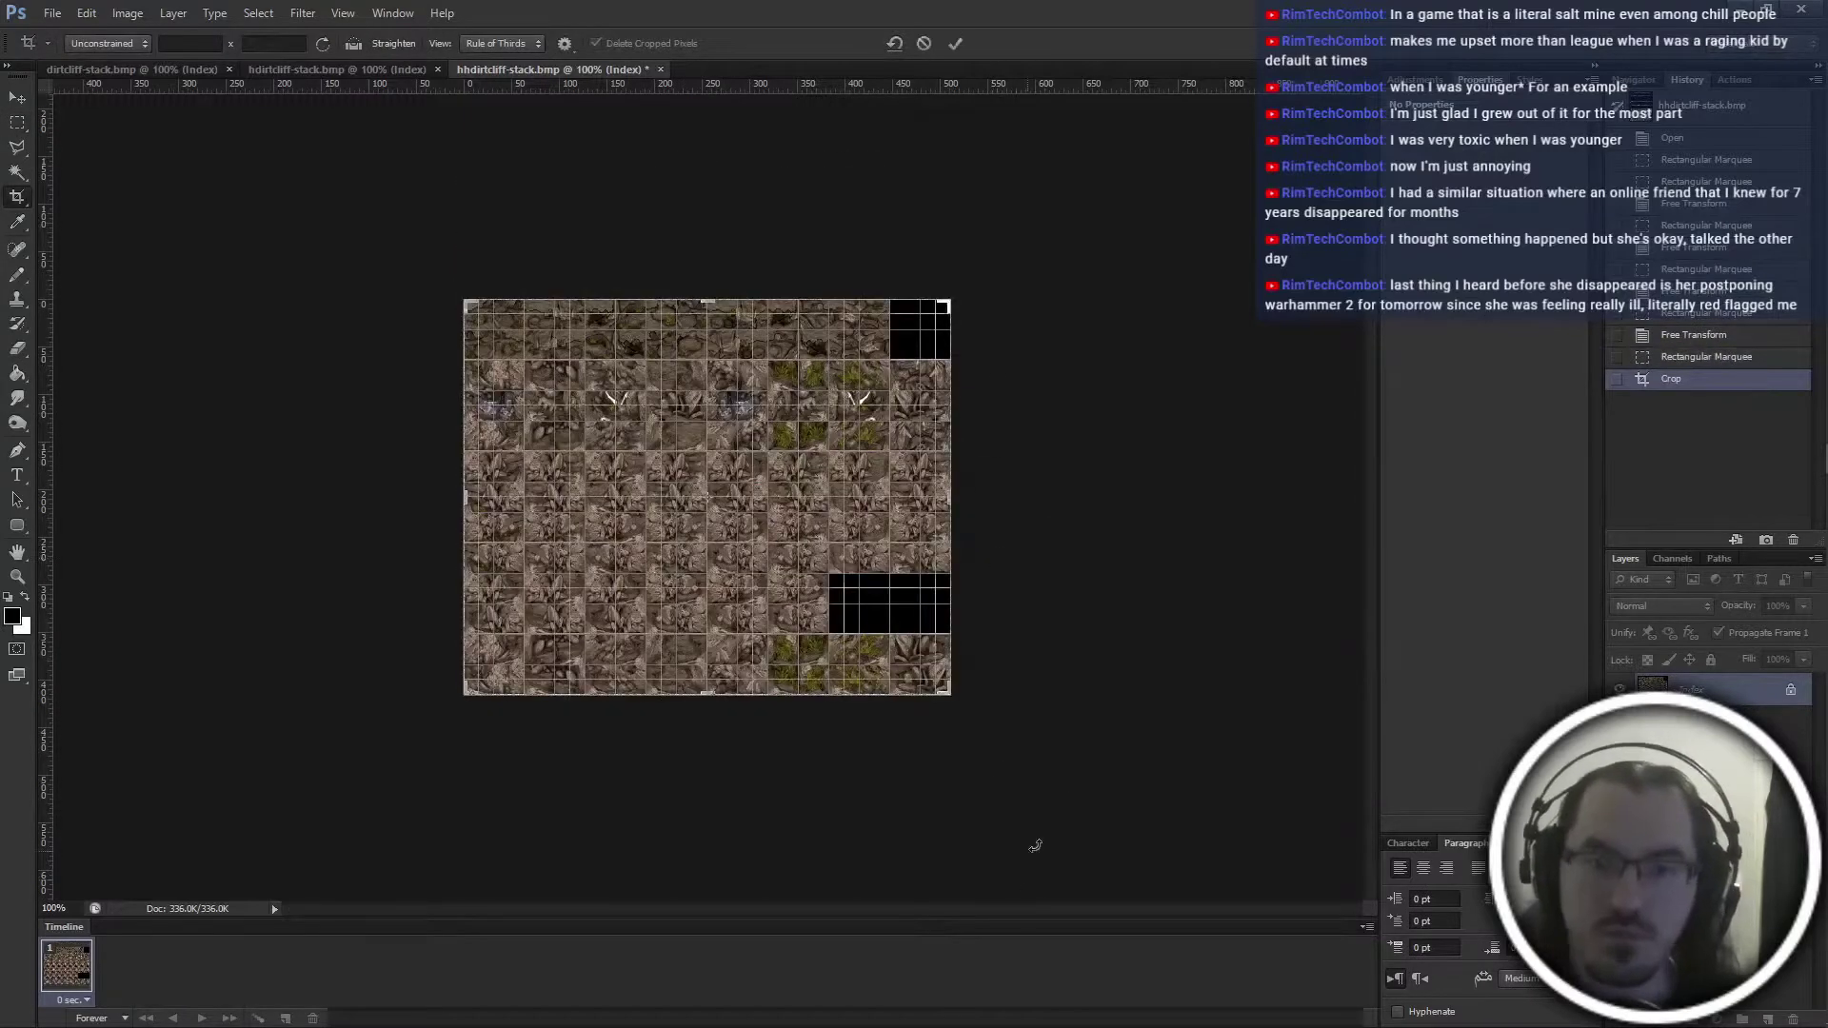
{"action": "key", "text": "m"}
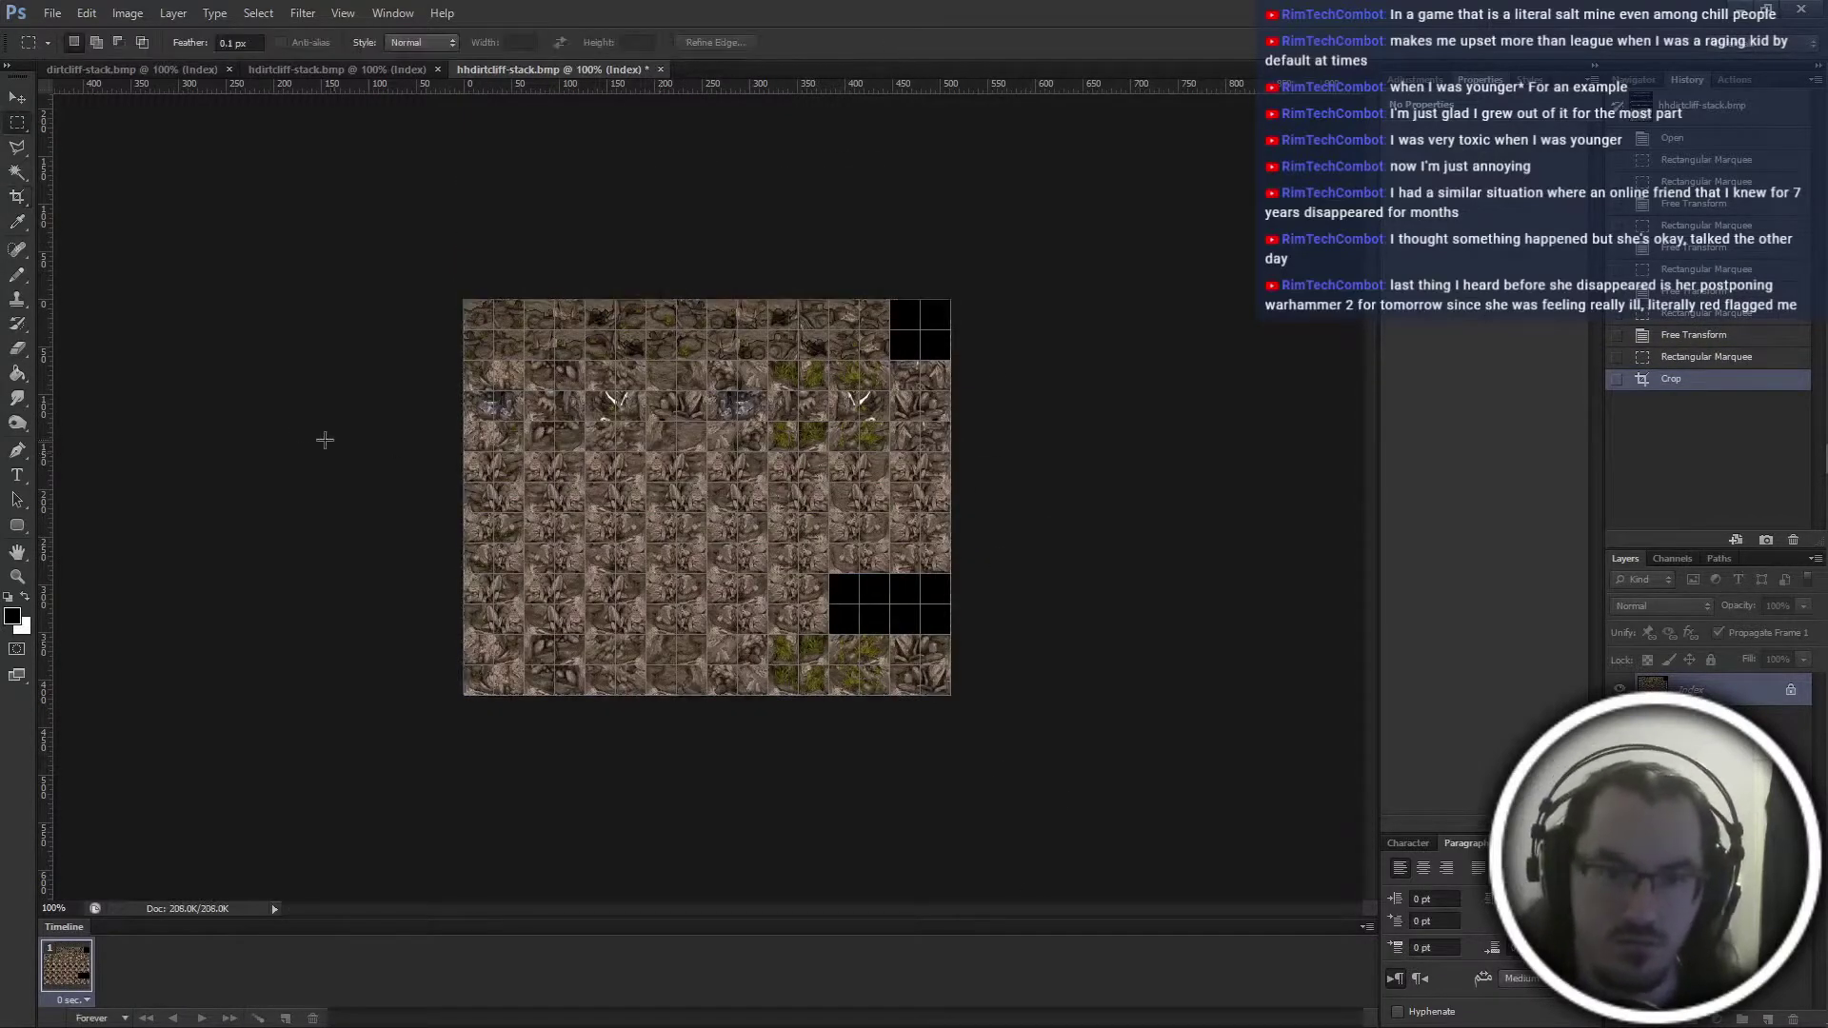
Clear the selection and close hhdirtcliff-stack.bmp
{"action": "left_click_drag", "start_coordinate": [1231, 845], "coordinate": [1223, 846]}
{"action": "key", "text": "ctrl+d"}
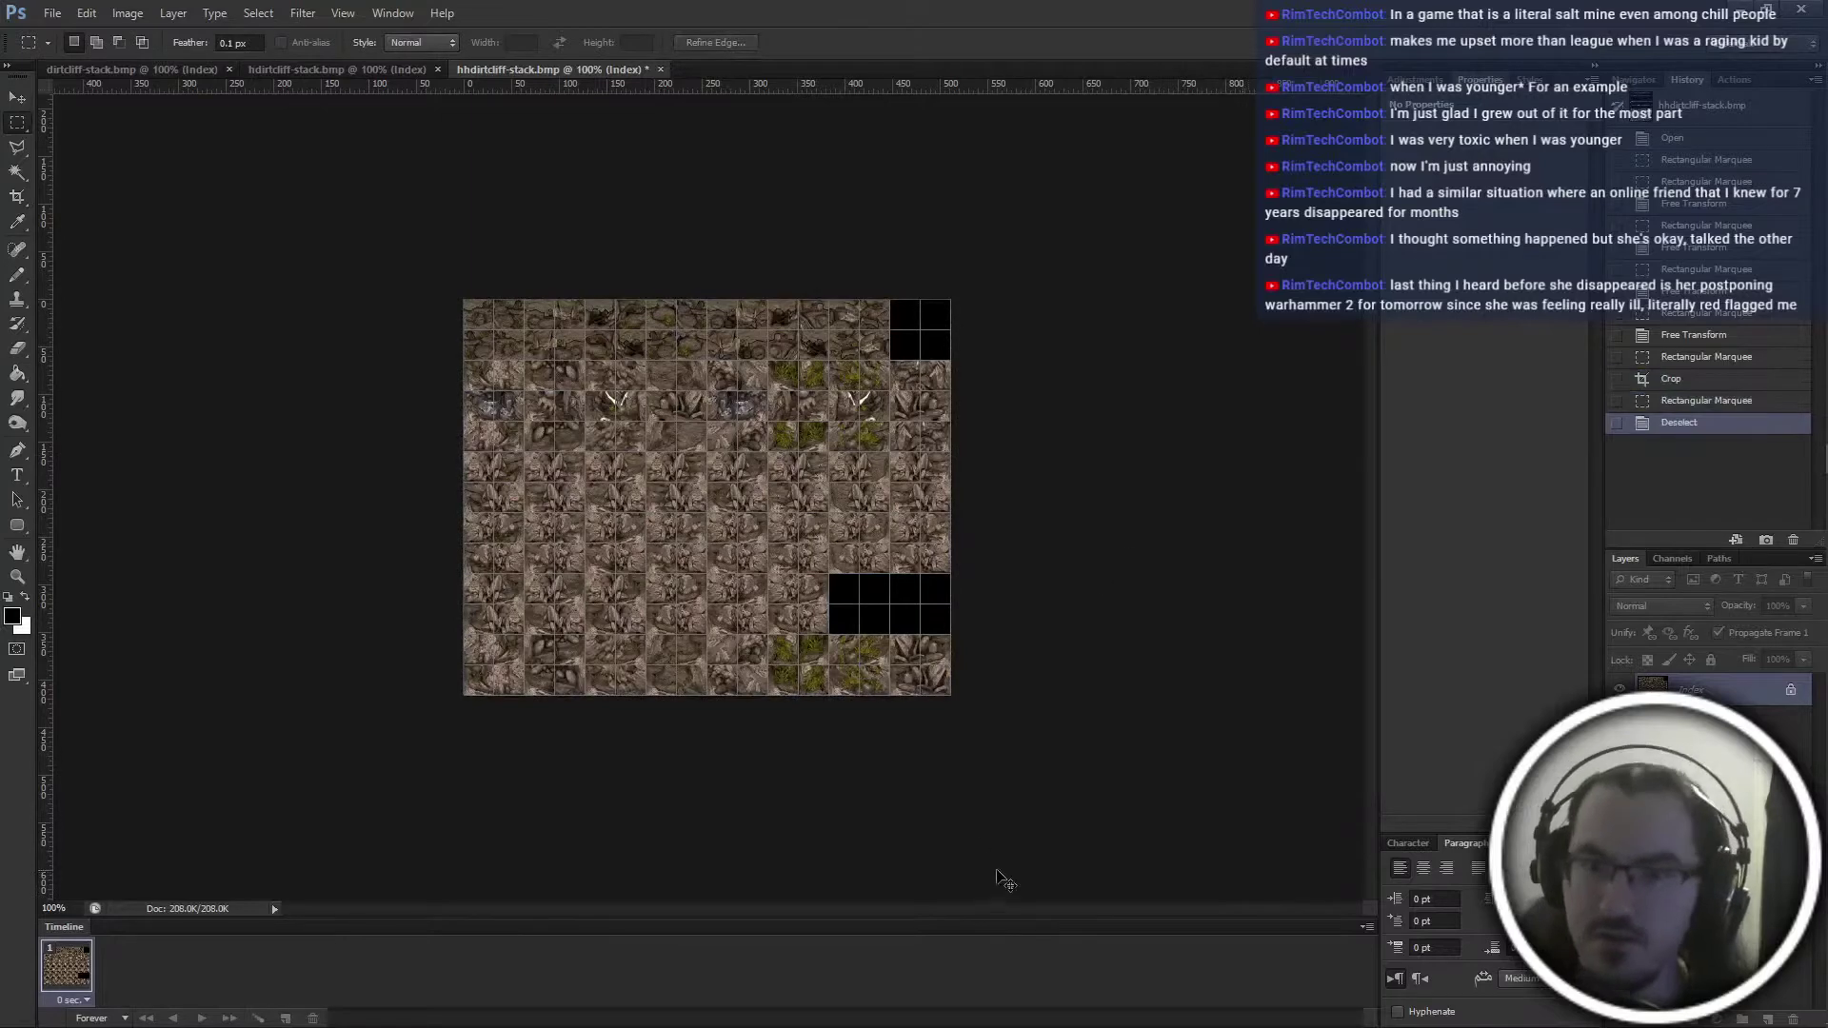
{"action": "key", "text": "ctrl+w"}
{"action": "key", "text": "ctrl+plus"}
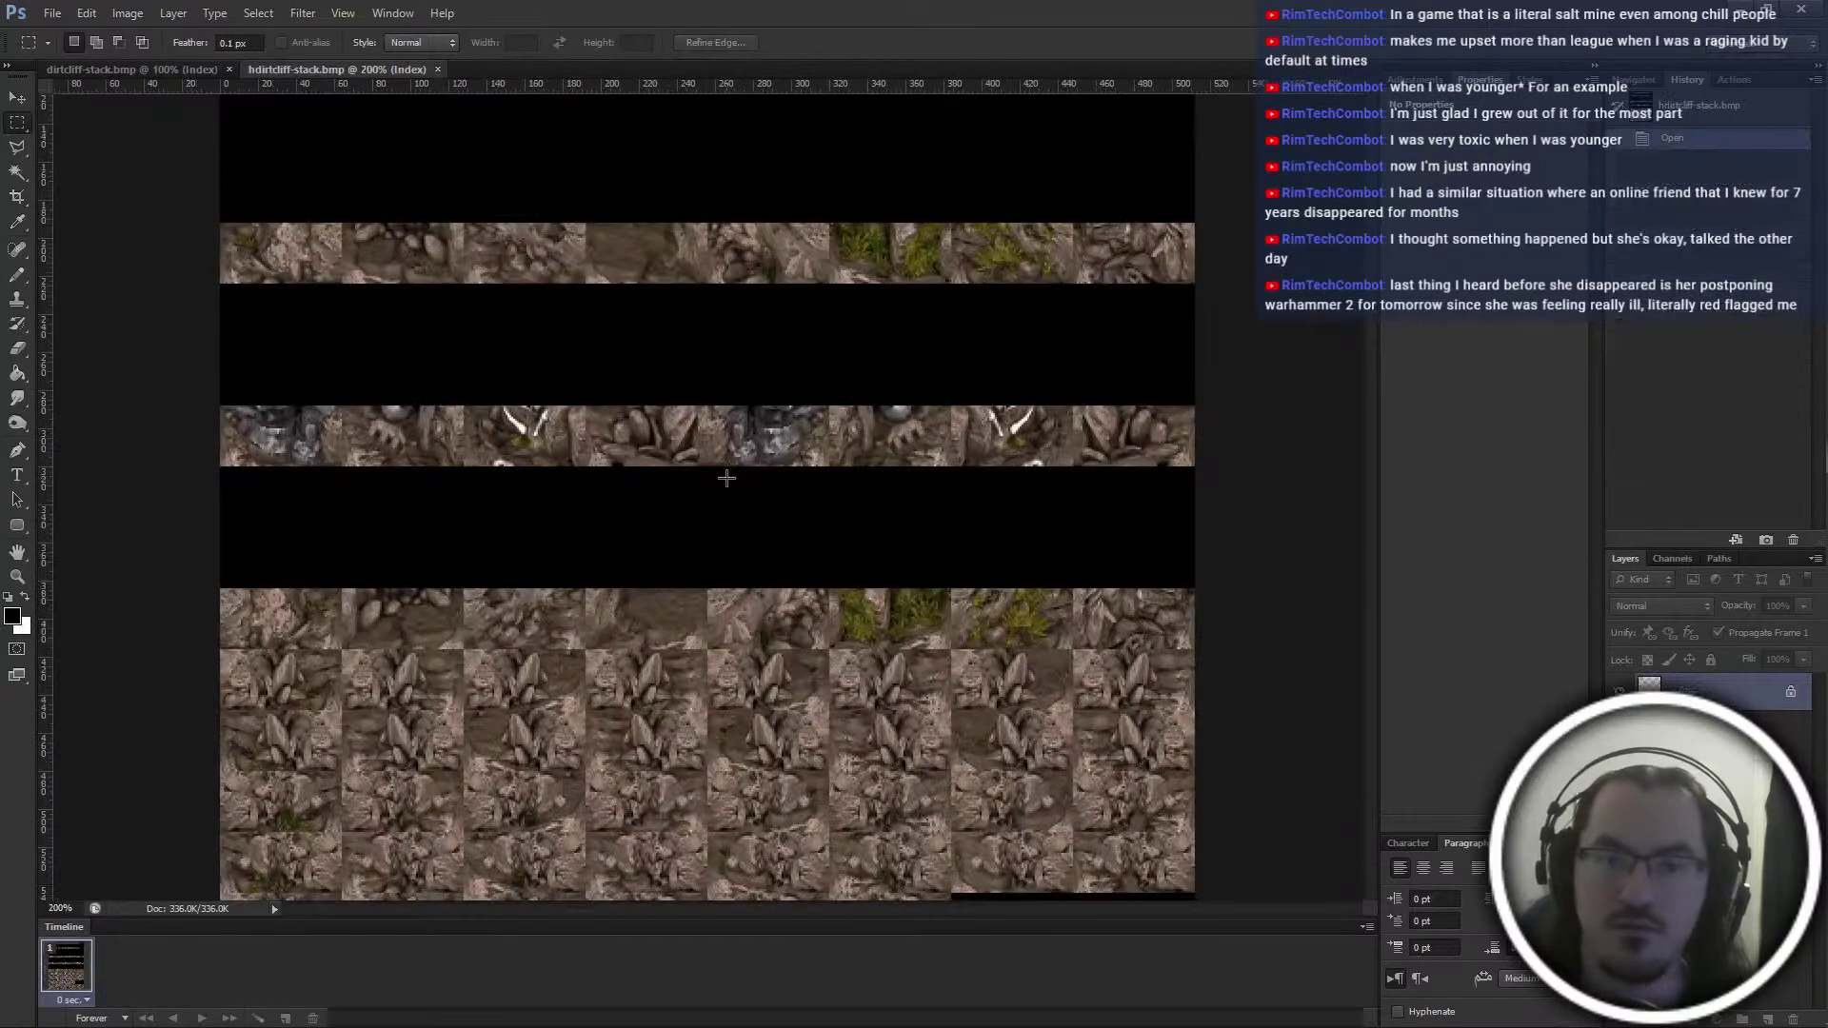
In hdirtcliff-stack.bmp, select the large tile block below the last gap and move it up two grid rows
{"action": "key", "text": "ctrl+minus"}
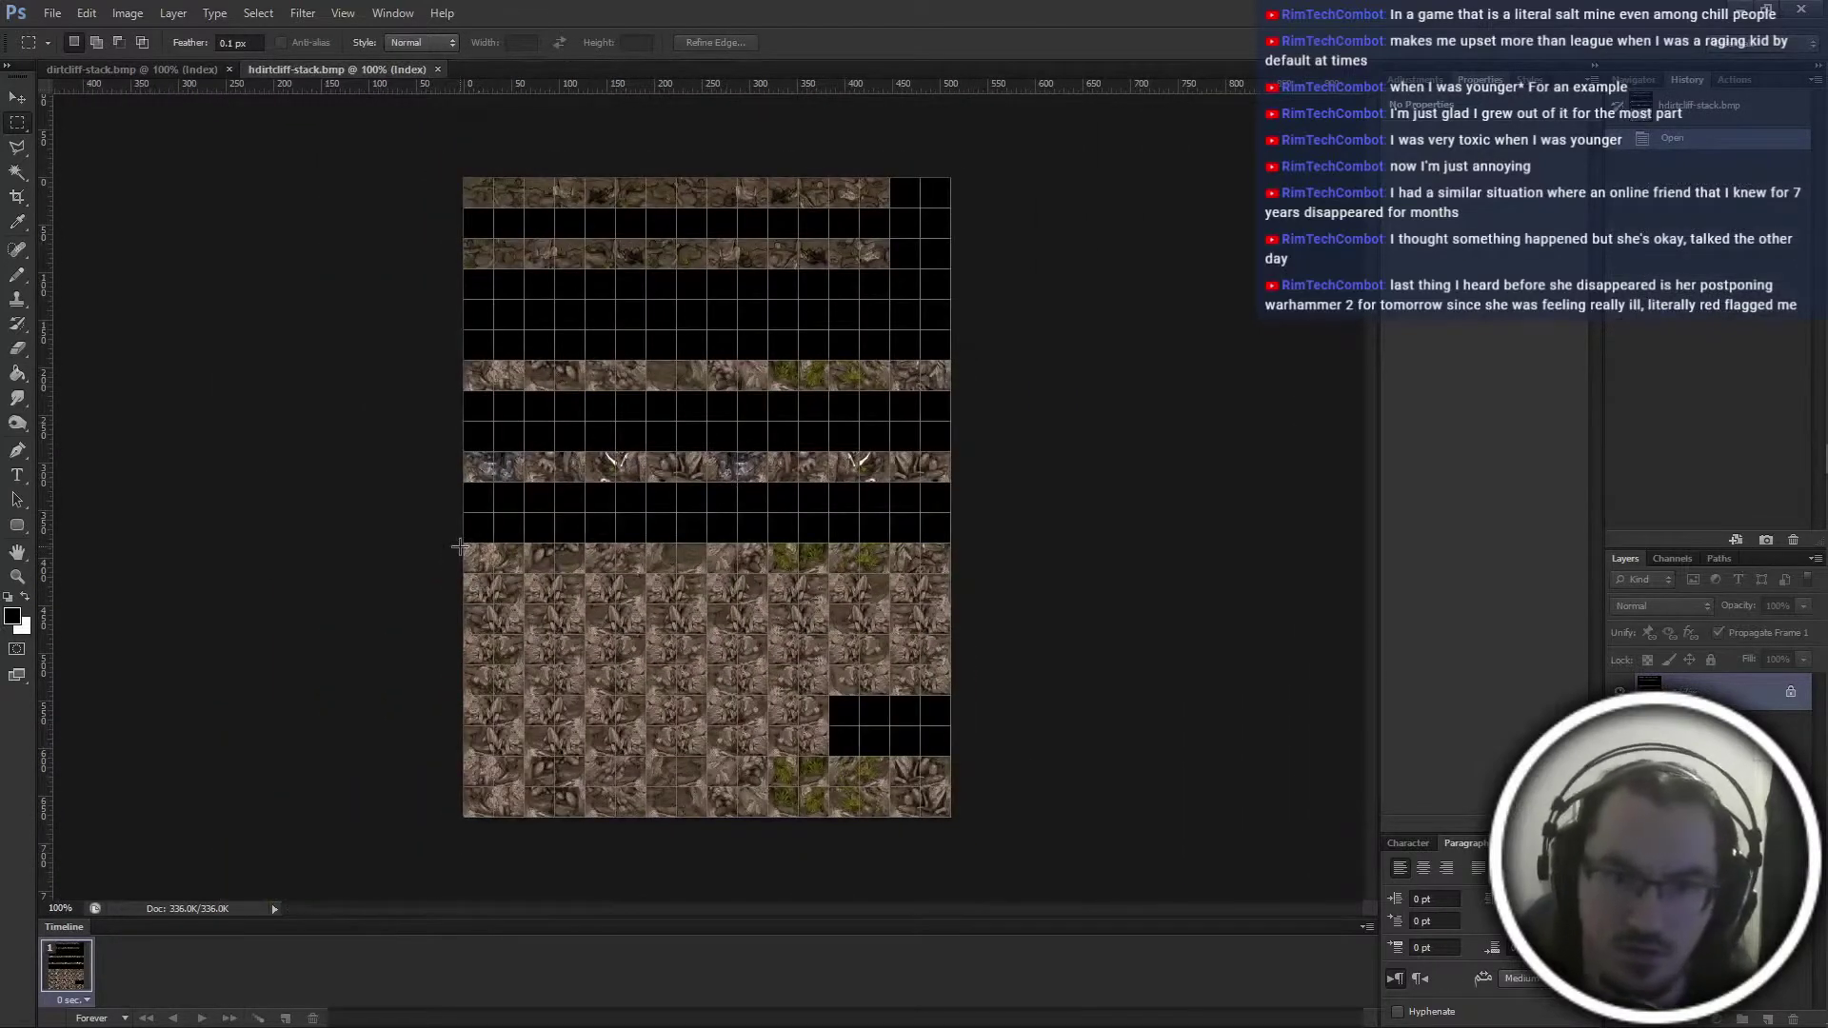
{"action": "left_click_drag", "start_coordinate": [804, 787], "coordinate": [962, 828]}
{"action": "key", "text": "ctrl+t"}
{"action": "left_click_drag", "start_coordinate": [757, 747], "coordinate": [753, 684]}
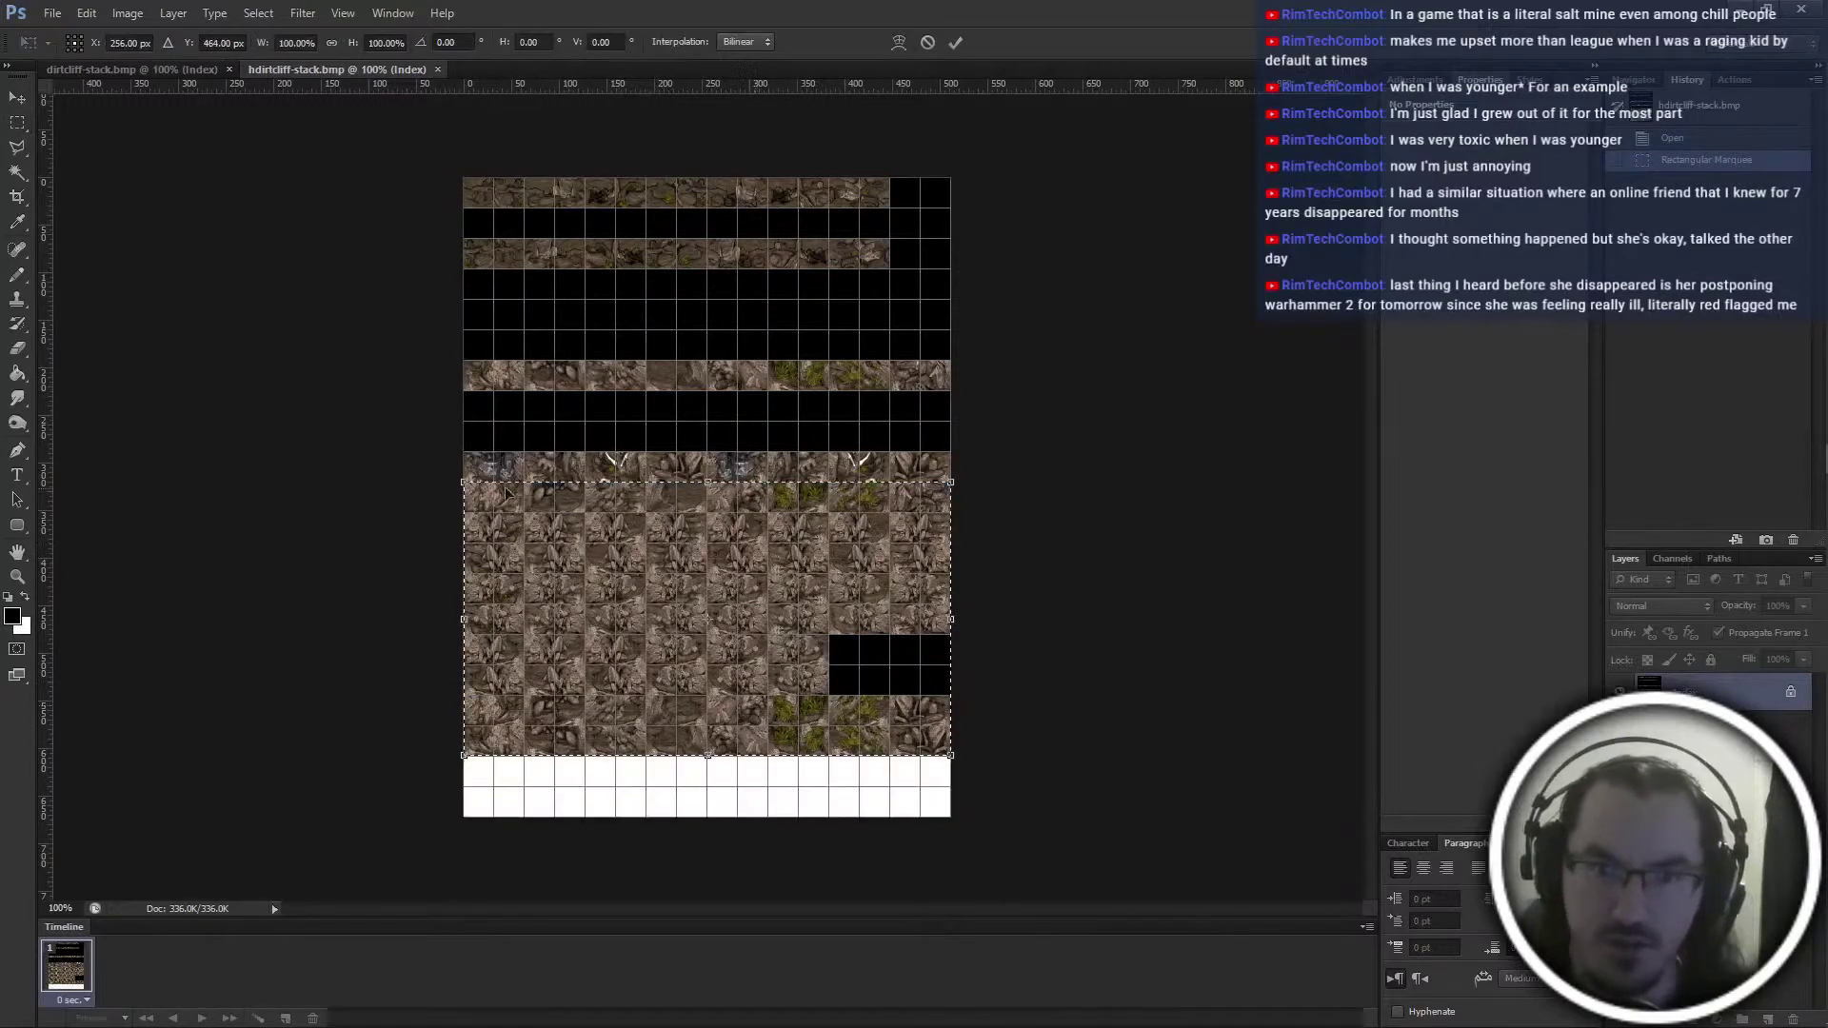
{"action": "key", "text": "Return"}
Select the joined block including the bone-and-statue tile row and move it up two grid rows (64 px)
{"action": "left_click_drag", "start_coordinate": [453, 455], "coordinate": [957, 757]}
{"action": "key", "text": "ctrl+t"}
{"action": "left_click_drag", "start_coordinate": [746, 552], "coordinate": [745, 491]}
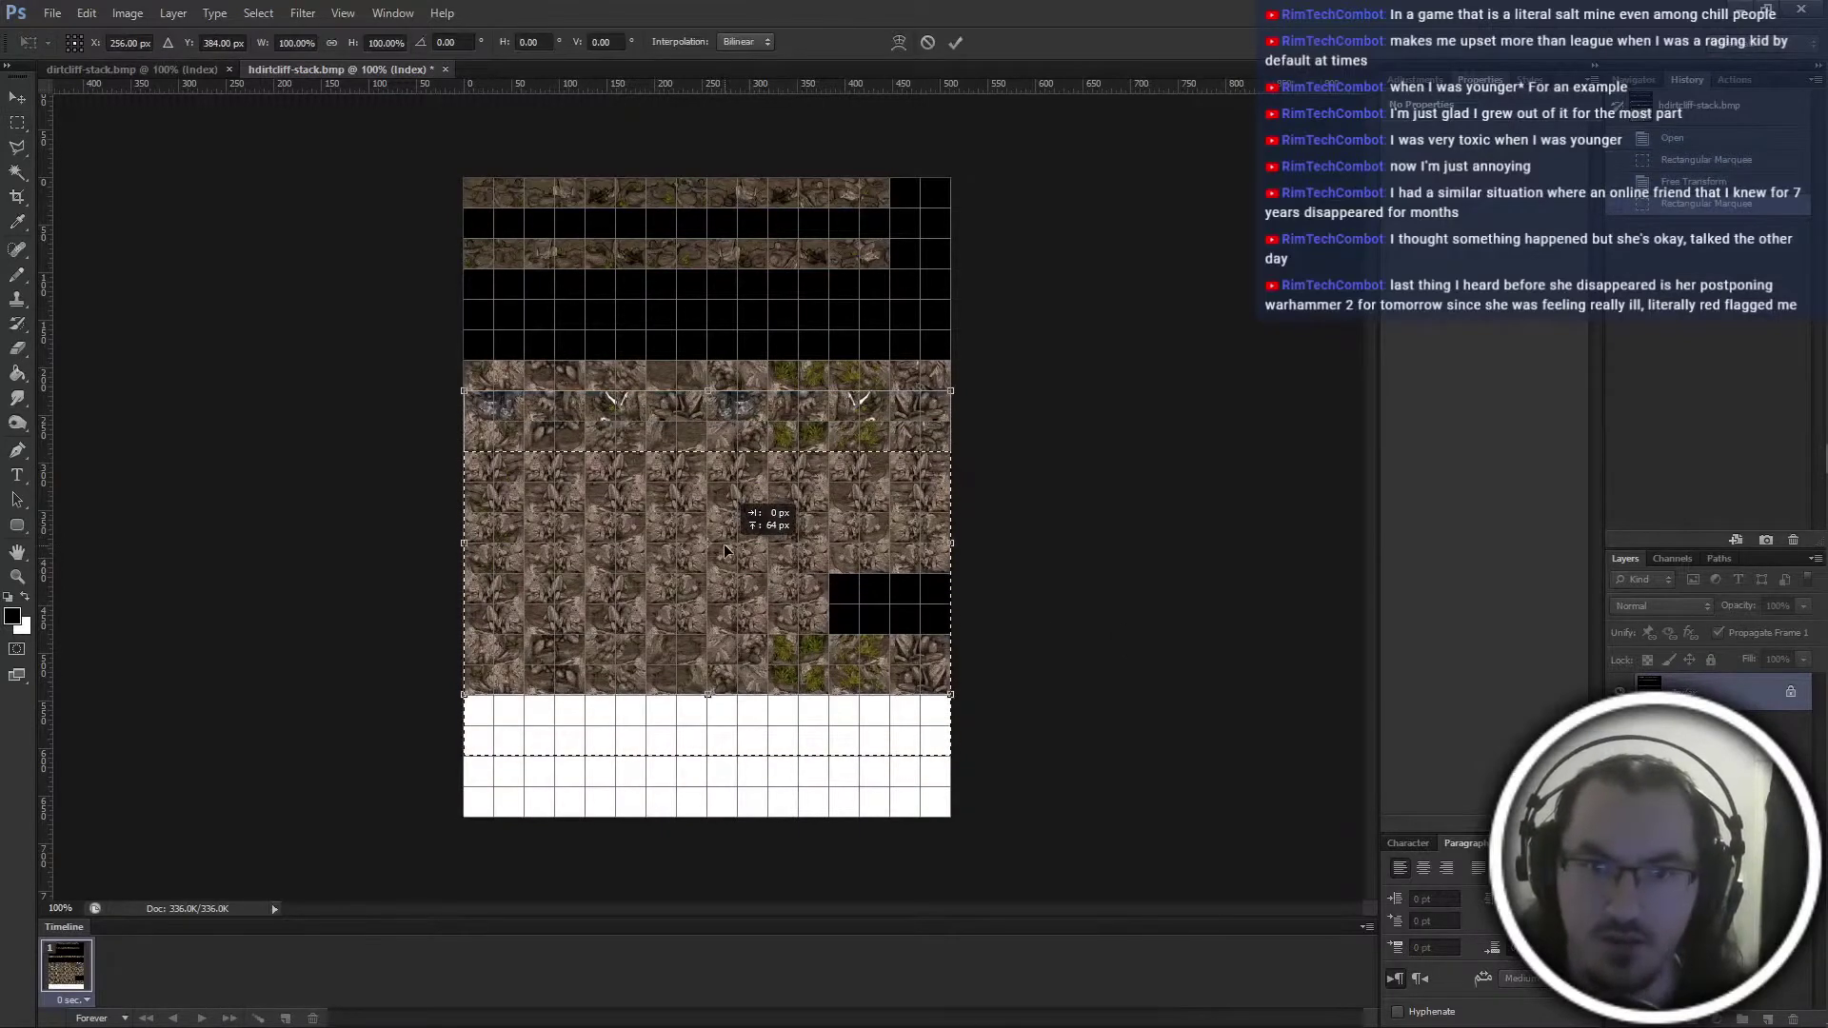
{"action": "key", "text": "Return"}
Extend the selection to the mossy tile row above and move the whole block up three grid rows
{"action": "left_click_drag", "start_coordinate": [453, 382], "coordinate": [453, 361]}
{"action": "key", "text": "ctrl+t"}
{"action": "left_click_drag", "start_coordinate": [619, 487], "coordinate": [620, 396]}
{"action": "key", "text": "Return"}
Select everything from the second tile row down and move it up one grid row (32 px) against the first row
{"action": "left_click_drag", "start_coordinate": [451, 235], "coordinate": [1009, 609]}
{"action": "key", "text": "ctrl+t"}
{"action": "left_click_drag", "start_coordinate": [627, 405], "coordinate": [627, 374]}
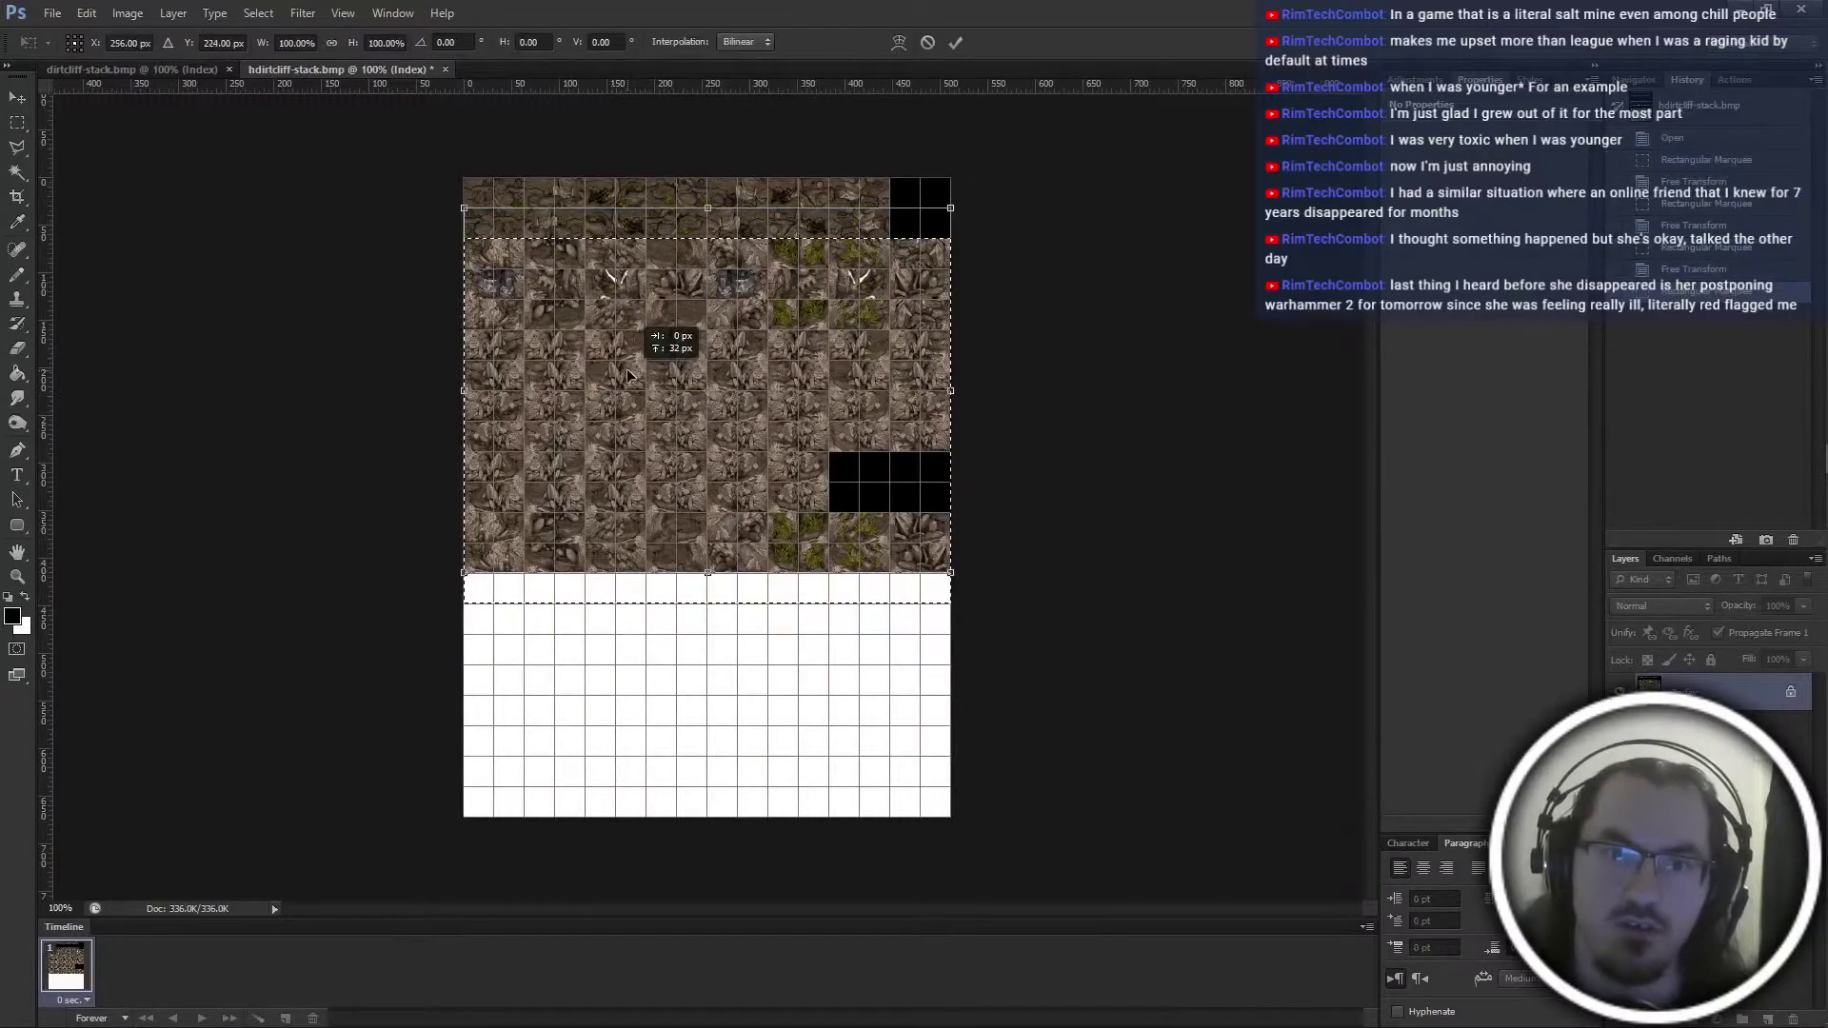
{"action": "key", "text": "Return"}
Crop the canvas to the compacted tile block, removing the empty white rows below it
{"action": "left_click_drag", "start_coordinate": [466, 161], "coordinate": [785, 291], "text": "shift"}
{"action": "left_click", "coordinate": [273, 389]}
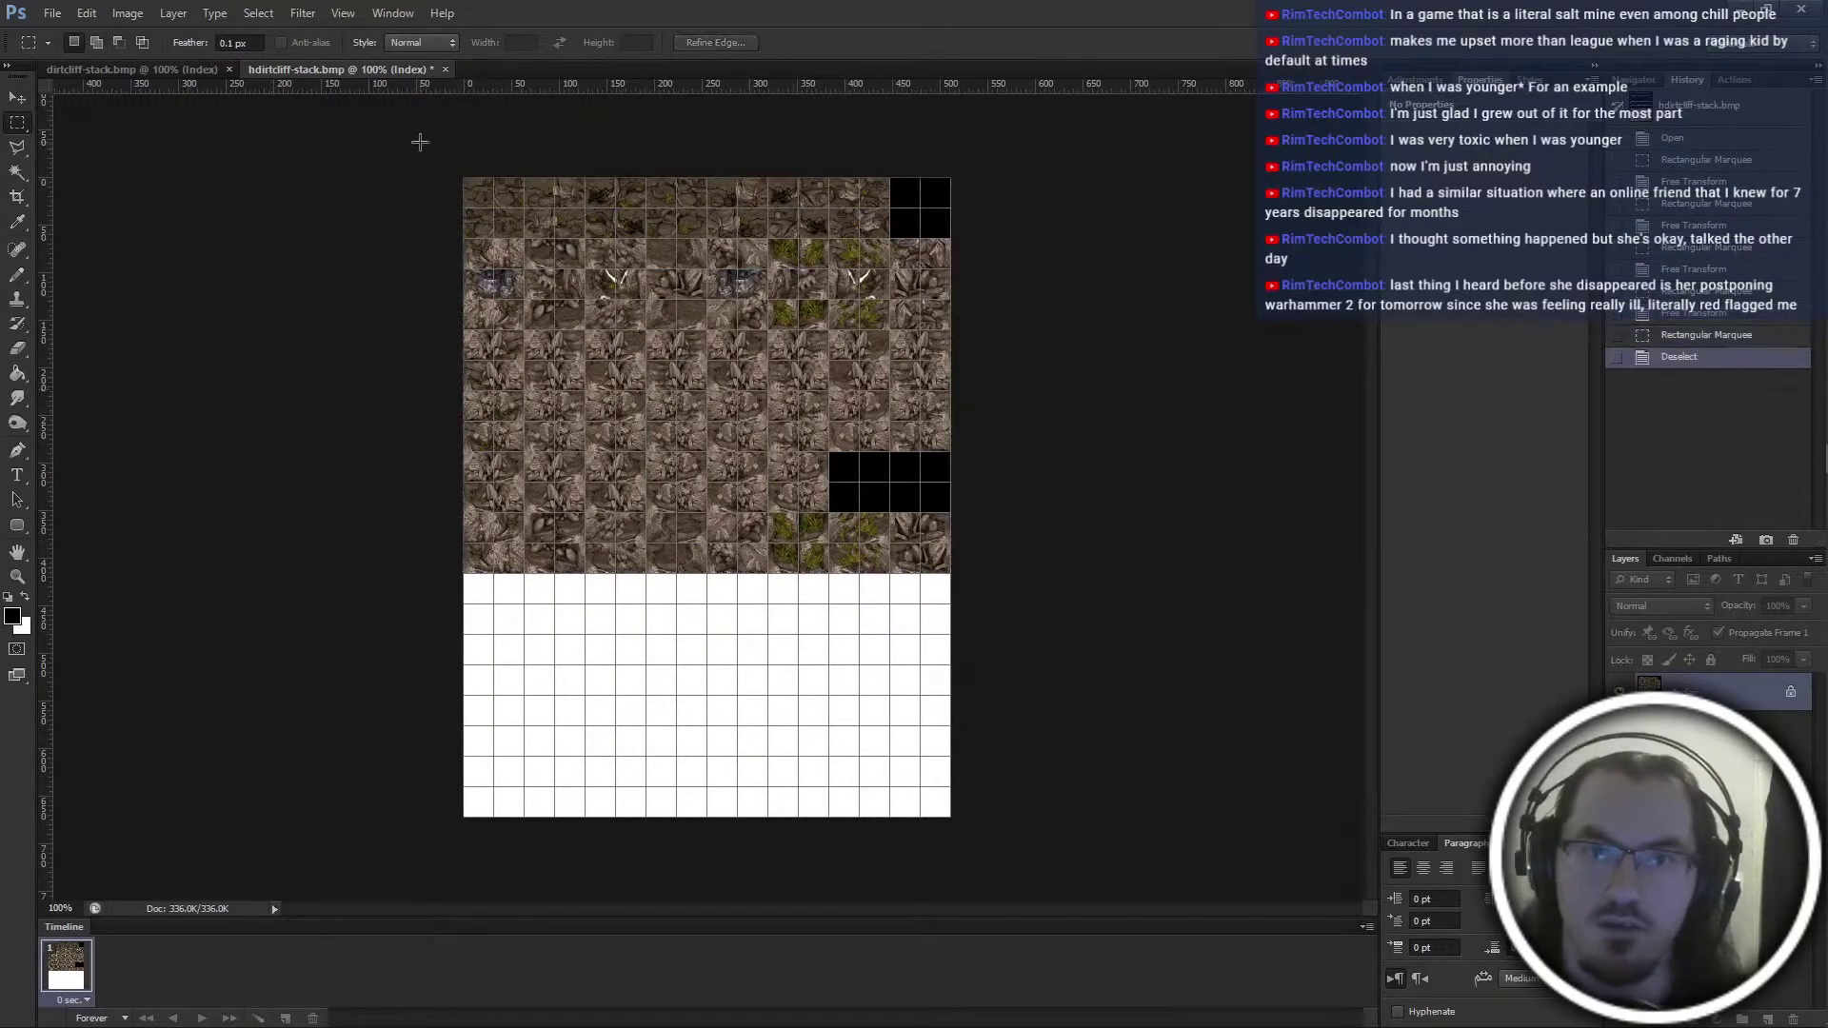
{"action": "left_click_drag", "start_coordinate": [421, 141], "coordinate": [1134, 571]}
{"action": "key", "text": "c"}
{"action": "key", "text": "Return"}
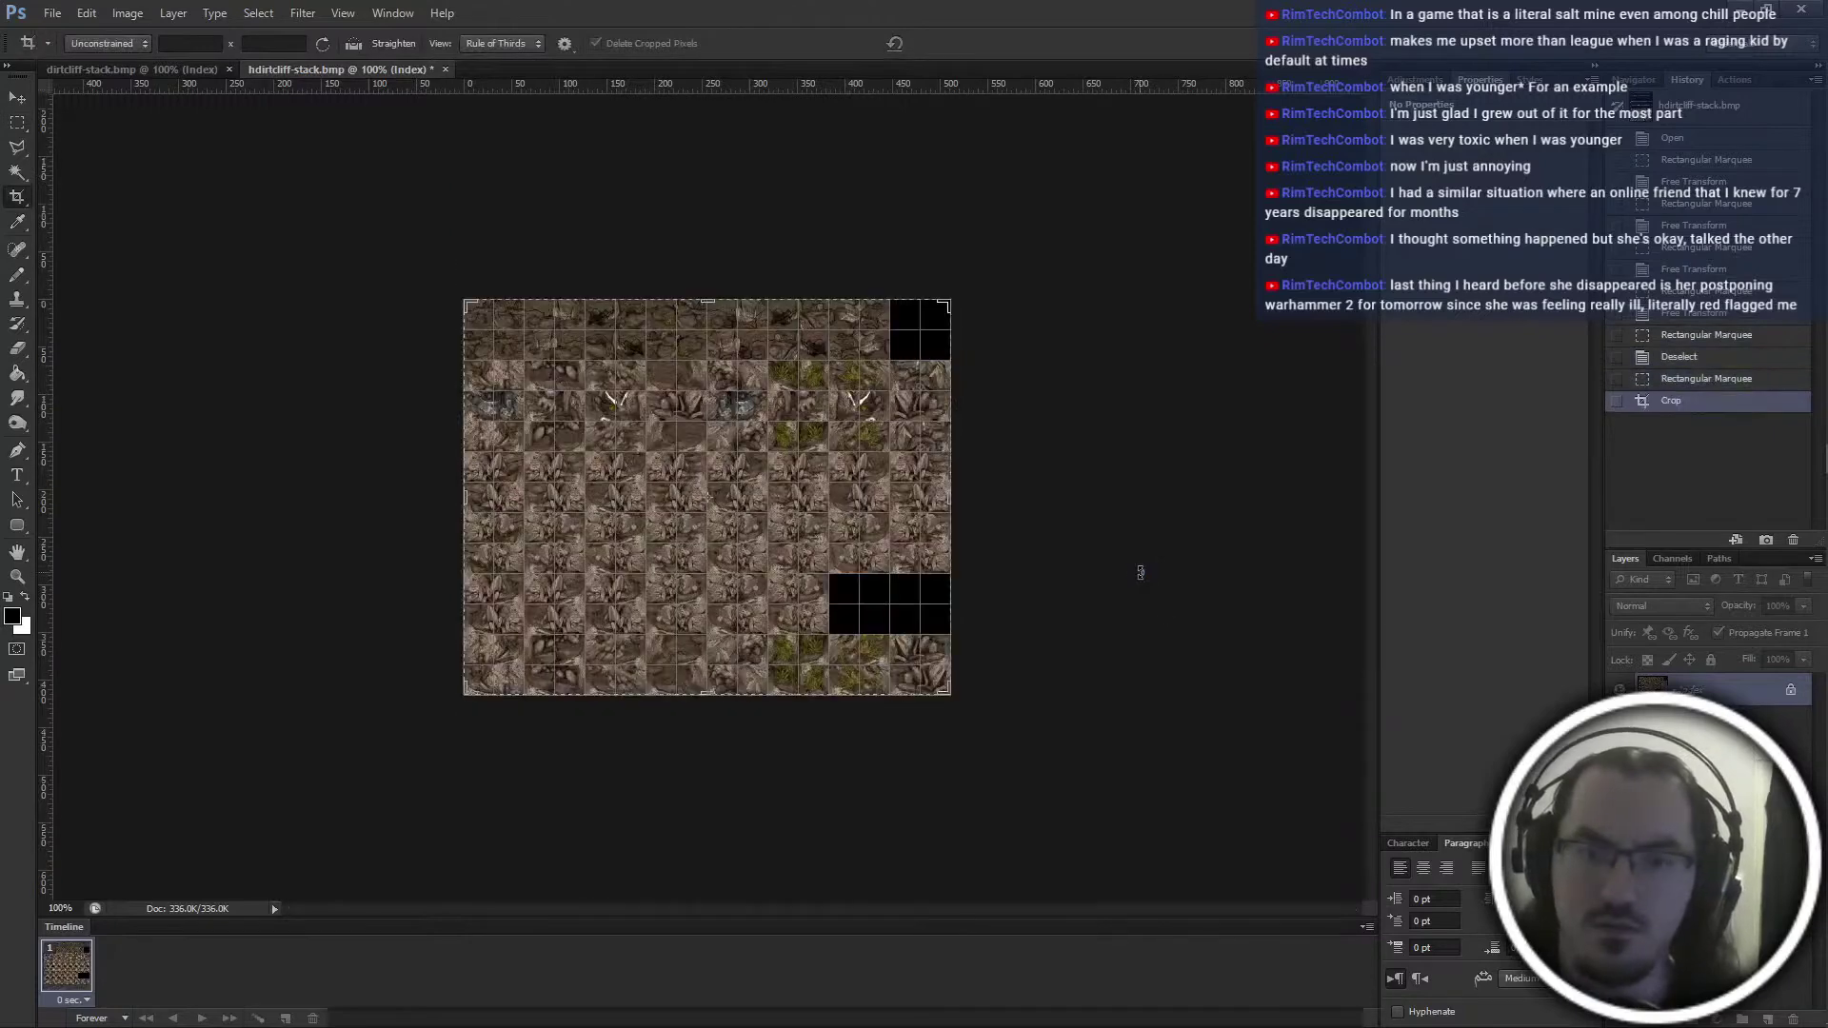
Save hdirtcliff-stack.bmp and close it
{"action": "key", "text": "ctrl+s"}
{"action": "key", "text": "Return"}
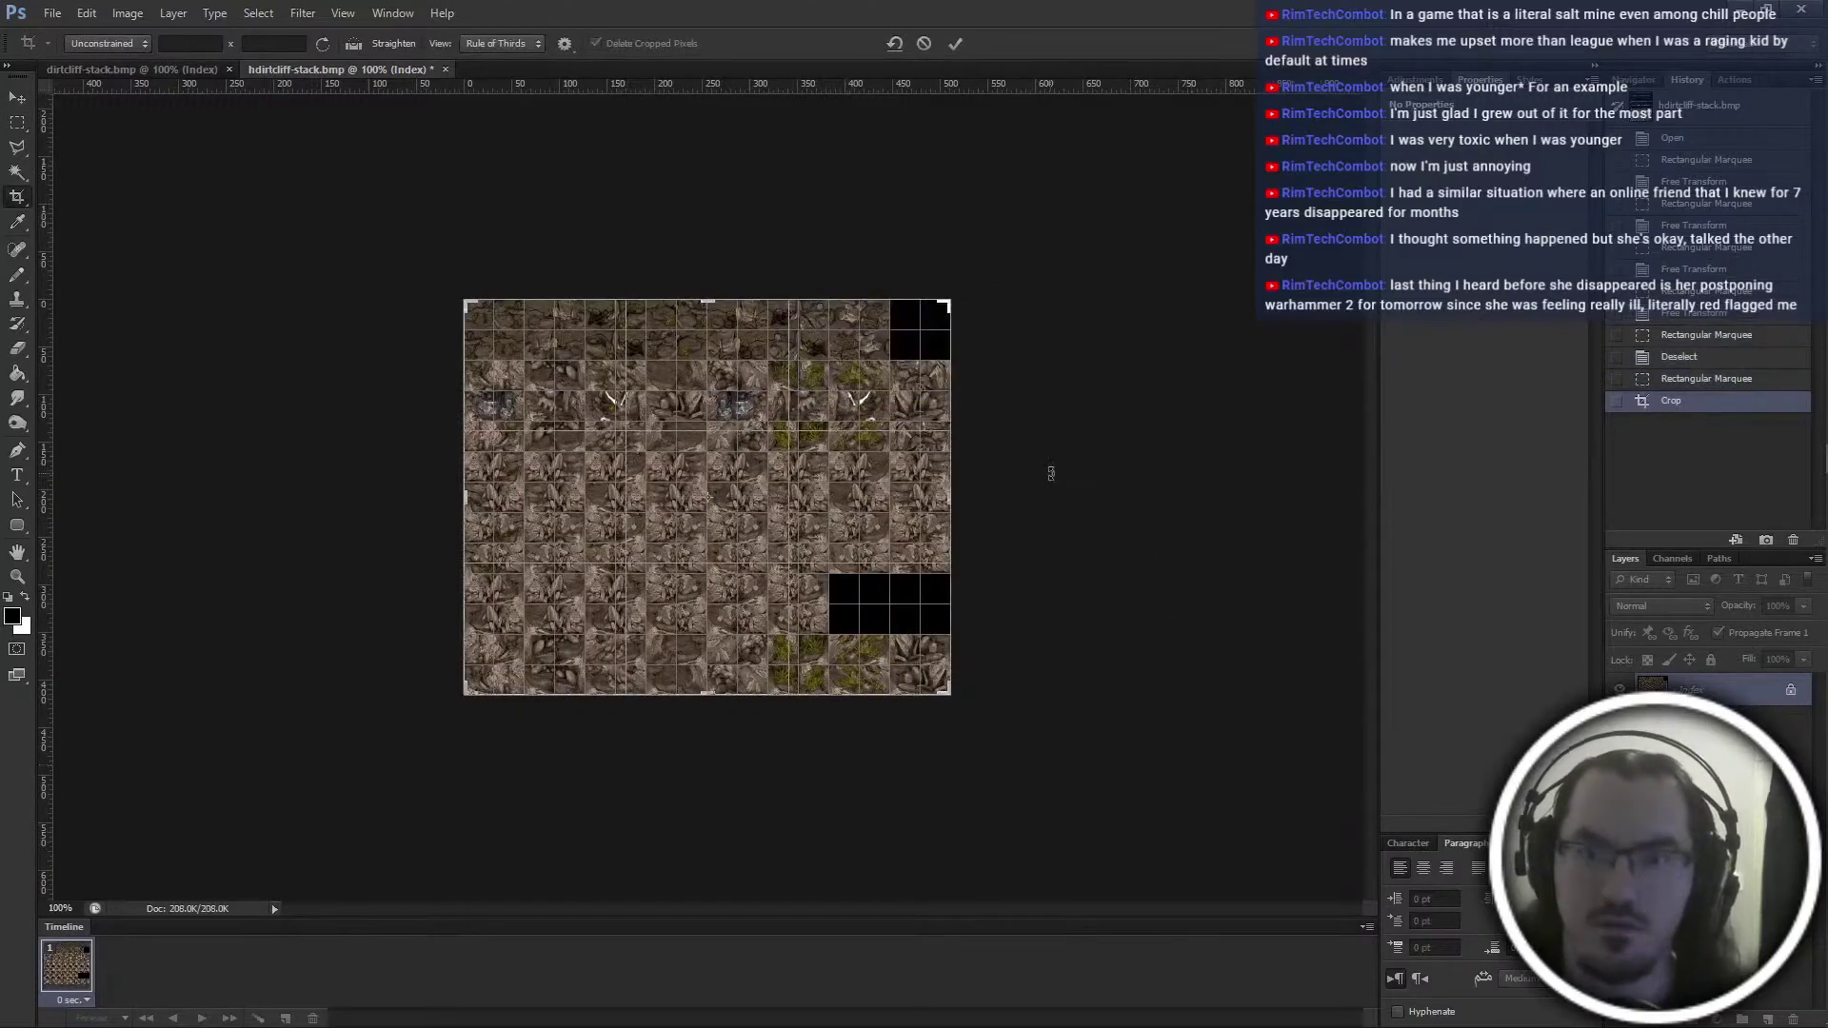
{"action": "left_click", "coordinate": [896, 45]}
{"action": "key", "text": "m"}
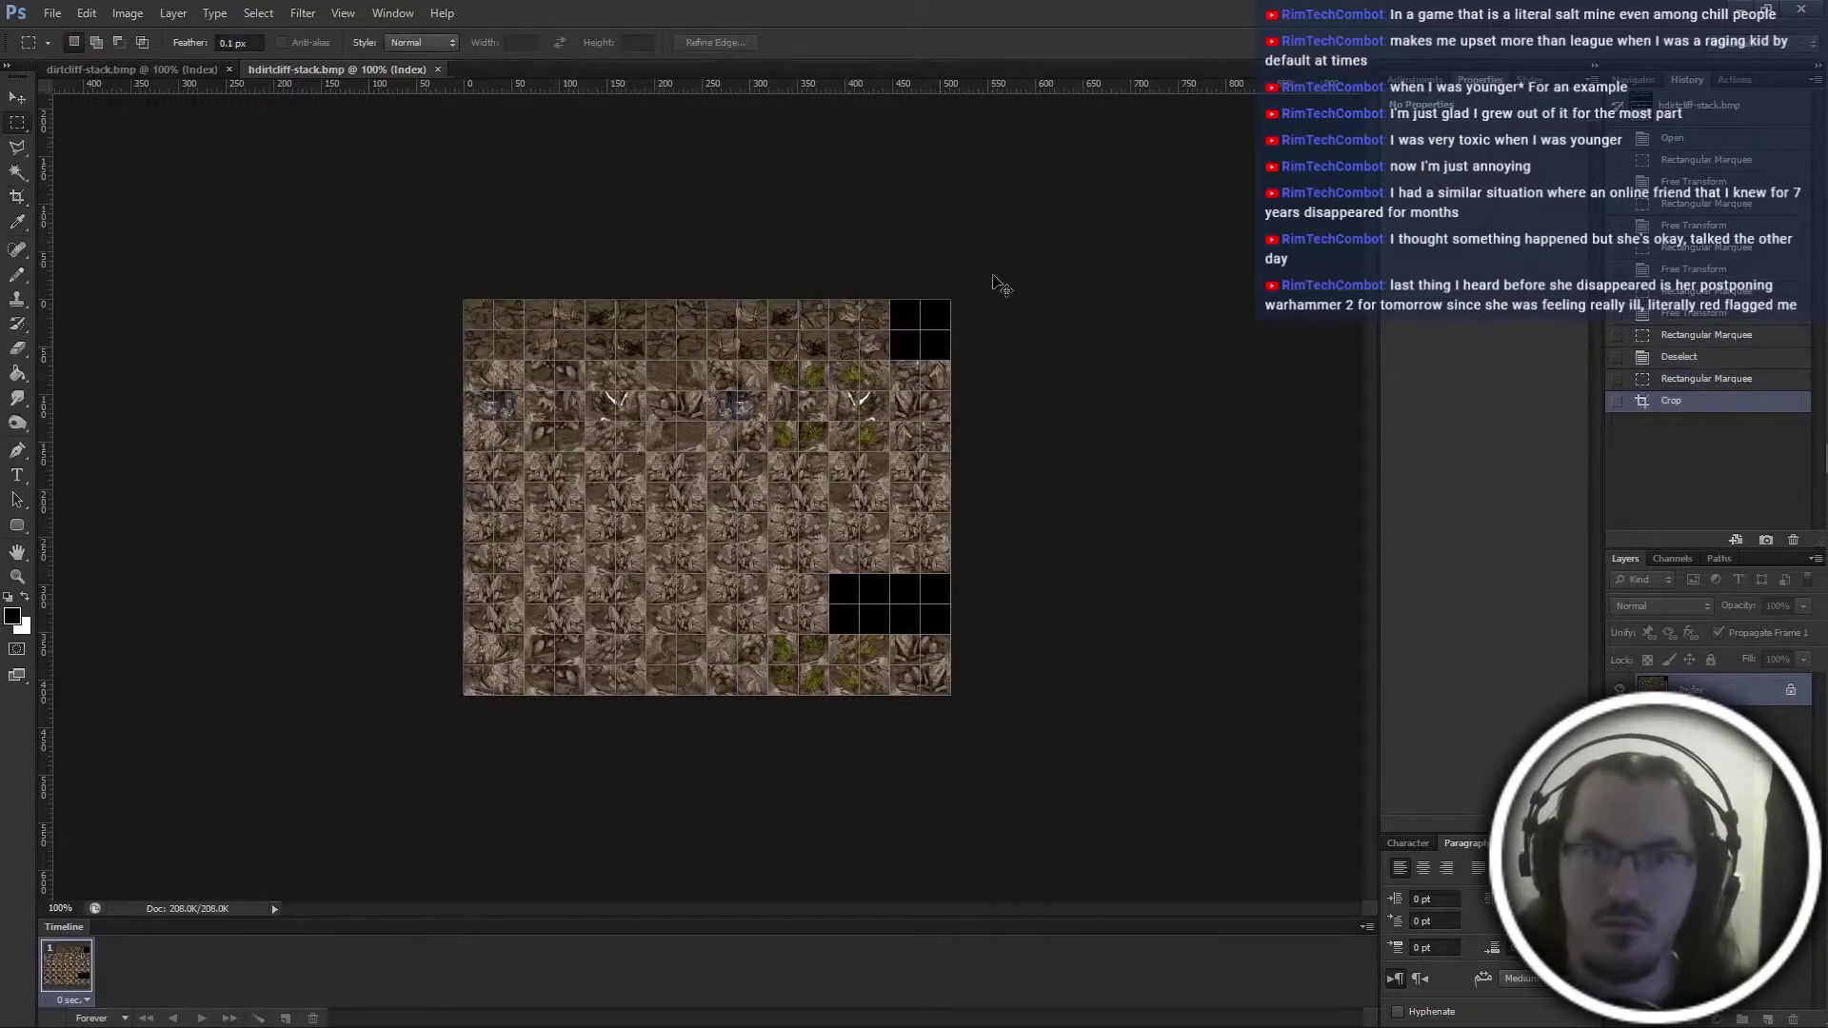
{"action": "key", "text": "ctrl+w"}
In dirtcliff-stack.bmp, select the large tile block below the last gap and move it up two grid rows
{"action": "key", "text": "ctrl+apostrophe"}
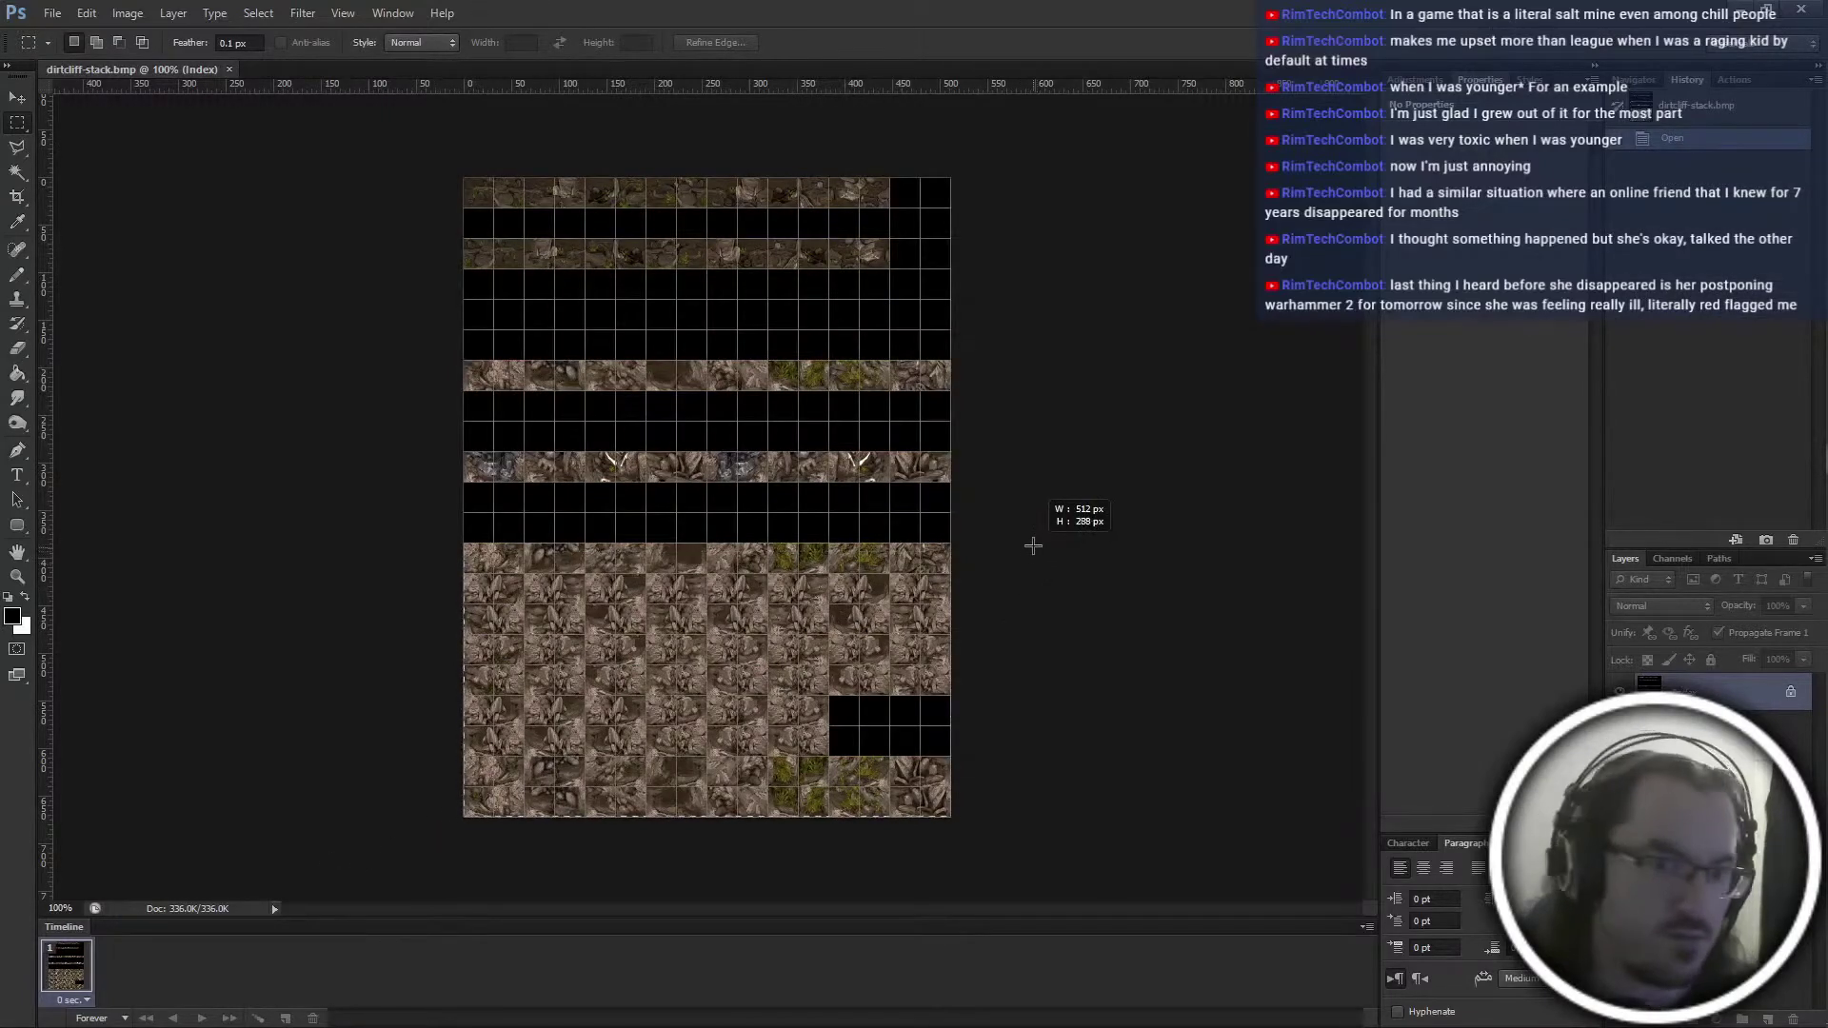
{"action": "left_click_drag", "start_coordinate": [1033, 546], "coordinate": [1037, 552]}
{"action": "key", "text": "ctrl+t"}
{"action": "left_click_drag", "start_coordinate": [727, 644], "coordinate": [726, 584]}
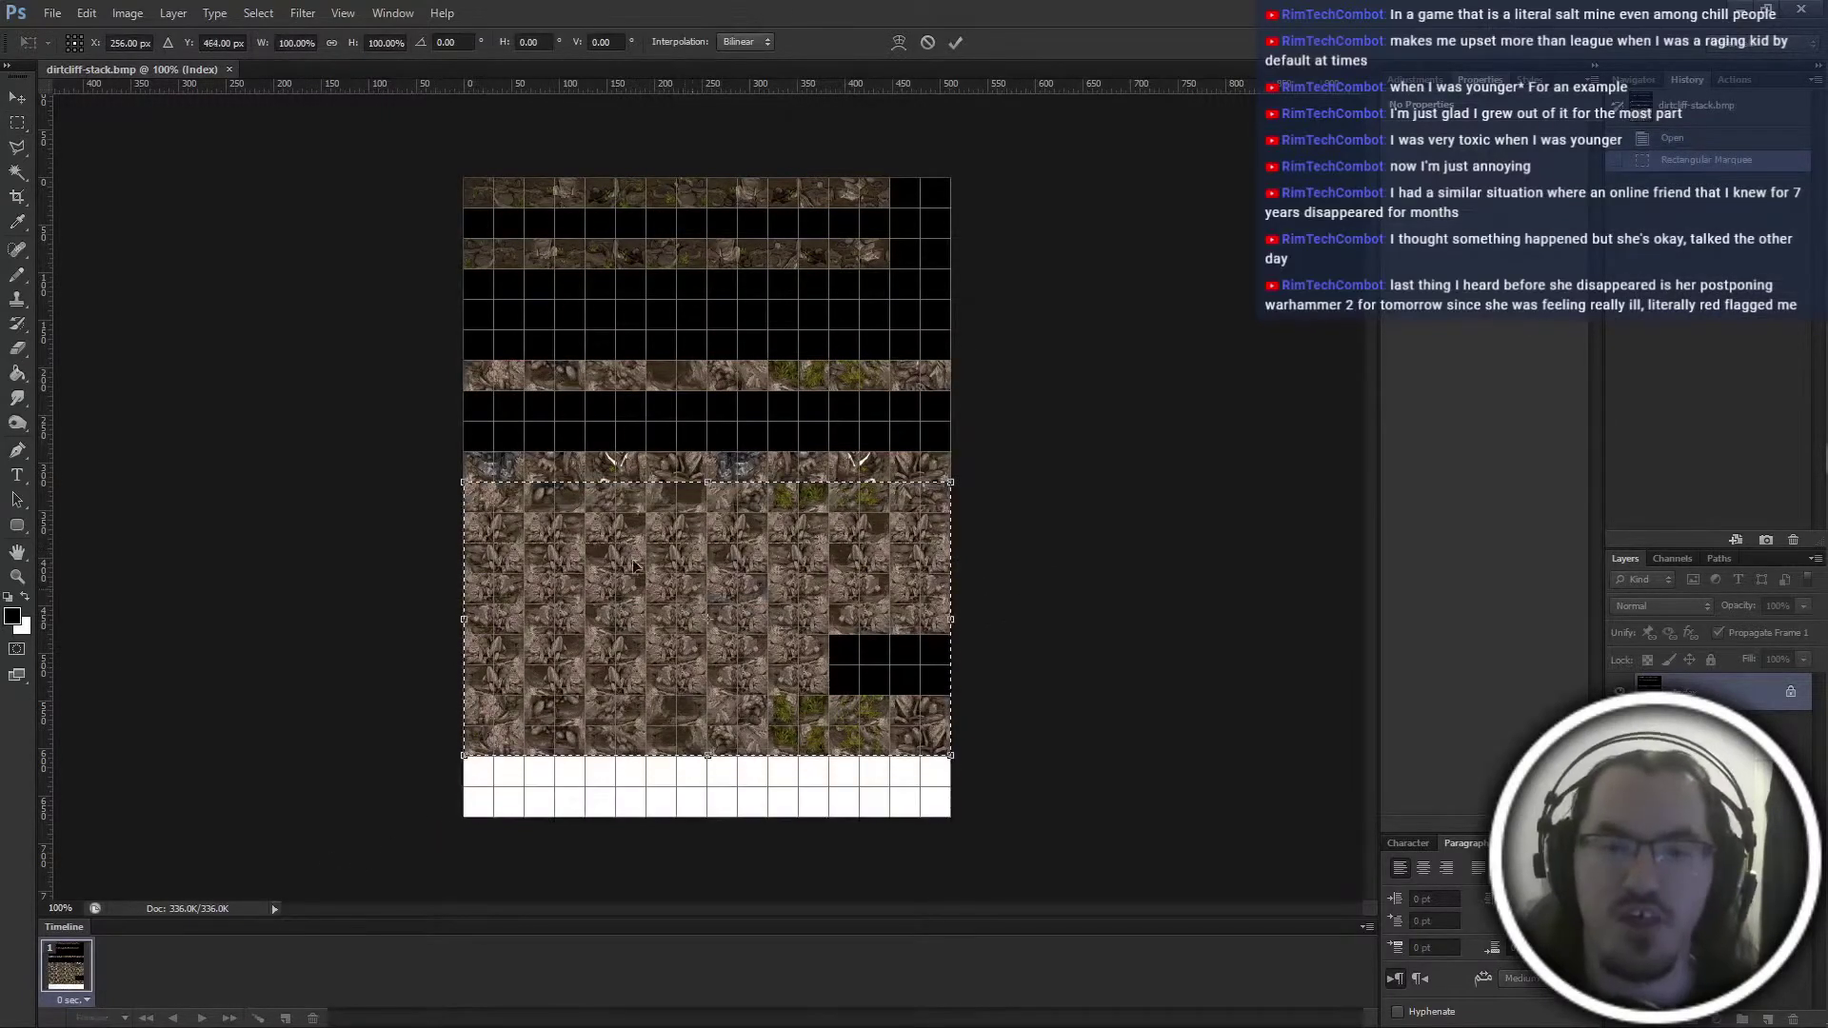
{"action": "key", "text": "Return"}
Add the bone-and-statue tile row to the selection and move the block up two grid rows (64 px)
{"action": "left_click_drag", "start_coordinate": [439, 445], "coordinate": [747, 521], "text": "shift"}
{"action": "key", "text": "ctrl+t"}
{"action": "left_click_drag", "start_coordinate": [657, 635], "coordinate": [656, 574]}
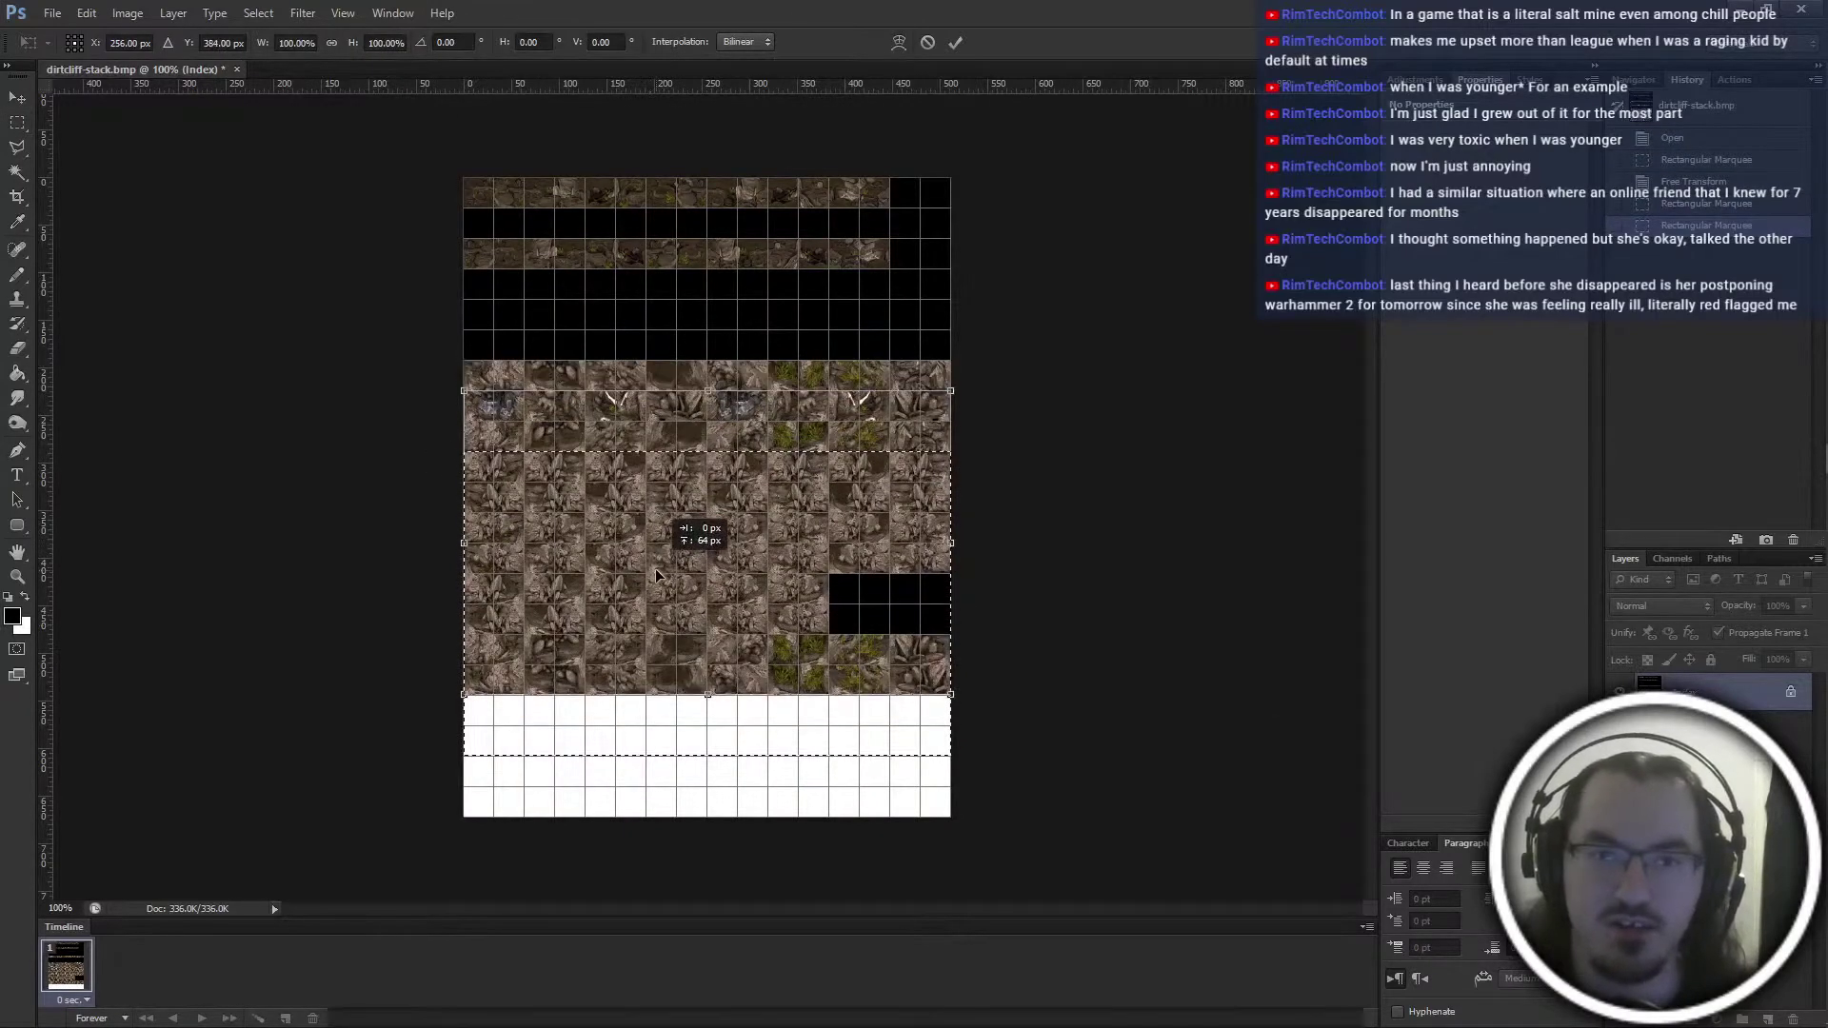
{"action": "key", "text": "Return"}
Extend the selection to the mossy tile row above and move the whole block up three grid rows
{"action": "left_click_drag", "start_coordinate": [436, 363], "coordinate": [833, 461], "text": "shift"}
{"action": "key", "text": "ctrl+t"}
{"action": "left_click_drag", "start_coordinate": [624, 536], "coordinate": [623, 446]}
{"action": "key", "text": "Return"}
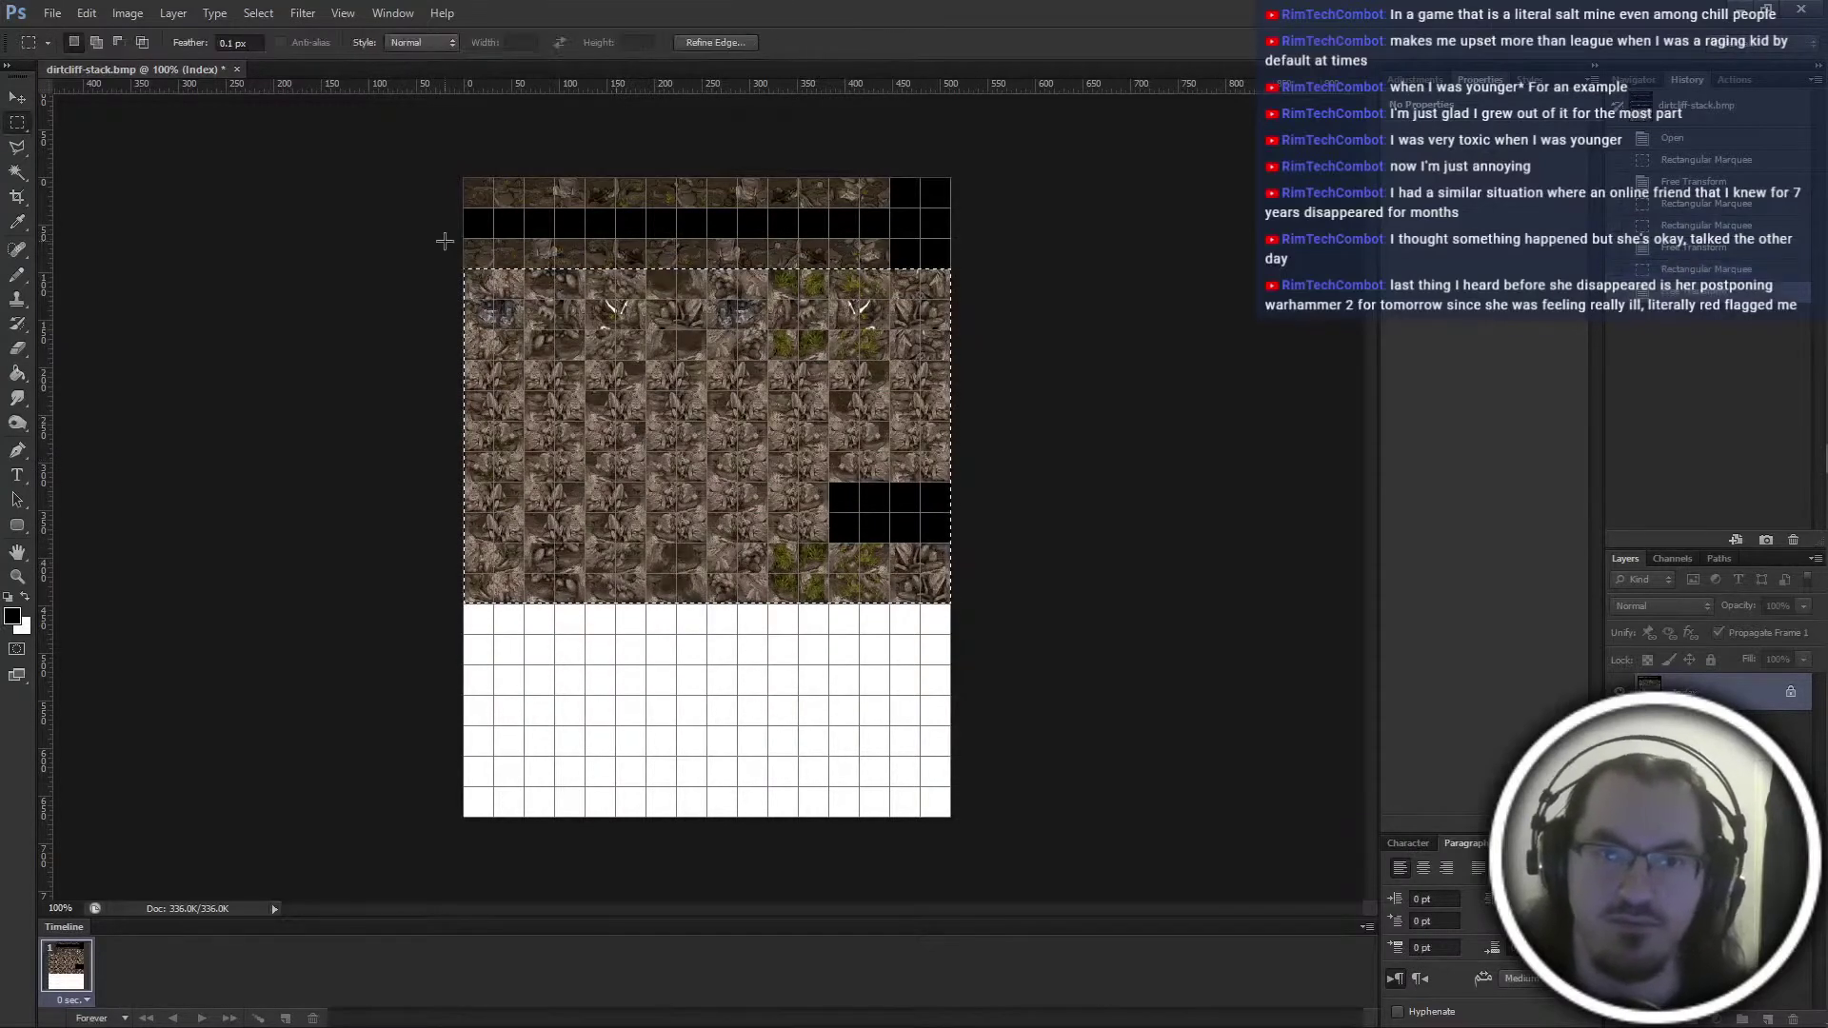
Add the second tile row to the selection and move the block up one grid row against the first row
{"action": "left_click_drag", "start_coordinate": [444, 241], "coordinate": [628, 285], "text": "shift"}
{"action": "key", "text": "ctrl+t"}
{"action": "left_click_drag", "start_coordinate": [614, 435], "coordinate": [614, 405]}
{"action": "key", "text": "Return"}
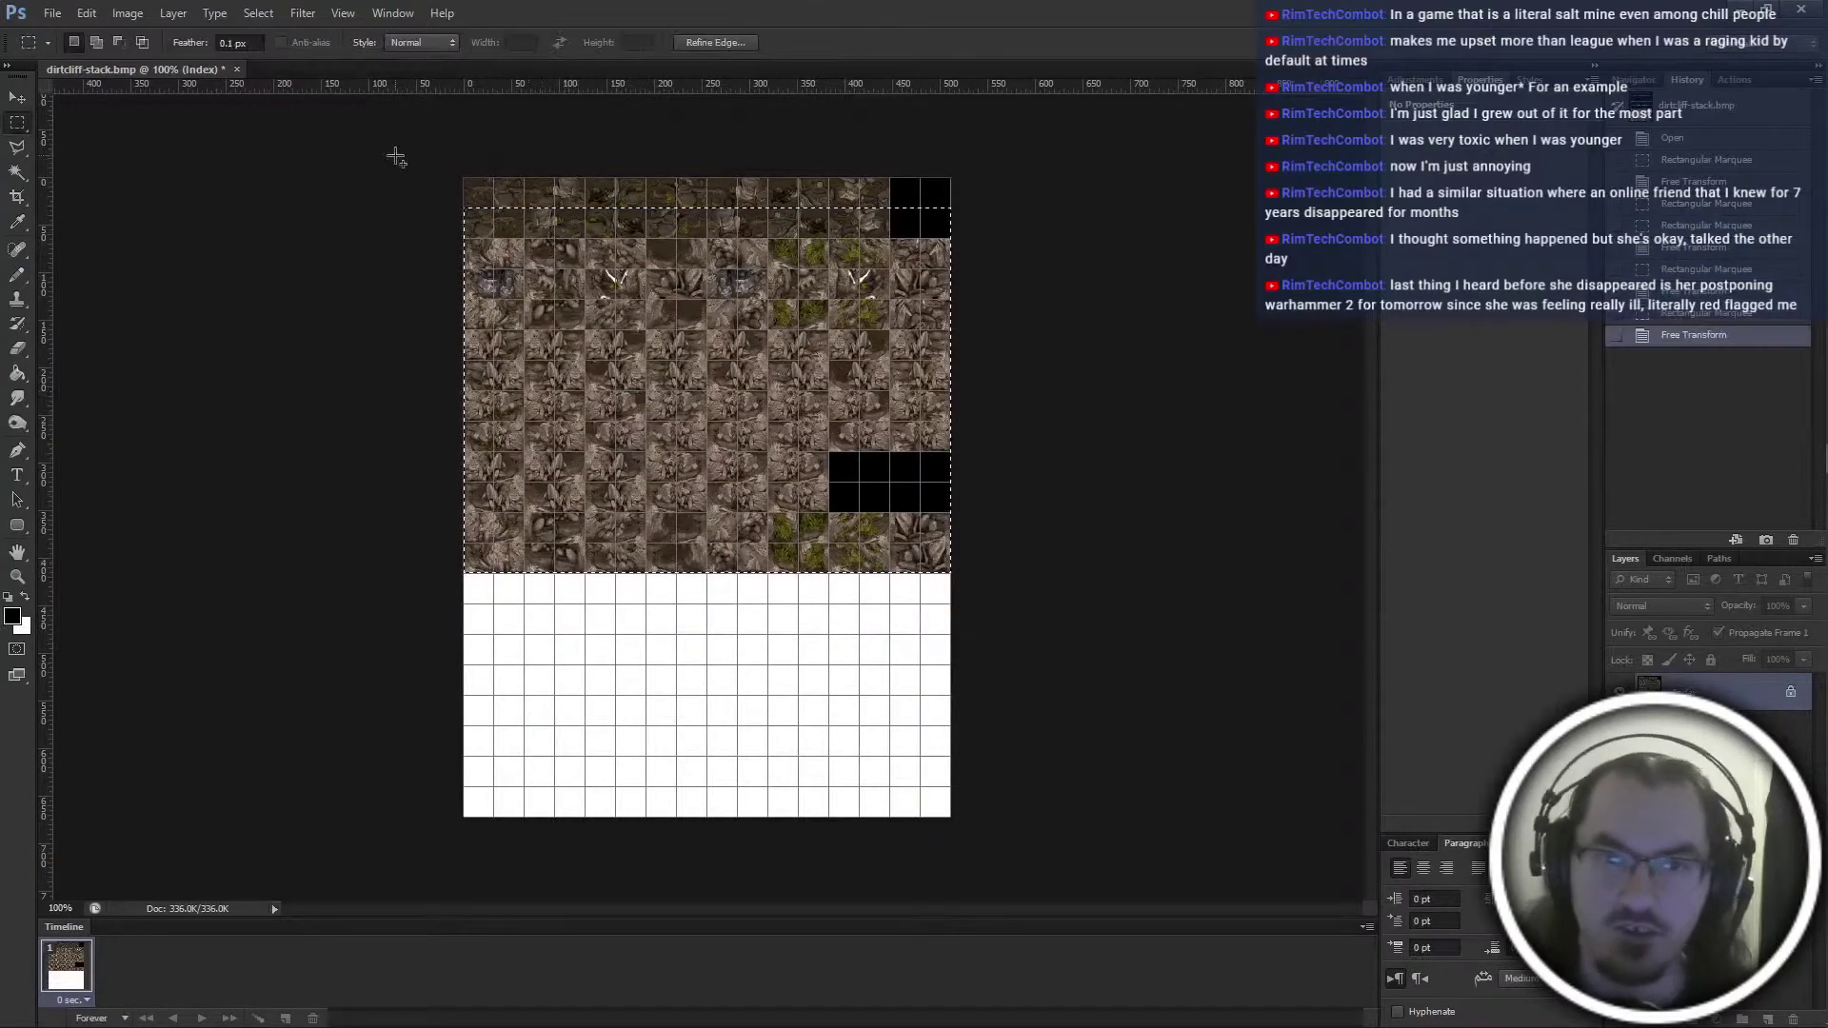
Select the compacted tile block and crop the canvas to it
{"action": "left_click_drag", "start_coordinate": [396, 157], "coordinate": [1130, 416], "text": "shift"}
{"action": "key", "text": "c"}
{"action": "key", "text": "Return"}
Save the cropped sheet as dirtcliff-stack.bmp in the cliff folder in BMP format, and close it
{"action": "key", "text": "ctrl+shift+s"}
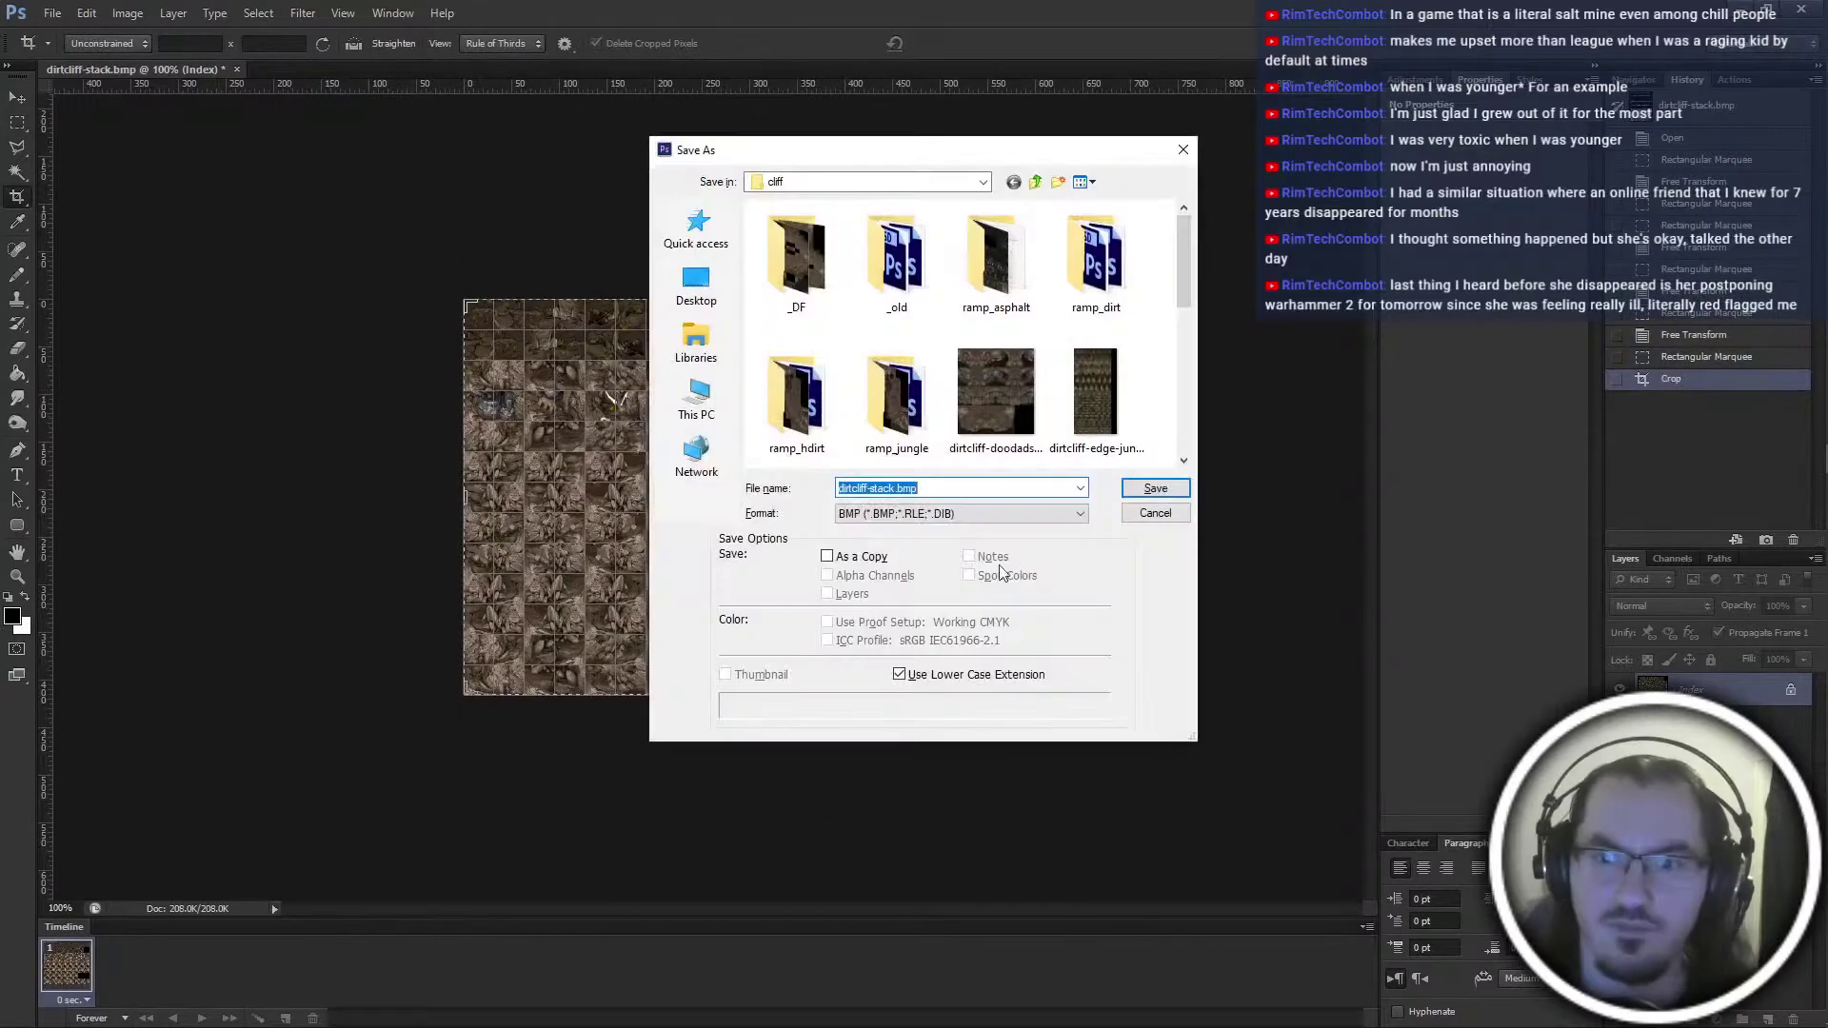
{"action": "key", "text": "Return"}
{"action": "key", "text": "Return"}
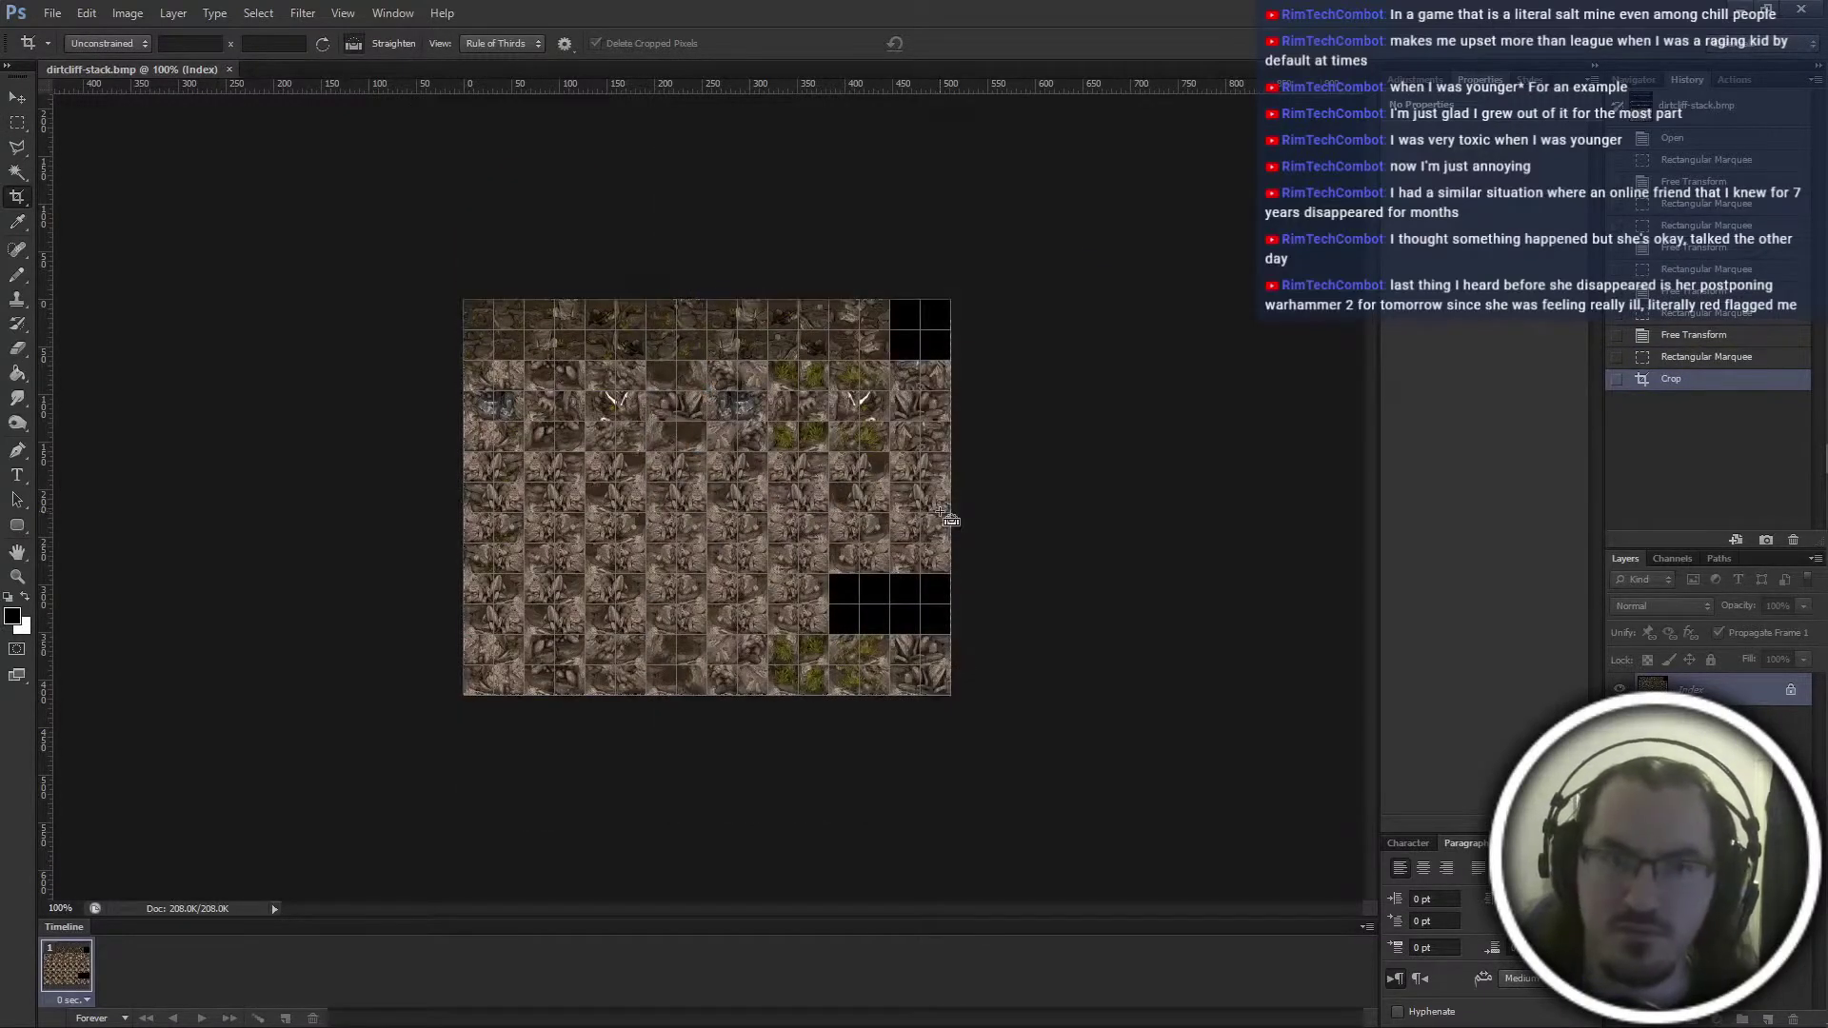
{"action": "key", "text": "ctrl+w"}
Switch to File Explorer and open dirtcliff-stack.bmp, hdirtcliff-stack.bmp and hhdirtcliff-stack.bmp from the Desktop in Photoshop
{"action": "key", "text": "super+e"}
{"action": "left_click", "coordinate": [613, 281]}
{"action": "left_click", "coordinate": [791, 354]}
{"action": "left_click", "coordinate": [788, 312], "text": "shift"}
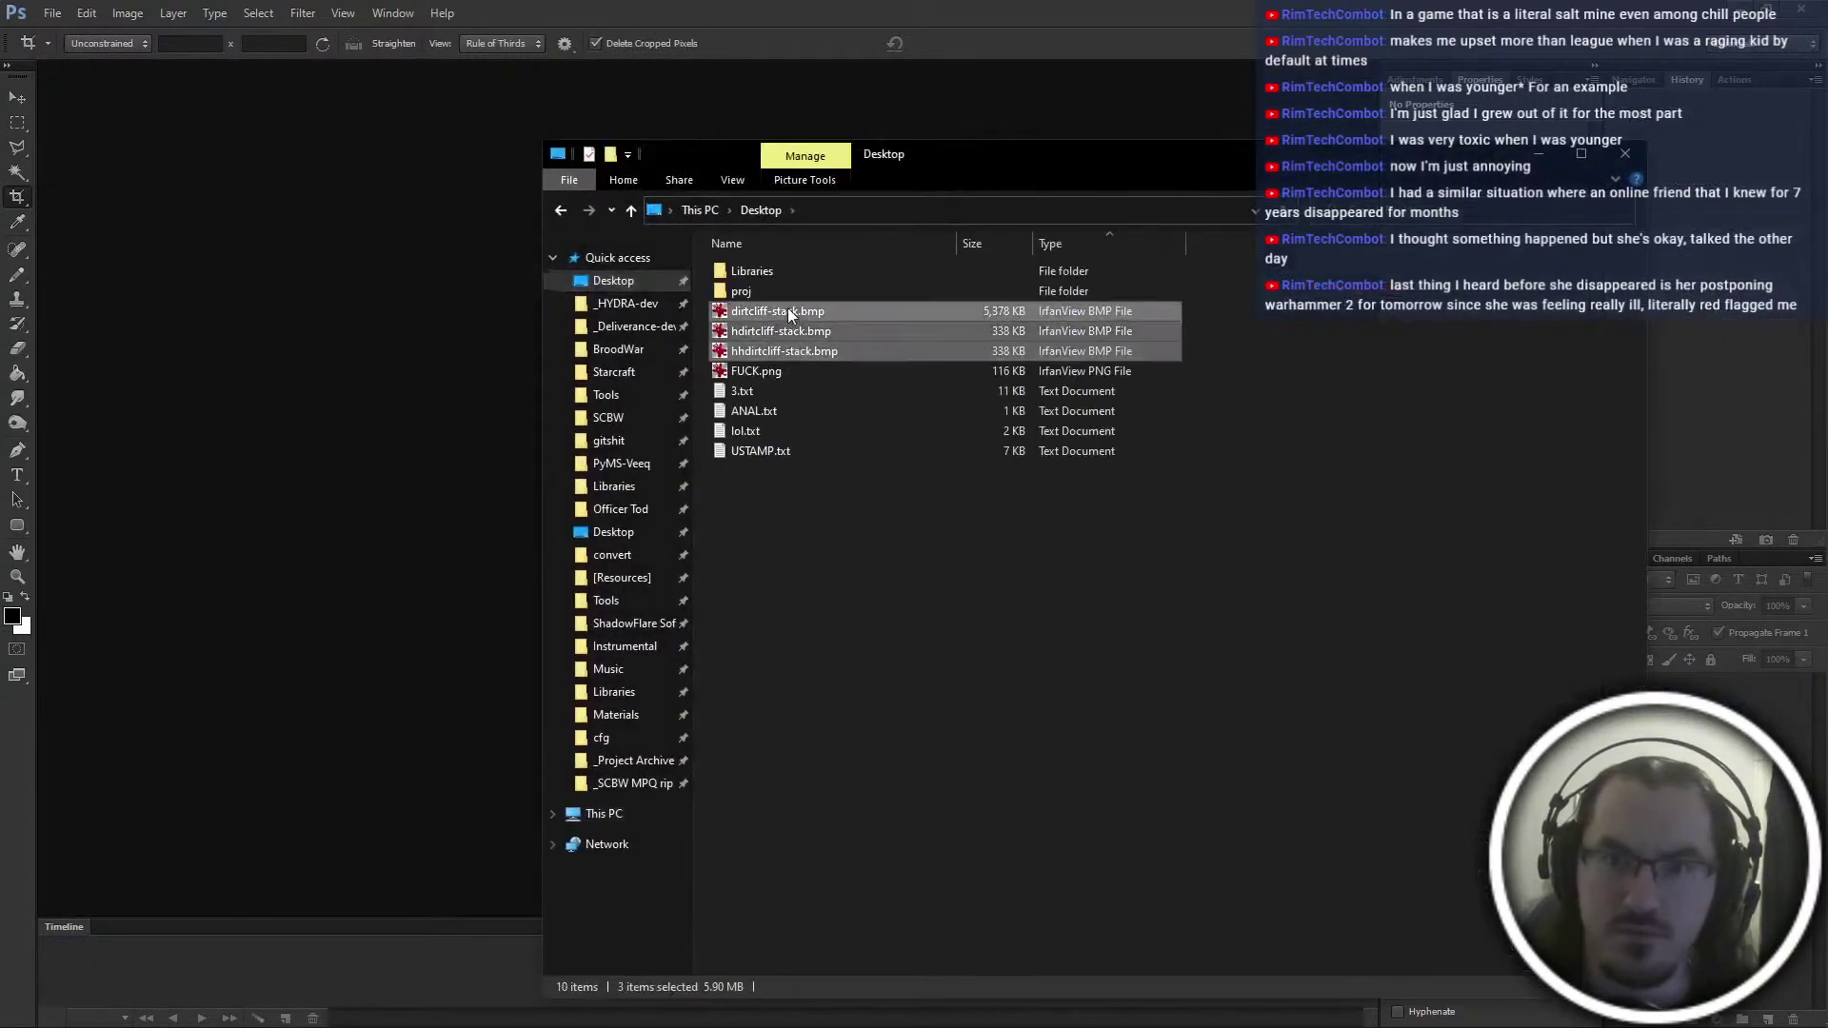
{"action": "key", "text": "Return"}
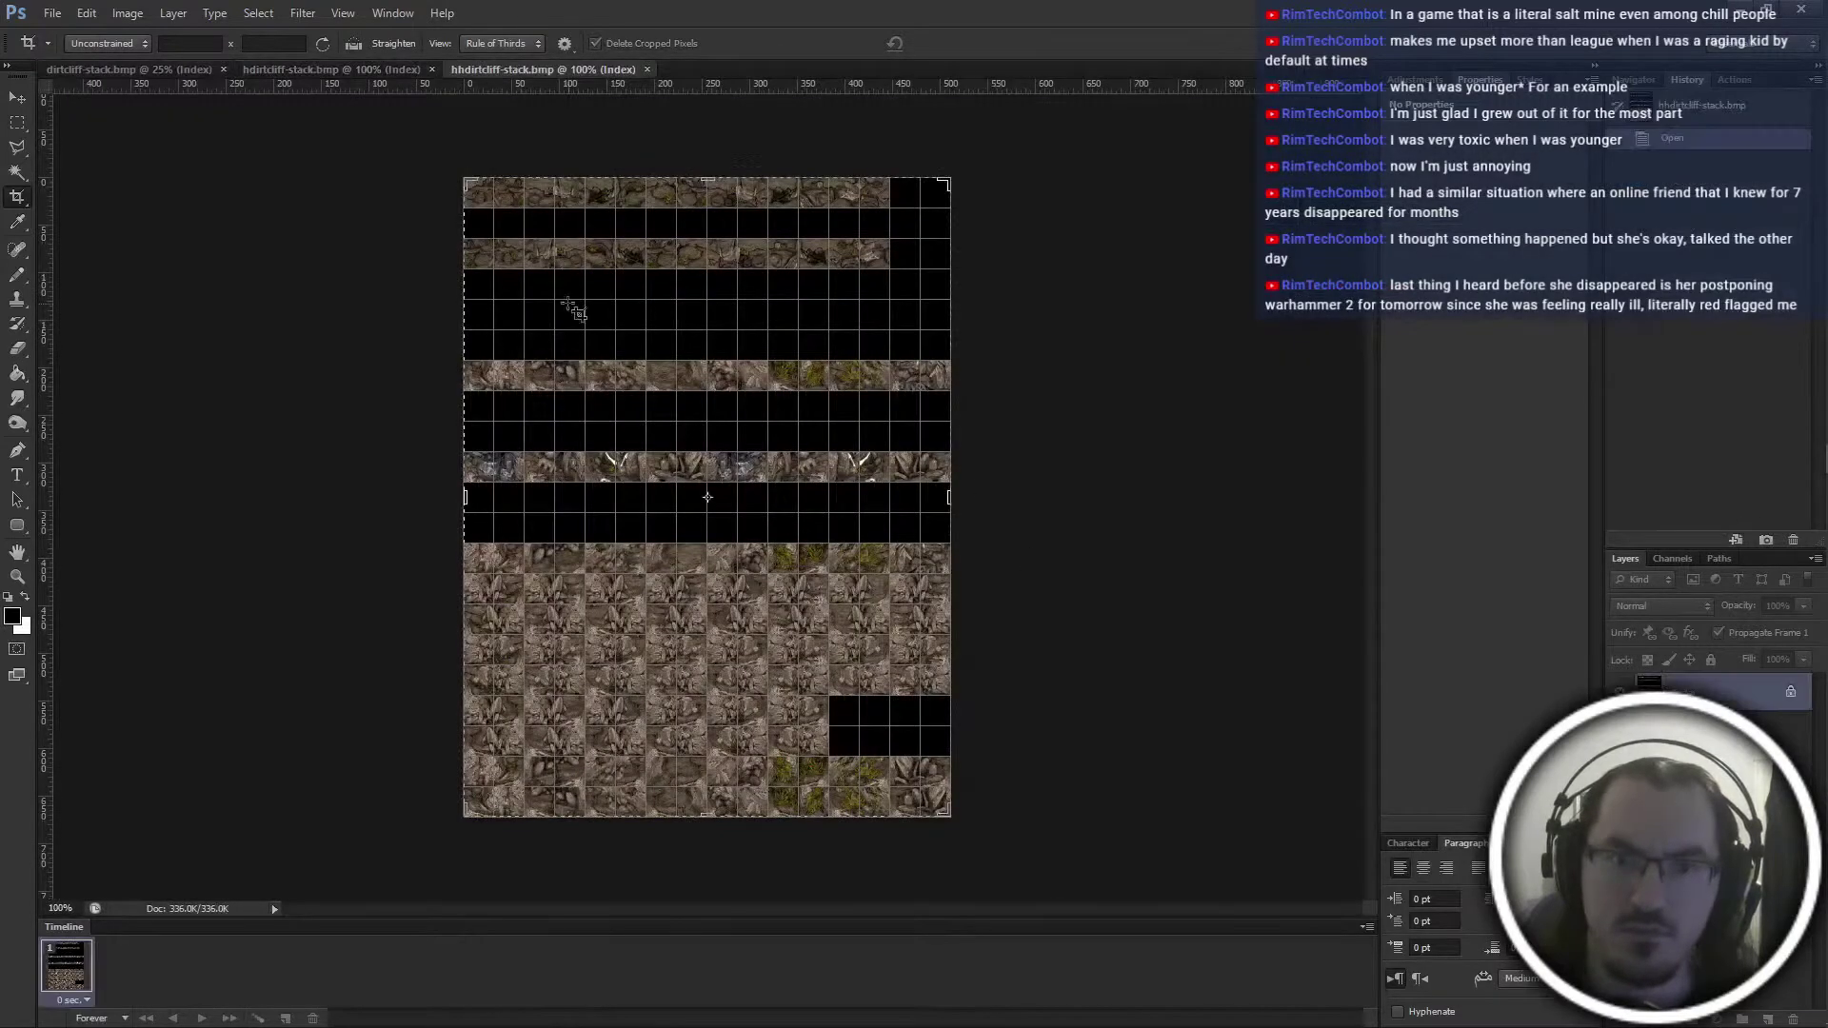
Resize dirtcliff-stack.bmp to 512 pixels wide with constrained proportions and Nearest Neighbor resampling, and view it at 100%
{"action": "left_click", "coordinate": [110, 70]}
{"action": "key", "text": "ctrl+alt+i"}
{"action": "type", "text": "400"}
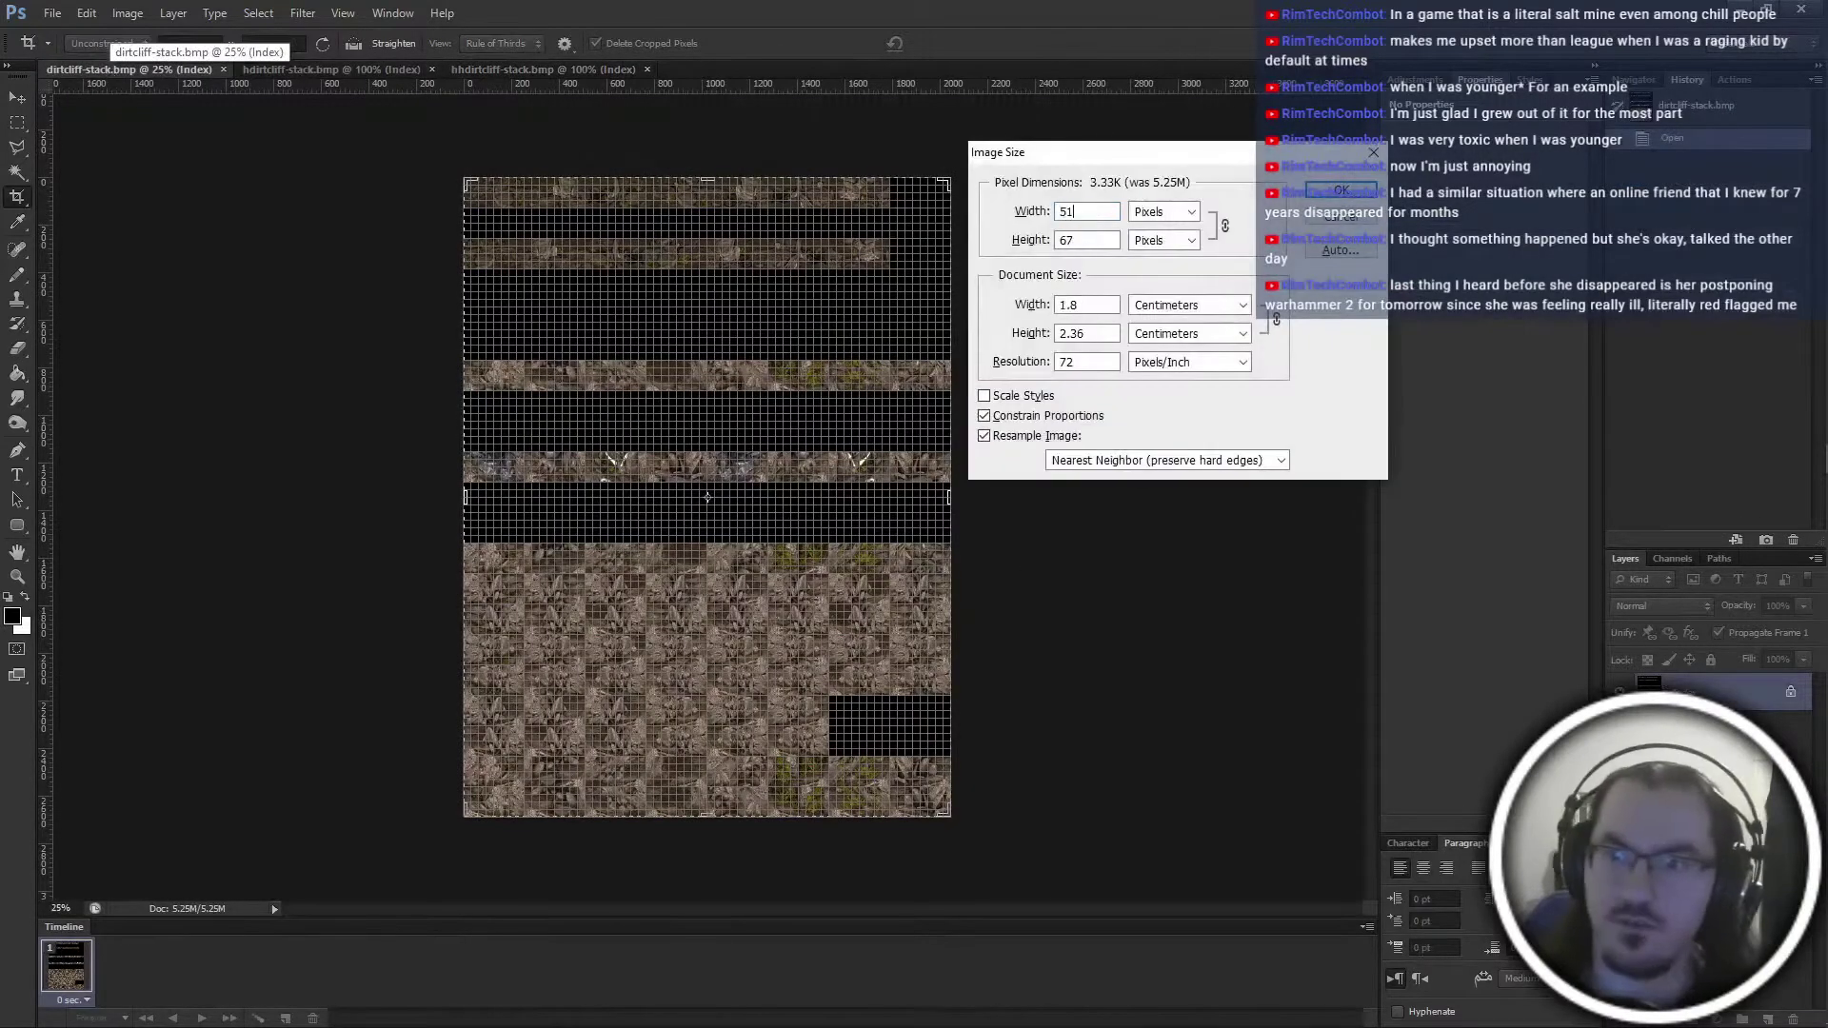
{"action": "key", "text": "Return"}
{"action": "key", "text": "ctrl+1"}
Select the large tile block below the last gap in dirtcliff-stack.bmp and move it up two grid rows
{"action": "key", "text": "m"}
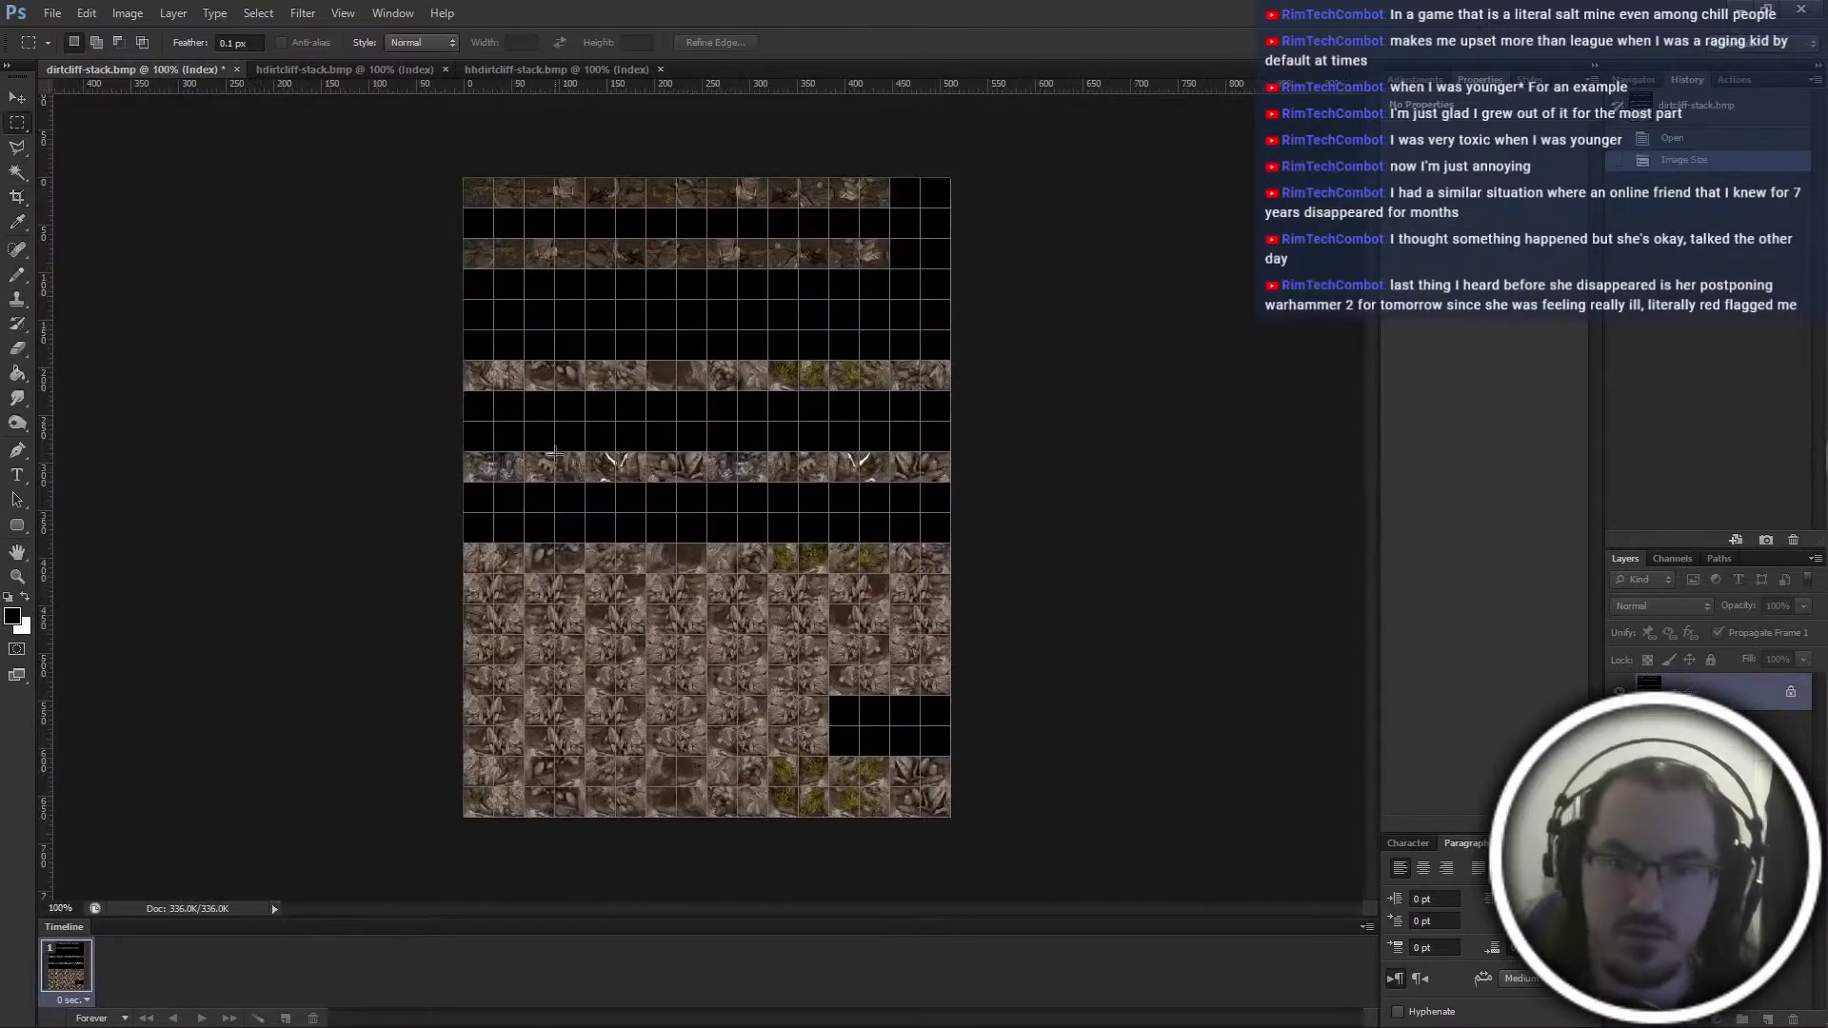
{"action": "left_click_drag", "start_coordinate": [422, 546], "coordinate": [1150, 947]}
{"action": "key", "text": "ctrl+t"}
{"action": "left_click_drag", "start_coordinate": [814, 639], "coordinate": [814, 578]}
{"action": "key", "text": "Return"}
Move the block from the bone-and-statue row down up two grid rows, and the block including the mossy row above it up three
{"action": "left_click_drag", "start_coordinate": [441, 460], "coordinate": [1122, 757]}
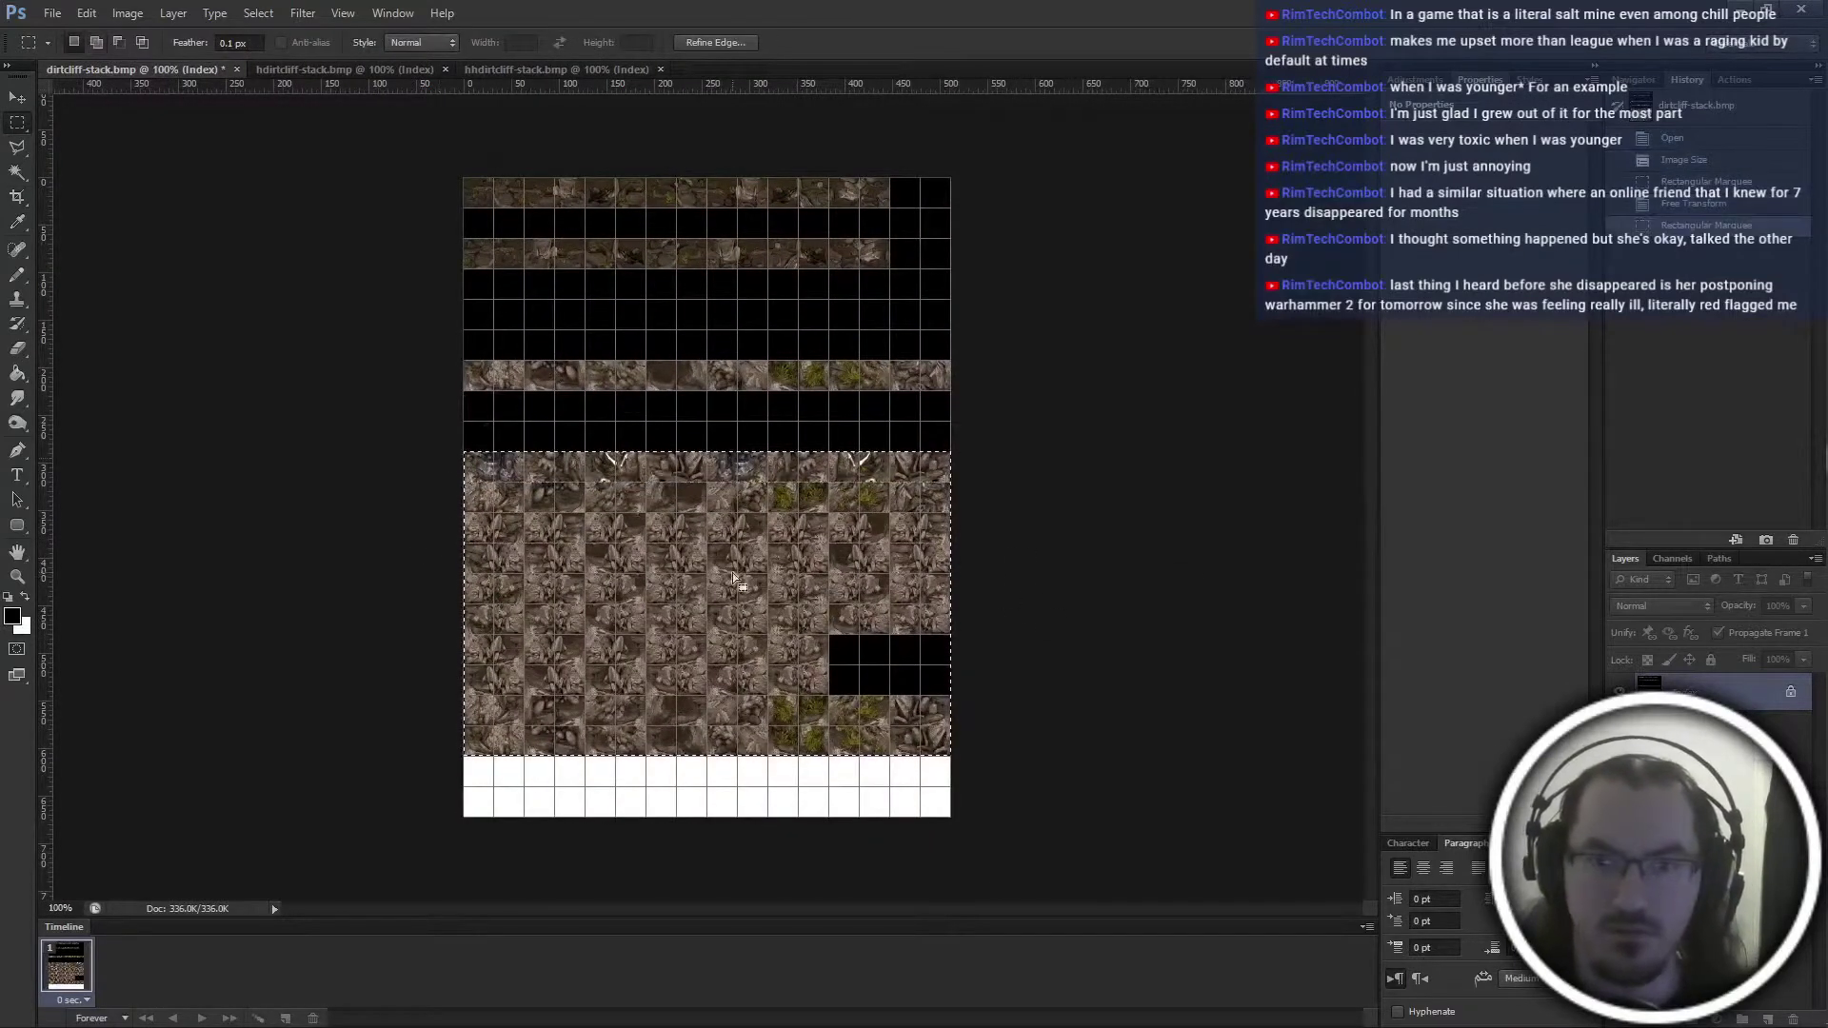
{"action": "key", "text": "ctrl+t"}
{"action": "left_click_drag", "start_coordinate": [714, 577], "coordinate": [679, 424]}
{"action": "key", "text": "Return"}
{"action": "key", "text": "ctrl+t"}
{"action": "key", "text": "Return"}
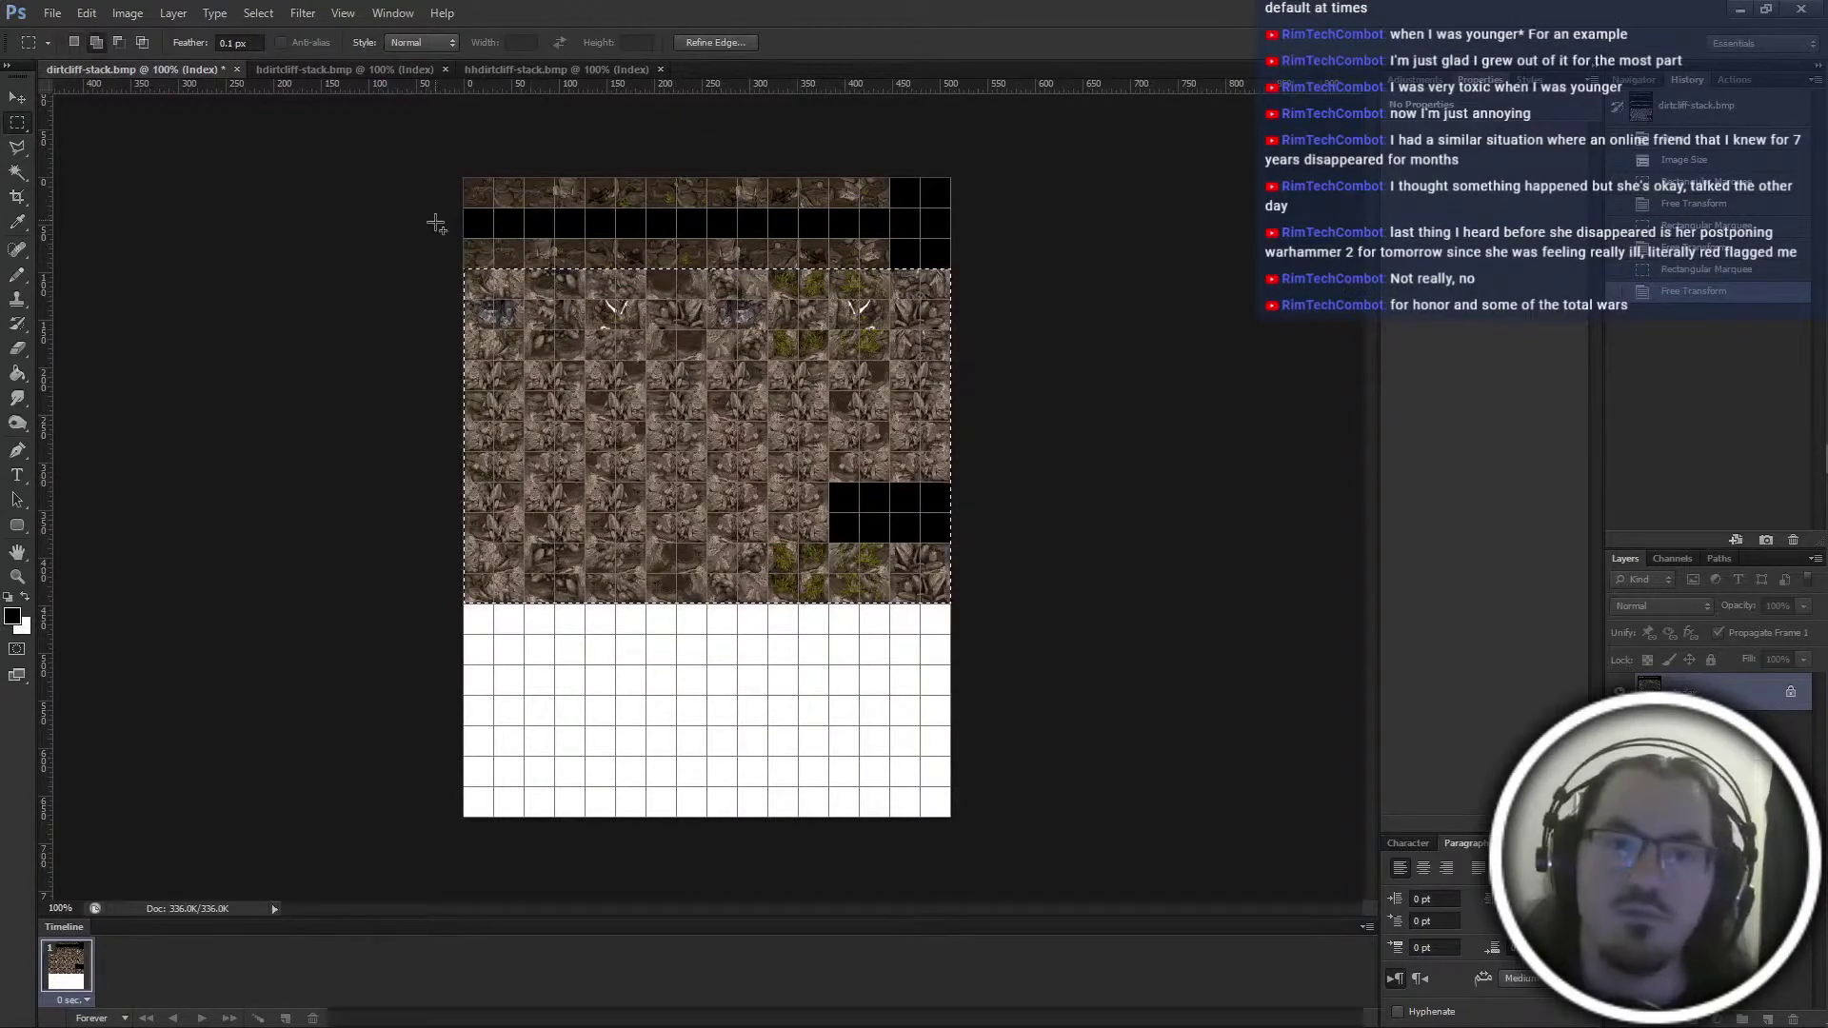
Select everything from the second tile row down and move it up one grid row against the first row
{"action": "mouse_move", "coordinate": [464, 238]}
{"action": "left_mouse_down"}
{"action": "mouse_move", "coordinate": [938, 355]}
{"action": "mouse_move", "coordinate": [952, 604]}
{"action": "left_mouse_up"}
{"action": "key", "text": "ctrl+t"}
{"action": "left_click_drag", "start_coordinate": [789, 448], "coordinate": [789, 417]}
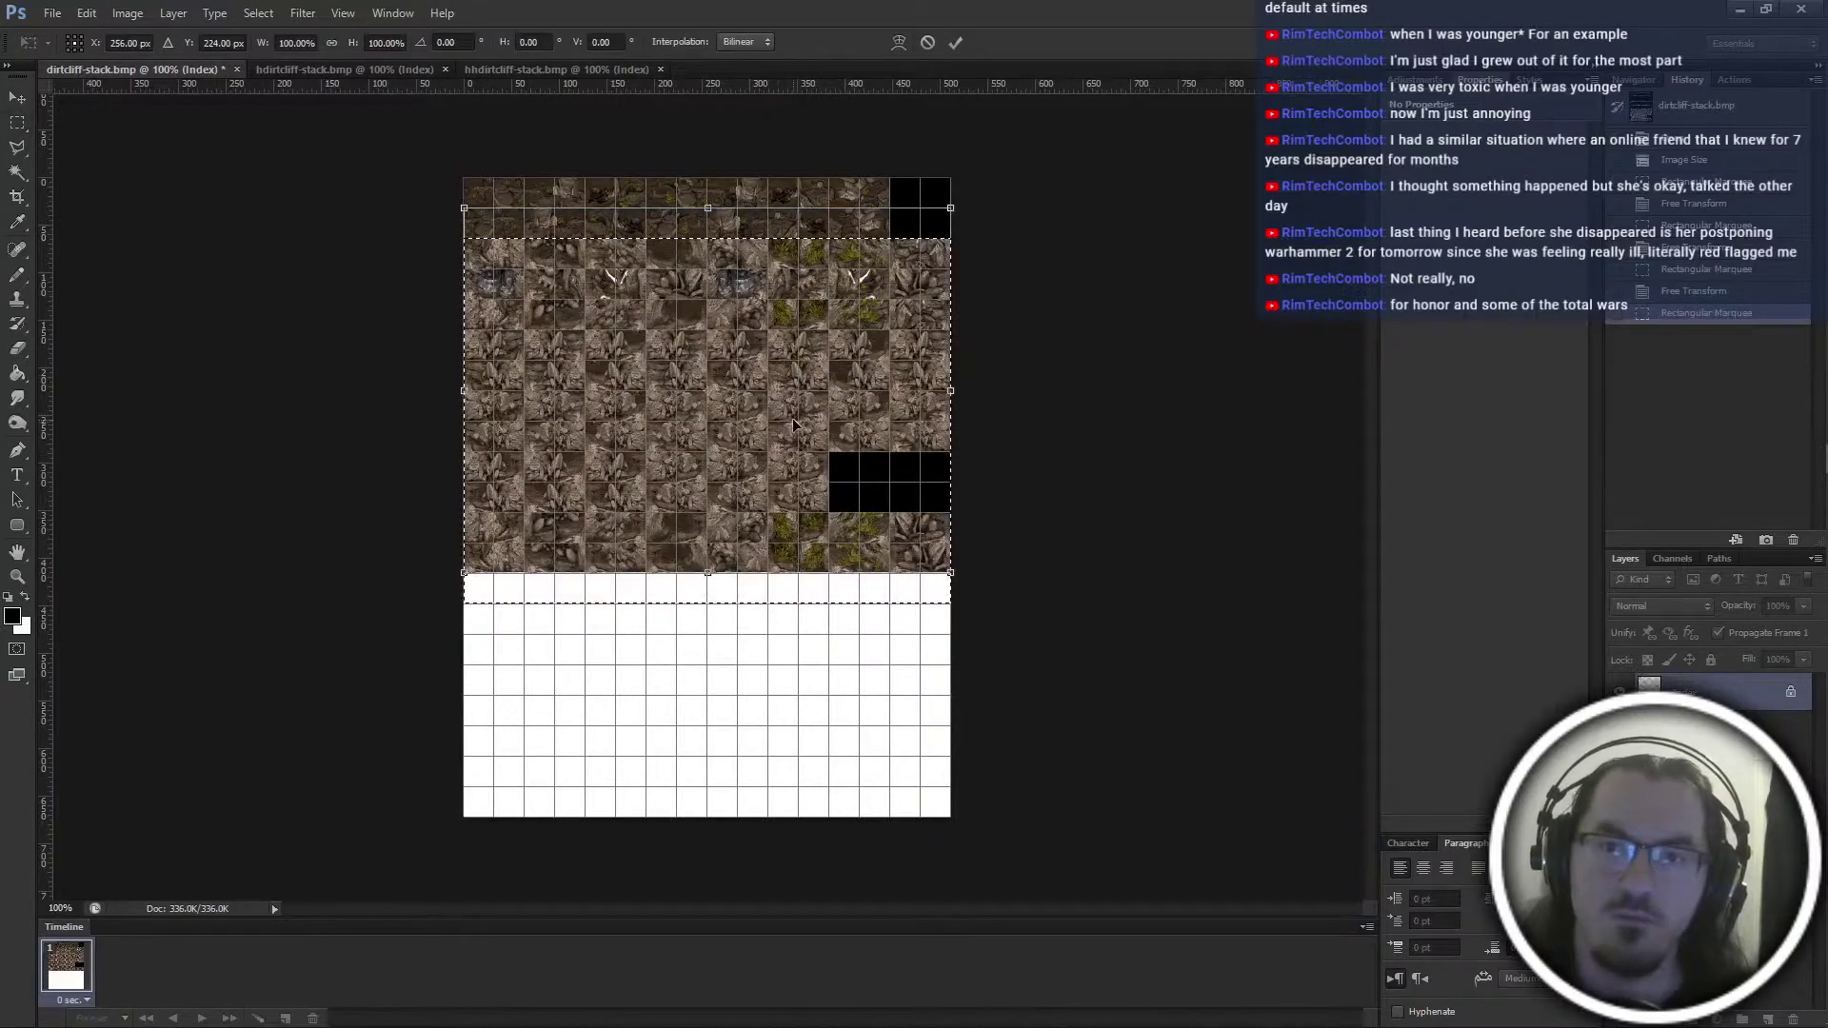
{"action": "key", "text": "Return"}
Crop the canvas to the compacted tile block and close dirtcliff-stack.bmp
{"action": "left_click_drag", "start_coordinate": [463, 573], "coordinate": [954, 175]}
{"action": "key", "text": "c"}
{"action": "key", "text": "Return"}
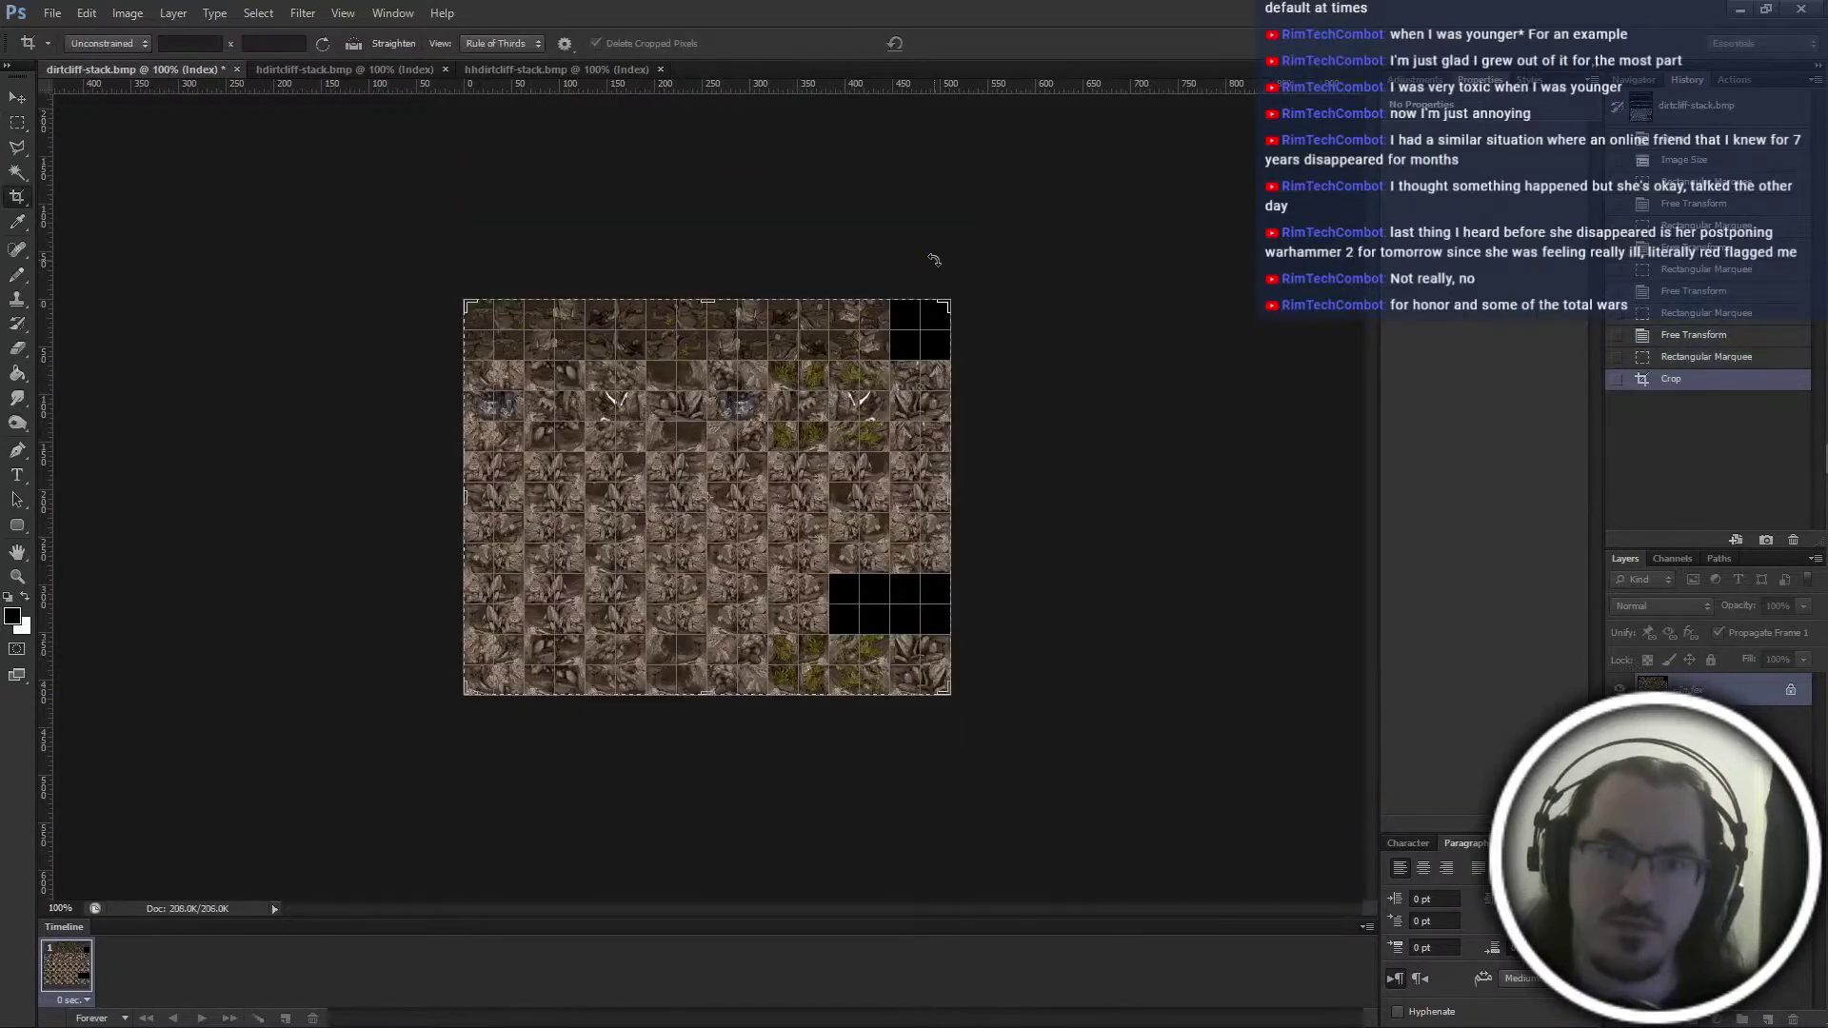
{"action": "key", "text": "ctrl+w"}
In hhdirtcliff-stack.bmp, close the two lower gaps by moving the large tile block and the bone-and-statue row up two grid rows each
{"action": "scroll", "coordinate": [937, 261], "scroll_direction": "up", "scroll_amount": 1, "text": "alt"}
{"action": "scroll", "coordinate": [942, 266], "scroll_direction": "down", "scroll_amount": 1, "text": "alt"}
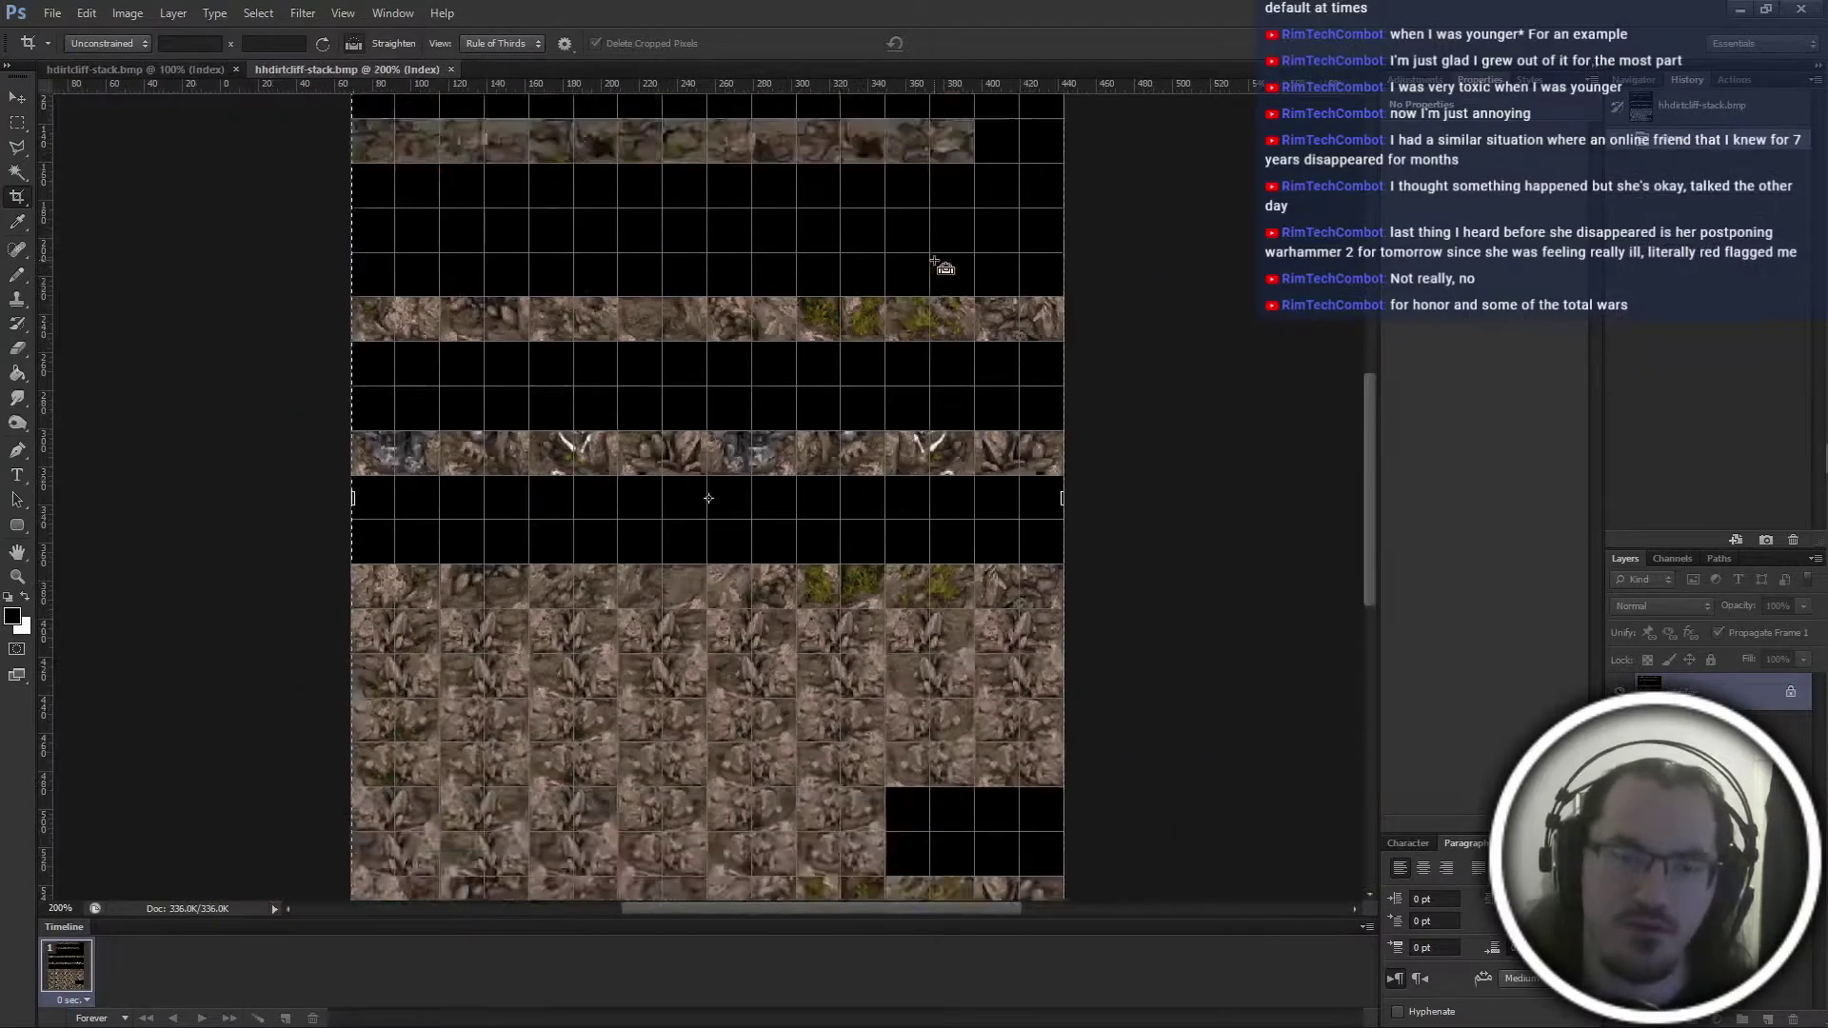
{"action": "key", "text": "m"}
{"action": "left_click_drag", "start_coordinate": [528, 586], "coordinate": [952, 819]}
{"action": "key", "text": "ctrl+t"}
{"action": "mouse_move", "coordinate": [782, 689]}
{"action": "left_mouse_down"}
{"action": "mouse_move", "coordinate": [774, 628]}
{"action": "mouse_move", "coordinate": [708, 581]}
{"action": "left_mouse_up"}
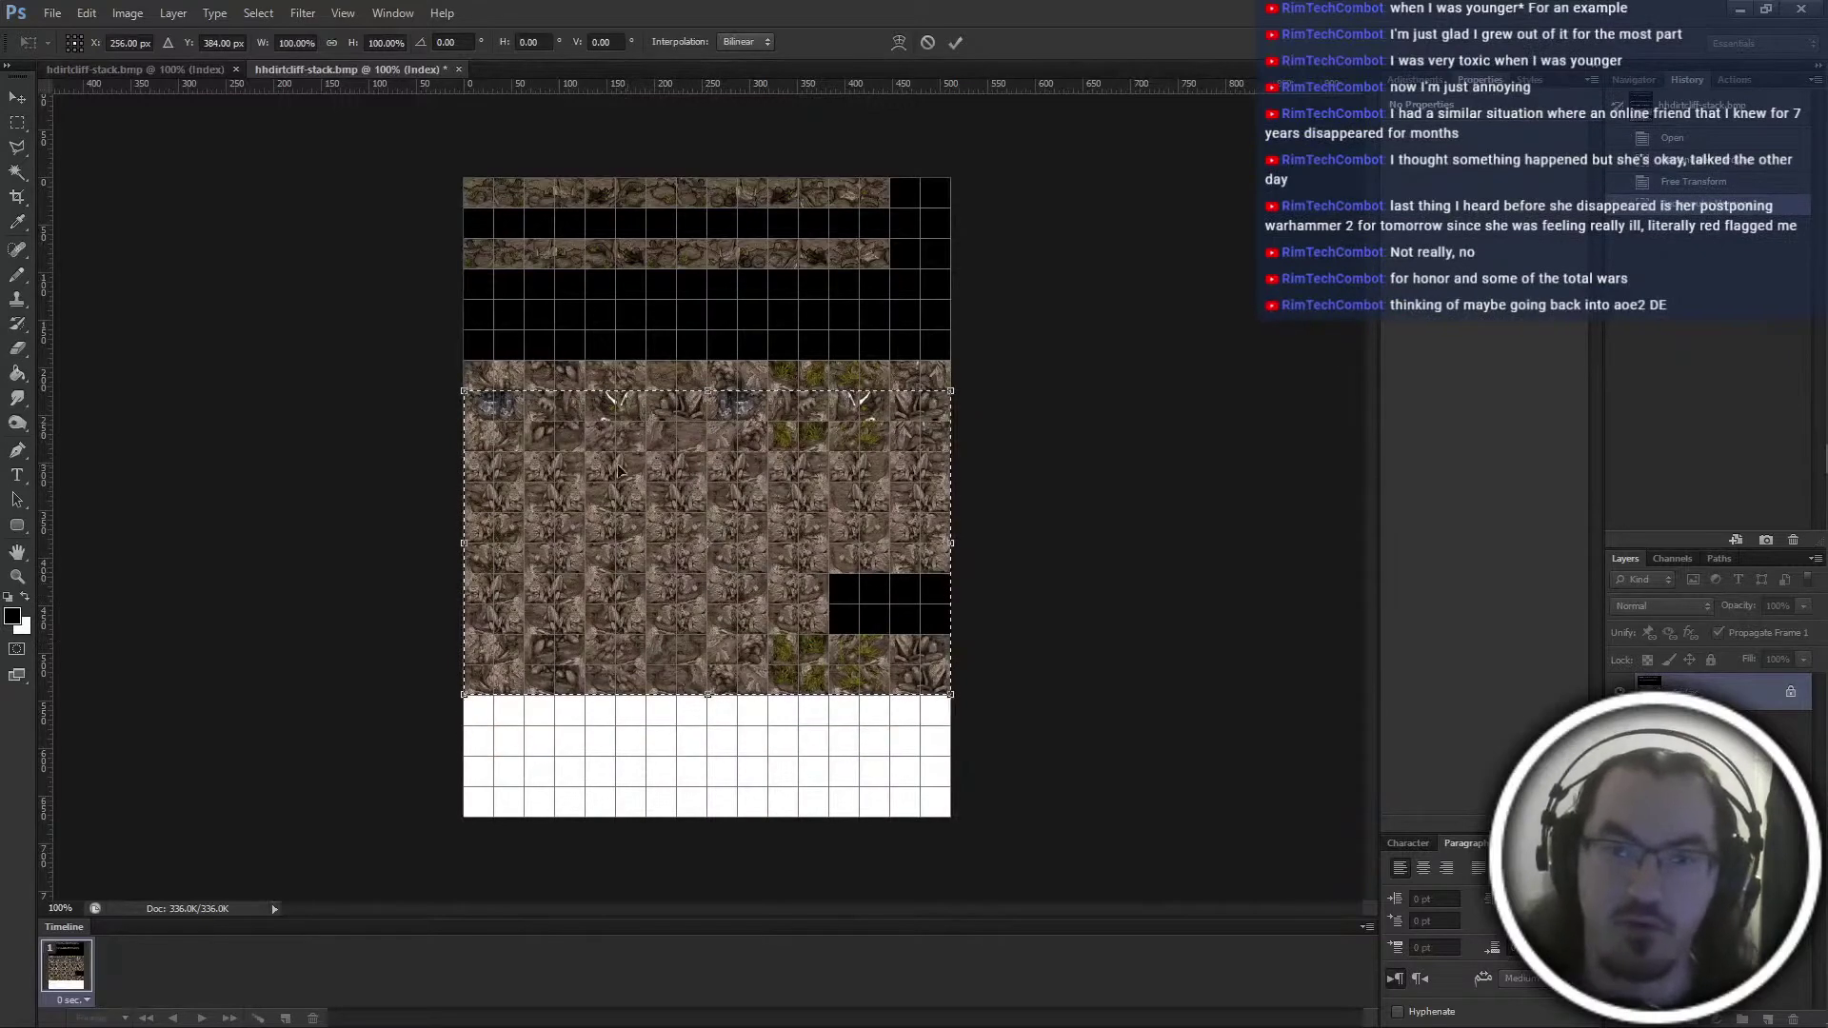
{"action": "key", "text": "Return"}
Select the joined block from the mossy tile row down and move it up three grid rows
{"action": "left_click_drag", "start_coordinate": [457, 358], "coordinate": [953, 697]}
{"action": "key", "text": "ctrl+t"}
{"action": "left_click_drag", "start_coordinate": [750, 523], "coordinate": [747, 480]}
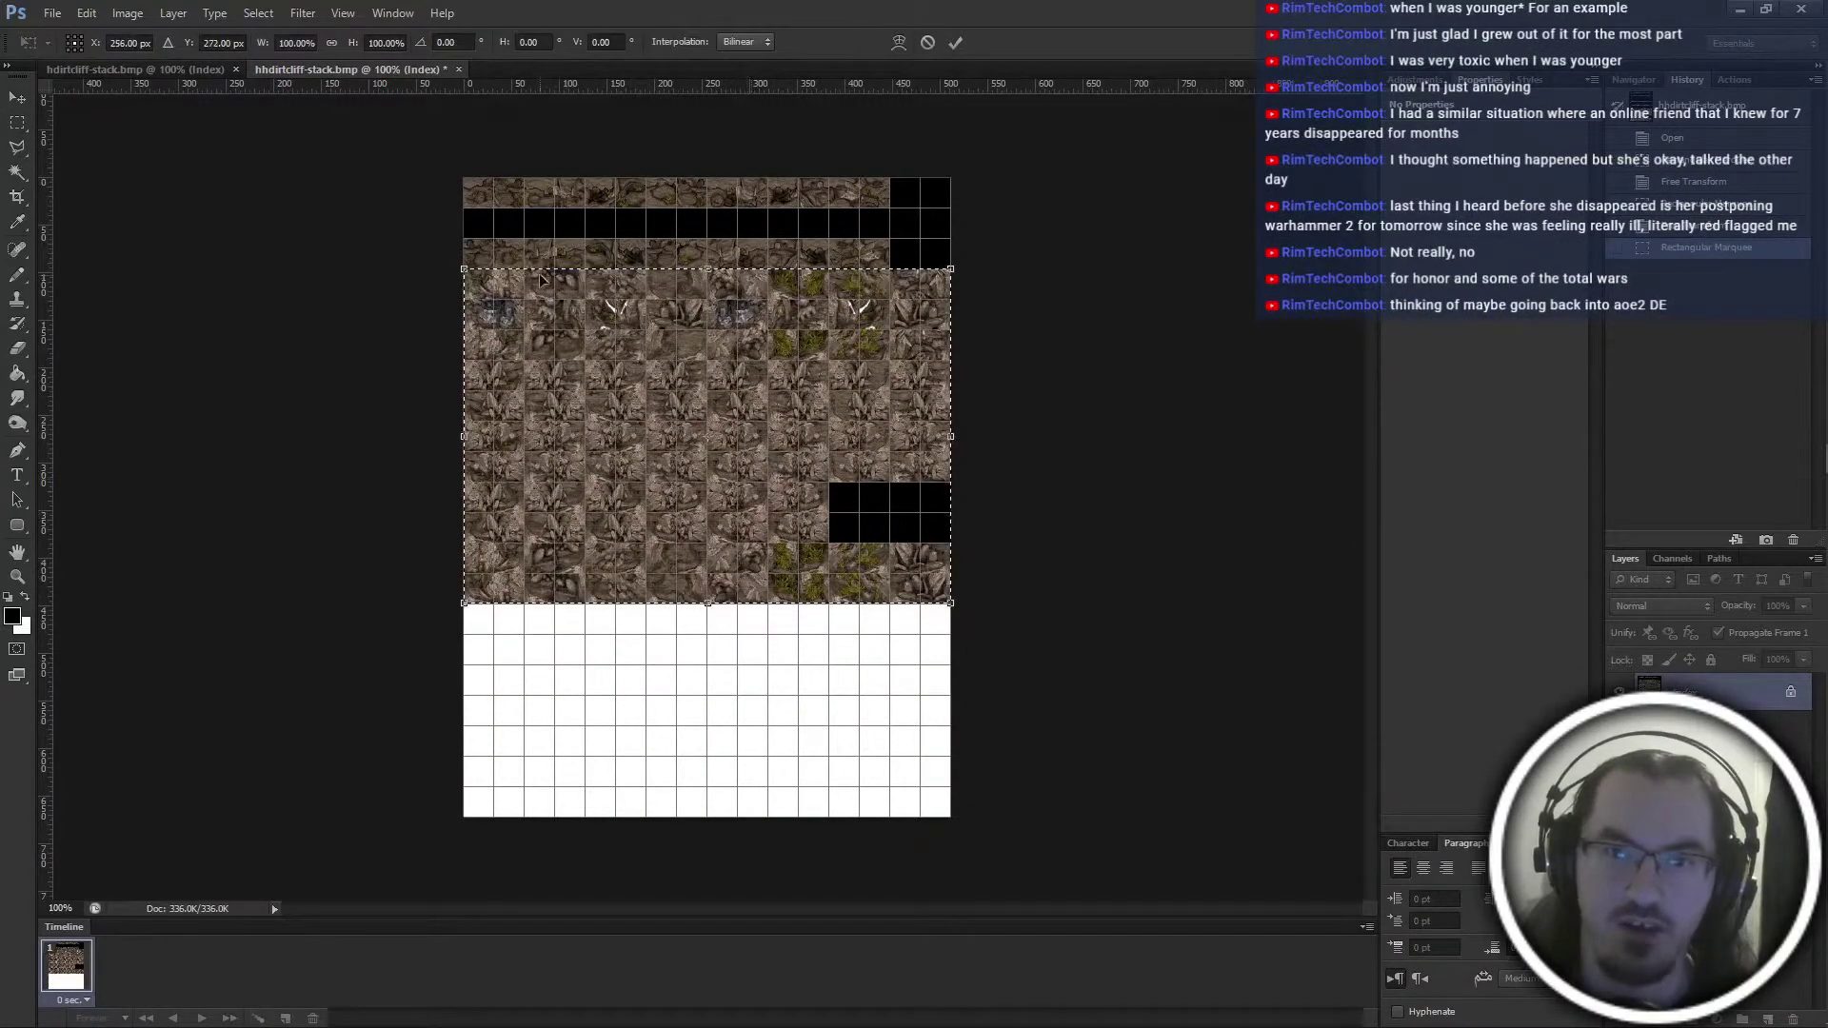
{"action": "key", "text": "Return"}
Select everything from the second tile row down and move it up one grid row (32 px) against the first row
{"action": "left_click_drag", "start_coordinate": [448, 238], "coordinate": [952, 604]}
{"action": "key", "text": "ctrl+t"}
{"action": "left_click_drag", "start_coordinate": [673, 285], "coordinate": [673, 253]}
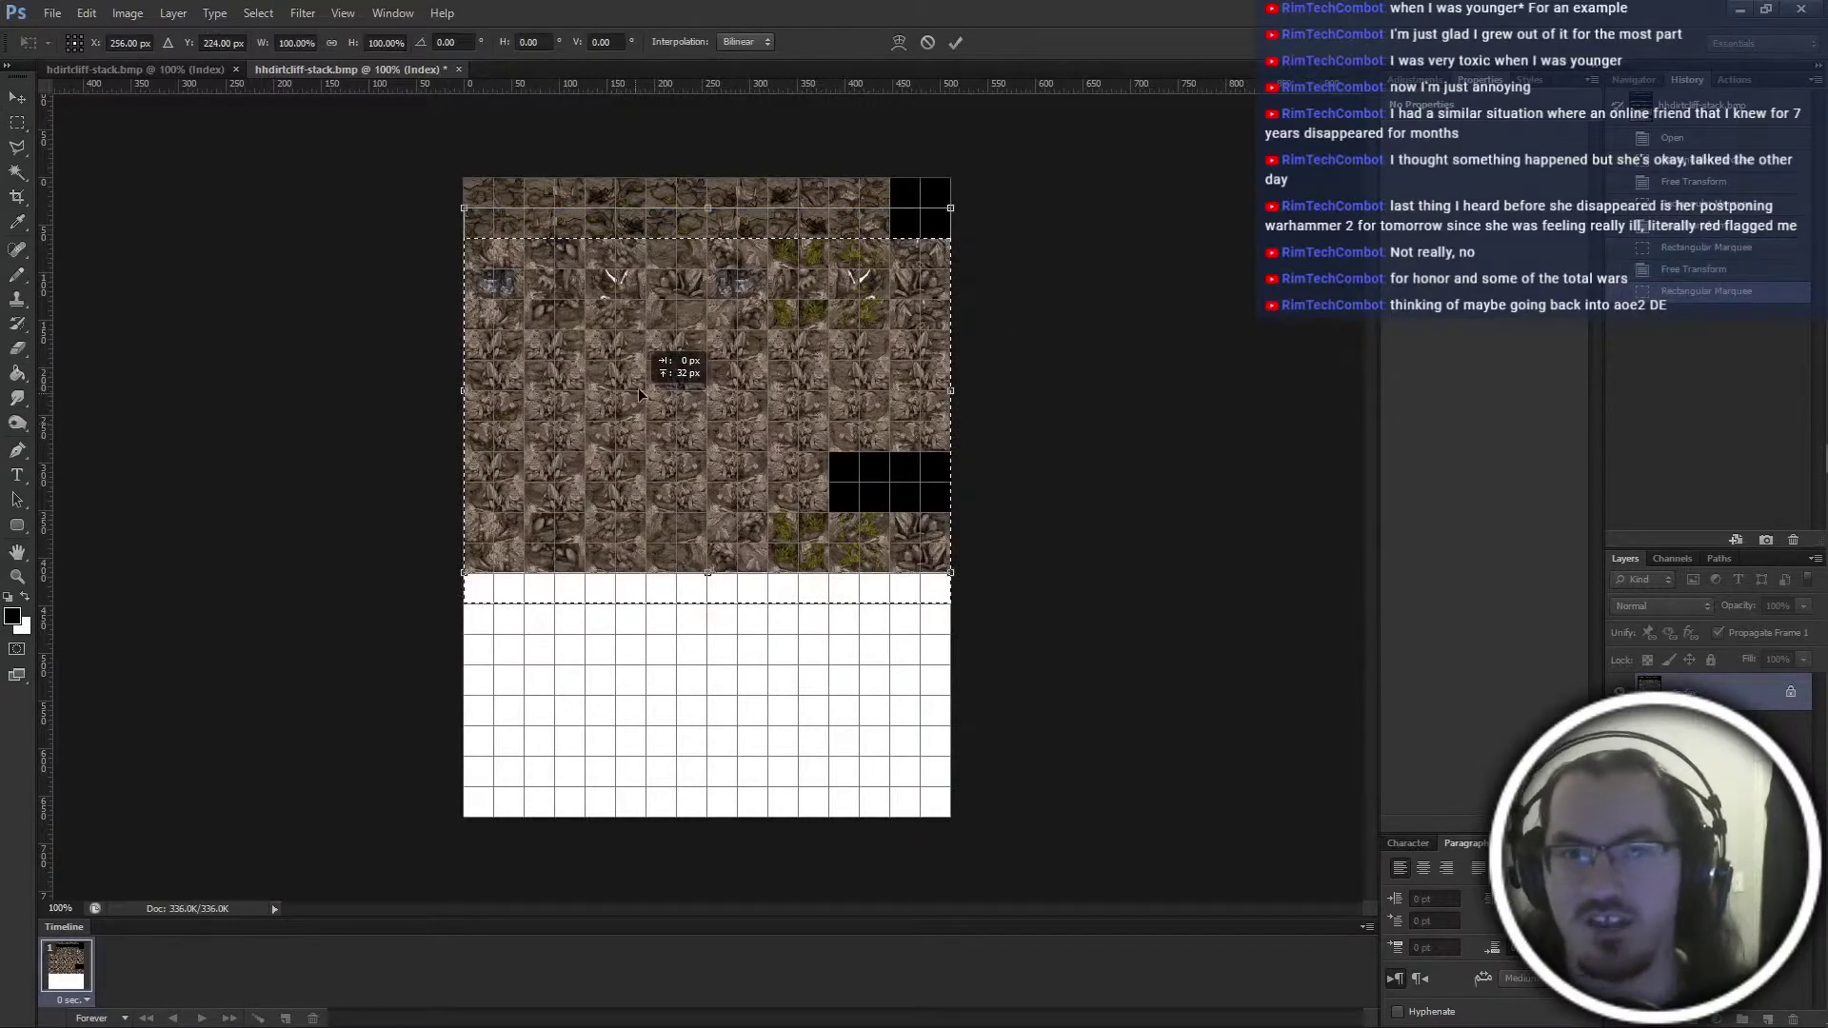
{"action": "key", "text": "Return"}
Crop the canvas to the compacted tile block and close hhdirtcliff-stack.bmp
{"action": "key", "text": "c"}
{"action": "key", "text": "Return"}
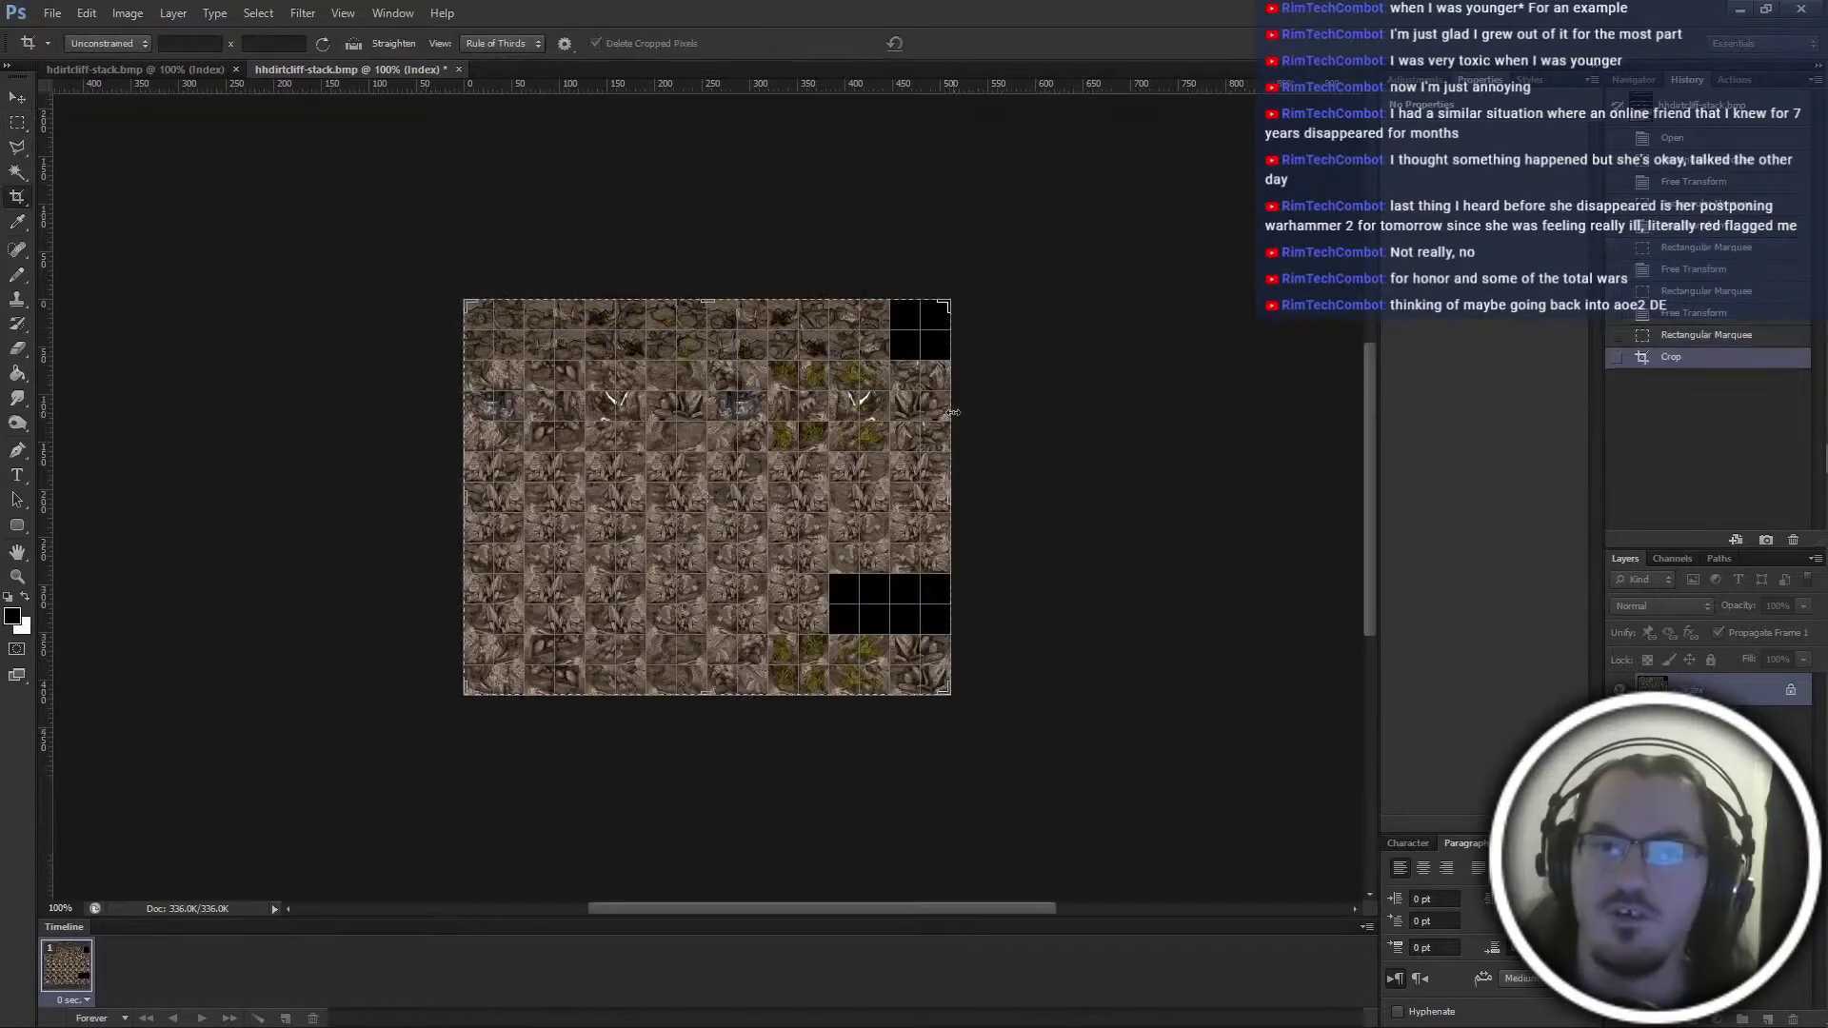
{"action": "key", "text": "ctrl+w"}
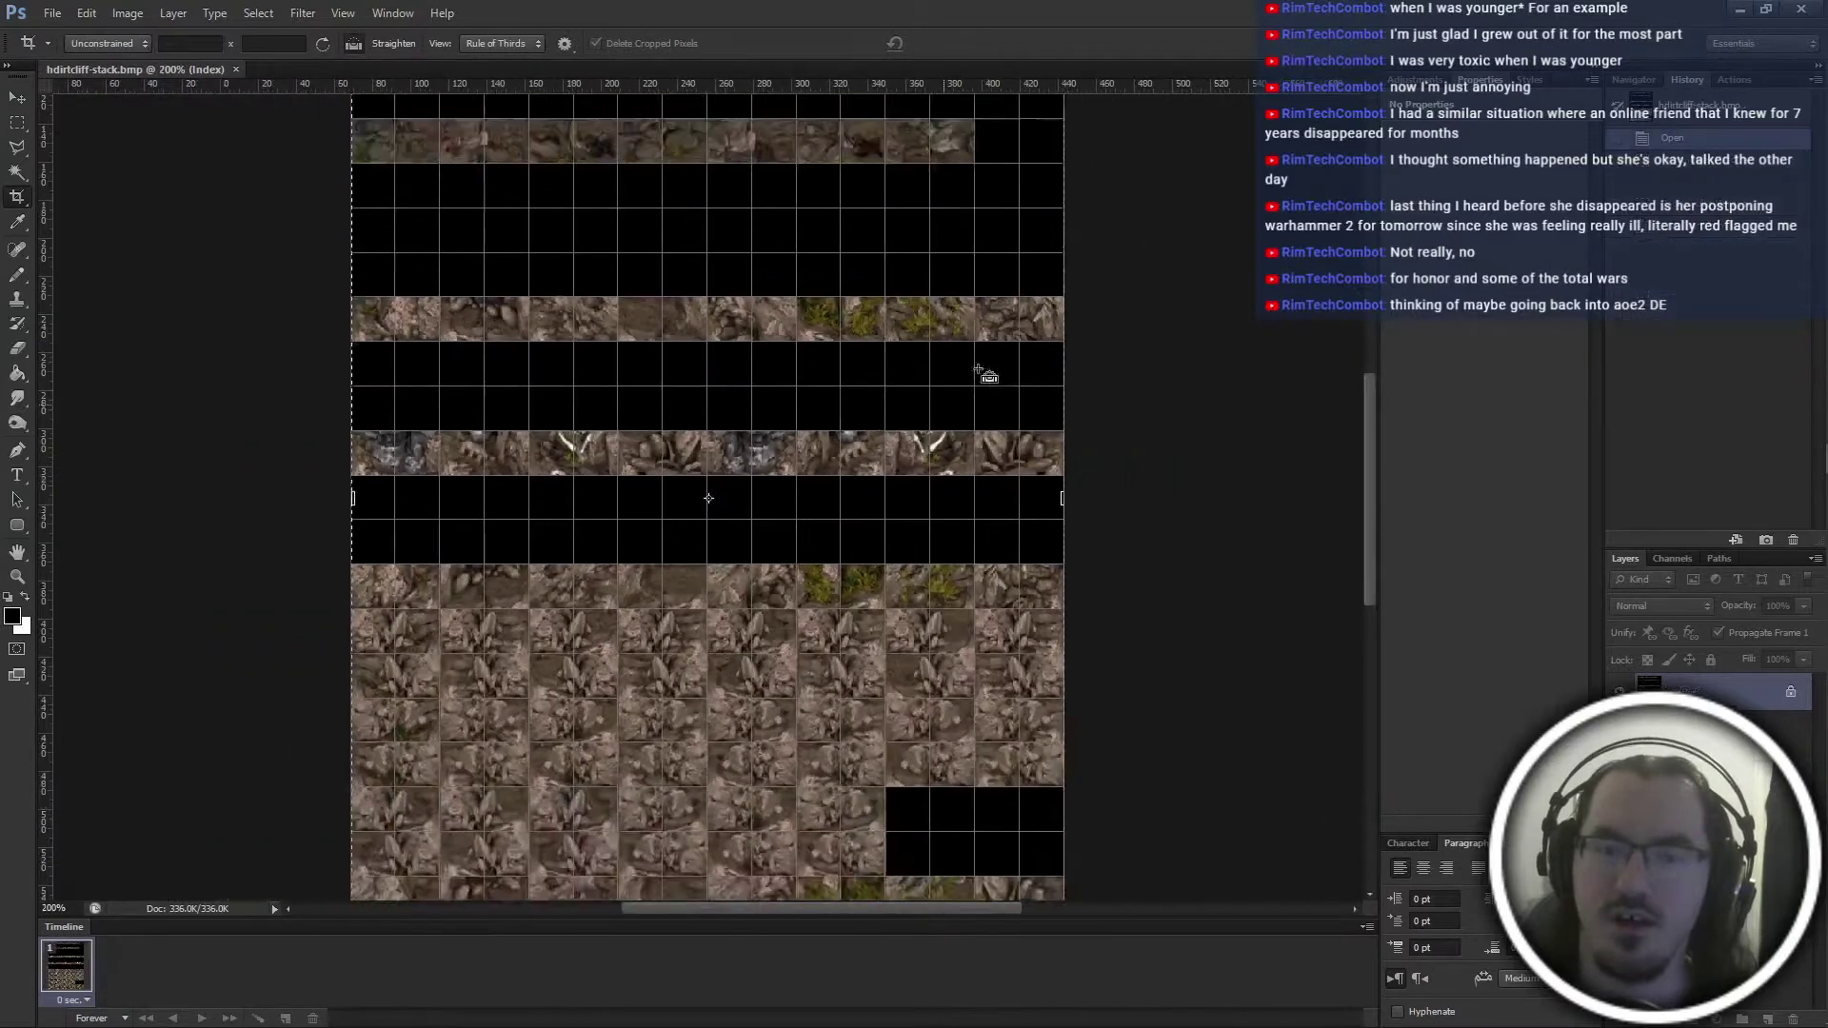
In hdirtcliff-stack.bmp, select the large tile block below the last gap and move it up two grid rows
{"action": "key", "text": "m"}
{"action": "left_click_drag", "start_coordinate": [437, 543], "coordinate": [959, 825]}
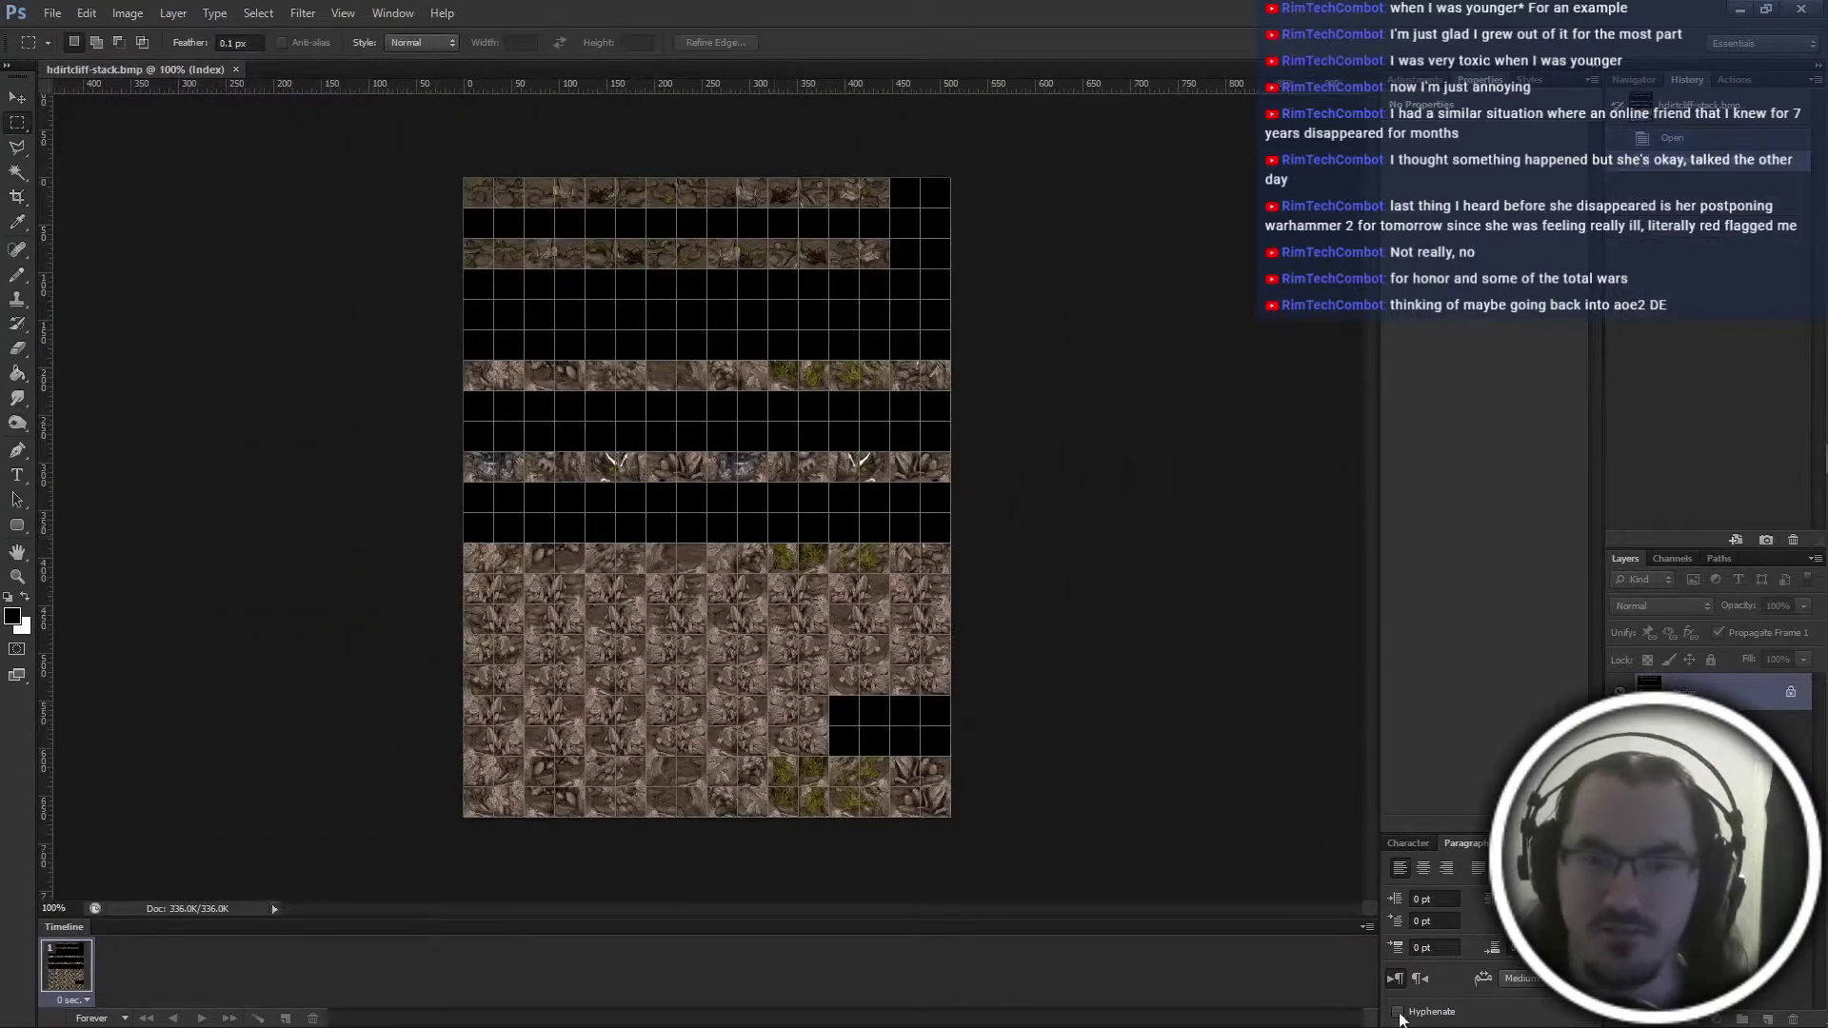
{"action": "key", "text": "ctrl+t"}
{"action": "left_click_drag", "start_coordinate": [766, 684], "coordinate": [767, 624]}
{"action": "key", "text": "Return"}
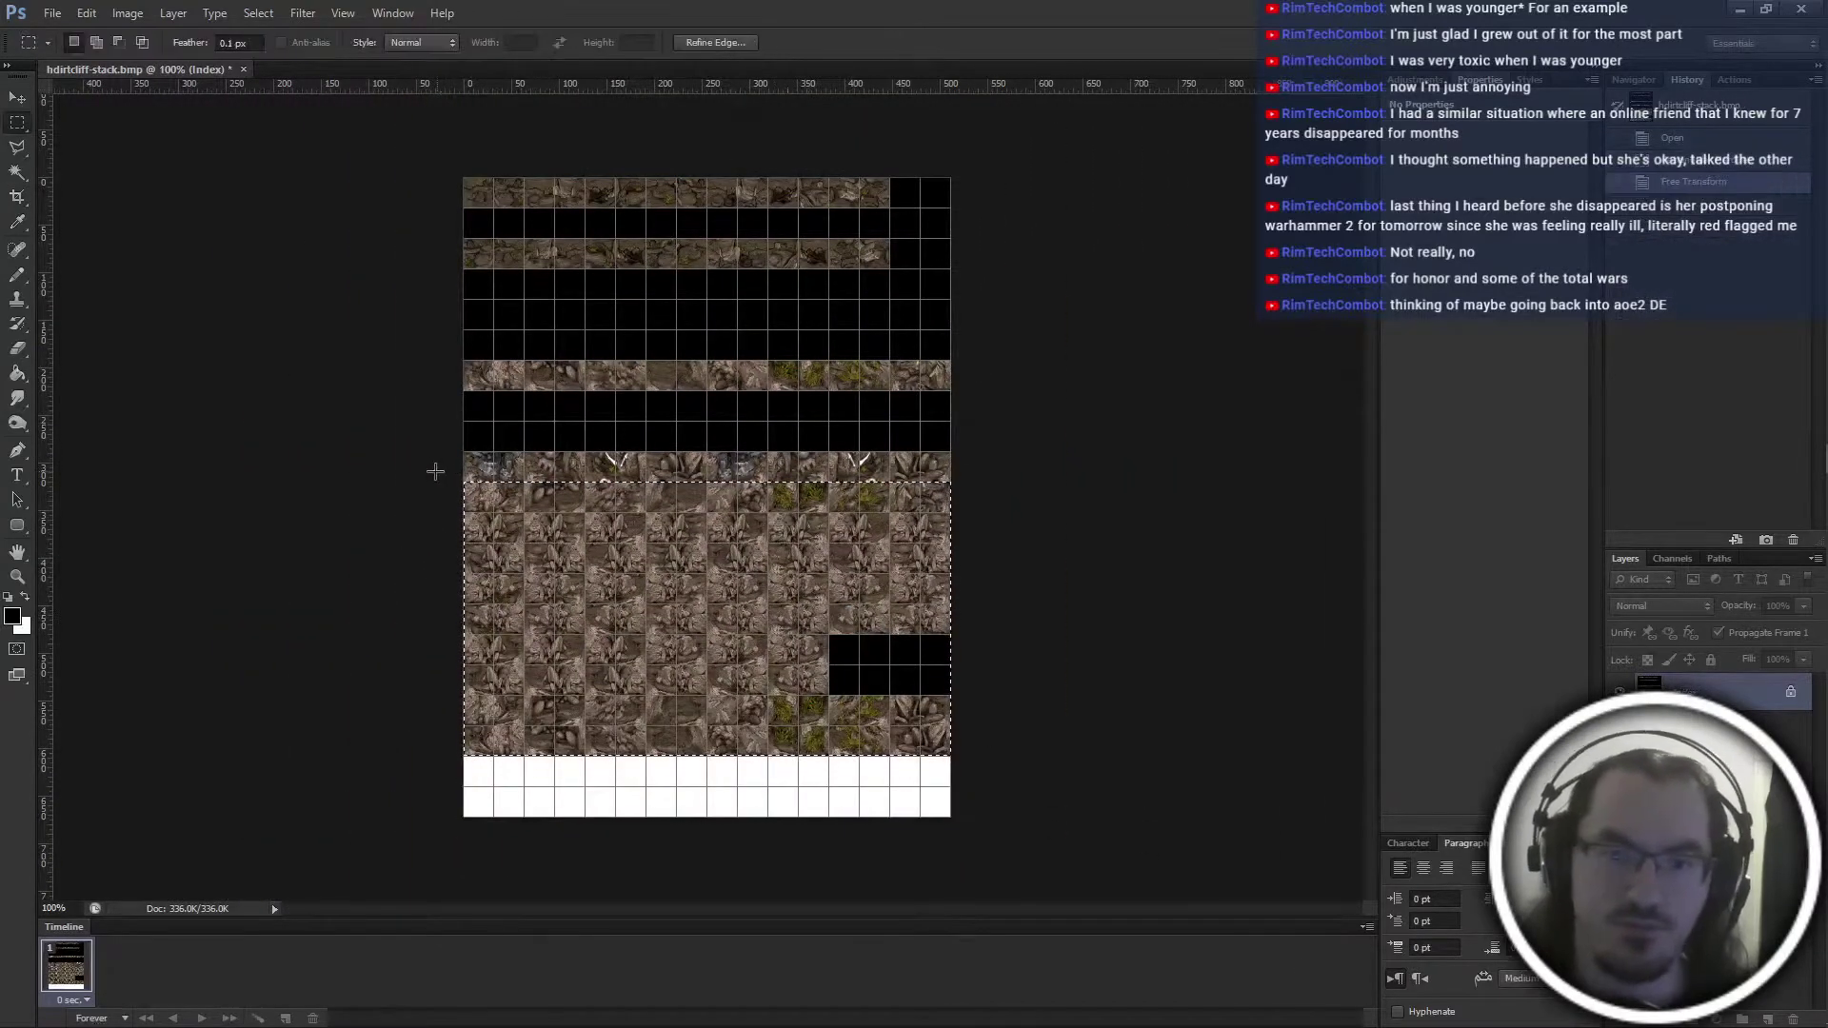
Select the joined block including the bone-and-statue tile row and move it up two grid rows
{"action": "left_click_drag", "start_coordinate": [434, 452], "coordinate": [956, 757]}
{"action": "key", "text": "ctrl+t"}
{"action": "left_click_drag", "start_coordinate": [693, 602], "coordinate": [693, 540]}
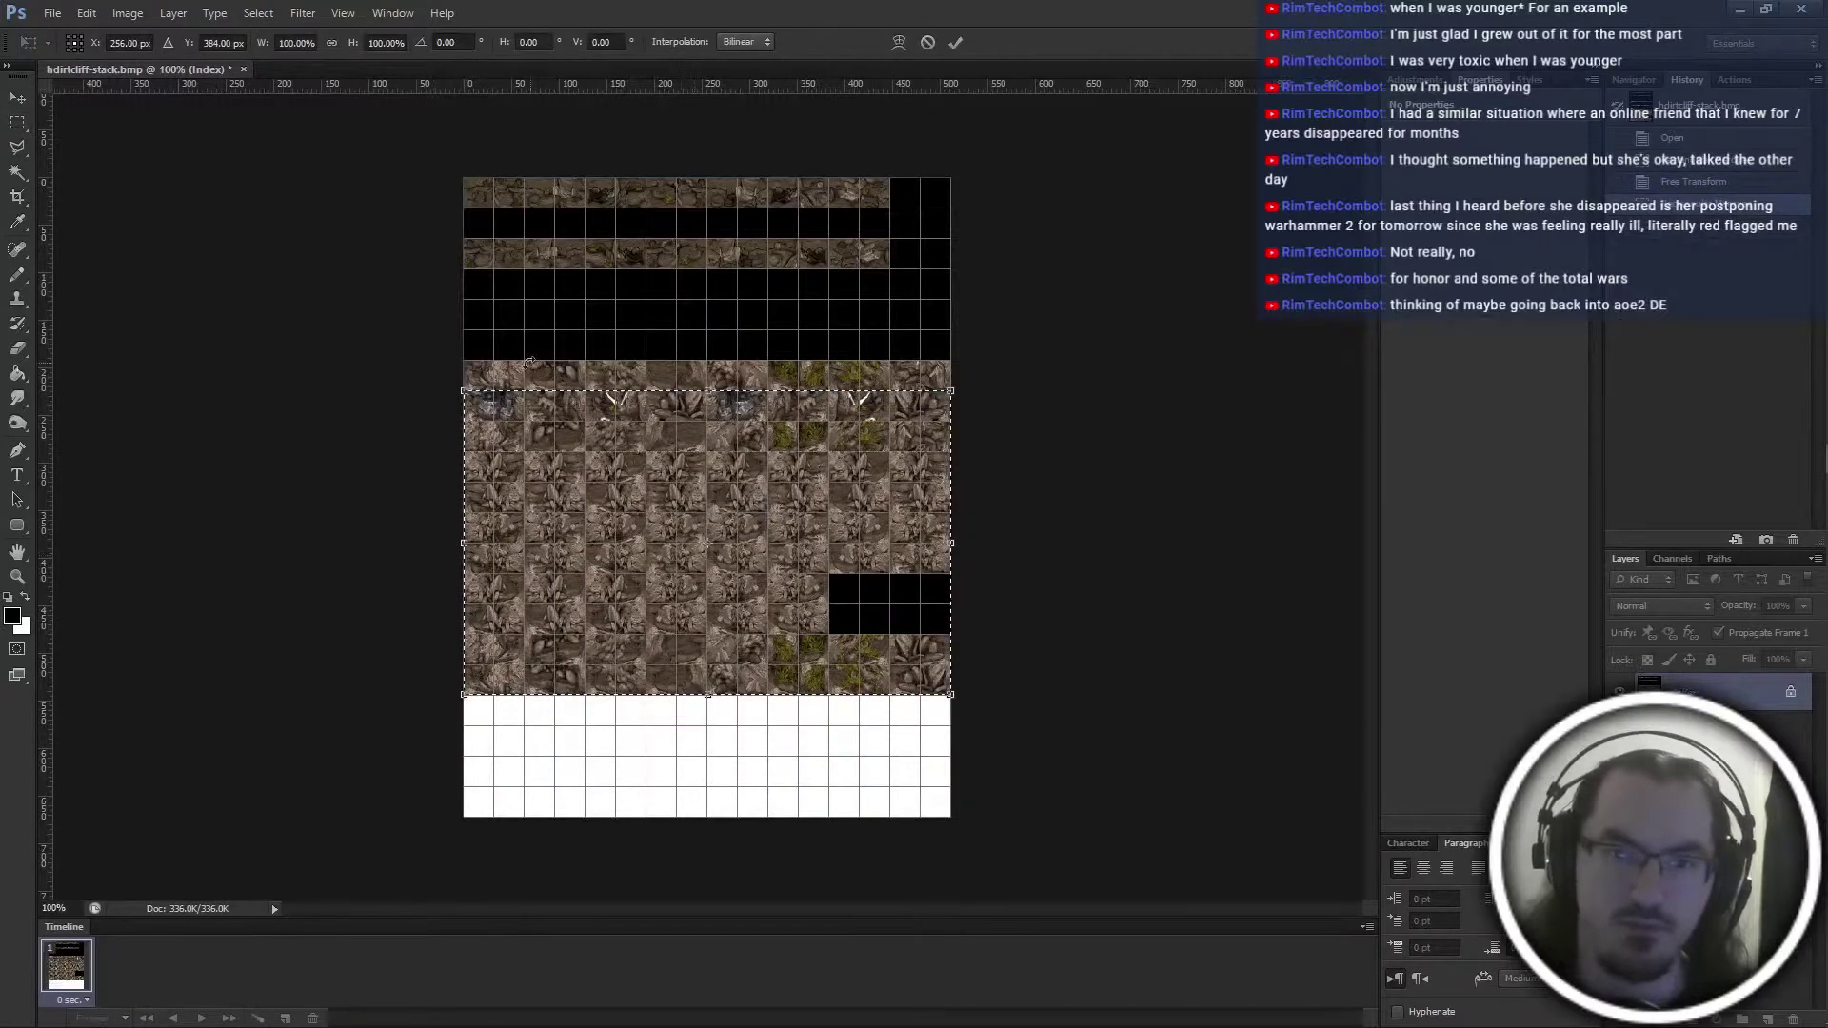
{"action": "key", "text": "Return"}
Select everything from the first full-width tile row below the large black gap down and move it up three grid rows
{"action": "left_click_drag", "start_coordinate": [1118, 561], "coordinate": [961, 360]}
{"action": "key", "text": "ctrl+t"}
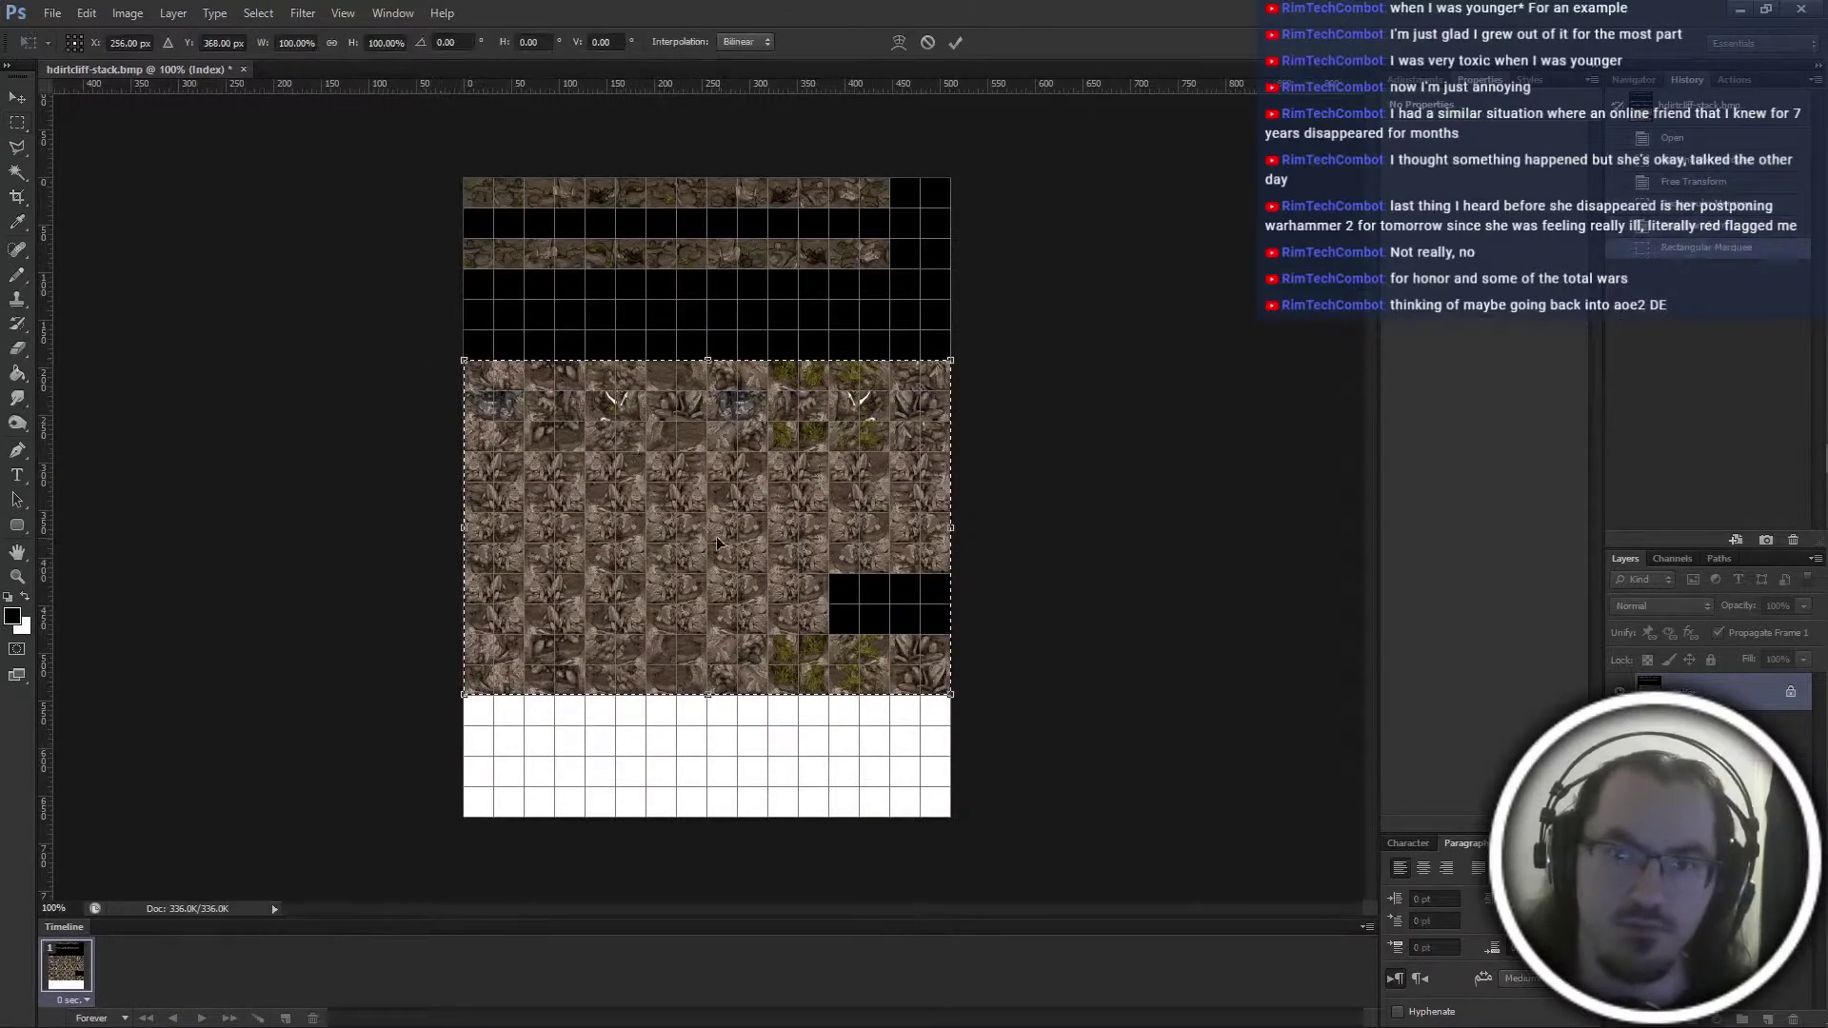
{"action": "left_click_drag", "start_coordinate": [752, 503], "coordinate": [752, 411]}
{"action": "key", "text": "Return"}
Select everything from the third grid row down and move it up one row to close the remaining black gap
{"action": "left_click_drag", "start_coordinate": [443, 247], "coordinate": [956, 605]}
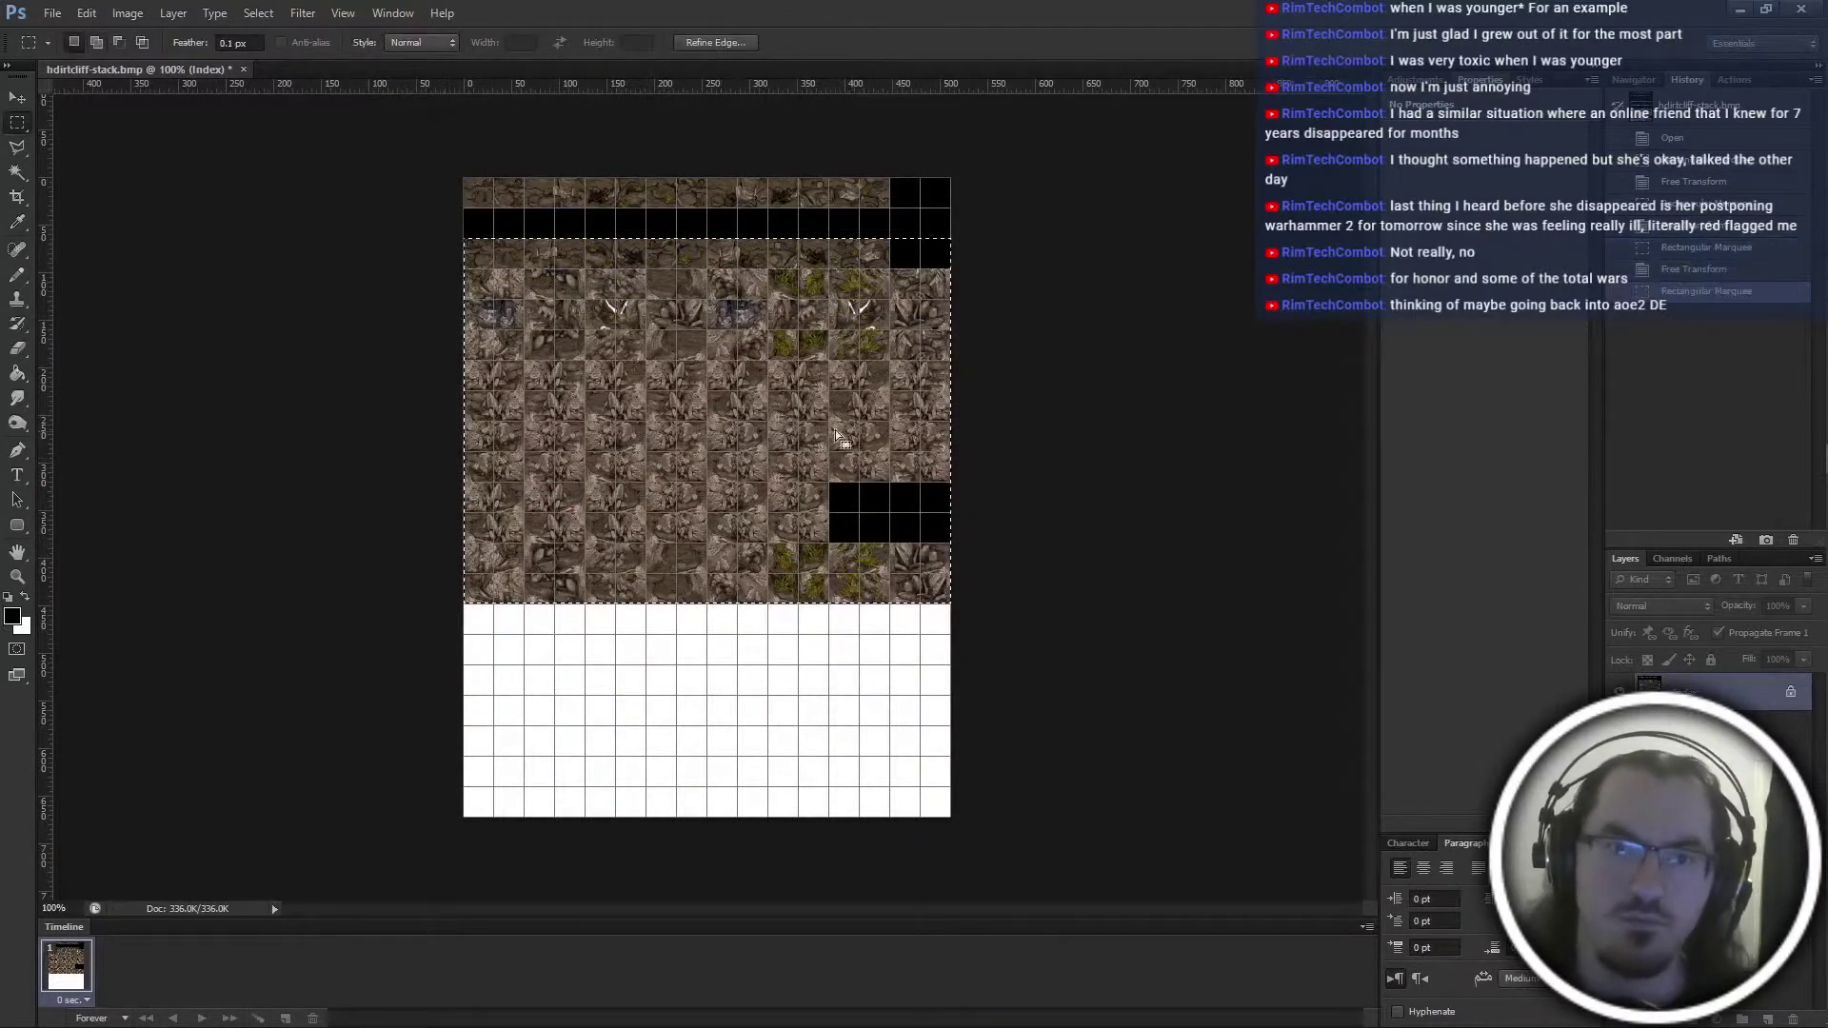
{"action": "key", "text": "ctrl+t"}
{"action": "left_click_drag", "start_coordinate": [694, 419], "coordinate": [694, 388]}
{"action": "key", "text": "Return"}
Crop the canvas to the compacted tile block and close hdirtcliff-stack.bmp
{"action": "left_click_drag", "start_coordinate": [403, 155], "coordinate": [957, 572]}
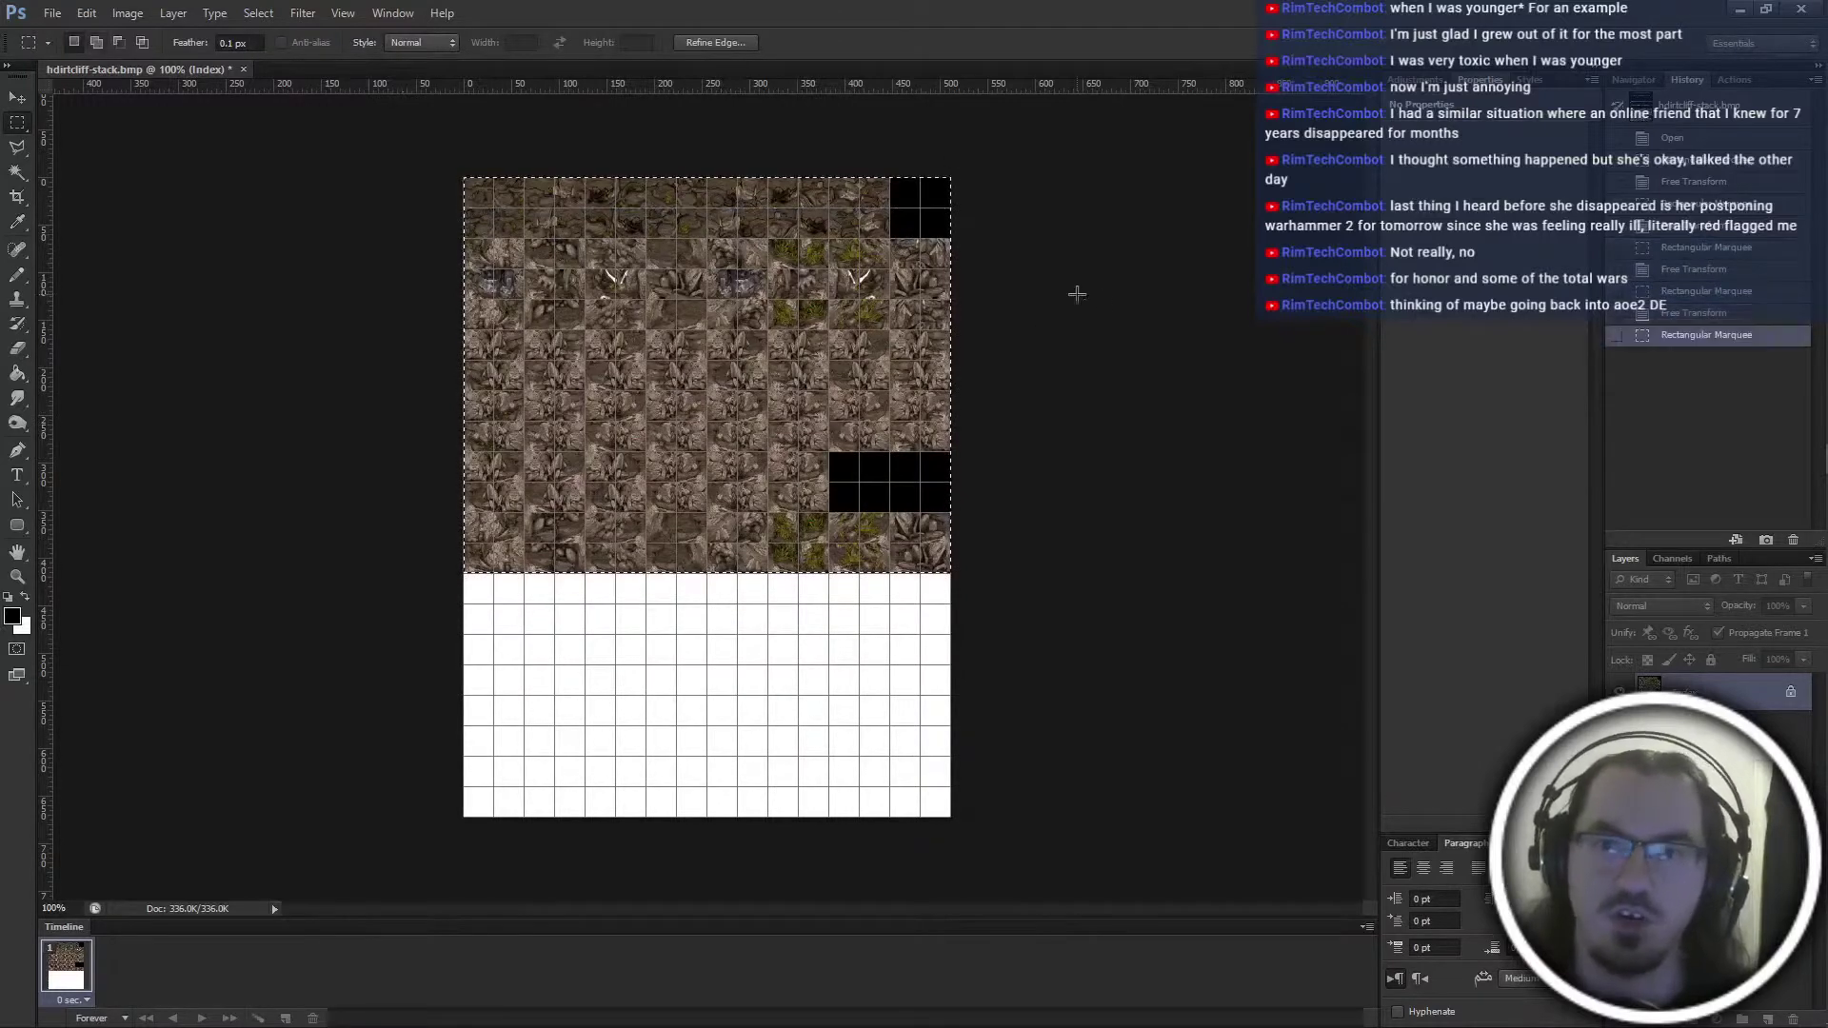
{"action": "key", "text": "c"}
{"action": "key", "text": "Return"}
{"action": "key", "text": "ctrl+w"}
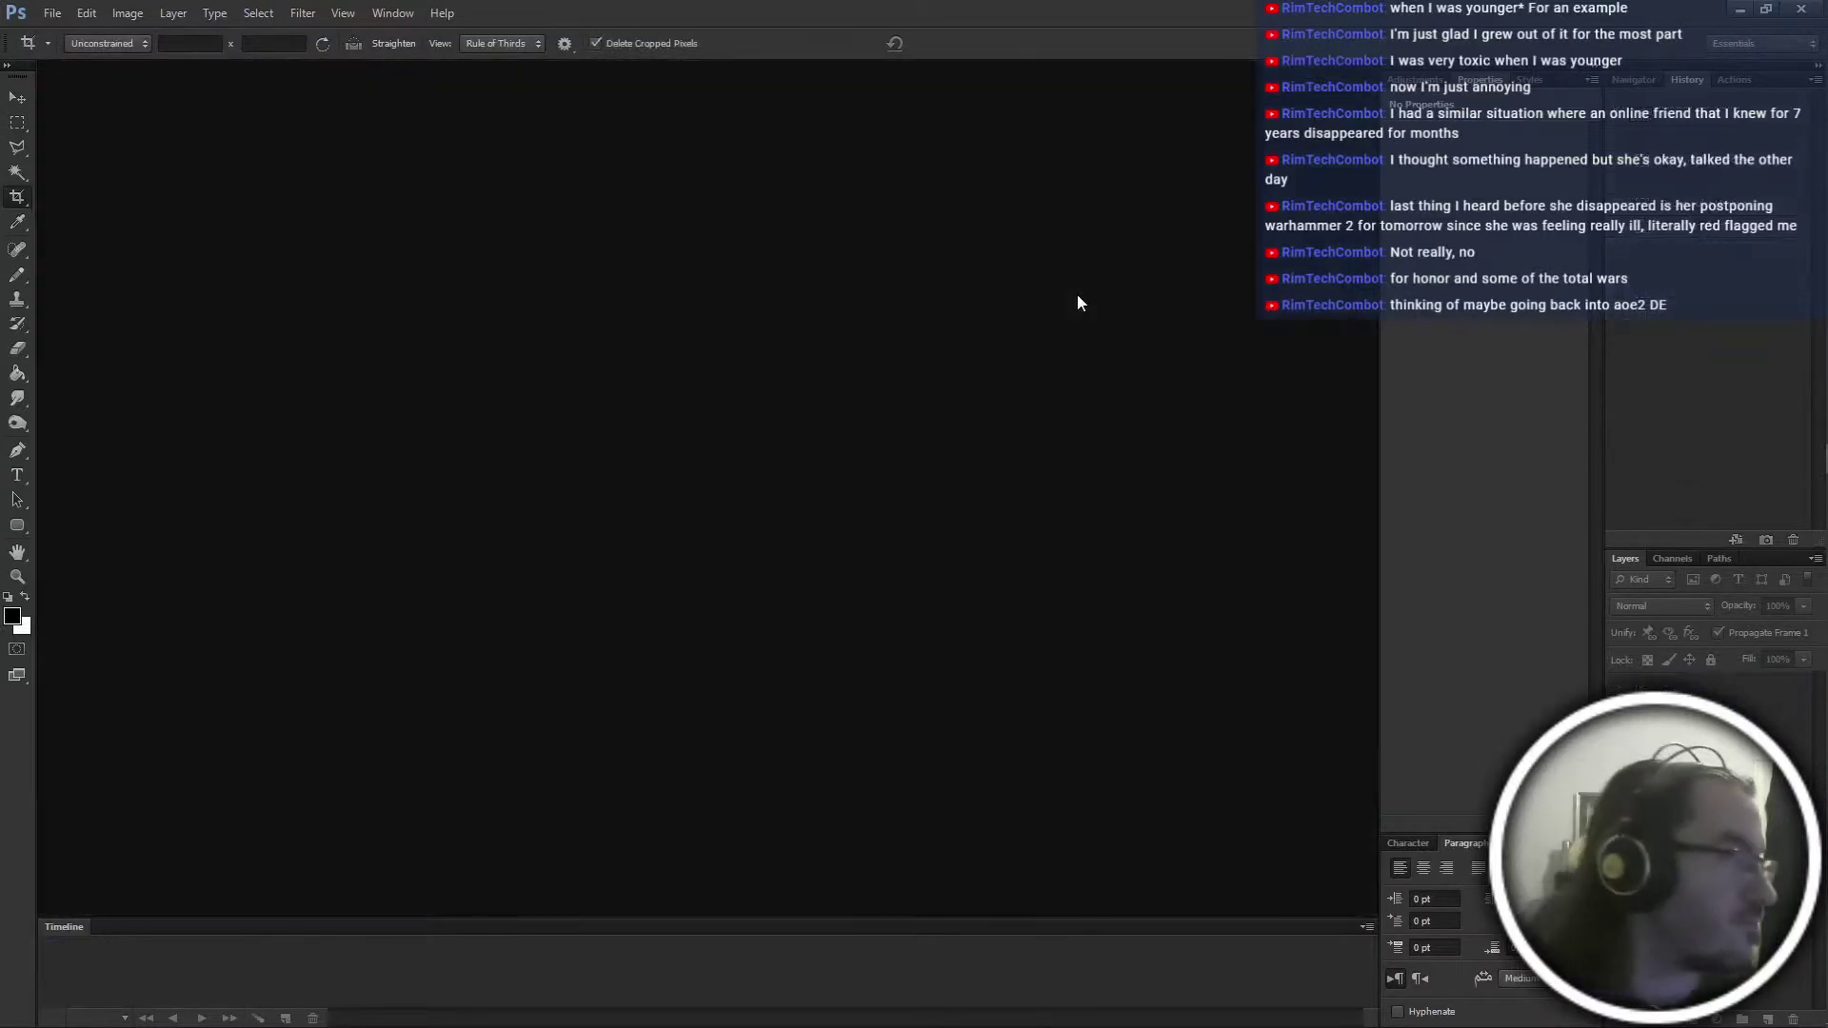
Switch to the Desktop folder in File Explorer and select dirtcliff-stack.bmp, hhdirtcliff-stack.bmp and hdirtcliff-stack.bmp
{"action": "key", "text": "alt+Tab"}
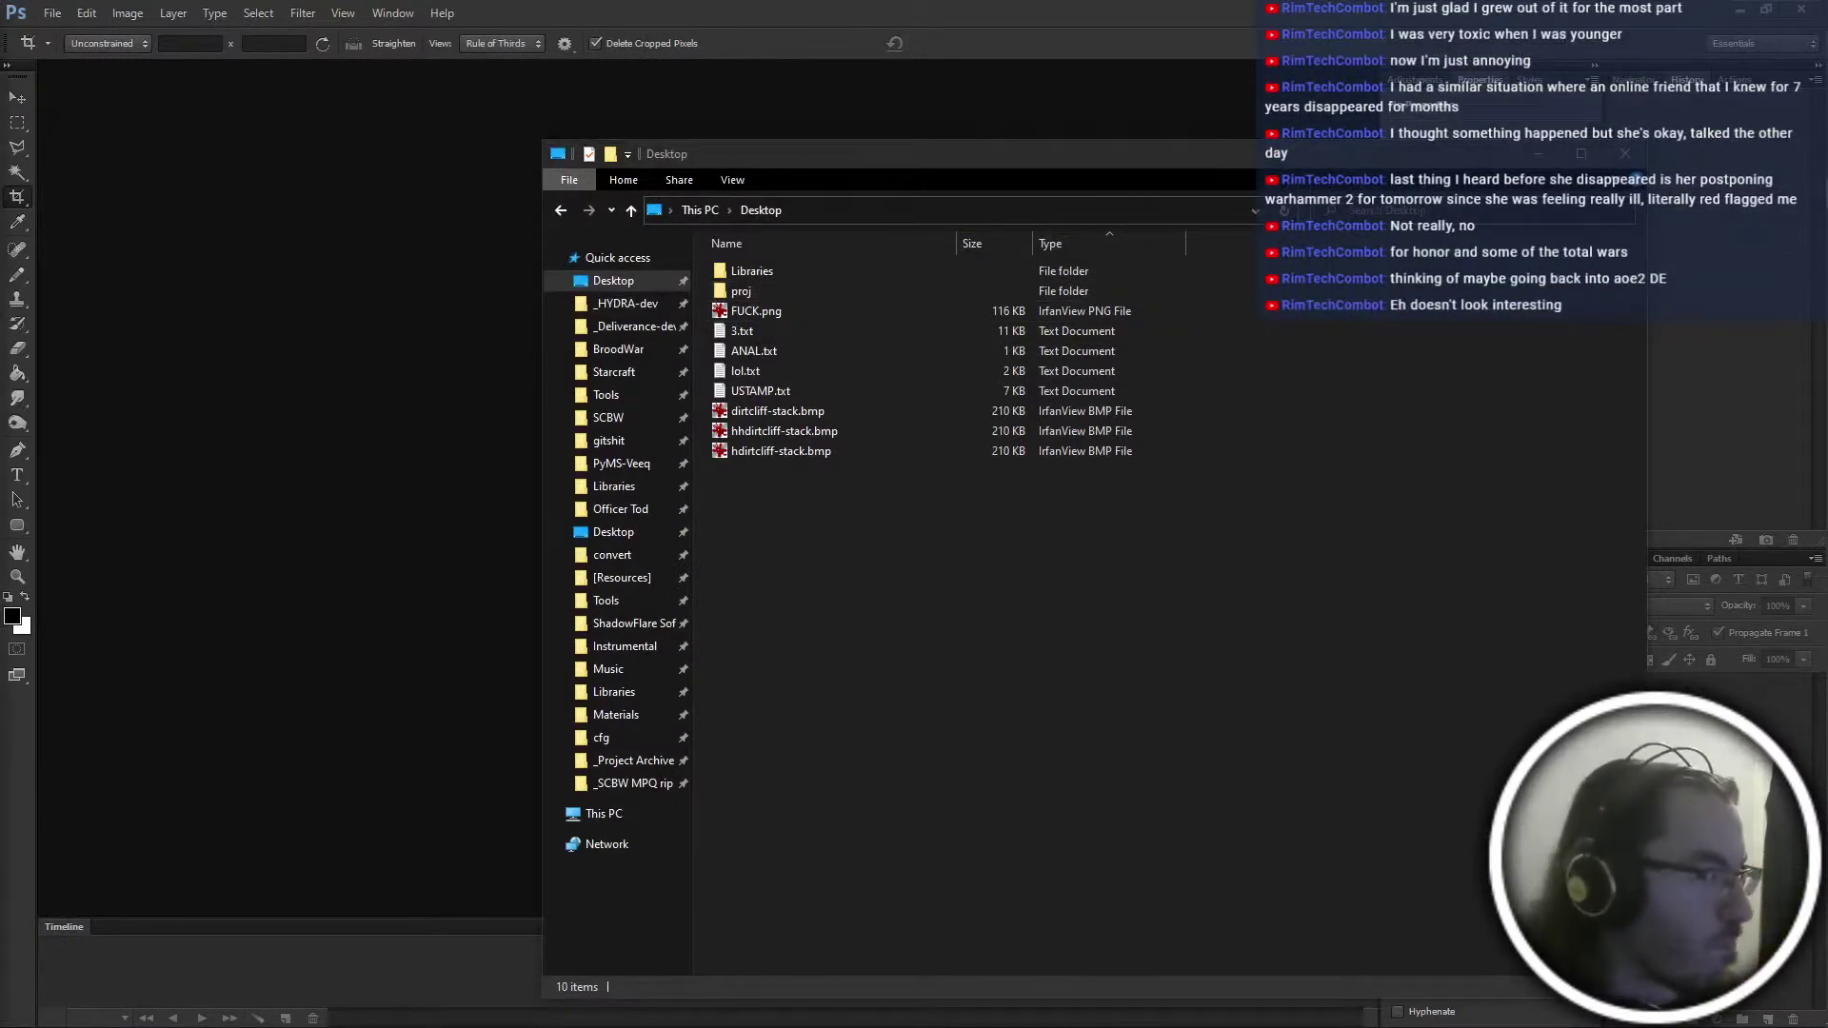
{"action": "left_click_drag", "start_coordinate": [855, 528], "coordinate": [766, 412]}
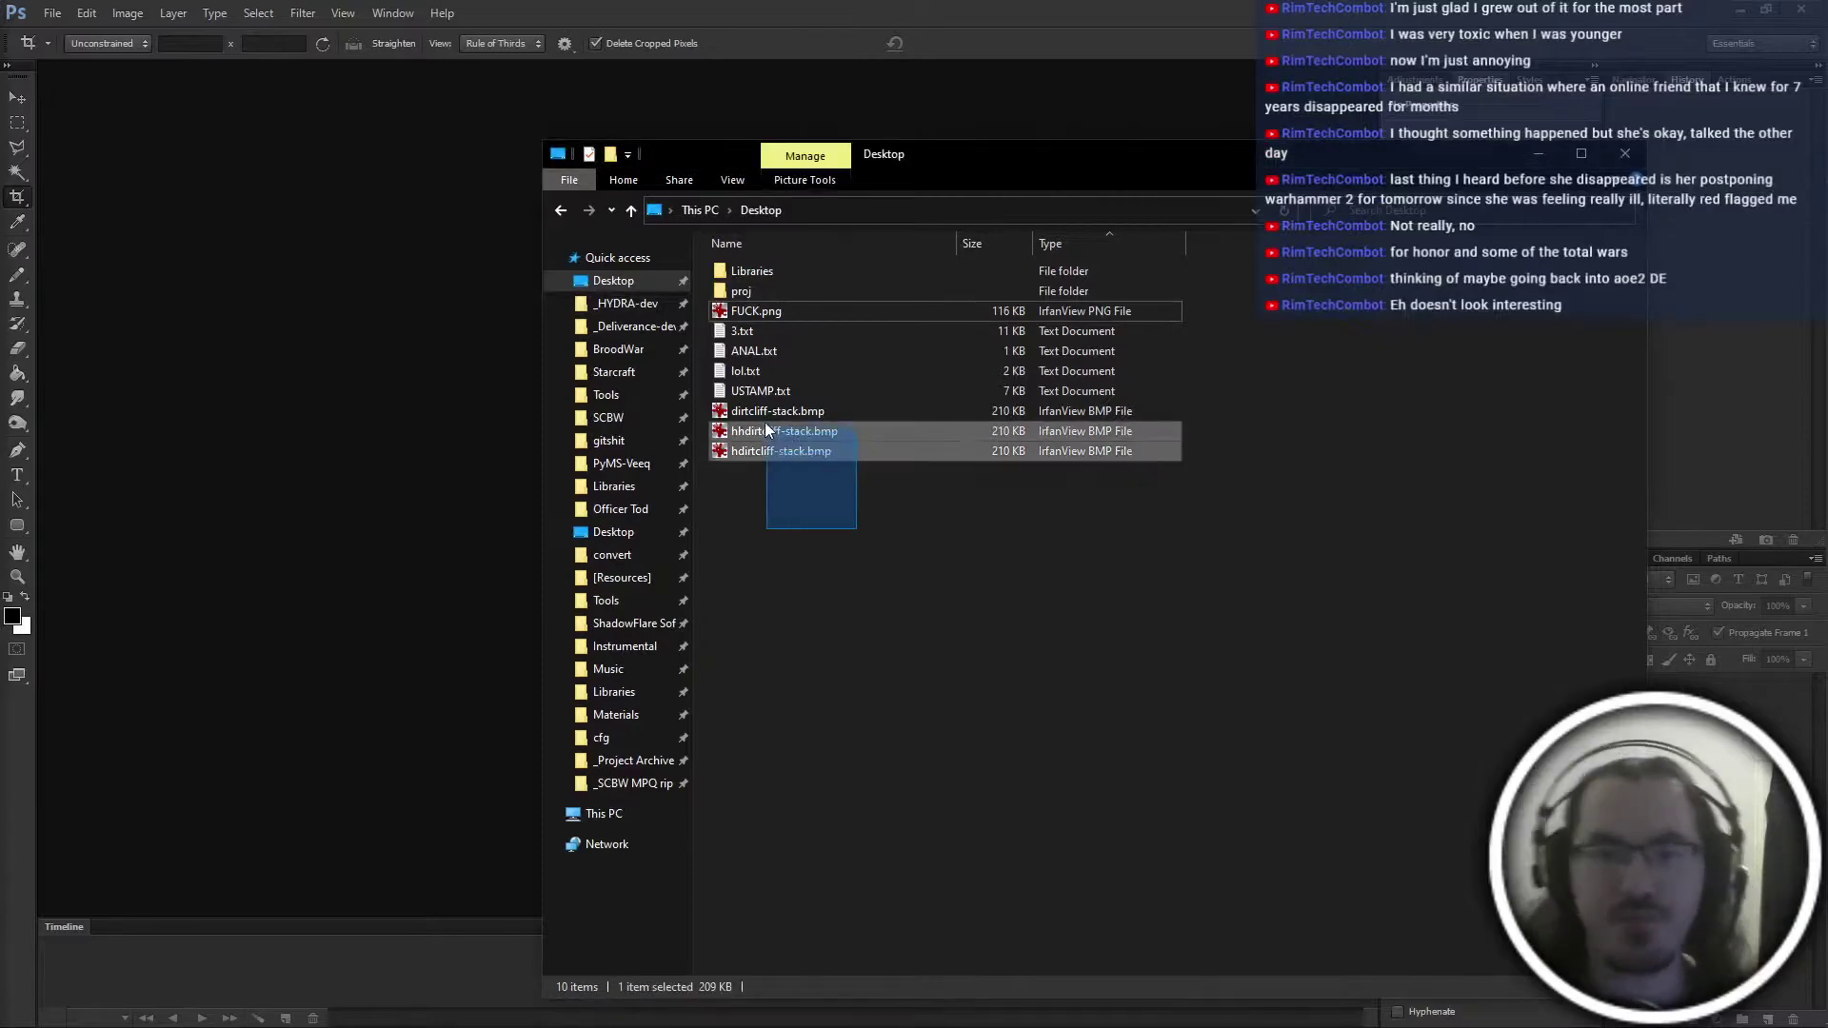
{"action": "left_click", "coordinate": [775, 603]}
{"action": "left_click", "coordinate": [761, 445]}
{"action": "left_click_drag", "start_coordinate": [1009, 523], "coordinate": [861, 409]}
In a new File Explorer window, open Materials\Graphics\[Expanded Tilesets]\platform\dirt and move the three stack BMP files into it
{"action": "key", "text": "super+e"}
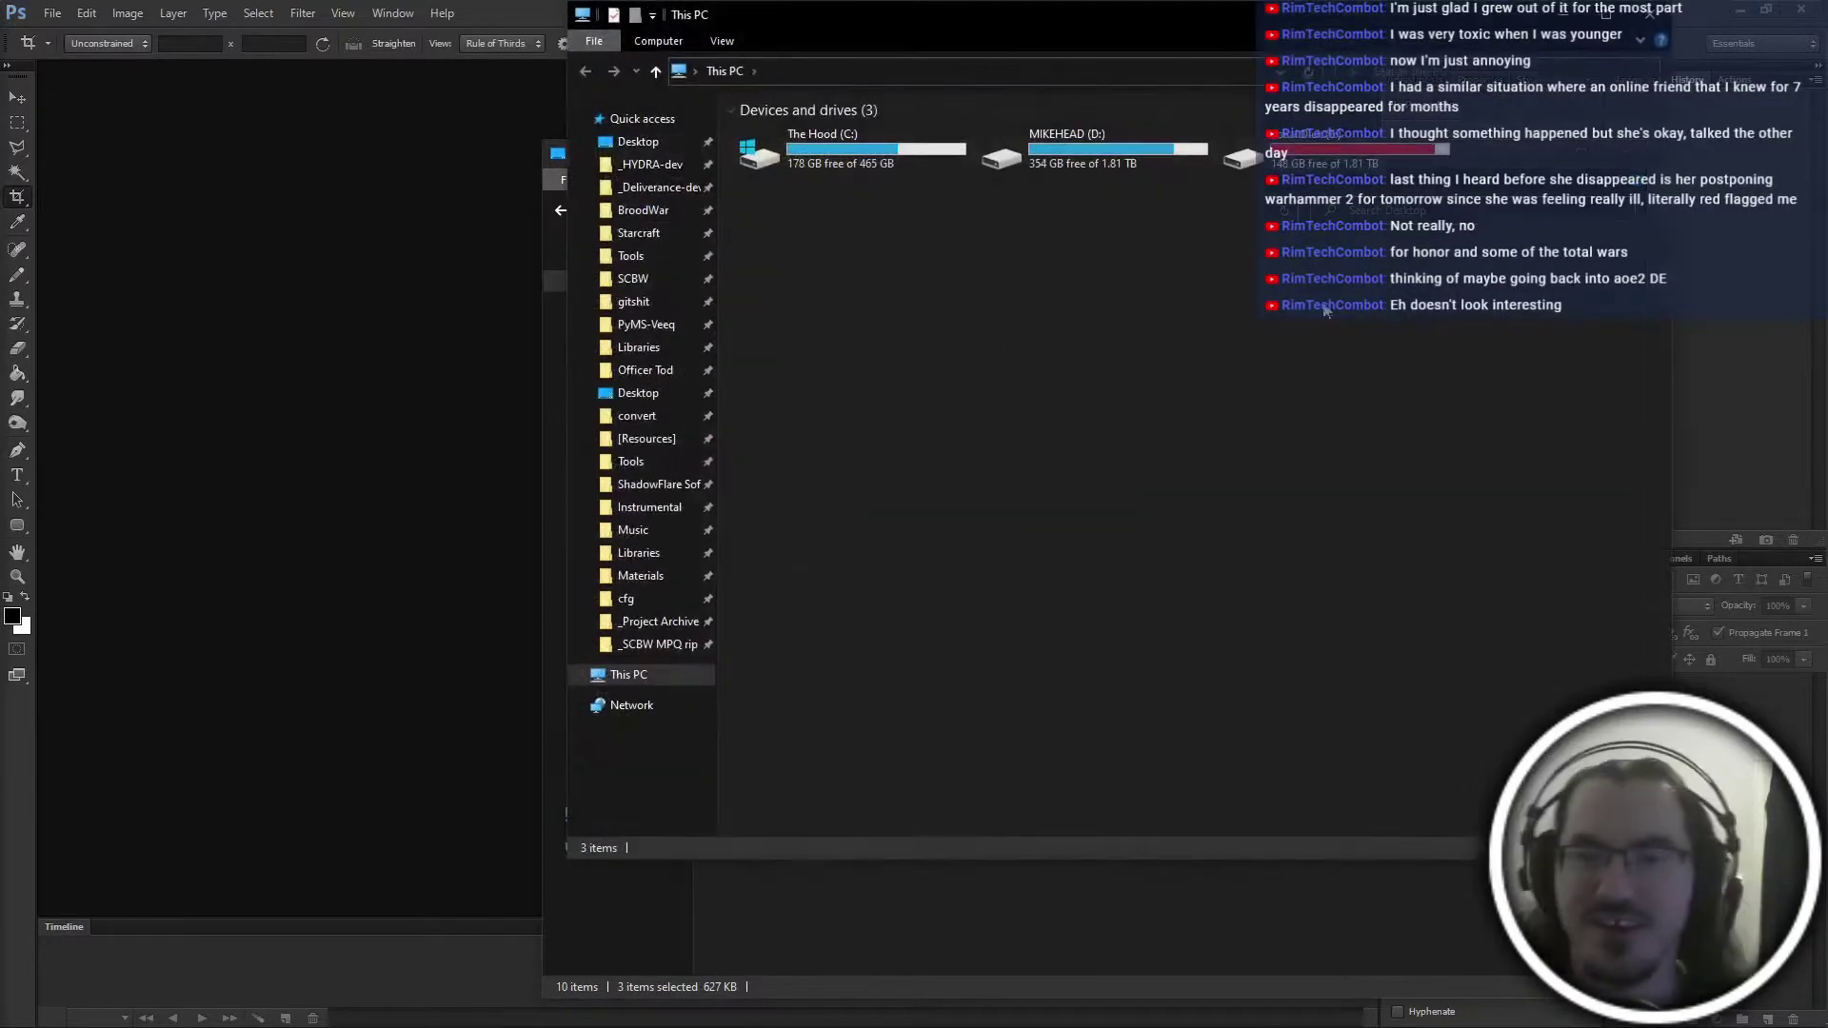
{"action": "left_click", "coordinate": [652, 576]}
{"action": "double_click", "coordinate": [819, 234]}
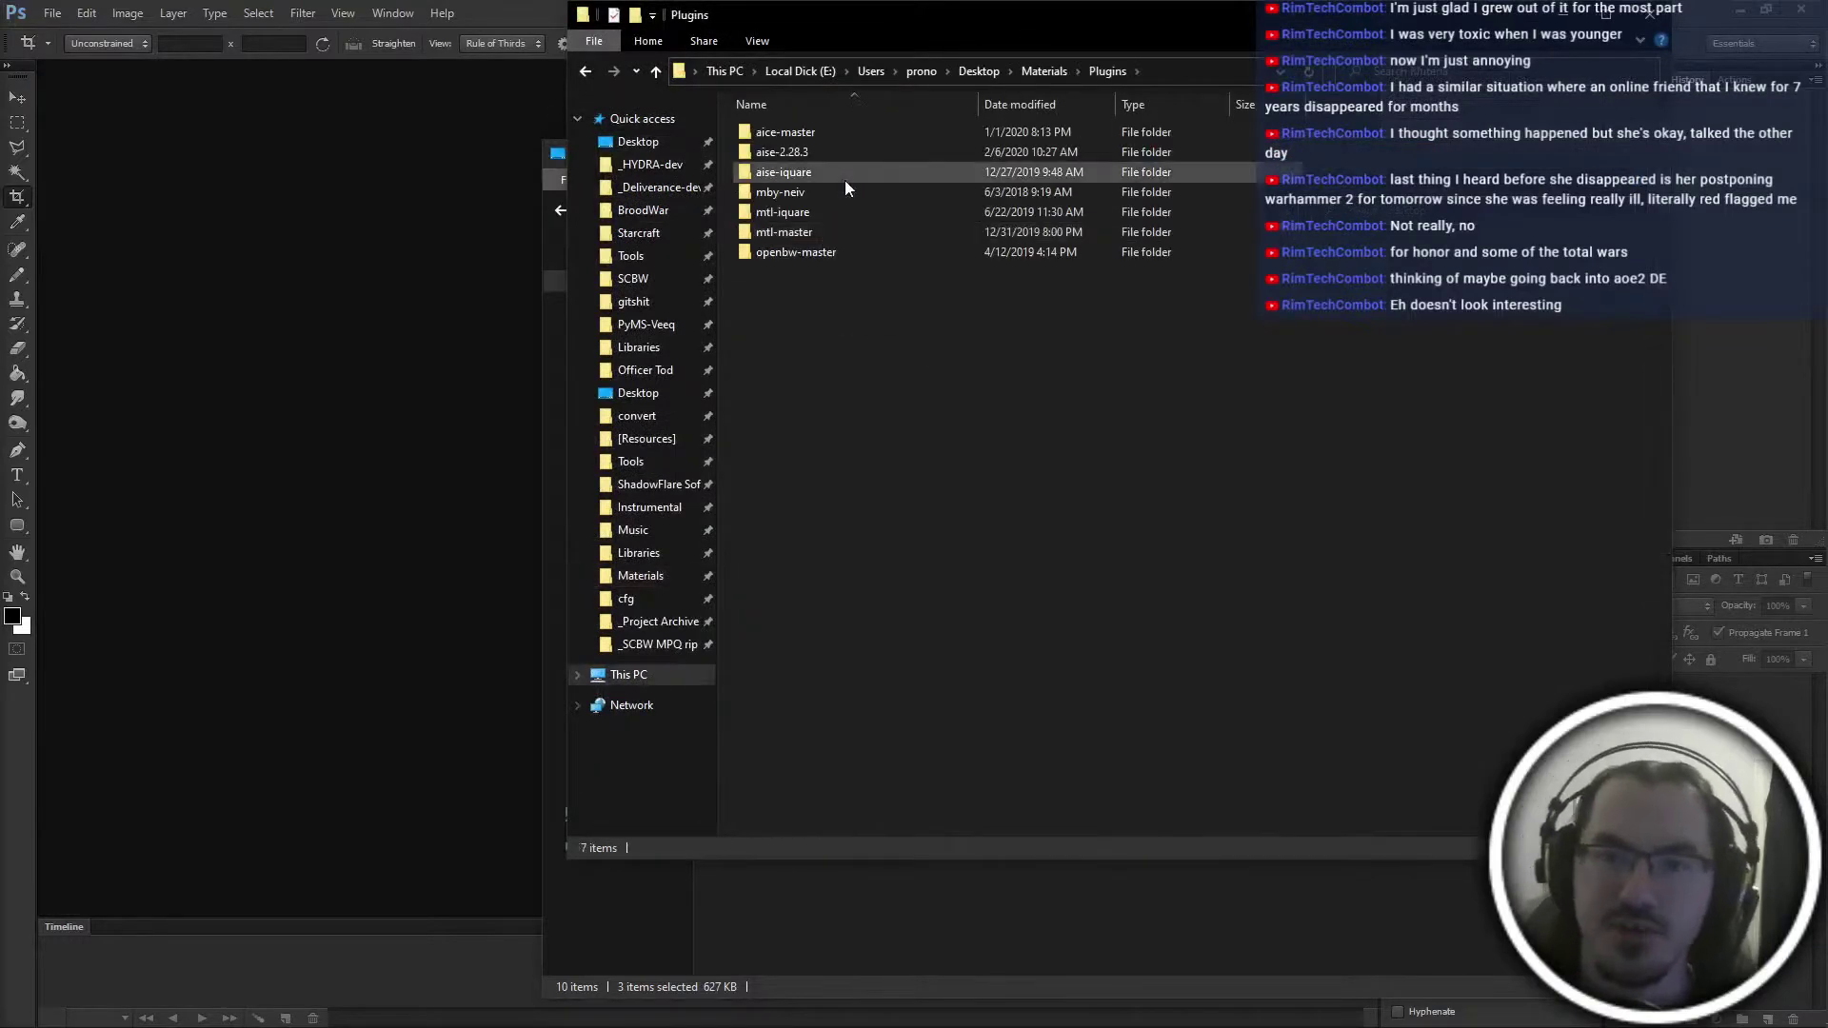
{"action": "key", "text": "alt+Left"}
{"action": "double_click", "coordinate": [854, 193]}
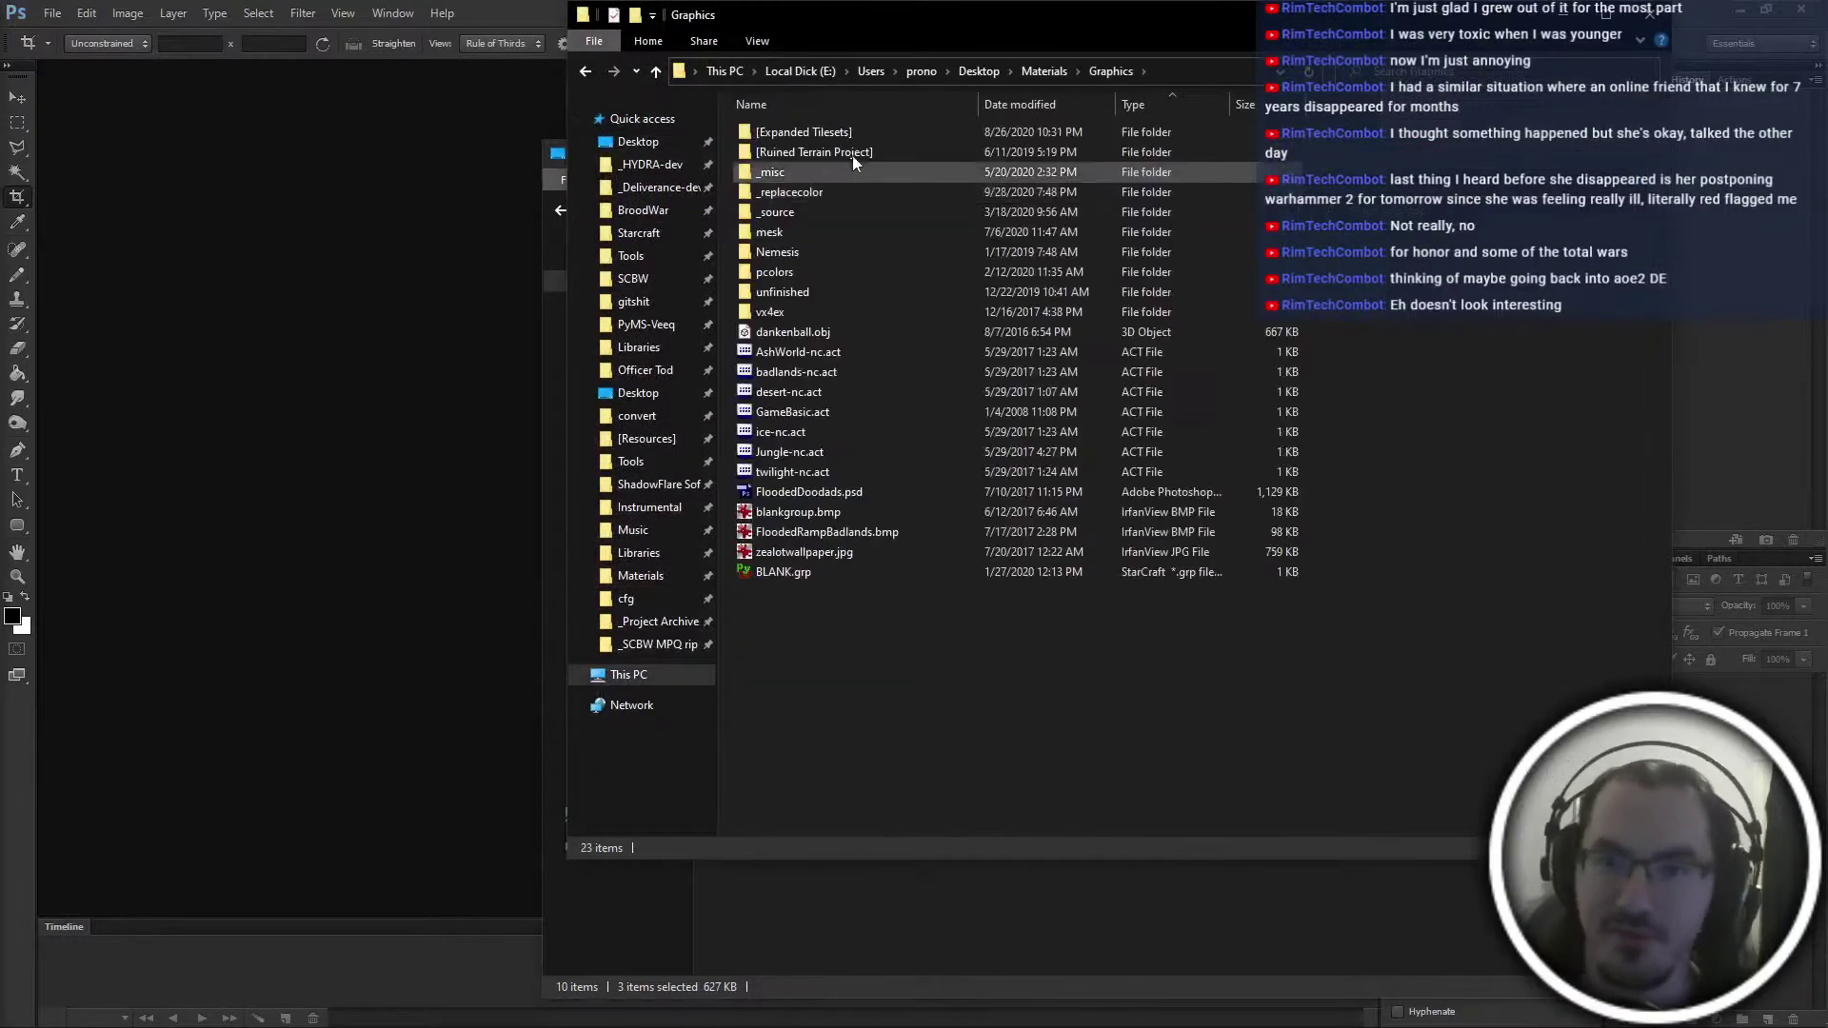
{"action": "double_click", "coordinate": [838, 131]}
{"action": "double_click", "coordinate": [825, 251]}
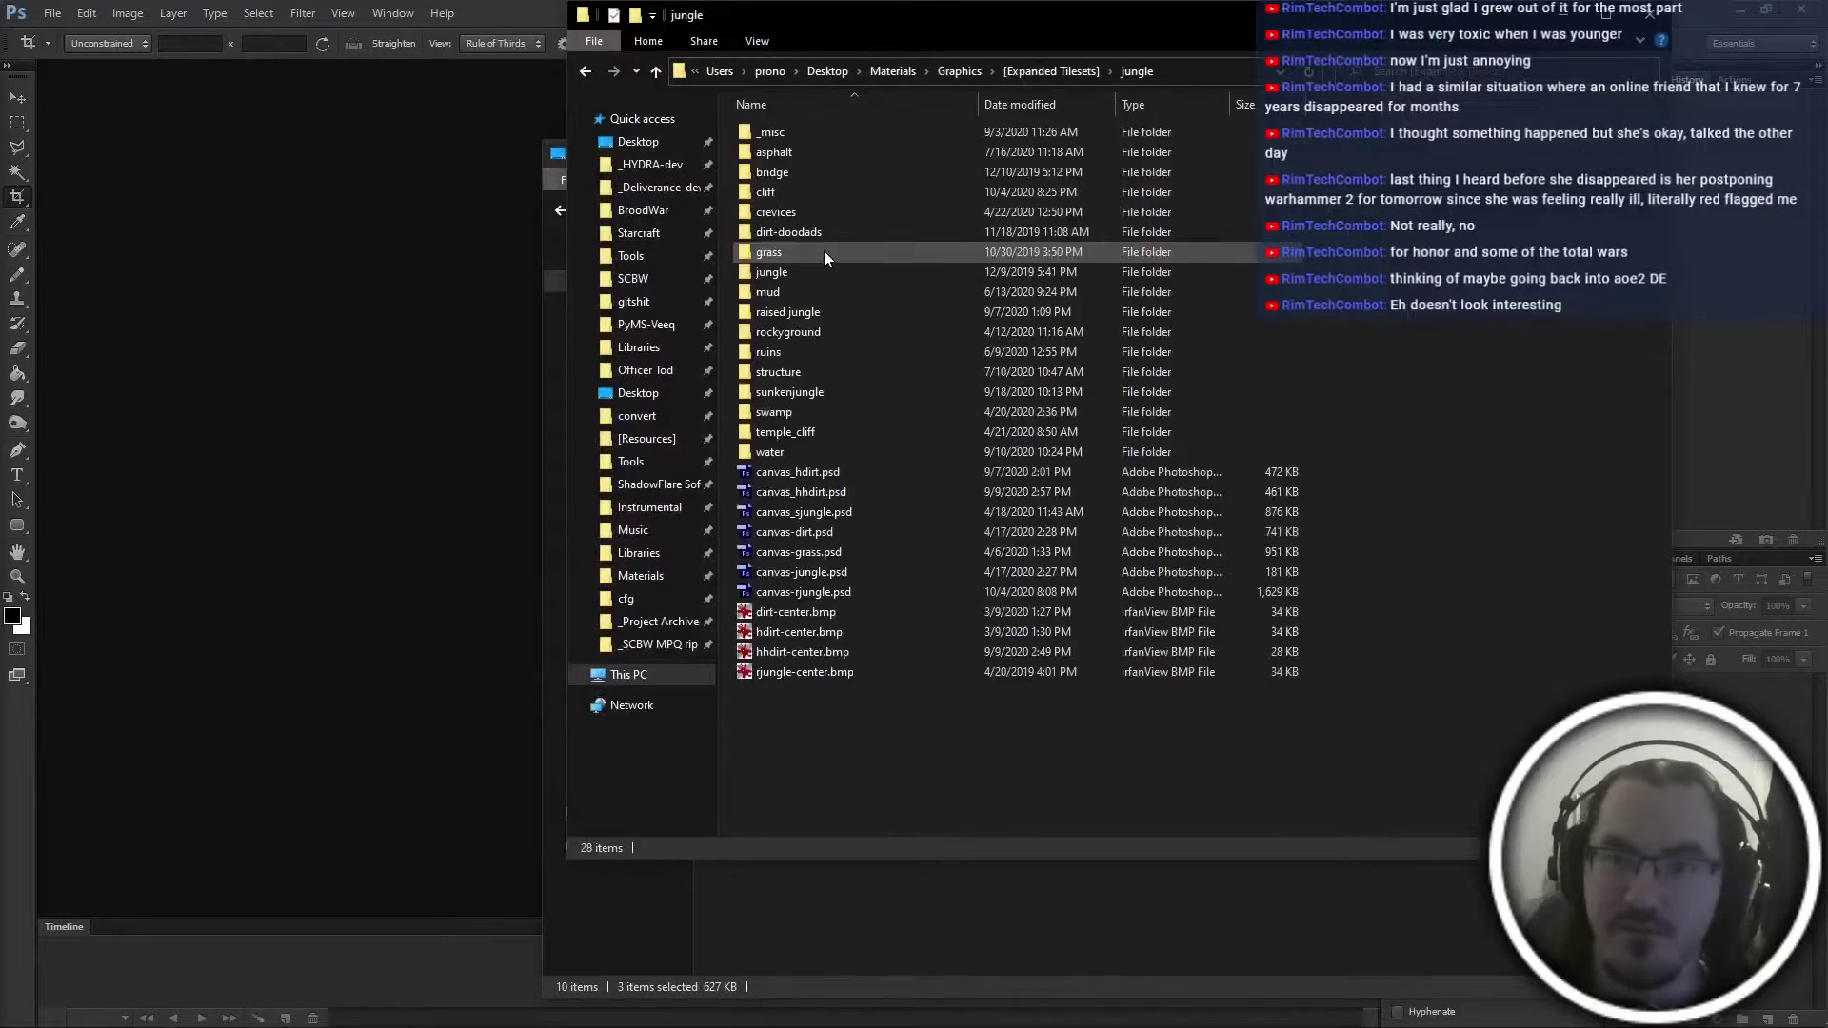
{"action": "left_click", "coordinate": [799, 333]}
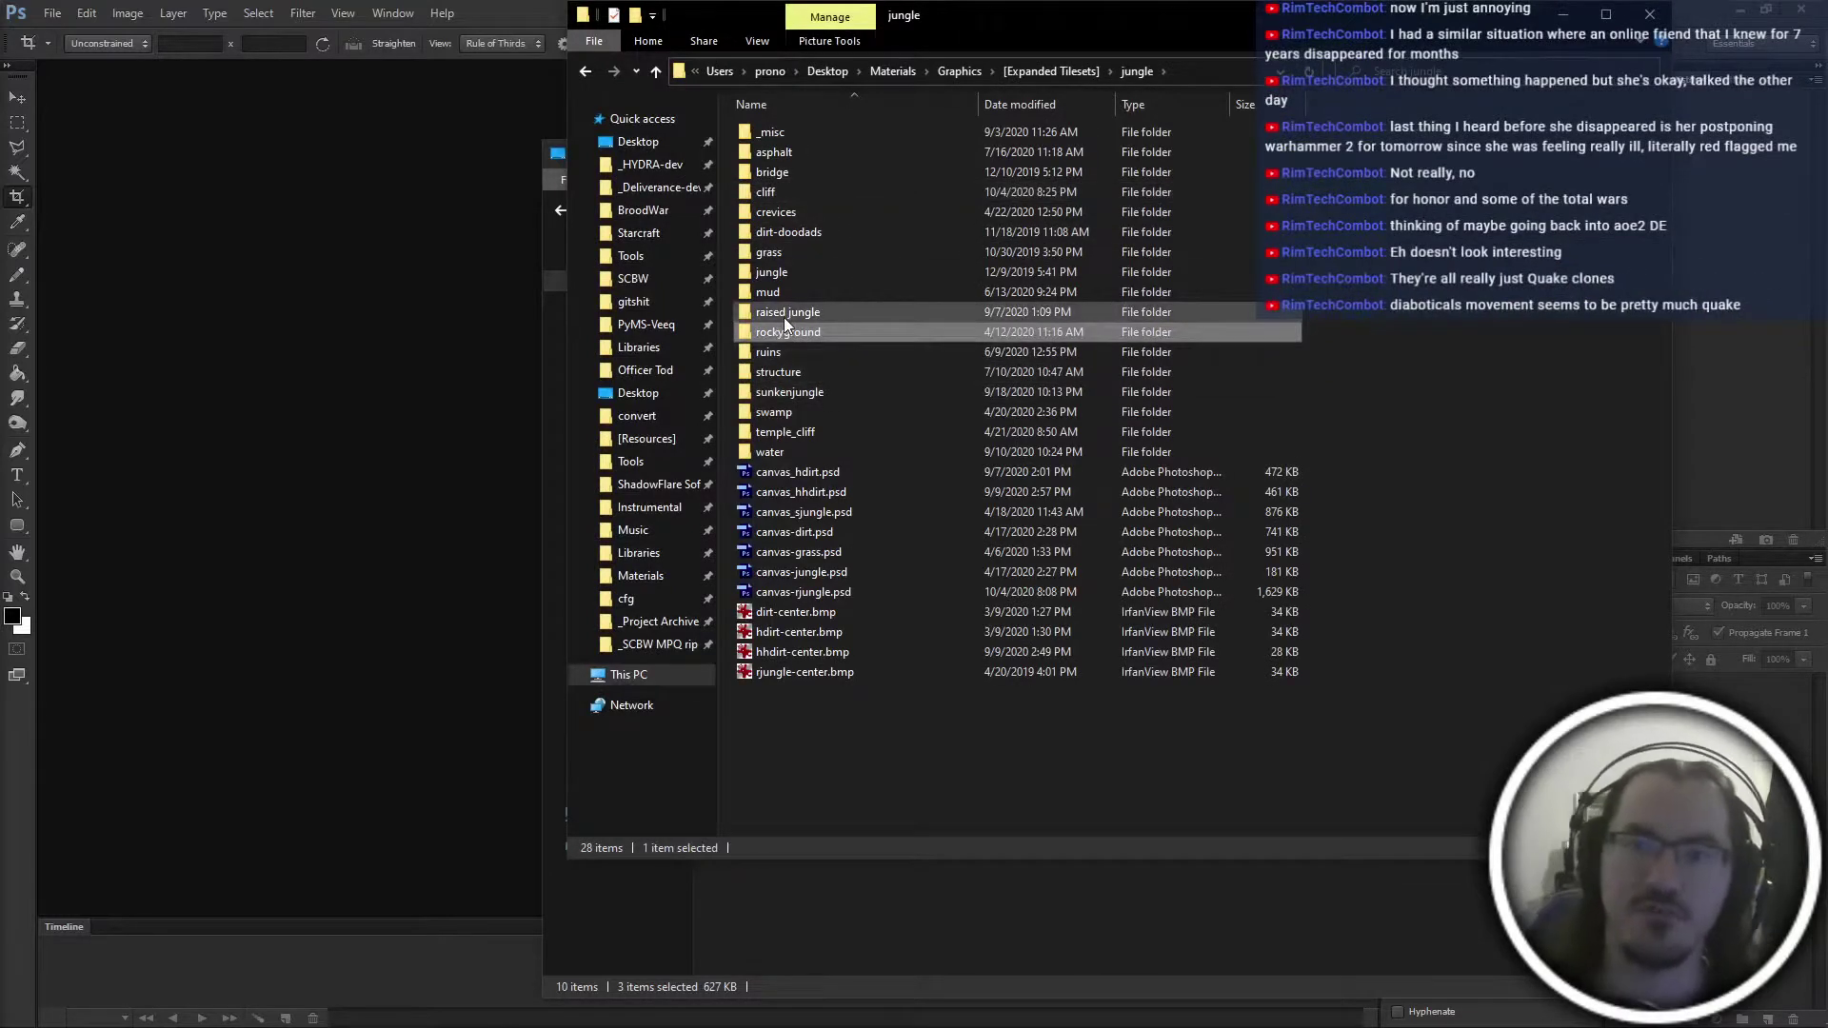
{"action": "key", "text": "BackSpace"}
{"action": "double_click", "coordinate": [837, 270]}
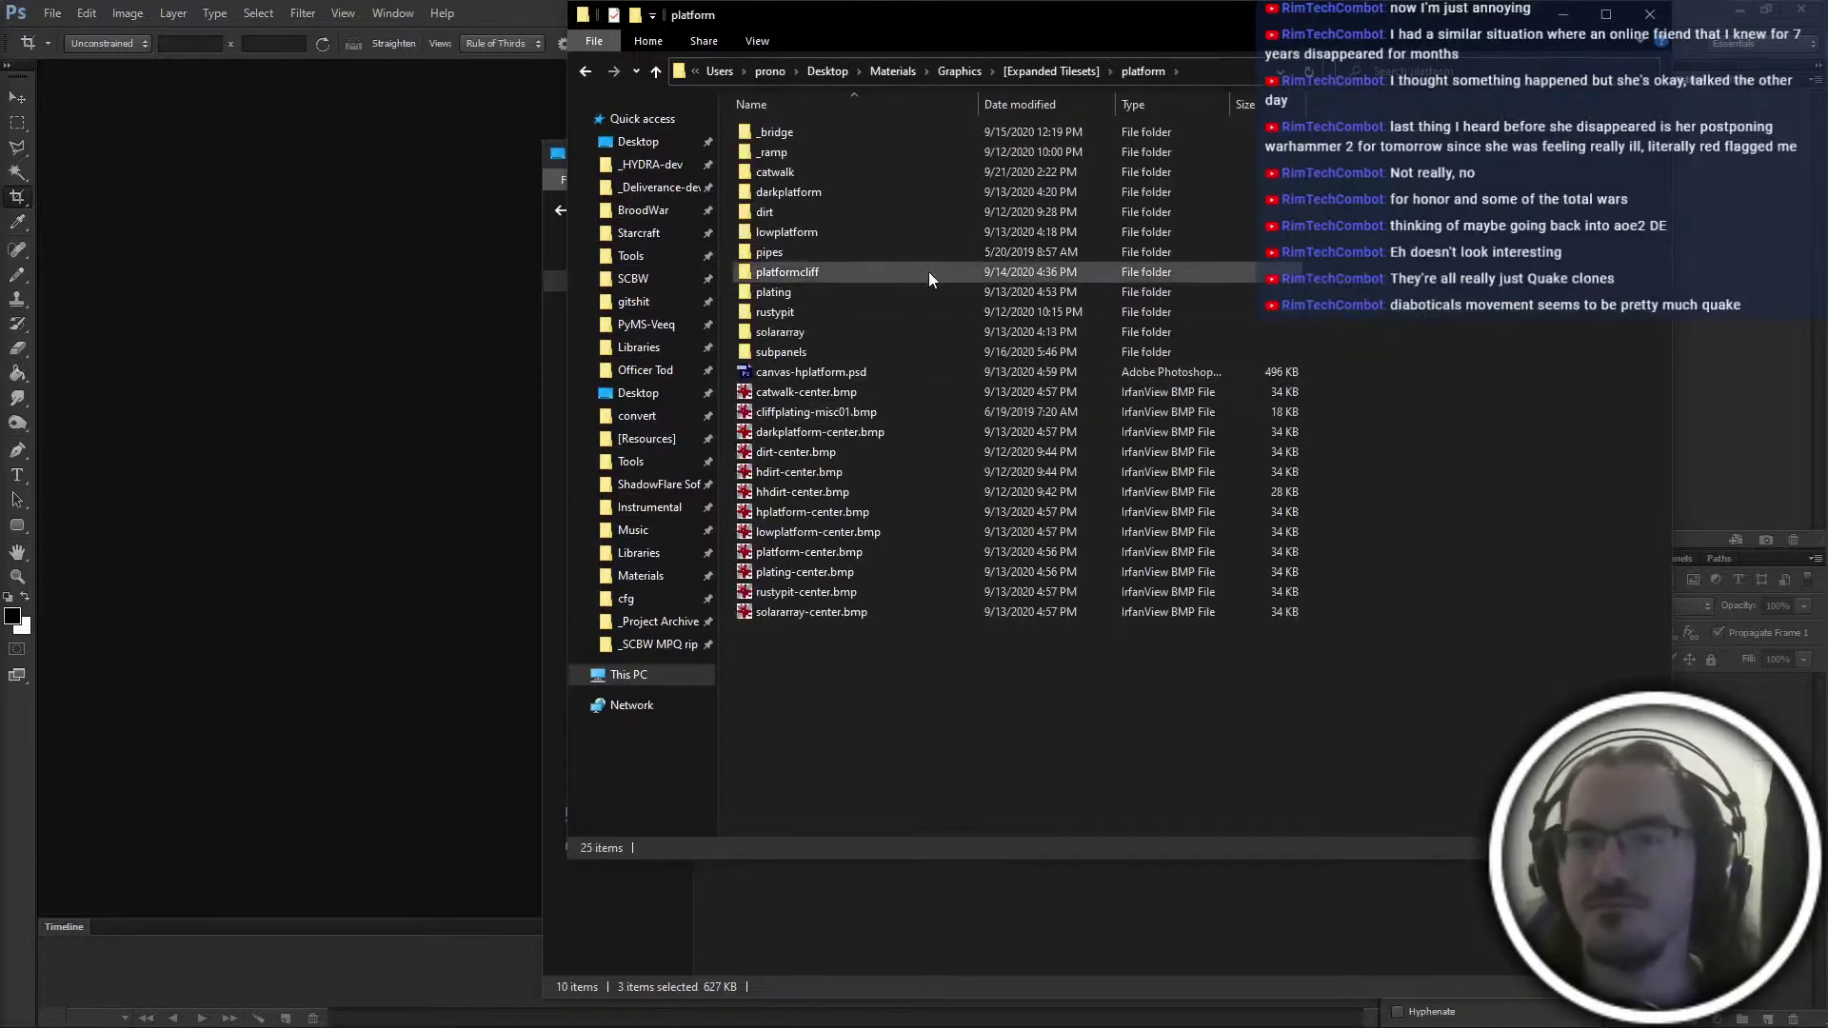
{"action": "double_click", "coordinate": [911, 212]}
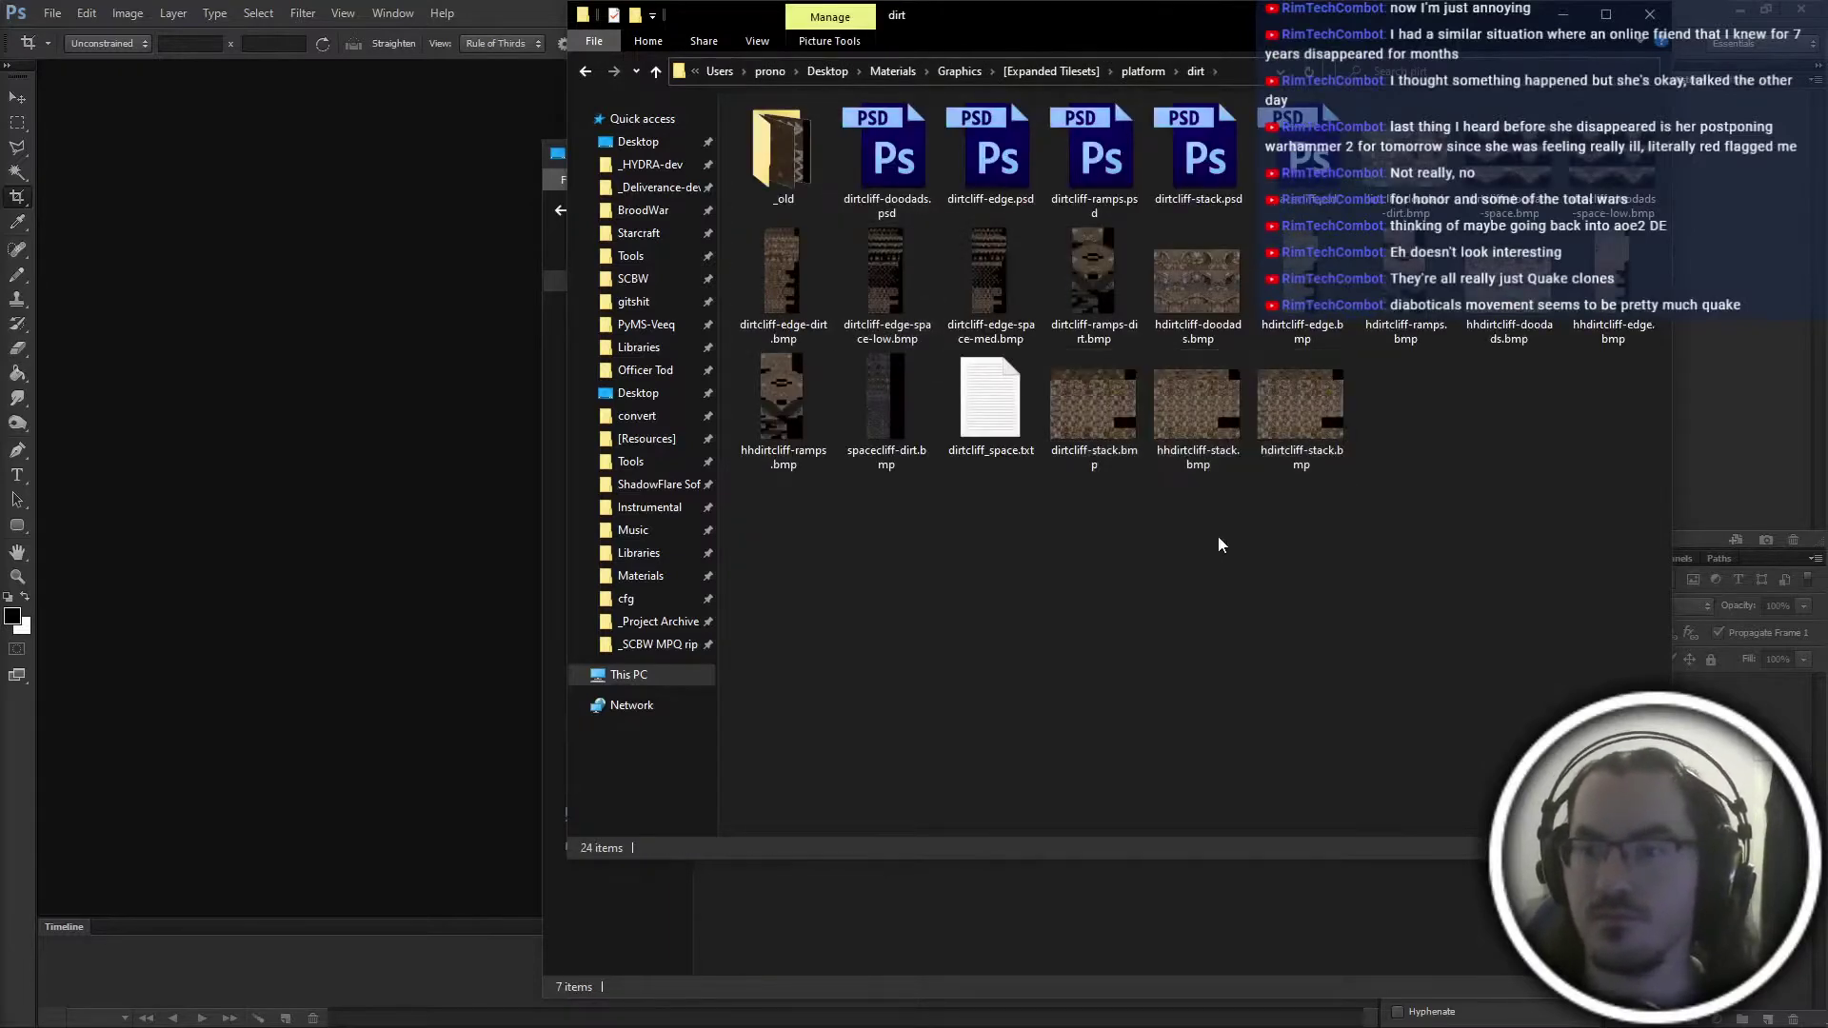
Close the Desktop folder window and minimise the dirt folder window and Photoshop
{"action": "key", "text": "alt+Tab"}
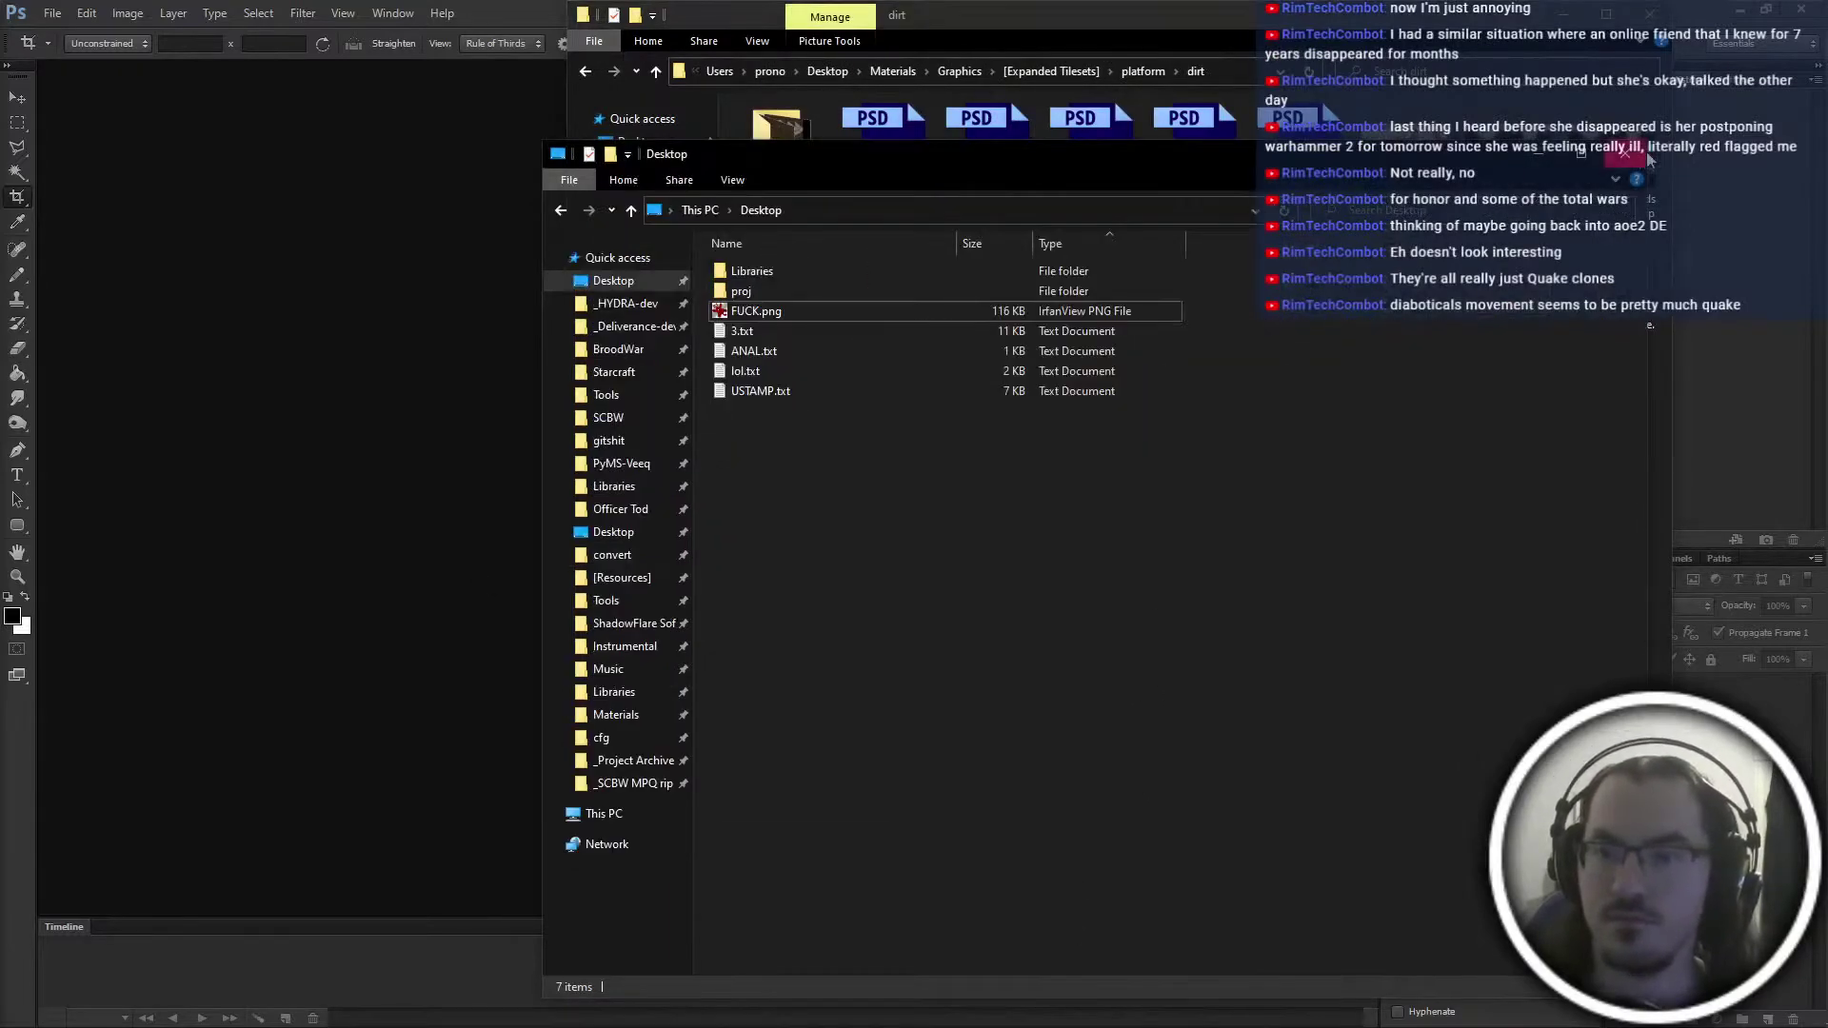
{"action": "left_click", "coordinate": [1647, 157]}
{"action": "left_click", "coordinate": [1562, 15]}
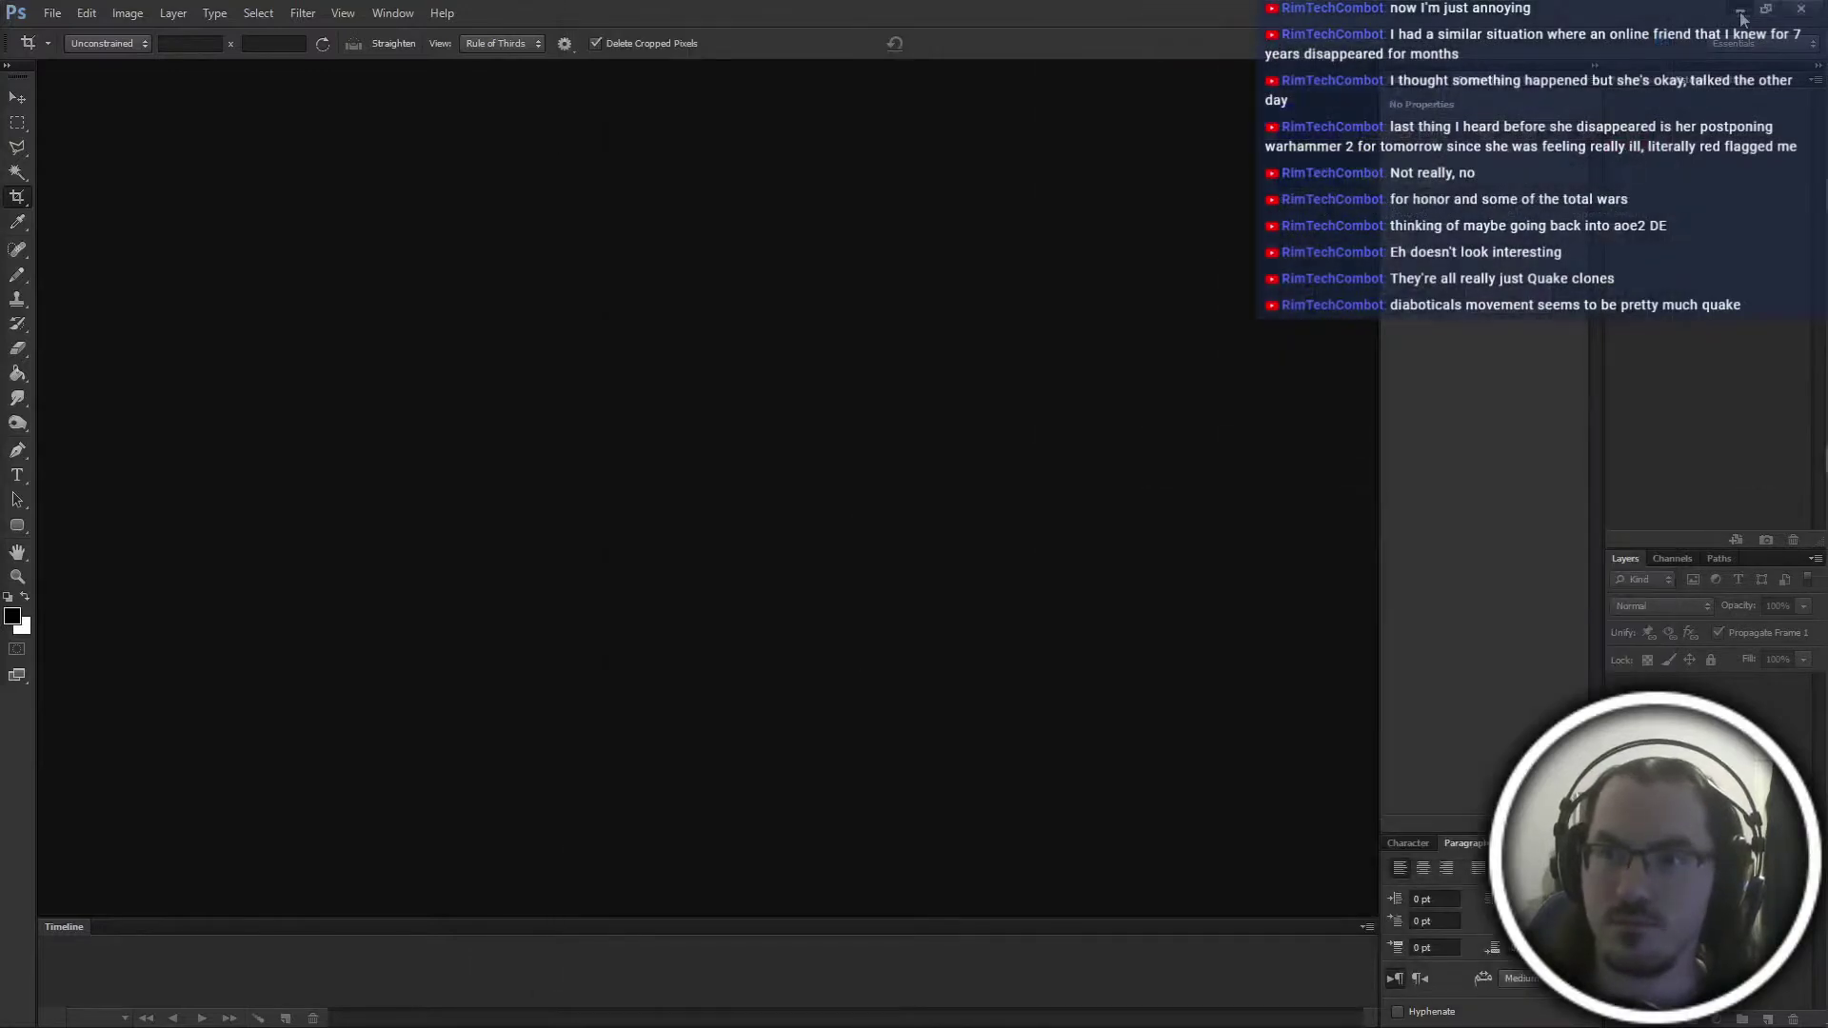
{"action": "left_click", "coordinate": [1740, 15]}
Switch to the File Explorer window with the jungle tileset's cliff folder and open mud-edge.psd from the neighbouring mud folder
{"action": "key", "text": "alt+Tab"}
{"action": "key", "text": "alt+Tab"}
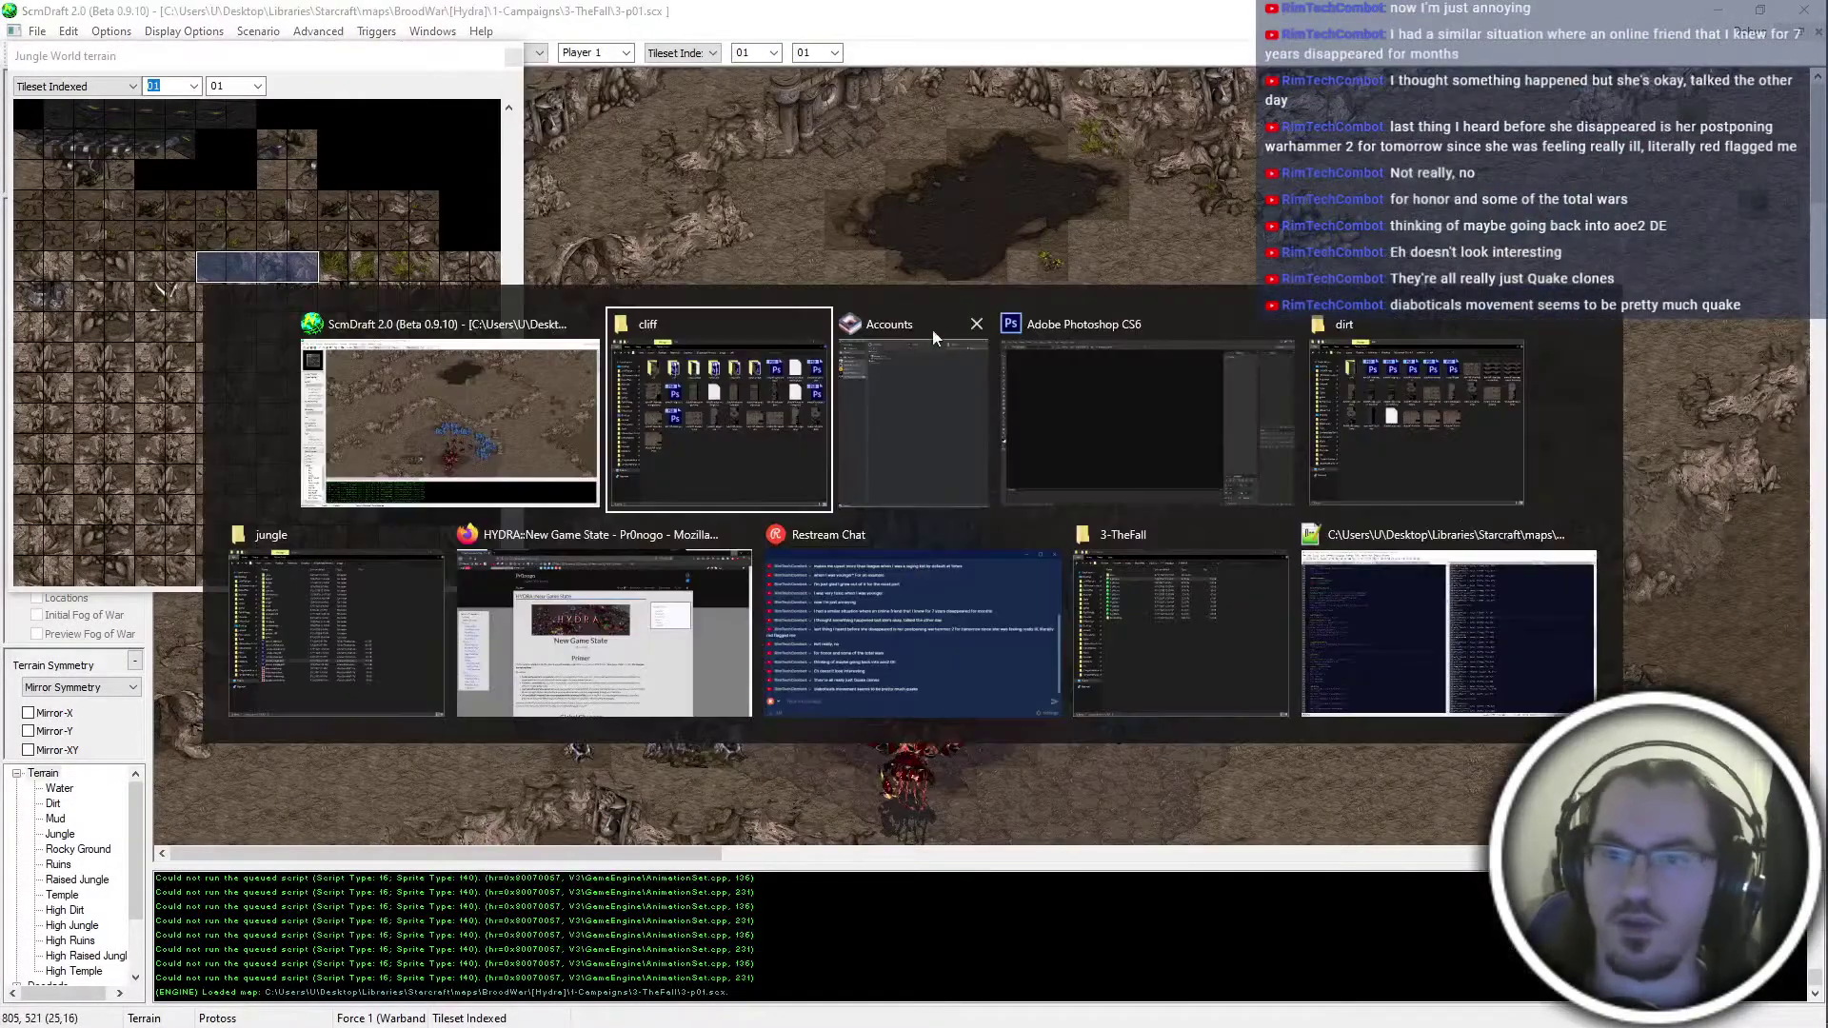
{"action": "key", "text": "alt+Up"}
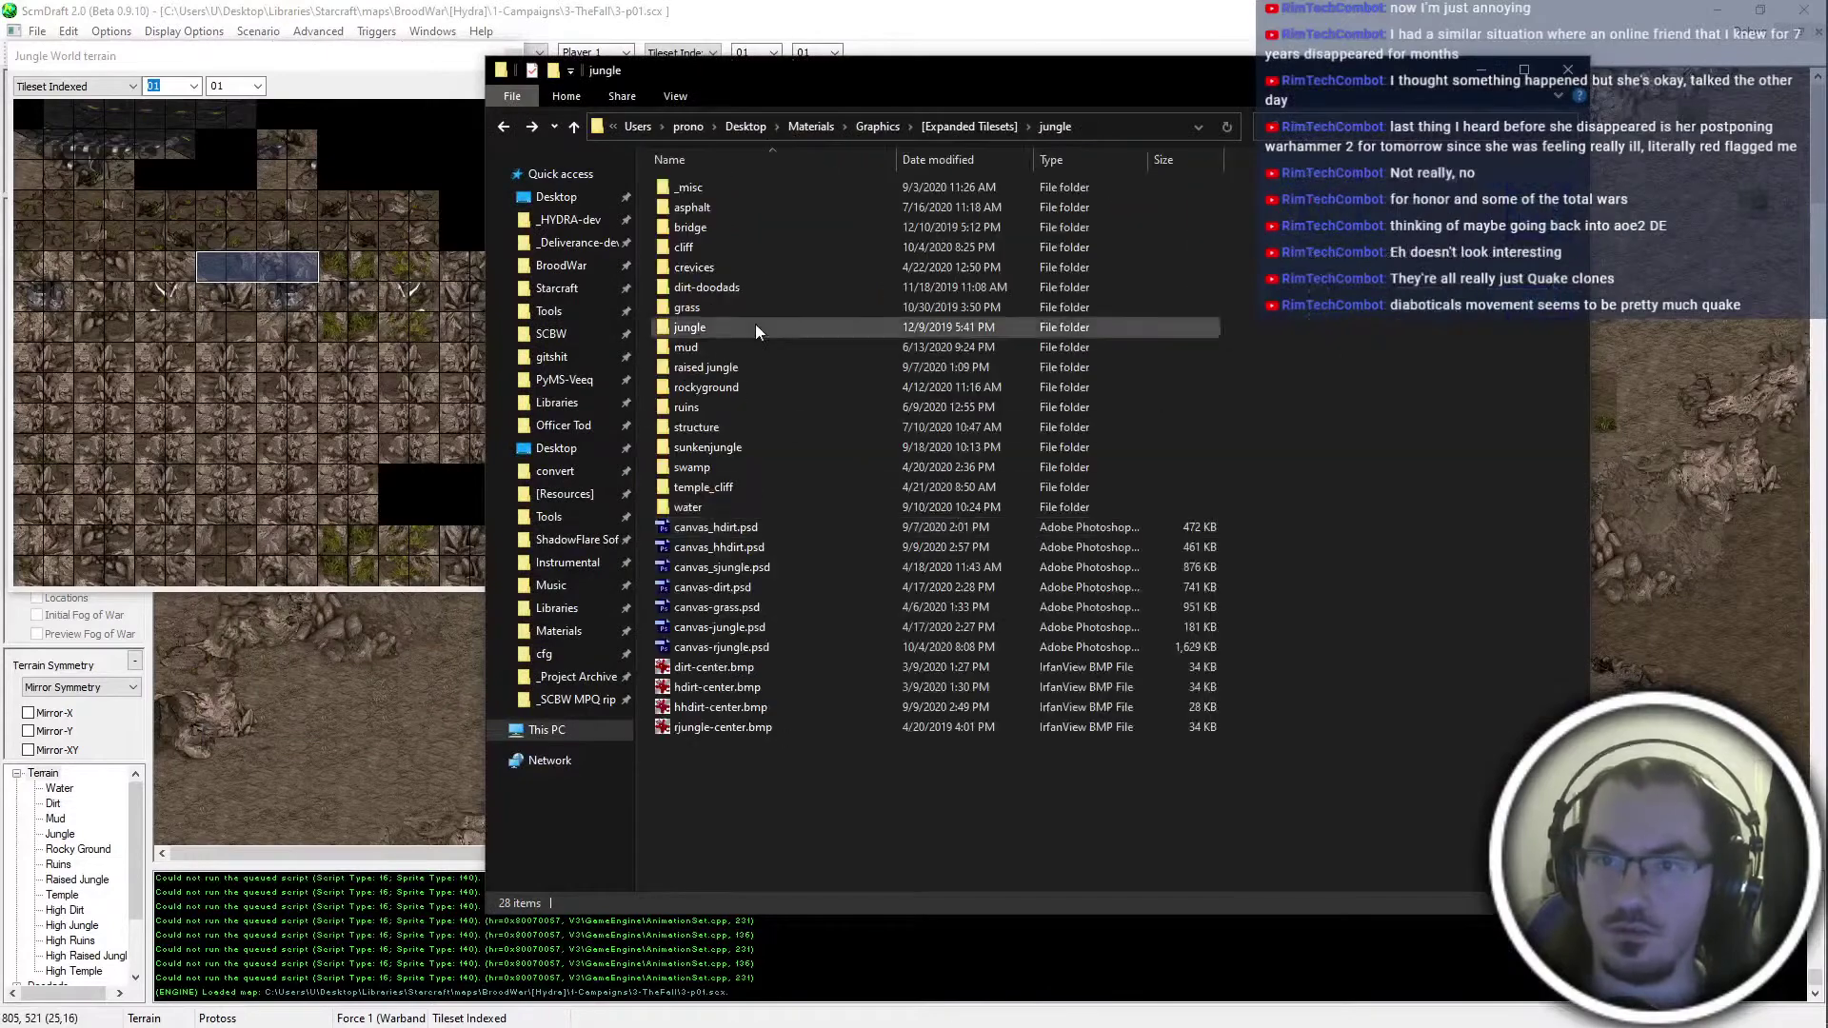
{"action": "double_click", "coordinate": [752, 348]}
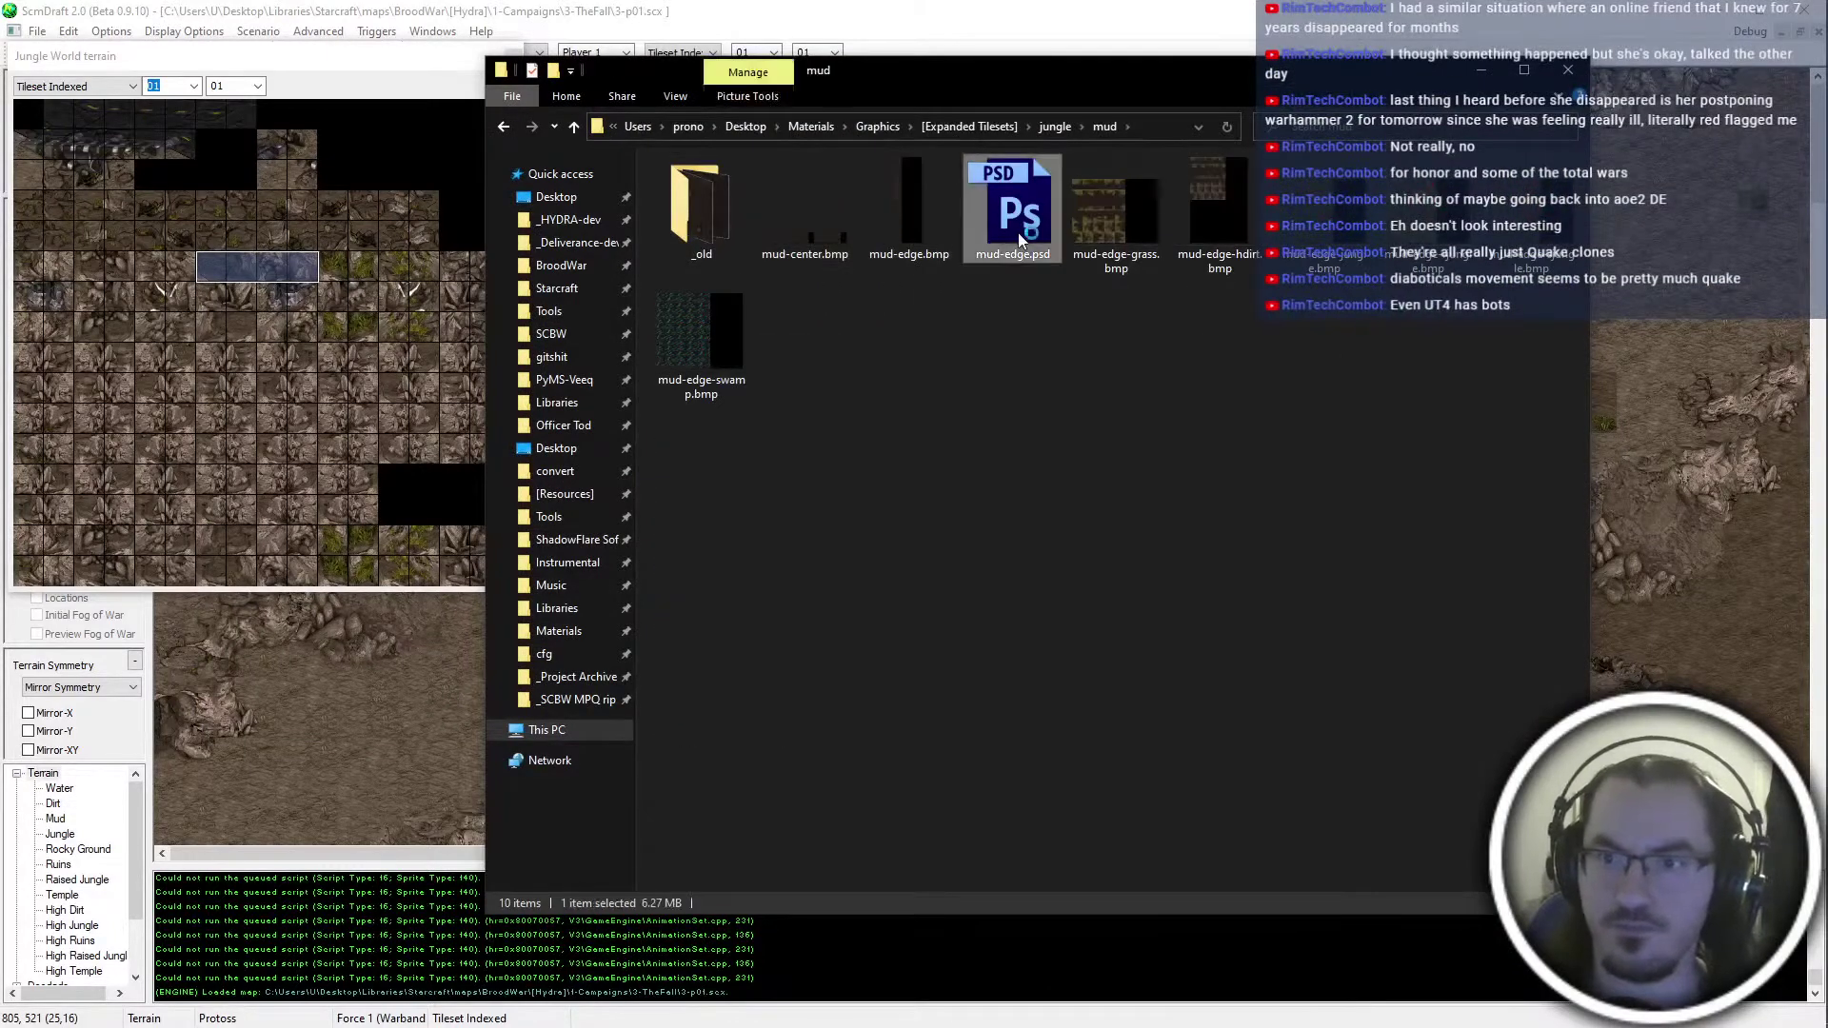
{"action": "double_click", "coordinate": [1018, 233]}
Return to File Explorer and open canvas_hhdirt.psd from the jungle folder
{"action": "key", "text": "alt+Tab"}
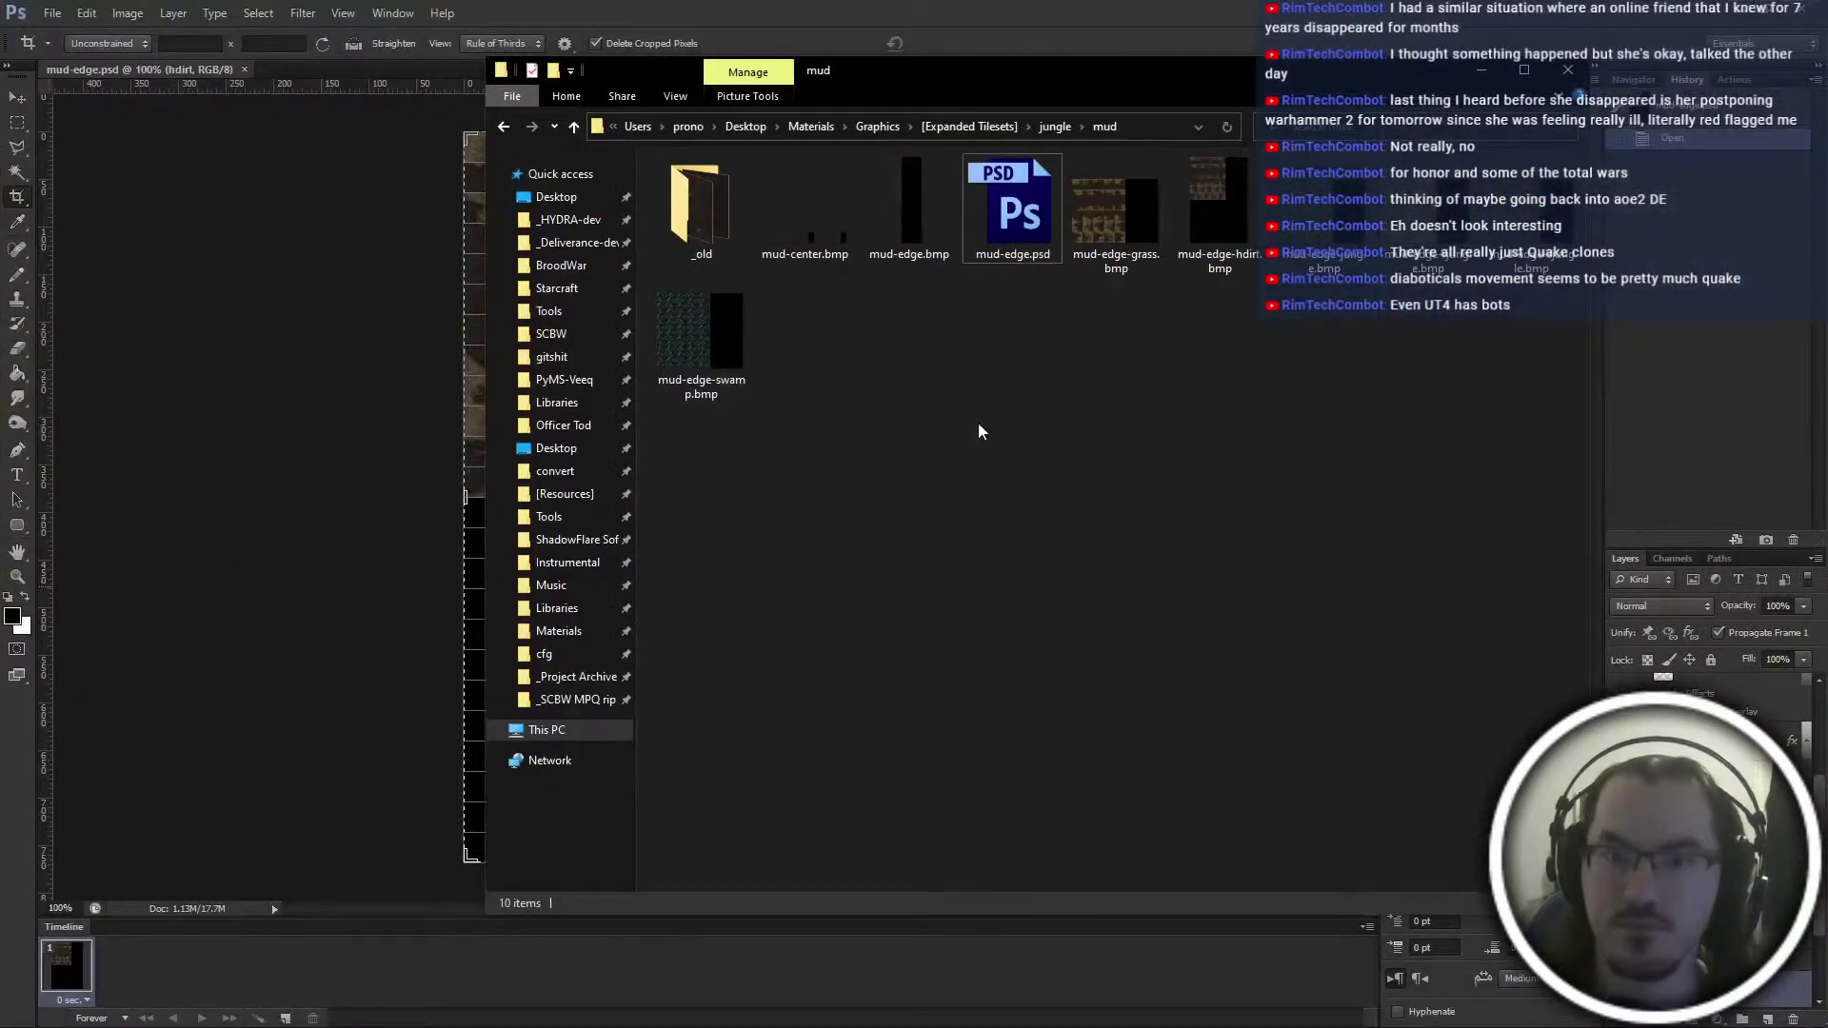
{"action": "key", "text": "alt+Up"}
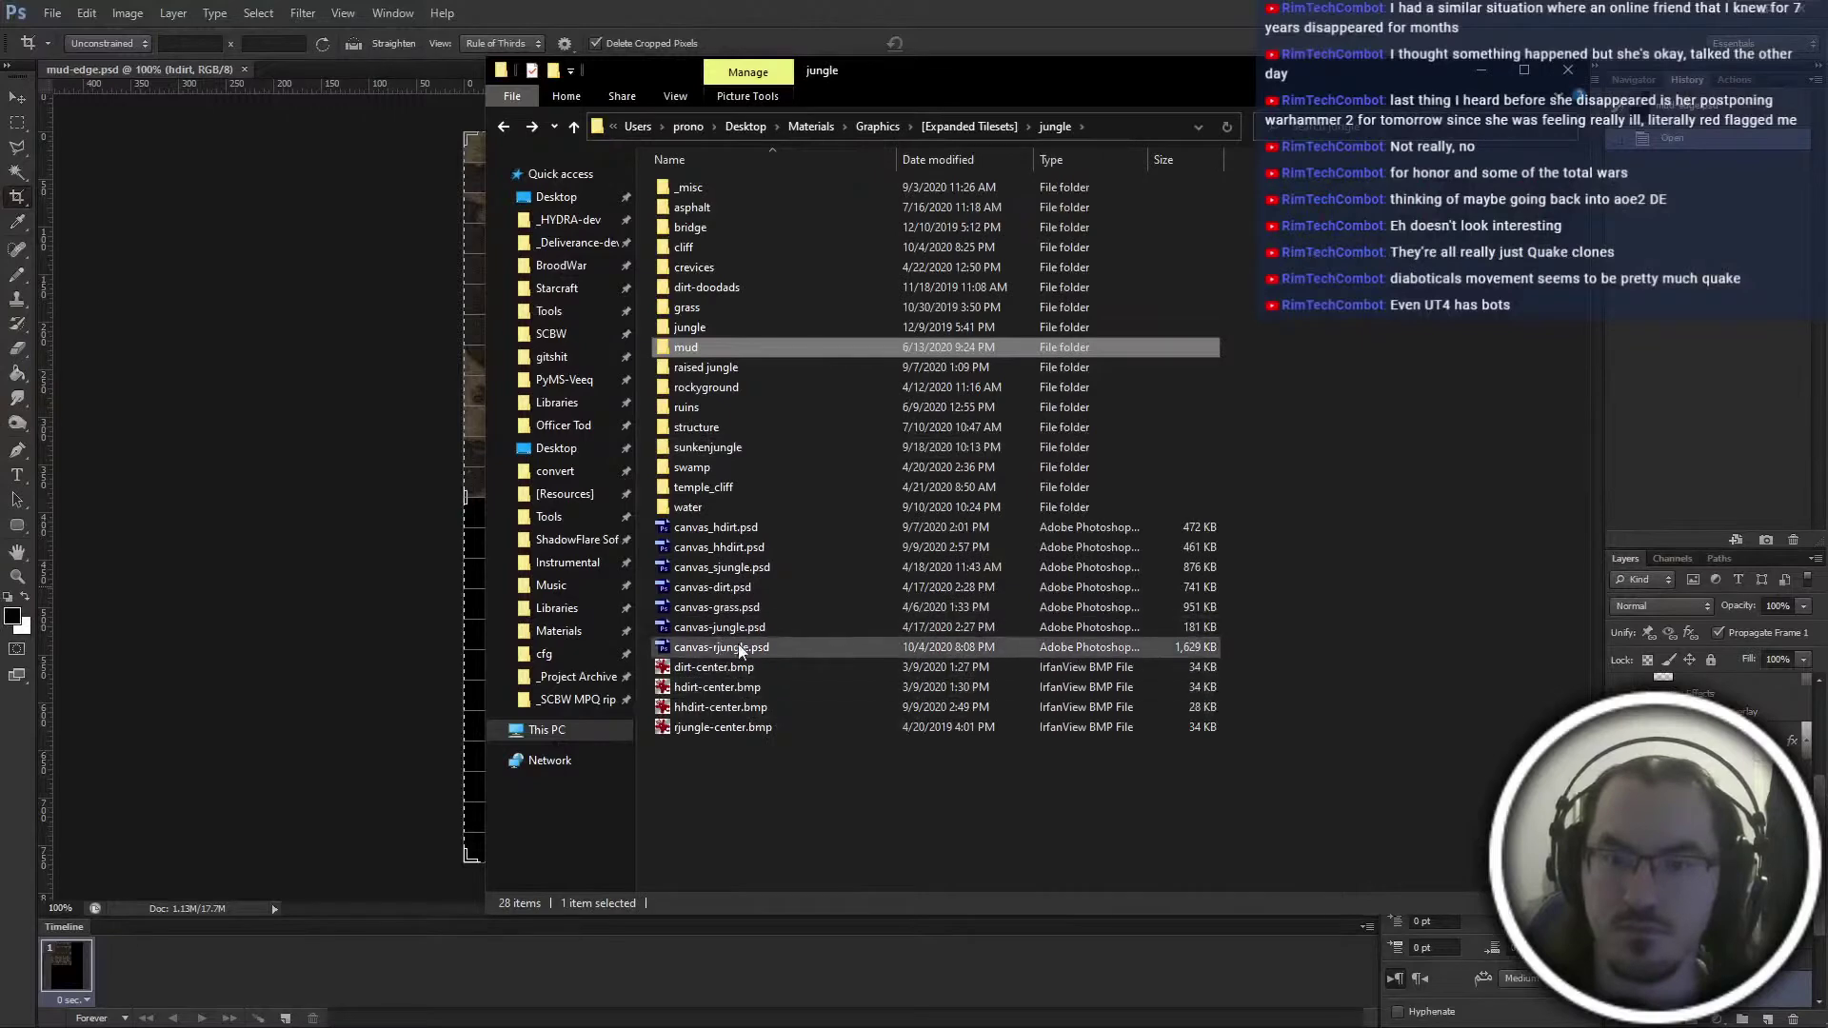
{"action": "left_click", "coordinate": [741, 546]}
{"action": "double_click", "coordinate": [739, 548]}
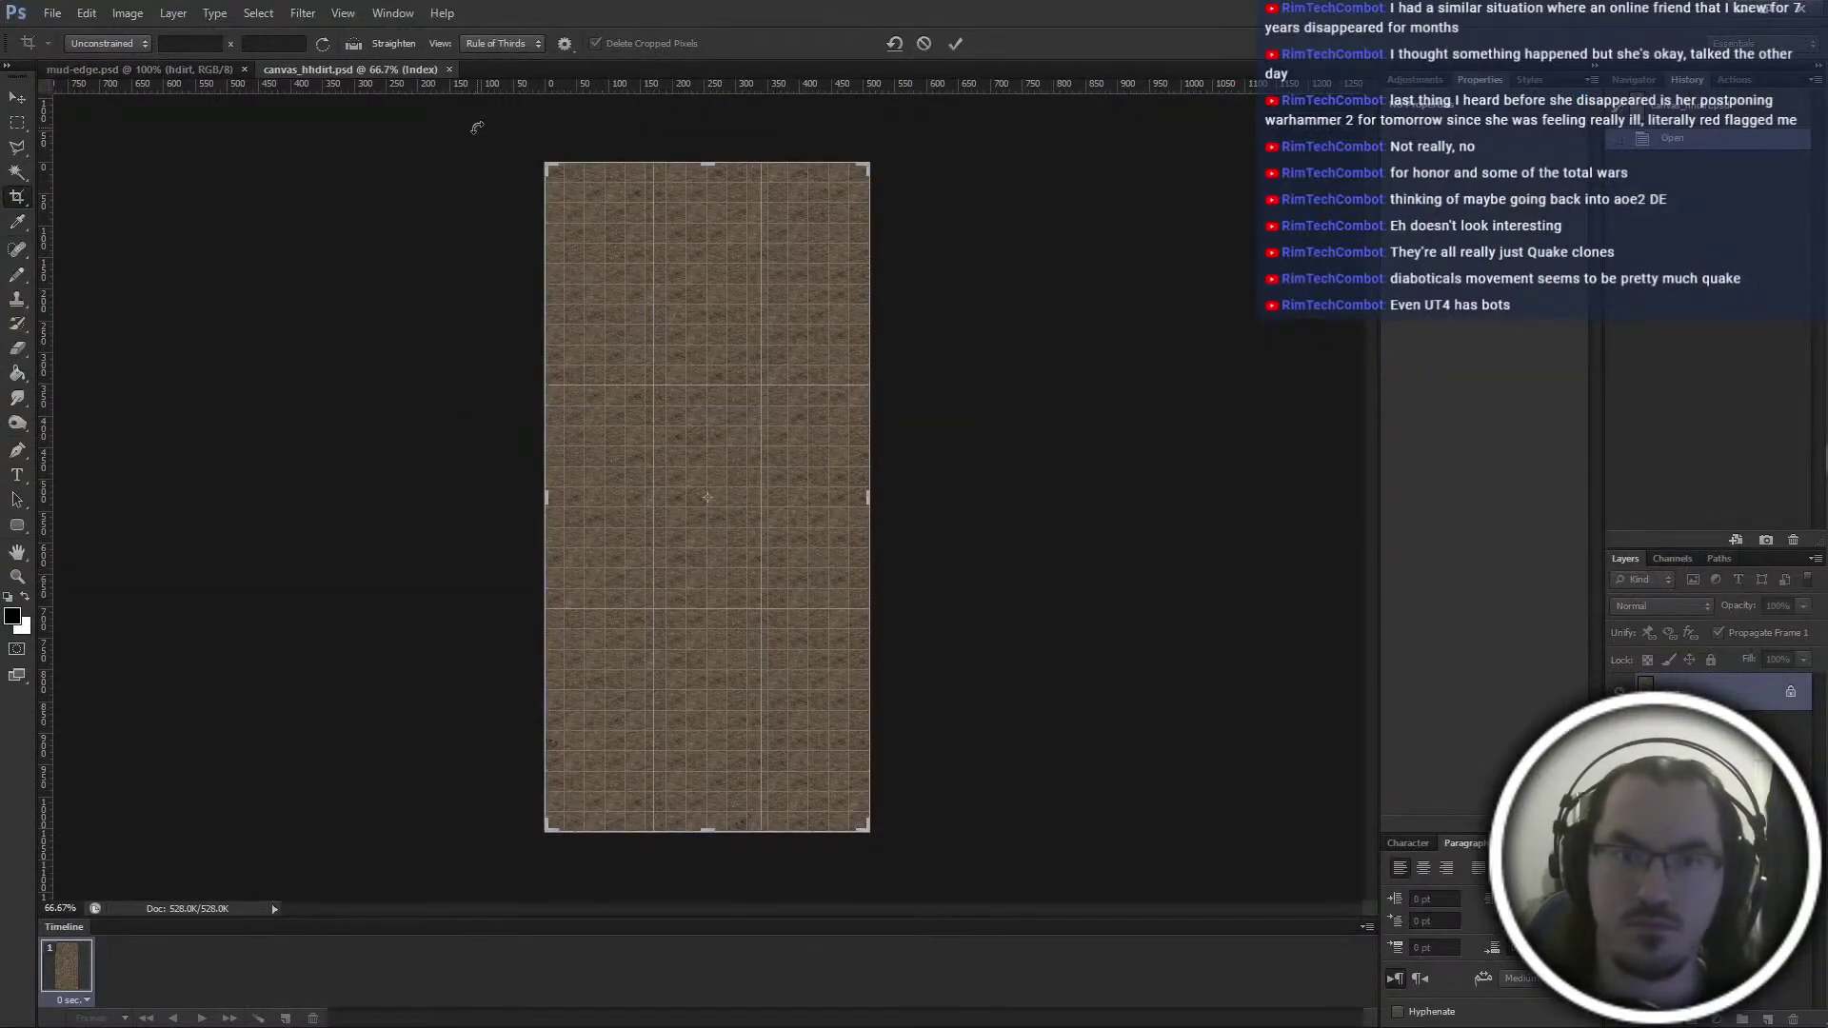
Copy the top twelve tile rows of canvas_hhdirt.psd over the matching rows of mud-edge.psd as a layer named hhdirt
{"action": "key", "text": "m"}
{"action": "left_click", "coordinate": [159, 71]}
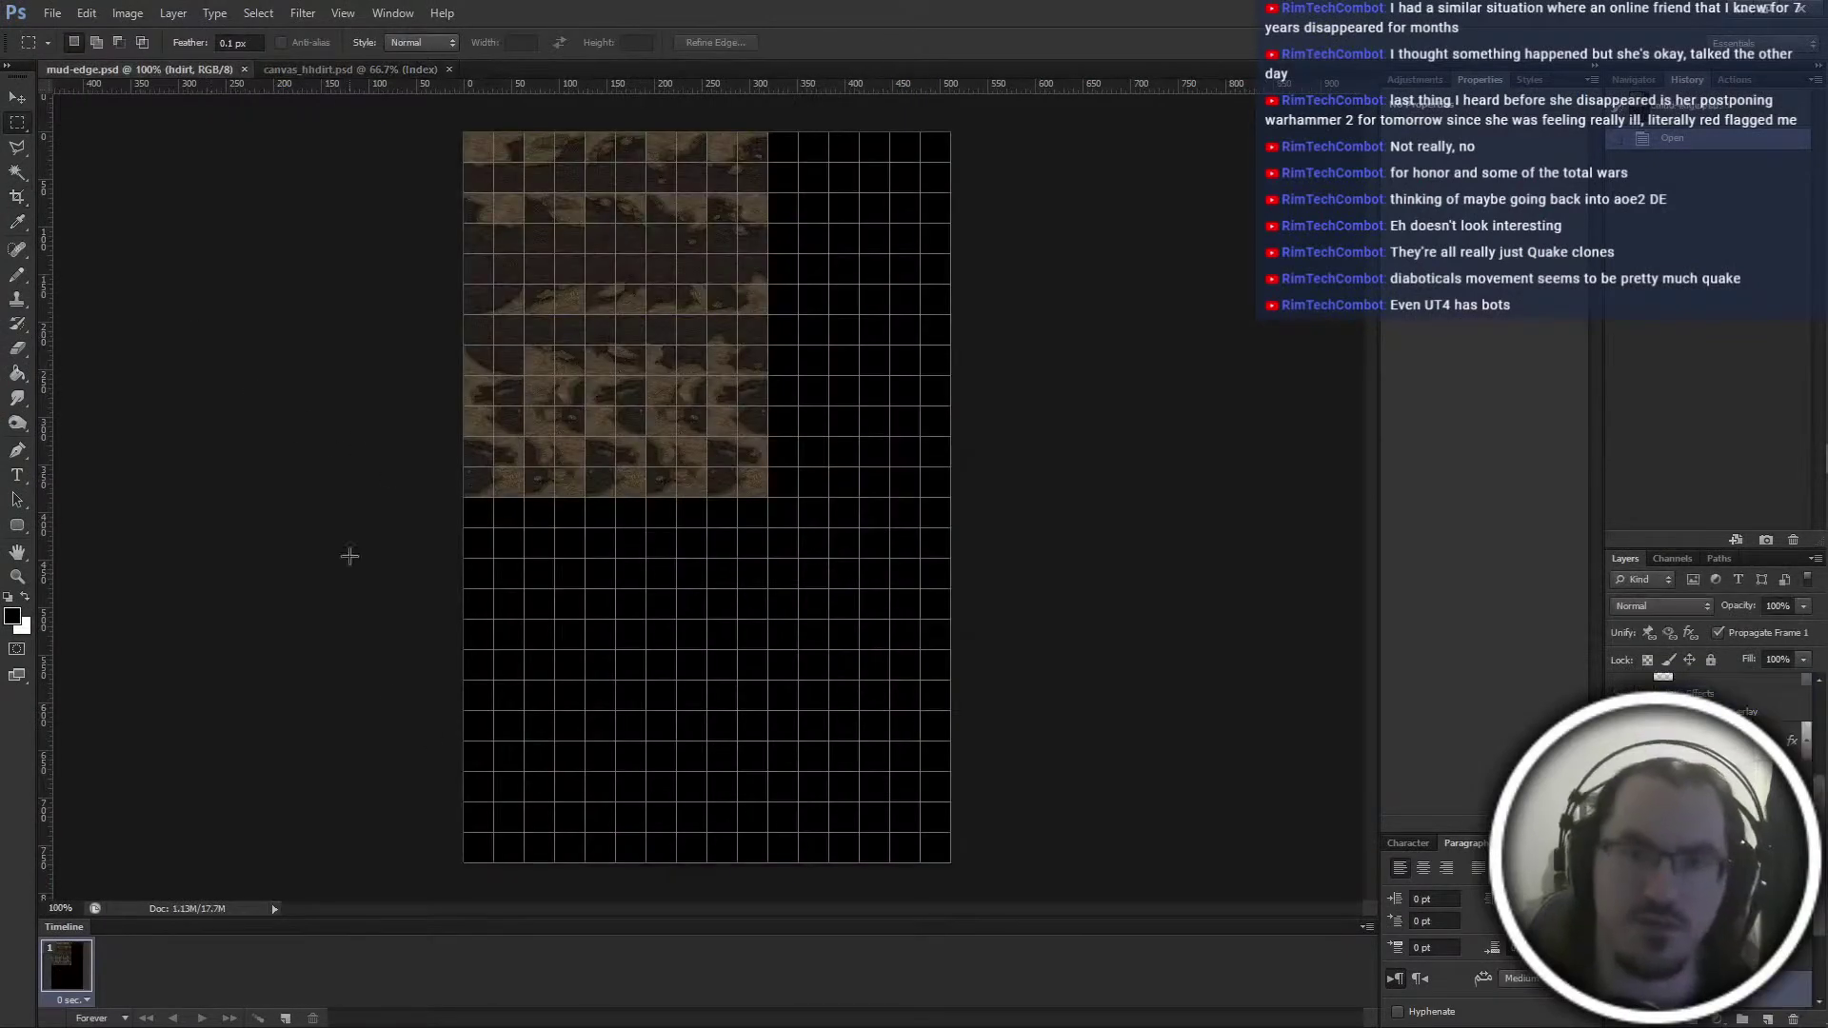
{"action": "left_click_drag", "start_coordinate": [433, 118], "coordinate": [1183, 498]}
{"action": "left_click", "coordinate": [391, 71]}
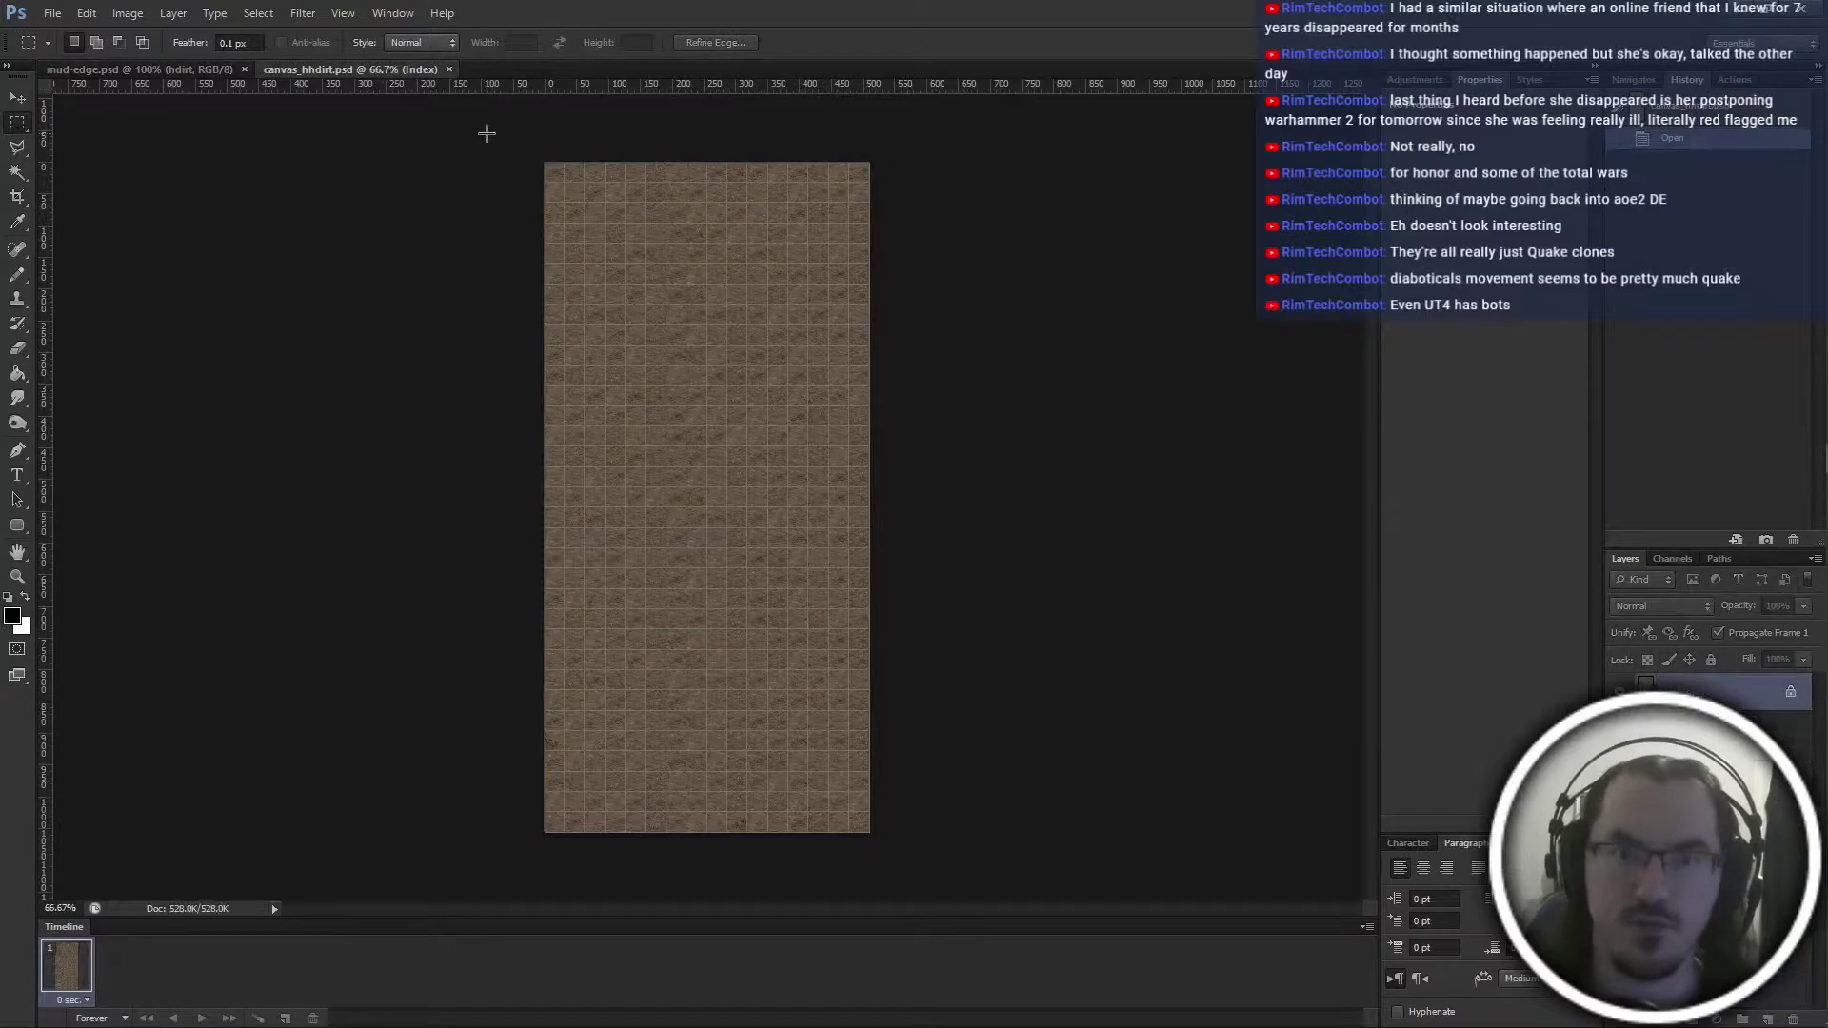
{"action": "left_click_drag", "start_coordinate": [485, 134], "coordinate": [1000, 399]}
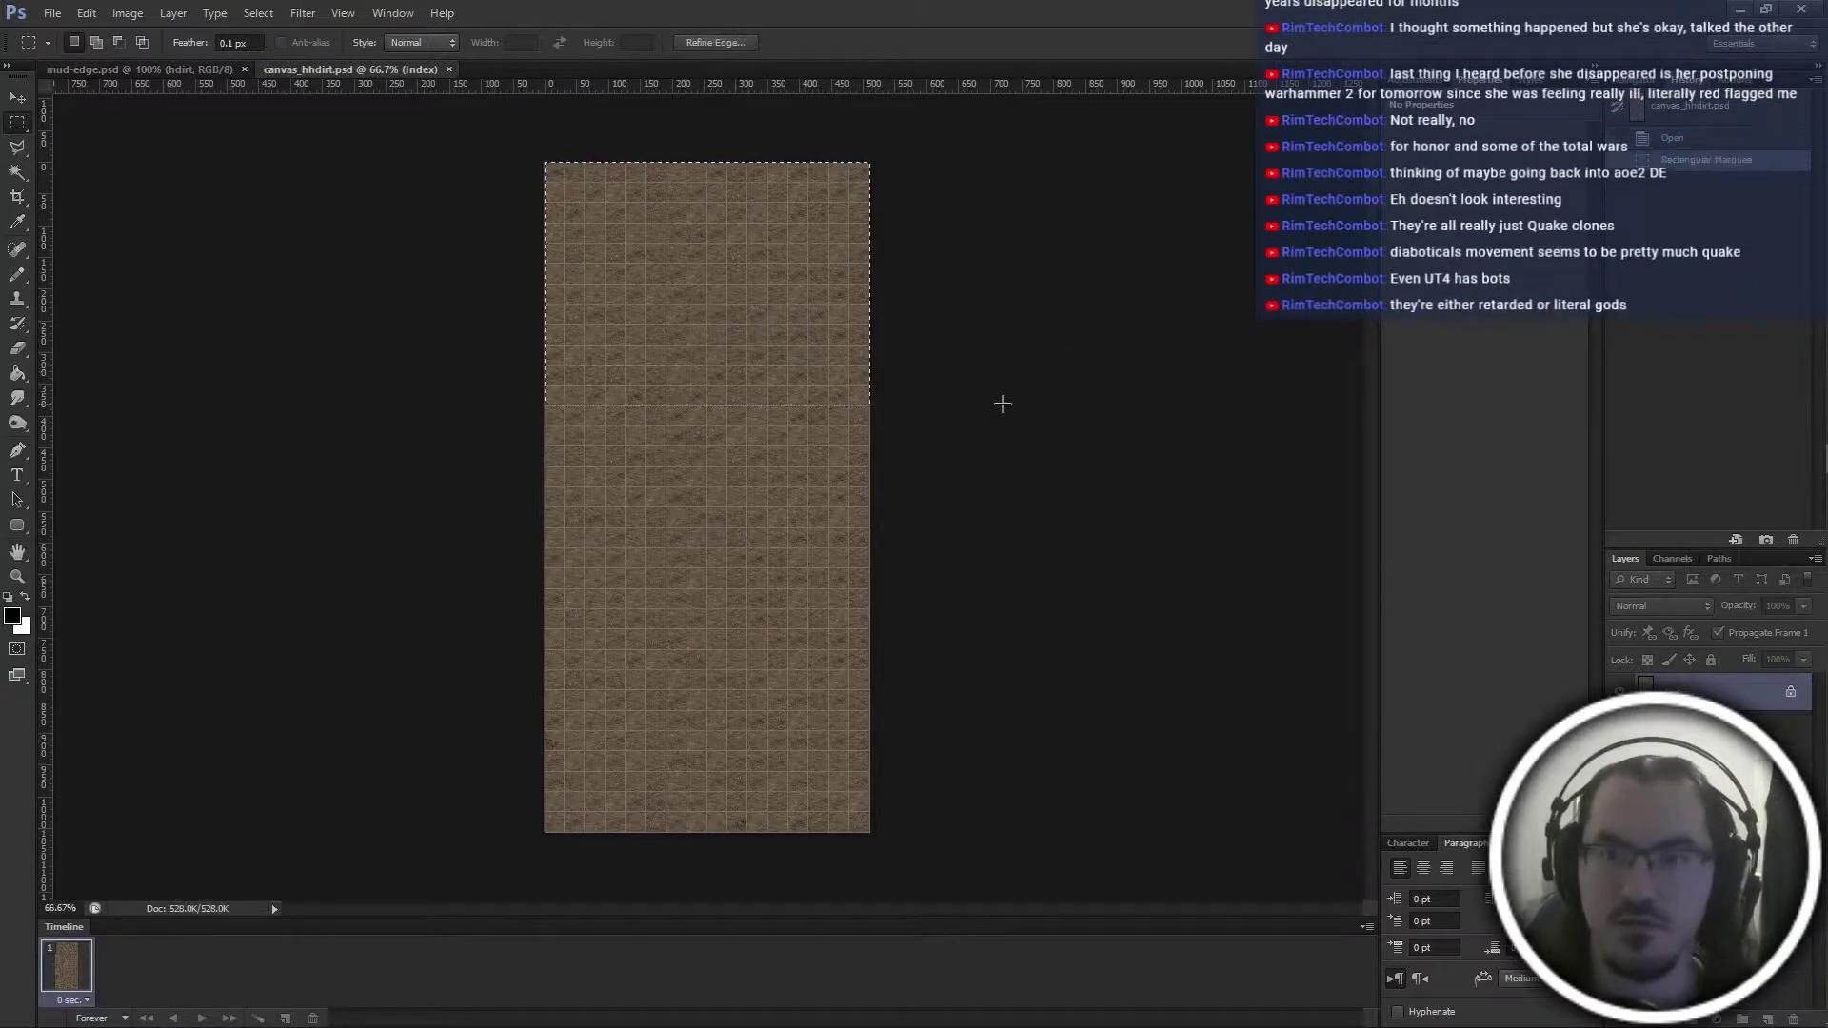
{"action": "left_click", "coordinate": [143, 71]}
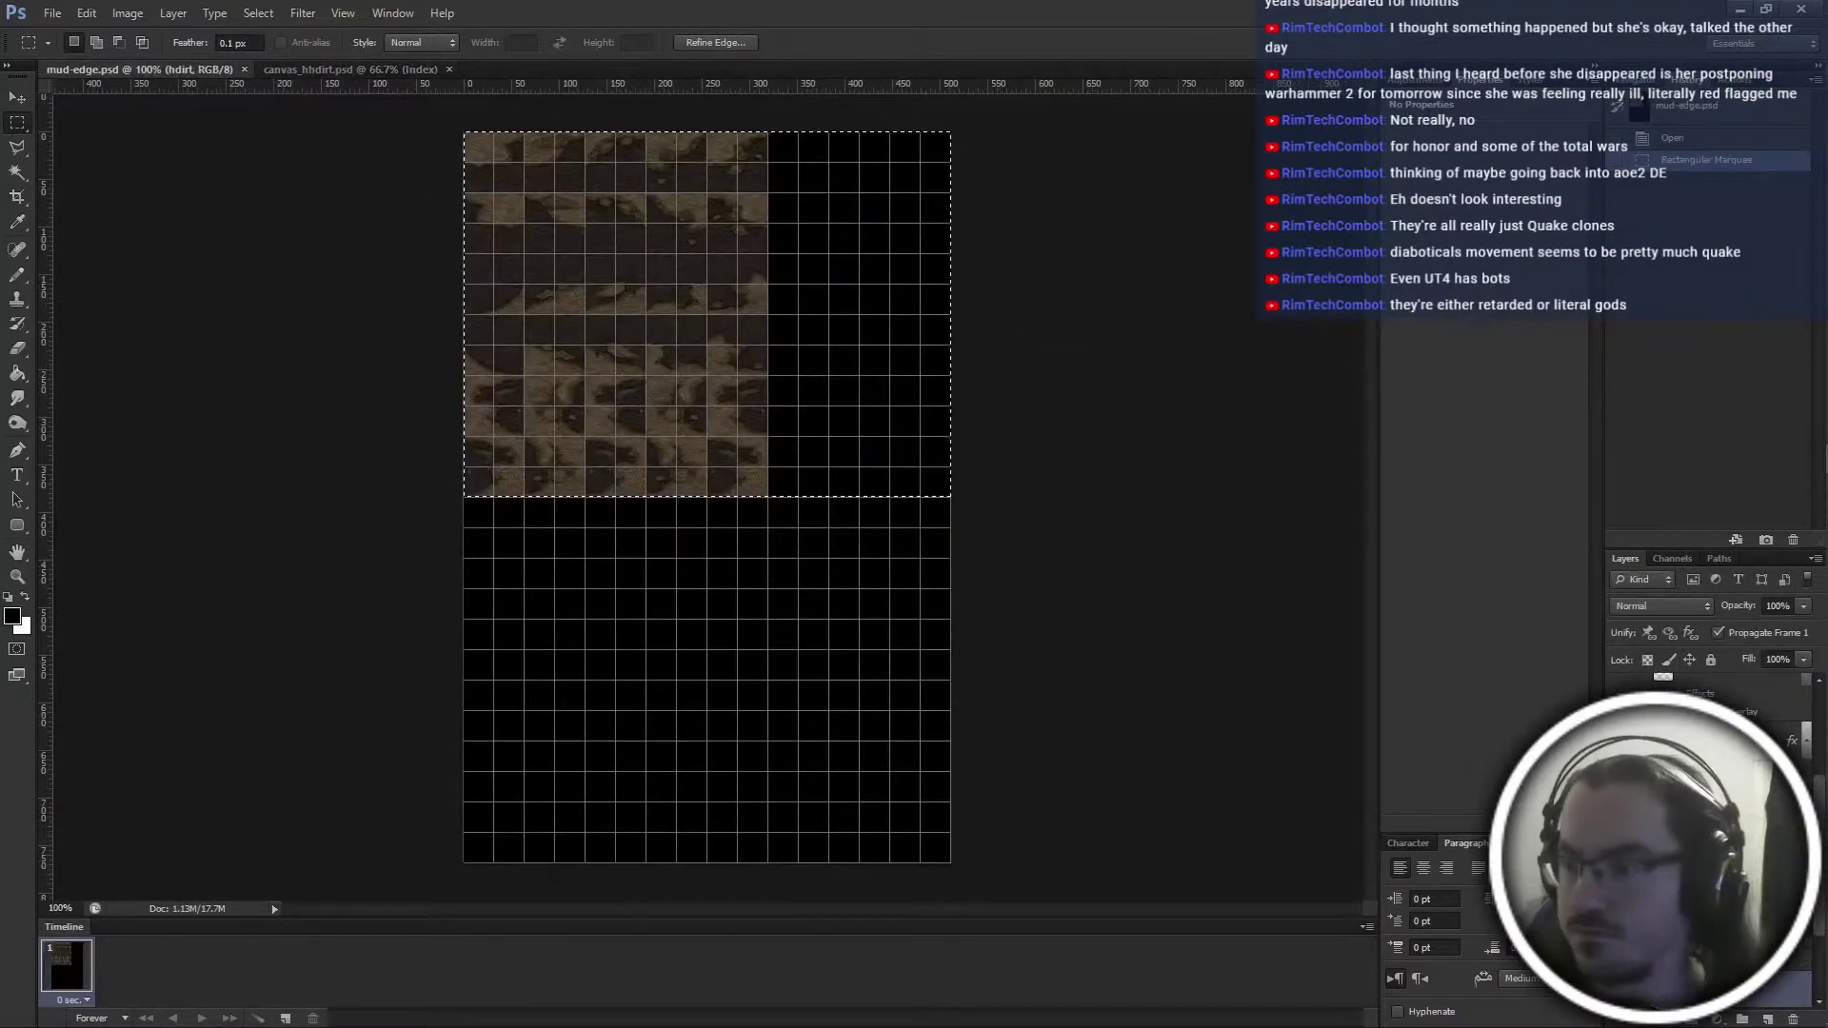
{"action": "key", "text": "ctrl+v"}
{"action": "type", "text": "hhdirt"}
{"action": "key", "text": "Return"}
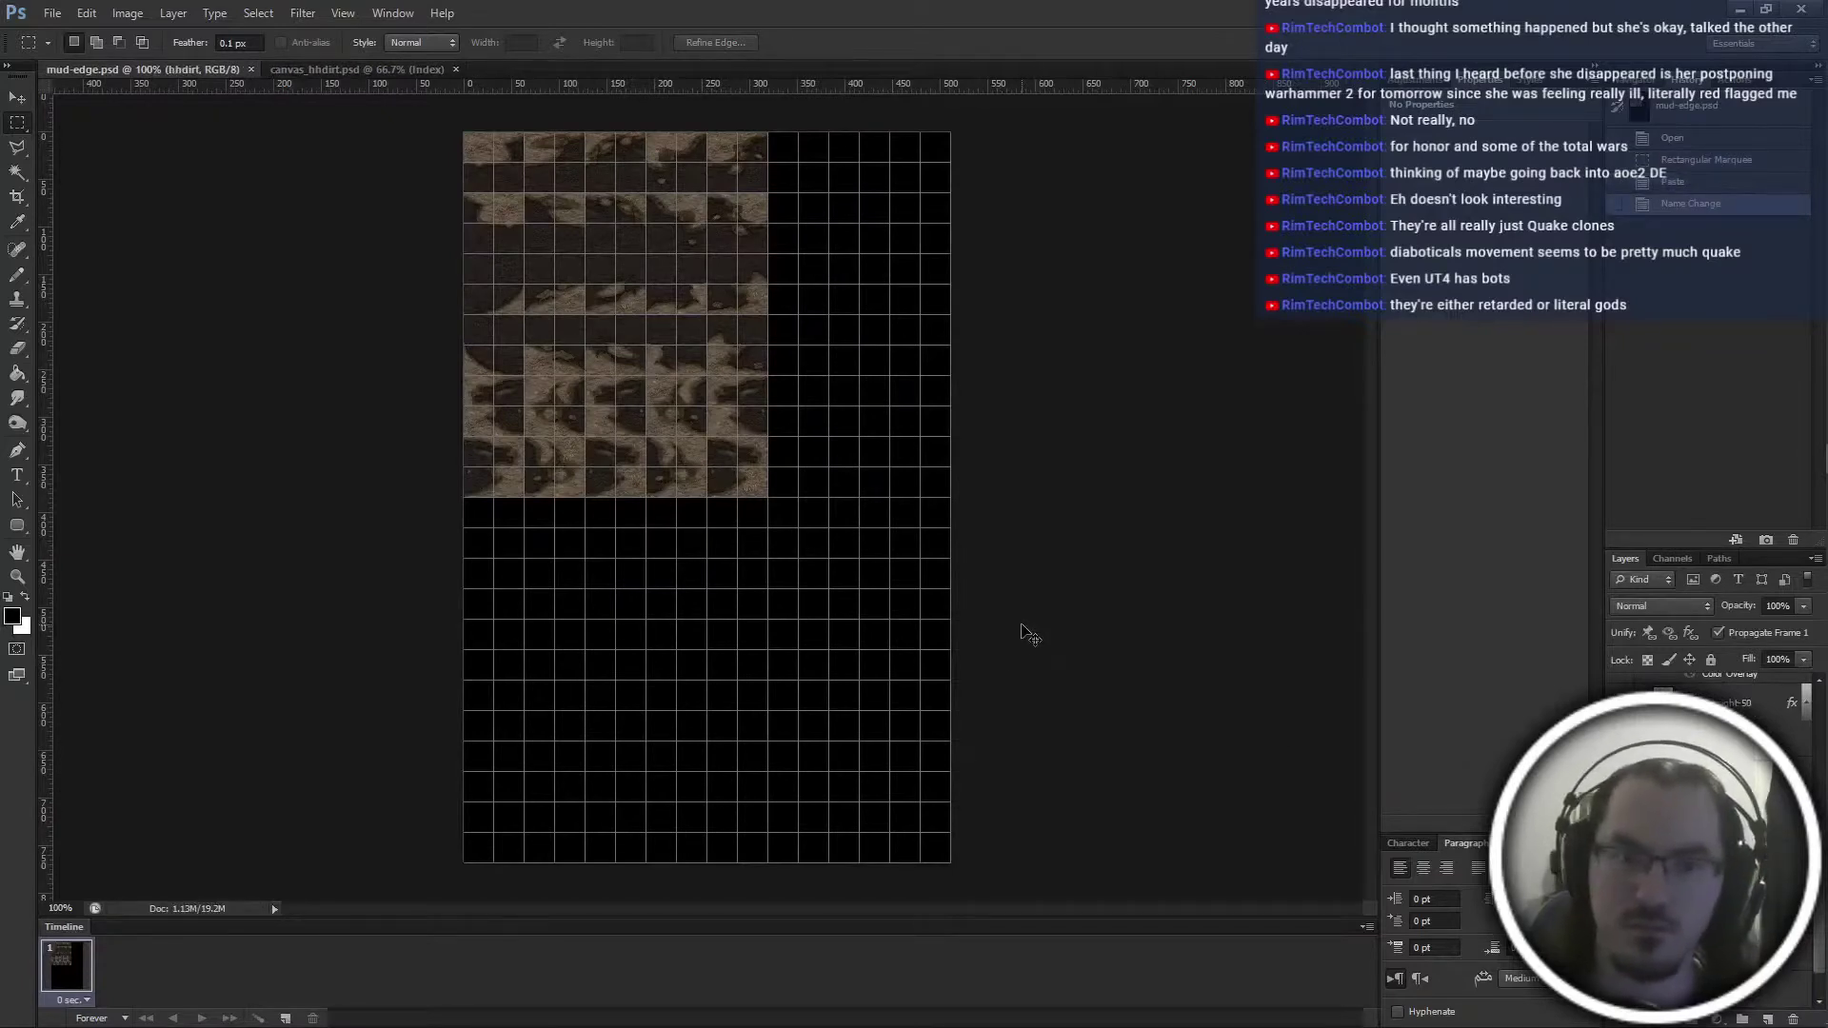
Resize mud-edge.psd to 2048 px wide with constrained proportions and Nearest Neighbor resampling
{"action": "key", "text": "ctrl+alt+i"}
{"action": "type", "text": "2048"}
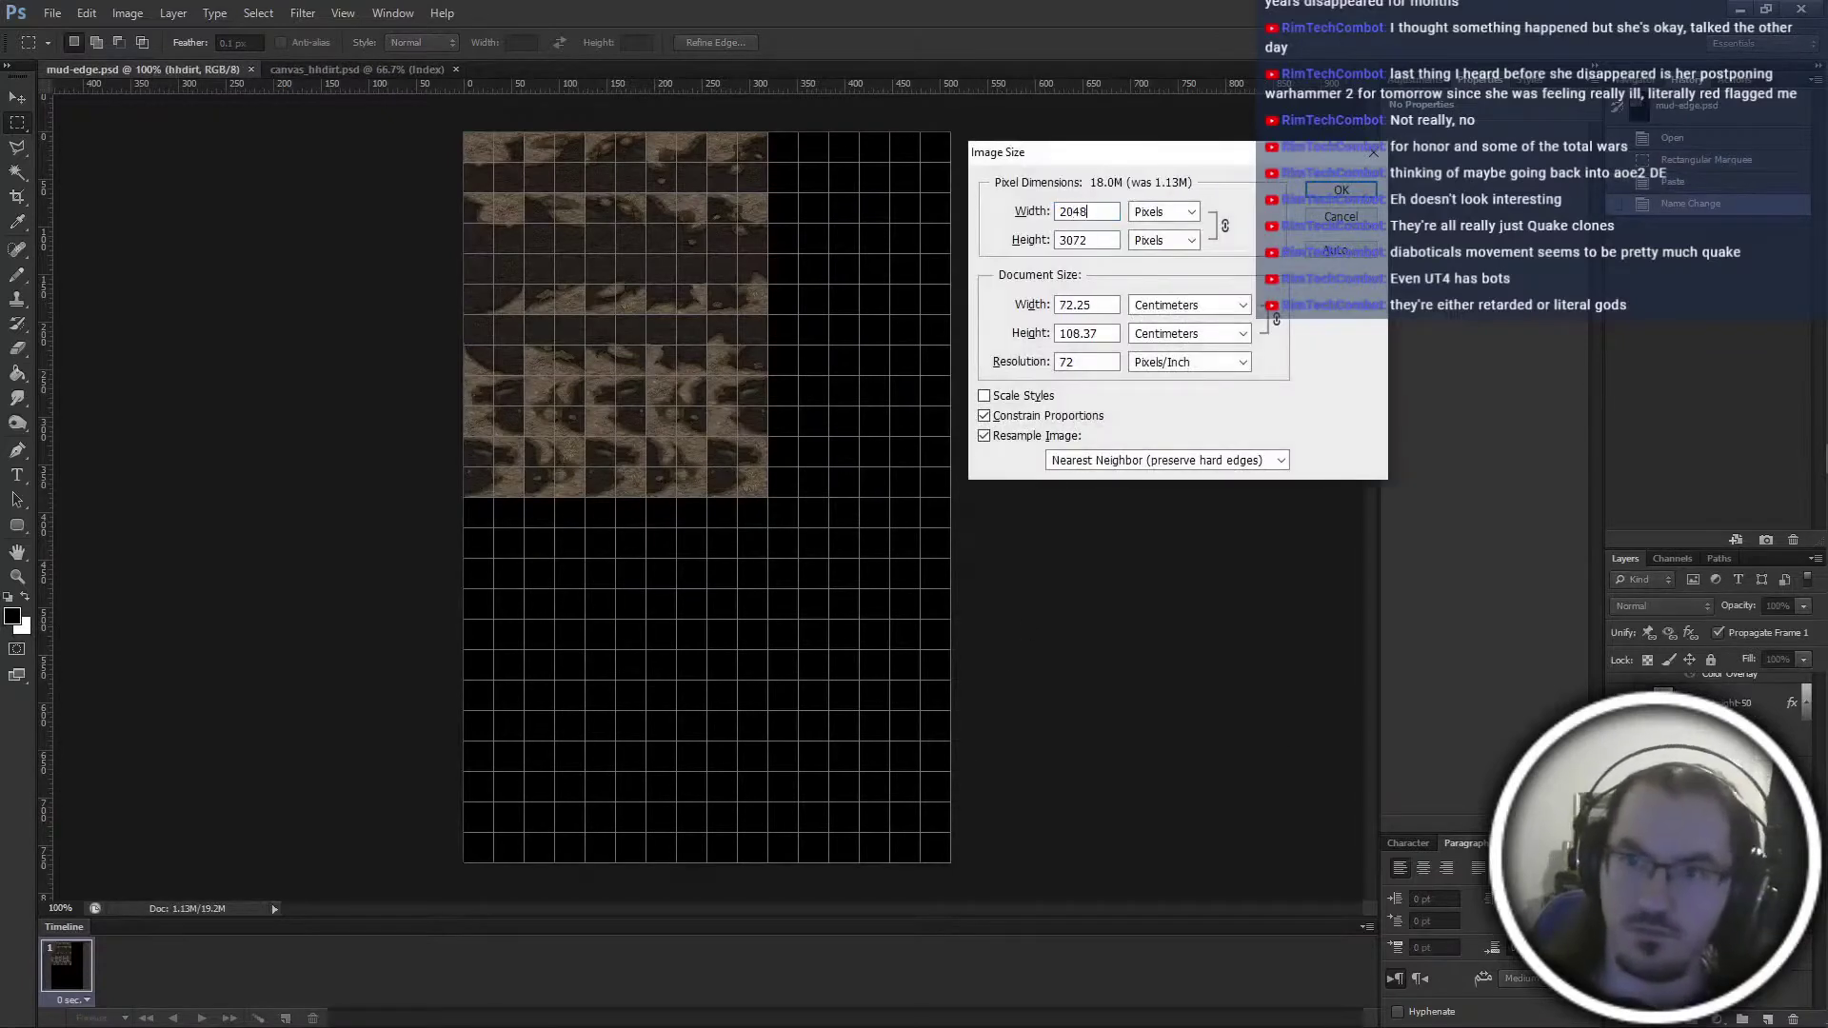
{"action": "key", "text": "Return"}
Convert the image to Indexed Color with the custom palette #tileset_platform.act
{"action": "key", "text": "alt+i"}
{"action": "key", "text": "m"}
{"action": "key", "text": "i"}
{"action": "key", "text": "Return"}
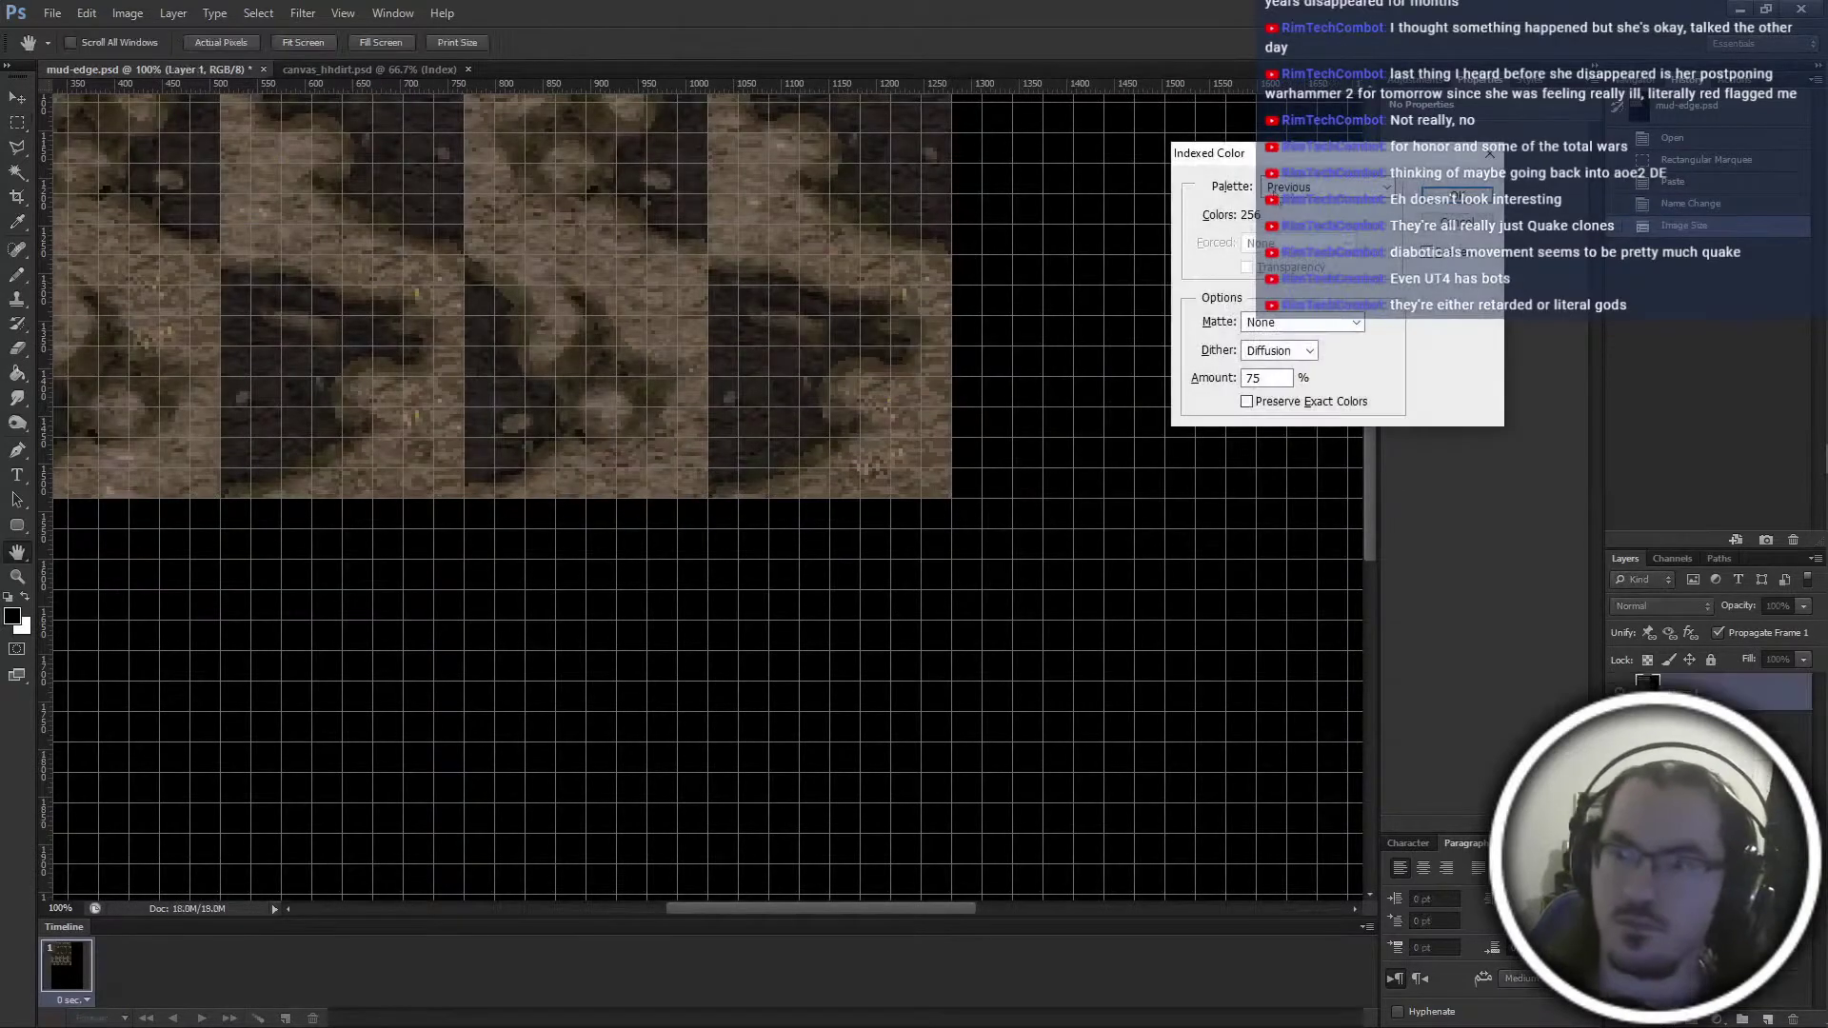
{"action": "key", "text": "c"}
{"action": "left_click", "coordinate": [1269, 341]}
{"action": "scroll", "coordinate": [938, 489], "scroll_direction": "down", "scroll_amount": 9}
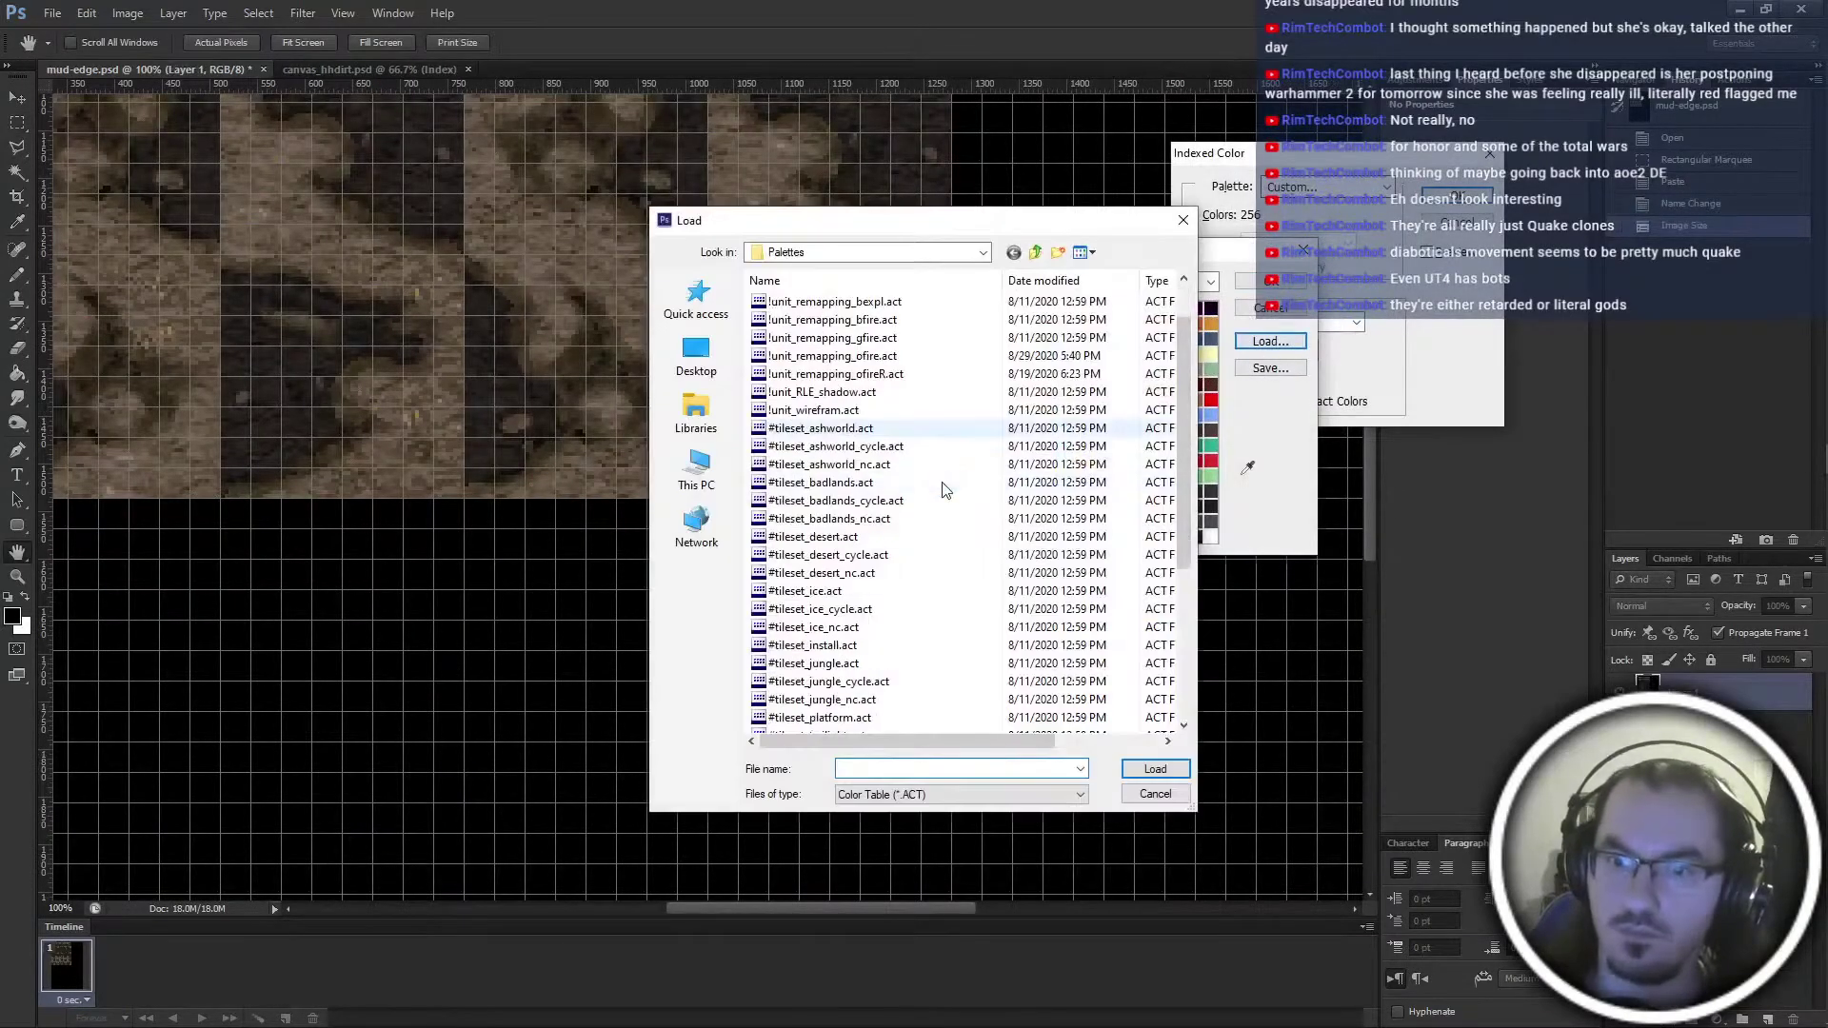
{"action": "scroll", "coordinate": [859, 582], "scroll_direction": "up", "scroll_amount": 9}
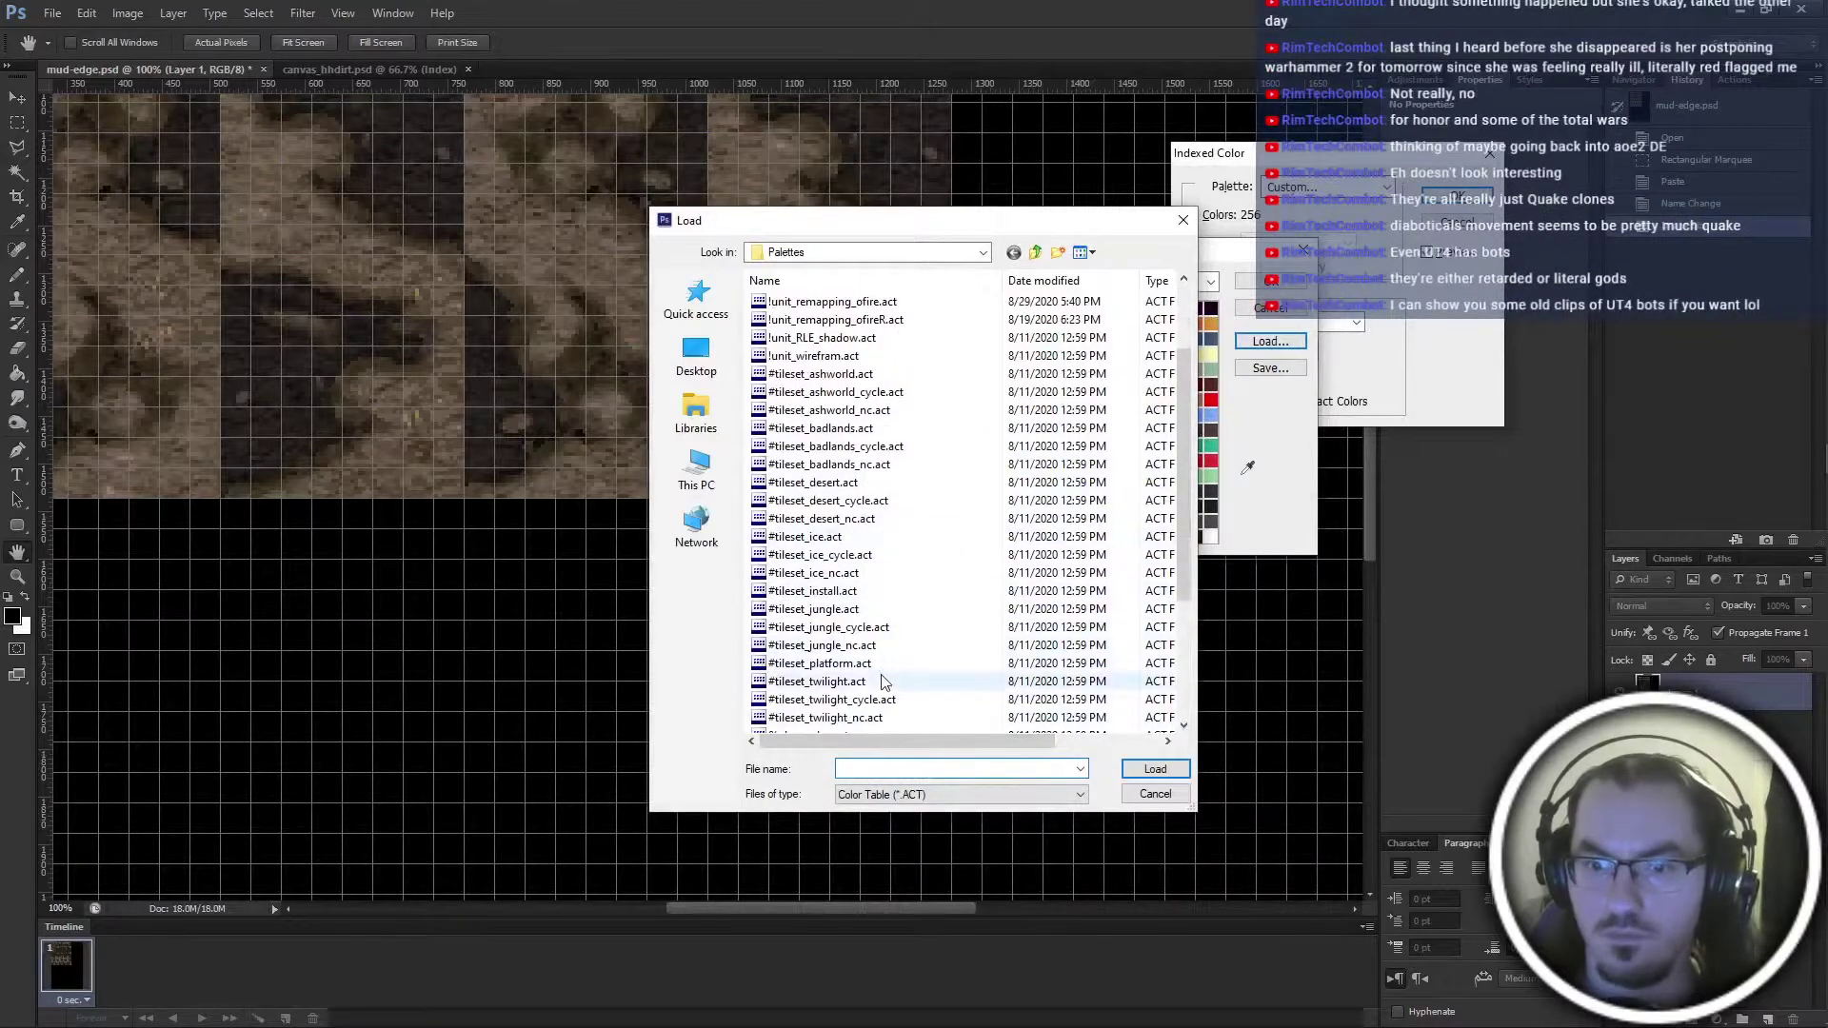
{"action": "double_click", "coordinate": [893, 663]}
{"action": "left_click", "coordinate": [1269, 281]}
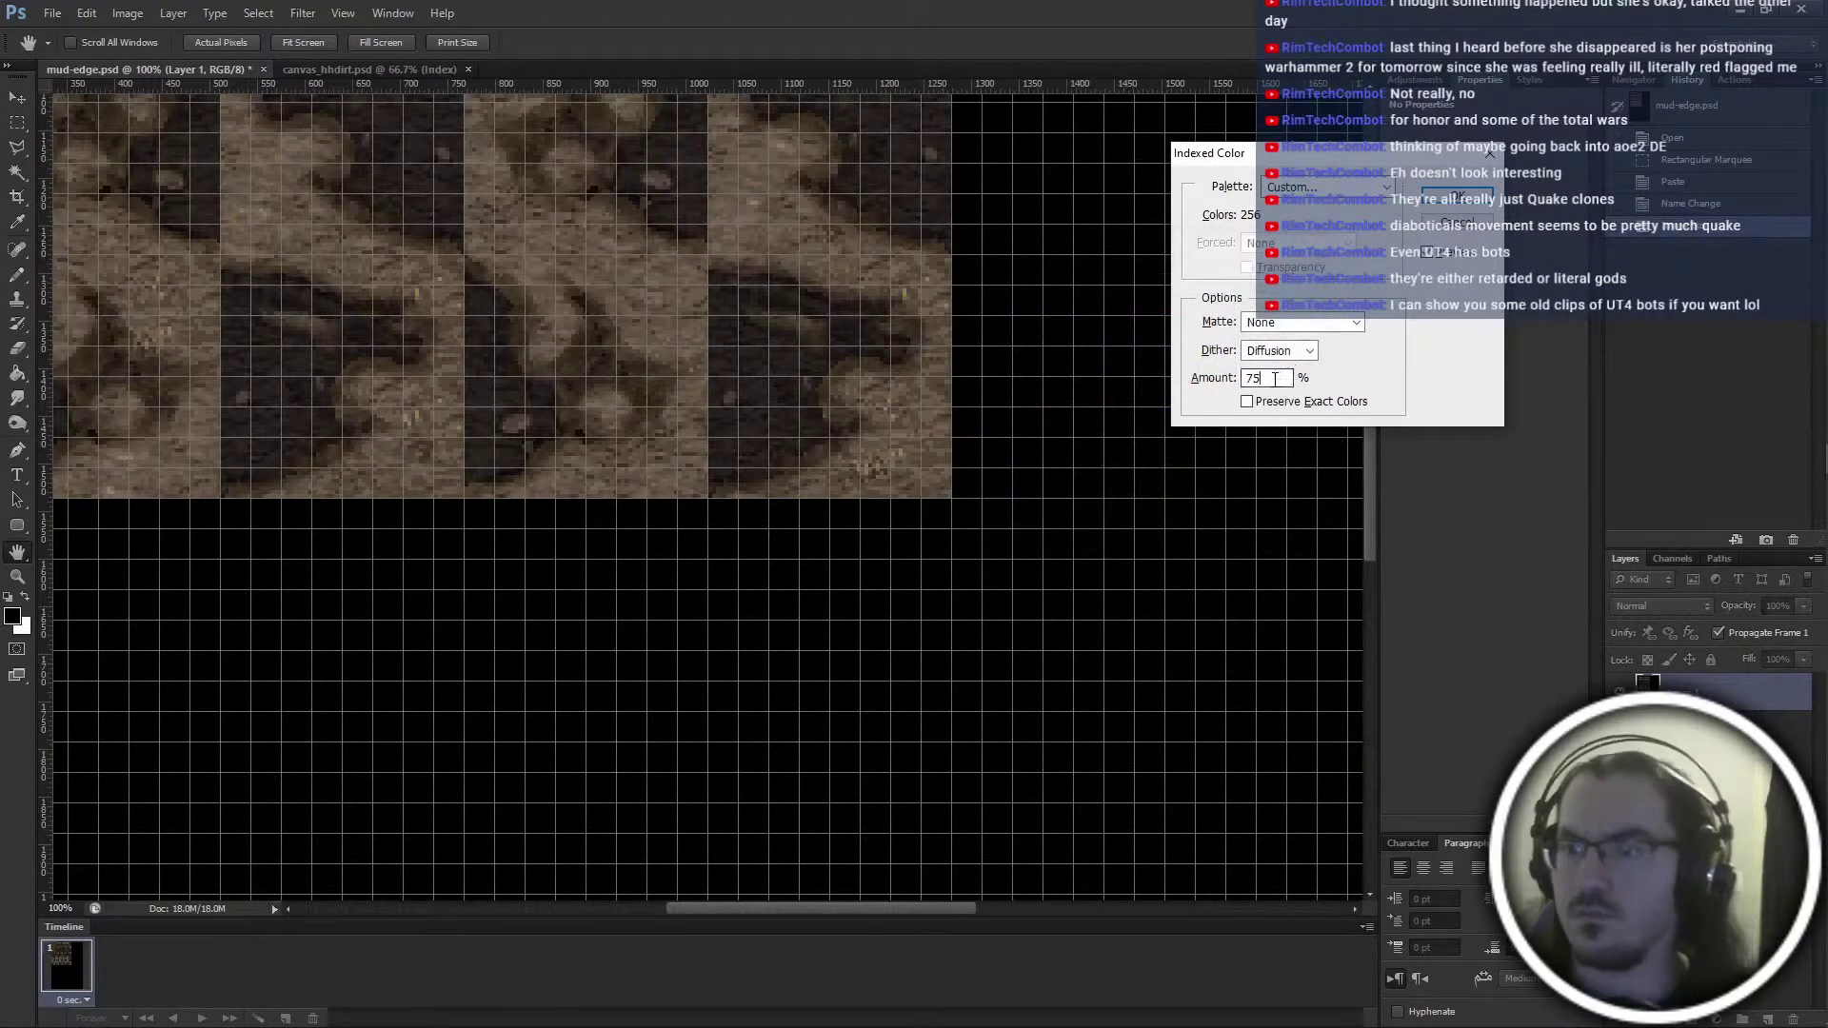
{"action": "left_click", "coordinate": [1445, 205]}
Scale the image down to 512 px wide and crop it to the top twelve tile rows
{"action": "key", "text": "ctrl+alt+i"}
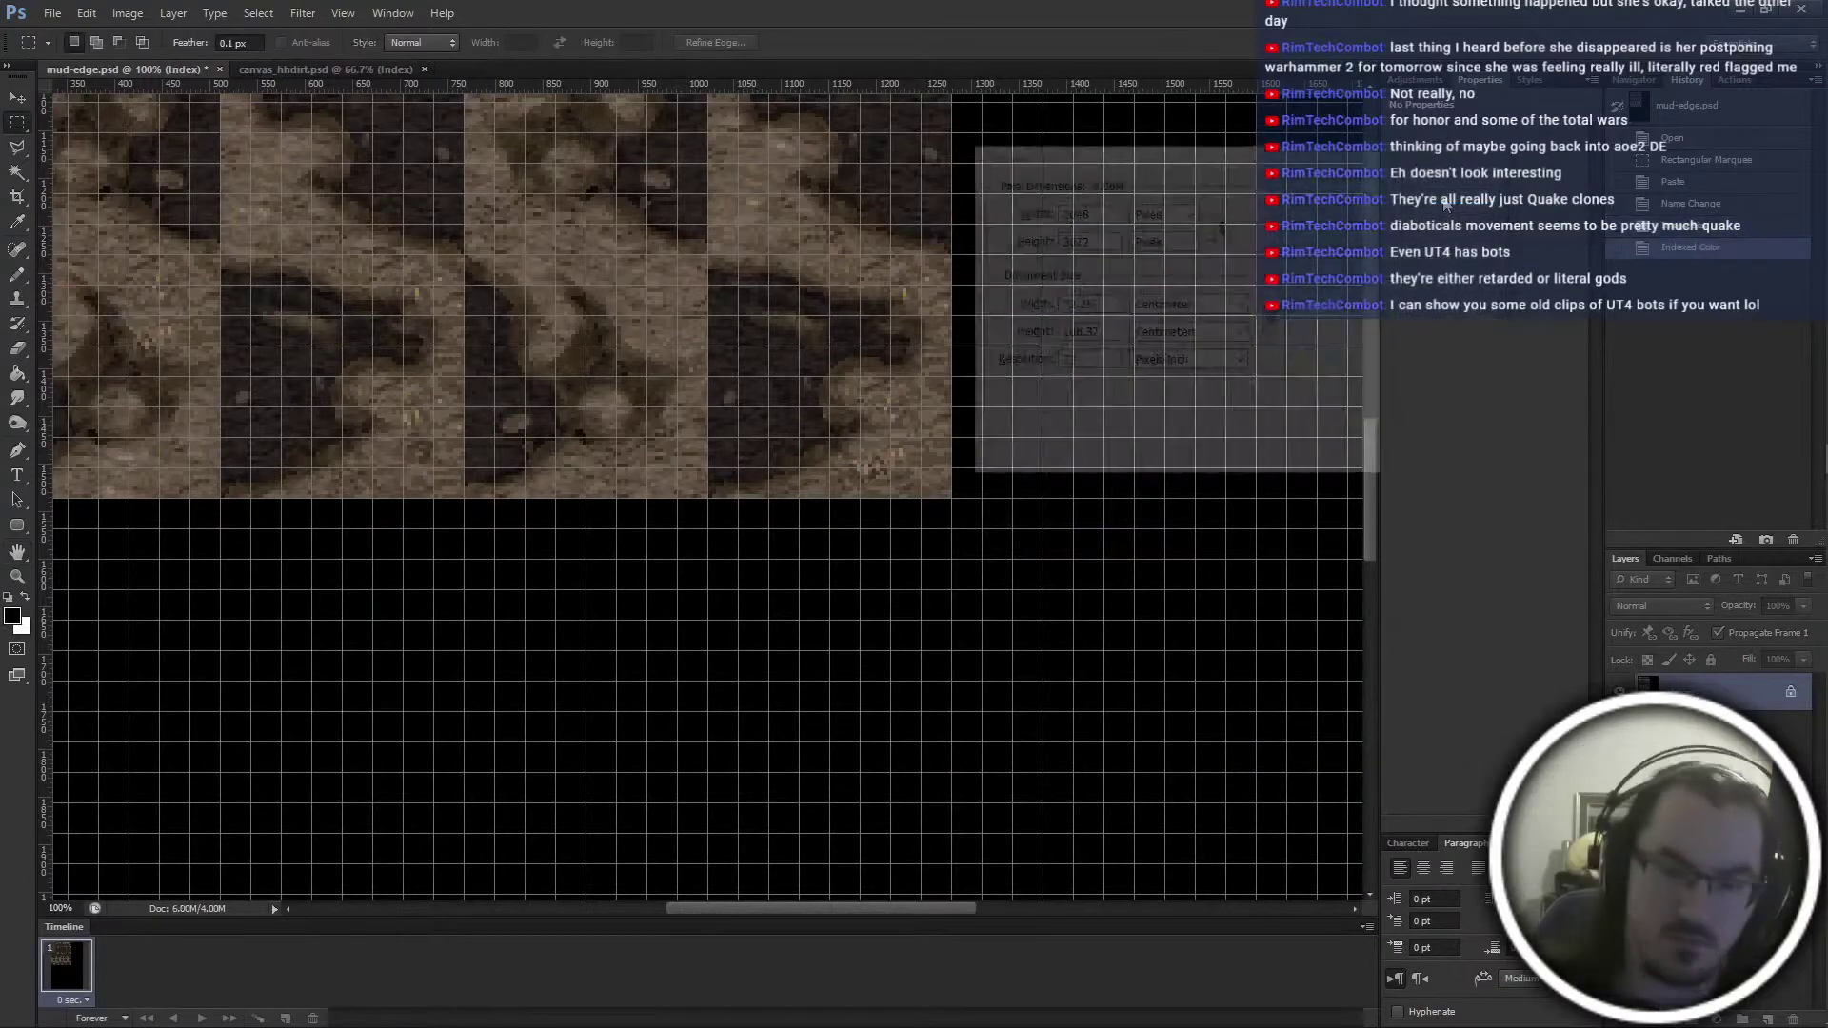
{"action": "type", "text": "84"}
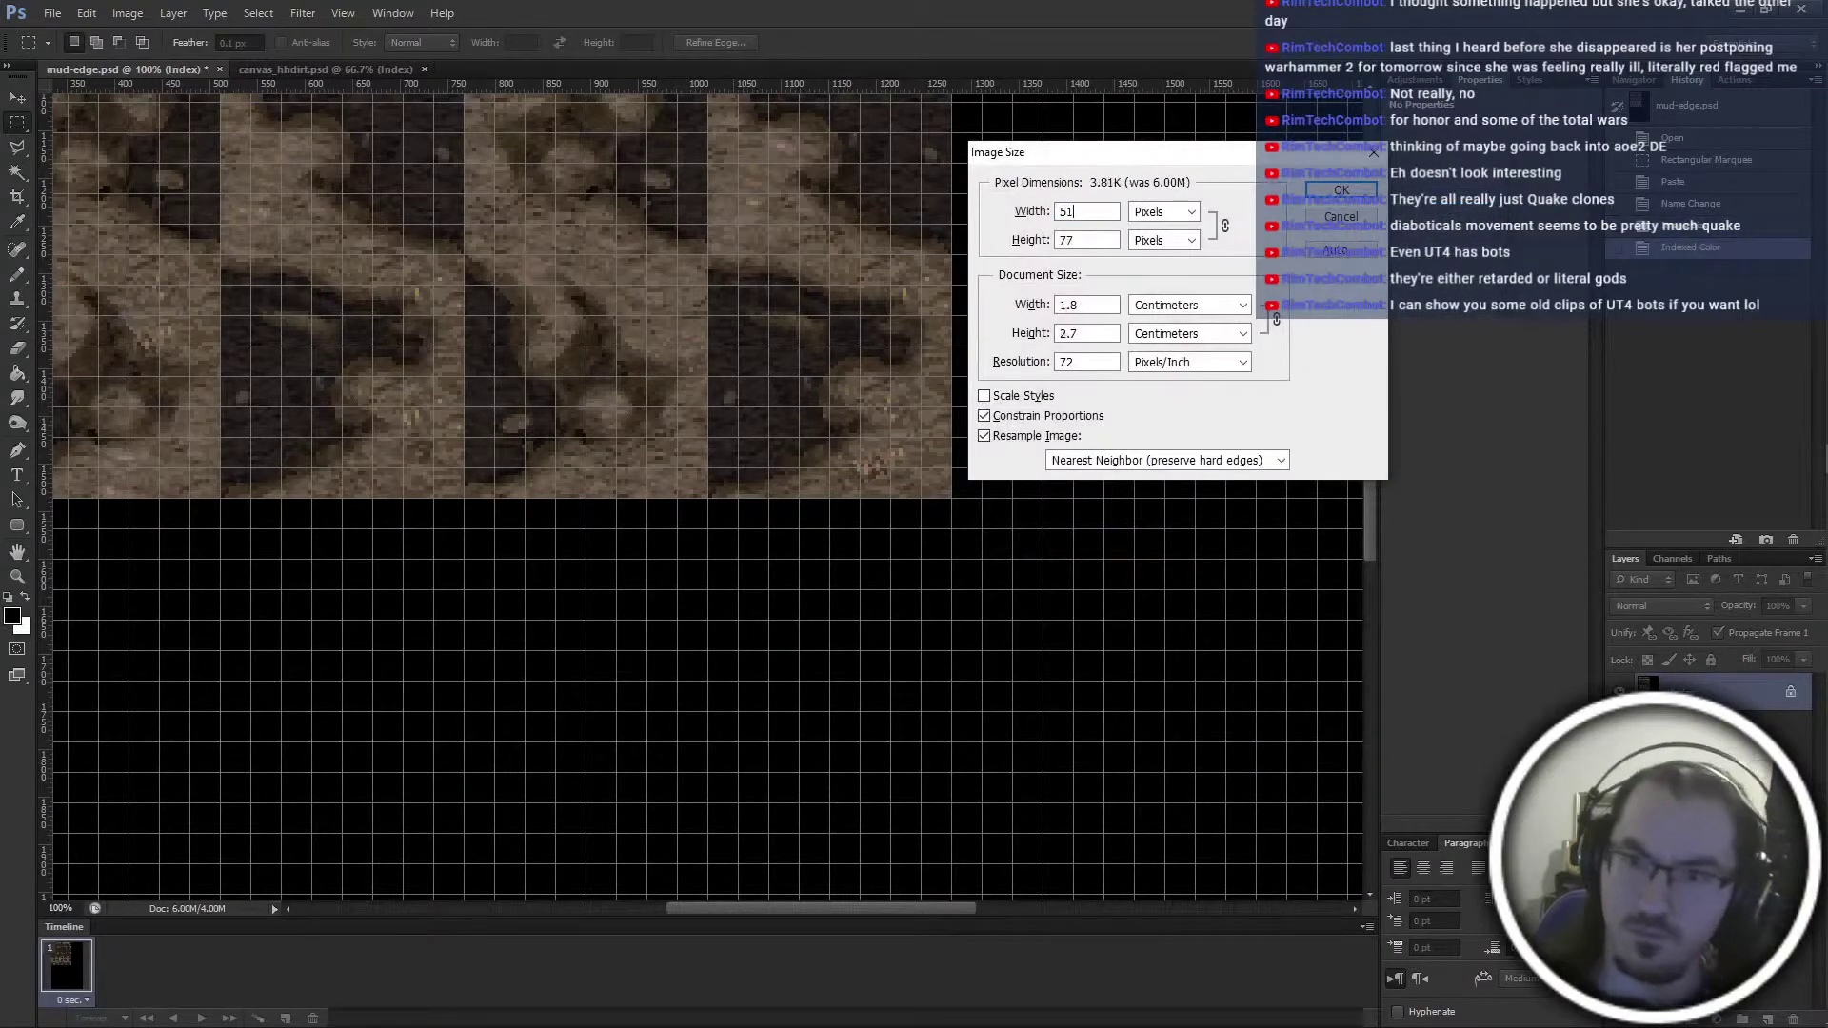
{"action": "key", "text": "Return"}
{"action": "left_click_drag", "start_coordinate": [435, 116], "coordinate": [1150, 495]}
{"action": "key", "text": "c"}
{"action": "key", "text": "Return"}
Save the image in BMP format as mud-edge-hhdirt.bmp in the mud folder and close both open documents
{"action": "key", "text": "ctrl+shift+s"}
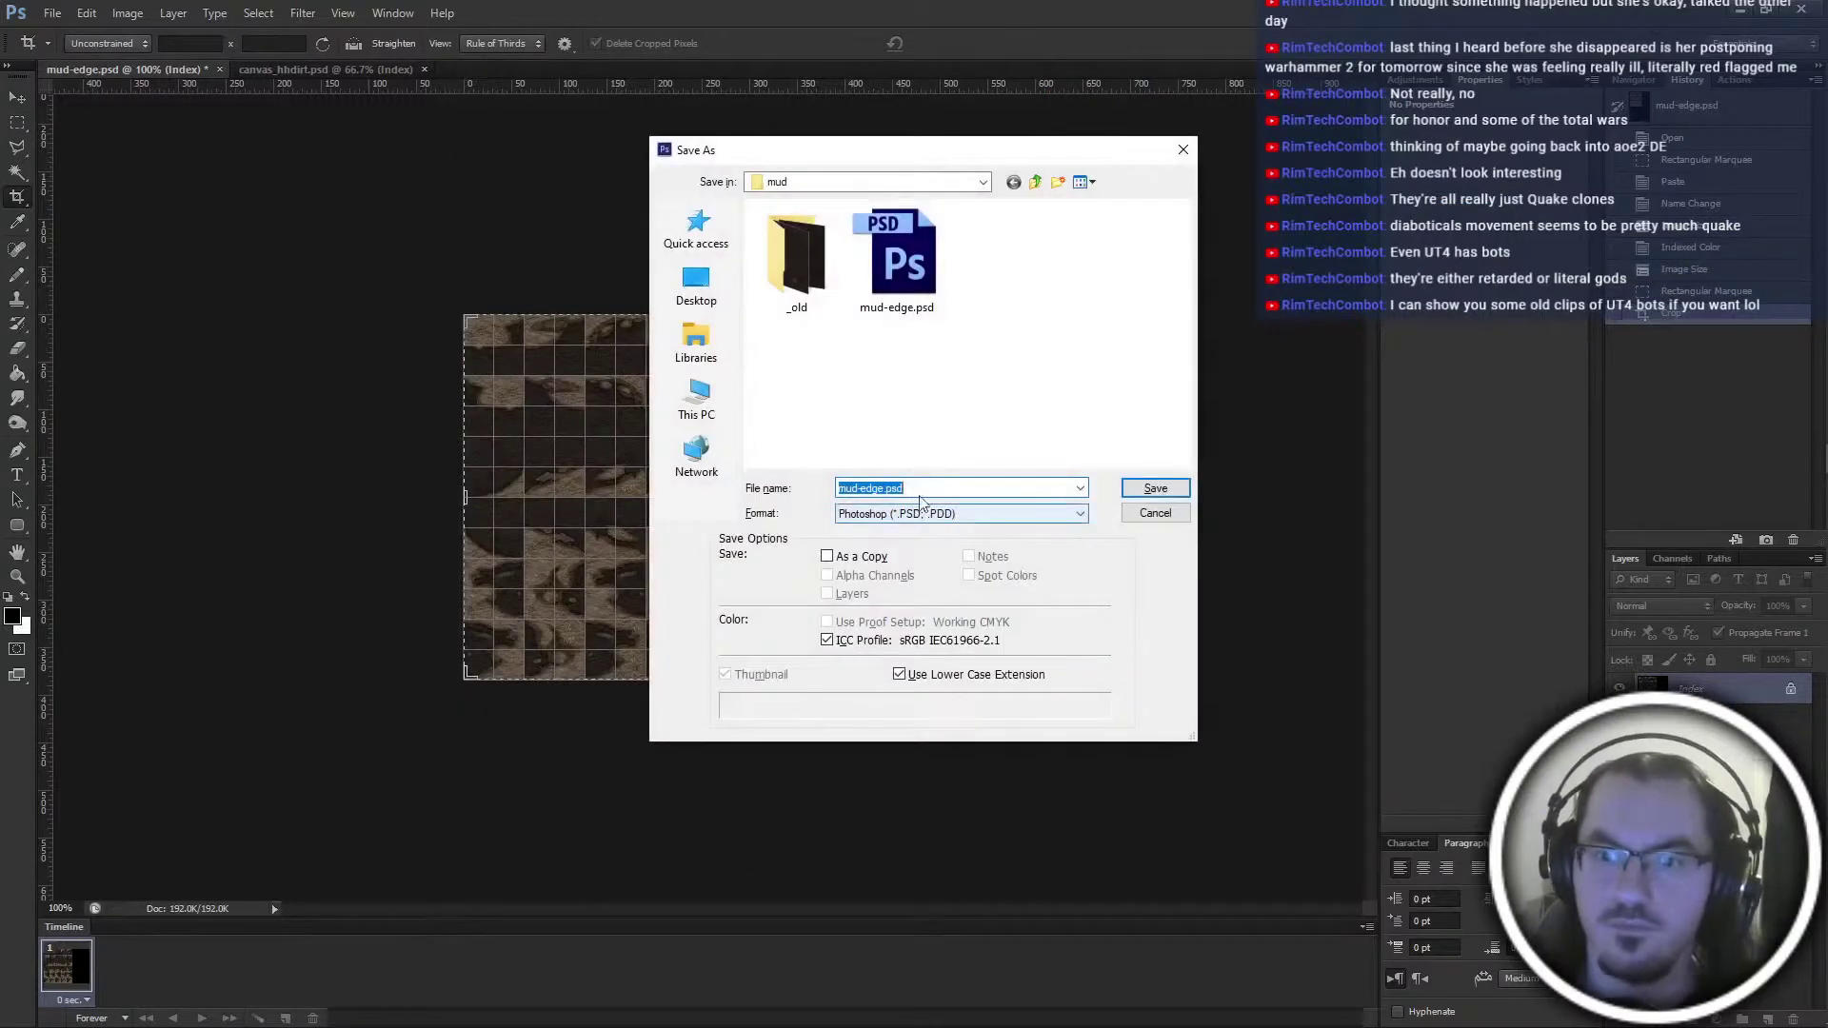
{"action": "left_click", "coordinate": [885, 508]}
{"action": "left_click", "coordinate": [895, 560]}
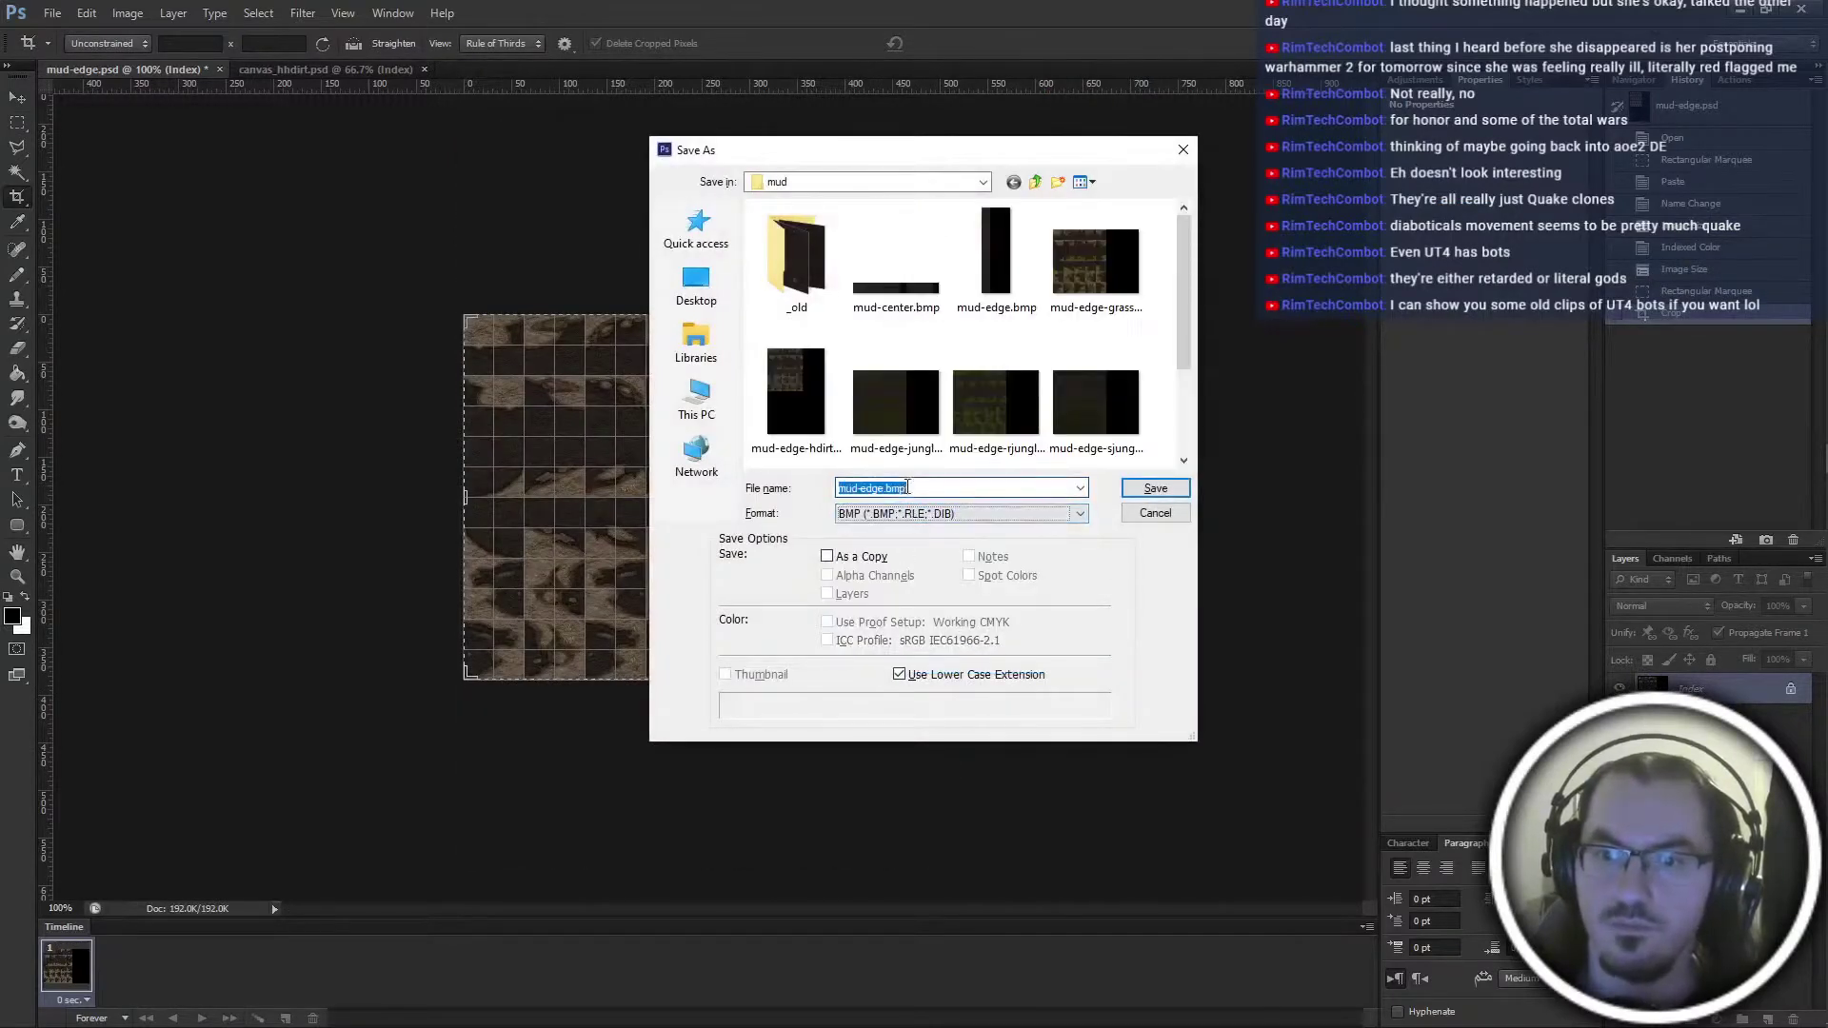
{"action": "left_click", "coordinate": [804, 420]}
{"action": "left_click", "coordinate": [891, 489]}
{"action": "left_click", "coordinate": [891, 489]}
{"action": "type", "text": "hhdirt"}
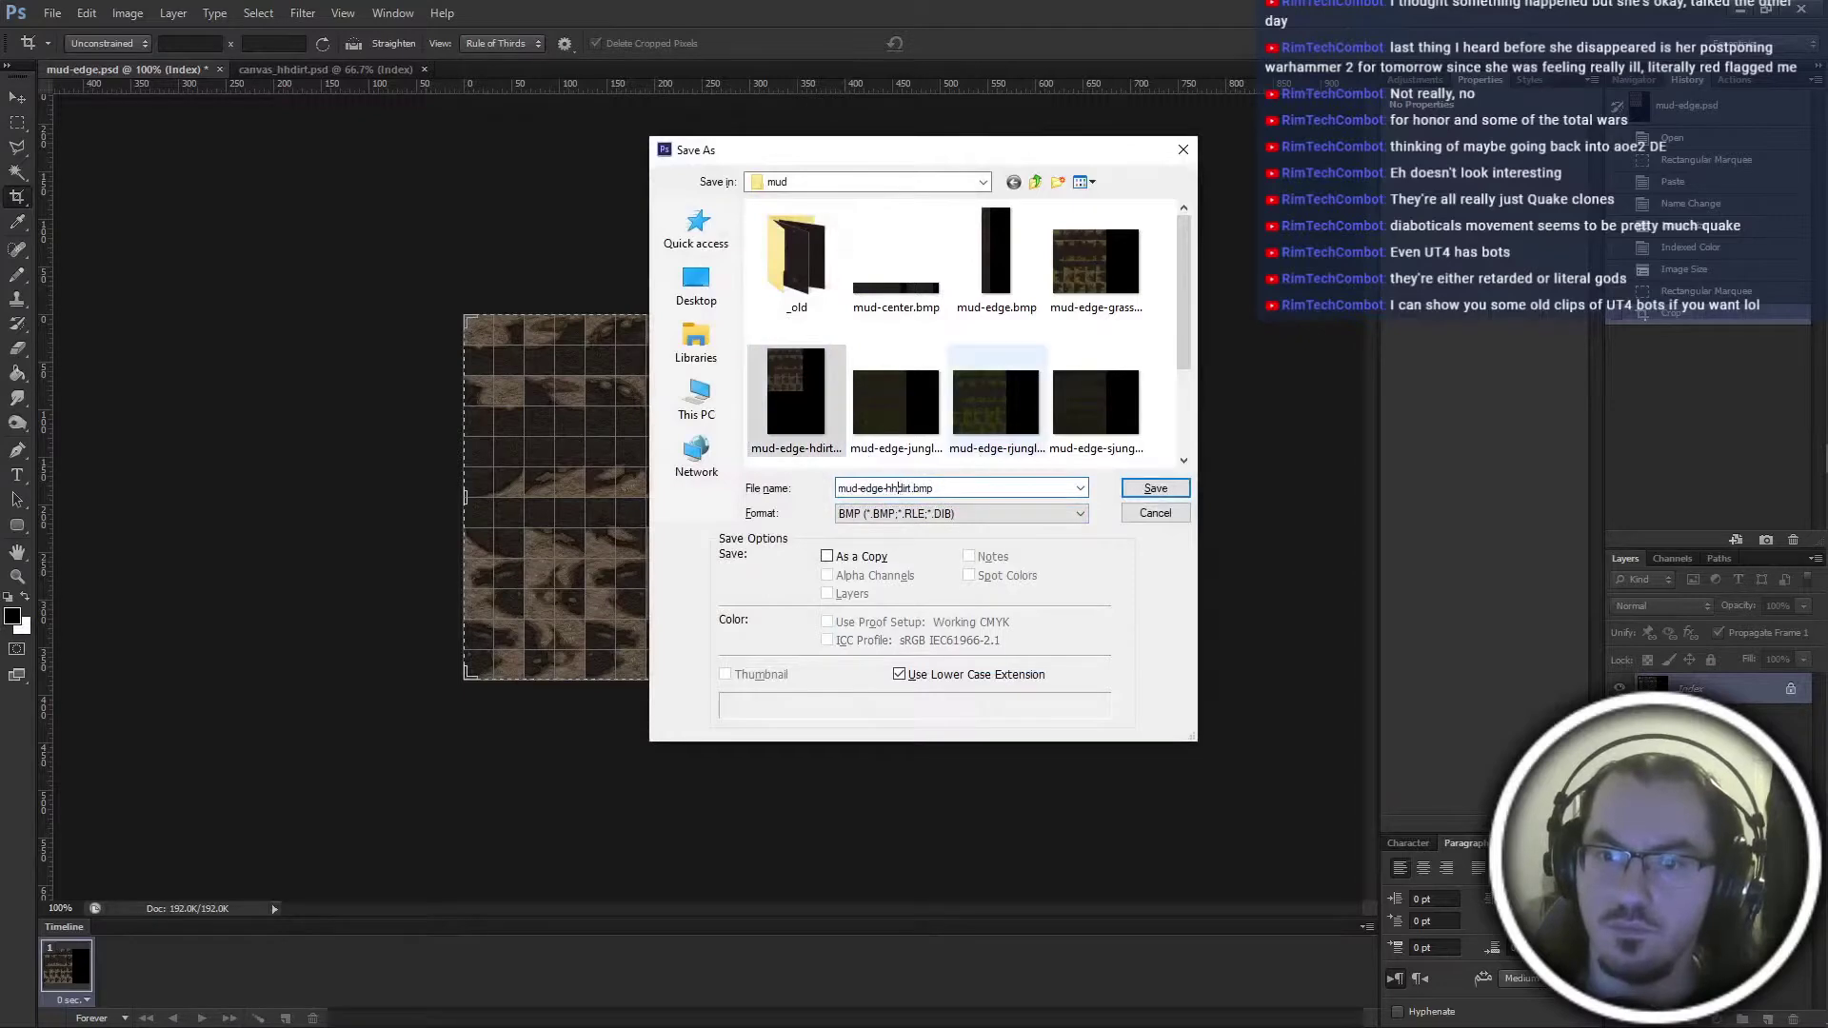
{"action": "key", "text": "Return"}
{"action": "key", "text": "Return"}
{"action": "key", "text": "ctrl+w"}
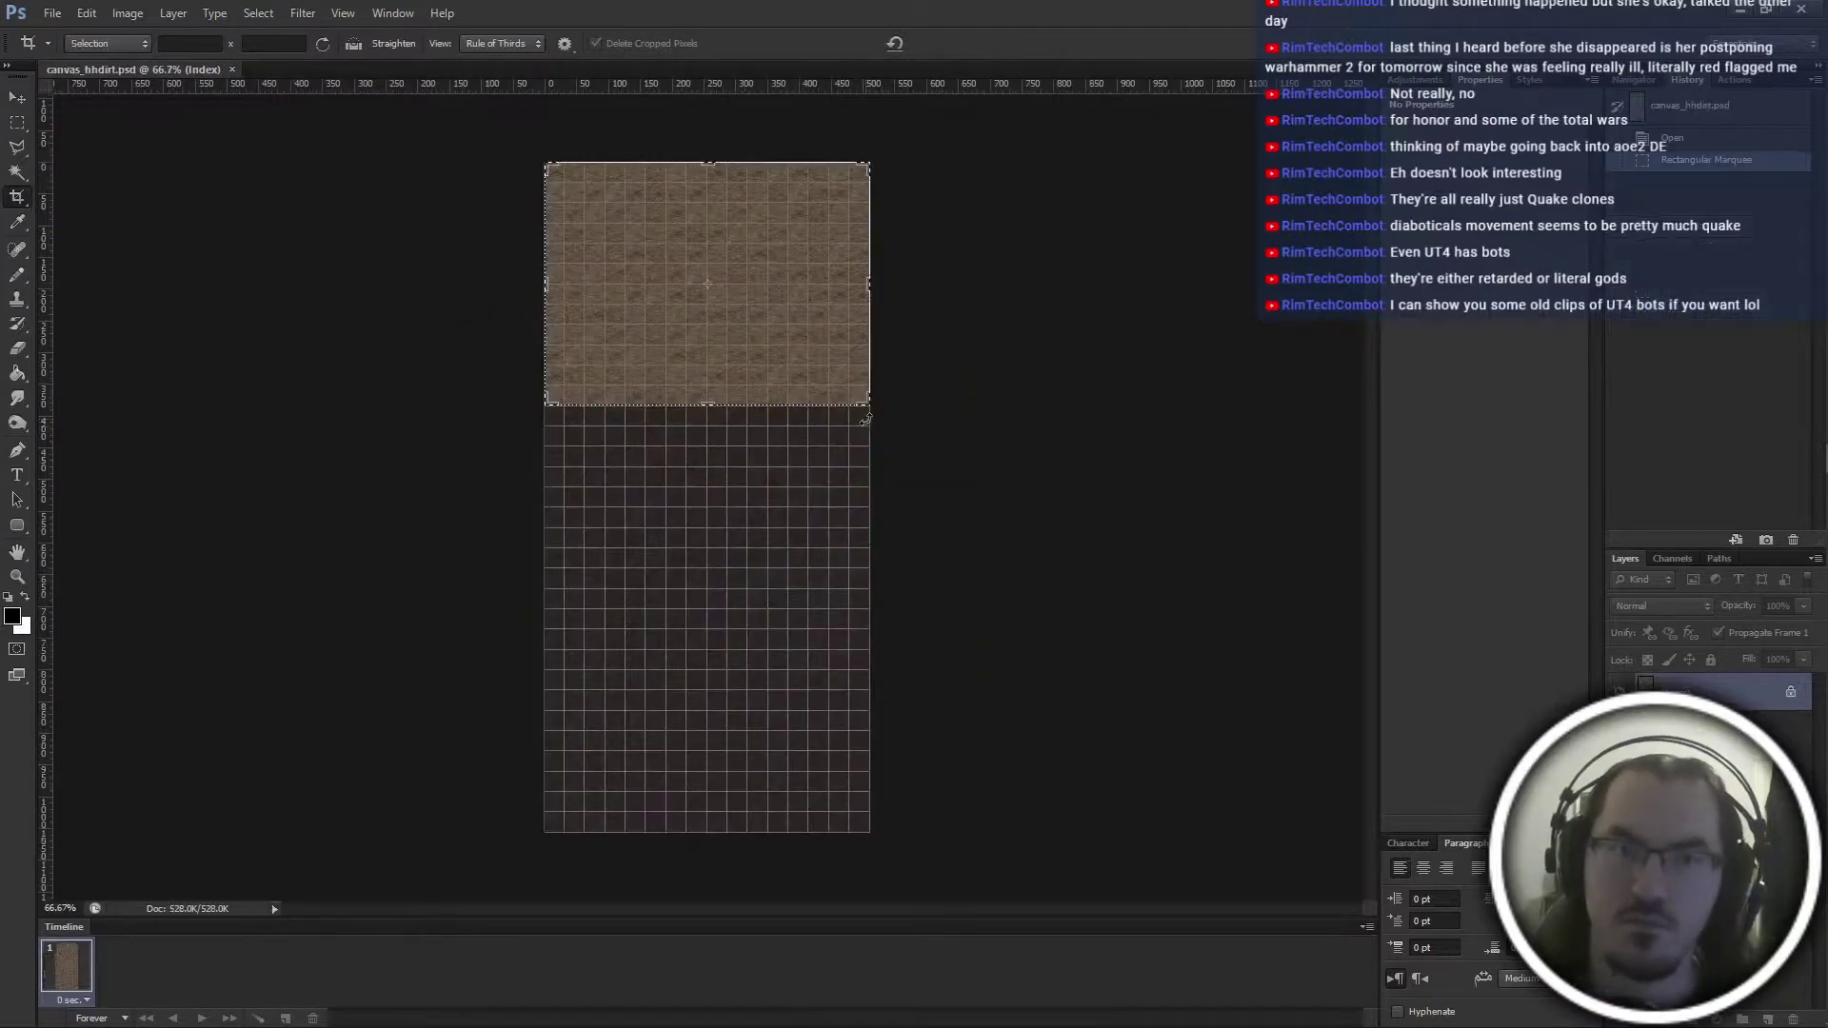
{"action": "key", "text": "ctrl+w"}
Open canvas_hhdirt.psd from the jungle folder and dirt_doodads.psd from its dirt-doodads folder in Photoshop
{"action": "key", "text": "alt+Tab"}
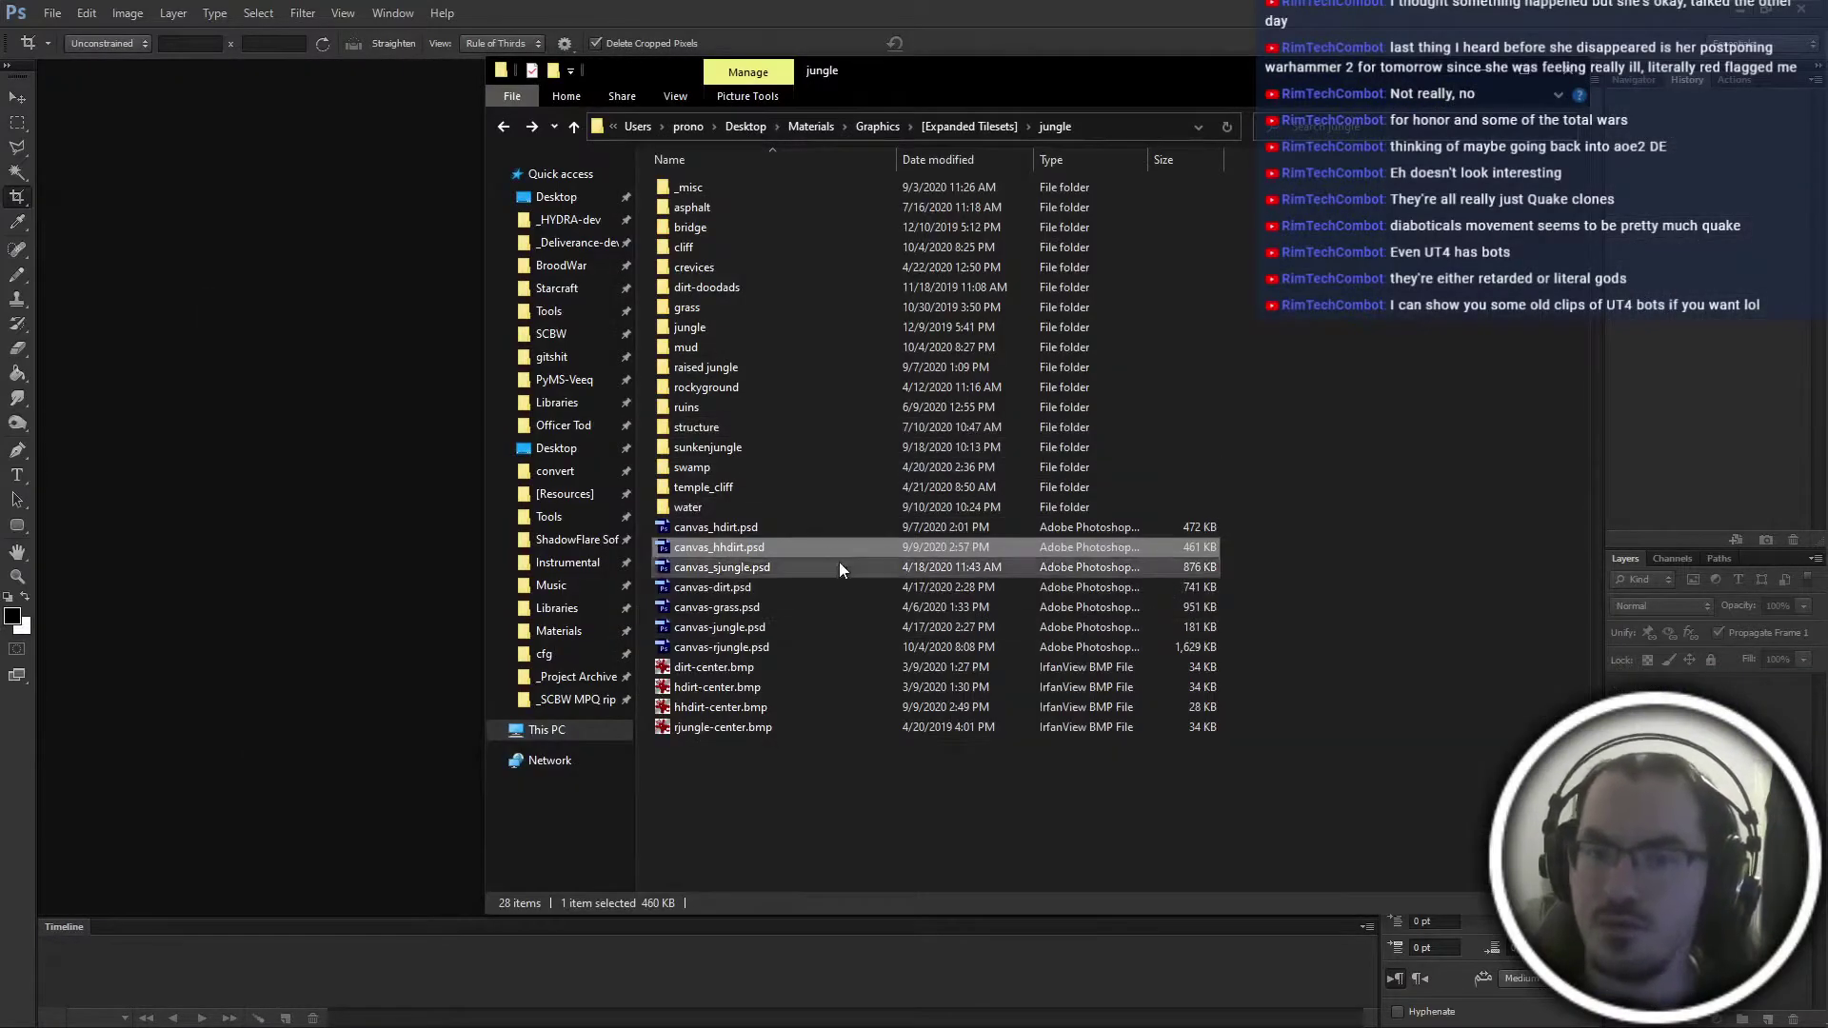
{"action": "key", "text": "alt+Tab"}
{"action": "key", "text": "alt+Tab"}
{"action": "key", "text": "alt+Tab"}
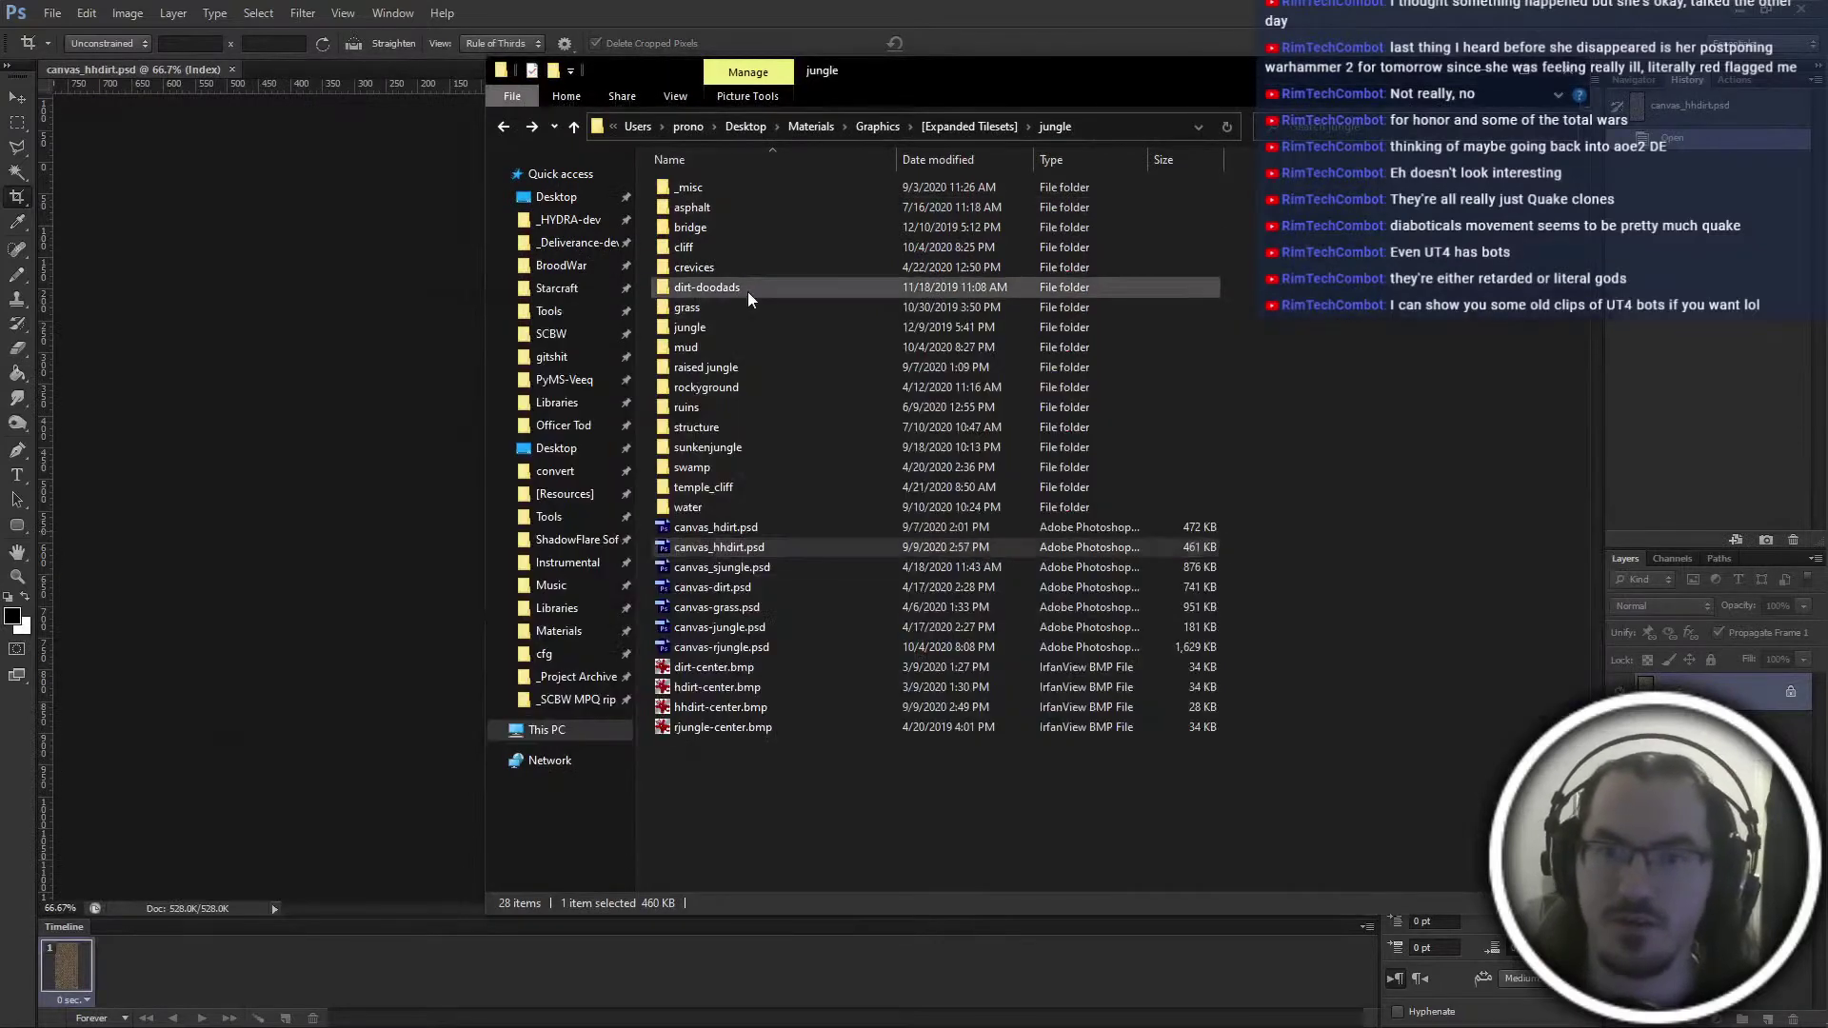
{"action": "double_click", "coordinate": [746, 291]}
{"action": "double_click", "coordinate": [786, 182]}
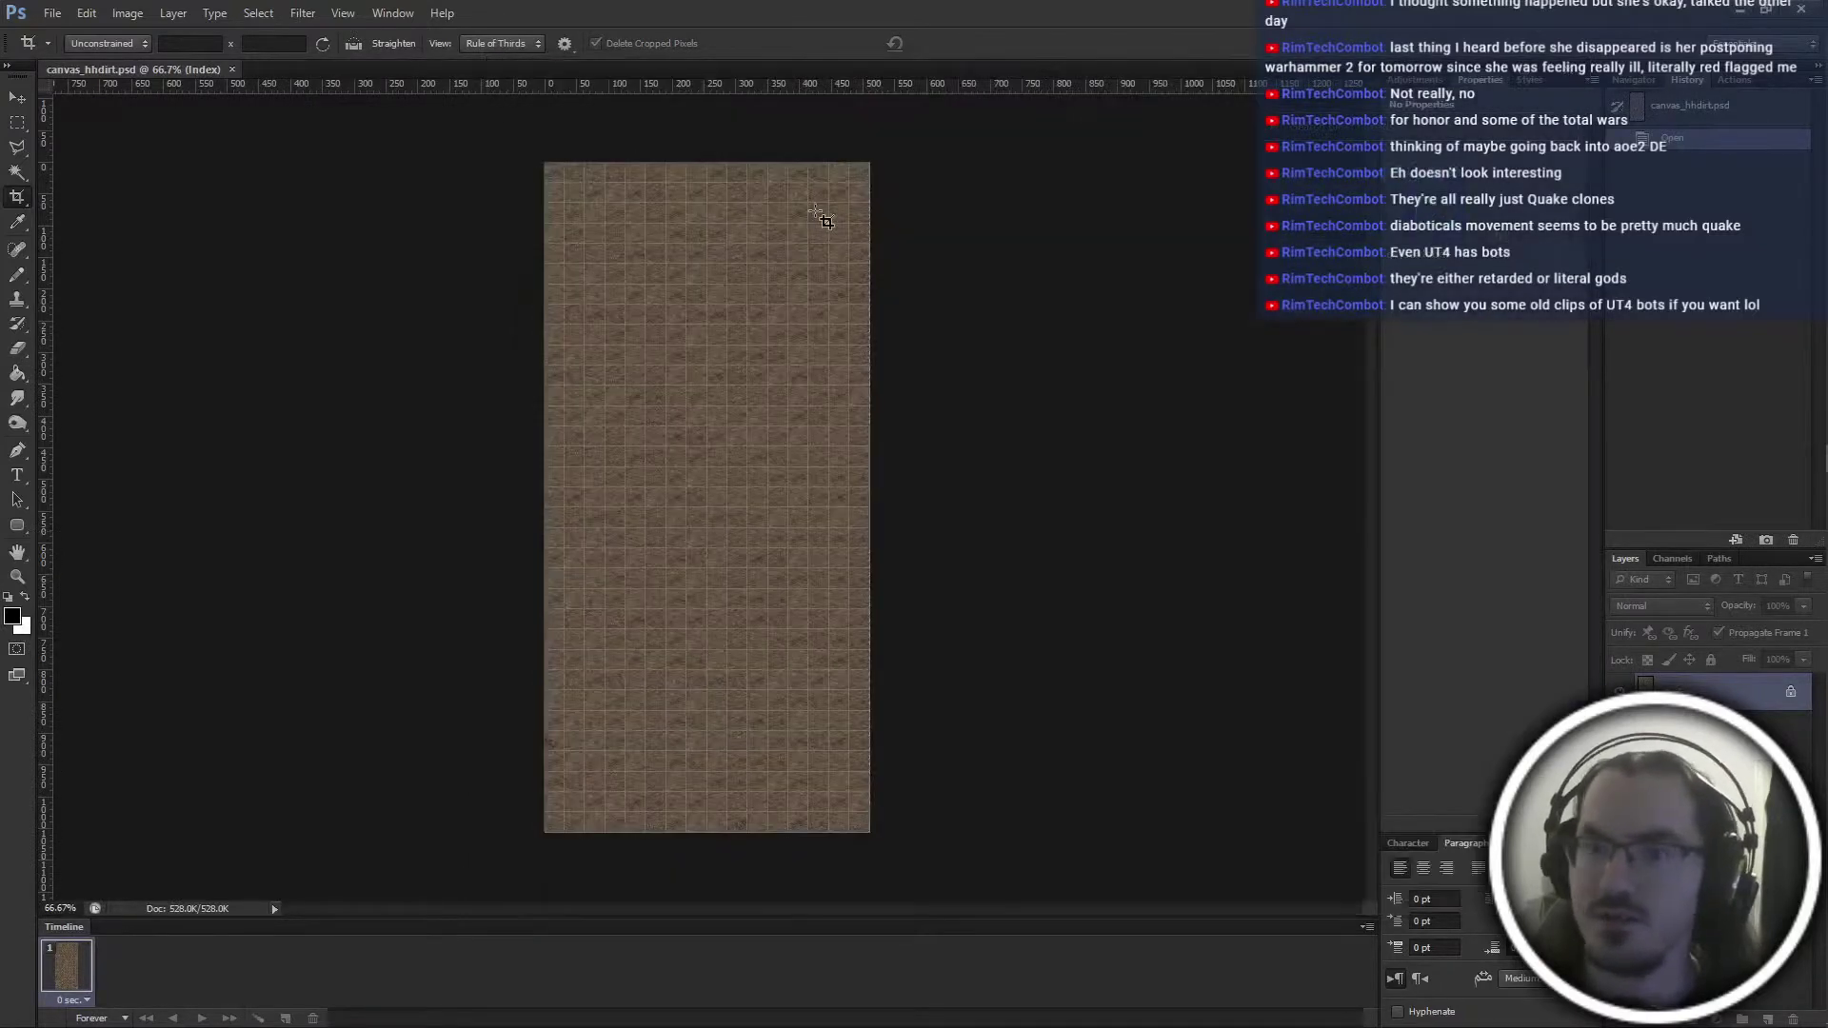
Copy the entire canvas_hhdirt.psd image, close that document, and paste it into dirt_doodads.psd as a renamed layer
{"action": "left_click", "coordinate": [156, 70]}
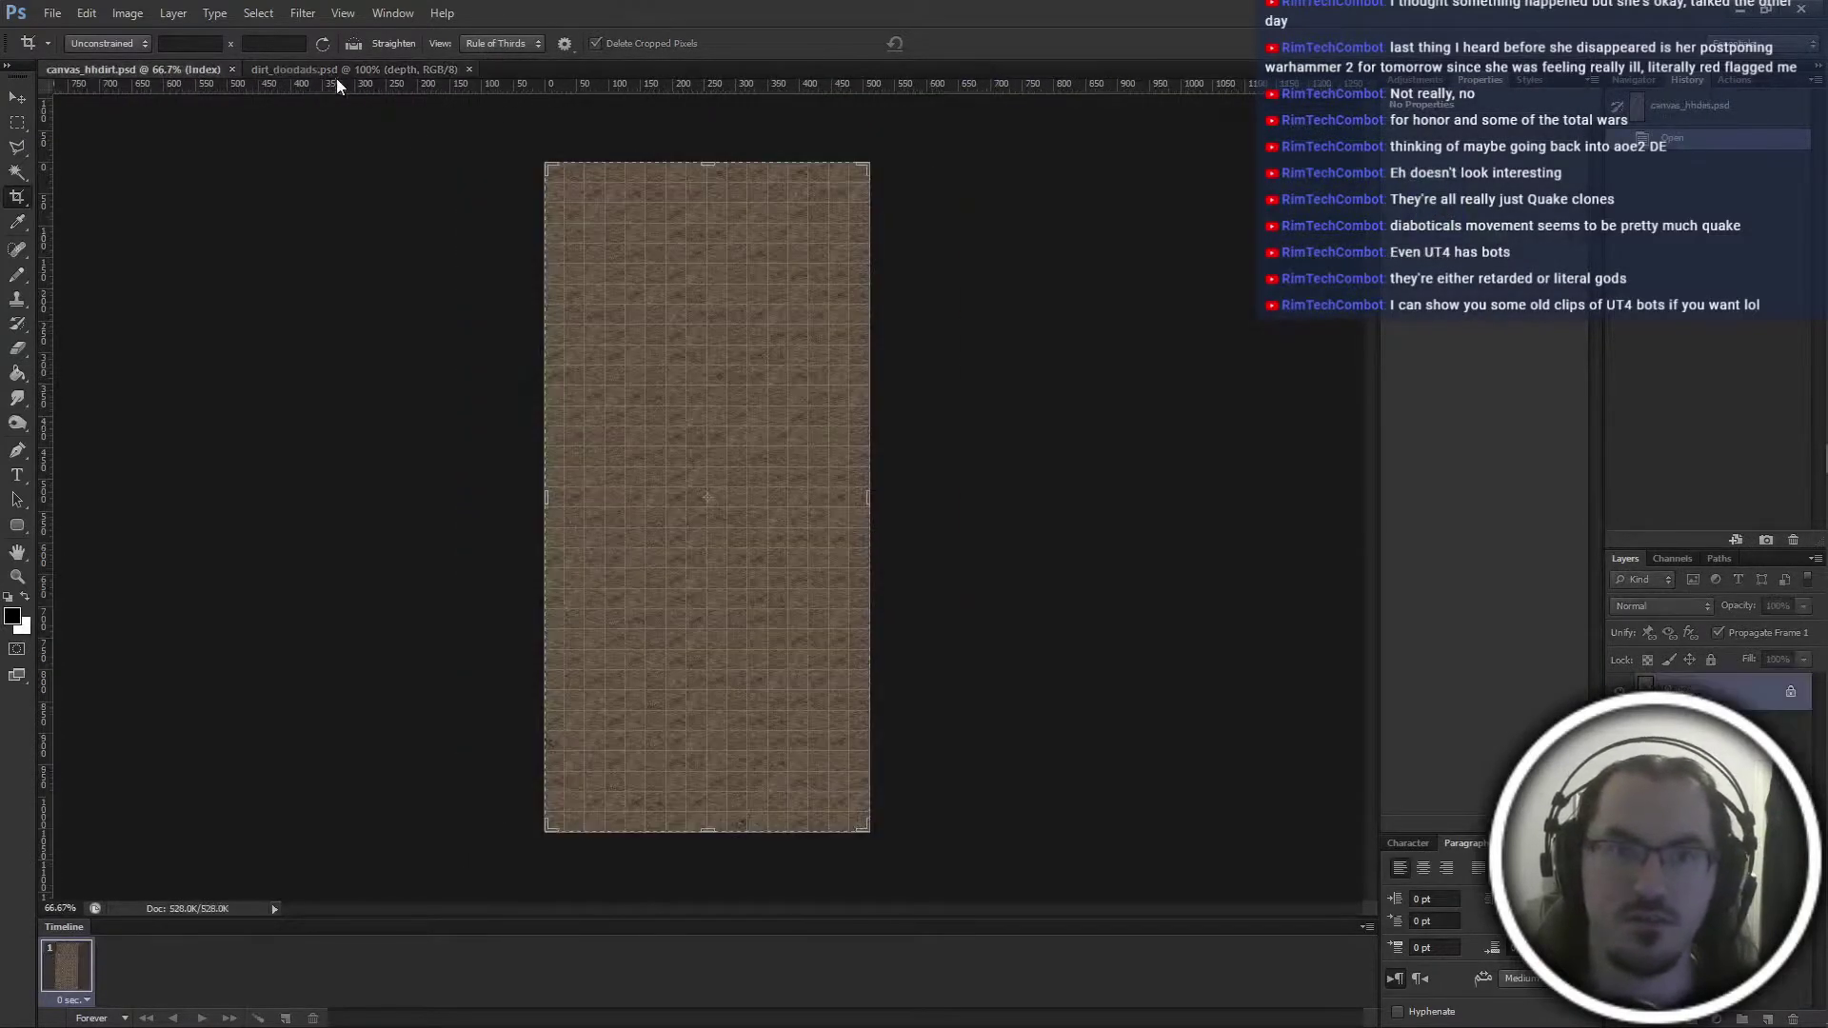
{"action": "key", "text": "ctrl+a"}
{"action": "key", "text": "ctrl+c"}
{"action": "left_click", "coordinate": [231, 70]}
{"action": "key", "text": "m"}
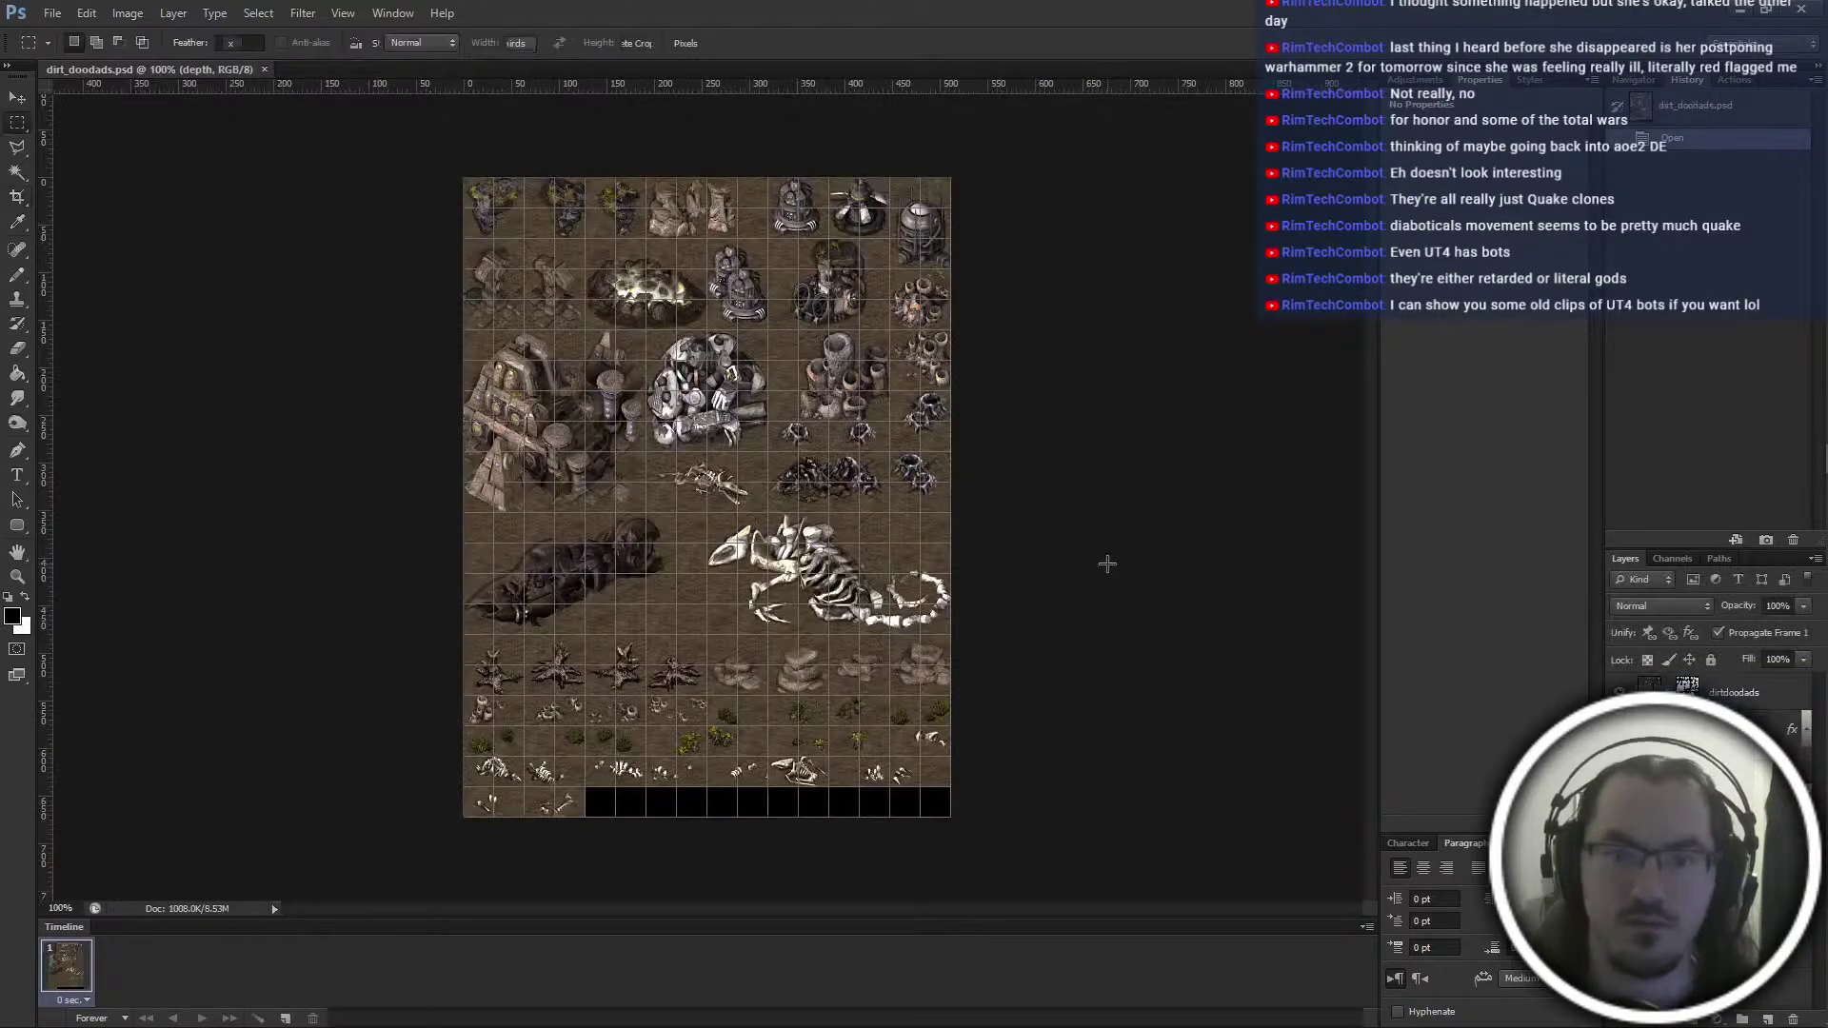
{"action": "key", "text": "ctrl+v"}
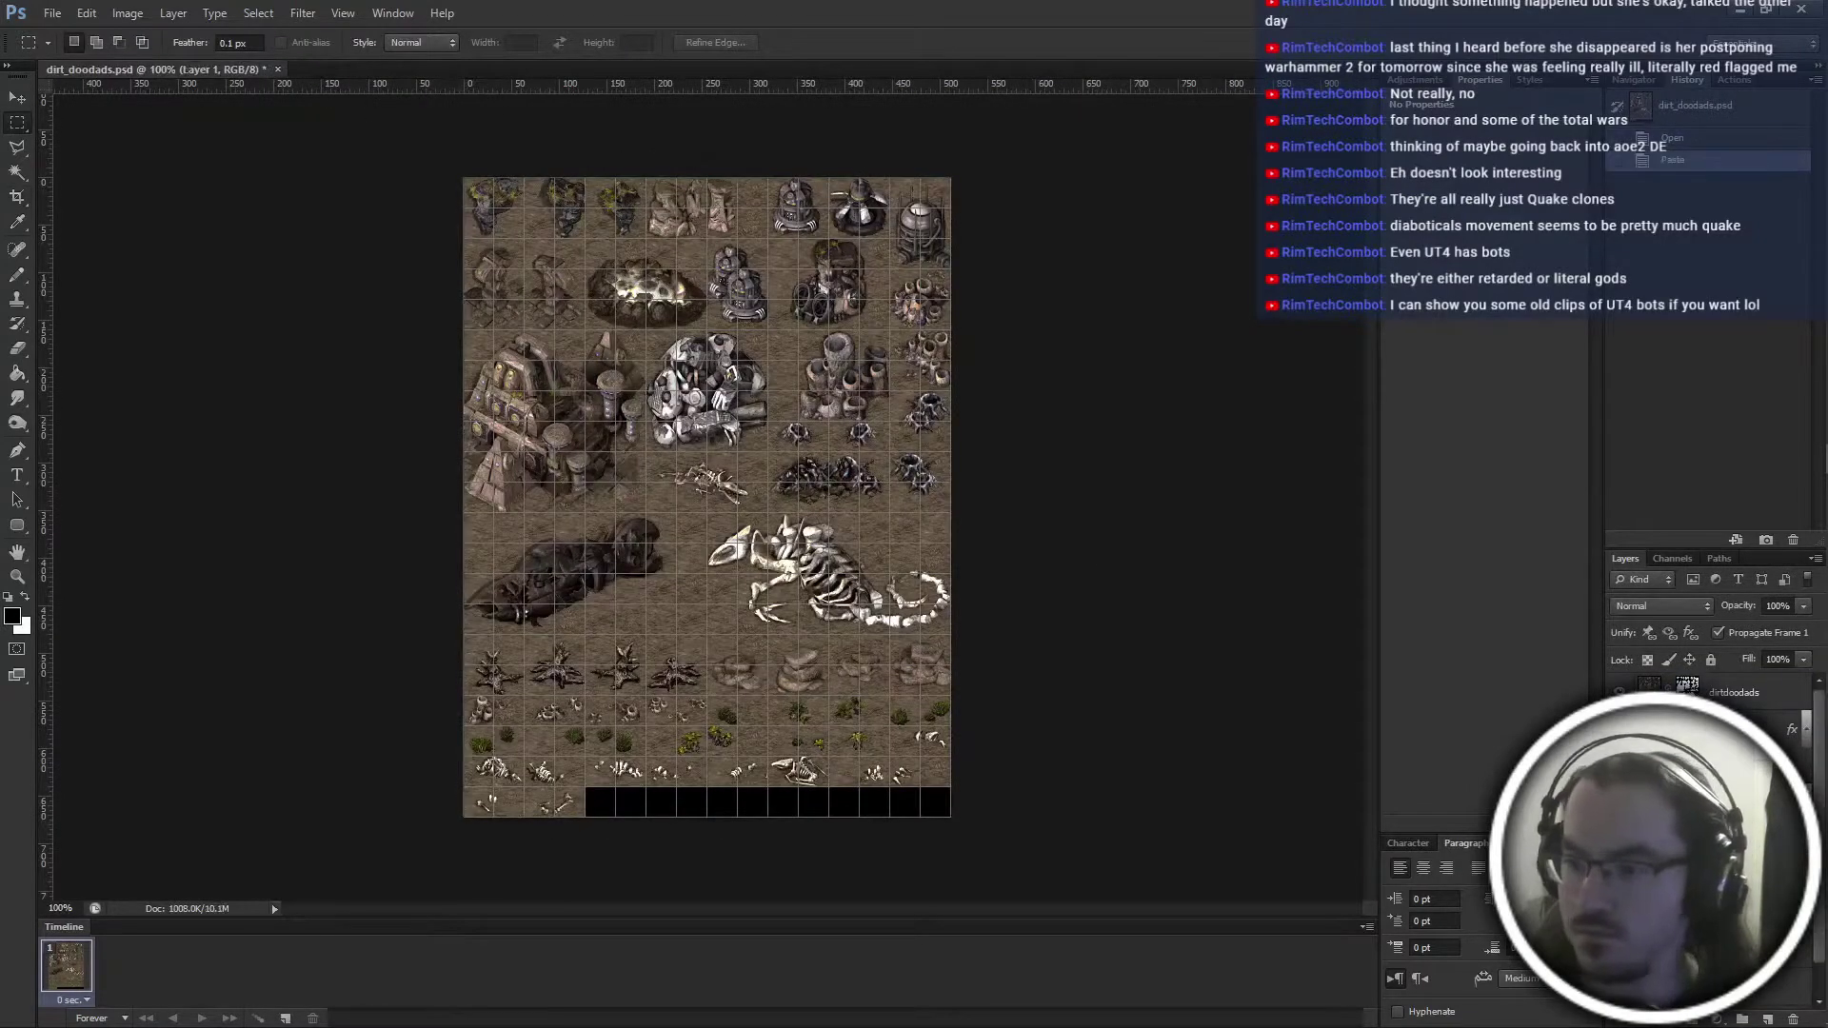
{"action": "key", "text": "Return"}
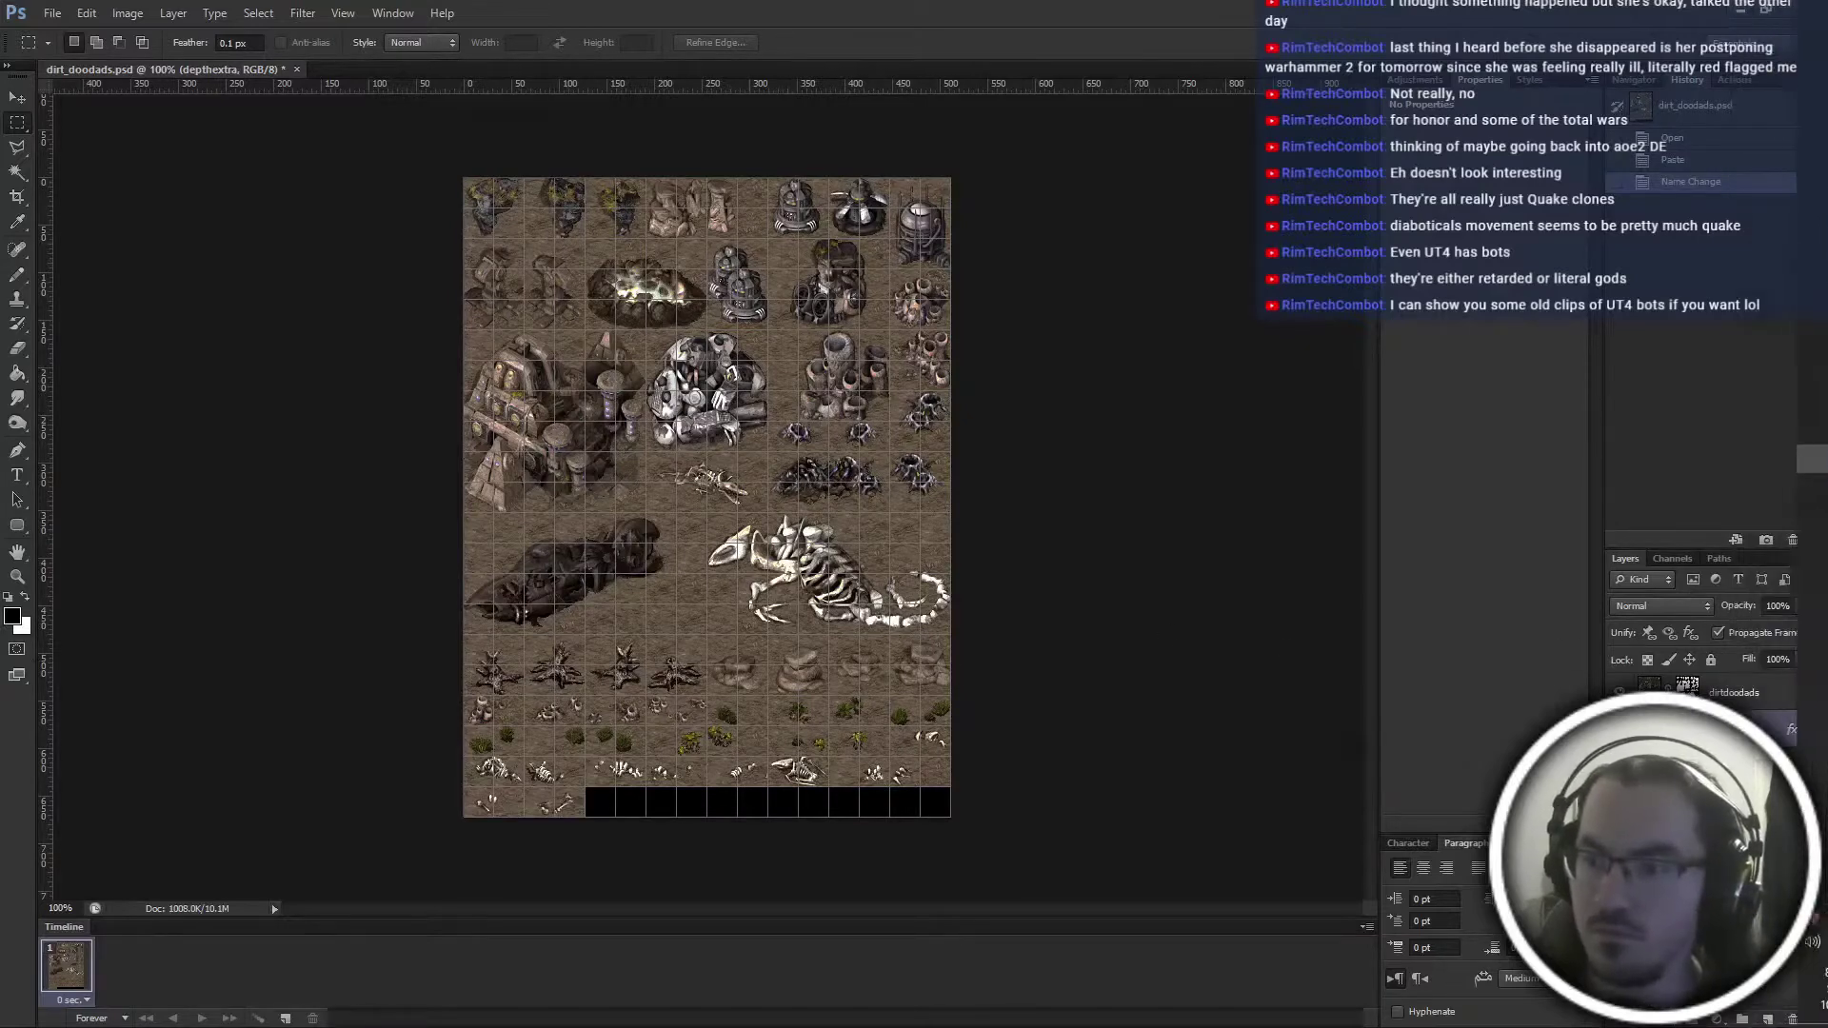
Try a duplicate of the depth layer at 50% opacity, nudged downward, behind the doodads
{"action": "left_click", "coordinate": [1619, 729]}
{"action": "left_click", "coordinate": [1619, 729]}
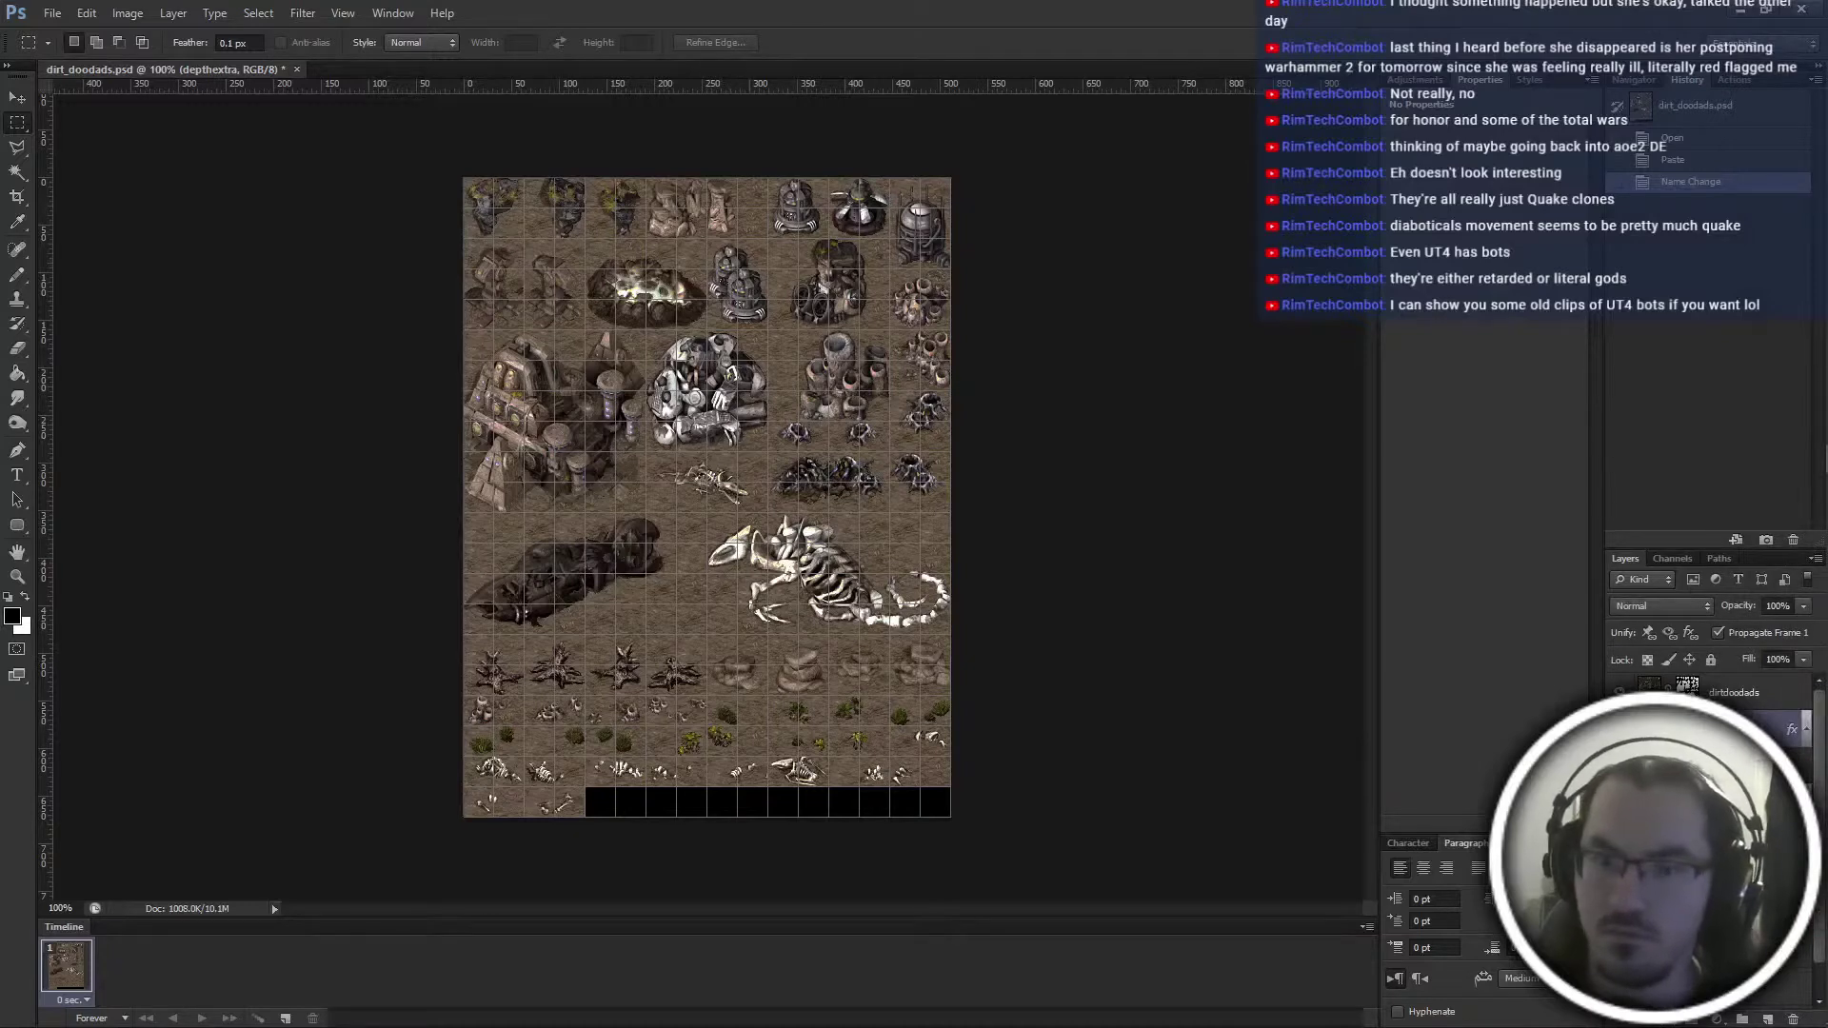
{"action": "left_click_drag", "start_coordinate": [1713, 731], "coordinate": [1714, 712], "text": "alt"}
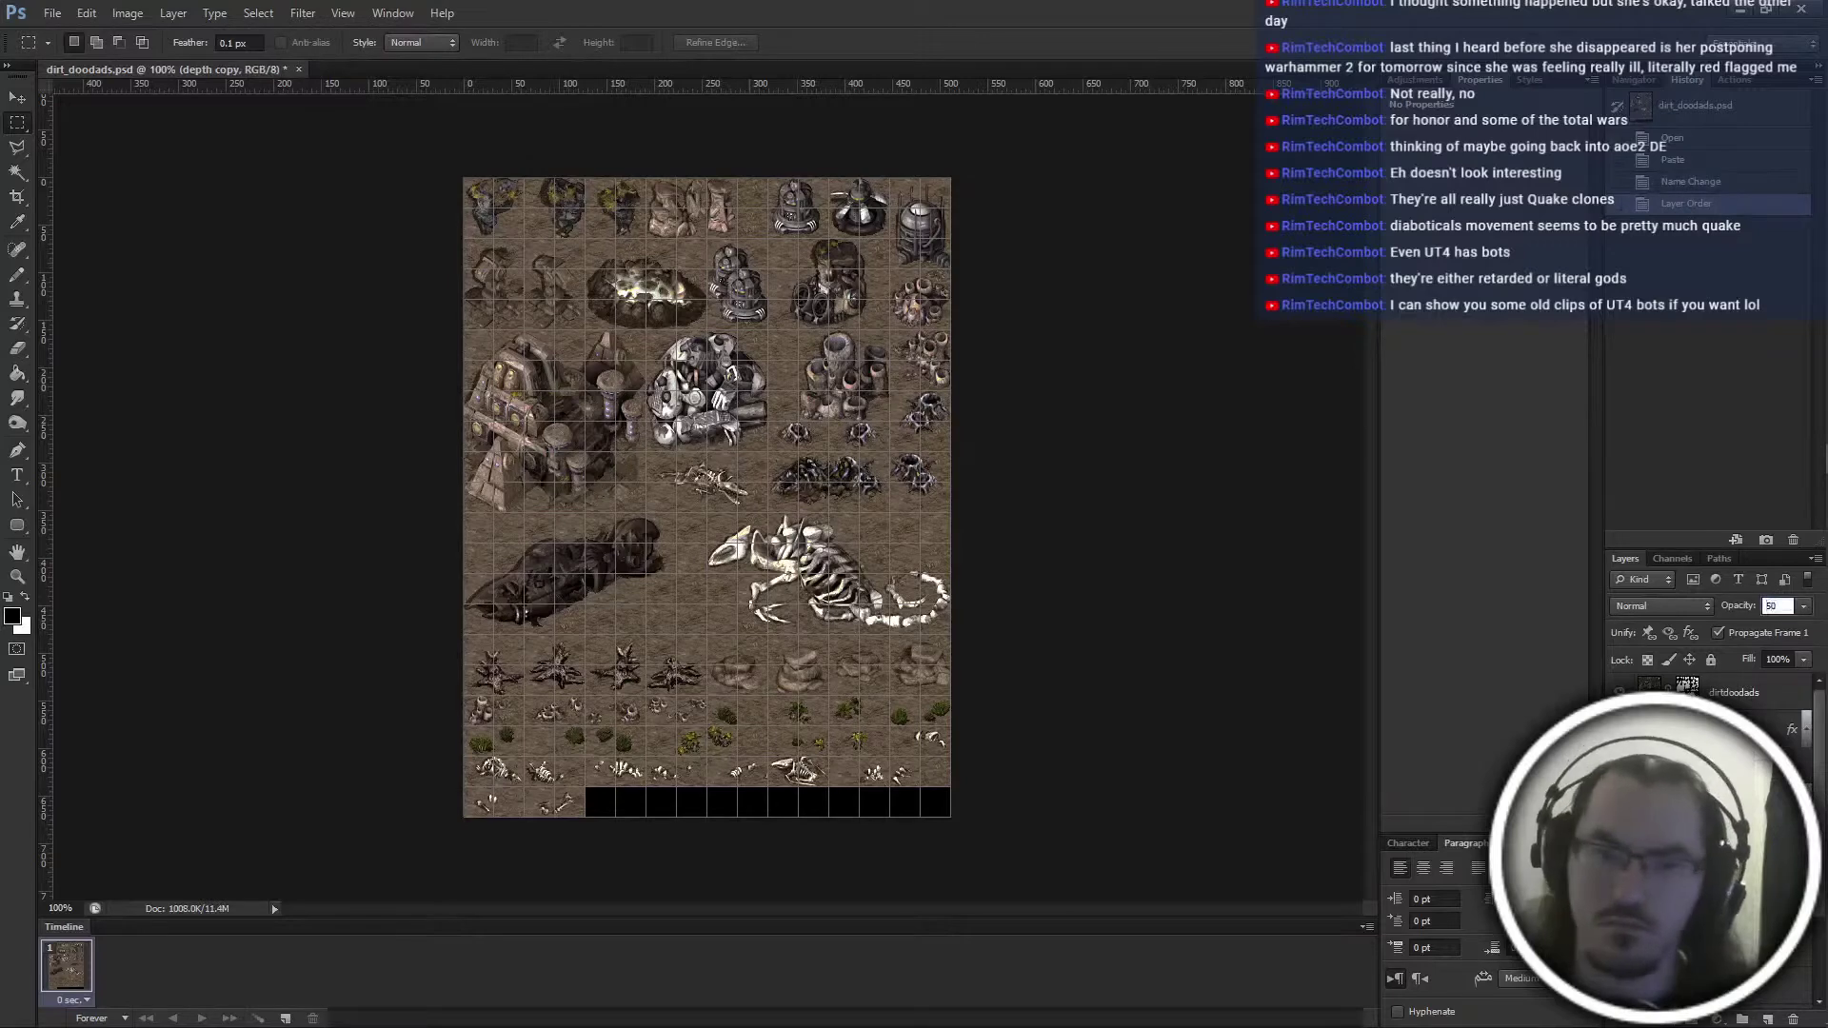
{"action": "key", "text": "Return"}
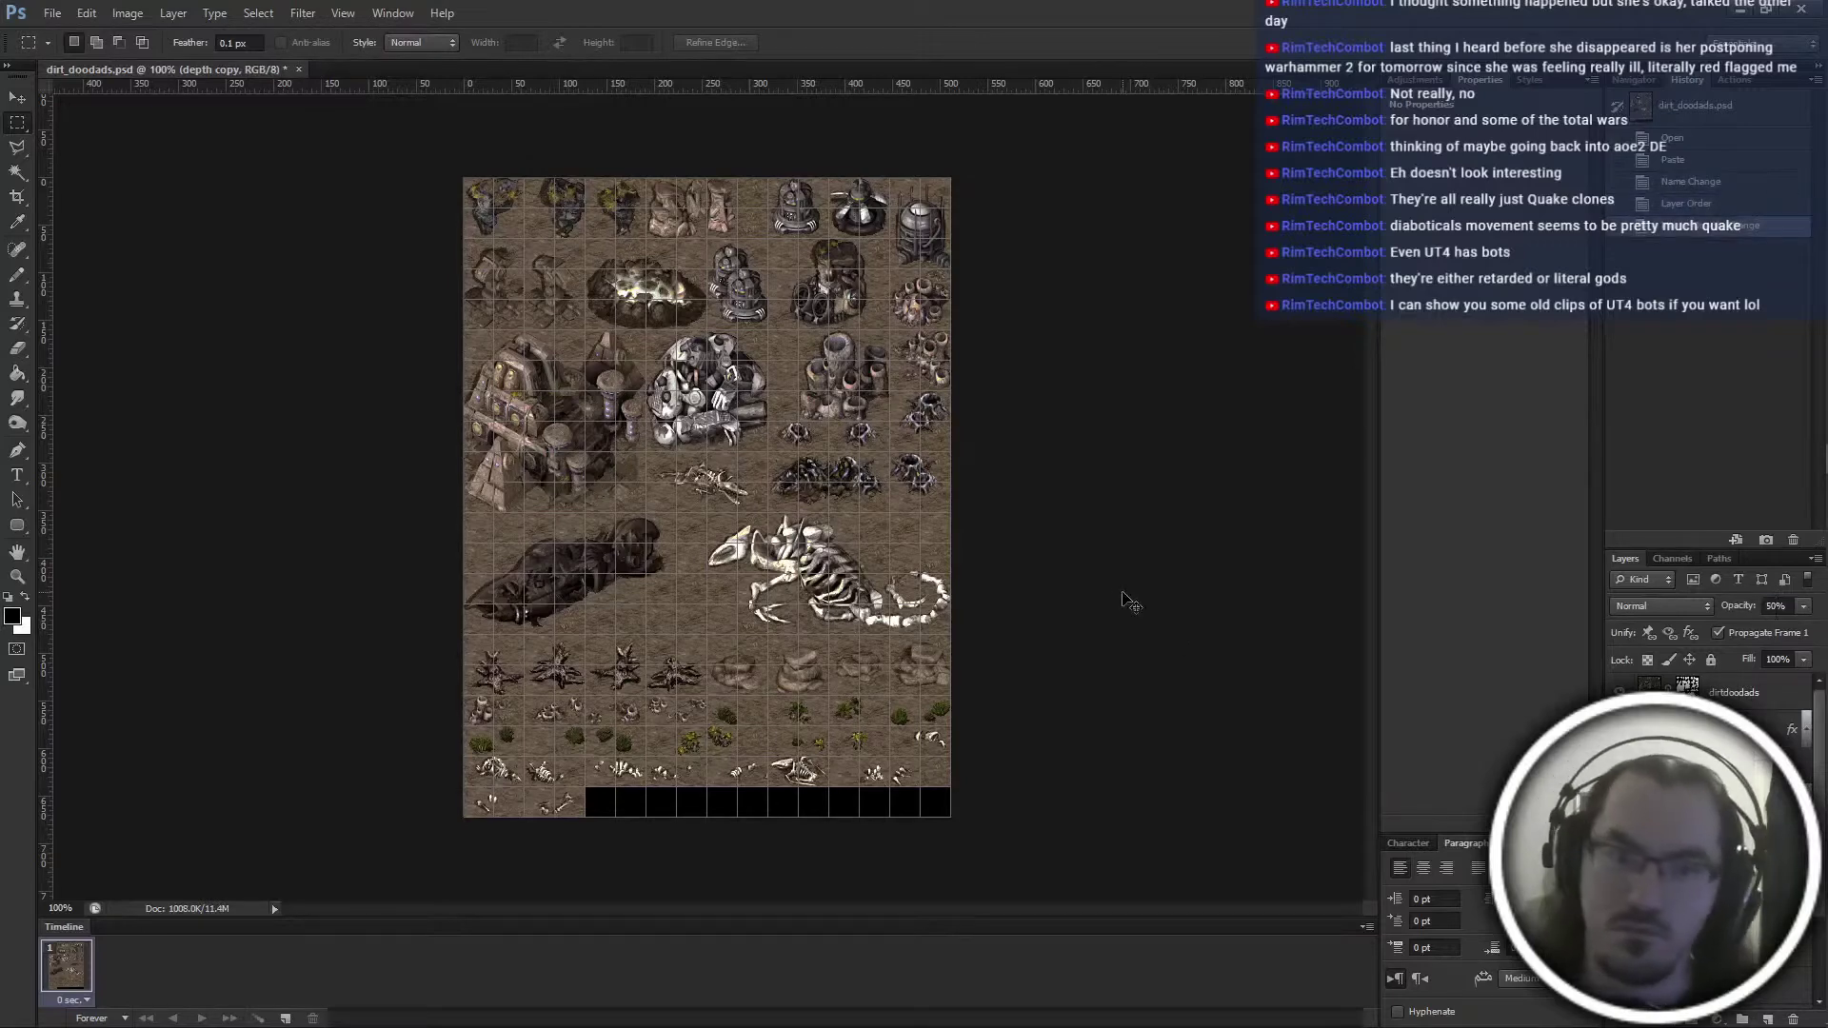
{"action": "key", "text": "ctrl+Down"}
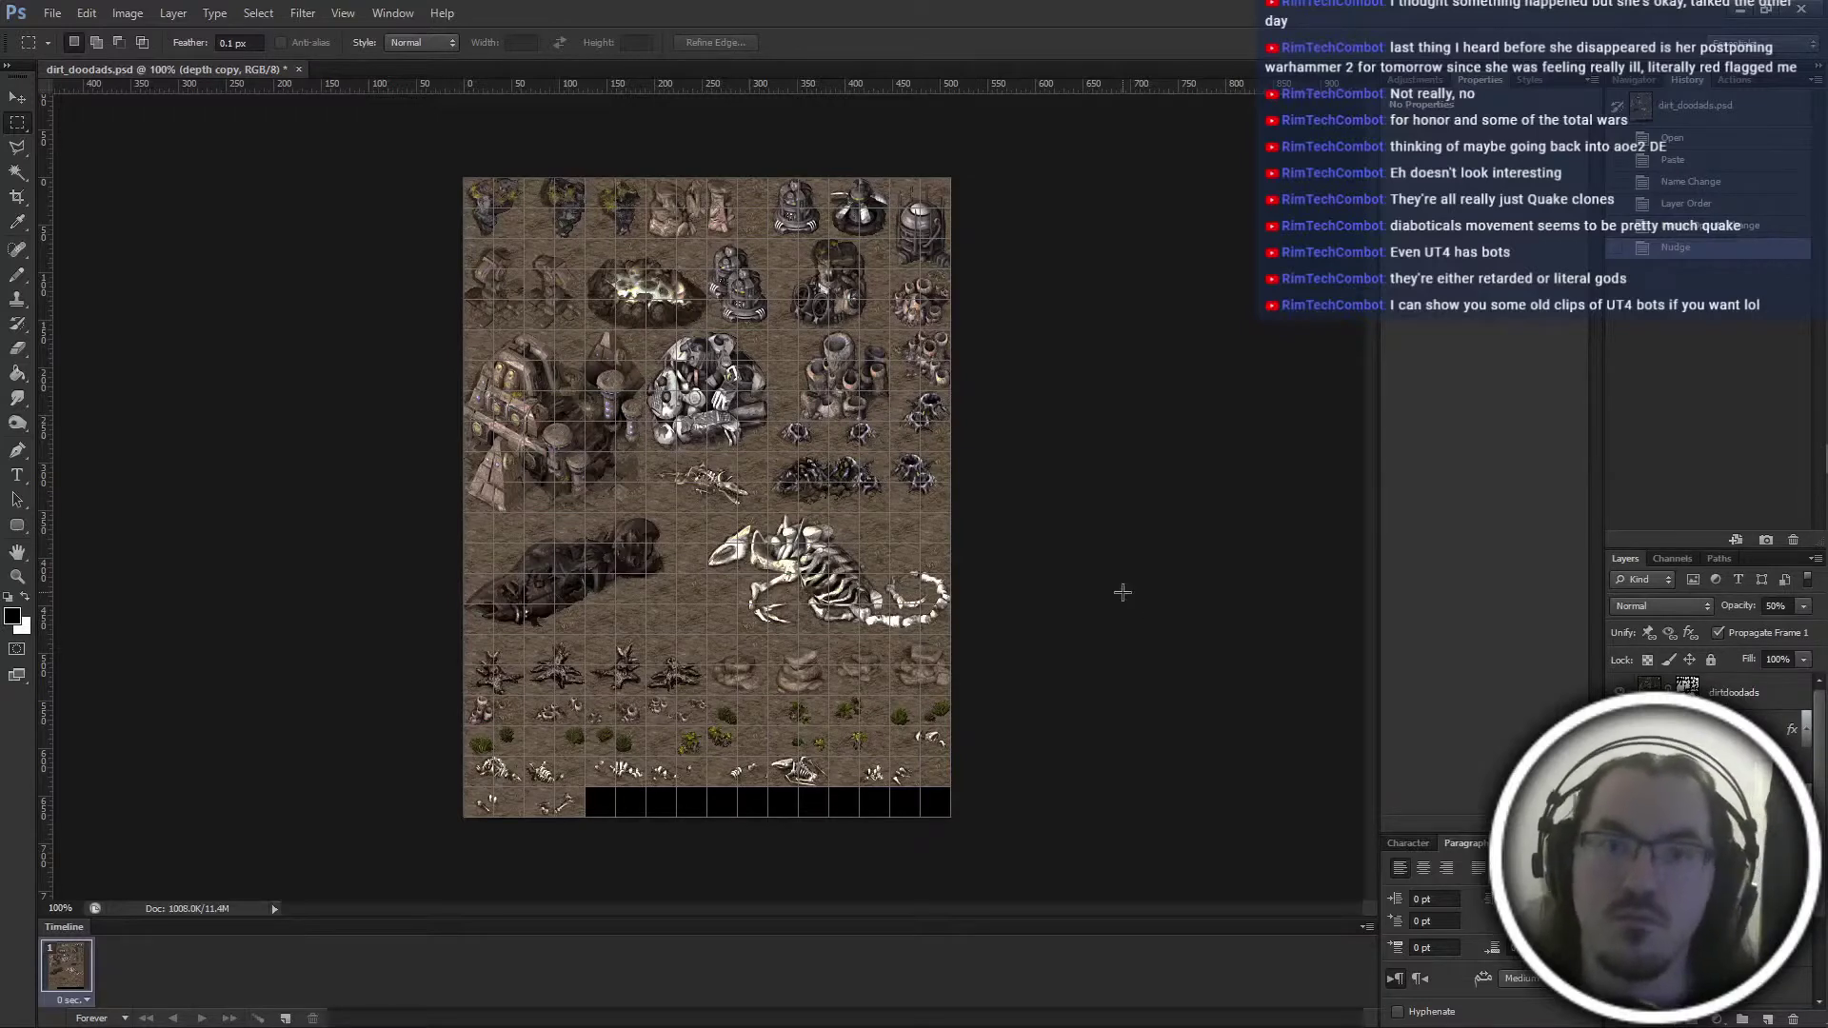
{"action": "key", "text": "Delete"}
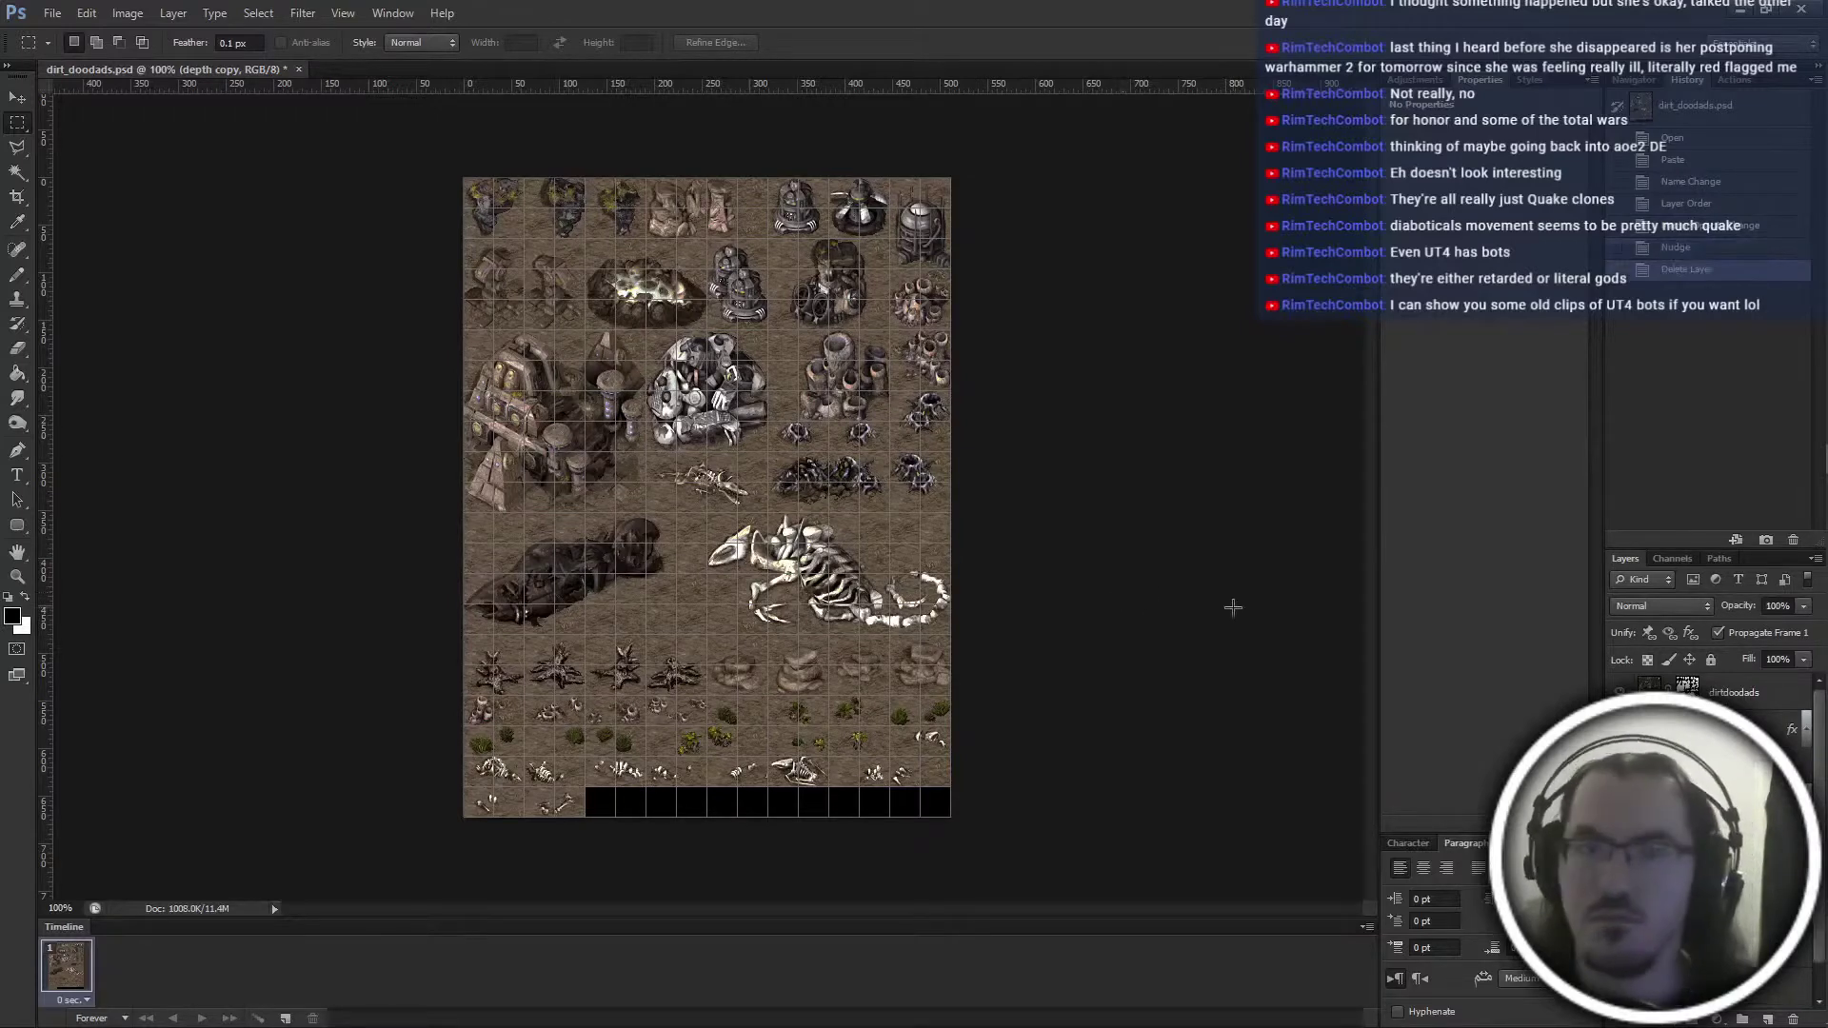
Inspect the doodads against the new ground texture and save dirt_doodads.psd
{"action": "key", "text": "ctrl+plus"}
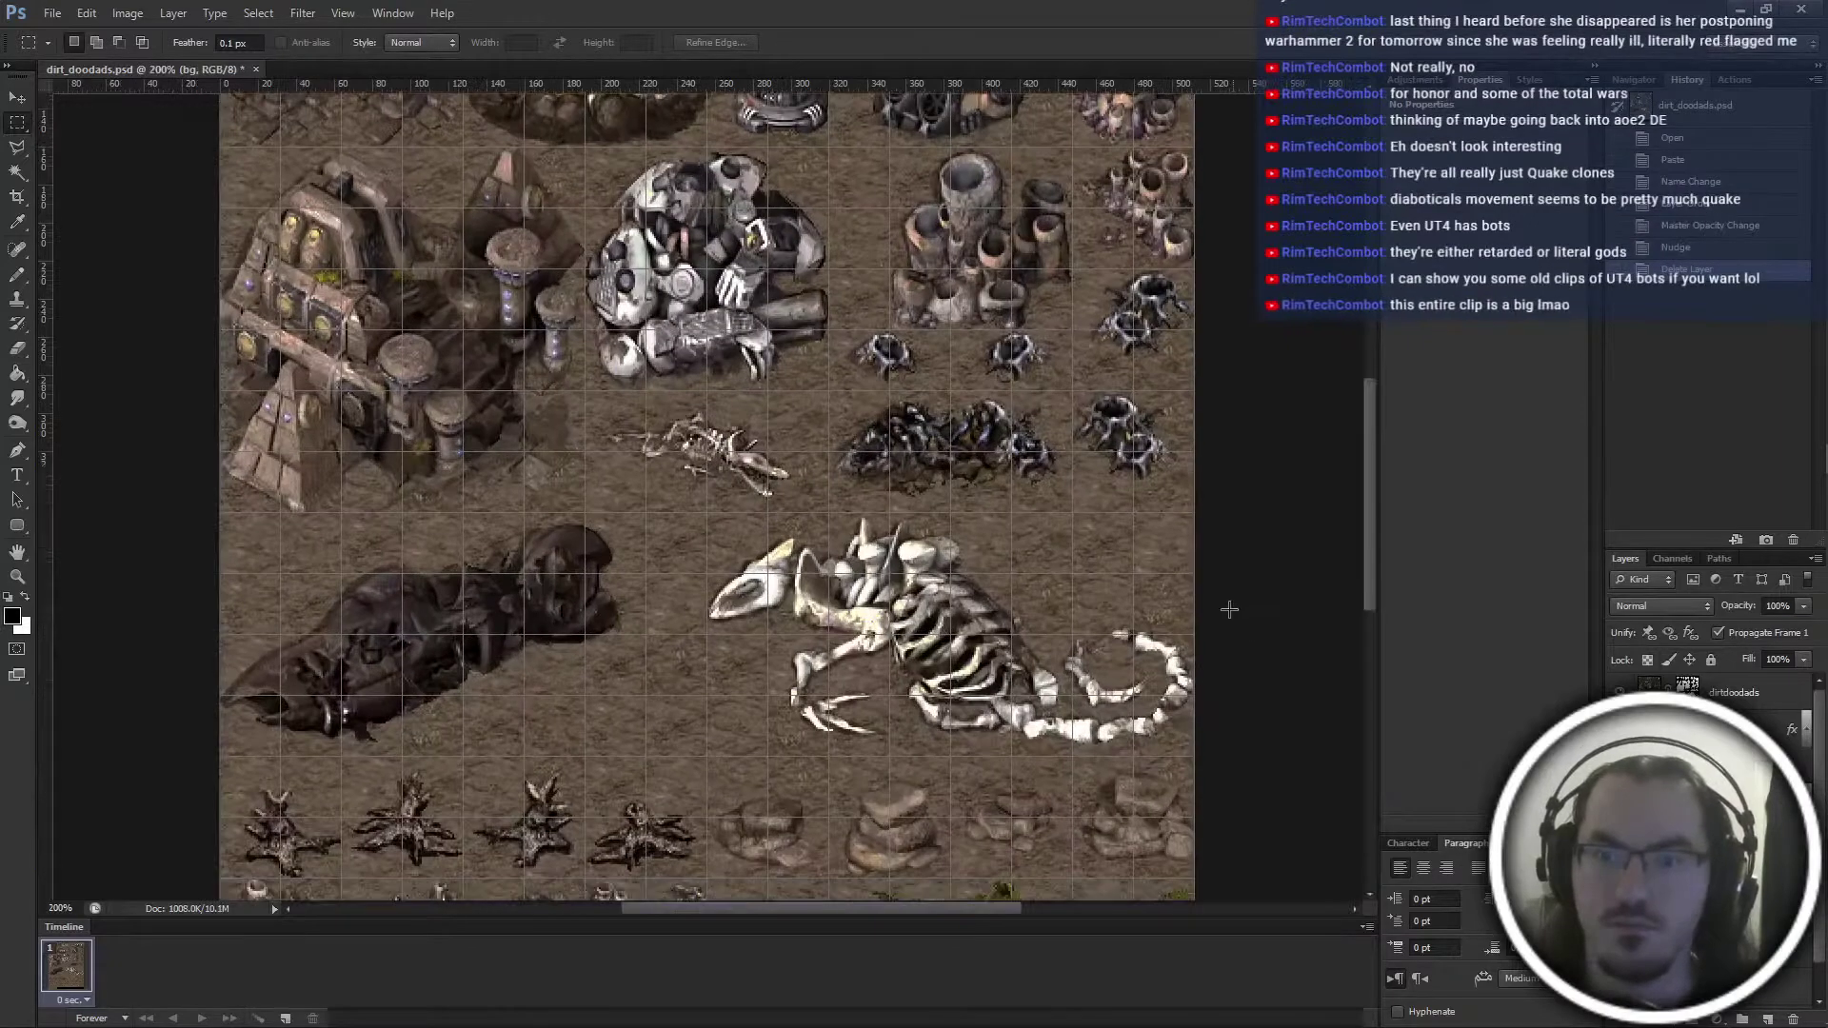
{"action": "scroll", "coordinate": [1209, 614], "scroll_direction": "down", "scroll_amount": 4}
{"action": "scroll", "coordinate": [1194, 633], "scroll_direction": "up", "scroll_amount": 2}
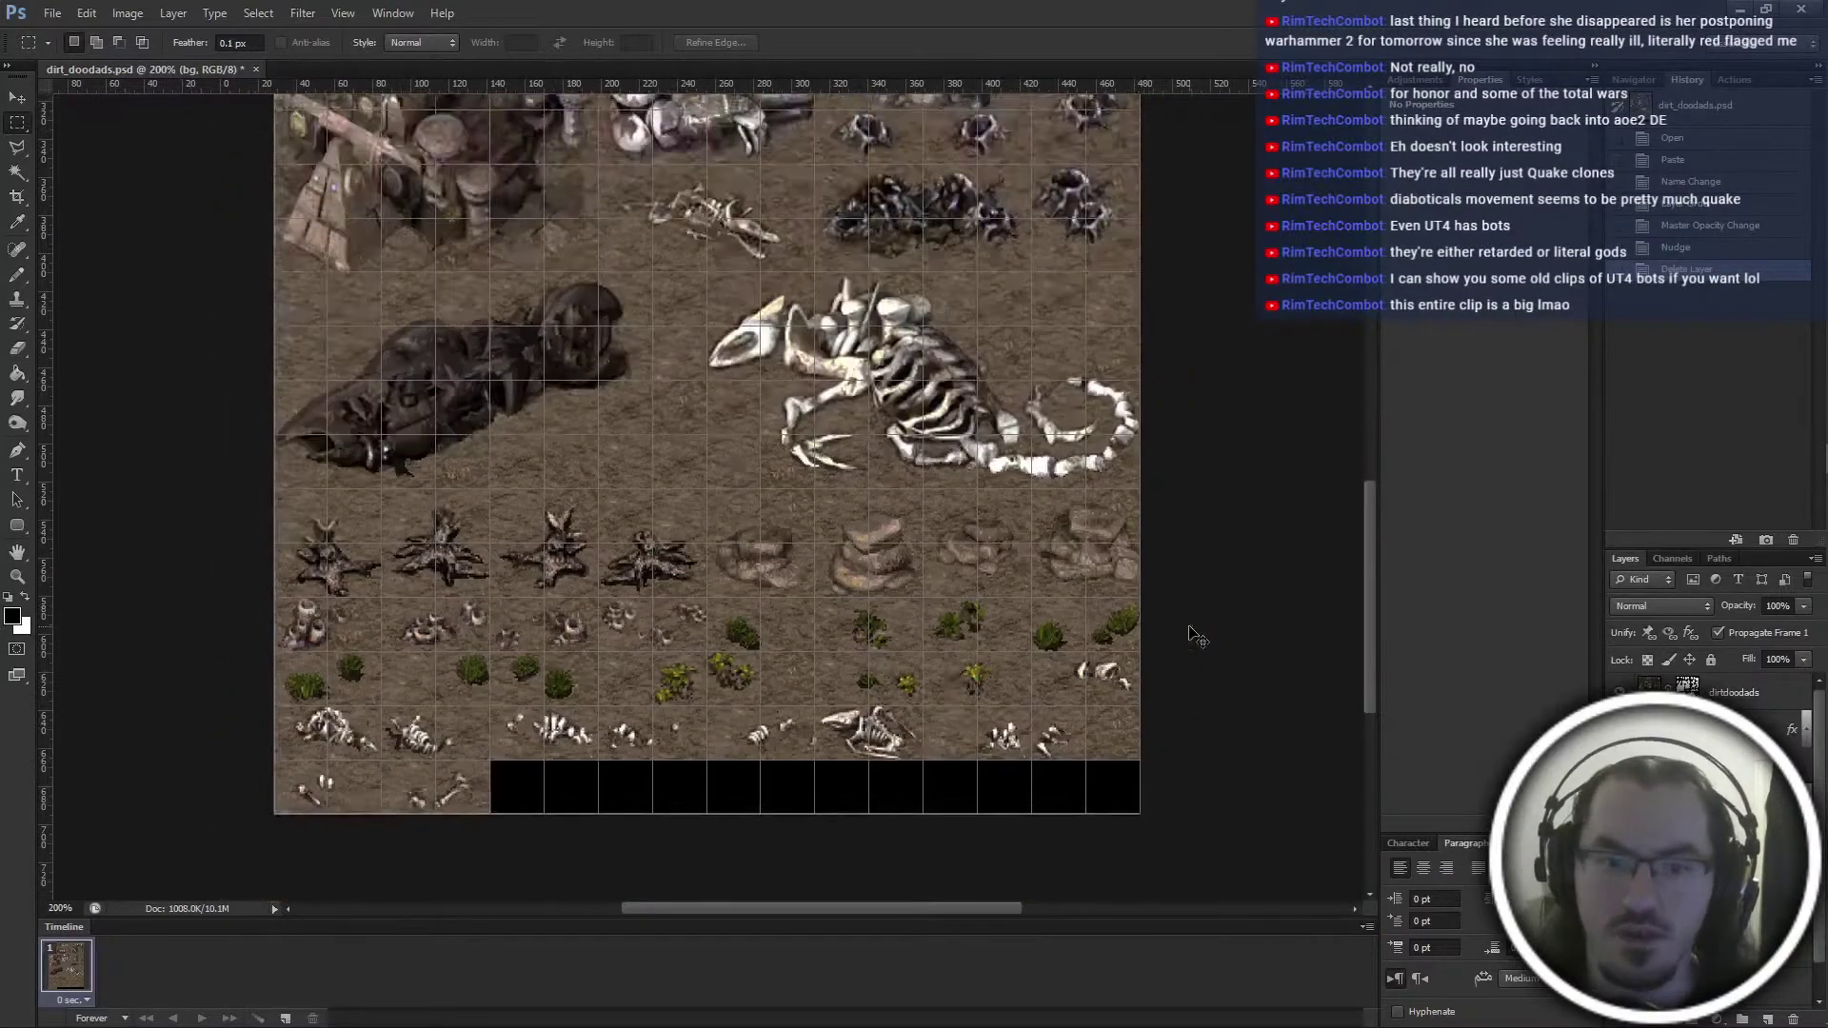
{"action": "key", "text": "ctrl+minus"}
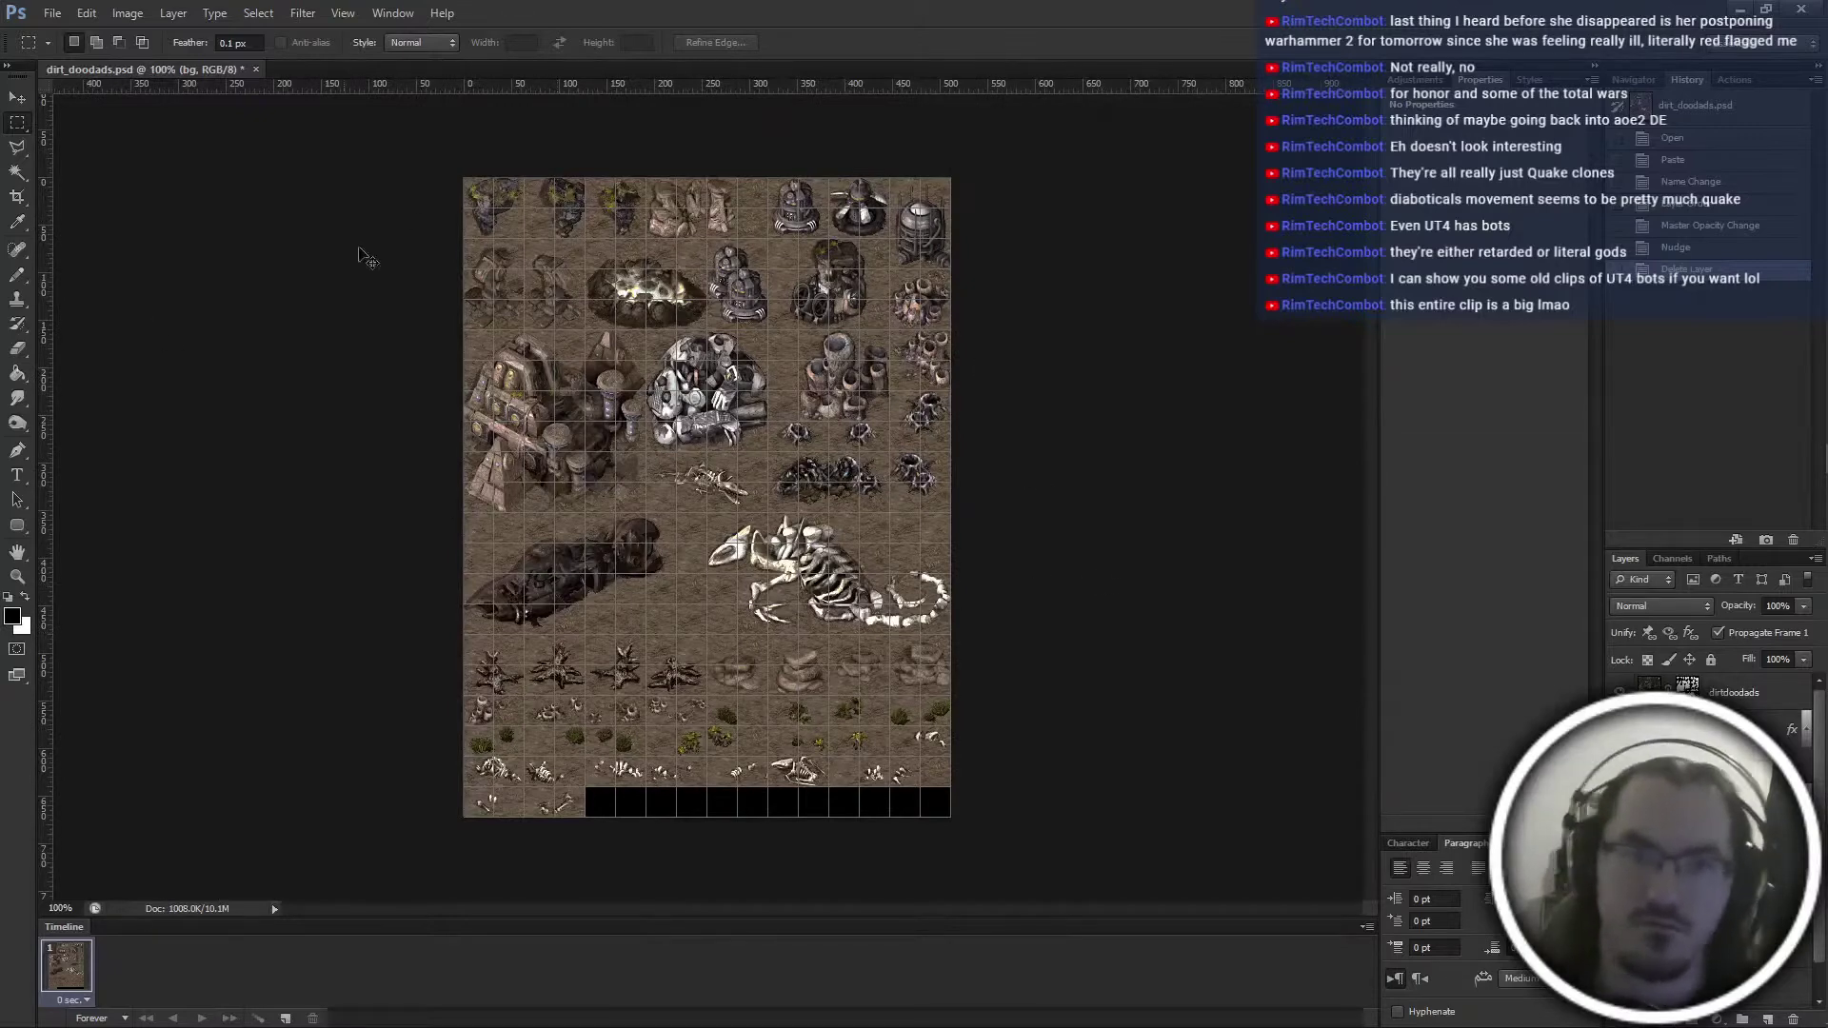
{"action": "key", "text": "ctrl+s"}
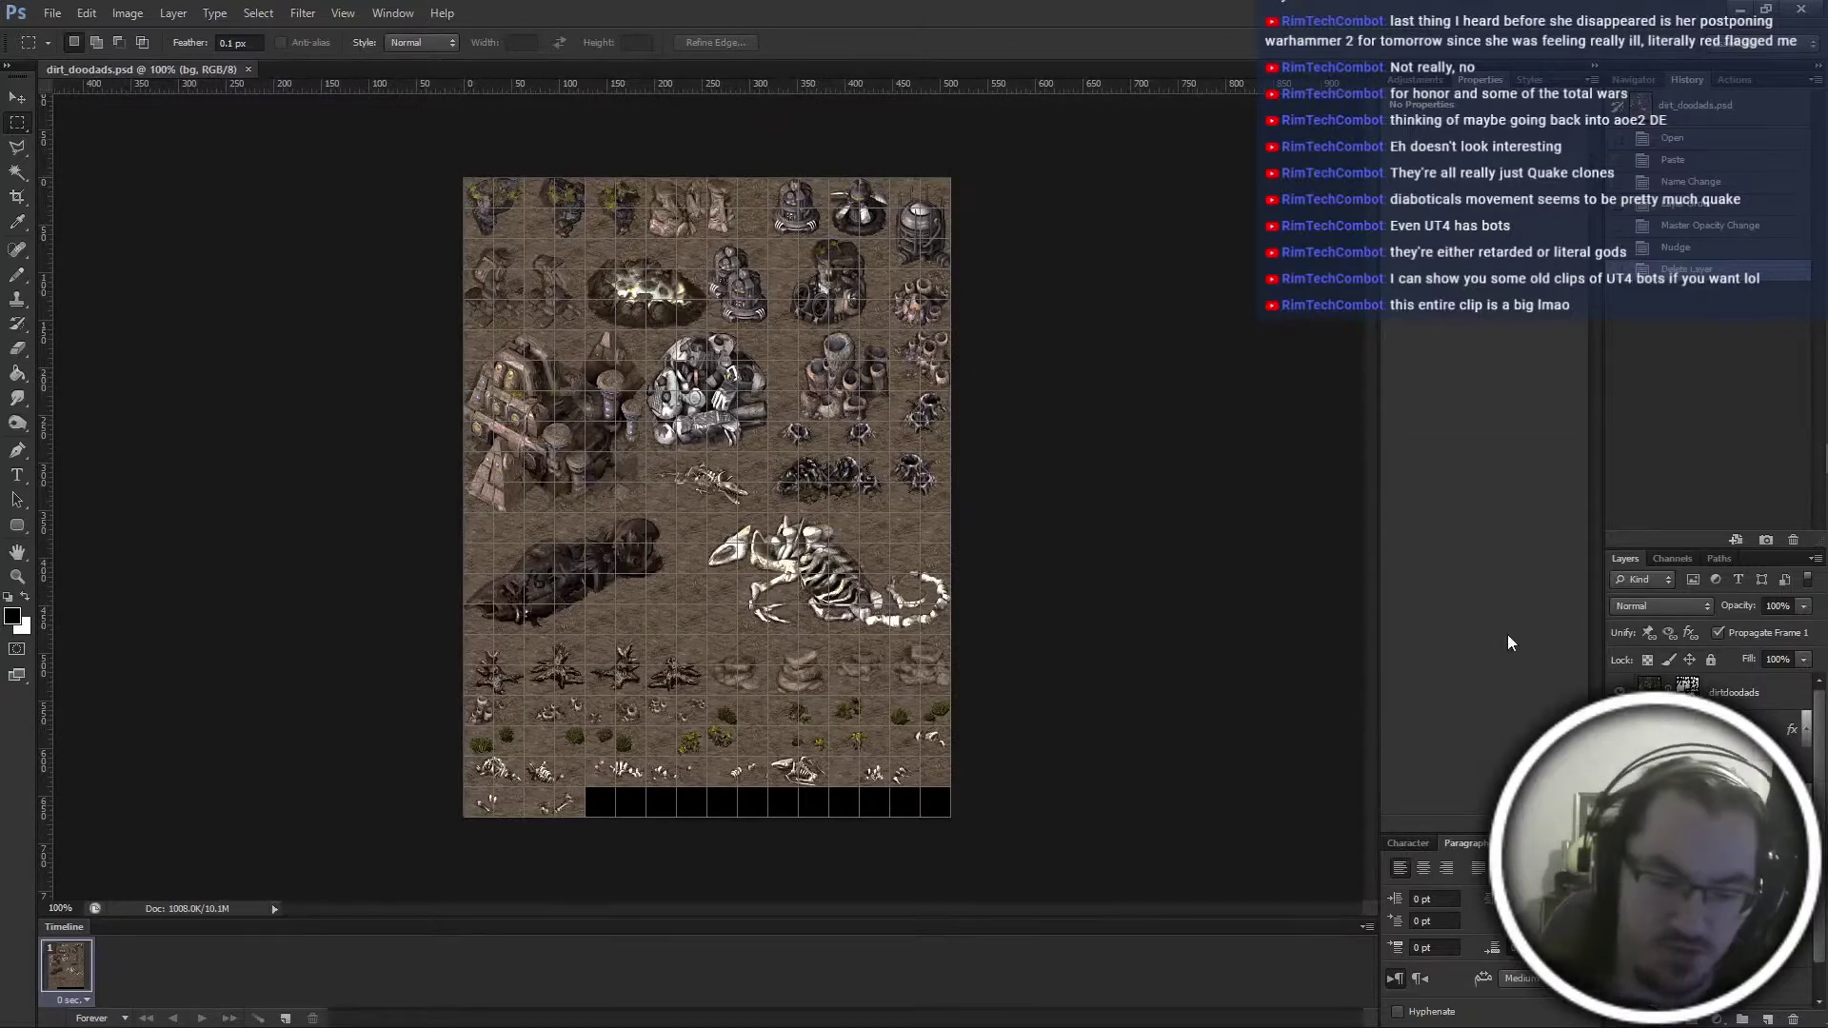
Resize dirt_doodads.psd to 2048 px wide with Nearest Neighbor resampling and convert it to Indexed Color
{"action": "key", "text": "ctrl+alt+i"}
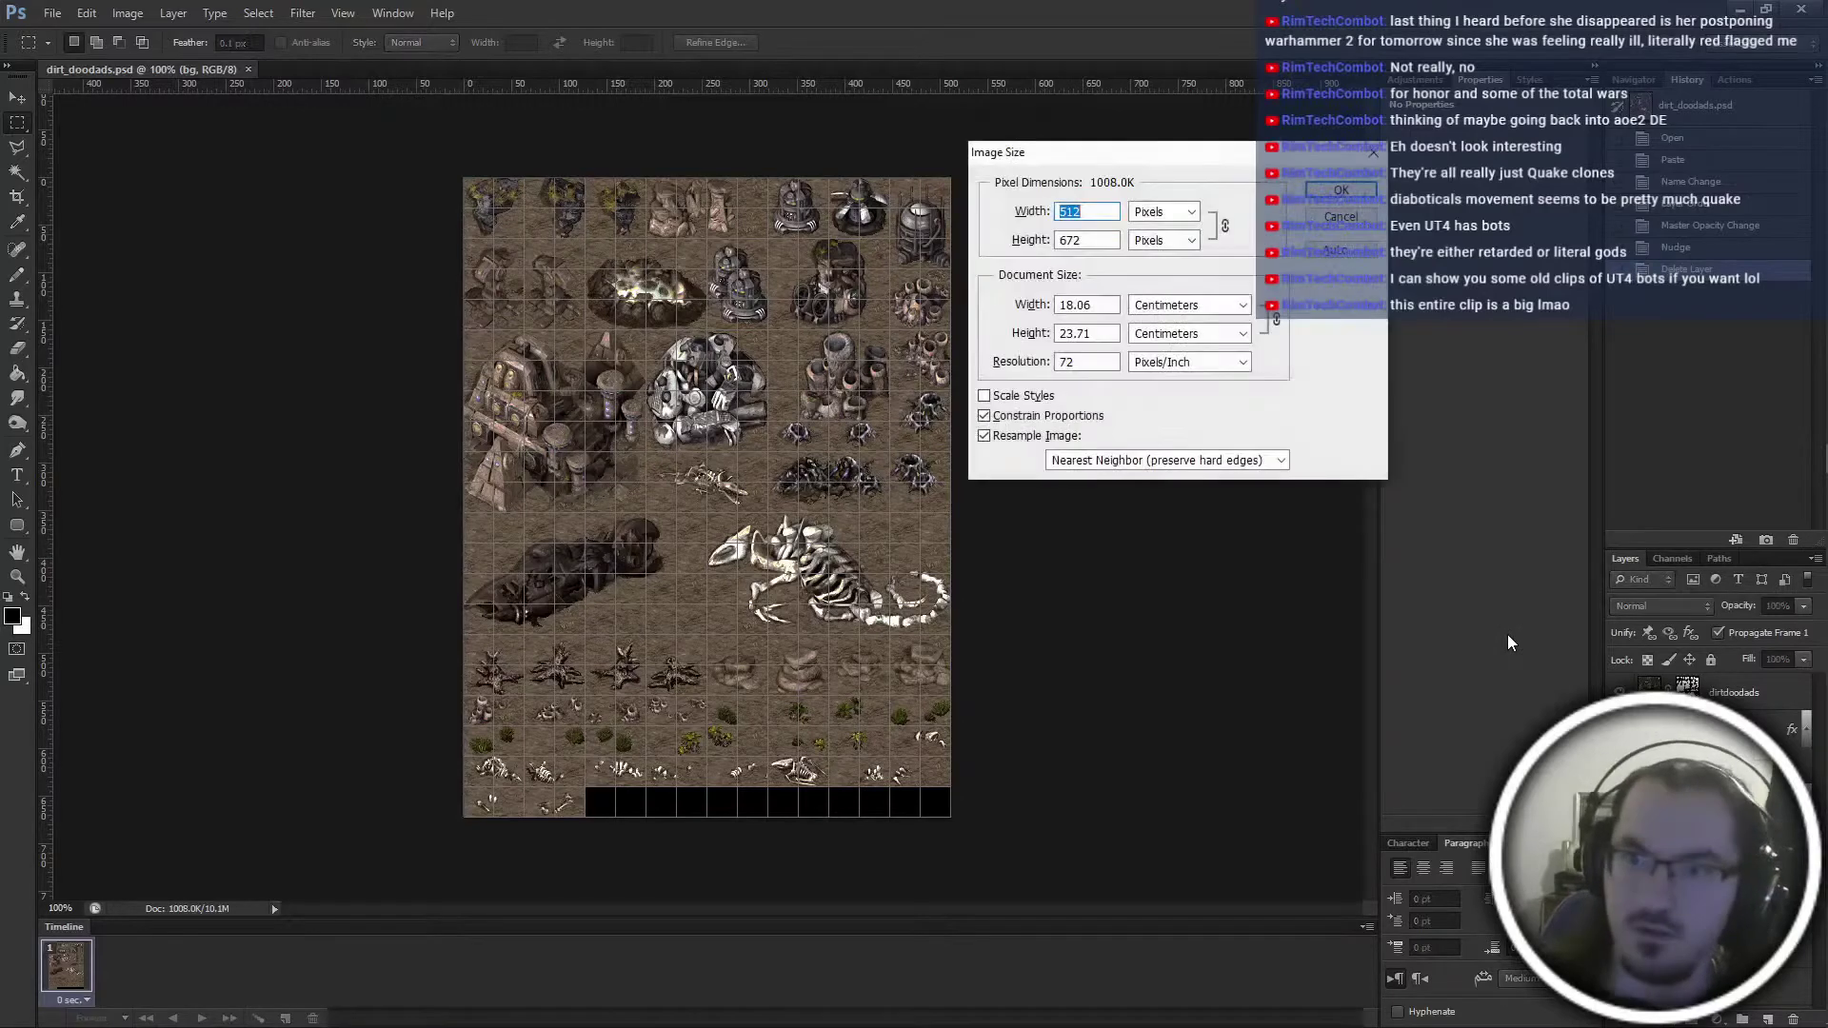
{"action": "type", "text": "1024"}
{"action": "key", "text": "Return"}
{"action": "key", "text": "alt+i"}
{"action": "key", "text": "m"}
{"action": "key", "text": "i"}
{"action": "key", "text": "Return"}
{"action": "key", "text": "Return"}
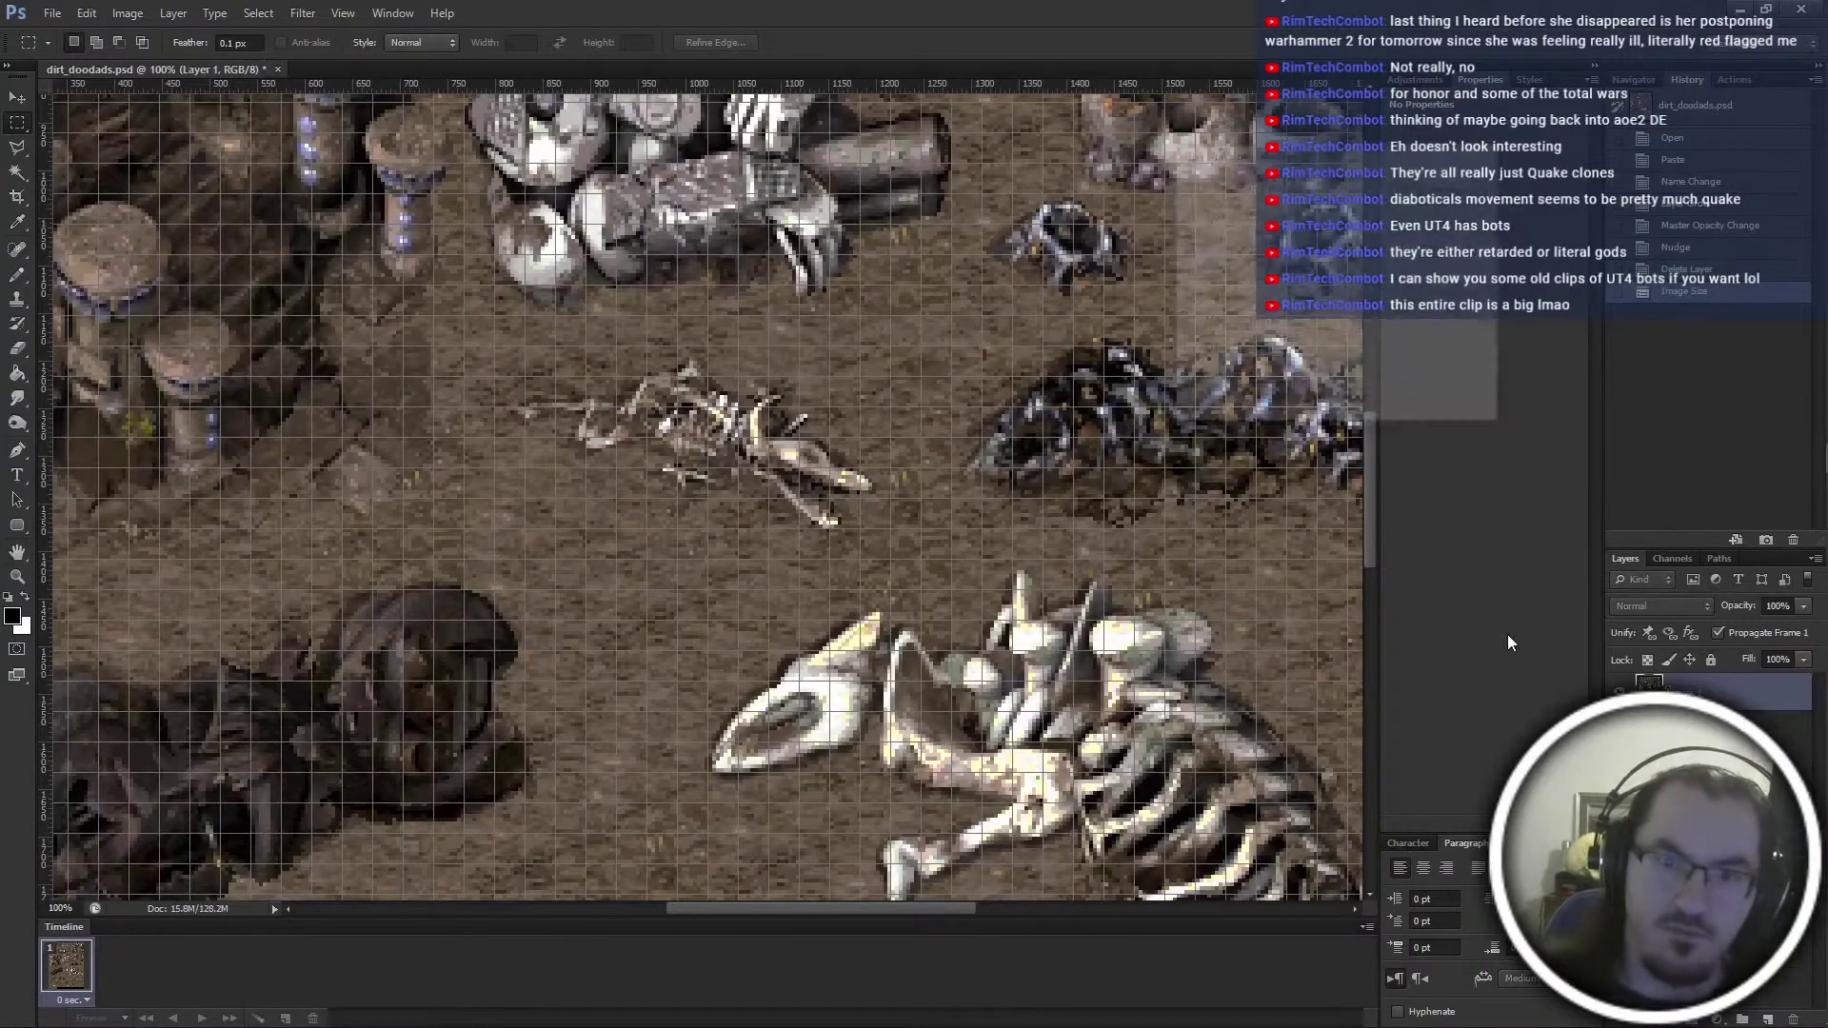
Scale the indexed doodad sheet down to 512 px wide
{"action": "key", "text": "ctrl+alt+i"}
{"action": "type", "text": "512"}
{"action": "key", "text": "Return"}
Save the doodad sheet in BMP format as hhdirt_doodads.bmp in the dirt-doodads folder and close it
{"action": "key", "text": "ctrl+shift+s"}
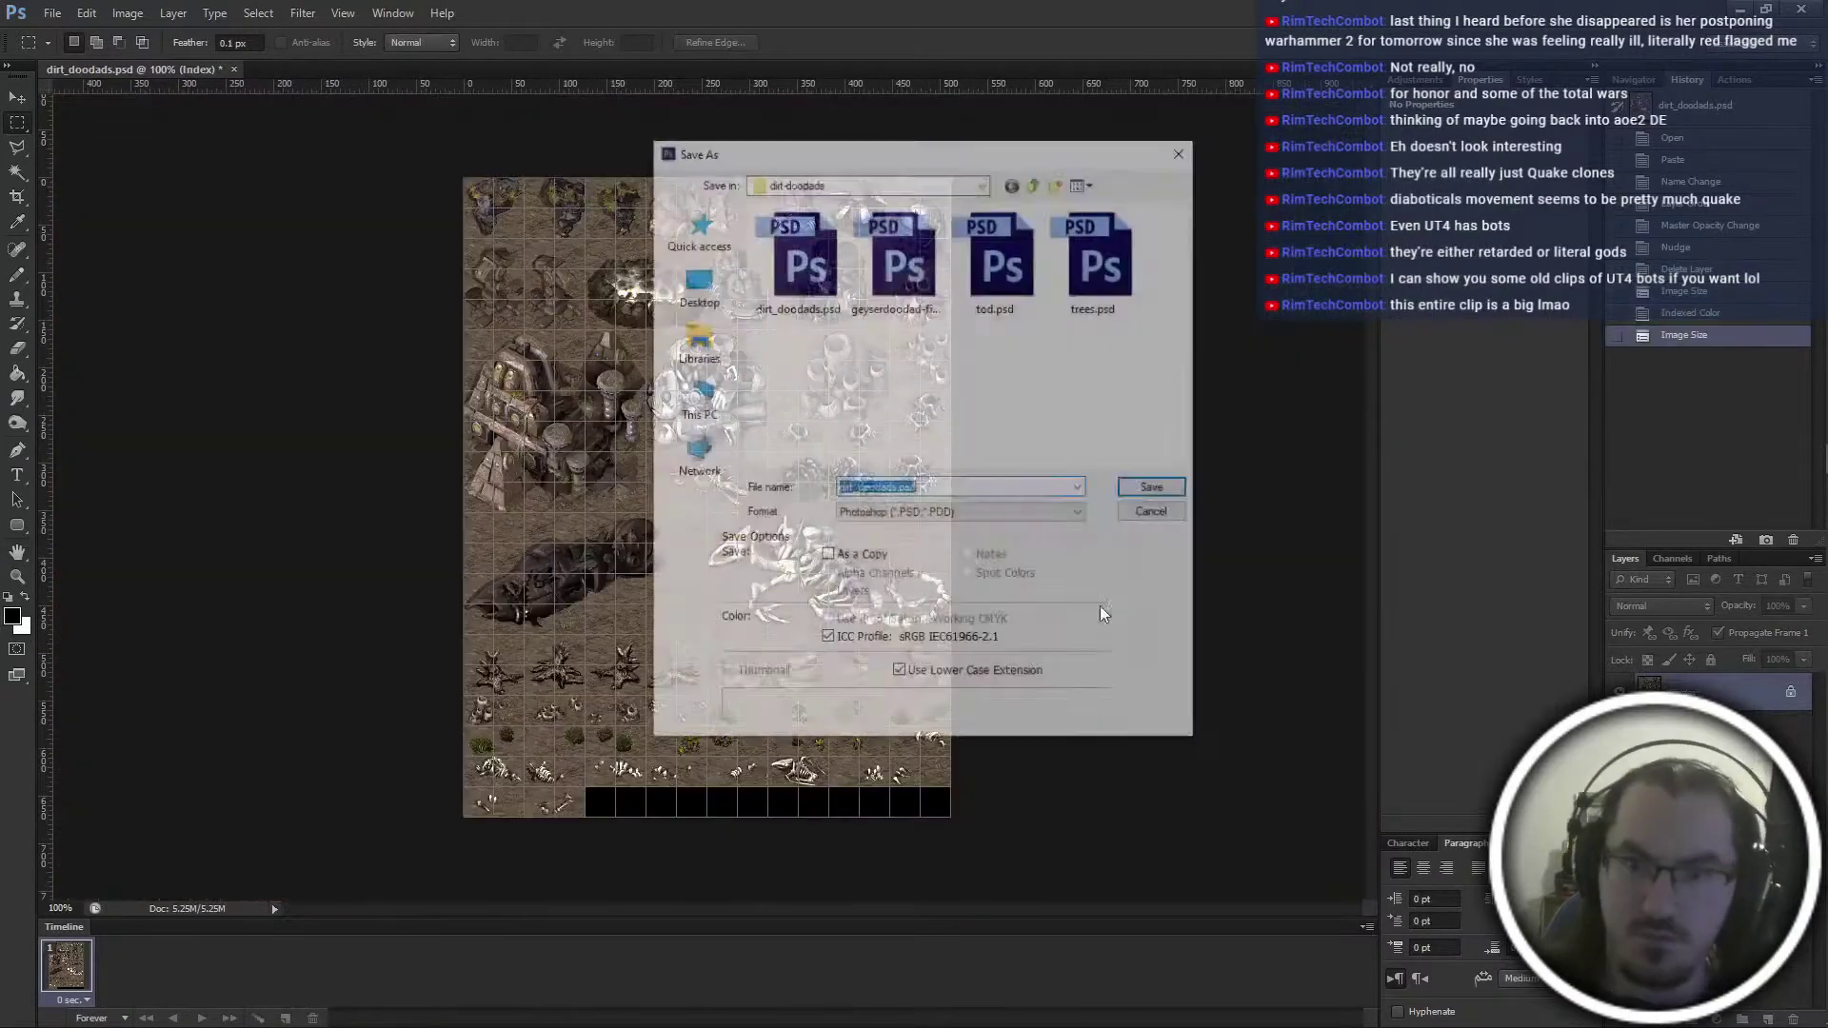
{"action": "left_click", "coordinate": [900, 514]}
{"action": "left_click", "coordinate": [895, 556]}
{"action": "left_click", "coordinate": [891, 490]}
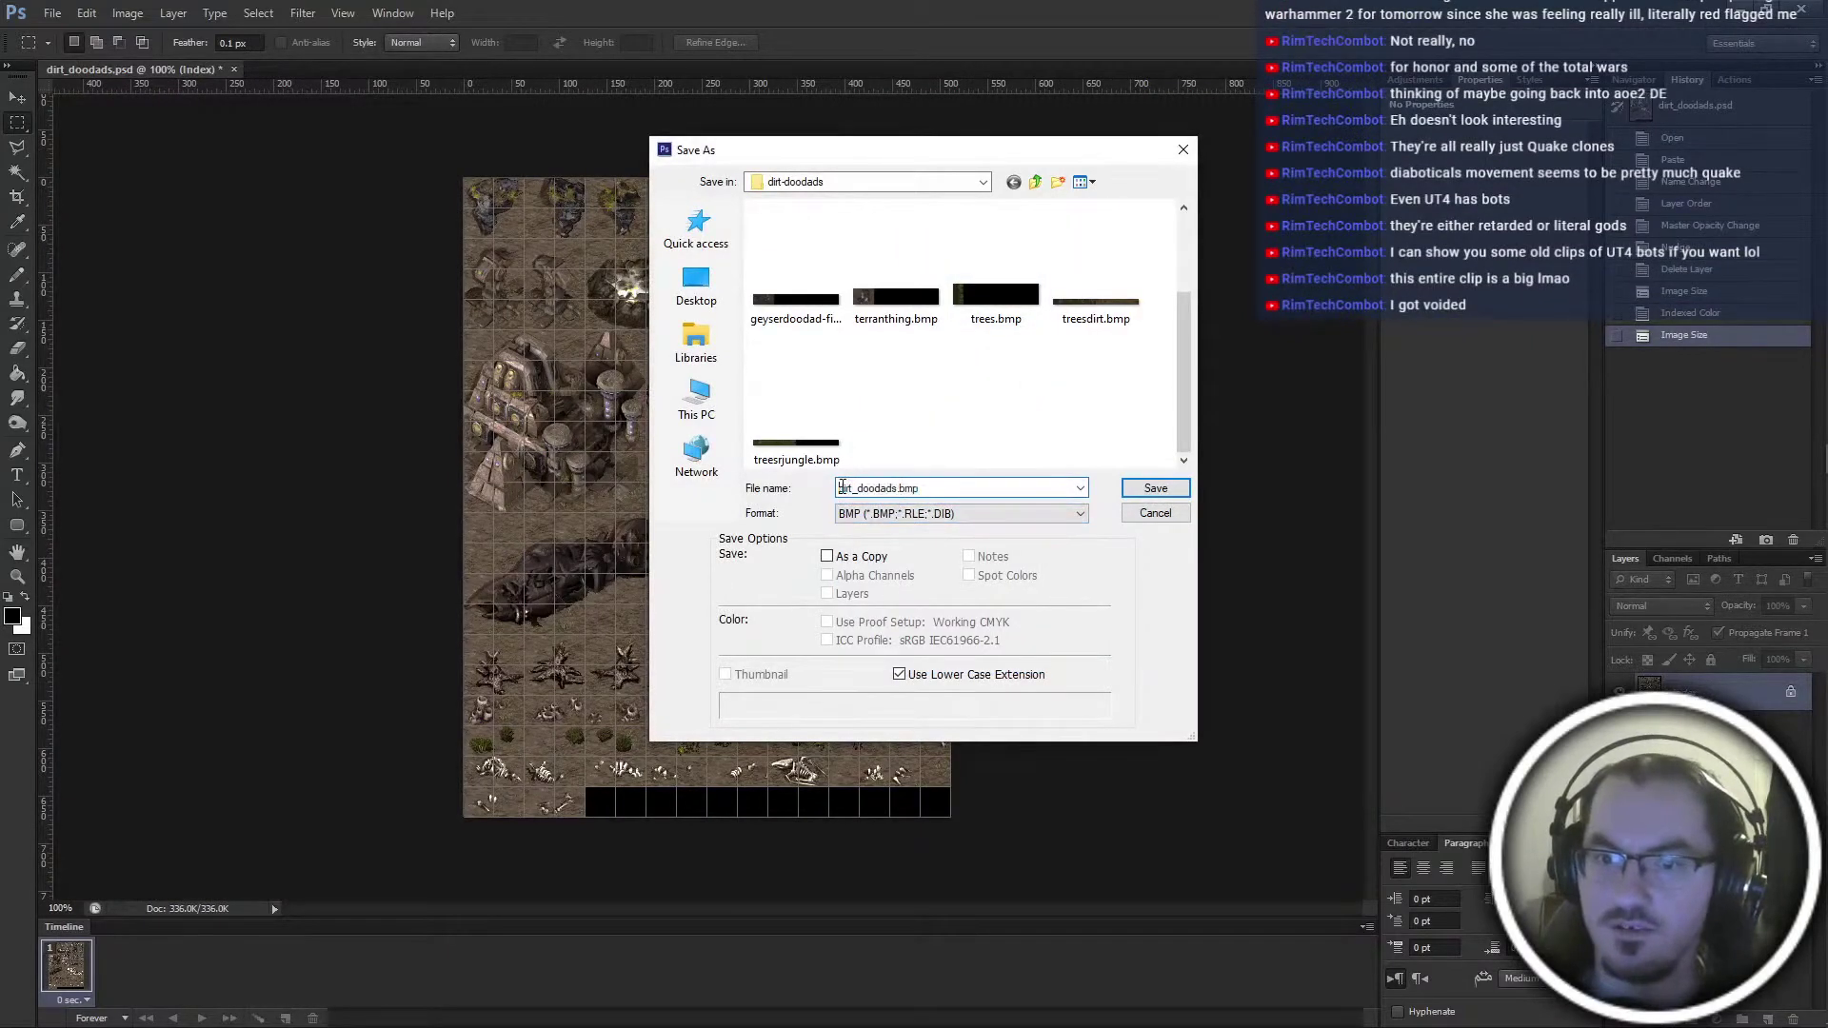
{"action": "key", "text": "Return"}
{"action": "key", "text": "Return"}
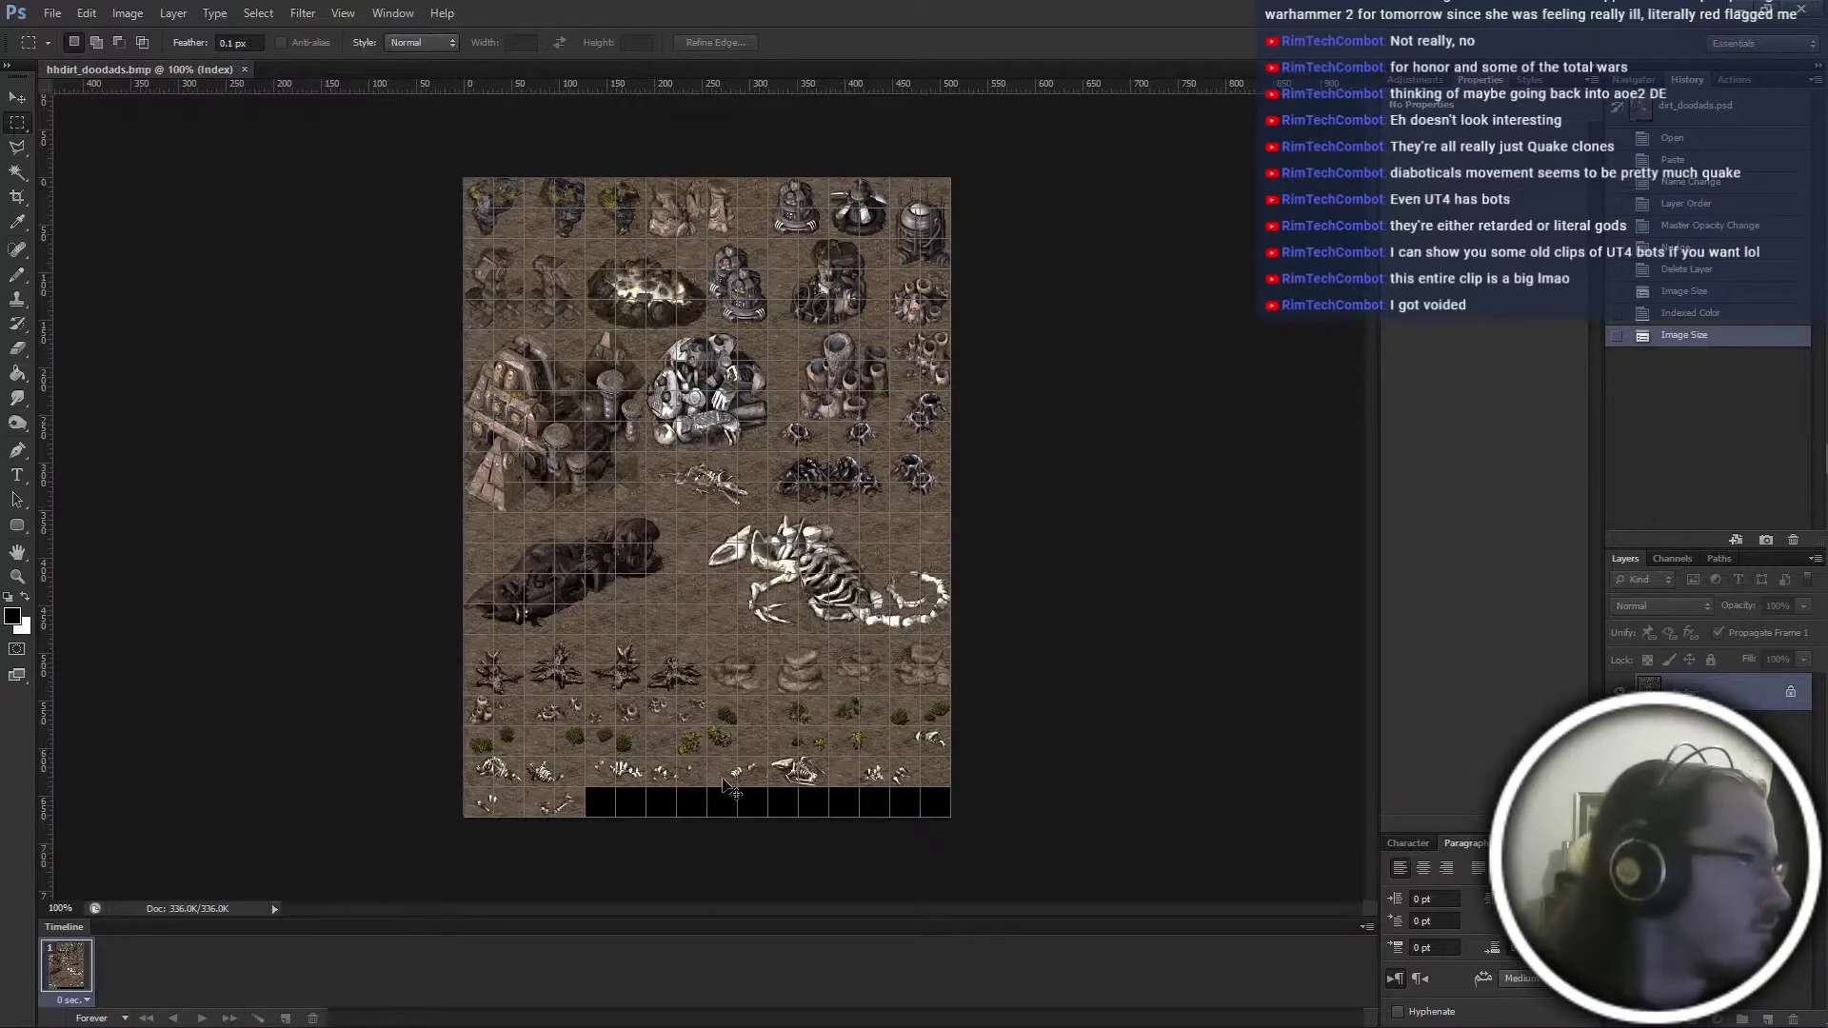
{"action": "key", "text": "ctrl+w"}
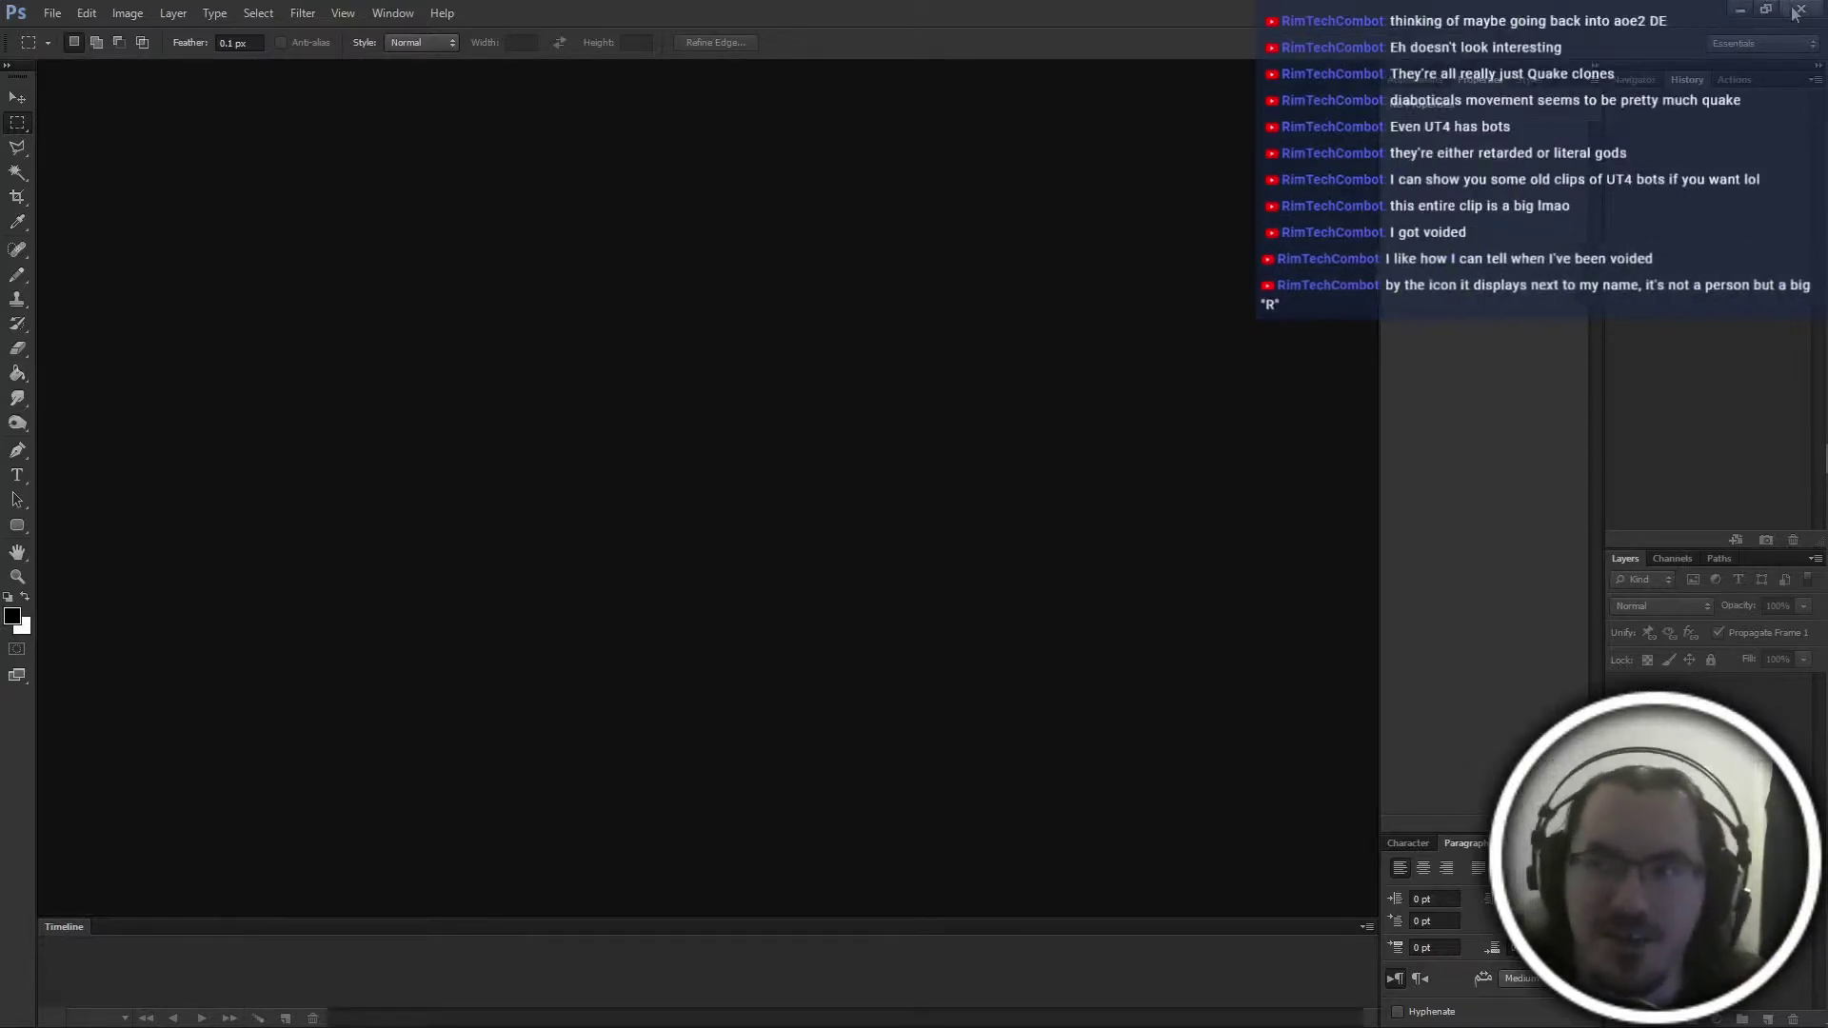
Minimize Photoshop, switch to ScmDraft, and close its Jungle World terrain window and the program
{"action": "left_click", "coordinate": [1737, 11]}
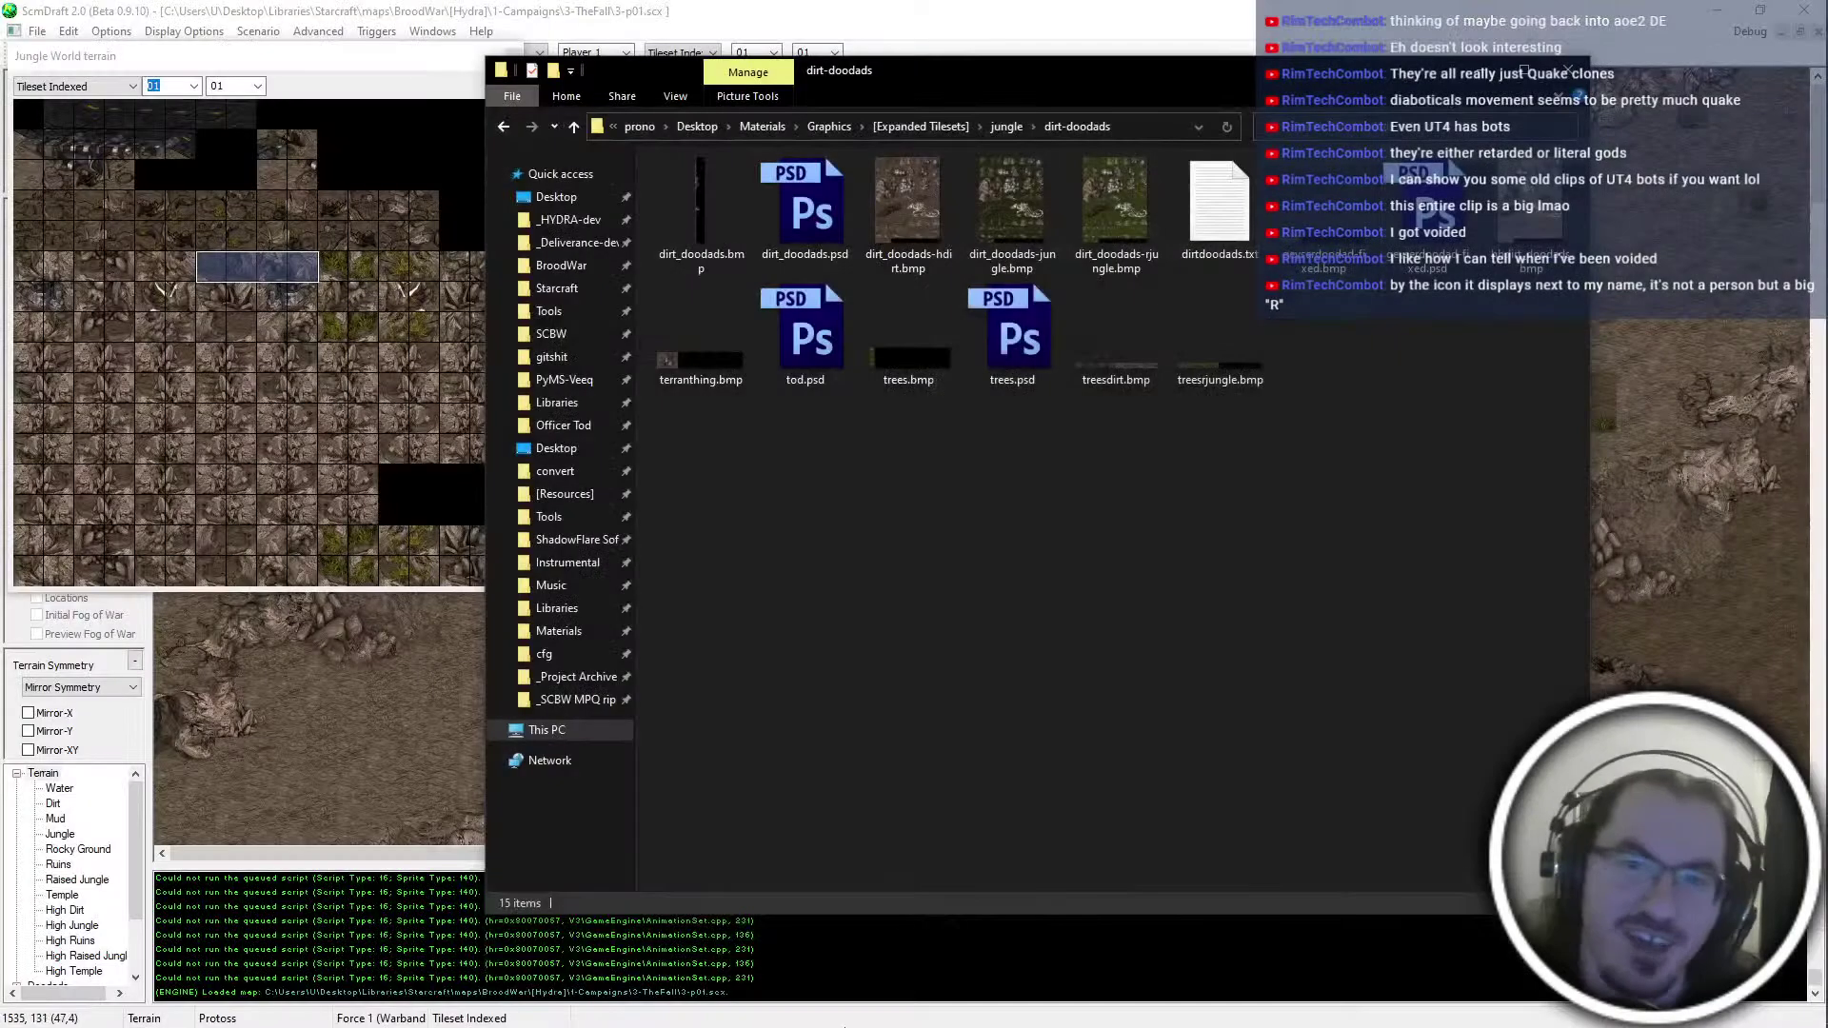
{"action": "left_click", "coordinate": [352, 74]}
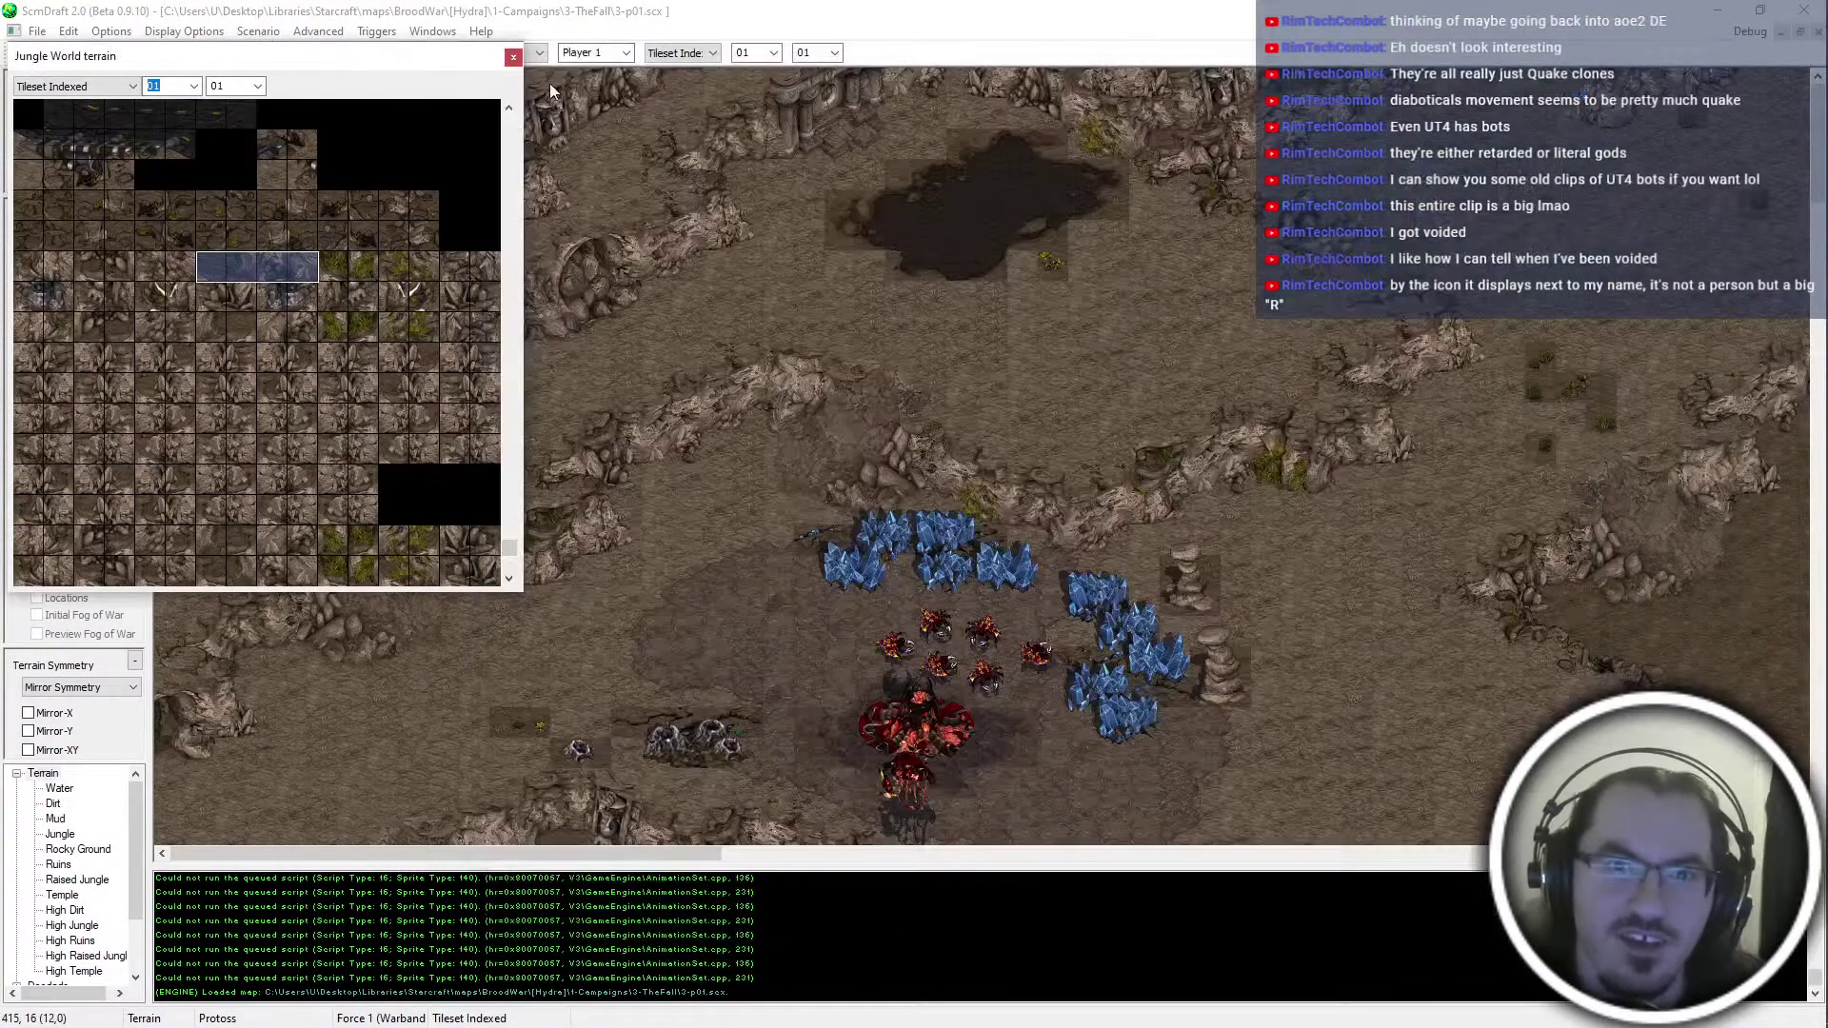
{"action": "left_click", "coordinate": [512, 58]}
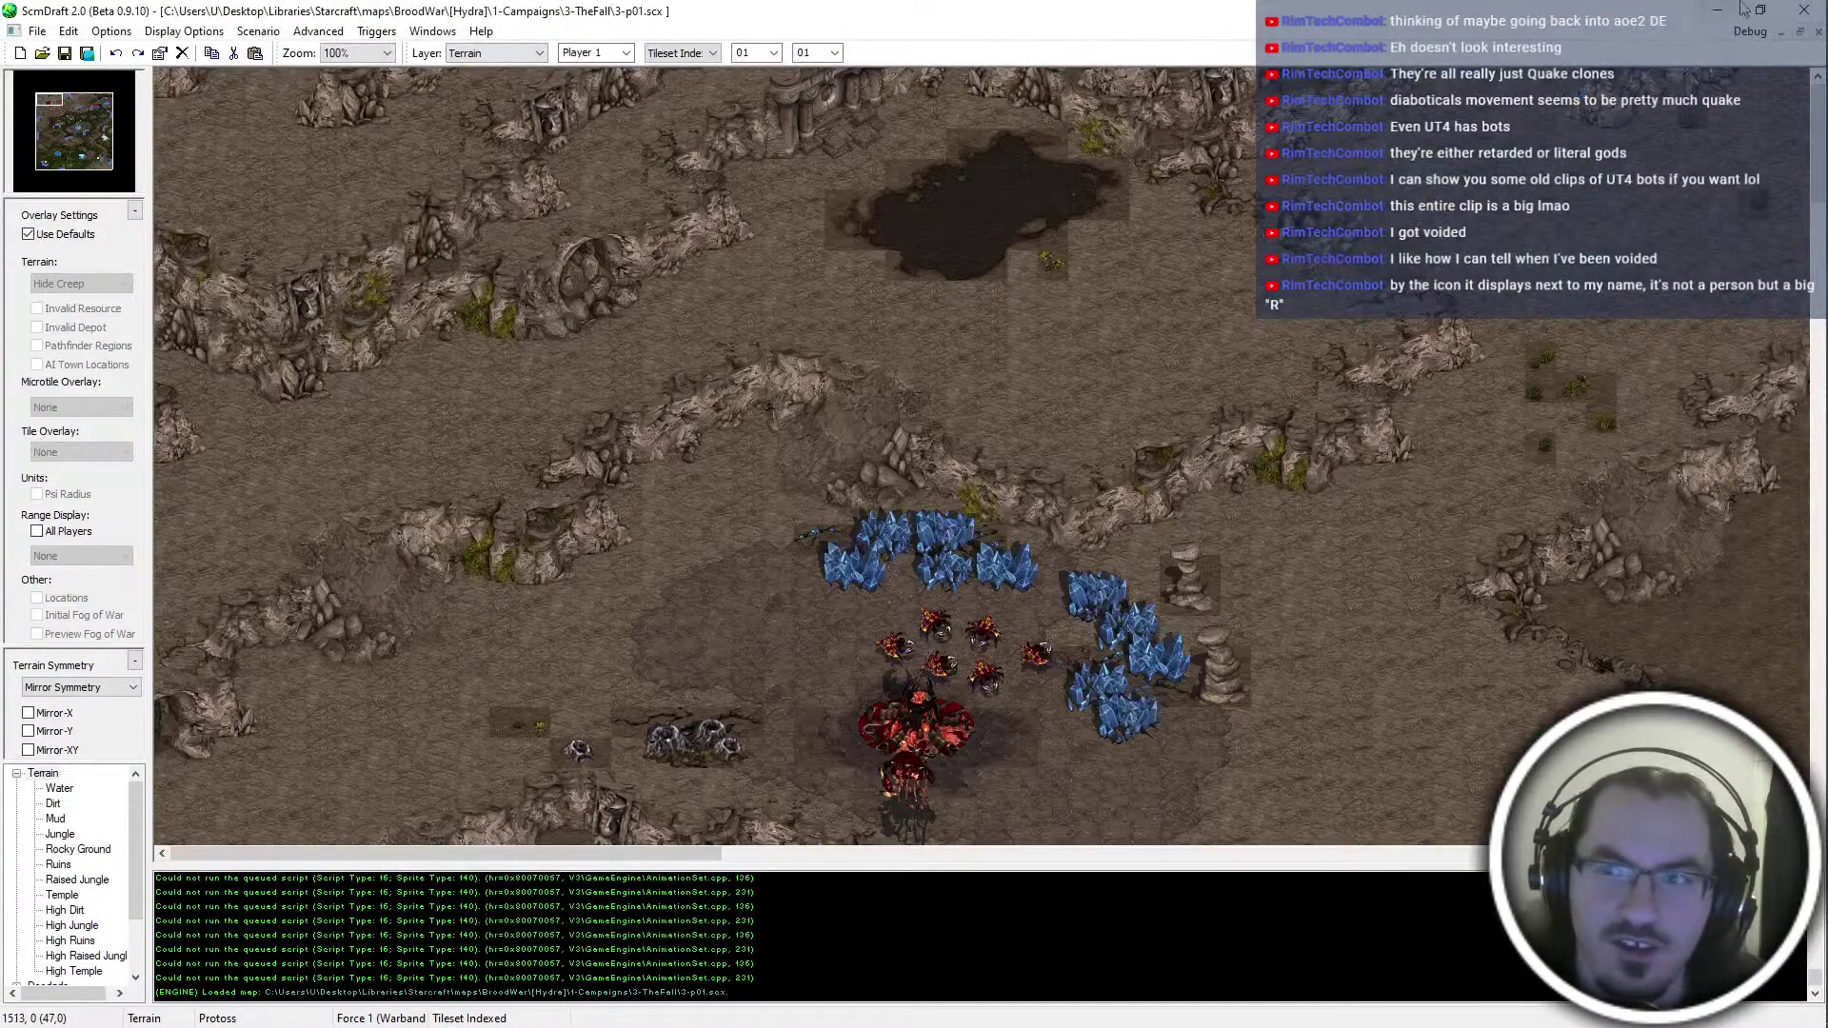
{"action": "left_click", "coordinate": [1800, 9]}
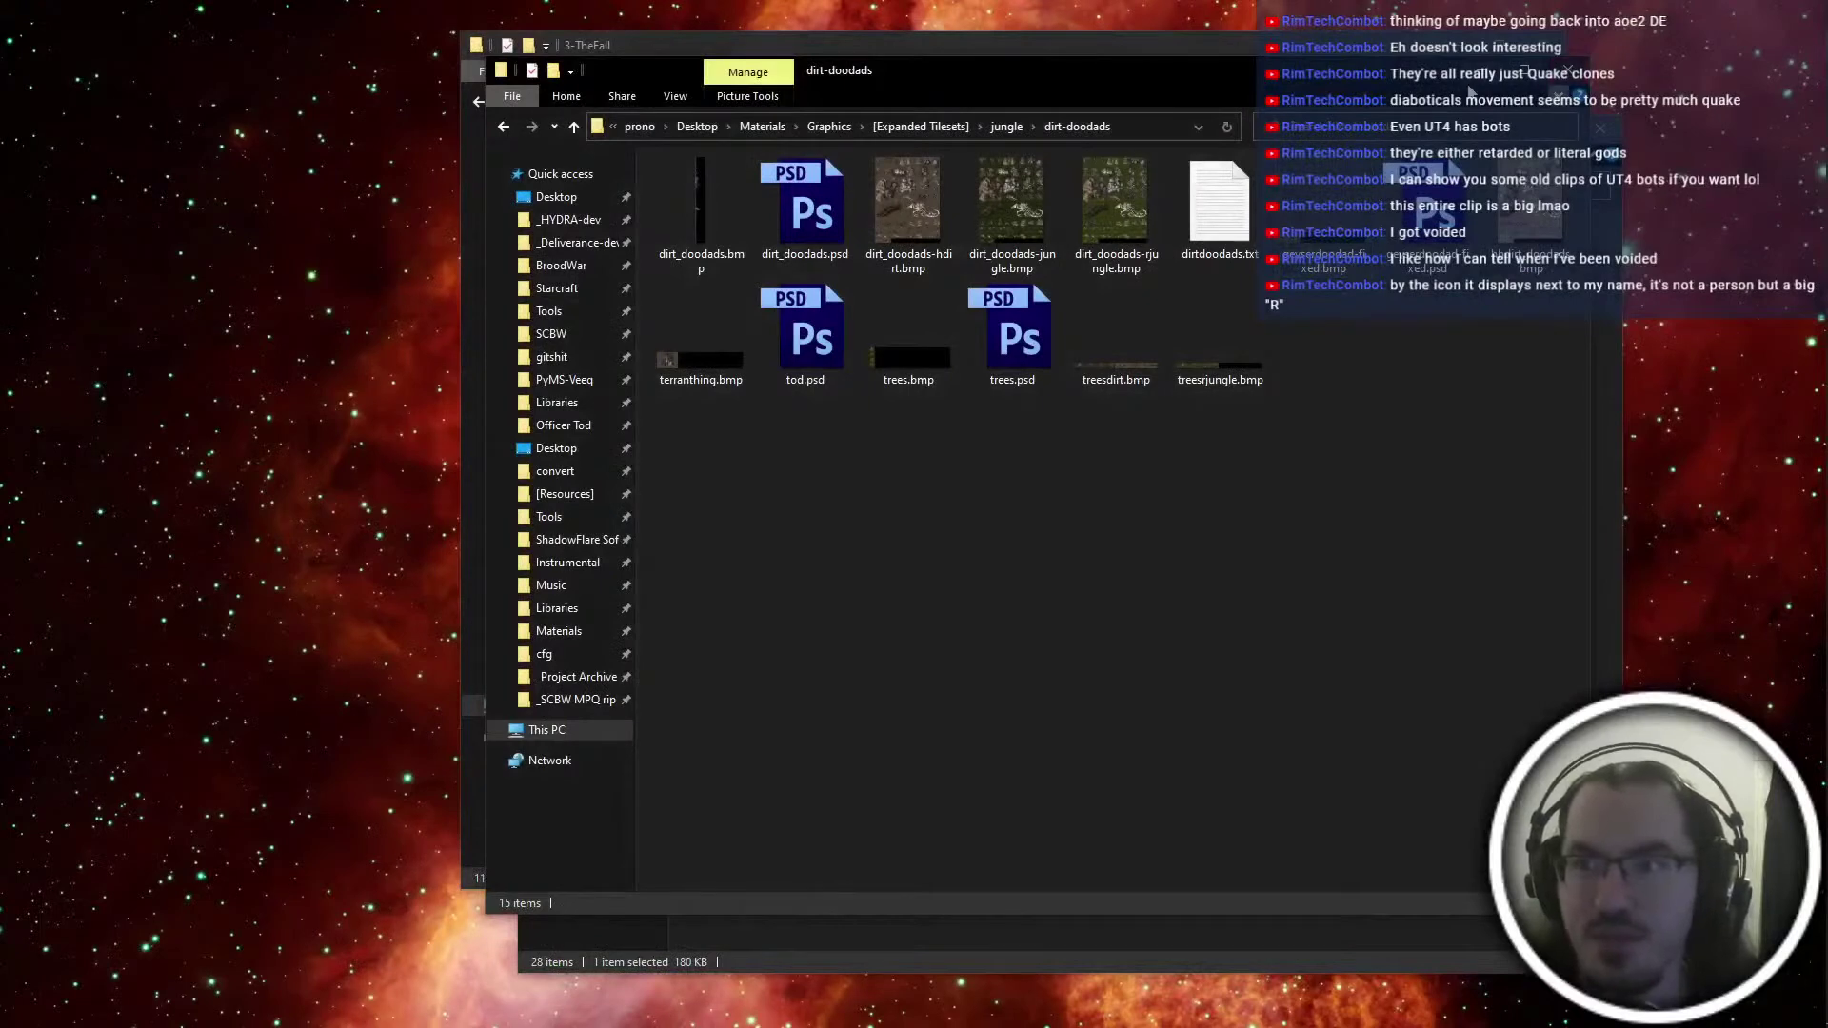
Close the dirt-doodads folder window and move the jungle folder window beside the 3-TheFall one
{"action": "left_click", "coordinate": [1567, 69]}
{"action": "left_click_drag", "start_coordinate": [1099, 124], "coordinate": [697, 107]}
{"action": "left_click", "coordinate": [1388, 497]}
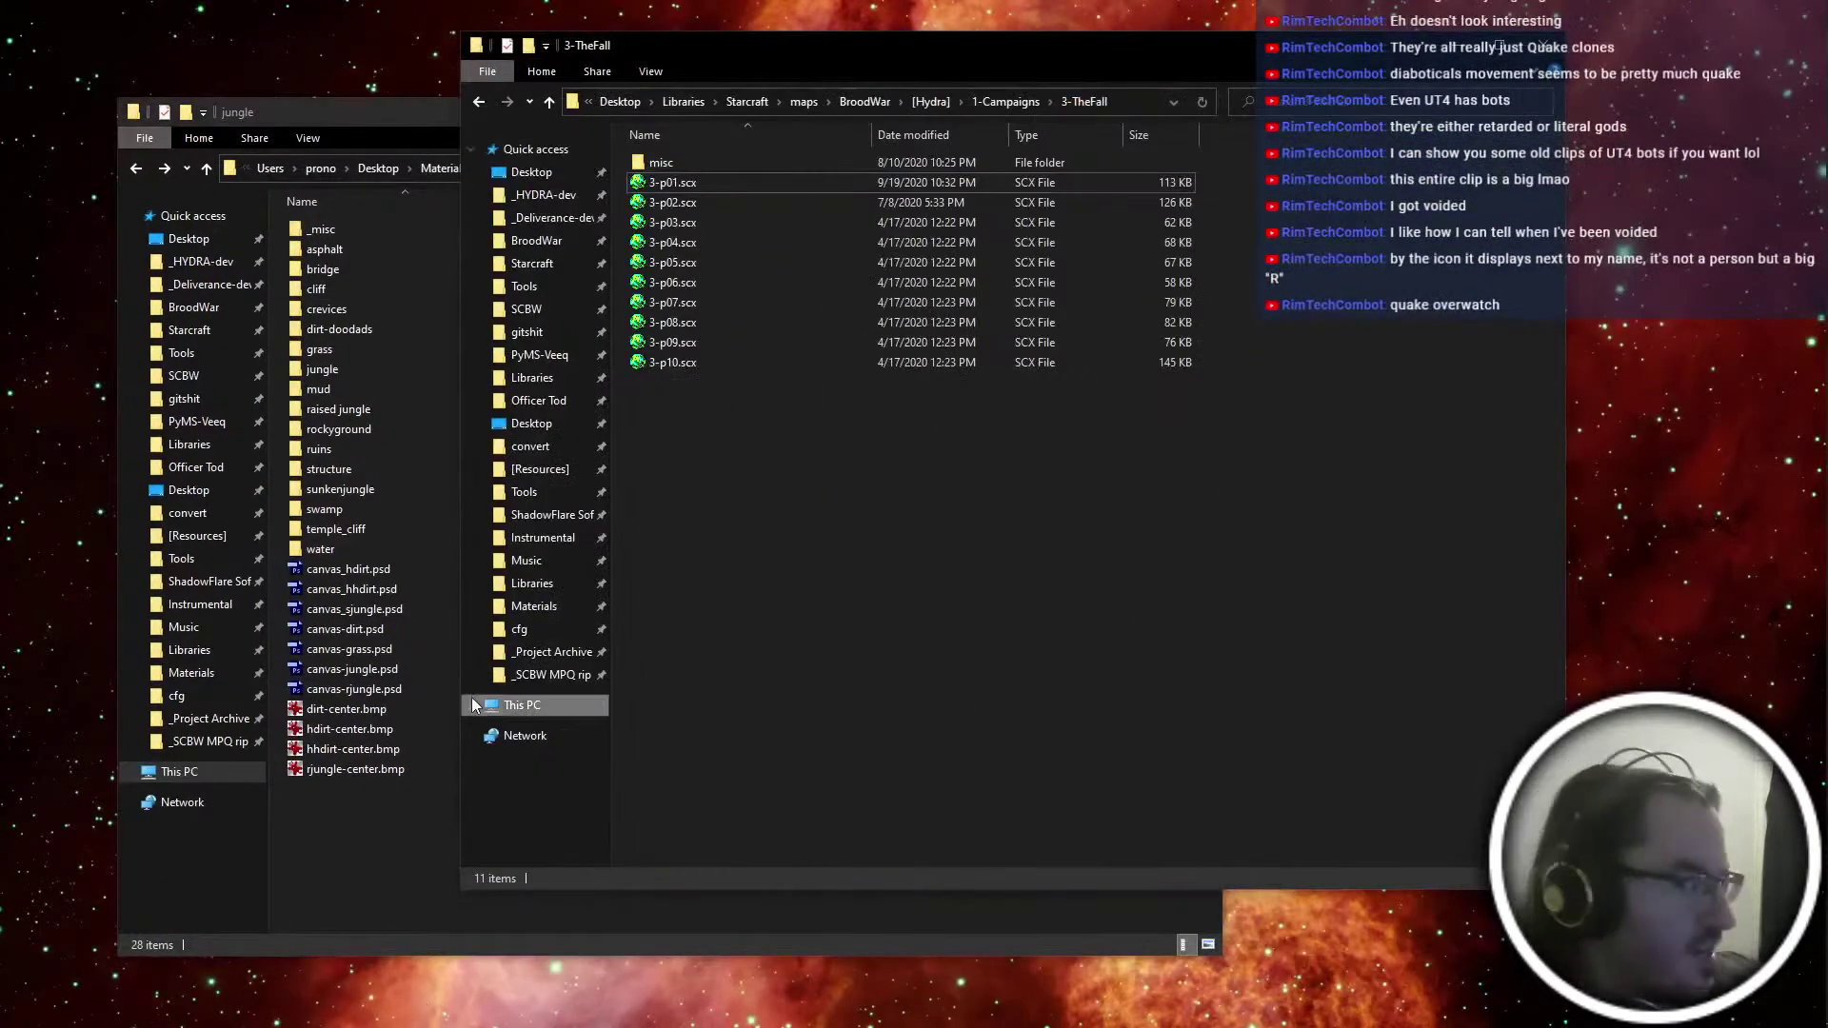
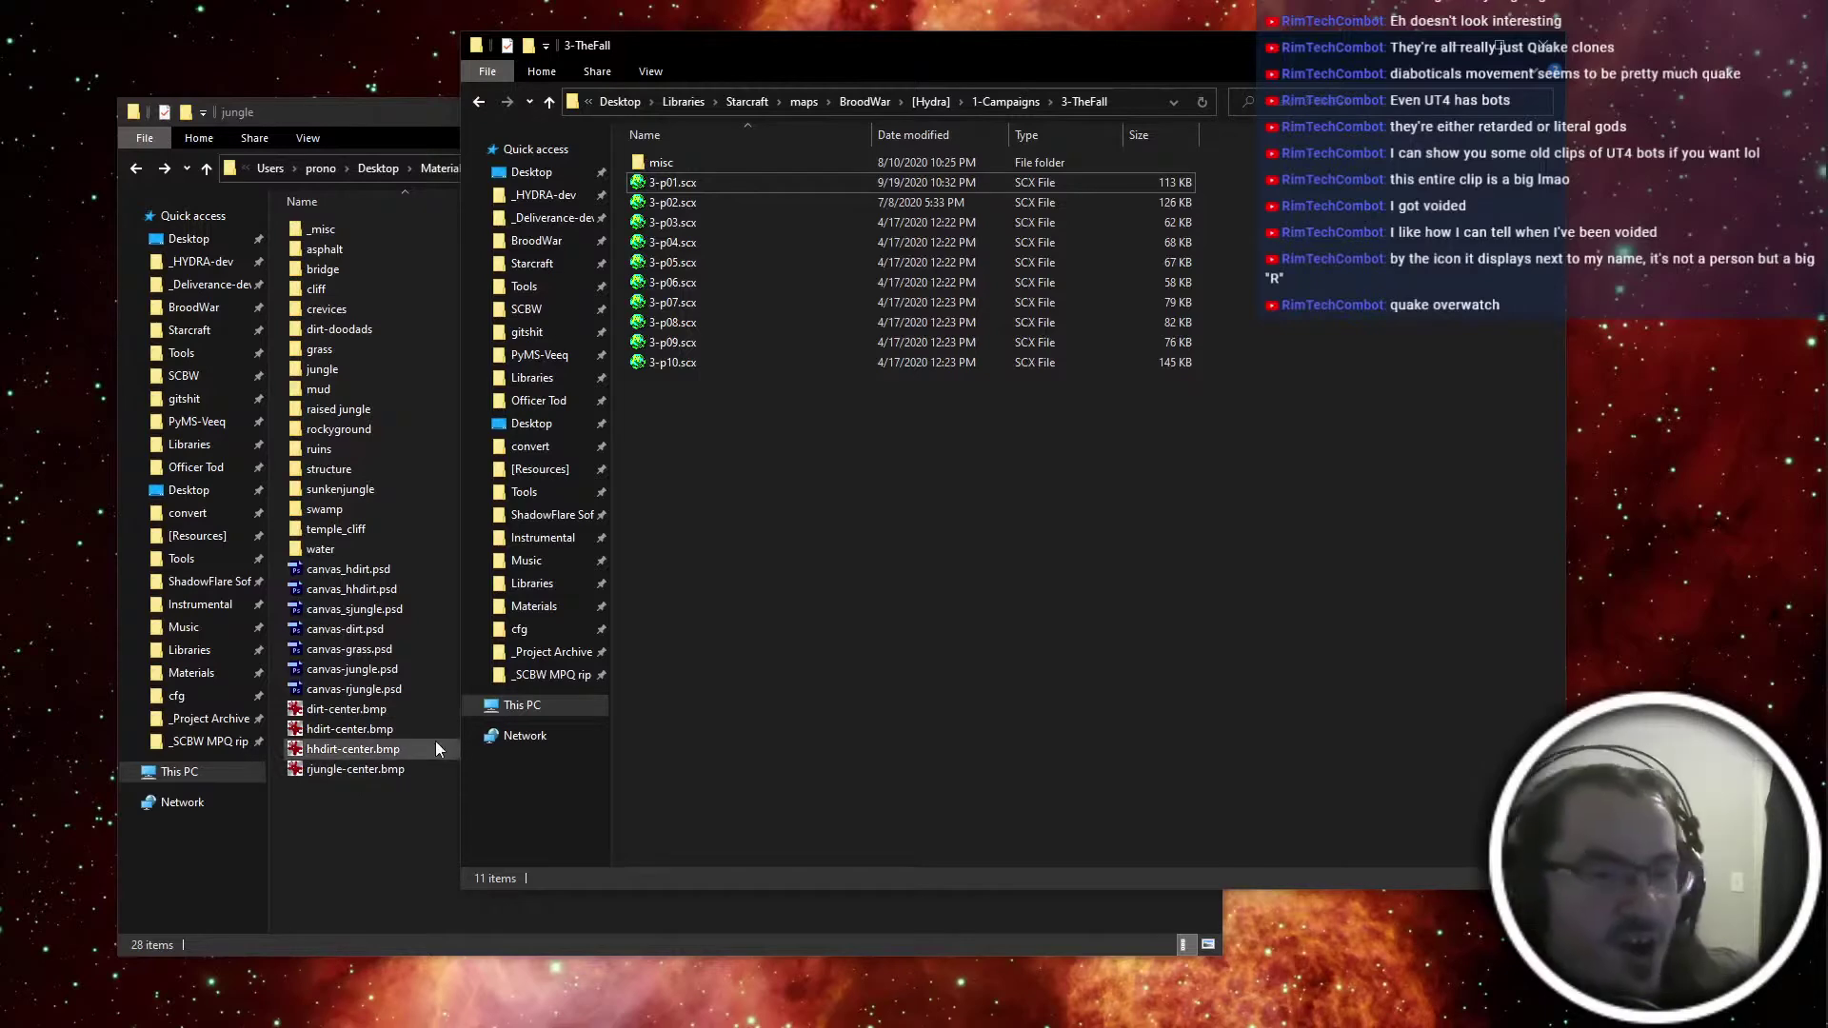
{"action": "left_click", "coordinate": [352, 826]}
{"action": "left_click", "coordinate": [1258, 622]}
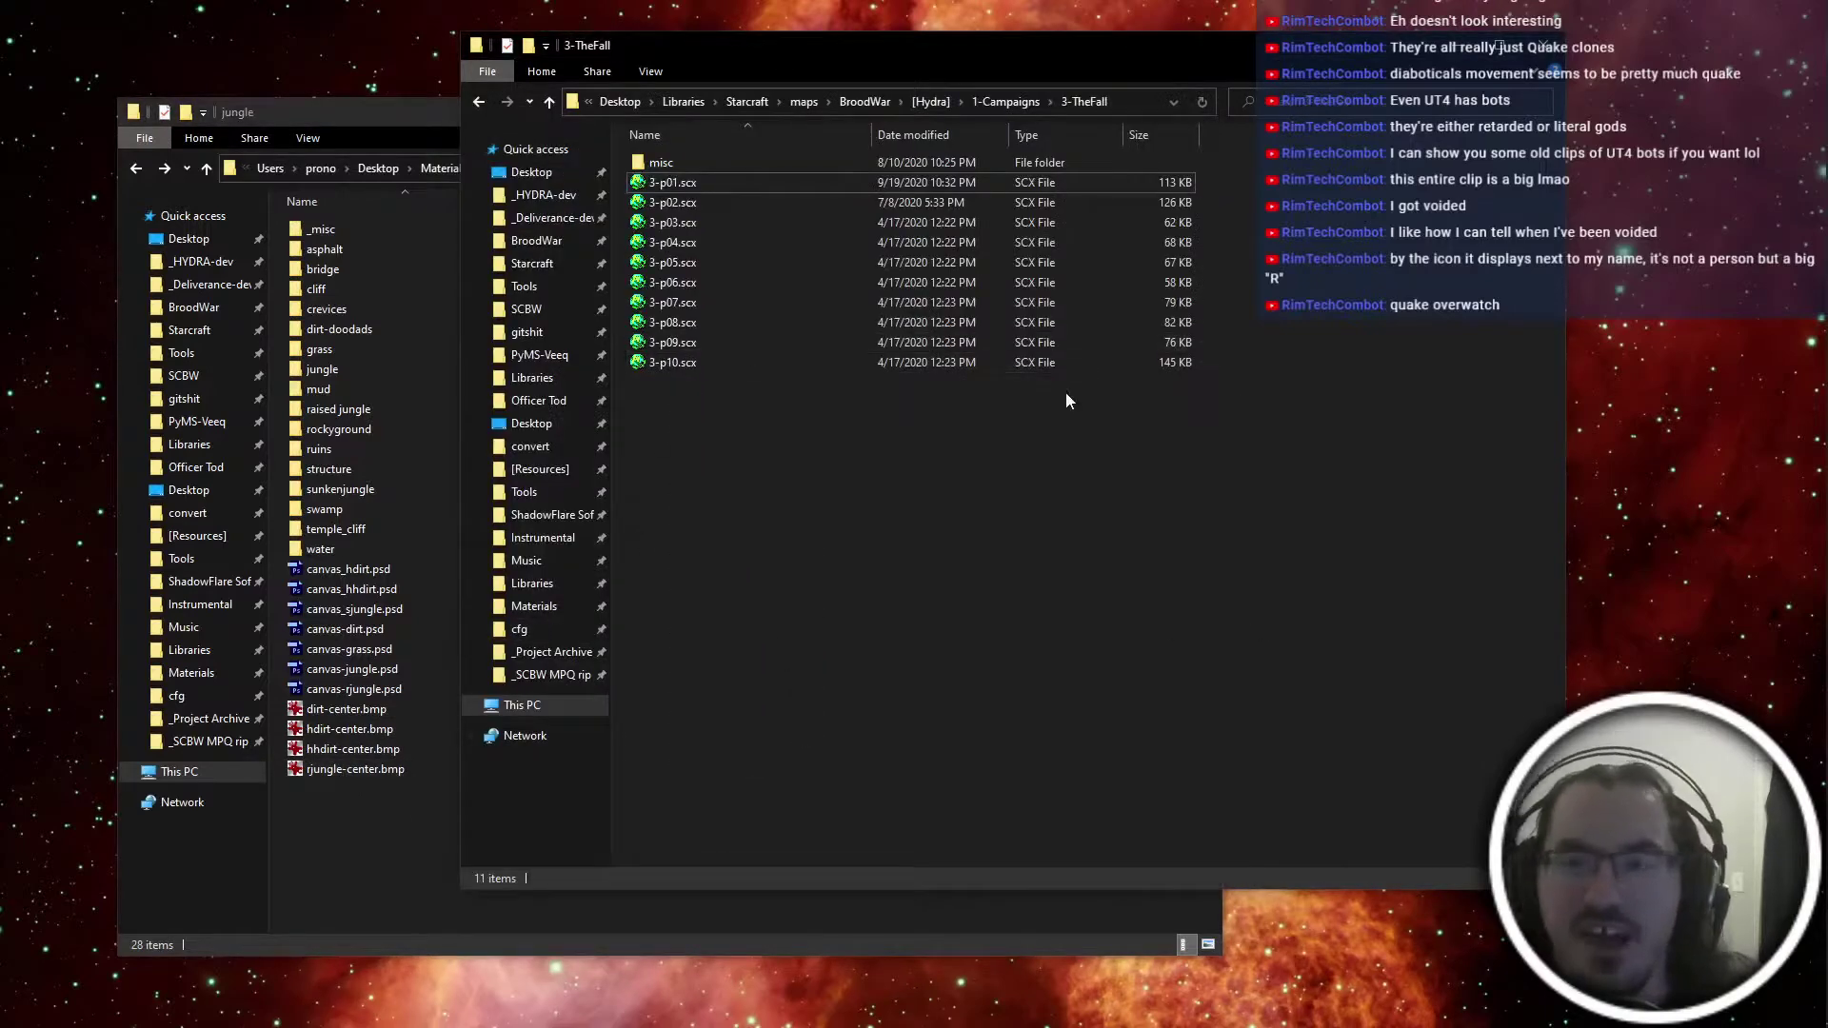
Go to the unit folder inside _HYDRA-dev's mpq folder and select the terran folder
{"action": "left_click", "coordinate": [535, 194]}
{"action": "double_click", "coordinate": [745, 204]}
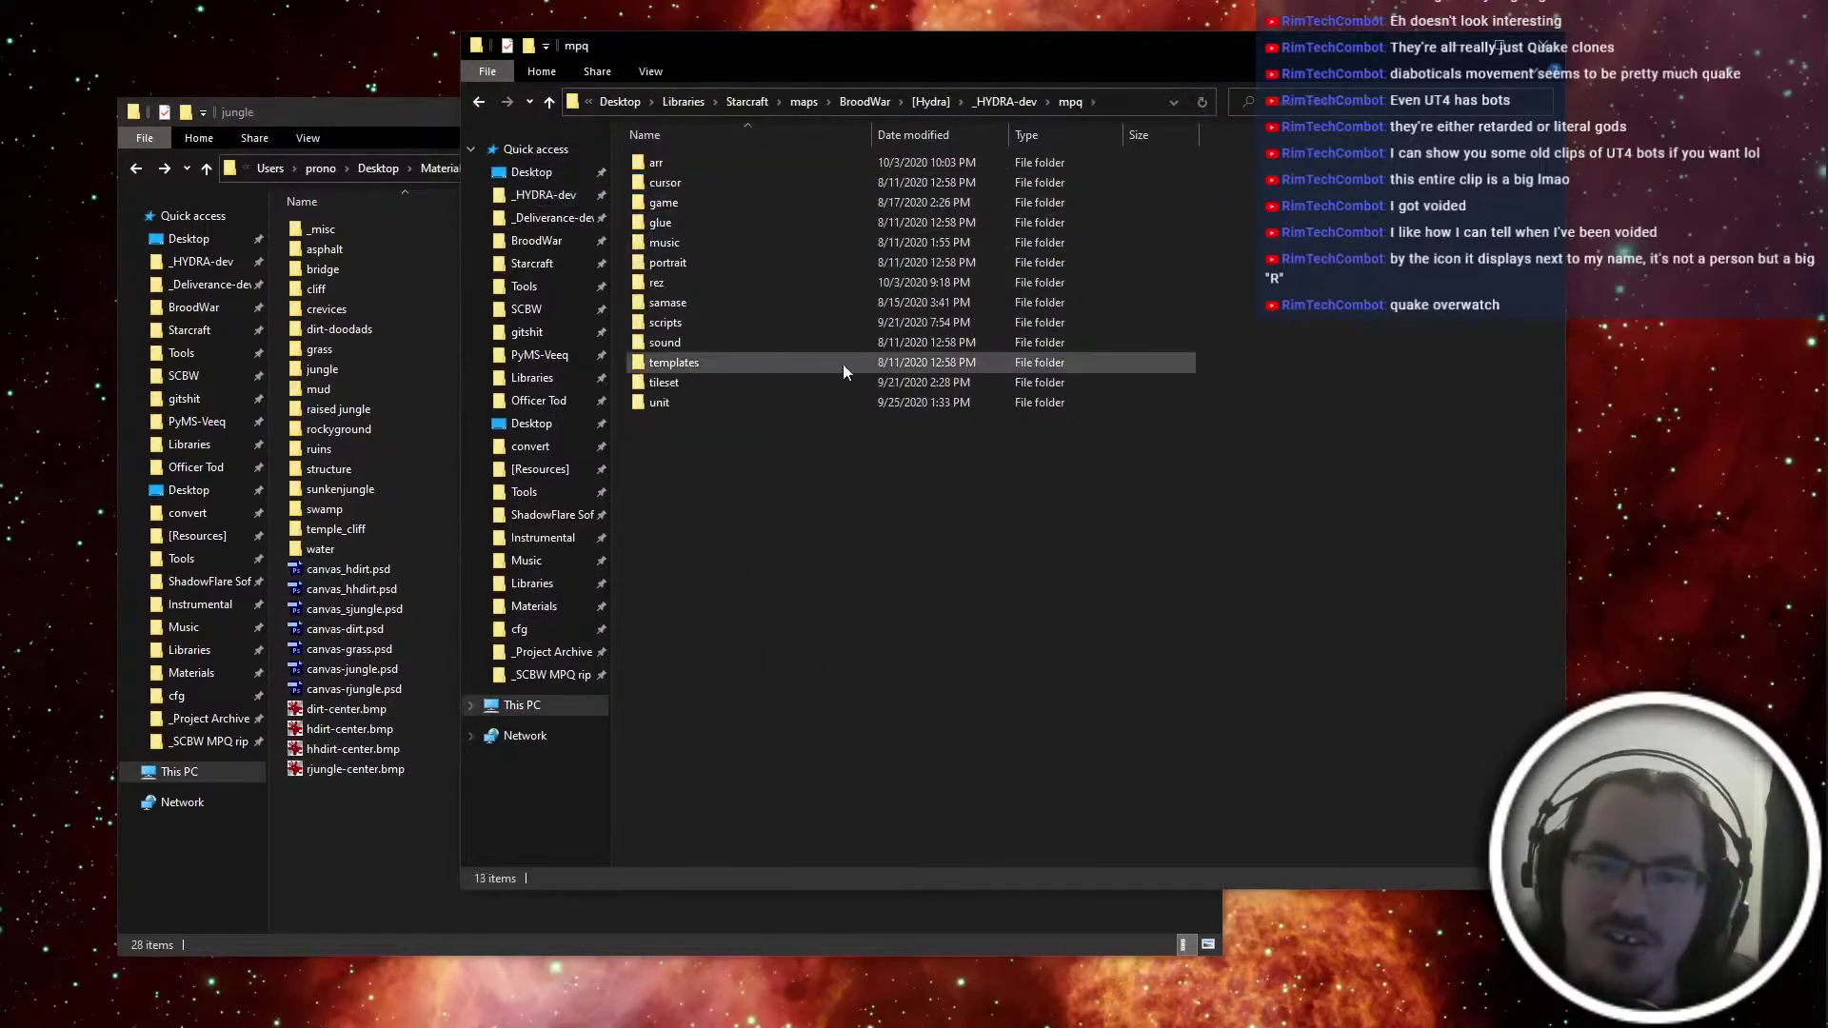
{"action": "double_click", "coordinate": [779, 401]}
{"action": "left_click", "coordinate": [700, 243]}
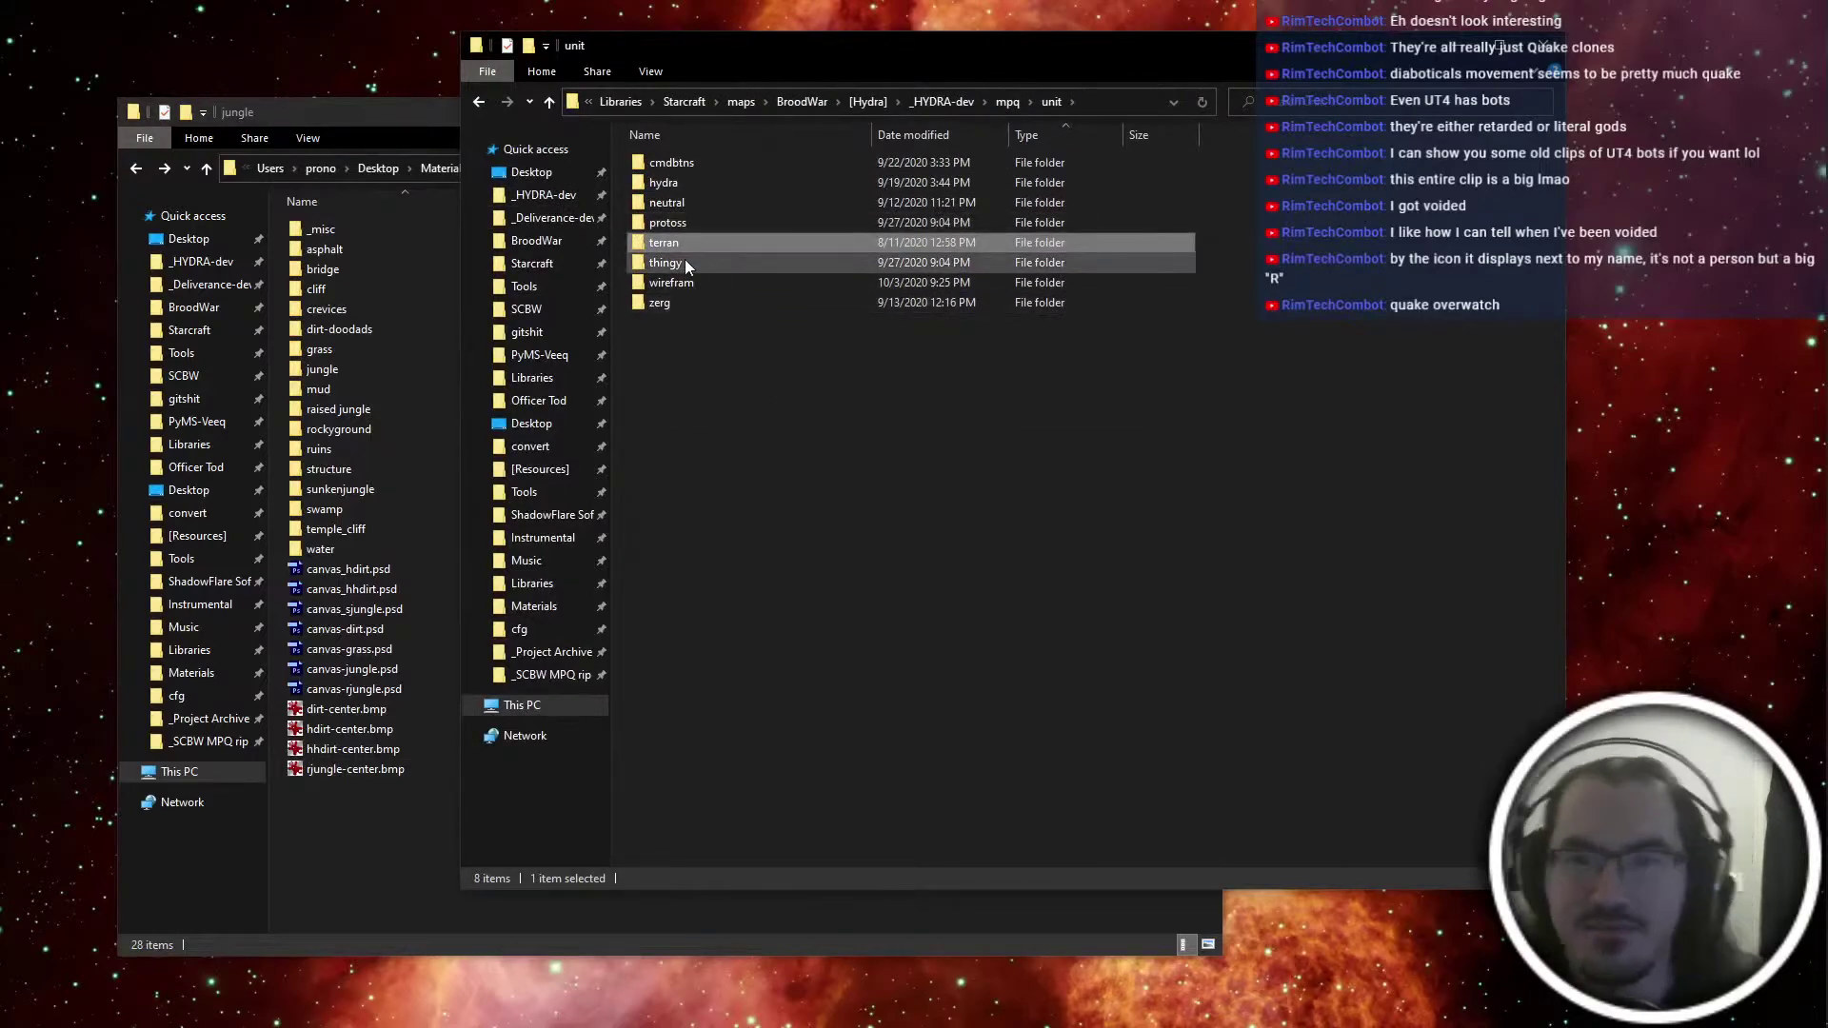
Open the jungle .cv5 tileset from the mpq folder's tileset subfolder in PyTILE, using stat_txt.tbl as the string file
{"action": "key", "text": "BackSpace"}
{"action": "double_click", "coordinate": [739, 270]}
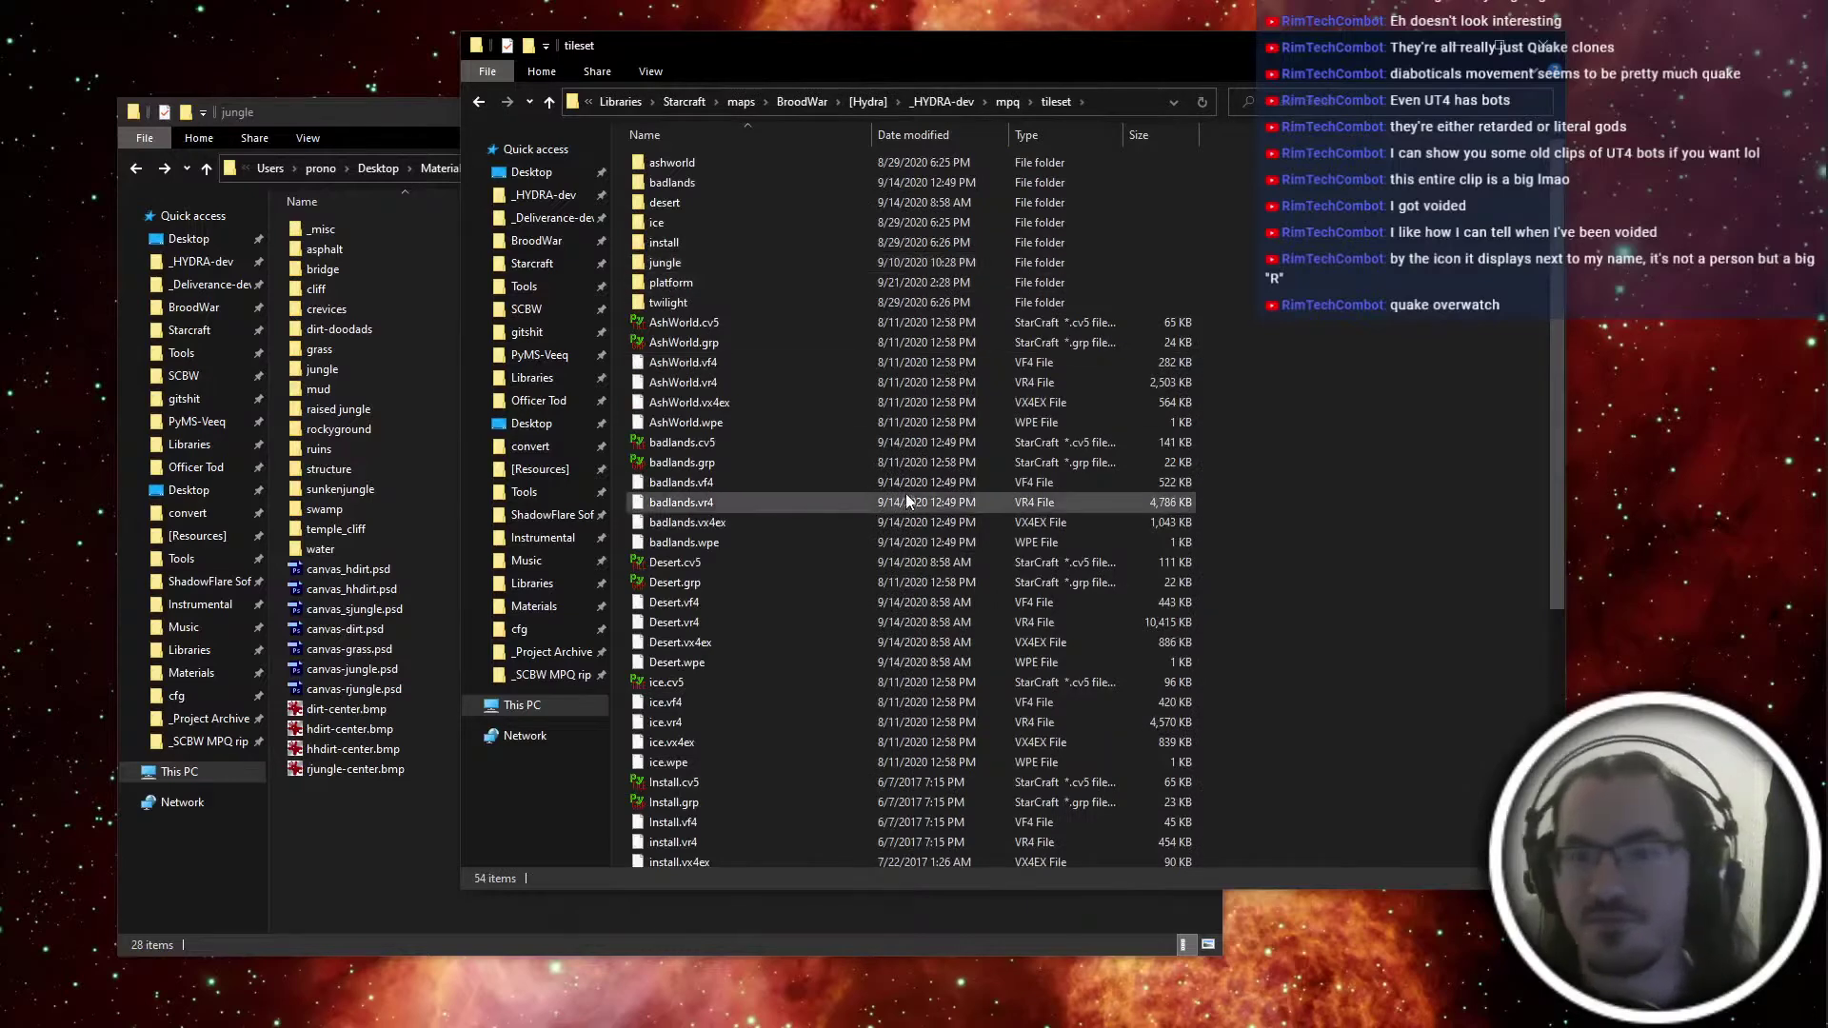
{"action": "scroll", "coordinate": [727, 661], "scroll_direction": "down", "scroll_amount": 5}
{"action": "double_click", "coordinate": [711, 619]}
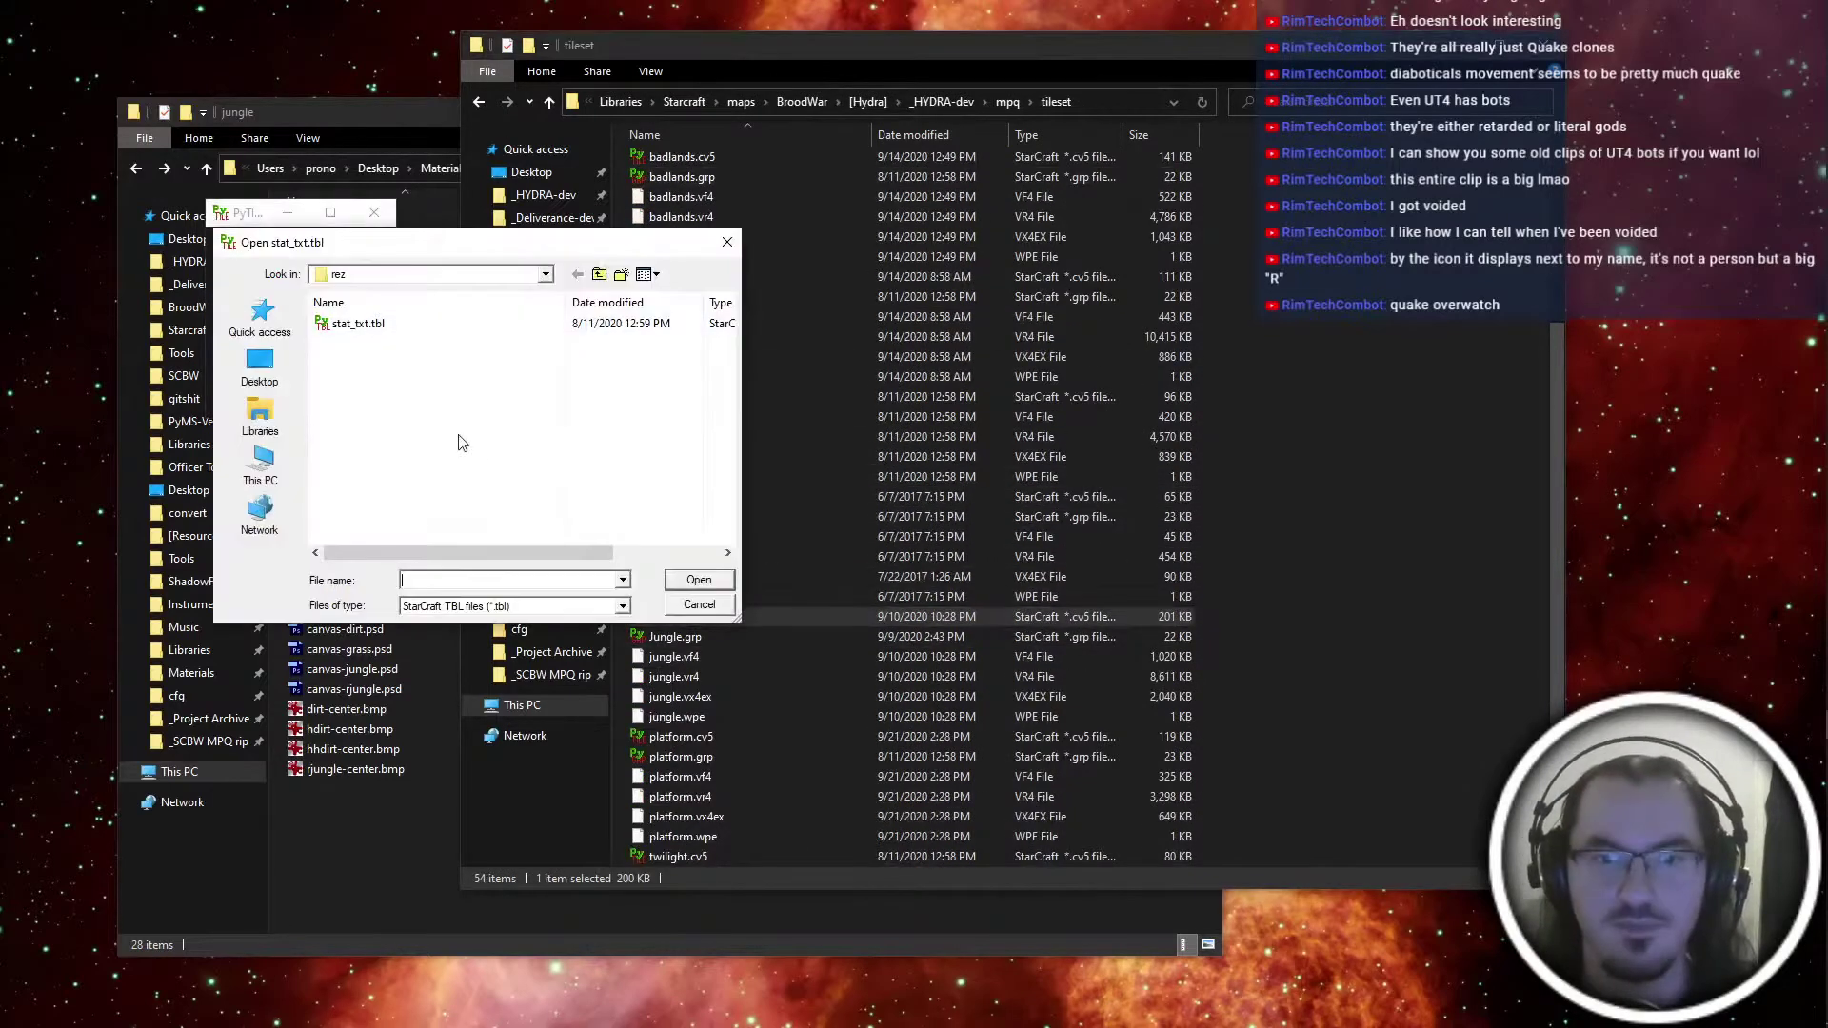
{"action": "double_click", "coordinate": [387, 335]}
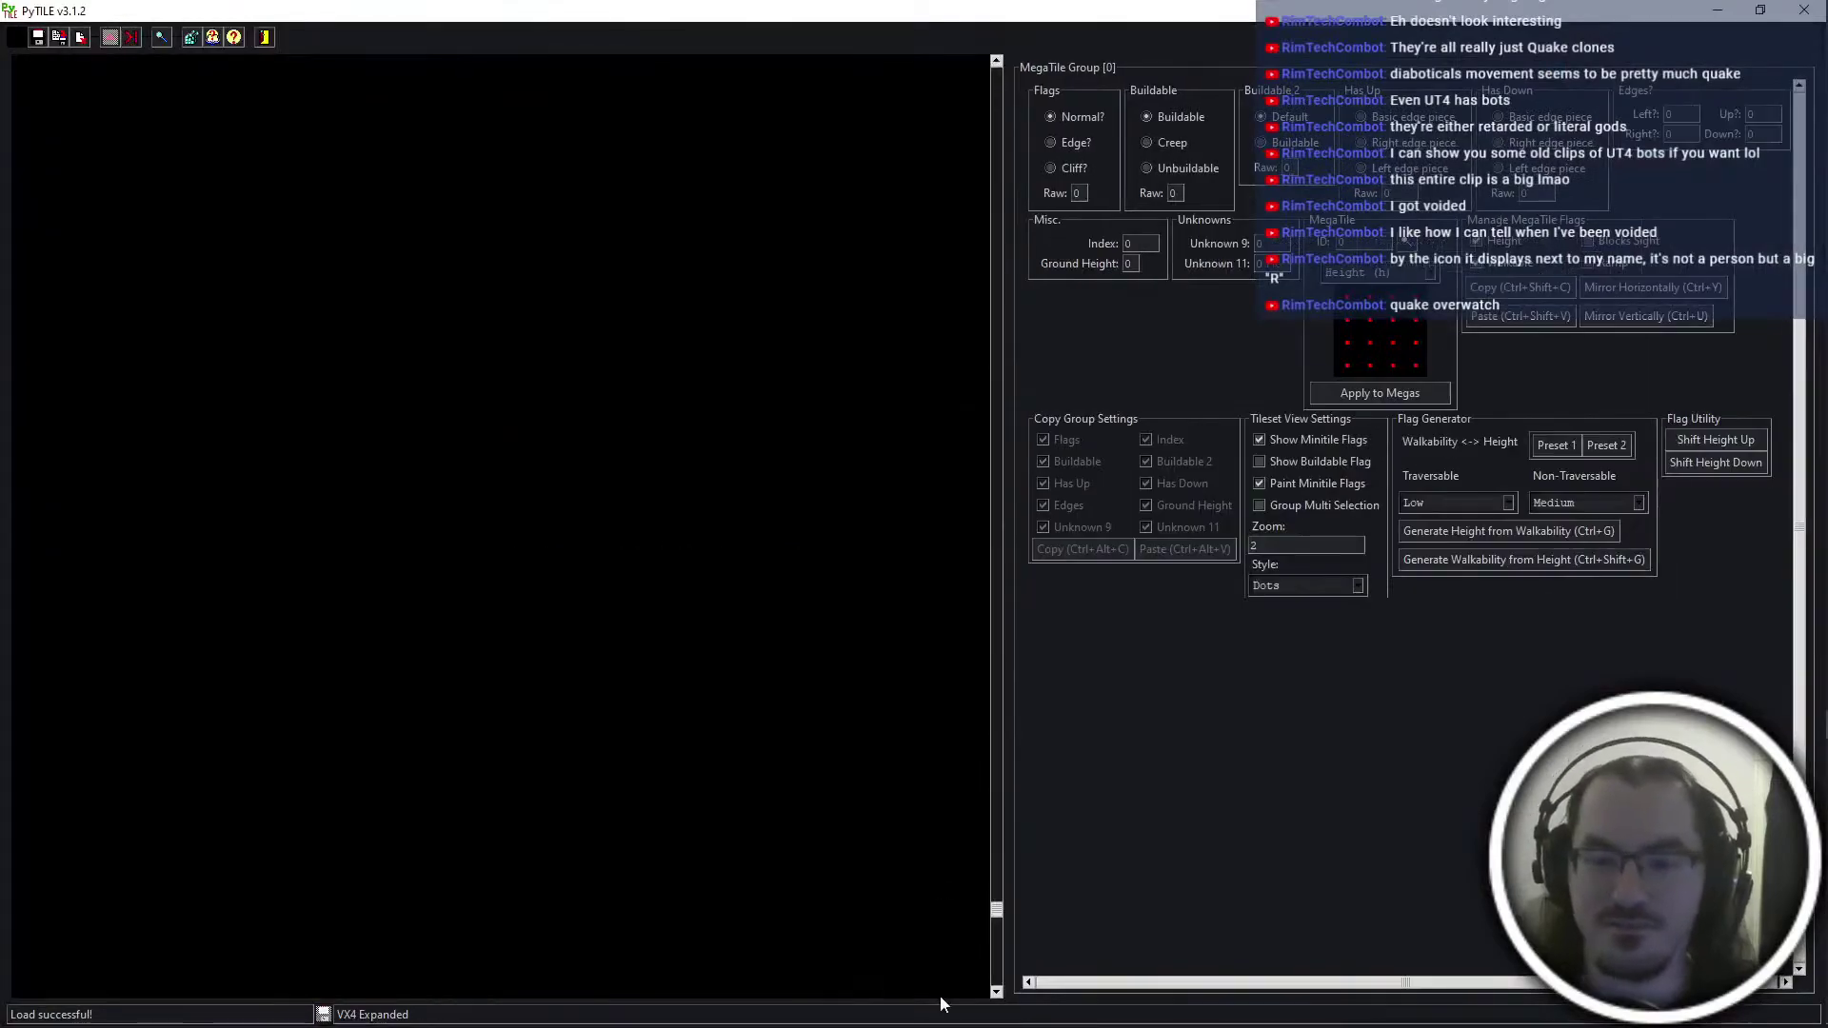
Turn off minitile flag display and painting, and inspect the cliff stack doodad groups around 3806 to 3814
{"action": "scroll", "coordinate": [775, 860], "scroll_direction": "up", "scroll_amount": 5}
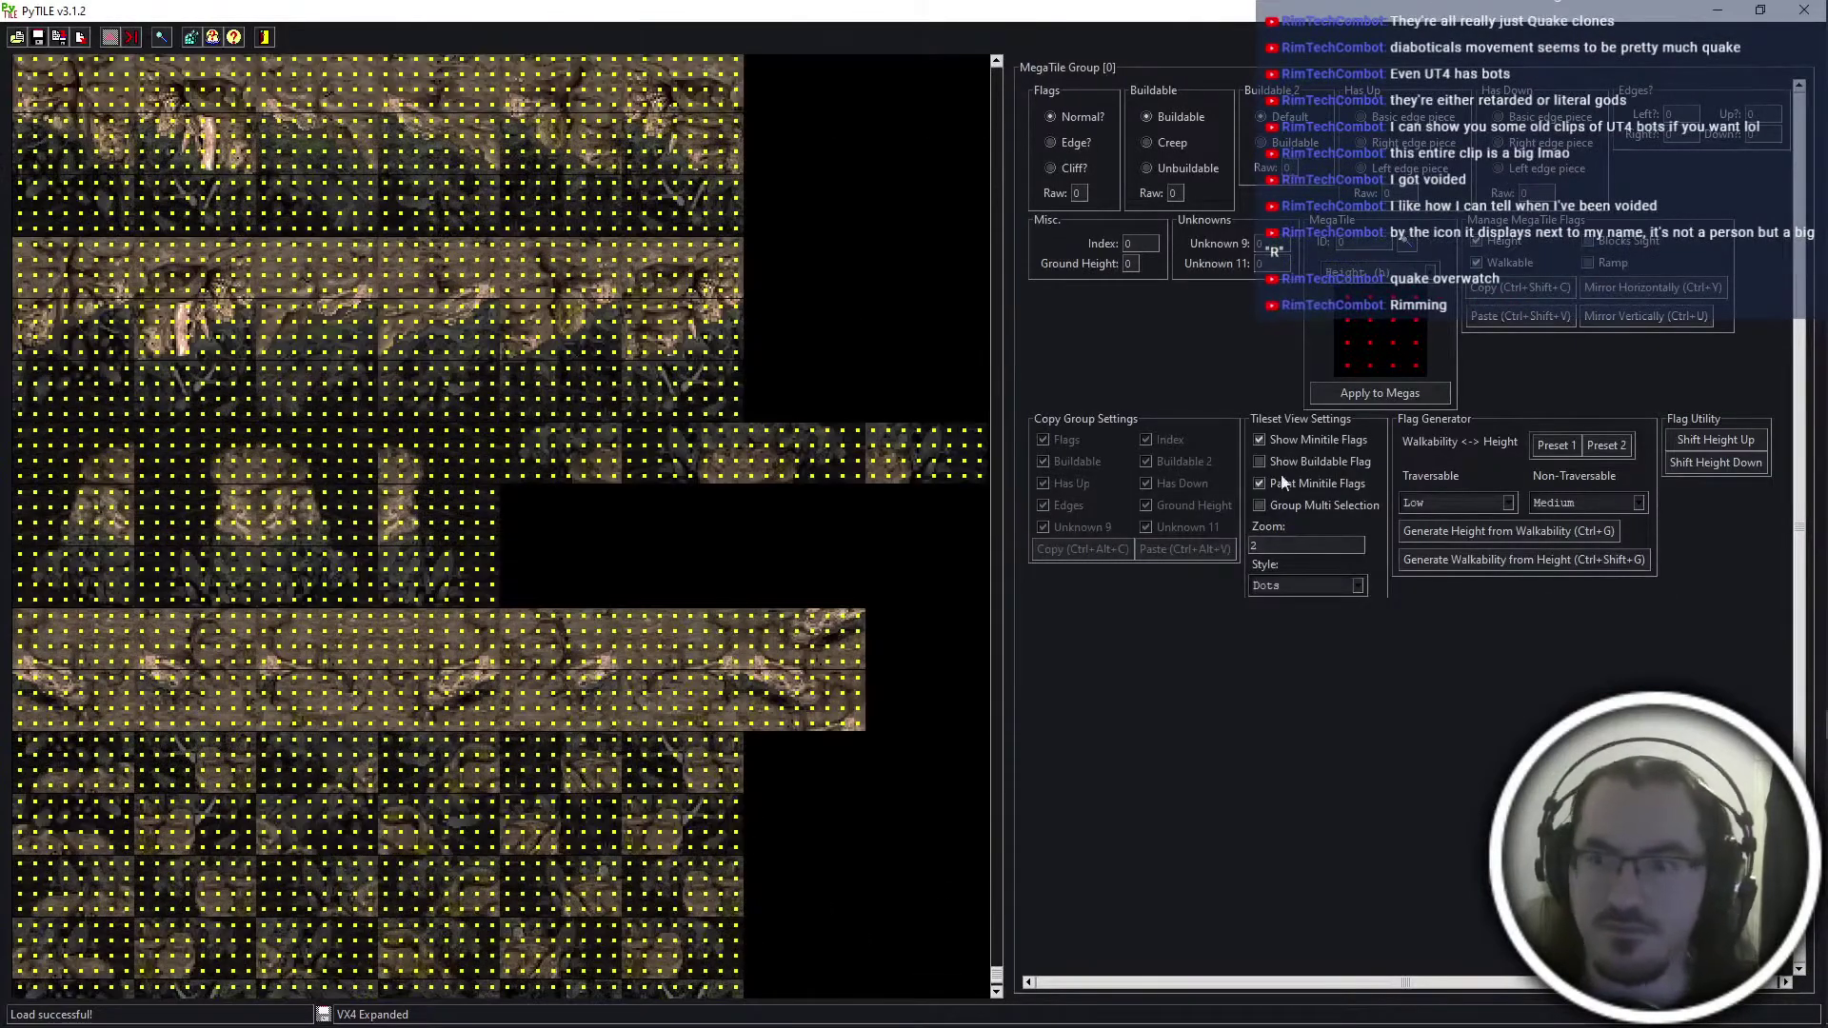
{"action": "left_click", "coordinate": [1288, 484]}
{"action": "scroll", "coordinate": [575, 826], "scroll_direction": "down", "scroll_amount": 4}
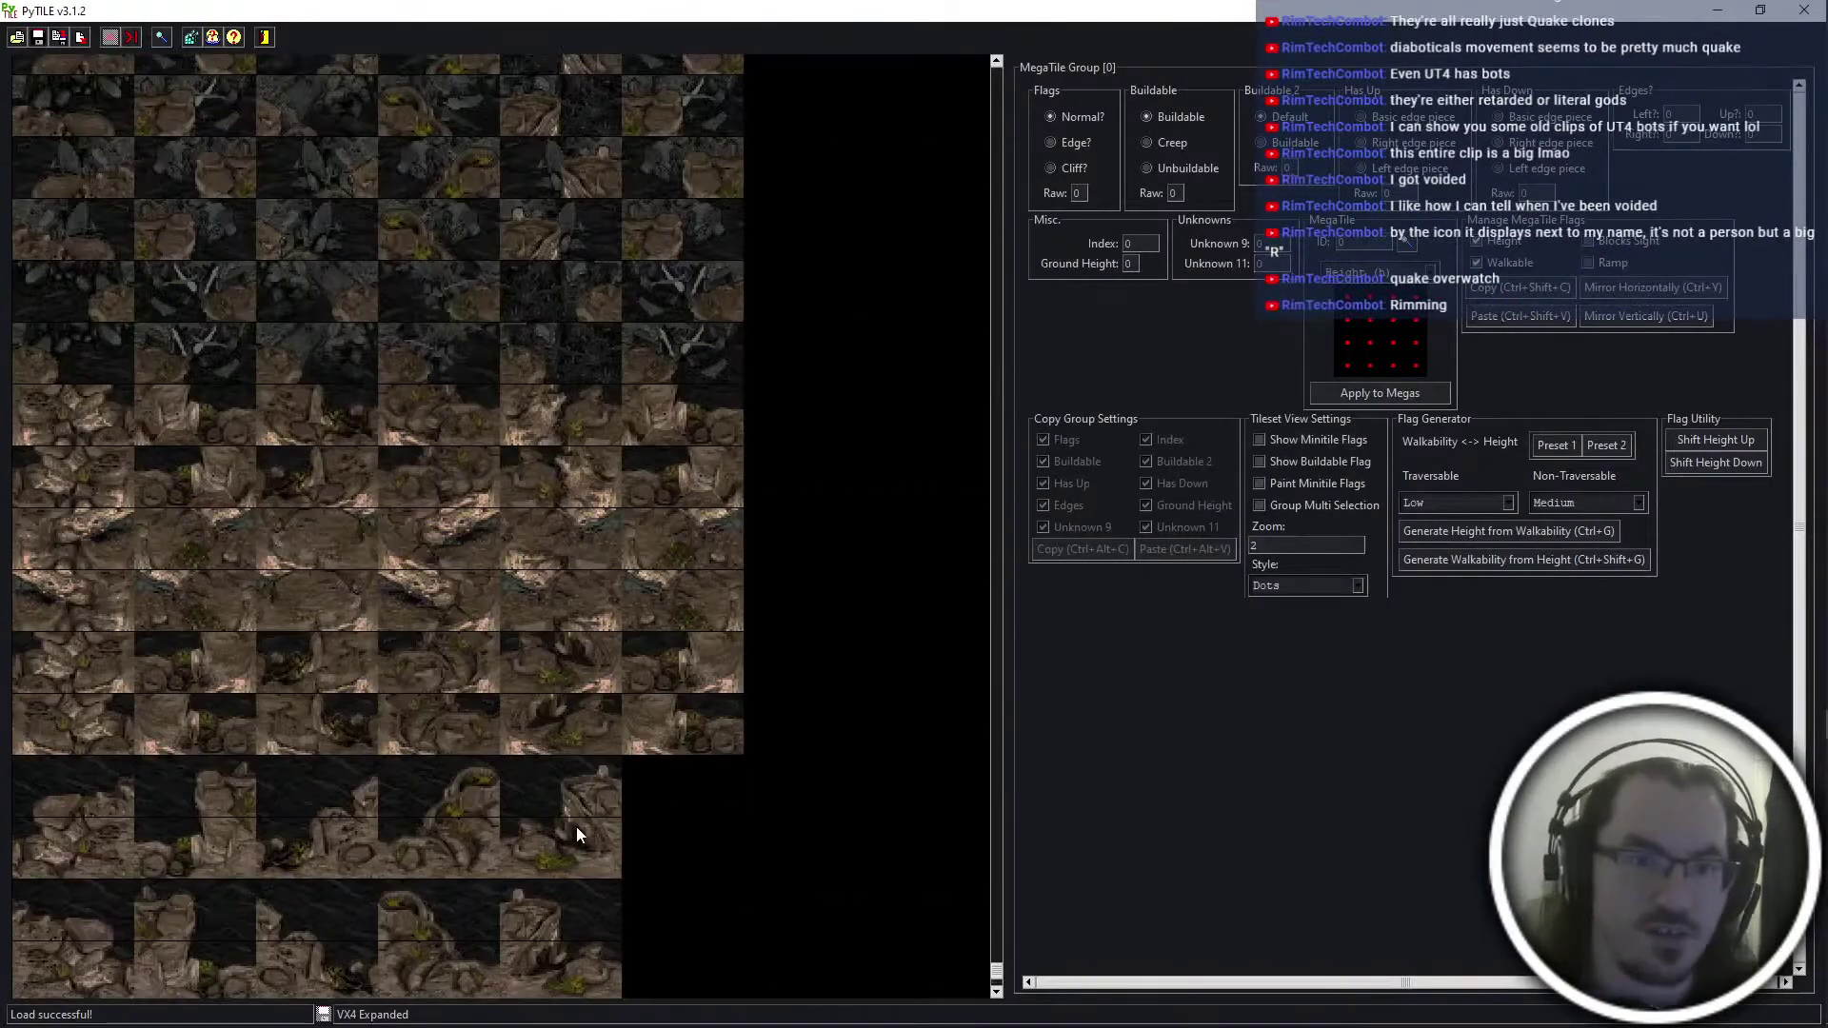
{"action": "scroll", "coordinate": [575, 827], "scroll_direction": "up", "scroll_amount": 10}
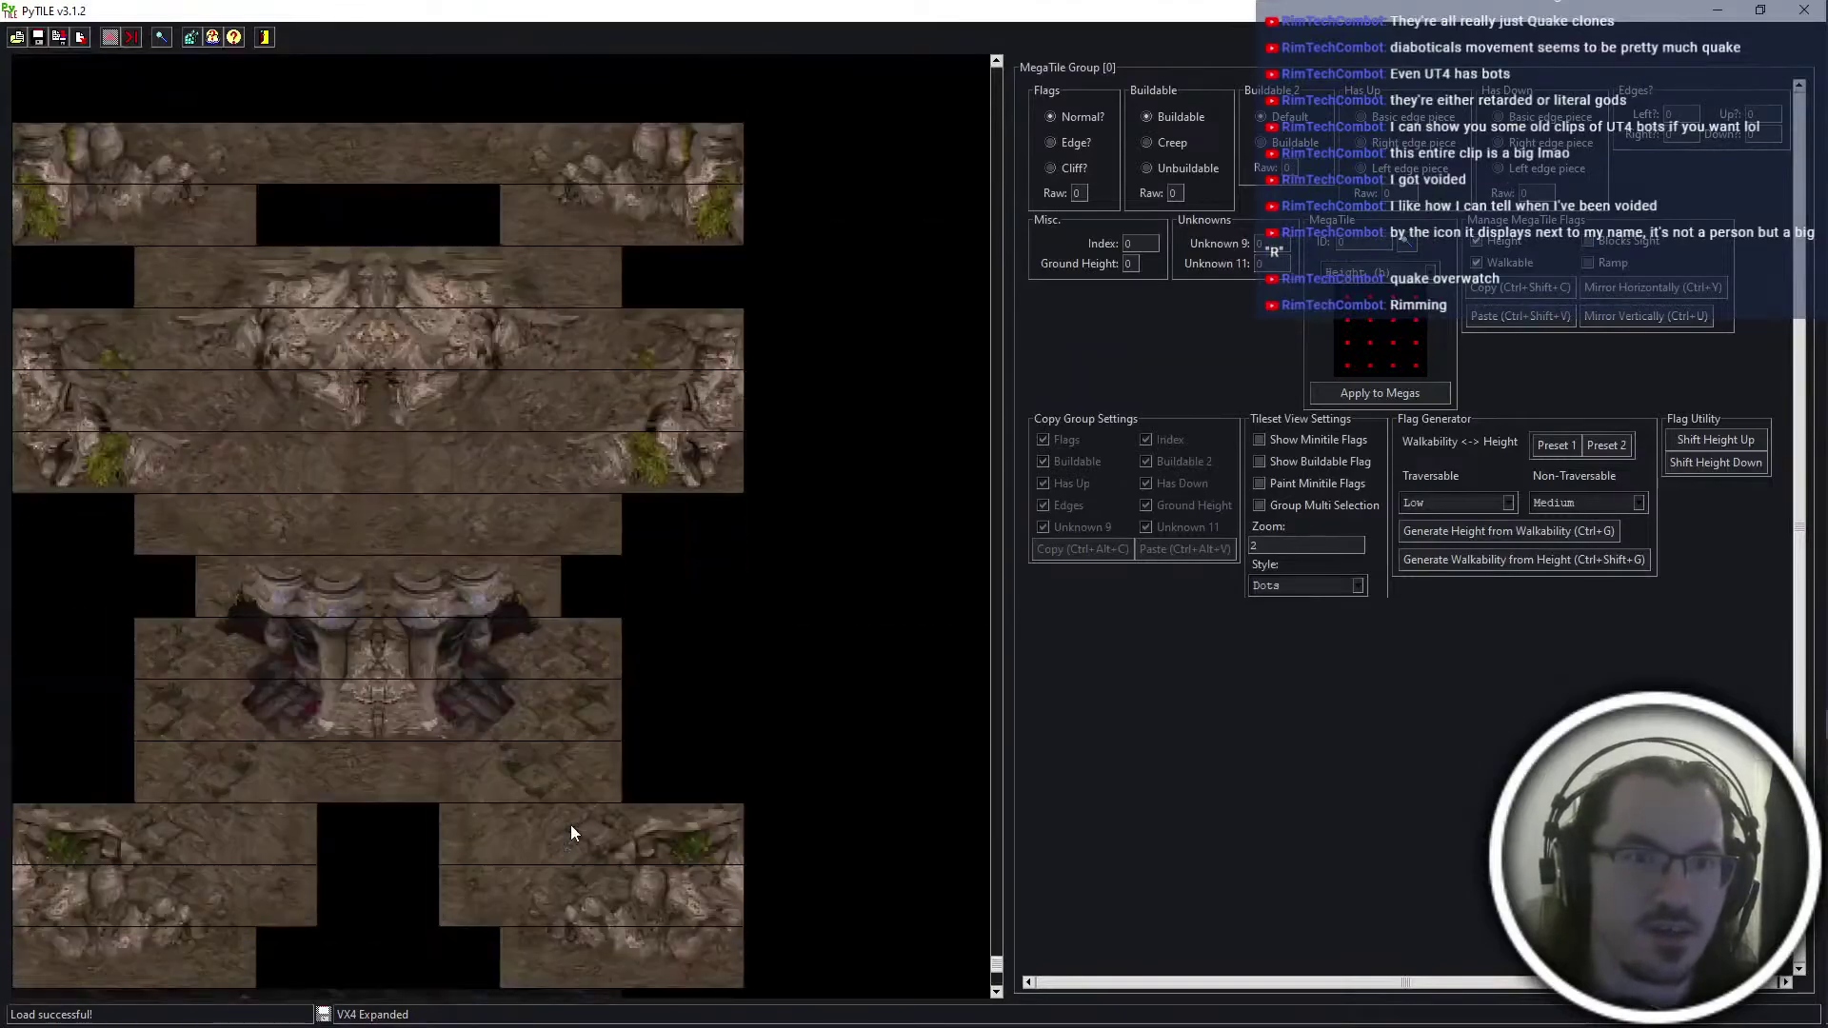
{"action": "scroll", "coordinate": [572, 832], "scroll_direction": "up", "scroll_amount": 10}
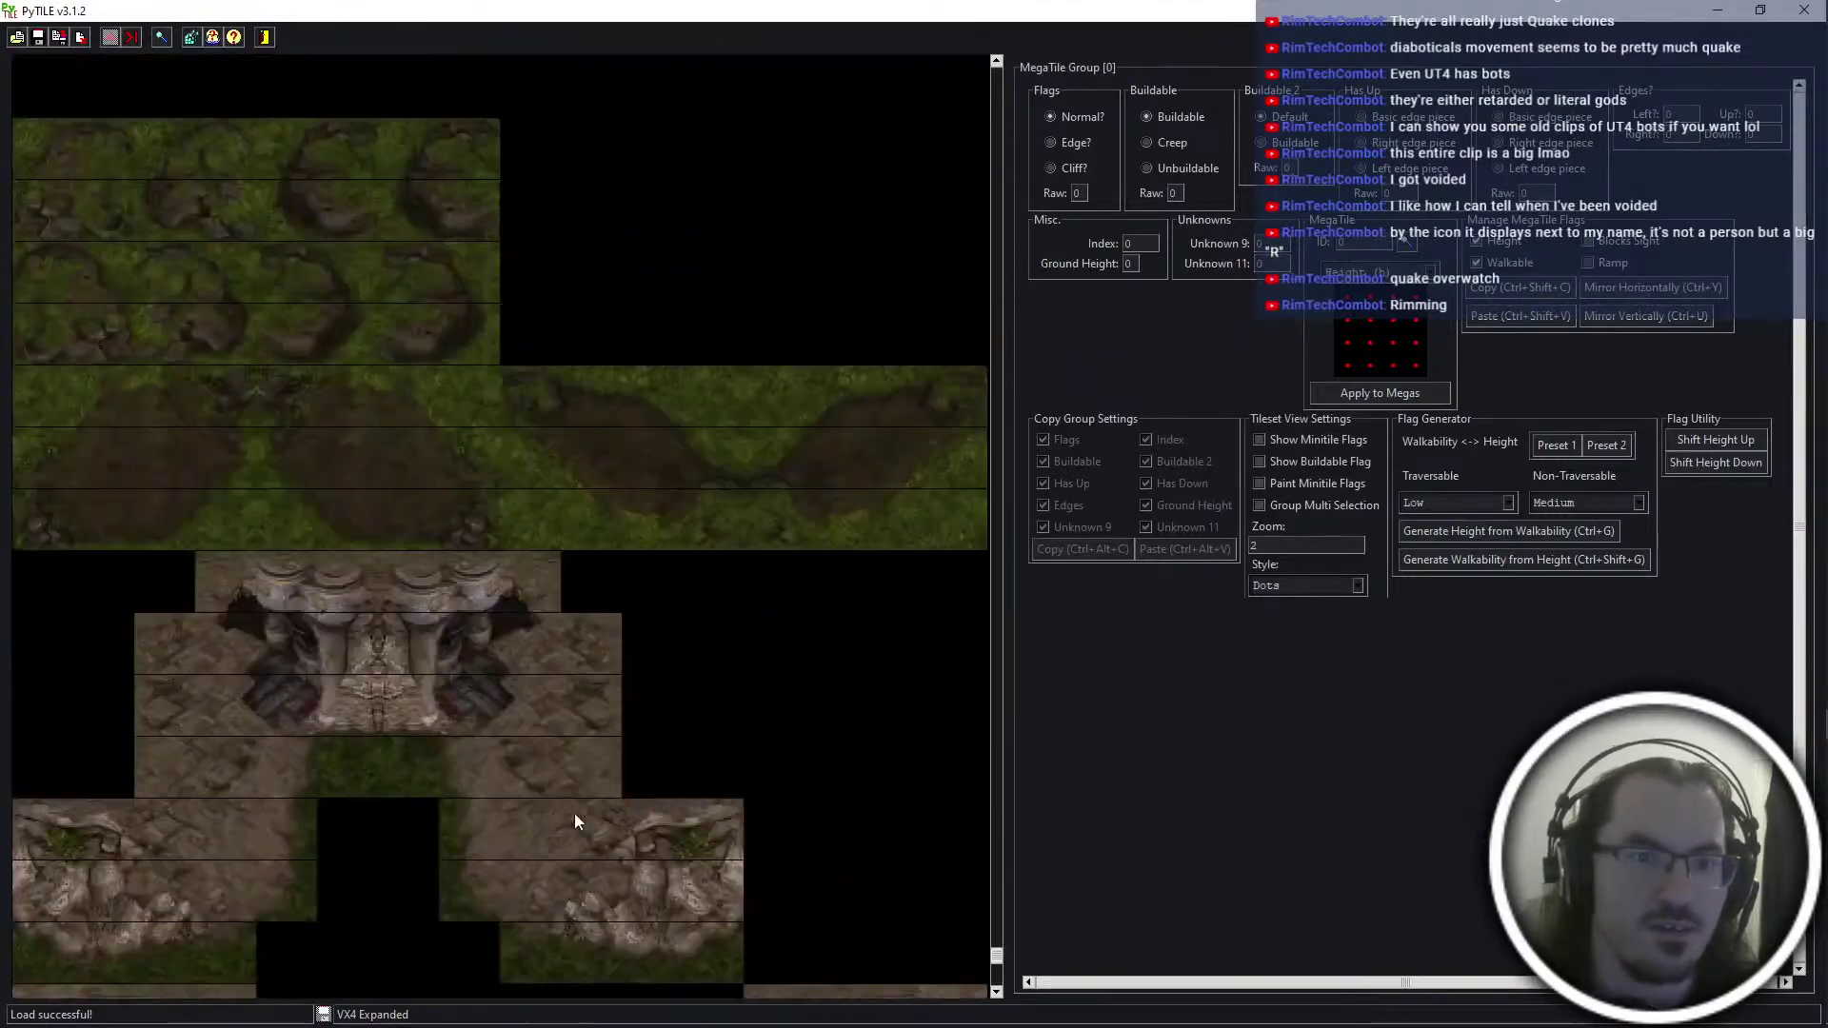
{"action": "scroll", "coordinate": [580, 807], "scroll_direction": "up", "scroll_amount": 10}
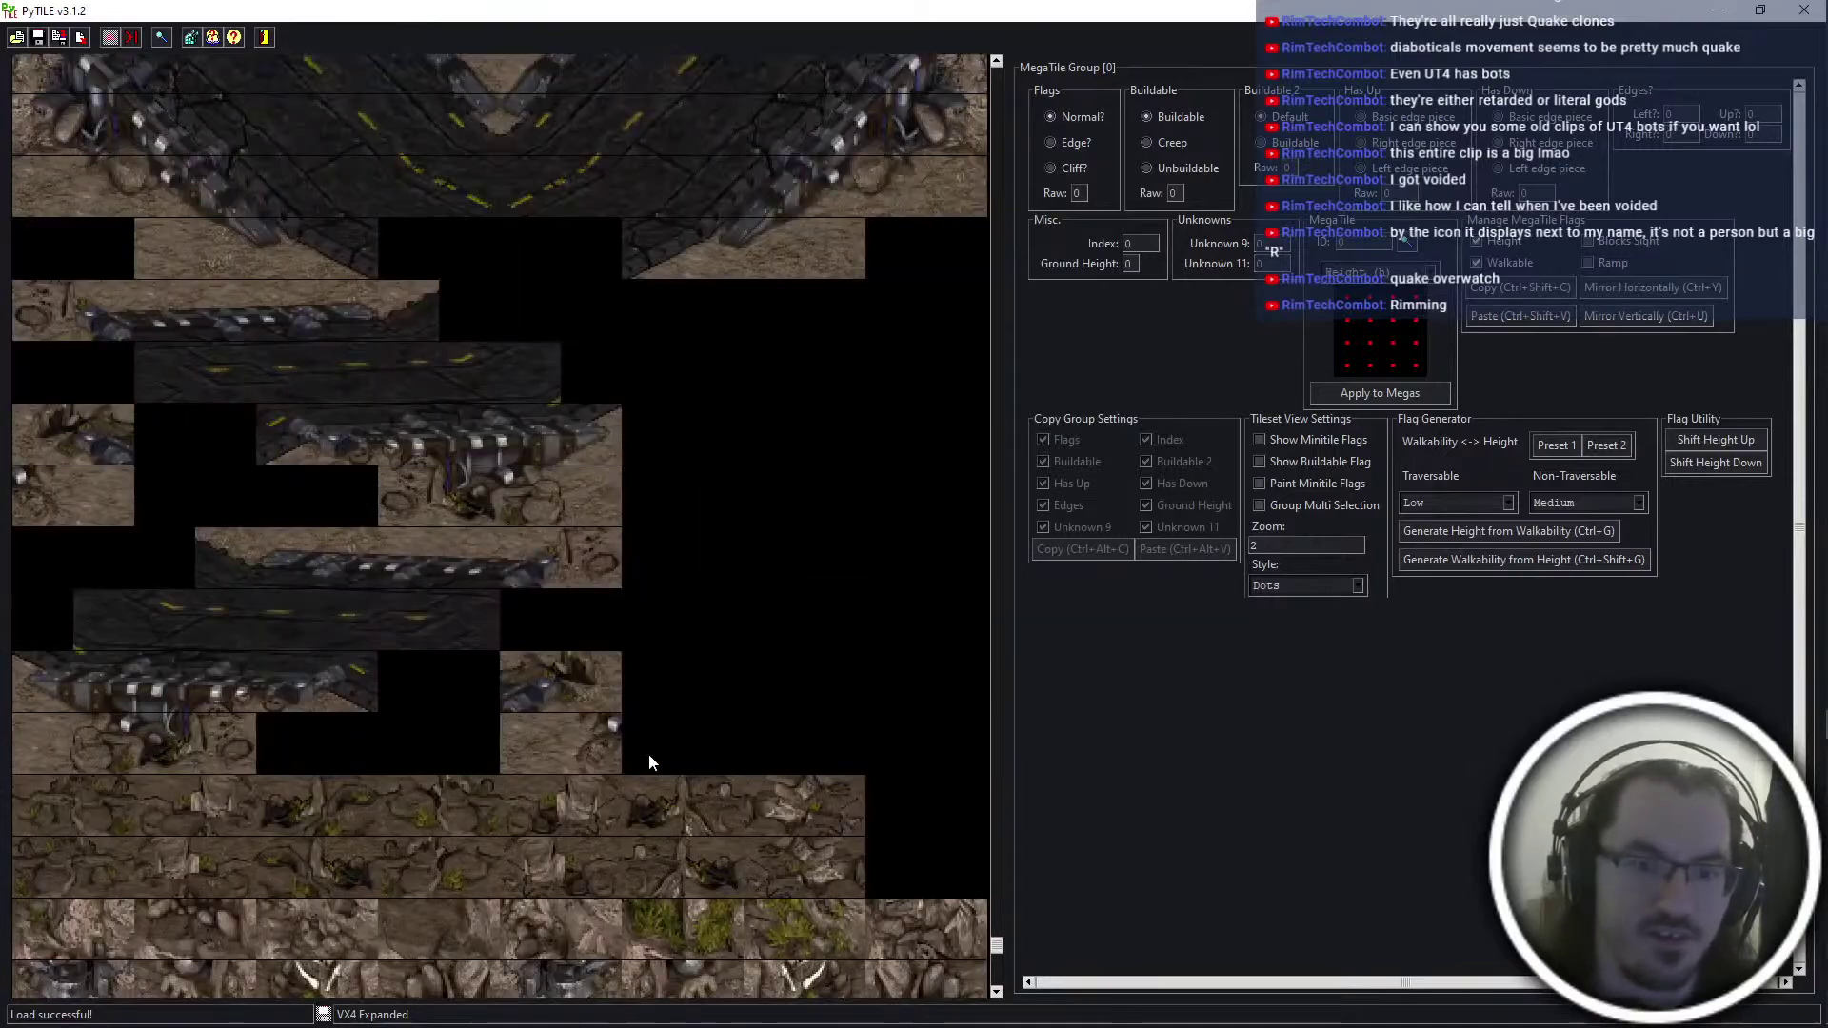
{"action": "scroll", "coordinate": [645, 752], "scroll_direction": "down", "scroll_amount": 5}
{"action": "left_click", "coordinate": [403, 283]}
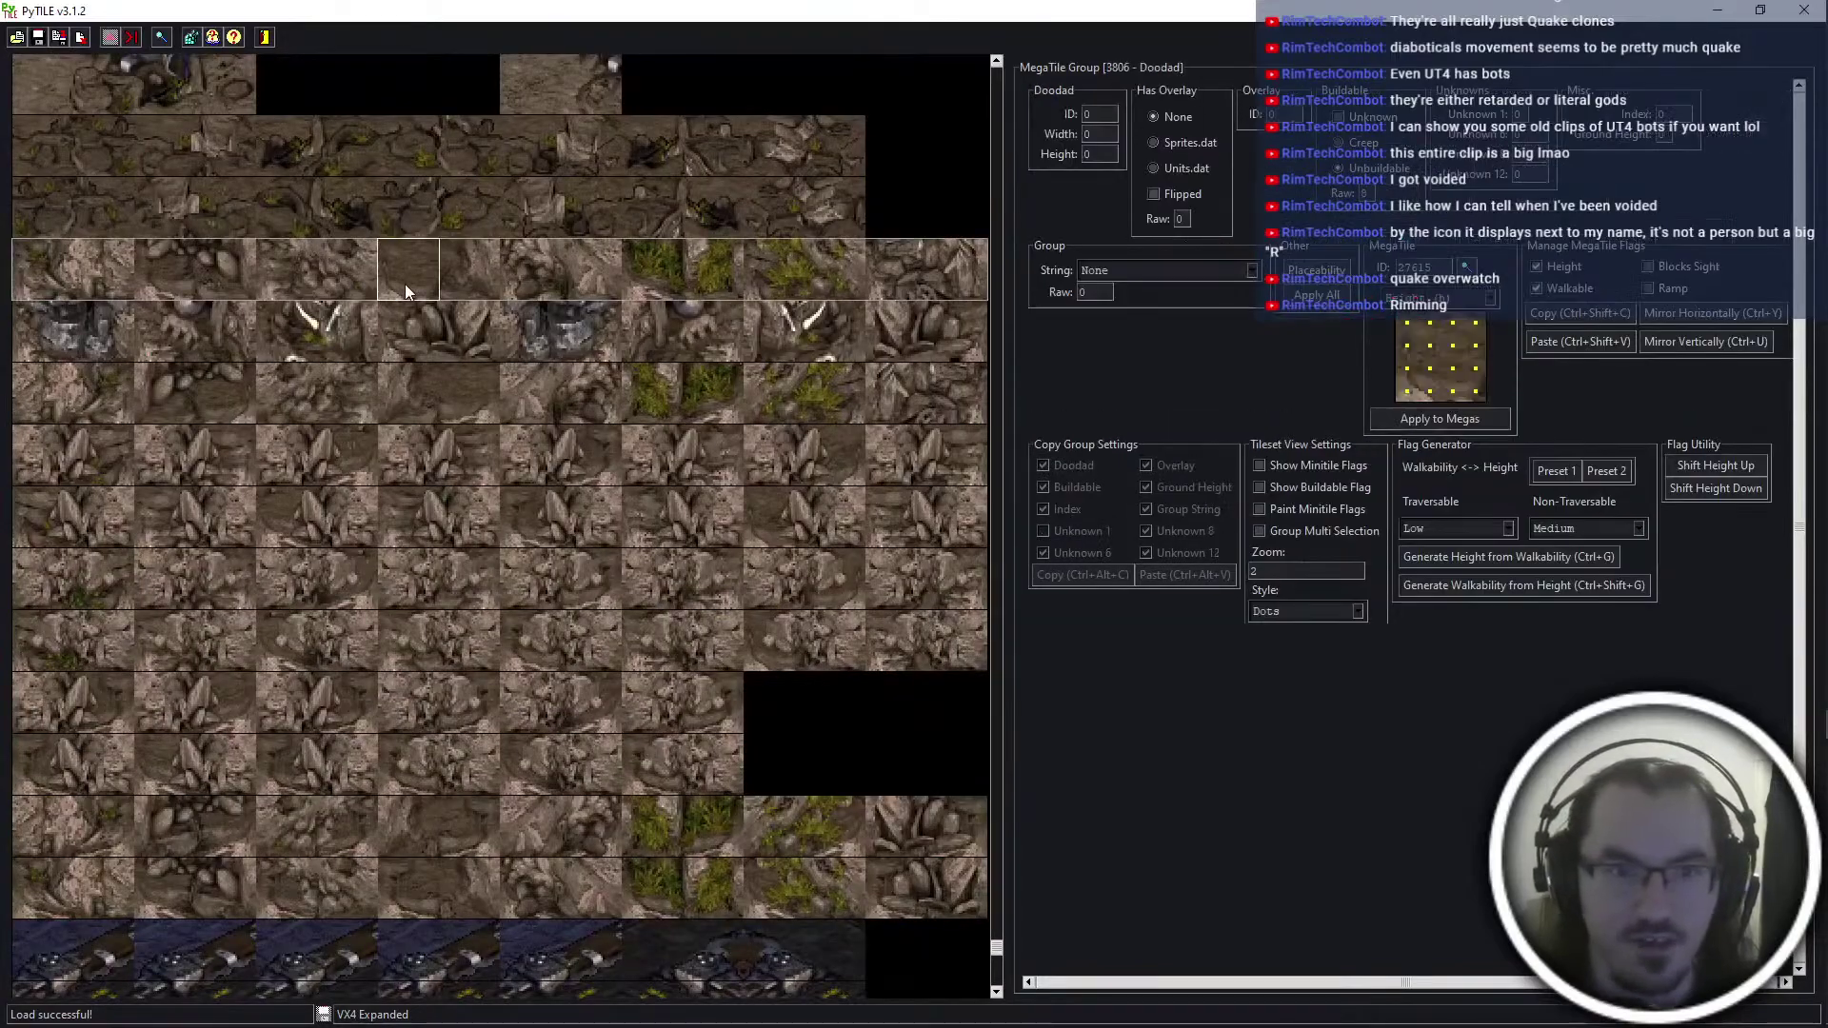
{"action": "left_click", "coordinate": [285, 640]}
{"action": "left_click", "coordinate": [238, 773]}
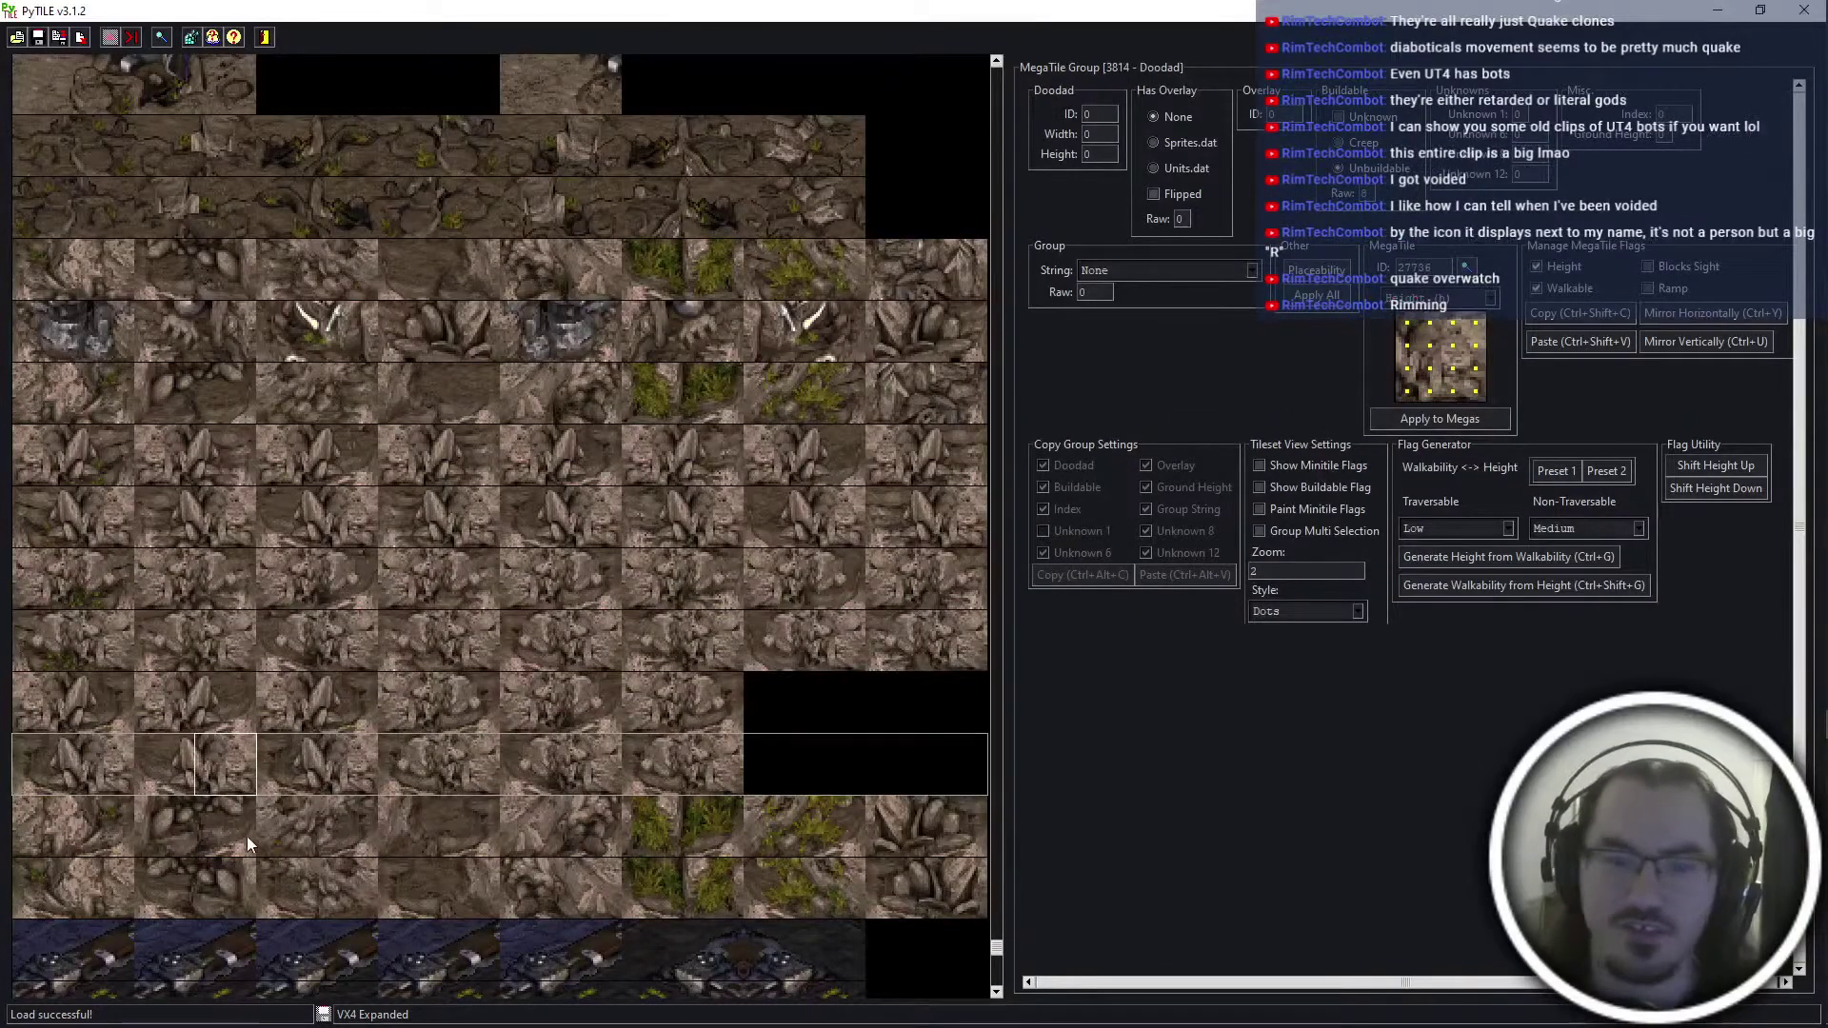
{"action": "left_click", "coordinate": [263, 792]}
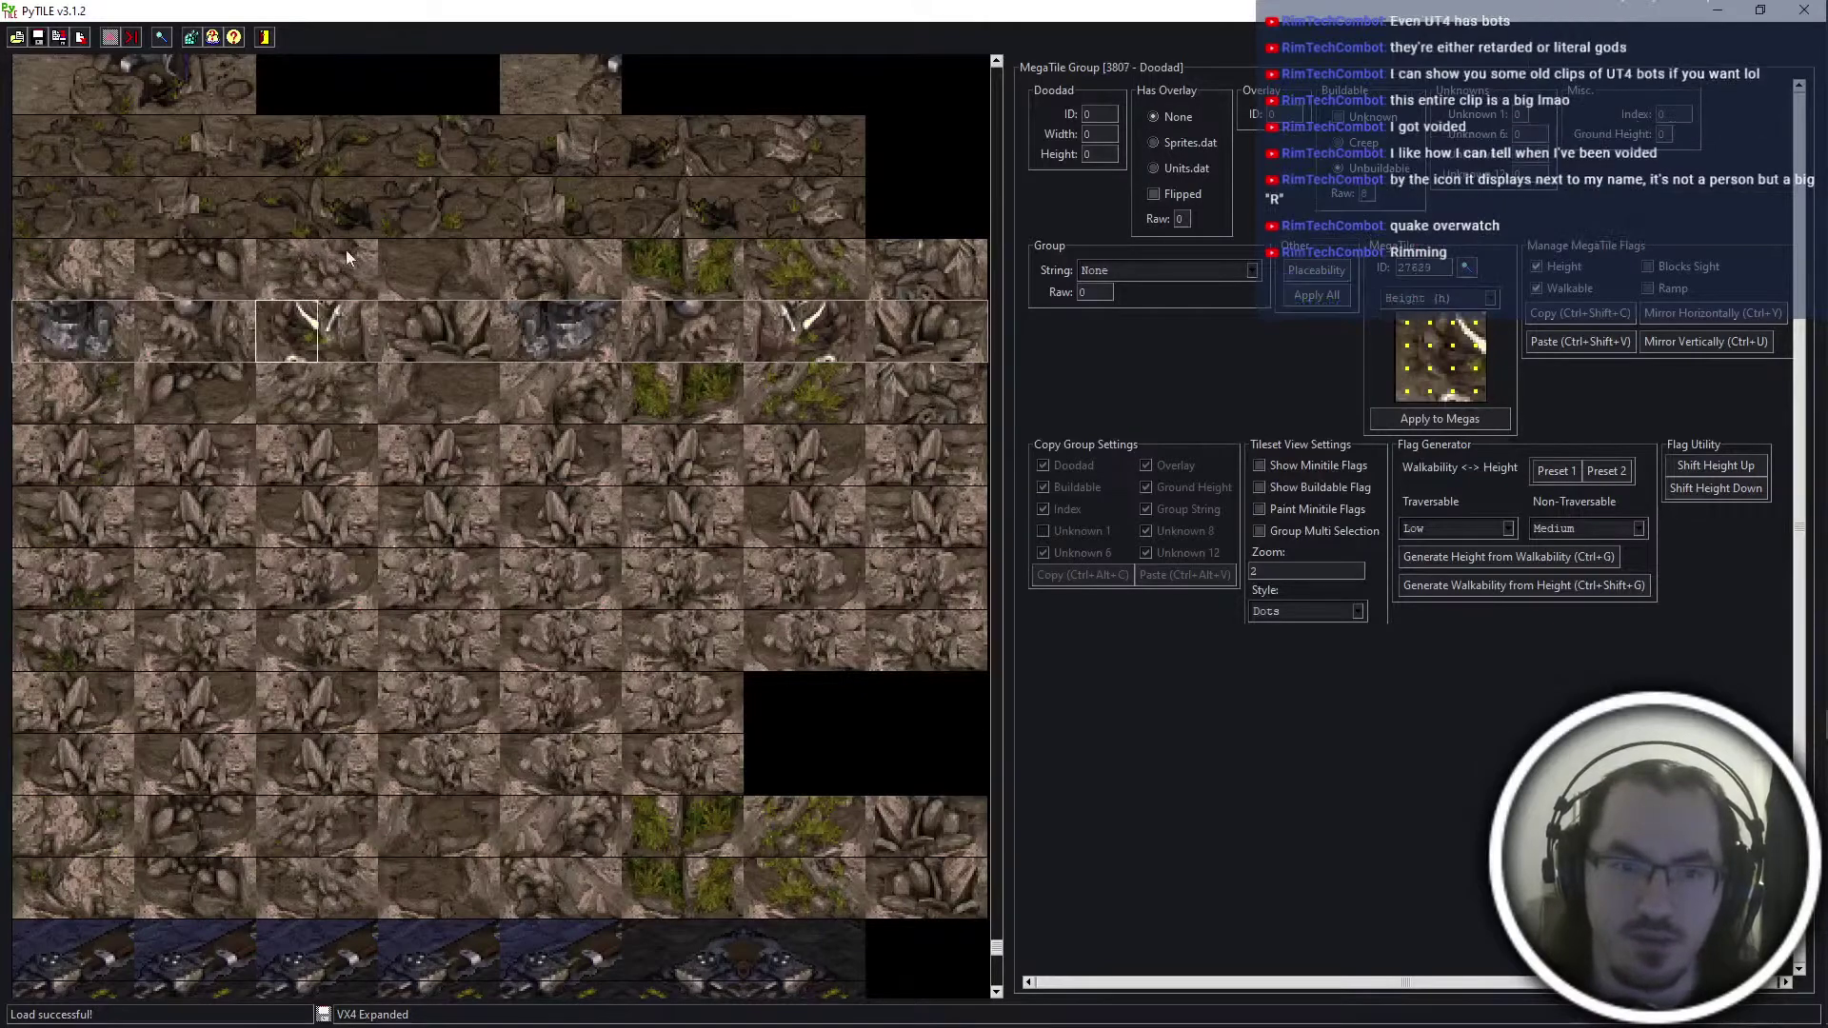
{"action": "left_click", "coordinate": [27, 266]}
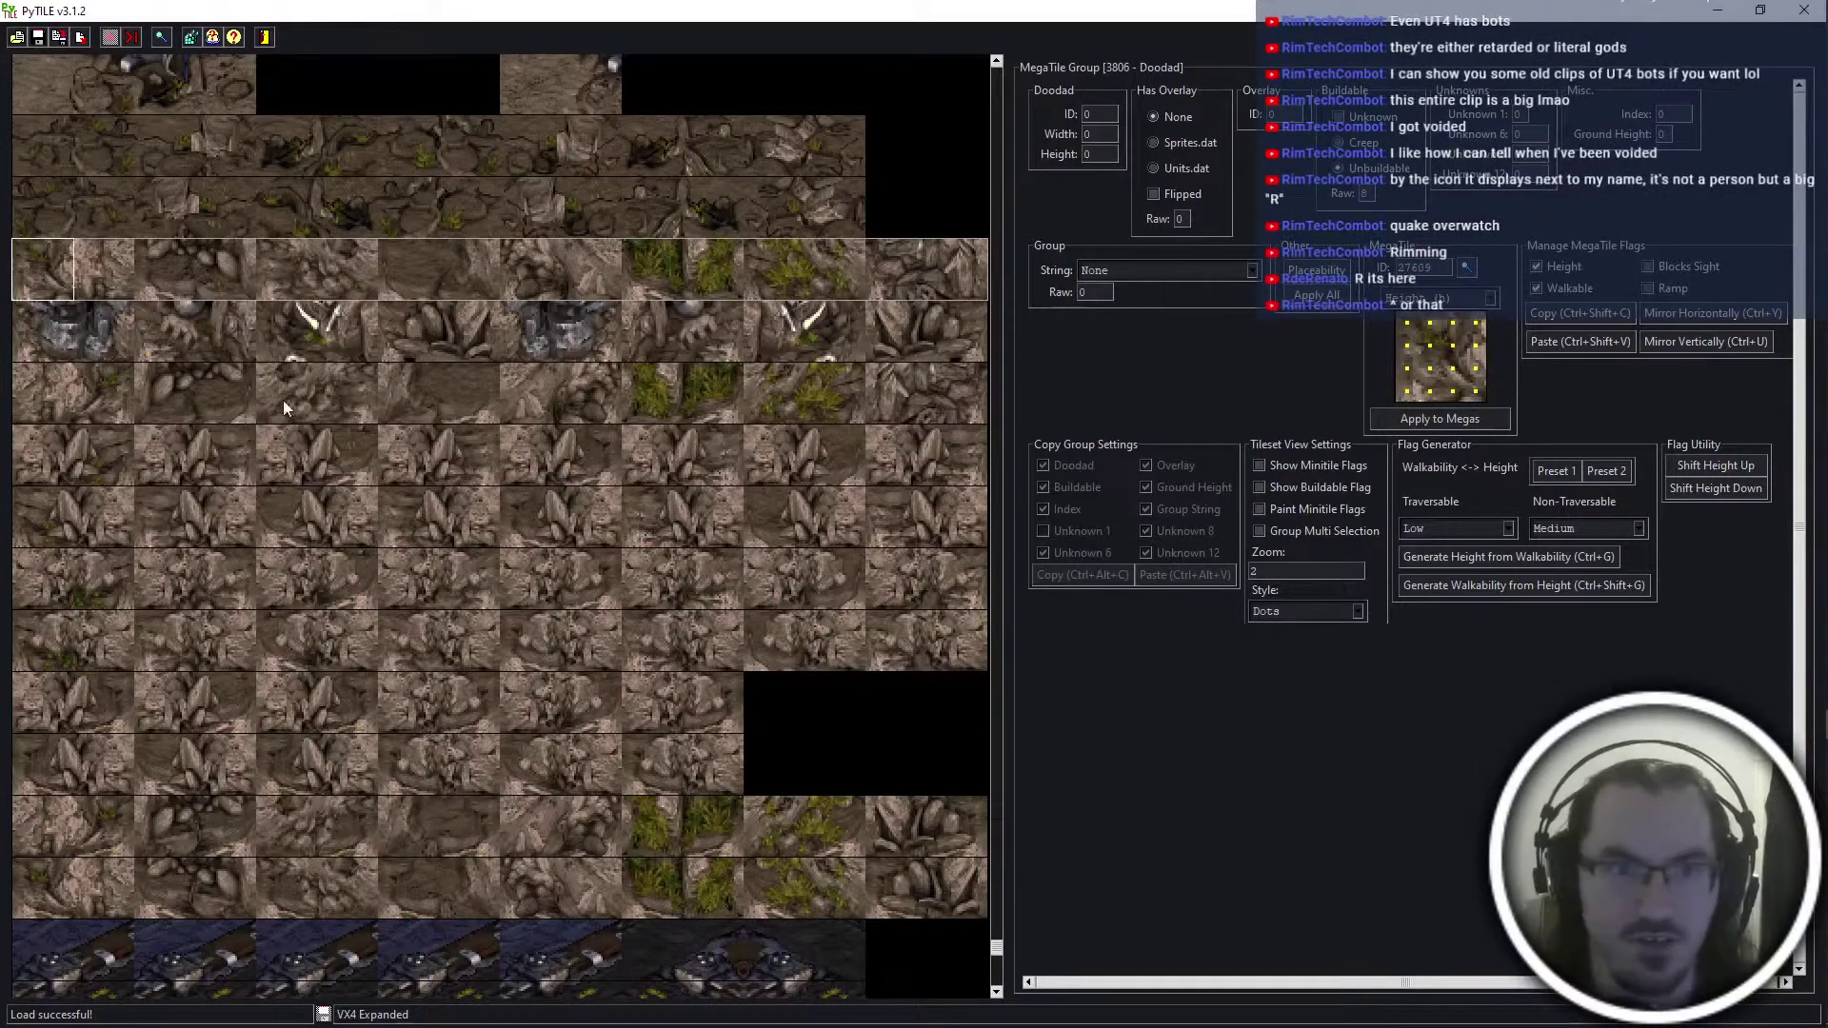
Examine the earlier cliff, bridge and ramp doodad groups for comparison, and return to the cliff stack groups at 3806
{"action": "scroll", "coordinate": [381, 619], "scroll_direction": "up", "scroll_amount": 15}
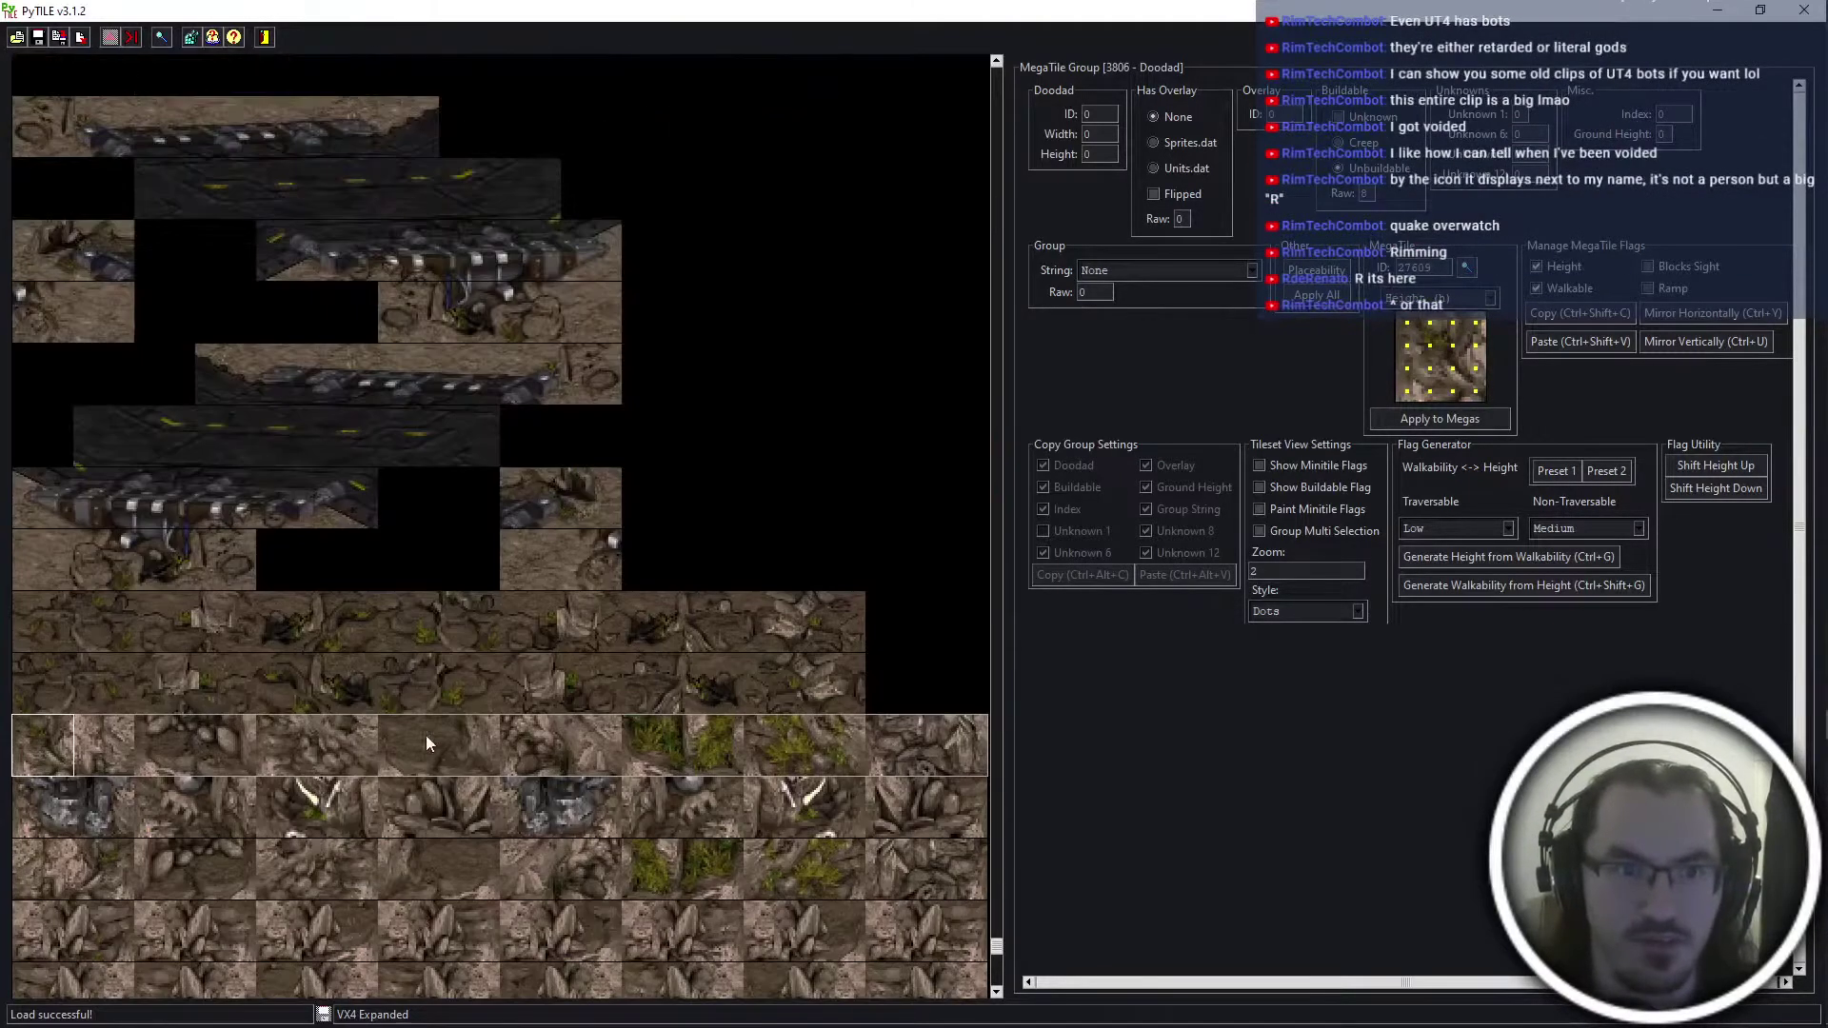
{"action": "scroll", "coordinate": [470, 716], "scroll_direction": "up", "scroll_amount": 15}
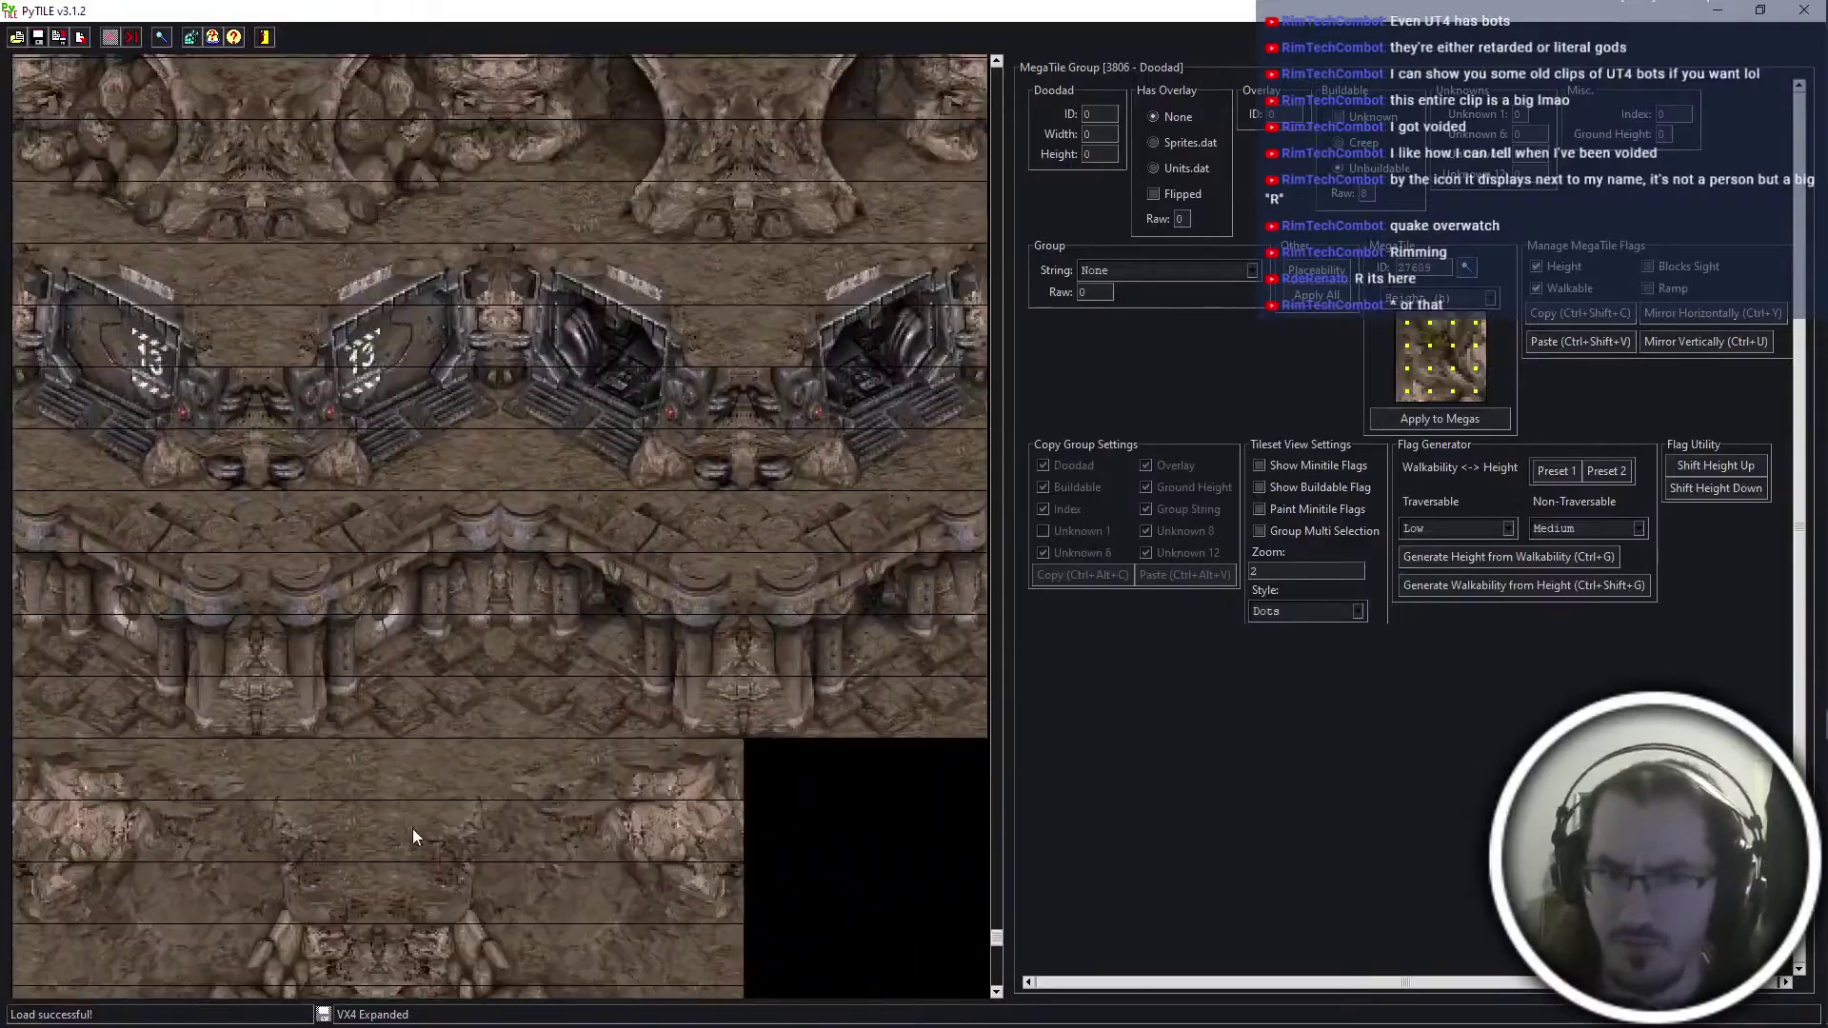
{"action": "scroll", "coordinate": [424, 824], "scroll_direction": "up", "scroll_amount": 15}
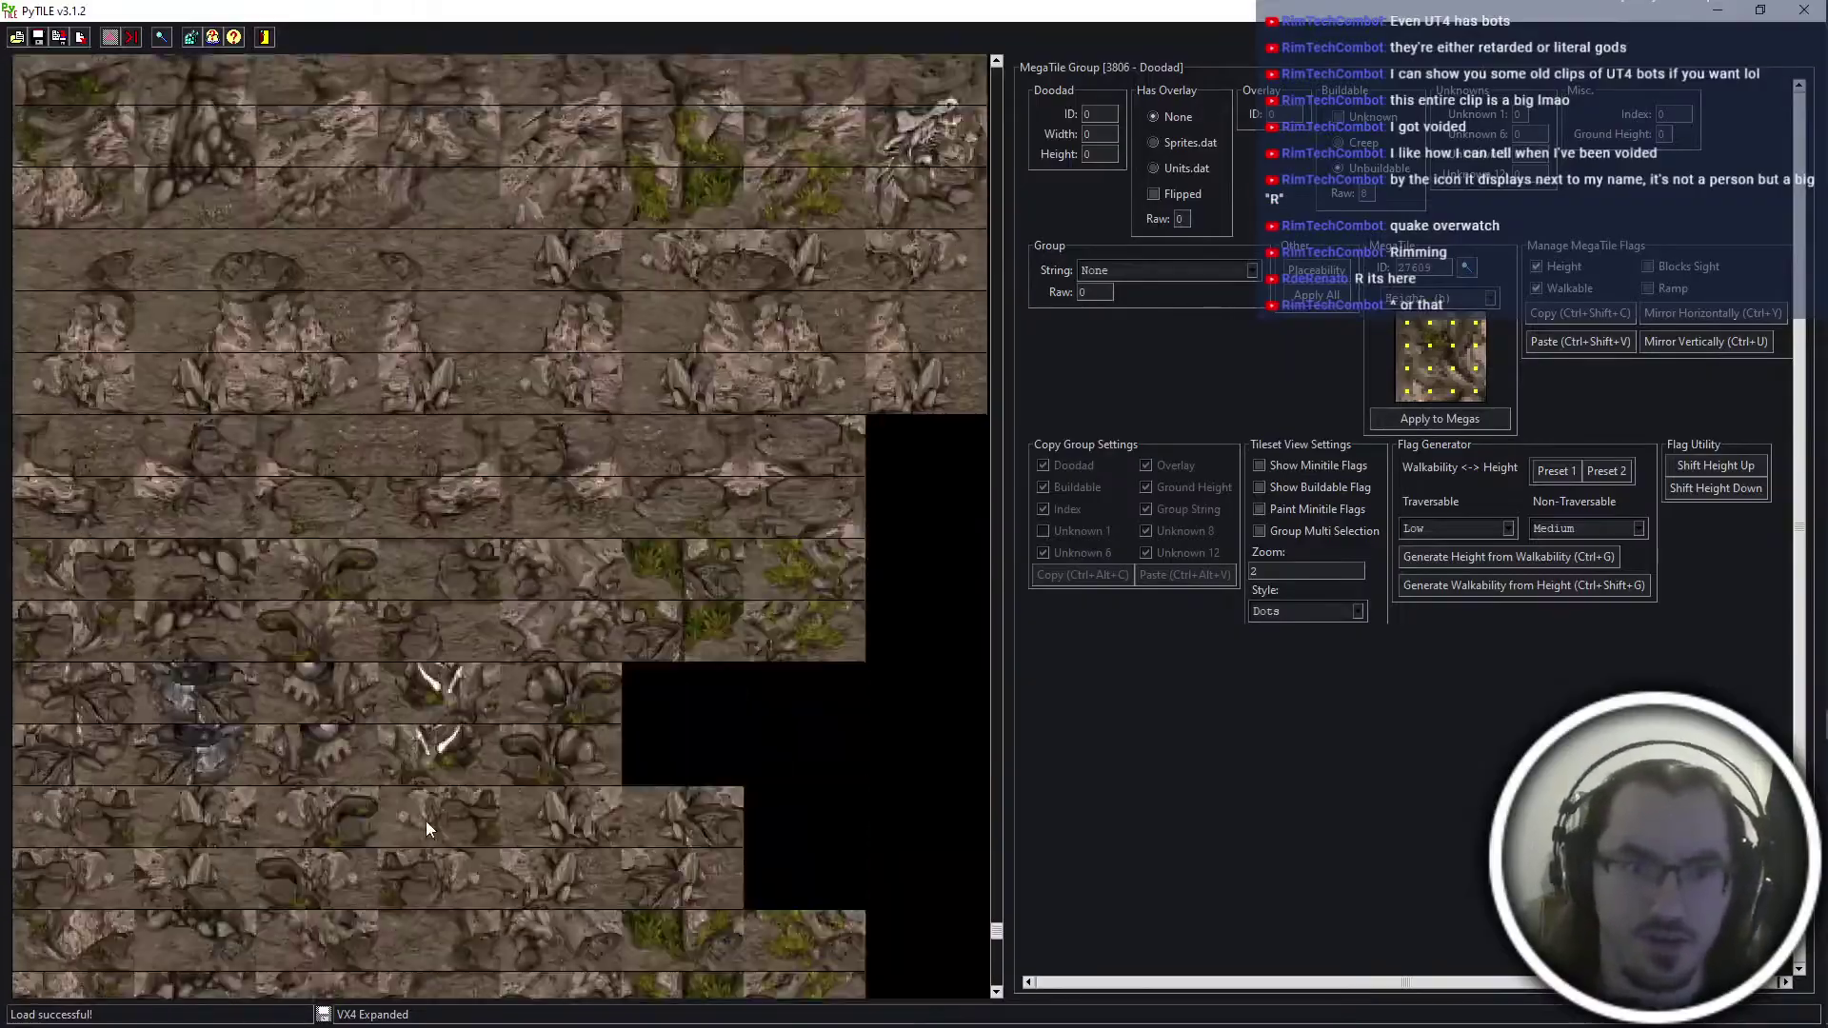
{"action": "scroll", "coordinate": [425, 821], "scroll_direction": "up", "scroll_amount": 15}
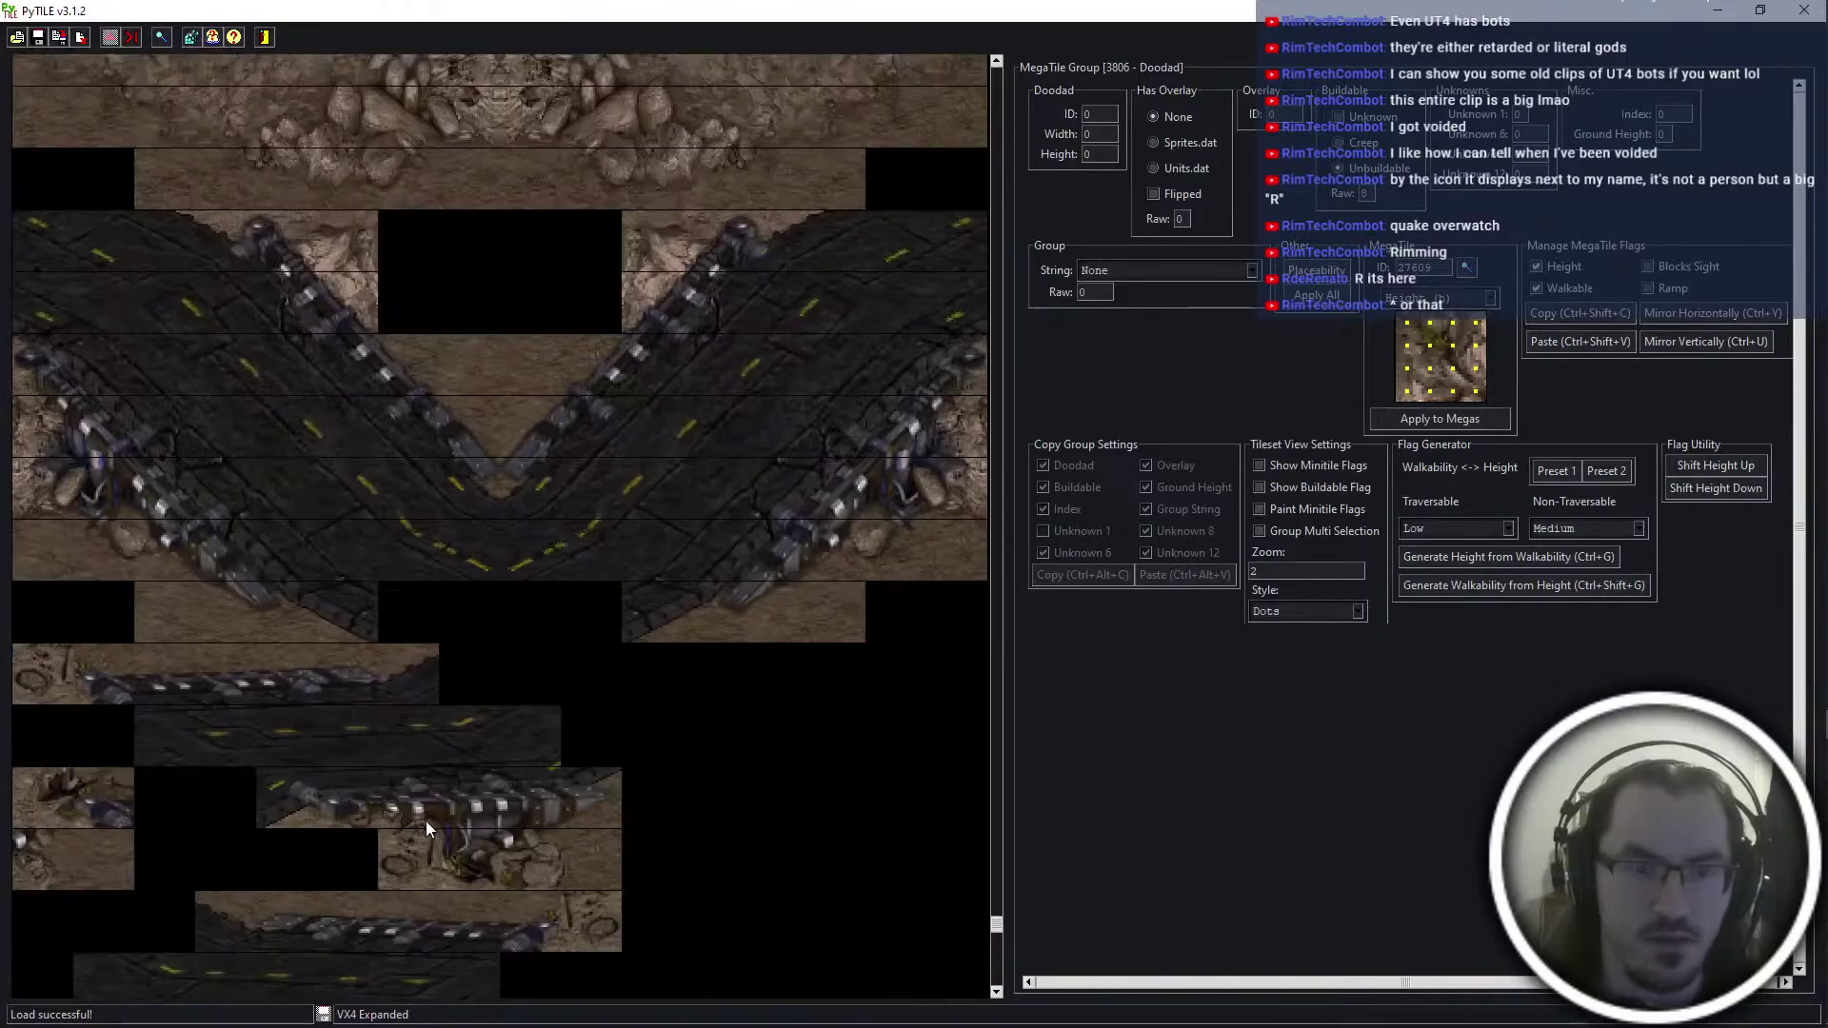
{"action": "scroll", "coordinate": [430, 807], "scroll_direction": "up", "scroll_amount": 15}
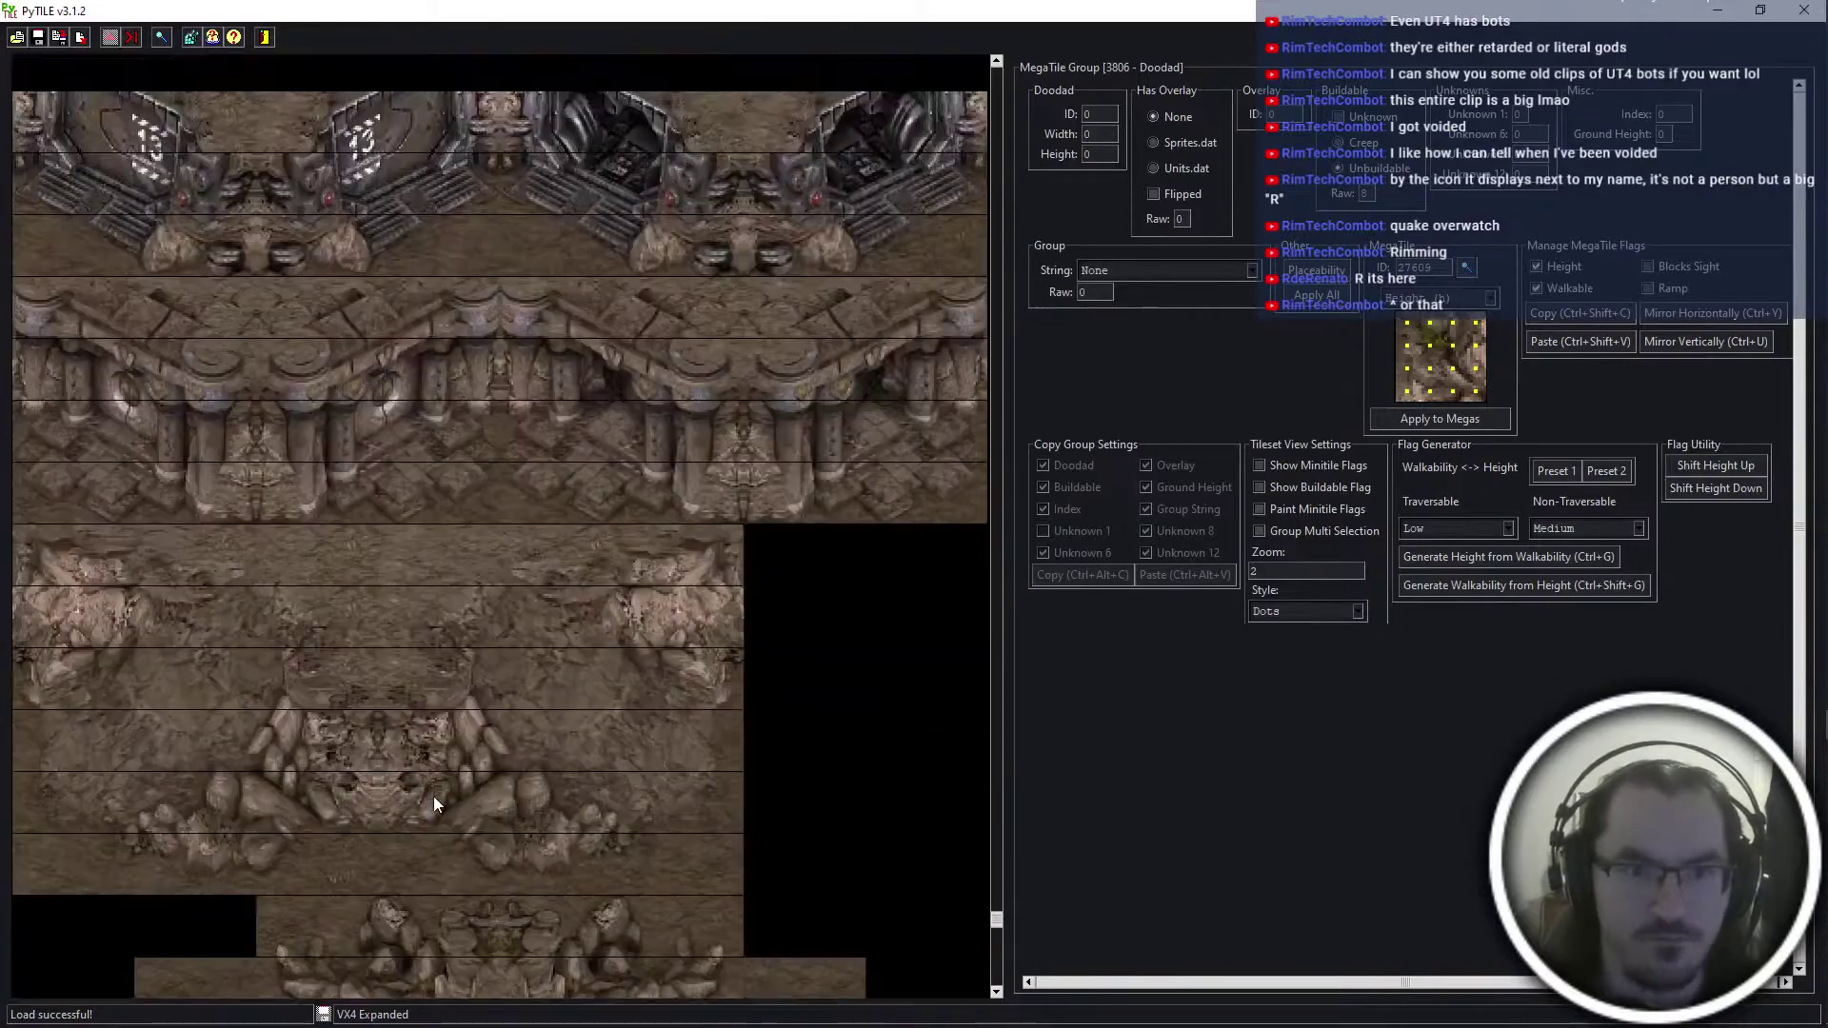
{"action": "scroll", "coordinate": [433, 803], "scroll_direction": "up", "scroll_amount": 15}
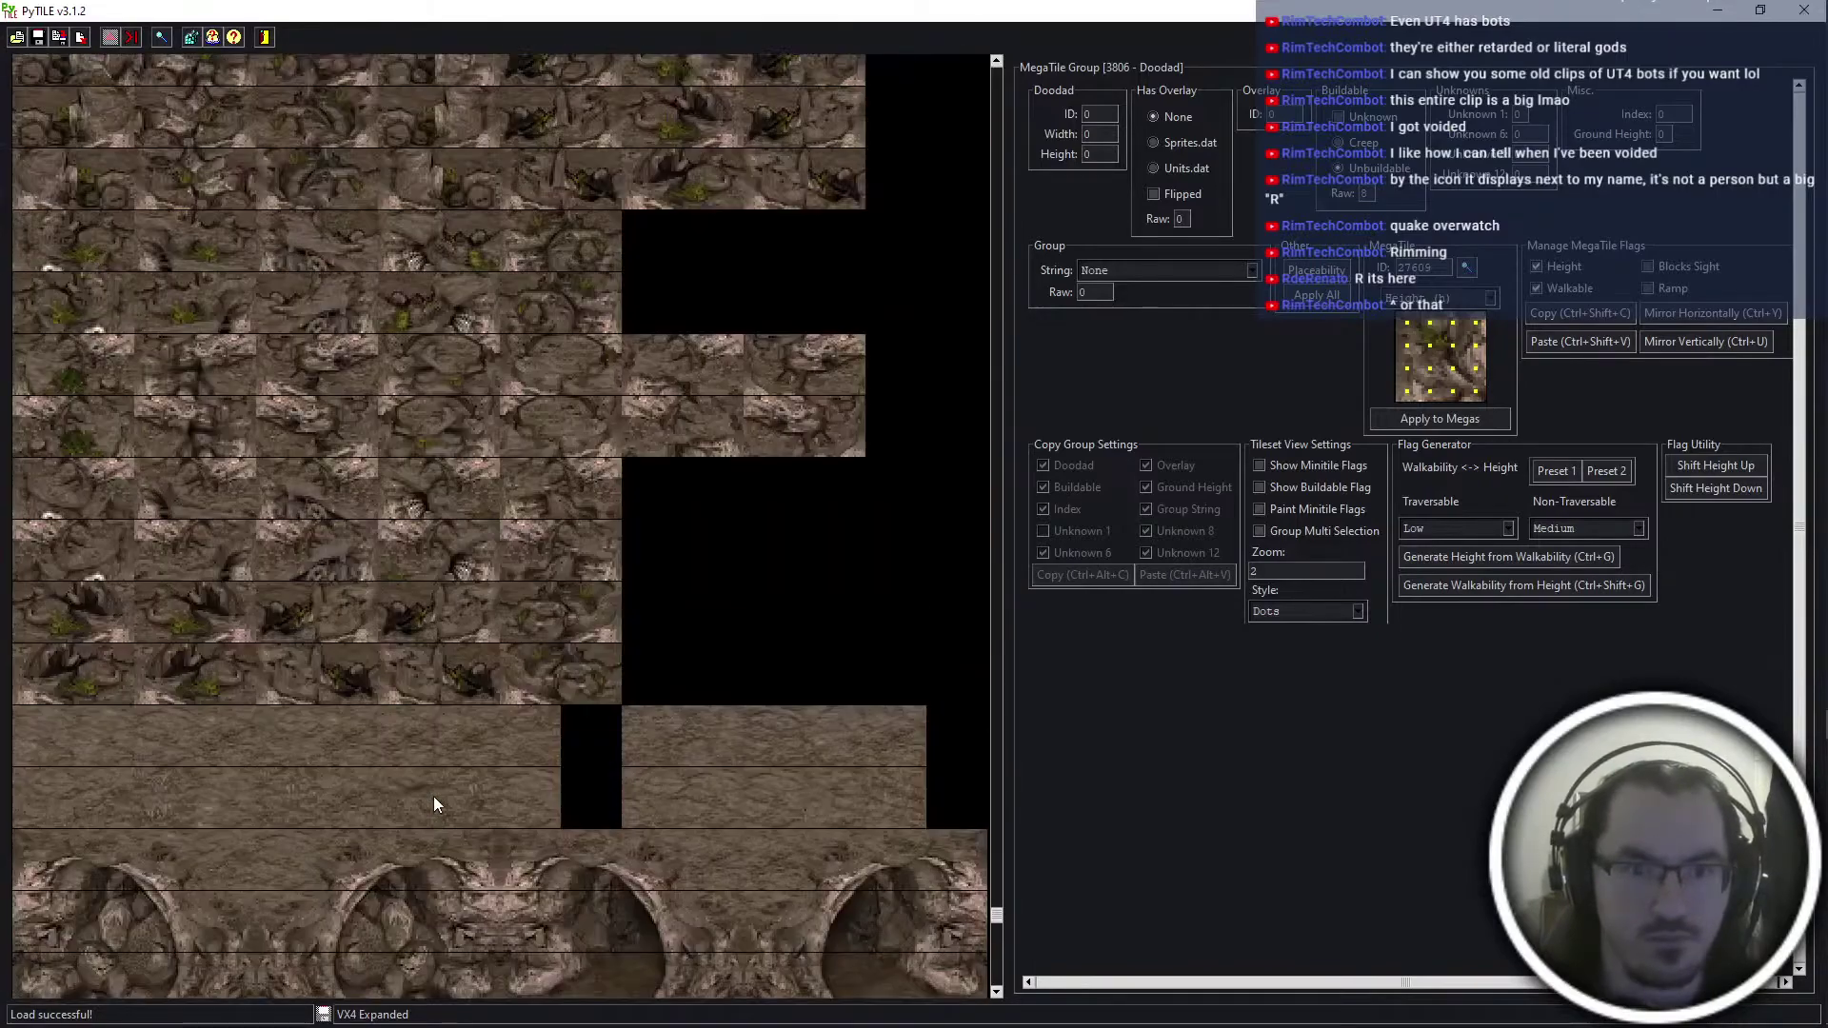
{"action": "scroll", "coordinate": [392, 801], "scroll_direction": "up", "scroll_amount": 15}
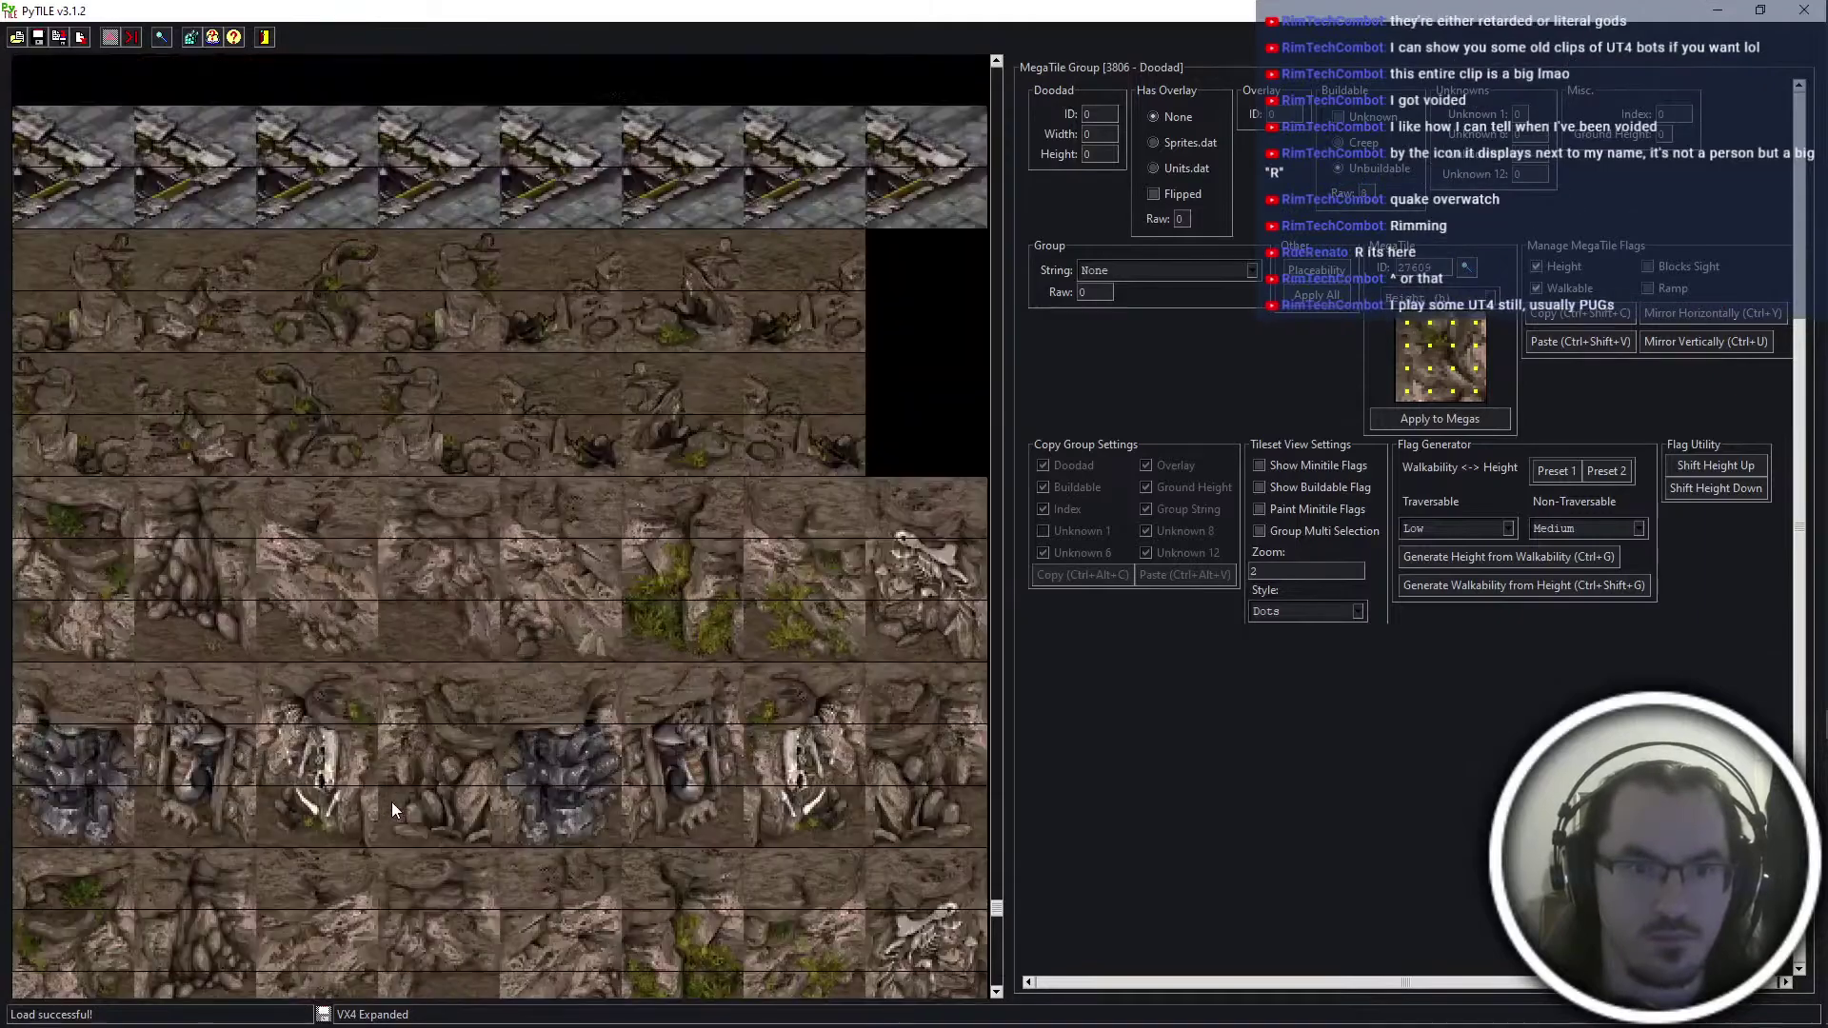
{"action": "scroll", "coordinate": [392, 785], "scroll_direction": "up", "scroll_amount": 5}
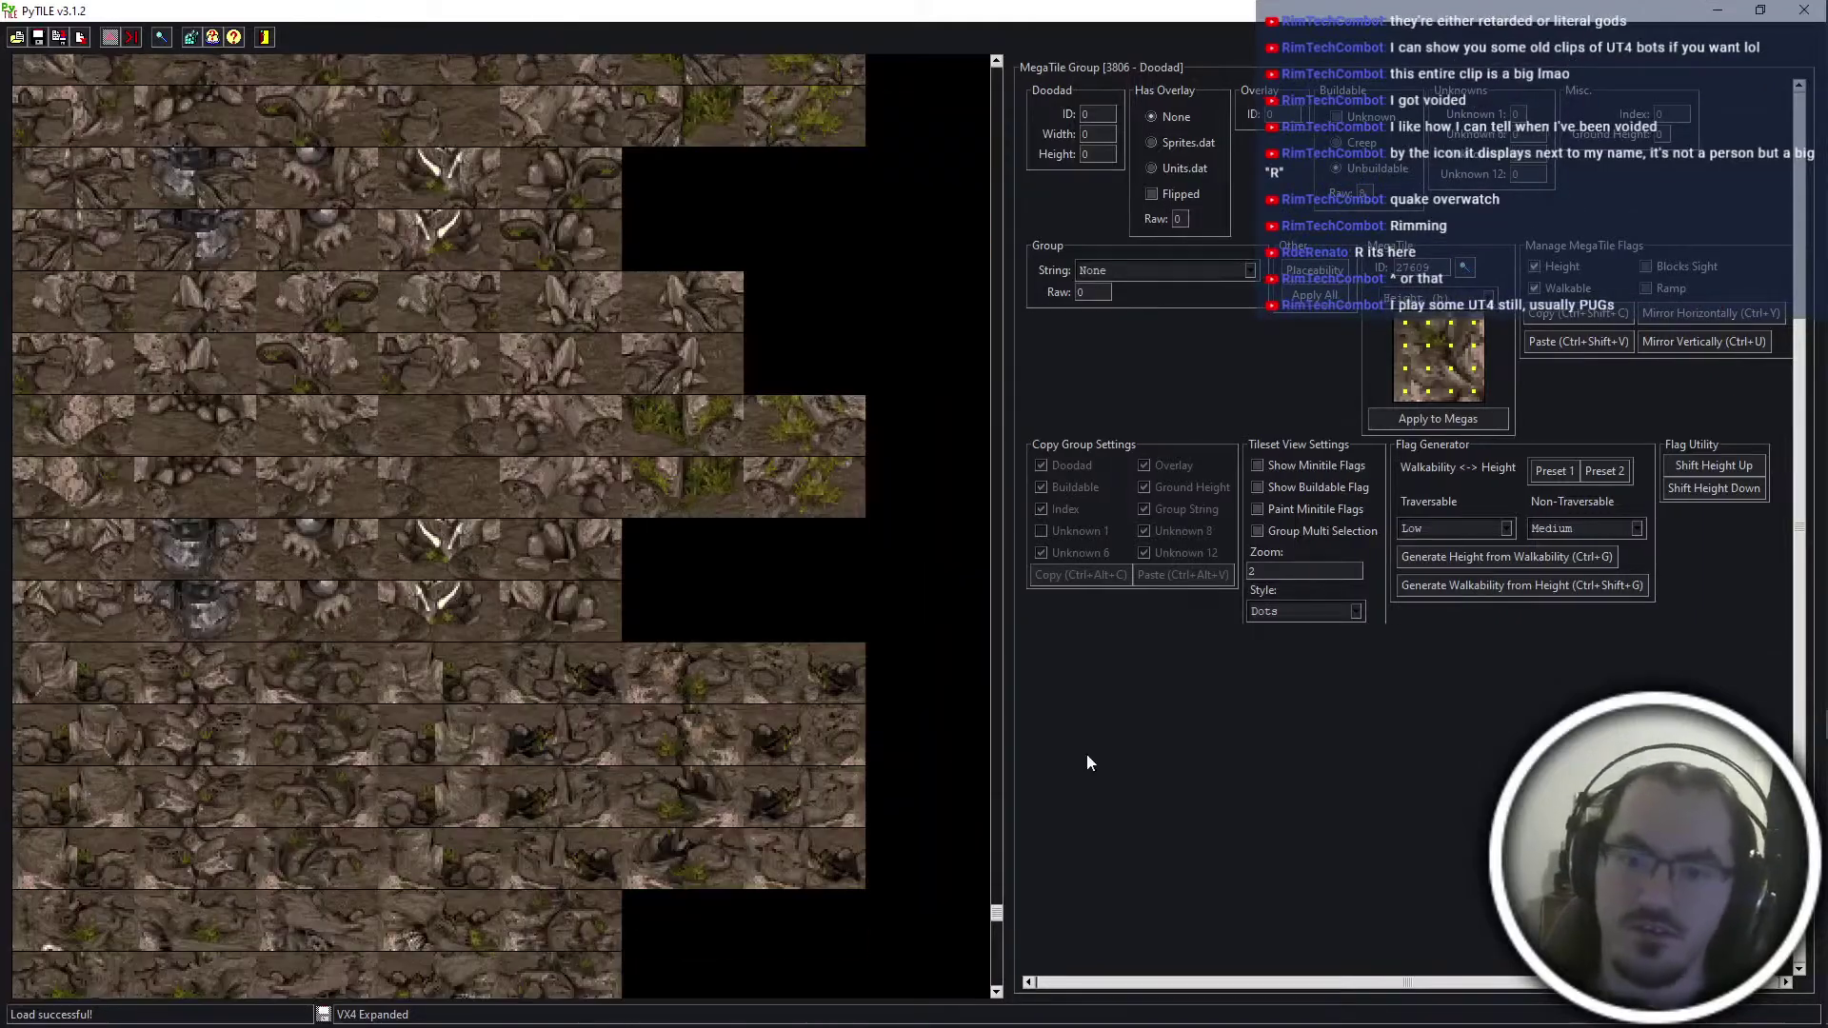
{"action": "left_click_drag", "start_coordinate": [990, 917], "coordinate": [997, 946]}
{"action": "scroll", "coordinate": [517, 598], "scroll_direction": "up", "scroll_amount": 10}
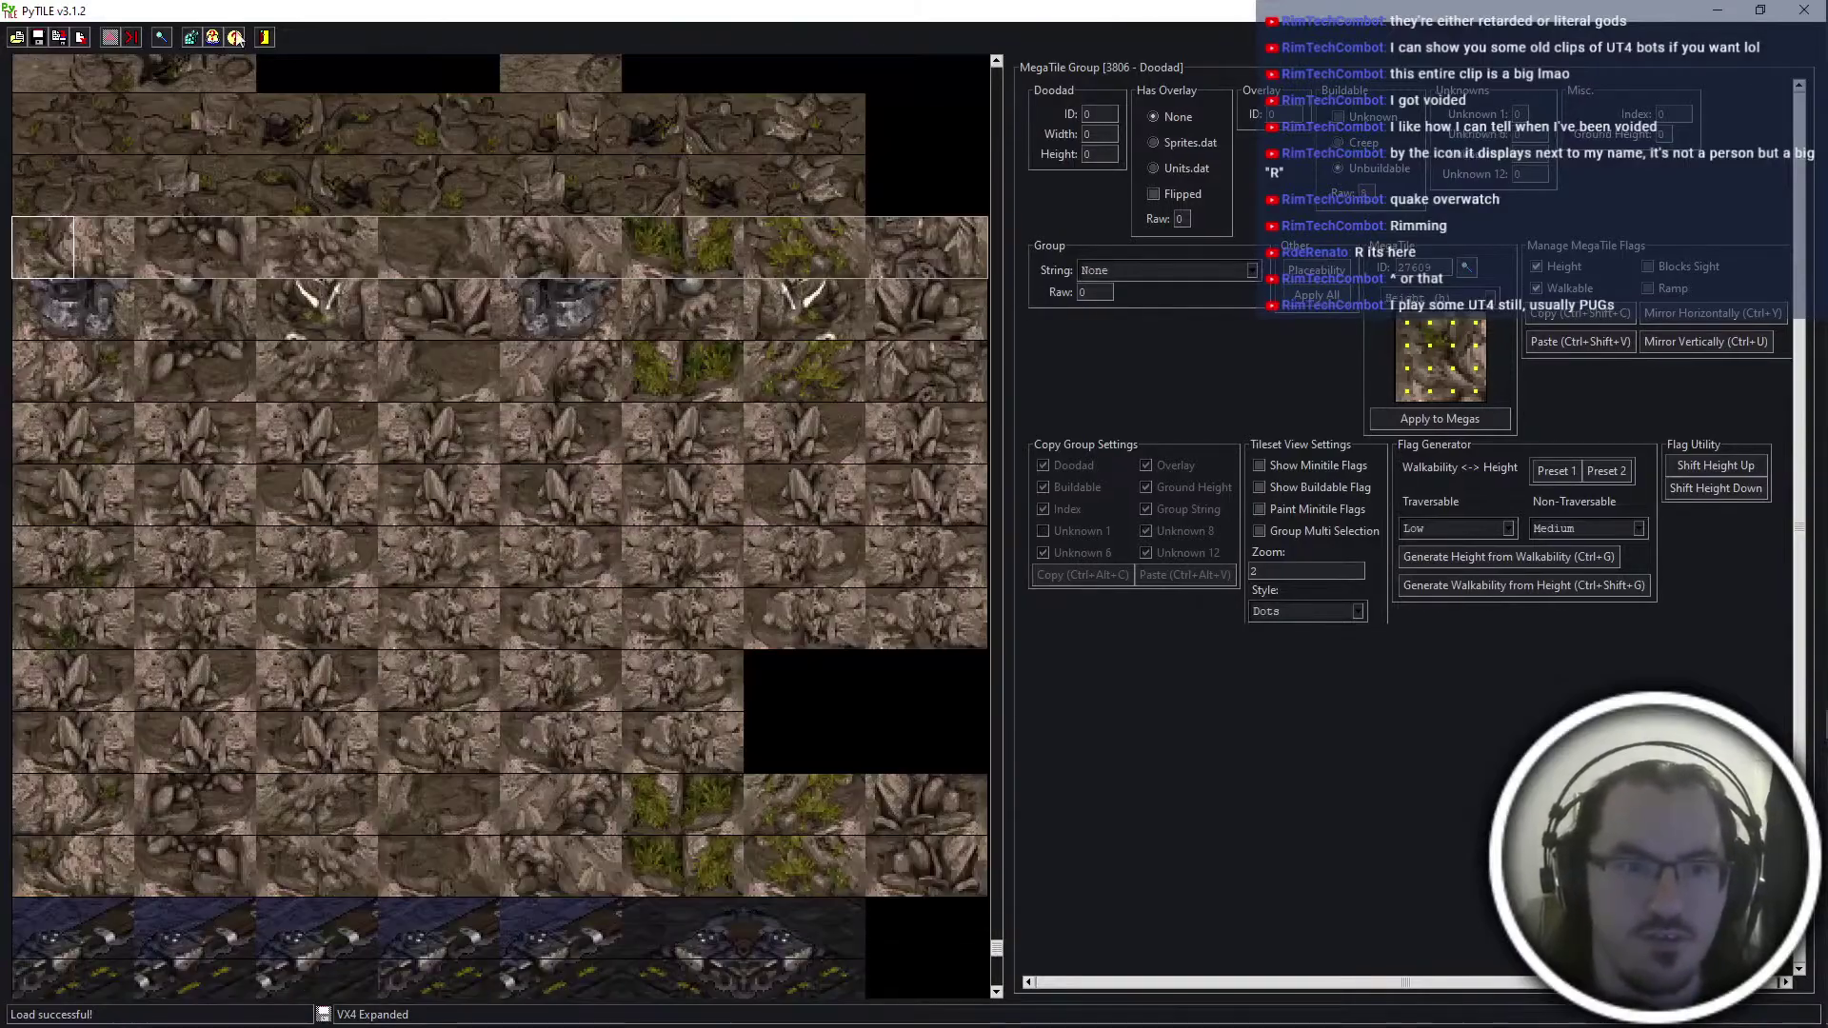
Open the group palette and select MegaTile groups 3804 through 3816
{"action": "left_click", "coordinate": [163, 40]}
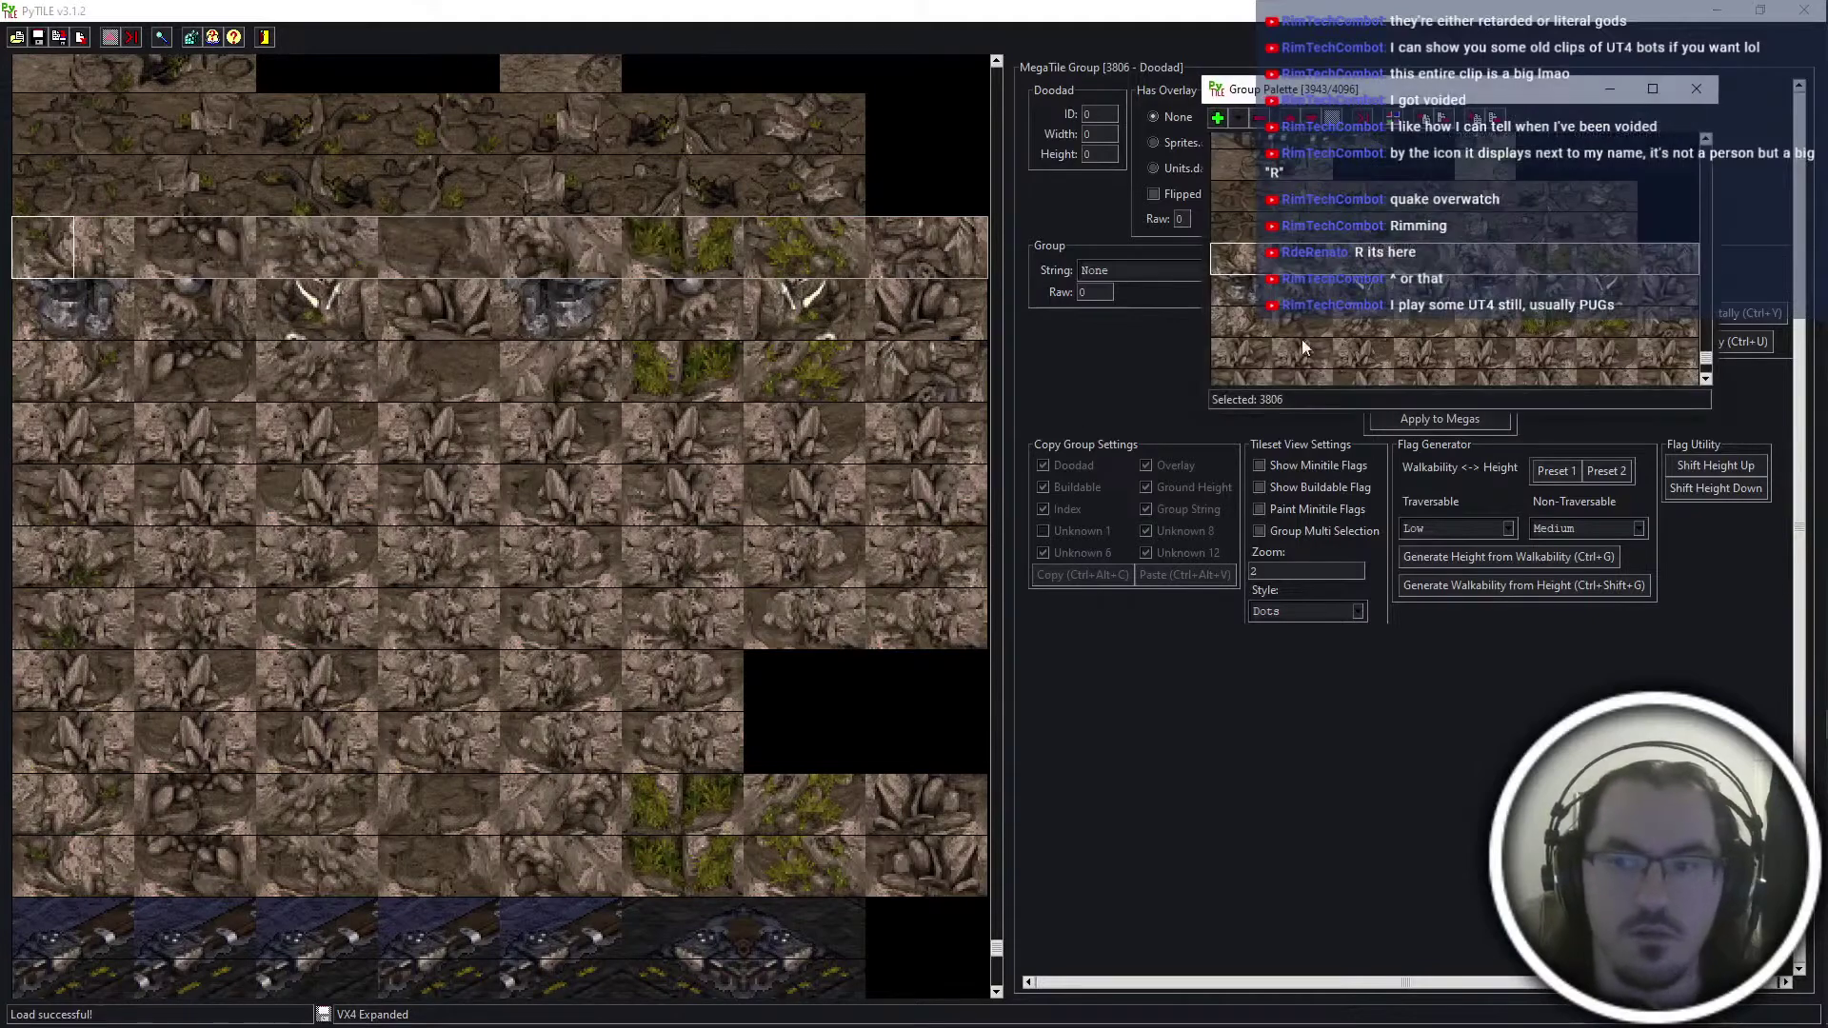
{"action": "scroll", "coordinate": [1379, 340], "scroll_direction": "down", "scroll_amount": 6}
{"action": "left_click", "coordinate": [1348, 255], "text": "shift"}
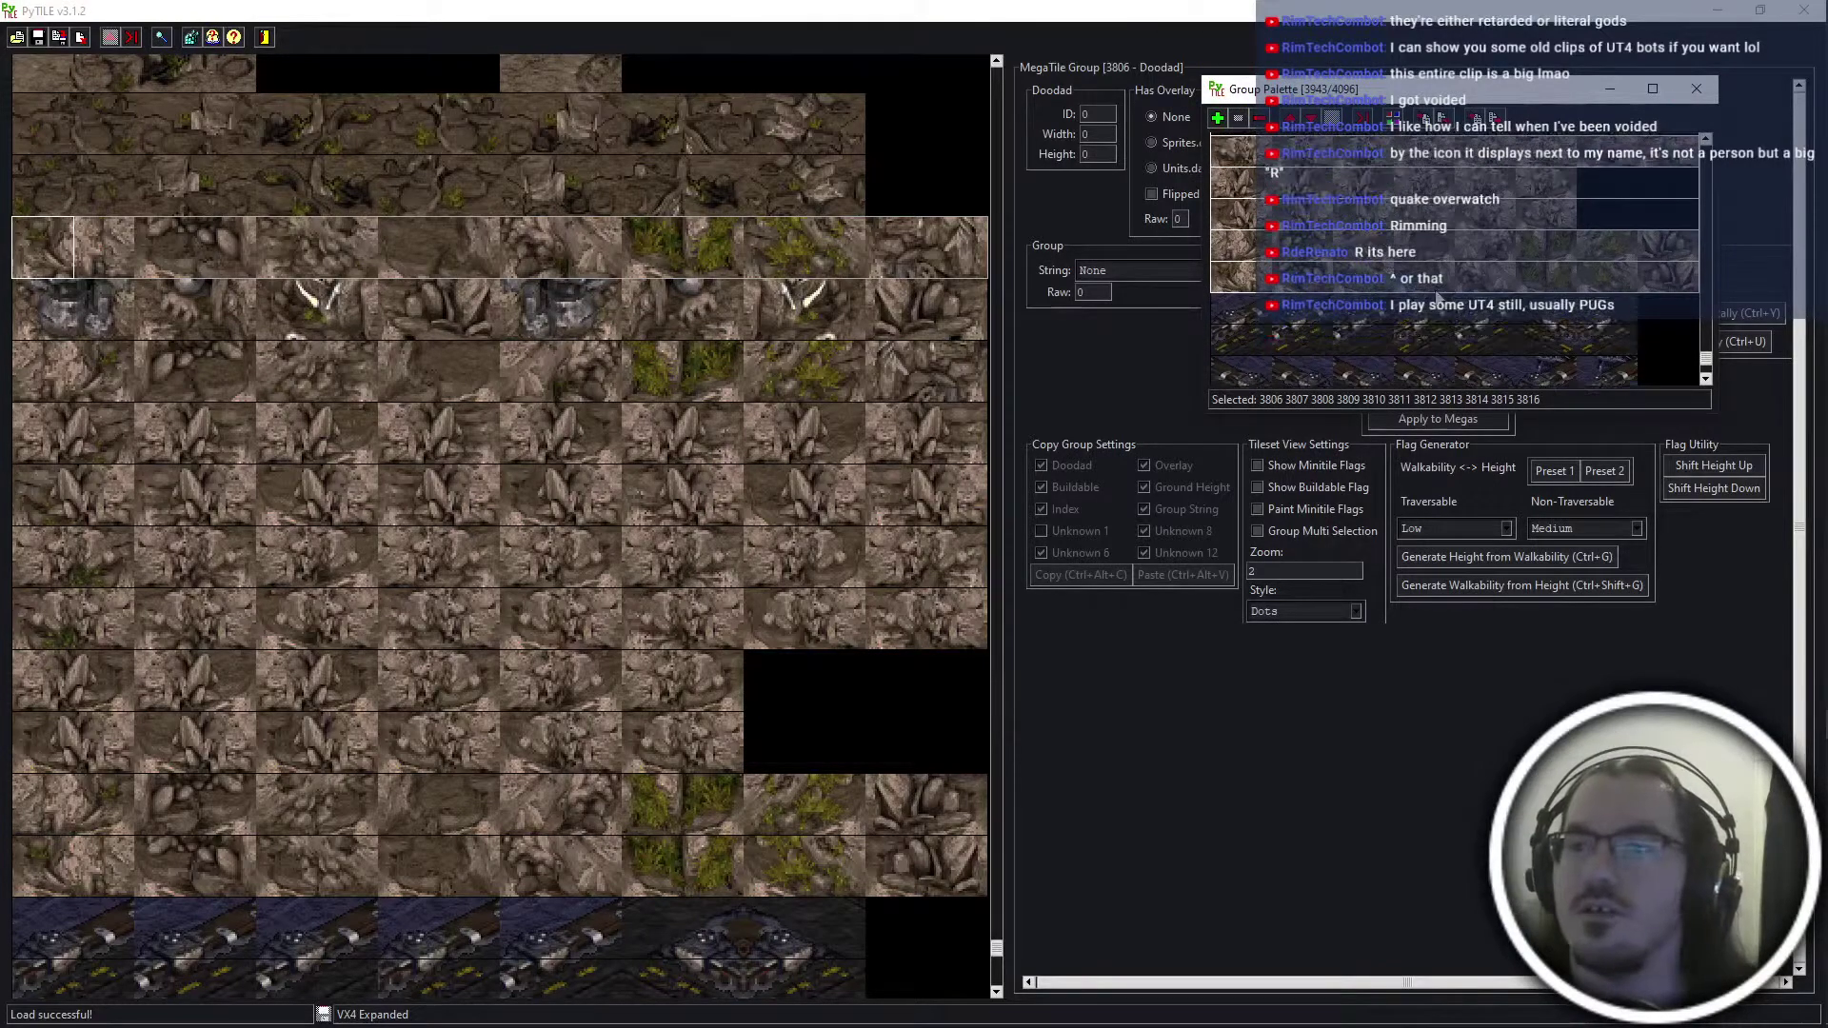
{"action": "scroll", "coordinate": [1420, 319], "scroll_direction": "up", "scroll_amount": 3}
{"action": "left_click", "coordinate": [1315, 211]}
{"action": "scroll", "coordinate": [1312, 326], "scroll_direction": "down", "scroll_amount": 3}
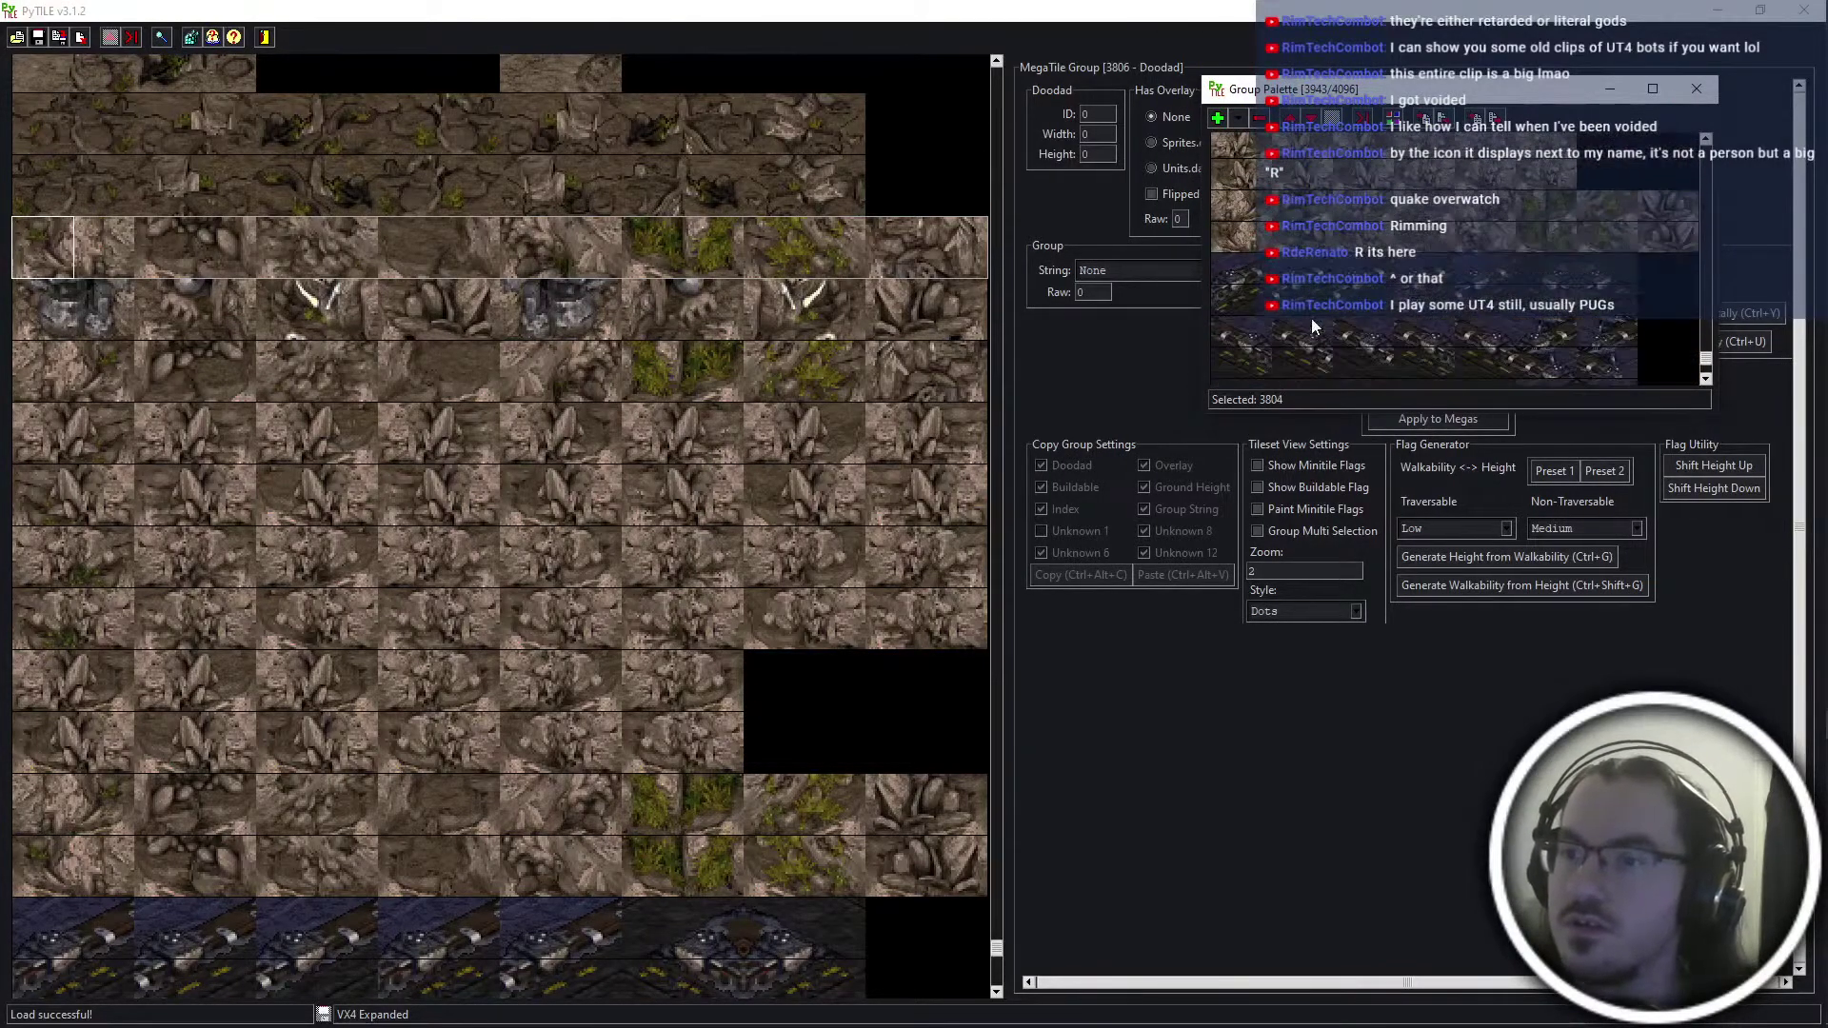
{"action": "left_click", "coordinate": [1388, 243], "text": "shift"}
Import hdirtcliff-stack.bmp from the jungle cliff folder as graphics for the selected groups, replacing the palette selection
{"action": "left_click", "coordinate": [1443, 115]}
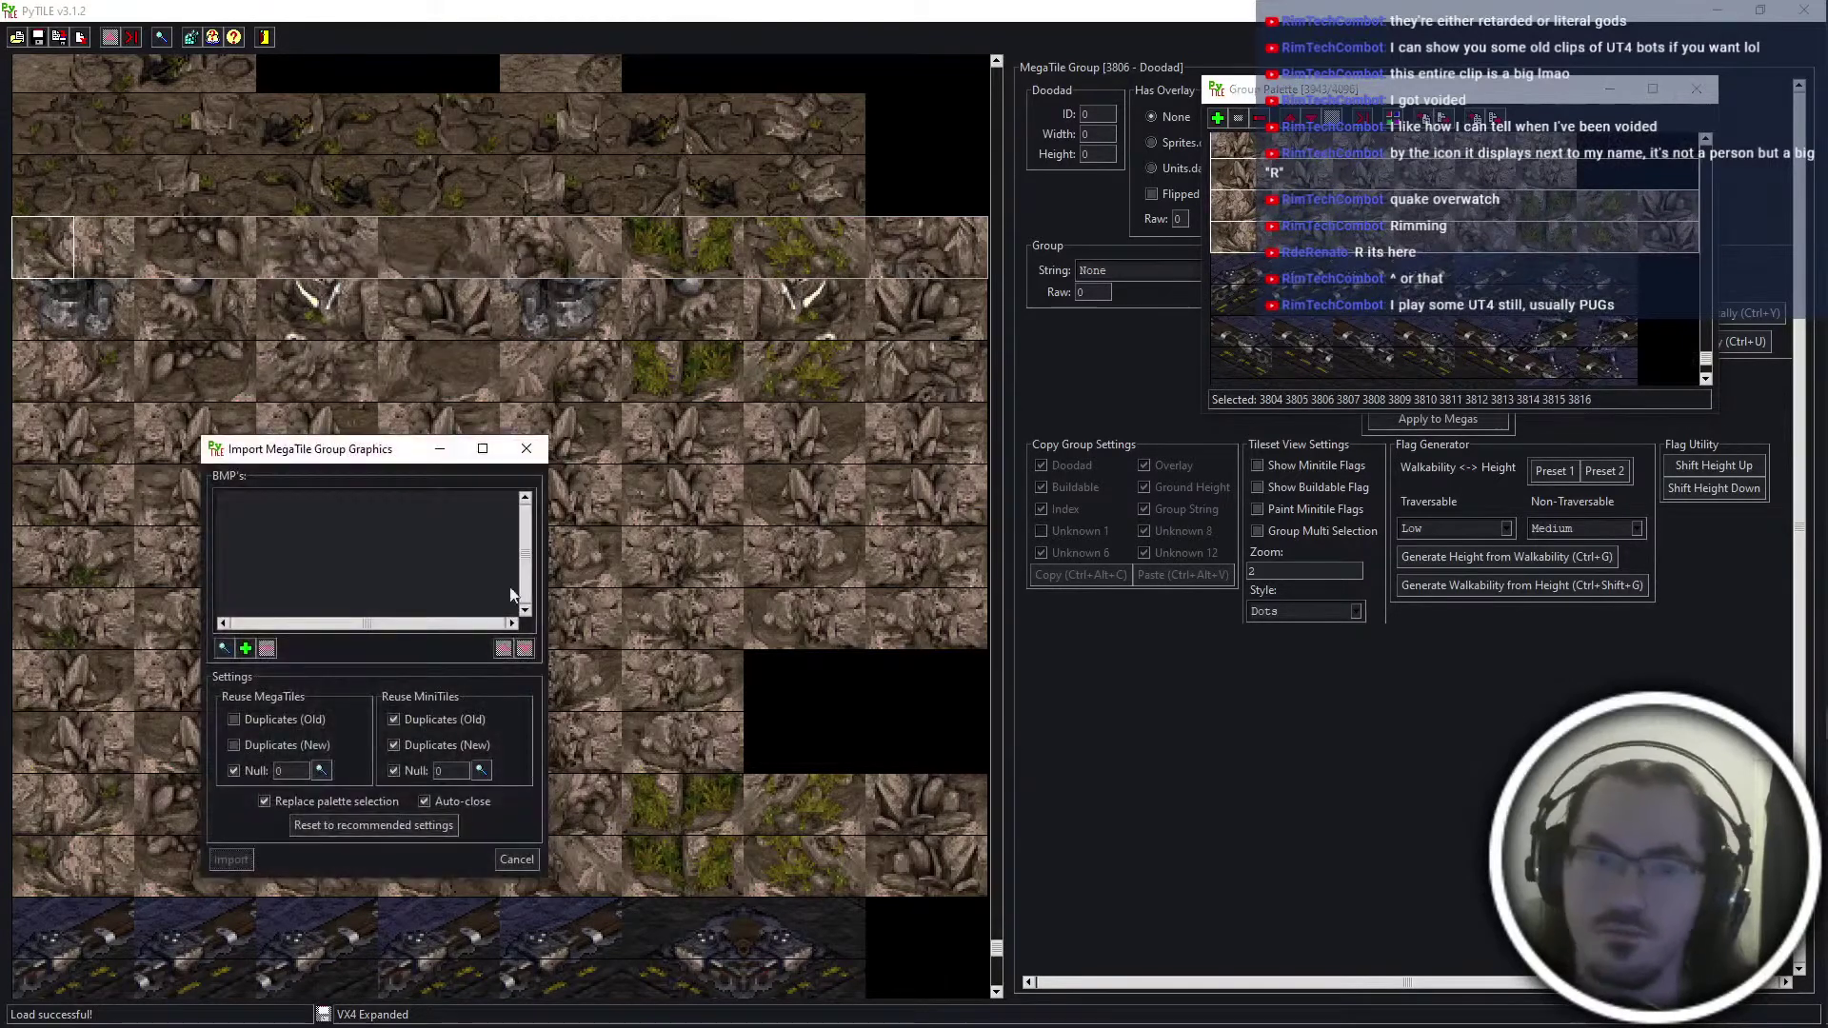
{"action": "left_click", "coordinate": [267, 649]}
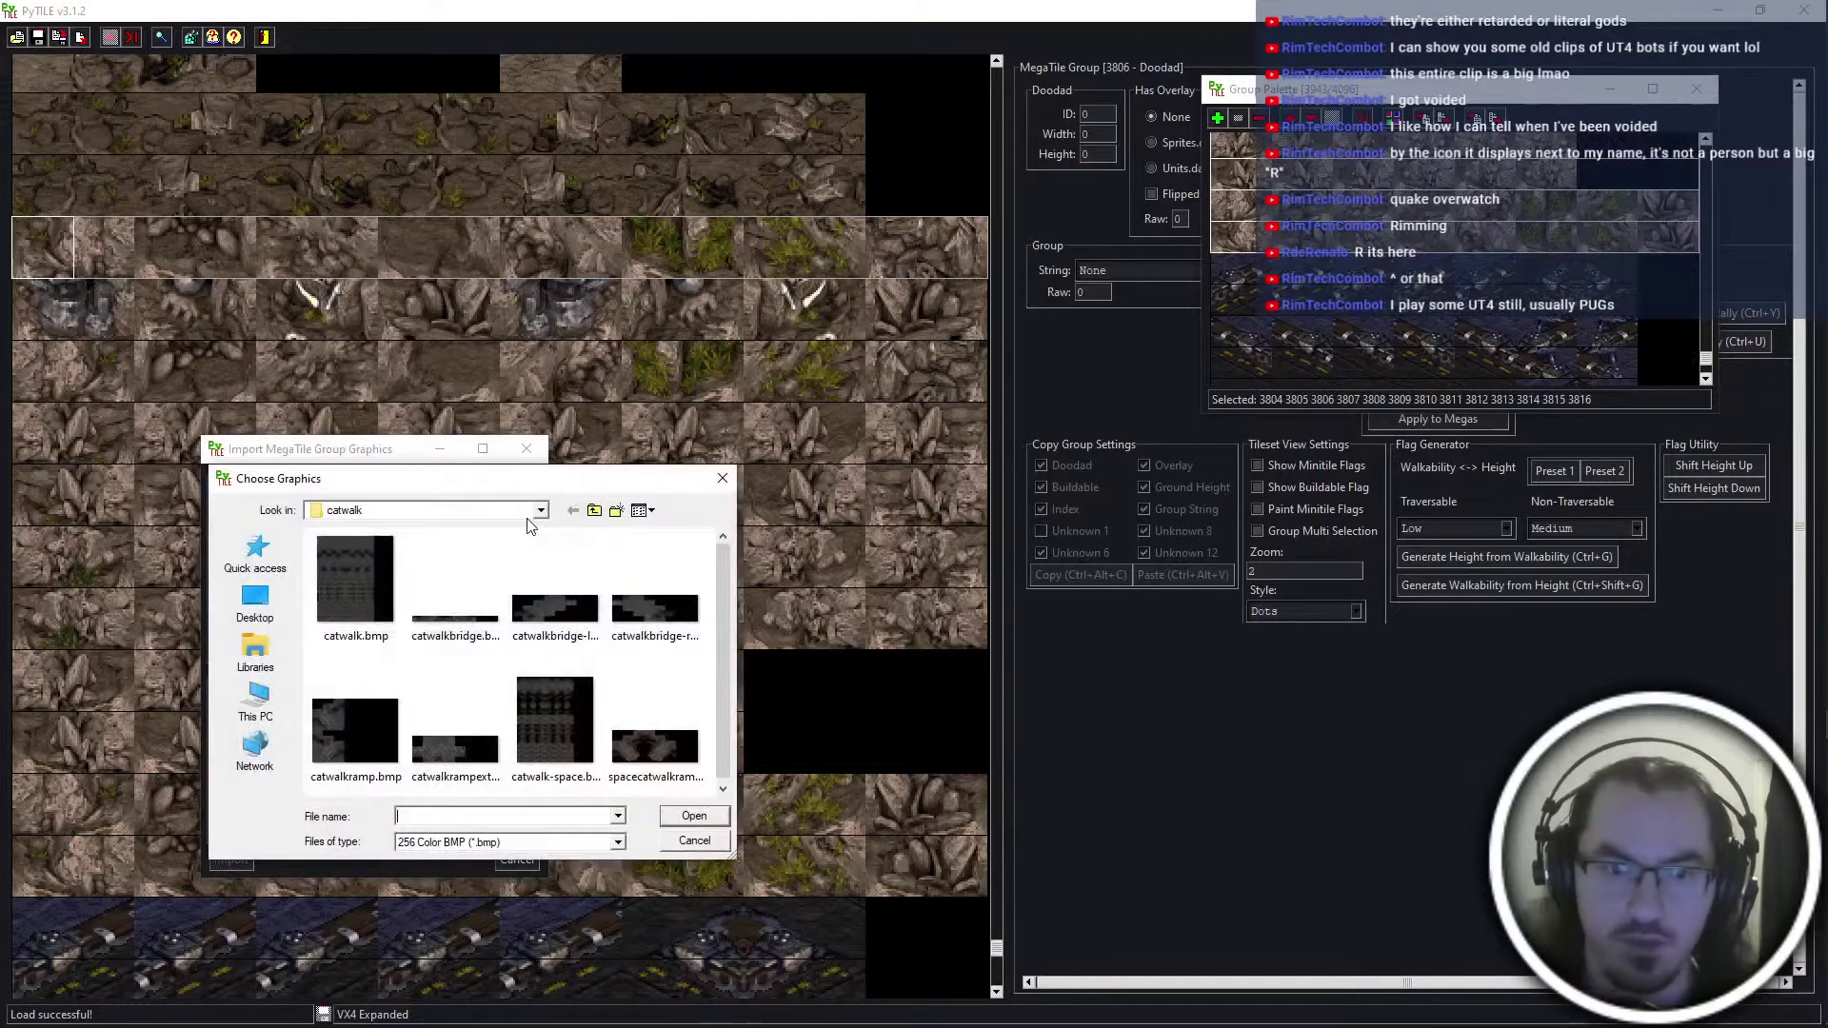
{"action": "left_click", "coordinate": [594, 512]}
{"action": "double_click", "coordinate": [345, 668]}
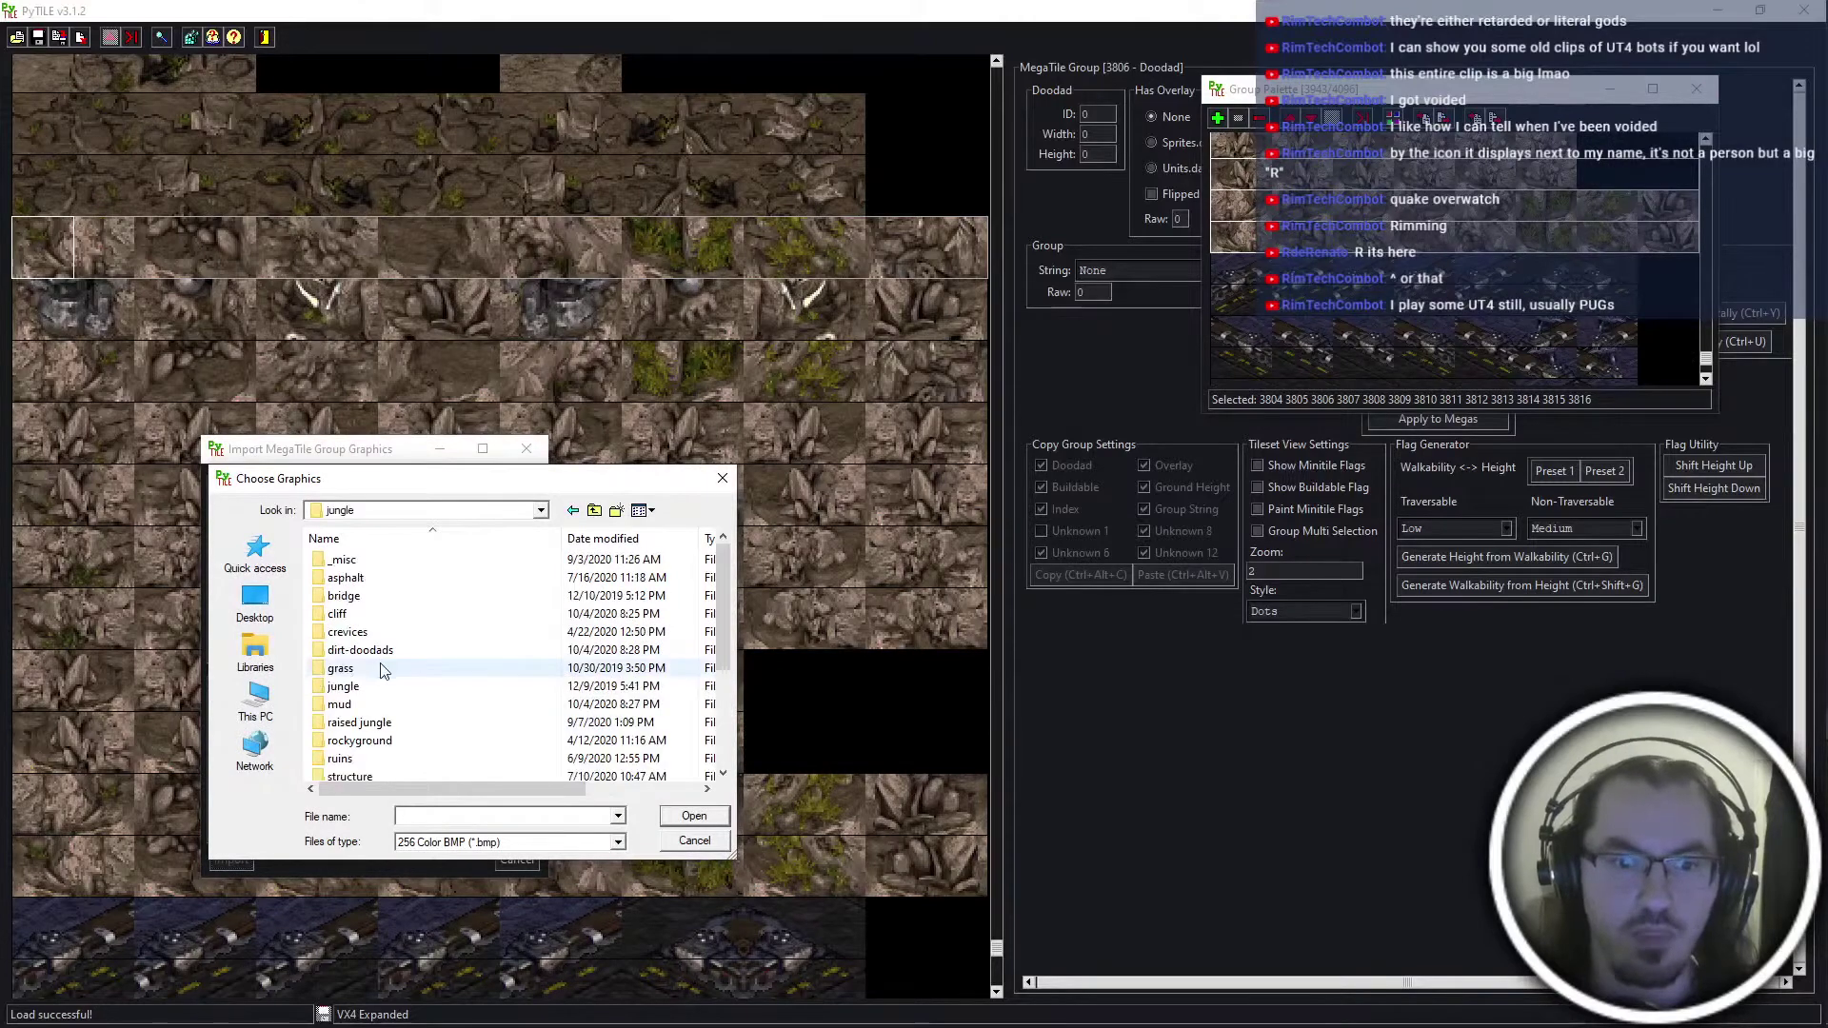
{"action": "key", "text": "BackSpace"}
{"action": "left_click", "coordinate": [381, 632]}
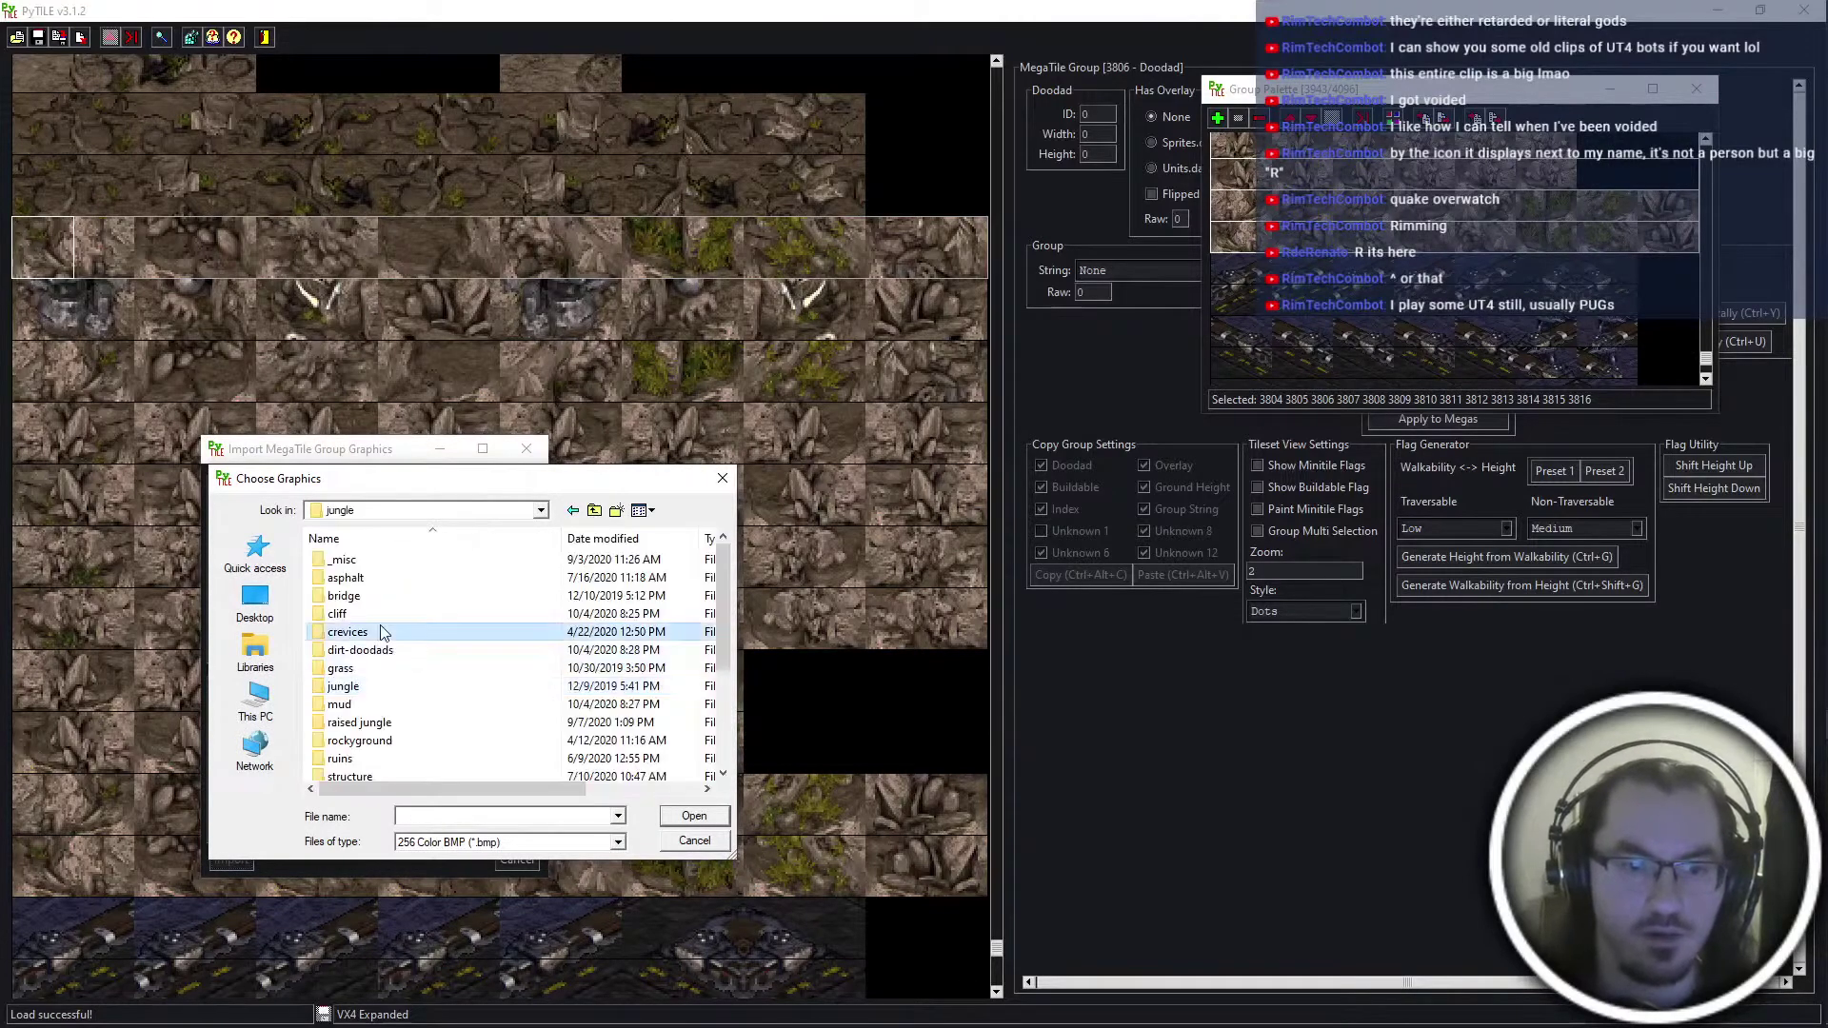
{"action": "double_click", "coordinate": [368, 615]}
{"action": "scroll", "coordinate": [501, 675], "scroll_direction": "down", "scroll_amount": 3}
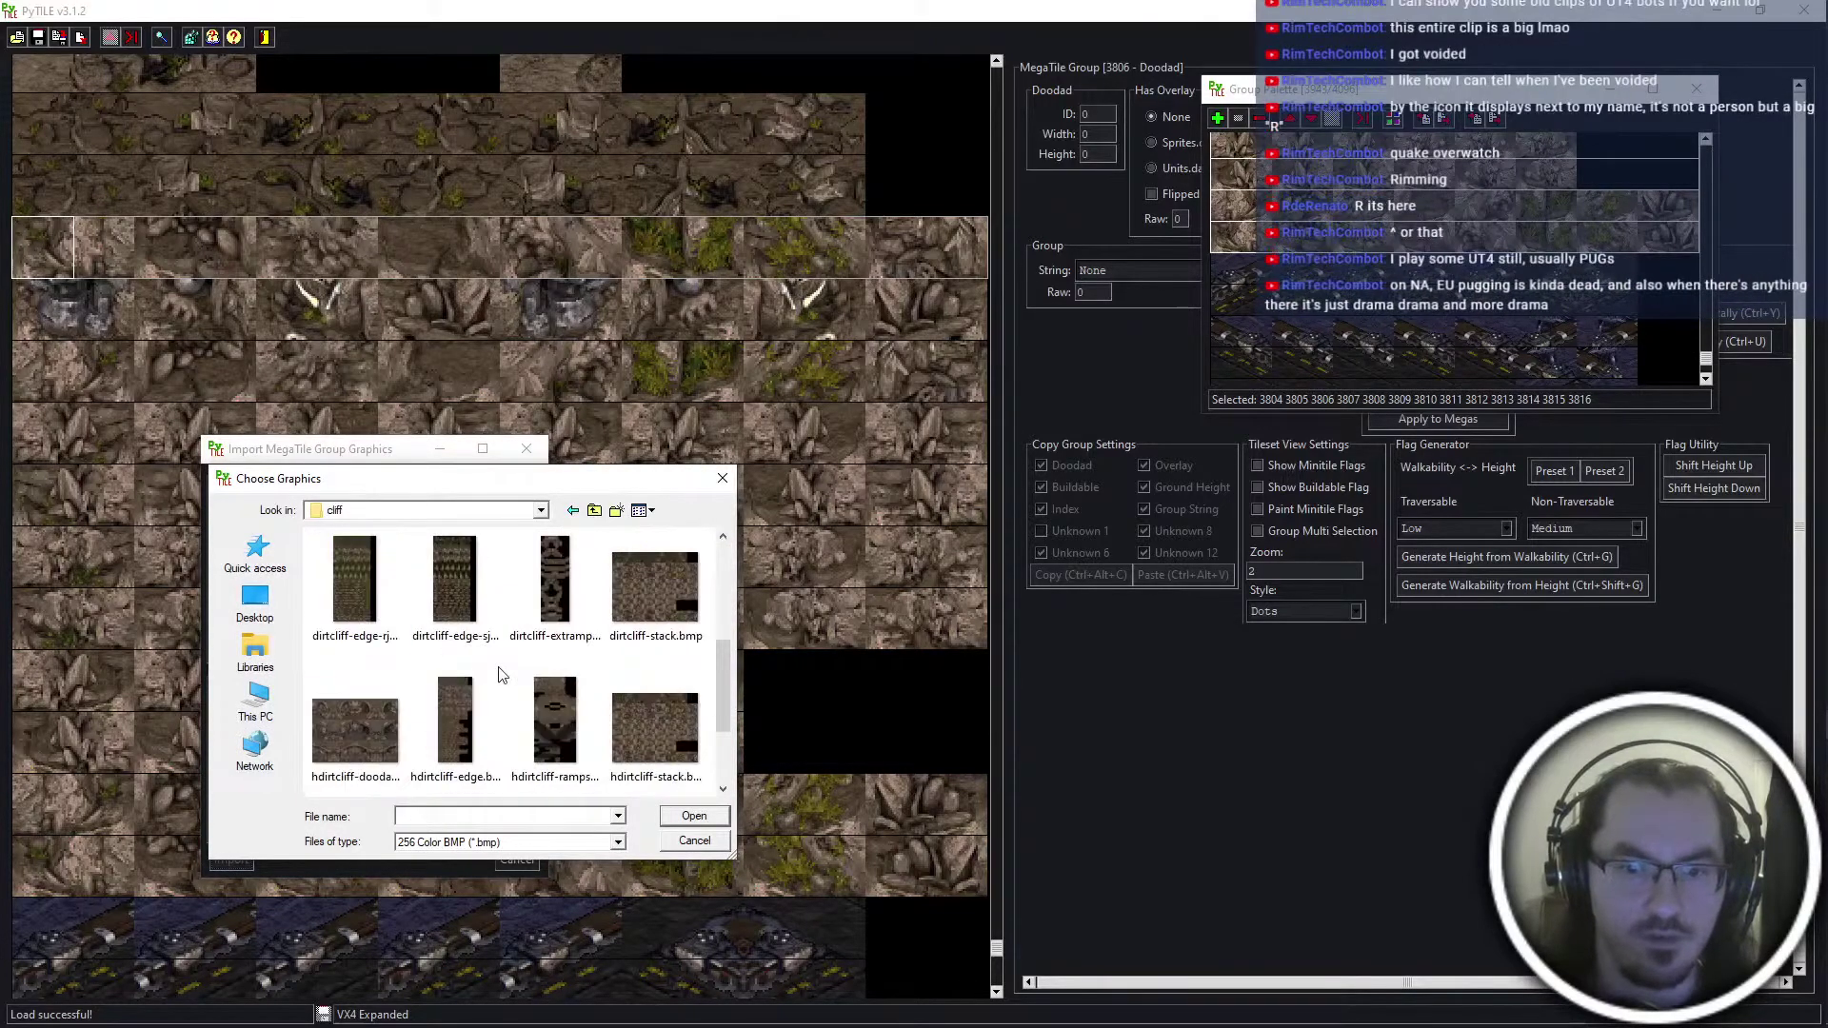
{"action": "key", "text": "h"}
{"action": "double_click", "coordinate": [614, 640]}
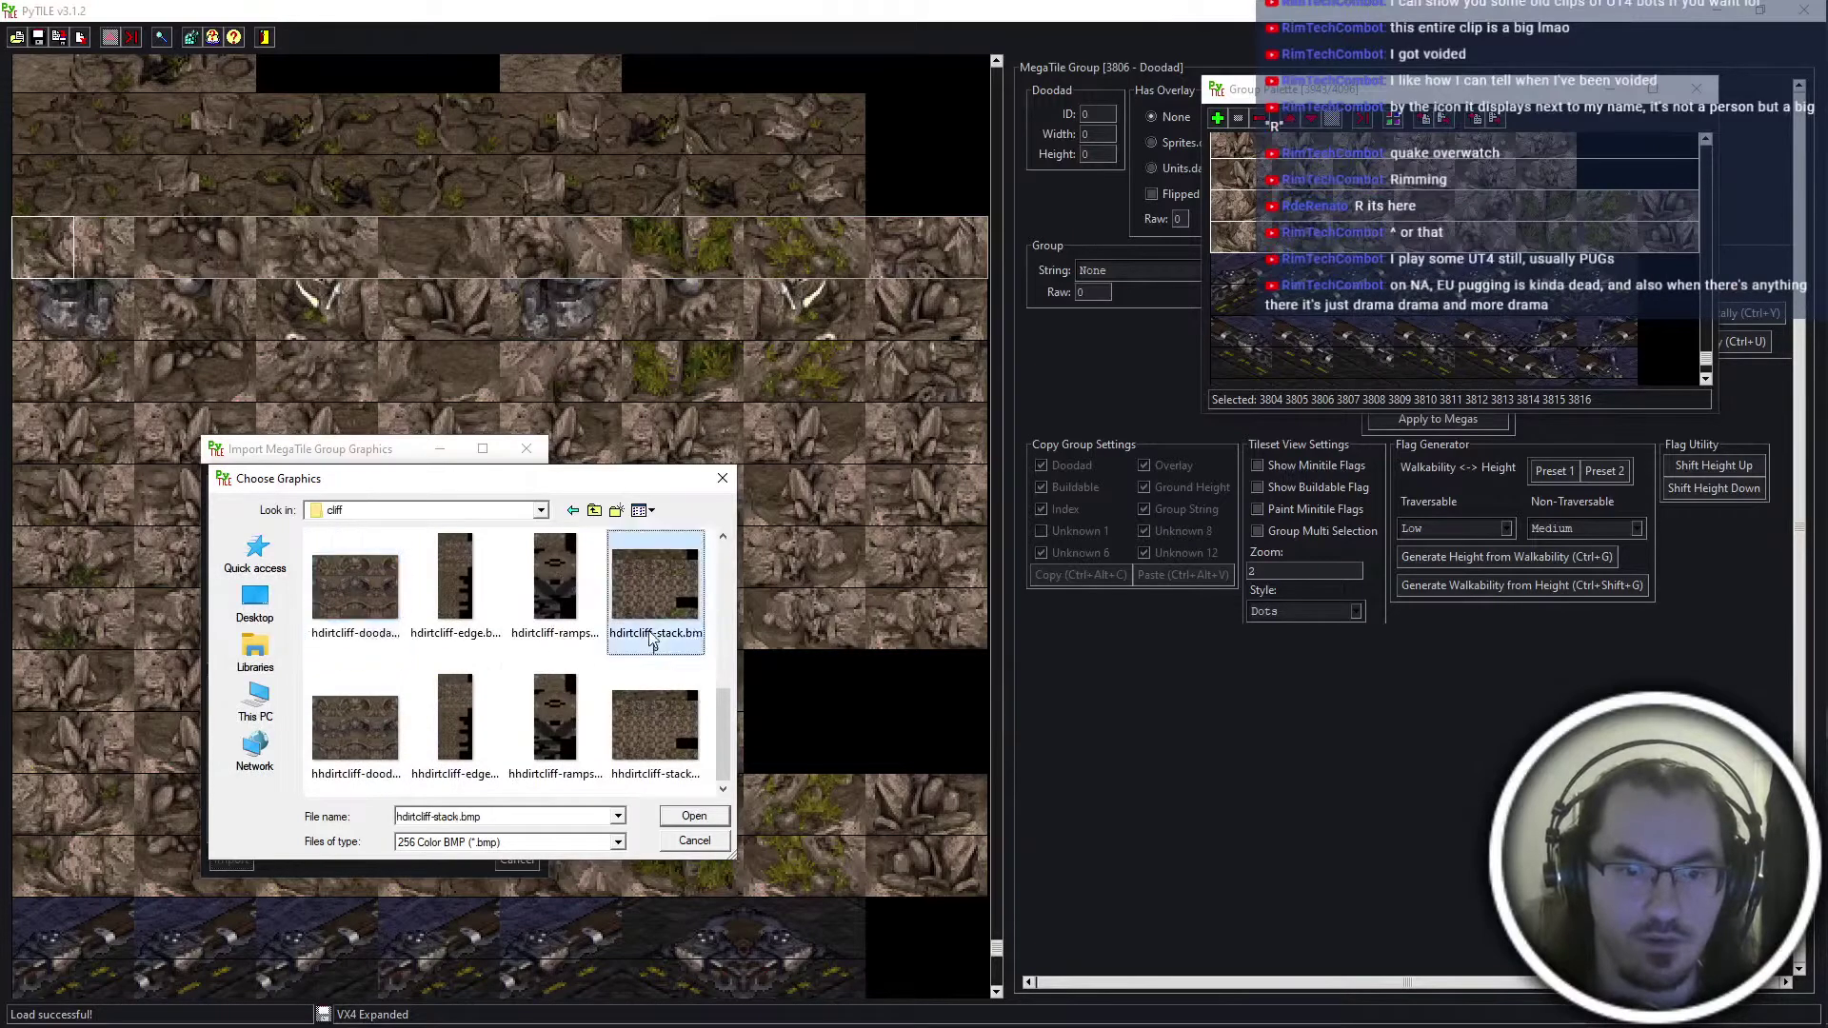
{"action": "left_click", "coordinate": [230, 860]}
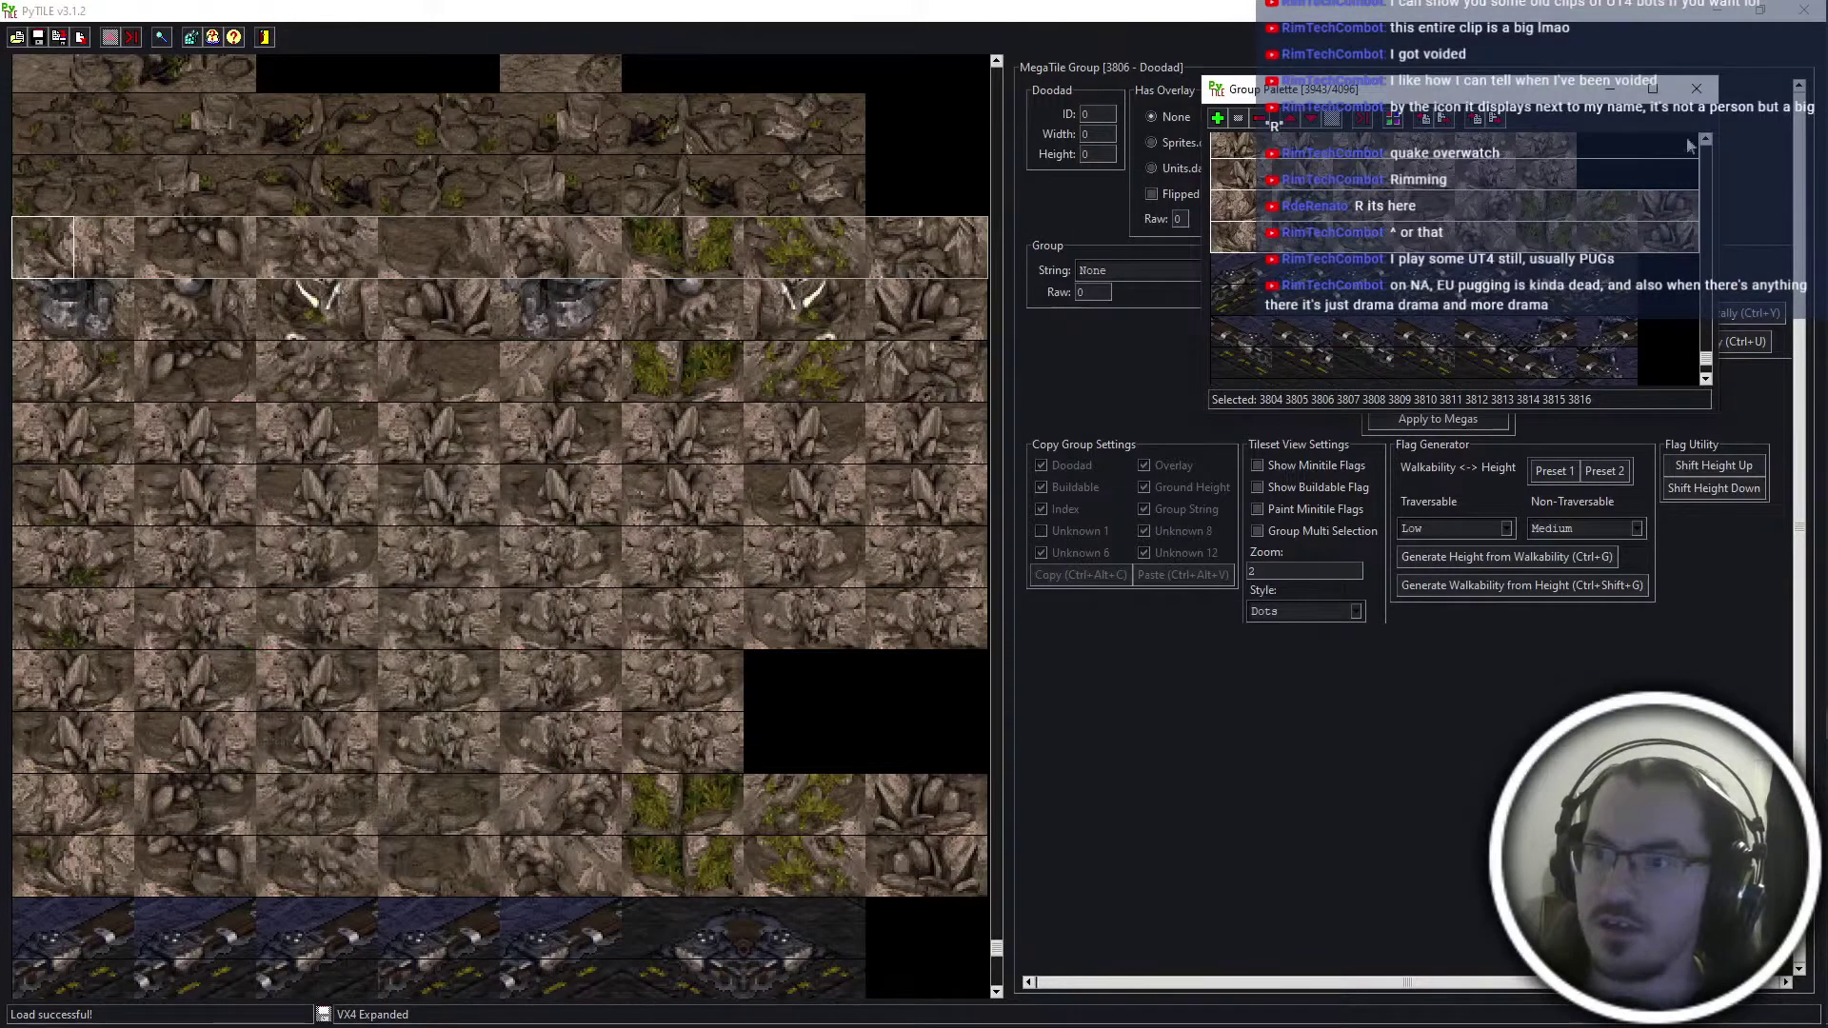
Return to group 3806 in the main tileset view and turn on minitile flag display and painting
{"action": "left_click", "coordinate": [210, 363]}
{"action": "left_click", "coordinate": [42, 261]}
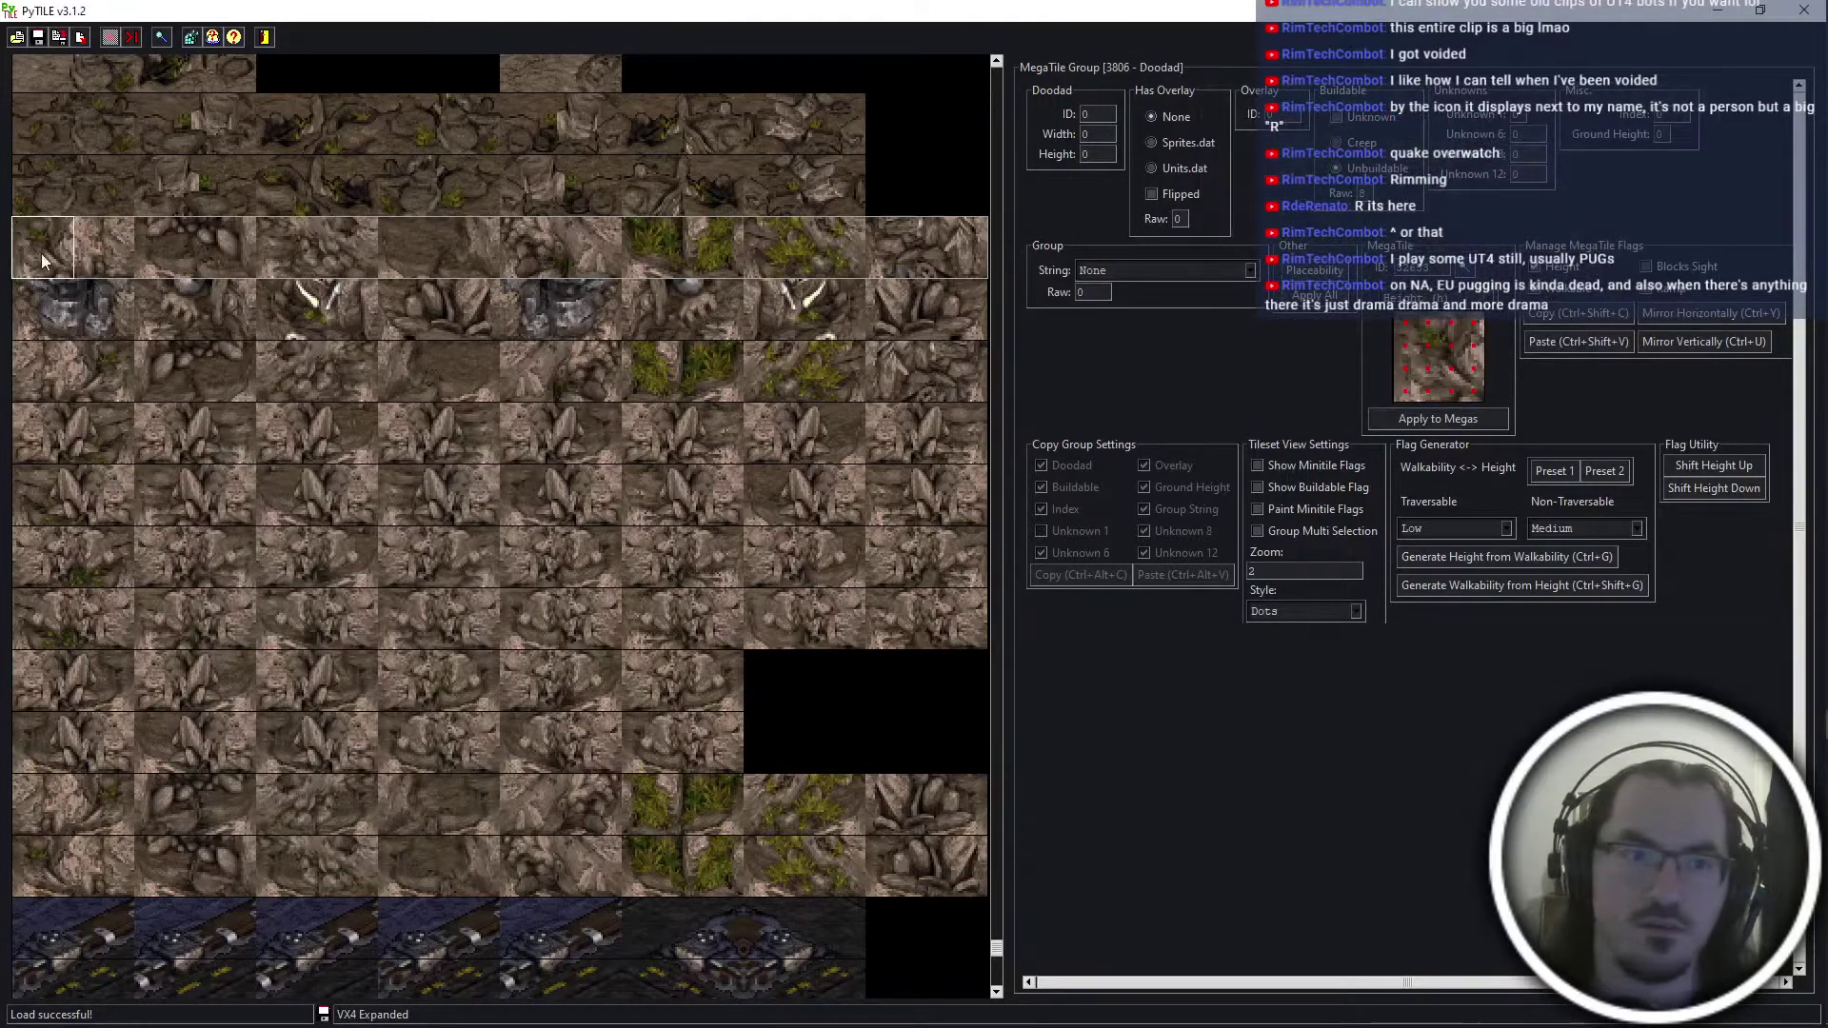
{"action": "left_click", "coordinate": [1329, 465]}
{"action": "left_click", "coordinate": [1329, 510]}
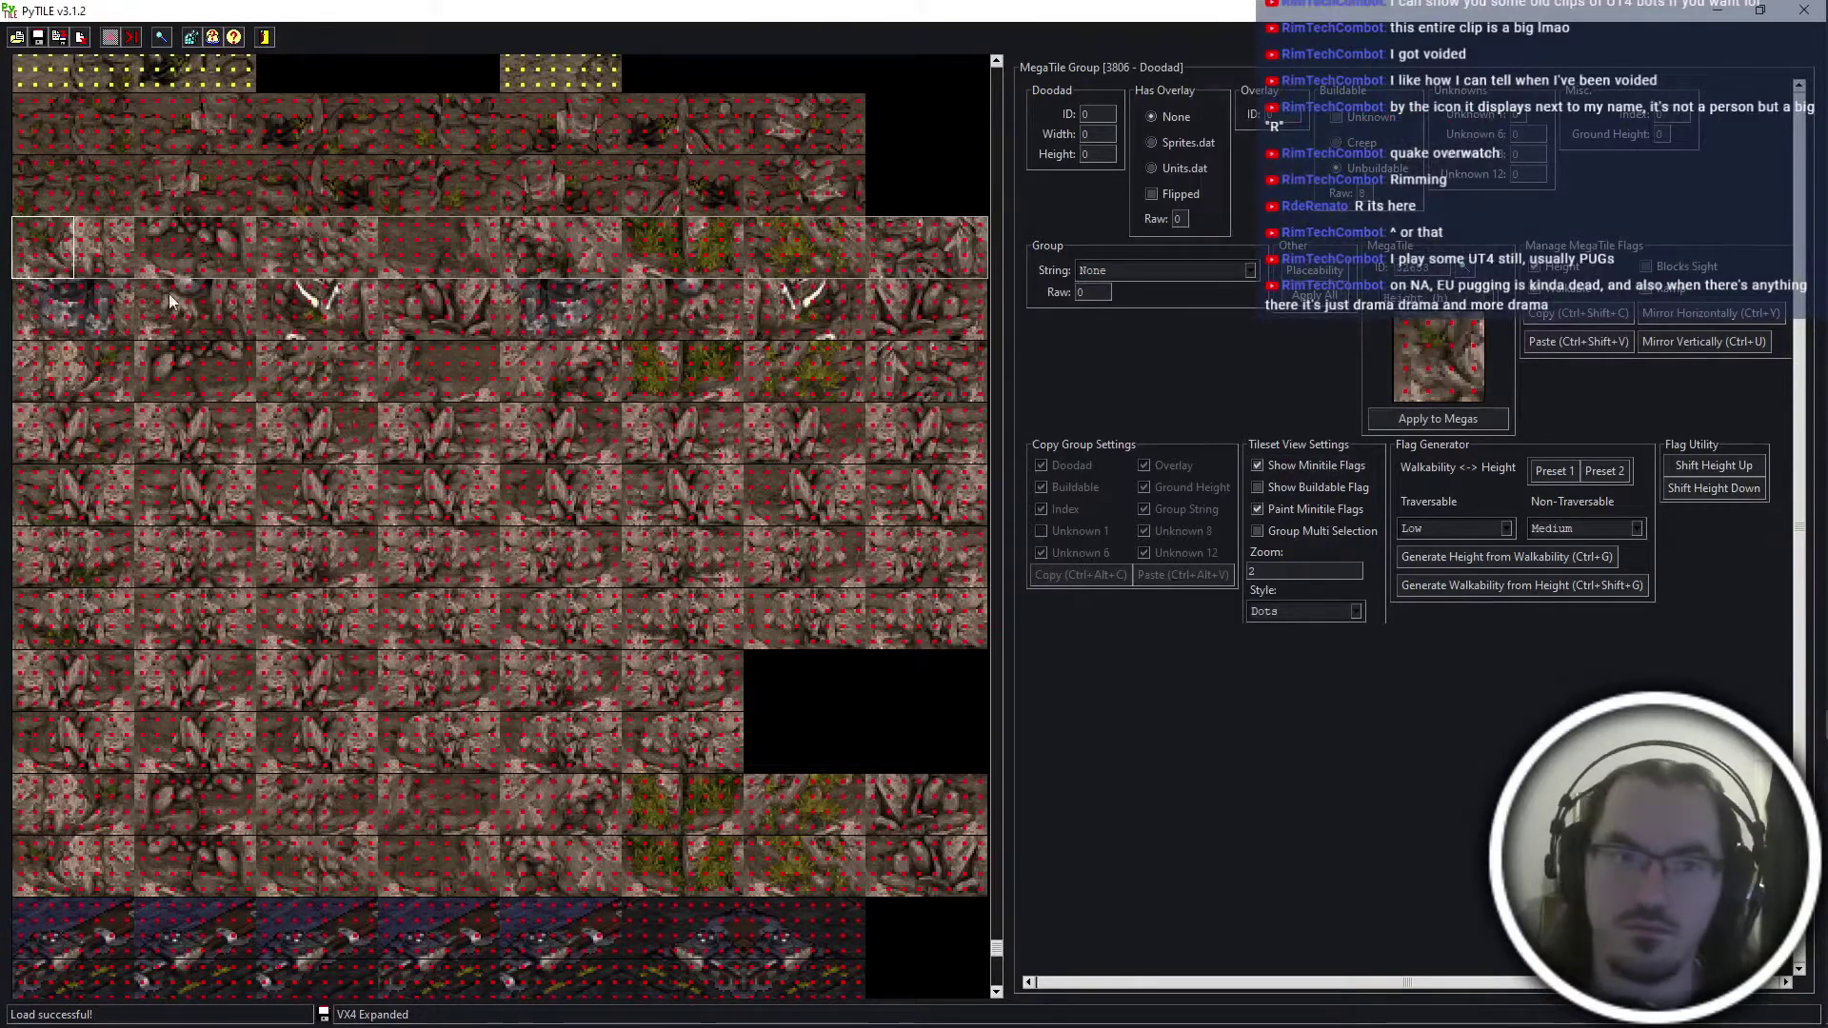
Set all minitiles in cliff stack groups 3804 through 3807 to the yellow height flag
{"action": "left_click", "coordinate": [48, 252]}
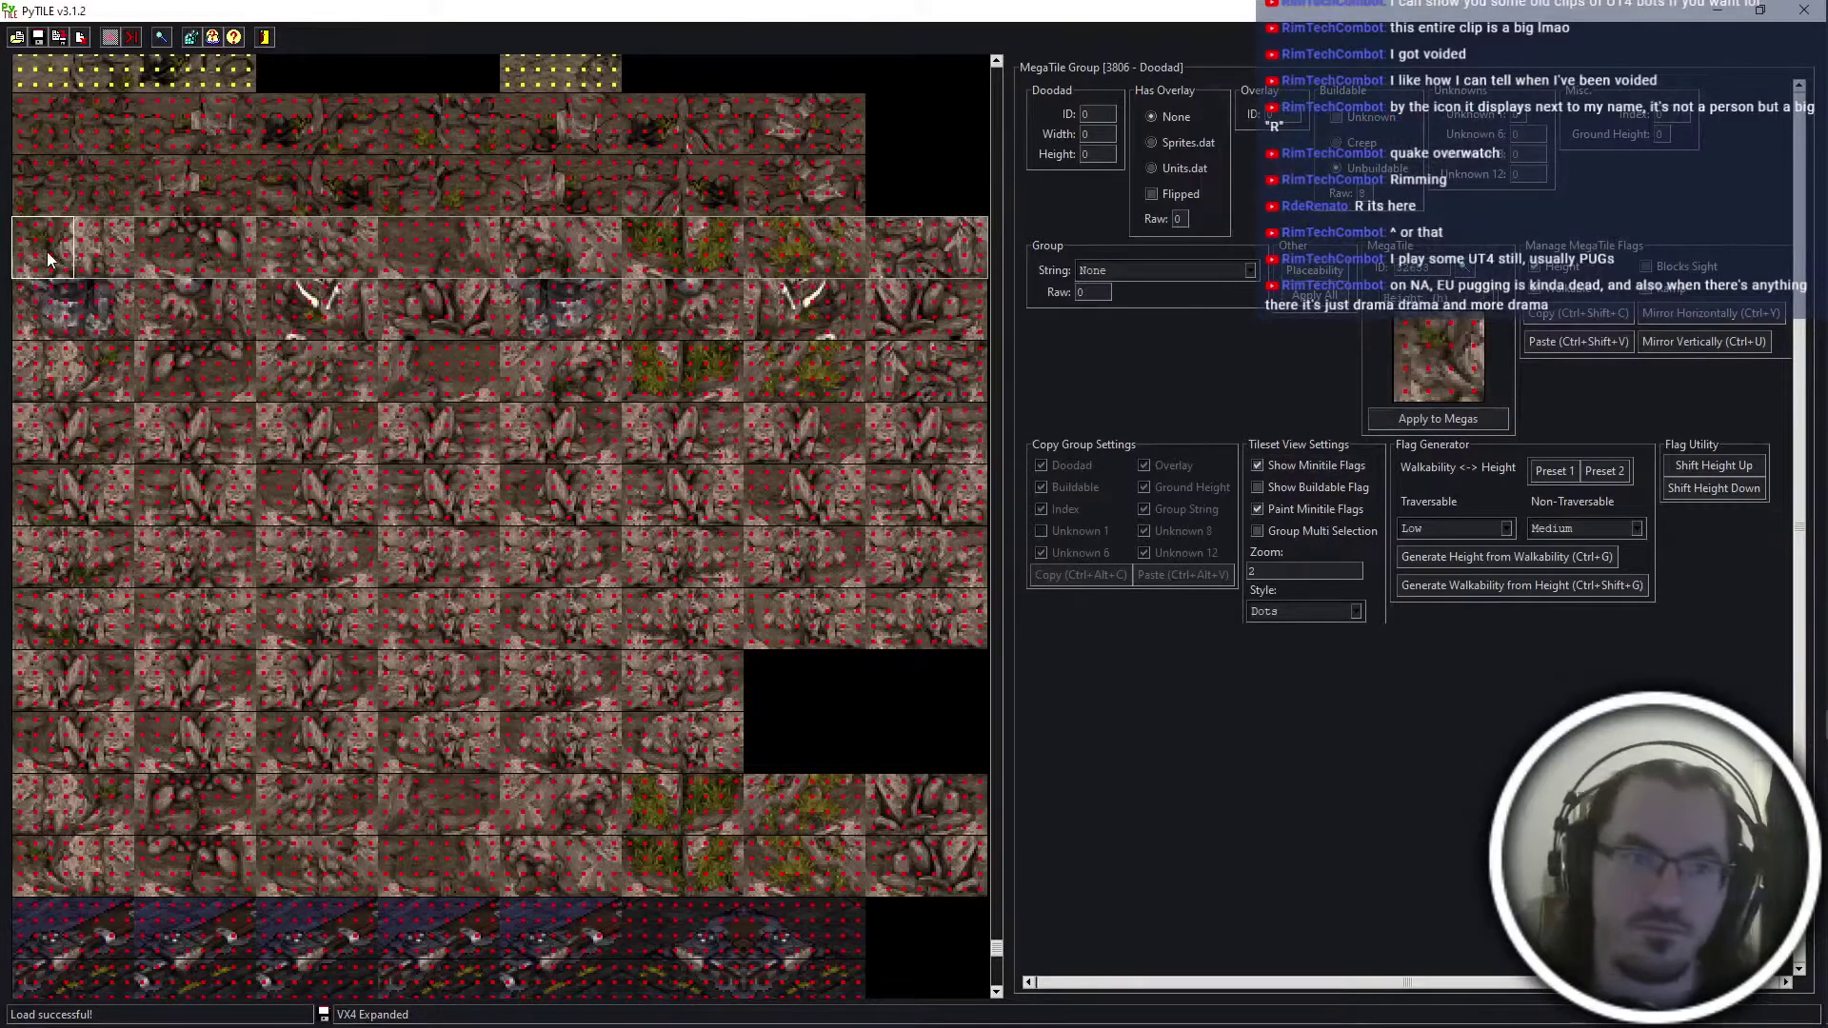
{"action": "key", "text": "ctrl+shift+a"}
{"action": "left_click", "coordinate": [52, 183], "text": "ctrl"}
{"action": "key", "text": "ctrl+shift+a"}
{"action": "left_click", "coordinate": [54, 140], "text": "ctrl"}
{"action": "key", "text": "ctrl+shift+a"}
{"action": "left_click", "coordinate": [43, 330], "text": "ctrl"}
{"action": "key", "text": "ctrl+shift+a"}
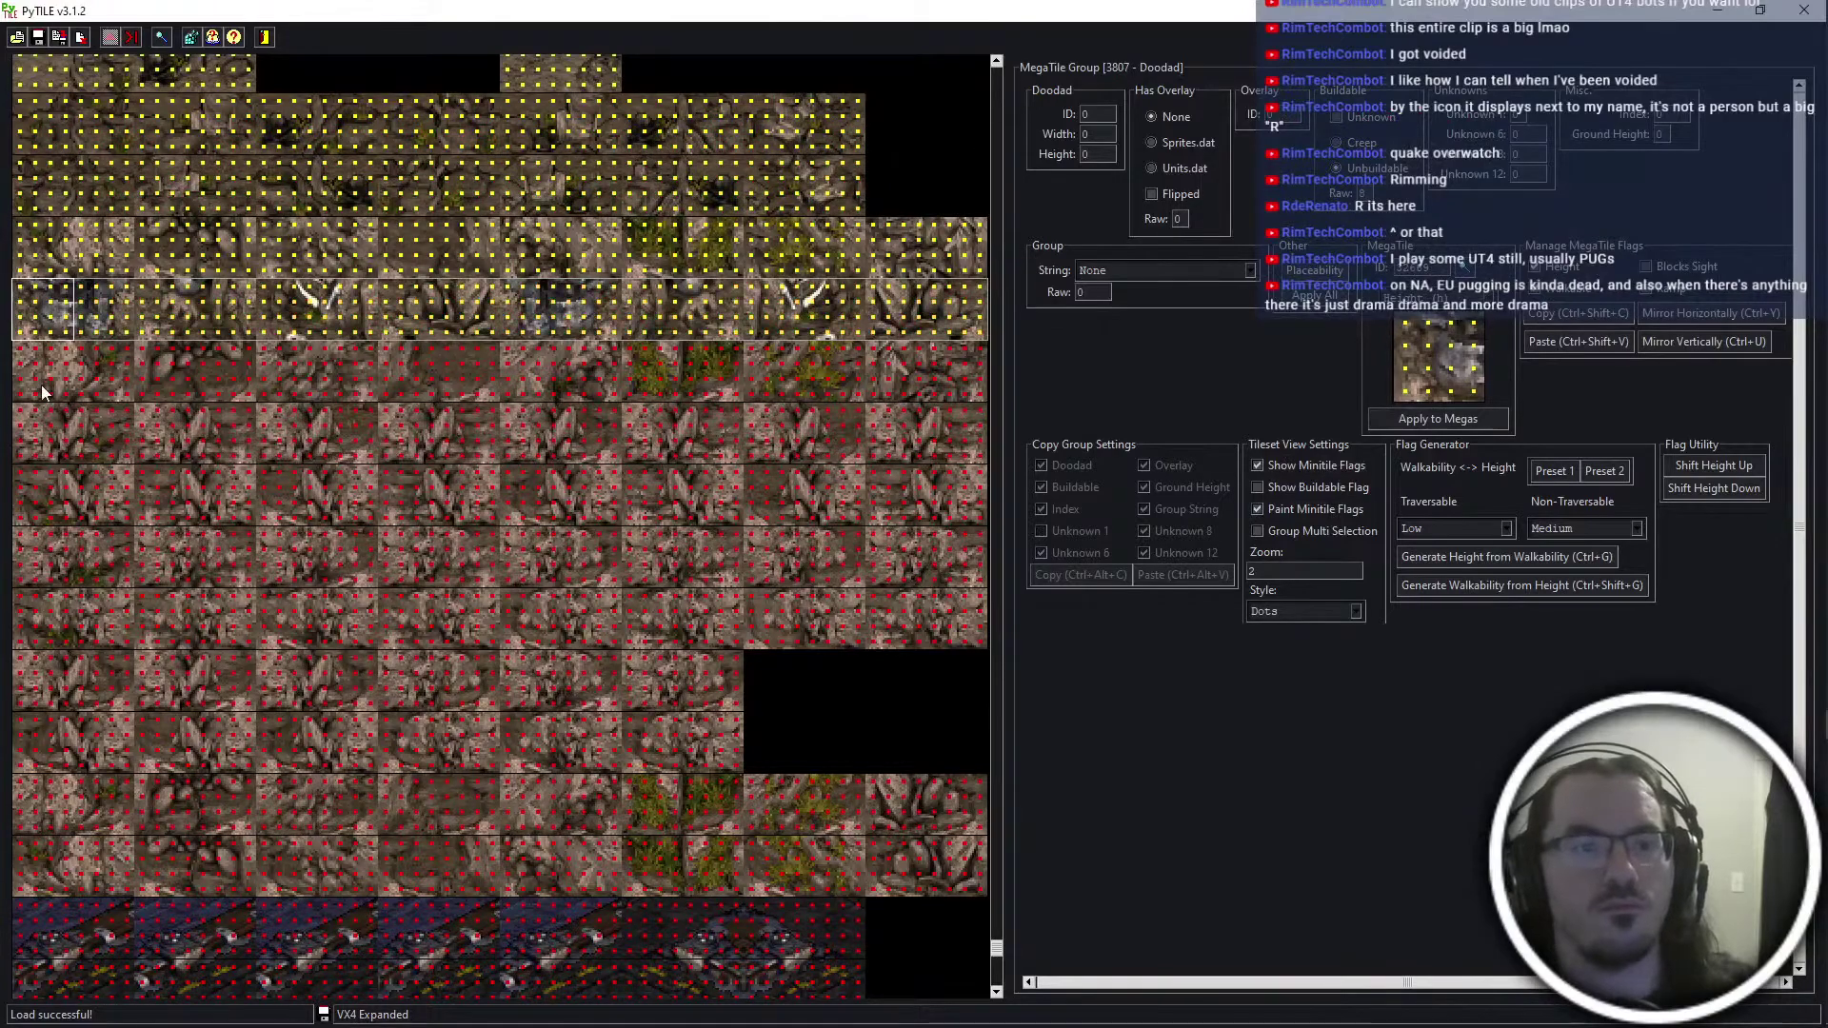
Give every minitile in the remaining cliff stack groups, 3808 through 3816, the yellow height flag
{"action": "left_click", "coordinate": [42, 385], "text": "ctrl"}
{"action": "left_click", "coordinate": [40, 438], "text": "ctrl"}
{"action": "left_click", "coordinate": [37, 507], "text": "ctrl"}
{"action": "left_click", "coordinate": [35, 614], "text": "ctrl"}
{"action": "left_click", "coordinate": [36, 682], "text": "ctrl"}
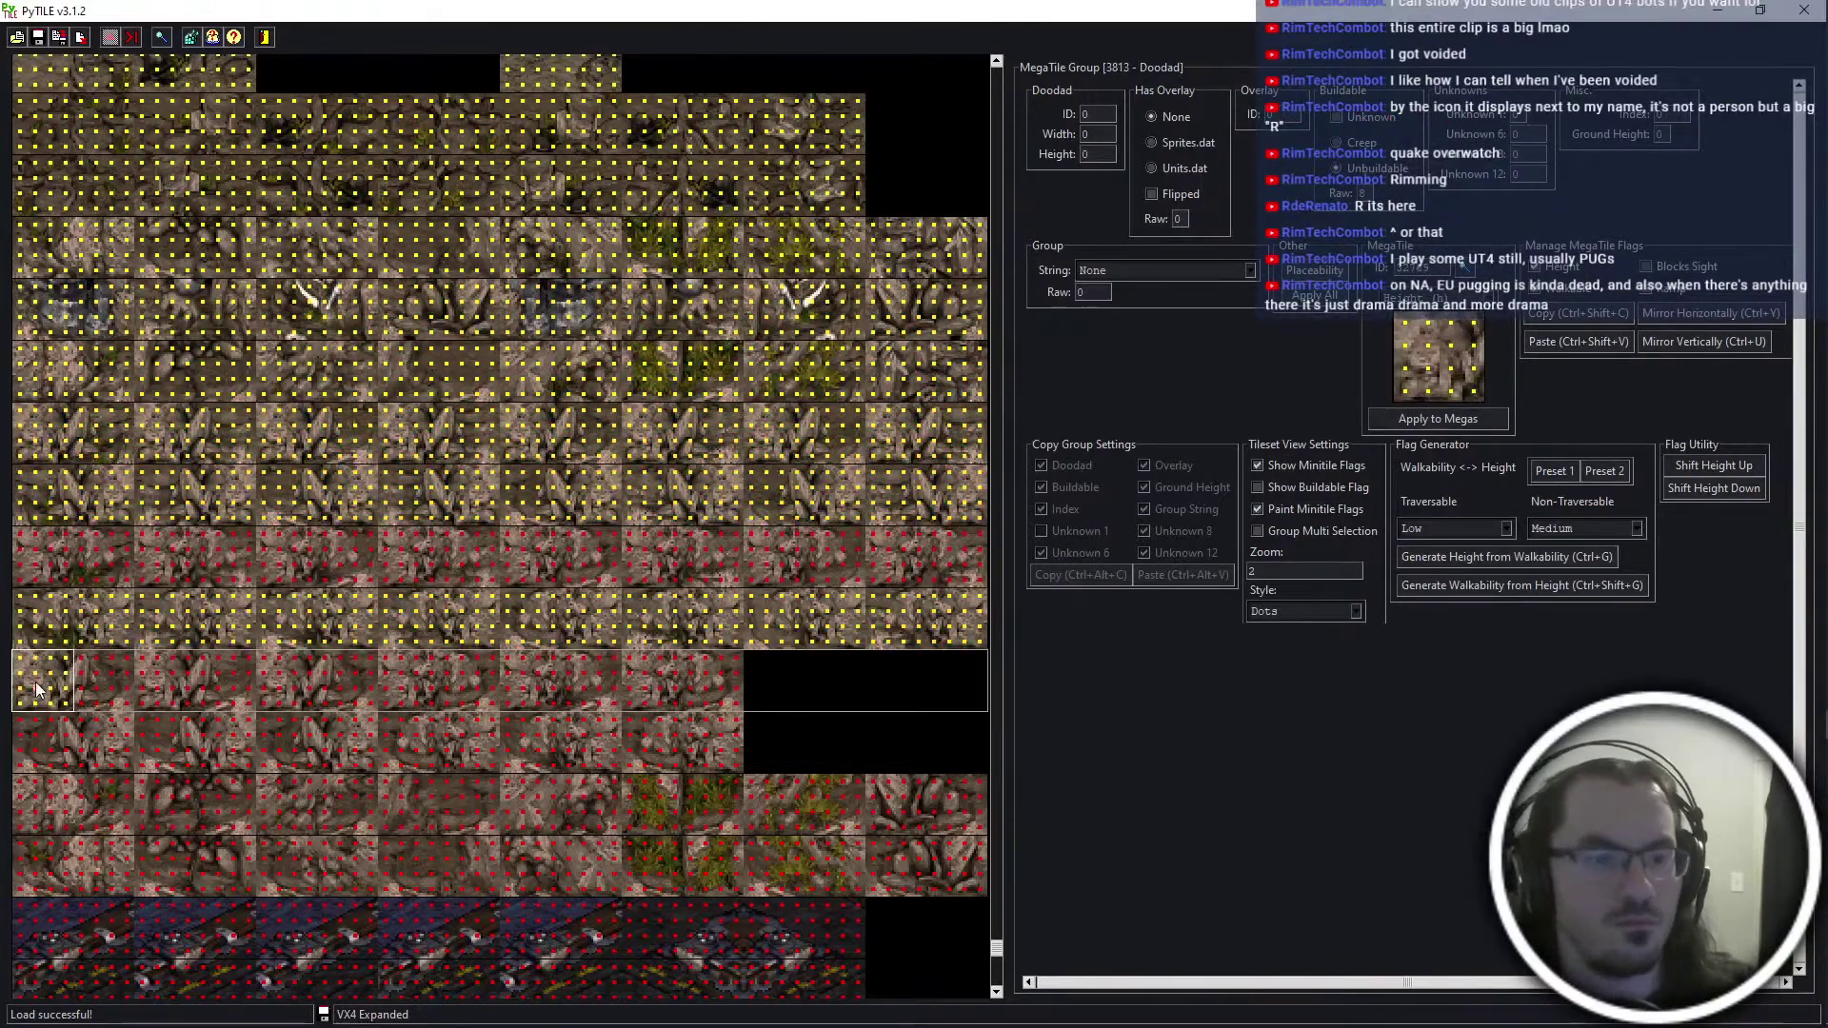
{"action": "left_click", "coordinate": [51, 562], "text": "ctrl"}
{"action": "left_click", "coordinate": [28, 783], "text": "ctrl"}
{"action": "left_click", "coordinate": [49, 739], "text": "ctrl"}
{"action": "left_click", "coordinate": [39, 854], "text": "ctrl"}
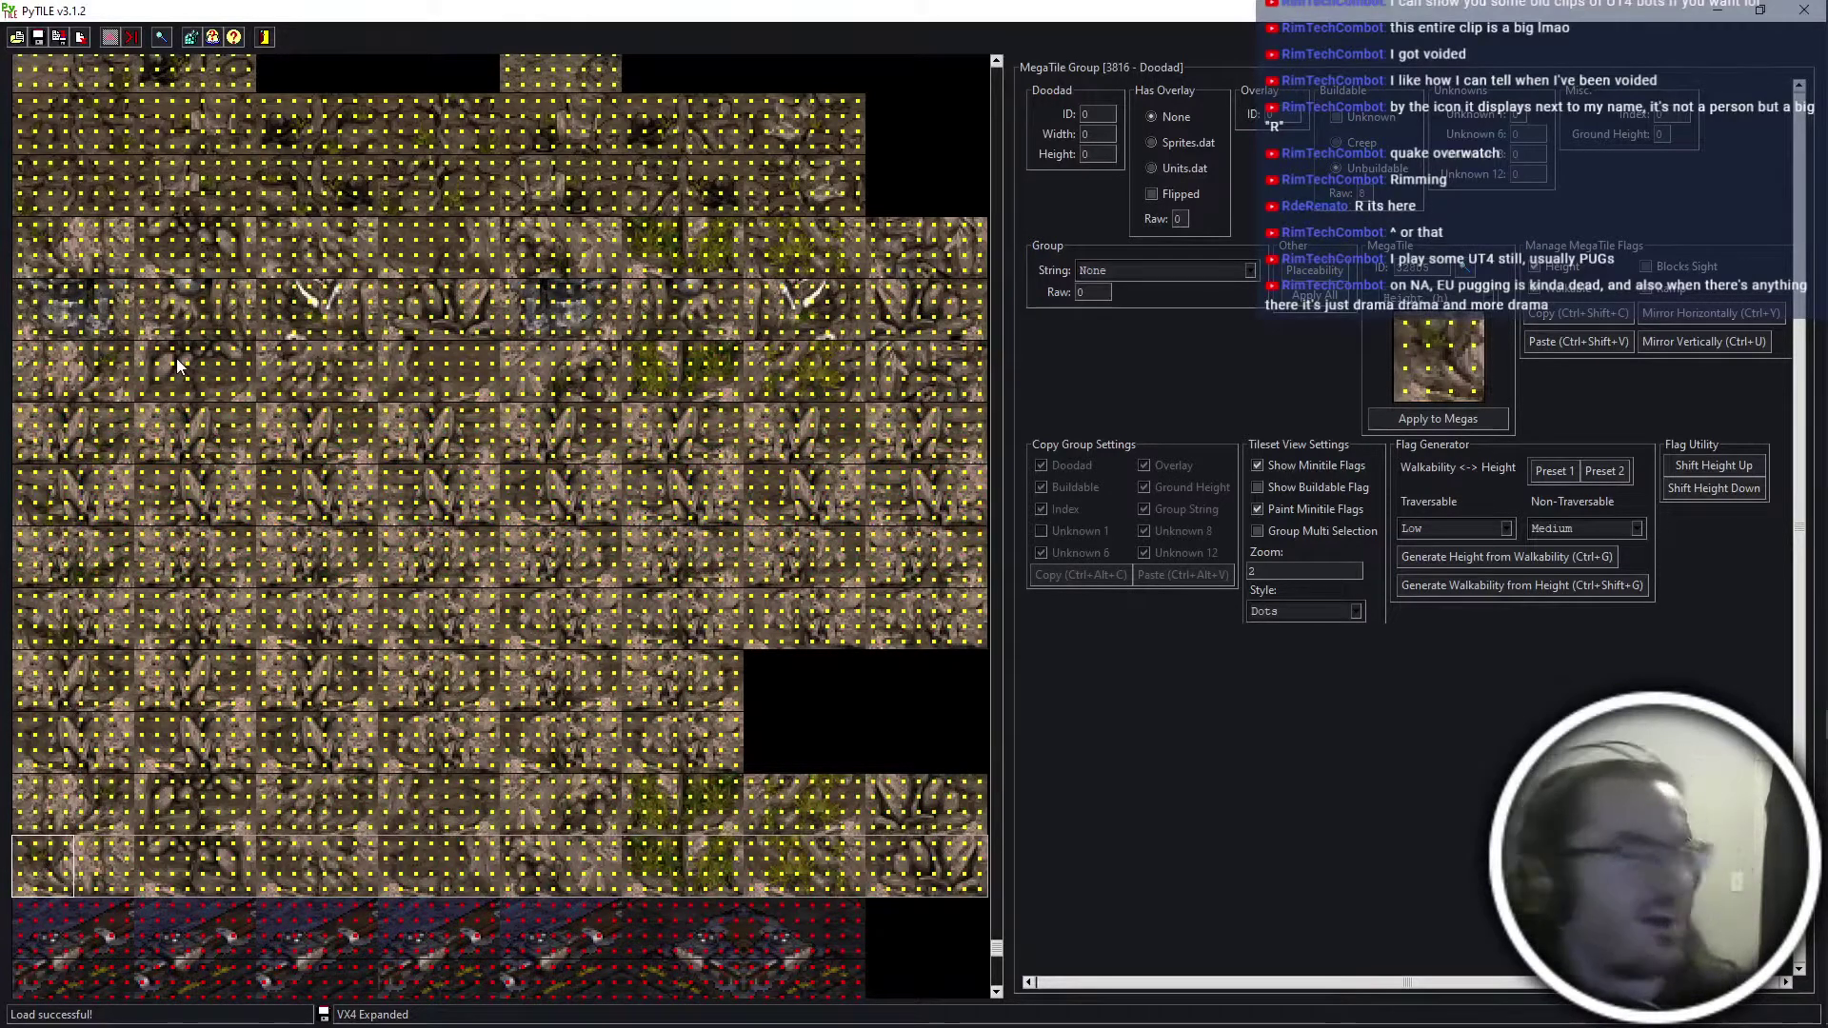
Paint the uppermost minitile row across all the tiles of group 3805 with the orange height flag
{"action": "scroll", "coordinate": [157, 291], "scroll_direction": "up", "scroll_amount": 3}
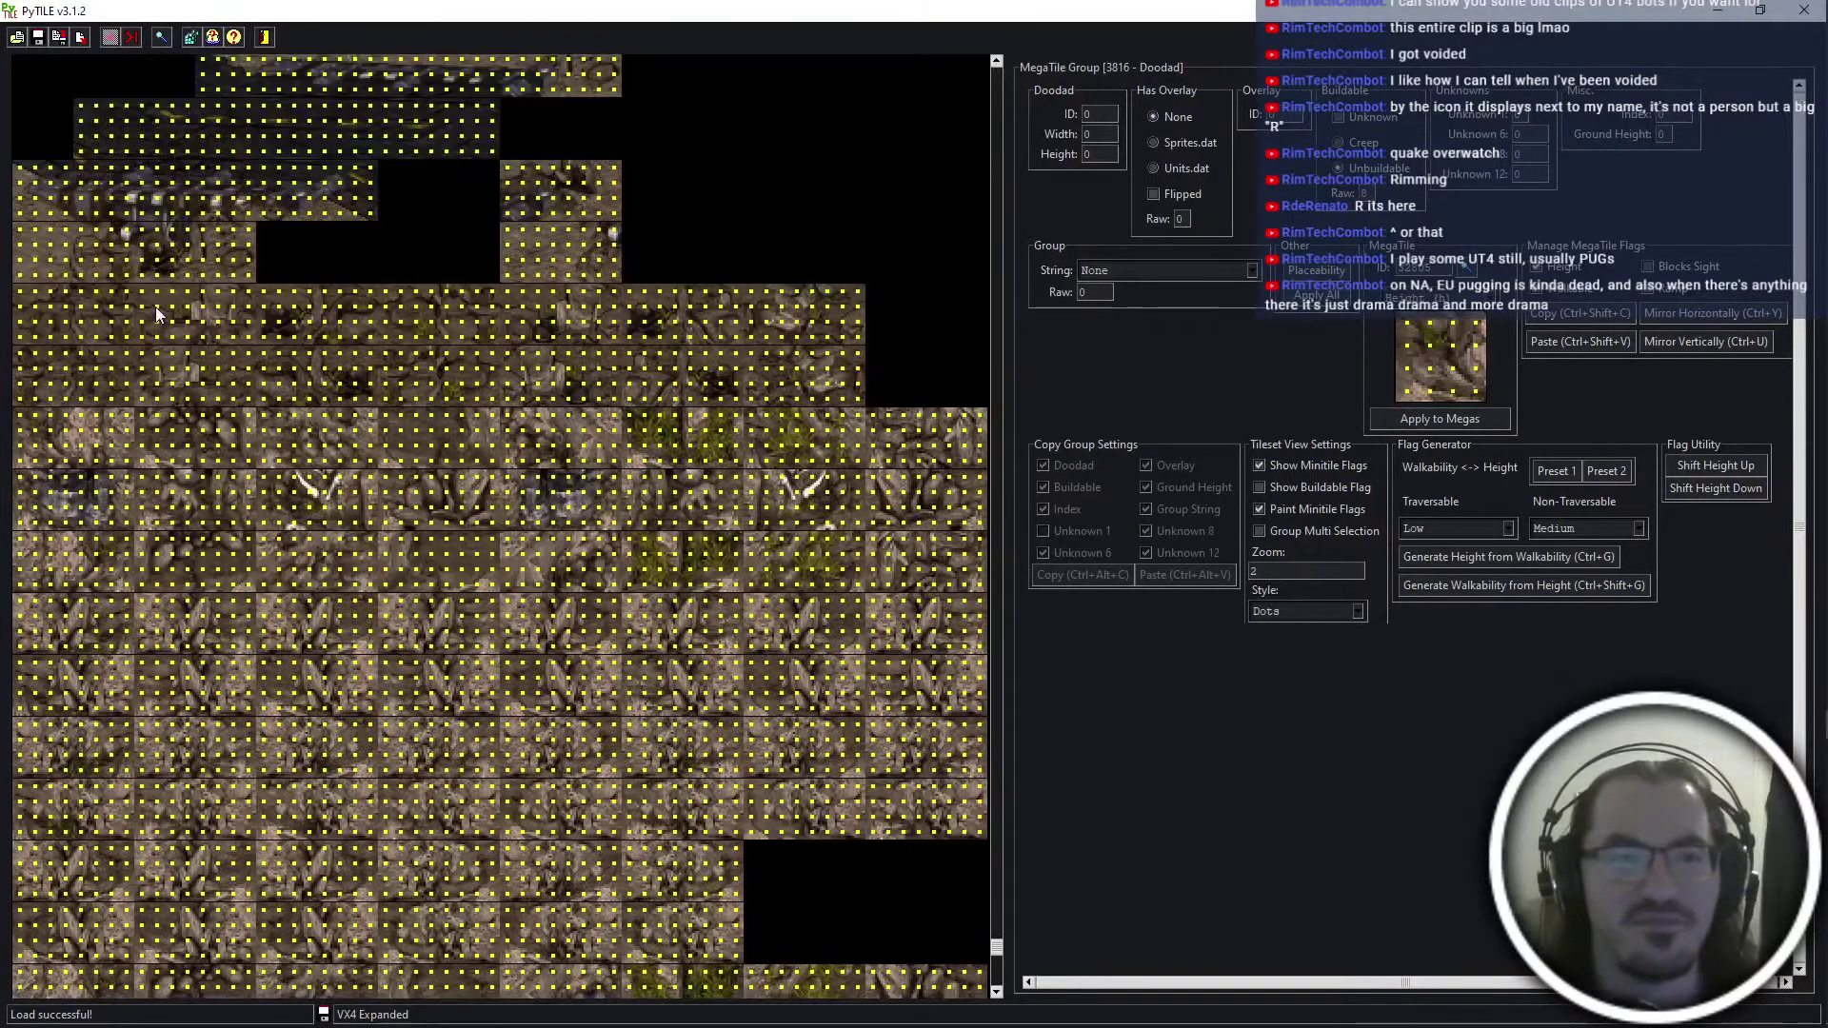
{"action": "left_click", "coordinate": [32, 304]}
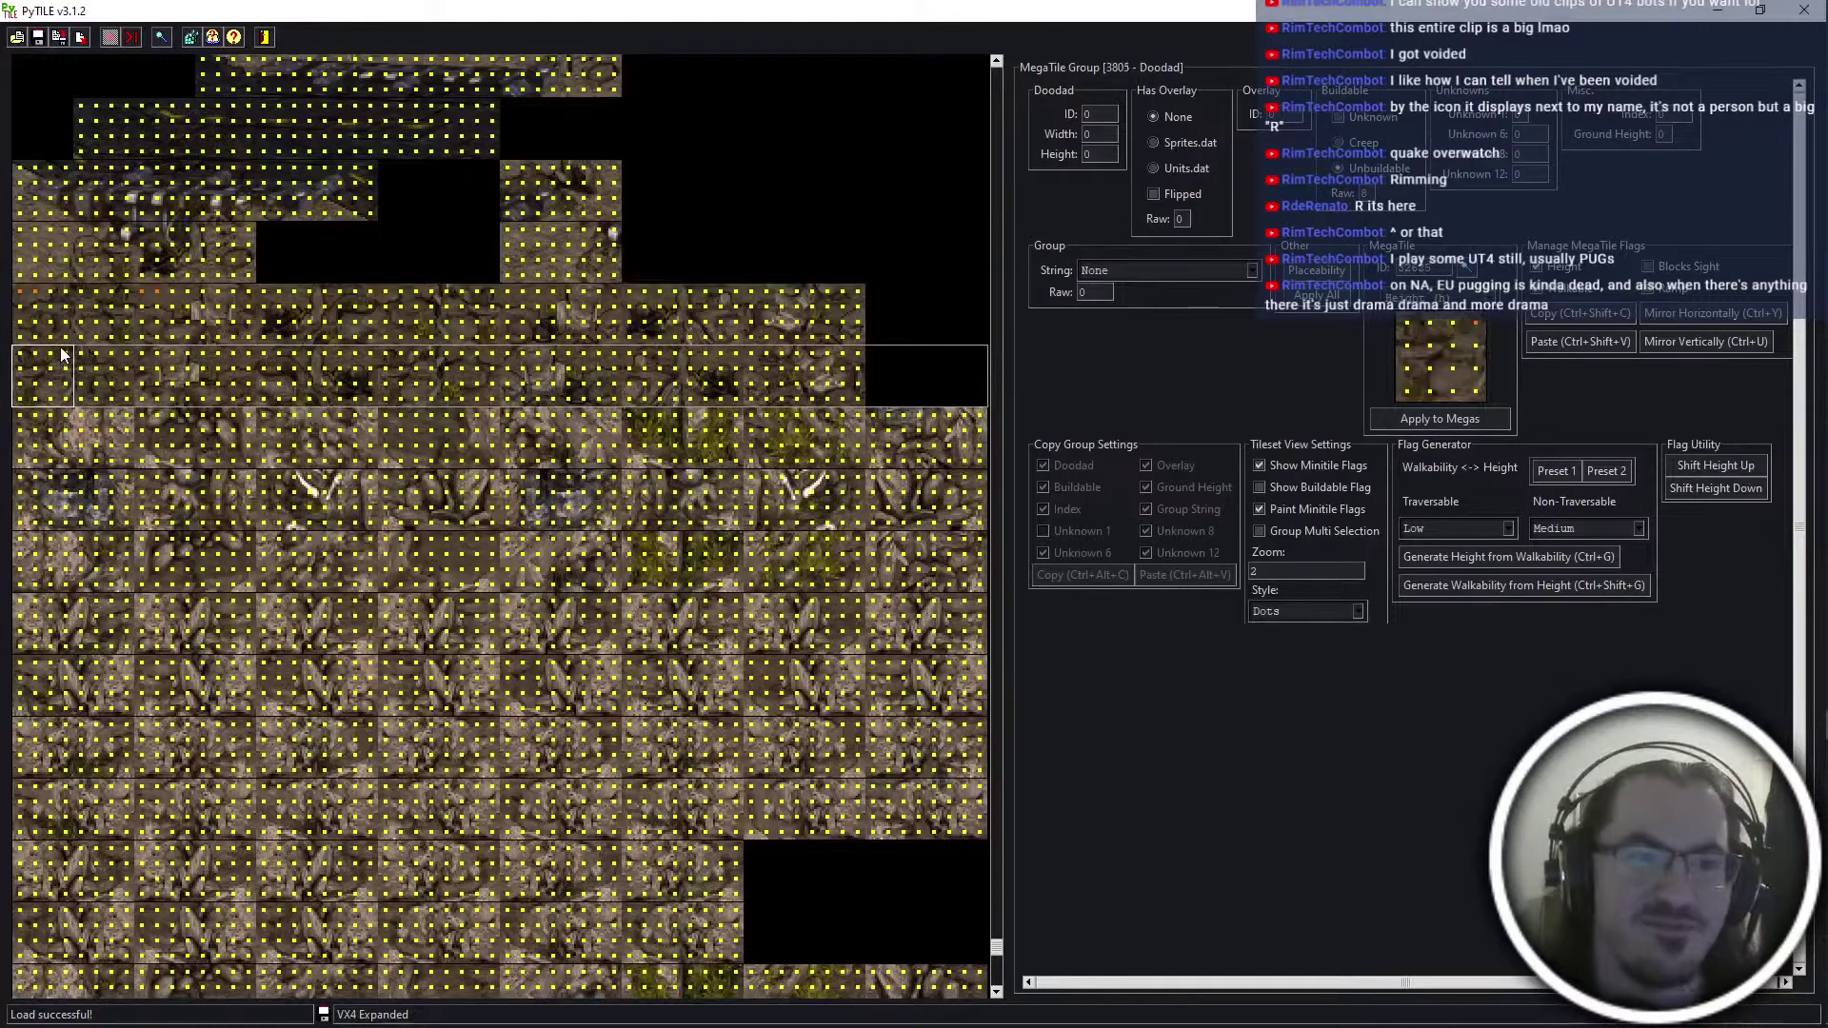
{"action": "left_click", "coordinate": [120, 361]}
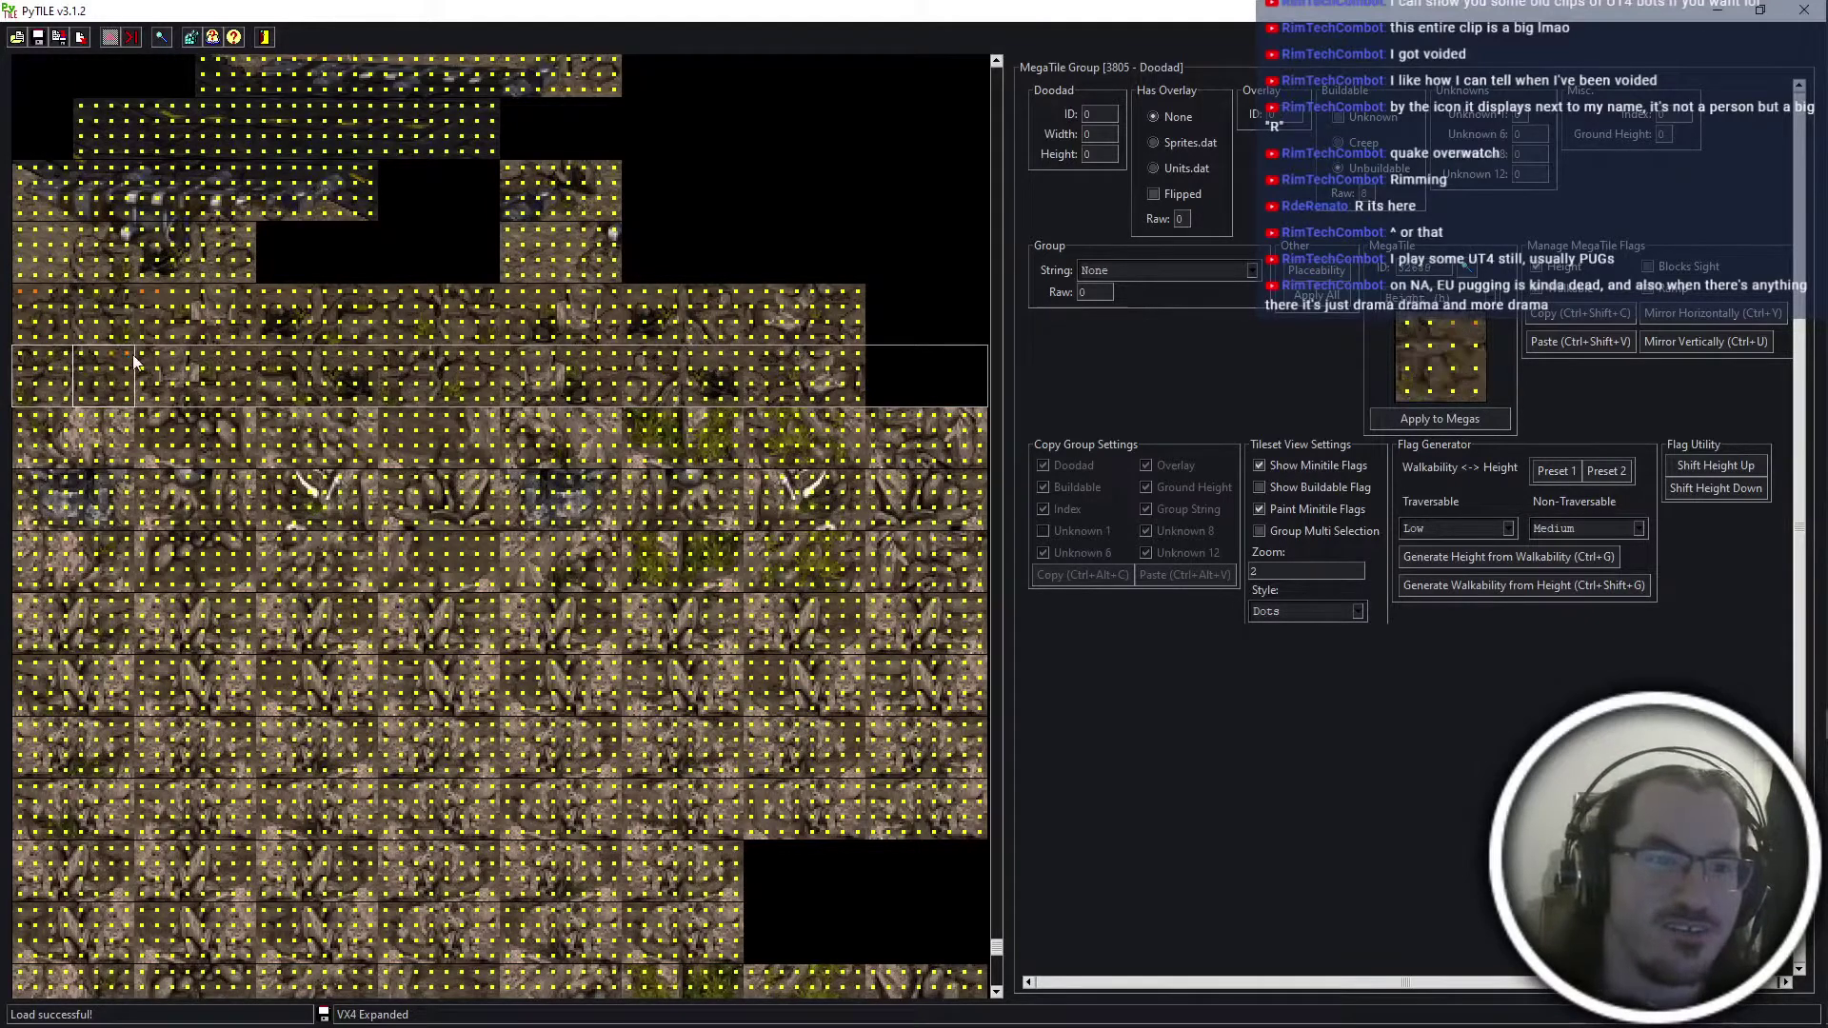
{"action": "left_click", "coordinate": [241, 360]}
{"action": "left_click", "coordinate": [360, 362]}
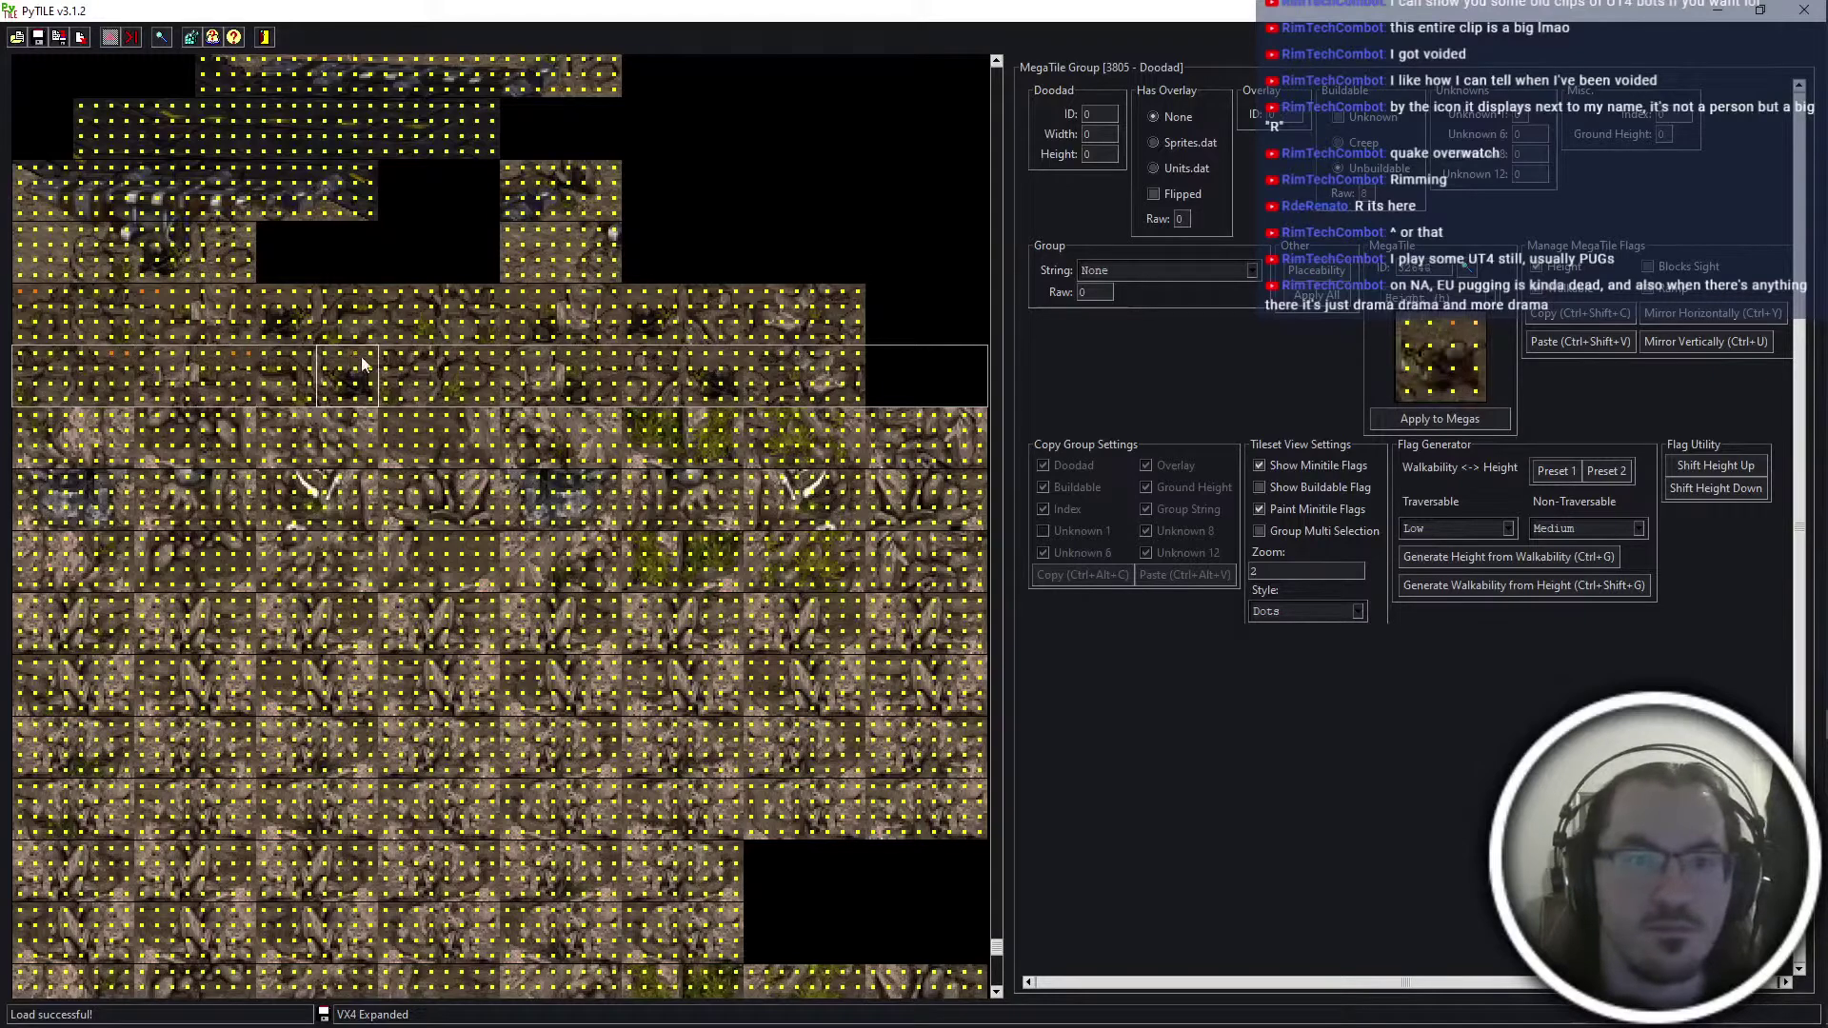
{"action": "left_click", "coordinate": [489, 356]}
{"action": "left_click", "coordinate": [609, 361]}
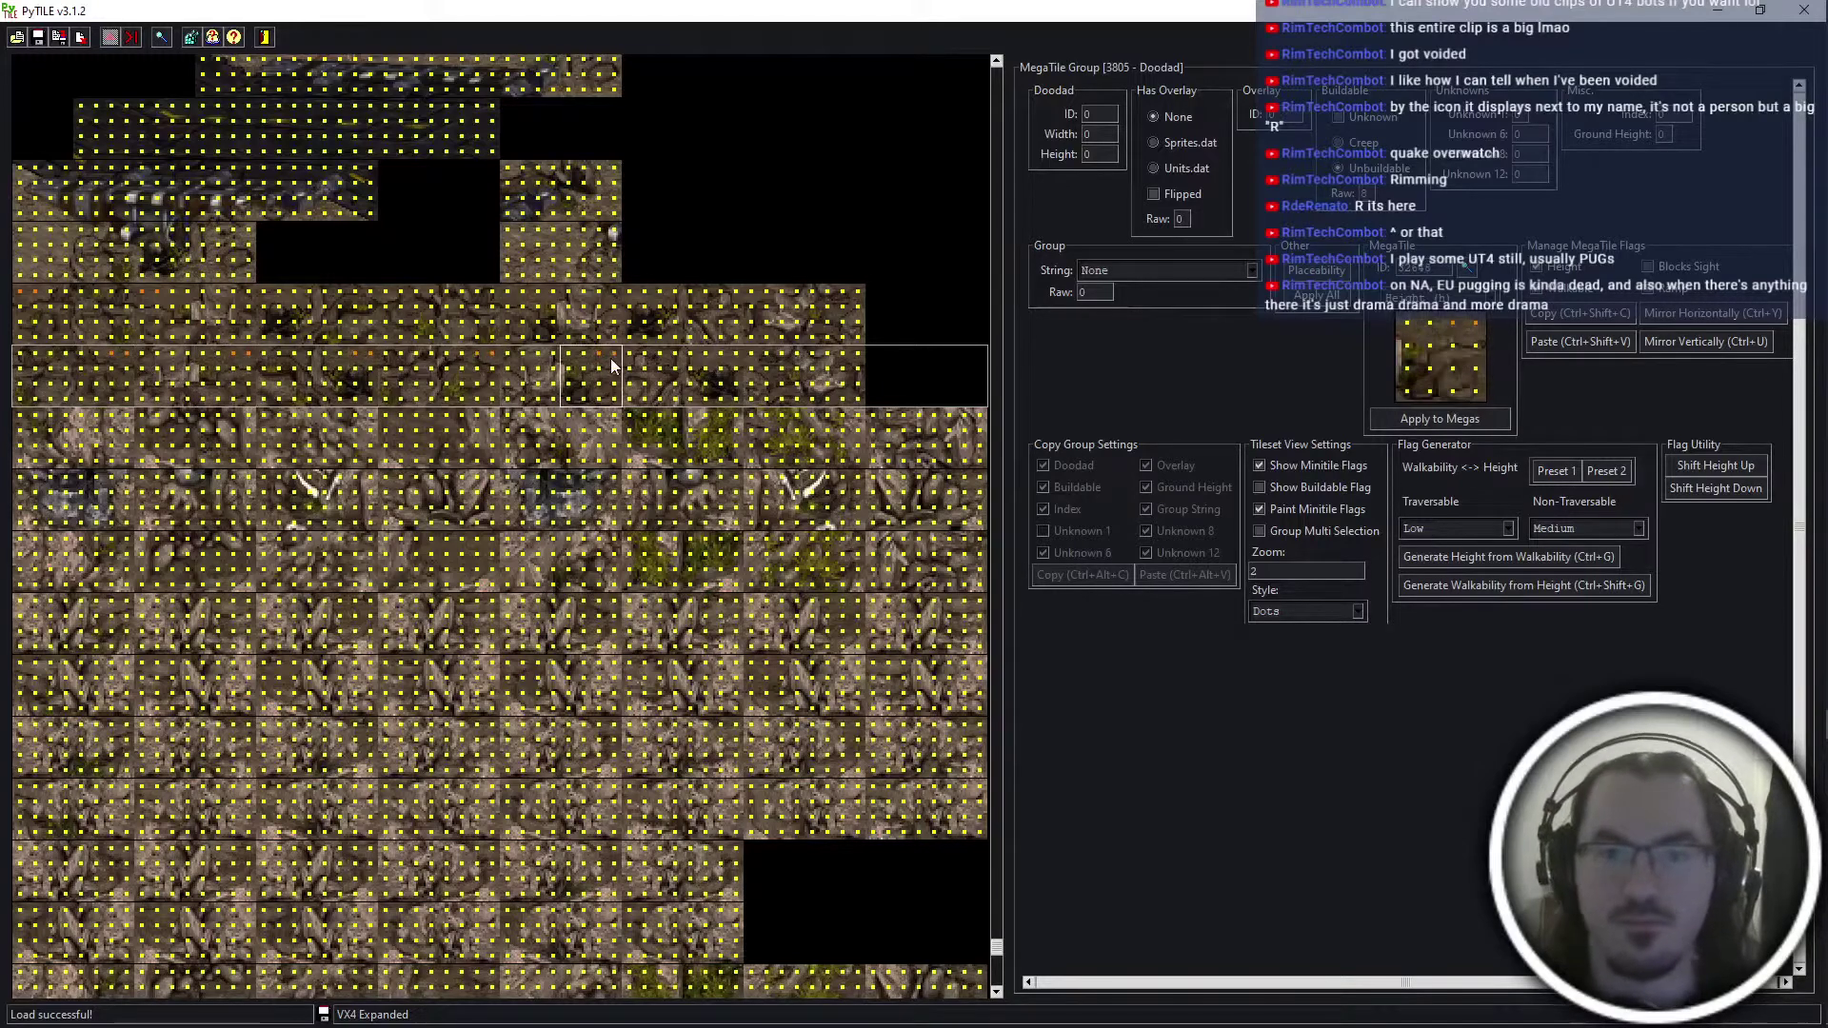
{"action": "left_click", "coordinate": [730, 363]}
{"action": "left_click", "coordinate": [842, 356]}
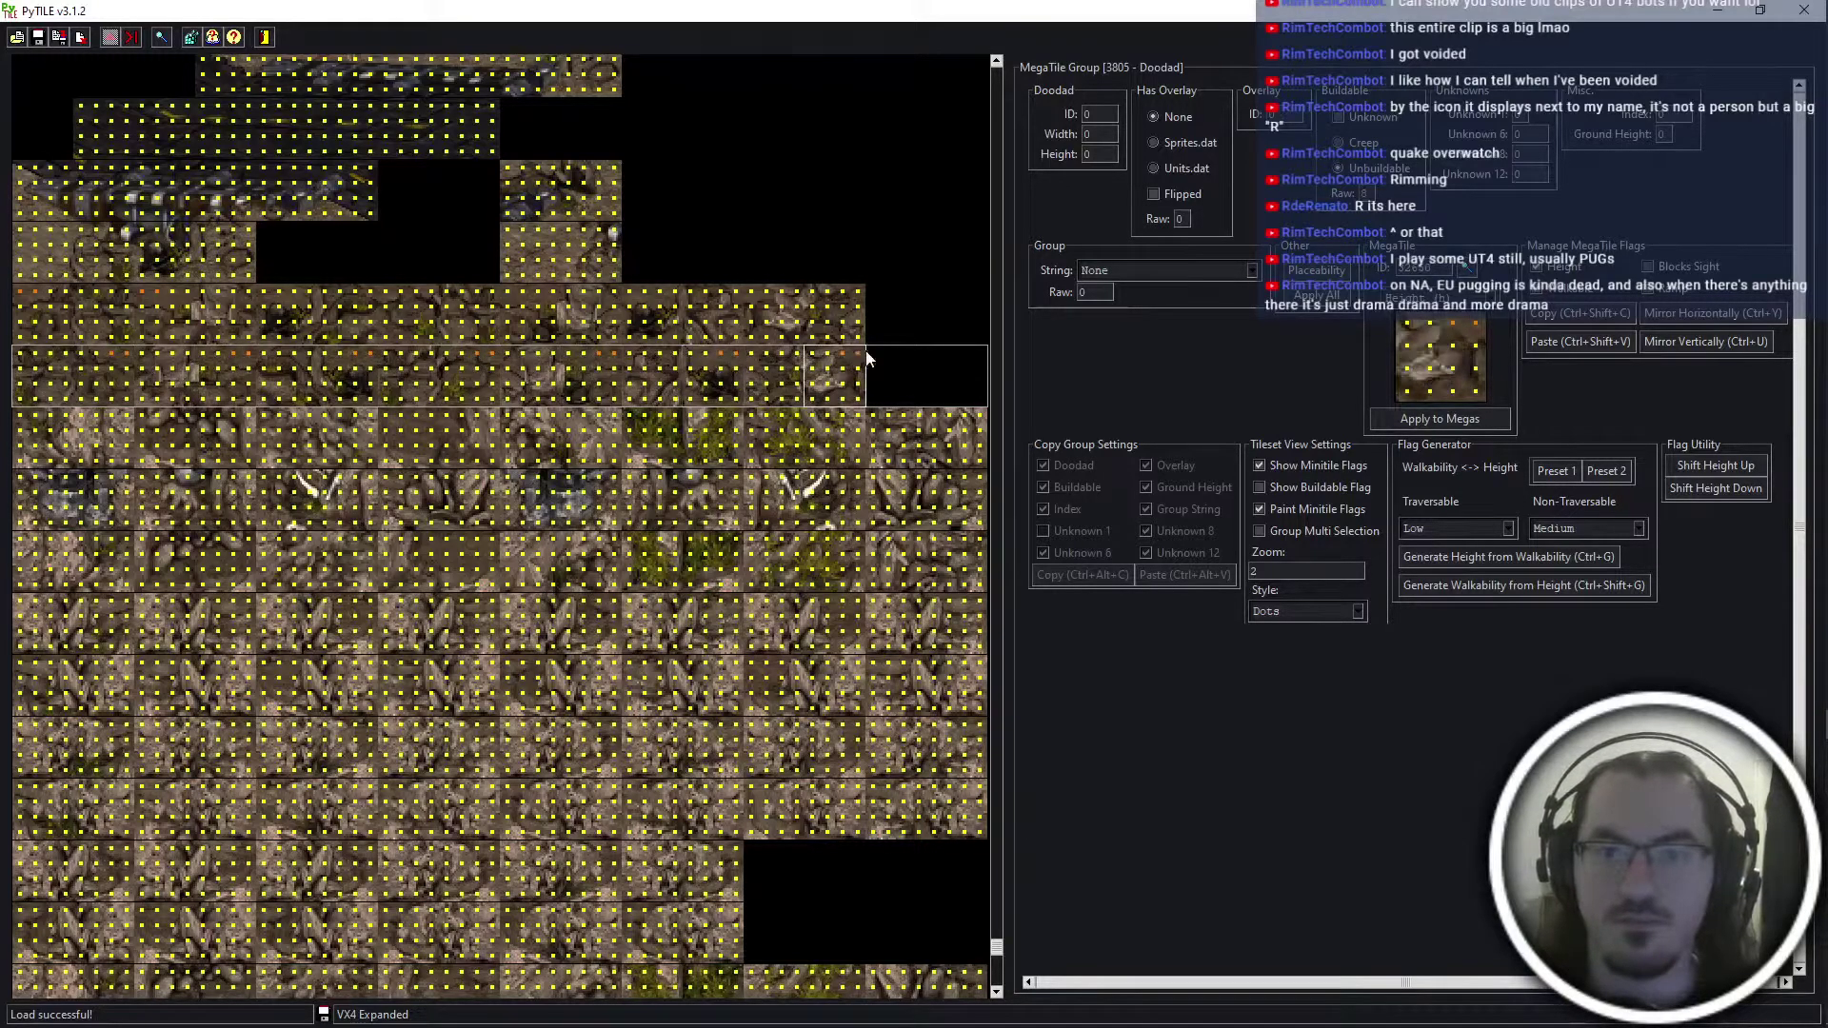
Paint the uppermost minitile row across group 3804 with the orange height flag and save the tileset
{"action": "left_click", "coordinate": [760, 296]}
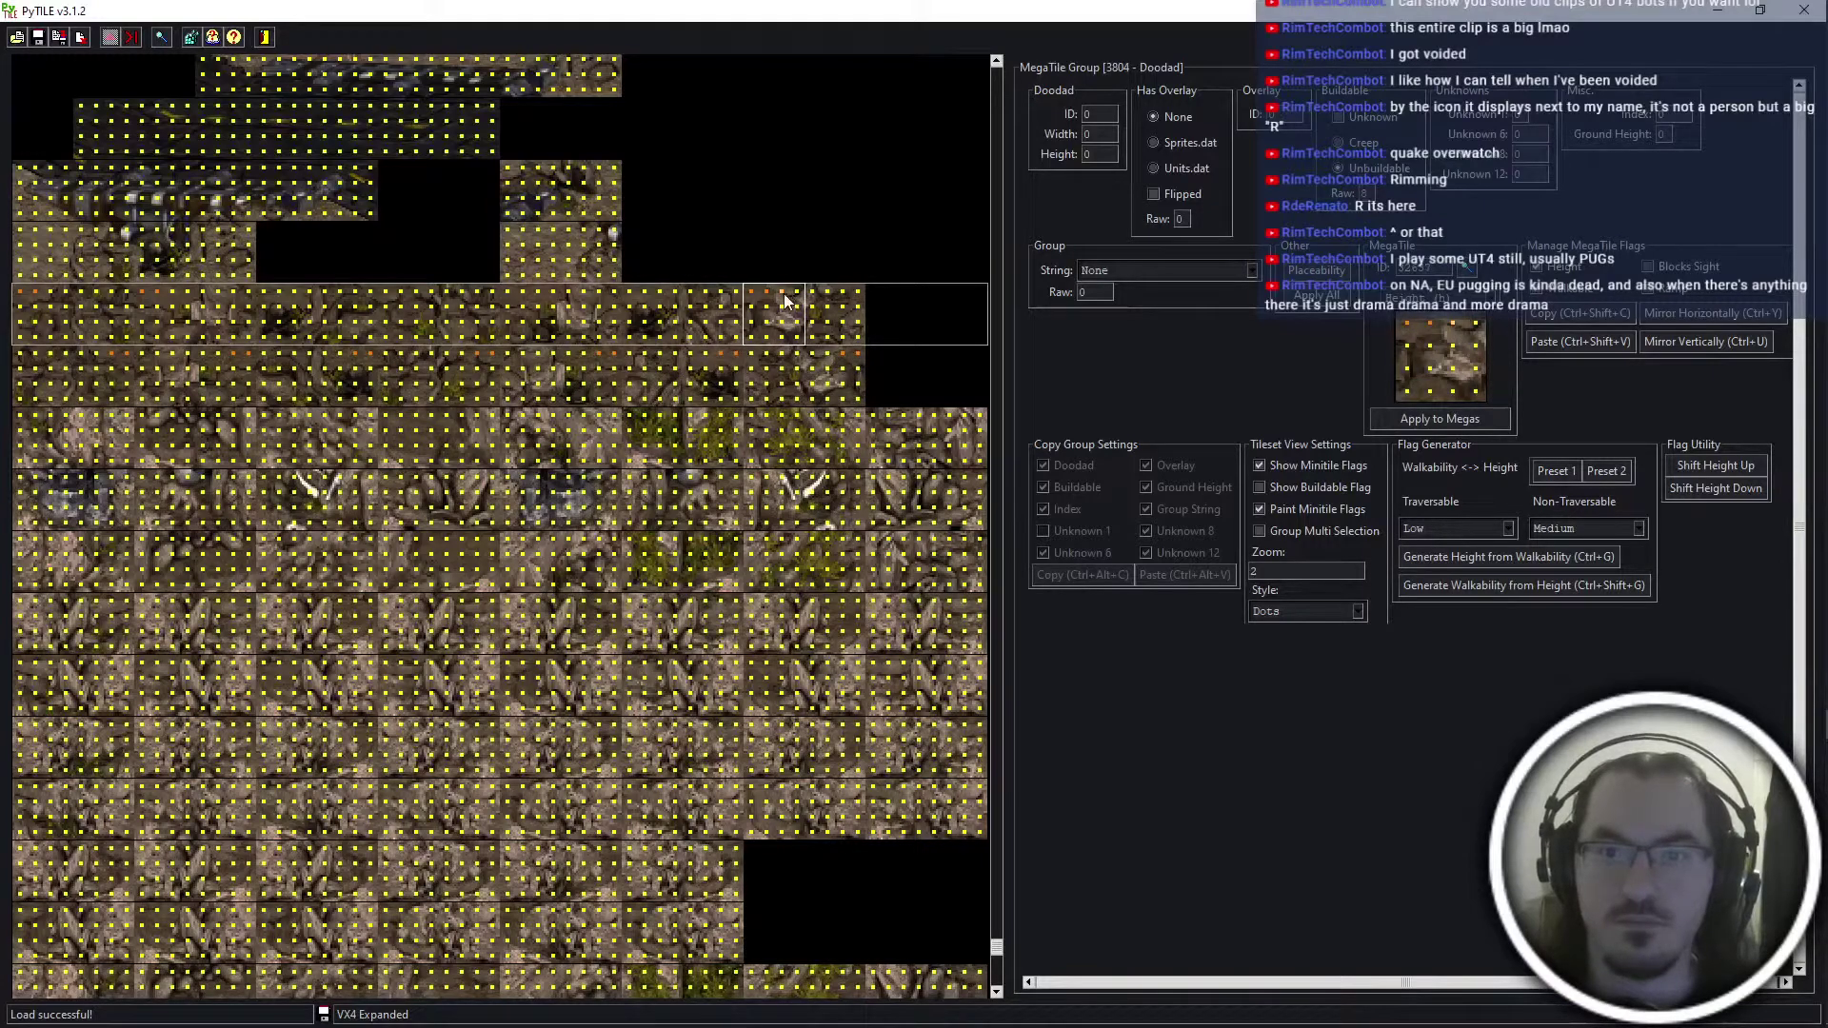
{"action": "left_click", "coordinate": [632, 297]}
{"action": "left_click", "coordinate": [506, 297]}
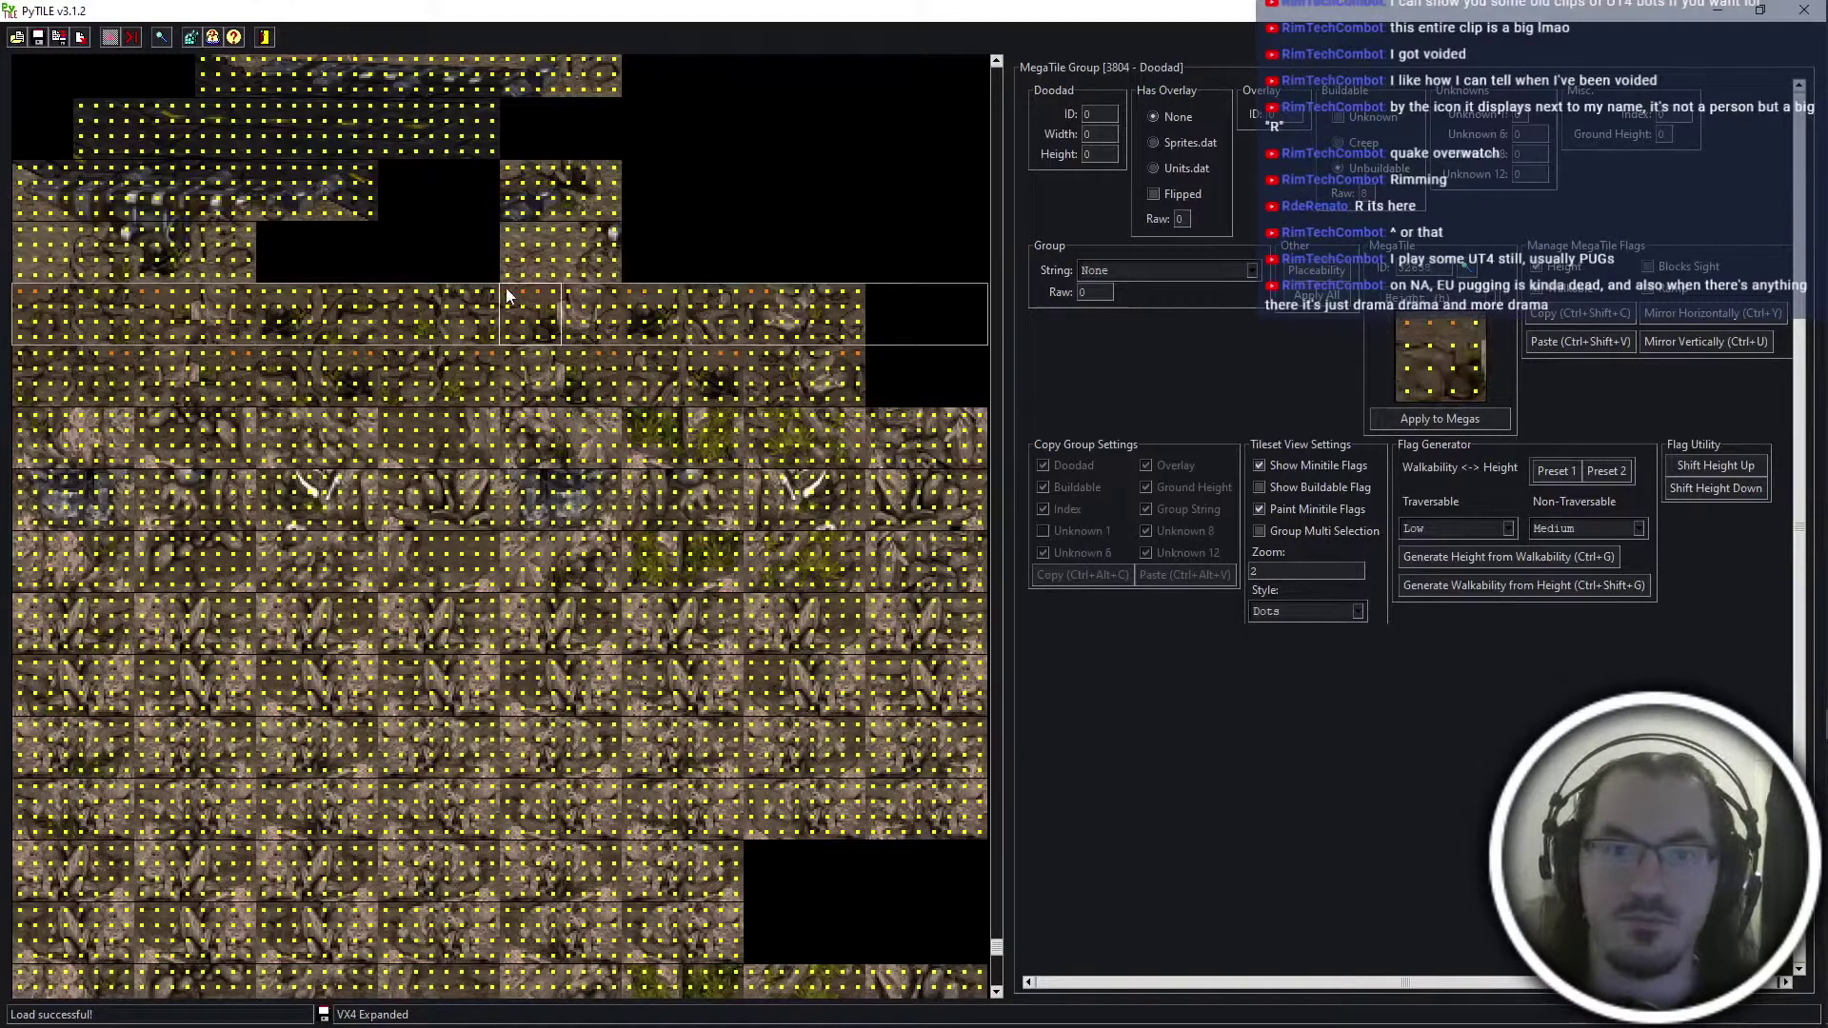
{"action": "left_click", "coordinate": [398, 302]}
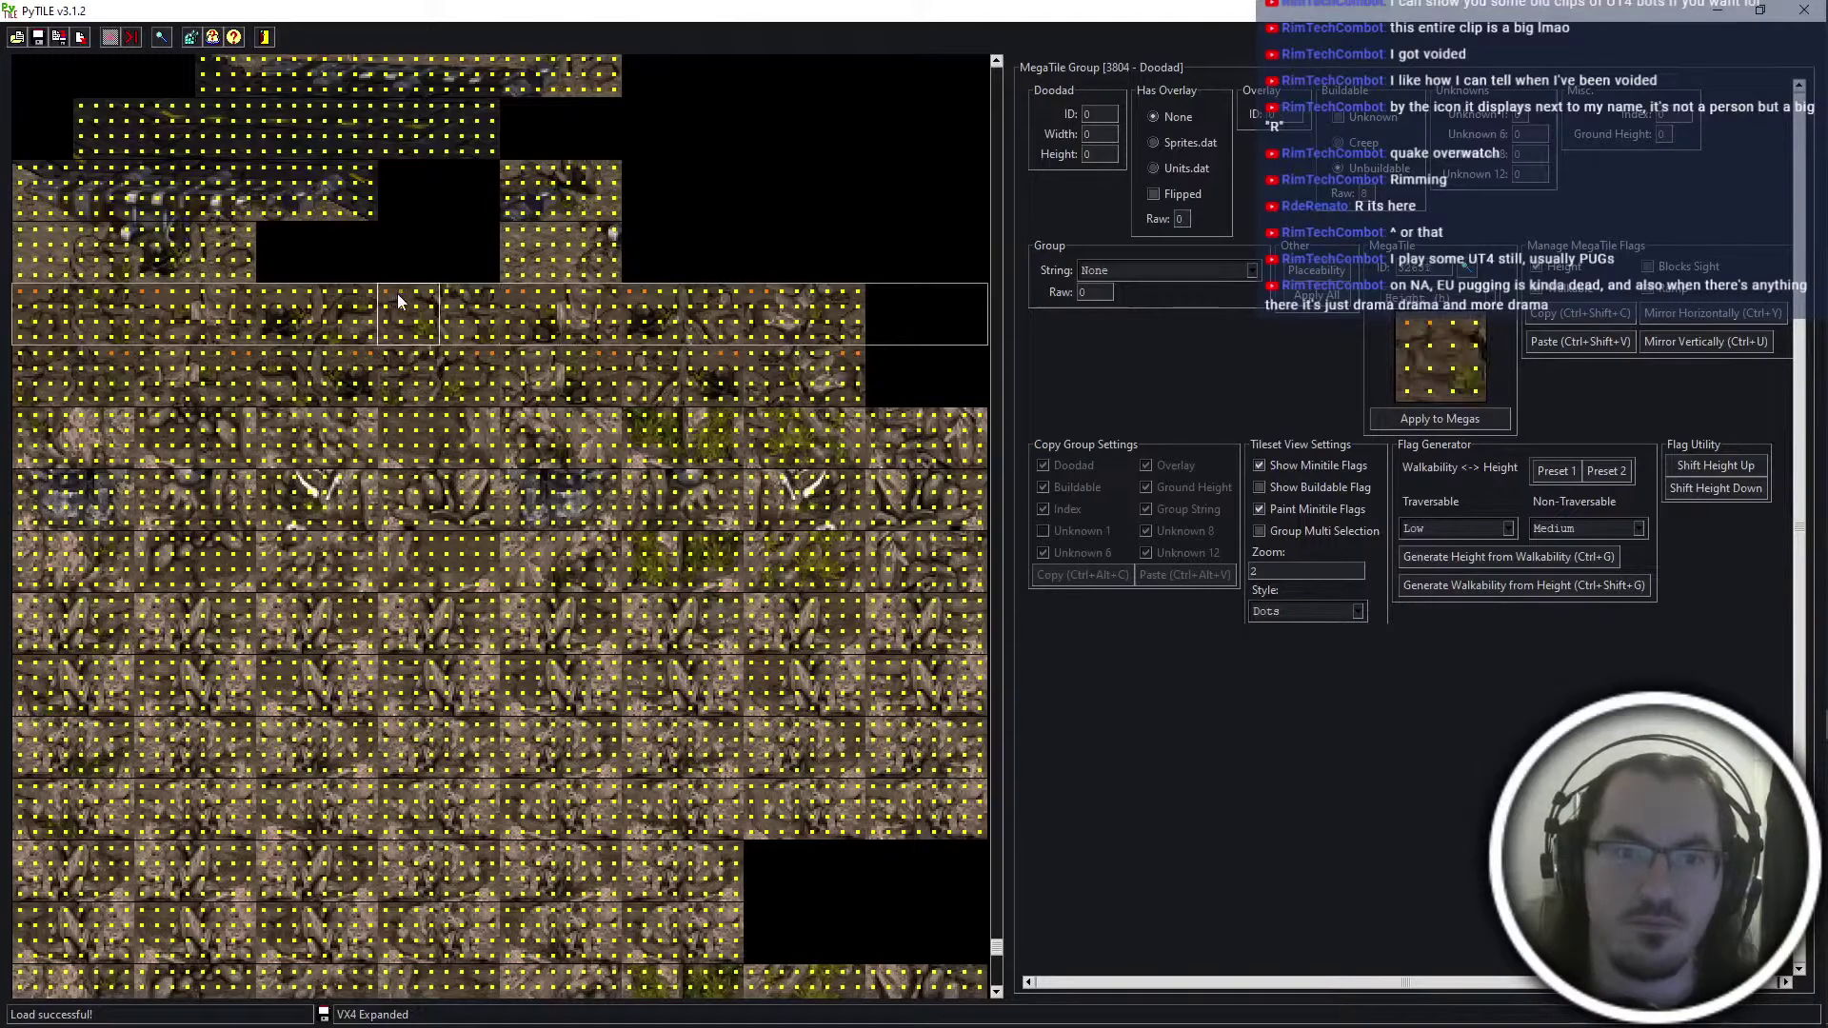
{"action": "left_click", "coordinate": [269, 299]}
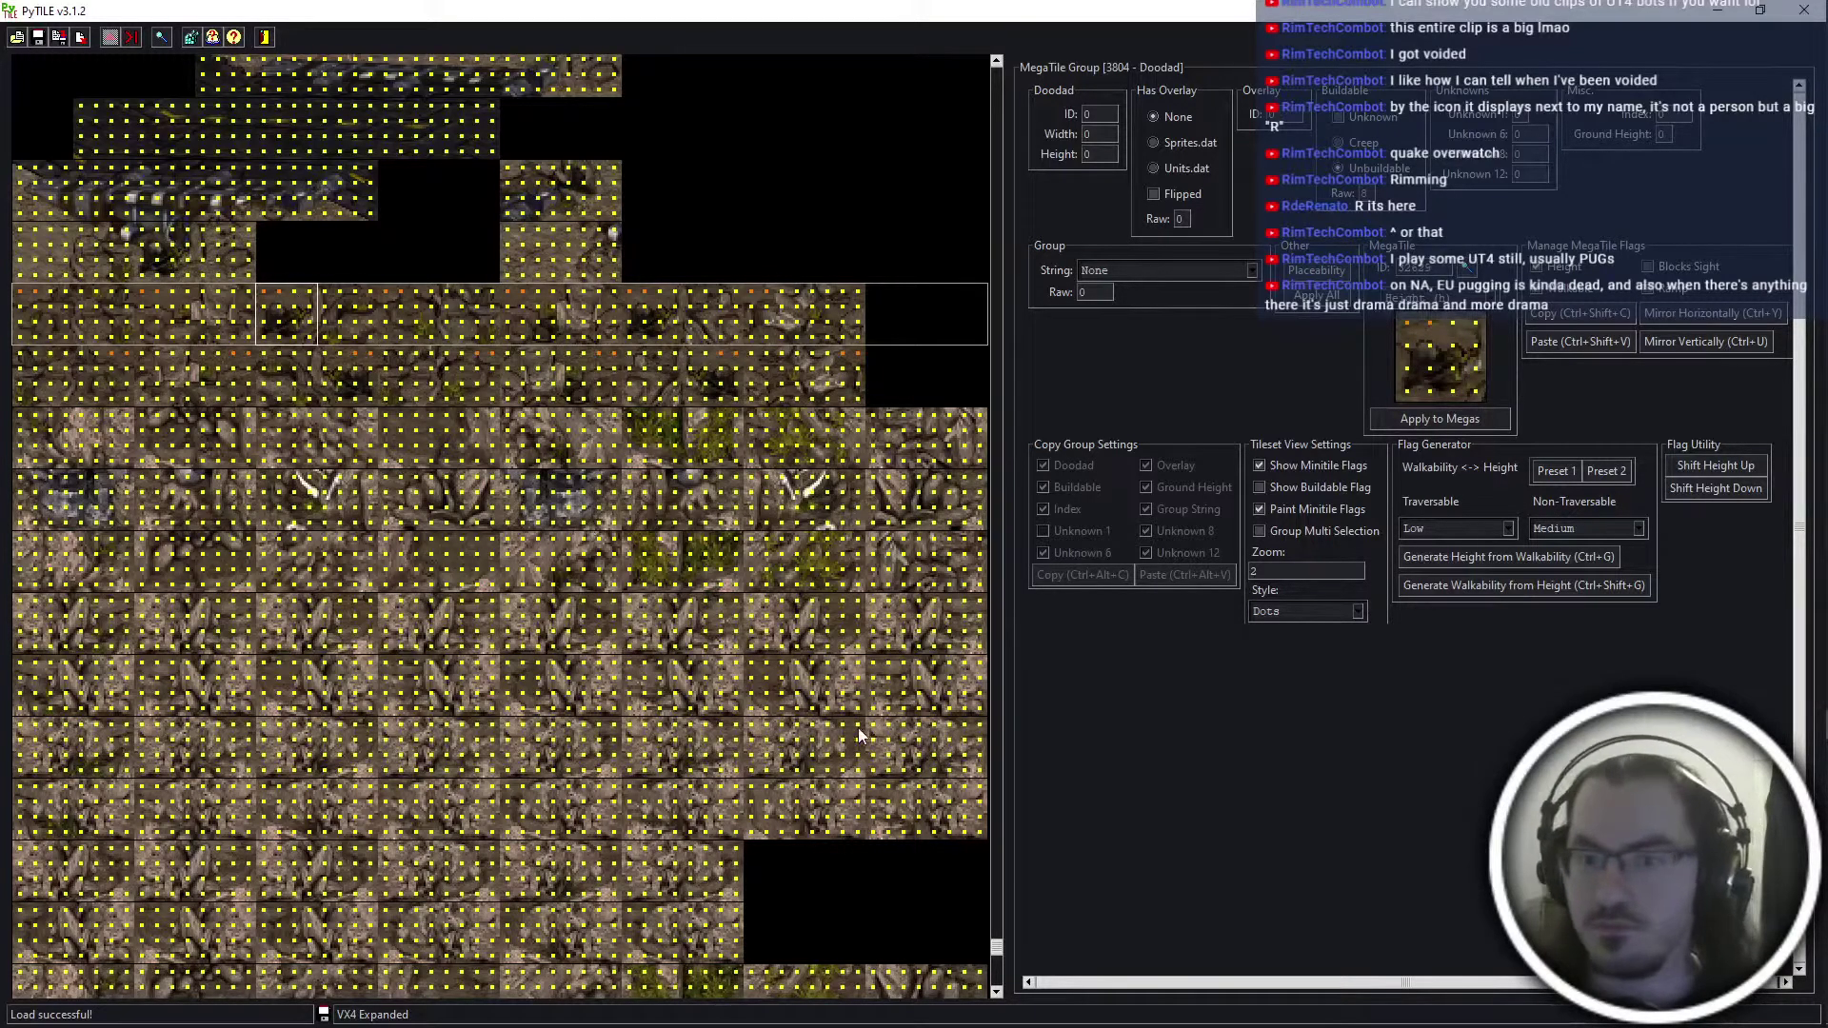
{"action": "key", "text": "ctrl+s"}
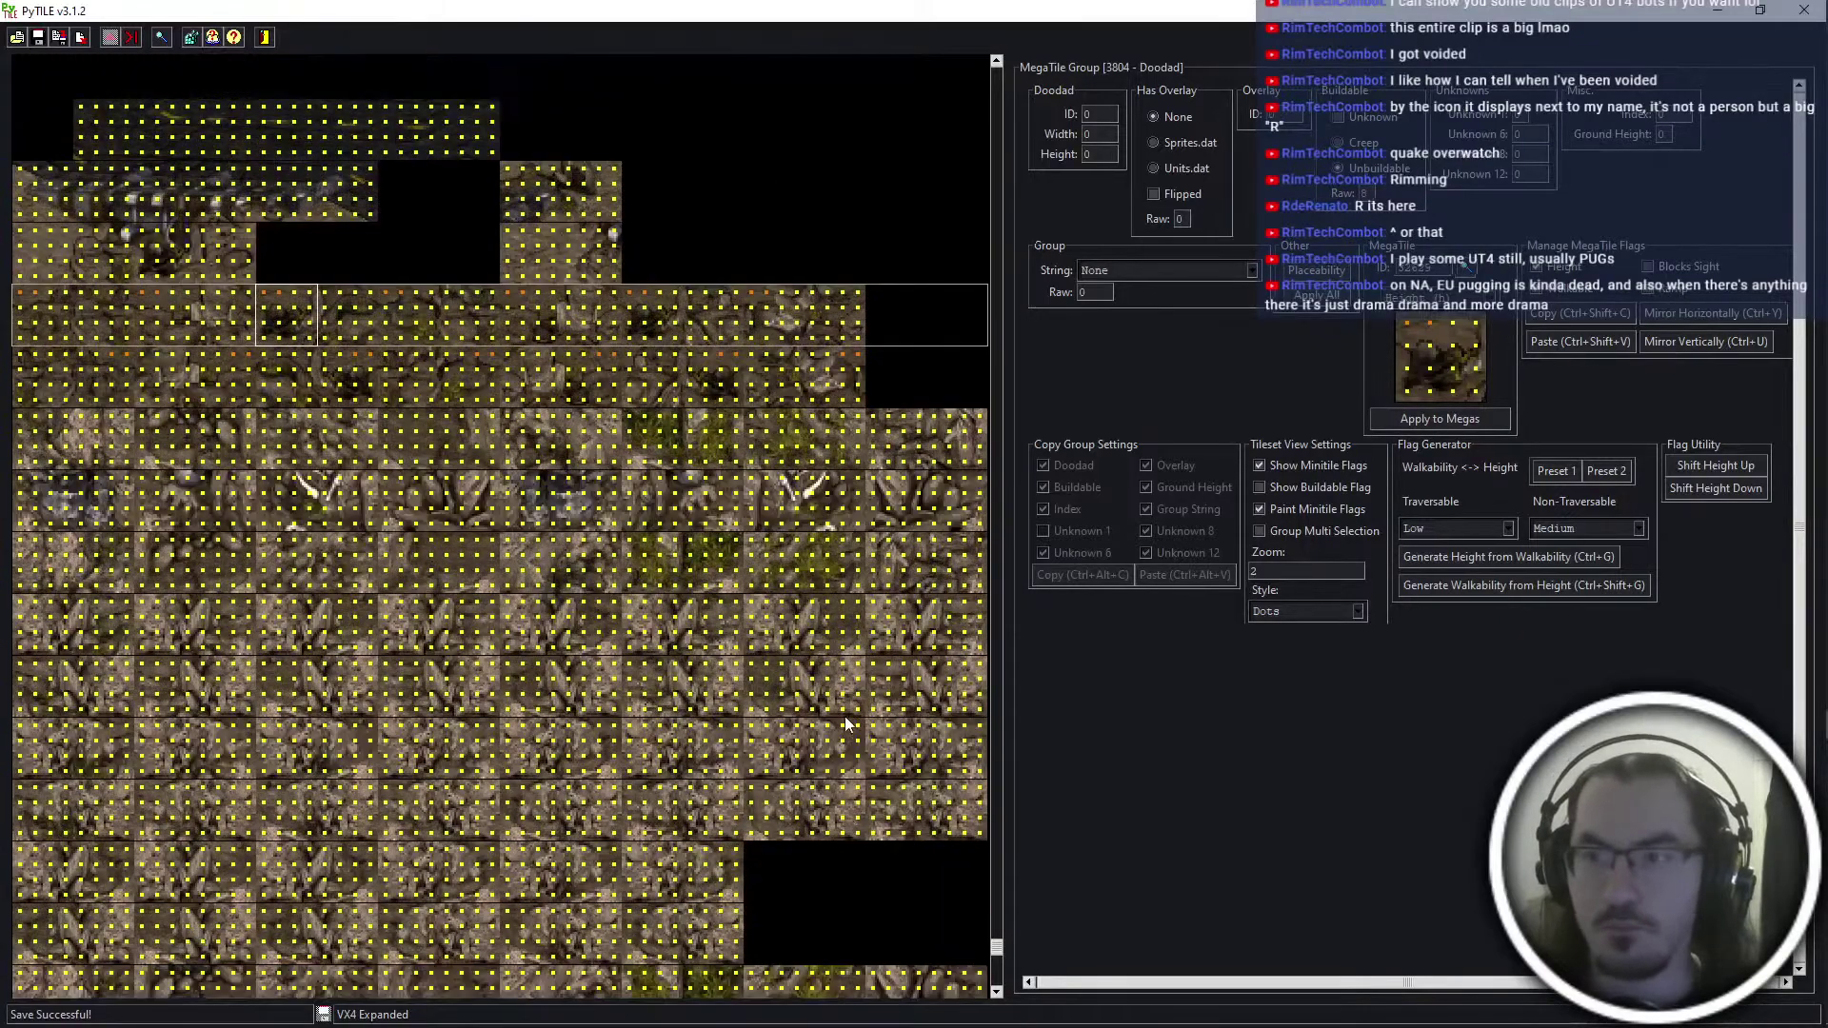
Turn off minitile flag display and add a new MegaTile group after the last group, 3942
{"action": "left_click", "coordinate": [1283, 466]}
{"action": "scroll", "coordinate": [419, 613], "scroll_direction": "down", "scroll_amount": 10}
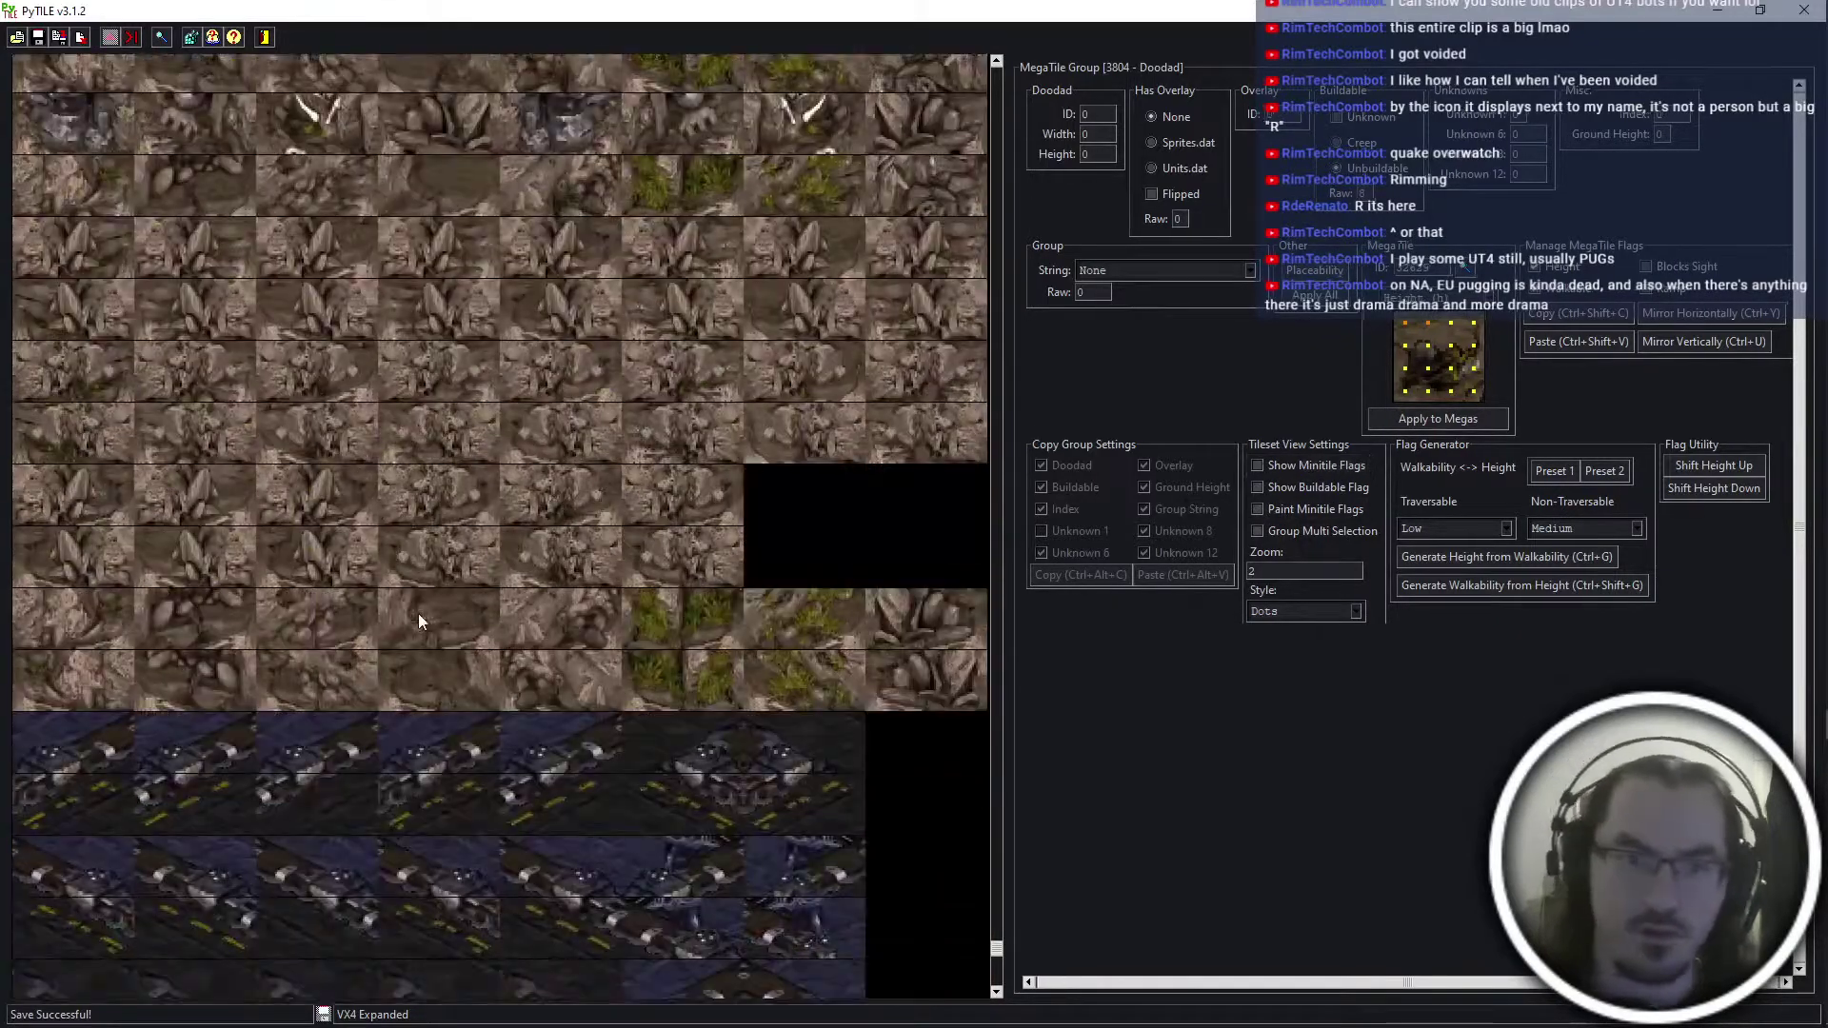
{"action": "scroll", "coordinate": [489, 792], "scroll_direction": "down", "scroll_amount": 15}
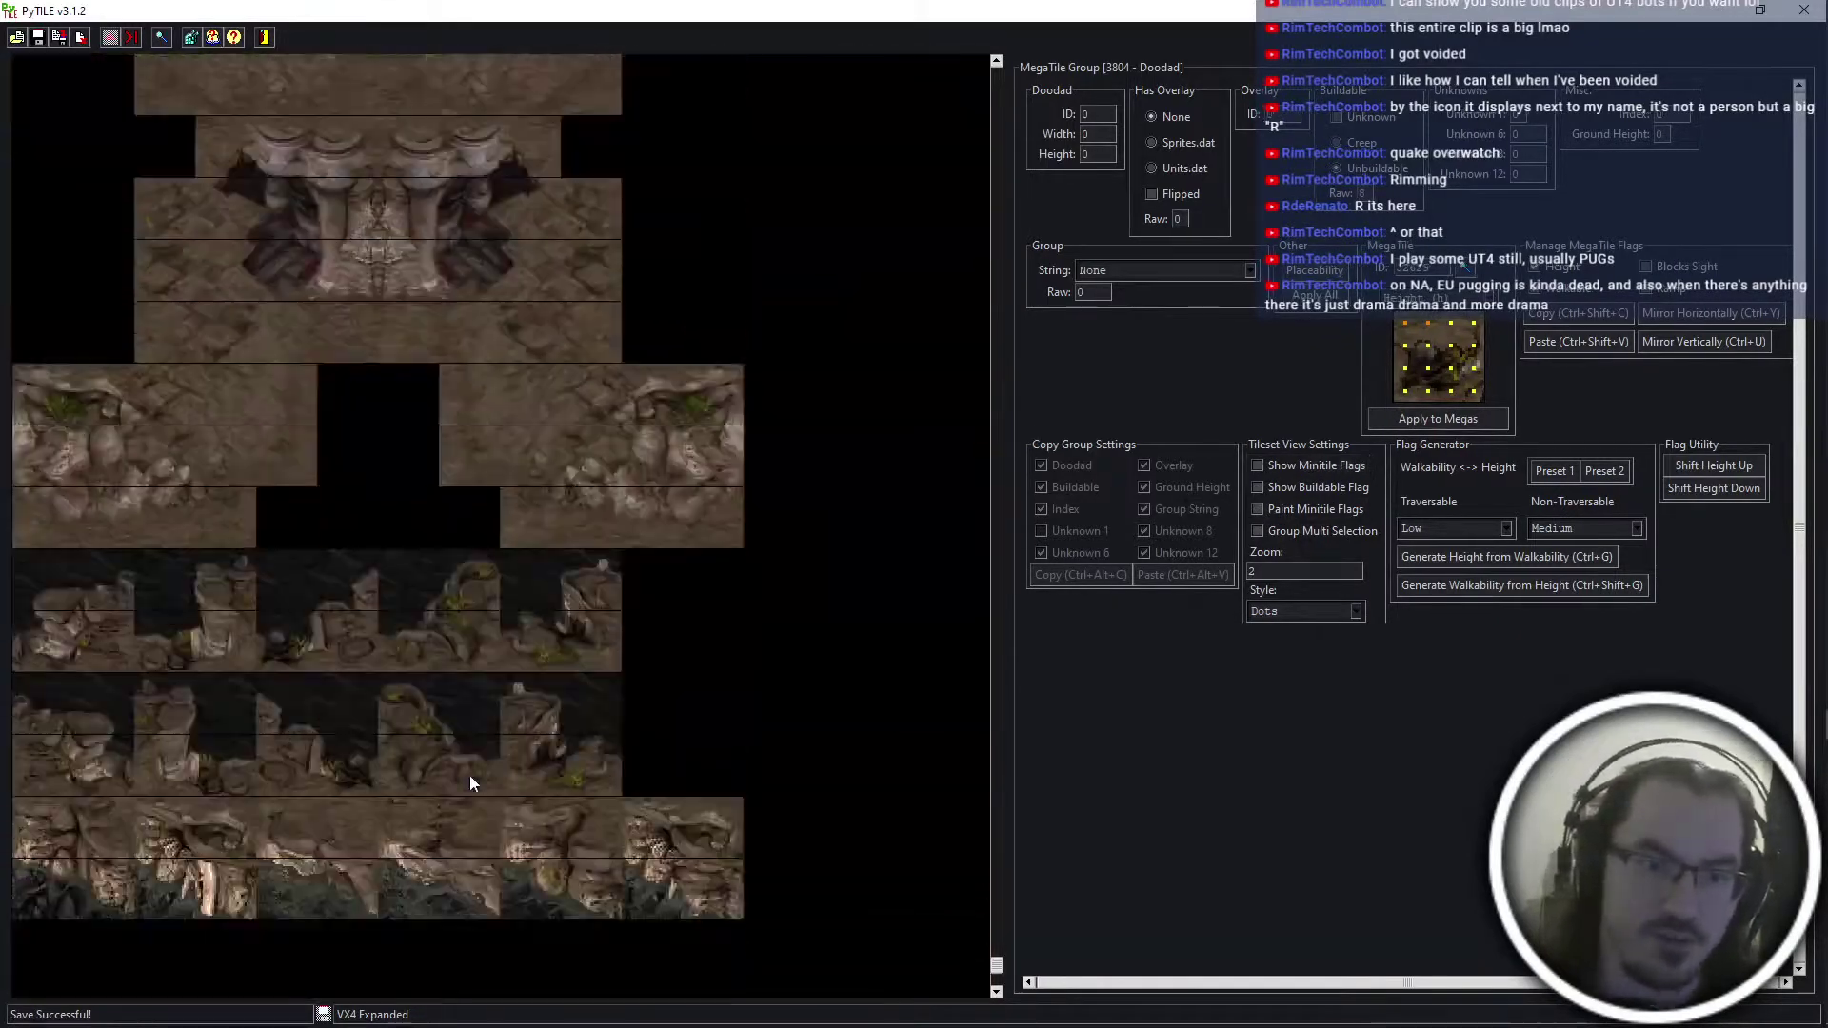
{"action": "scroll", "coordinate": [473, 771], "scroll_direction": "down", "scroll_amount": 8}
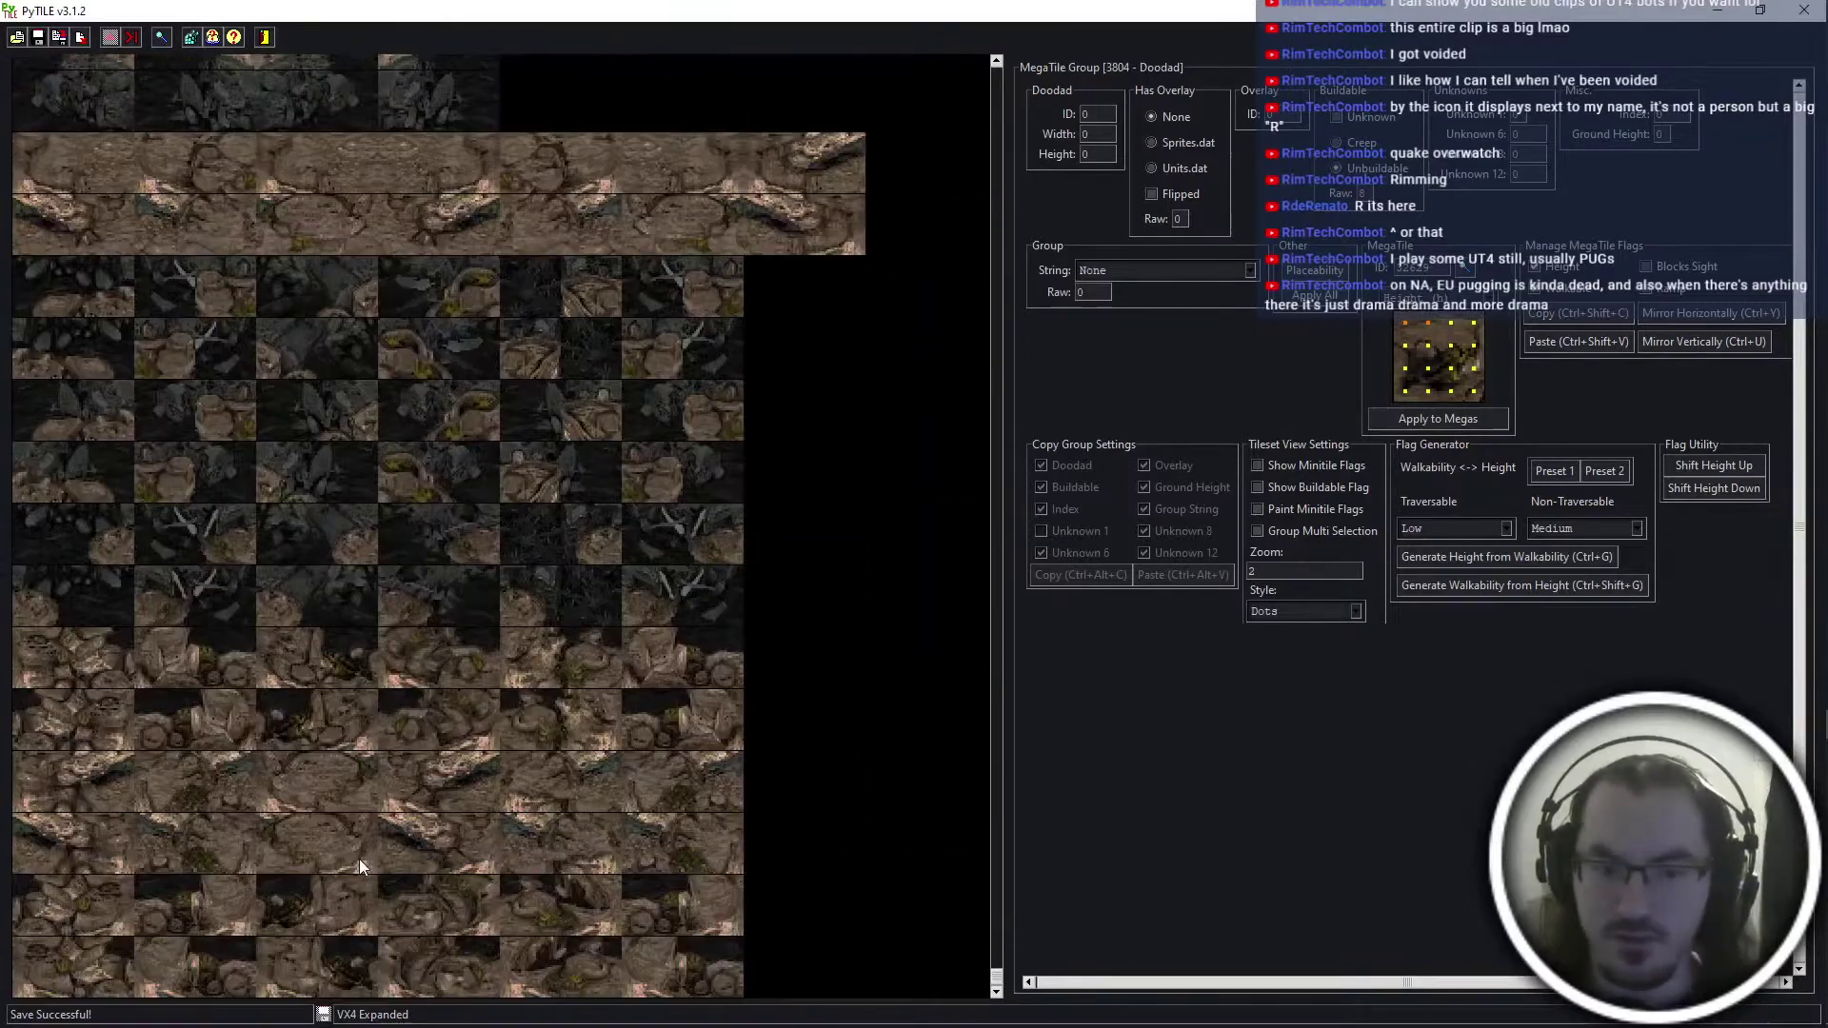
{"action": "left_click", "coordinate": [117, 960]}
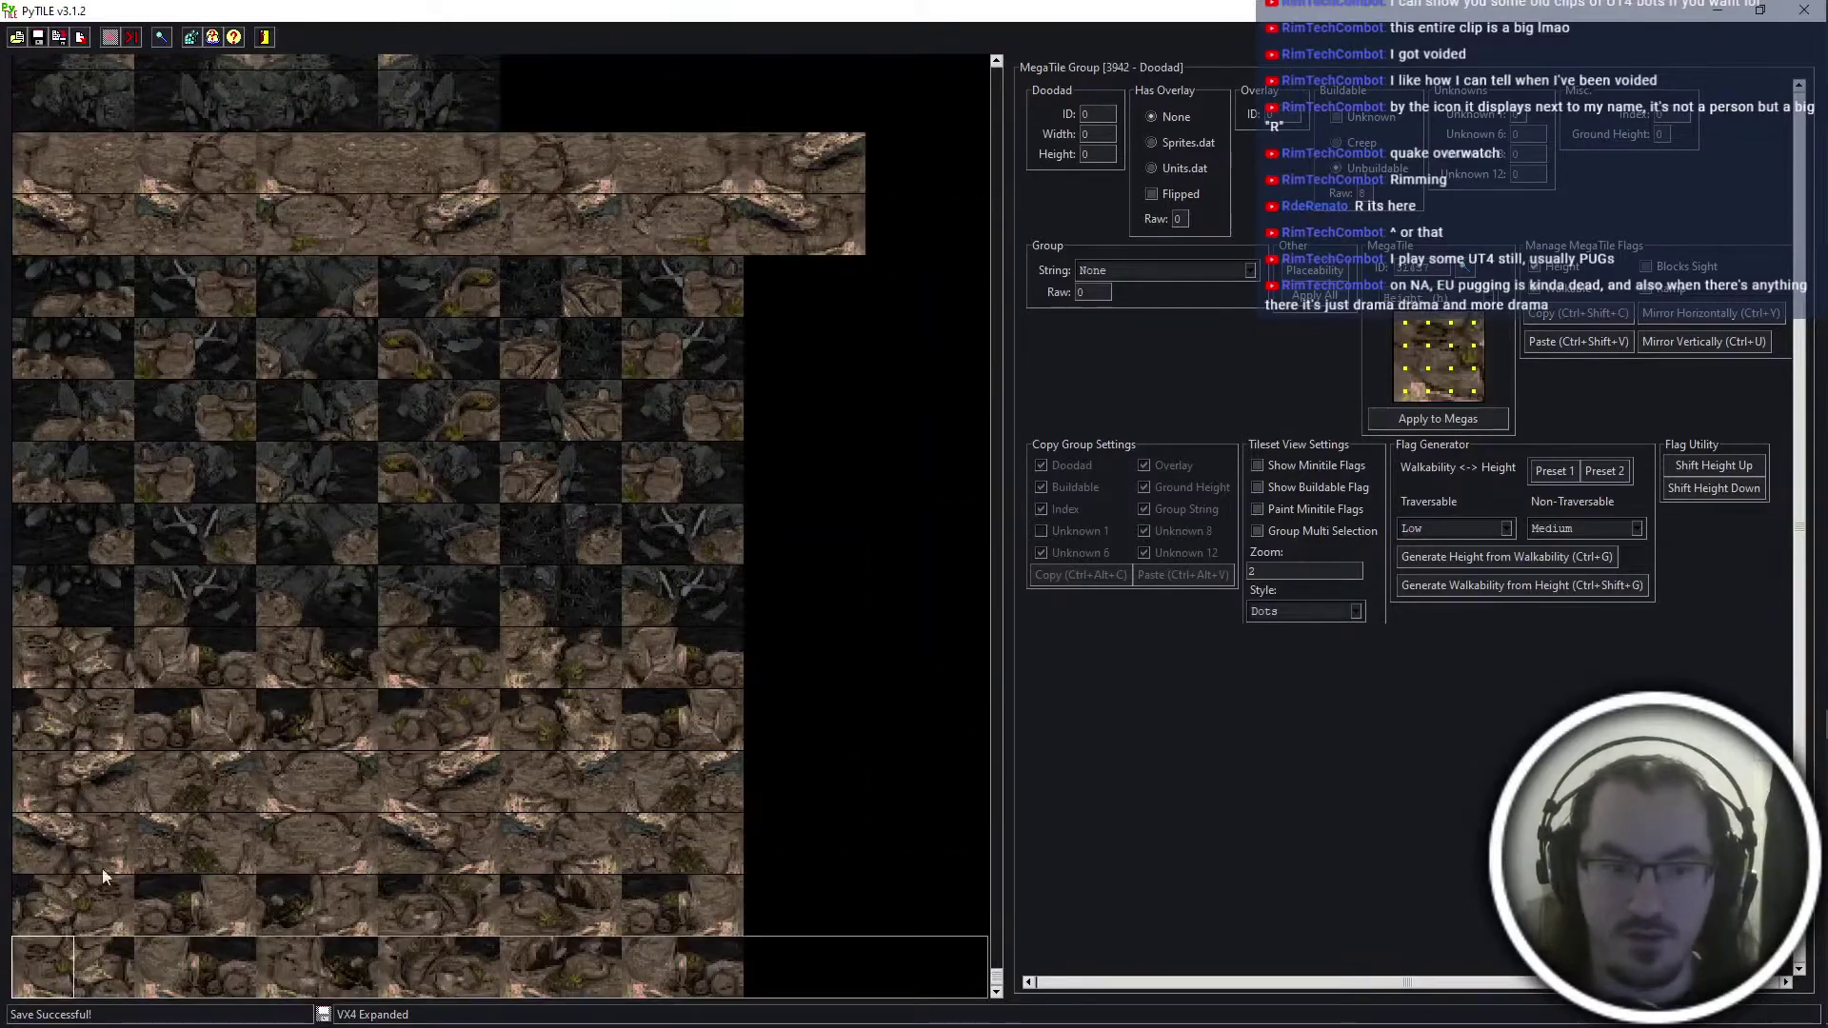
{"action": "left_click", "coordinate": [162, 38]}
{"action": "left_click", "coordinate": [1218, 117]}
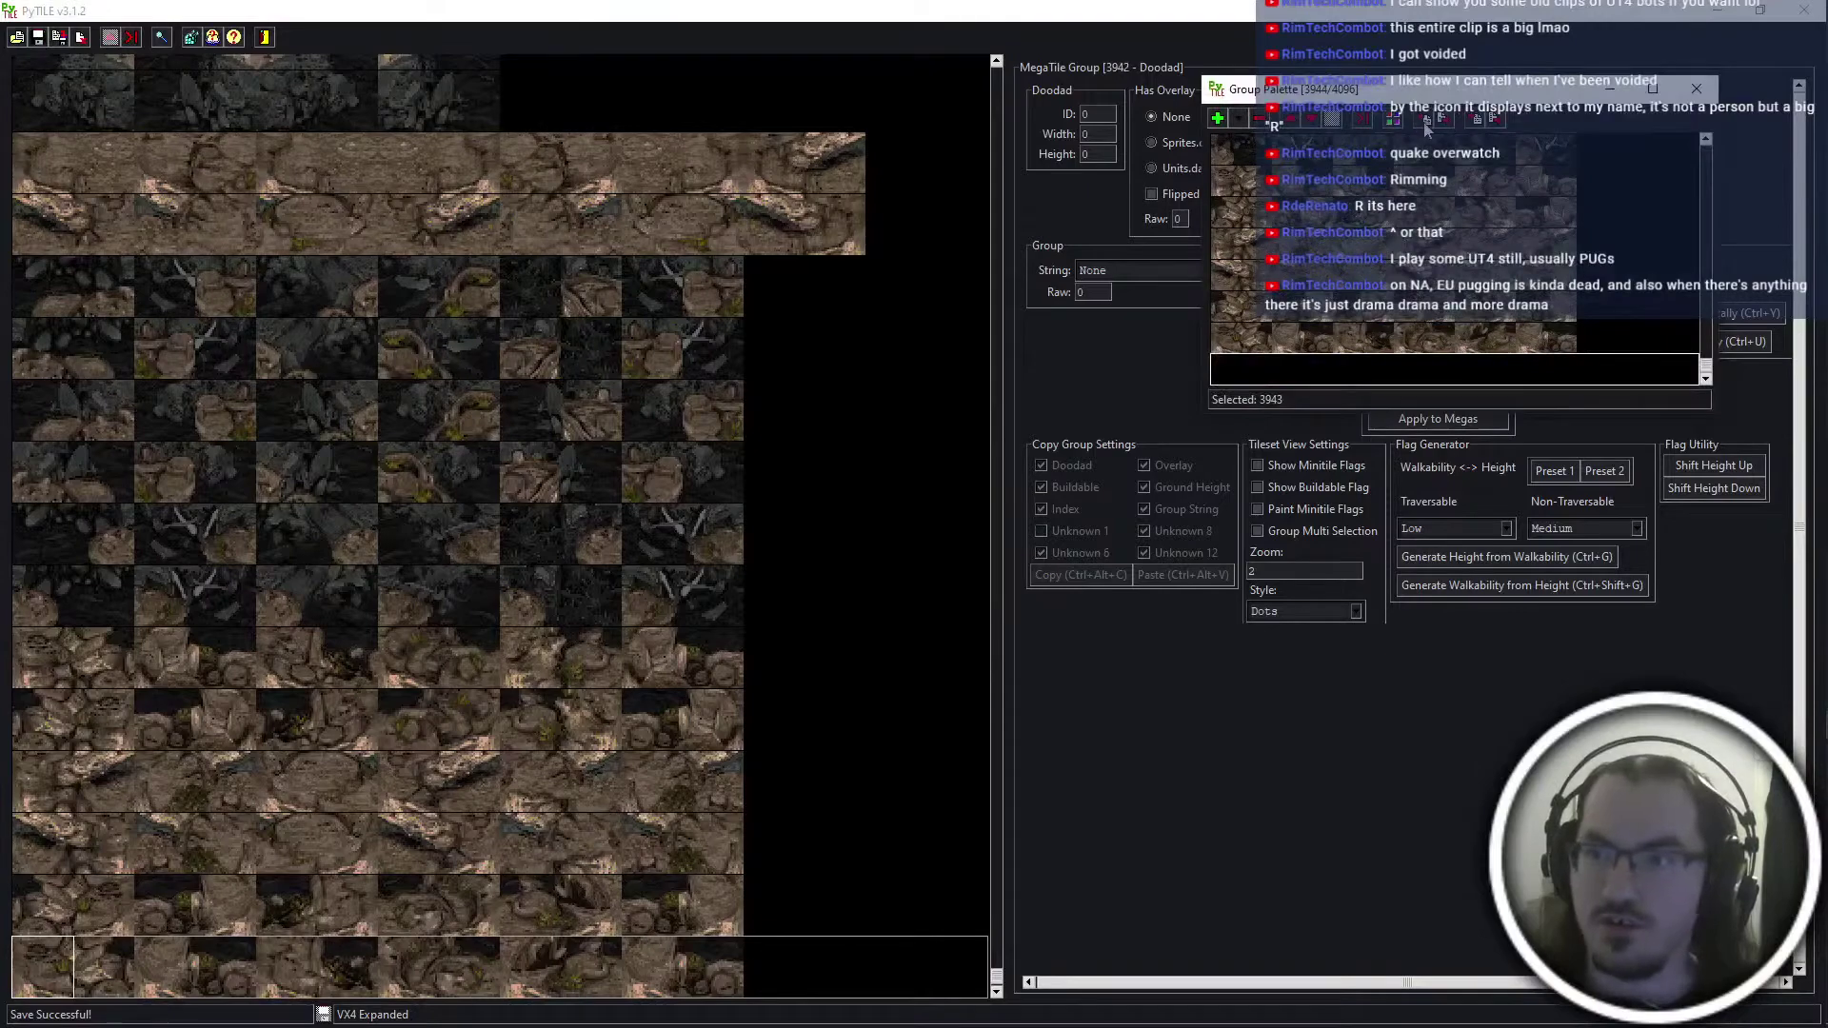
Import dirtcliff-edge-rjungle.bmp, dirtcliff-doodads-rjungle.bmp and dirtcliff-ramps-rjungle2.bmp from jungle/cliff/_DF as group graphics replacing the palette selection, with the edge sheet first
{"action": "left_click", "coordinate": [1425, 121]}
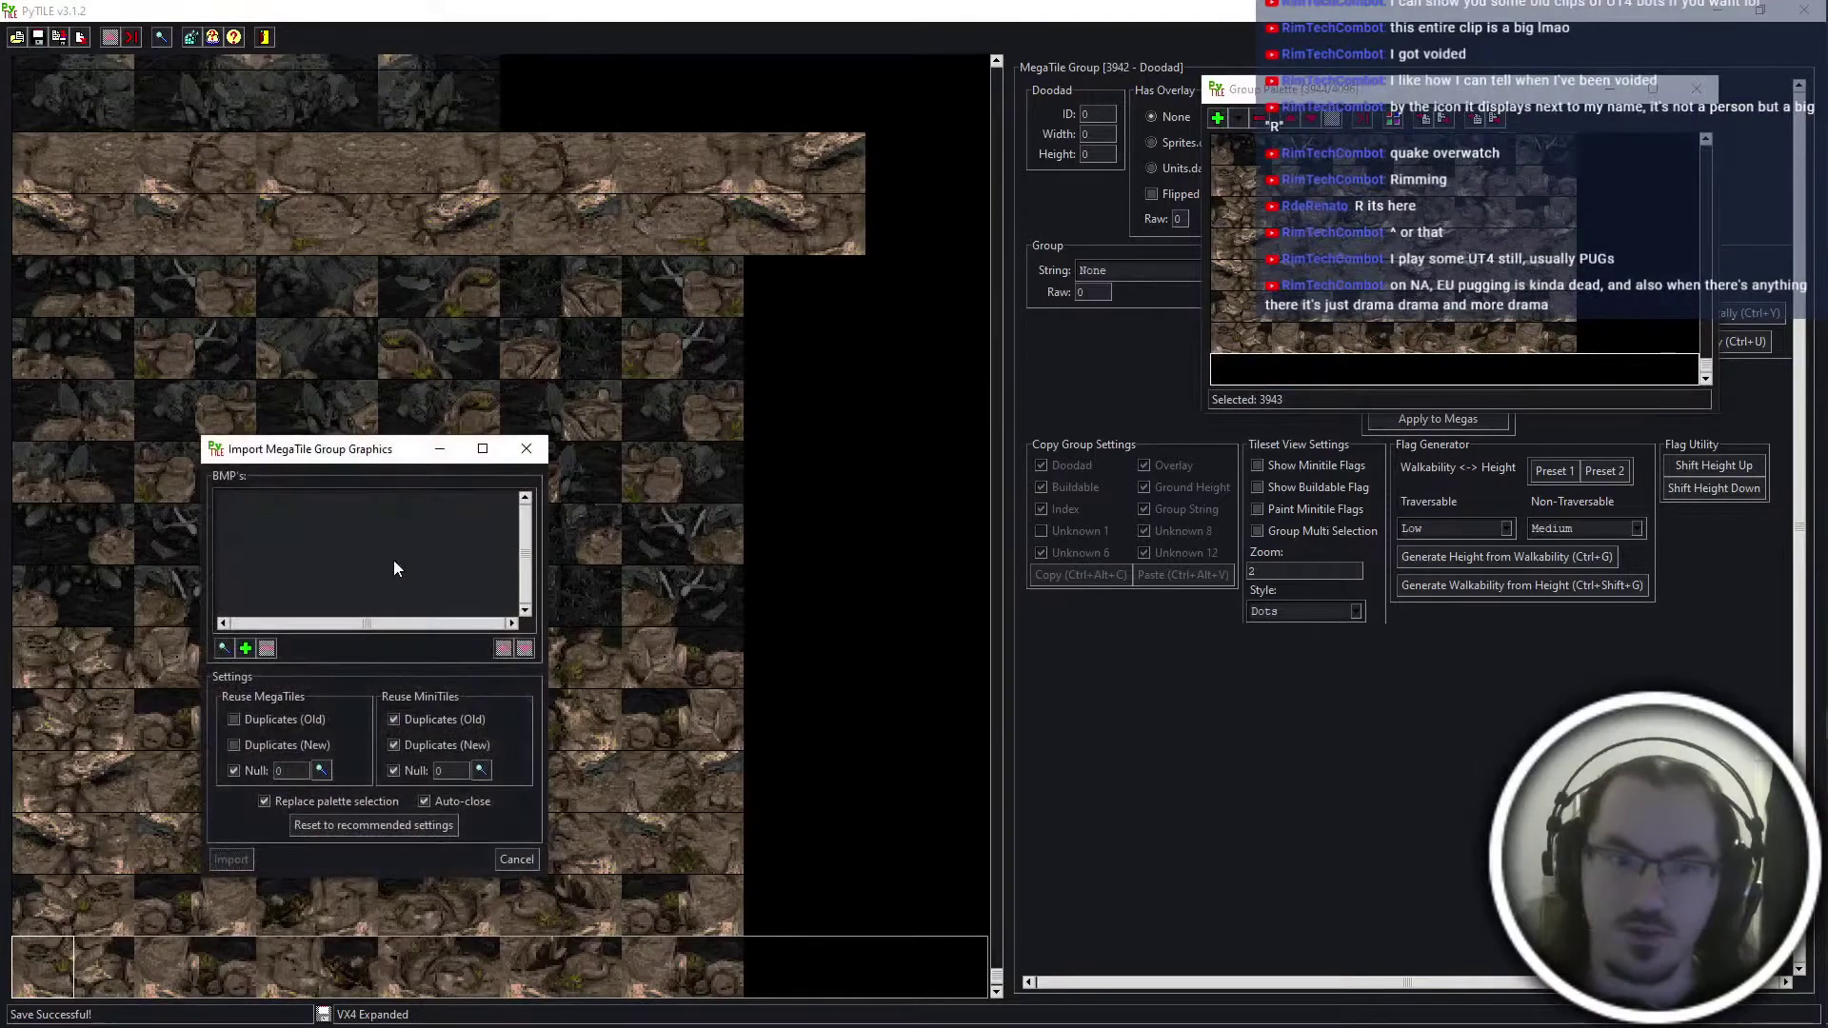
{"action": "left_click", "coordinate": [246, 649]}
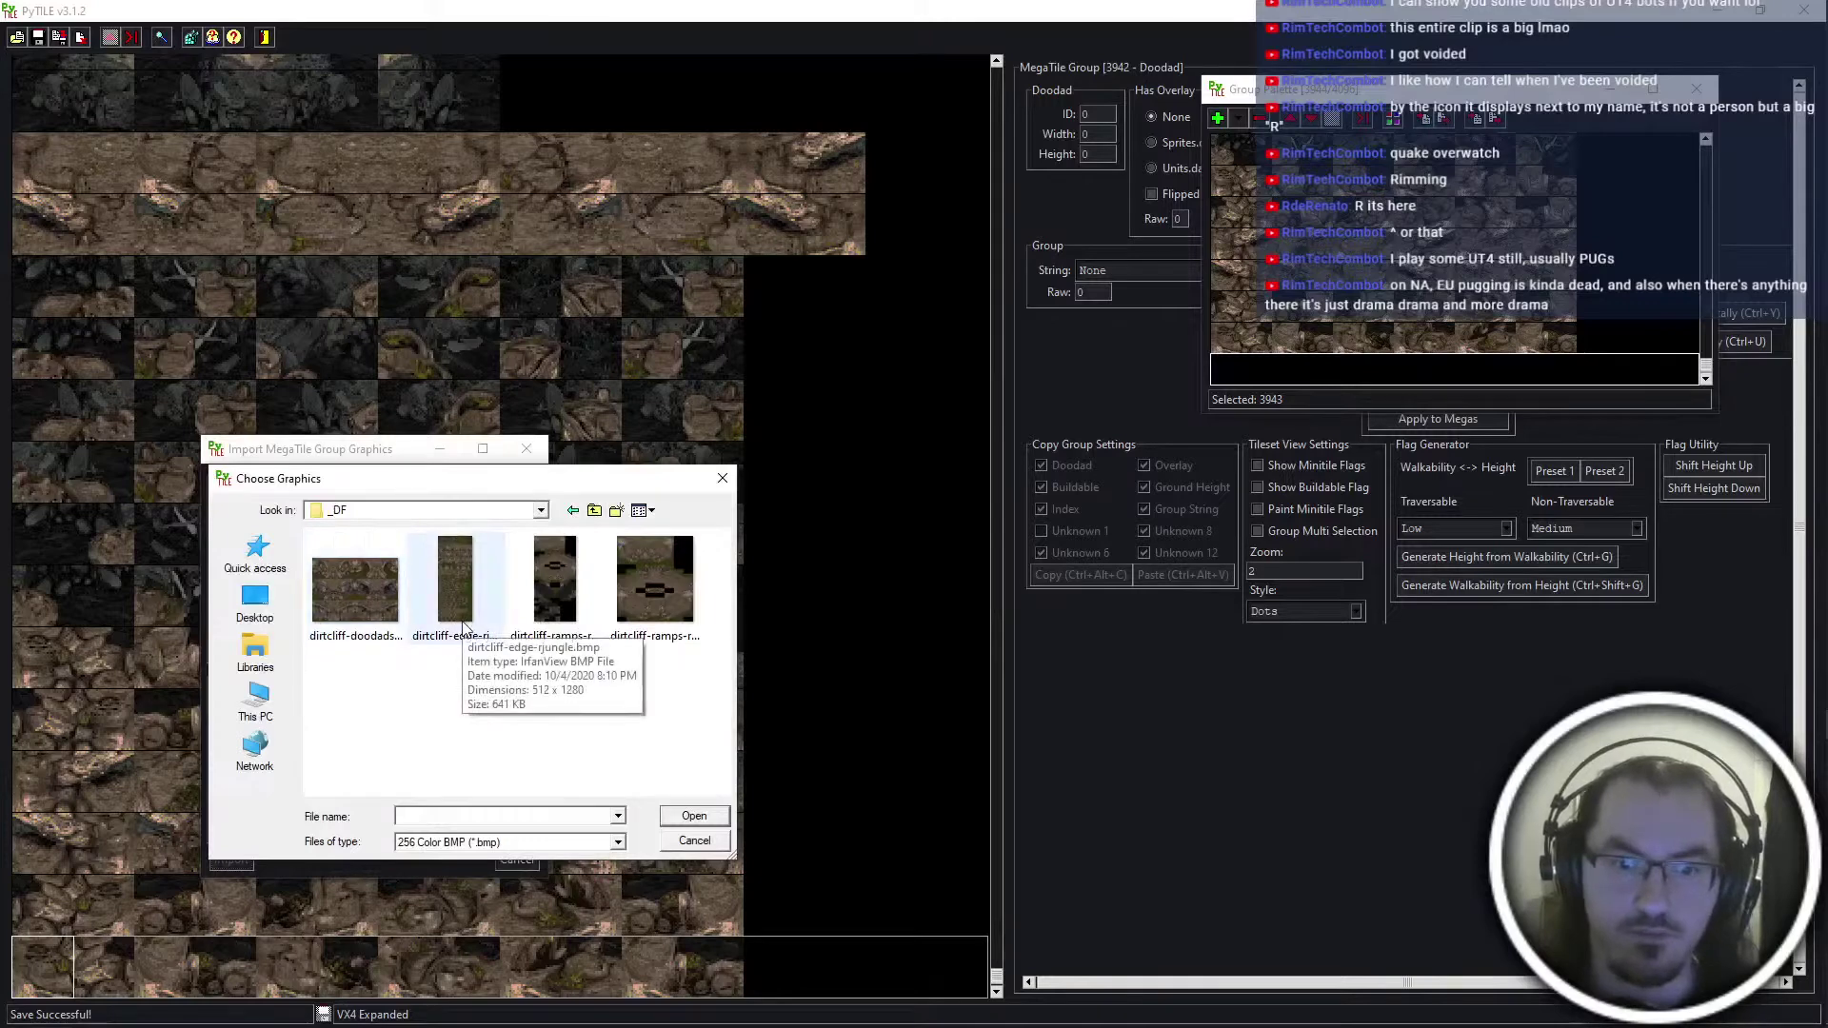
{"action": "left_click", "coordinate": [363, 617]}
{"action": "left_click", "coordinate": [465, 598], "text": "ctrl"}
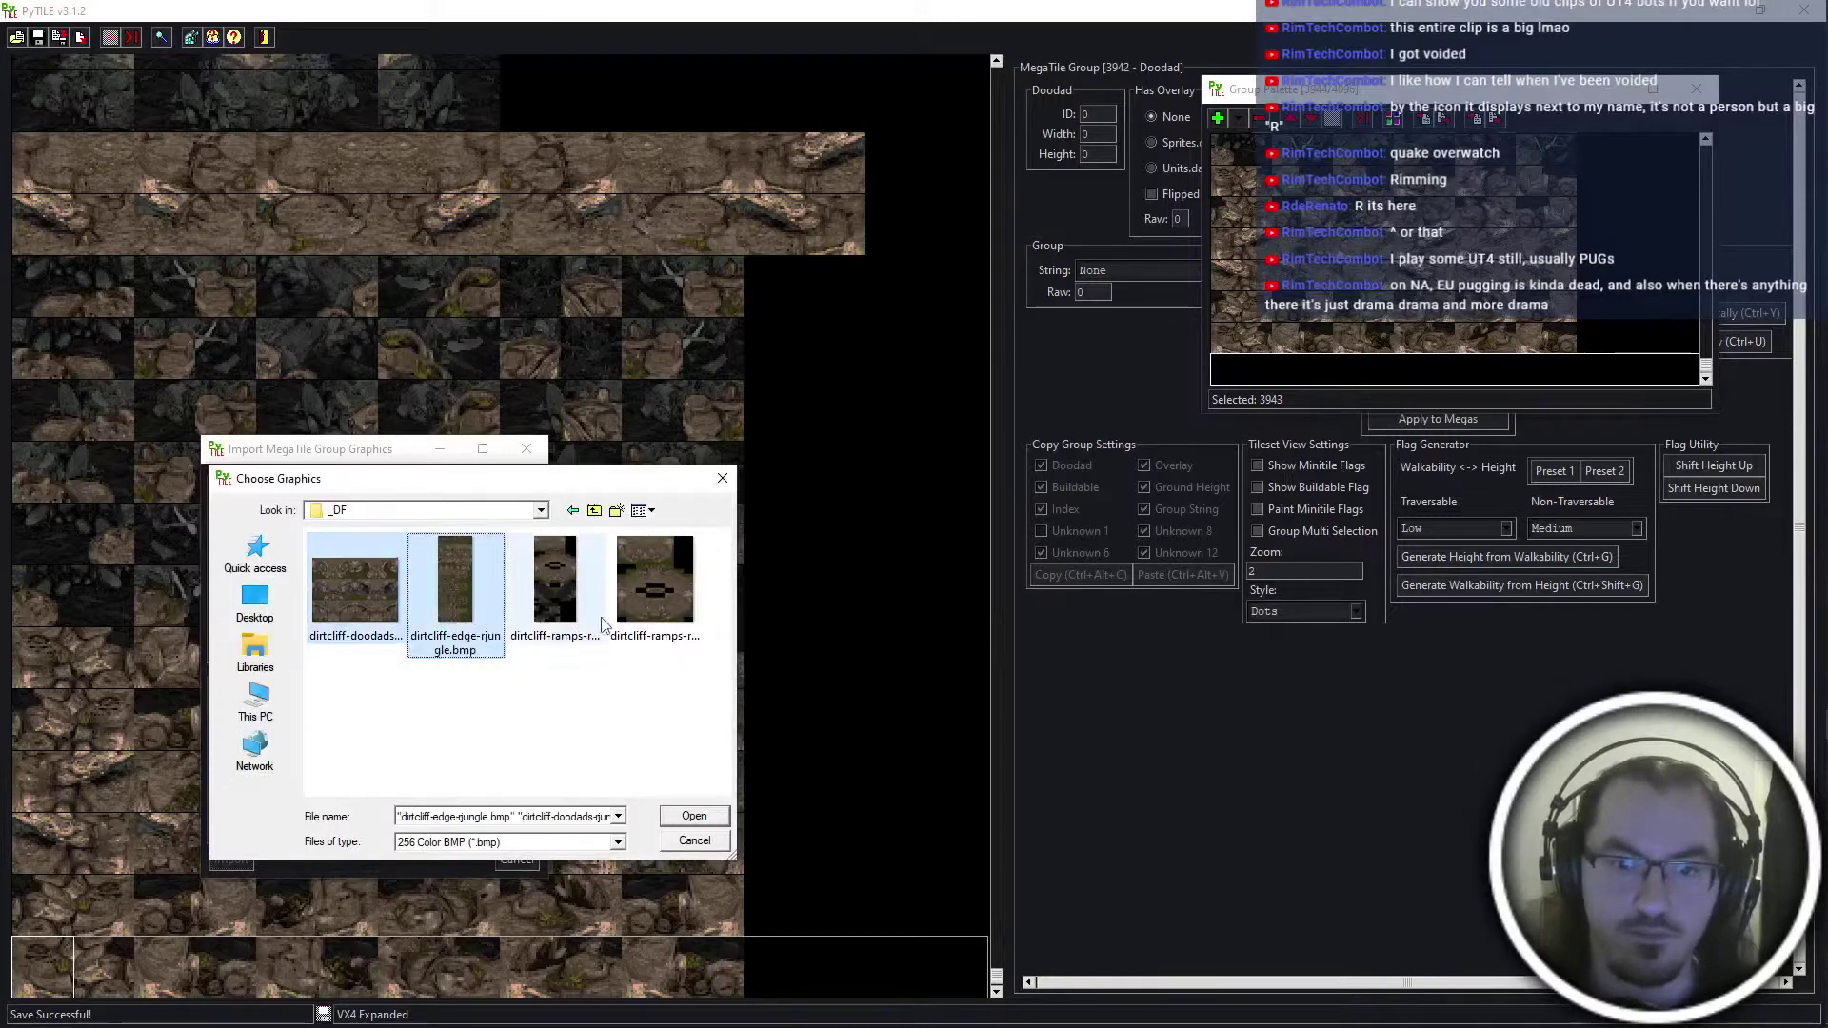
{"action": "left_click", "coordinate": [681, 628], "text": "ctrl"}
{"action": "left_click", "coordinate": [704, 816]}
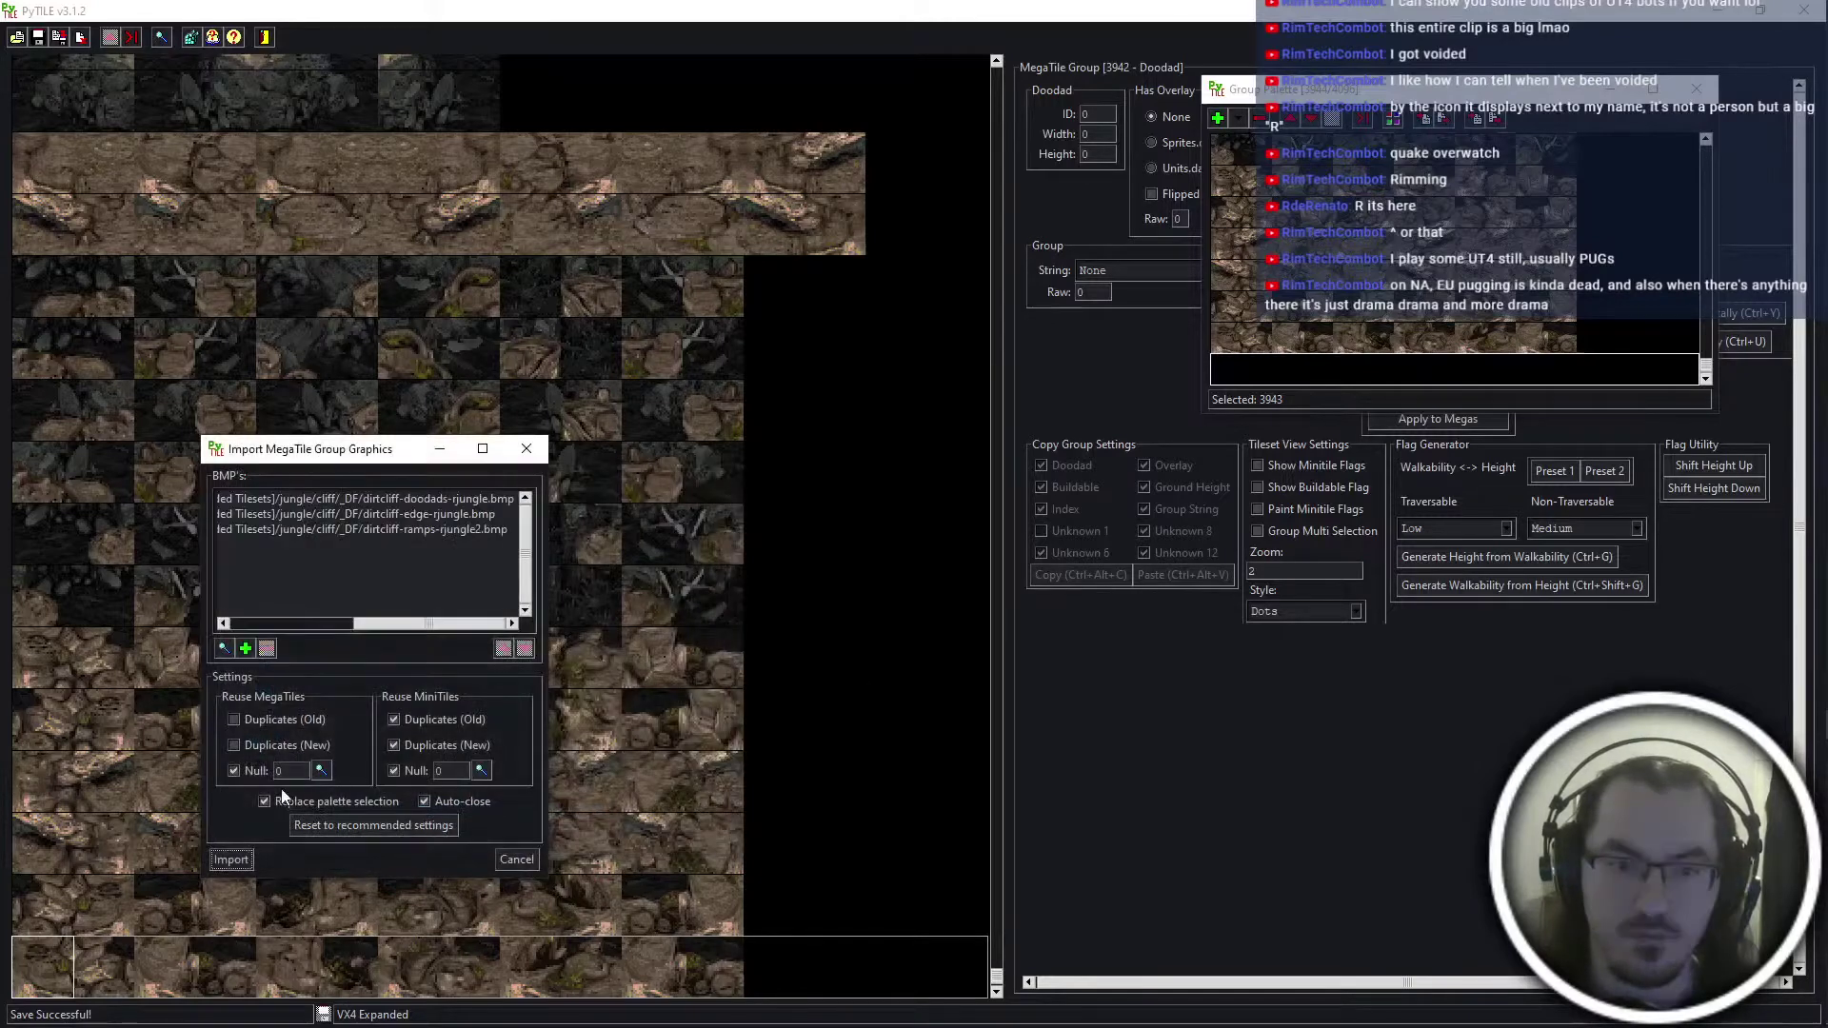
{"action": "left_click", "coordinate": [427, 515]}
{"action": "left_click", "coordinate": [504, 649]}
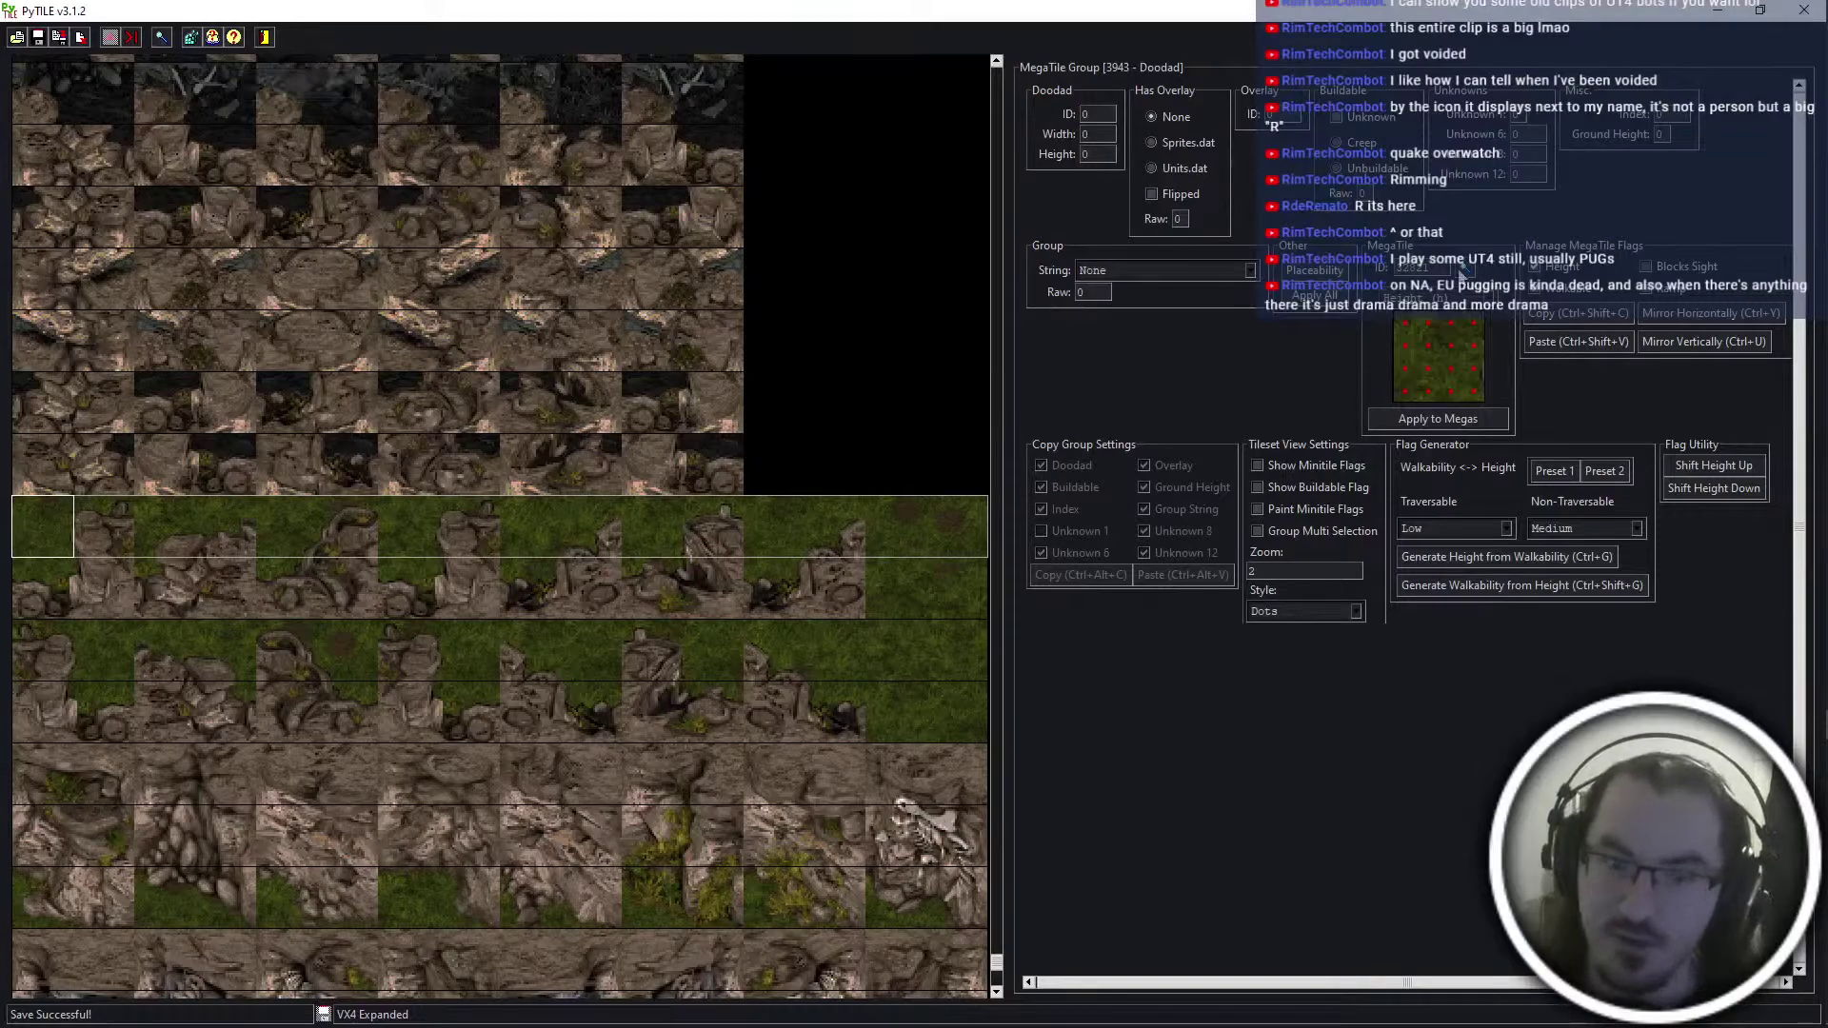
Examine the newly imported dirt cliff tiles in the MegaTile palette and in the main tileset view
{"action": "key", "text": "ctrl+p"}
{"action": "scroll", "coordinate": [855, 408], "scroll_direction": "down", "scroll_amount": 6}
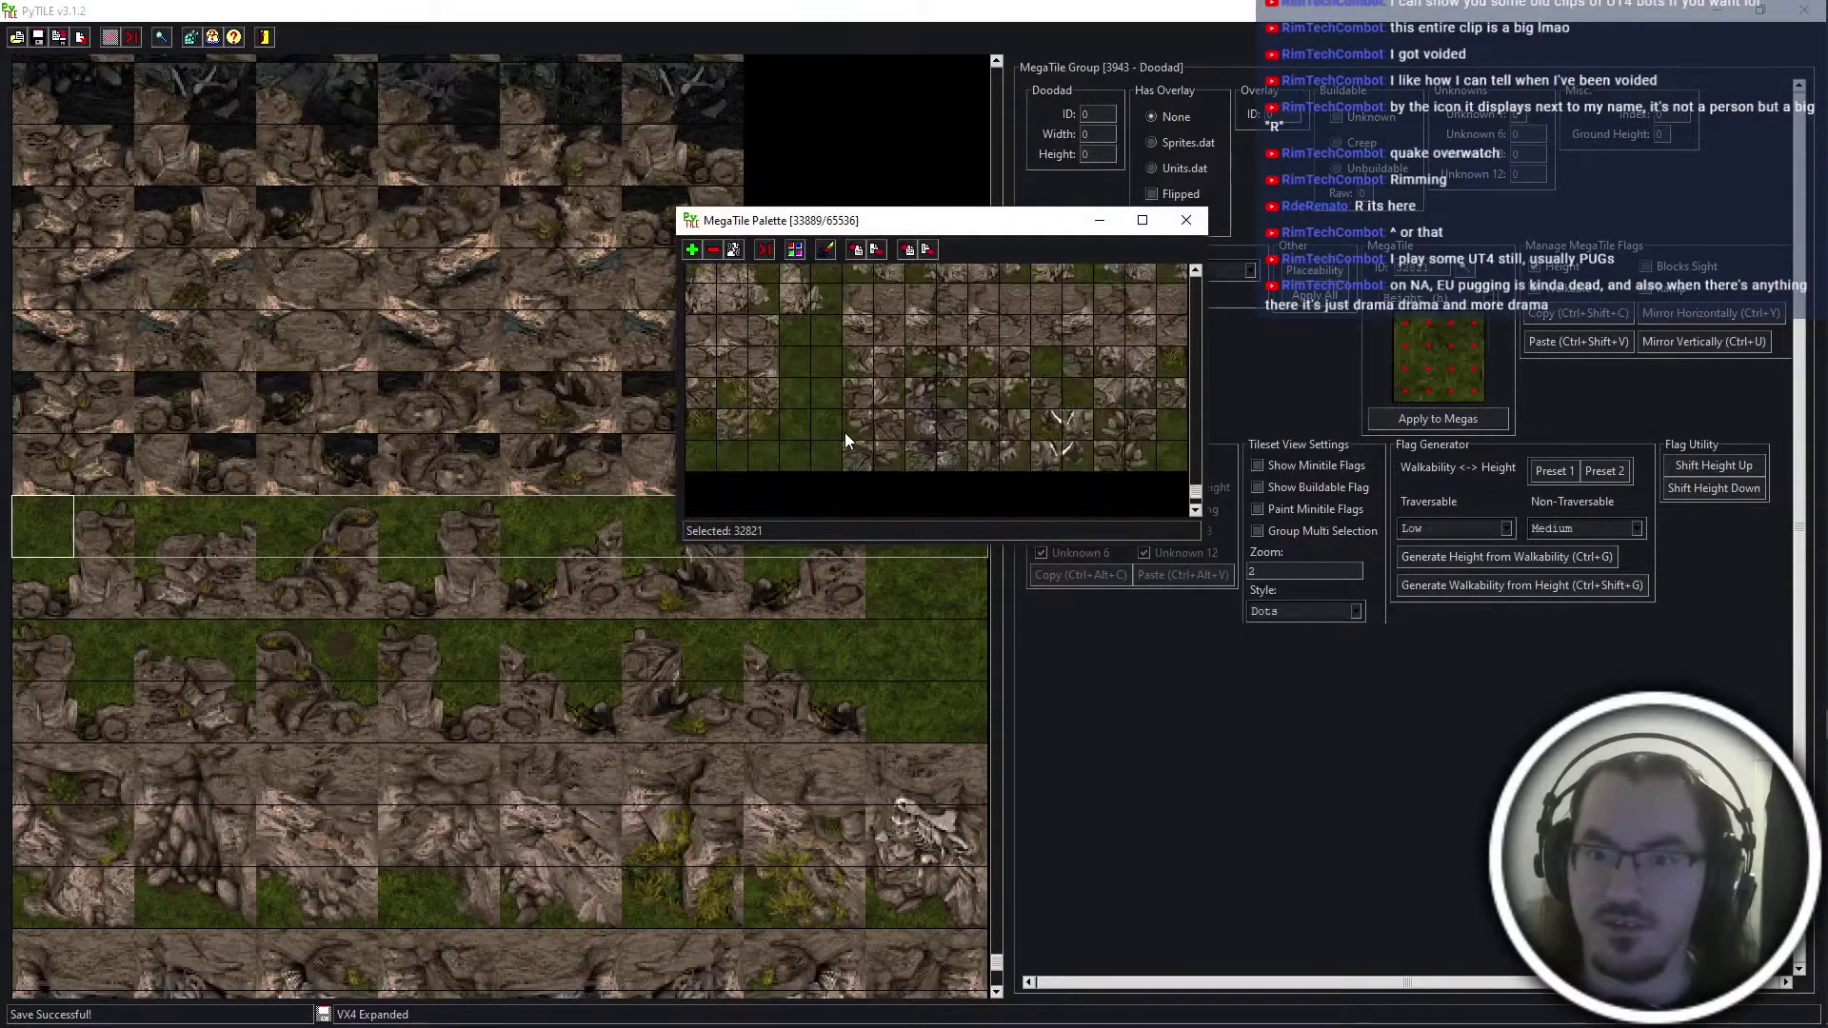
{"action": "scroll", "coordinate": [935, 457], "scroll_direction": "up", "scroll_amount": 5}
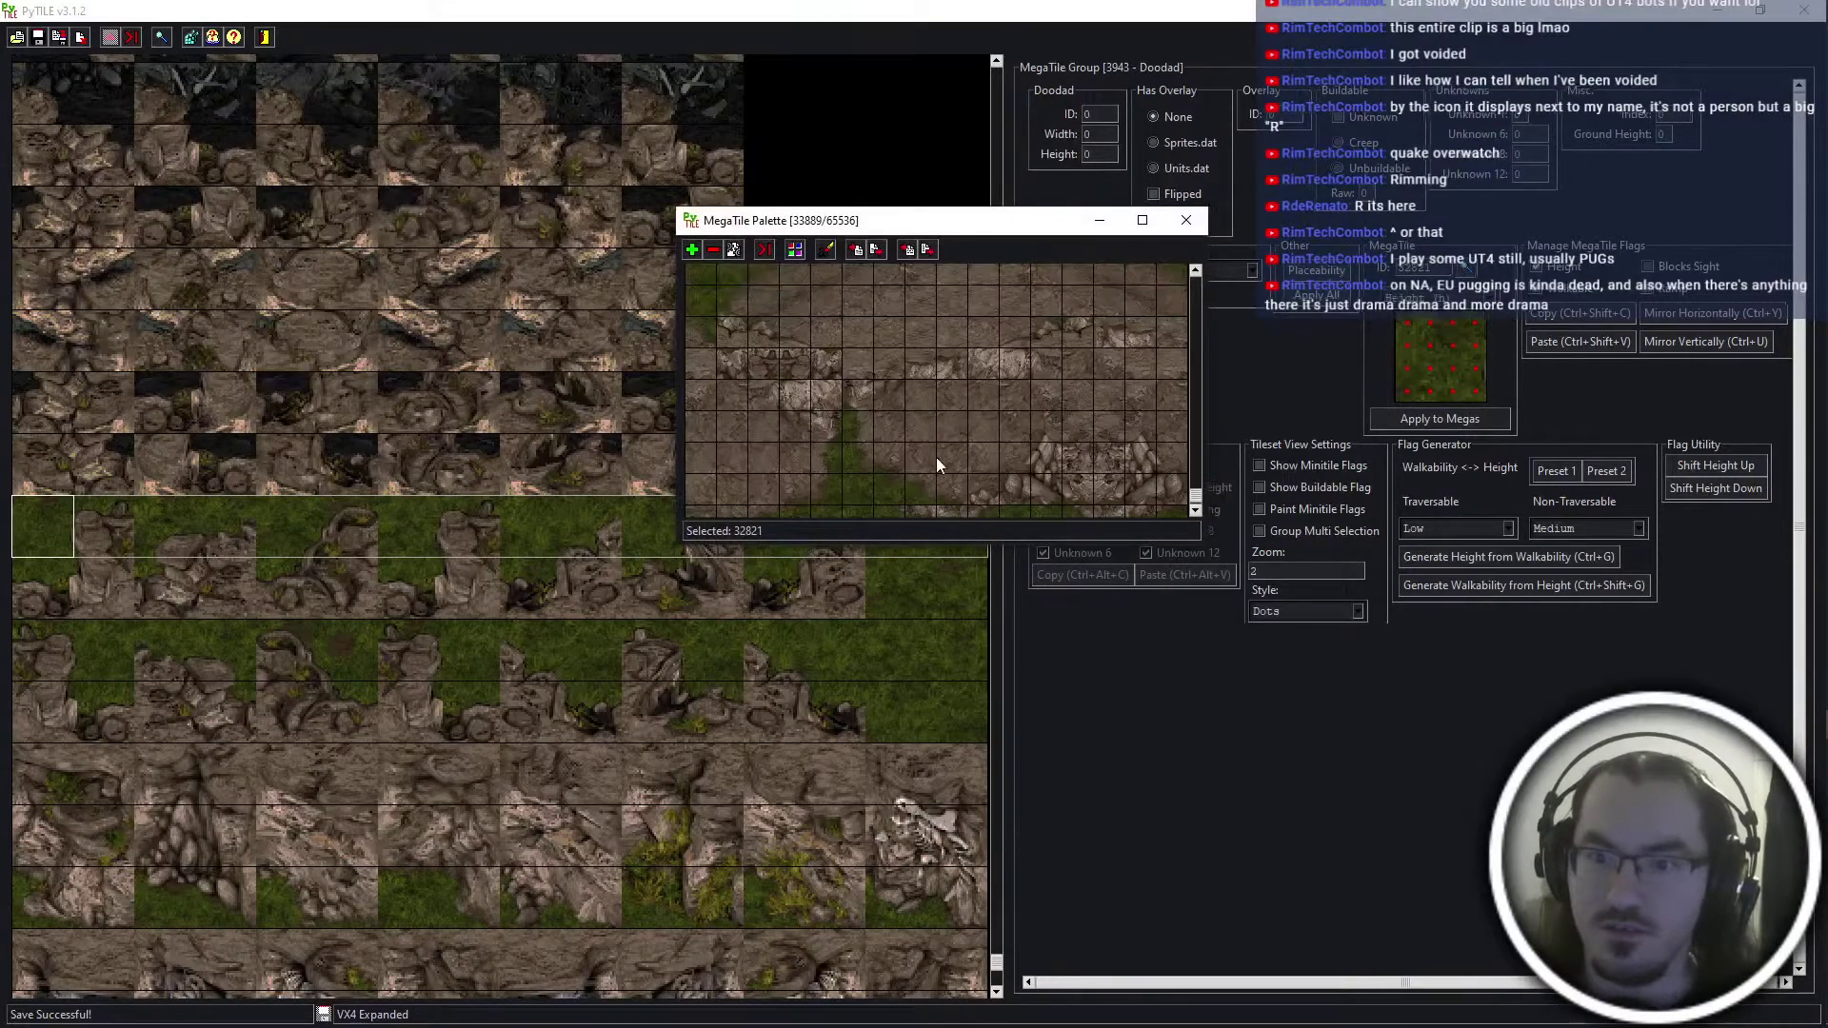
{"action": "scroll", "coordinate": [722, 504], "scroll_direction": "down", "scroll_amount": 4}
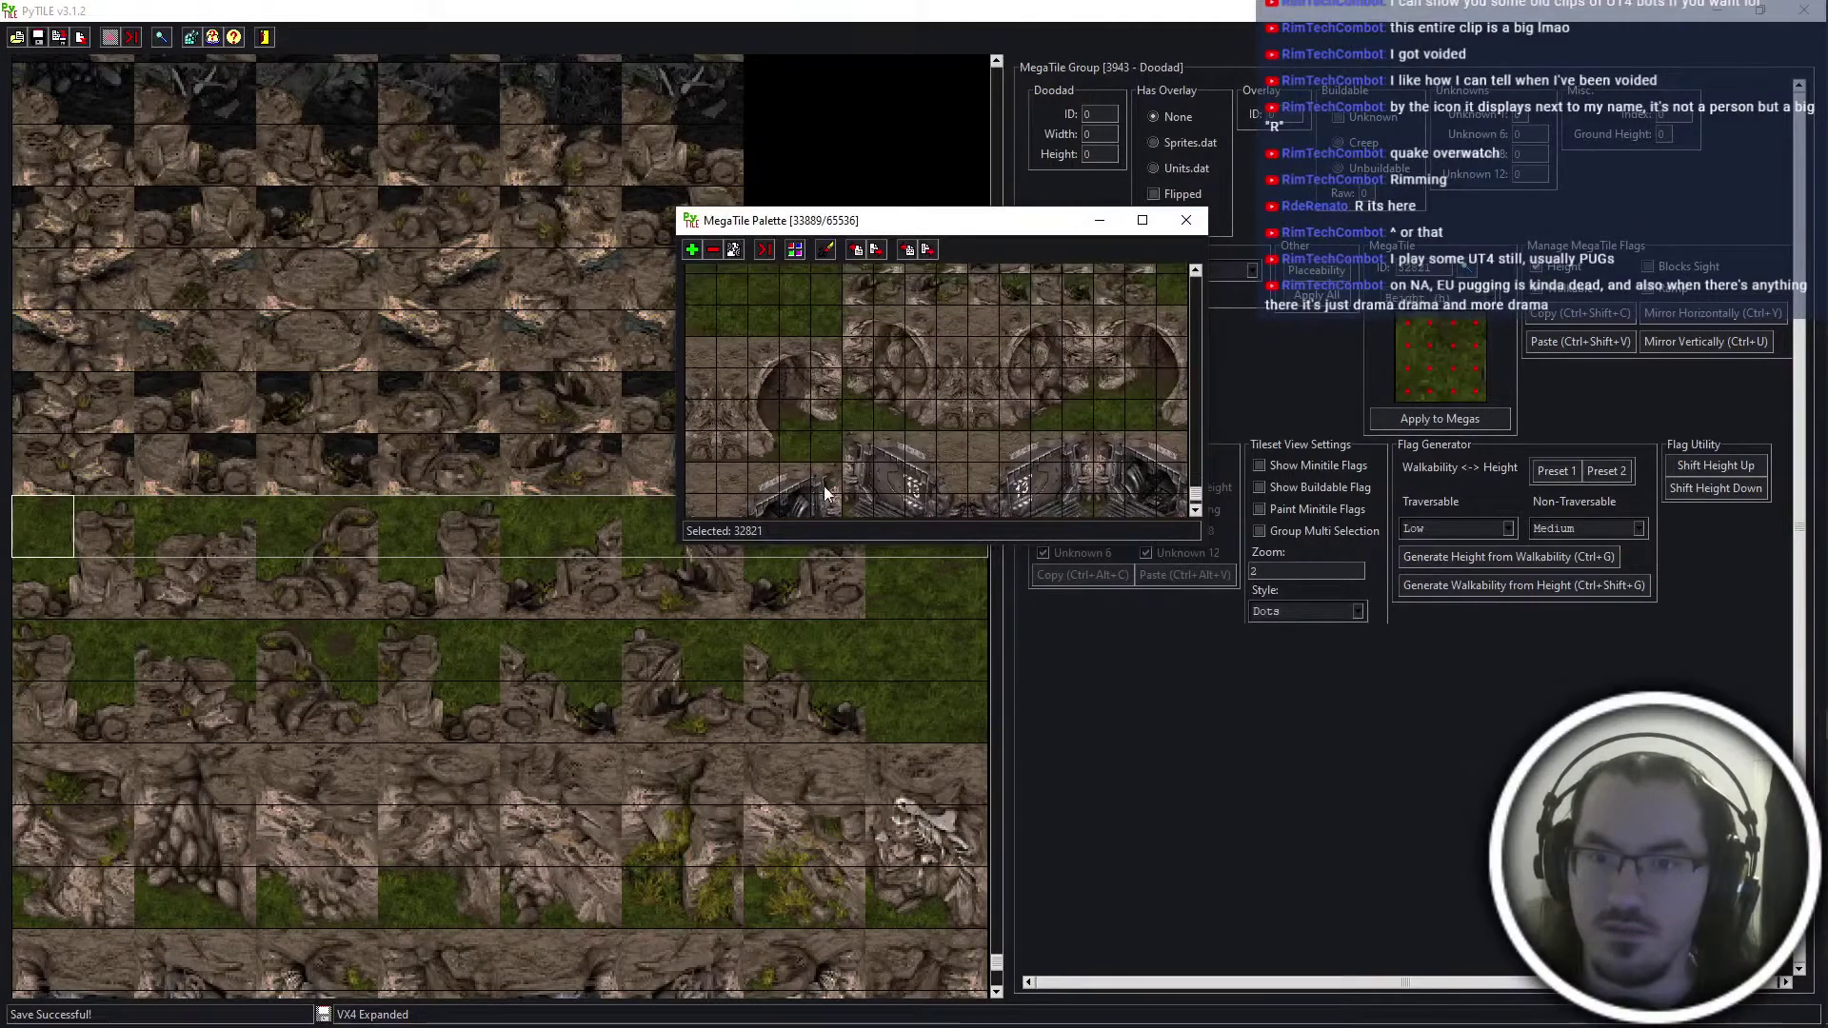
{"action": "scroll", "coordinate": [919, 505], "scroll_direction": "up", "scroll_amount": 4}
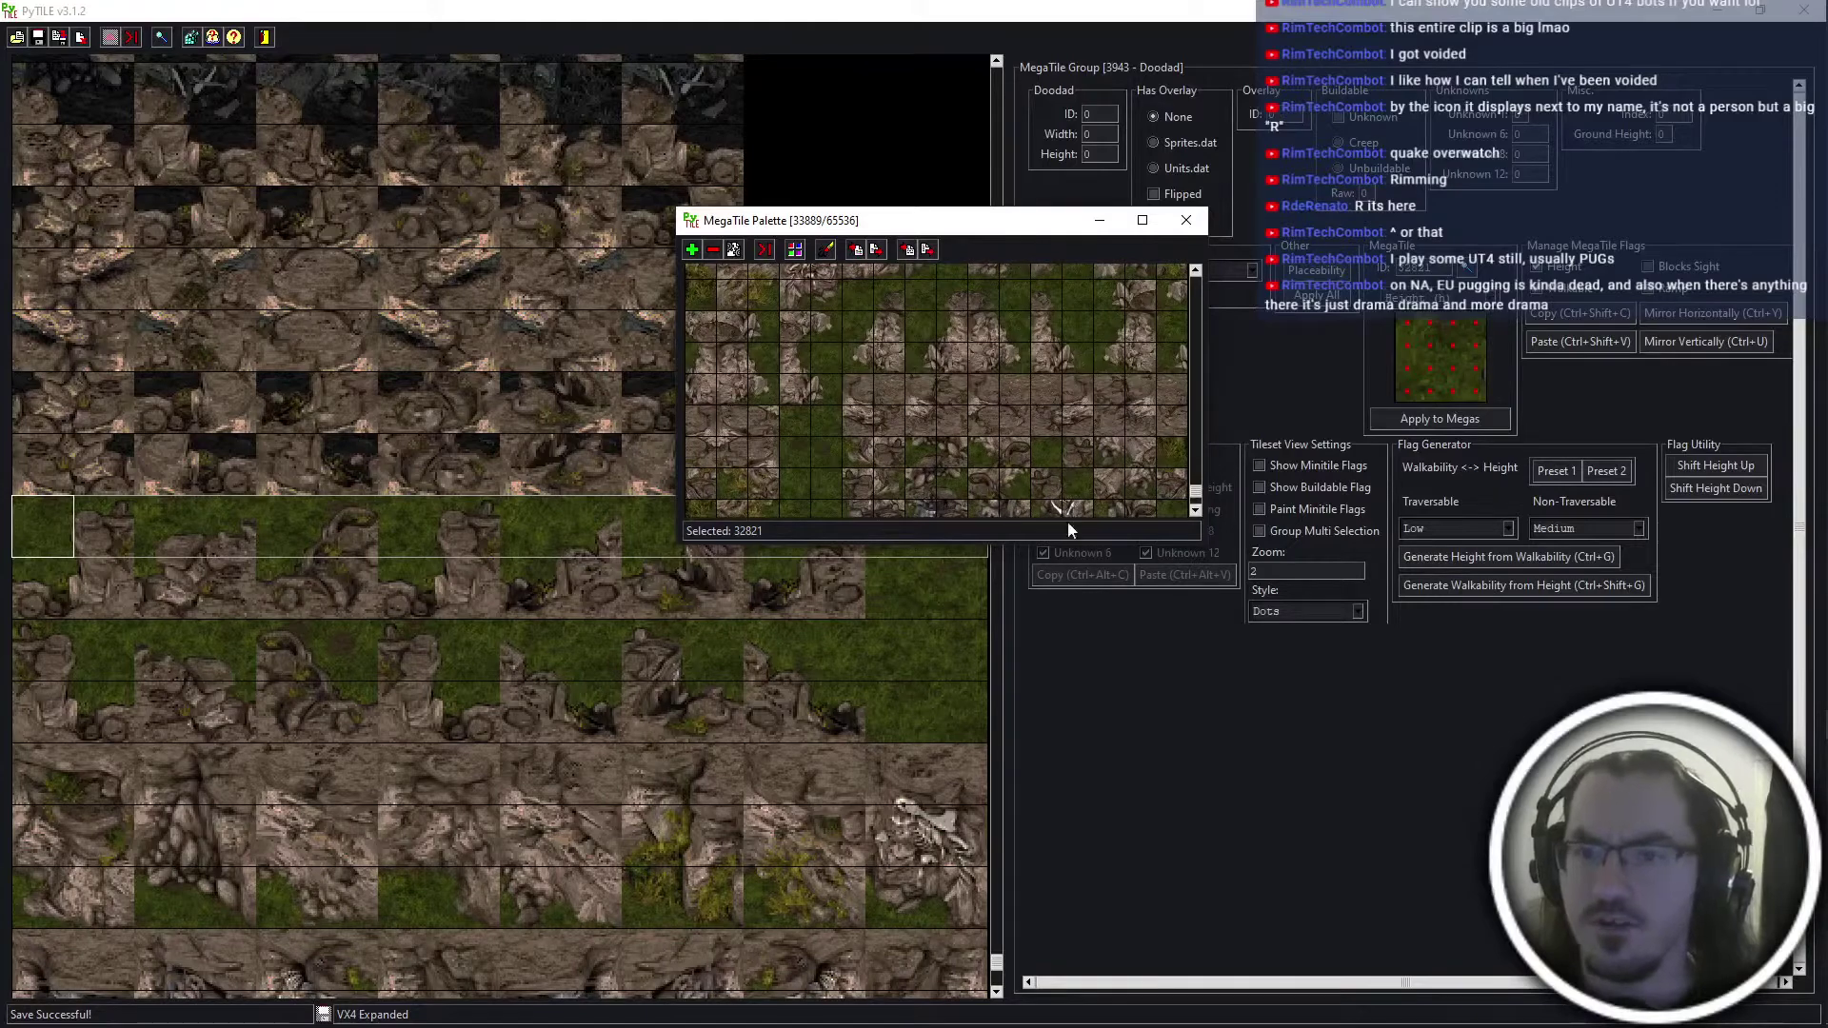
{"action": "left_click", "coordinate": [1186, 220]}
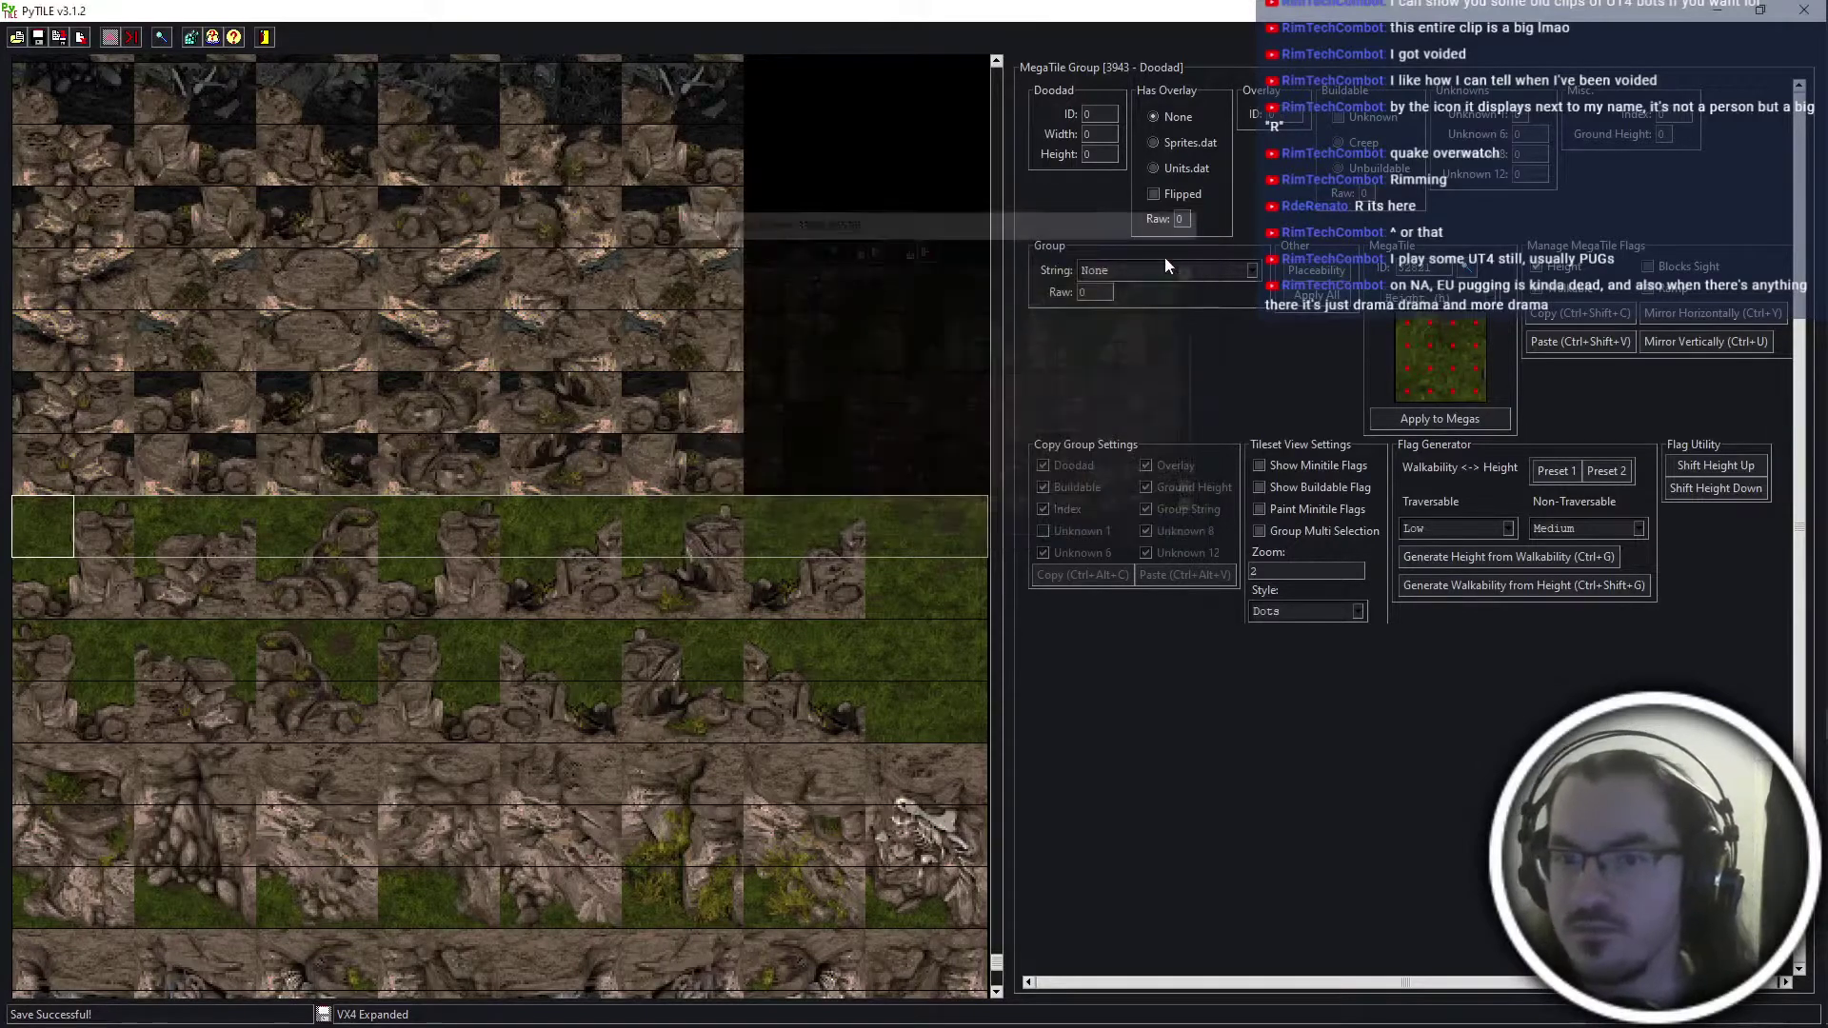
{"action": "scroll", "coordinate": [815, 662], "scroll_direction": "down", "scroll_amount": 3}
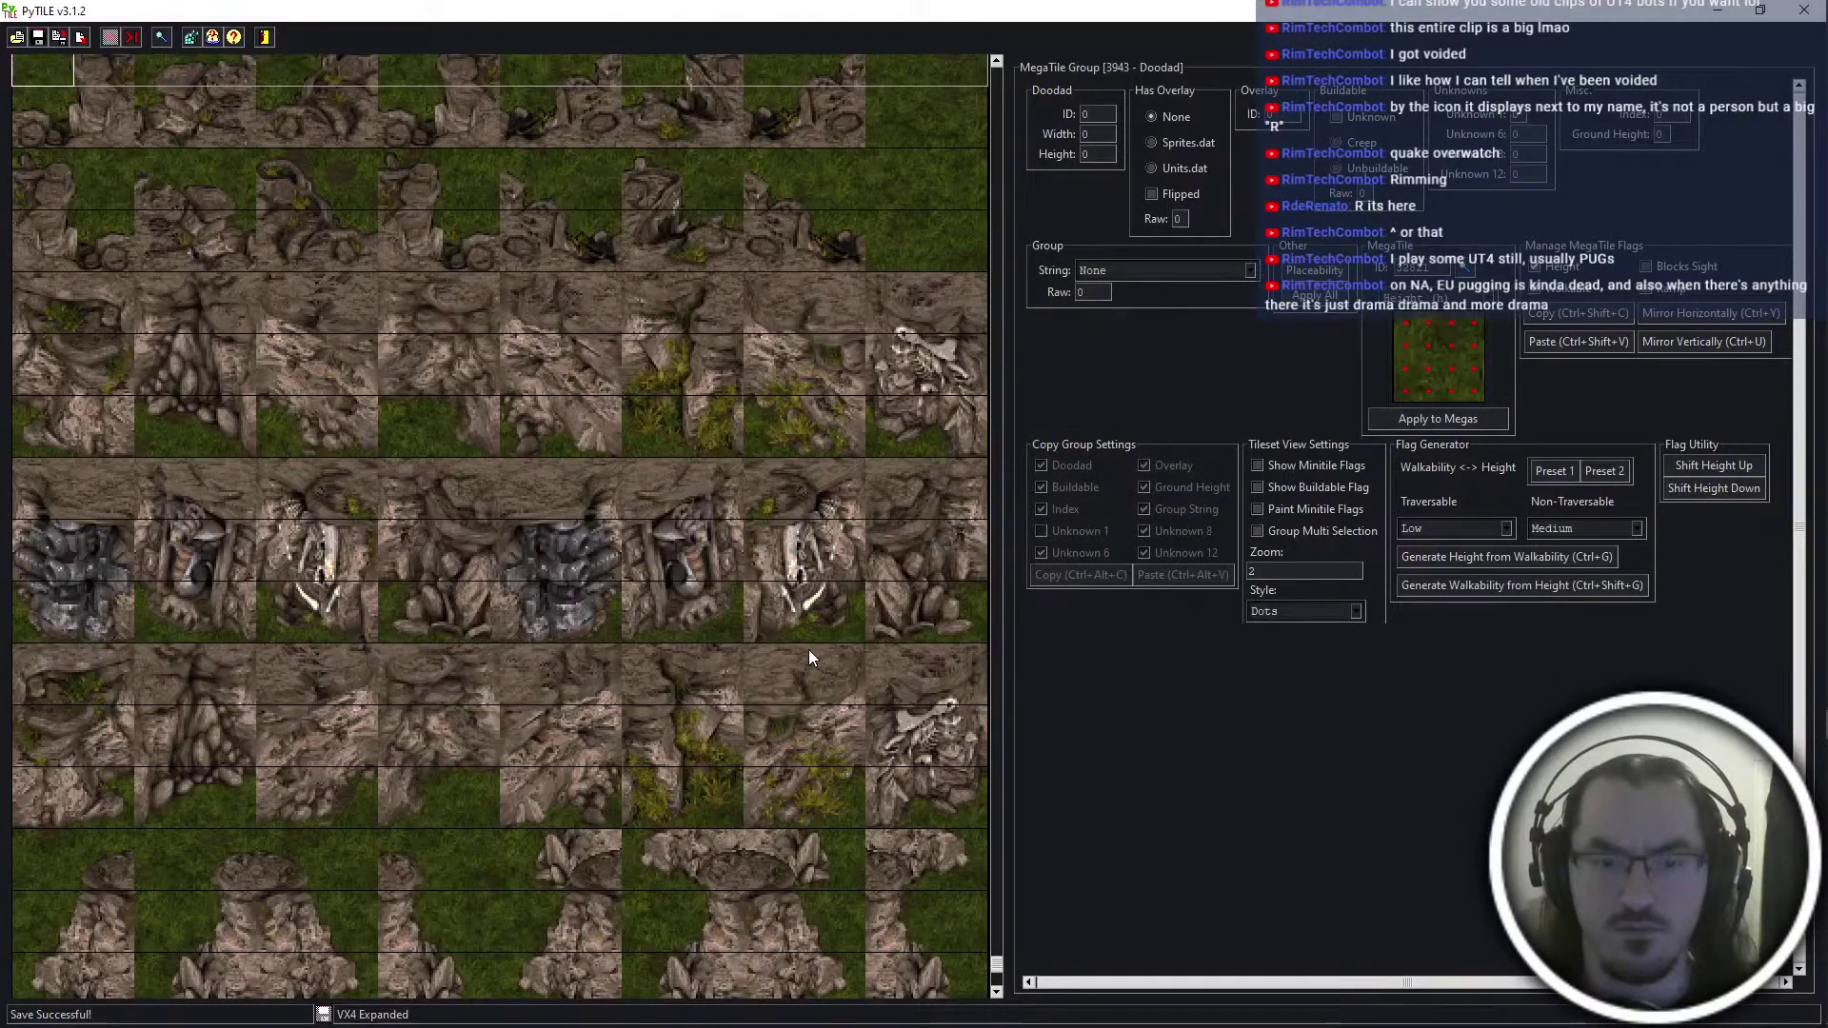
{"action": "scroll", "coordinate": [808, 649], "scroll_direction": "up", "scroll_amount": 2}
Switch to the File Explorer window showing the jungle tileset's dirt-doodads folder
{"action": "key", "text": "alt+Tab"}
{"action": "mouse_move", "coordinate": [1825, 381]}
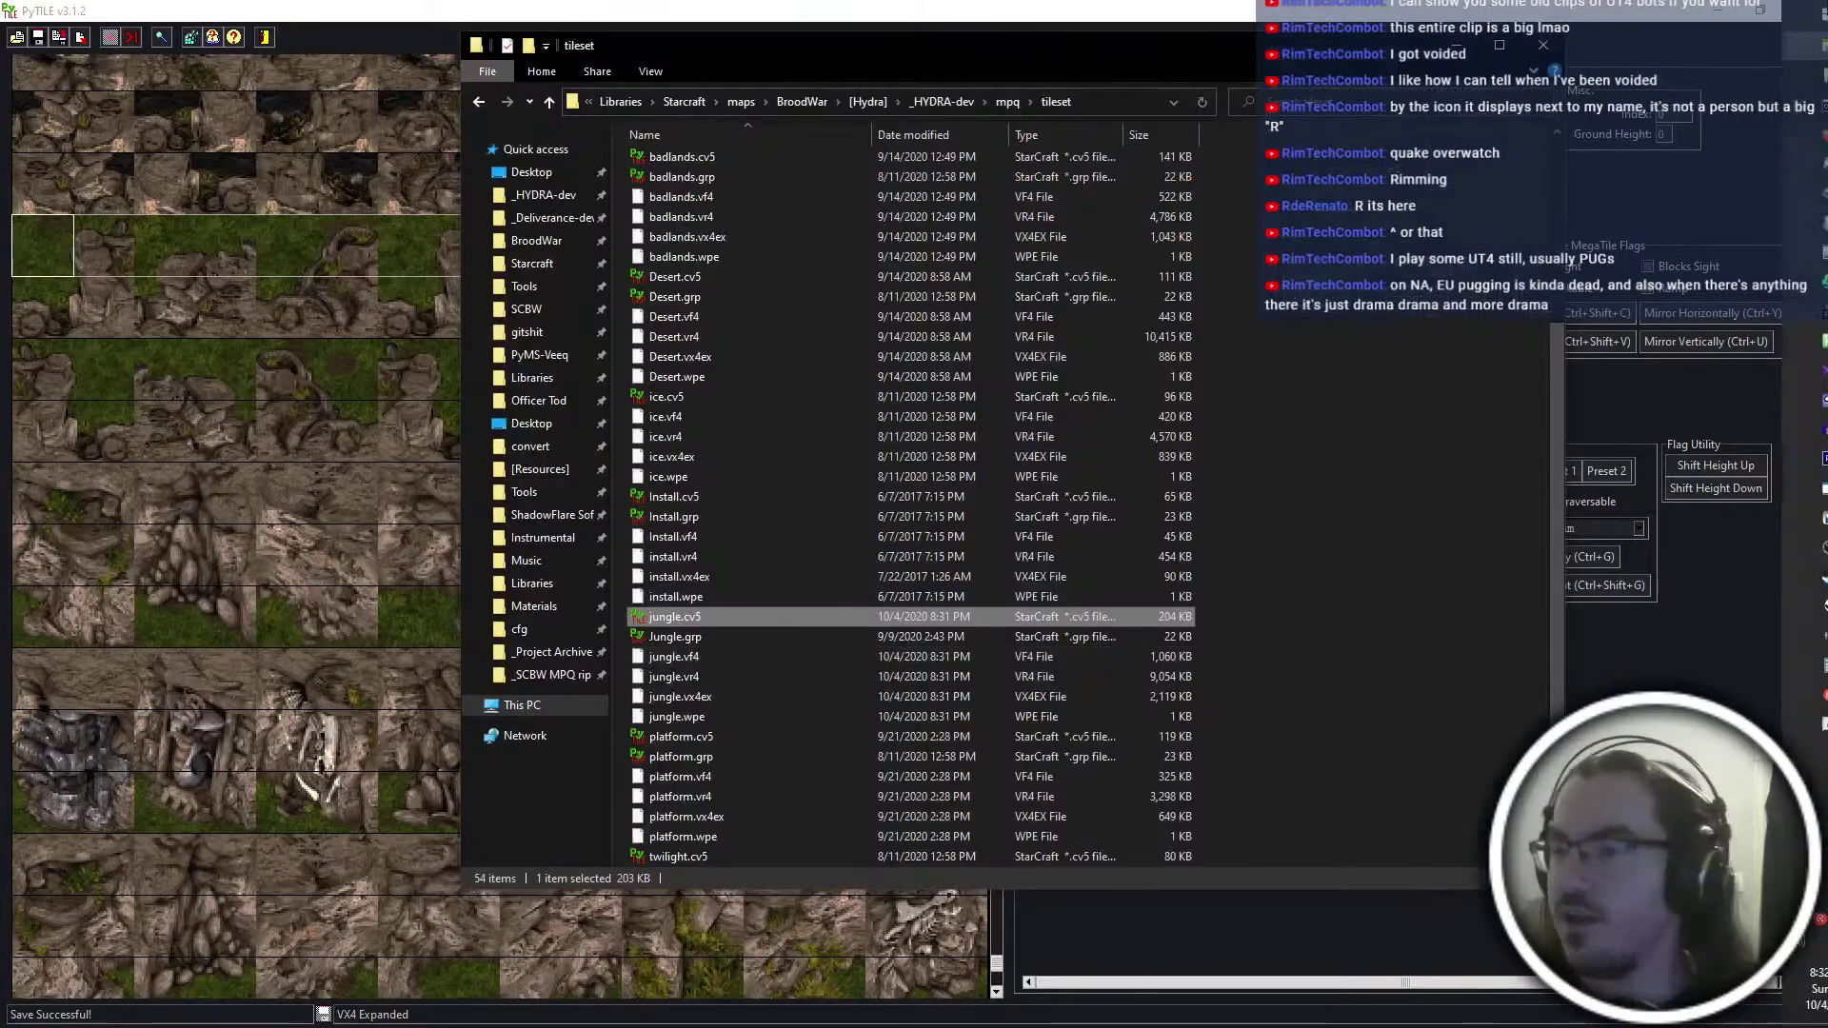
{"action": "key", "text": "alt+Tab"}
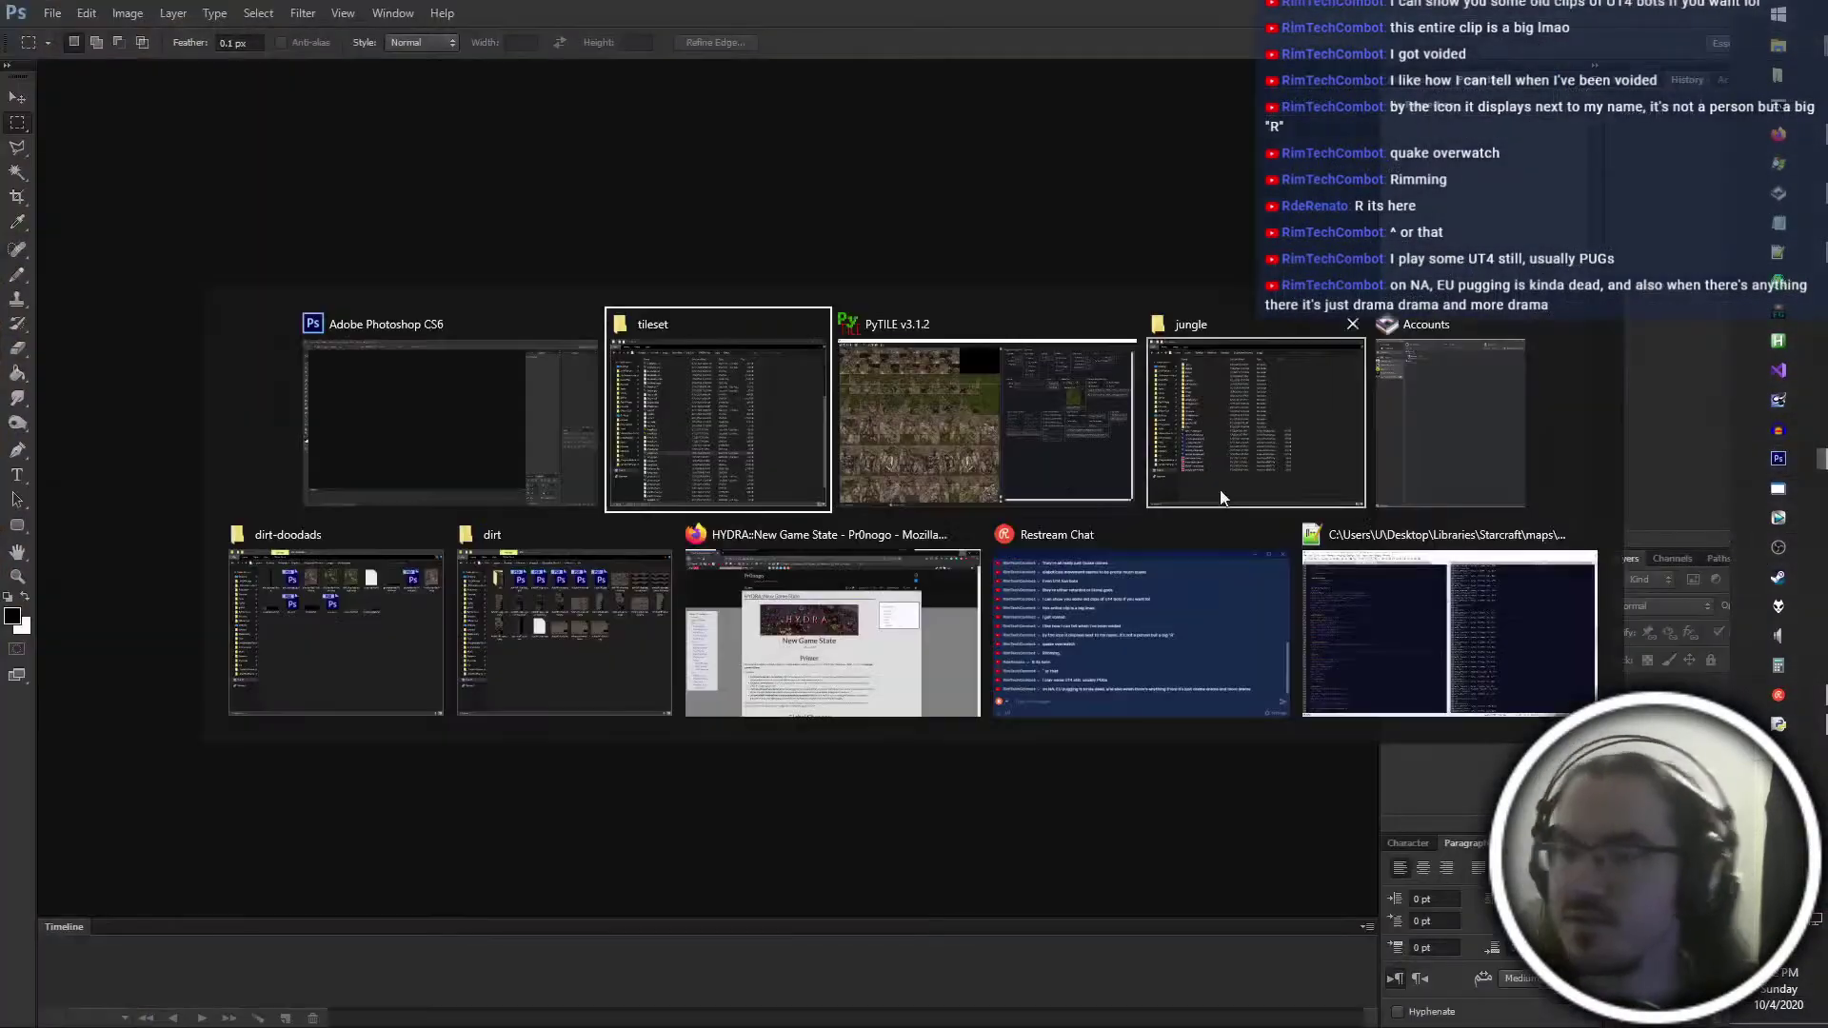
{"action": "key", "text": "alt+Tab"}
{"action": "key", "text": "alt+Tab"}
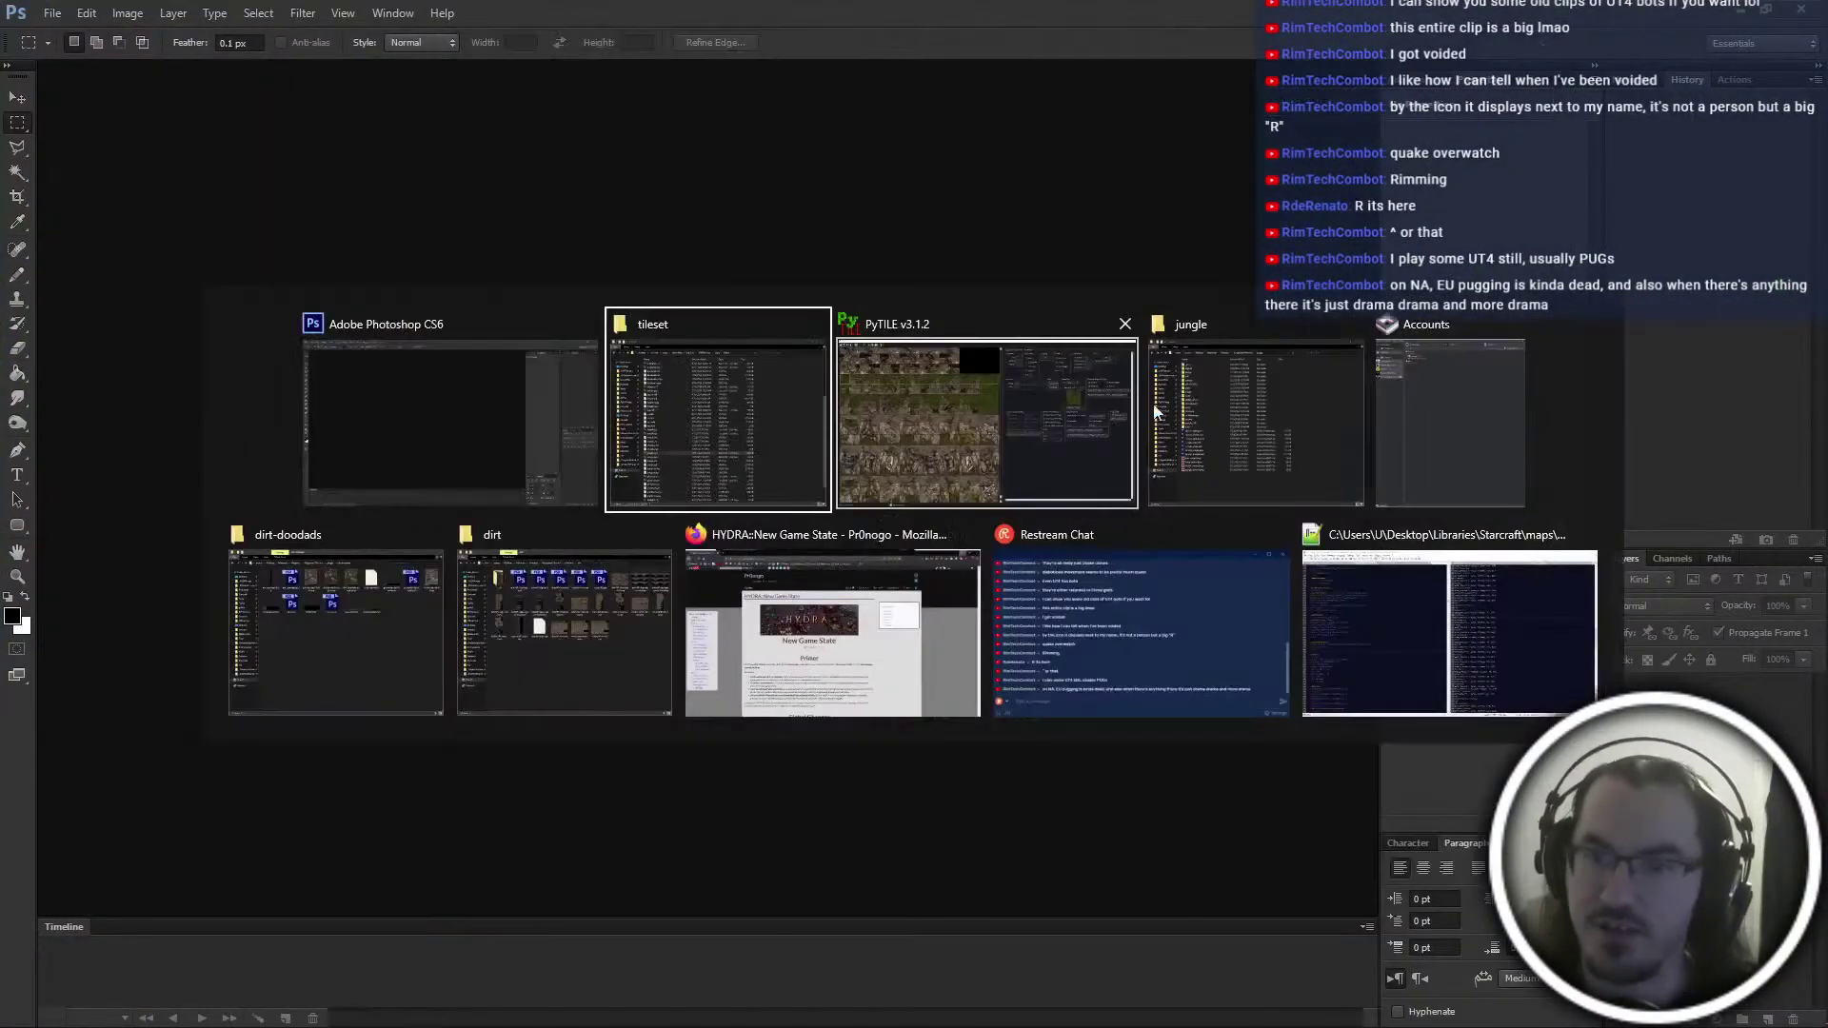
{"action": "left_click", "coordinate": [1190, 403]}
{"action": "key", "text": "alt+Tab"}
{"action": "key", "text": "alt+Tab"}
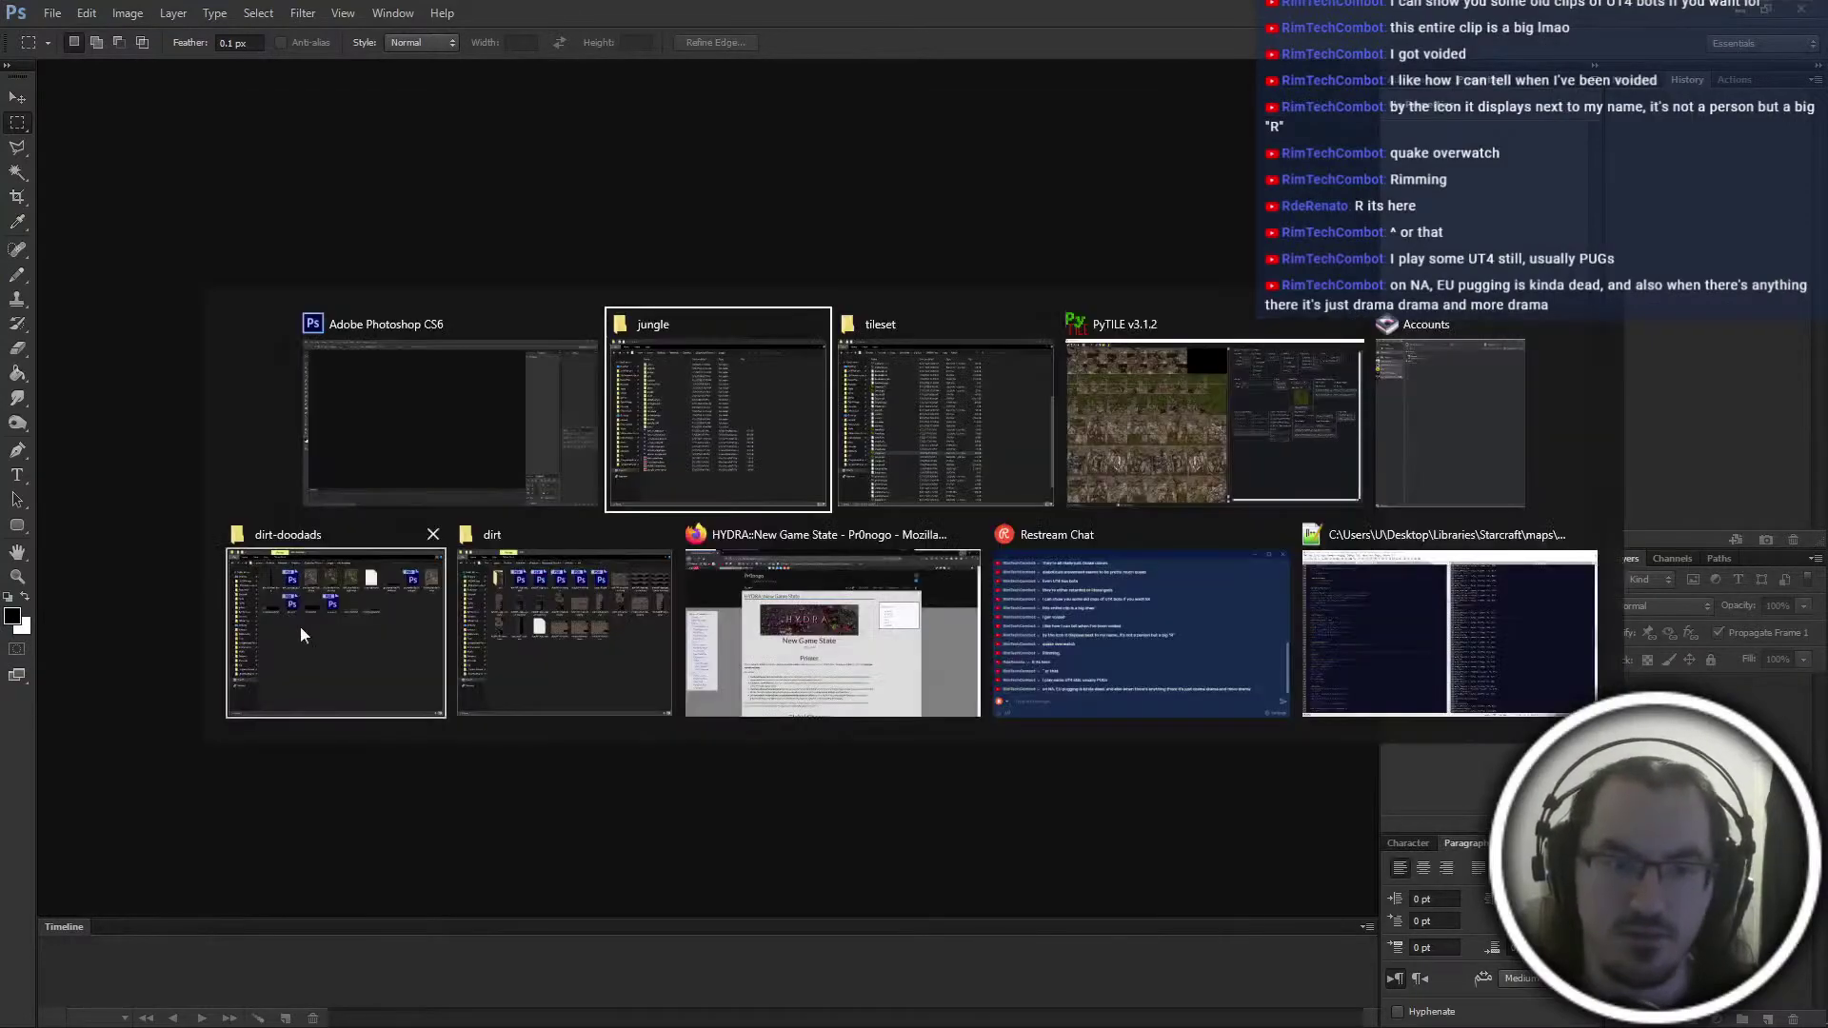
{"action": "left_click", "coordinate": [309, 629]}
{"action": "key", "text": "alt+Tab"}
{"action": "left_click", "coordinate": [582, 654]}
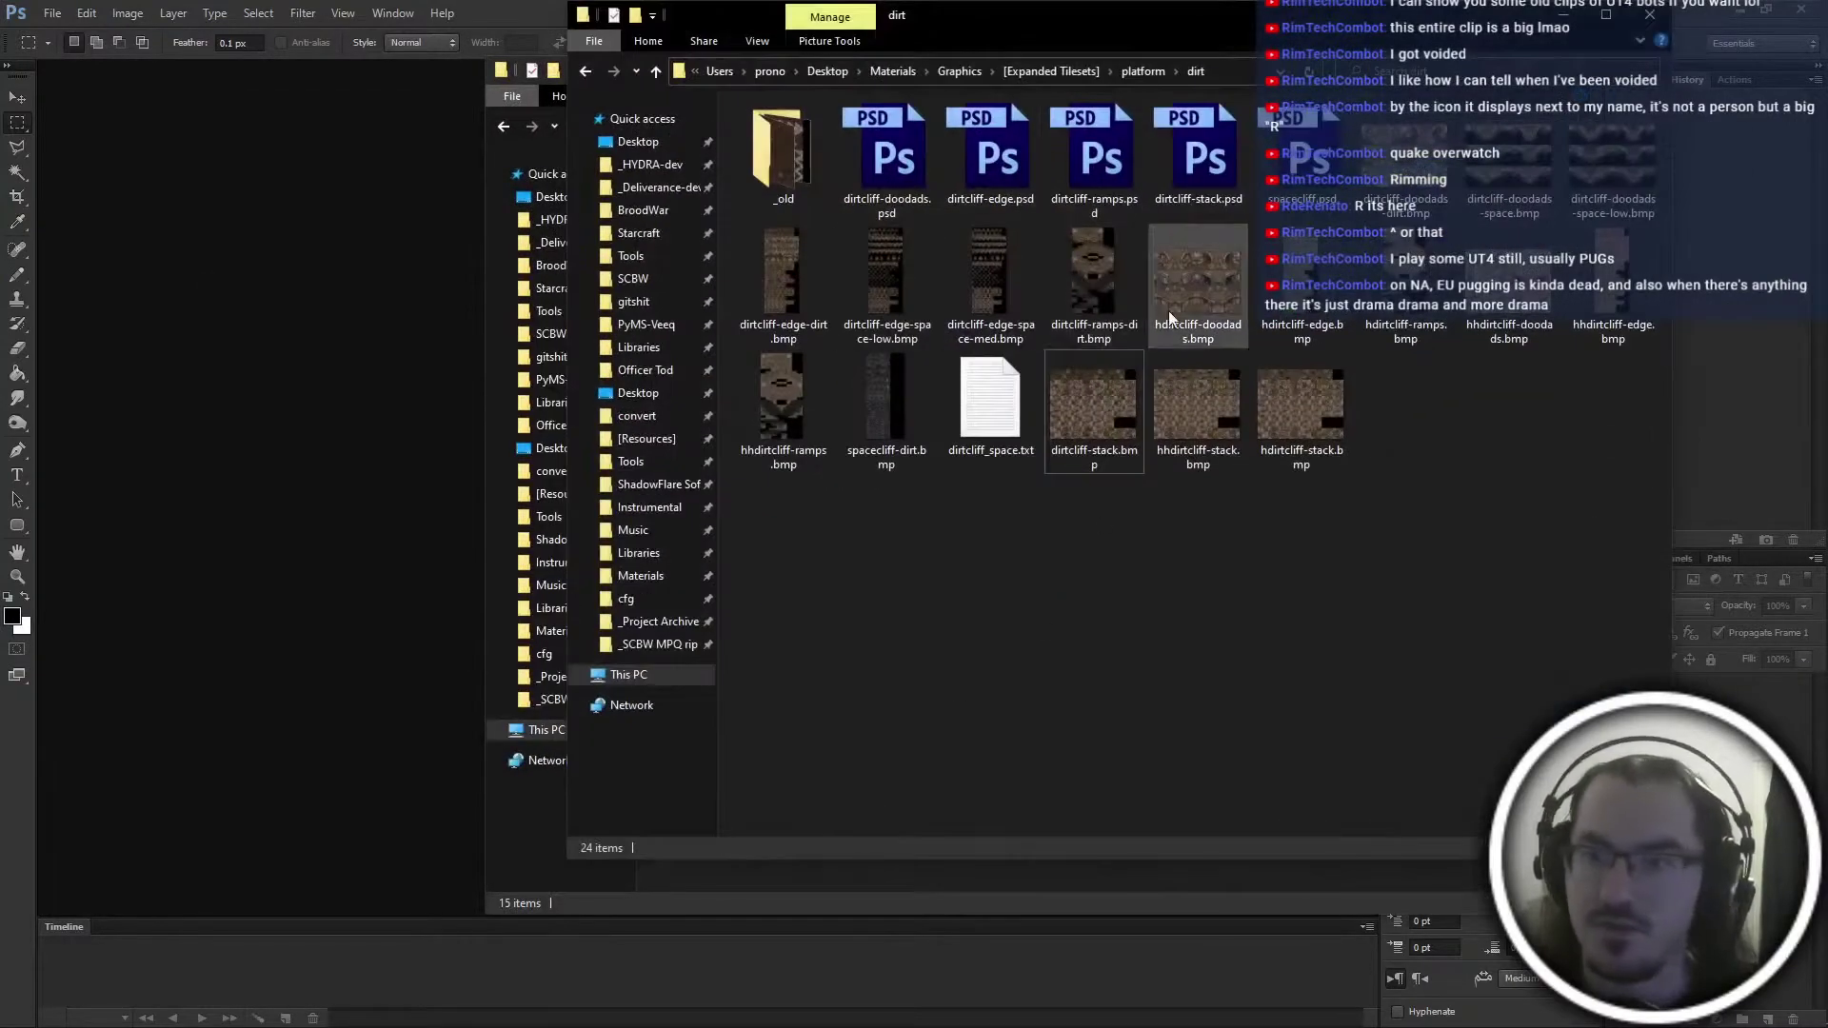
{"action": "key", "text": "alt+Tab"}
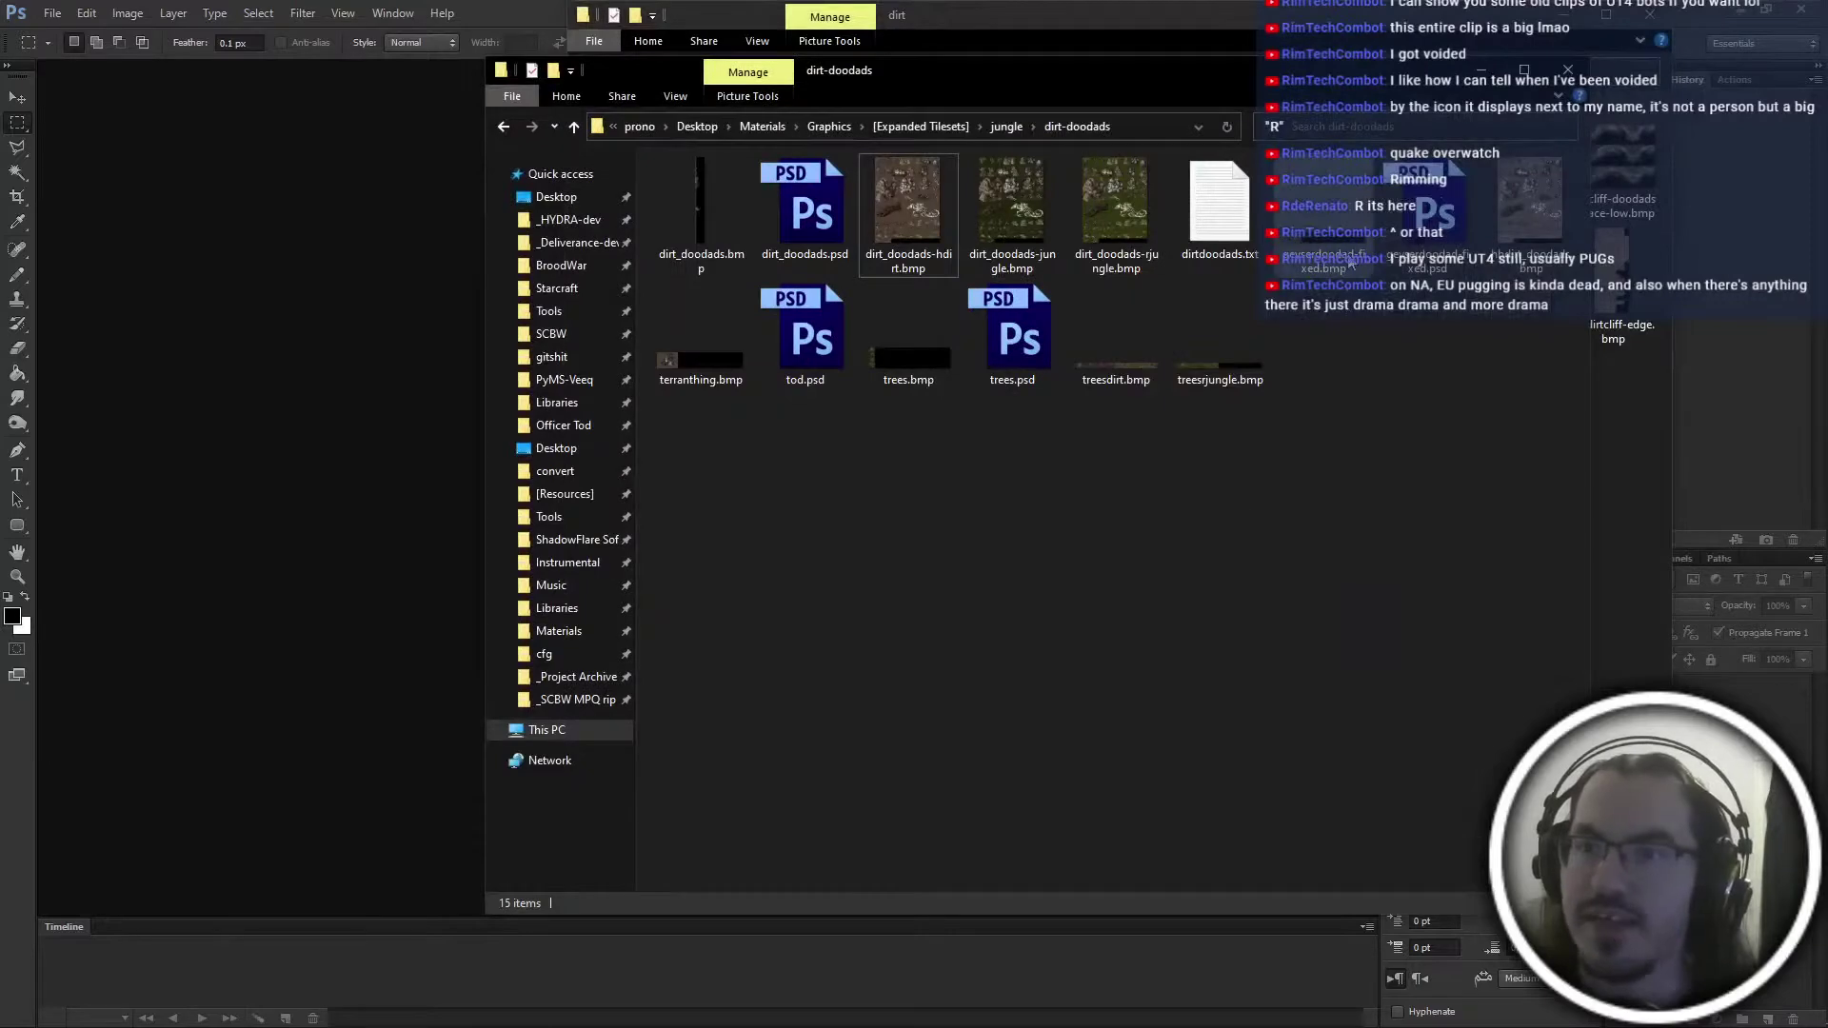
Open dirtcliff-edge-rjungle.bmp from the jungle/cliff/_DF folder in Photoshop
{"action": "key", "text": "alt+Left"}
{"action": "double_click", "coordinate": [701, 254]}
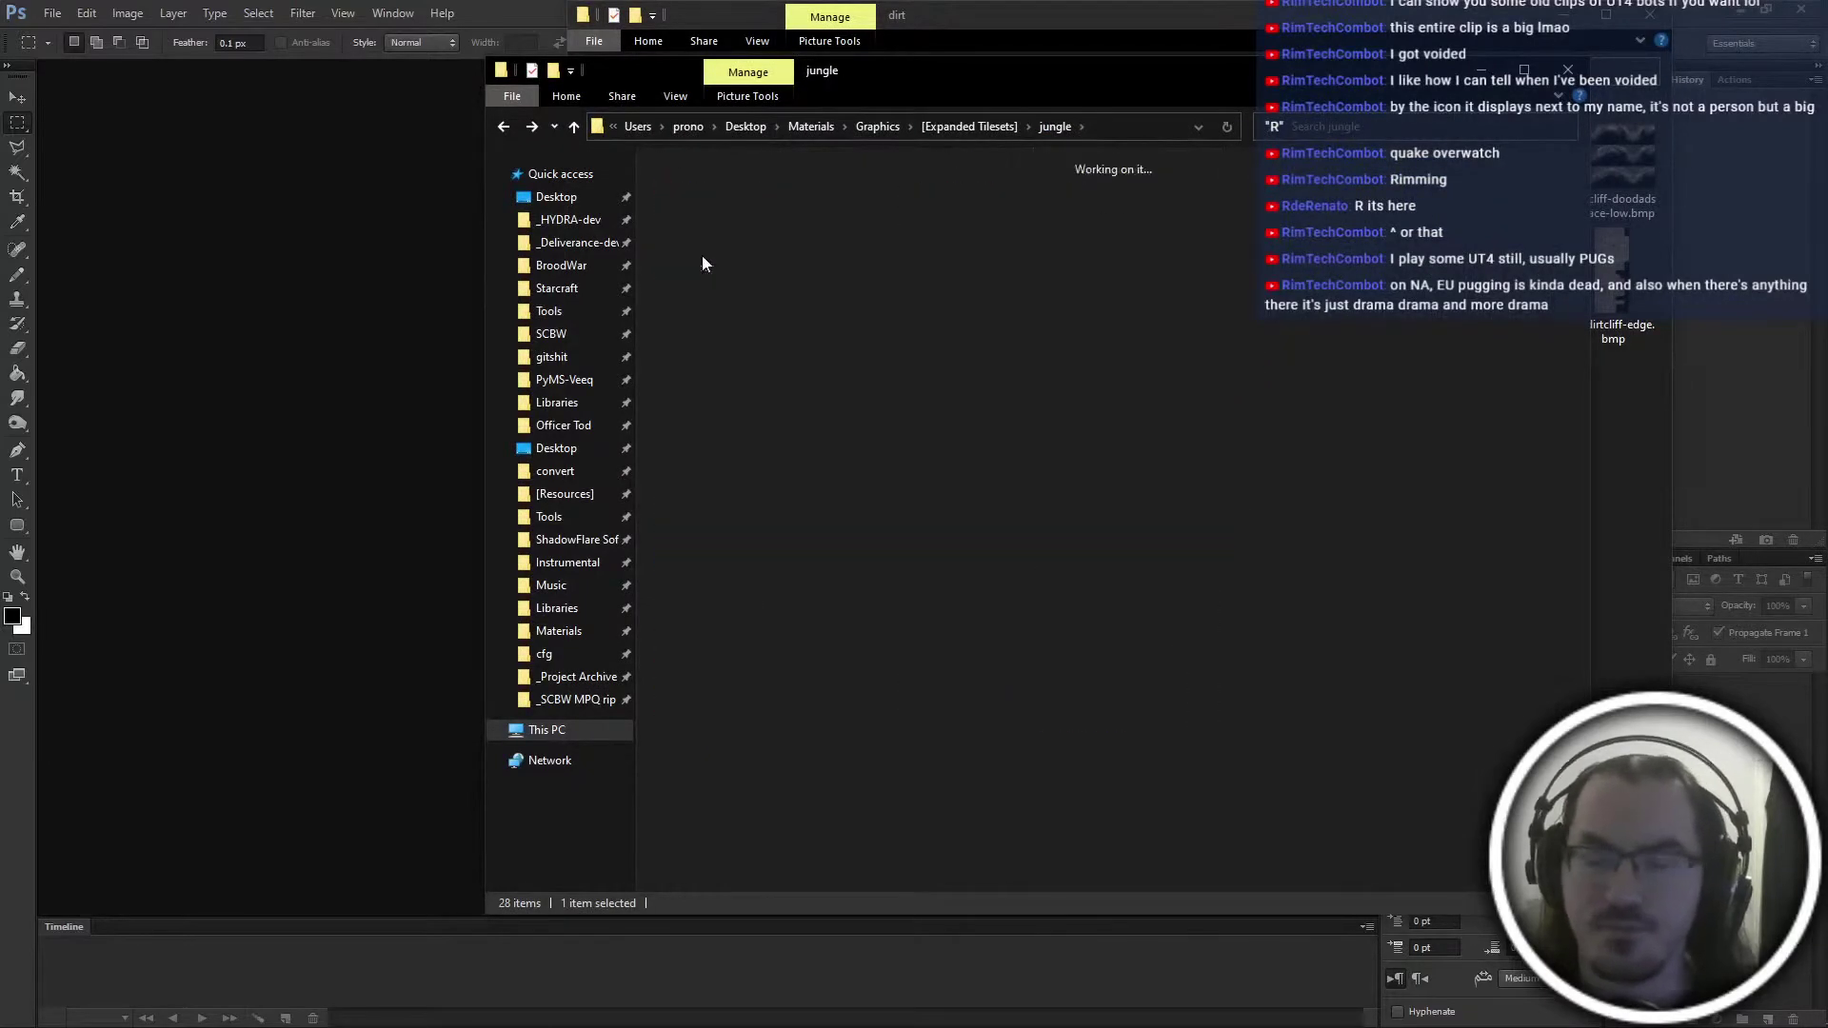
{"action": "double_click", "coordinate": [742, 204]}
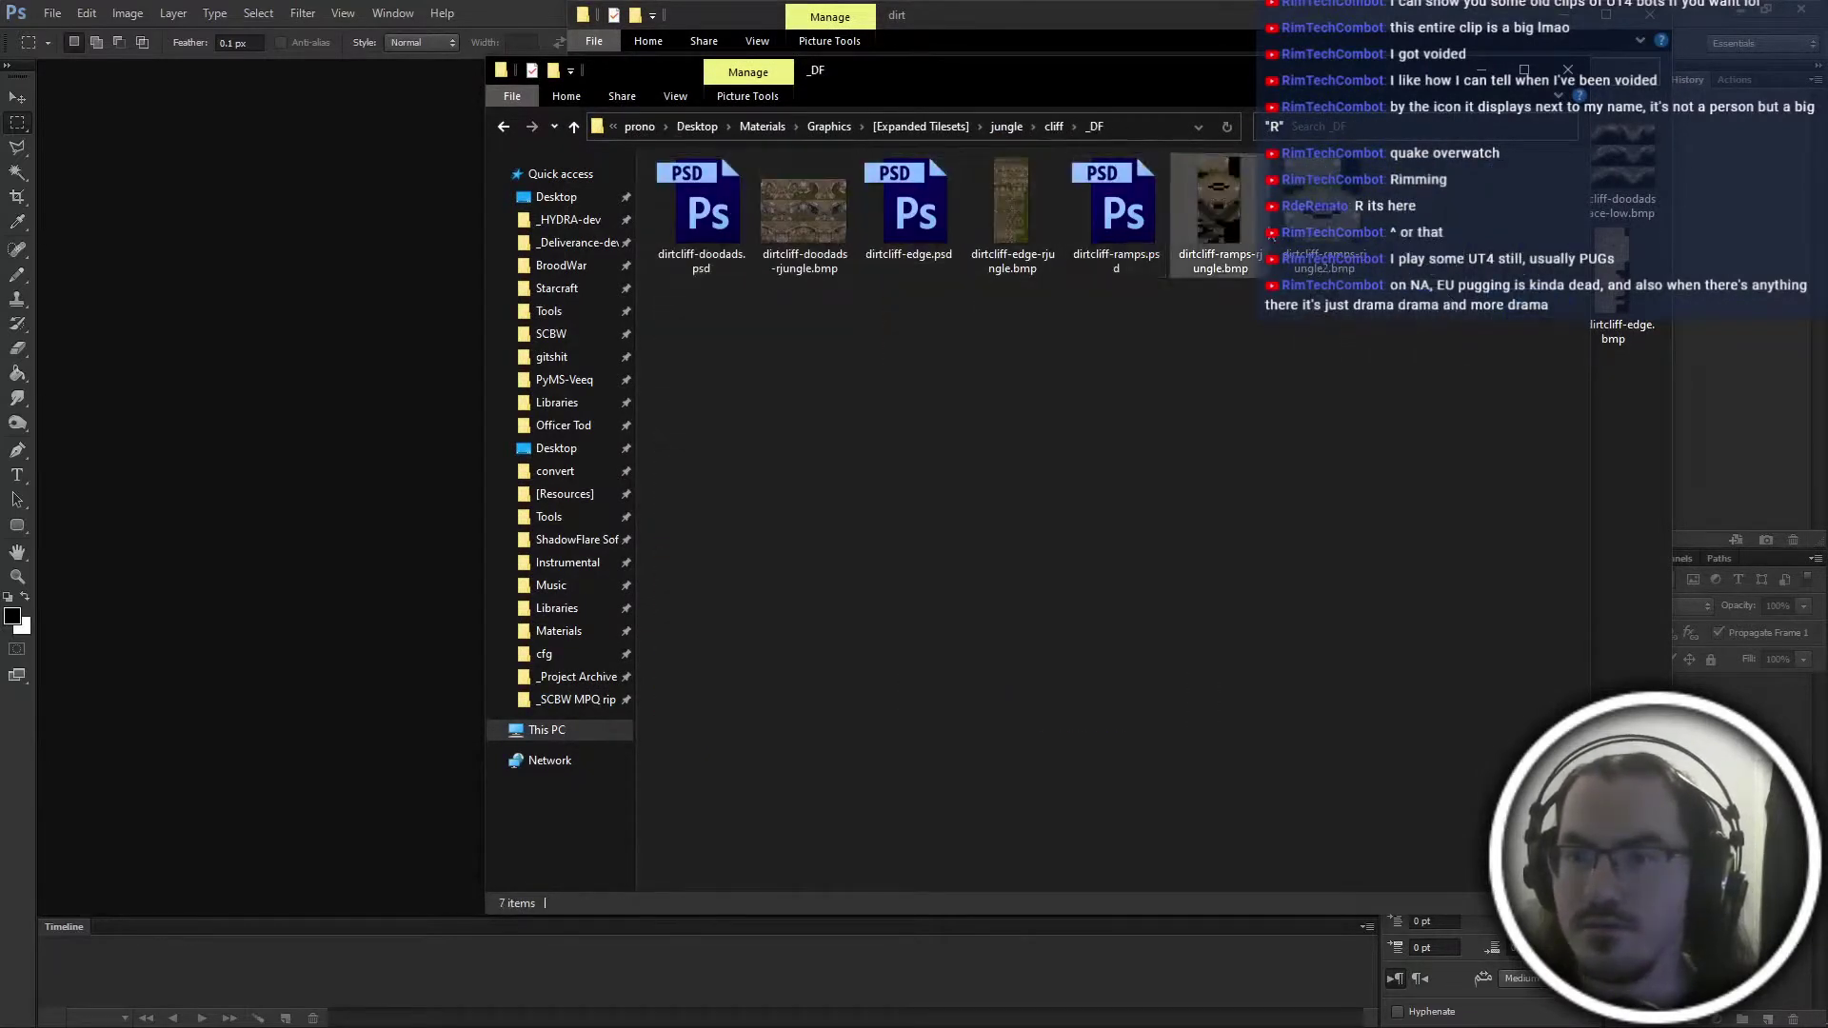
{"action": "double_click", "coordinate": [1009, 214]}
{"action": "key", "text": "ctrl+plus"}
{"action": "key", "text": "ctrl+plus"}
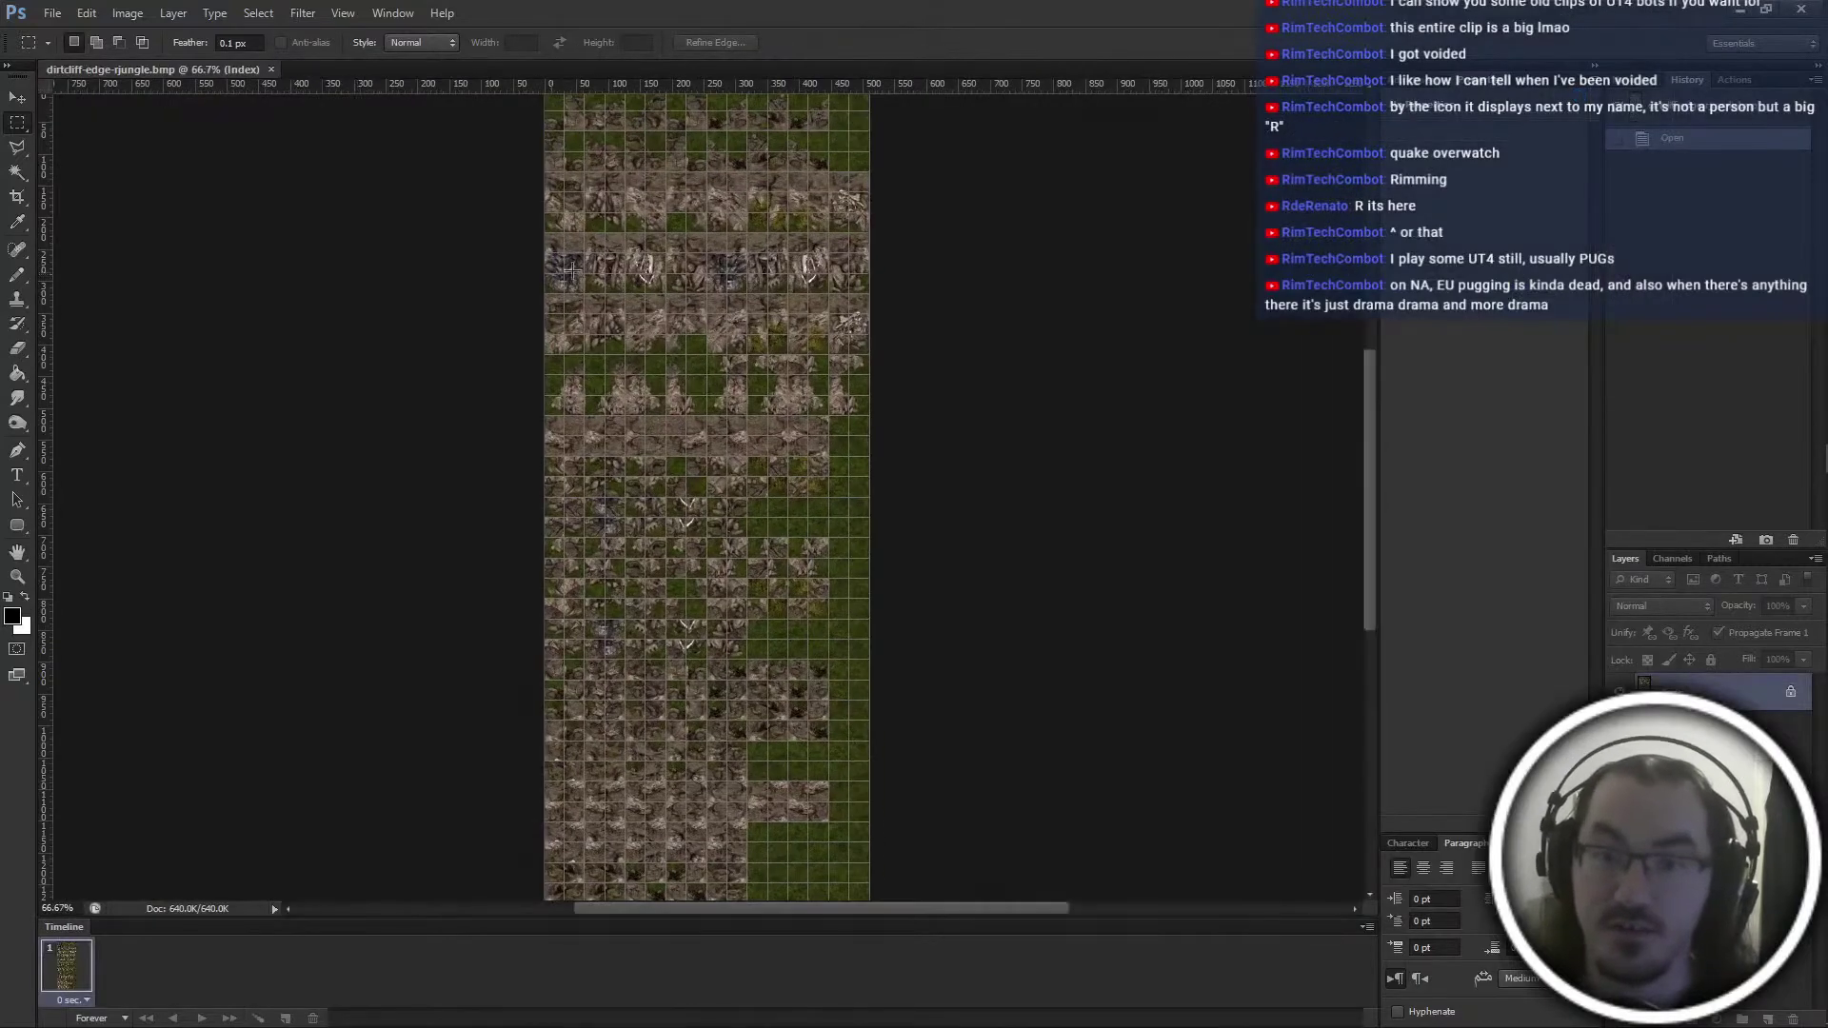
Select the 64 px wide column of filler grass and add the unused grass blocks beside the lowest cliff rows
{"action": "left_click_drag", "start_coordinate": [959, 384], "coordinate": [899, 782]}
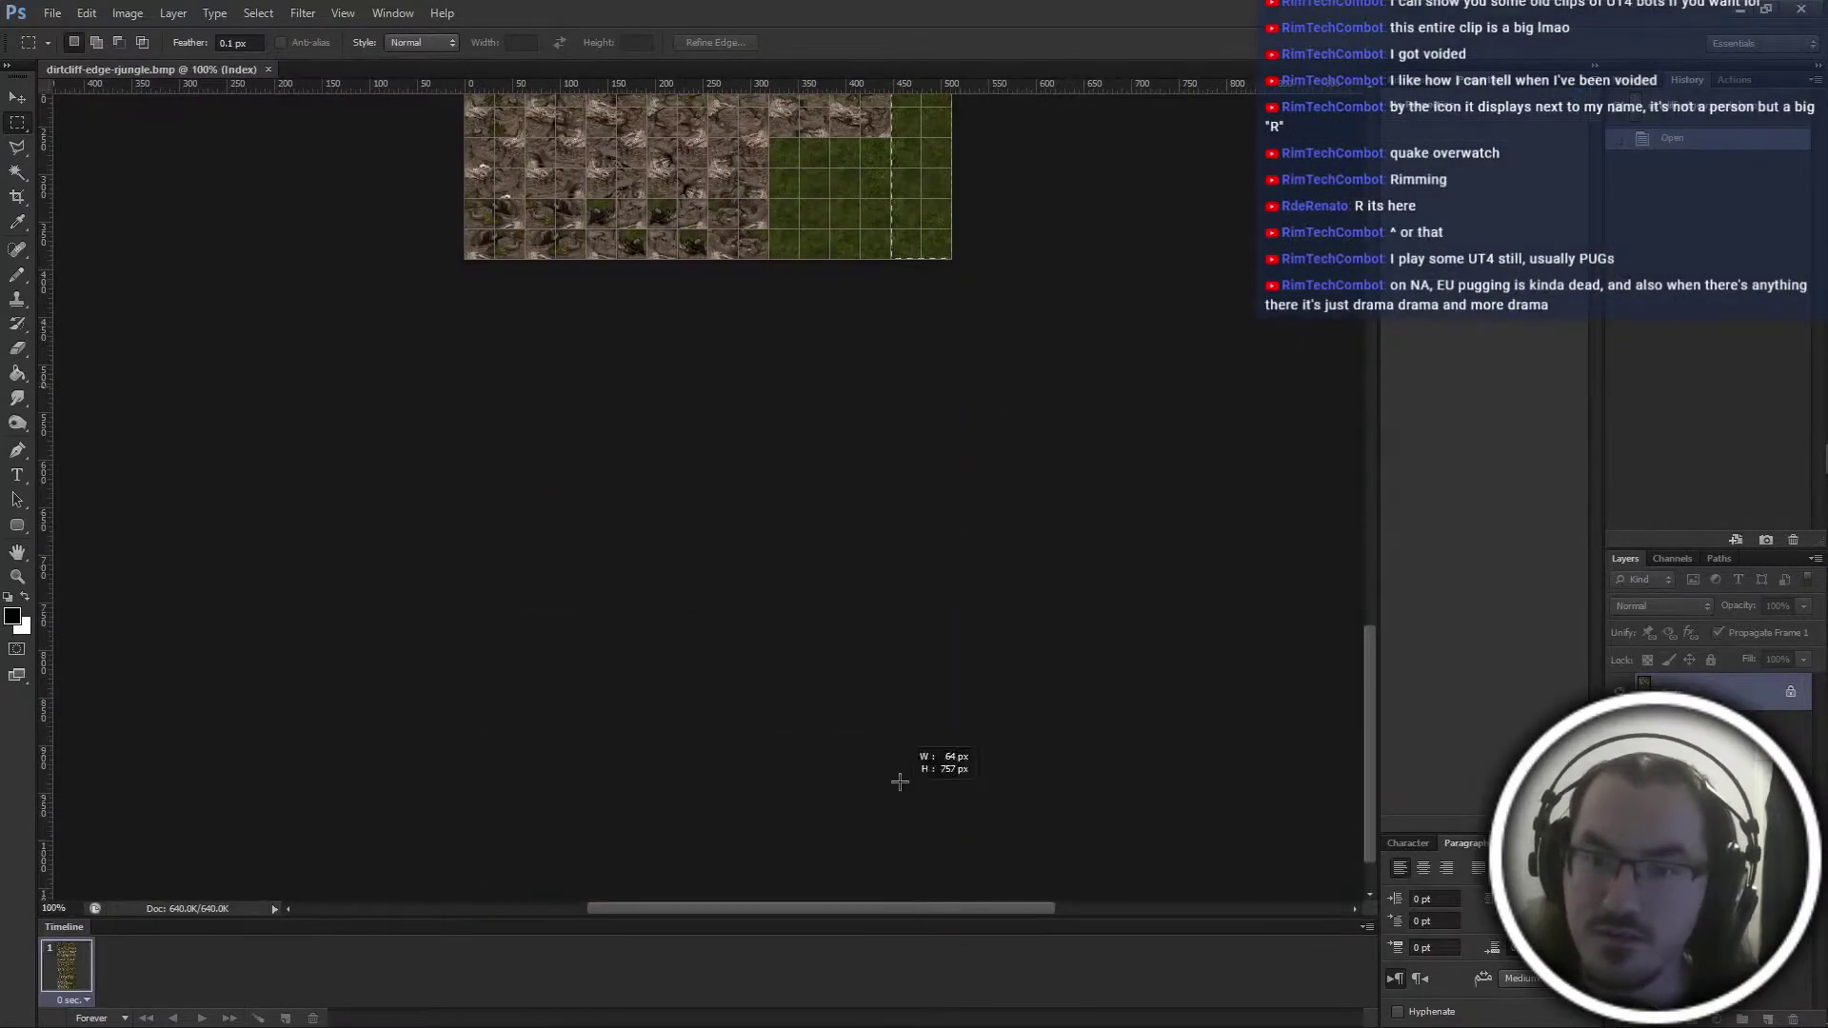
{"action": "left_click_drag", "start_coordinate": [886, 685], "coordinate": [877, 673]}
{"action": "left_click_drag", "start_coordinate": [767, 407], "coordinate": [950, 275], "text": "shift"}
{"action": "scroll", "coordinate": [937, 367], "scroll_direction": "up", "scroll_amount": 3}
{"action": "left_click_drag", "start_coordinate": [769, 262], "coordinate": [636, 335], "text": "shift"}
{"action": "scroll", "coordinate": [1052, 367], "scroll_direction": "up", "scroll_amount": 1}
{"action": "scroll", "coordinate": [776, 317], "scroll_direction": "up", "scroll_amount": 3}
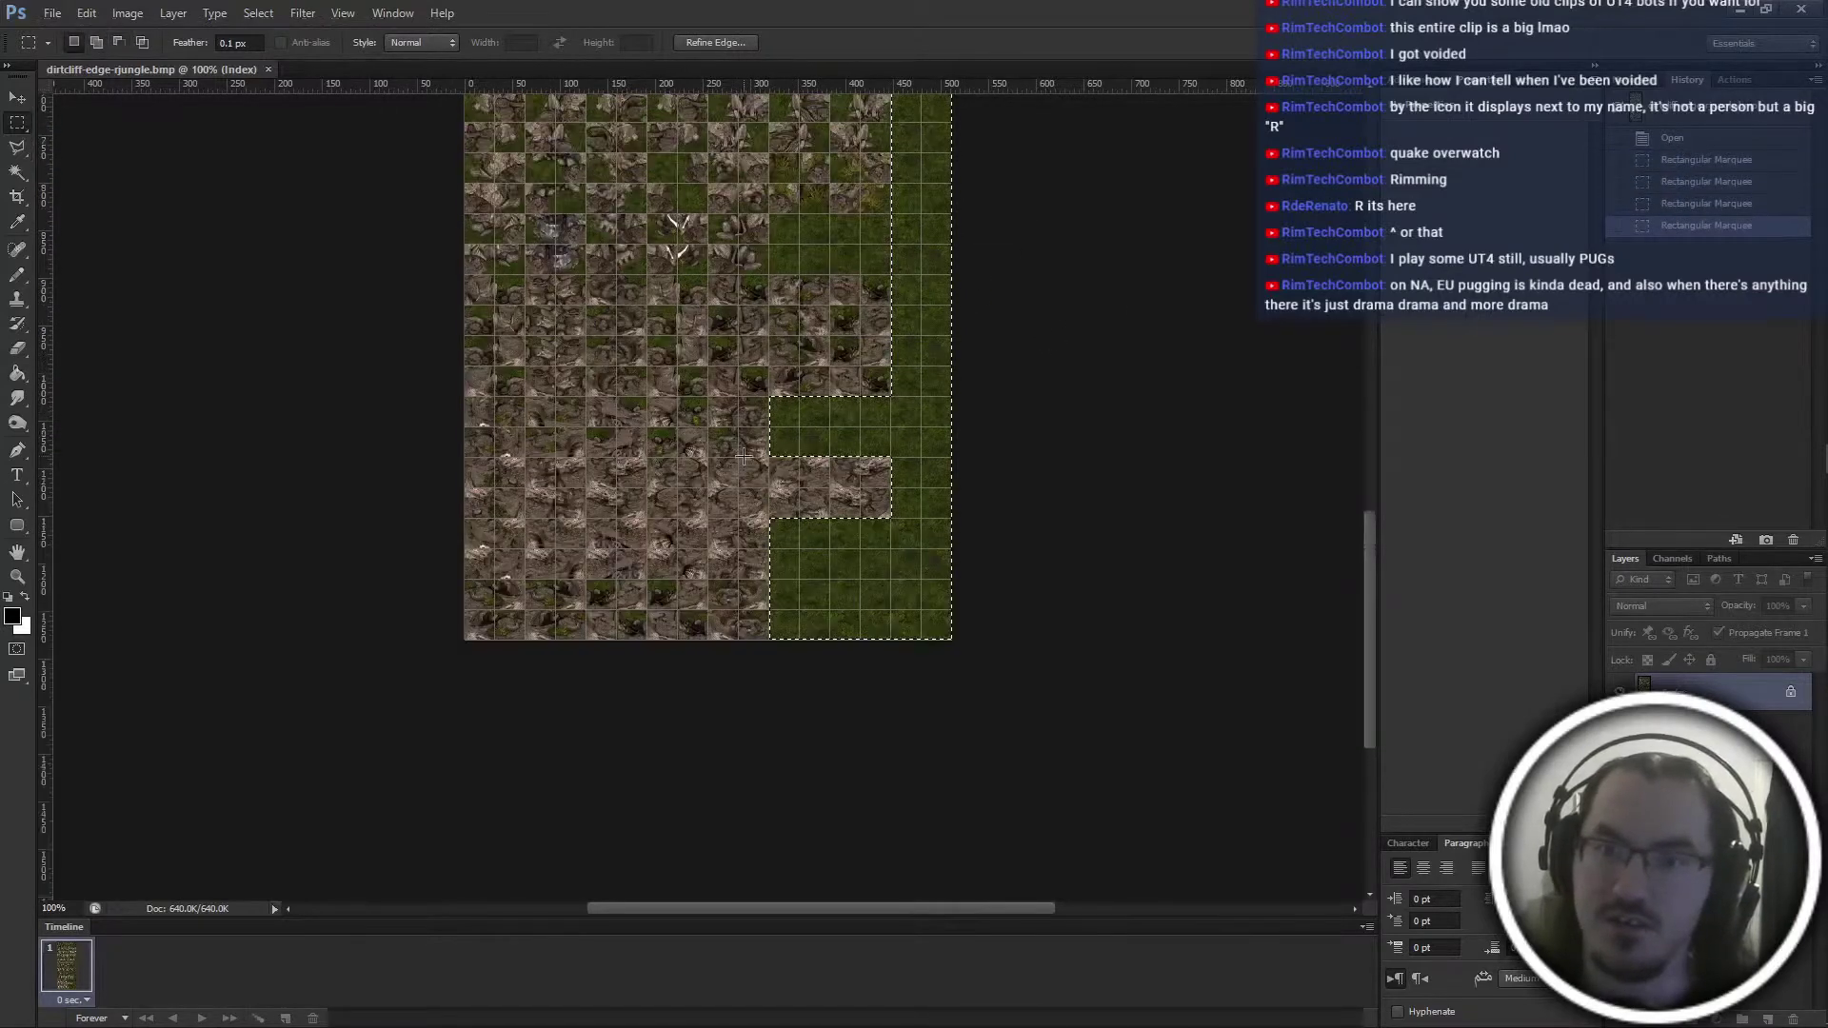
Add the remaining filler grass blocks to the selection, including the two cells at the end of the sheet's first two tile rows
{"action": "left_click_drag", "start_coordinate": [773, 315], "coordinate": [952, 369], "text": "shift"}
{"action": "scroll", "coordinate": [905, 558], "scroll_direction": "up", "scroll_amount": 2}
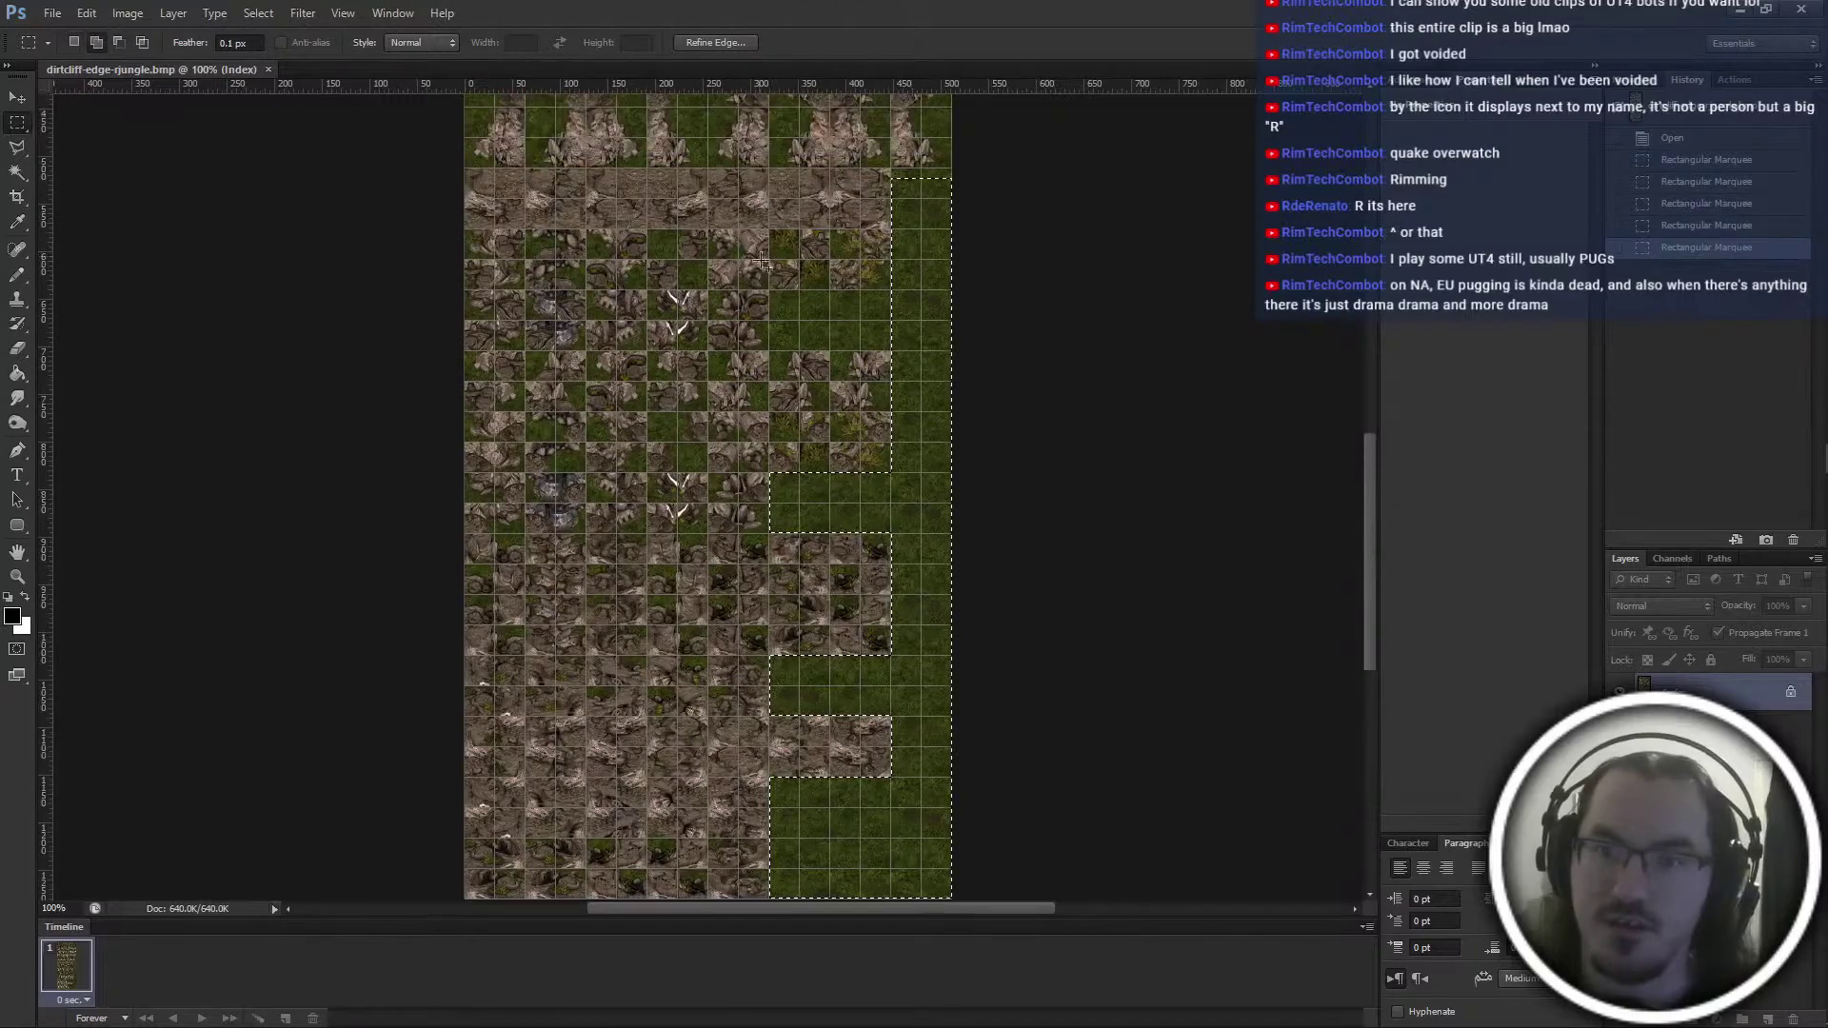
{"action": "left_click_drag", "start_coordinate": [786, 303], "coordinate": [963, 349], "text": "shift"}
{"action": "scroll", "coordinate": [963, 348], "scroll_direction": "up", "scroll_amount": 2}
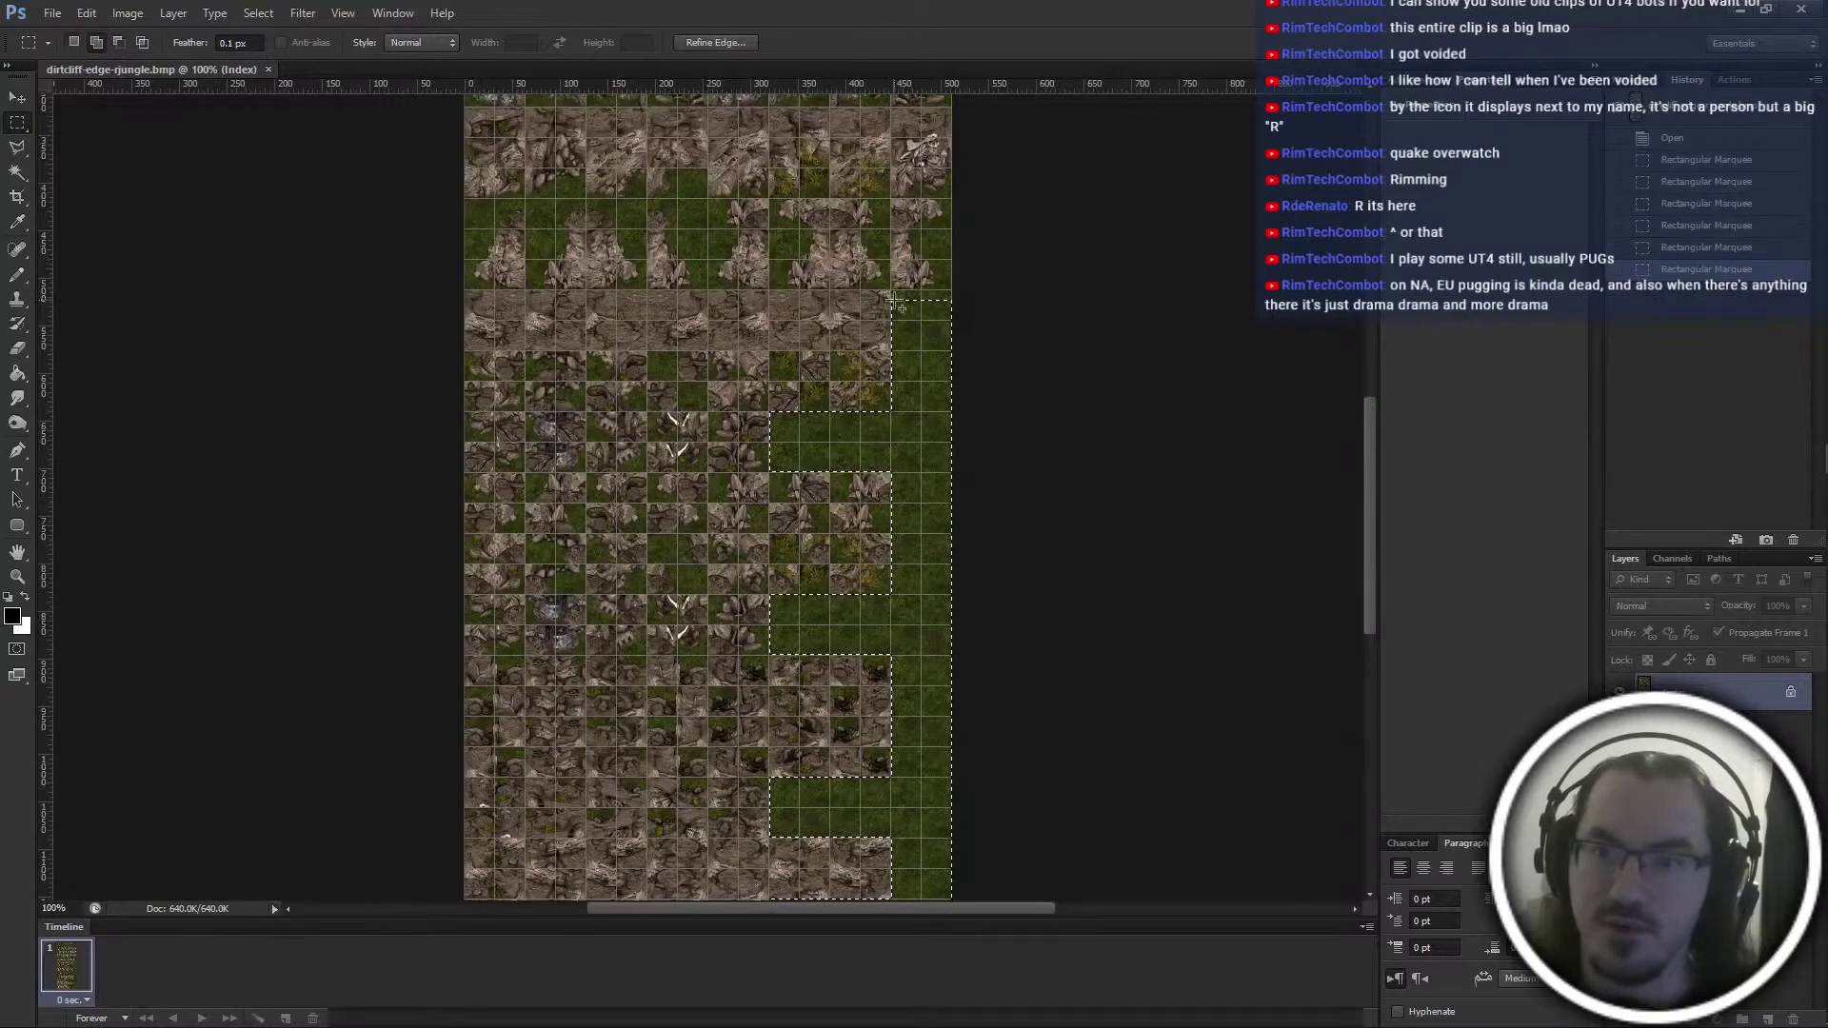
{"action": "scroll", "coordinate": [1076, 408], "scroll_direction": "up", "scroll_amount": 7}
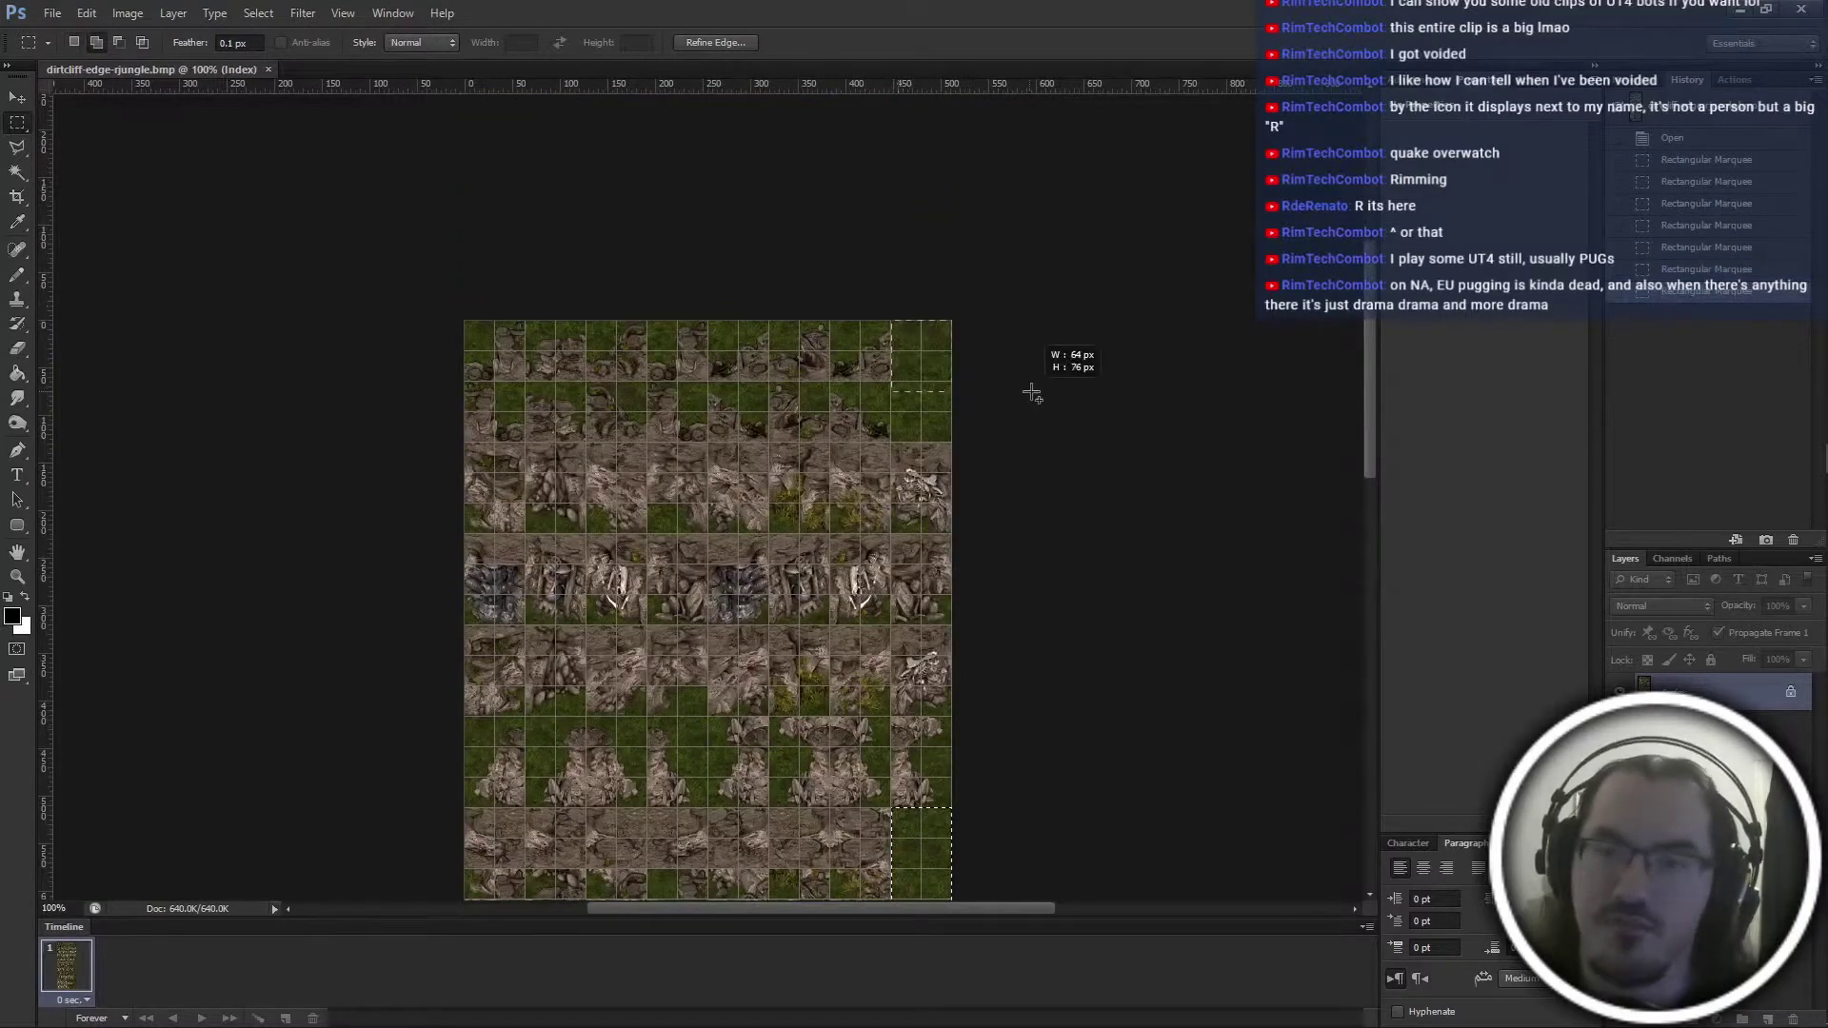
{"action": "left_click_drag", "start_coordinate": [1055, 447], "coordinate": [952, 443], "text": "shift"}
Try to fill the selected filler grass with the black foreground colour using the Paint Bucket
{"action": "key", "text": "g"}
{"action": "left_click", "coordinate": [935, 369]}
{"action": "key", "text": "m"}
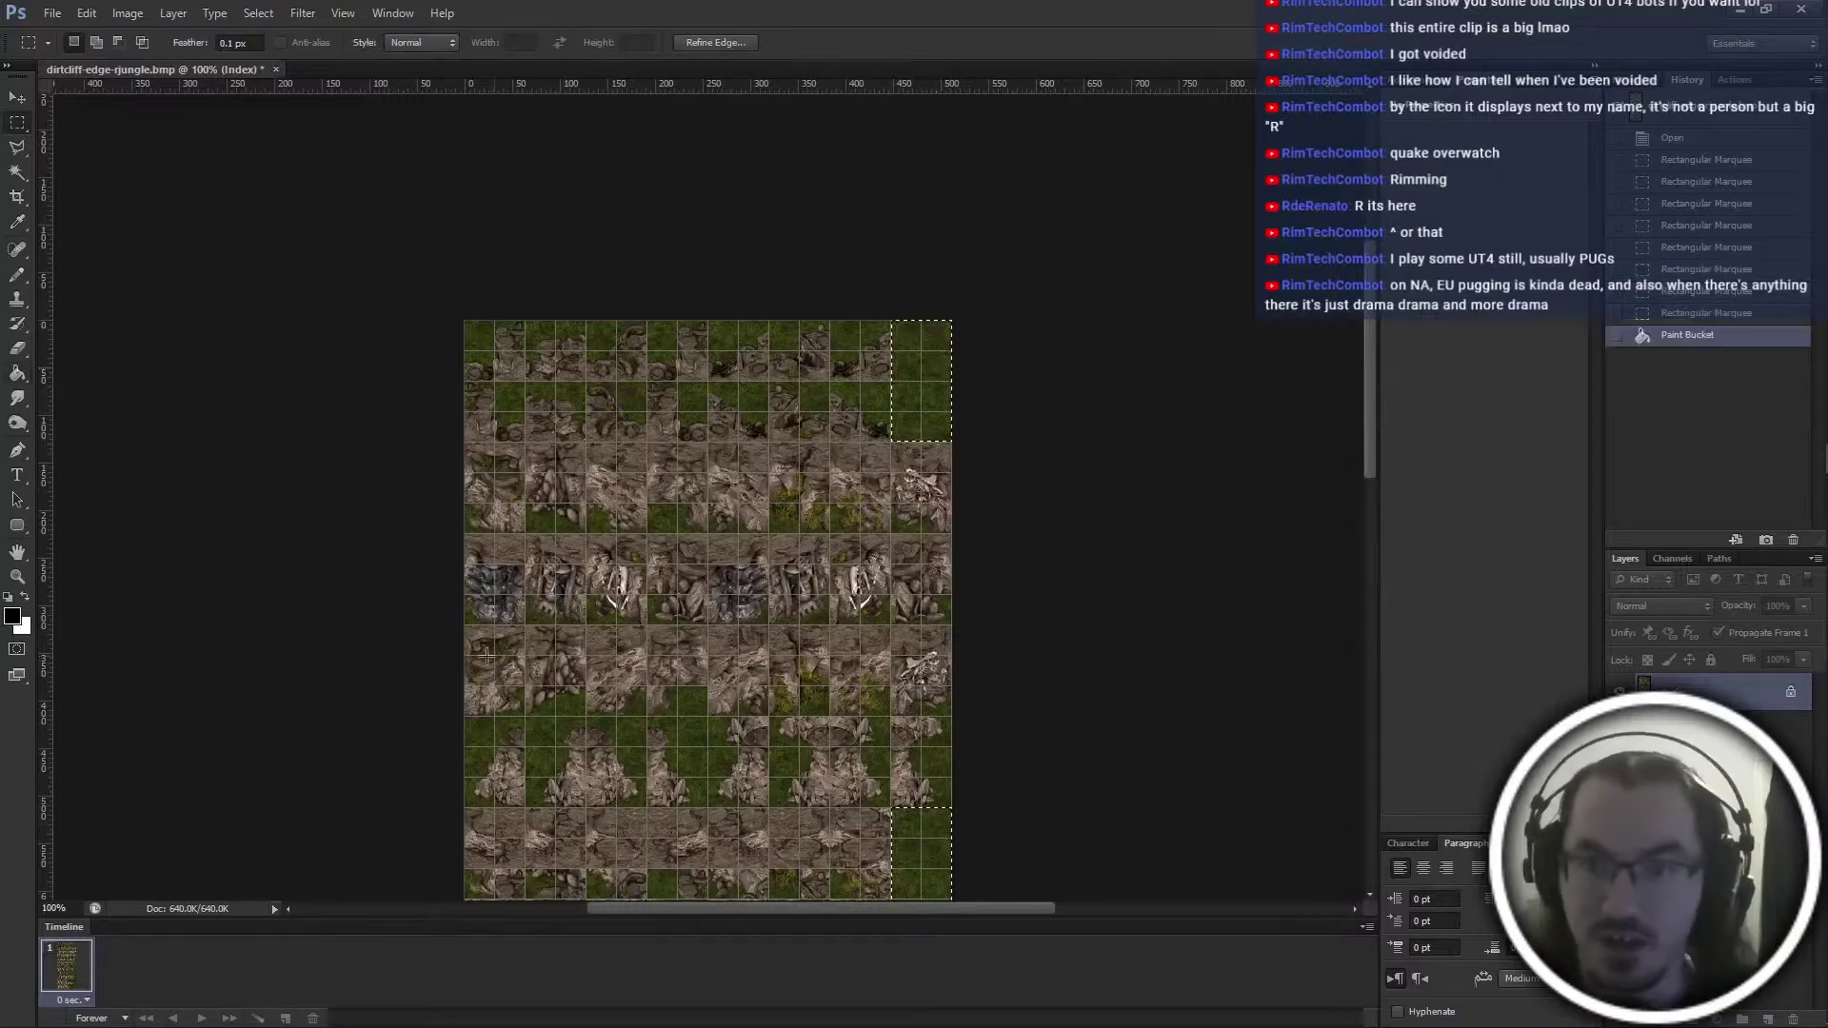
{"action": "key", "text": "g"}
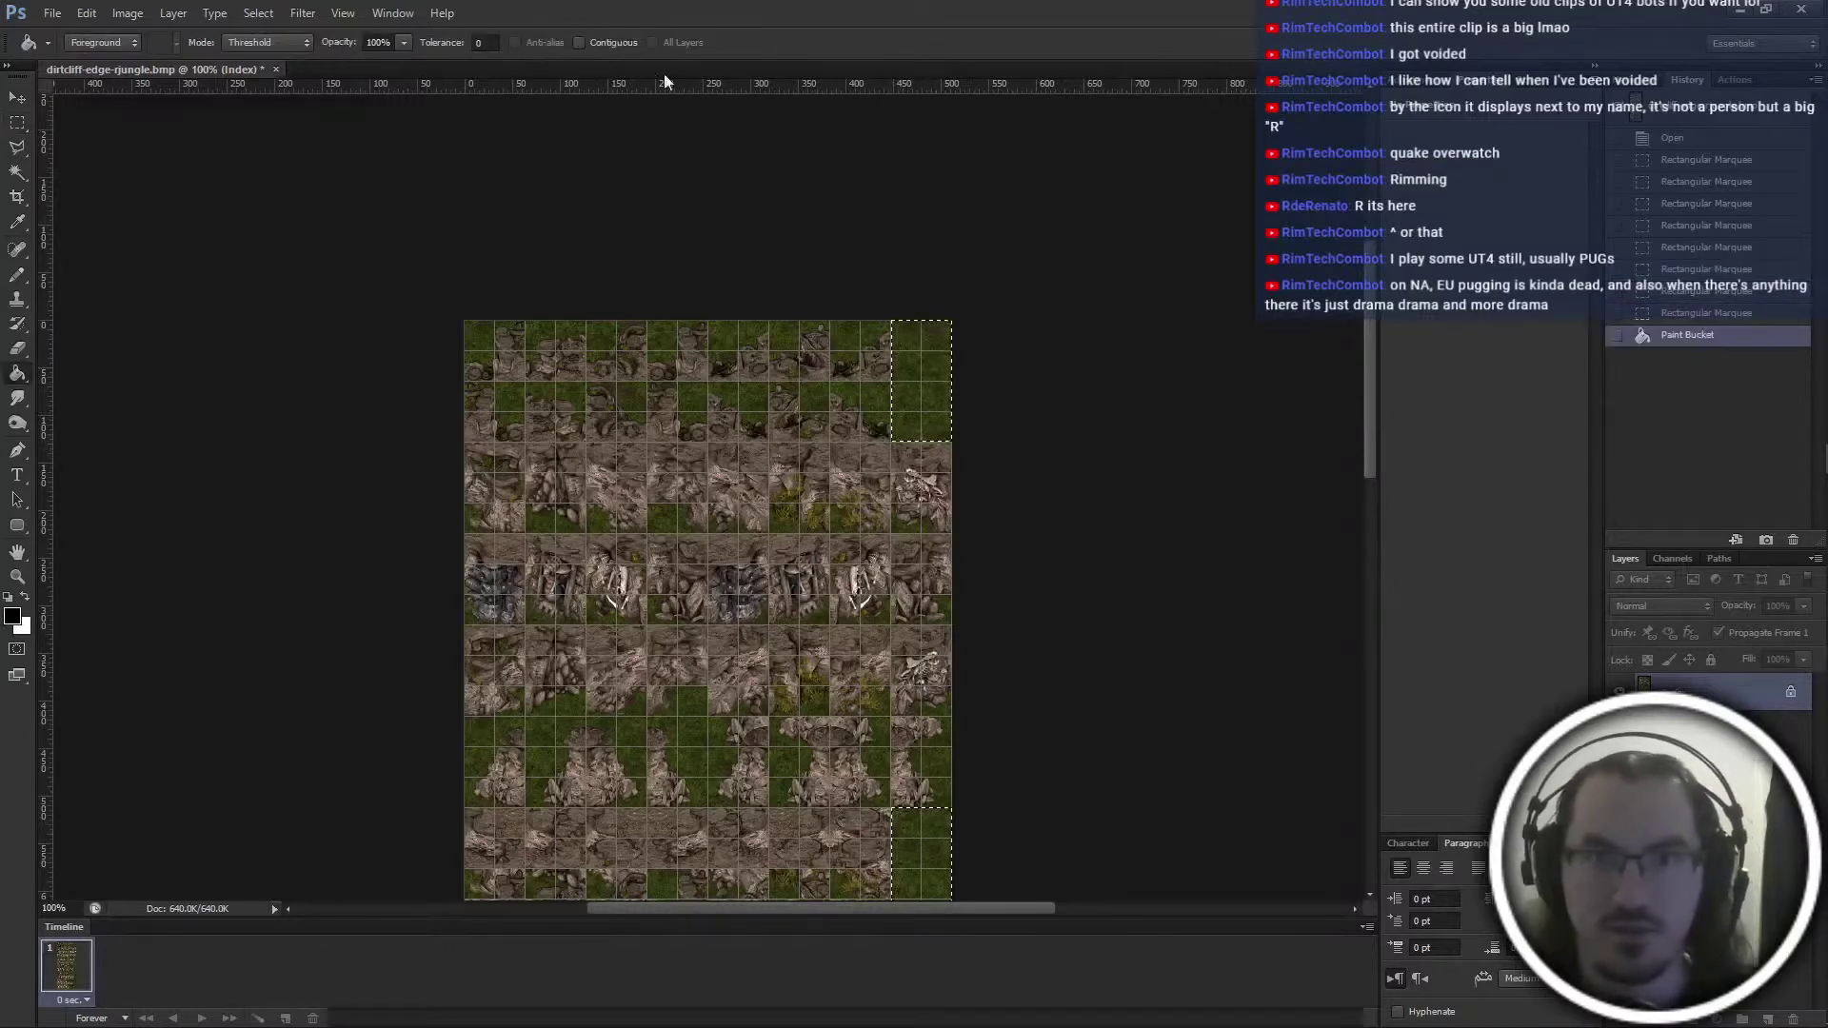
{"action": "left_click", "coordinate": [939, 370]}
{"action": "key", "text": "m"}
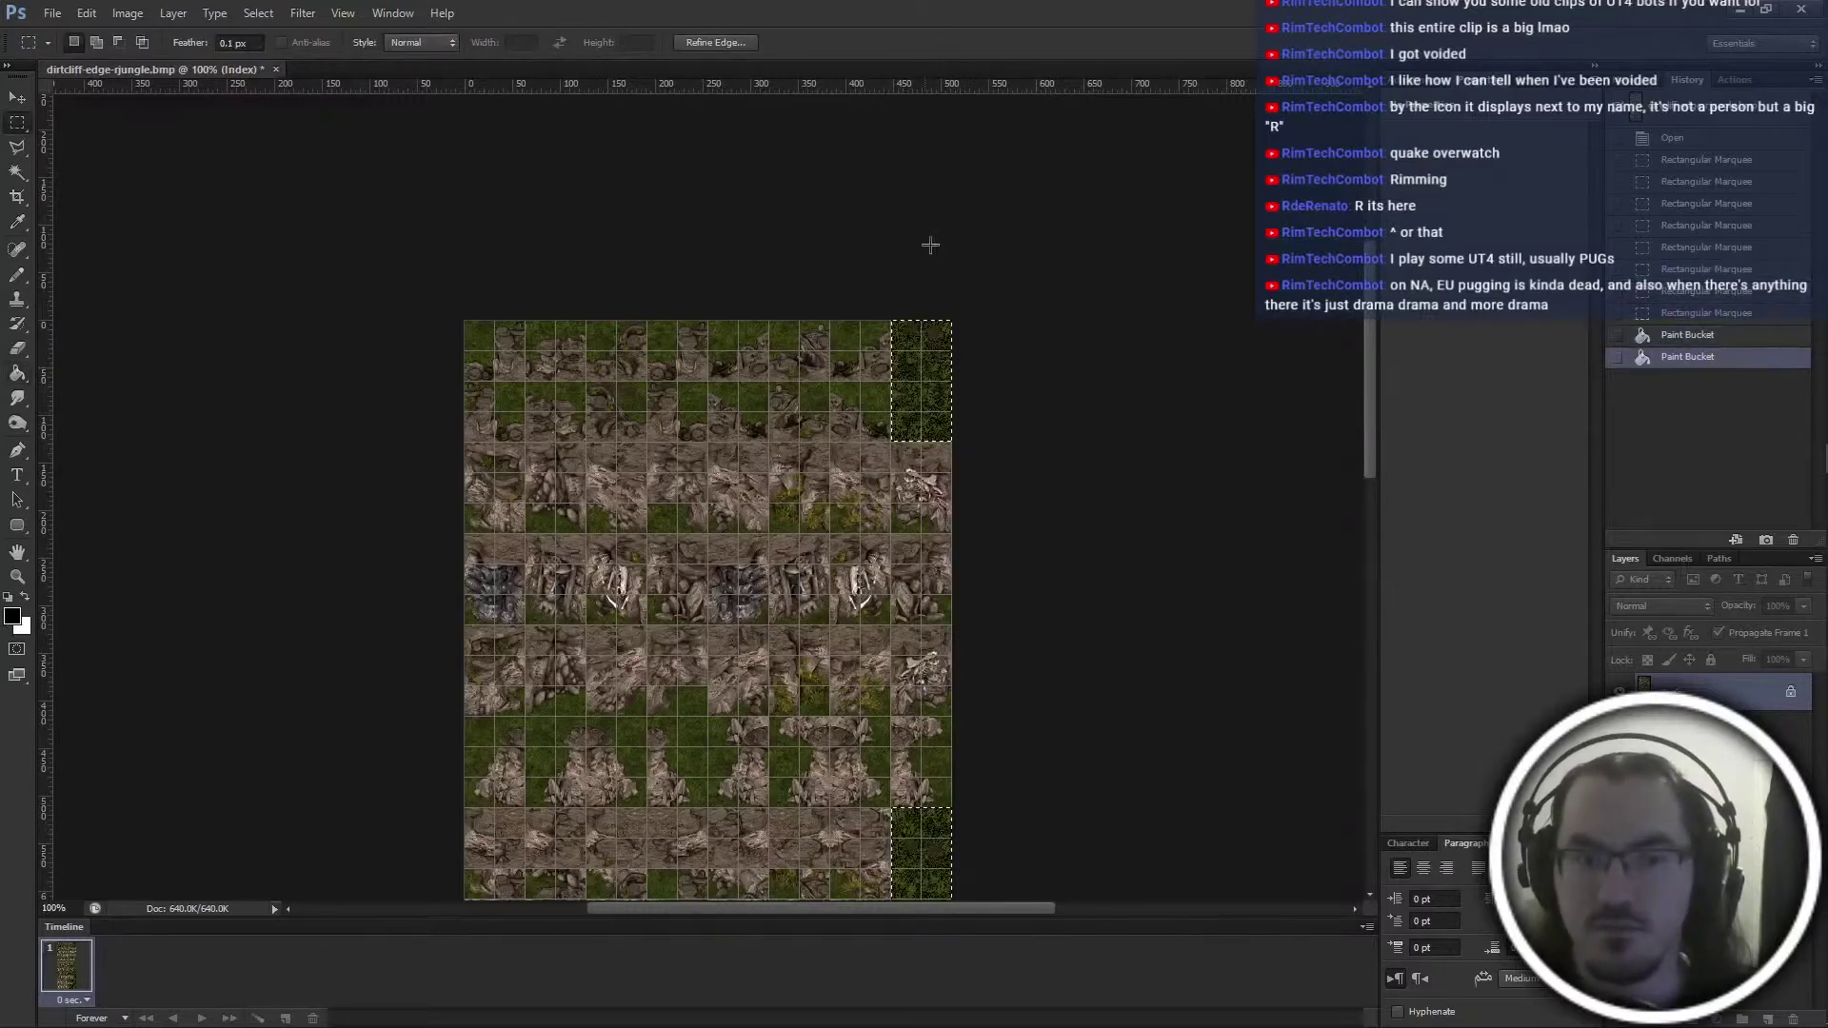
Cut the selected filler grass out of the sheet to leave black, and save and close the BMP
{"action": "key", "text": "ctrl+x"}
{"action": "scroll", "coordinate": [998, 536], "scroll_direction": "down", "scroll_amount": 5}
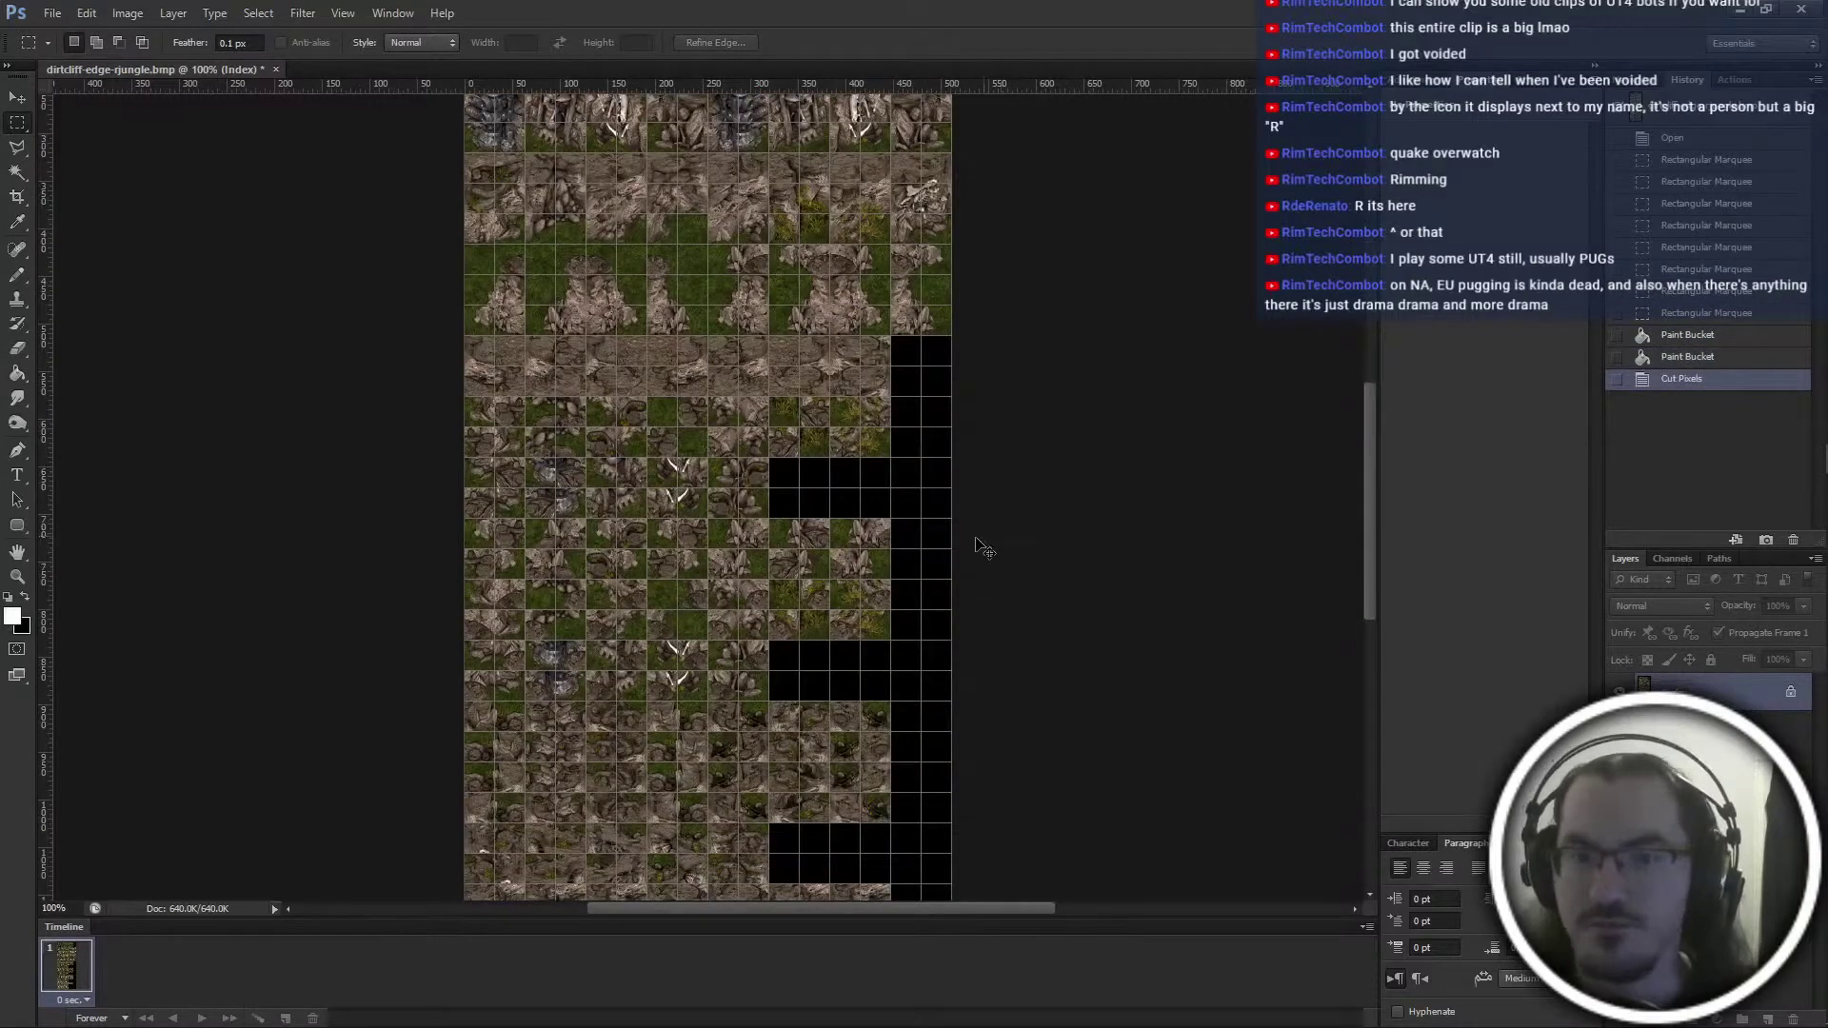
{"action": "key", "text": "ctrl+w"}
Switch back to PyTILE and select the dirt cliff edge groups in the group palette, starting at group 3943
{"action": "key", "text": "alt+Tab"}
{"action": "key", "text": "alt+Tab"}
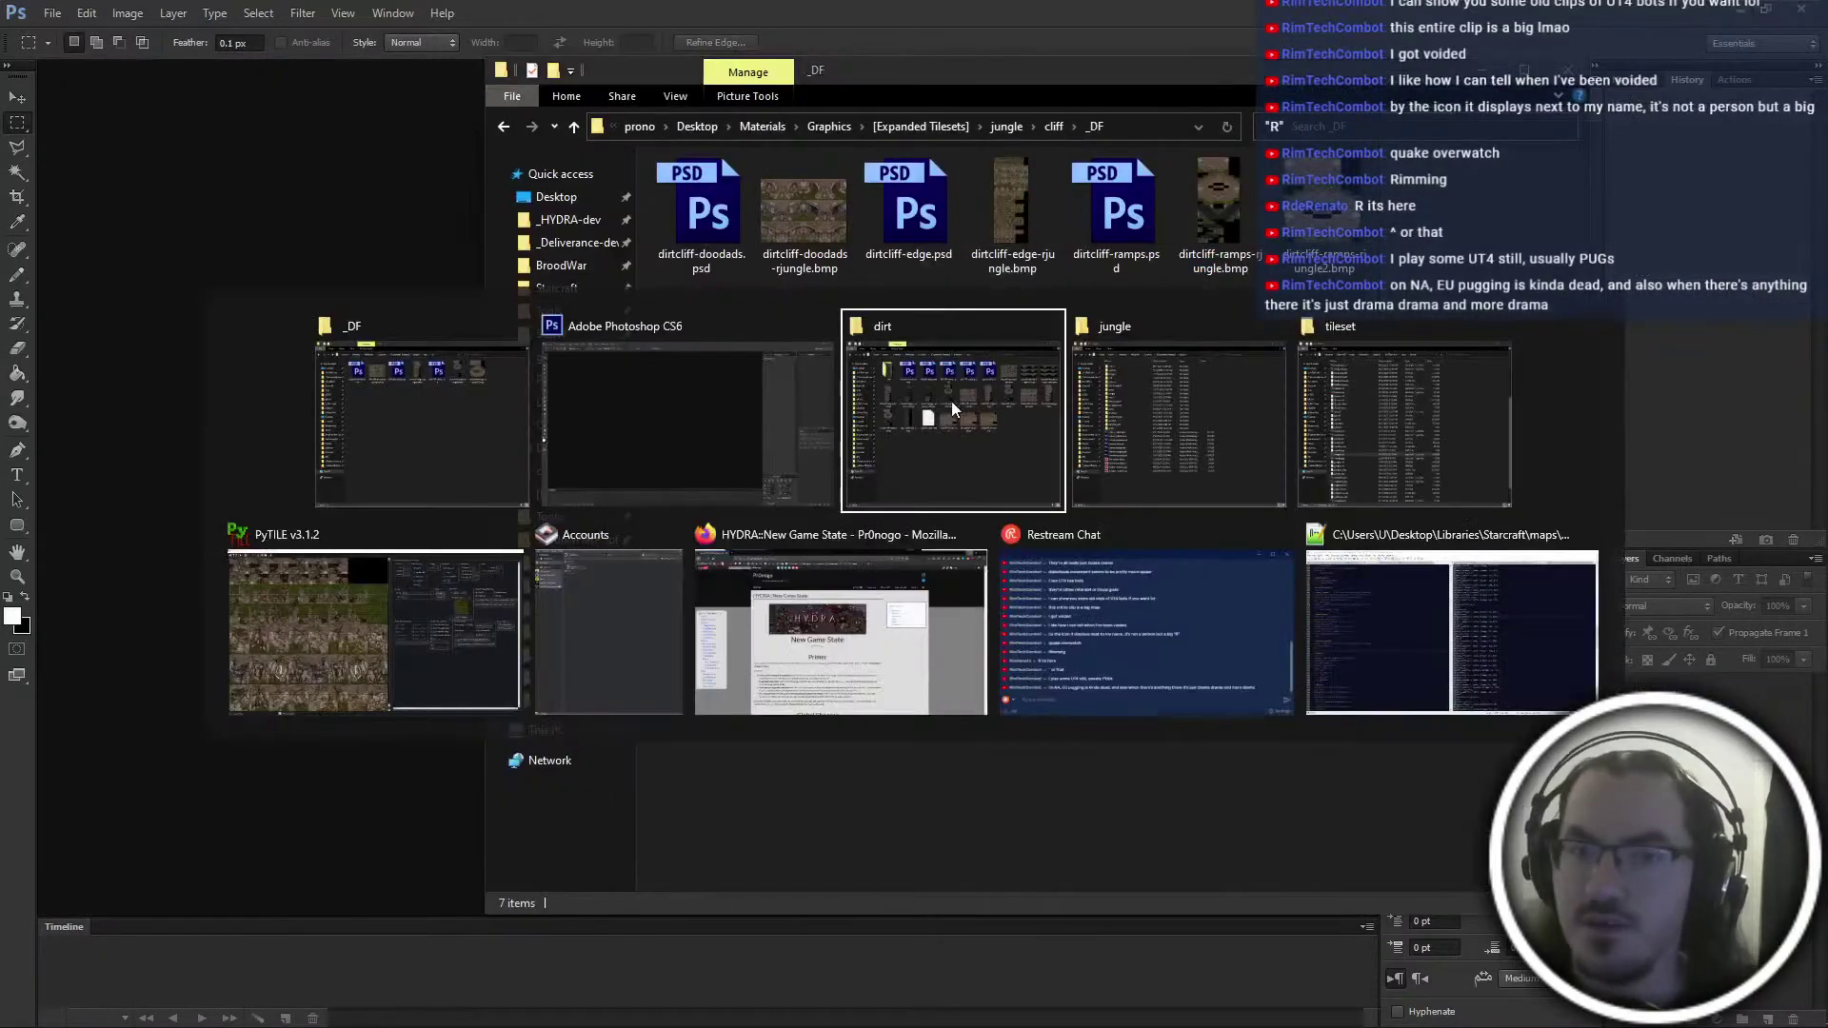
{"action": "left_click", "coordinate": [131, 357]}
{"action": "left_click", "coordinate": [91, 253]}
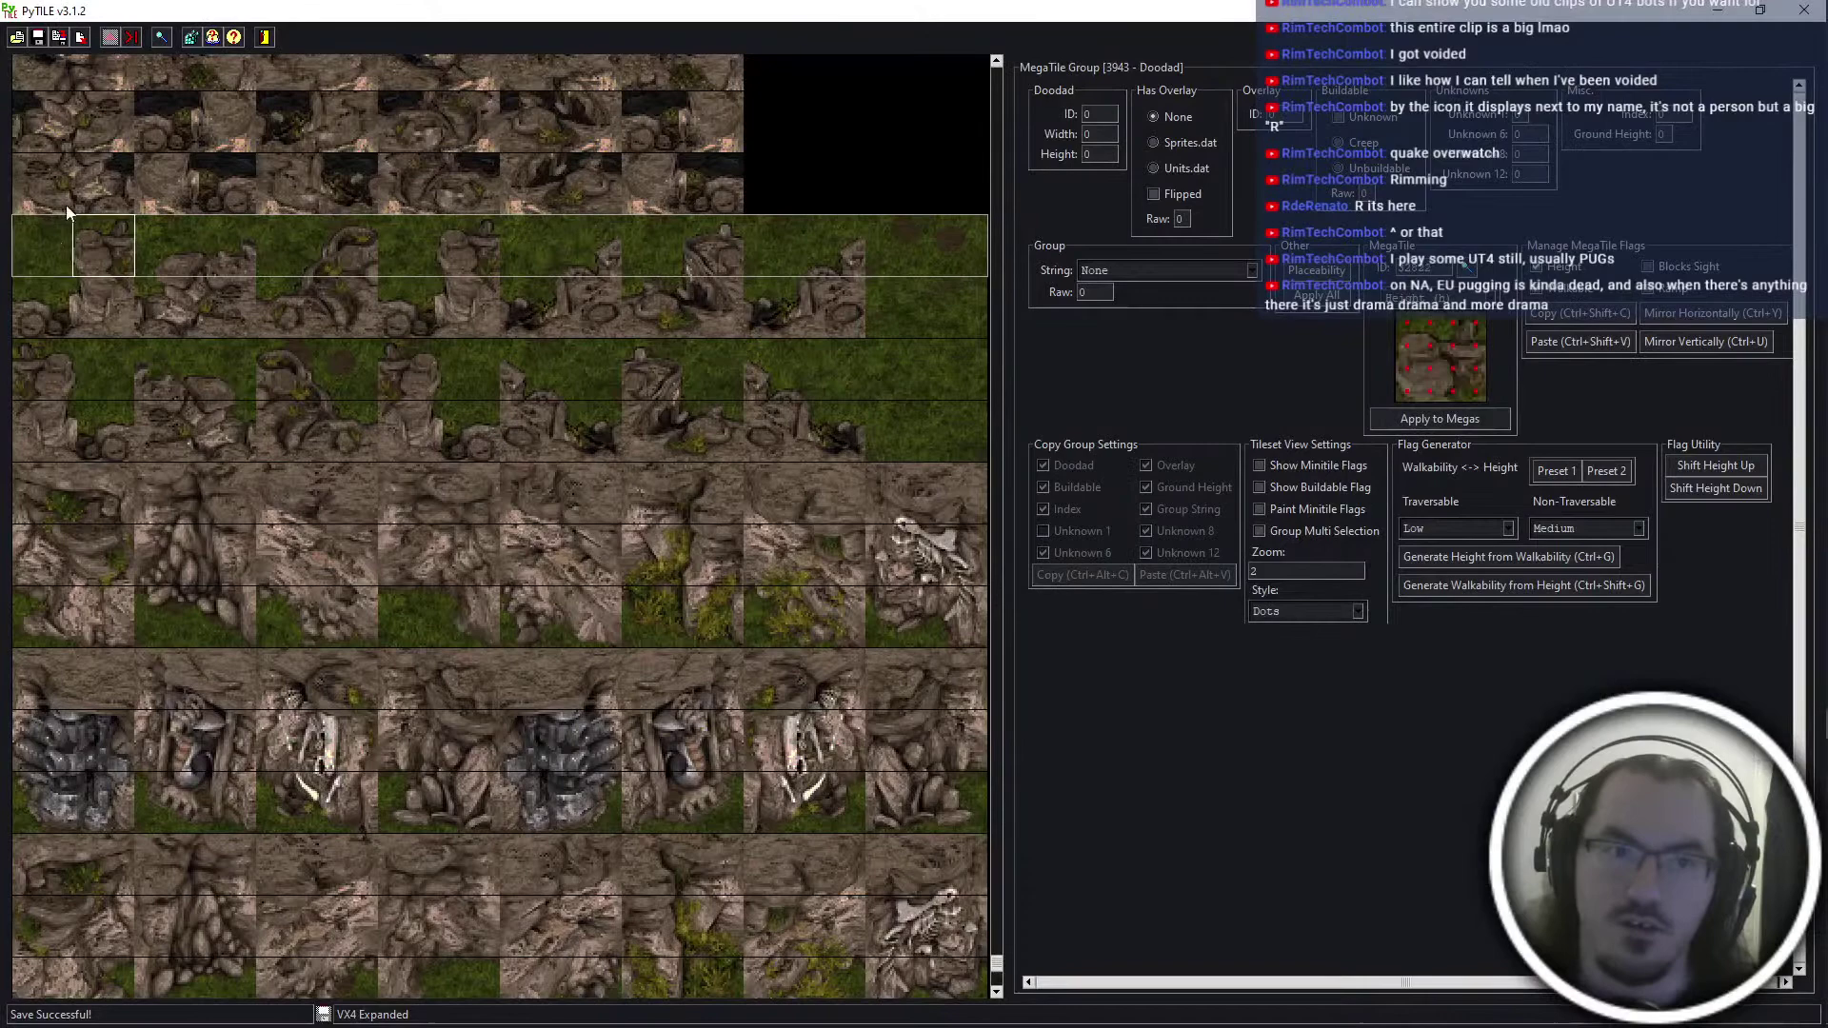
{"action": "double_click", "coordinate": [31, 244]}
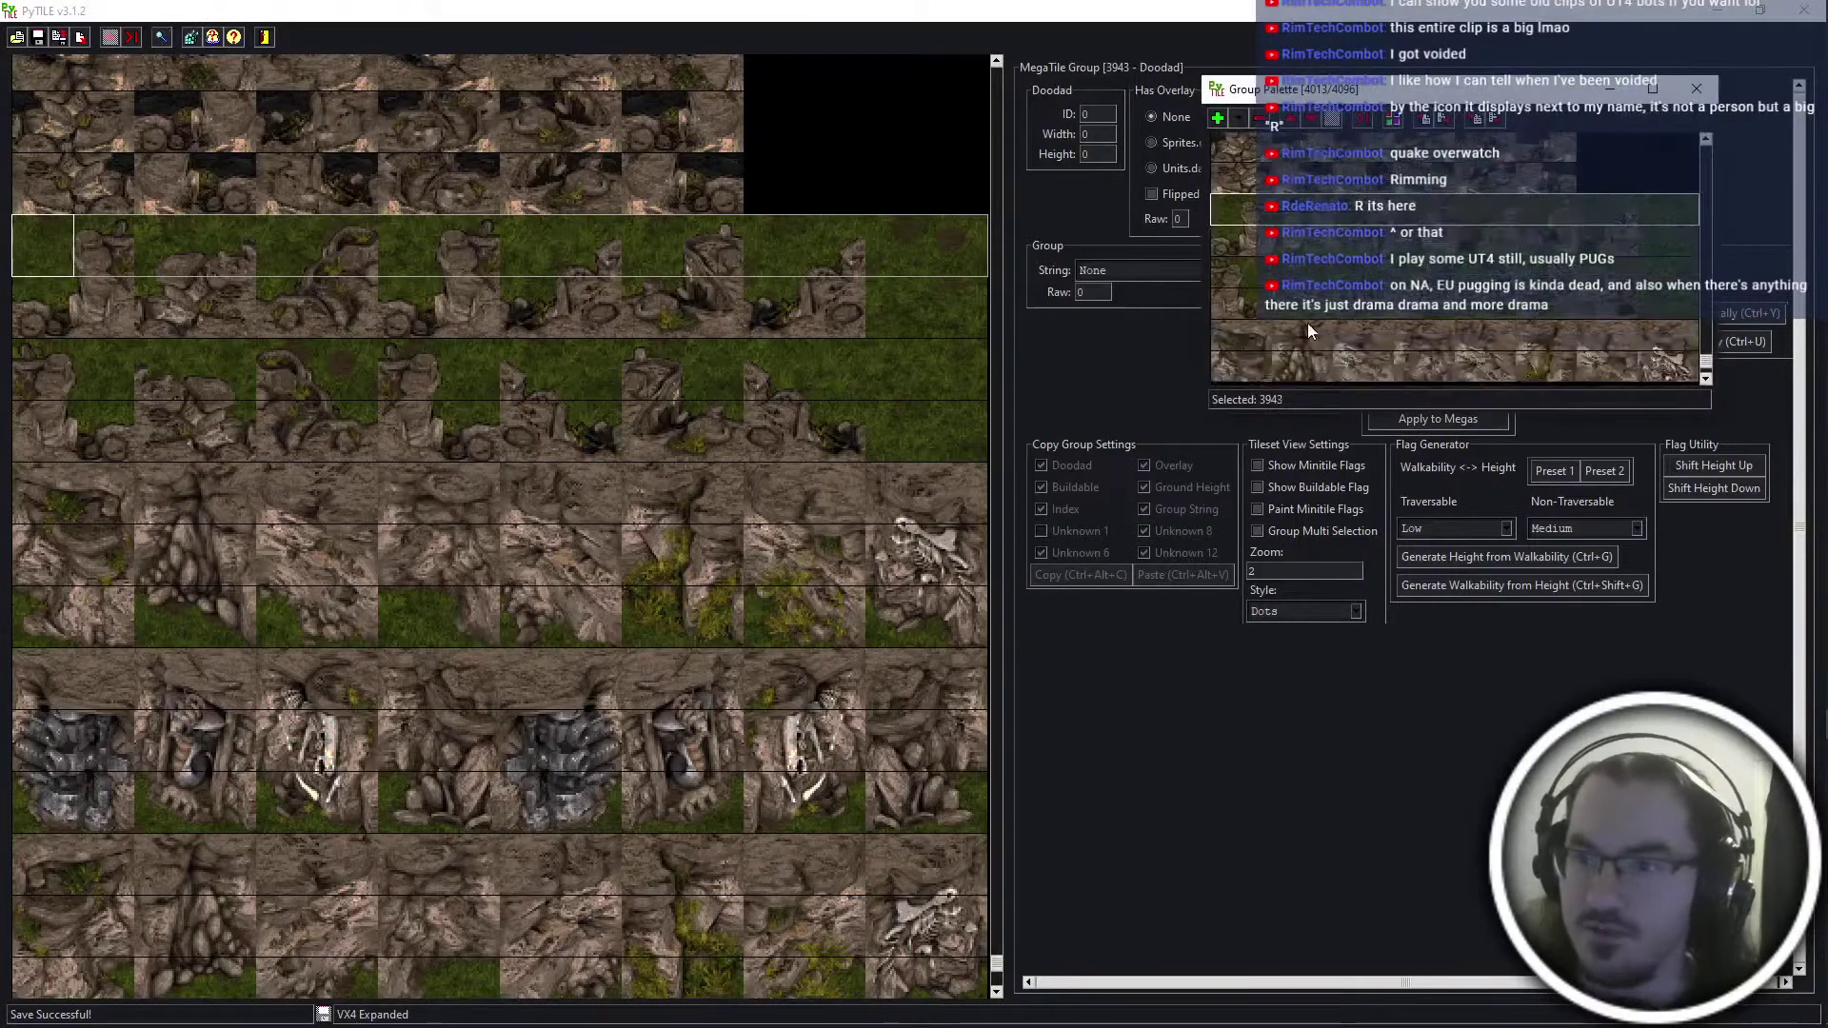
{"action": "scroll", "coordinate": [1309, 330], "scroll_direction": "down", "scroll_amount": 5}
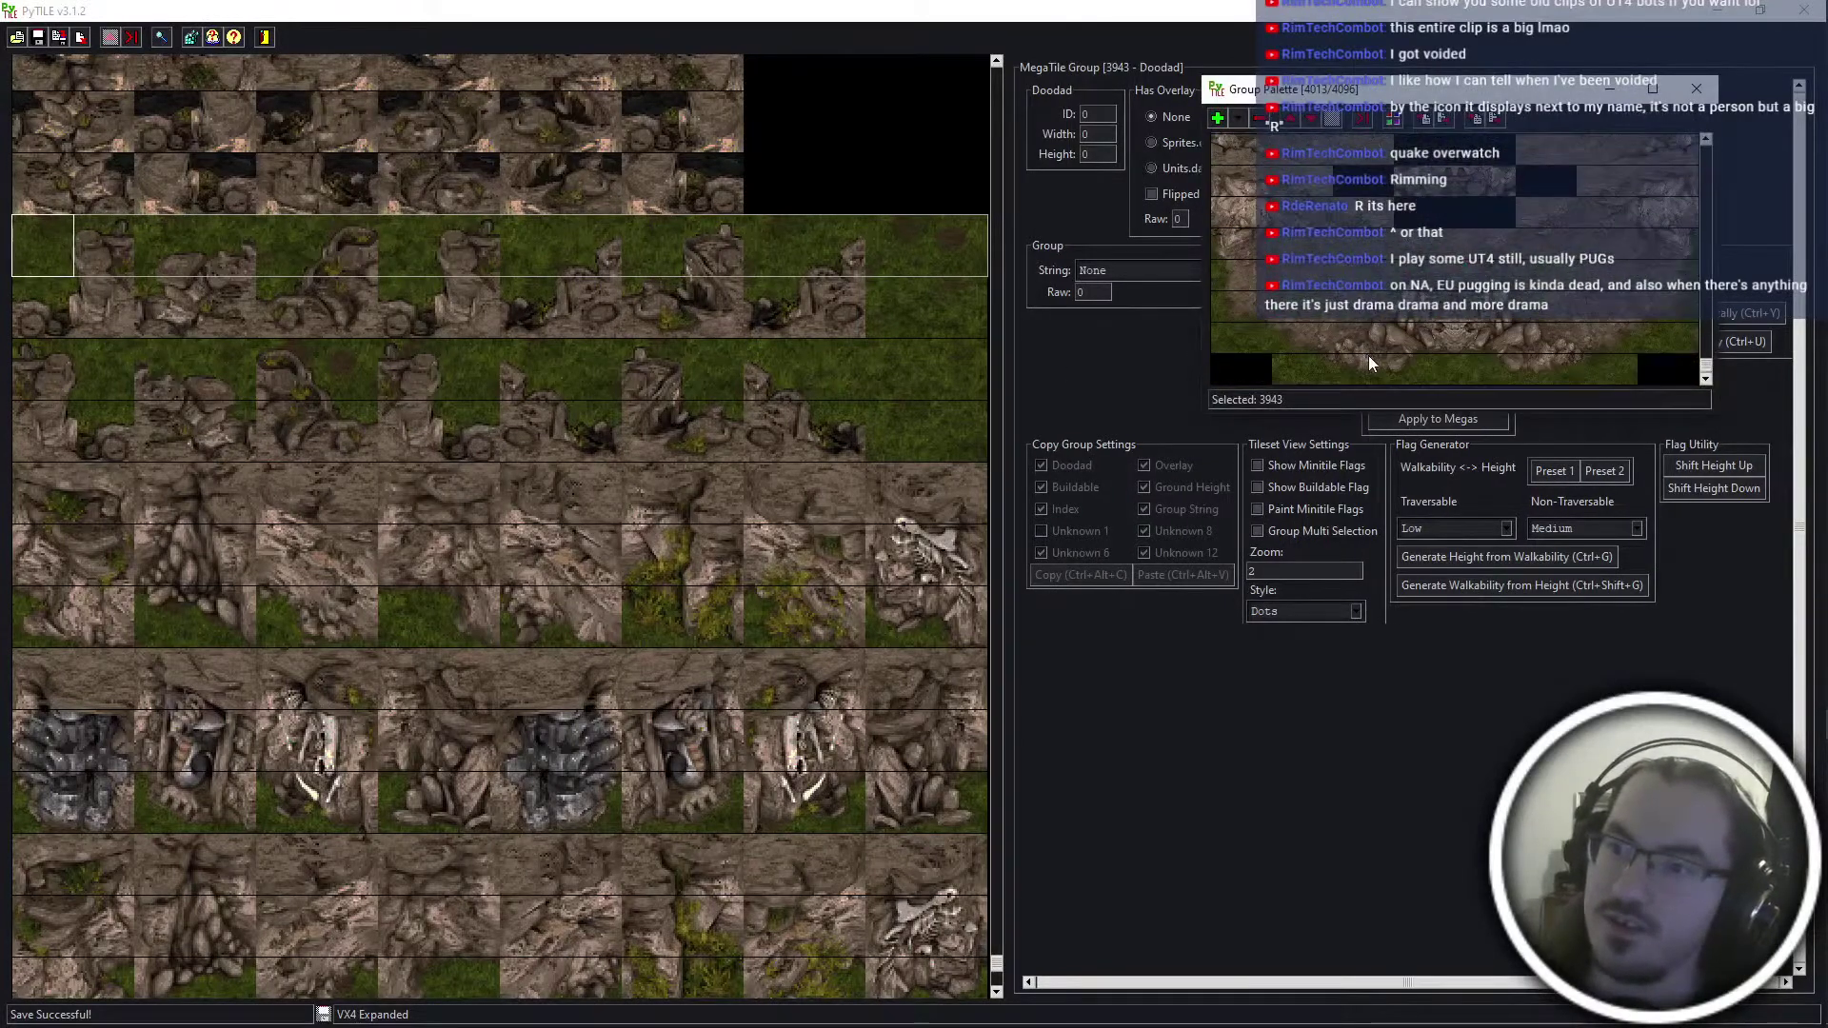
{"action": "scroll", "coordinate": [1368, 356], "scroll_direction": "up", "scroll_amount": 5}
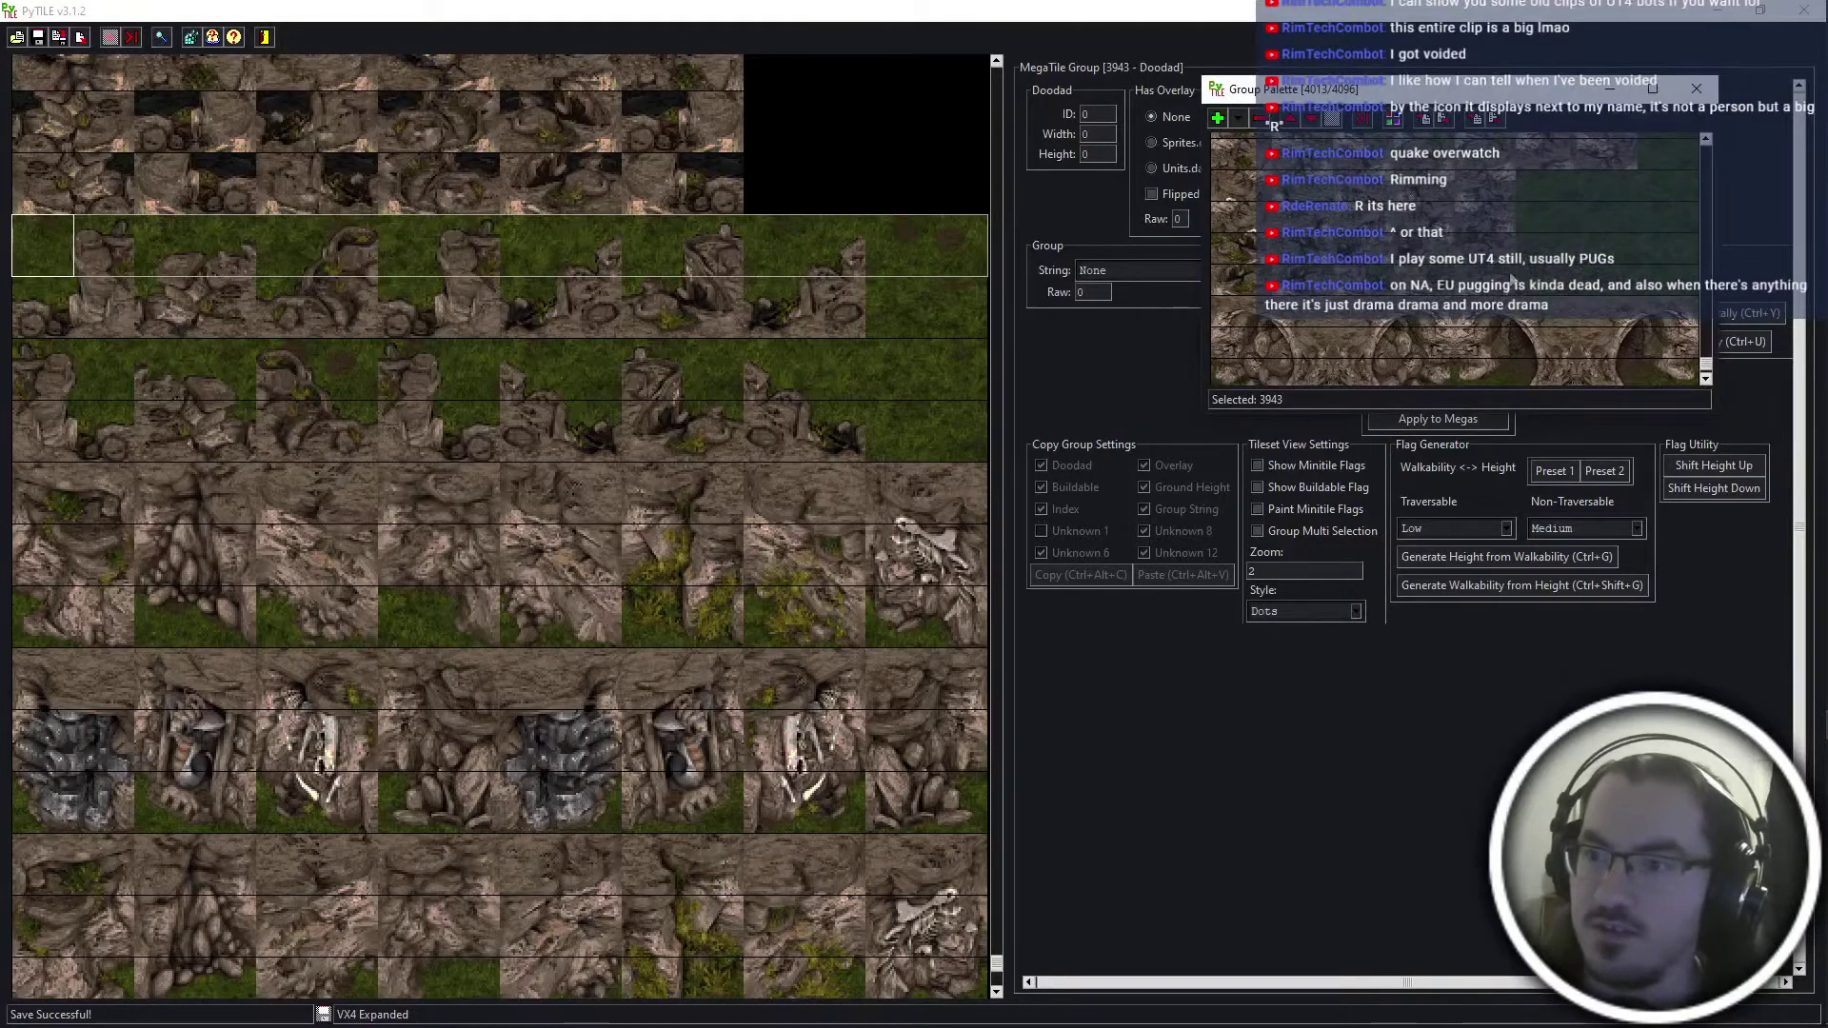
{"action": "scroll", "coordinate": [1496, 292], "scroll_direction": "up", "scroll_amount": 8}
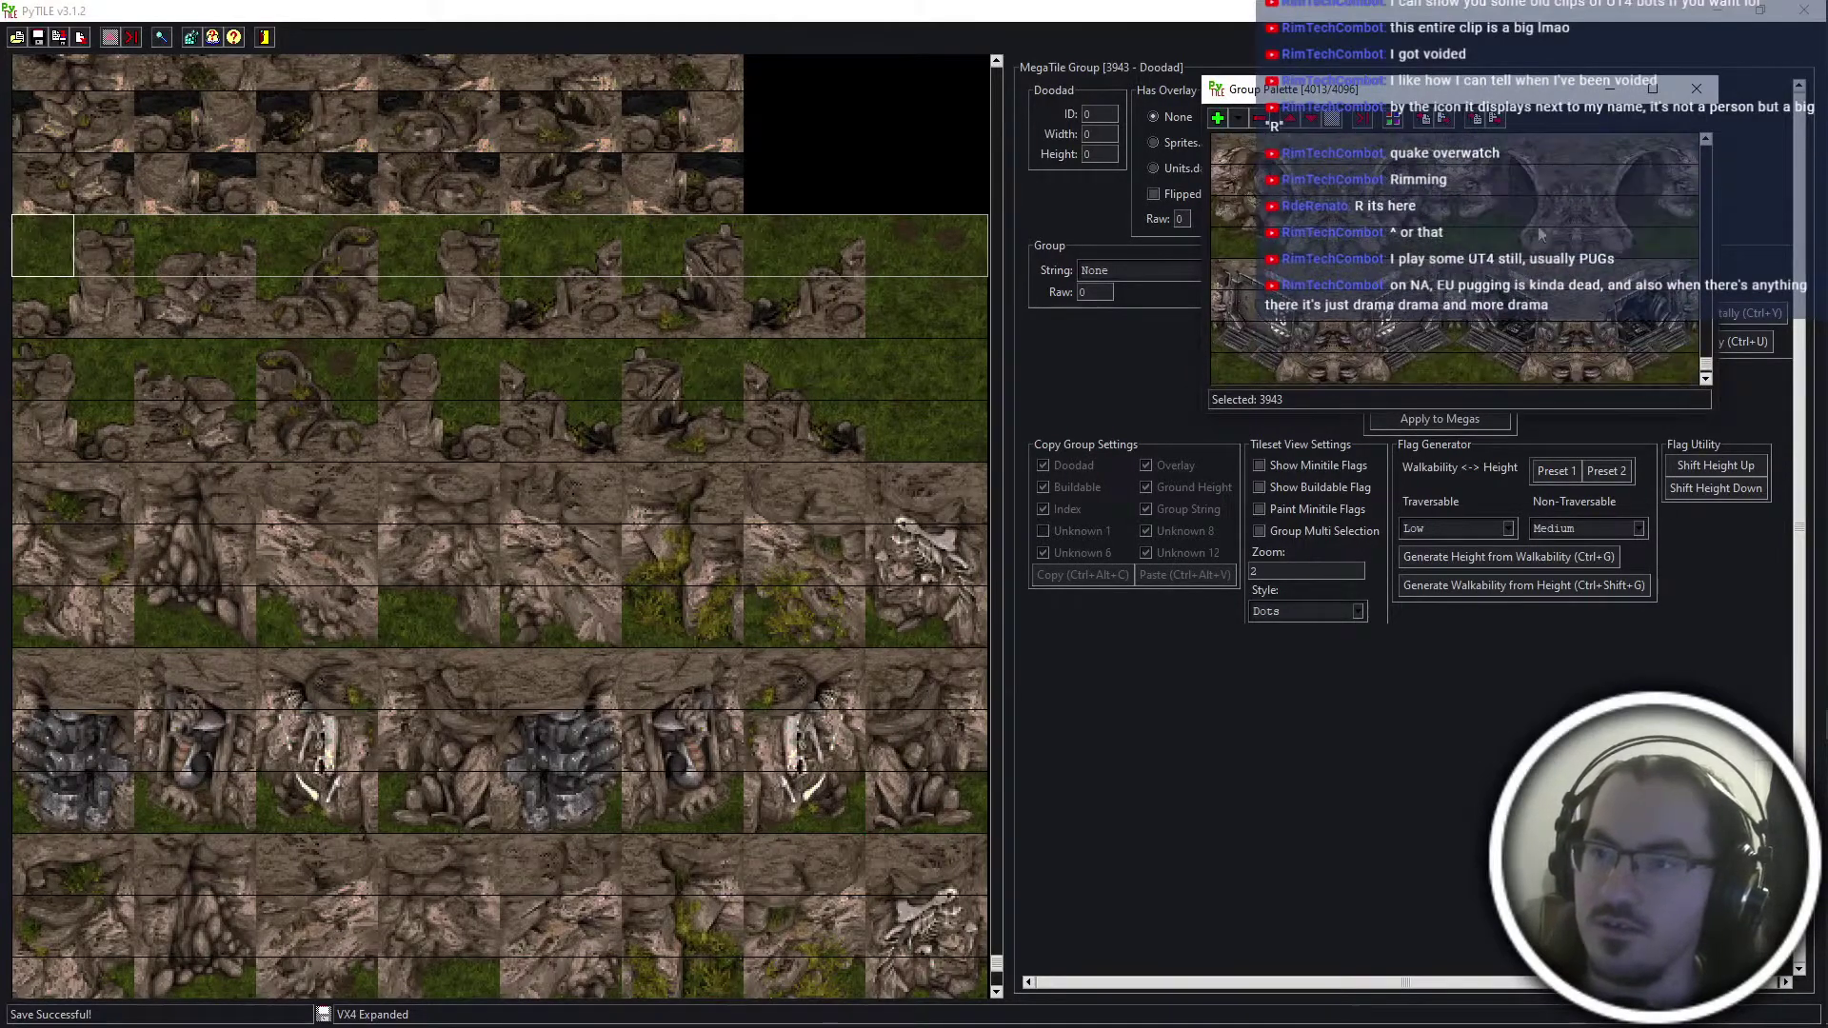
{"action": "left_click", "coordinate": [1487, 311], "text": "shift"}
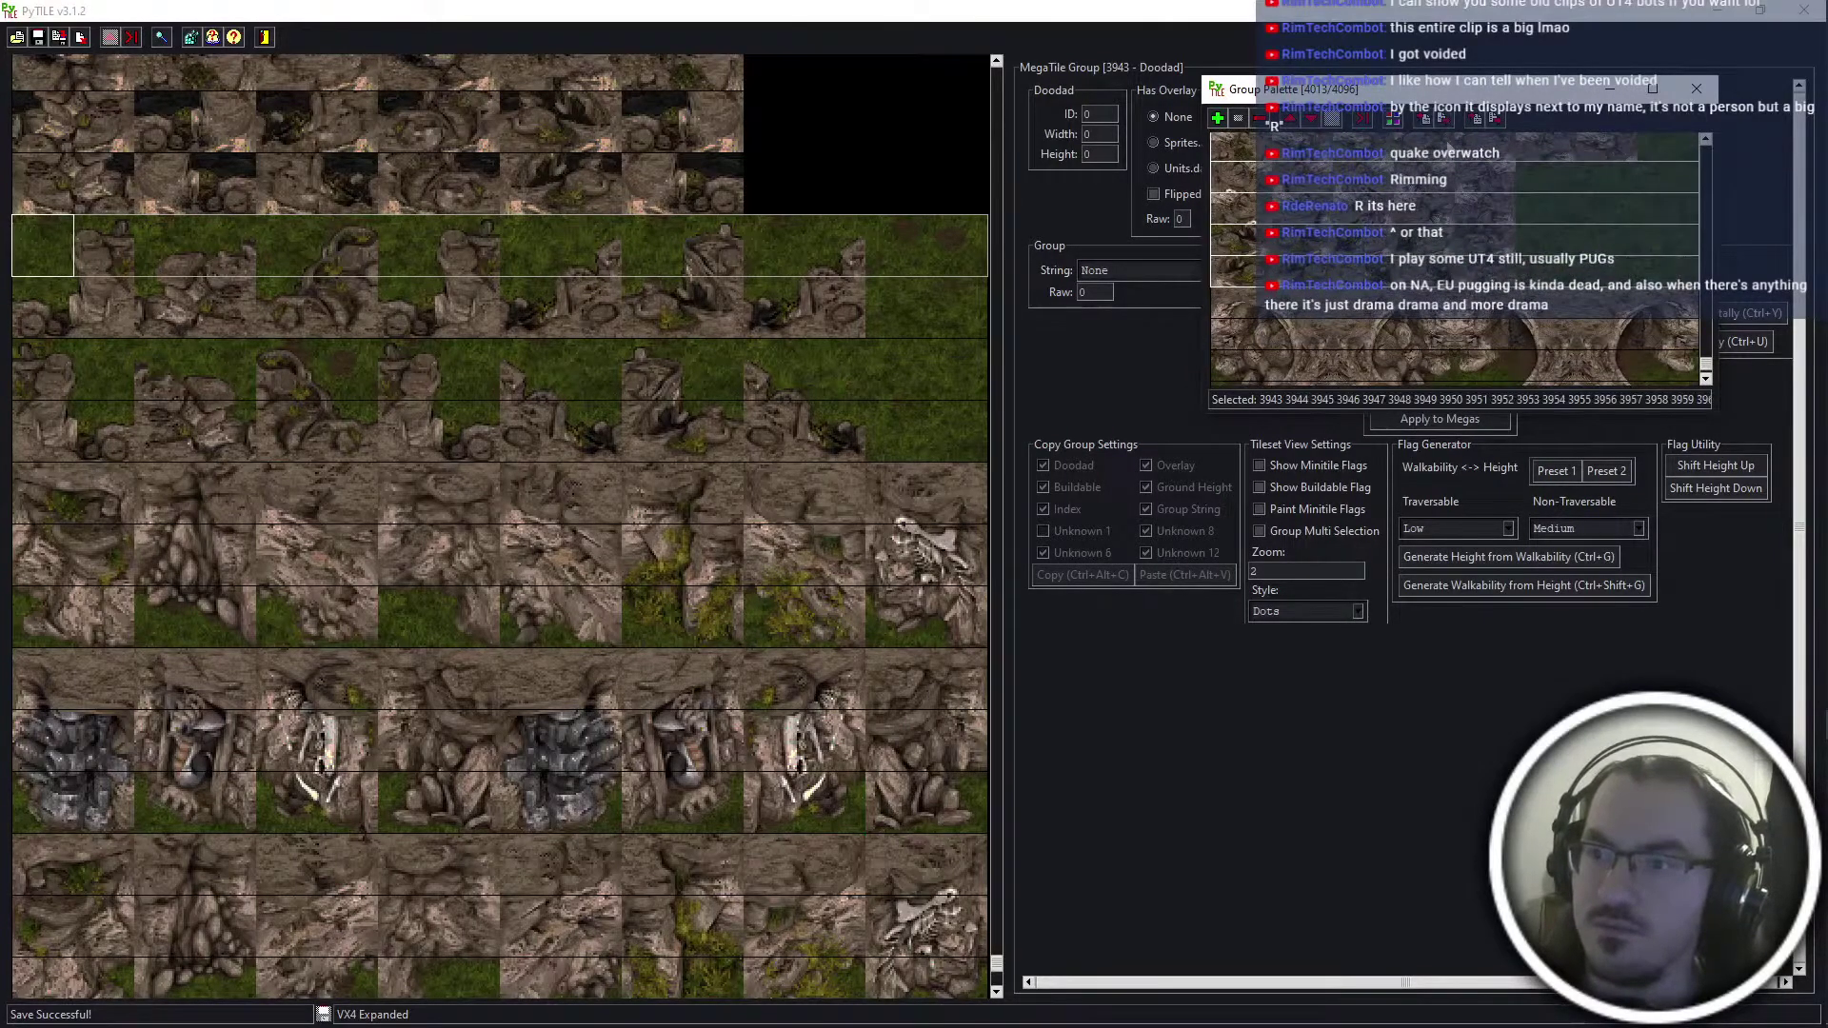
Import the edited dirtcliff-edge-rjungle.bmp as group graphics replacing the palette selection, and close the group palette
{"action": "left_click", "coordinate": [1424, 120]}
{"action": "left_click", "coordinate": [245, 650]}
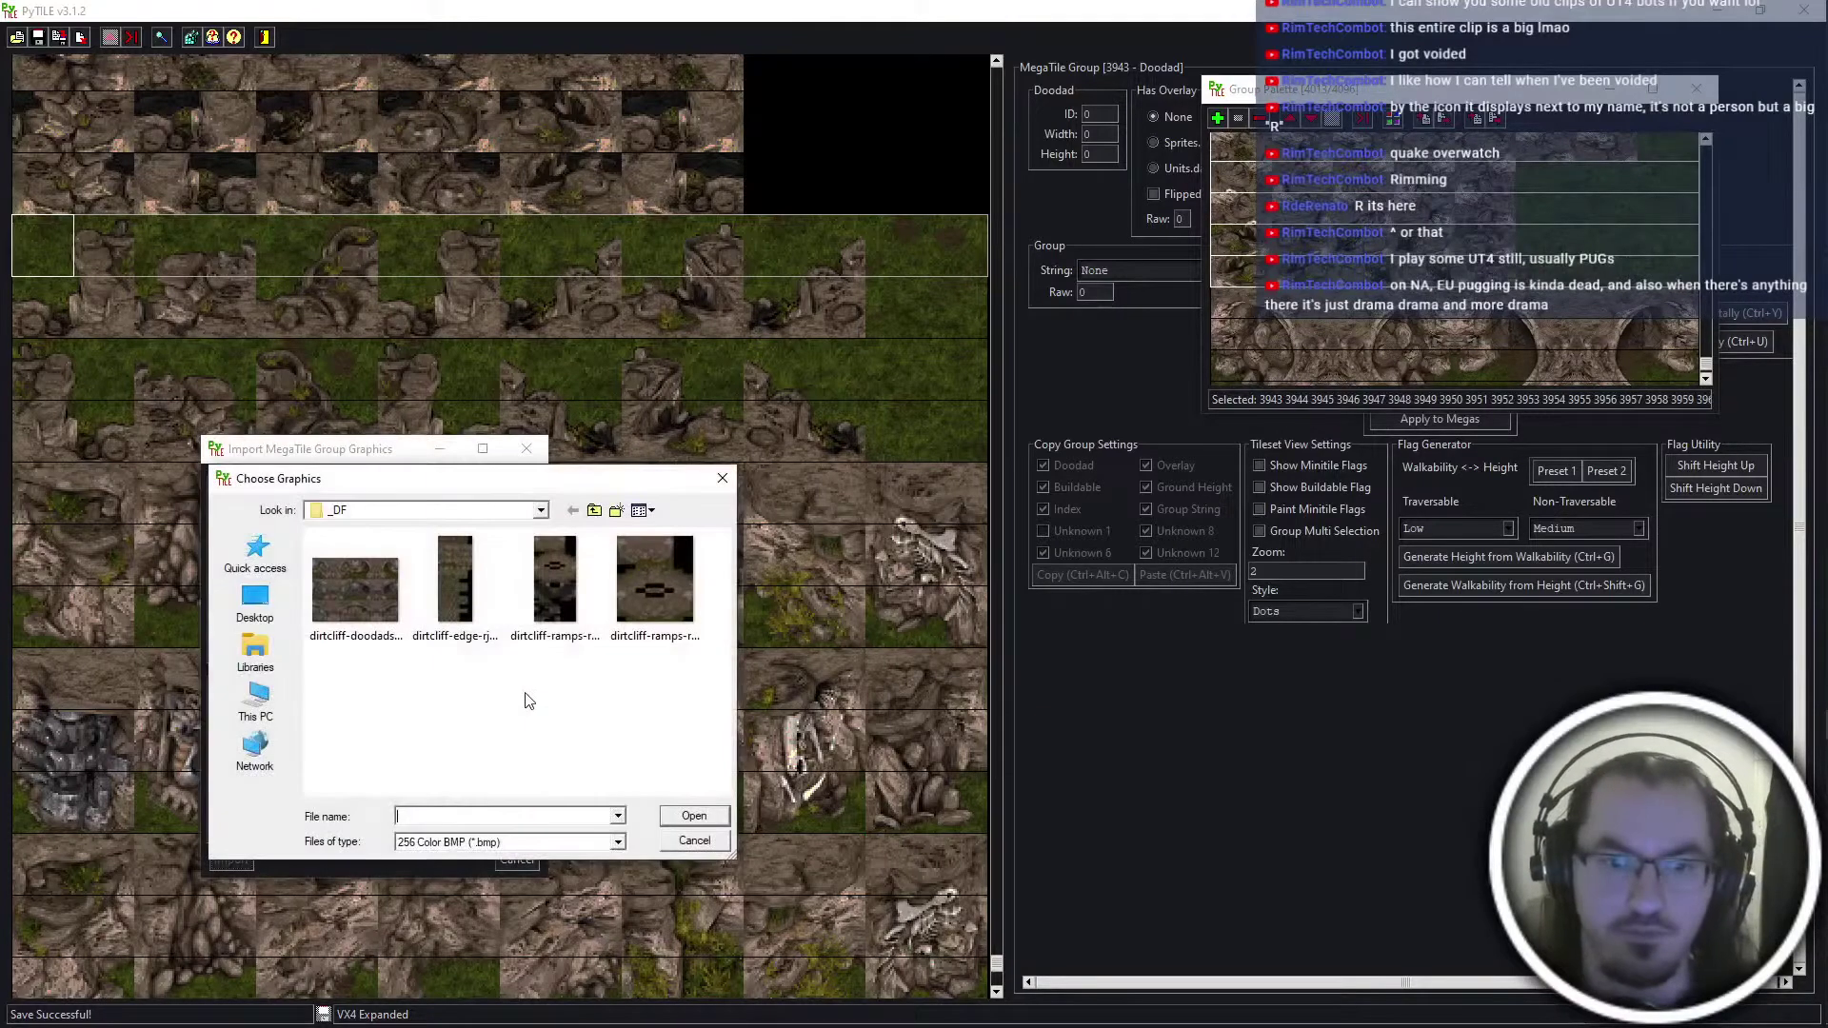
{"action": "double_click", "coordinate": [456, 581]}
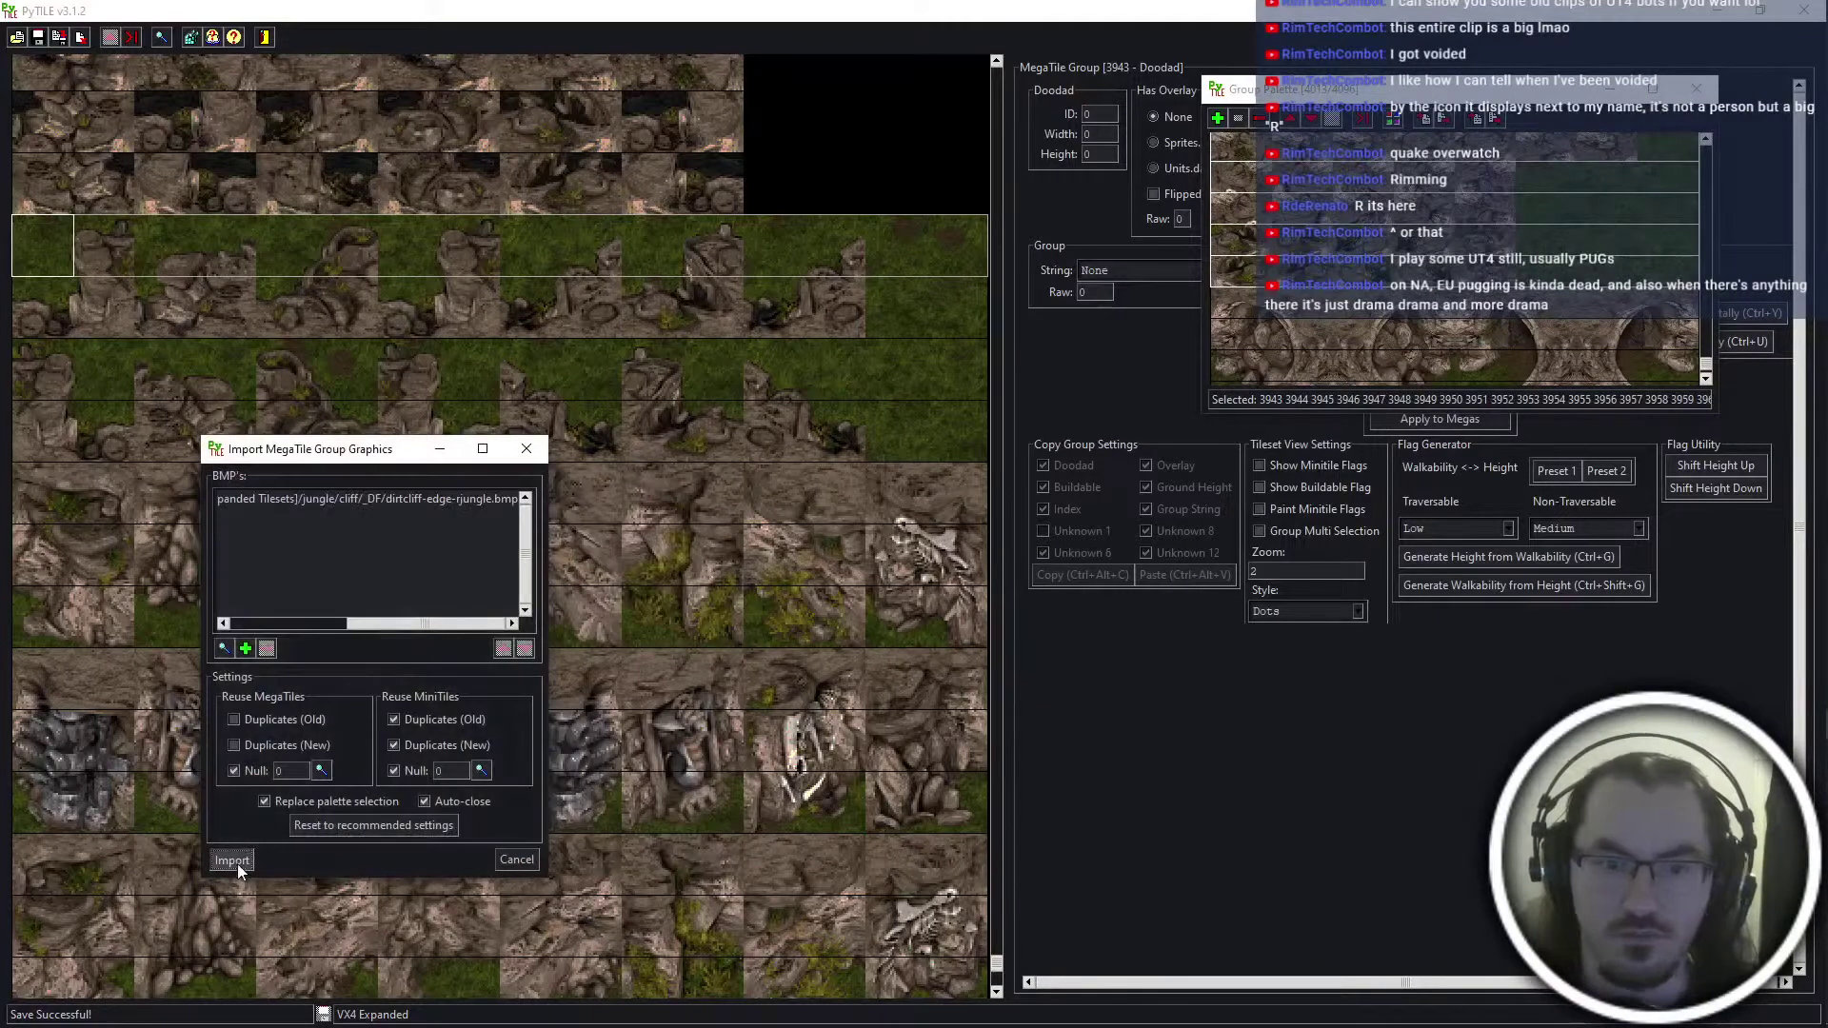
{"action": "key", "text": "Return"}
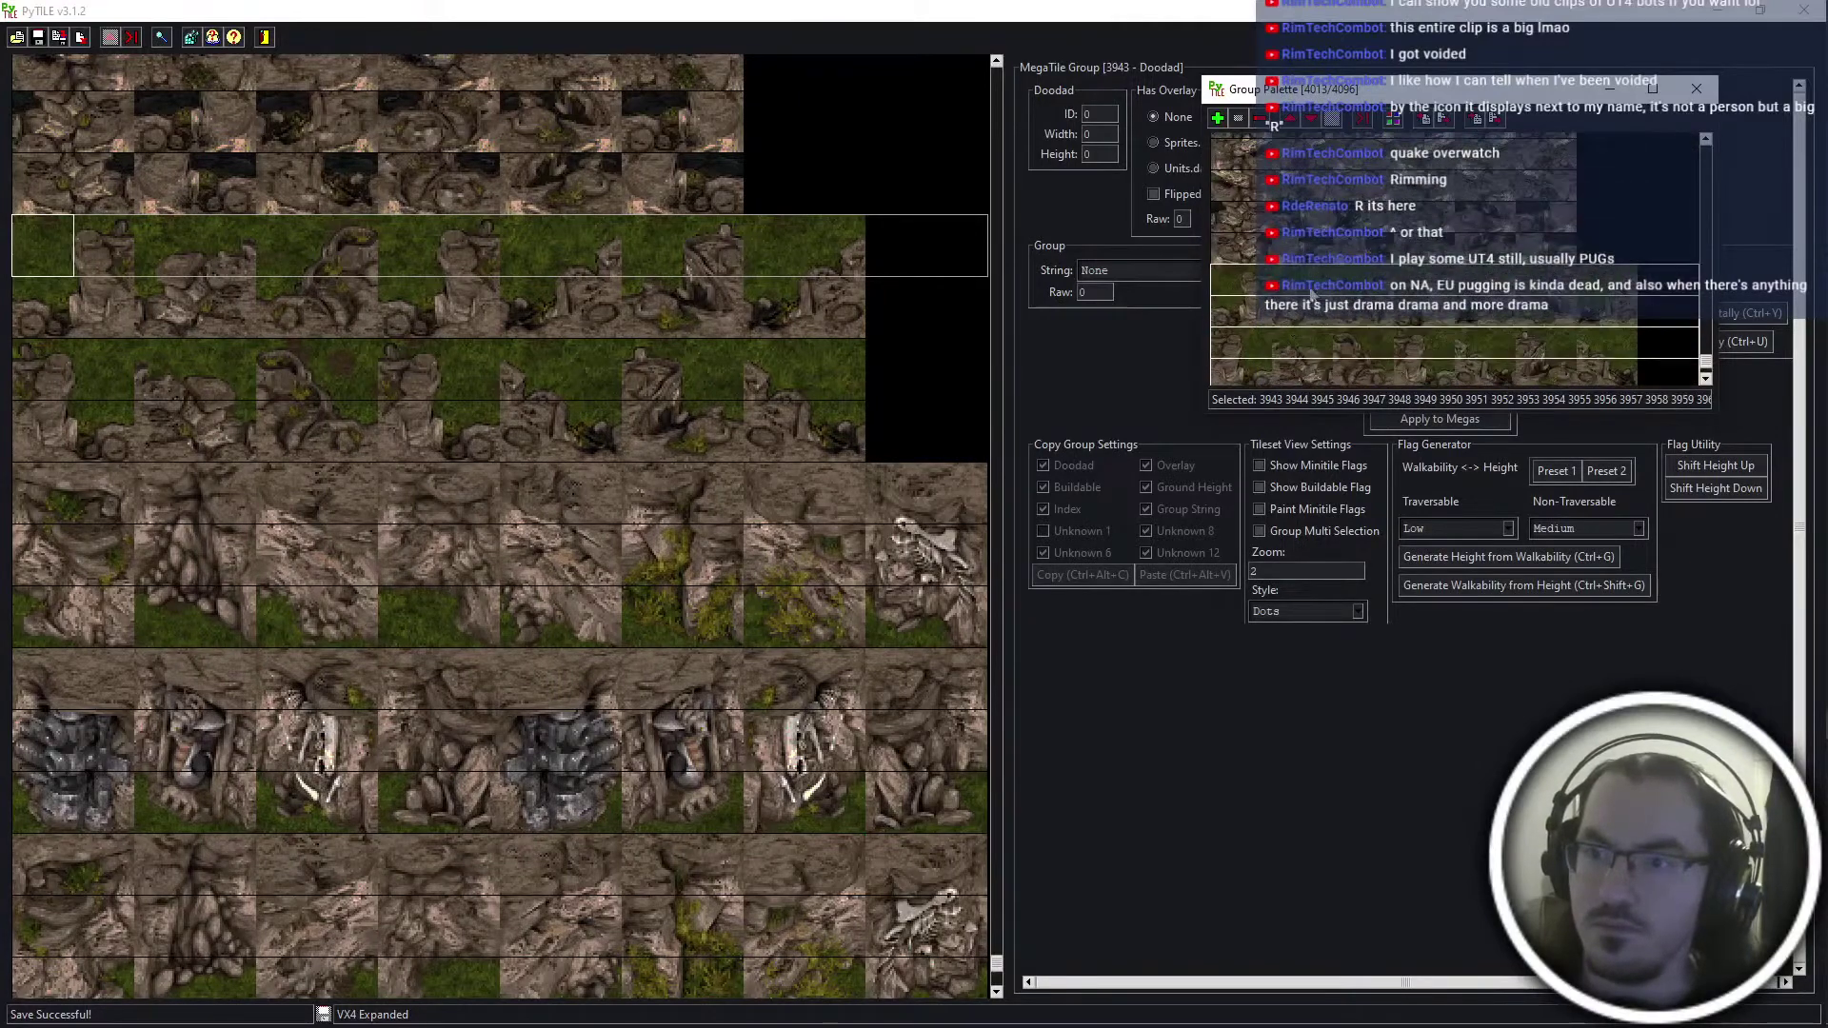
{"action": "left_click", "coordinate": [1400, 427]}
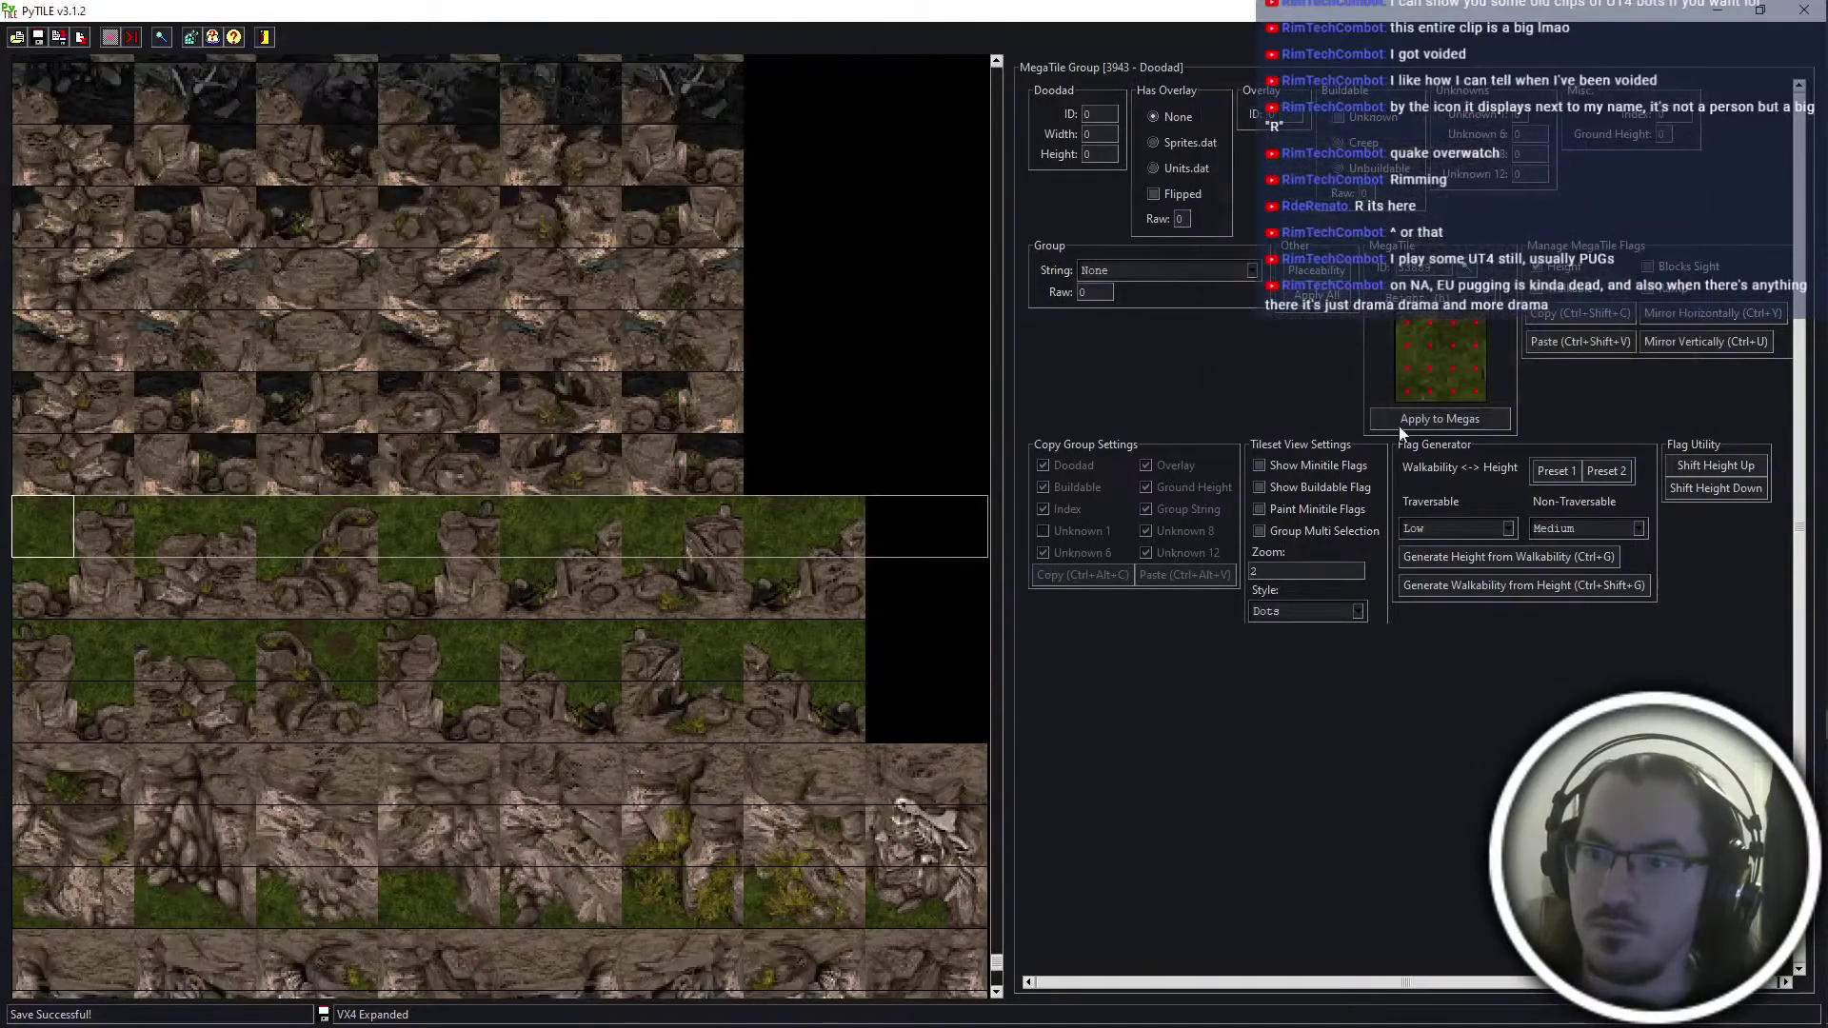
Open the MegaTile palette and select the newly imported dirt cliff edge megatiles, starting at 33889
{"action": "left_click", "coordinate": [1468, 273]}
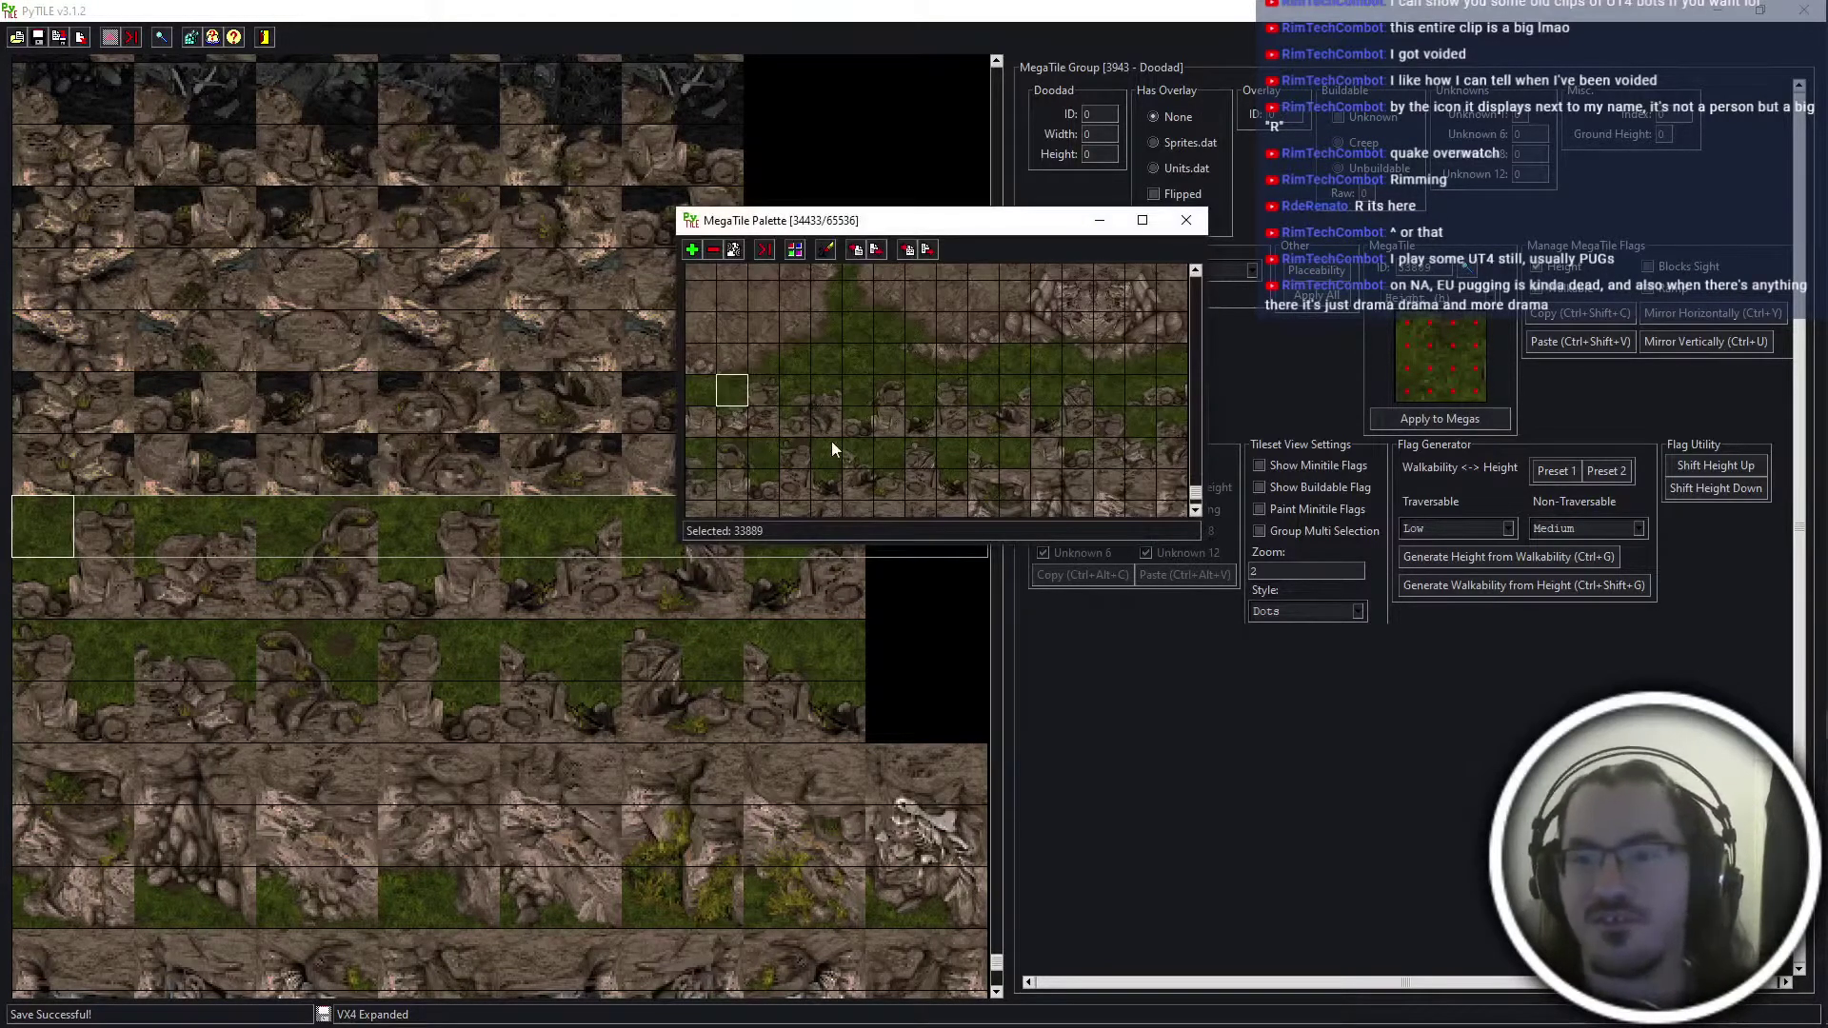
{"action": "scroll", "coordinate": [831, 441], "scroll_direction": "down", "scroll_amount": 10}
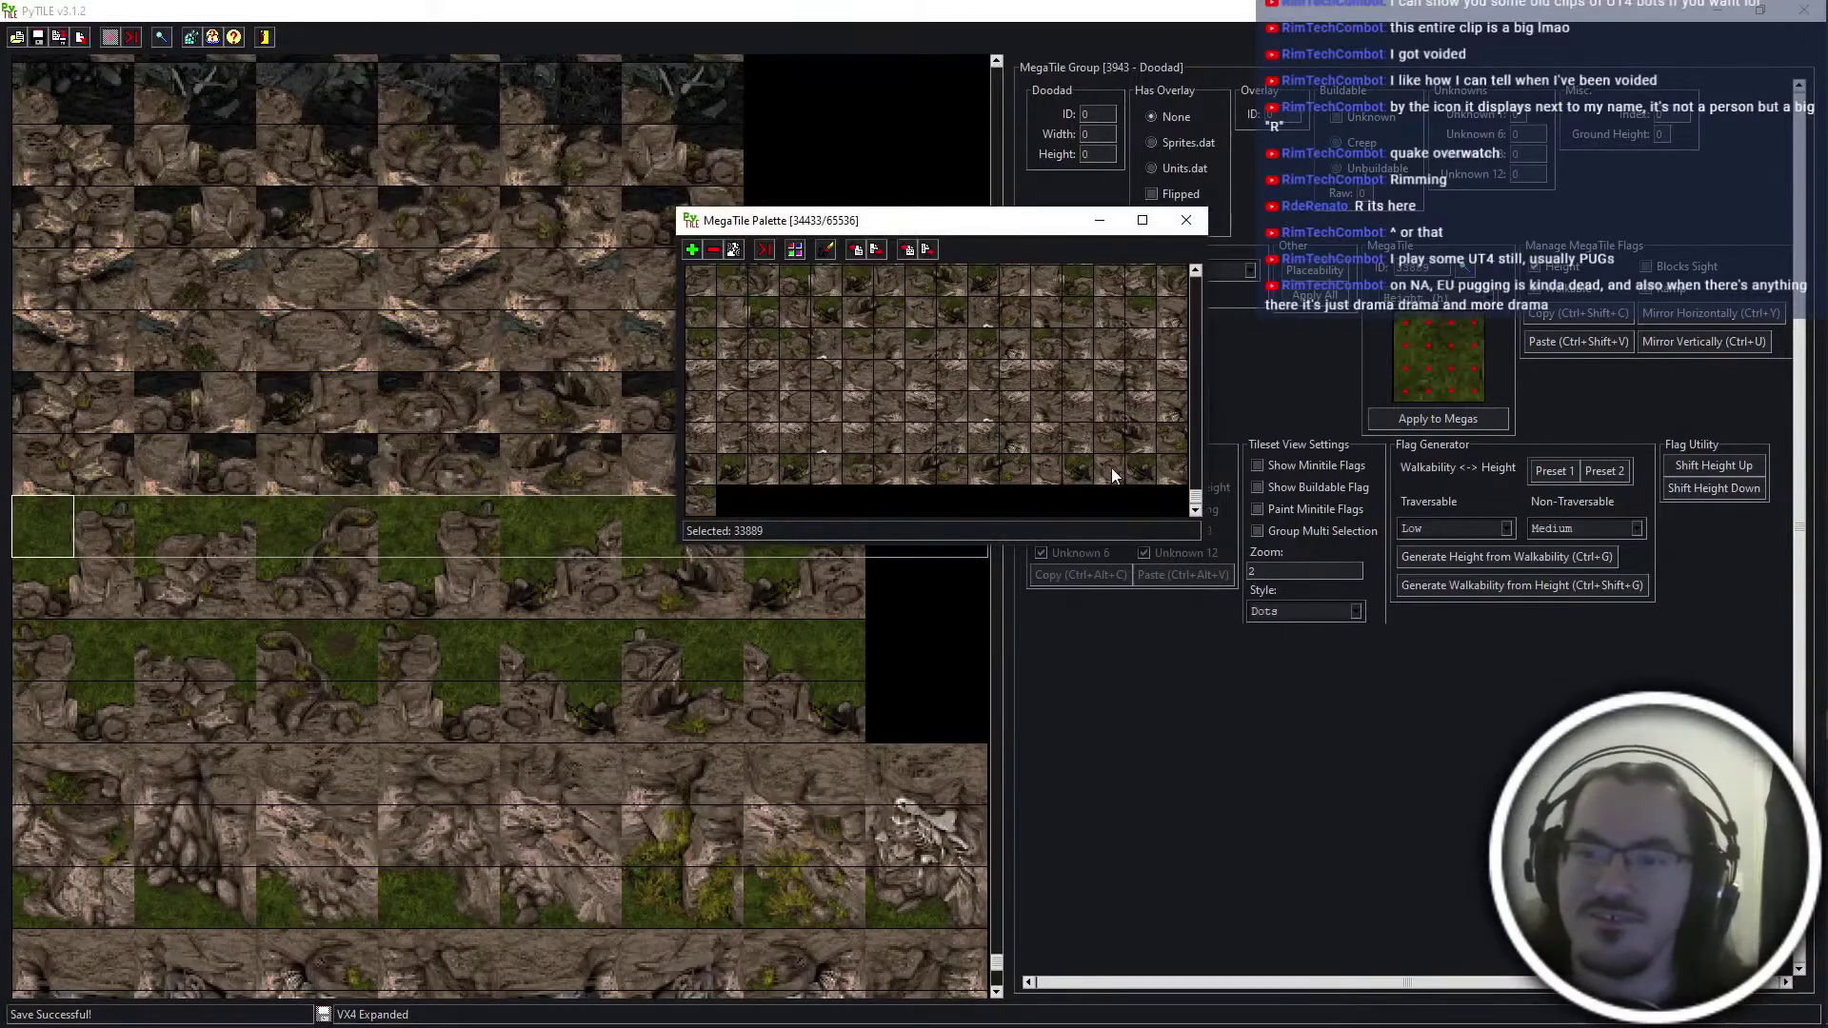
{"action": "left_click", "coordinate": [729, 467], "text": "shift"}
Import dirtcliff-edge-medhigh.txt from the jungle tileset's cliff folder as the settings for the selected dirt cliff edge megatiles
{"action": "left_click", "coordinate": [857, 252]}
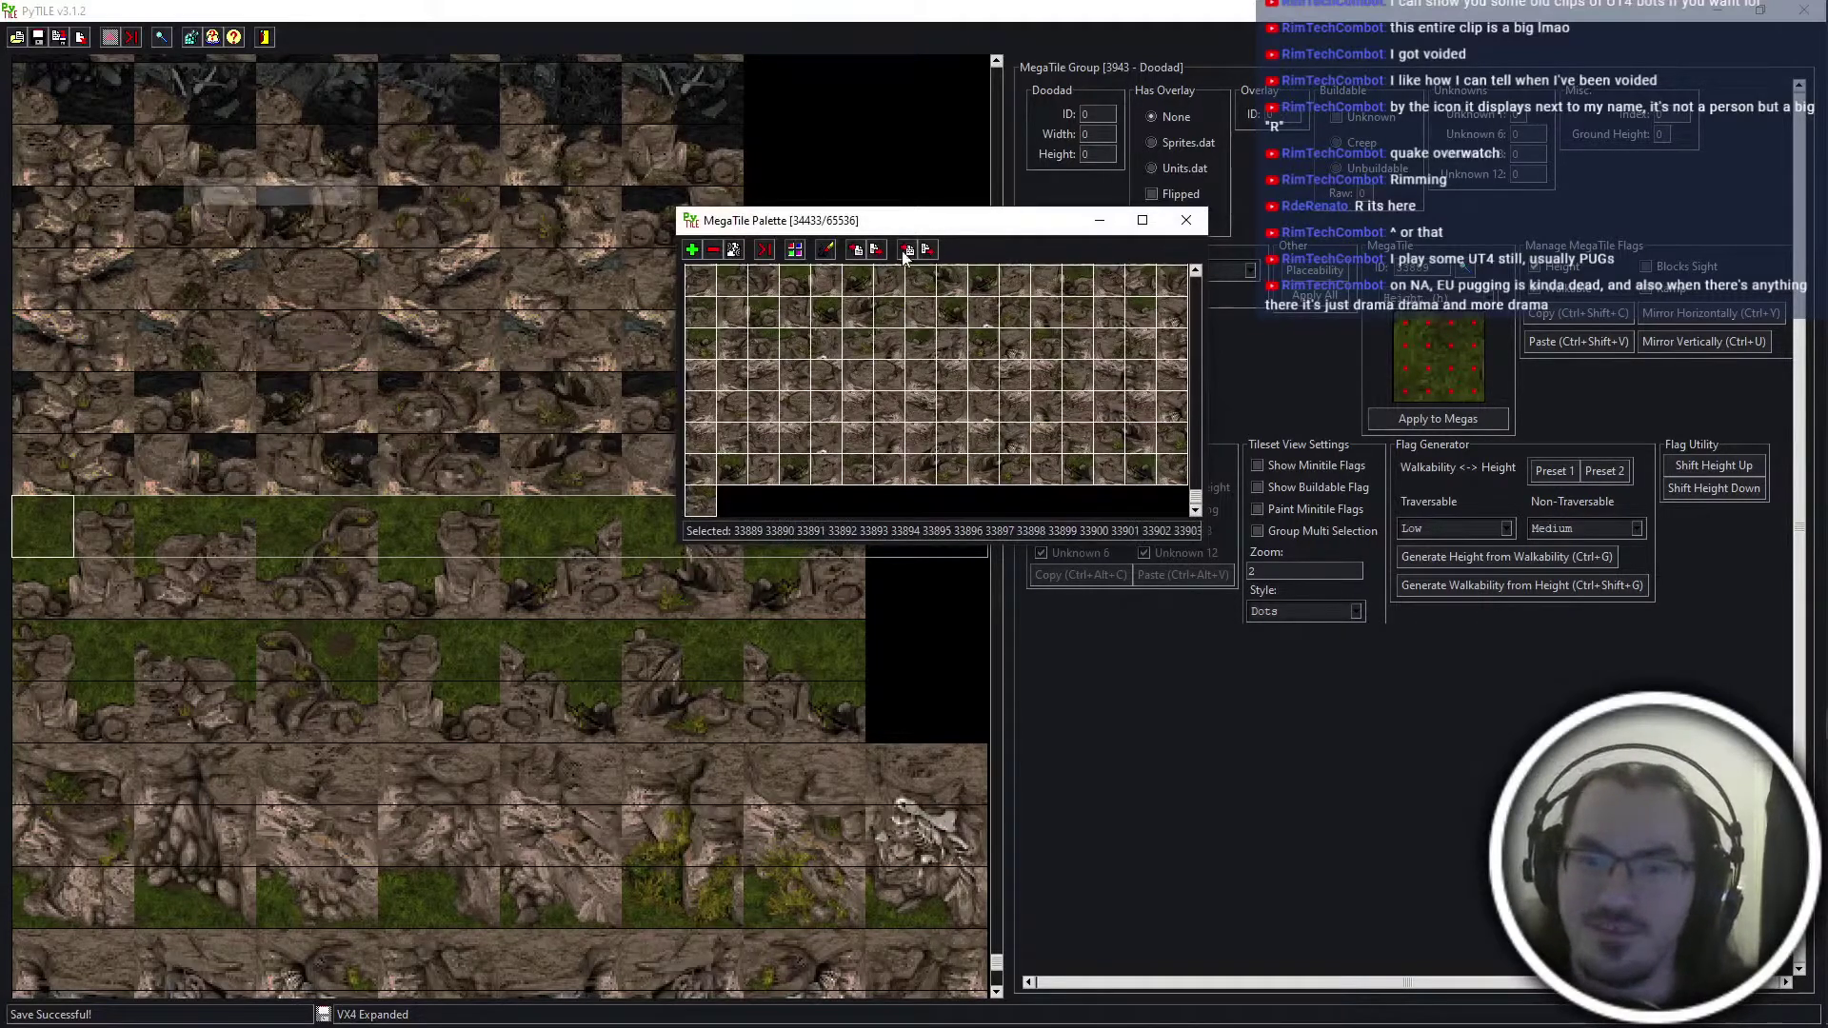
{"action": "left_click", "coordinate": [987, 494]}
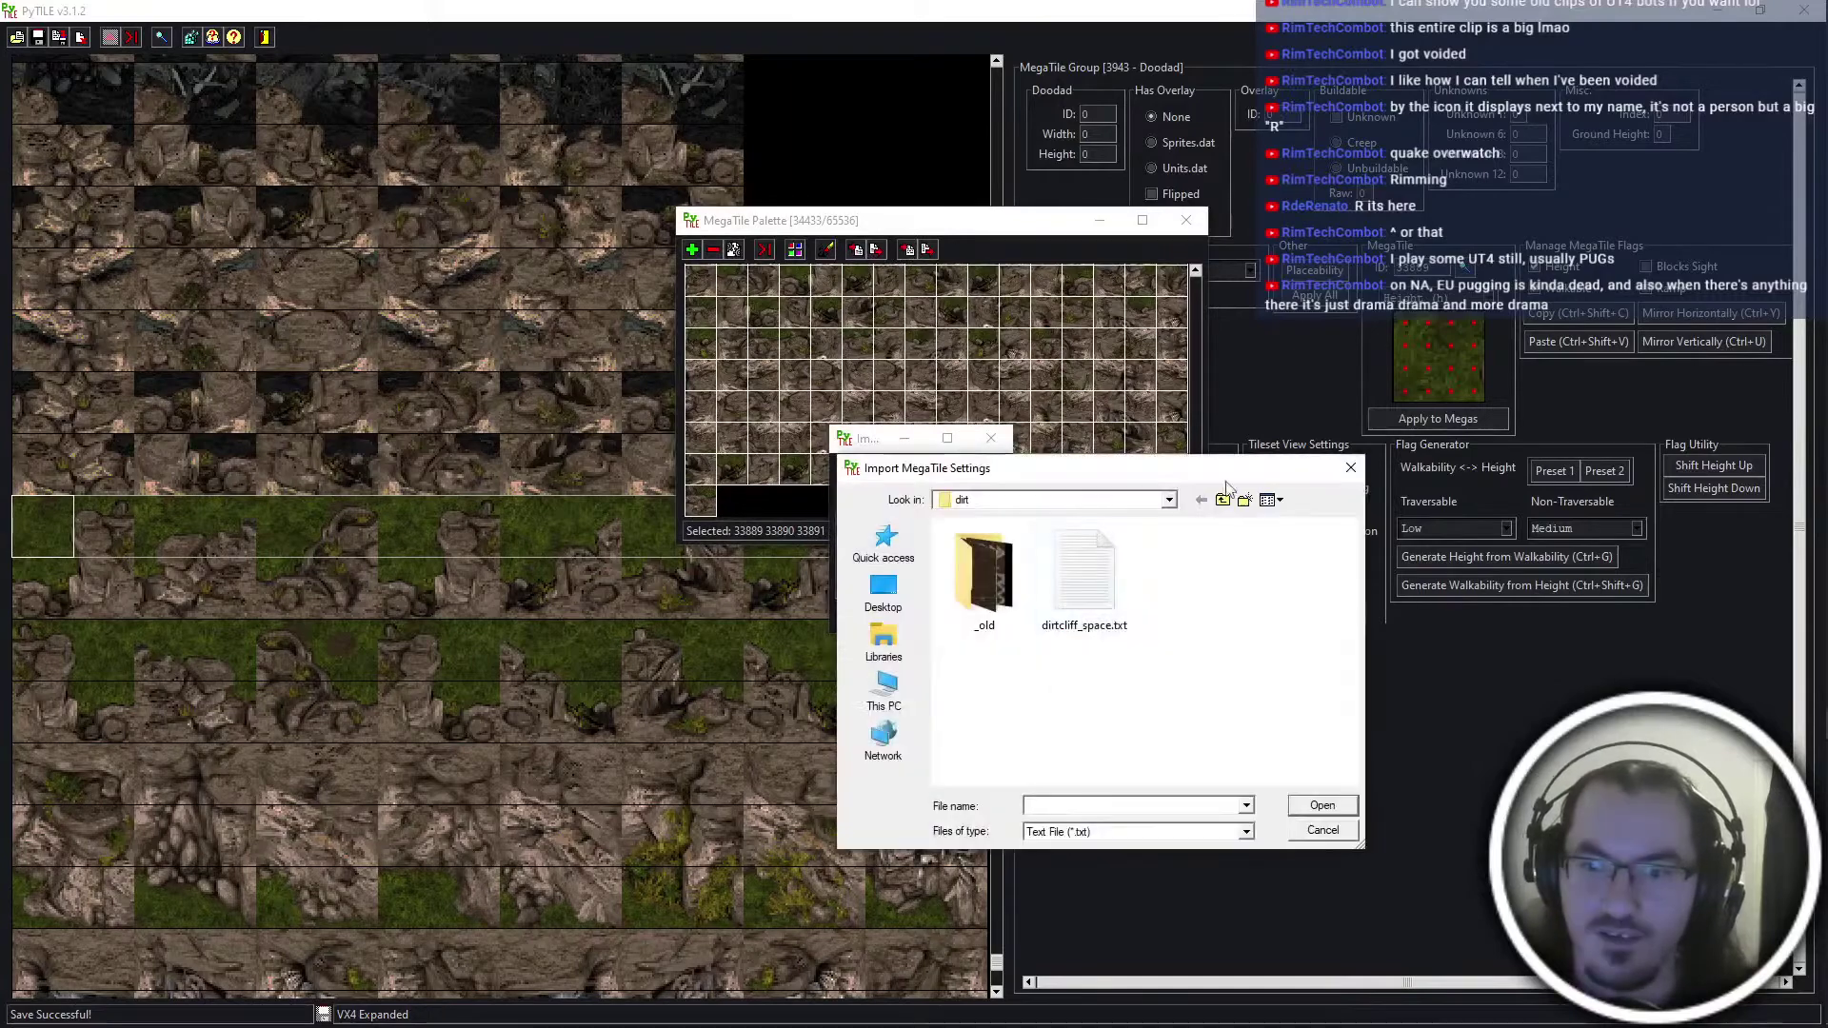
{"action": "left_click", "coordinate": [1222, 501]}
{"action": "left_click", "coordinate": [1223, 501]}
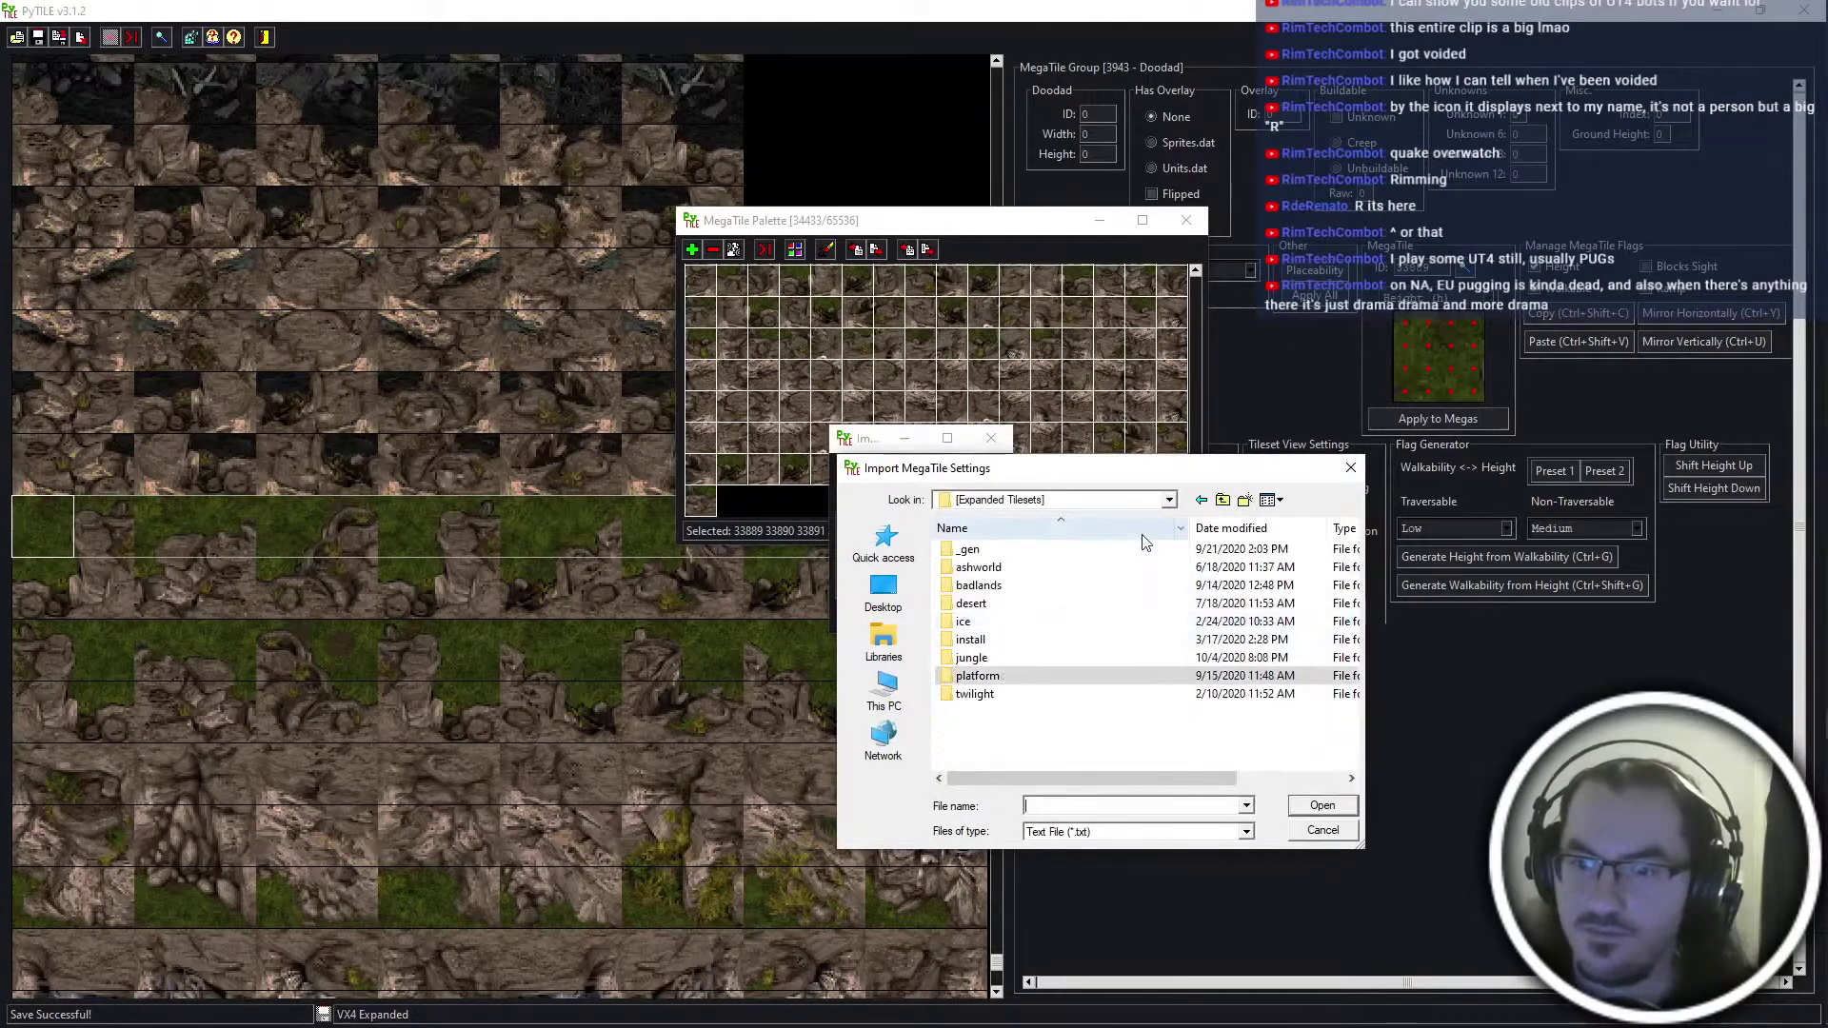
{"action": "double_click", "coordinate": [1085, 656]}
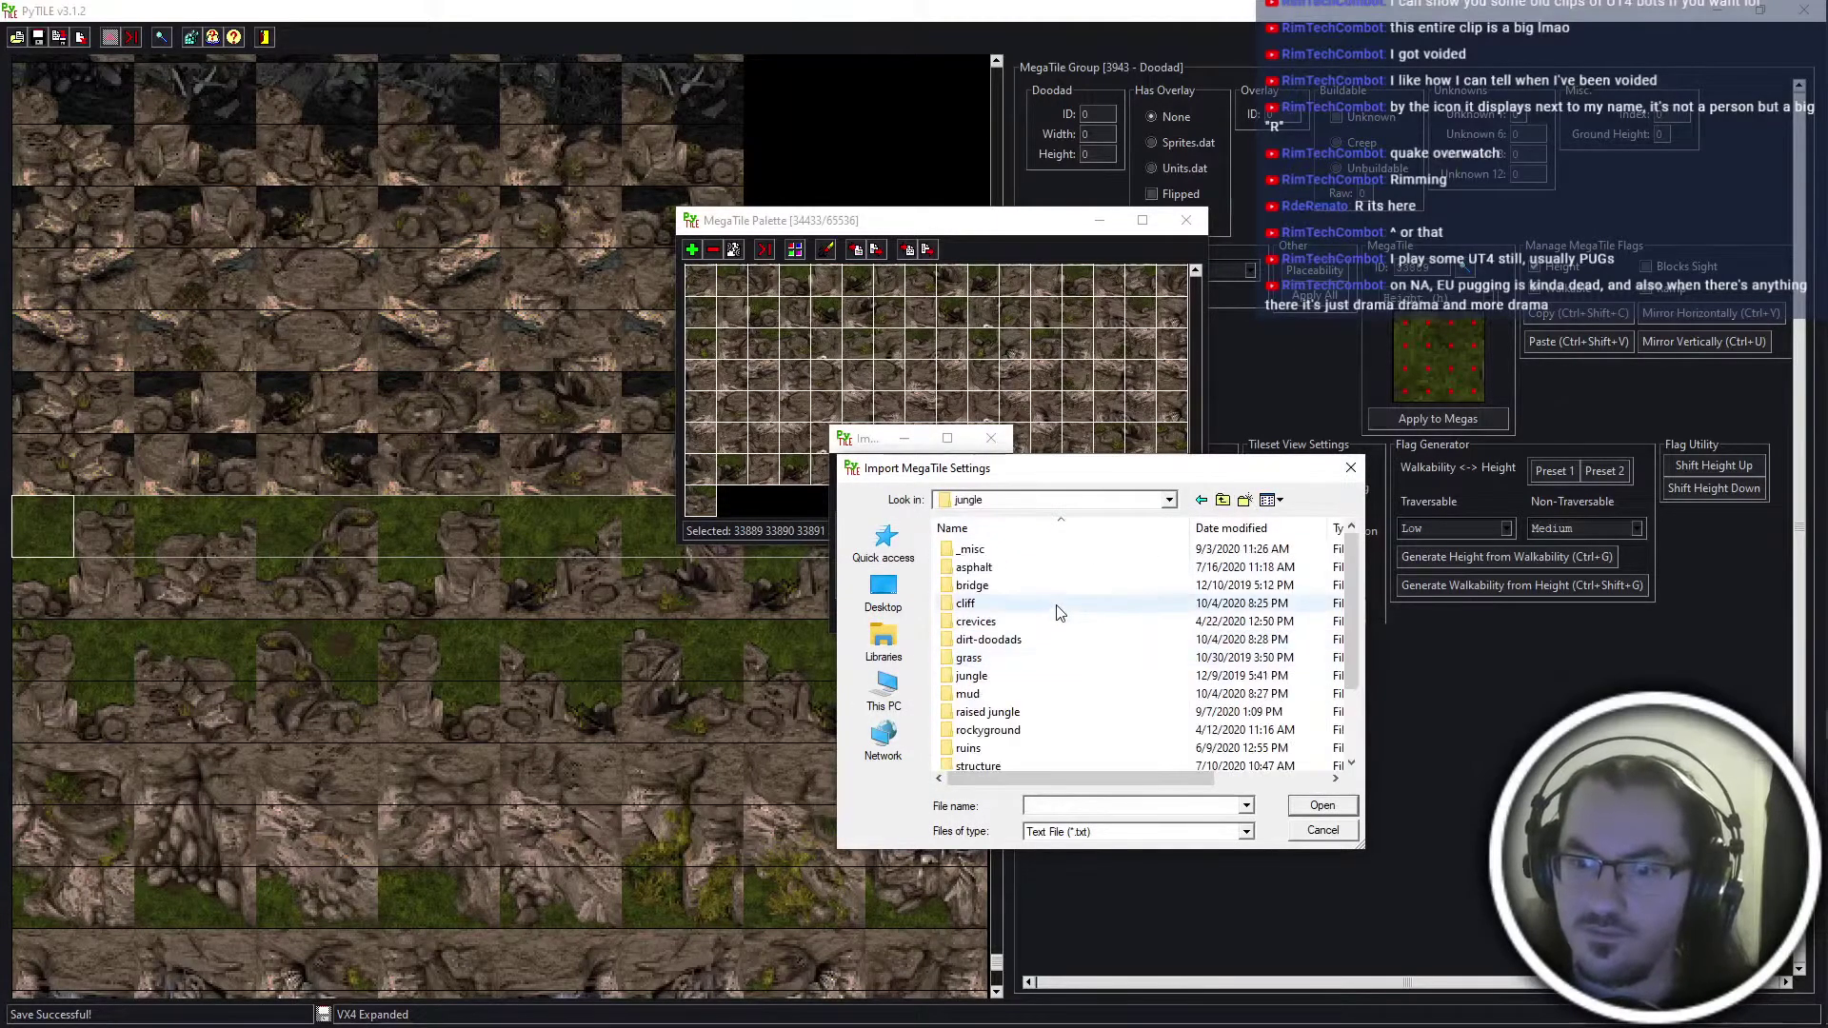
{"action": "double_click", "coordinate": [1053, 604]}
{"action": "scroll", "coordinate": [1078, 647], "scroll_direction": "down", "scroll_amount": 1}
{"action": "left_click", "coordinate": [1299, 614]}
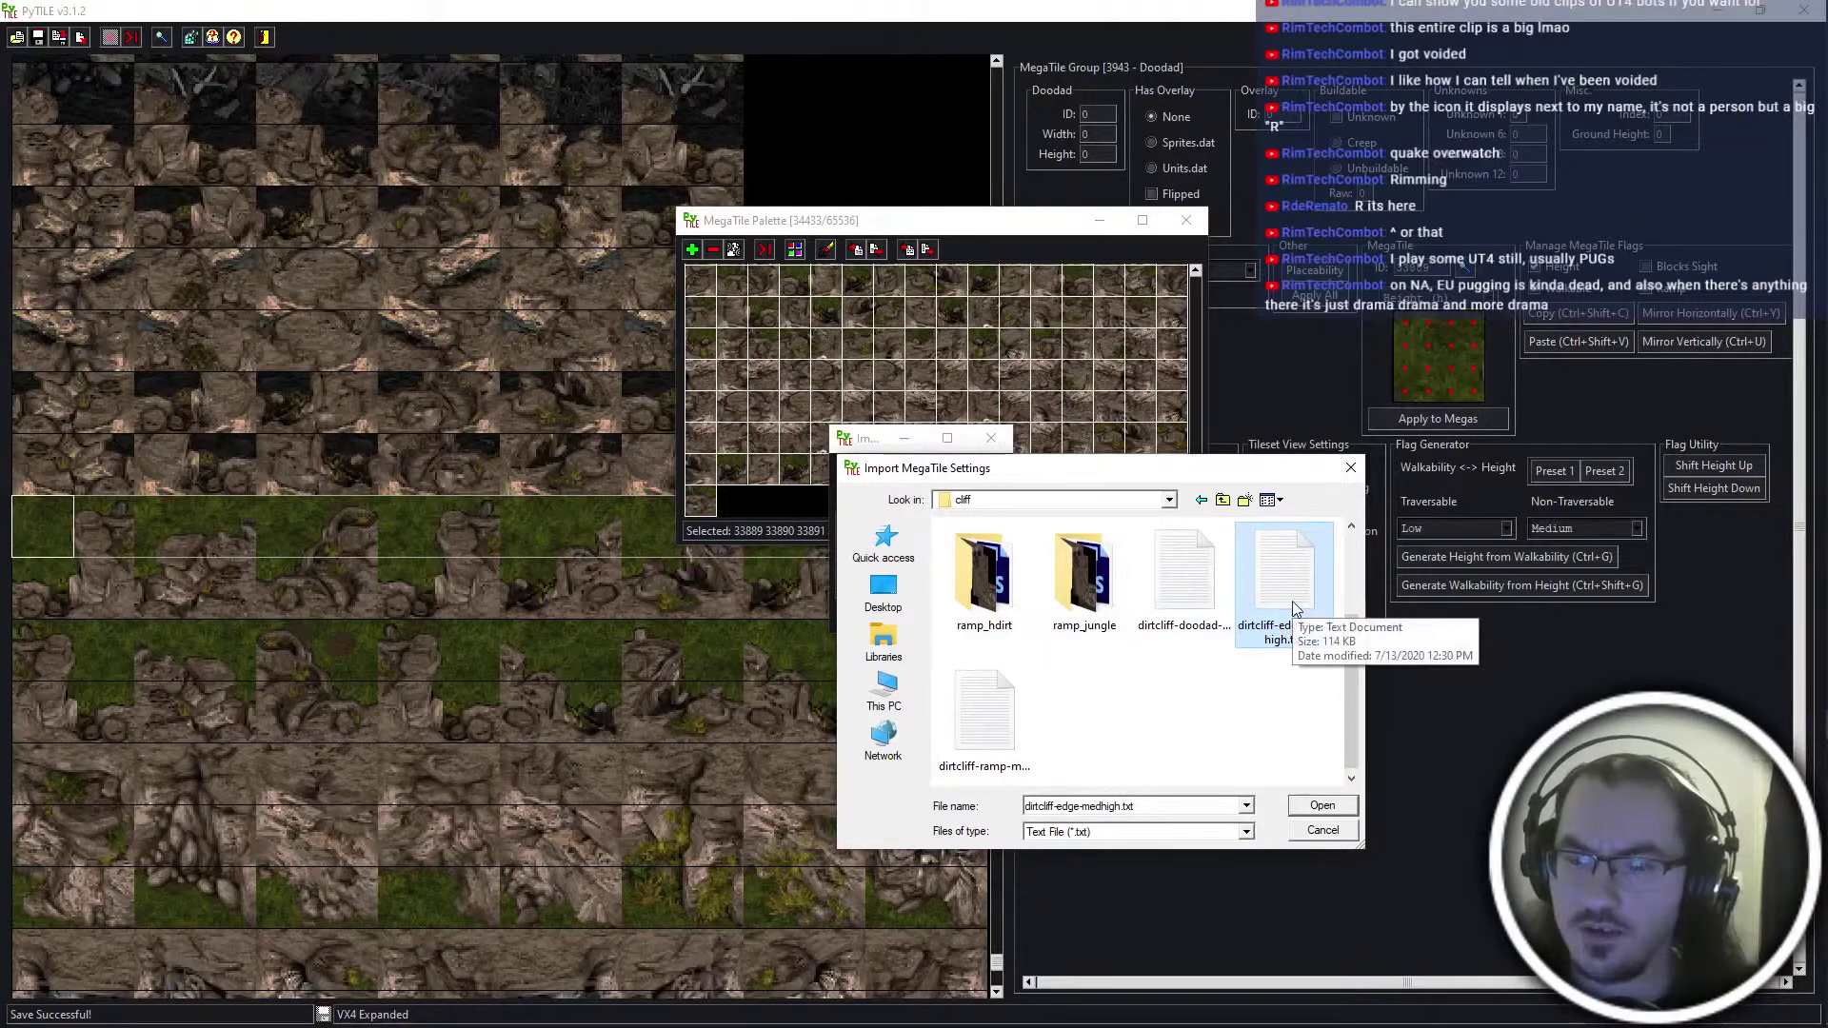
{"action": "double_click", "coordinate": [1295, 609]}
{"action": "left_click", "coordinate": [864, 616]}
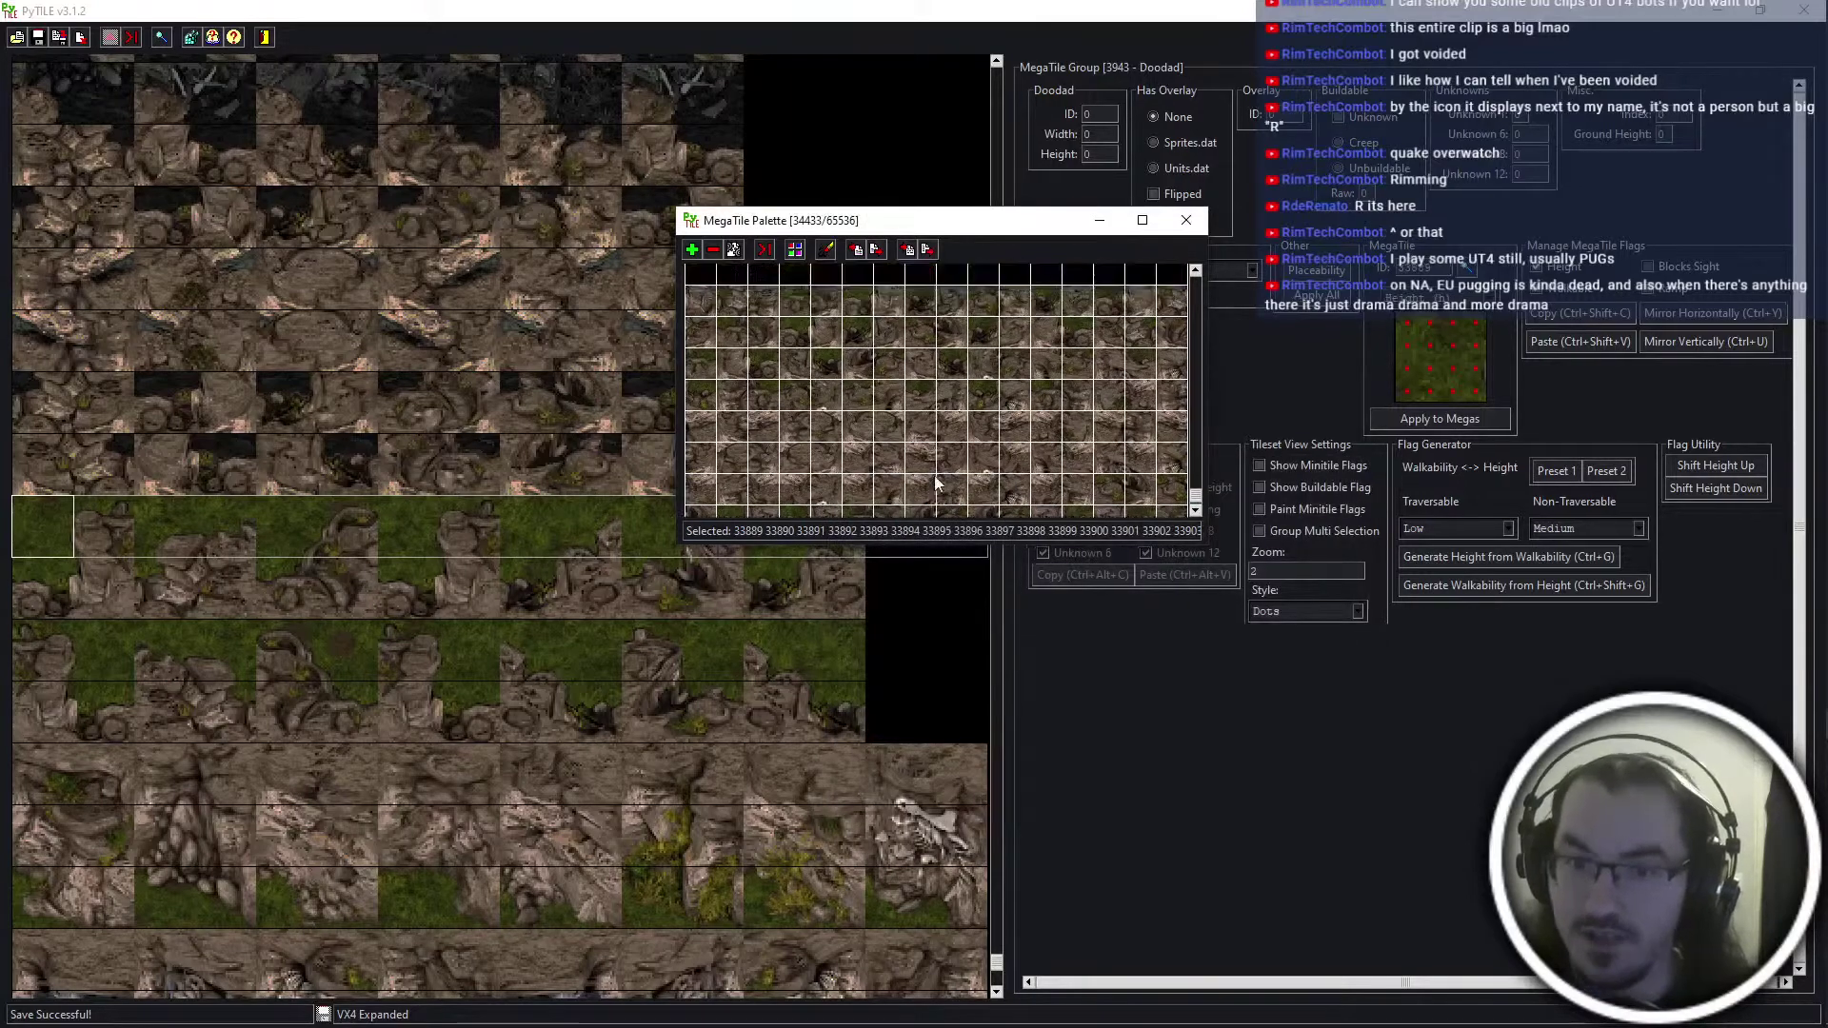
Select the dirt cliff doodad megatiles, starting at 33461, and import their settings from dirtcliff-doodad-medhigh.txt
{"action": "scroll", "coordinate": [919, 467], "scroll_direction": "up", "scroll_amount": 10}
{"action": "scroll", "coordinate": [917, 467], "scroll_direction": "up", "scroll_amount": 10}
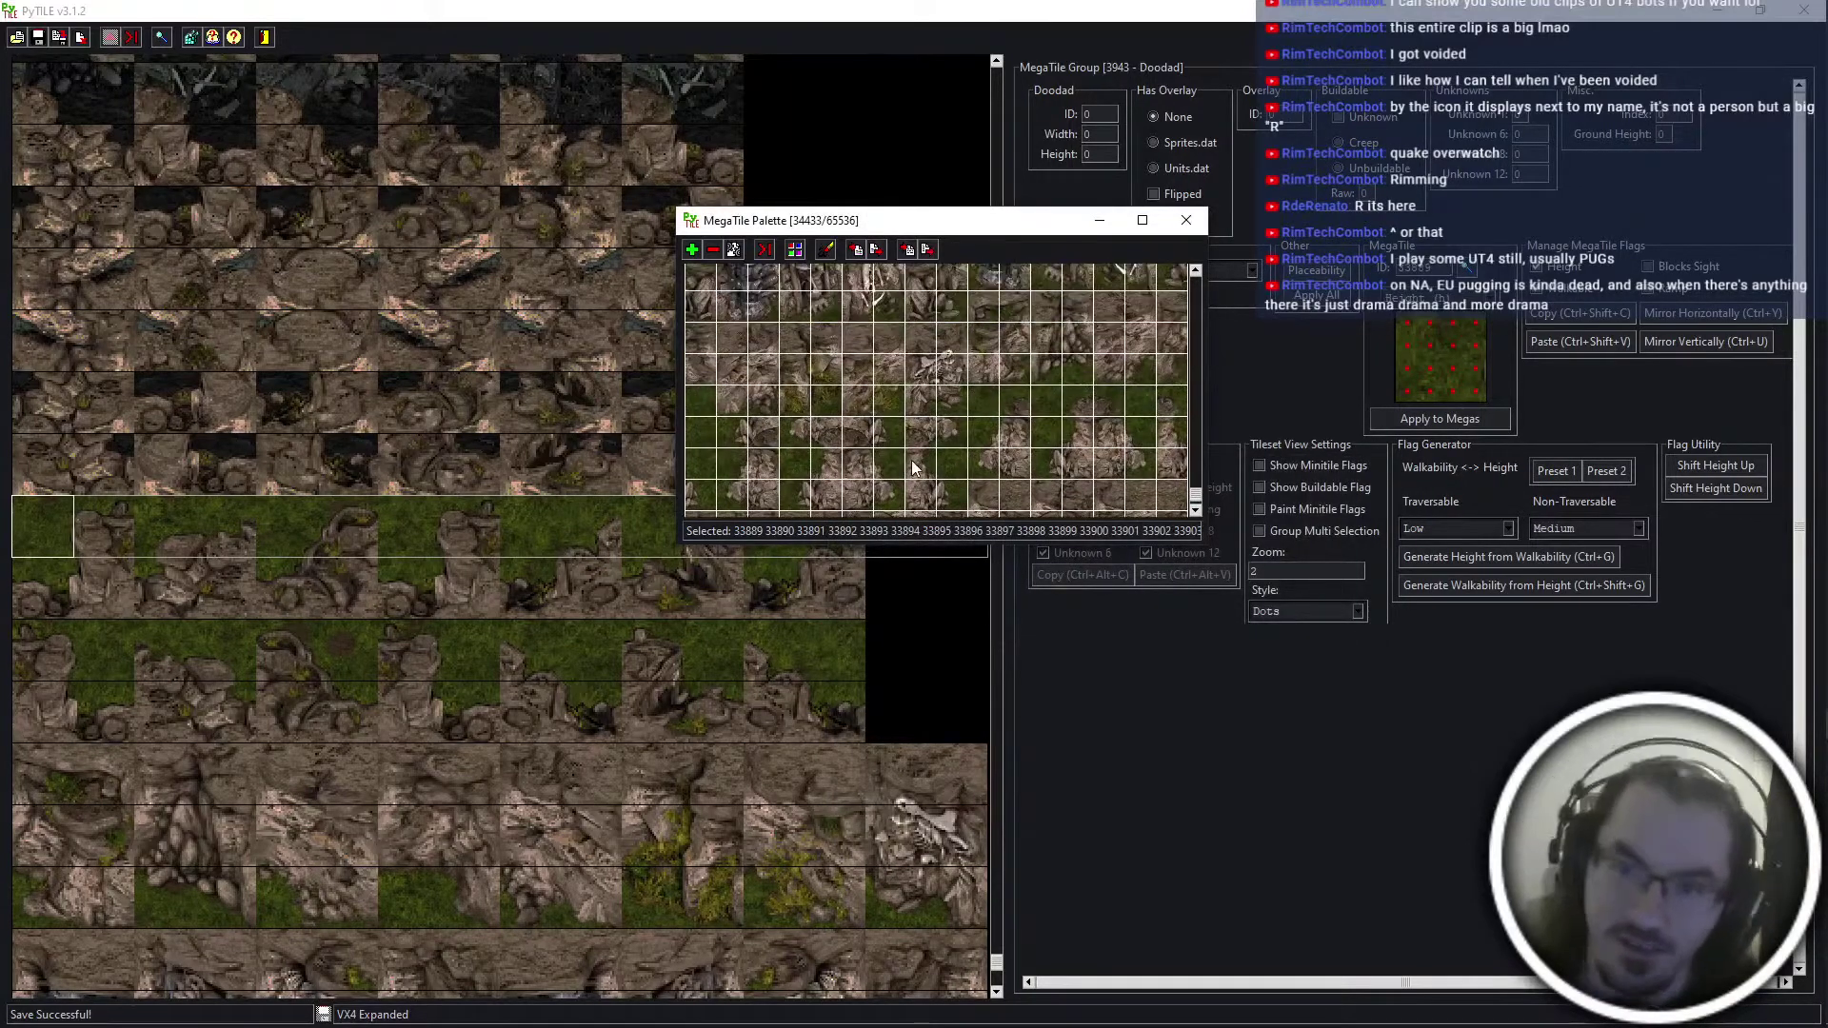
{"action": "scroll", "coordinate": [917, 414], "scroll_direction": "up", "scroll_amount": 10}
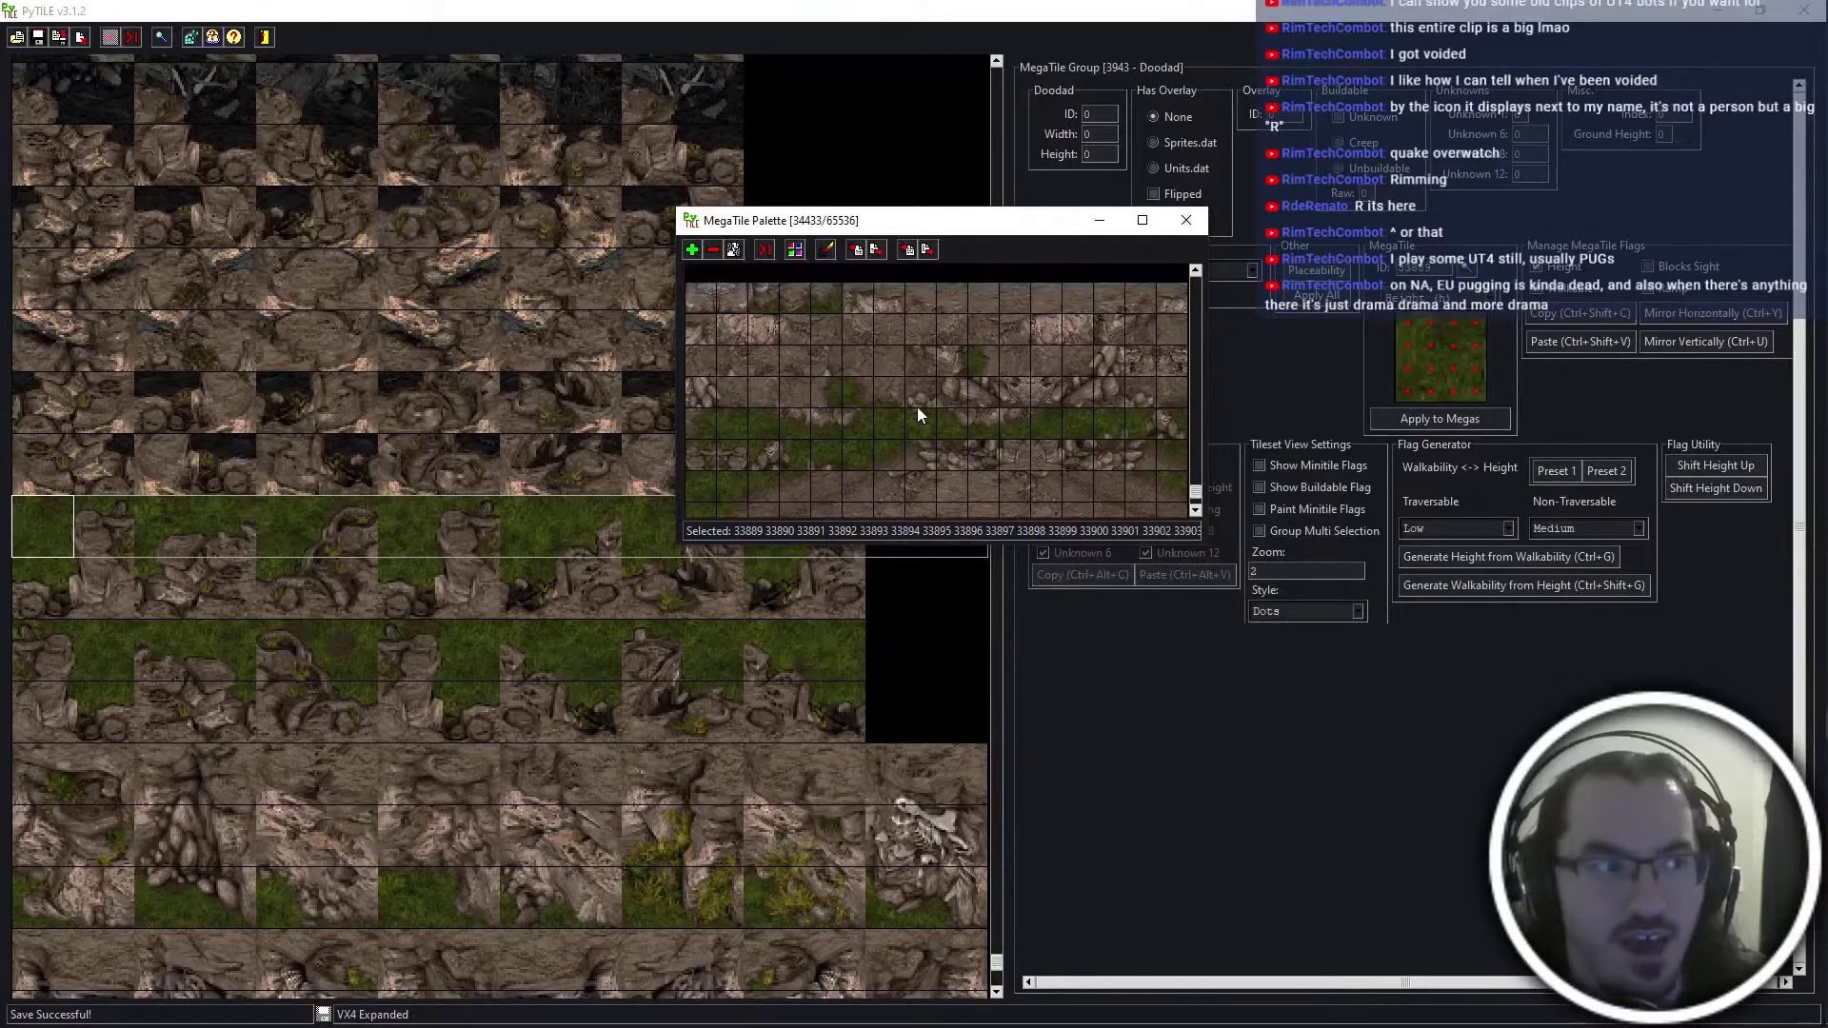
{"action": "scroll", "coordinate": [901, 419], "scroll_direction": "up", "scroll_amount": 10}
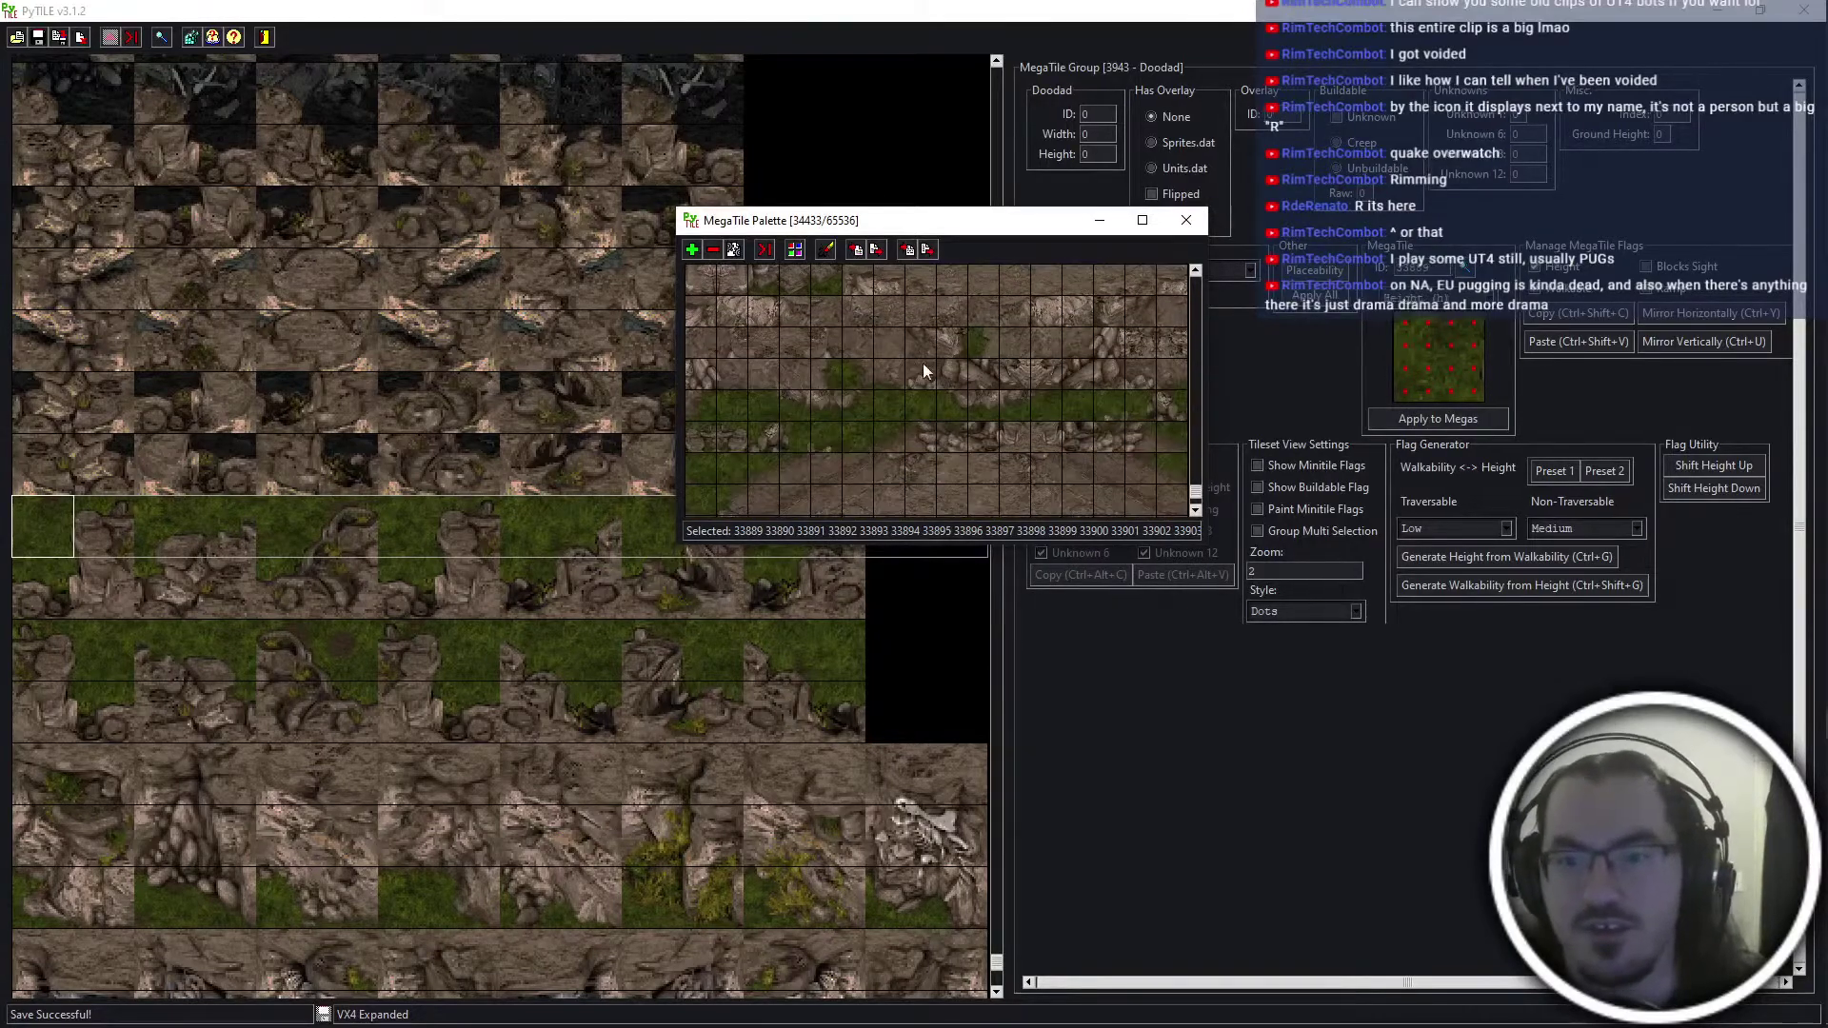
{"action": "scroll", "coordinate": [834, 371], "scroll_direction": "up", "scroll_amount": 5}
{"action": "left_click", "coordinate": [895, 425]}
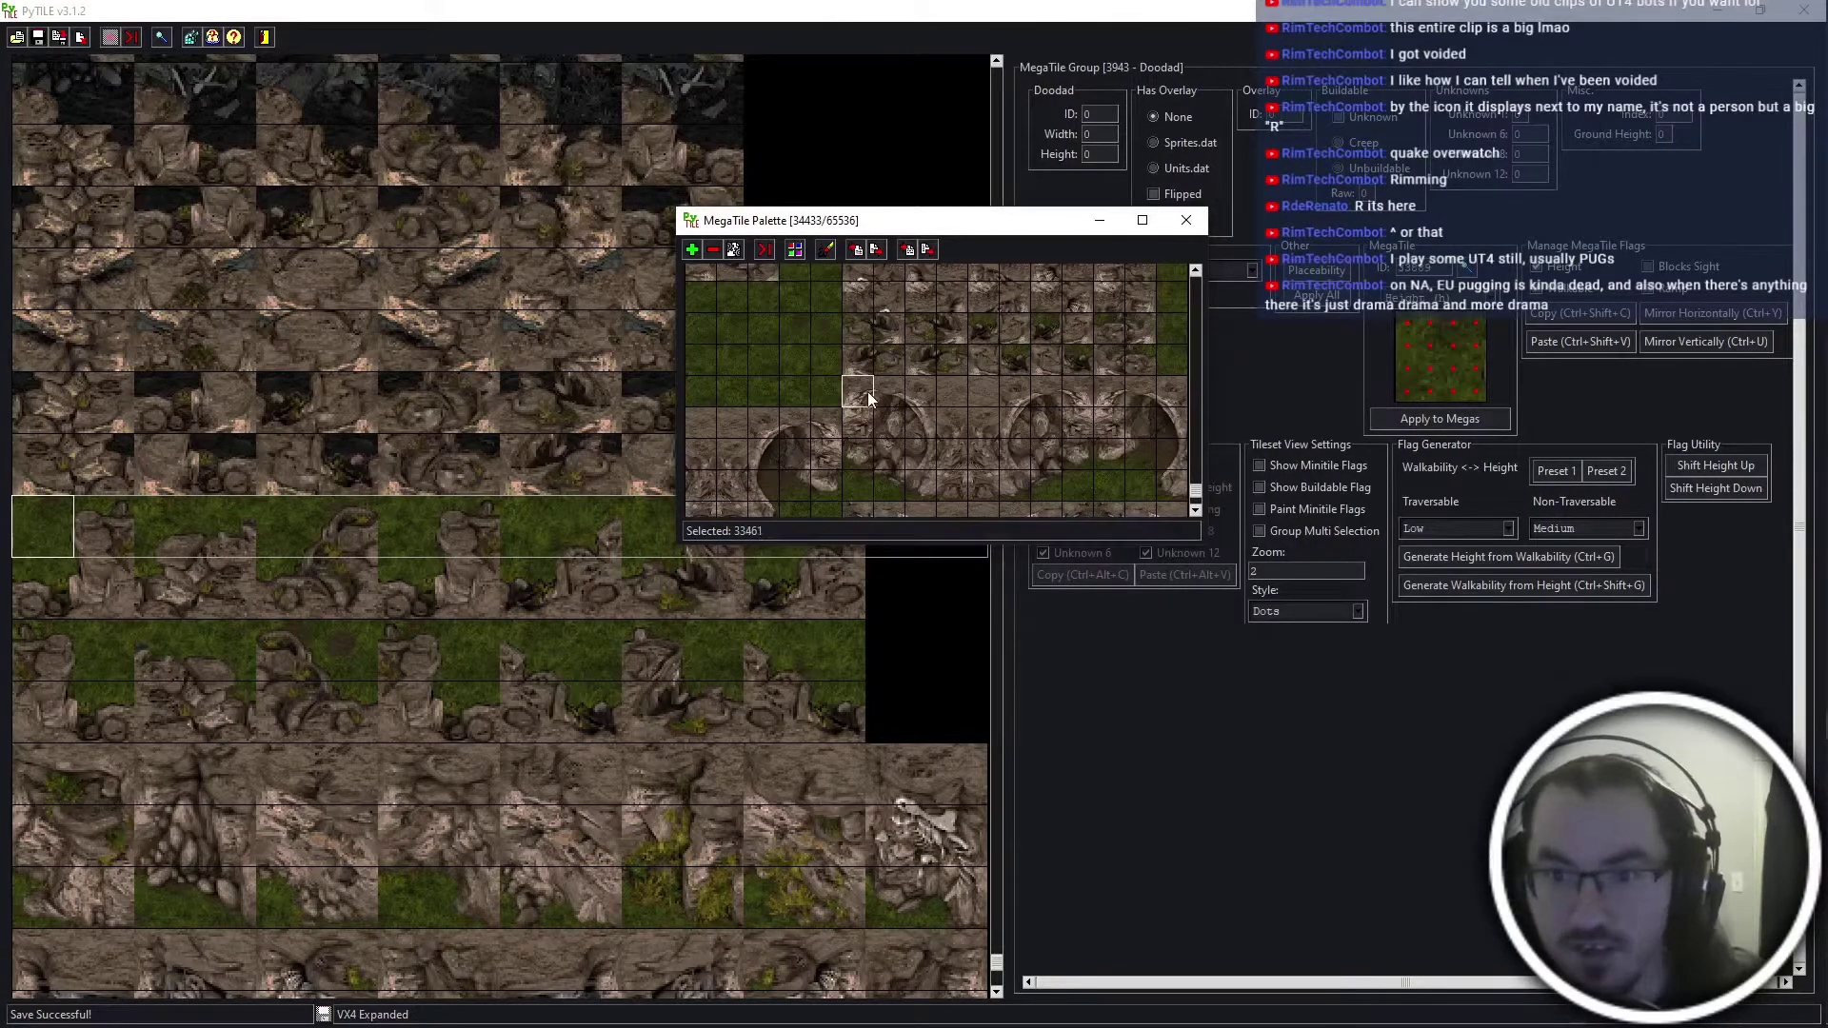
{"action": "scroll", "coordinate": [871, 415], "scroll_direction": "up", "scroll_amount": 5}
{"action": "scroll", "coordinate": [923, 453], "scroll_direction": "up", "scroll_amount": 3}
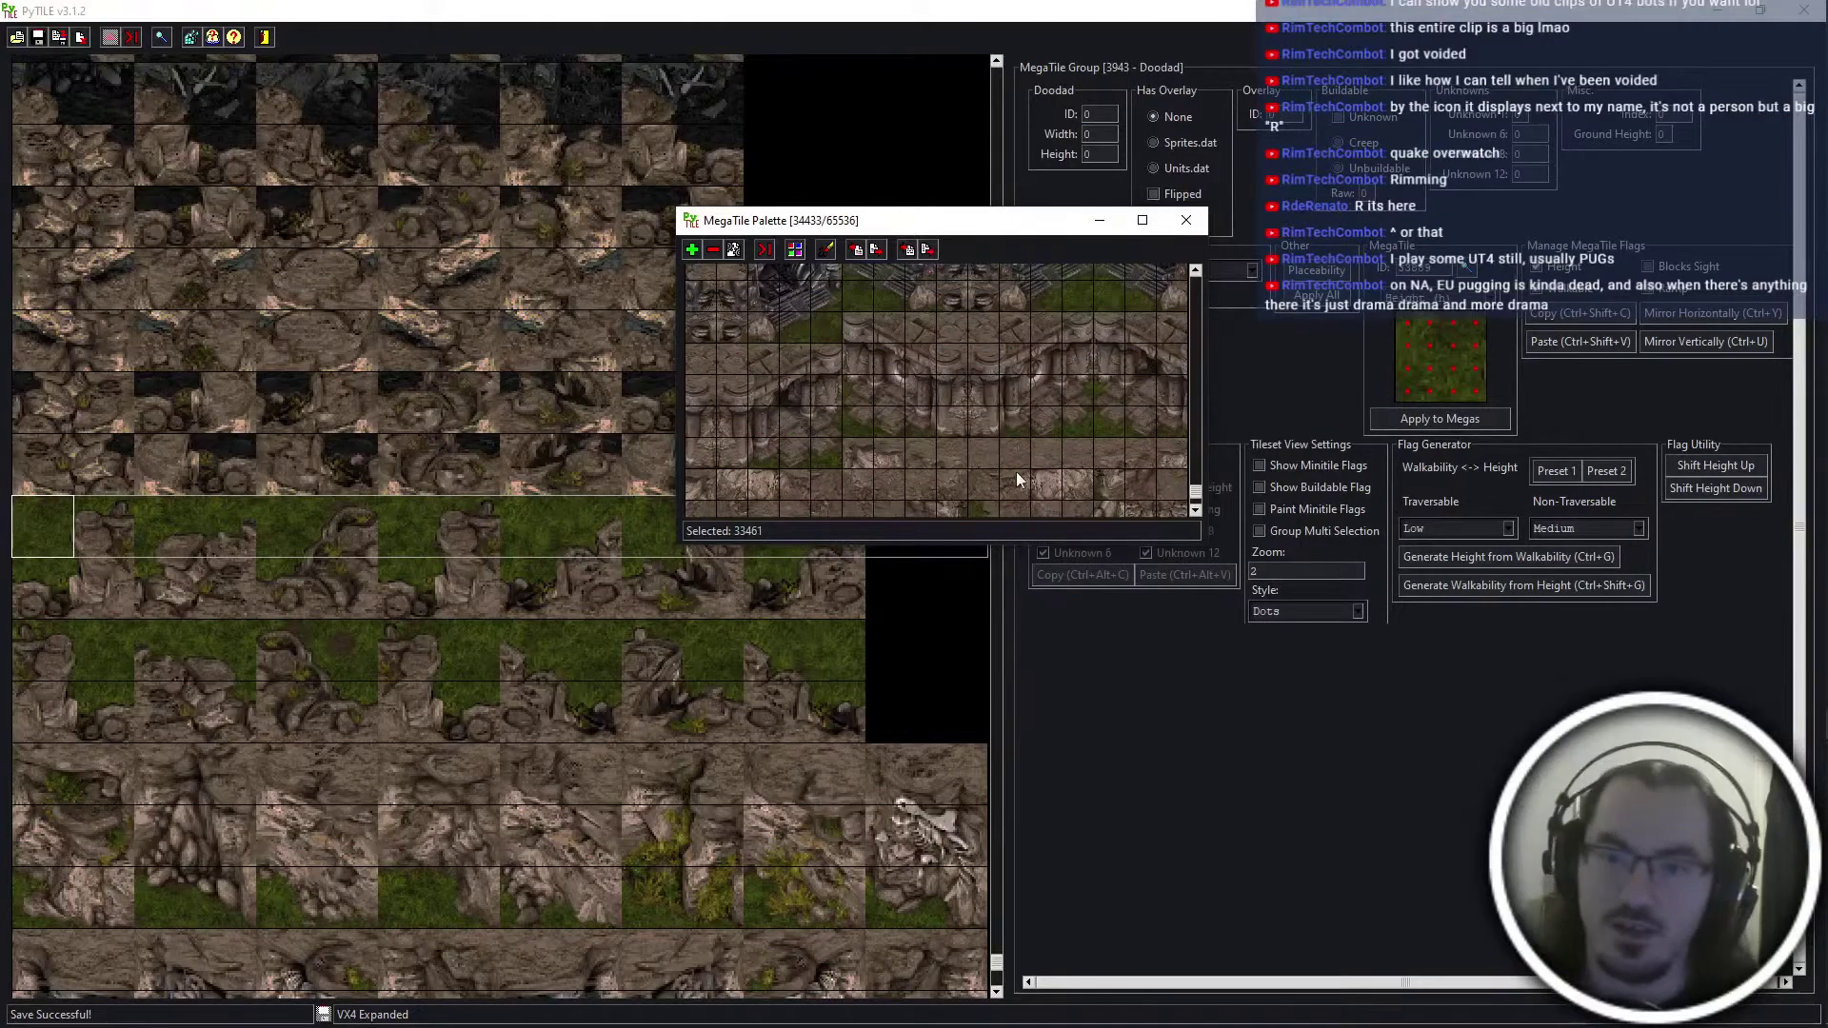
{"action": "left_click", "coordinate": [825, 454], "text": "shift"}
{"action": "left_click", "coordinate": [907, 249]}
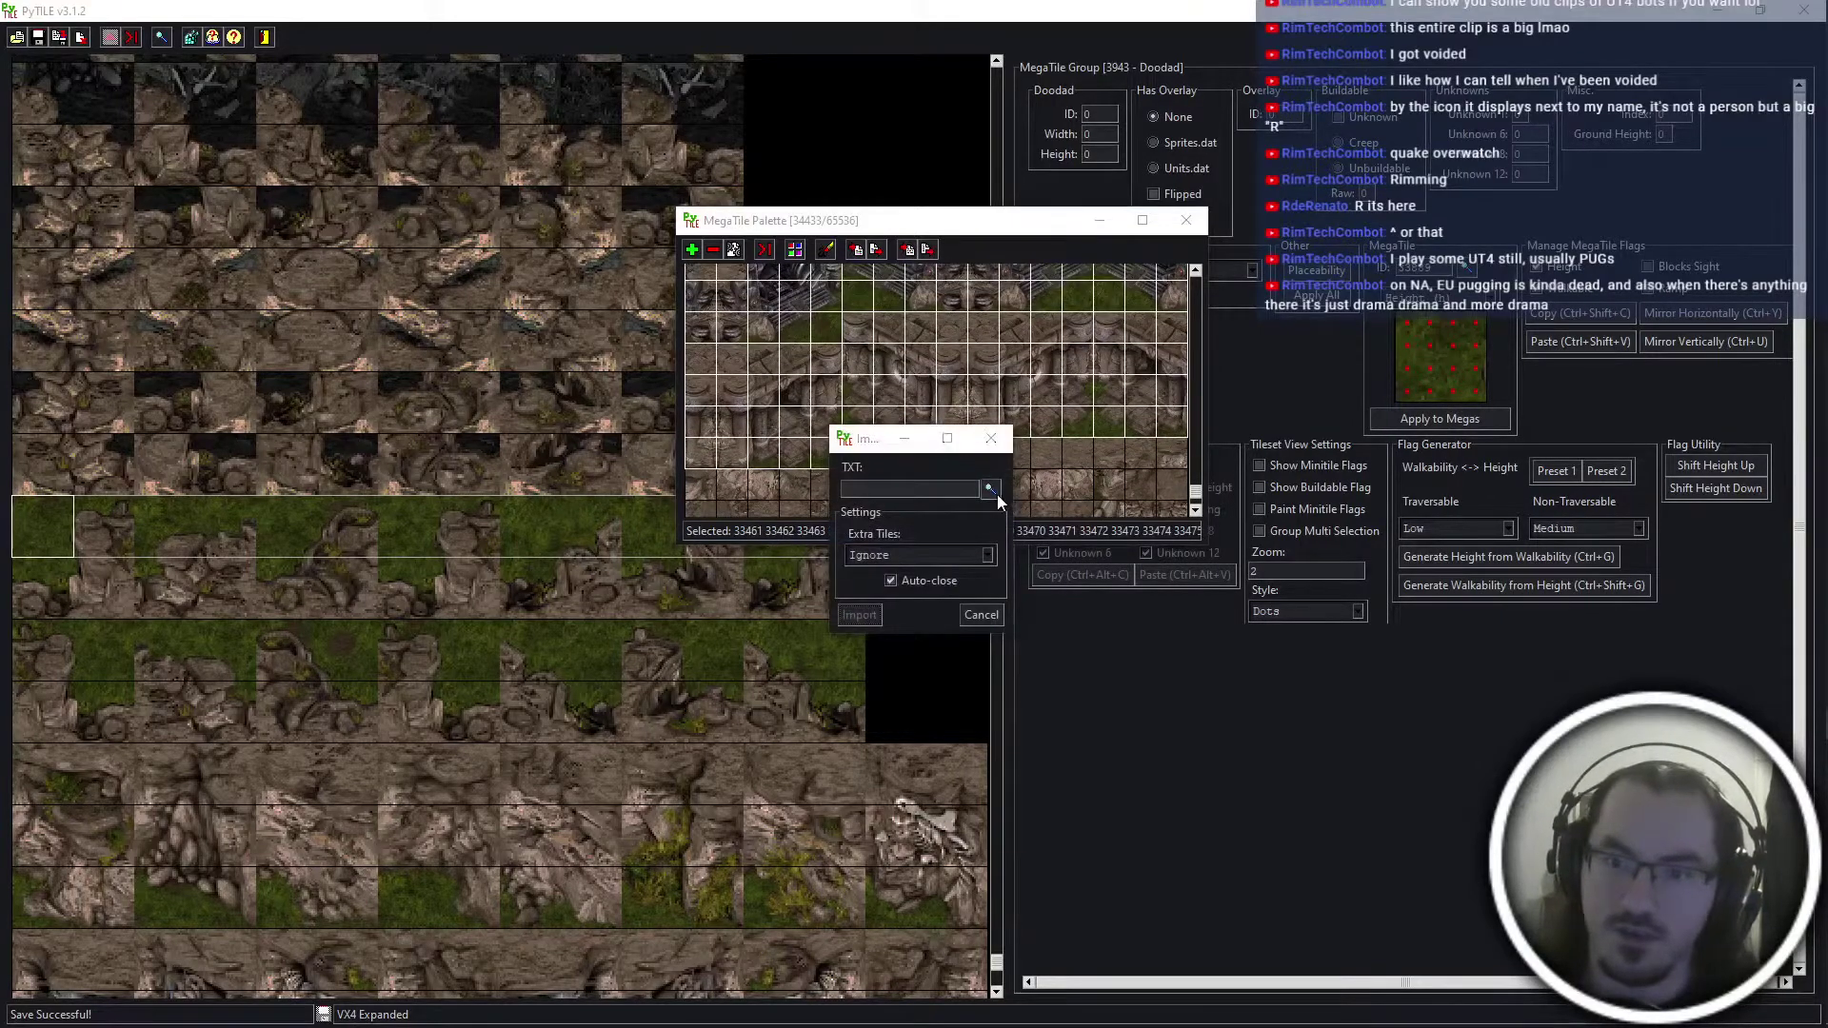
{"action": "left_click", "coordinate": [990, 489]}
{"action": "double_click", "coordinate": [1184, 571]}
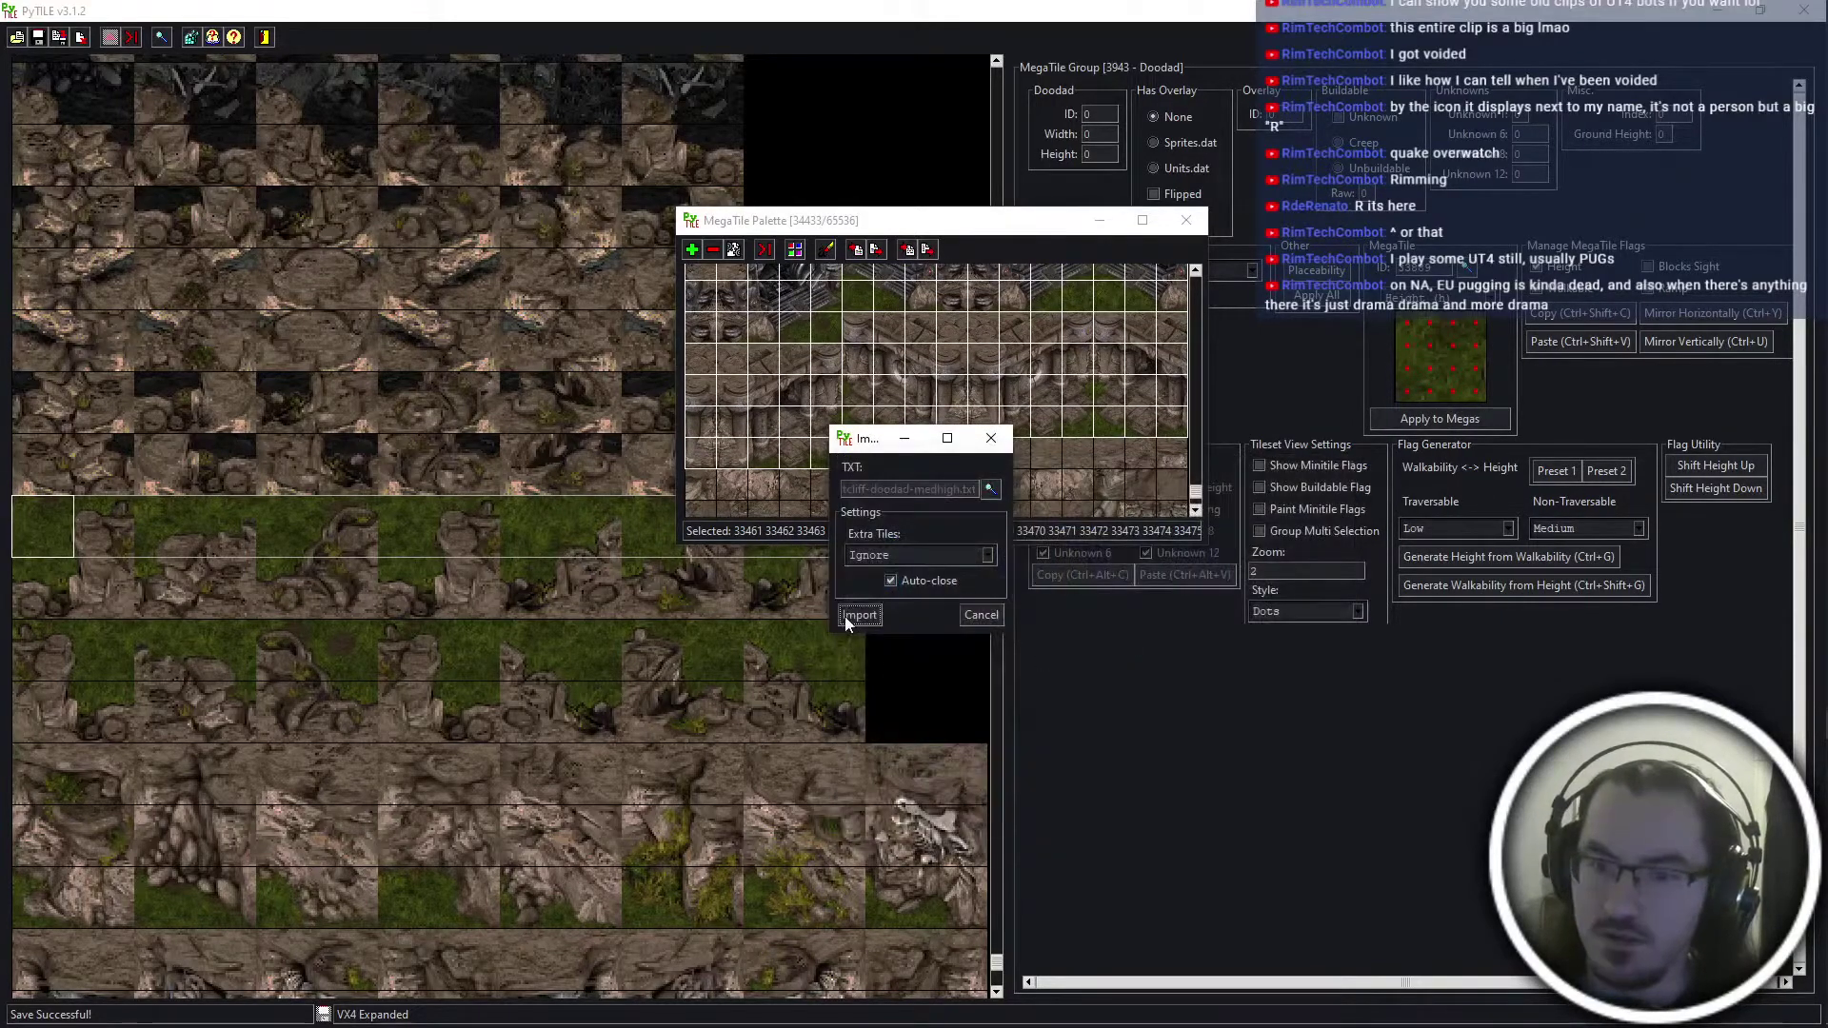
{"action": "left_click", "coordinate": [860, 615]}
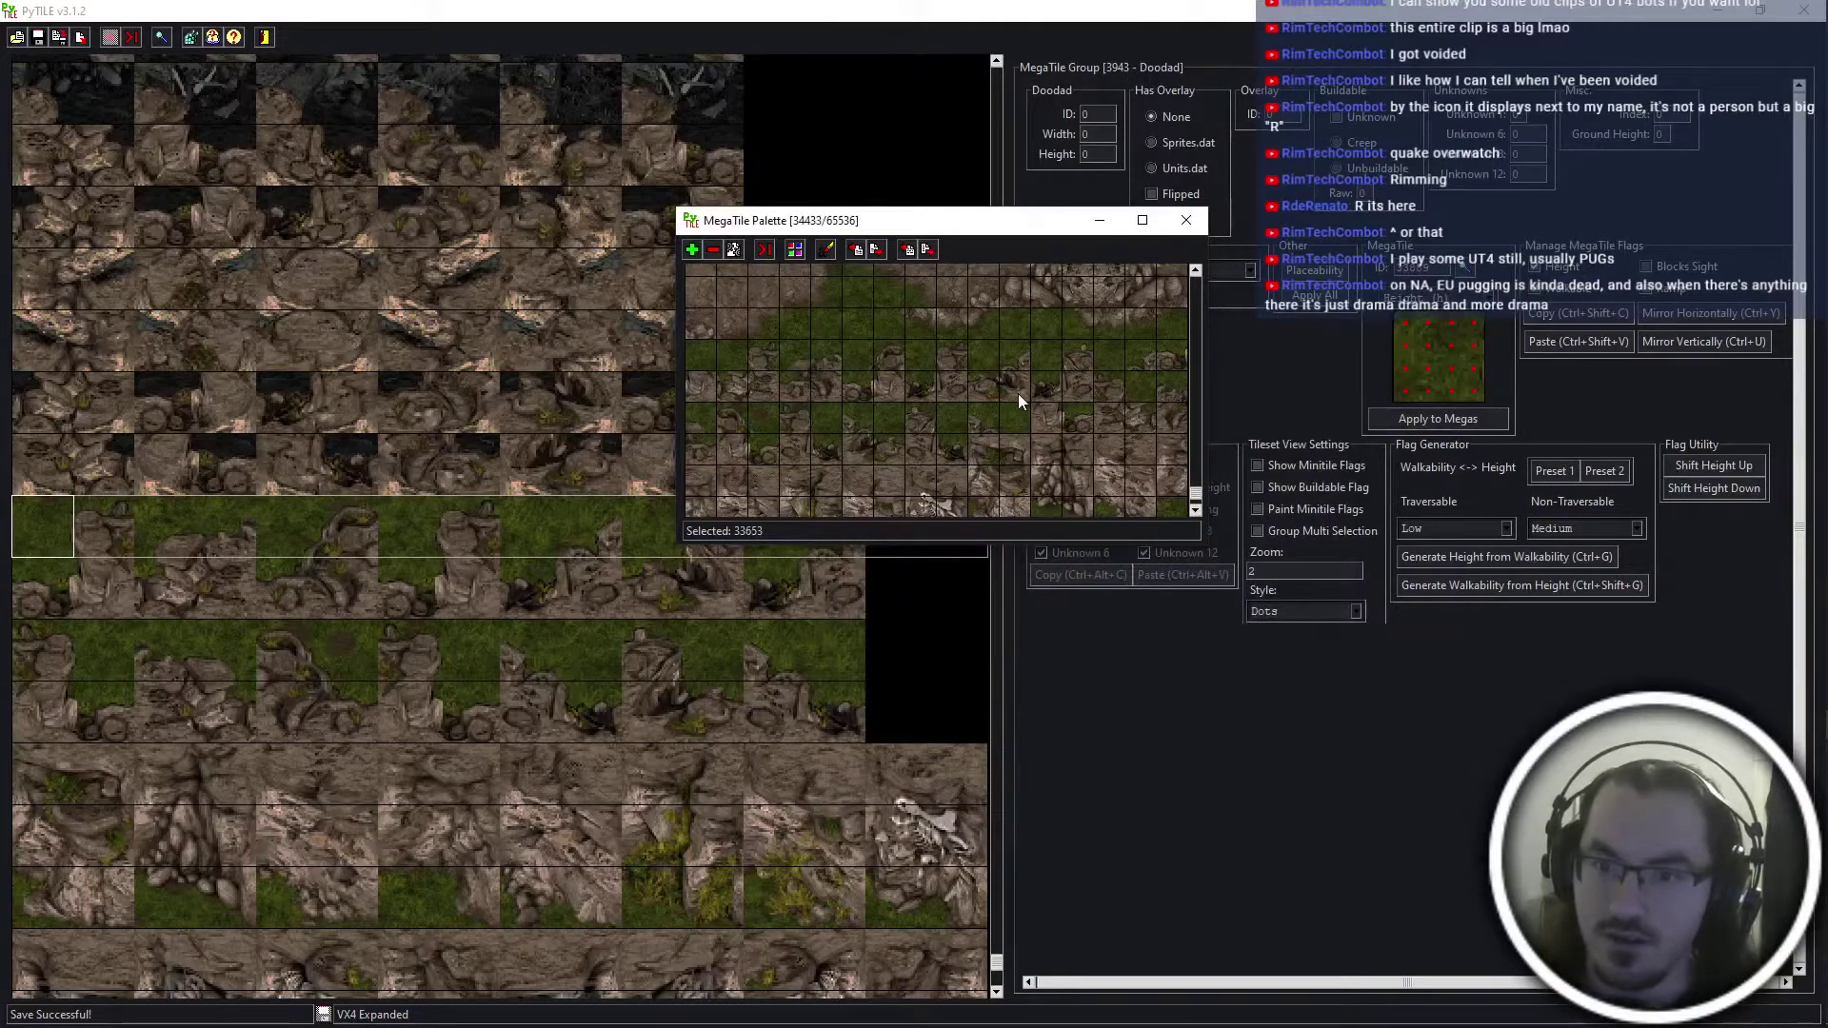
Select the dirt ramp megatiles, starting at 33653, import their settings from dirtcliff-ramp-medhigh.txt, and close the MegaTile palette
{"action": "left_click", "coordinate": [715, 359], "text": "shift"}
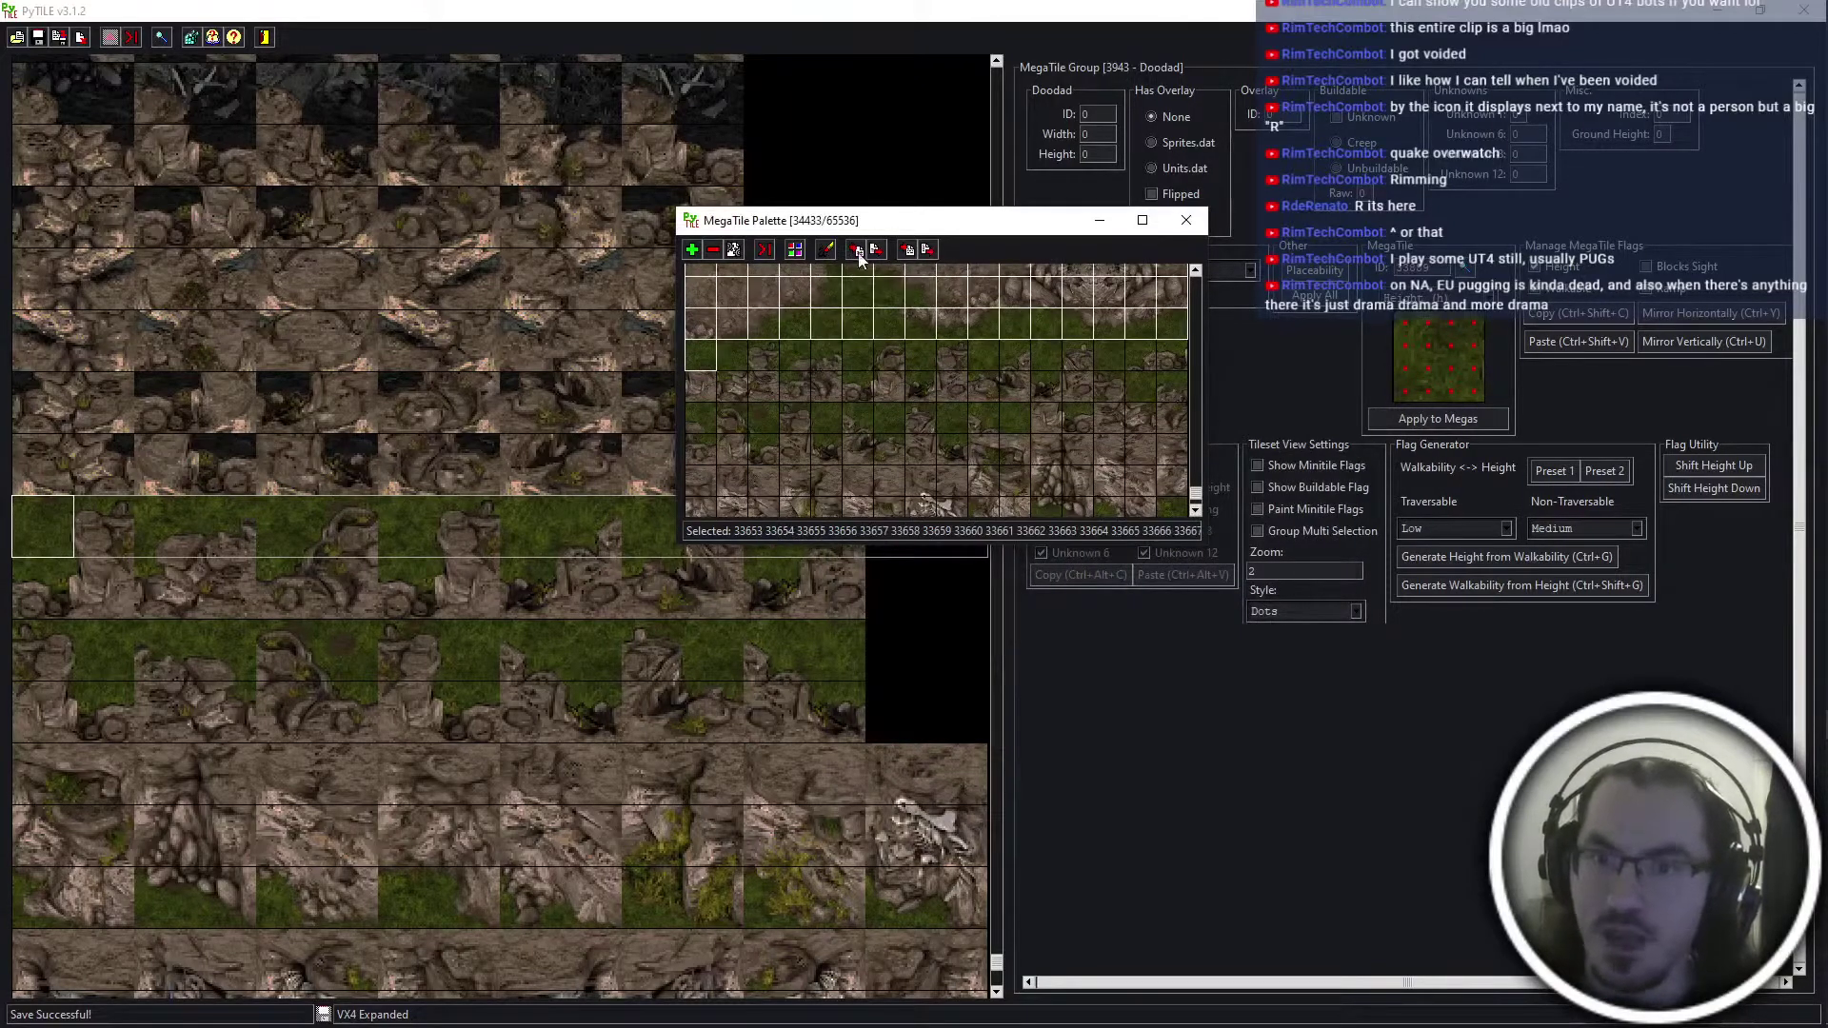
{"action": "left_click", "coordinate": [903, 249]}
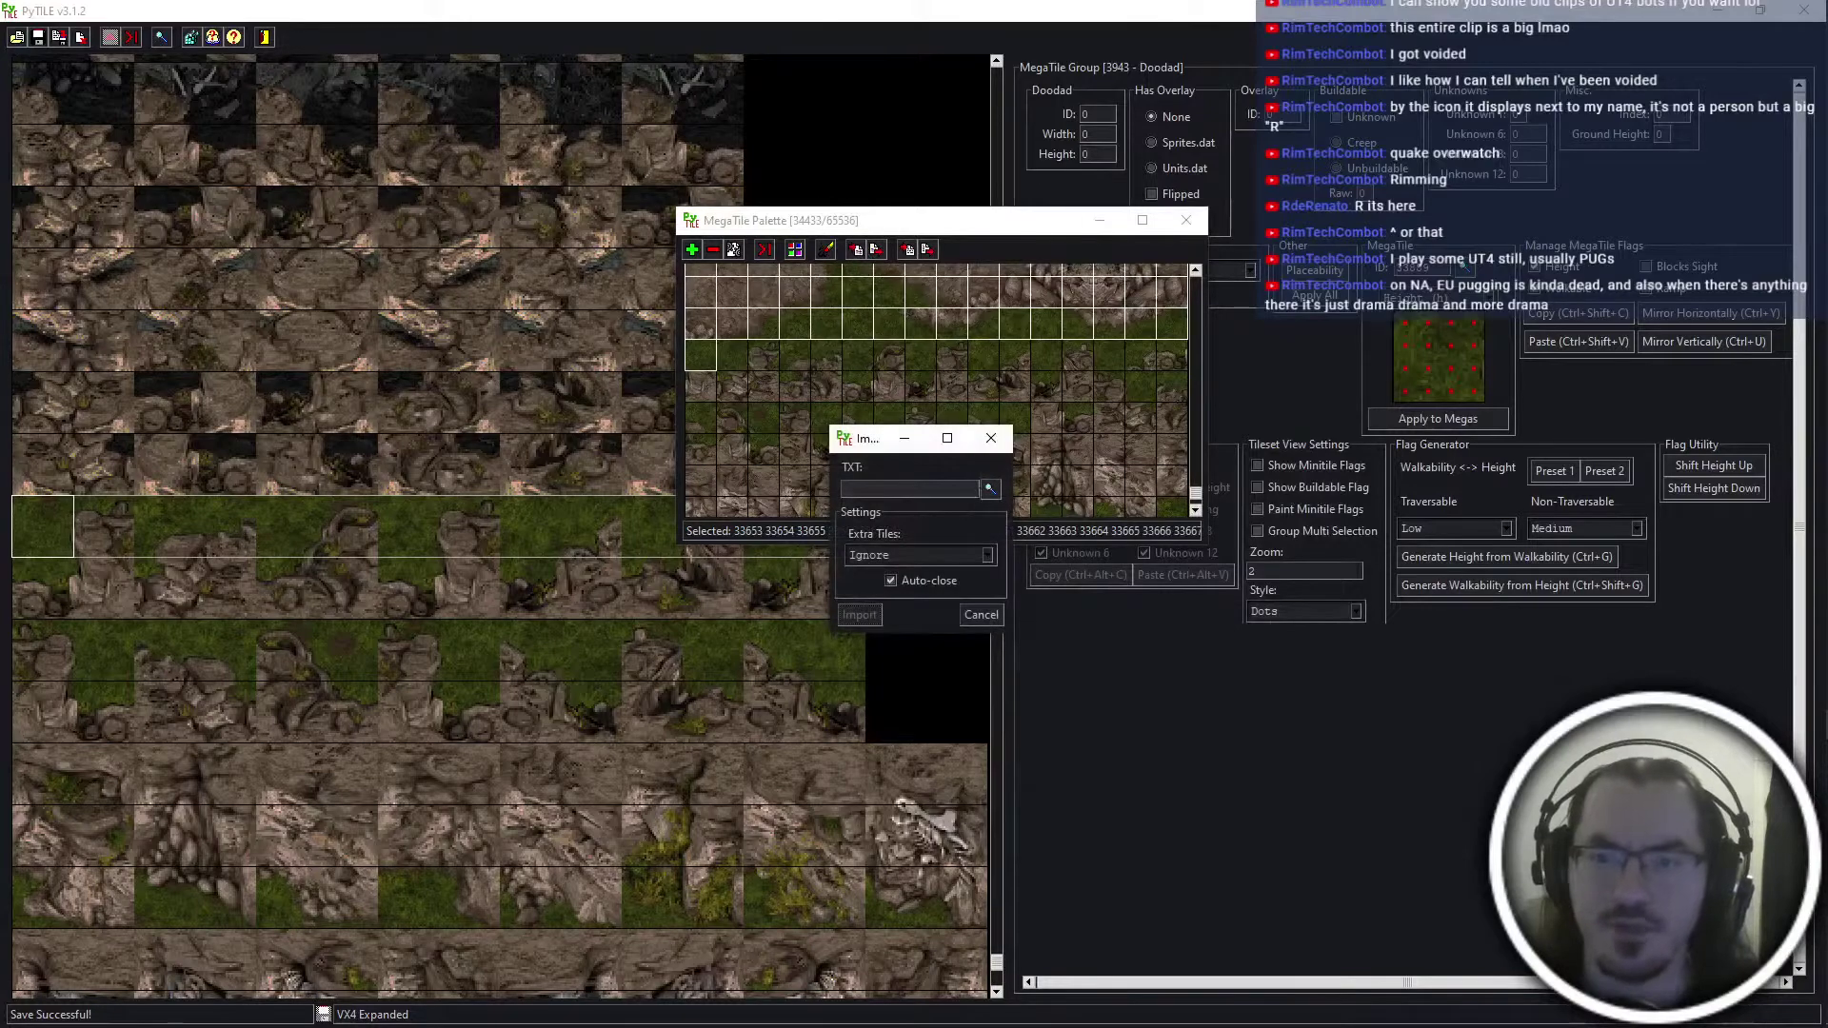
{"action": "left_click", "coordinate": [990, 489]}
{"action": "left_click", "coordinate": [980, 717]}
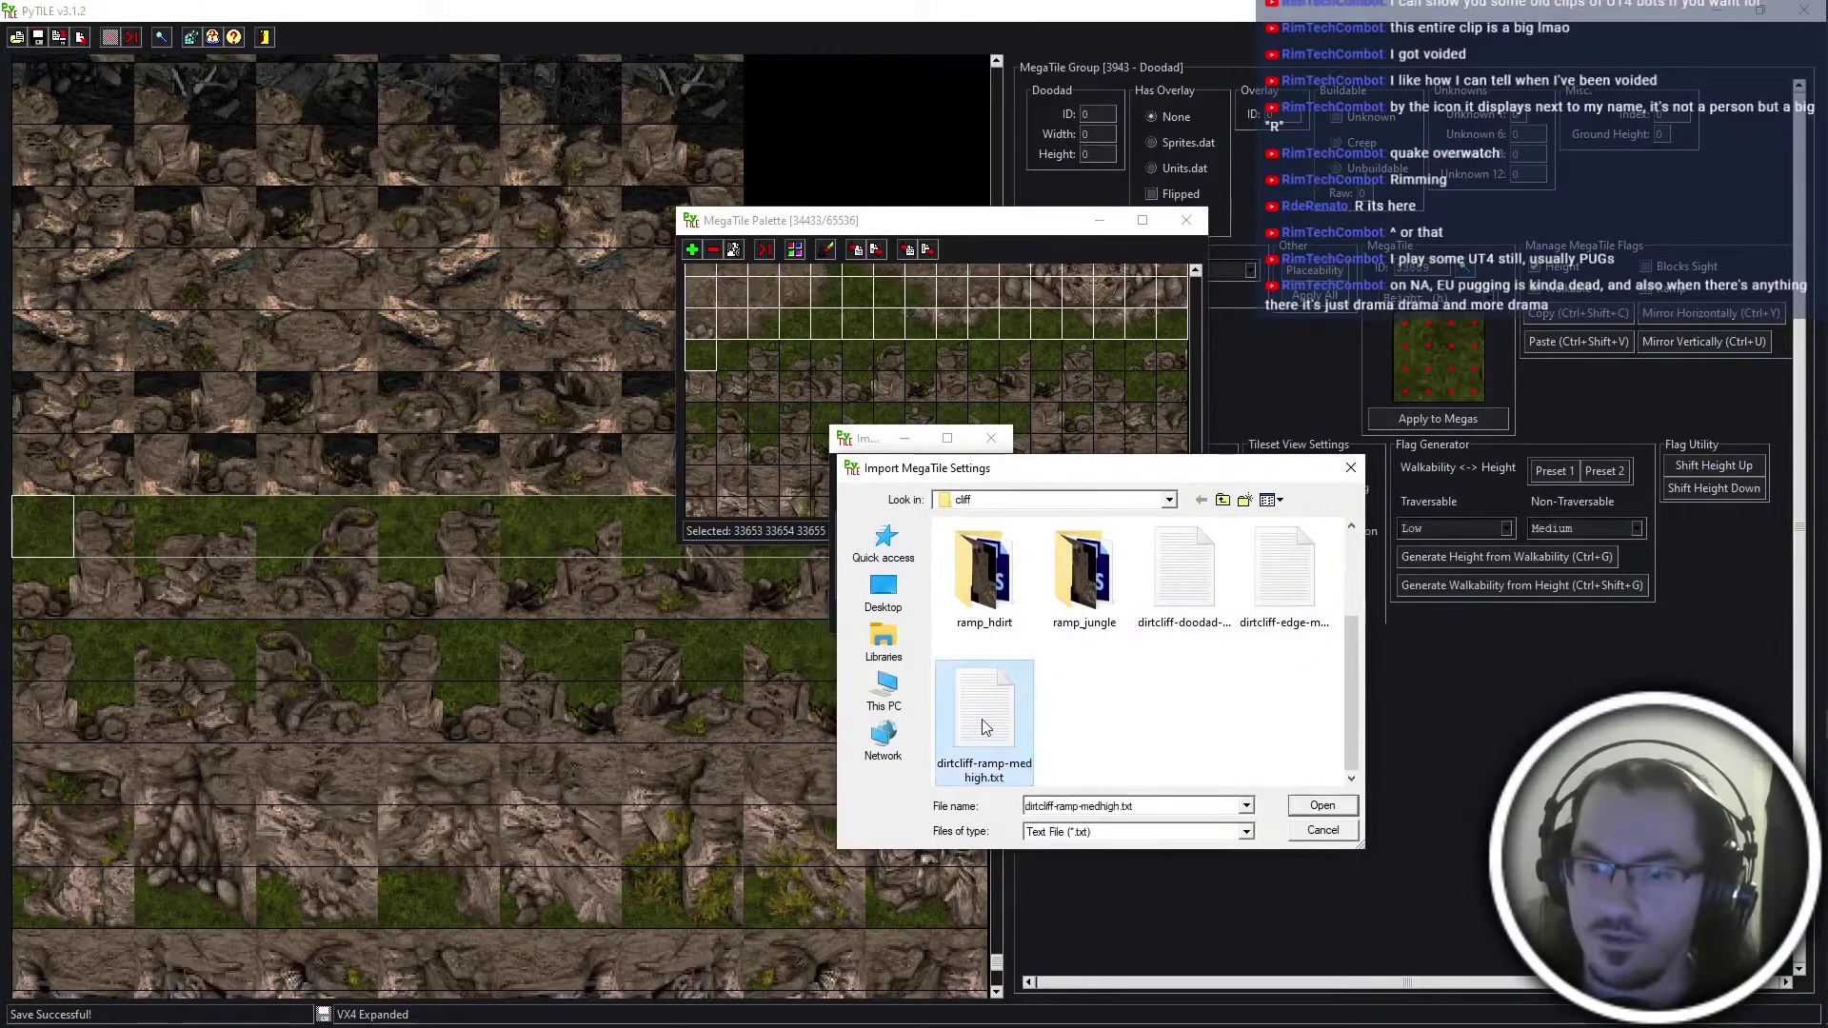
{"action": "double_click", "coordinate": [1001, 734]}
{"action": "left_click", "coordinate": [859, 615]}
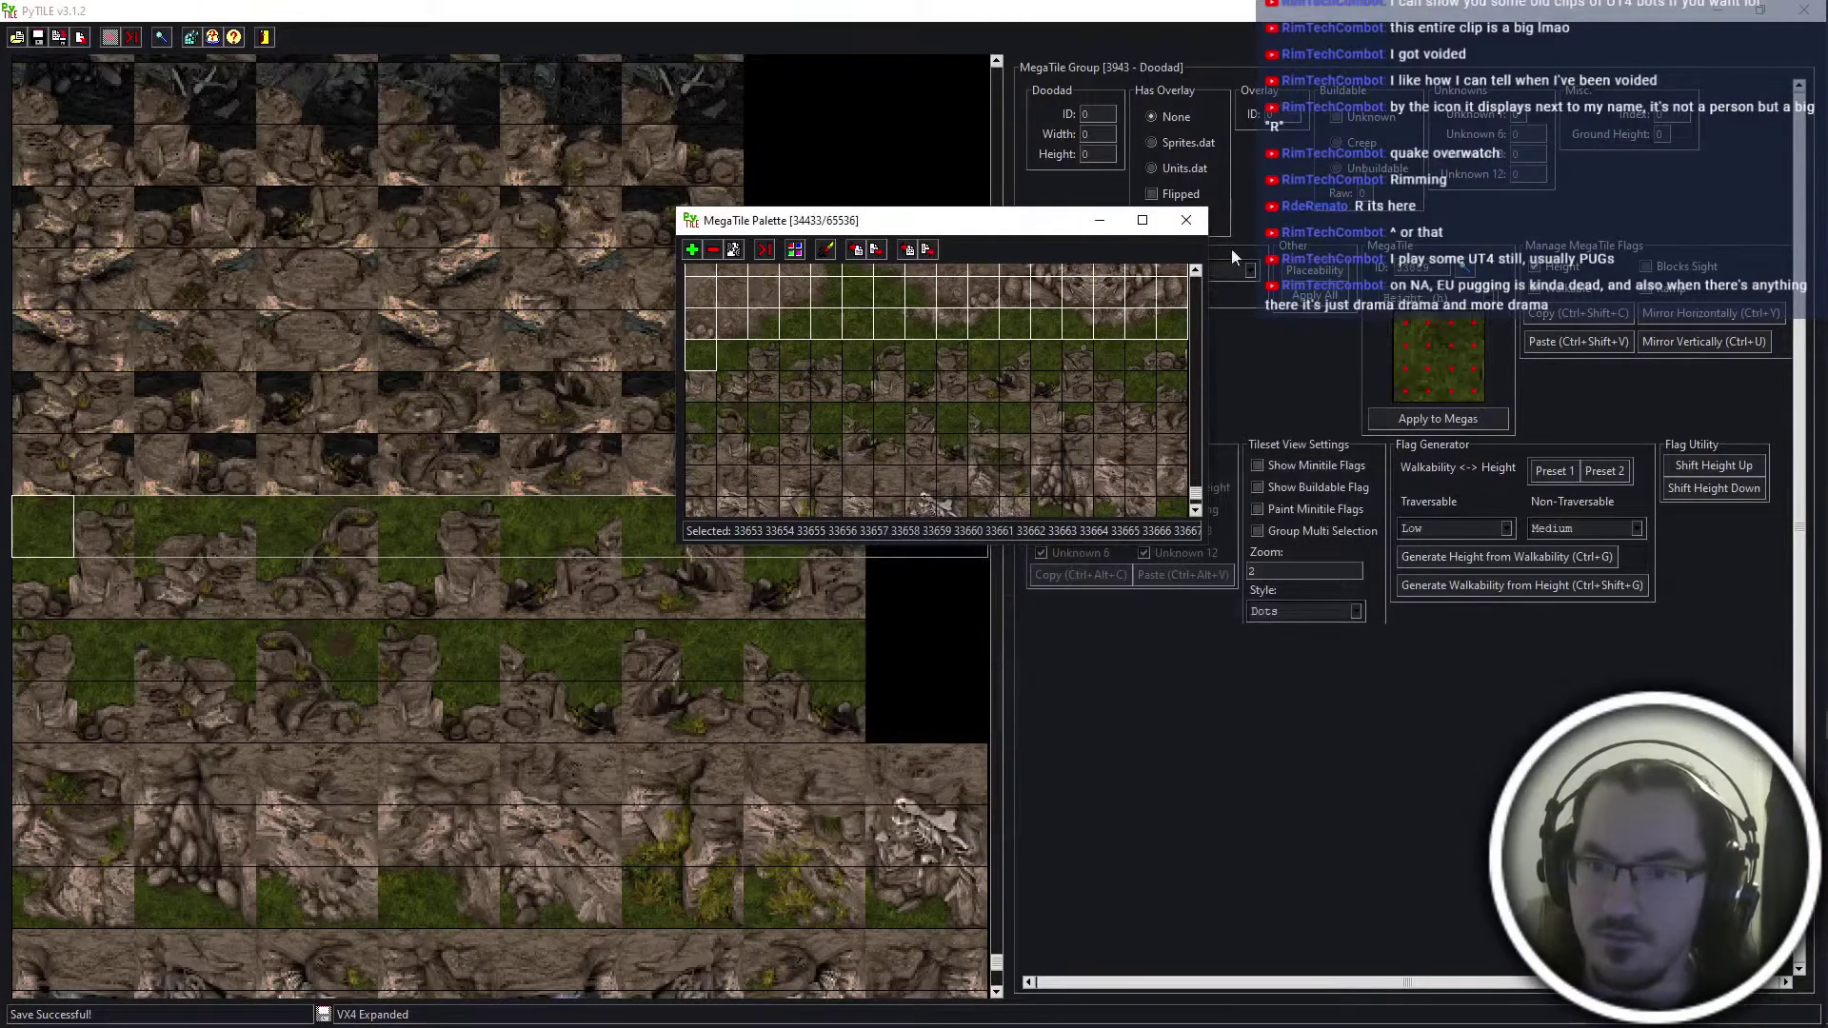
{"action": "left_click", "coordinate": [1187, 222]}
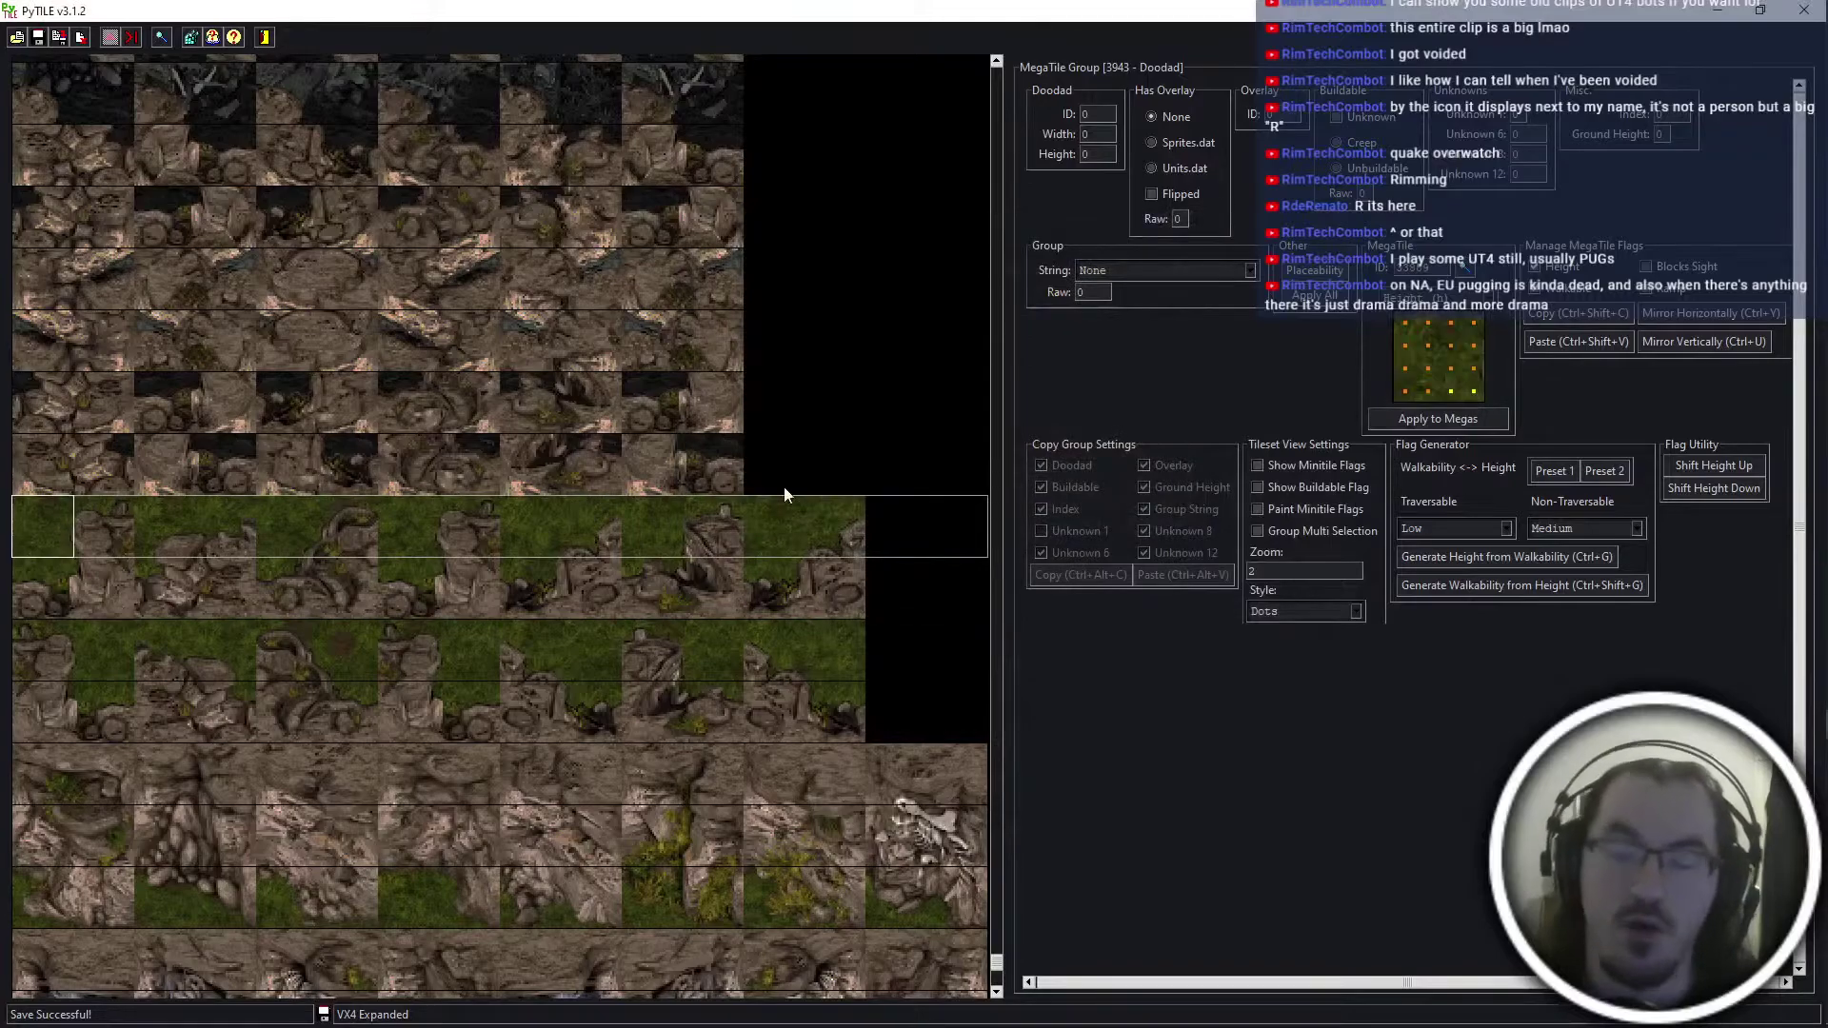
Display the minitile flags to examine the heights on the cliff and ramp groups, and hide them again
{"action": "scroll", "coordinate": [758, 550], "scroll_direction": "down", "scroll_amount": 5}
{"action": "scroll", "coordinate": [758, 550], "scroll_direction": "down", "scroll_amount": 10}
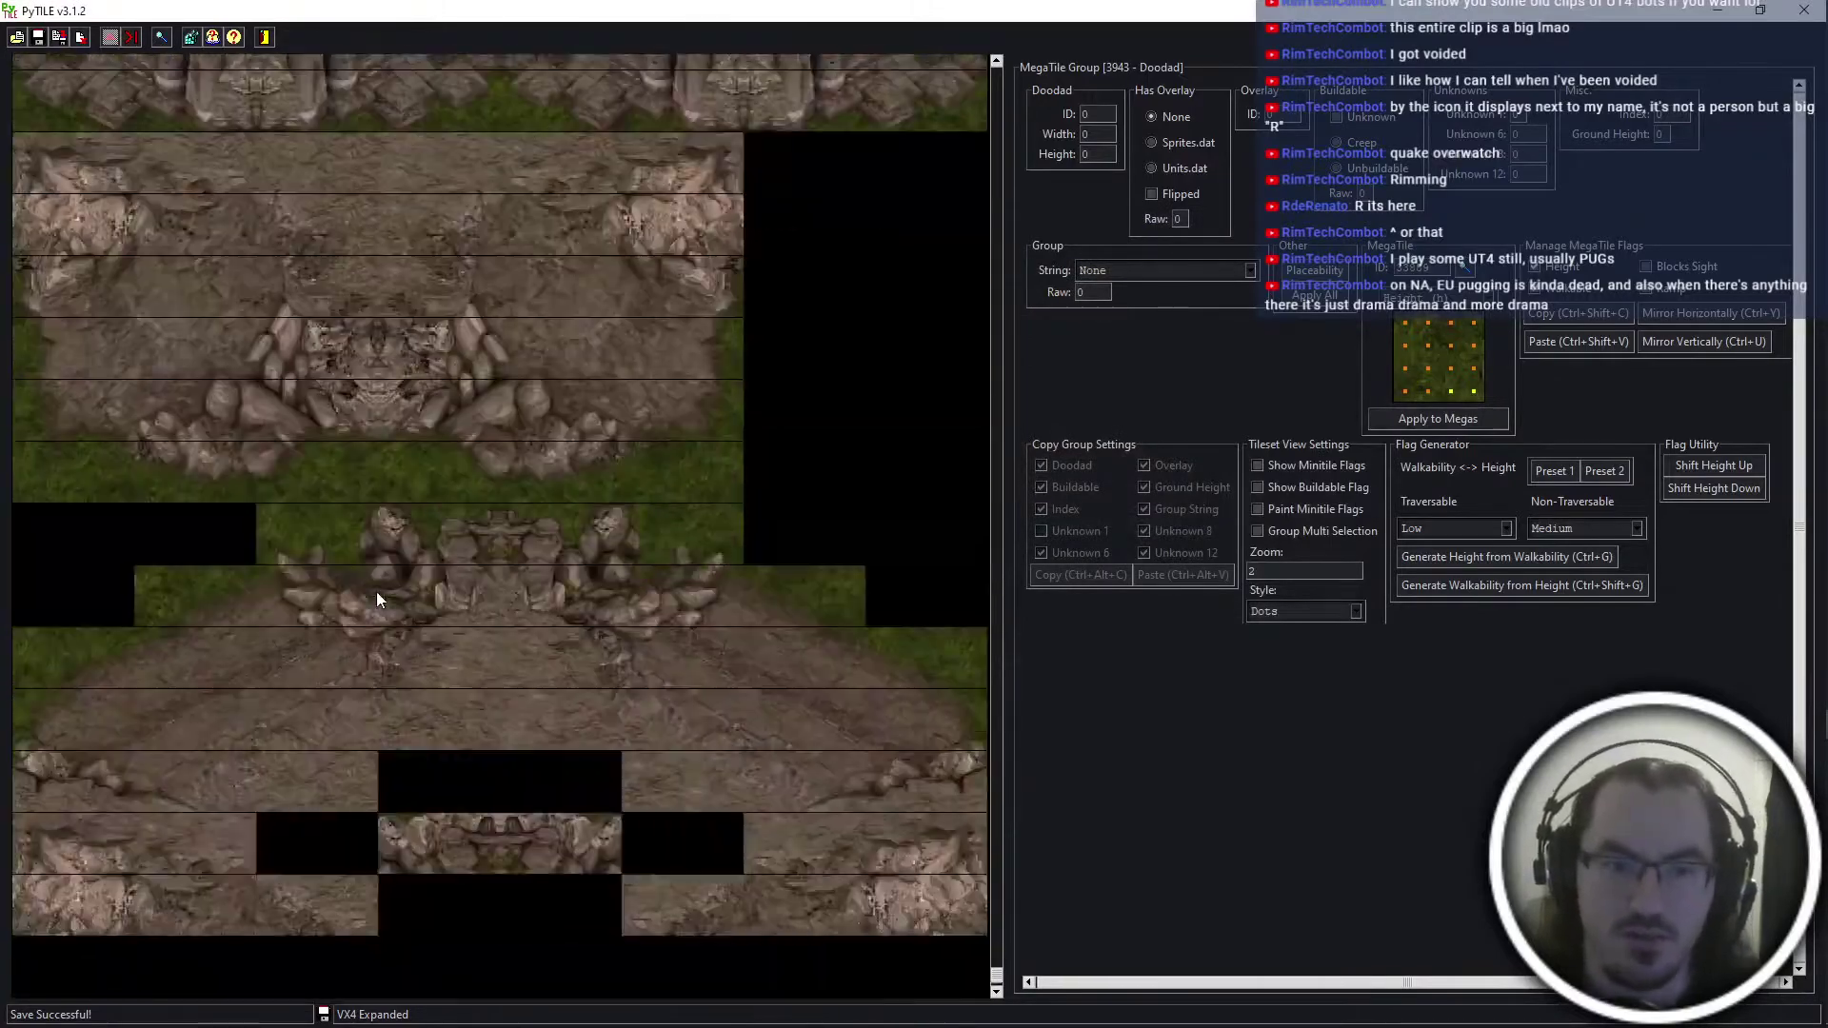
{"action": "scroll", "coordinate": [377, 598], "scroll_direction": "down", "scroll_amount": 3}
{"action": "left_click", "coordinate": [1276, 466]}
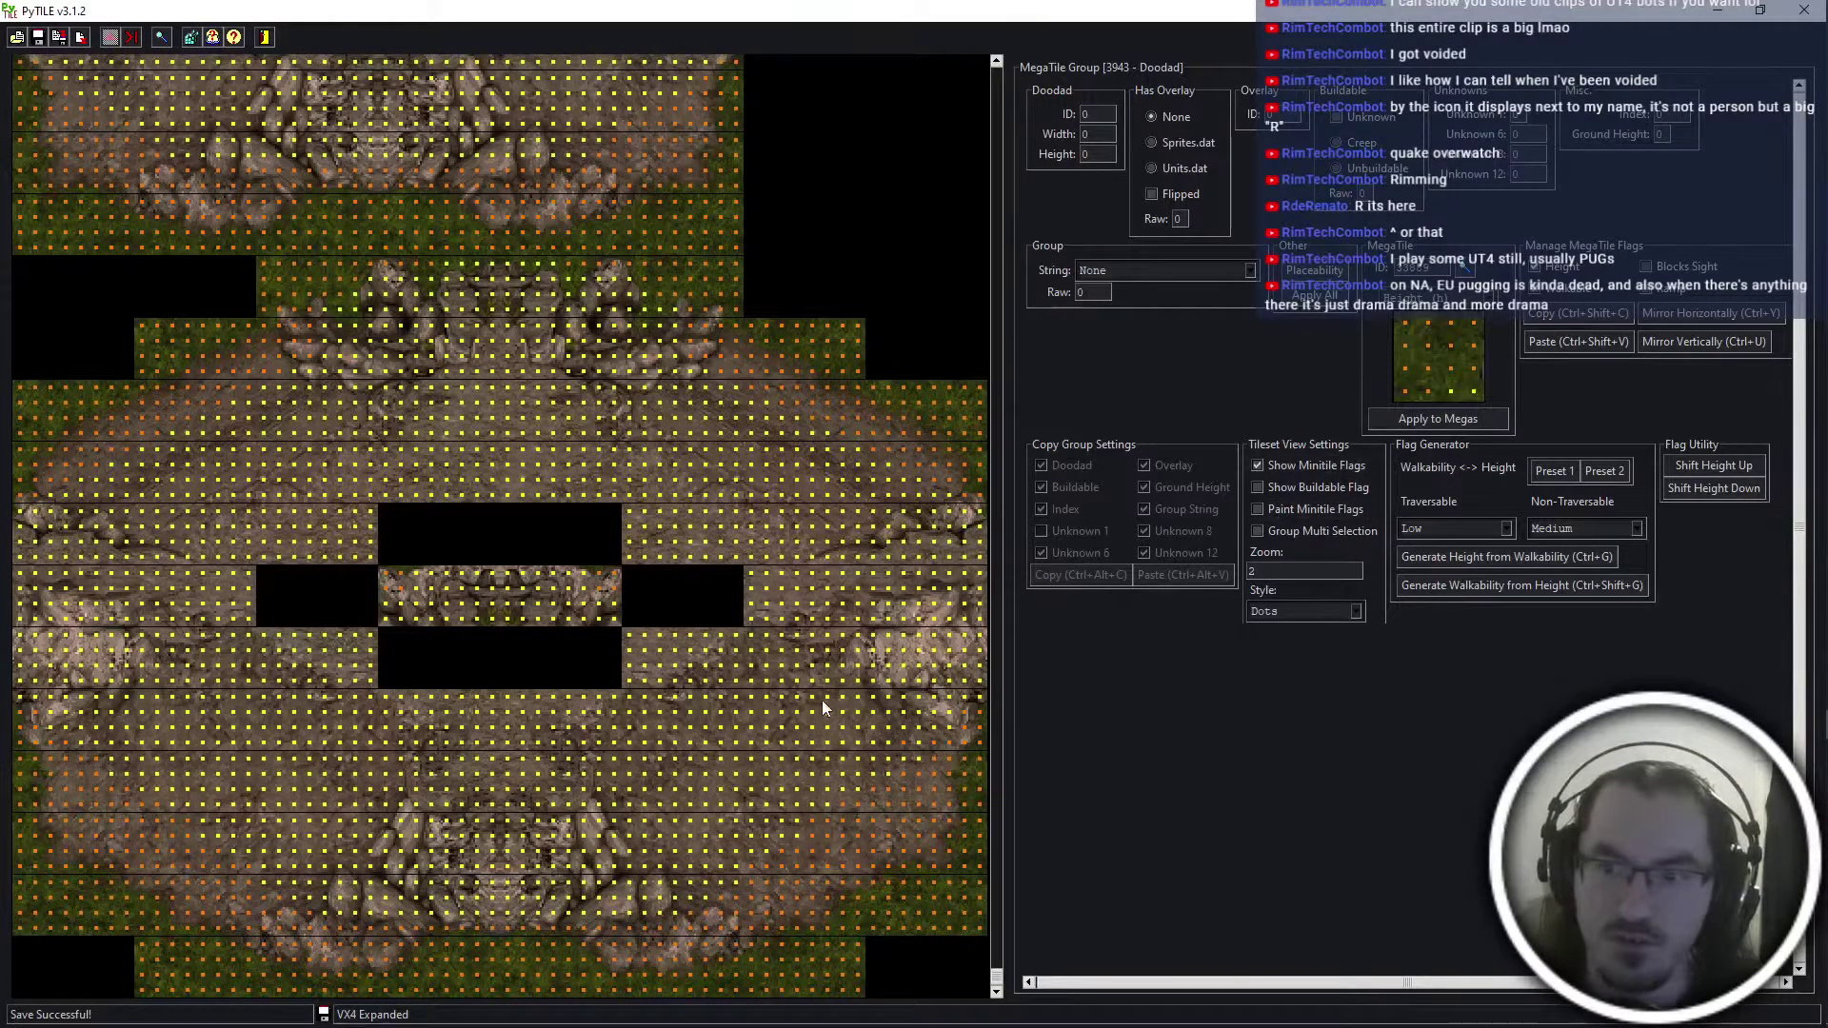
{"action": "left_click", "coordinate": [655, 757]}
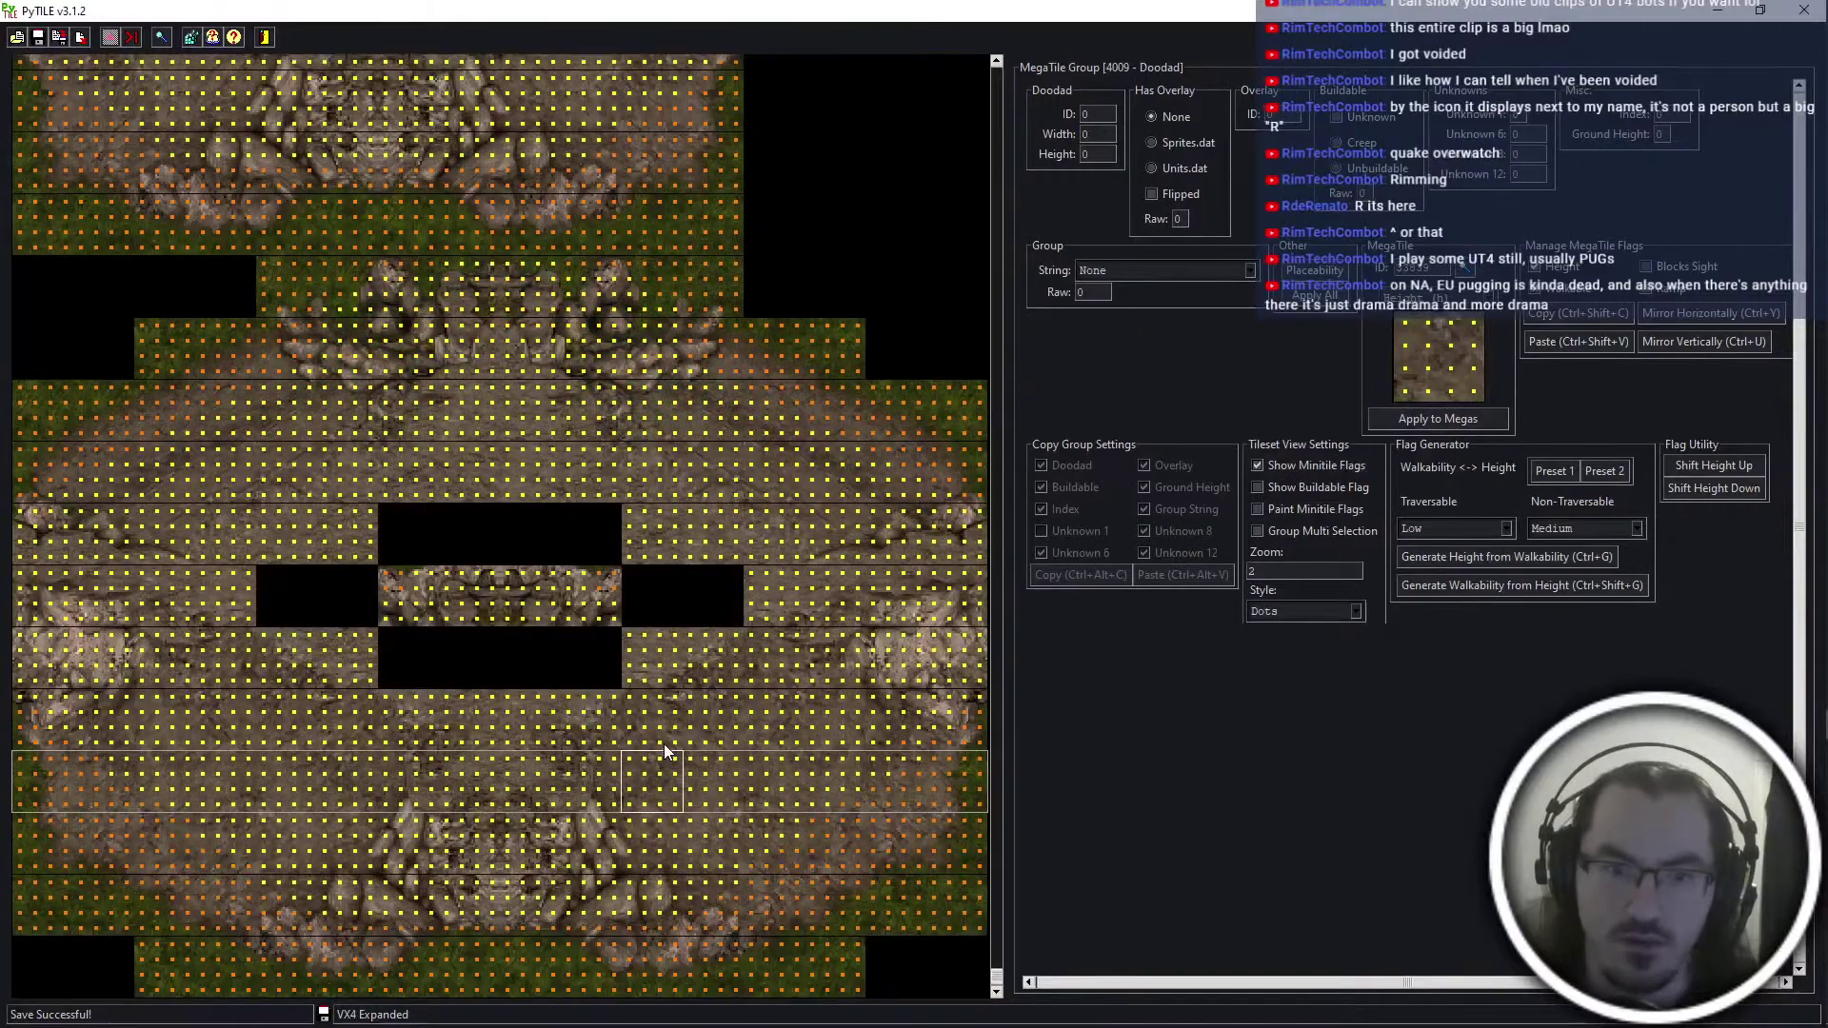
{"action": "scroll", "coordinate": [664, 744], "scroll_direction": "down", "scroll_amount": 10}
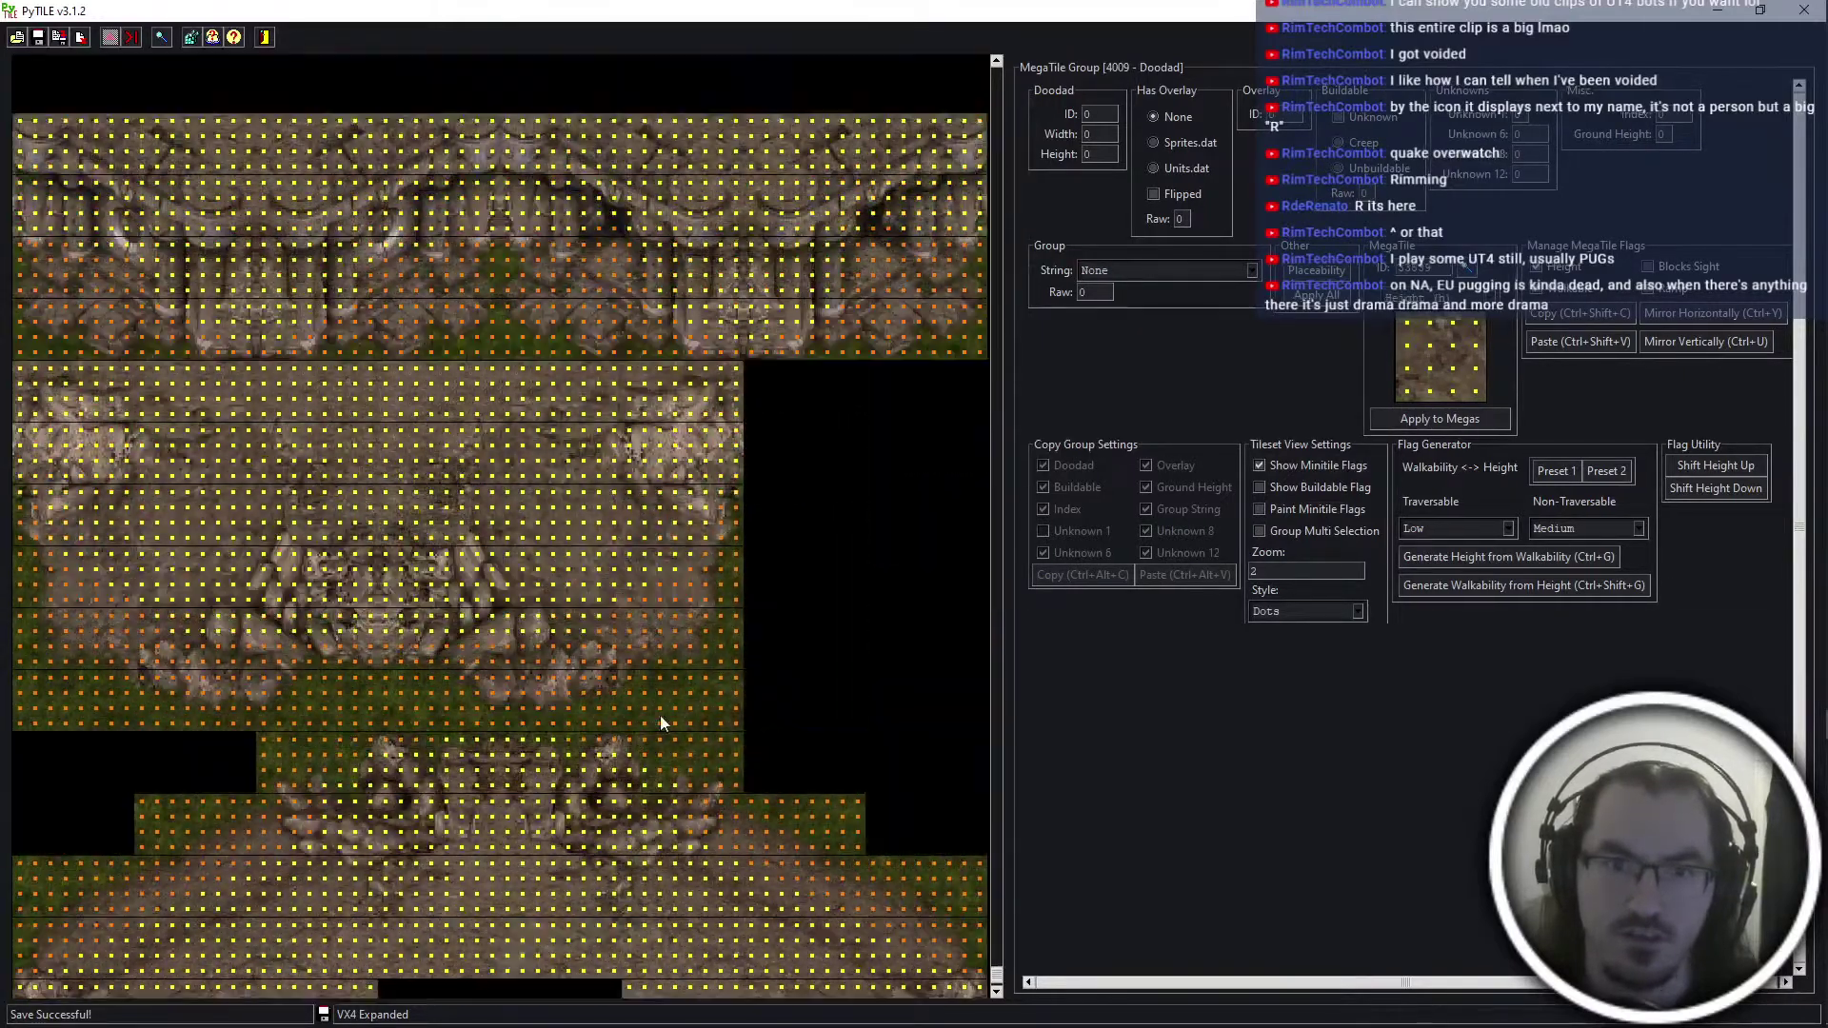
{"action": "scroll", "coordinate": [476, 380], "scroll_direction": "up", "scroll_amount": 10}
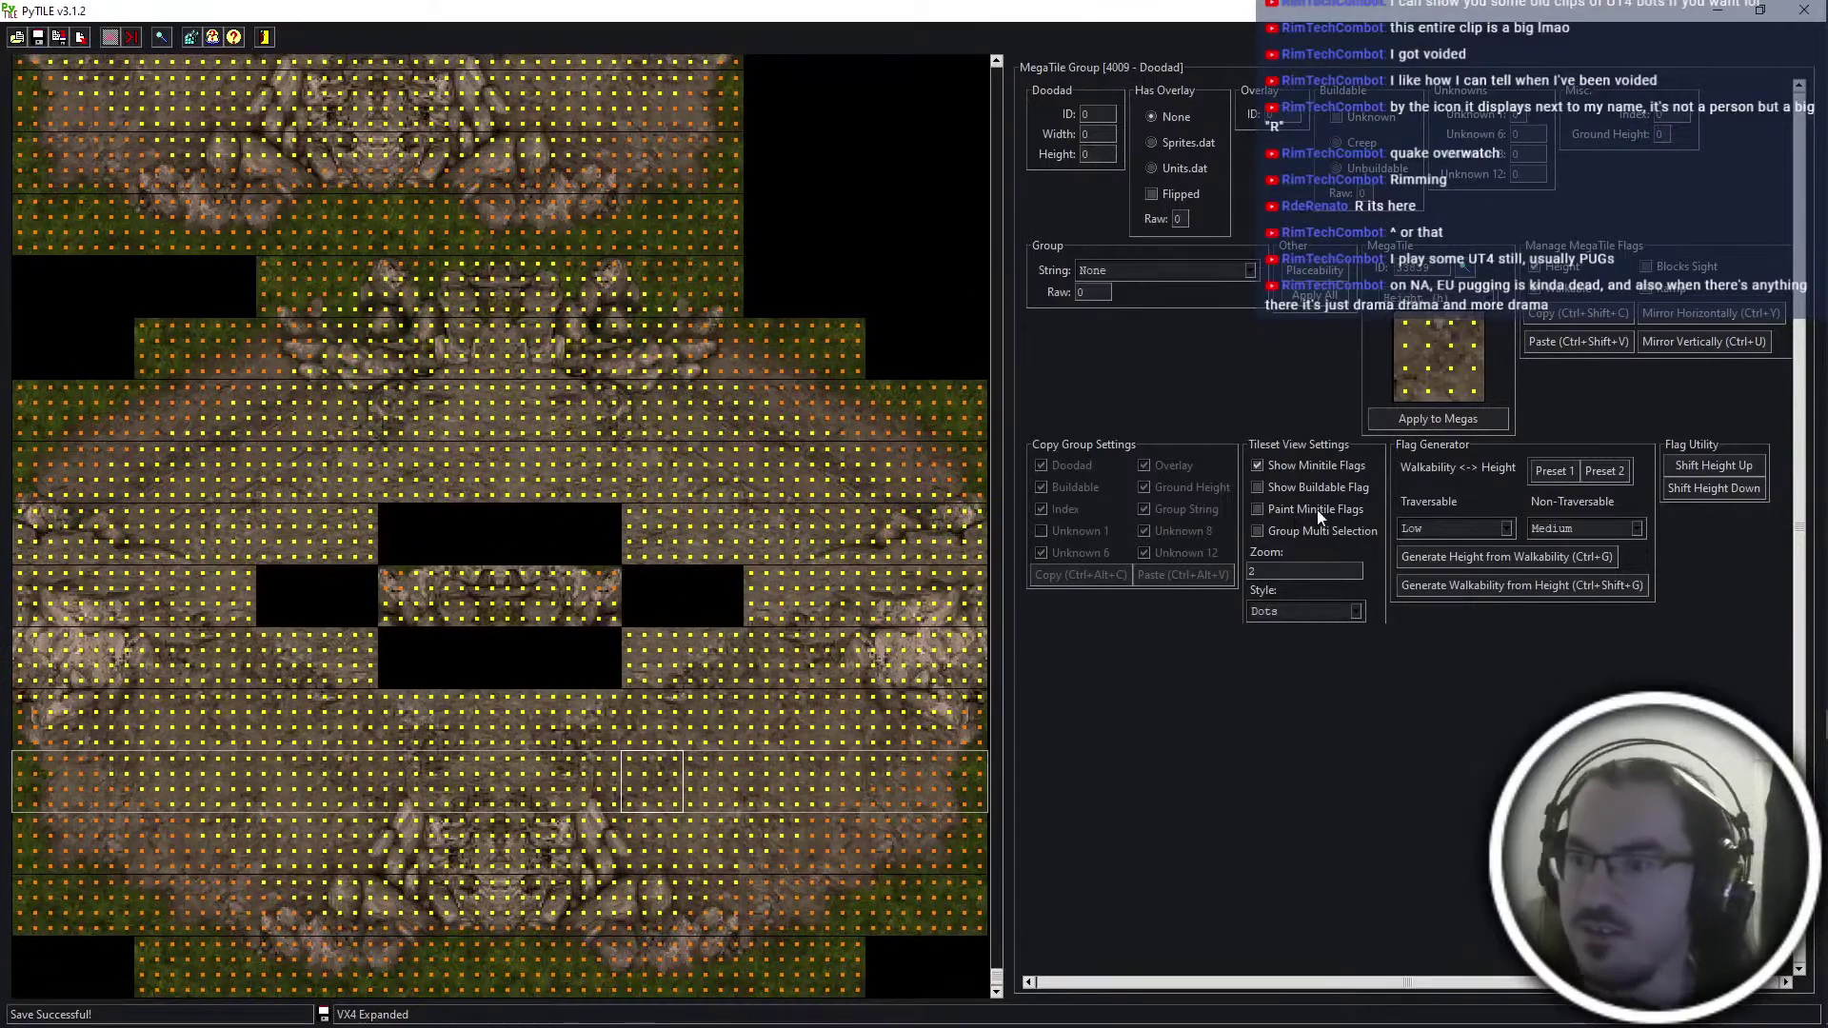
{"action": "left_click", "coordinate": [1257, 466]}
Multi-select groups 3943 to 4012, set them to Unbuildable, and turn group multi-selection off
{"action": "left_click", "coordinate": [67, 969]}
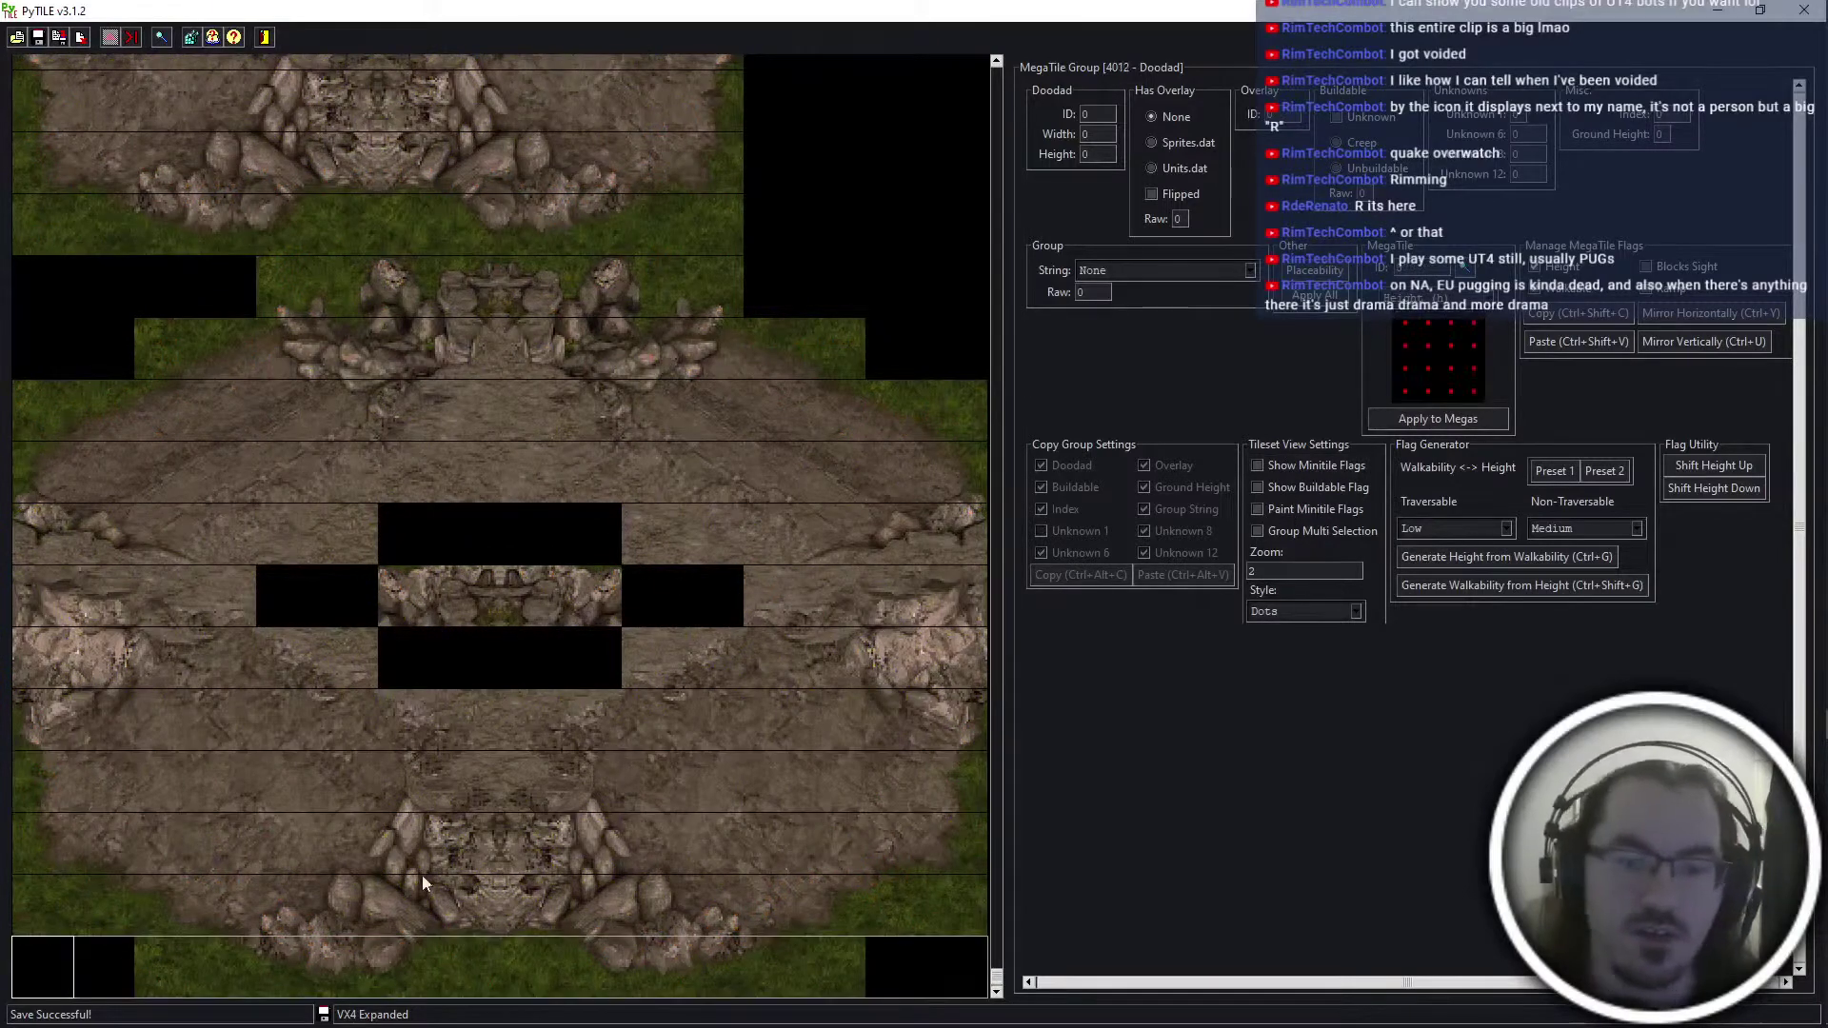
{"action": "scroll", "coordinate": [305, 864], "scroll_direction": "up", "scroll_amount": 6}
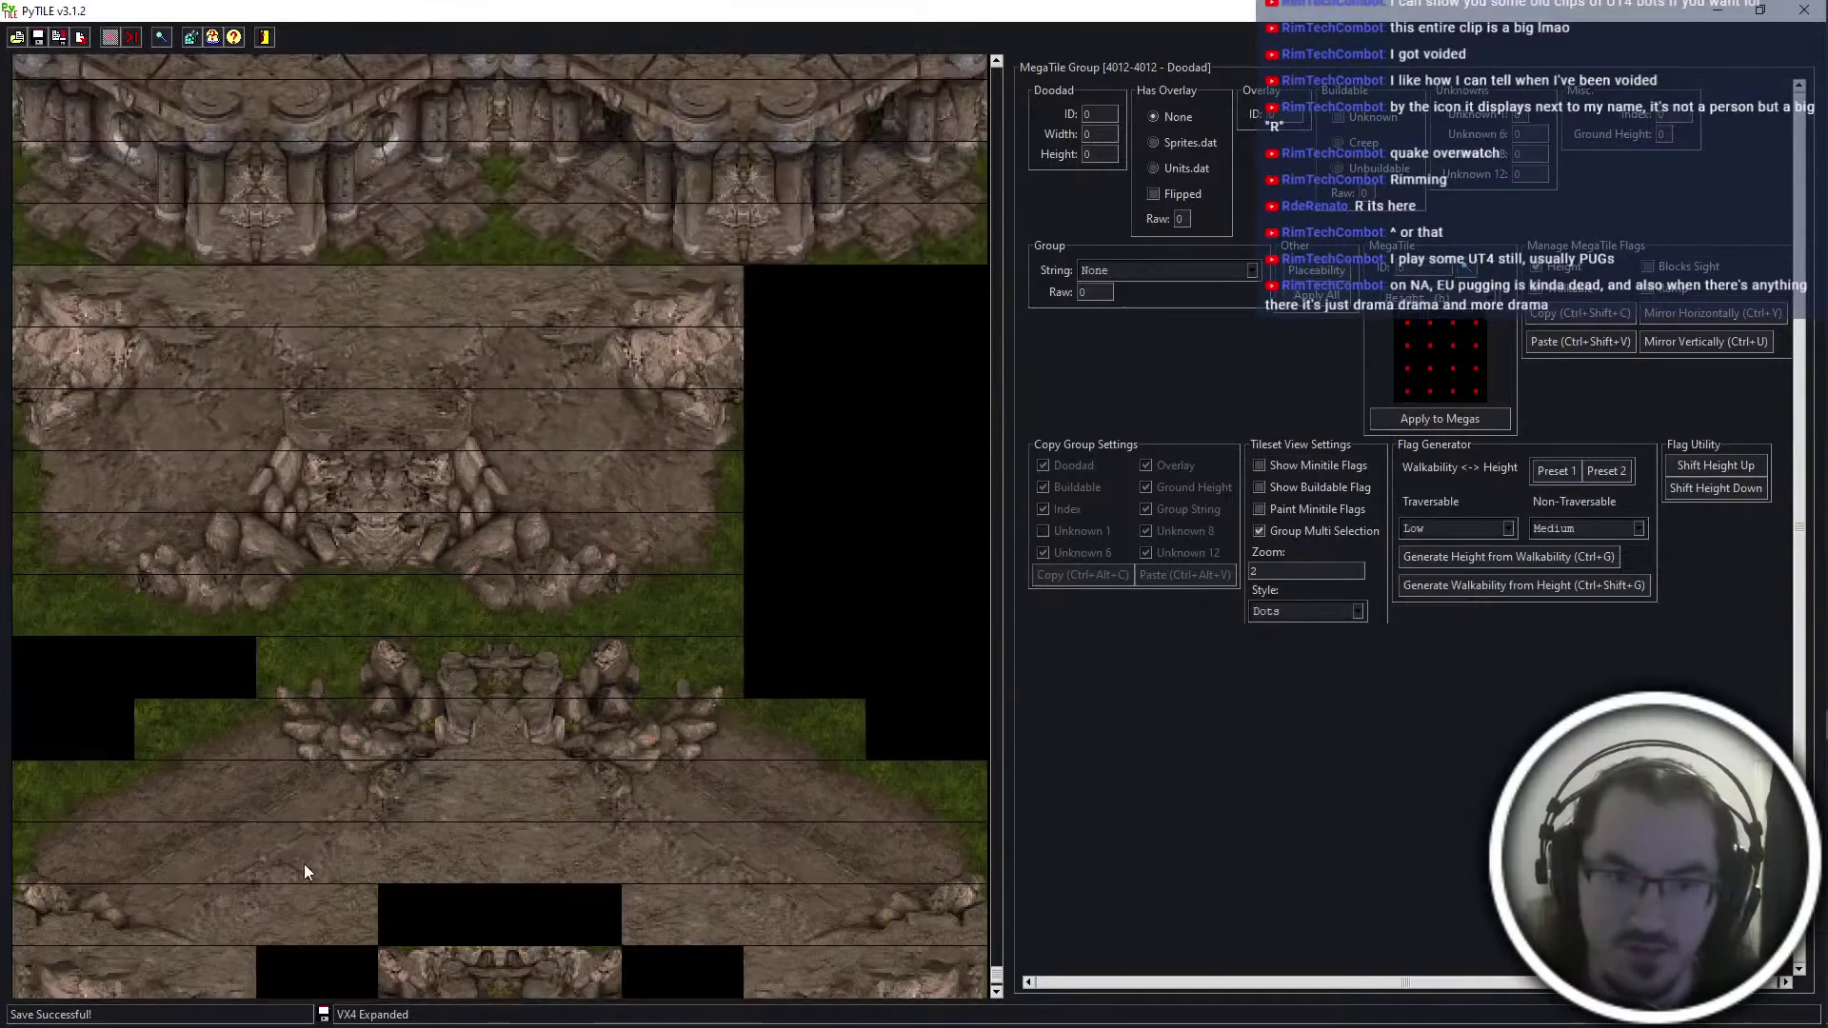
{"action": "scroll", "coordinate": [374, 819], "scroll_direction": "up", "scroll_amount": 5}
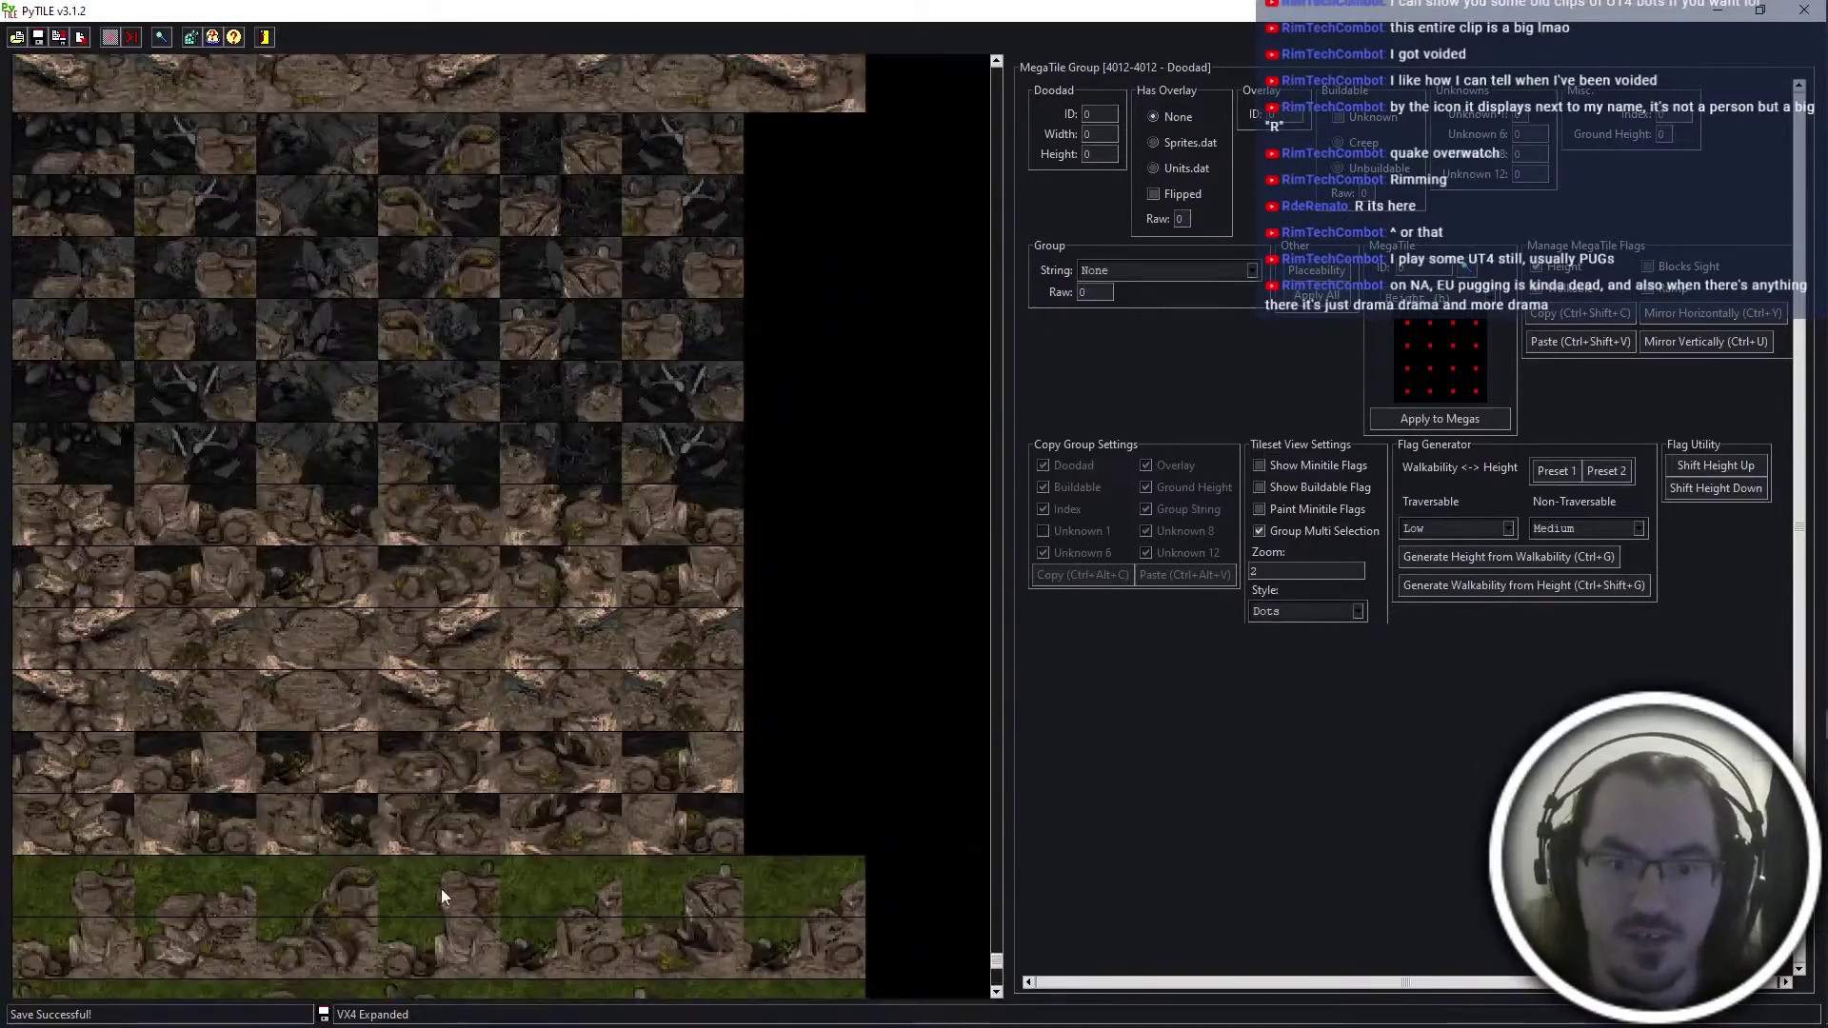
{"action": "left_click", "coordinate": [442, 888]}
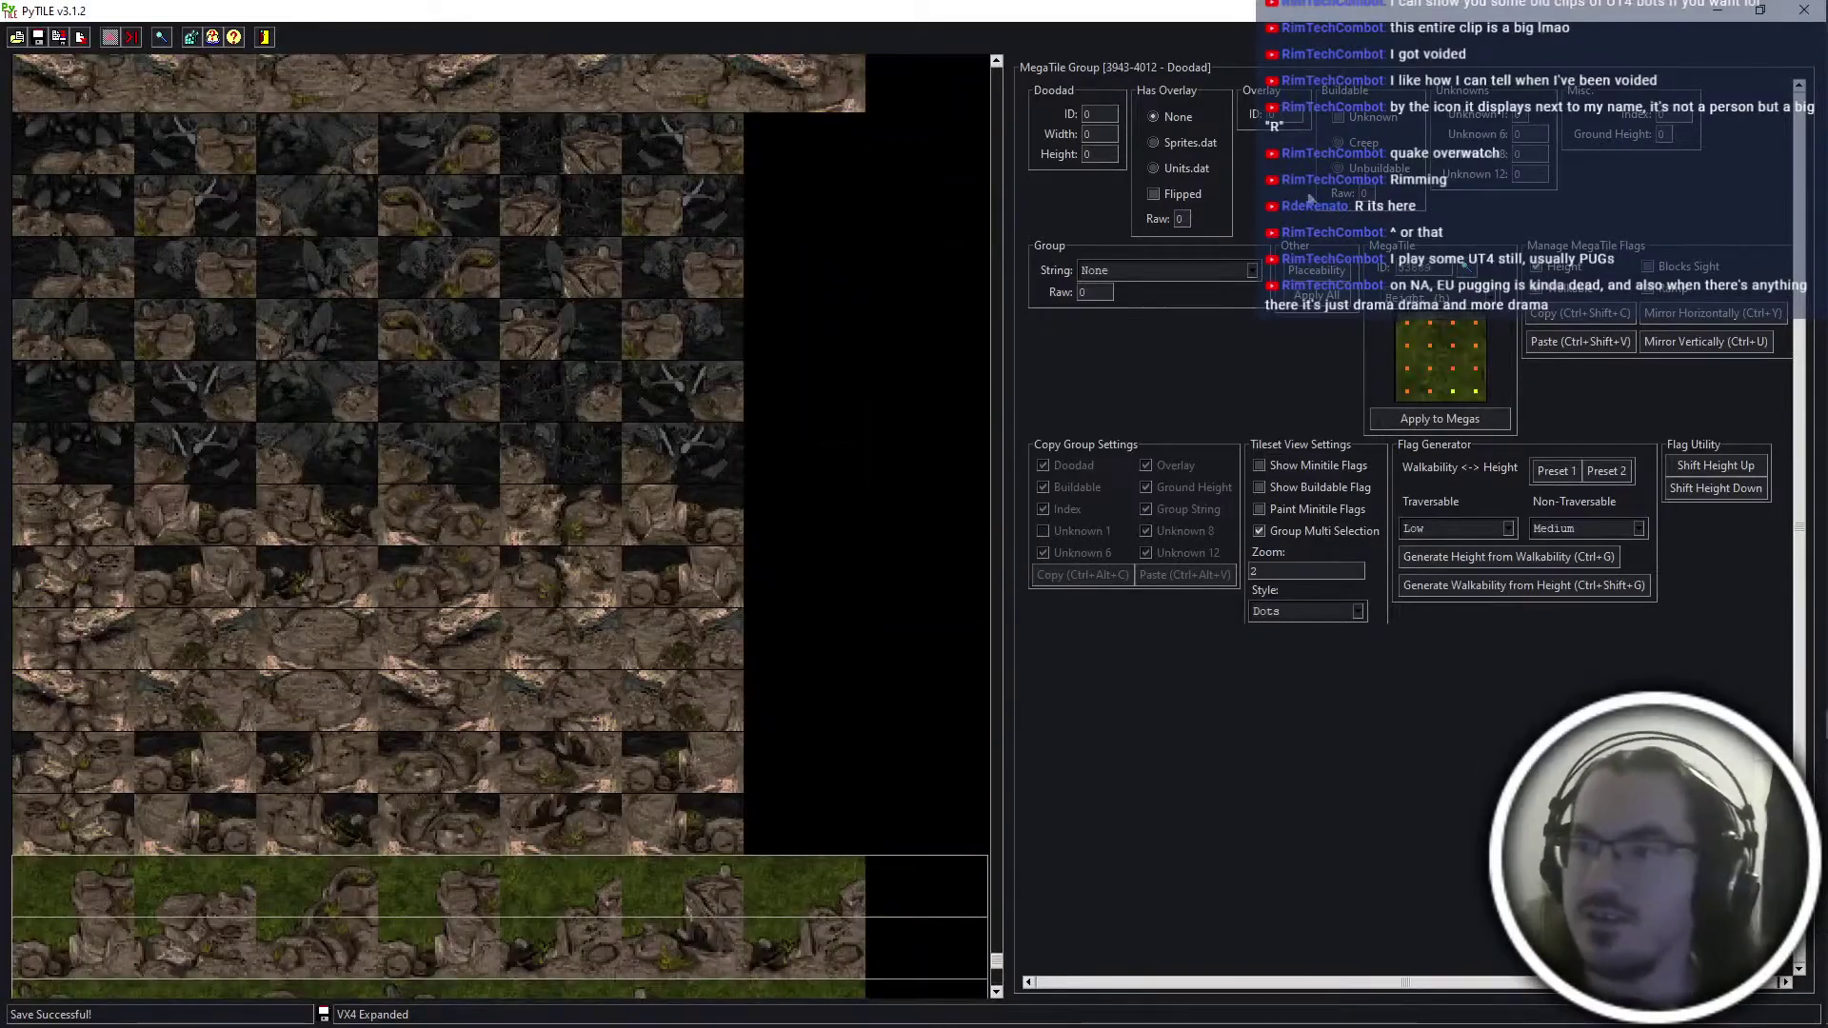
{"action": "left_click", "coordinate": [348, 887]}
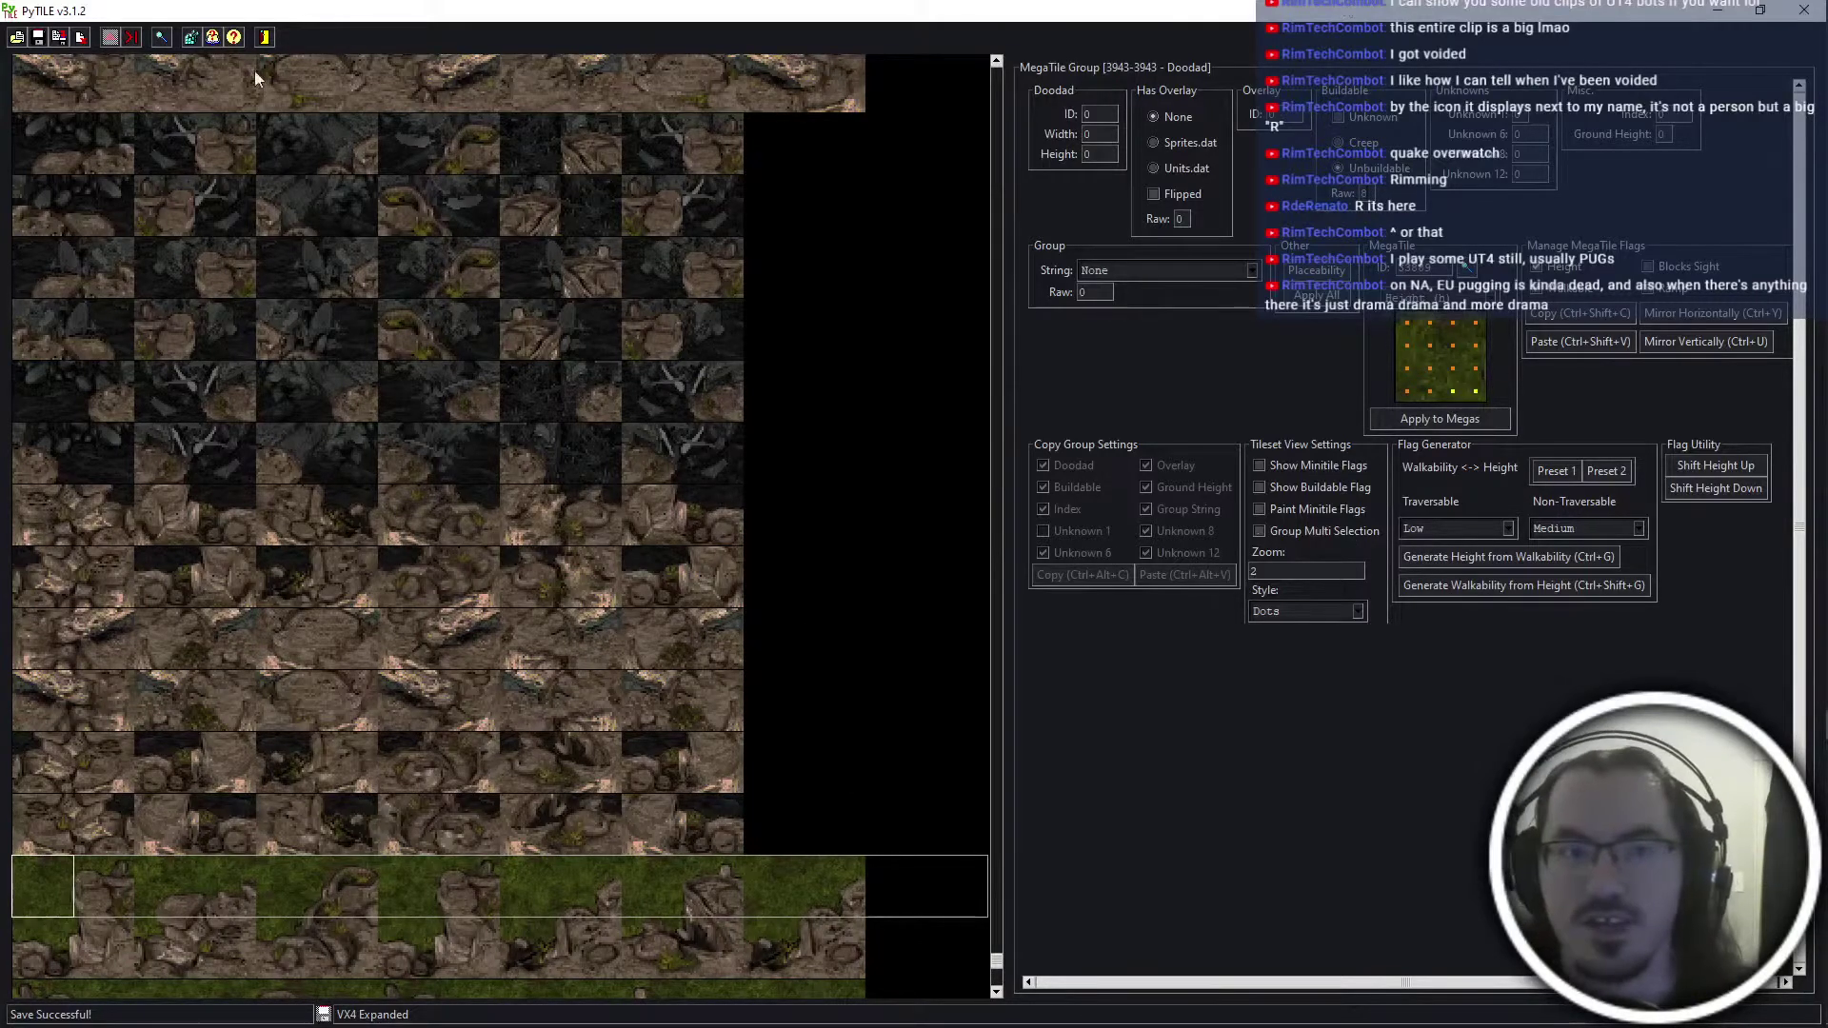
Open the group palette from the last ramp group and add a new empty group at the end
{"action": "scroll", "coordinate": [683, 904], "scroll_direction": "down", "scroll_amount": 10}
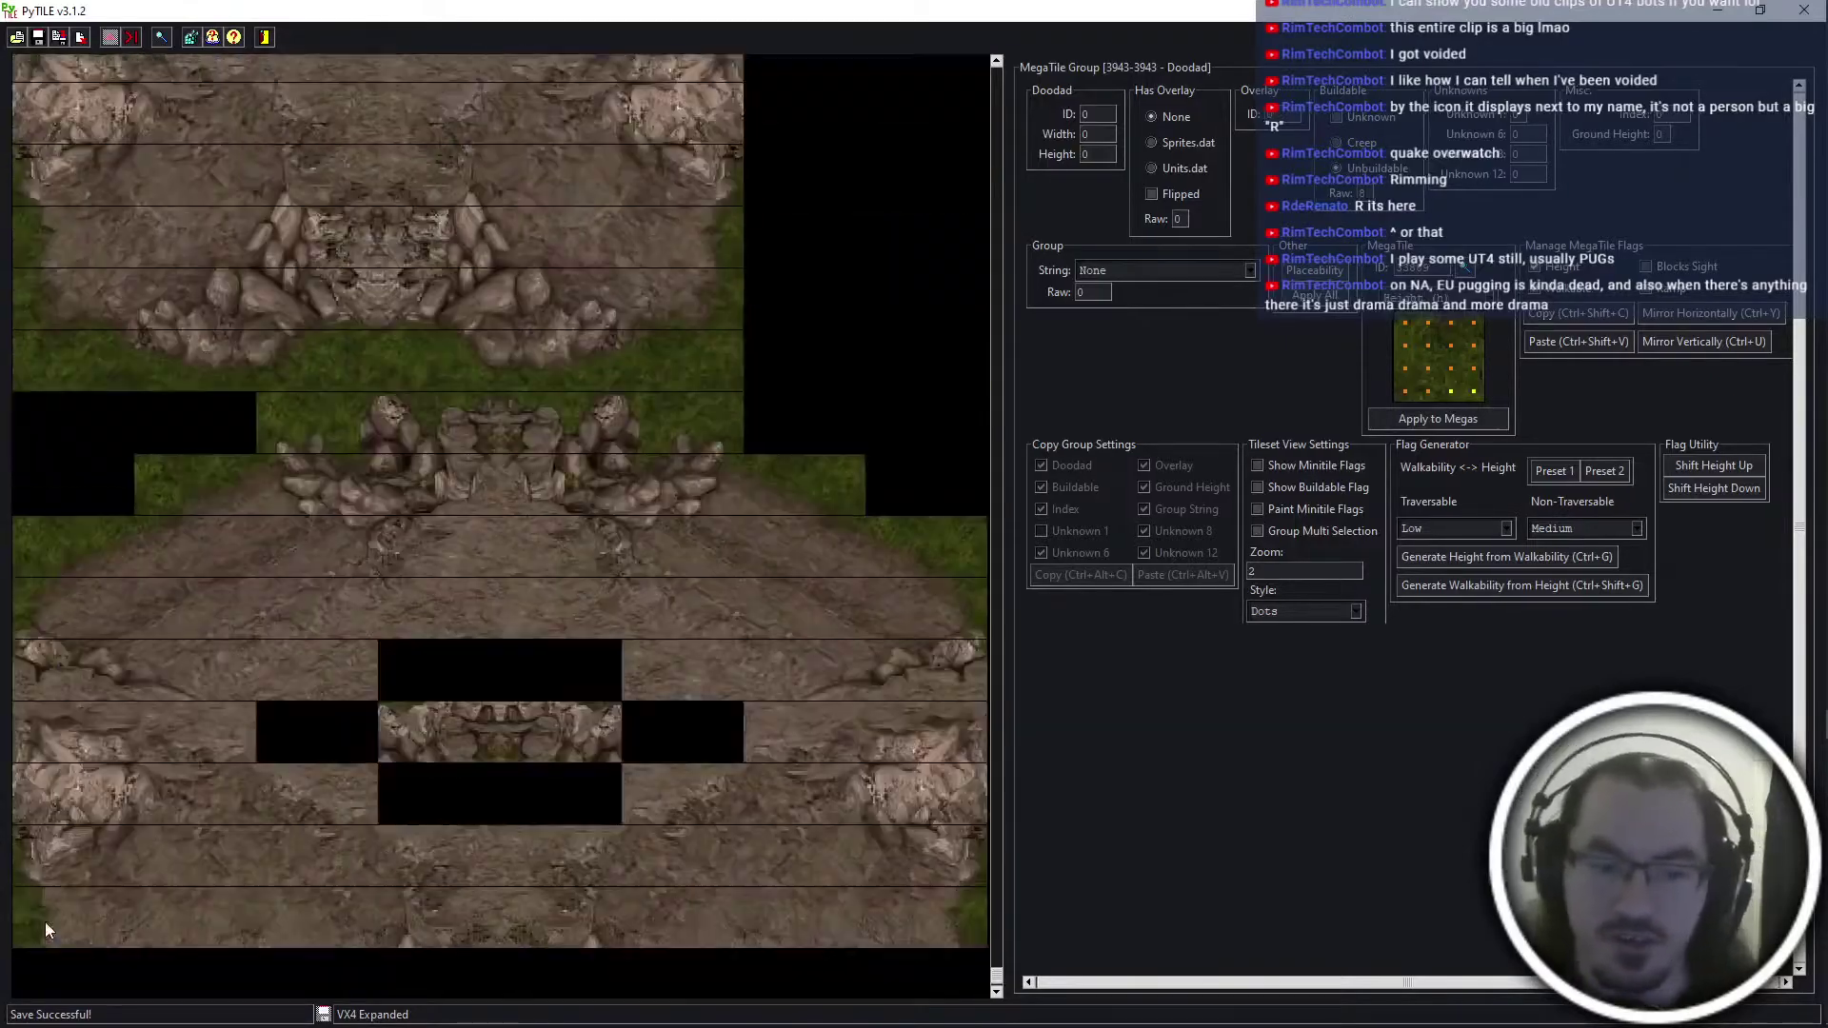
{"action": "scroll", "coordinate": [45, 923], "scroll_direction": "down", "scroll_amount": 2}
{"action": "left_click", "coordinate": [103, 956]}
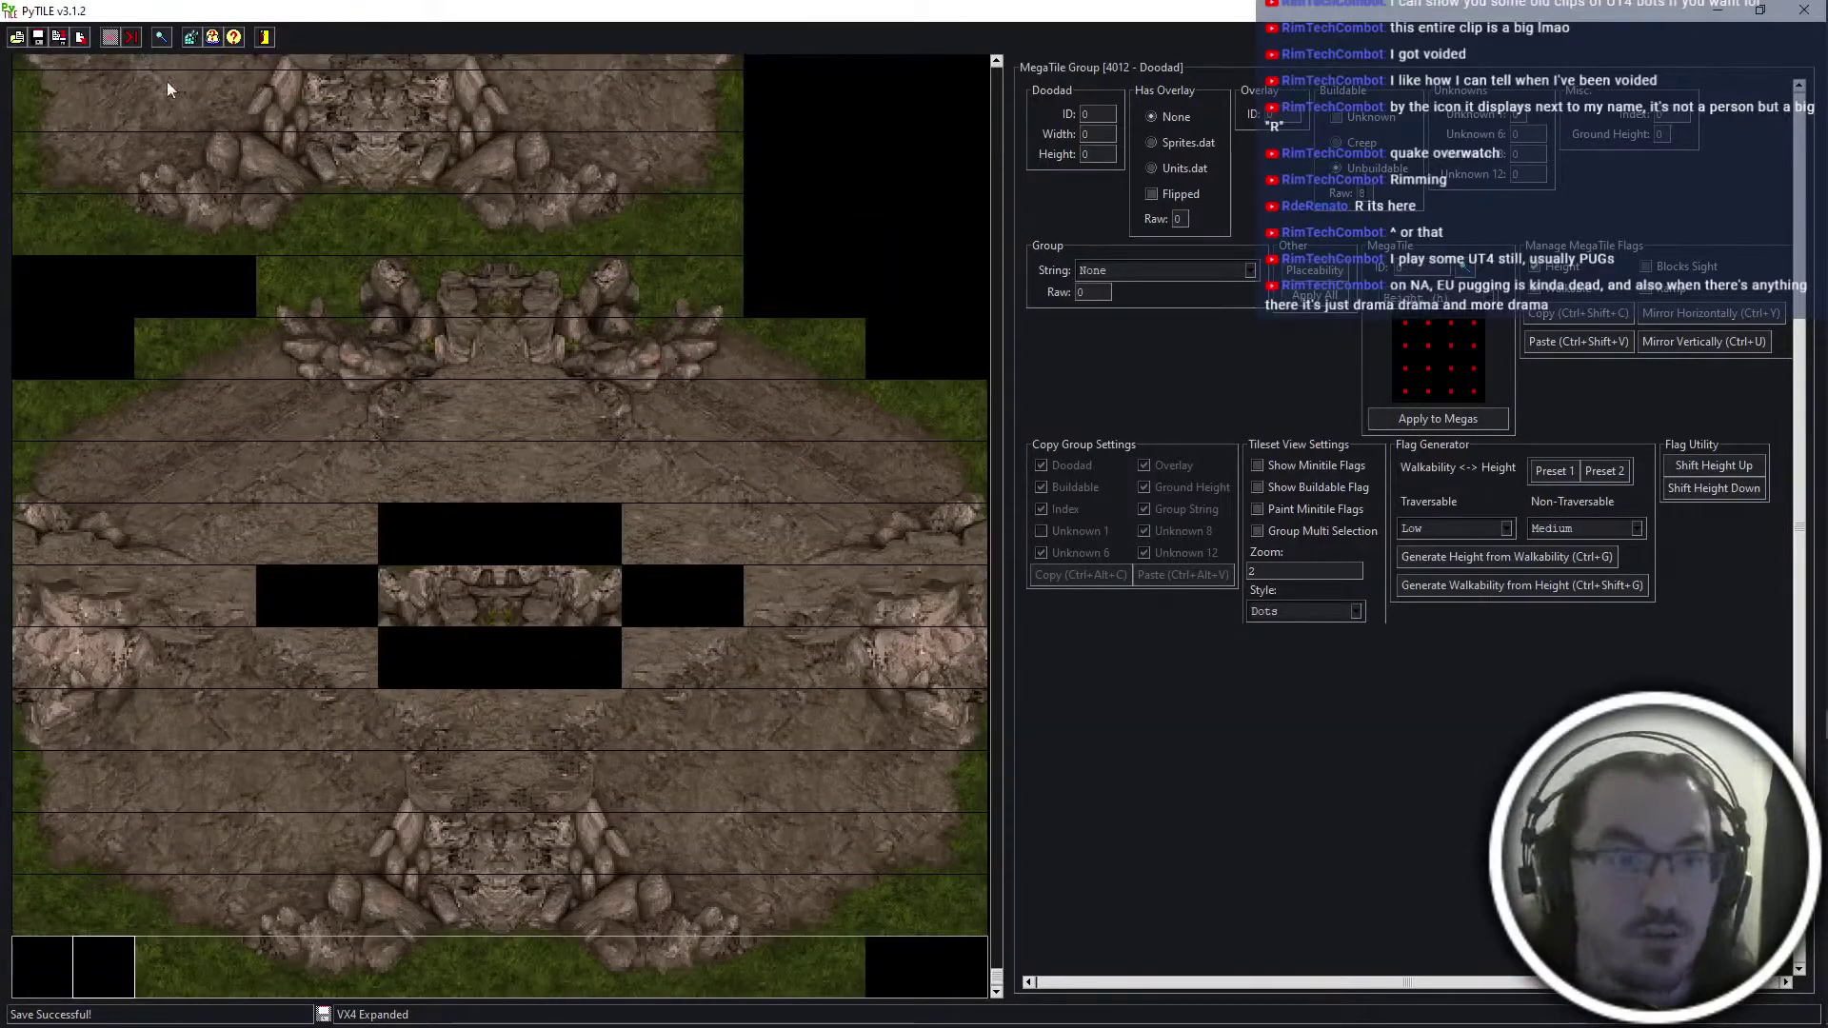
{"action": "left_click", "coordinate": [161, 38]}
{"action": "left_click_drag", "start_coordinate": [390, 254], "coordinate": [1340, 93]}
{"action": "left_click", "coordinate": [1220, 120]}
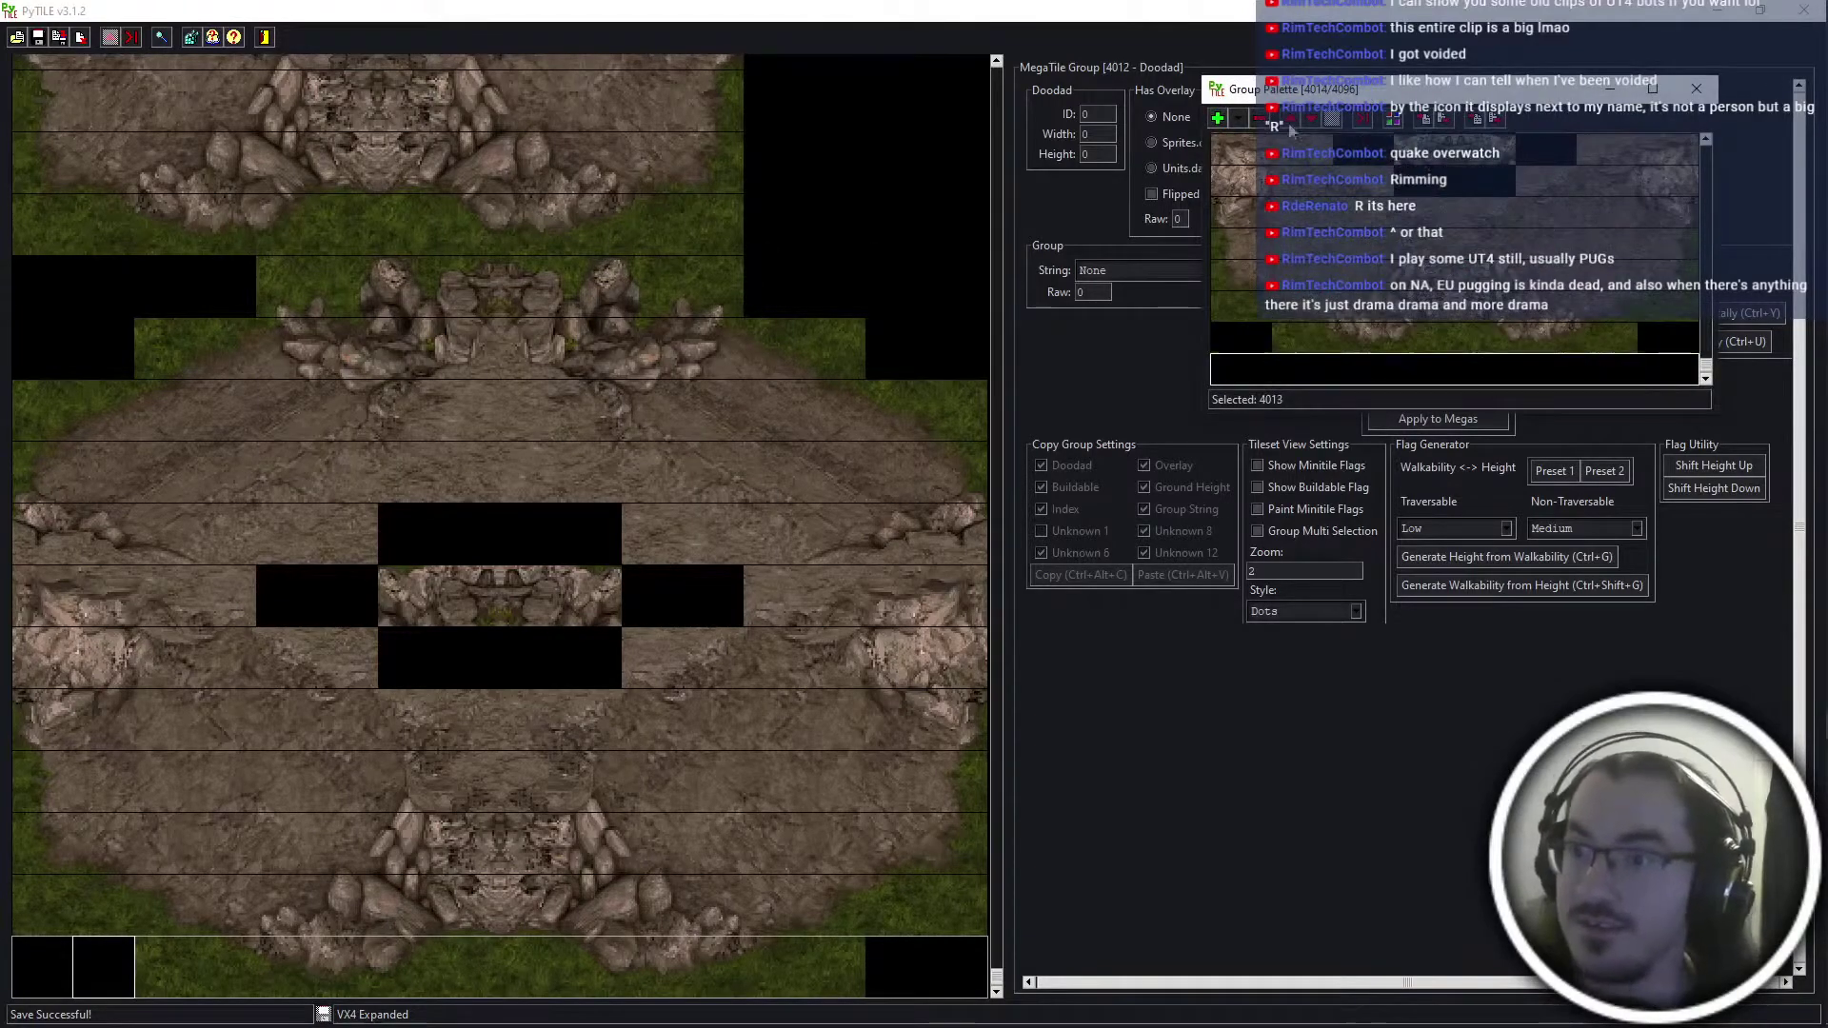
Add dirtcliff-doodads-rjungle.bmp, dirtcliff-edge-rjungle.bmp and dirtcliff-ramps-rjungle2.bmp to the MegaTile group graphics import list for the new empty group
{"action": "left_click", "coordinate": [1456, 118]}
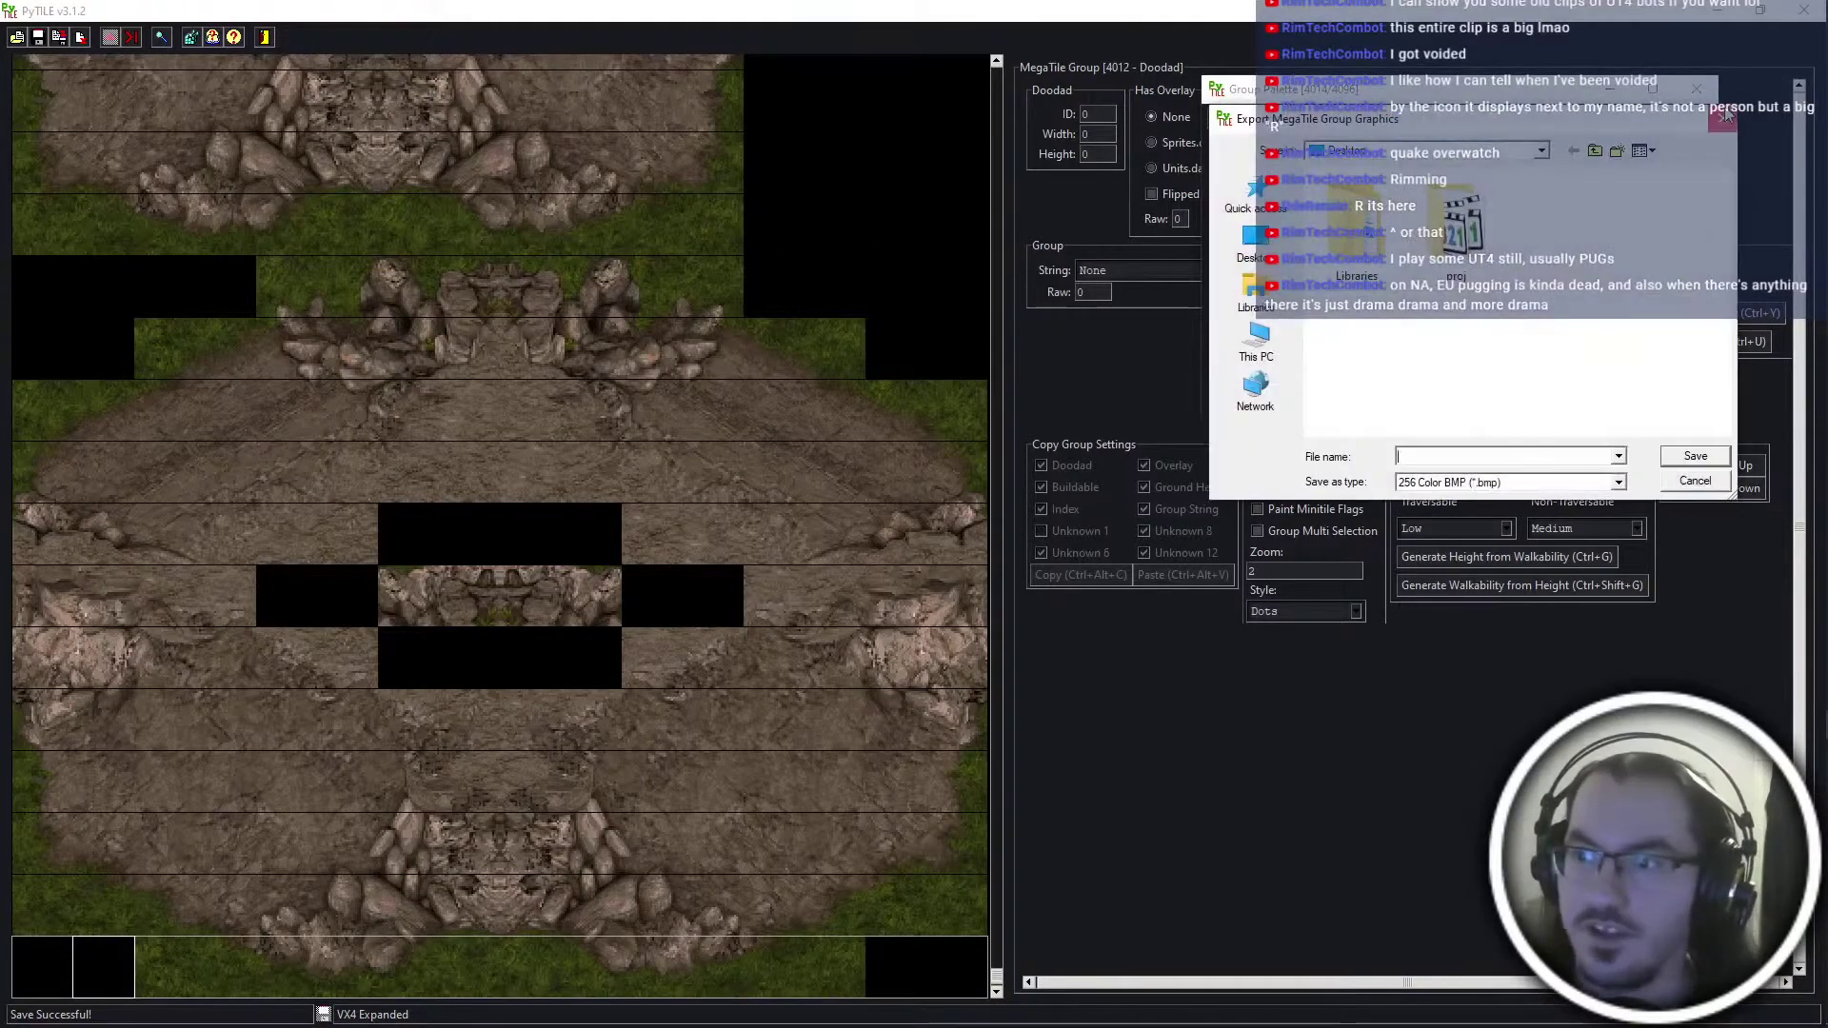
{"action": "left_click", "coordinate": [1726, 116]}
{"action": "left_click", "coordinate": [1426, 119]}
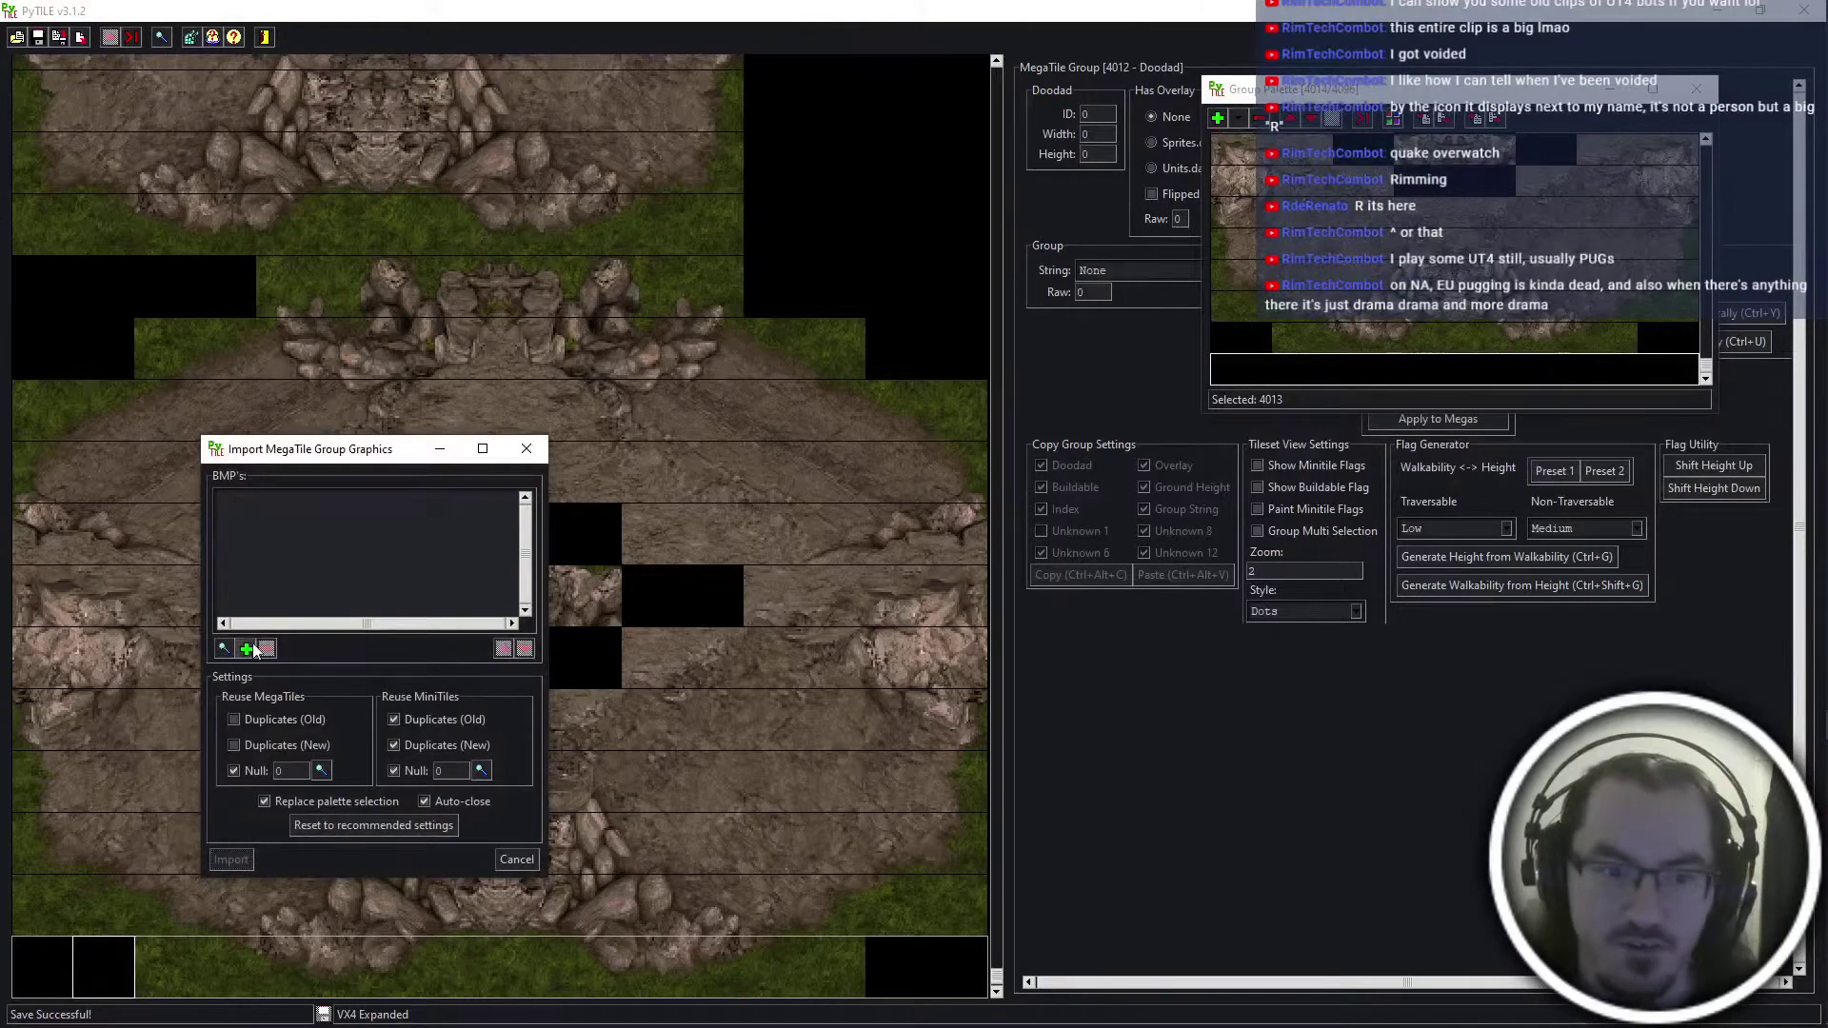
{"action": "left_click", "coordinate": [250, 648]}
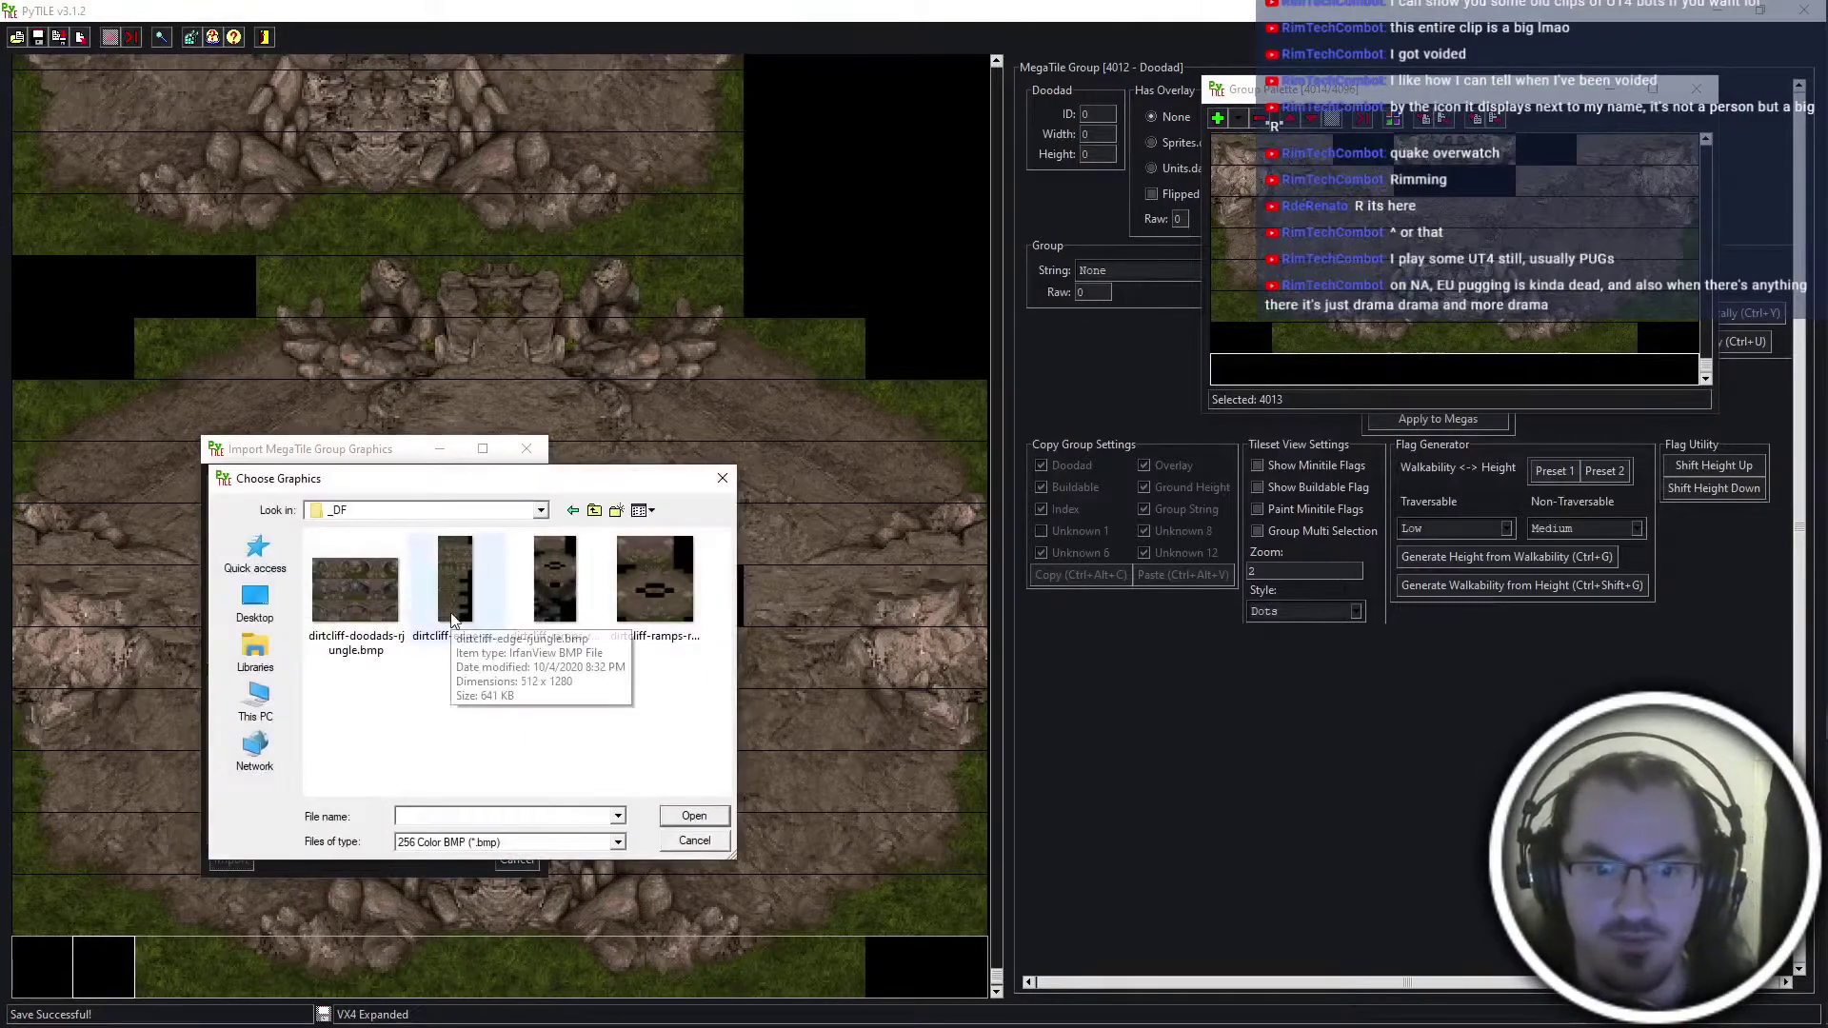
{"action": "left_click", "coordinate": [455, 581]}
{"action": "left_click", "coordinate": [354, 590], "text": "ctrl"}
{"action": "left_click", "coordinate": [655, 581], "text": "ctrl"}
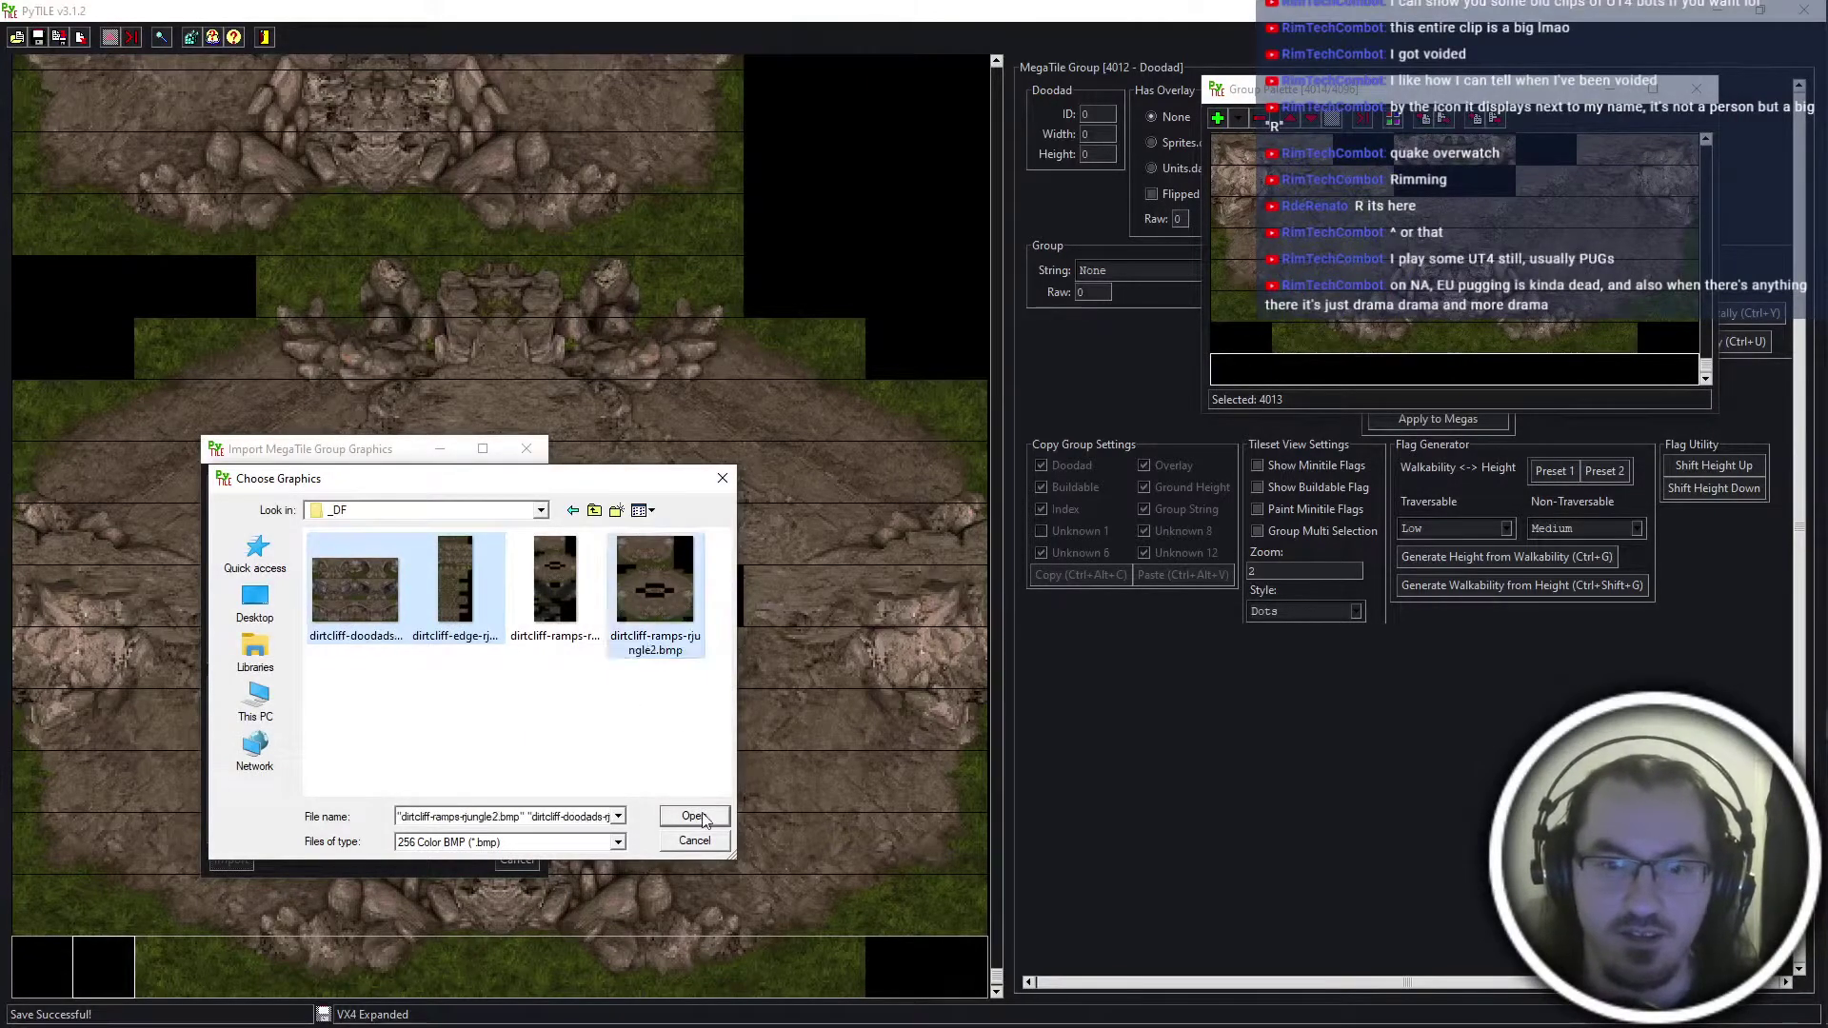
{"action": "left_click", "coordinate": [694, 816]}
Move dirtcliff-edge-rjungle.bmp ahead of the doodad sheet in the import order and import the three sheets
{"action": "left_click", "coordinate": [458, 515]}
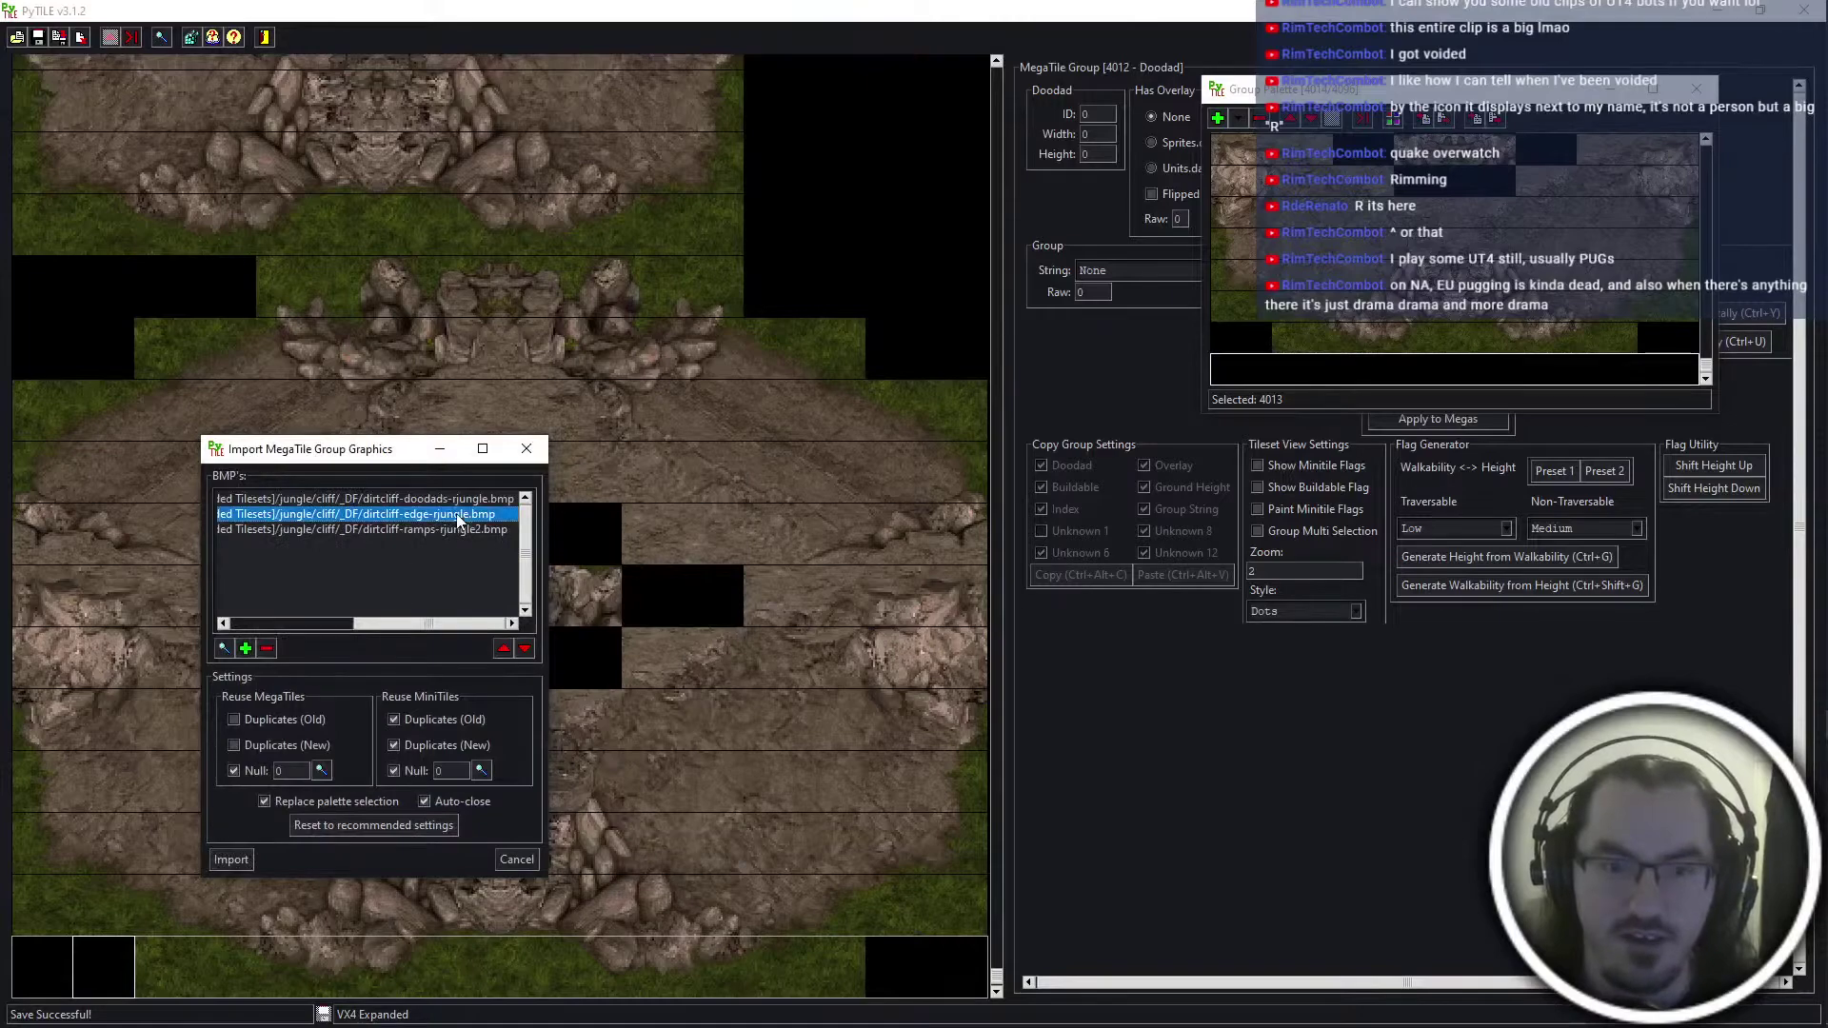
{"action": "left_click", "coordinate": [503, 650]}
{"action": "left_click", "coordinate": [232, 859]}
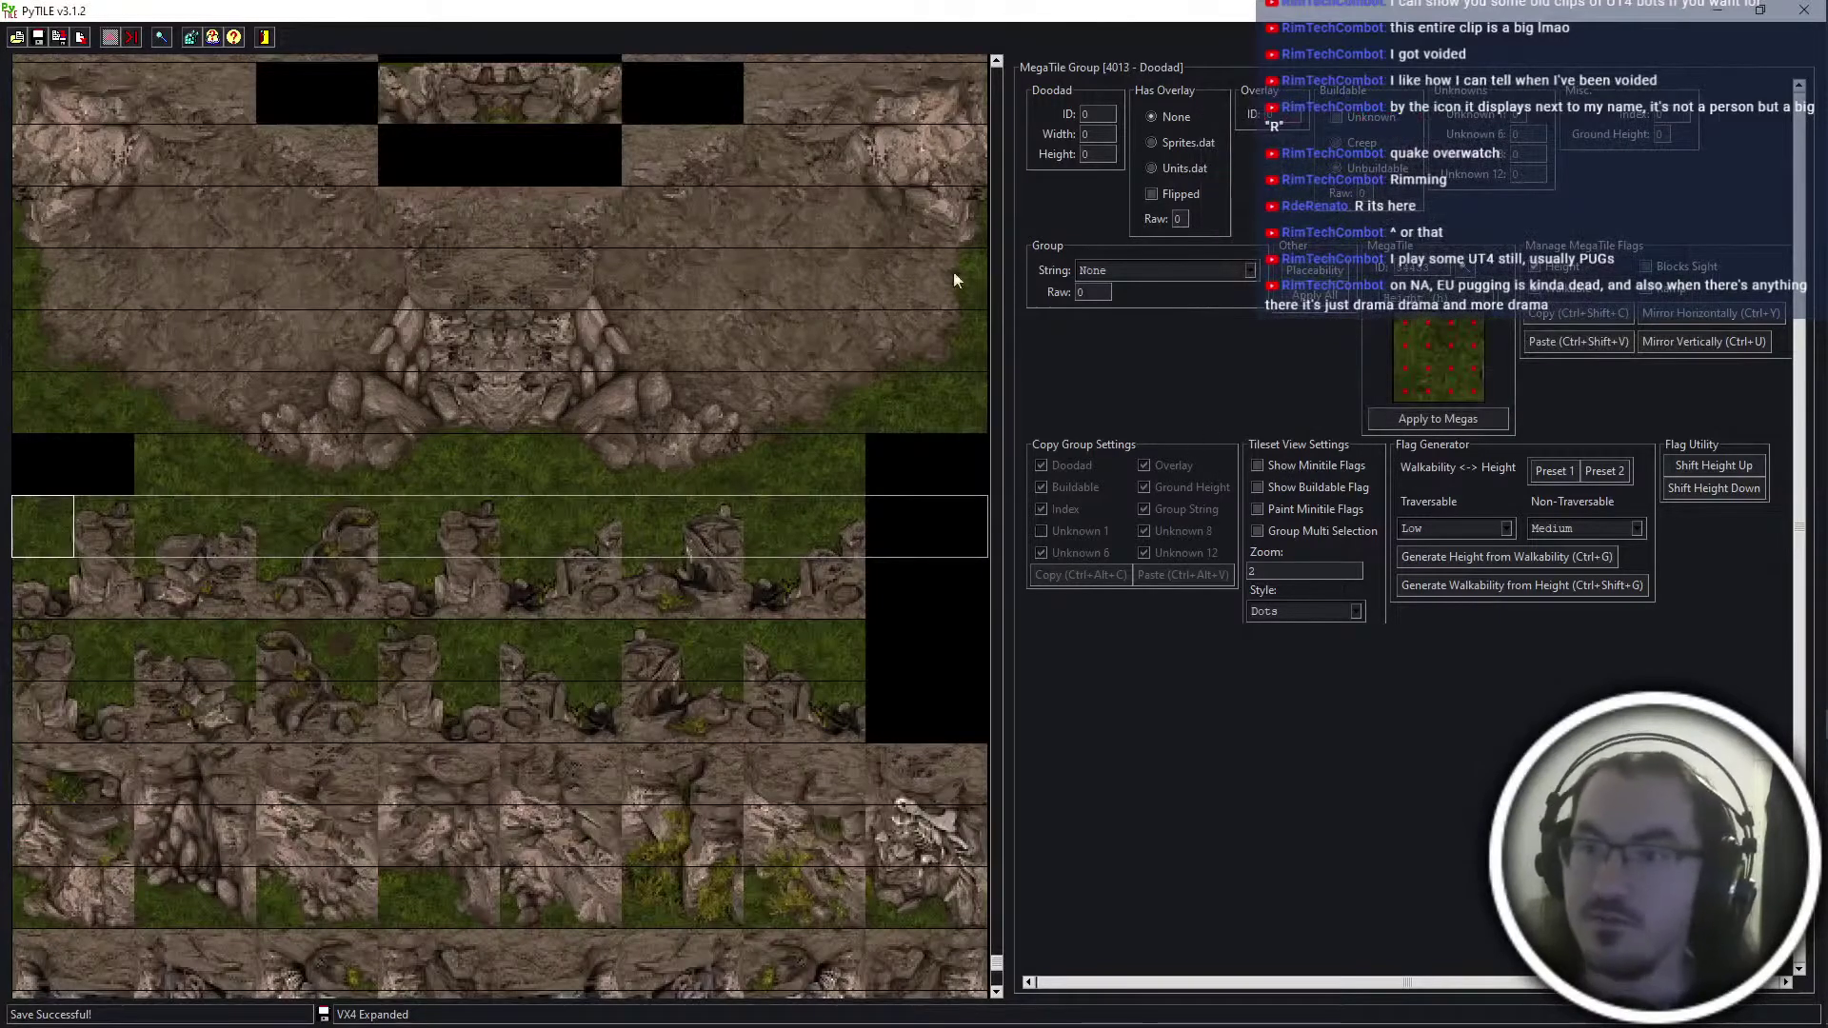
Select the newly imported dirt cliff edge megatiles, starting at 34433, and import their settings from the dirt cliff edge text file
{"action": "left_click", "coordinate": [1466, 266]}
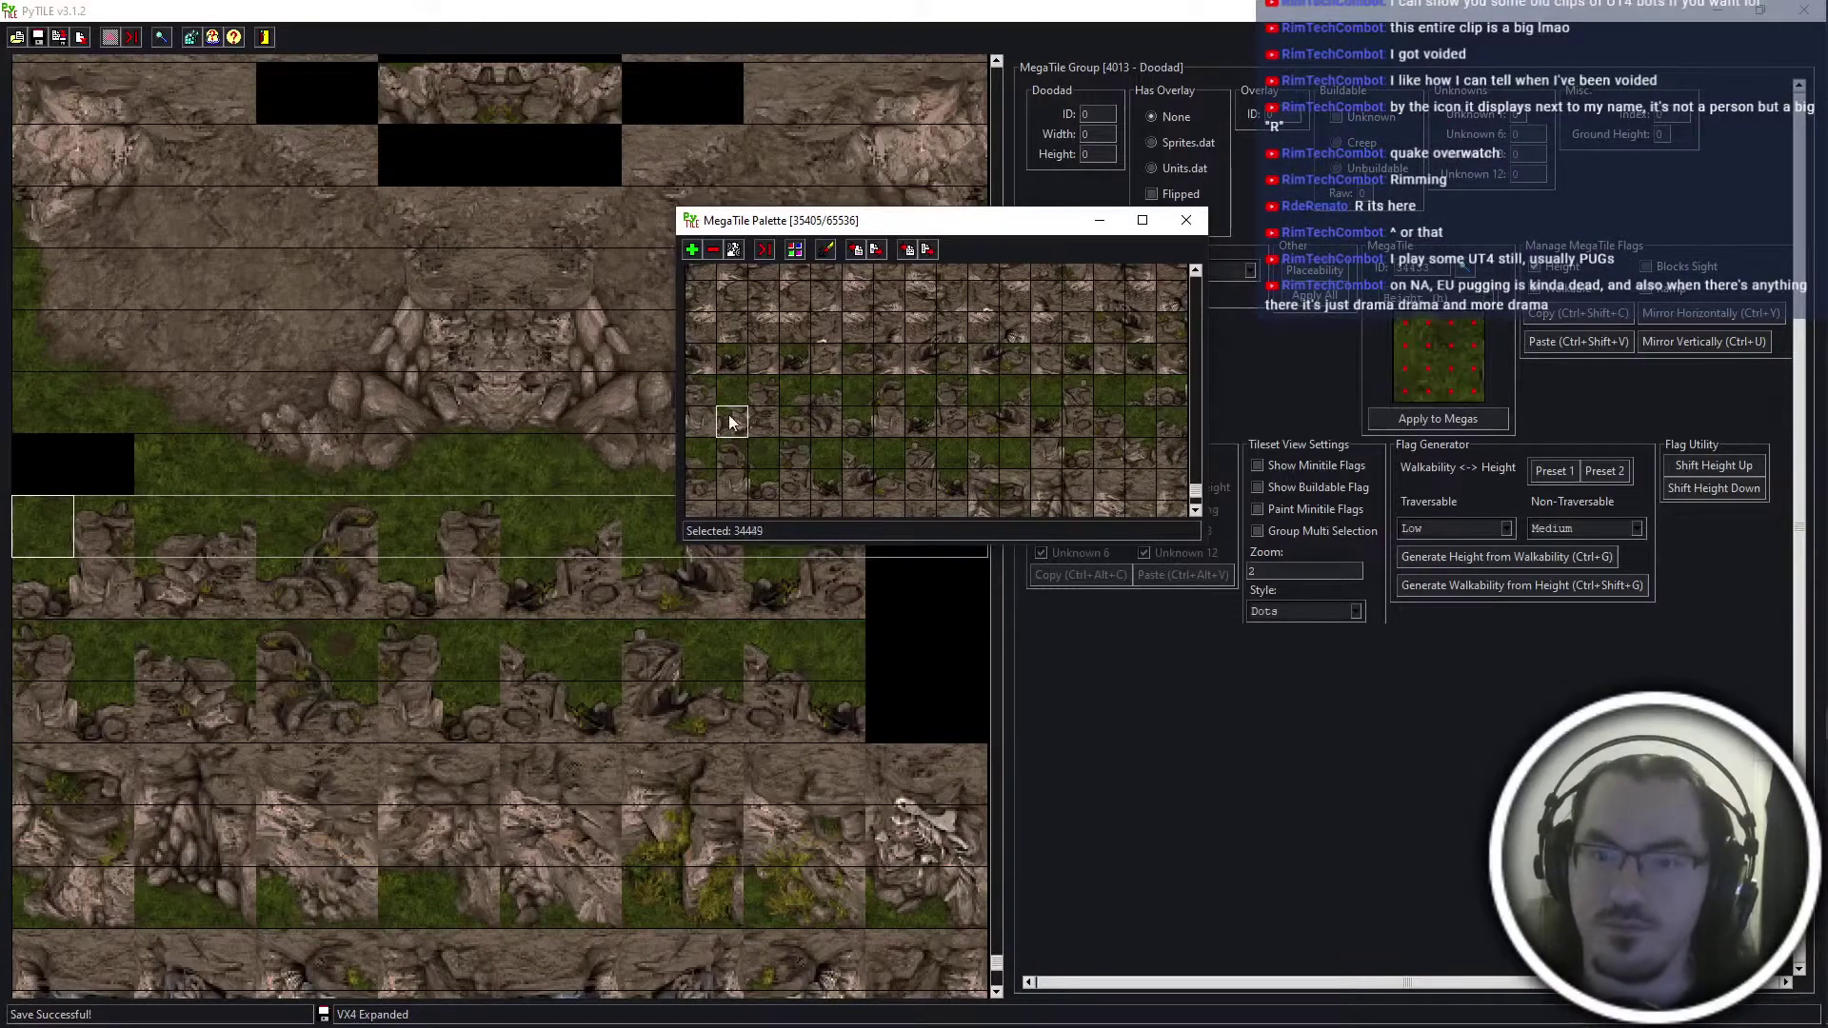
{"action": "scroll", "coordinate": [761, 453], "scroll_direction": "down", "scroll_amount": 5}
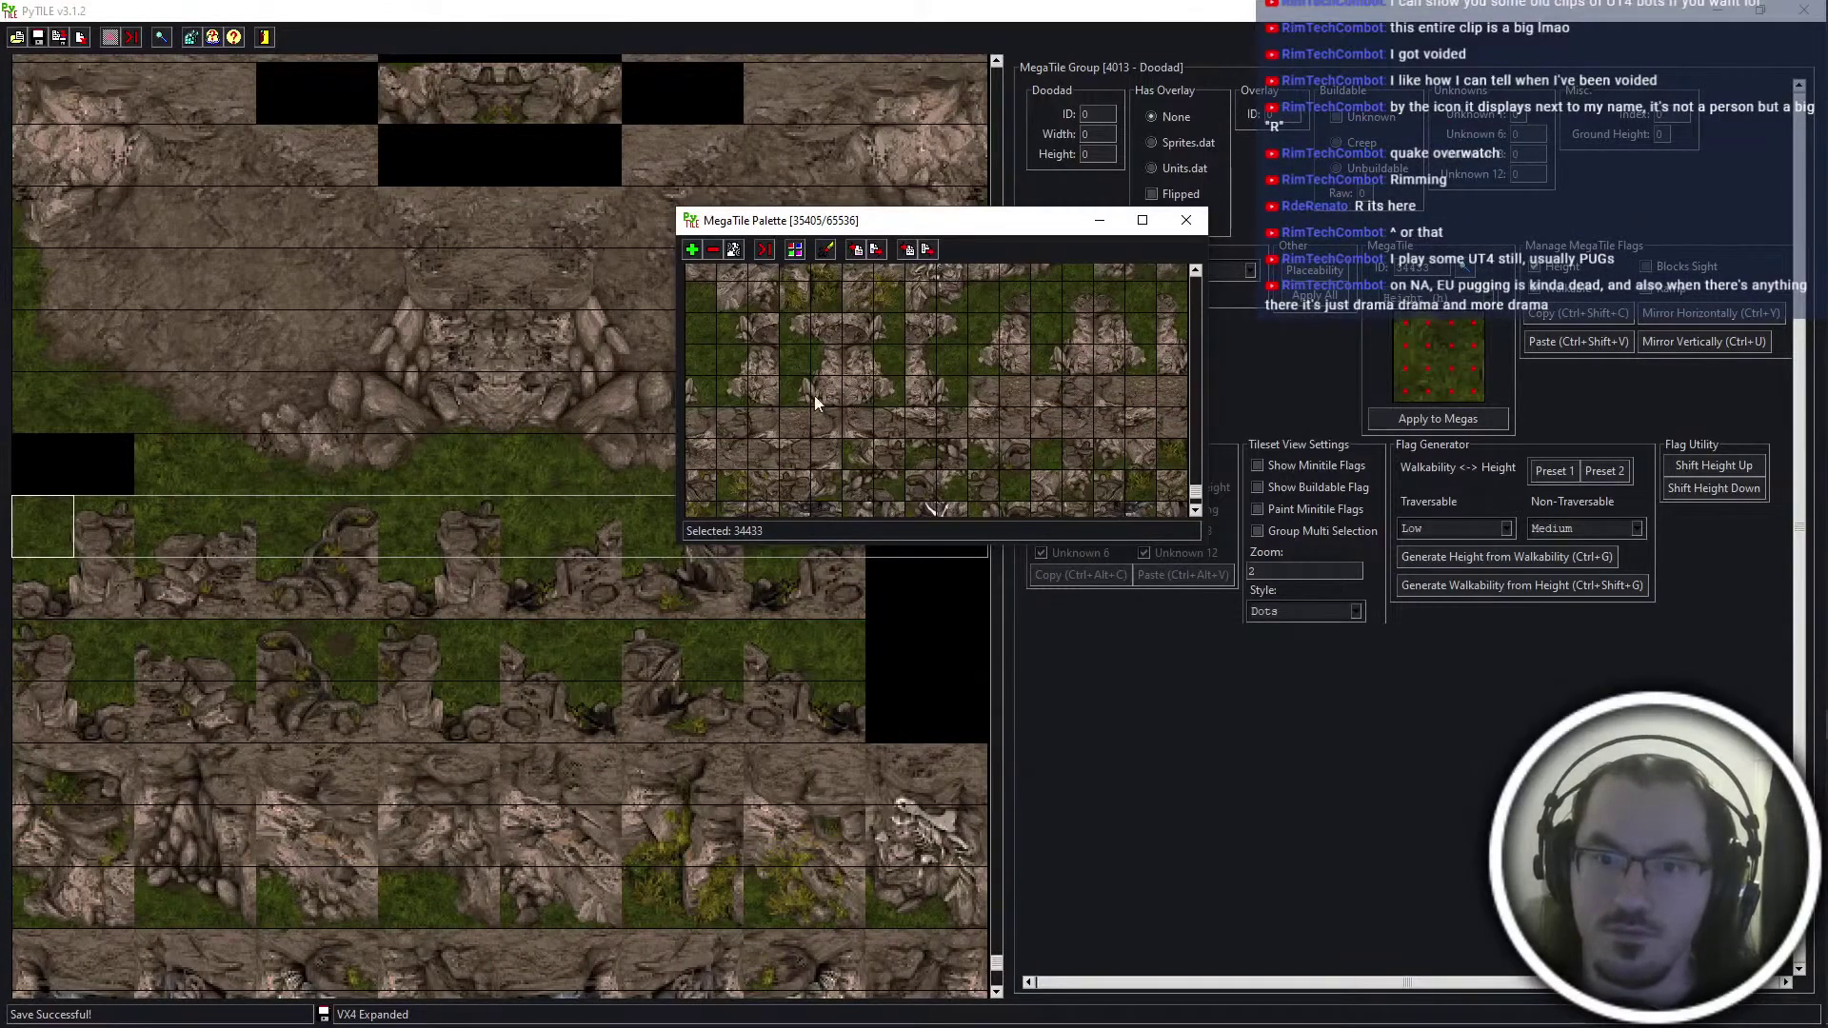
{"action": "left_click", "coordinate": [991, 408], "text": "shift"}
{"action": "scroll", "coordinate": [876, 407], "scroll_direction": "down", "scroll_amount": 5}
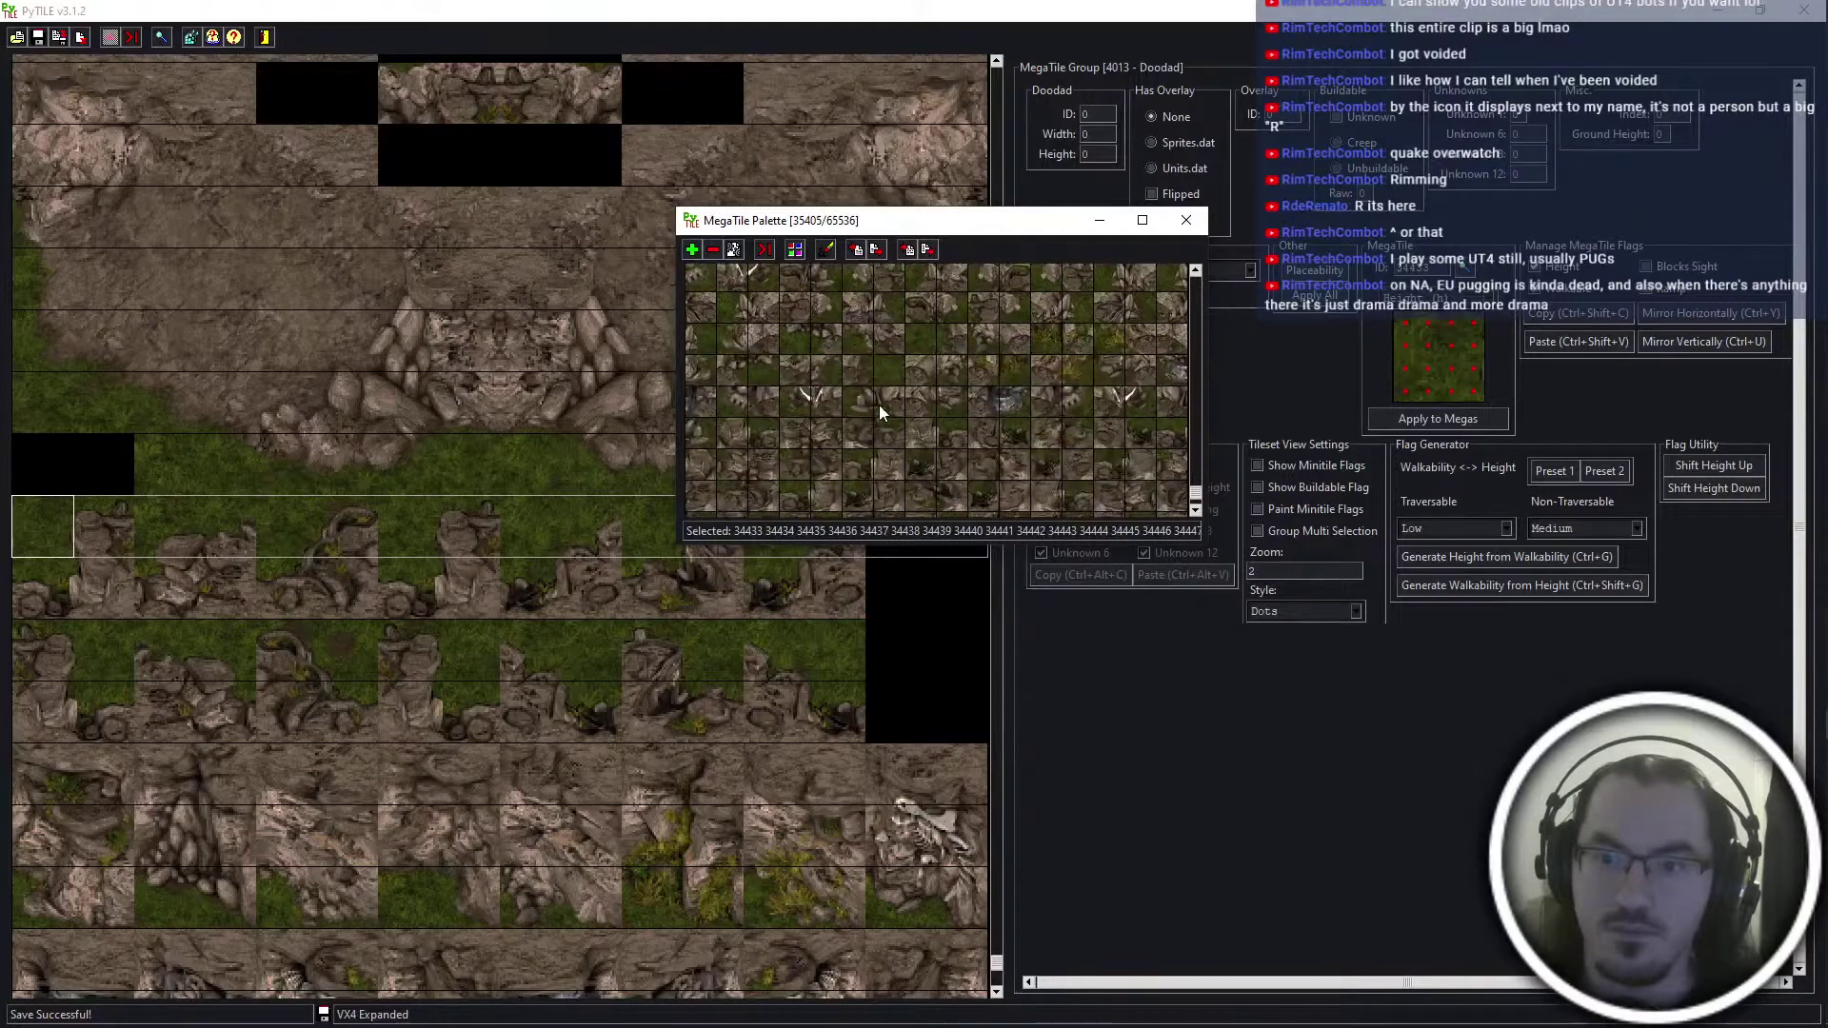
{"action": "scroll", "coordinate": [883, 411], "scroll_direction": "down", "scroll_amount": 7}
{"action": "left_click", "coordinate": [697, 374], "text": "shift"}
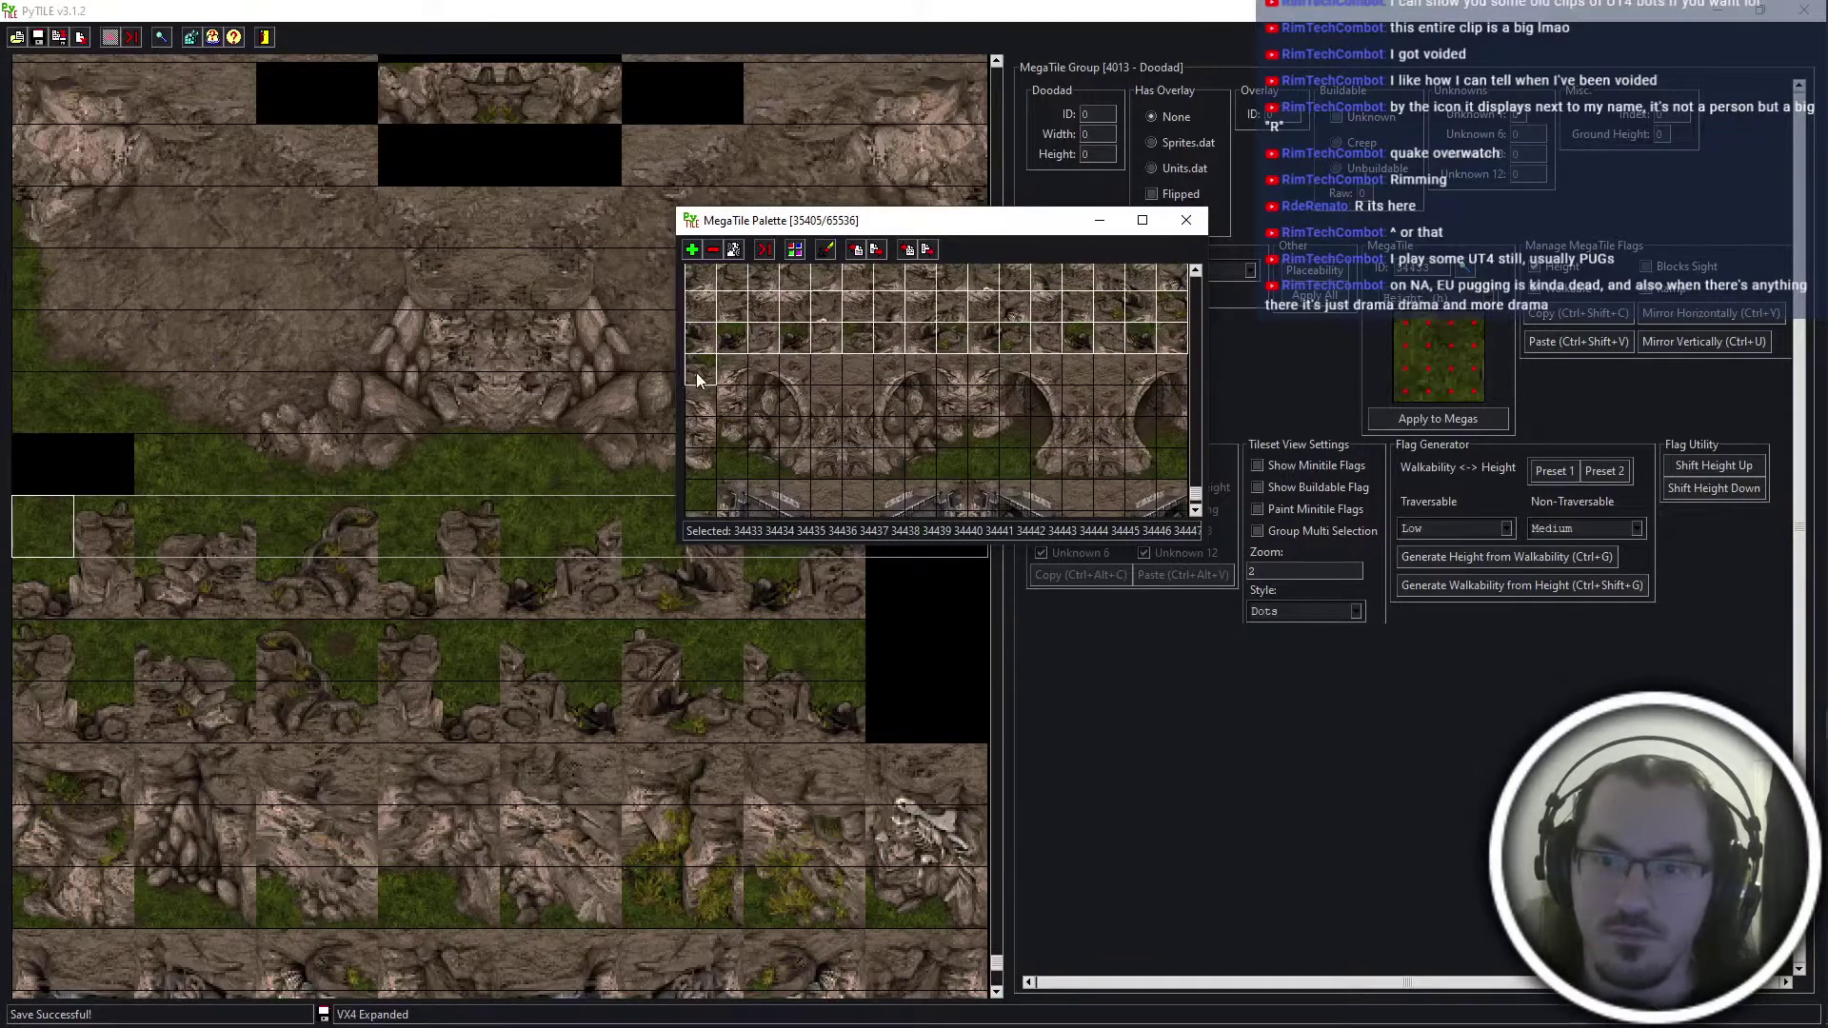
{"action": "left_click", "coordinate": [907, 250]}
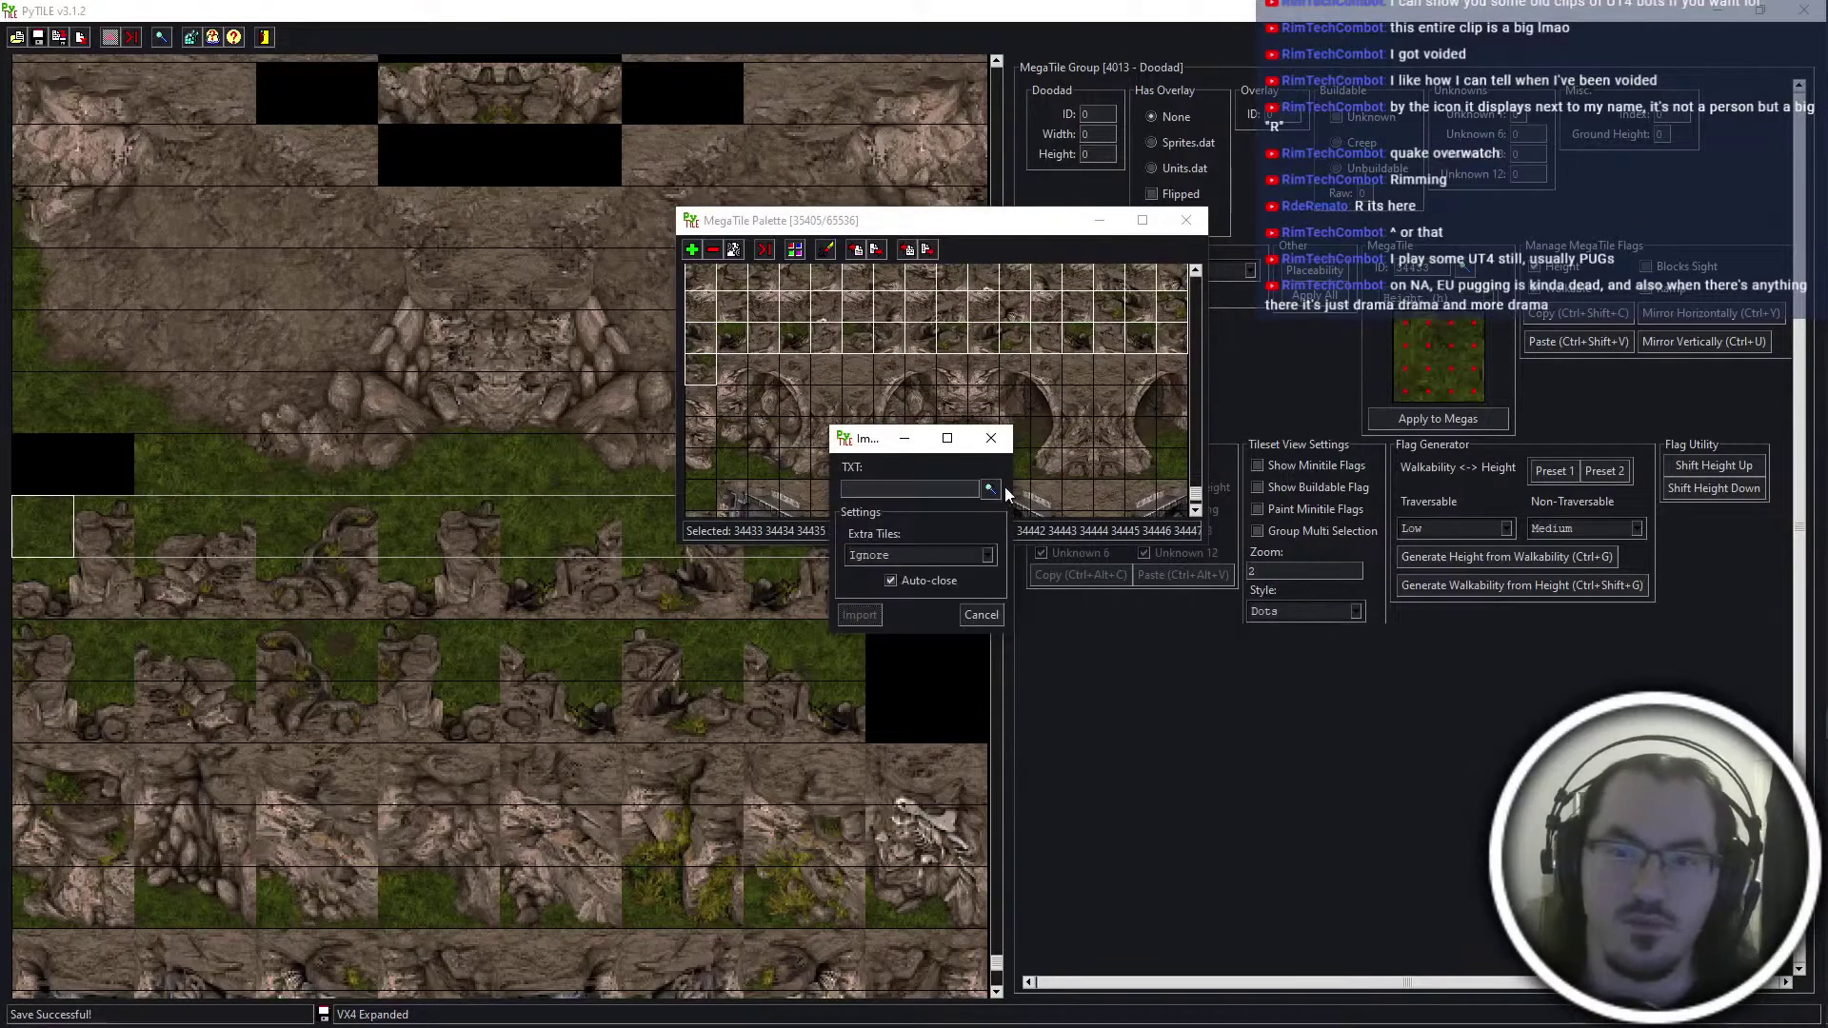
{"action": "left_click", "coordinate": [1004, 487]}
{"action": "double_click", "coordinate": [1173, 716]}
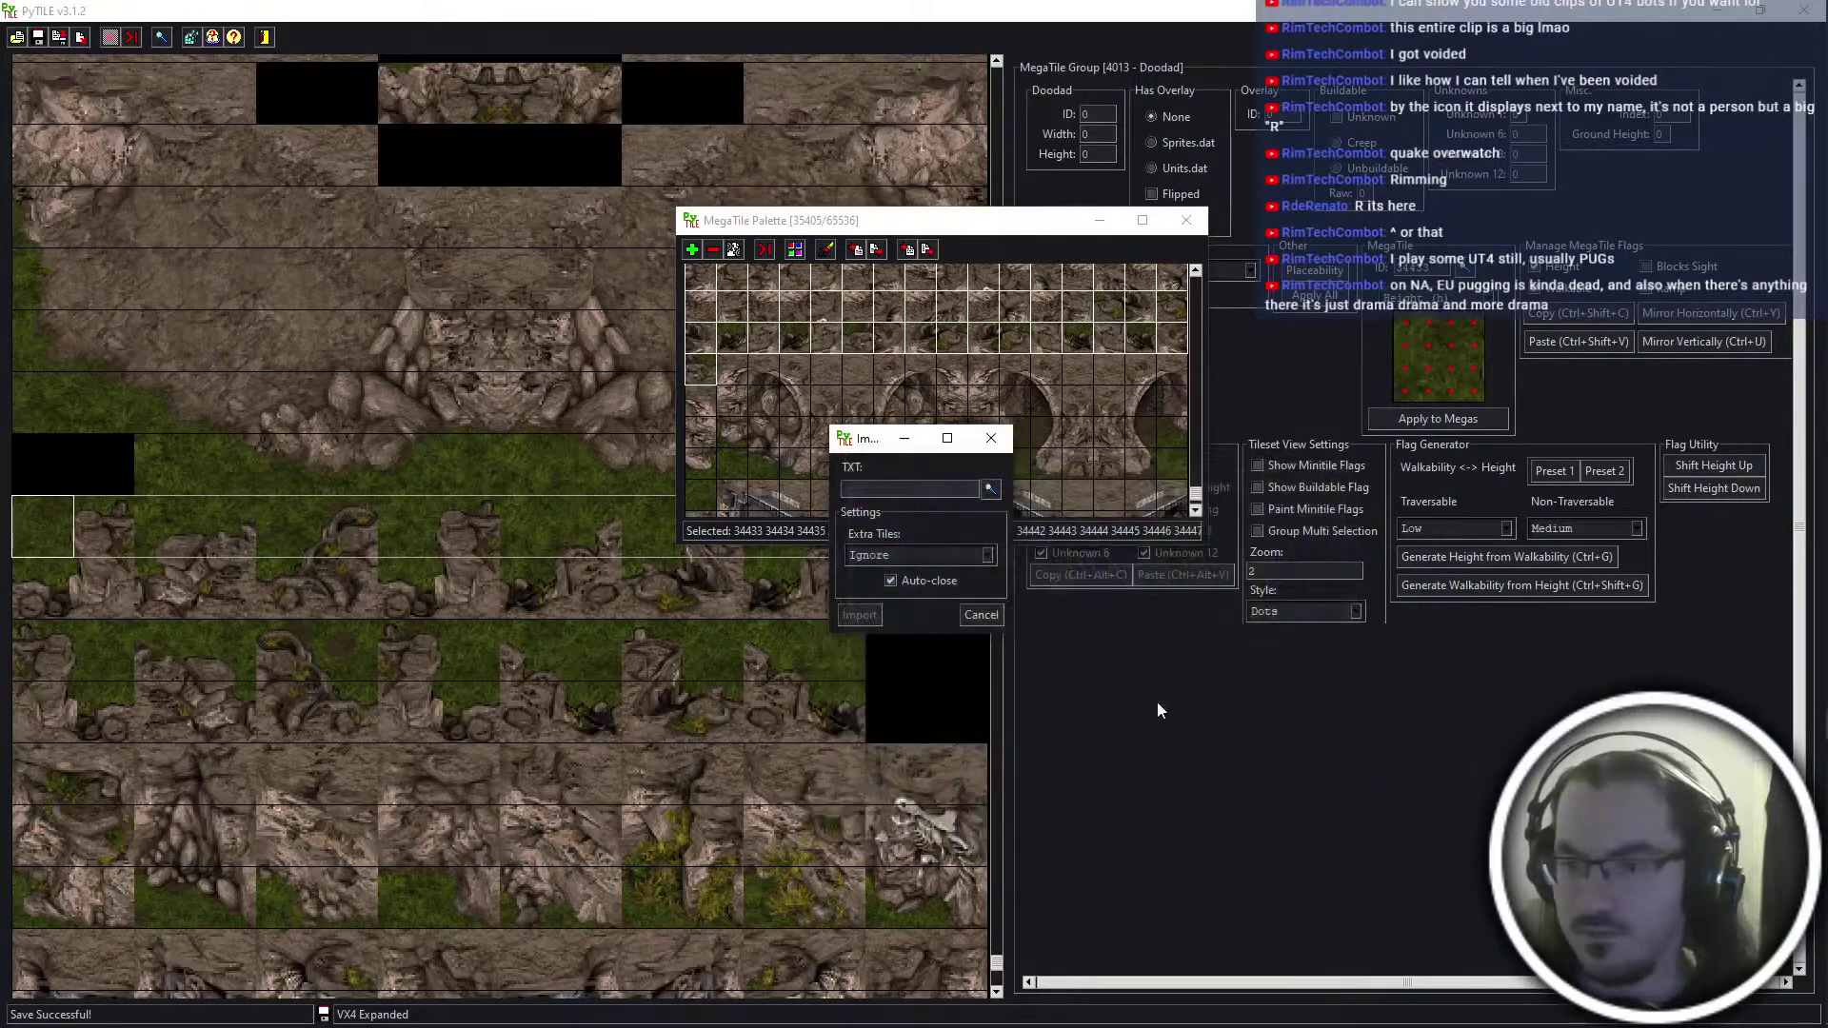
{"action": "left_click", "coordinate": [860, 615]}
Select the new dirt cliff doodad megatiles, starting at 34977, and import their settings from dirtcliff-doodad-medhigh.txt
{"action": "scroll", "coordinate": [854, 396], "scroll_direction": "down", "scroll_amount": 3}
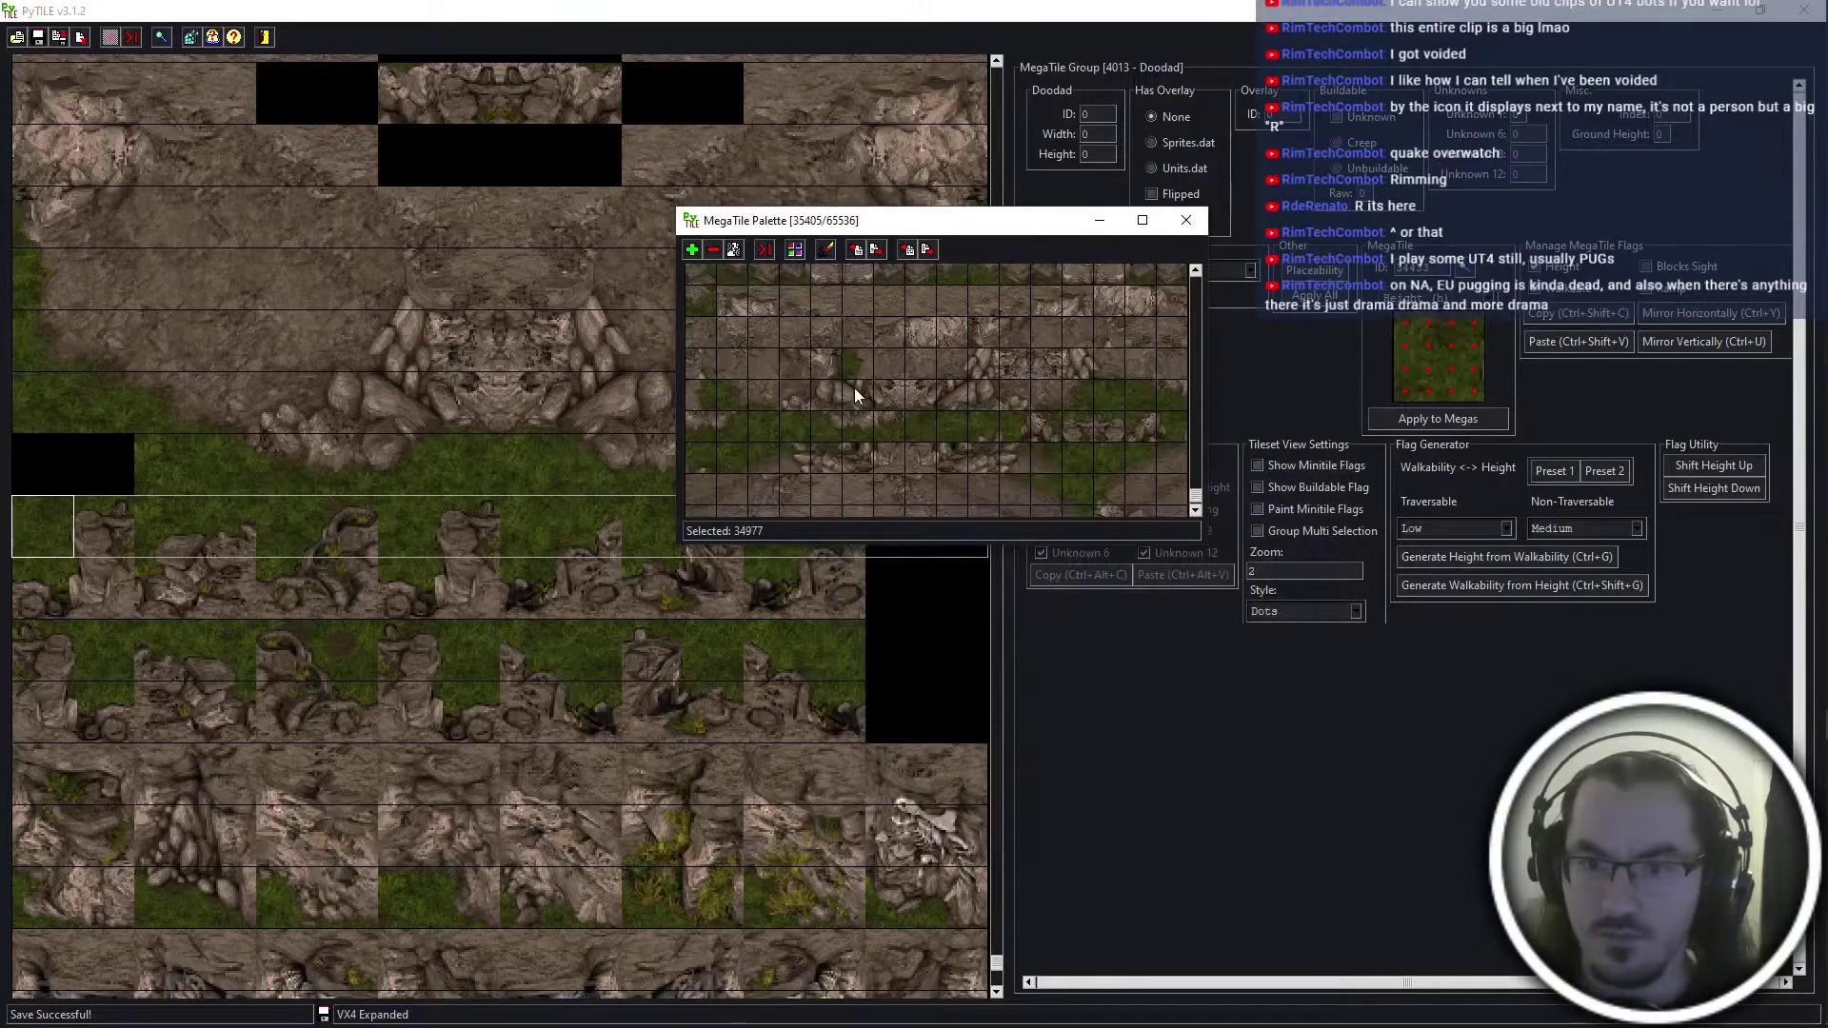
{"action": "left_click", "coordinate": [884, 283], "text": "shift"}
{"action": "left_click", "coordinate": [908, 251]}
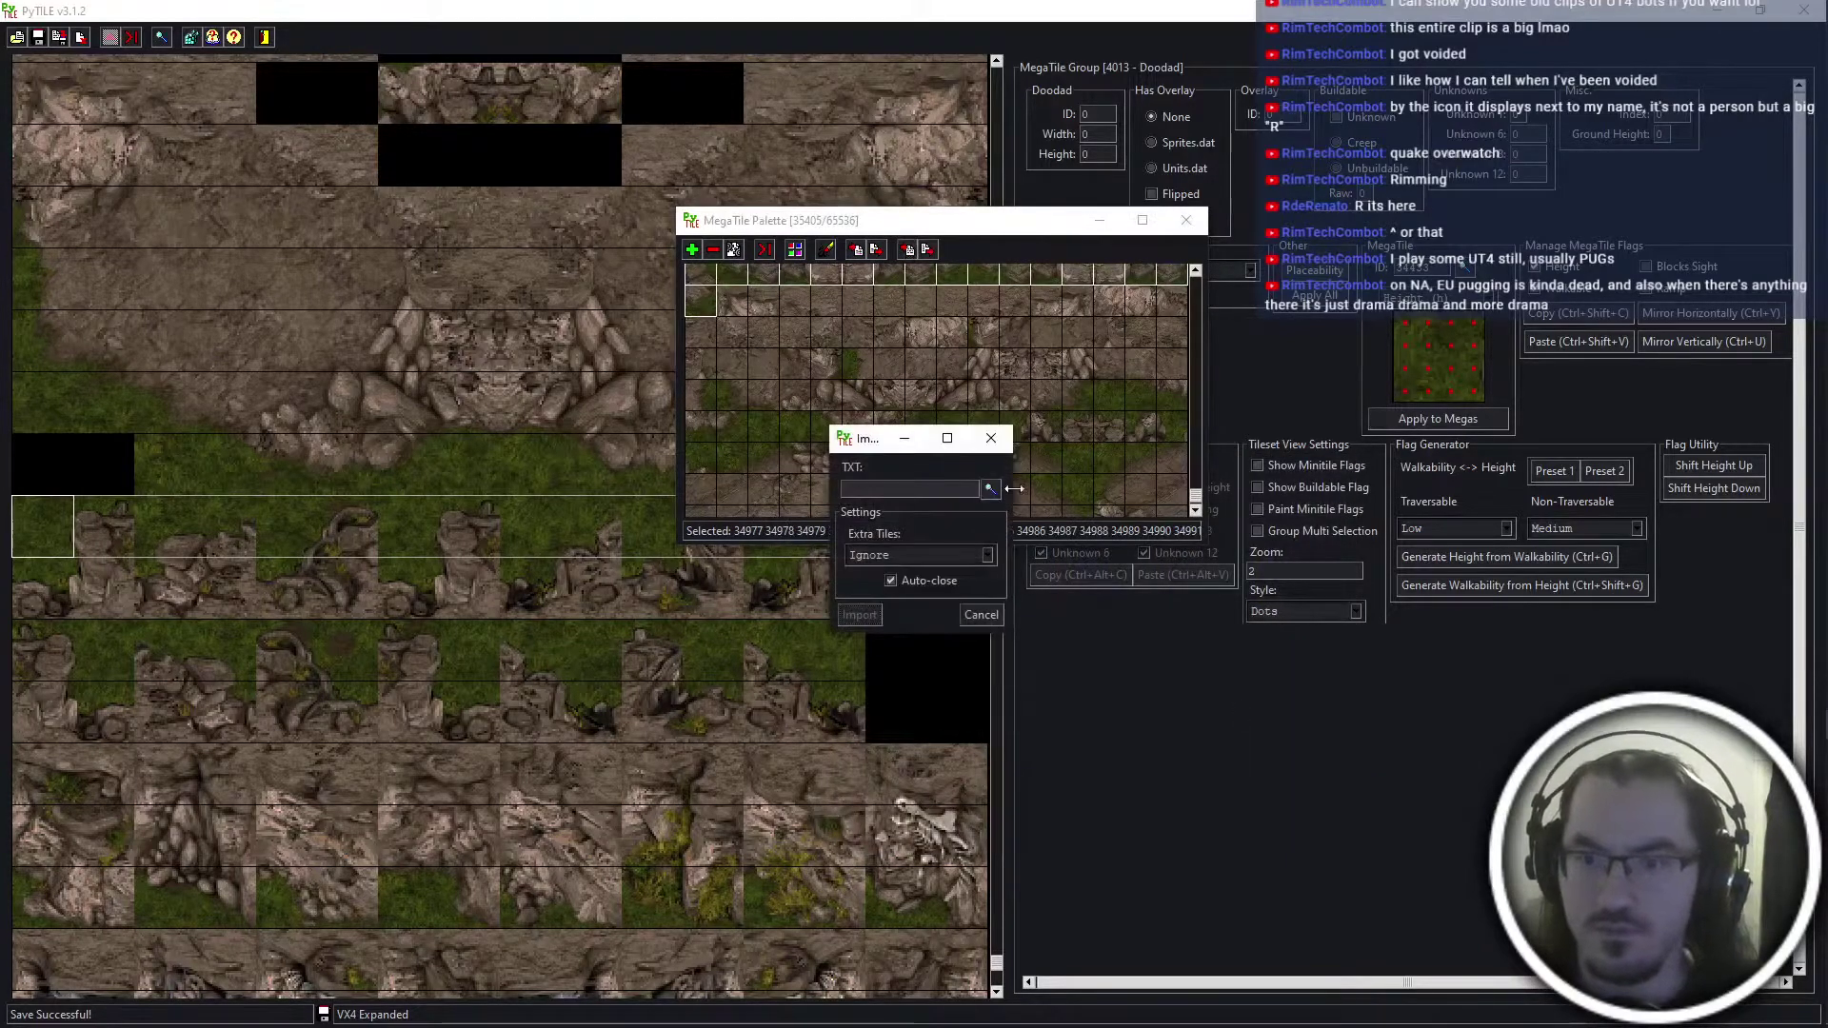
{"action": "left_click", "coordinate": [1003, 487]}
{"action": "scroll", "coordinate": [1151, 648], "scroll_direction": "down", "scroll_amount": 1}
{"action": "left_click", "coordinate": [1147, 632]}
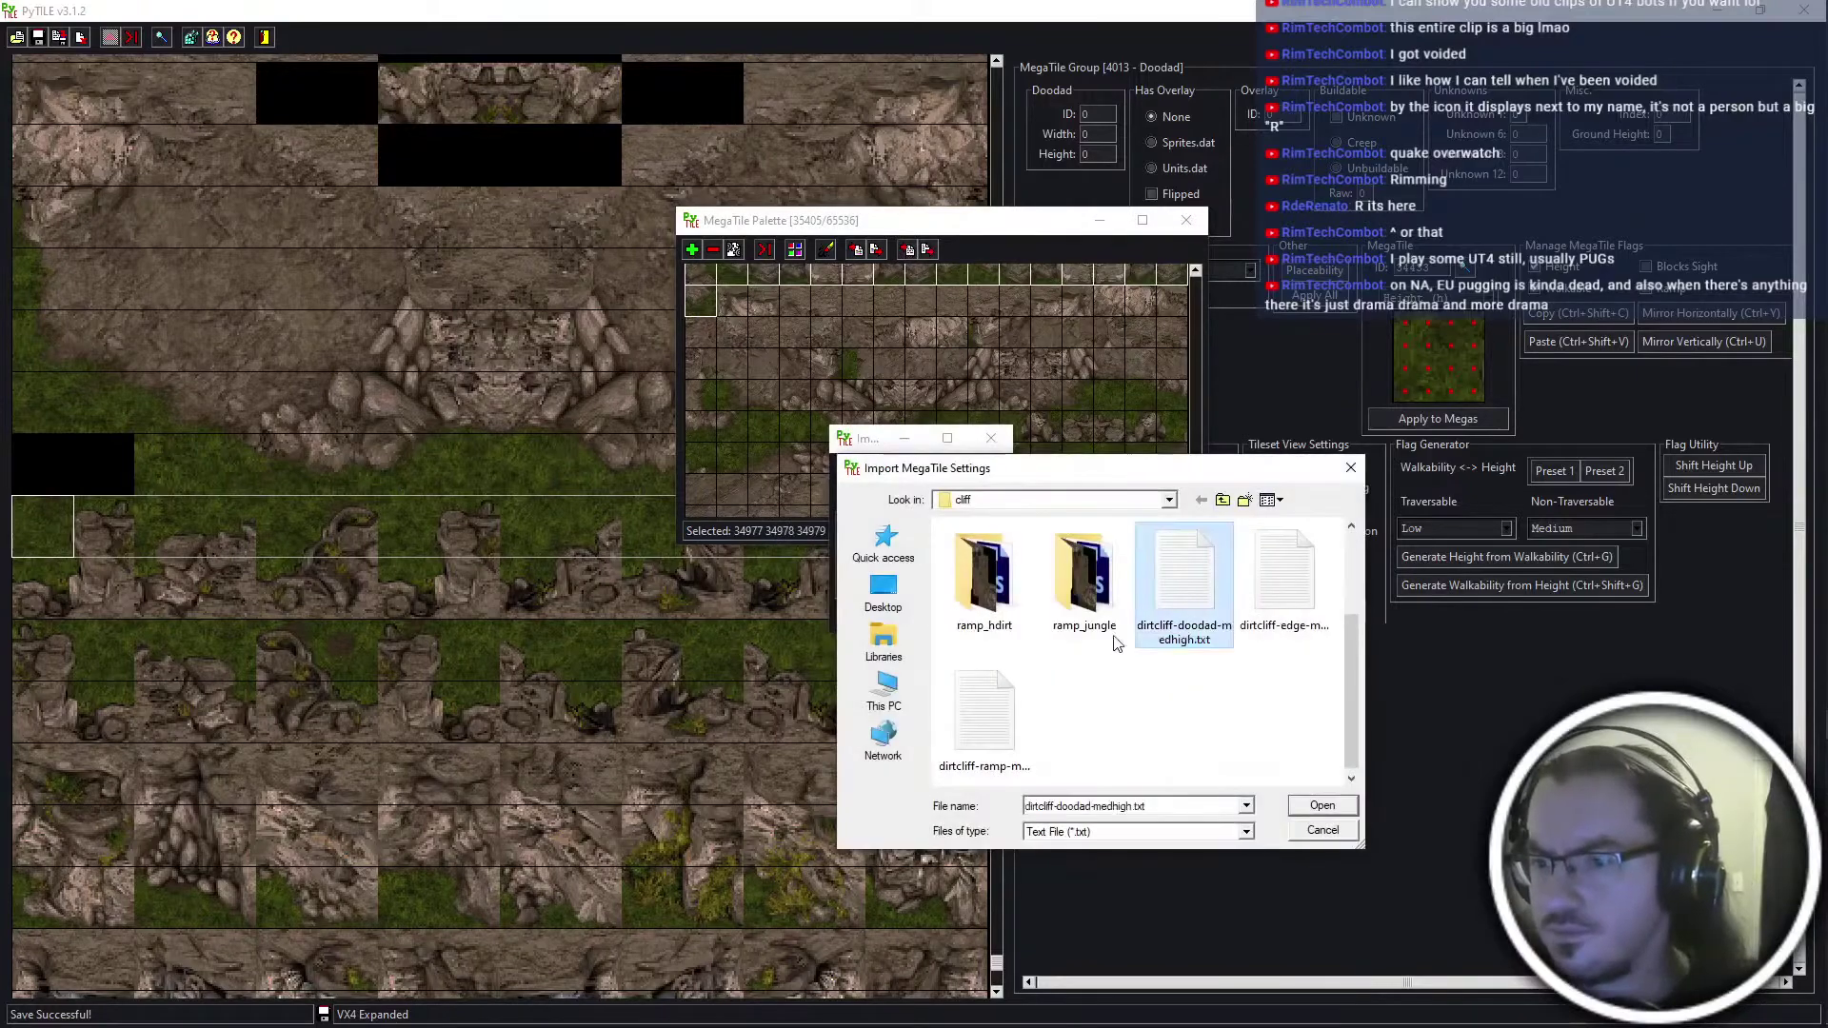
{"action": "double_click", "coordinate": [1182, 617]}
{"action": "left_click", "coordinate": [900, 602]}
Select the new dirt ramp megatiles, starting at 35169, import their settings from dirtcliff-ramp-medhigh.txt, and close the MegaTile palette
{"action": "left_click", "coordinate": [727, 294]}
{"action": "scroll", "coordinate": [957, 478], "scroll_direction": "down", "scroll_amount": 5}
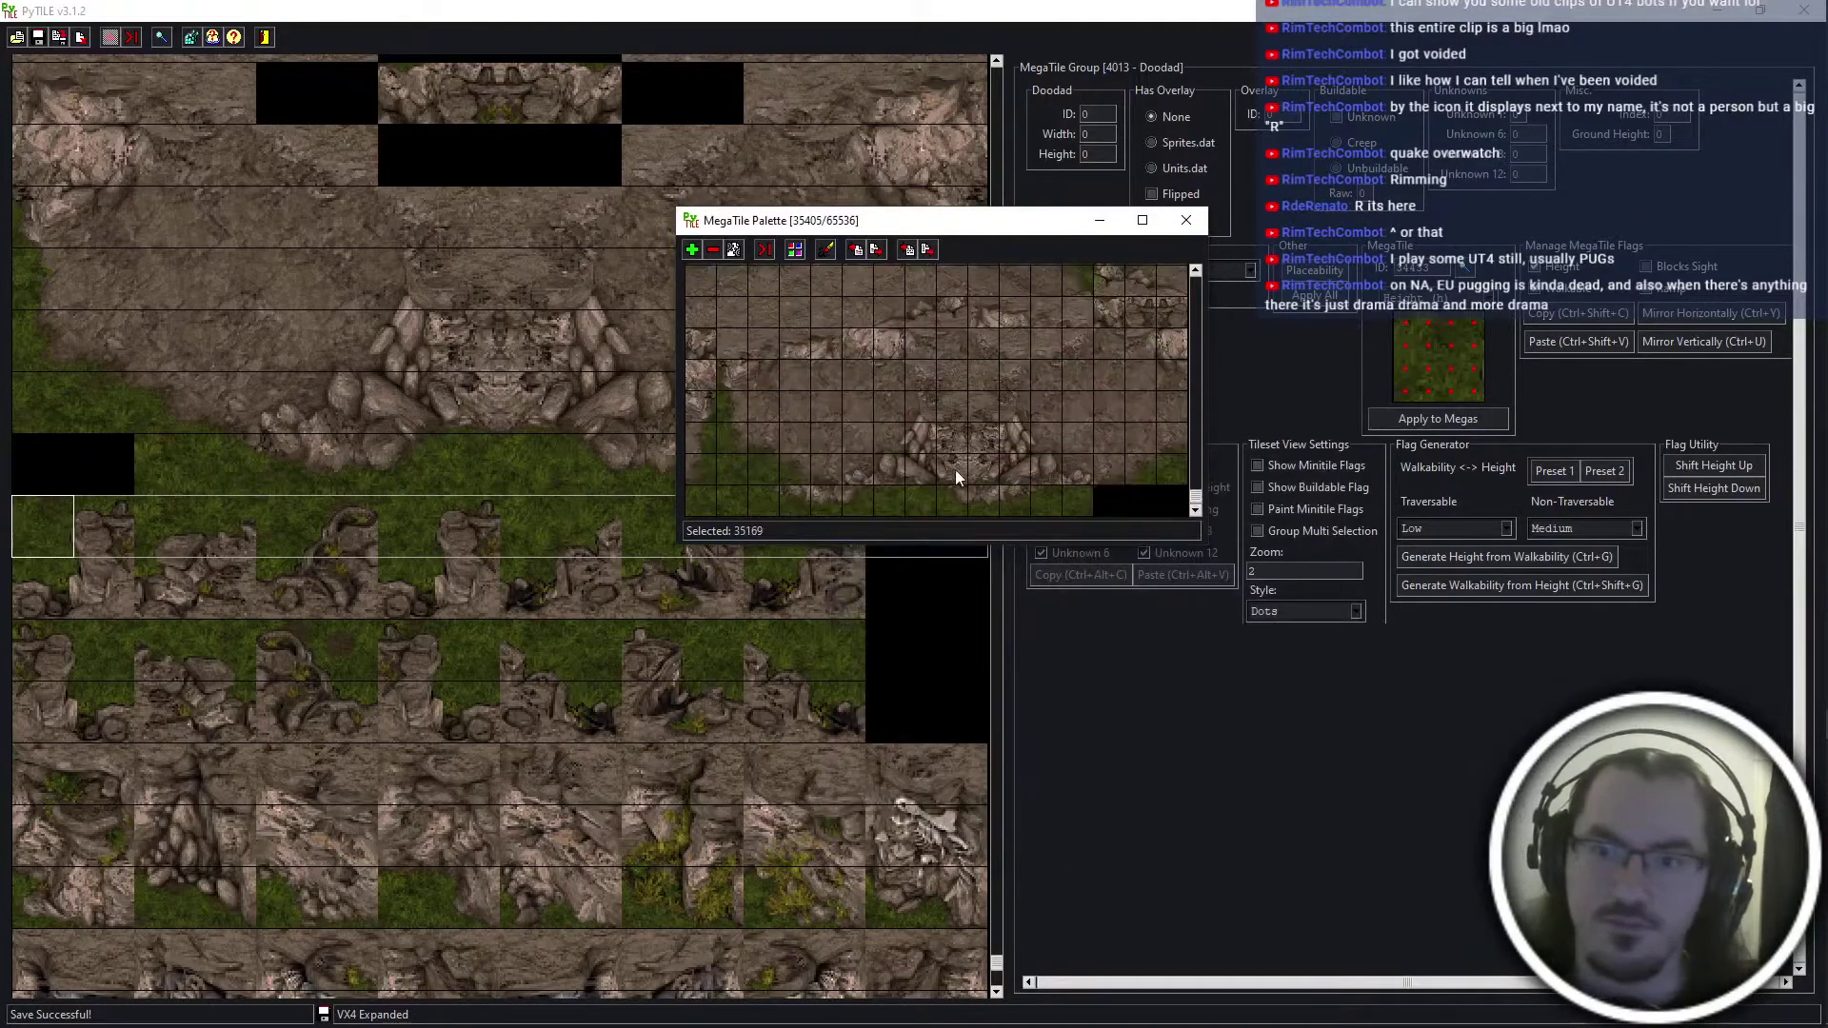
{"action": "left_click", "coordinate": [1090, 509], "text": "shift"}
{"action": "left_click", "coordinate": [900, 255]}
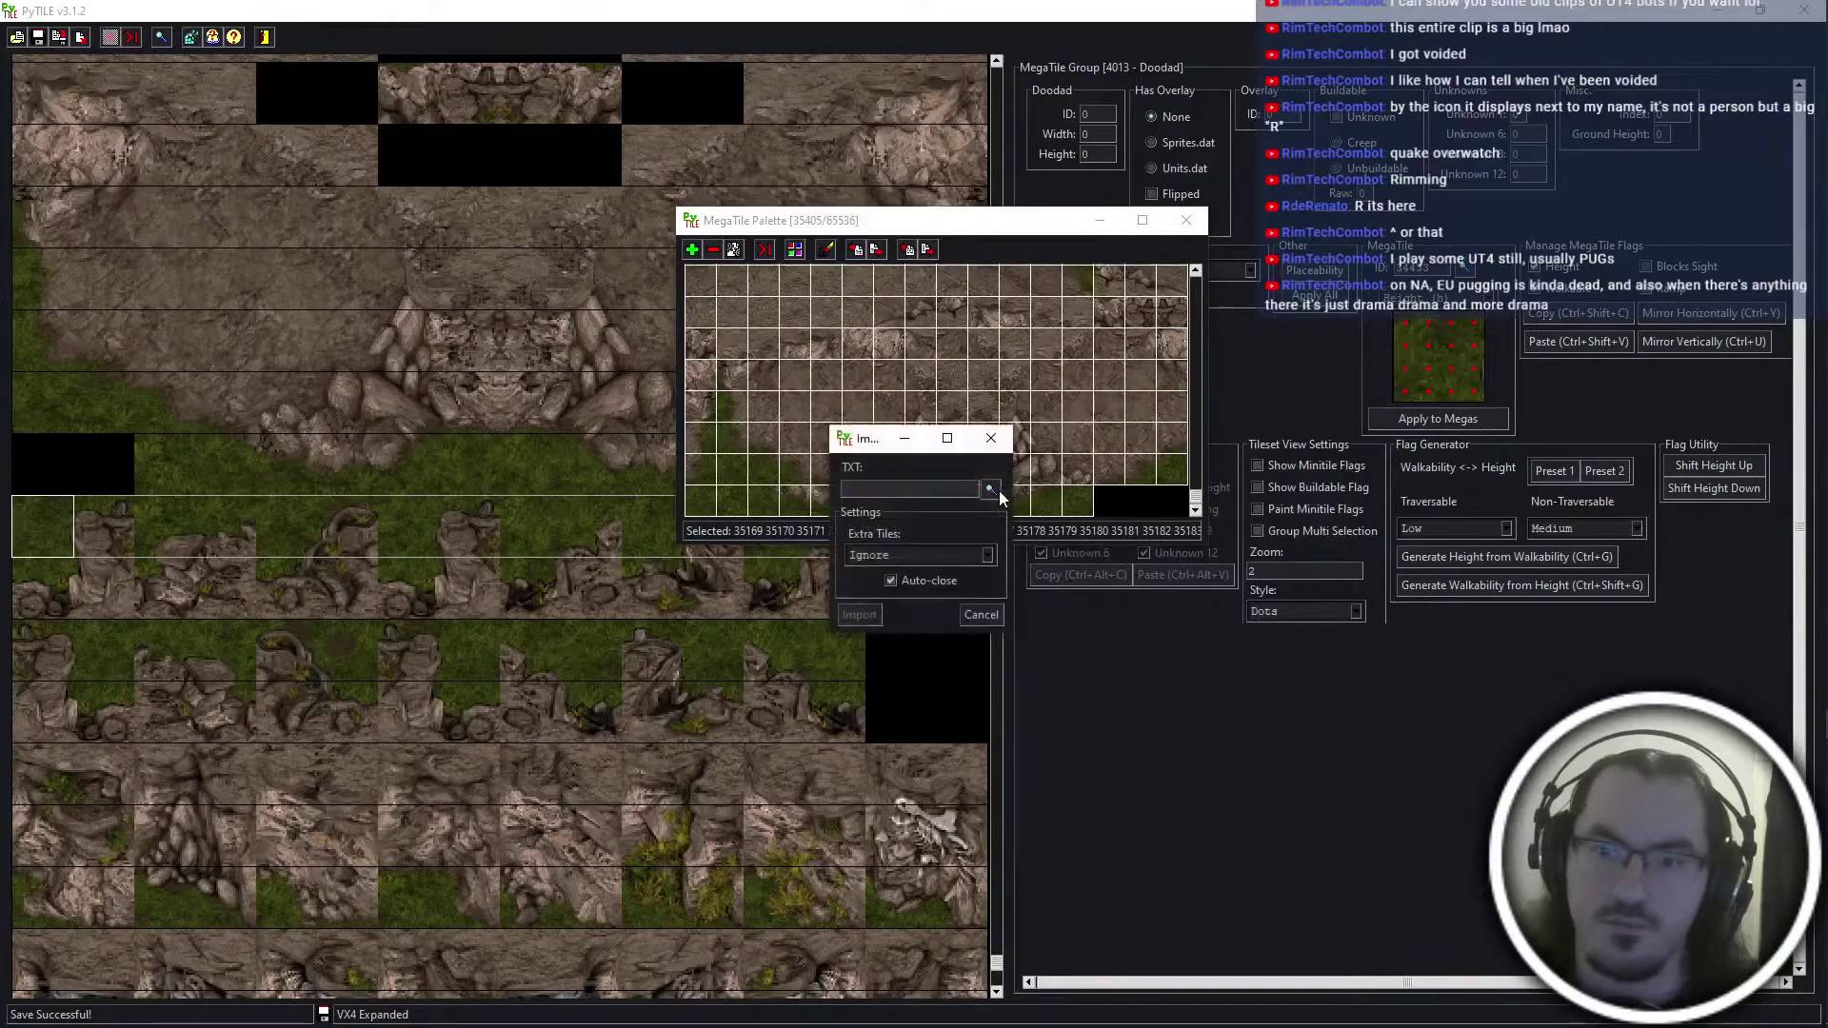
{"action": "left_click", "coordinate": [992, 489]}
{"action": "double_click", "coordinate": [1002, 711]}
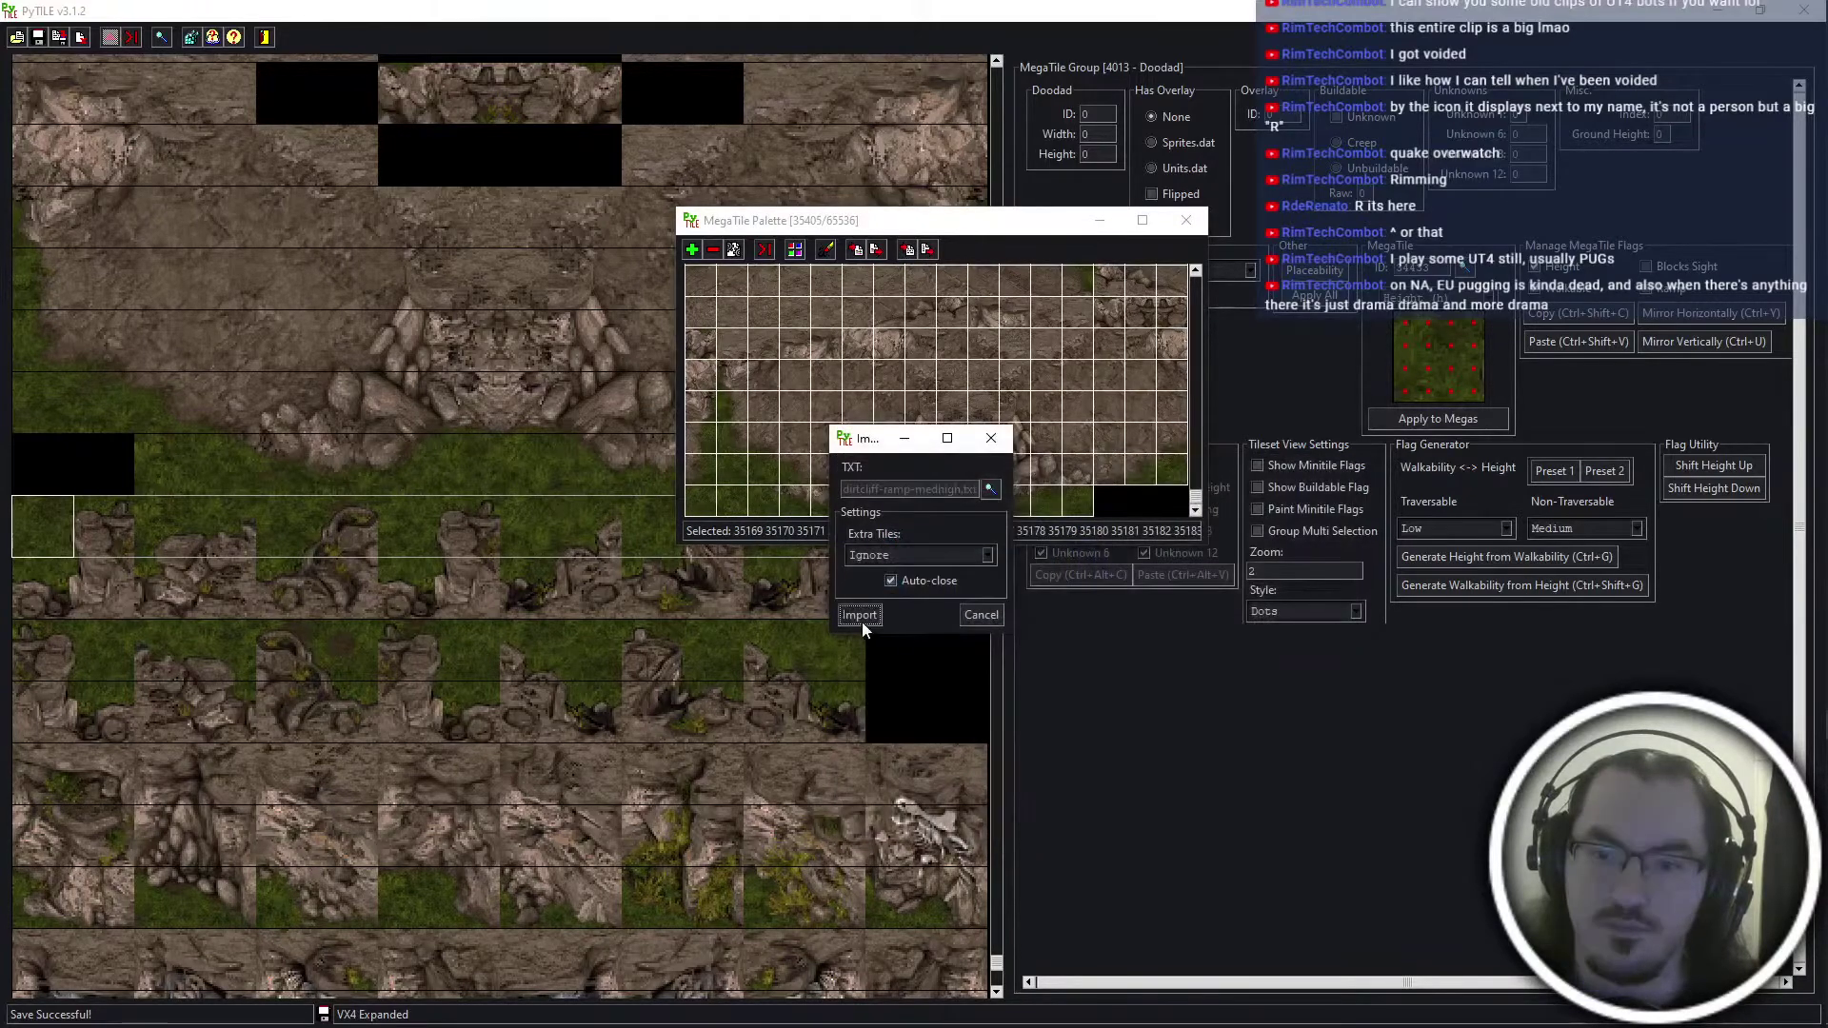
{"action": "left_click", "coordinate": [860, 616]}
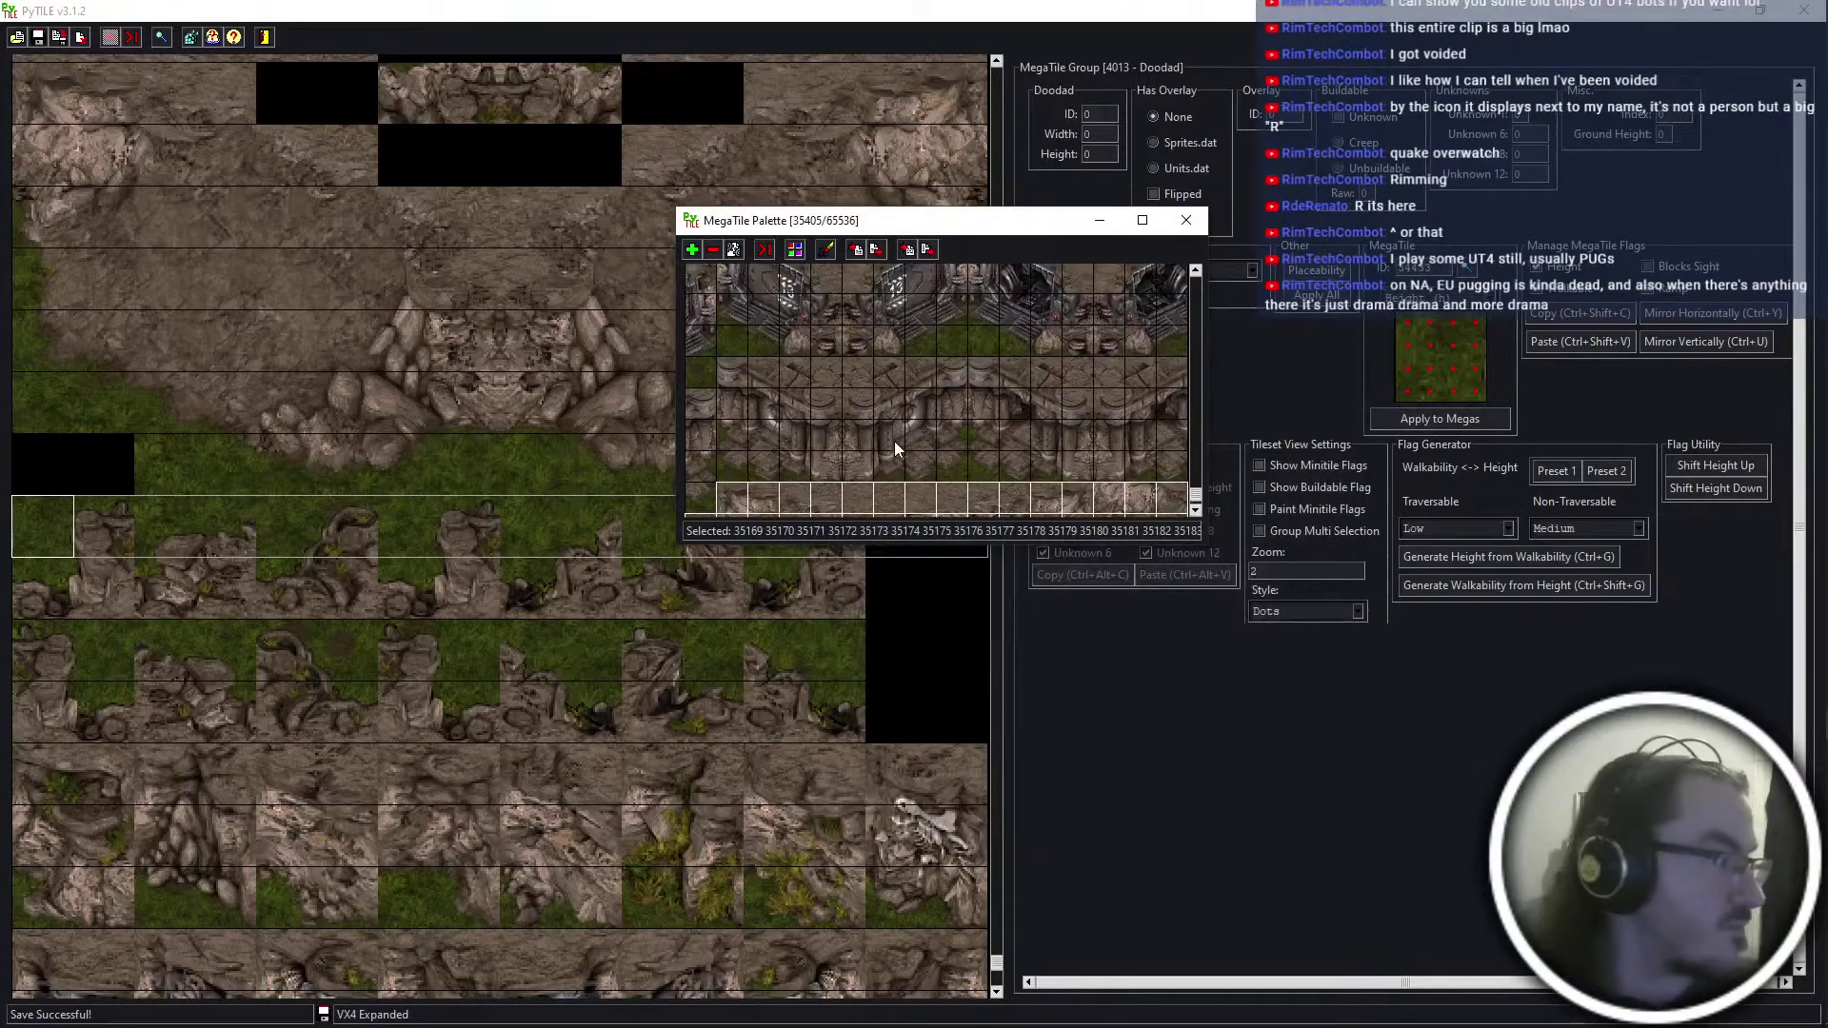
{"action": "scroll", "coordinate": [952, 452], "scroll_direction": "up", "scroll_amount": 2}
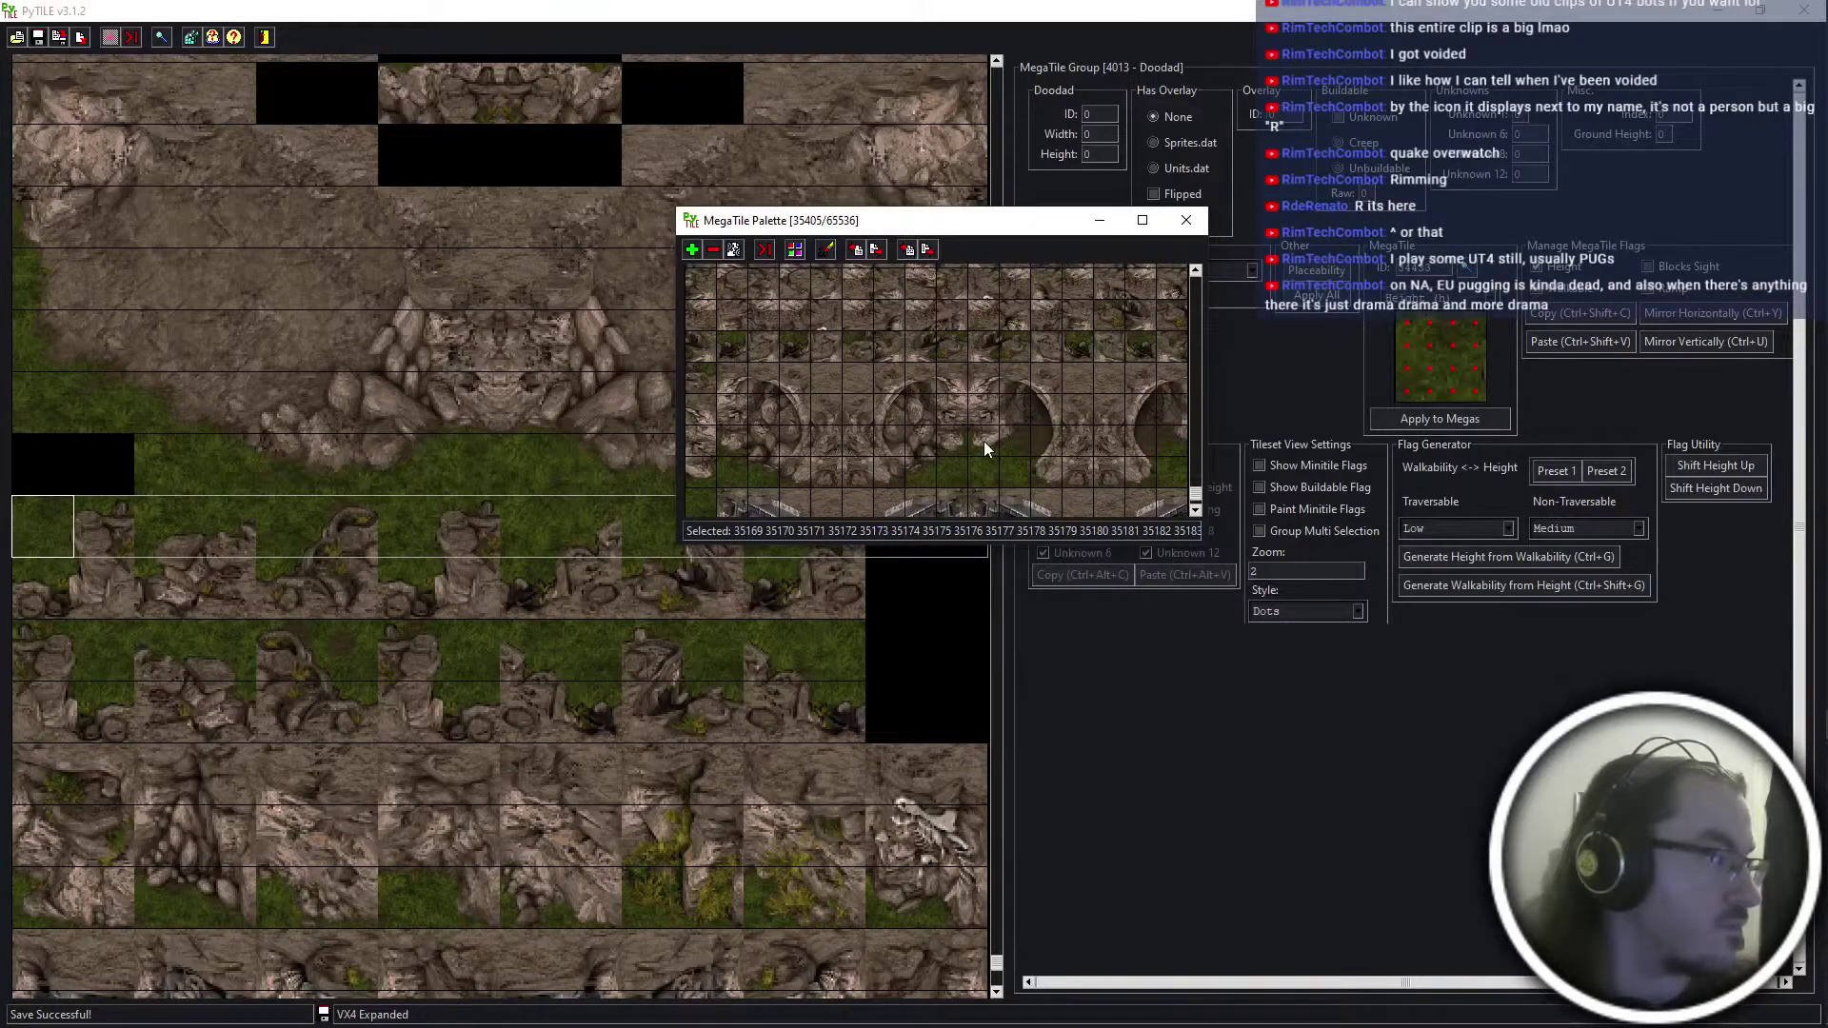
{"action": "scroll", "coordinate": [984, 442], "scroll_direction": "down", "scroll_amount": 4}
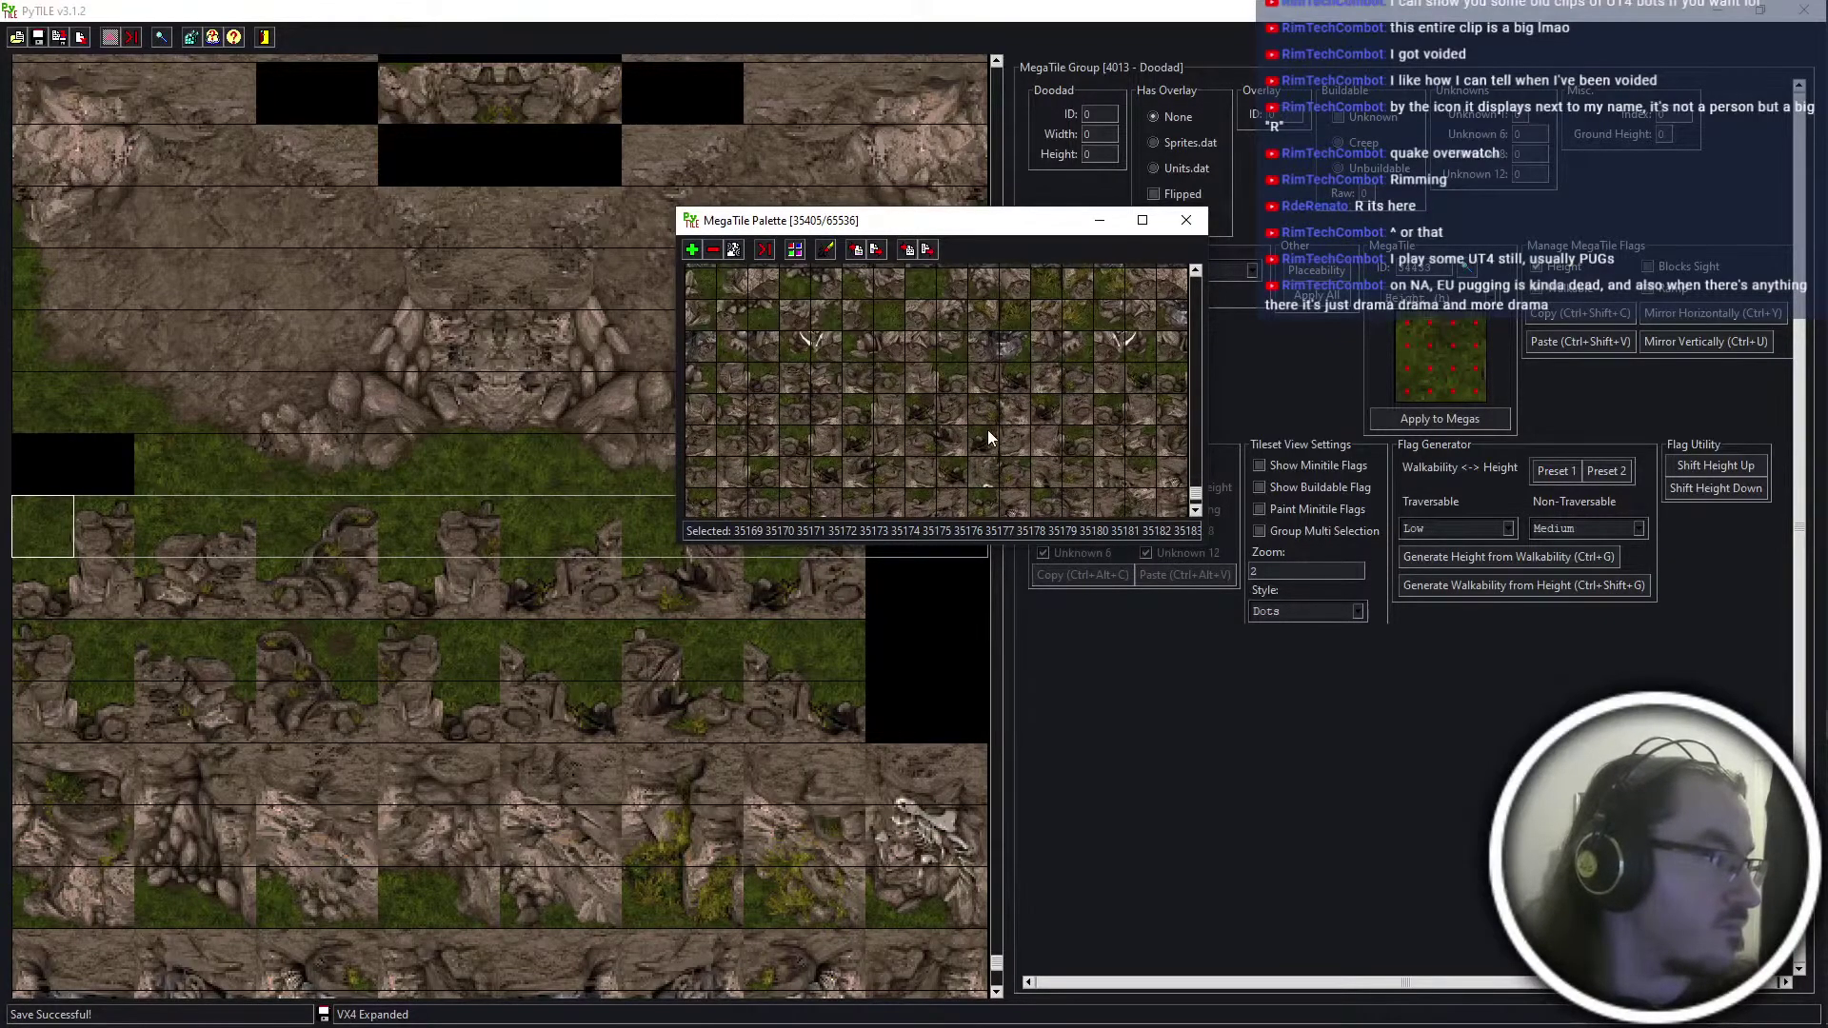
{"action": "scroll", "coordinate": [988, 431], "scroll_direction": "down", "scroll_amount": 8}
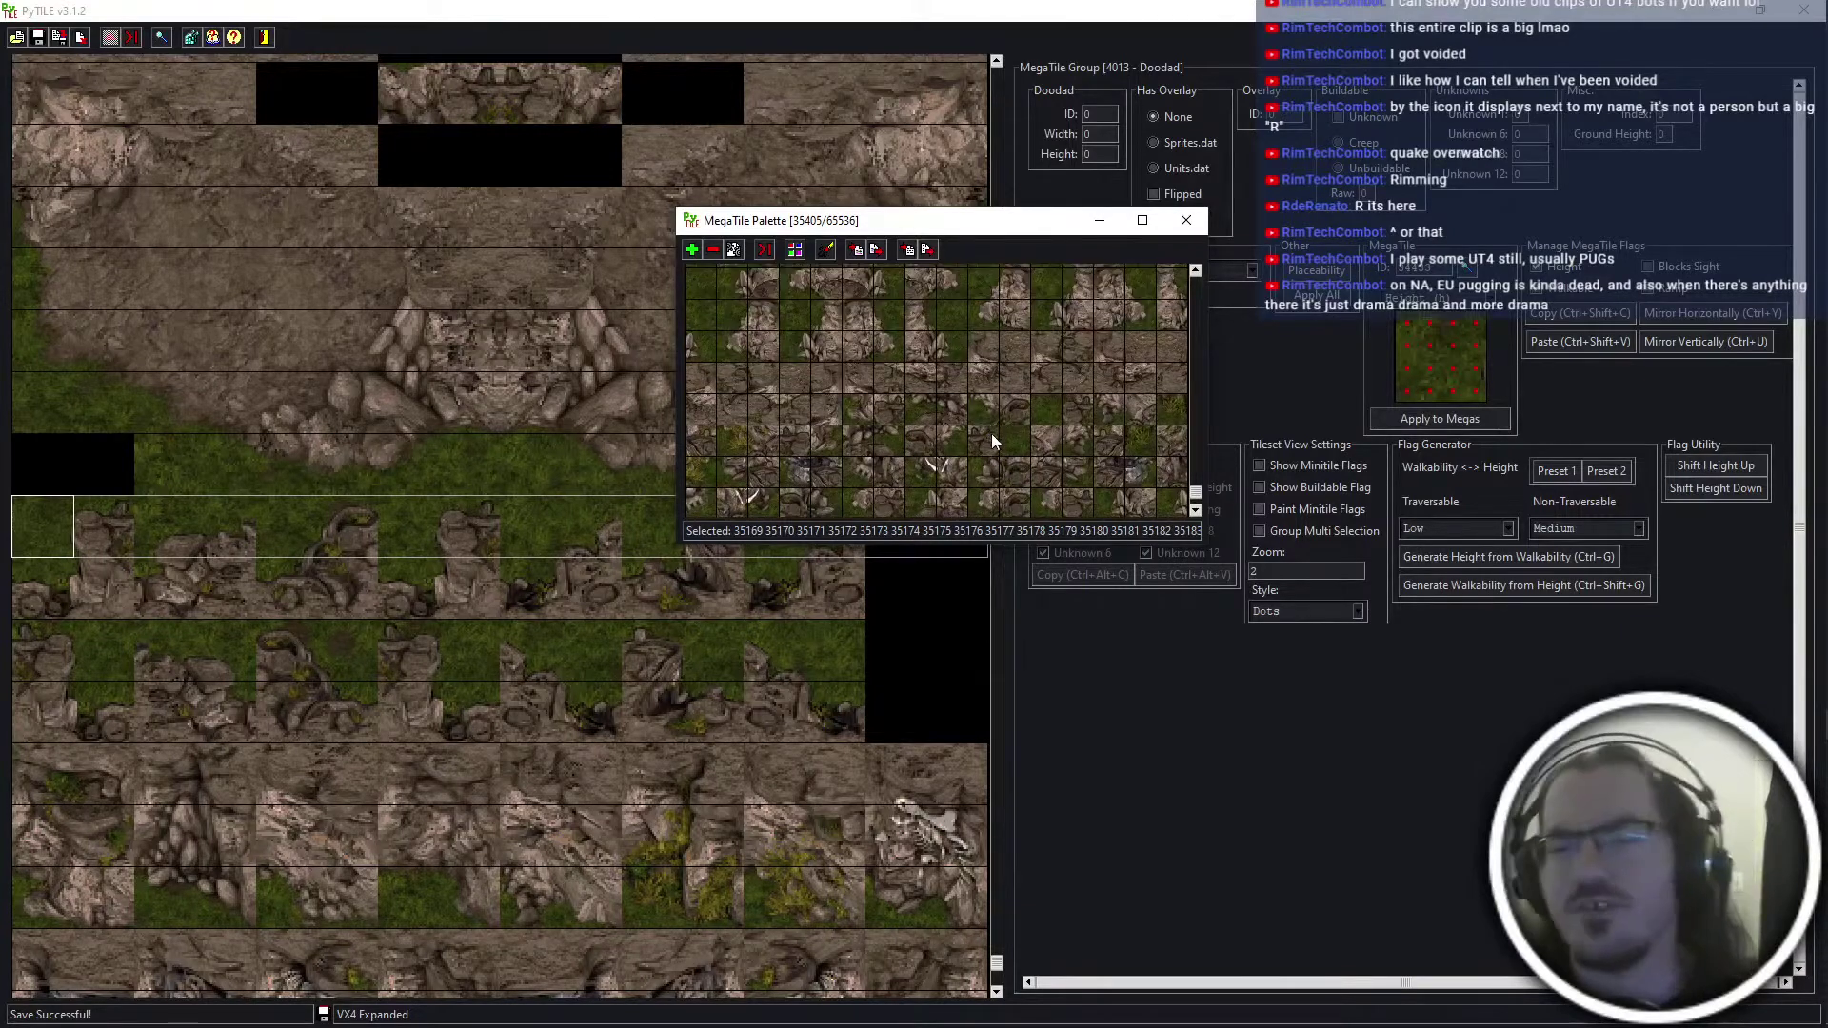
{"action": "left_click", "coordinate": [1185, 220]}
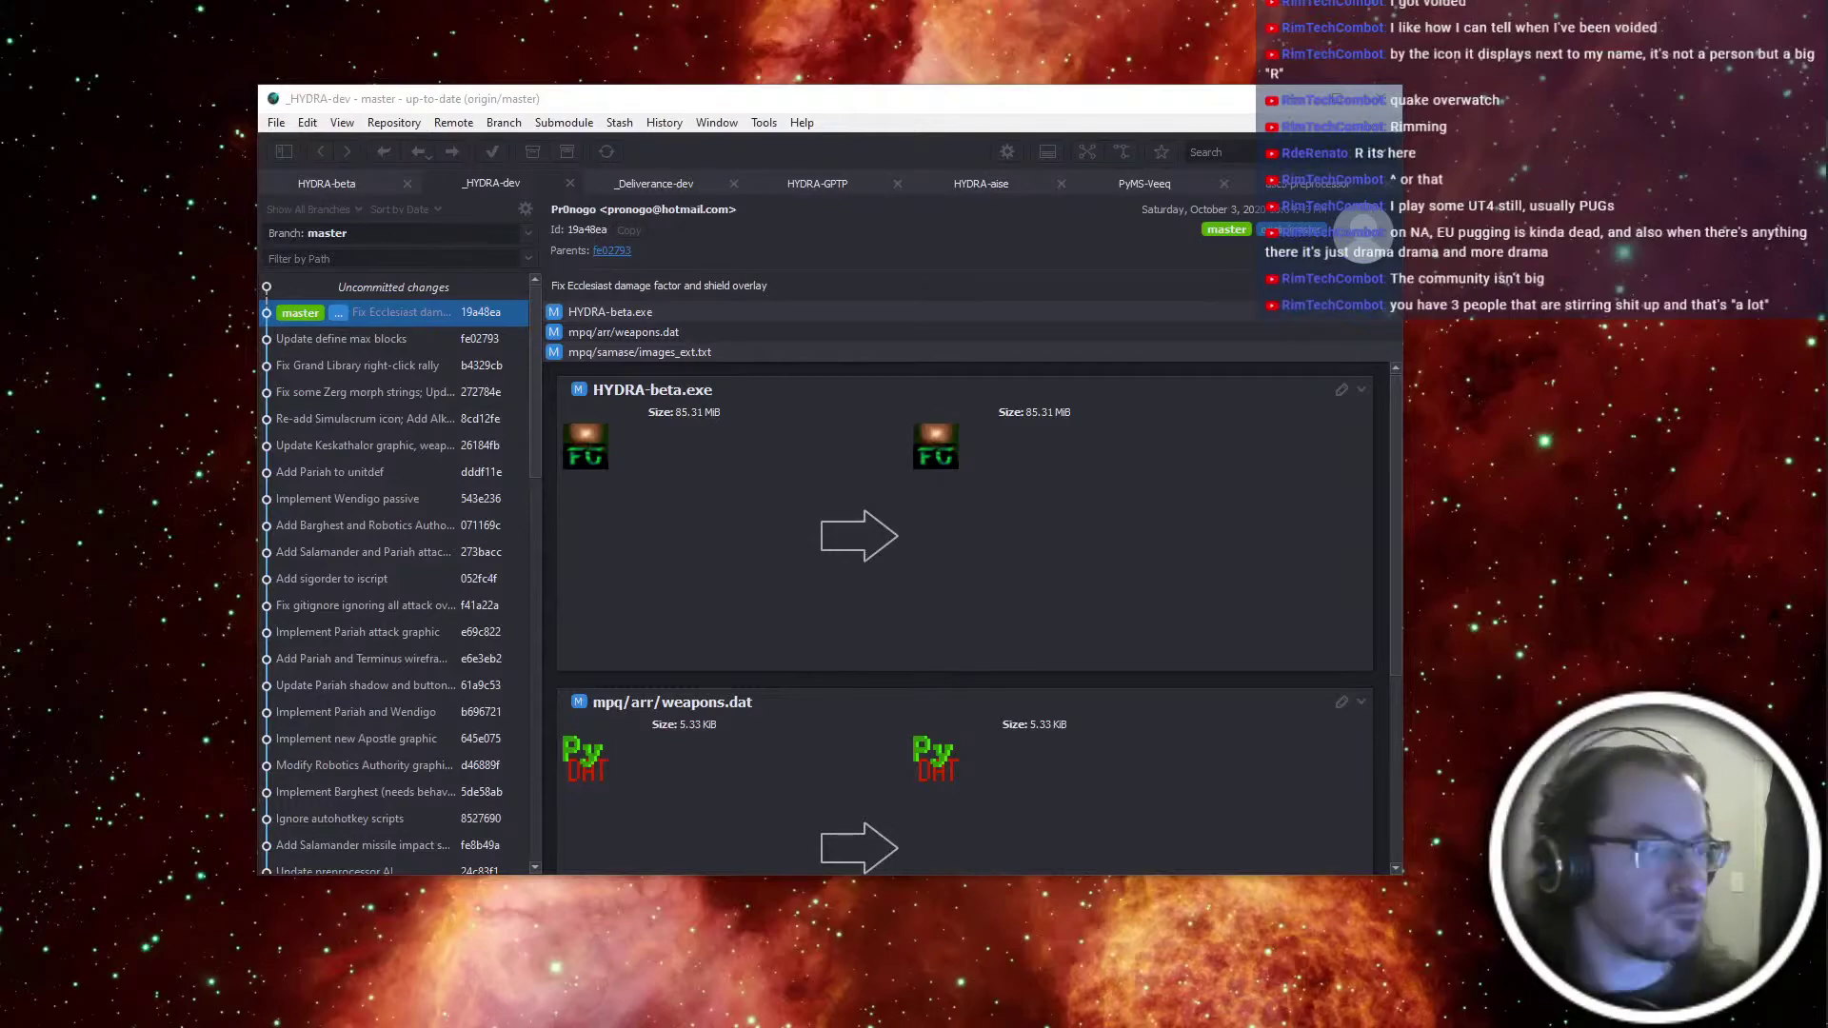
Turn on group multi-selection, select groups 4013 to 4082, and shift their heights up
{"action": "key", "text": "alt+Tab"}
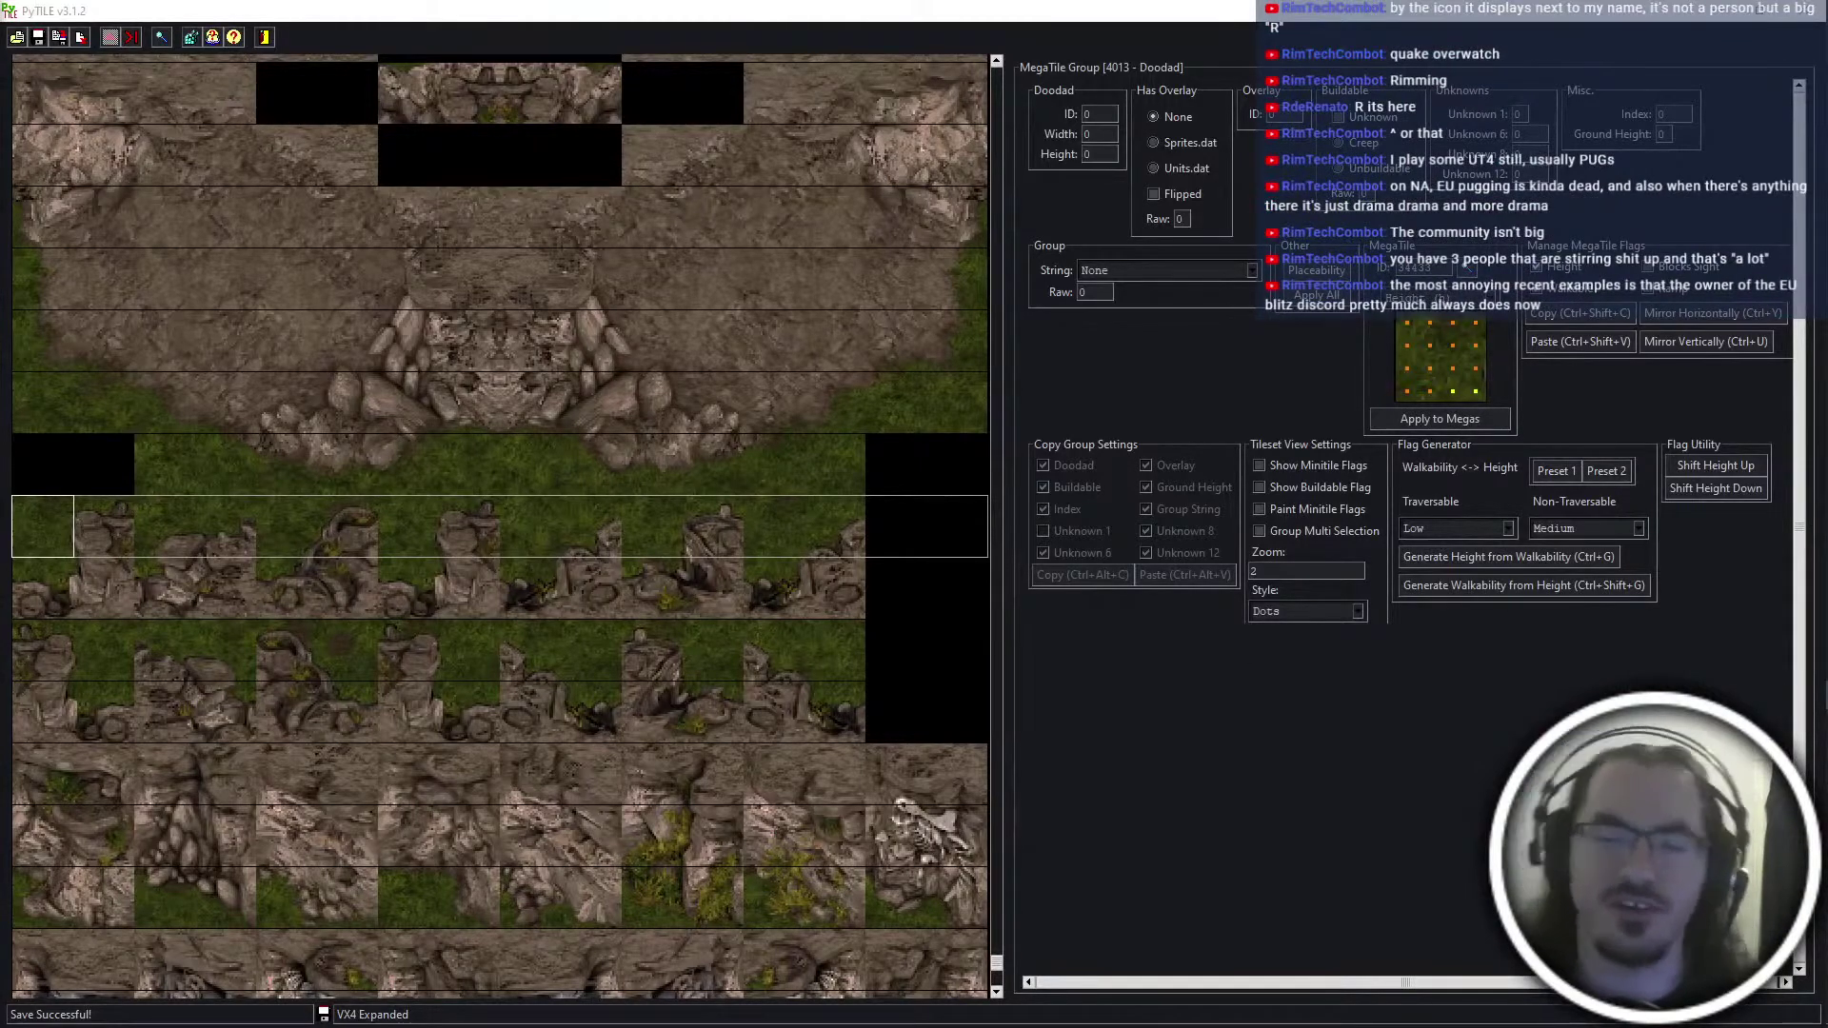
{"action": "left_click", "coordinate": [1317, 530]}
{"action": "scroll", "coordinate": [238, 609], "scroll_direction": "down", "scroll_amount": 3}
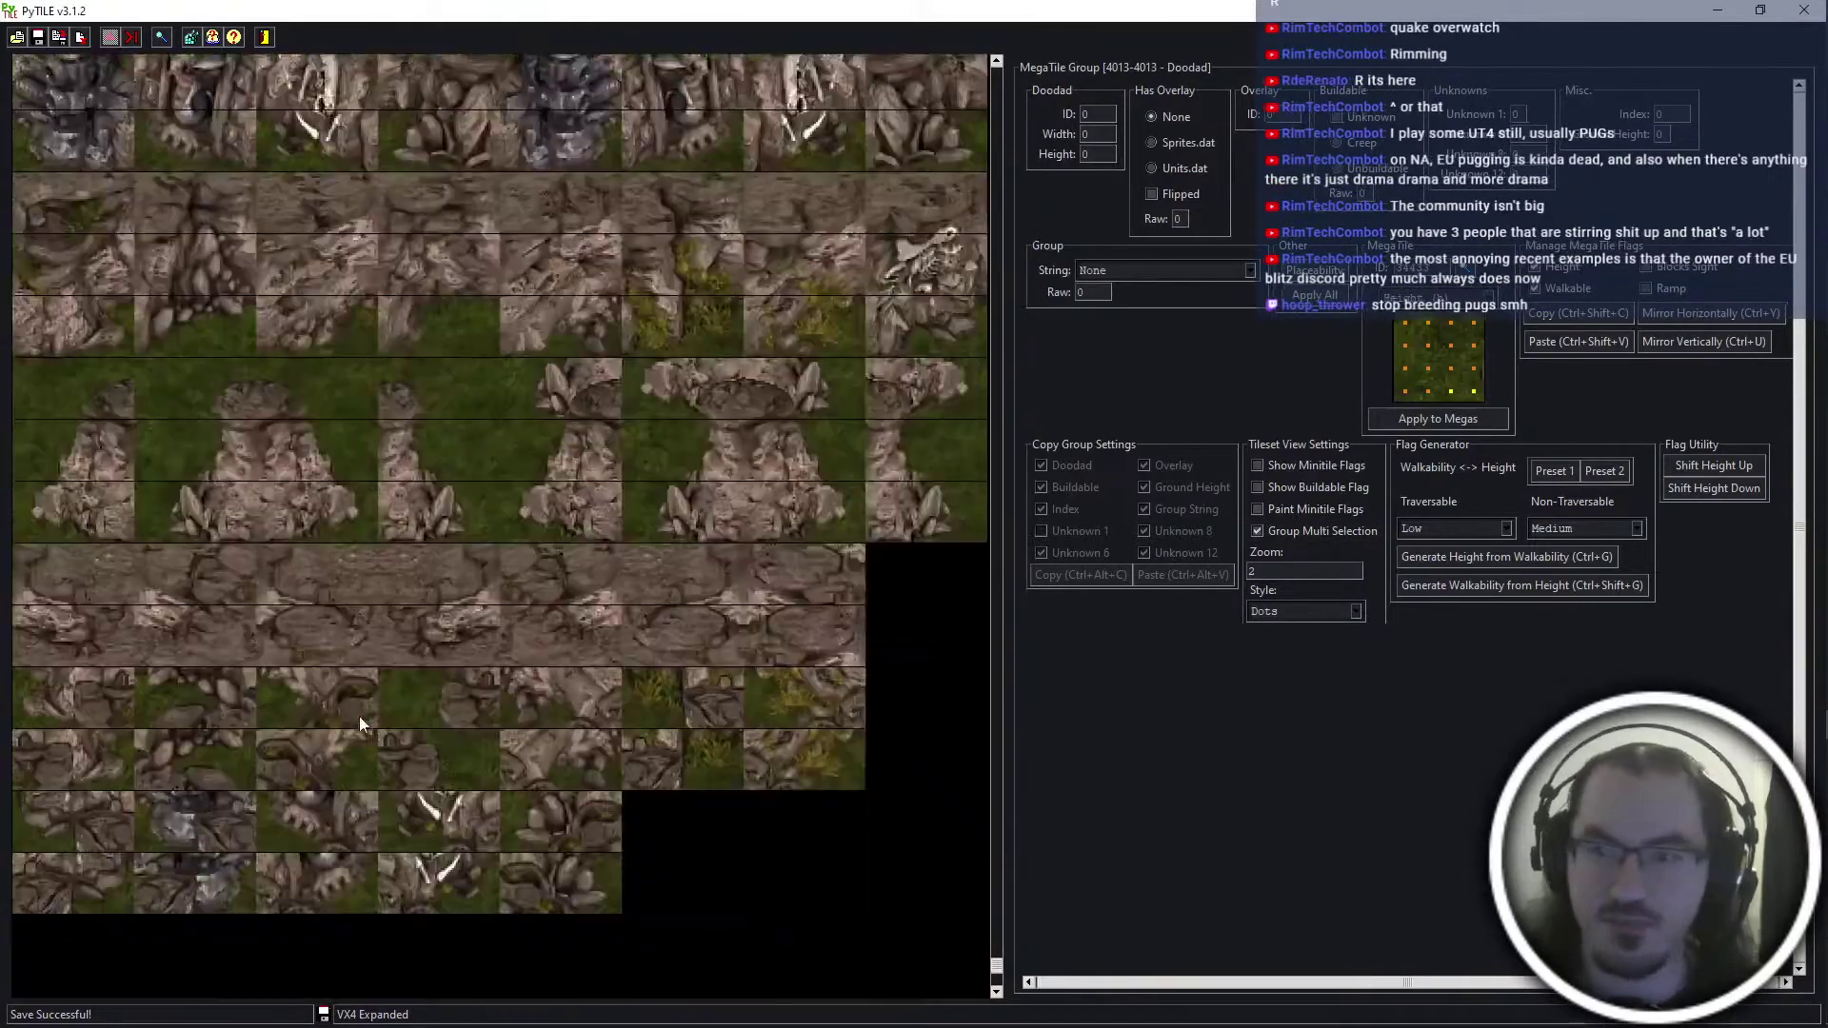
{"action": "scroll", "coordinate": [359, 717], "scroll_direction": "down", "scroll_amount": 15}
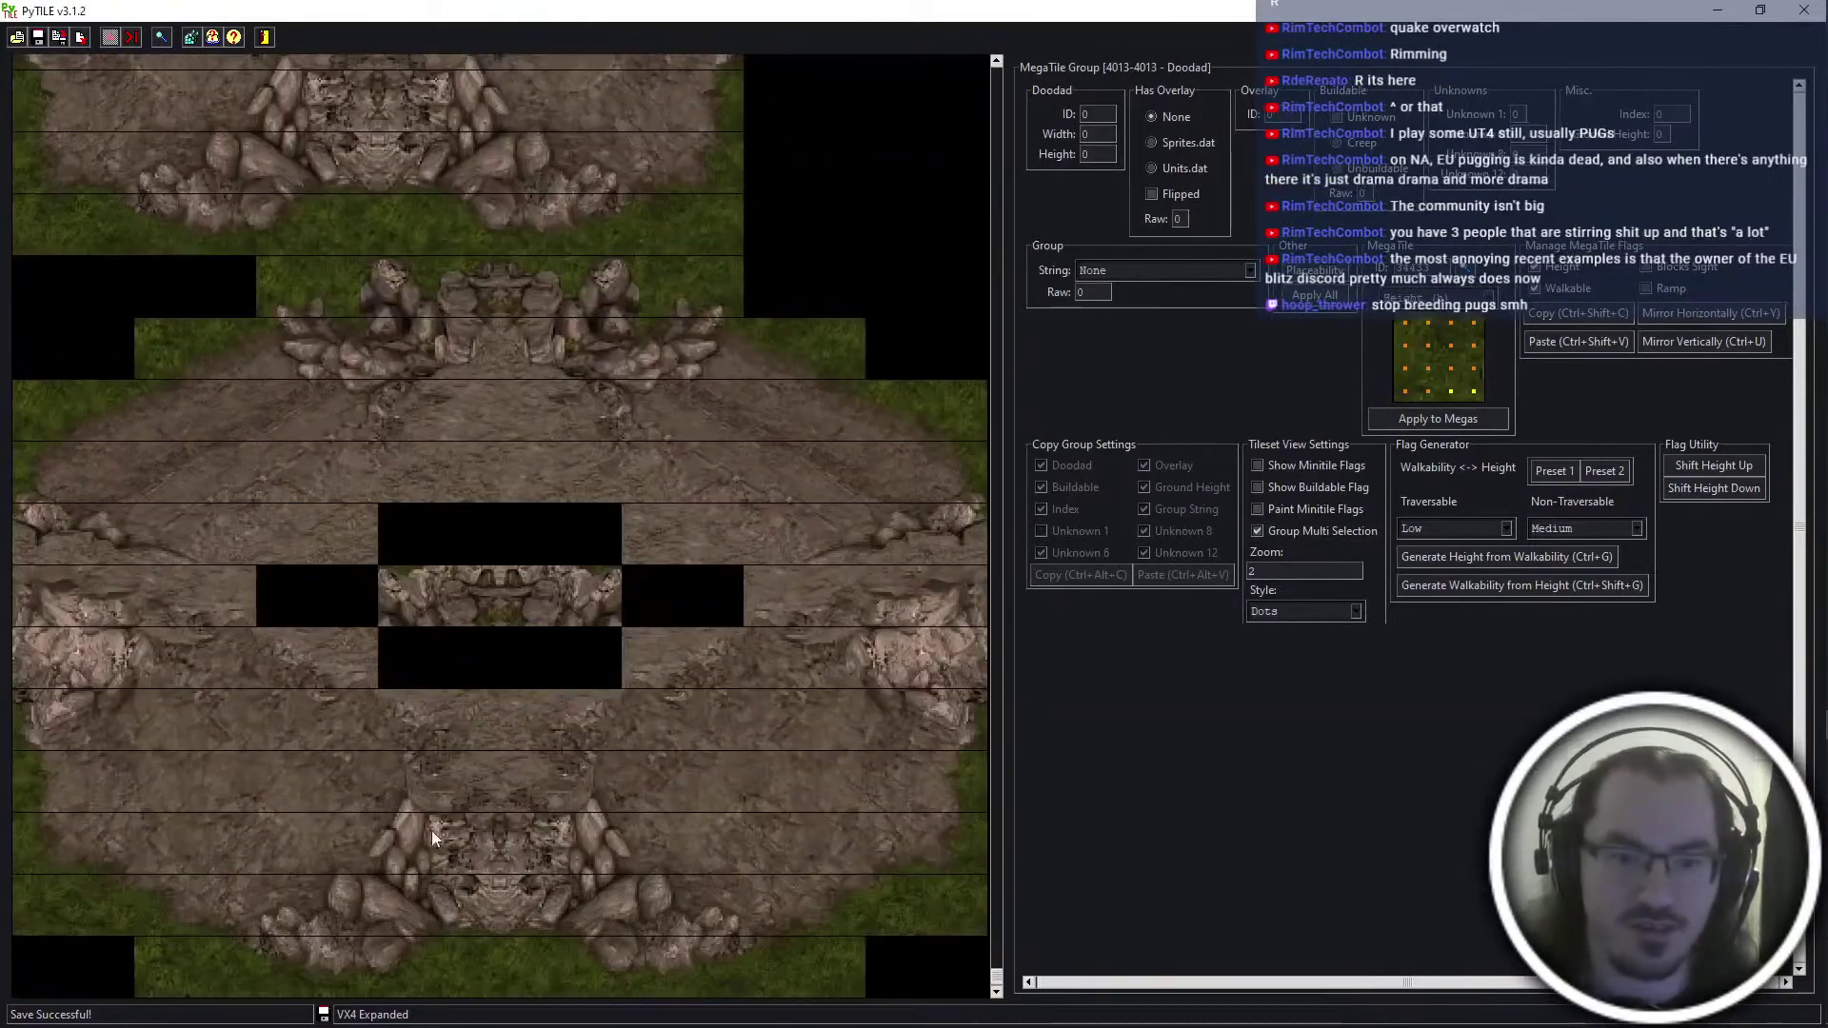
{"action": "left_click", "coordinate": [556, 938], "text": "shift"}
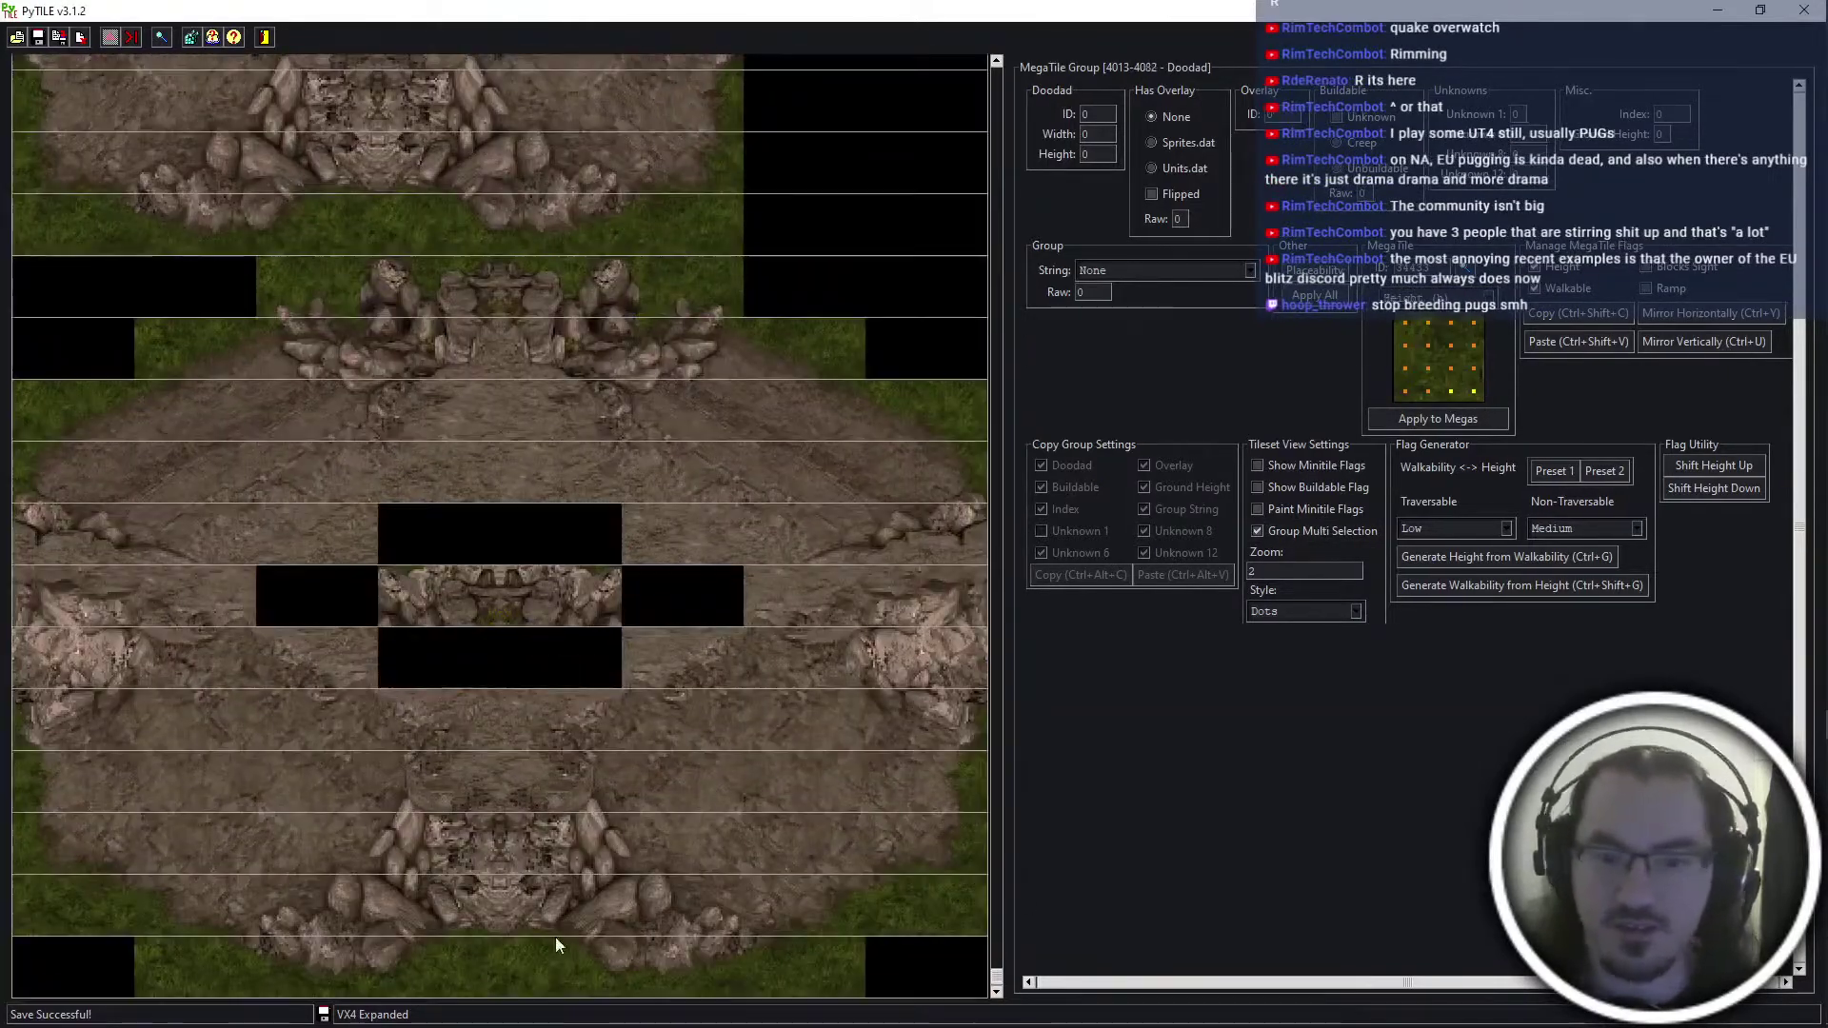
{"action": "left_click", "coordinate": [1727, 467]}
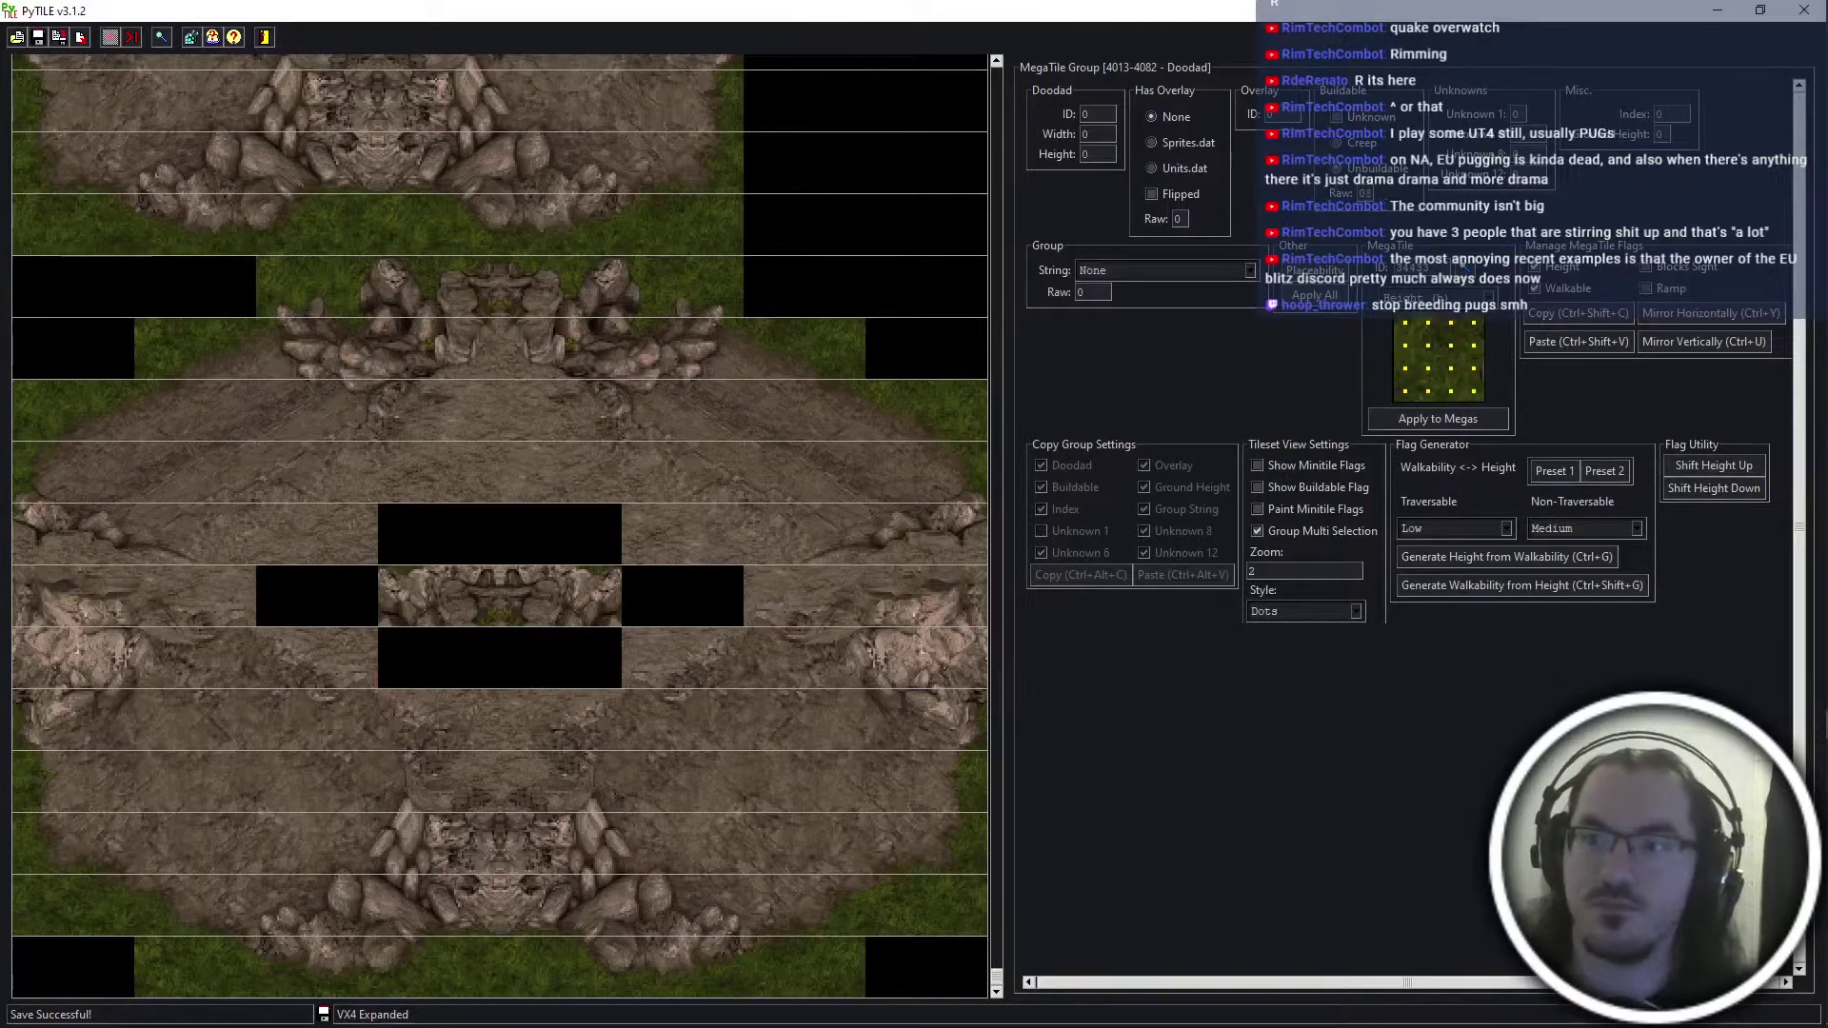
Examine the flags of ramp group 4074 and look back through the earlier cliff, doodad and ramp groups
{"action": "left_click", "coordinate": [232, 490]}
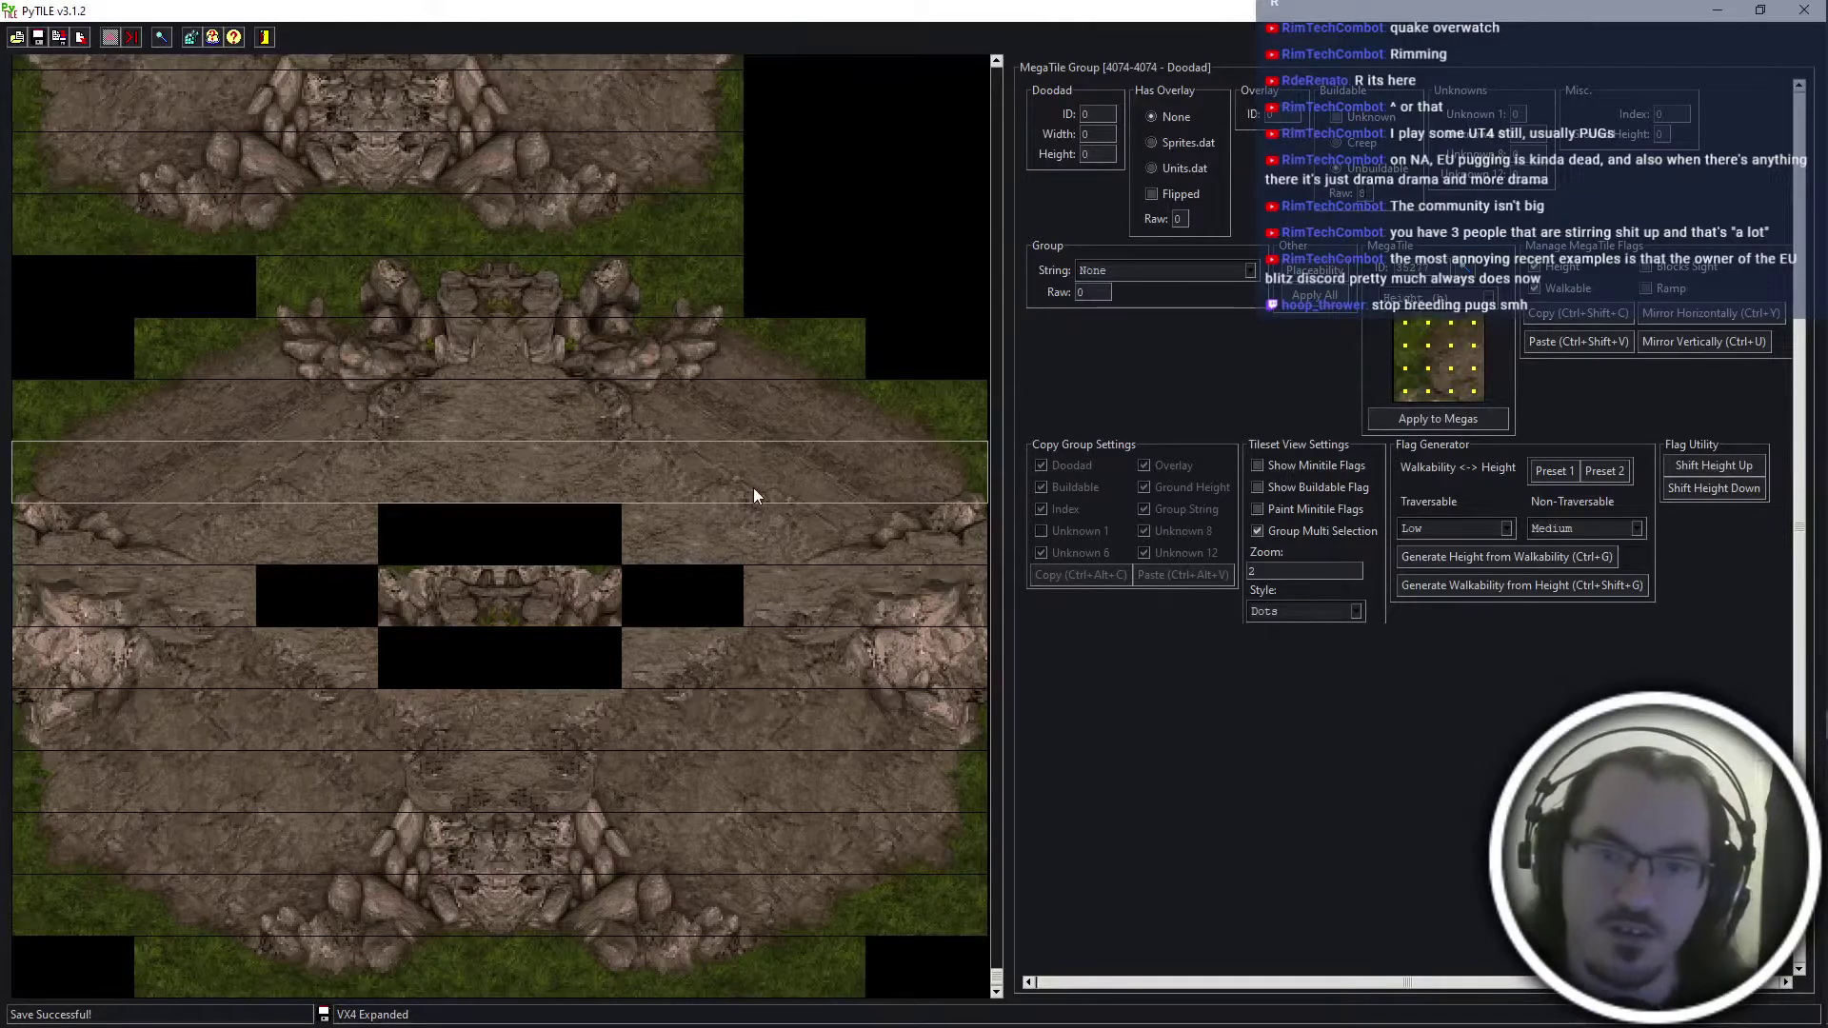
{"action": "scroll", "coordinate": [752, 487], "scroll_direction": "up", "scroll_amount": 6}
{"action": "scroll", "coordinate": [752, 488], "scroll_direction": "up", "scroll_amount": 12}
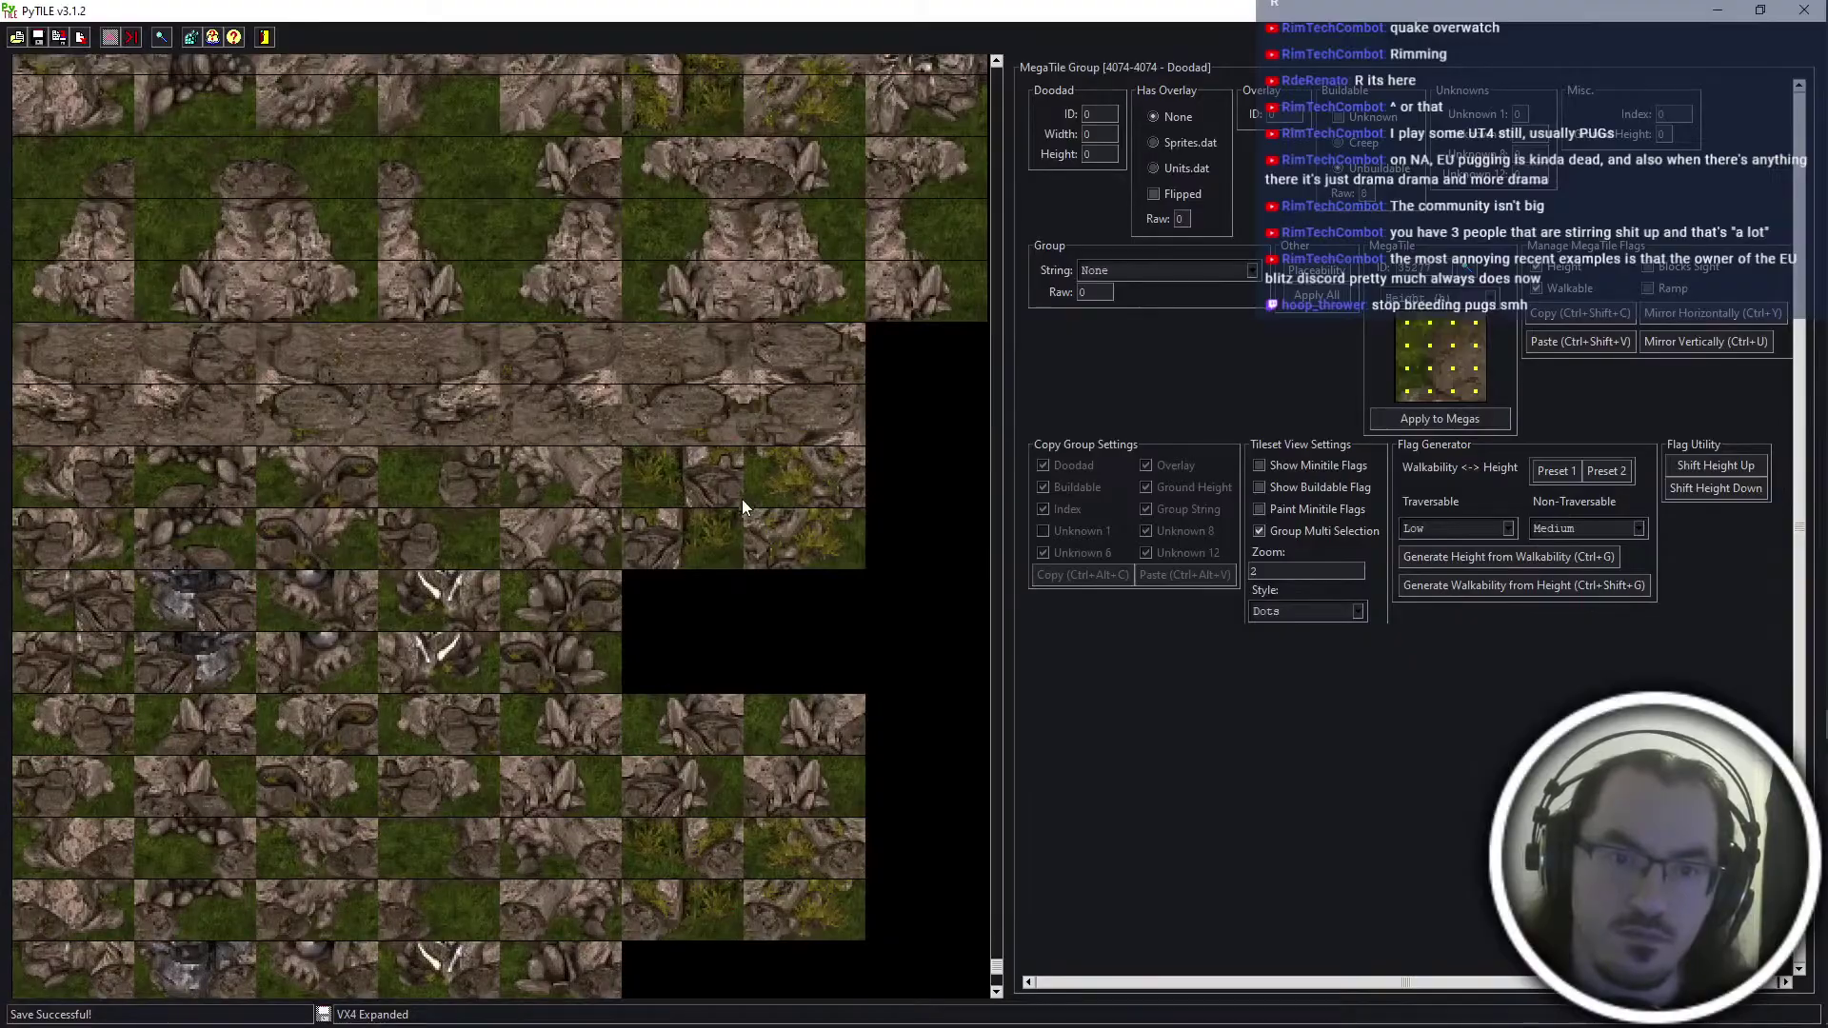
{"action": "scroll", "coordinate": [569, 704], "scroll_direction": "up", "scroll_amount": 5}
{"action": "scroll", "coordinate": [454, 768], "scroll_direction": "up", "scroll_amount": 10}
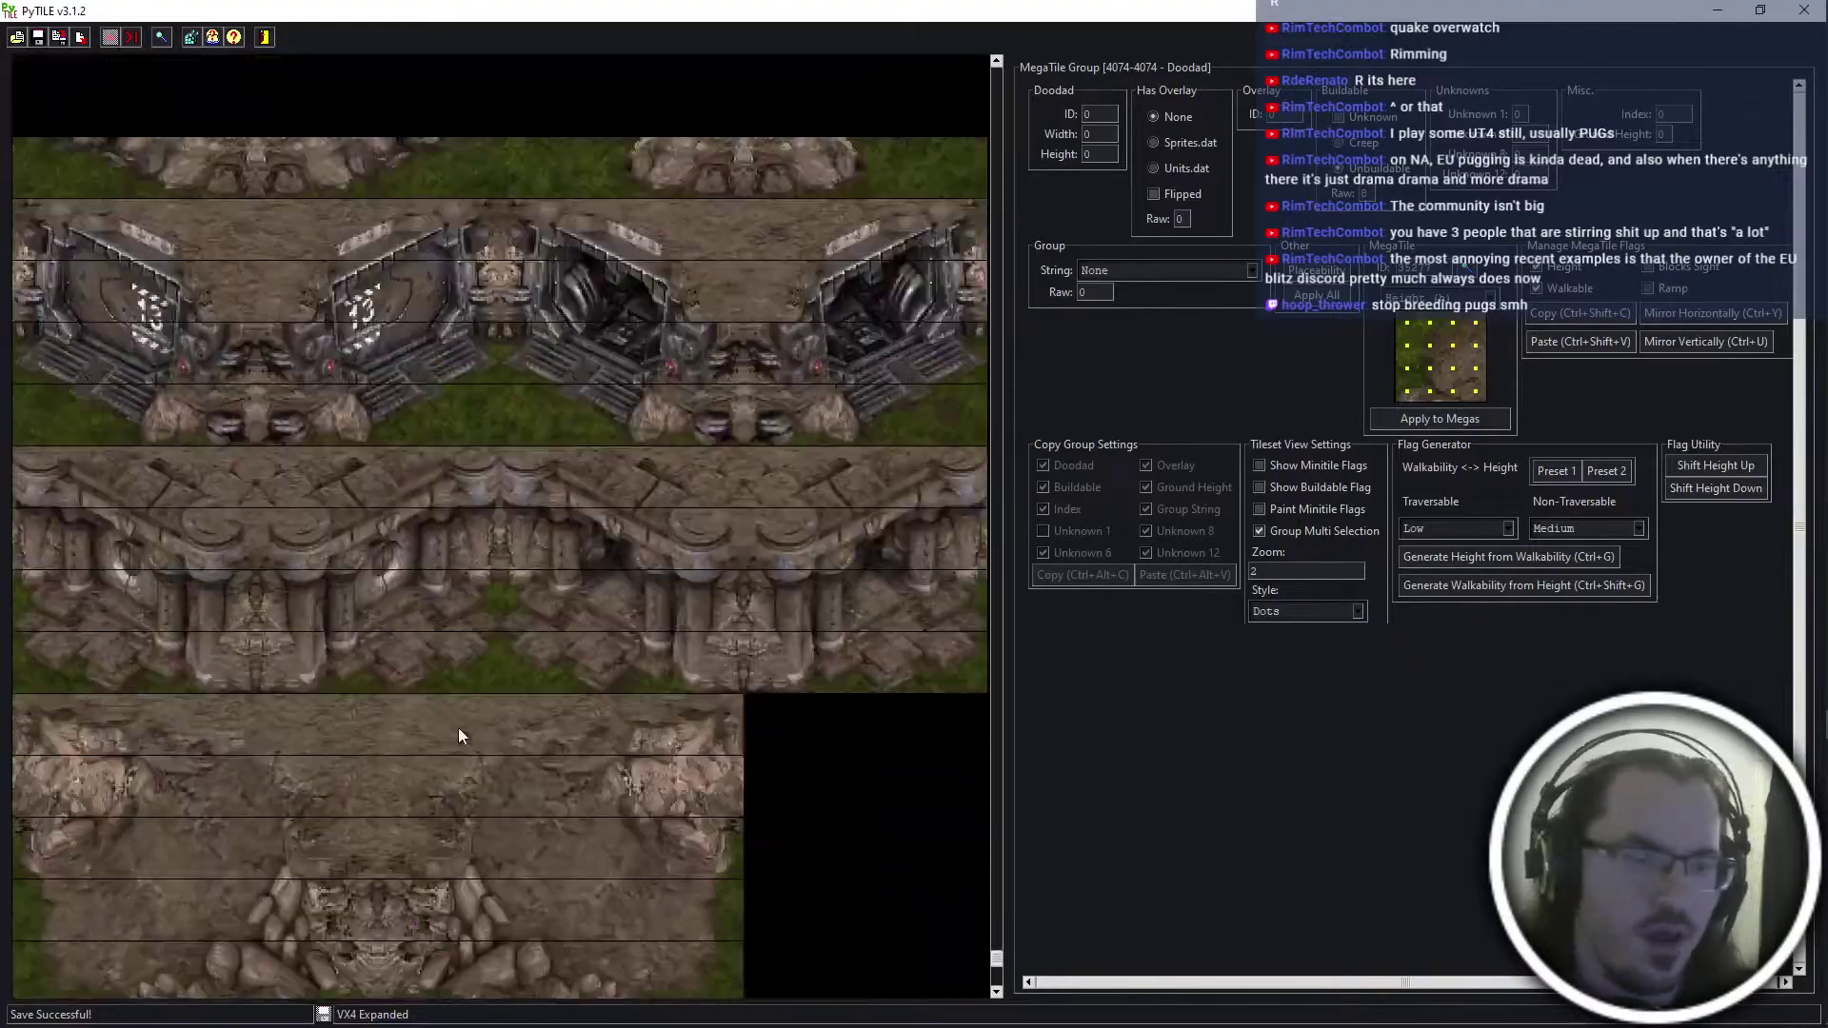
{"action": "scroll", "coordinate": [627, 447], "scroll_direction": "up", "scroll_amount": 10}
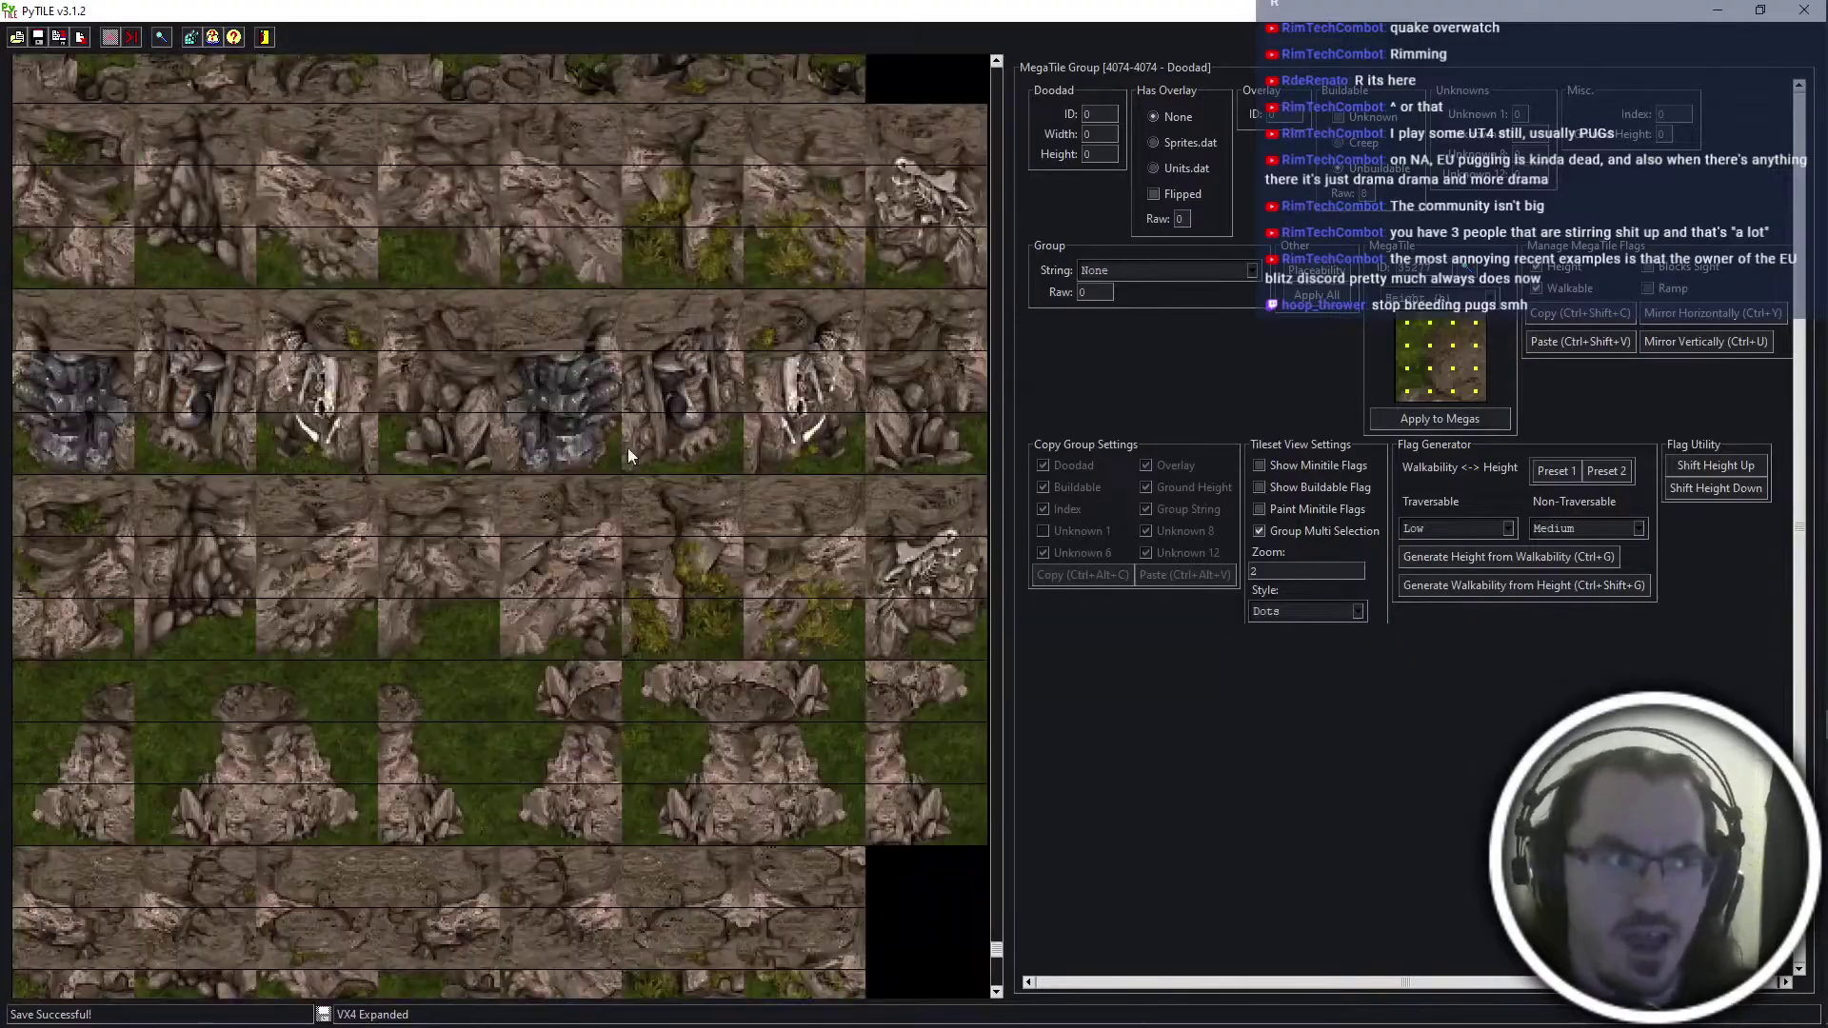
{"action": "scroll", "coordinate": [624, 487], "scroll_direction": "up", "scroll_amount": 10}
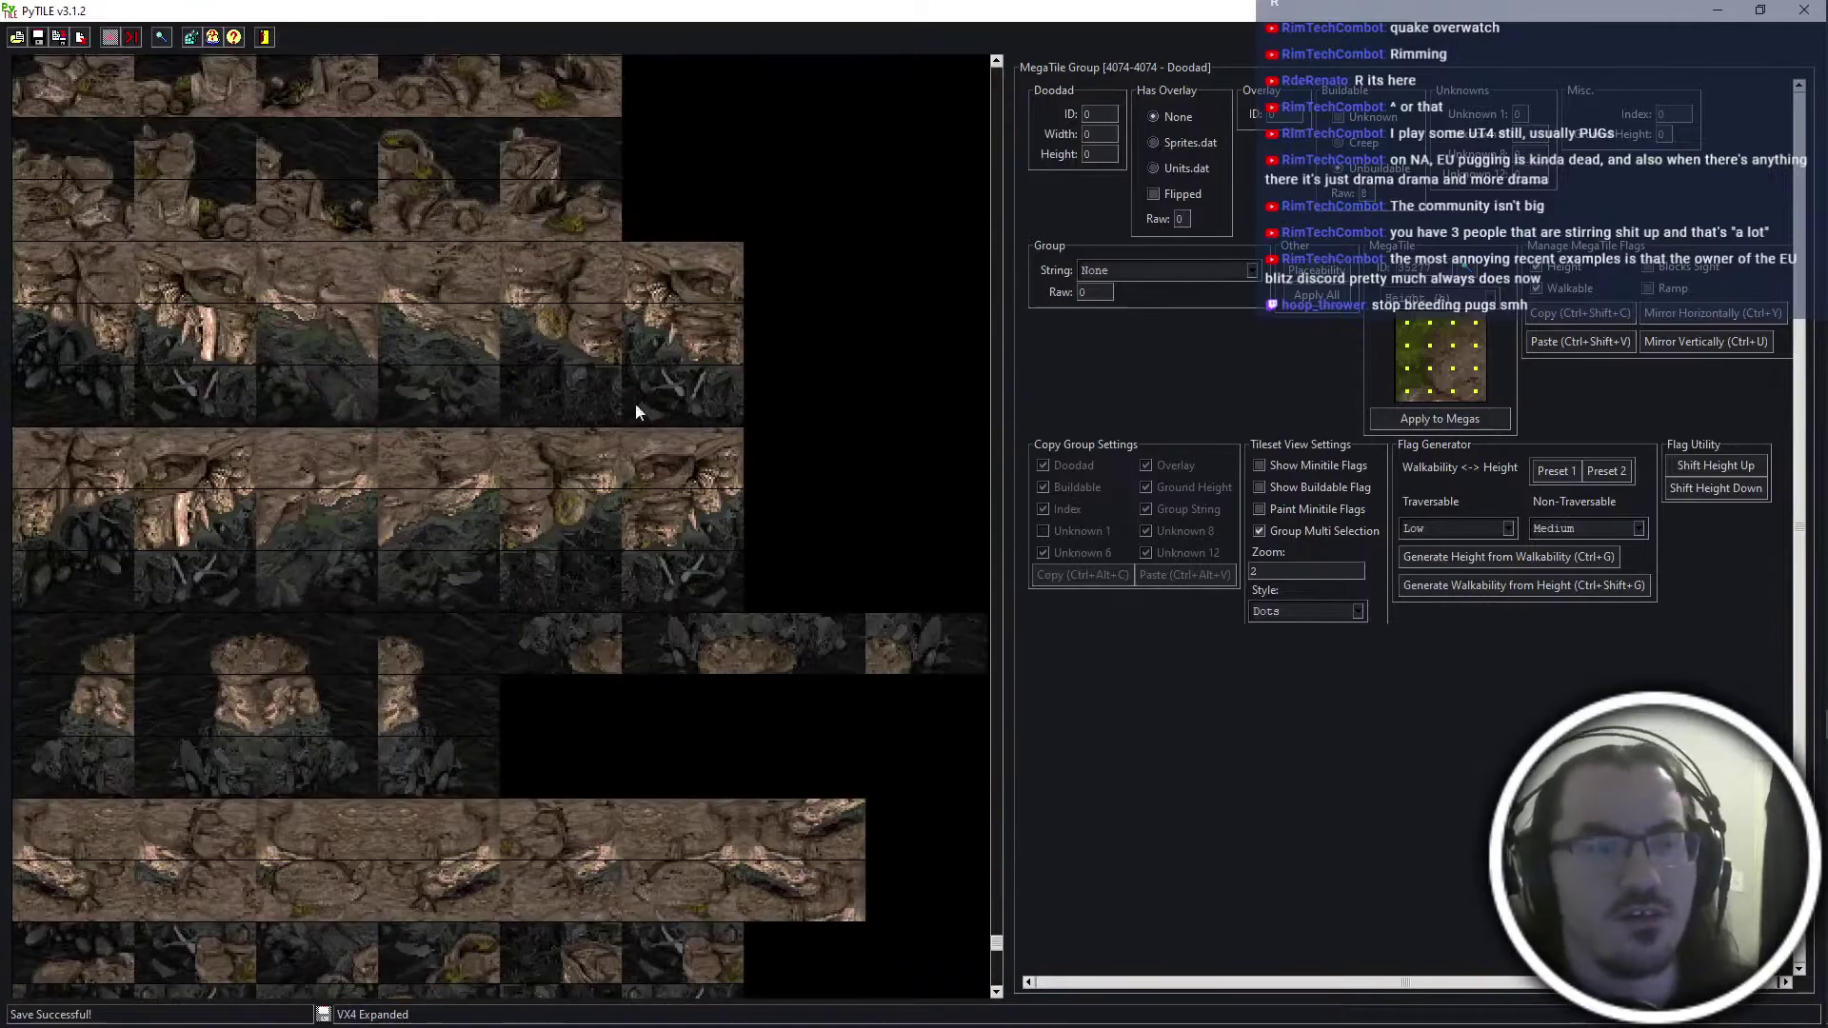
{"action": "scroll", "coordinate": [685, 362], "scroll_direction": "up", "scroll_amount": 8}
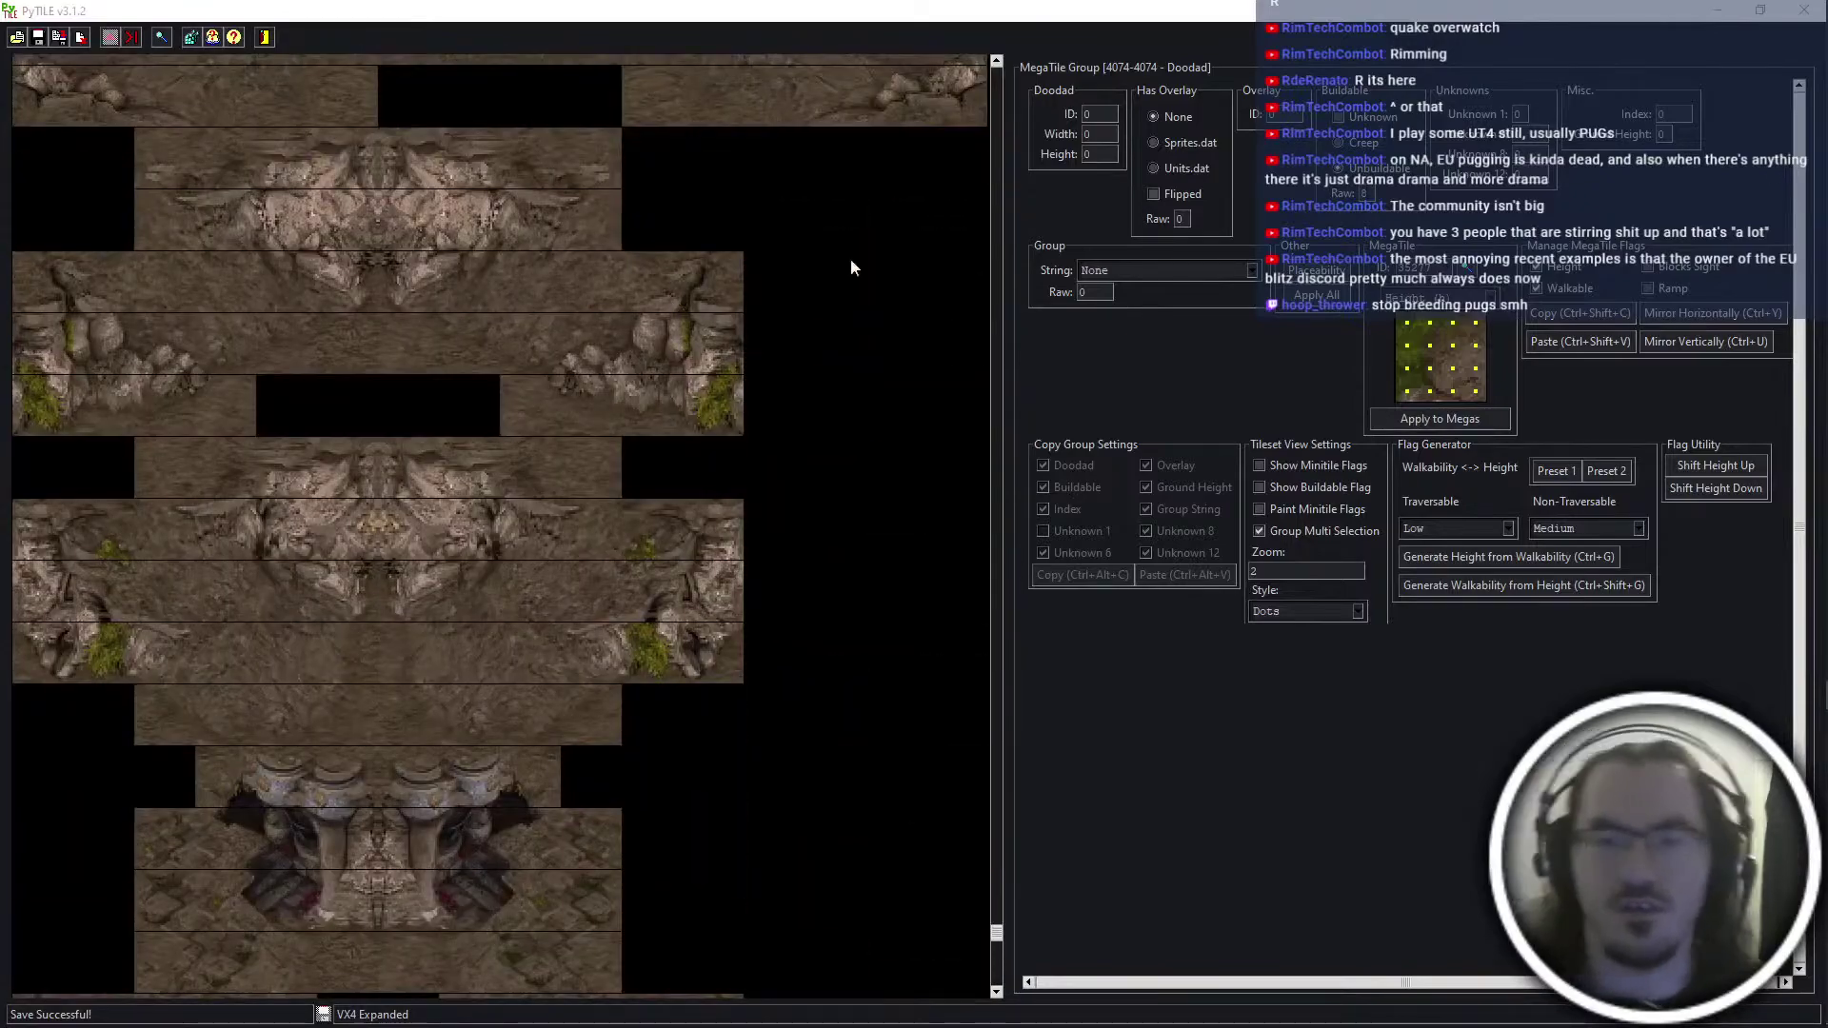
Switch to ScmDraft 2.0
{"action": "key", "text": "alt+Tab"}
{"action": "left_click", "coordinate": [1778, 335]}
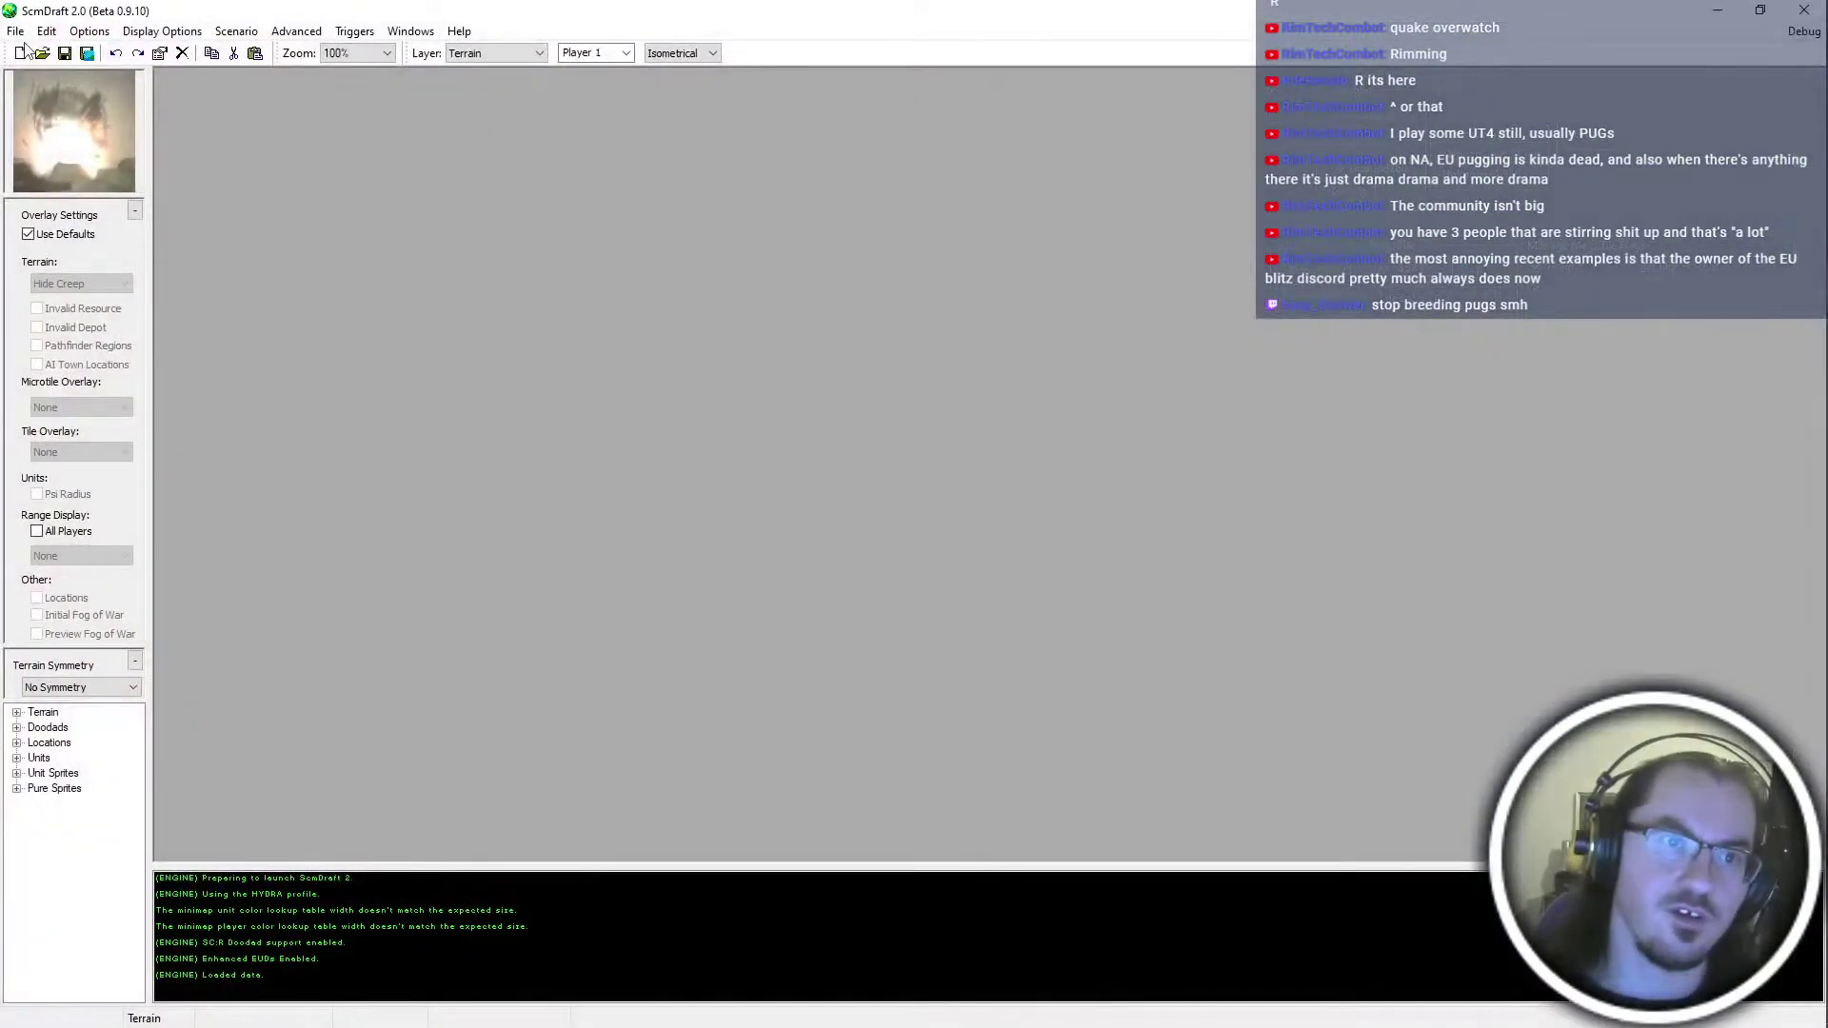
Open the recent map 3-p01.scx from the Hydra campaign folder
{"action": "left_click", "coordinate": [17, 30]}
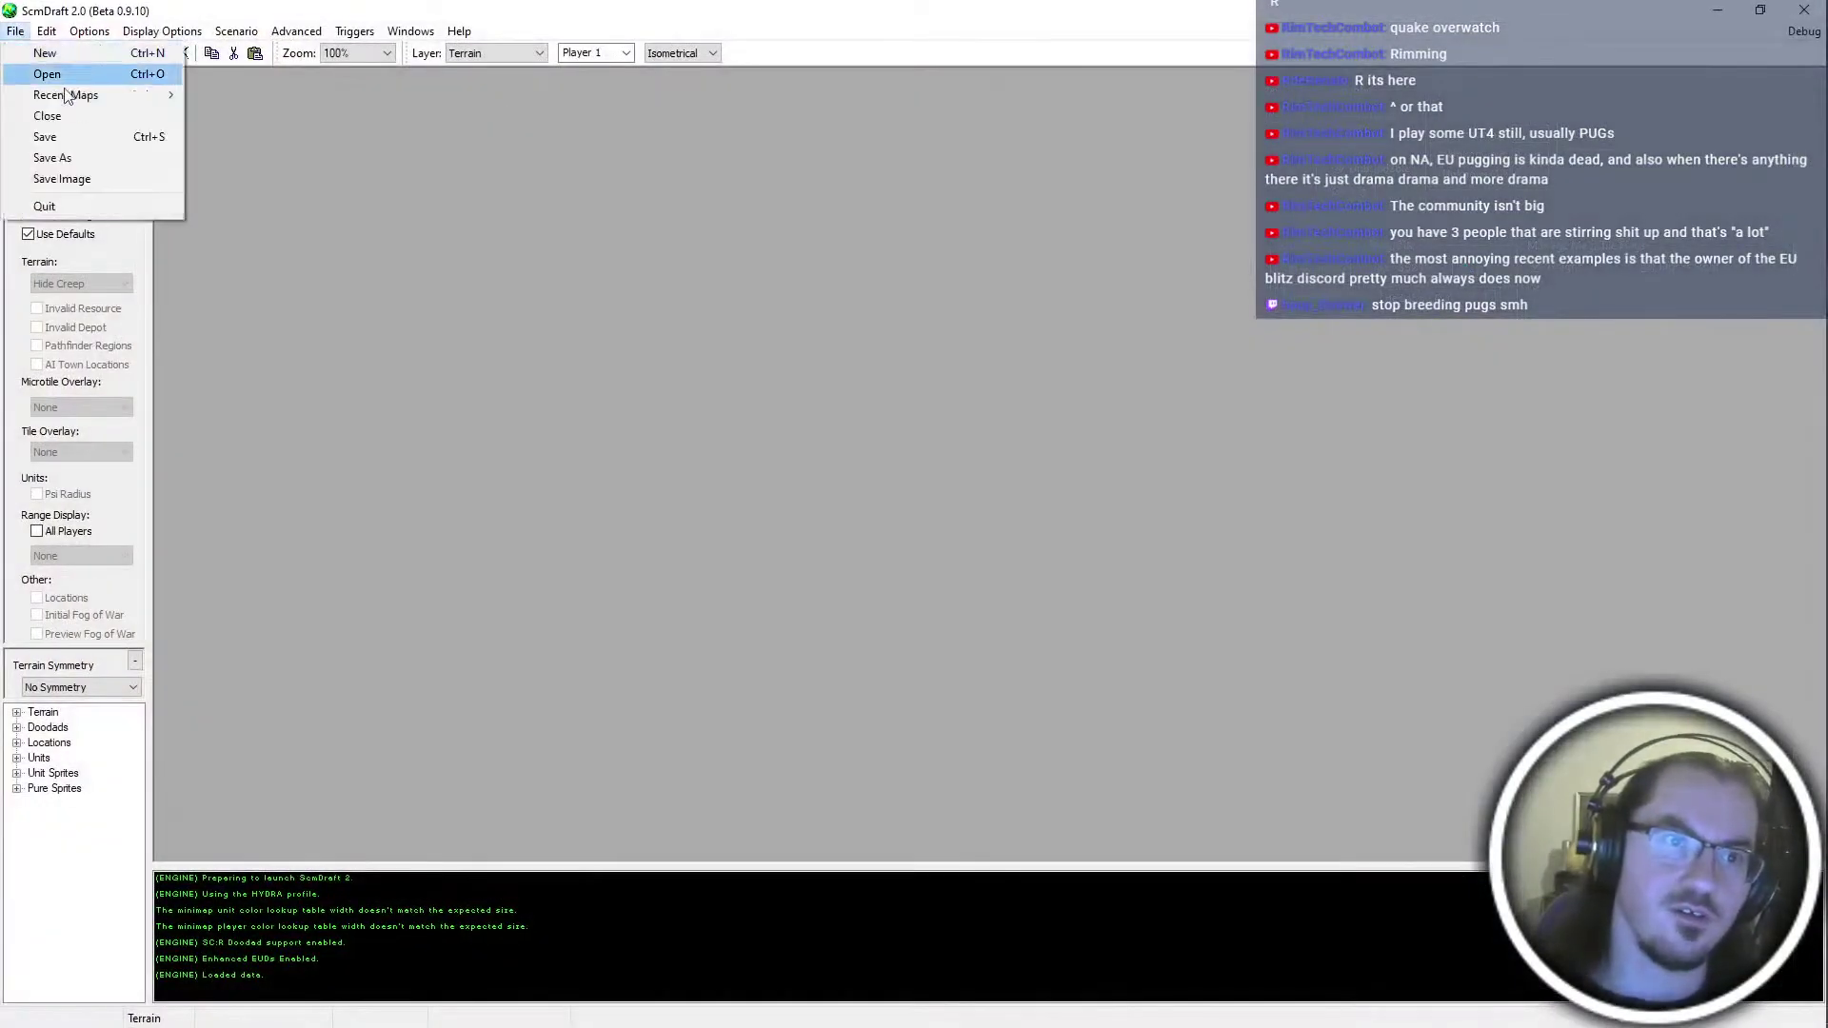
{"action": "mouse_move", "coordinate": [73, 93]}
{"action": "left_click", "coordinate": [340, 94]}
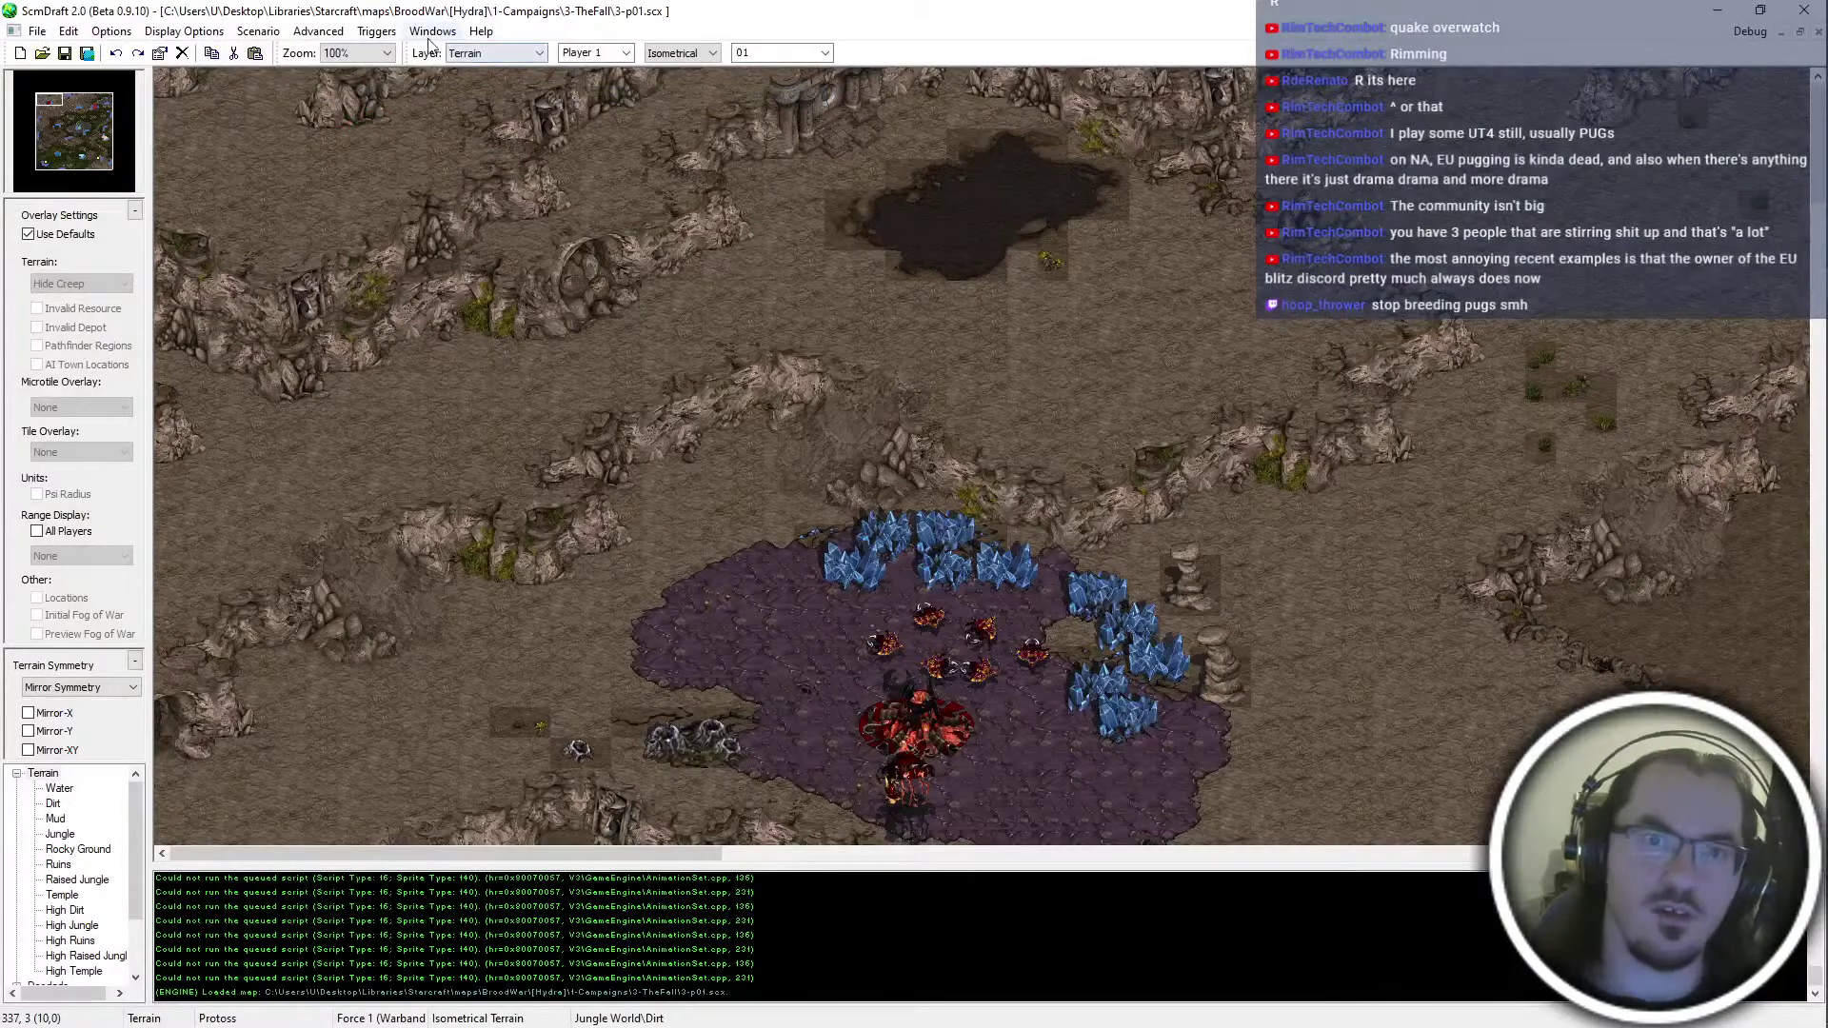
Show the Jungle World terrain palette in Tileset Indexed mode and look through its jungle, cliff, doodad and ramp tiles
{"action": "scroll", "coordinate": [681, 55], "scroll_direction": "down", "scroll_amount": 2}
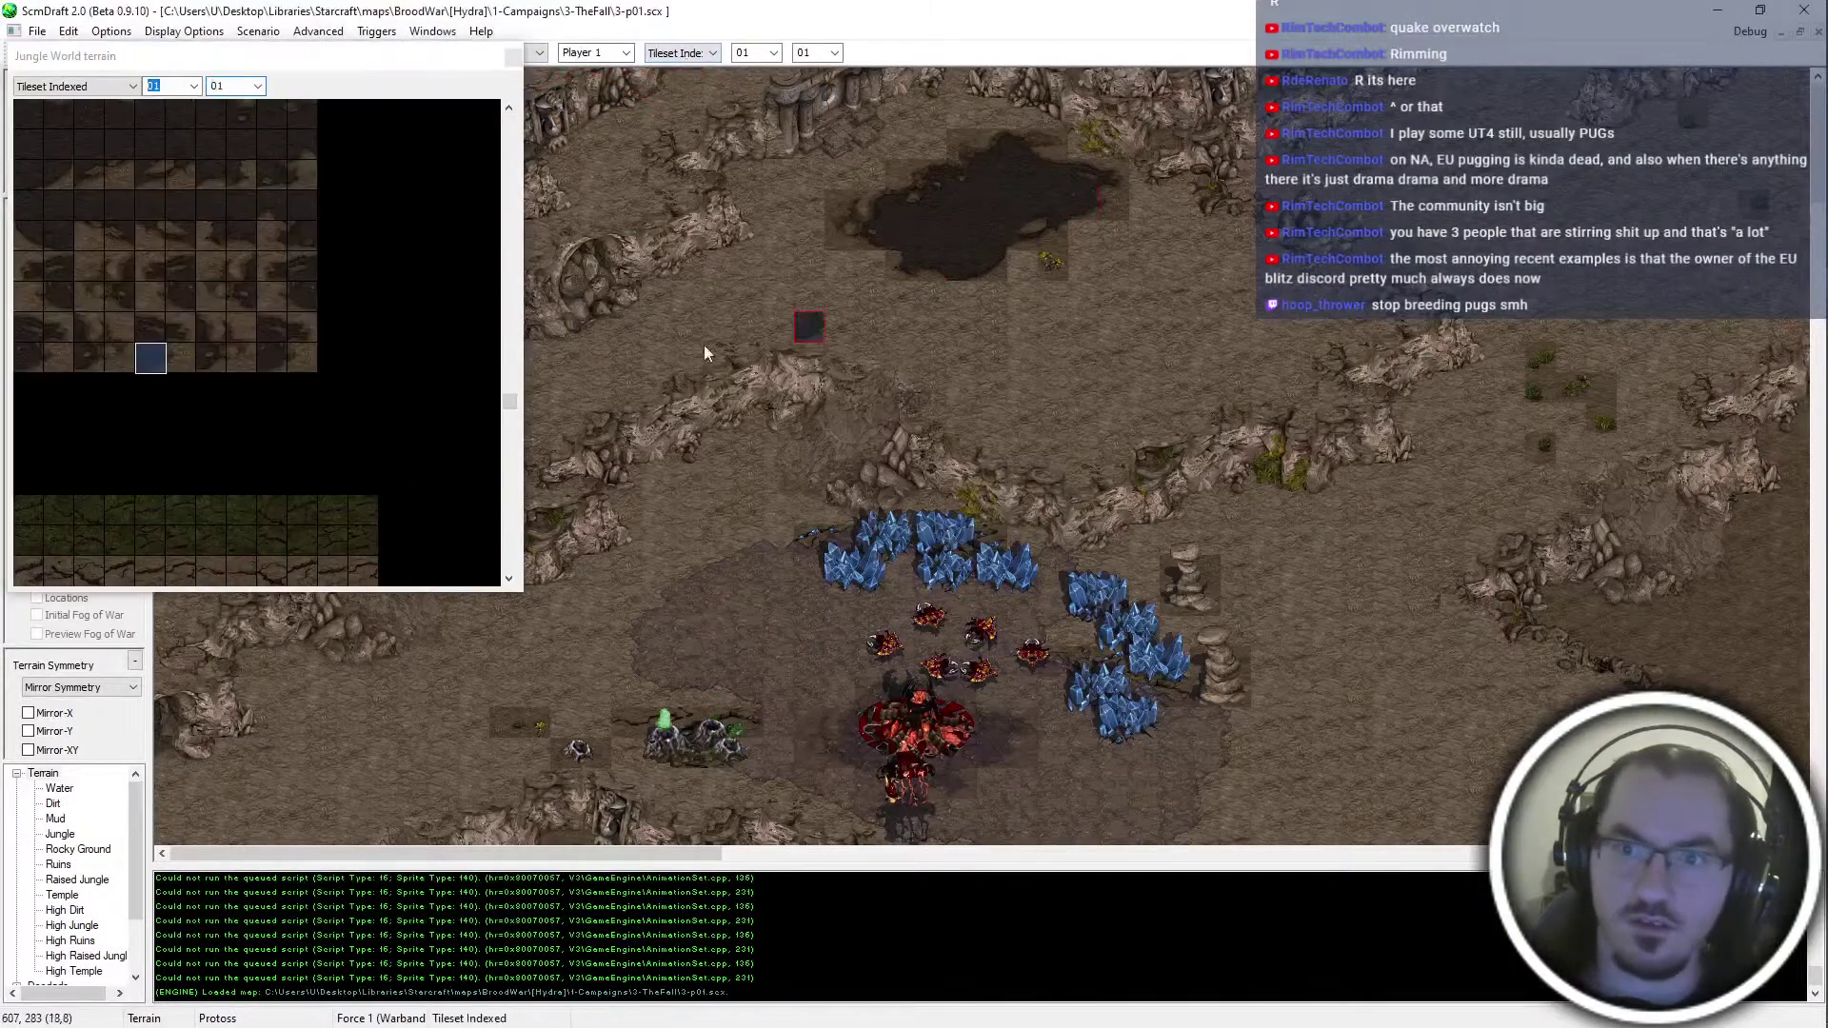
{"action": "scroll", "coordinate": [76, 352], "scroll_direction": "down", "scroll_amount": 10}
{"action": "scroll", "coordinate": [226, 419], "scroll_direction": "down", "scroll_amount": 10}
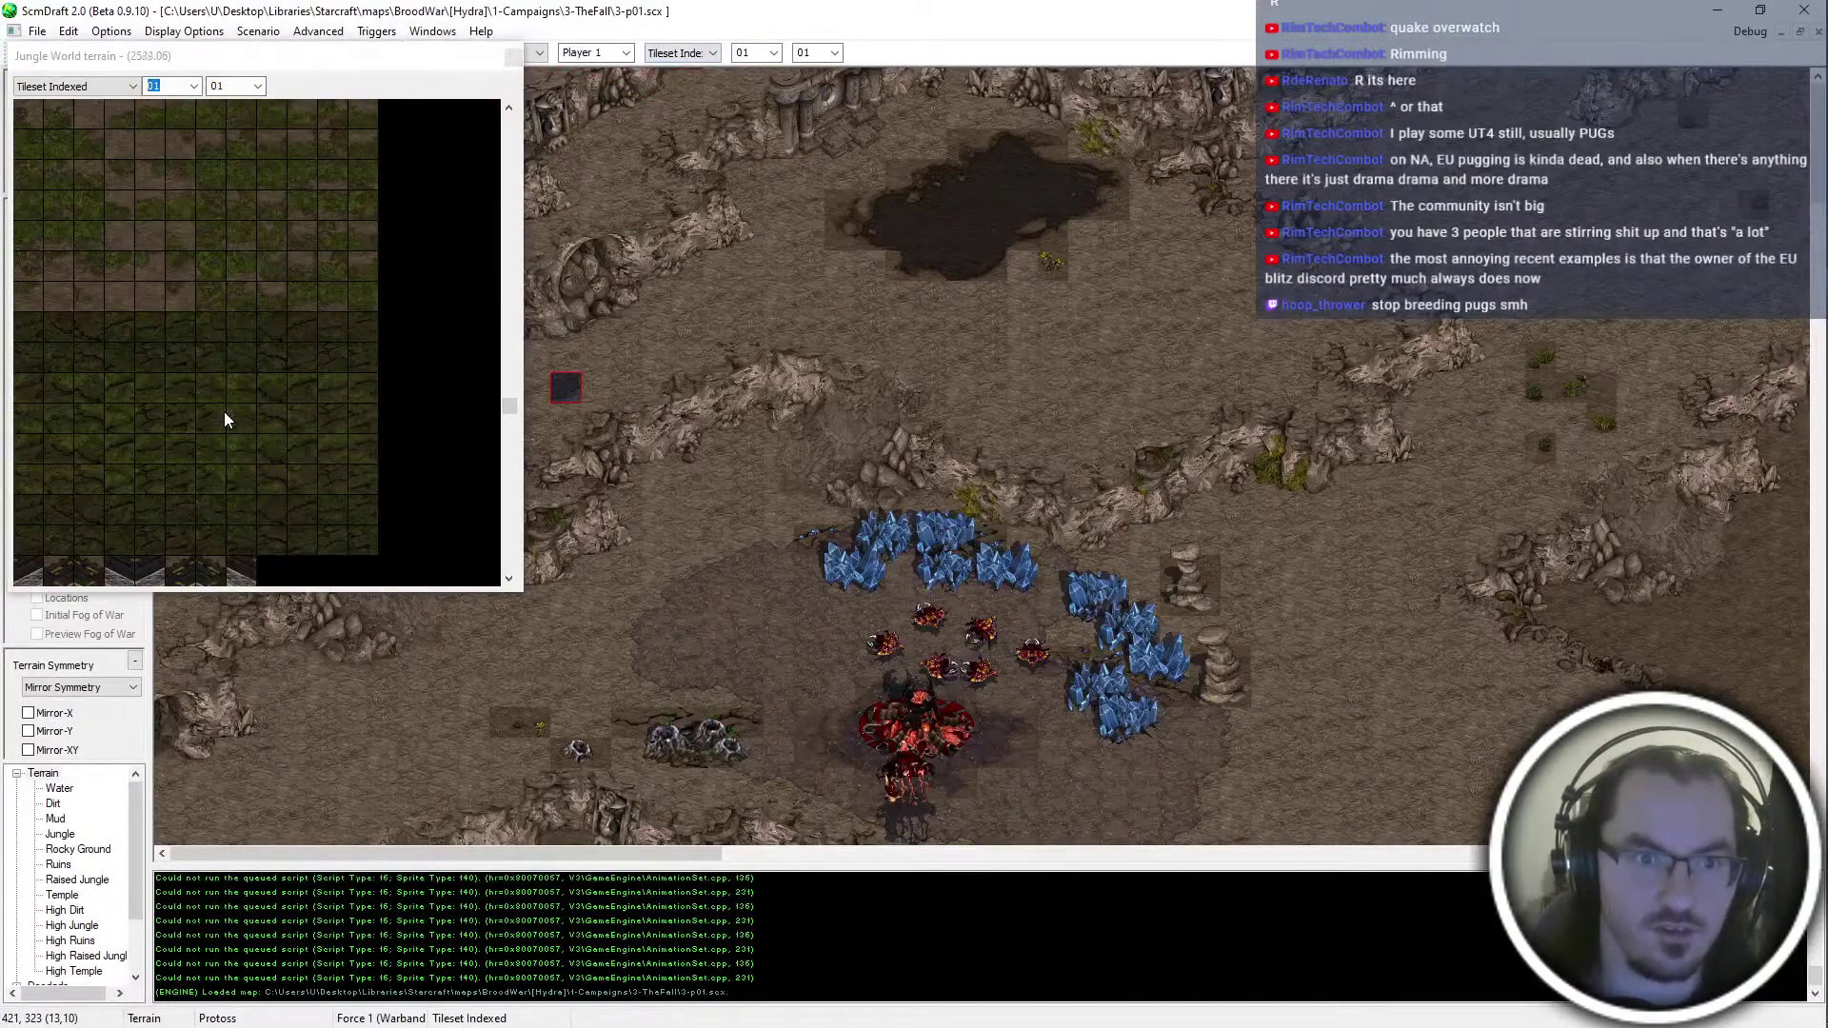
{"action": "scroll", "coordinate": [233, 457], "scroll_direction": "down", "scroll_amount": 5}
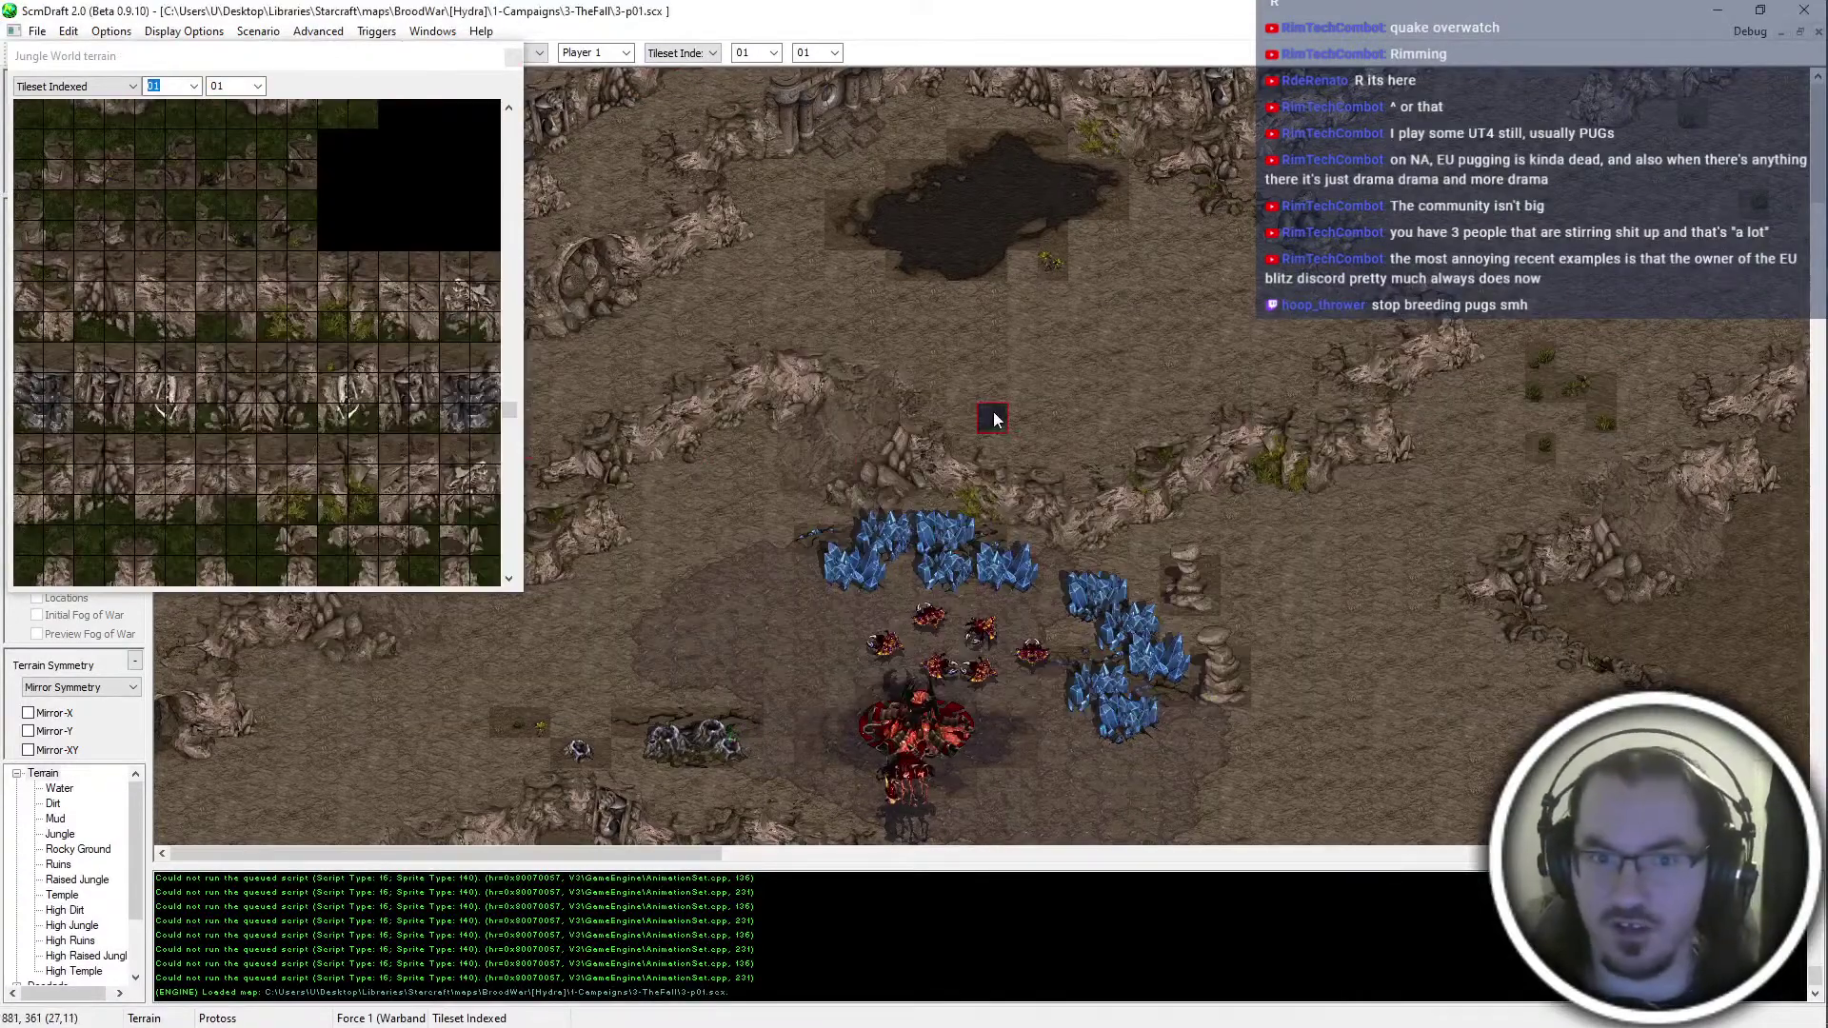
{"action": "scroll", "coordinate": [197, 490], "scroll_direction": "down", "scroll_amount": 6}
{"action": "scroll", "coordinate": [271, 388], "scroll_direction": "up", "scroll_amount": 3}
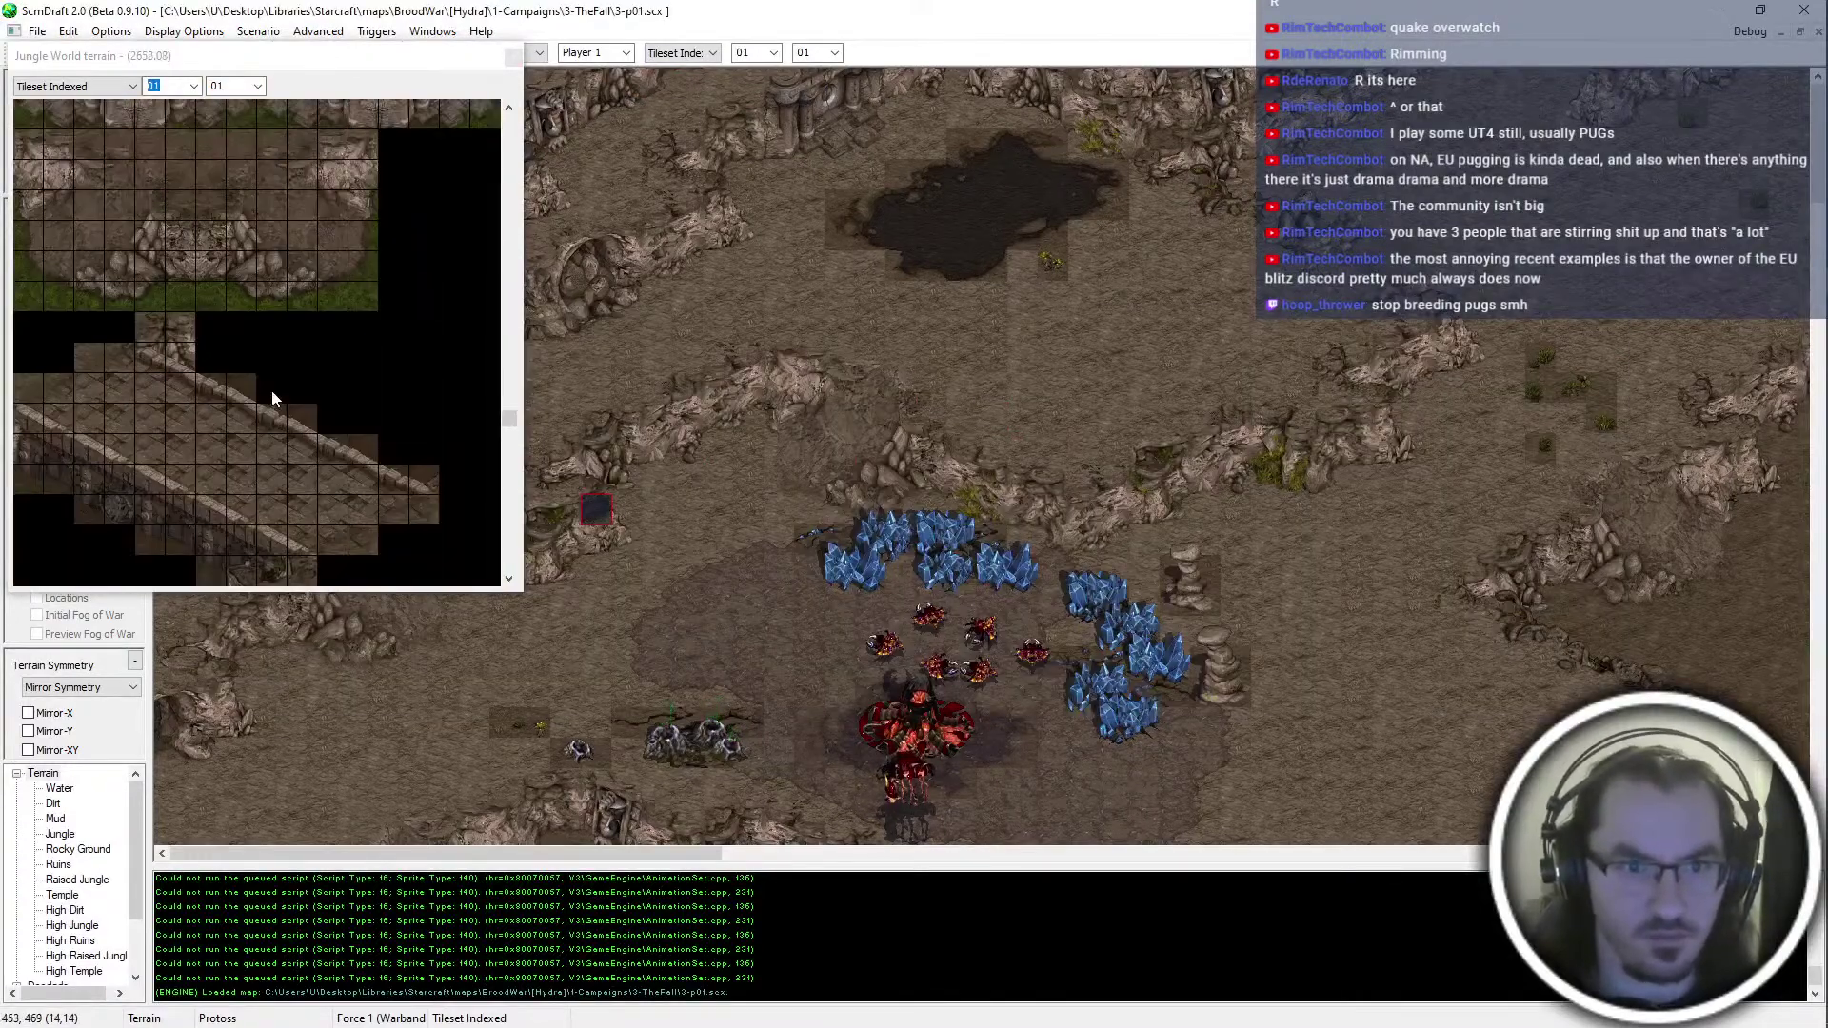
{"action": "scroll", "coordinate": [271, 381], "scroll_direction": "down", "scroll_amount": 3}
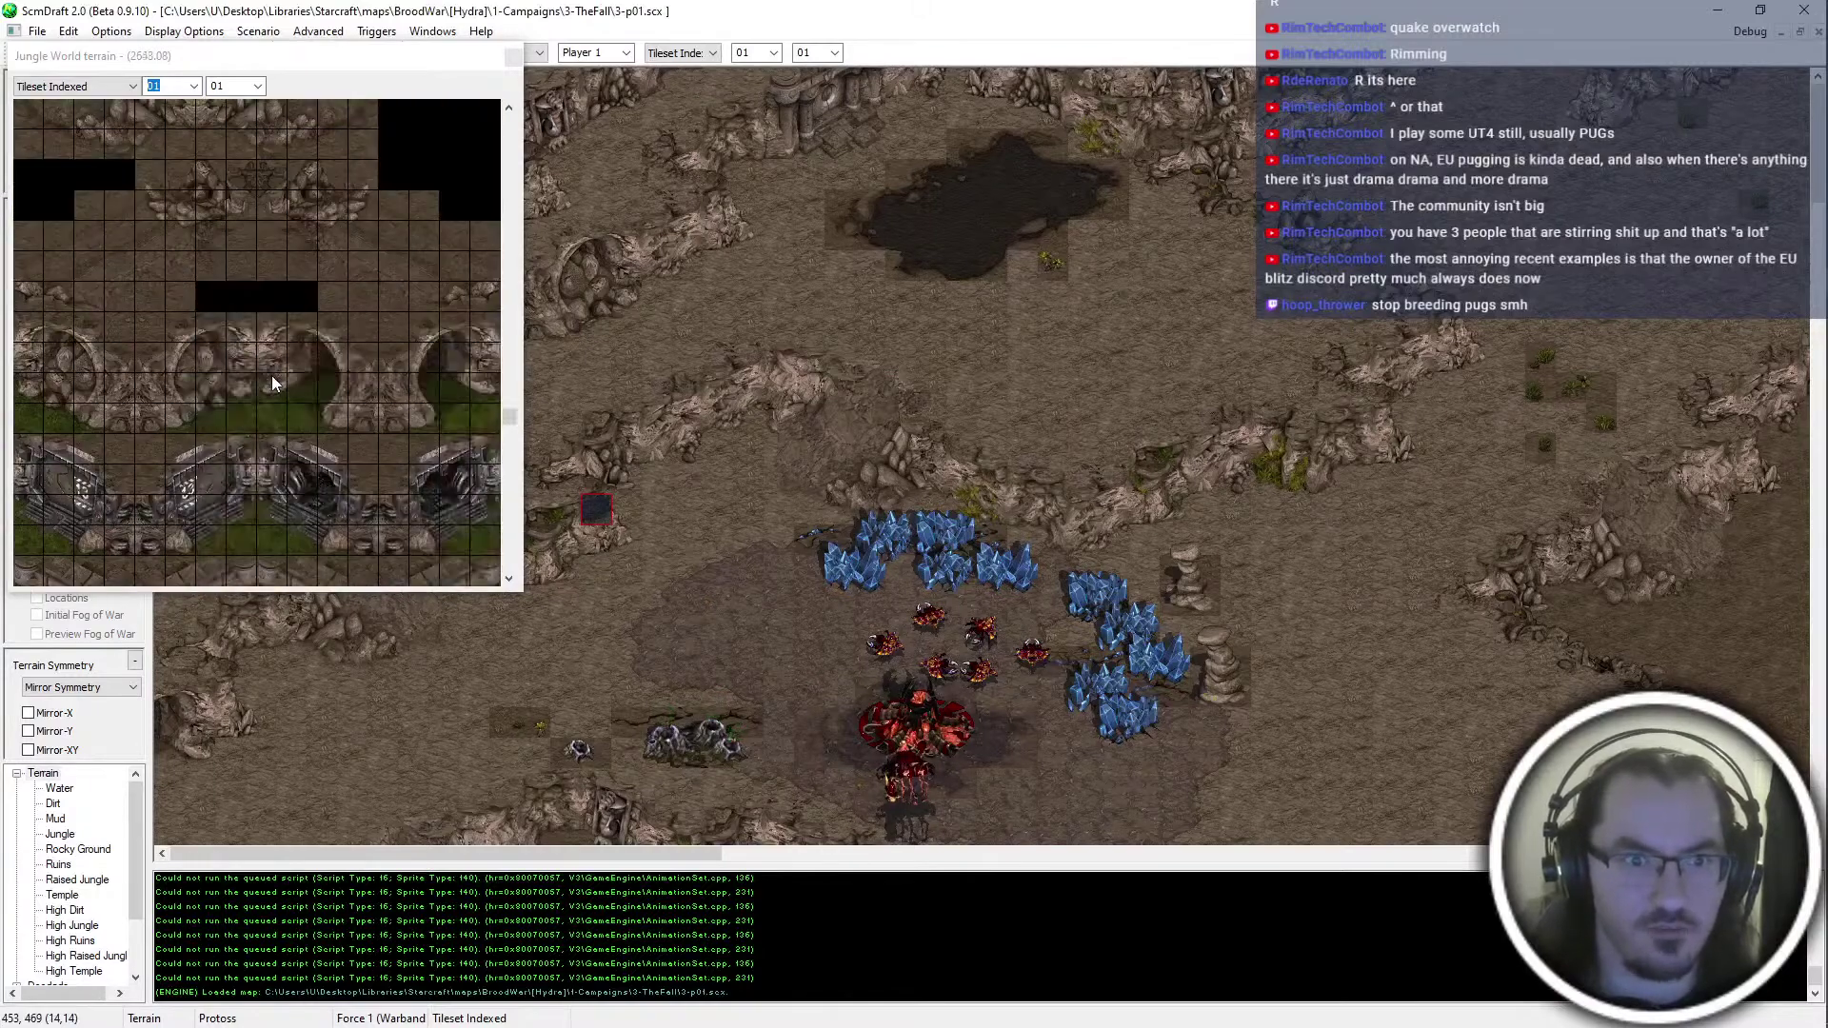
Switch to PyTILE, locate the mud-to-dirt edge groups, and select groups 2484 to 2495 in the group palette
{"action": "key", "text": "alt+Tab"}
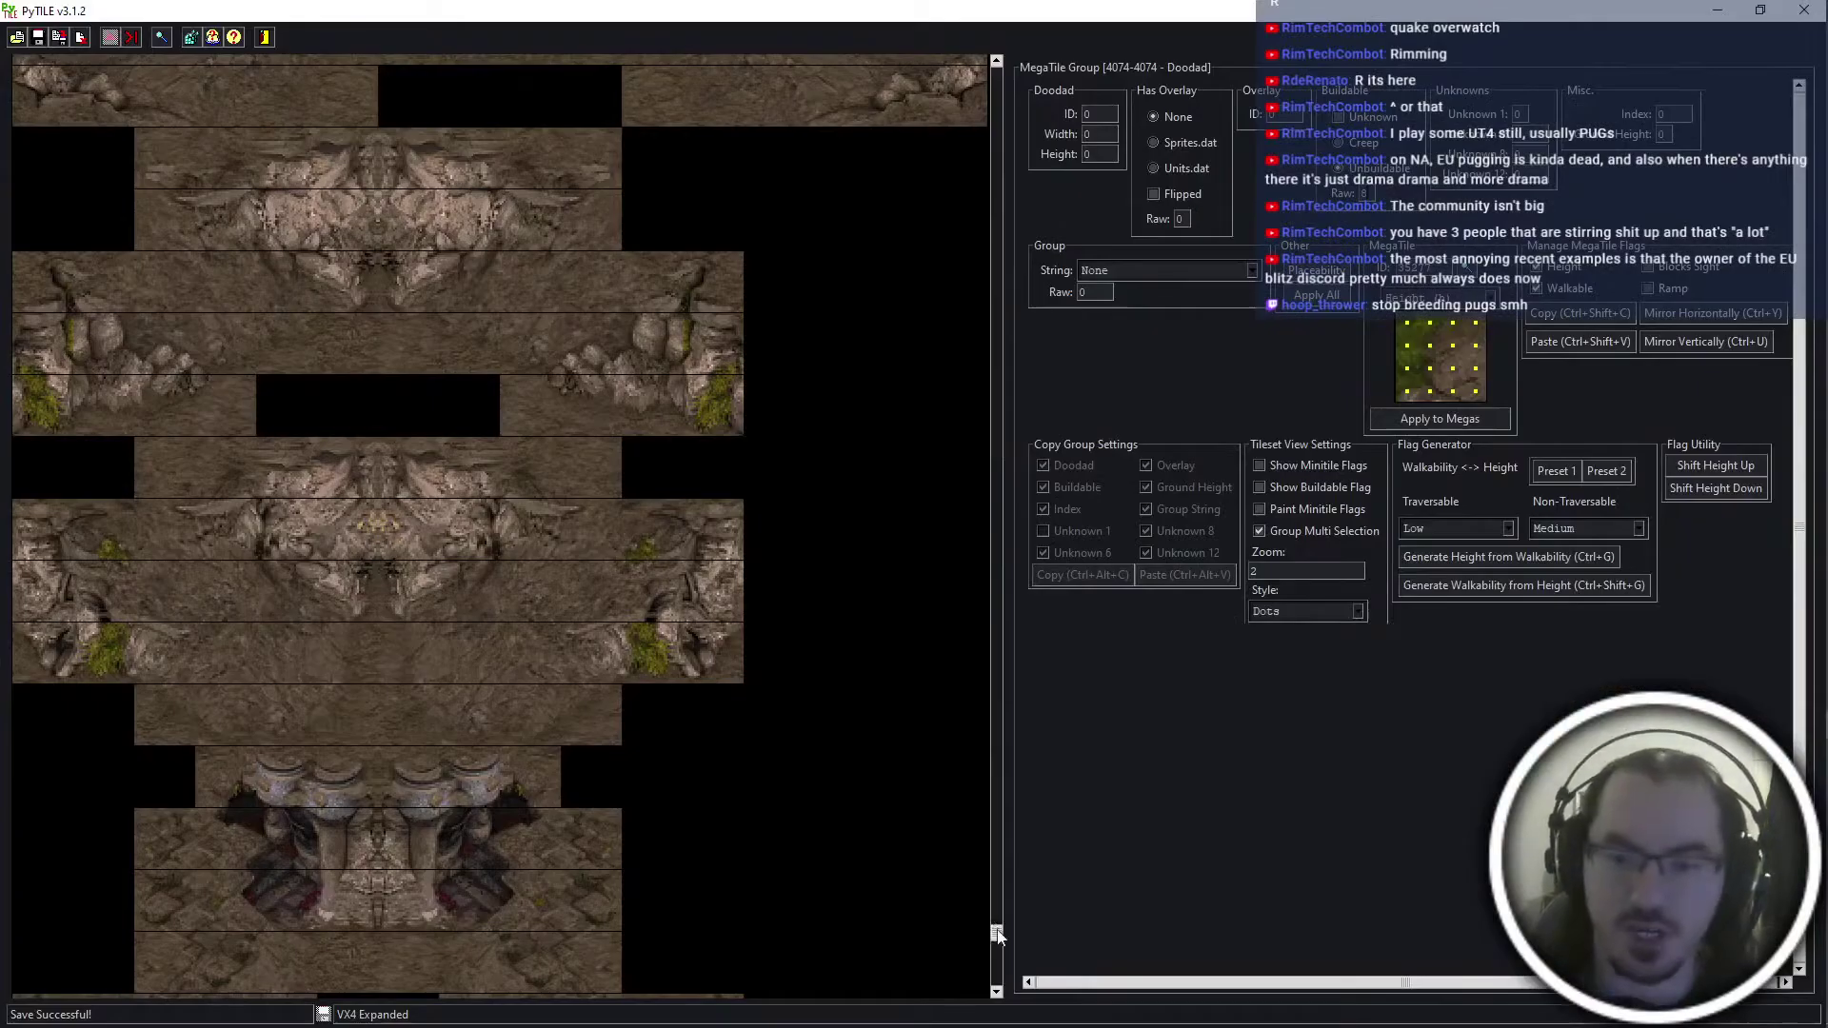
{"action": "left_click_drag", "start_coordinate": [997, 933], "coordinate": [1012, 630]}
{"action": "scroll", "coordinate": [783, 610], "scroll_direction": "down", "scroll_amount": 10}
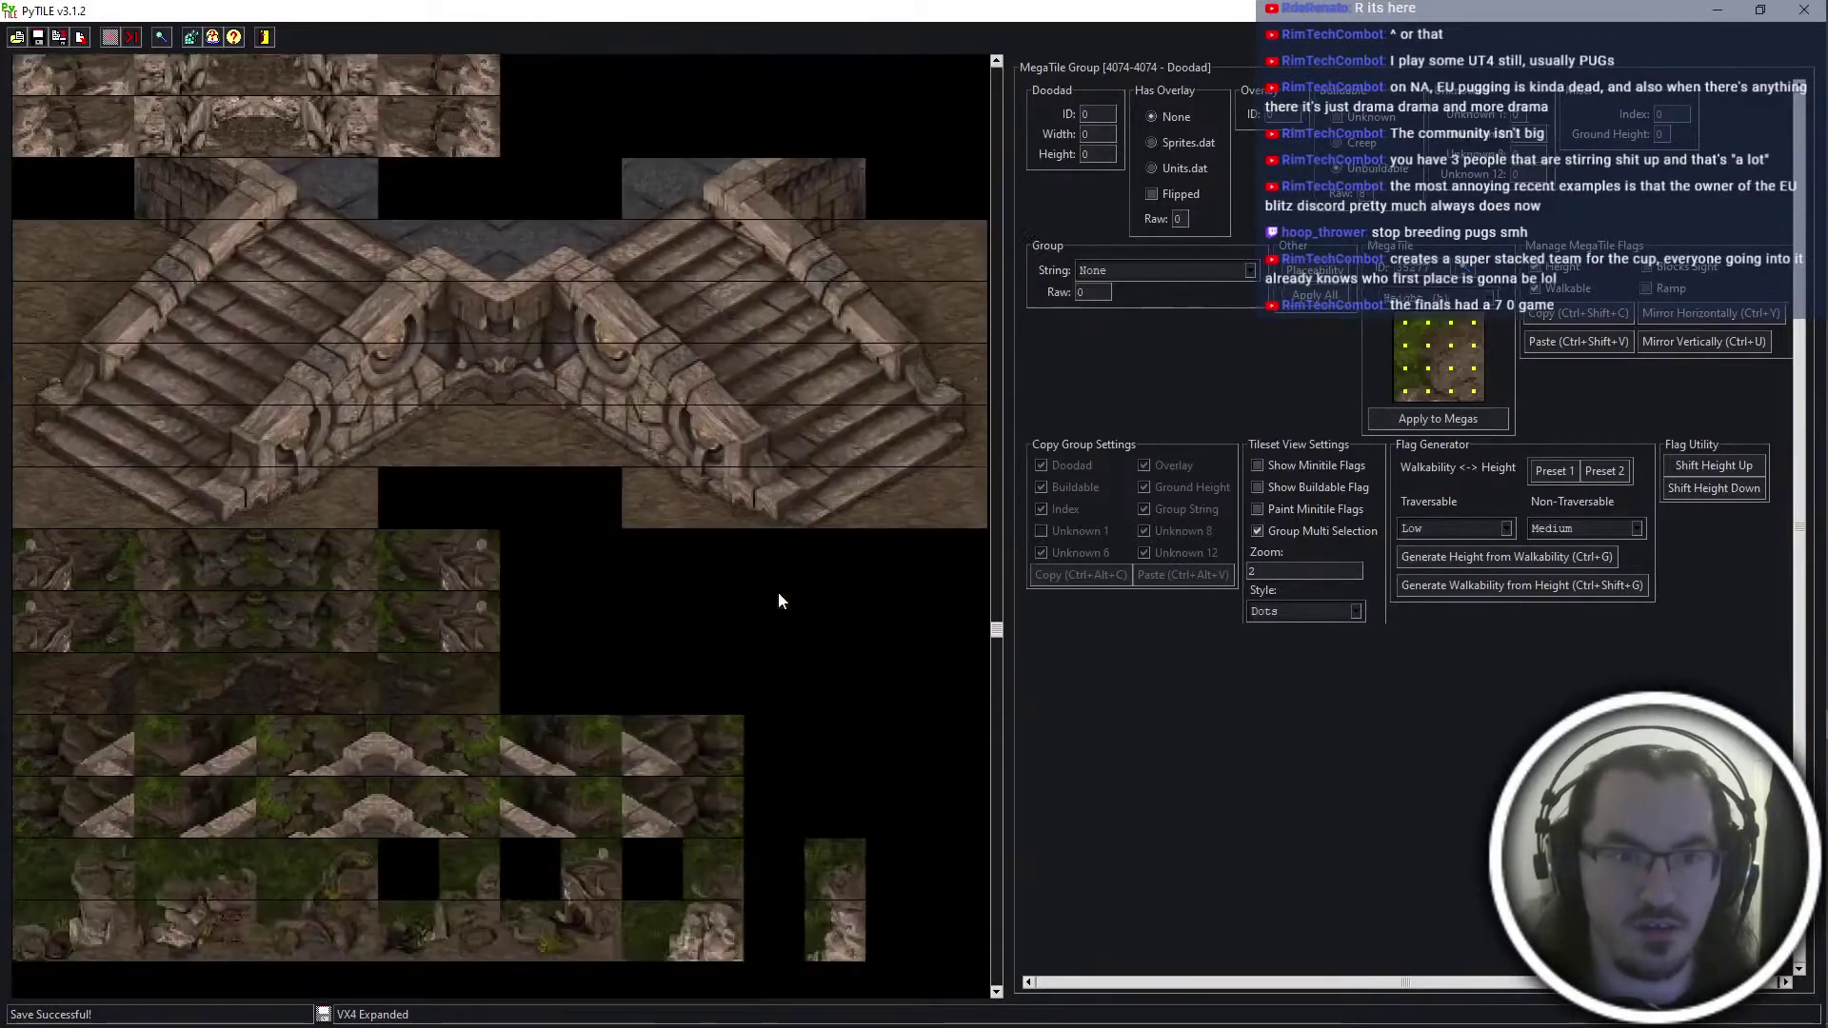
{"action": "scroll", "coordinate": [754, 621], "scroll_direction": "up", "scroll_amount": 8}
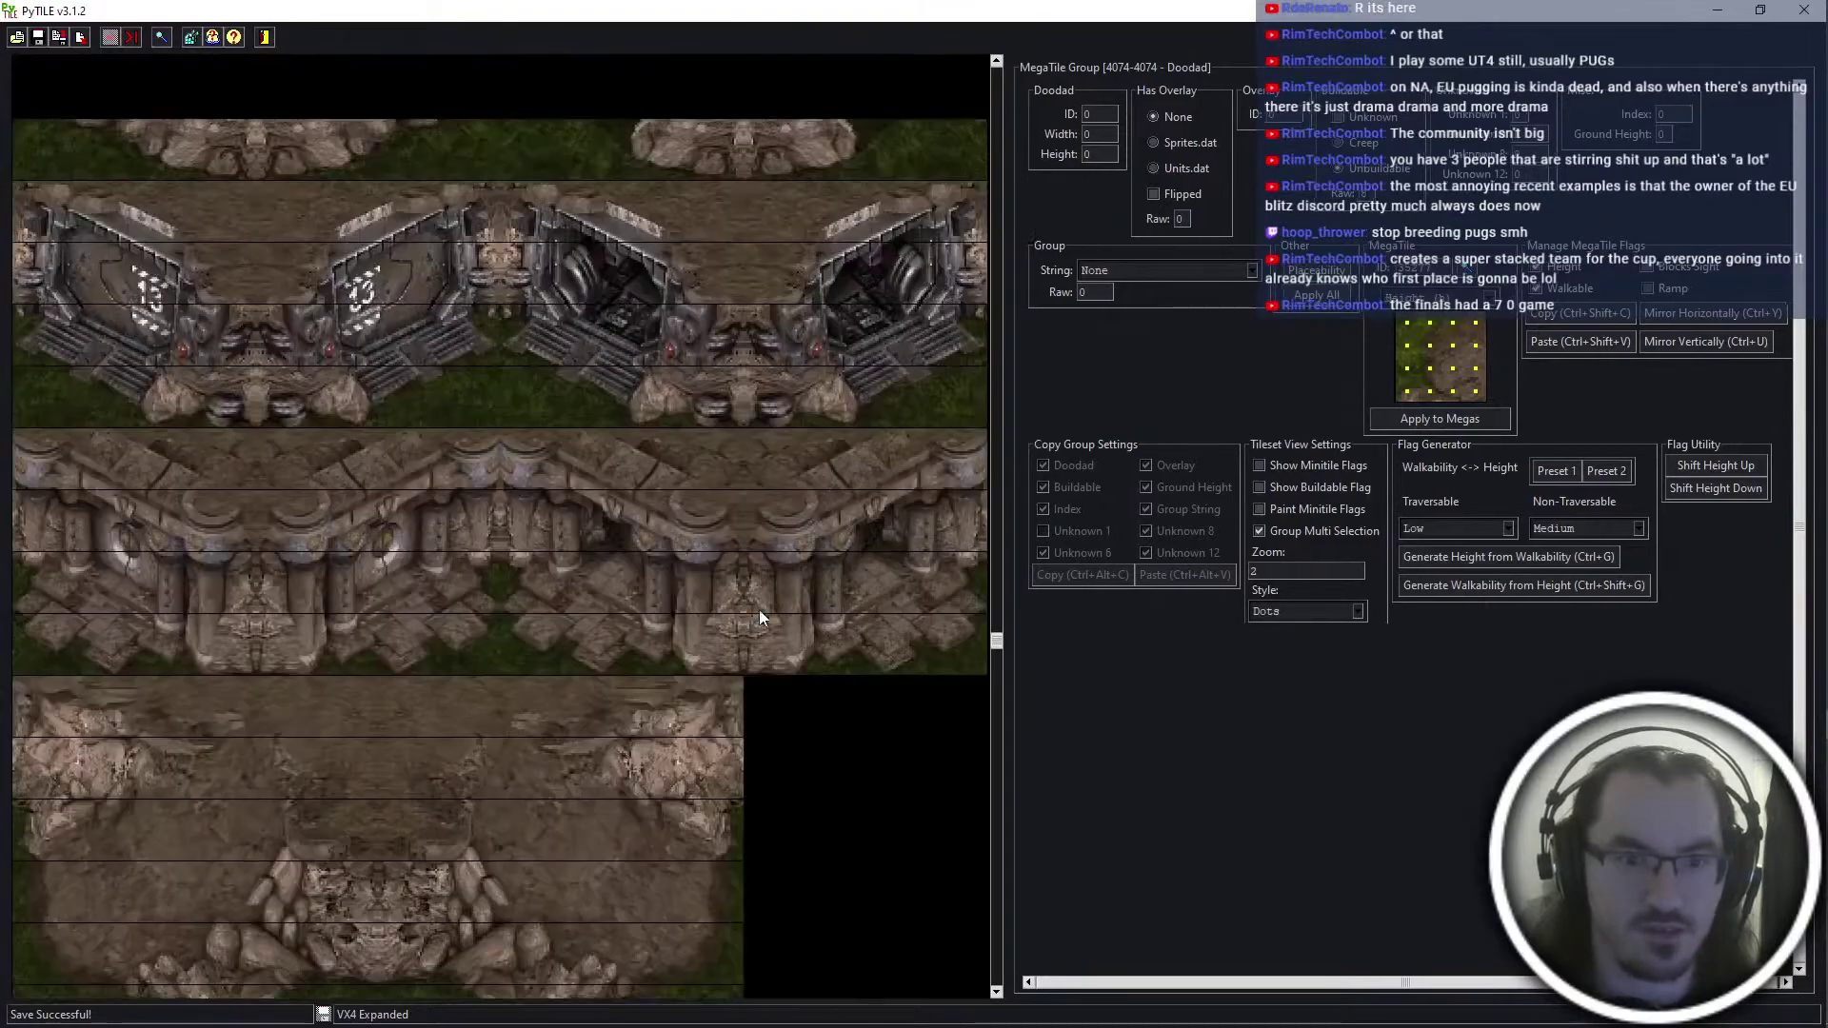
{"action": "scroll", "coordinate": [724, 605], "scroll_direction": "up", "scroll_amount": 8}
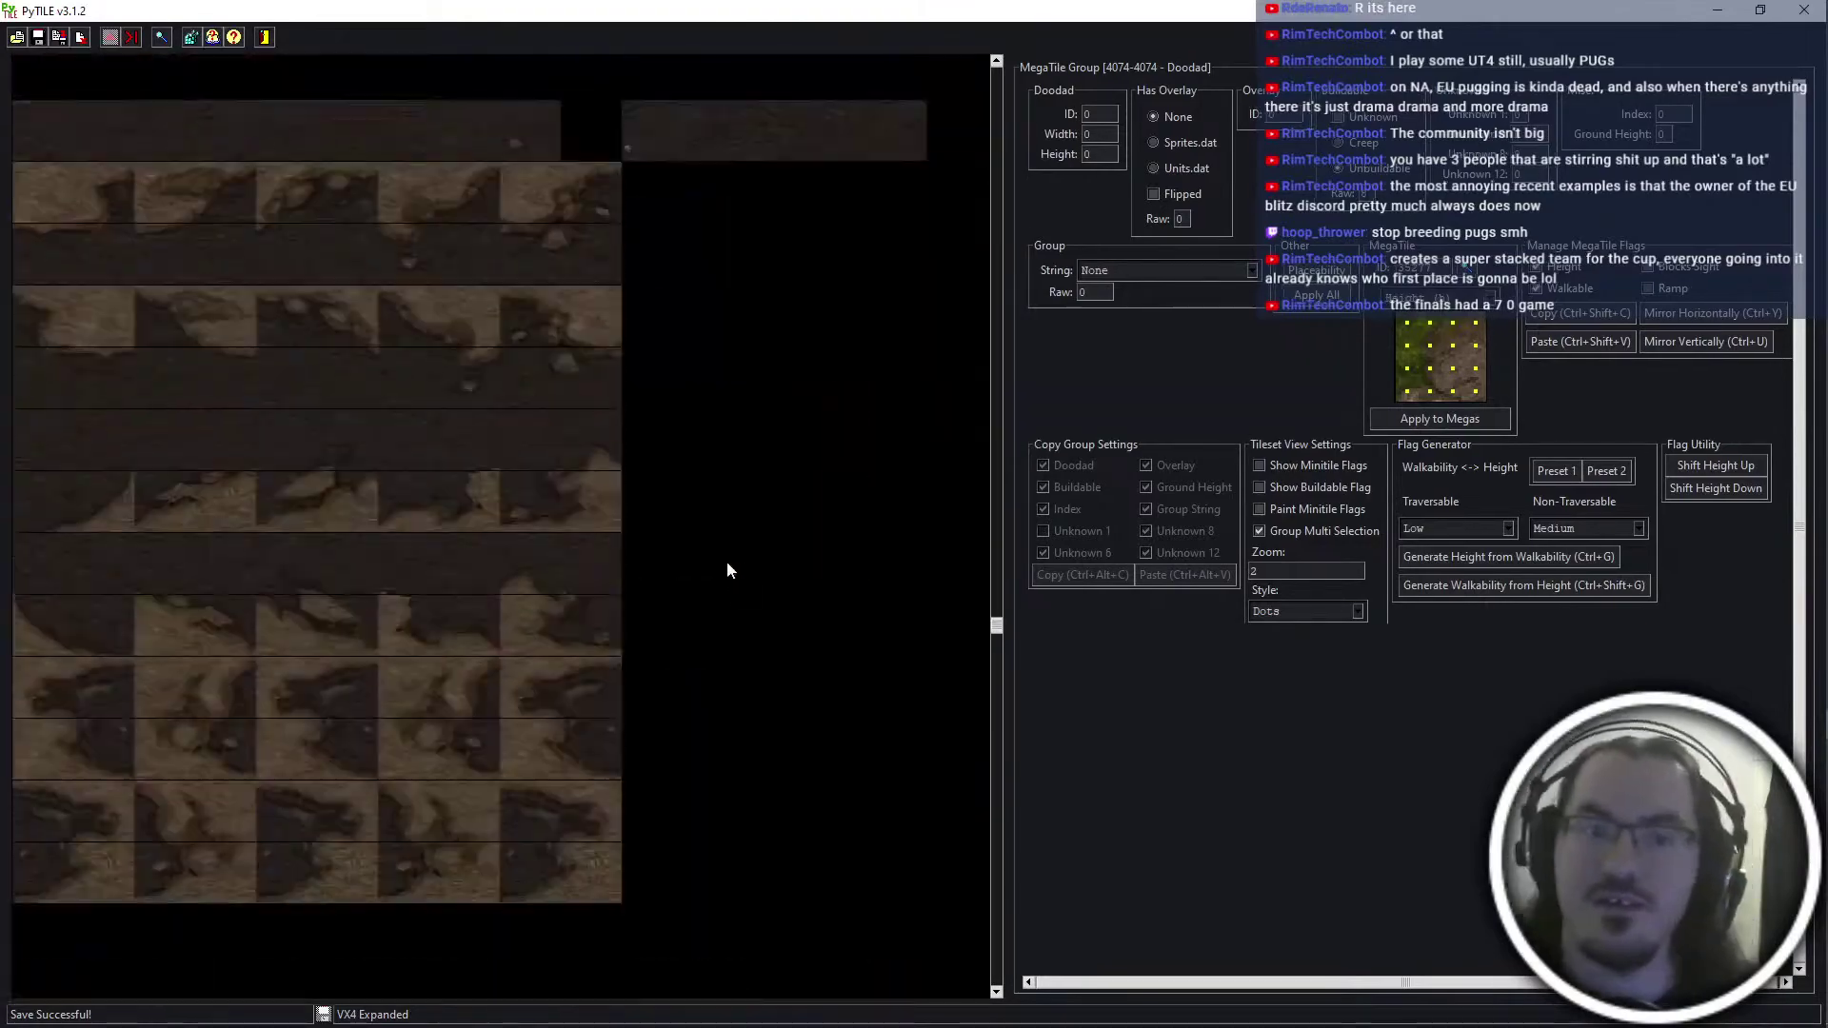
{"action": "scroll", "coordinate": [727, 570], "scroll_direction": "up", "scroll_amount": 3}
{"action": "left_click", "coordinate": [25, 290]}
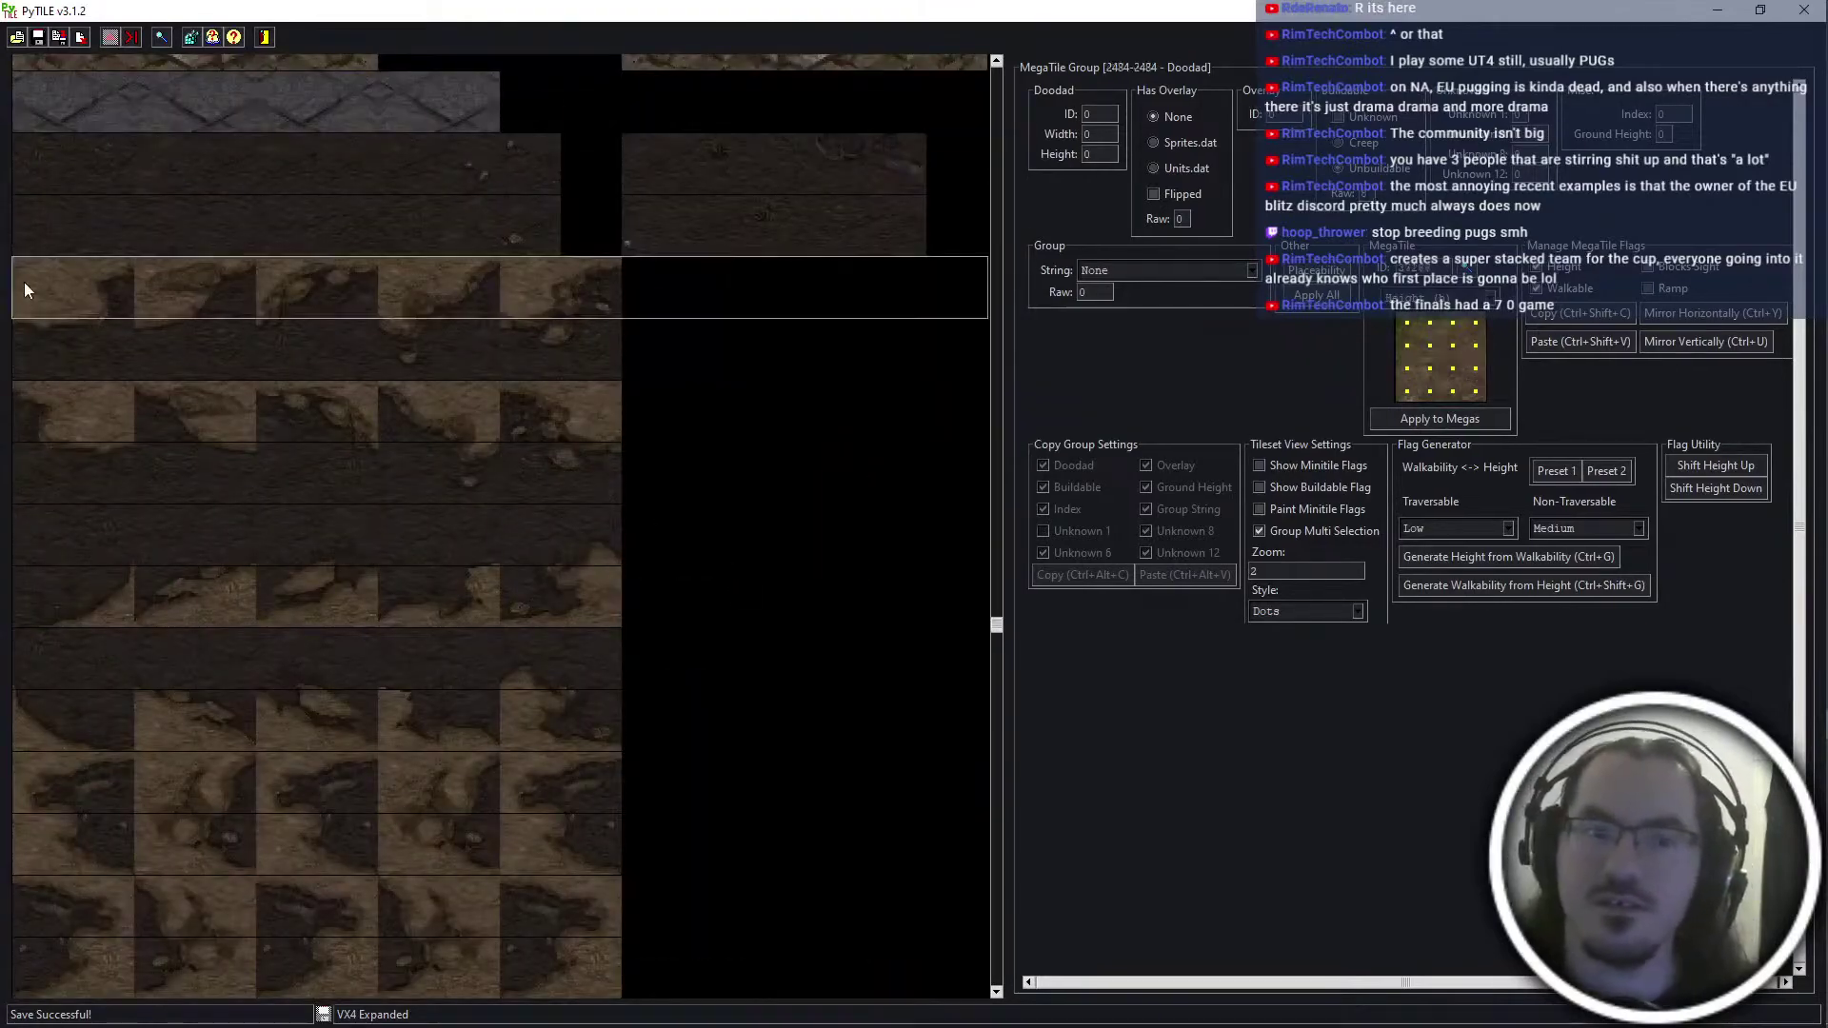
{"action": "left_click", "coordinate": [160, 36]}
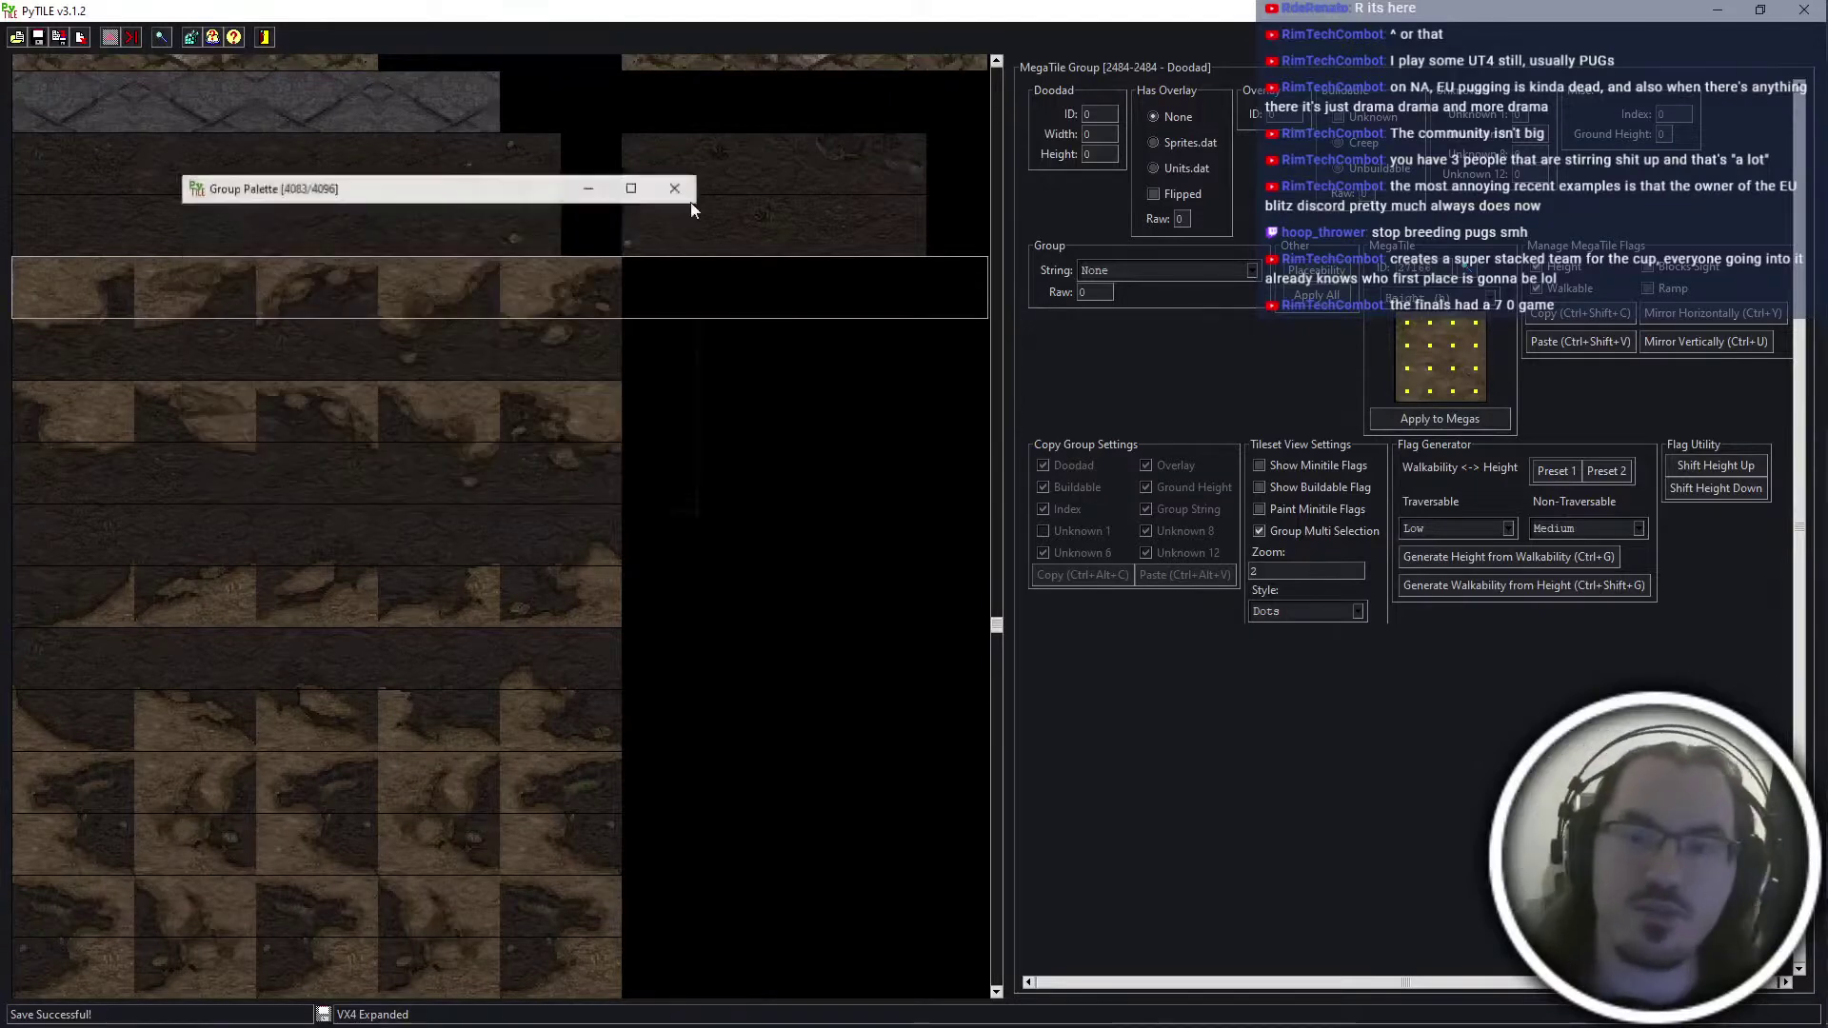
{"action": "scroll", "coordinate": [1380, 304], "scroll_direction": "down", "scroll_amount": 2}
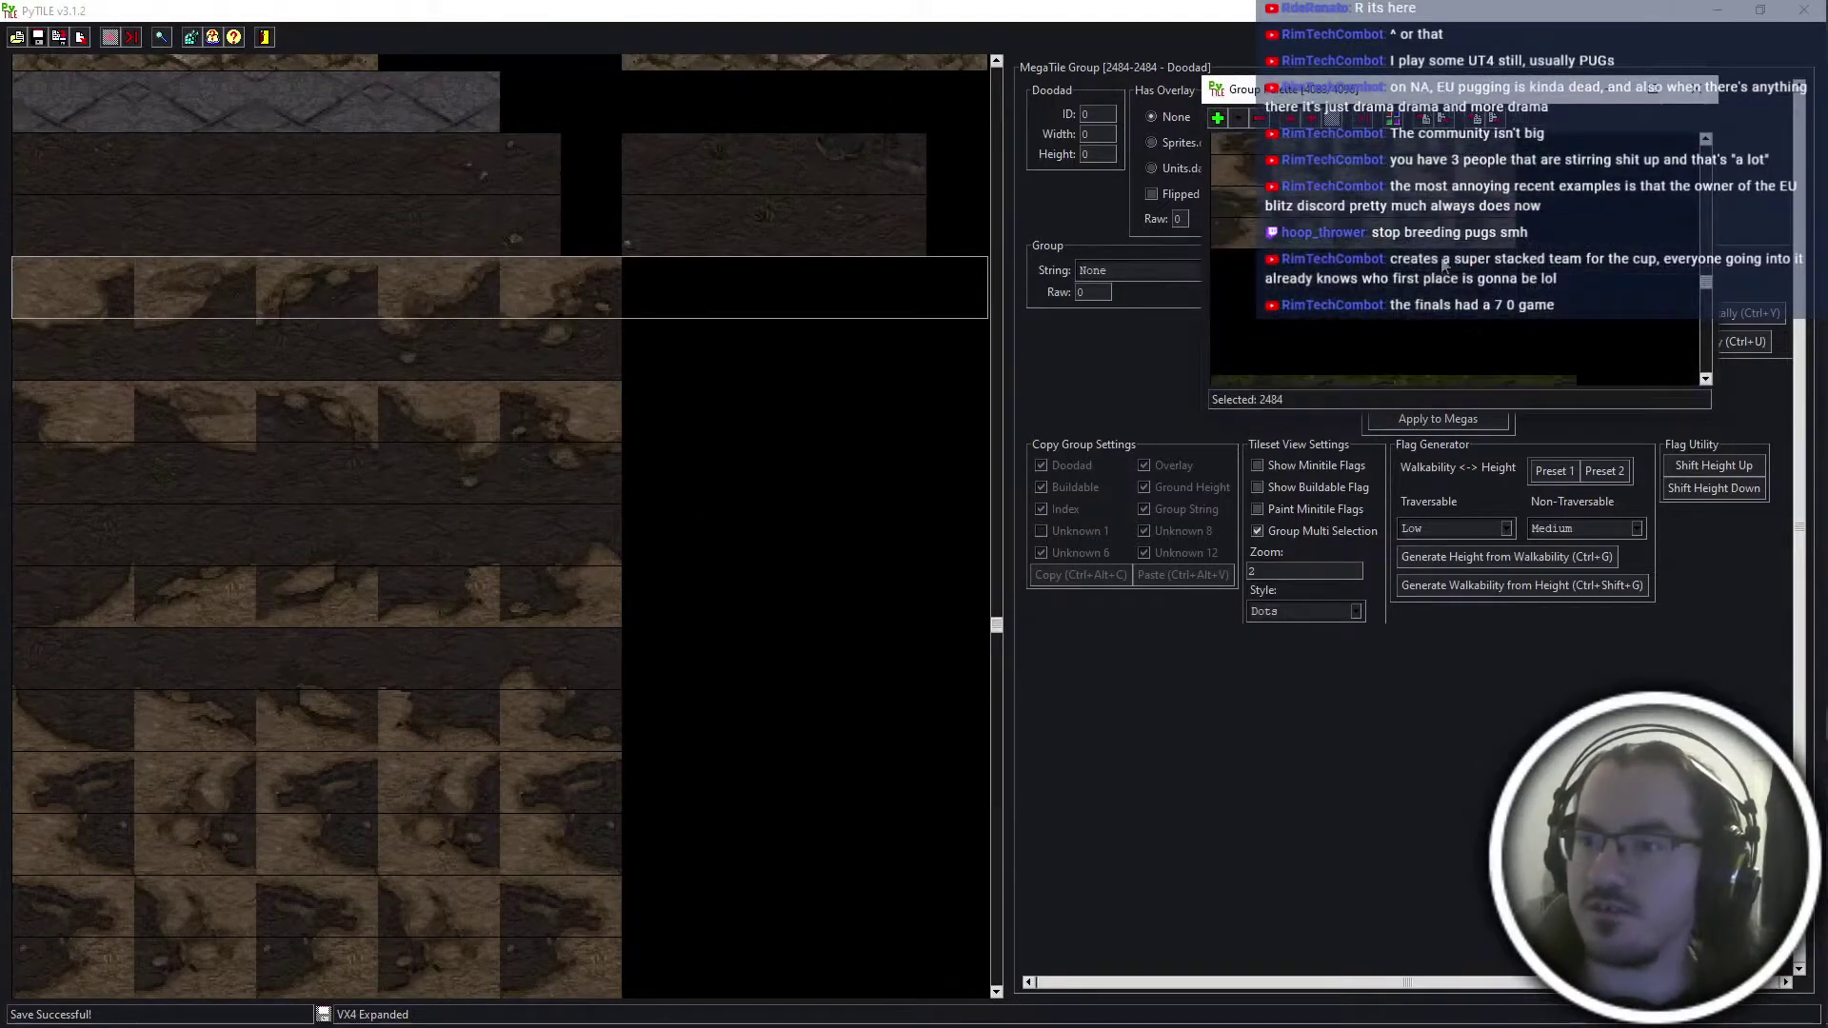
{"action": "left_click", "coordinate": [1438, 225], "text": "shift"}
Replace the selected groups' graphics by importing mud-edge-hhdirt.bmp from the mud folder
{"action": "left_click", "coordinate": [1443, 119]}
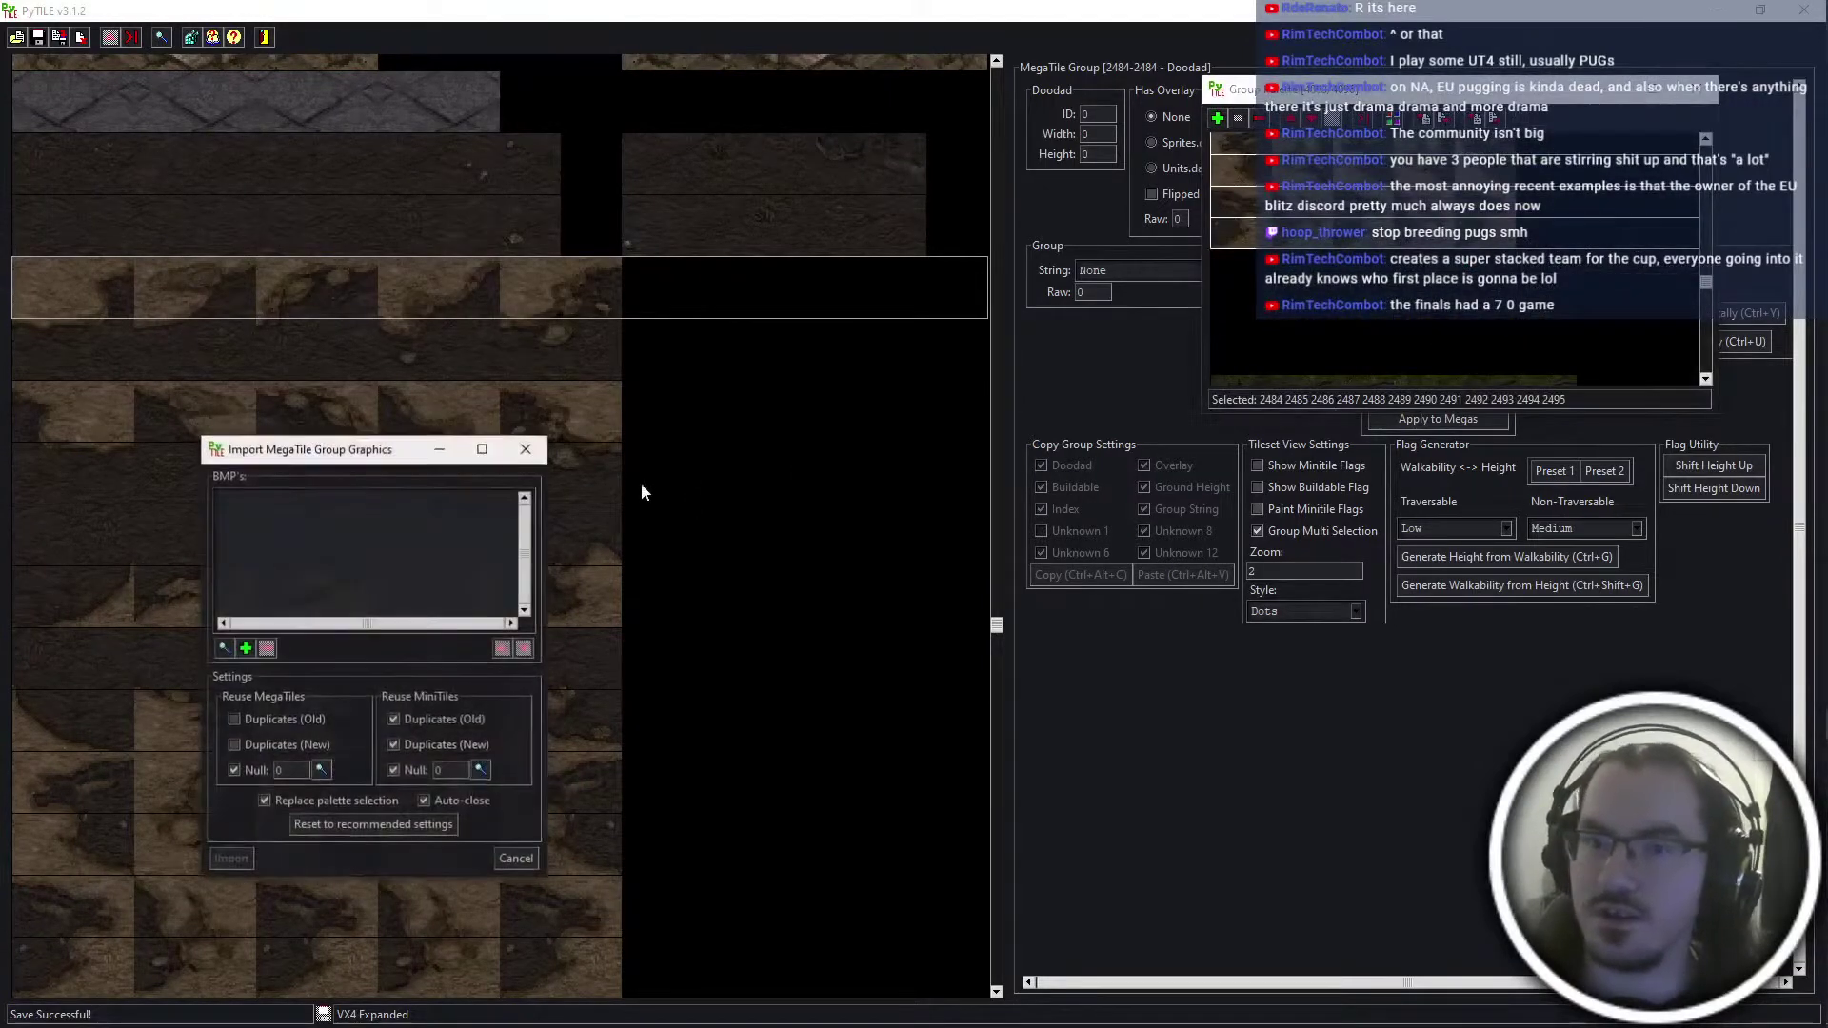
{"action": "left_click", "coordinate": [267, 648]}
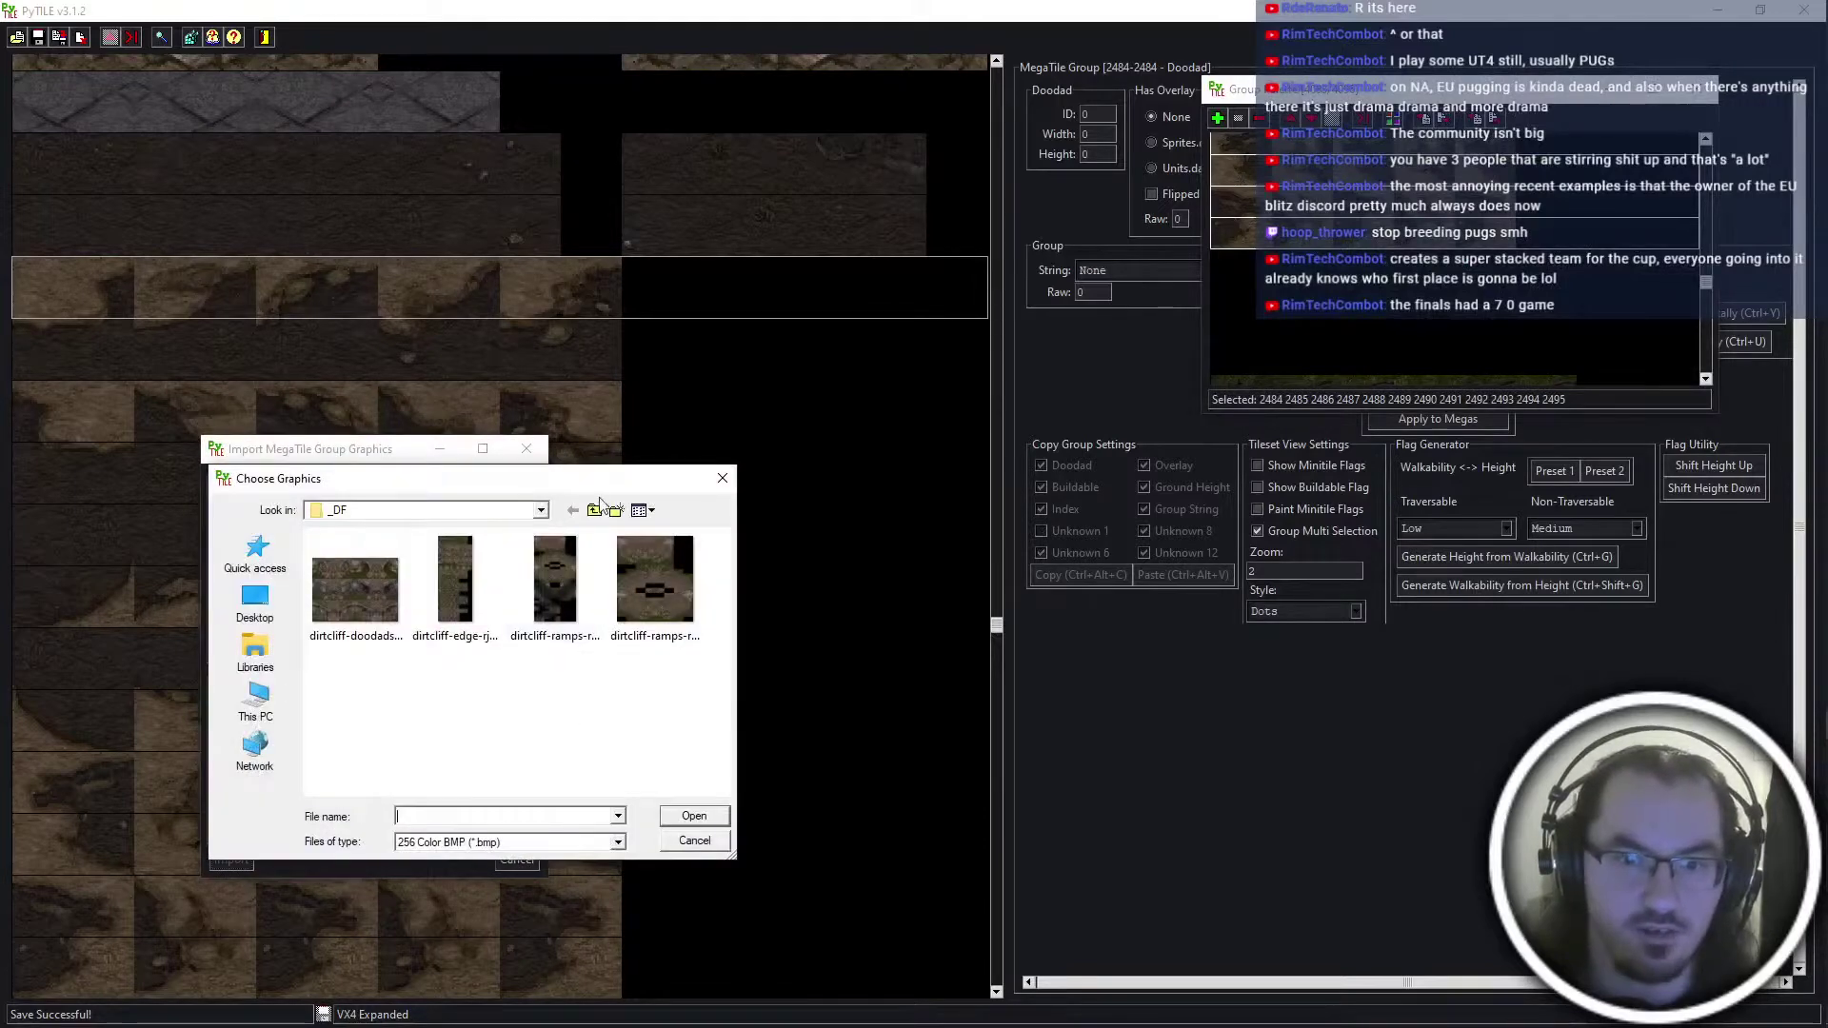
{"action": "left_click", "coordinate": [595, 511]}
{"action": "double_click", "coordinate": [396, 701]}
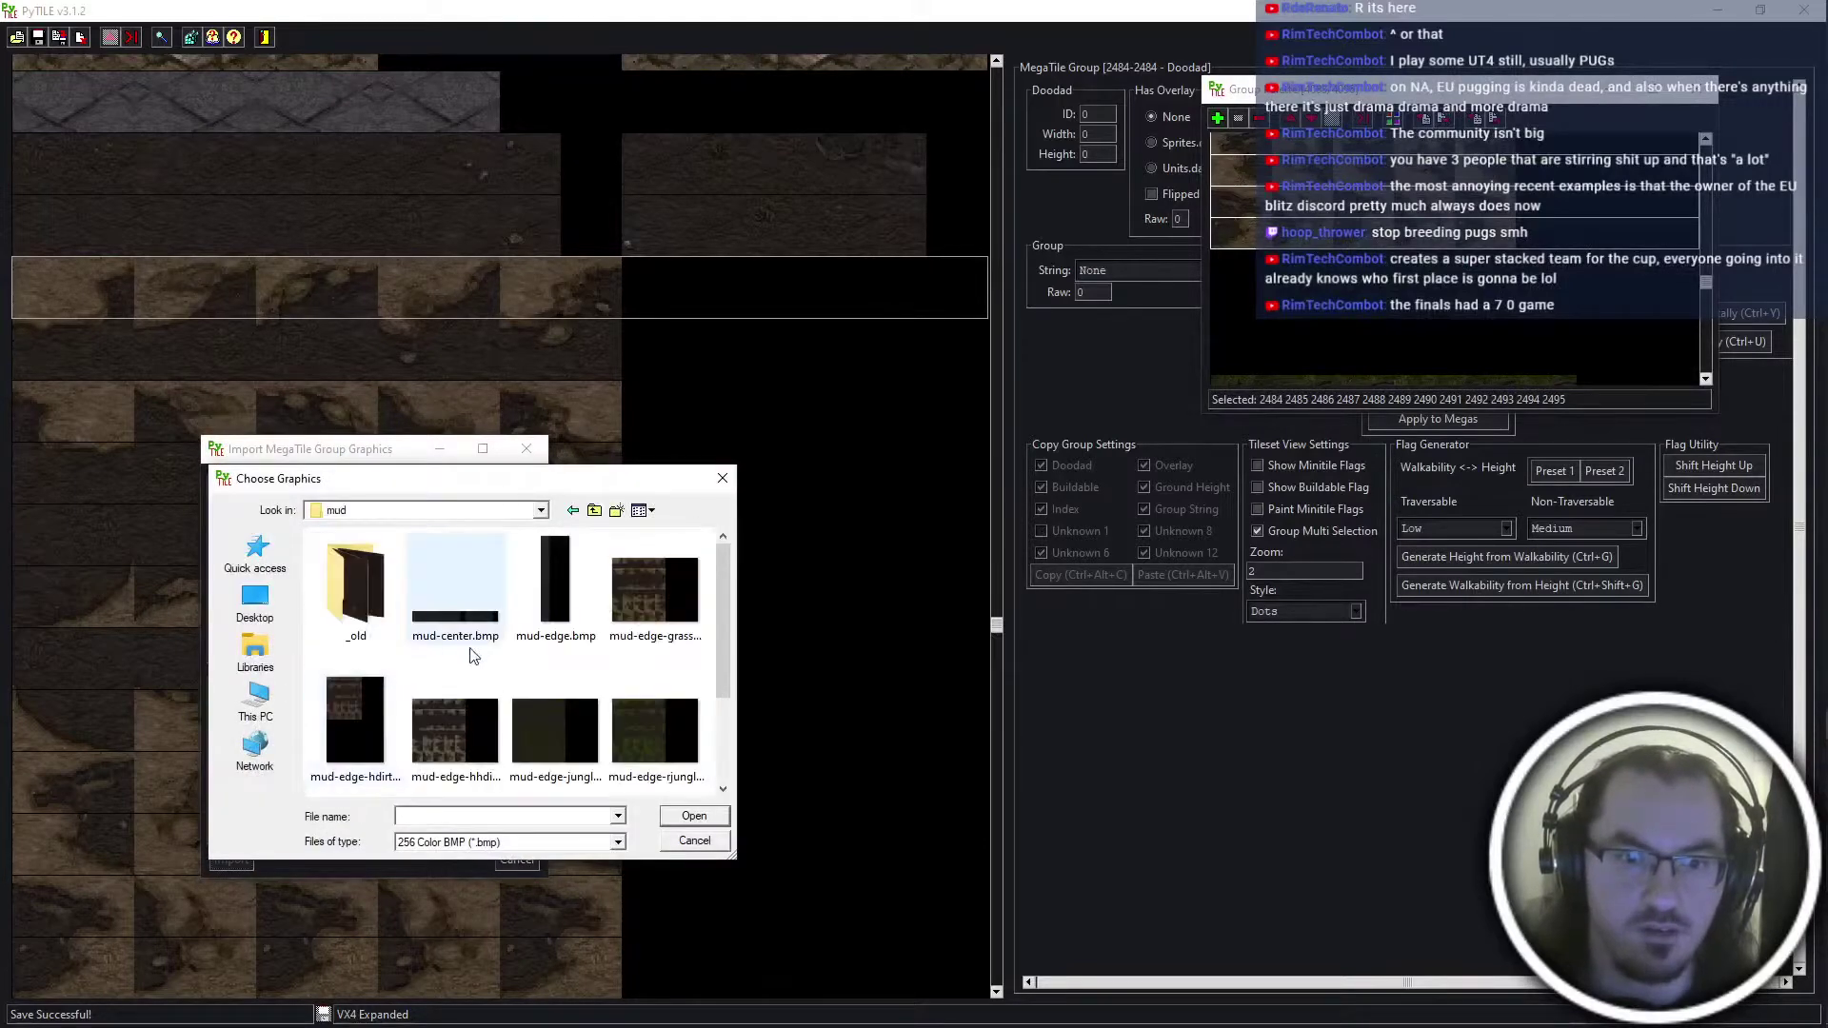
{"action": "scroll", "coordinate": [650, 709], "scroll_direction": "down", "scroll_amount": 3}
{"action": "left_click", "coordinate": [354, 618]}
{"action": "double_click", "coordinate": [482, 624]}
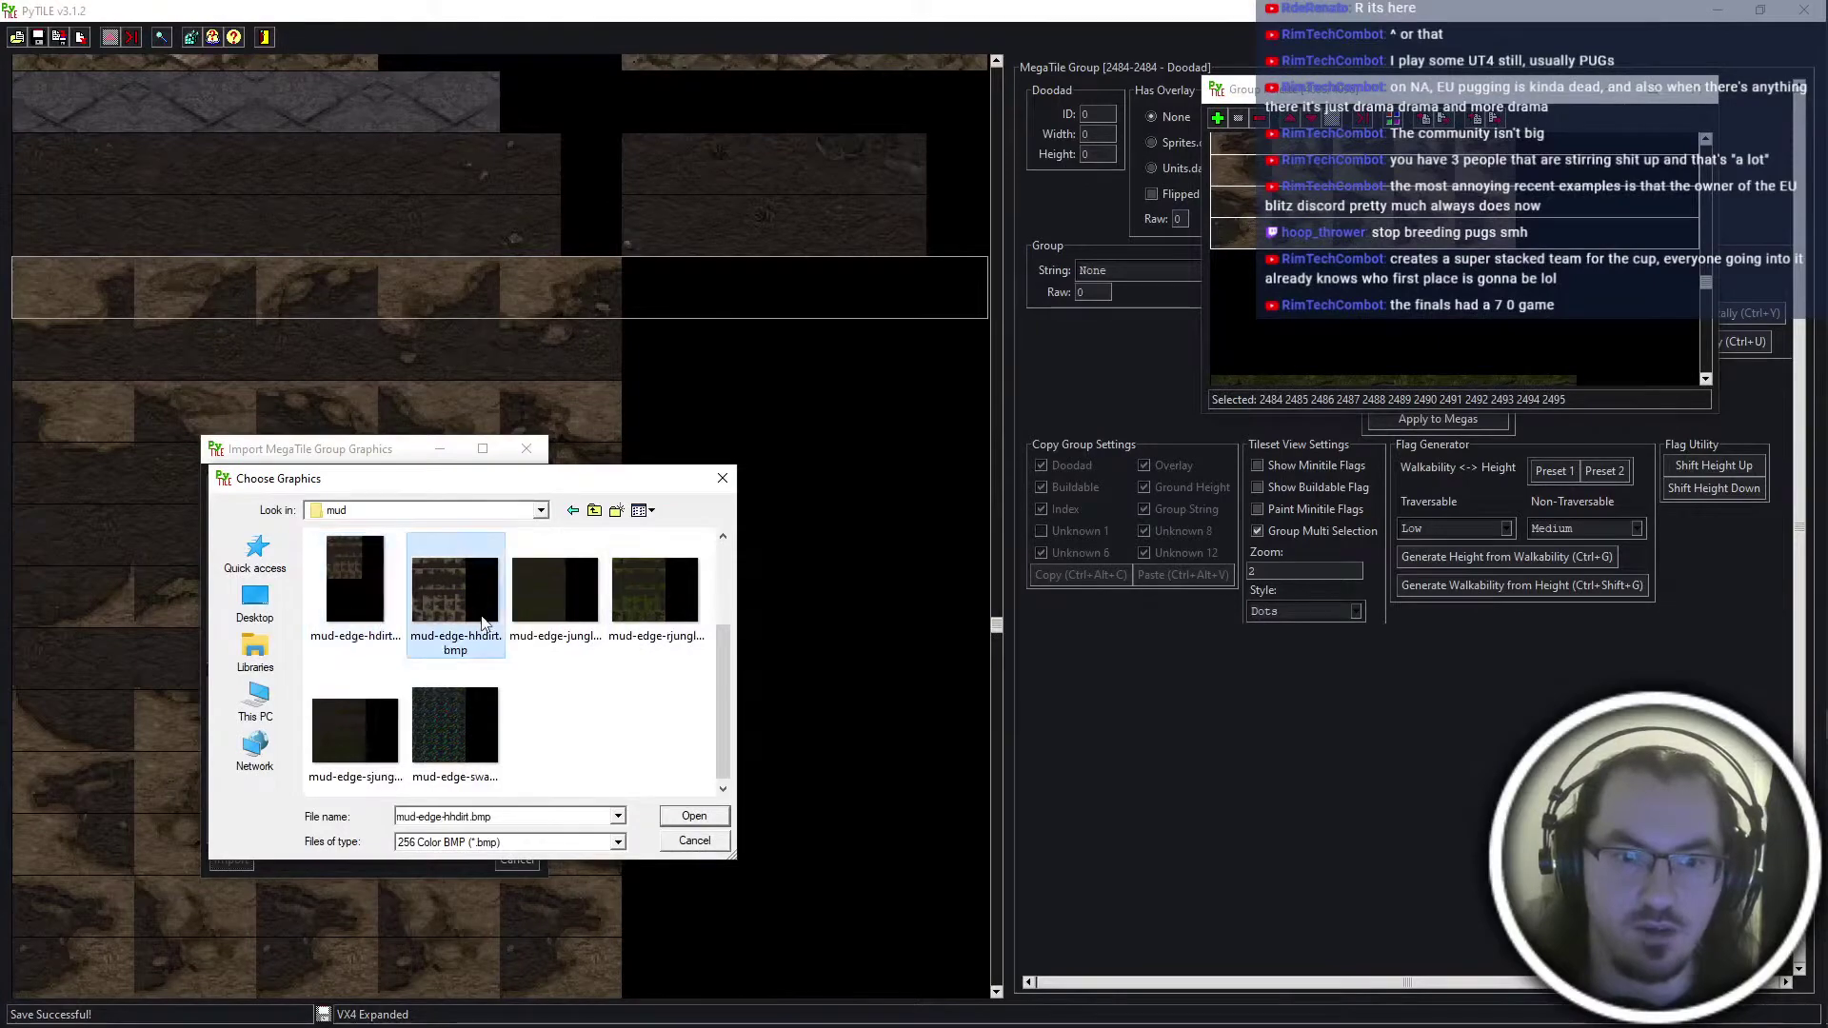
{"action": "left_click", "coordinate": [230, 859]}
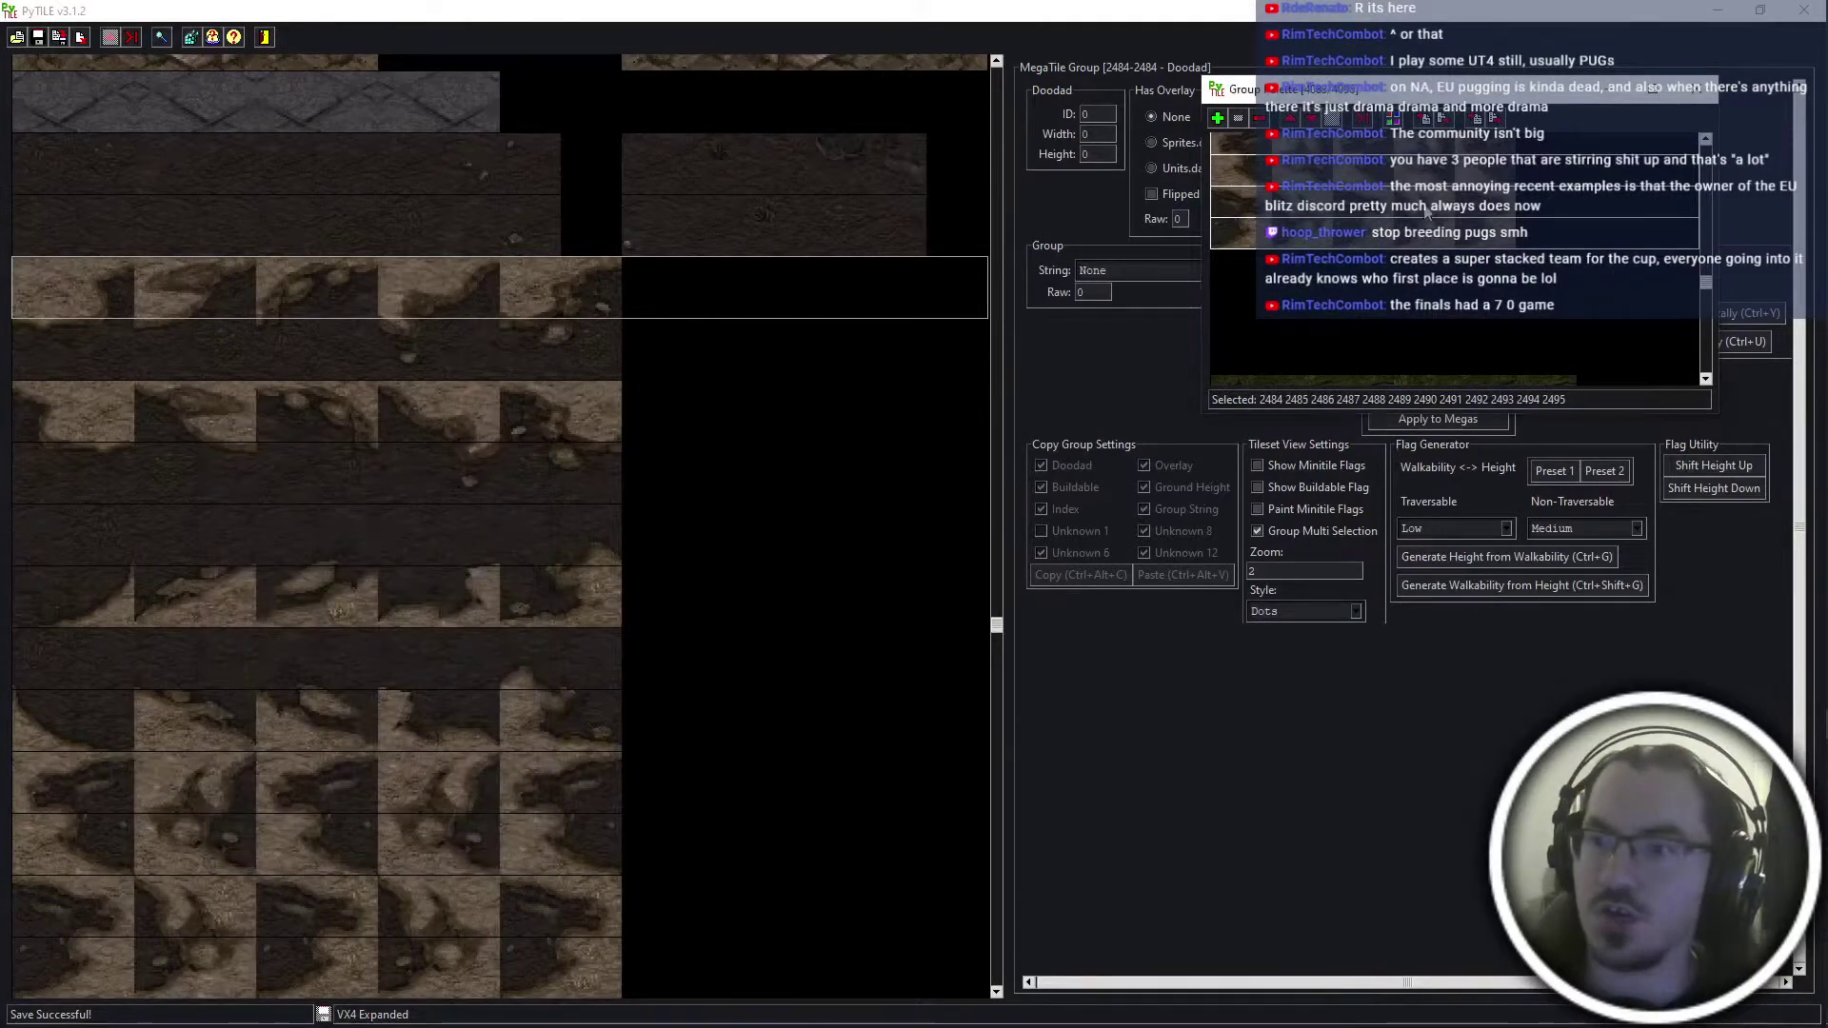
Shift the height flags up one level for all MegaTile groups from 2484 to 2495
{"action": "scroll", "coordinate": [1315, 271], "scroll_direction": "up", "scroll_amount": 4}
{"action": "double_click", "coordinate": [1317, 253]}
{"action": "scroll", "coordinate": [505, 563], "scroll_direction": "down", "scroll_amount": 2}
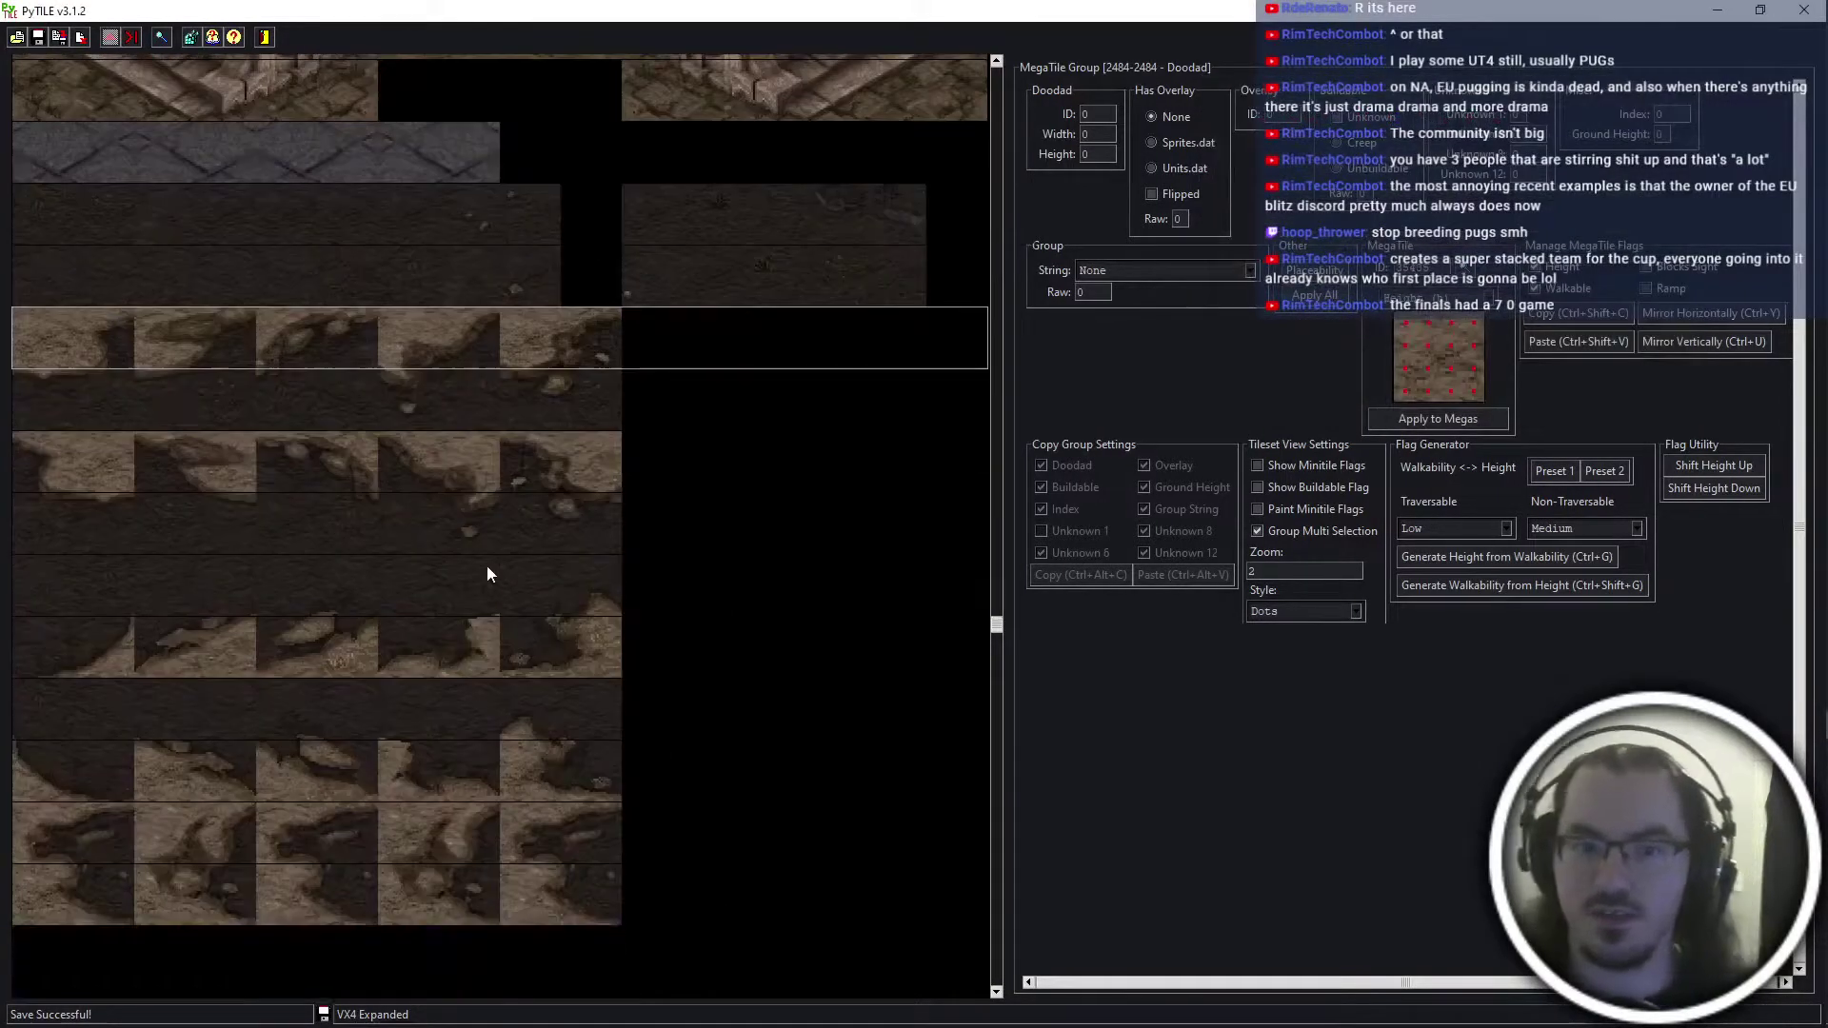
{"action": "left_click", "coordinate": [428, 533]}
{"action": "left_click", "coordinate": [298, 355]}
{"action": "scroll", "coordinate": [323, 571], "scroll_direction": "down", "scroll_amount": 3}
{"action": "left_click", "coordinate": [362, 760], "text": "shift"}
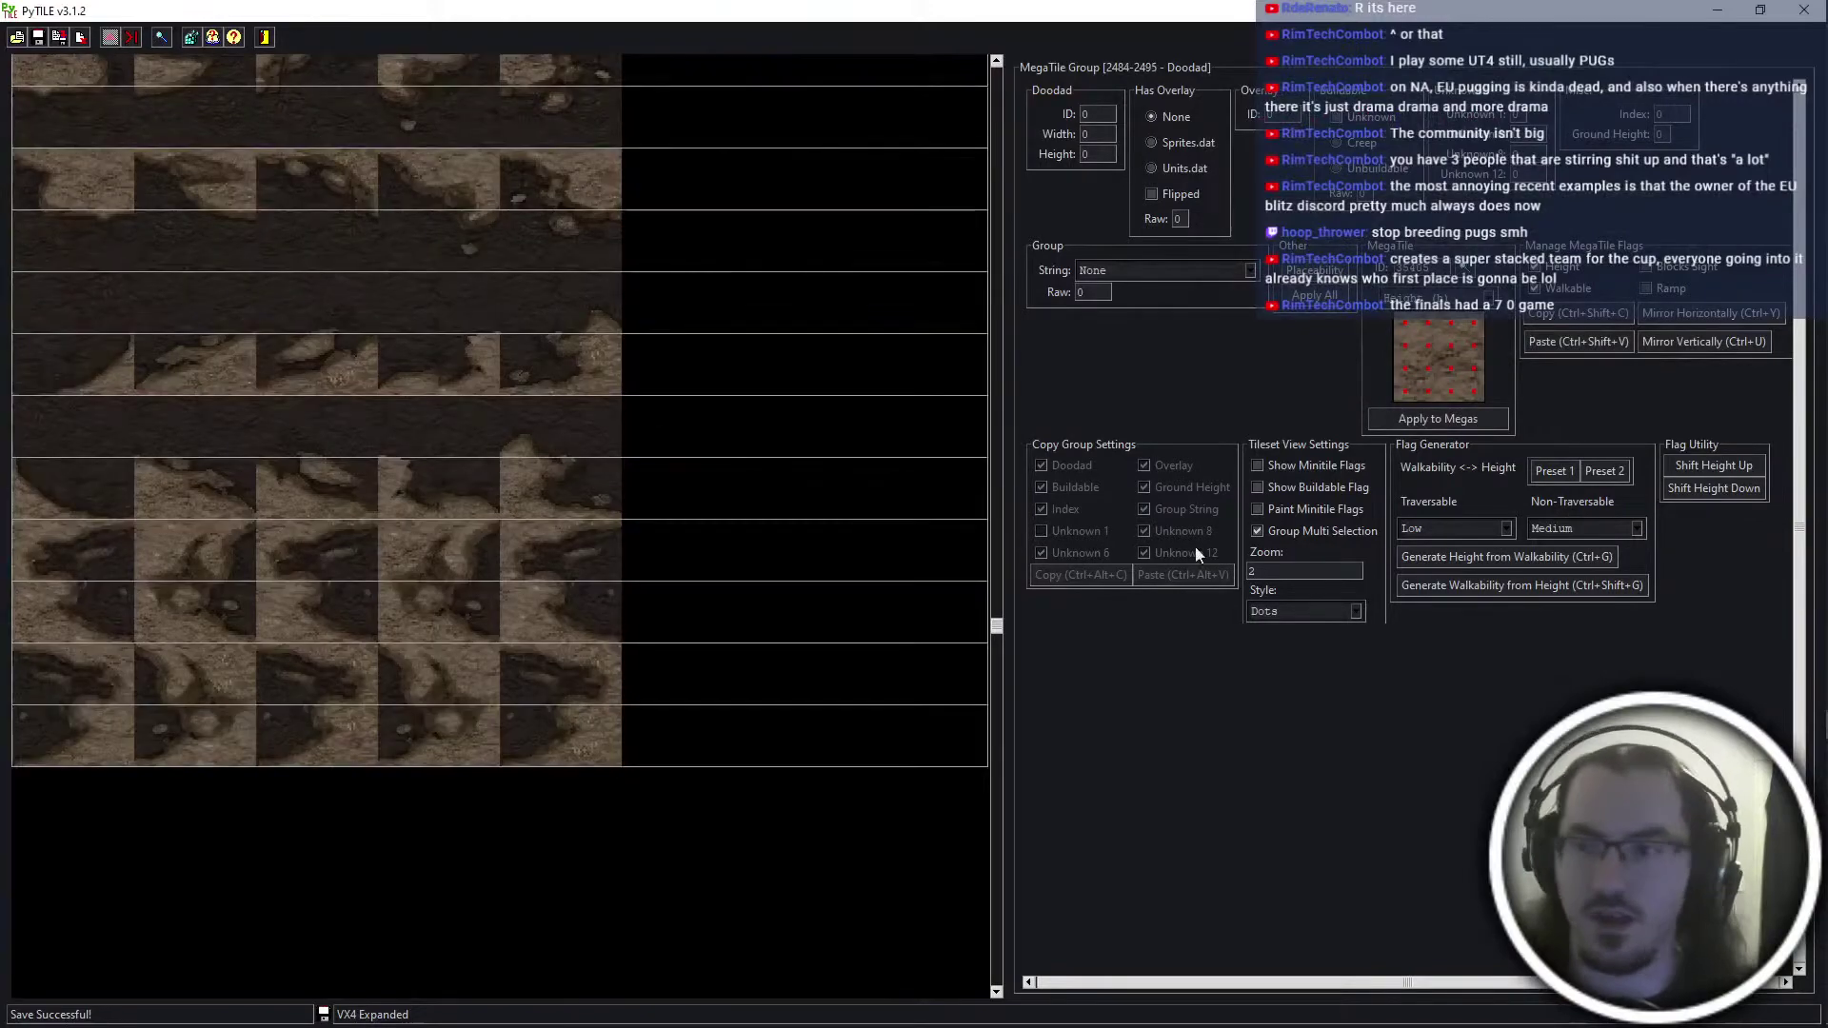
{"action": "left_click", "coordinate": [1729, 465]}
{"action": "scroll", "coordinate": [410, 599], "scroll_direction": "up", "scroll_amount": 5}
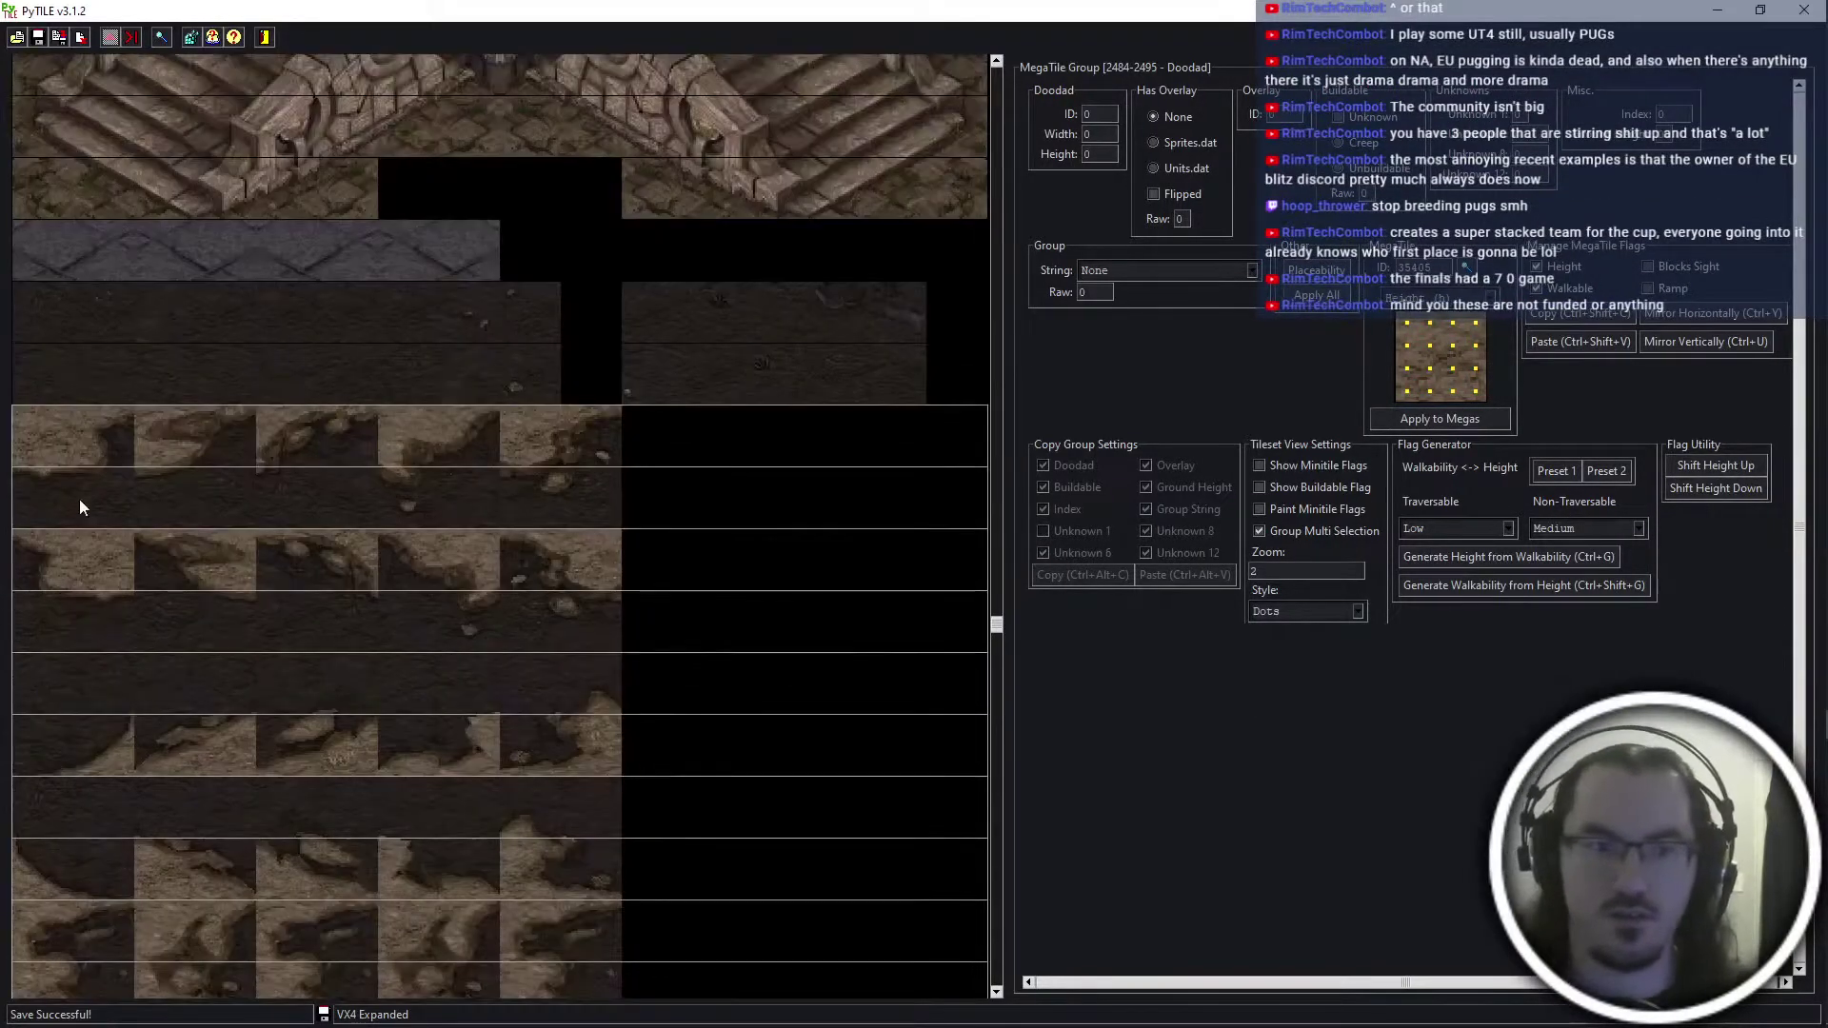
Turn off group multi-selection and enable showing and painting minitile flags in the tileset view
{"action": "left_click", "coordinate": [76, 486]}
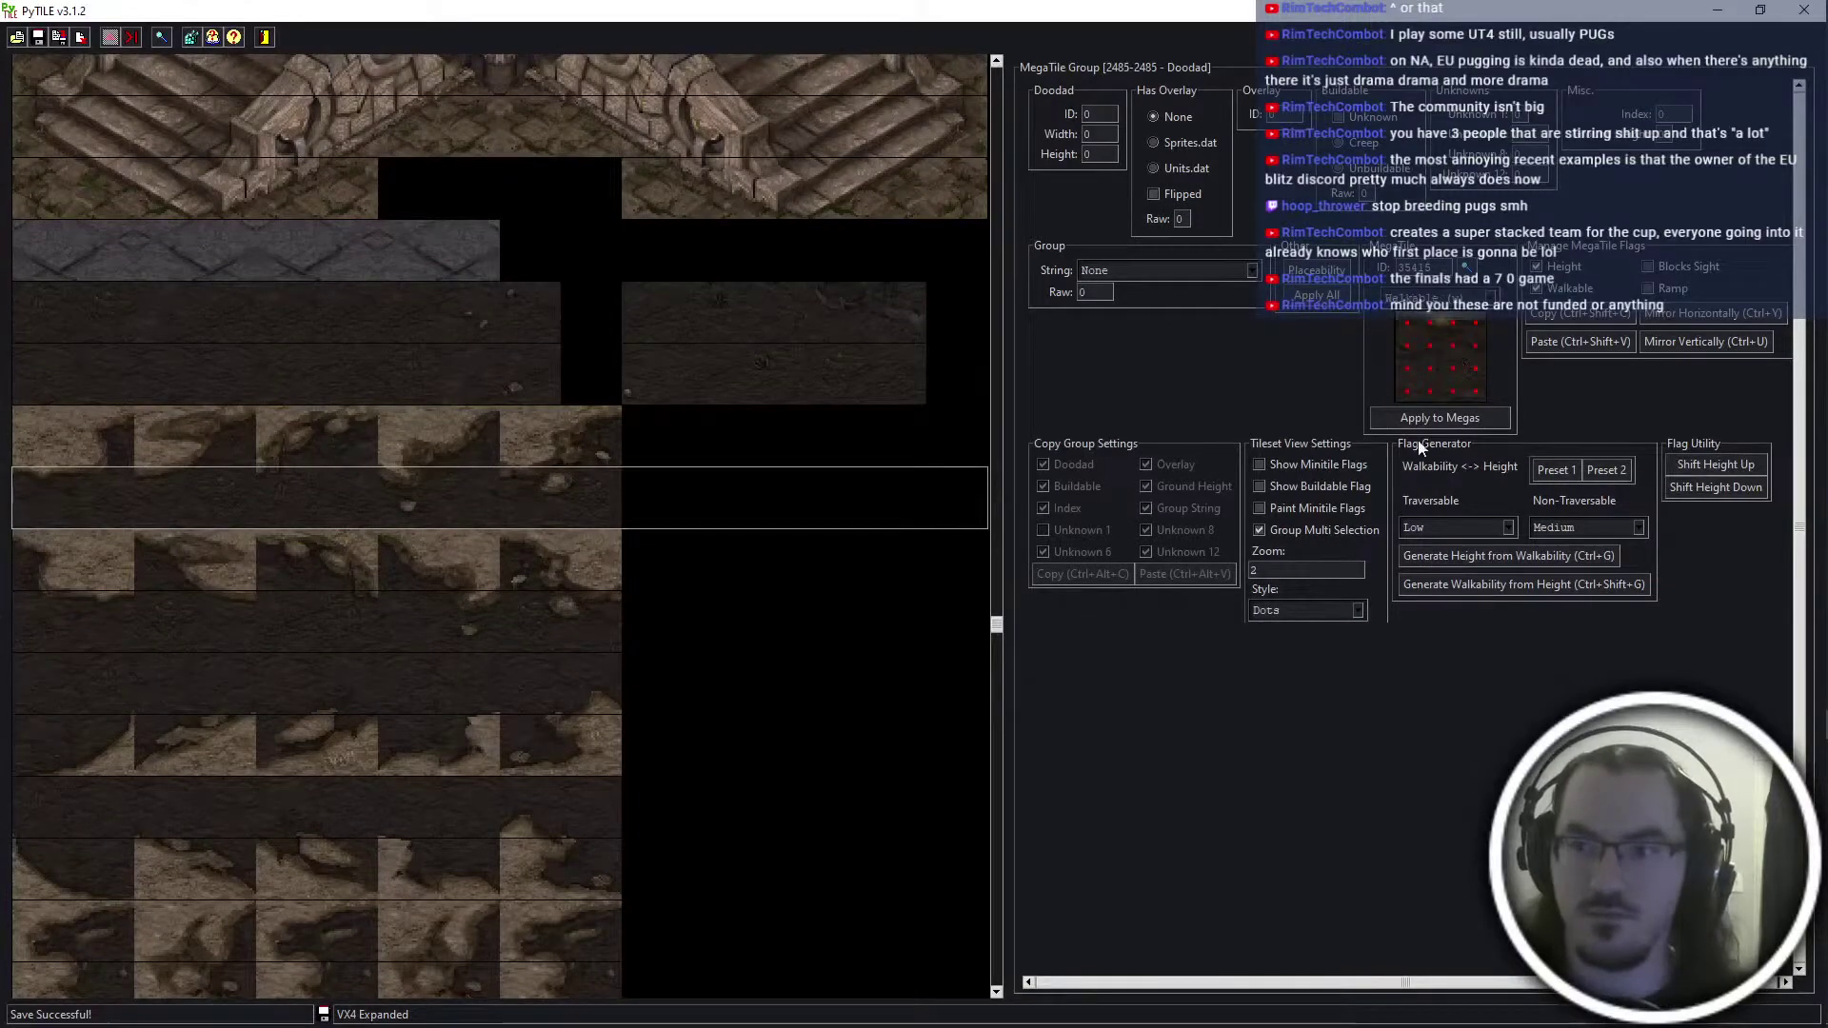
{"action": "left_click", "coordinate": [1259, 530]}
{"action": "left_click", "coordinate": [1260, 464]}
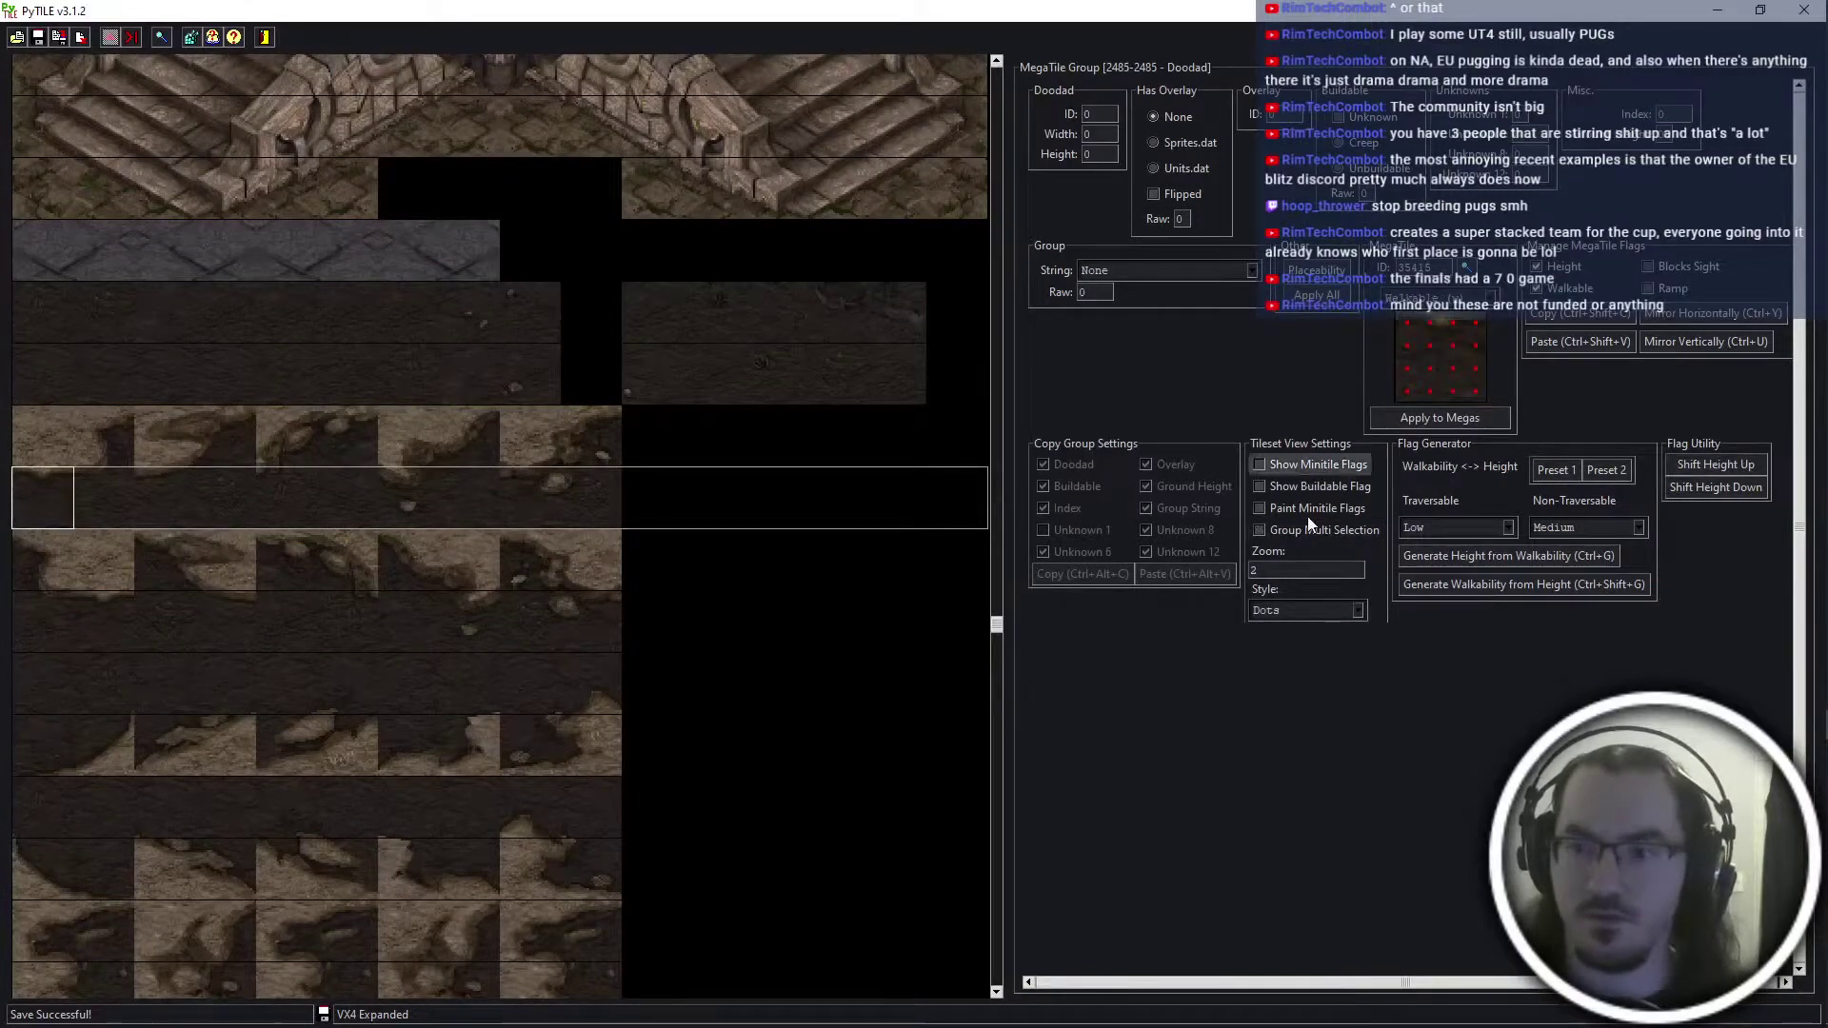
{"action": "left_click", "coordinate": [1259, 509]}
Paint all minitiles of groups 2484 to 2495 as walkable, and turn off minitile flag painting and display
{"action": "left_click", "coordinate": [53, 559]}
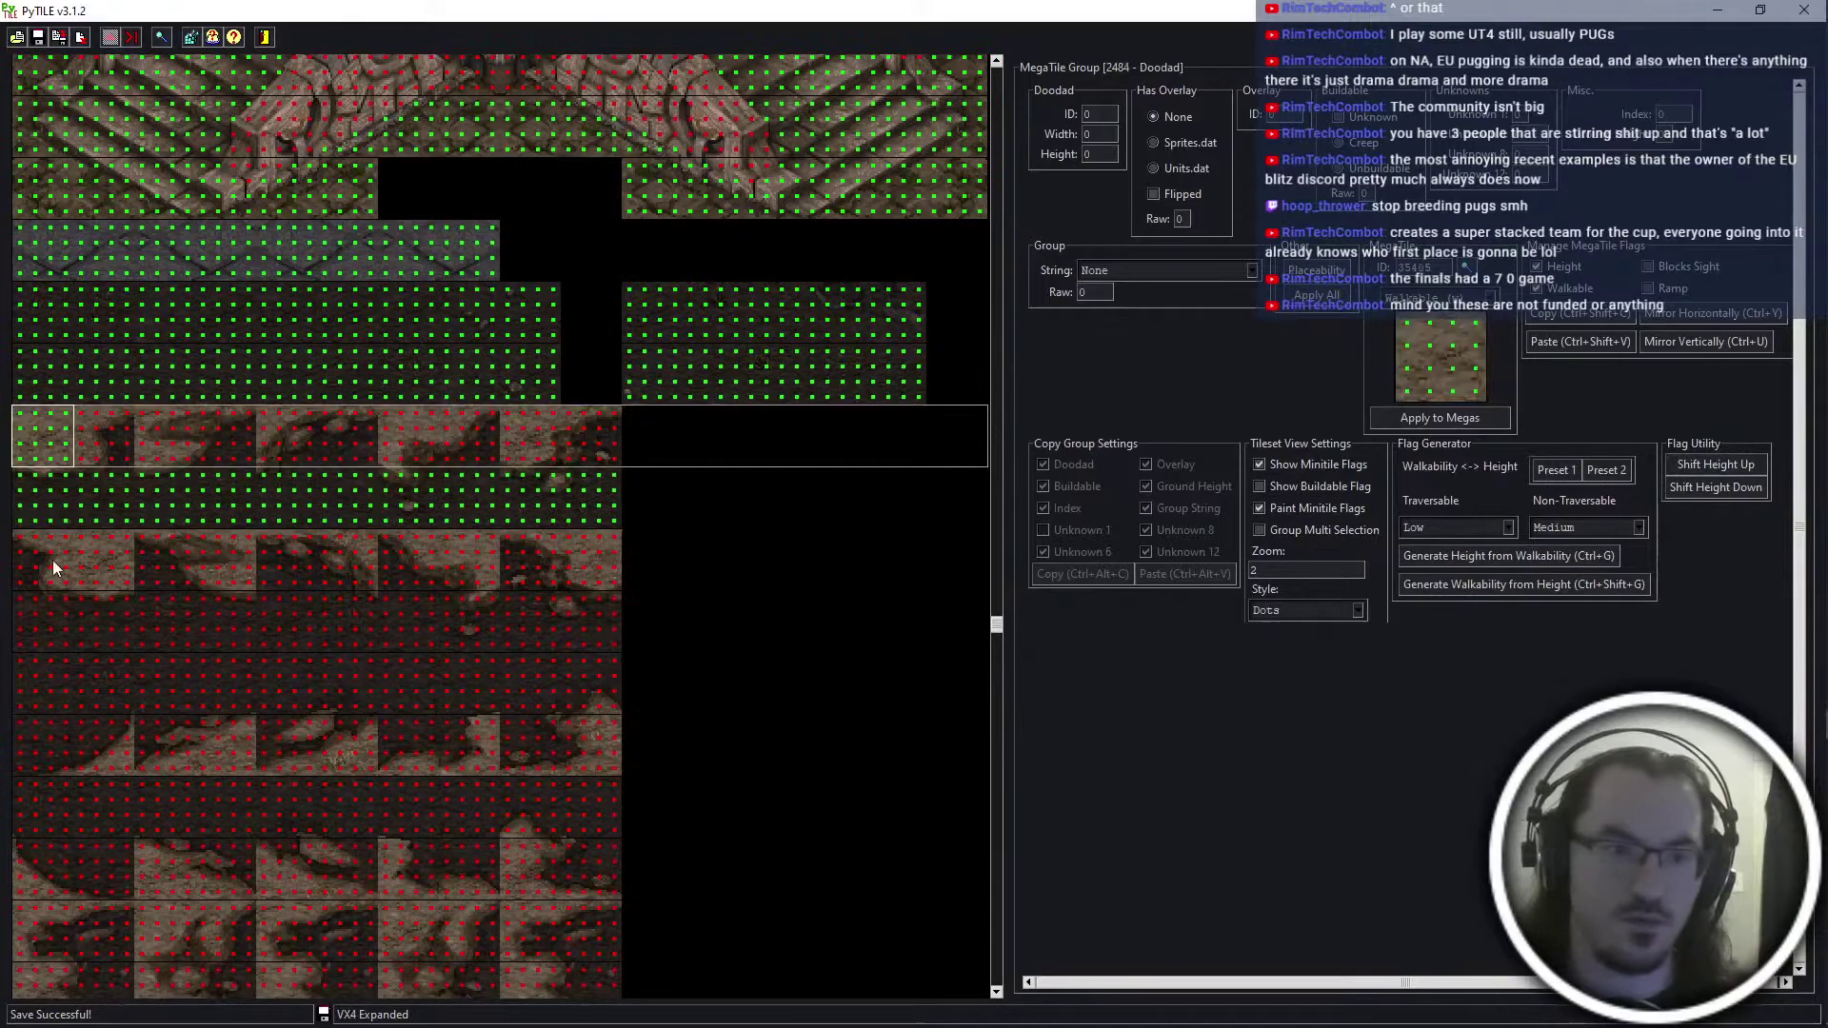
{"action": "left_click", "coordinate": [21, 640]}
{"action": "left_click", "coordinate": [55, 697]}
{"action": "left_click", "coordinate": [45, 766]}
{"action": "left_click", "coordinate": [46, 620]}
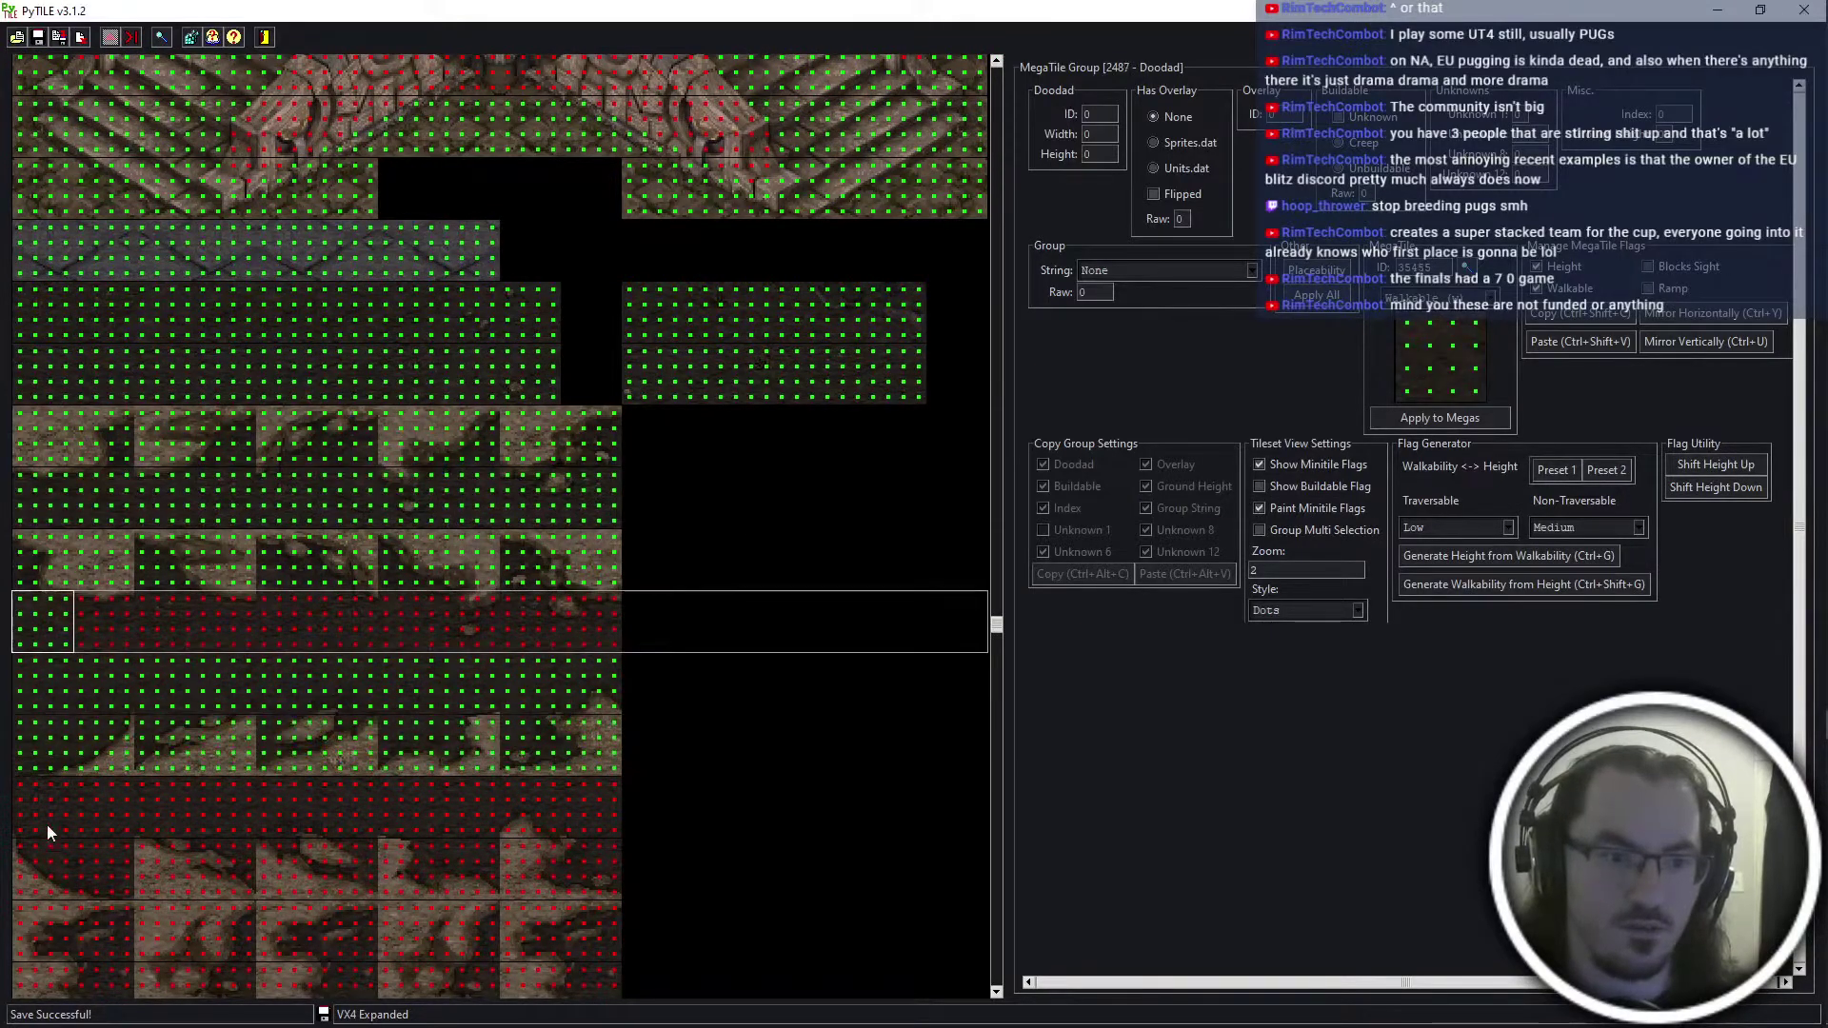
{"action": "left_click", "coordinate": [44, 819]}
{"action": "left_click", "coordinate": [36, 947]}
{"action": "left_click", "coordinate": [40, 881]}
{"action": "left_click", "coordinate": [50, 975]}
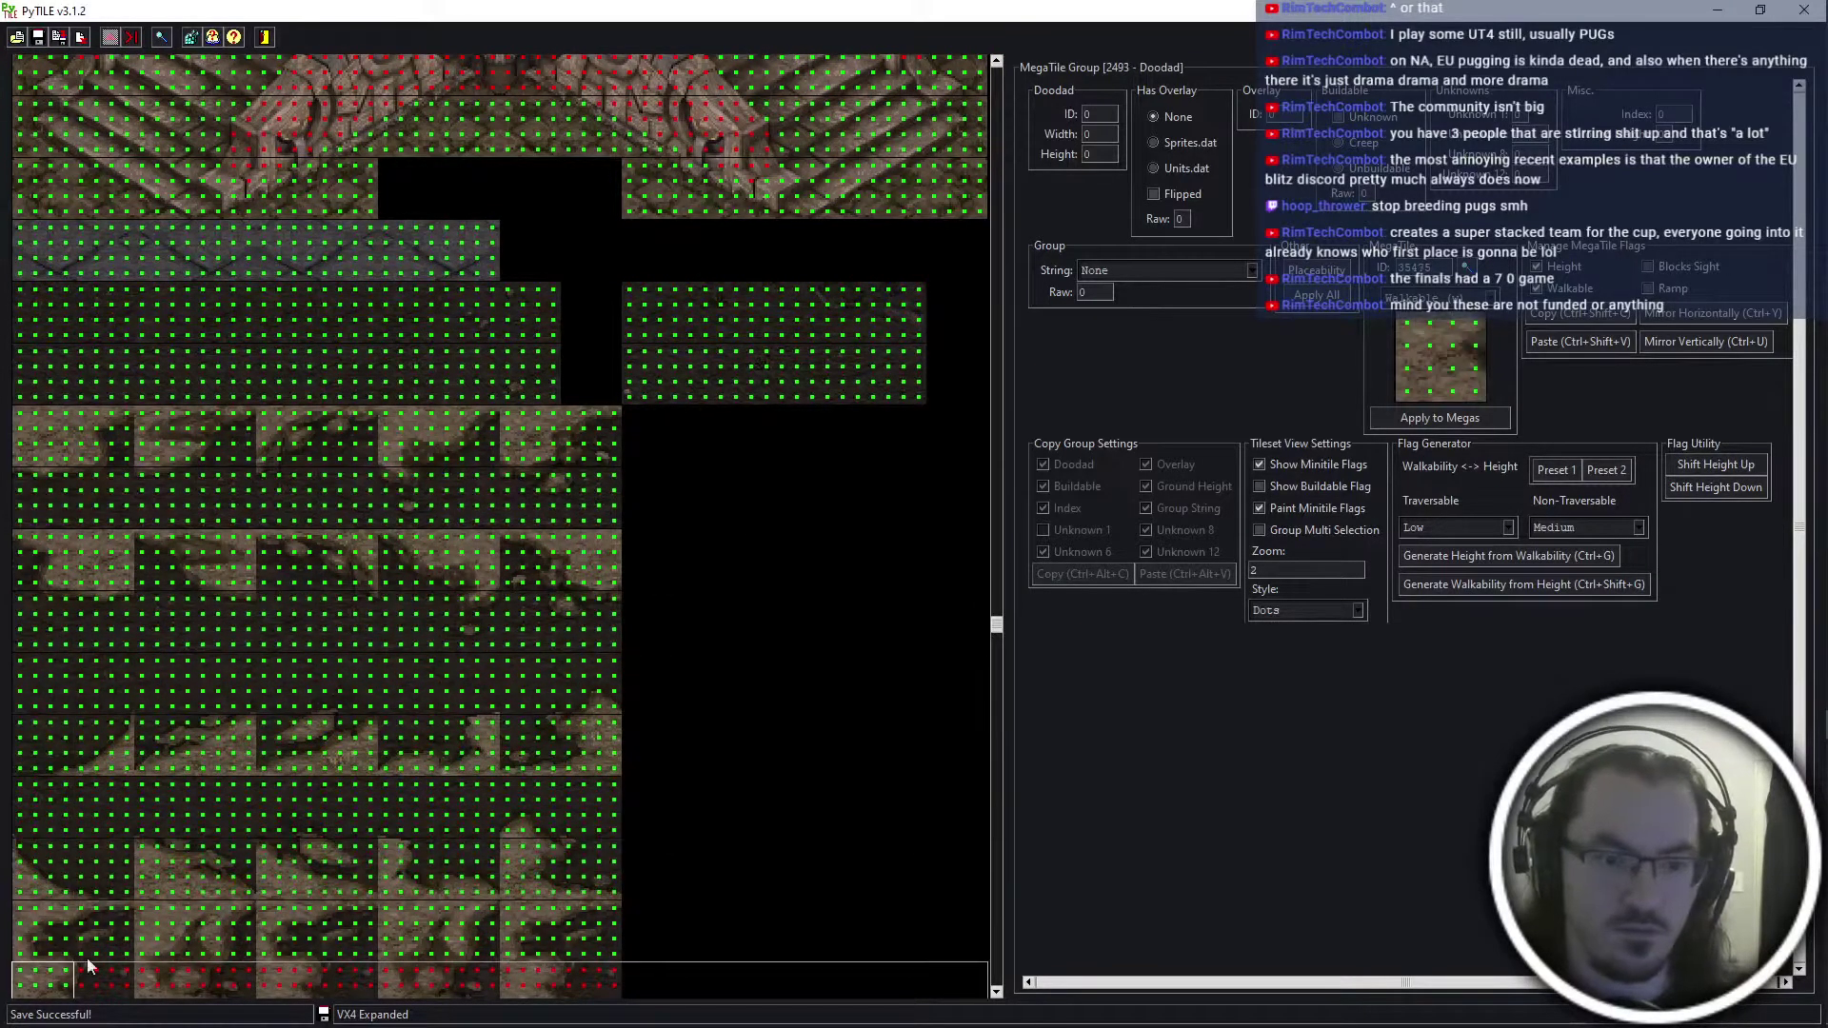
{"action": "scroll", "coordinate": [205, 881], "scroll_direction": "down", "scroll_amount": 3}
{"action": "left_click", "coordinate": [48, 866]}
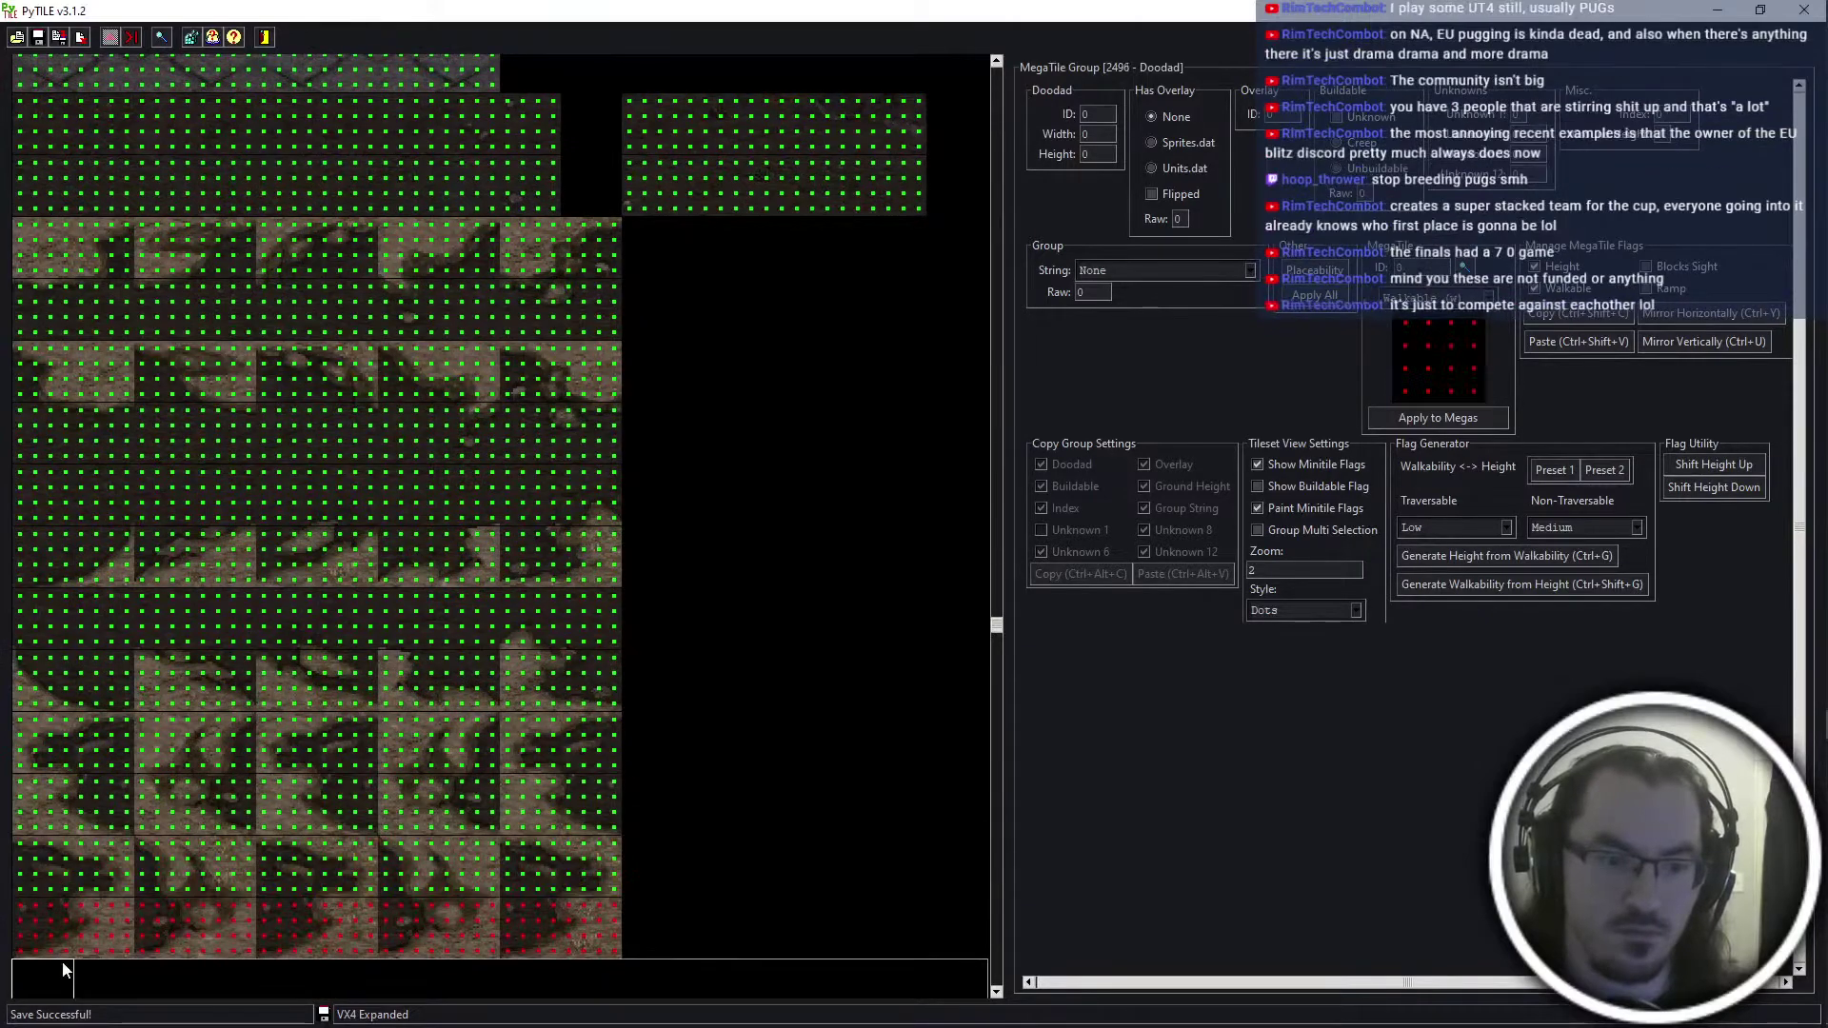
{"action": "left_click", "coordinate": [102, 918]}
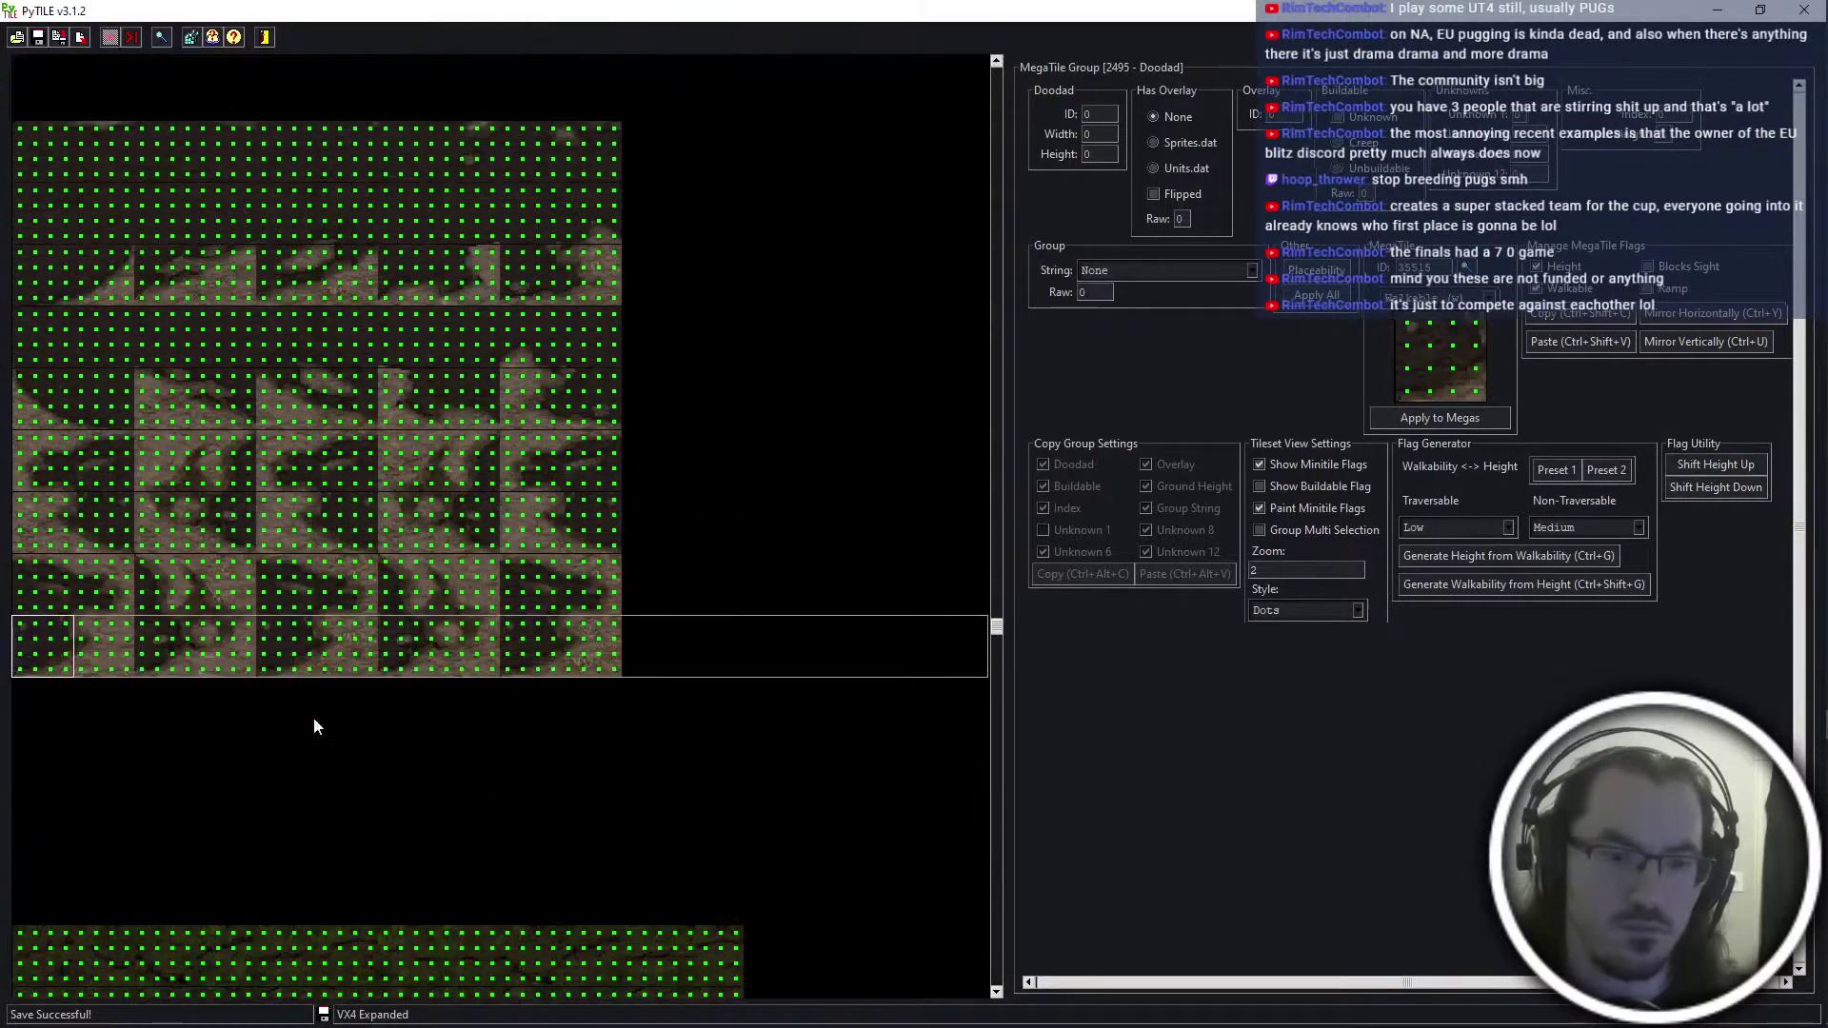
{"action": "left_click", "coordinate": [1315, 509]}
{"action": "left_click", "coordinate": [1318, 466]}
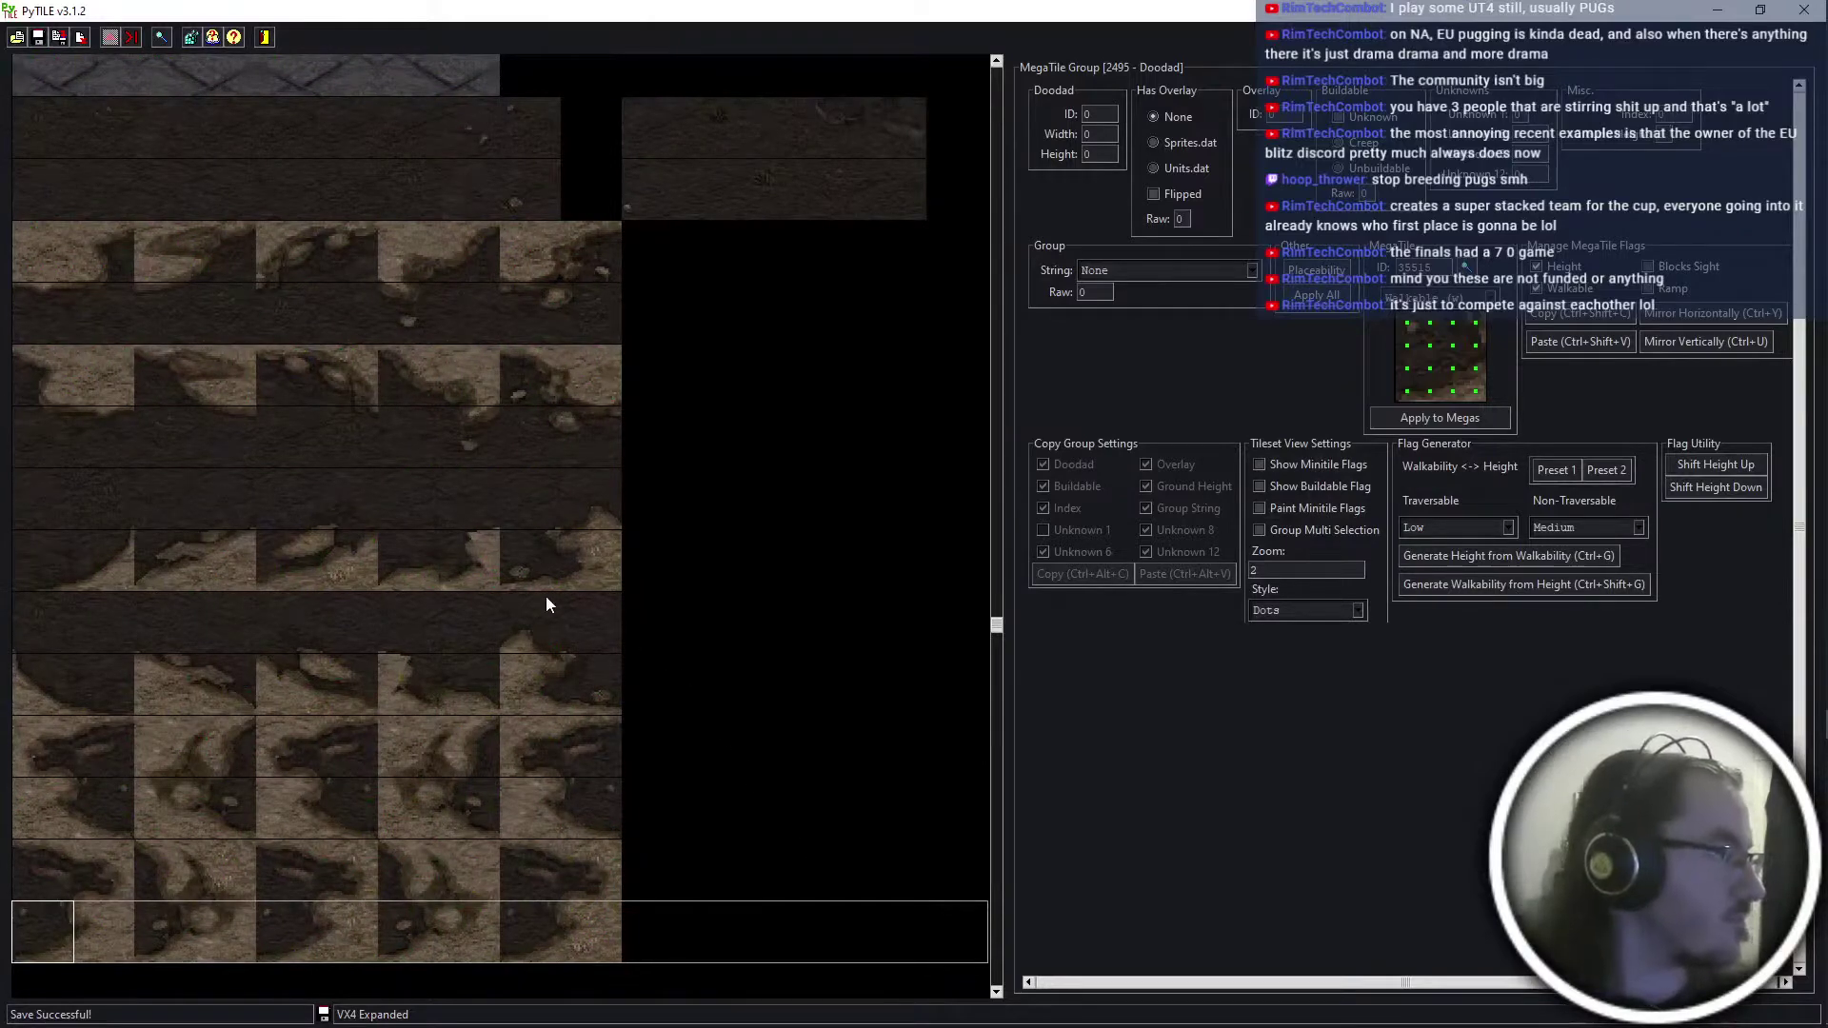
Look over the dark dirt transition groups and the neighbouring ground and stair doodads in the tileset
{"action": "scroll", "coordinate": [545, 596], "scroll_direction": "down", "scroll_amount": 3}
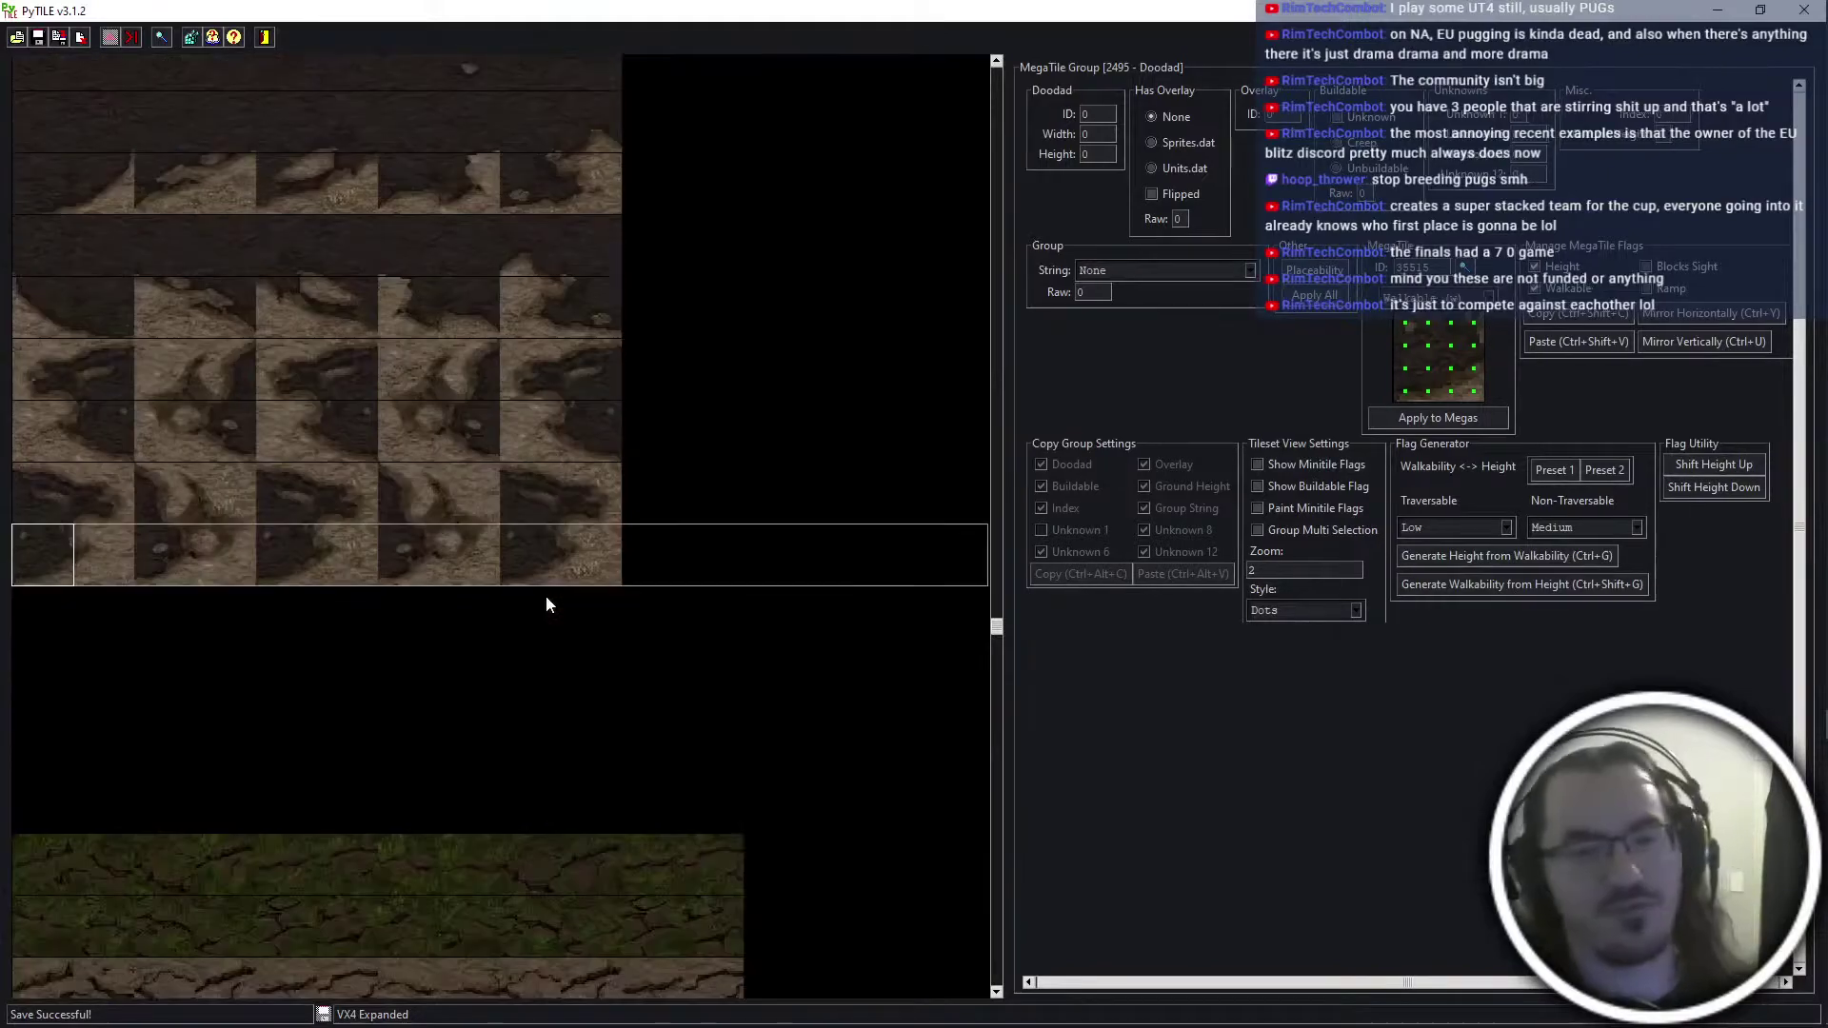
{"action": "scroll", "coordinate": [546, 596], "scroll_direction": "up", "scroll_amount": 6}
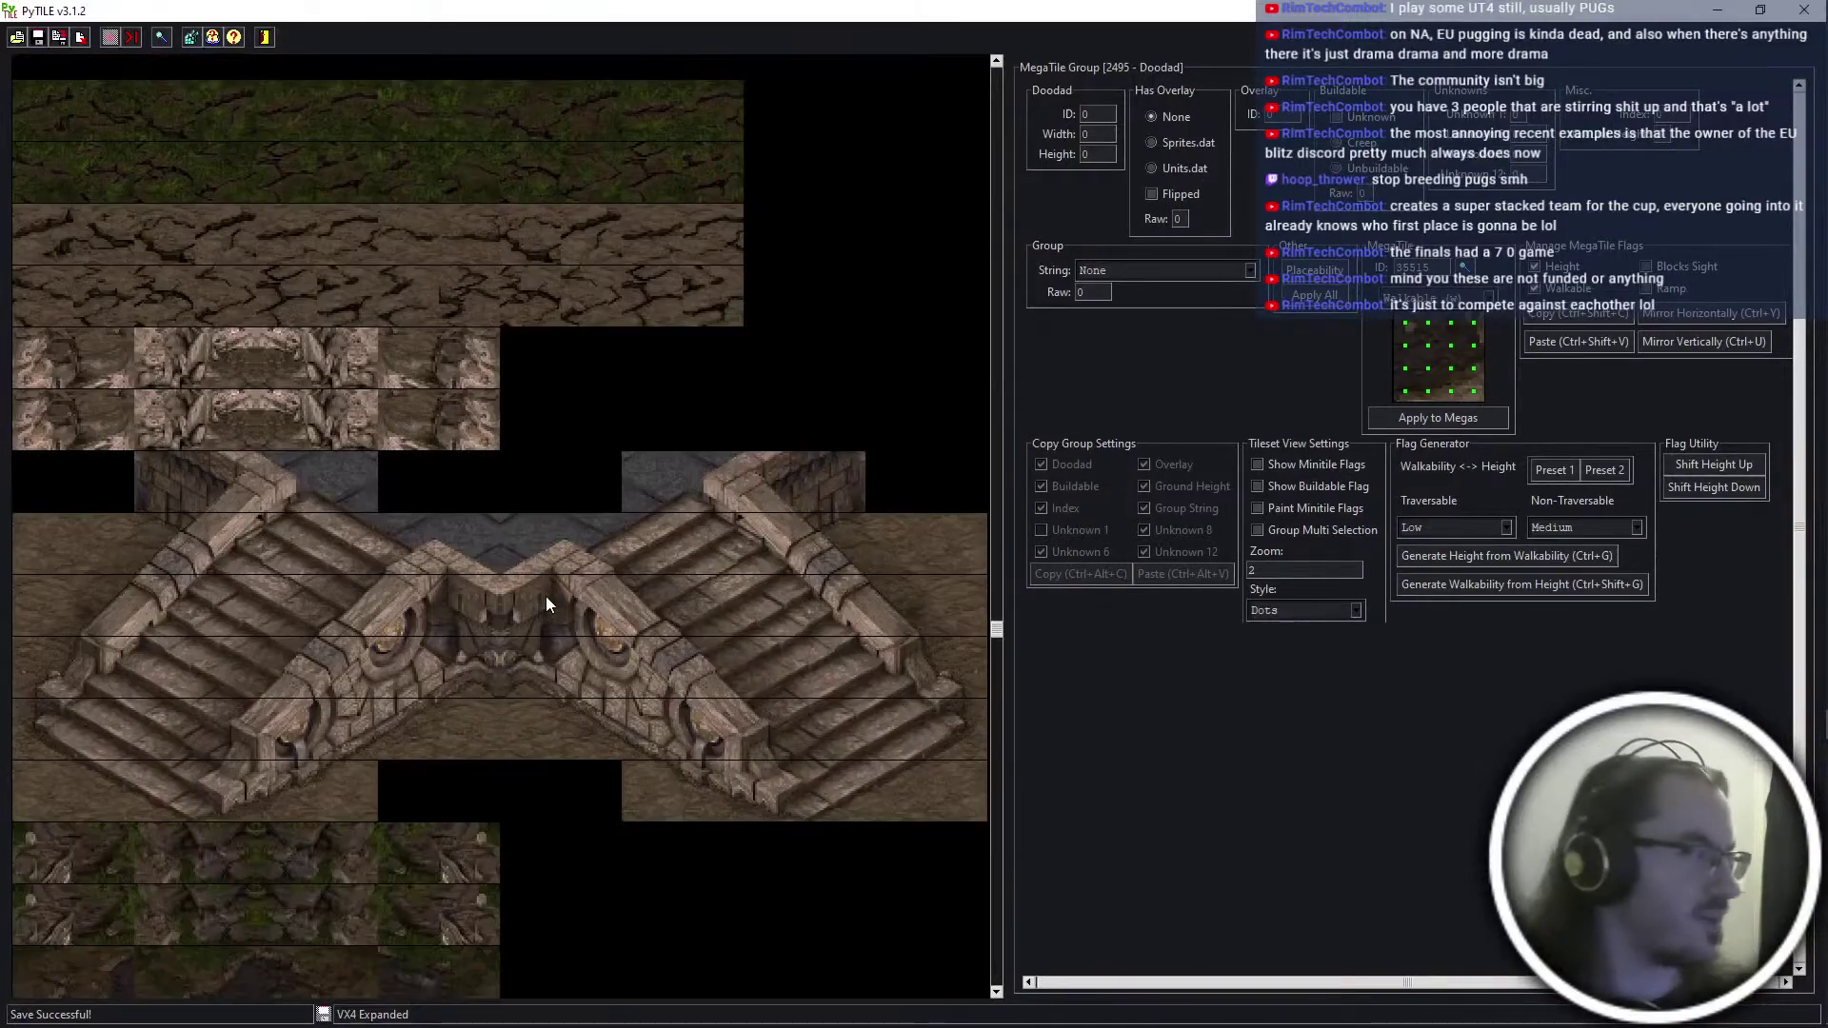
{"action": "scroll", "coordinate": [545, 596], "scroll_direction": "up", "scroll_amount": 4}
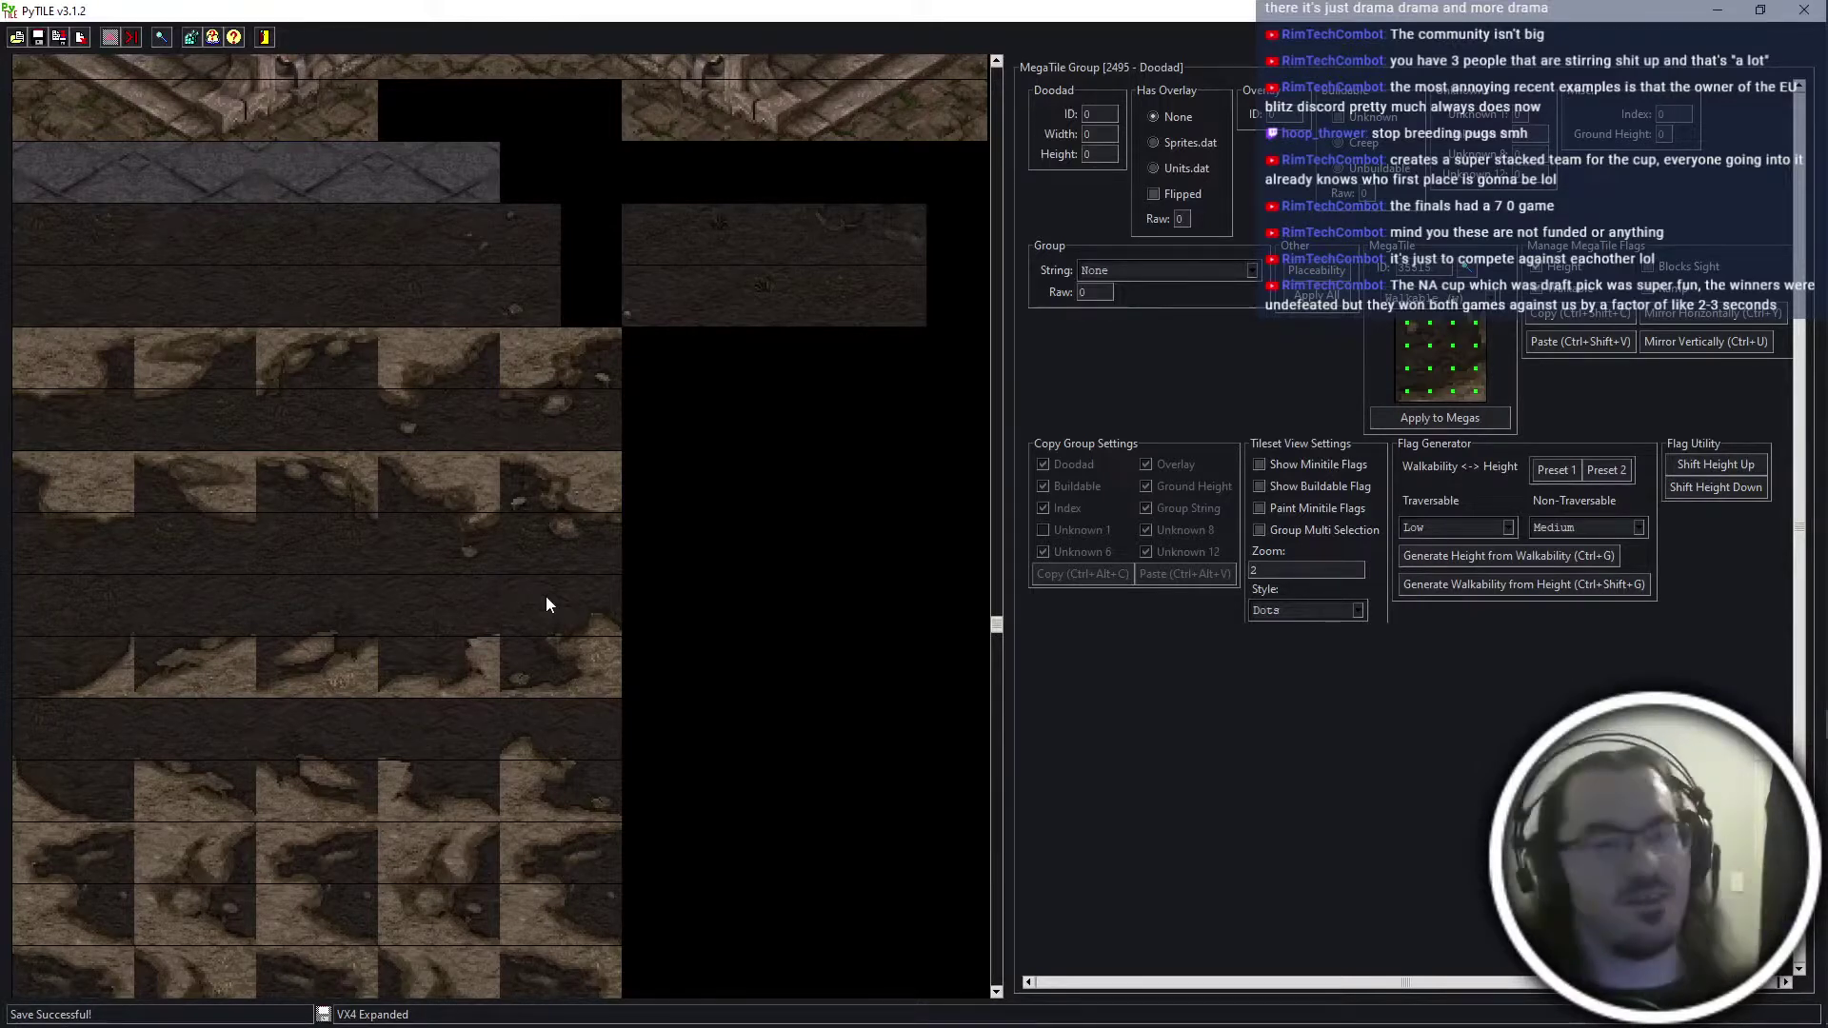
{"action": "scroll", "coordinate": [637, 563], "scroll_direction": "up", "scroll_amount": 6}
{"action": "scroll", "coordinate": [721, 894], "scroll_direction": "down", "scroll_amount": 9}
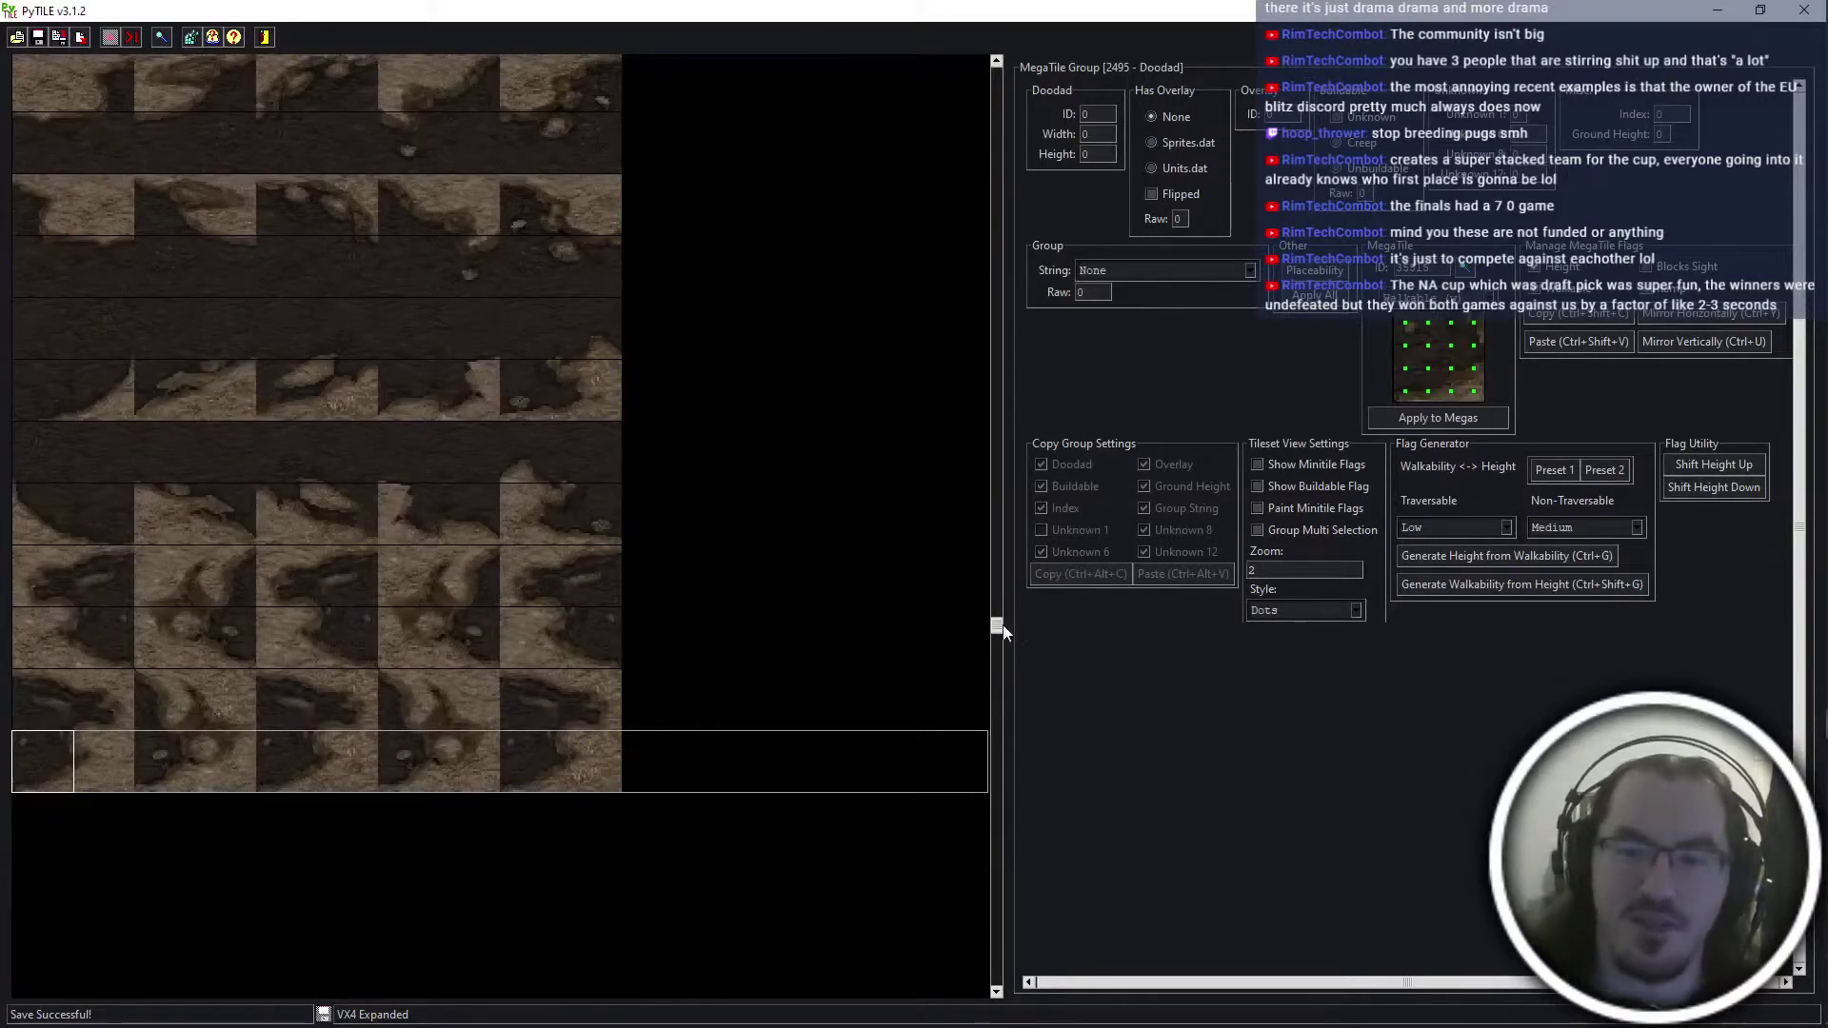
{"action": "left_click_drag", "start_coordinate": [997, 625], "coordinate": [997, 624]}
Compare the map's indexed Jungle World terrain in ScmDraft 2 with the doodad groups in PyTILE
{"action": "key", "text": "alt+Tab"}
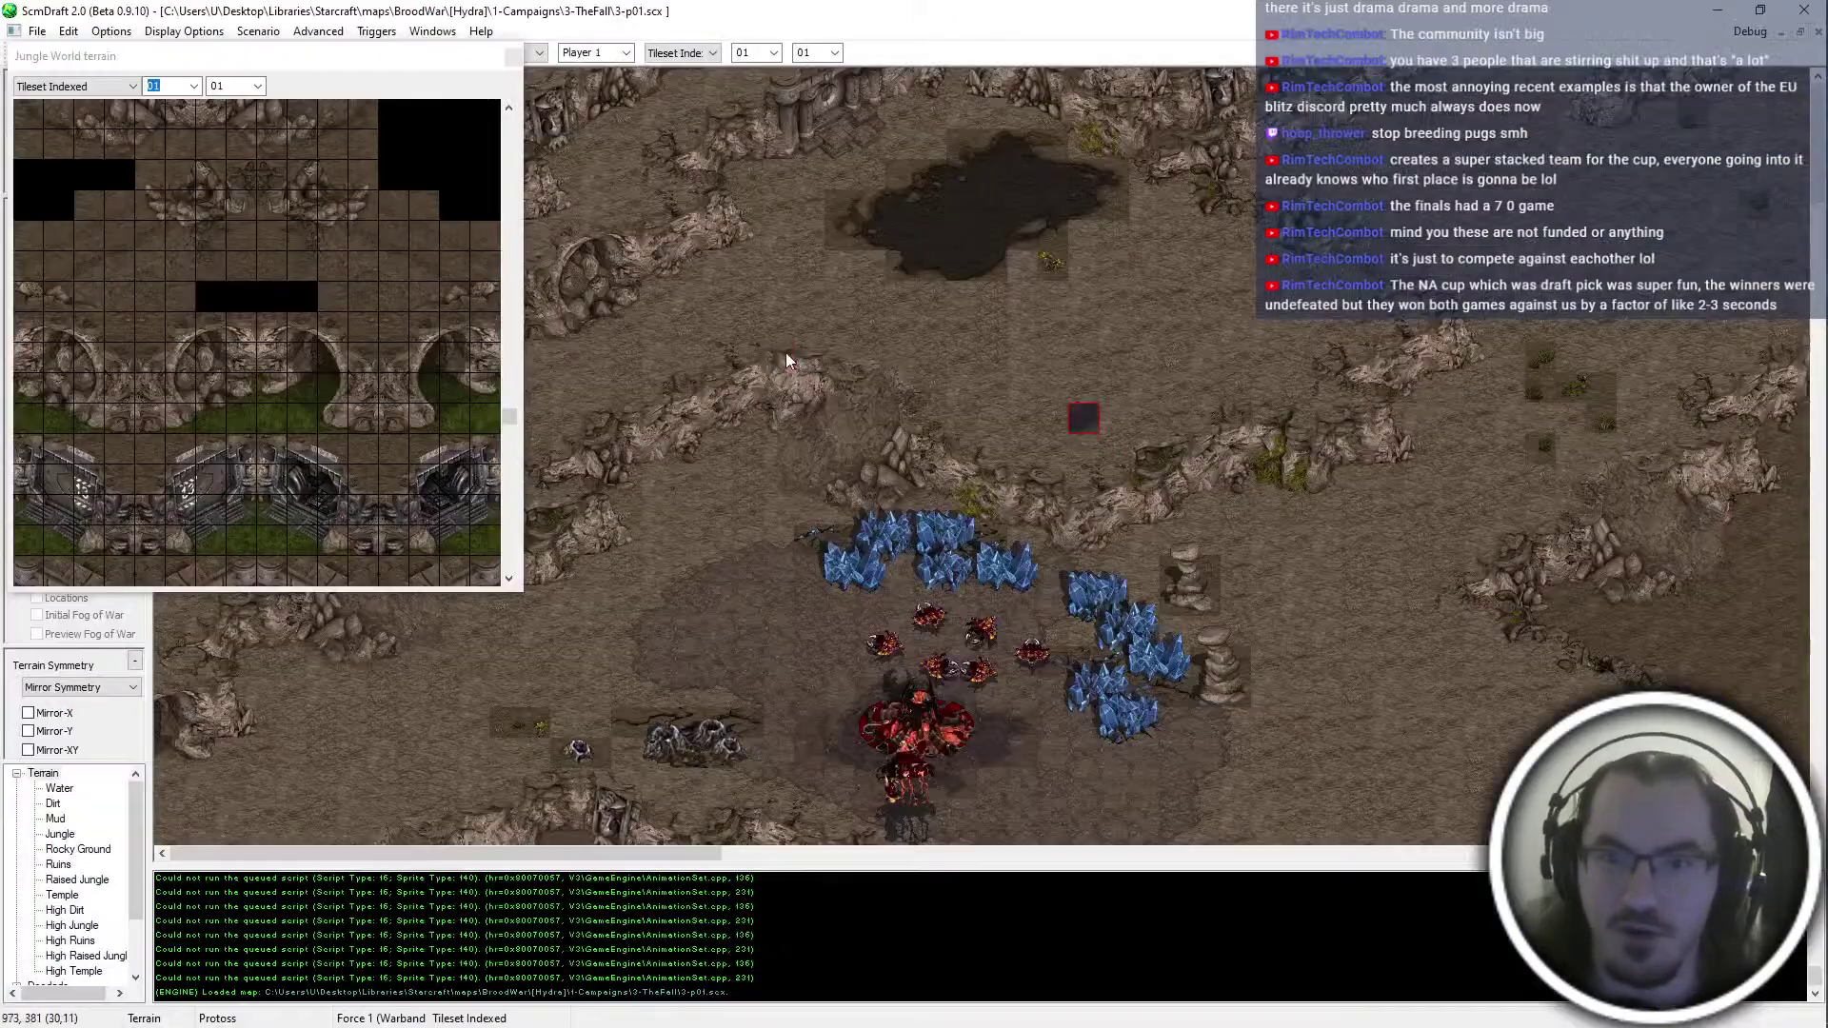
{"action": "scroll", "coordinate": [447, 413], "scroll_direction": "up", "scroll_amount": 11}
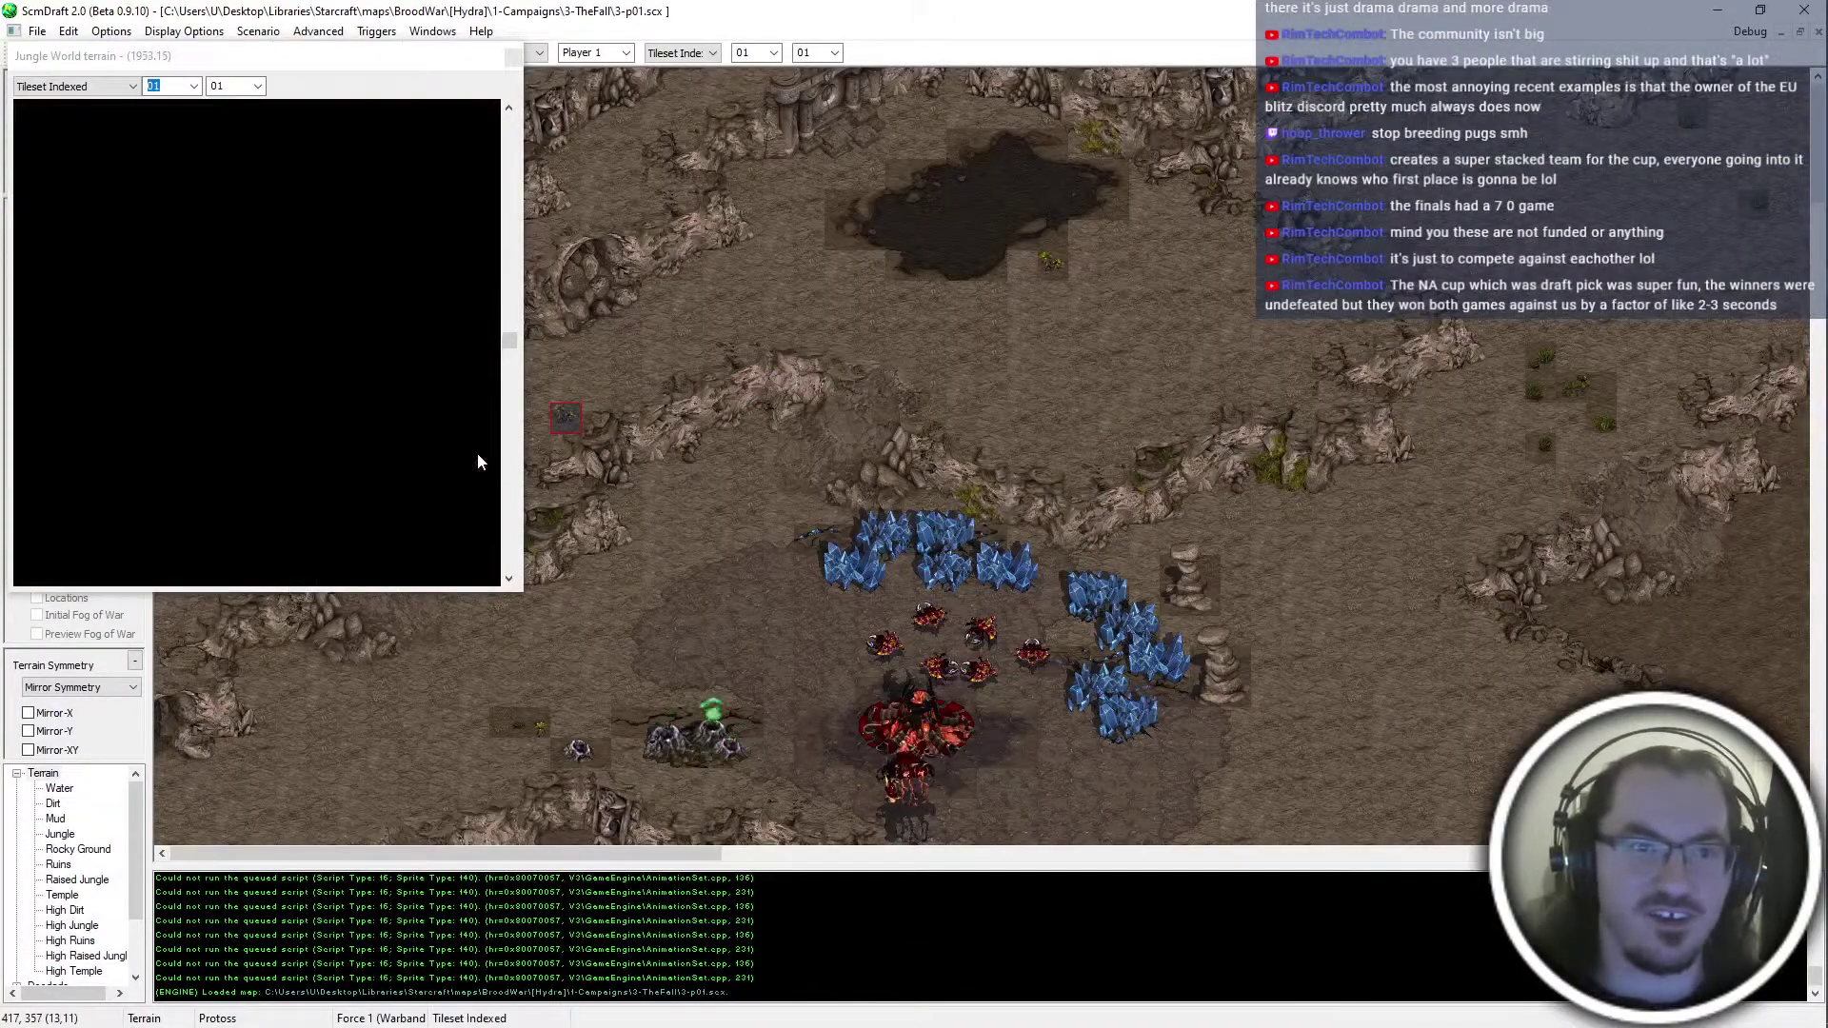
{"action": "key", "text": "alt+Tab"}
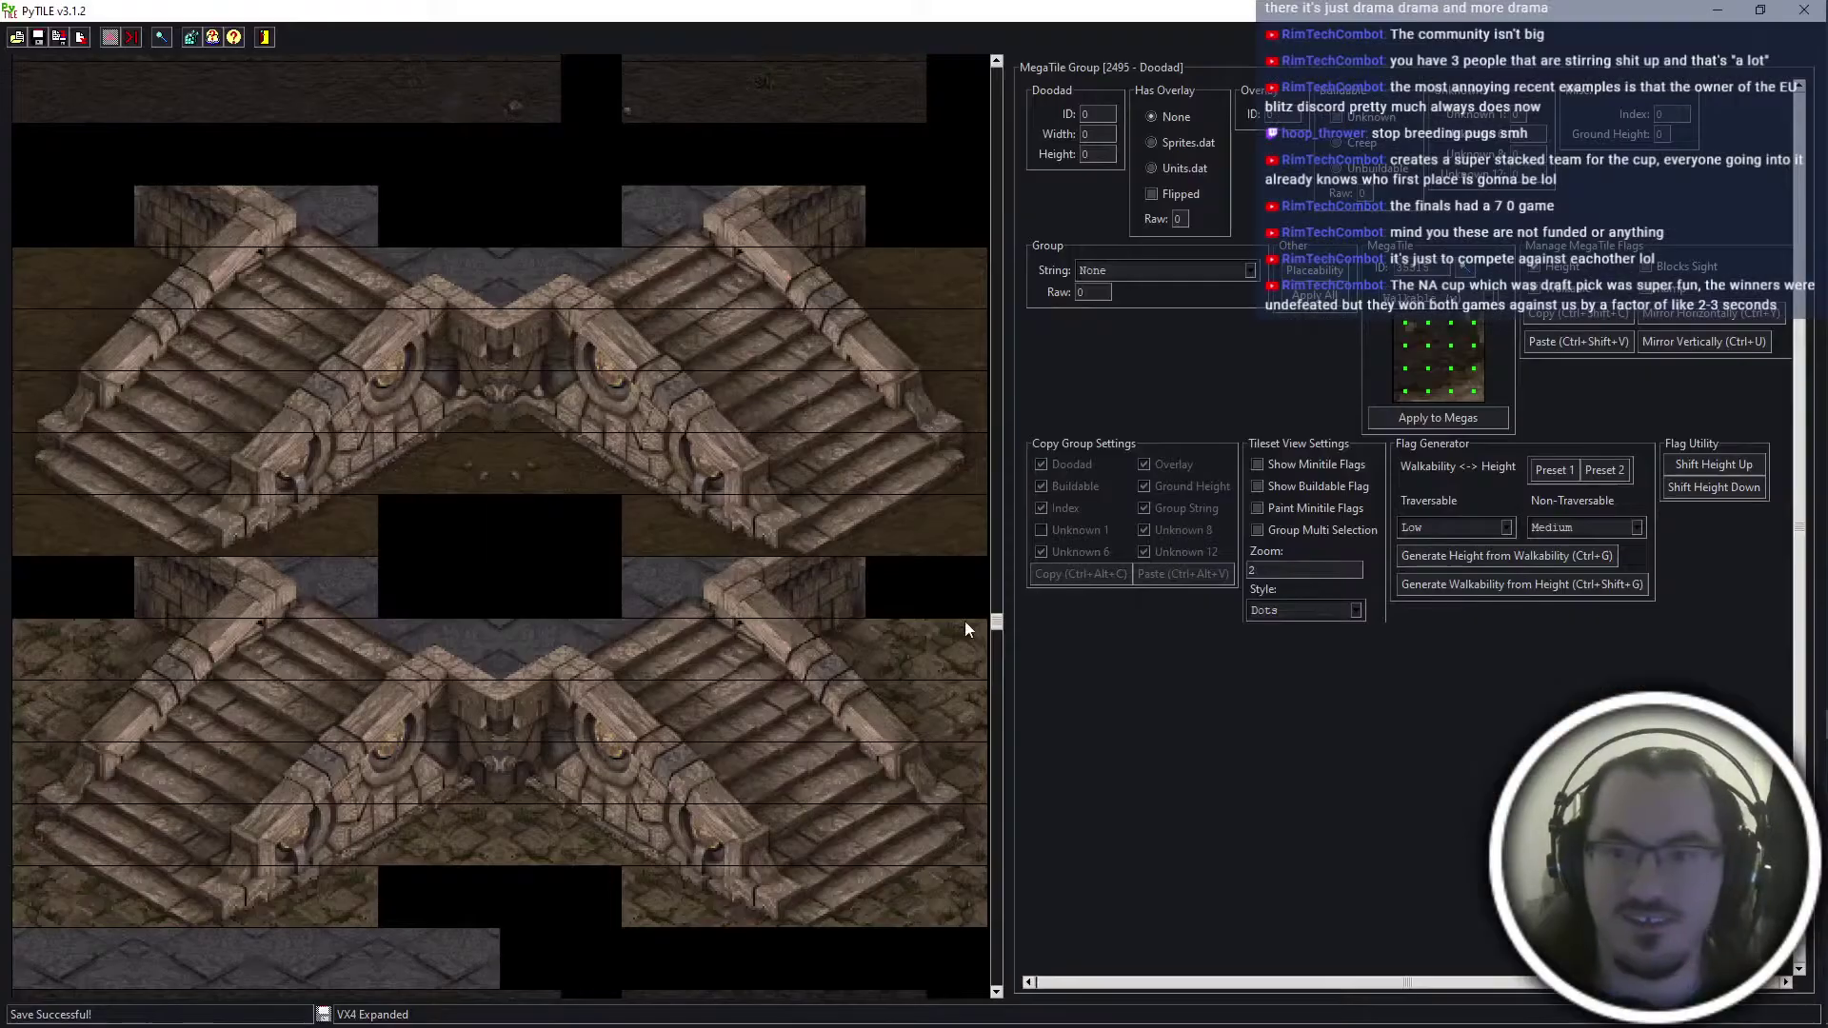
{"action": "left_click_drag", "start_coordinate": [996, 621], "coordinate": [985, 512]}
{"action": "scroll", "coordinate": [535, 660], "scroll_direction": "up", "scroll_amount": 10}
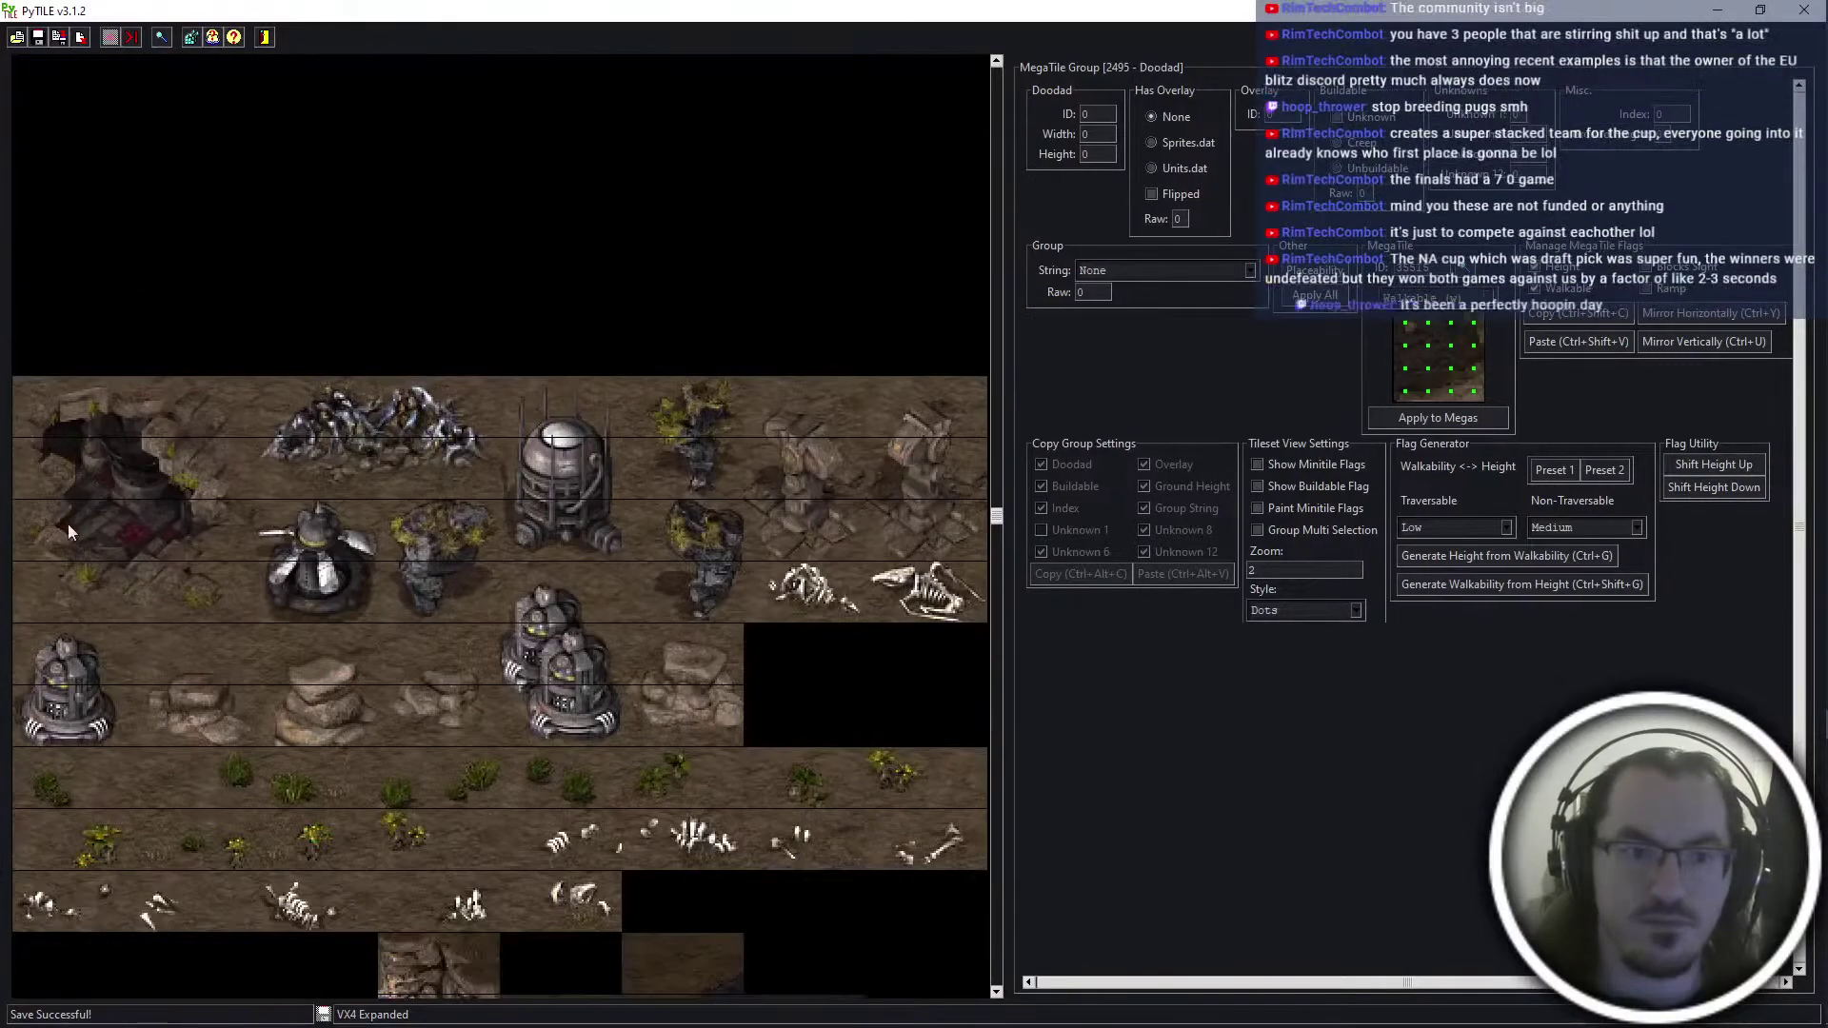
{"action": "key", "text": "alt+Tab"}
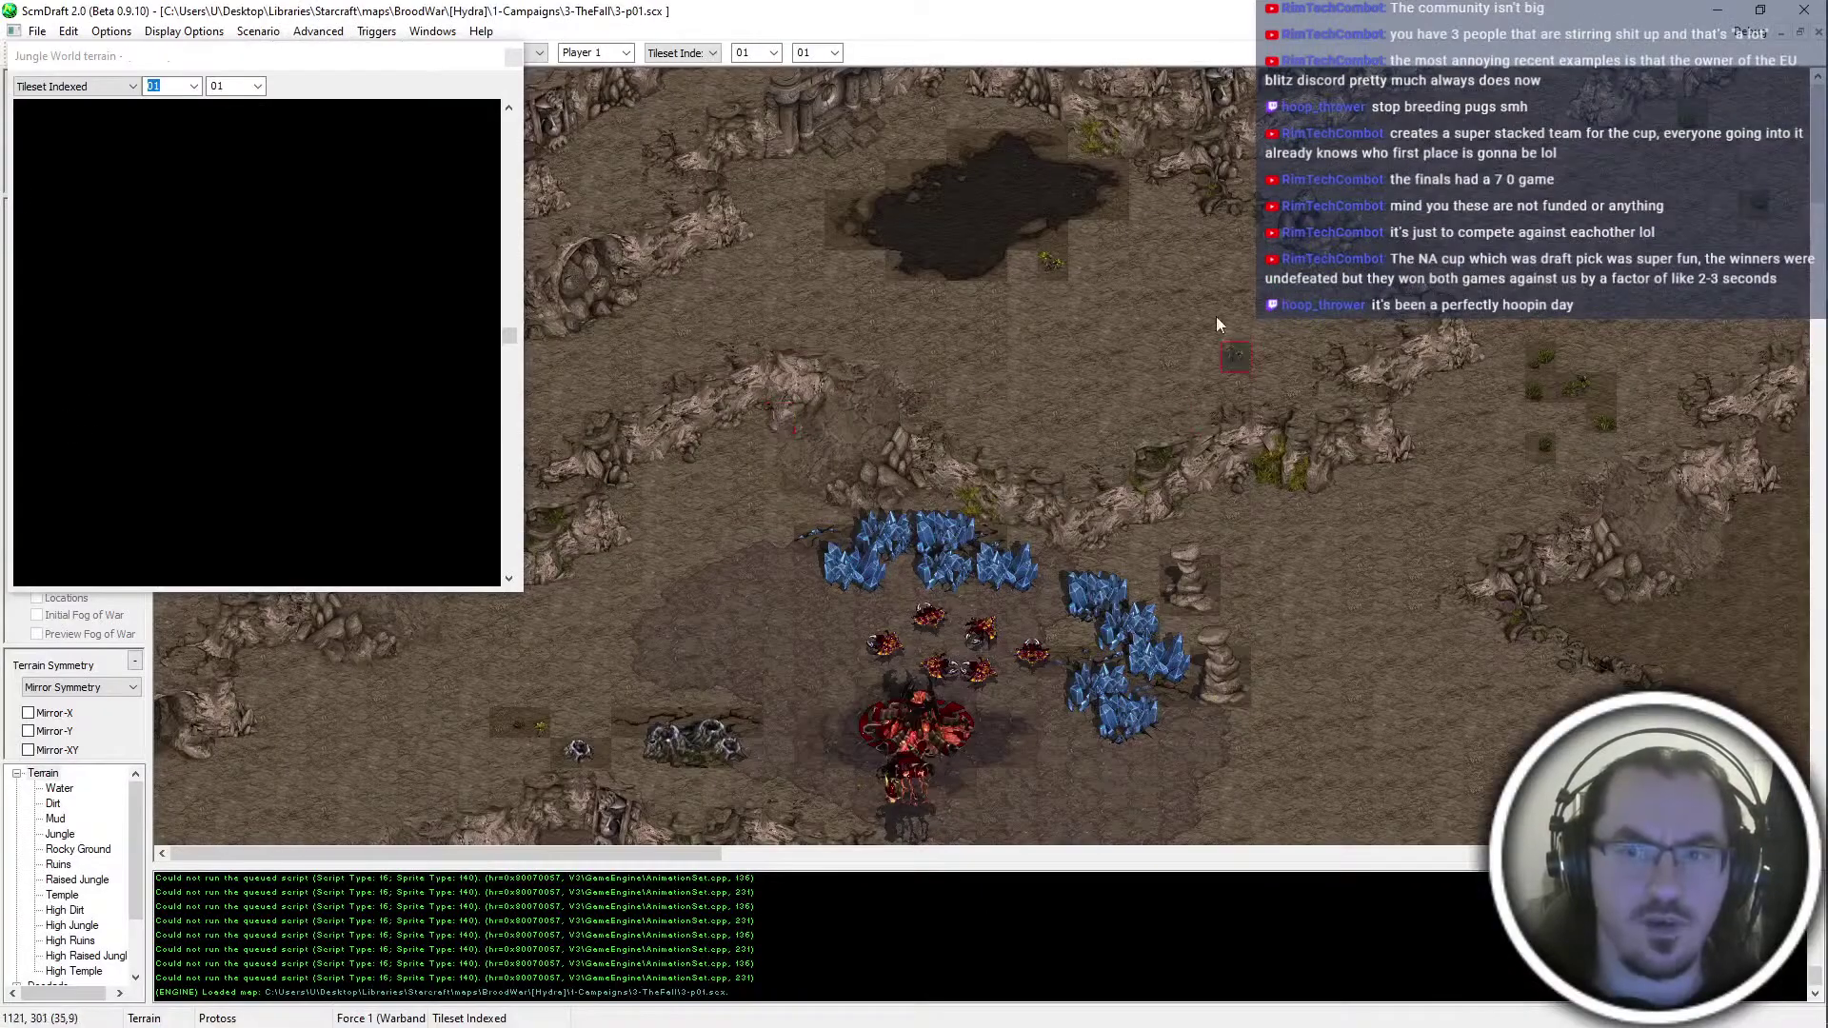
{"action": "key", "text": "alt+Tab"}
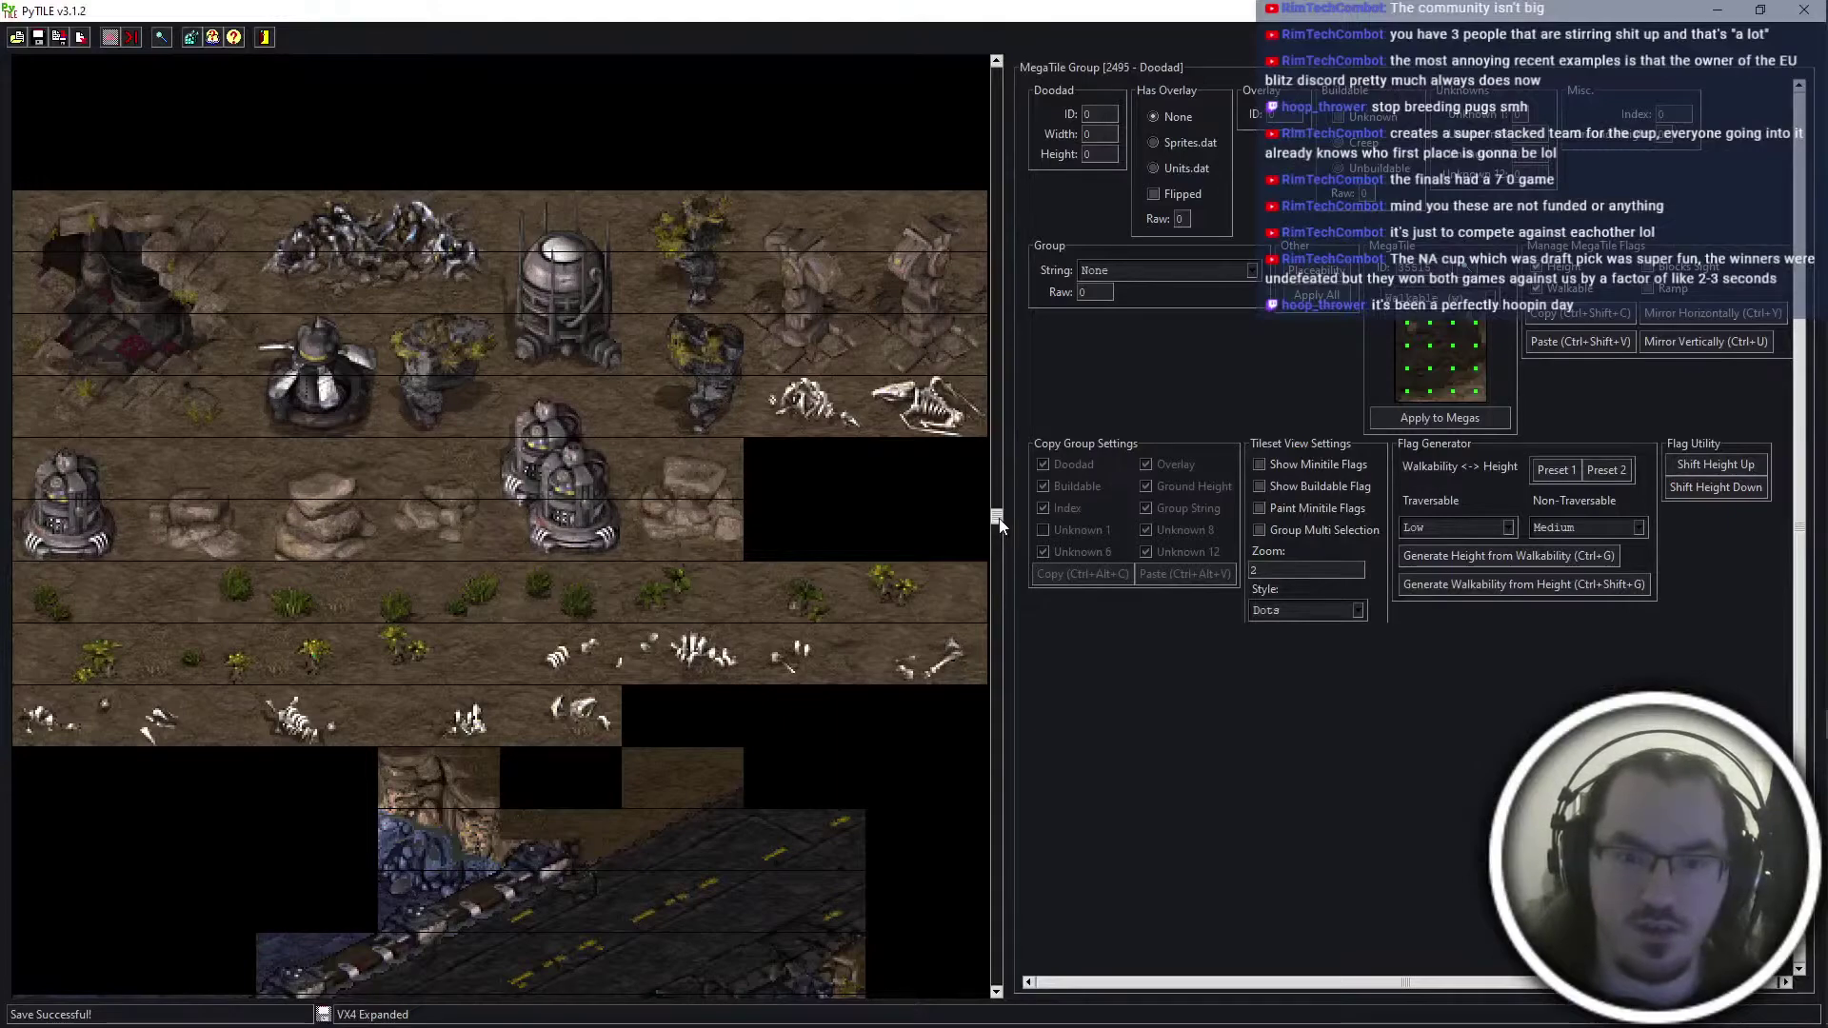
{"action": "left_click_drag", "start_coordinate": [998, 518], "coordinate": [1018, 1015]}
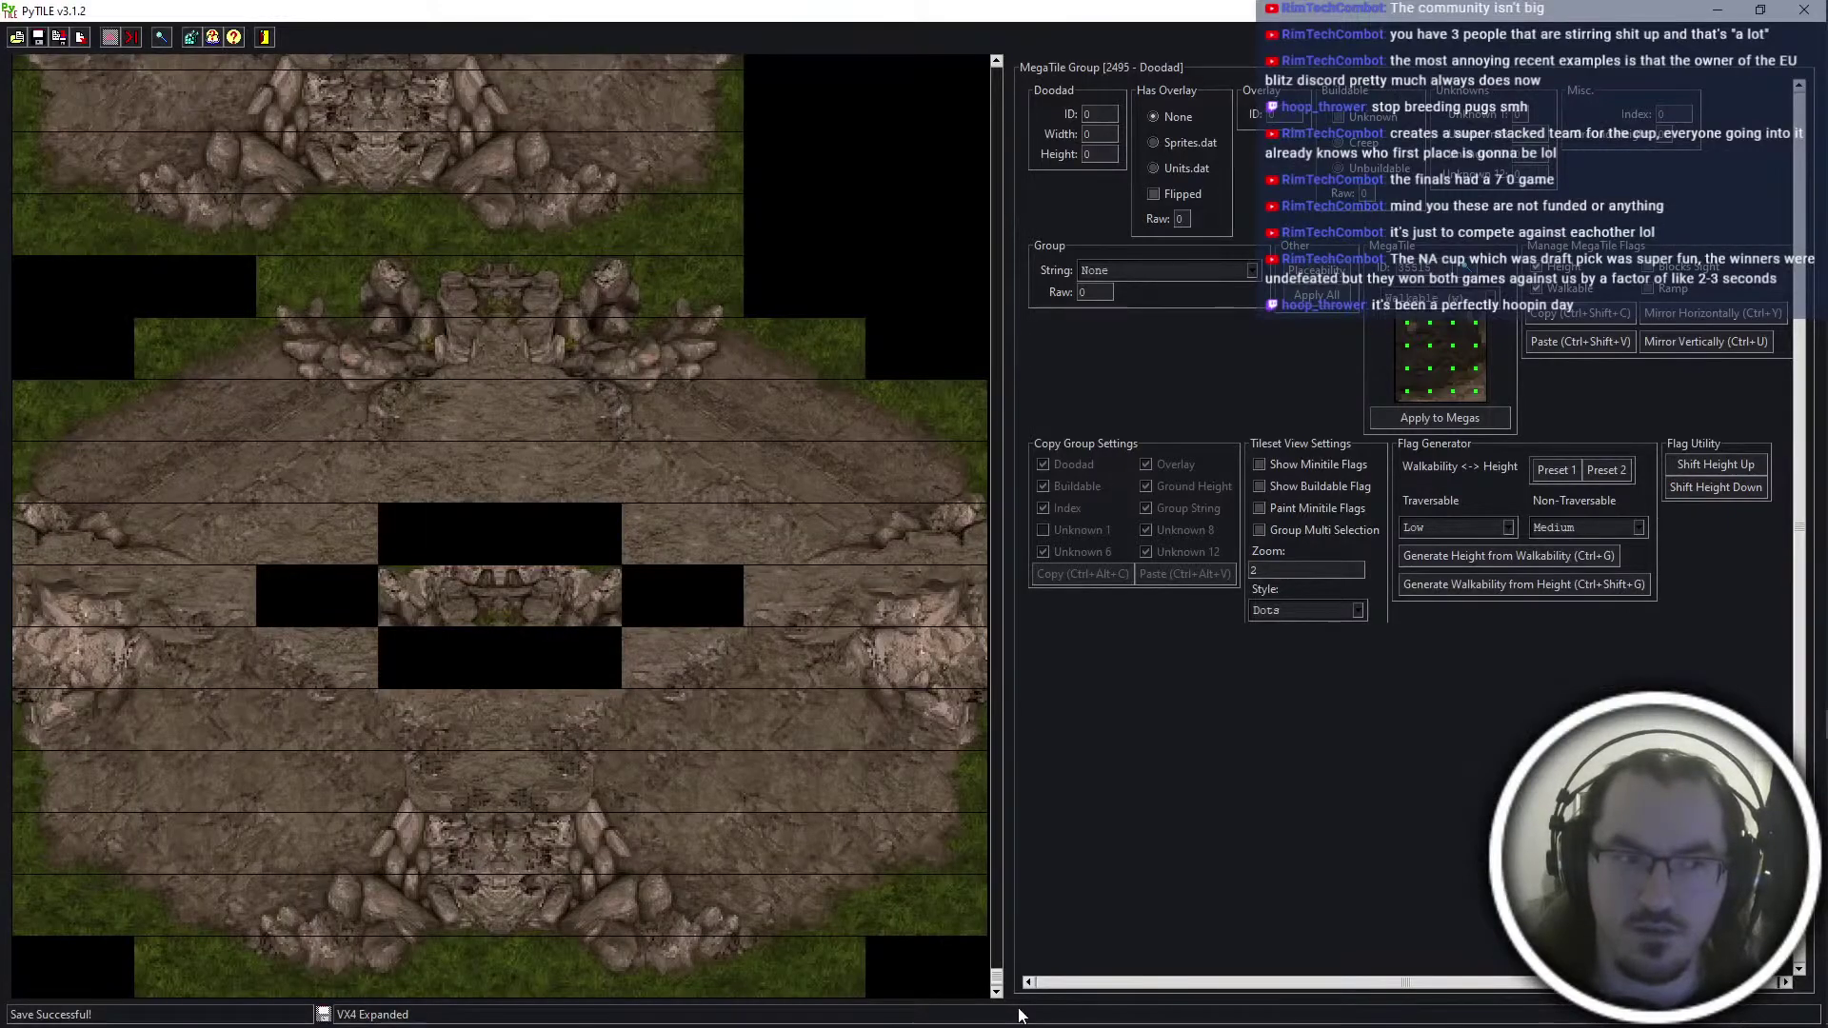
{"action": "key", "text": "alt+Tab"}
{"action": "key", "text": "alt+Tab"}
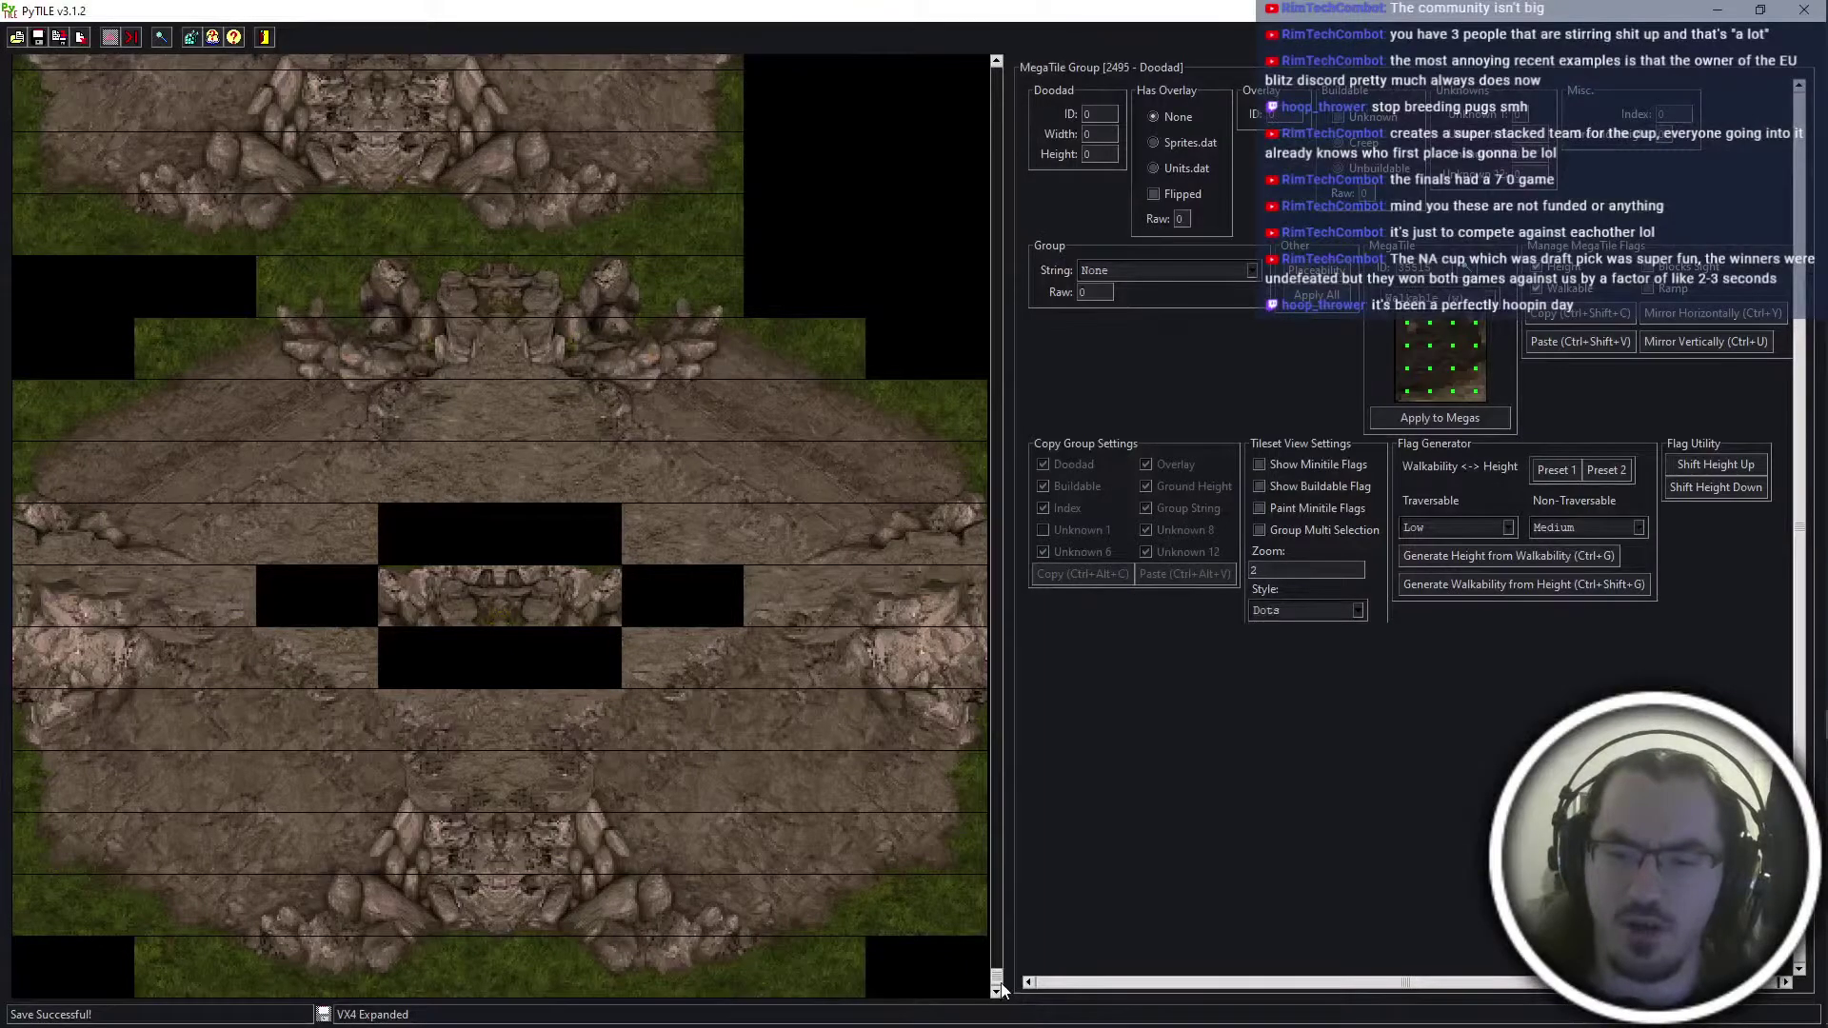
Locate the second dirt doodad set and select group 3165, its first row with the mossy rocks
{"action": "left_click_drag", "start_coordinate": [997, 977], "coordinate": [1019, 778]}
{"action": "scroll", "coordinate": [565, 697], "scroll_direction": "down", "scroll_amount": 5}
{"action": "left_click", "coordinate": [578, 460]}
{"action": "scroll", "coordinate": [573, 476], "scroll_direction": "up", "scroll_amount": 3}
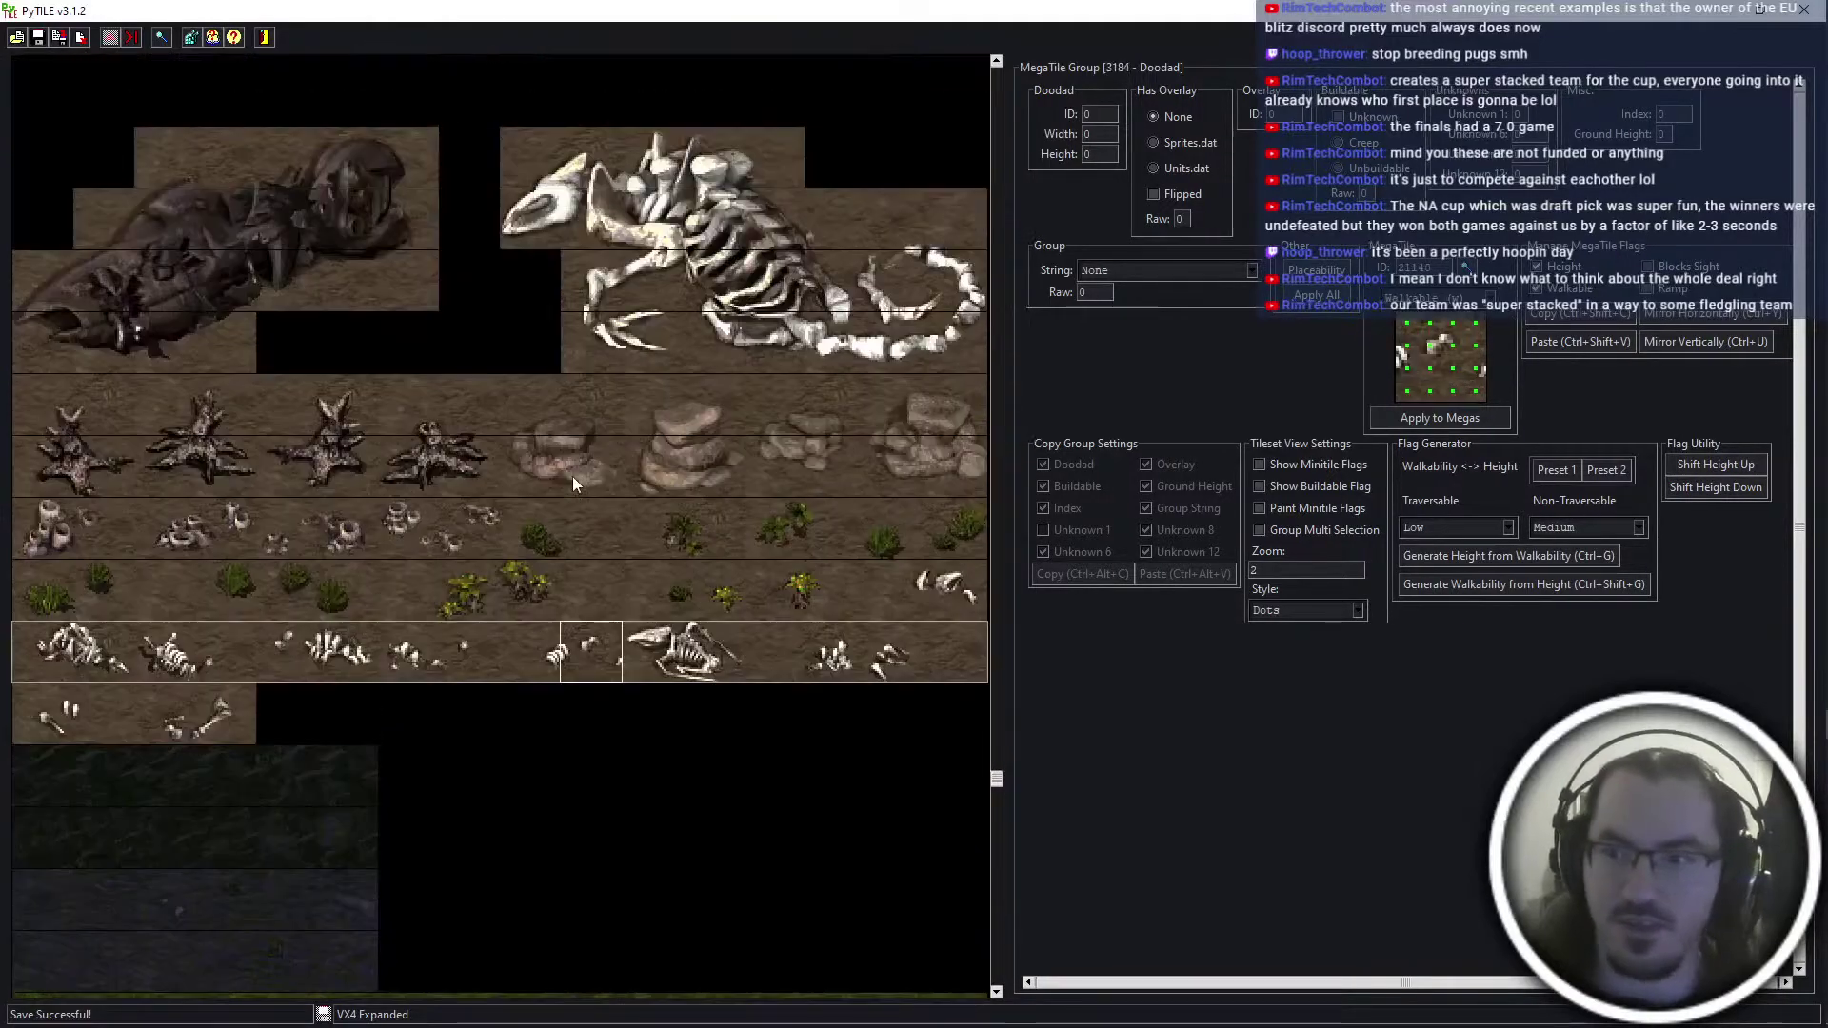
{"action": "scroll", "coordinate": [563, 607], "scroll_direction": "up", "scroll_amount": 3}
{"action": "scroll", "coordinate": [381, 610], "scroll_direction": "down", "scroll_amount": 5}
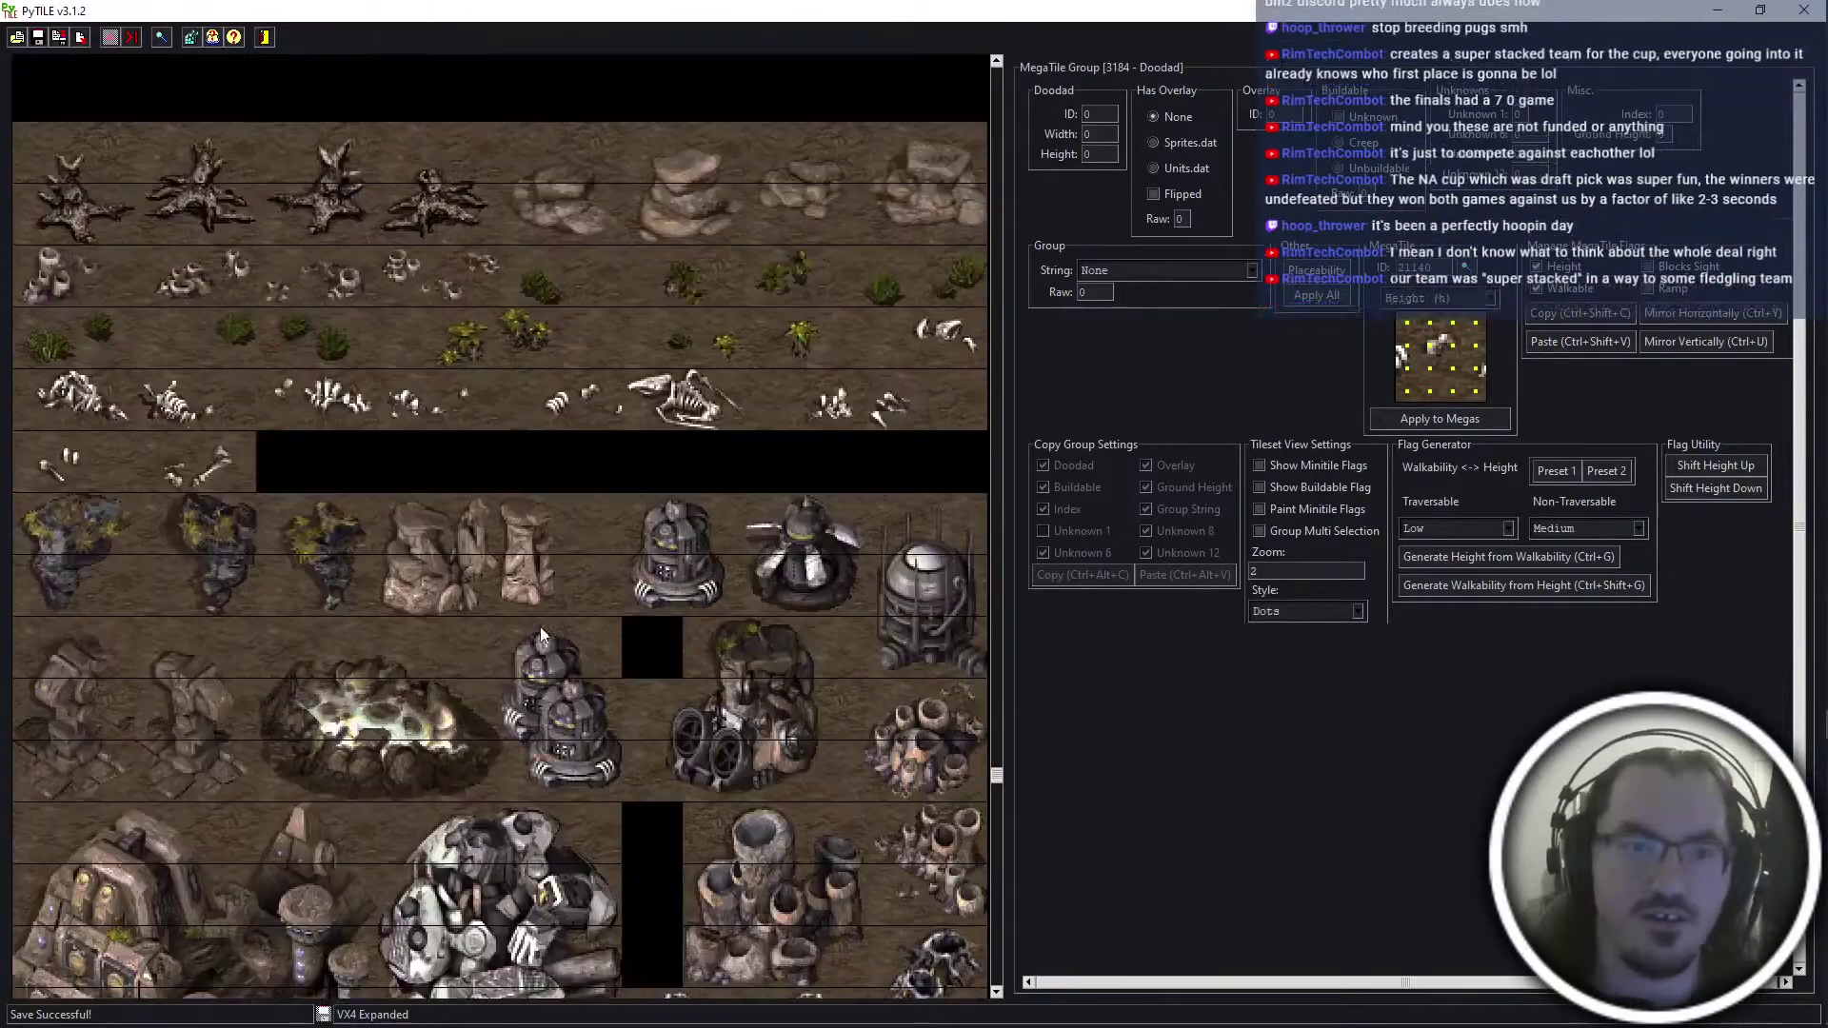
{"action": "scroll", "coordinate": [191, 614], "scroll_direction": "up", "scroll_amount": 2}
{"action": "left_click", "coordinate": [41, 617]}
{"action": "left_click", "coordinate": [42, 617]}
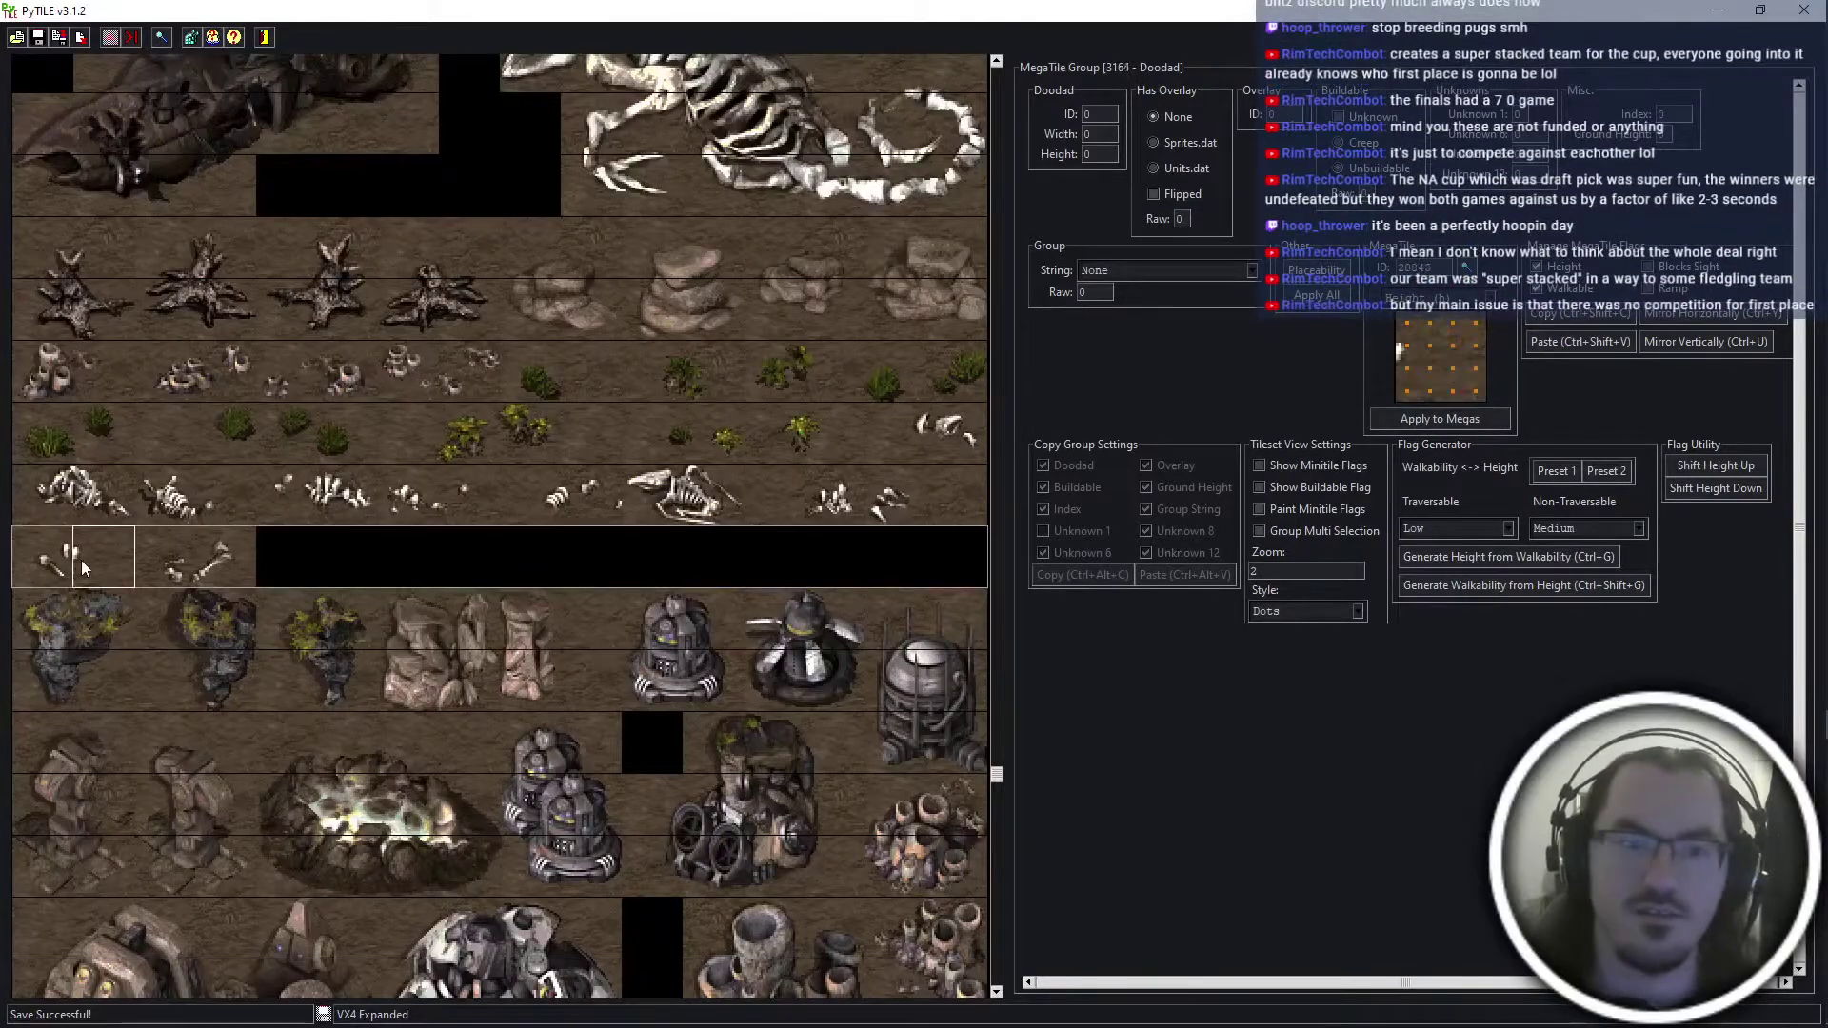
{"action": "scroll", "coordinate": [247, 395], "scroll_direction": "up", "scroll_amount": 2}
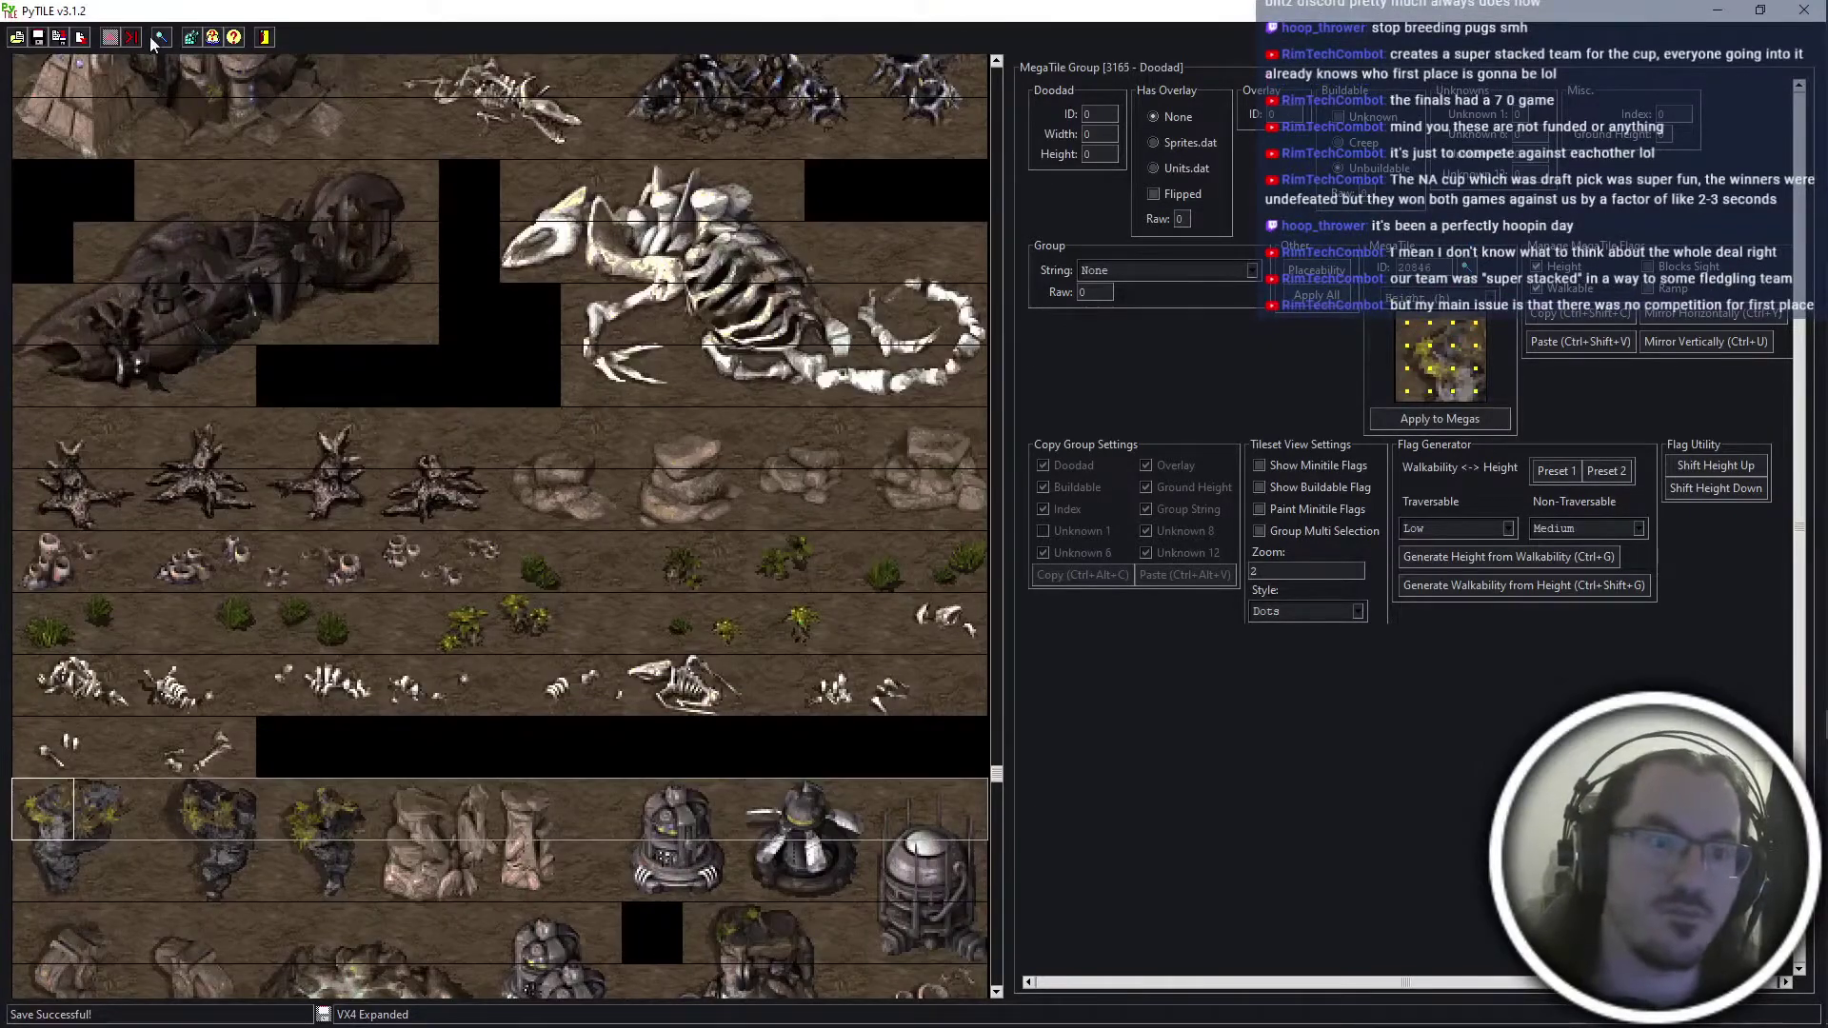
Open the group palette and extend the selection from group 3165 down to the set's last bones row
{"action": "left_click", "coordinate": [161, 37]}
{"action": "scroll", "coordinate": [1380, 286], "scroll_direction": "down", "scroll_amount": 5}
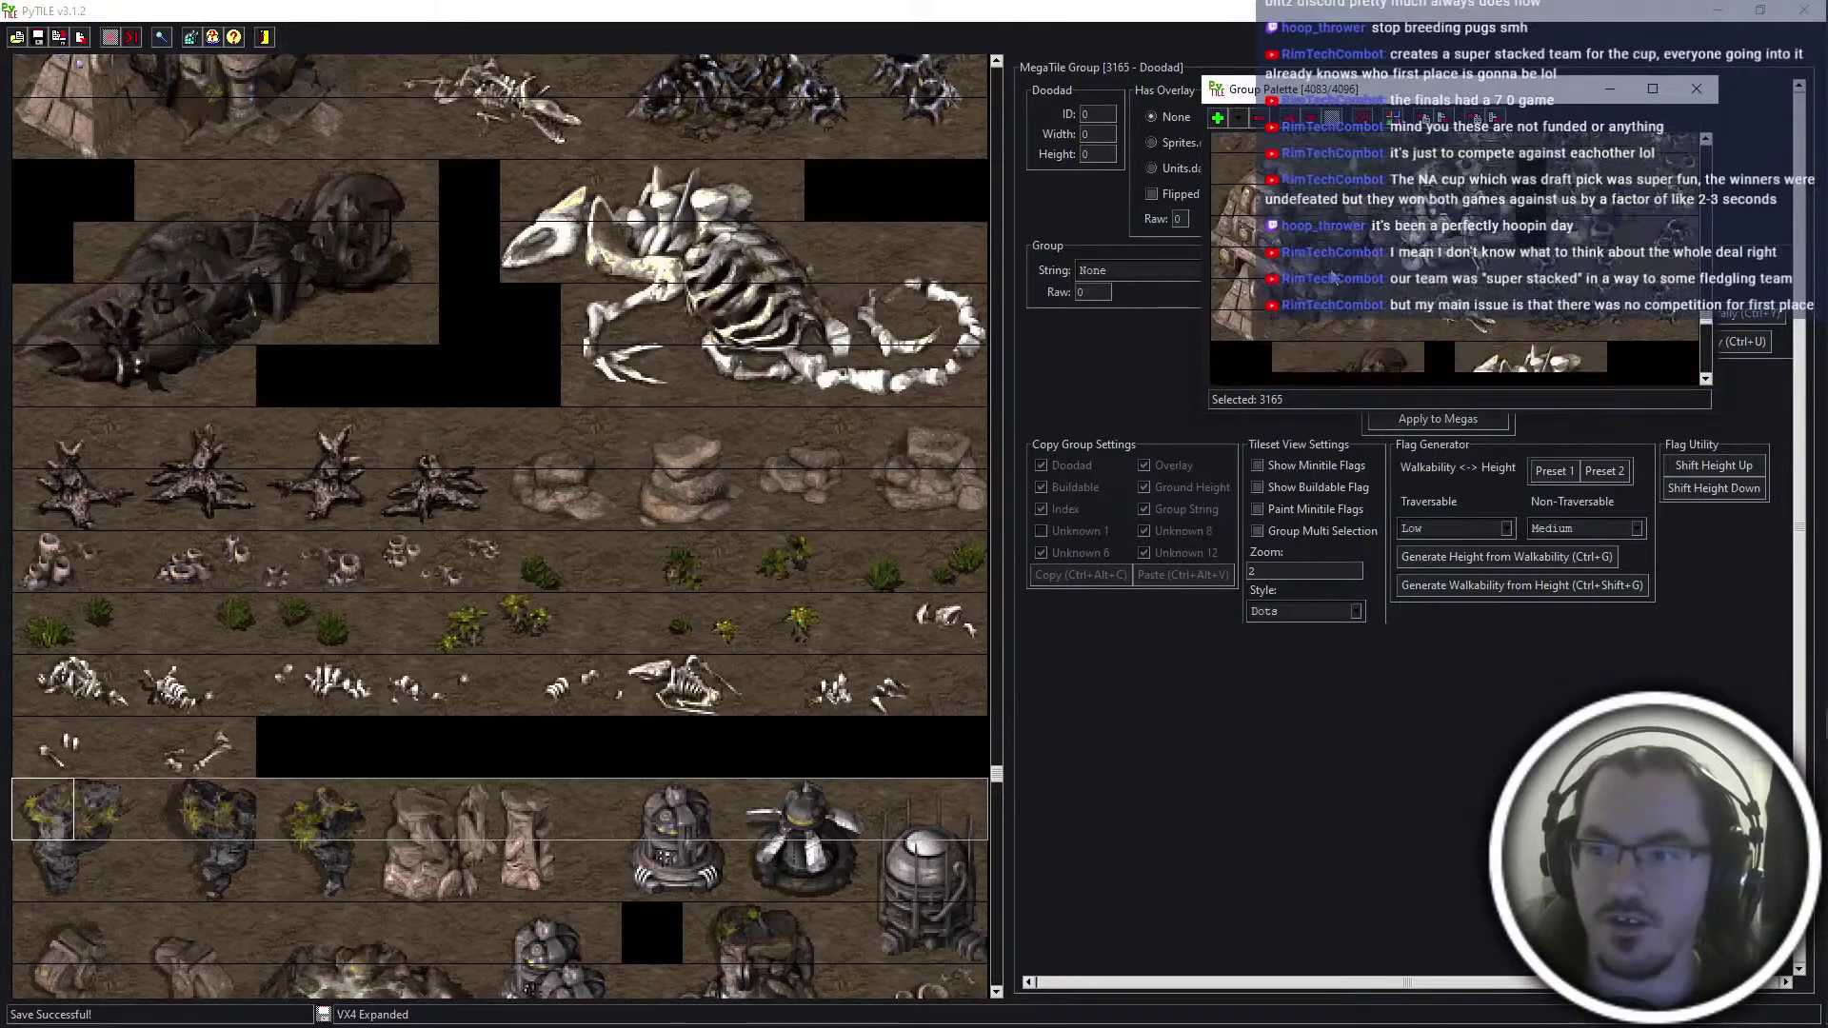
{"action": "left_click_drag", "start_coordinate": [1408, 267], "coordinate": [1431, 138]}
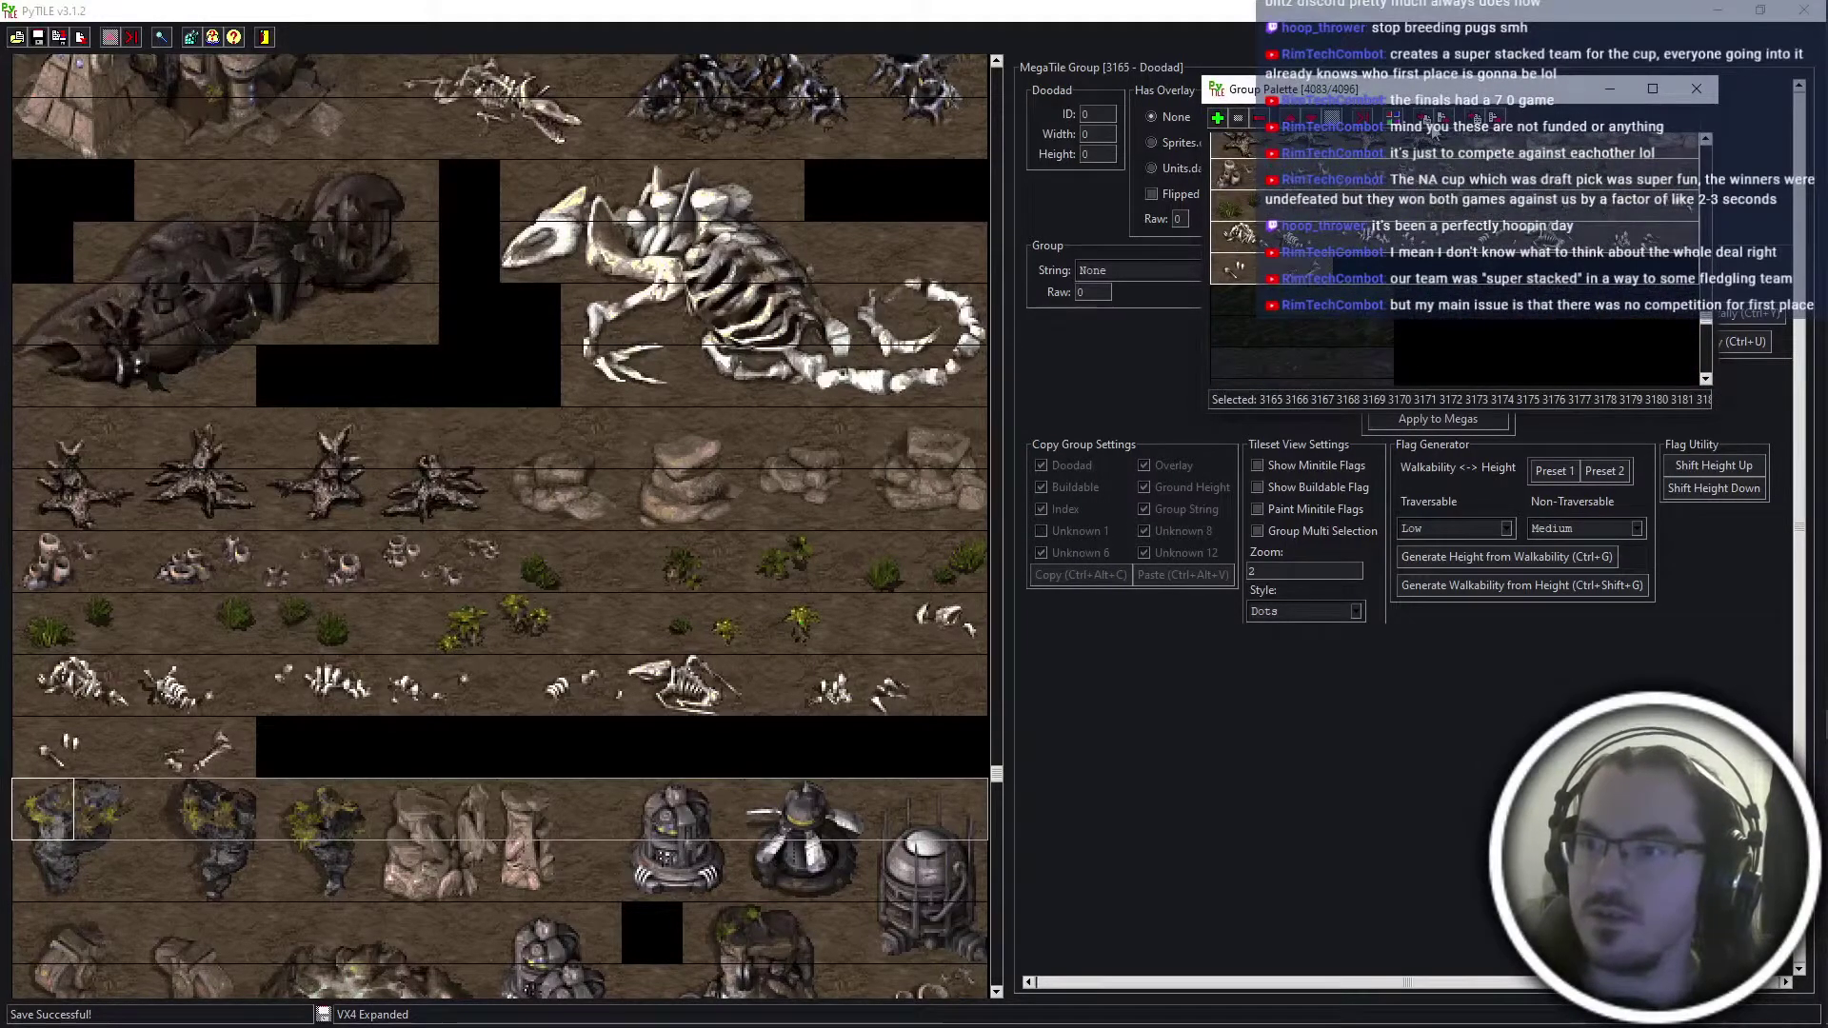
Import hhdirt_doodads.bmp from the dirt-doodads folder over the selected groups, replacing the palette selection, and close the group palette
{"action": "left_click", "coordinate": [1218, 117]}
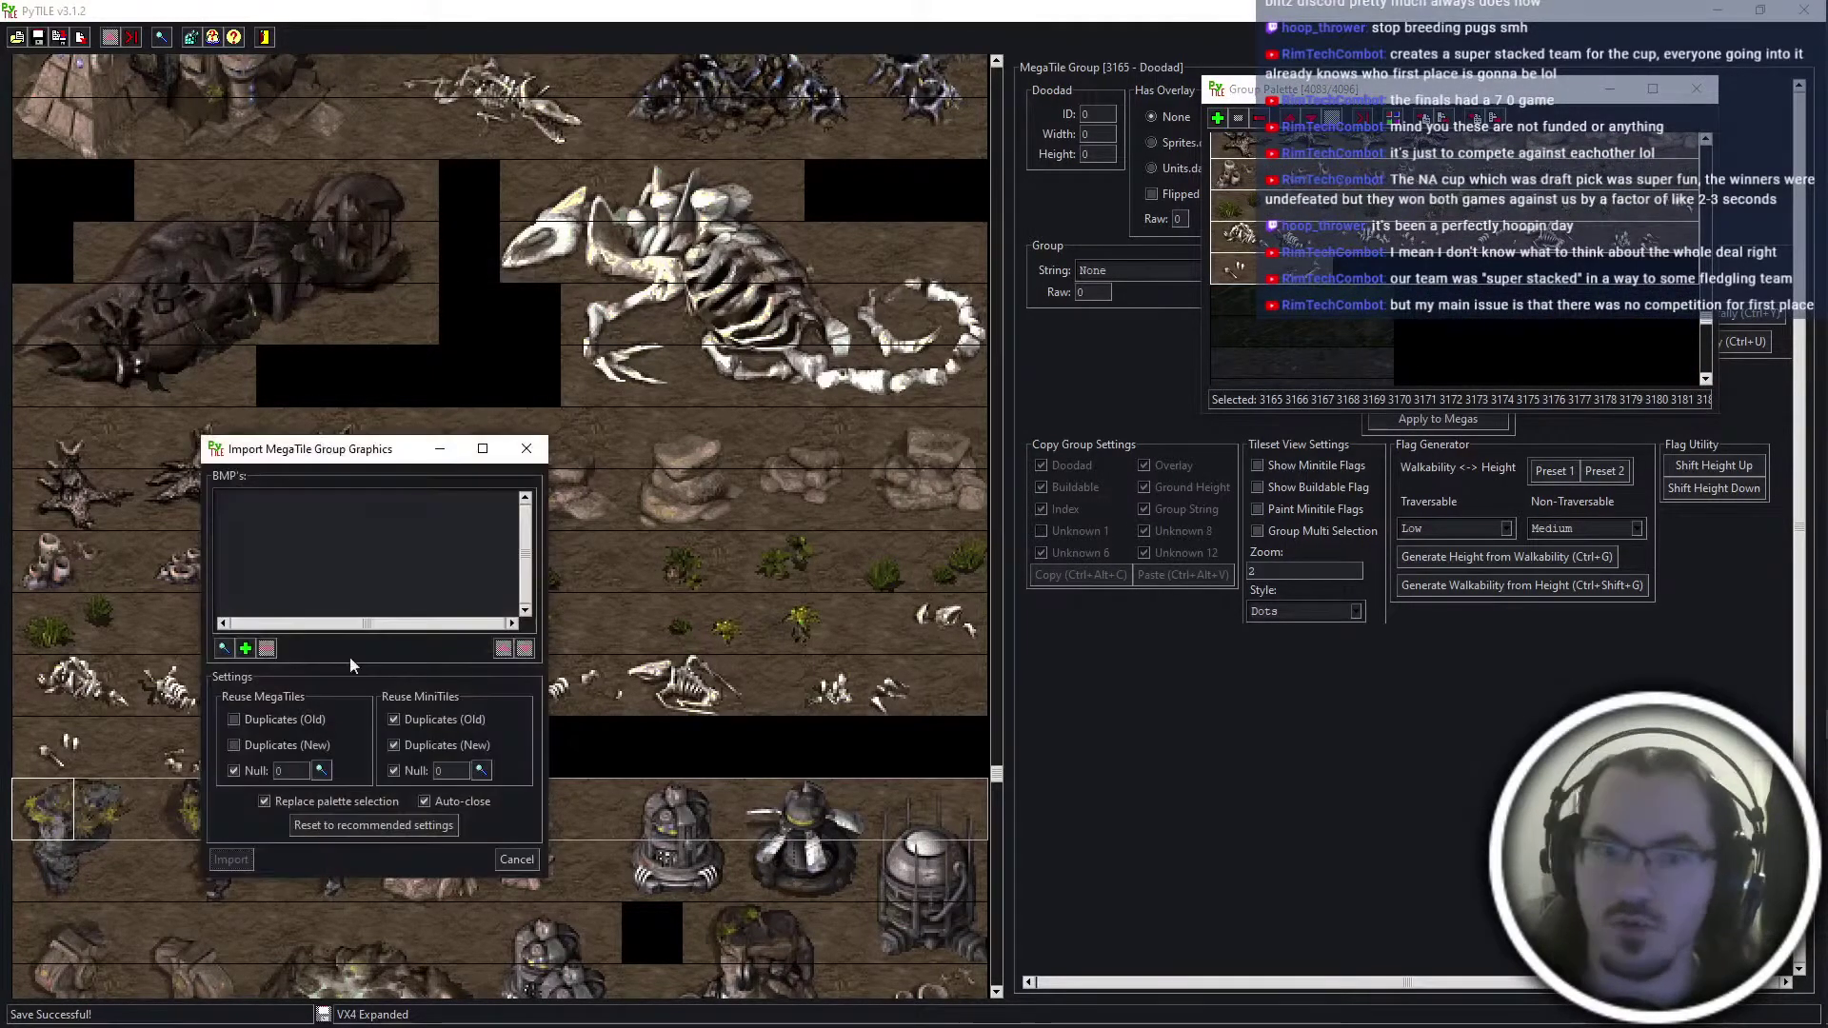
{"action": "left_click", "coordinate": [246, 648]}
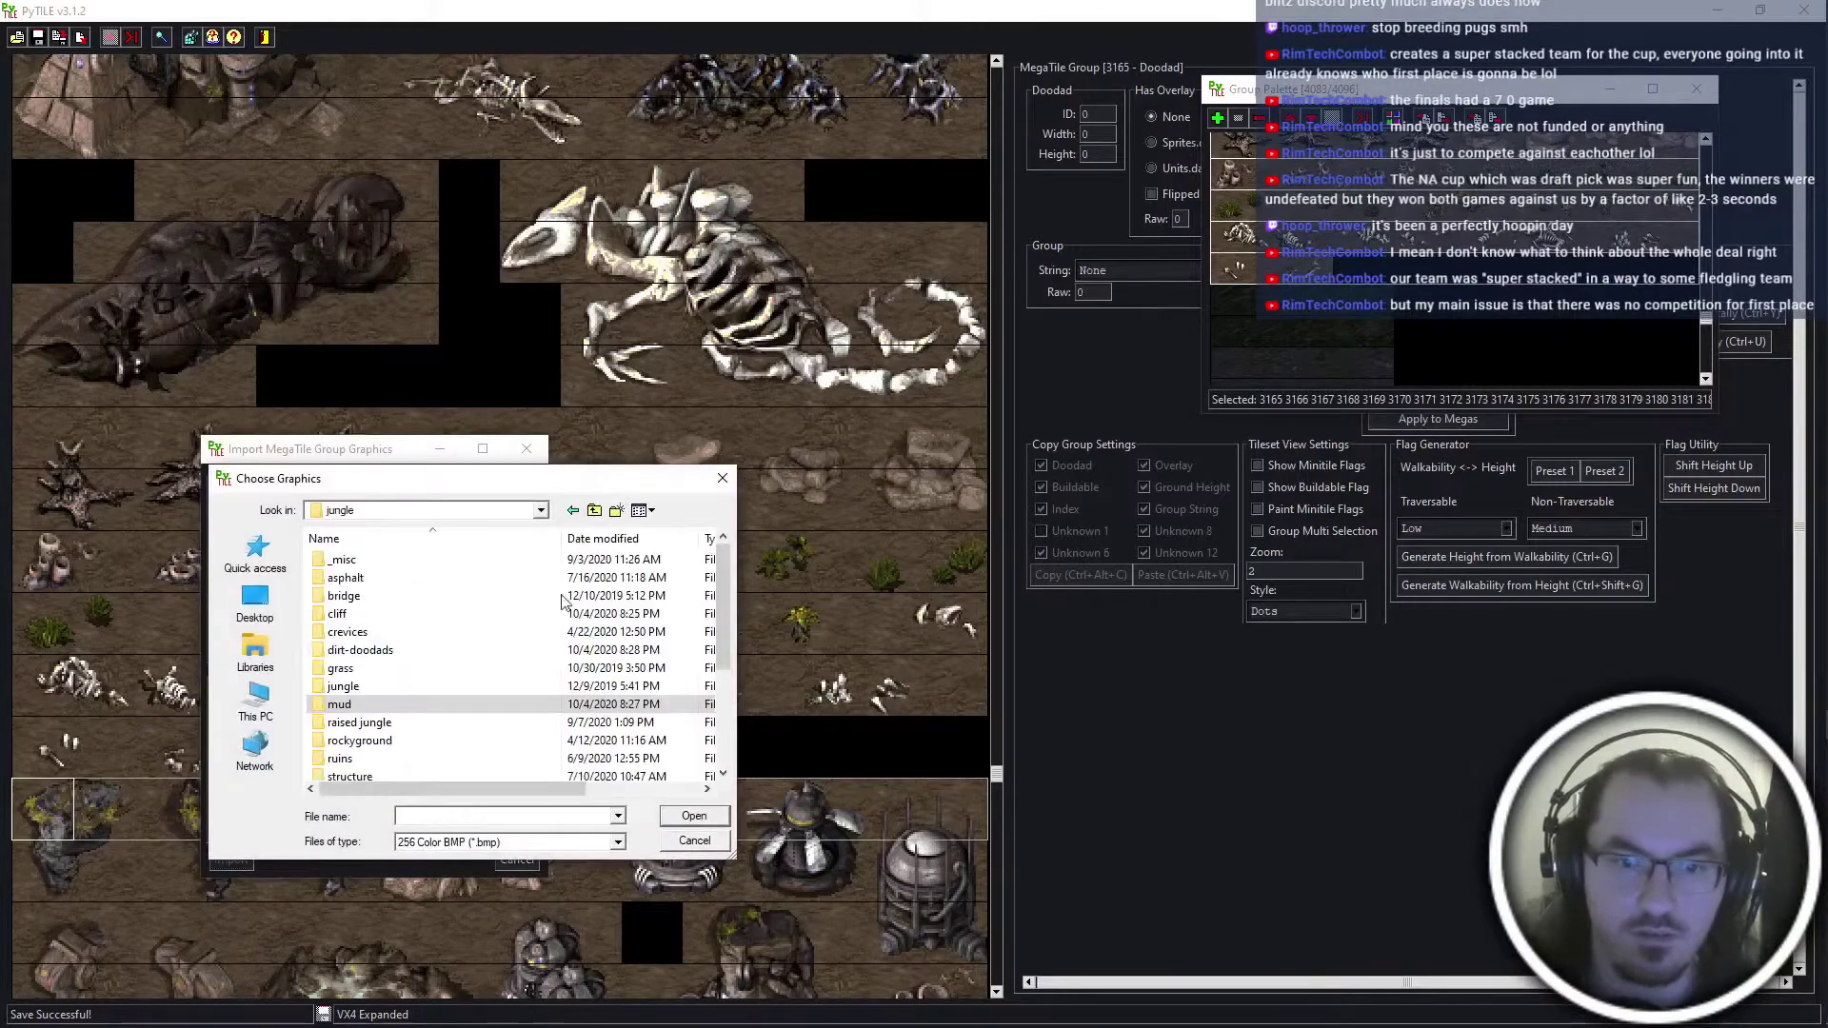
{"action": "double_click", "coordinate": [508, 650]}
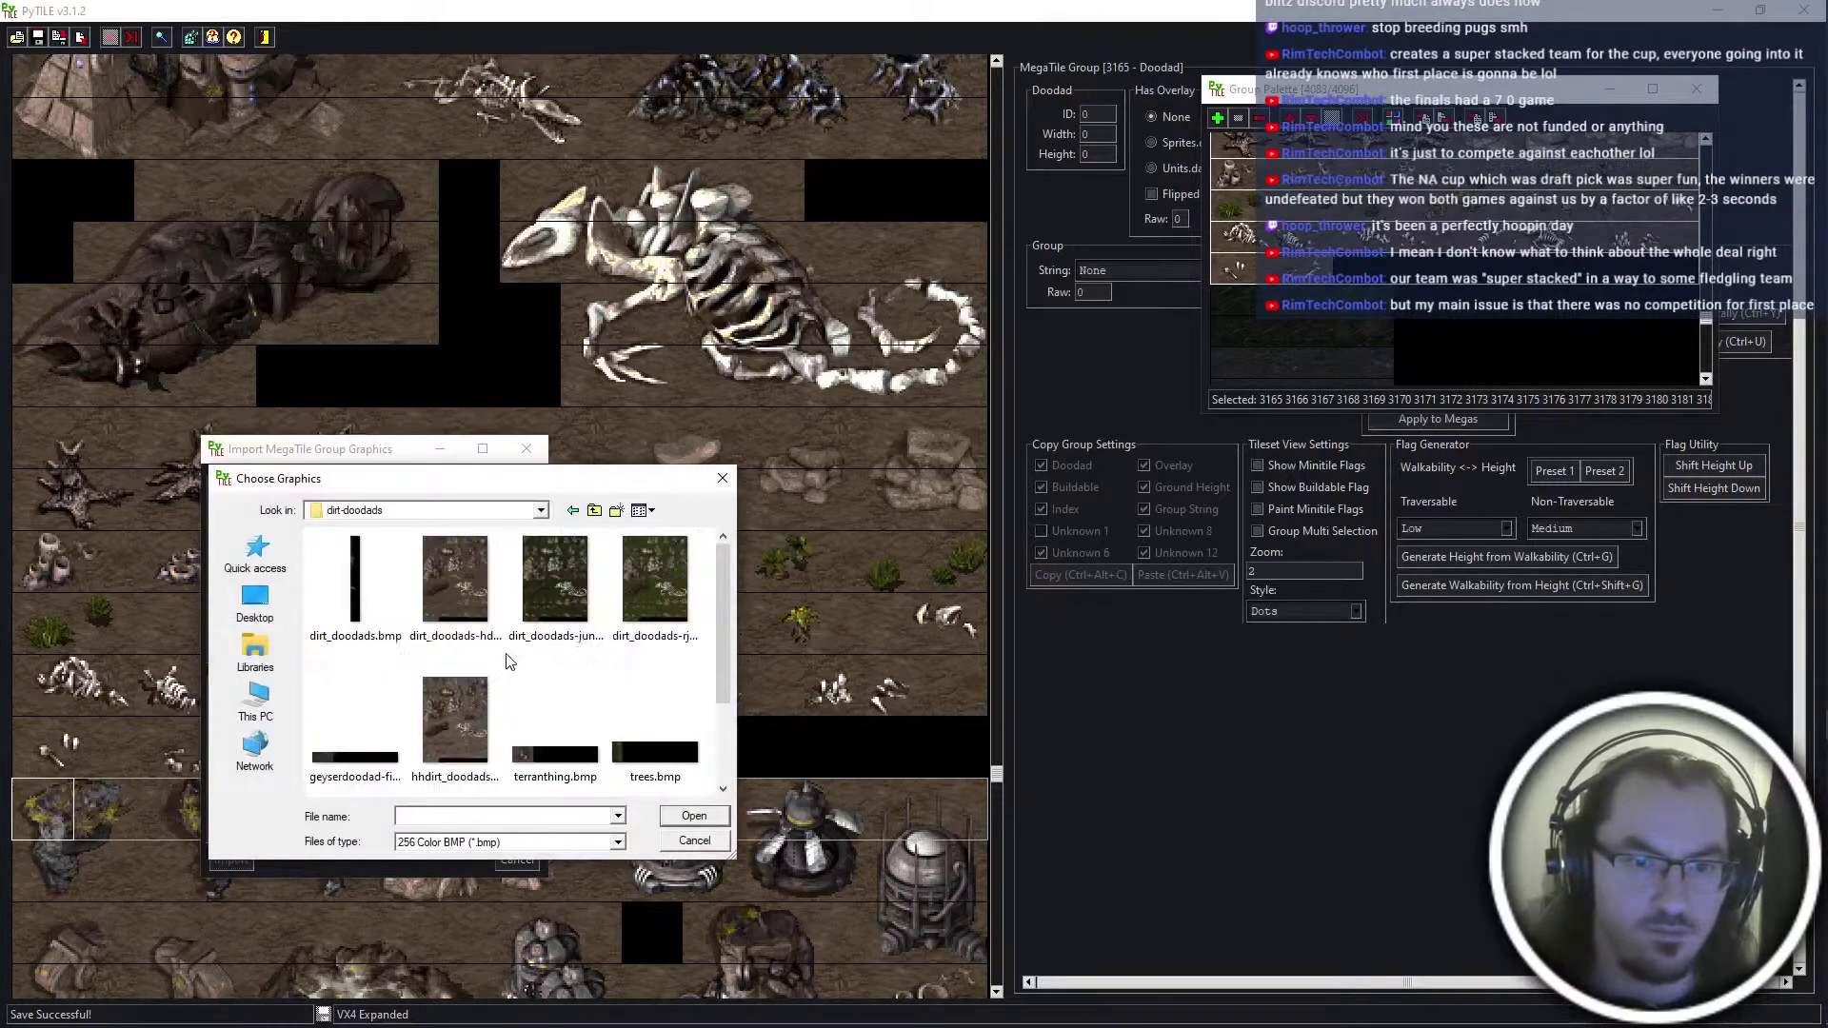
{"action": "scroll", "coordinate": [508, 660], "scroll_direction": "down", "scroll_amount": 1}
{"action": "left_click", "coordinate": [453, 643]}
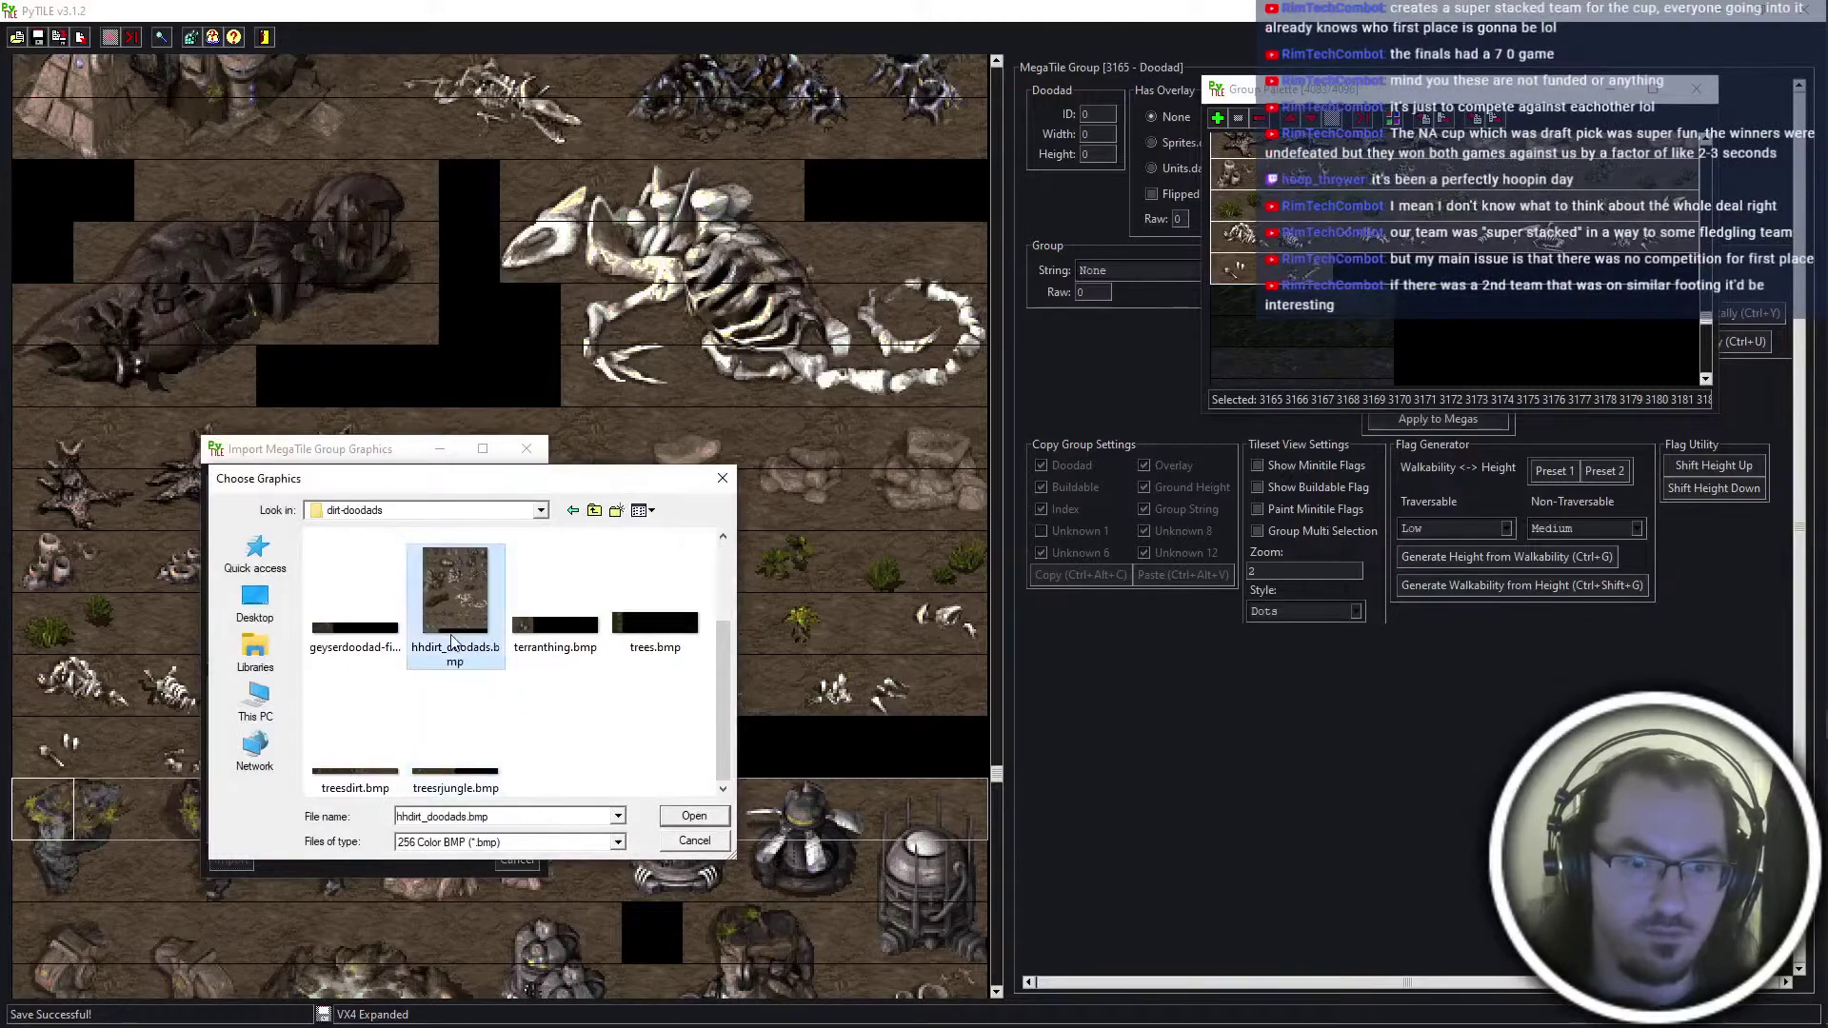
{"action": "double_click", "coordinate": [453, 642]}
{"action": "left_click", "coordinate": [231, 860]}
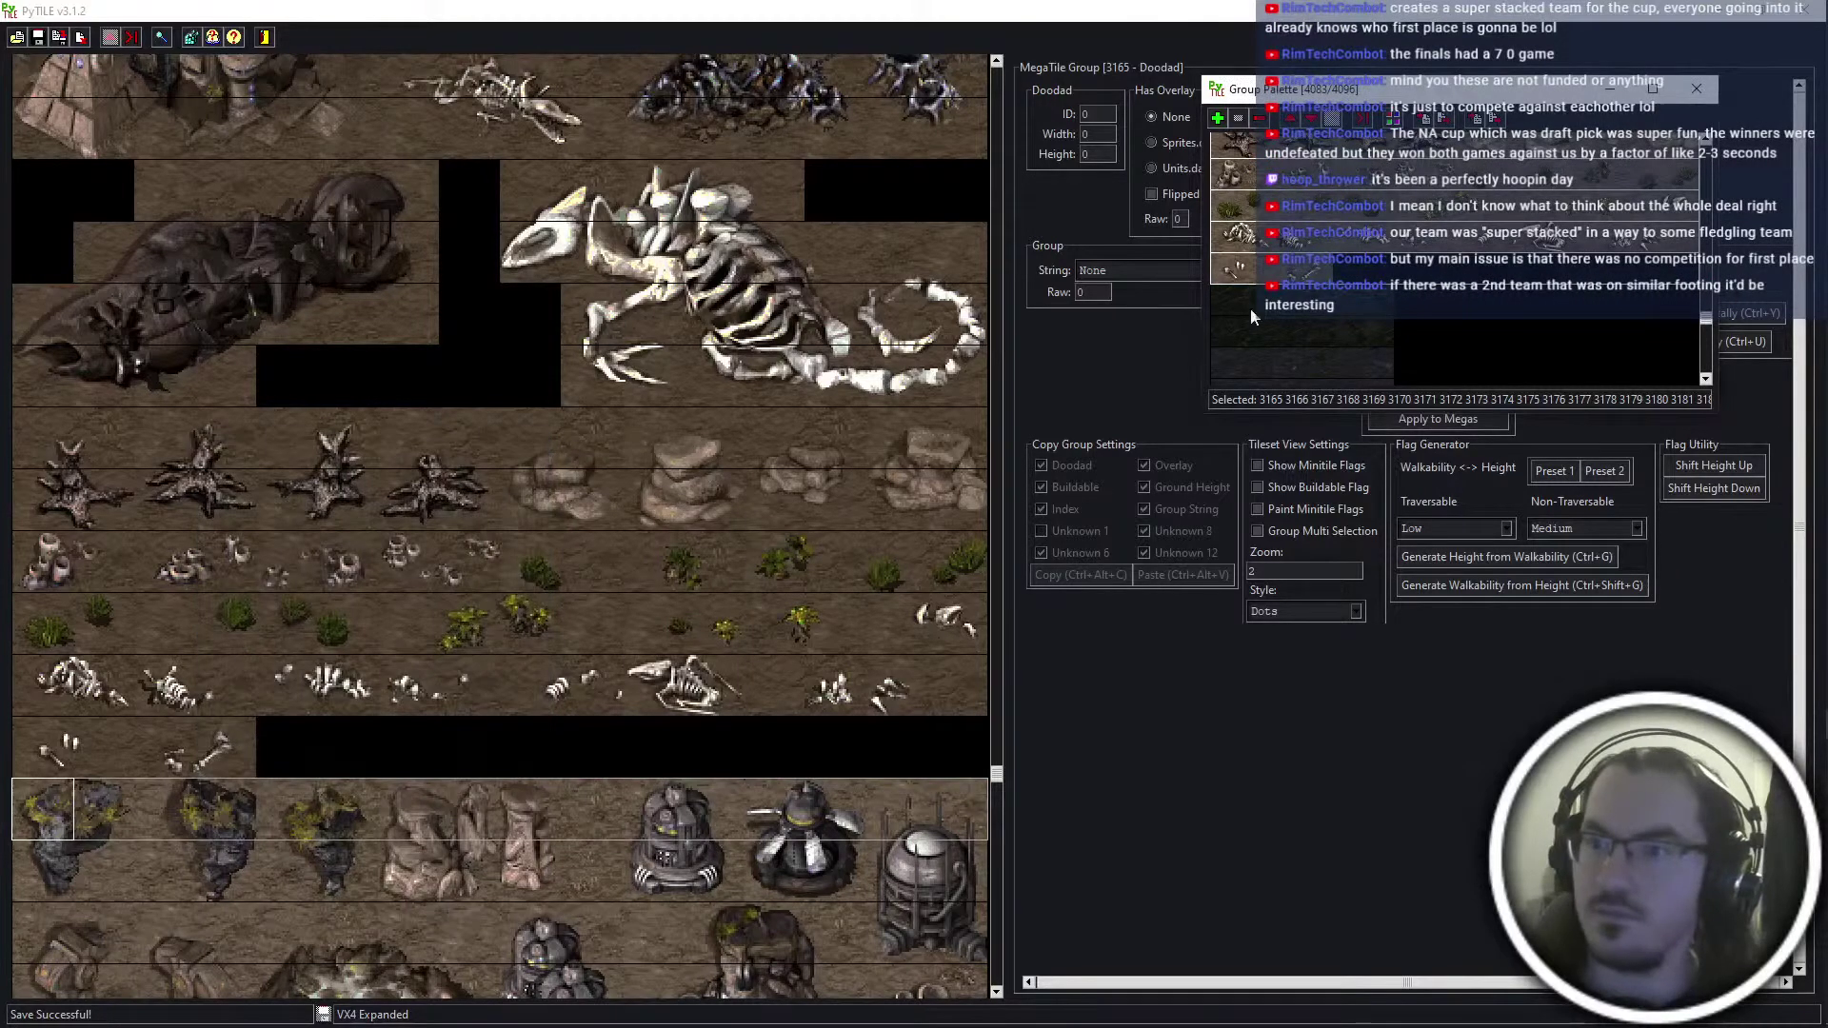
{"action": "left_click", "coordinate": [1707, 88]}
{"action": "scroll", "coordinate": [239, 410], "scroll_direction": "down", "scroll_amount": 3}
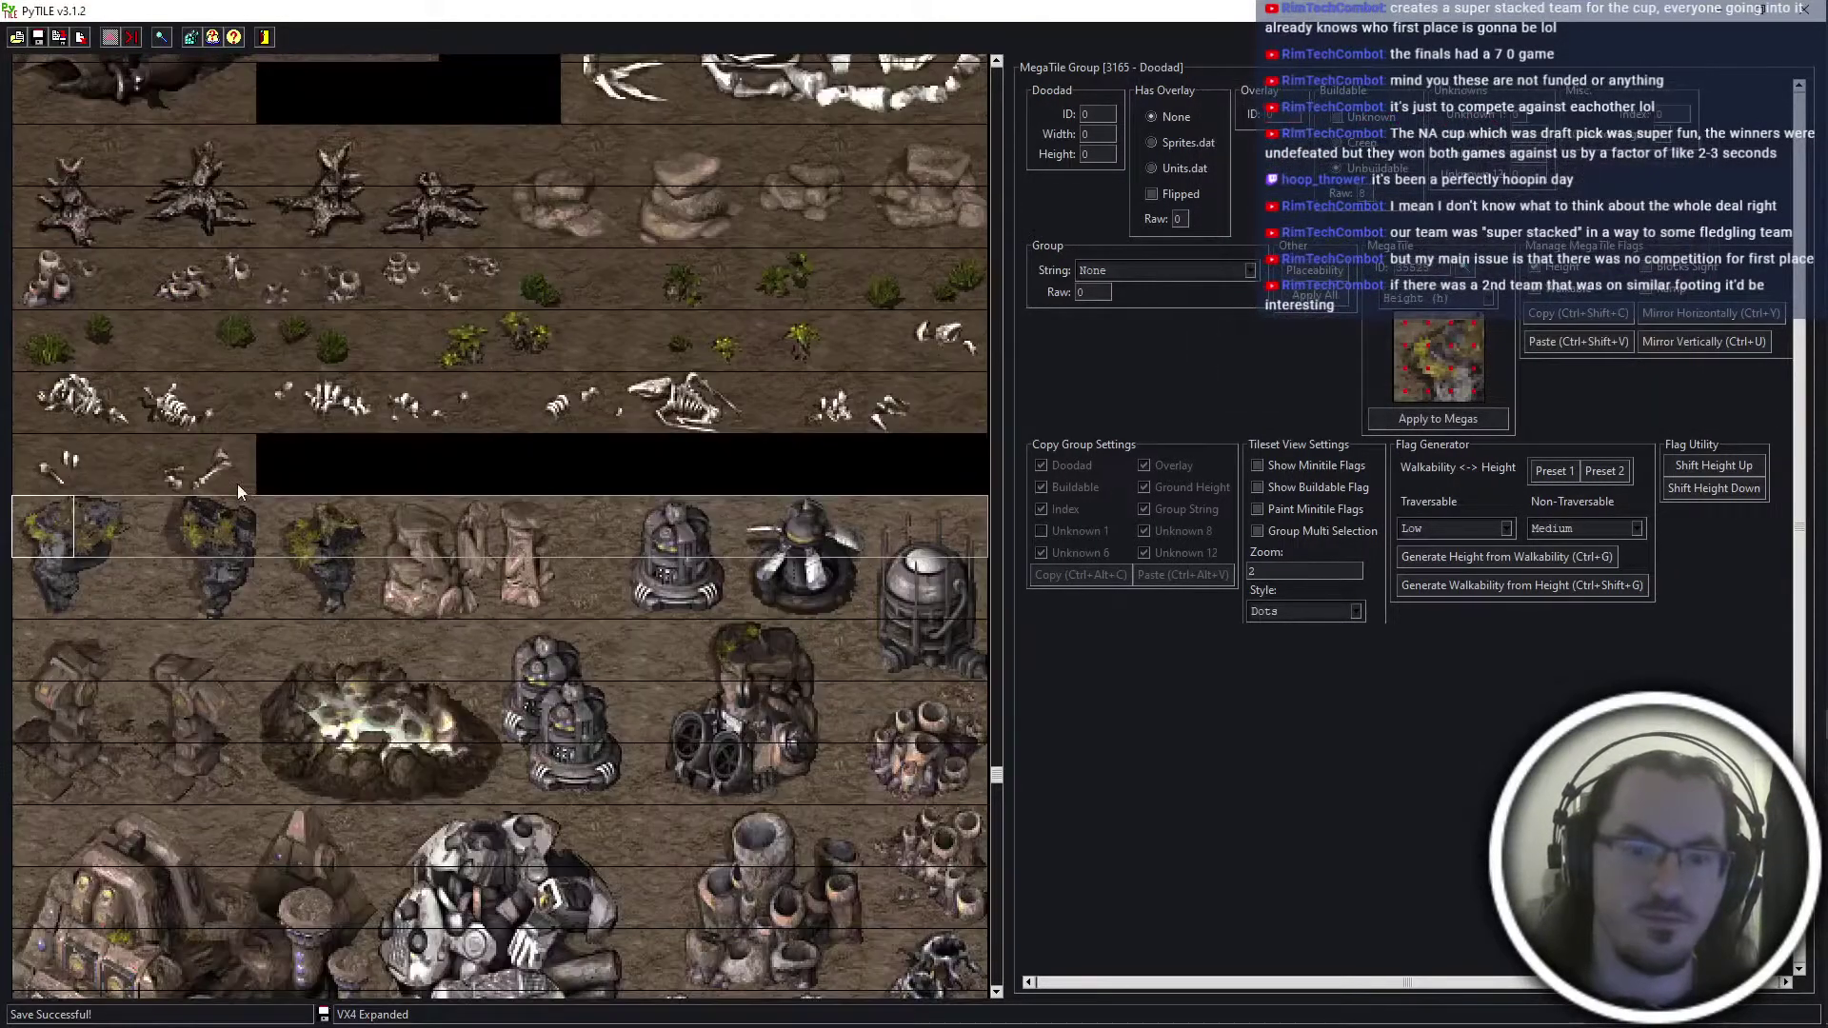
Open the megatile palette and select the second dirt doodad set's megatiles from 35525 through the last bones row
{"action": "left_click", "coordinate": [1467, 270]}
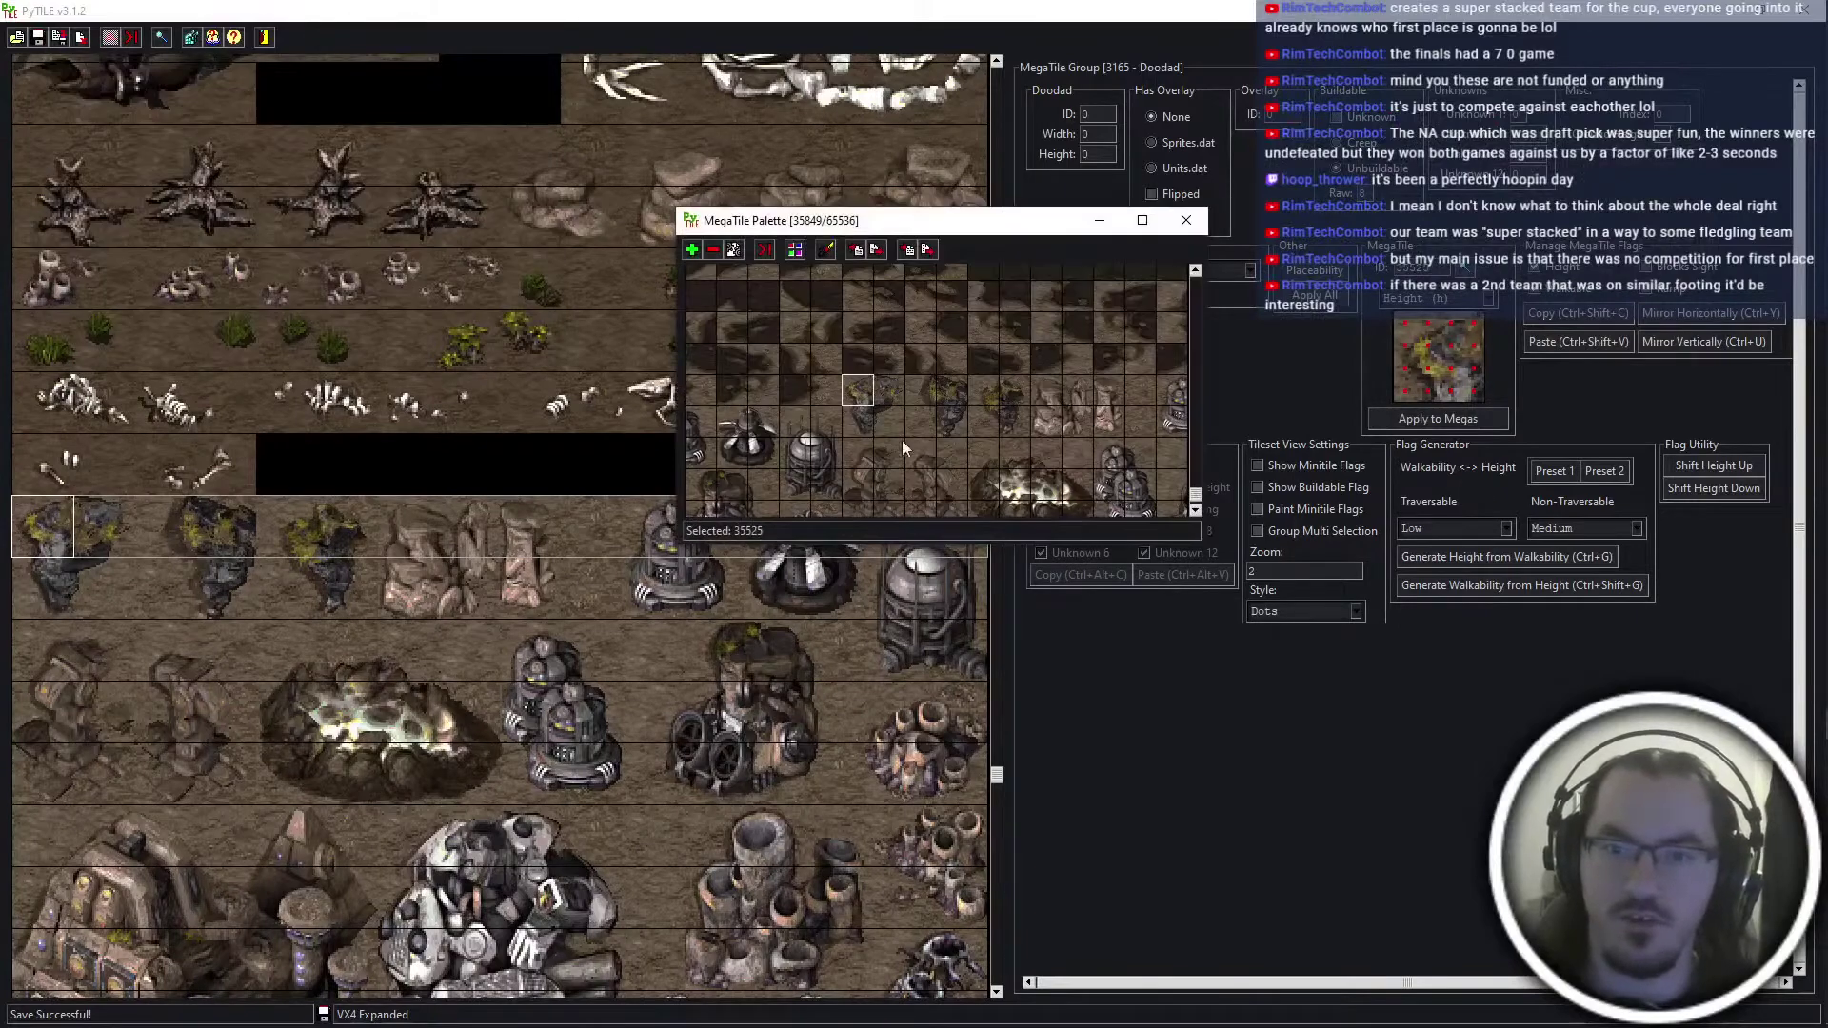
{"action": "left_click", "coordinate": [847, 392]}
{"action": "scroll", "coordinate": [842, 408], "scroll_direction": "down", "scroll_amount": 5}
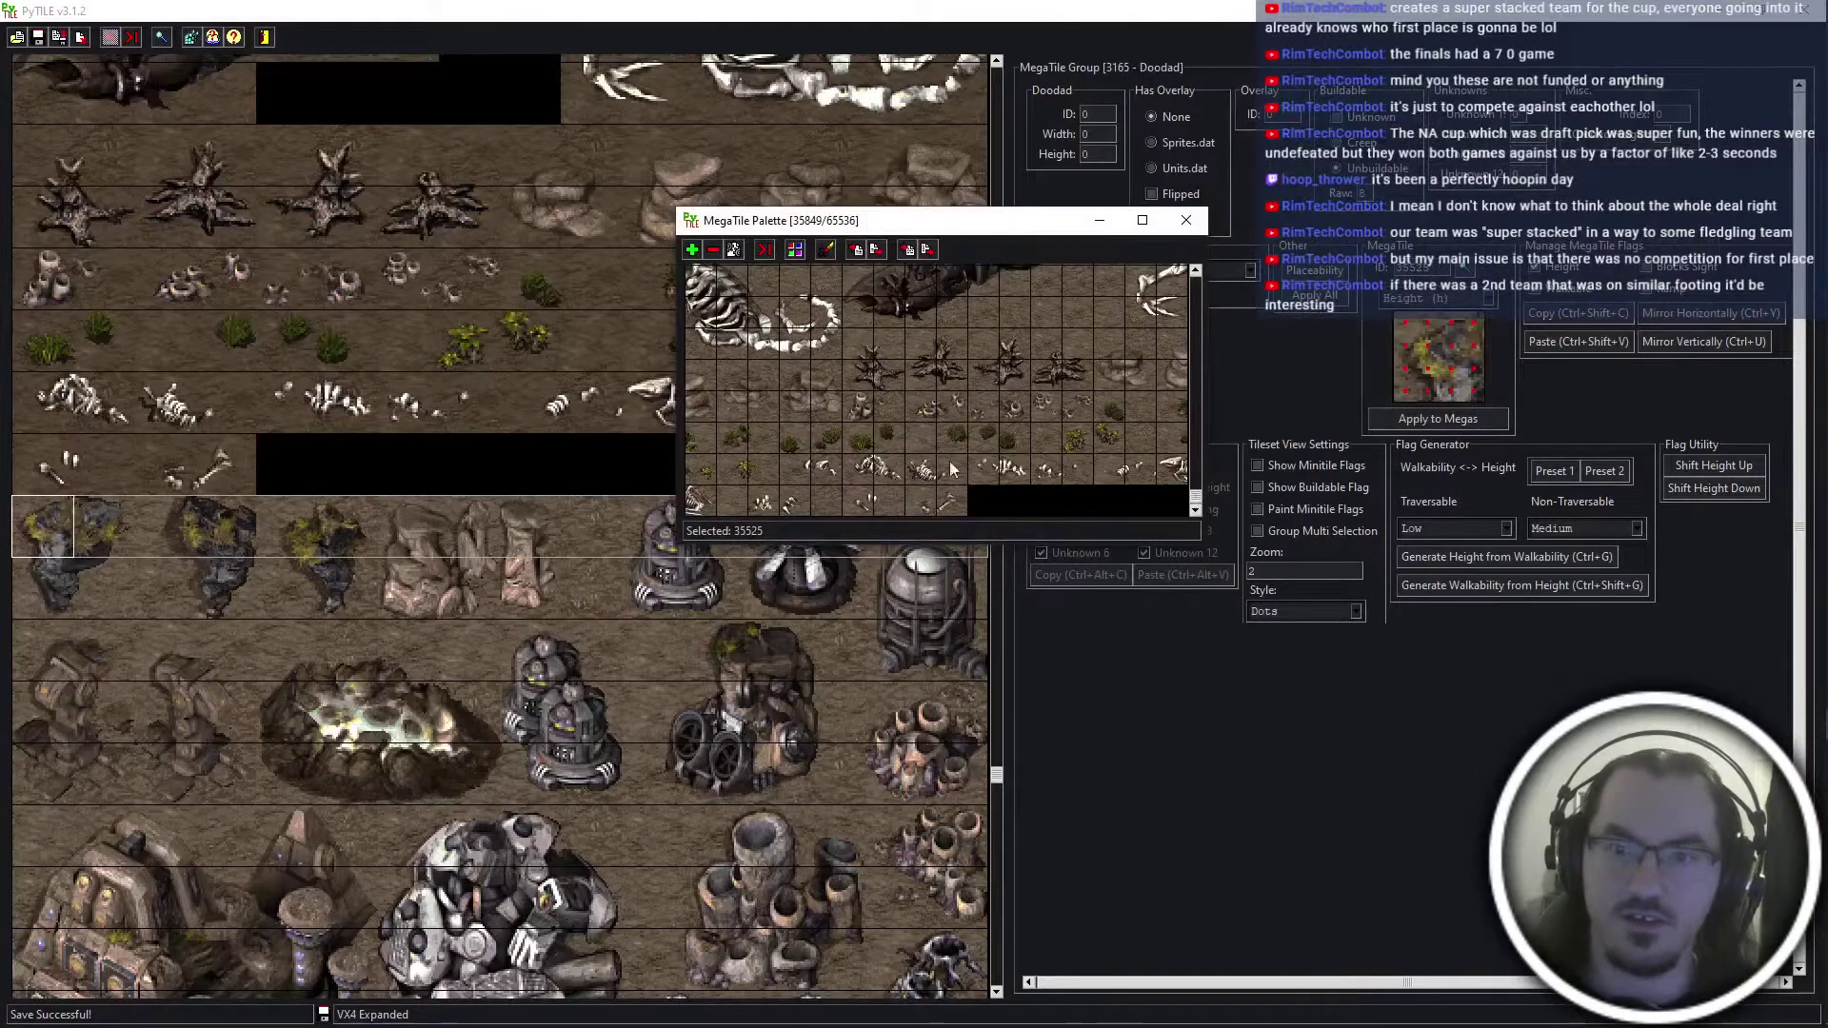
{"action": "left_click", "coordinate": [950, 464], "text": "shift"}
{"action": "left_click", "coordinate": [955, 509], "text": "shift"}
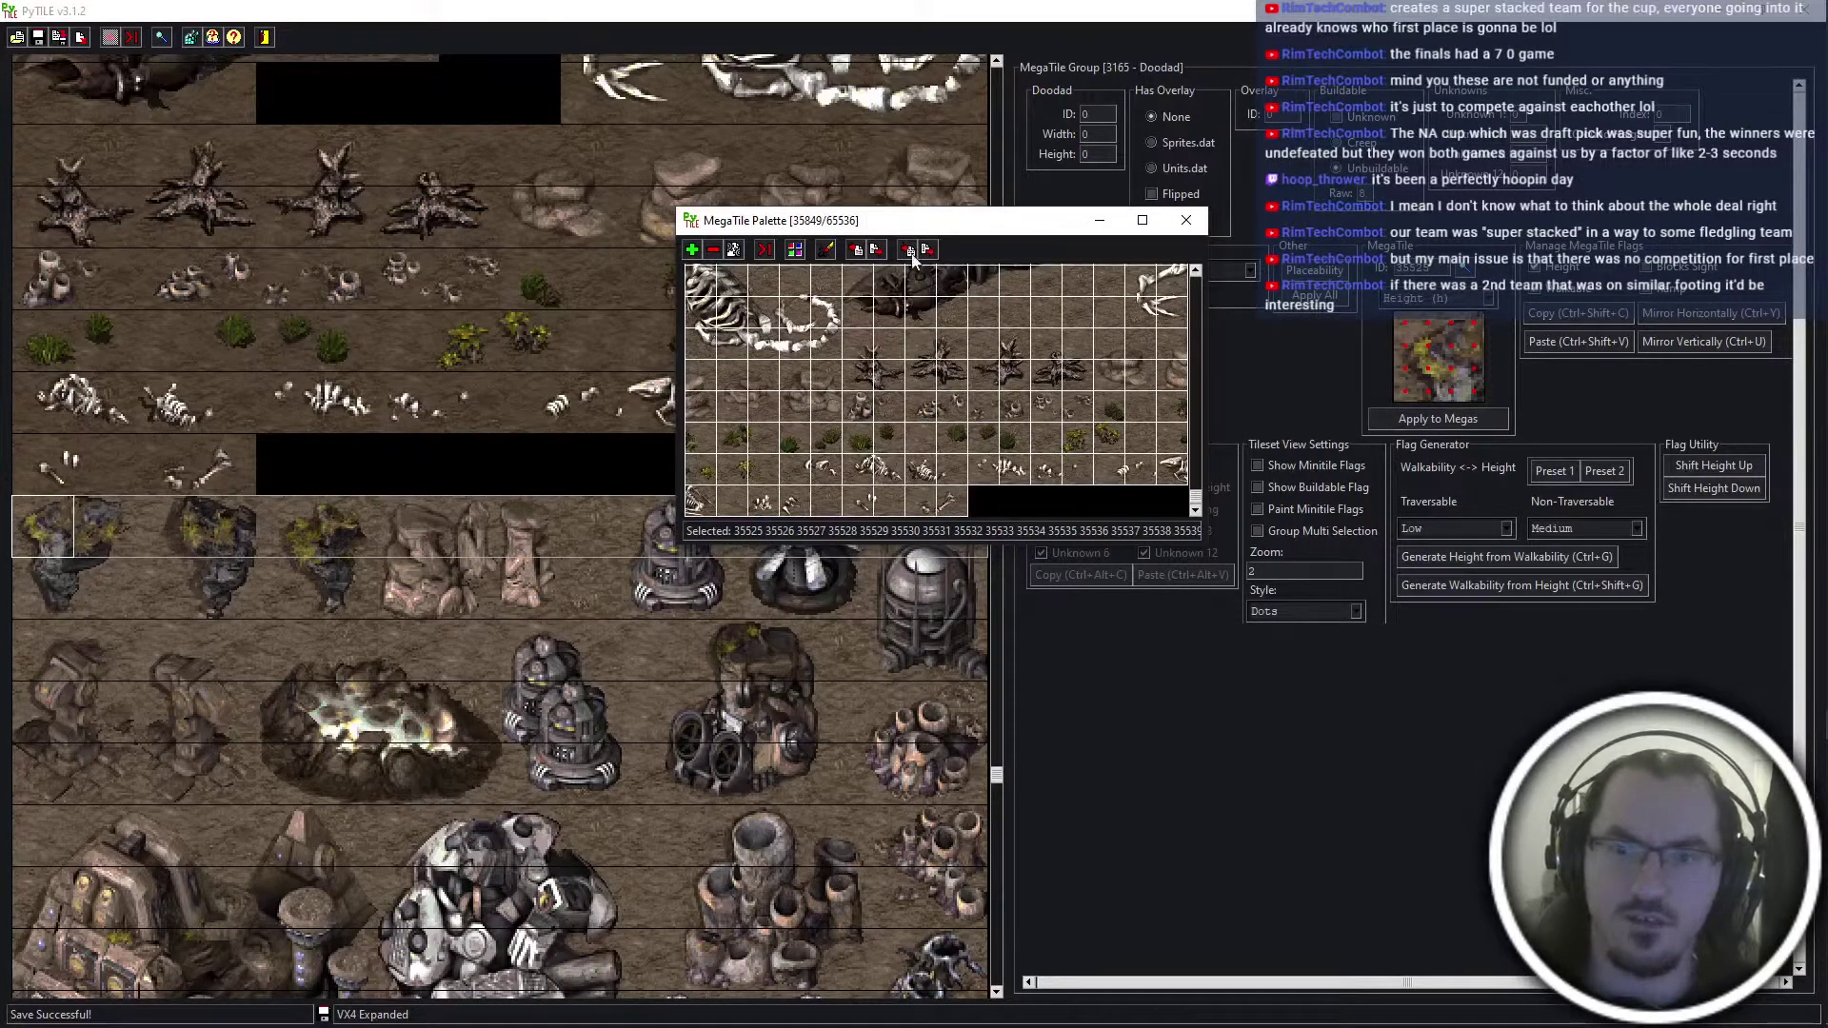
Import megatile settings for the selected megatiles from the text file in the jungle dirt-doodads folder, and close the palette
{"action": "left_click", "coordinate": [907, 250]}
{"action": "scroll", "coordinate": [1015, 712], "scroll_direction": "down", "scroll_amount": 2}
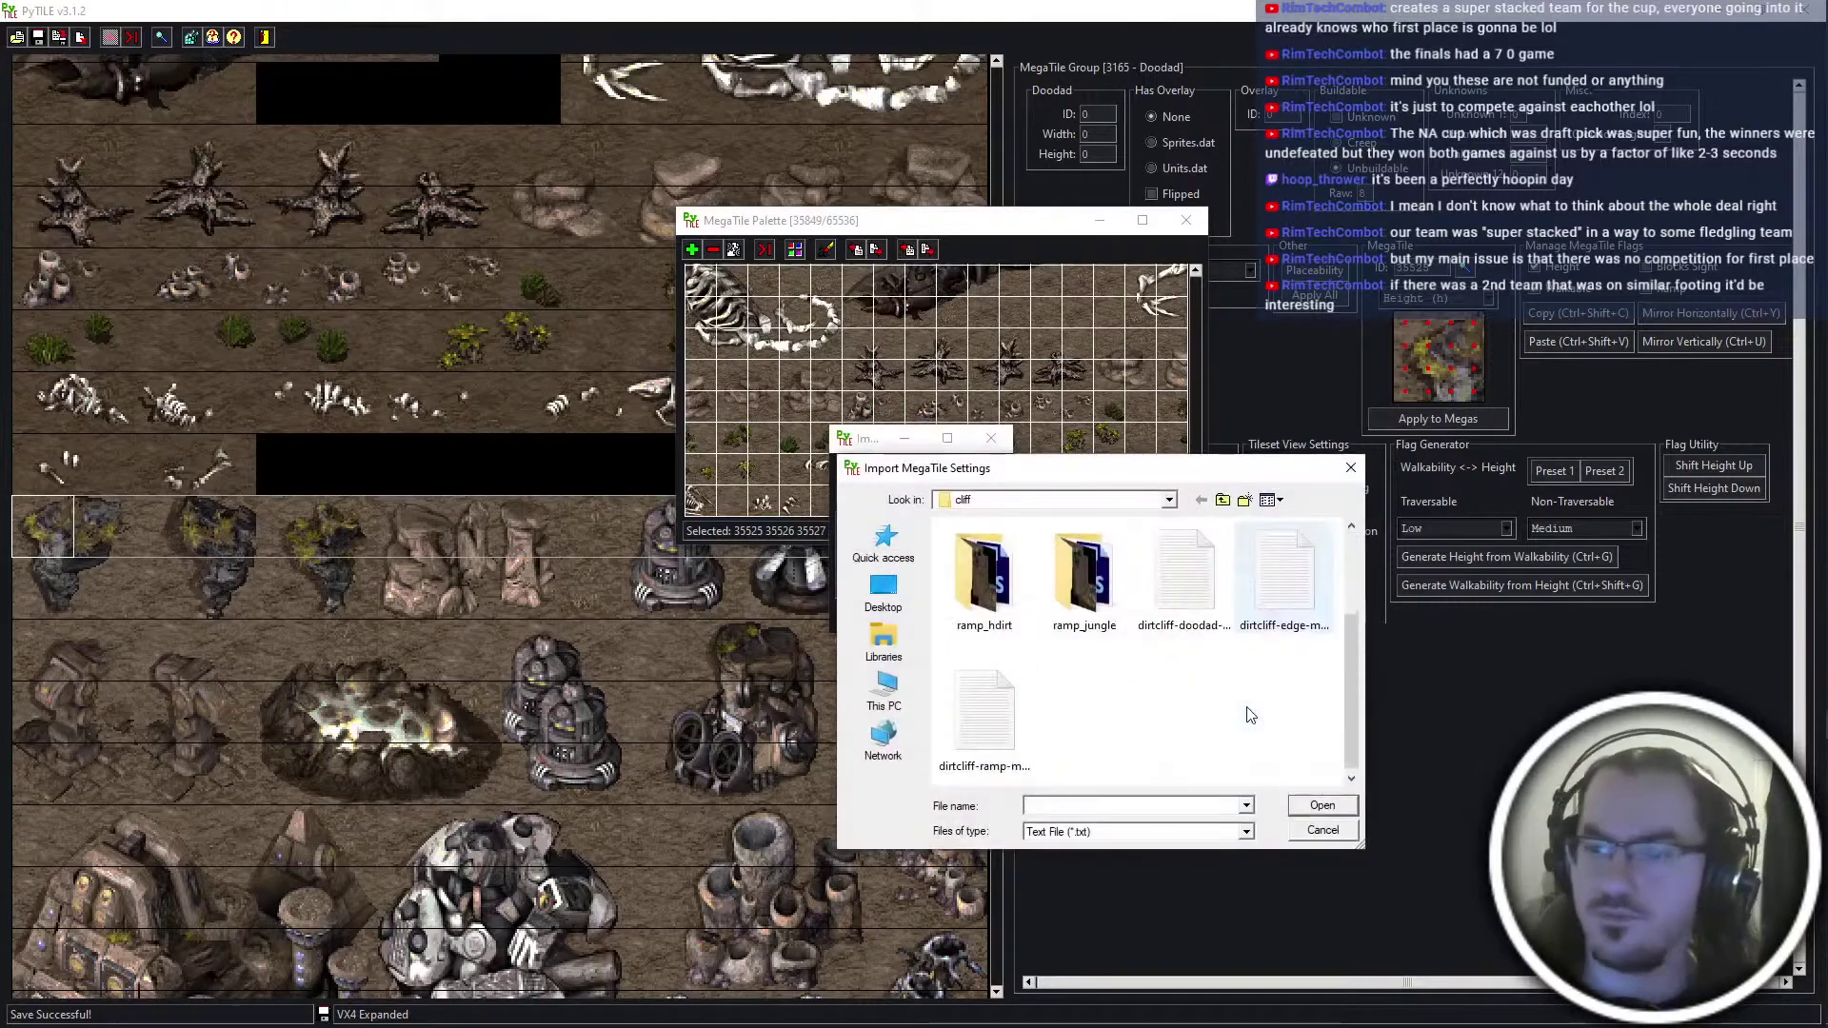
{"action": "left_click", "coordinate": [1183, 580]}
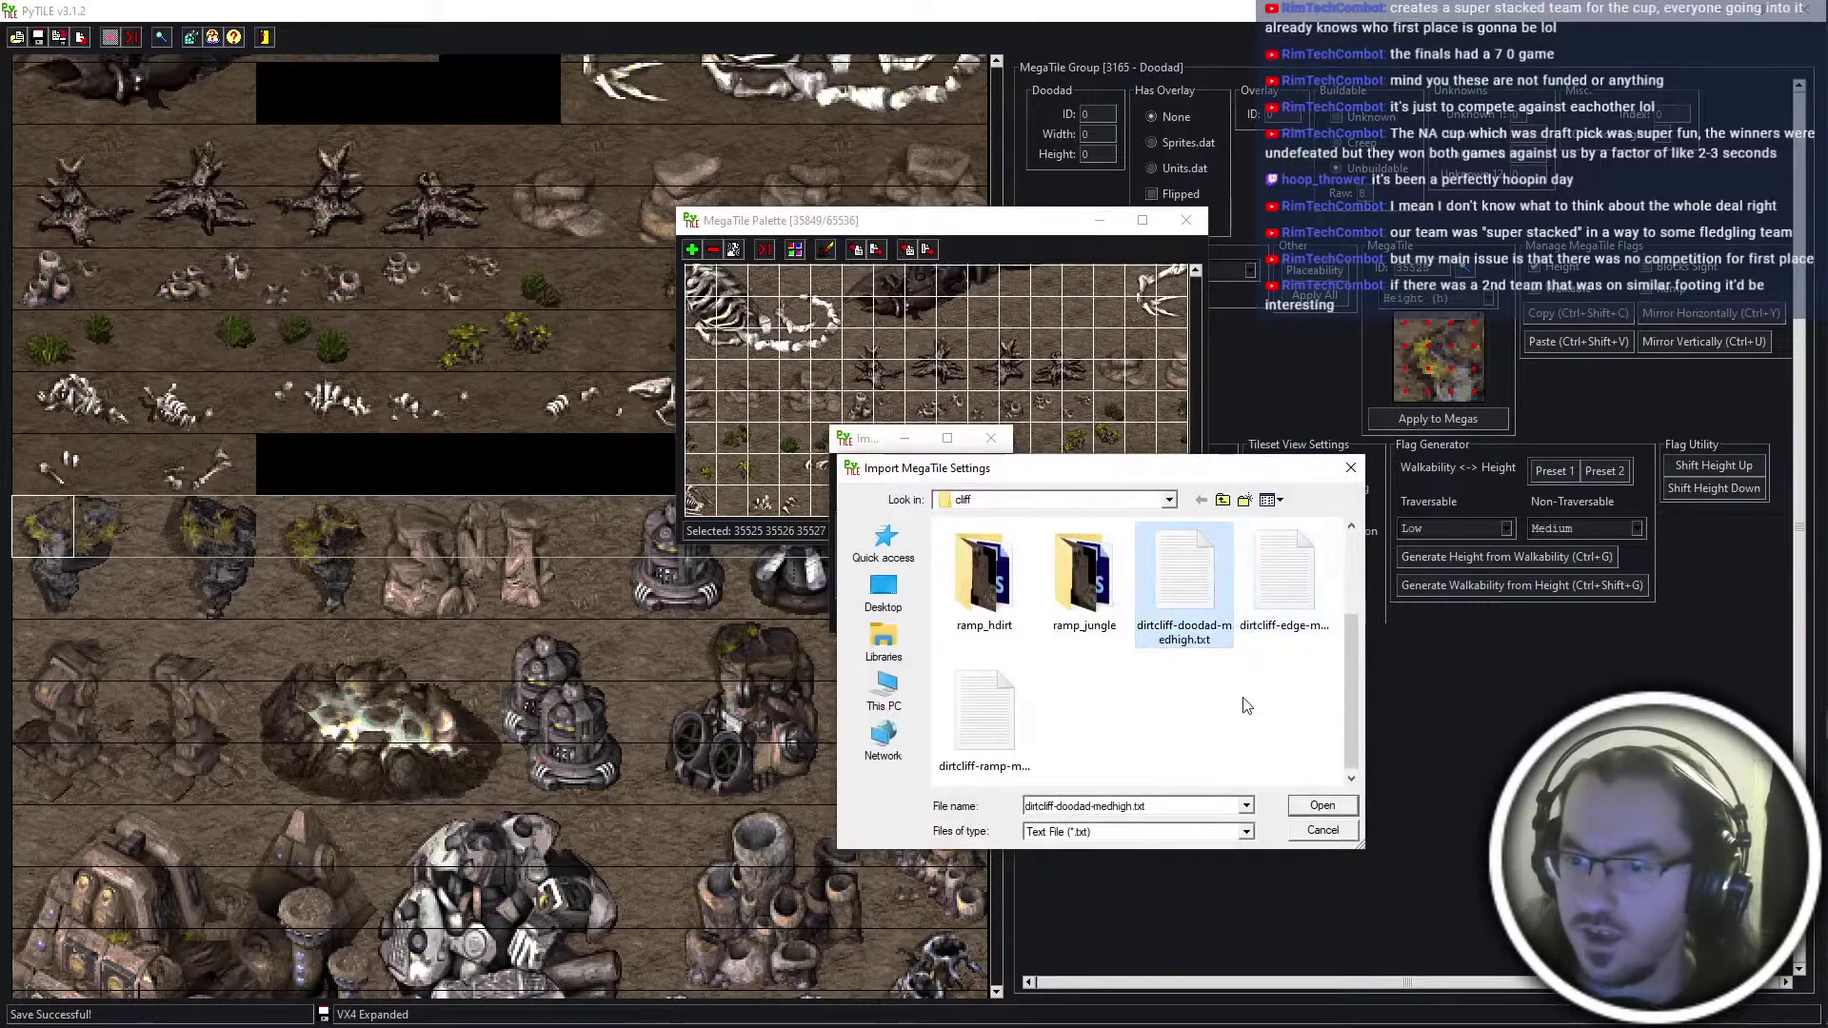
{"action": "key", "text": "BackSpace"}
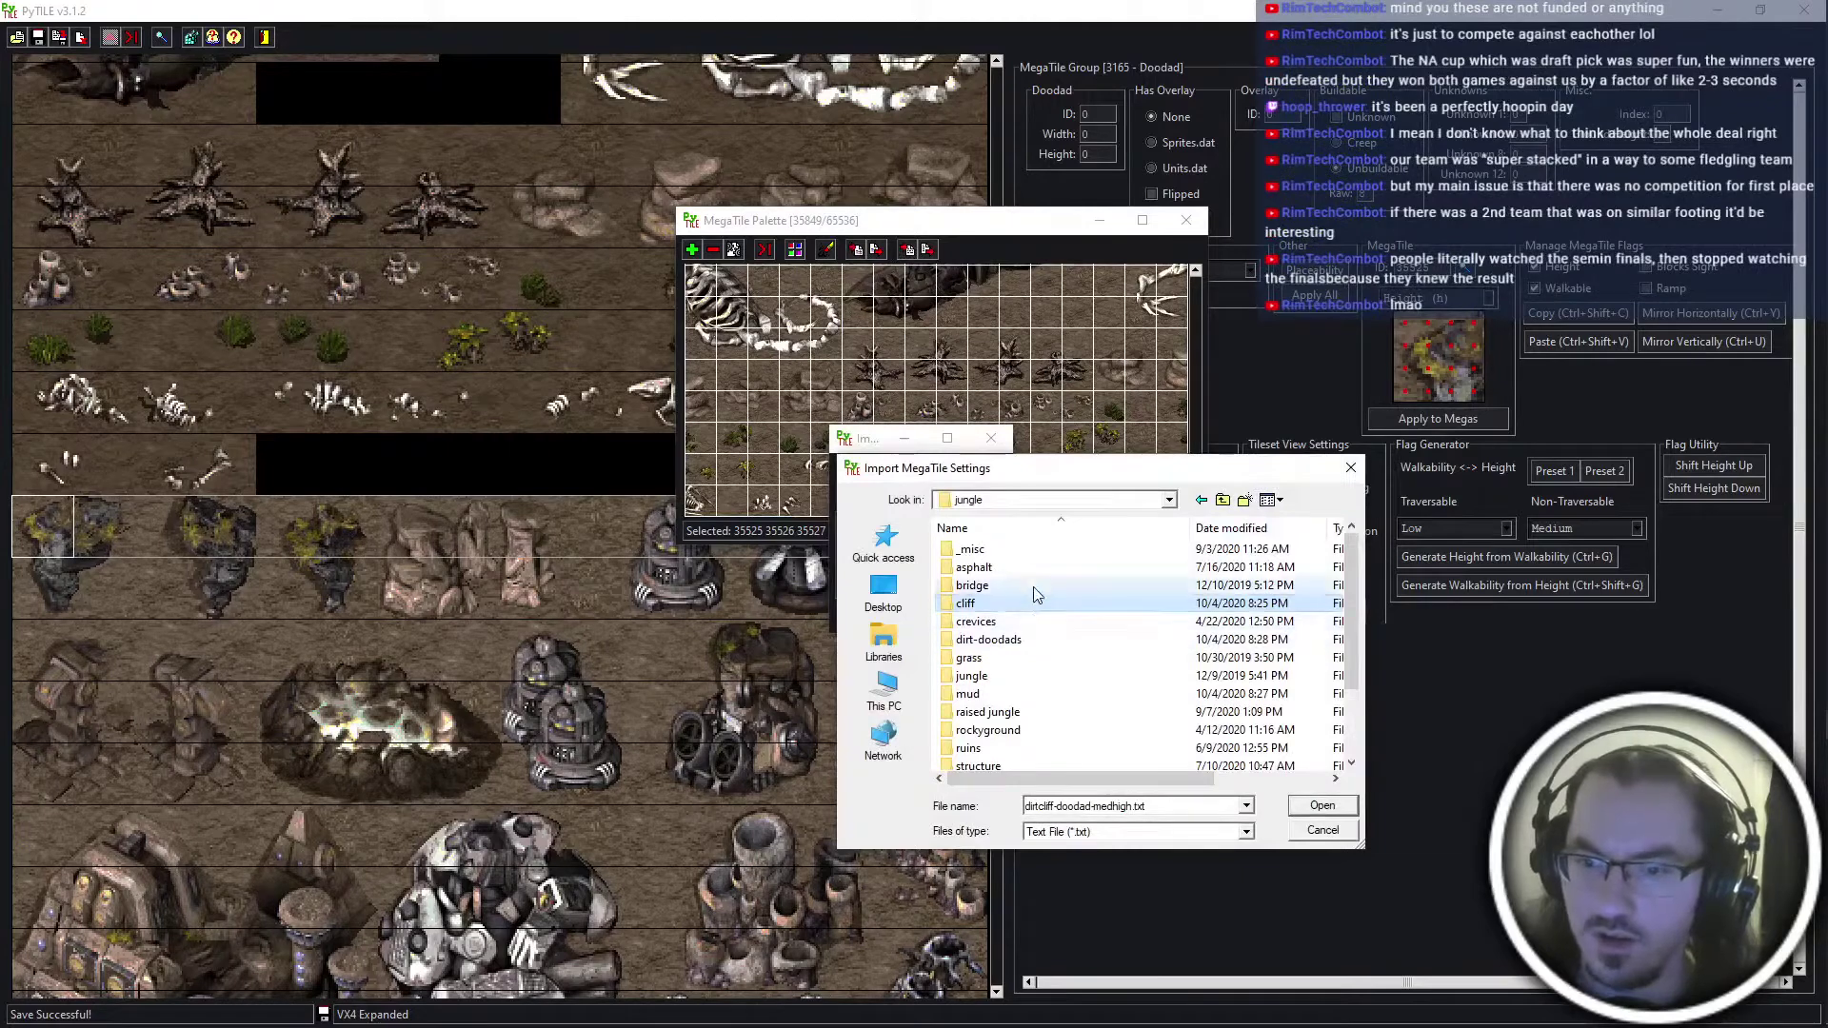
{"action": "double_click", "coordinate": [1038, 639]}
{"action": "left_click", "coordinate": [1003, 617]}
{"action": "double_click", "coordinate": [1002, 617]}
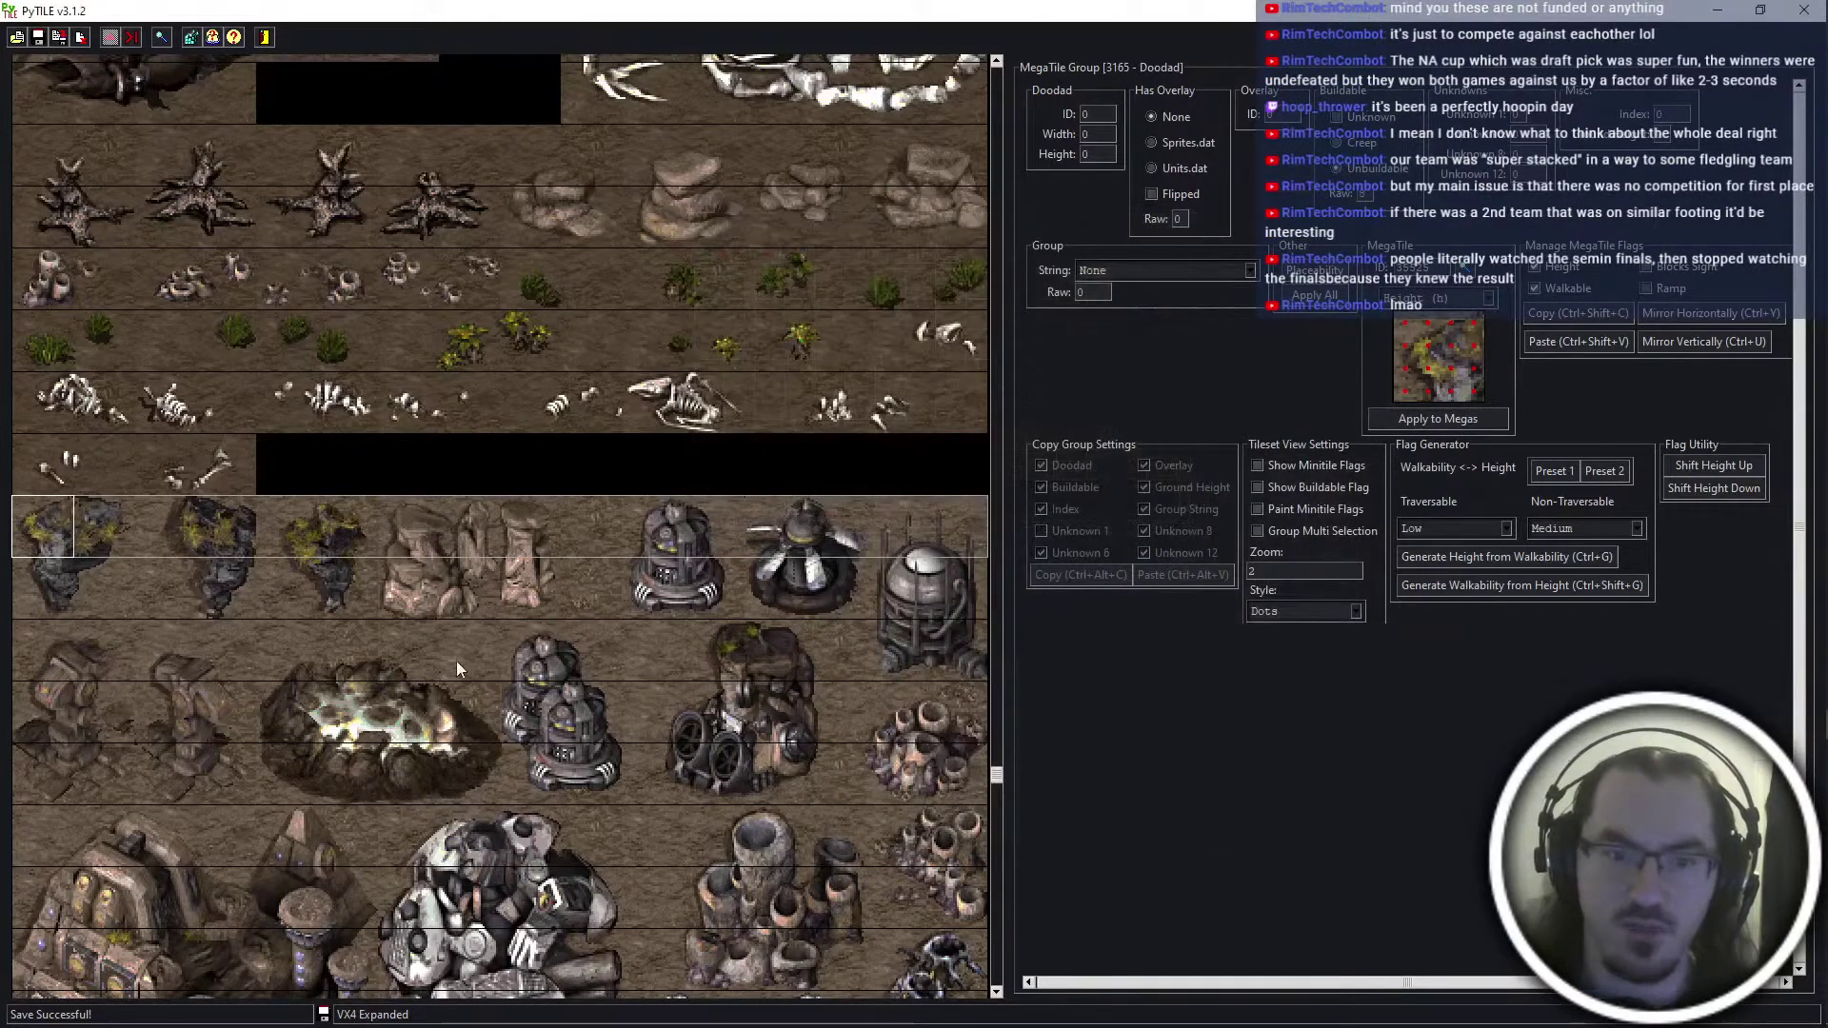
Select a megatile in group 3170 and show the minitile flags across the tileset view in walkability mode
{"action": "scroll", "coordinate": [455, 660], "scroll_direction": "down", "scroll_amount": 3}
{"action": "left_click", "coordinate": [375, 465]}
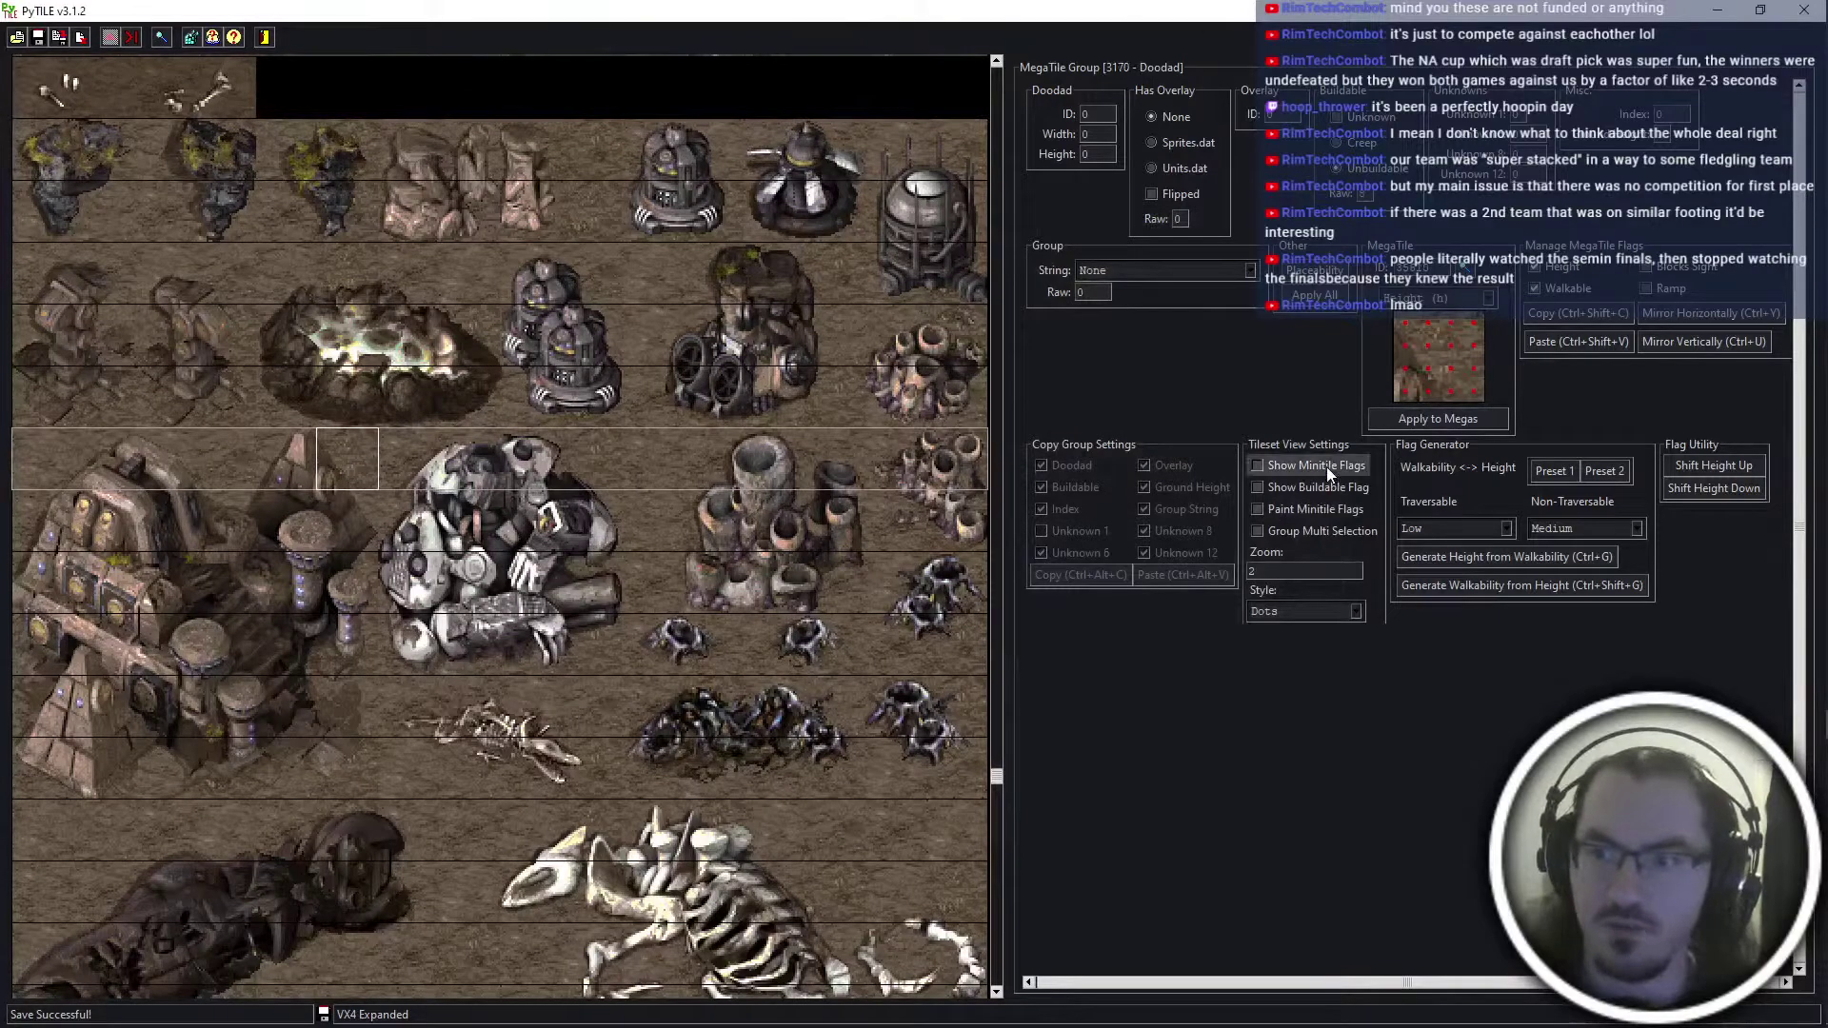
{"action": "left_click", "coordinate": [1276, 466]}
{"action": "scroll", "coordinate": [580, 699], "scroll_direction": "down", "scroll_amount": 2}
{"action": "key", "text": "w"}
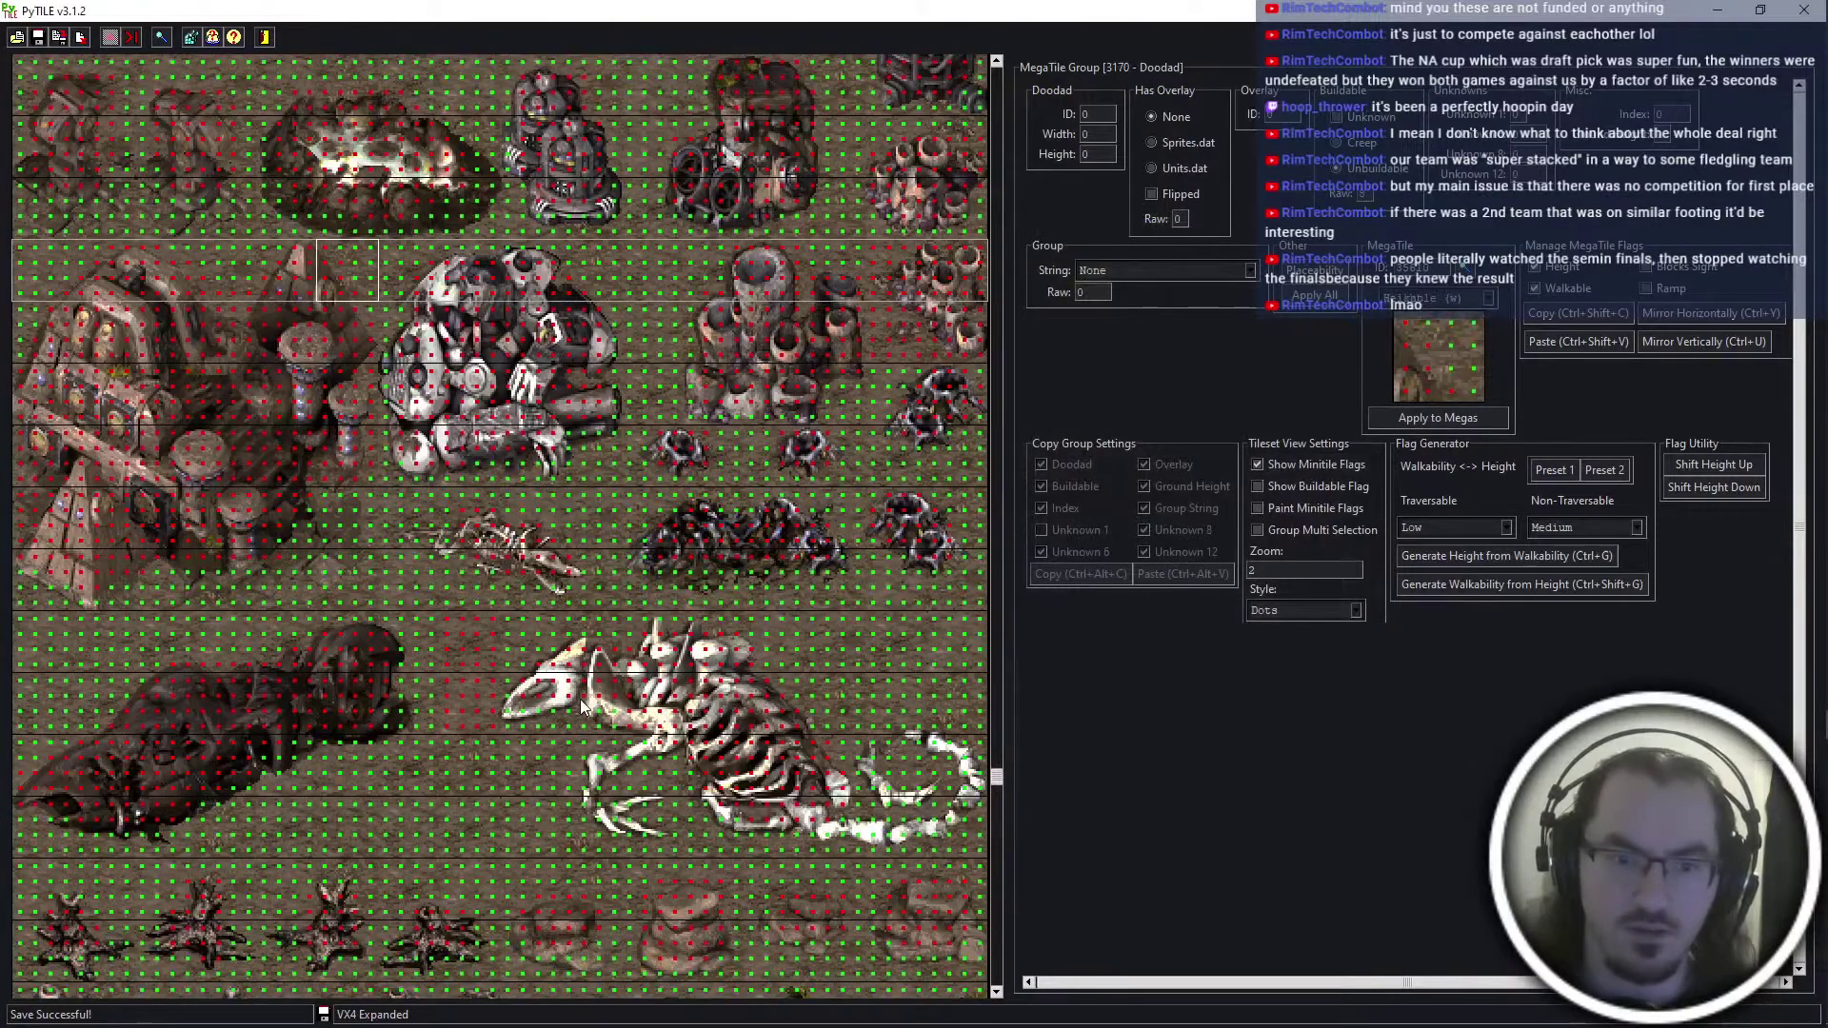
Examine the walkability flags across the second dirt doodad set, from the mossy rocks down to the last bones row
{"action": "scroll", "coordinate": [534, 670], "scroll_direction": "up", "scroll_amount": 2}
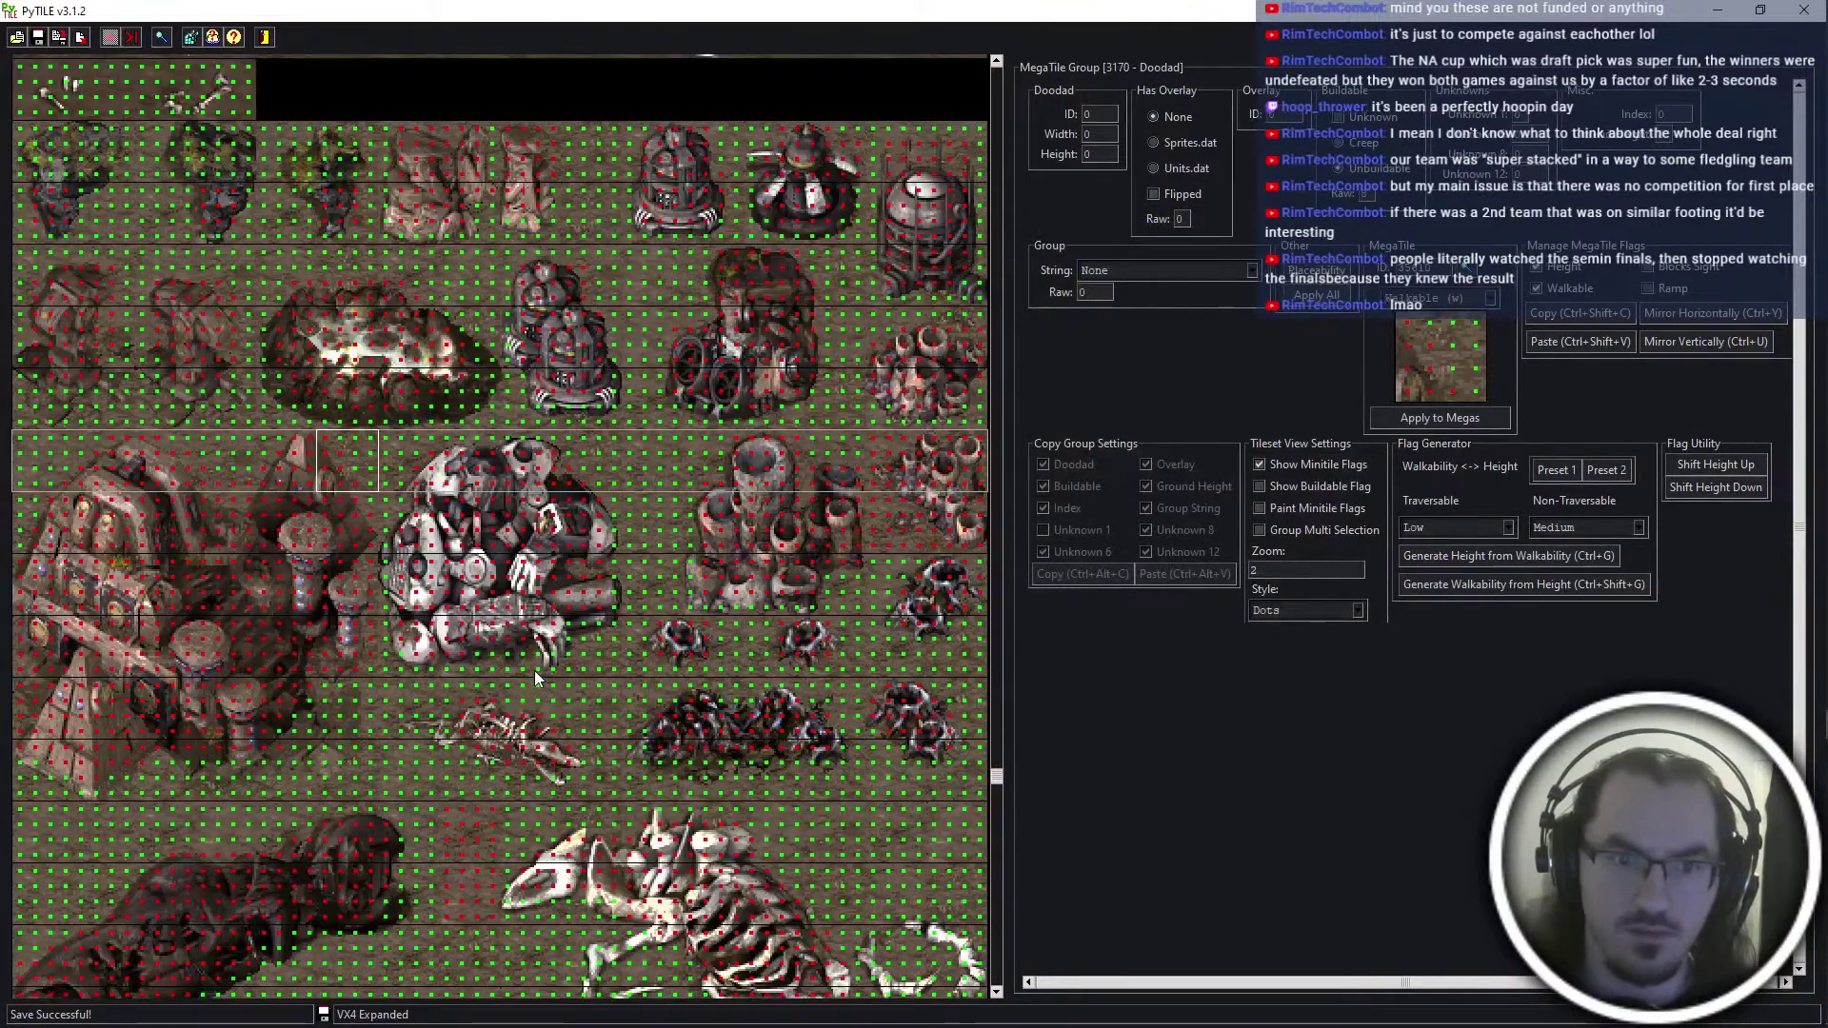
{"action": "scroll", "coordinate": [534, 670], "scroll_direction": "down", "scroll_amount": 3}
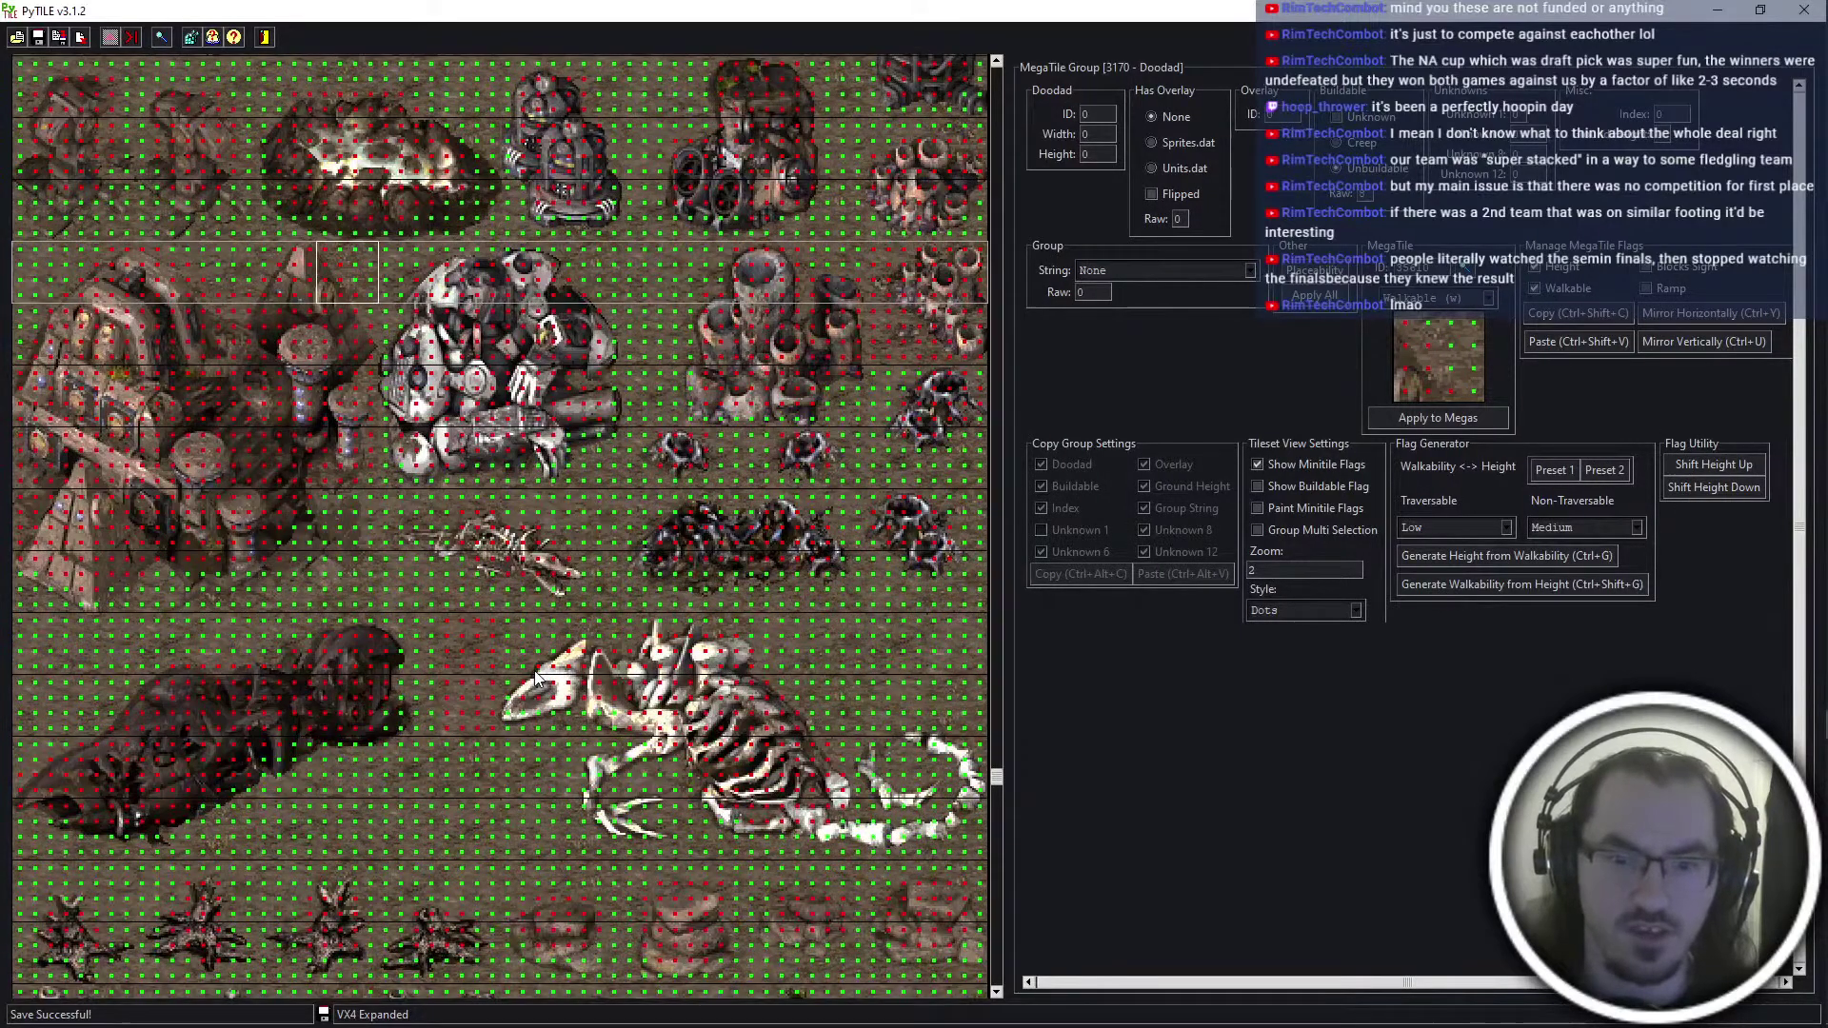
{"action": "scroll", "coordinate": [534, 670], "scroll_direction": "up", "scroll_amount": 3}
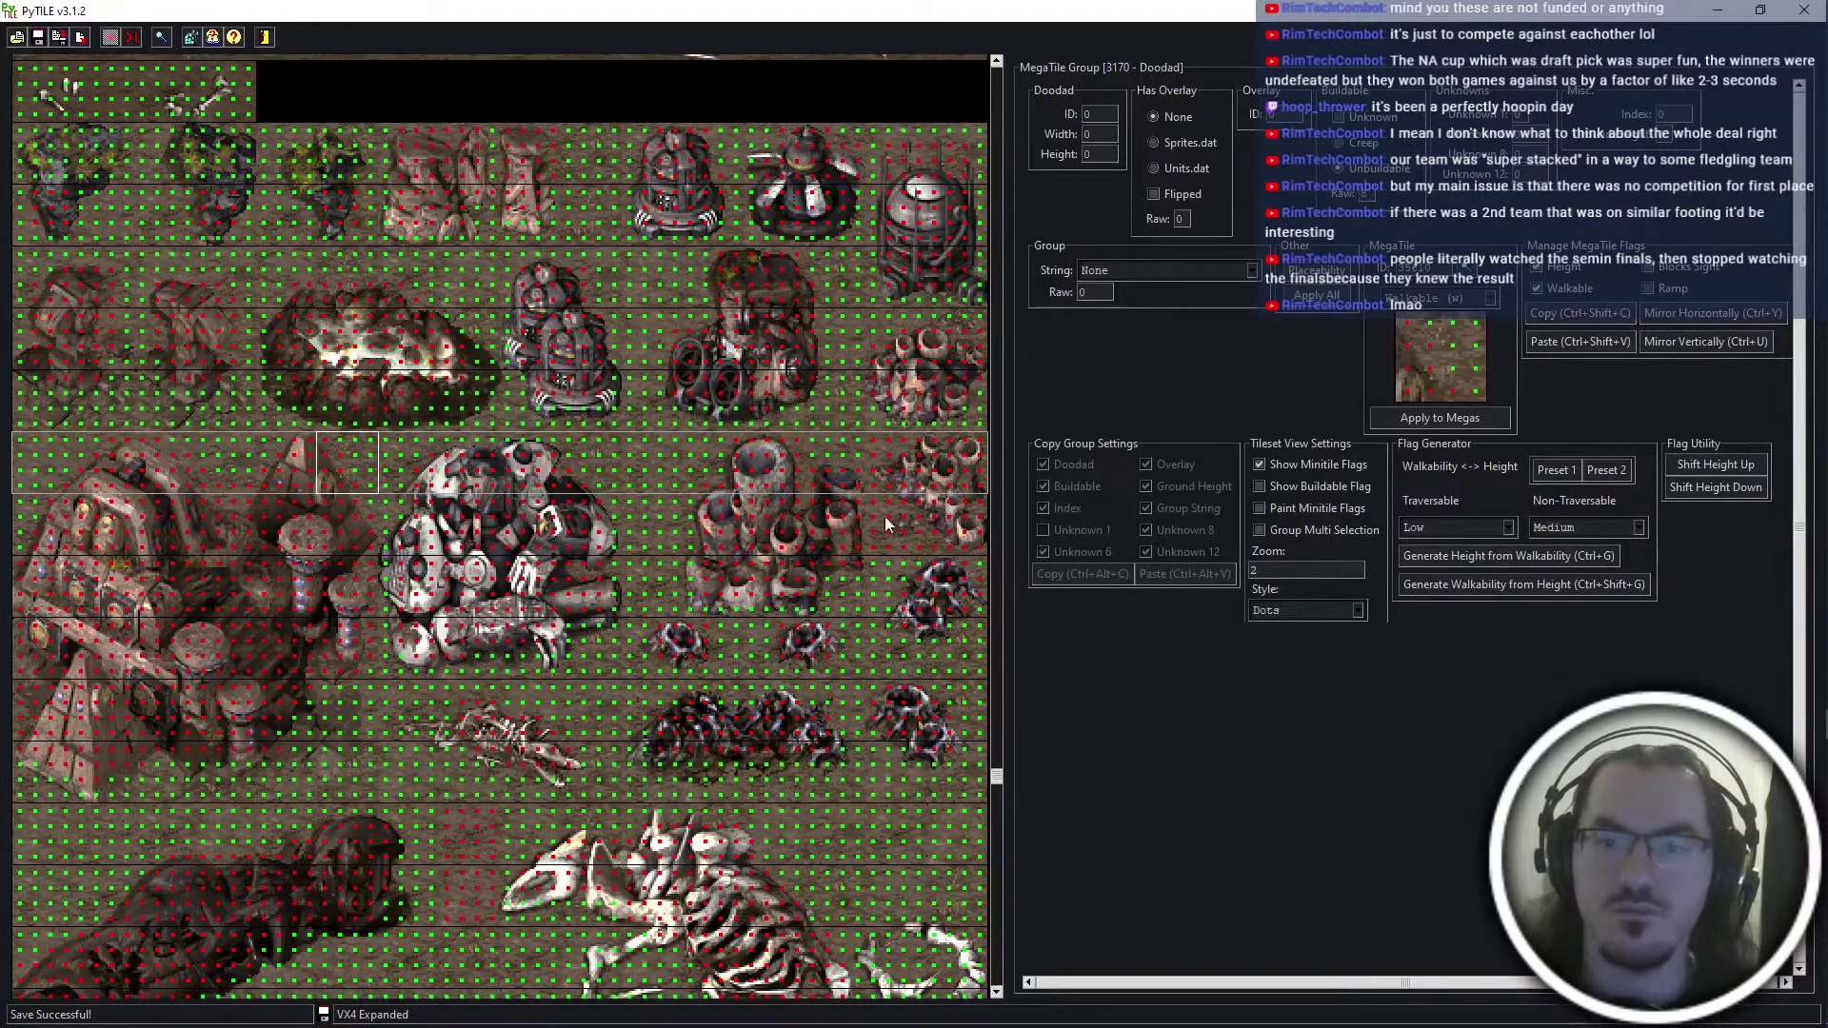
{"action": "left_click", "coordinate": [875, 440]}
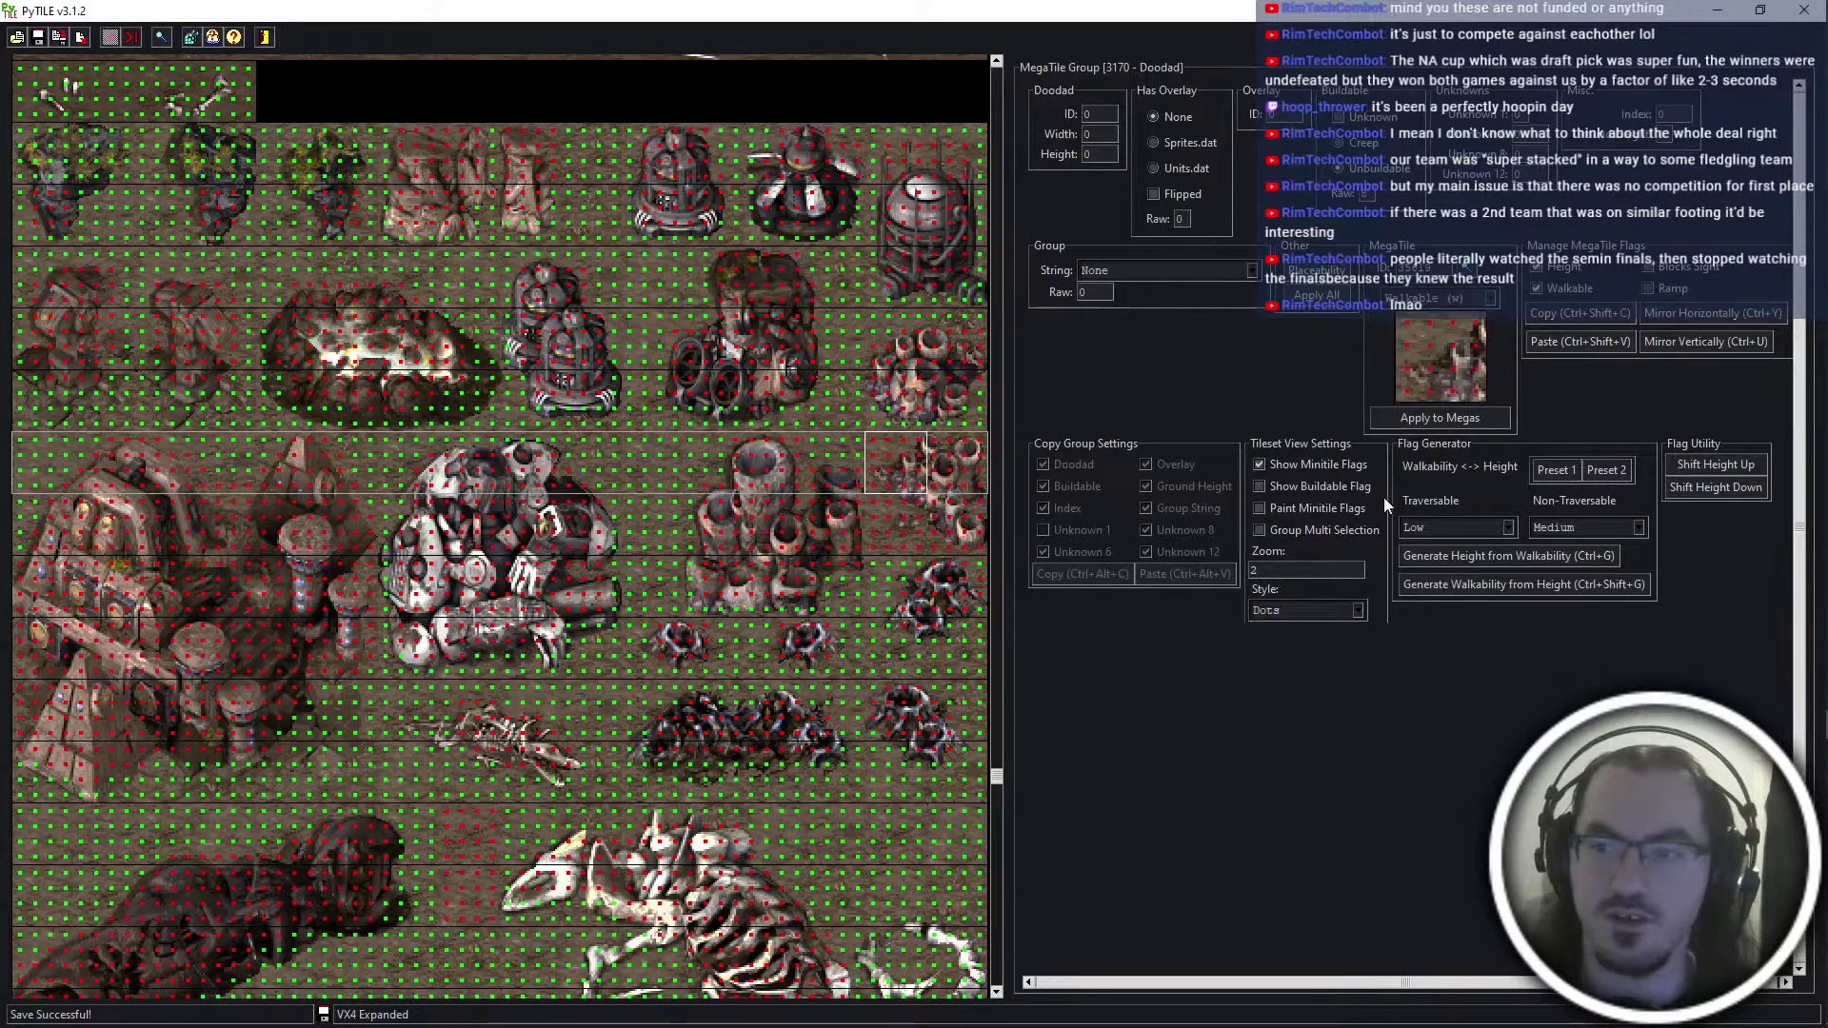
{"action": "scroll", "coordinate": [837, 709], "scroll_direction": "down", "scroll_amount": 2}
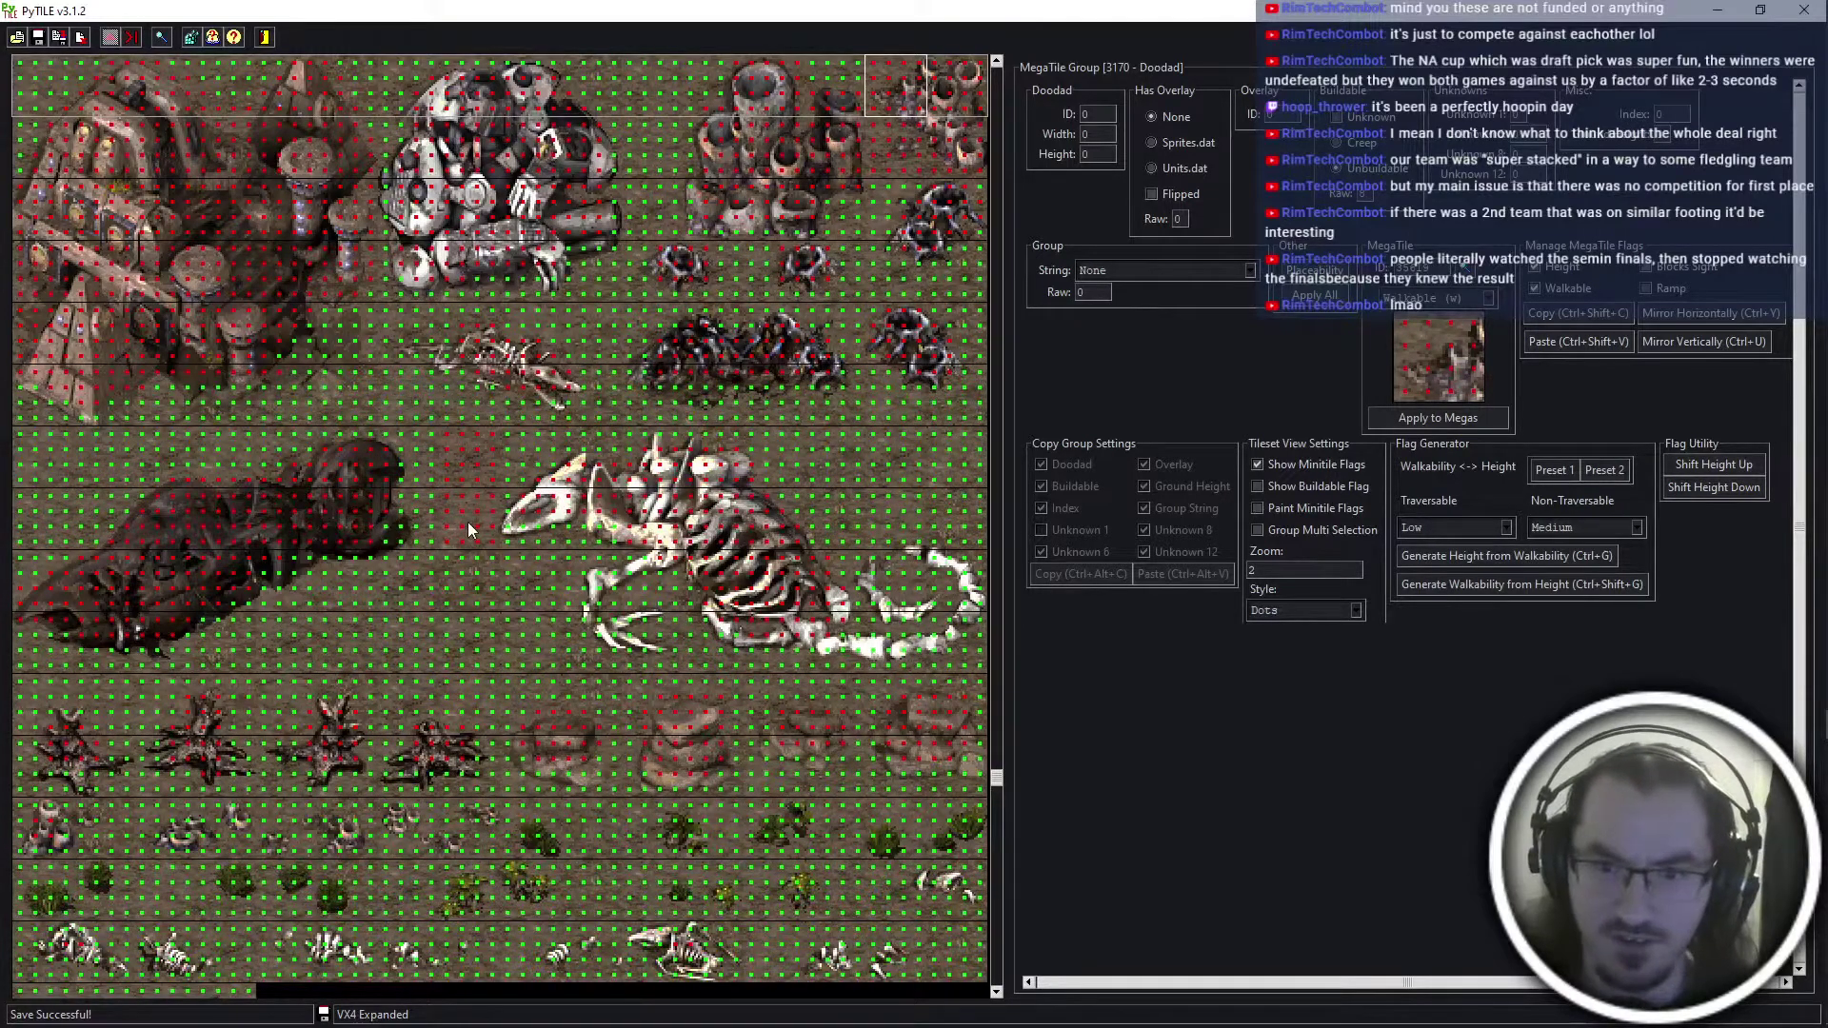
{"action": "scroll", "coordinate": [476, 519], "scroll_direction": "down", "scroll_amount": 3}
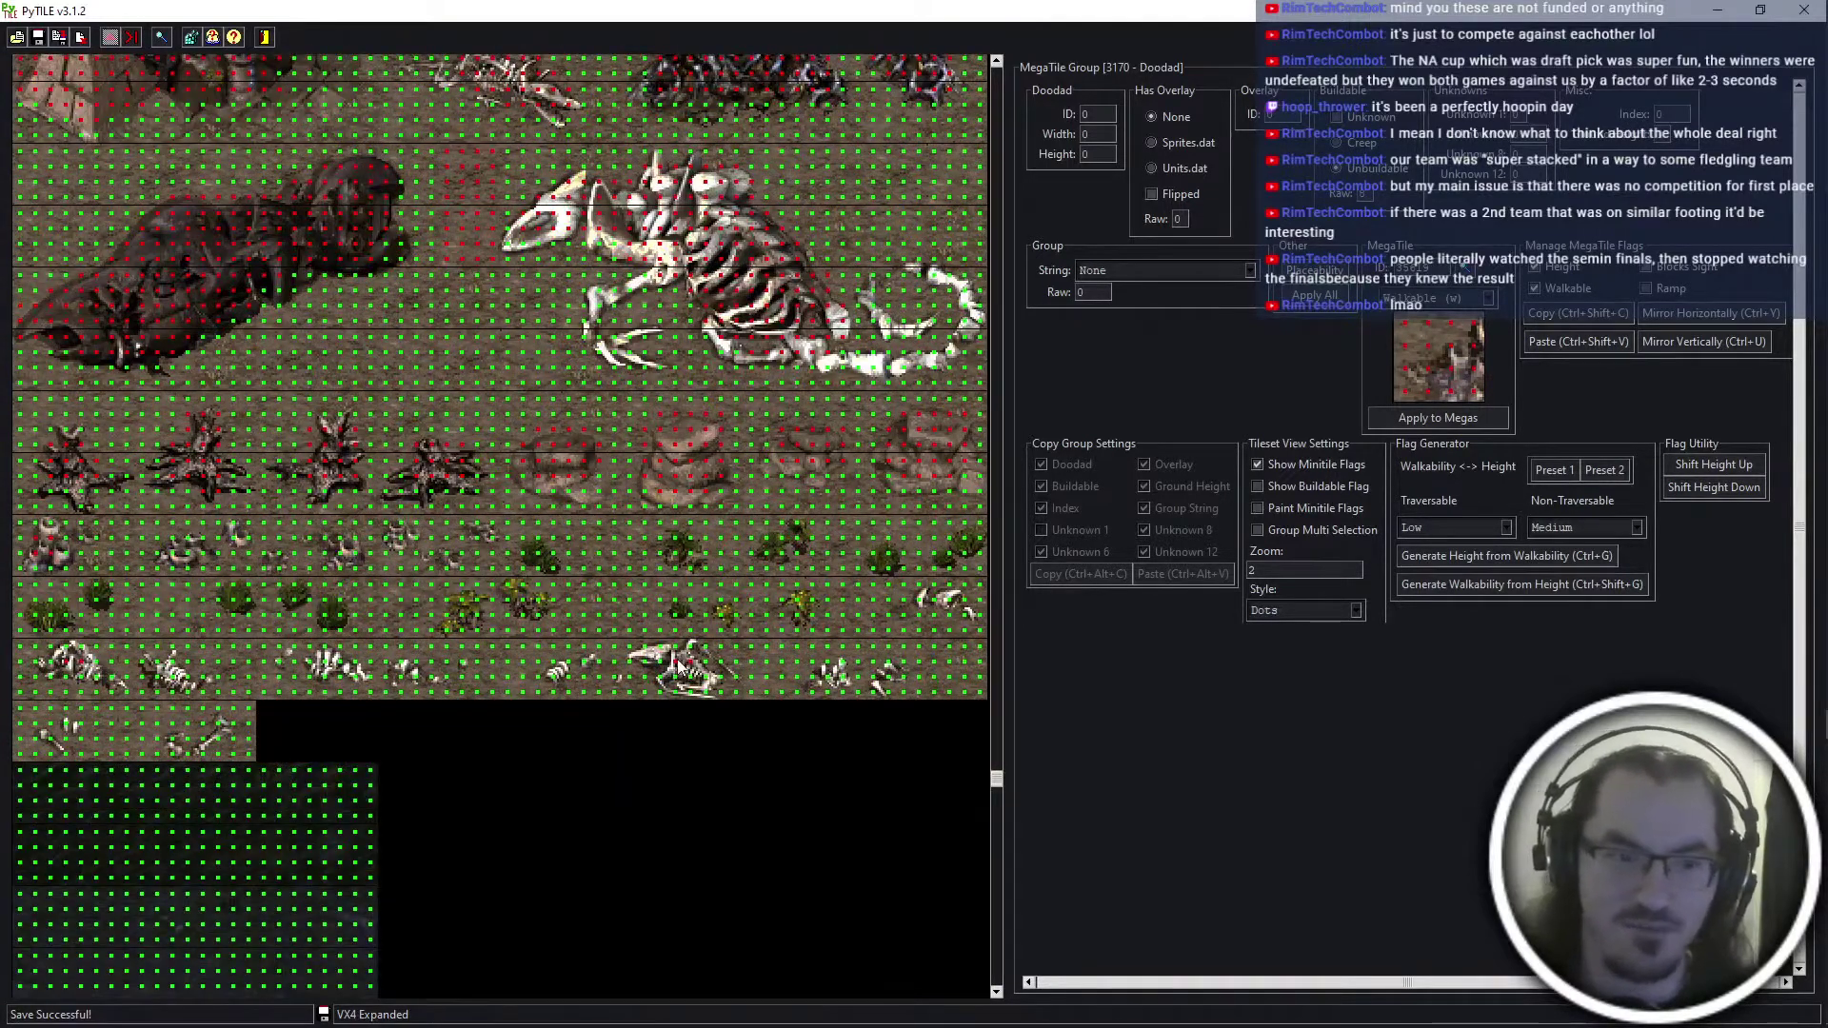
{"action": "scroll", "coordinate": [671, 685], "scroll_direction": "up", "scroll_amount": 2}
{"action": "scroll", "coordinate": [586, 695], "scroll_direction": "up", "scroll_amount": 4}
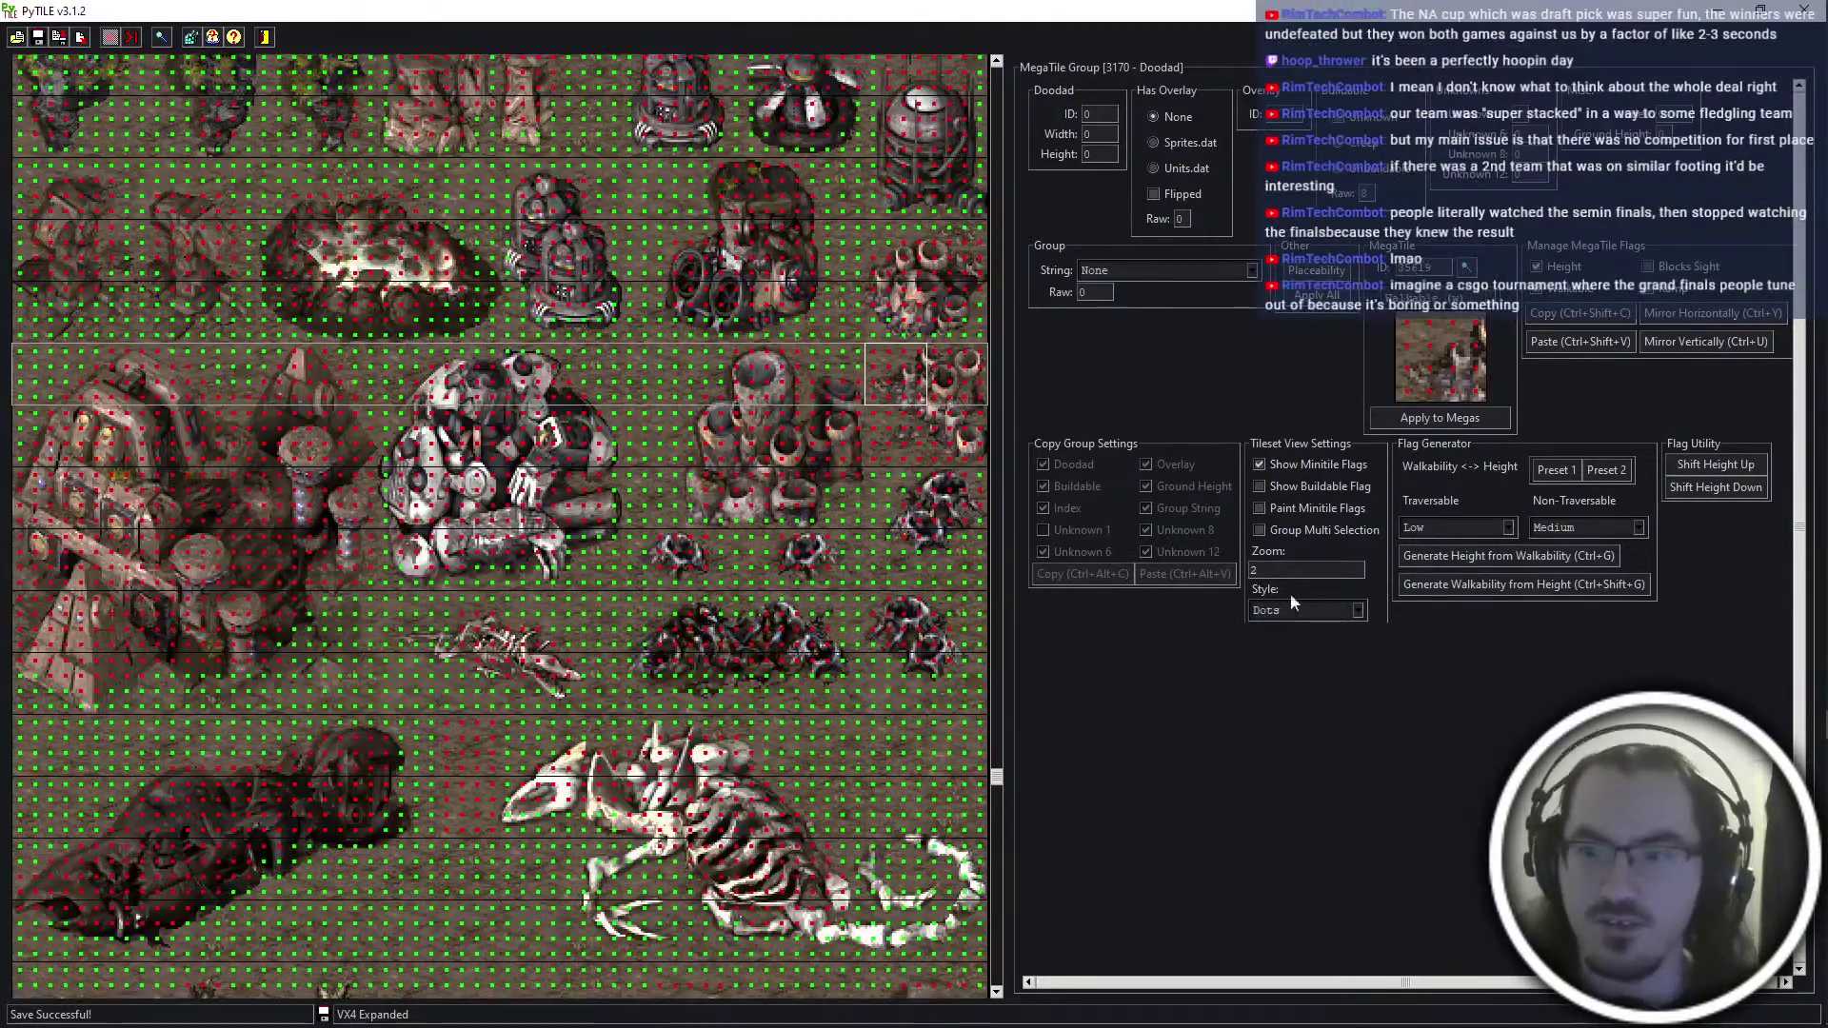
Enable minitile flag painting and correct walkability on the vent doodad in groups 3170–3171 and the blank dirt beside the large skeleton's head
{"action": "left_click", "coordinate": [1295, 514]}
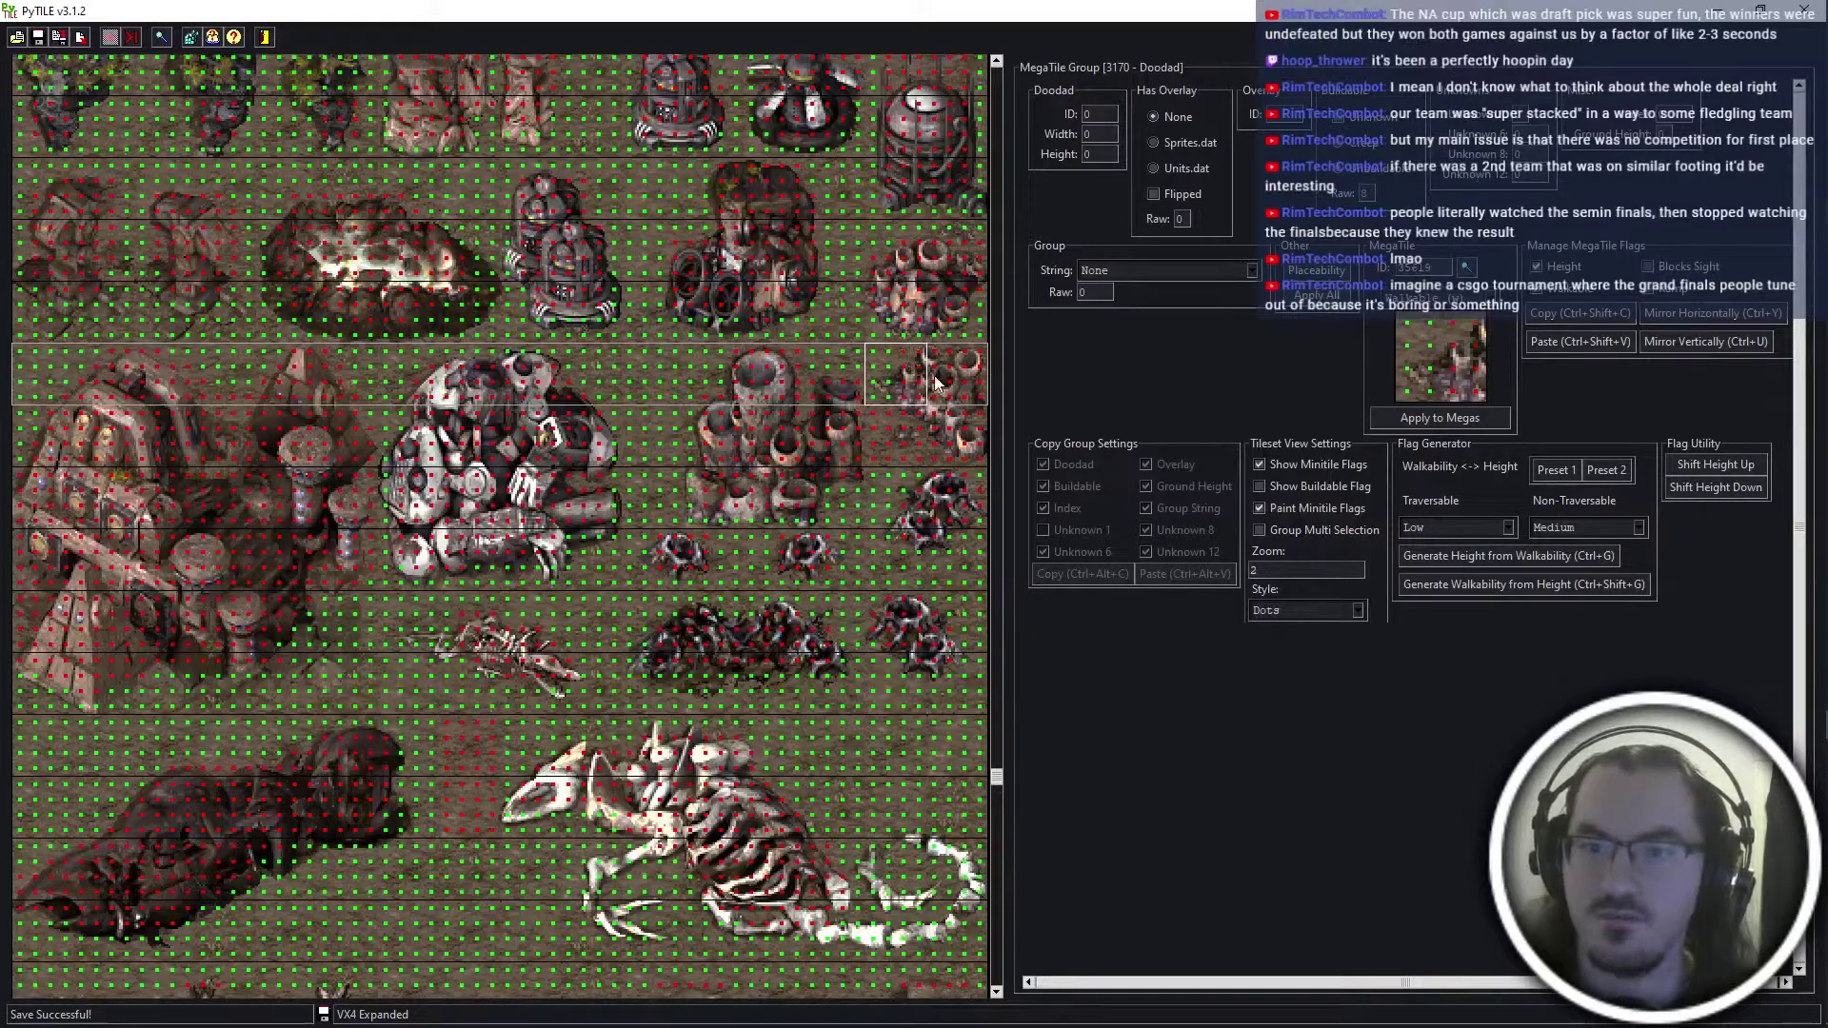
{"action": "left_click", "coordinate": [981, 392]}
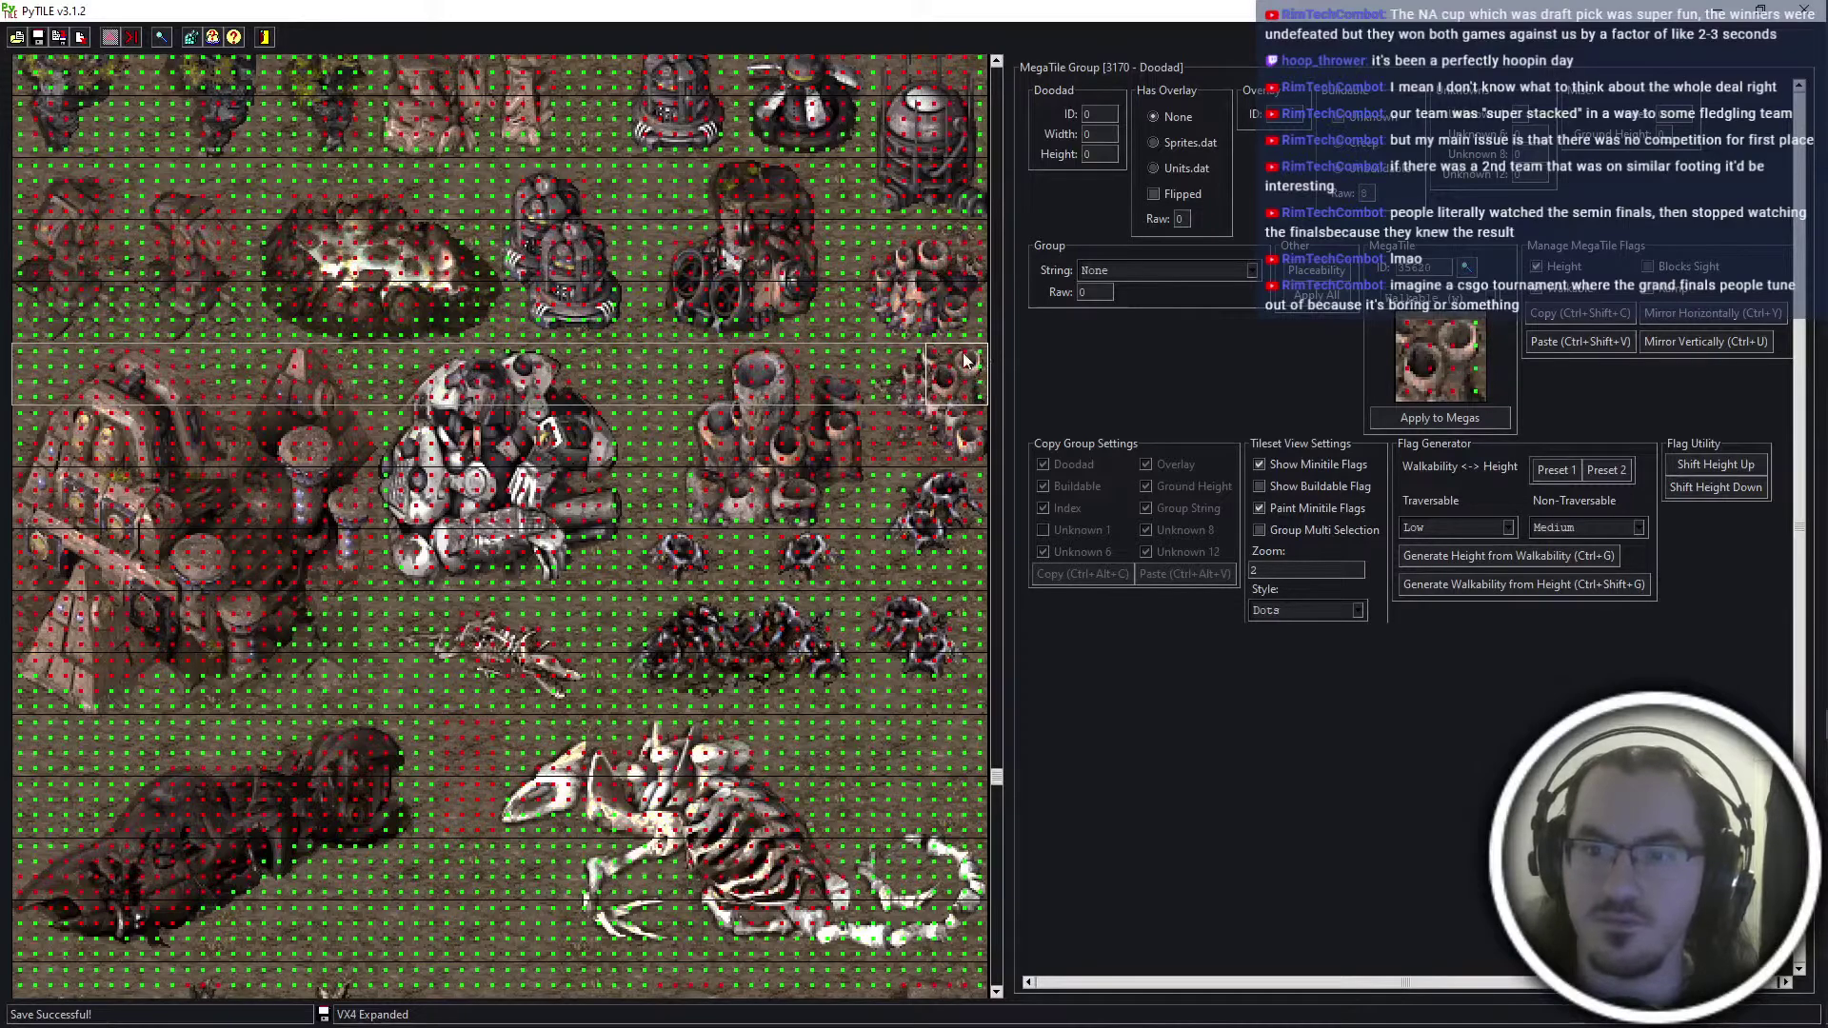
{"action": "left_click", "coordinate": [904, 433]}
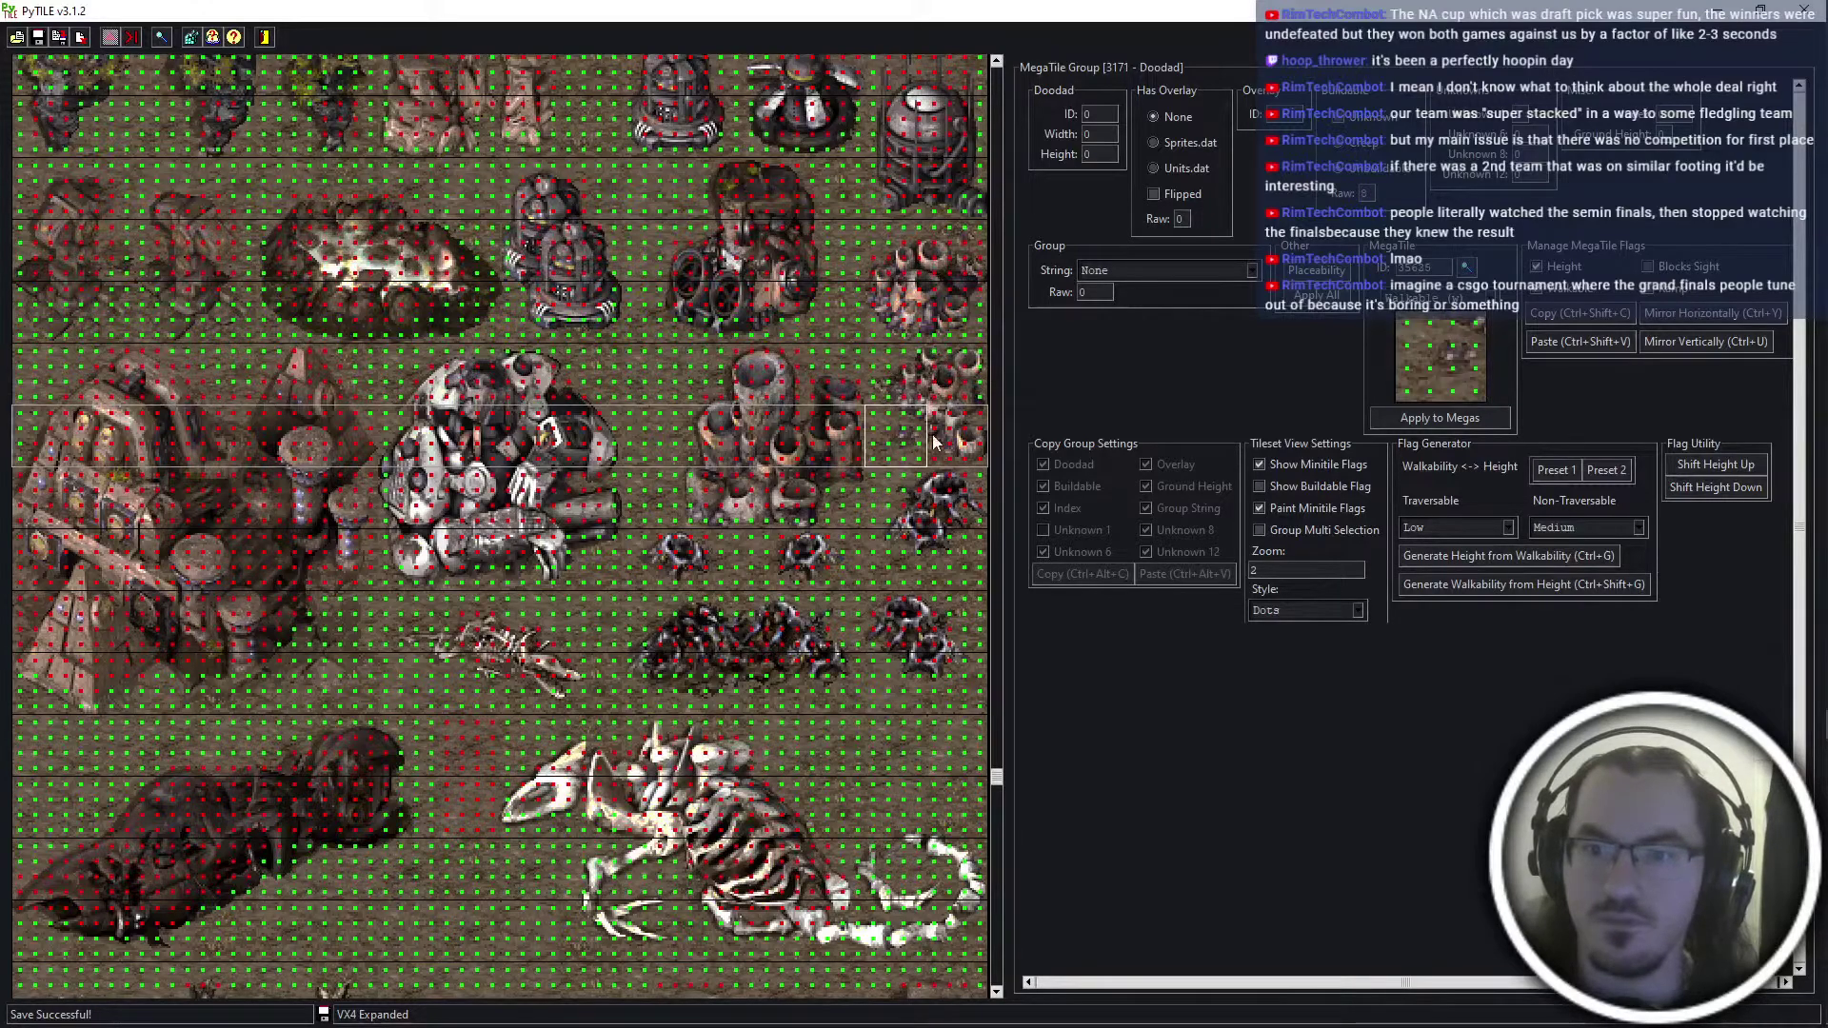
{"action": "left_click", "coordinate": [955, 440]}
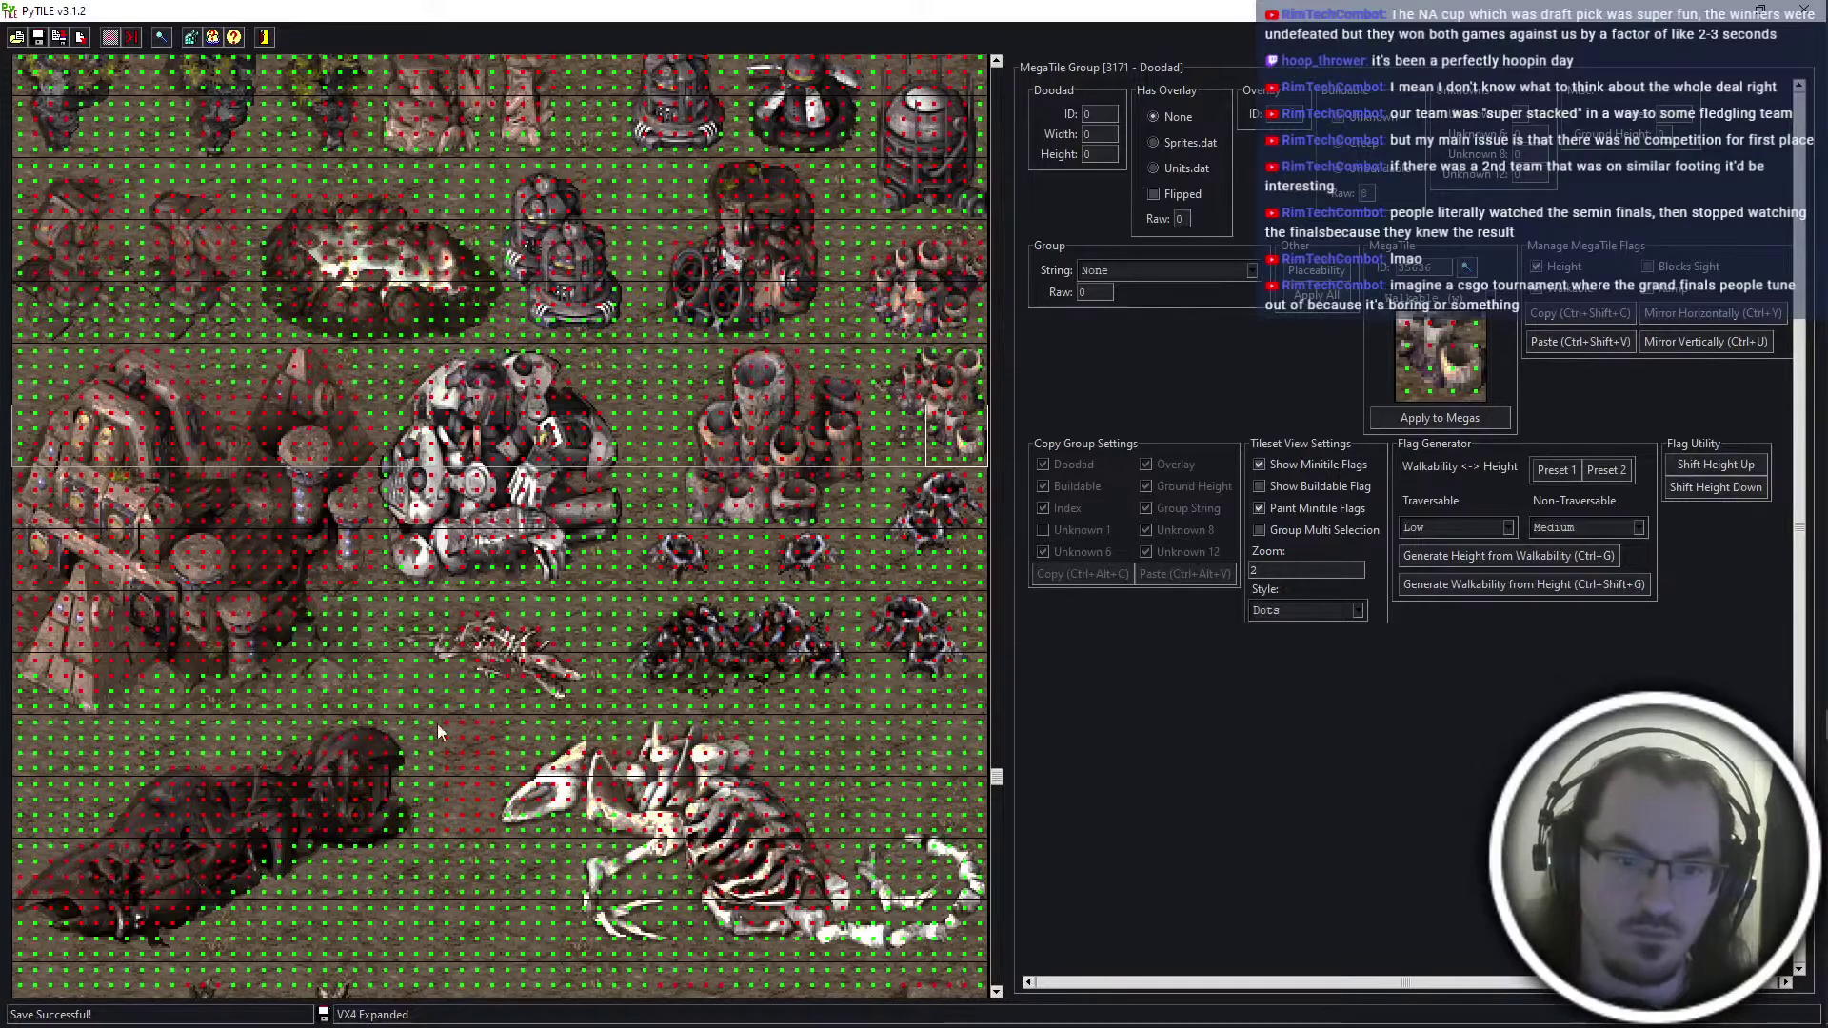
{"action": "left_click", "coordinate": [471, 809]}
{"action": "scroll", "coordinate": [745, 830], "scroll_direction": "down", "scroll_amount": 1}
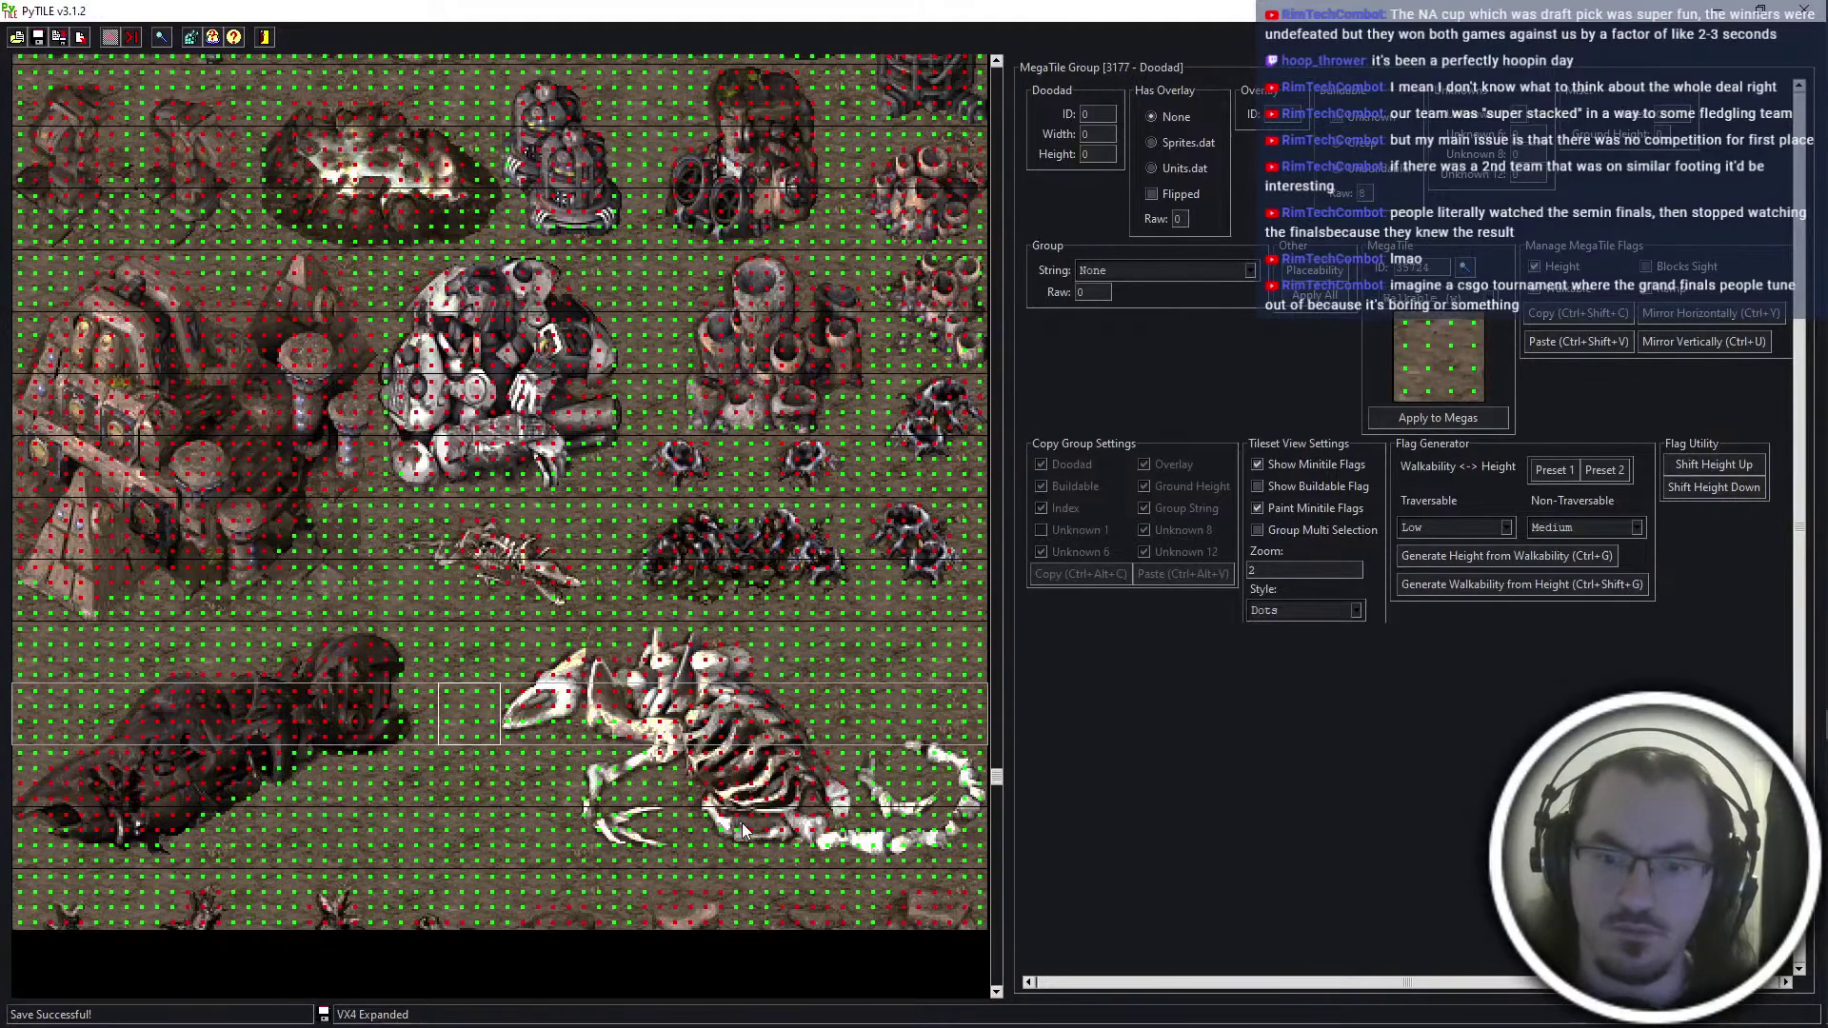
Hide the minitile flags, enable group multi-selection, and select groups 3165 to 3185
{"action": "scroll", "coordinate": [659, 839], "scroll_direction": "up", "scroll_amount": 2}
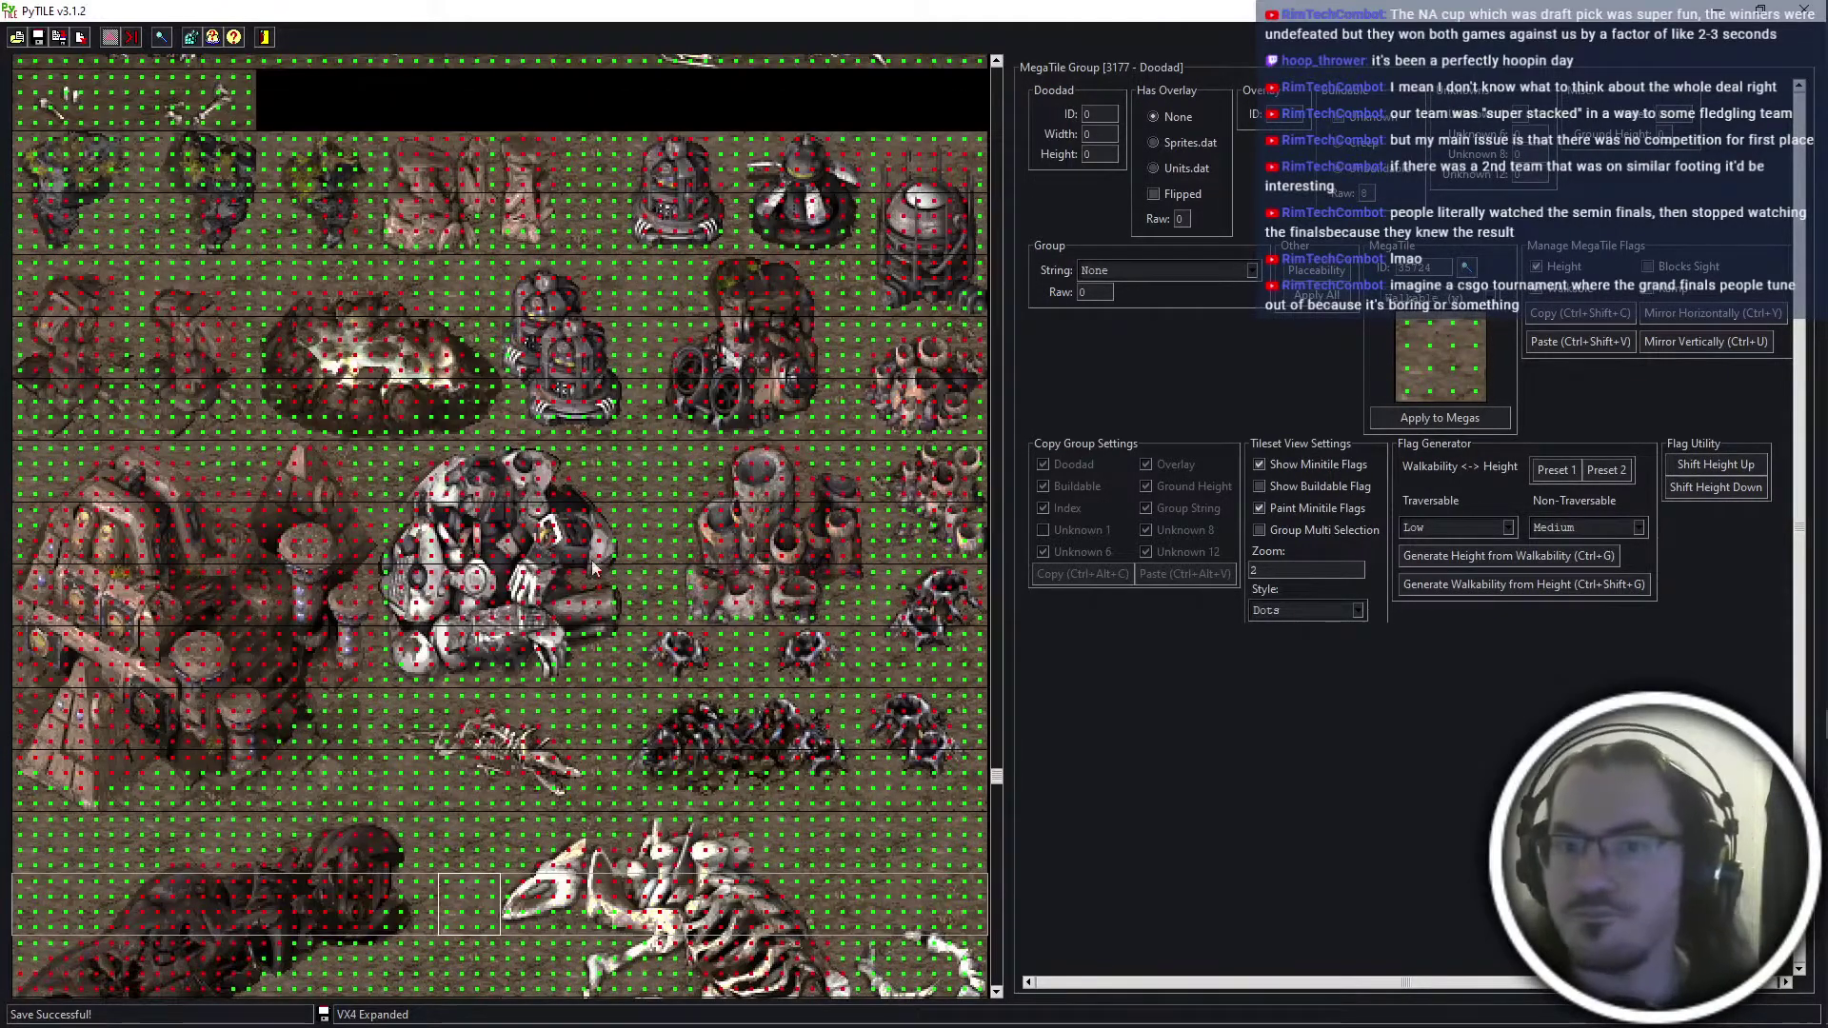
{"action": "left_click", "coordinate": [1323, 466]}
{"action": "left_click", "coordinate": [1333, 530]}
{"action": "left_click", "coordinate": [54, 188]}
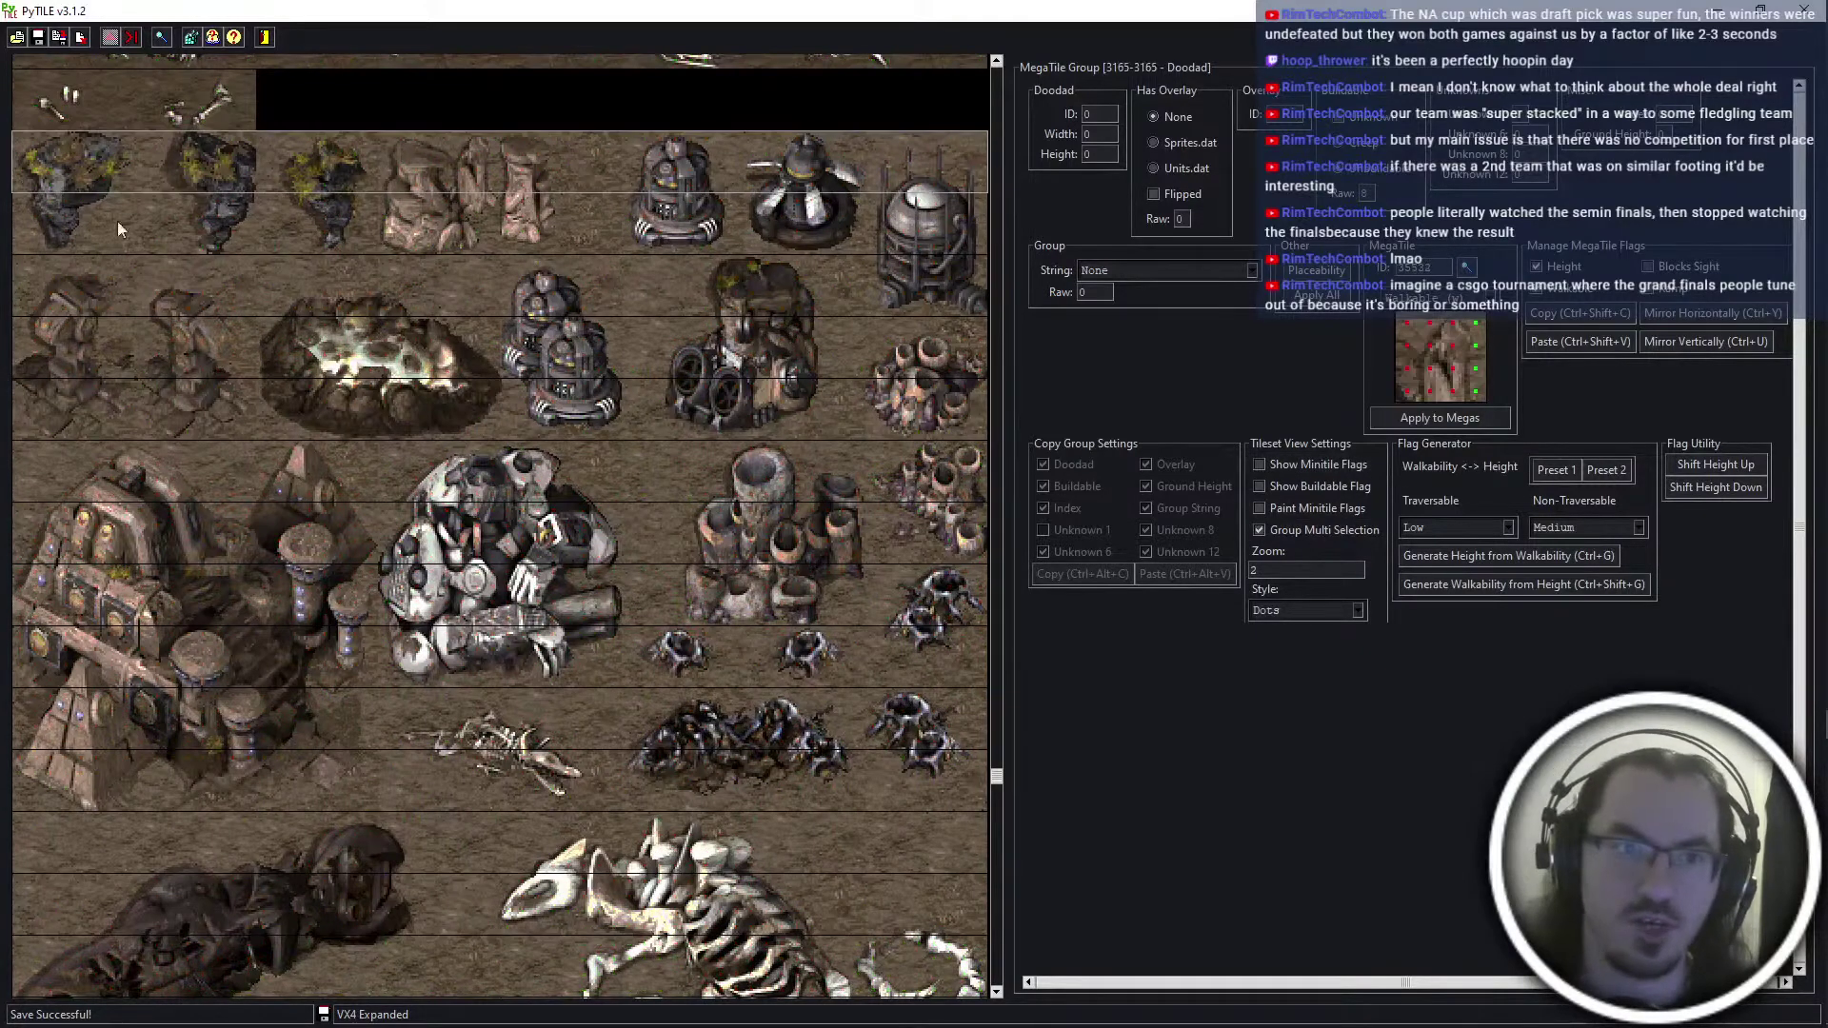
{"action": "scroll", "coordinate": [408, 601], "scroll_direction": "down", "scroll_amount": 5}
{"action": "scroll", "coordinate": [196, 892], "scroll_direction": "down", "scroll_amount": 3}
{"action": "left_click", "coordinate": [211, 672], "text": "shift"}
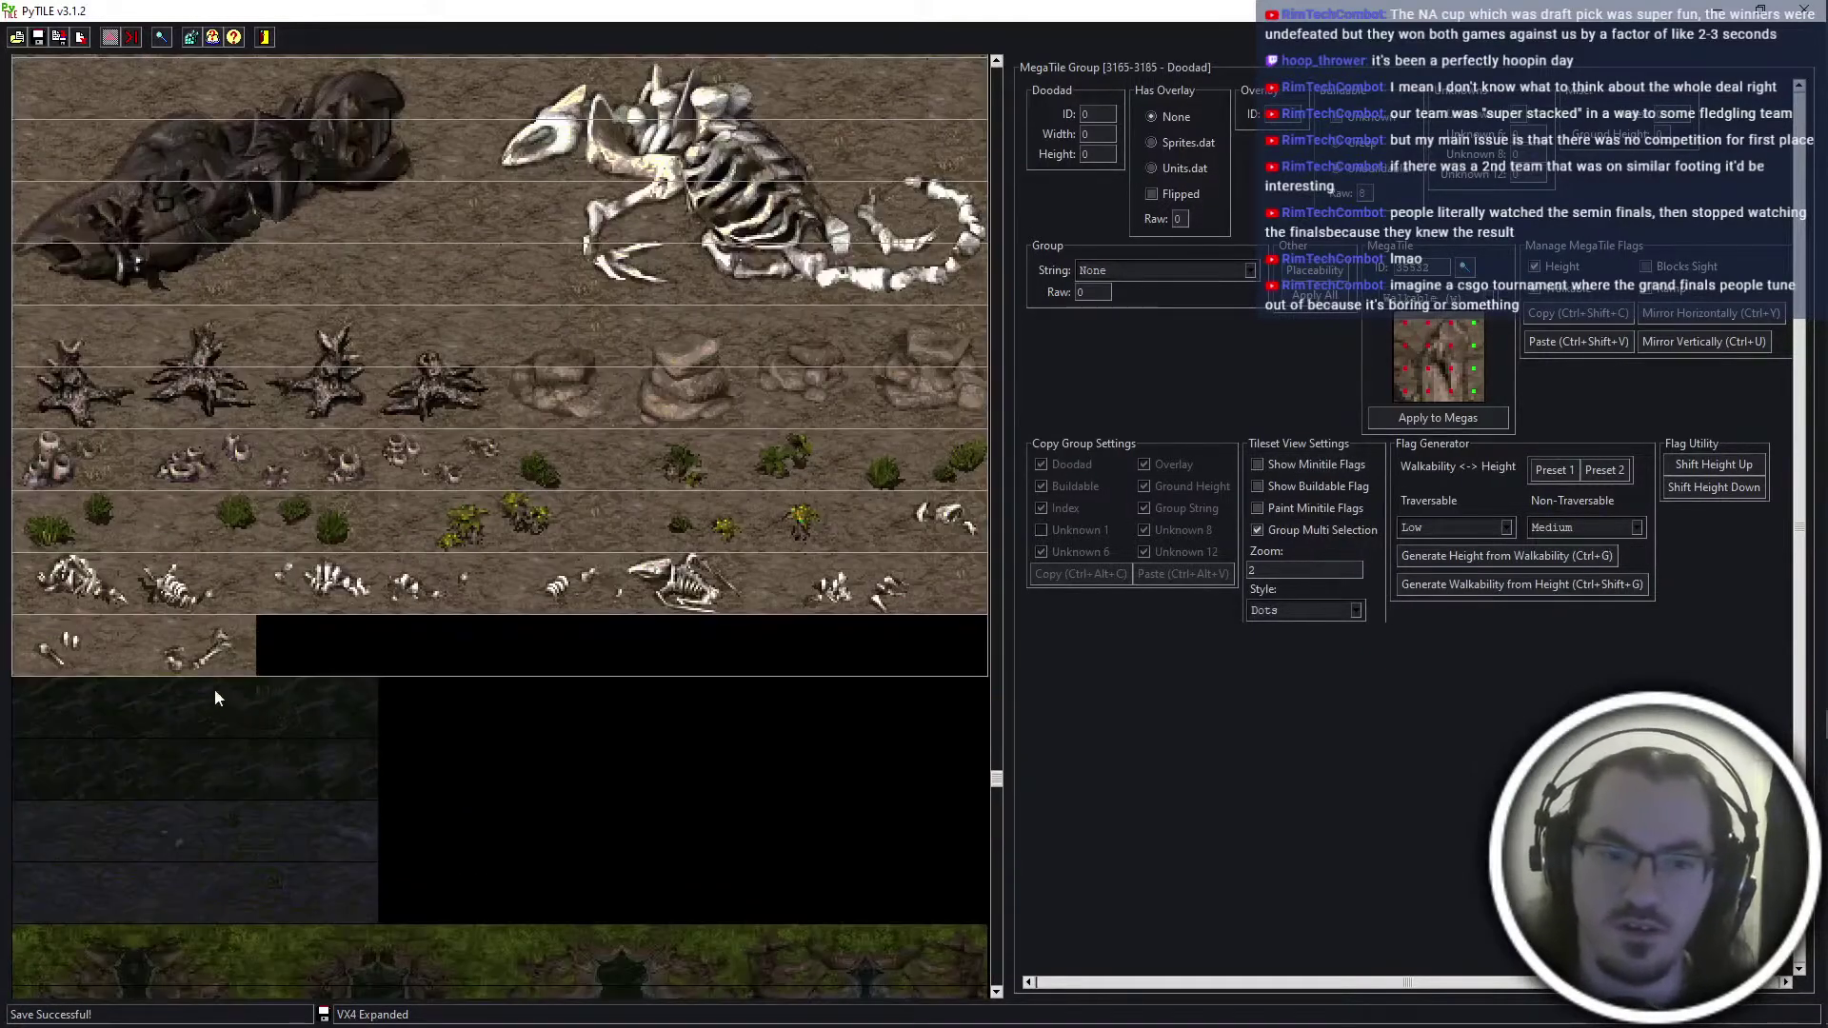
Shift the height flags of groups 3165 to 3185 up and inspect the height flags in groups 3182 and 3179
{"action": "scroll", "coordinate": [205, 680], "scroll_direction": "up", "scroll_amount": 10}
{"action": "scroll", "coordinate": [204, 679], "scroll_direction": "up", "scroll_amount": 6}
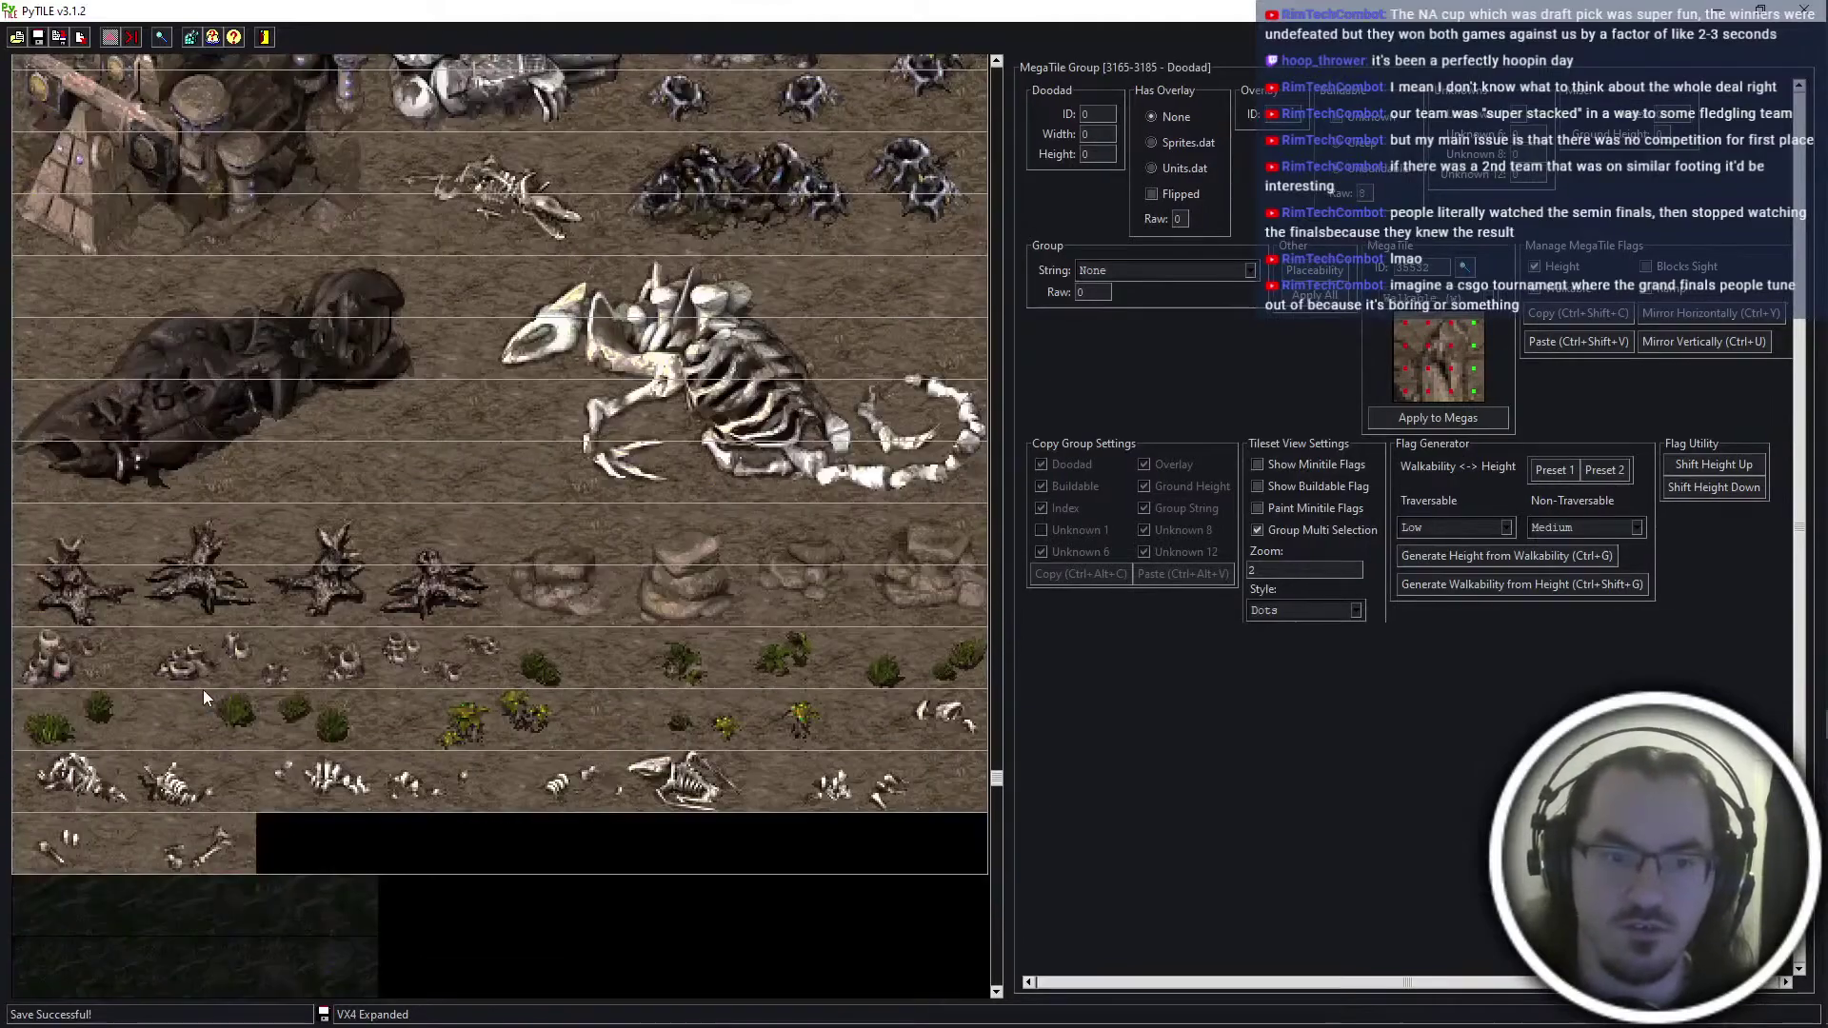
{"action": "left_click", "coordinate": [1687, 461]}
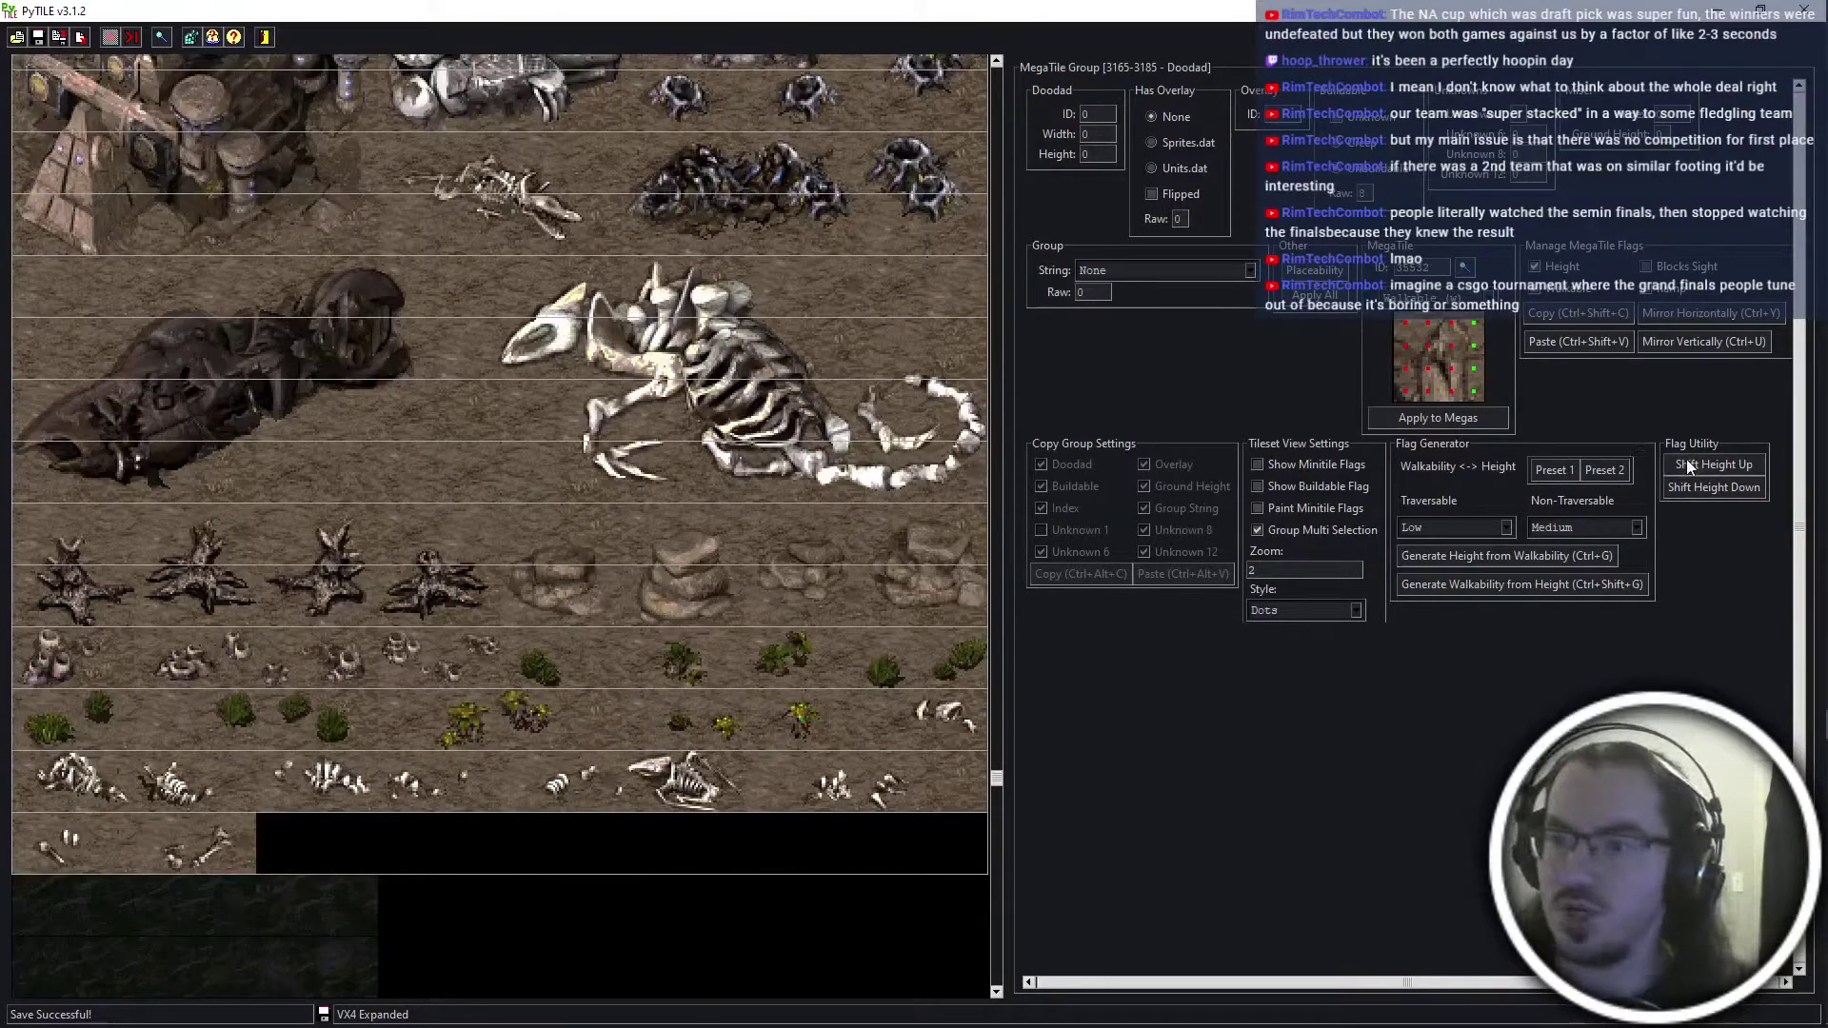
{"action": "left_click", "coordinate": [519, 669]}
{"action": "key", "text": "h"}
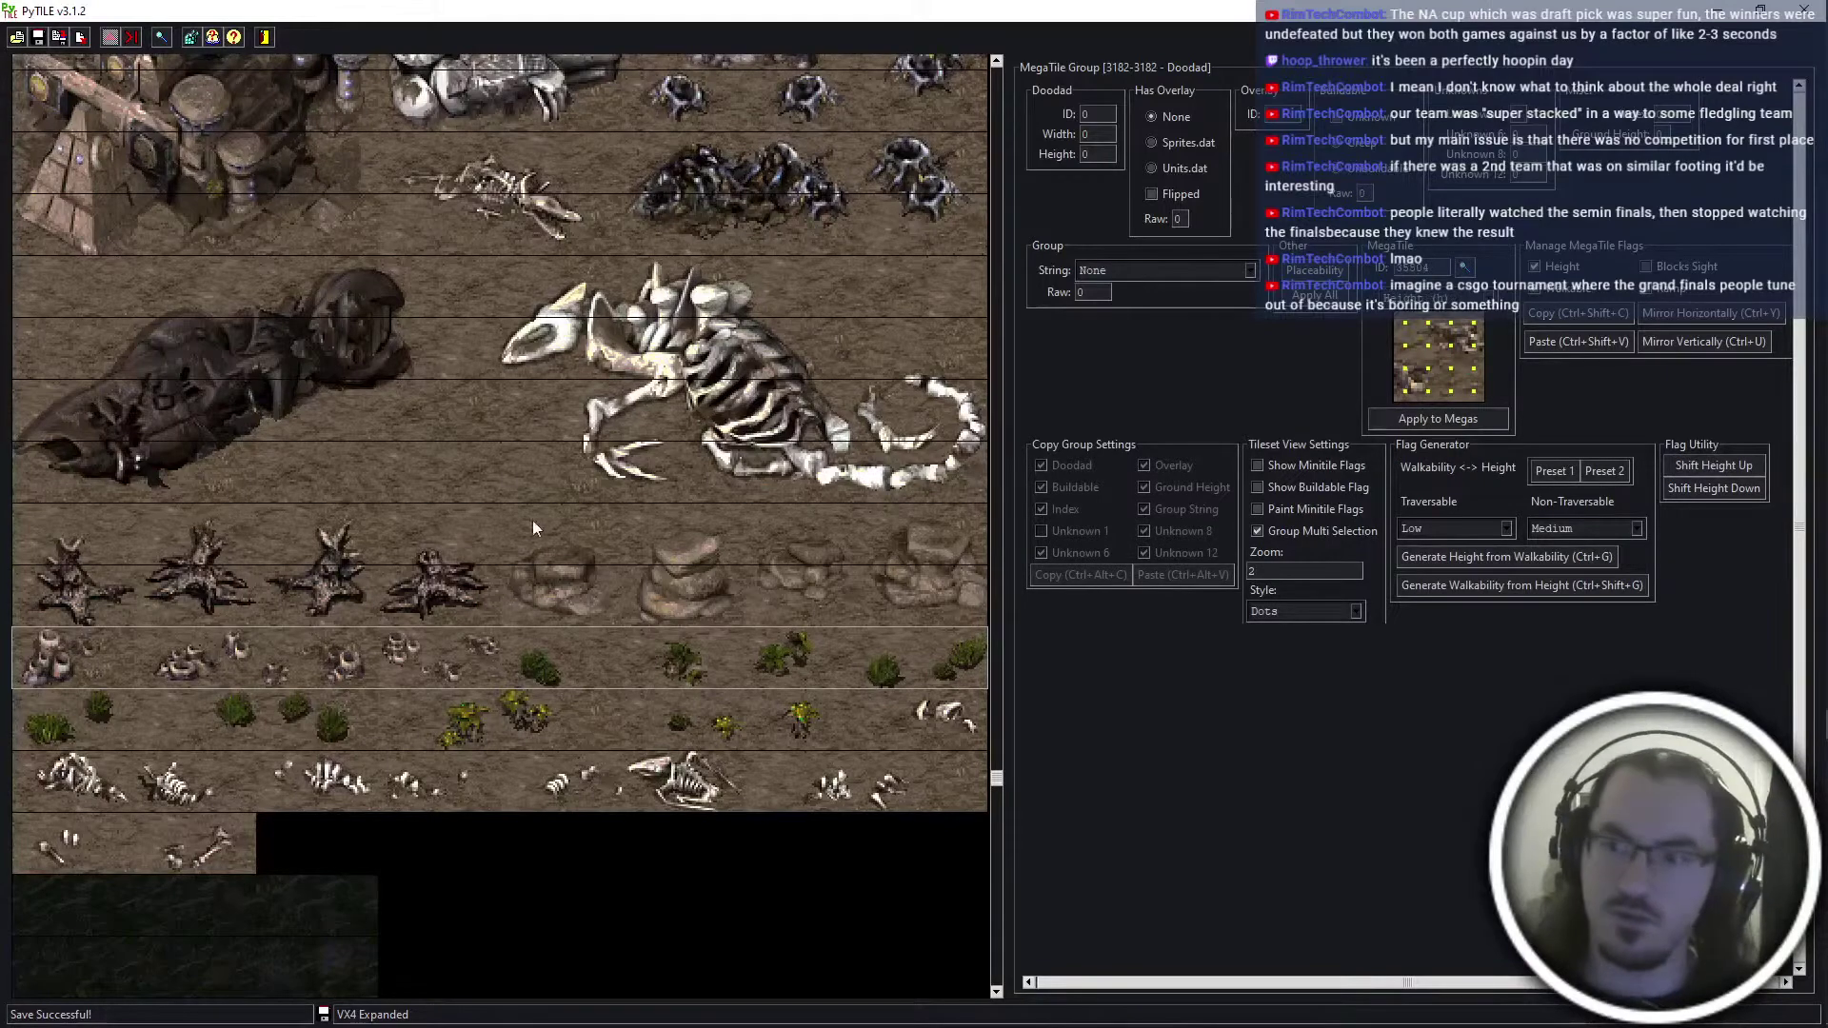
{"action": "left_click", "coordinate": [530, 491]}
{"action": "scroll", "coordinate": [519, 552], "scroll_direction": "up", "scroll_amount": 2}
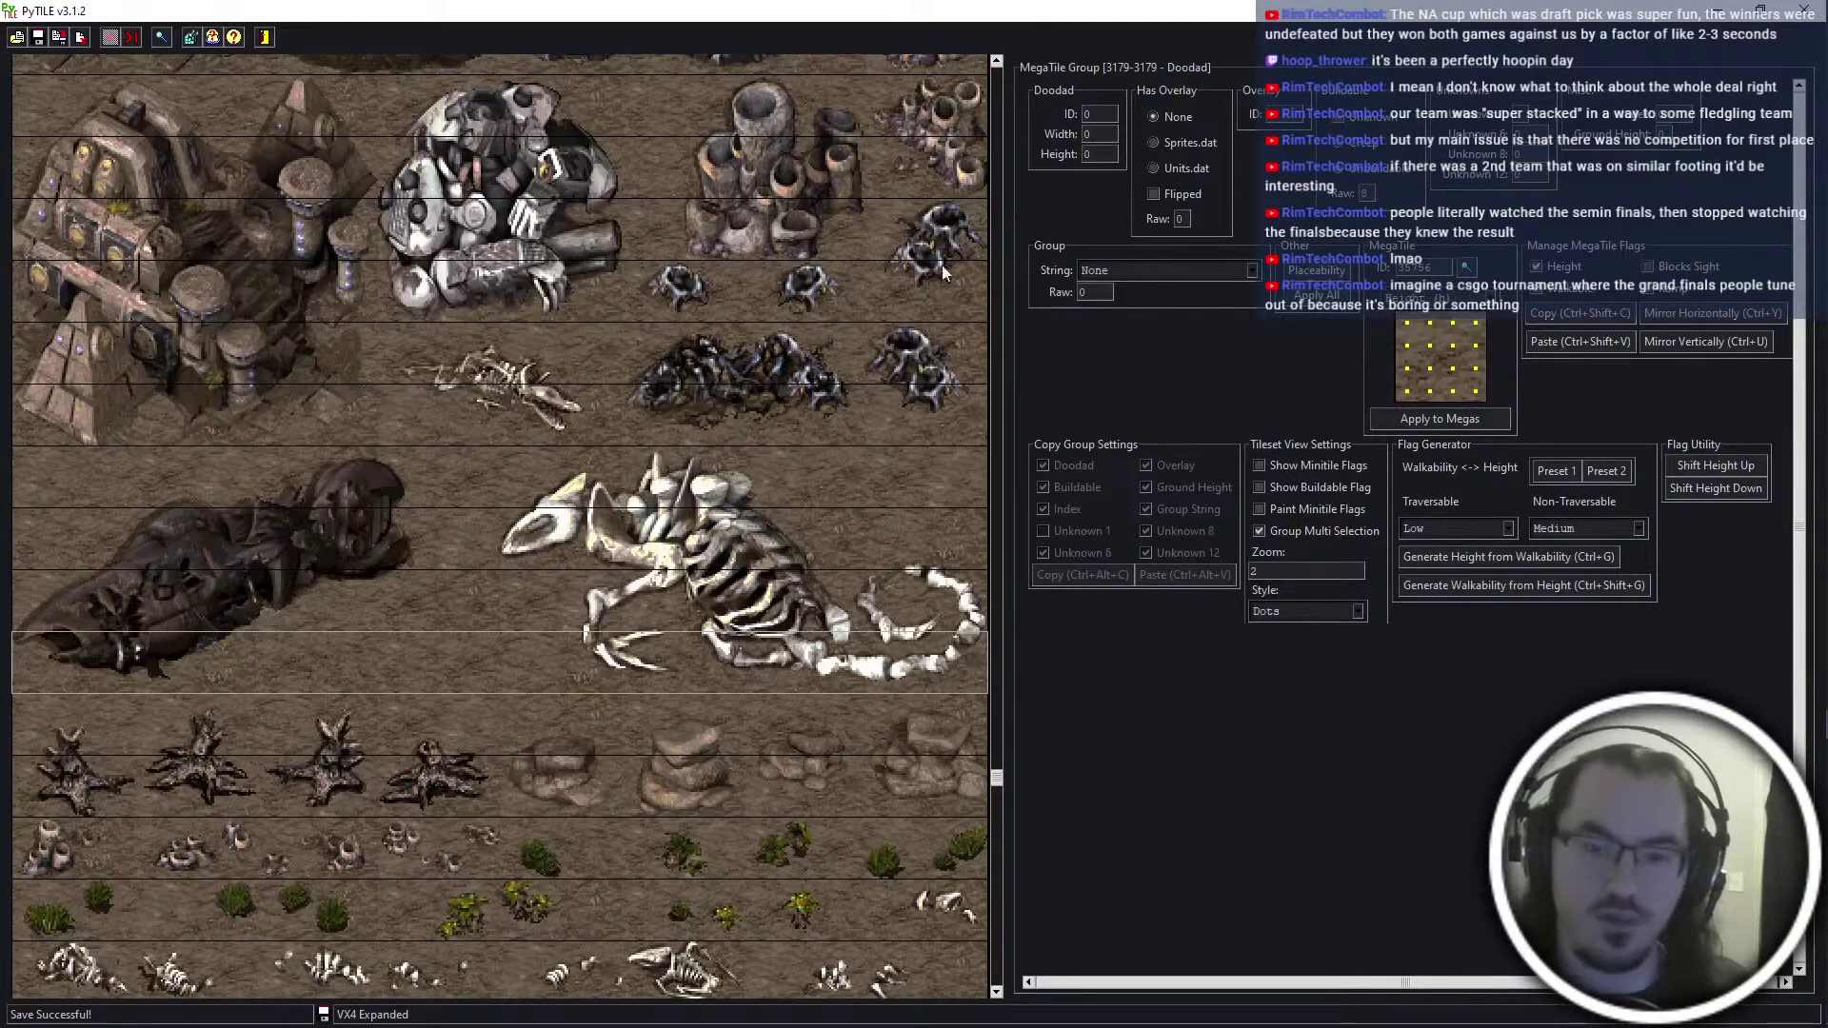
{"action": "key", "text": "m"}
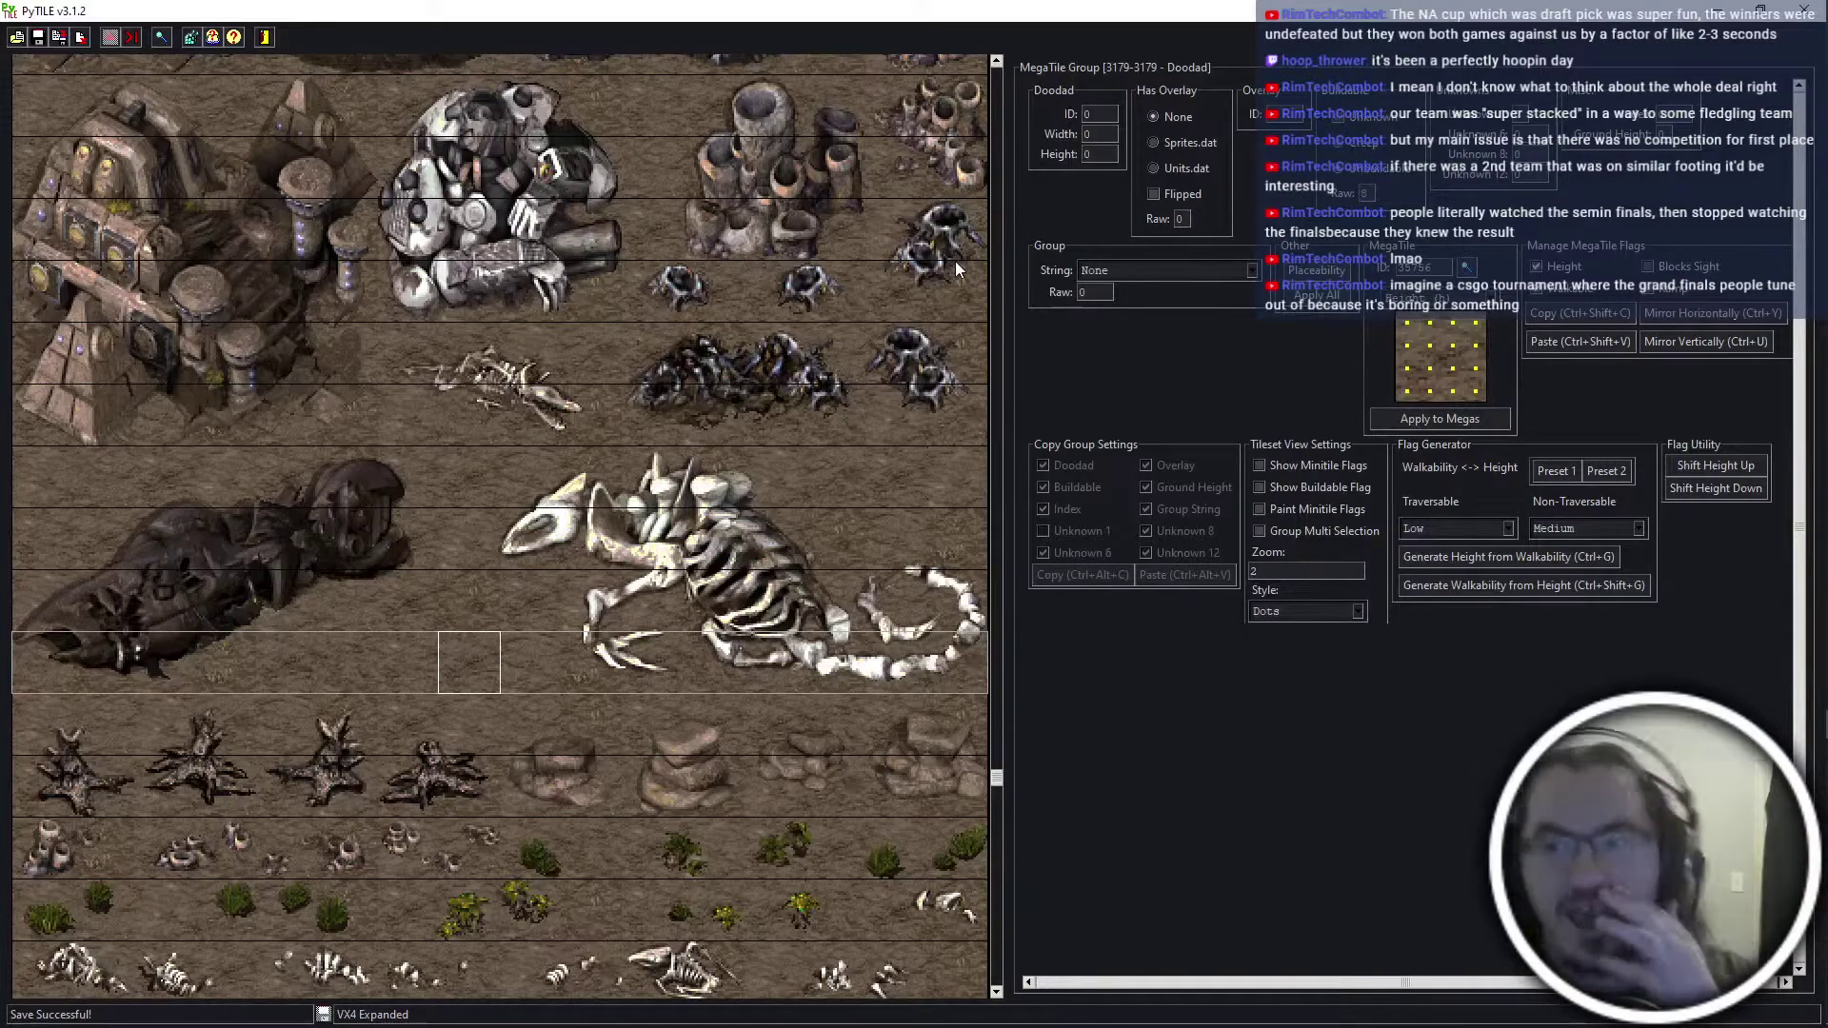
Look through the tileset's doodad, water, cliff and ramp groups from the dirt doodads down to the stone wall groups
{"action": "scroll", "coordinate": [797, 486], "scroll_direction": "up", "scroll_amount": 3}
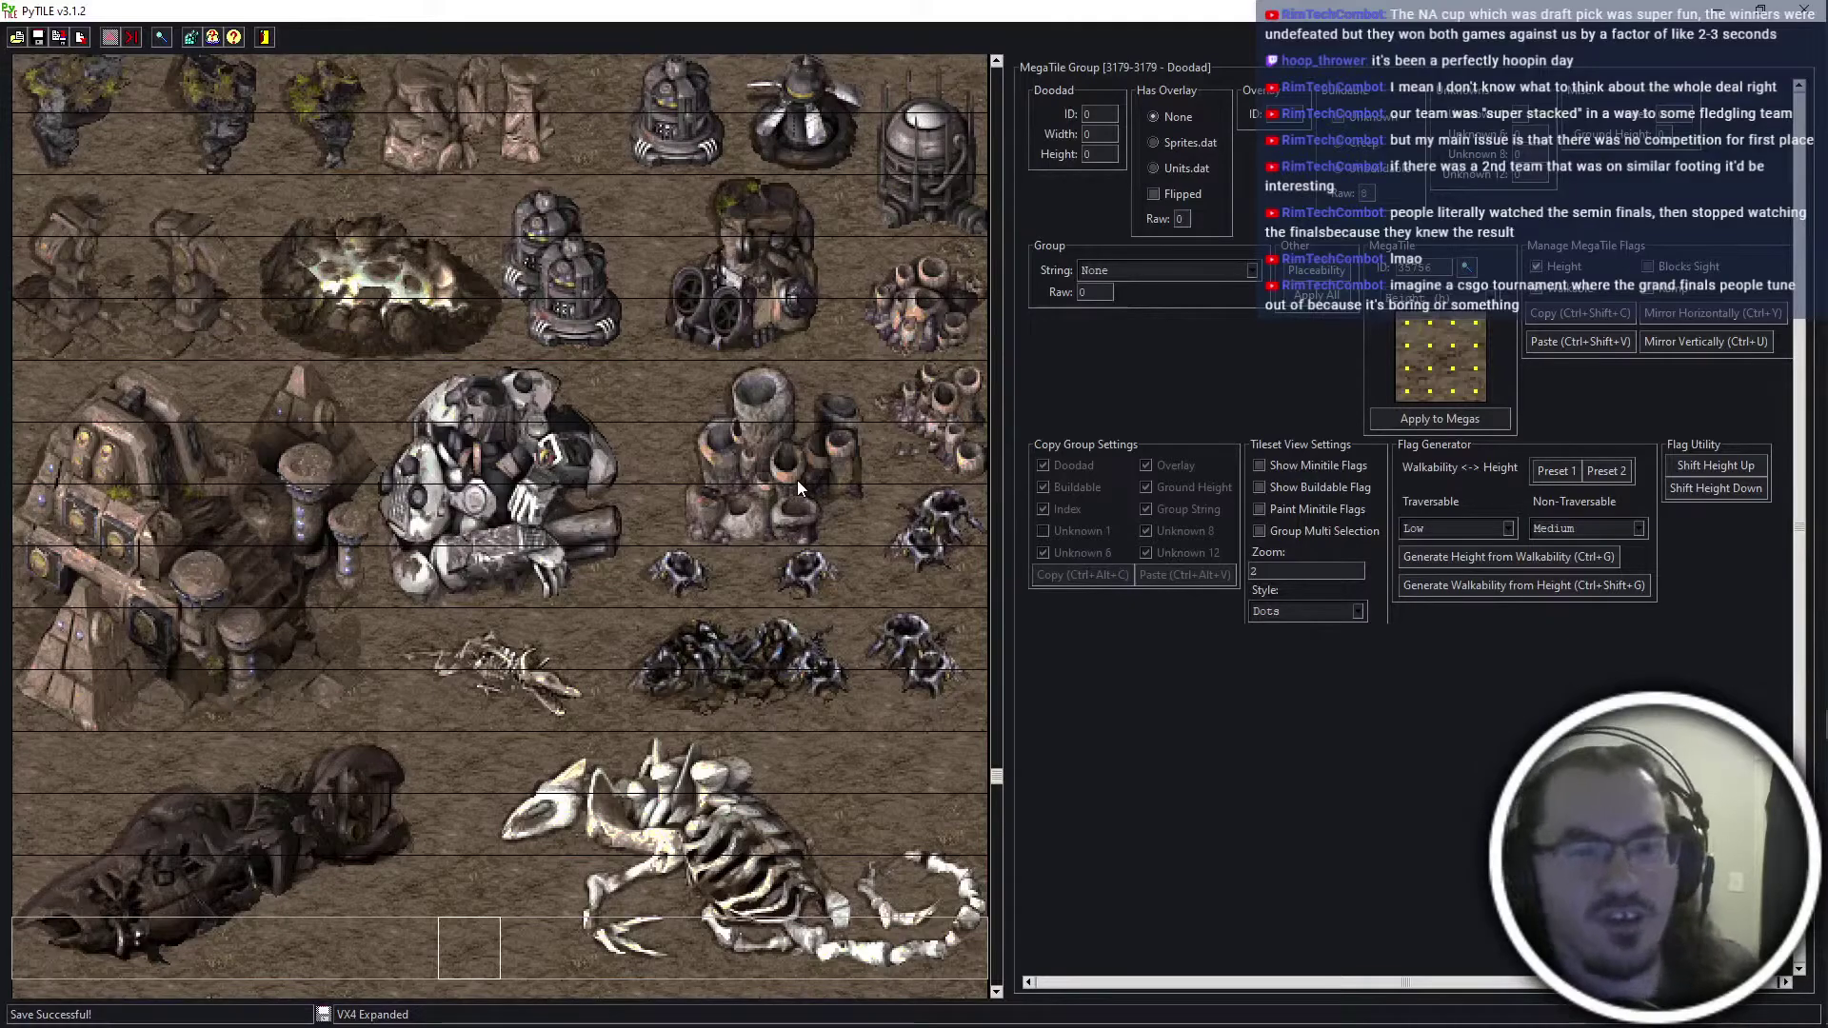
{"action": "scroll", "coordinate": [619, 337], "scroll_direction": "down", "scroll_amount": 10}
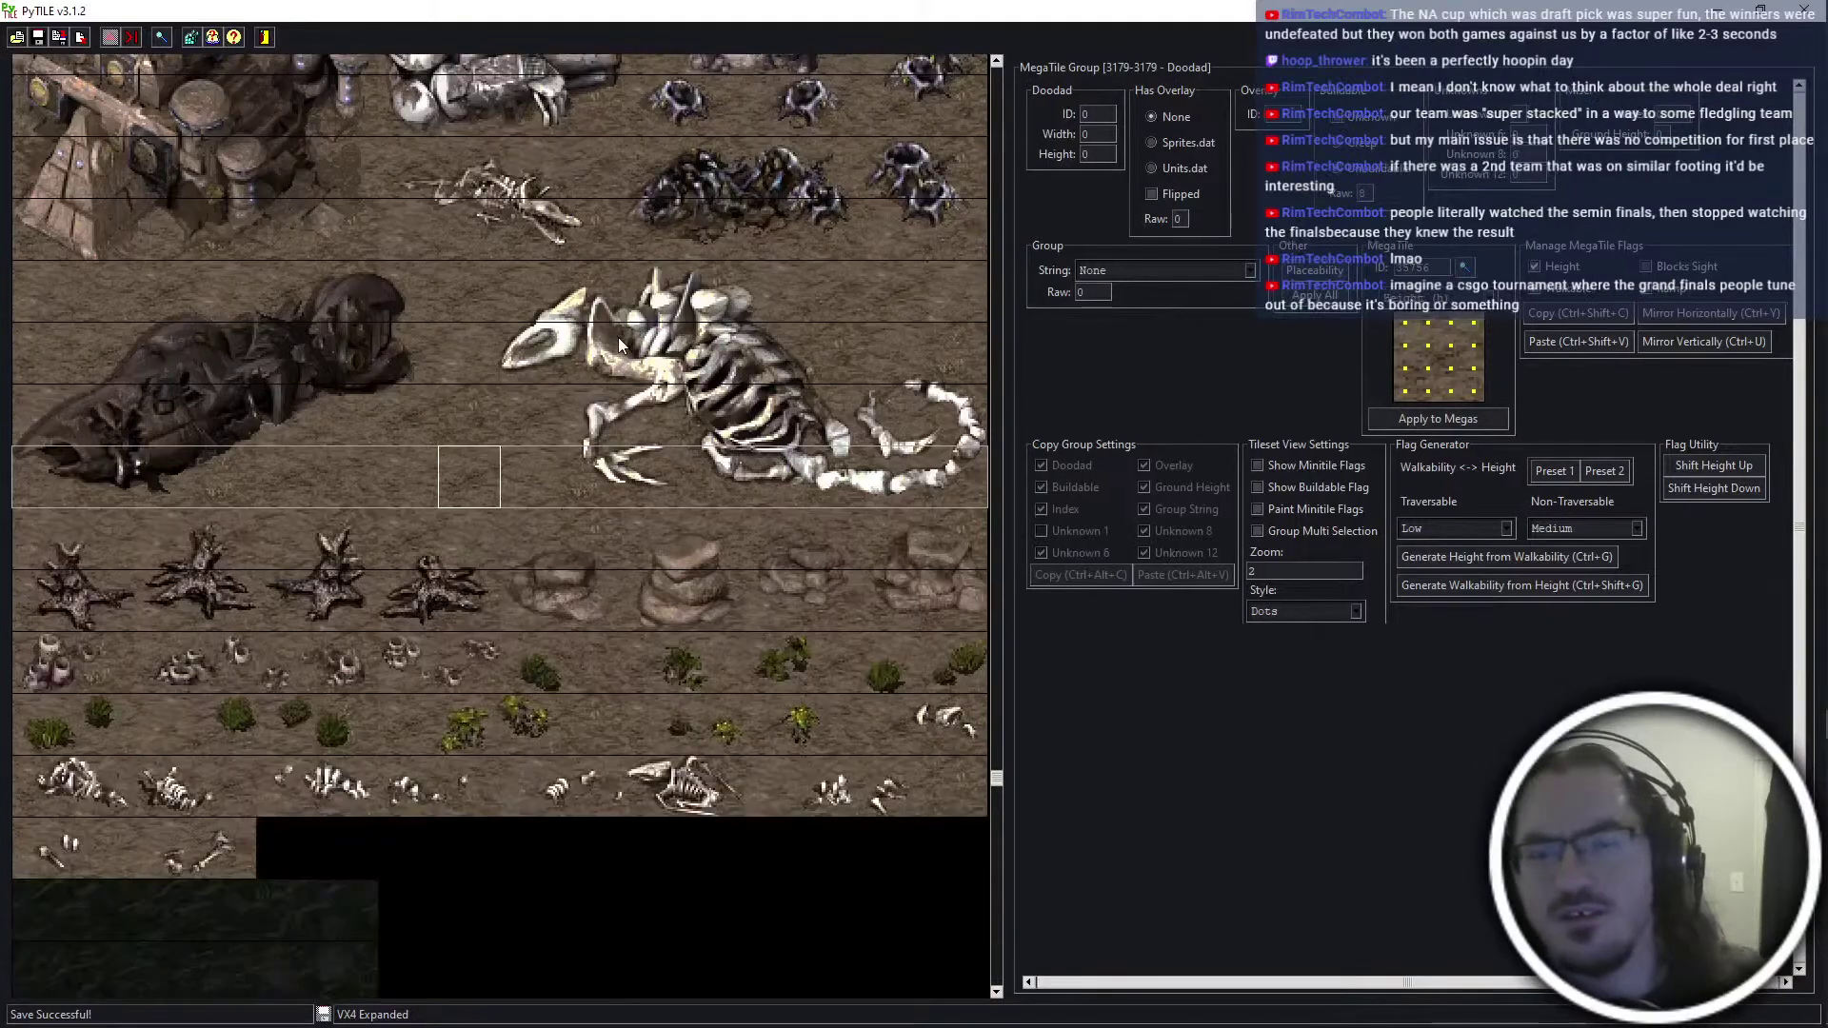
{"action": "scroll", "coordinate": [618, 339], "scroll_direction": "up", "scroll_amount": 3}
{"action": "scroll", "coordinate": [590, 354], "scroll_direction": "down", "scroll_amount": 6}
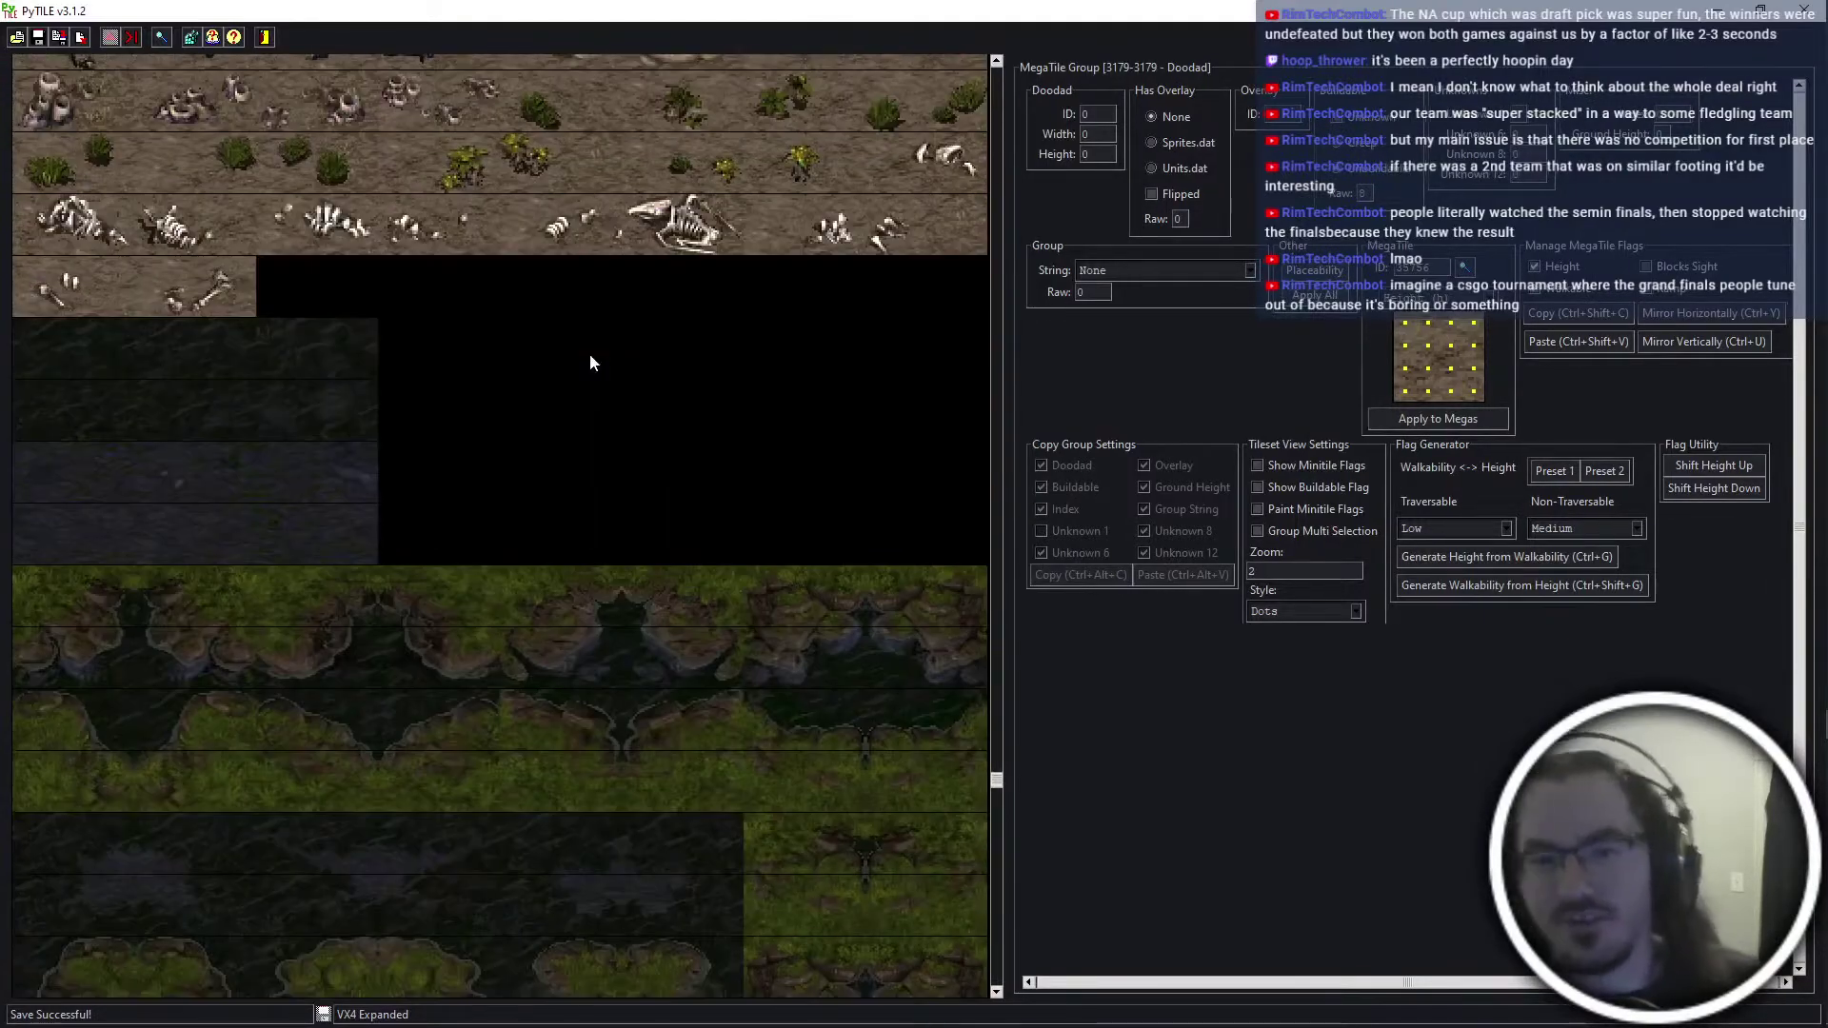
{"action": "scroll", "coordinate": [590, 357], "scroll_direction": "down", "scroll_amount": 6}
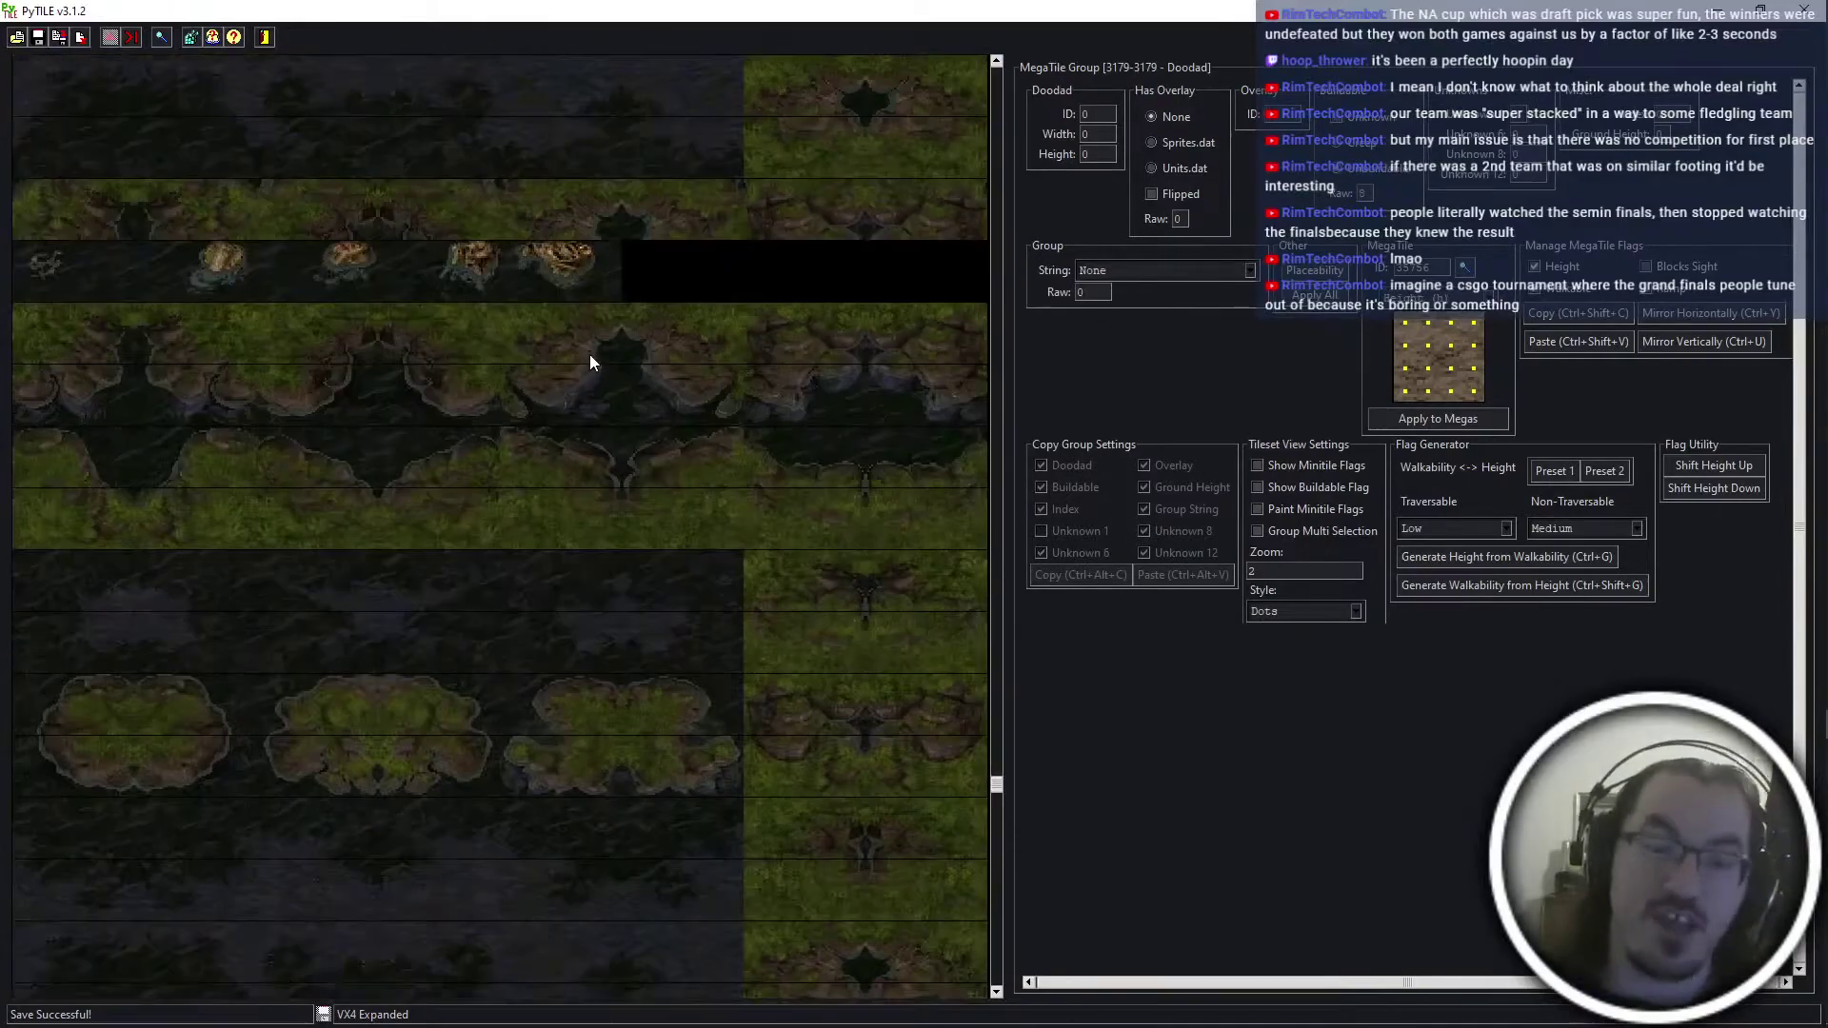
{"action": "scroll", "coordinate": [586, 417], "scroll_direction": "down", "scroll_amount": 6}
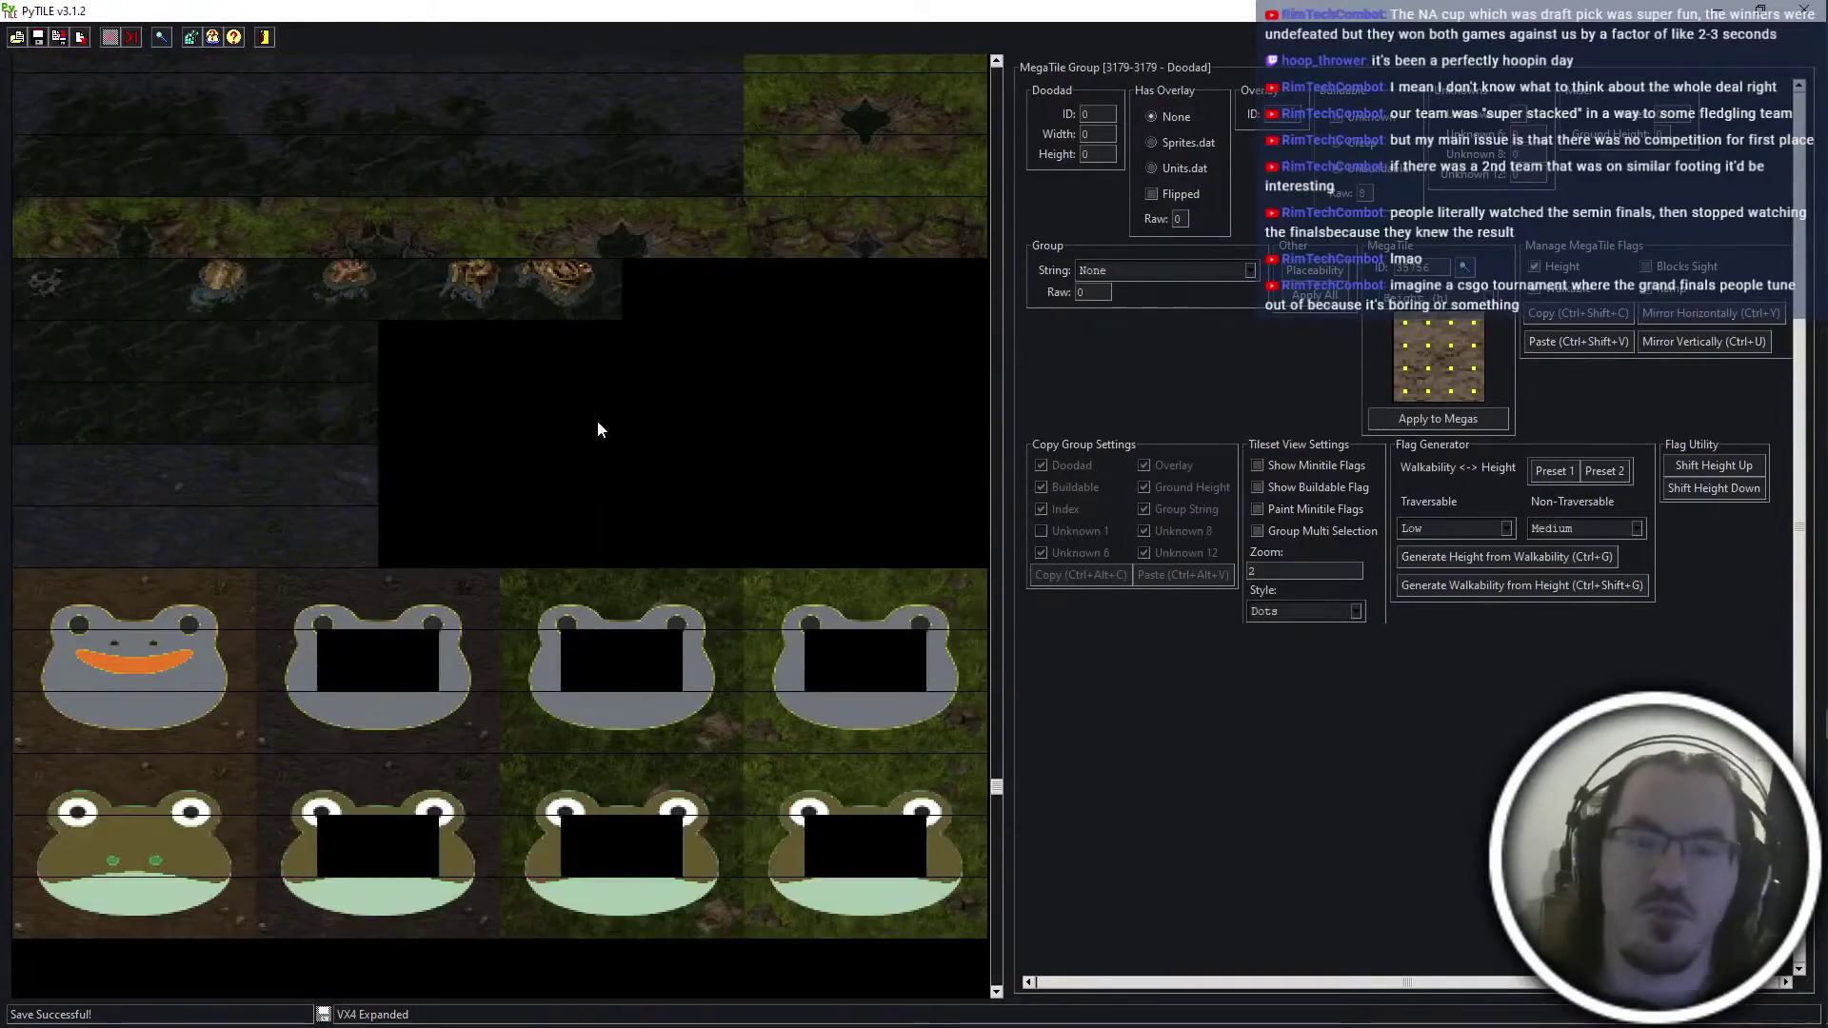
{"action": "scroll", "coordinate": [602, 429], "scroll_direction": "down", "scroll_amount": 10}
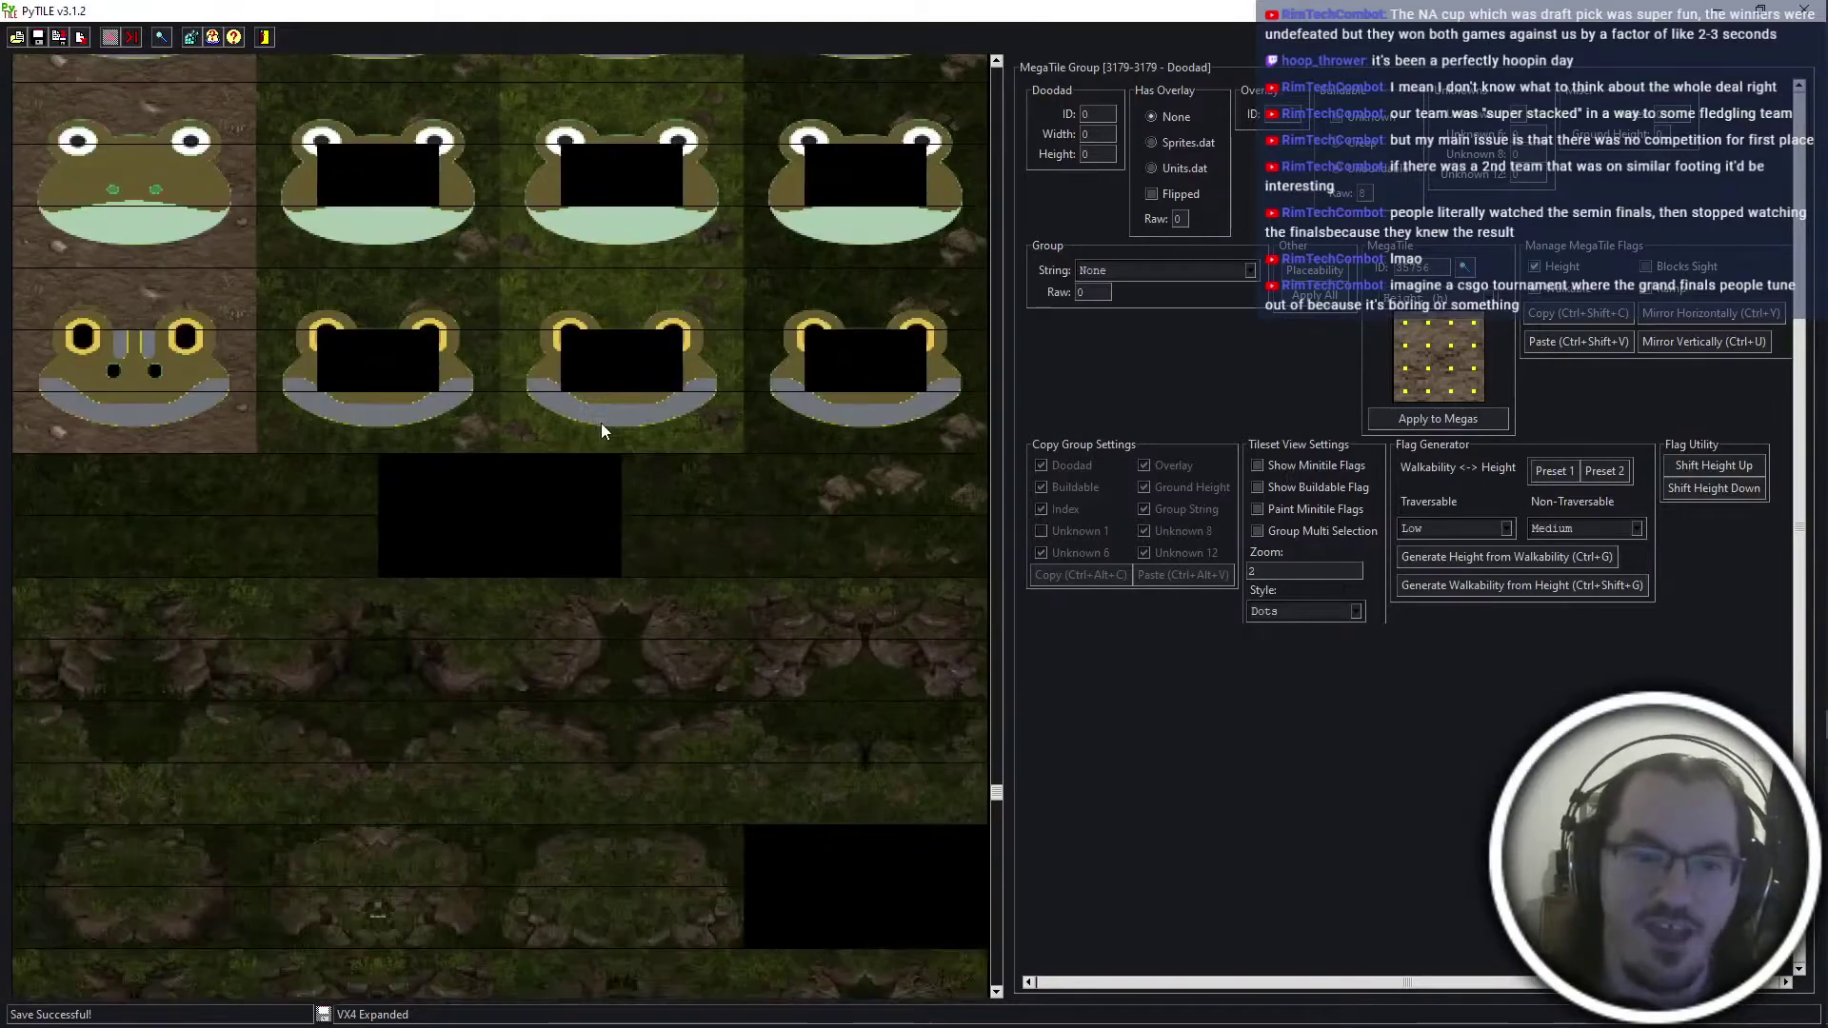
{"action": "scroll", "coordinate": [602, 428], "scroll_direction": "down", "scroll_amount": 8}
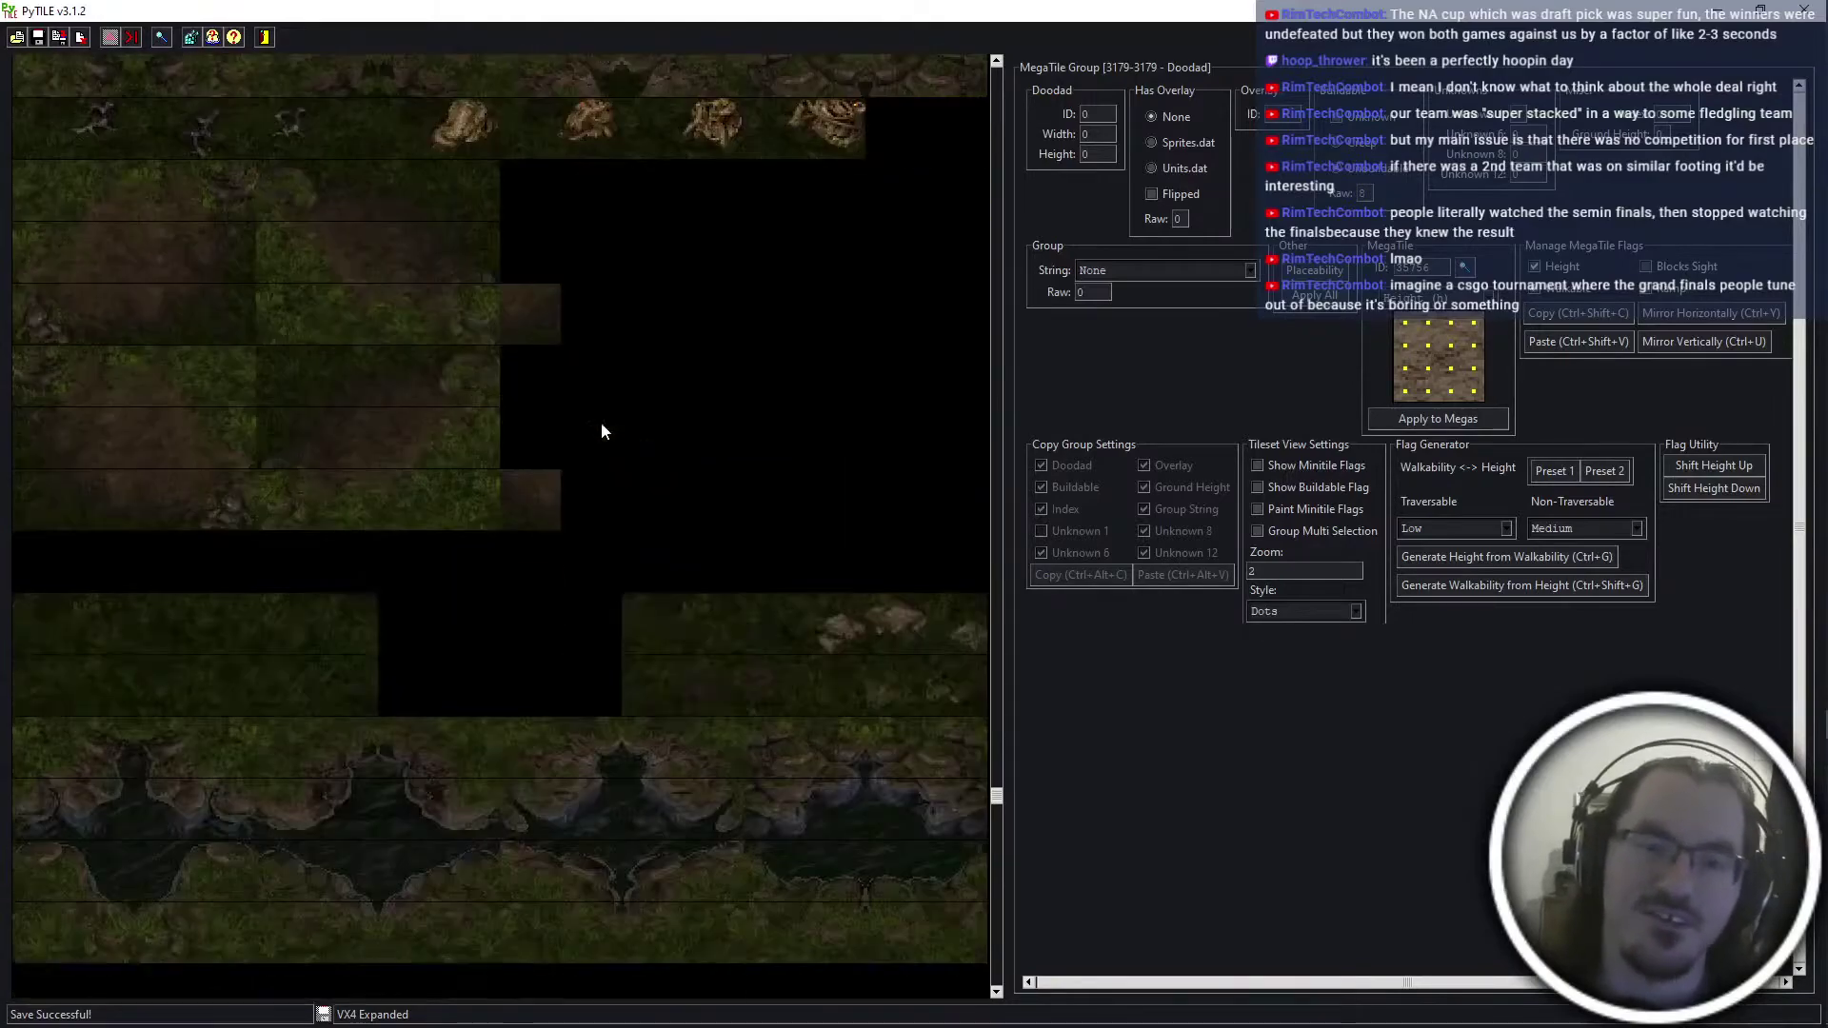
{"action": "scroll", "coordinate": [730, 519], "scroll_direction": "down", "scroll_amount": 10}
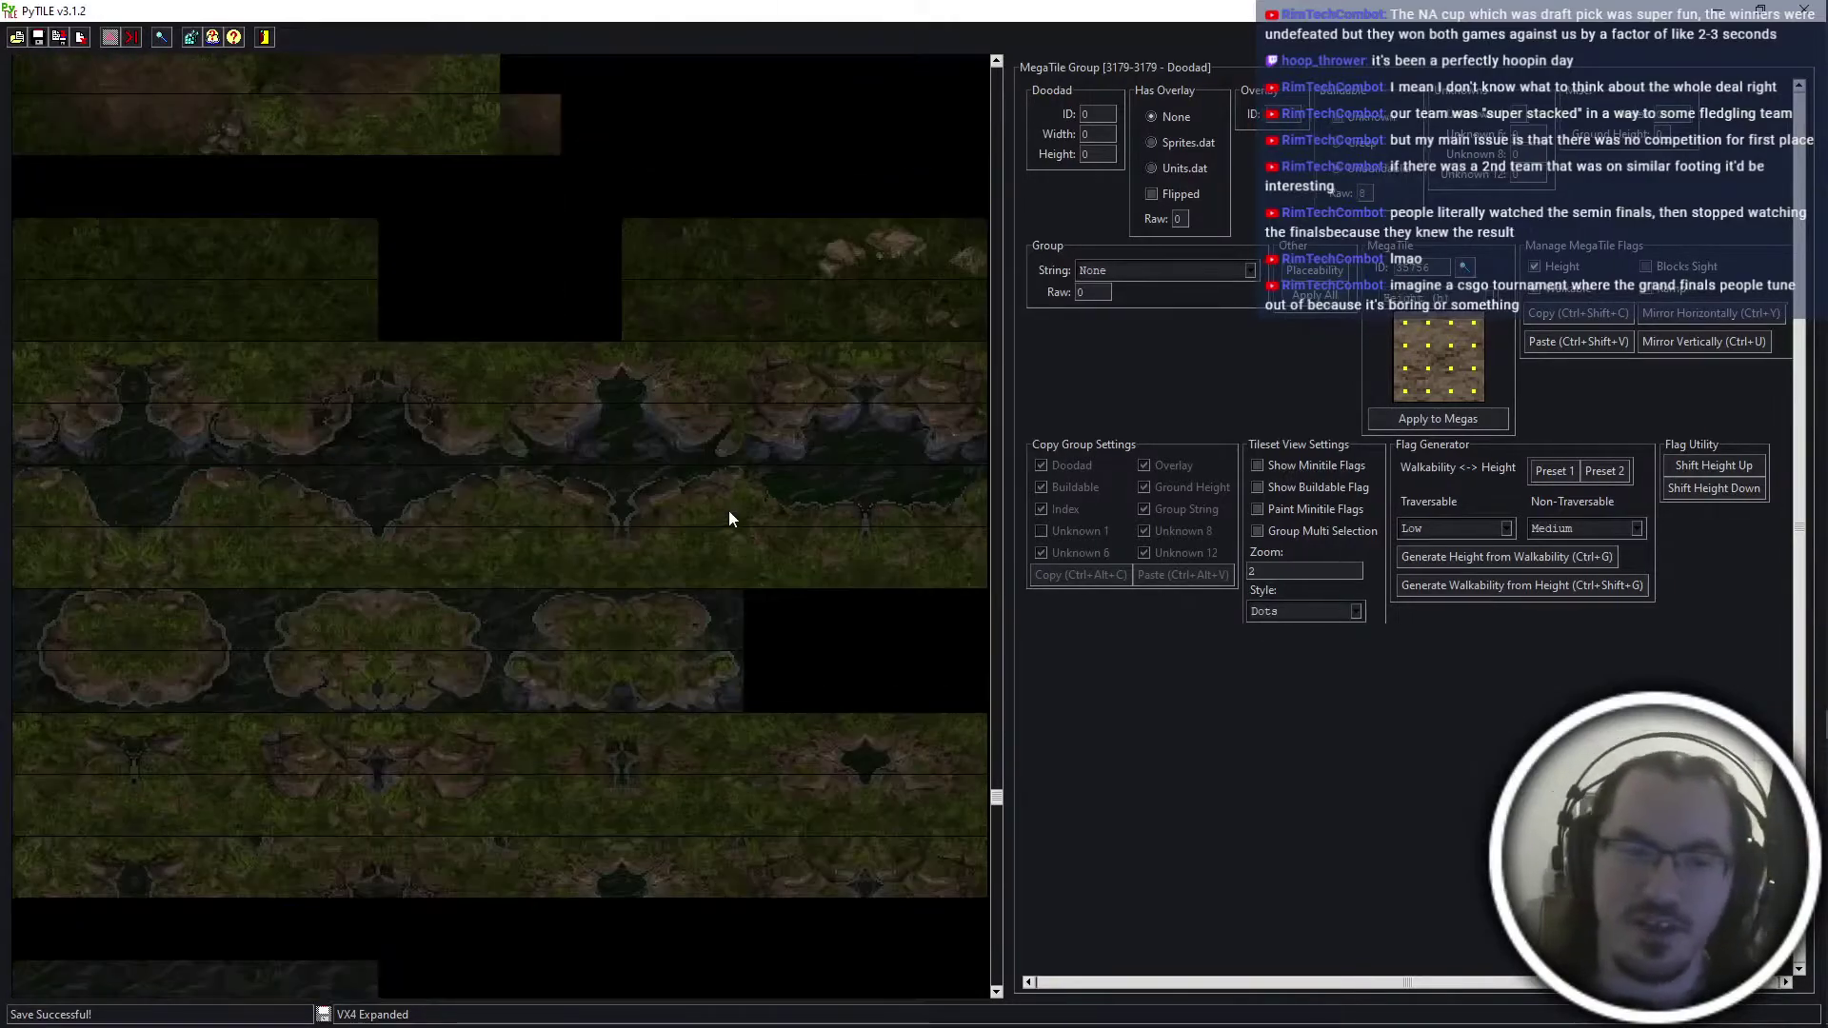
{"action": "scroll", "coordinate": [730, 519], "scroll_direction": "down", "scroll_amount": 10}
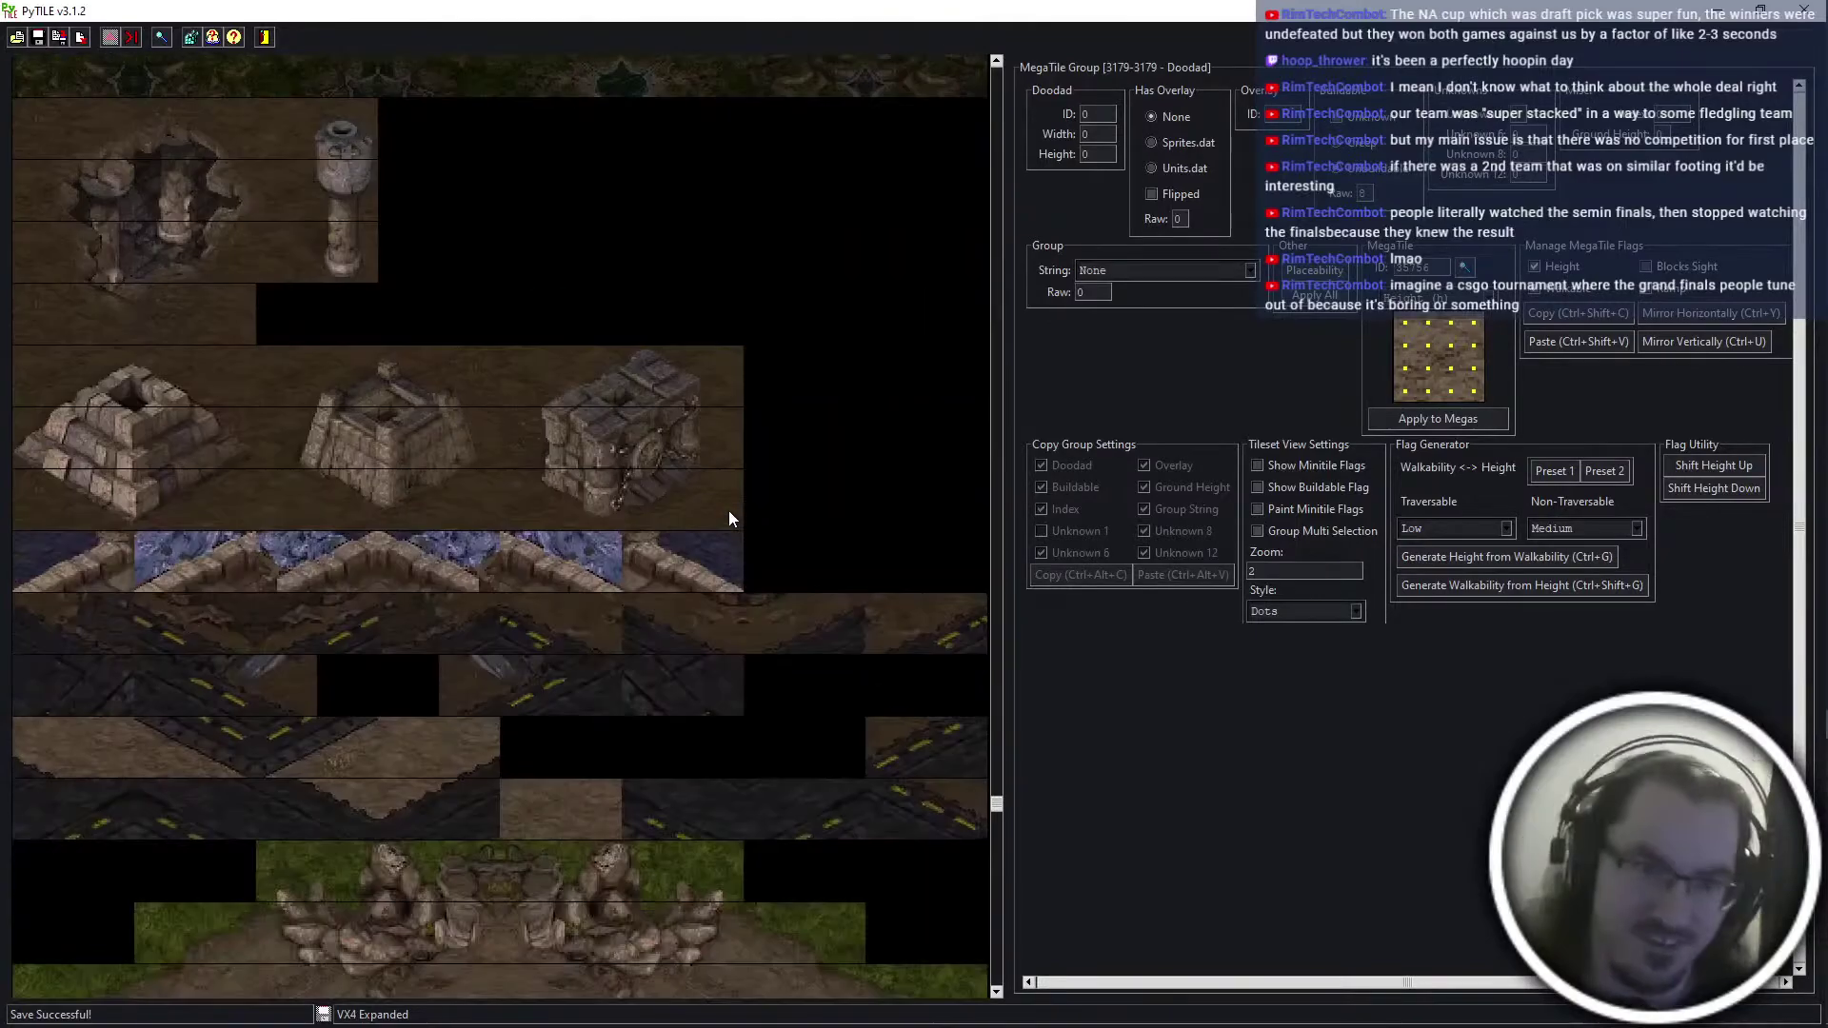
{"action": "scroll", "coordinate": [728, 518], "scroll_direction": "down", "scroll_amount": 10}
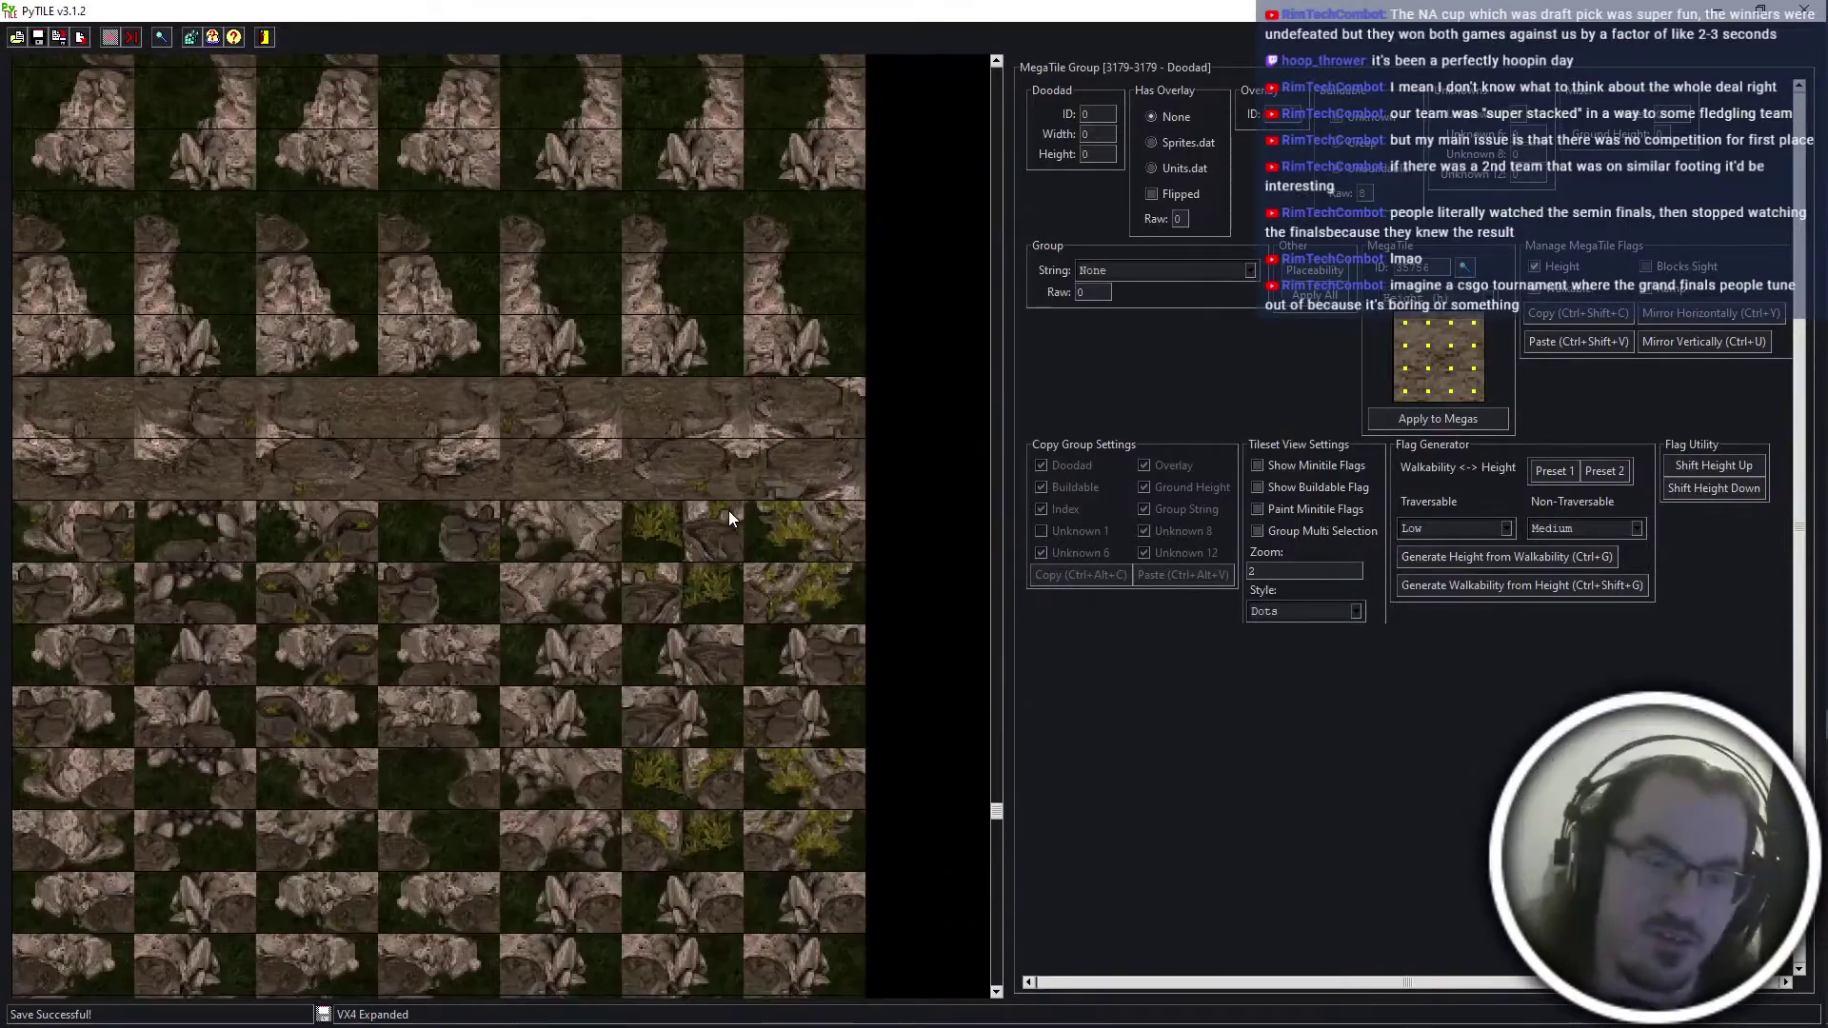
{"action": "scroll", "coordinate": [728, 517], "scroll_direction": "down", "scroll_amount": 10}
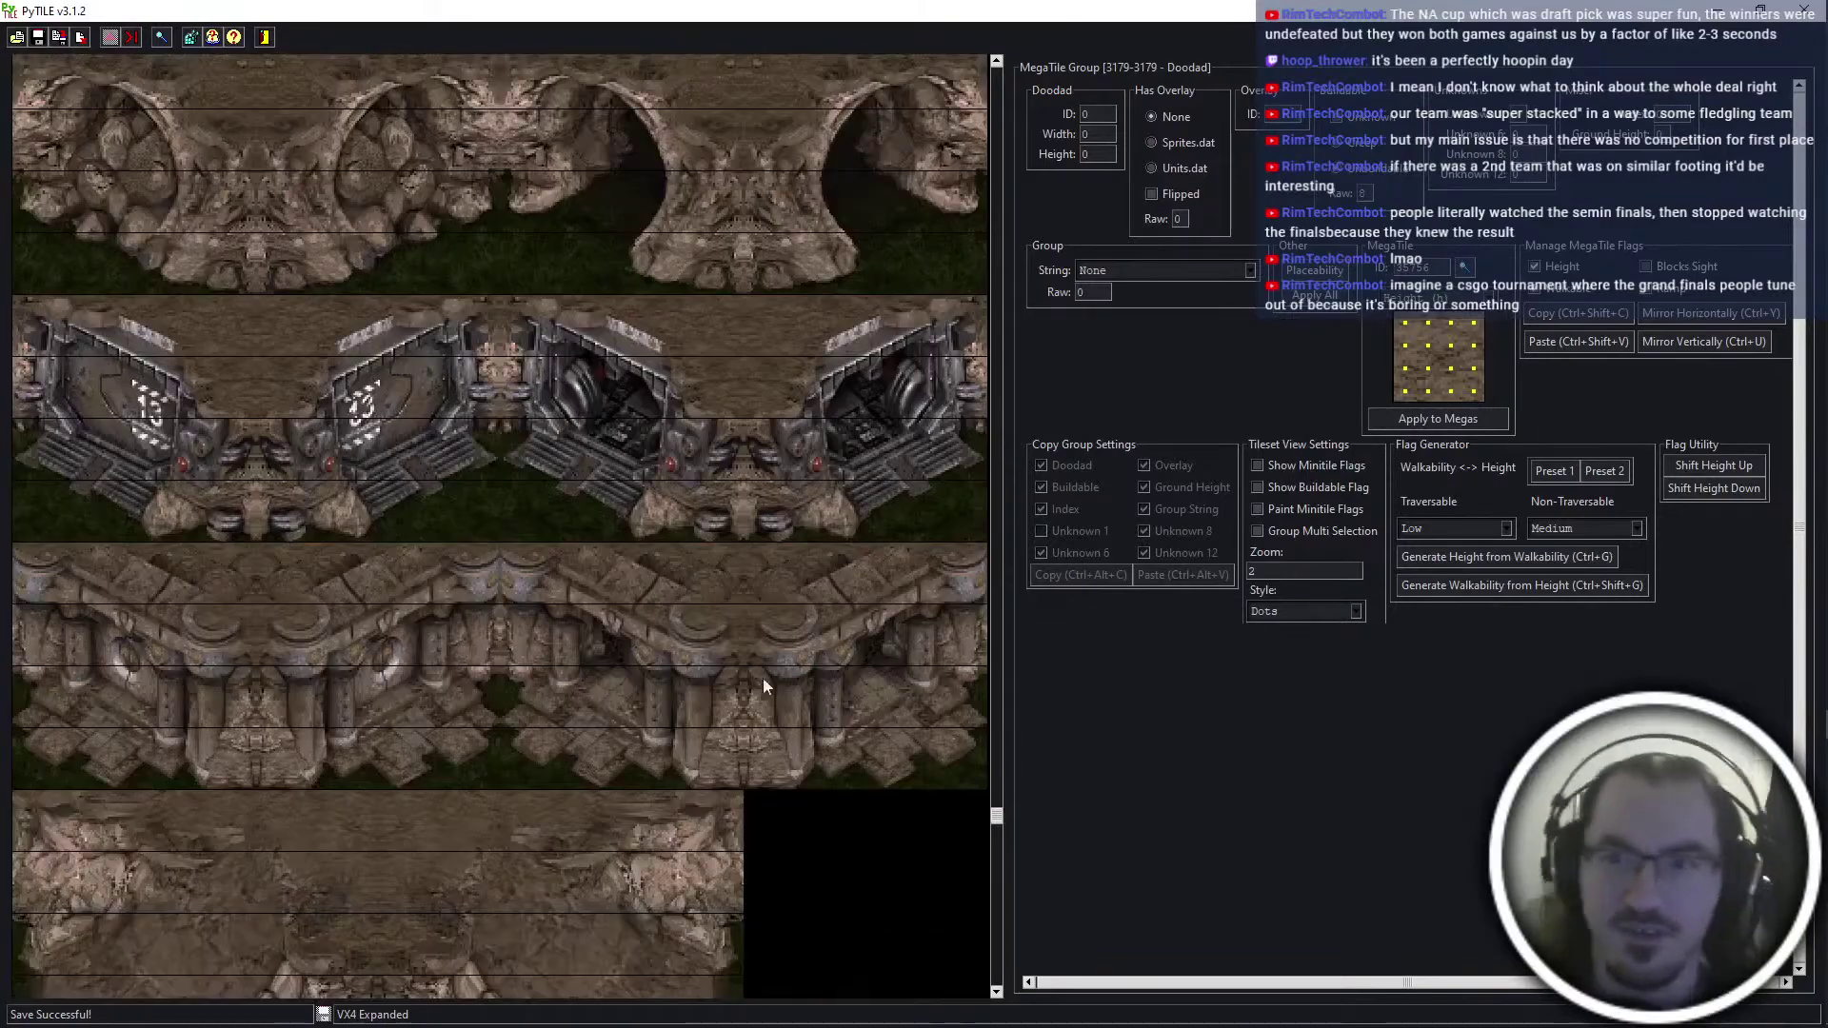
{"action": "scroll", "coordinate": [728, 712], "scroll_direction": "down", "scroll_amount": 10}
{"action": "scroll", "coordinate": [722, 745], "scroll_direction": "down", "scroll_amount": 10}
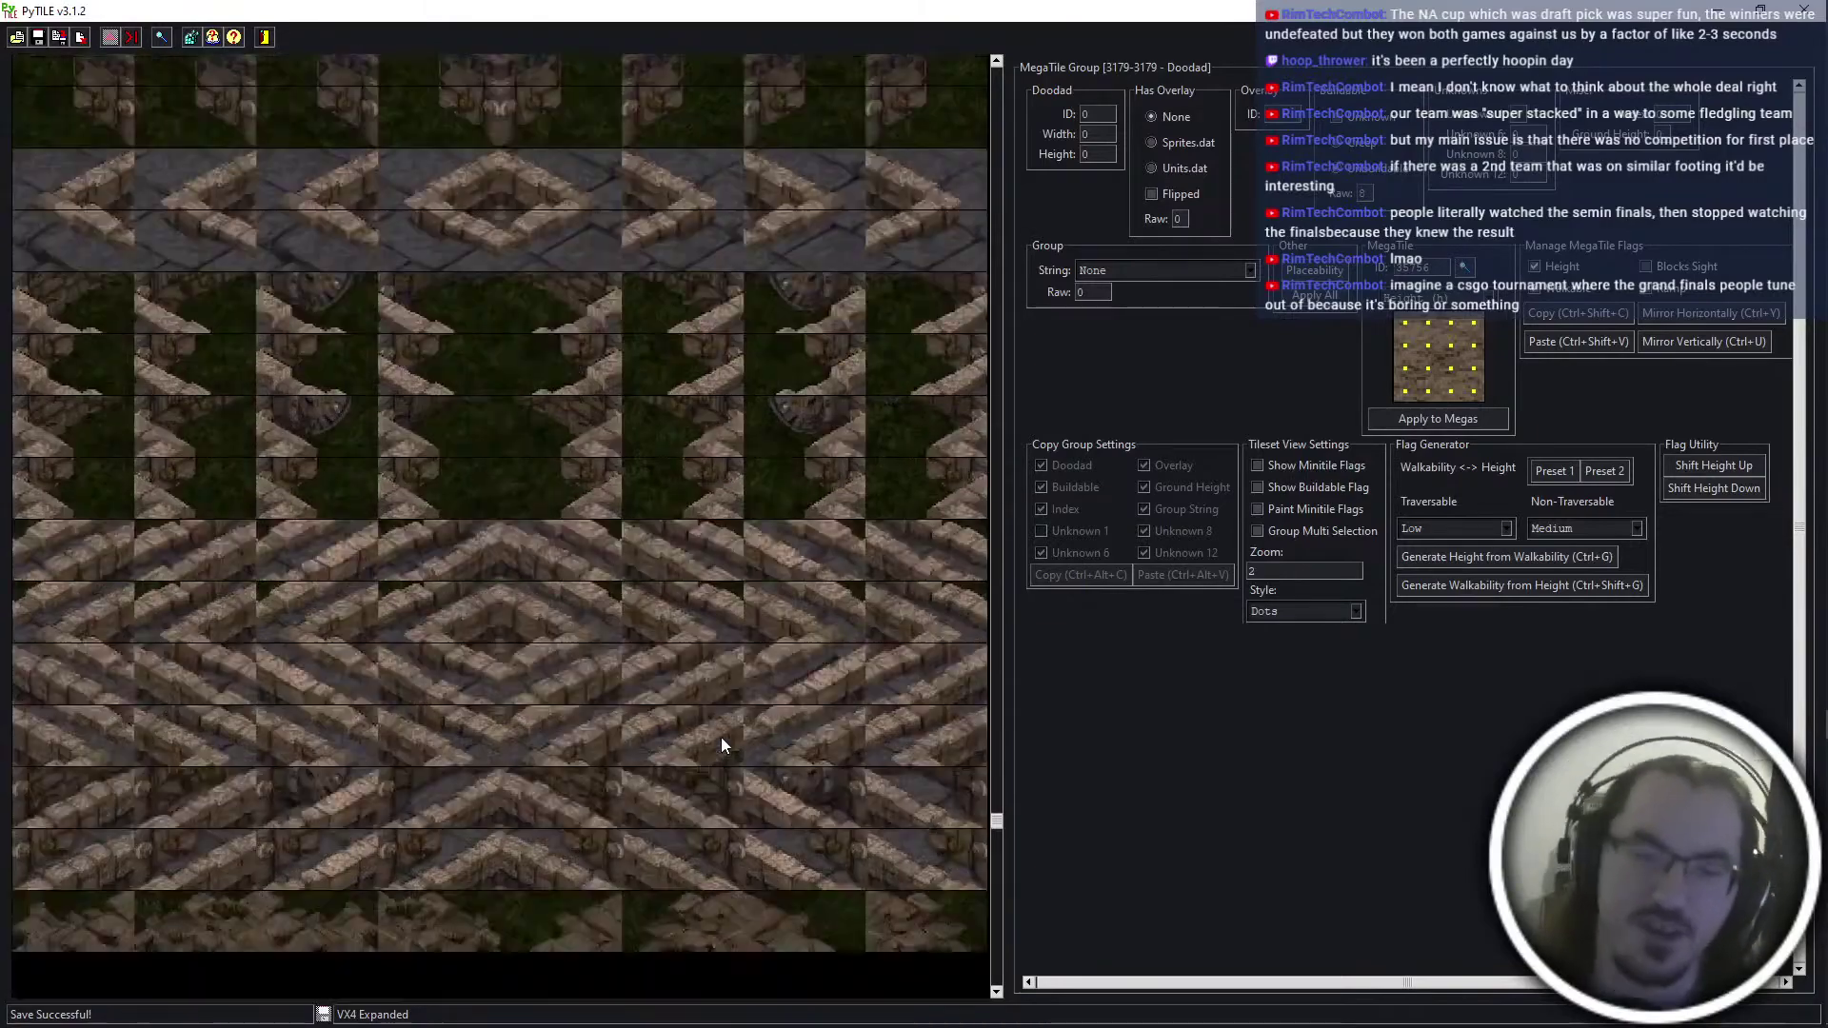
{"action": "scroll", "coordinate": [744, 698], "scroll_direction": "down", "scroll_amount": 10}
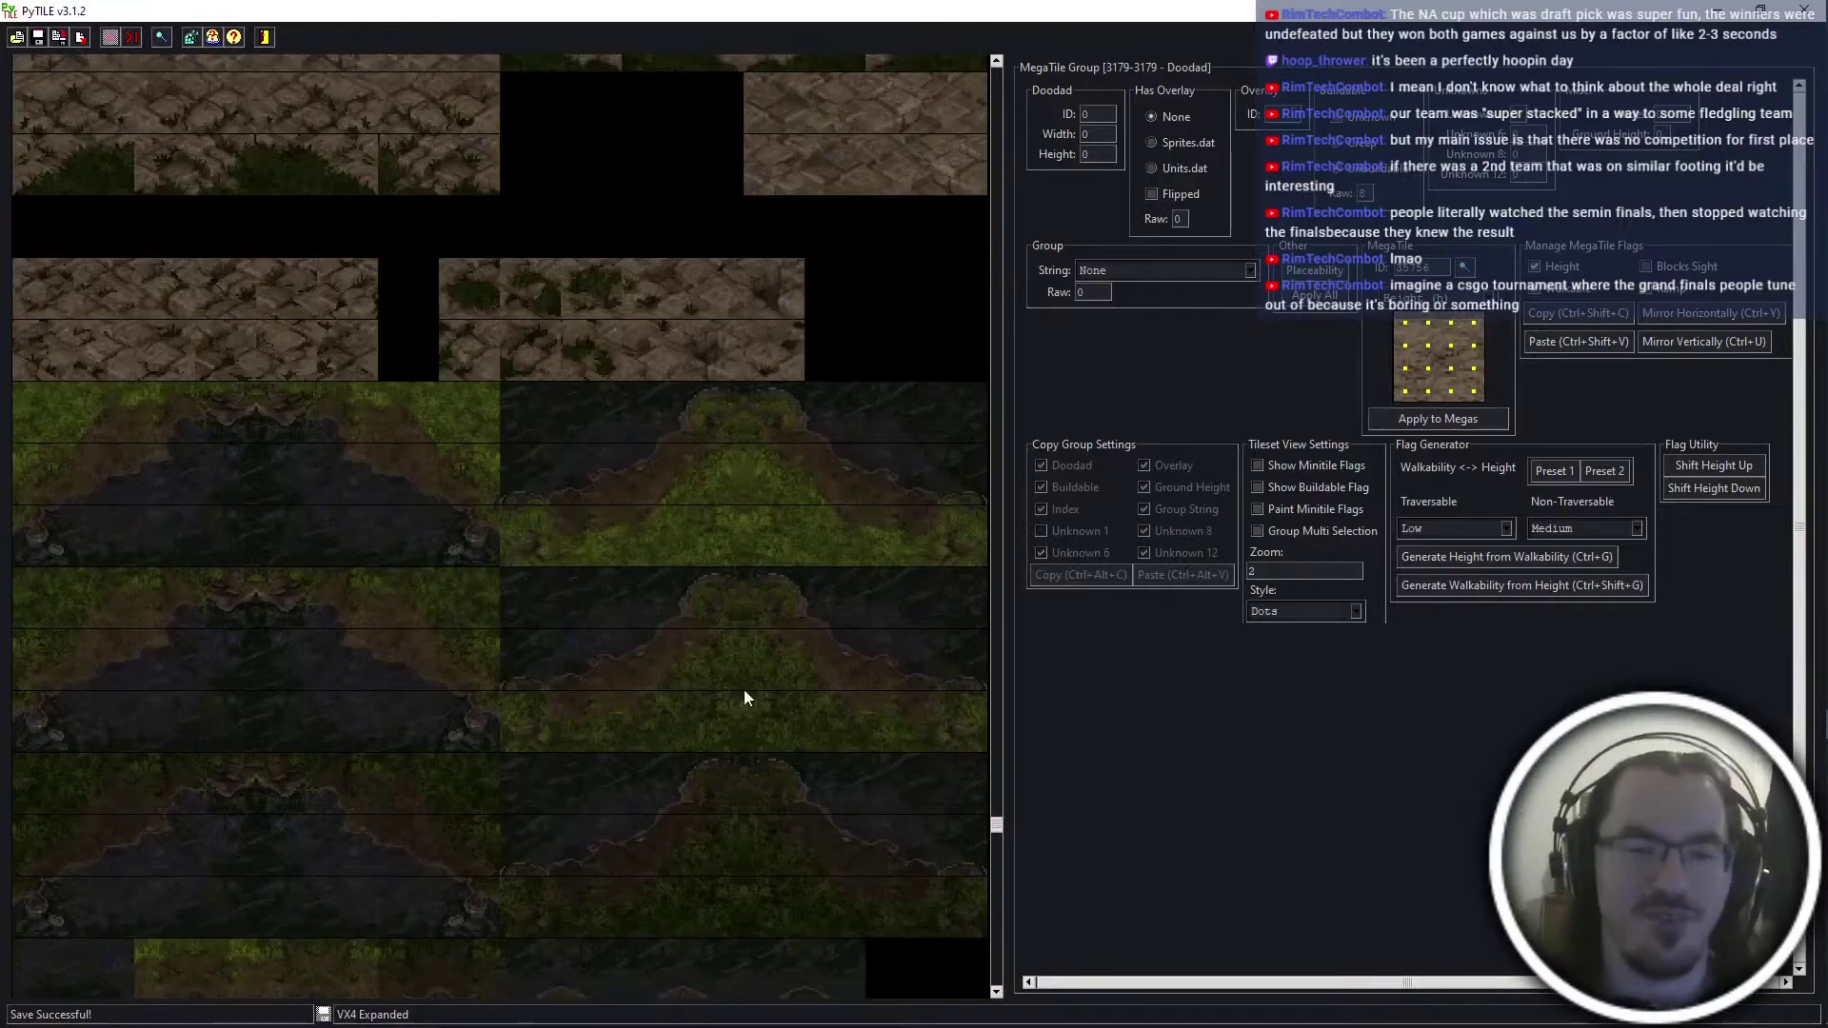
{"action": "scroll", "coordinate": [744, 689], "scroll_direction": "down", "scroll_amount": 10}
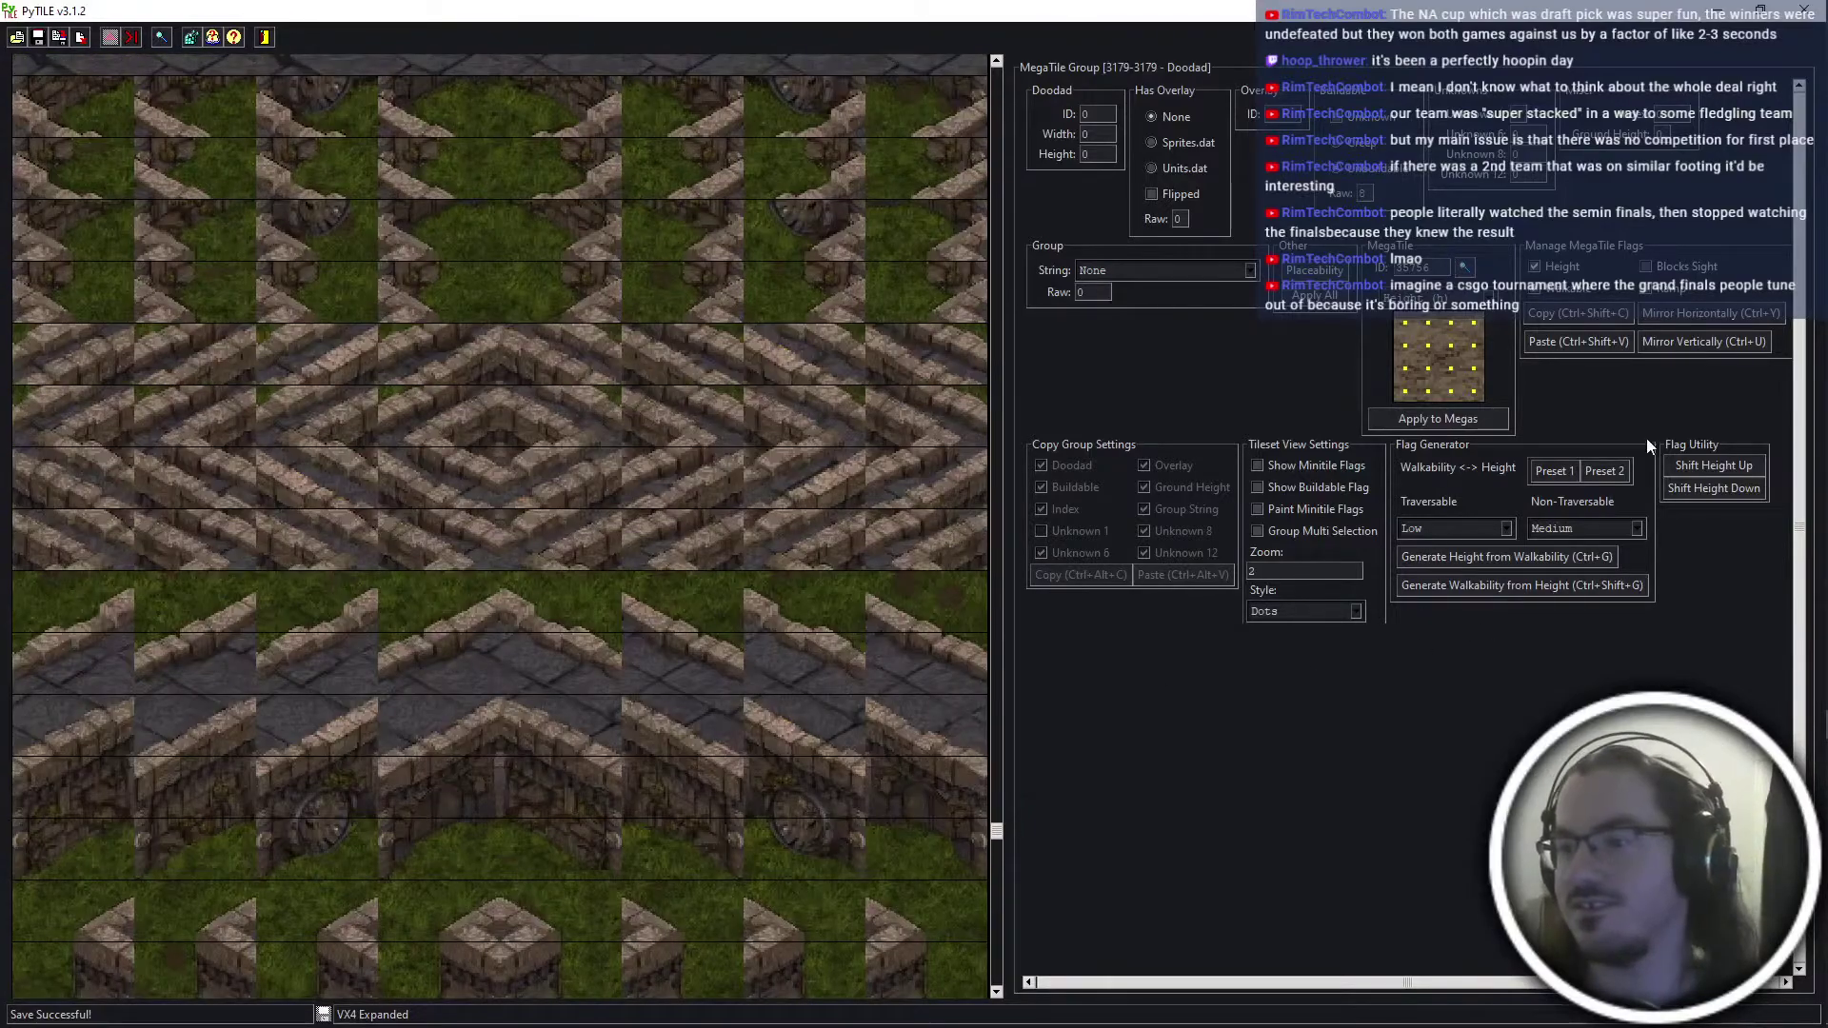
Remove the unused megatiles from the tileset through the megatile palette
{"action": "left_click", "coordinate": [1463, 267]}
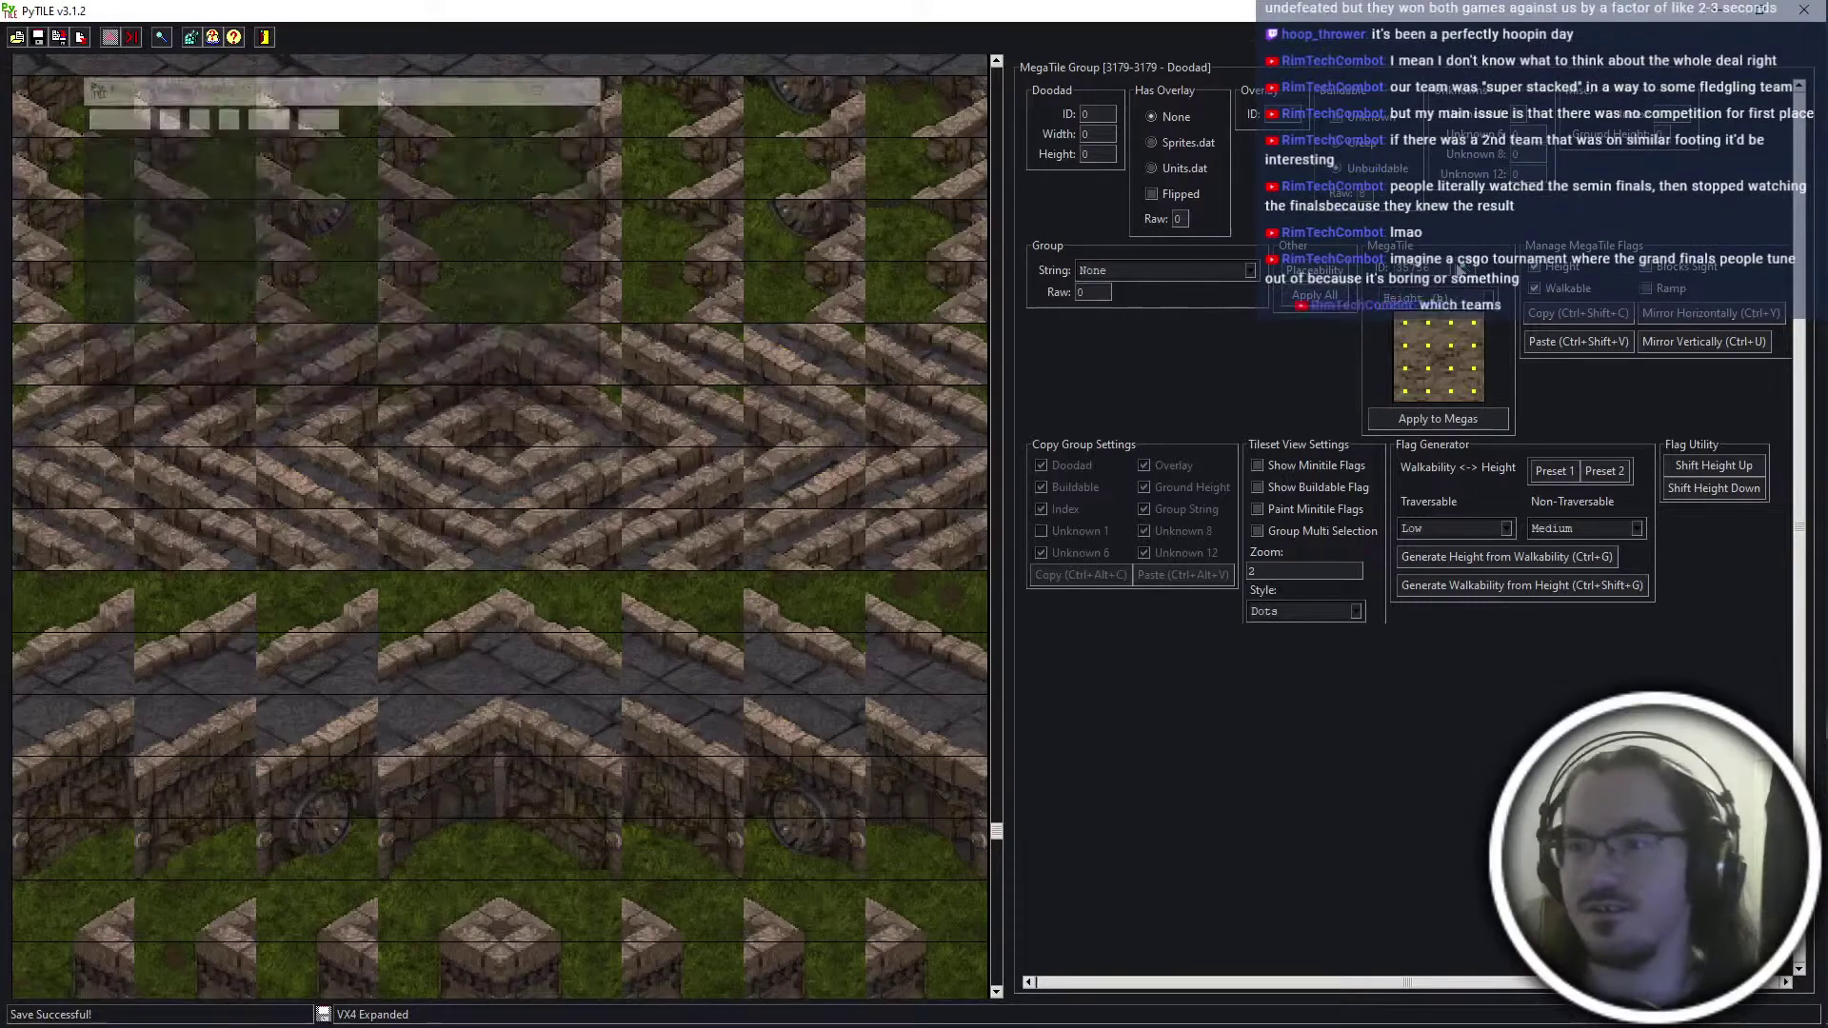
{"action": "left_click", "coordinate": [853, 435]}
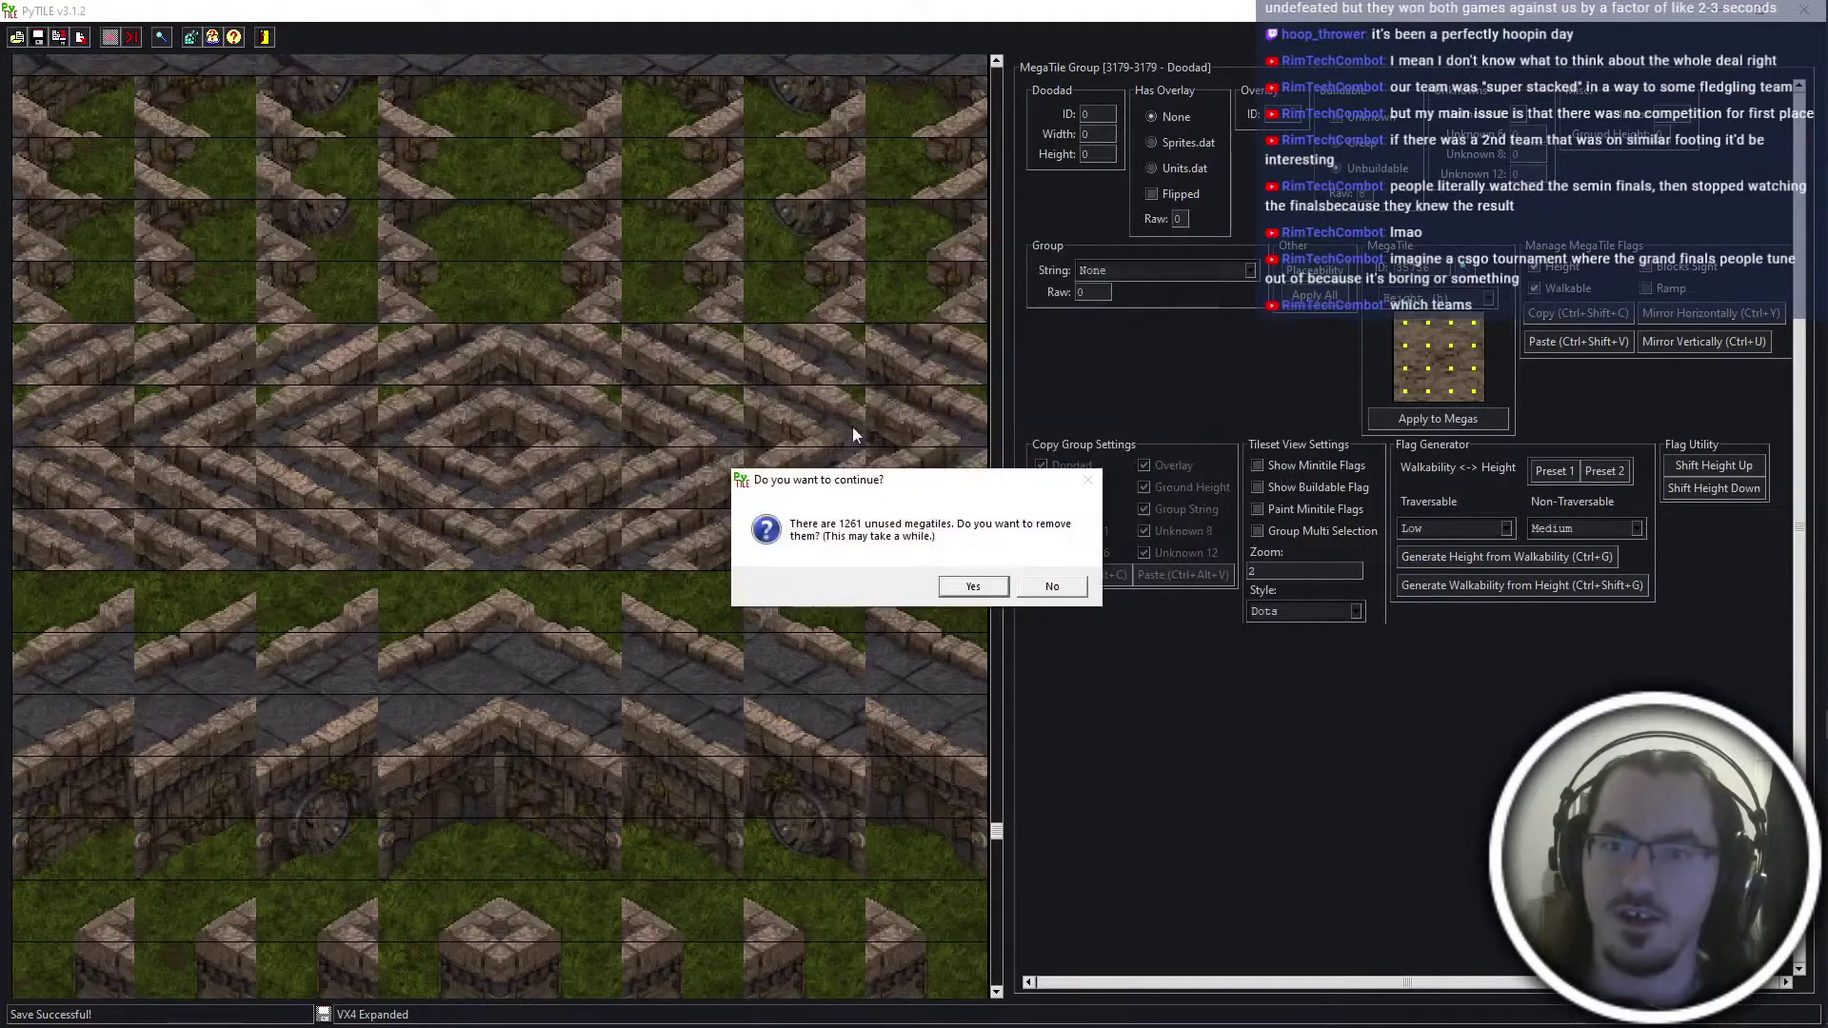
{"action": "left_click", "coordinate": [995, 583]}
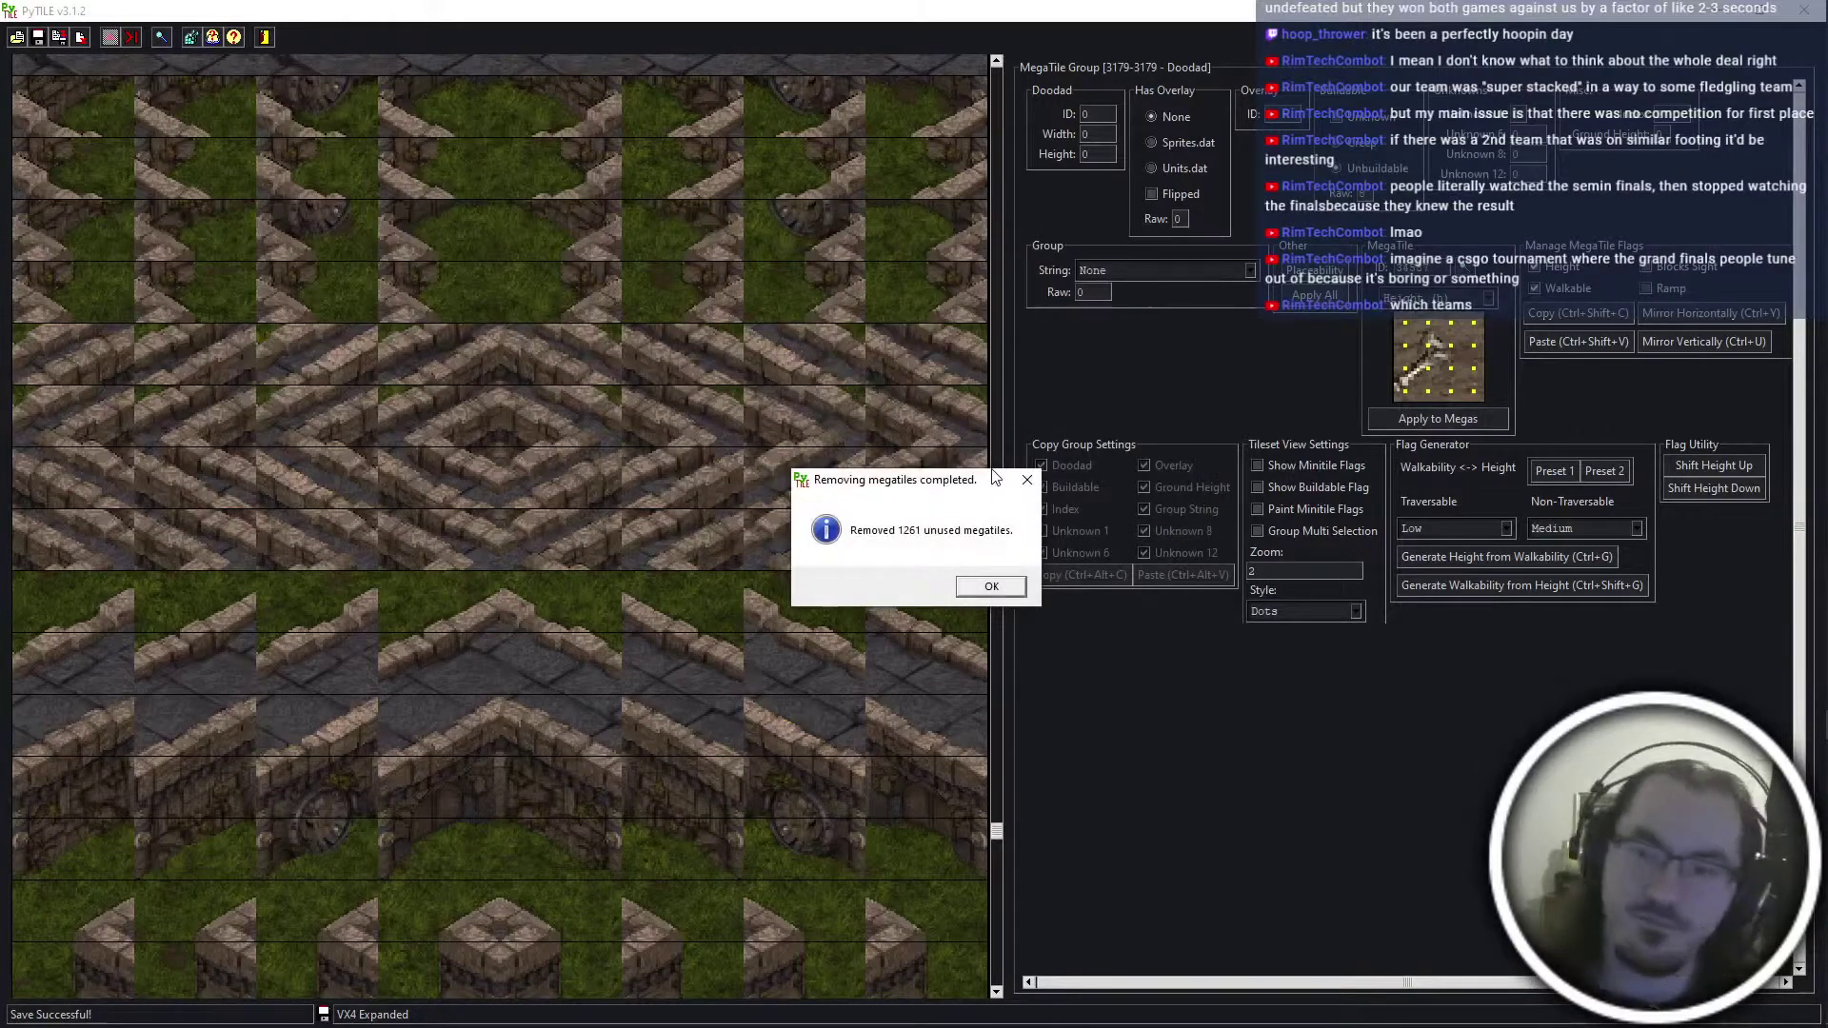
{"action": "left_click", "coordinate": [991, 586]}
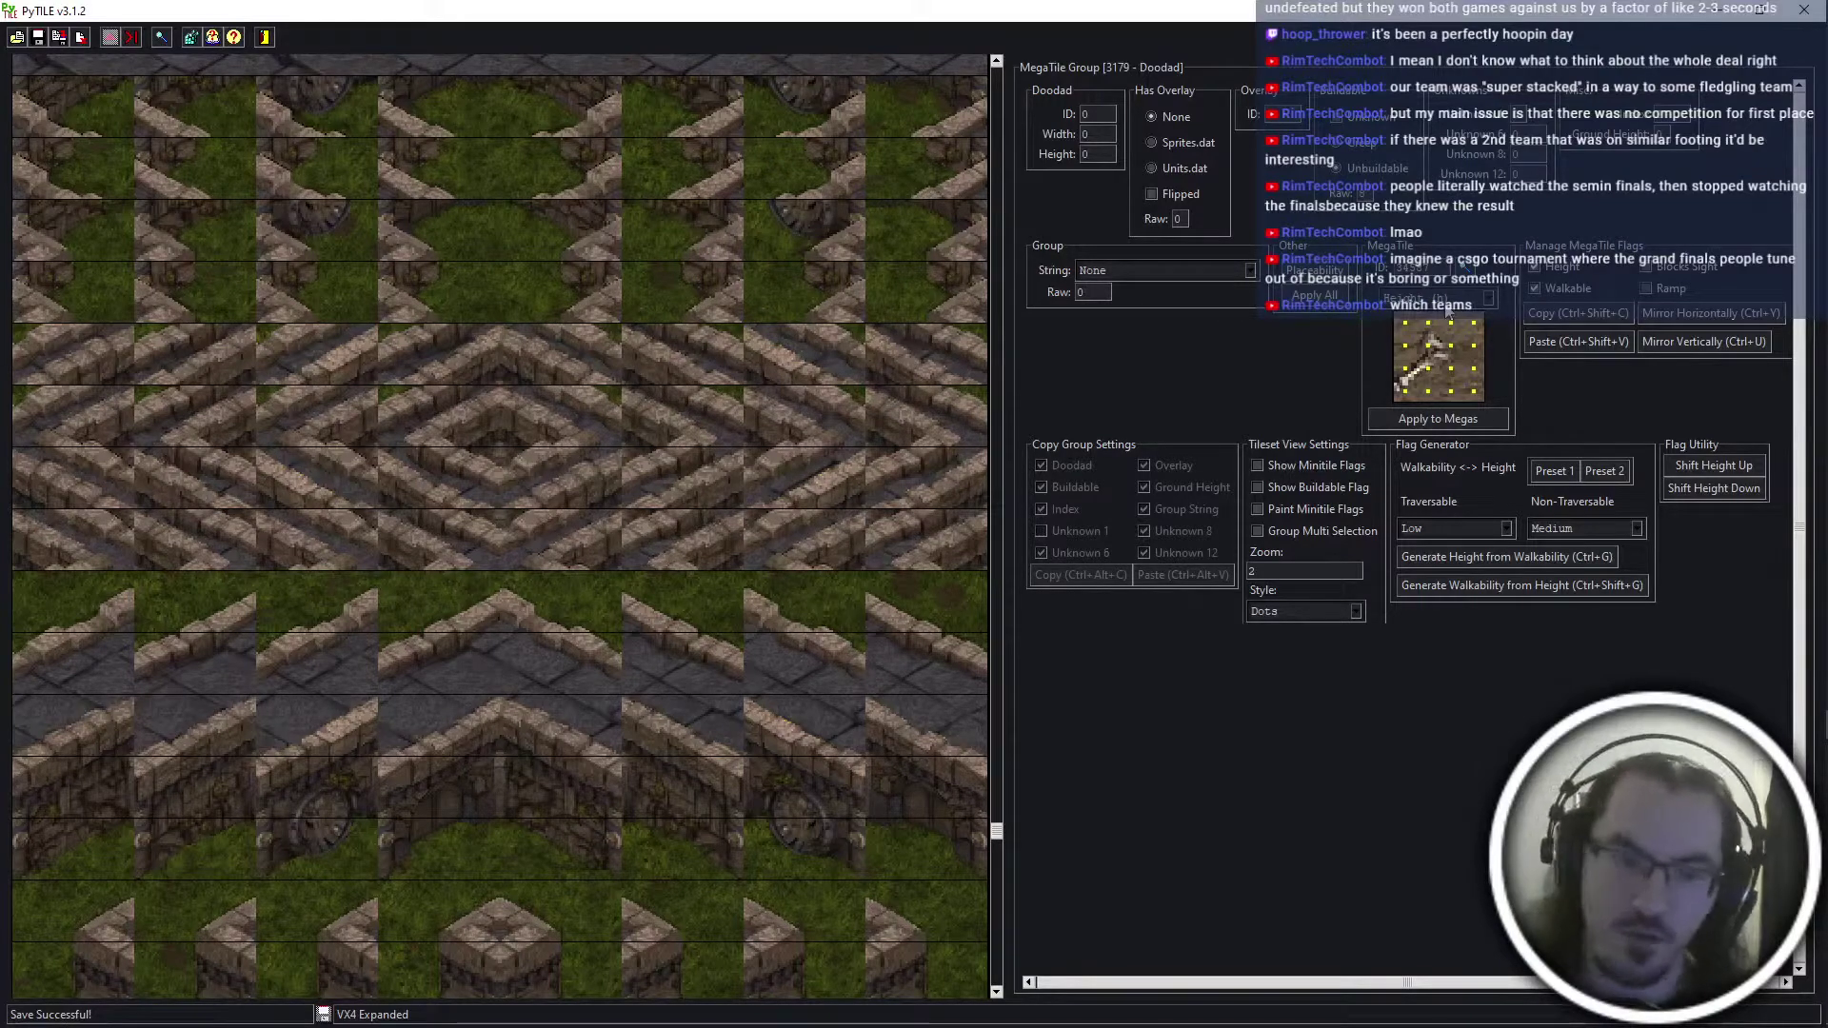
Put the megatile editor in minitile mode, remove the unused minitiles through the MiniTile Image Palette, and return the editor to flag mode
{"action": "left_click", "coordinate": [1447, 307]}
{"action": "left_click", "coordinate": [1436, 324]}
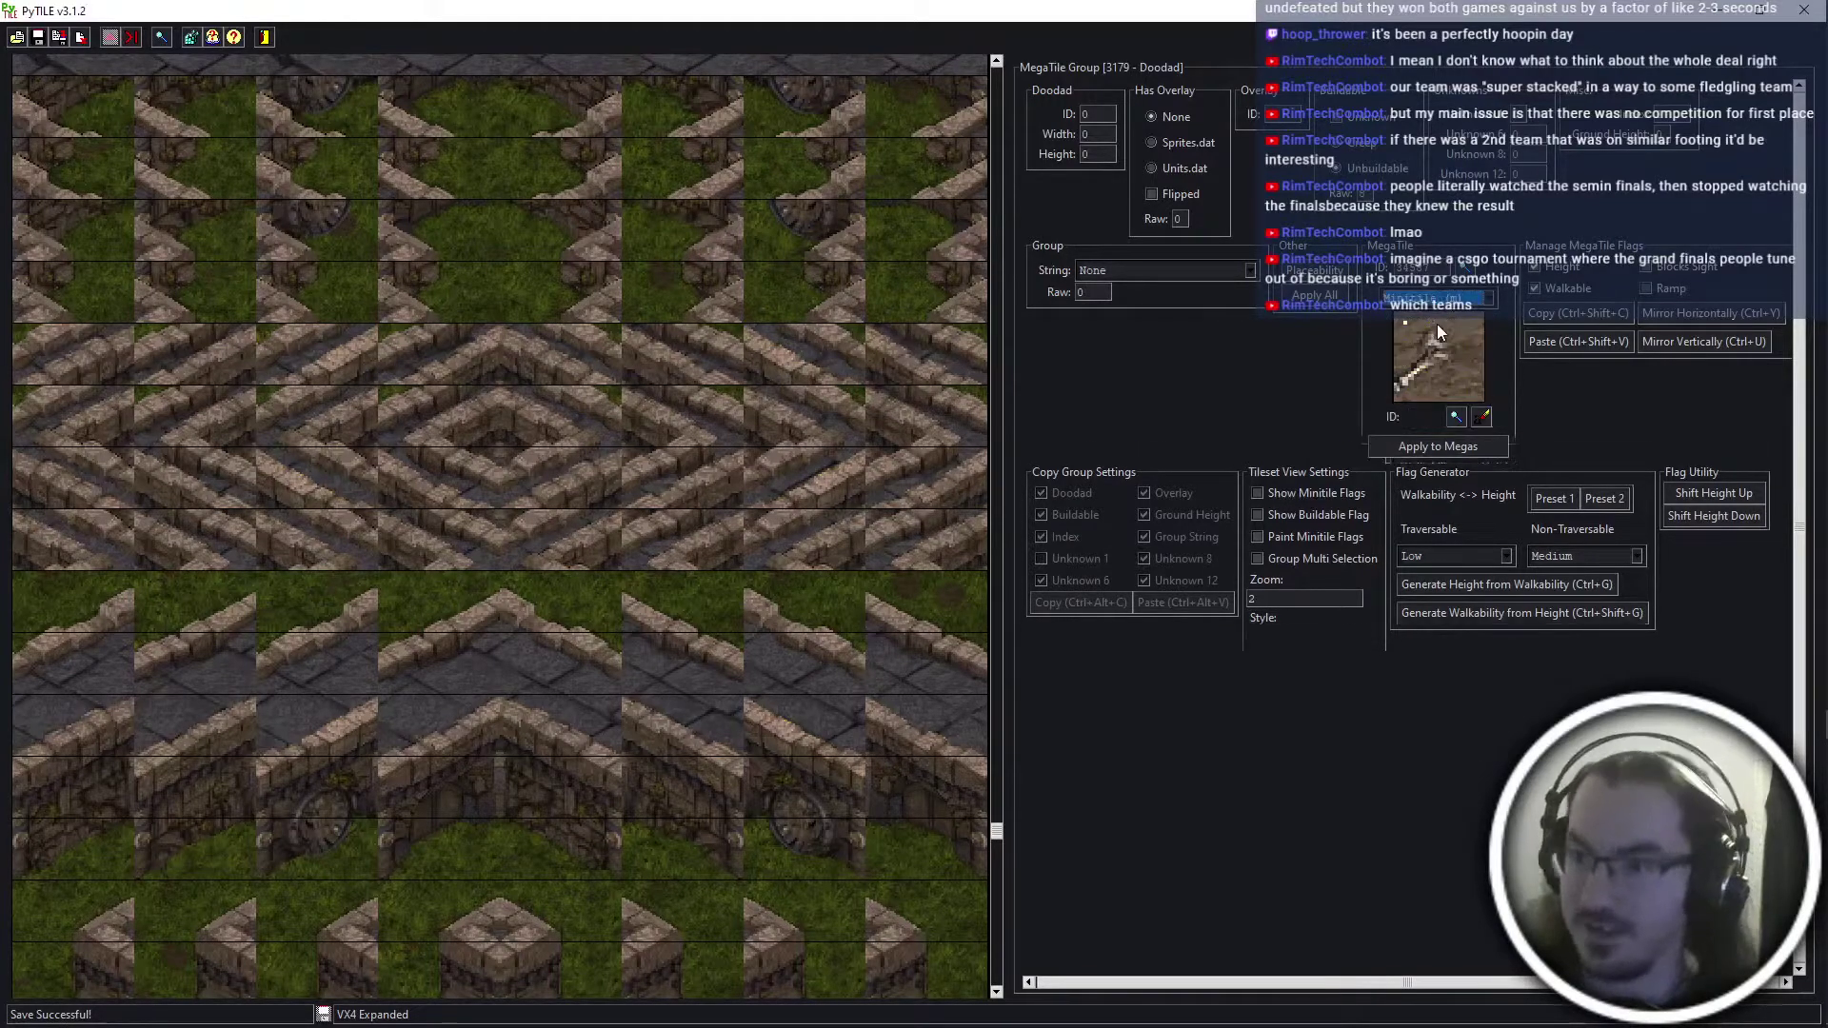
{"action": "left_click", "coordinate": [1456, 416]}
{"action": "left_click", "coordinate": [610, 372]}
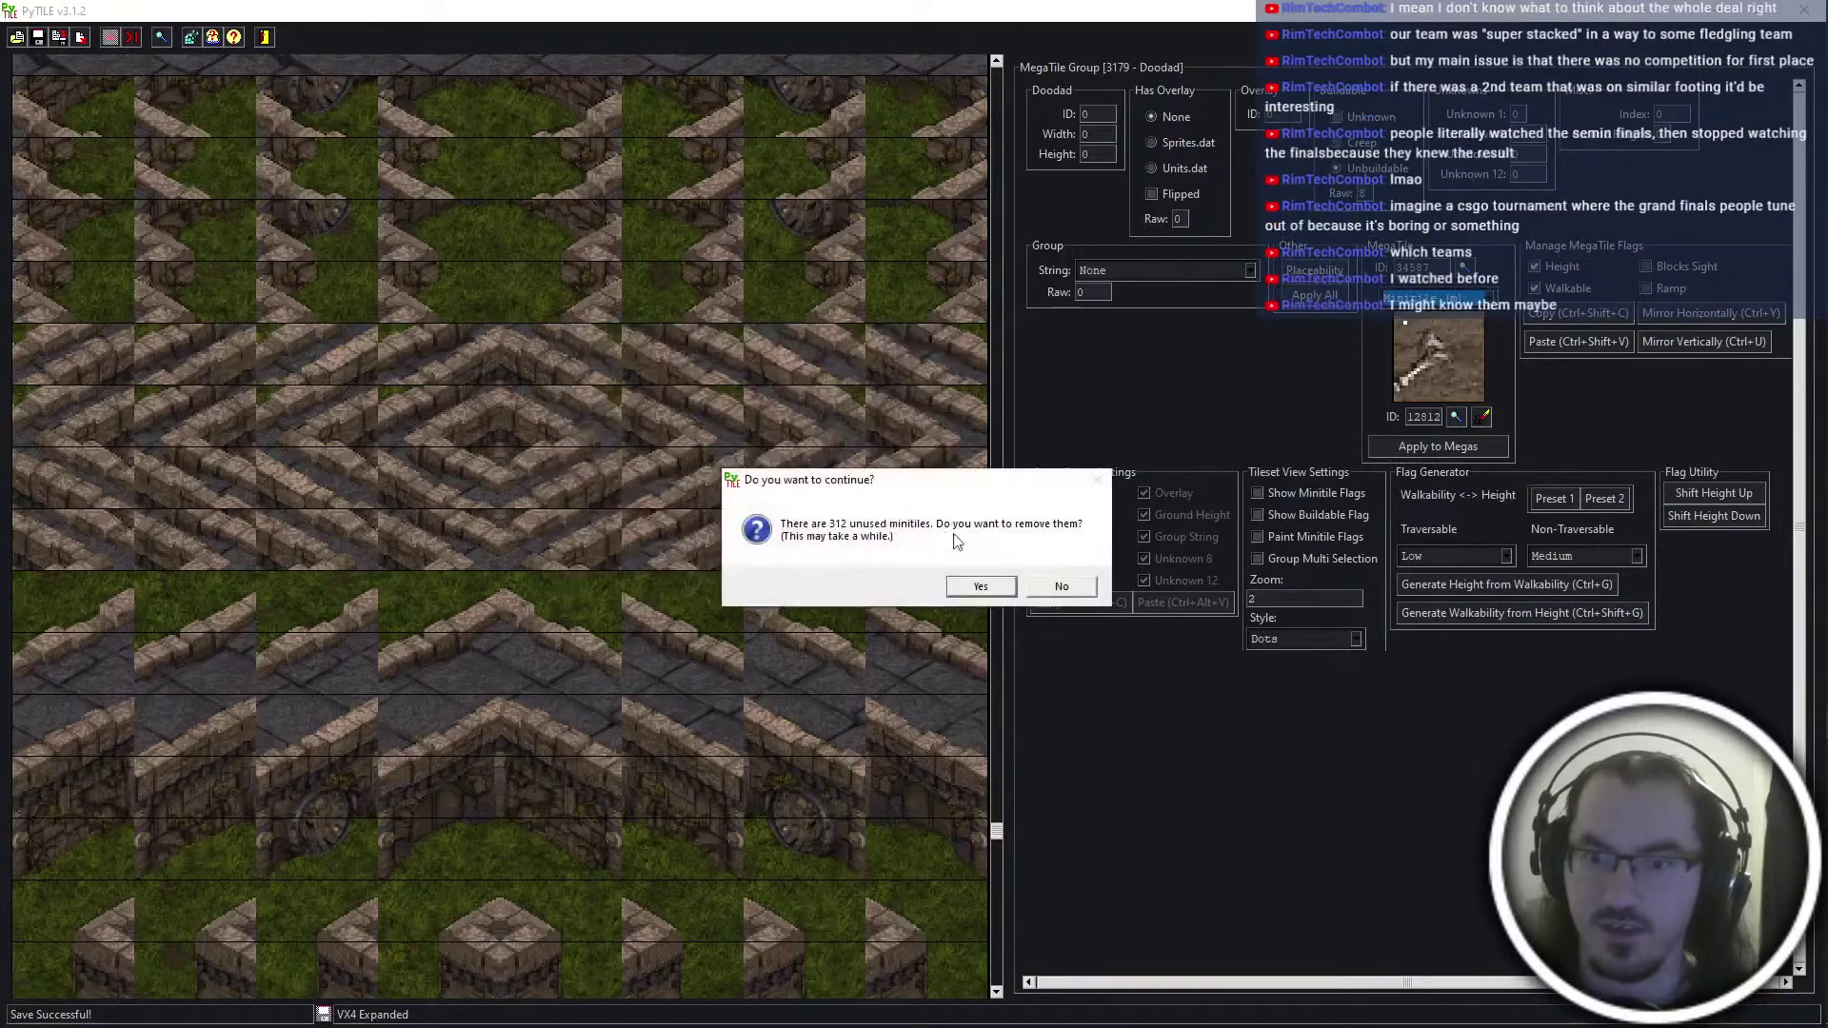
{"action": "left_click", "coordinate": [1008, 586]}
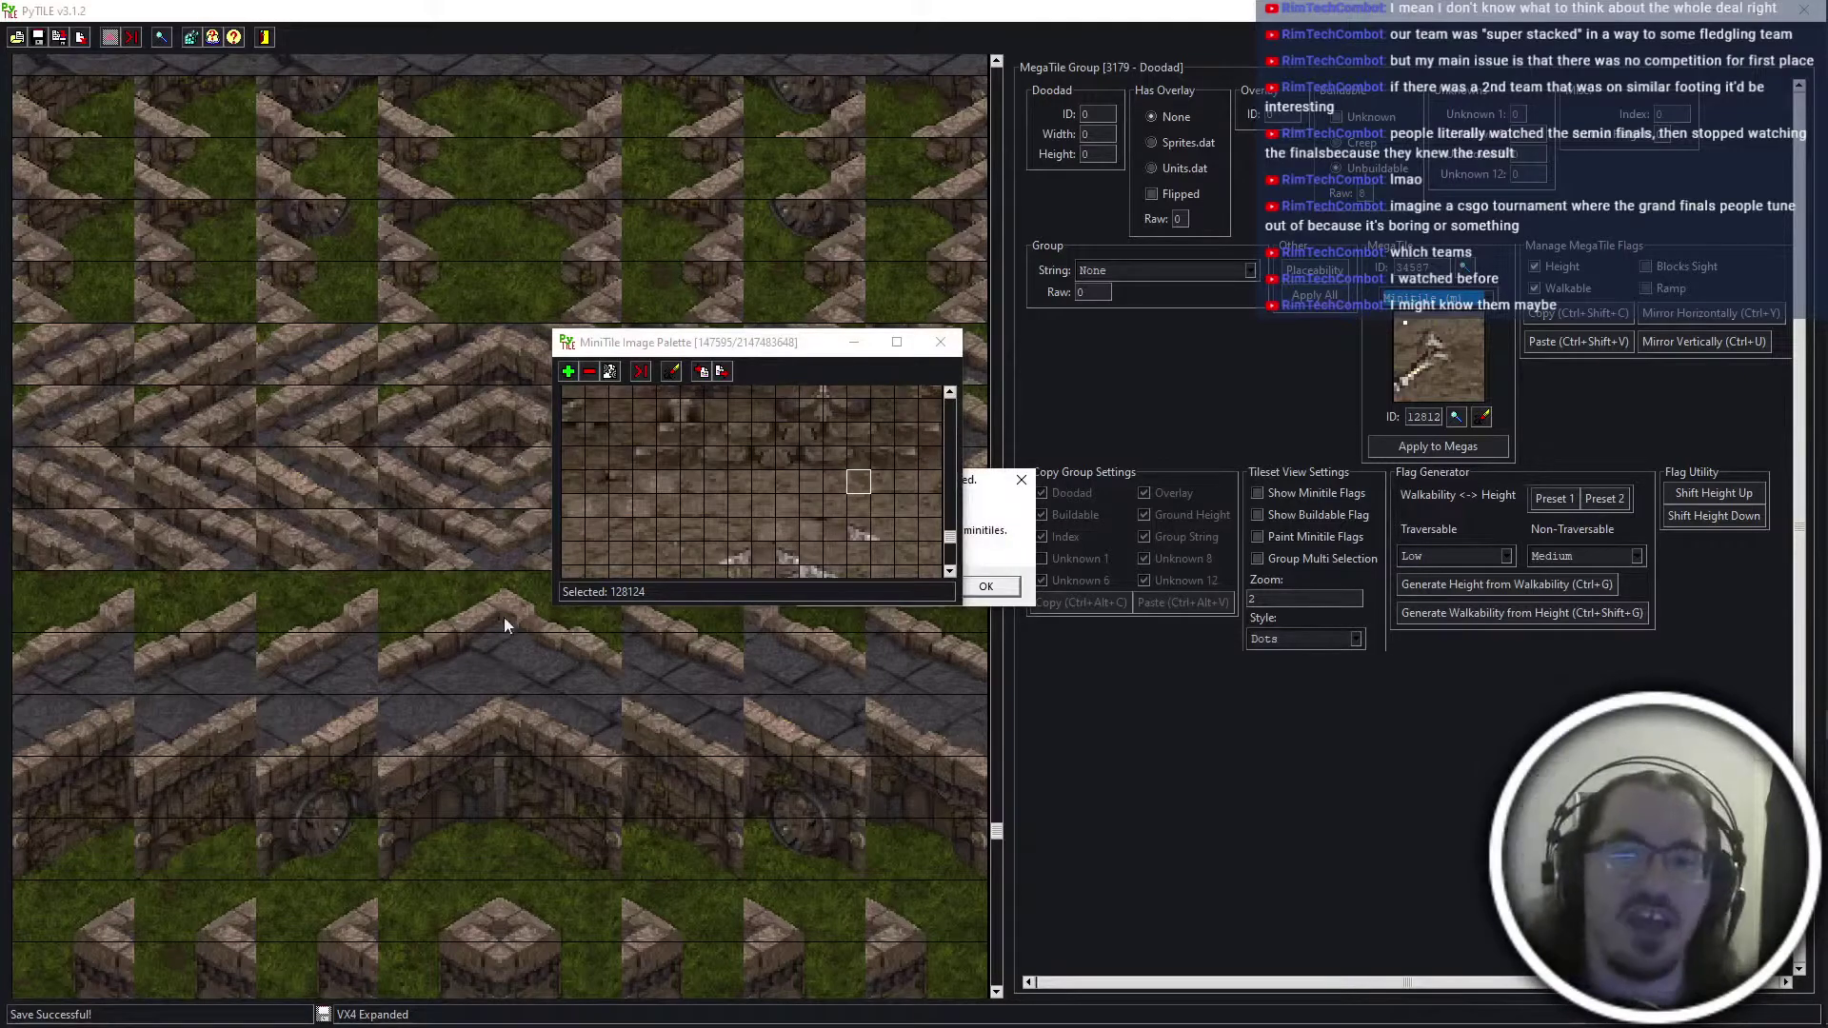
{"action": "left_click_drag", "start_coordinate": [992, 478], "coordinate": [1243, 514]}
{"action": "key", "text": "Return"}
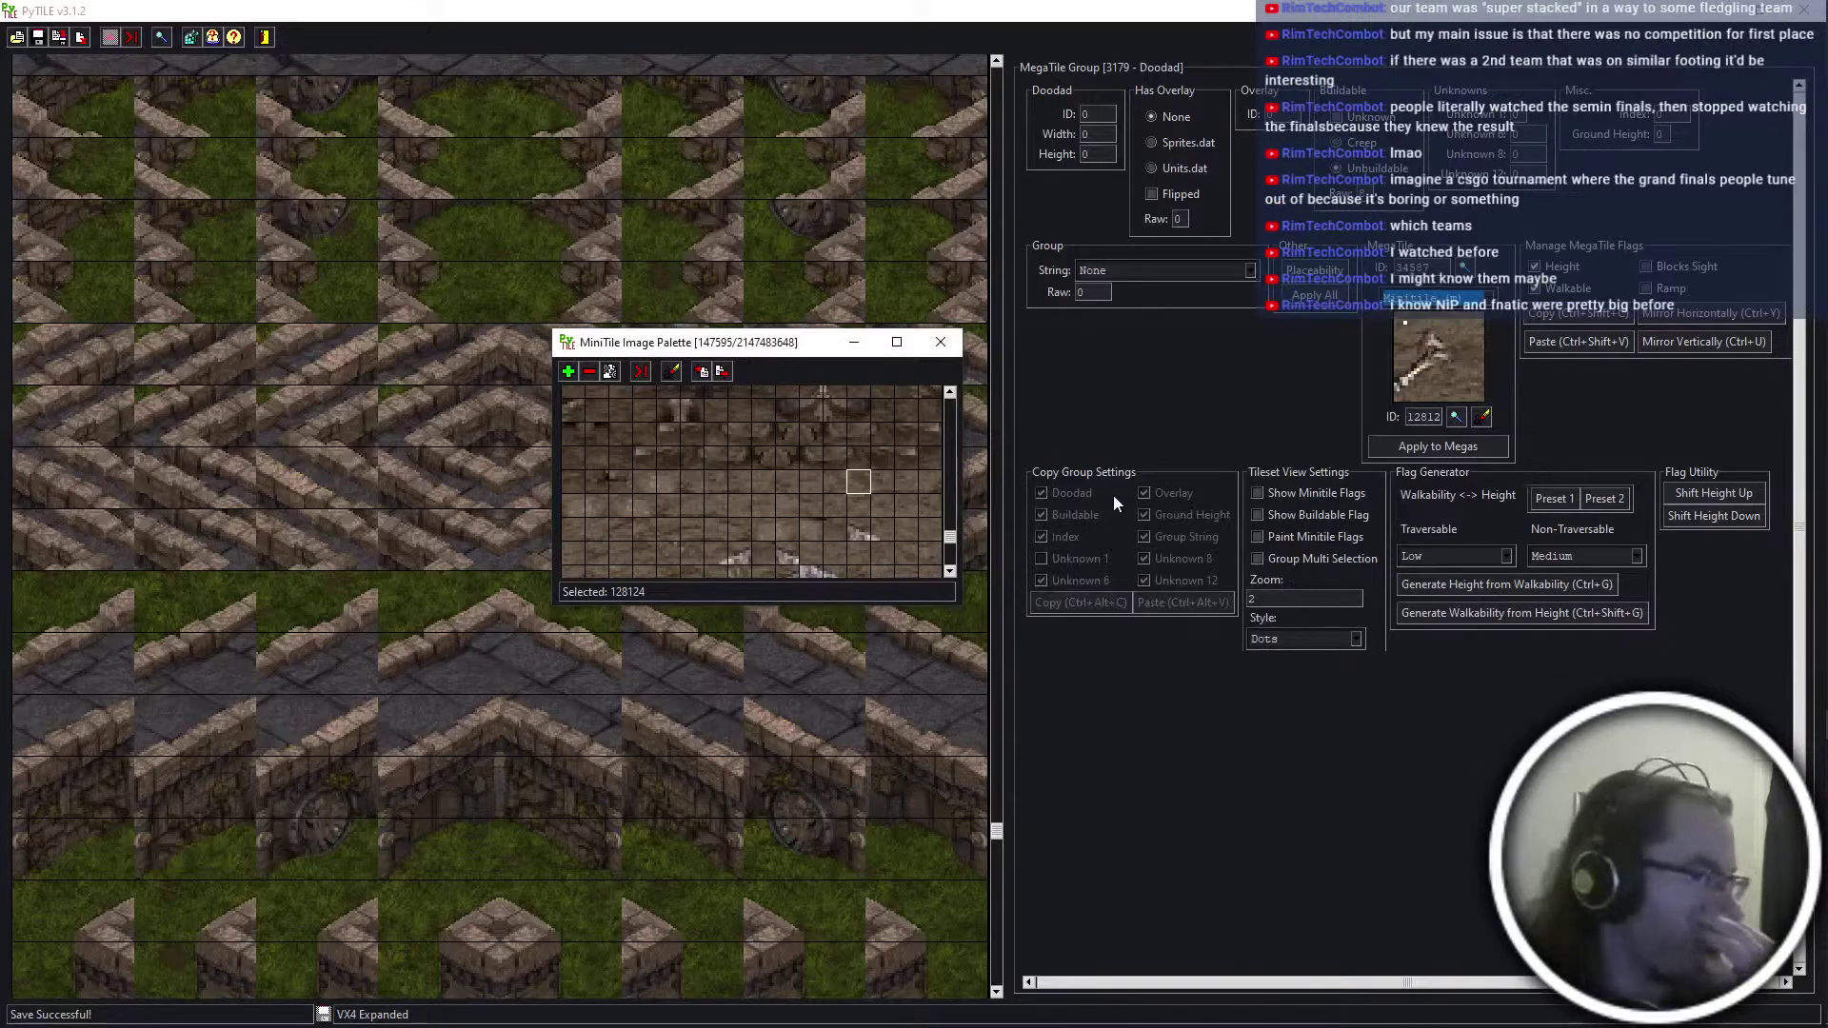
{"action": "left_click", "coordinate": [941, 341]}
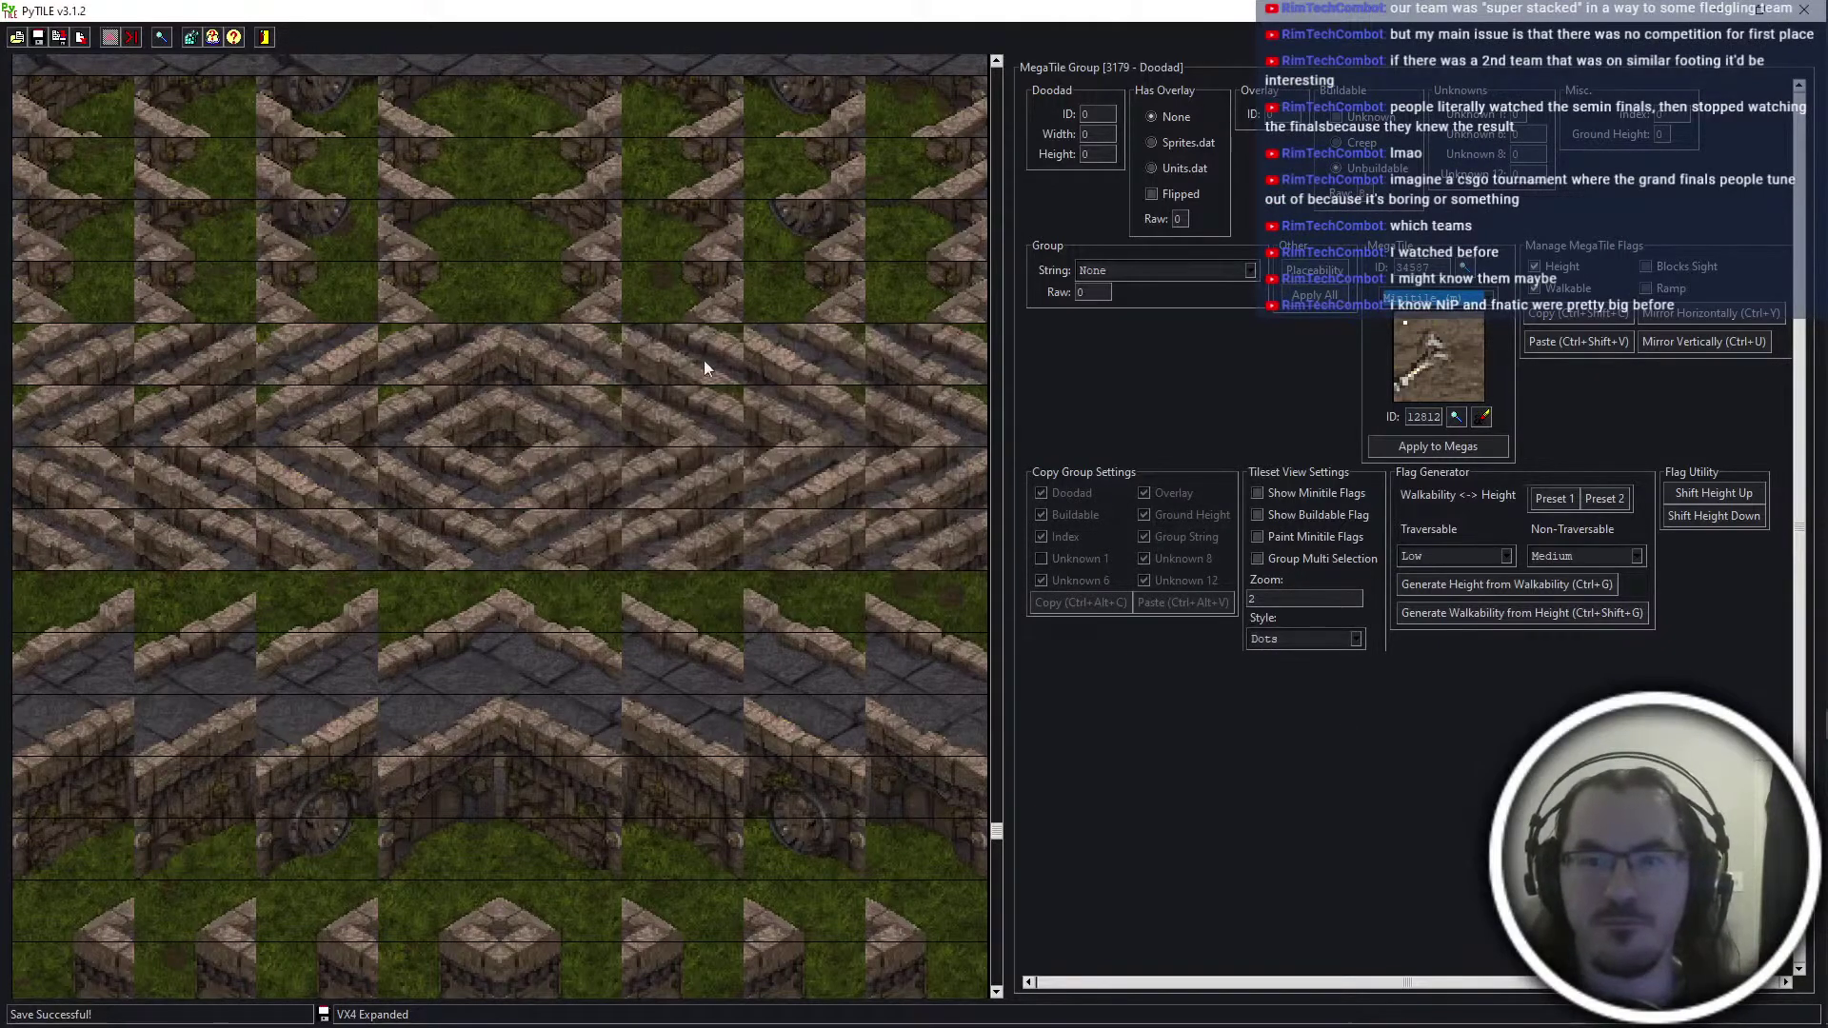
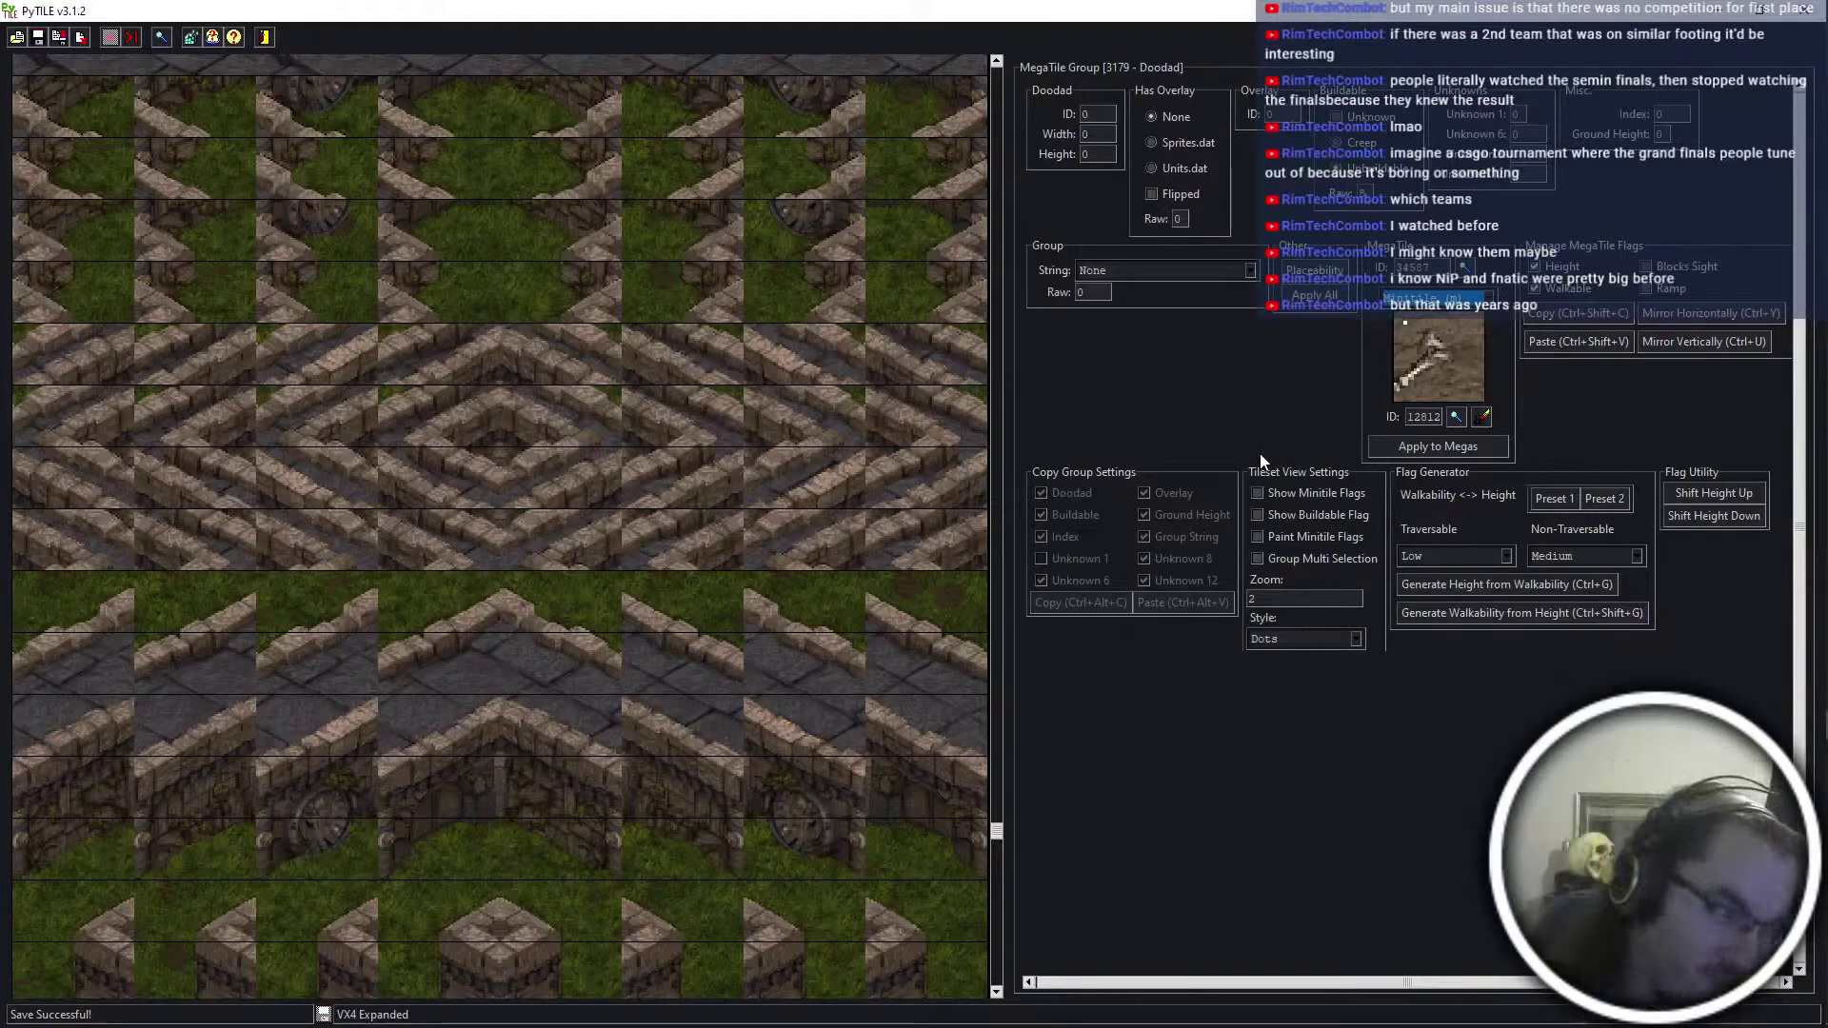
{"action": "left_click", "coordinate": [1437, 298]}
{"action": "left_click", "coordinate": [1430, 372]}
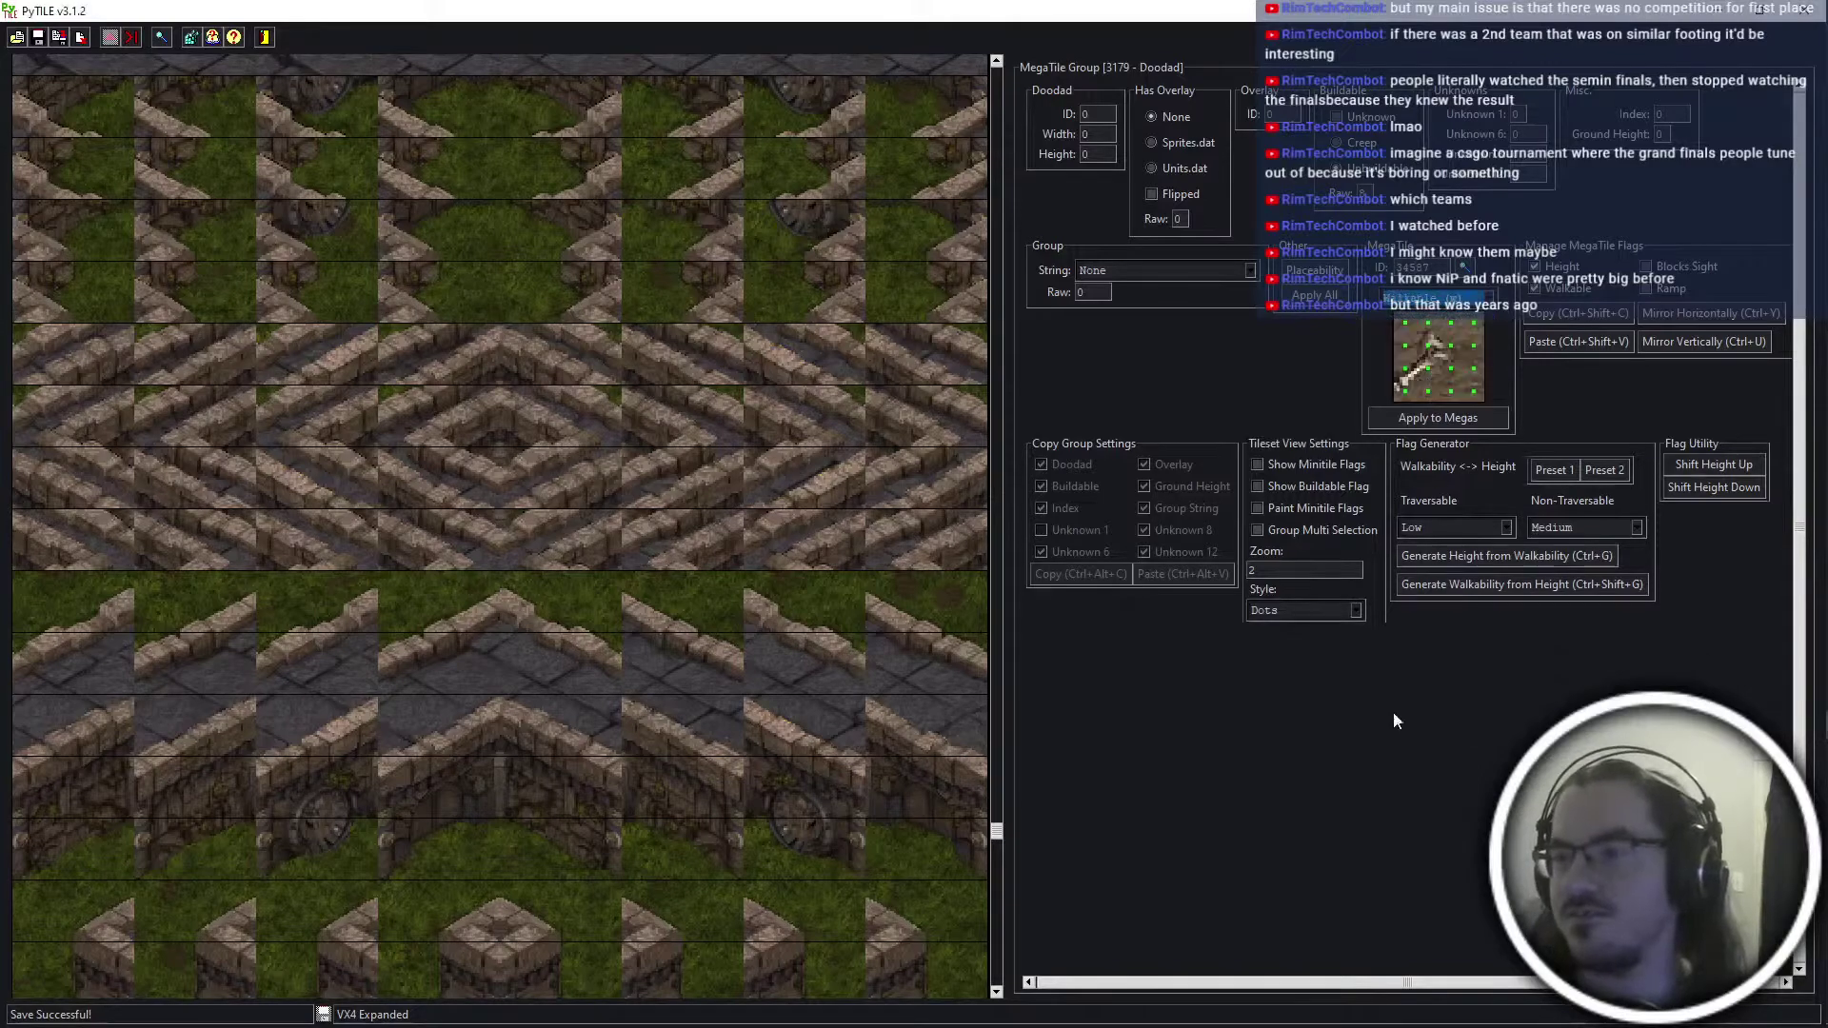
Leave PyTILE and Photoshop, close the _DF folder window, and switch to the File Explorer window of the tileset folder
{"action": "left_click", "coordinate": [1794, 14]}
{"action": "key", "text": "alt+Tab"}
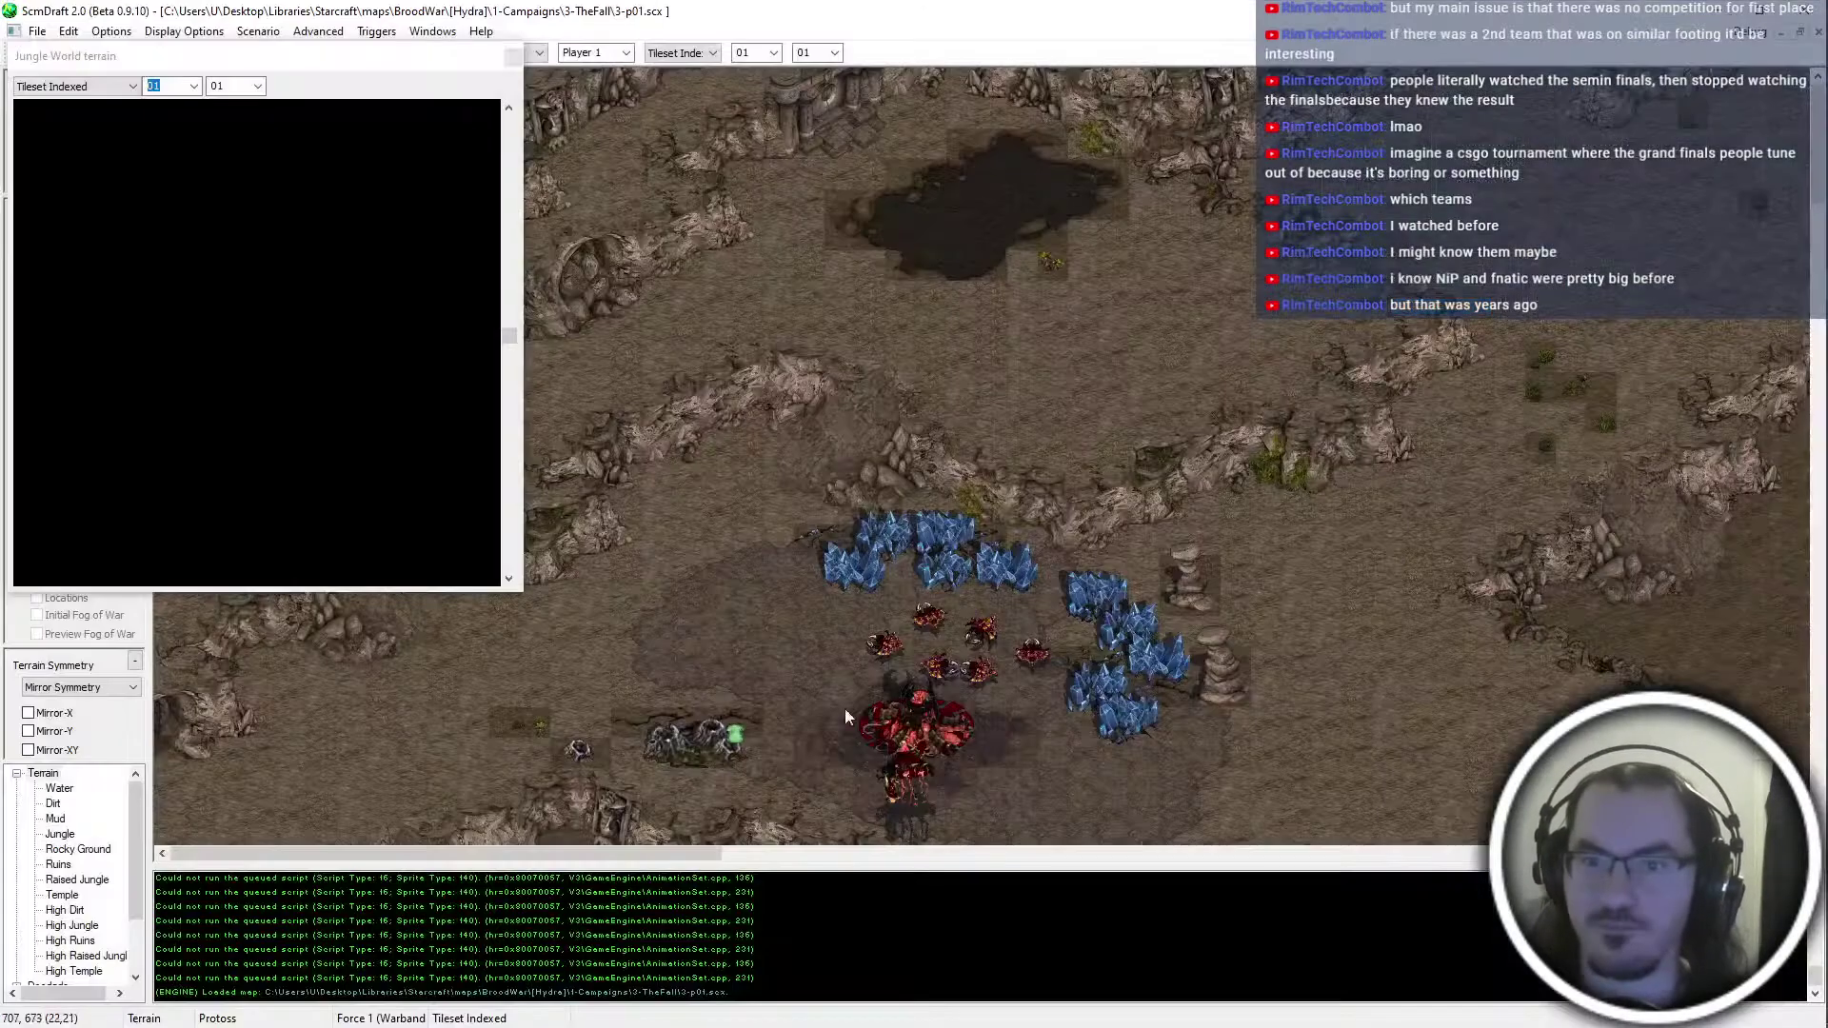
{"action": "key", "text": "alt+Tab"}
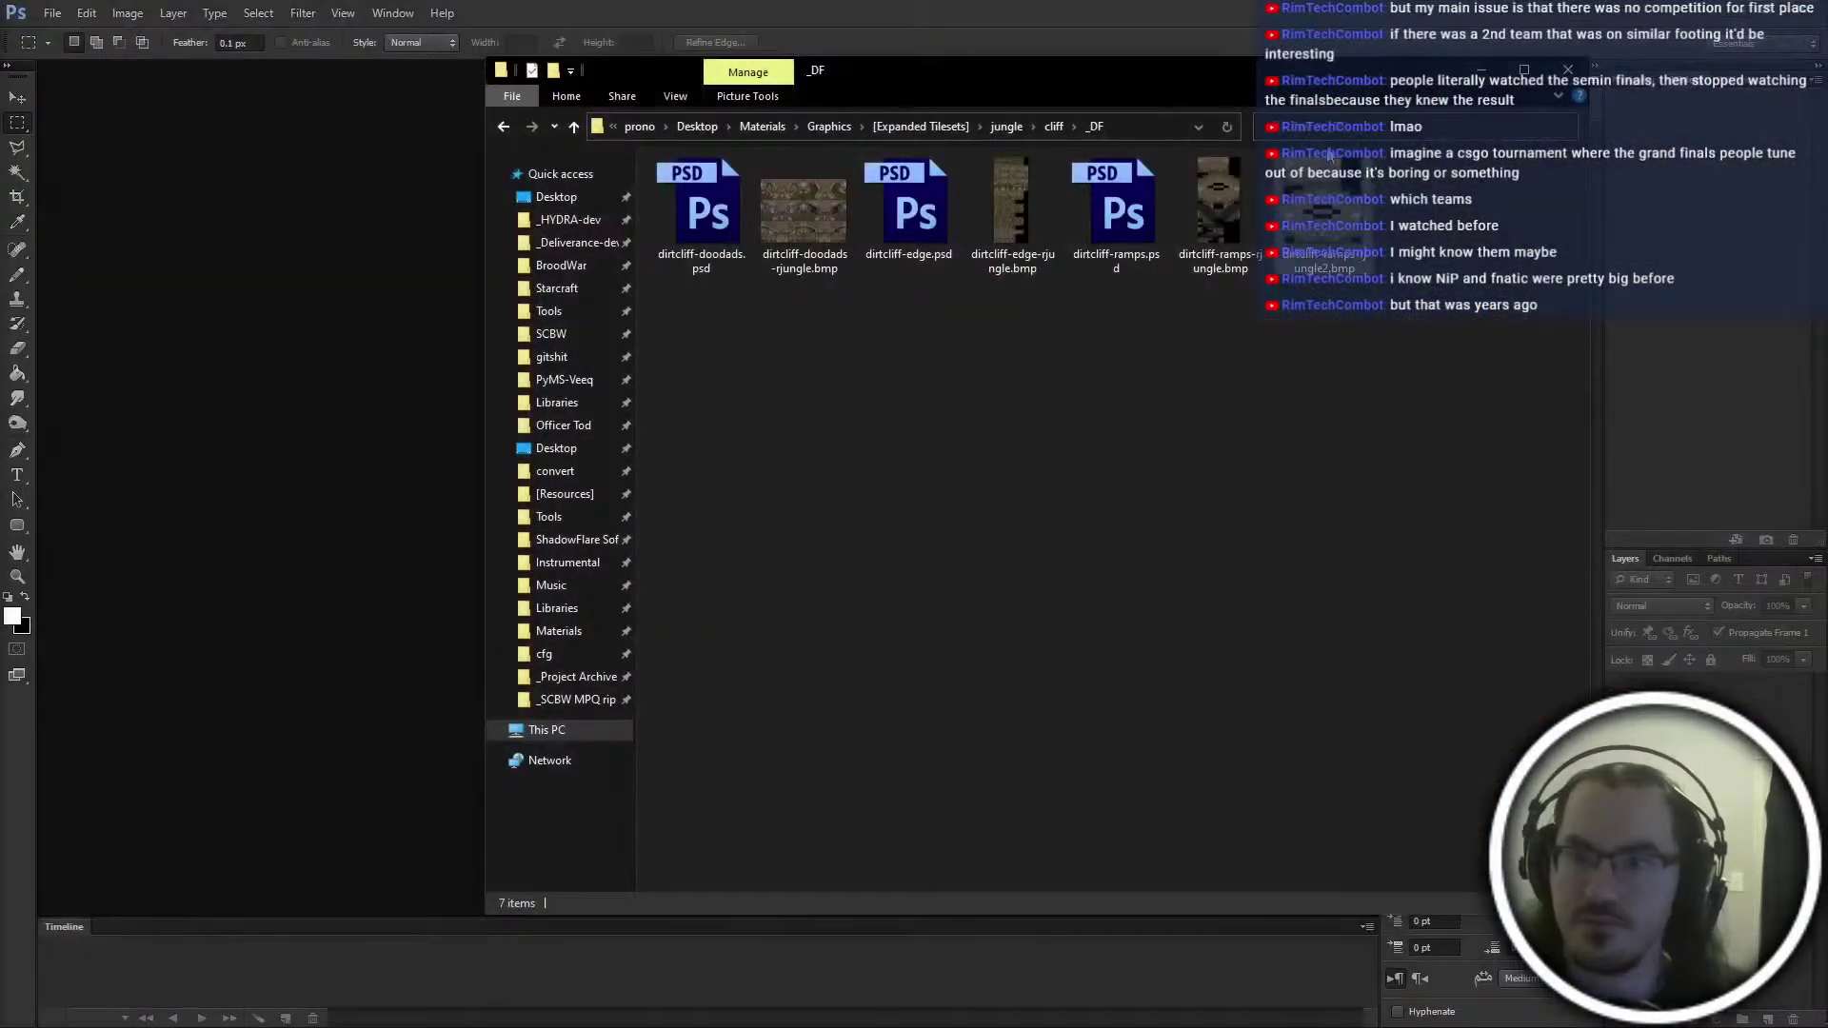
{"action": "left_click", "coordinate": [1761, 11]}
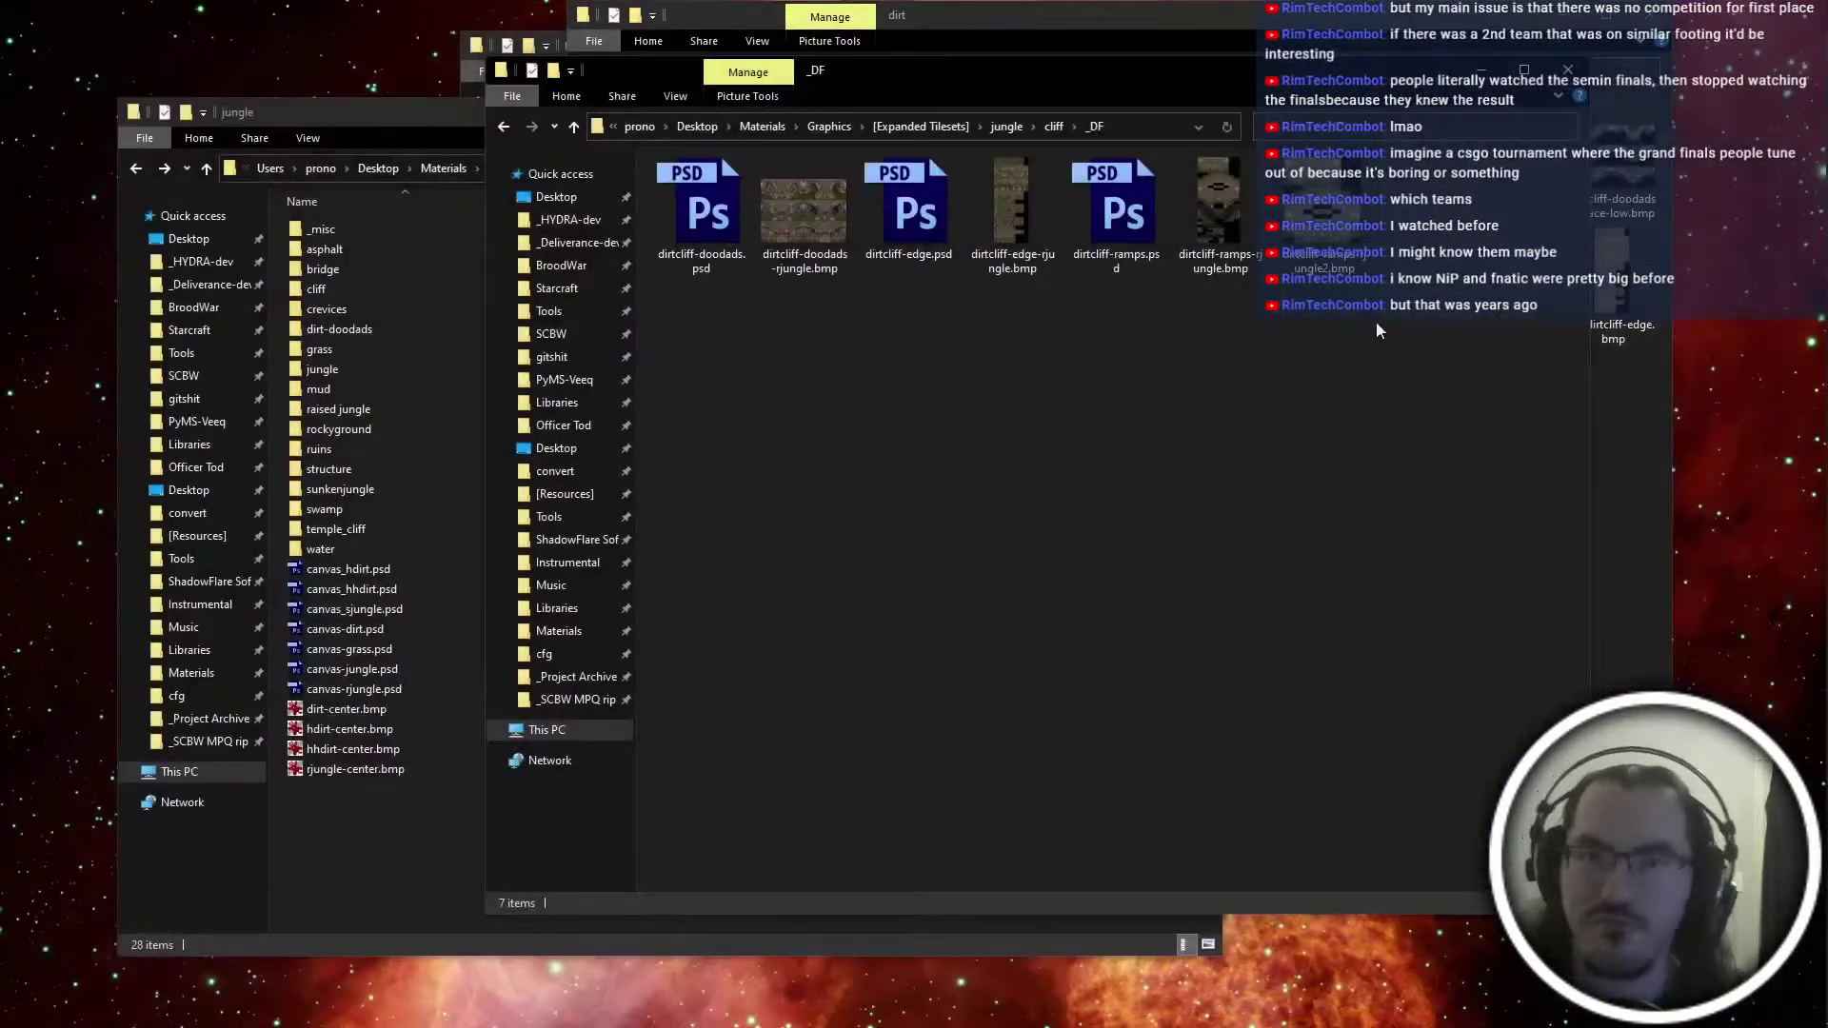
{"action": "left_click", "coordinate": [426, 847]}
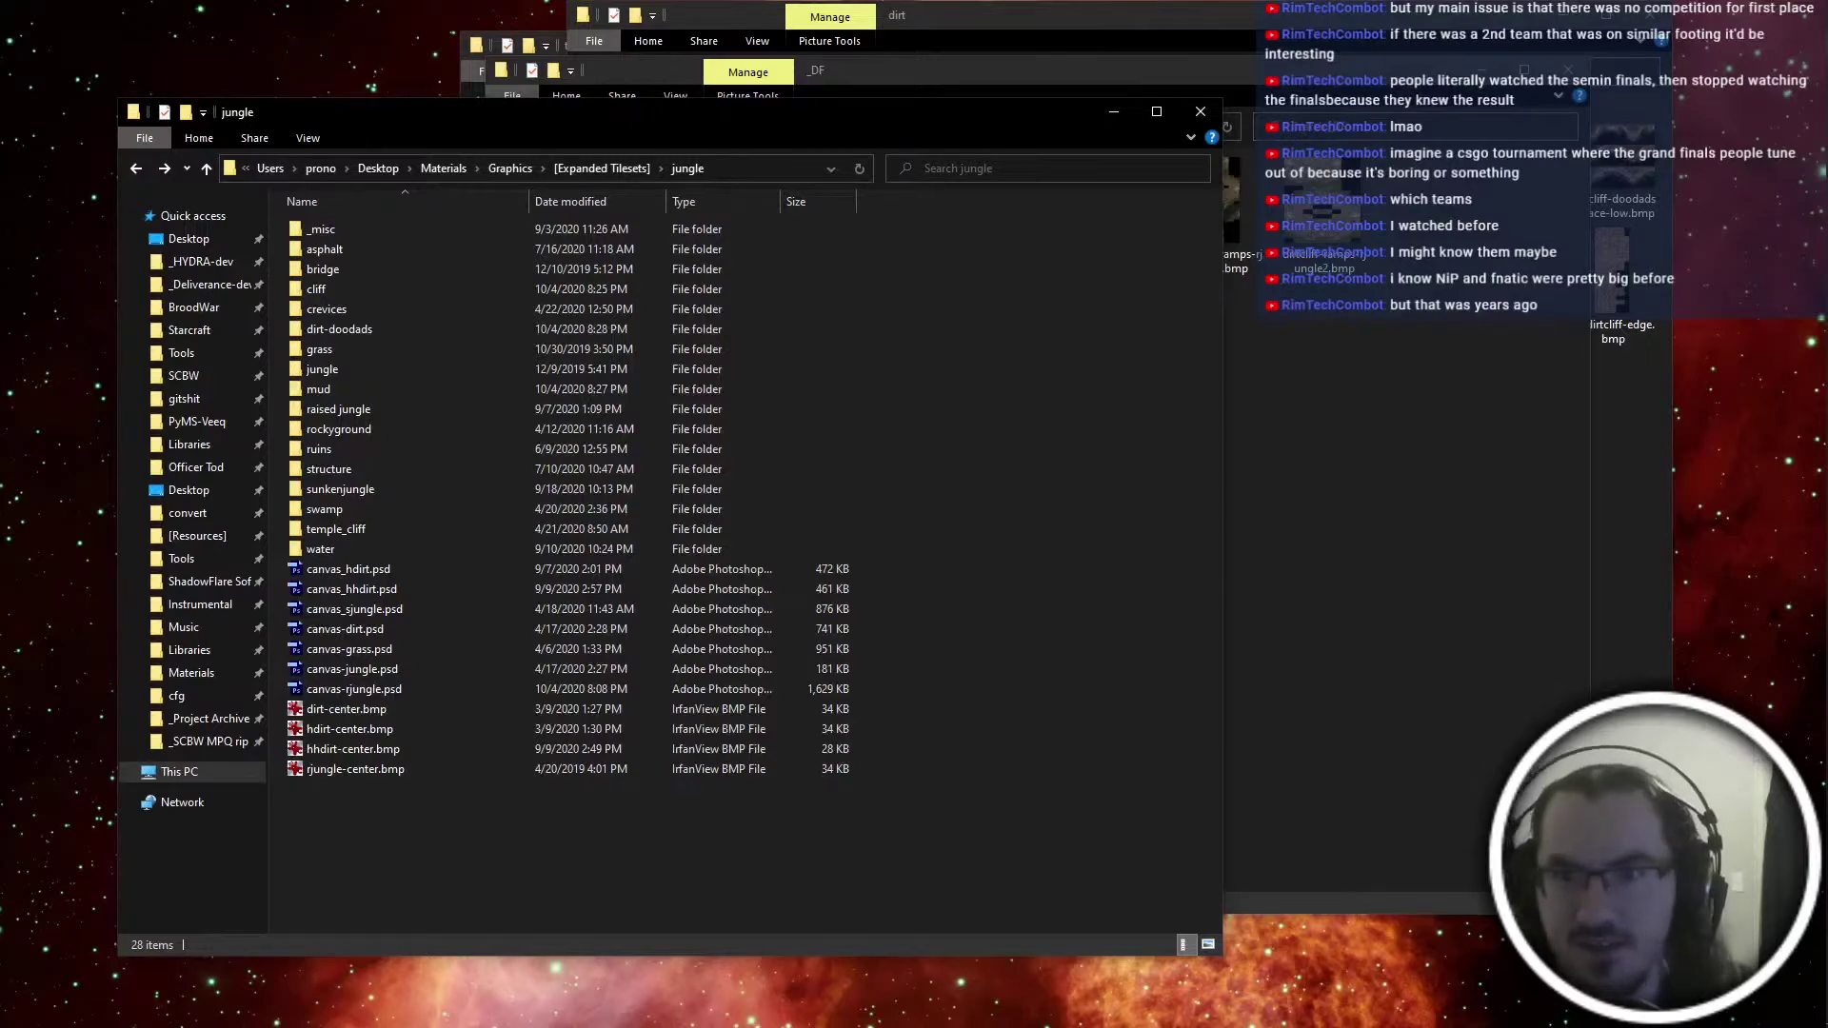
{"action": "left_click", "coordinate": [1506, 536]}
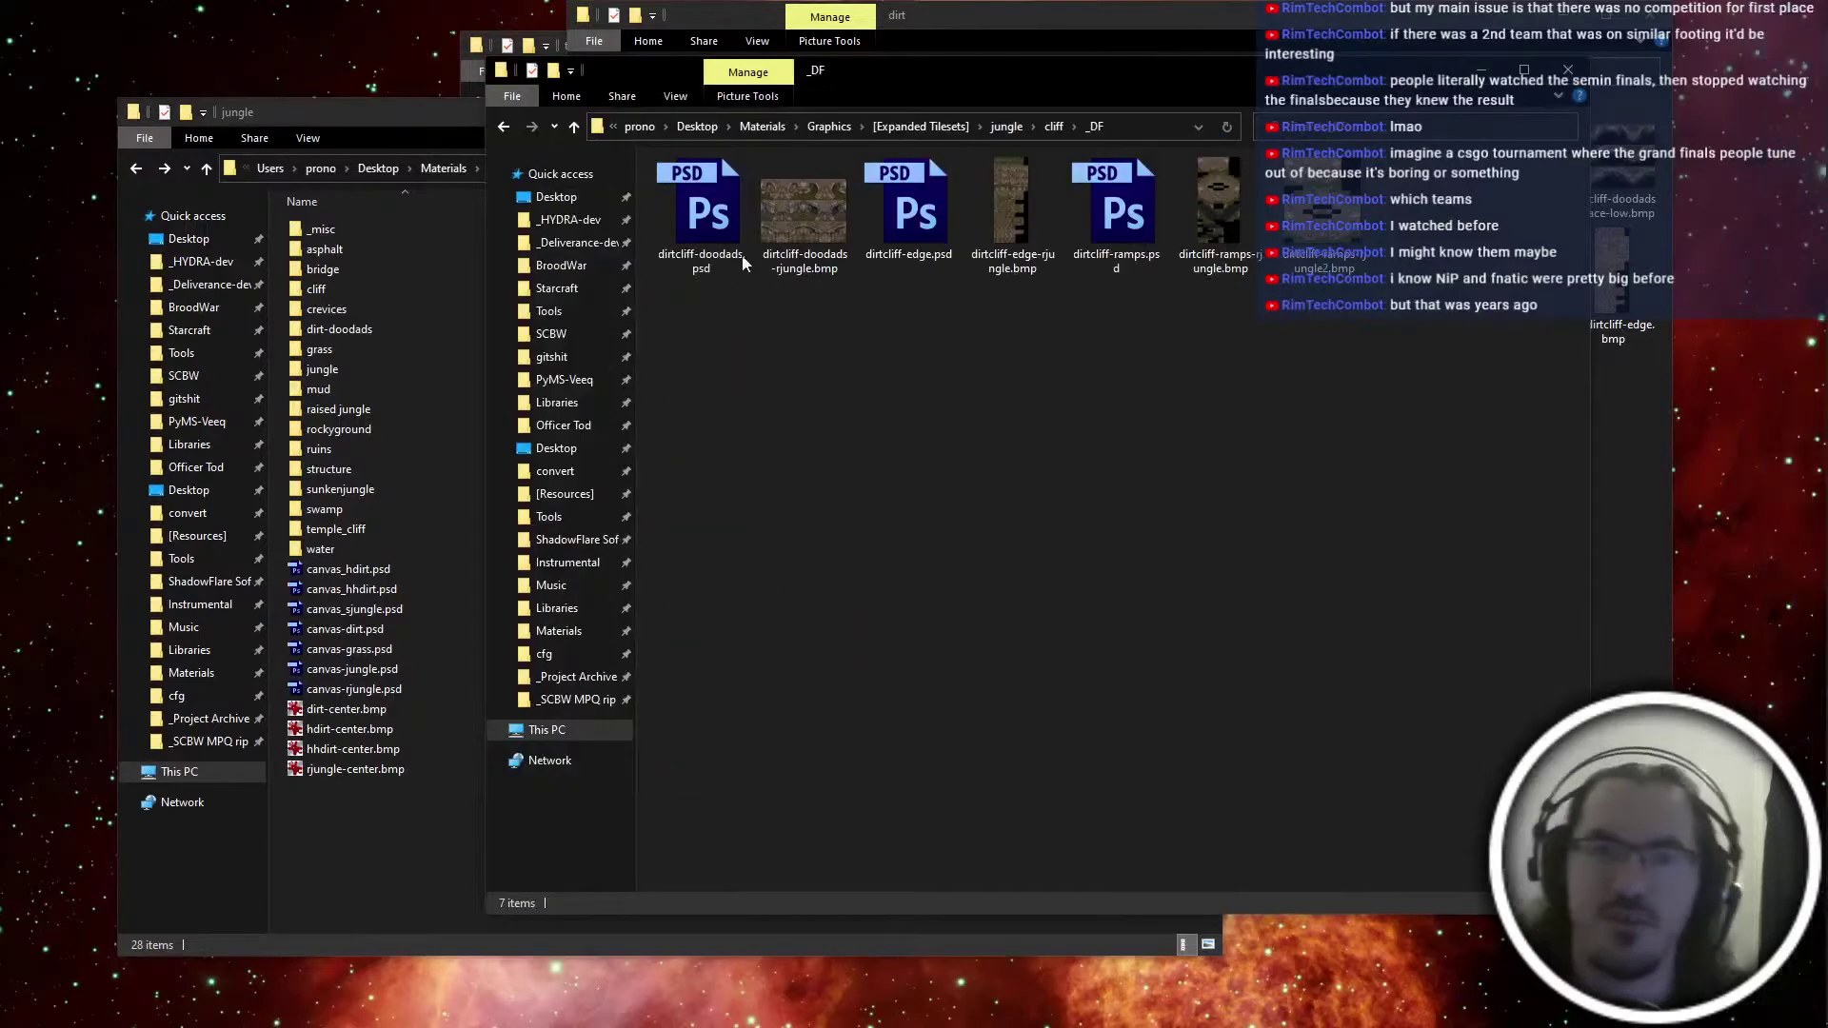
{"action": "left_click", "coordinate": [562, 241]}
{"action": "left_click", "coordinate": [1567, 69]}
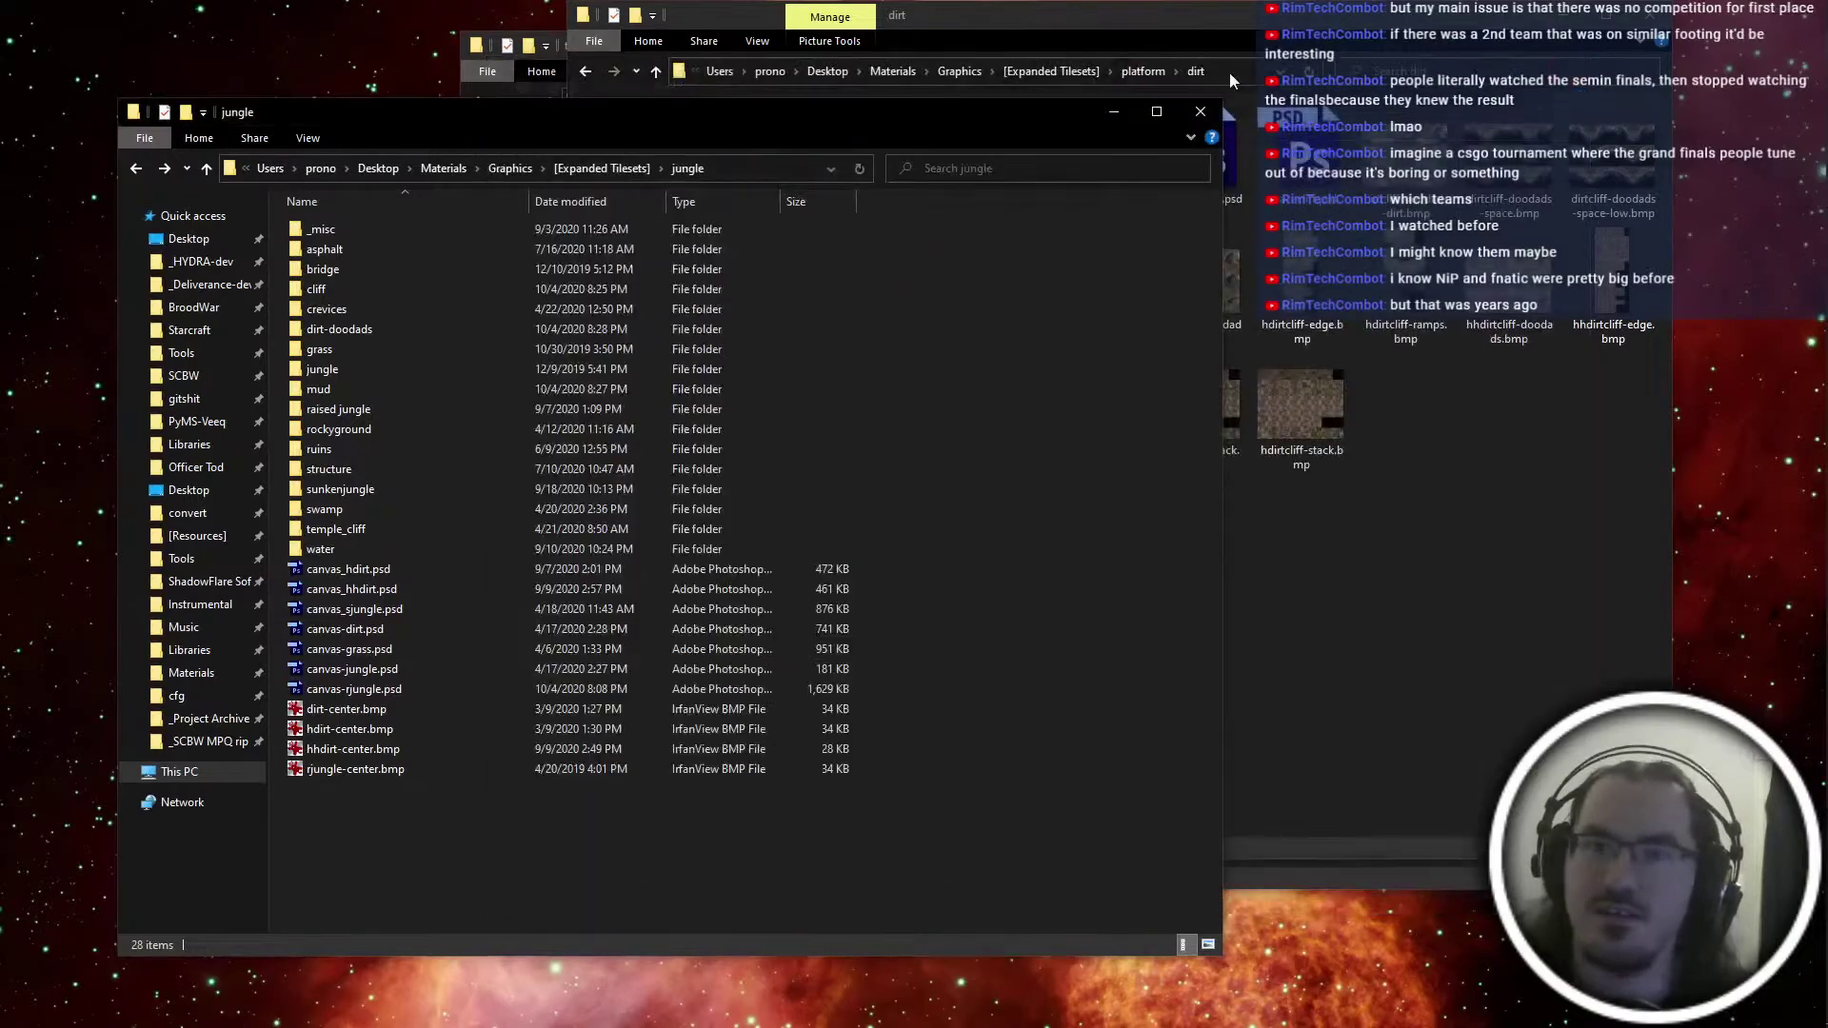
{"action": "left_click", "coordinate": [495, 63]}
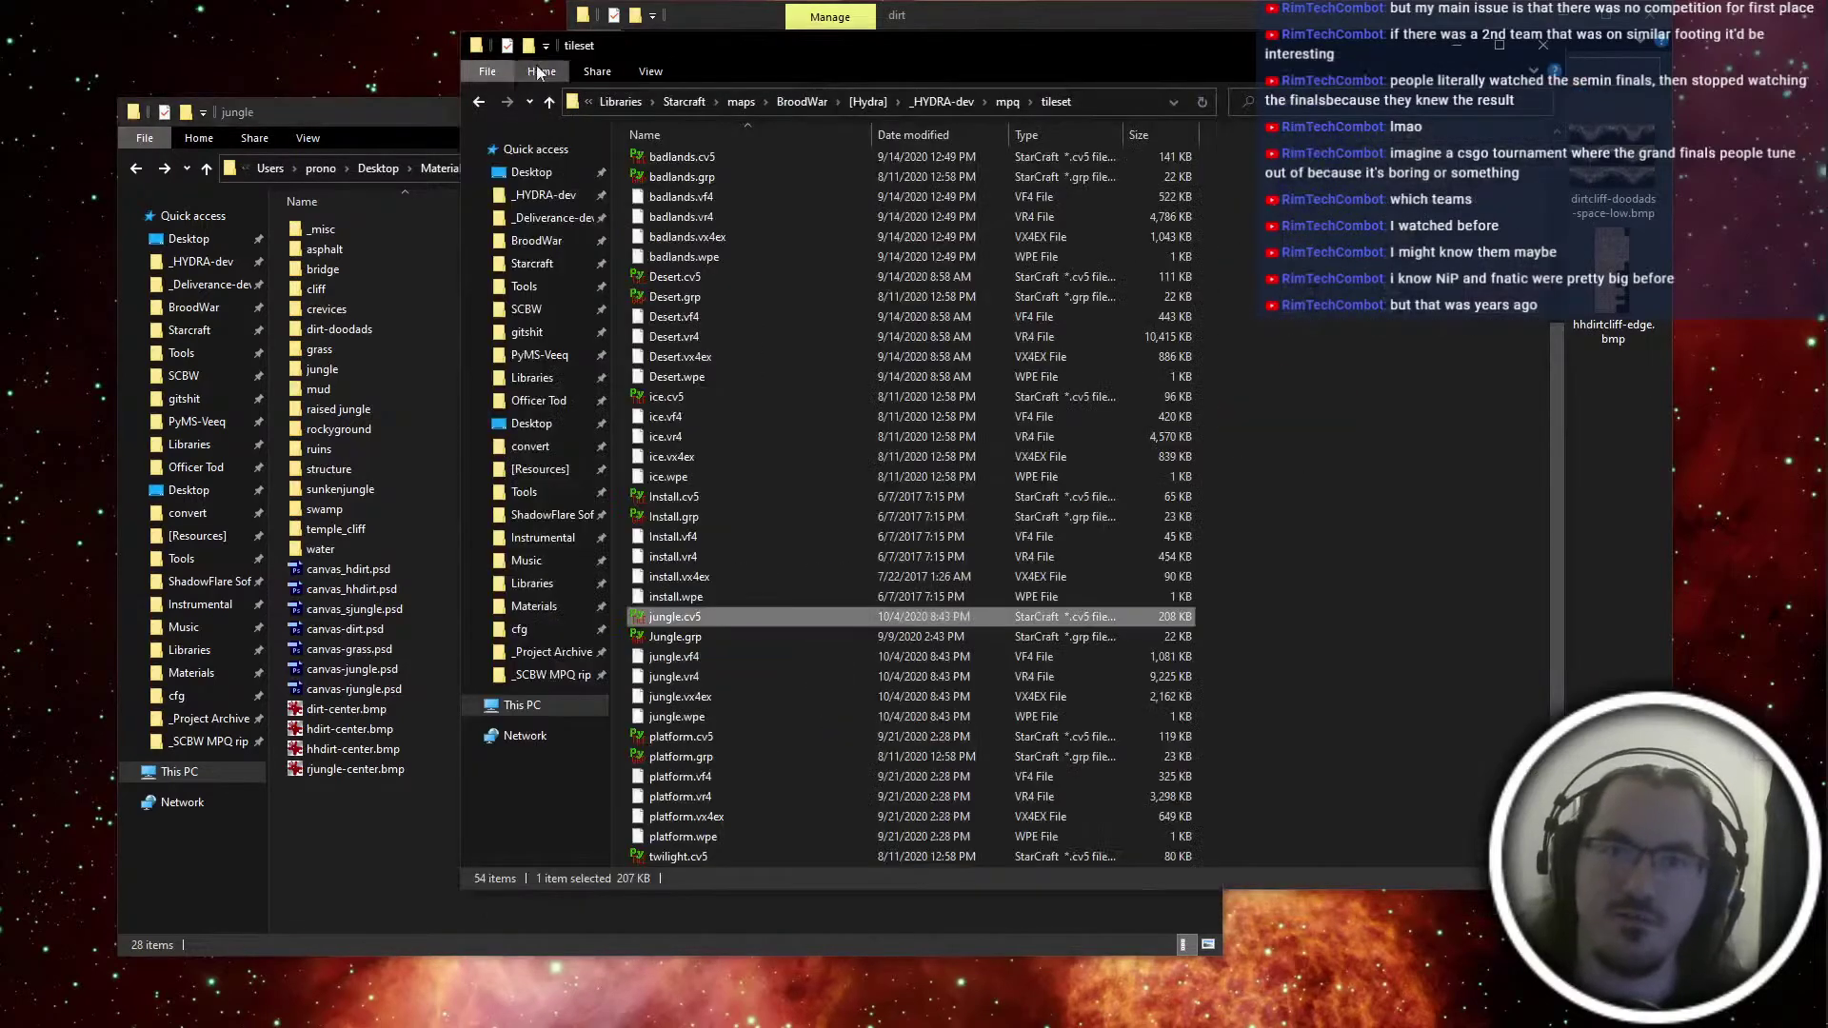
Open HYDRA-editor.mpq from the _HYDRA-dev folder in PyMPQ and switch to the HYDRA-beta.exe archive
{"action": "left_click", "coordinate": [931, 102]}
{"action": "double_click", "coordinate": [790, 462]}
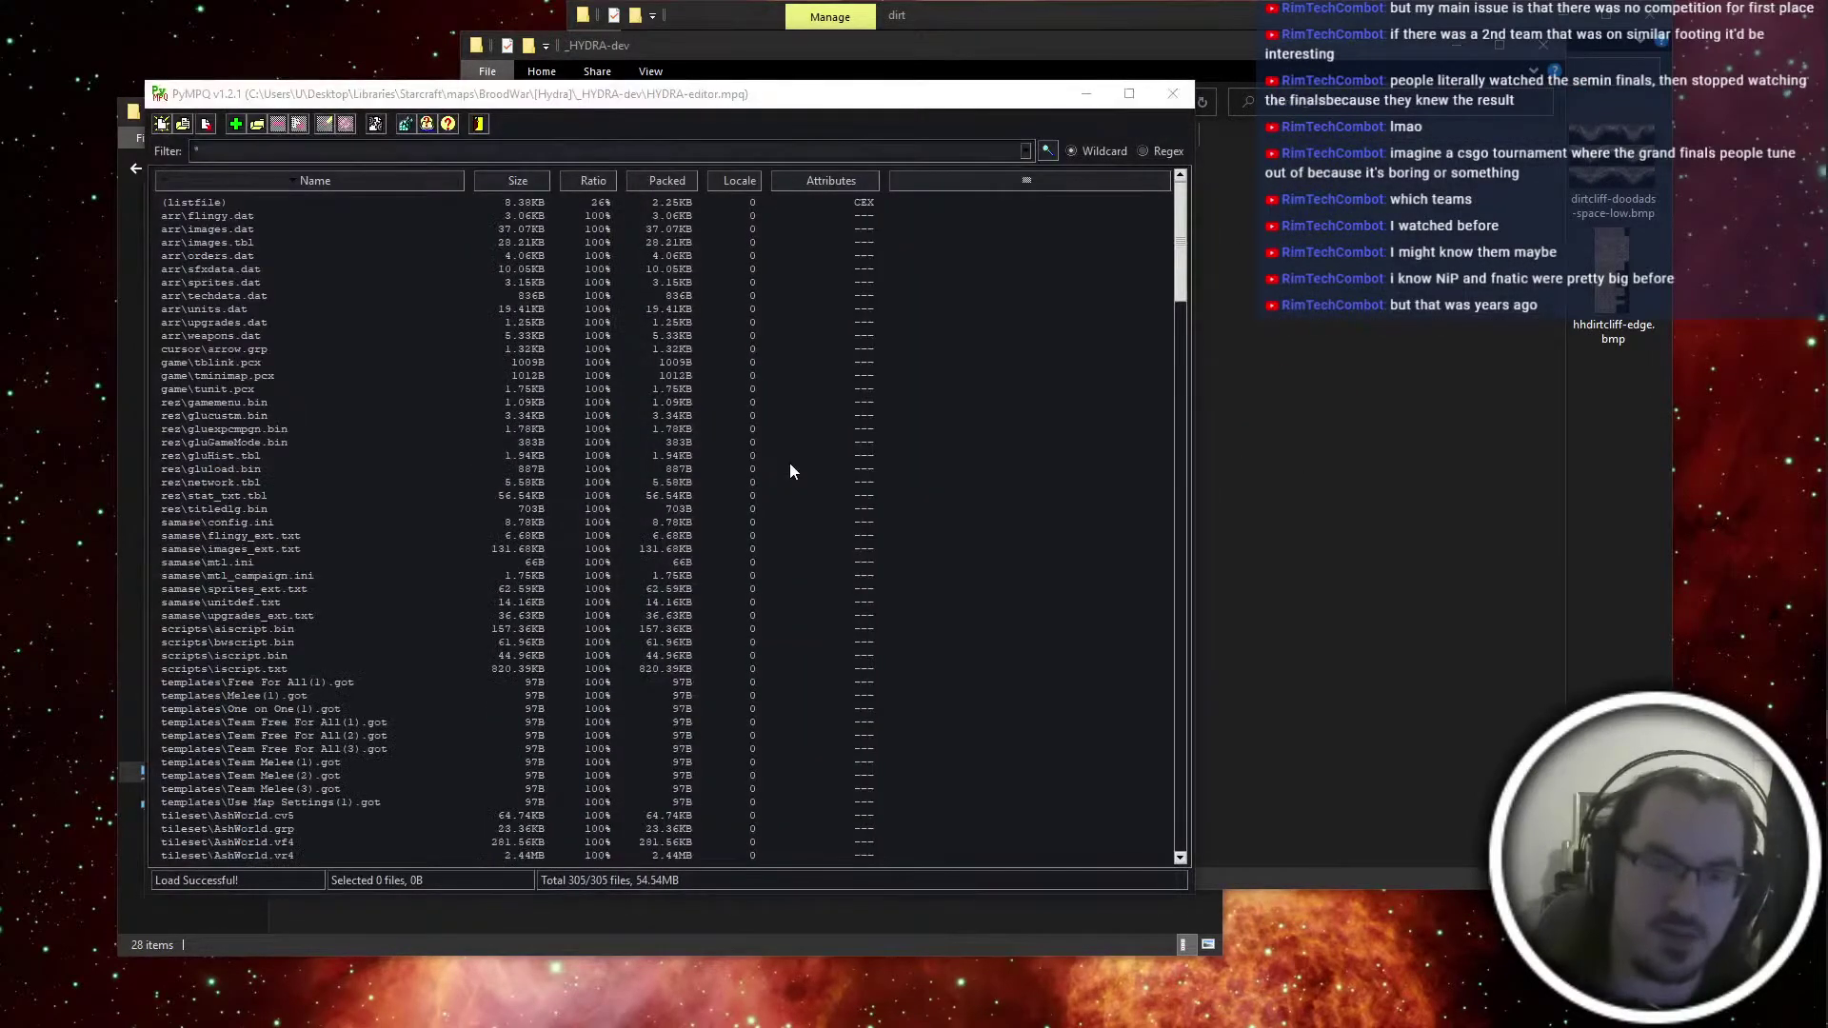
{"action": "key", "text": "ctrl+o"}
{"action": "double_click", "coordinate": [600, 224]}
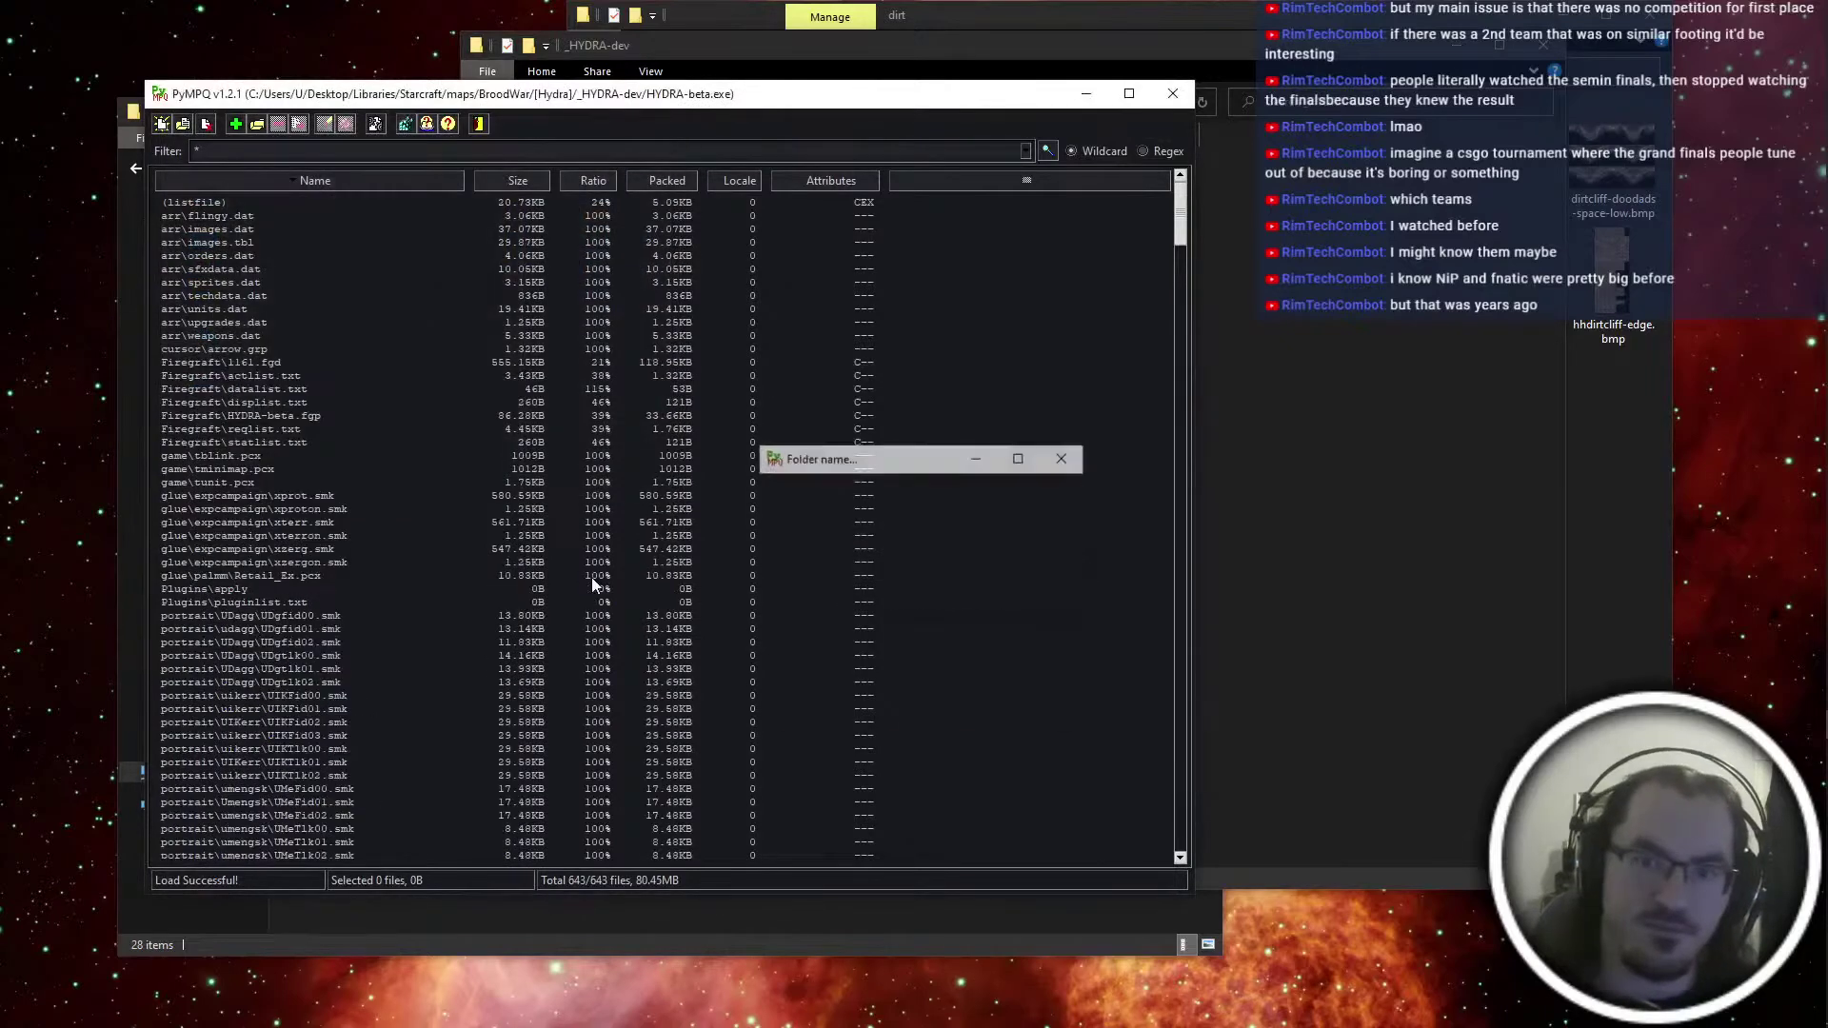
Load the HYDRA-editor.mpq archive again and add all files of the arr folder to it
{"action": "key", "text": "ctrl+o"}
{"action": "double_click", "coordinate": [321, 369]}
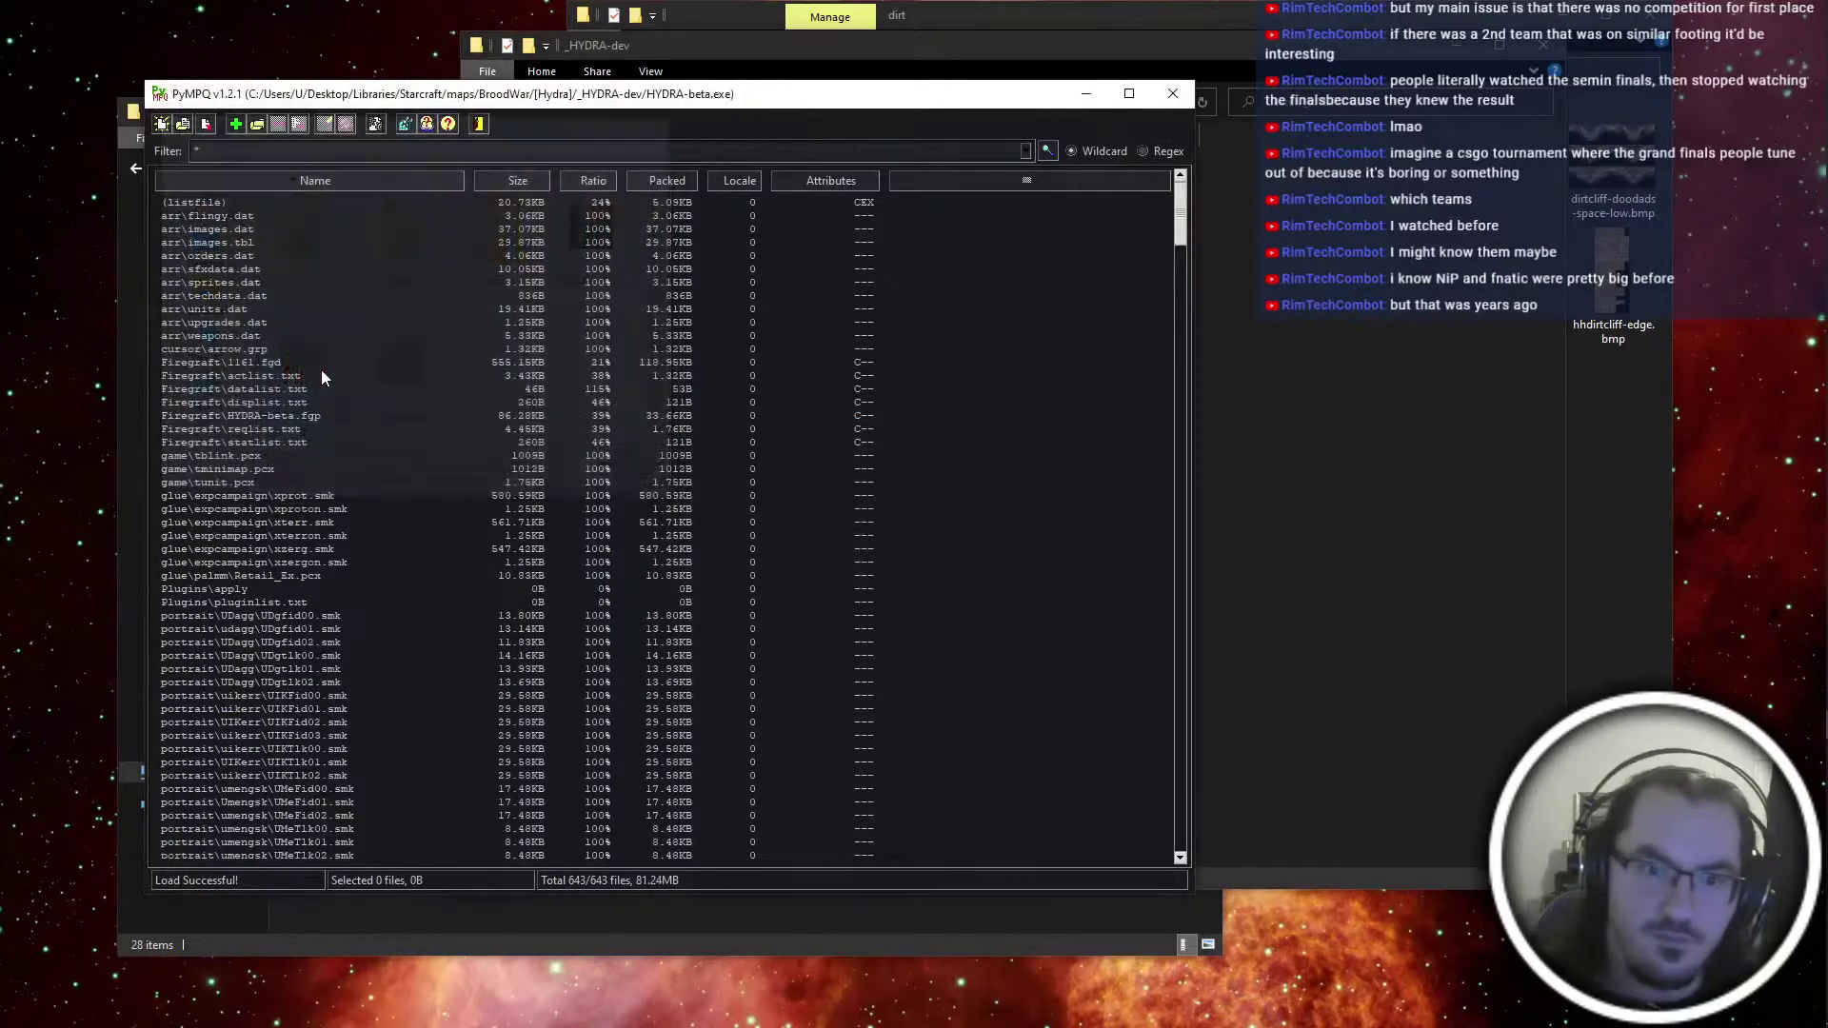
{"action": "key", "text": "Insert"}
{"action": "left_click", "coordinate": [574, 399]}
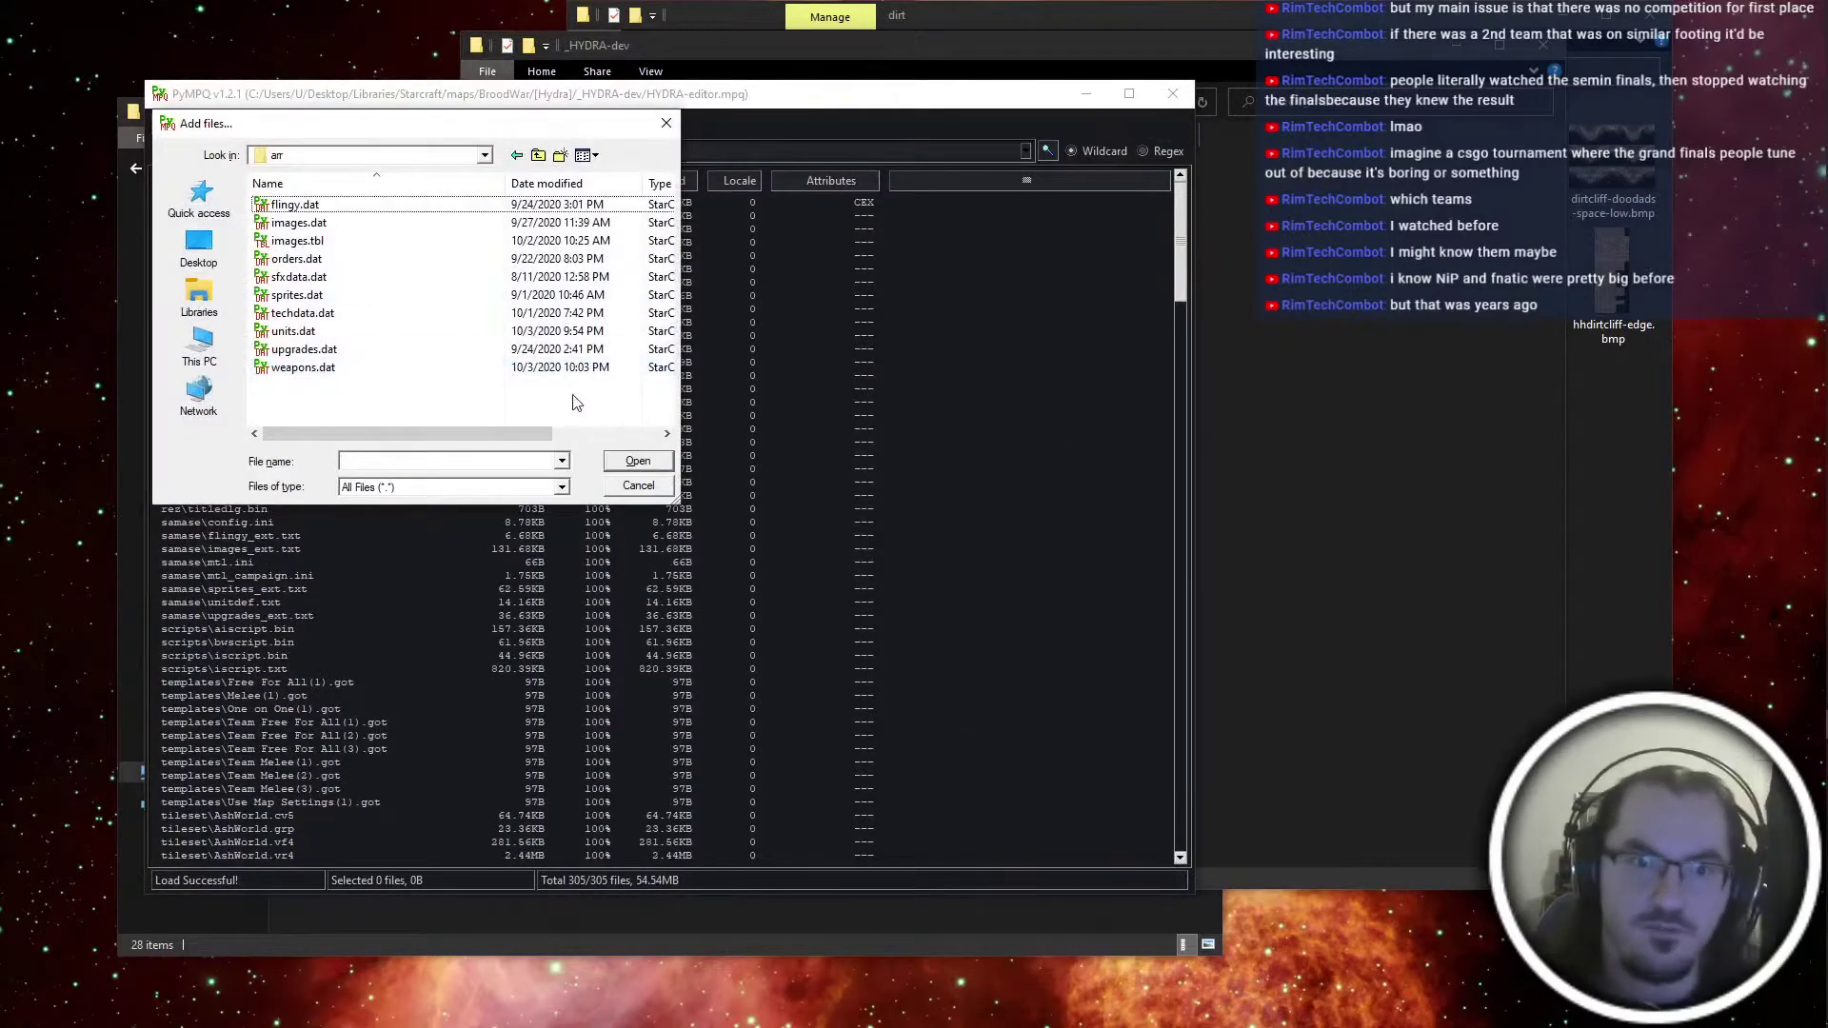
{"action": "key", "text": "ctrl+a"}
{"action": "key", "text": "Return"}
{"action": "key", "text": "Return"}
Add the files AshWorld.cv5 through twilight.wpe from the mpq\tileset folder to the archive under the folder name tileset
{"action": "key", "text": "Insert"}
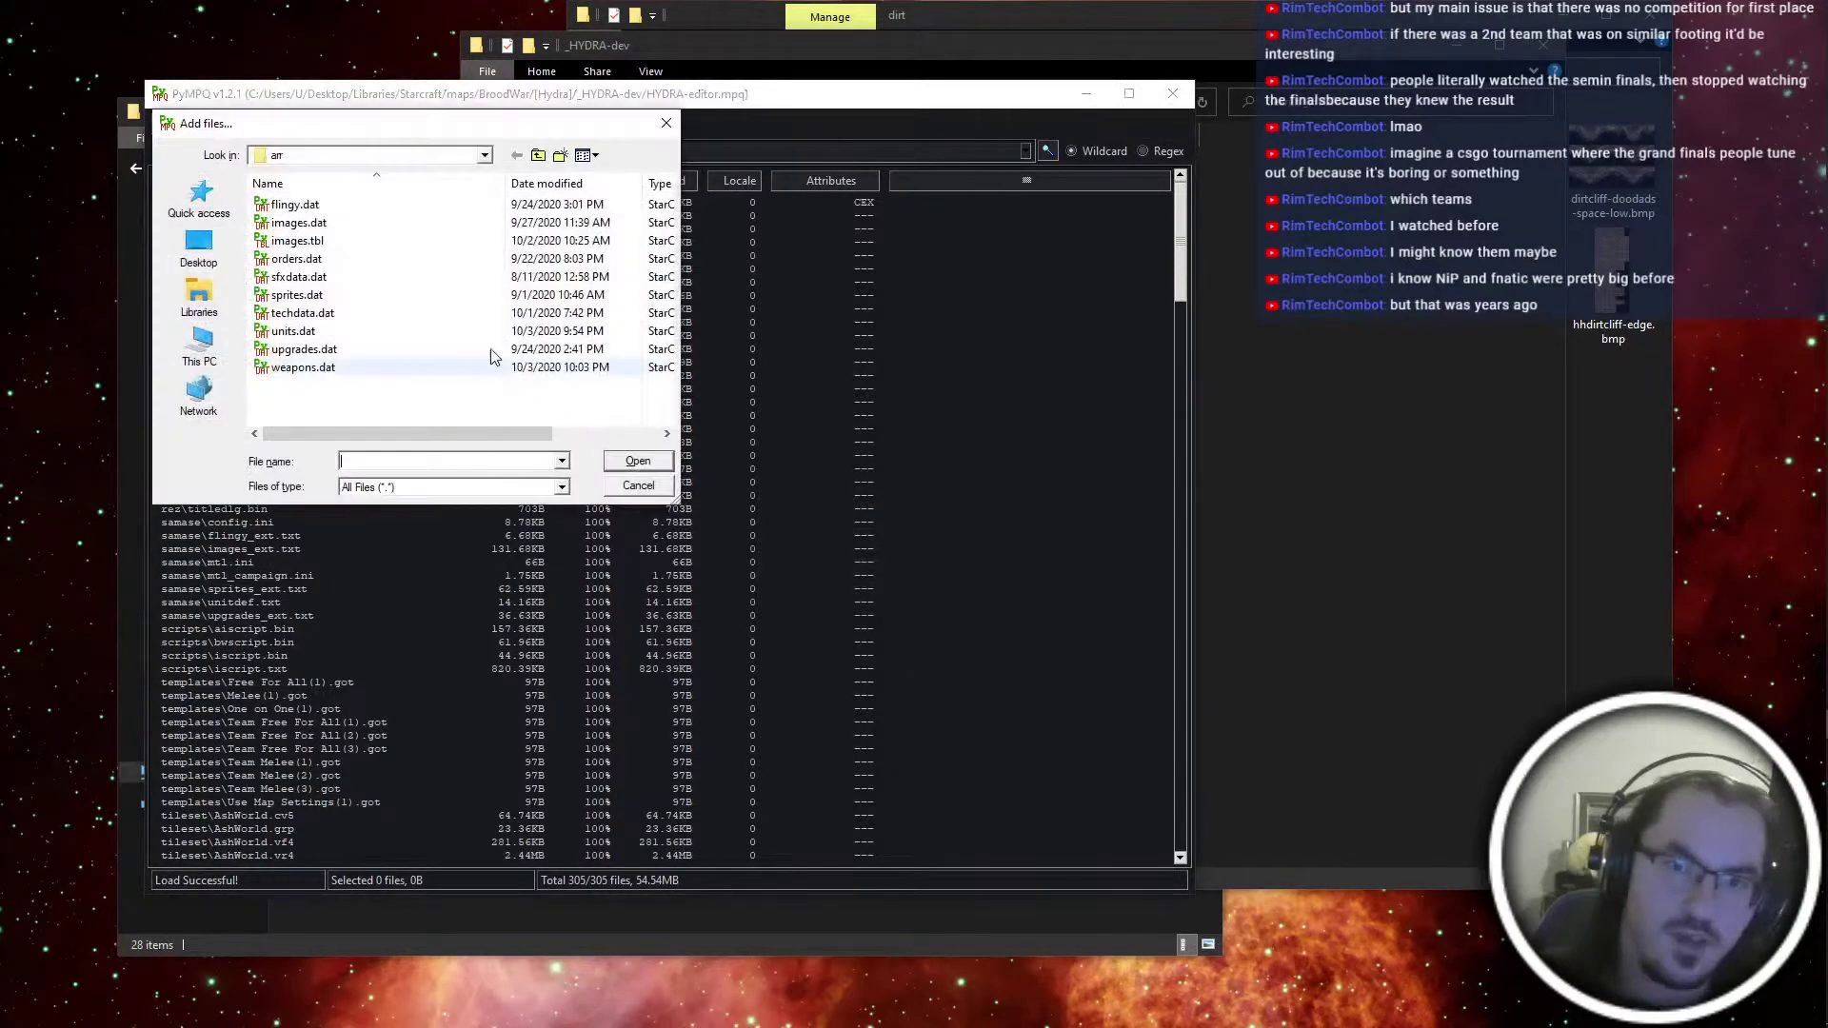
{"action": "left_click", "coordinate": [540, 156]}
{"action": "key", "text": "t"}
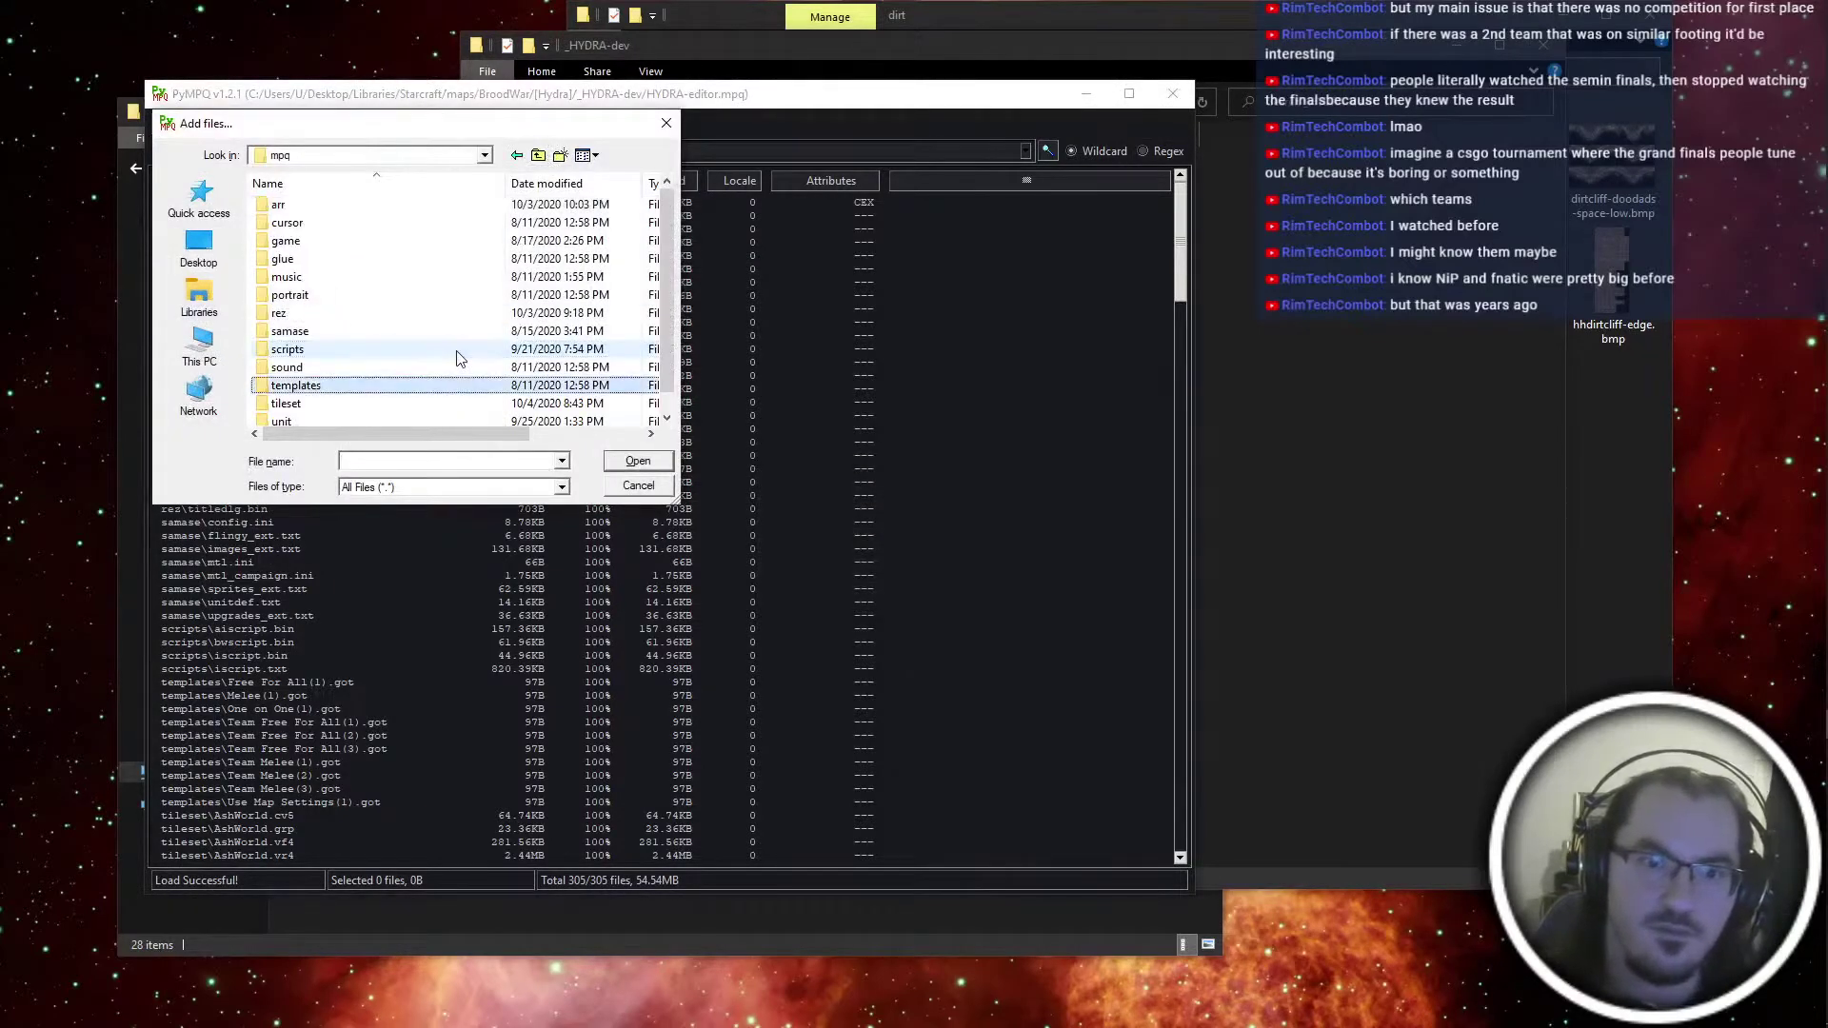
{"action": "key", "text": "t"}
{"action": "key", "text": "Return"}
{"action": "scroll", "coordinate": [449, 315], "scroll_direction": "down", "scroll_amount": 2}
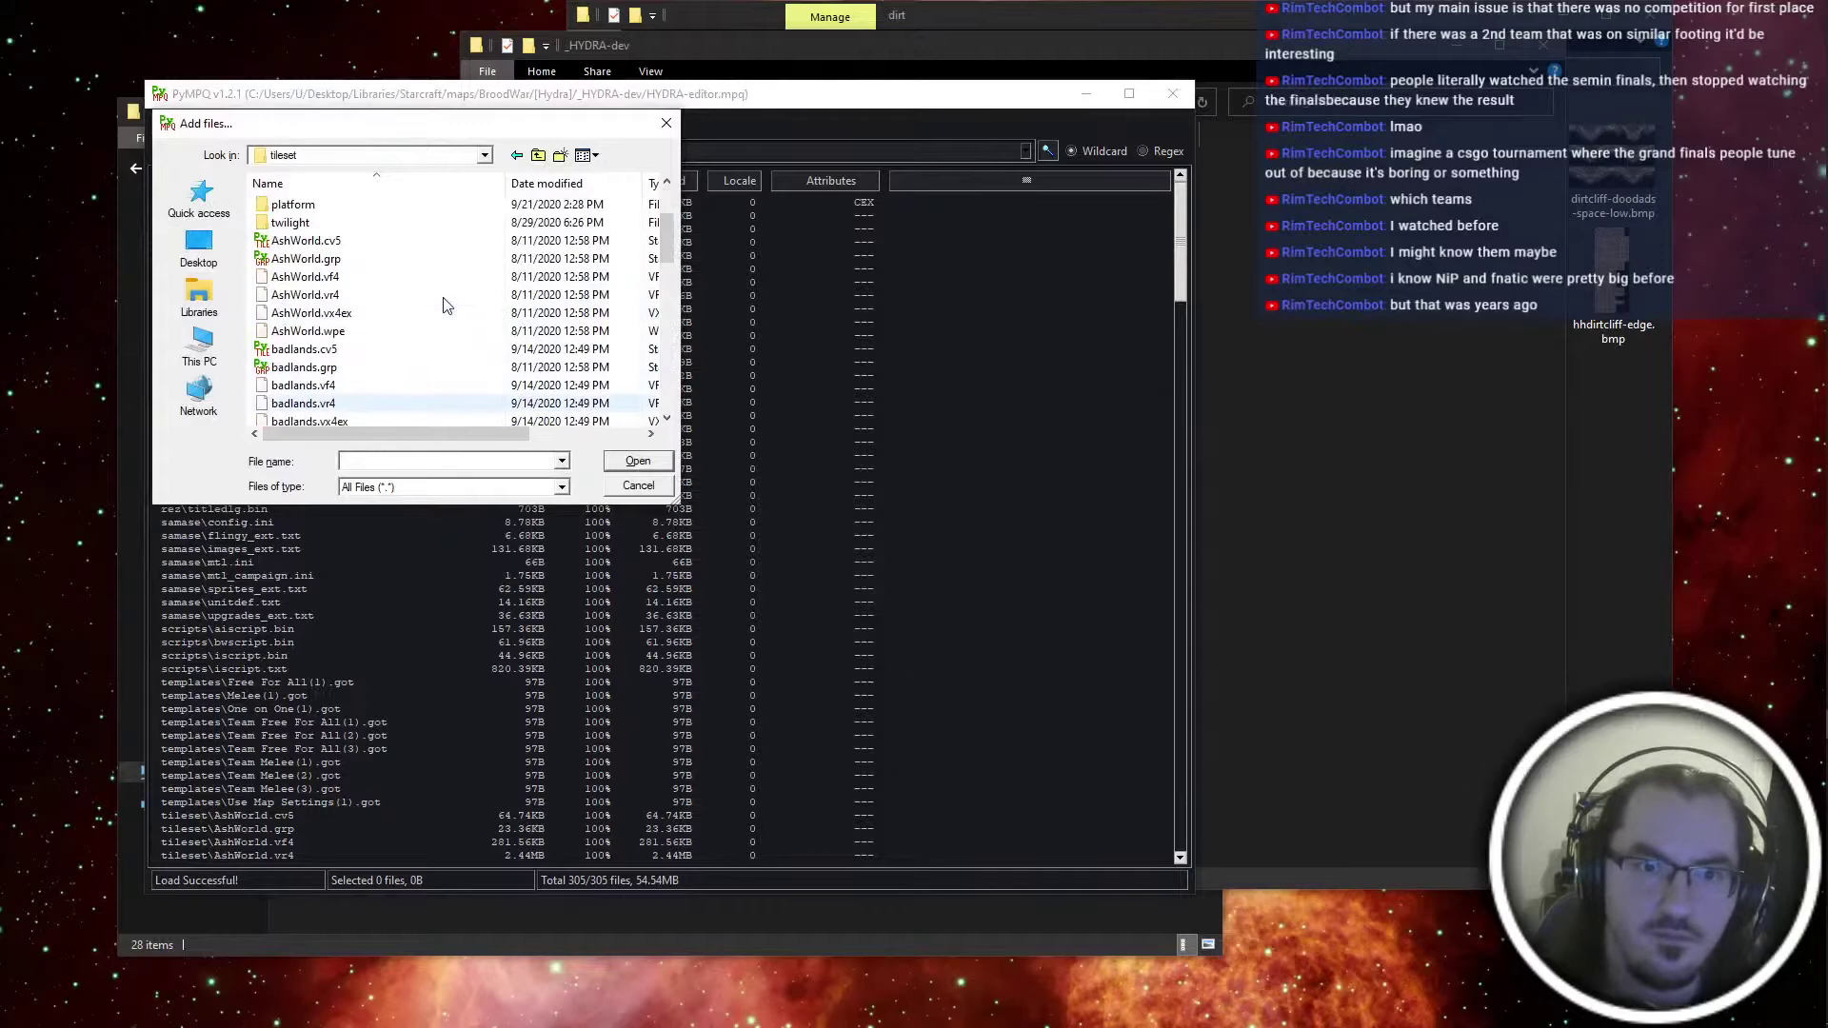
{"action": "left_click", "coordinate": [381, 240]}
{"action": "scroll", "coordinate": [346, 419], "scroll_direction": "down", "scroll_amount": 12}
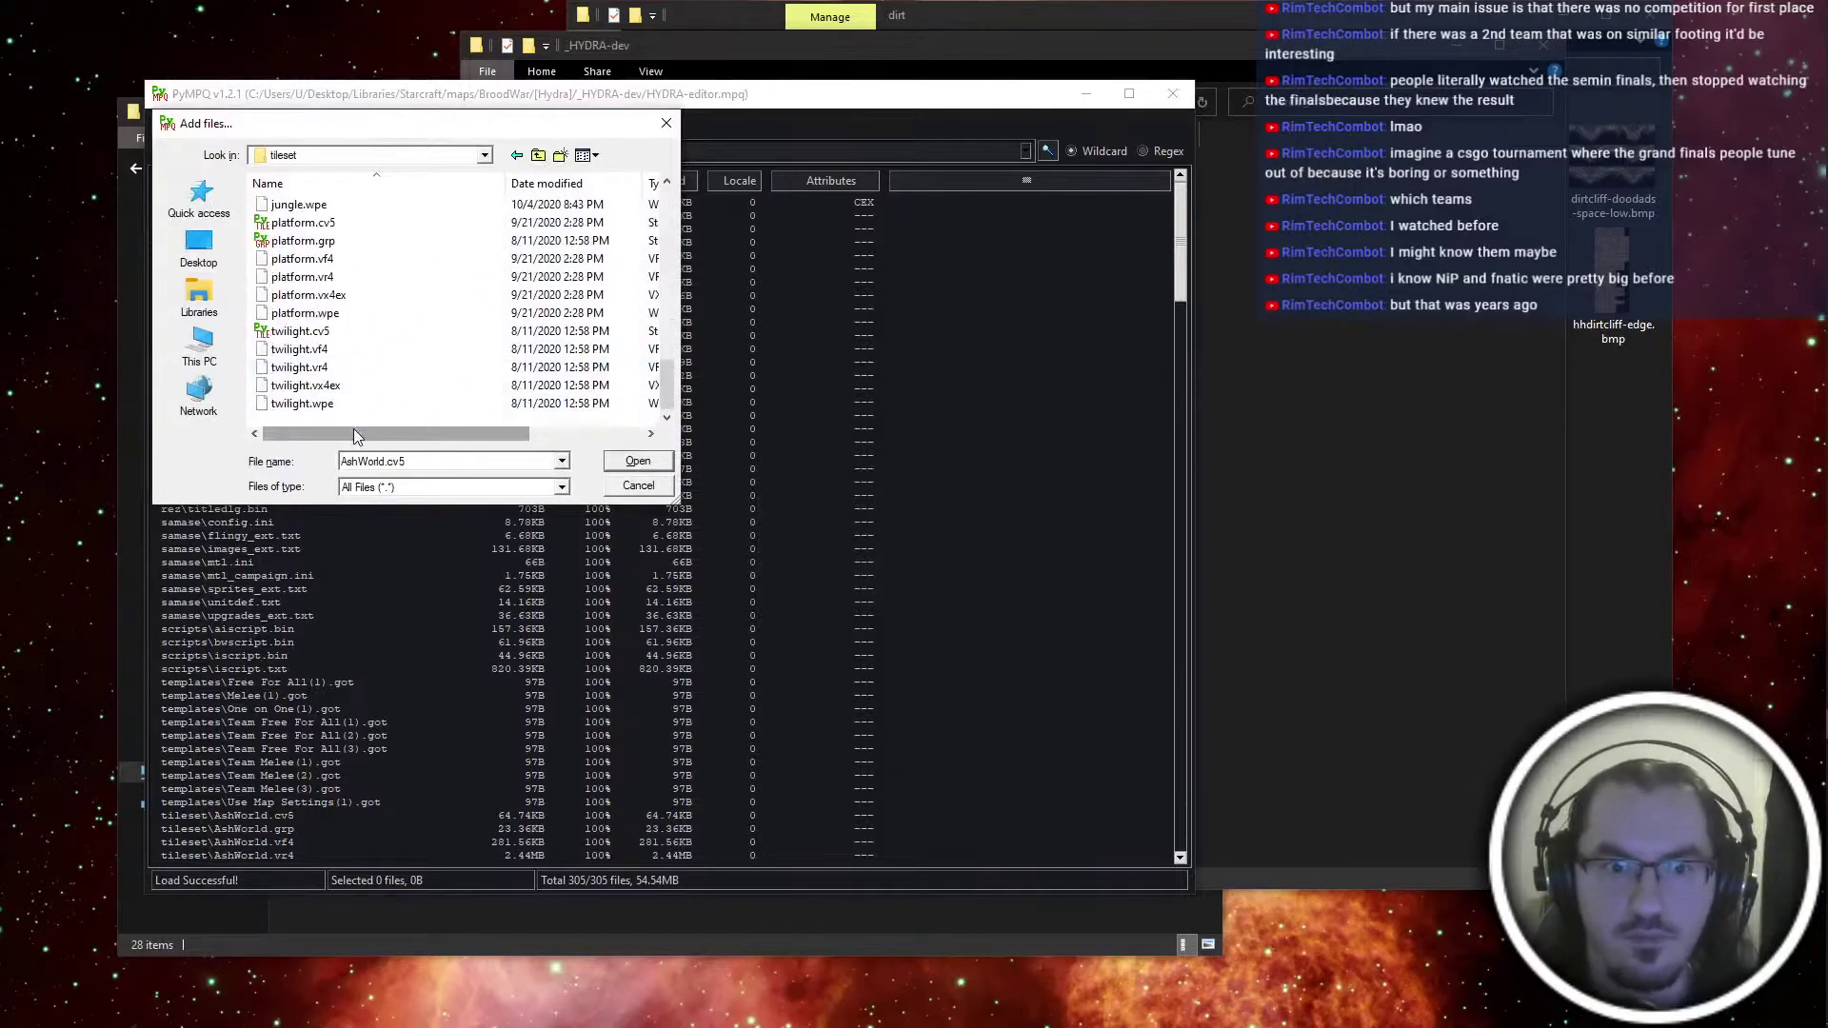
{"action": "left_click", "coordinate": [346, 409], "text": "shift"}
{"action": "key", "text": "Return"}
{"action": "type", "text": "t"}
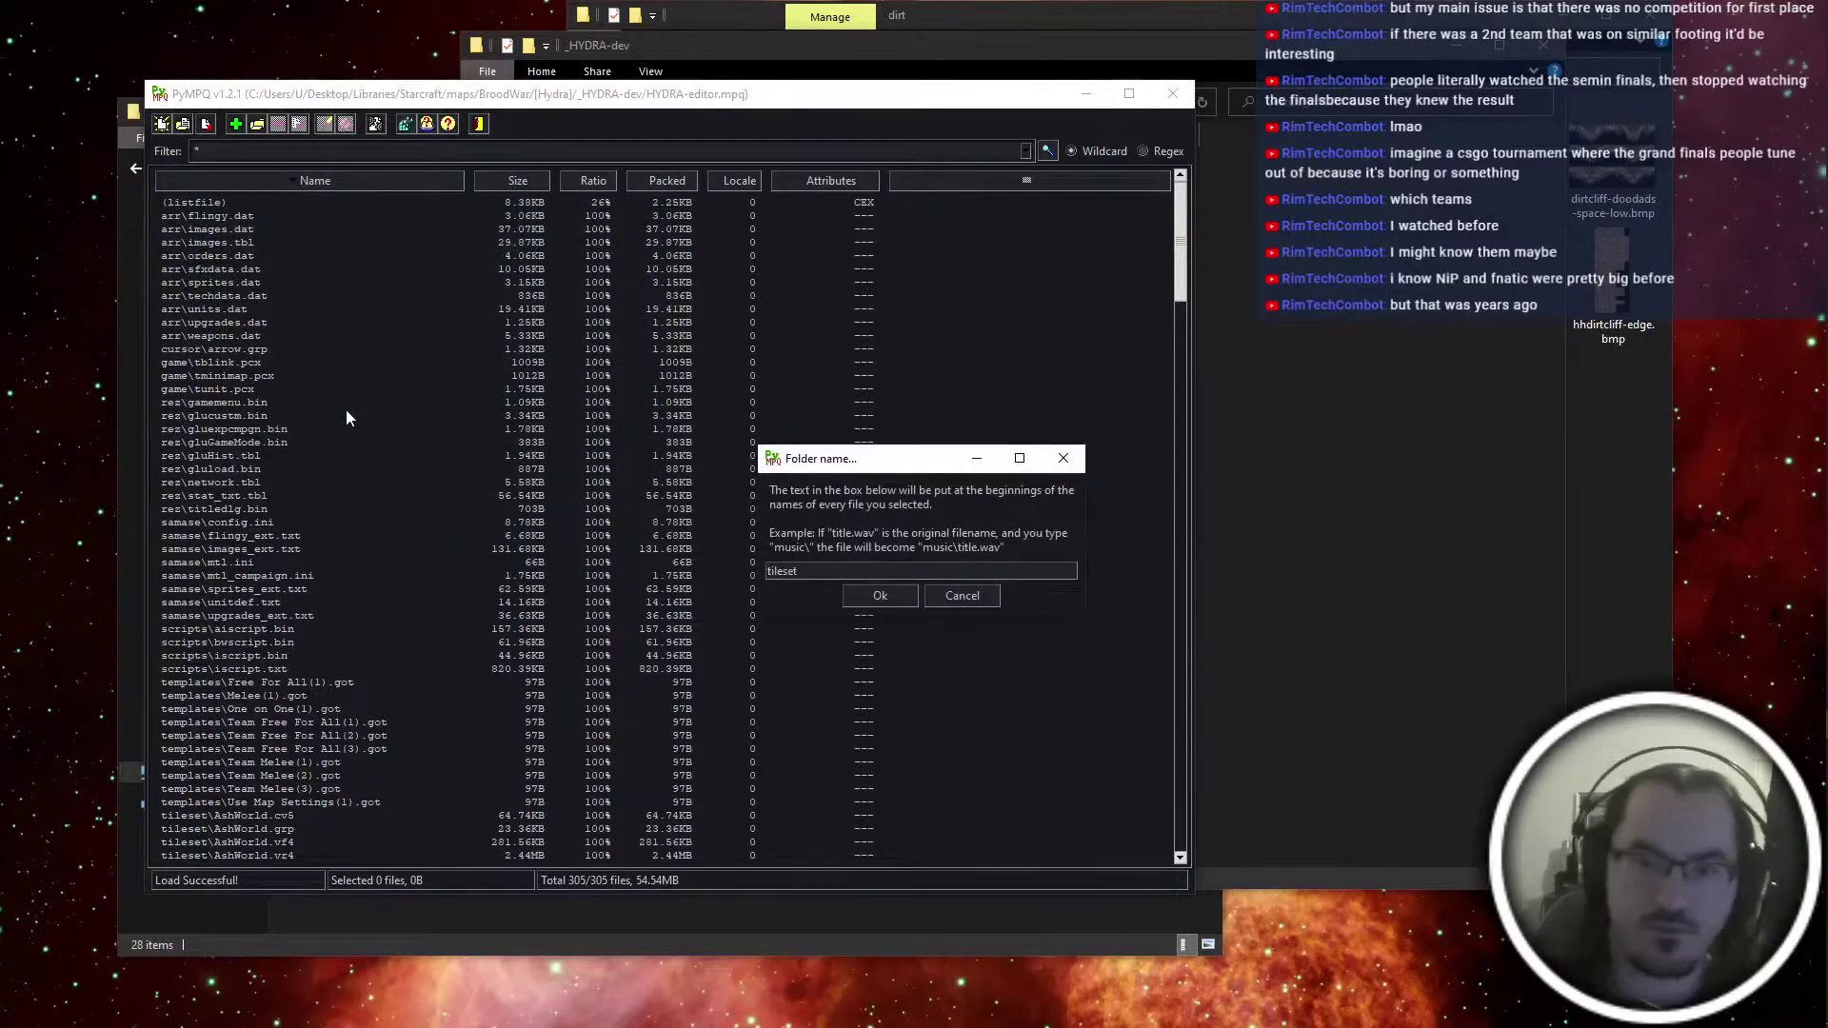
{"action": "type", "text": "ileset"}
{"action": "key", "text": "Return"}
Add stat_txt.tbl from the rez folder under the folder name rez and check the archive's tileset entries
{"action": "key", "text": "Insert"}
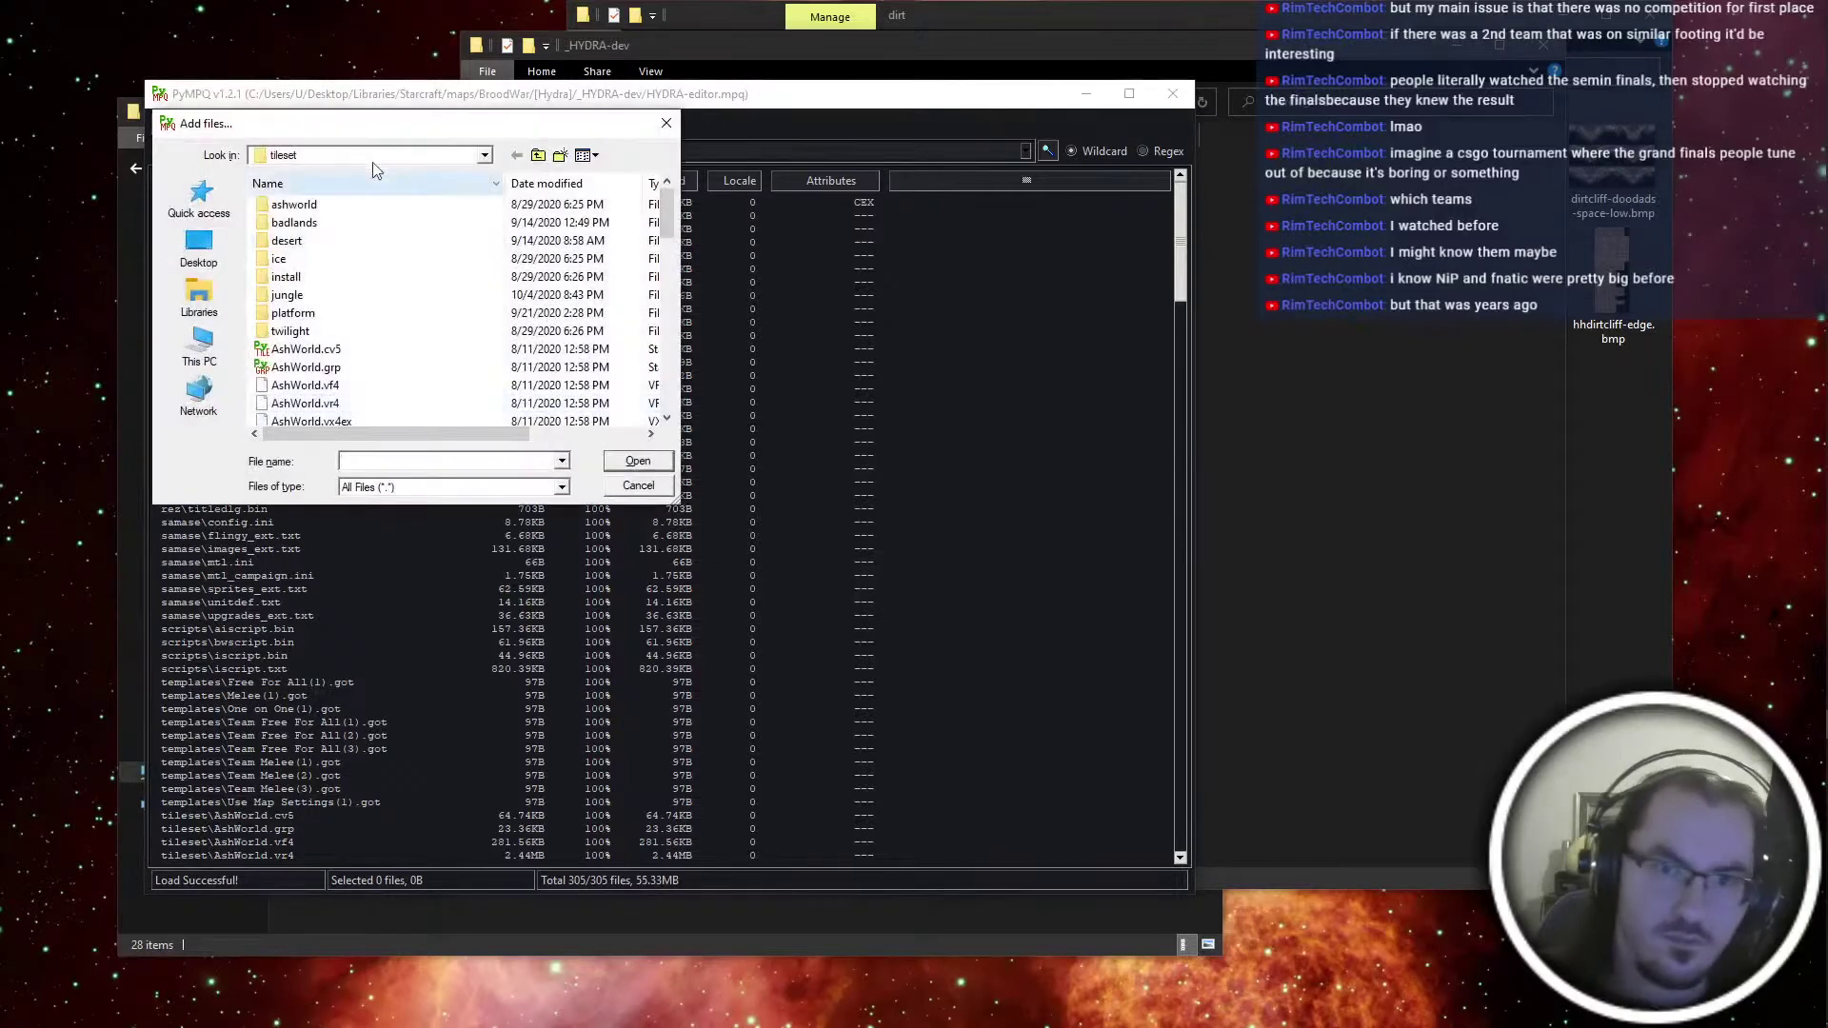
{"action": "left_click", "coordinate": [538, 156]}
{"action": "double_click", "coordinate": [416, 312]}
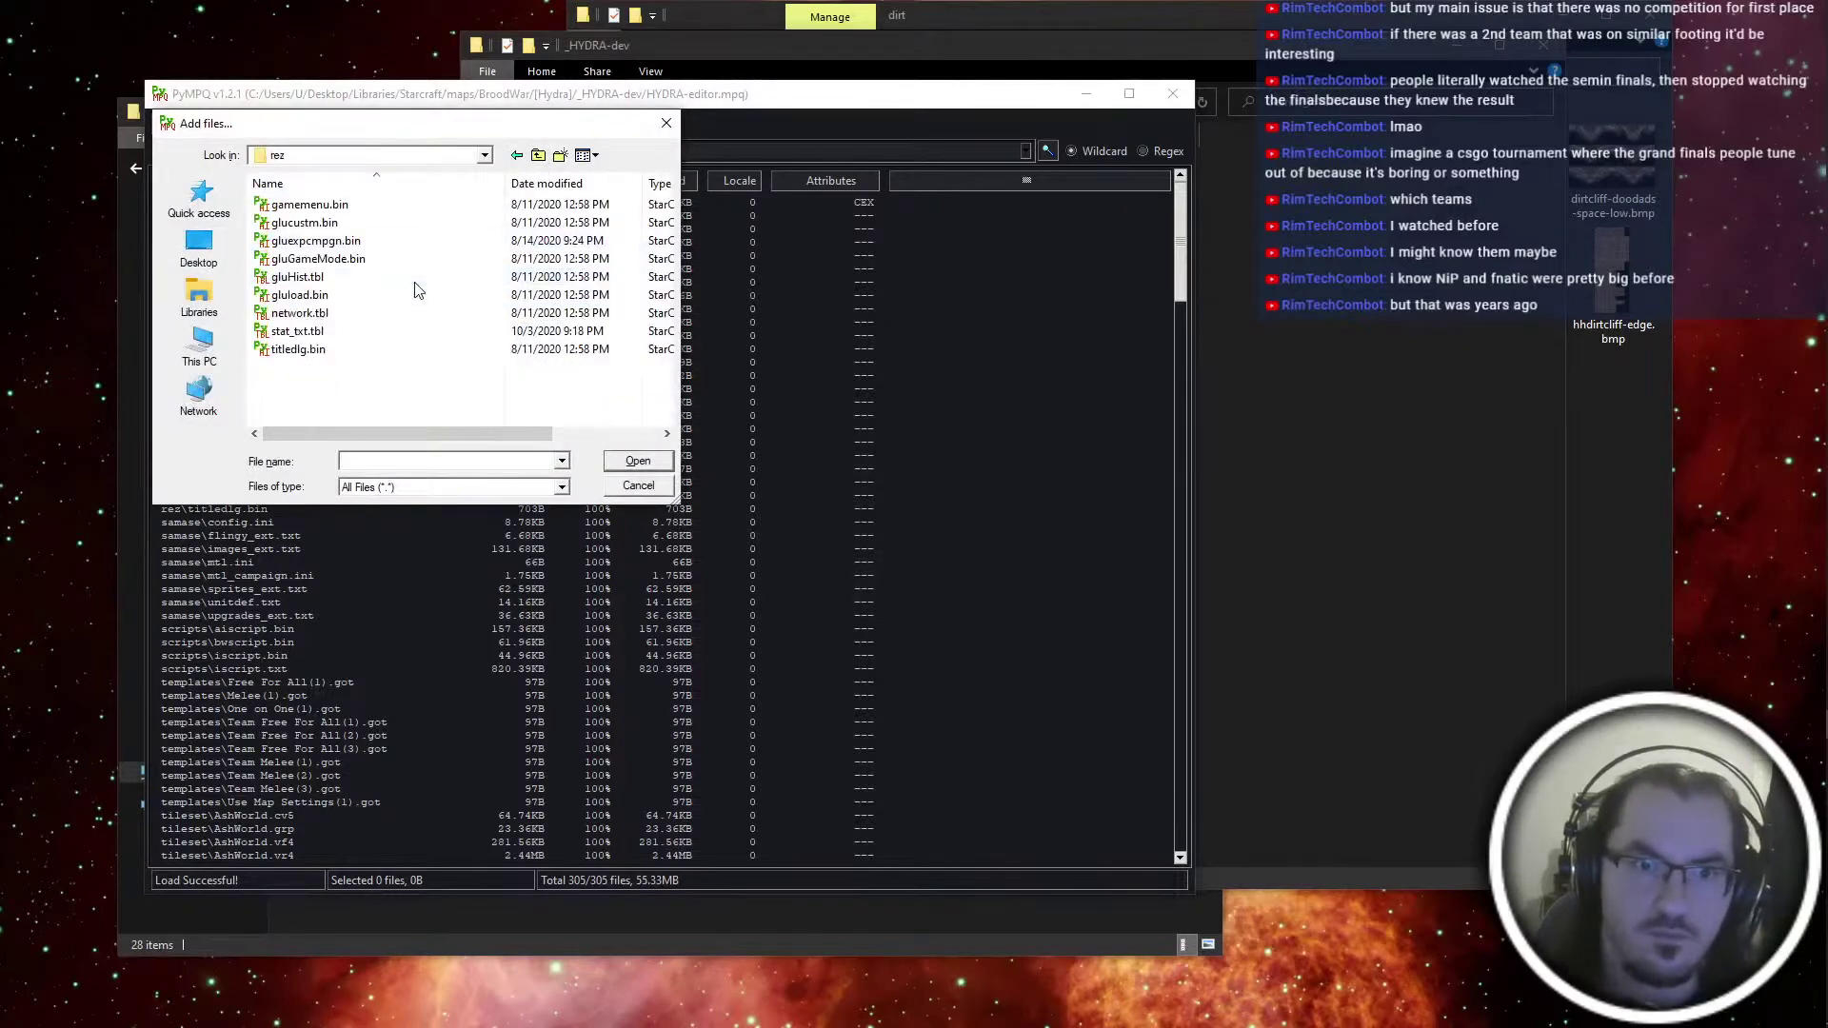
{"action": "double_click", "coordinate": [421, 325]}
{"action": "type", "text": "rez"}
{"action": "key", "text": "Return"}
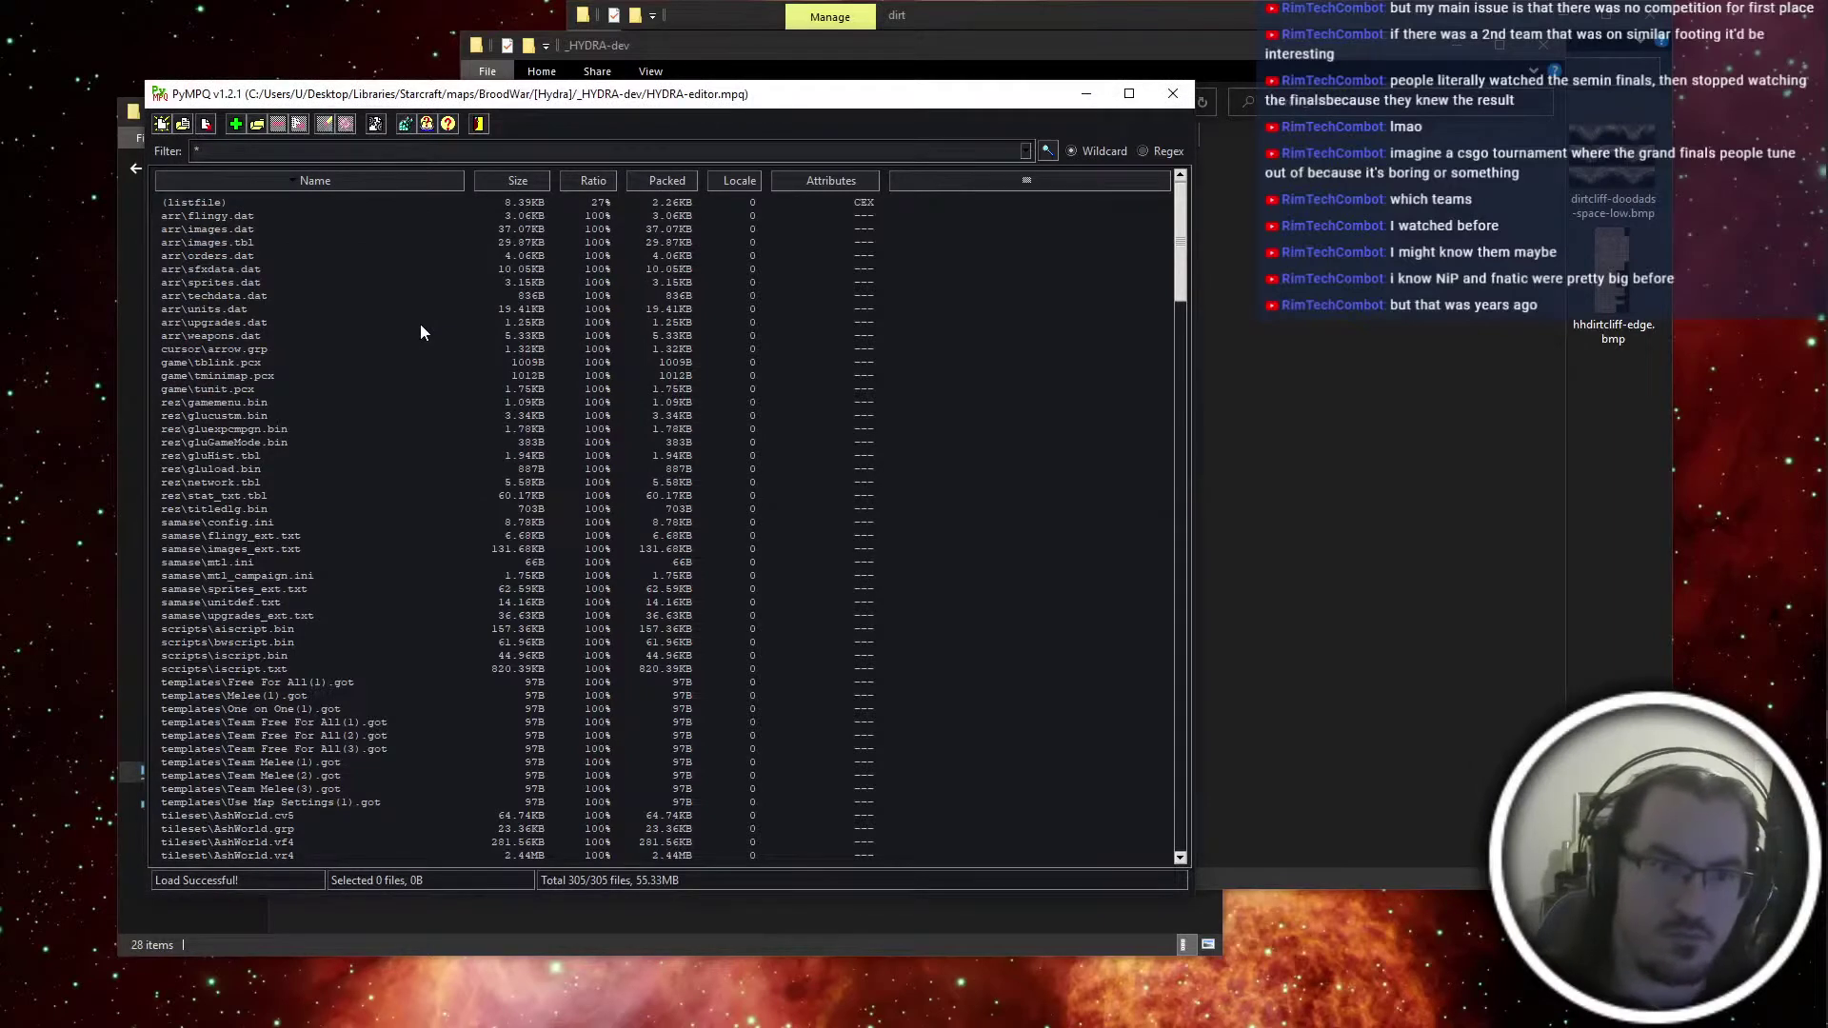
{"action": "scroll", "coordinate": [444, 327], "scroll_direction": "down", "scroll_amount": 15}
Start ScmDraft 2 with the HYDRA profile and open the recent campaign map 3-p01.scx
{"action": "mouse_move", "coordinate": [1820, 400]}
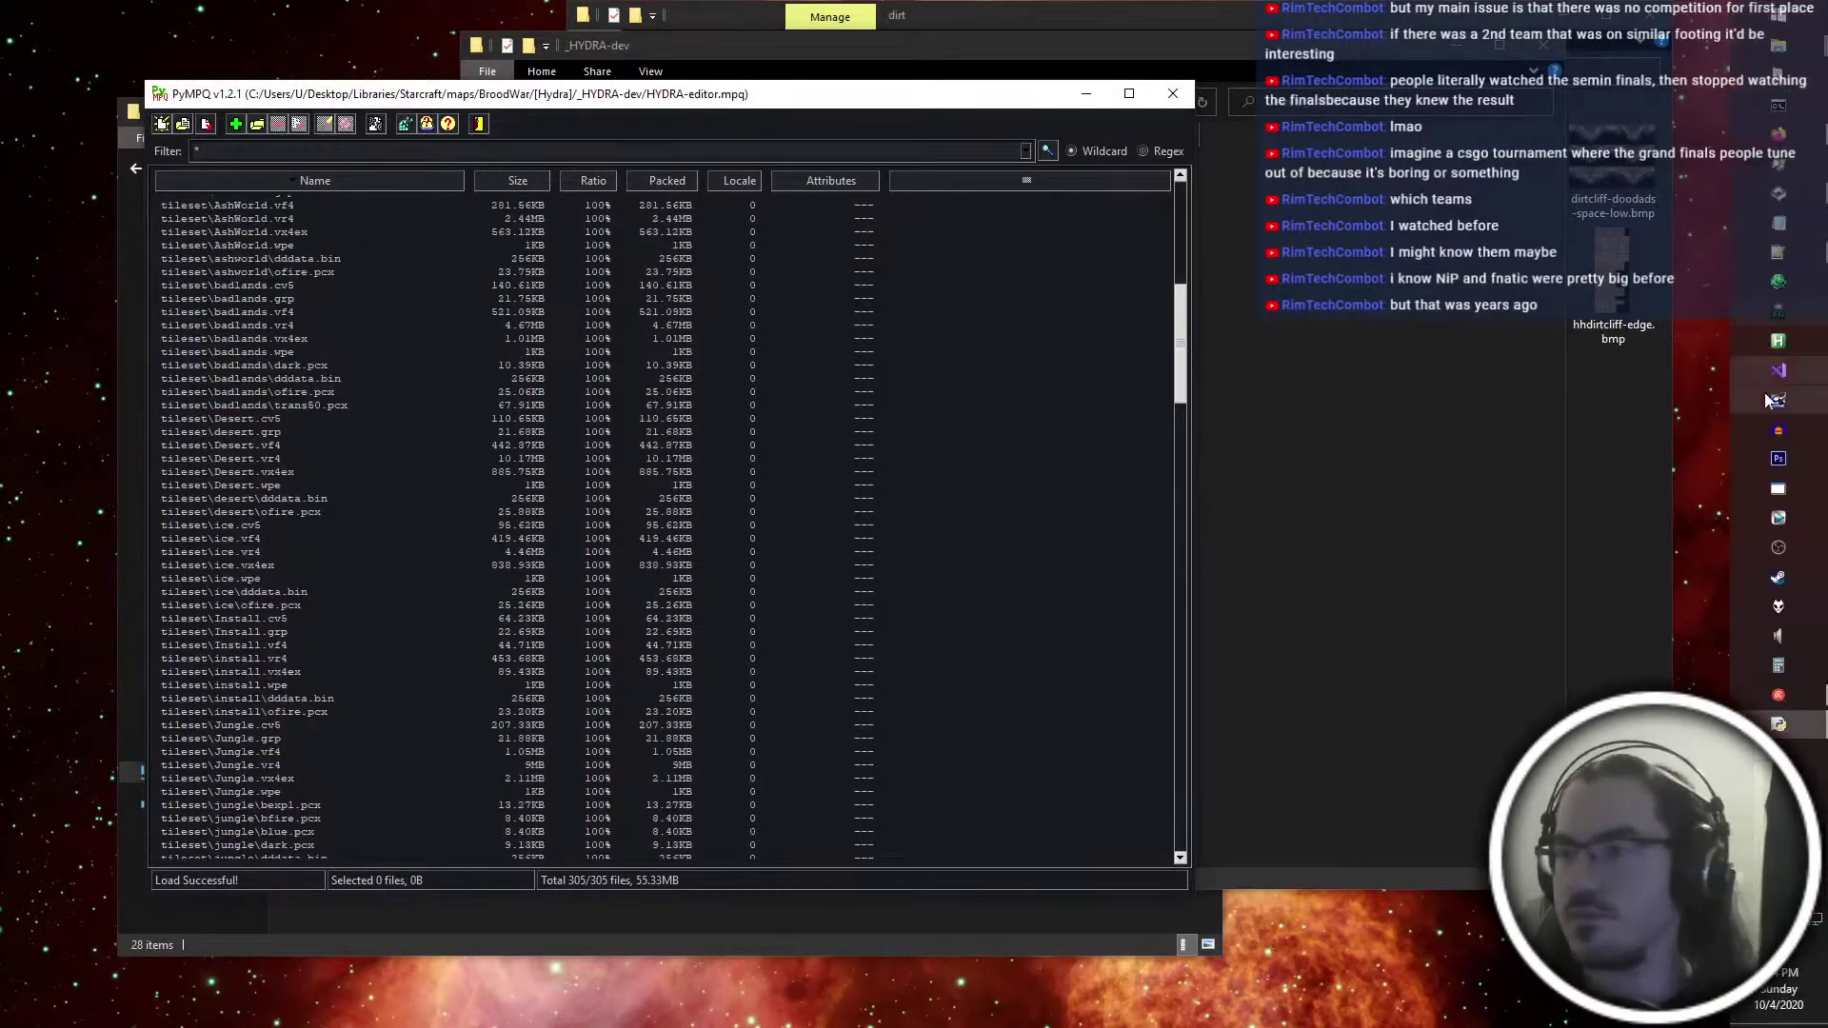
{"action": "left_click", "coordinate": [1785, 303]}
{"action": "key", "text": "Return"}
{"action": "left_click", "coordinate": [15, 31]}
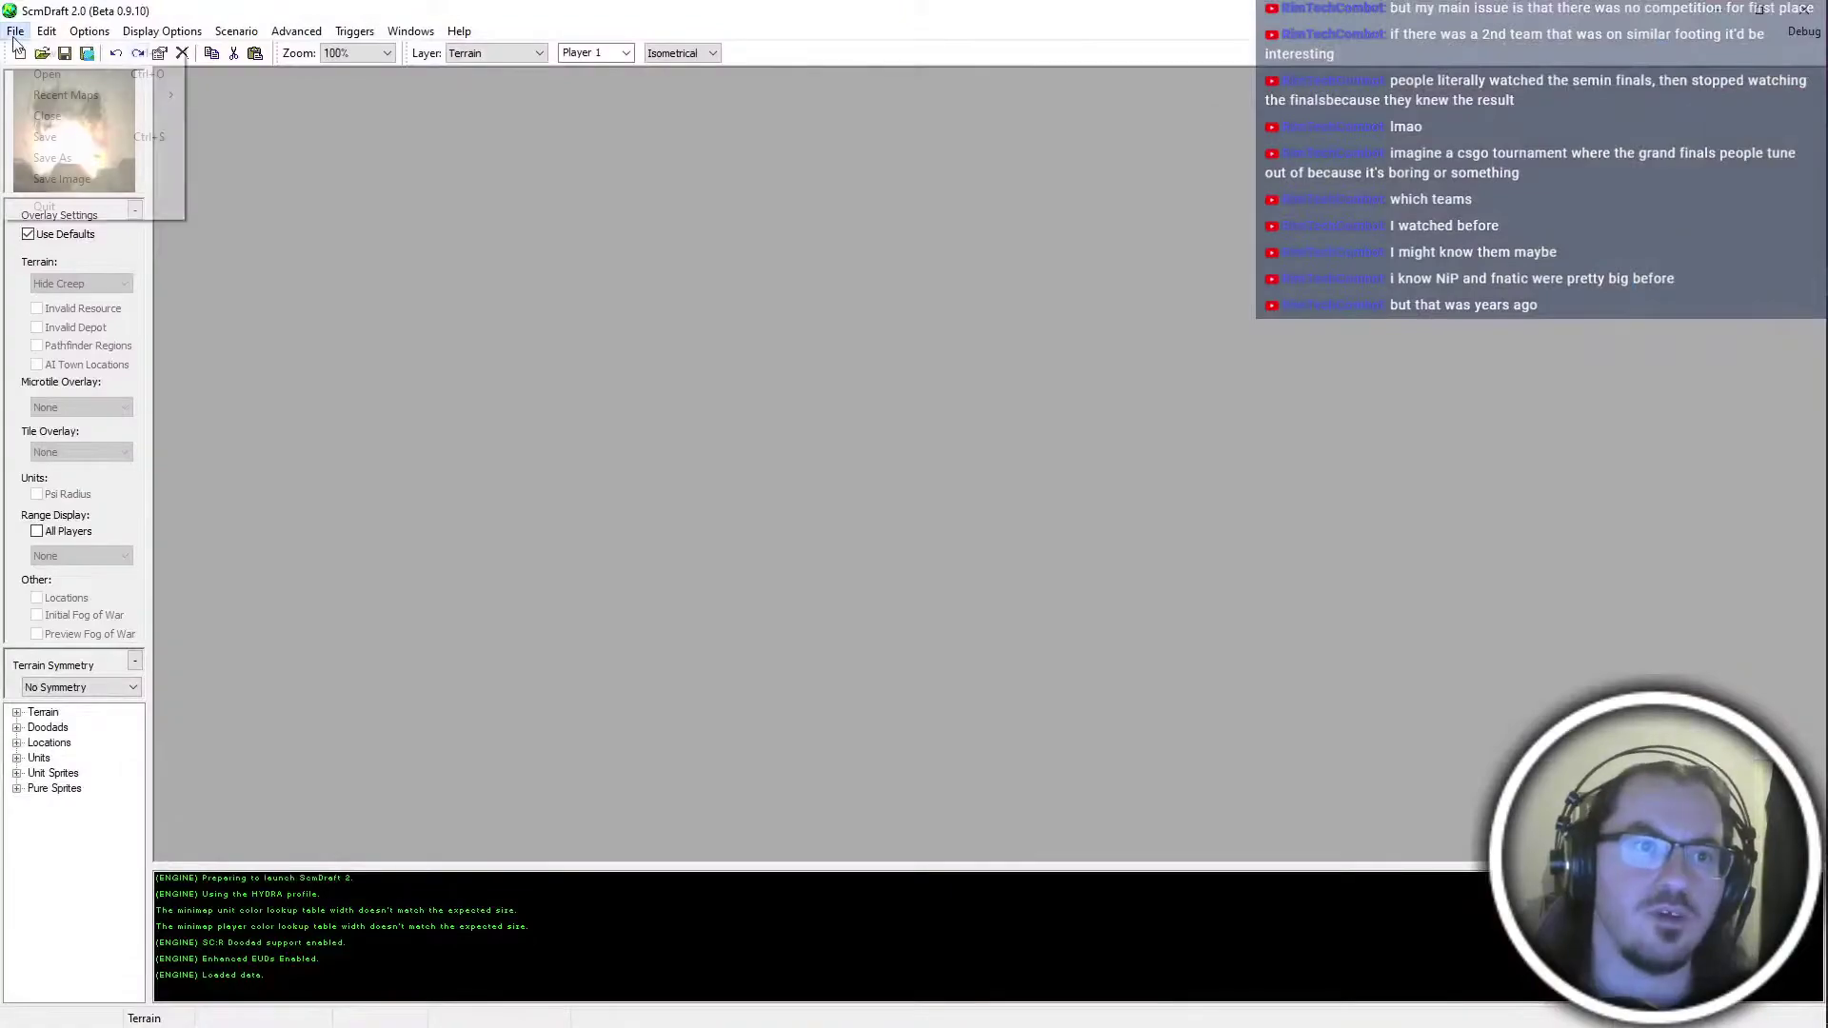
{"action": "mouse_move", "coordinate": [138, 95]}
{"action": "left_click", "coordinate": [286, 95]}
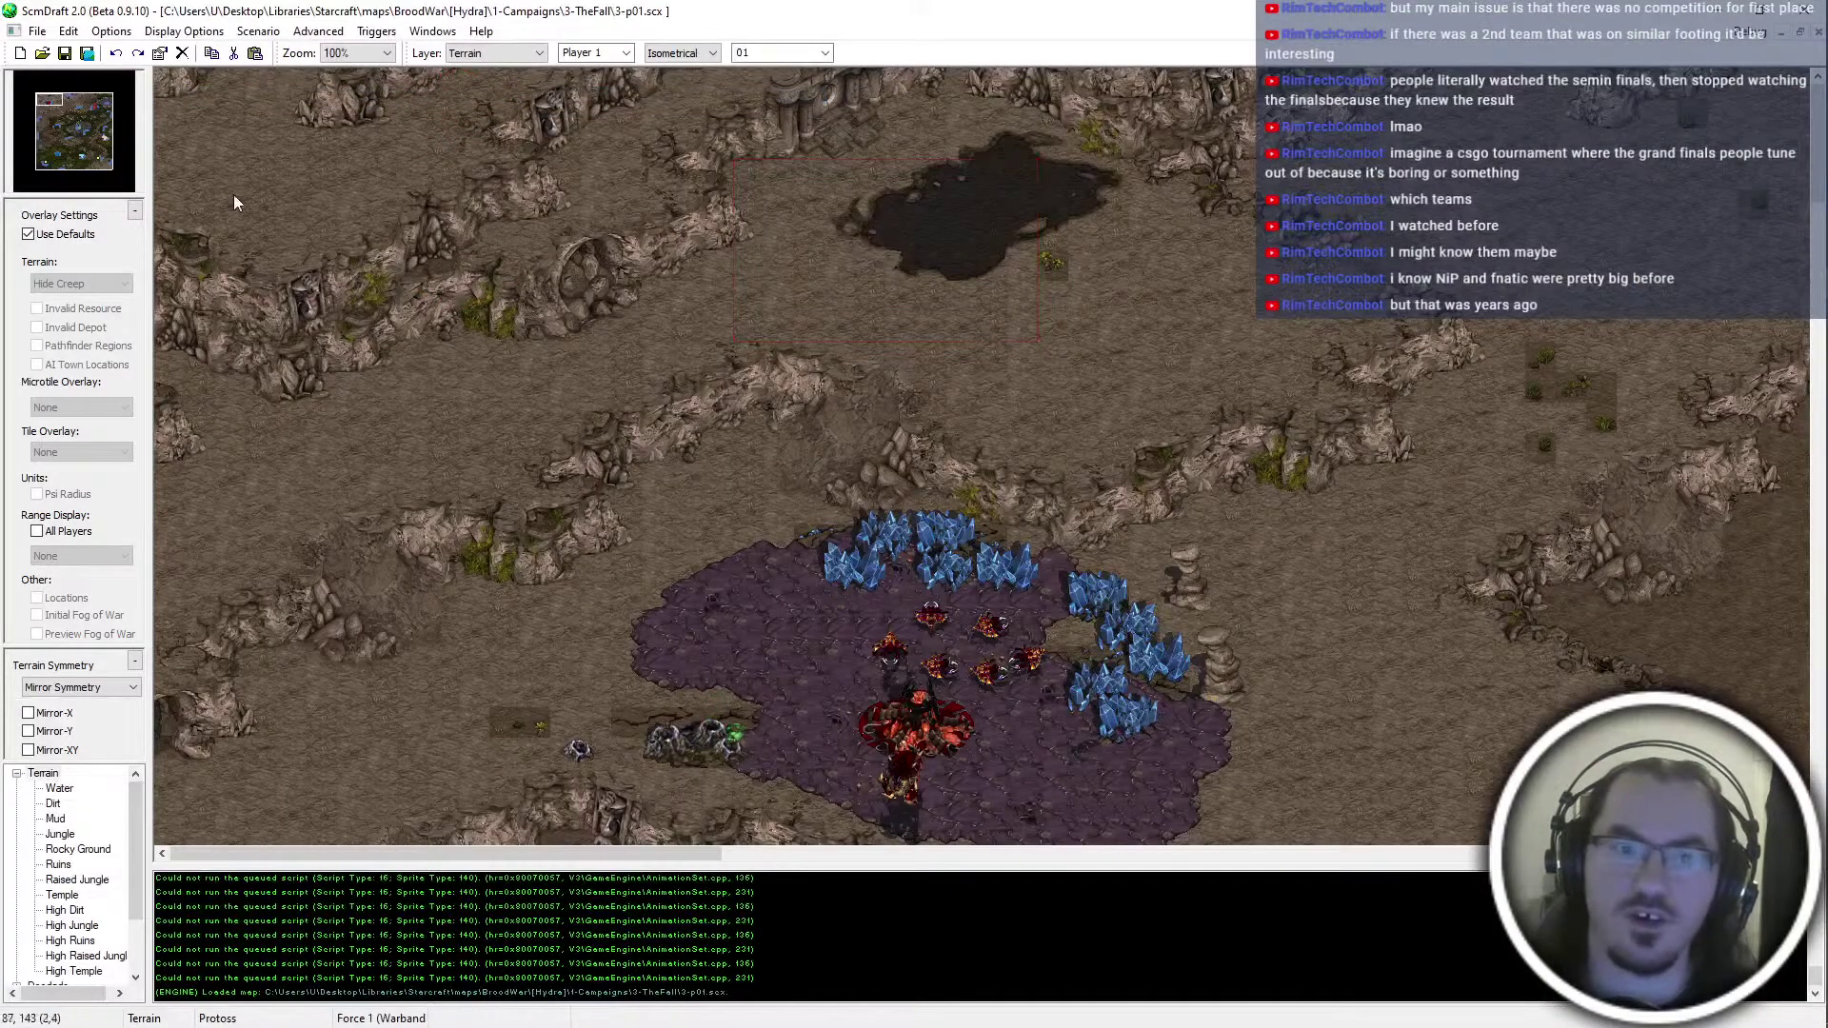
Set the terrain placement mode to Tileset Indexed and bring up the Jungle World tile palette
{"action": "scroll", "coordinate": [232, 195], "scroll_direction": "up", "scroll_amount": 1, "text": "ctrl"}
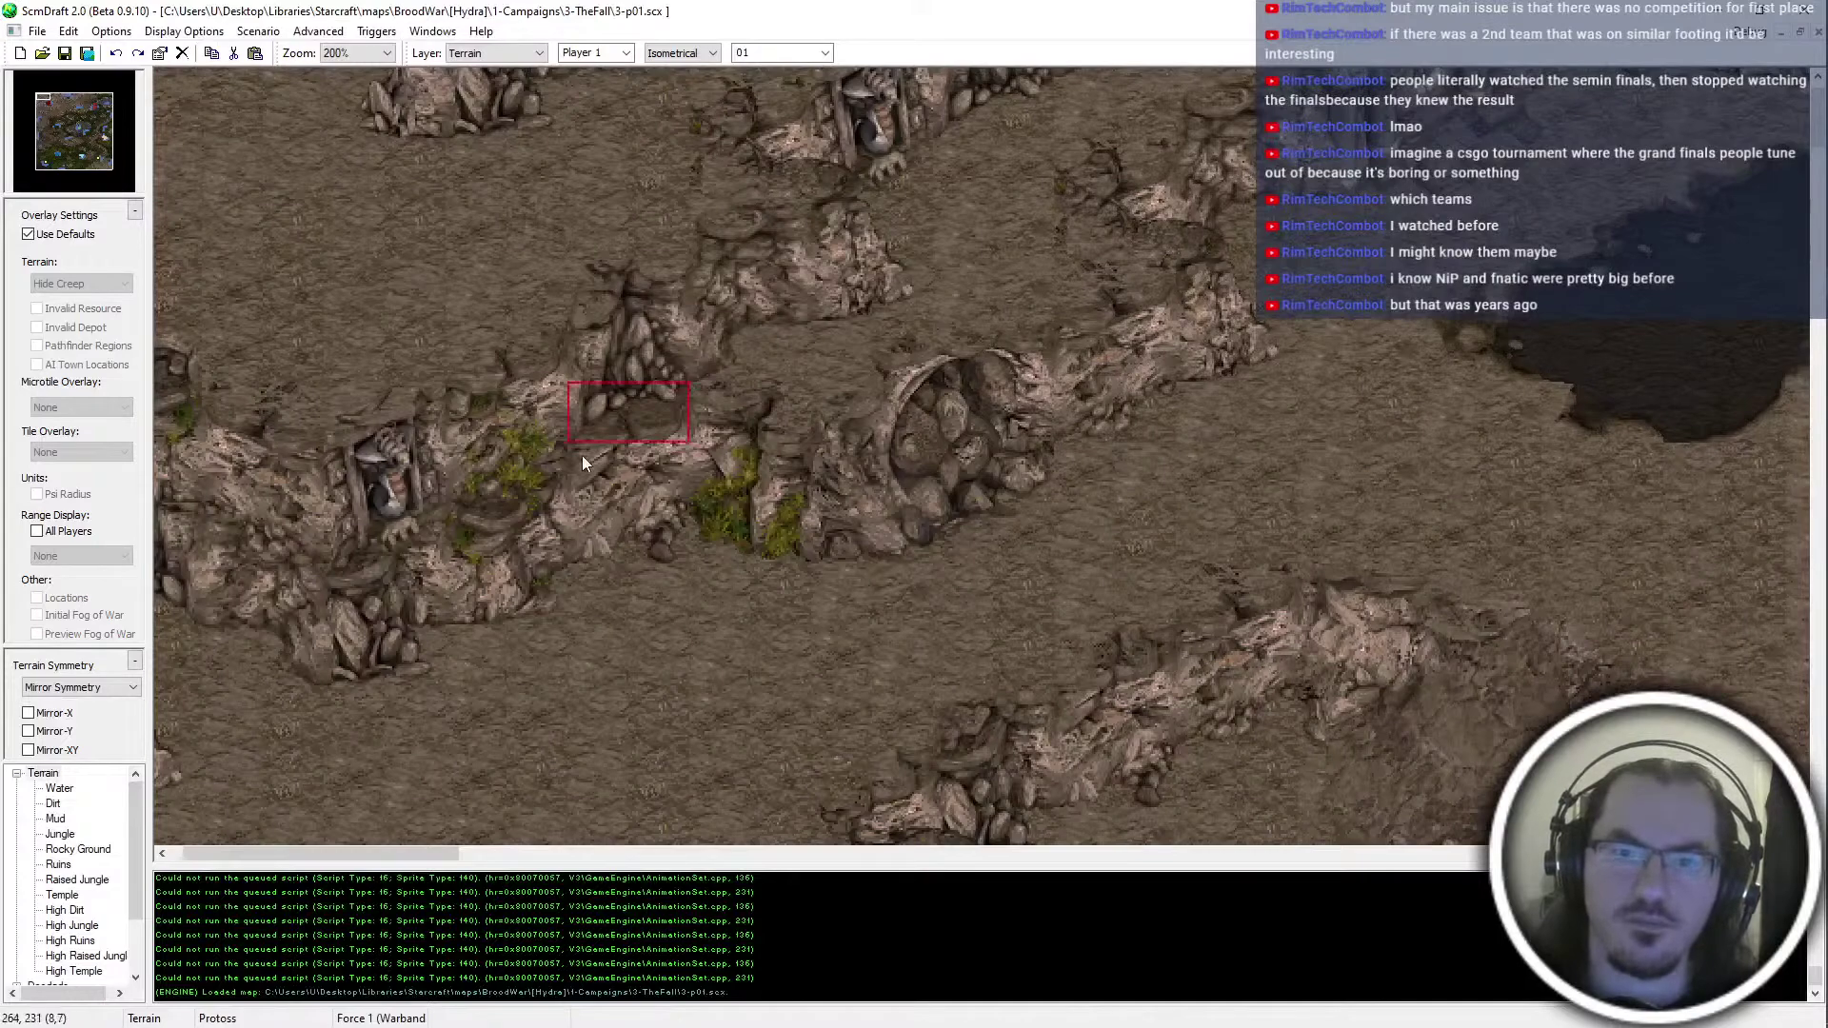
{"action": "left_click", "coordinate": [667, 55]}
{"action": "left_click", "coordinate": [670, 81]}
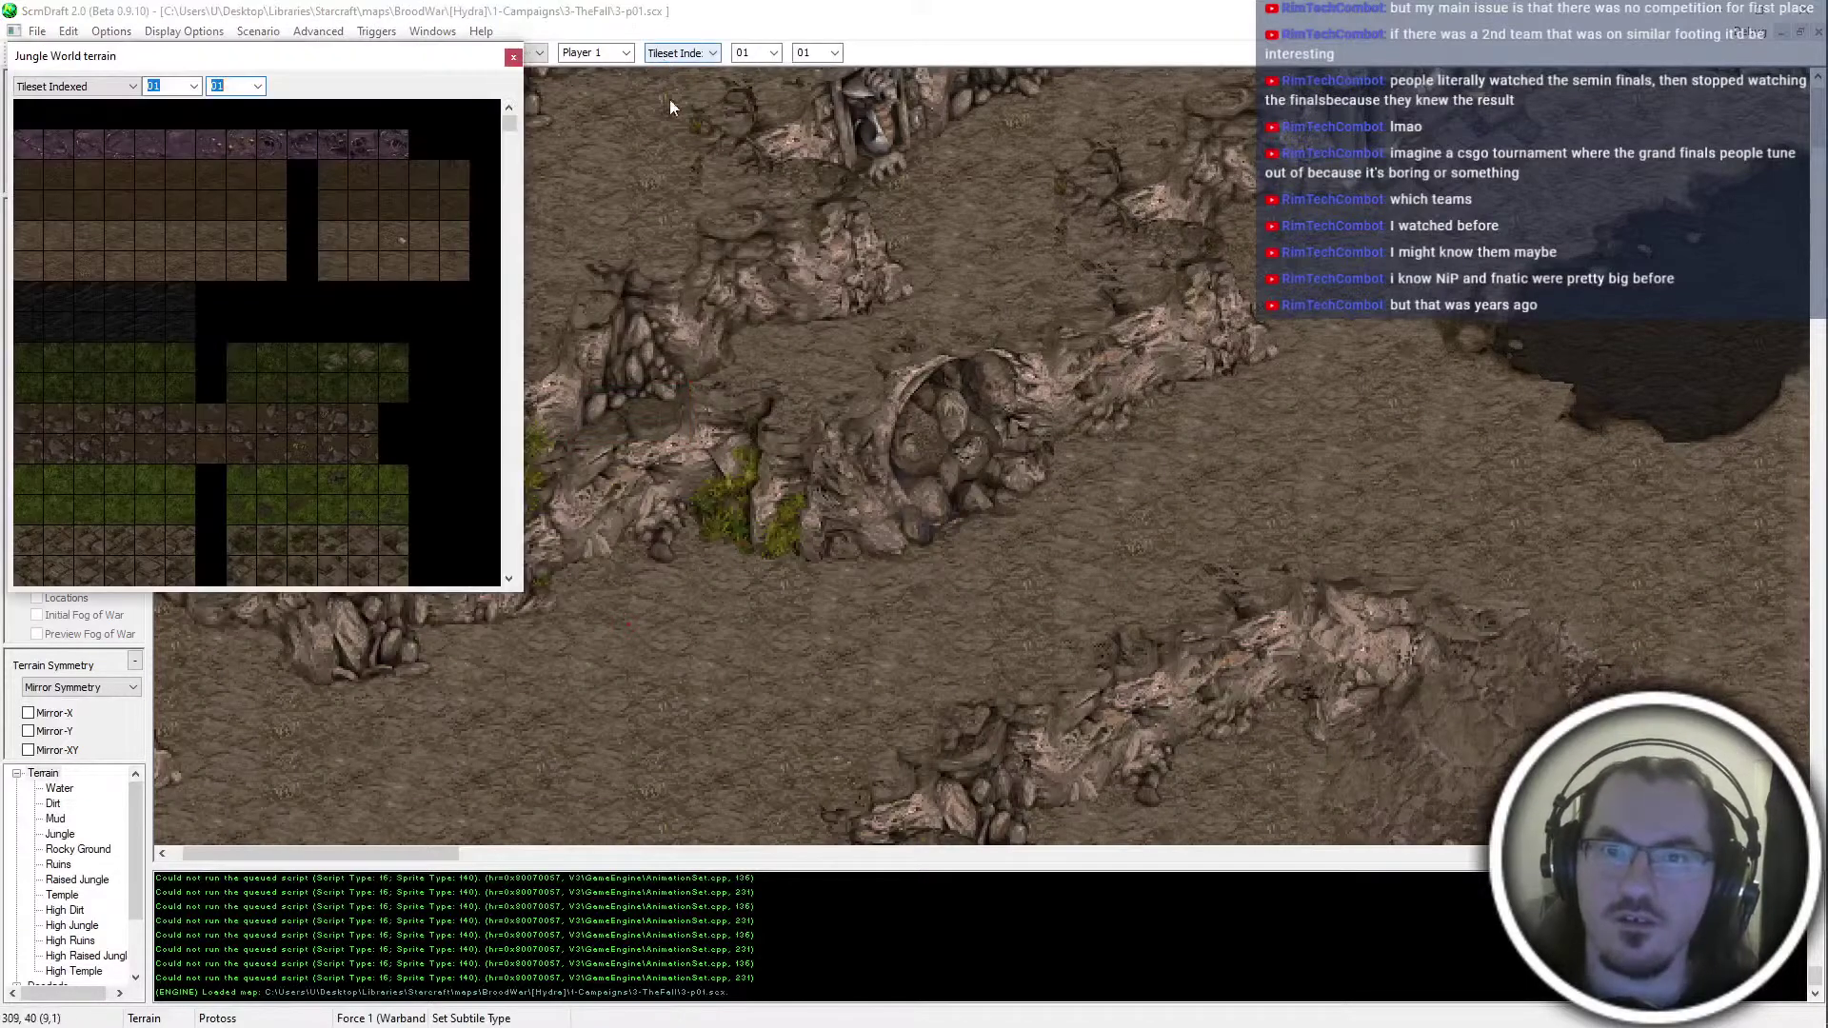
Sample cliff and cave tiles on the map and examine the matching tile groups in the indexed palette
{"action": "right_click", "coordinate": [756, 446]}
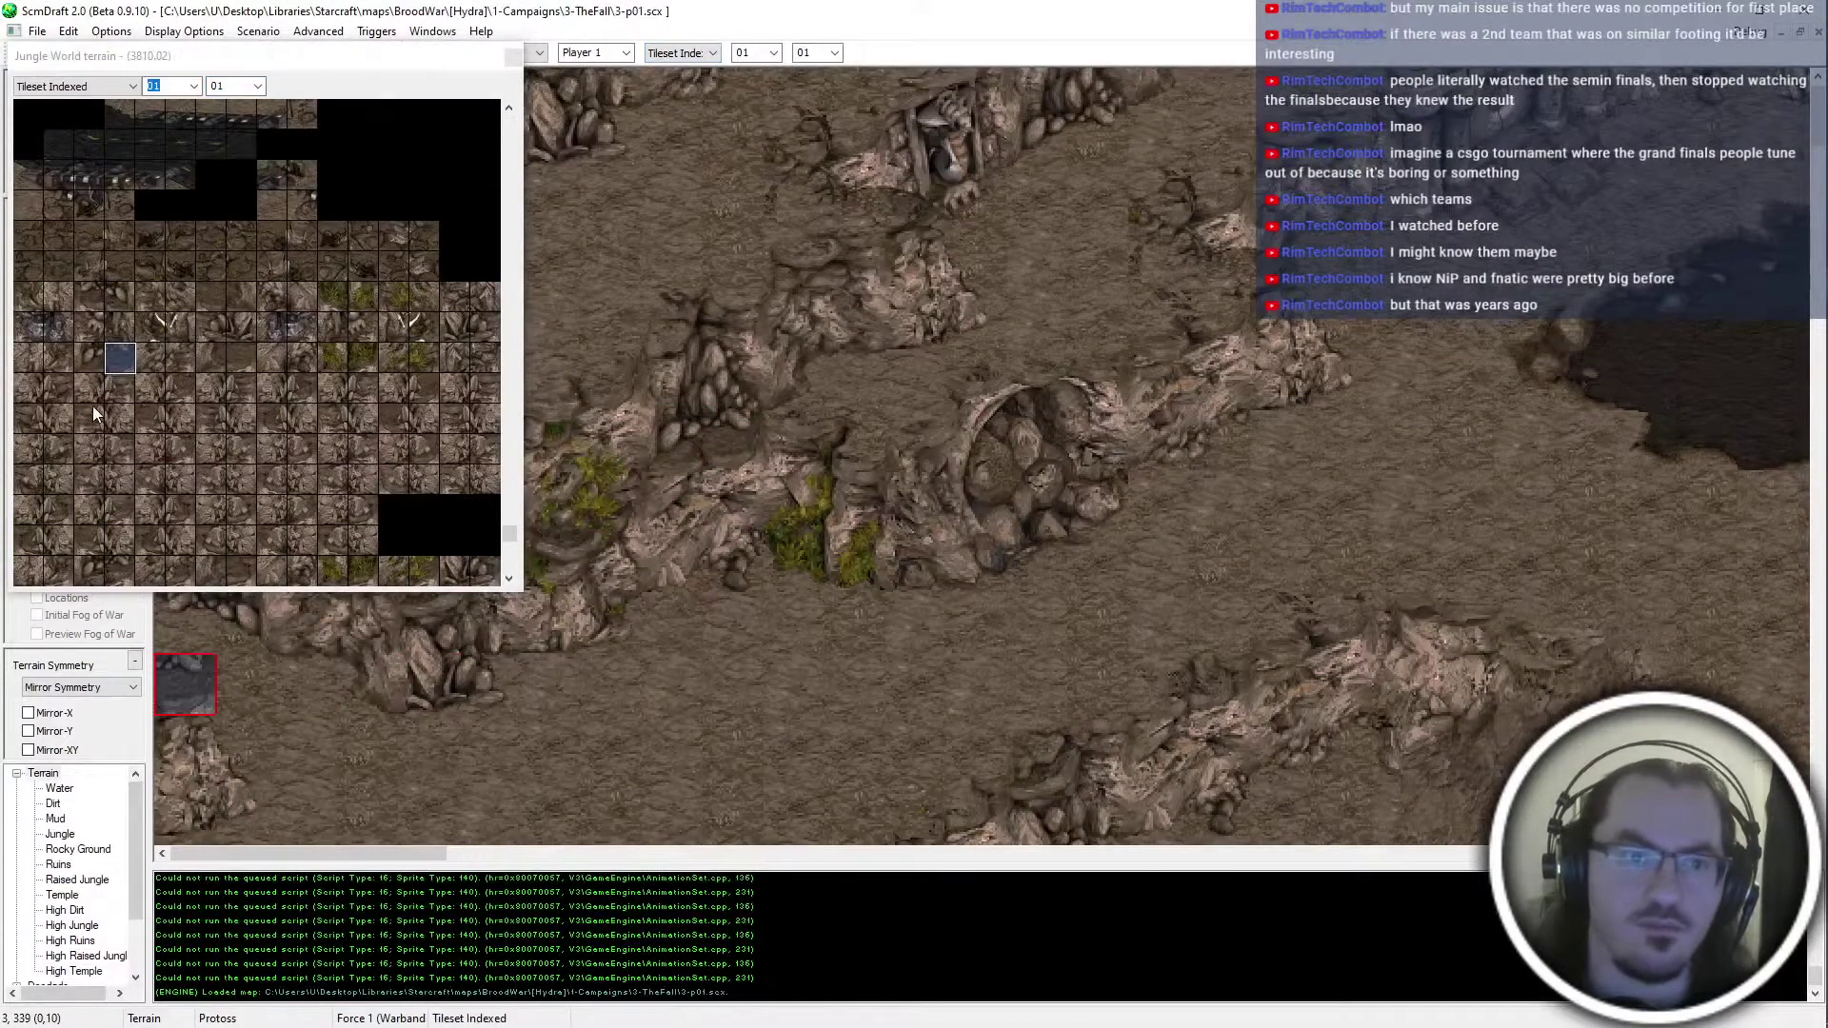
{"action": "left_click", "coordinate": [150, 415]}
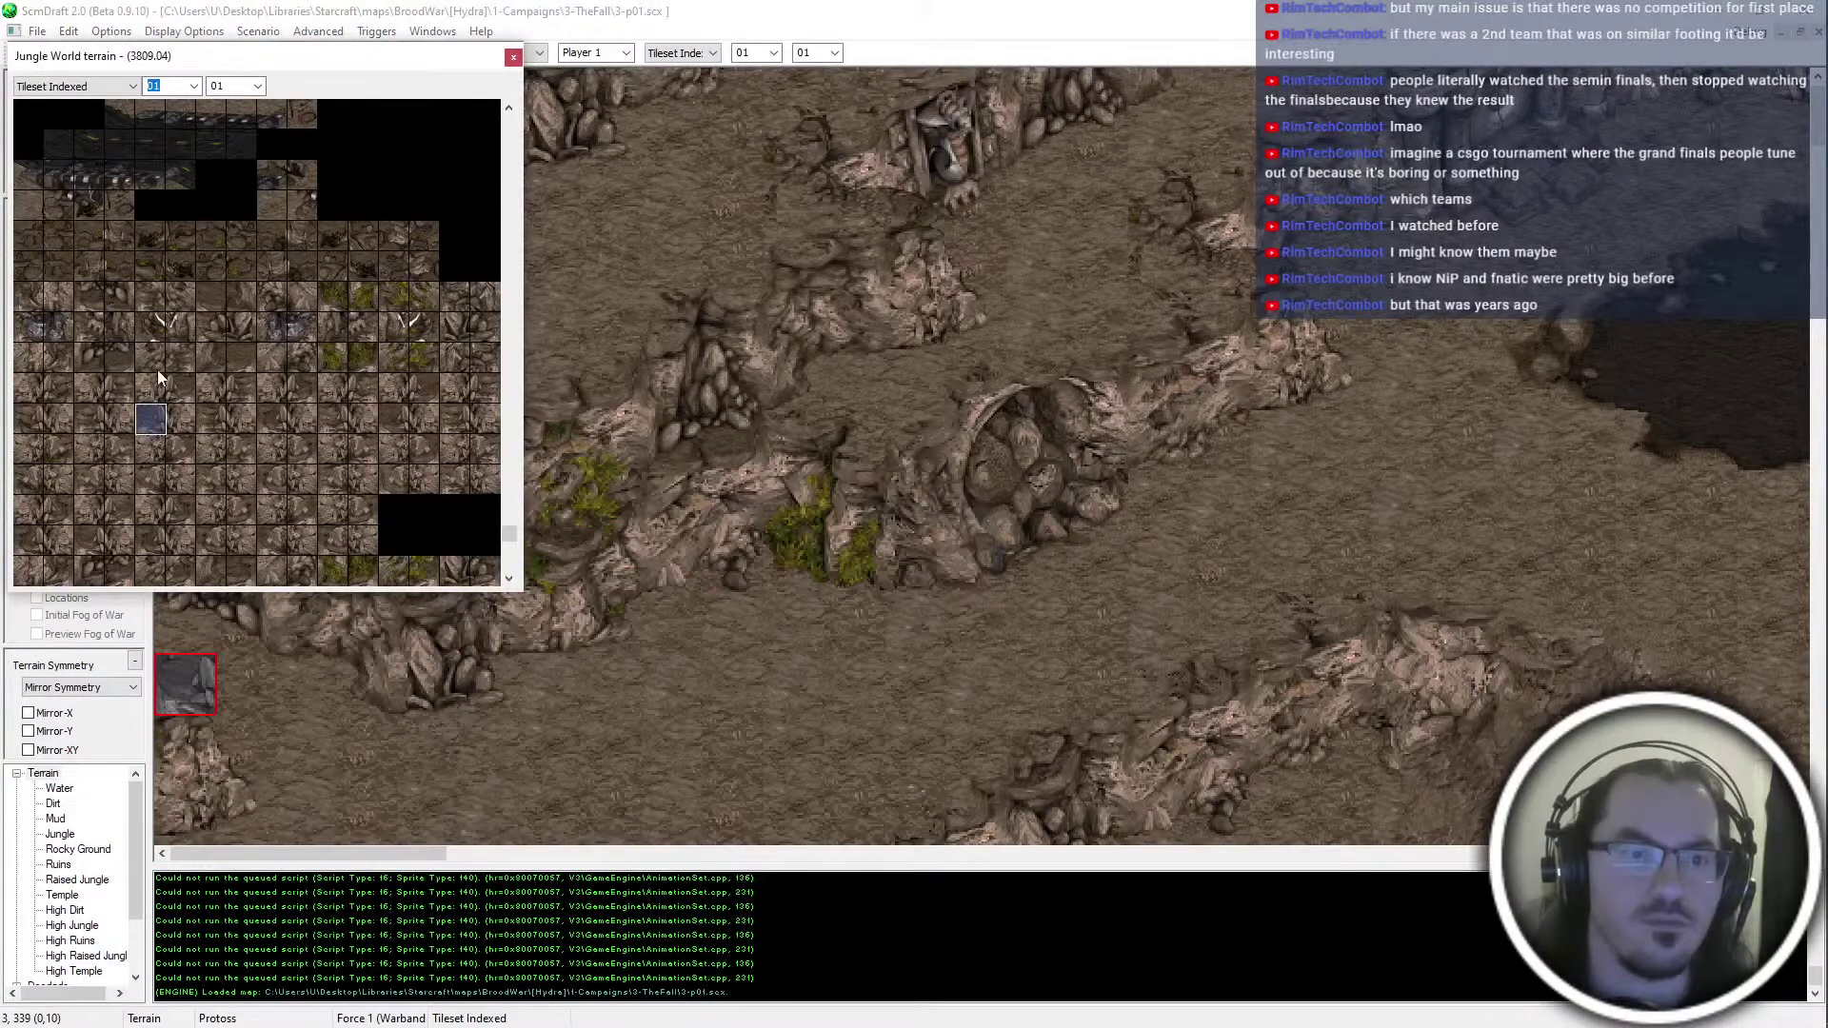
{"action": "scroll", "coordinate": [168, 390], "scroll_direction": "down", "scroll_amount": 16}
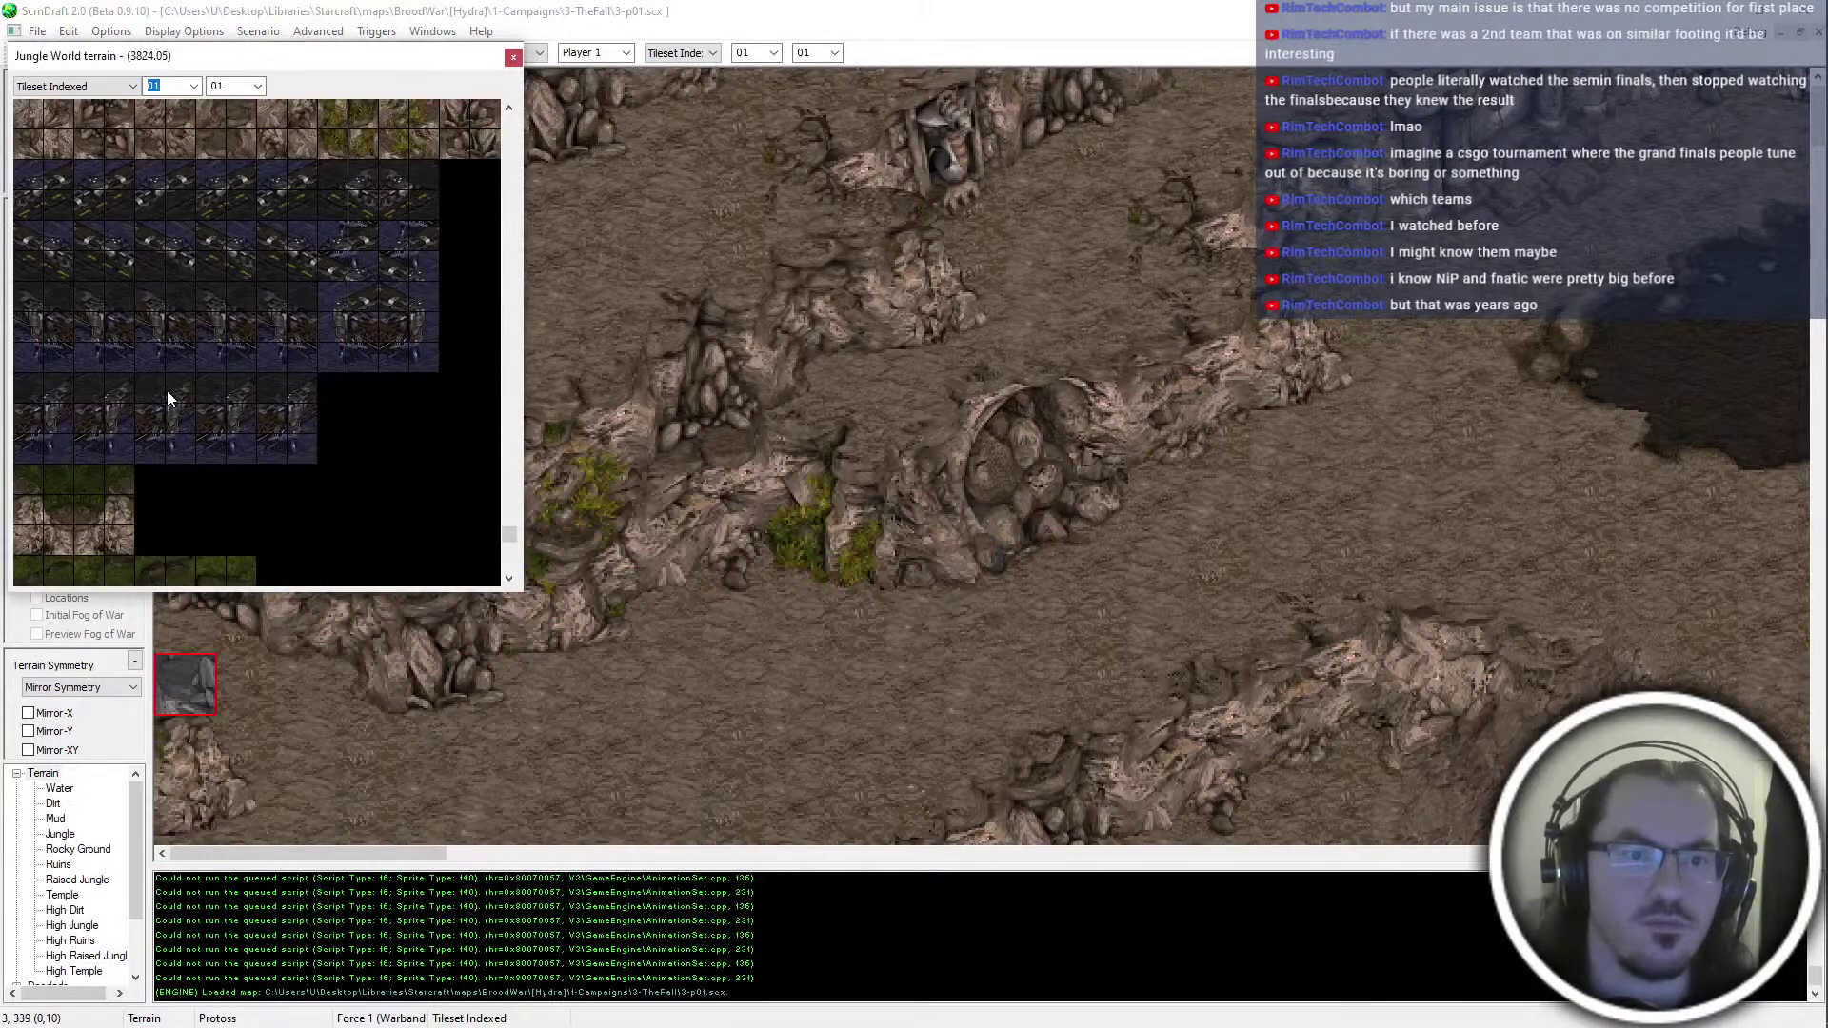
{"action": "scroll", "coordinate": [198, 450], "scroll_direction": "up", "scroll_amount": 16}
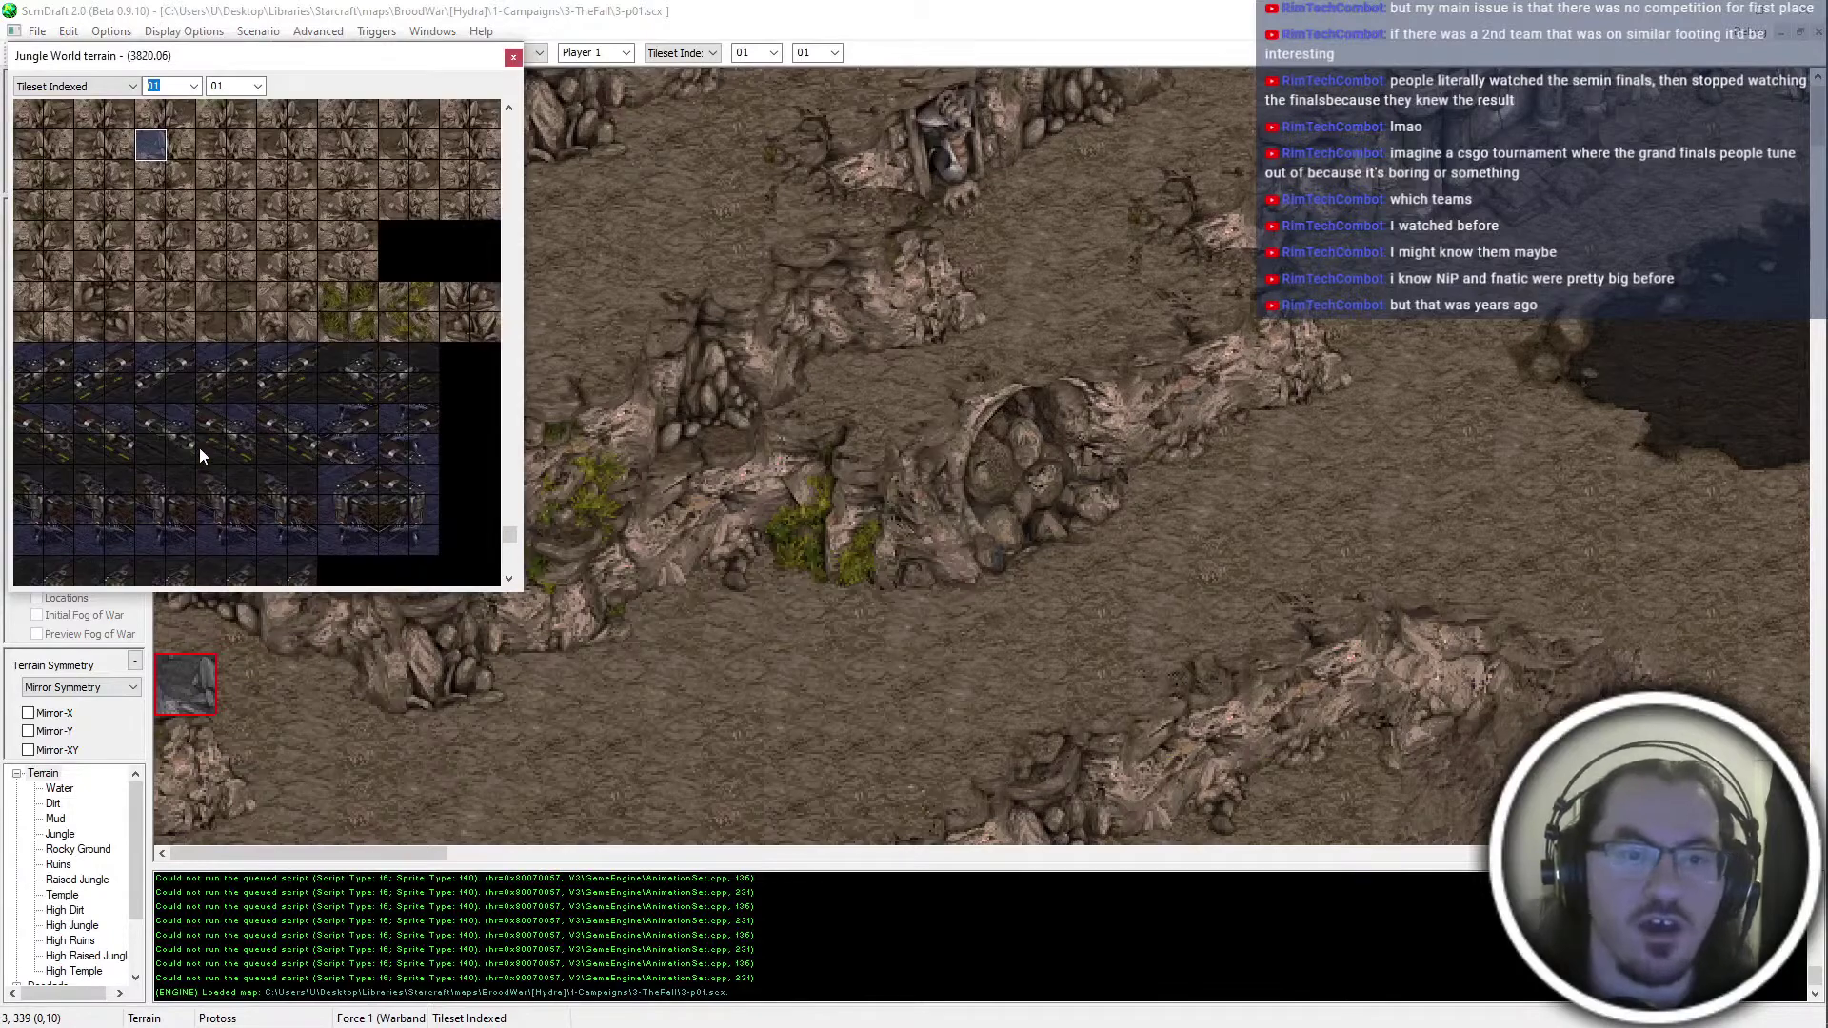
{"action": "right_click", "coordinate": [896, 649]}
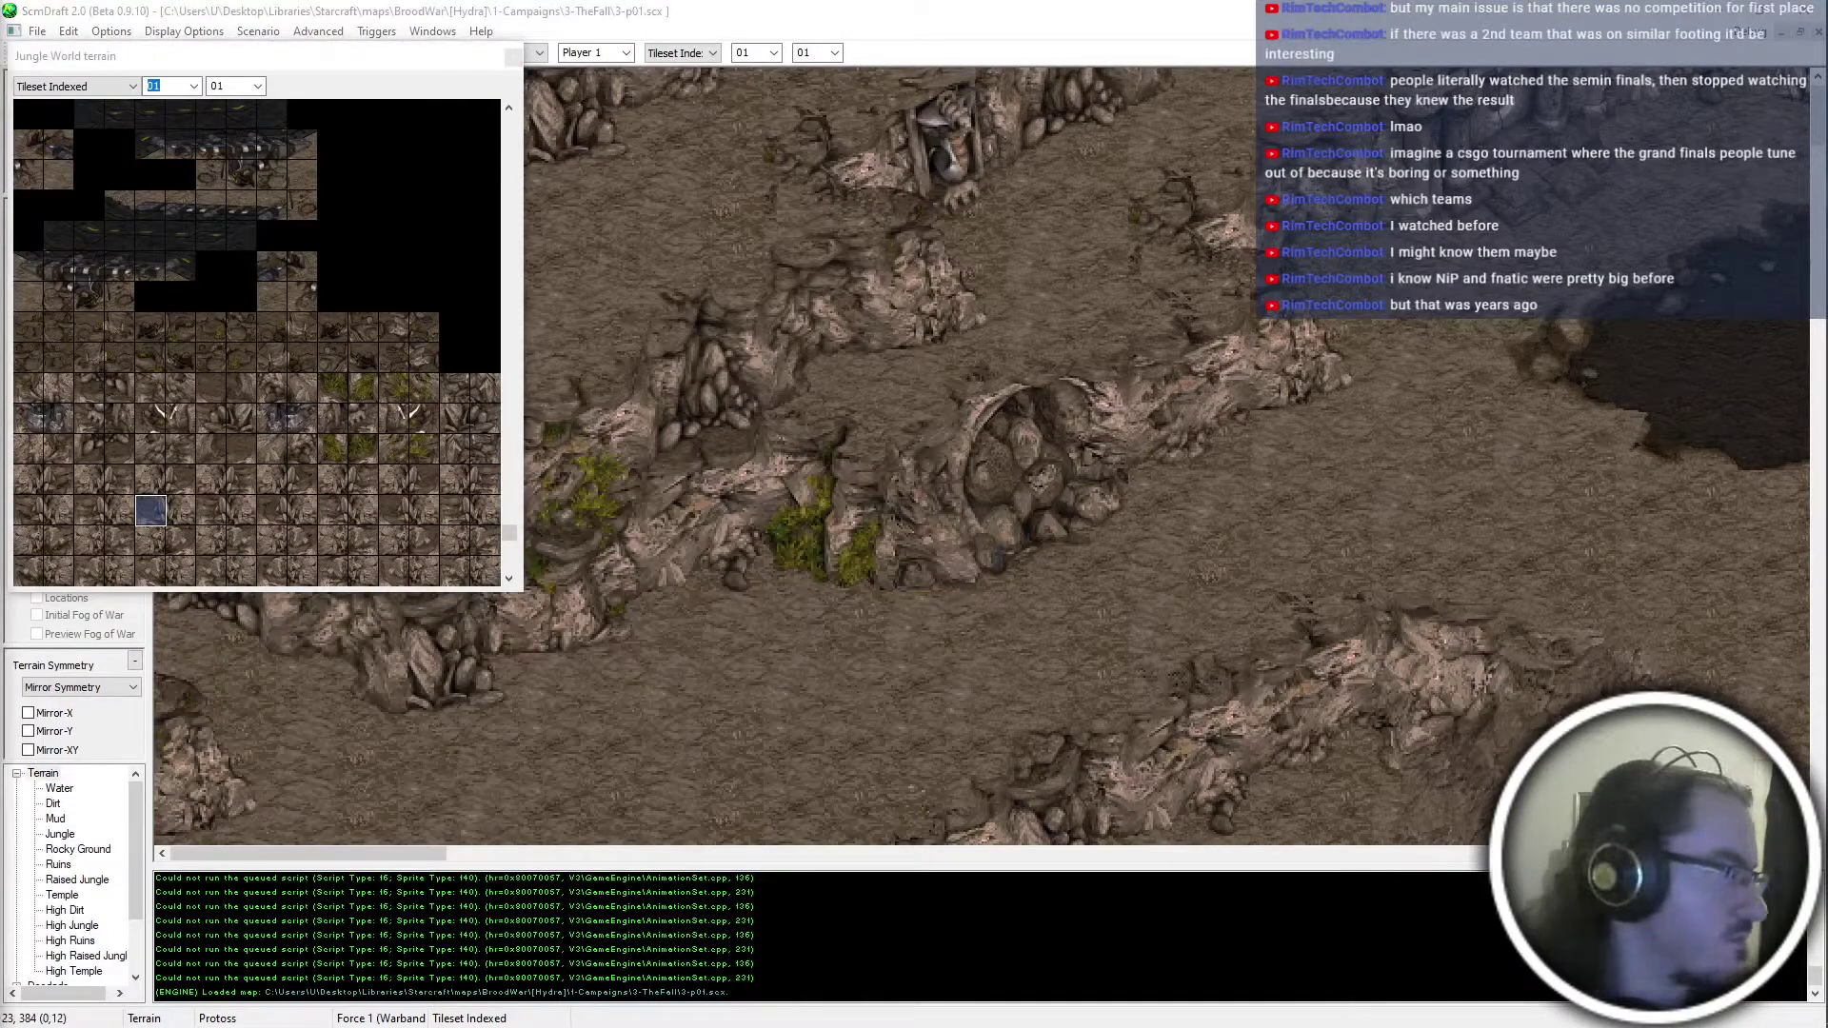
{"action": "scroll", "coordinate": [836, 571], "scroll_direction": "down", "scroll_amount": 2}
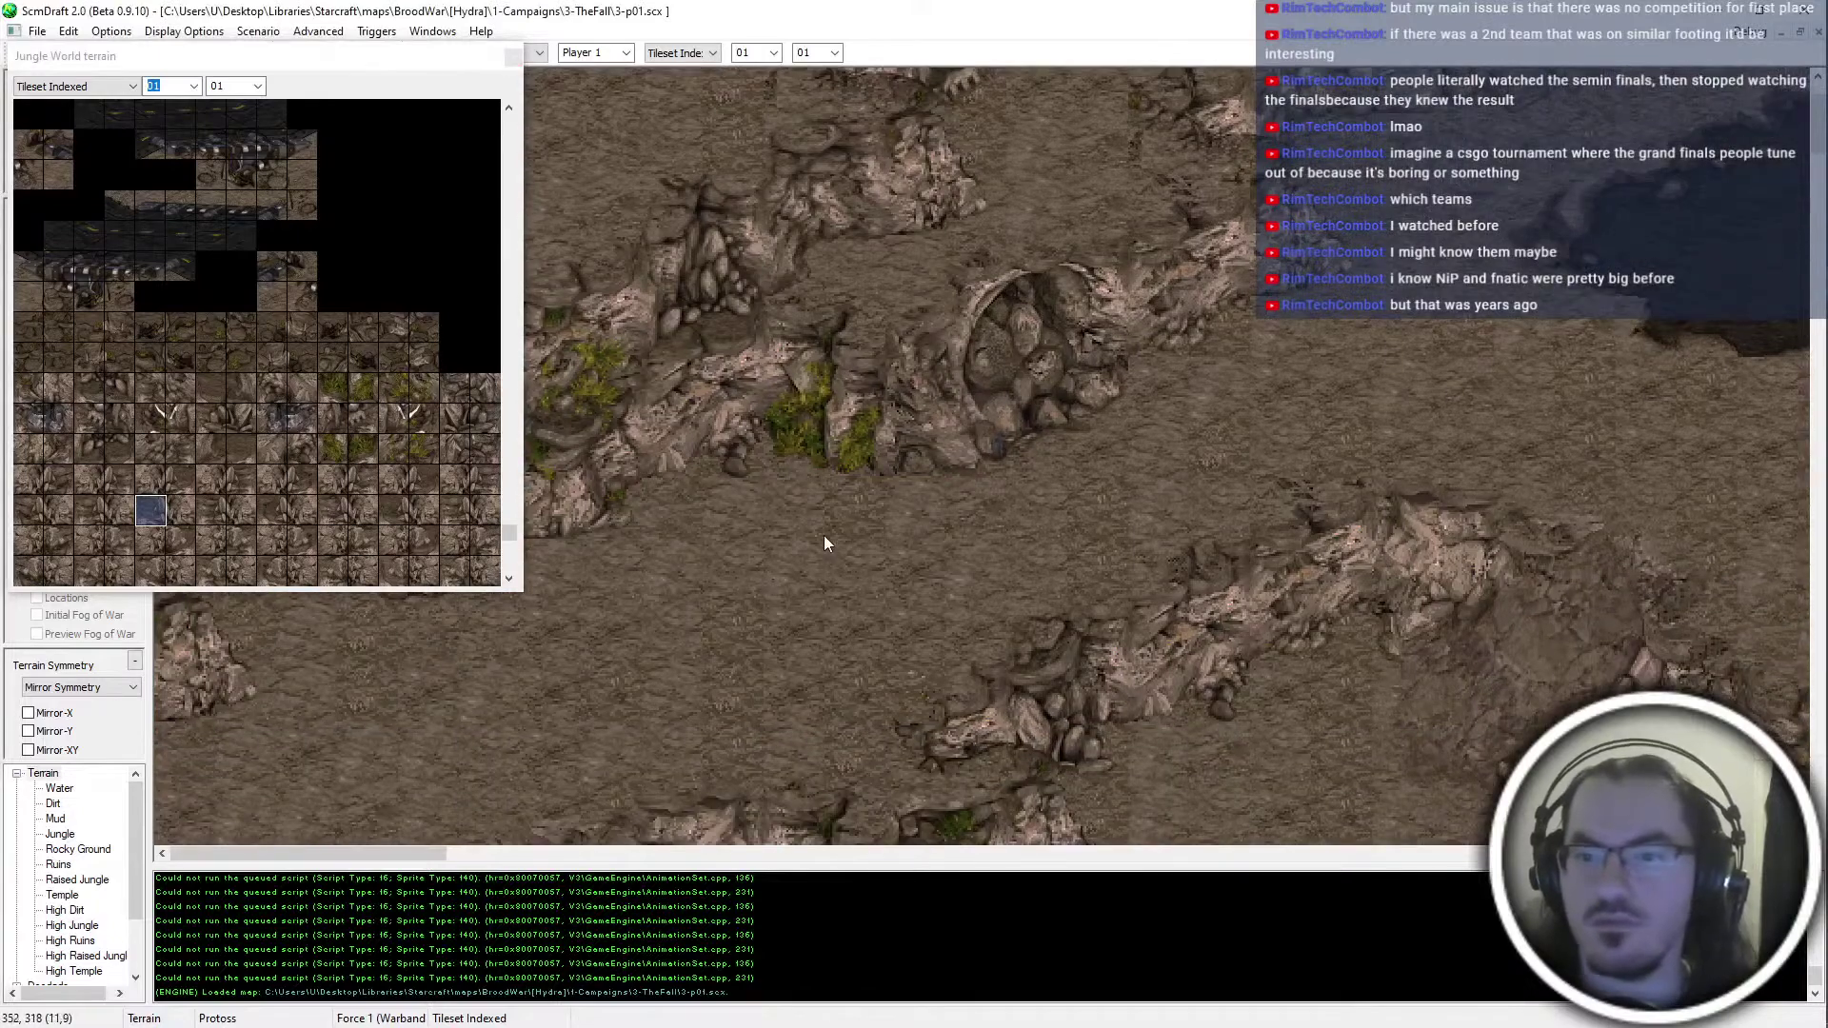
{"action": "double_click", "coordinate": [950, 434]}
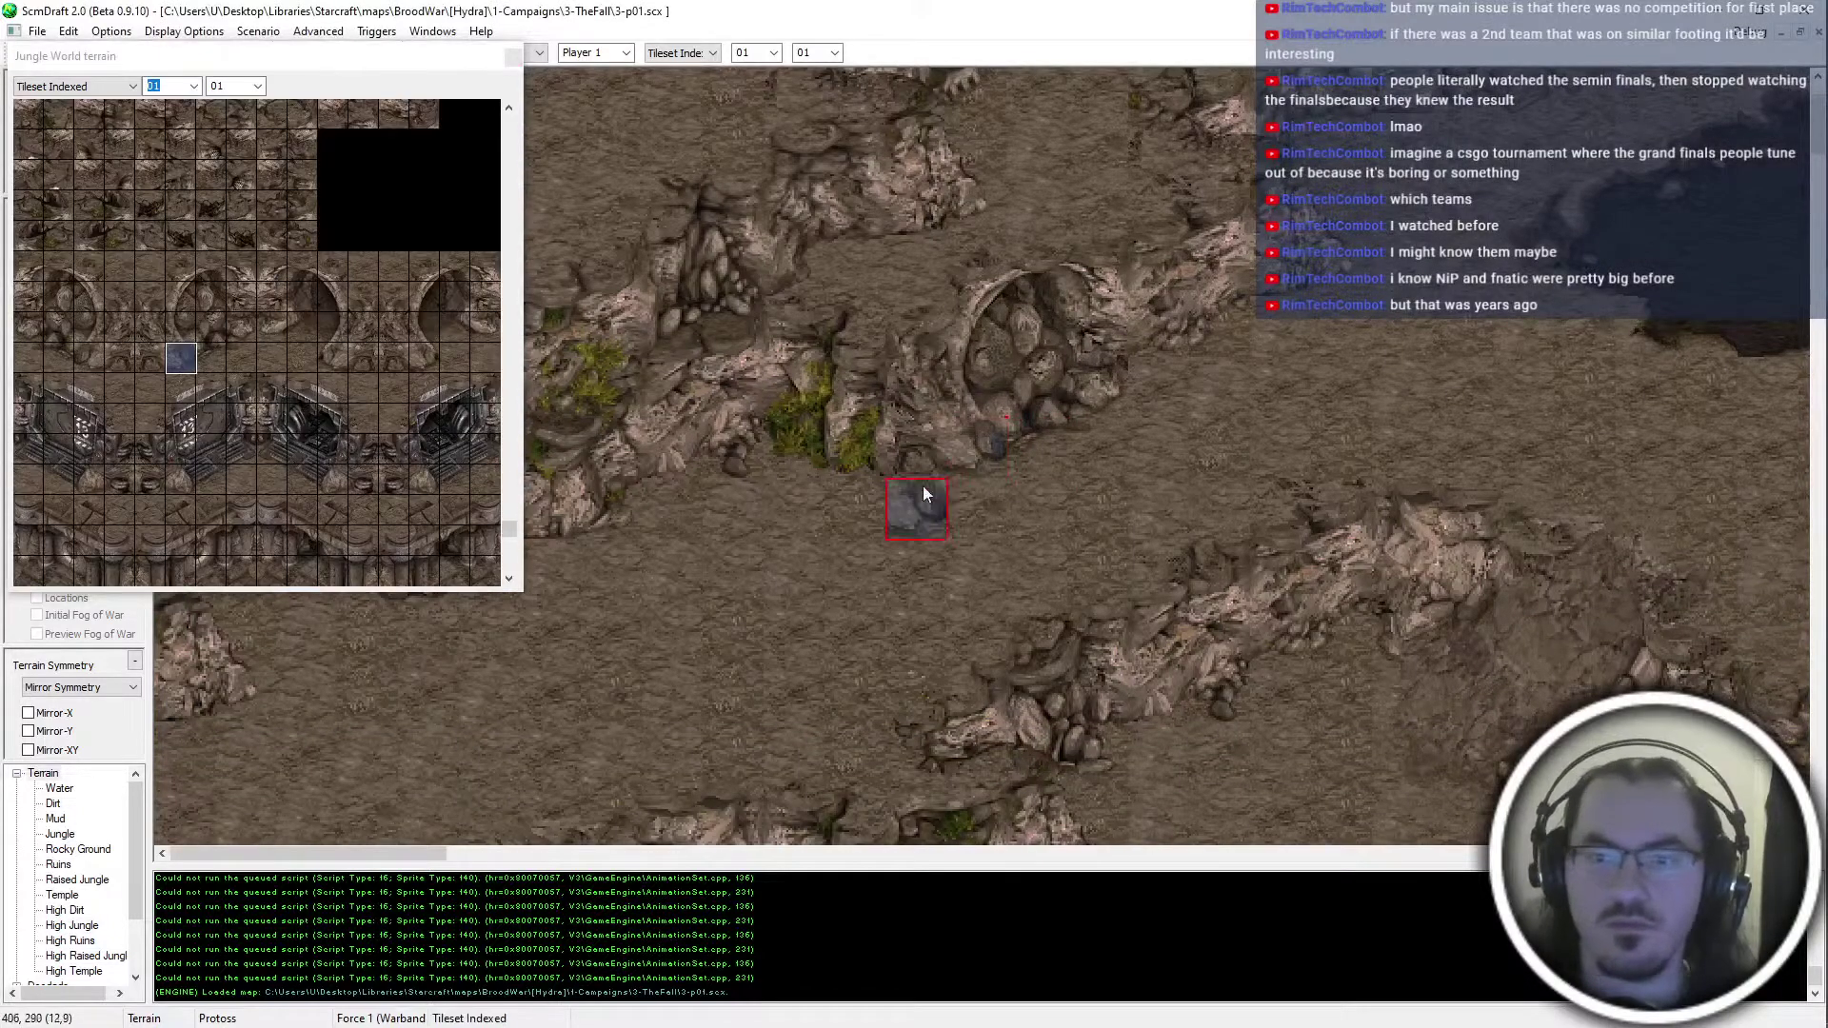
{"action": "right_click", "coordinate": [585, 637]}
{"action": "left_click_drag", "start_coordinate": [212, 329], "coordinate": [231, 337]}
{"action": "right_click", "coordinate": [889, 440]}
{"action": "scroll", "coordinate": [888, 440], "scroll_direction": "down", "scroll_amount": 2, "text": "ctrl"}
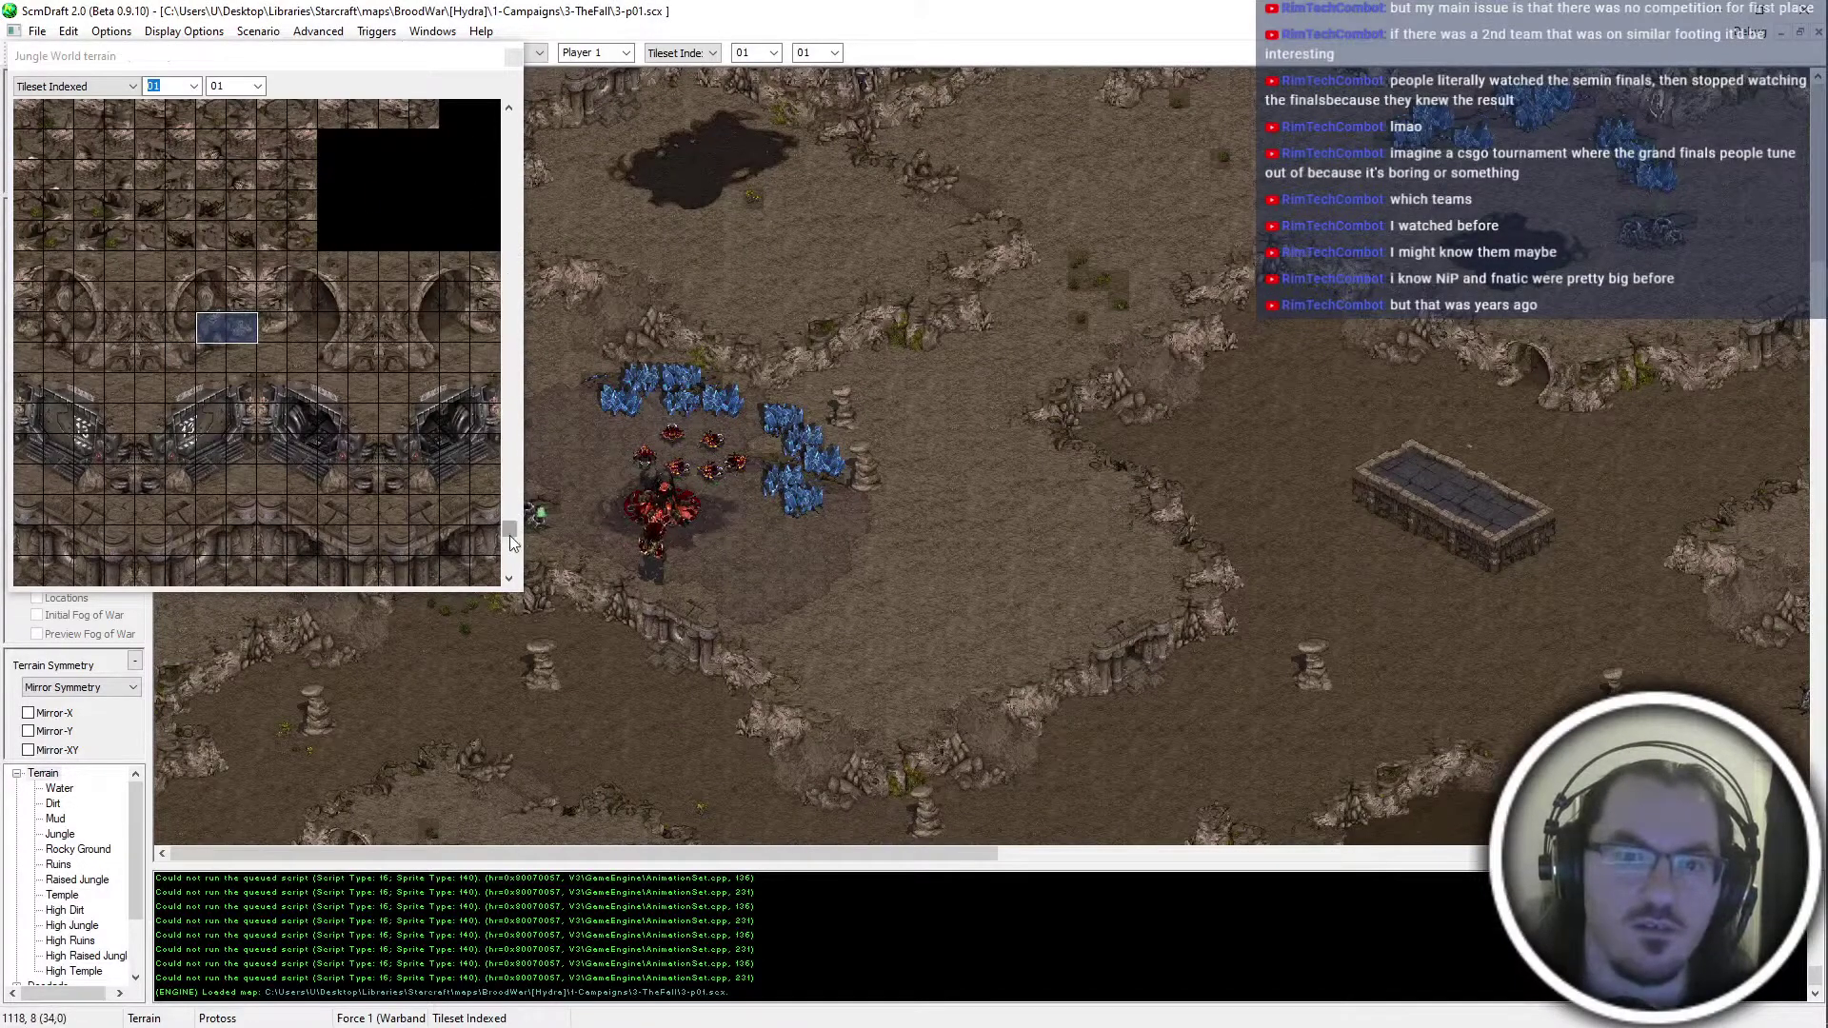
Examine the indexed palette from its end up through the ramps, cliffs and walls to the dirt doodads, selecting the small bone tiles
{"action": "left_click_drag", "start_coordinate": [512, 529], "coordinate": [507, 585]}
{"action": "scroll", "coordinate": [191, 366], "scroll_direction": "up", "scroll_amount": 8}
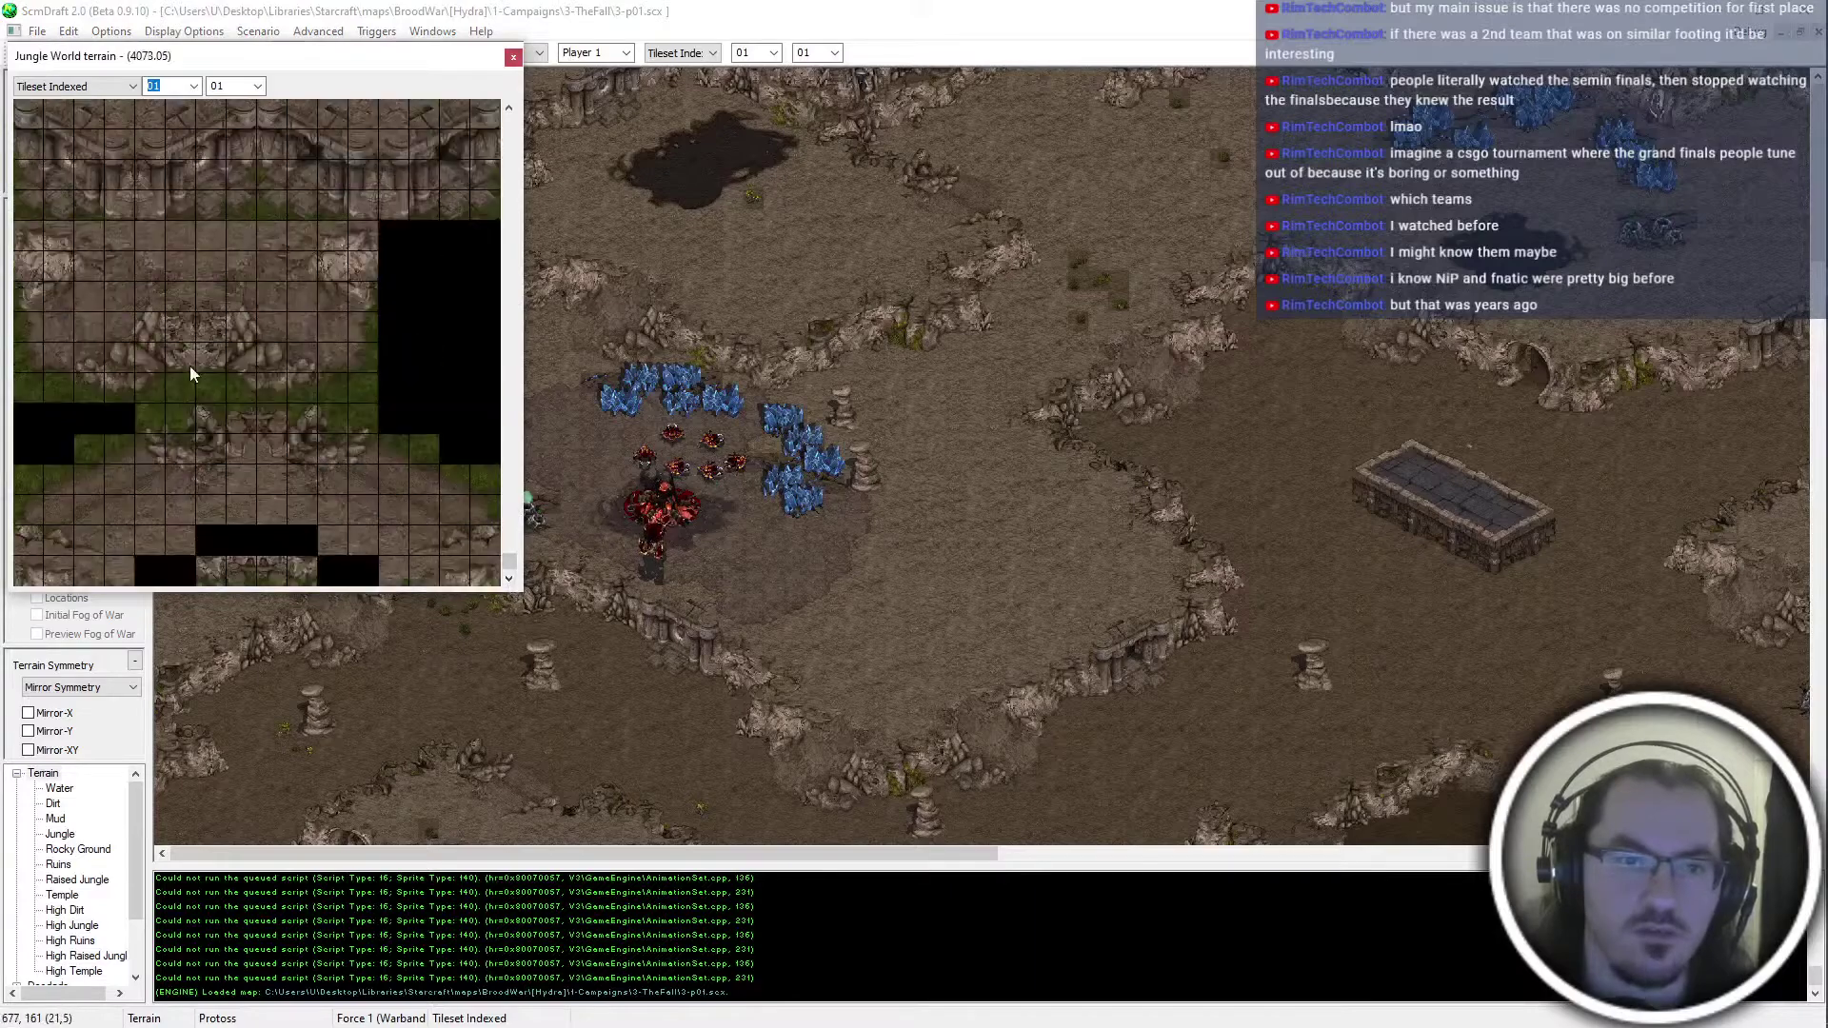
{"action": "scroll", "coordinate": [184, 514], "scroll_direction": "up", "scroll_amount": 10}
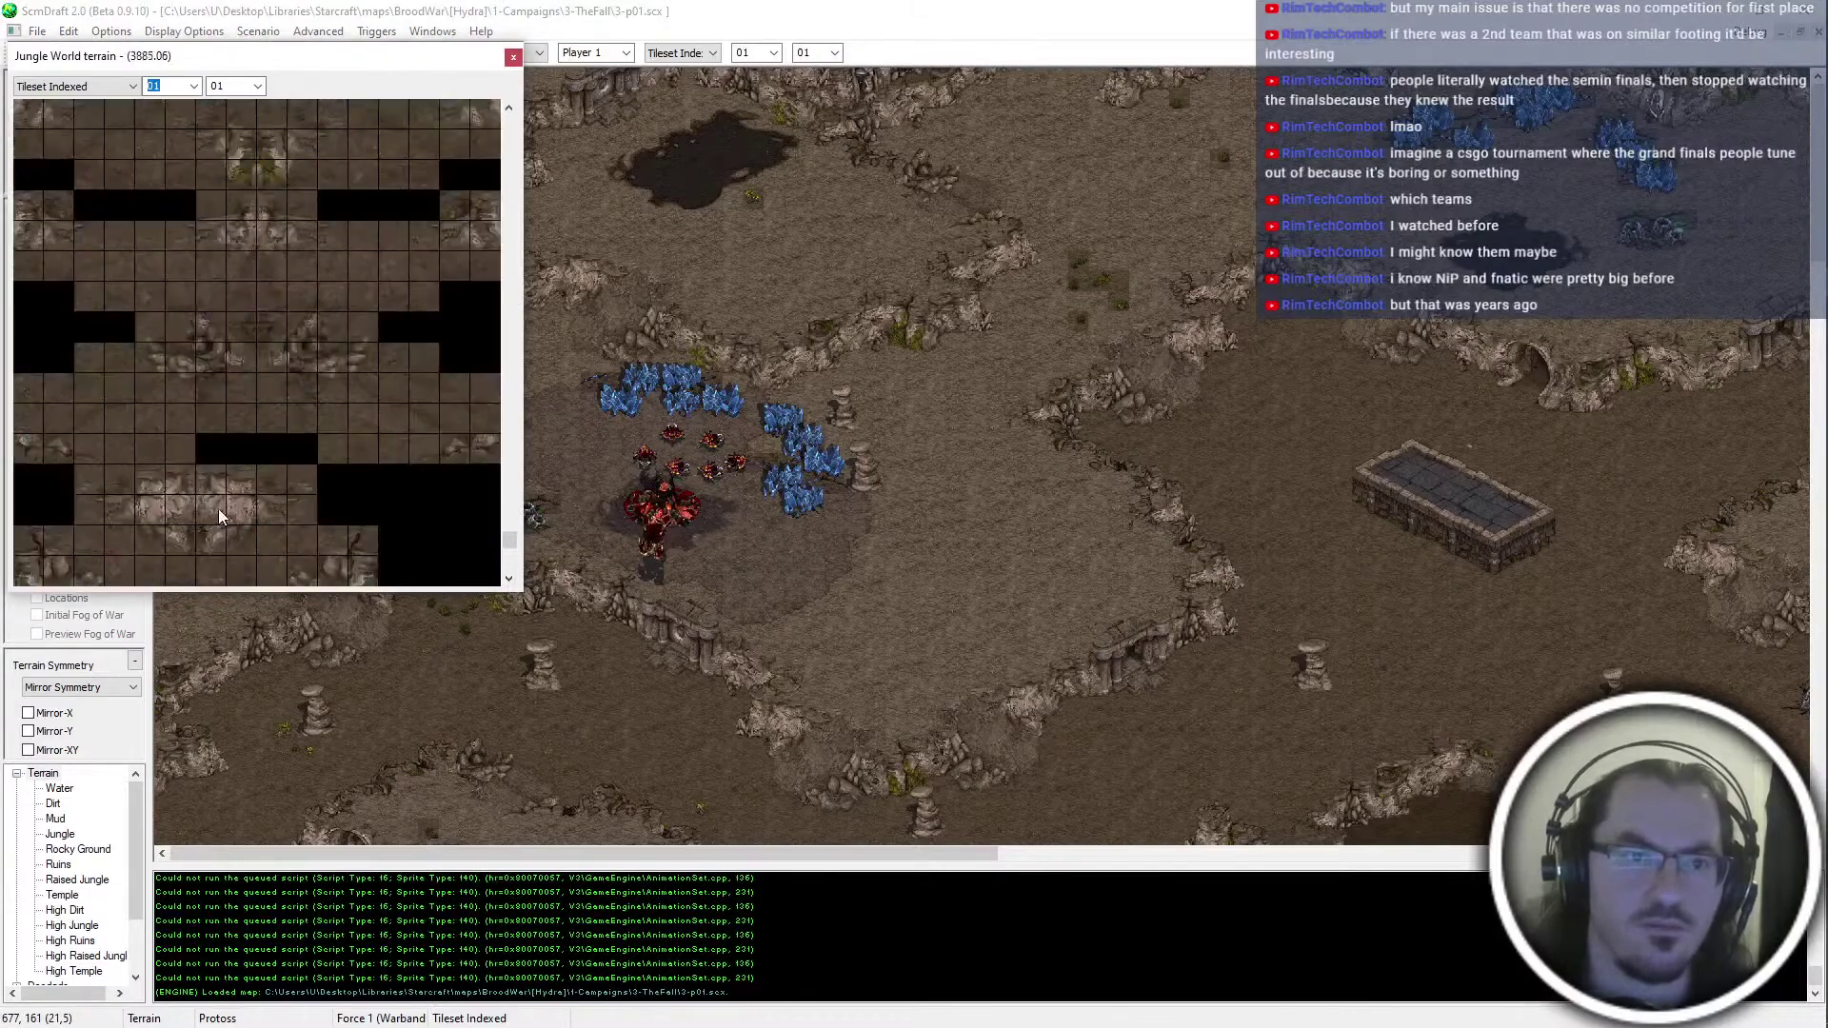
{"action": "scroll", "coordinate": [366, 301], "scroll_direction": "up", "scroll_amount": 10}
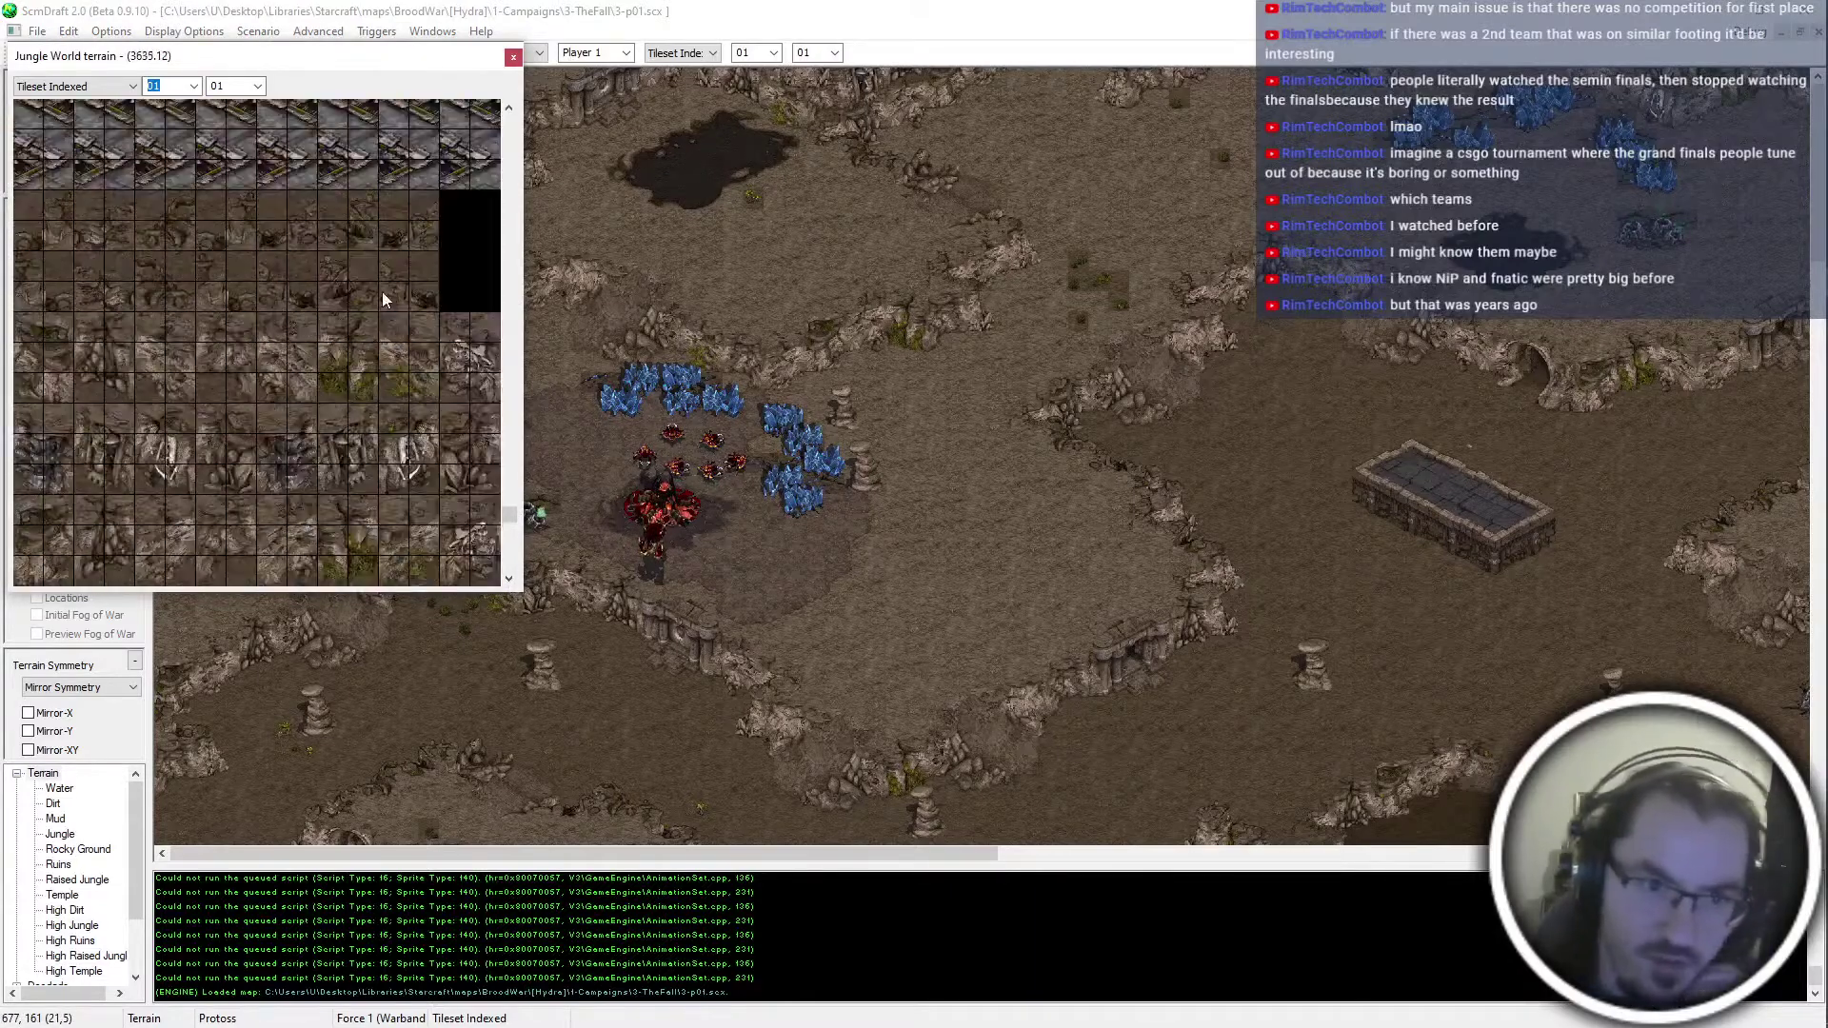
{"action": "scroll", "coordinate": [236, 422], "scroll_direction": "up", "scroll_amount": 12}
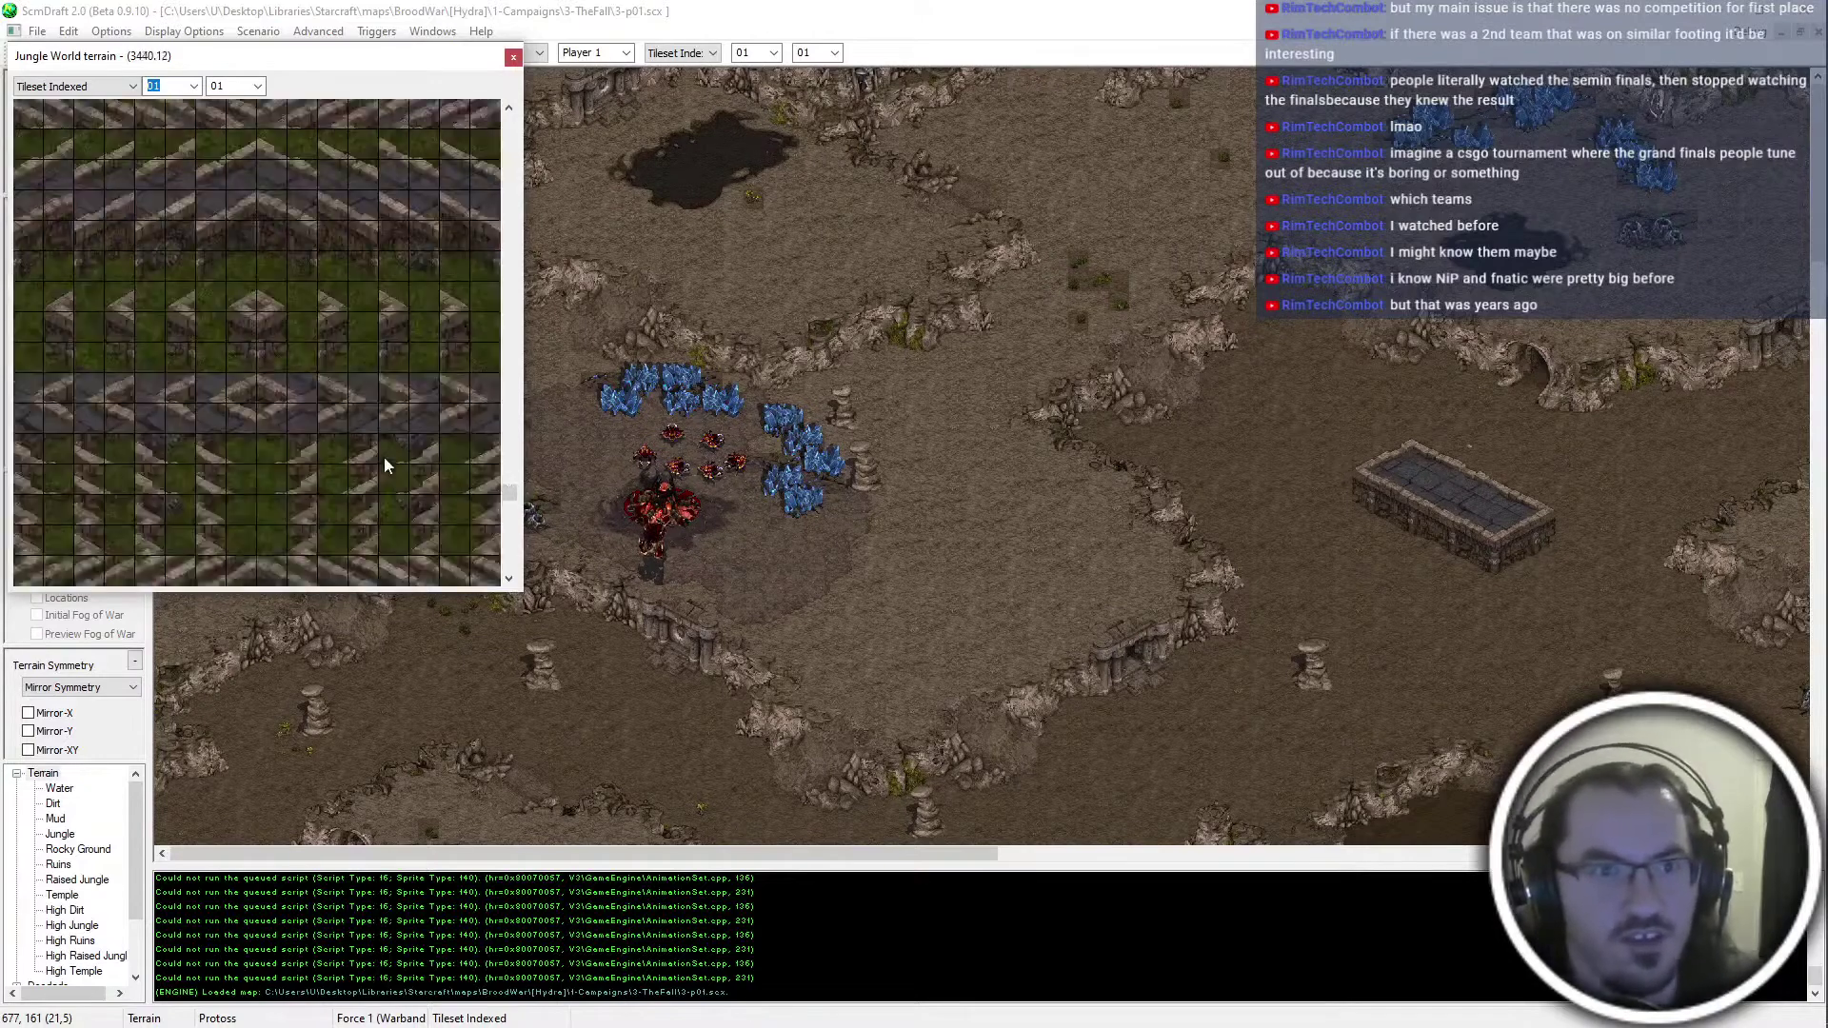
{"action": "scroll", "coordinate": [264, 301], "scroll_direction": "up", "scroll_amount": 10}
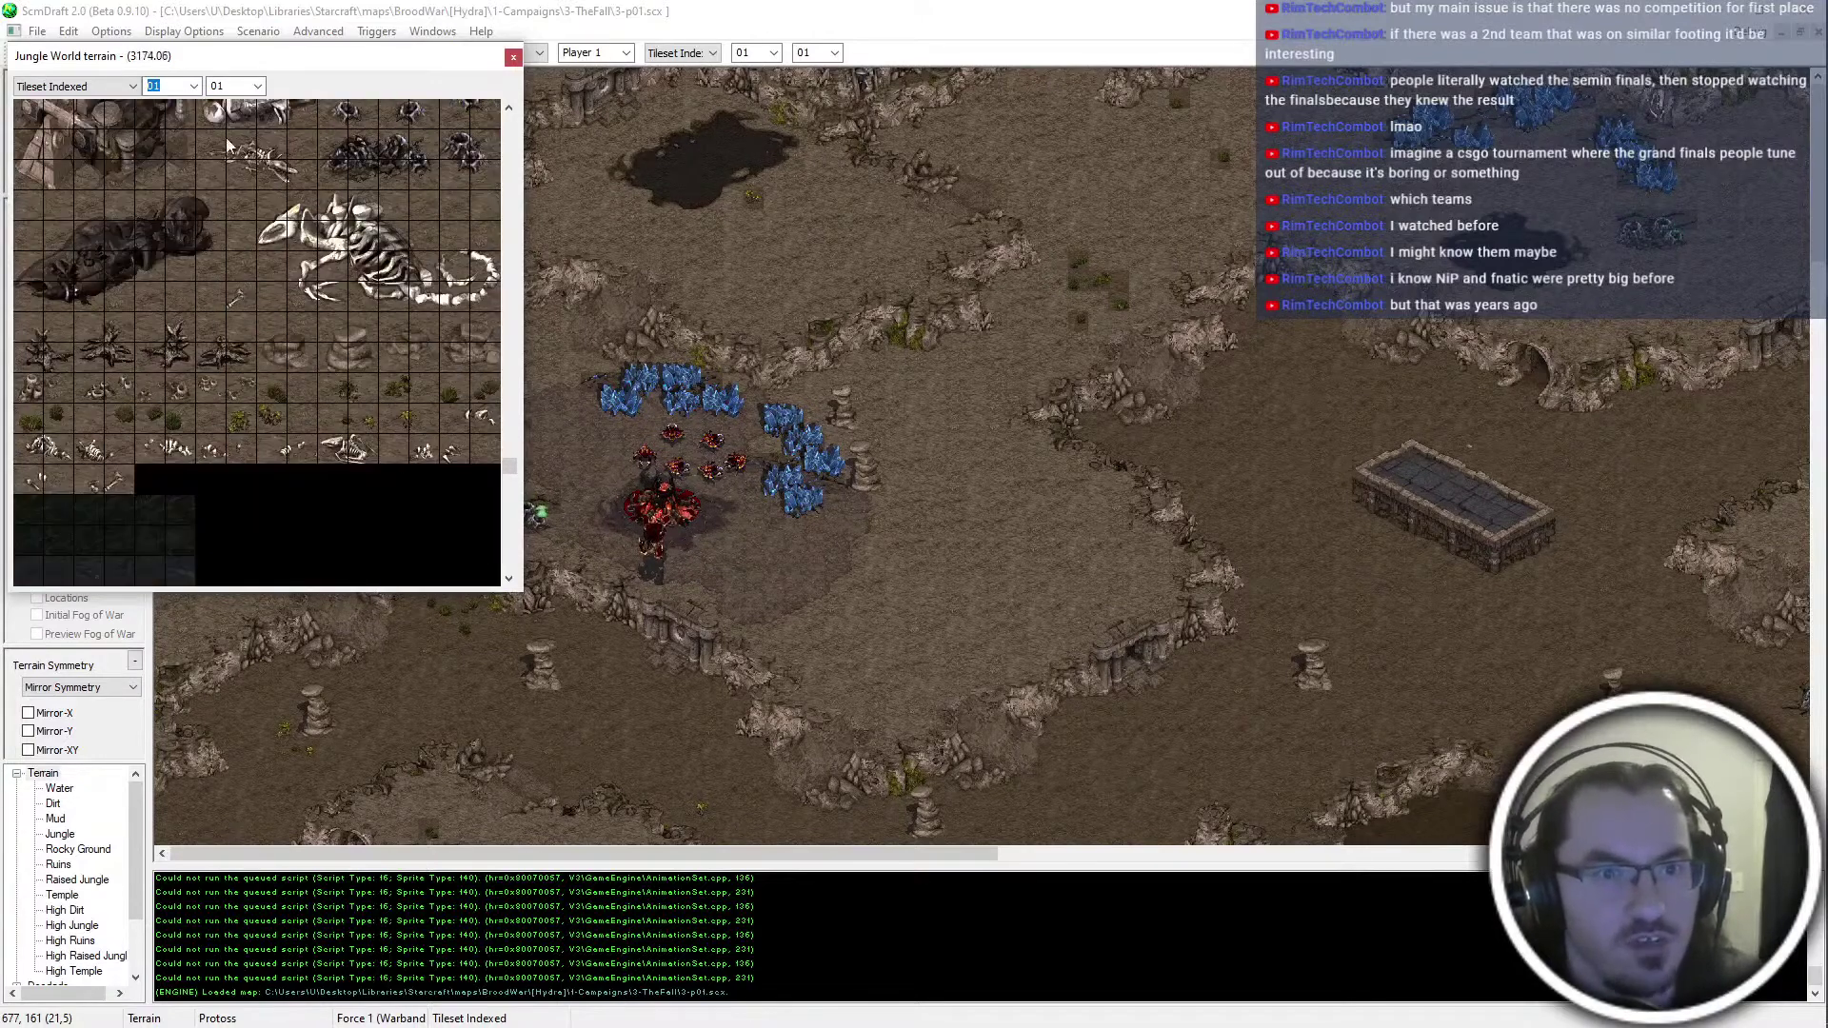
{"action": "scroll", "coordinate": [259, 179], "scroll_direction": "up", "scroll_amount": 4}
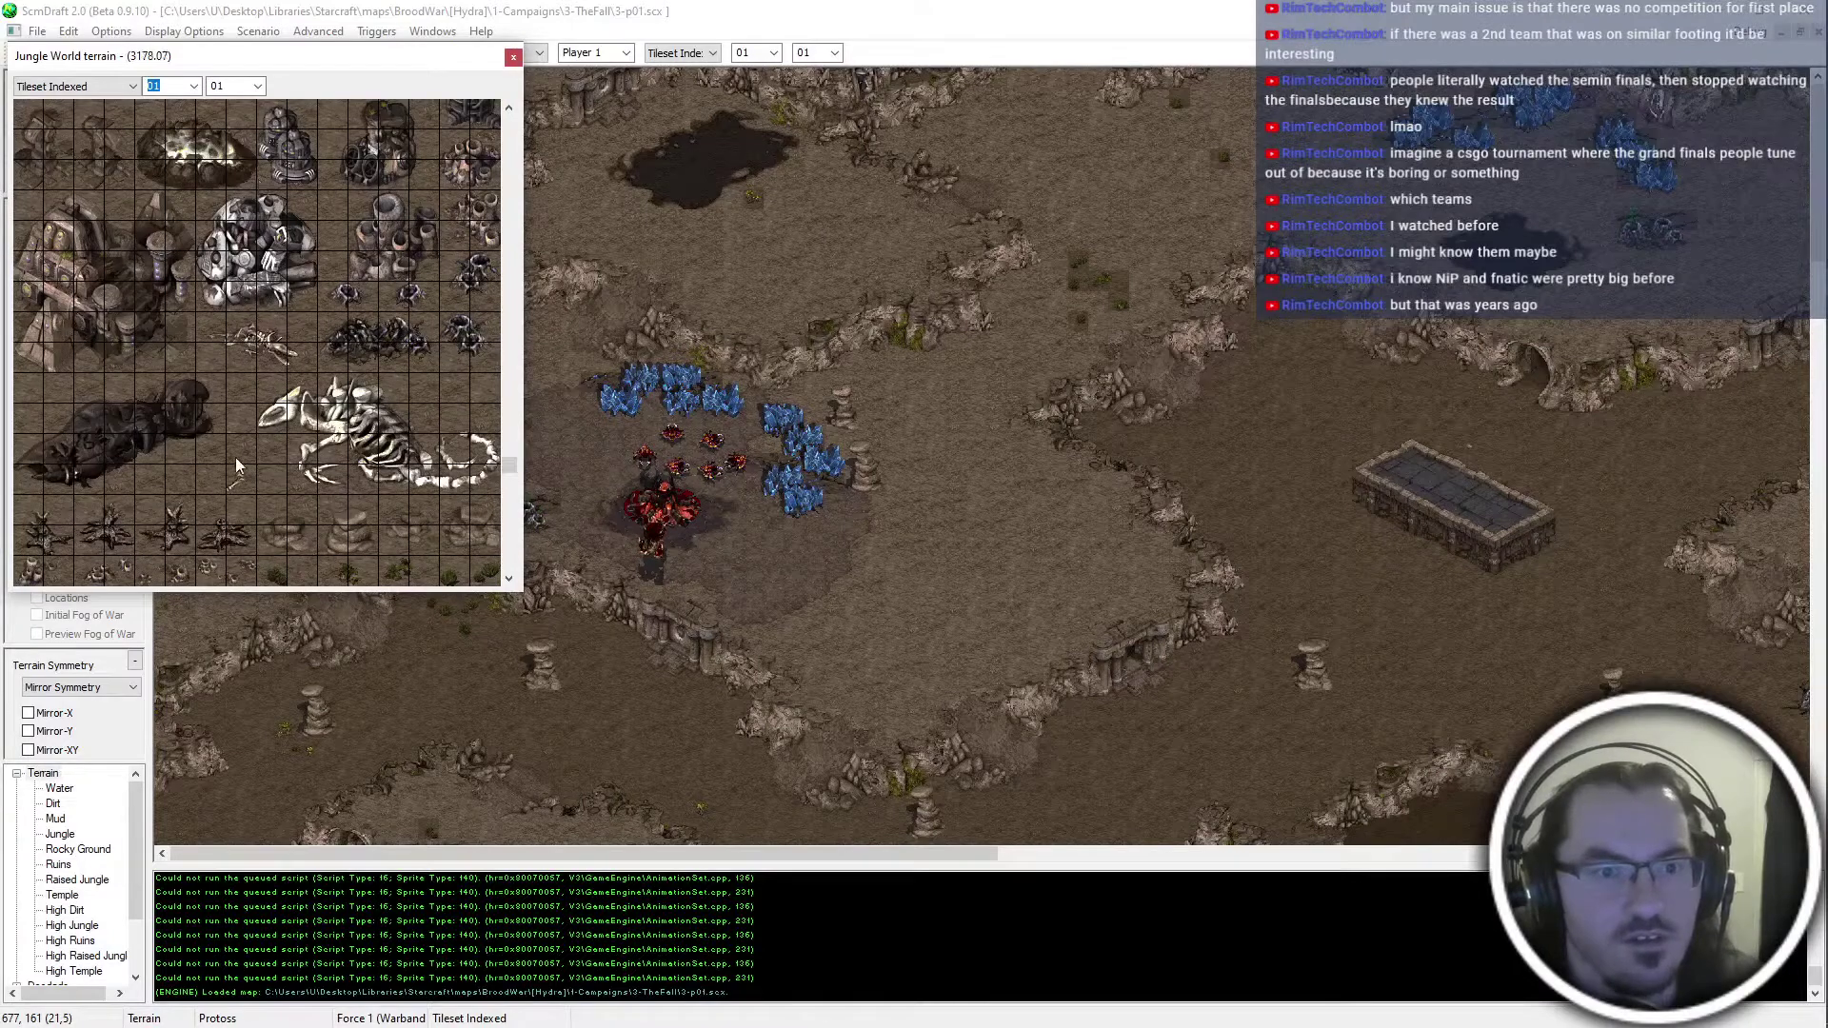
{"action": "scroll", "coordinate": [236, 457], "scroll_direction": "down", "scroll_amount": 1}
{"action": "left_click", "coordinate": [244, 383]}
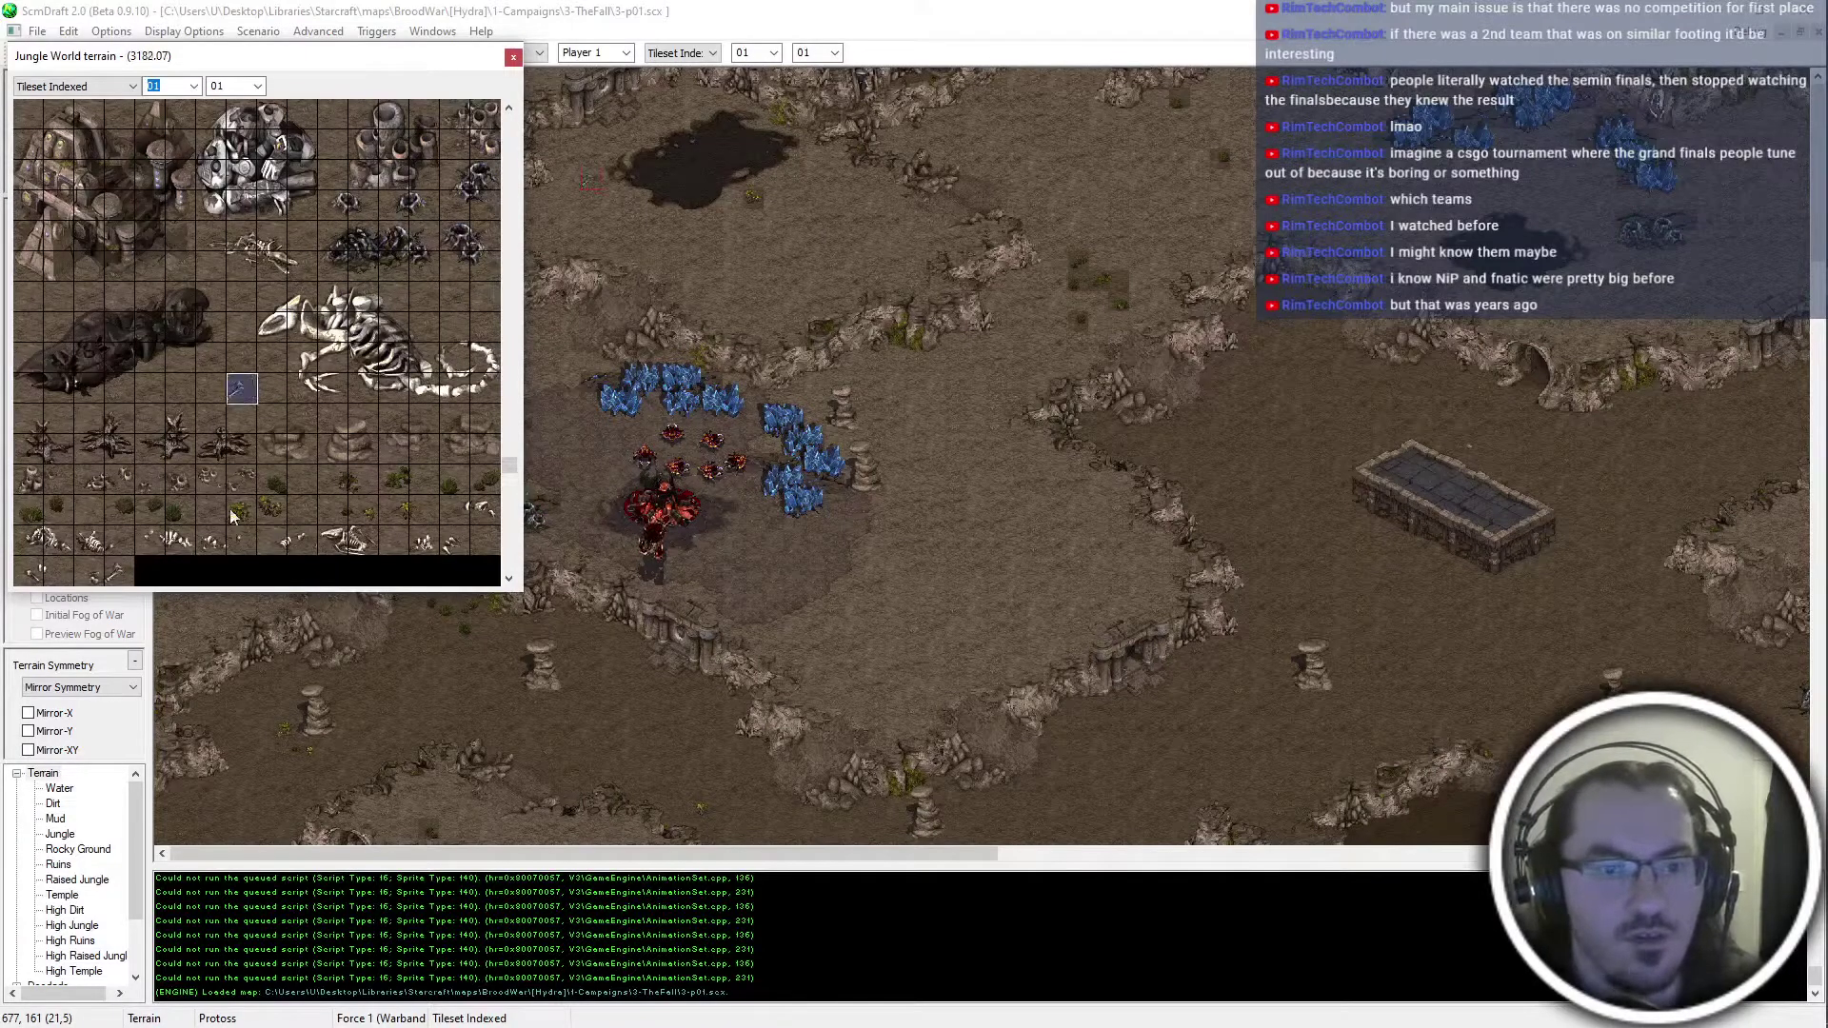
{"action": "scroll", "coordinate": [233, 514], "scroll_direction": "down", "scroll_amount": 1}
{"action": "left_click_drag", "start_coordinate": [83, 483], "coordinate": [122, 484]}
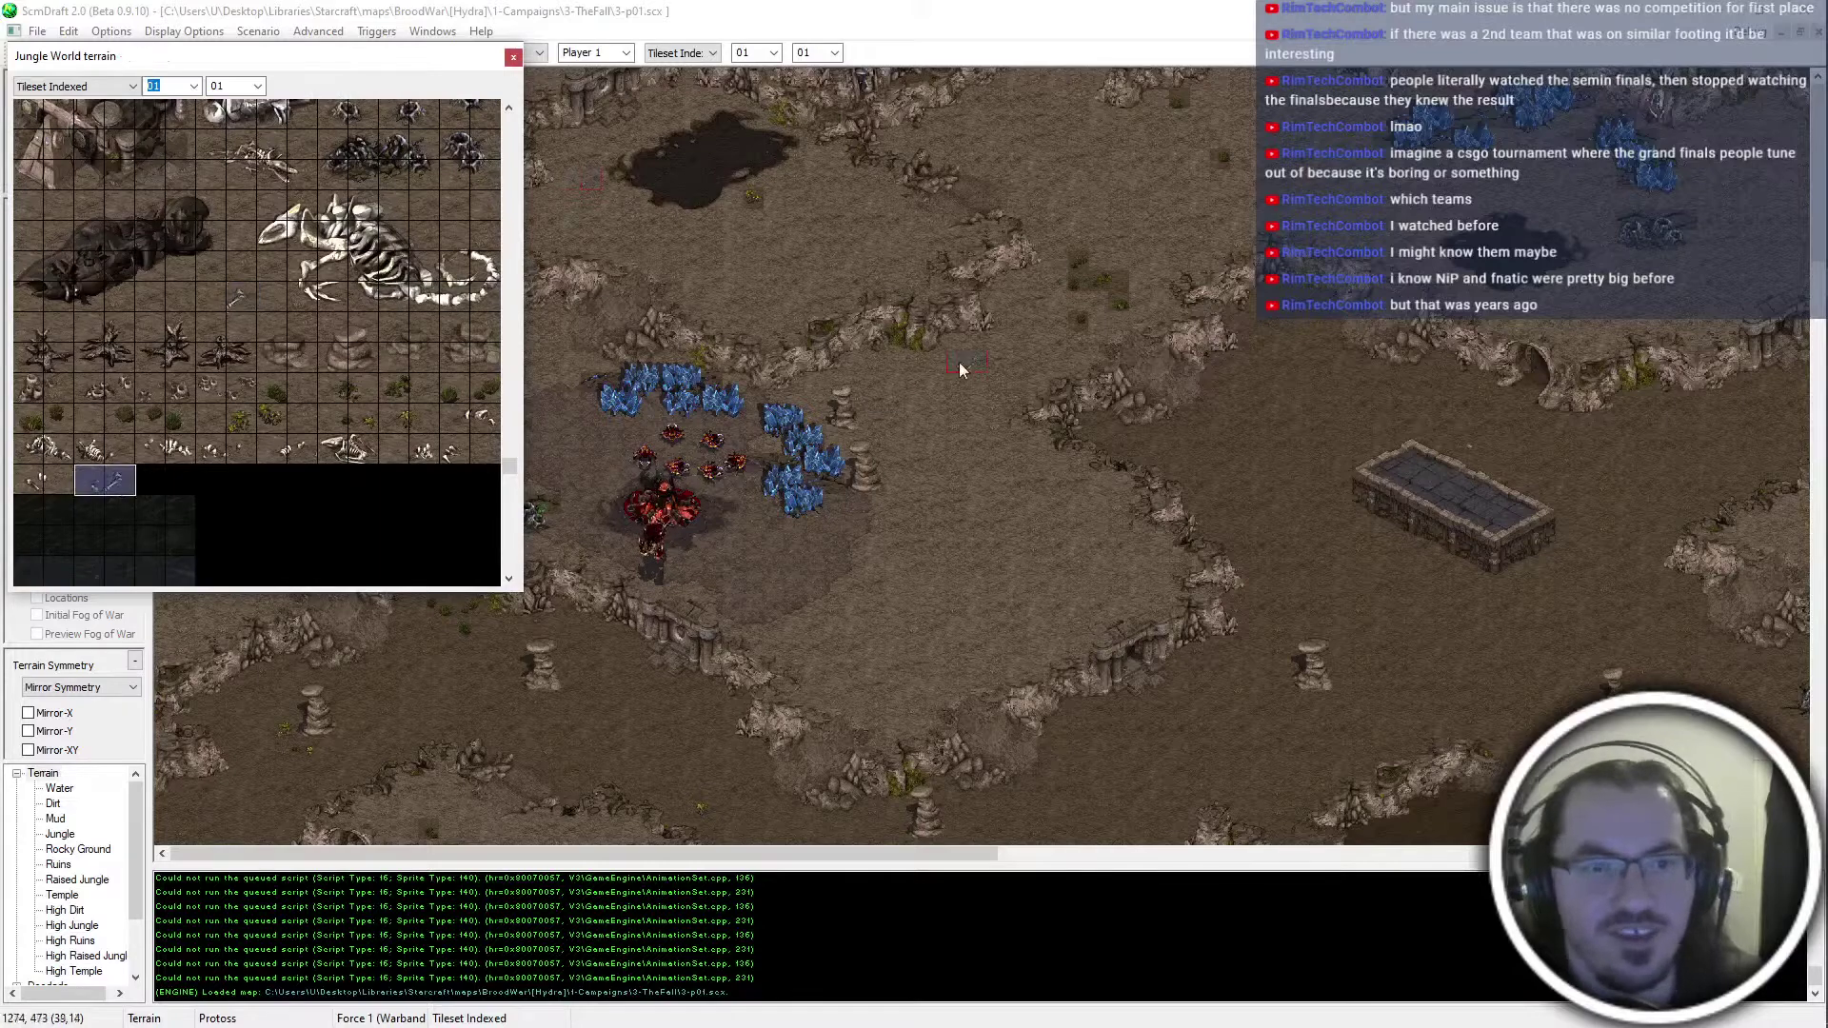
Inspect the map's dirt terrain and cliffs around the mineral field and the dark pool above it
{"action": "middle_click_drag", "start_coordinate": [779, 238], "coordinate": [741, 200]}
{"action": "scroll", "coordinate": [683, 206], "scroll_direction": "up", "scroll_amount": 1}
{"action": "middle_click_drag", "start_coordinate": [795, 406], "coordinate": [1099, 465]}
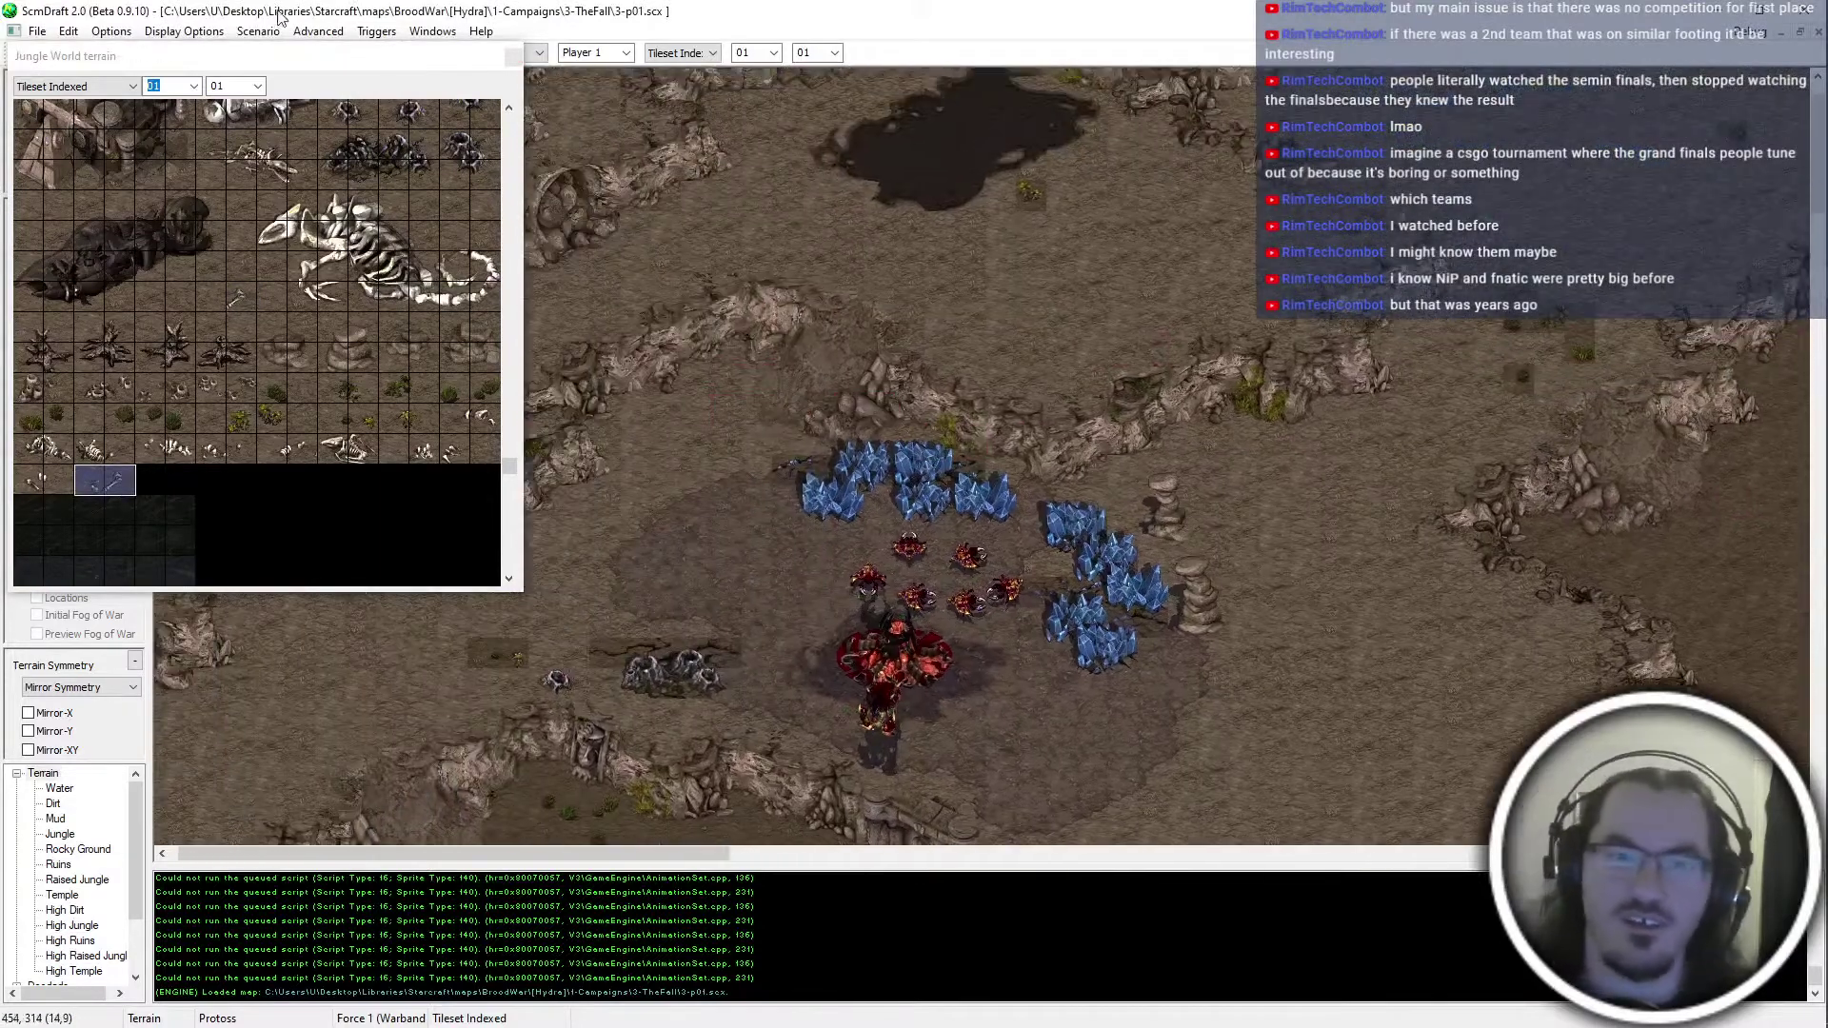
{"action": "middle_click_drag", "start_coordinate": [1202, 137], "coordinate": [1161, 220]}
{"action": "scroll", "coordinate": [1225, 205], "scroll_direction": "up", "scroll_amount": 1}
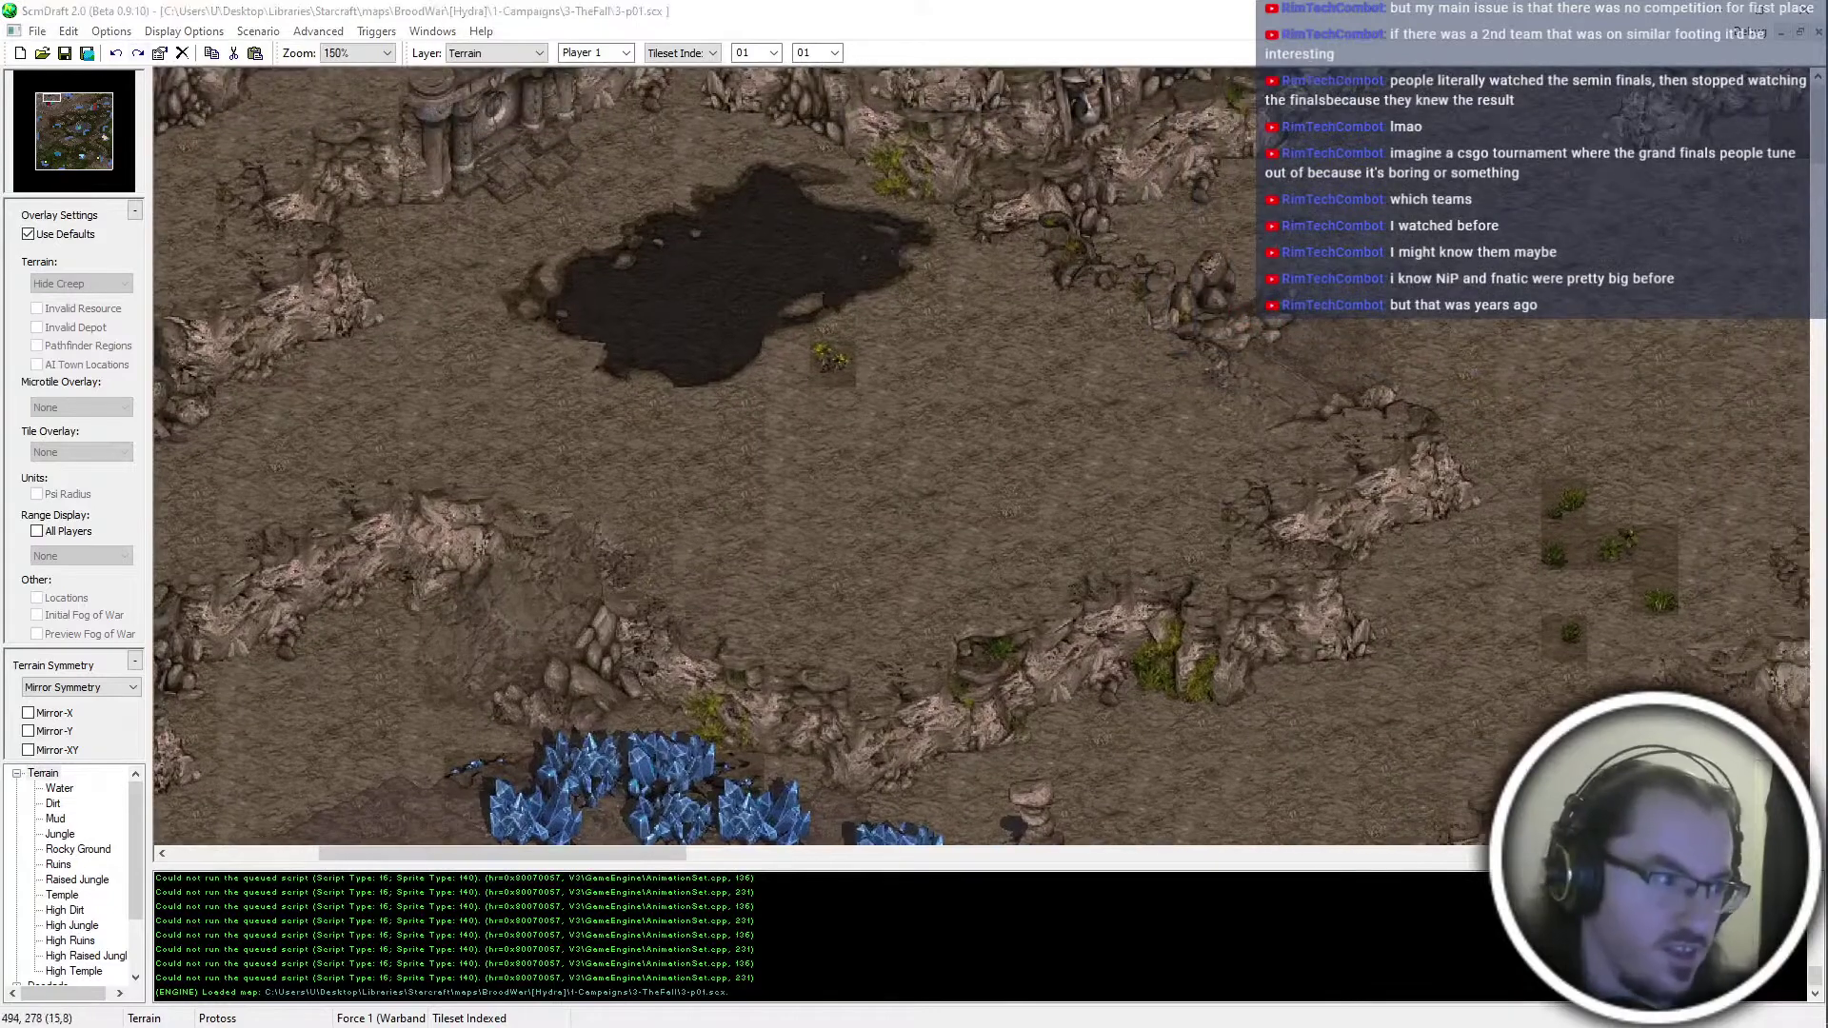
Replace the mismatched plant tile beside the dark pool and the cluster of bush tiles east of it with tiles matching the surrounding dirt
{"action": "left_click", "coordinate": [814, 383]}
{"action": "middle_click_drag", "start_coordinate": [603, 501], "coordinate": [301, 405]}
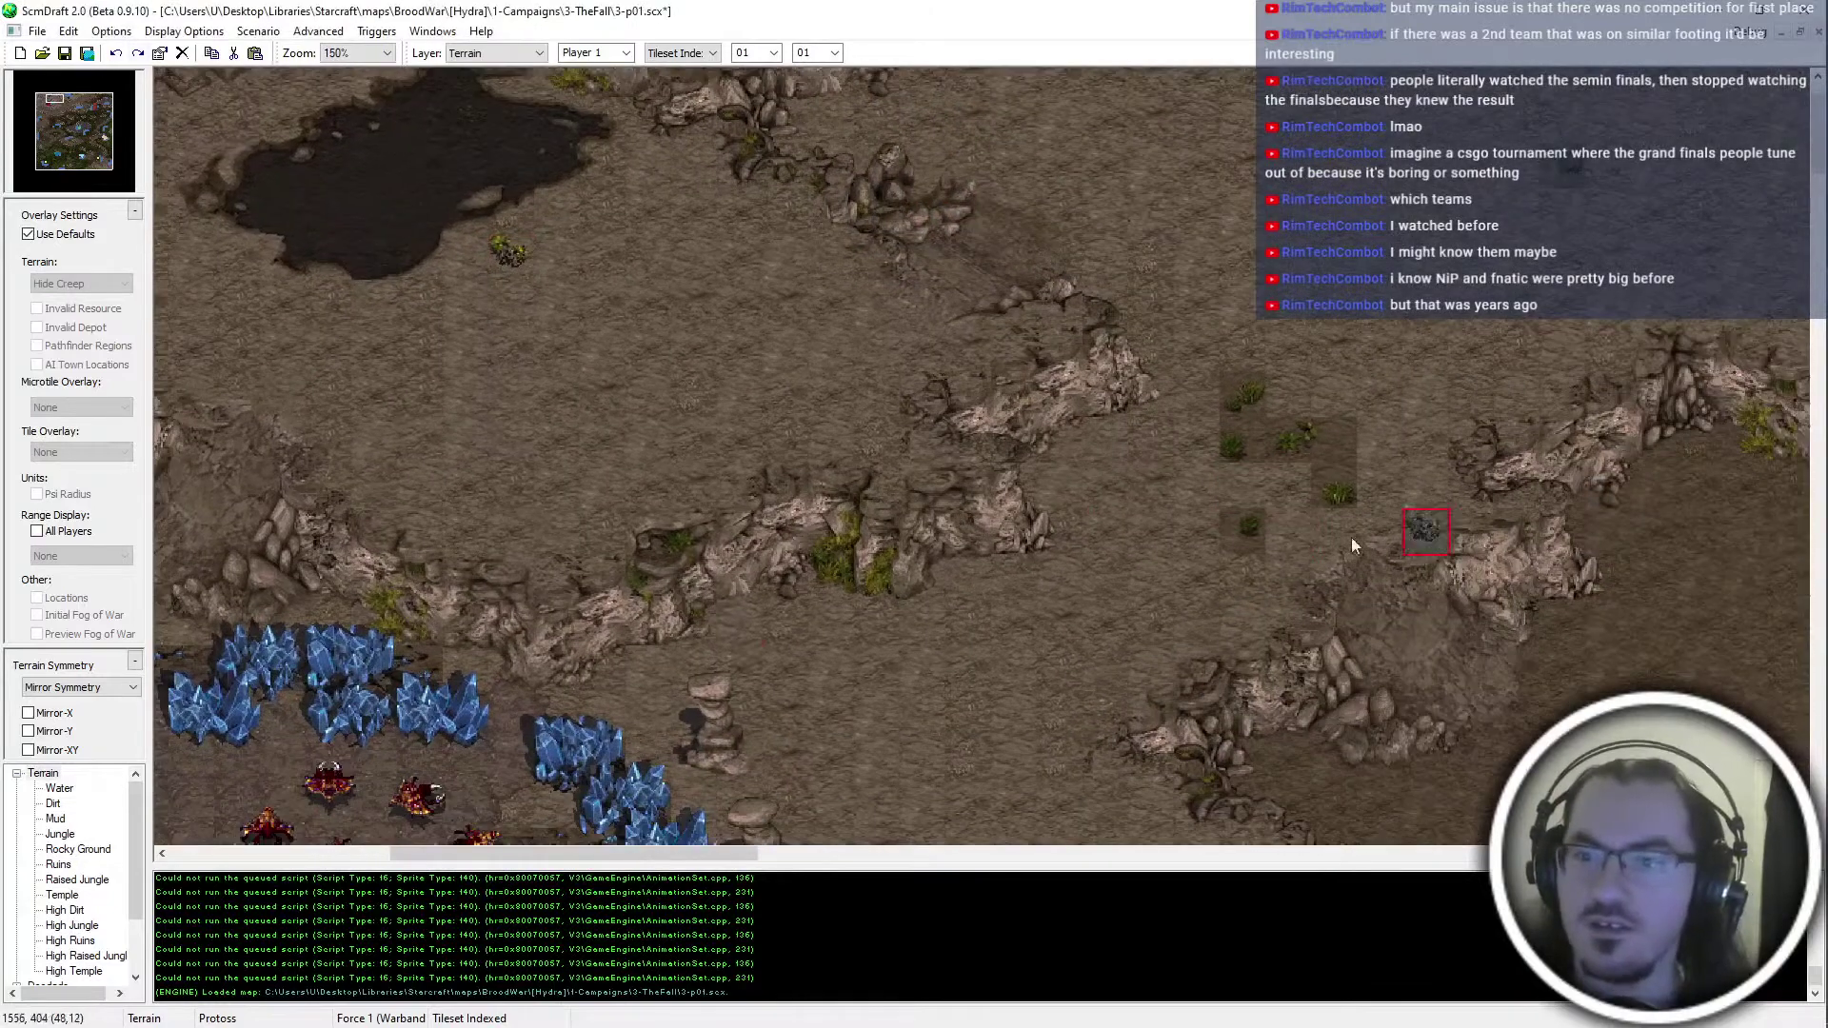
{"action": "middle_click_drag", "start_coordinate": [889, 602], "coordinate": [574, 613]}
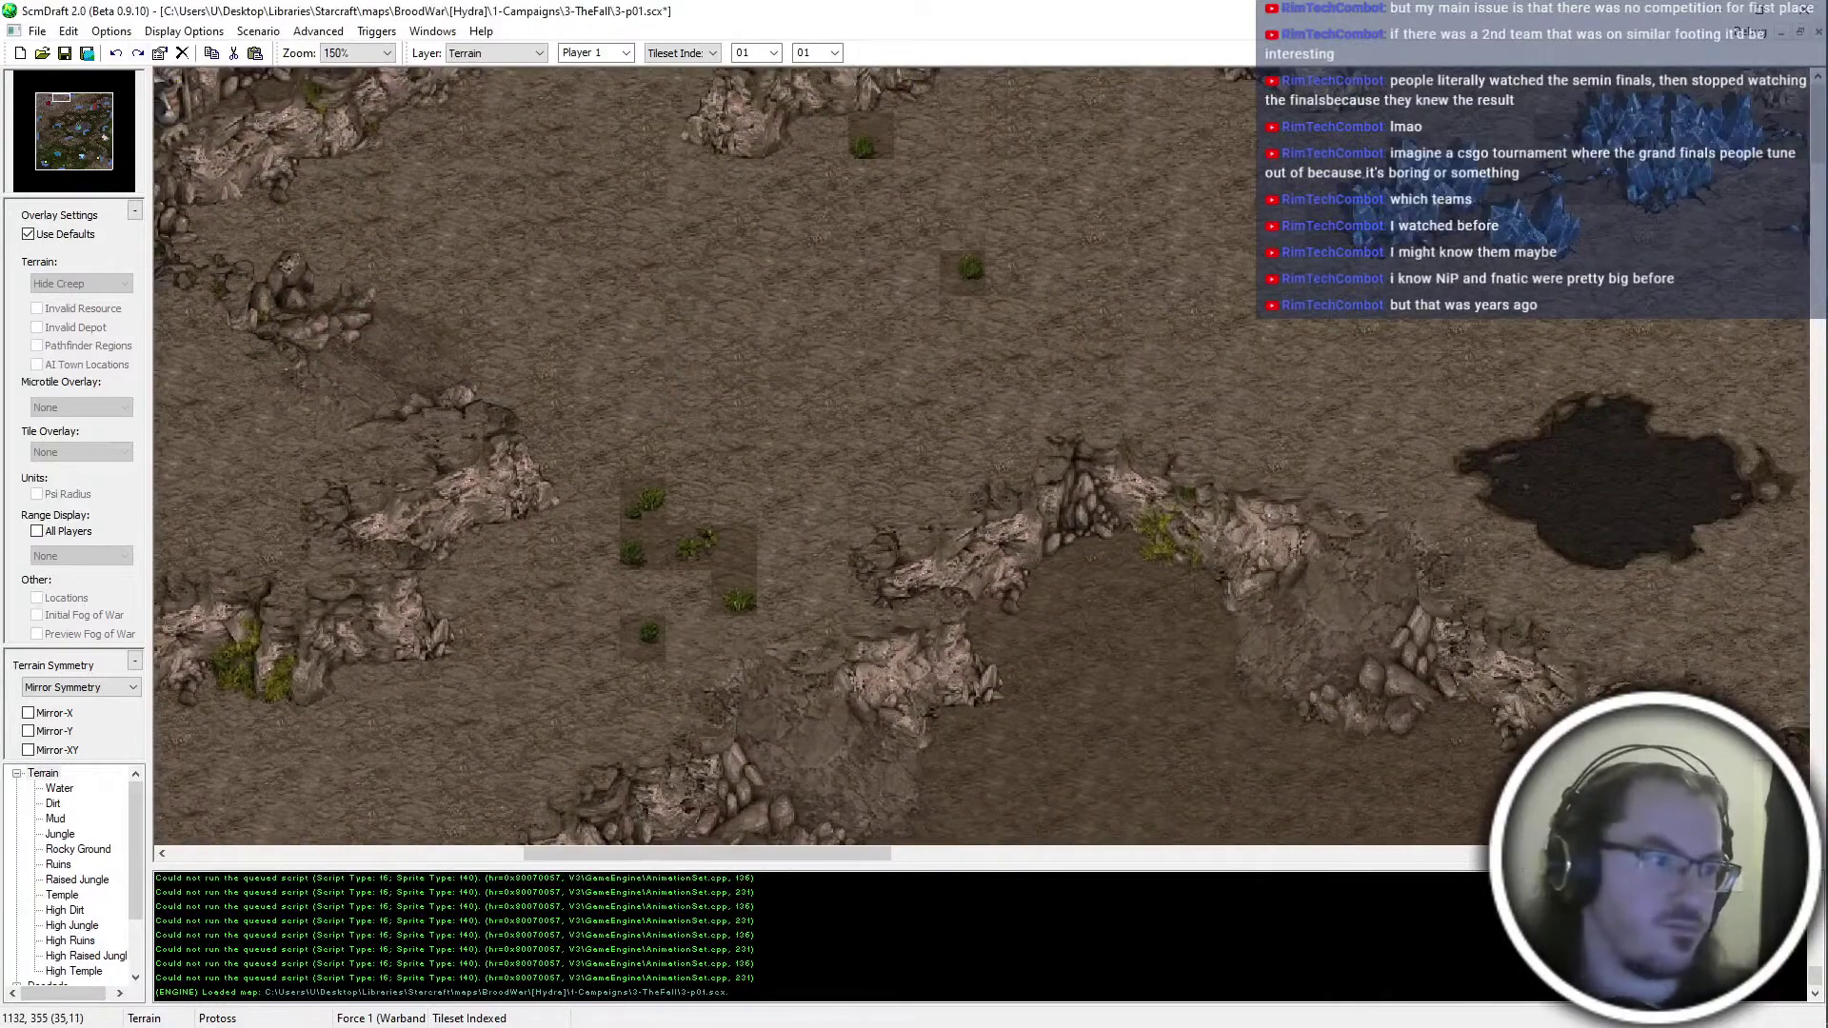
{"action": "left_click", "coordinate": [649, 504]}
{"action": "middle_click_drag", "start_coordinate": [613, 423], "coordinate": [484, 425]}
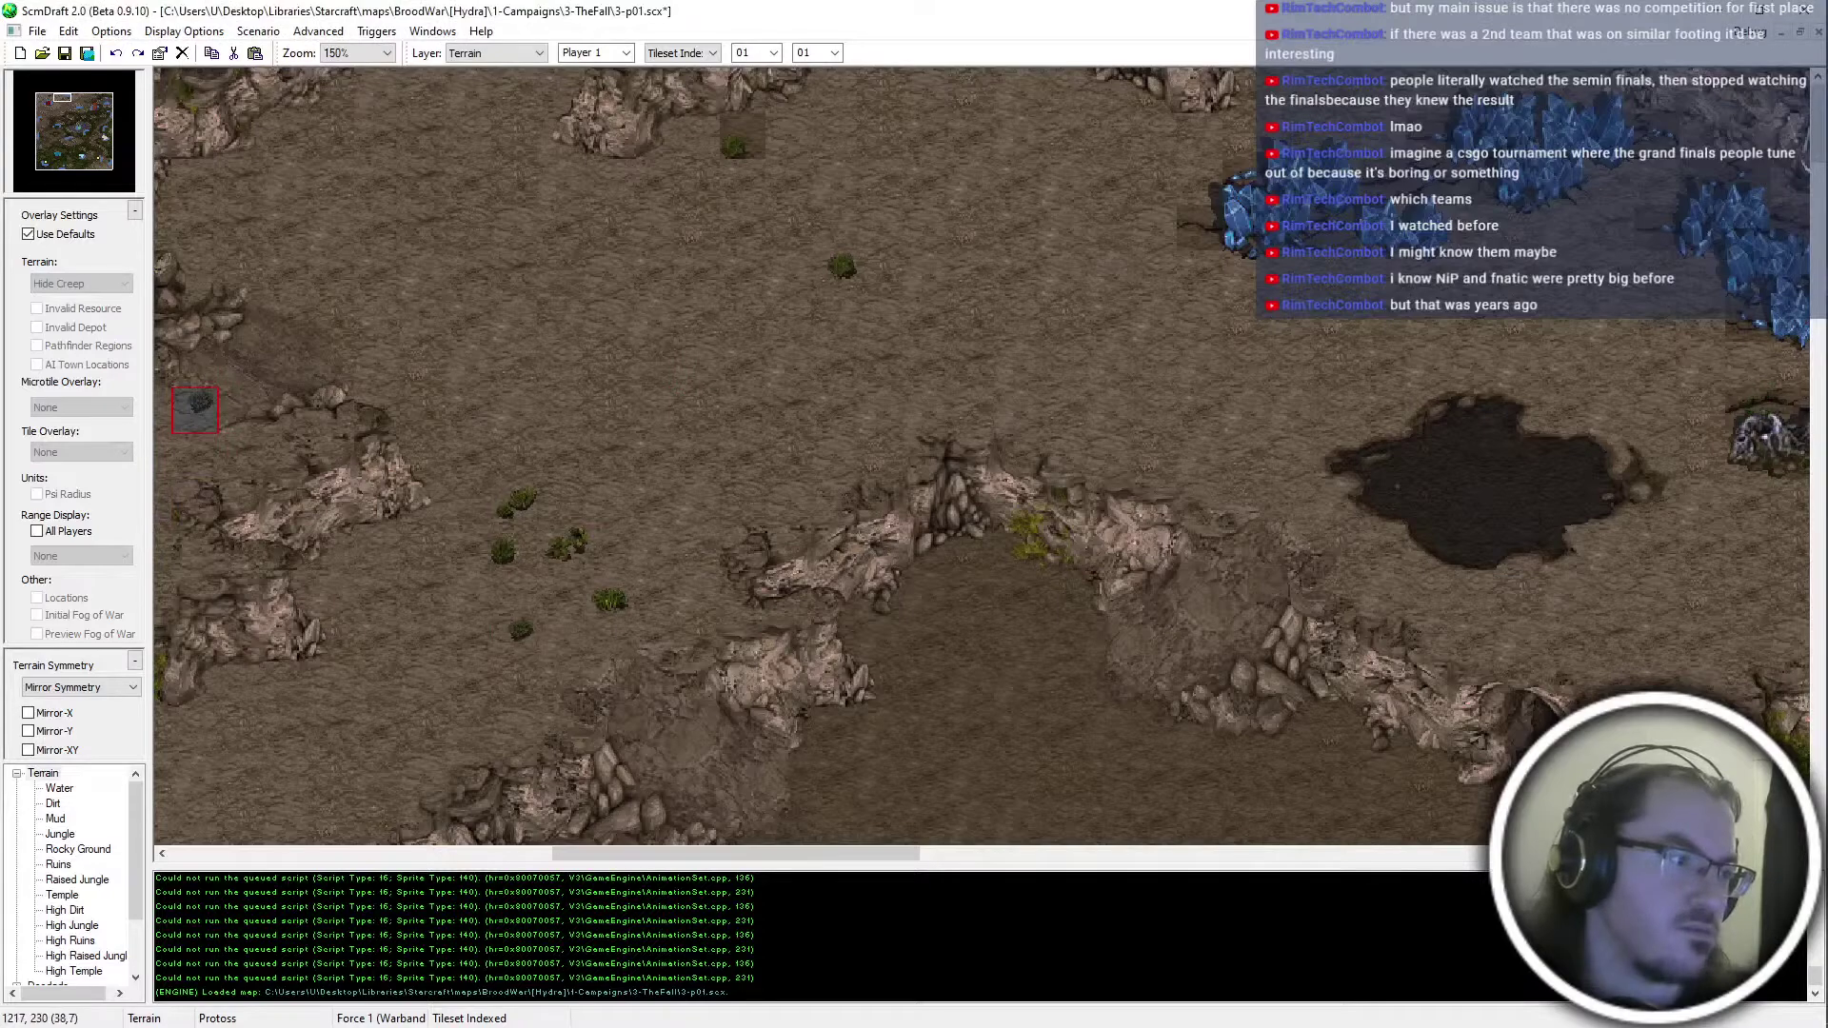
Replace the darker plant tiles west of the geyser by the Zerg base with matching ground variants and save the map
{"action": "middle_click_drag", "start_coordinate": [1784, 323], "coordinate": [694, 385]}
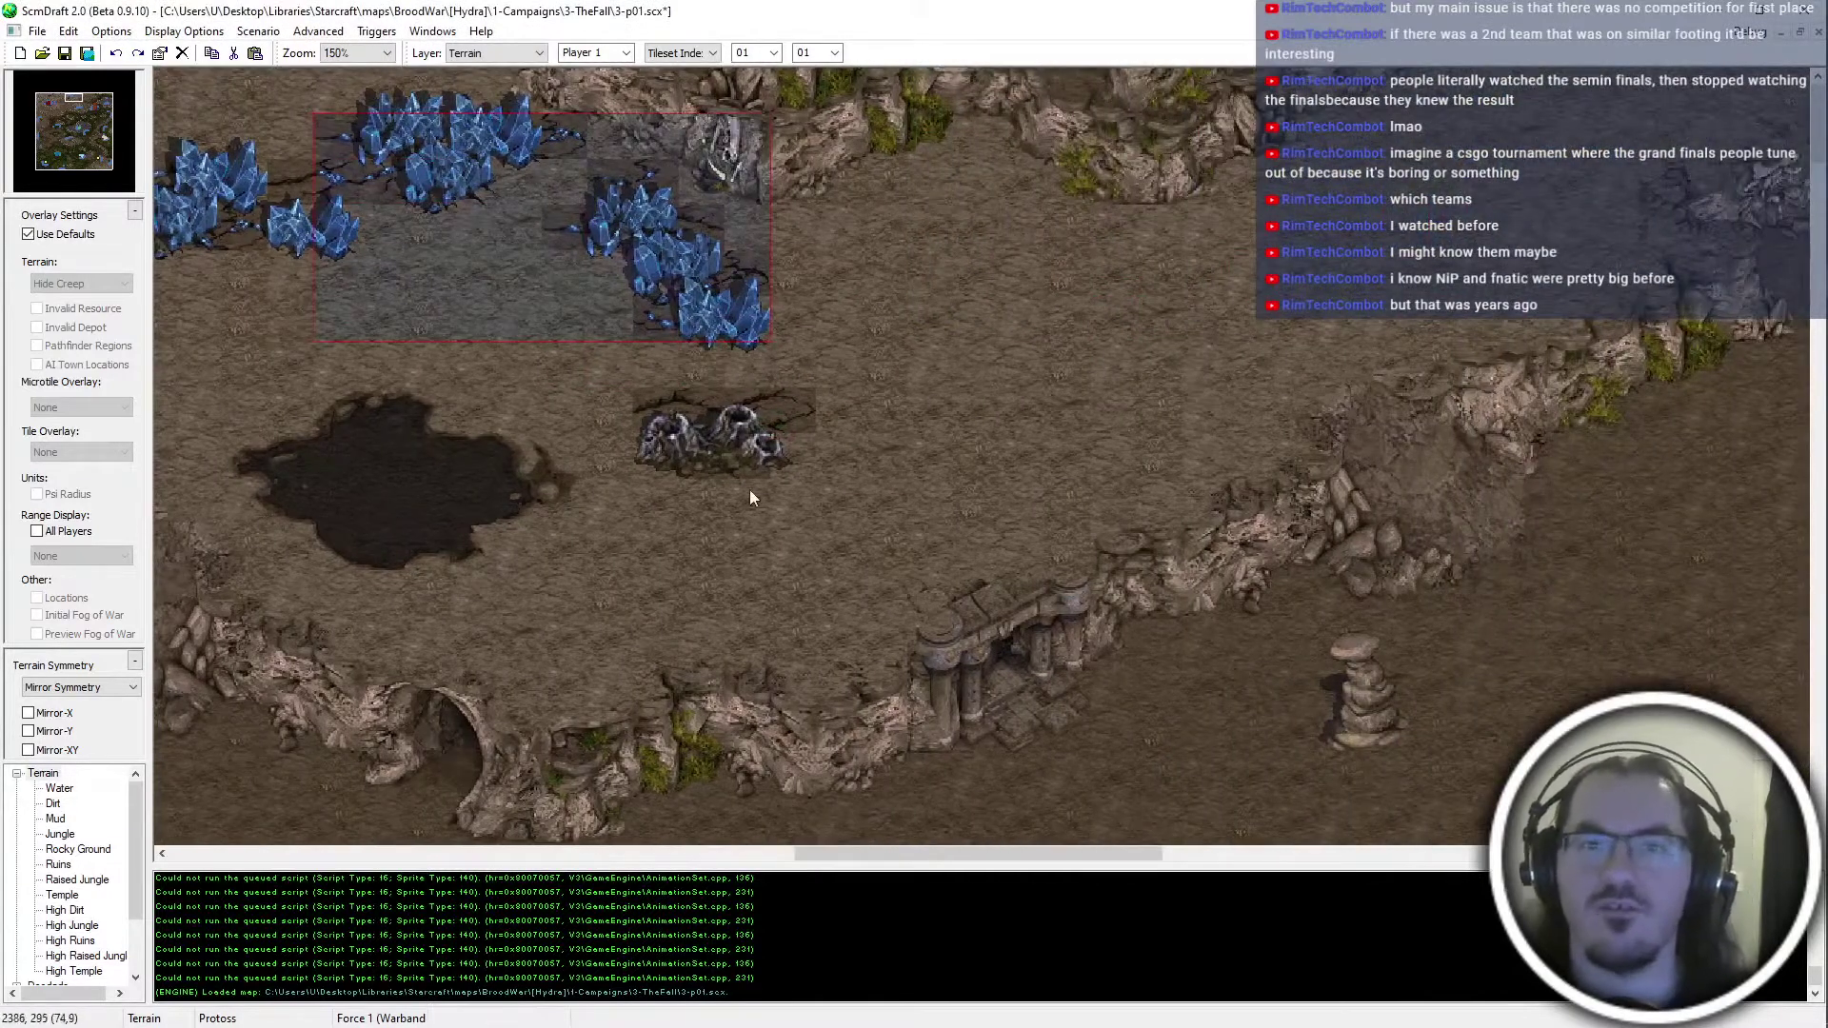
{"action": "middle_click_drag", "start_coordinate": [750, 490], "coordinate": [1334, 321]}
{"action": "middle_click_drag", "start_coordinate": [666, 533], "coordinate": [1228, 328]}
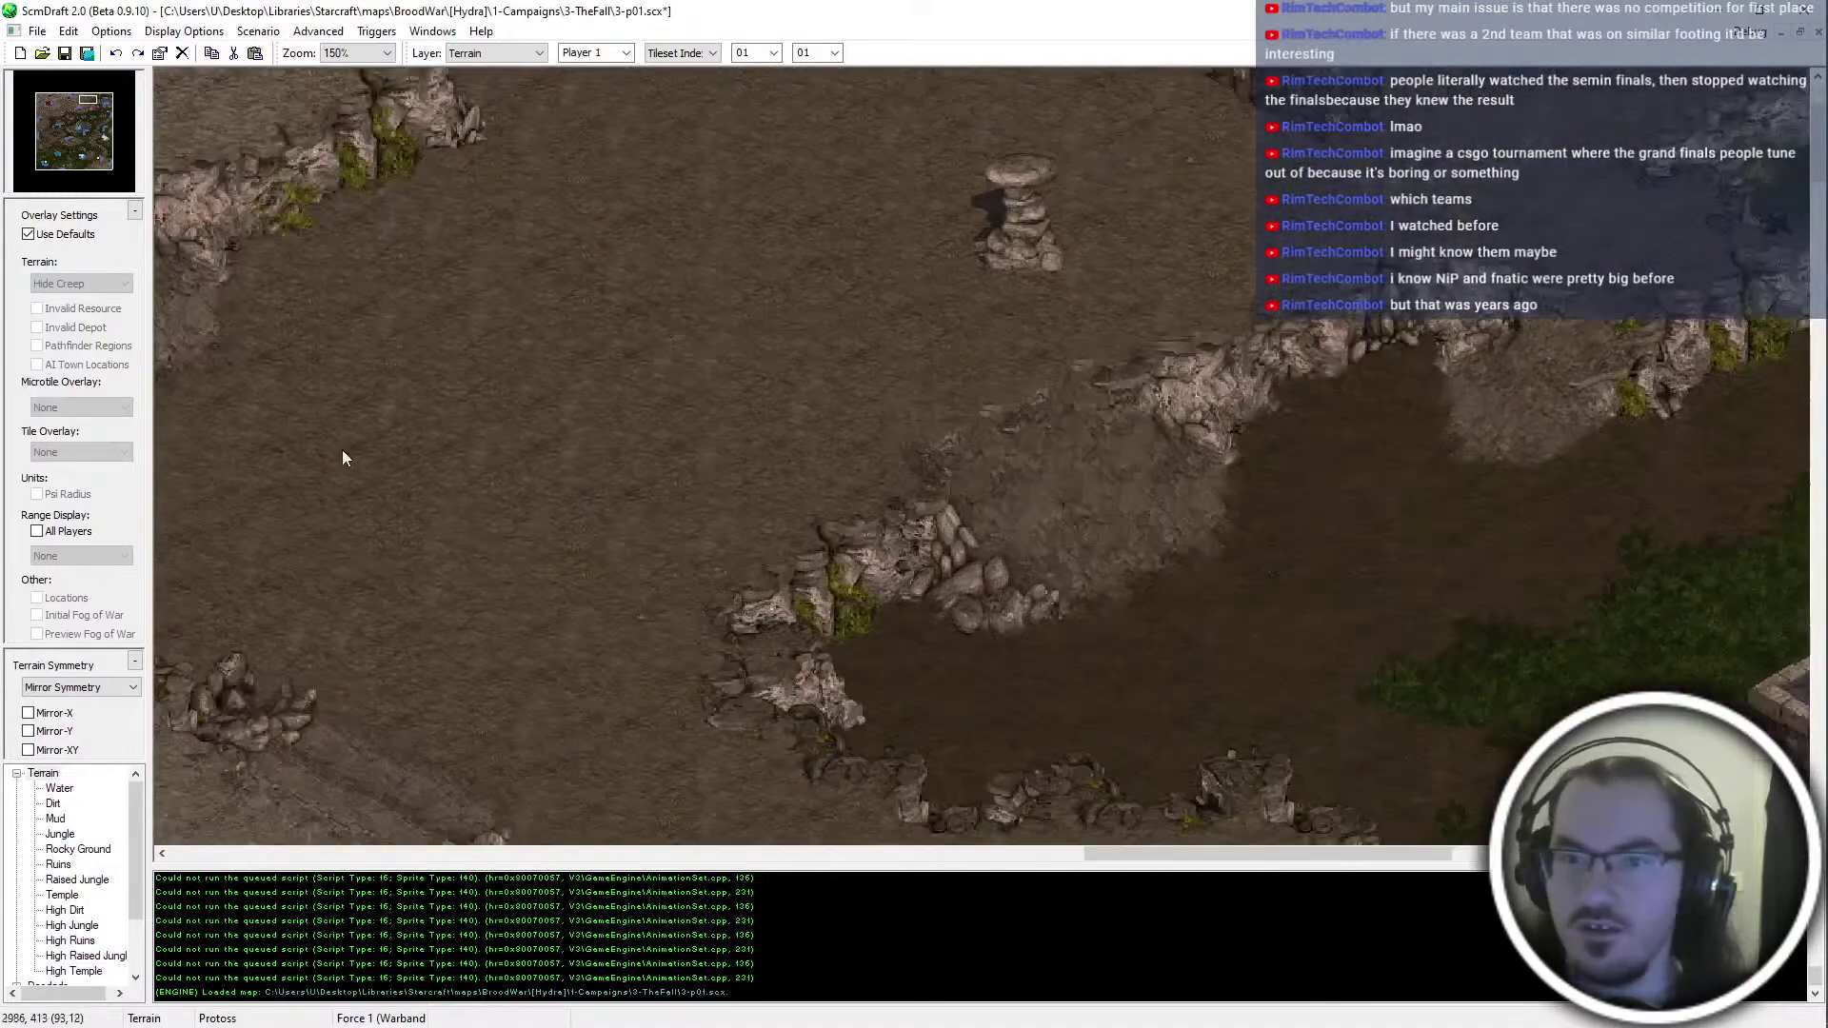
{"action": "scroll", "coordinate": [341, 449], "scroll_direction": "down", "scroll_amount": 2}
{"action": "middle_click_drag", "start_coordinate": [609, 590], "coordinate": [1219, 432]}
{"action": "middle_click_drag", "start_coordinate": [321, 508], "coordinate": [1790, 381]}
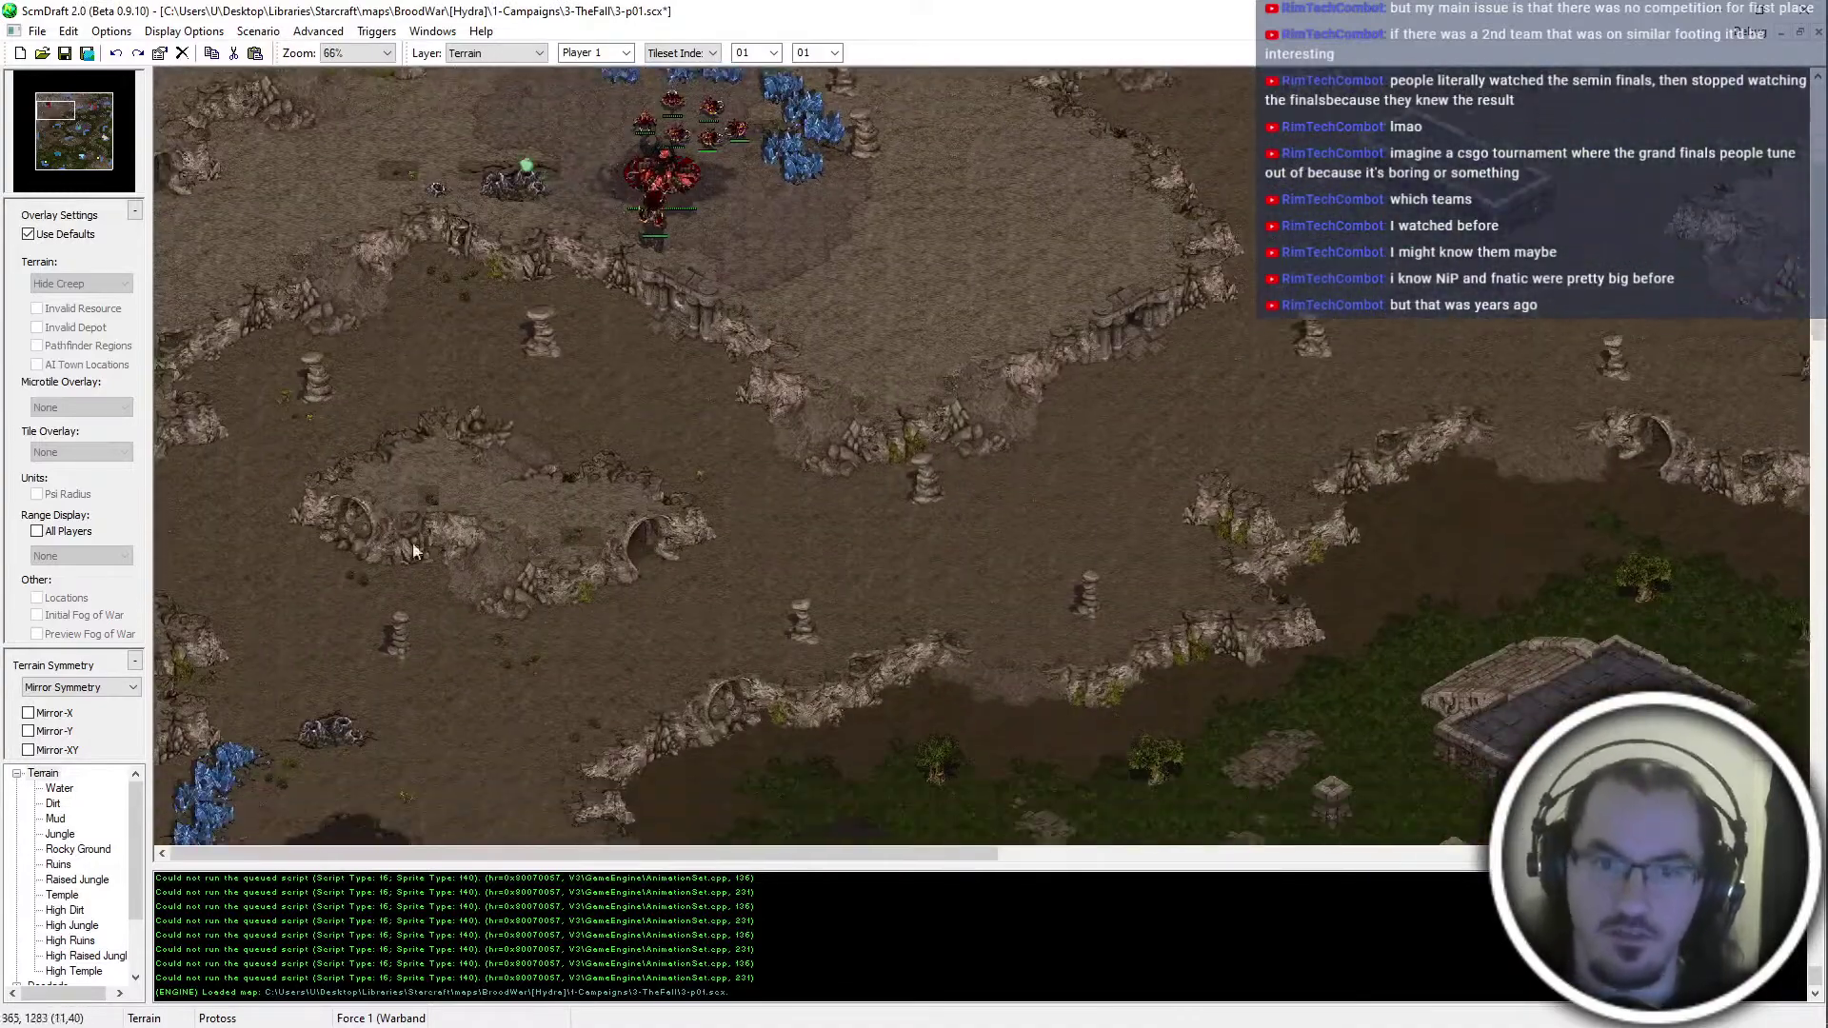
{"action": "middle_click_drag", "start_coordinate": [341, 96], "coordinate": [391, 310]}
{"action": "scroll", "coordinate": [398, 310], "scroll_direction": "up", "scroll_amount": 2}
{"action": "middle_click_drag", "start_coordinate": [971, 505], "coordinate": [418, 720]}
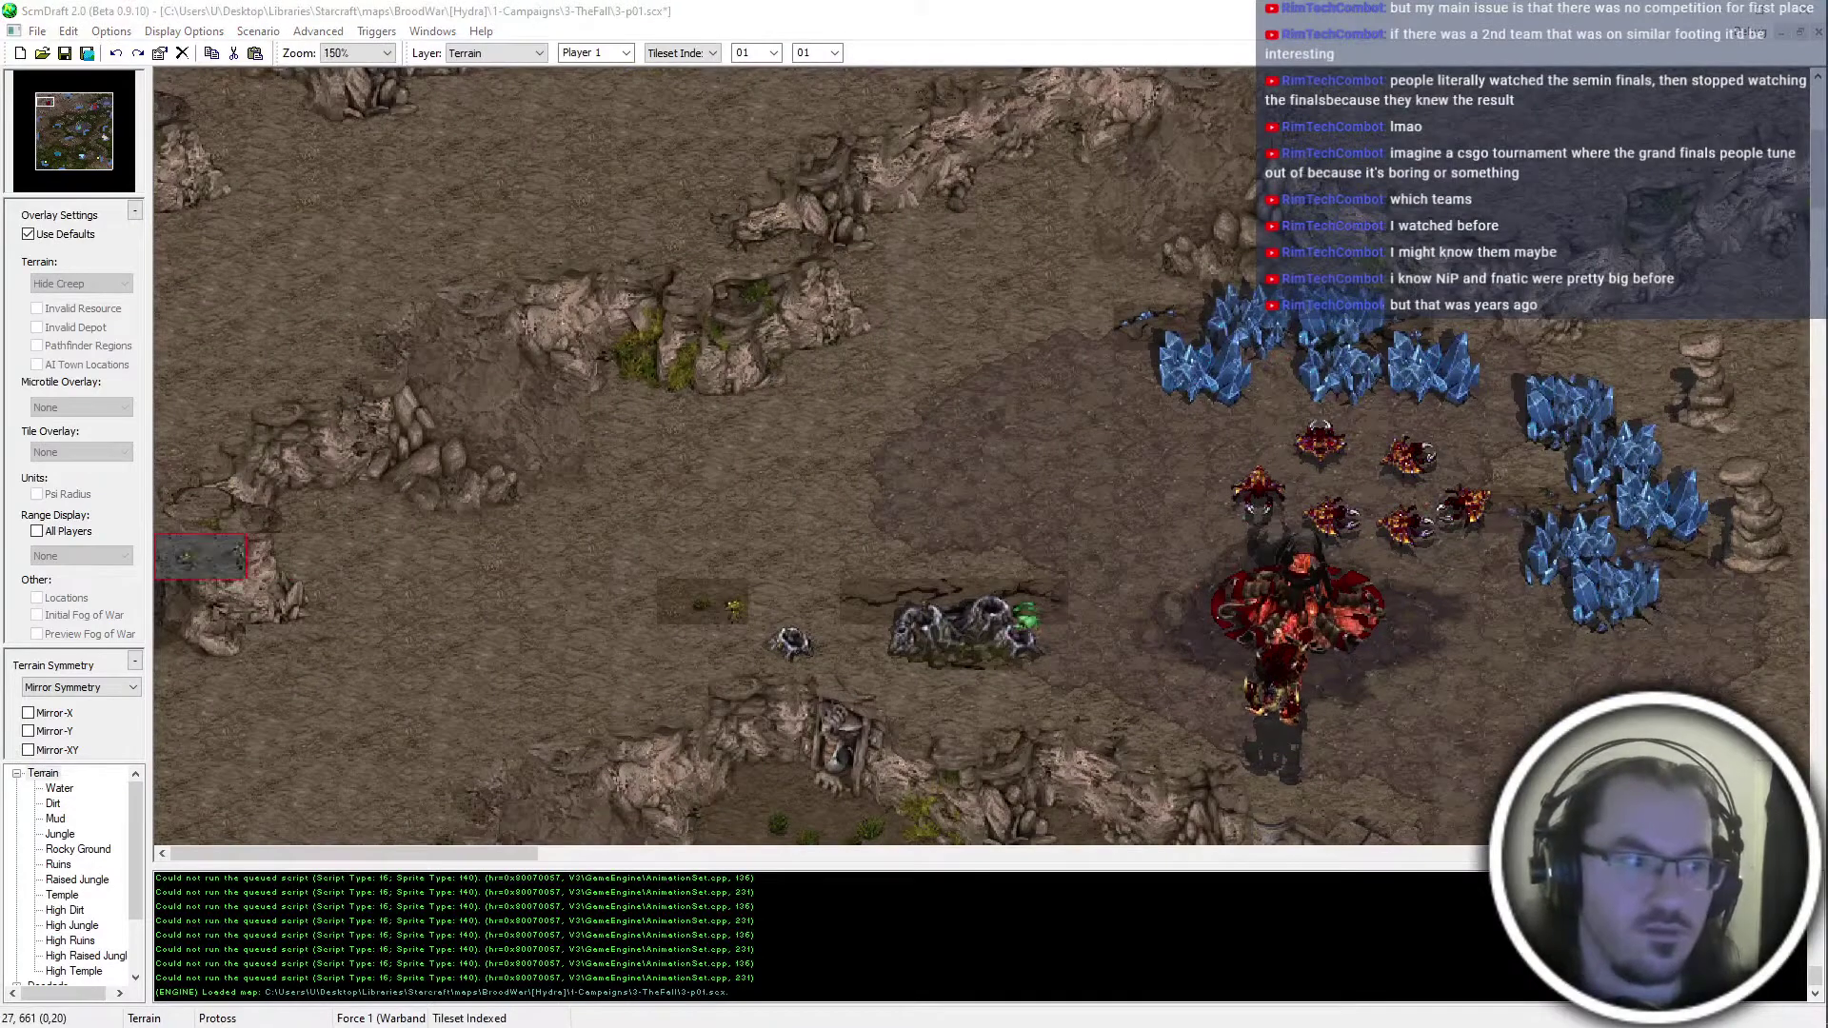
{"action": "scroll", "coordinate": [786, 324], "scroll_direction": "down", "scroll_amount": 1}
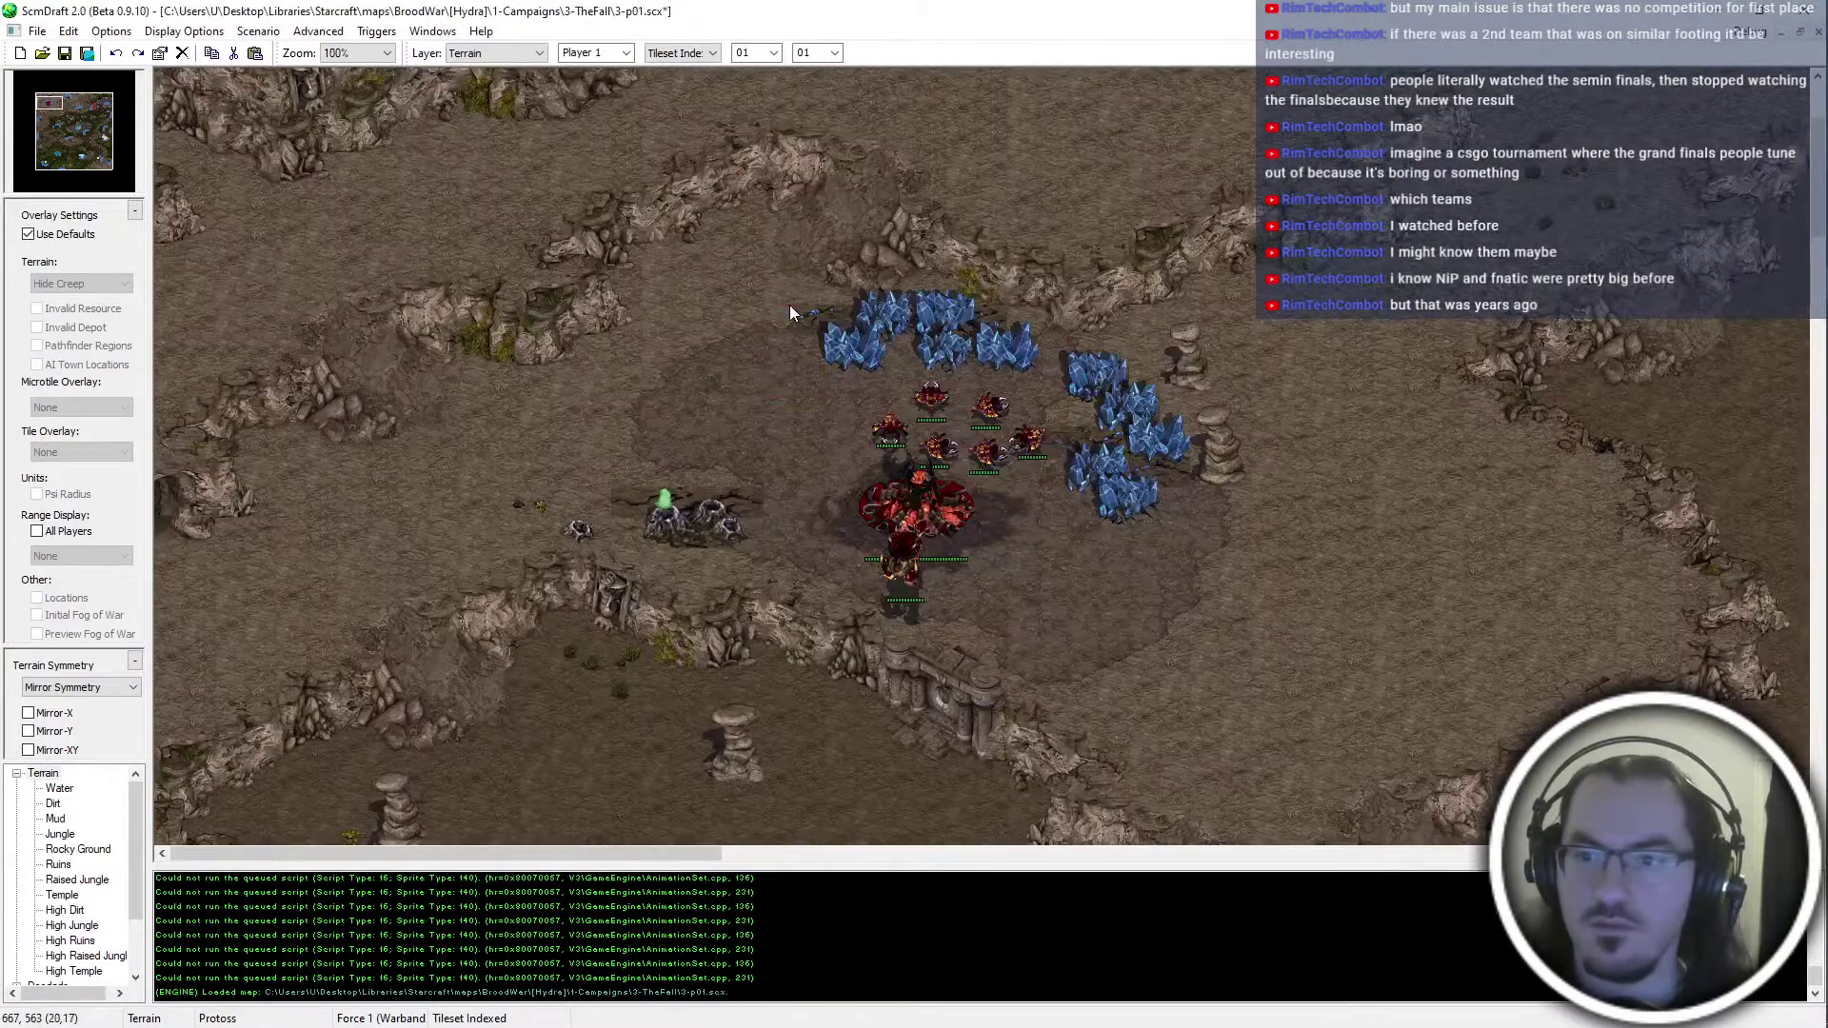
{"action": "key", "text": "ctrl+s"}
Hide the units on the map and turn off the default overlay settings
{"action": "left_click", "coordinate": [184, 30]}
{"action": "left_click", "coordinate": [197, 122]}
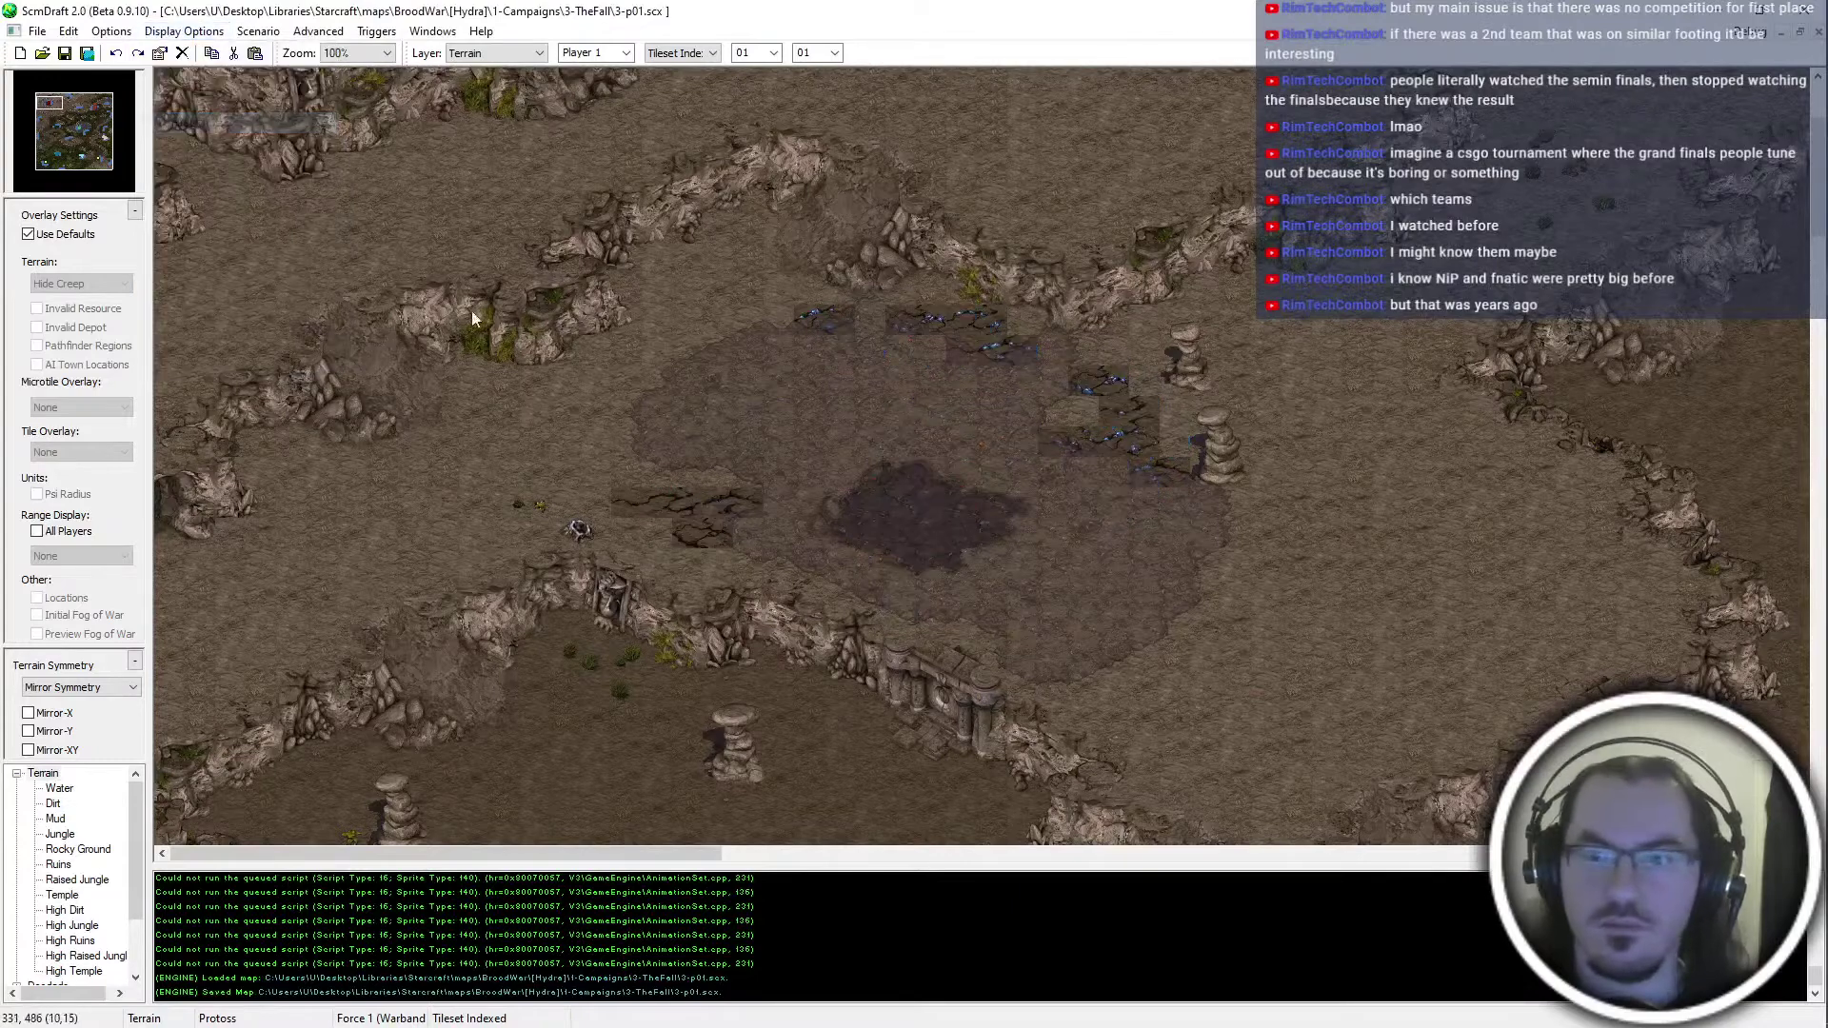
{"action": "left_click", "coordinate": [69, 235]}
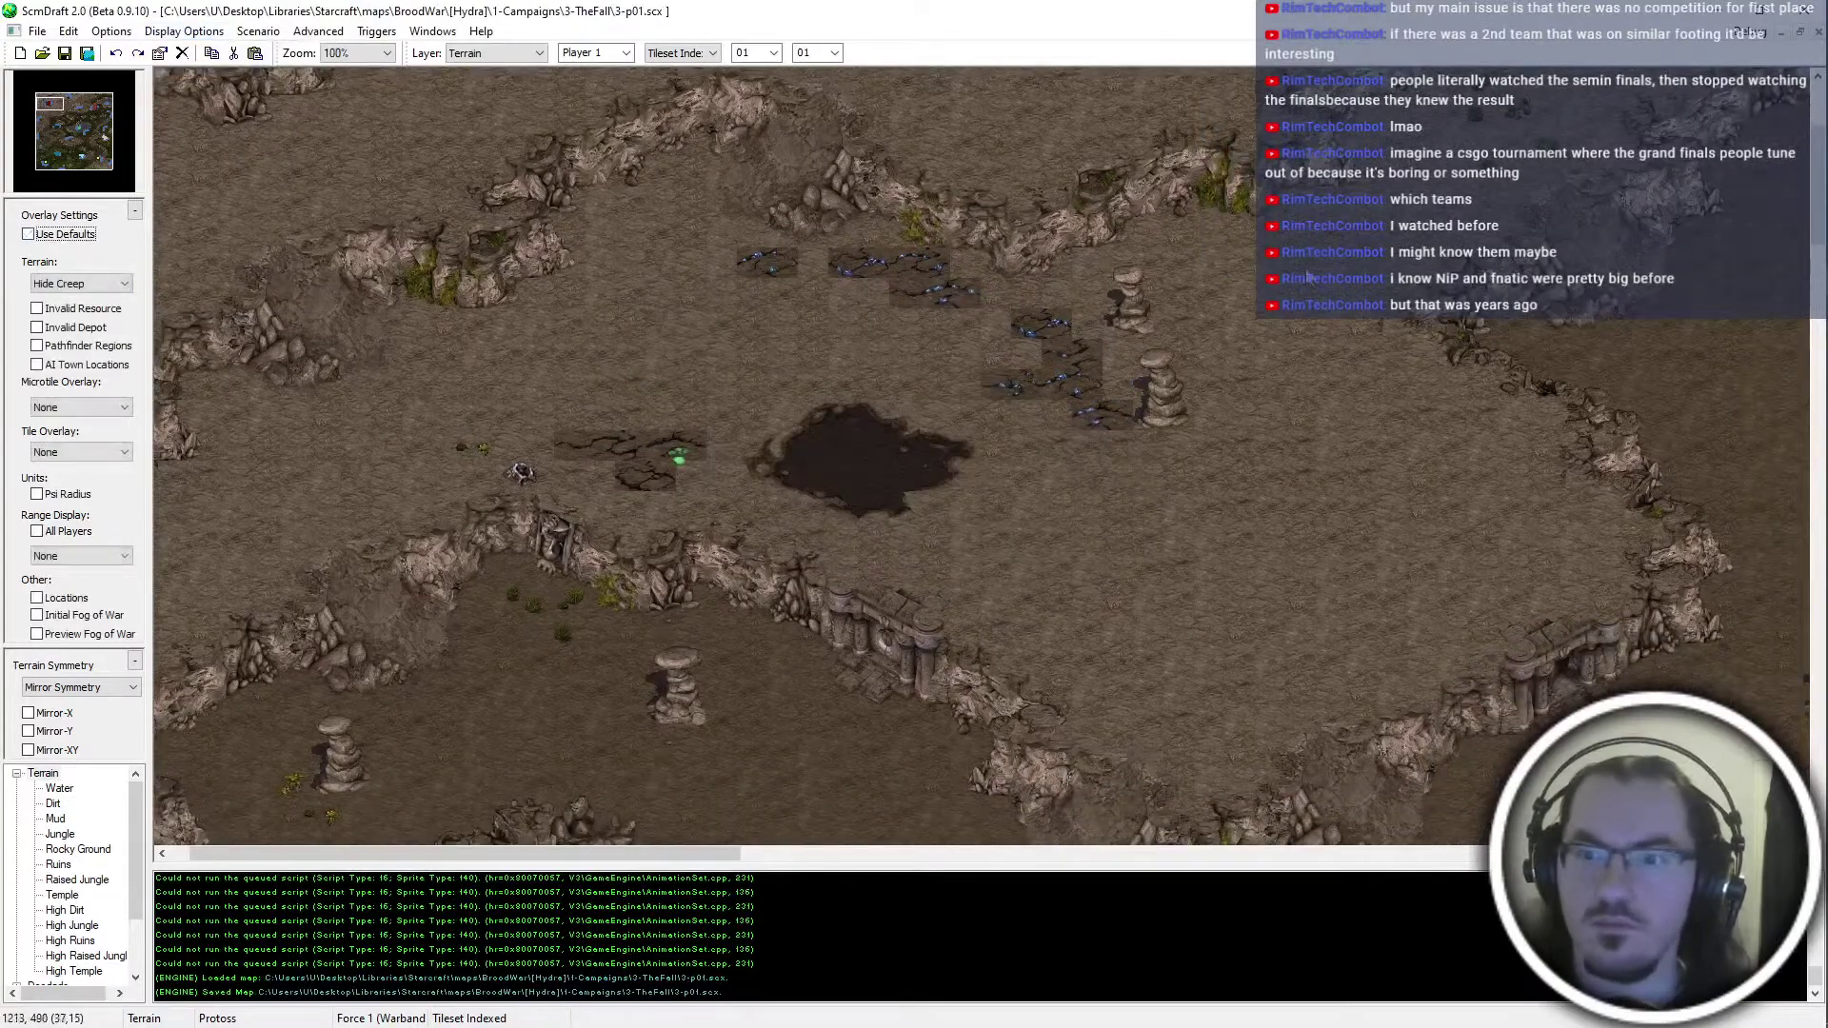
Replace the mismatched bush tiles on the small plateau with the two cave openings
{"action": "middle_click_drag", "start_coordinate": [887, 235], "coordinate": [938, 335]}
{"action": "scroll", "coordinate": [731, 552], "scroll_direction": "down", "scroll_amount": 17}
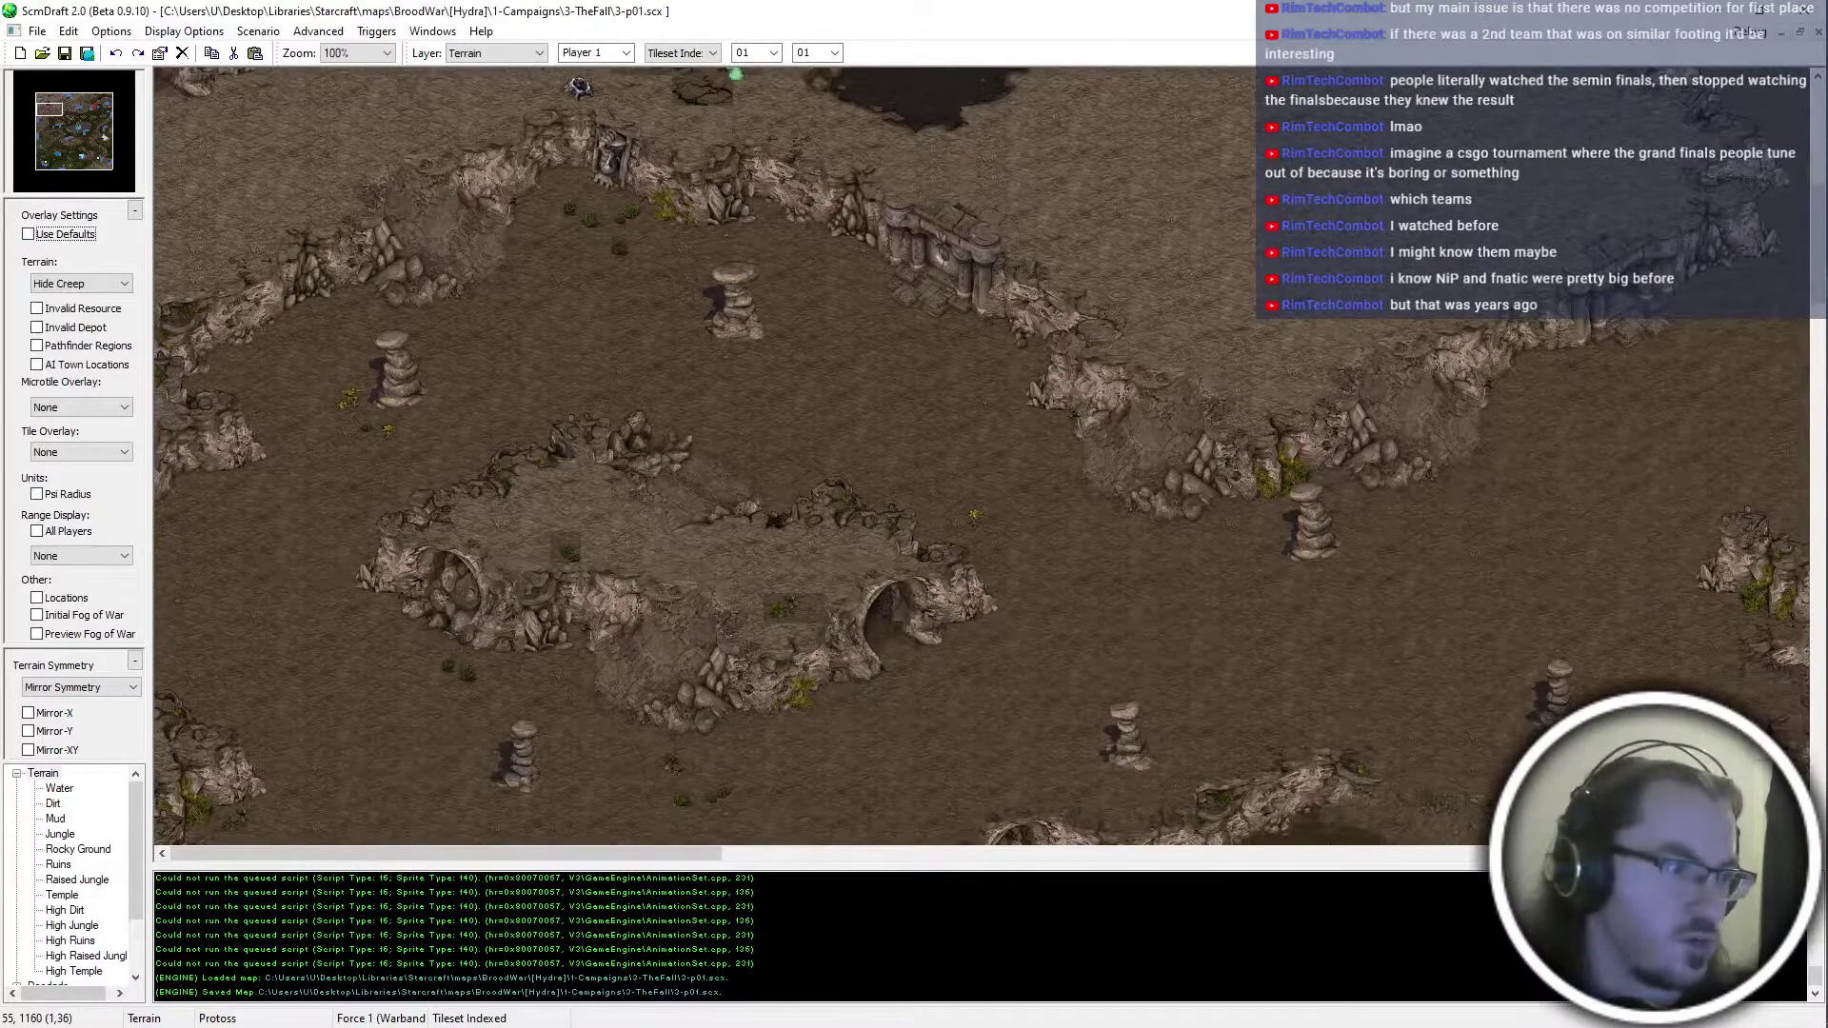
{"action": "left_click", "coordinate": [570, 545]}
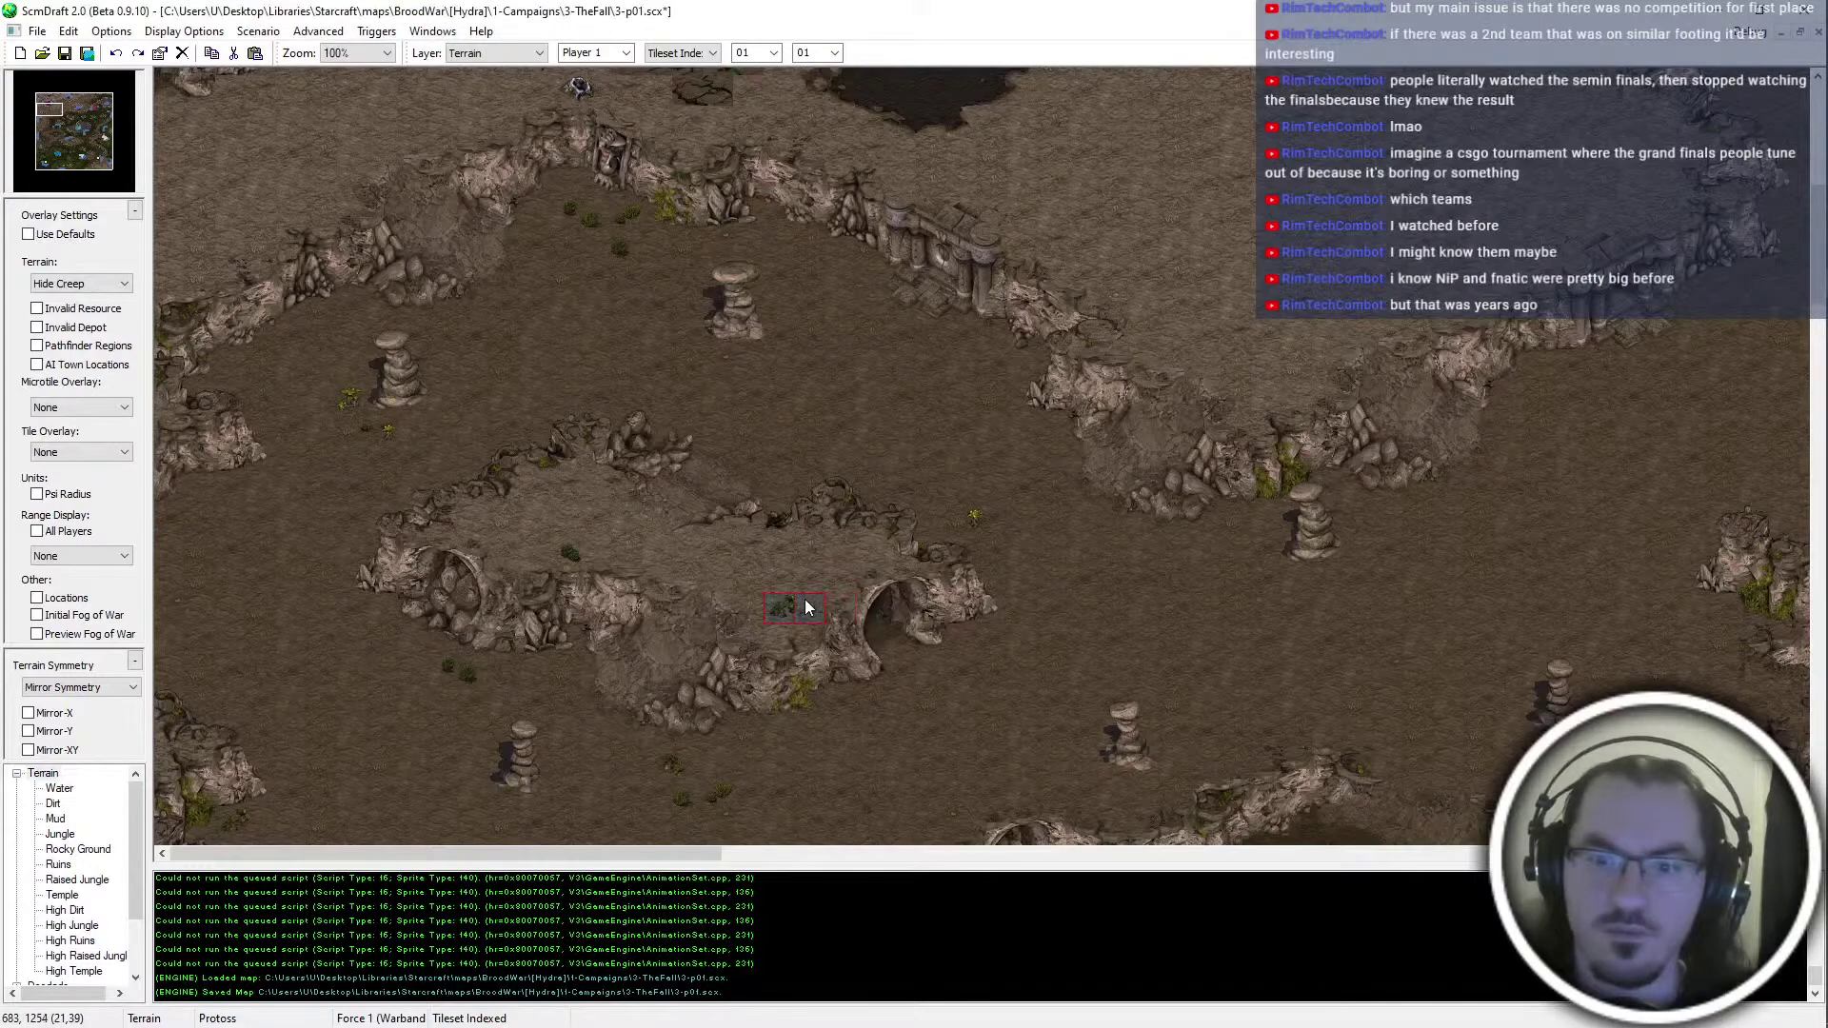
Inspect the map's ruins, temple platforms, northern dirt plateaus and eastern cliffs down to the southern raised jungle for mismatched tiles
{"action": "scroll", "coordinate": [800, 609], "scroll_direction": "down", "scroll_amount": 10}
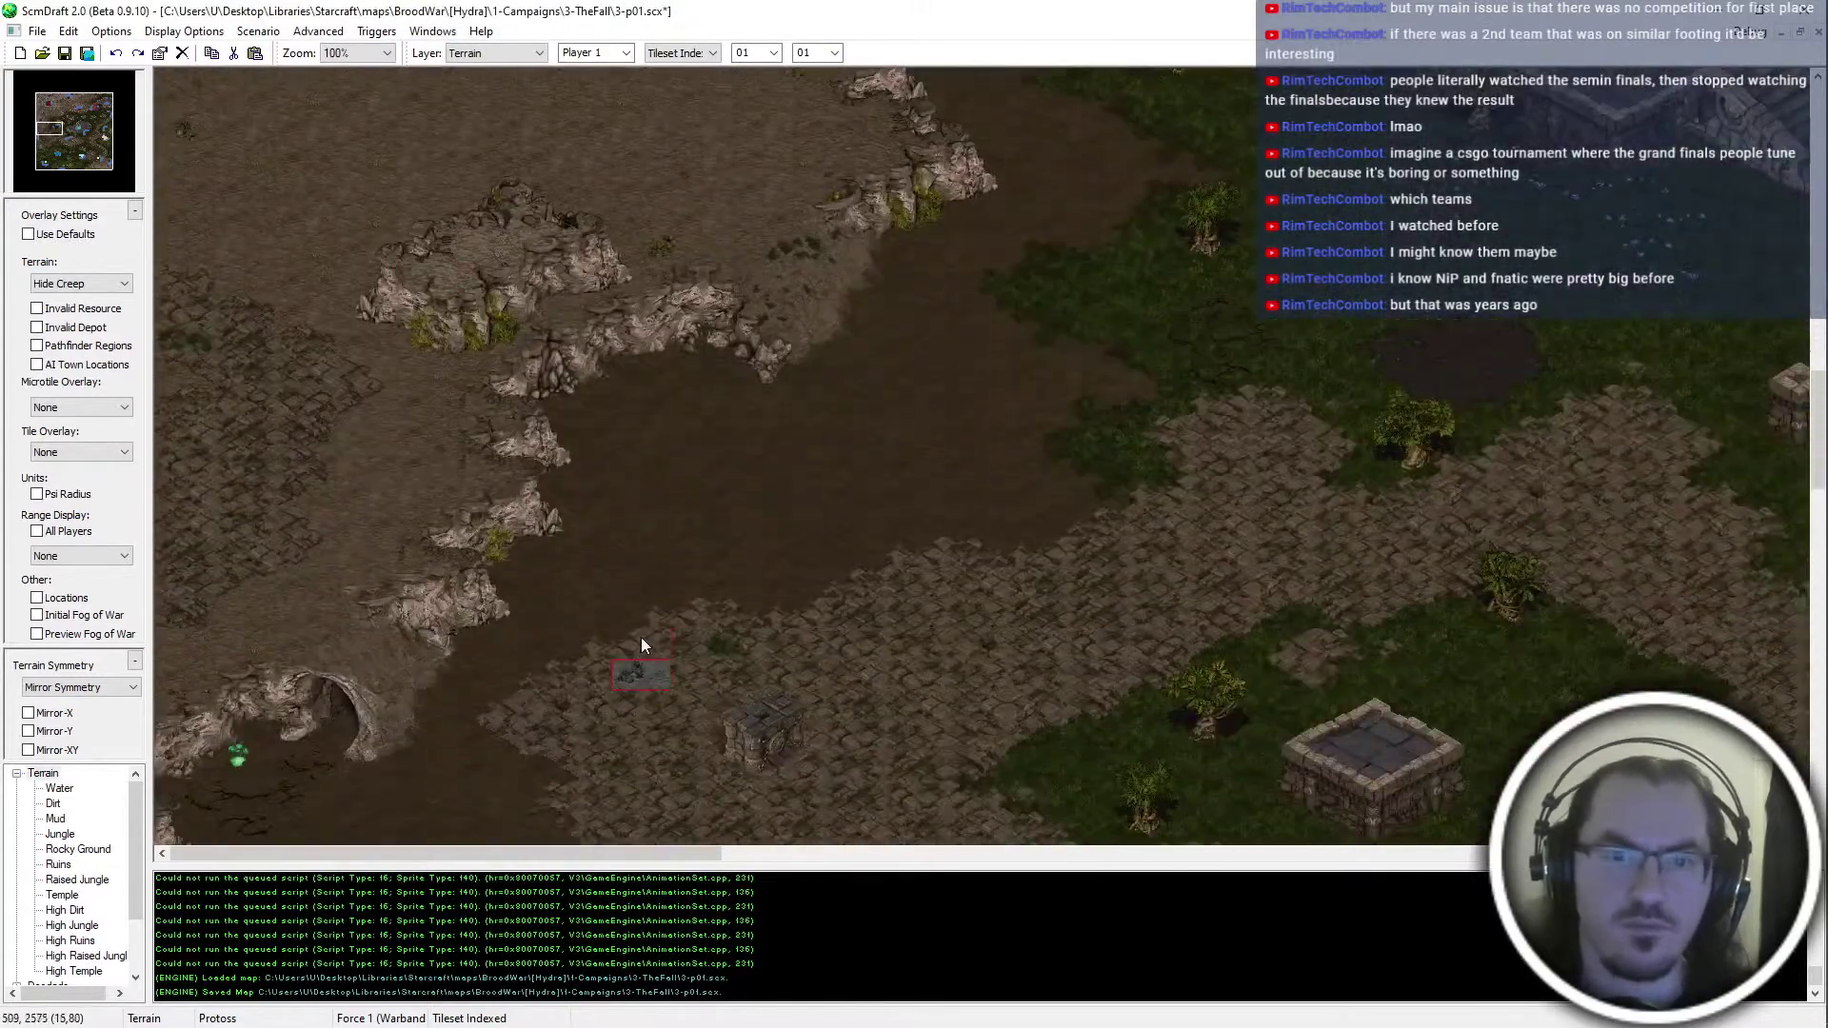
{"action": "mouse_move", "coordinate": [752, 343]}
{"action": "middle_mouse_down"}
{"action": "mouse_move", "coordinate": [792, 288]}
{"action": "mouse_move", "coordinate": [1146, 8]}
{"action": "middle_mouse_up"}
{"action": "mouse_move", "coordinate": [629, 705]}
{"action": "middle_mouse_down"}
{"action": "mouse_move", "coordinate": [756, 470]}
{"action": "mouse_move", "coordinate": [1359, 320]}
{"action": "mouse_move", "coordinate": [1656, 10]}
{"action": "middle_mouse_up"}
{"action": "mouse_move", "coordinate": [1008, 324]}
{"action": "middle_mouse_down"}
{"action": "mouse_move", "coordinate": [1117, 8]}
{"action": "mouse_move", "coordinate": [1261, 8]}
{"action": "middle_mouse_up"}
{"action": "middle_click_drag", "start_coordinate": [706, 483], "coordinate": [1813, 219]}
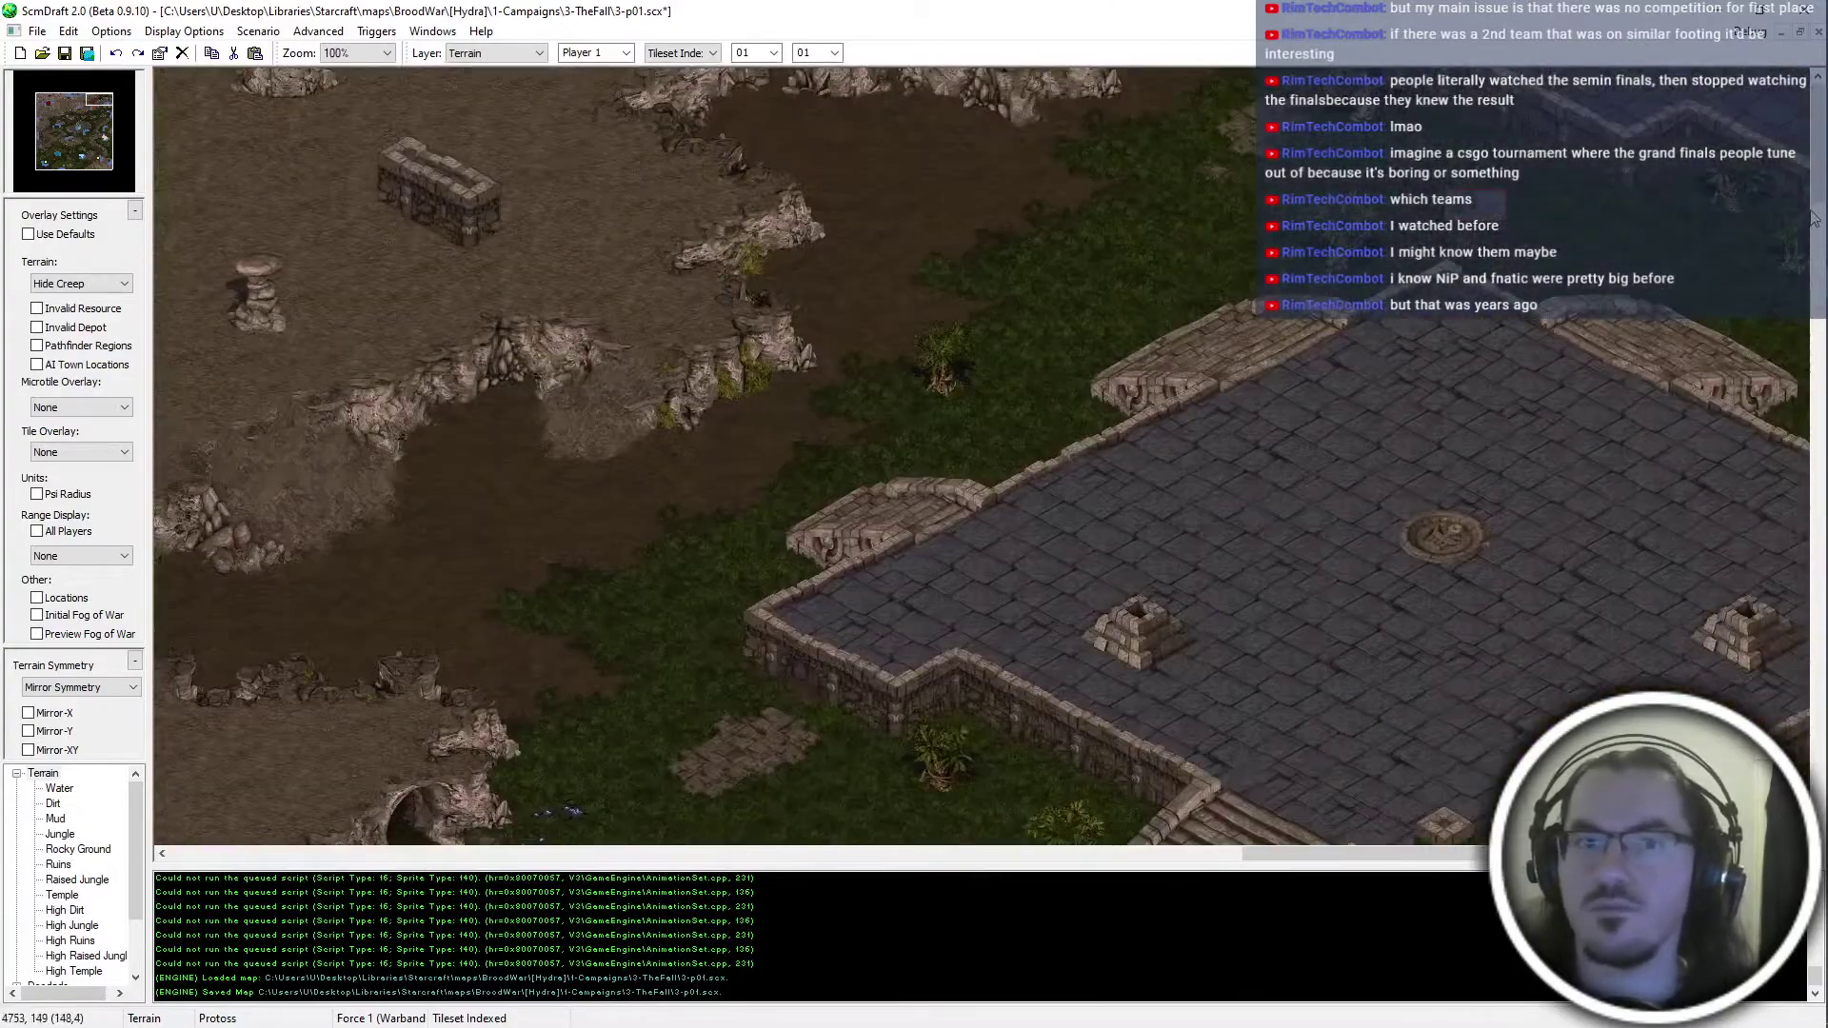
{"action": "middle_click_drag", "start_coordinate": [1127, 447], "coordinate": [929, 272]}
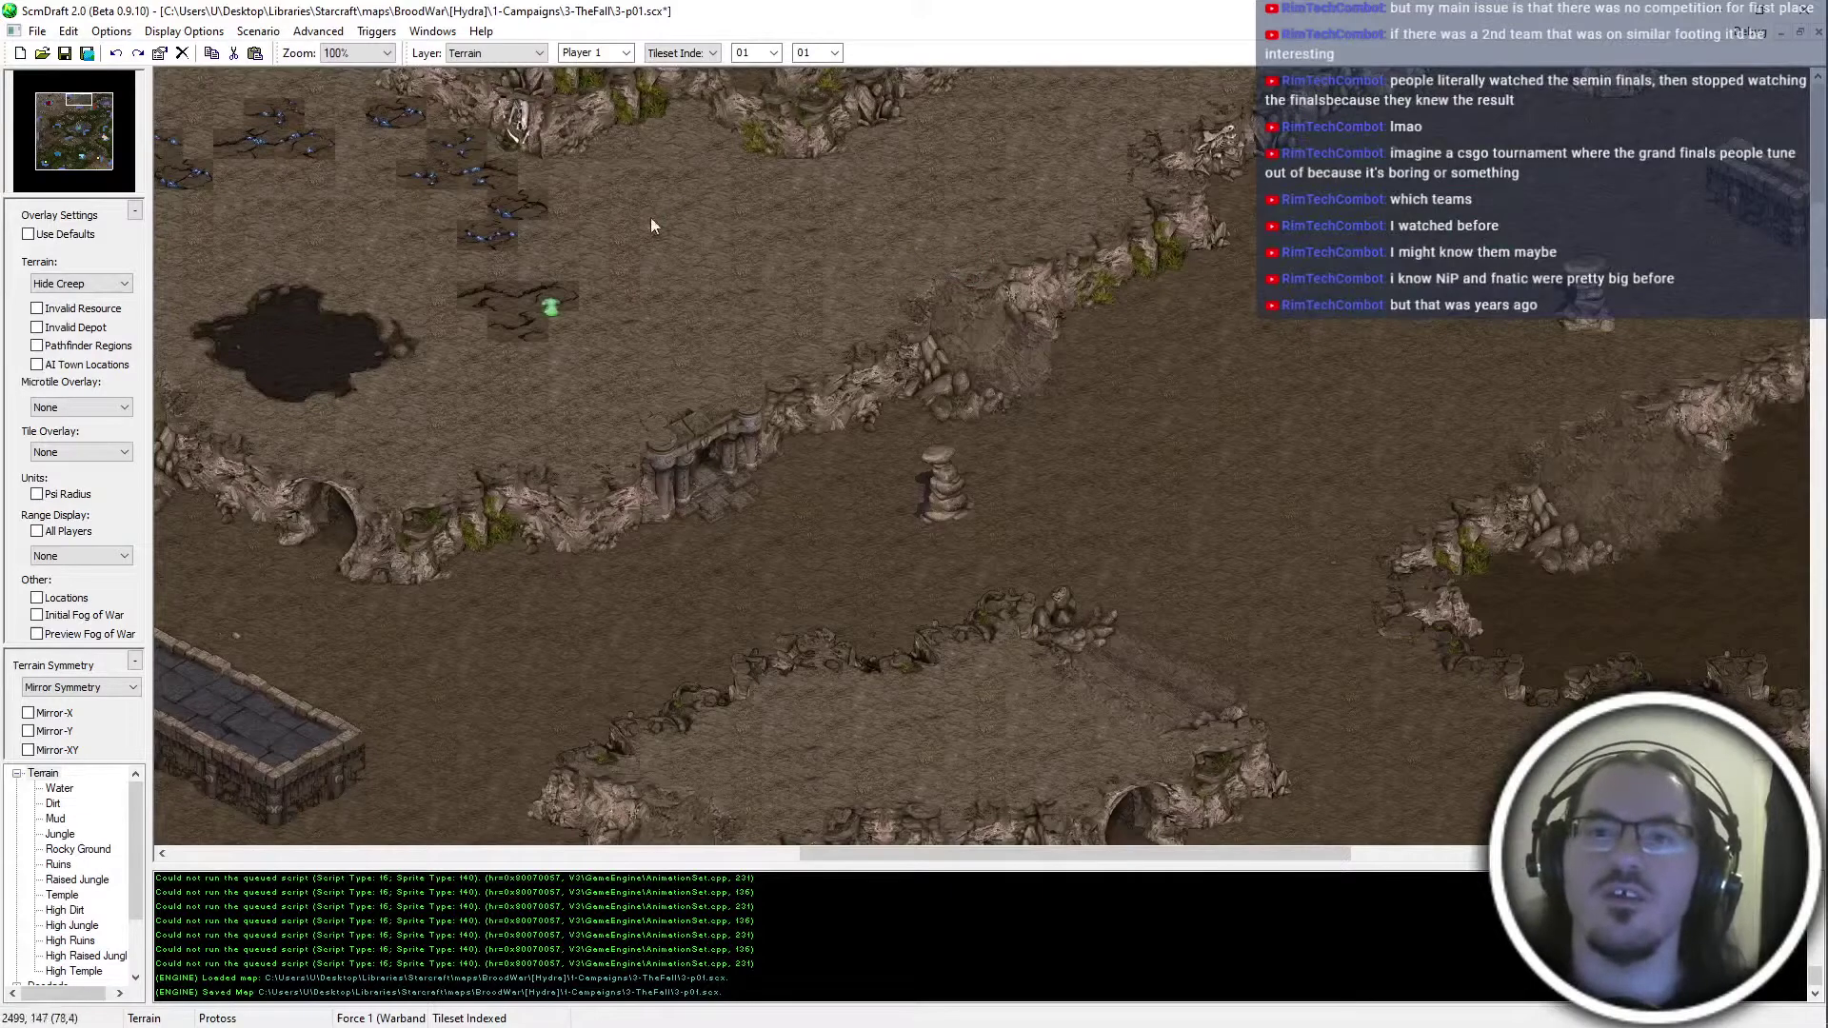
{"action": "middle_click_drag", "start_coordinate": [649, 217], "coordinate": [1400, 424]}
{"action": "middle_click_drag", "start_coordinate": [1687, 455], "coordinate": [945, 514]}
{"action": "middle_click_drag", "start_coordinate": [1448, 404], "coordinate": [1638, 846]}
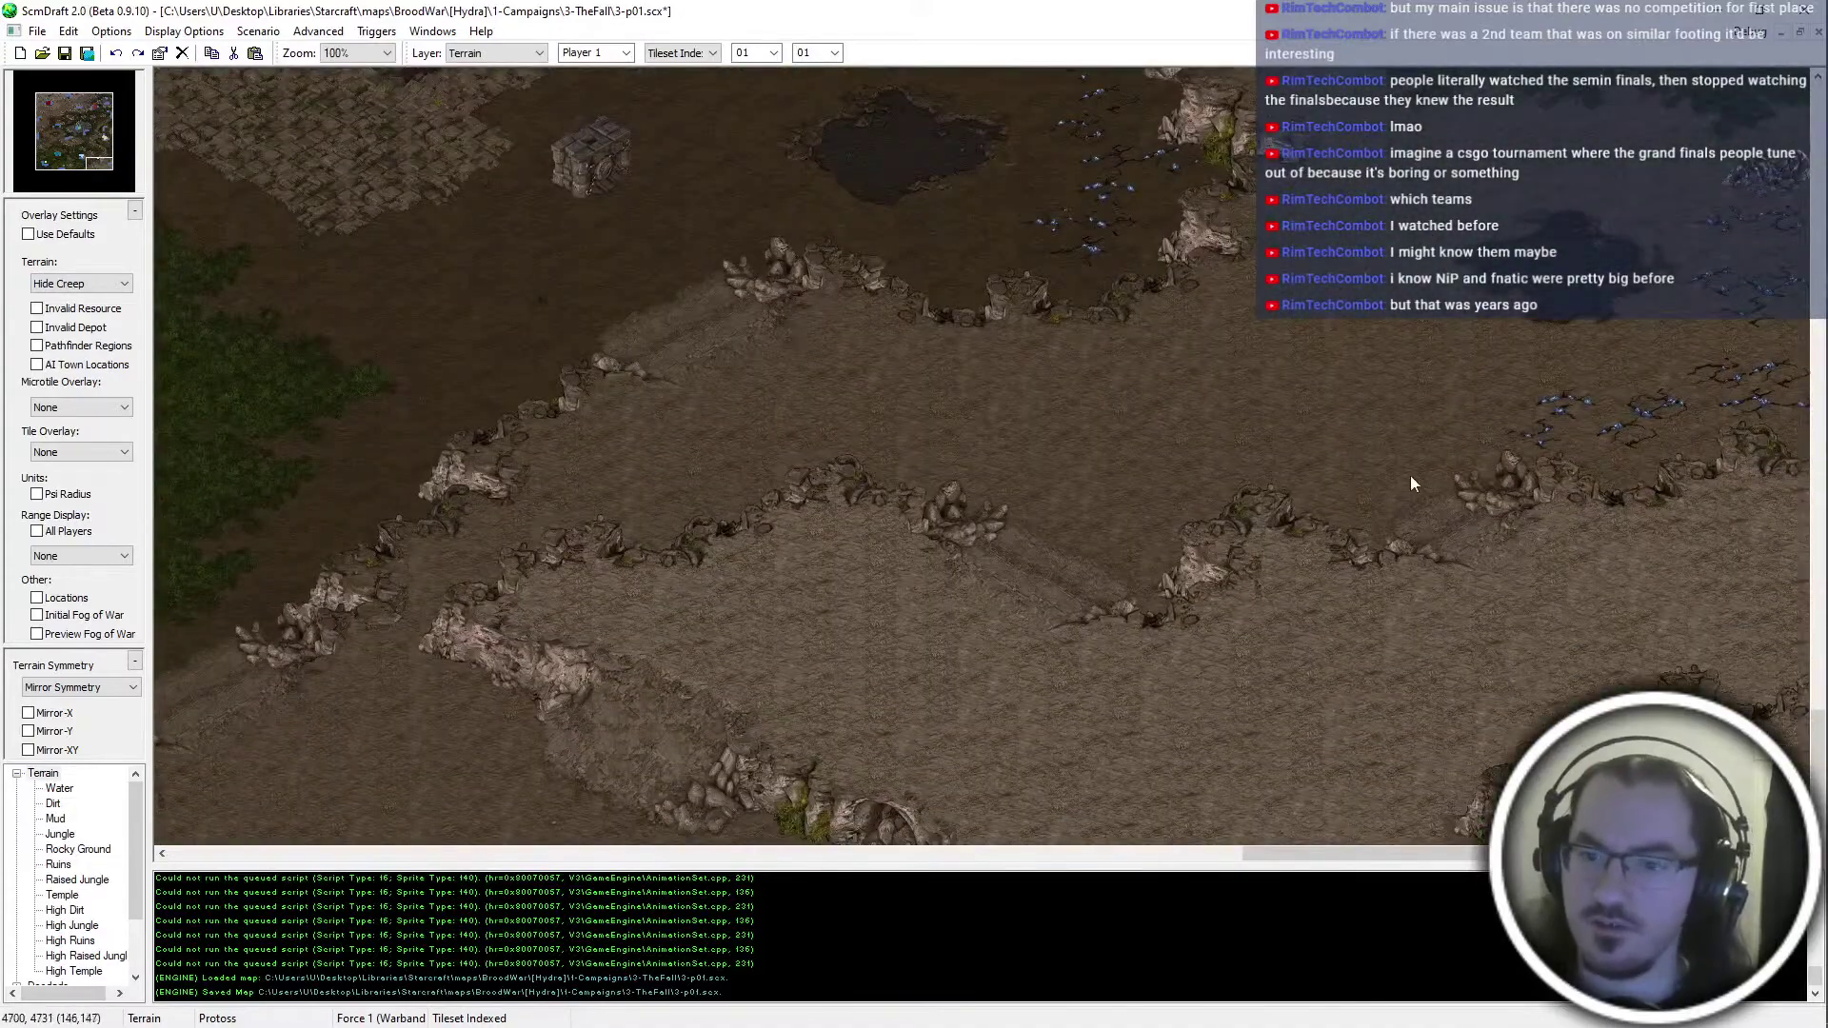
{"action": "middle_click_drag", "start_coordinate": [1409, 476], "coordinate": [533, 514]}
{"action": "middle_click_drag", "start_coordinate": [308, 1026], "coordinate": [711, 912]}
{"action": "key", "text": "Left"}
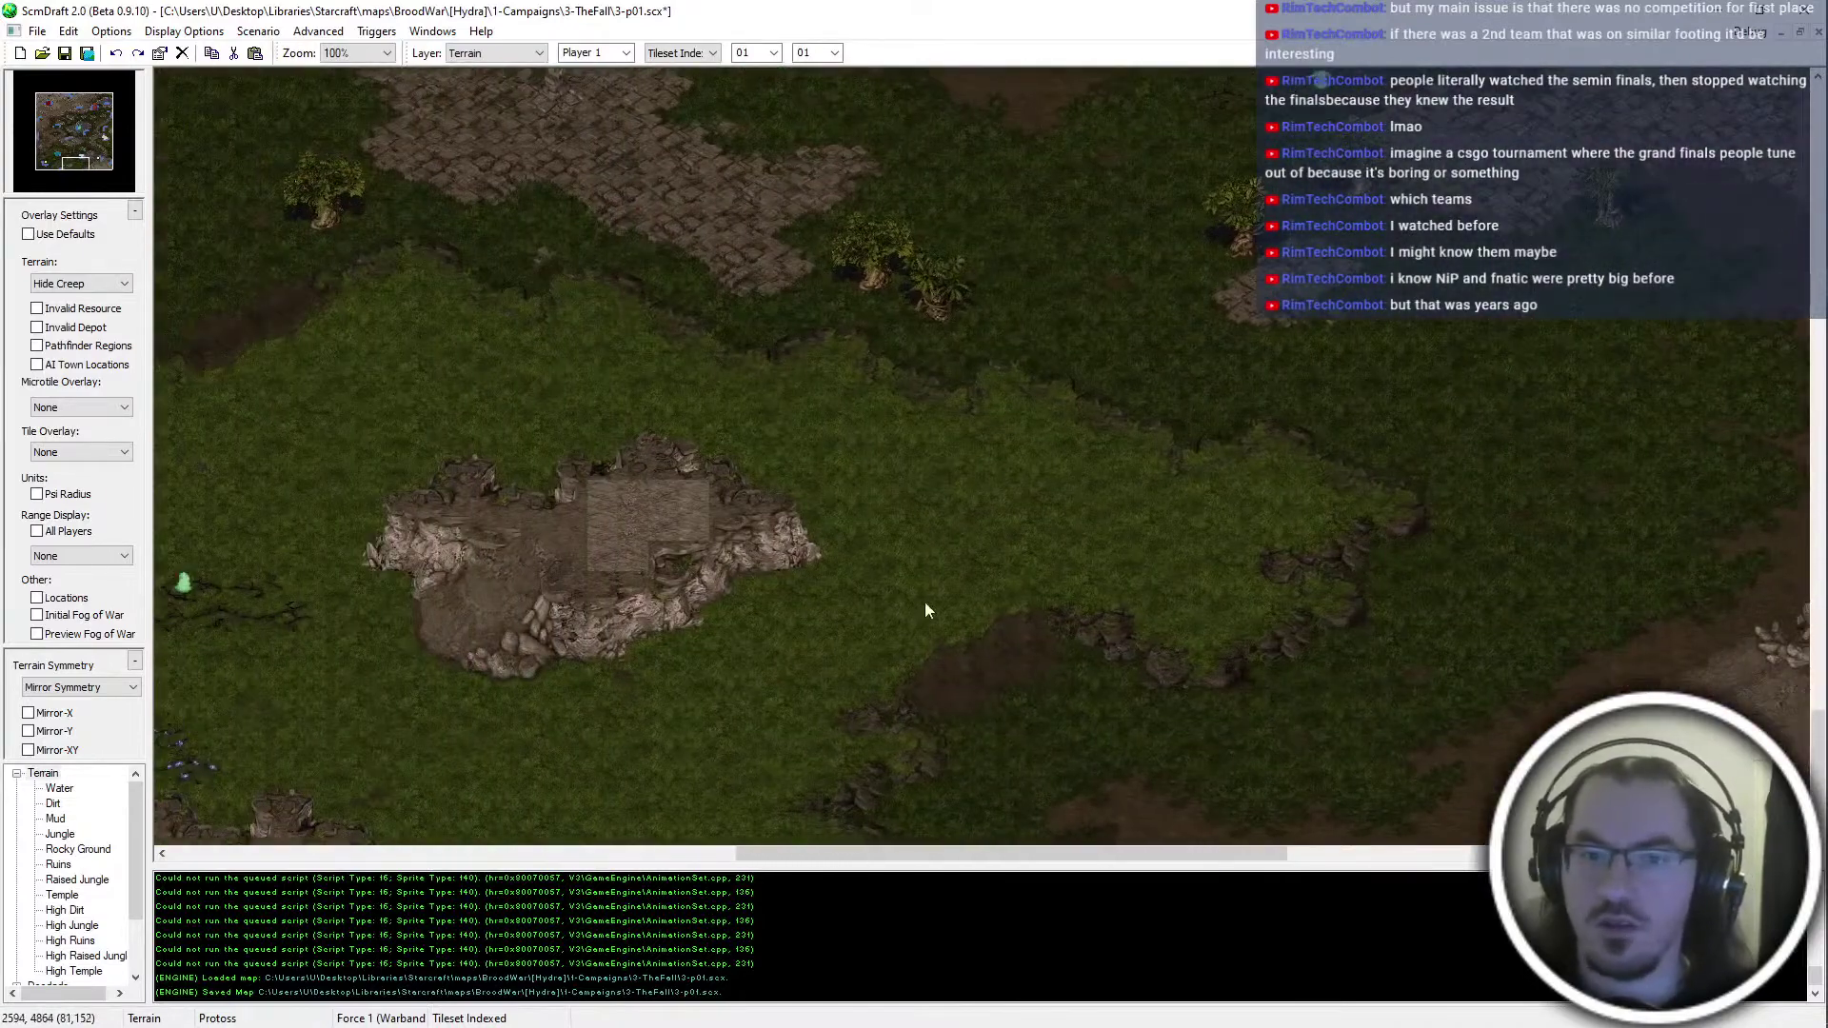
Save the map and replace the mismatched dirt tiles on the rocky outcrop in the southern raised jungle
{"action": "key", "text": "ctrl+s"}
{"action": "key", "text": "Left"}
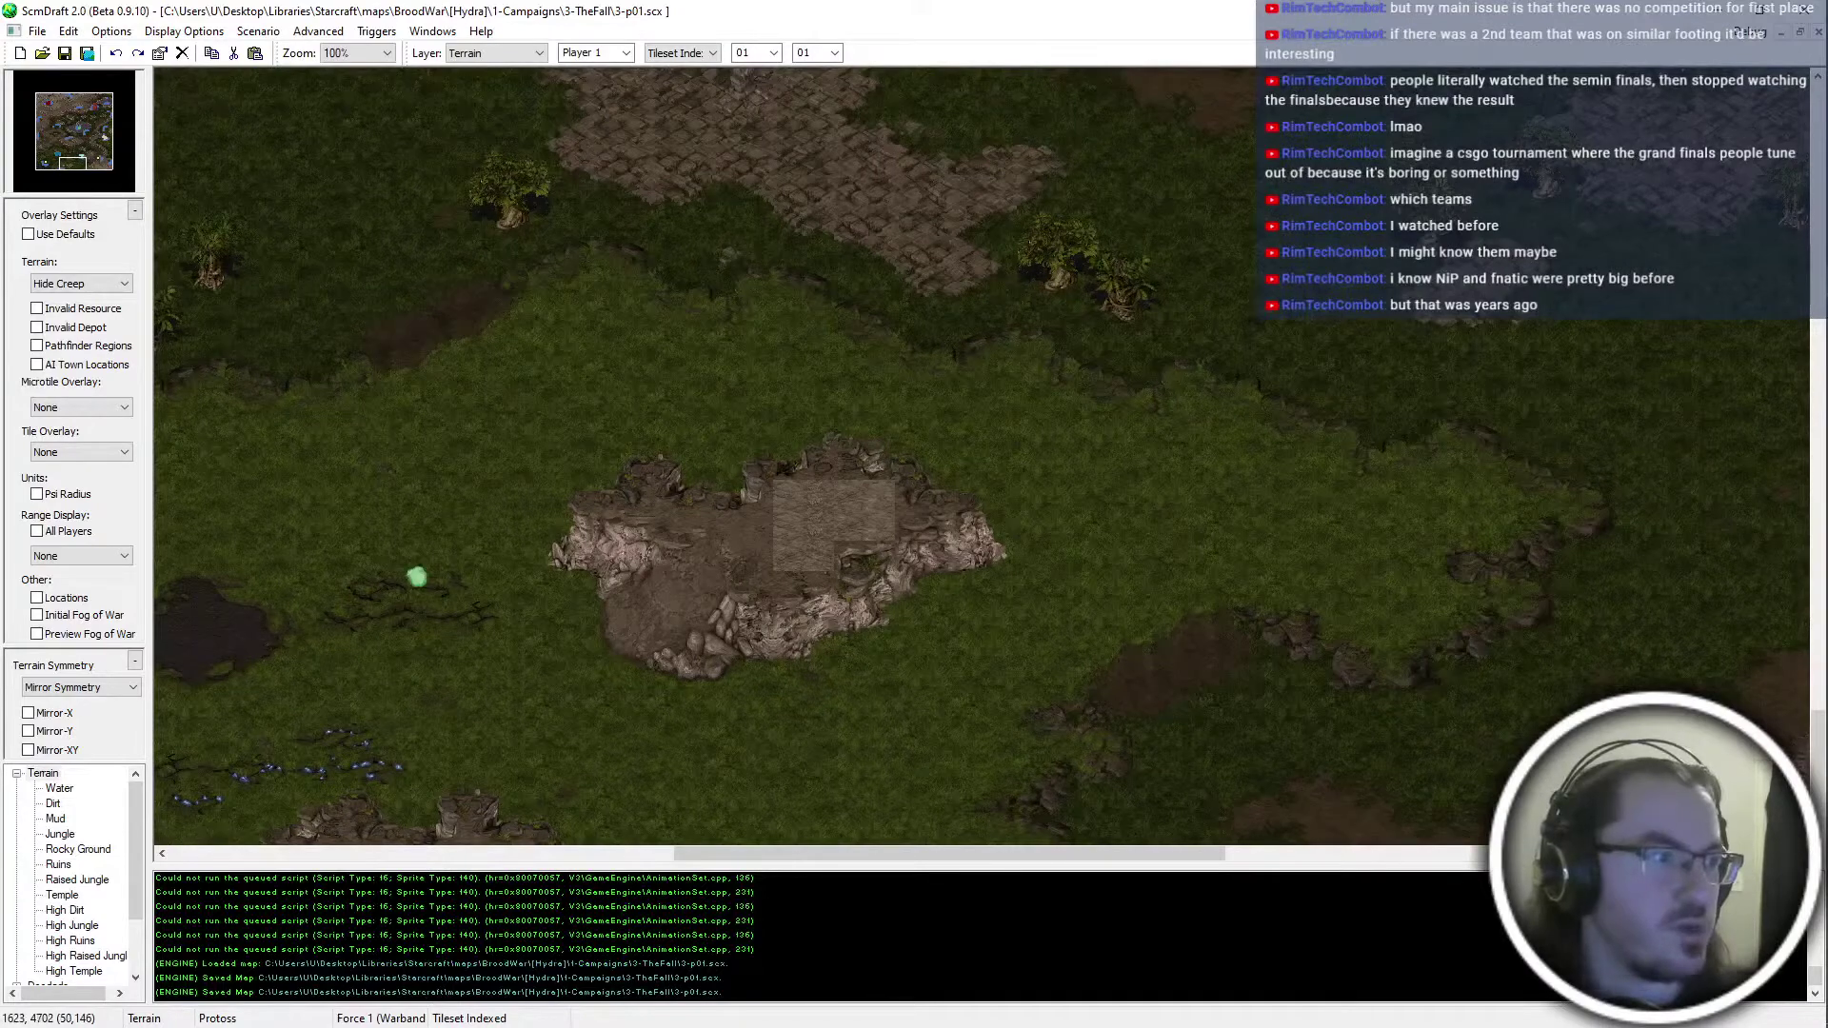
{"action": "key", "text": "ctrl+v"}
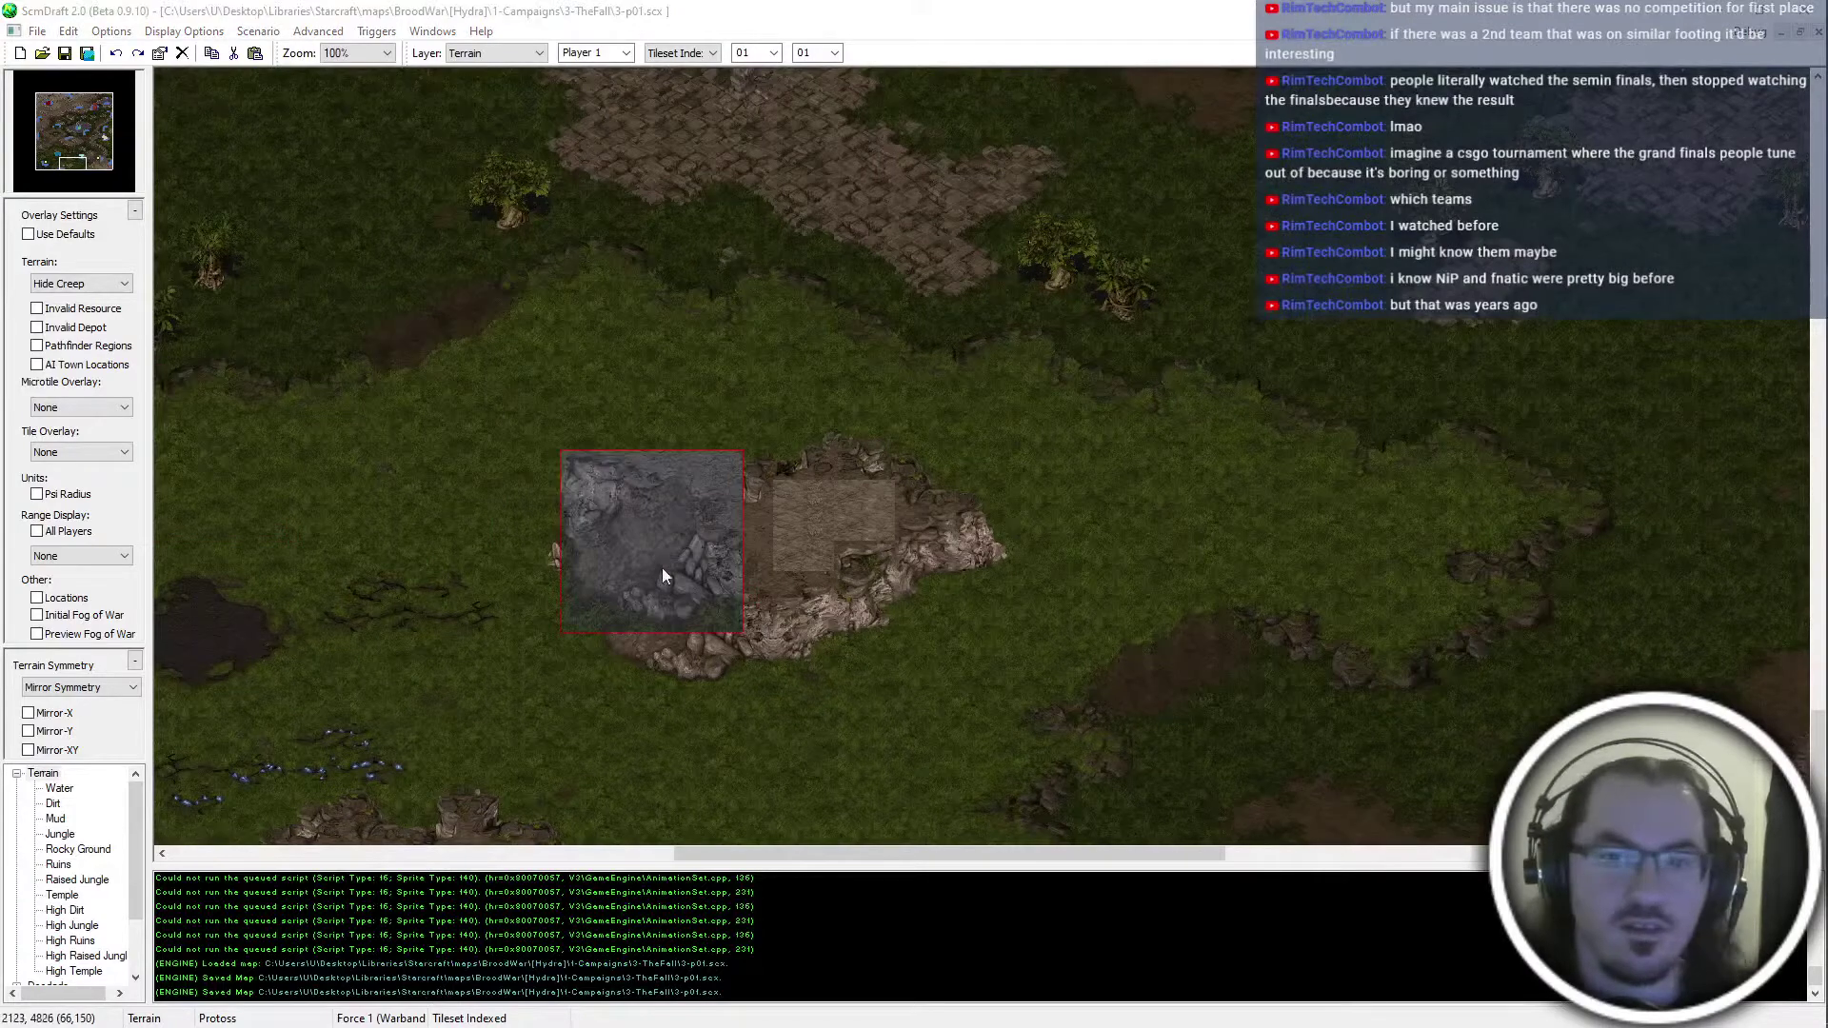
{"action": "left_click", "coordinate": [694, 599]}
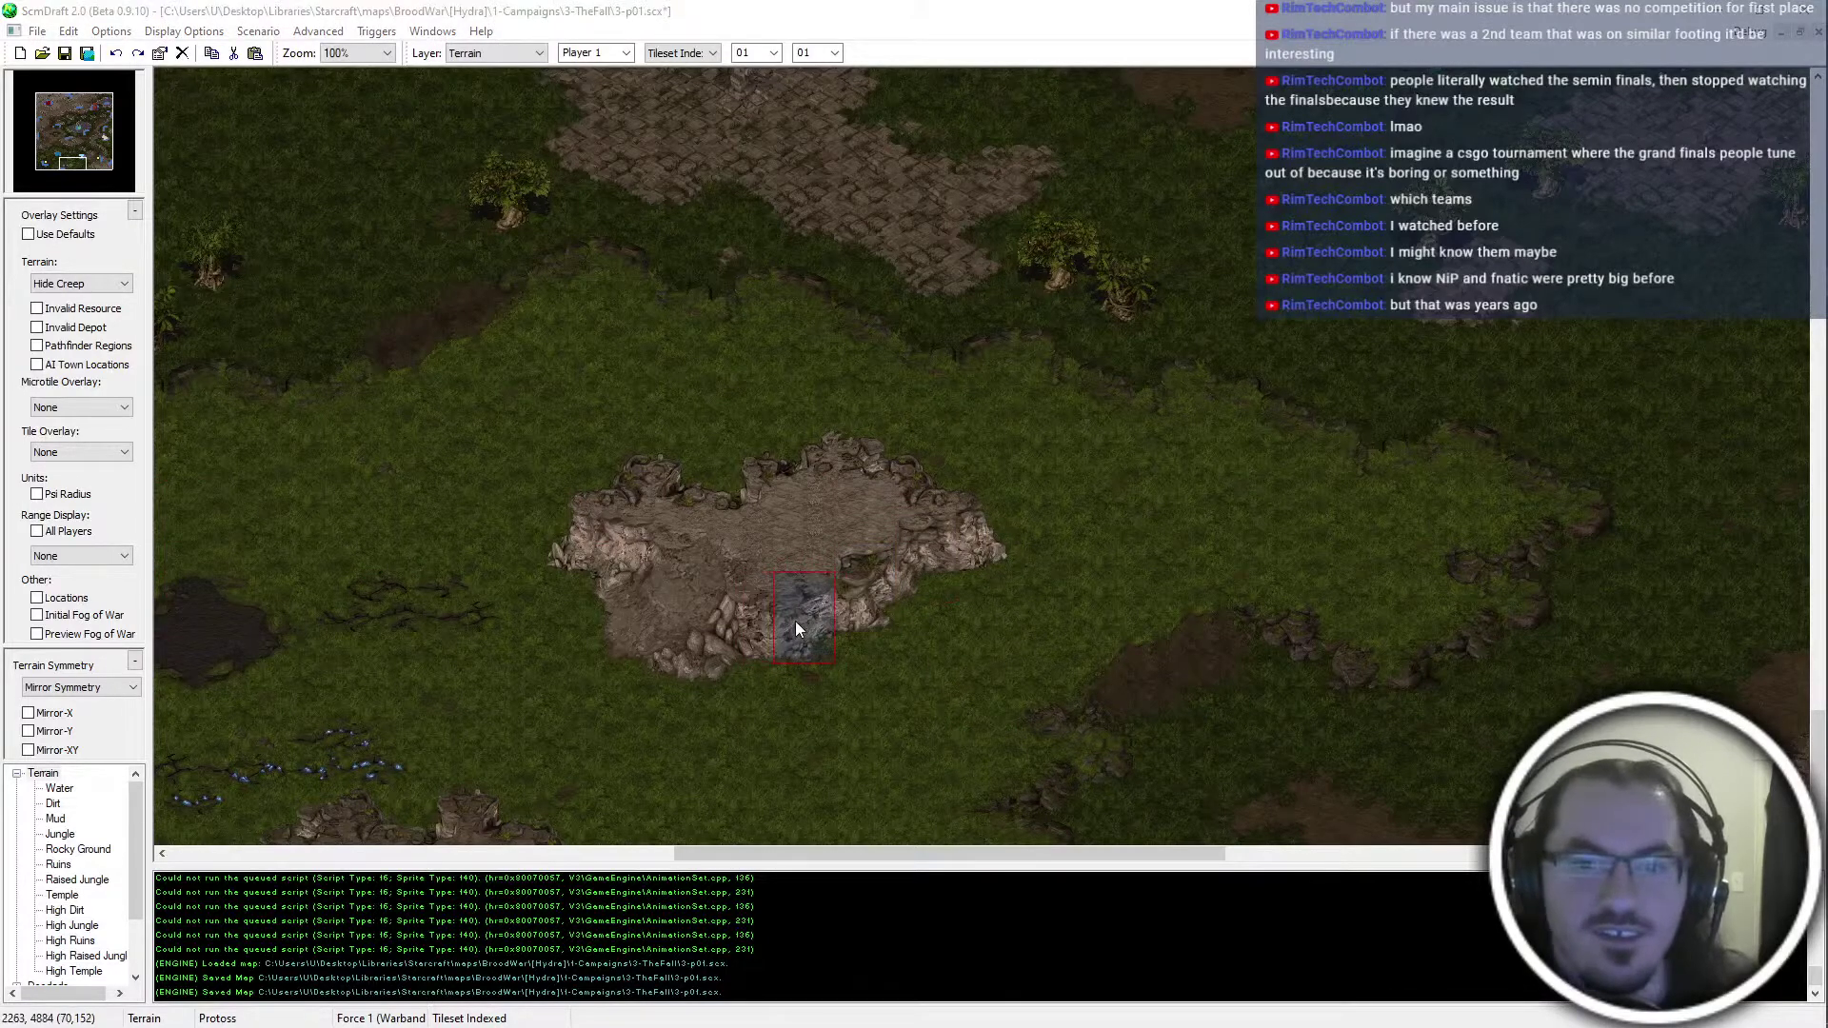
Stamp copied cliff tiles on the small rock outcrop west of the dark pool in the southern raised jungle
{"action": "key", "text": "Left"}
{"action": "key", "text": "Left"}
{"action": "key", "text": "Left"}
{"action": "key", "text": "Left"}
{"action": "key", "text": "Left"}
{"action": "key", "text": "Left"}
{"action": "key", "text": "Left"}
{"action": "key", "text": "Left"}
{"action": "key", "text": "Left"}
{"action": "key", "text": "Left"}
{"action": "key", "text": "Left"}
{"action": "key", "text": "Left"}
{"action": "key", "text": "Left"}
{"action": "key", "text": "Left"}
{"action": "key", "text": "Left"}
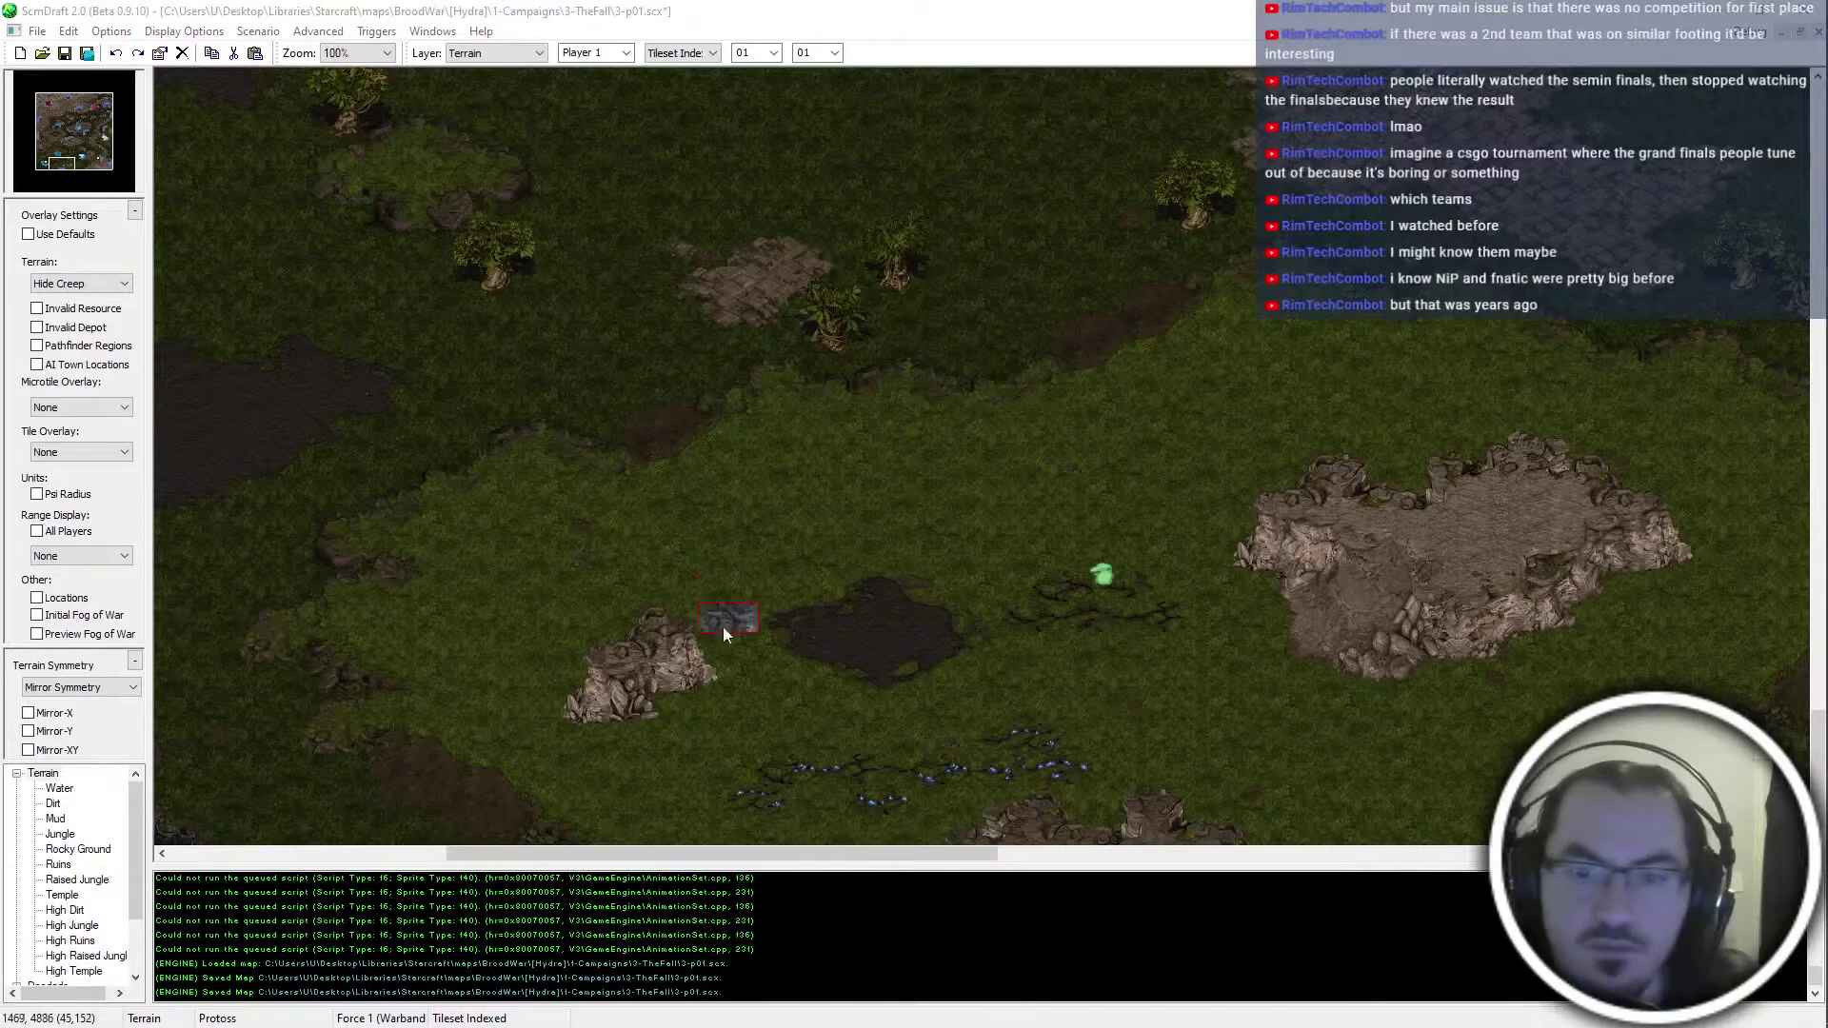
{"action": "key", "text": "ctrl+s"}
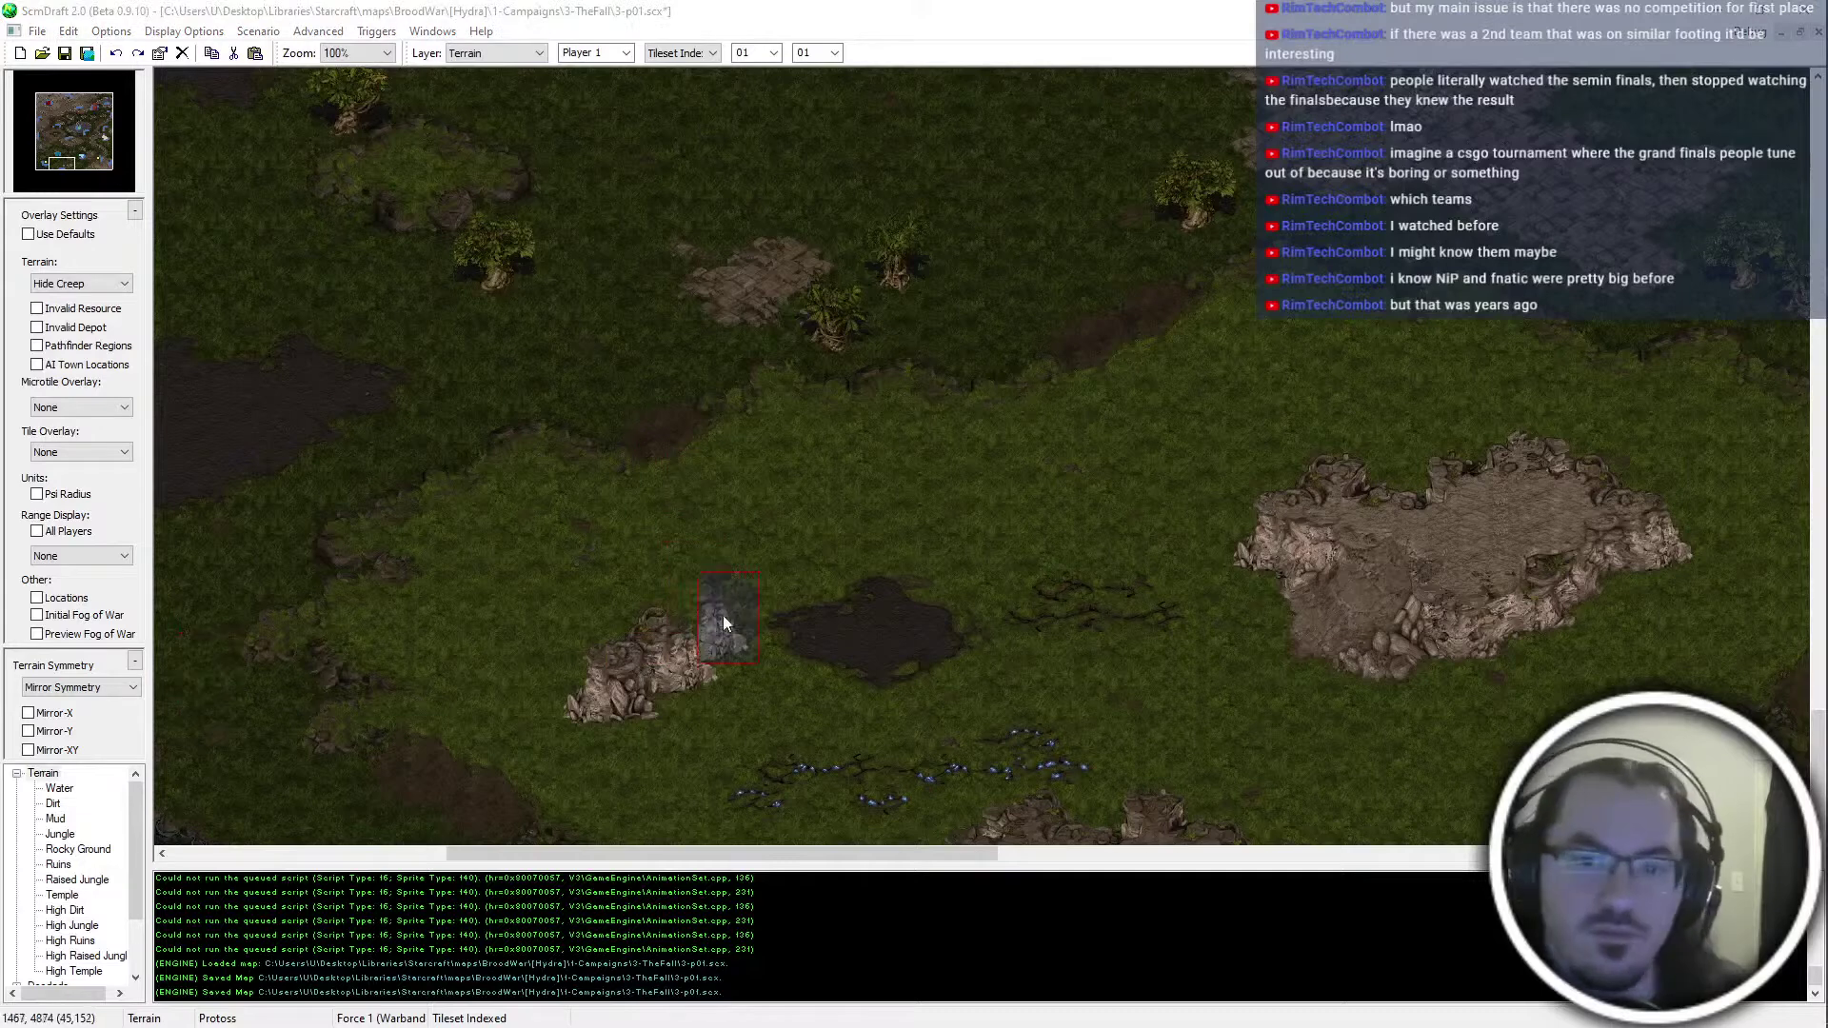
{"action": "left_click", "coordinate": [705, 647]}
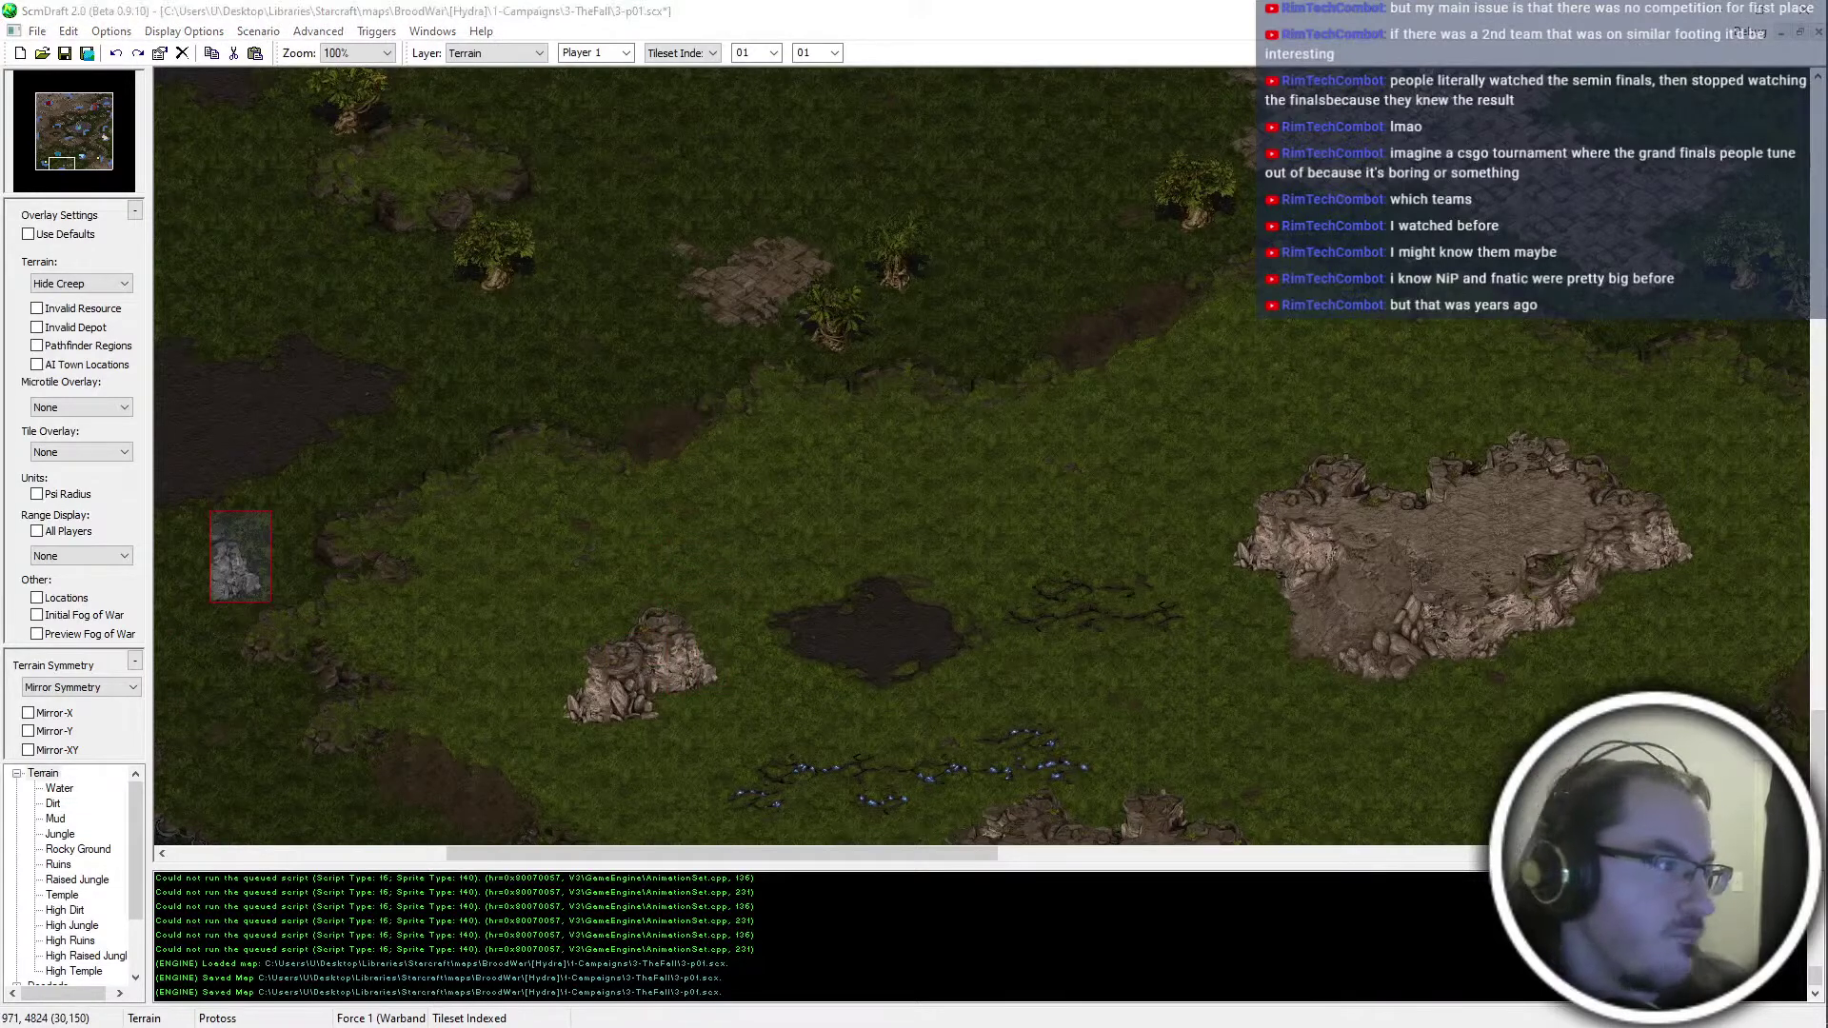
{"action": "left_click", "coordinate": [575, 674]}
Inspect the southeastern cliffs and ramps, the two small temple platforms and the raised jungle along the map's eastern side
{"action": "key", "text": "Right"}
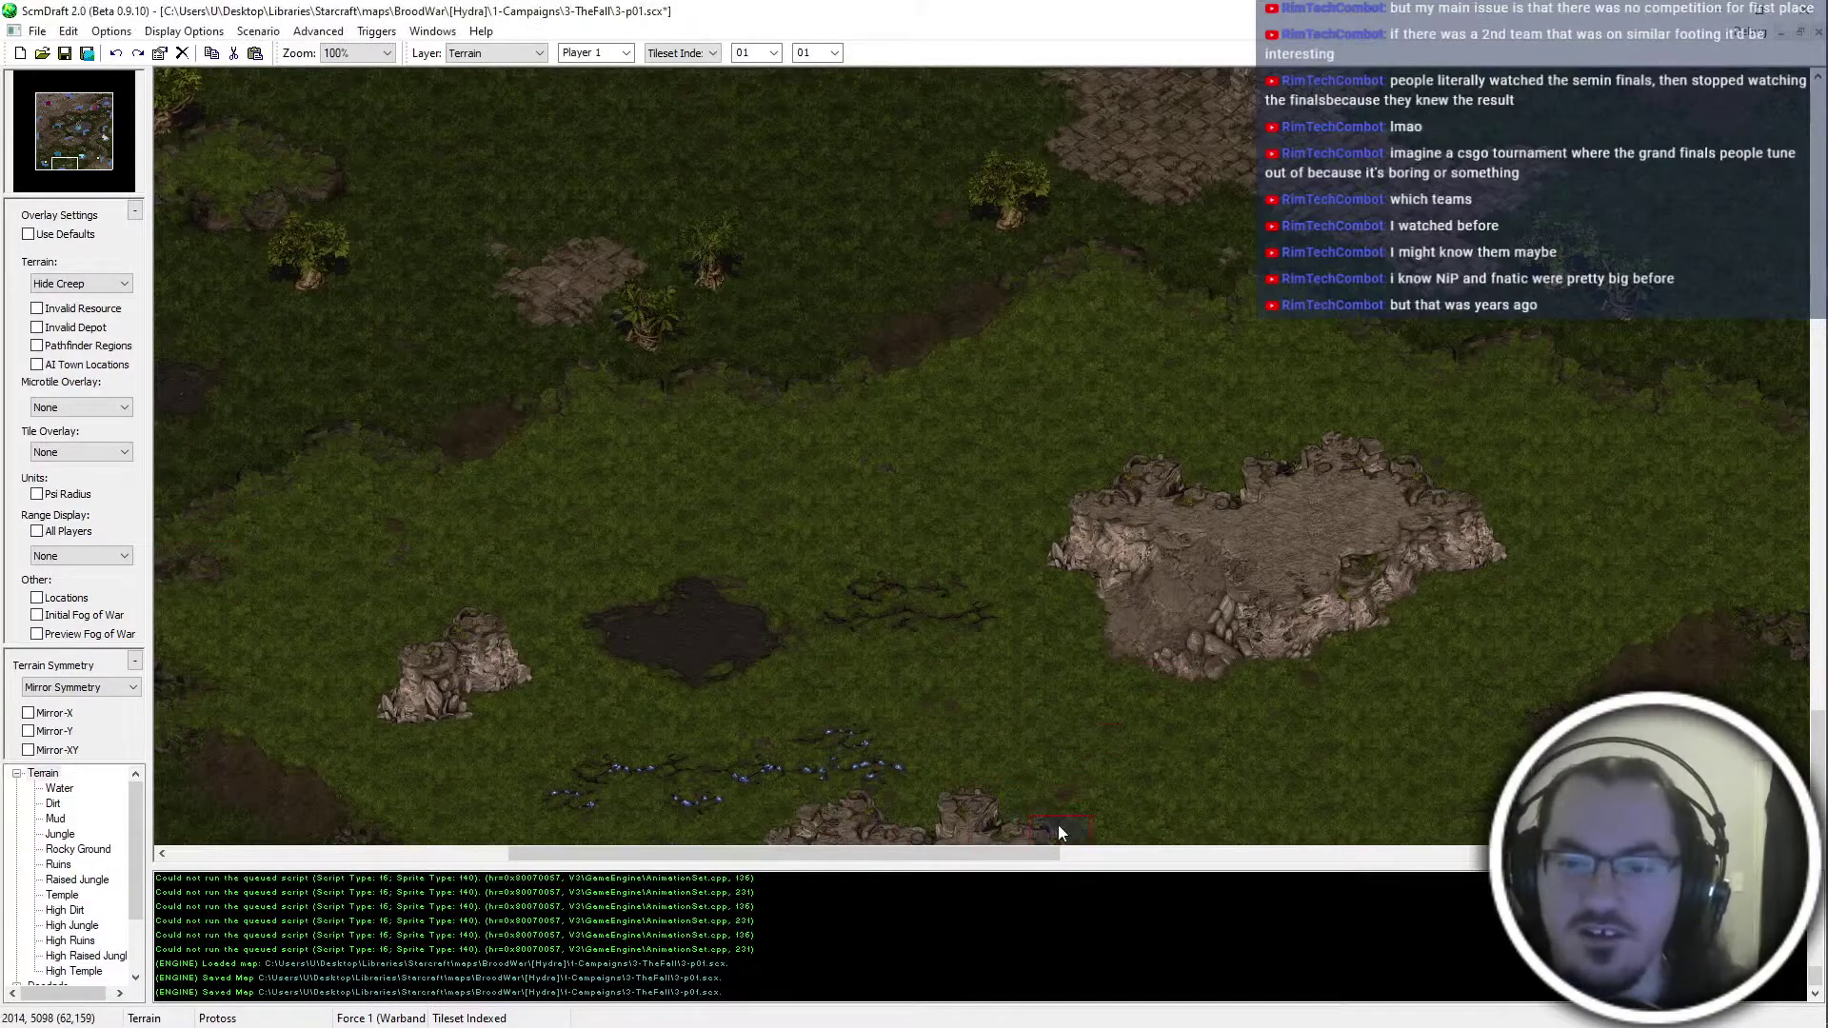
{"action": "middle_click_drag", "start_coordinate": [1059, 824], "coordinate": [341, 600]}
{"action": "middle_click_drag", "start_coordinate": [1368, 778], "coordinate": [484, 773]}
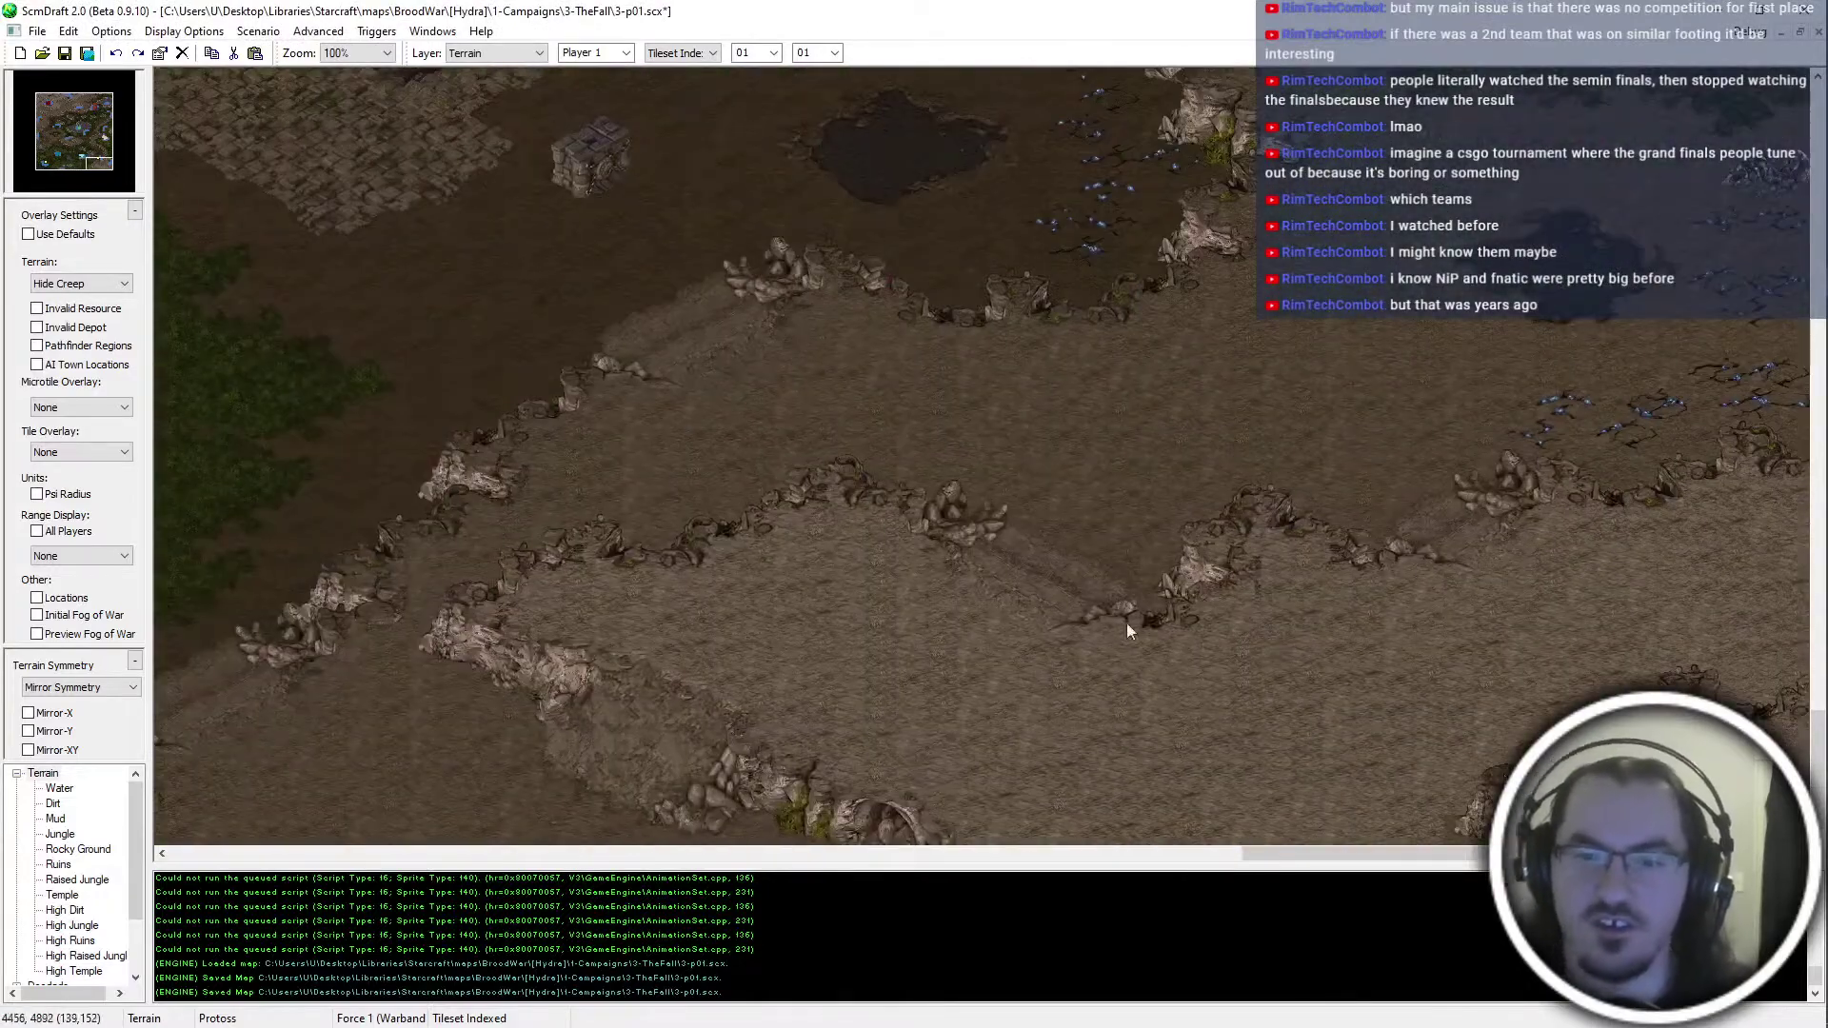
{"action": "middle_click_drag", "start_coordinate": [1082, 347], "coordinate": [1082, 700]}
{"action": "middle_click_drag", "start_coordinate": [1195, 263], "coordinate": [1118, 579]}
{"action": "middle_click_drag", "start_coordinate": [1557, 596], "coordinate": [1151, 485]}
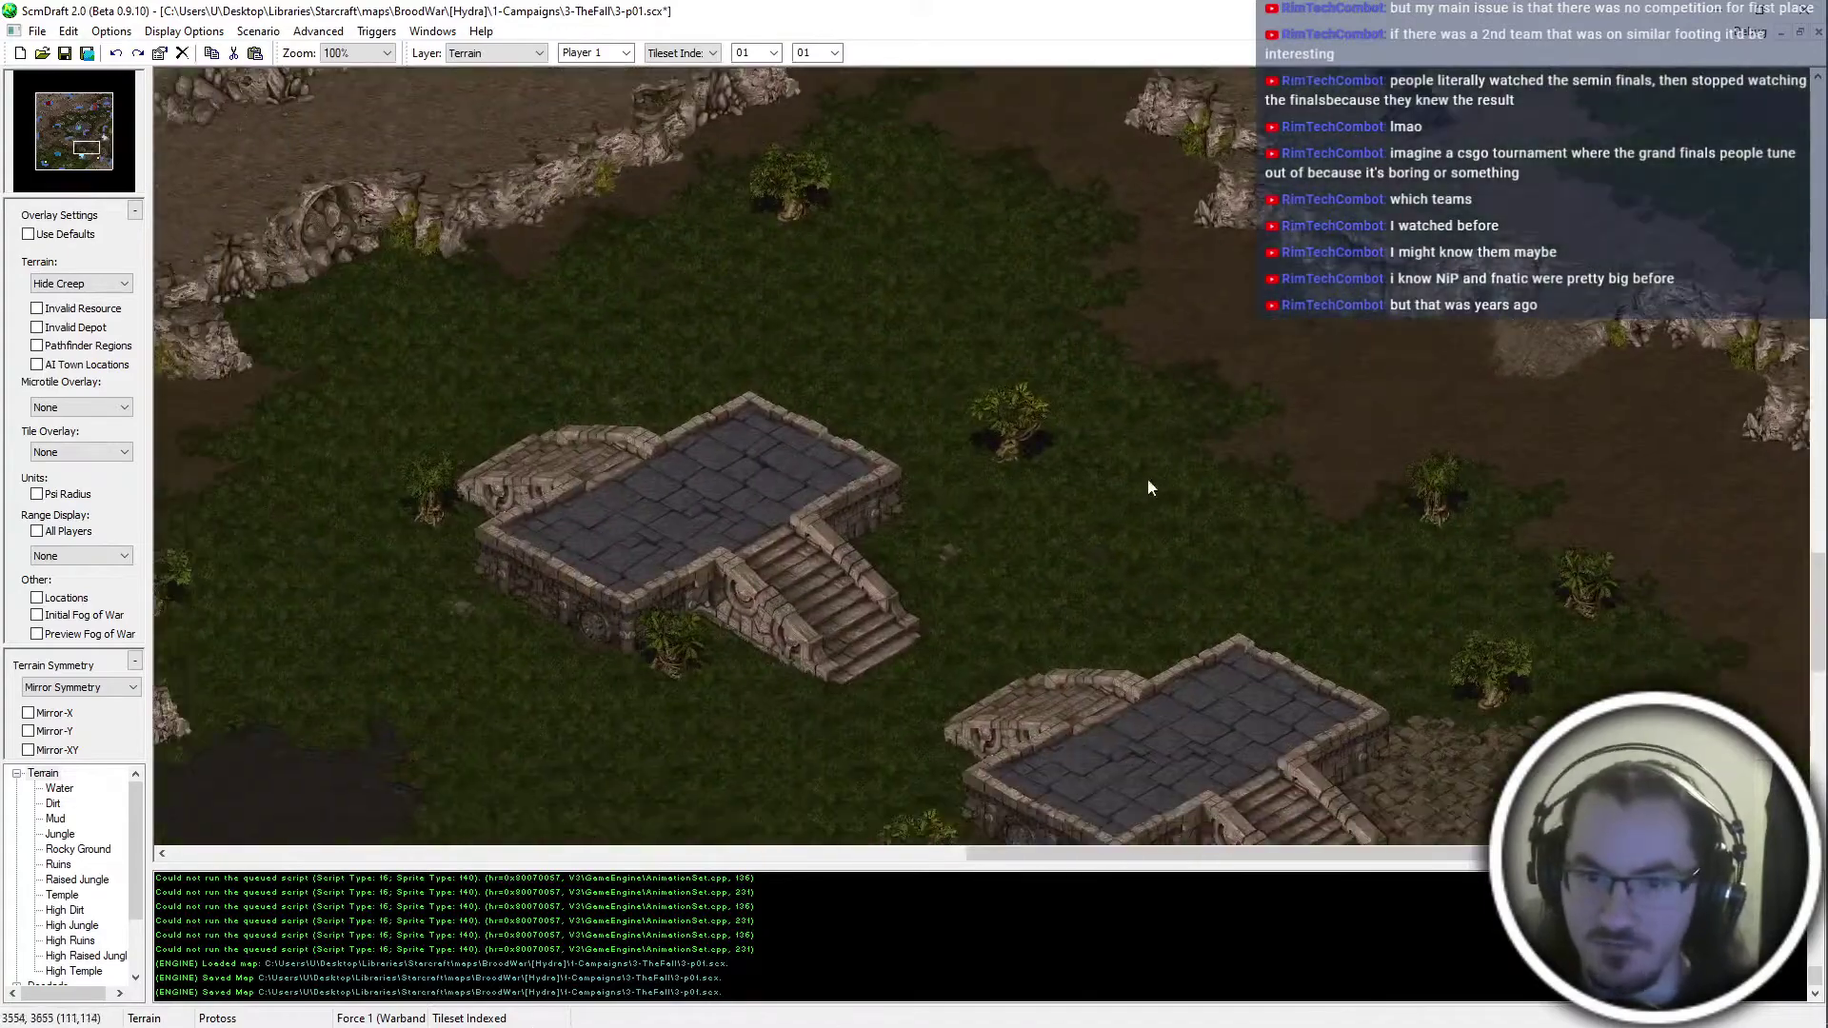
{"action": "left_click", "coordinate": [73, 131]}
{"action": "left_click_drag", "start_coordinate": [72, 131], "coordinate": [109, 142]}
{"action": "middle_click_drag", "start_coordinate": [265, 209], "coordinate": [181, 267]}
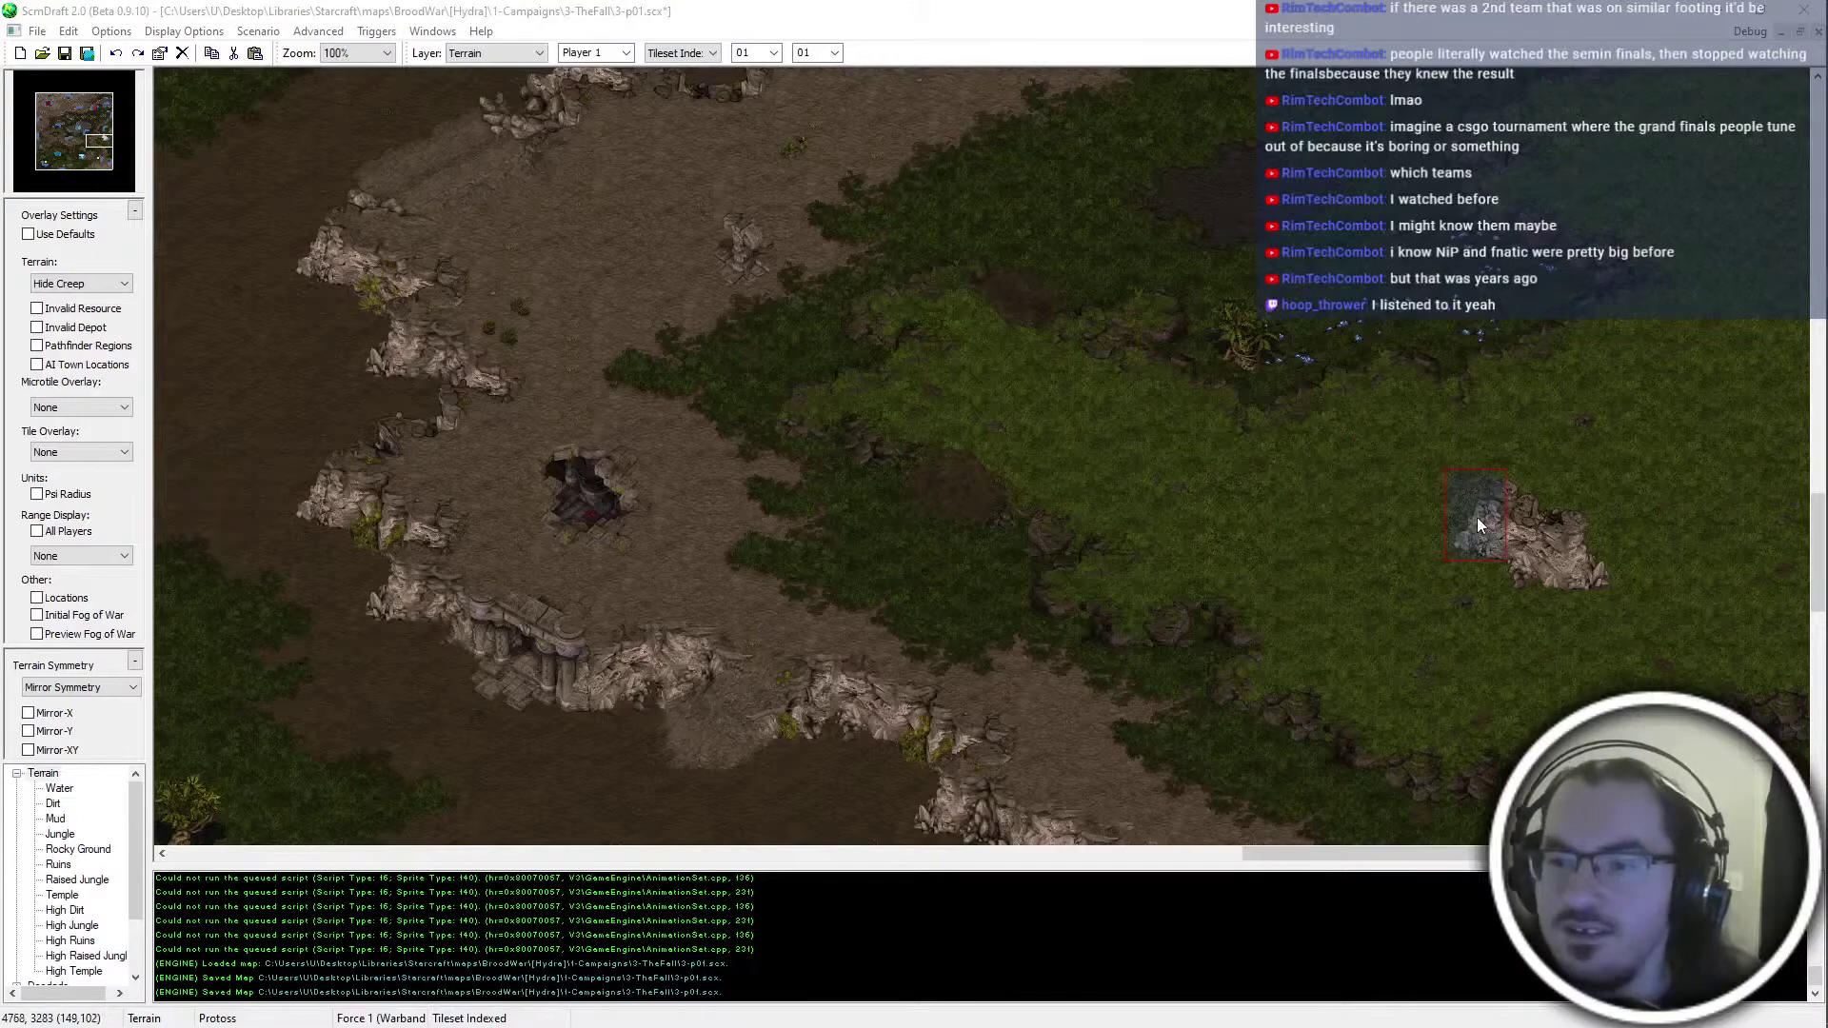
Replace the mismatched tiles on the raised jungle near the map's eastern edge and save the map
{"action": "scroll", "coordinate": [1117, 579], "scroll_direction": "up", "scroll_amount": 5}
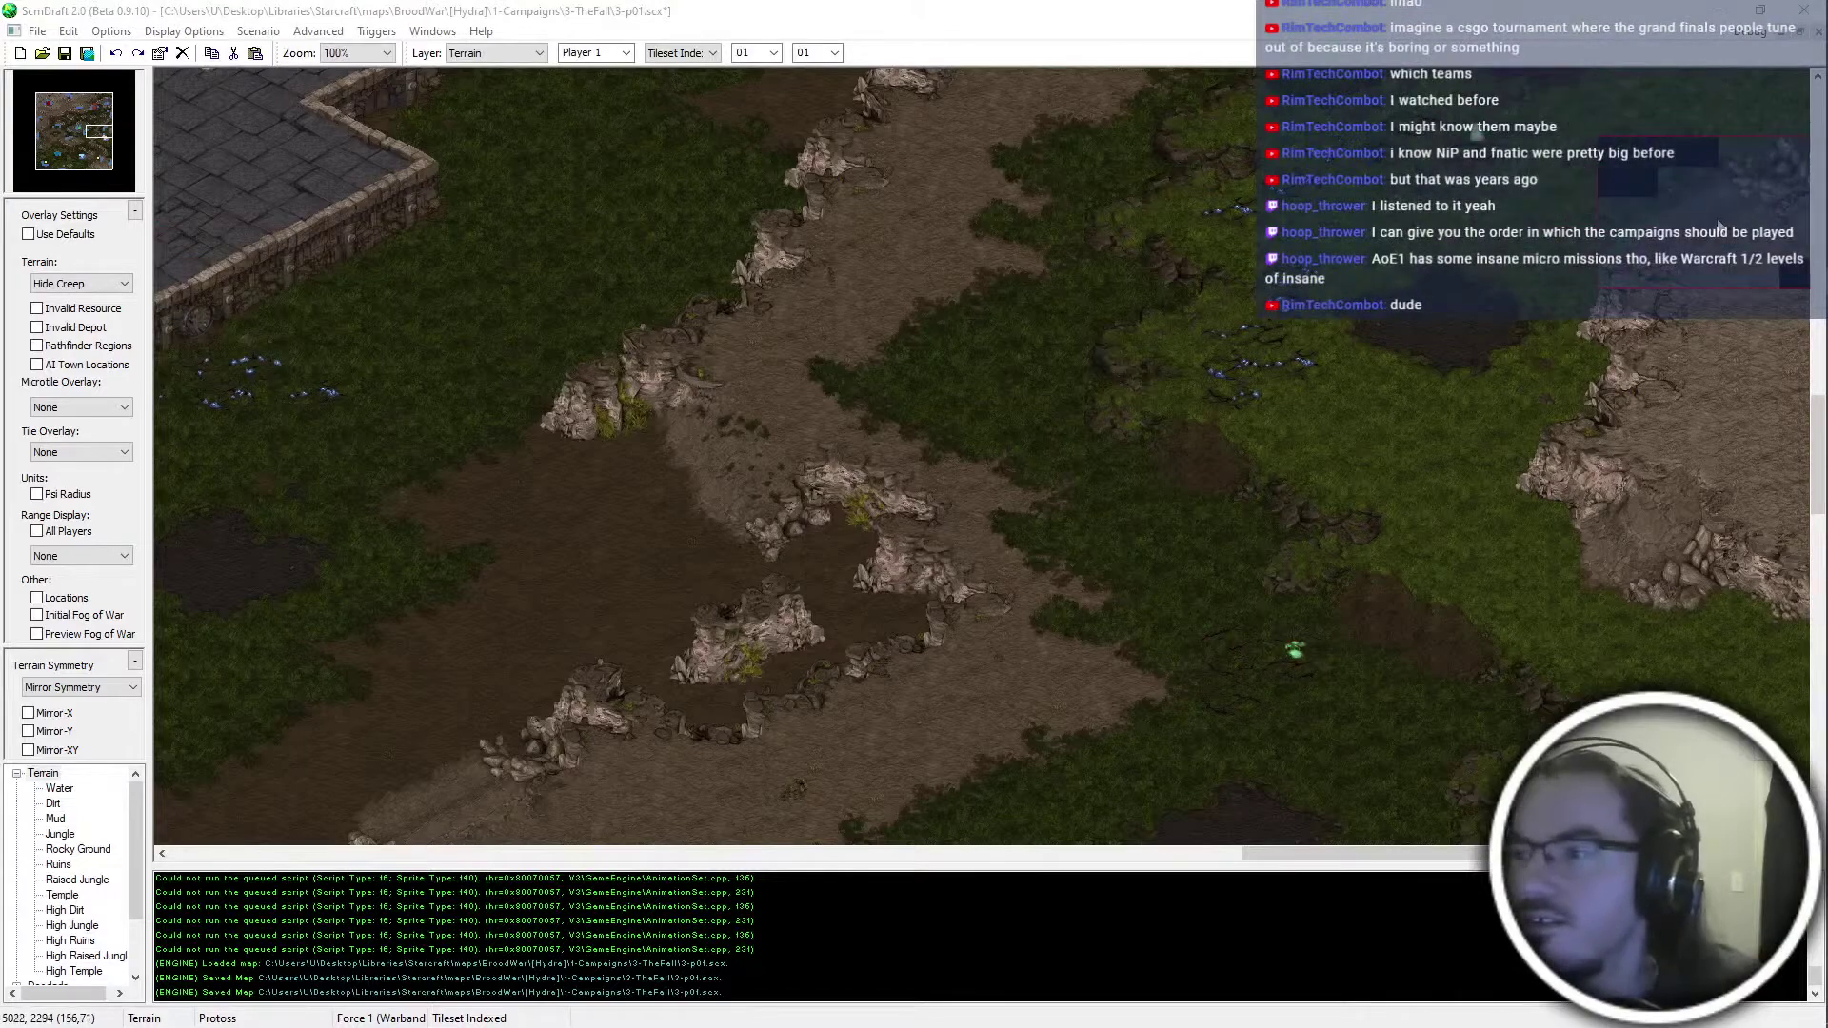
{"action": "left_click", "coordinate": [1759, 219]}
{"action": "scroll", "coordinate": [1761, 183], "scroll_direction": "up", "scroll_amount": 3}
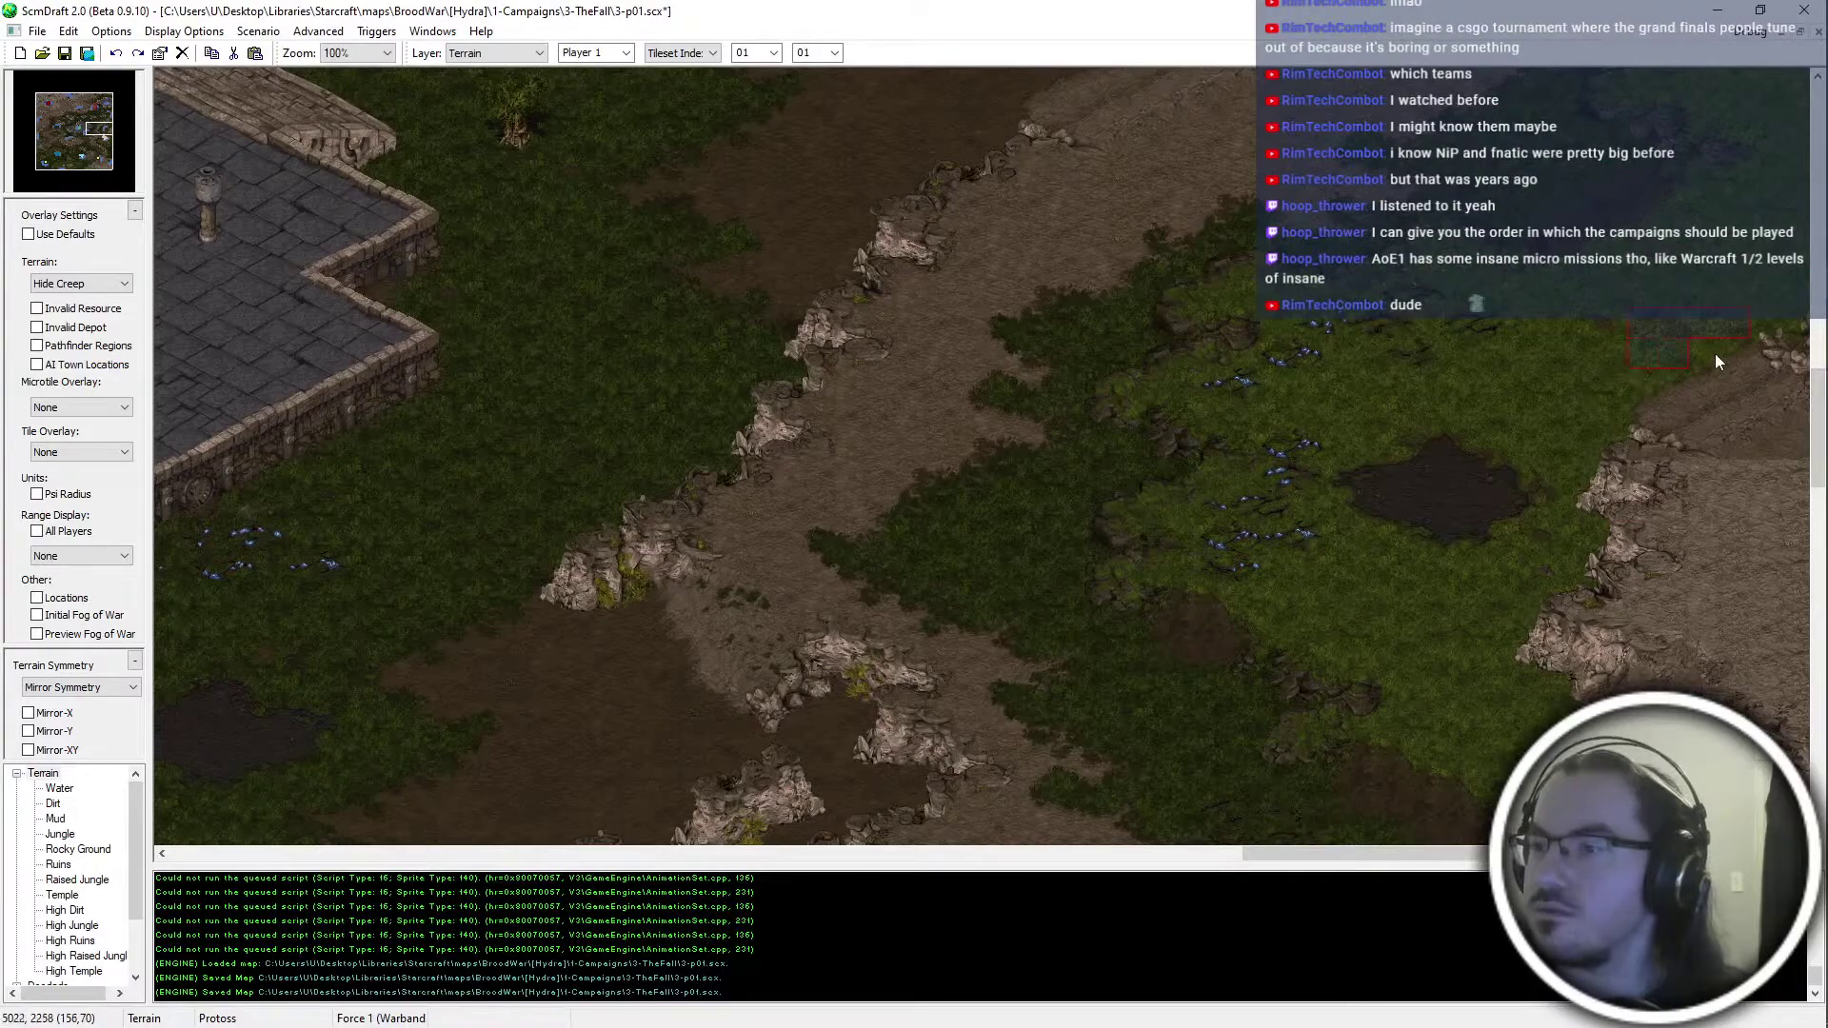
{"action": "scroll", "coordinate": [1538, 432], "scroll_direction": "down", "scroll_amount": 1}
{"action": "scroll", "coordinate": [1539, 514], "scroll_direction": "down", "scroll_amount": 7}
{"action": "scroll", "coordinate": [1658, 320], "scroll_direction": "up", "scroll_amount": 15}
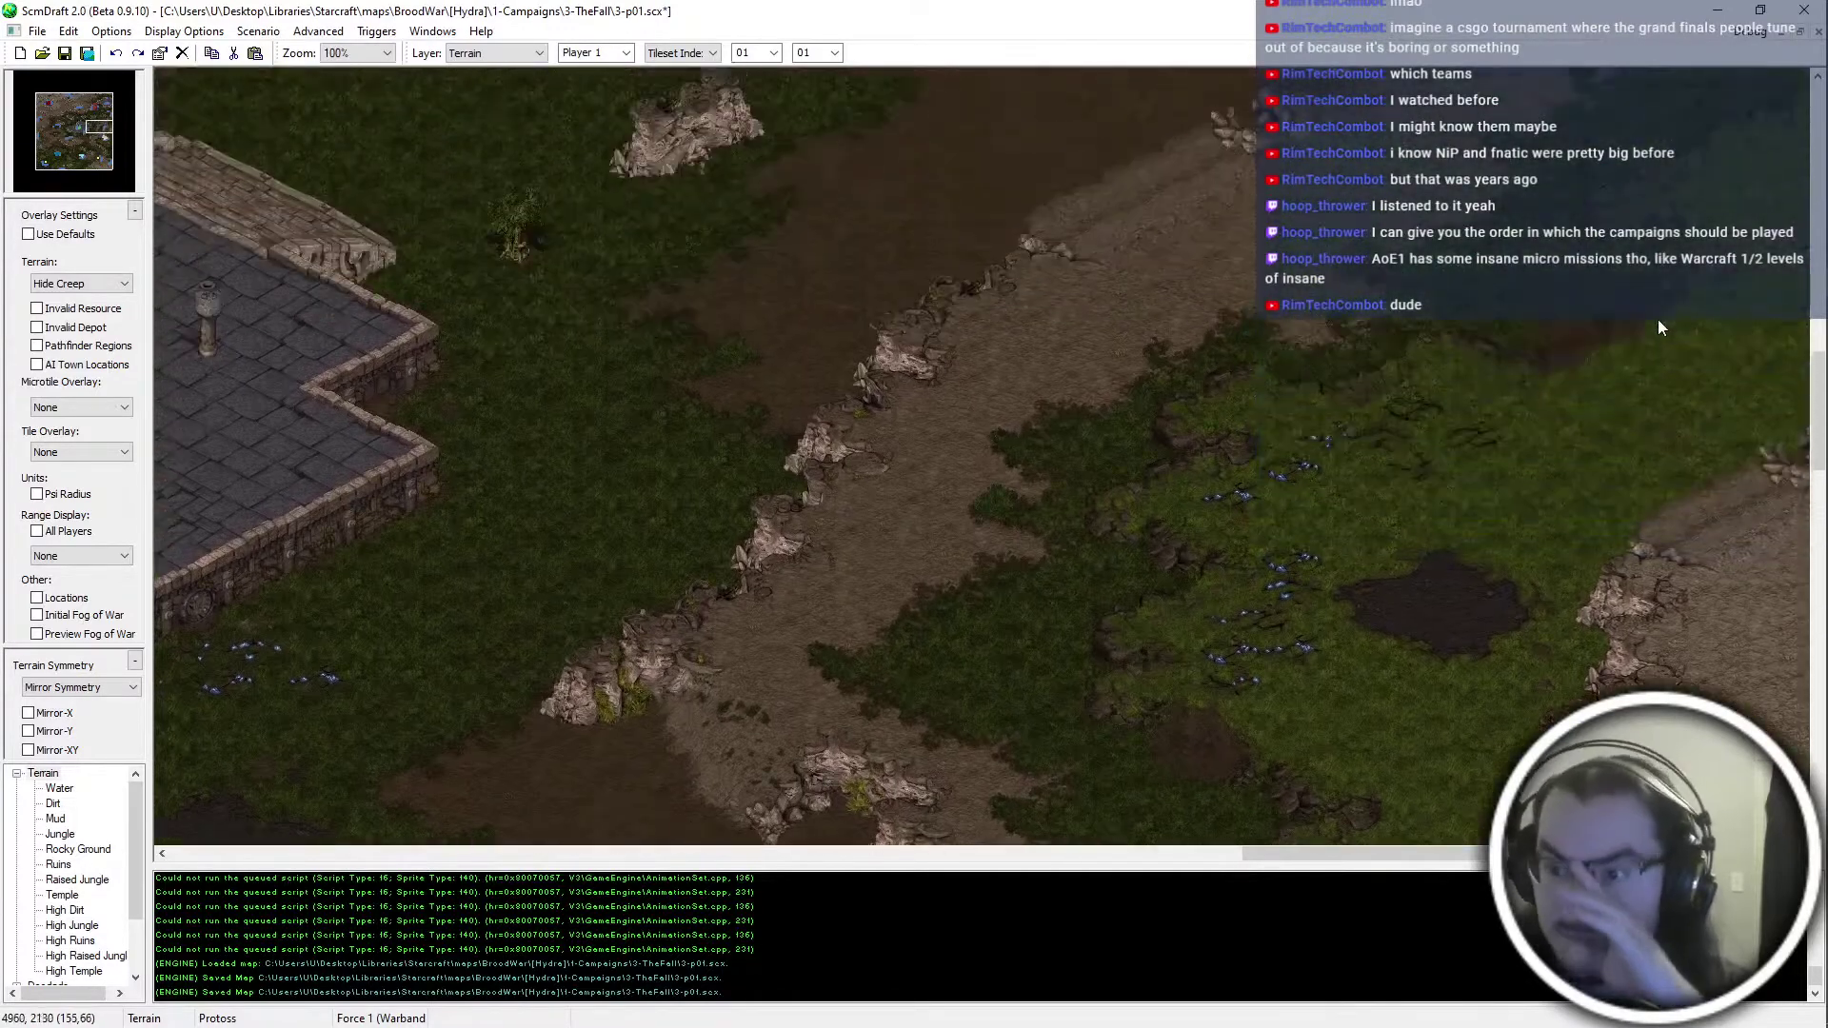
{"action": "scroll", "coordinate": [1430, 375], "scroll_direction": "down", "scroll_amount": 7}
{"action": "scroll", "coordinate": [1502, 1022], "scroll_direction": "down", "scroll_amount": 10}
{"action": "key", "text": "ctrl+s"}
Review the terrain across the southern and northern halves of the map at 33% zoom
{"action": "scroll", "coordinate": [1453, 438], "scroll_direction": "down", "scroll_amount": 3, "text": "ctrl"}
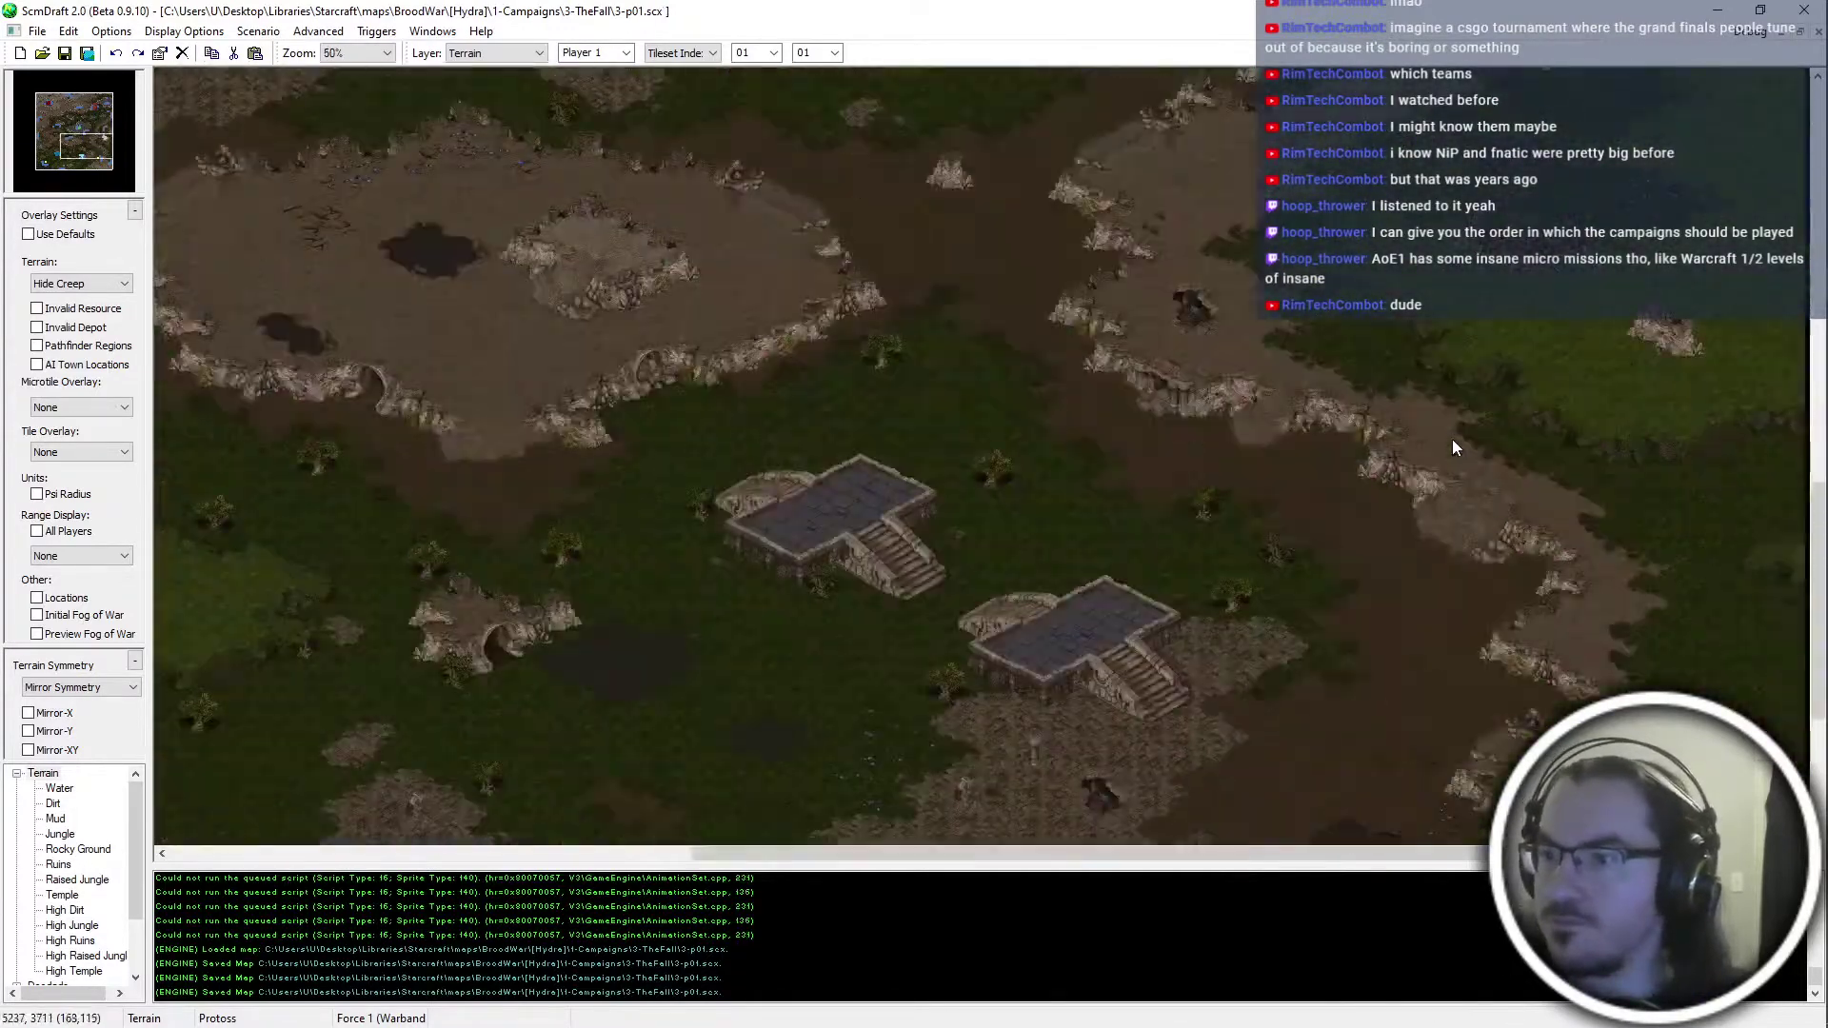
{"action": "scroll", "coordinate": [1538, 655], "scroll_direction": "down", "scroll_amount": 3}
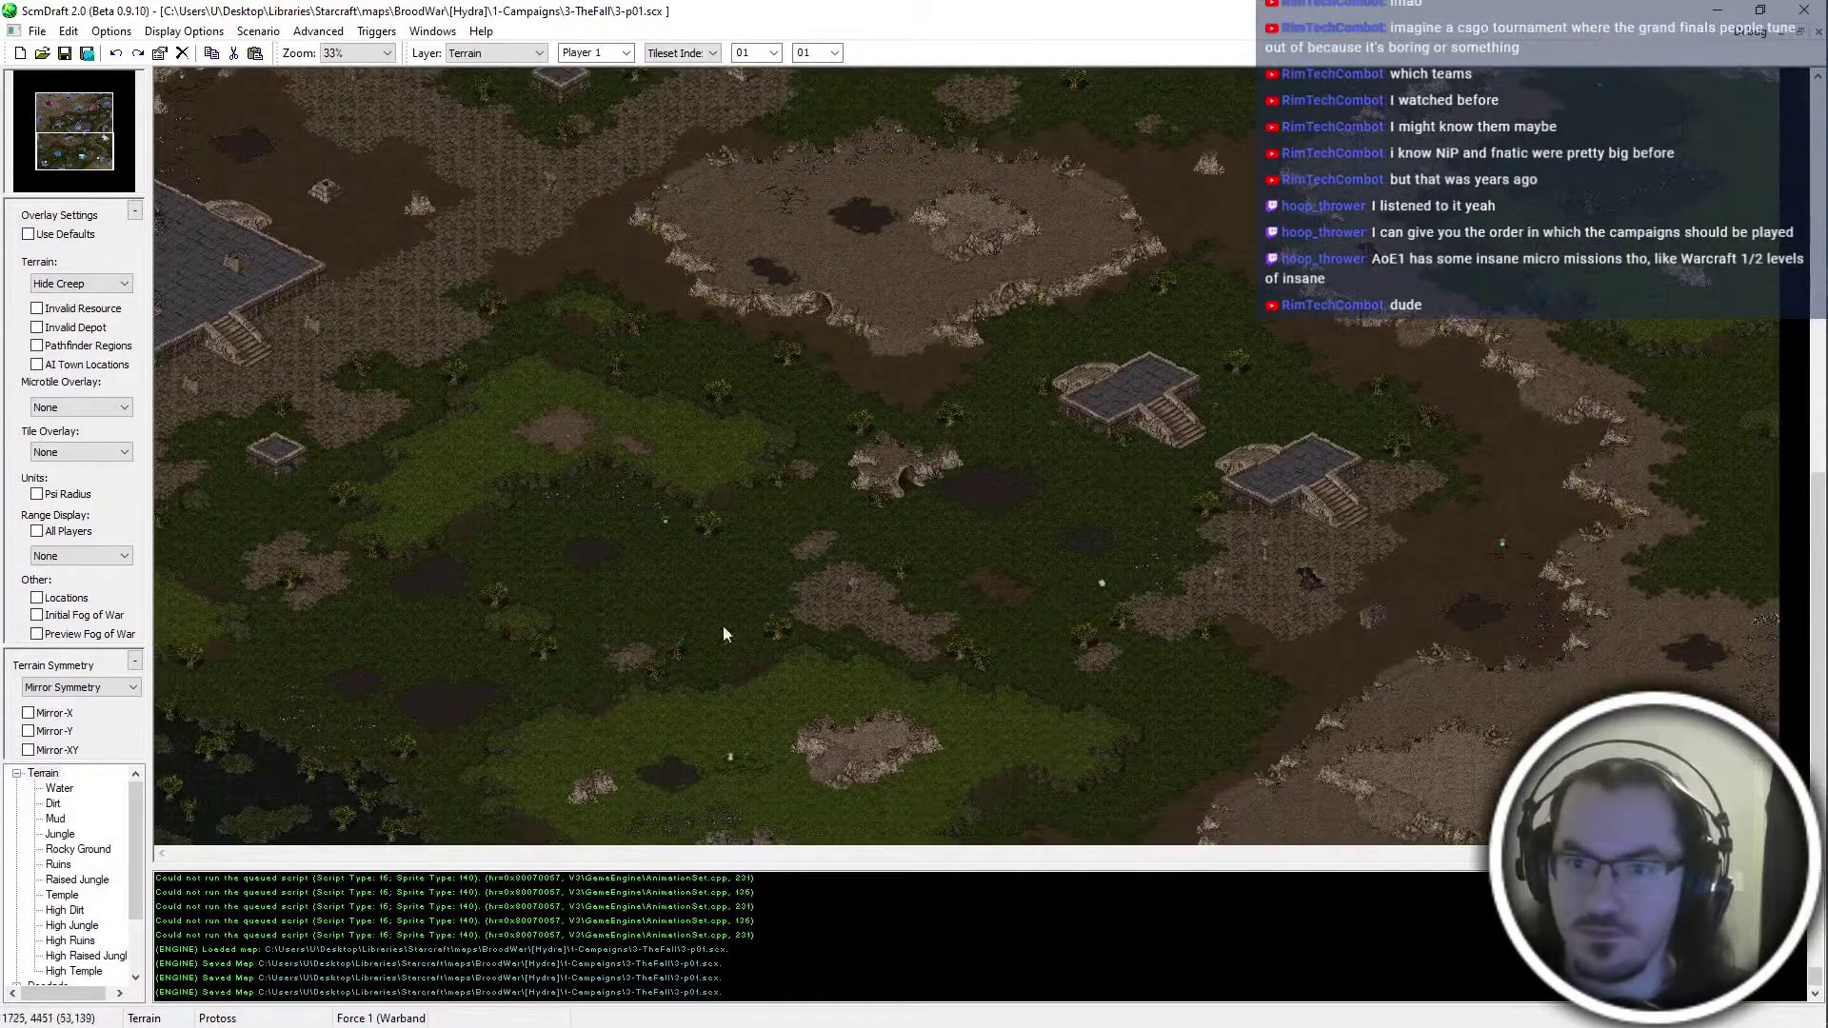
{"action": "scroll", "coordinate": [396, 289], "scroll_direction": "up", "scroll_amount": 8}
{"action": "scroll", "coordinate": [350, 185], "scroll_direction": "up", "scroll_amount": 18}
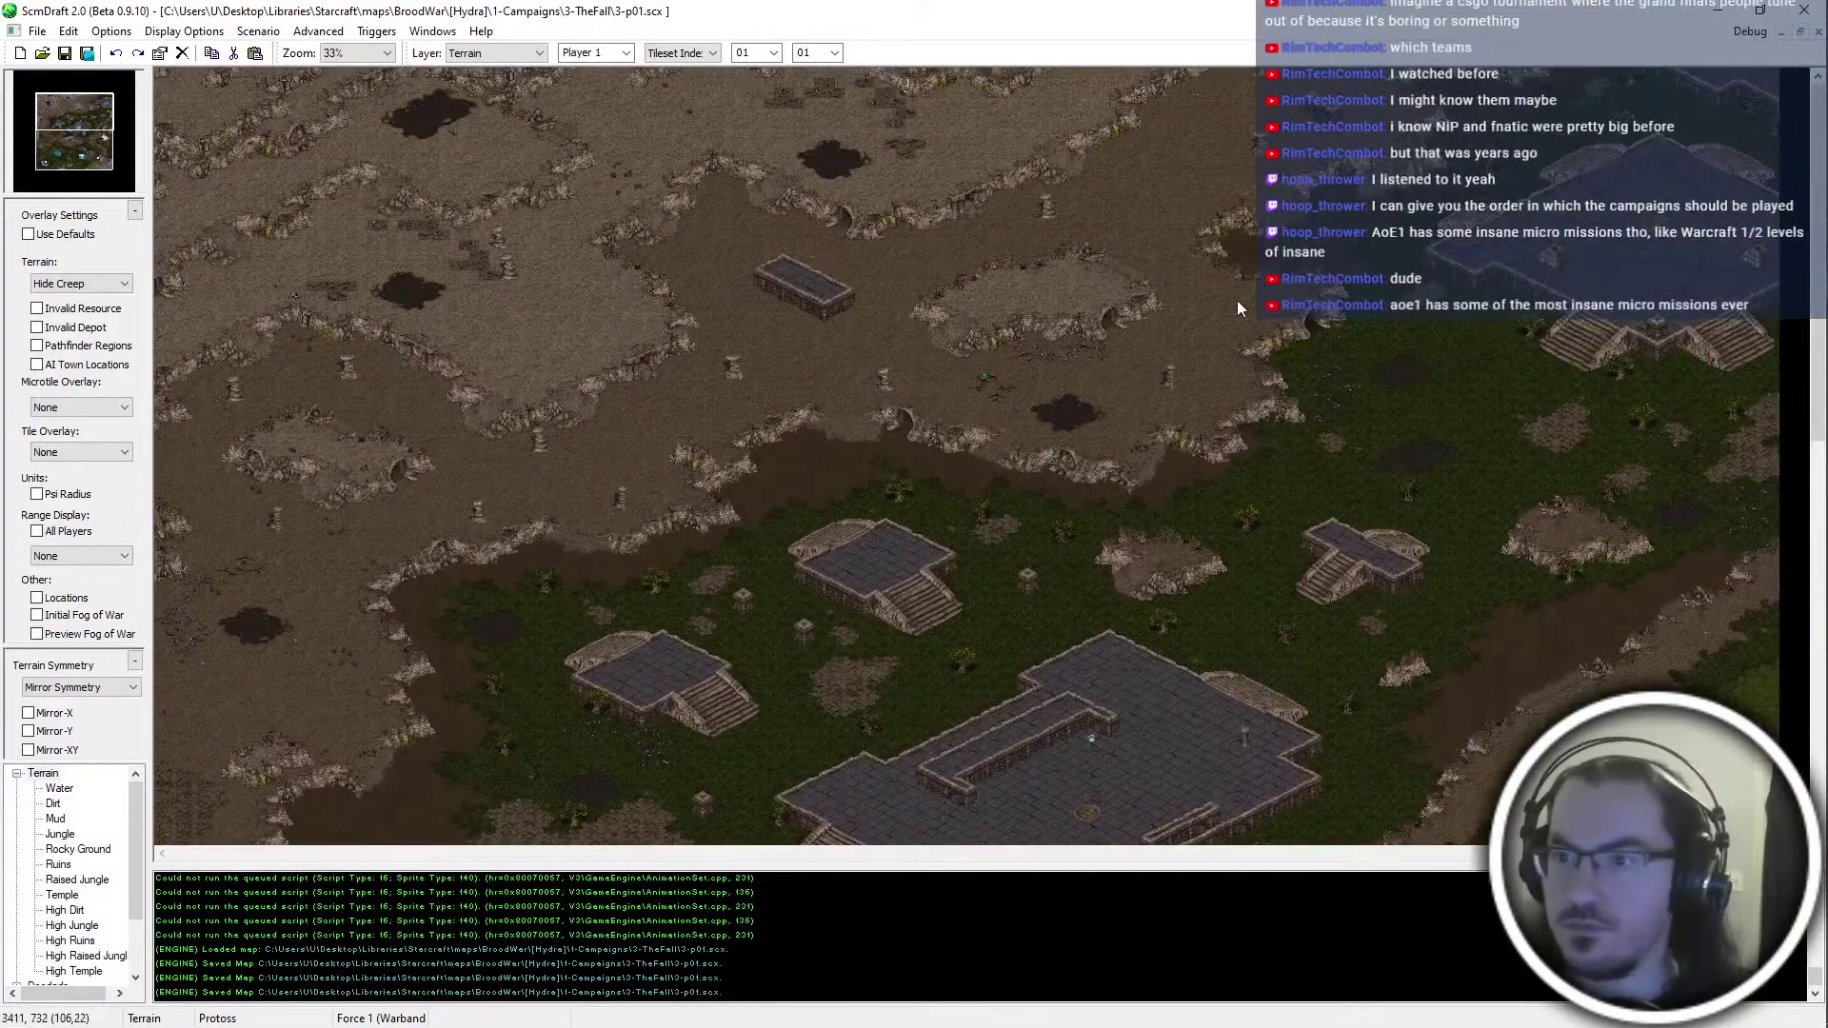
Switch to PyMPQ, browse the tileset folder for files to add, and open the jungle tileset from there in PyTILE
{"action": "key", "text": "alt+Tab"}
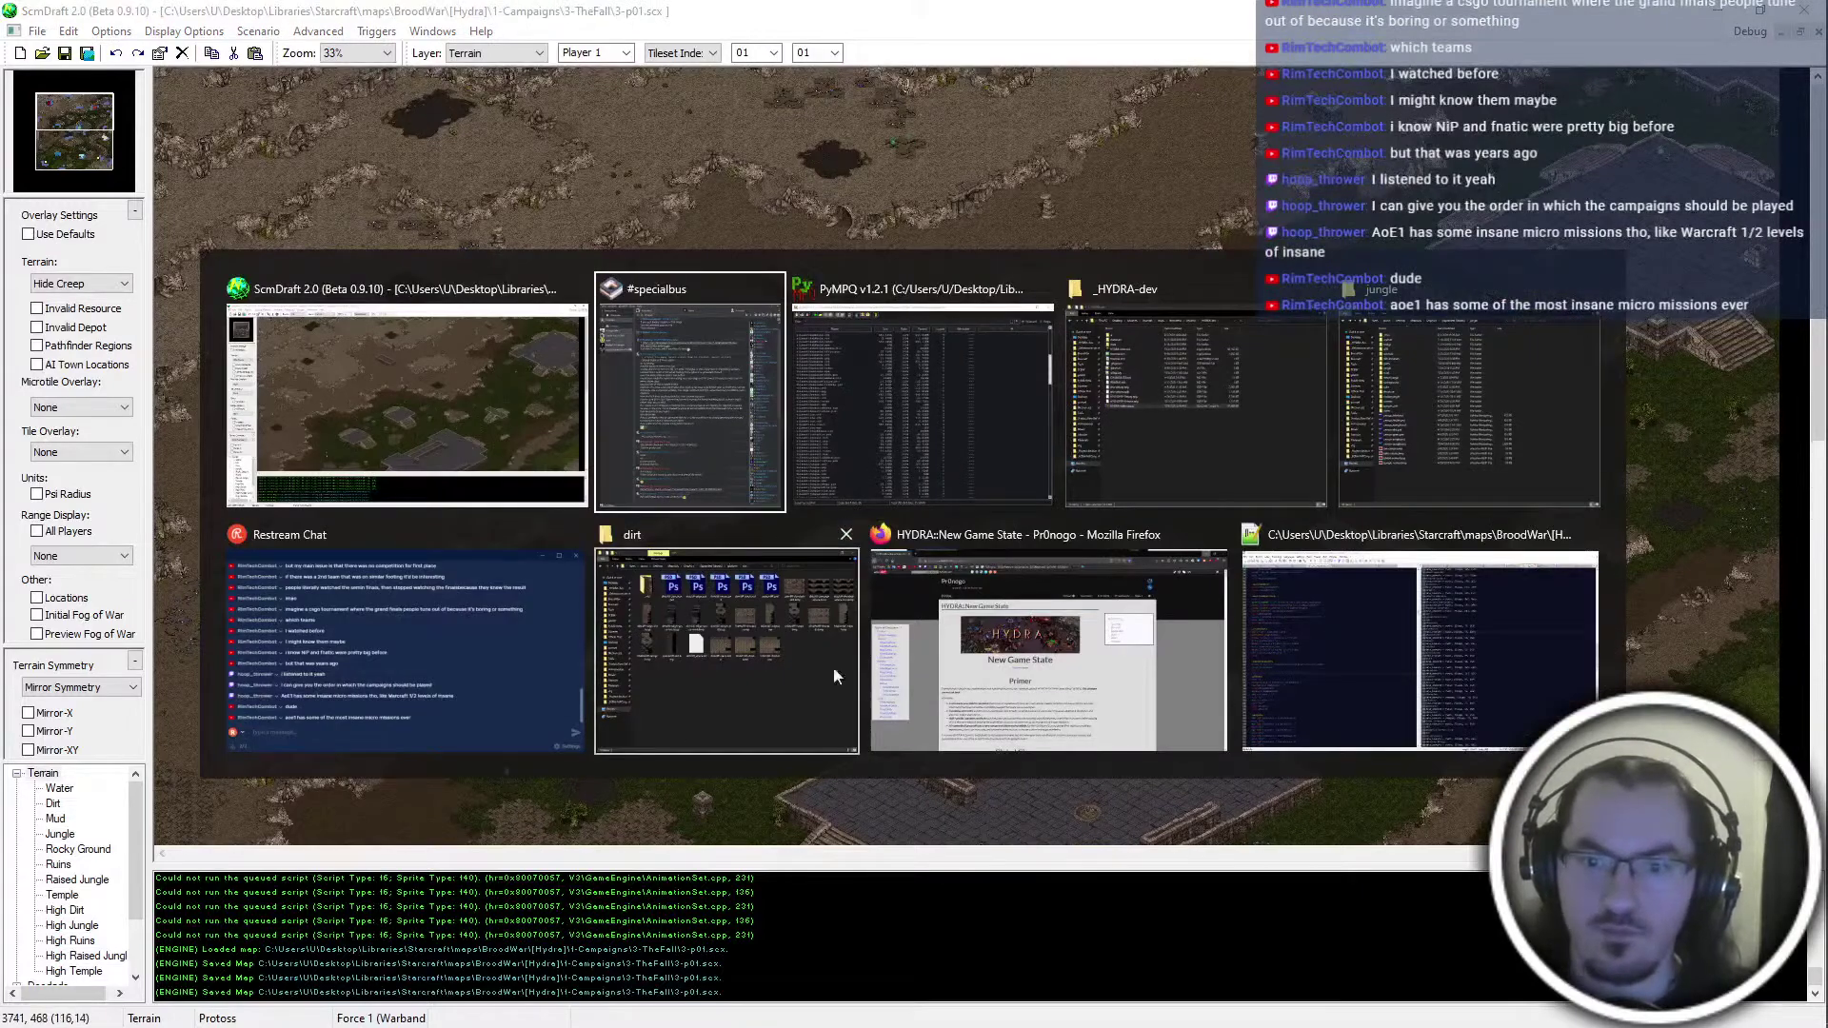
{"action": "left_click", "coordinate": [1378, 407]}
{"action": "key", "text": "alt+Tab"}
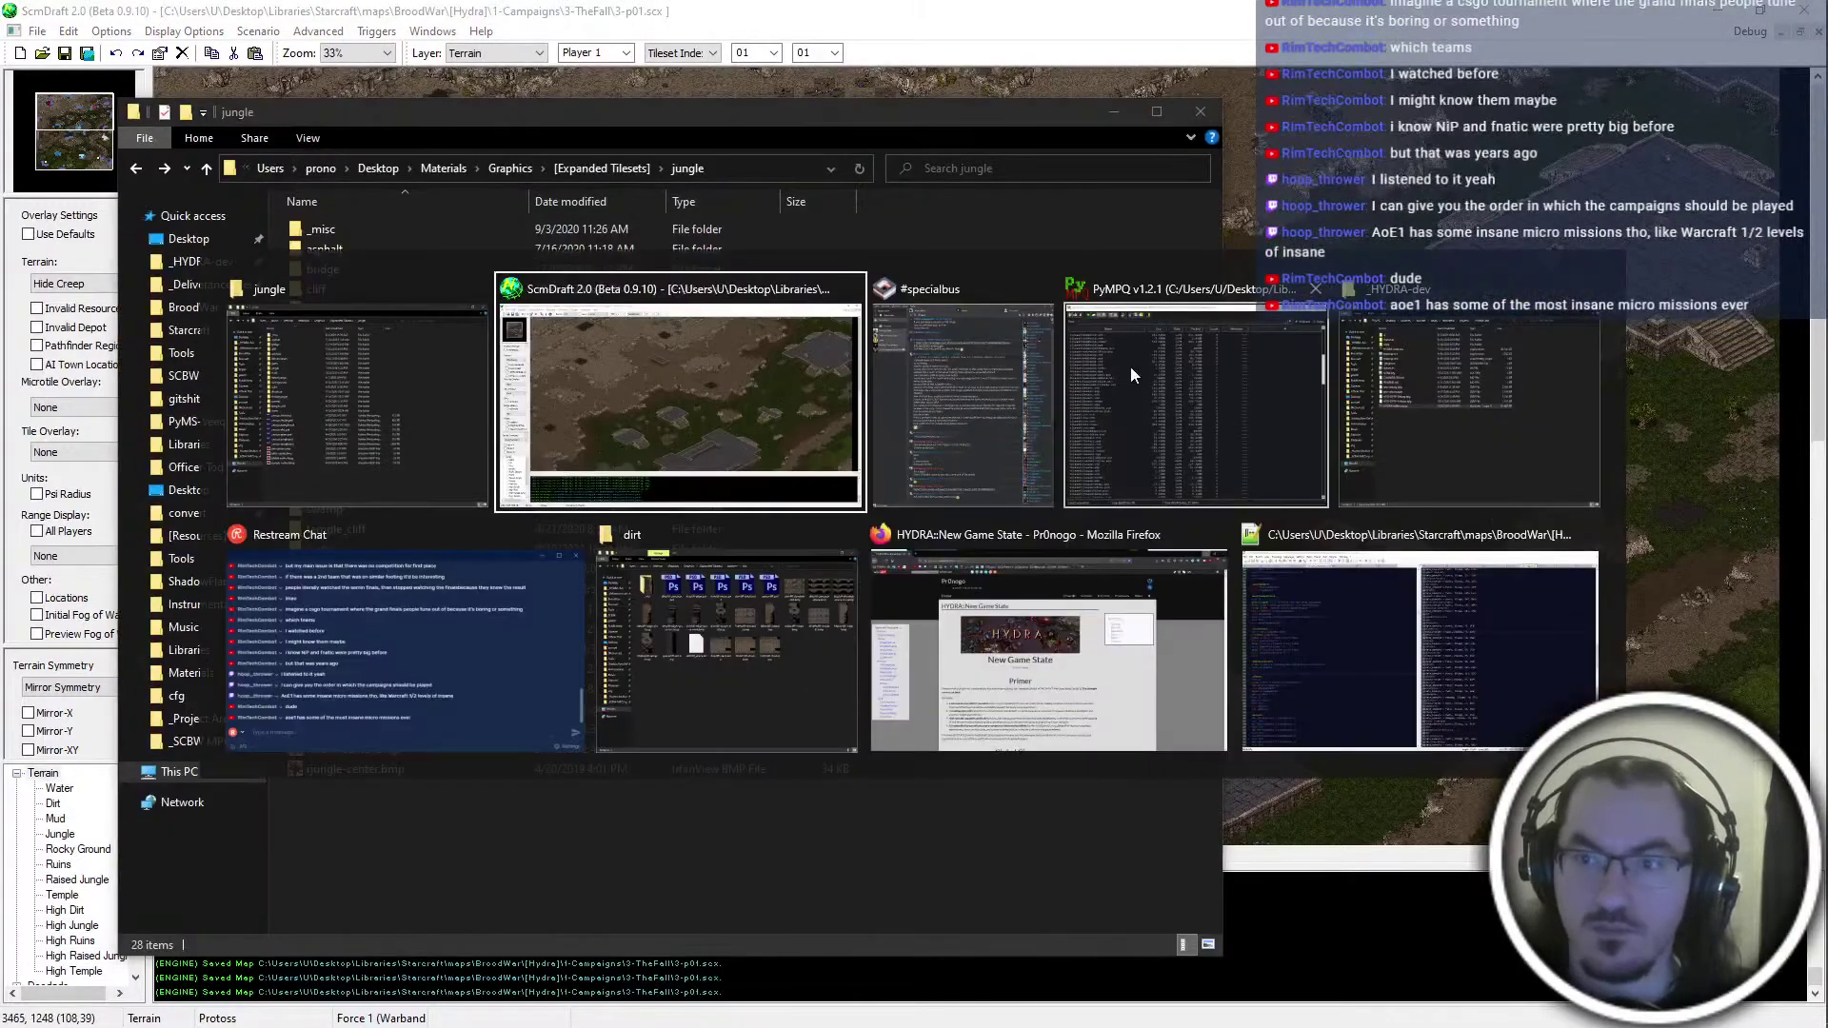
{"action": "left_click", "coordinate": [1294, 432]}
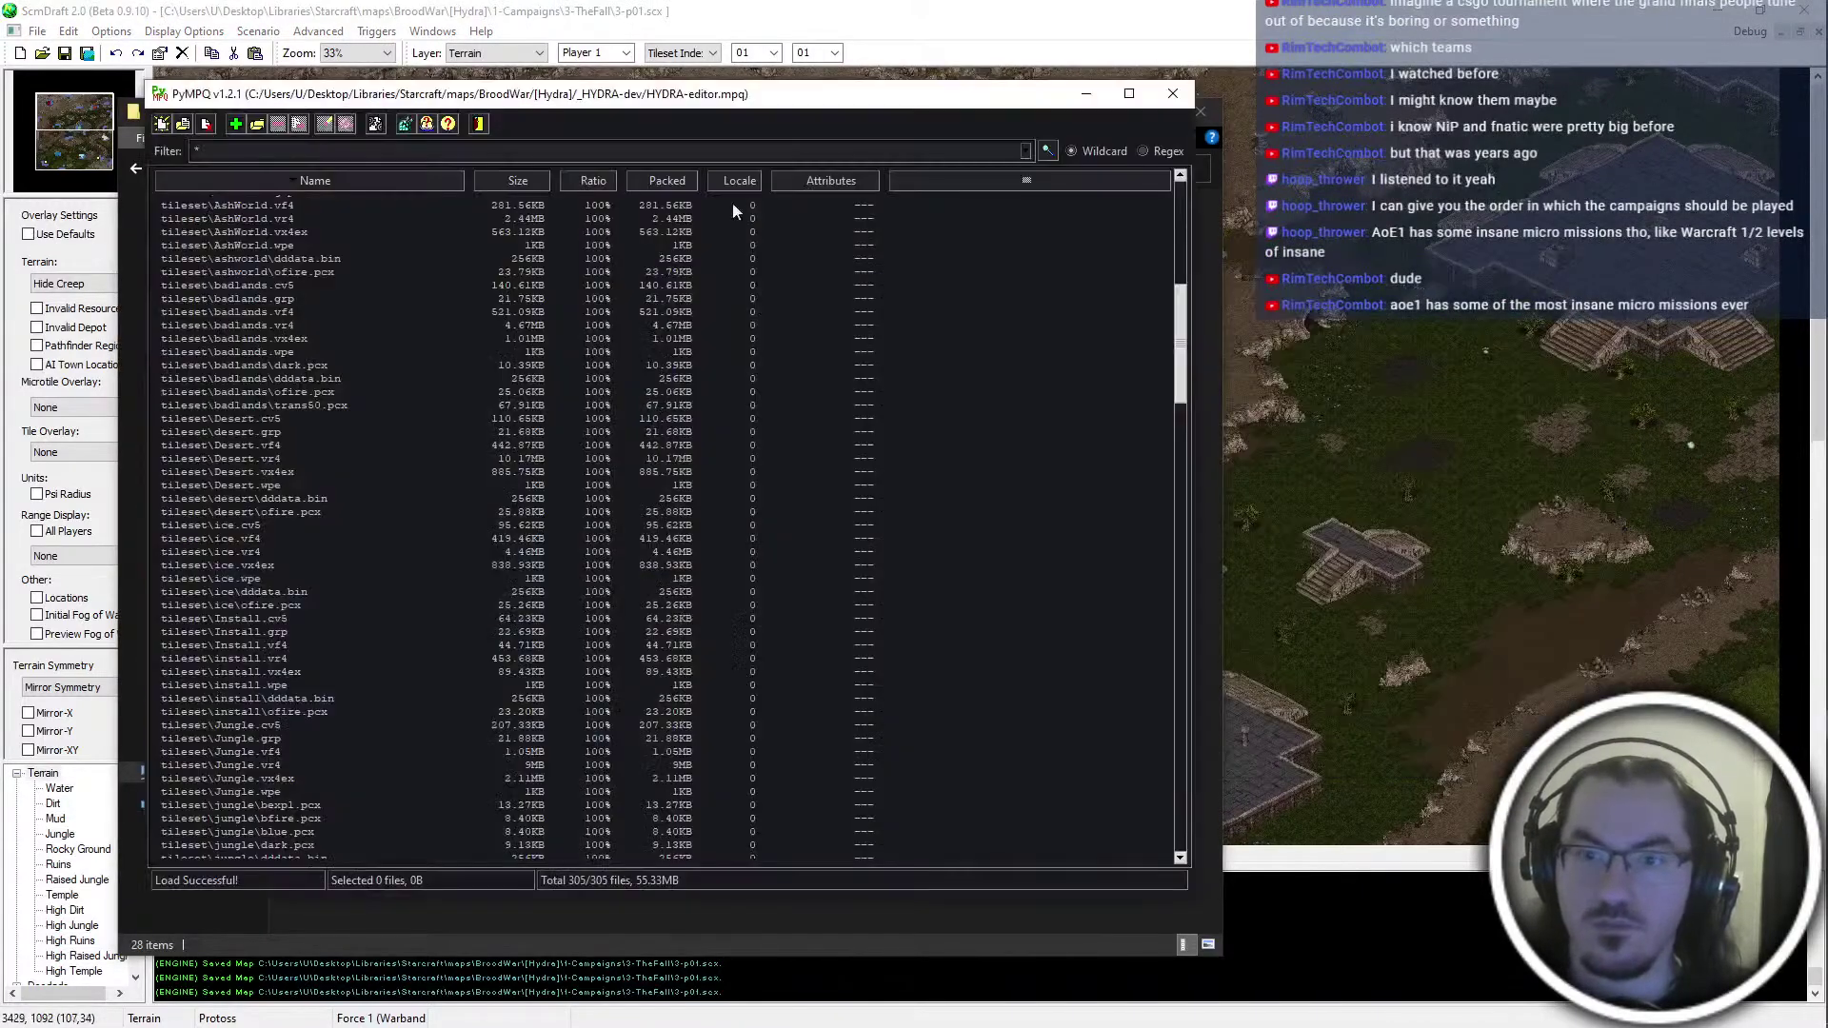
{"action": "left_click", "coordinate": [235, 123]}
{"action": "left_click", "coordinate": [538, 155]}
{"action": "key", "text": "Return"}
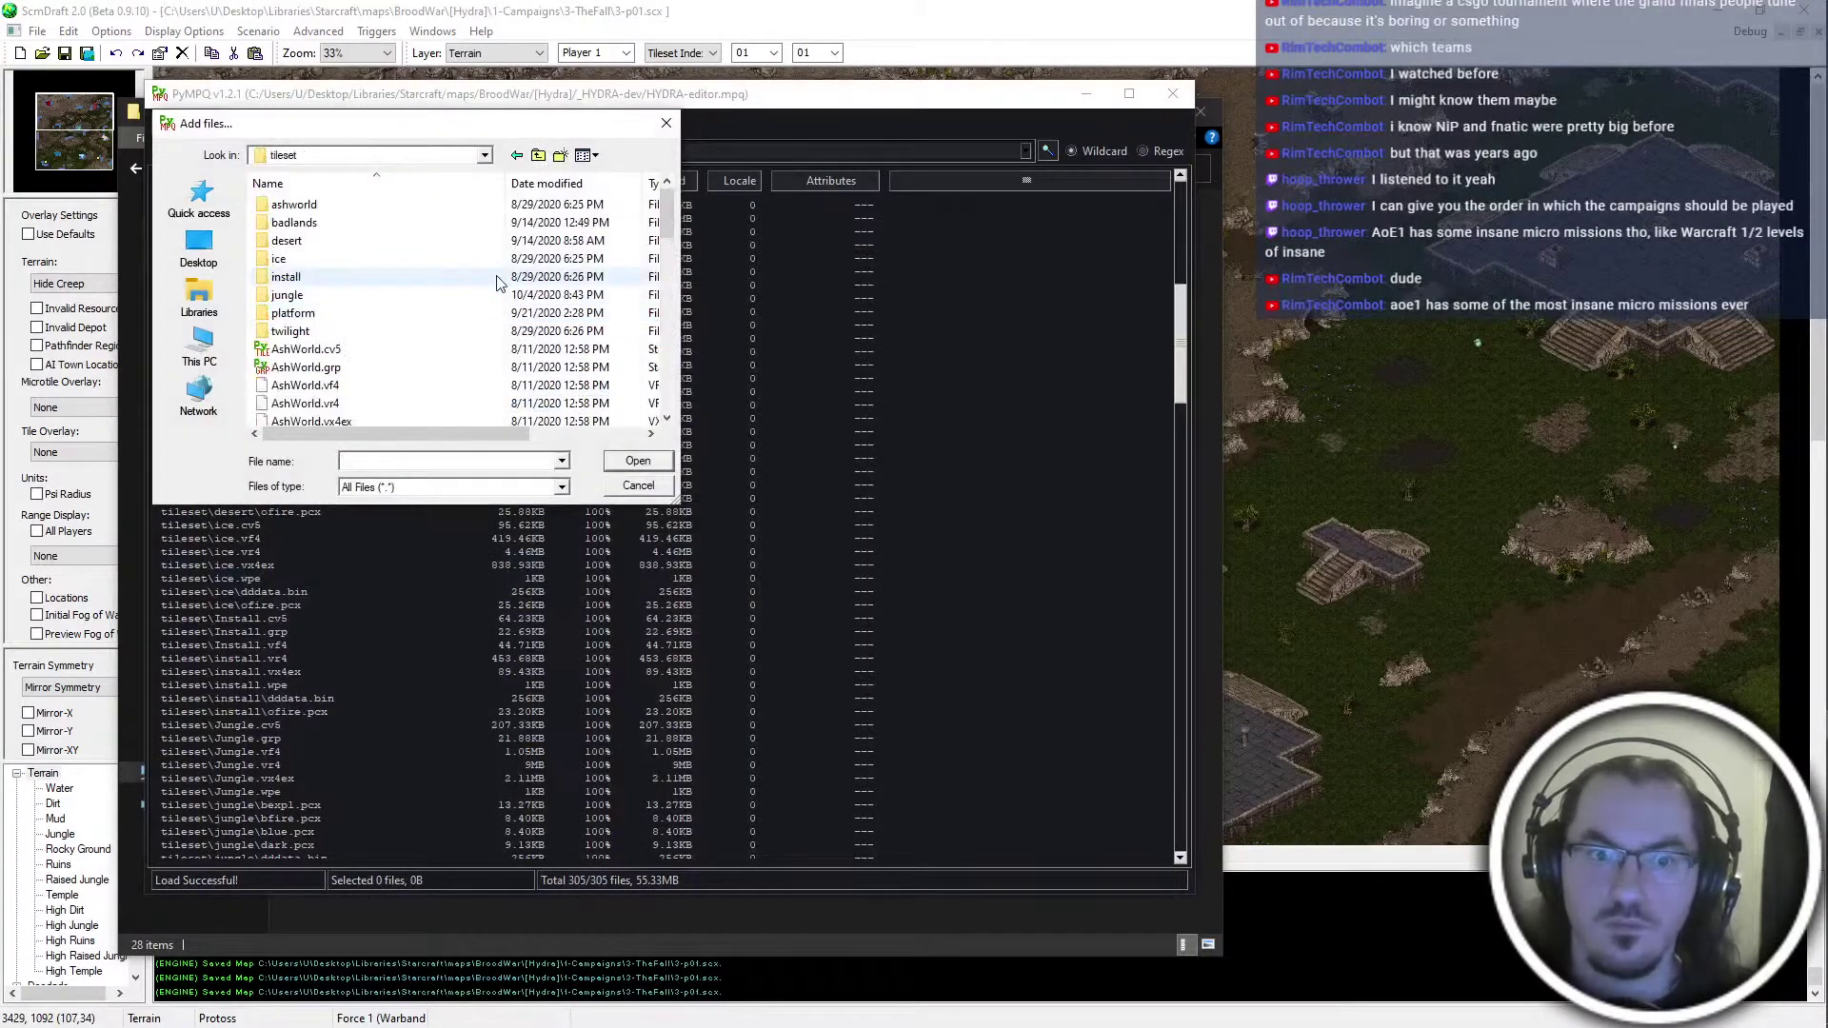
{"action": "scroll", "coordinate": [496, 283], "scroll_direction": "down", "scroll_amount": 5}
{"action": "right_click", "coordinate": [287, 205]}
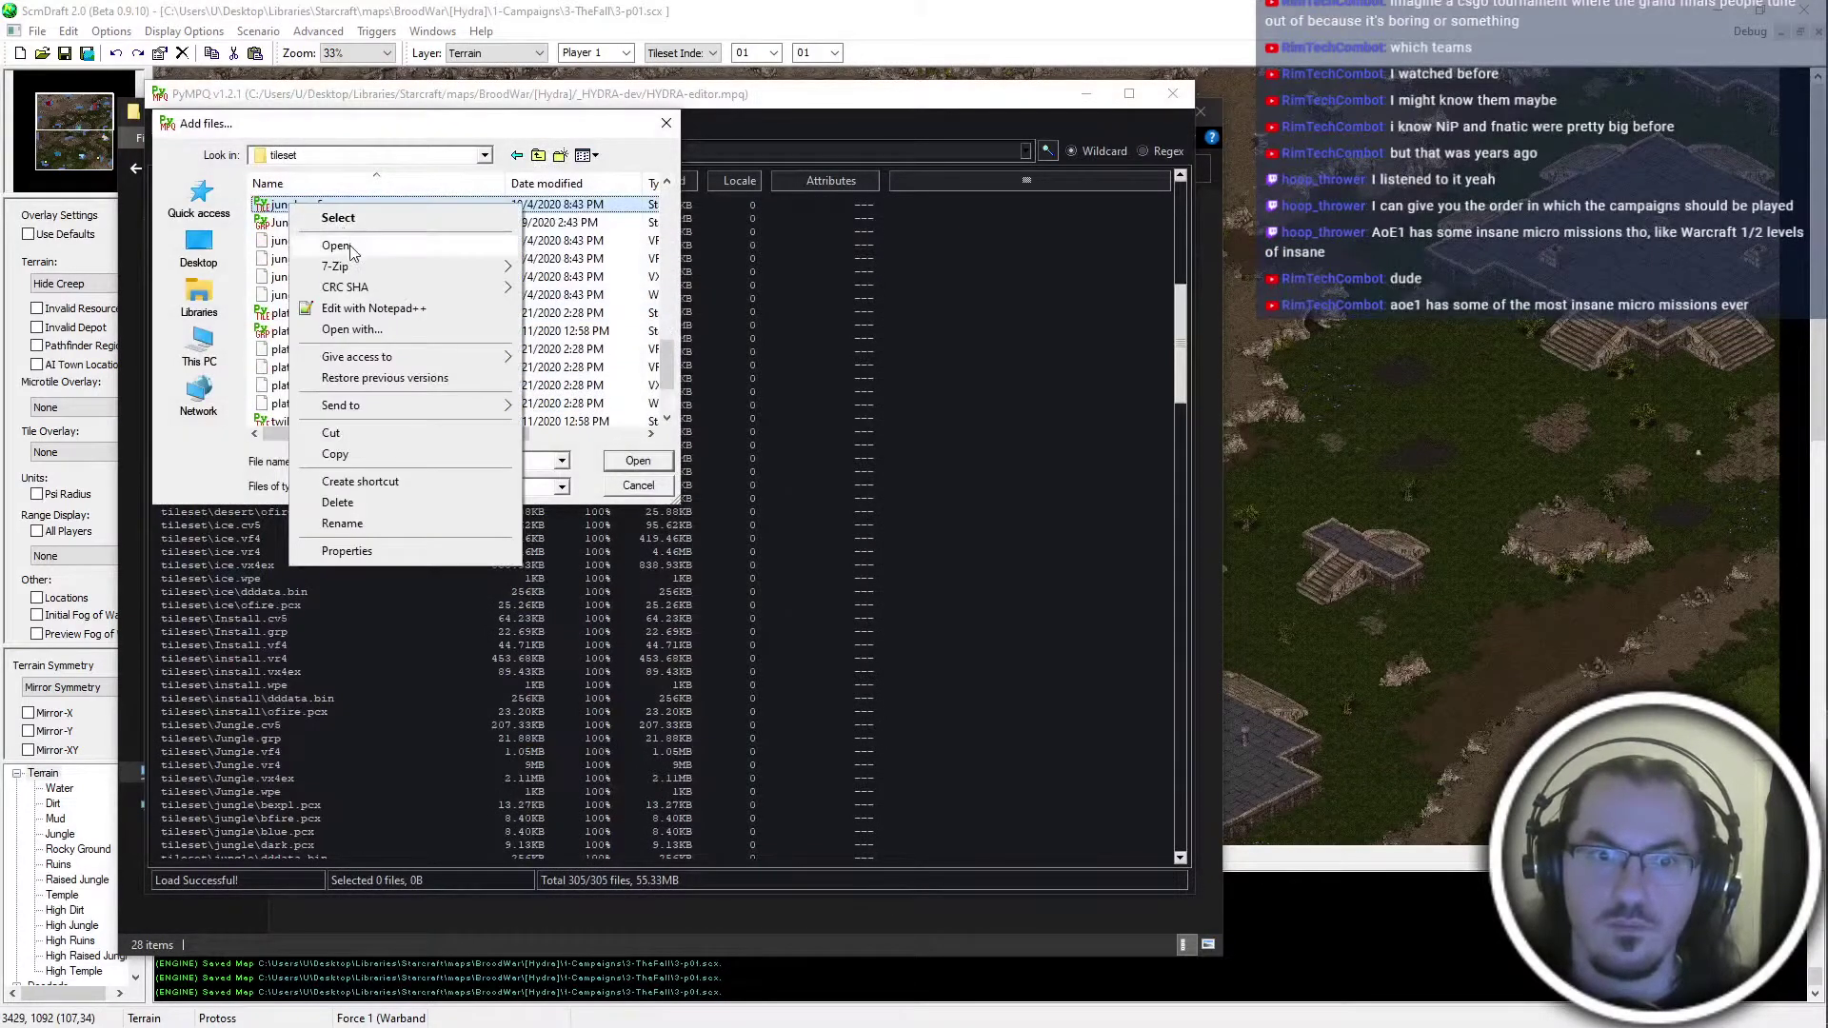
{"action": "left_click", "coordinate": [338, 244]}
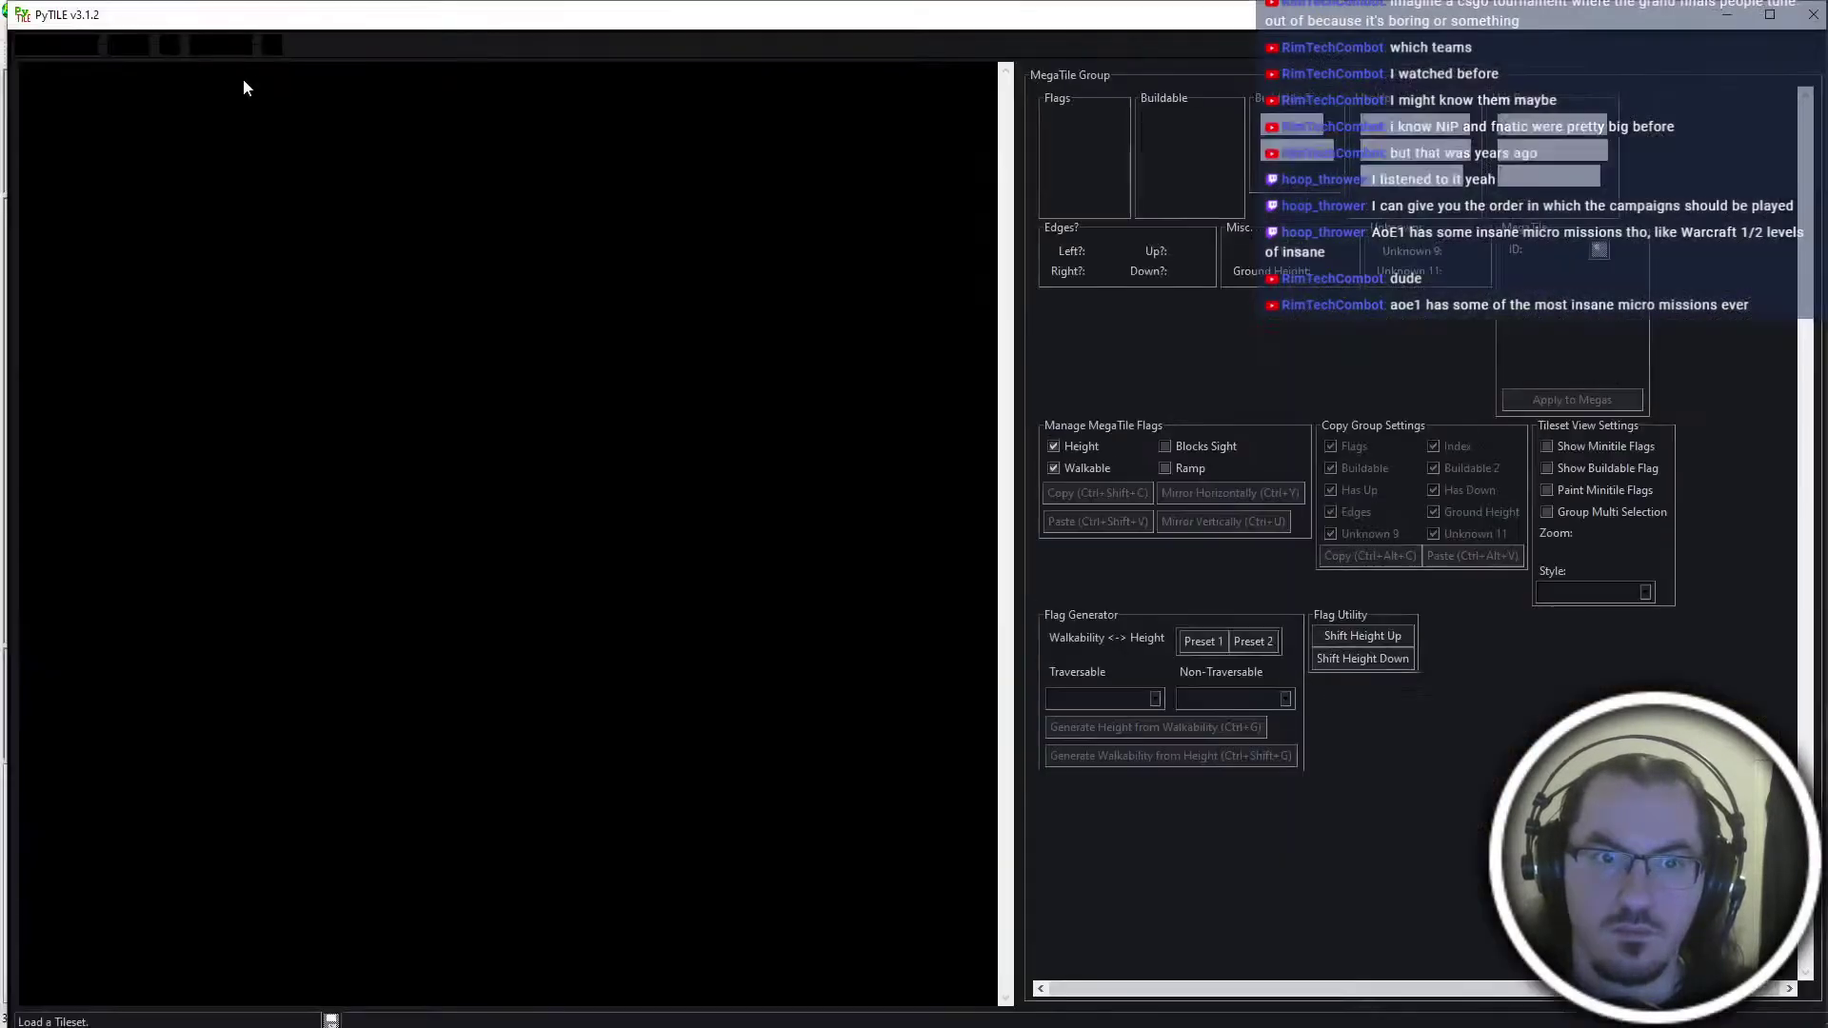
Look through the doodad, ramp and cliff groups near the end of the jungle tileset for the high dirt cliff stack tiles
{"action": "left_click_drag", "start_coordinate": [997, 76], "coordinate": [984, 917]}
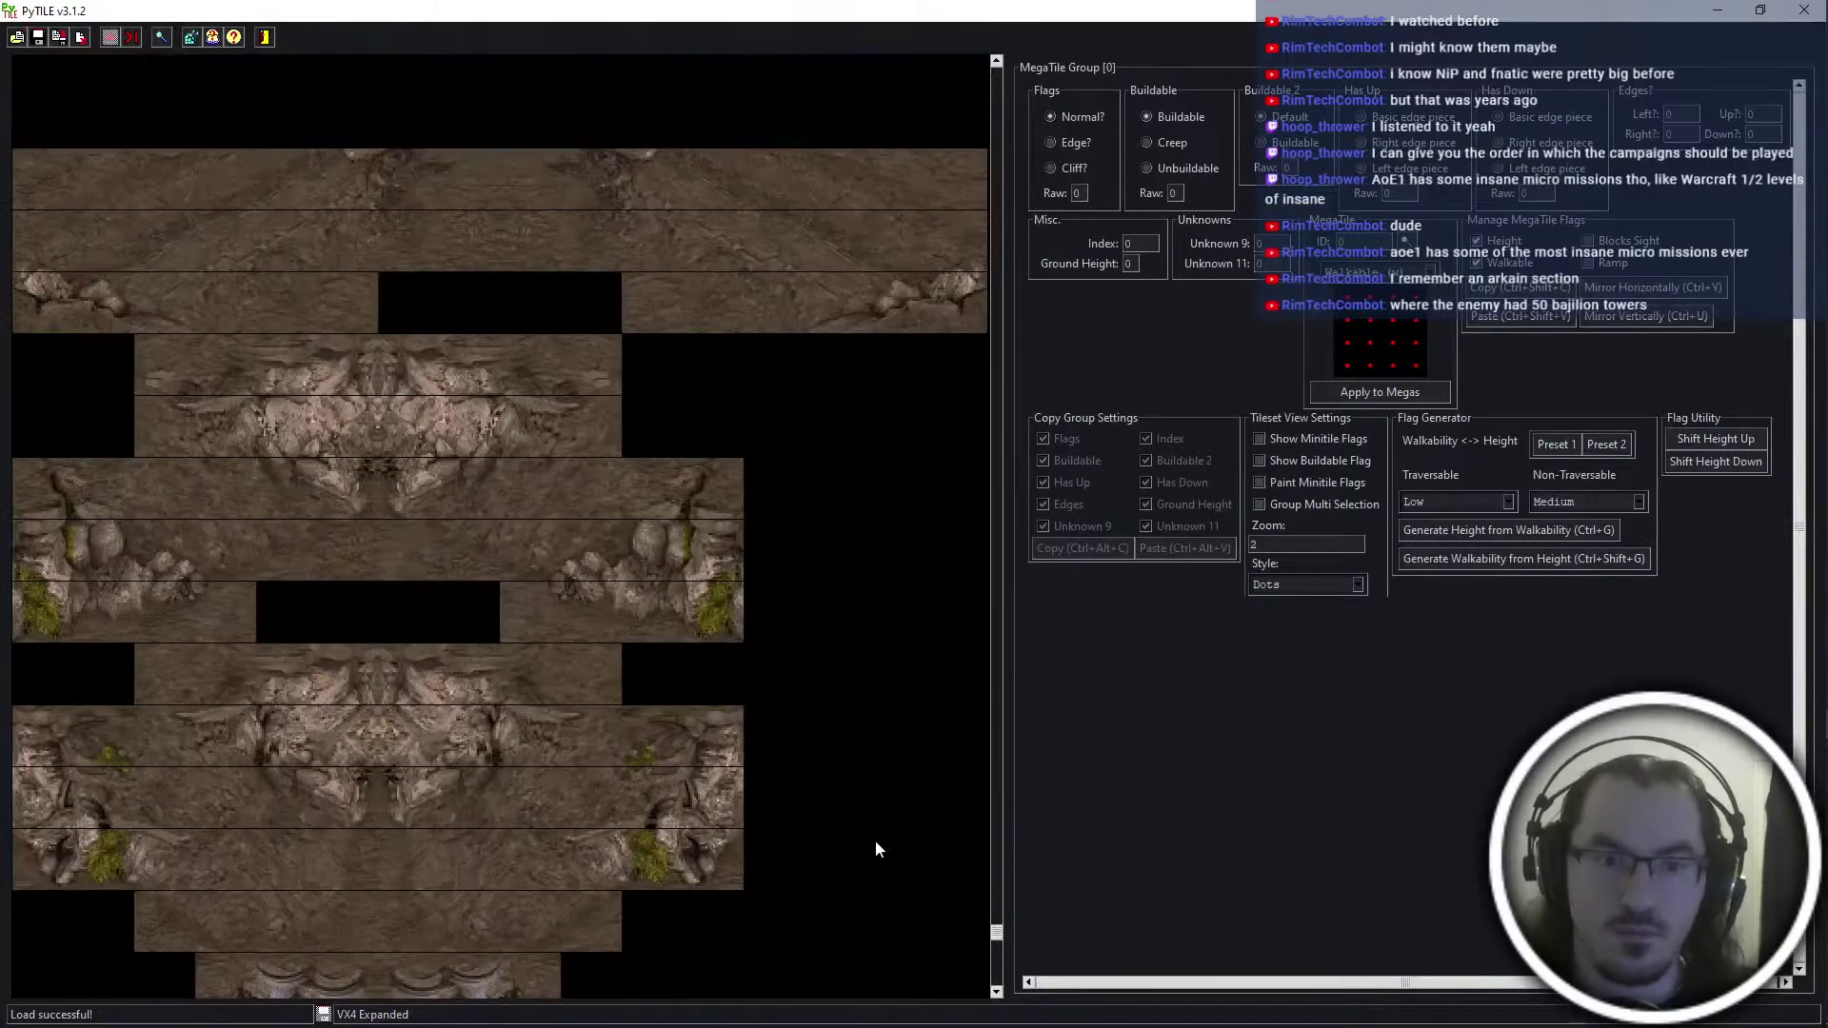
{"action": "scroll", "coordinate": [864, 827], "scroll_direction": "up", "scroll_amount": 3}
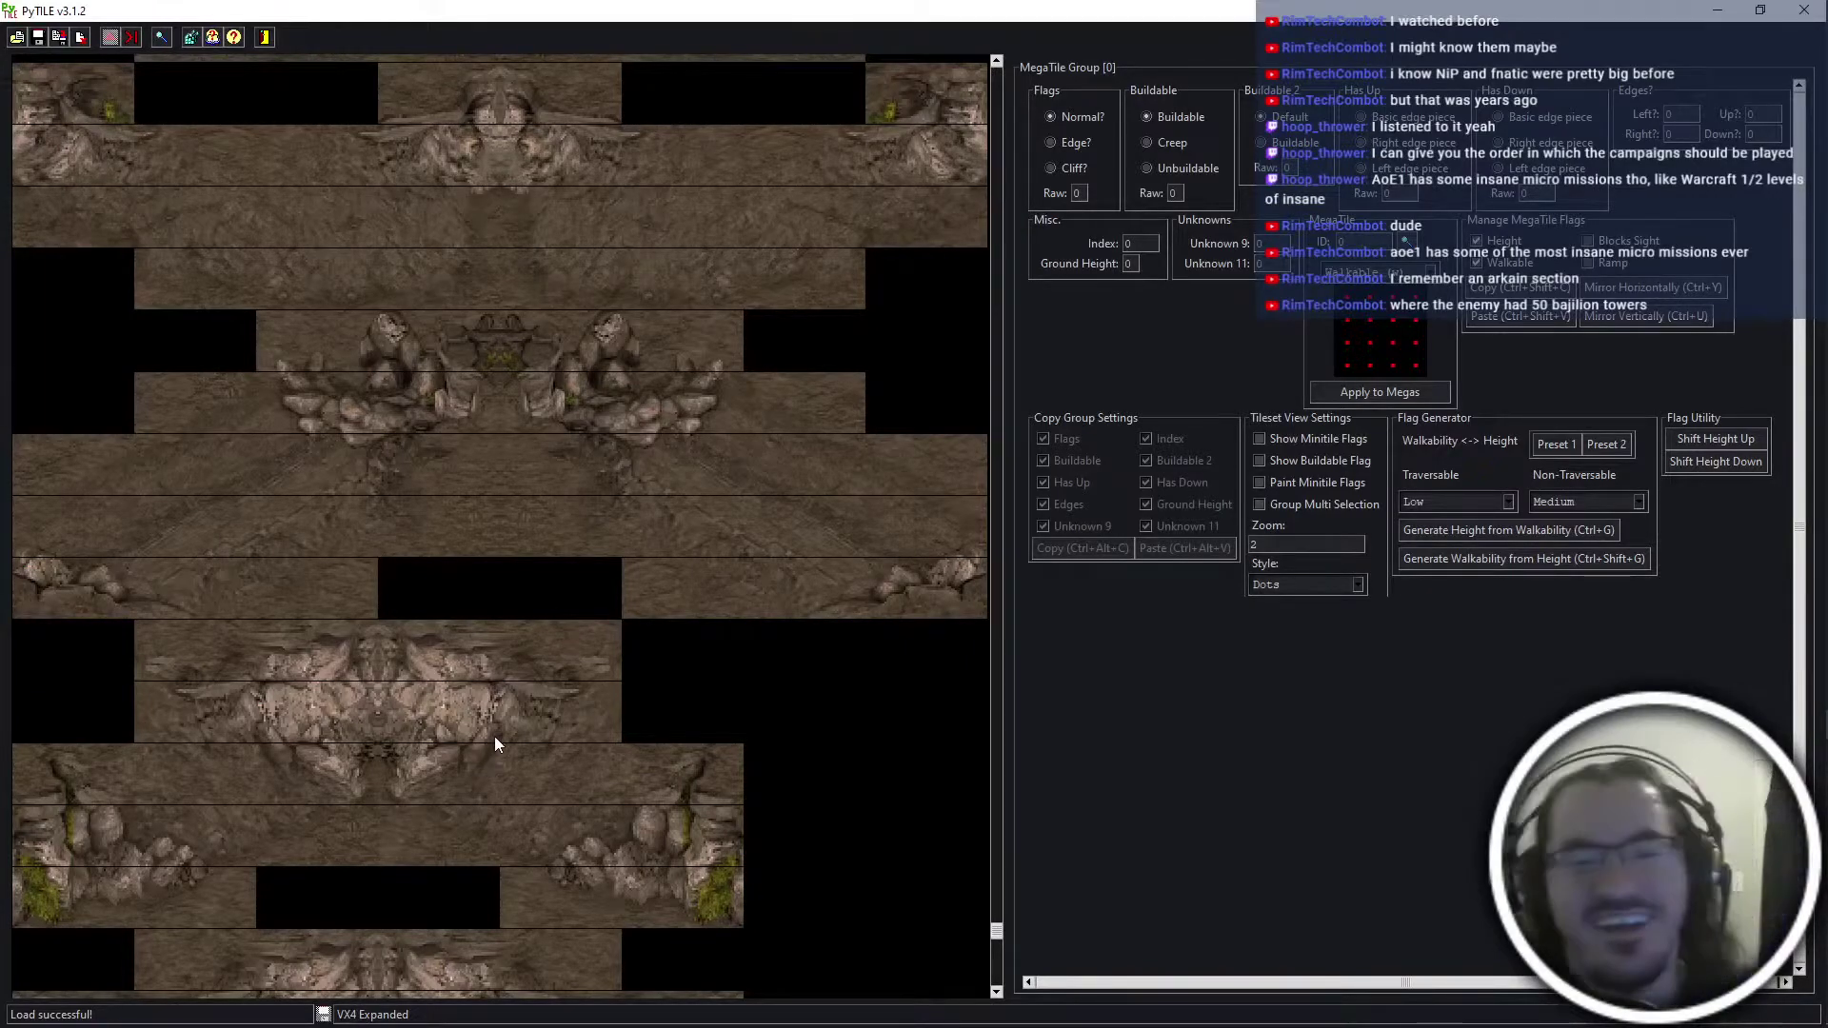
{"action": "scroll", "coordinate": [494, 735], "scroll_direction": "down", "scroll_amount": 5}
{"action": "scroll", "coordinate": [578, 720], "scroll_direction": "down", "scroll_amount": 8}
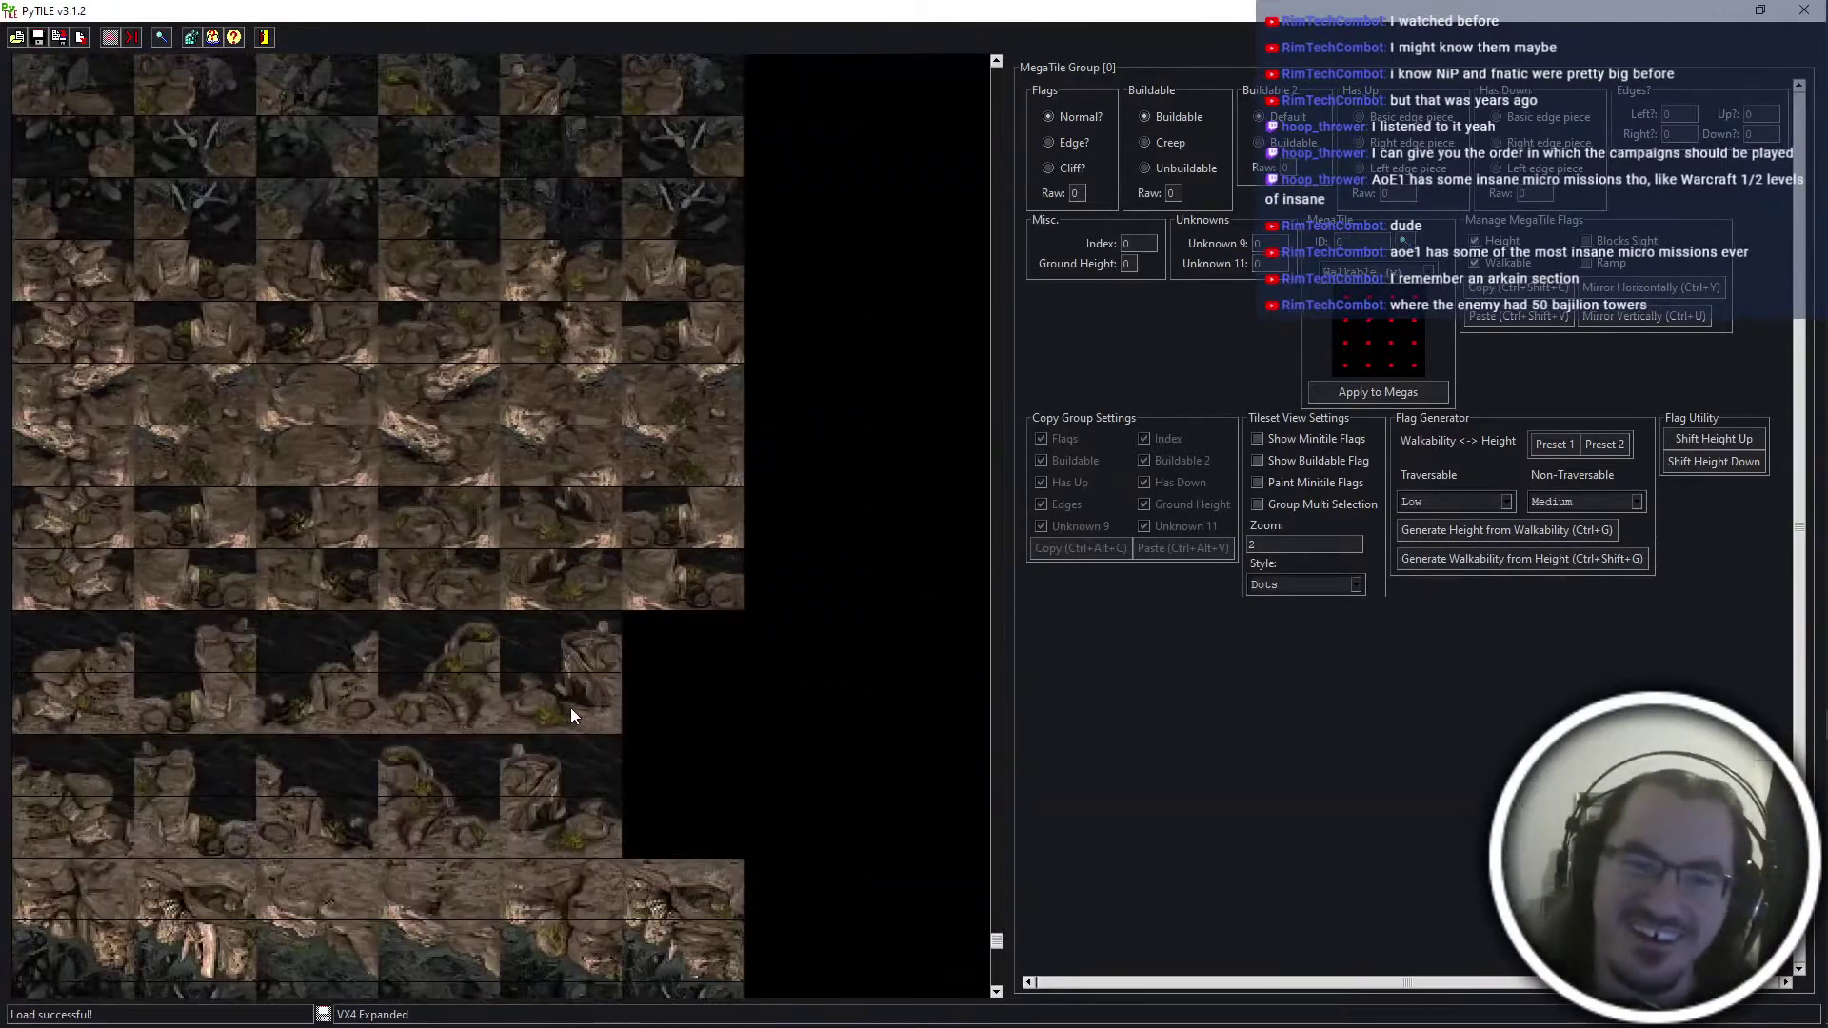
{"action": "scroll", "coordinate": [516, 738], "scroll_direction": "down", "scroll_amount": 8}
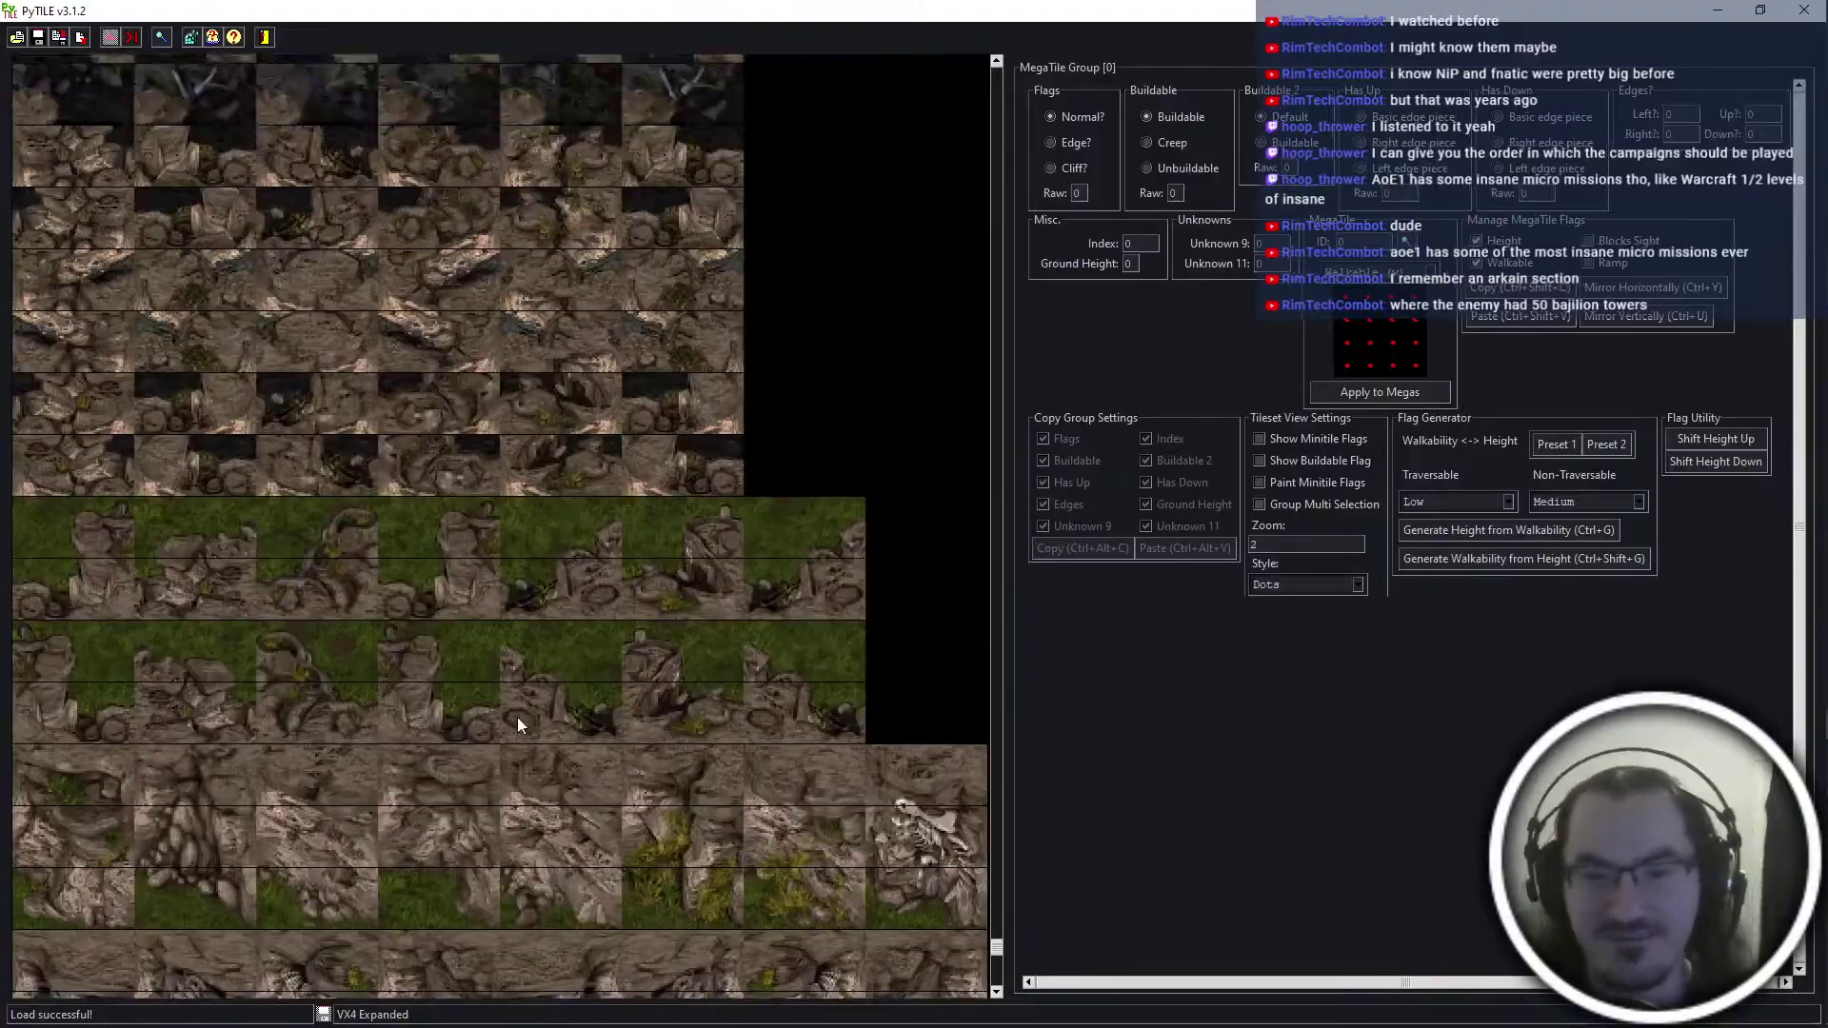
{"action": "scroll", "coordinate": [609, 800], "scroll_direction": "down", "scroll_amount": 8}
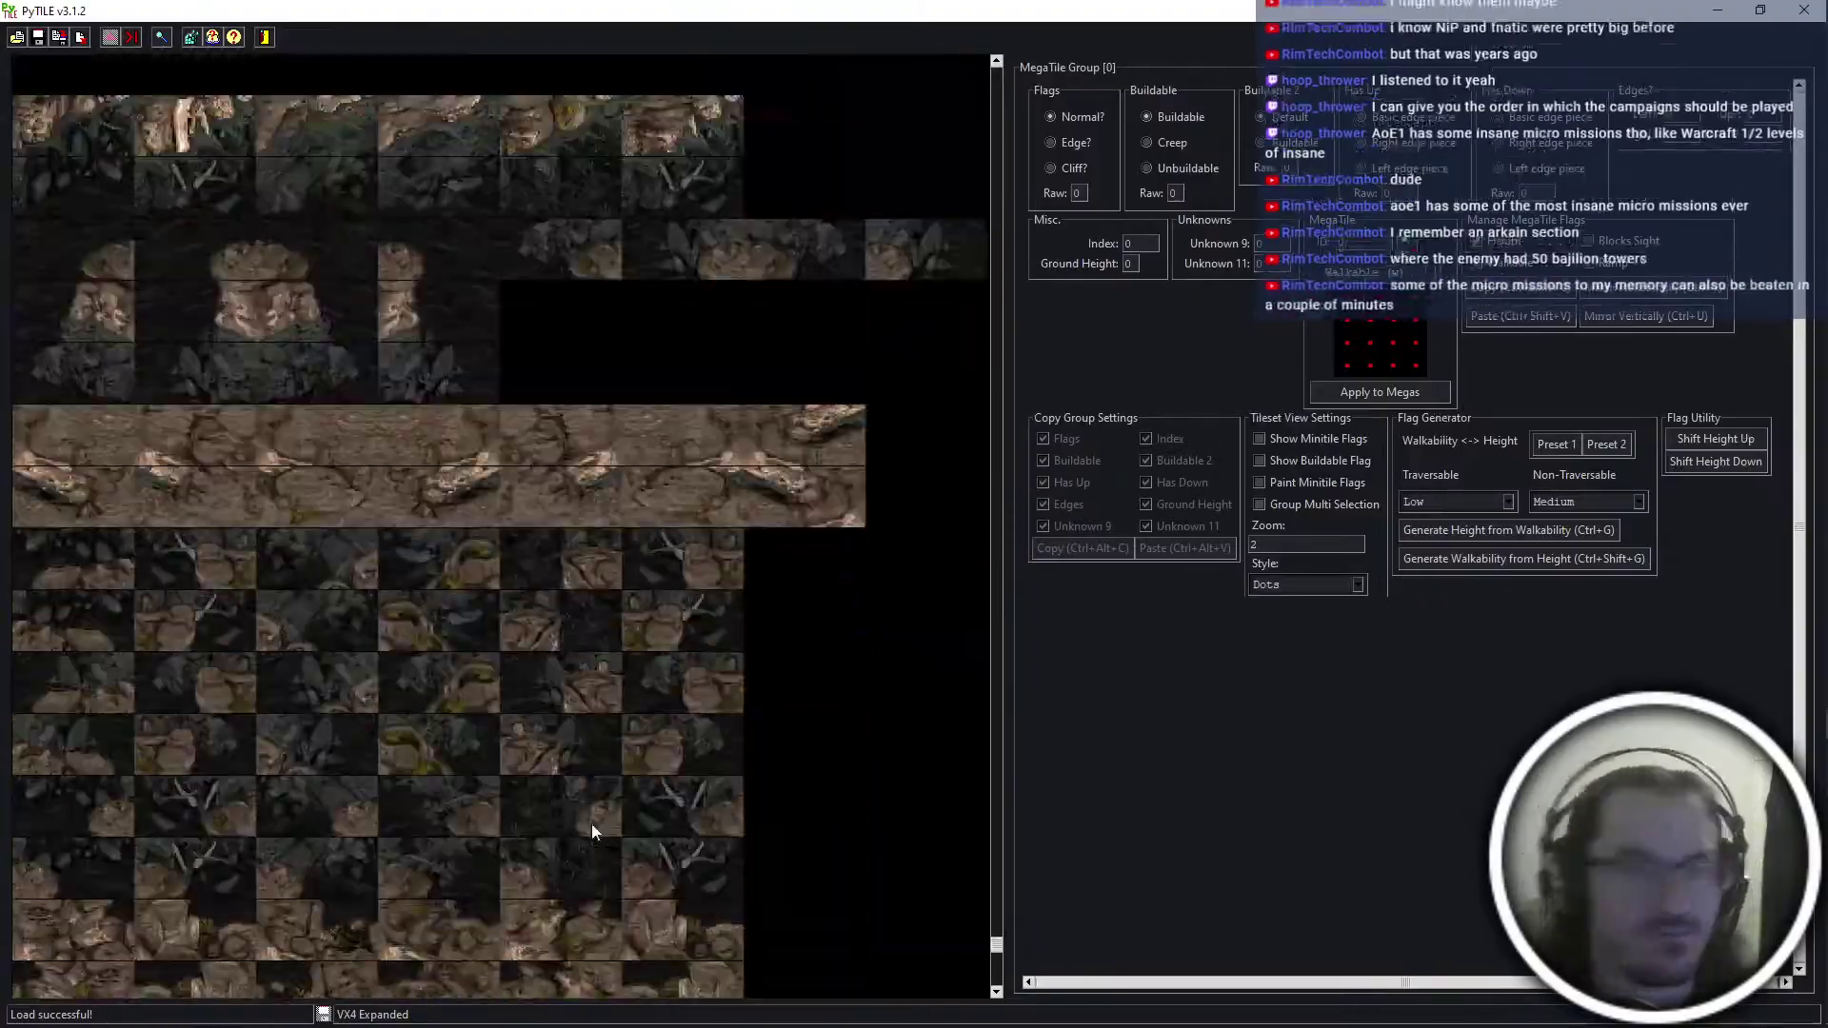
{"action": "scroll", "coordinate": [609, 768], "scroll_direction": "down", "scroll_amount": 8}
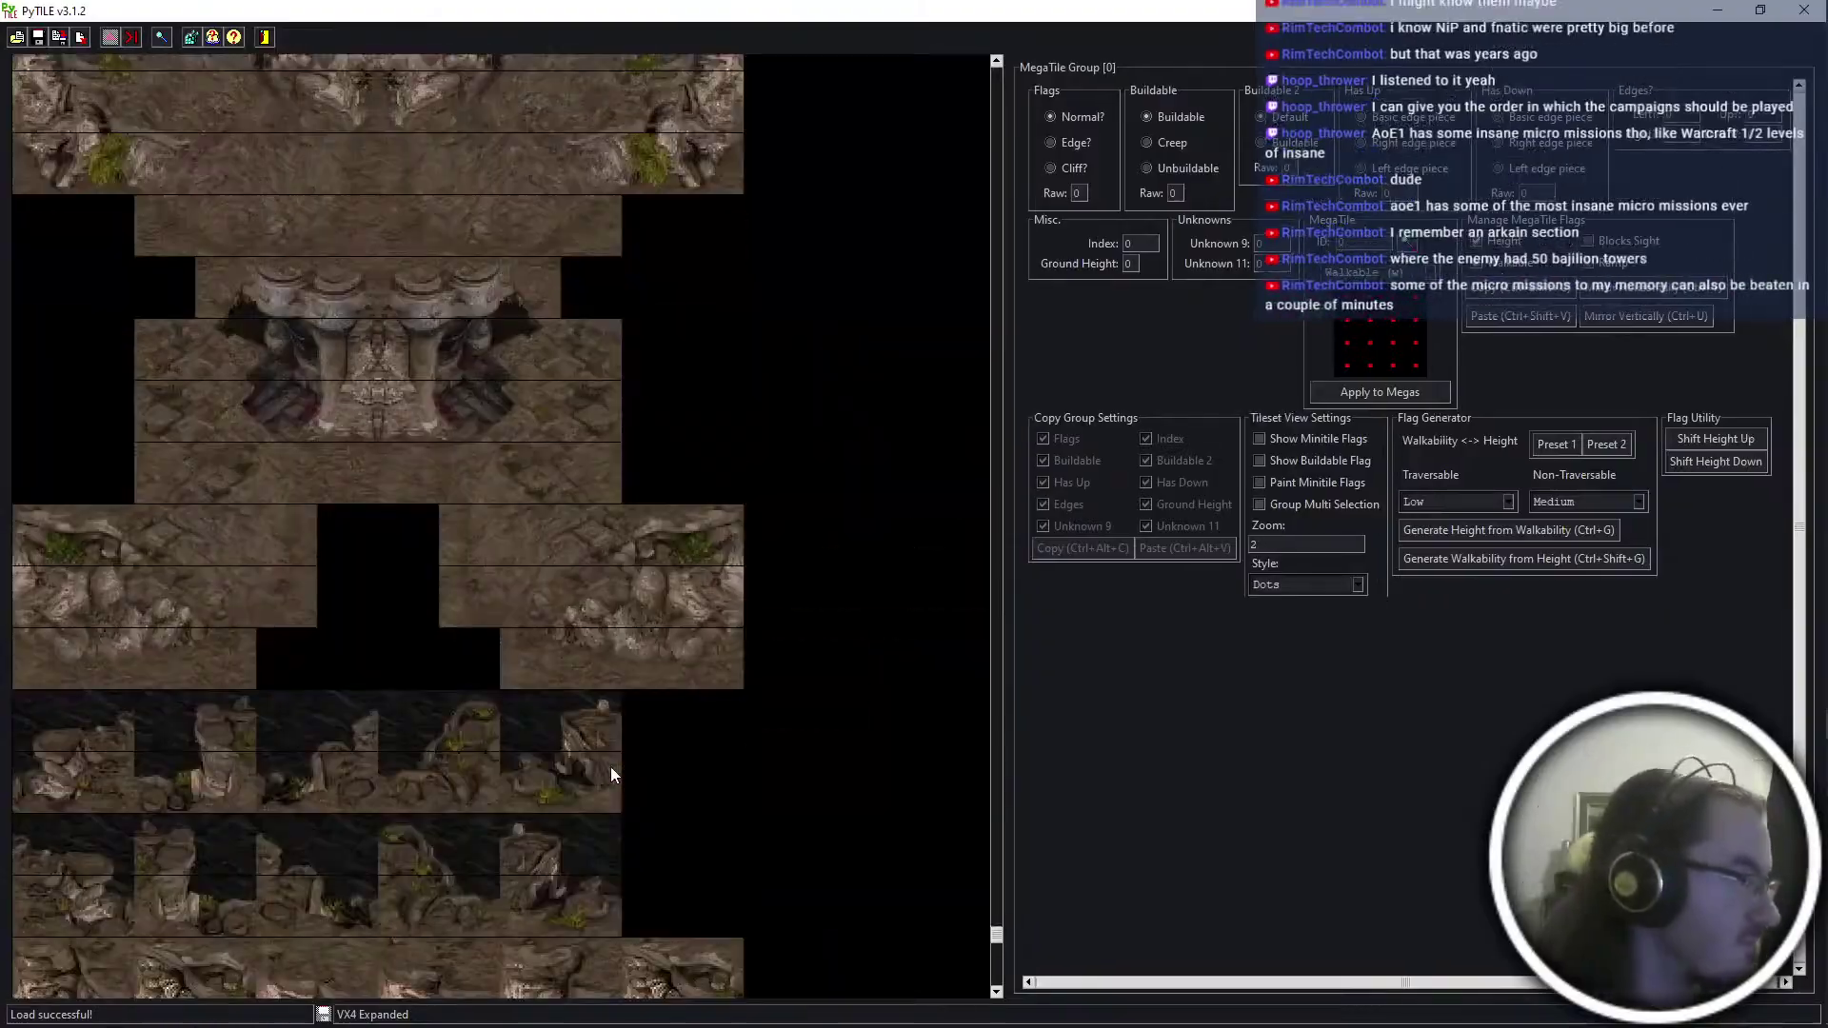
{"action": "scroll", "coordinate": [605, 777], "scroll_direction": "up", "scroll_amount": 1}
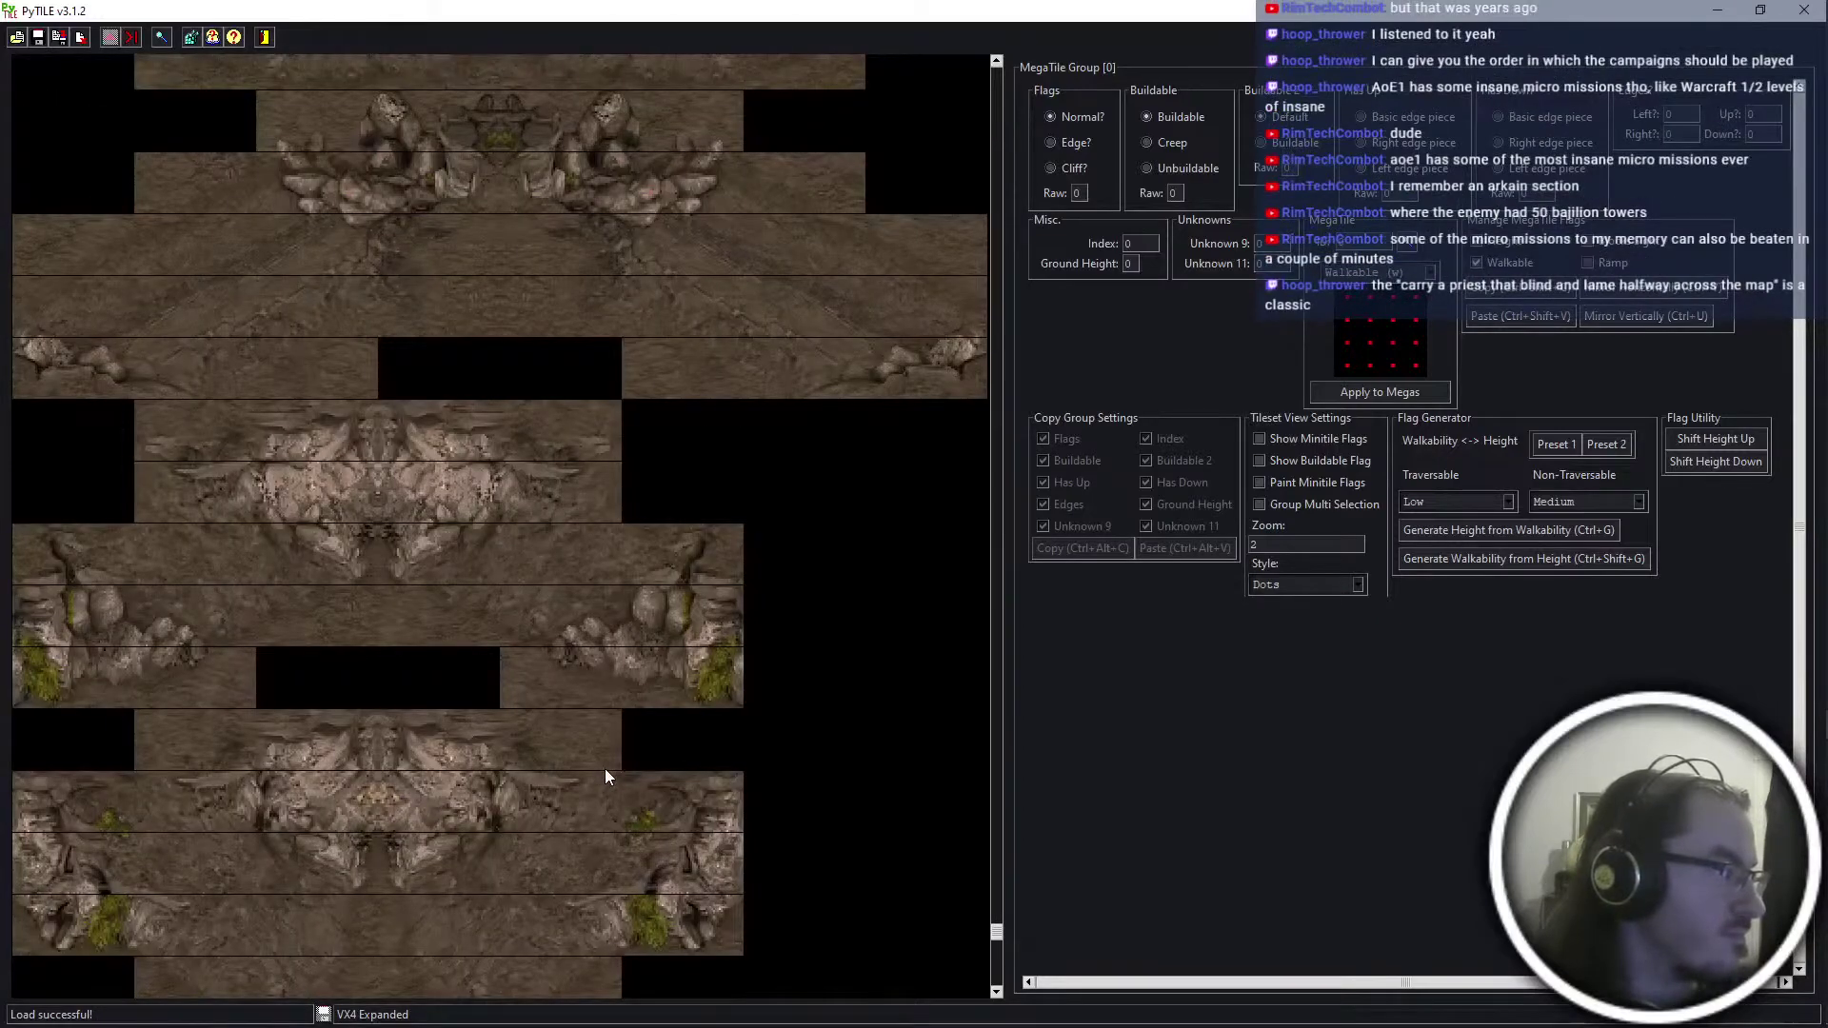
{"action": "scroll", "coordinate": [609, 766], "scroll_direction": "up", "scroll_amount": 4}
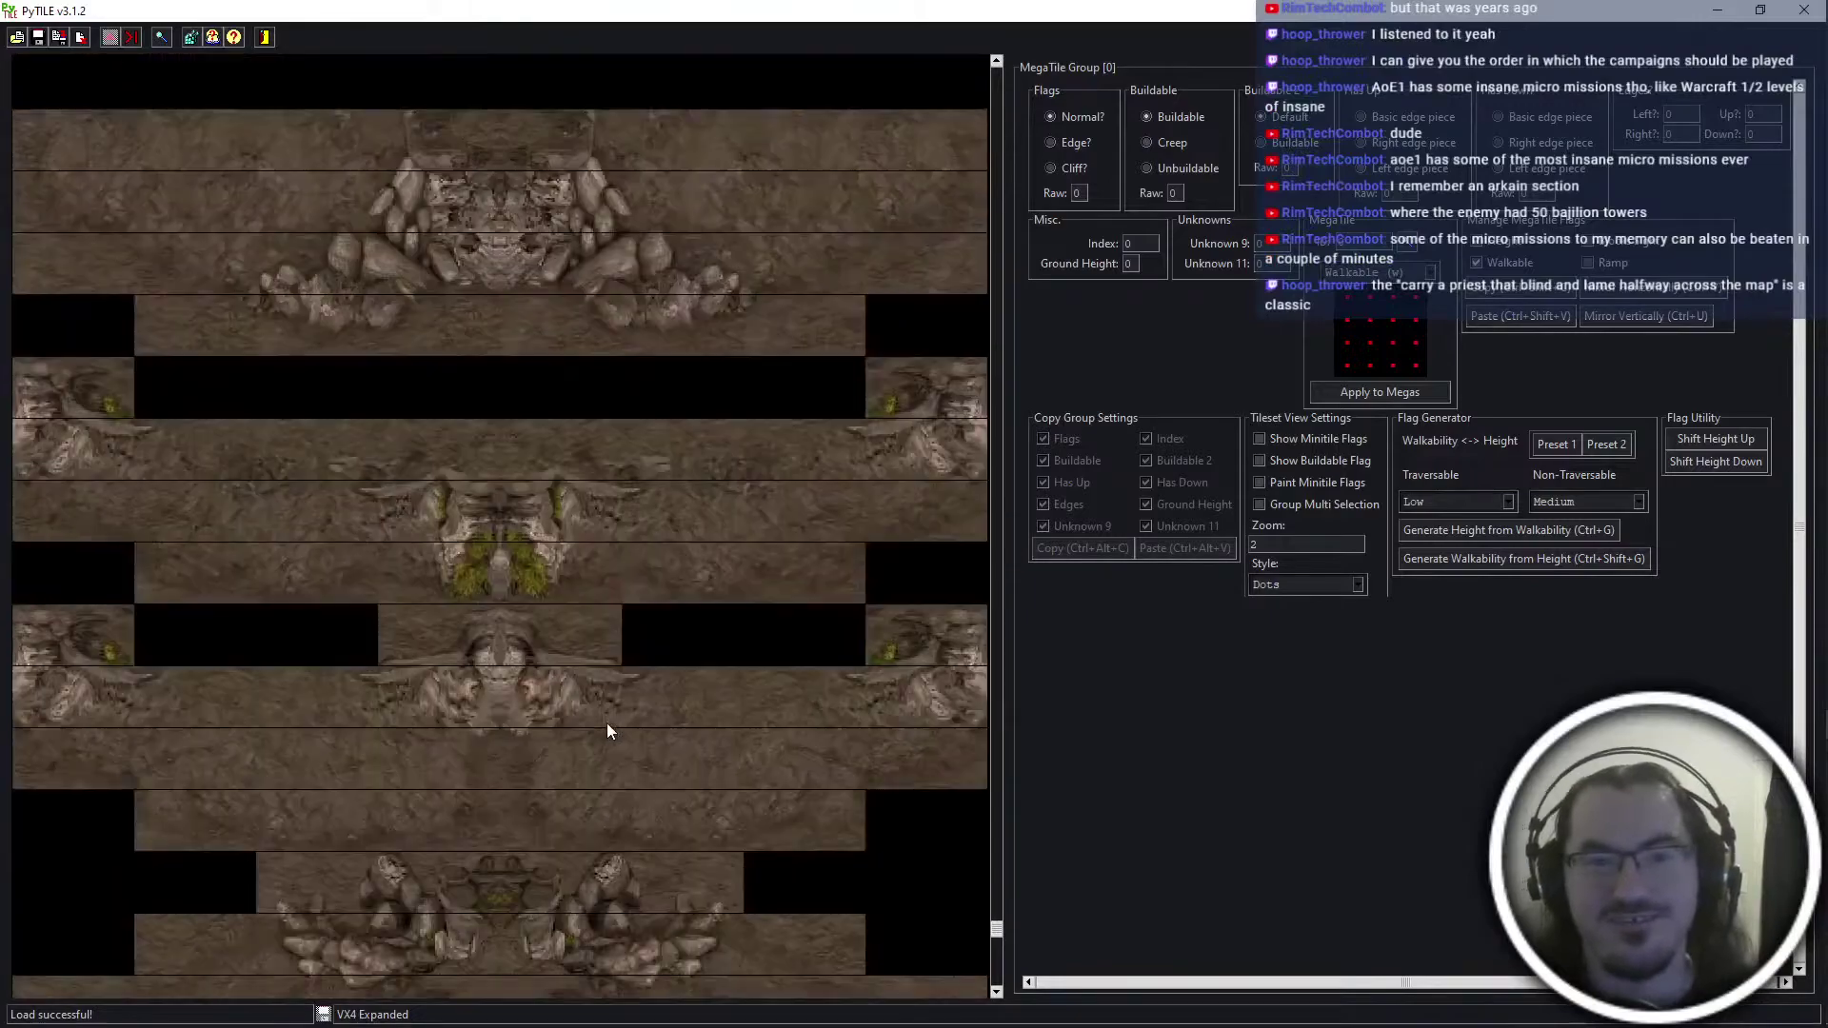
{"action": "scroll", "coordinate": [723, 451], "scroll_direction": "up", "scroll_amount": 6}
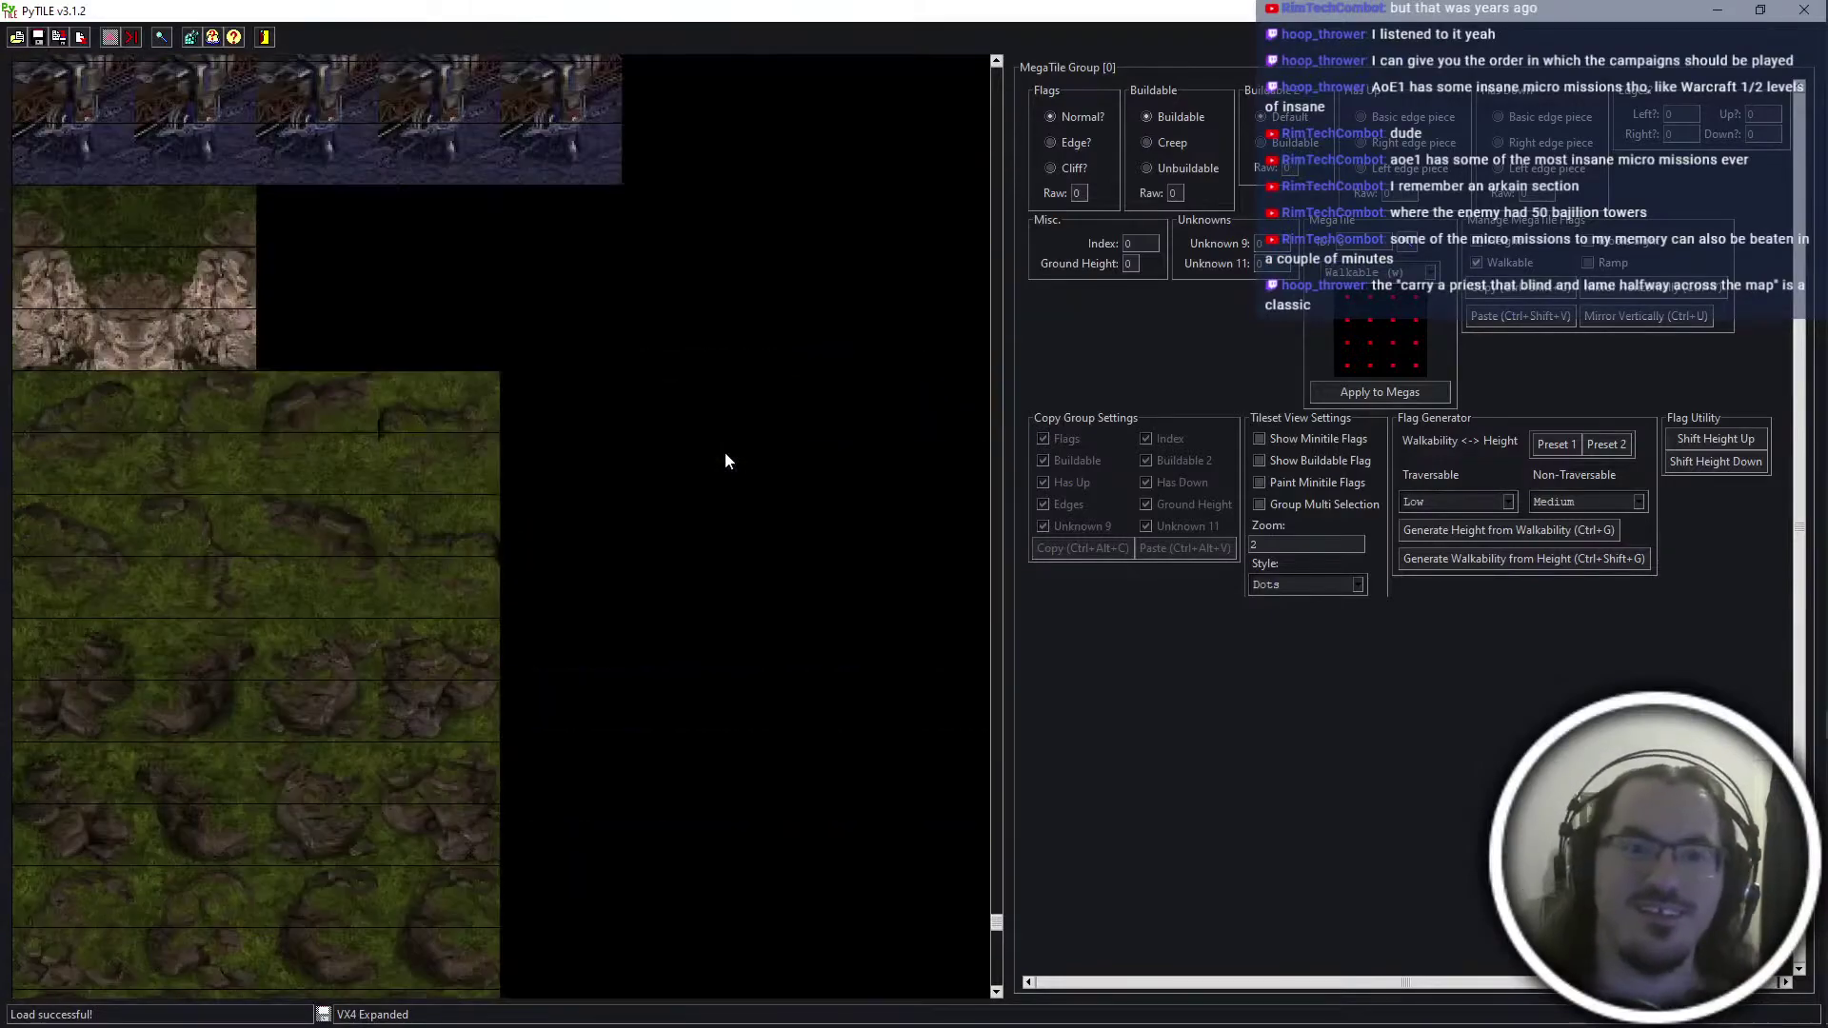
{"action": "scroll", "coordinate": [707, 451], "scroll_direction": "up", "scroll_amount": 6}
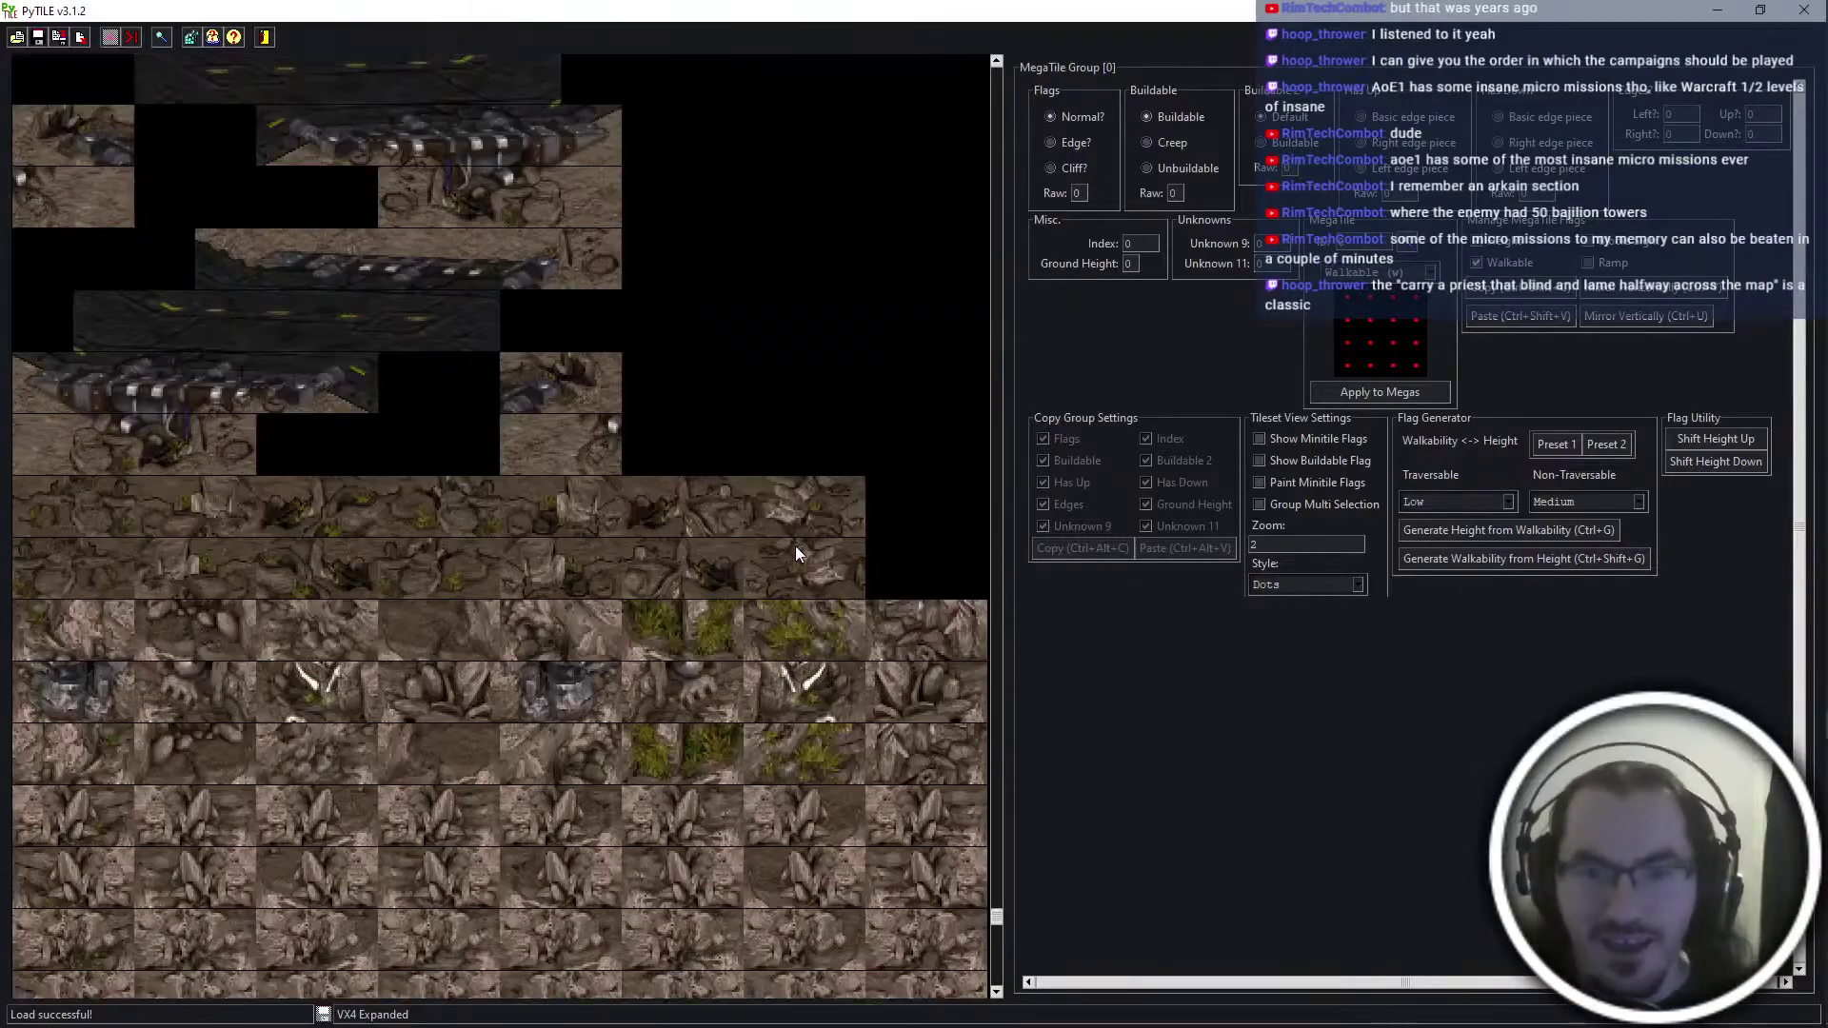
{"action": "scroll", "coordinate": [796, 555], "scroll_direction": "down", "scroll_amount": 5}
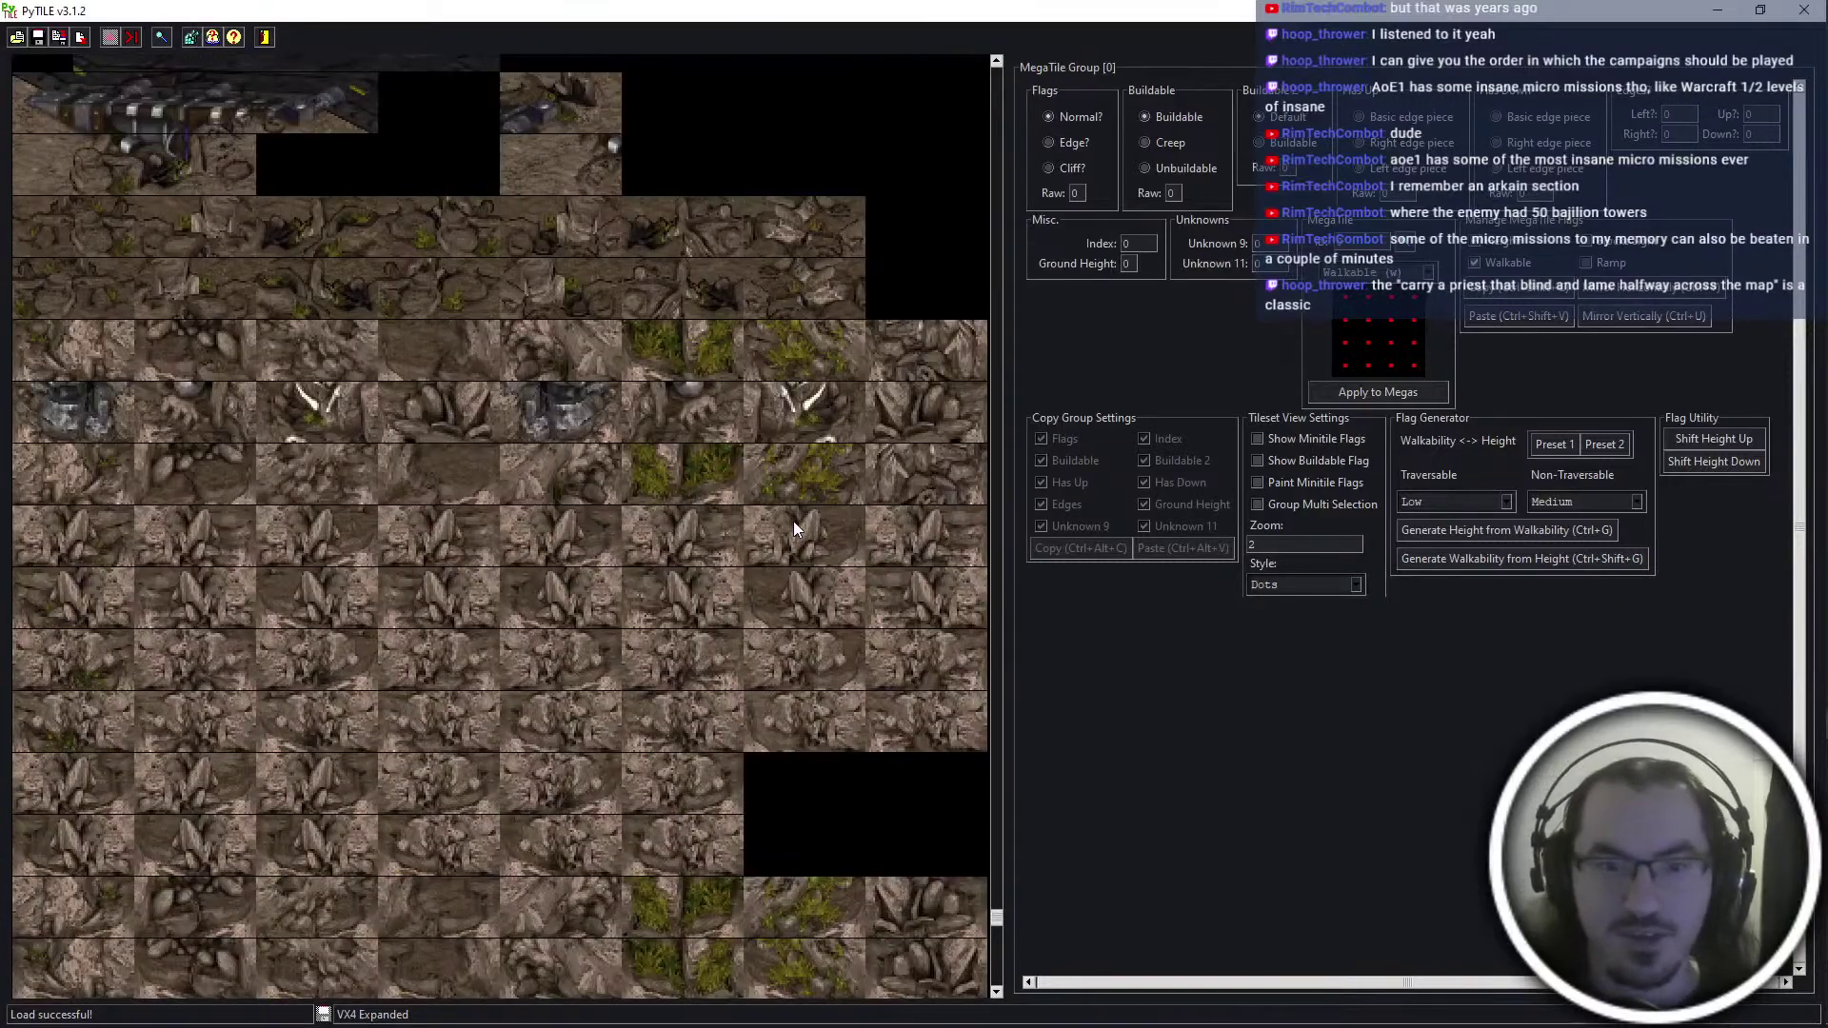
Select MegaTile groups 3804 through 3816, the rocky dirt cliff stack rows, in the group palette
{"action": "left_click", "coordinate": [45, 245]}
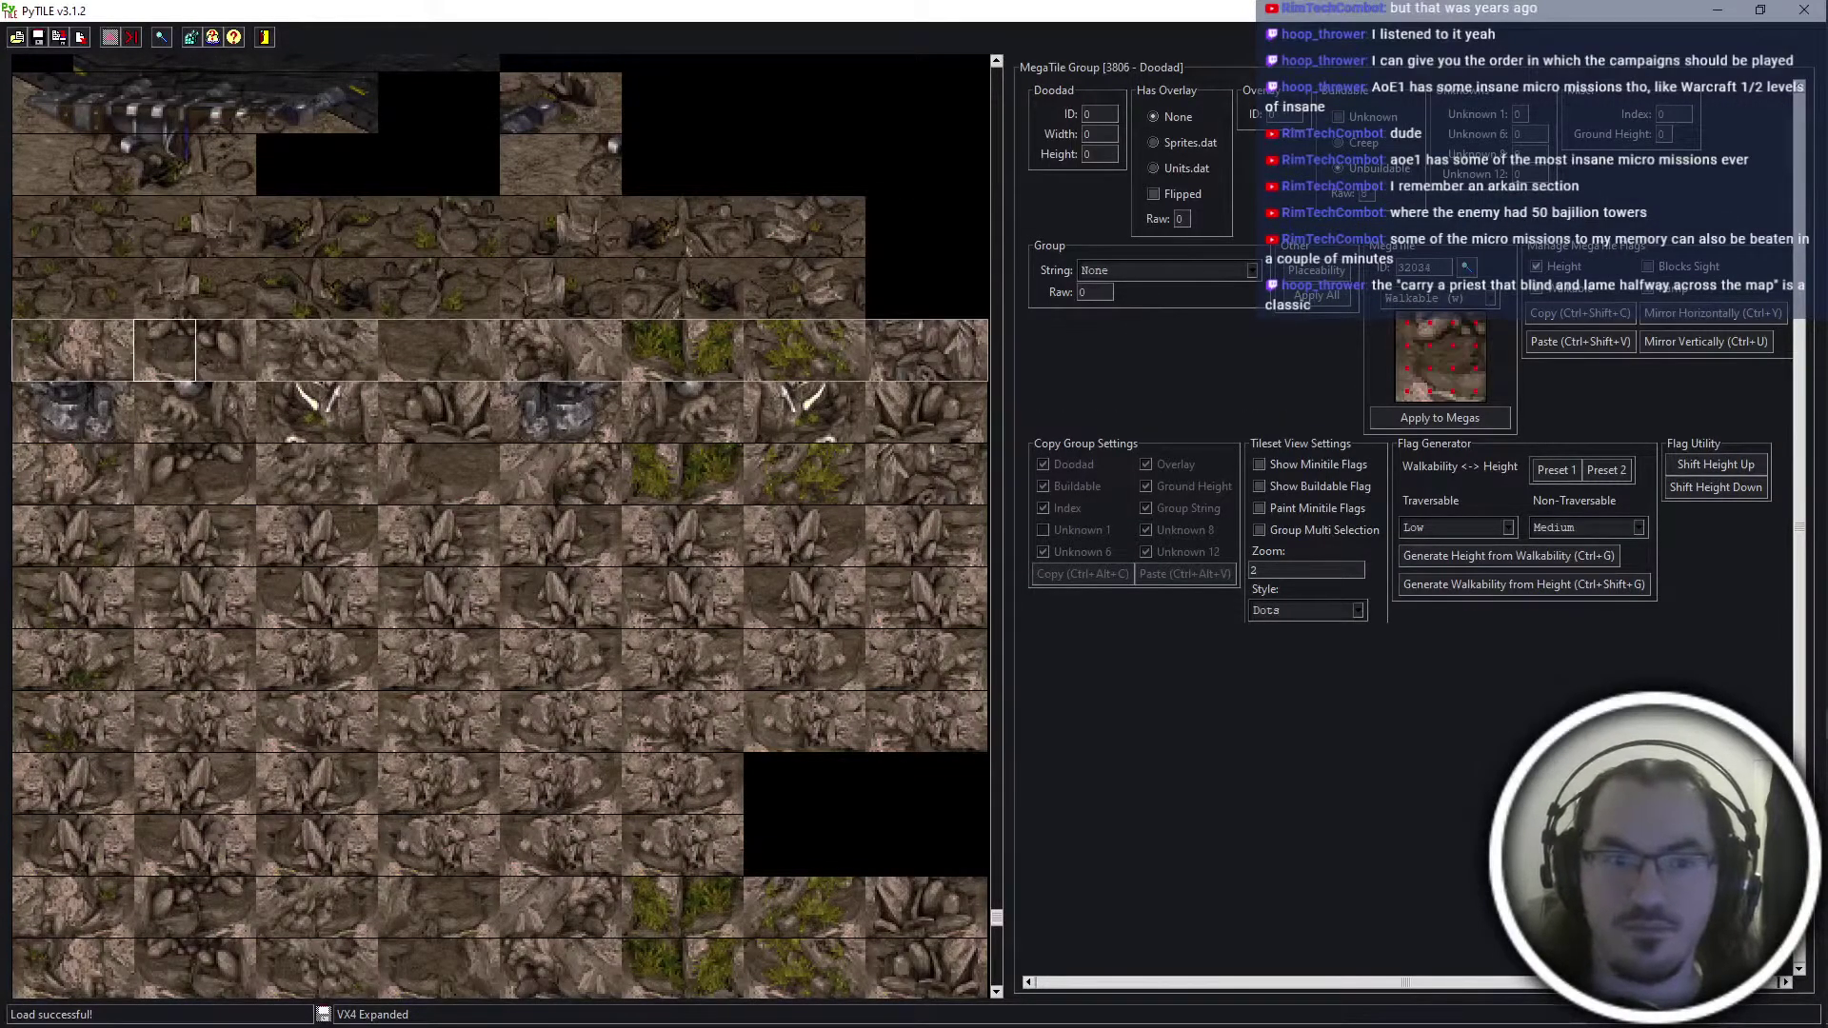
{"action": "left_click", "coordinate": [107, 525]}
{"action": "left_click", "coordinate": [38, 232]}
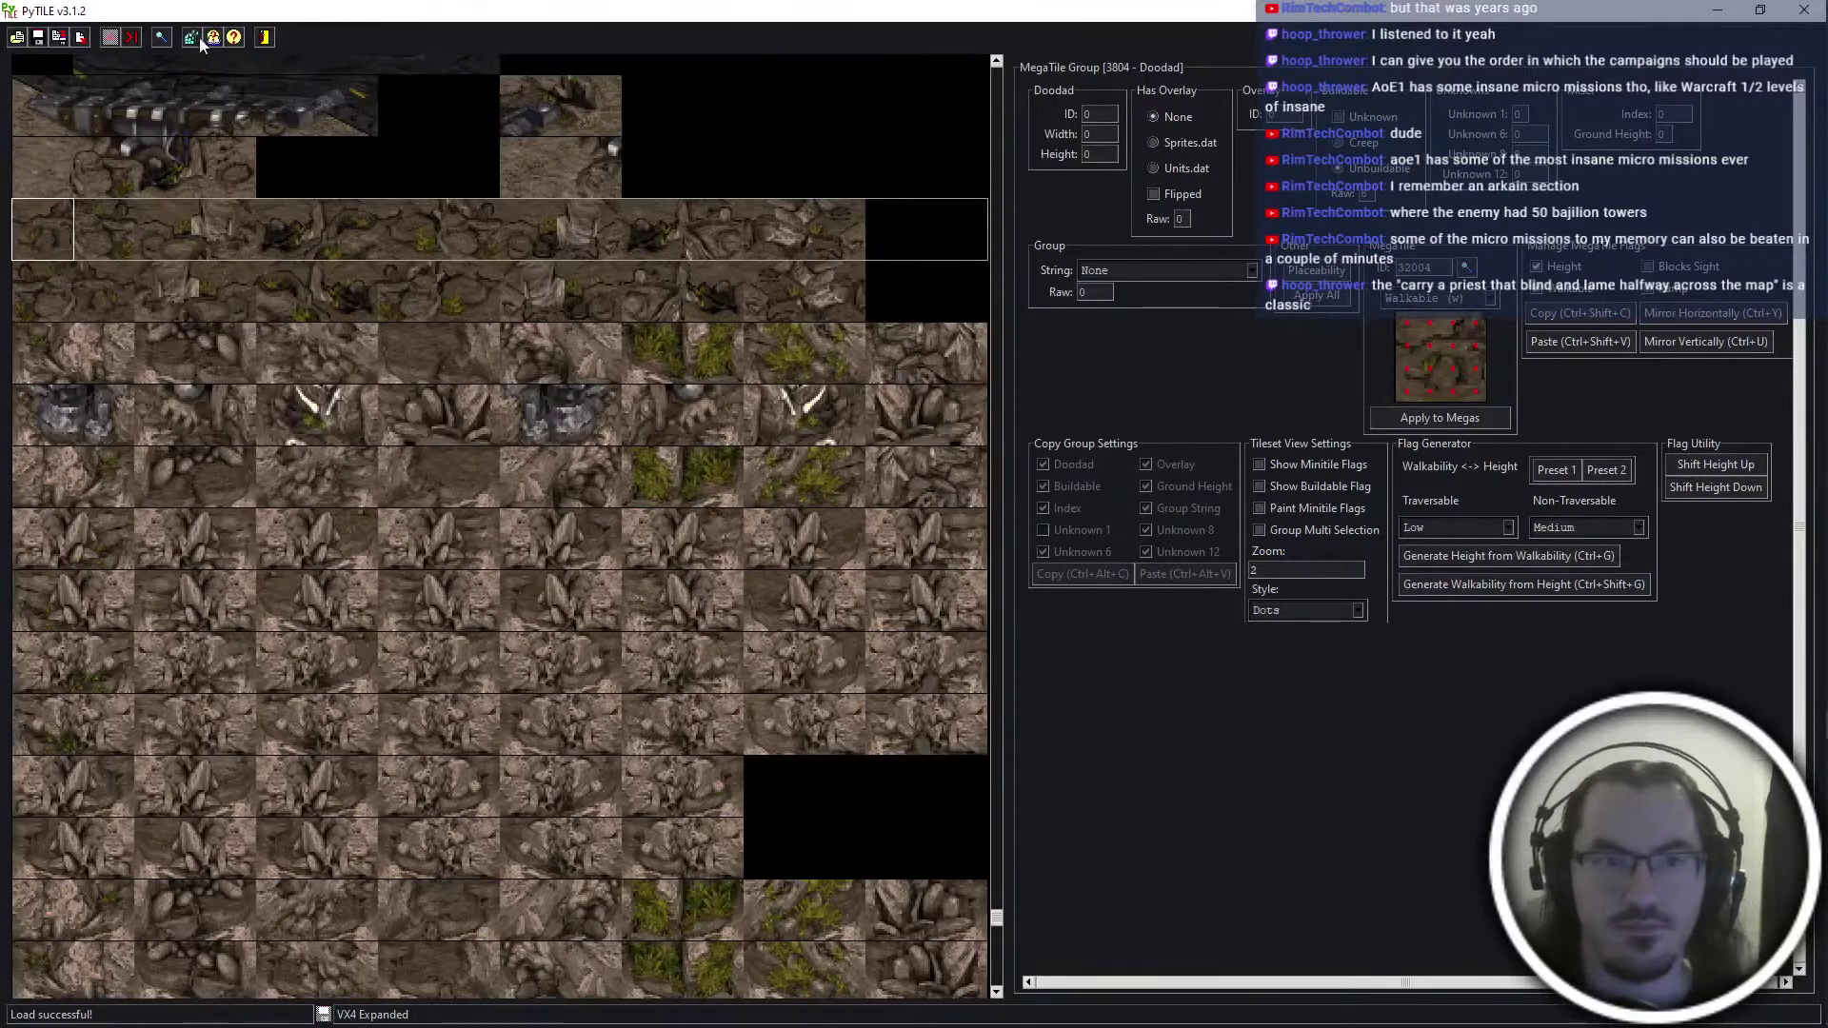
{"action": "left_click", "coordinate": [162, 38]}
{"action": "left_click", "coordinate": [1287, 261]}
{"action": "scroll", "coordinate": [1380, 271], "scroll_direction": "down", "scroll_amount": 11}
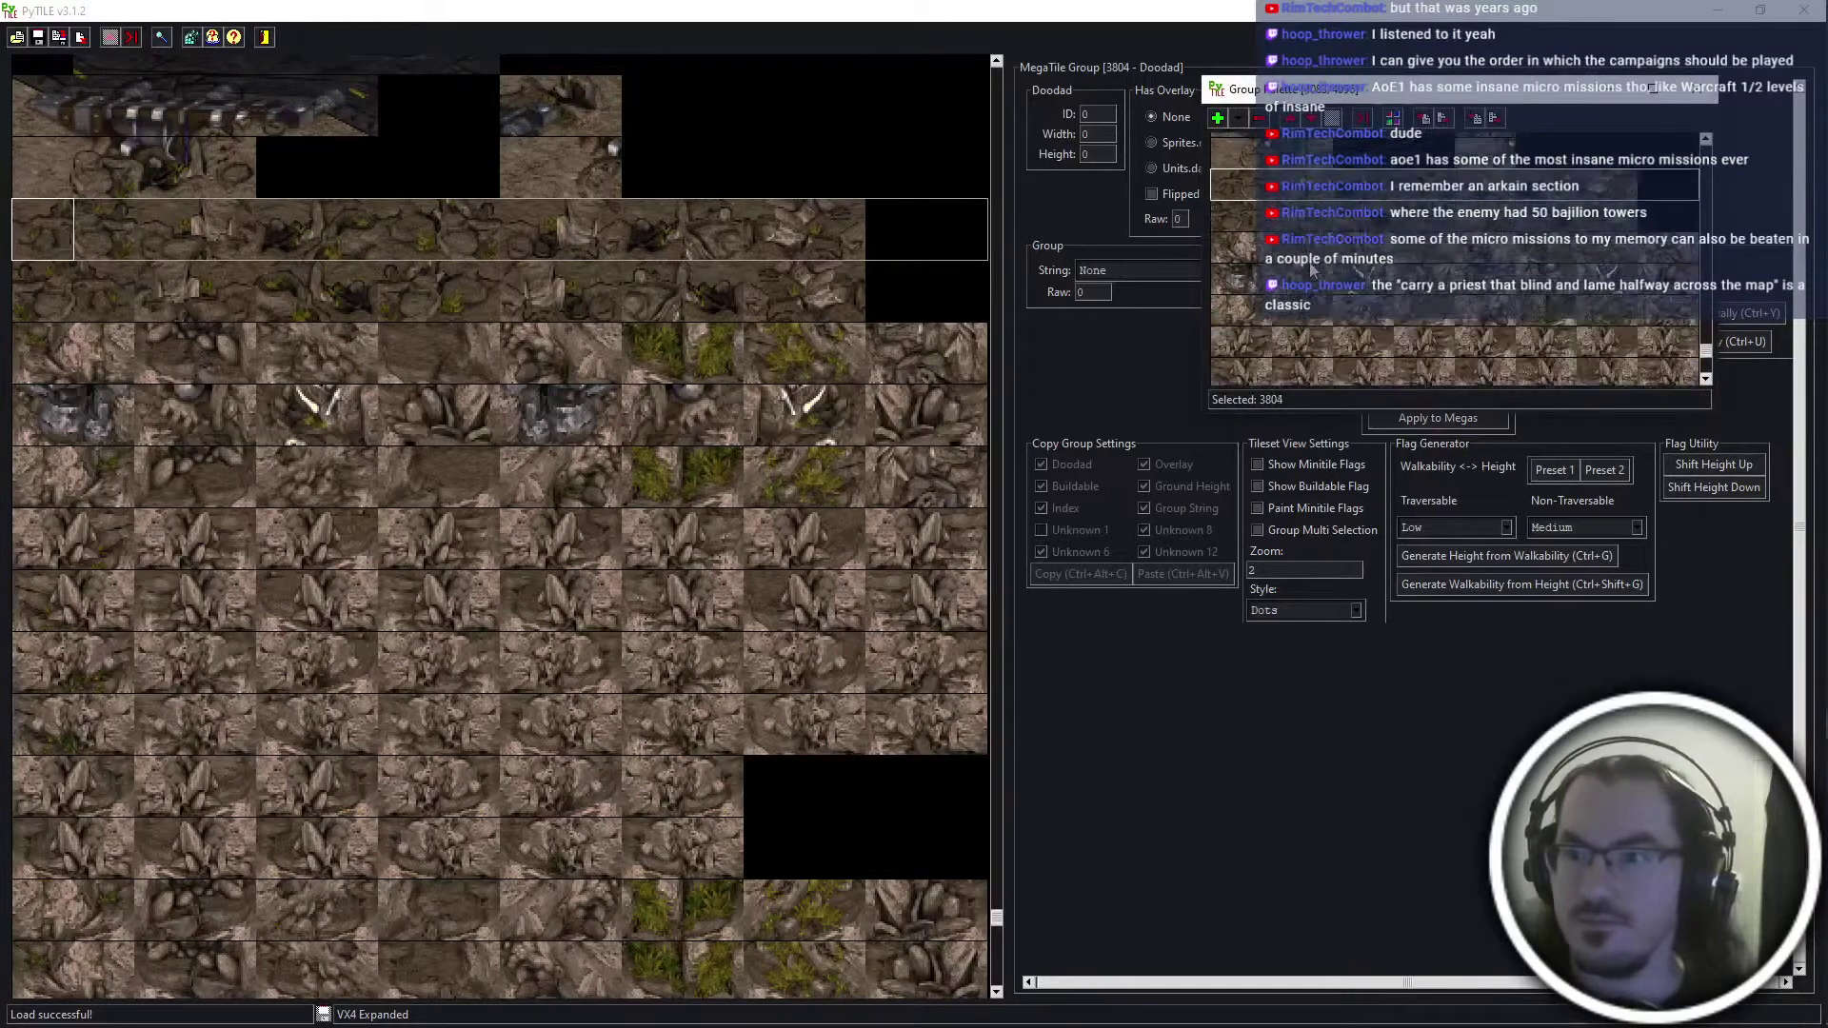
{"action": "left_click", "coordinate": [1463, 284], "text": "shift"}
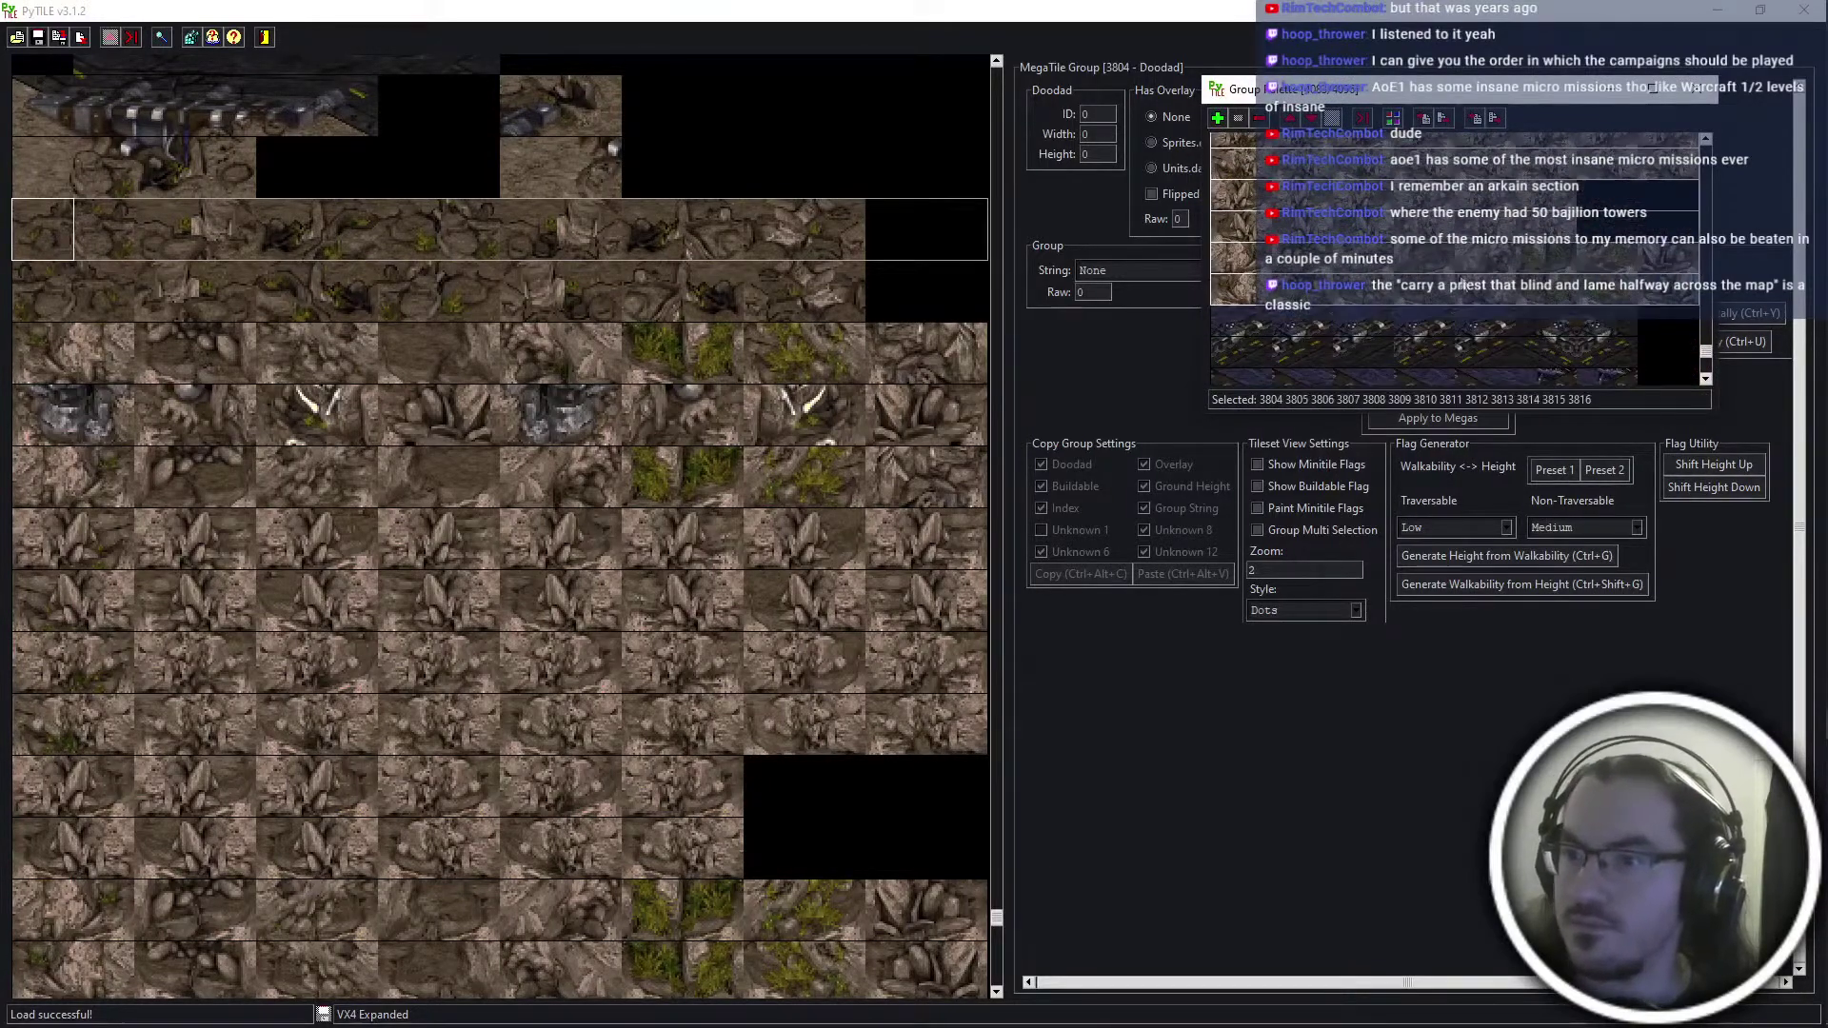
Import the hhdirtcliff-stack bitmap from the cliff folder as the graphics of the selected MegaTile groups
{"action": "left_click", "coordinate": [1425, 118]}
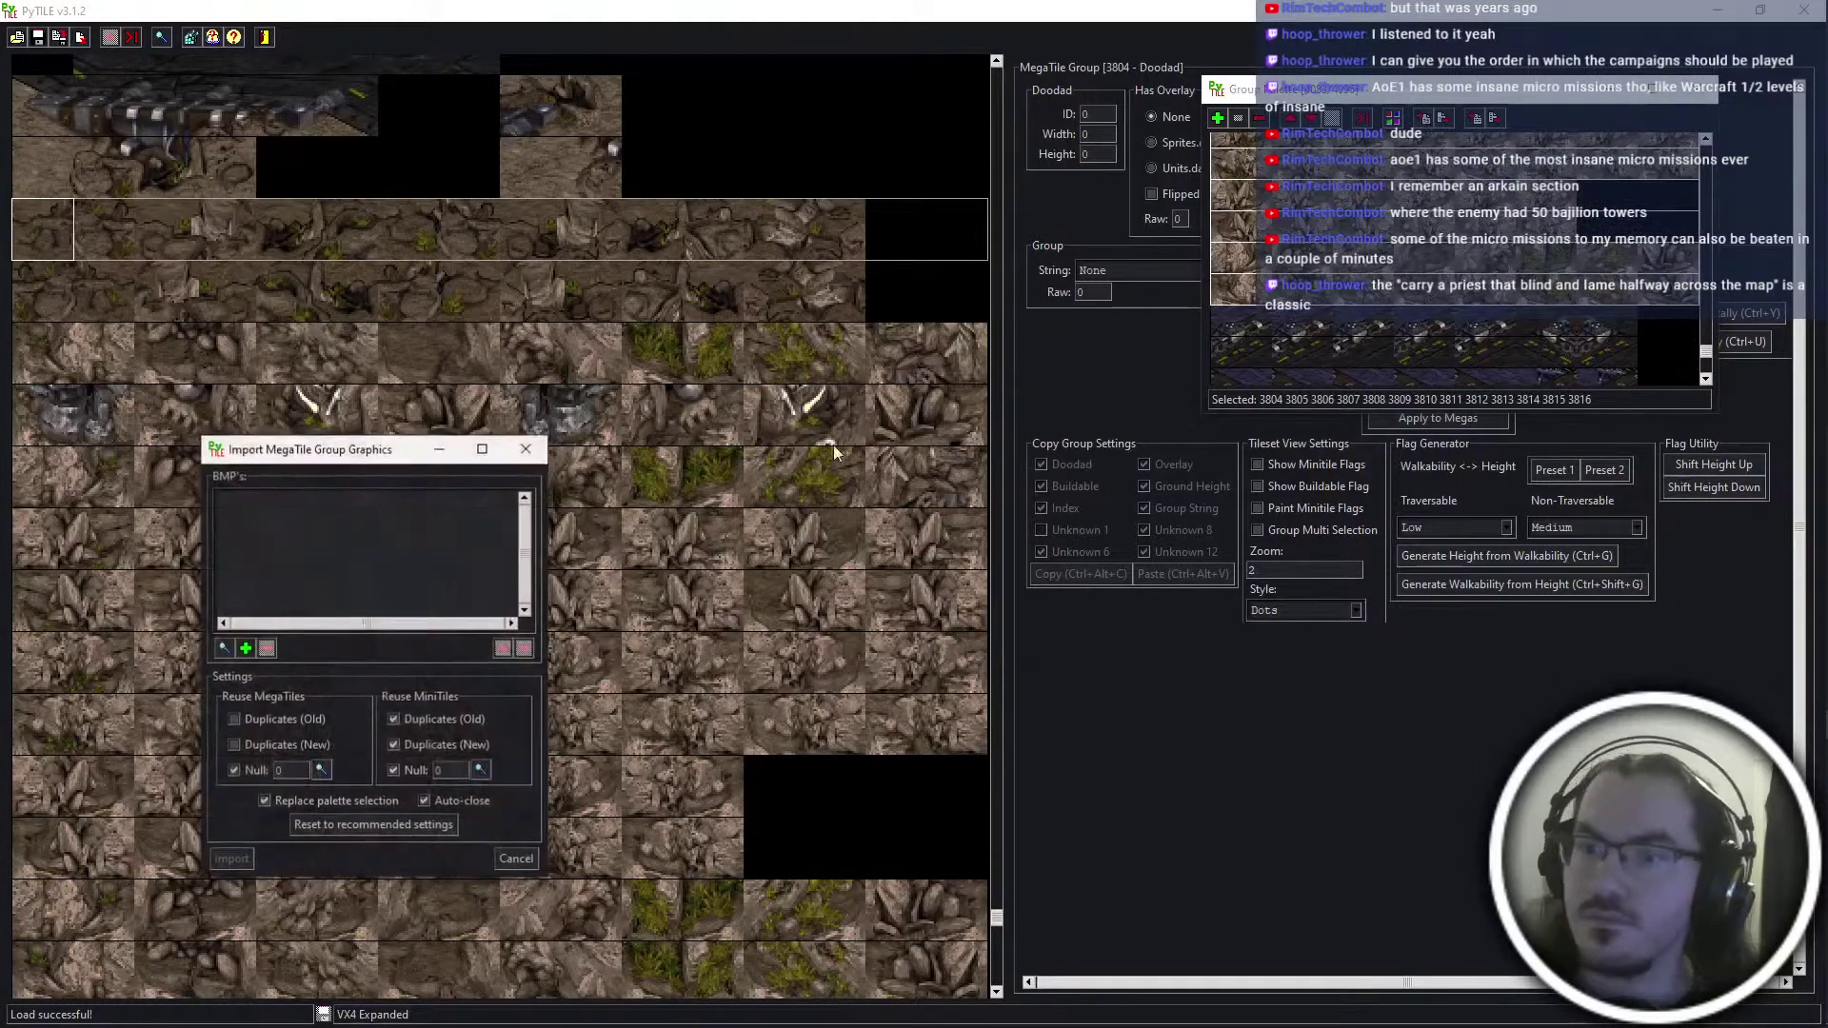
{"action": "left_click", "coordinate": [252, 649]}
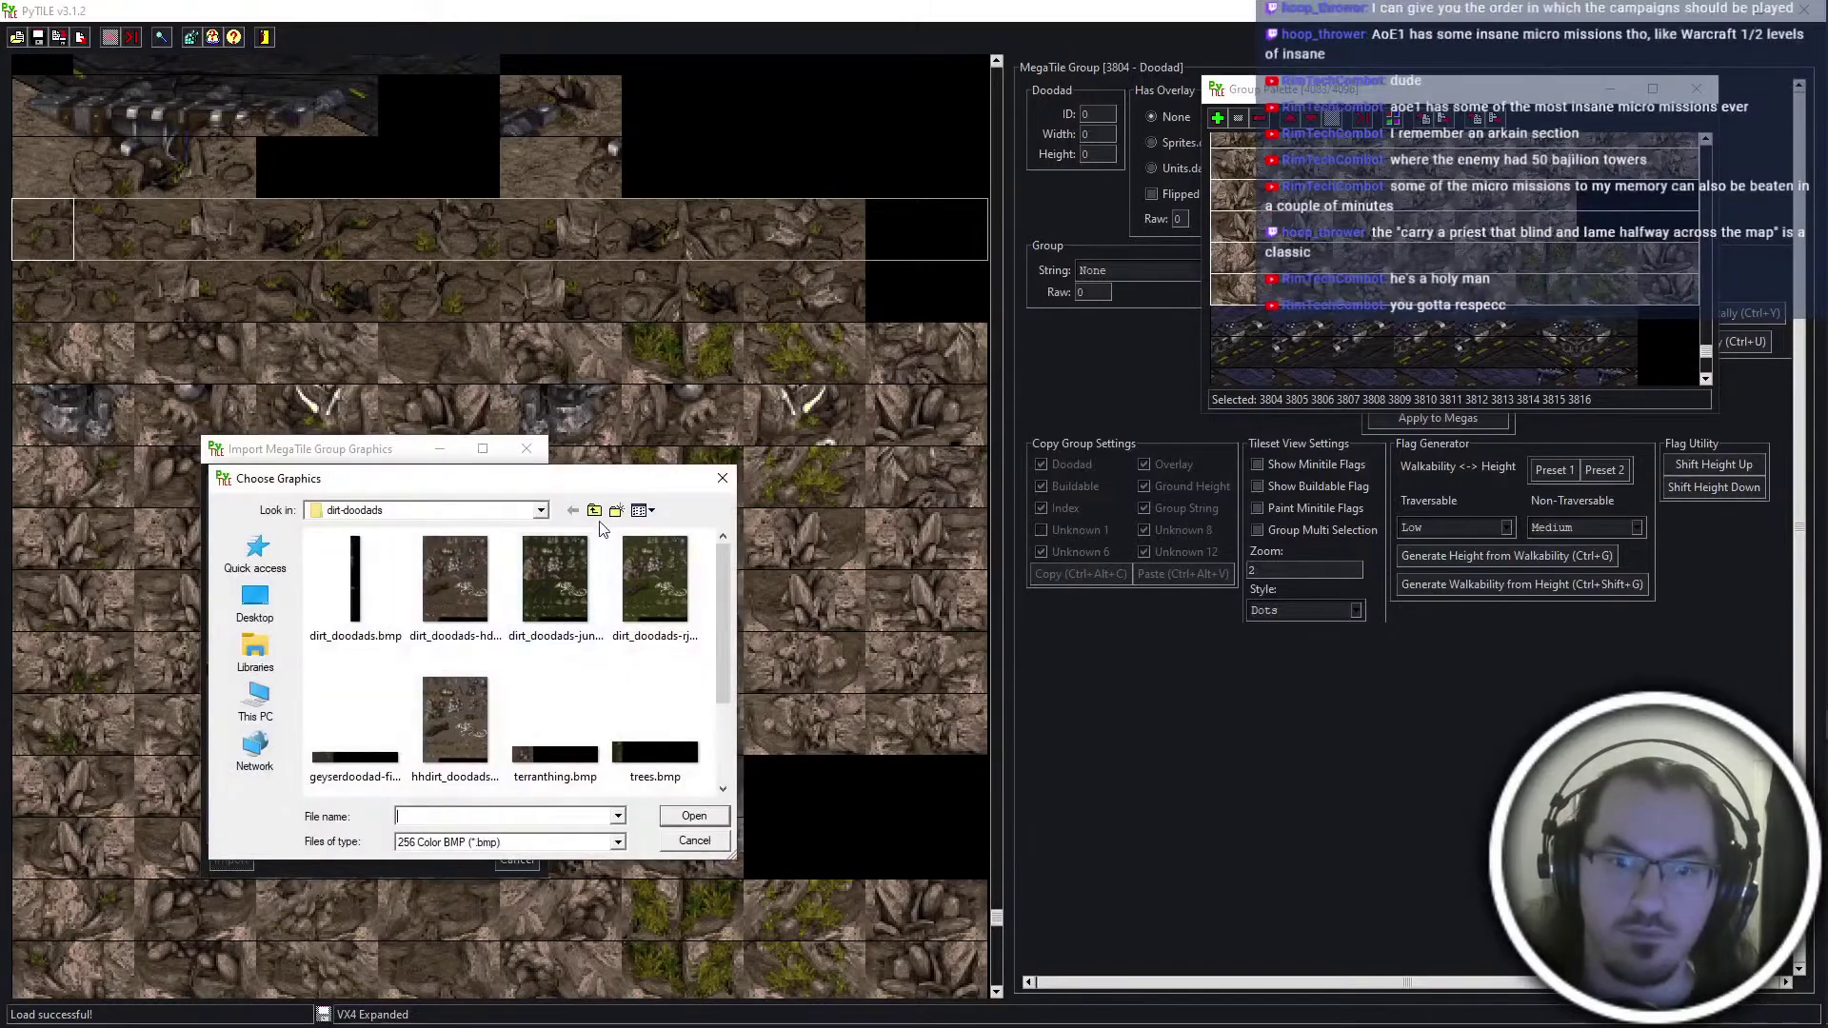
{"action": "left_click", "coordinate": [595, 510]}
{"action": "double_click", "coordinate": [449, 630]}
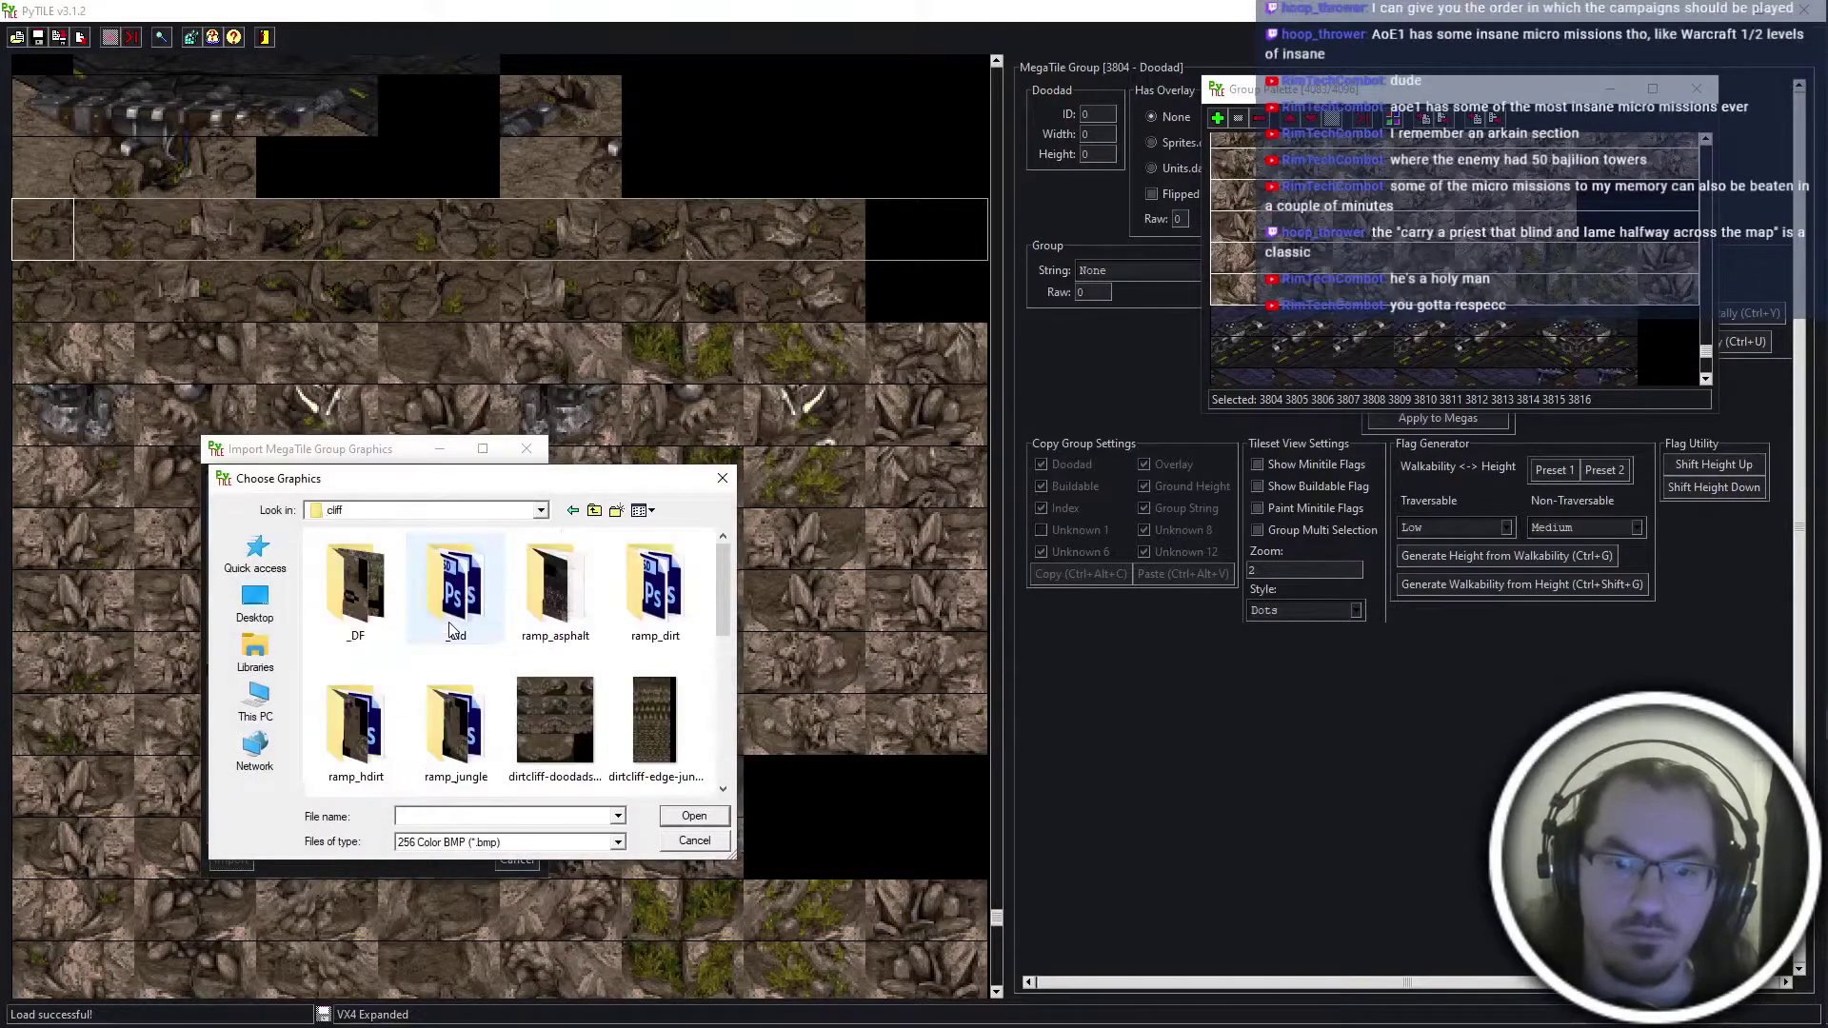
{"action": "scroll", "coordinate": [451, 630], "scroll_direction": "down", "scroll_amount": 5}
{"action": "left_click", "coordinate": [452, 630]}
{"action": "left_click", "coordinate": [683, 624]}
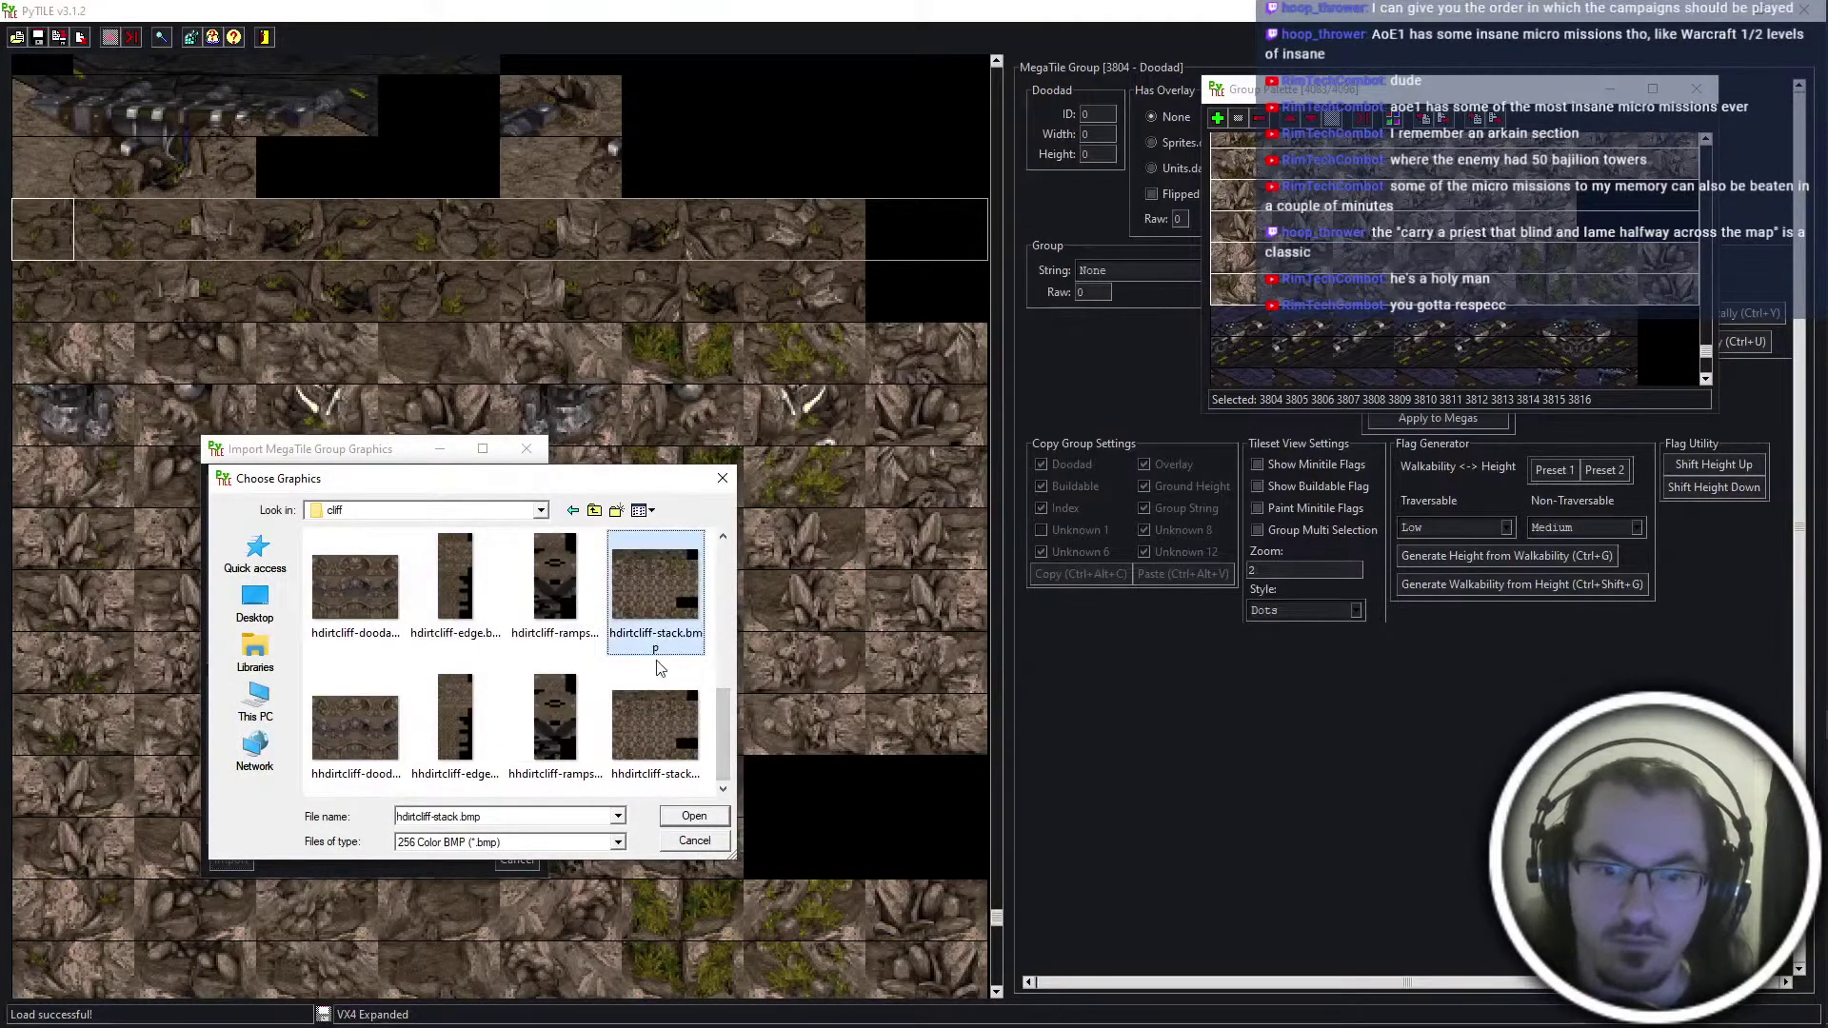
{"action": "double_click", "coordinate": [681, 716]}
{"action": "left_click", "coordinate": [231, 859]}
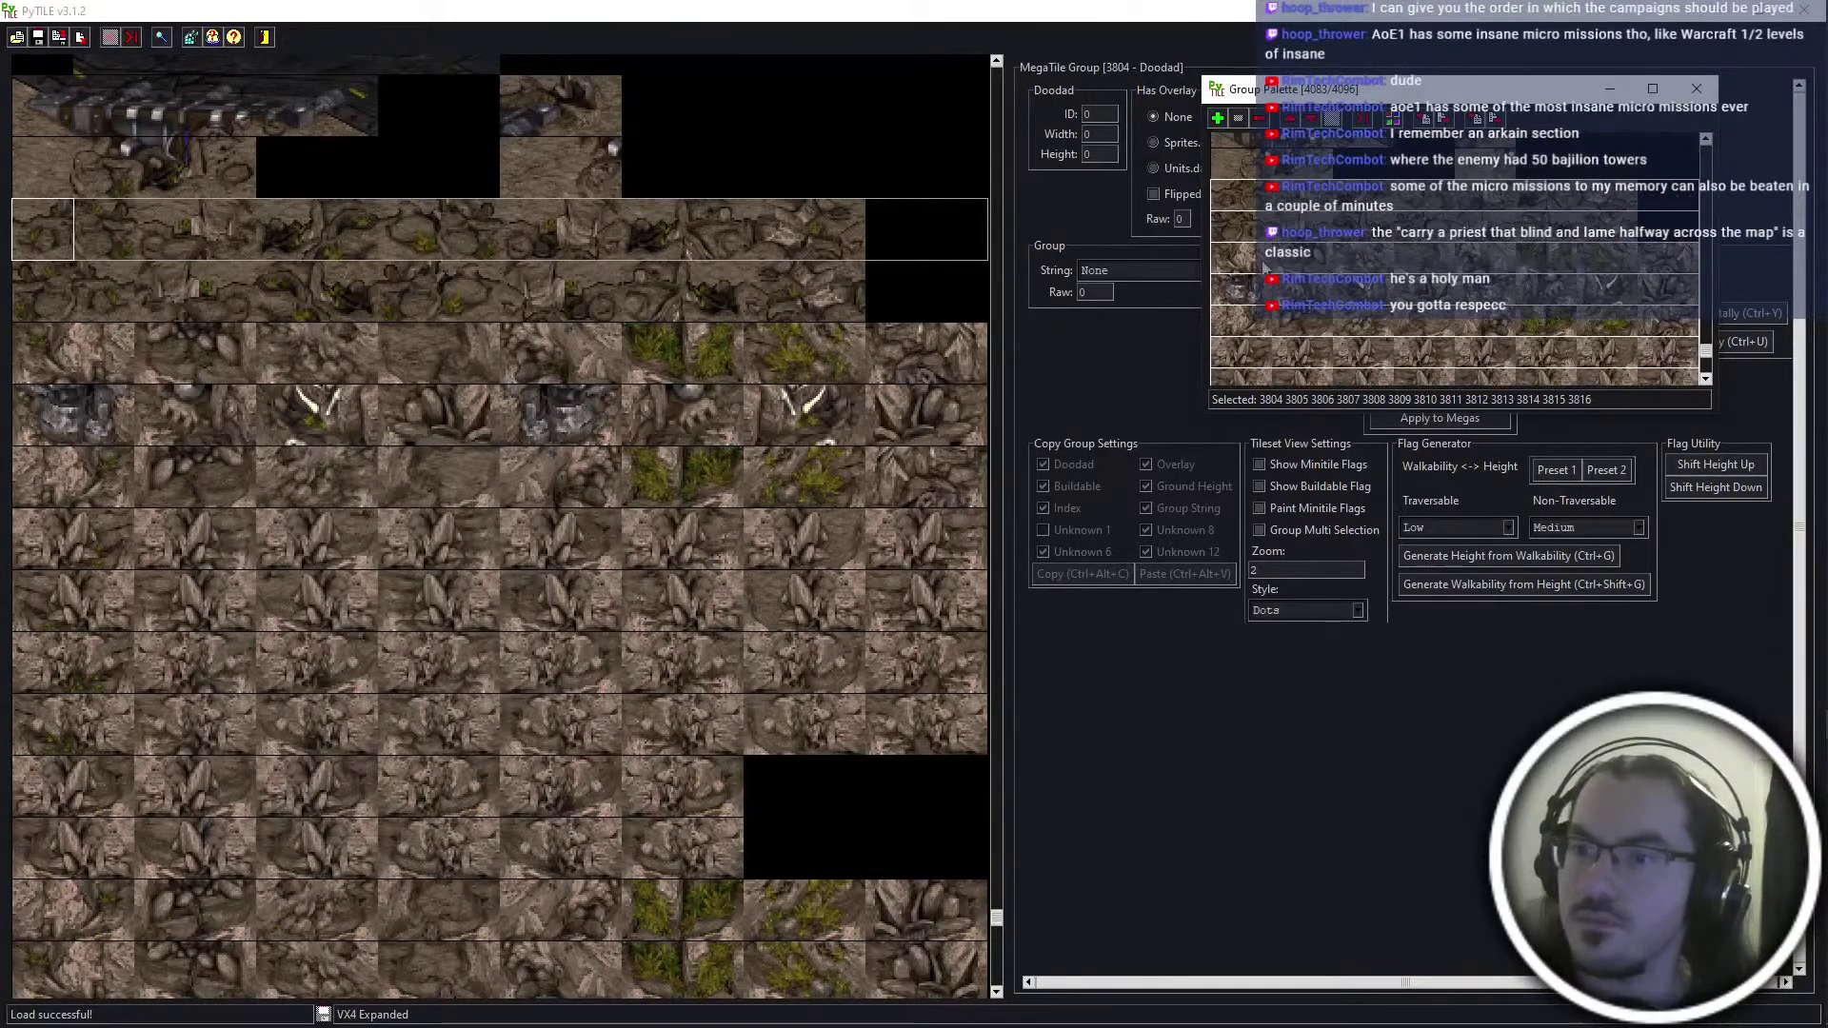
Enable group multi-selection, shift the height flags of MegaTile groups 3804 to 3816 up, and save the tileset
{"action": "double_click", "coordinate": [1233, 204]}
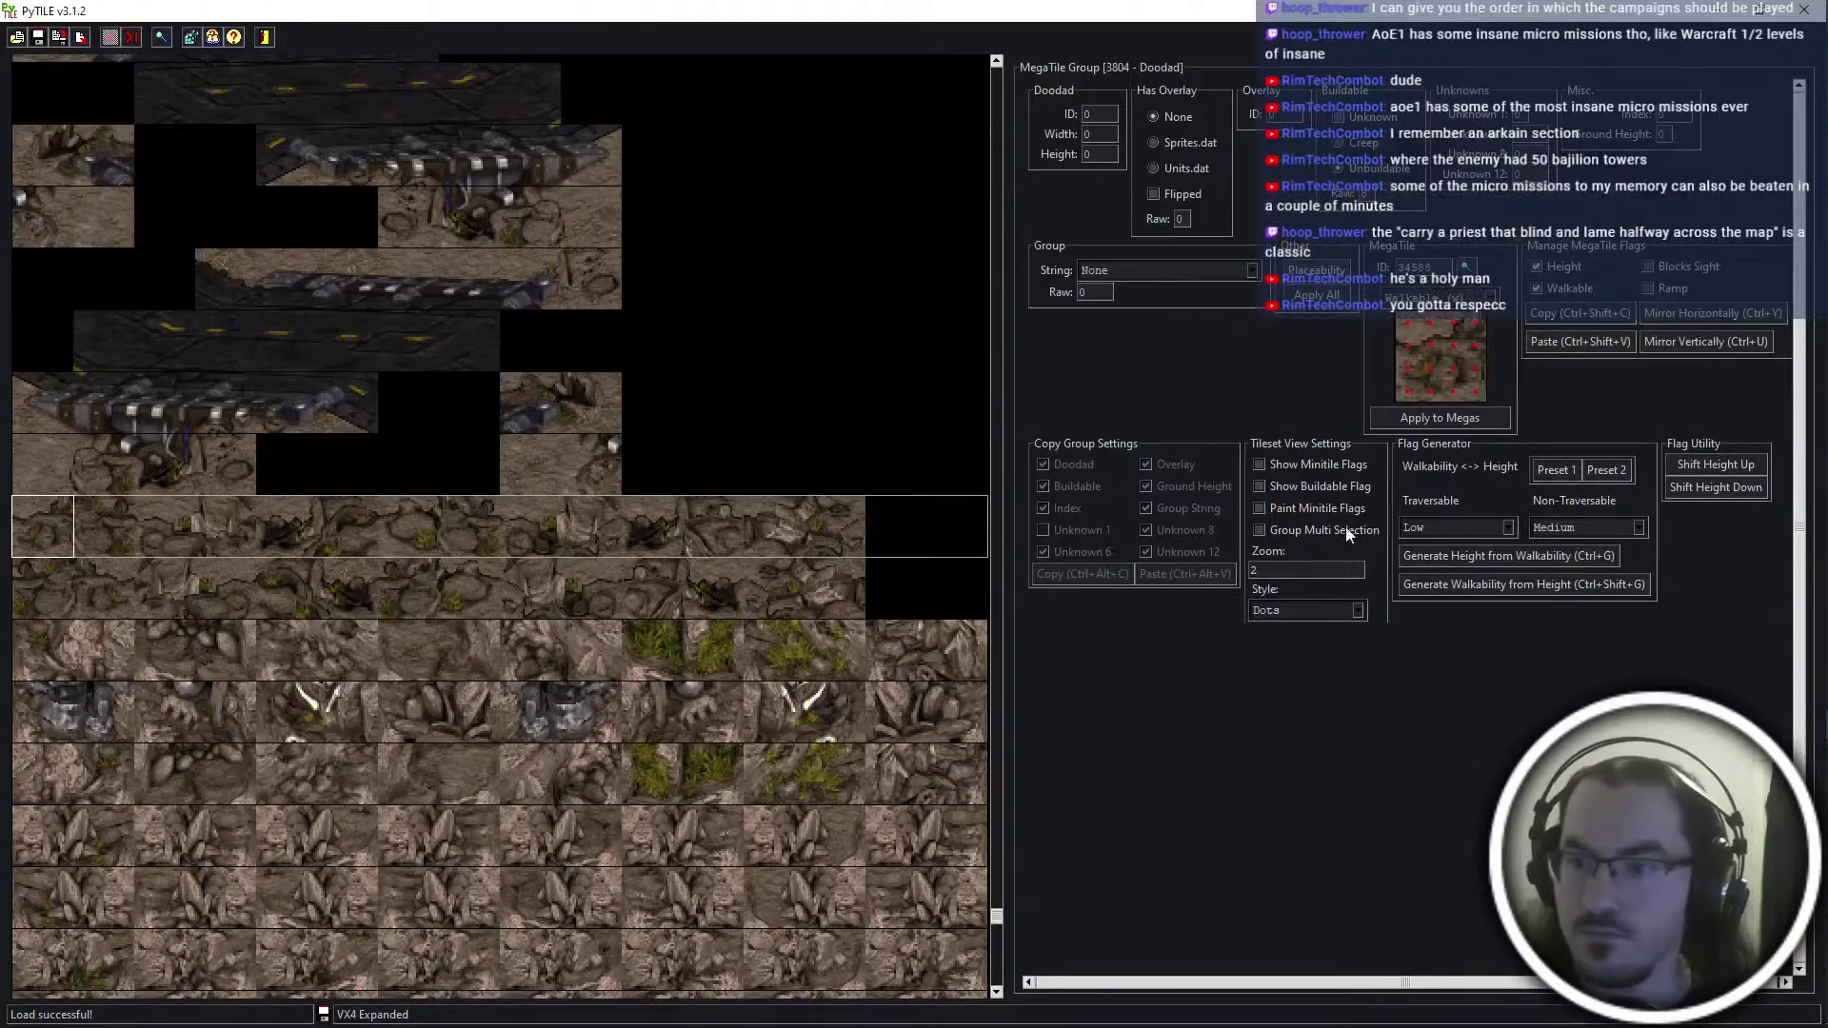
{"action": "left_click", "coordinate": [1259, 530]}
{"action": "left_click", "coordinate": [197, 518]}
{"action": "scroll", "coordinate": [318, 636], "scroll_direction": "down", "scroll_amount": 5}
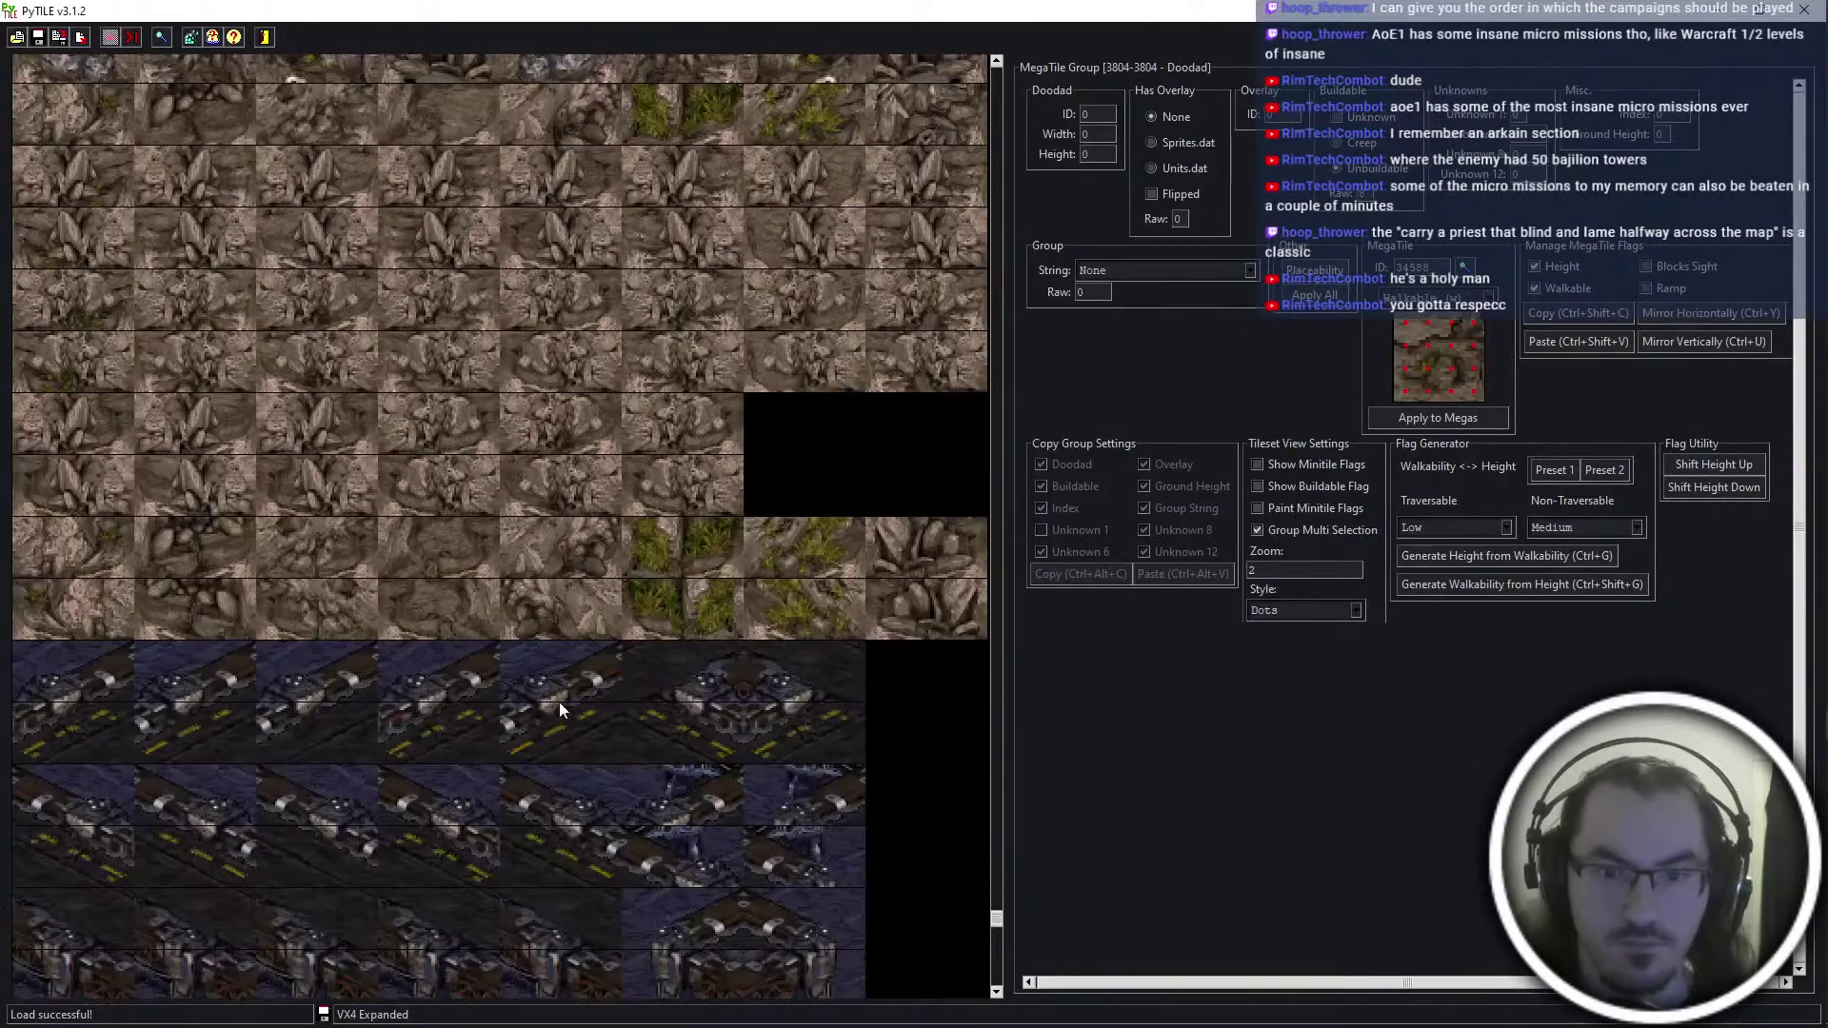
{"action": "left_click", "coordinate": [610, 615], "text": "shift"}
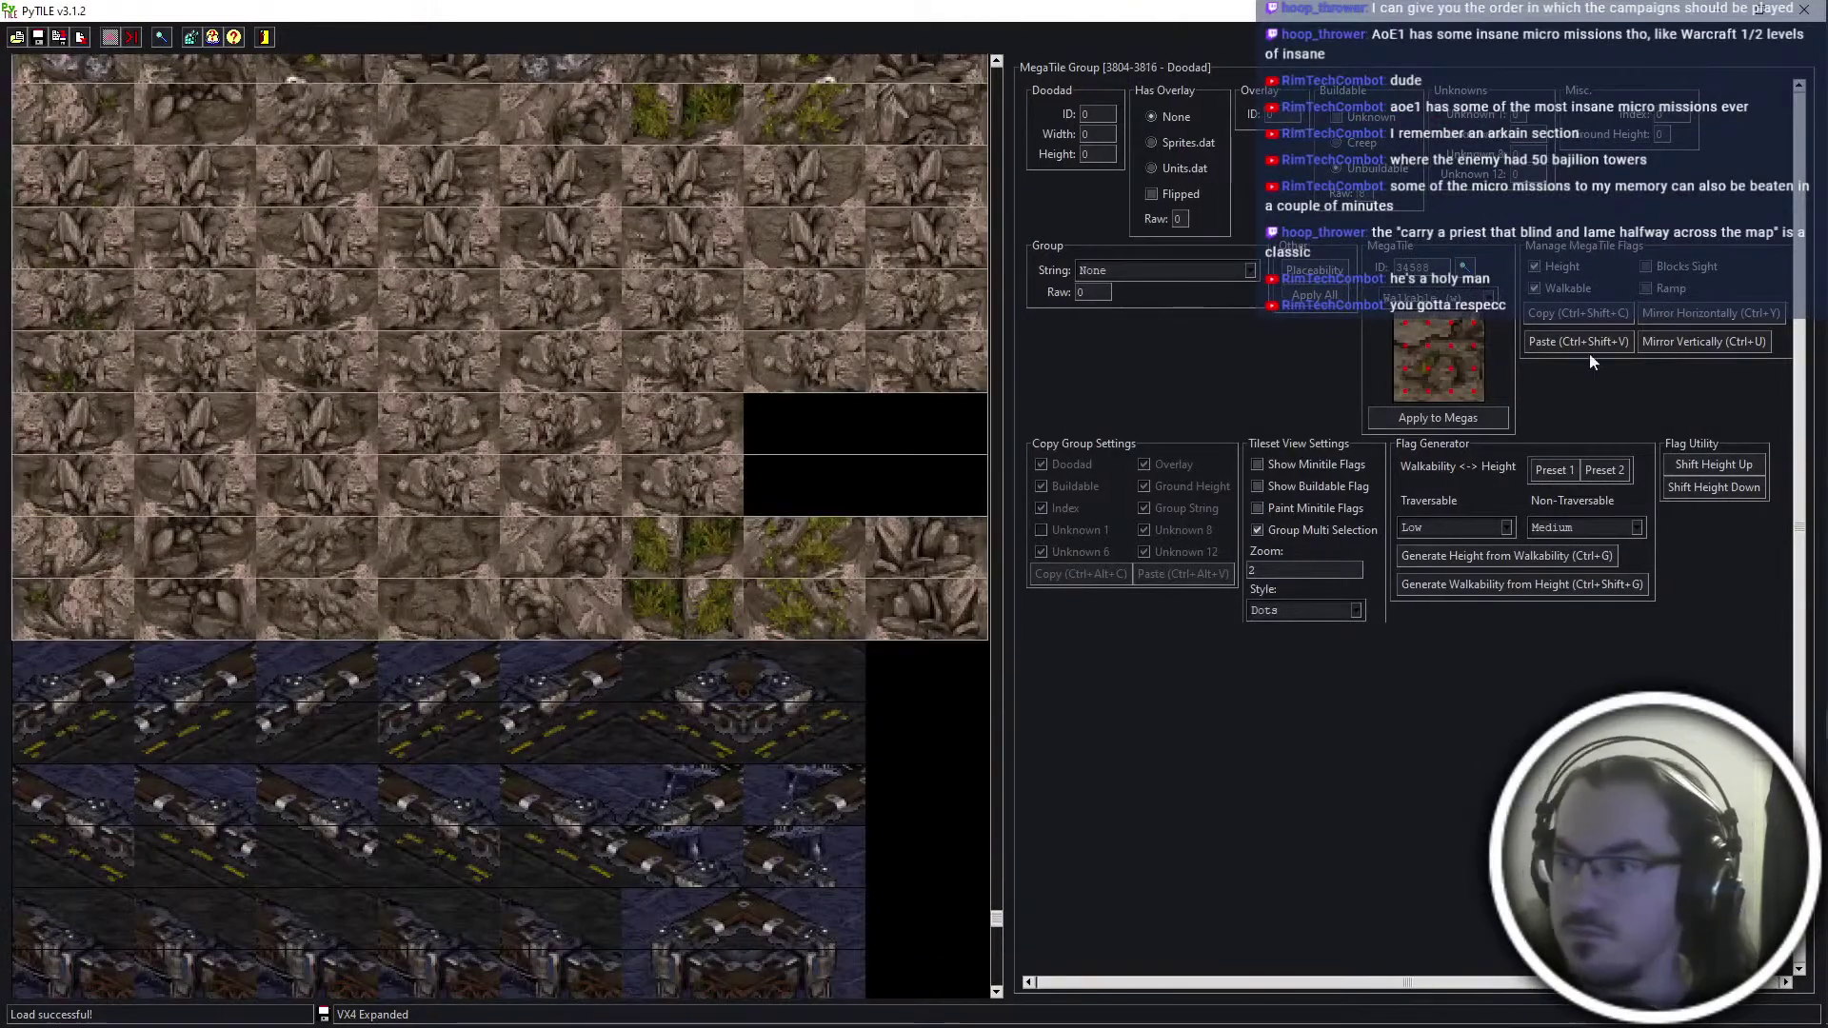
{"action": "left_click", "coordinate": [1709, 465]}
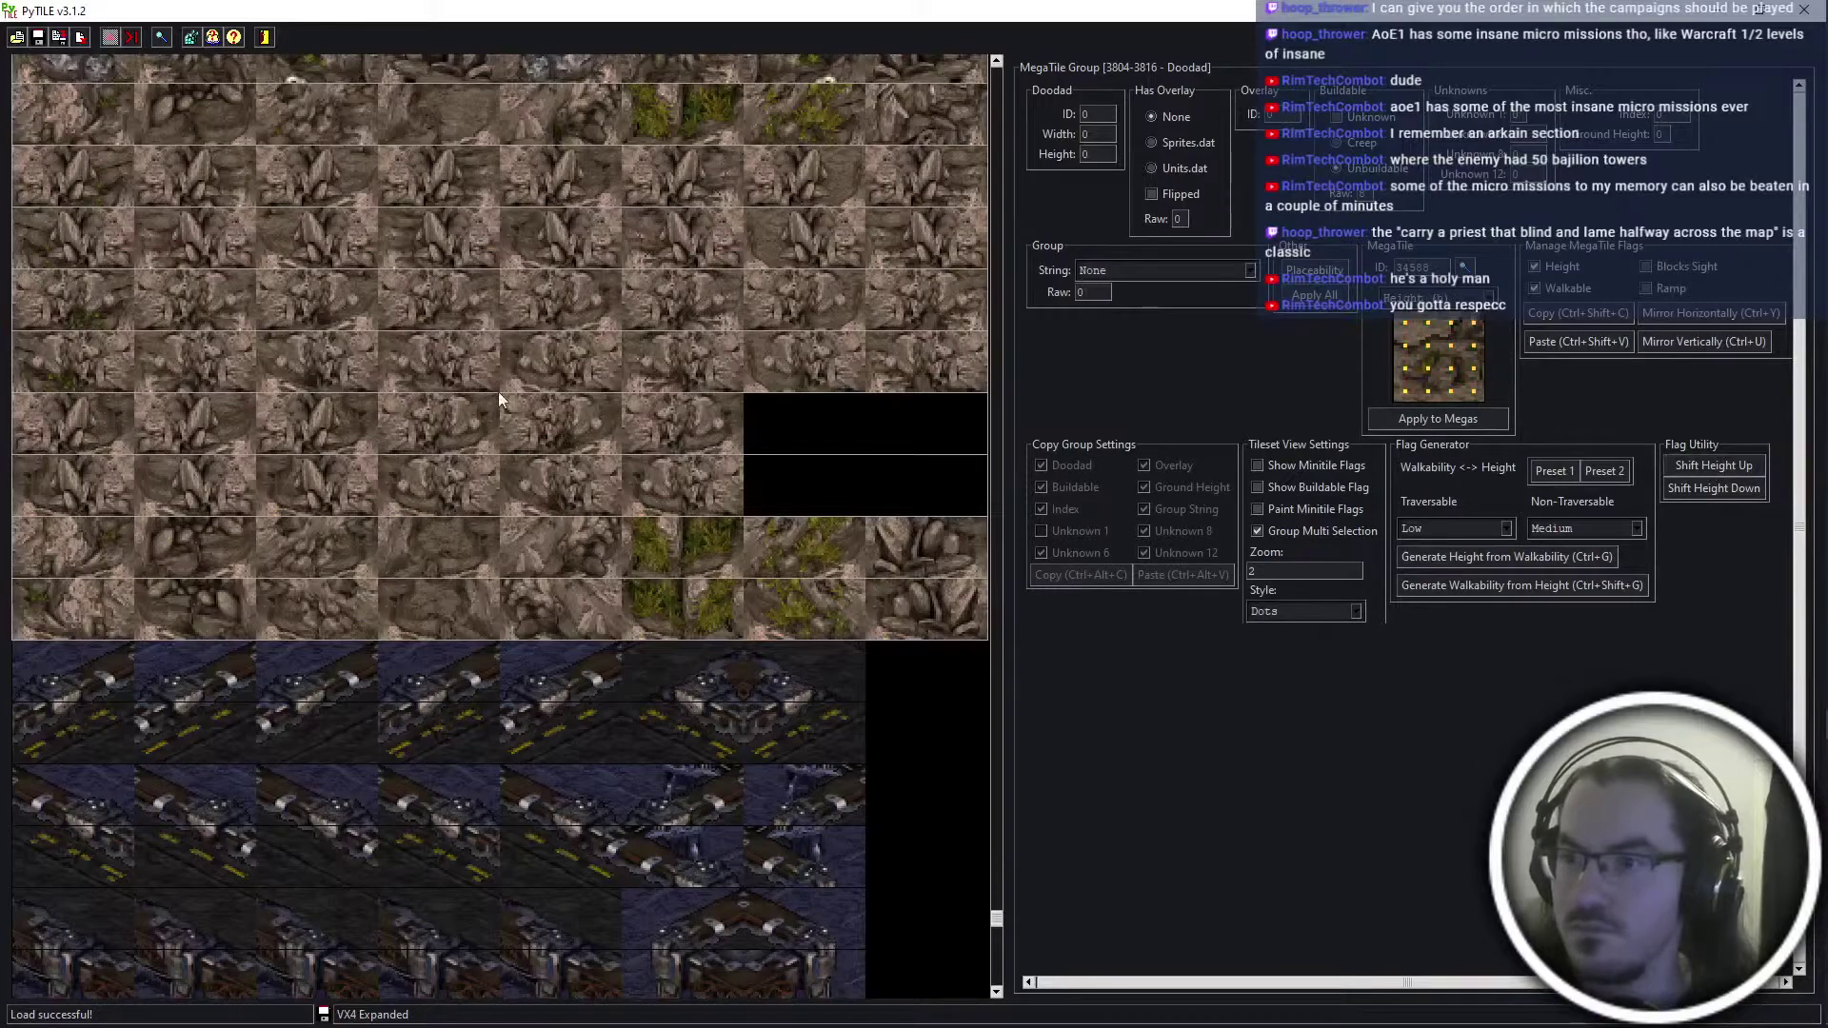
{"action": "left_click", "coordinate": [448, 356]}
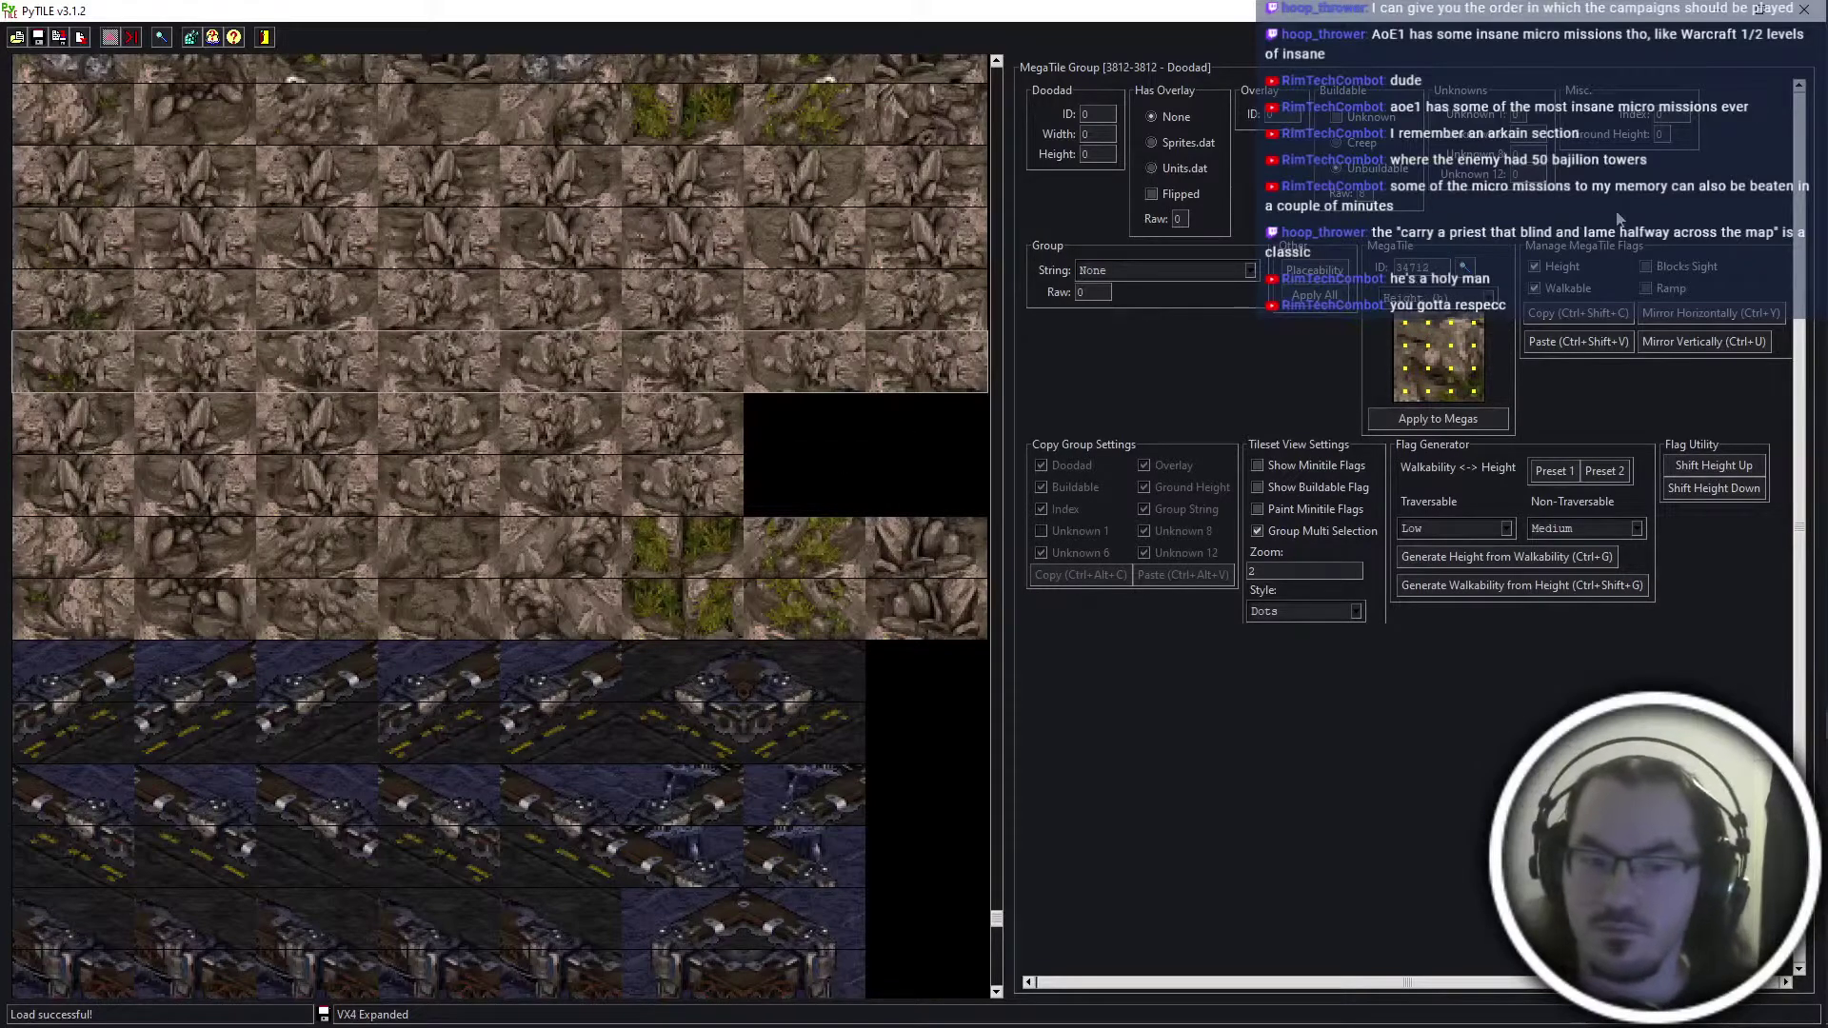
{"action": "key", "text": "ctrl+s"}
Switch to ScmDraft to check the mismatched crevice tiles on the campaign map, and return to PyTILE
{"action": "scroll", "coordinate": [796, 653], "scroll_direction": "up", "scroll_amount": 10}
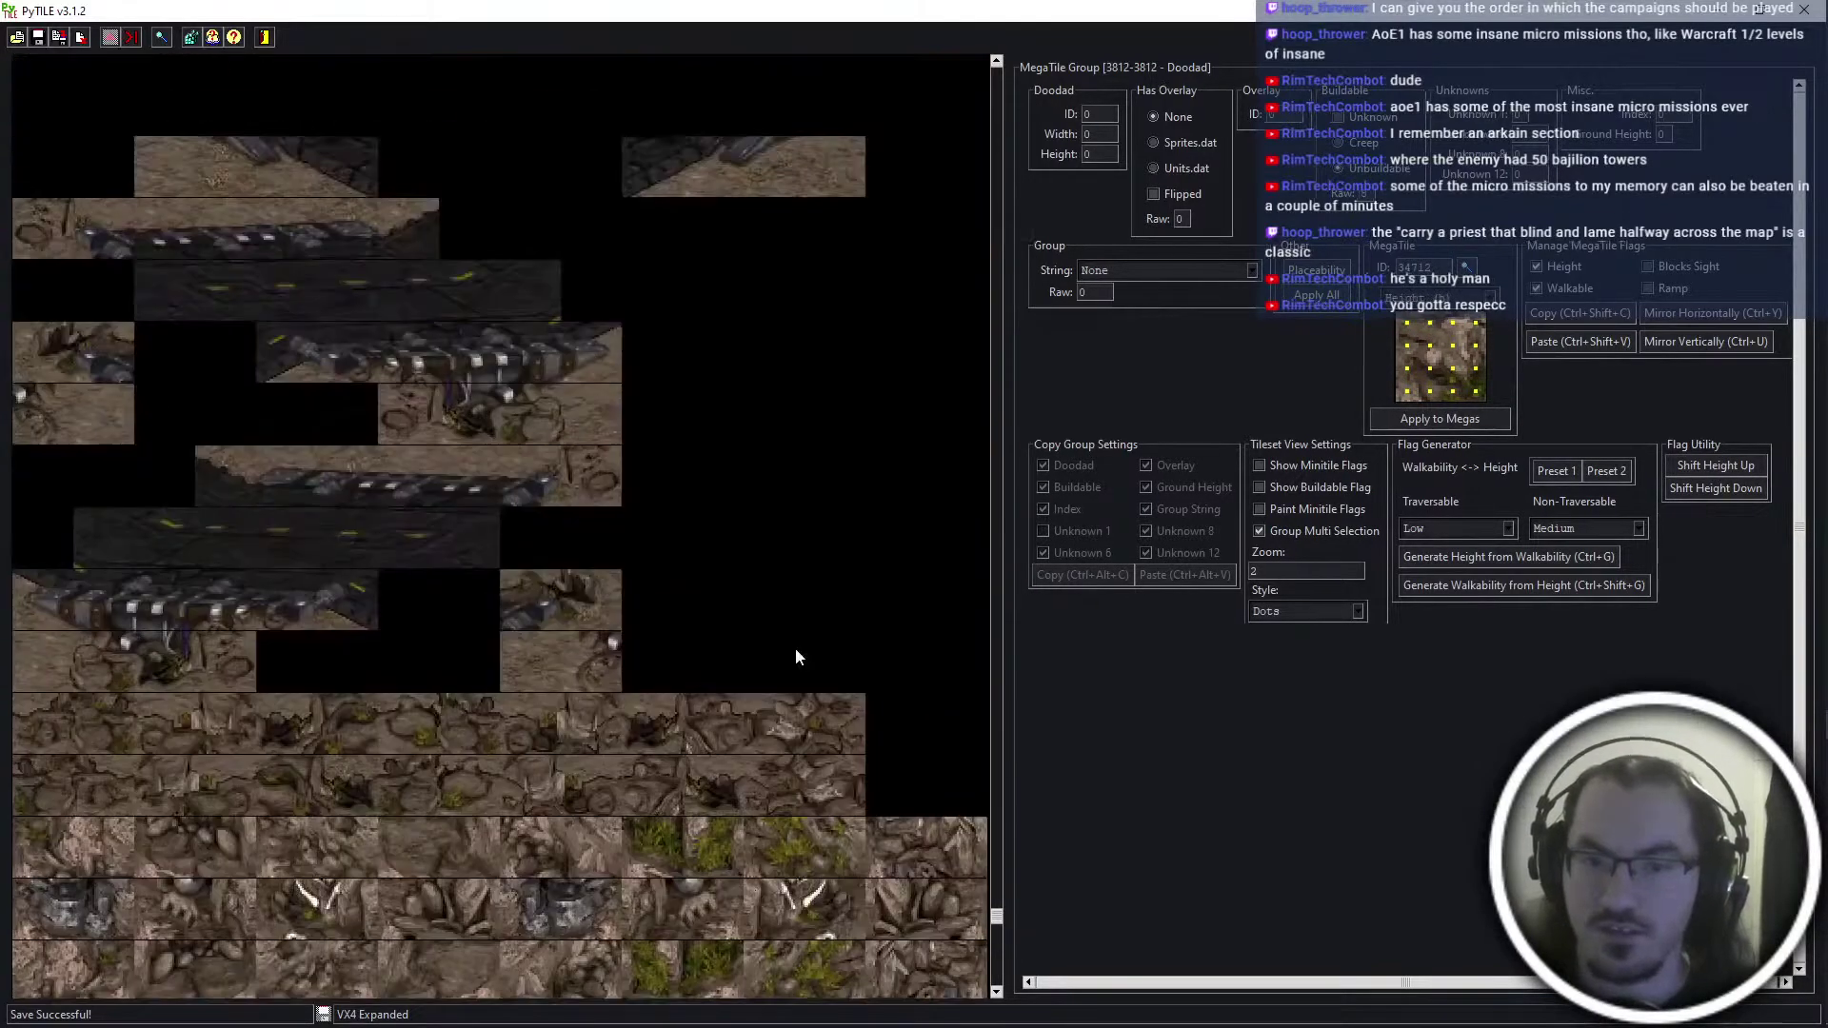
{"action": "key", "text": "alt+Tab"}
{"action": "key", "text": "alt+Tab"}
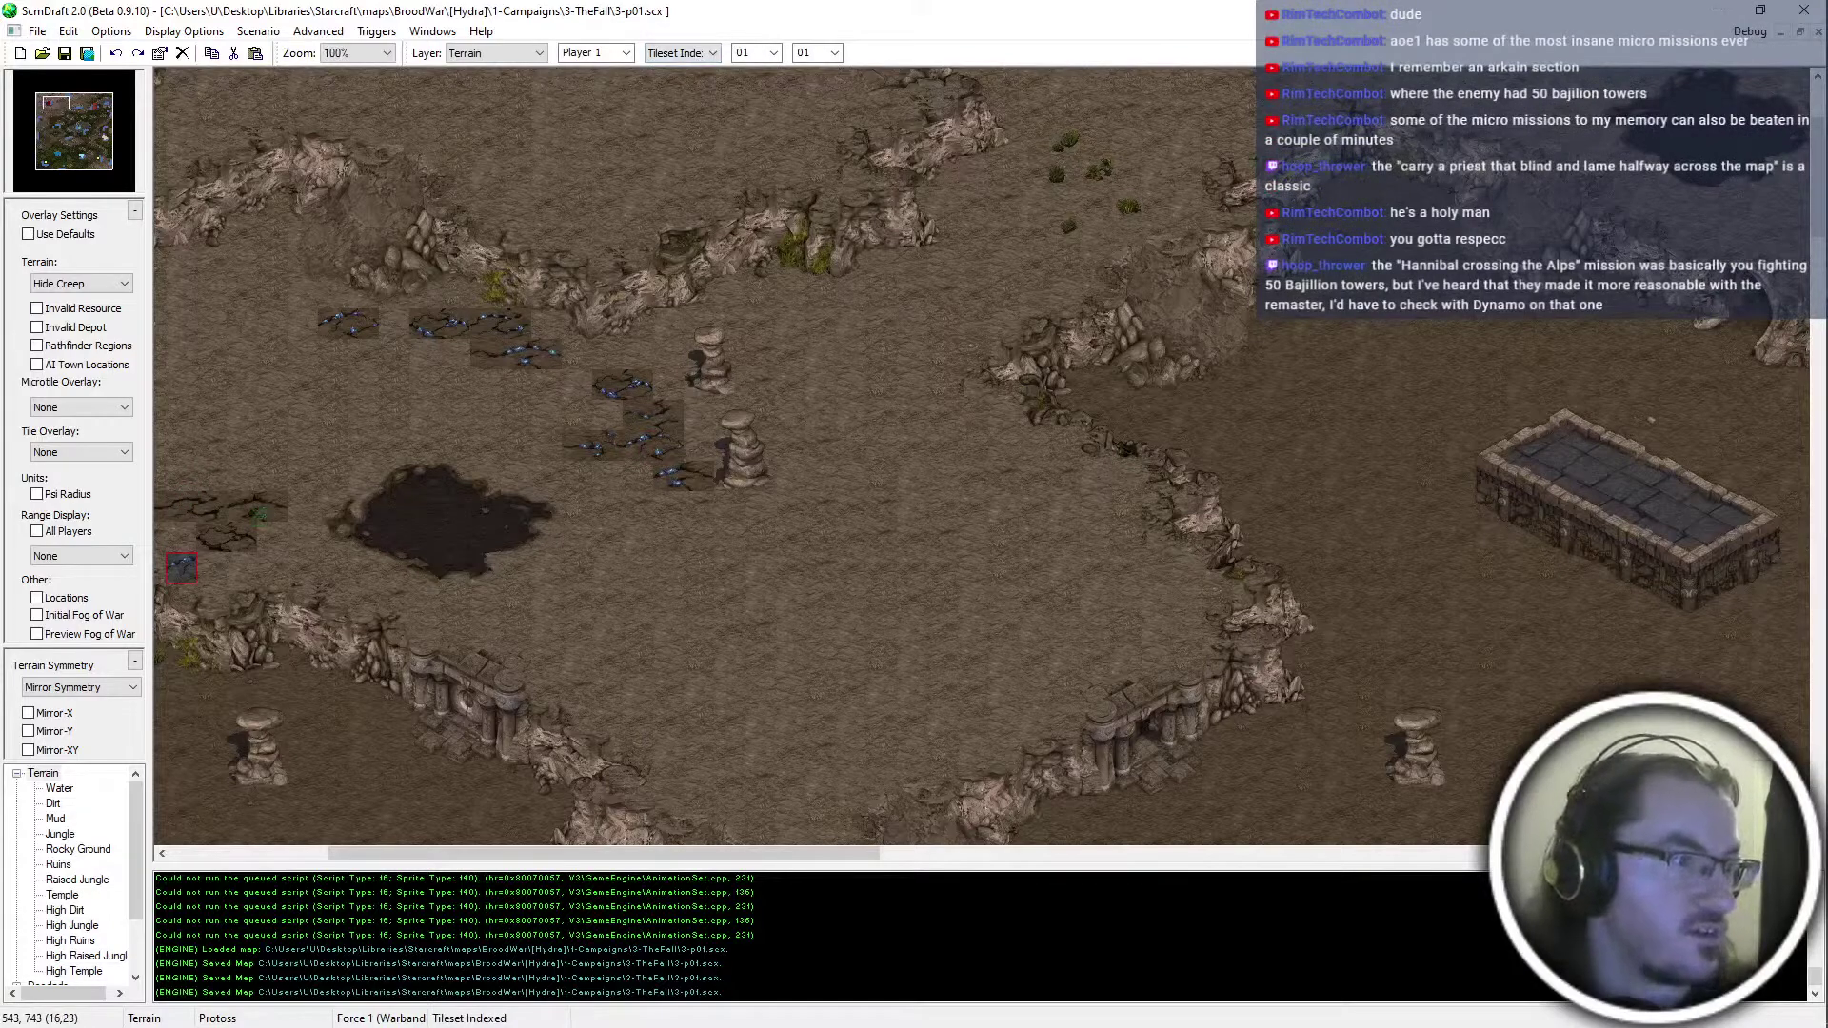
{"action": "key", "text": "alt+Tab"}
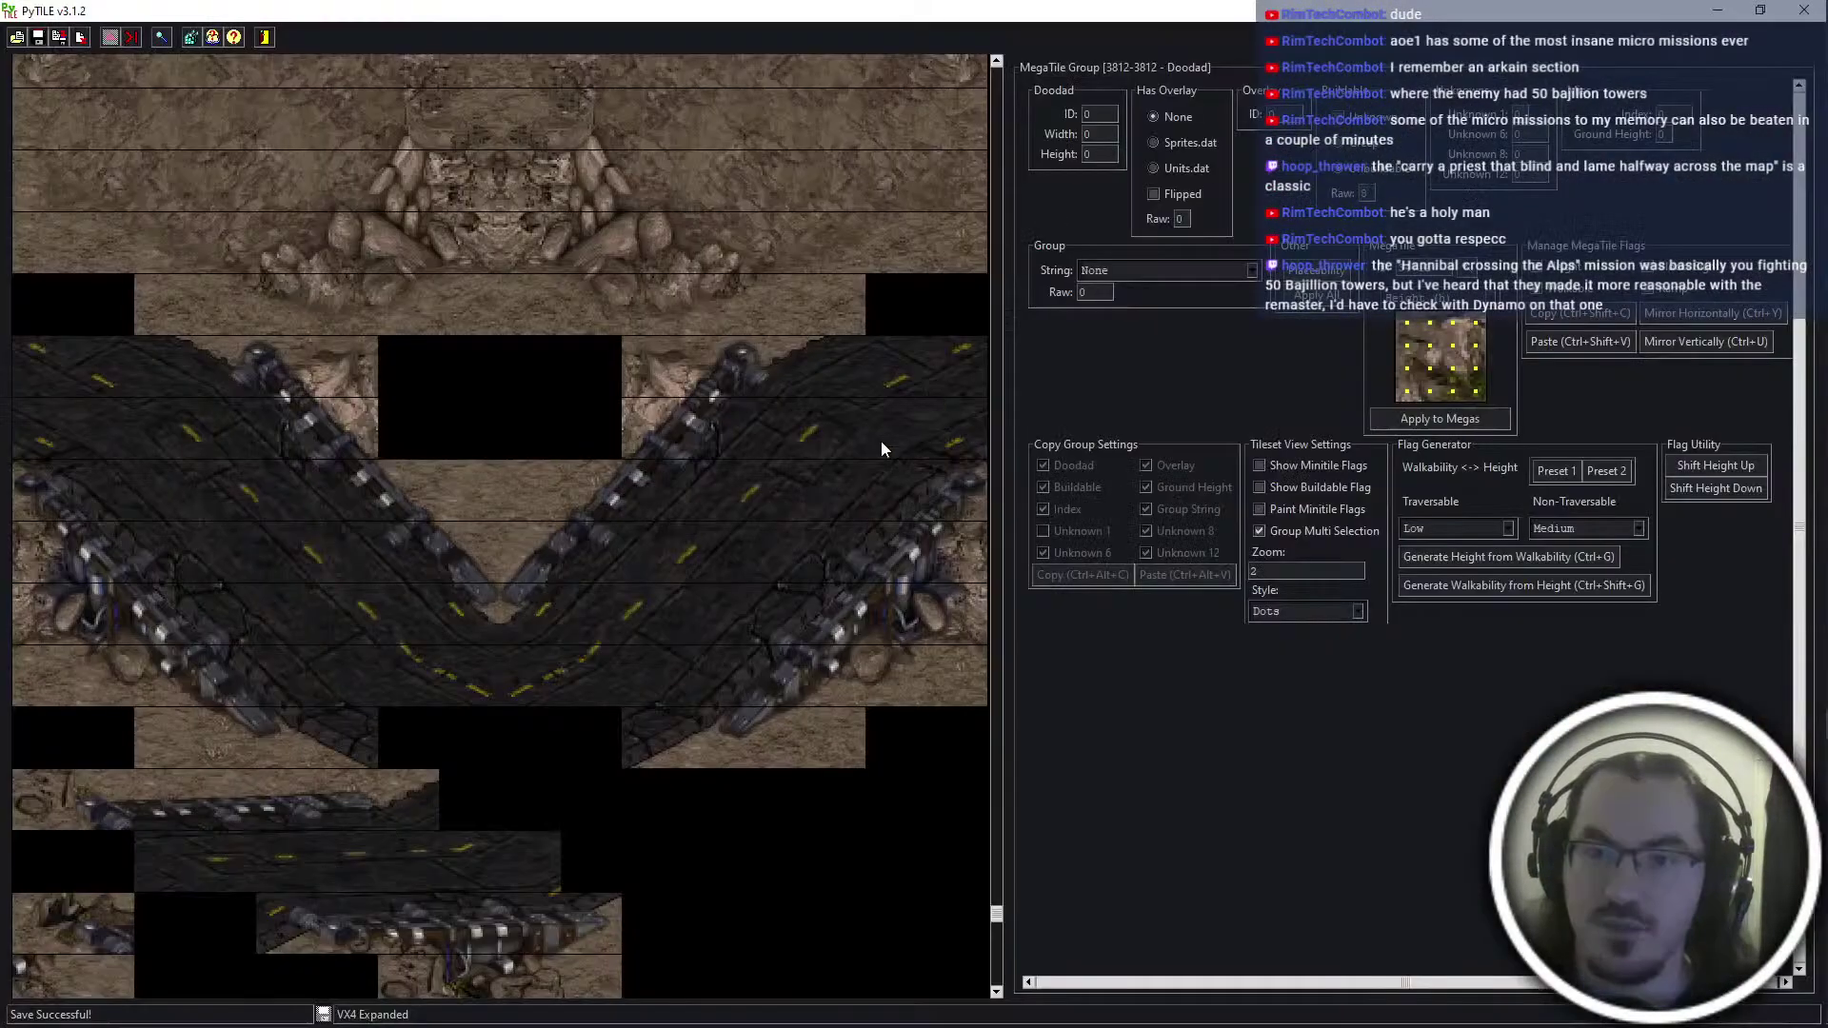
Locate the crystal crevice rows in the middle of the tileset and select MegaTile group 1804 on light brown dirt
{"action": "left_click_drag", "start_coordinate": [995, 919], "coordinate": [995, 438]}
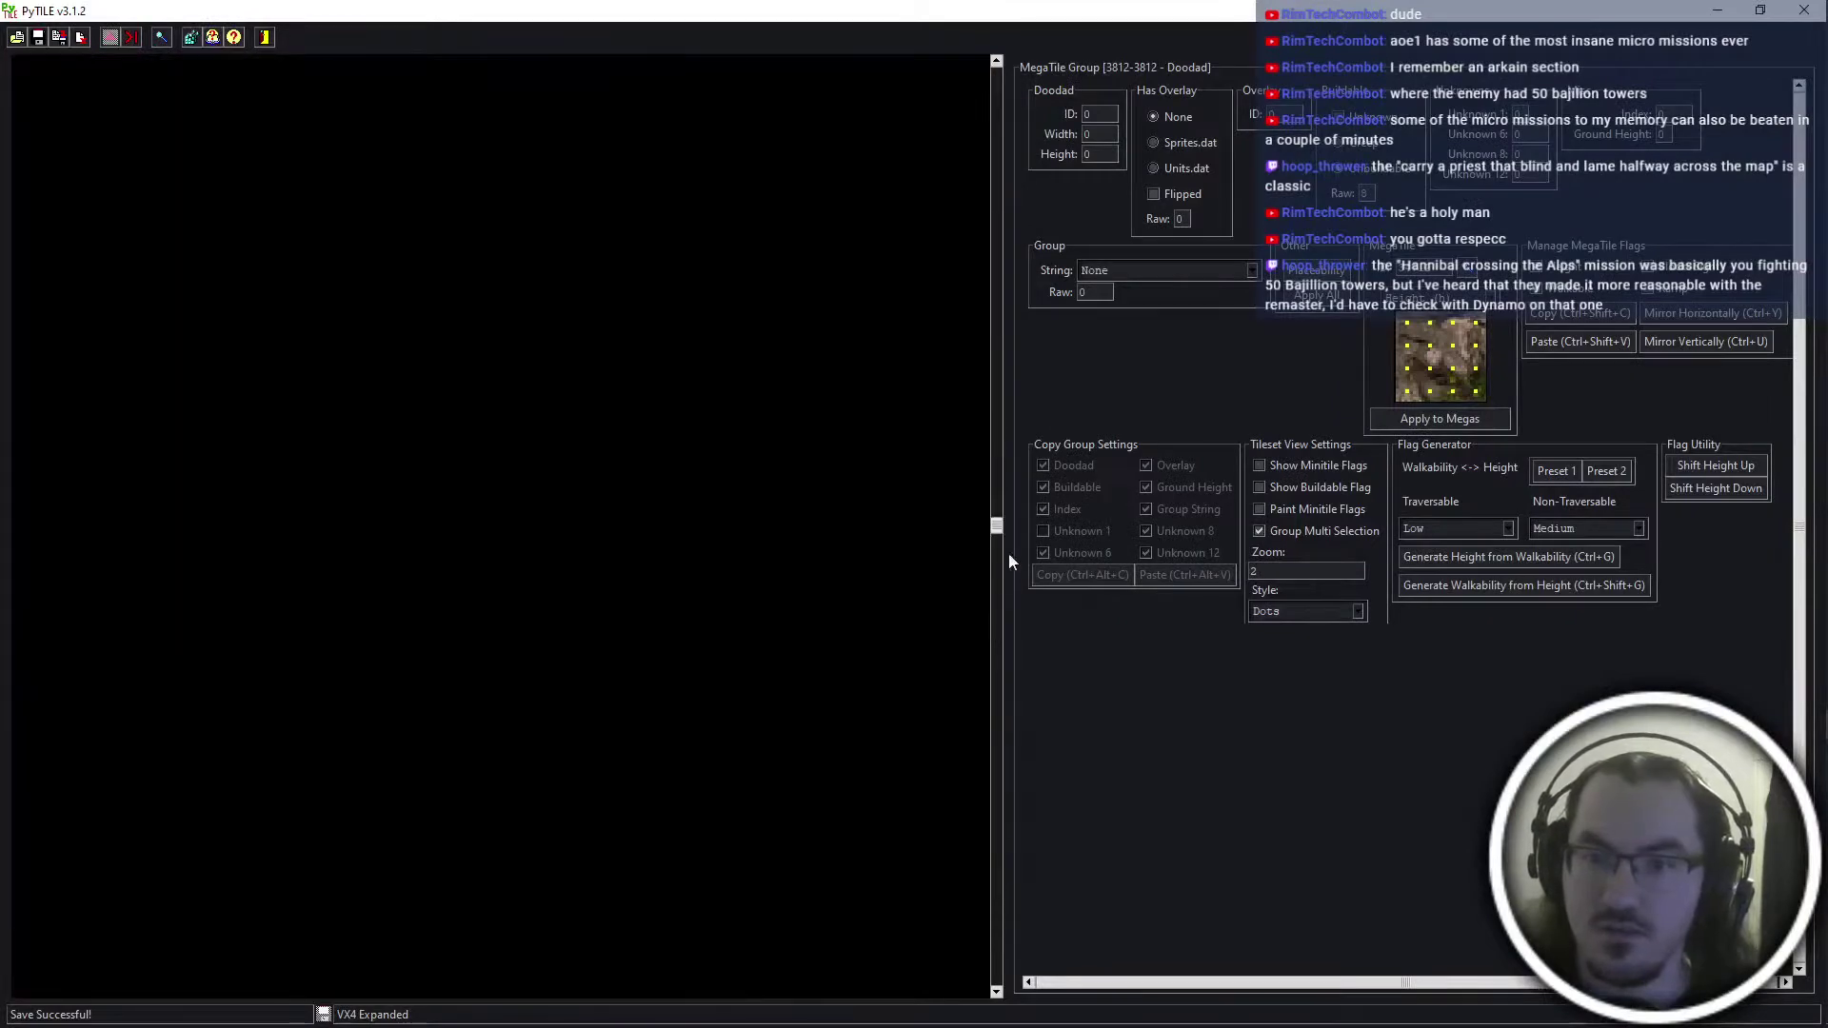
{"action": "left_click", "coordinate": [996, 566]}
{"action": "left_click_drag", "start_coordinate": [996, 530], "coordinate": [990, 477]}
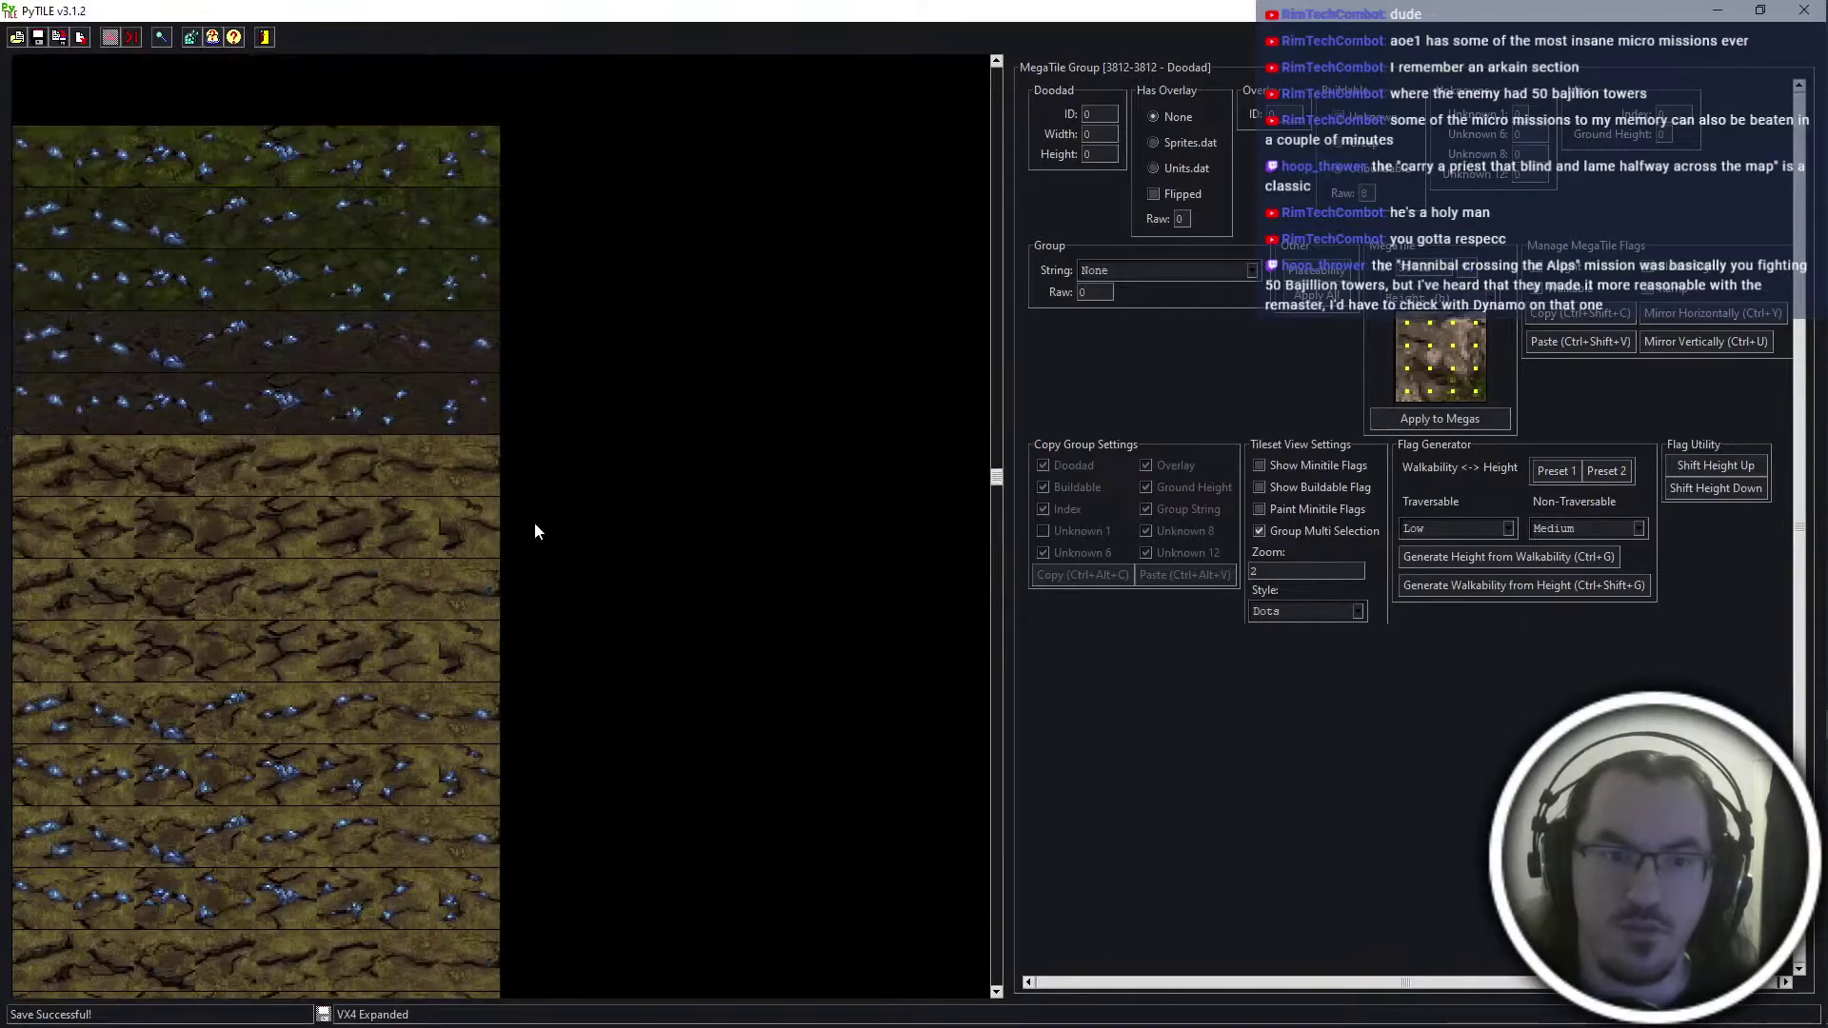
{"action": "scroll", "coordinate": [471, 512], "scroll_direction": "up", "scroll_amount": 5}
{"action": "left_click", "coordinate": [147, 563]}
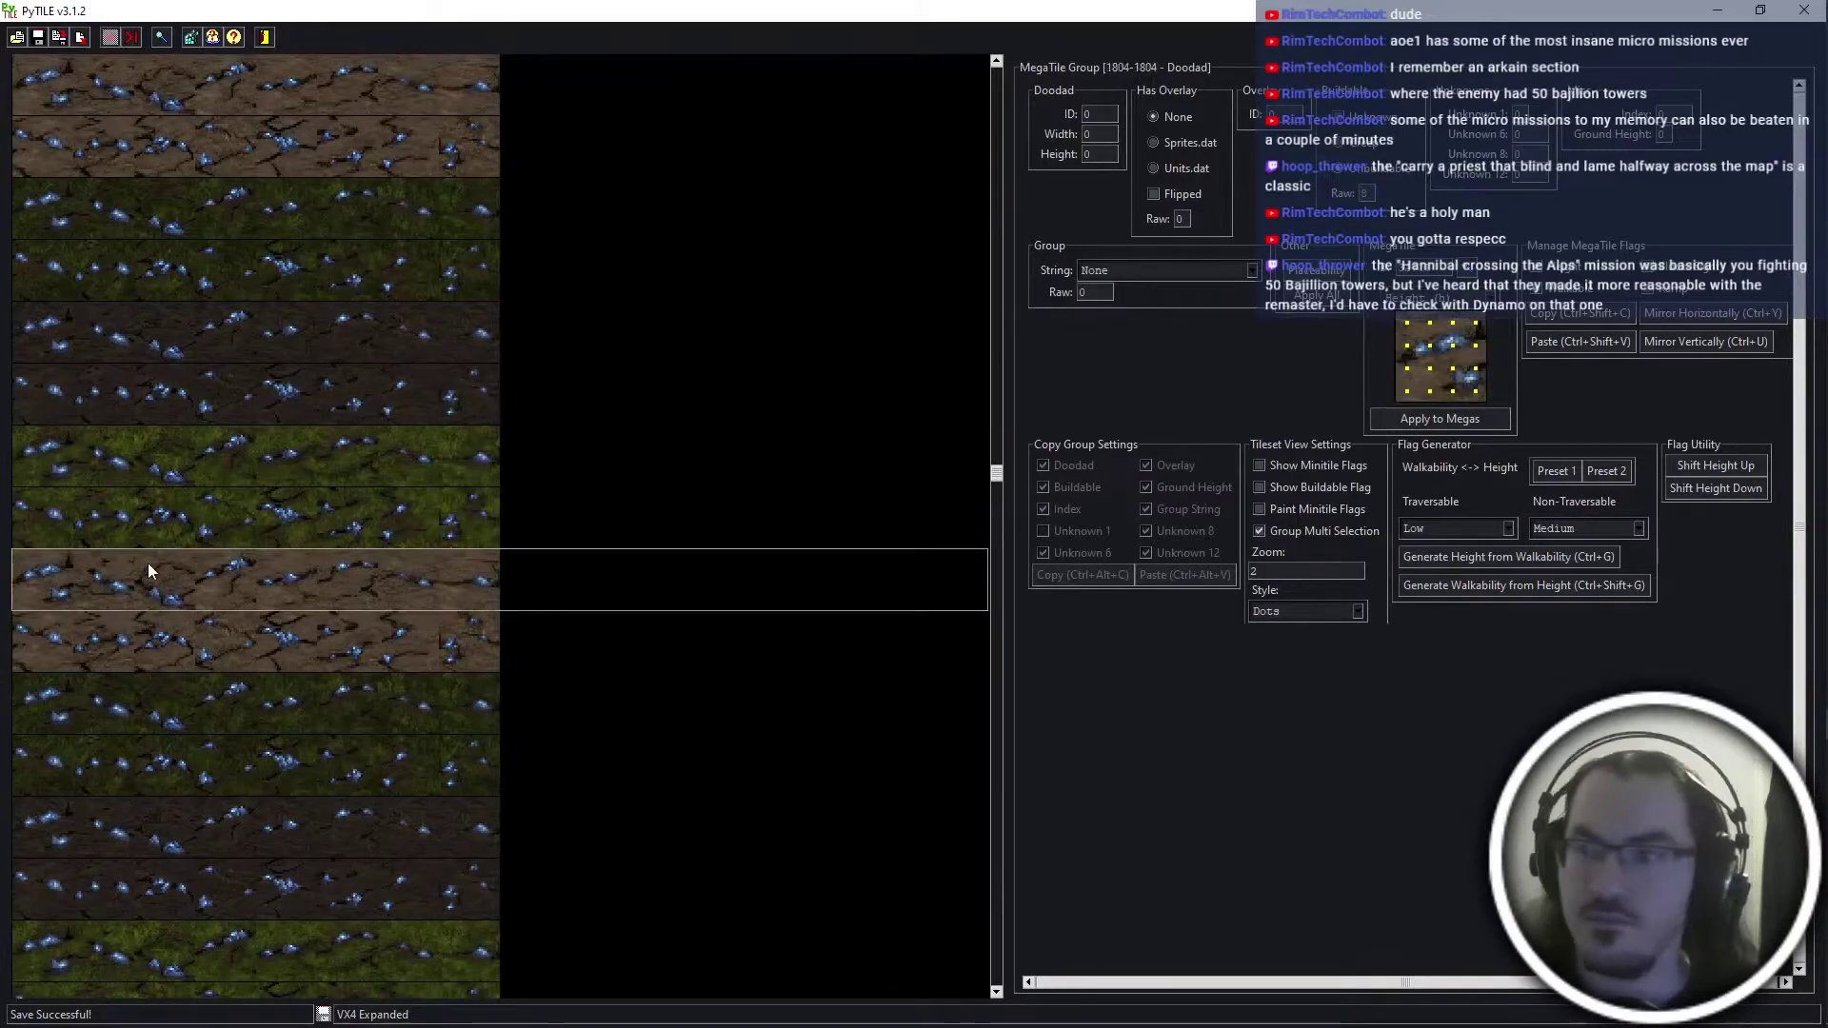
Select MegaTile groups 1804 and 1805 in the group palette and start a graphics import for them
{"action": "left_click", "coordinate": [161, 38]}
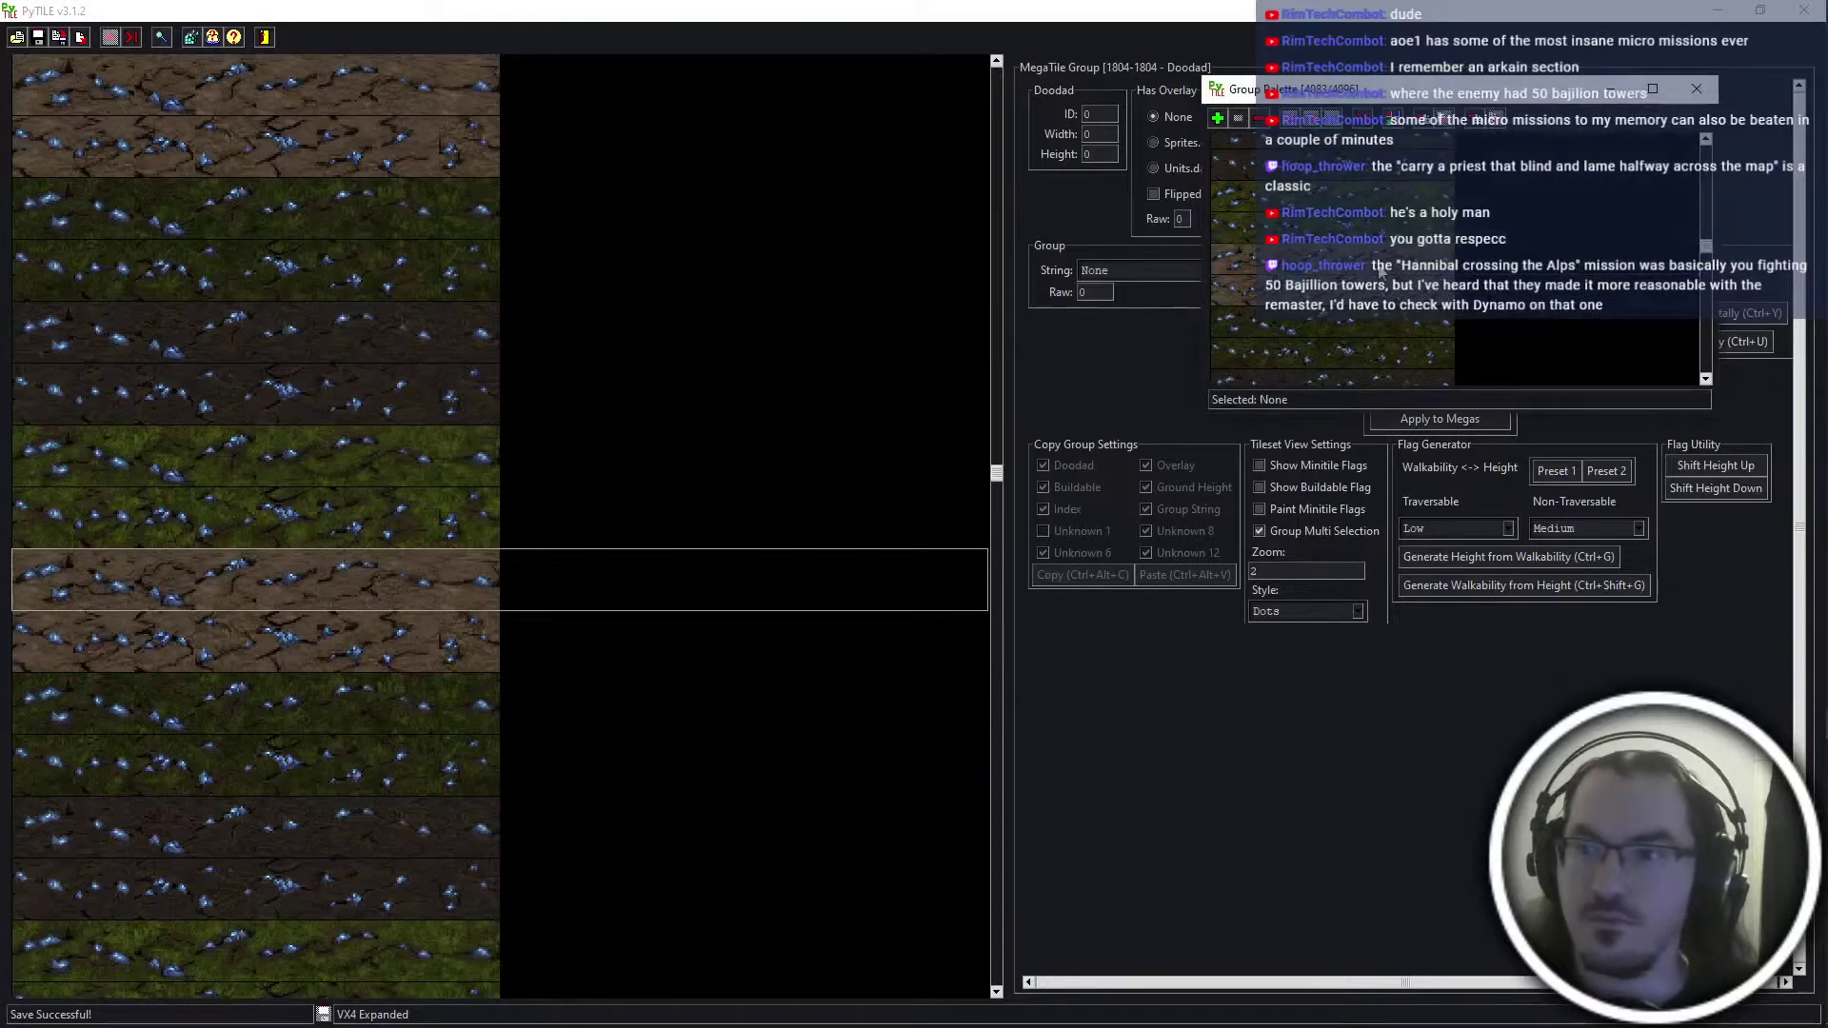
{"action": "left_click", "coordinate": [1421, 121]}
{"action": "left_click", "coordinate": [244, 649]}
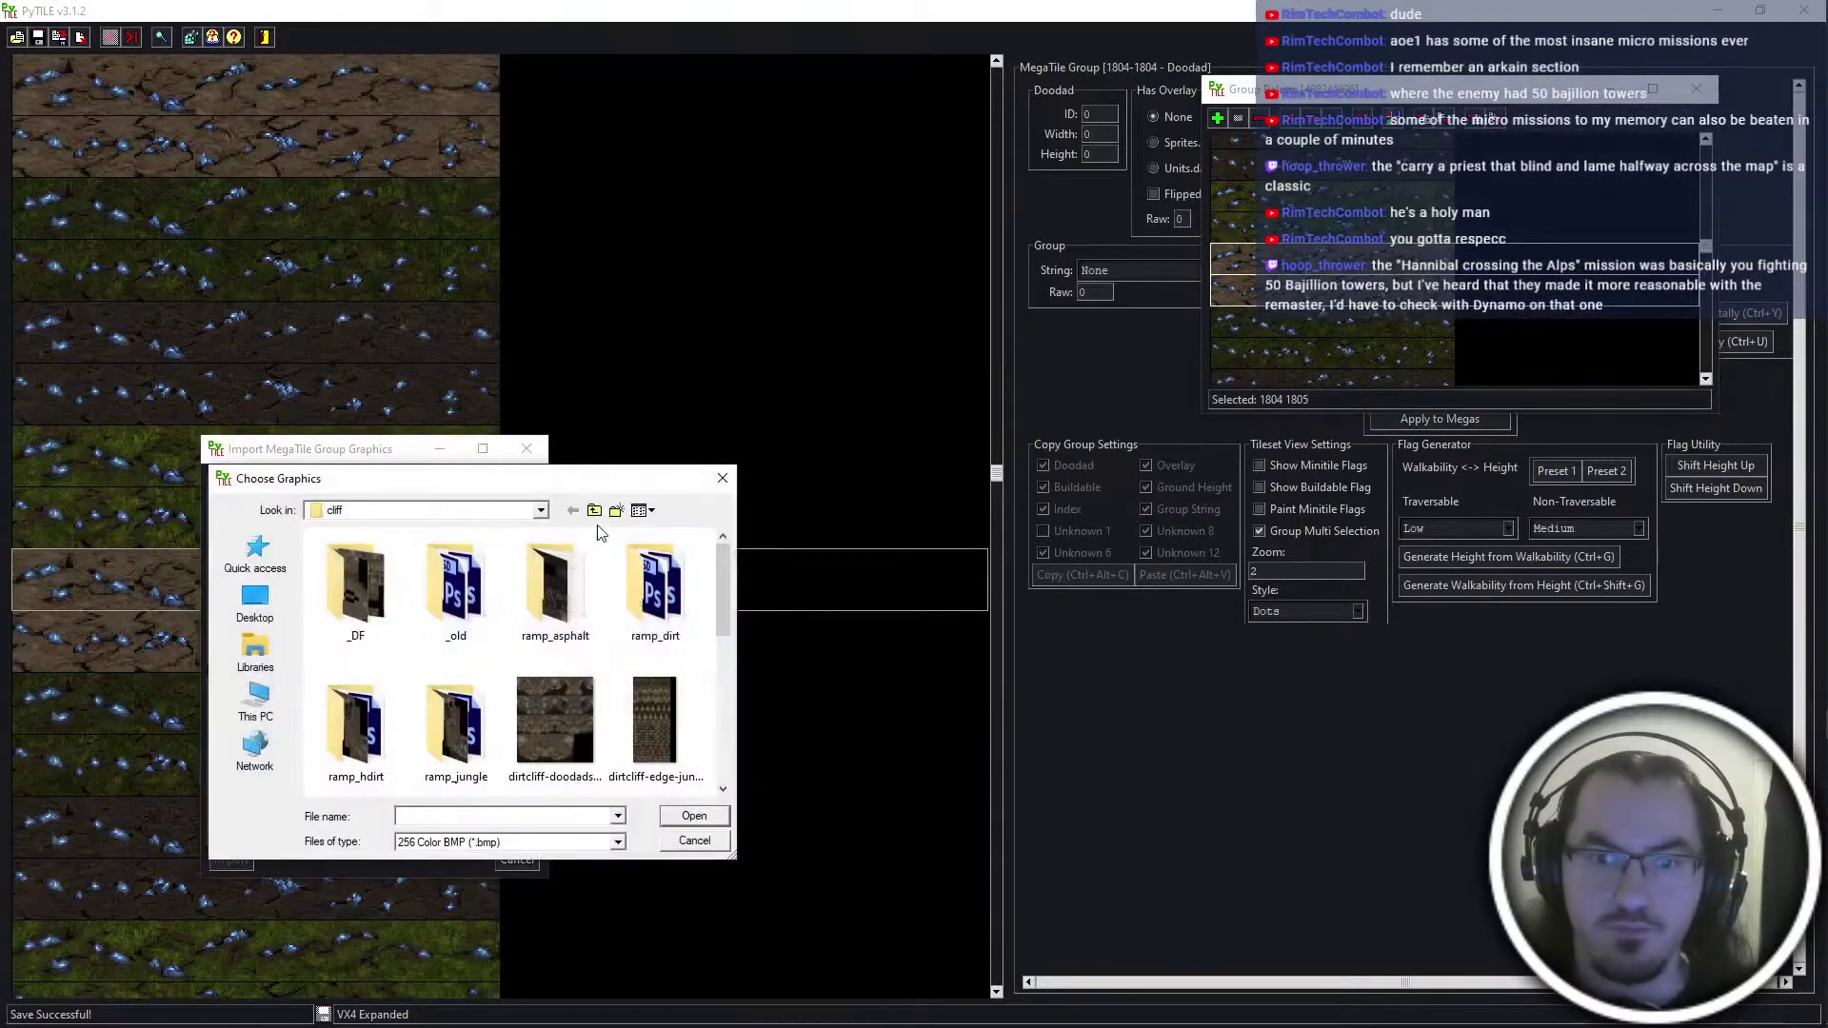
Browse the [Expanded Tilesets] folders to jungle's crevices folder and look through its bitmaps for a high dirt version
{"action": "left_click", "coordinate": [594, 511]}
{"action": "left_click", "coordinate": [594, 511]}
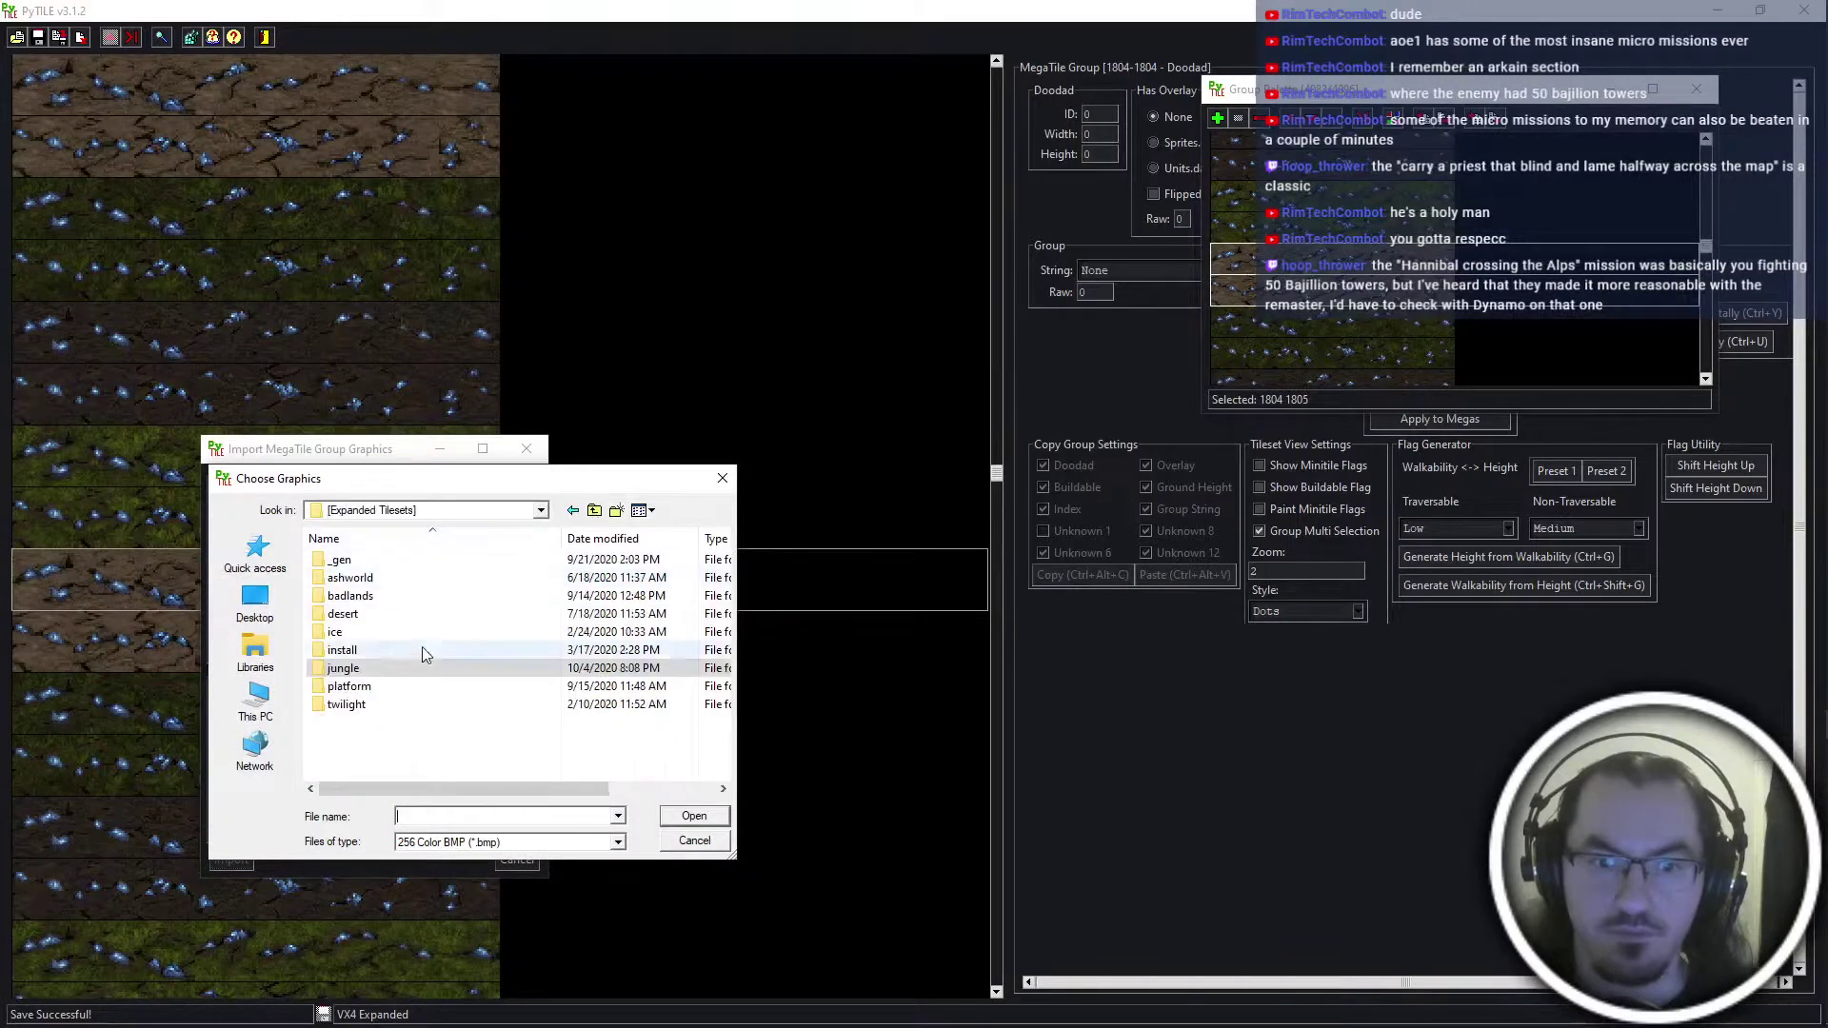
{"action": "double_click", "coordinate": [412, 574]}
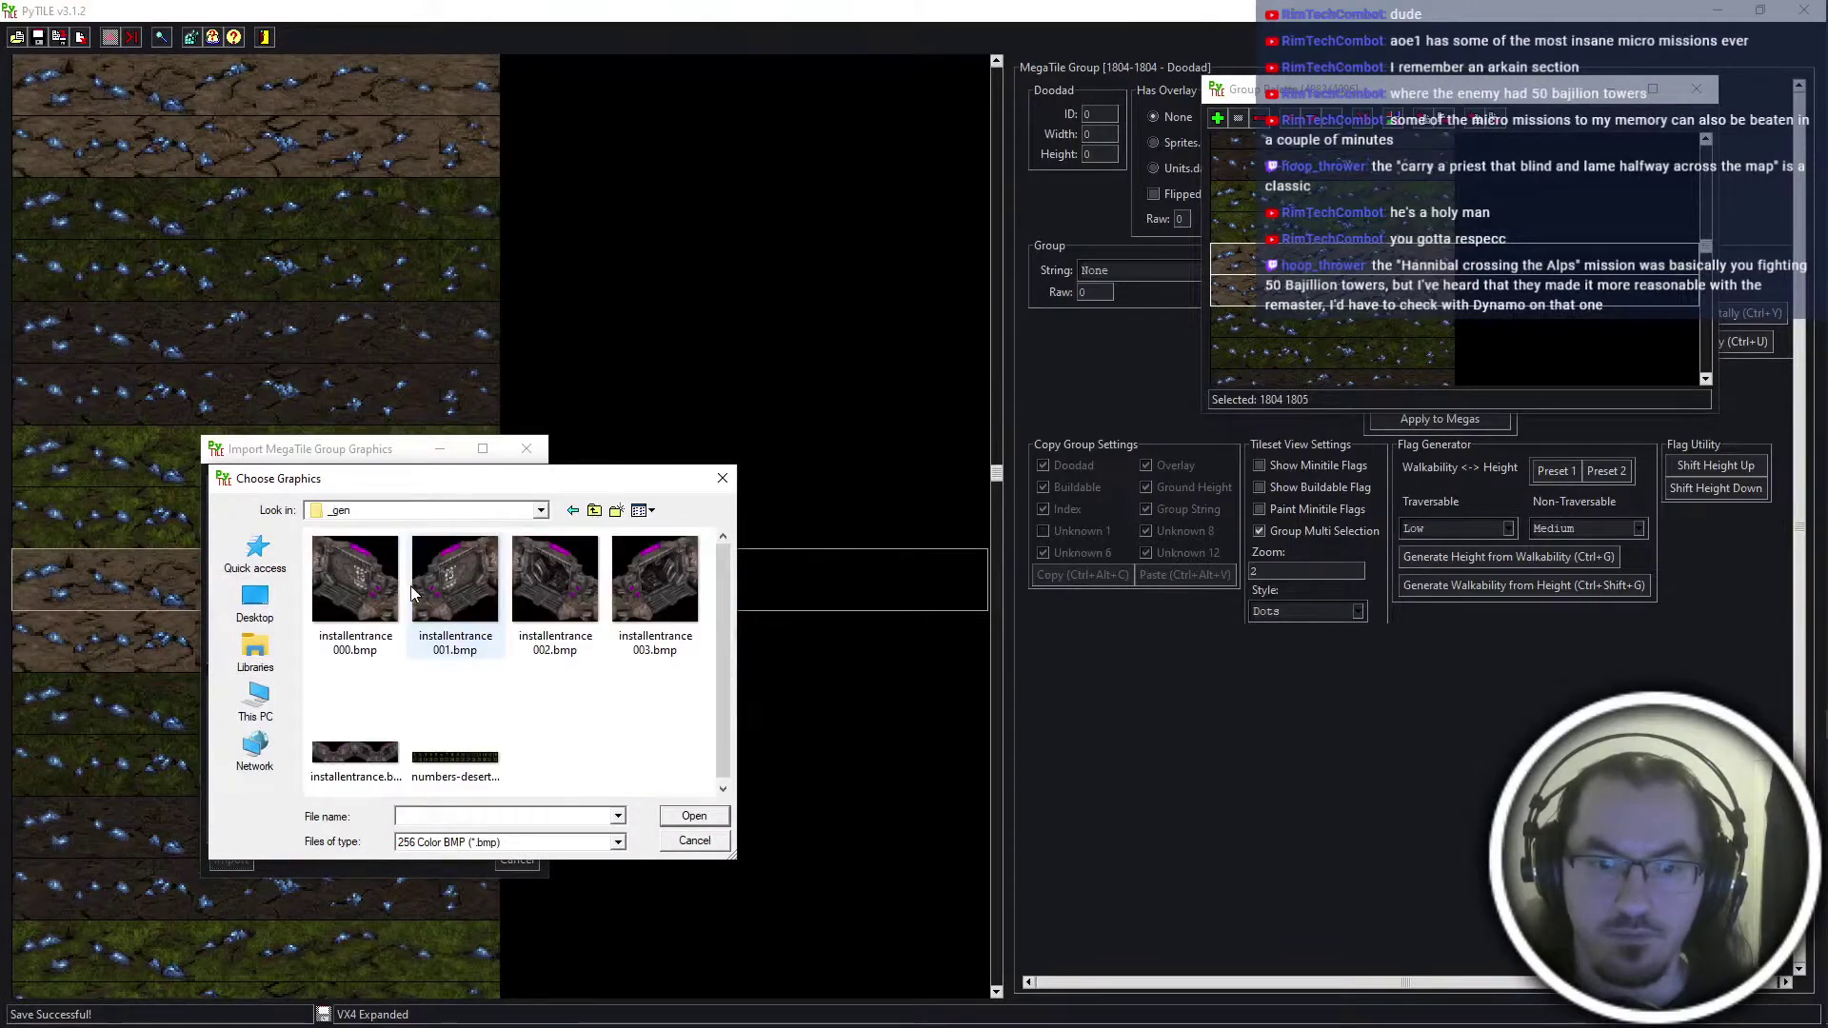
{"action": "key", "text": "BackSpace"}
{"action": "double_click", "coordinate": [485, 670]}
{"action": "scroll", "coordinate": [482, 666], "scroll_direction": "down", "scroll_amount": 3}
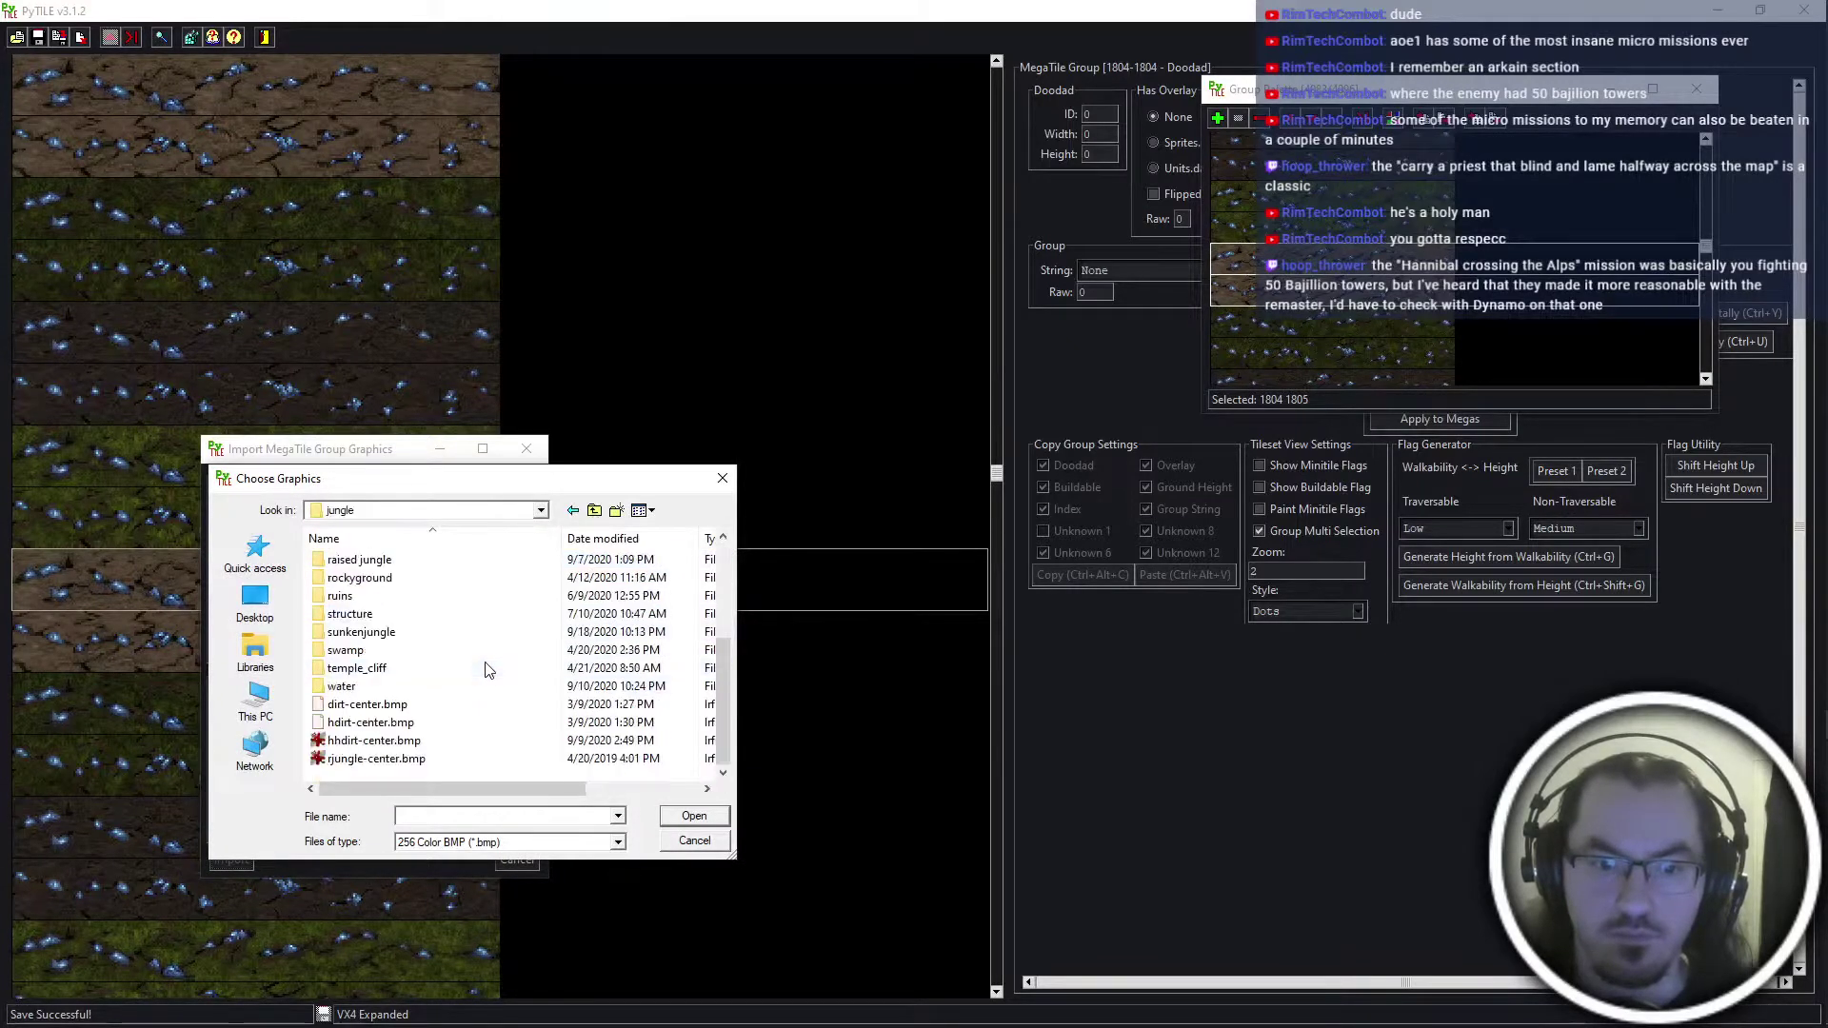
{"action": "scroll", "coordinate": [476, 628], "scroll_direction": "up", "scroll_amount": 3}
{"action": "double_click", "coordinate": [453, 630]}
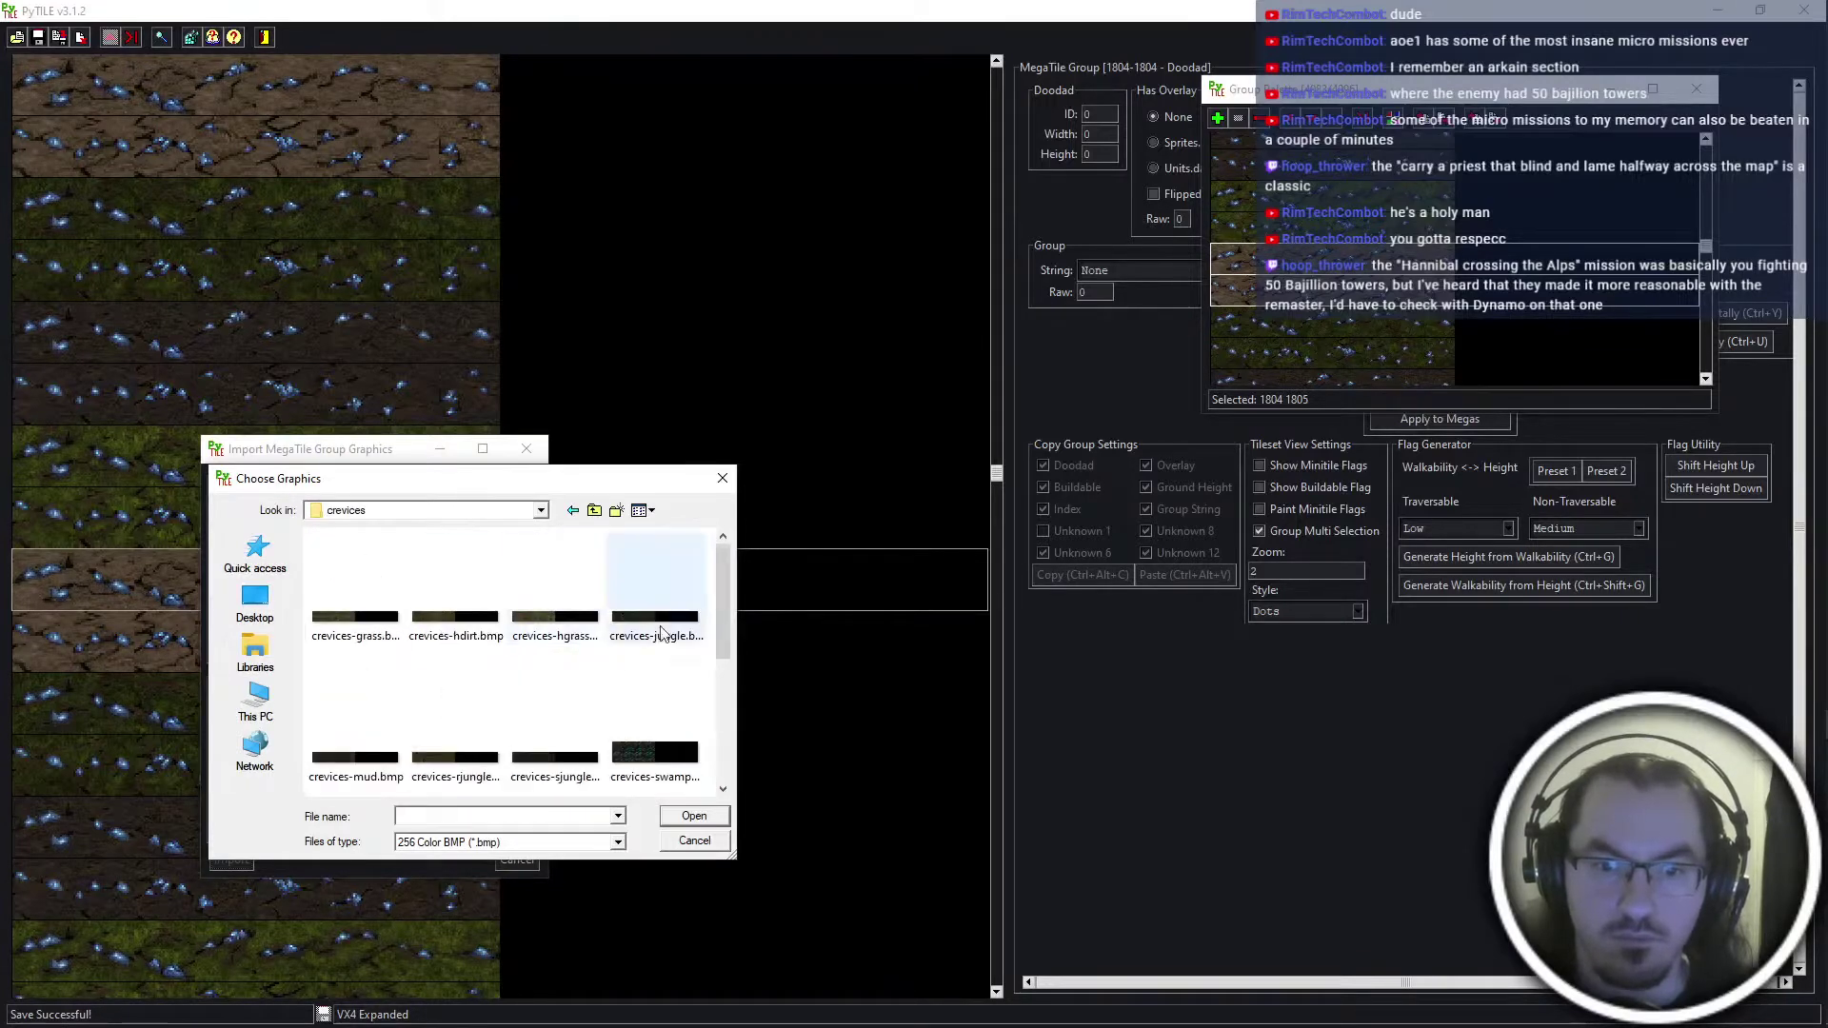
{"action": "scroll", "coordinate": [494, 657], "scroll_direction": "down", "scroll_amount": 1}
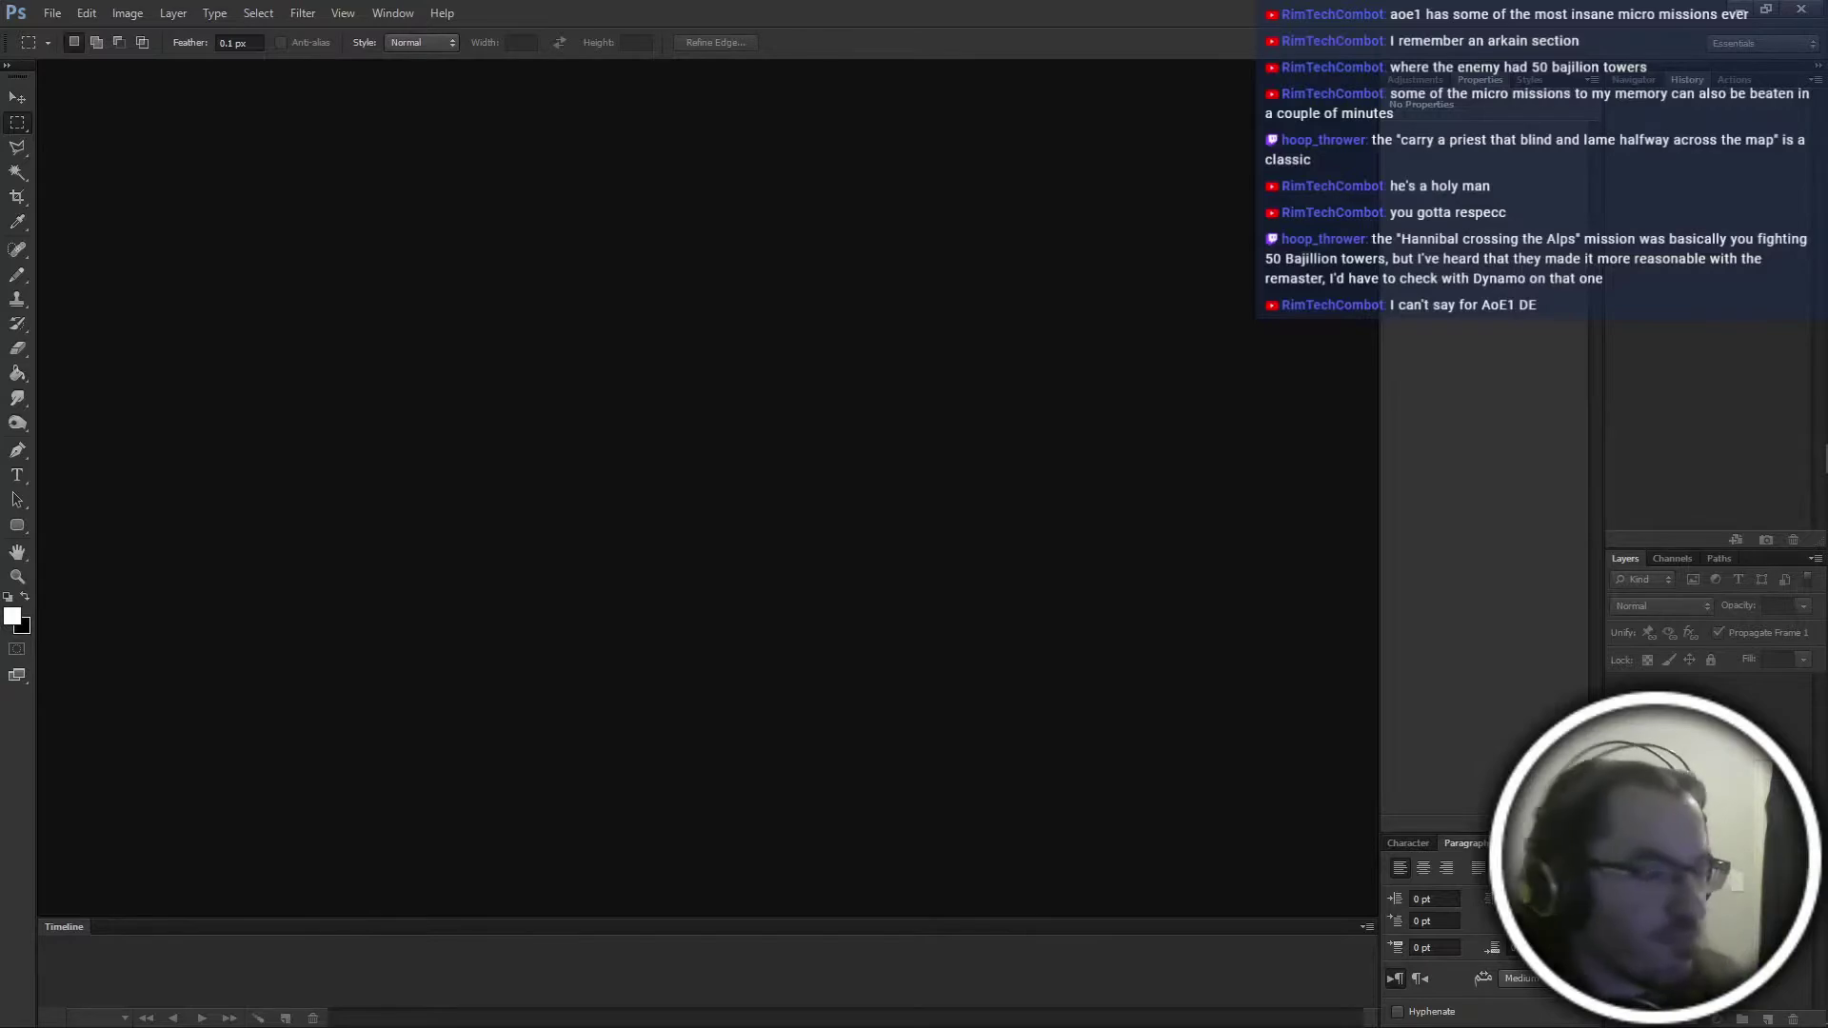
Open crevices.psd from the _gen tileset folder in Photoshop and change the visible ground texture from mud to a brown dirt layer
{"action": "key", "text": "alt+Tab"}
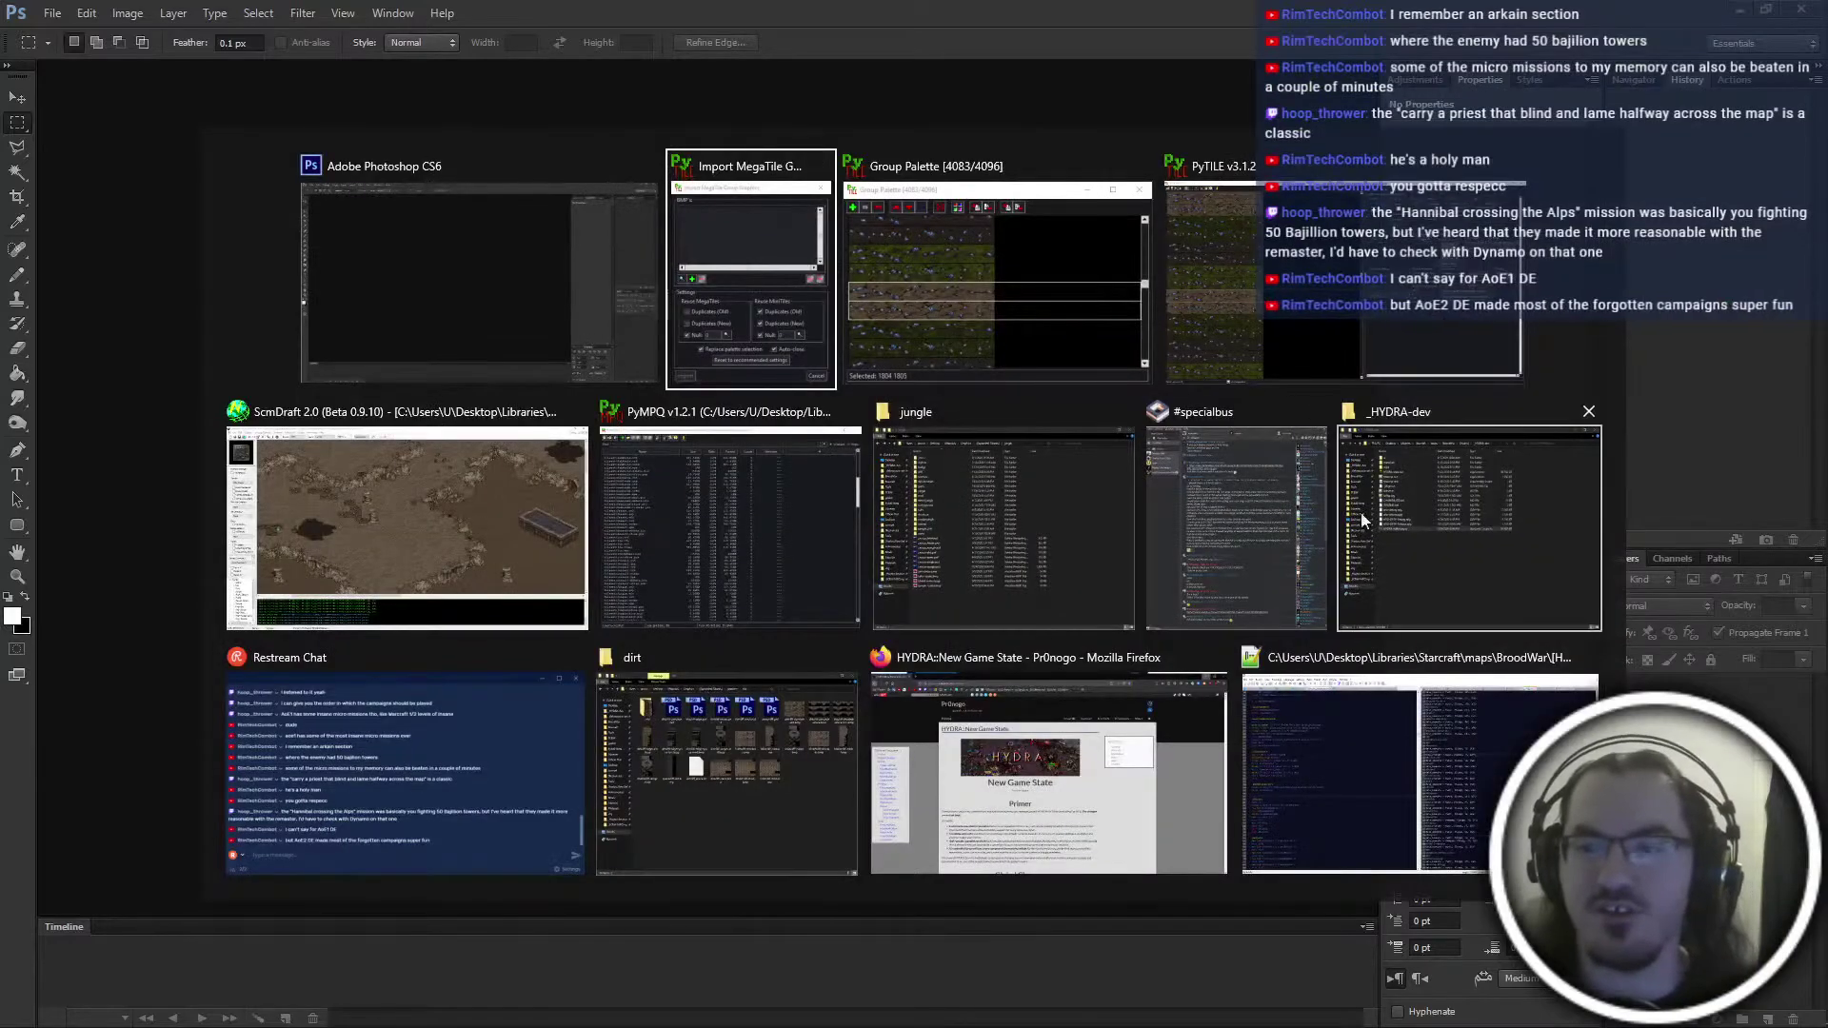
{"action": "left_click", "coordinate": [889, 560]}
{"action": "key", "text": "alt+Up"}
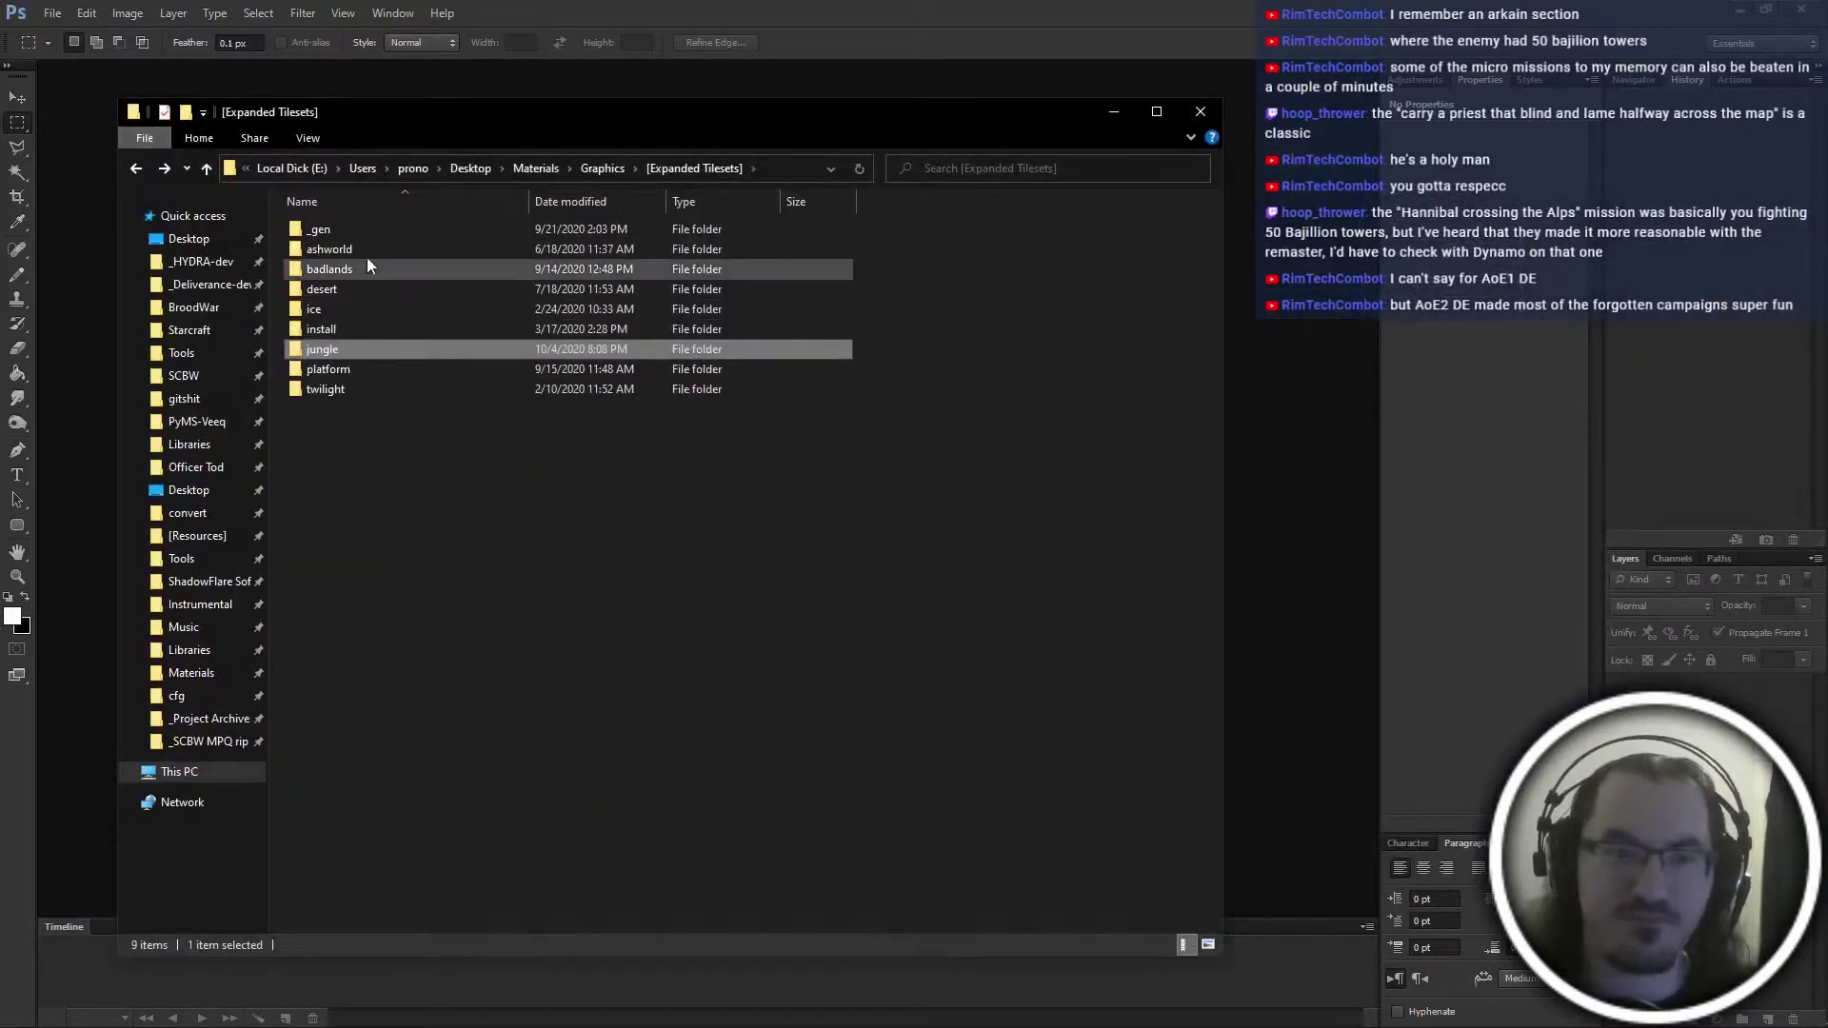
{"action": "double_click", "coordinate": [319, 230]}
{"action": "double_click", "coordinate": [408, 265]}
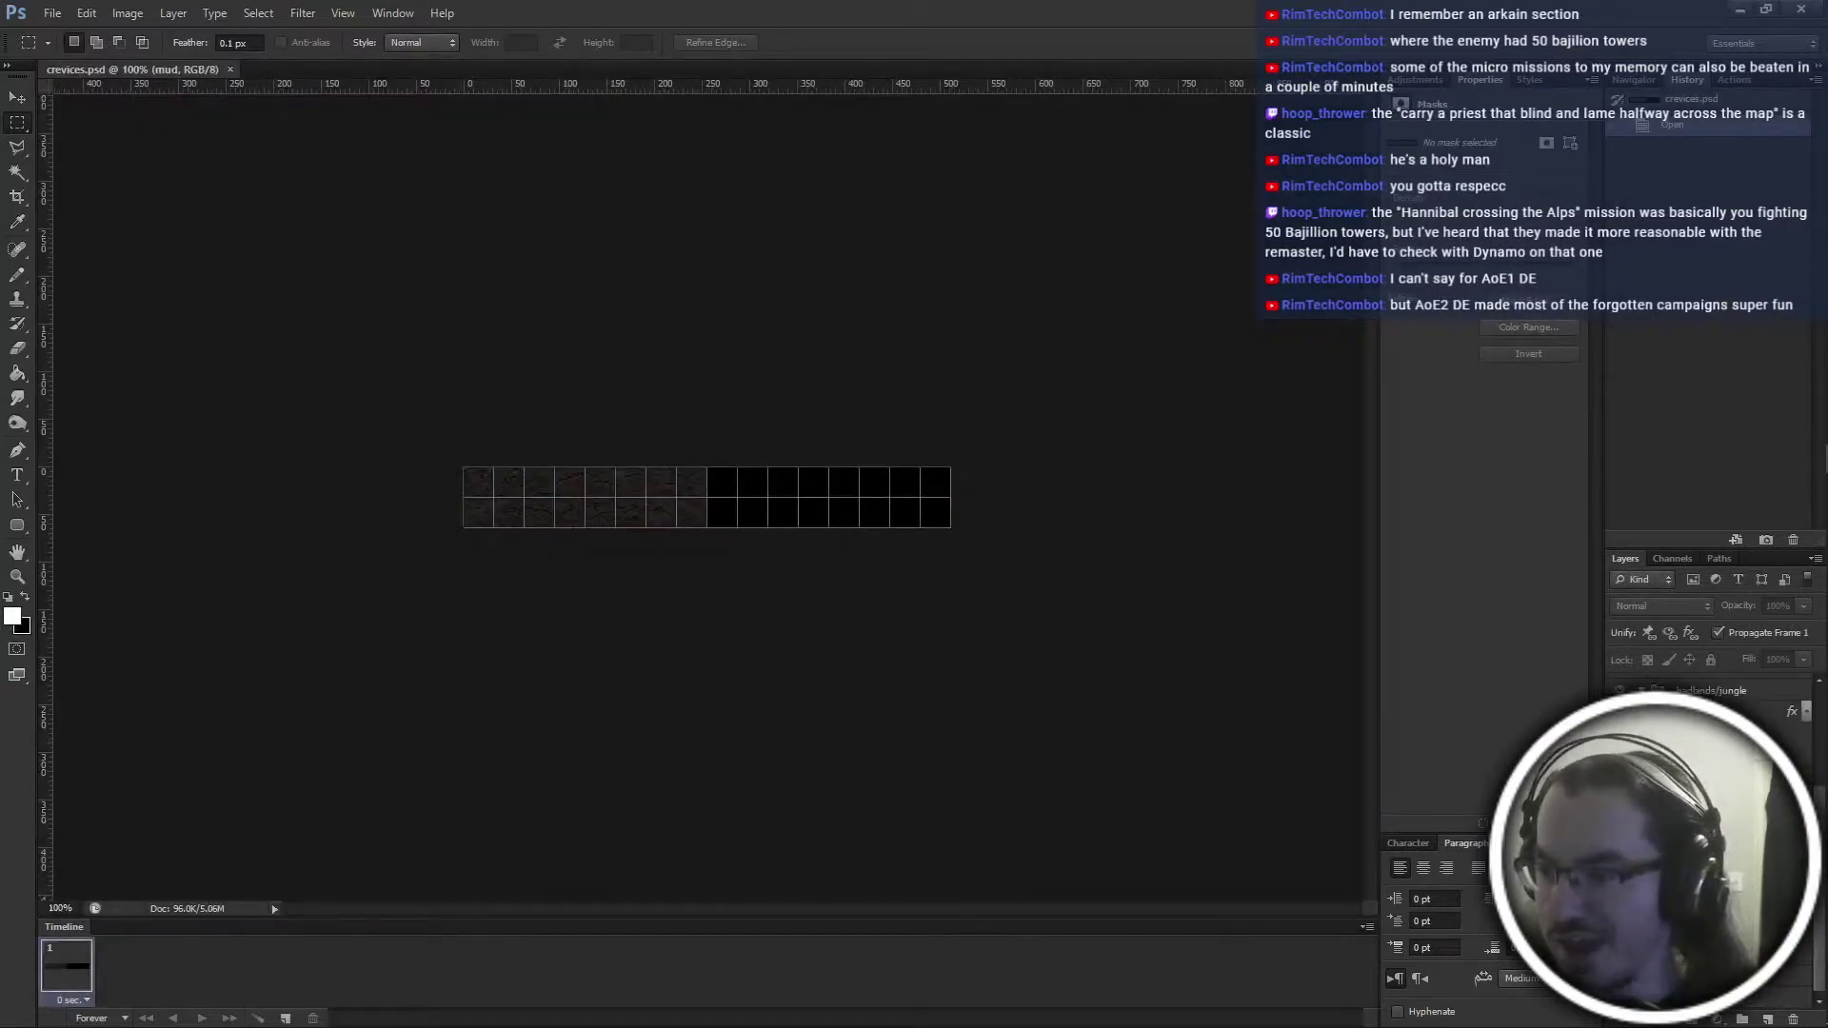
{"action": "left_click", "coordinate": [1641, 692]}
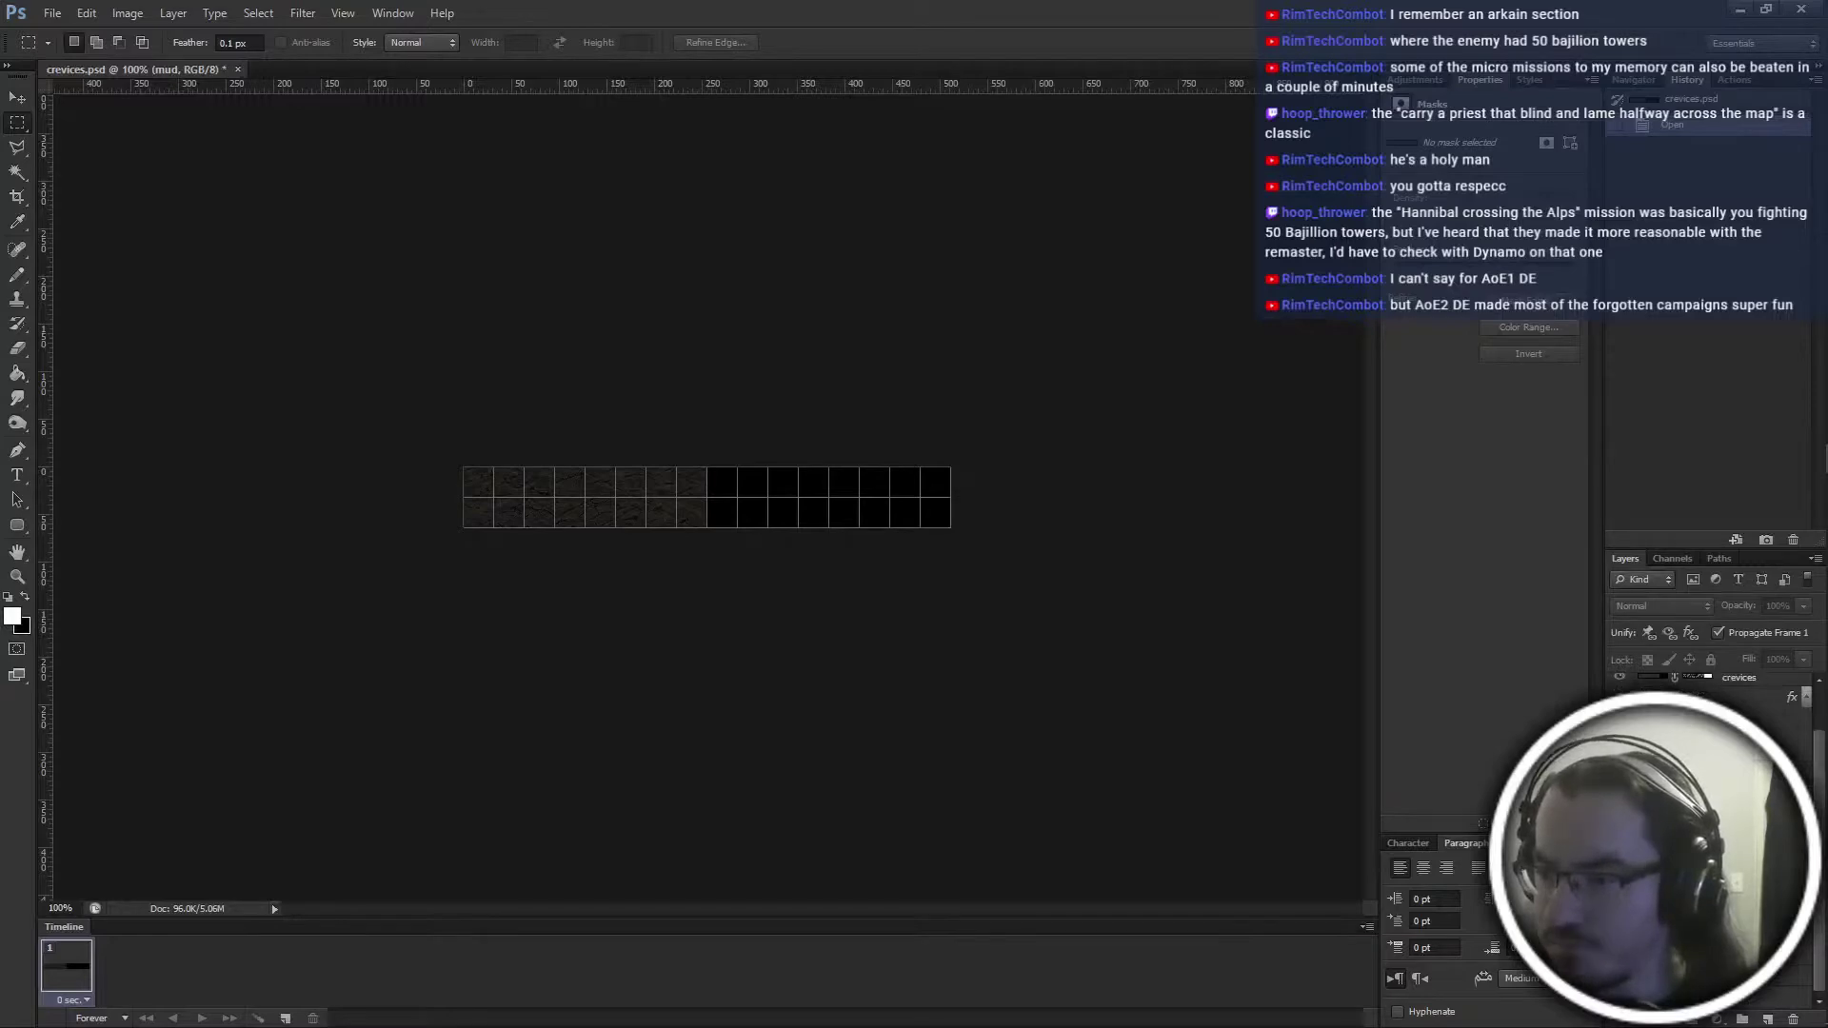
{"action": "key", "text": "alt+Tab"}
{"action": "key", "text": "alt+Tab"}
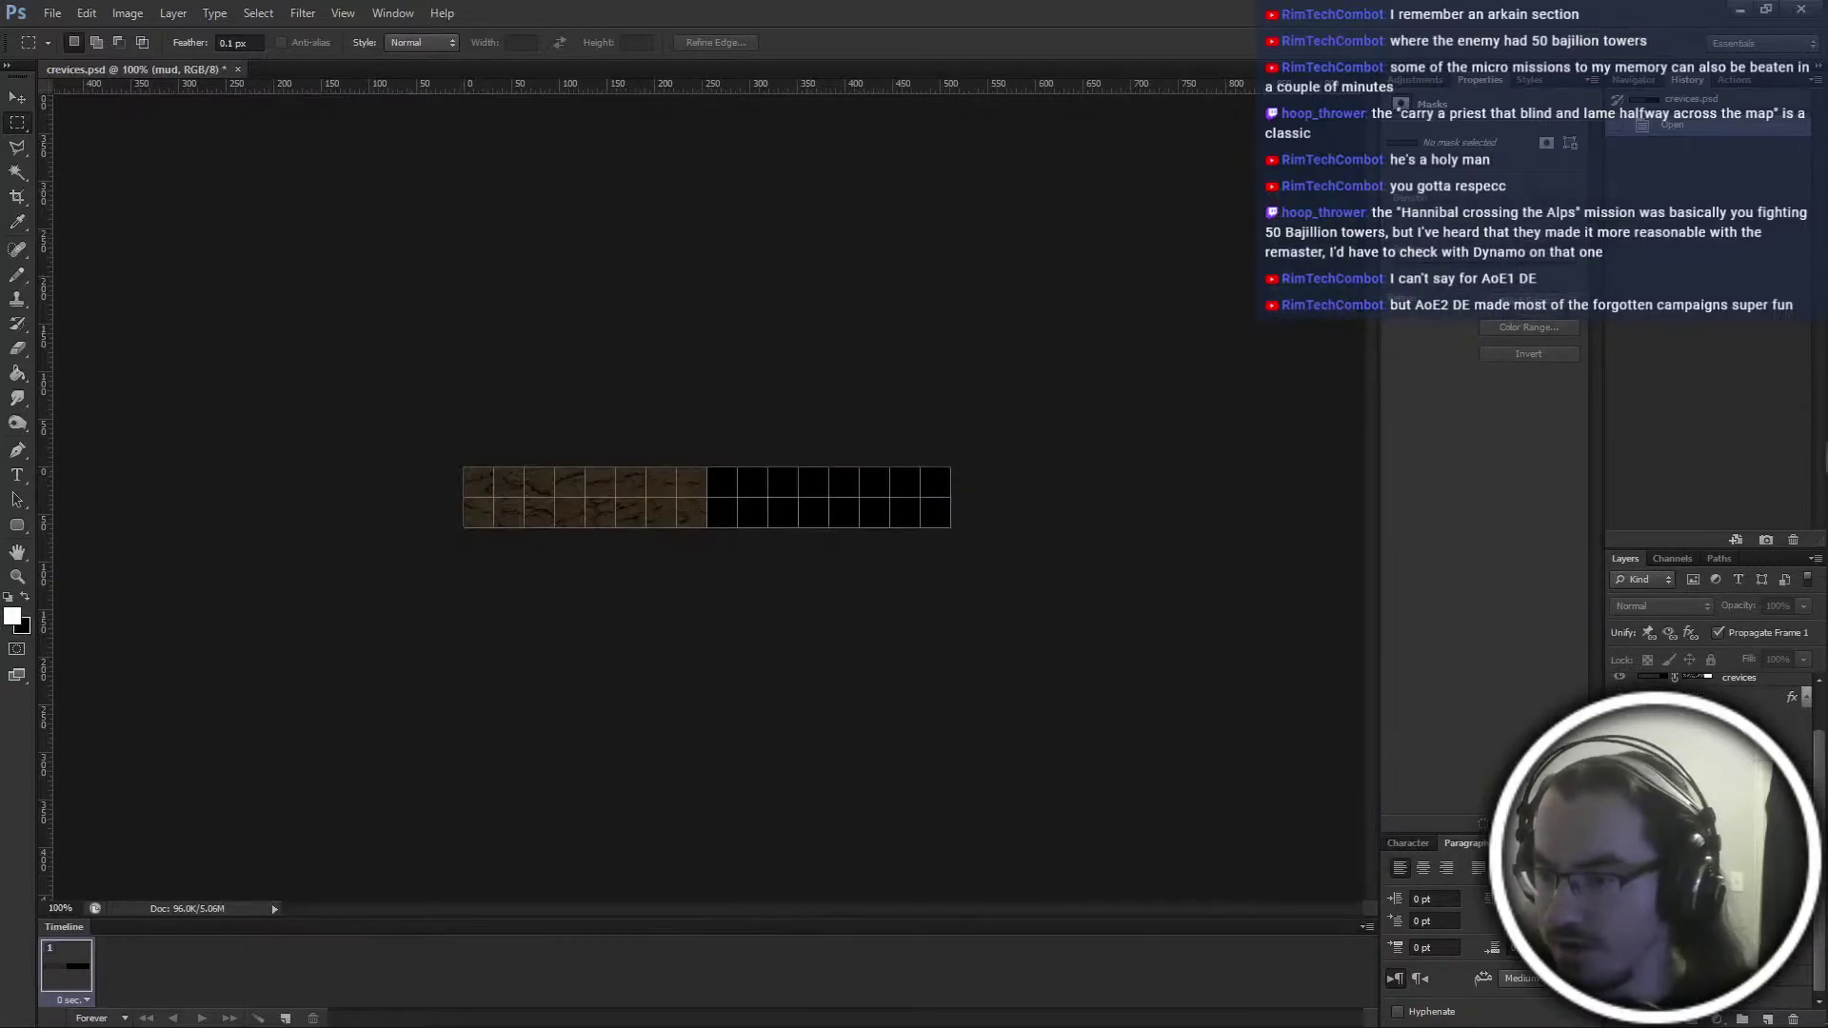
Open canvas_hhdirt.psd from the expanded tileset folders, copy its ground texture, and close the document
{"action": "key", "text": "alt+Tab"}
{"action": "key", "text": "BackSpace"}
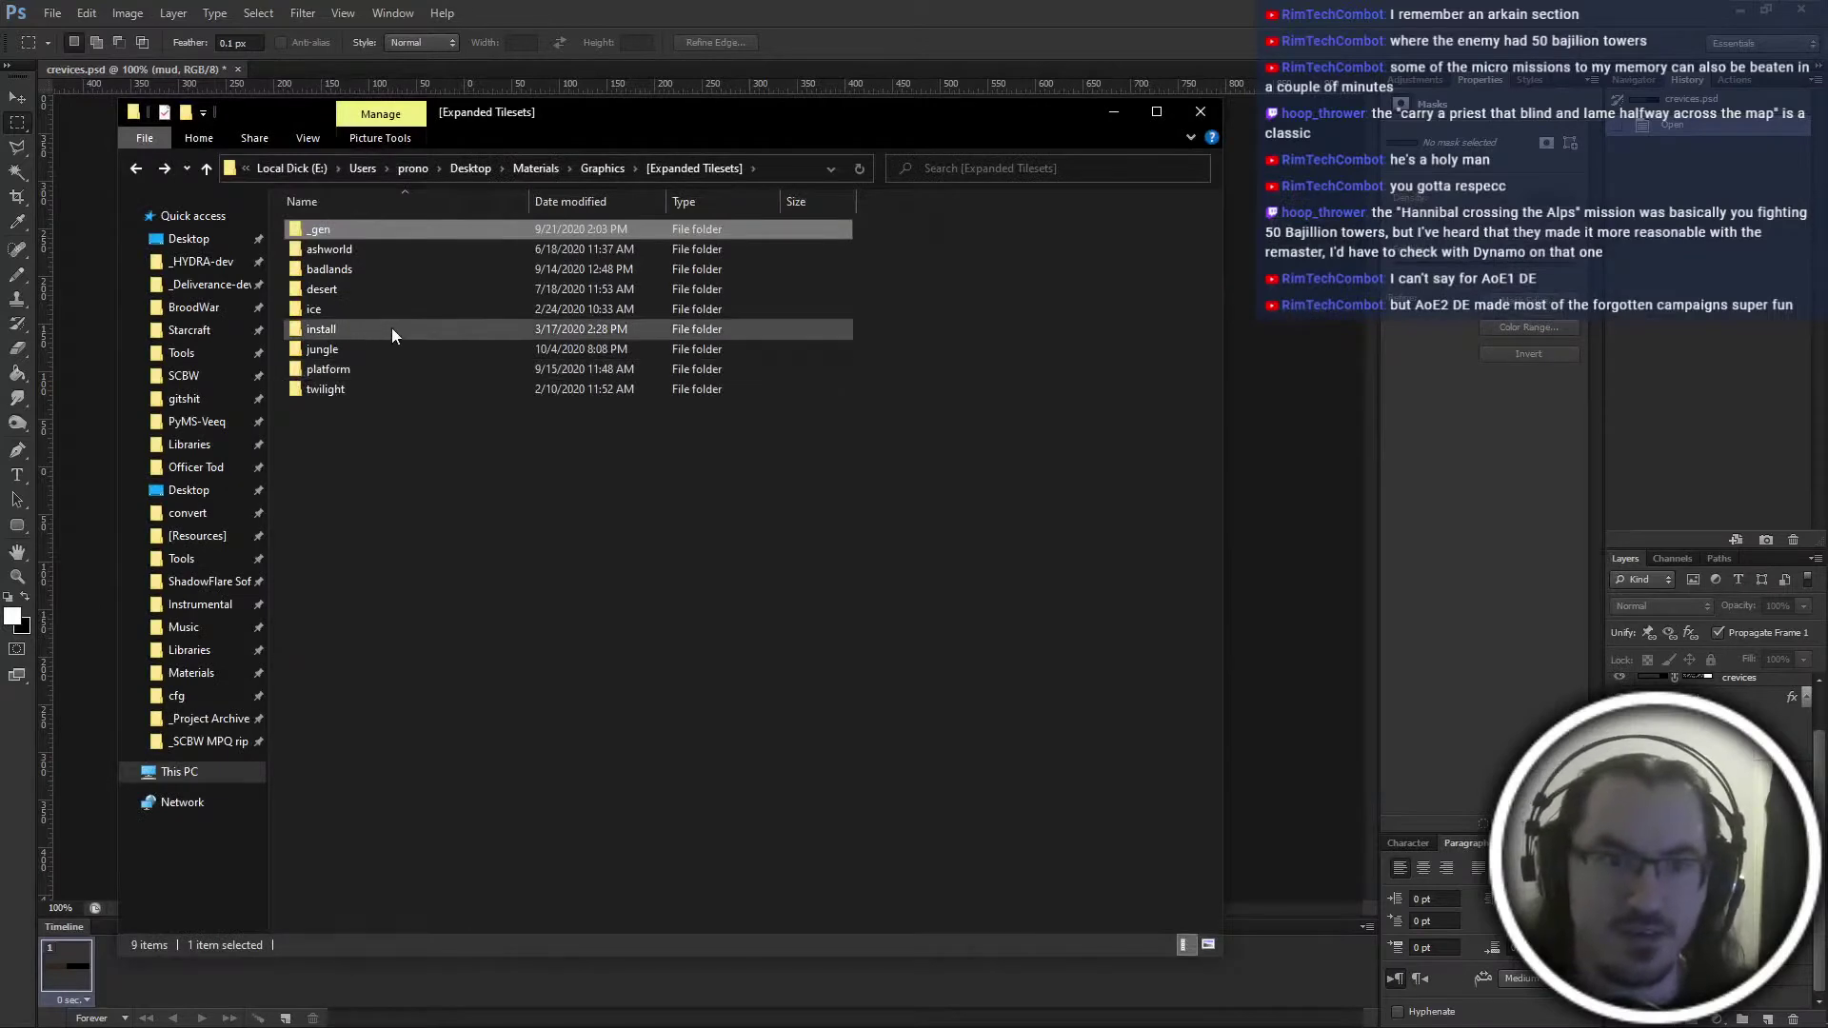
{"action": "double_click", "coordinate": [392, 327]}
{"action": "double_click", "coordinate": [397, 587]}
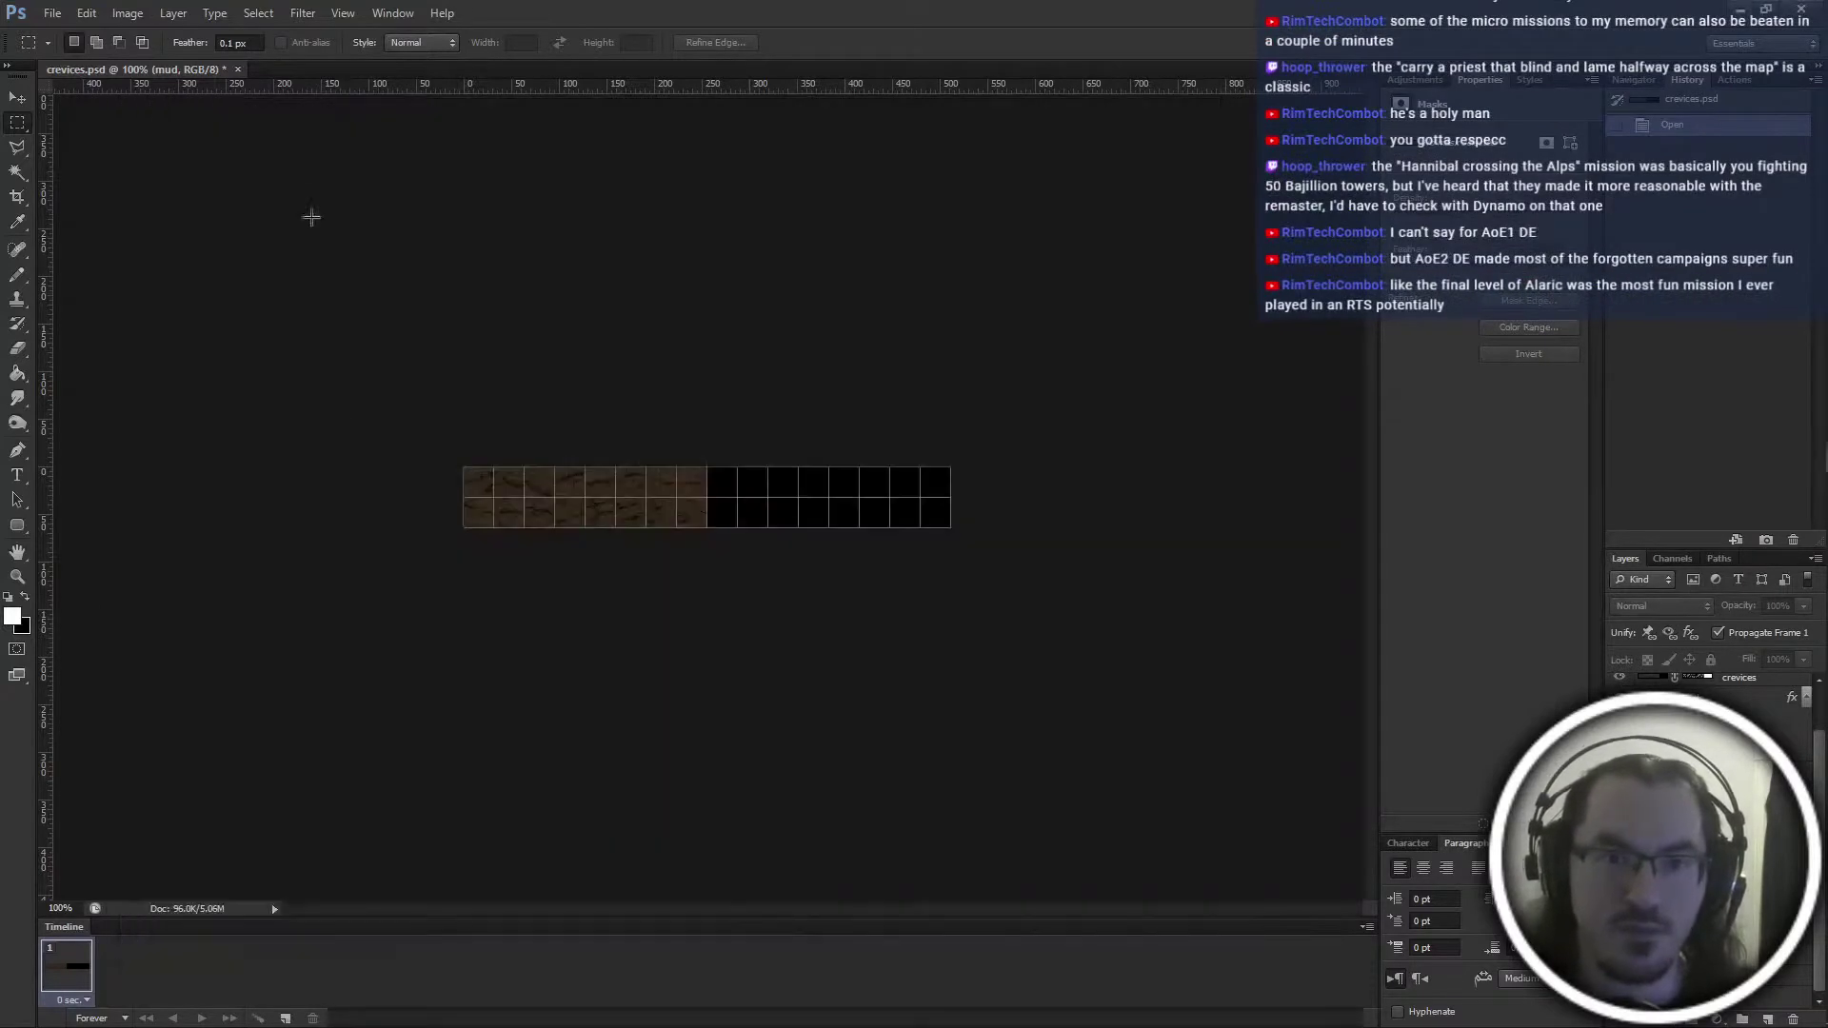
{"action": "left_click_drag", "start_coordinate": [543, 163], "coordinate": [947, 200]}
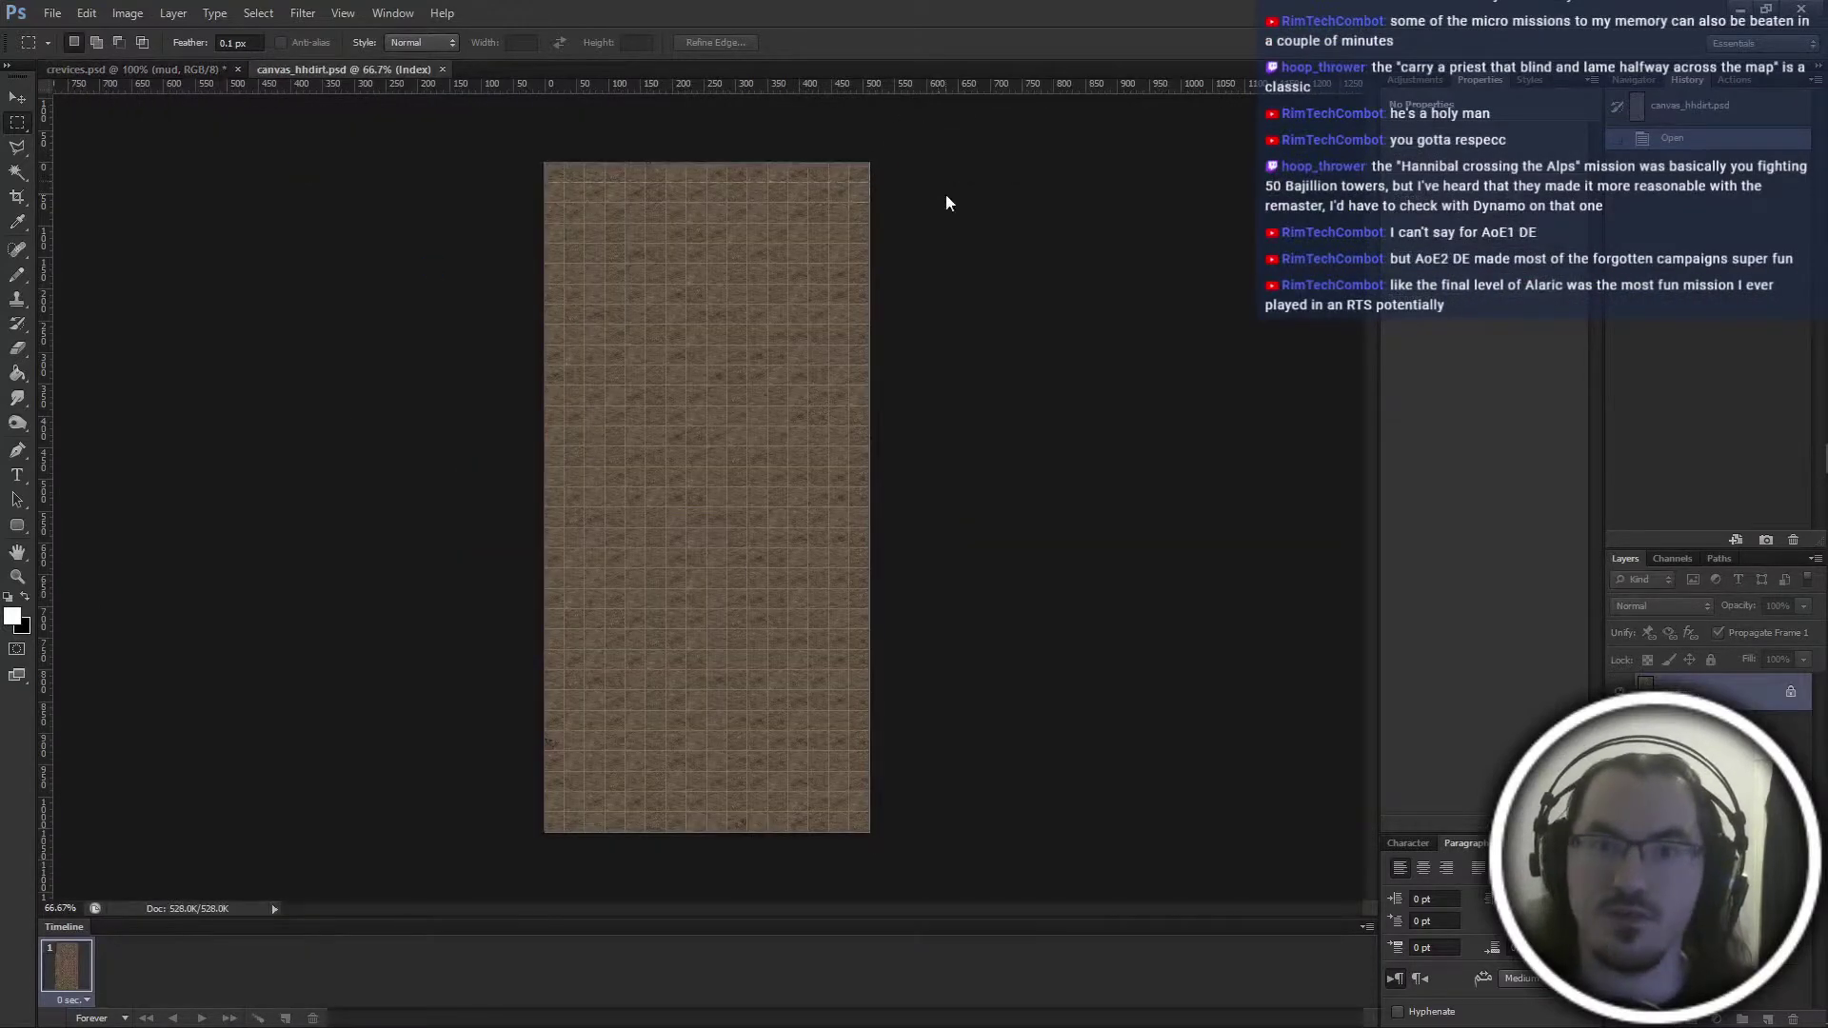
{"action": "key", "text": "ctrl+w"}
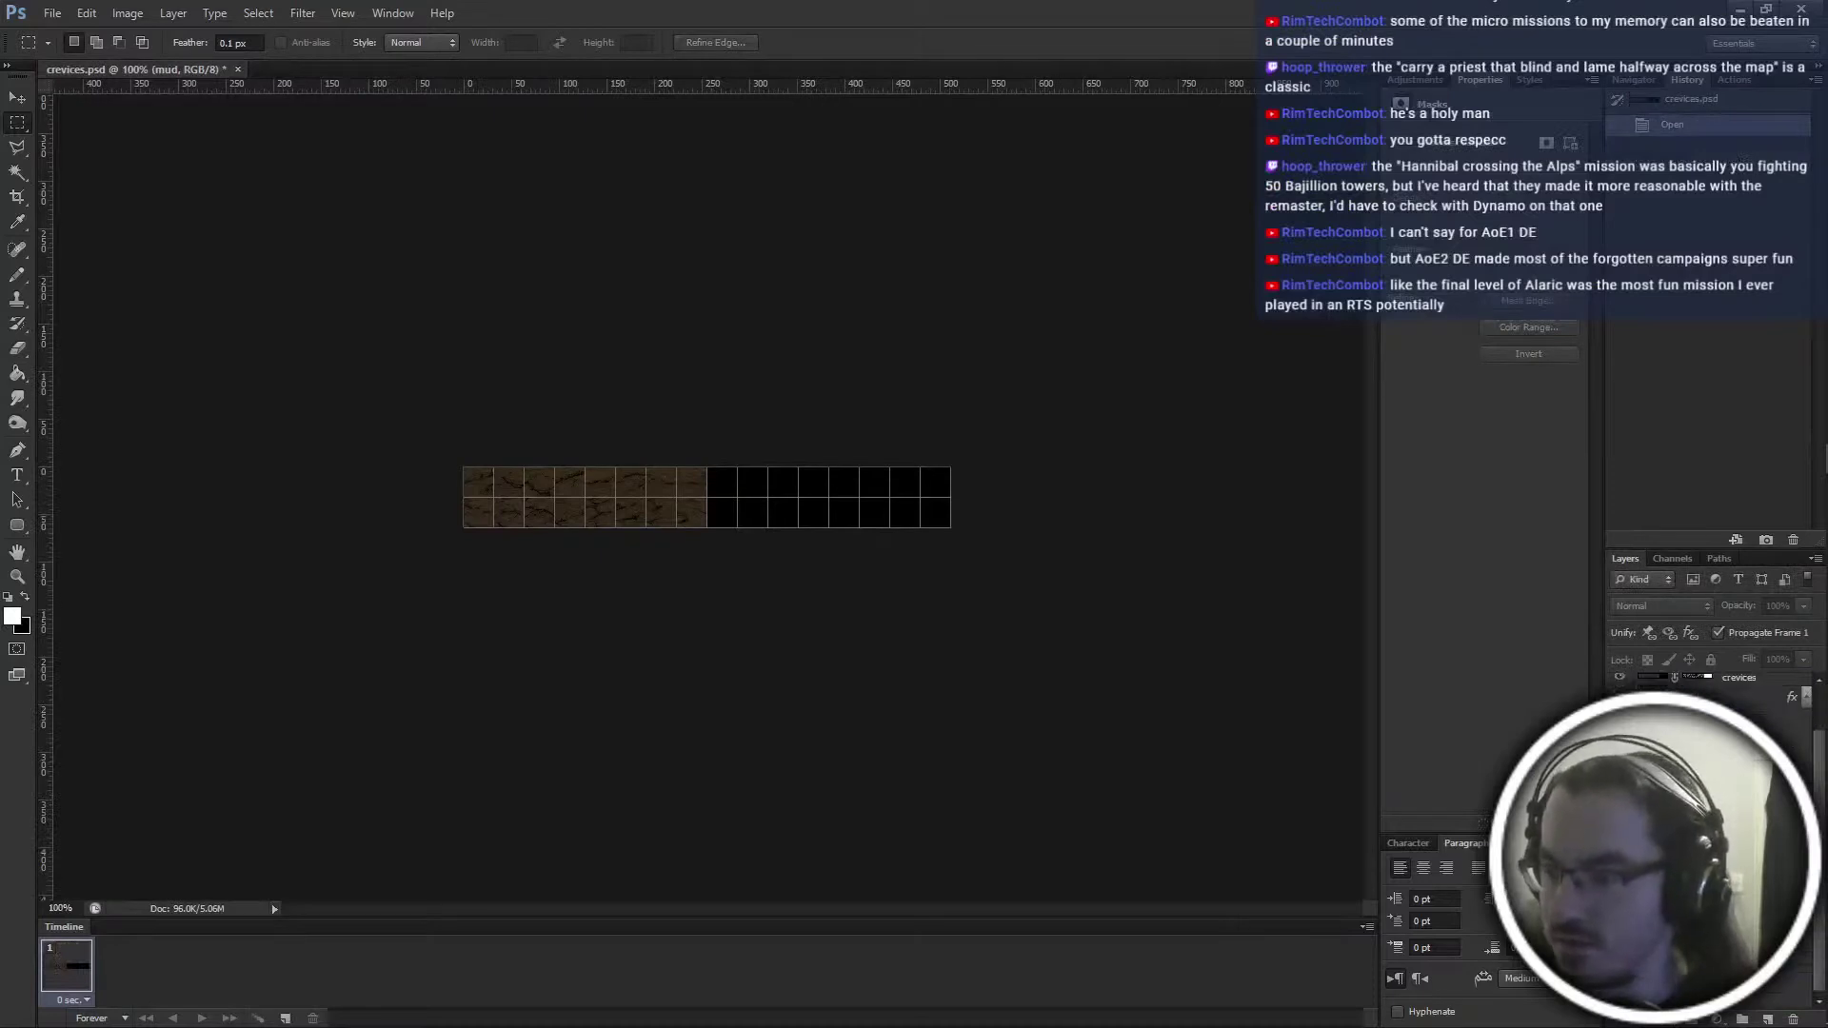
Paste the copied ground texture into crevices.psd, place it beneath the crevices, and name the layer hhdirt
{"action": "key", "text": "ctrl+v"}
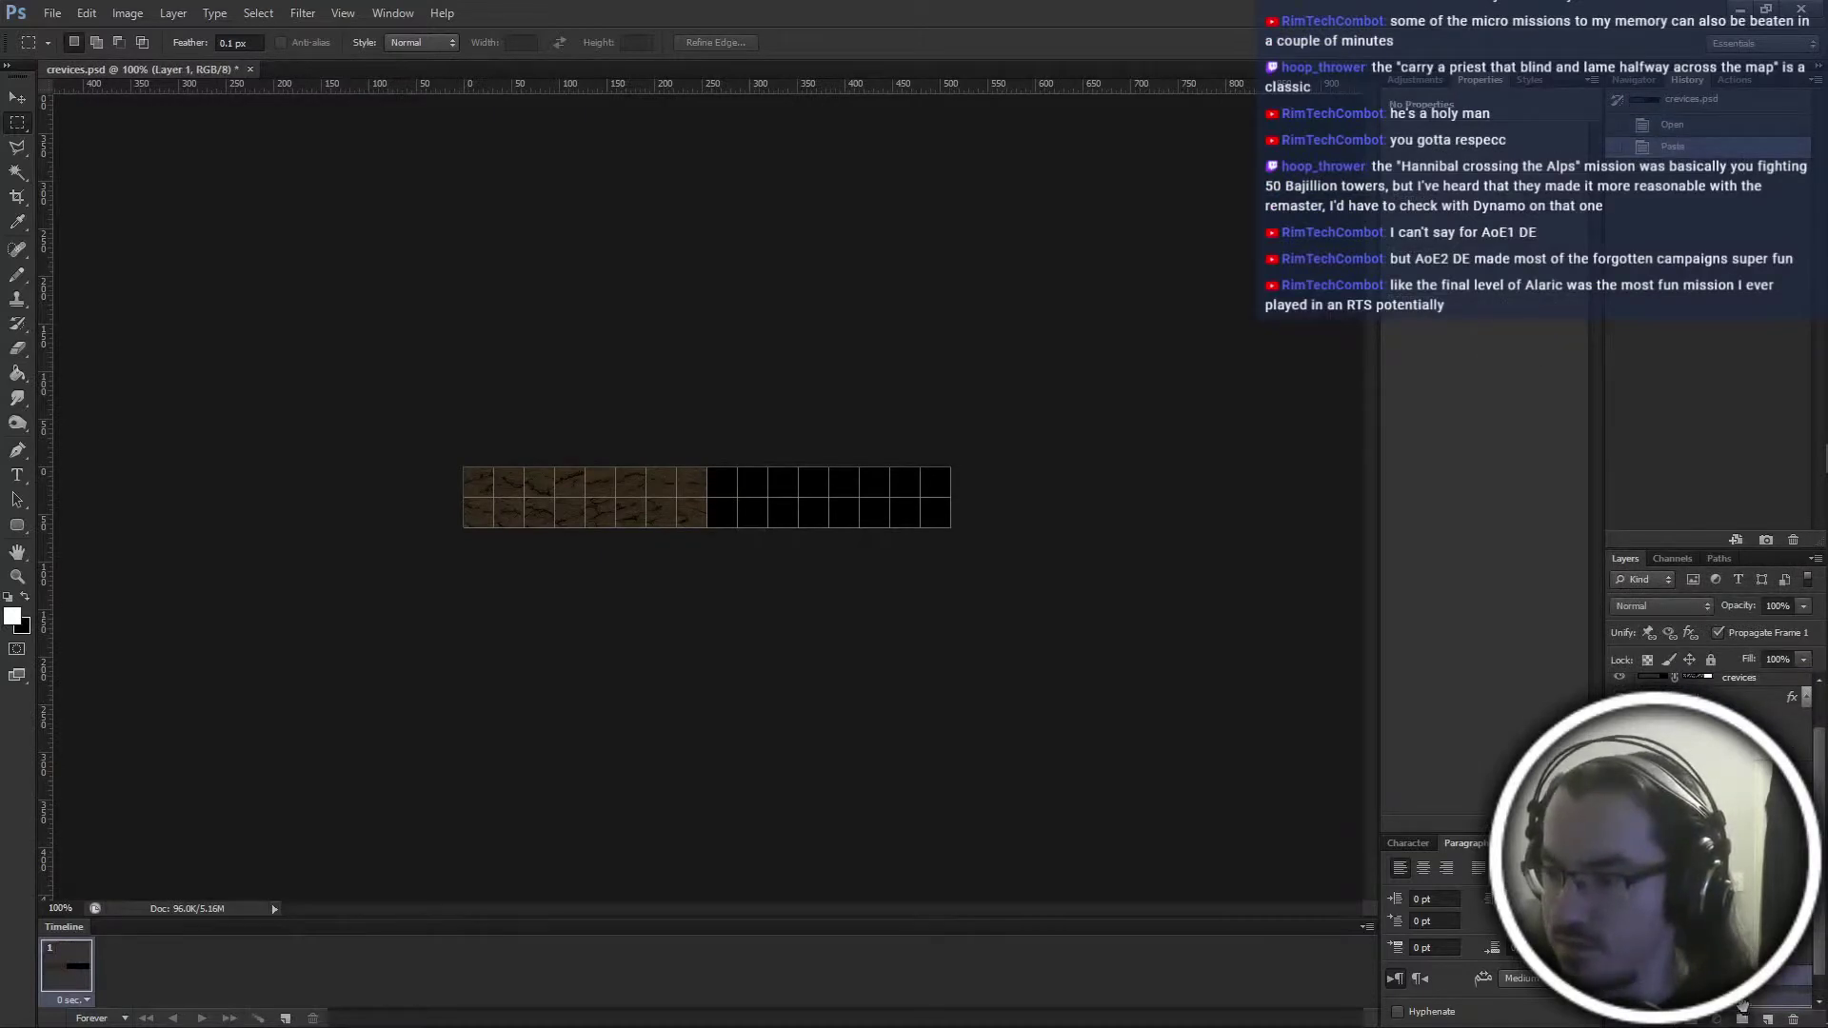
{"action": "key", "text": "ctrl+shift+l"}
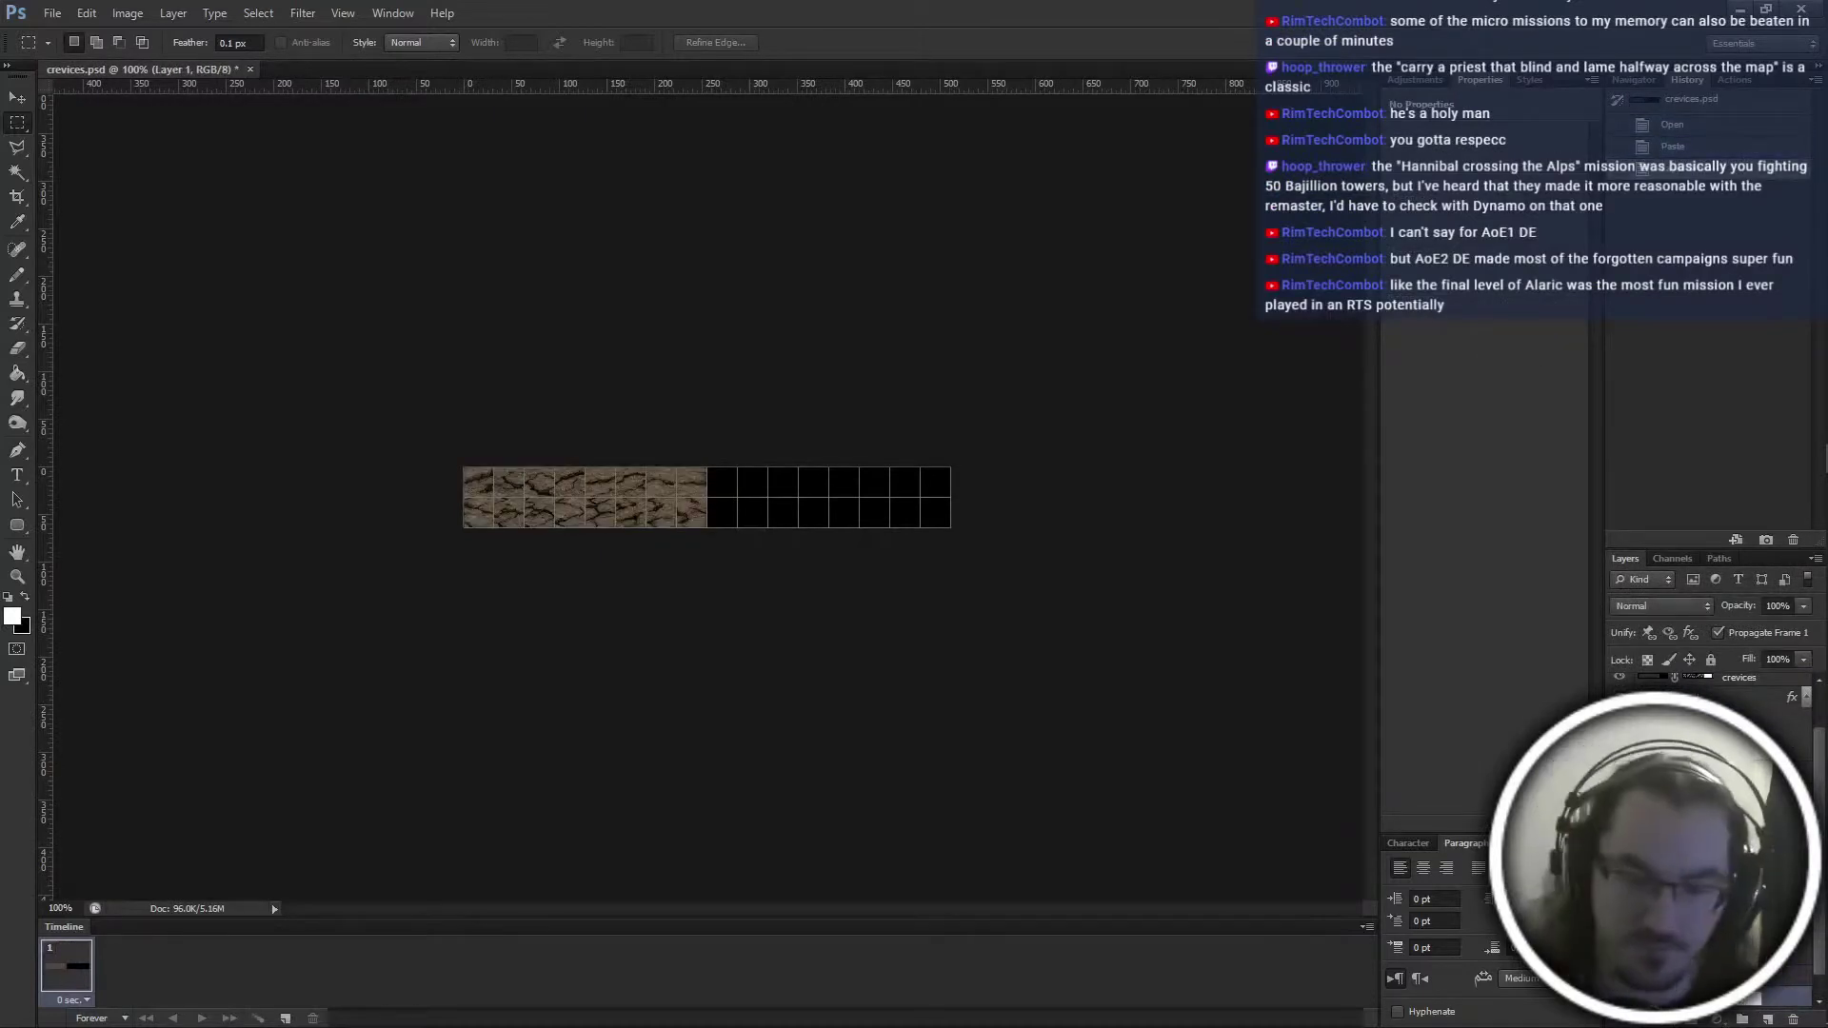
{"action": "key", "text": "Return"}
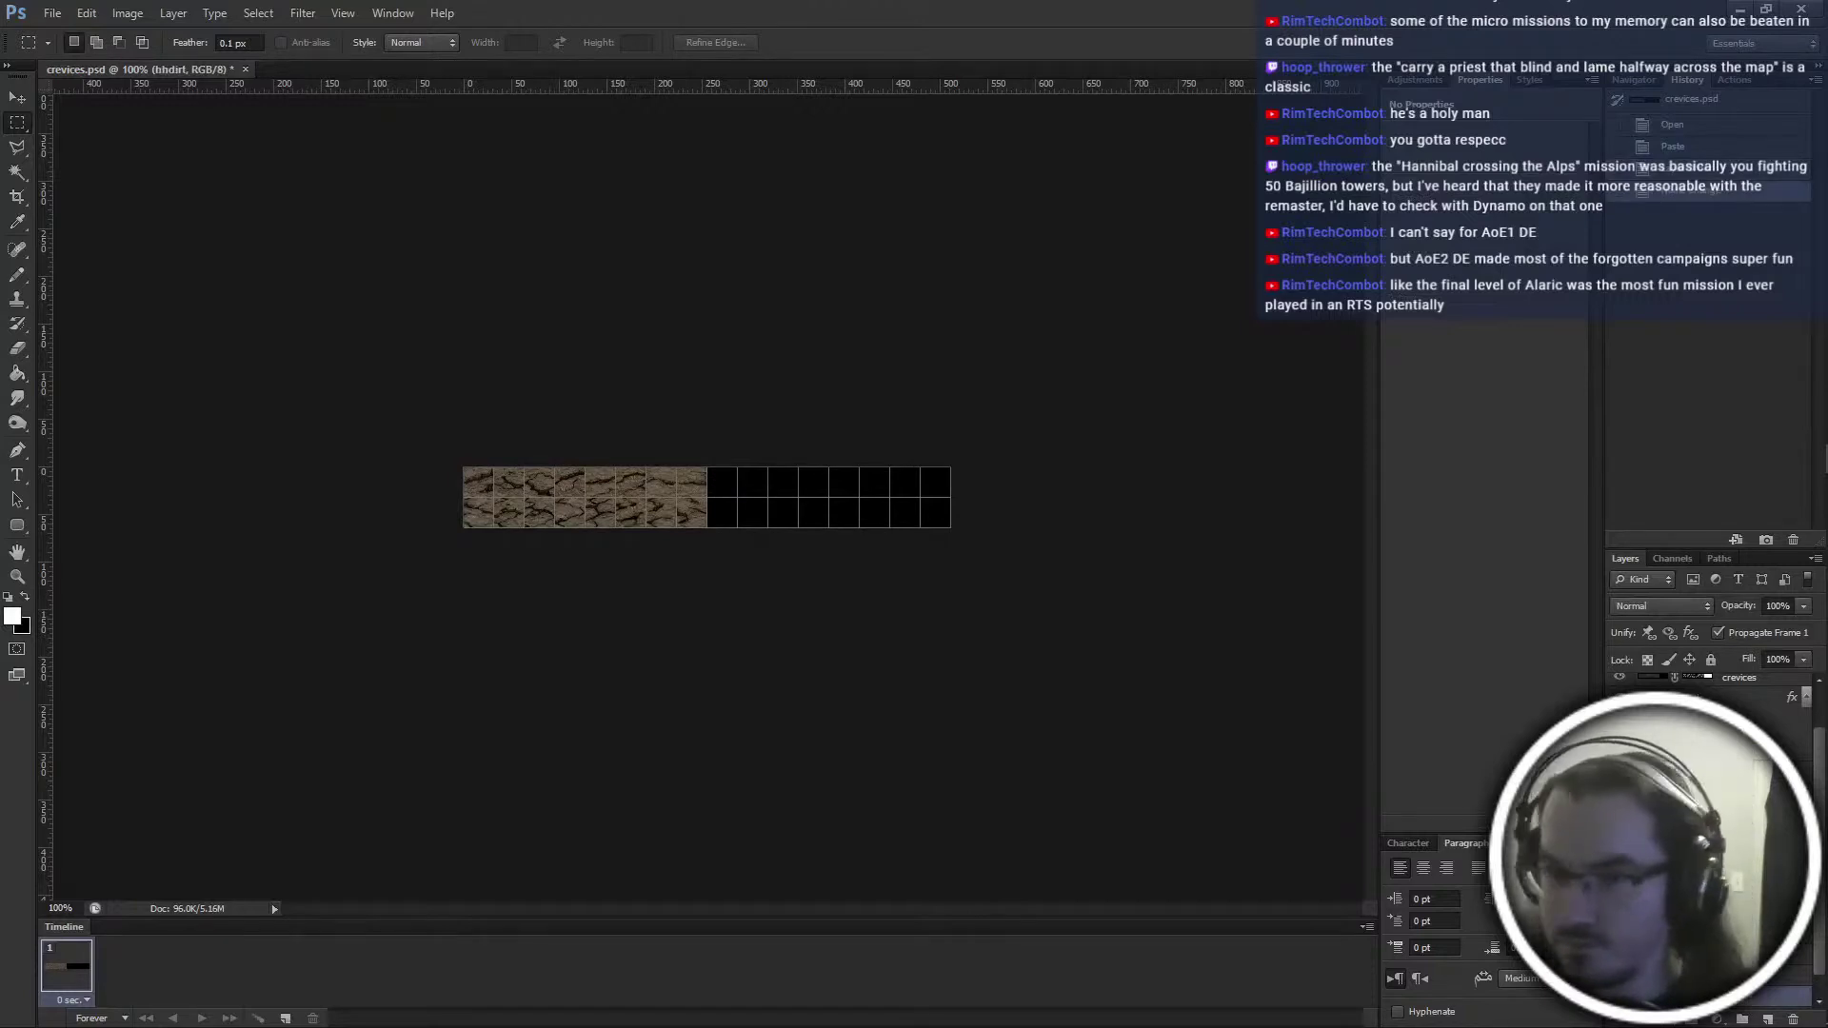
{"action": "key", "text": "ctrl+z"}
{"action": "key", "text": "ctrl+z"}
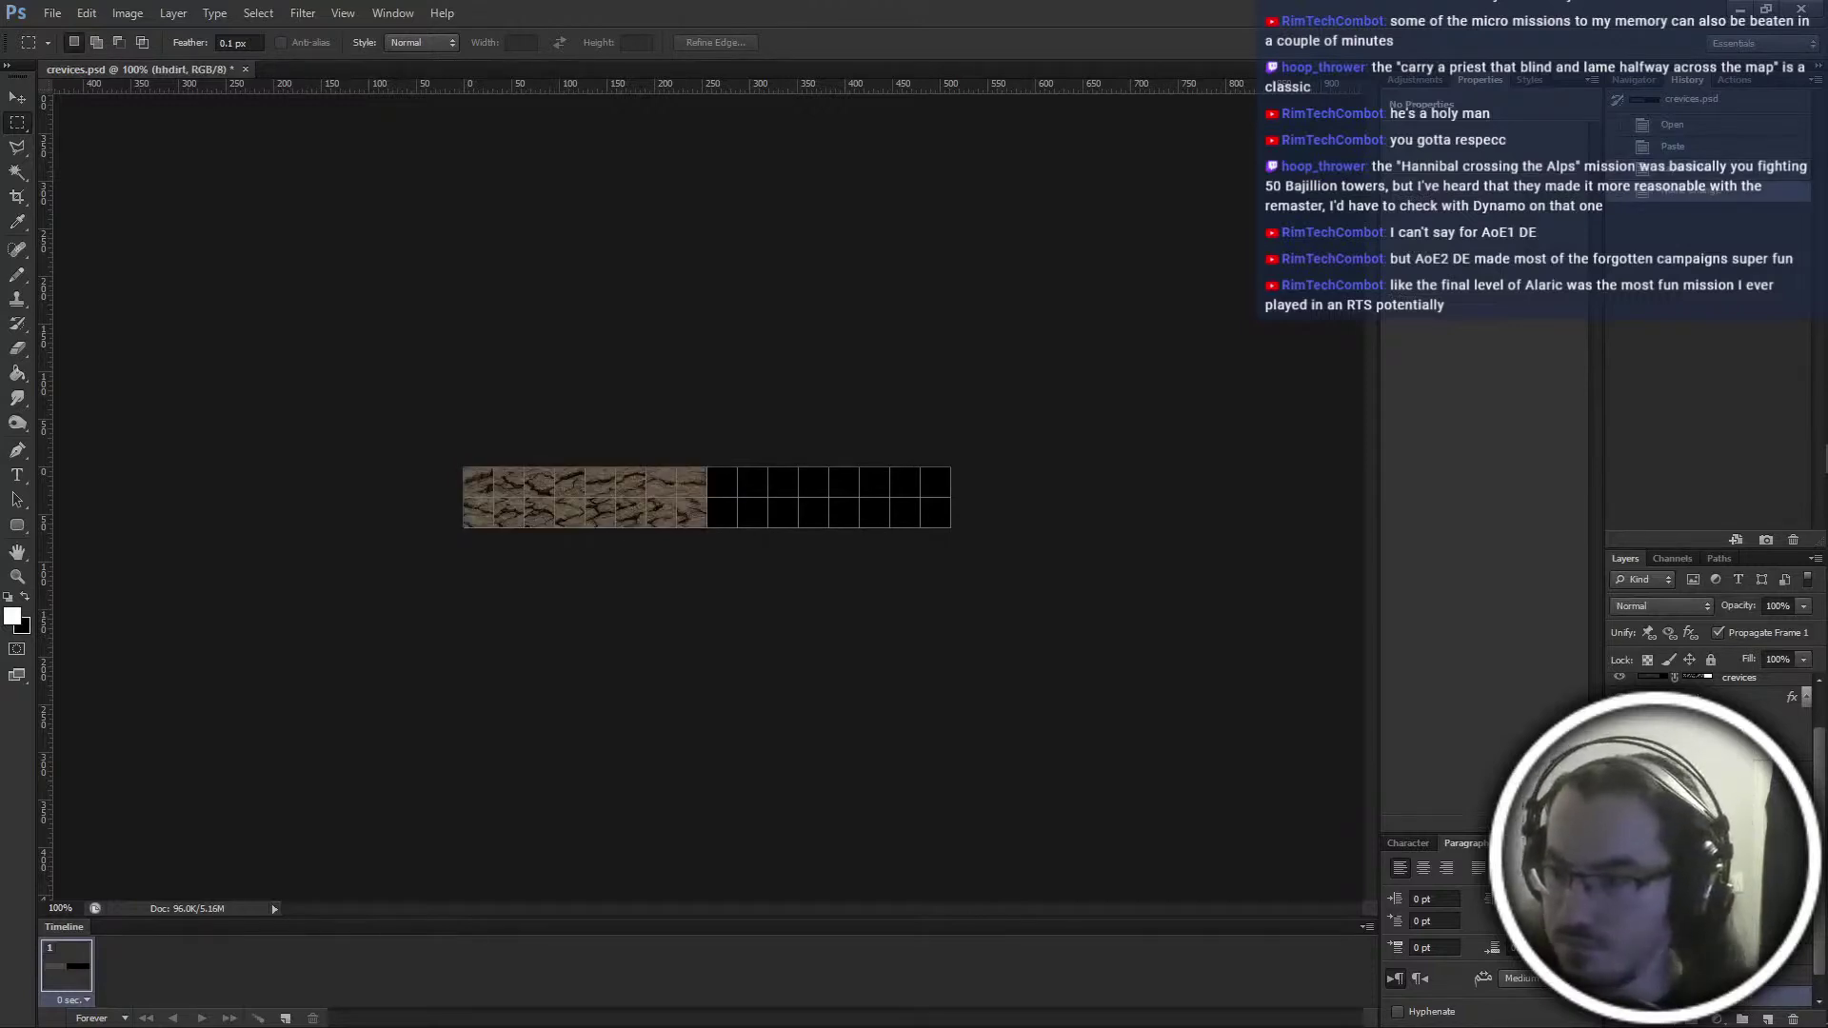
Toggle the hhdirt layer to compare textures, move it higher among the ground layers, and inspect the crevice tiles up close
{"action": "scroll", "coordinate": [1714, 742], "scroll_direction": "down", "scroll_amount": 1}
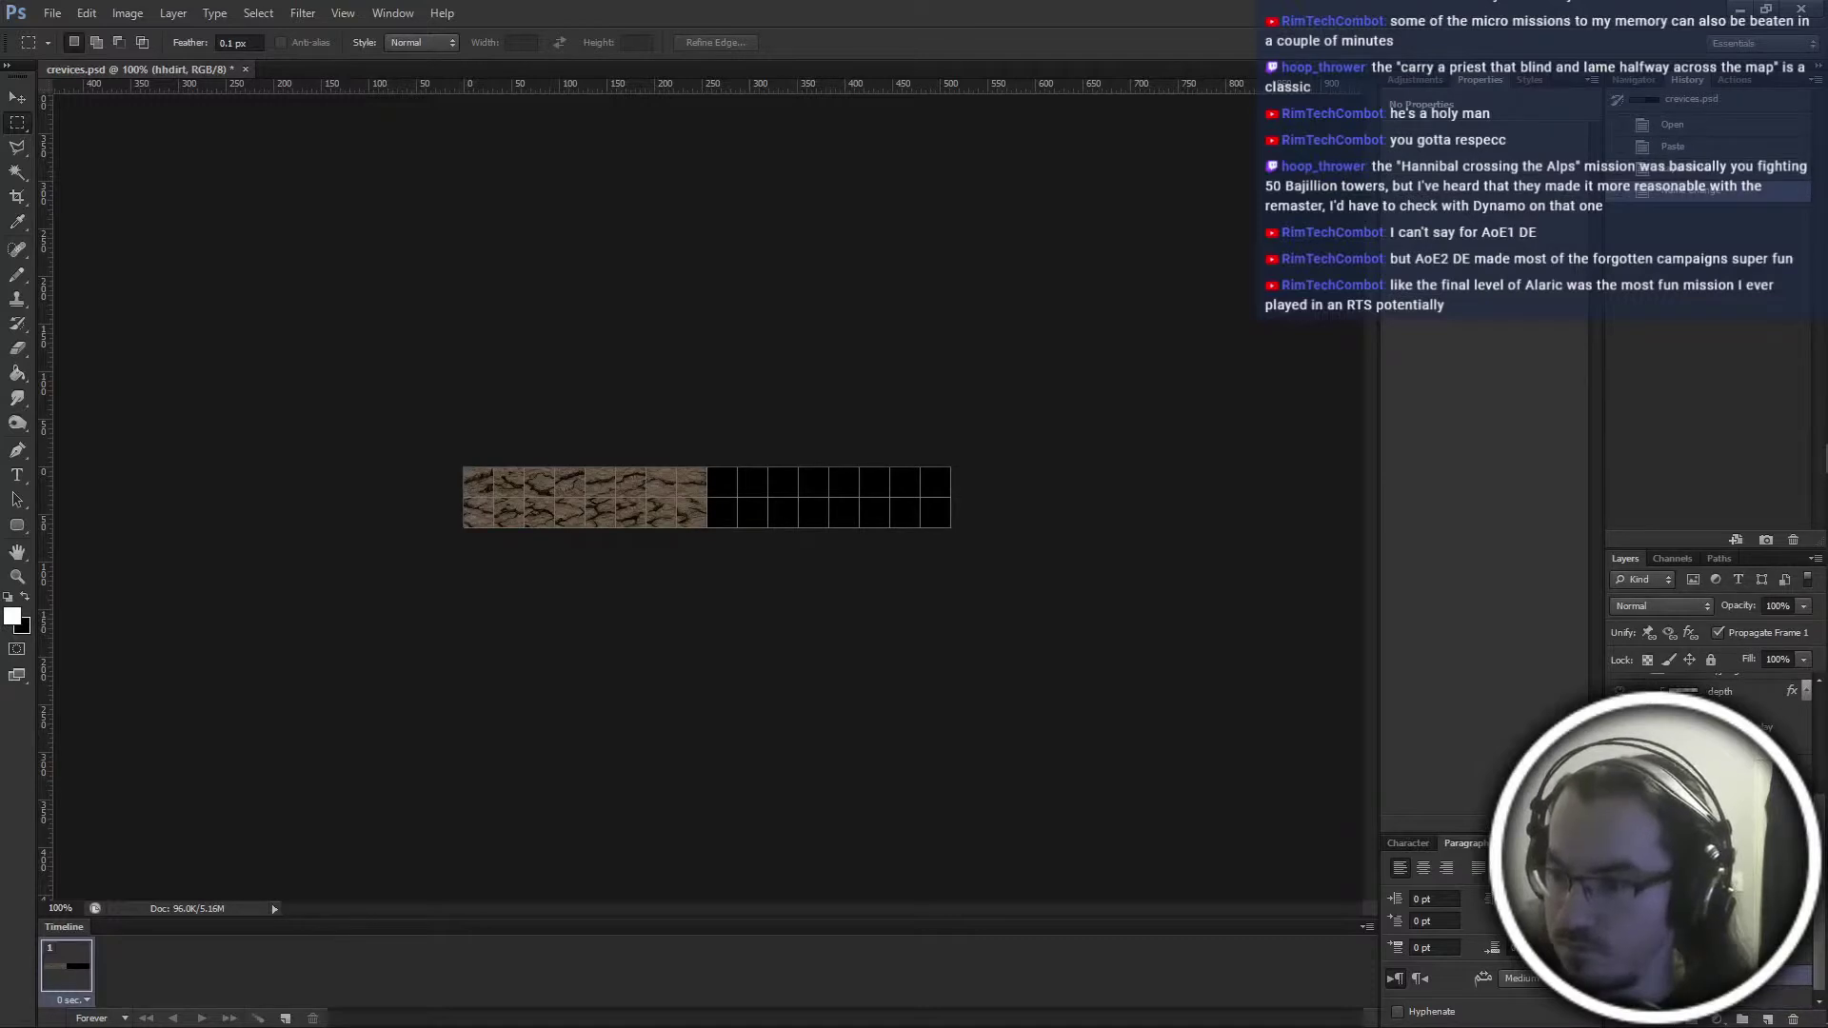
{"action": "left_click", "coordinate": [1620, 975]}
{"action": "left_click", "coordinate": [1619, 976]}
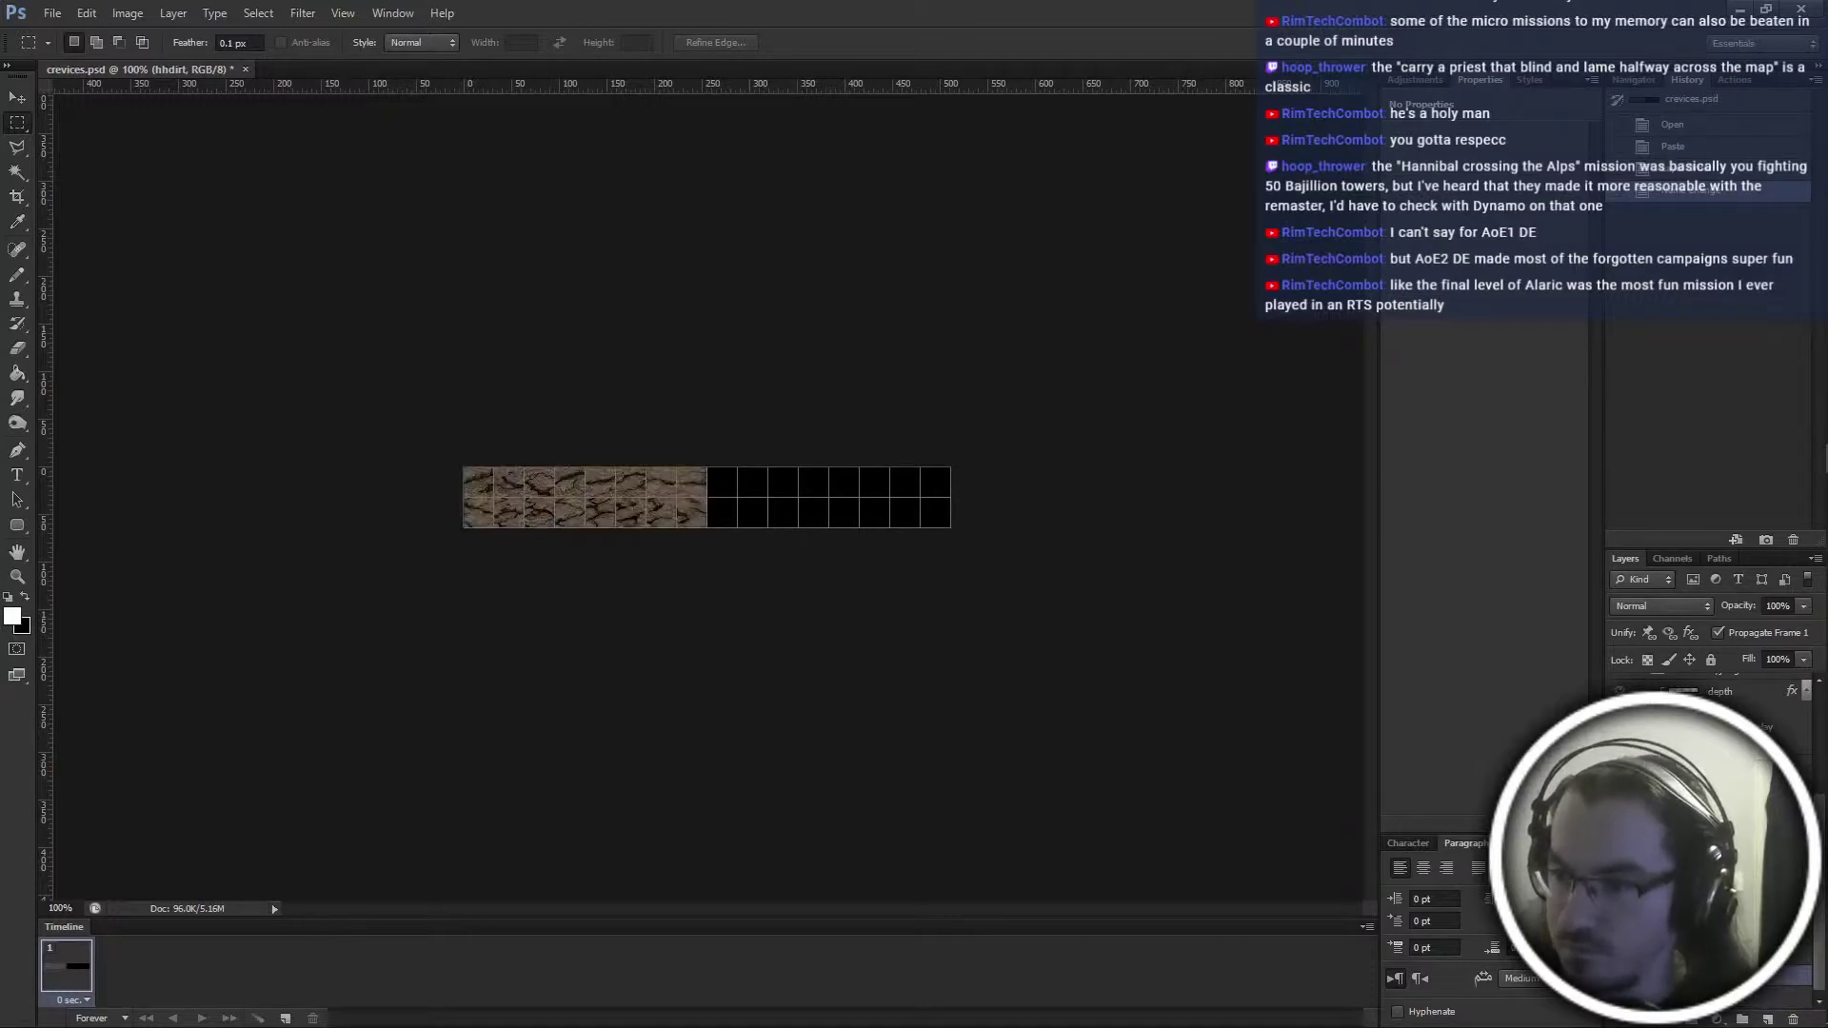
{"action": "left_click_drag", "start_coordinate": [1713, 976], "coordinate": [1714, 904]}
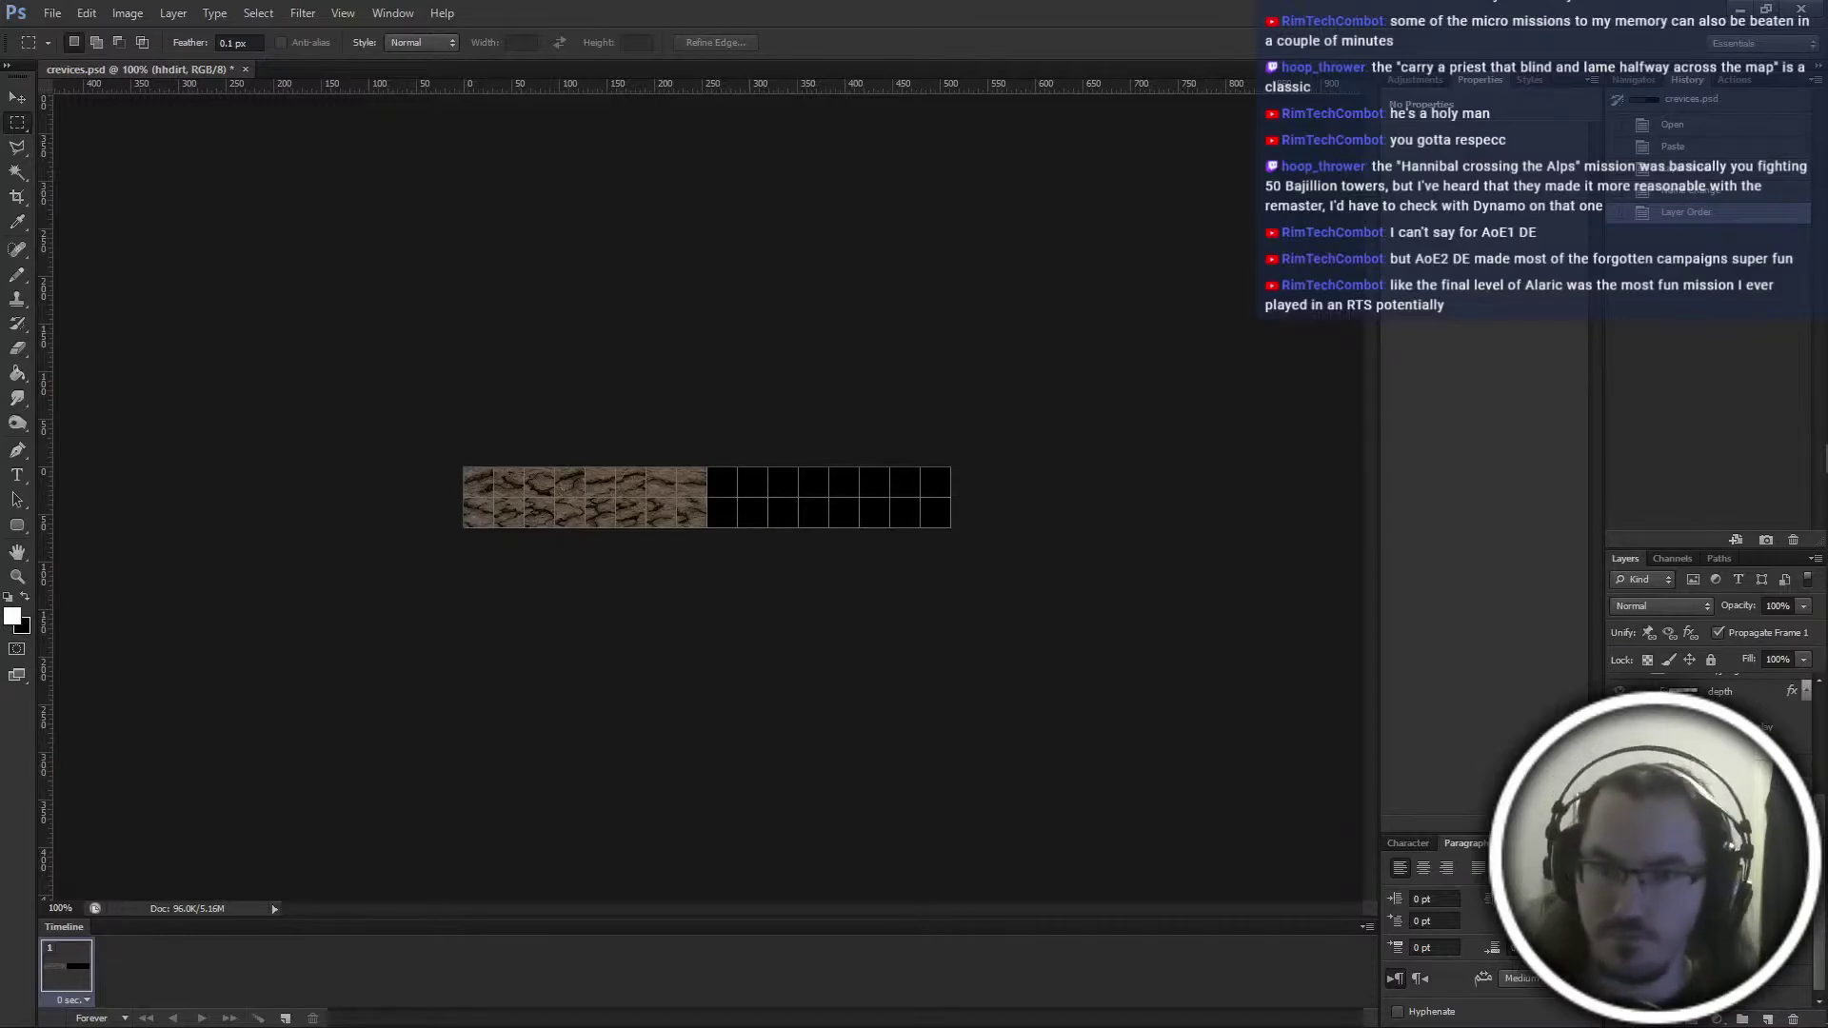
{"action": "key", "text": "ctrl+plus"}
{"action": "key", "text": "ctrl+plus"}
{"action": "key", "text": "ctrl+plus"}
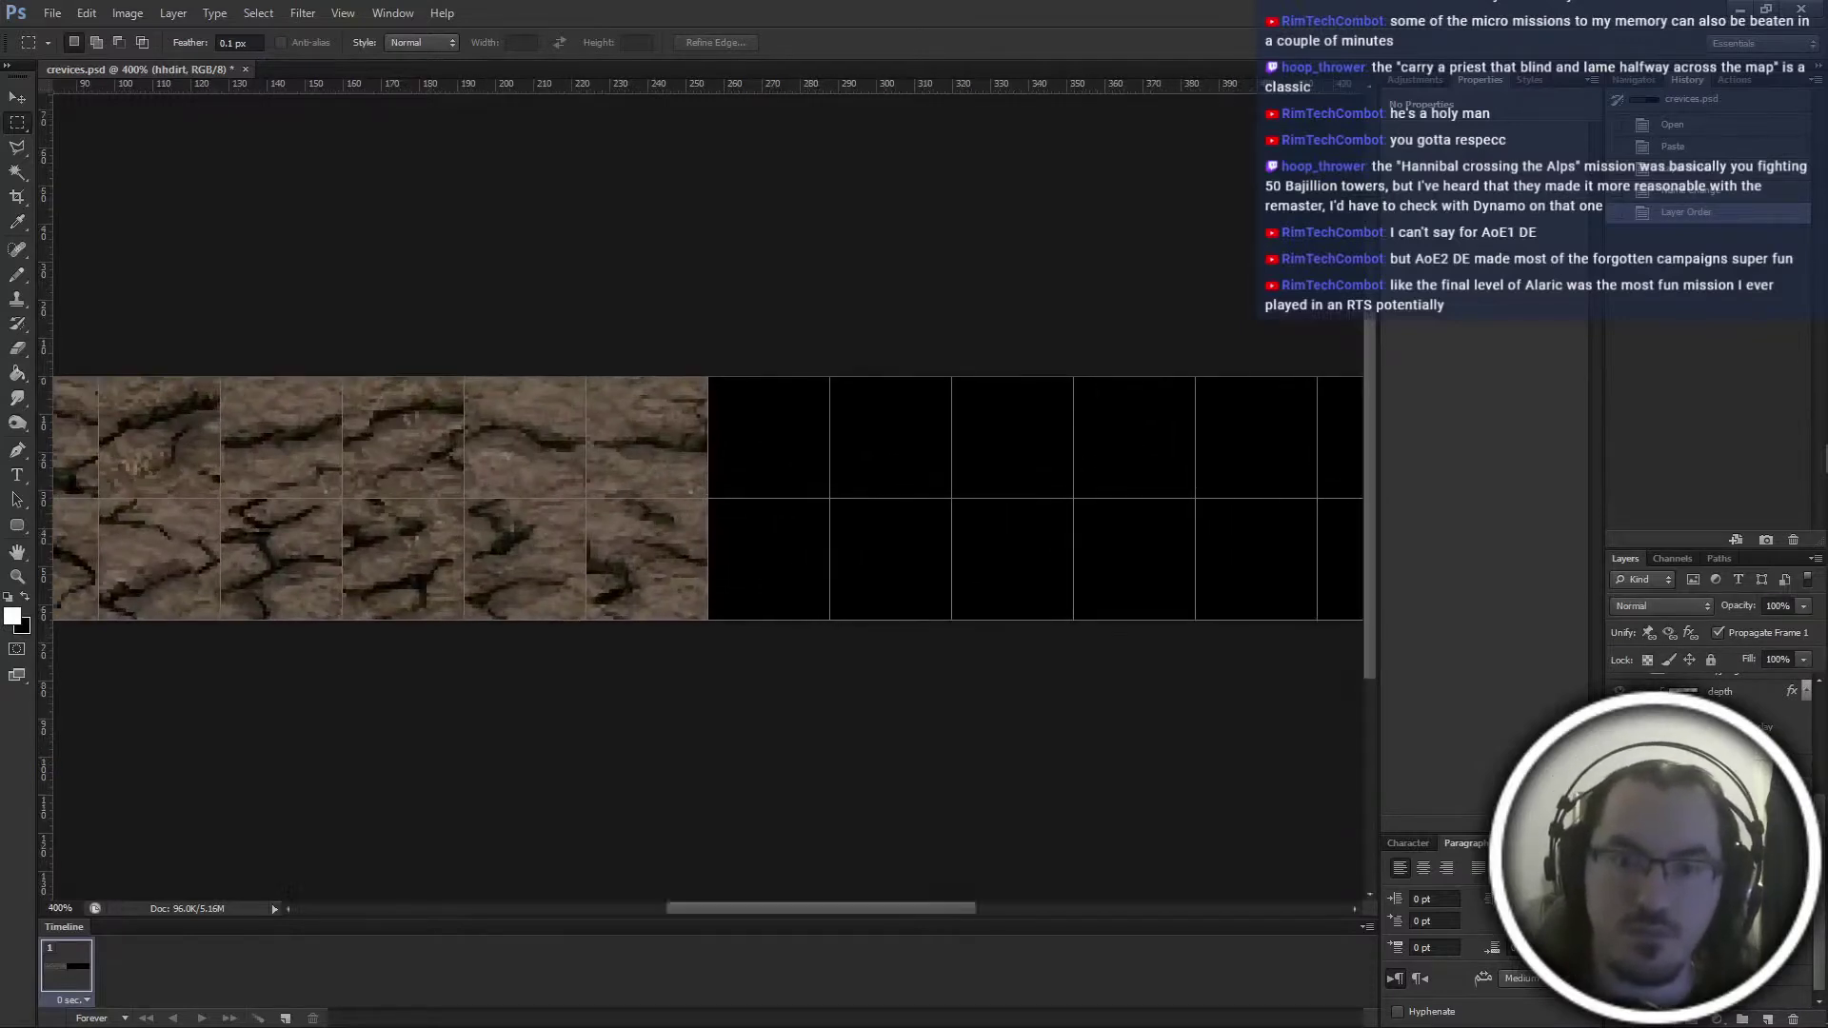
{"action": "key", "text": "ctrl+minus"}
{"action": "key", "text": "ctrl+minus"}
{"action": "key", "text": "ctrl+minus"}
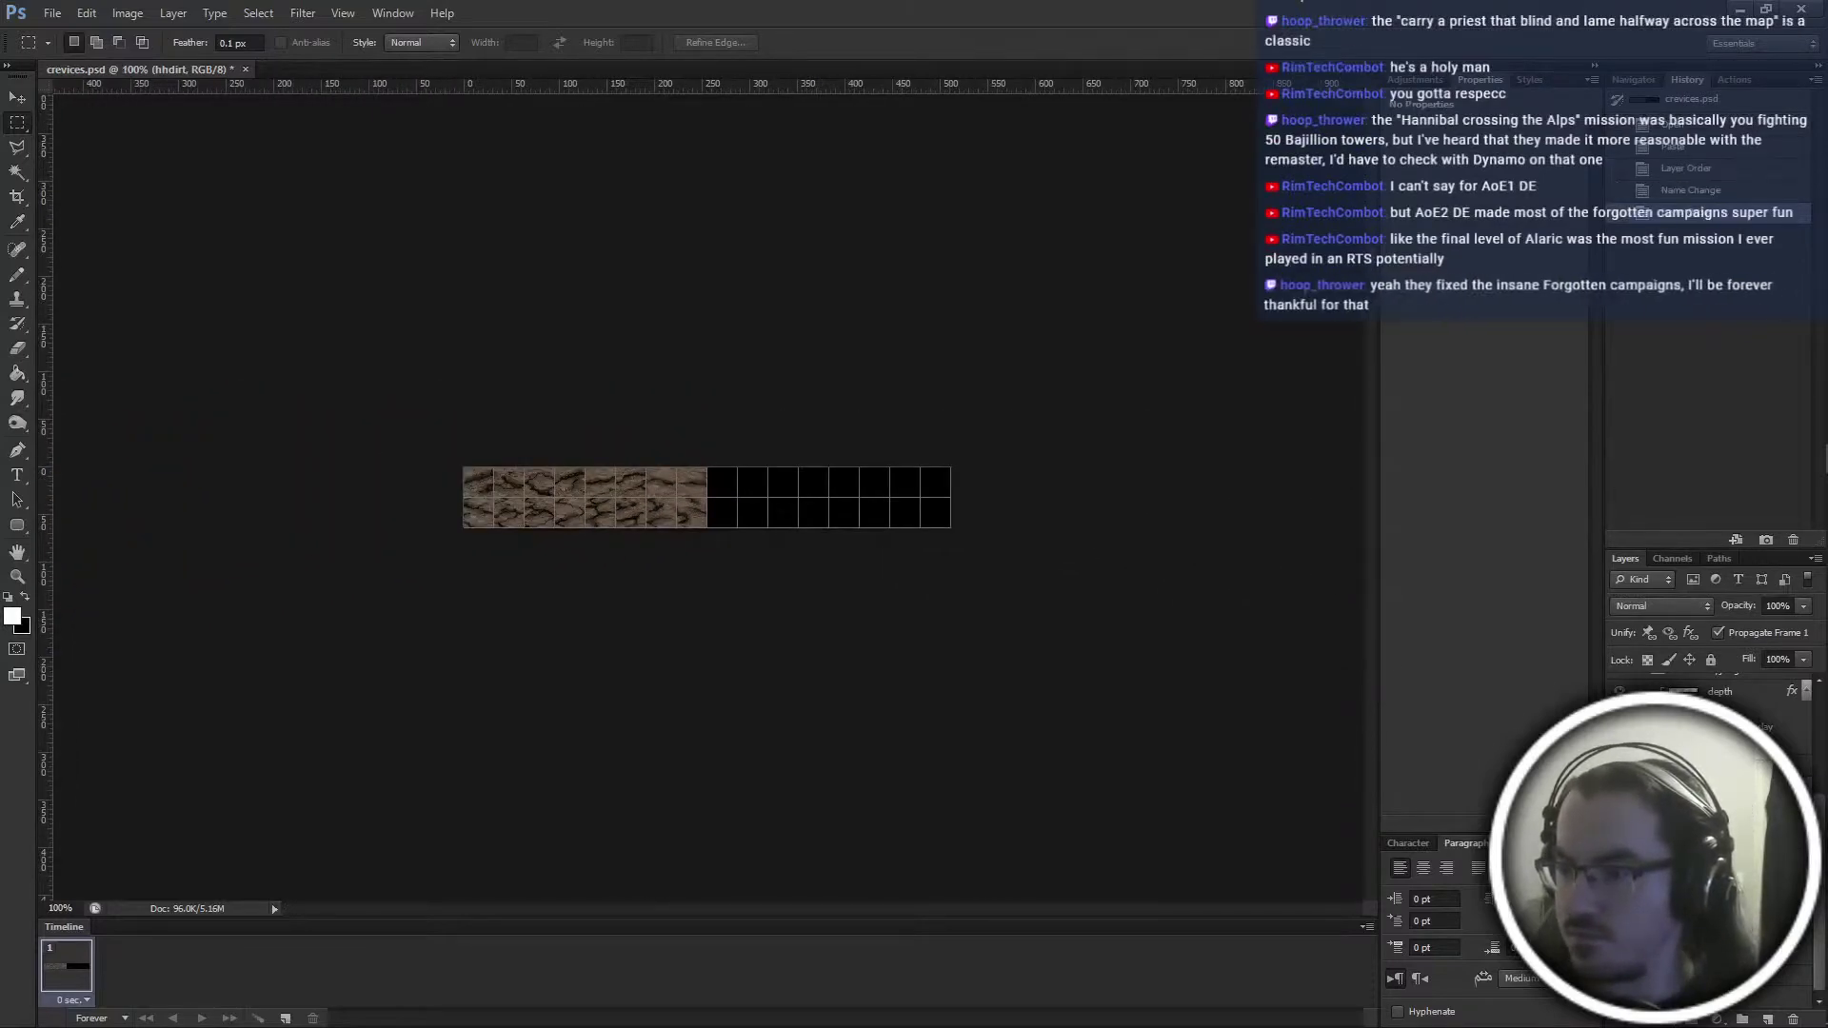
{"action": "left_click", "coordinate": [1723, 857]}
{"action": "key", "text": "ctrl+i"}
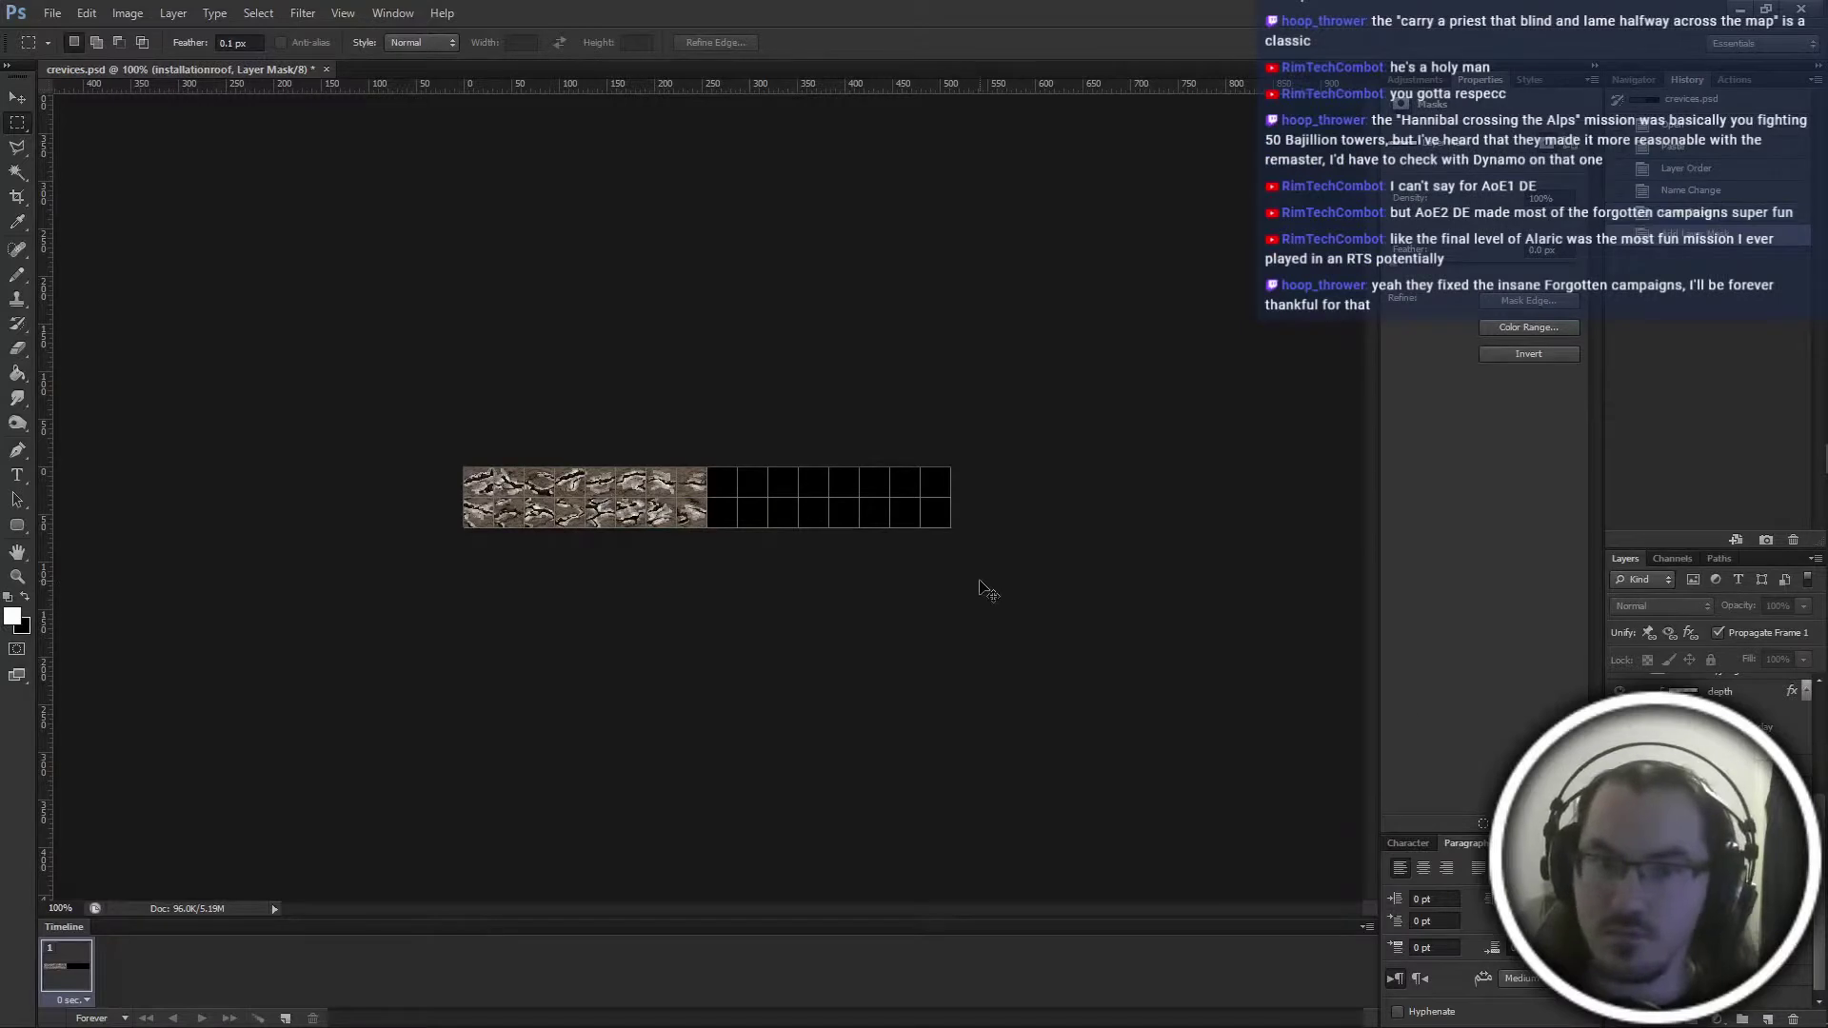
{"action": "key", "text": "ctrl+z"}
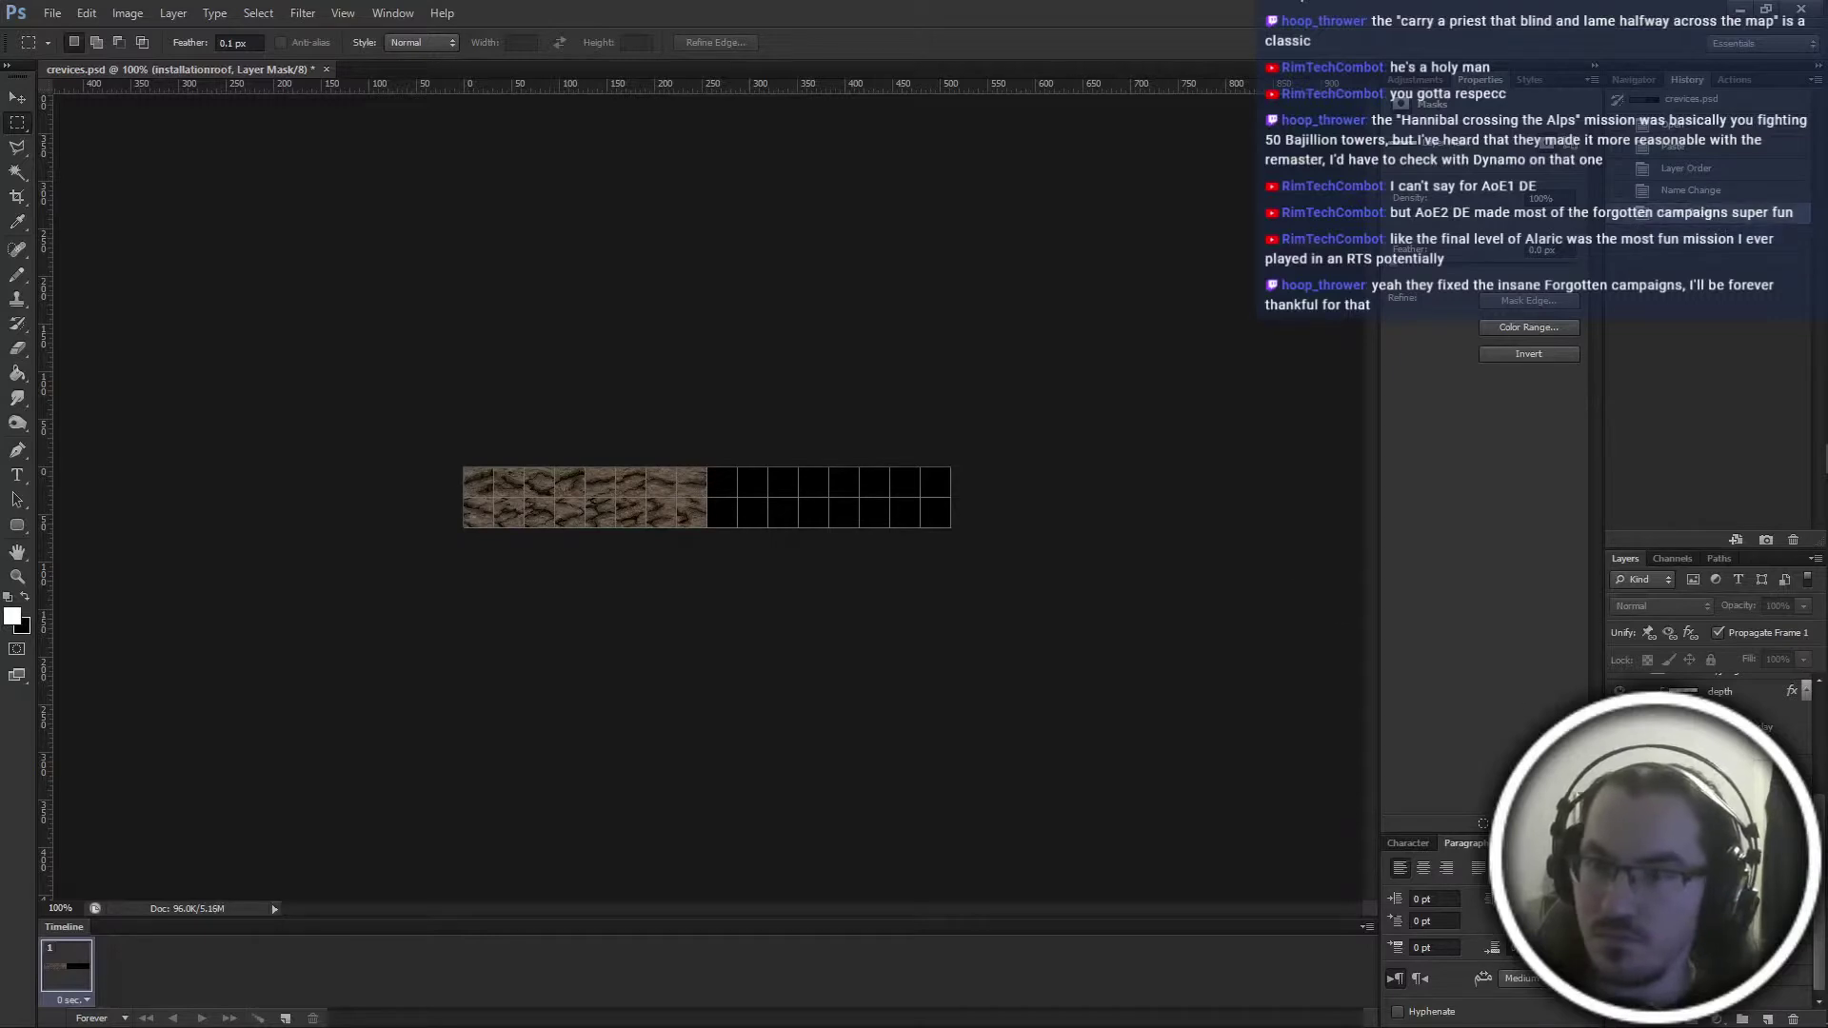
Reselect the hhdirt layer and adjust its order among the ground texture layers of crevices.psd
{"action": "left_click", "coordinate": [1721, 867]}
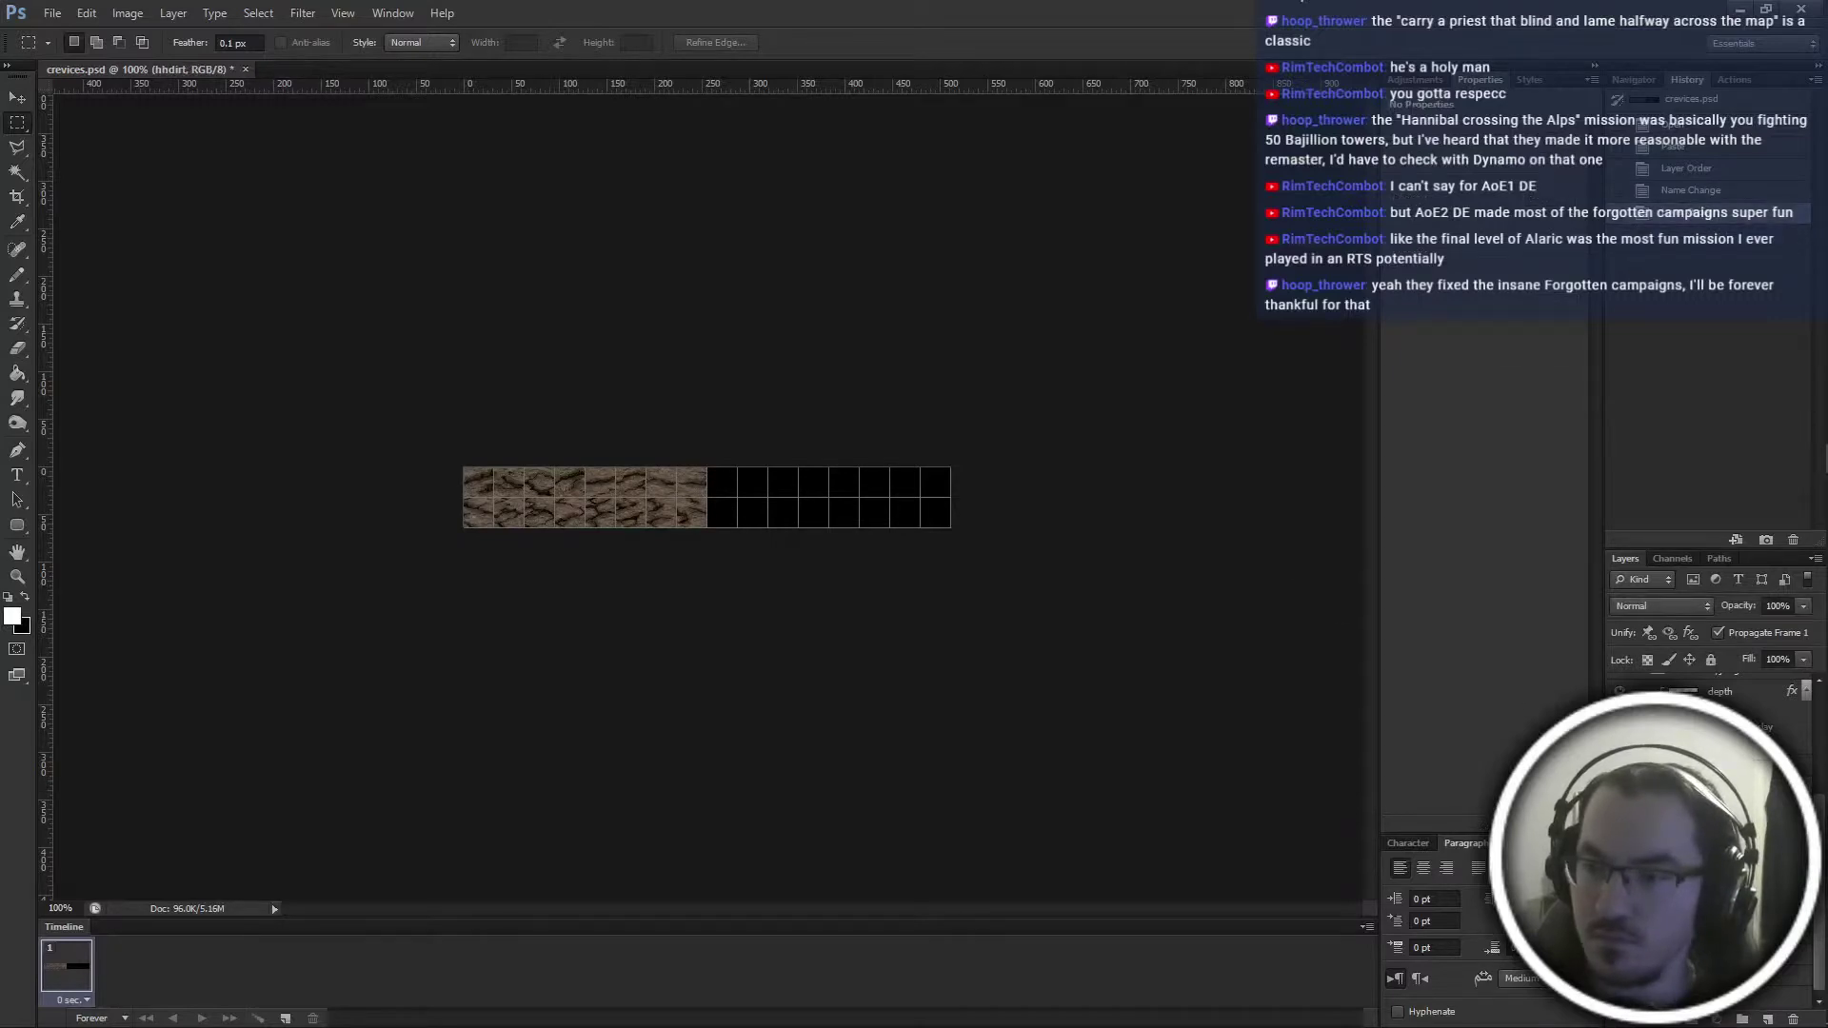
{"action": "mouse_move", "coordinate": [1721, 867]}
{"action": "left_mouse_down"}
{"action": "mouse_move", "coordinate": [1721, 919]}
{"action": "mouse_move", "coordinate": [1721, 885]}
{"action": "left_mouse_up"}
{"action": "left_click", "coordinate": [1721, 980]}
{"action": "left_click", "coordinate": [1721, 885]}
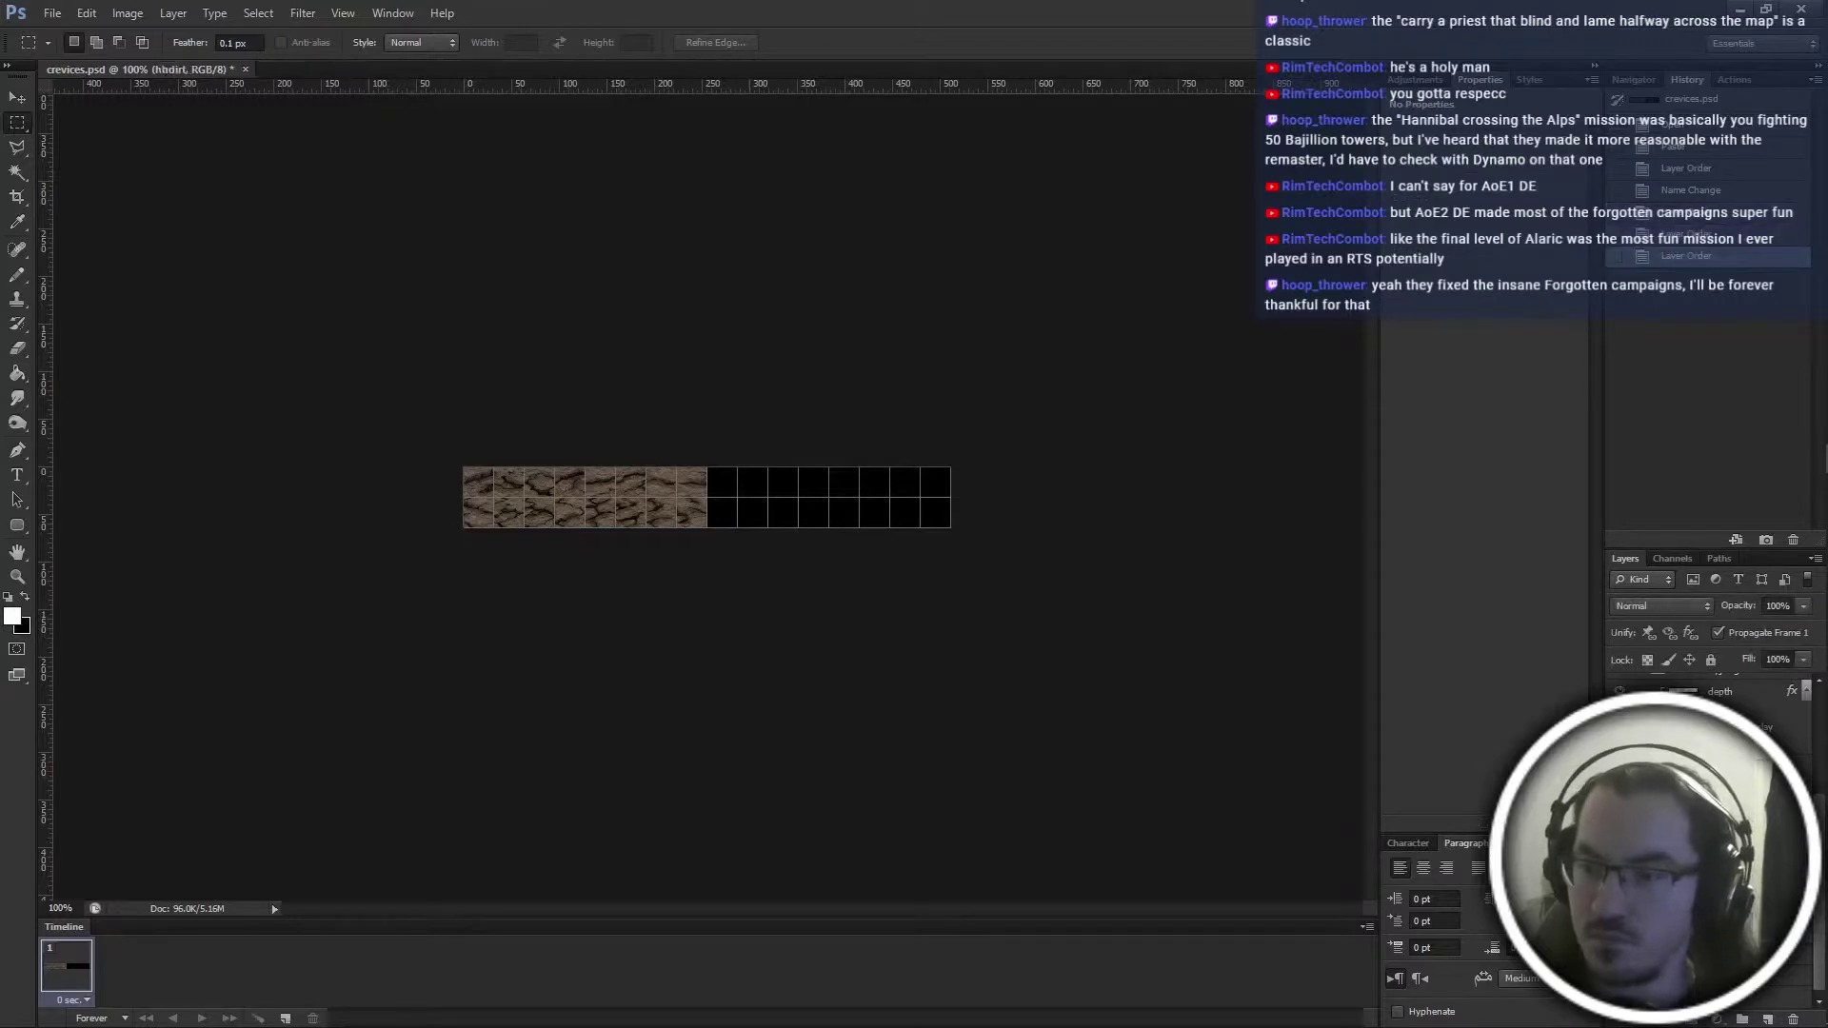
Undo the last reordering of the hhdirt layer and save crevices.psd
{"action": "key", "text": "ctrl+z"}
{"action": "key", "text": "ctrl+z"}
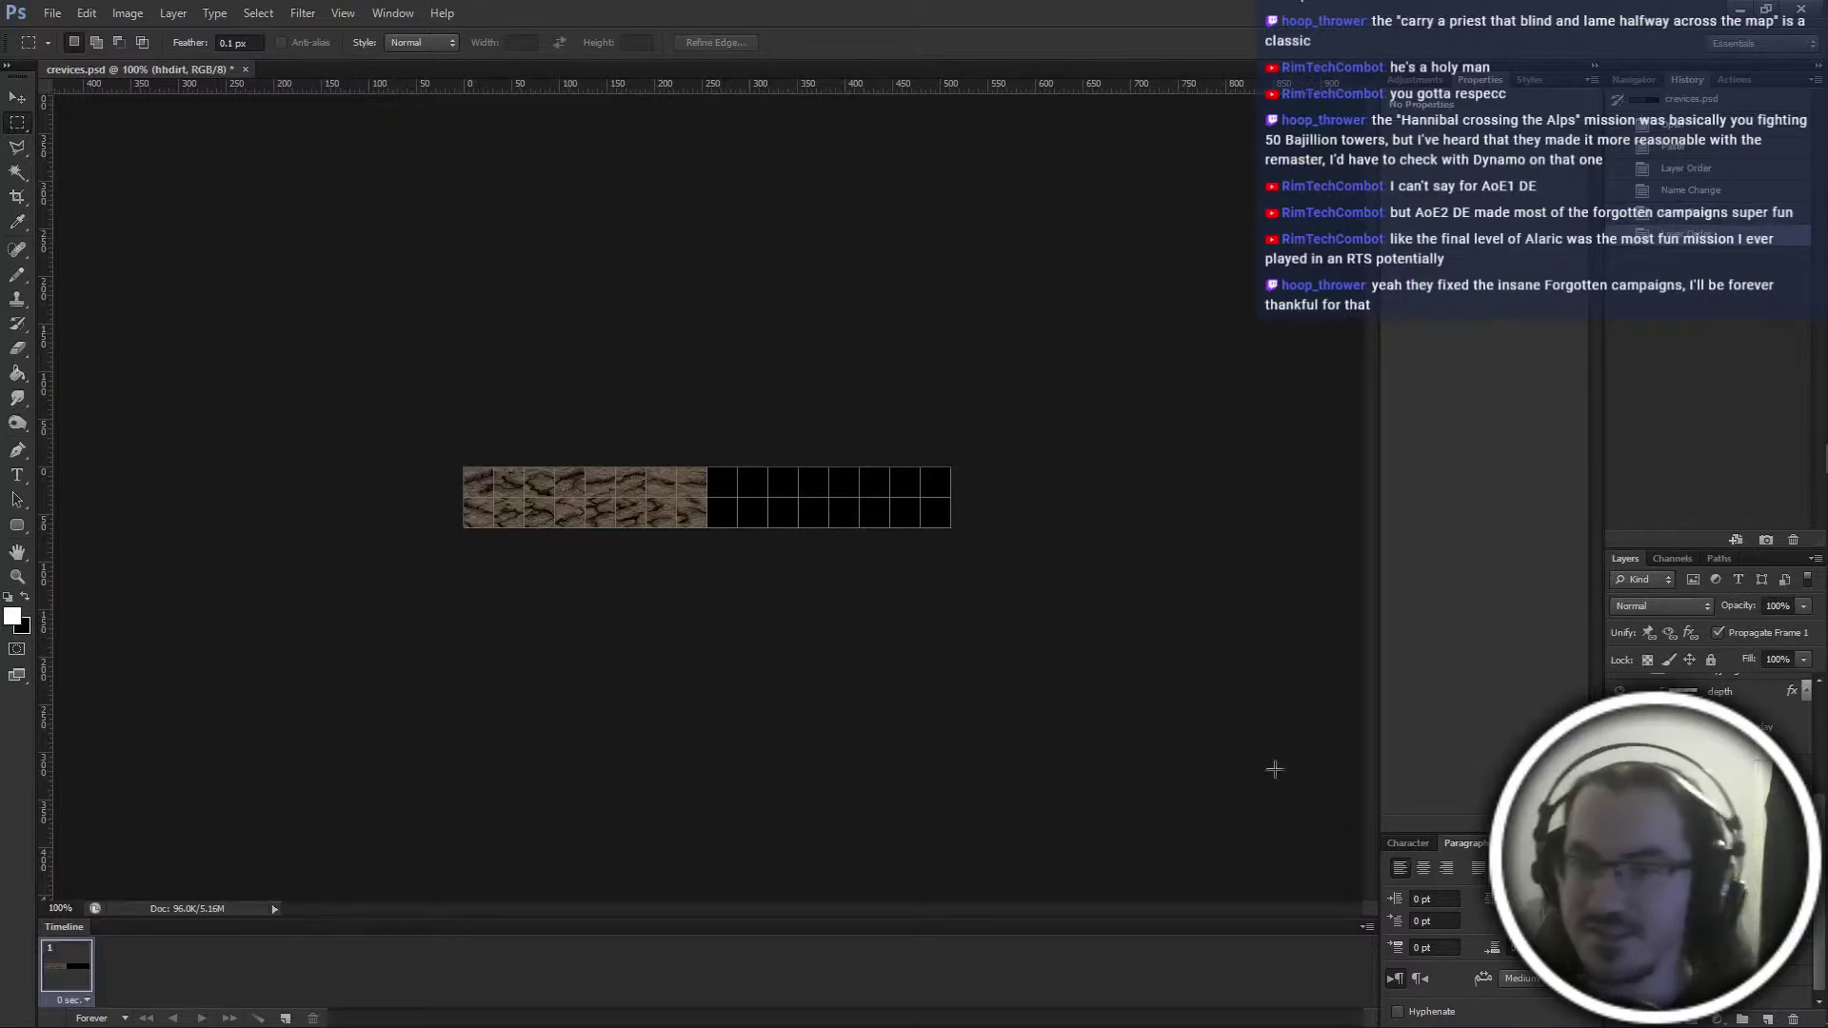
{"action": "key", "text": "ctrl+s"}
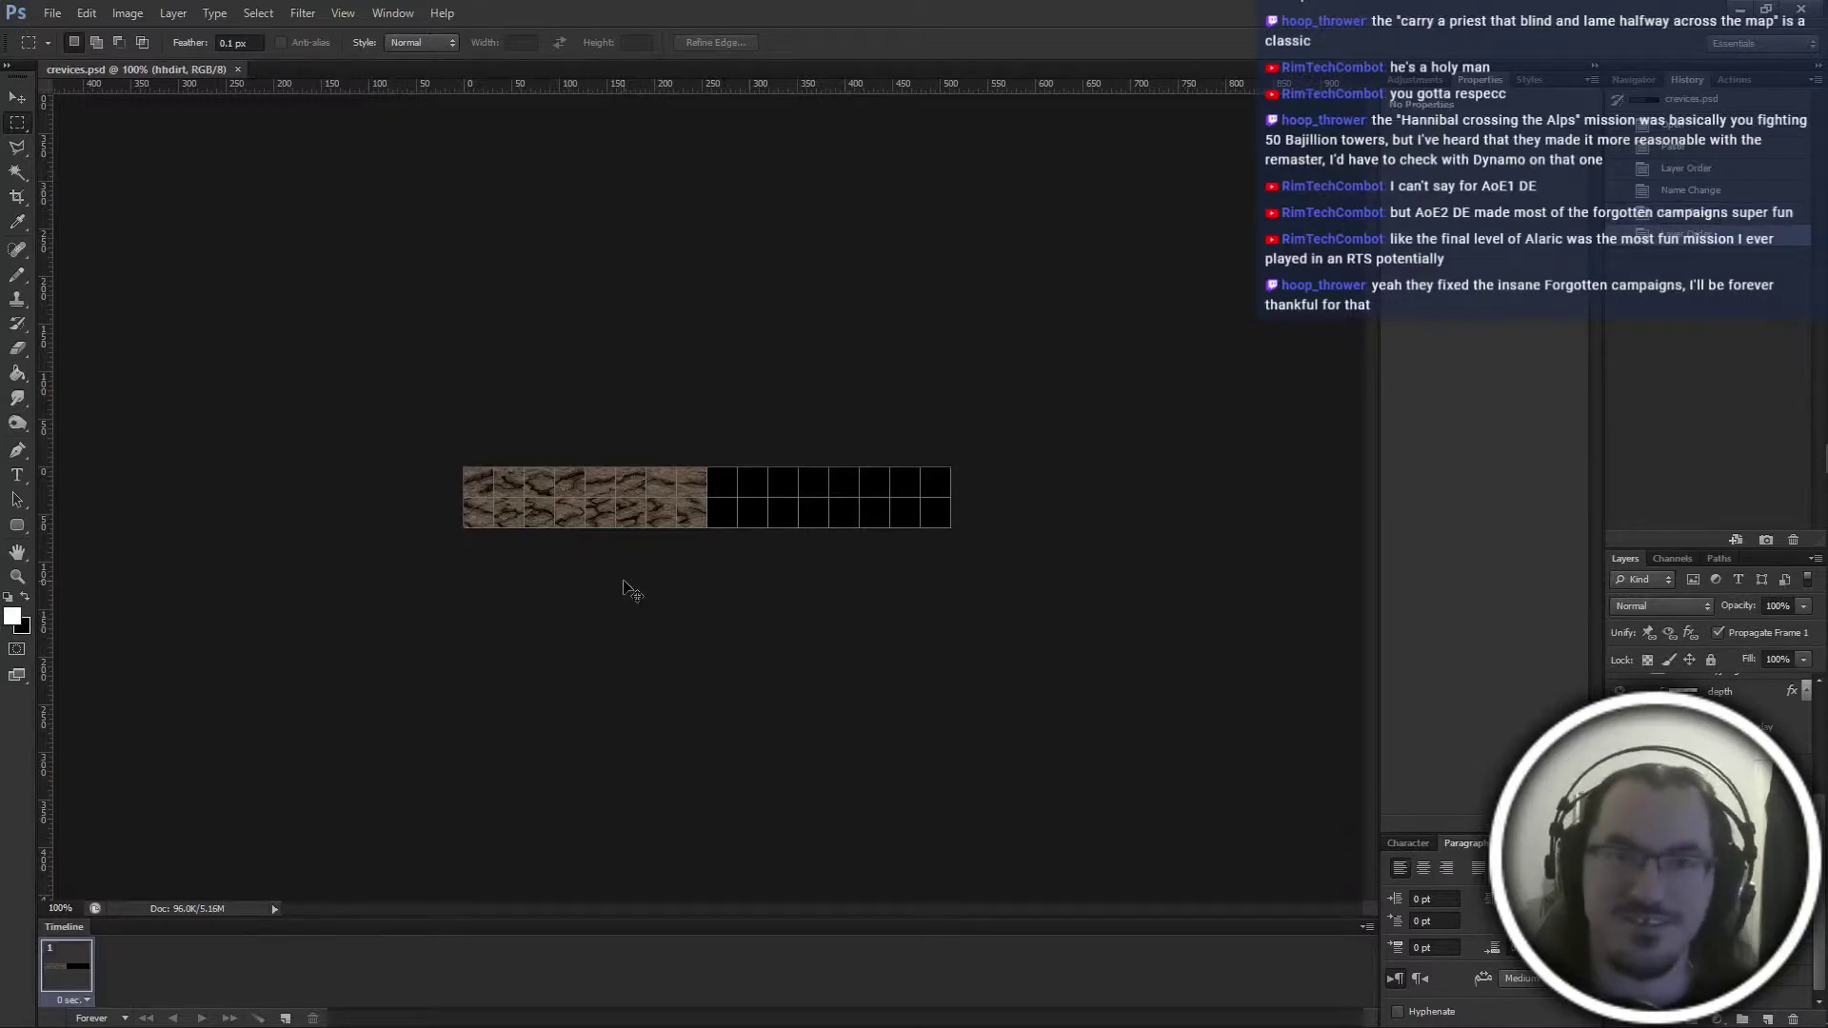
Convert the crevice artwork to indexed colour at 2048 pixels wide and scale it down to 512 pixels wide
{"action": "key", "text": "ctrl+alt+i"}
{"action": "key", "text": "Return"}
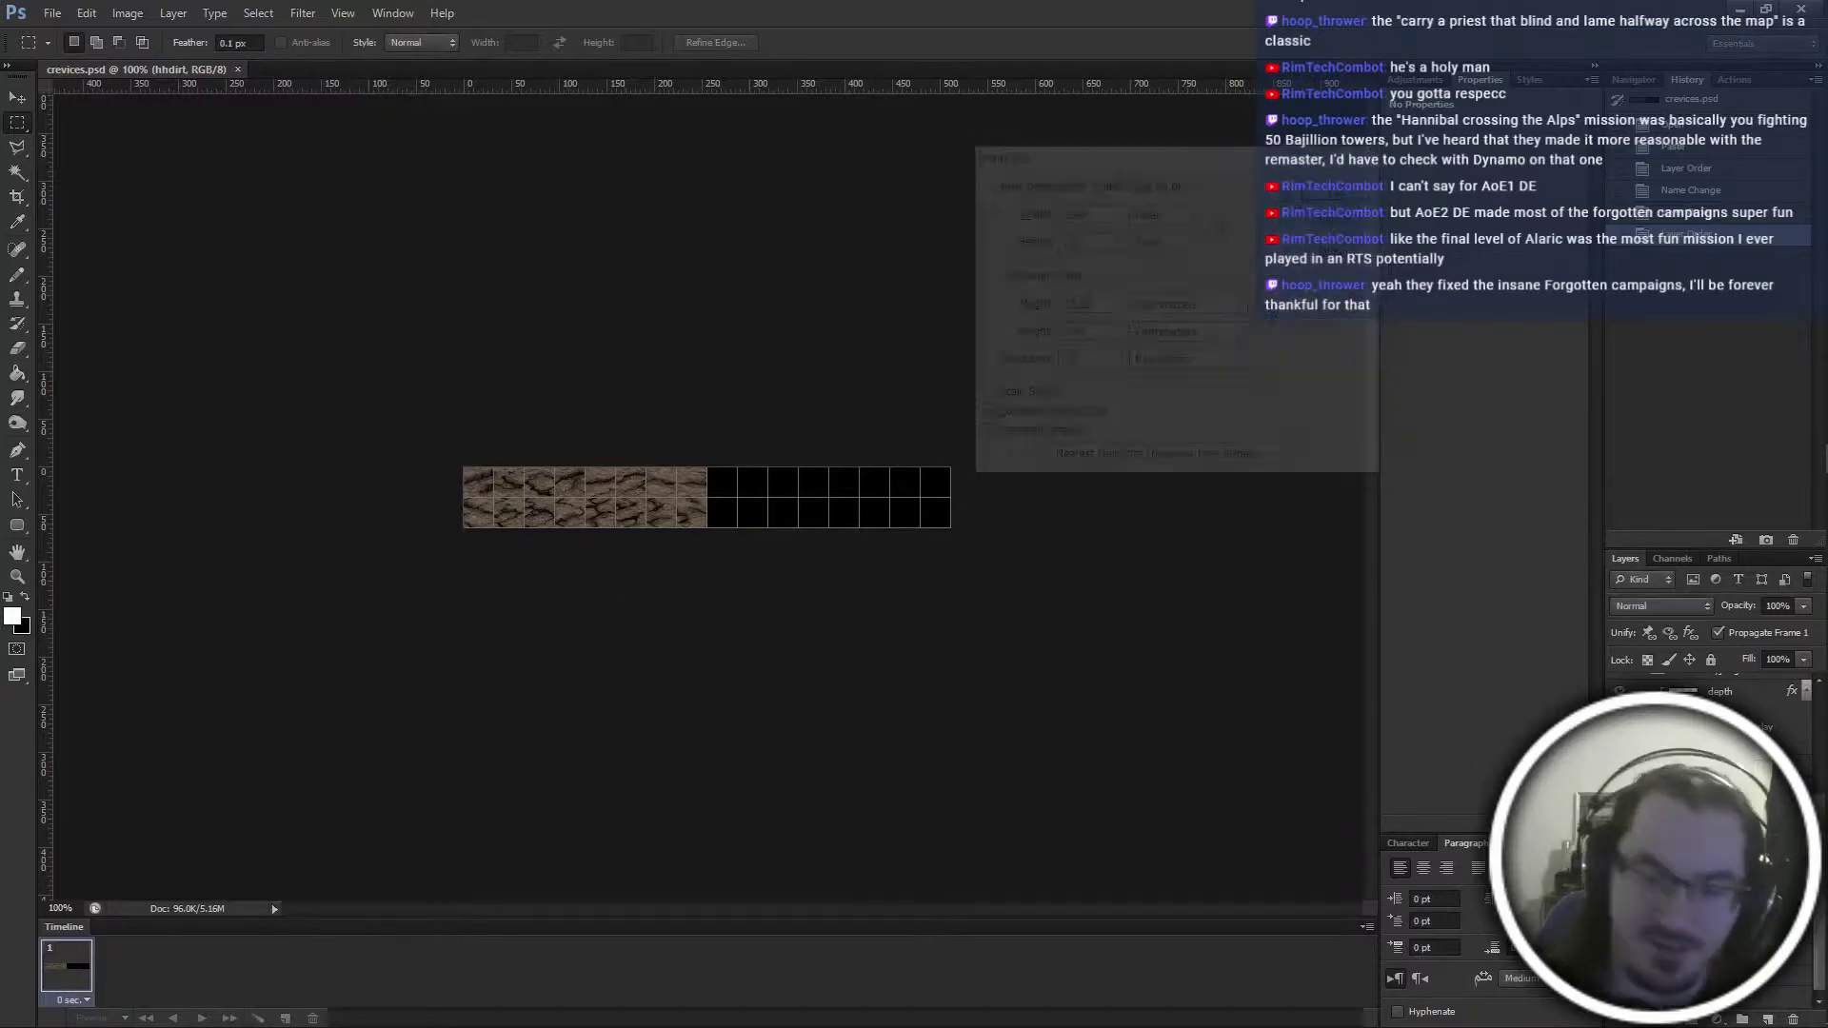
{"action": "key", "text": "Return"}
{"action": "key", "text": "Return"}
{"action": "key", "text": "ctrl+alt+i"}
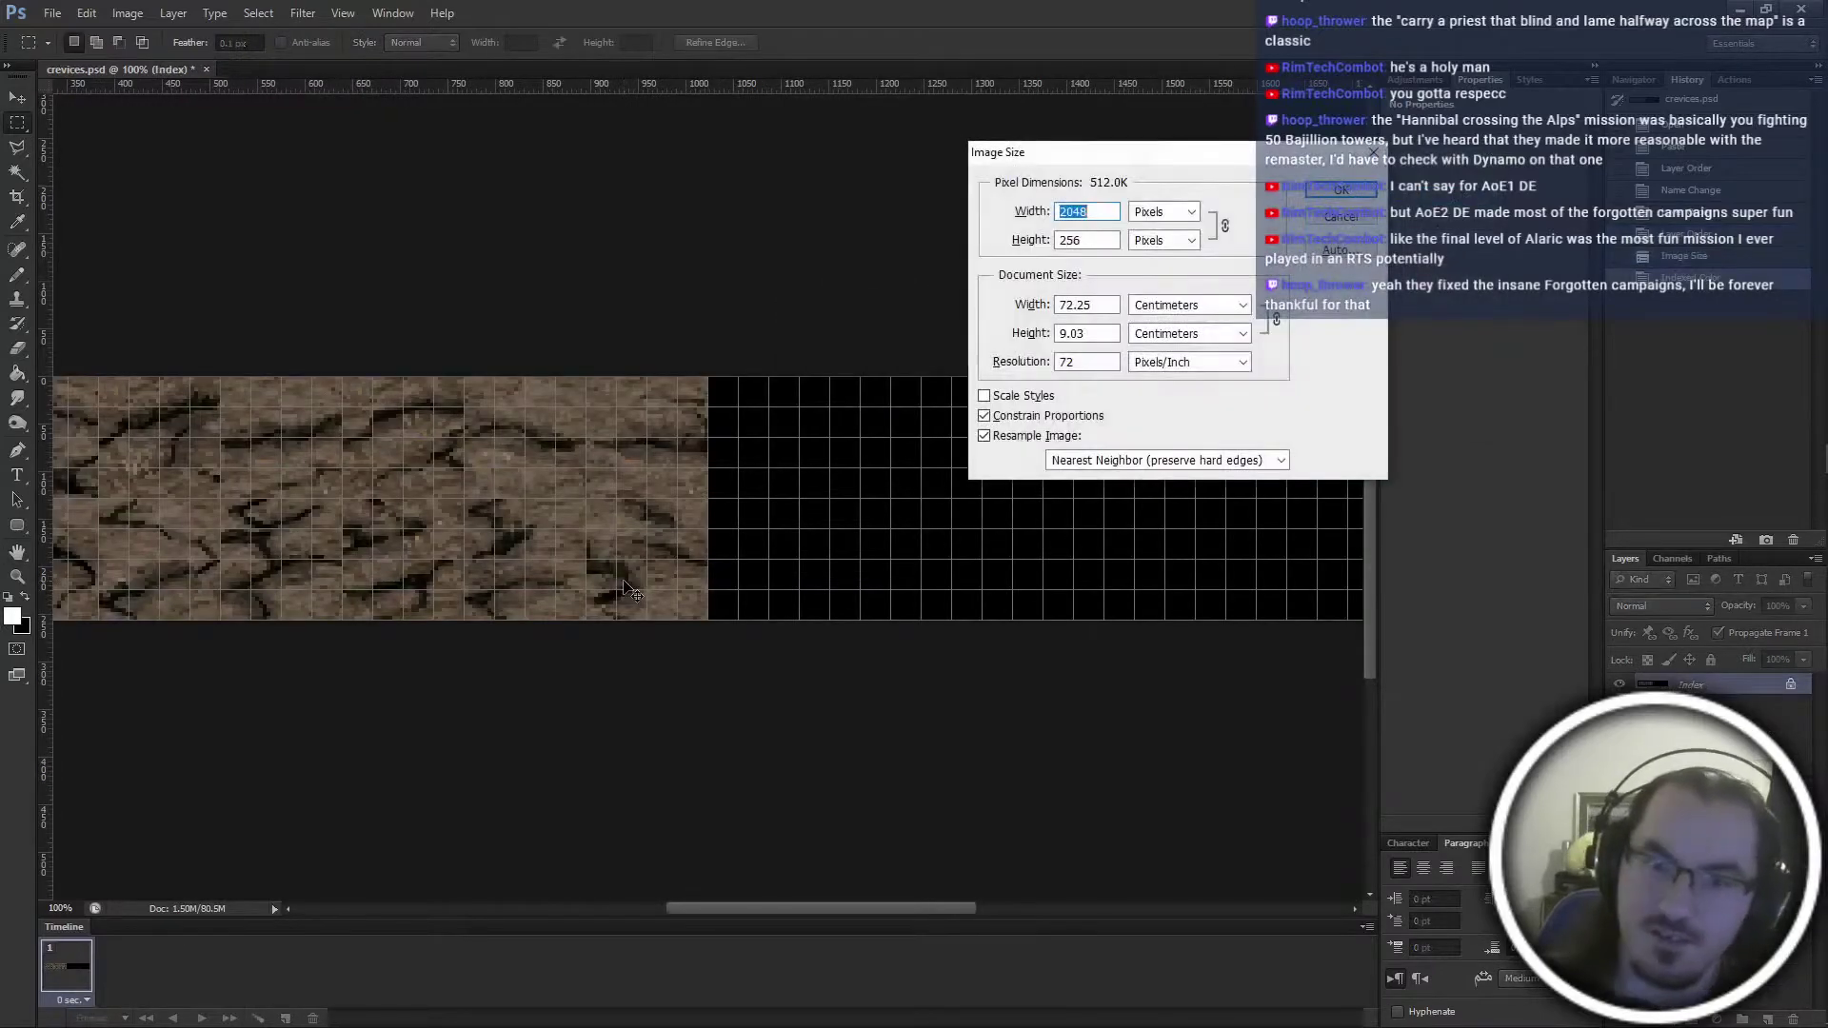
{"action": "type", "text": "512"}
{"action": "key", "text": "Return"}
Save a BMP copy named crevices-hdirt.bmp in the [Expanded Tilesets] folder
{"action": "key", "text": "ctrl+shift+s"}
{"action": "left_click", "coordinate": [996, 515]}
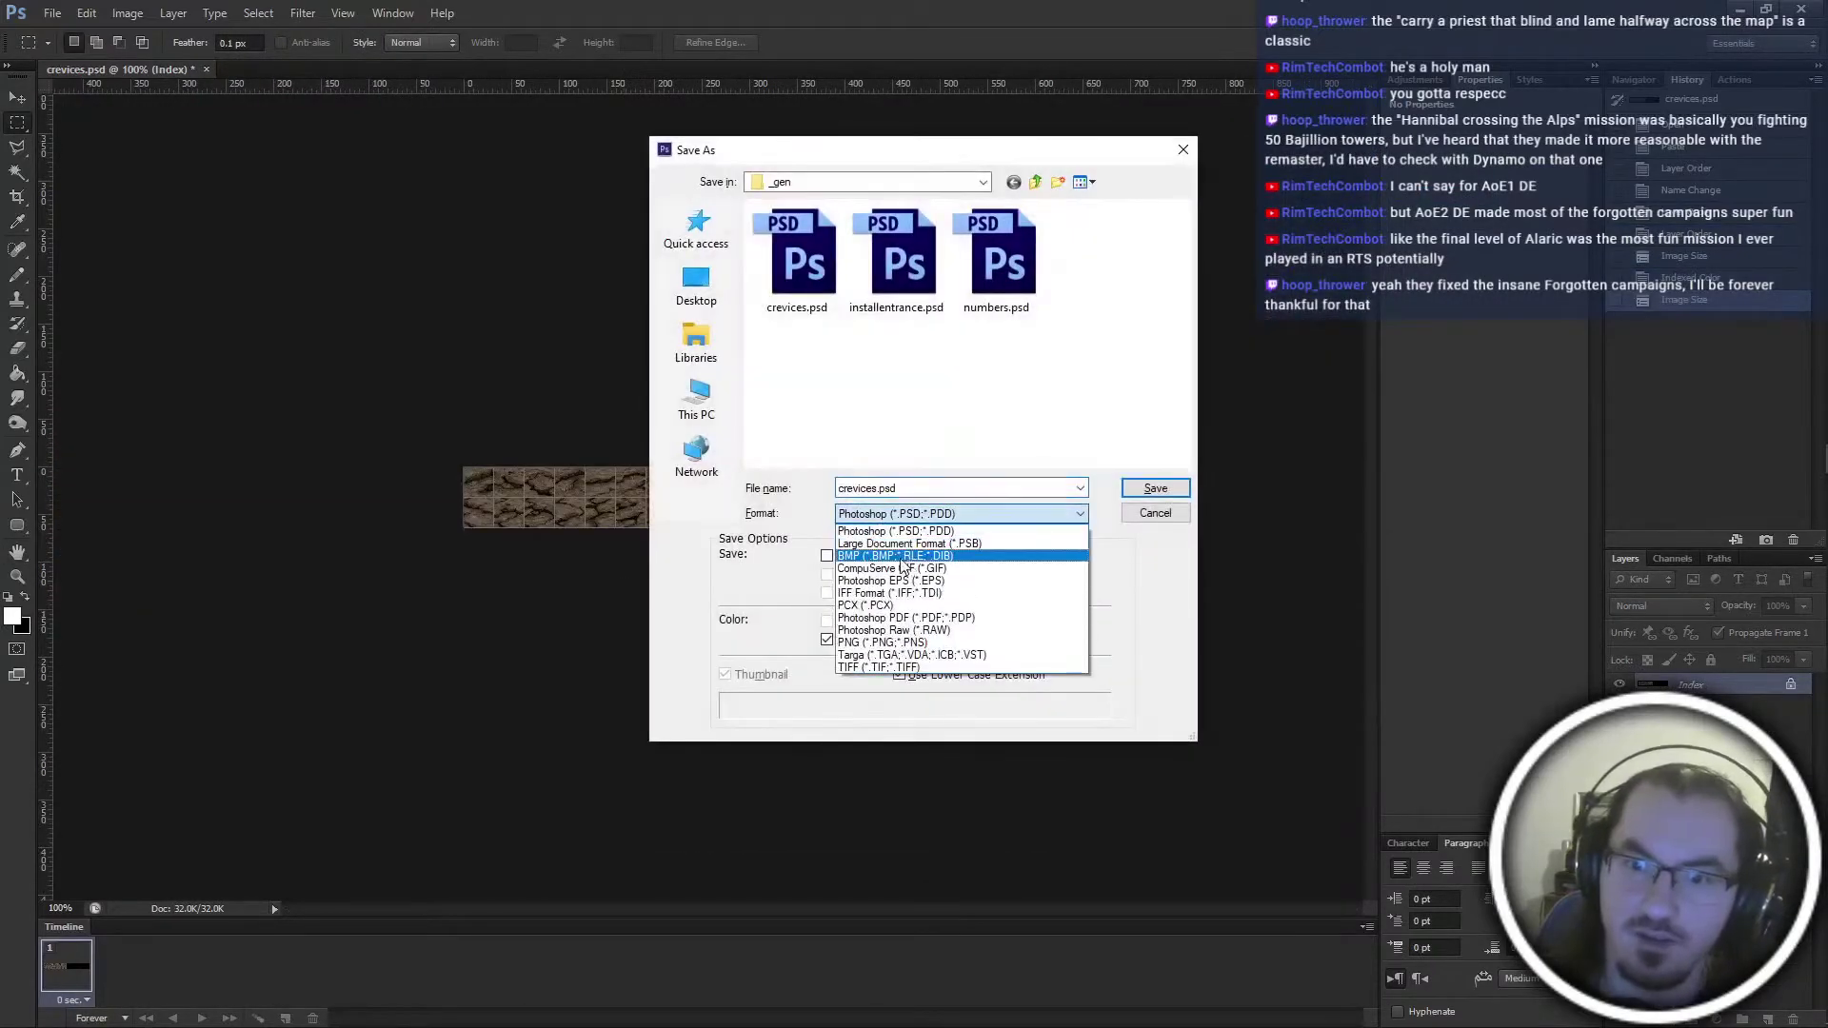
{"action": "left_click", "coordinate": [904, 557]}
{"action": "left_click", "coordinate": [1036, 183]}
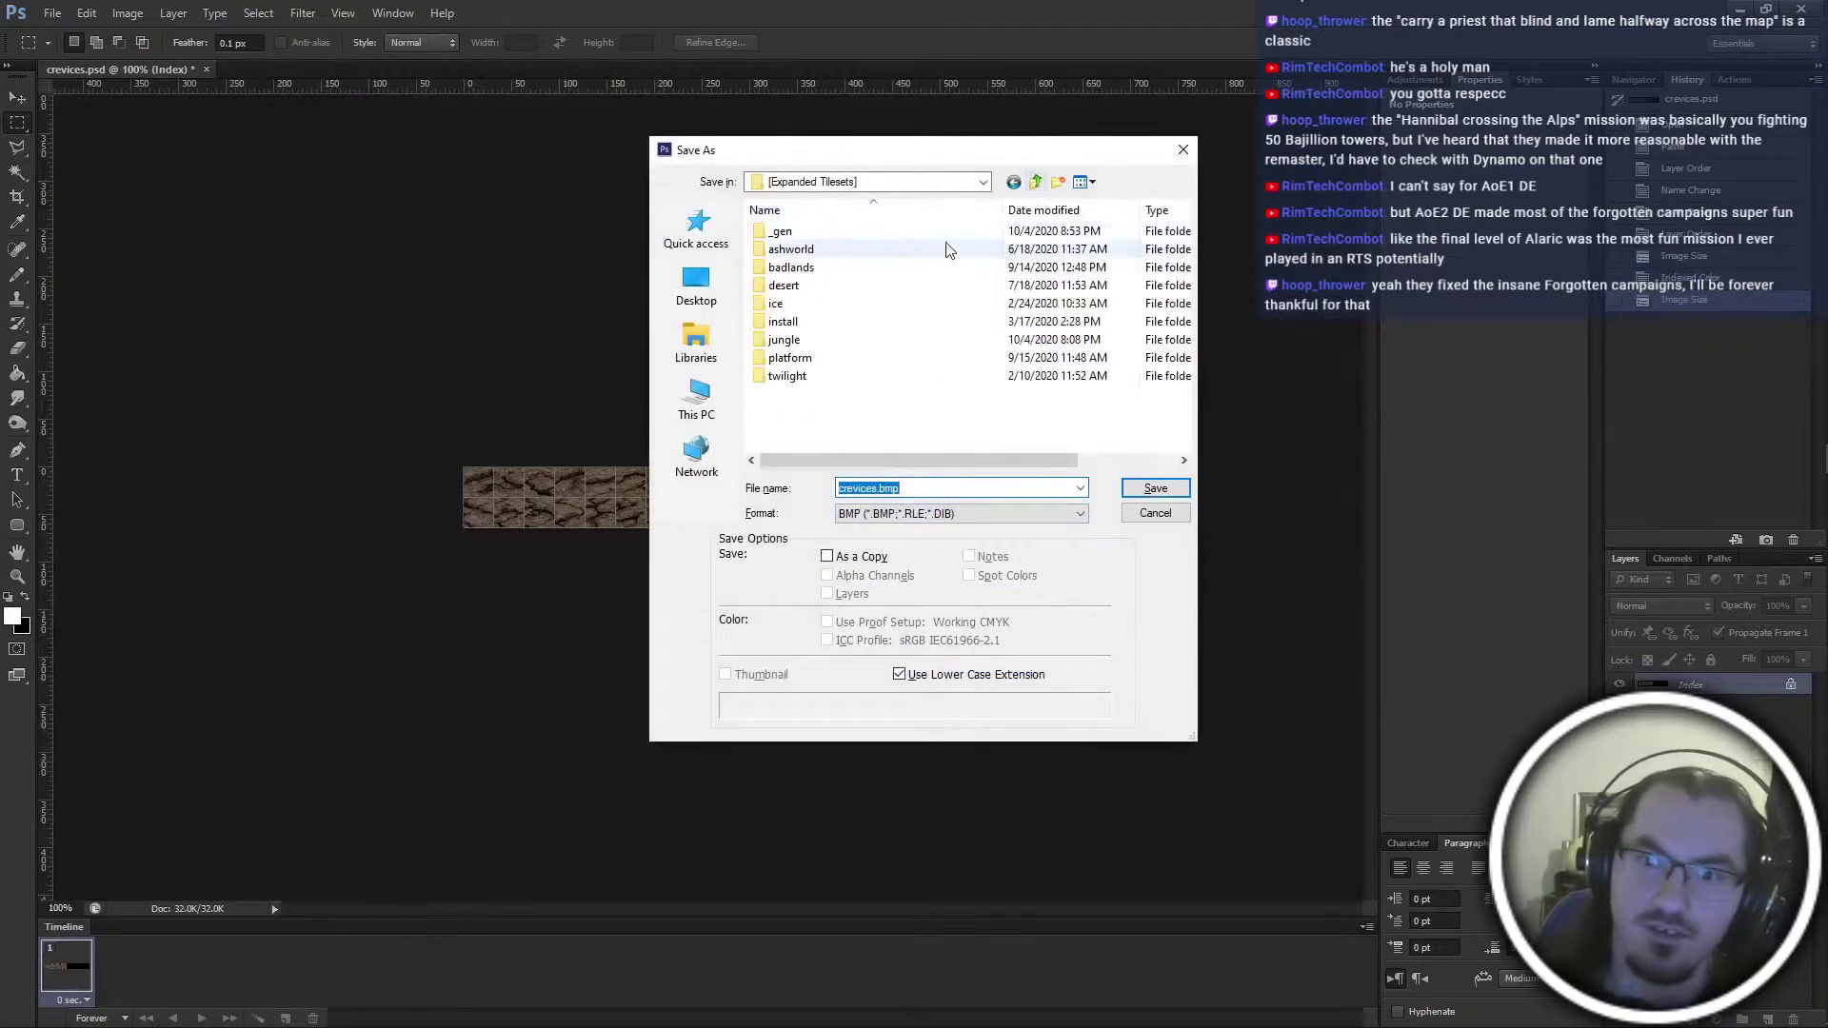
{"action": "key", "text": "Left"}
{"action": "key", "text": "Left"}
{"action": "key", "text": "Left"}
{"action": "key", "text": "Left"}
{"action": "type", "text": "-h"}
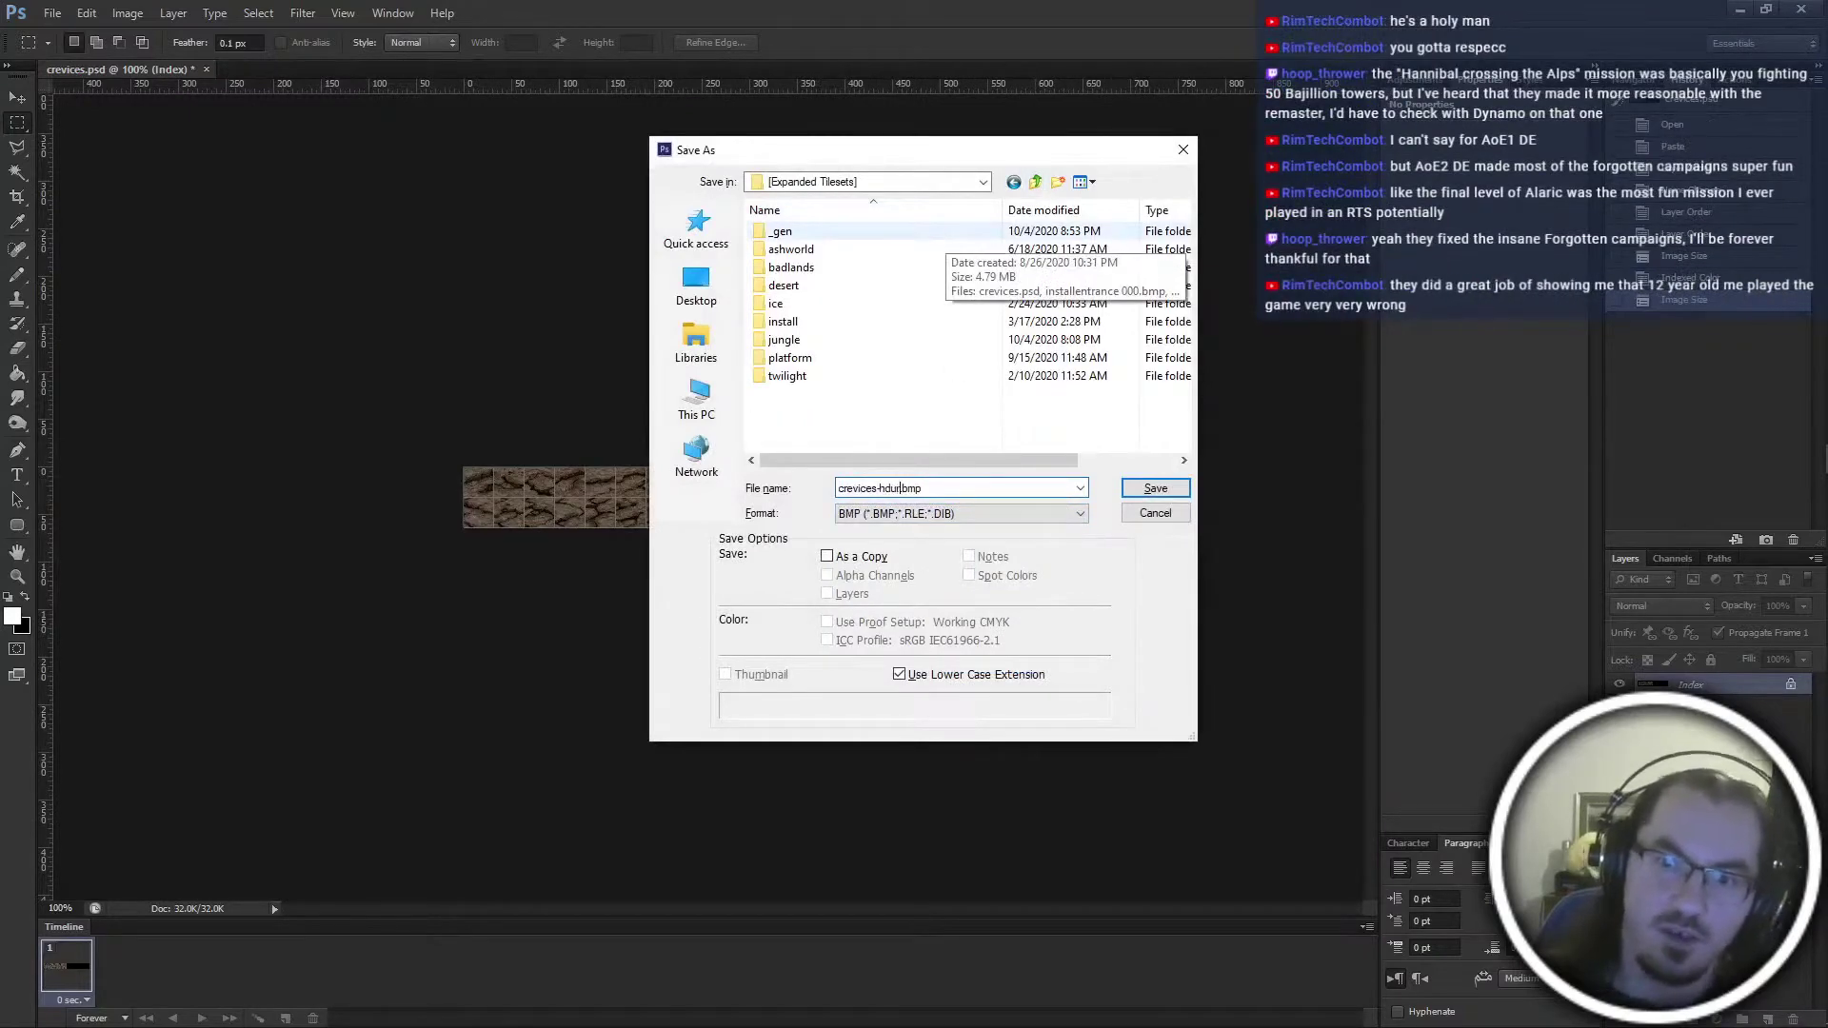
{"action": "key", "text": "Return"}
Restore the layered RGB version of the crevice sheet and show the blue mineral graphics over the crevices
{"action": "key", "text": "ctrl+plus"}
{"action": "key", "text": "ctrl+plus"}
{"action": "key", "text": "ctrl+plus"}
{"action": "key", "text": "ctrl+minus"}
{"action": "key", "text": "ctrl+minus"}
{"action": "key", "text": "ctrl+minus"}
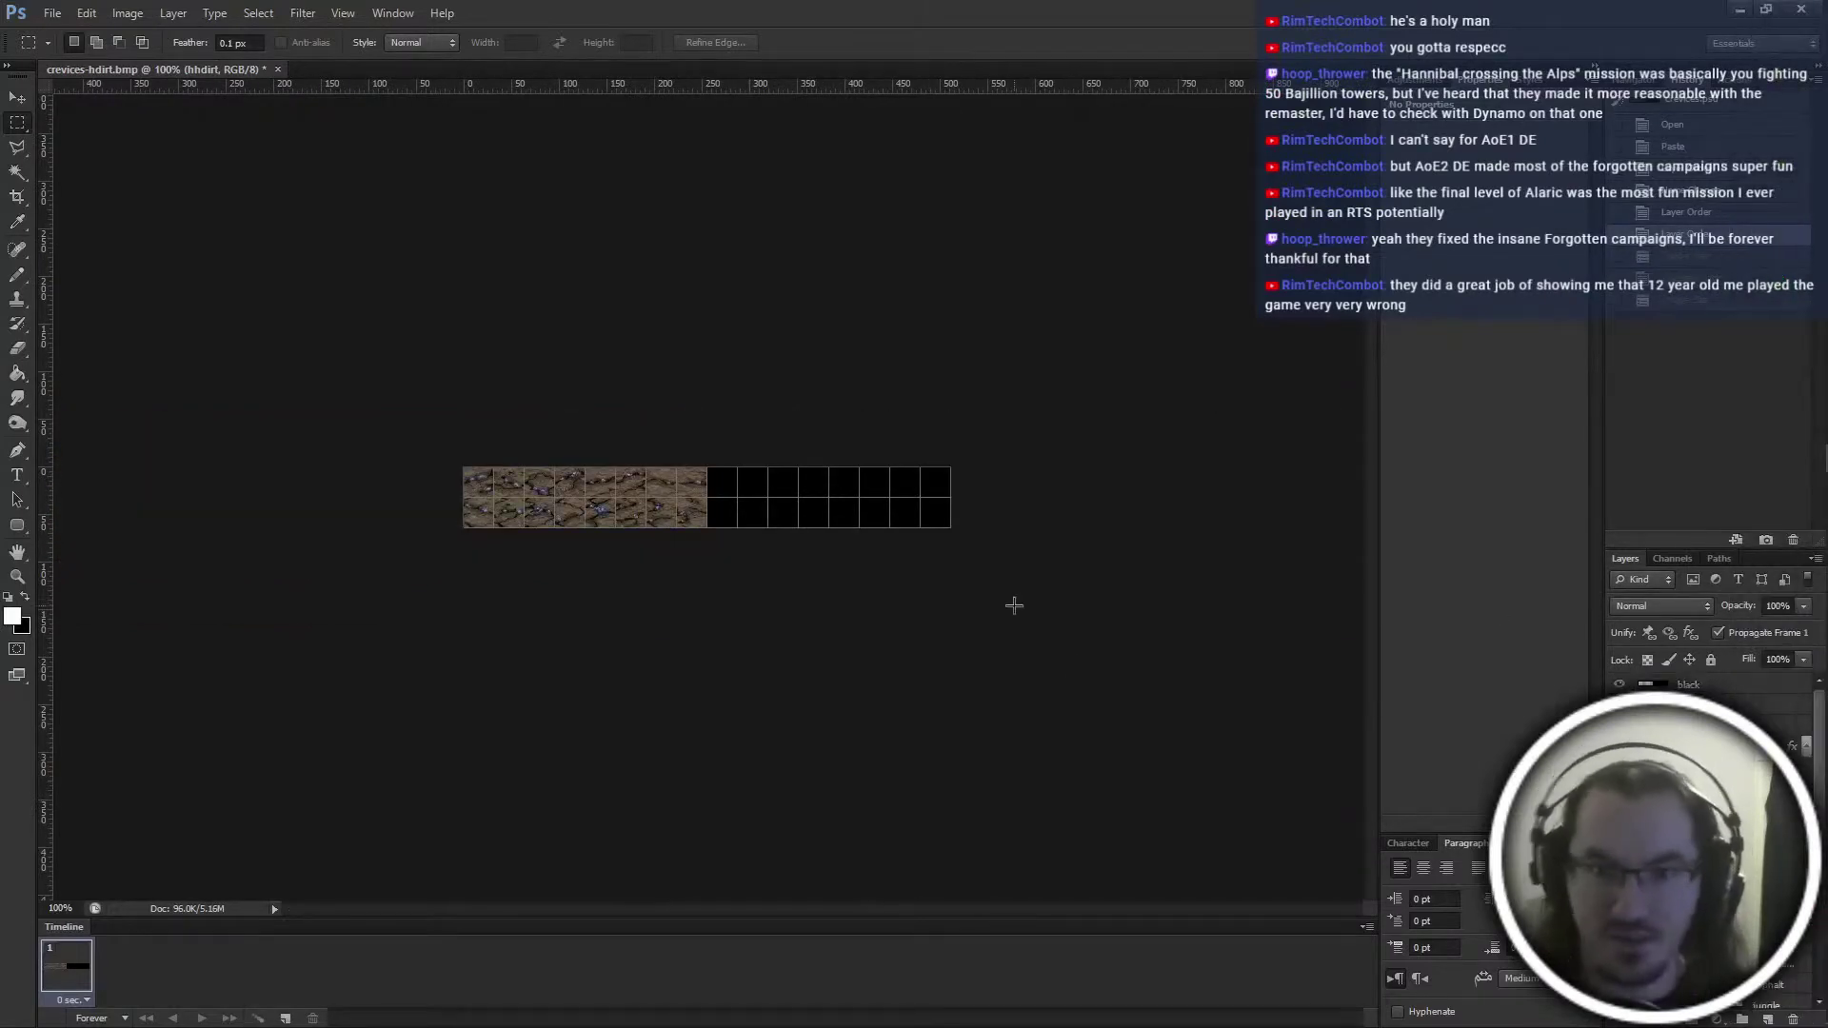
Convert the mineral crevice version to indexed colour at 2048 pixels wide and reduce its width to 512 pixels
{"action": "key", "text": "ctrl+i"}
{"action": "key", "text": "Return"}
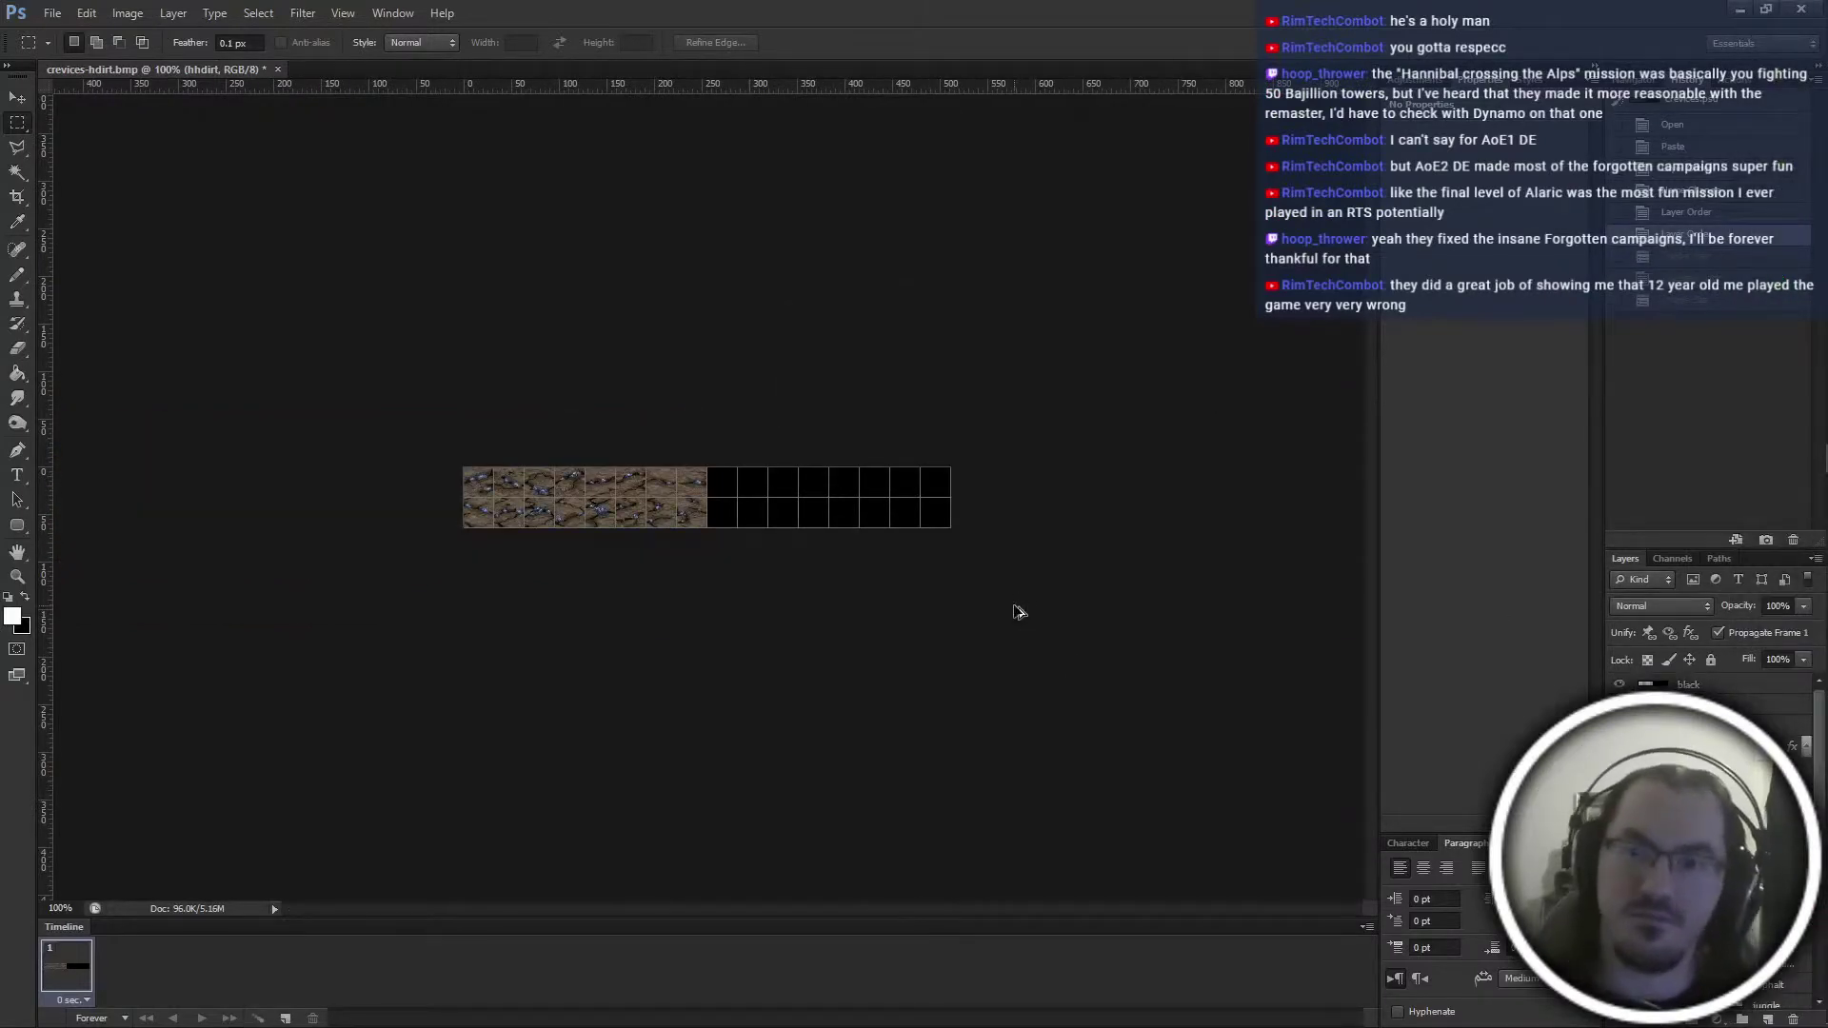
{"action": "type", "text": "2048"}
{"action": "key", "text": "Return"}
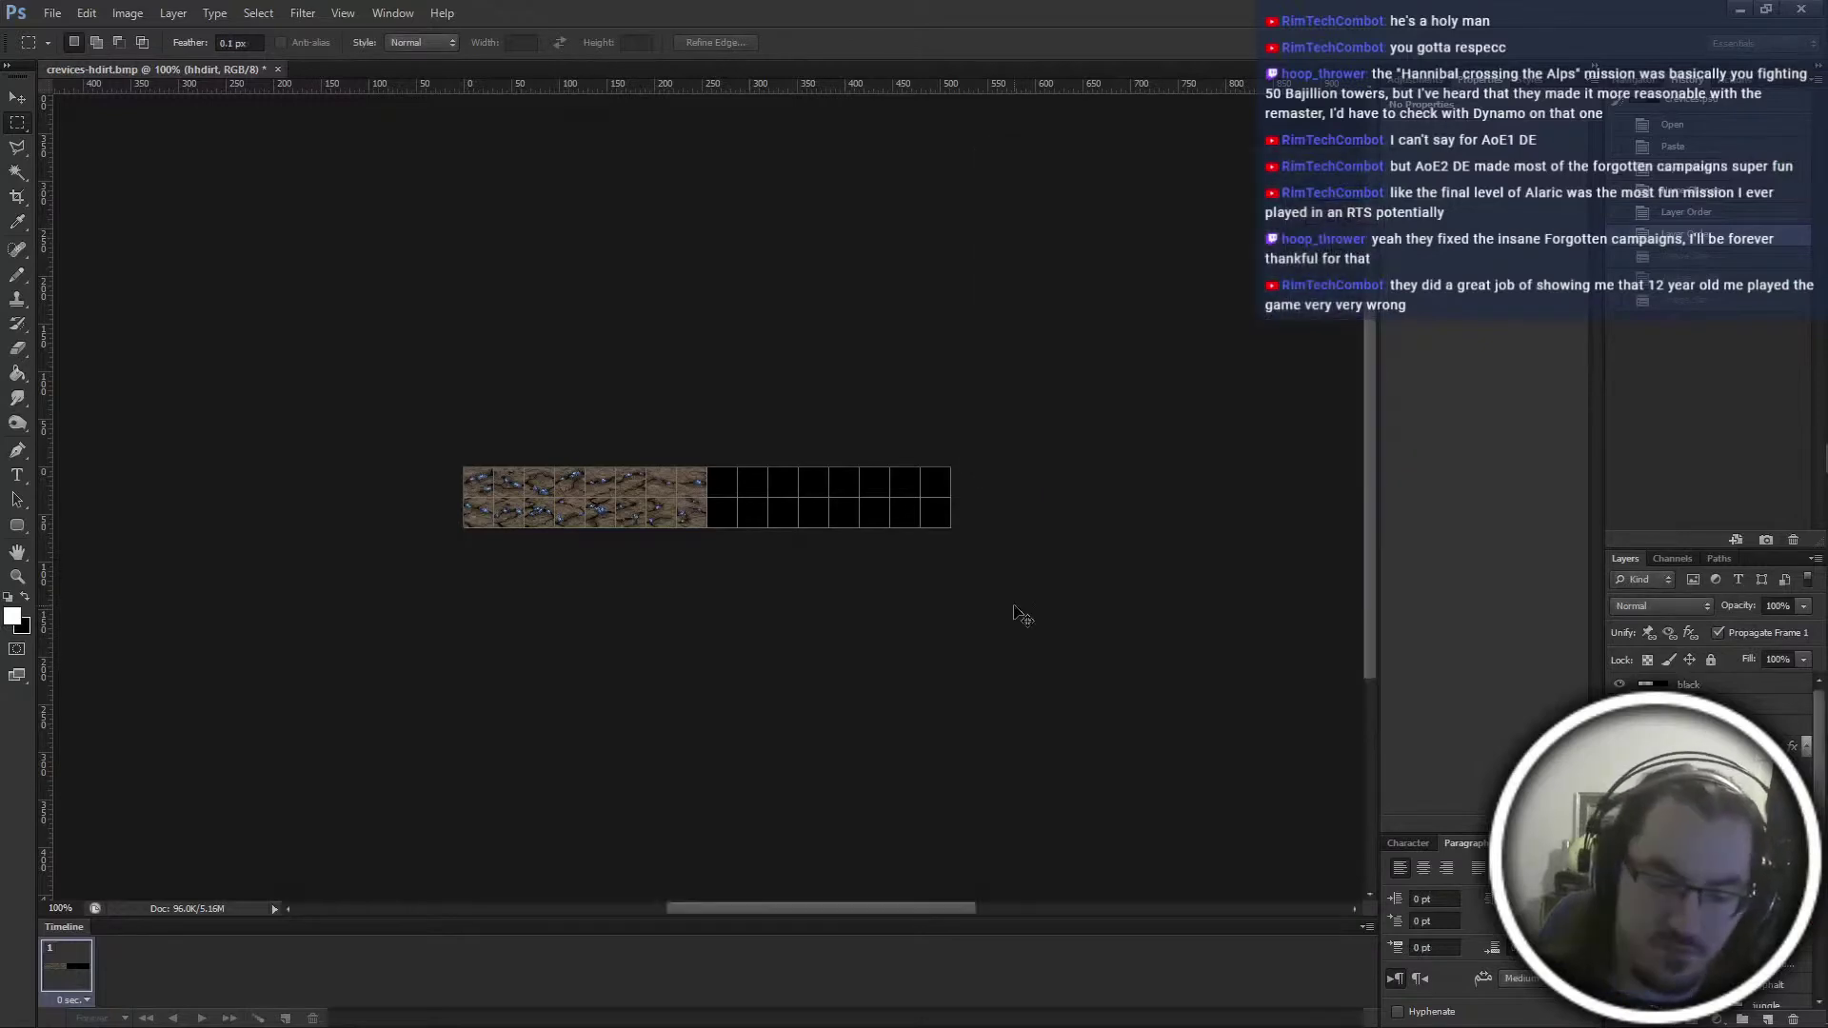
{"action": "key", "text": "ctrl+alt+i"}
{"action": "type", "text": "512"}
{"action": "key", "text": "Return"}
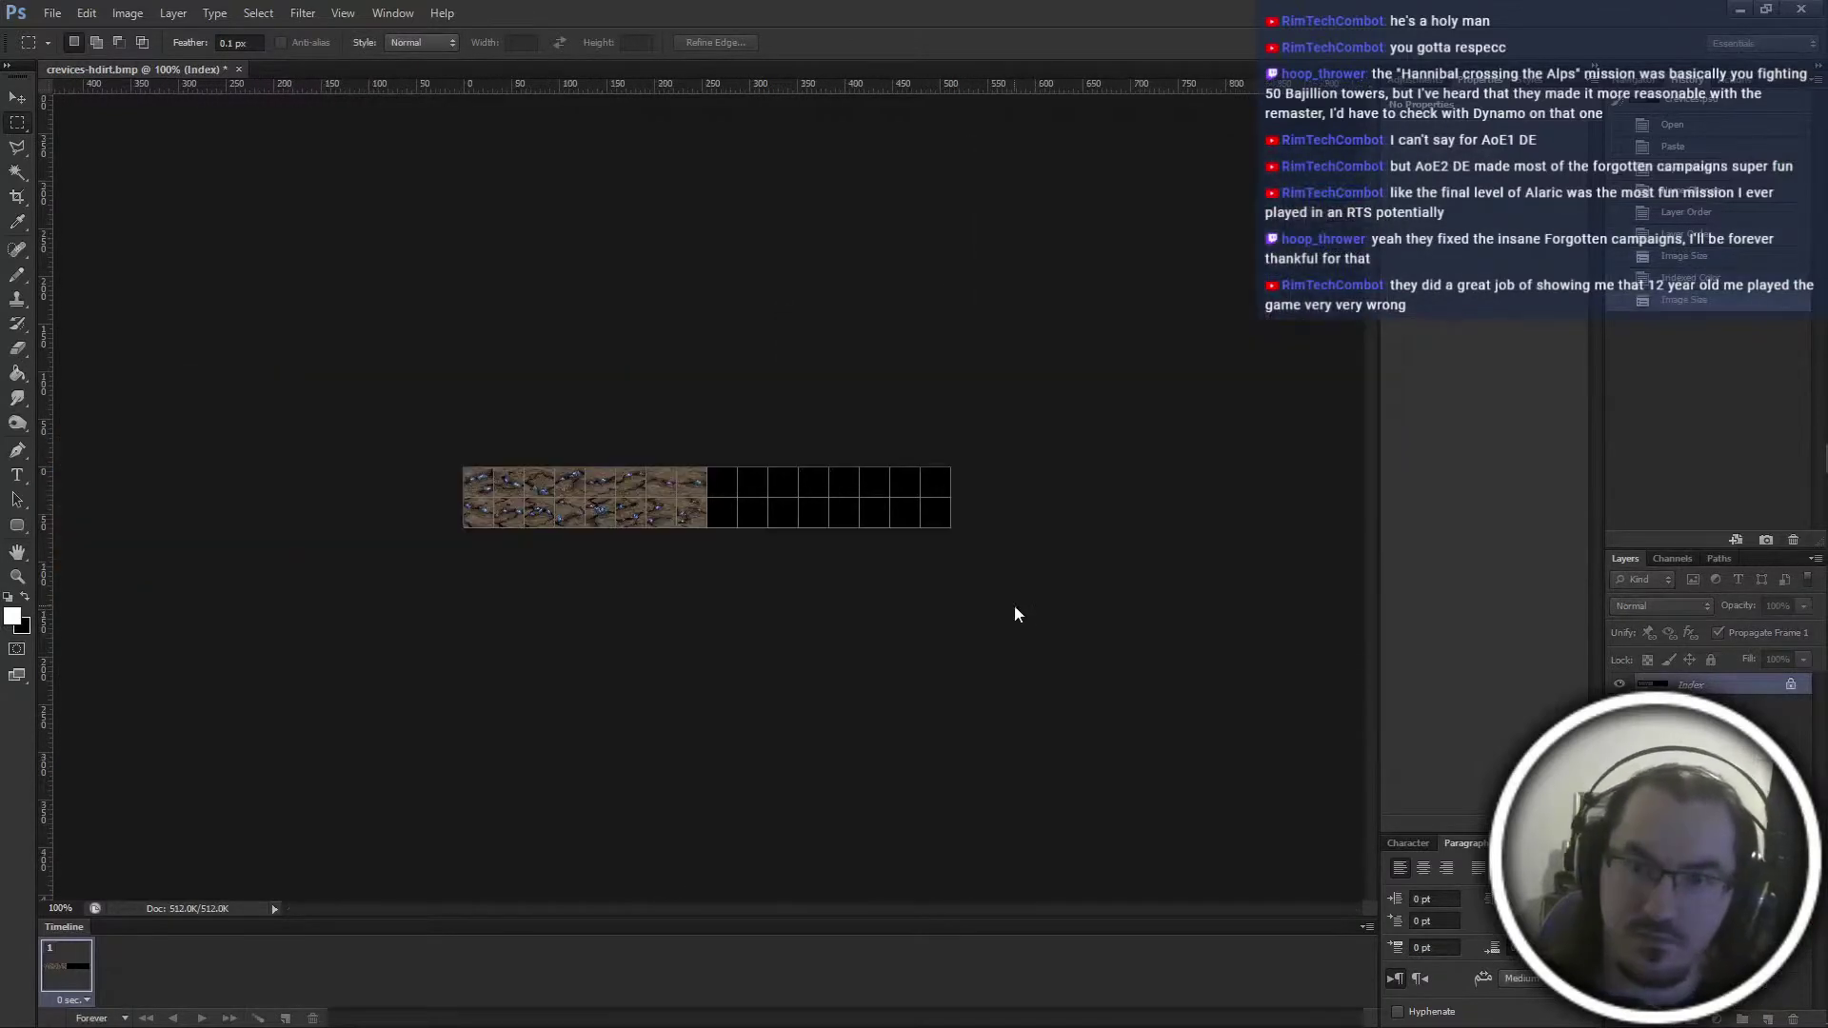
Save the mineral crevice sheet as crevices-hhdirt.bmp
{"action": "key", "text": "ctrl+shift+s"}
{"action": "left_click", "coordinate": [883, 487]}
{"action": "type", "text": "h"}
{"action": "key", "text": "Return"}
{"action": "key", "text": "Return"}
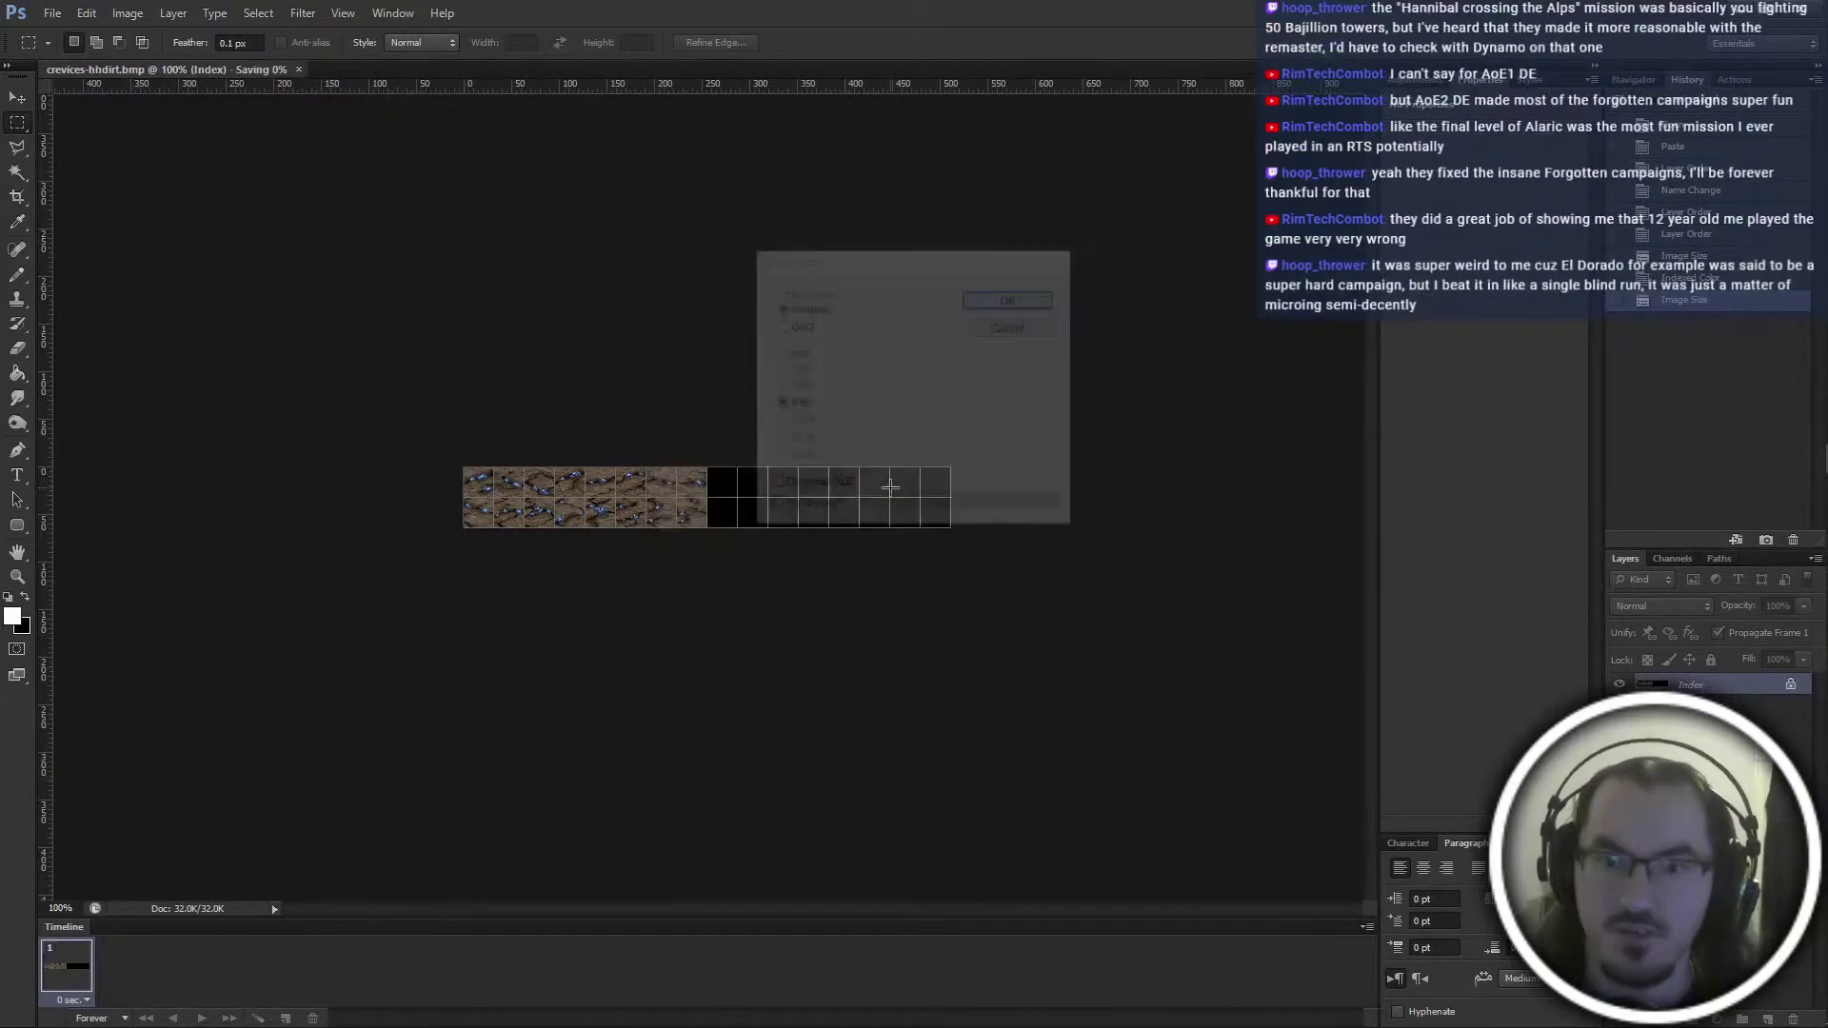
Revert to the layered RGB artwork without minerals and save it over crevices.psd in the _gen folder
{"action": "key", "text": "ctrl+alt+z"}
{"action": "key", "text": "ctrl+alt+z"}
{"action": "key", "text": "ctrl+alt+z"}
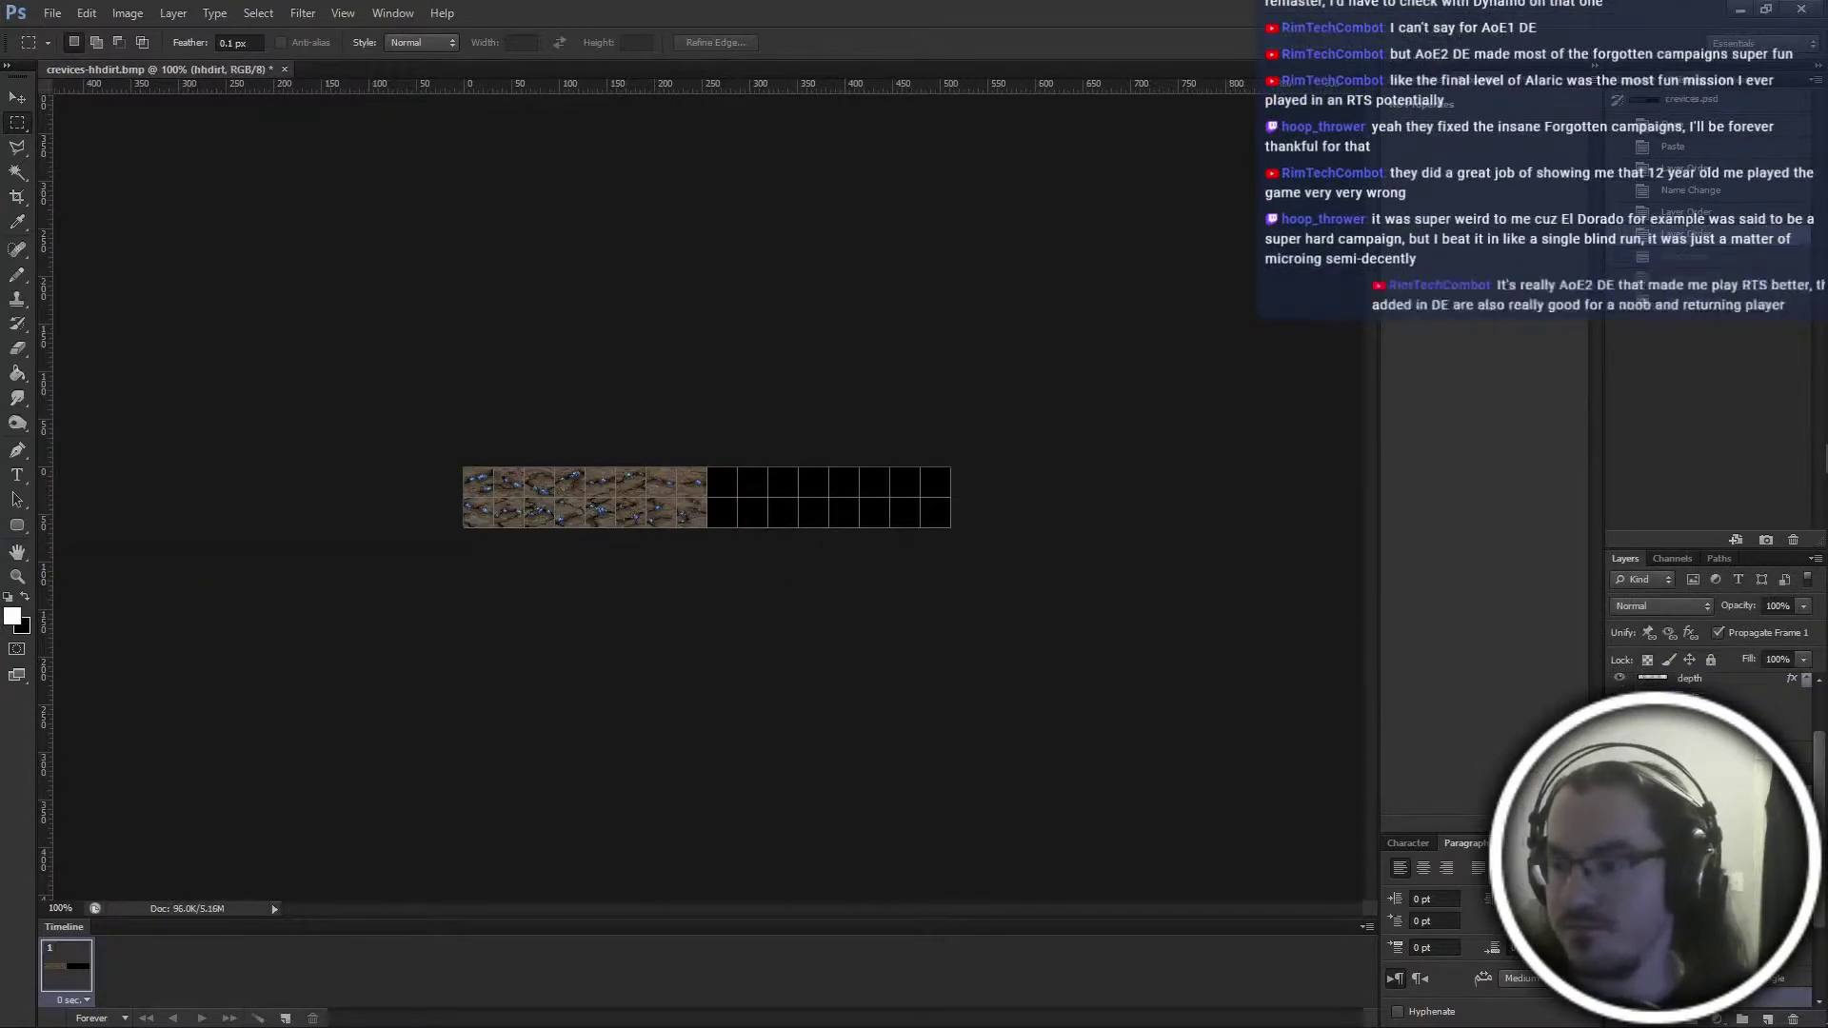
{"action": "key", "text": "ctrl+alt+z"}
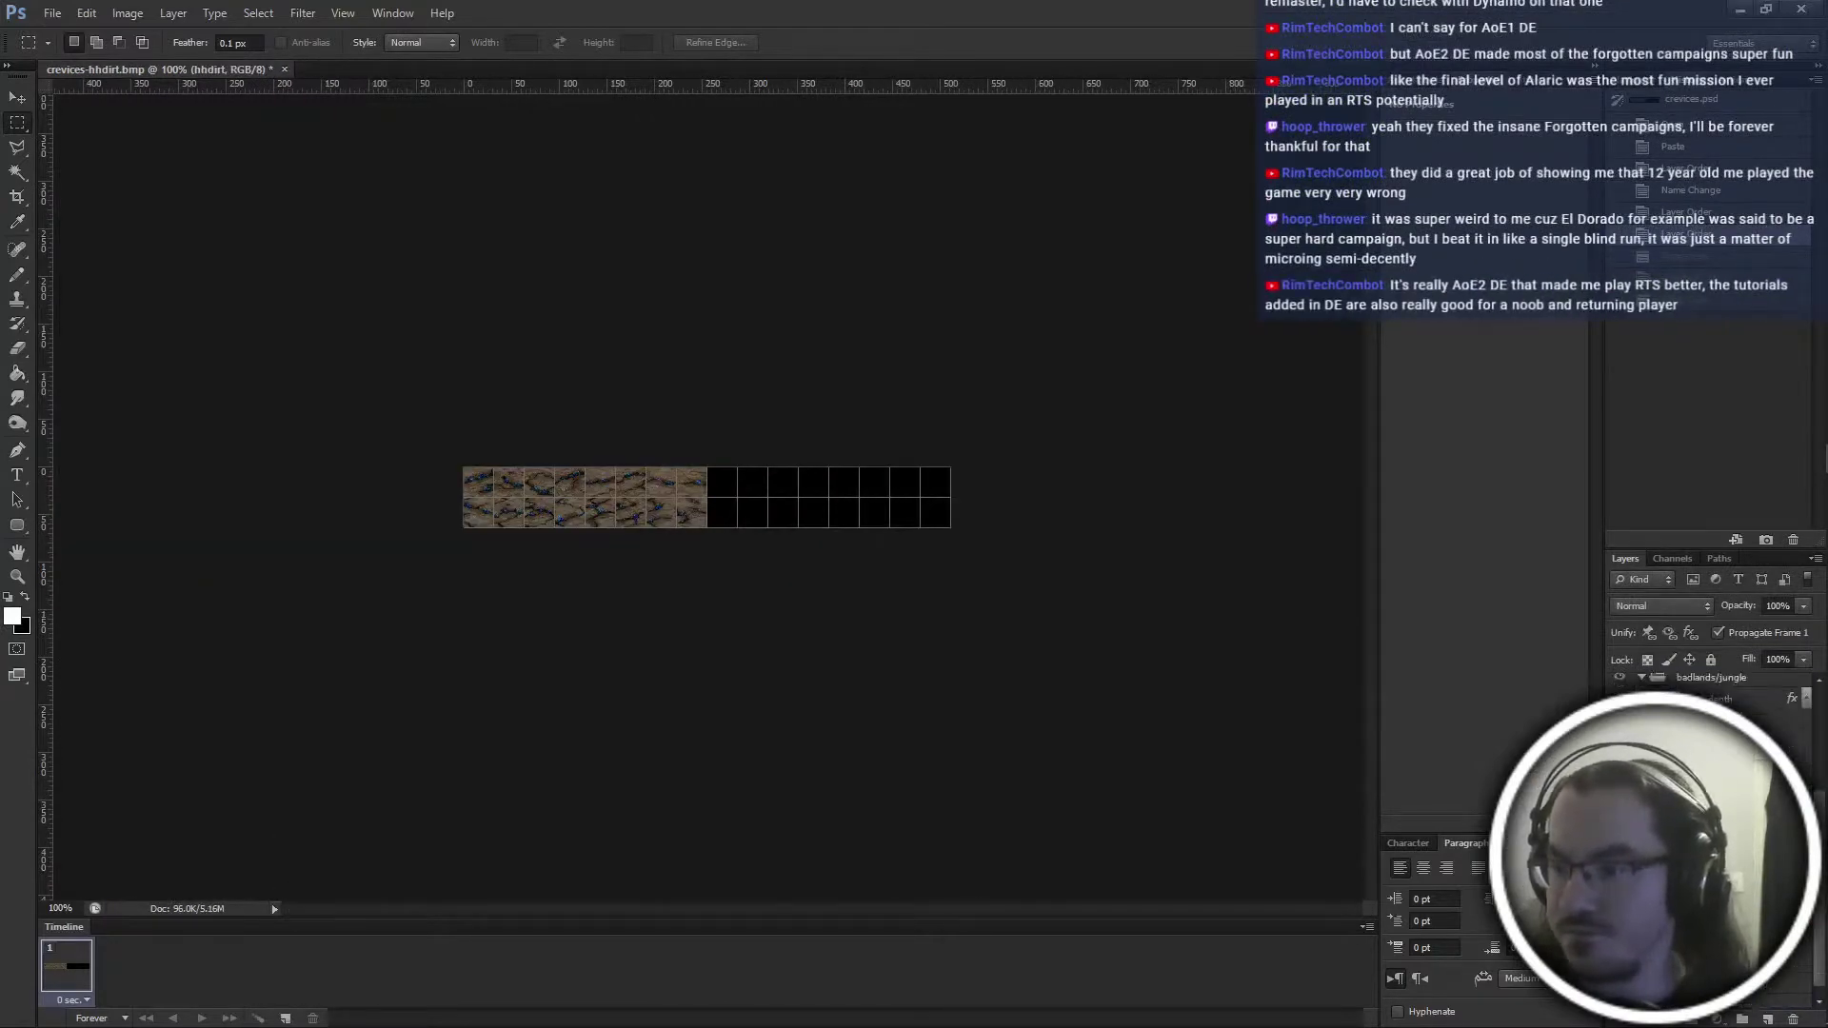
{"action": "key", "text": "ctrl+shift+s"}
{"action": "double_click", "coordinate": [766, 229]}
{"action": "double_click", "coordinate": [824, 273]}
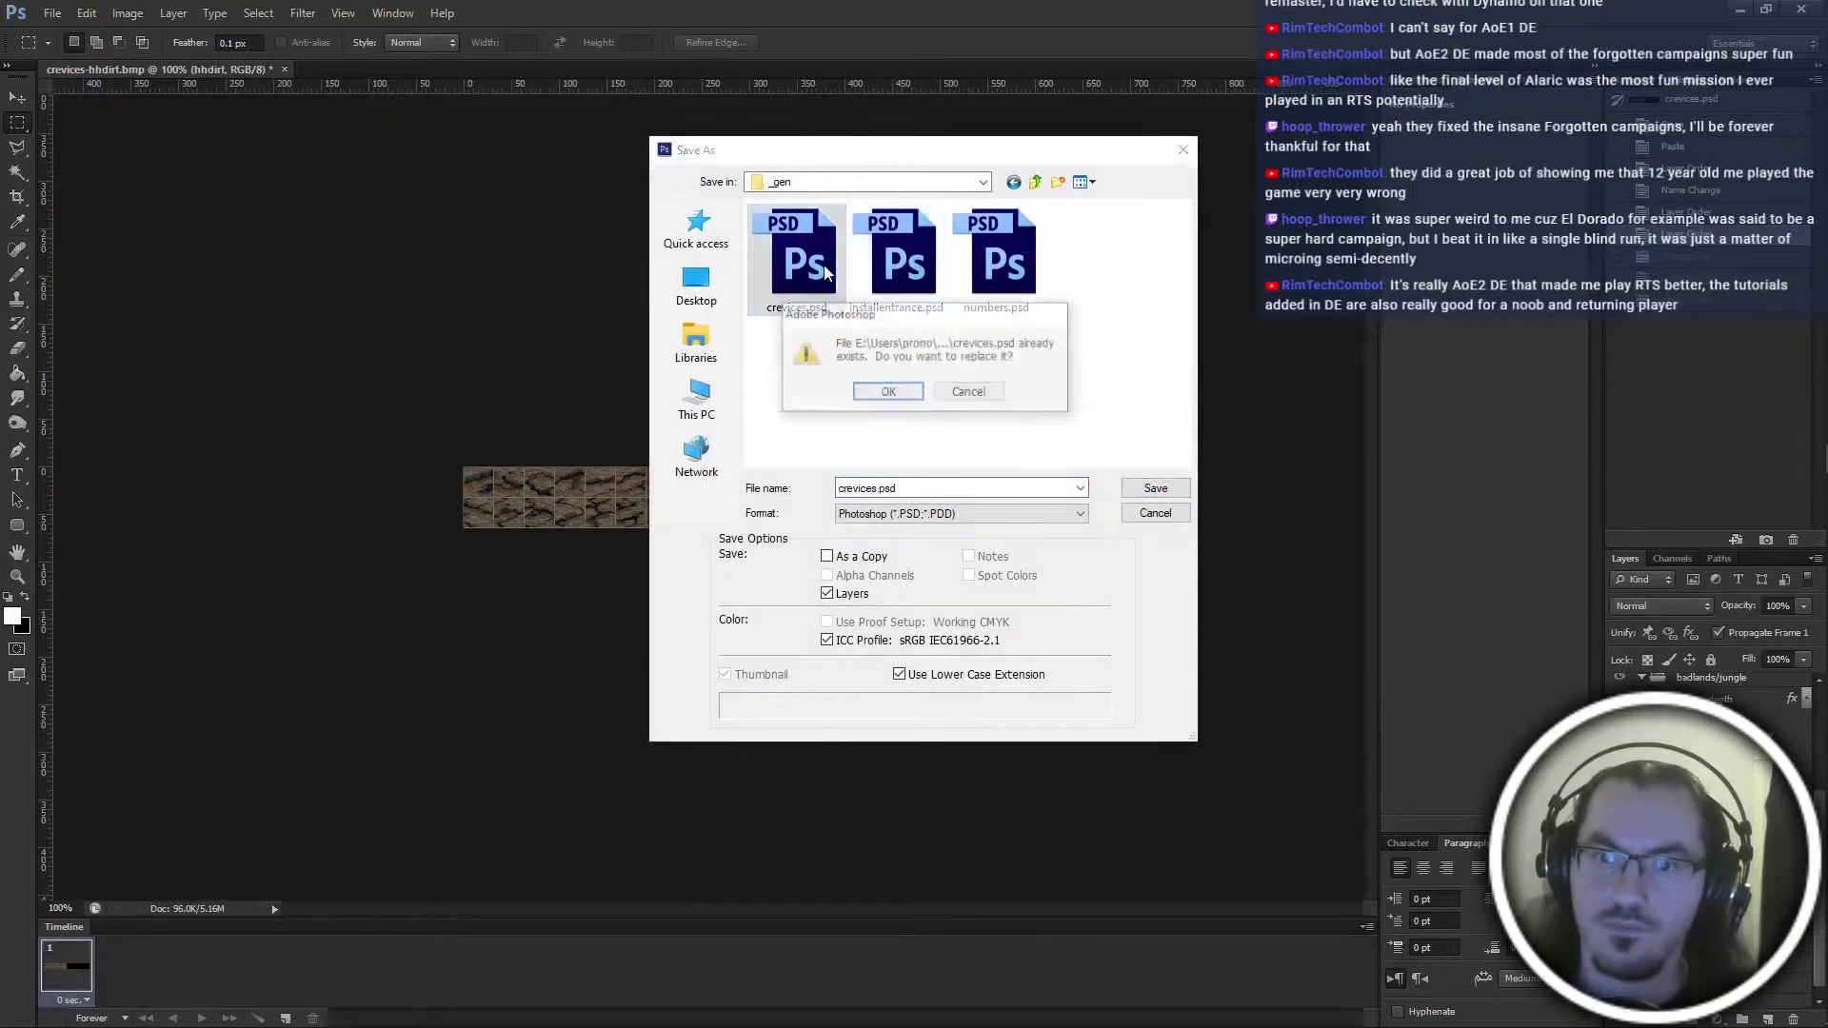
{"action": "key", "text": "Return"}
Switch to File Explorer, go to the [Expanded Tilesets] folder, and rename crevices-hhdirt.bmp as mcrevices-hhdirt.bmp
{"action": "key", "text": "alt+Tab"}
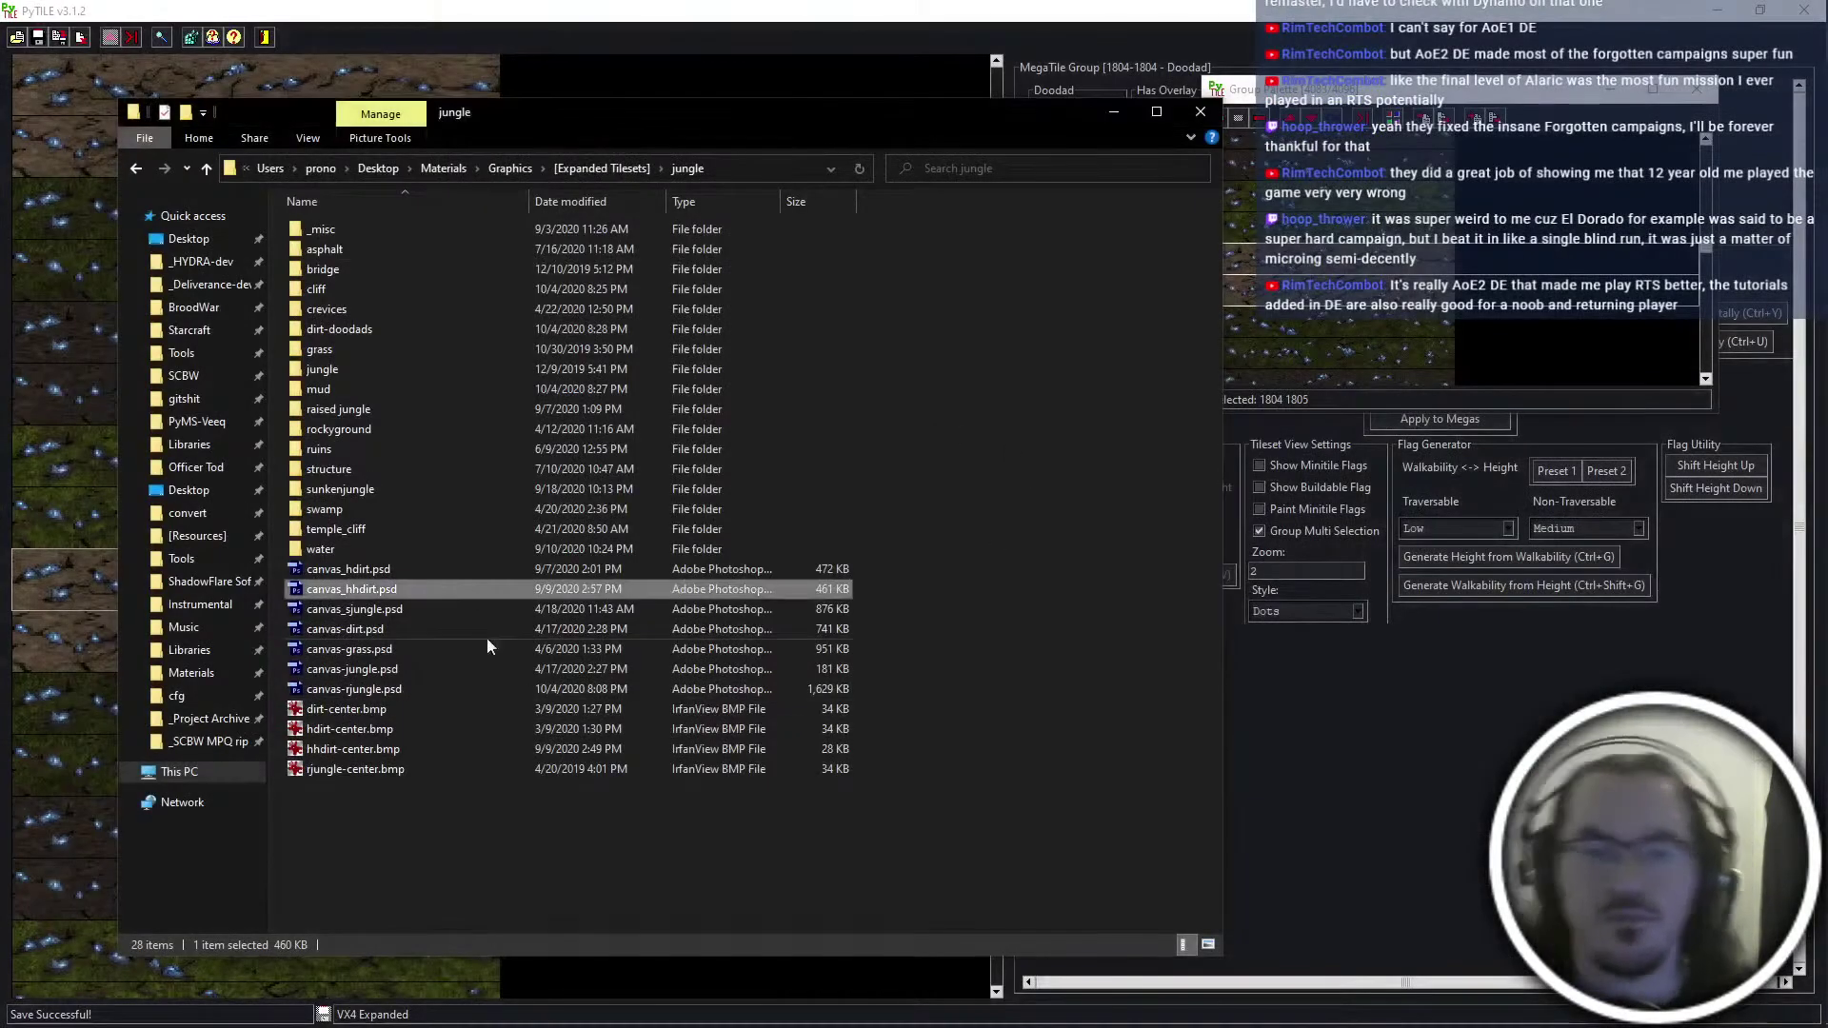
{"action": "key", "text": "alt+Left"}
{"action": "left_click_drag", "start_coordinate": [383, 457], "coordinate": [372, 411]}
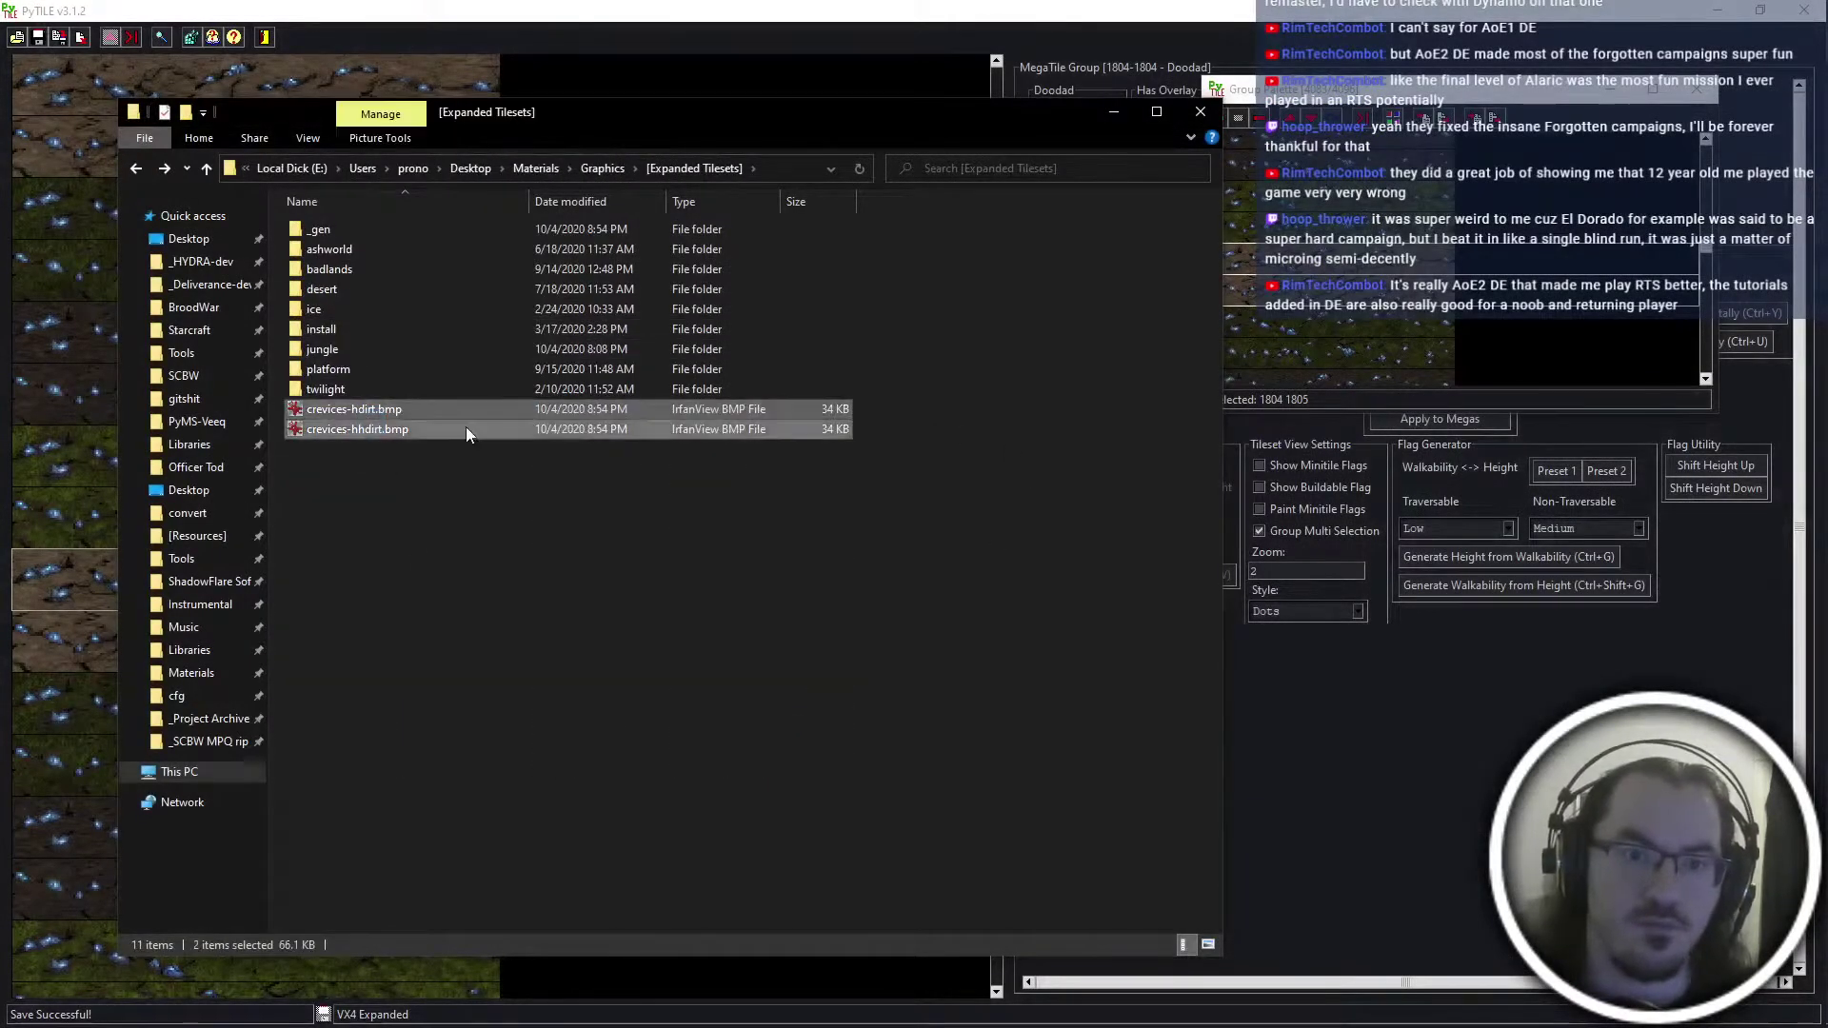
{"action": "key", "text": "alt+Right"}
{"action": "key", "text": "alt+Left"}
{"action": "left_click_drag", "start_coordinate": [390, 487], "coordinate": [374, 415]}
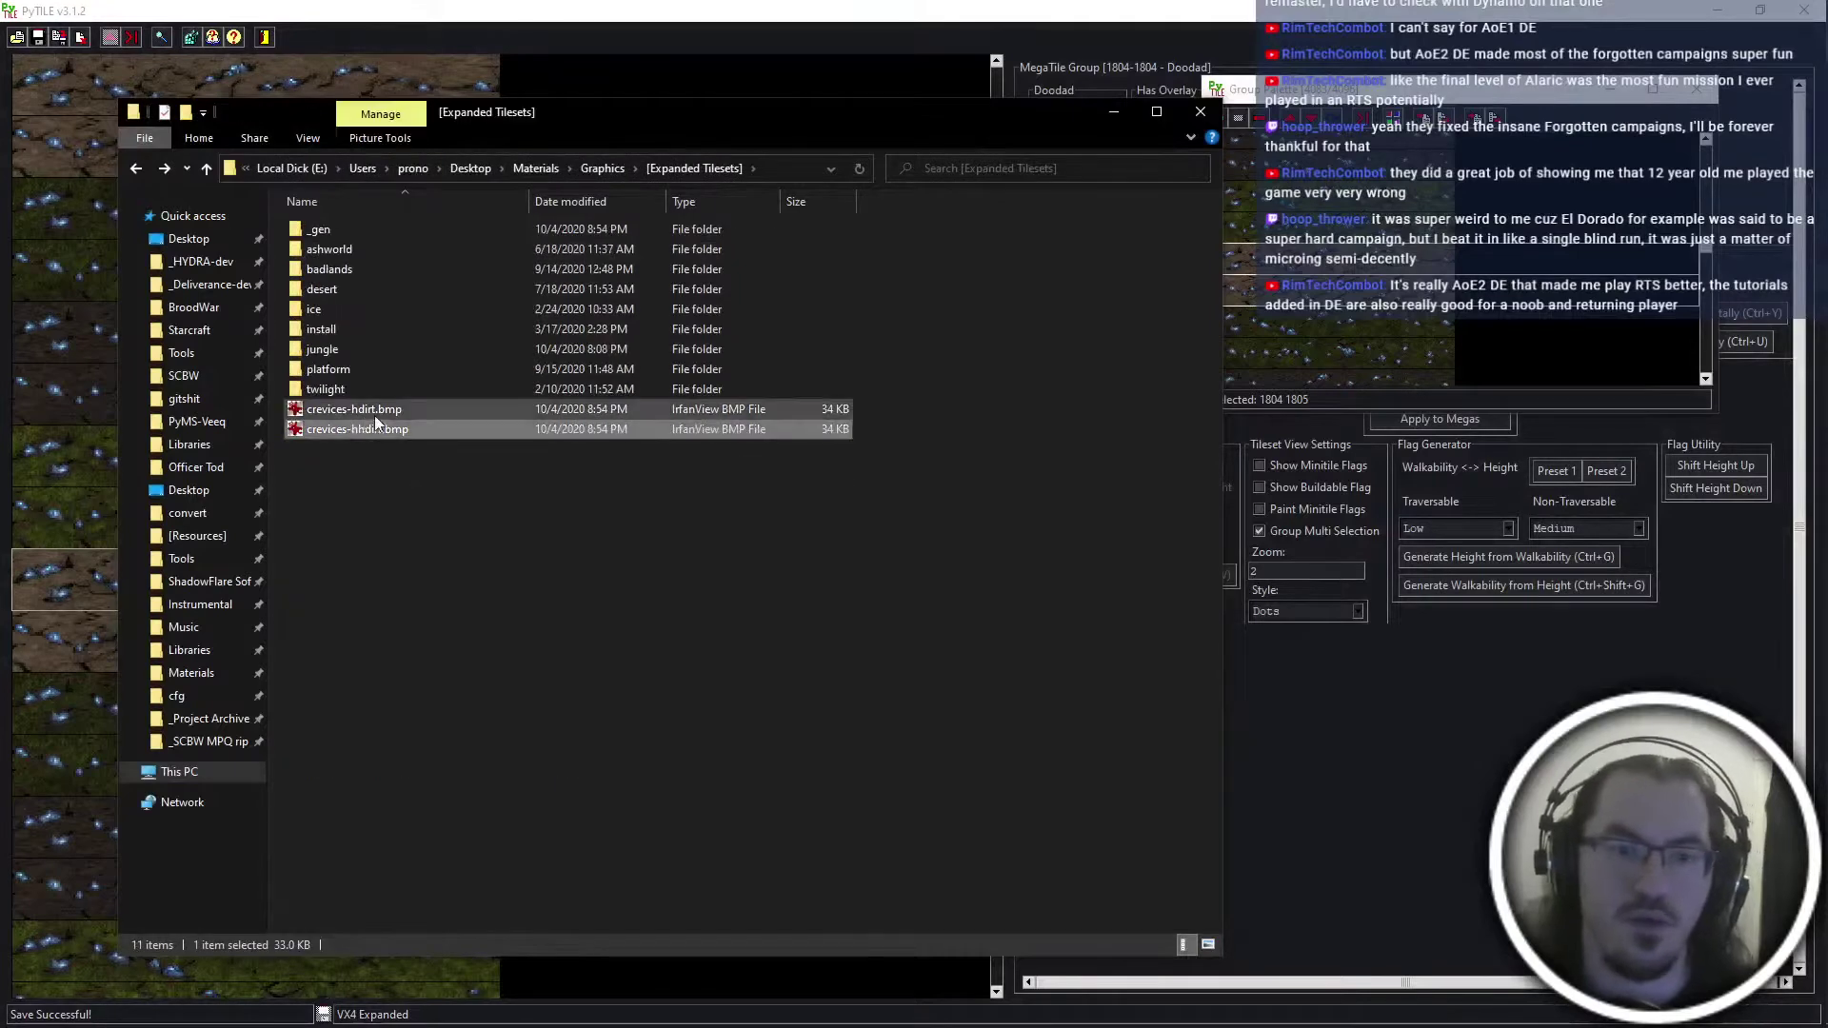
{"action": "key", "text": "F2"}
{"action": "key", "text": "Home"}
{"action": "type", "text": "m"}
{"action": "left_click", "coordinate": [375, 415]}
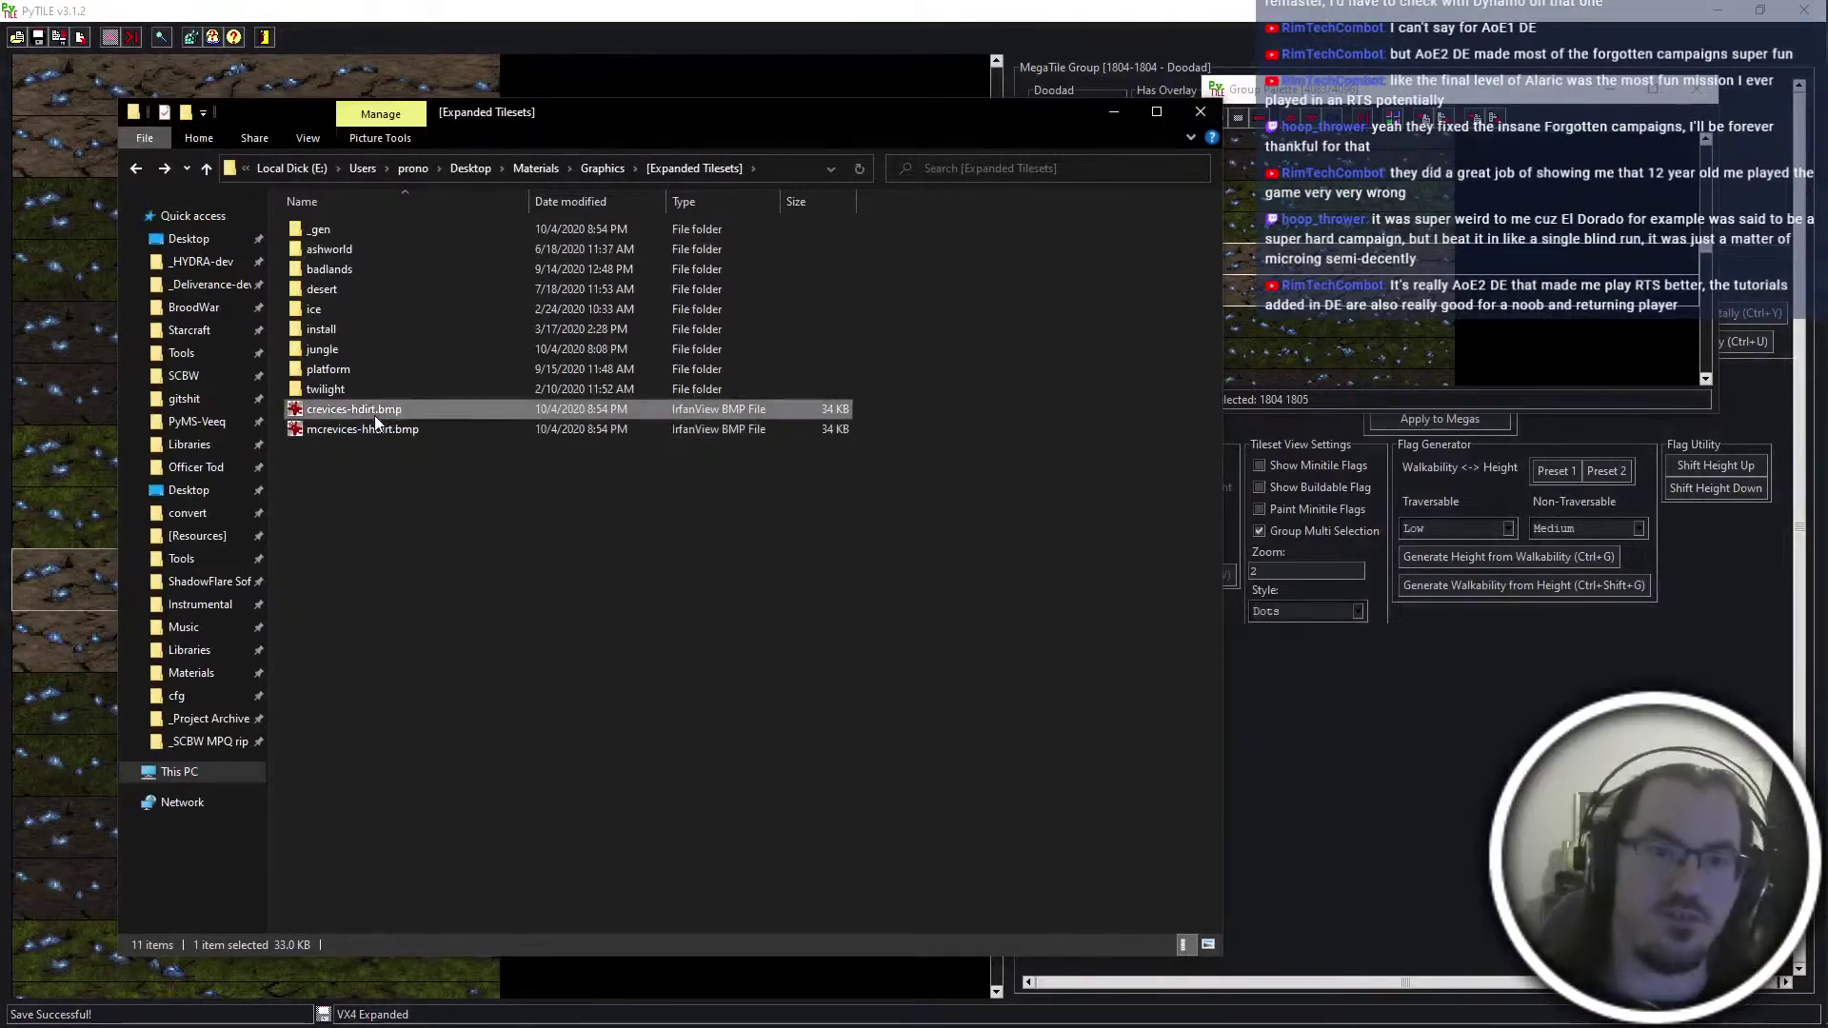
Rename crevices-hdirt.bmp as crevices-hhdirt.bmp
{"action": "key", "text": "F2"}
{"action": "key", "text": "Left"}
{"action": "key", "text": "Left"}
{"action": "key", "text": "Left"}
{"action": "key", "text": "Left"}
{"action": "key", "text": "Left"}
{"action": "key", "text": "Left"}
{"action": "key", "text": "Left"}
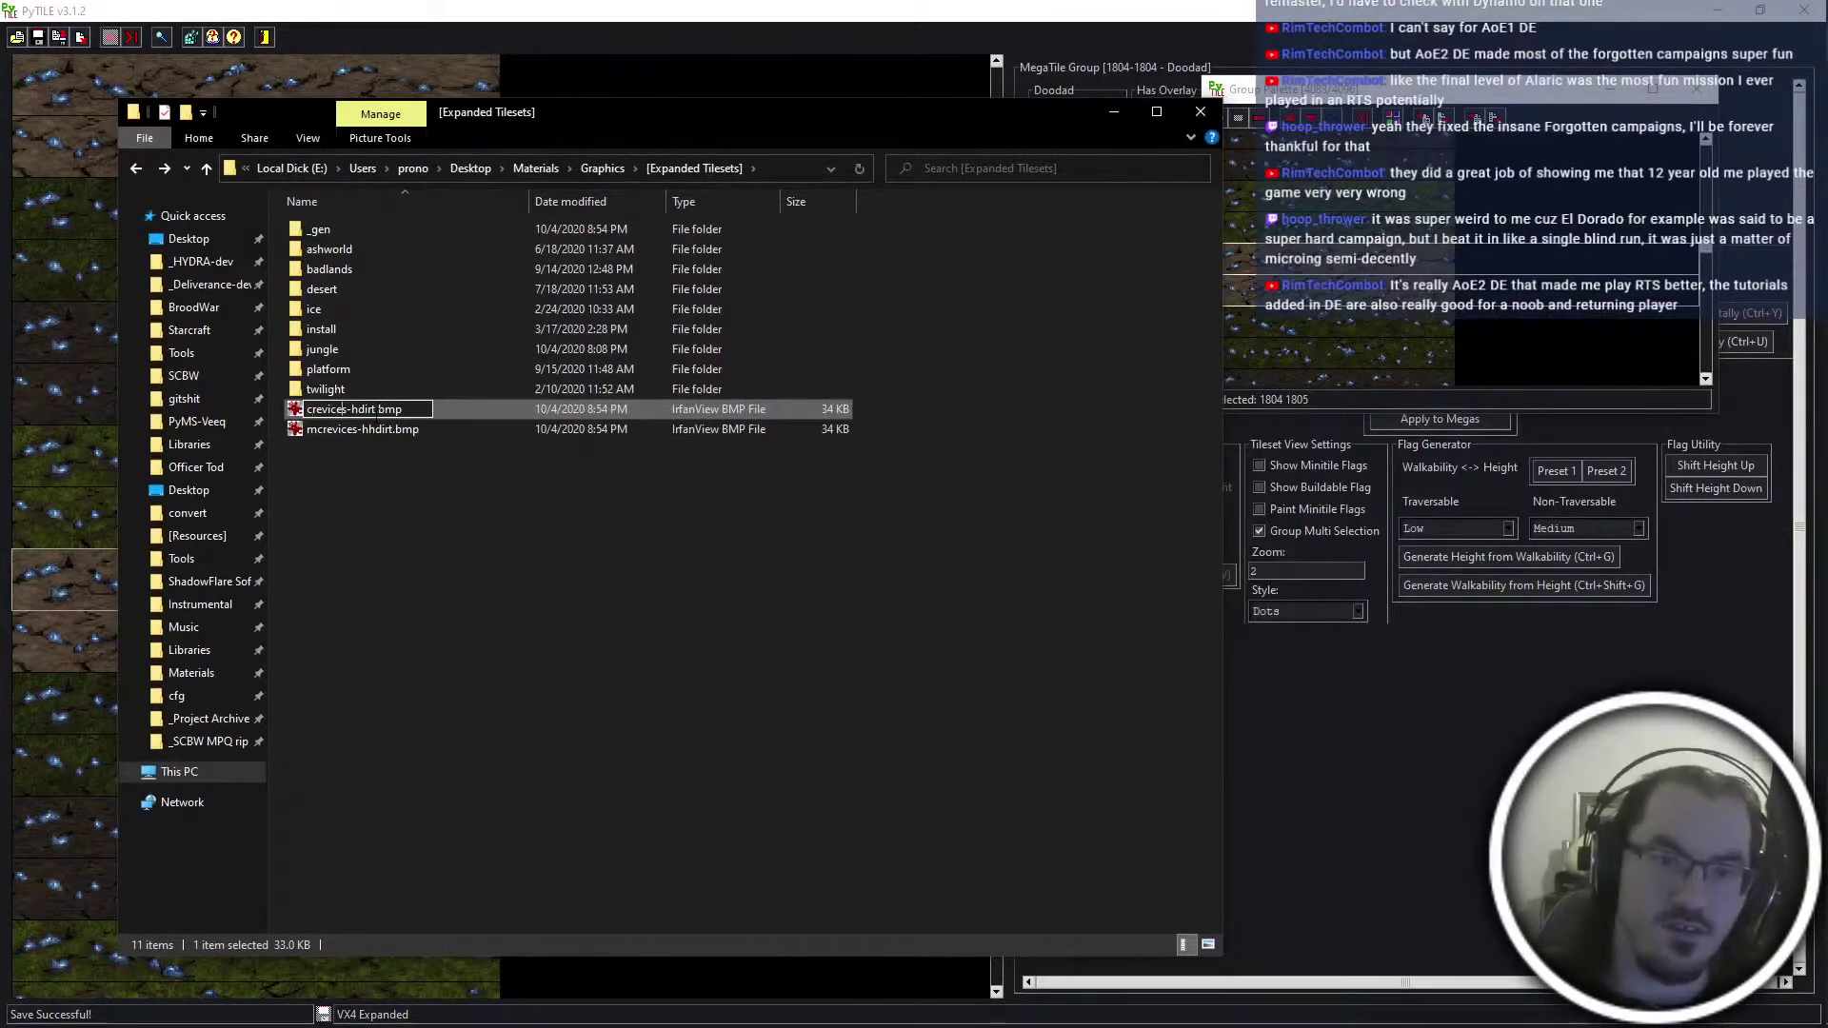
{"action": "key", "text": "Return"}
Transfer both renamed hhdirt BMP files into the jungle tileset's crevices folder
{"action": "left_click_drag", "start_coordinate": [482, 509], "coordinate": [367, 415]}
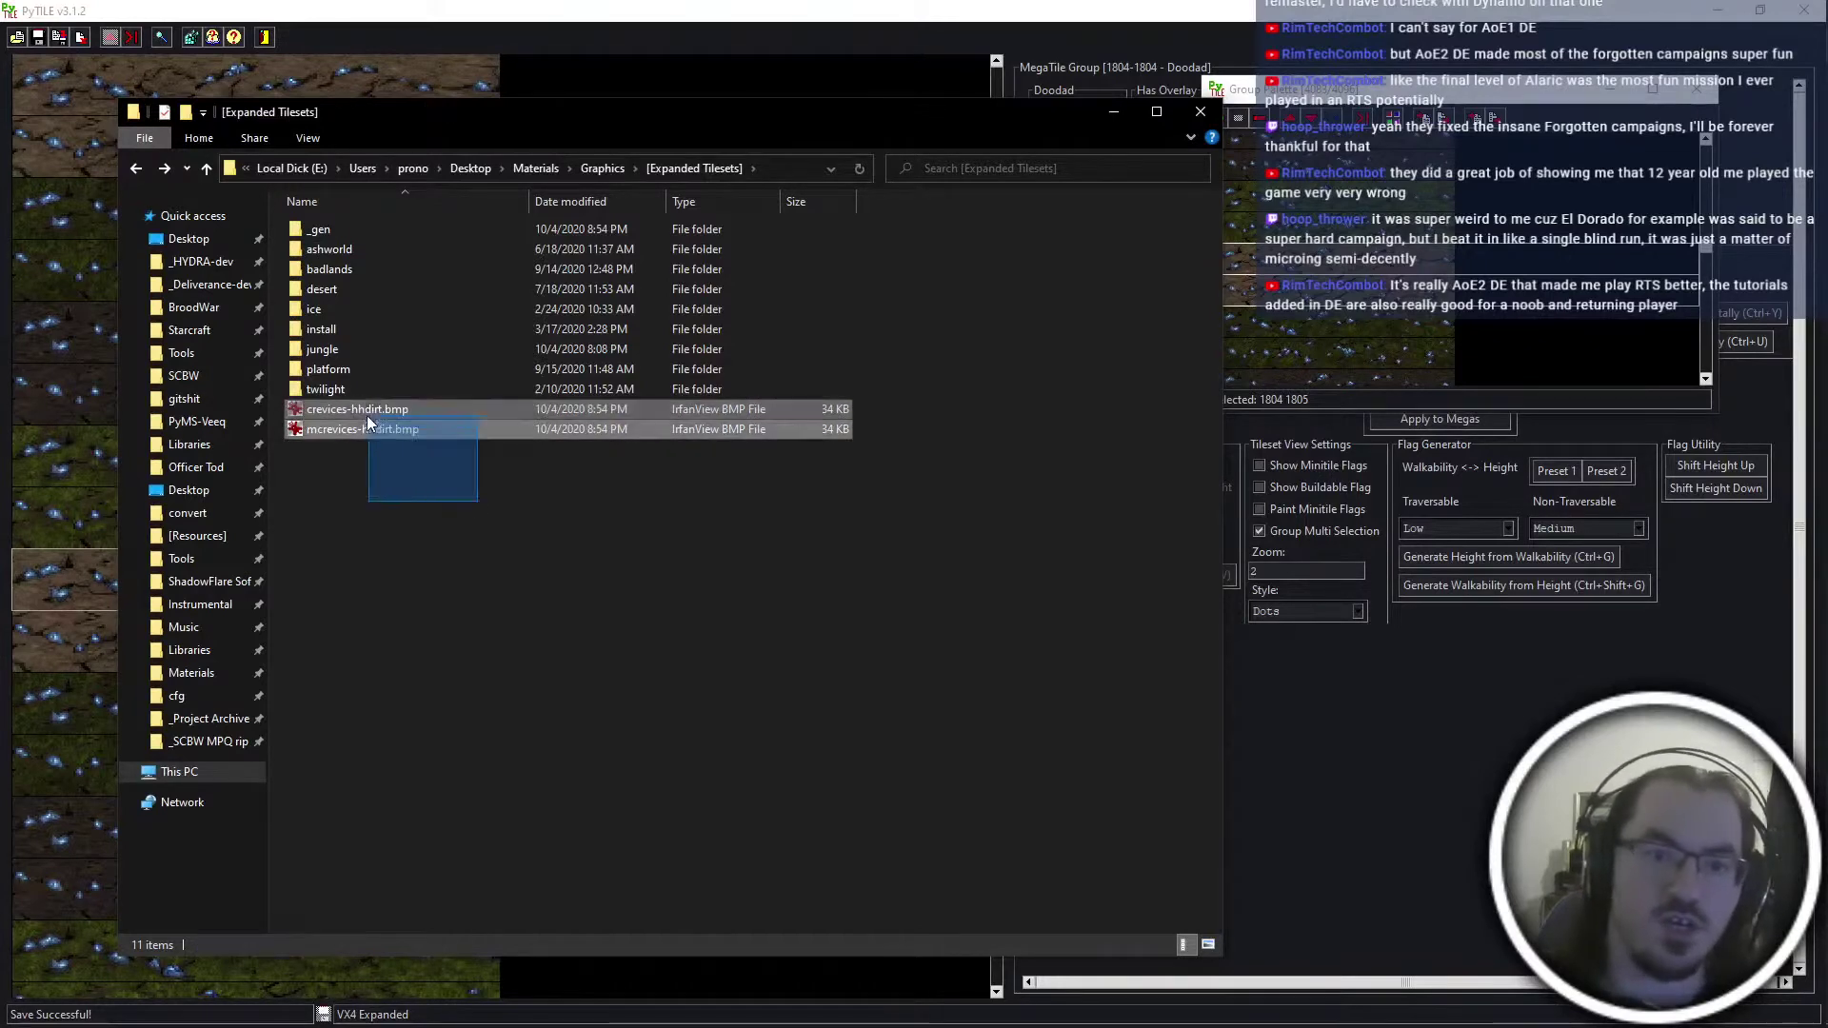
{"action": "key", "text": "alt+Right"}
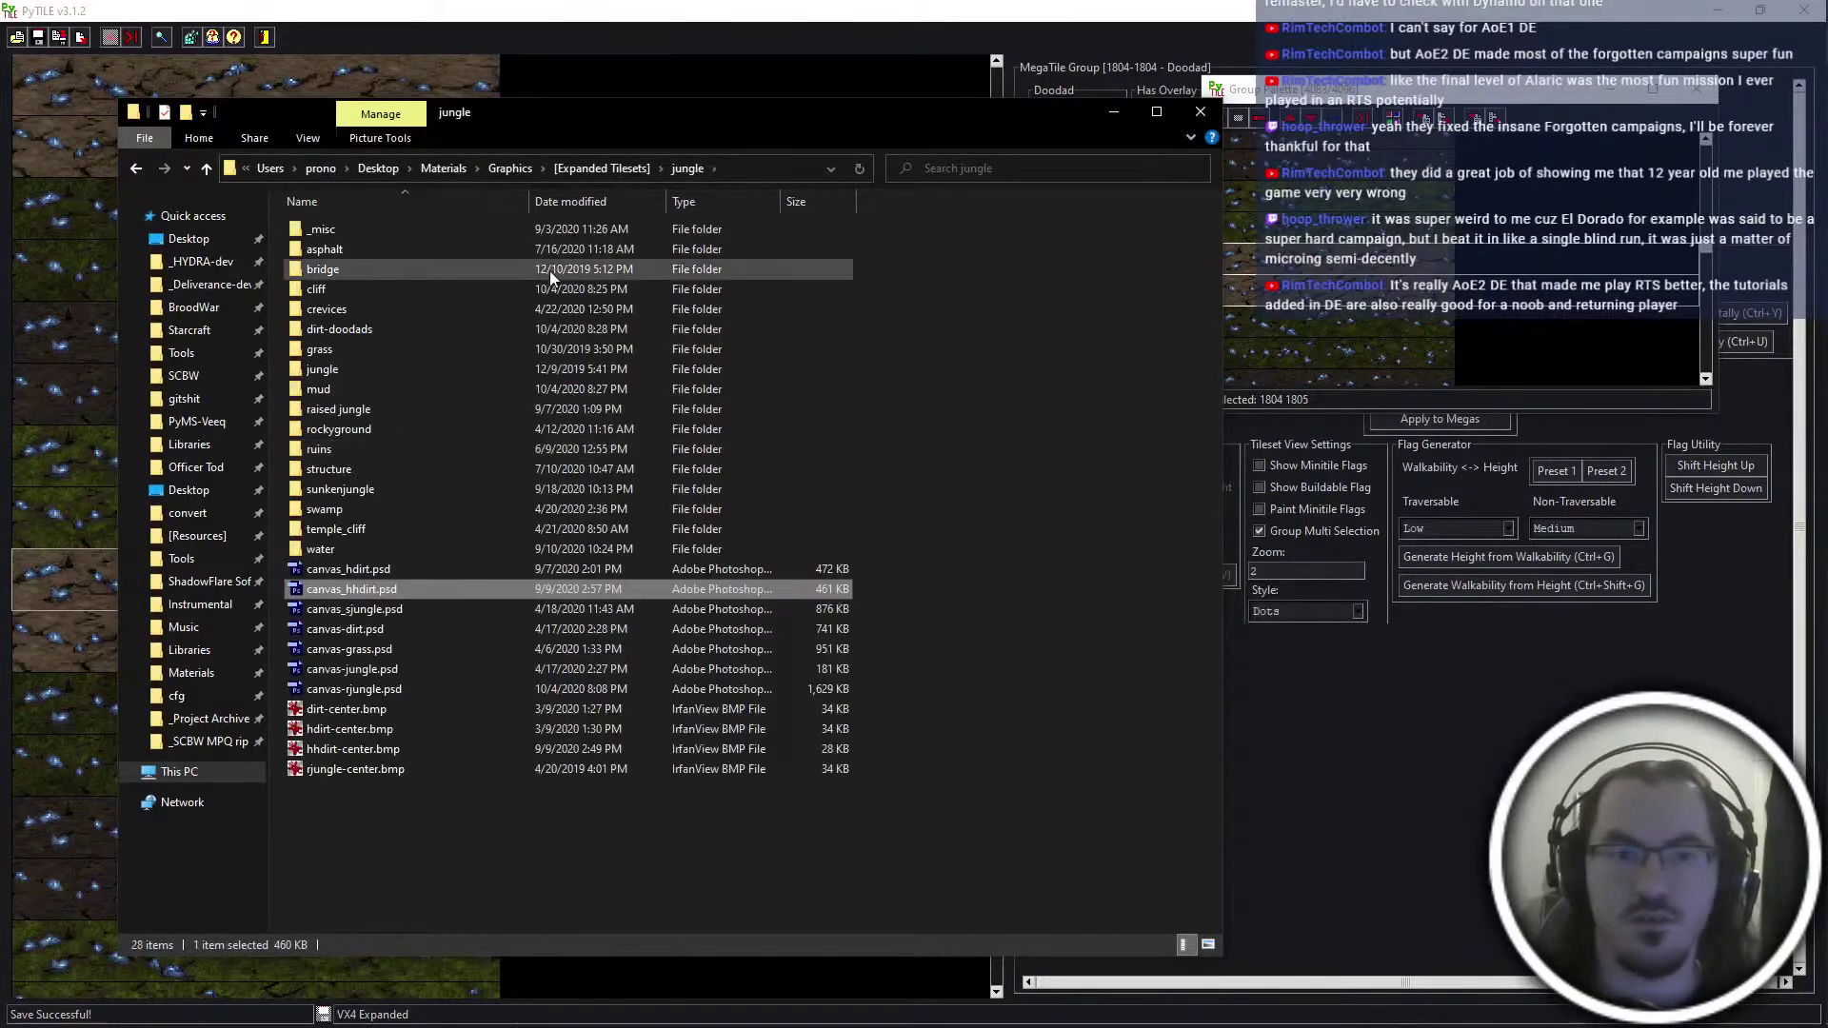
{"action": "double_click", "coordinate": [546, 308]}
{"action": "key", "text": "ctrl+v"}
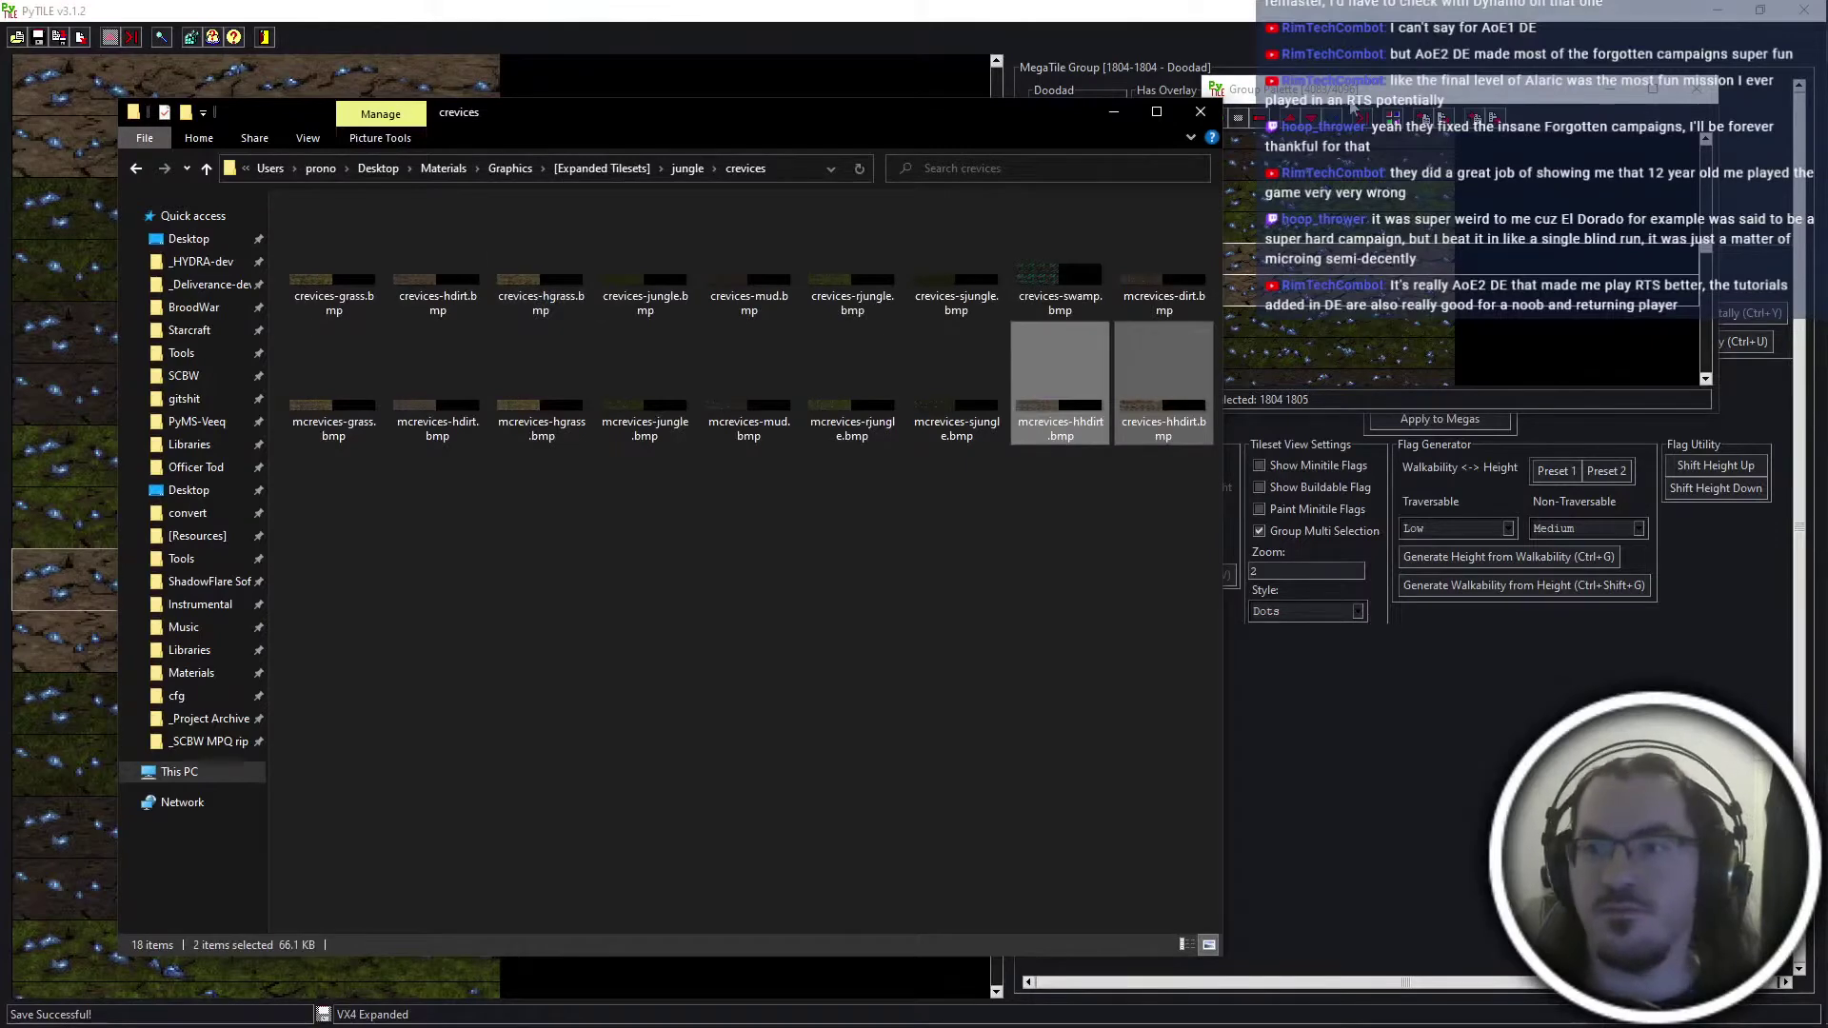
Switch to PyTILE and import crevices-hhdirt.bmp and mcrevices-hhdirt.bmp as graphics for MegaTile groups 1804 and 1805
{"action": "key", "text": "alt+Tab"}
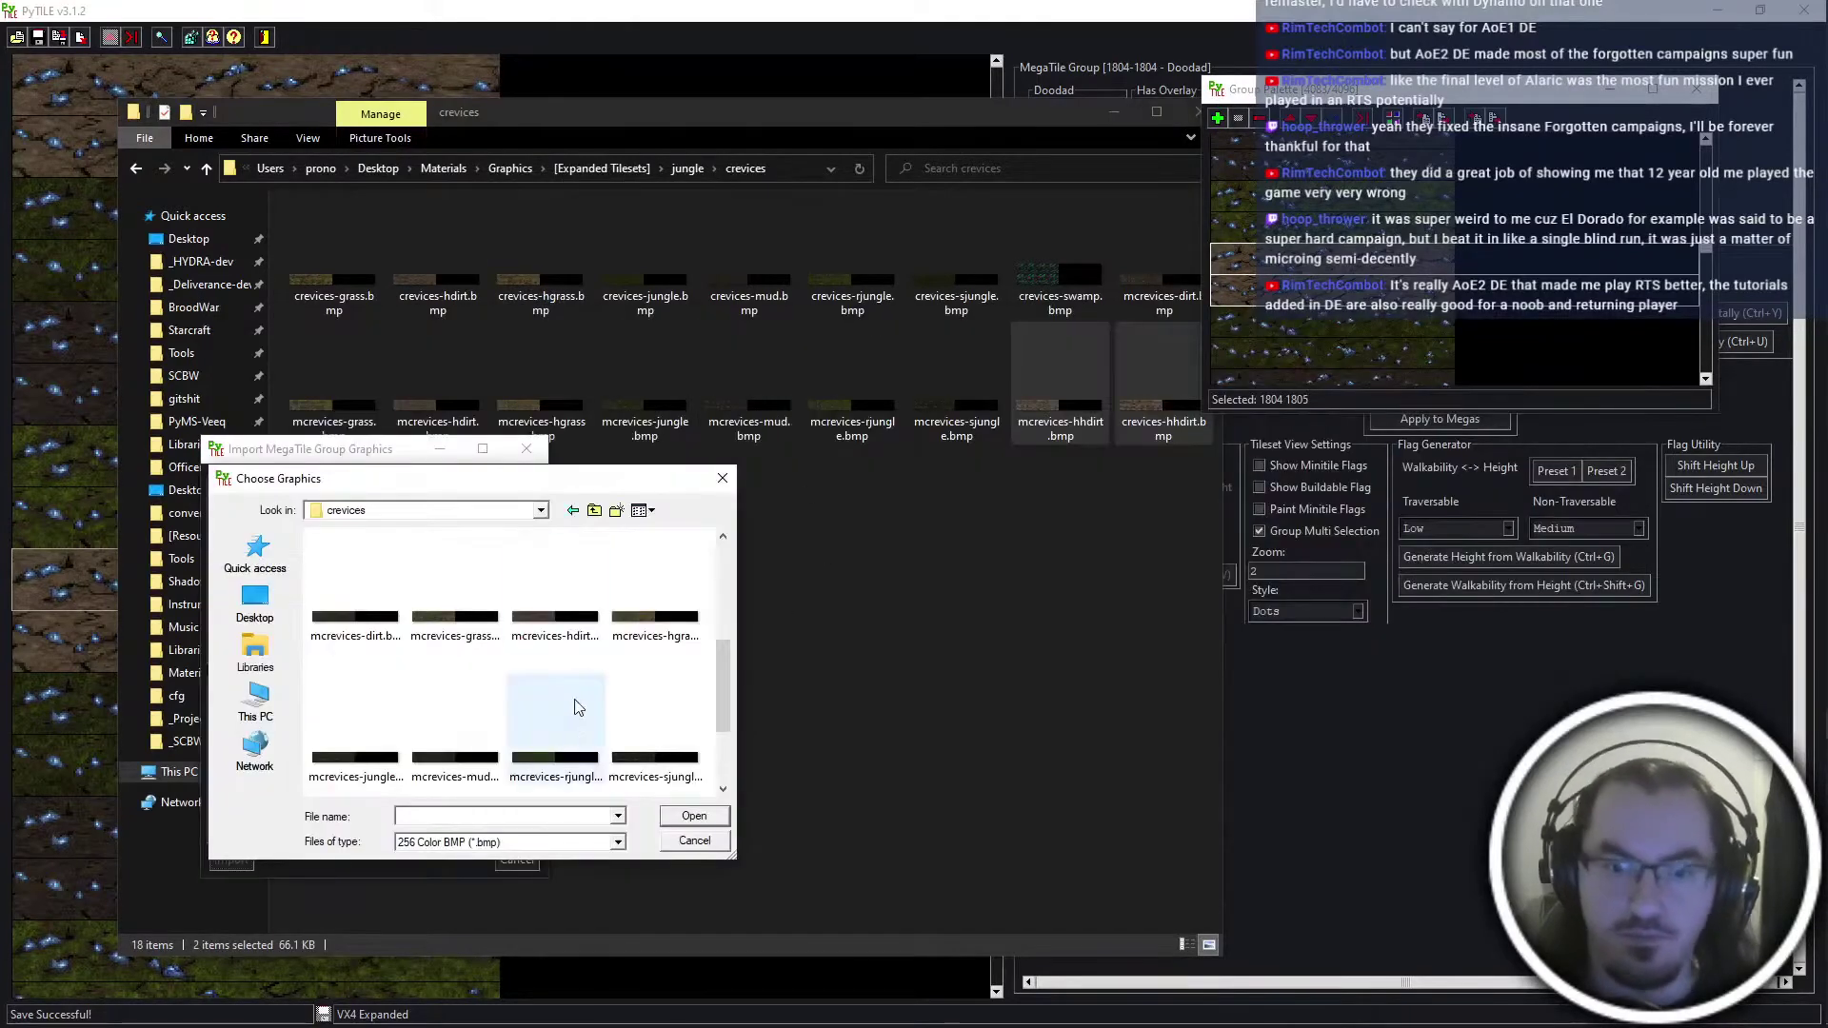
{"action": "scroll", "coordinate": [571, 714], "scroll_direction": "down", "scroll_amount": 1}
{"action": "left_click", "coordinate": [321, 735]}
{"action": "left_click", "coordinate": [447, 747], "text": "ctrl"}
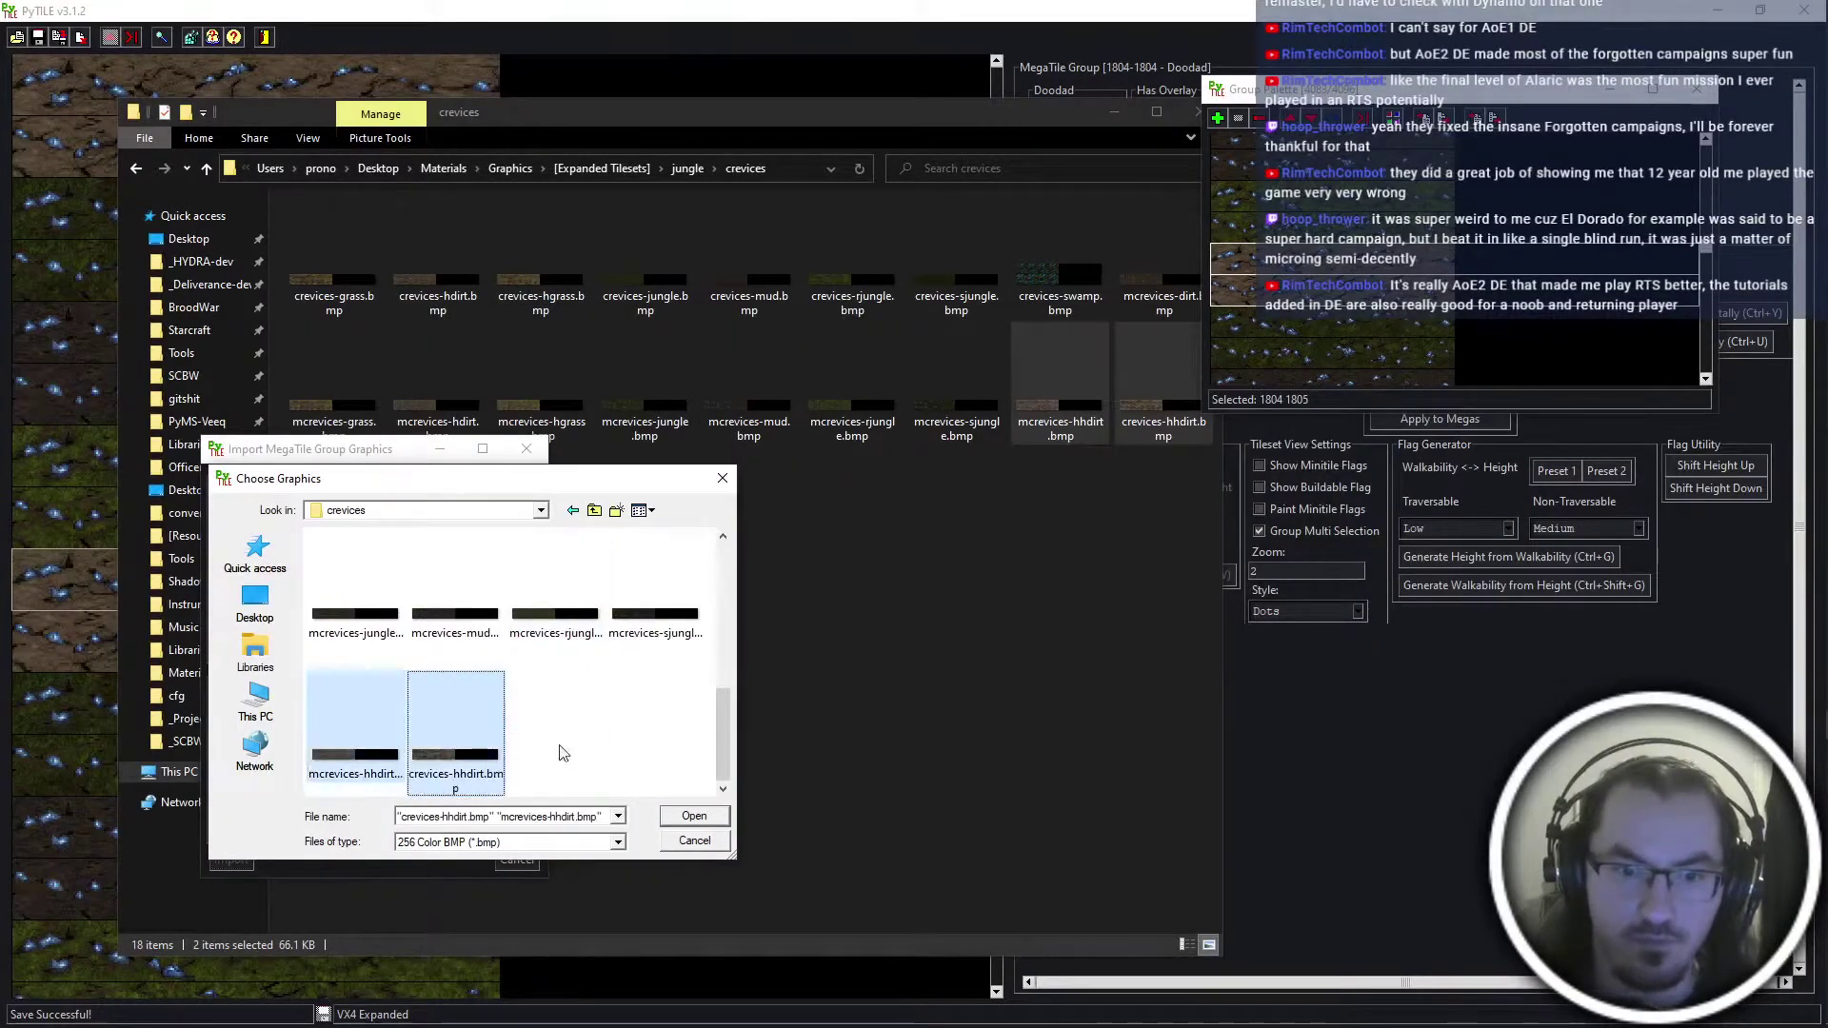
{"action": "key", "text": "Return"}
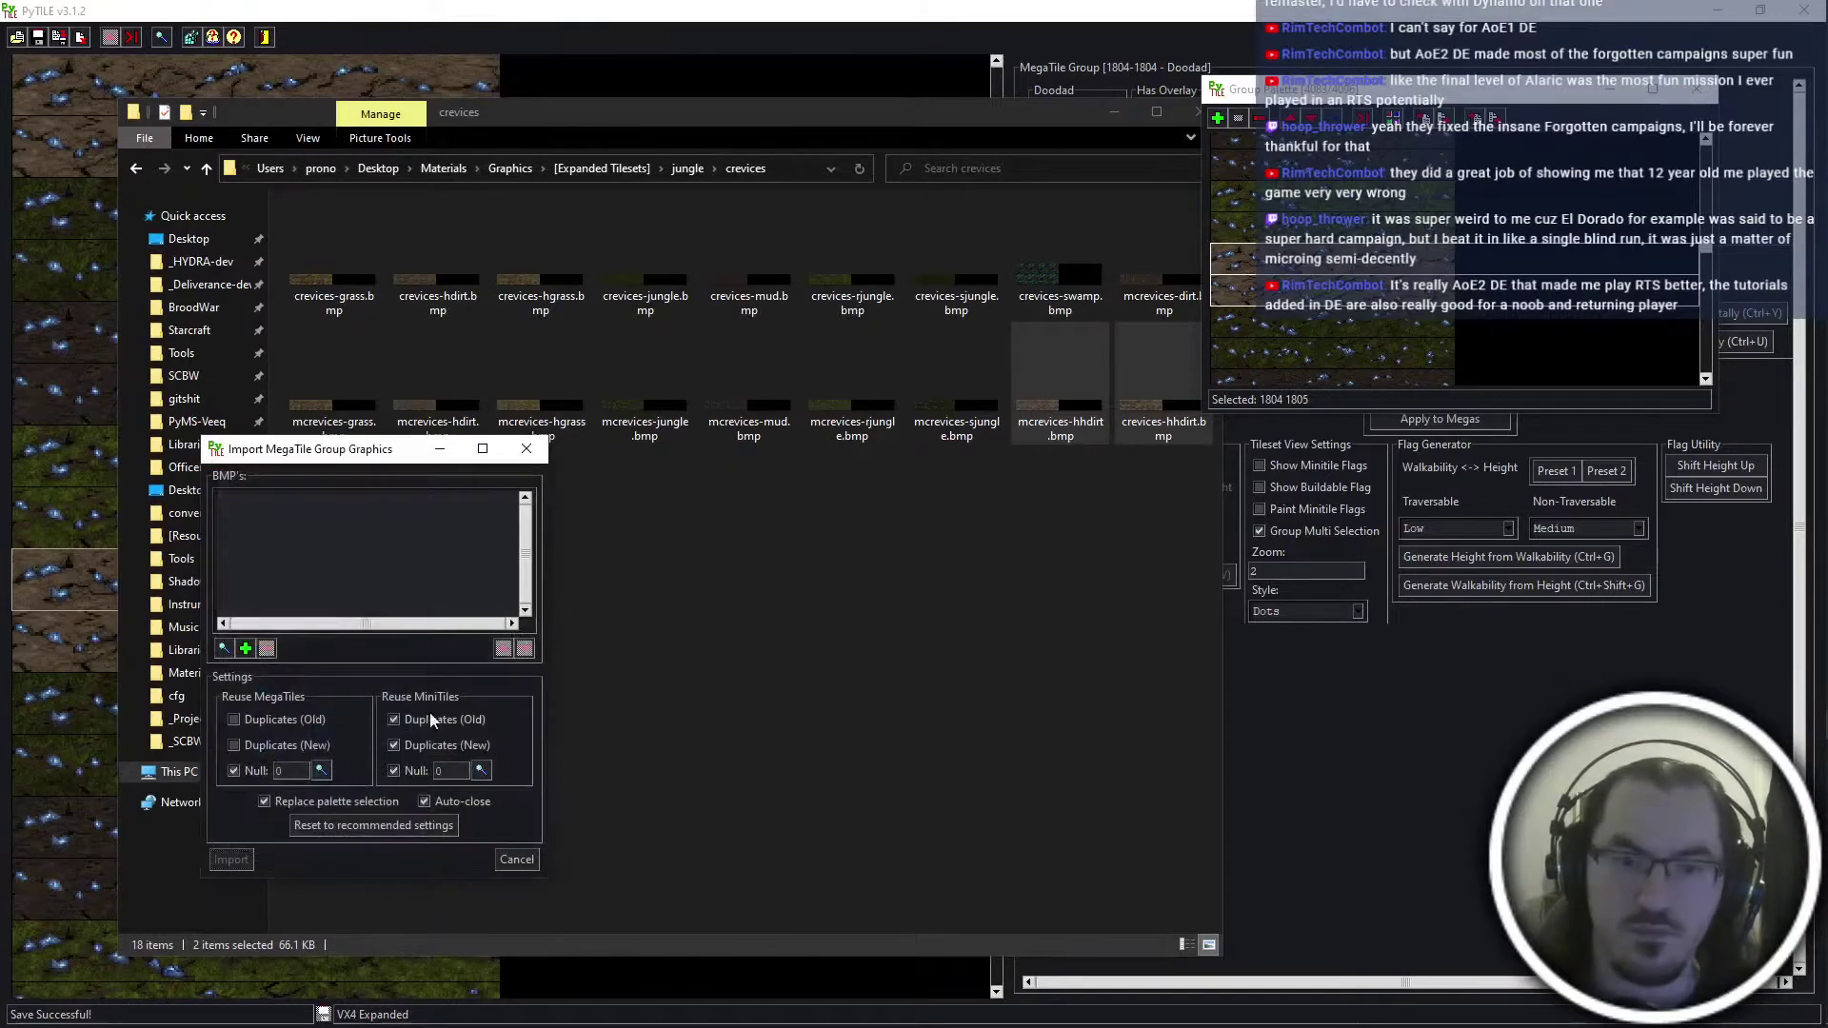
{"action": "left_click", "coordinate": [231, 860]}
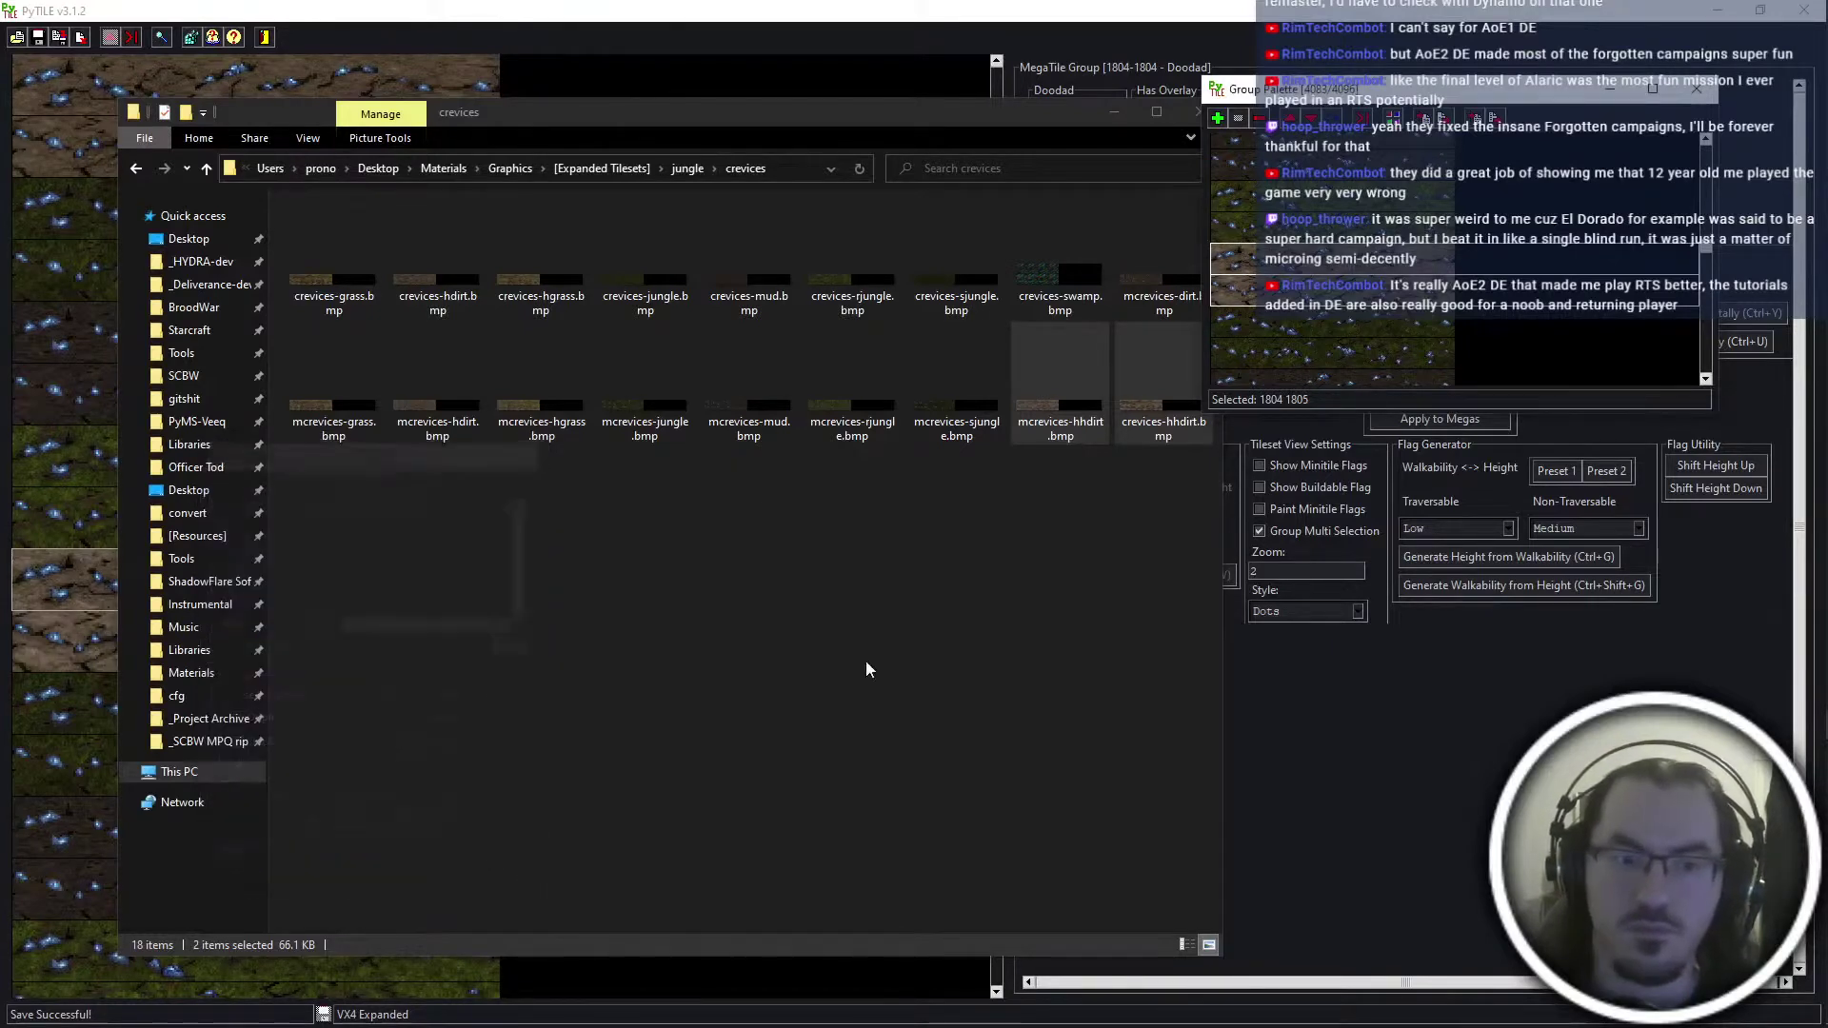
Select group 1797 in the Group Palette and examine the crevice tile groups around and above it
{"action": "scroll", "coordinate": [1277, 252], "scroll_direction": "up", "scroll_amount": 7}
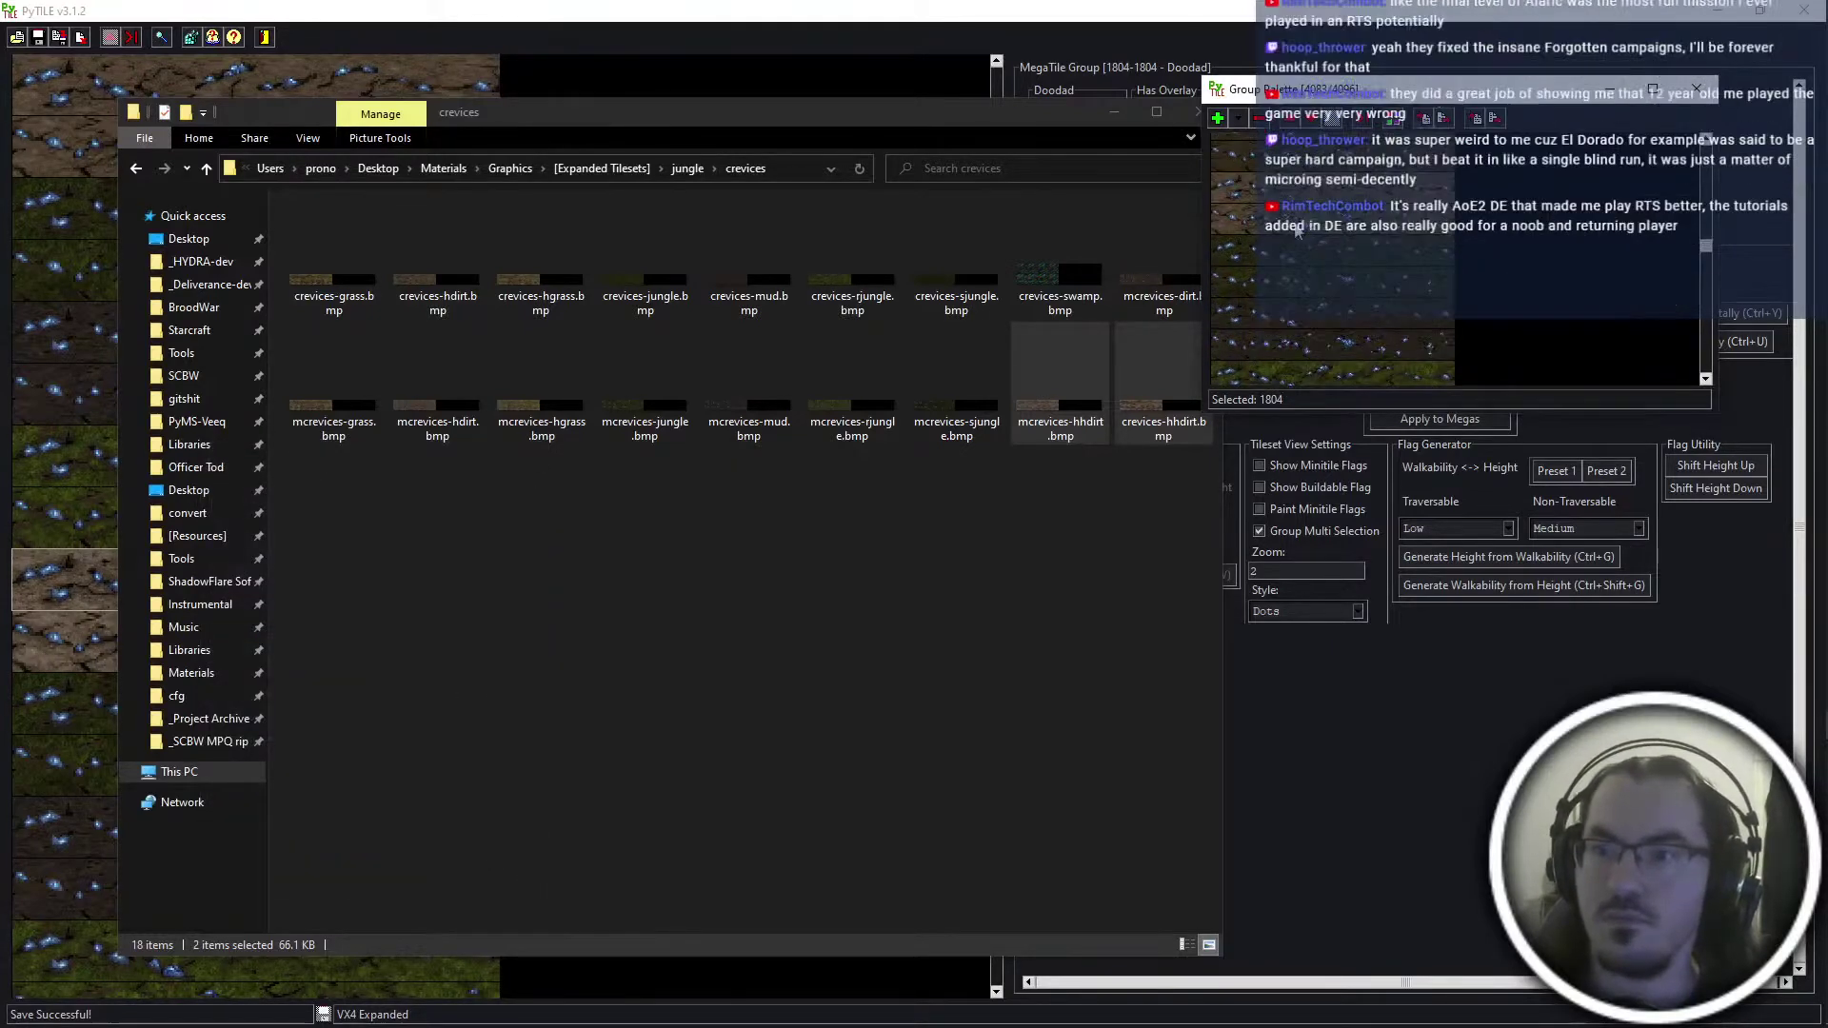
{"action": "left_click", "coordinate": [1284, 208]}
{"action": "scroll", "coordinate": [1284, 200], "scroll_direction": "up", "scroll_amount": 10}
{"action": "scroll", "coordinate": [1285, 203], "scroll_direction": "up", "scroll_amount": 10}
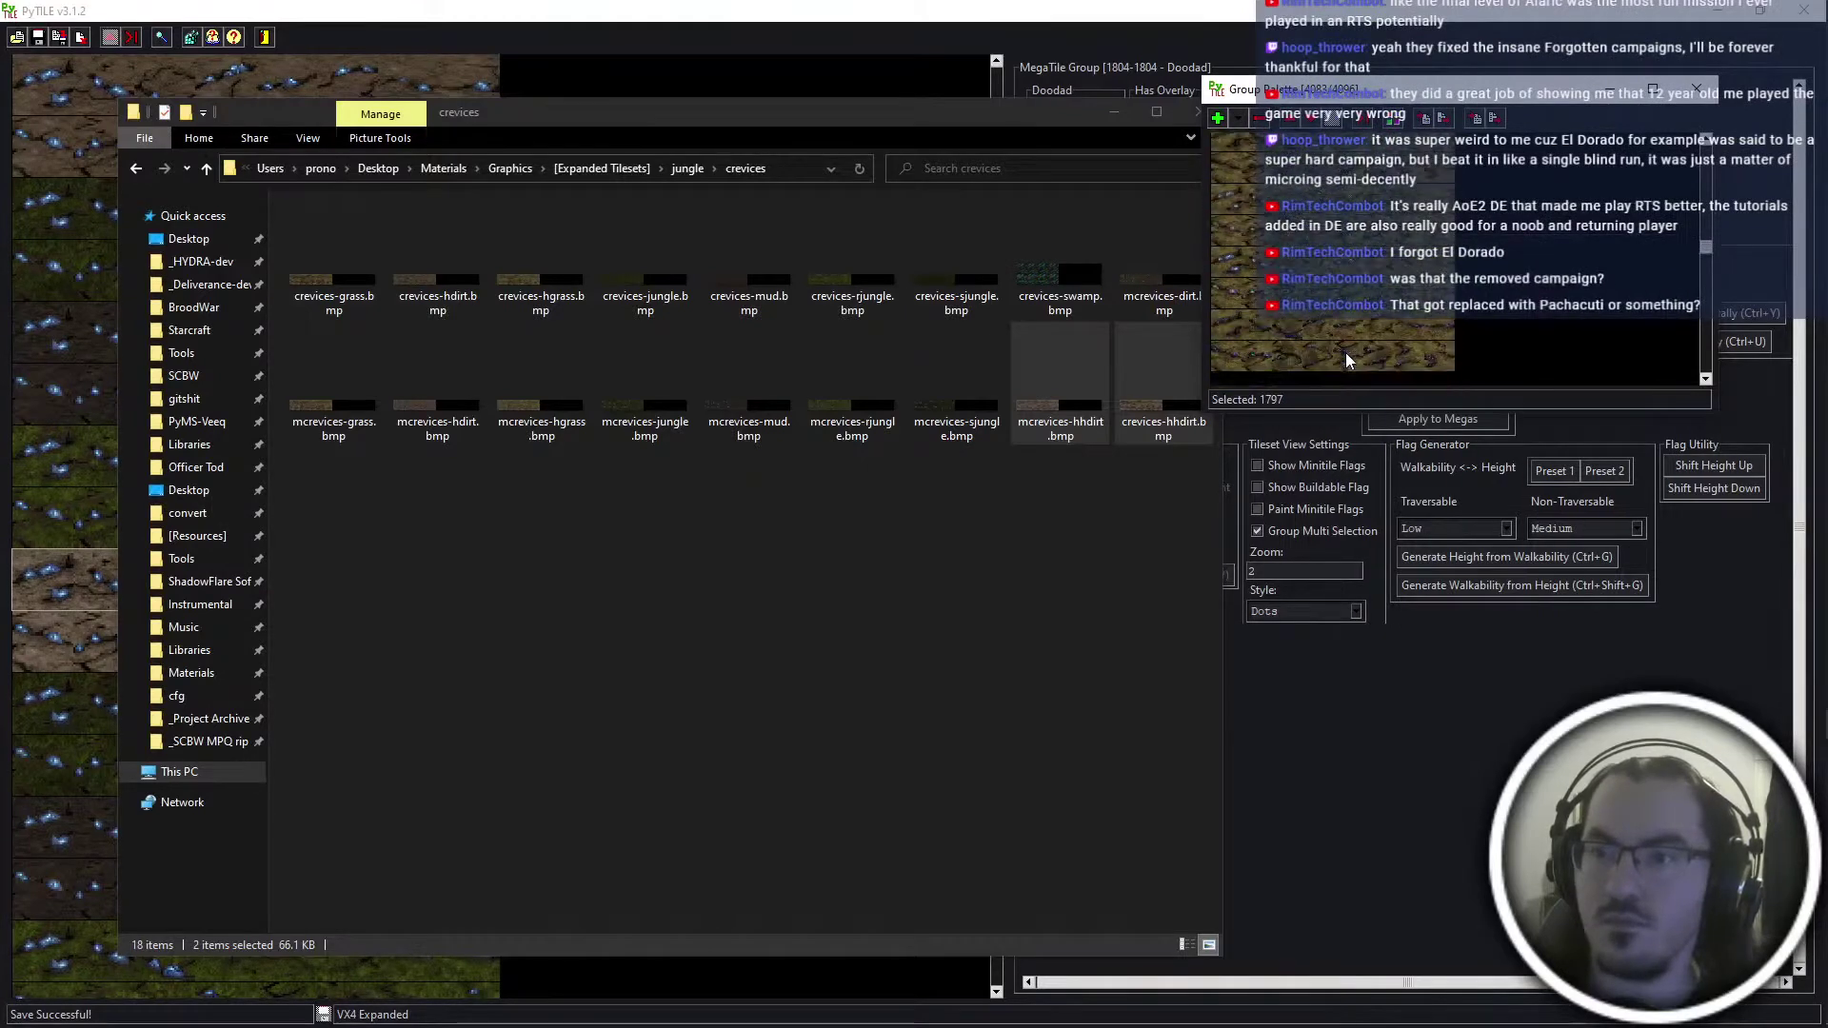
{"action": "scroll", "coordinate": [1367, 375], "scroll_direction": "up", "scroll_amount": 10}
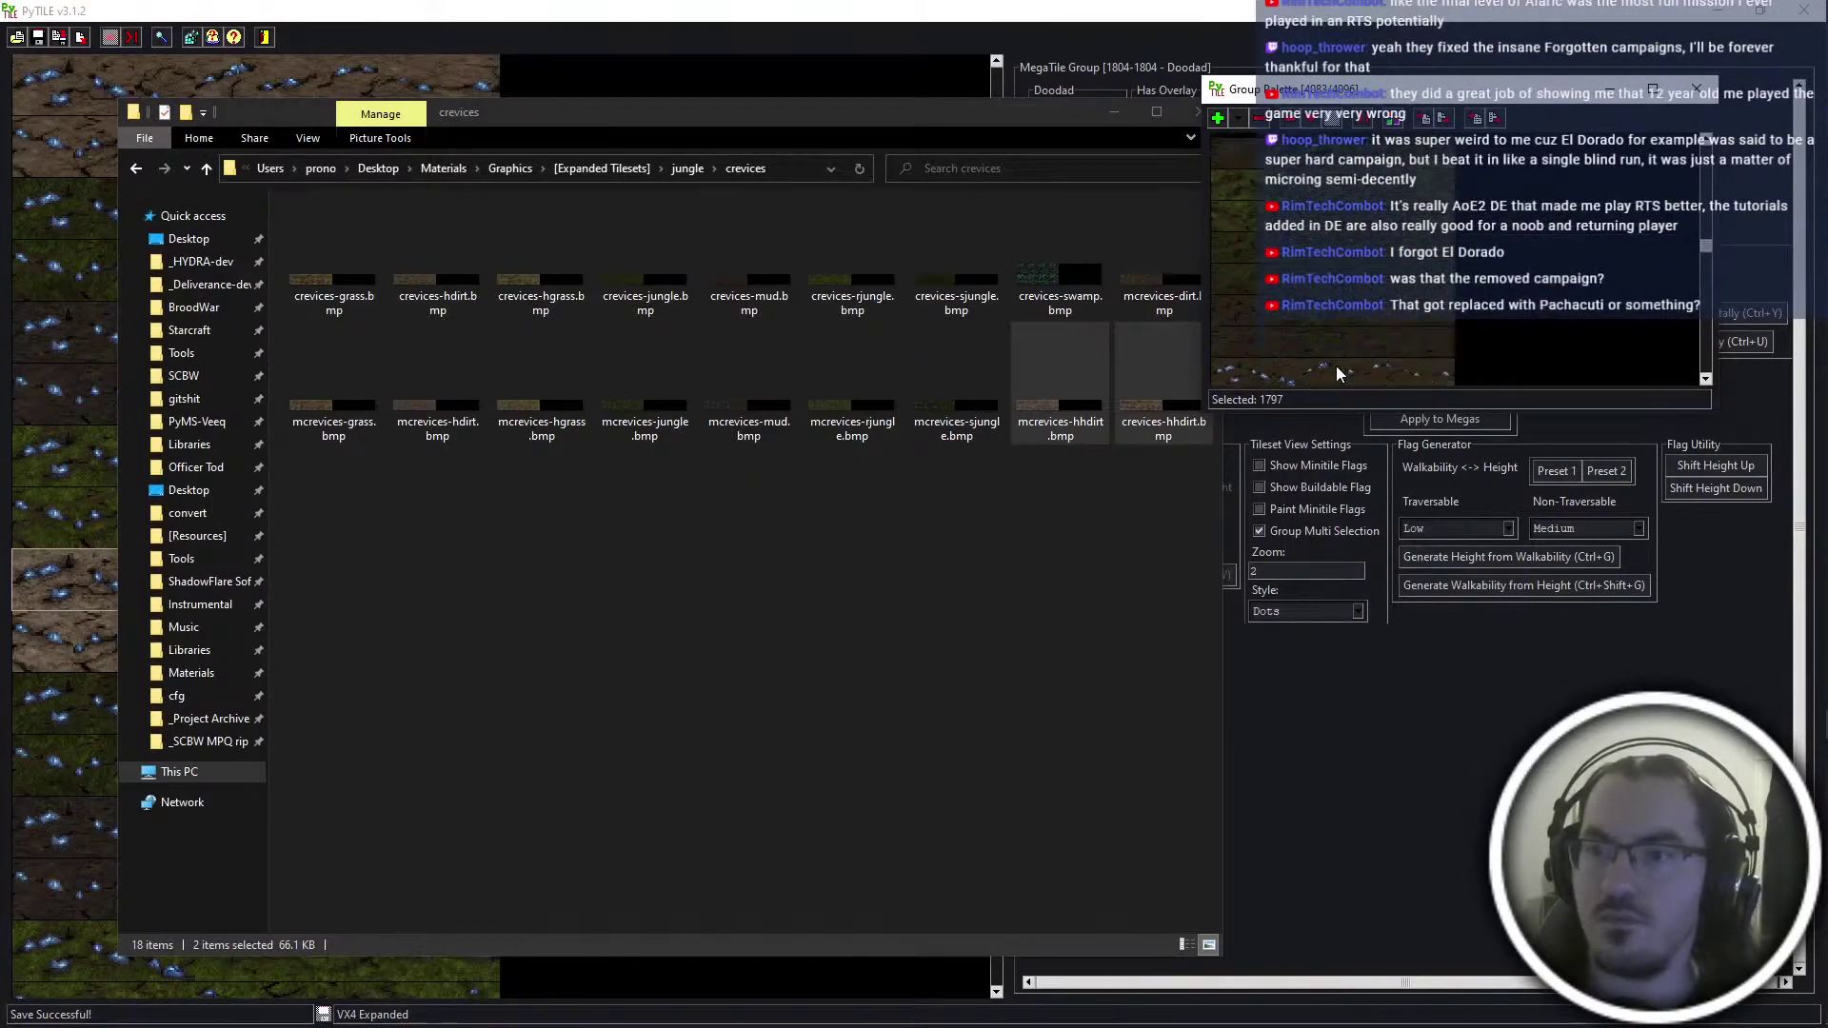
{"action": "scroll", "coordinate": [1334, 366], "scroll_direction": "up", "scroll_amount": 10}
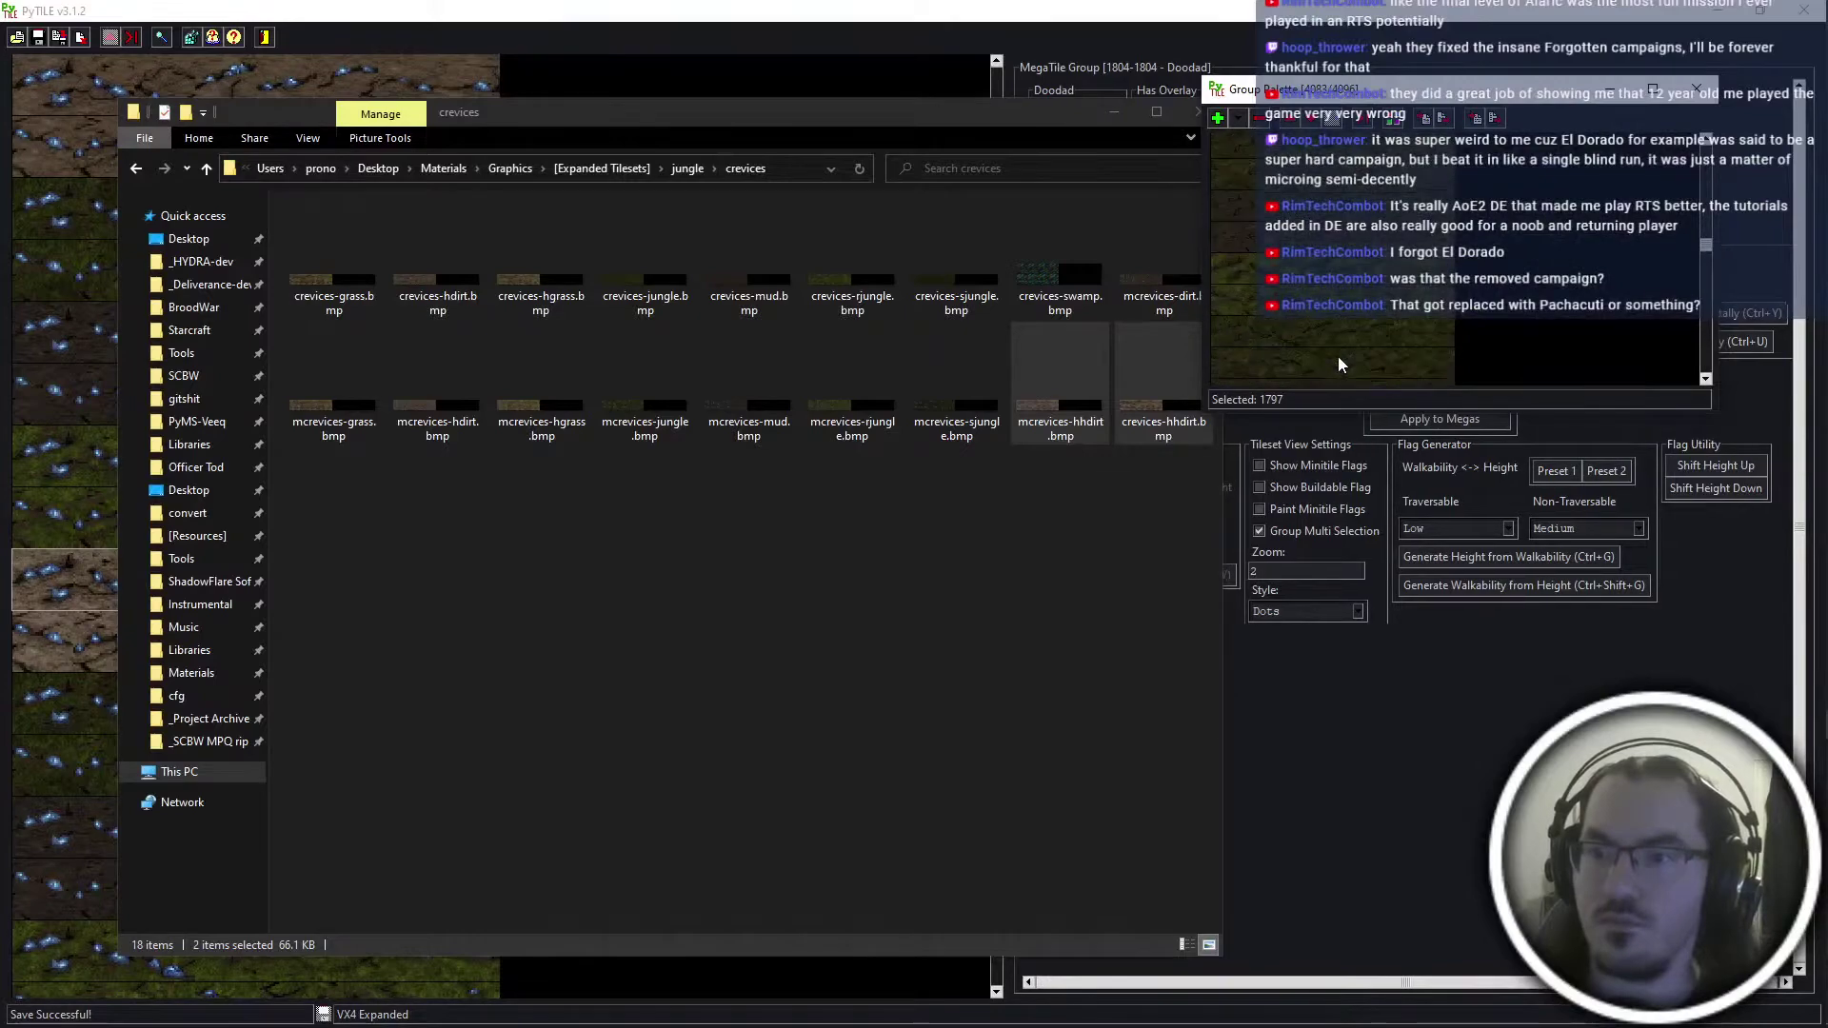
Switch to ScmDraft, inspect the crevice tiles on the 3-p01 campaign map's dirt plateau, and bring back the crevices folder
{"action": "key", "text": "alt+Tab"}
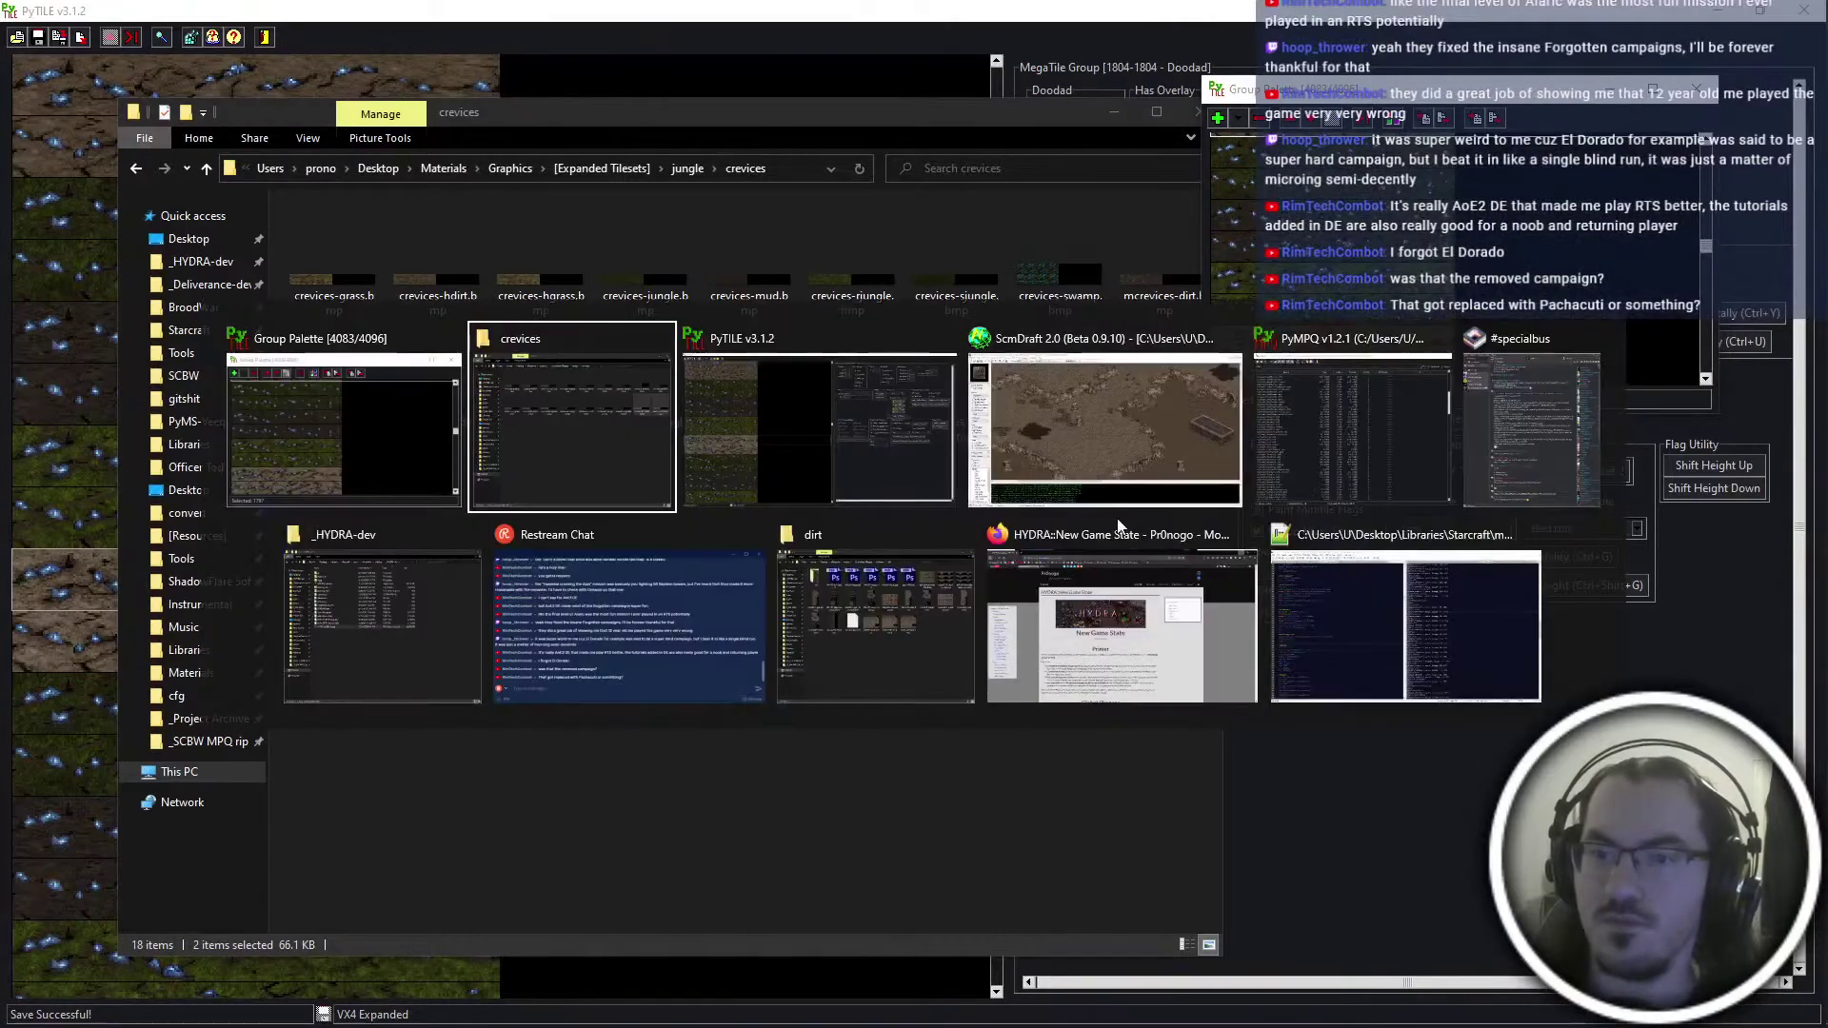
{"action": "left_click", "coordinate": [1076, 480]}
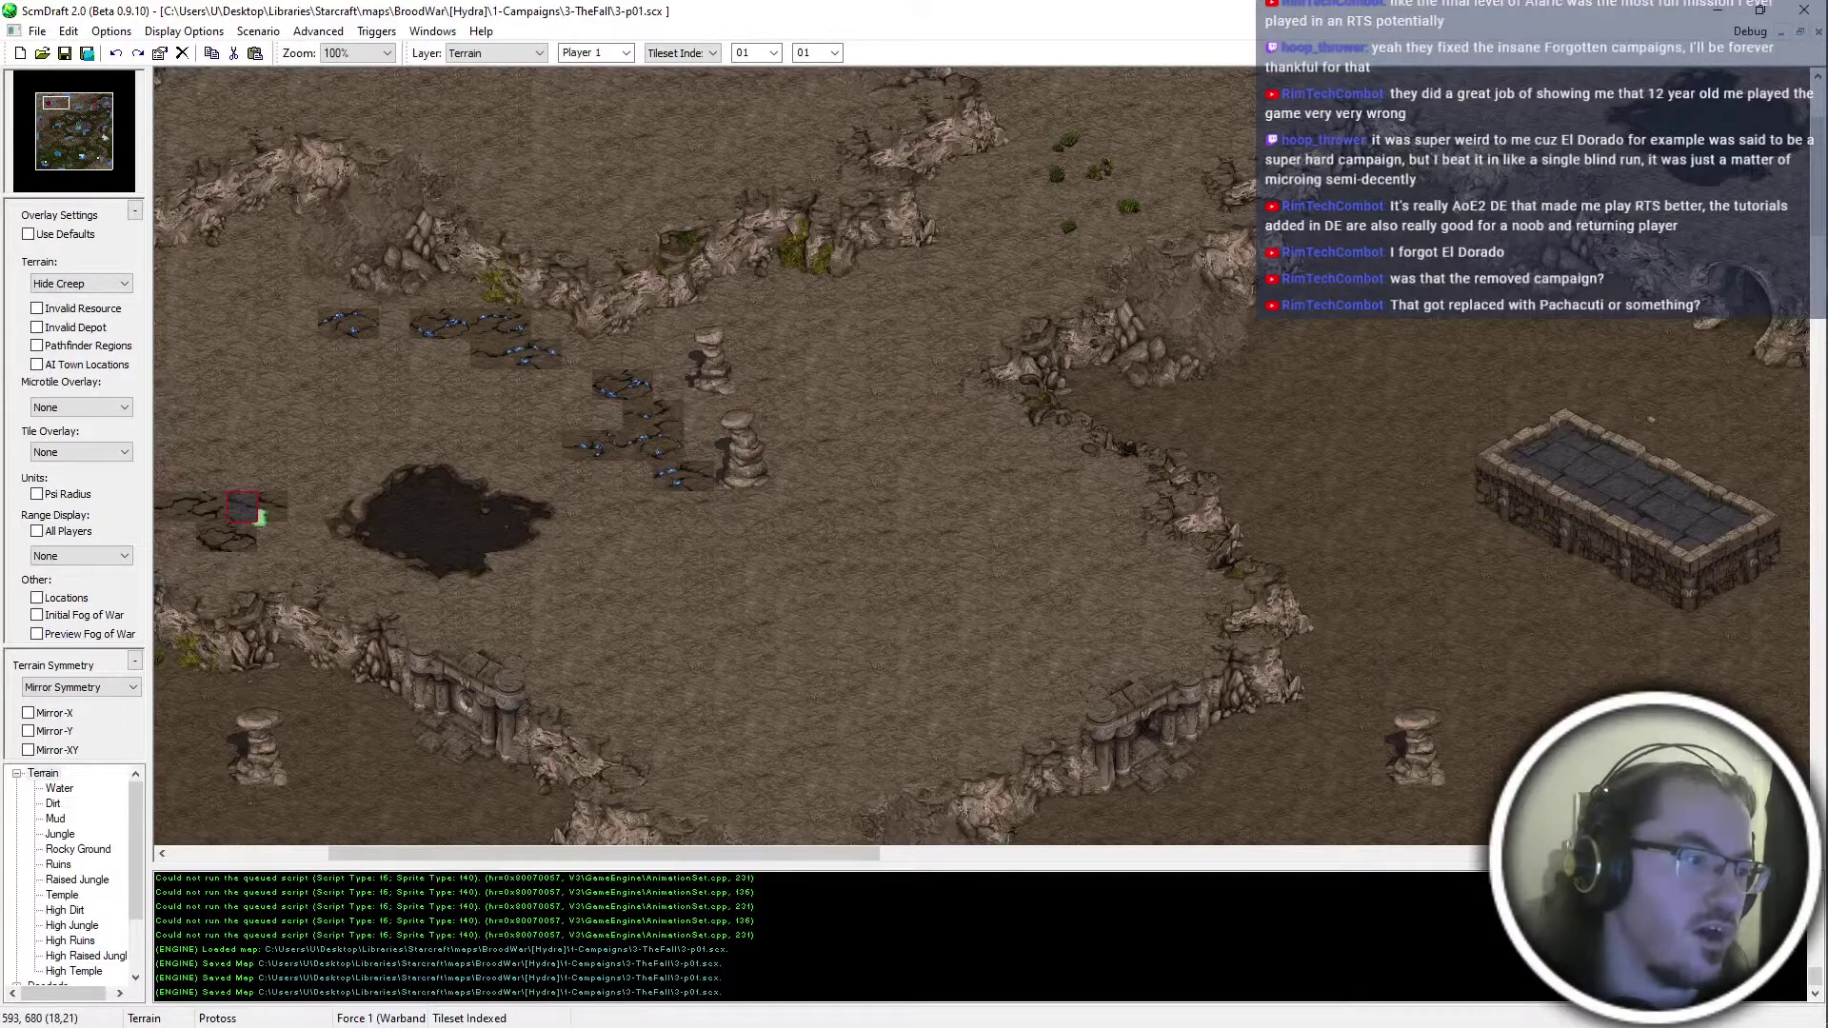
{"action": "middle_click_drag", "start_coordinate": [768, 568], "coordinate": [312, 567]}
{"action": "key", "text": "alt+Tab"}
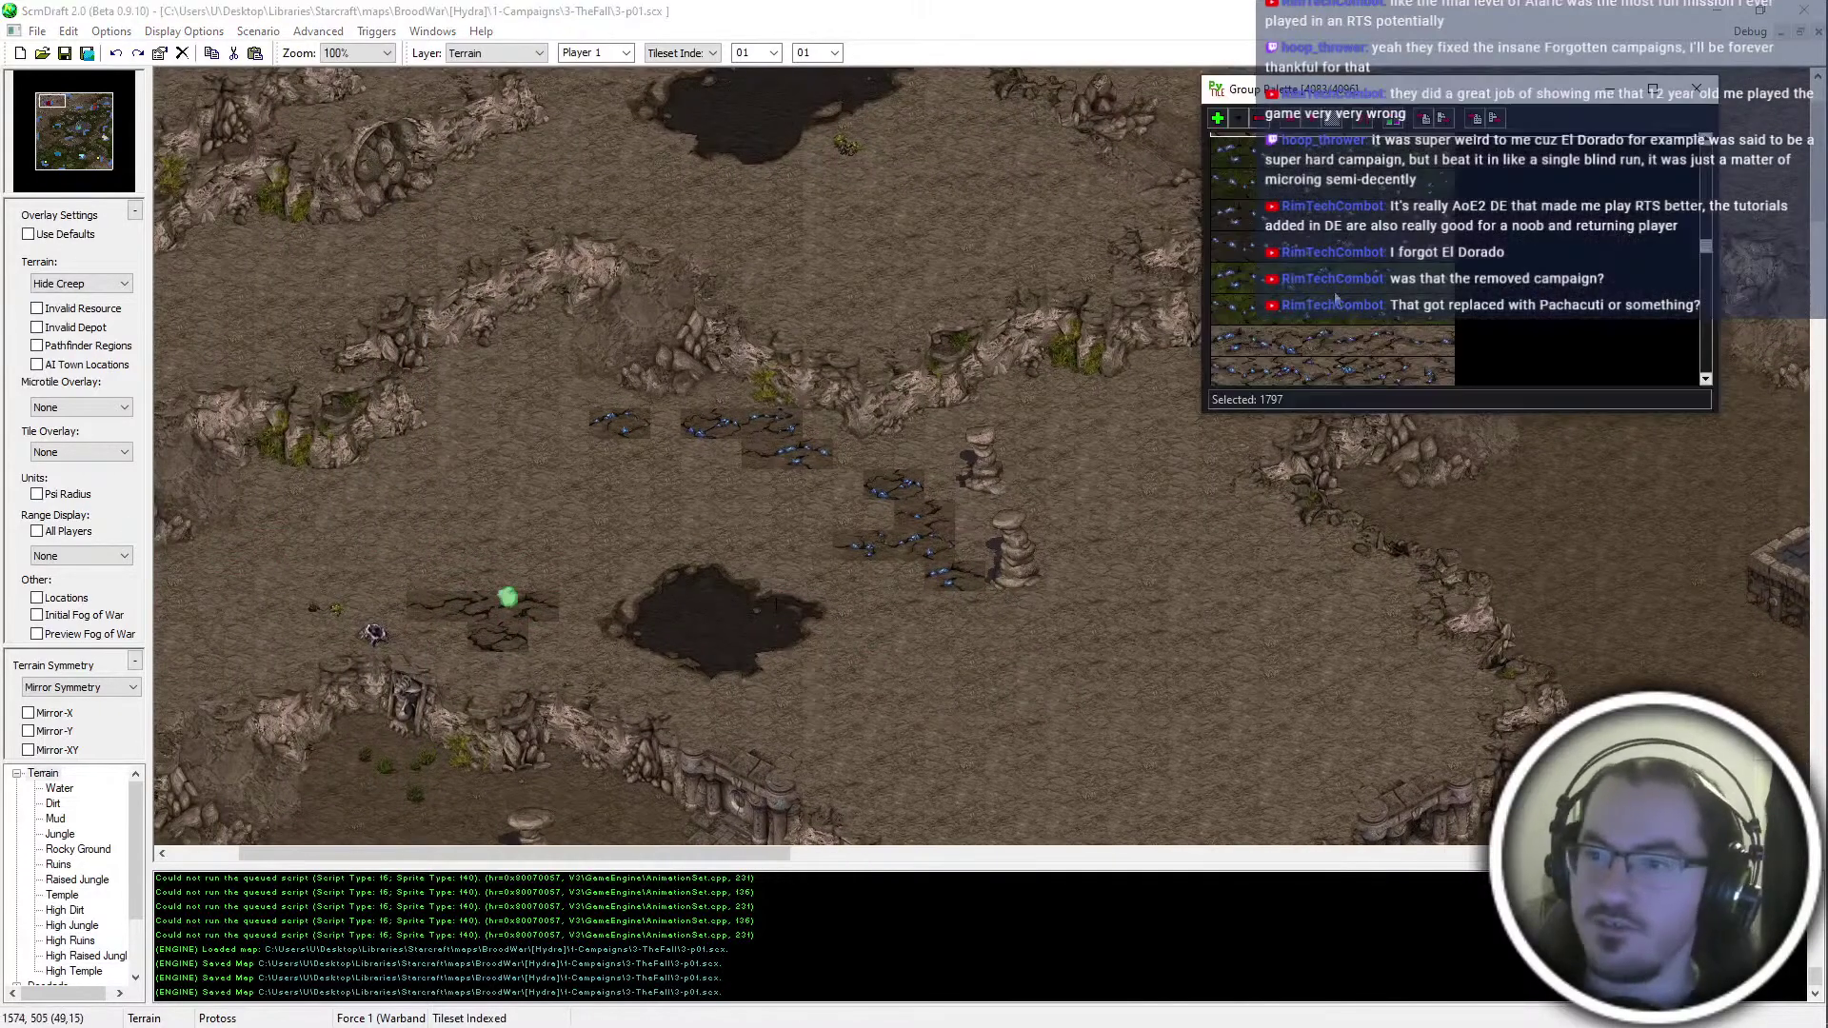
{"action": "key", "text": "alt+Tab"}
{"action": "key", "text": "alt+Tab"}
{"action": "left_click", "coordinate": [824, 421]}
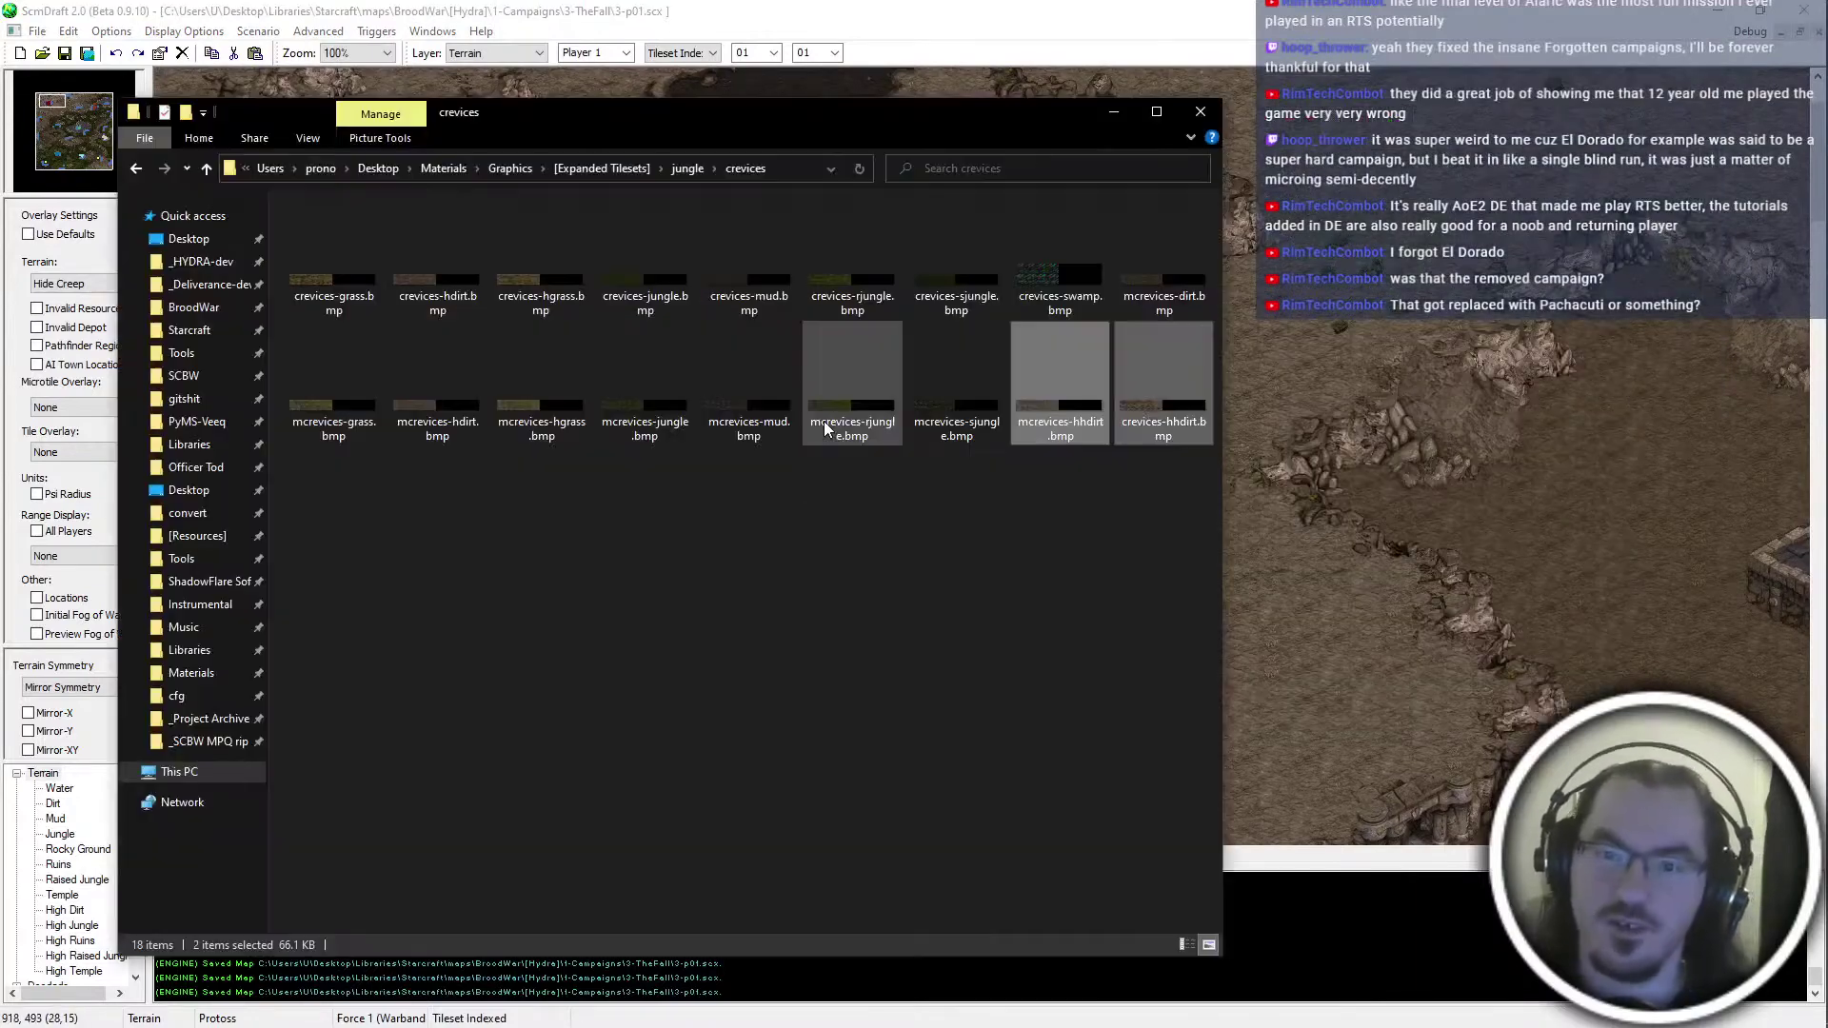
Switch to PyTILE and import crevices-hhdirt.bmp and mcrevices-hhdirt.bmp as graphics for the empty MegaTile groups 1828 and 1829
{"action": "key", "text": "alt+Tab"}
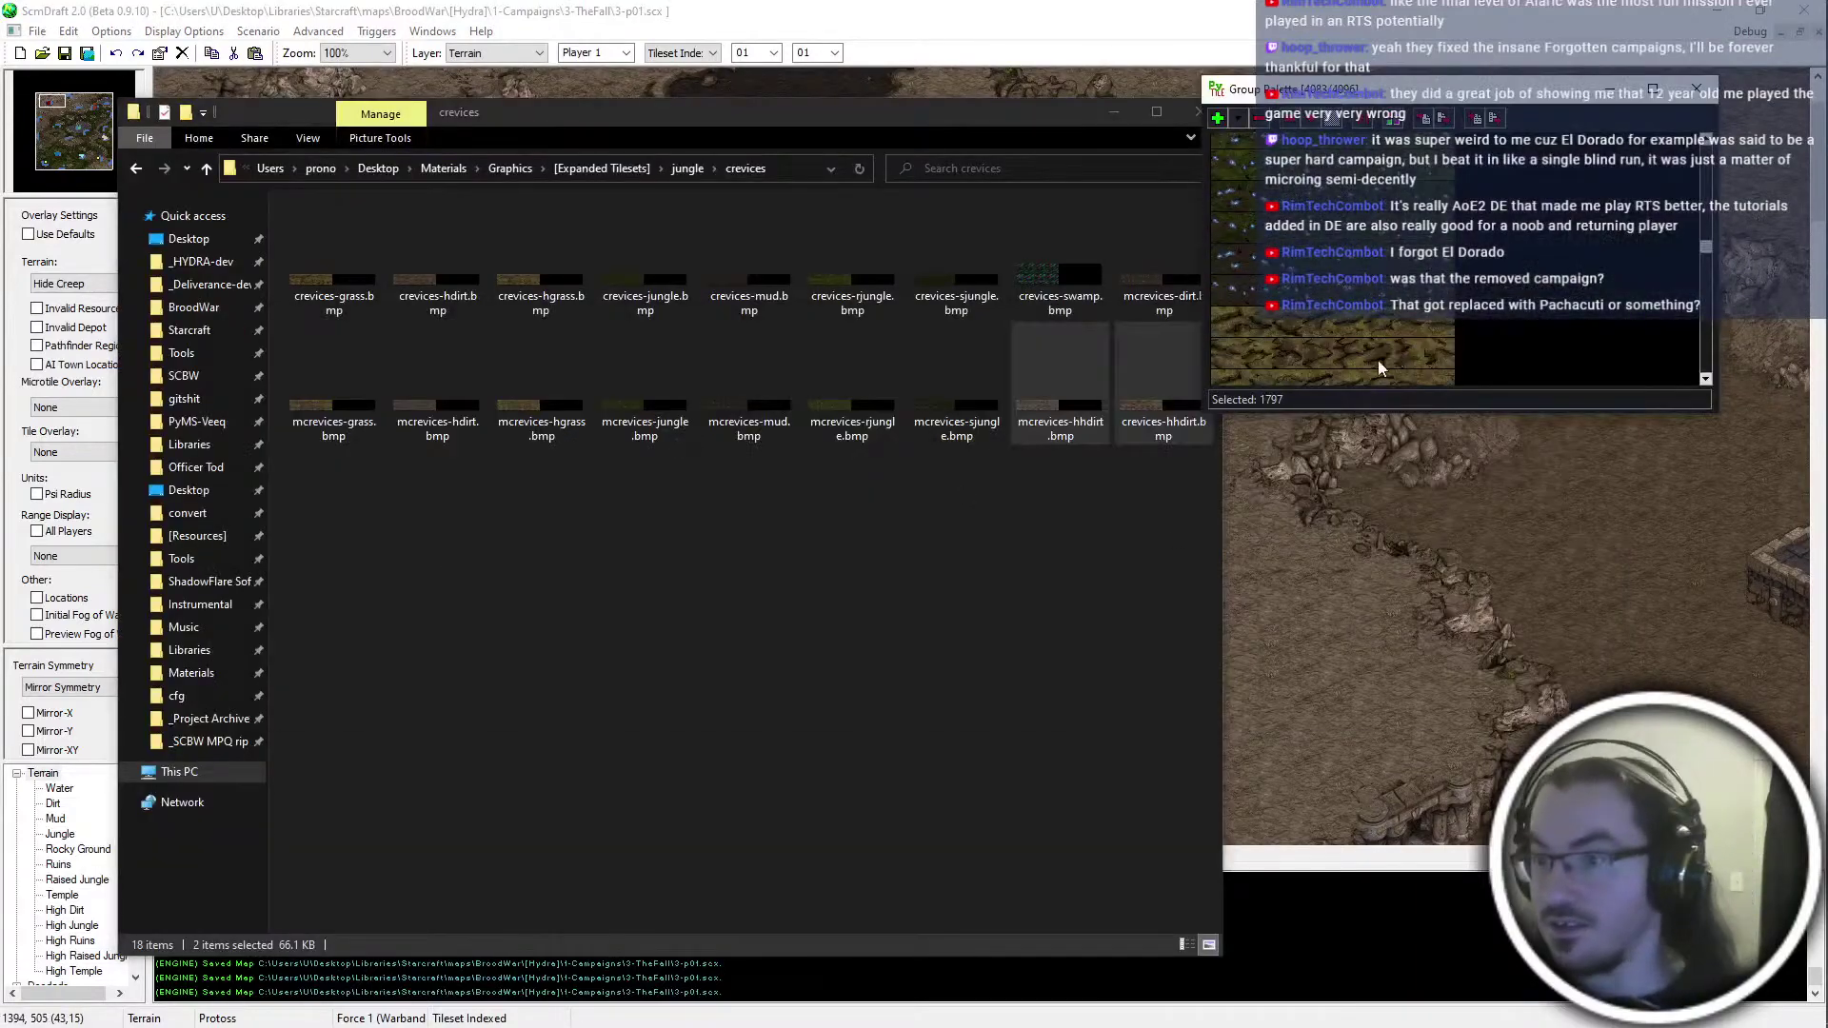
{"action": "left_click", "coordinate": [1264, 335]}
{"action": "left_click", "coordinate": [1284, 367], "text": "shift"}
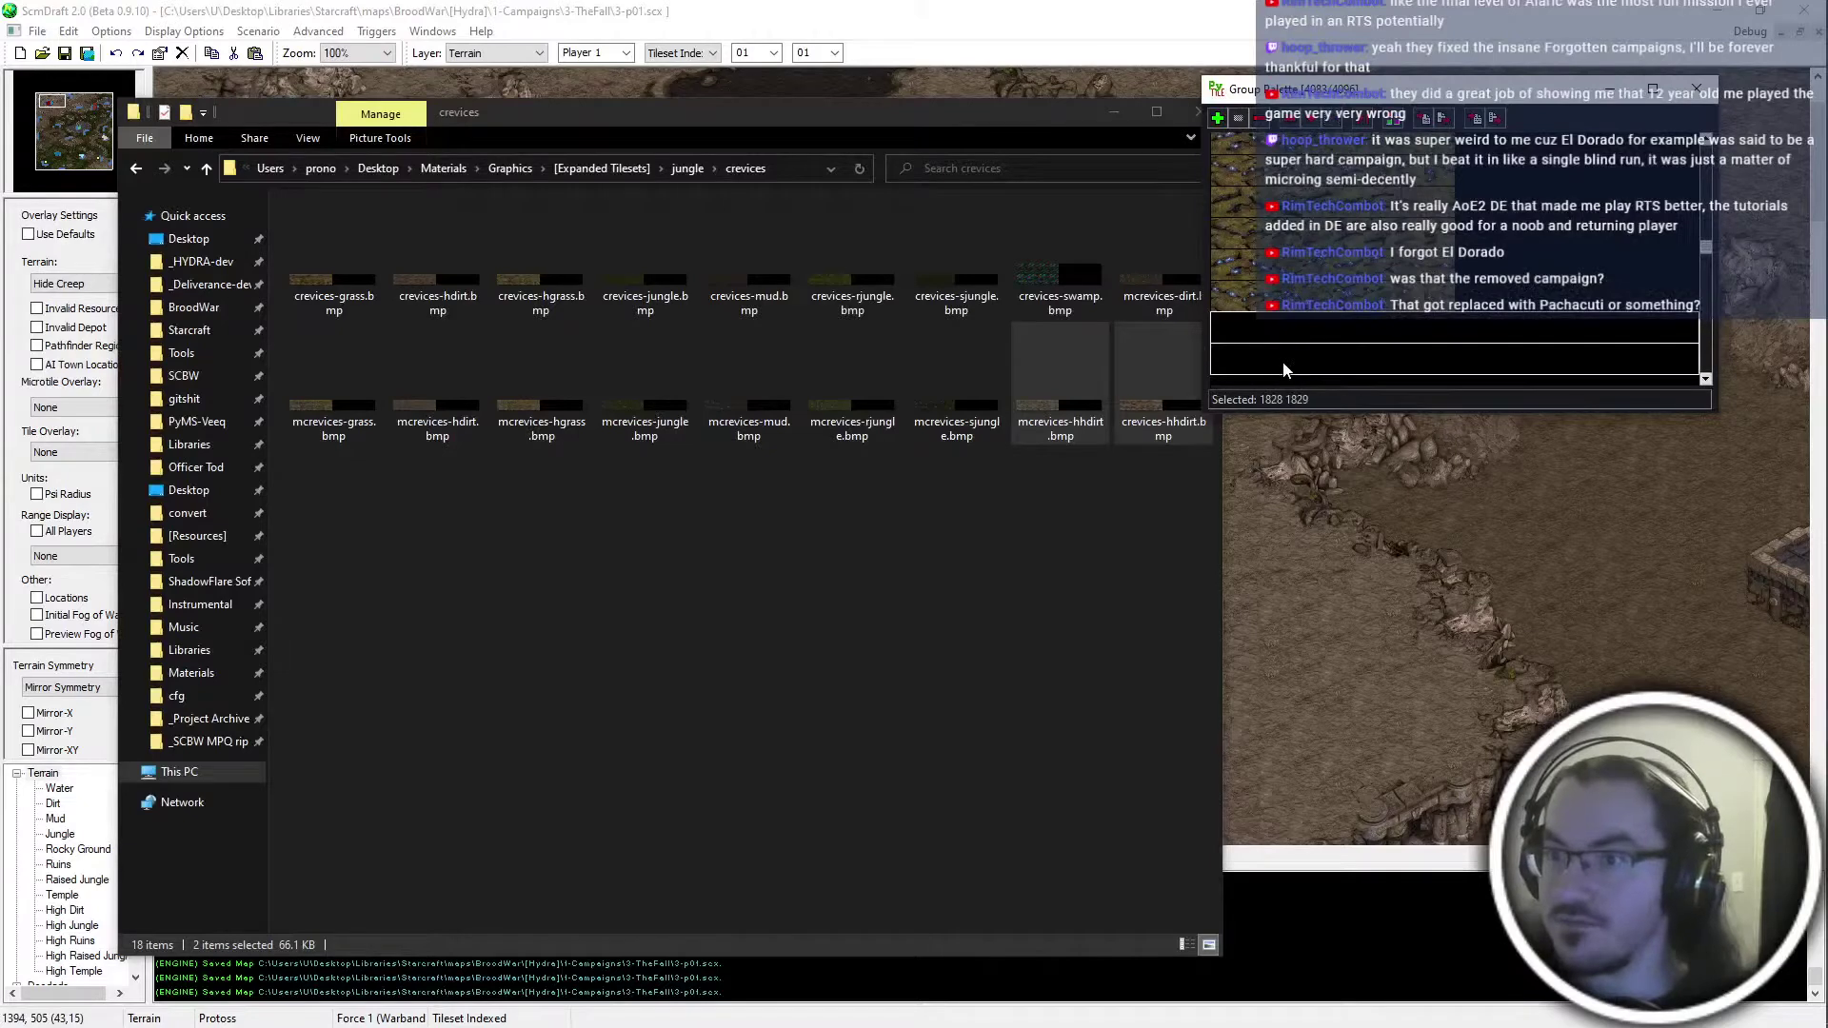
{"action": "left_click", "coordinate": [1415, 123]}
{"action": "left_click", "coordinate": [249, 648]}
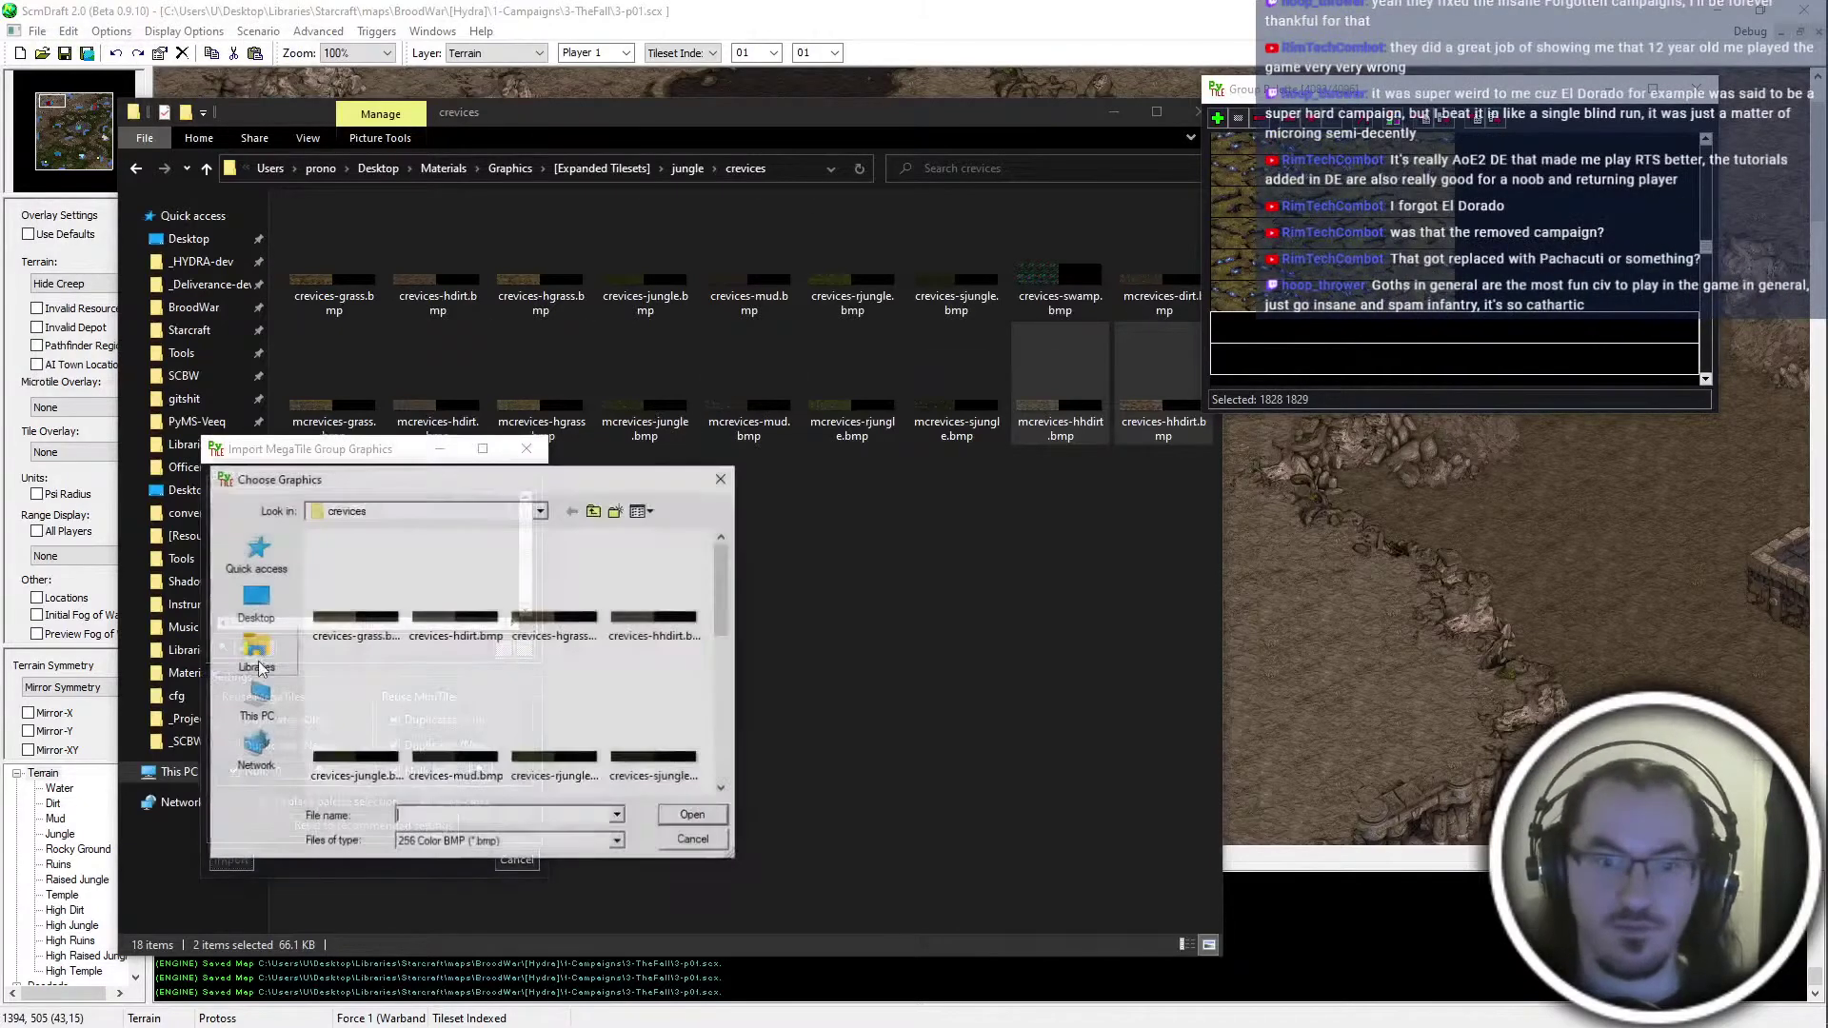
{"action": "left_click", "coordinate": [357, 723]}
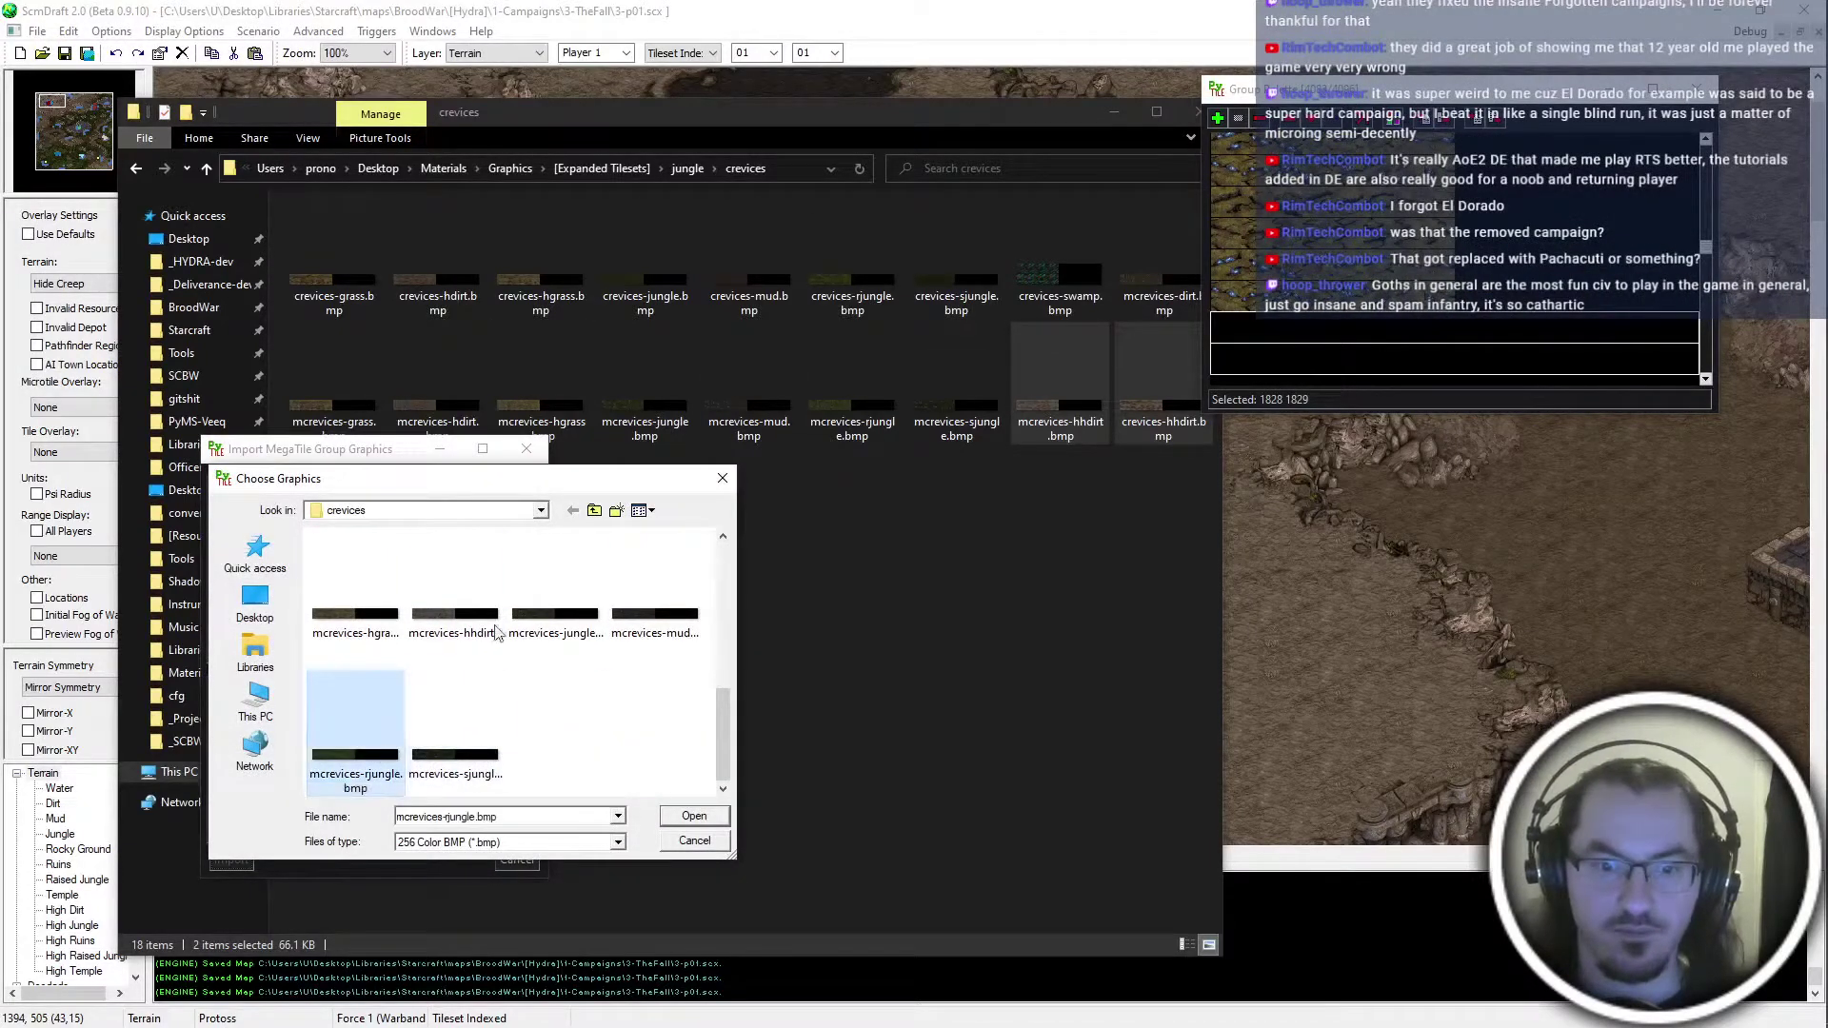
{"action": "scroll", "coordinate": [494, 647], "scroll_direction": "up", "scroll_amount": 3}
{"action": "double_click", "coordinate": [657, 609]}
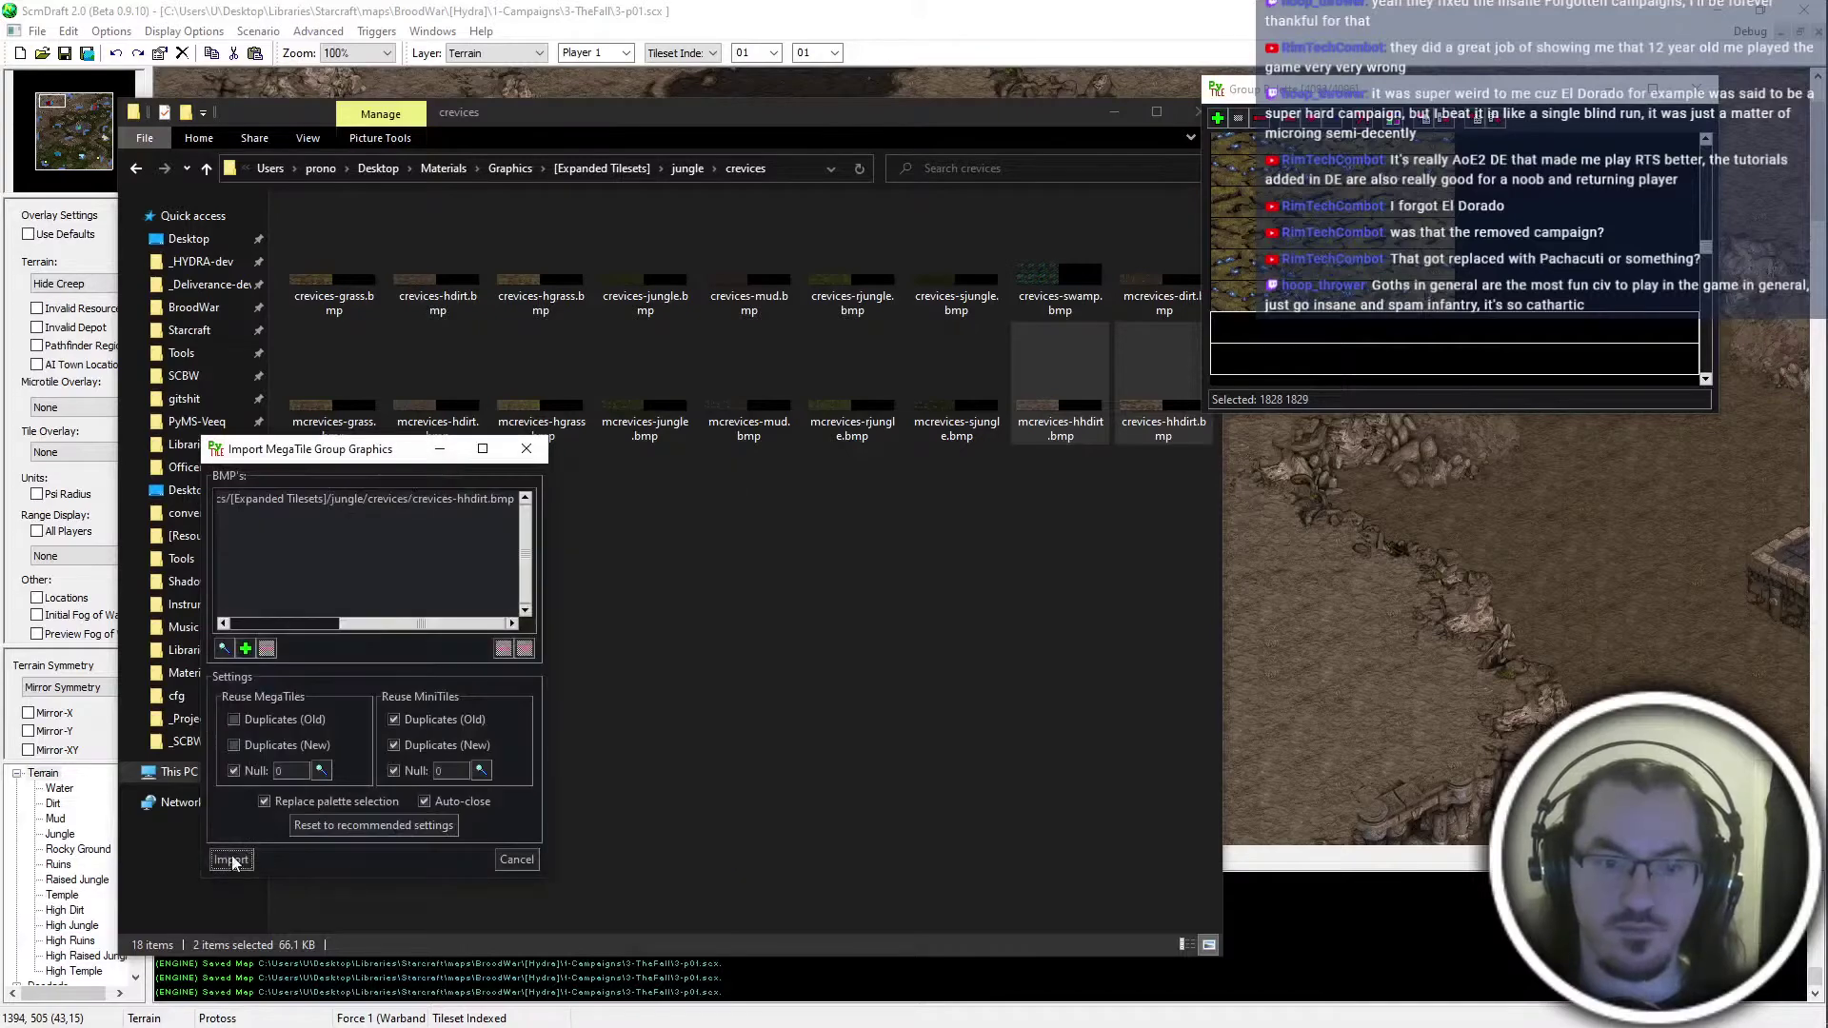
Mark the crevice MegaTiles in groups 1828 and 1829 as walkable, with minitile flags displayed and flag painting enabled
{"action": "double_click", "coordinate": [1275, 326]}
{"action": "key", "text": "alt+Tab"}
{"action": "key", "text": "alt+Tab"}
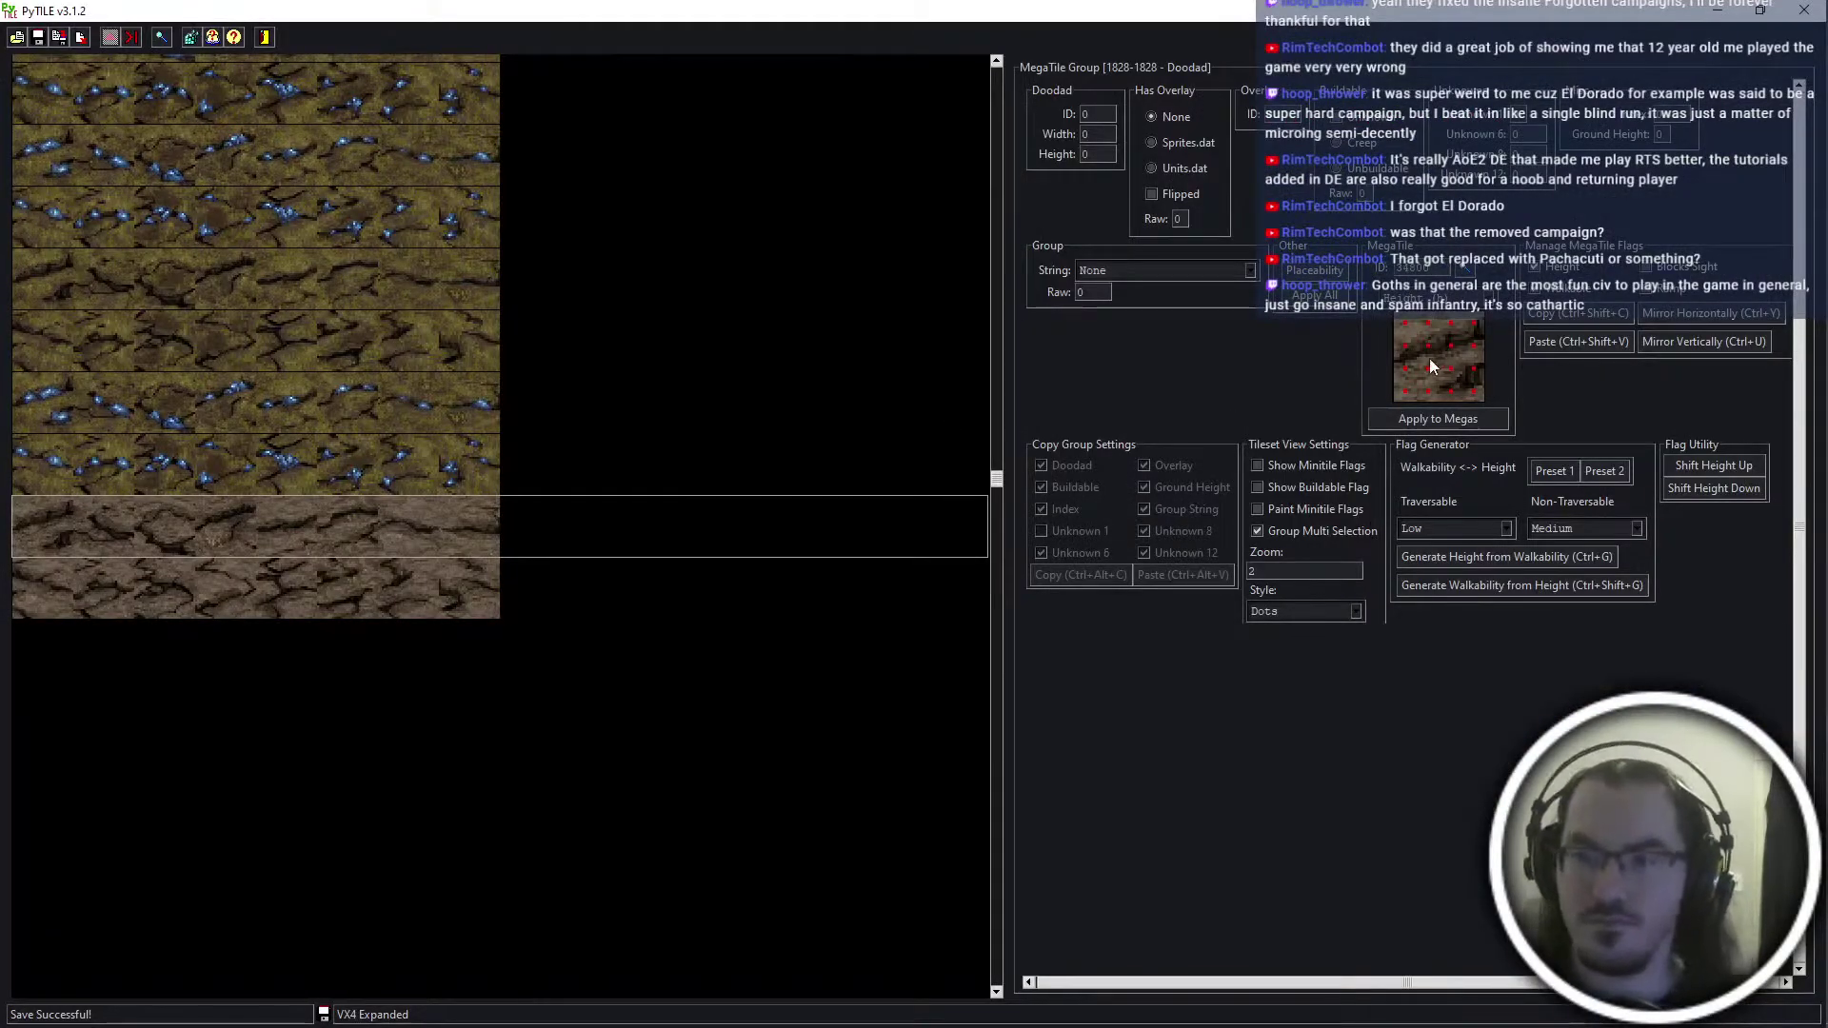
{"action": "left_click", "coordinate": [111, 592]}
{"action": "key", "text": "w"}
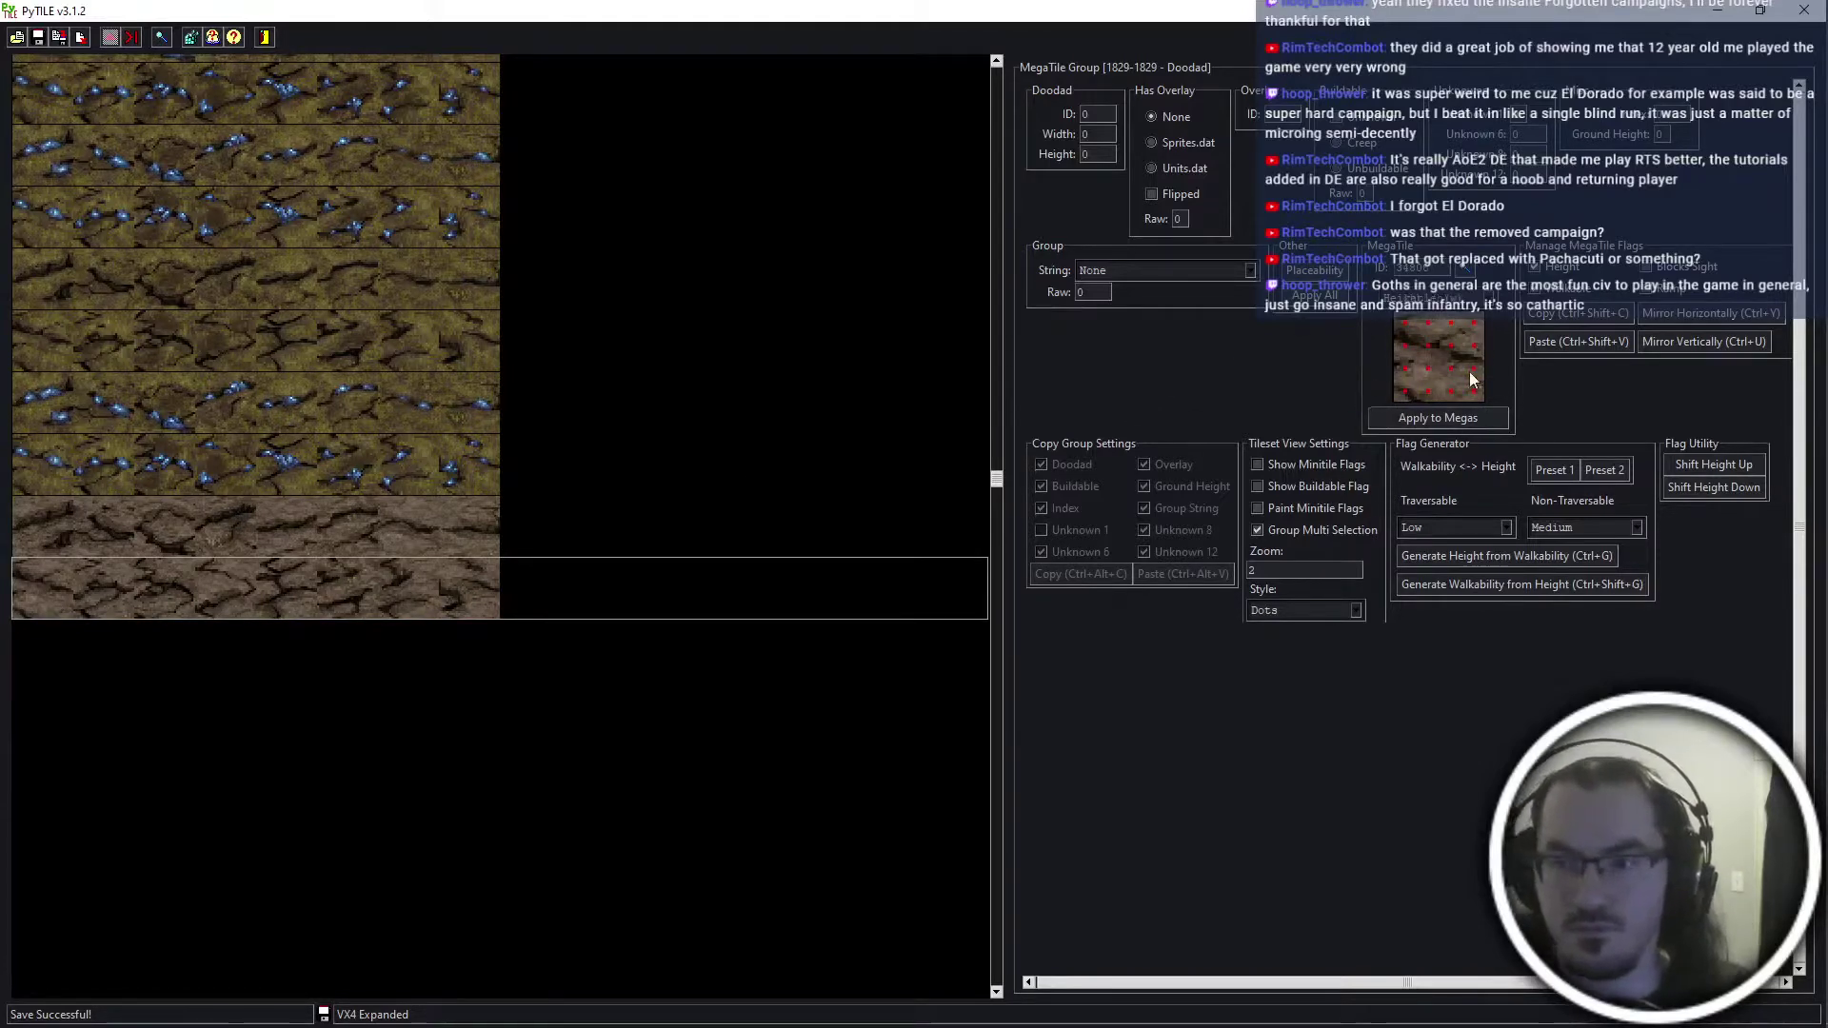
{"action": "left_click", "coordinate": [44, 546]}
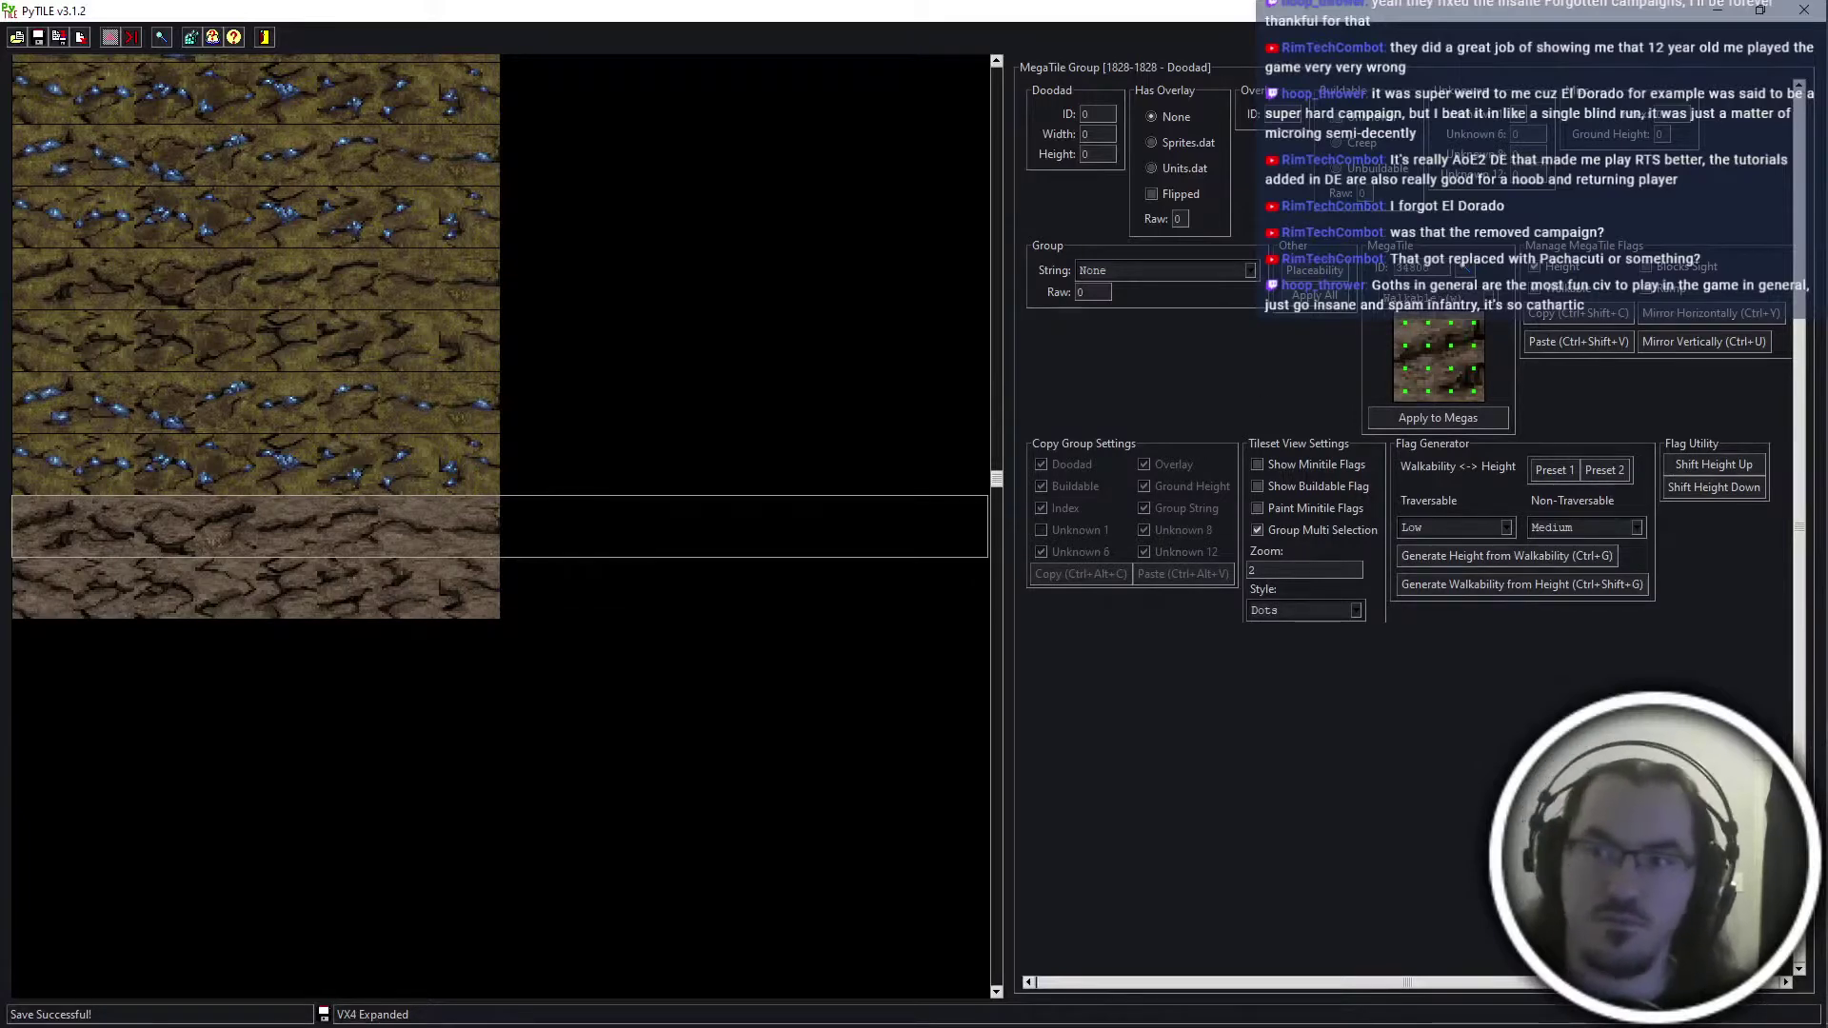
{"action": "left_click", "coordinate": [60, 604]}
{"action": "left_click", "coordinate": [132, 550]}
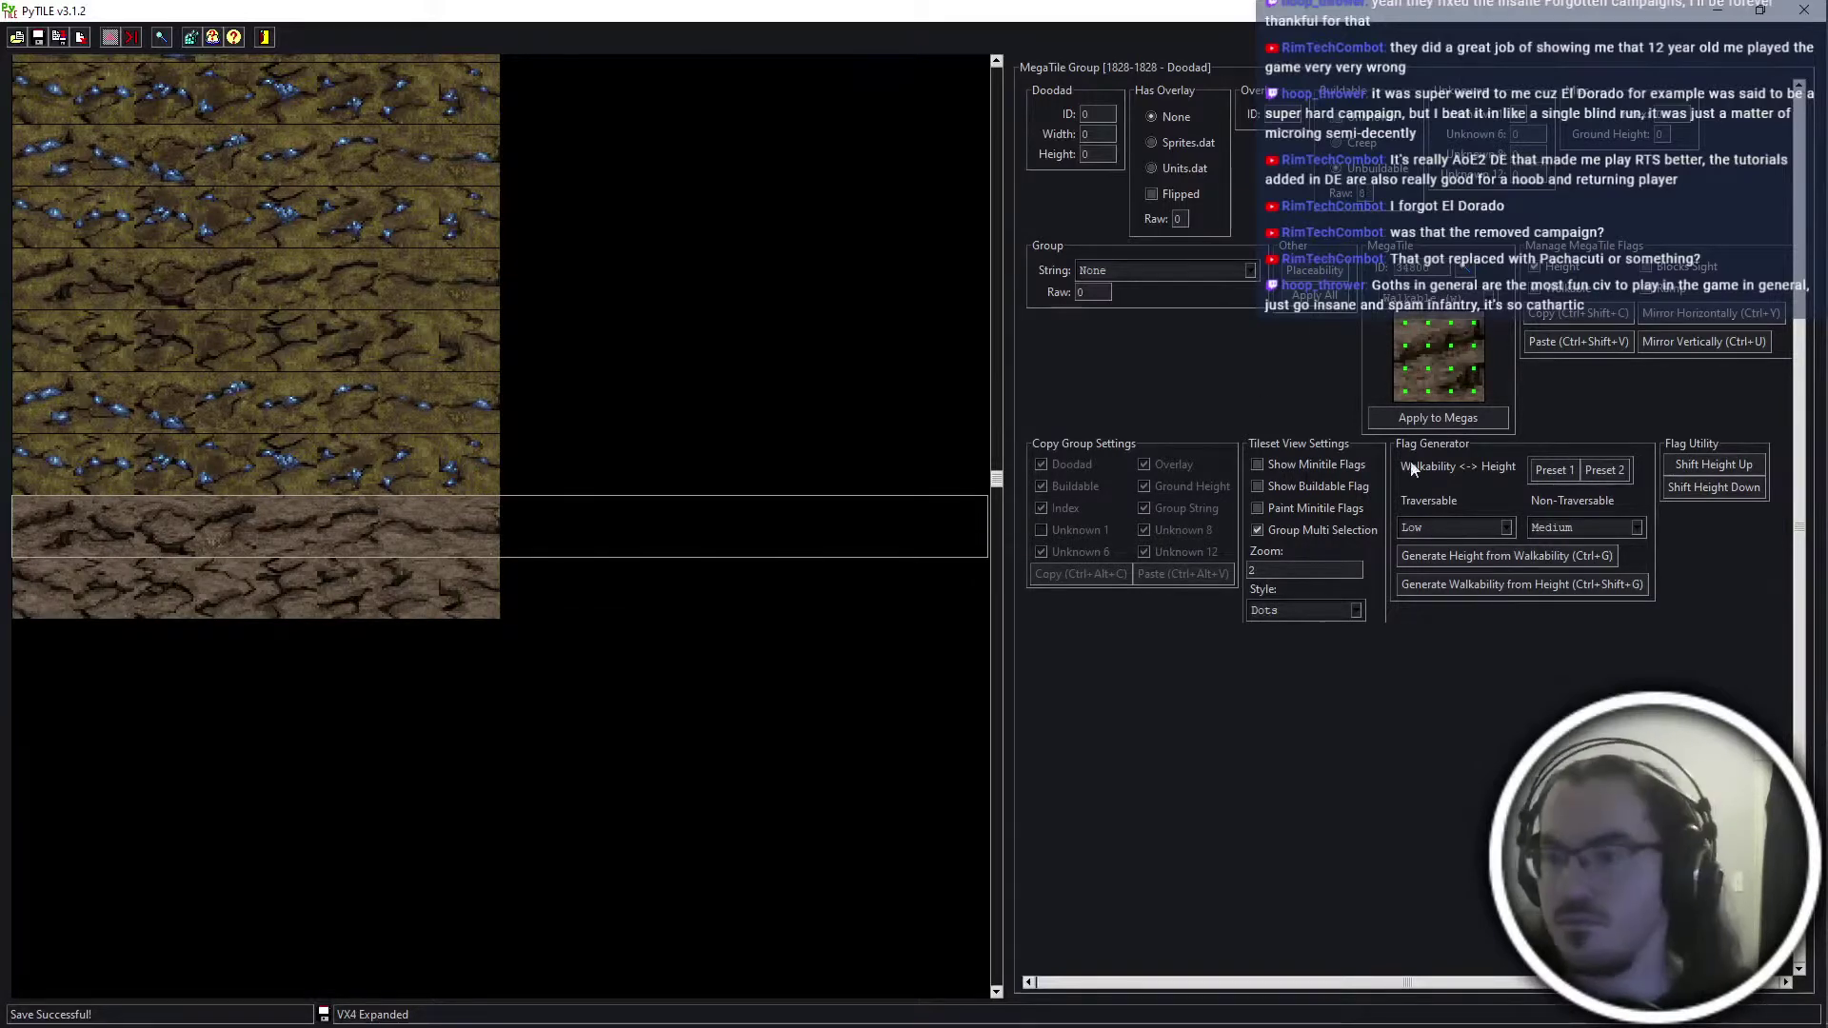
{"action": "left_click", "coordinate": [1306, 511]}
{"action": "left_click", "coordinate": [1281, 532]}
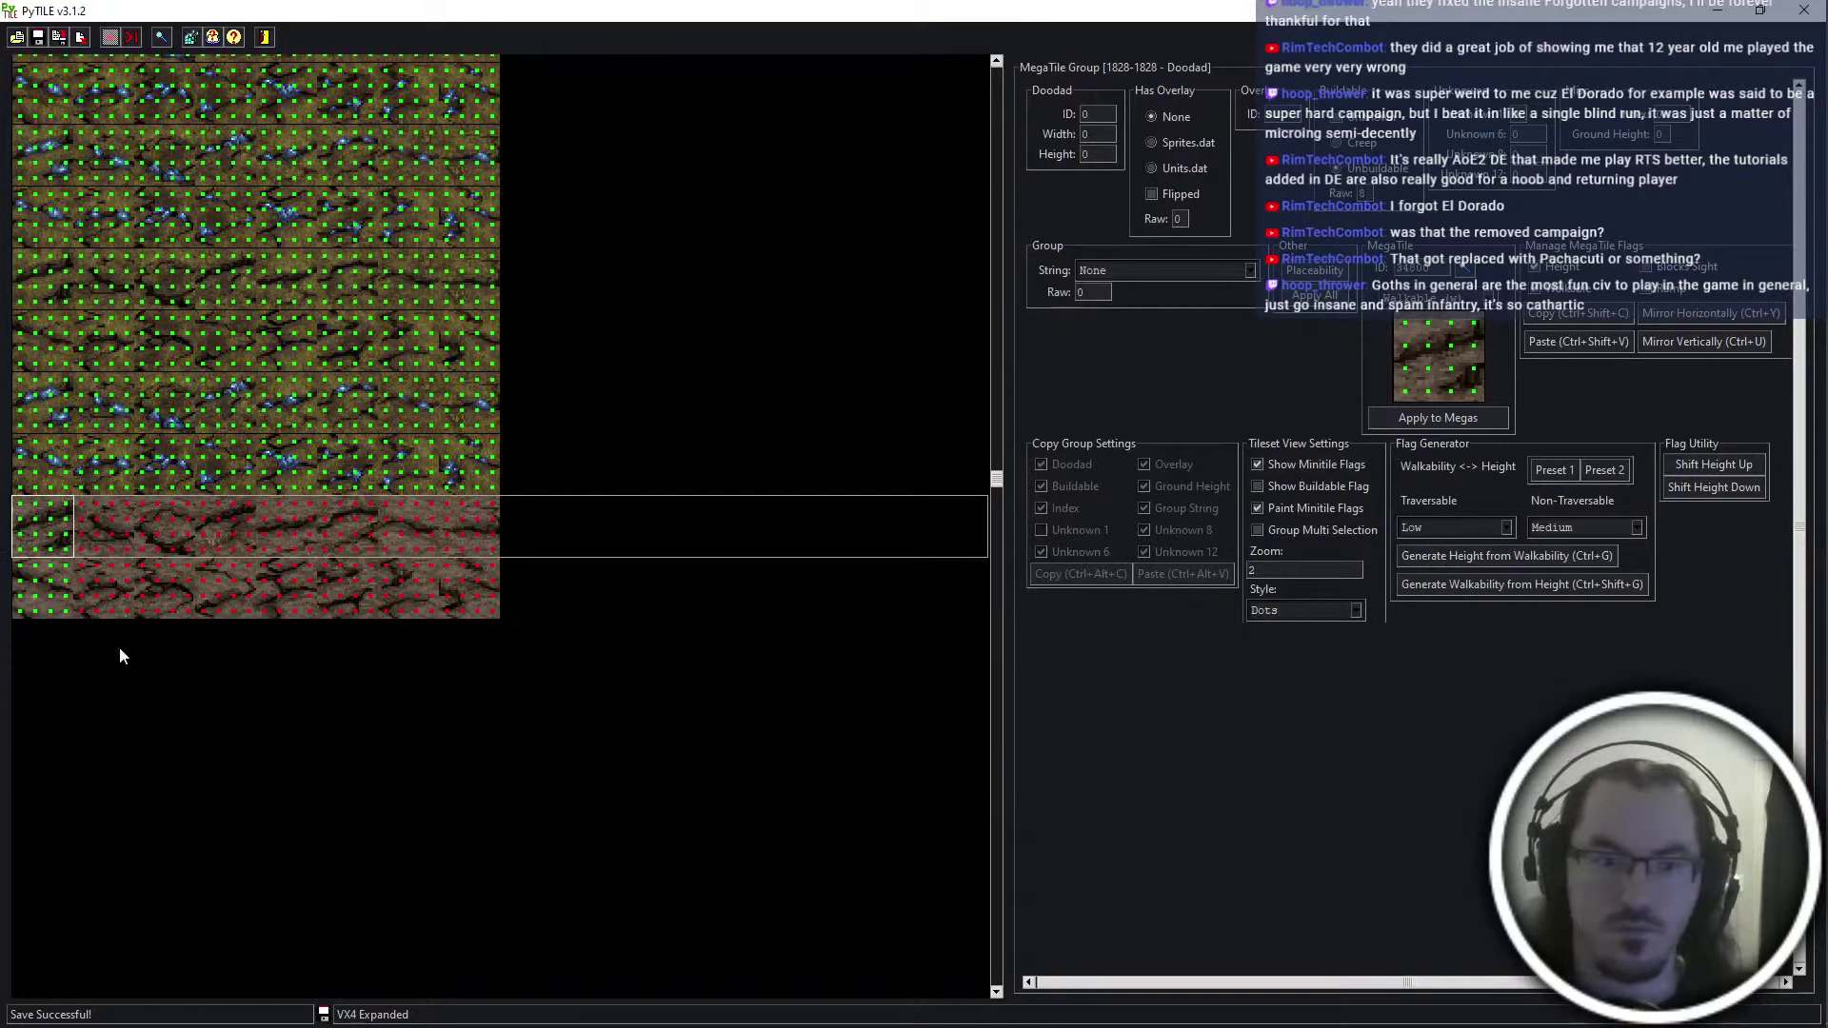
{"action": "left_click", "coordinate": [42, 600]}
Make the crevice MegaTiles in groups 1804 and 1805 walkable and set their height flags
{"action": "scroll", "coordinate": [77, 605], "scroll_direction": "up", "scroll_amount": 5}
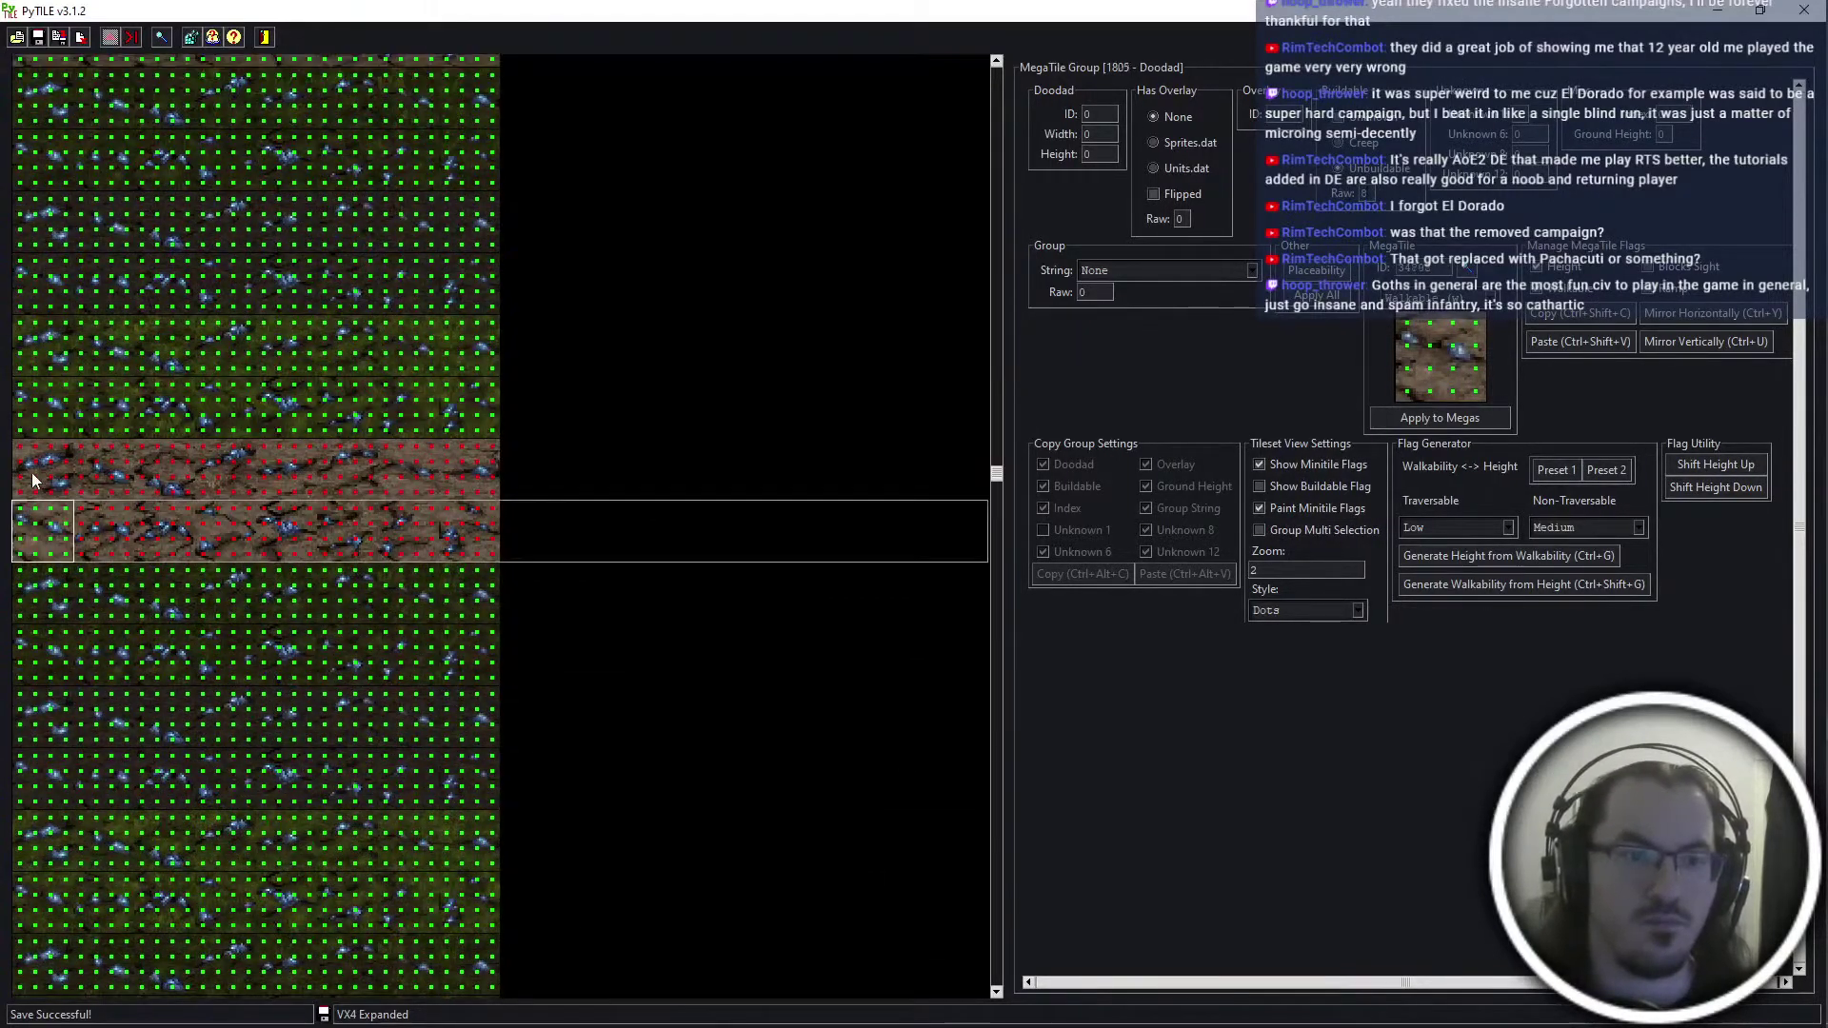
{"action": "left_click", "coordinate": [36, 476]}
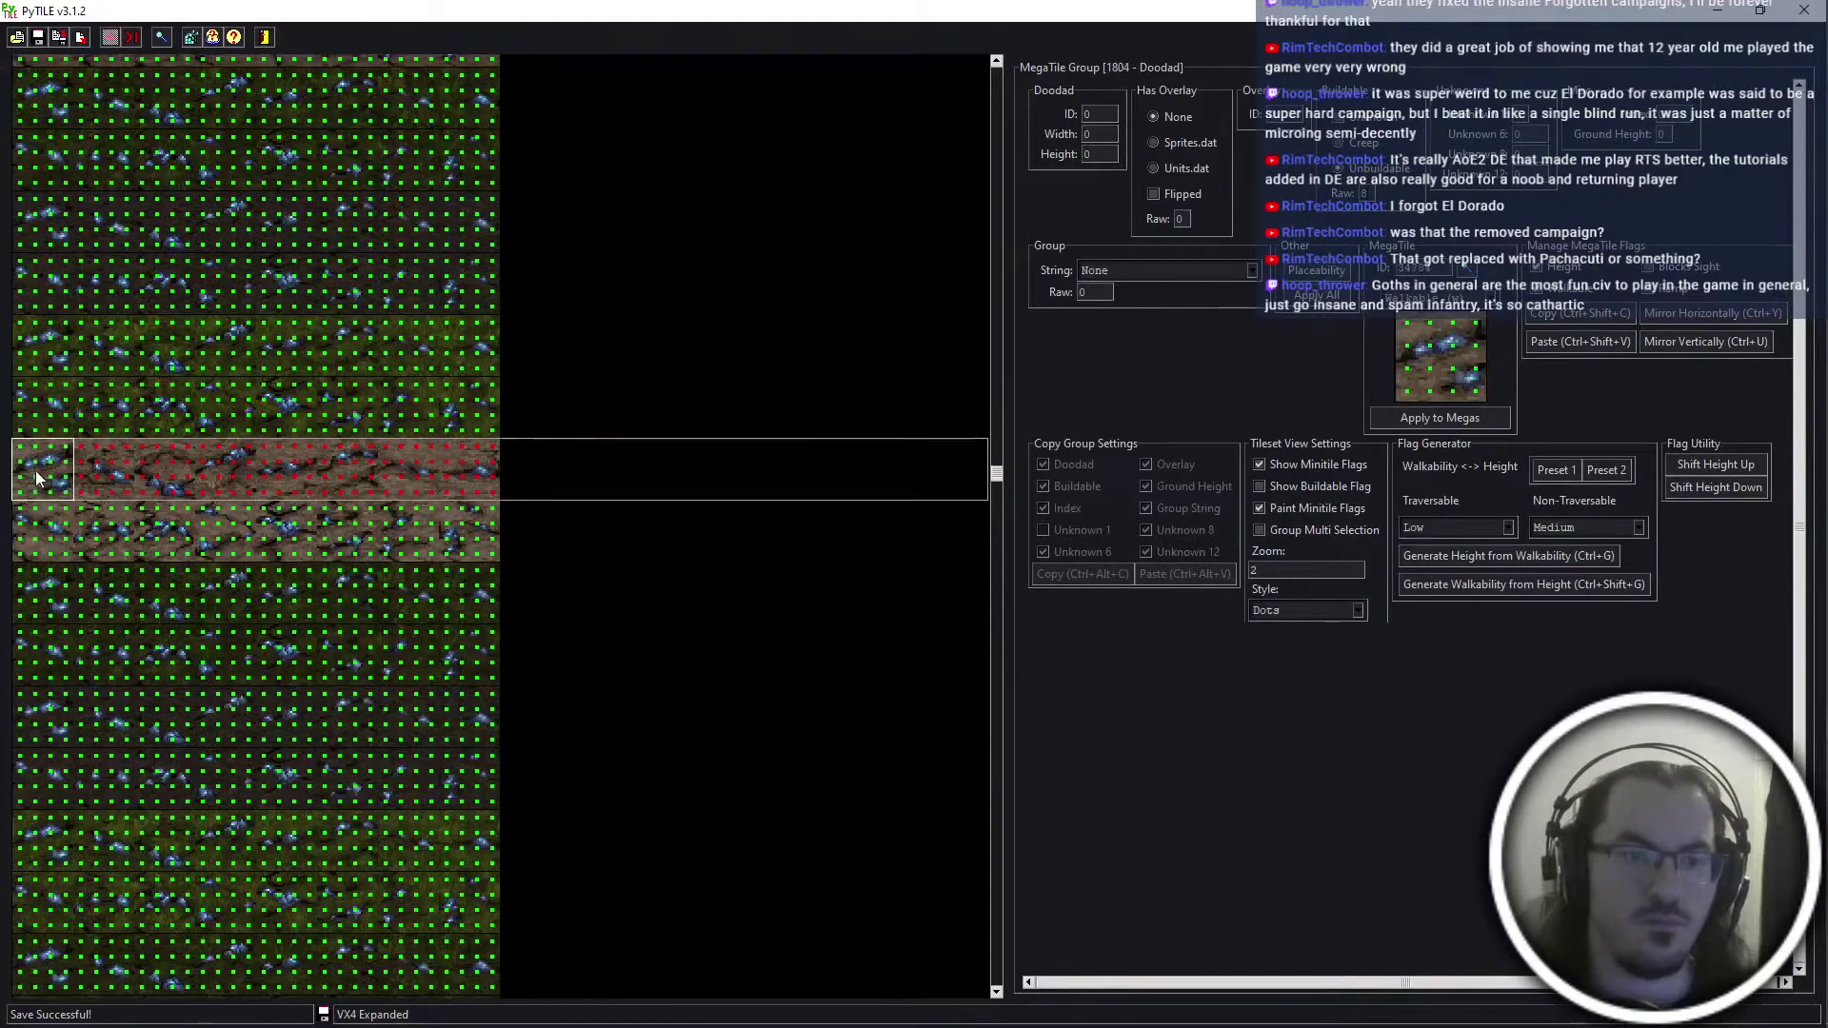
{"action": "left_click", "coordinate": [48, 529]}
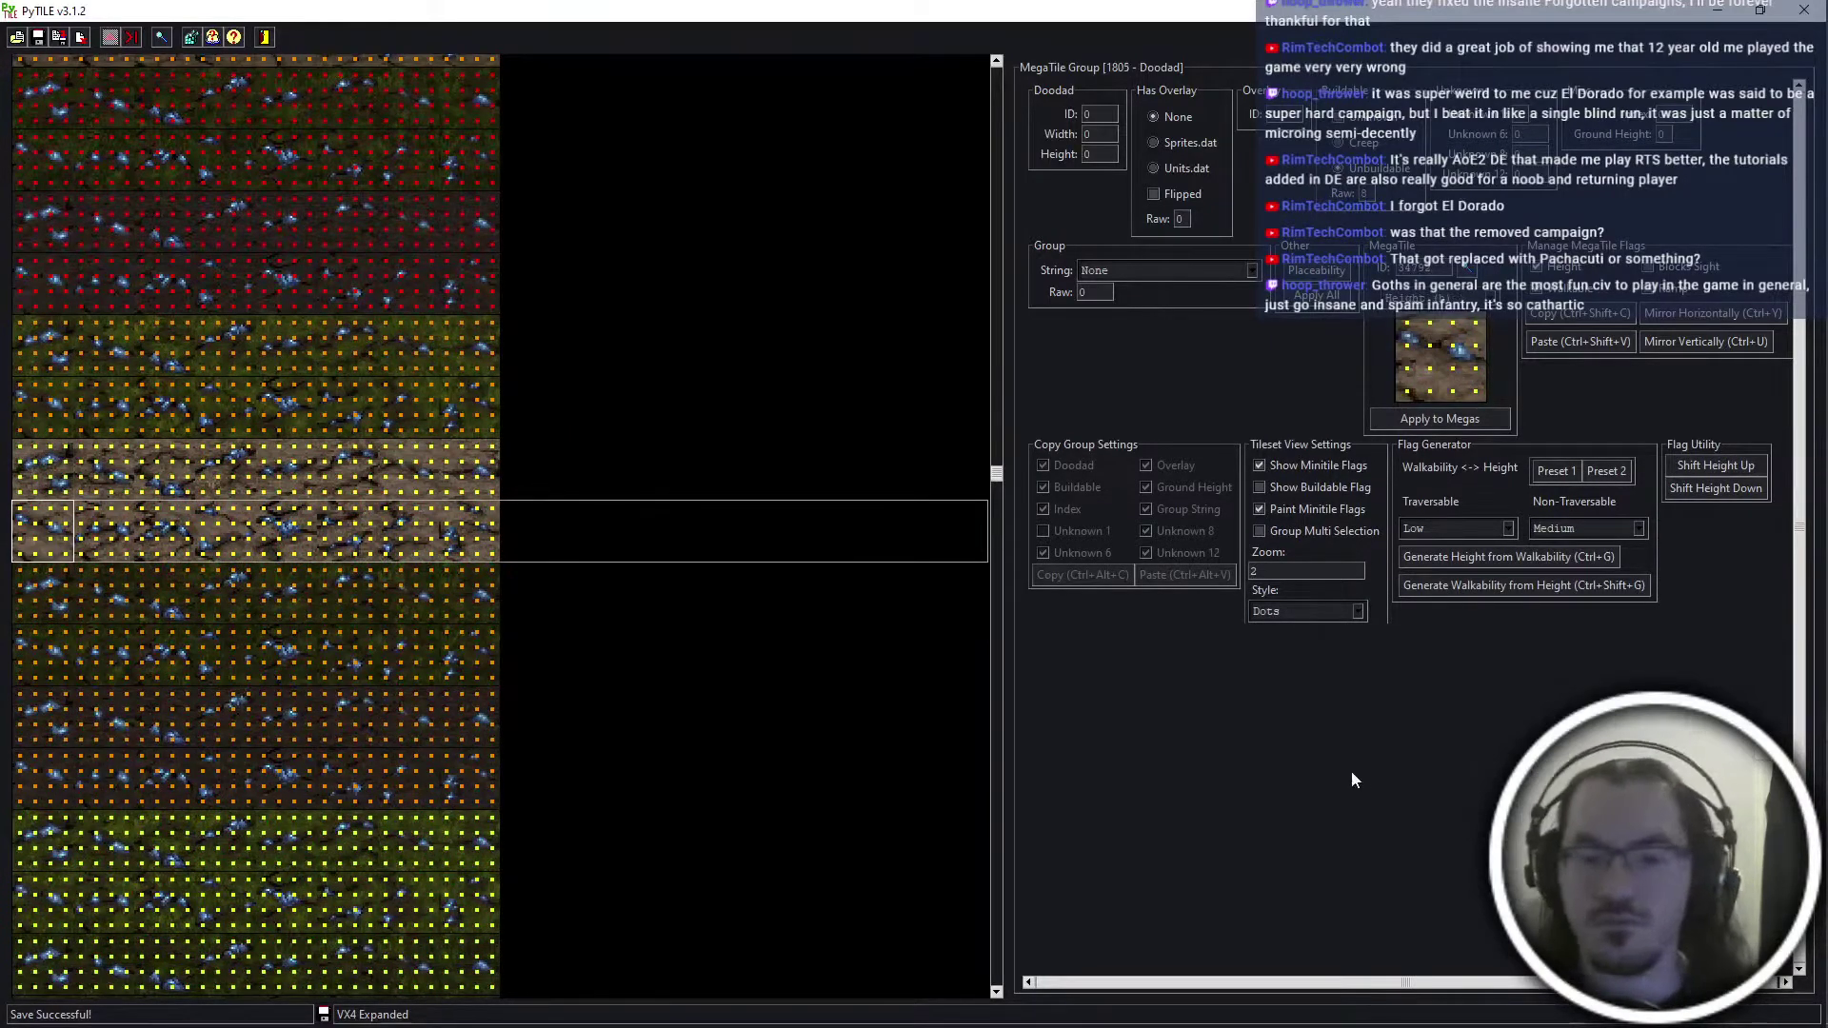
Switch to PyMPQ, add jungle.cv5 through jungle.wpe to HYDRA-editor.mpq's tileset folder, and open the HYDRA executable archive from _HYDRA-dev
{"action": "left_click", "coordinate": [1804, 11]}
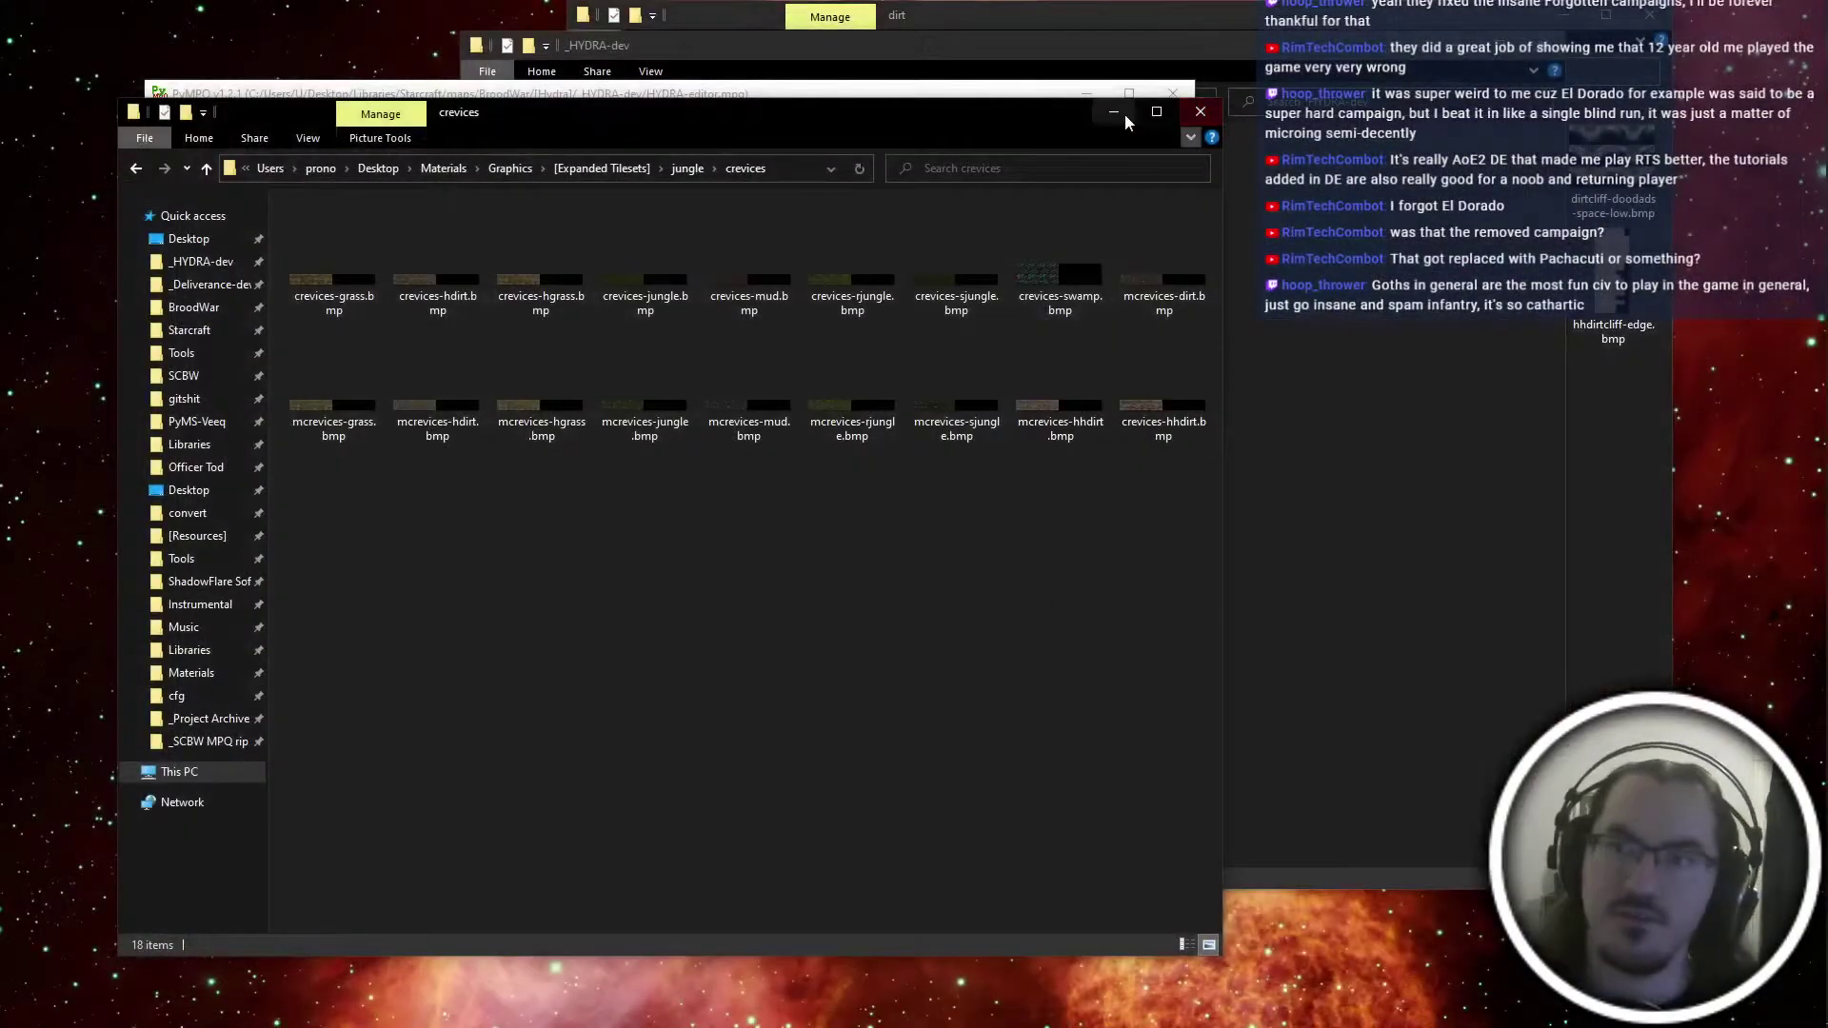
{"action": "left_click", "coordinate": [1066, 91]}
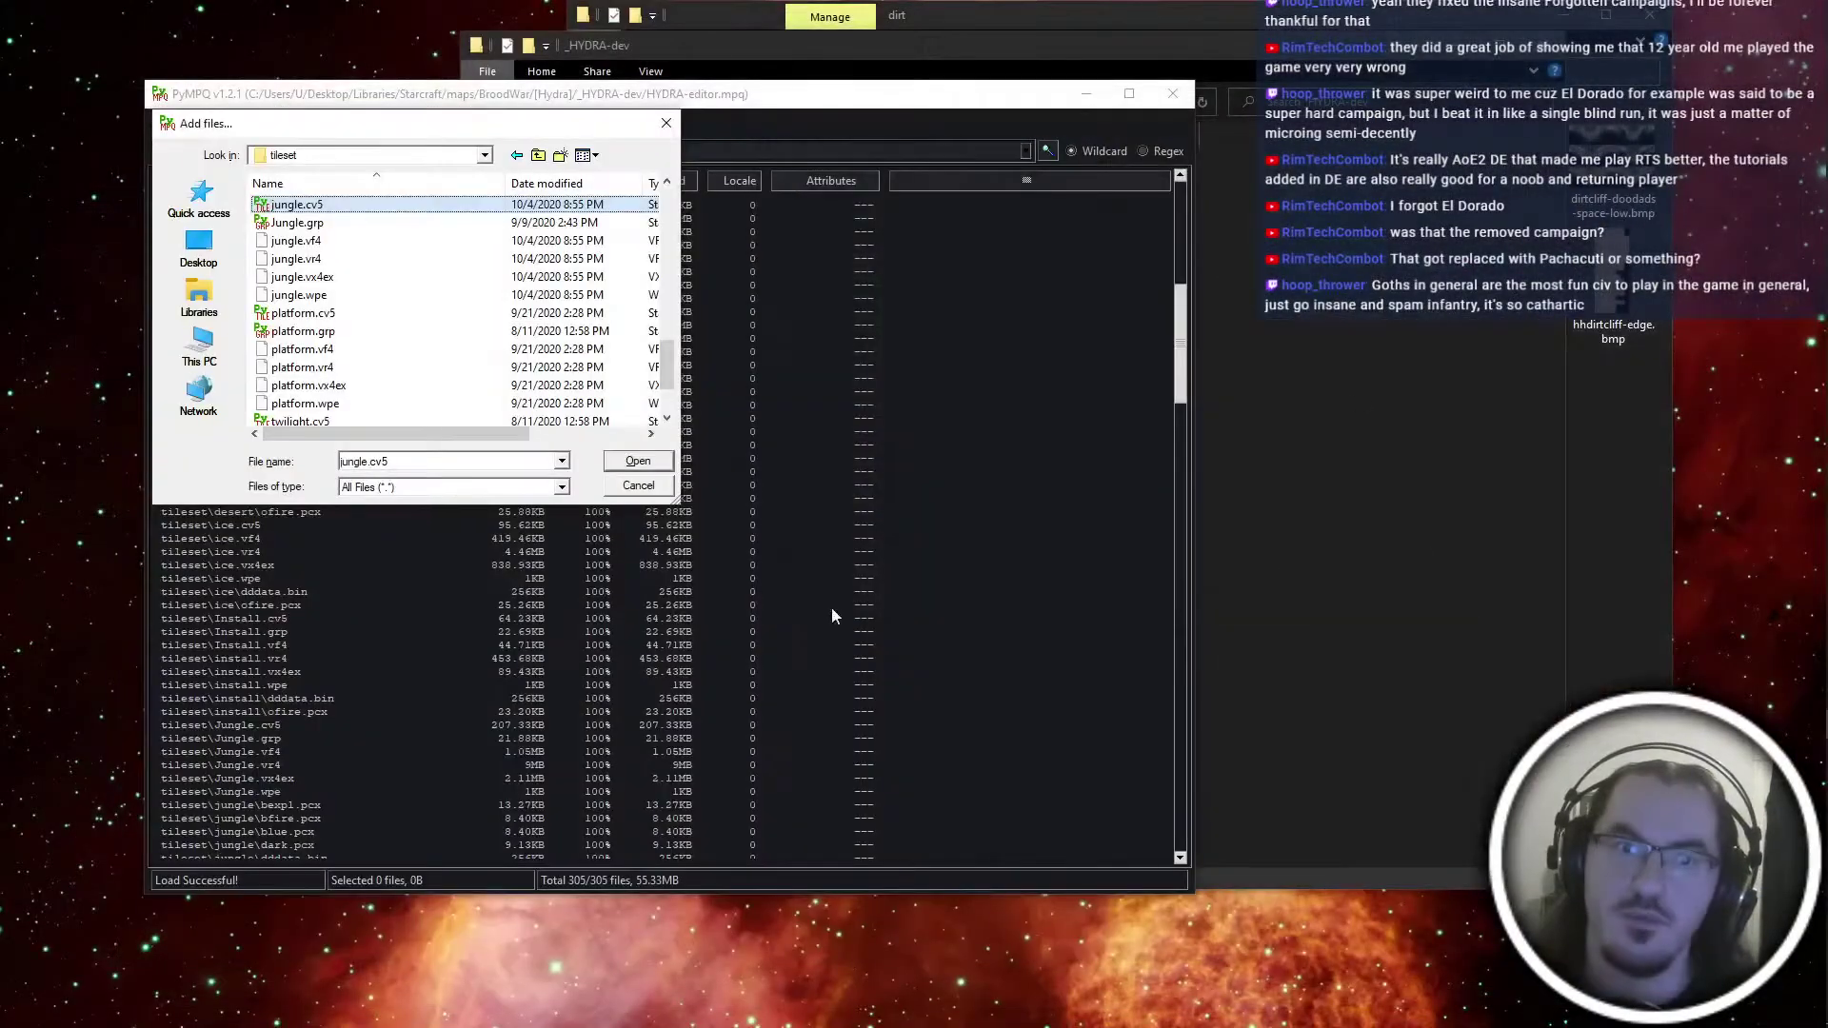
{"action": "left_click", "coordinate": [376, 296], "text": "shift"}
{"action": "key", "text": "alt+Tab"}
{"action": "key", "text": "alt+Tab"}
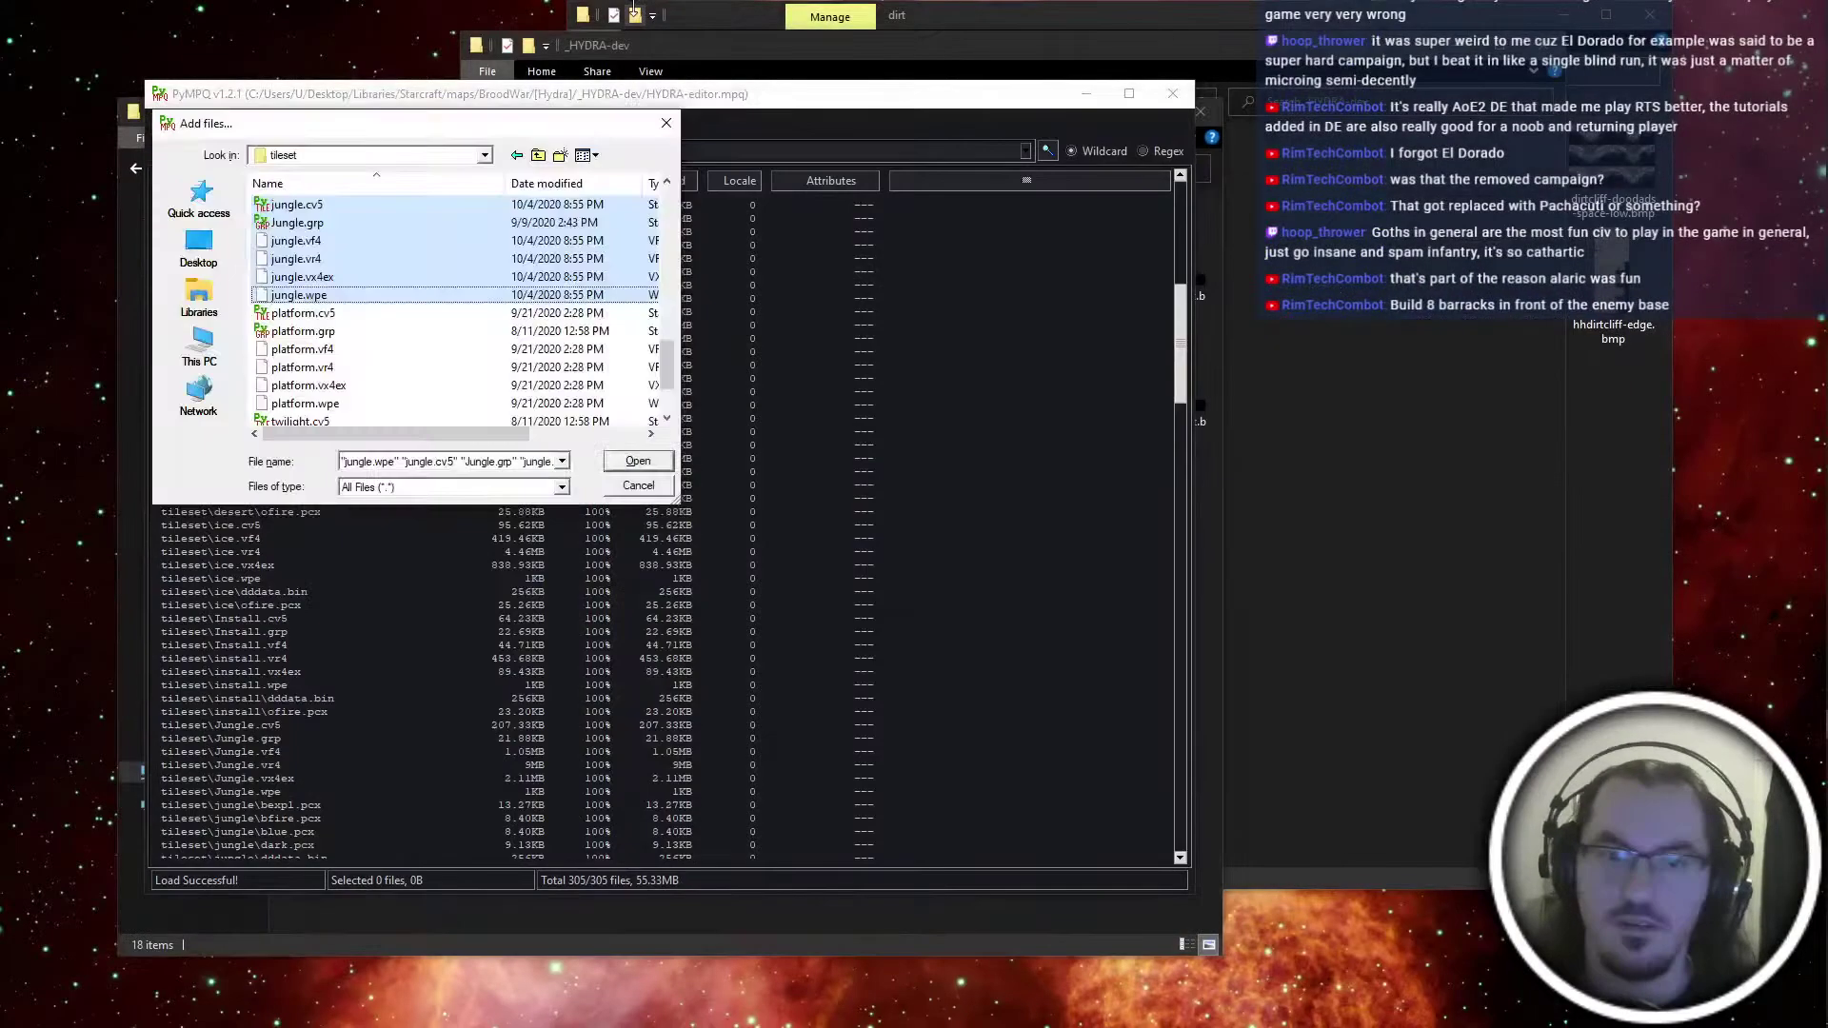
{"action": "key", "text": "Return"}
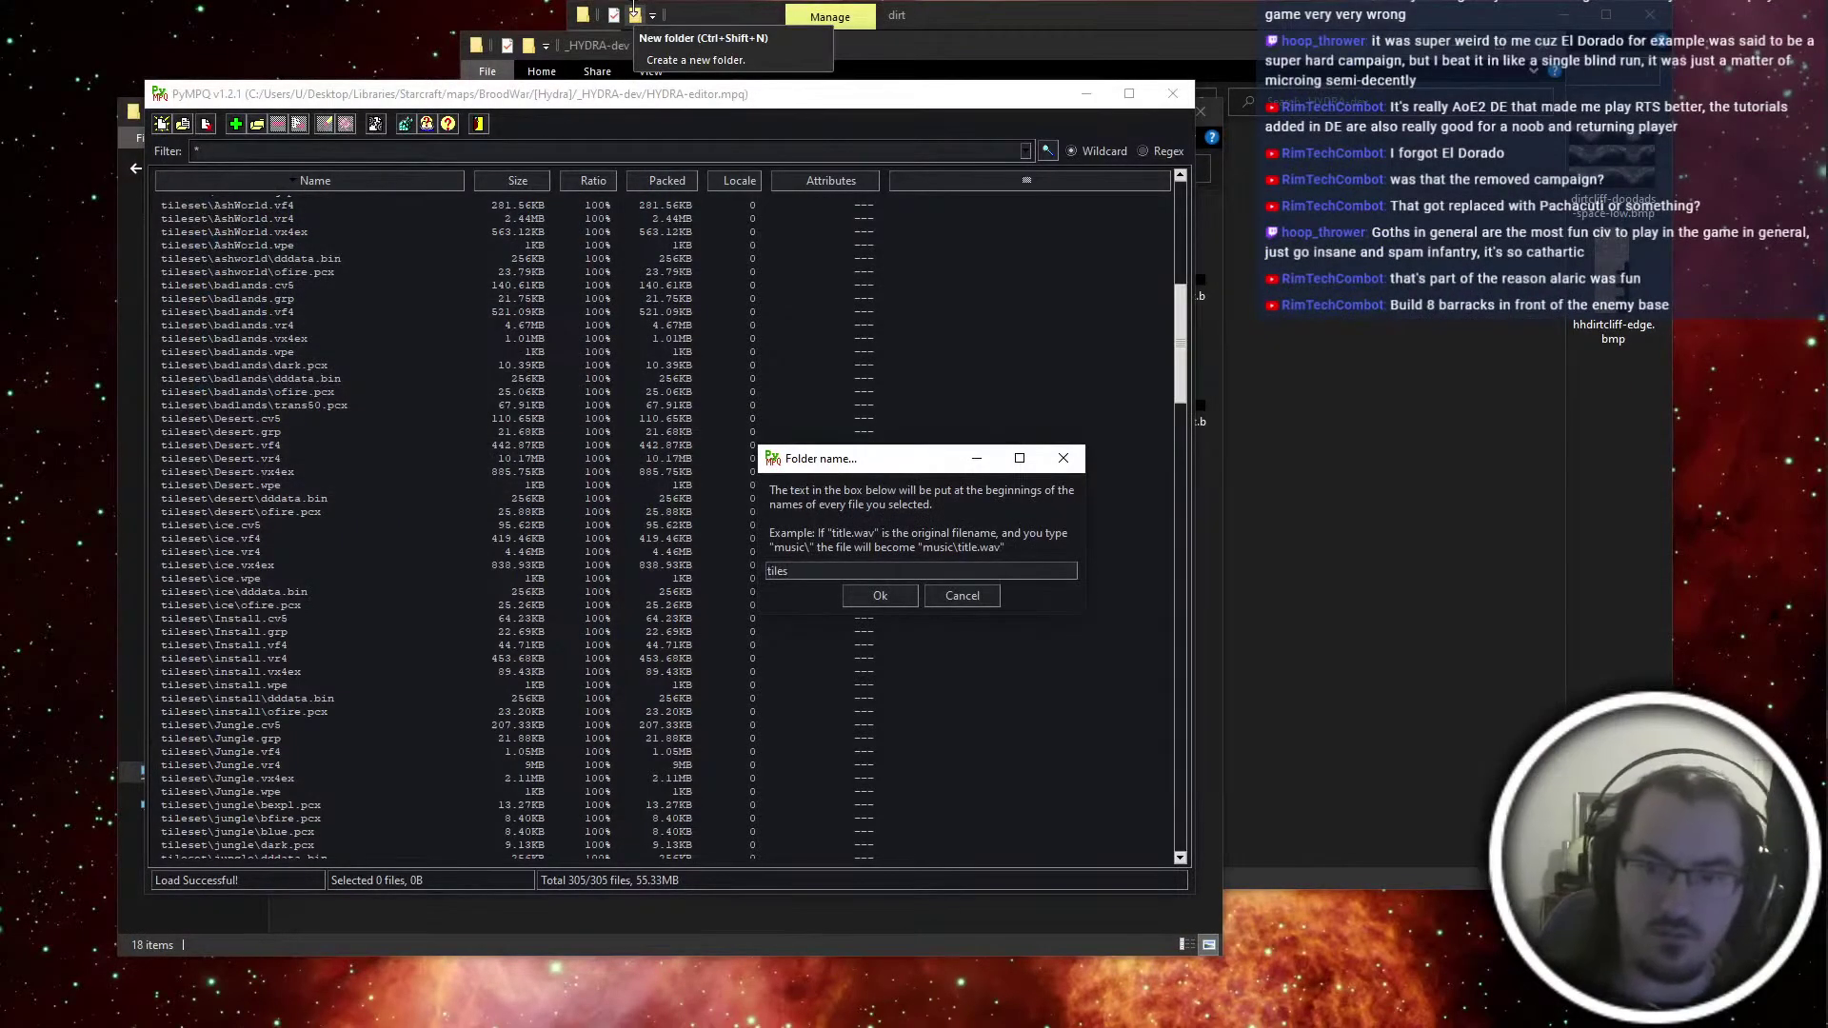
{"action": "key", "text": "Return"}
{"action": "key", "text": "ctrl+o"}
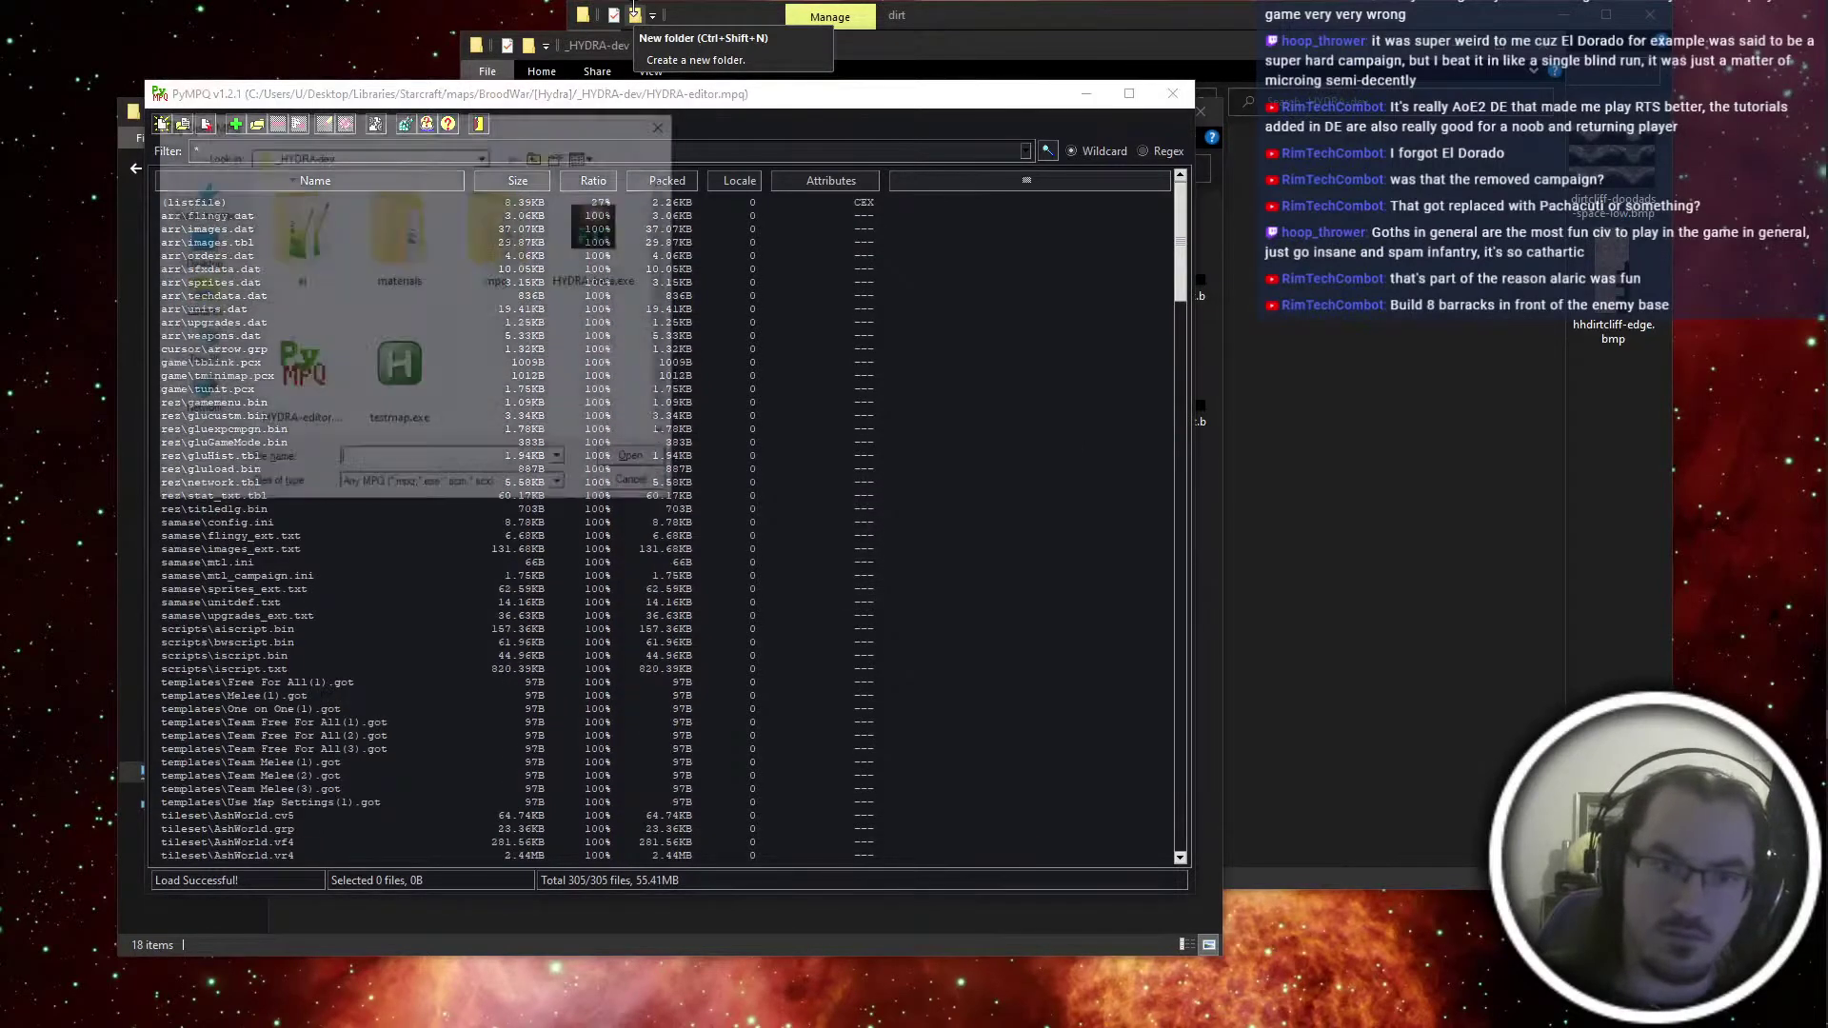
{"action": "double_click", "coordinate": [613, 247]}
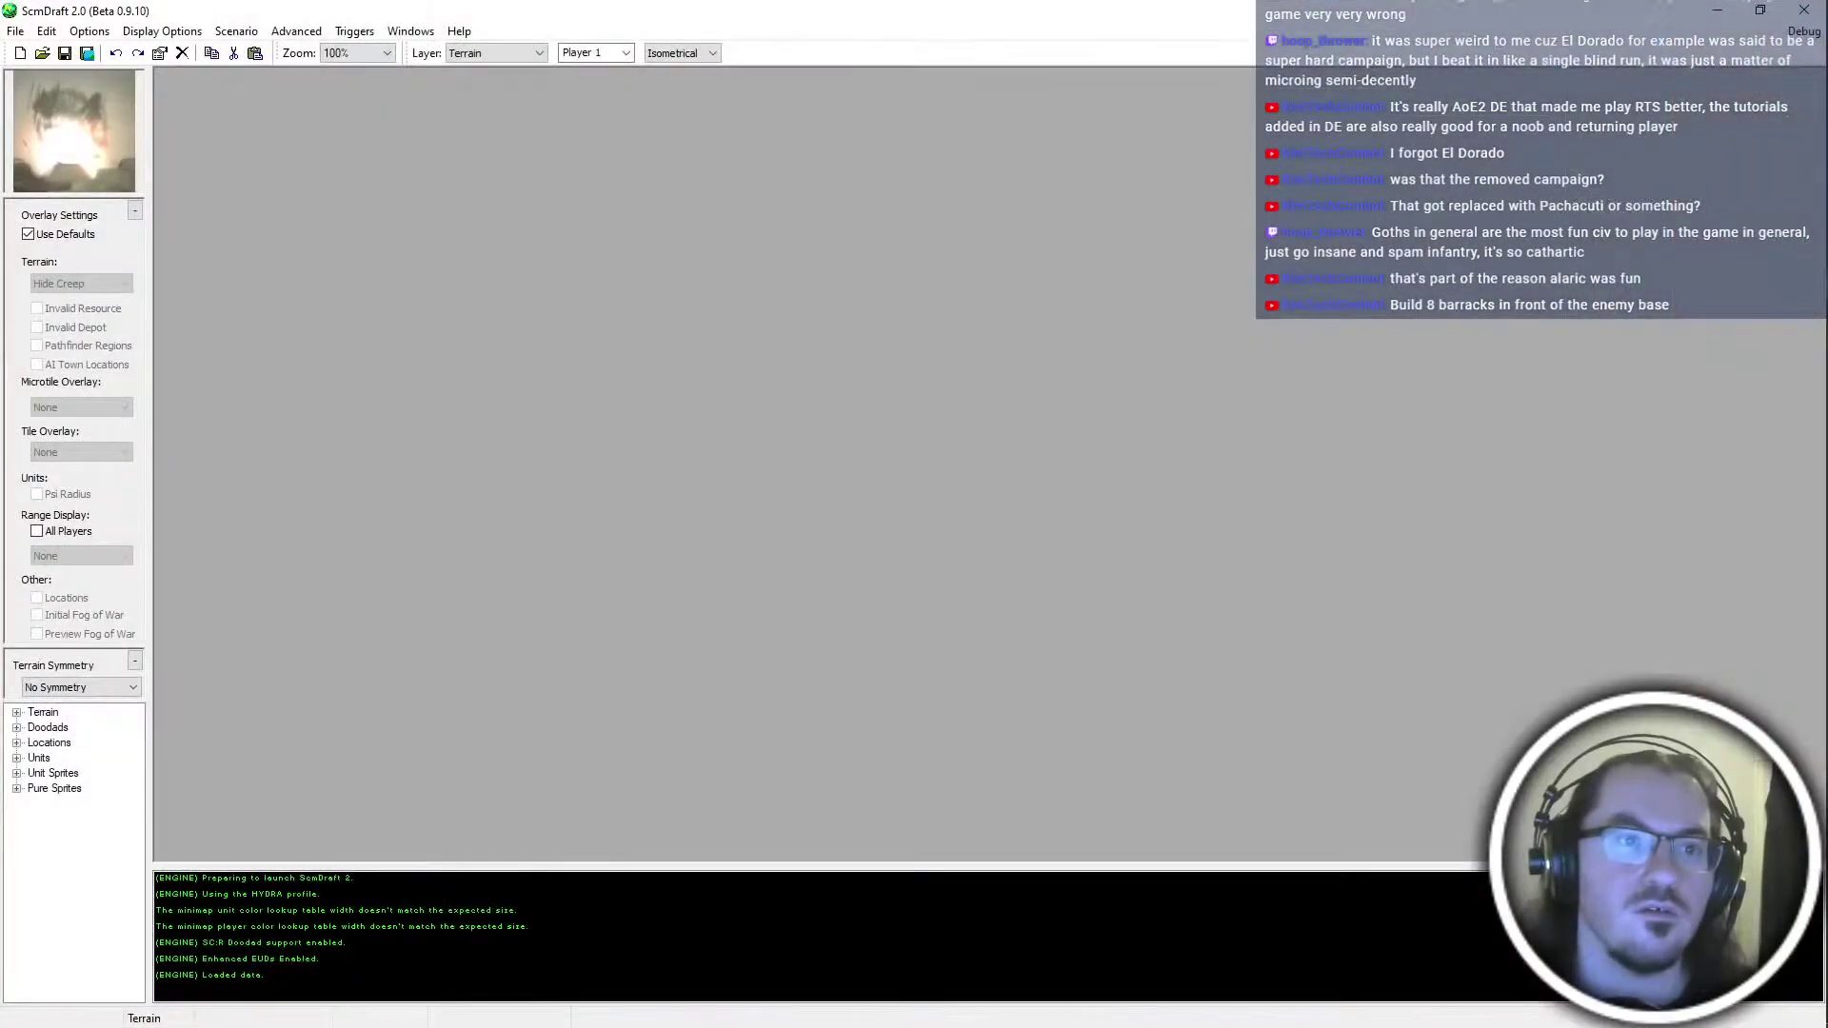
Reopen the 3-p01 campaign map in ScmDraft with Tileset Indexed terrain and bring up crevice groups 1828 and 1829 in the terrain palette
{"action": "left_click", "coordinate": [16, 32]}
{"action": "mouse_move", "coordinate": [114, 95]}
{"action": "left_click", "coordinate": [489, 101]}
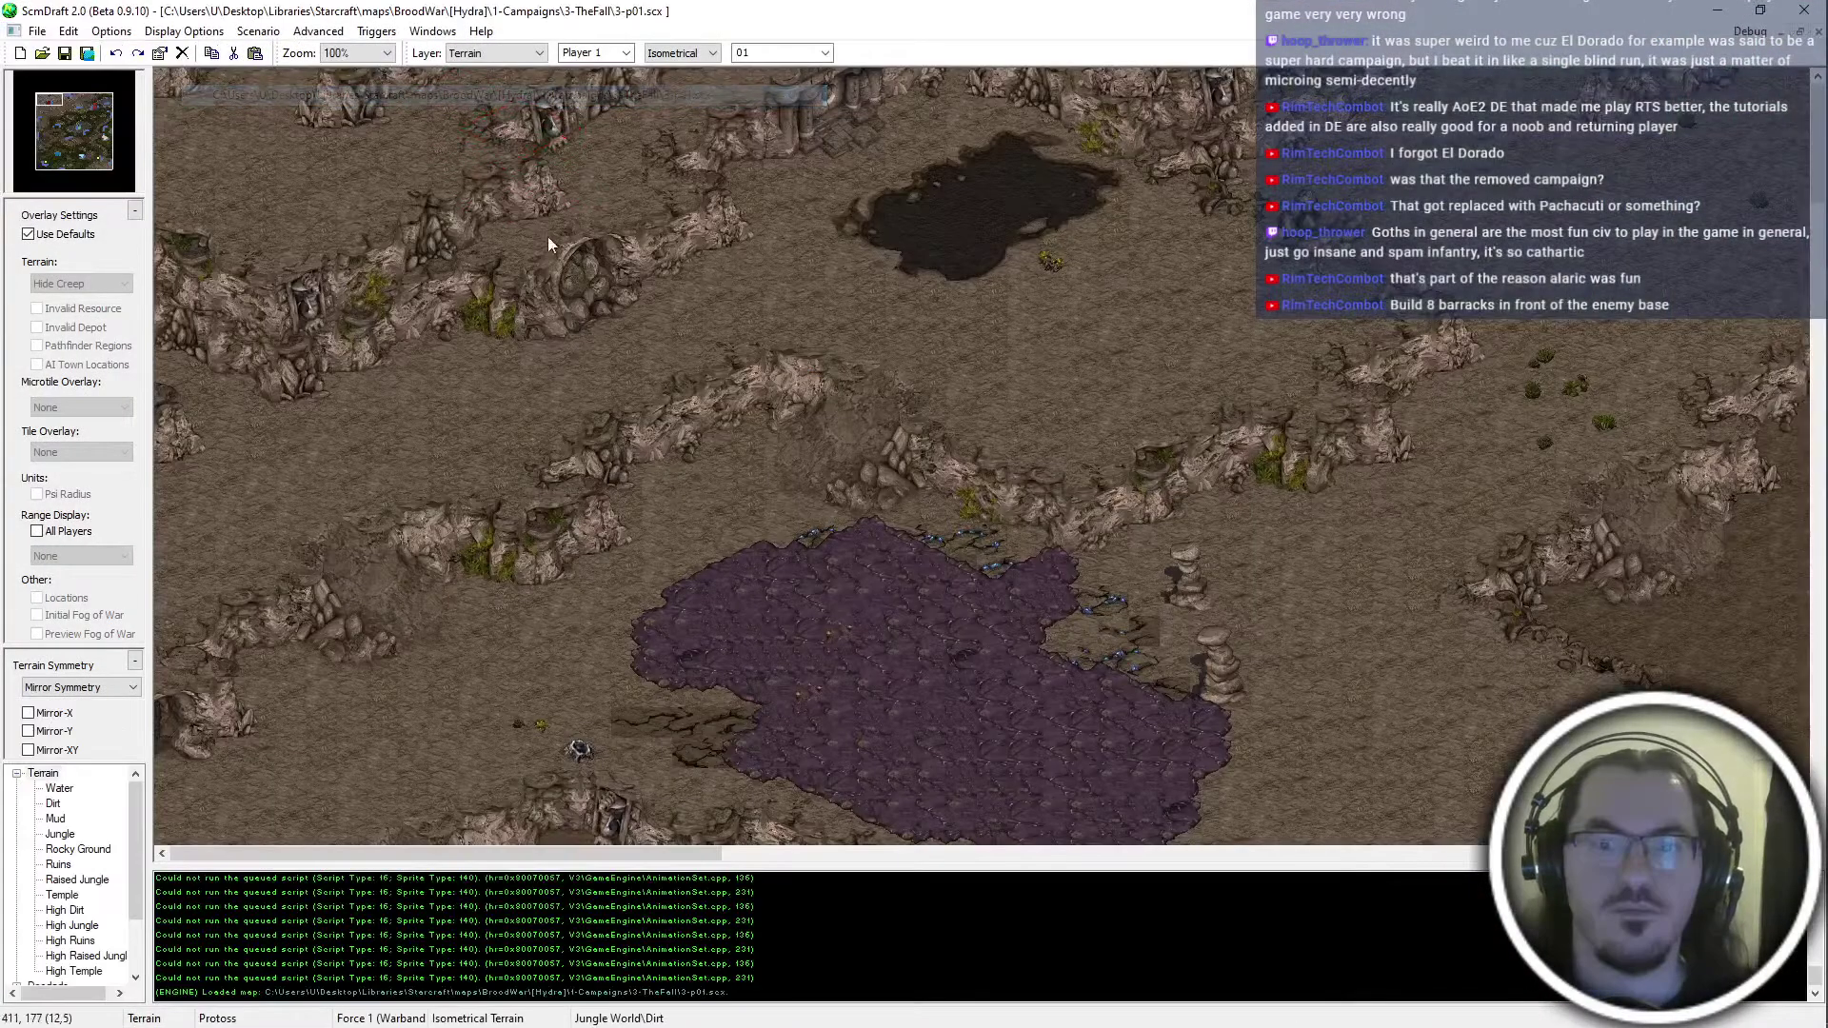
{"action": "left_click", "coordinate": [96, 235]}
{"action": "left_click", "coordinate": [680, 52]}
{"action": "left_click", "coordinate": [678, 115]}
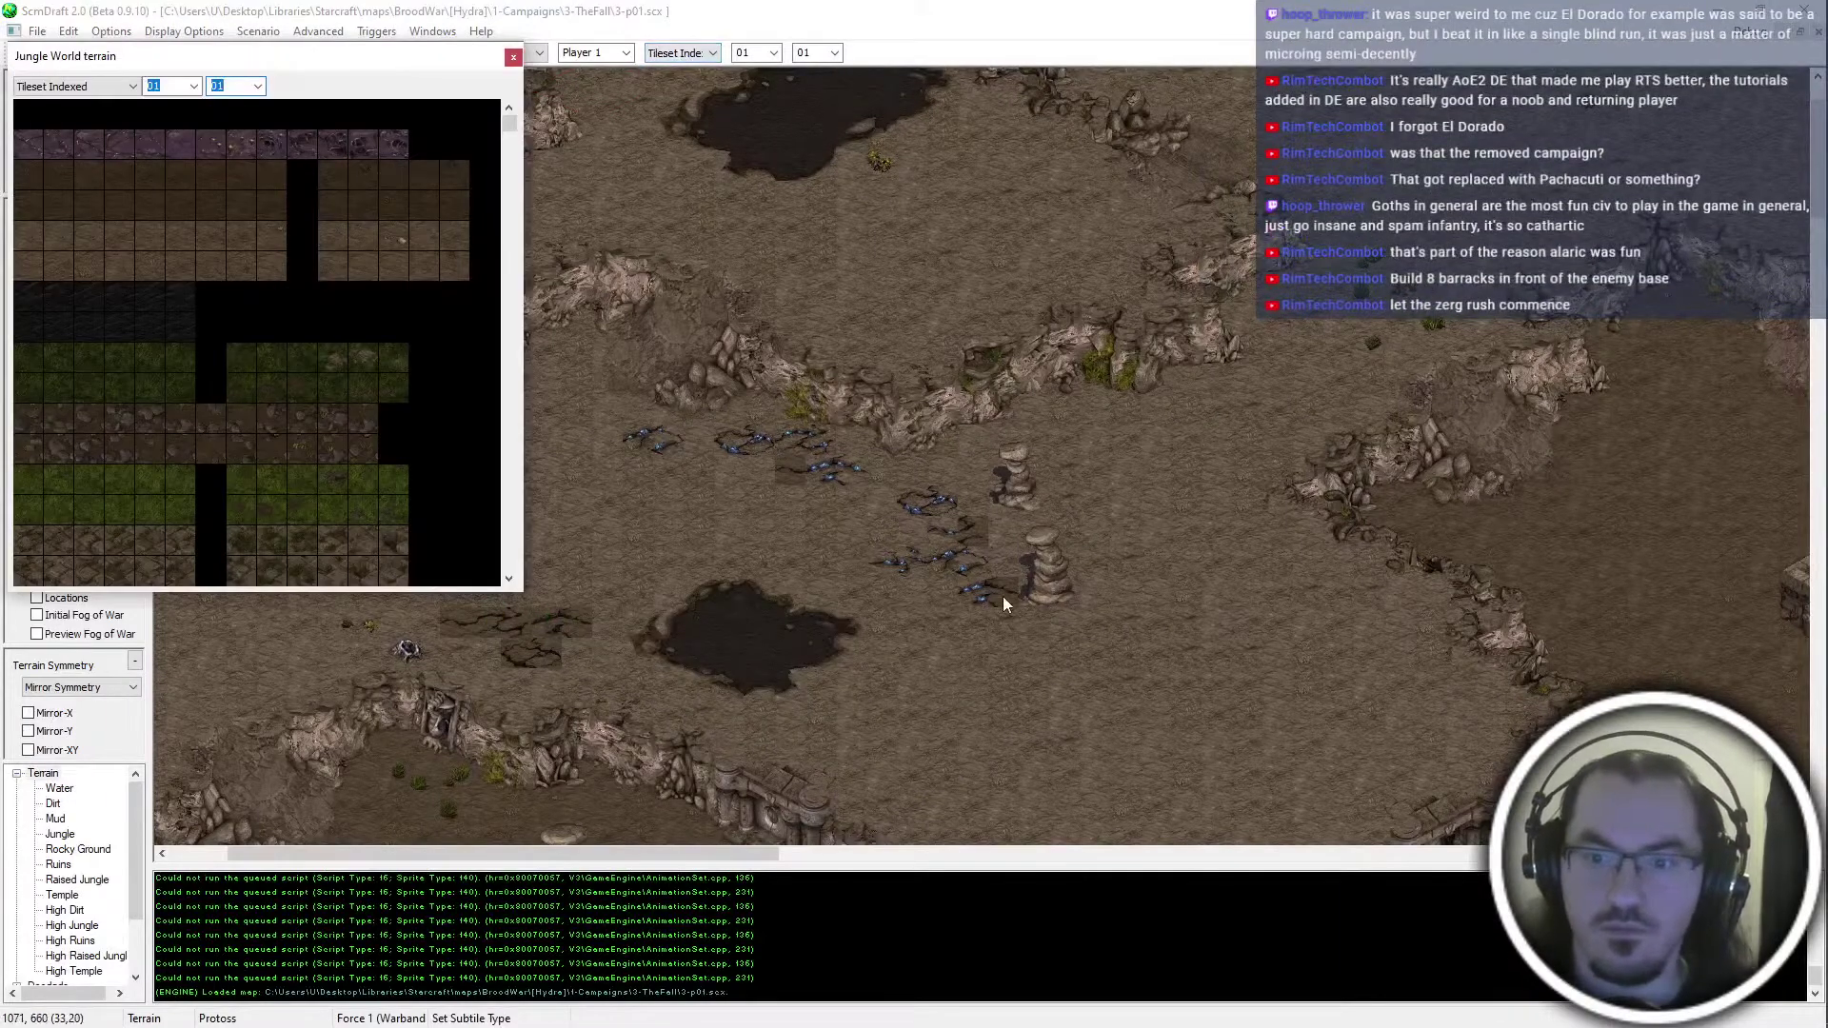
{"action": "scroll", "coordinate": [1003, 596], "scroll_direction": "down", "scroll_amount": 5}
{"action": "scroll", "coordinate": [969, 594], "scroll_direction": "down", "scroll_amount": 5}
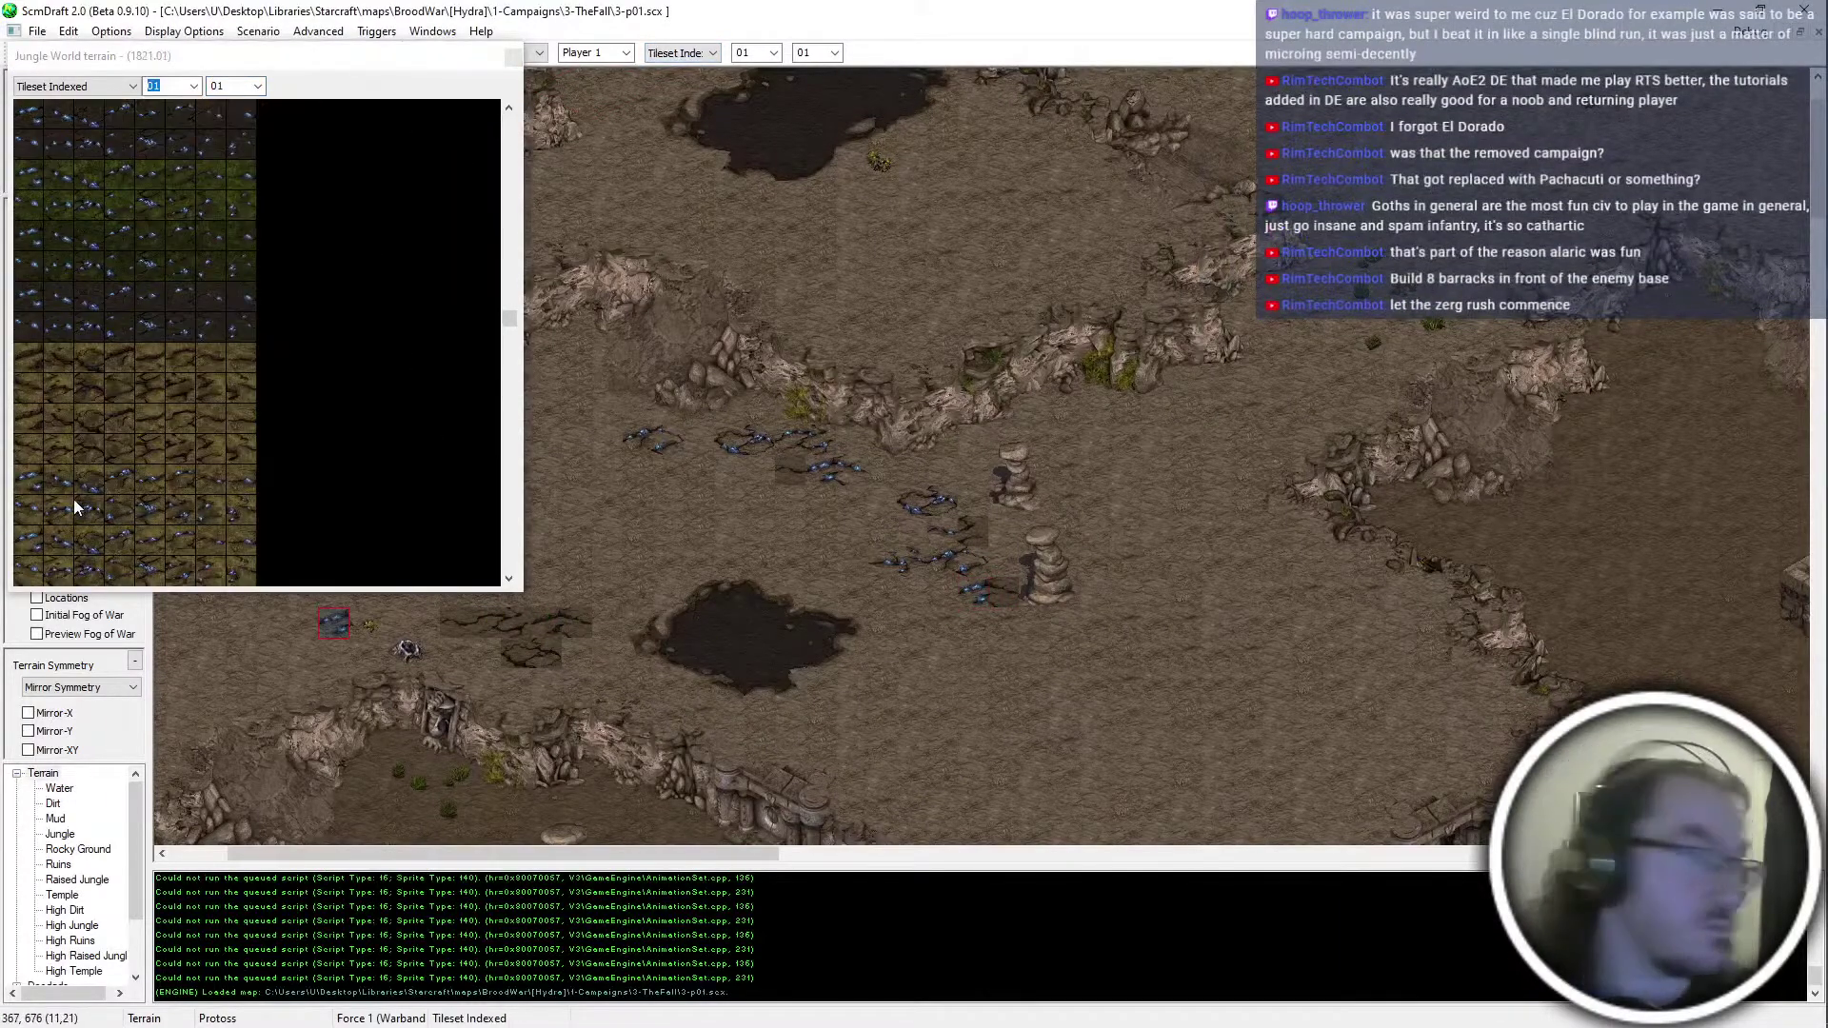
{"action": "scroll", "coordinate": [77, 508], "scroll_direction": "down", "scroll_amount": 3}
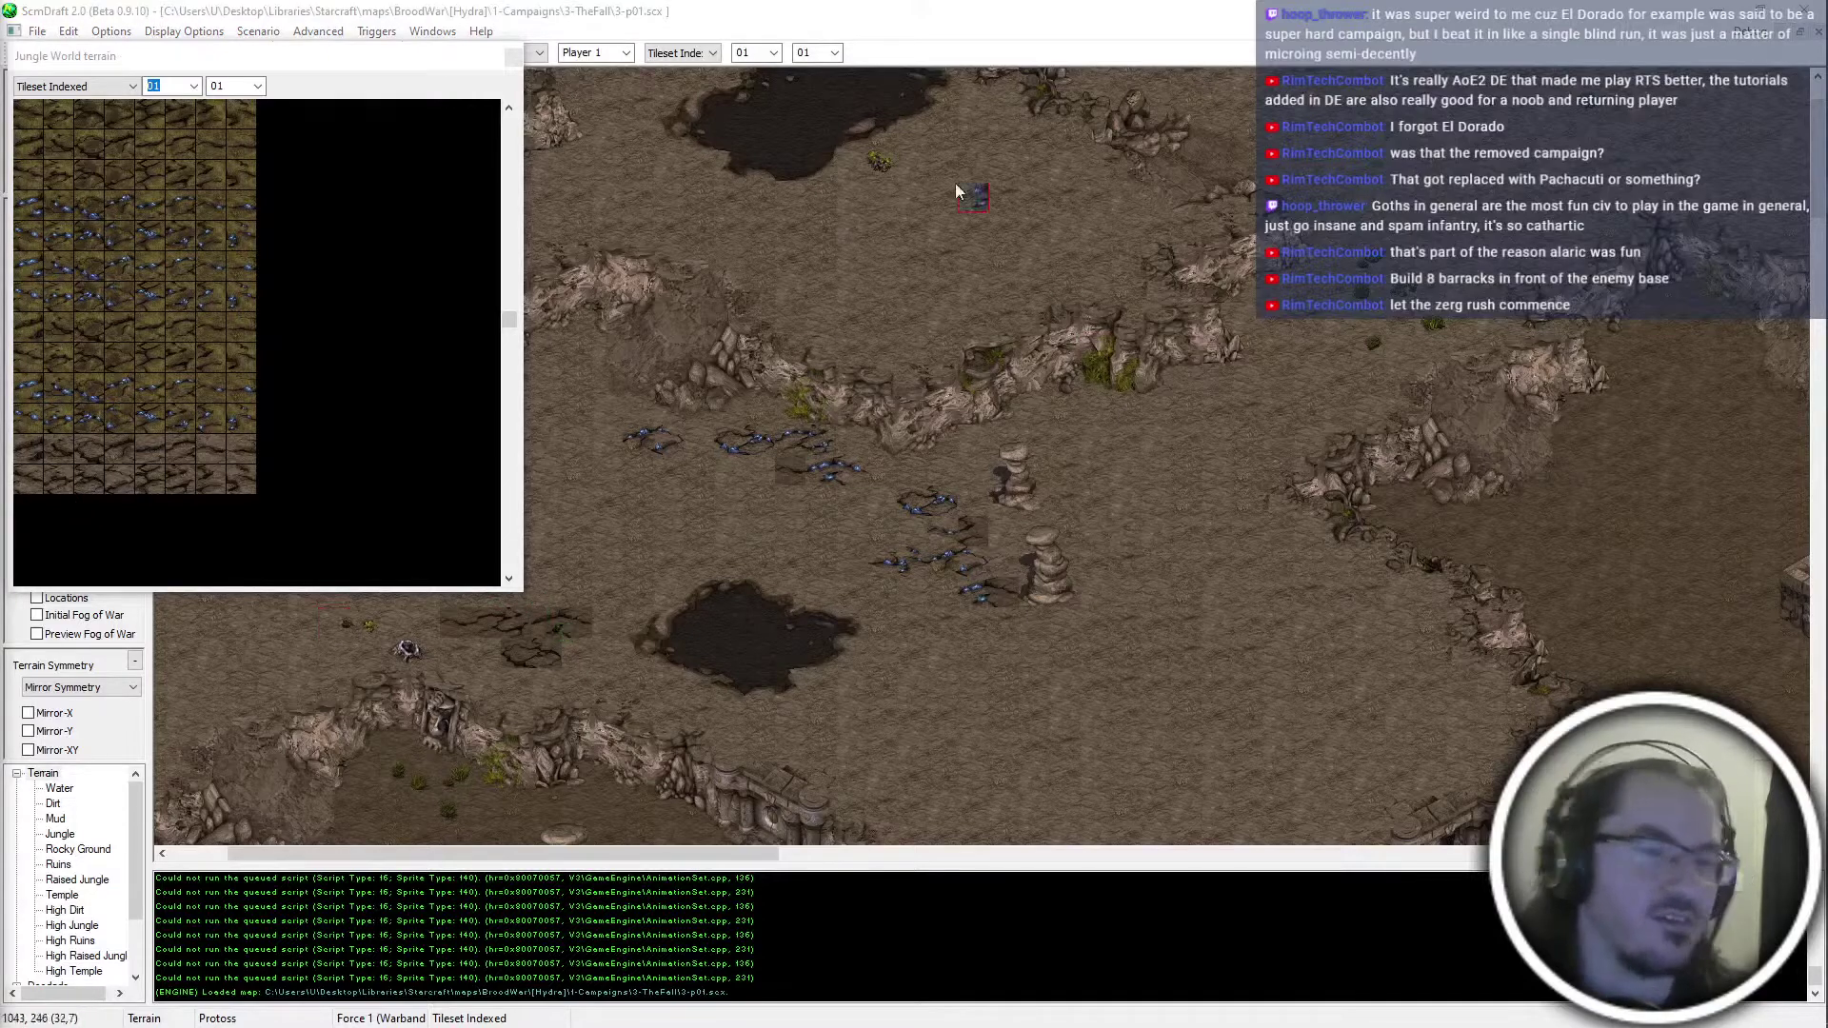
Replace the mismatched tiles in the blue crevice clusters beside the rock pillars with high dirt tiles from groups 1828 and 1829
{"action": "middle_click_drag", "start_coordinate": [767, 629], "coordinate": [838, 557]}
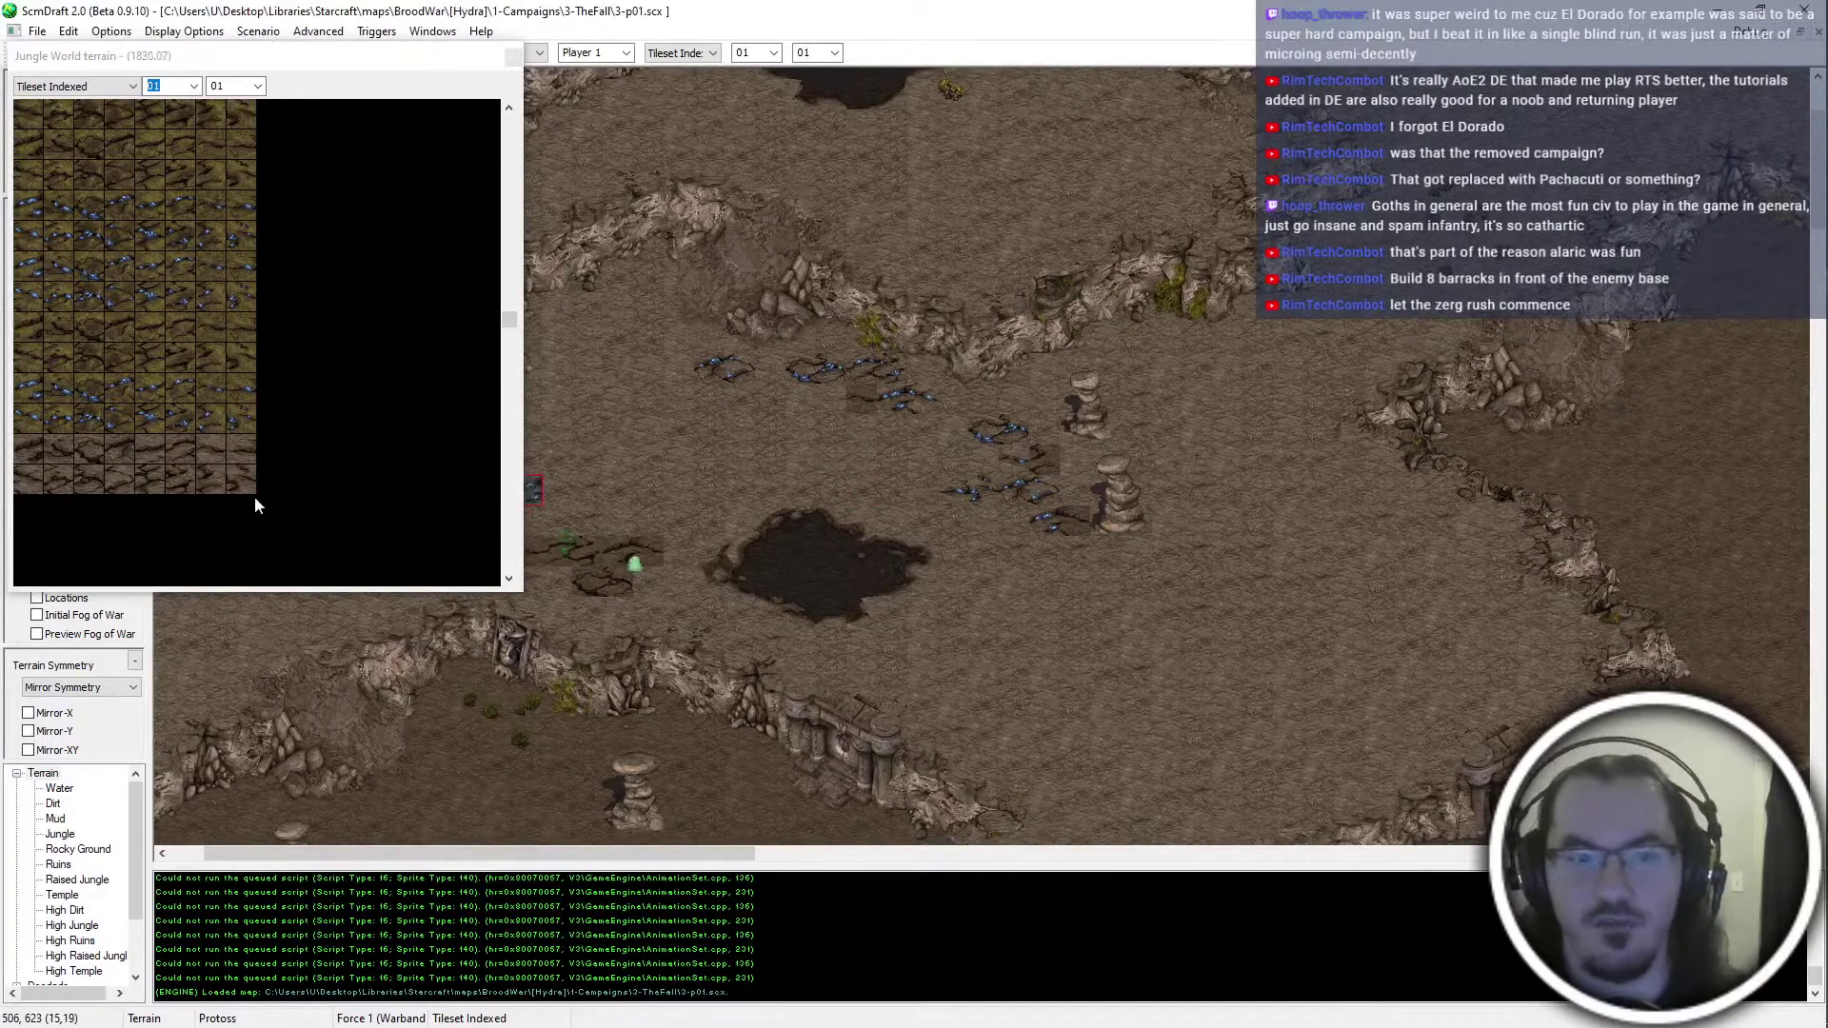
{"action": "left_click", "coordinate": [31, 480]}
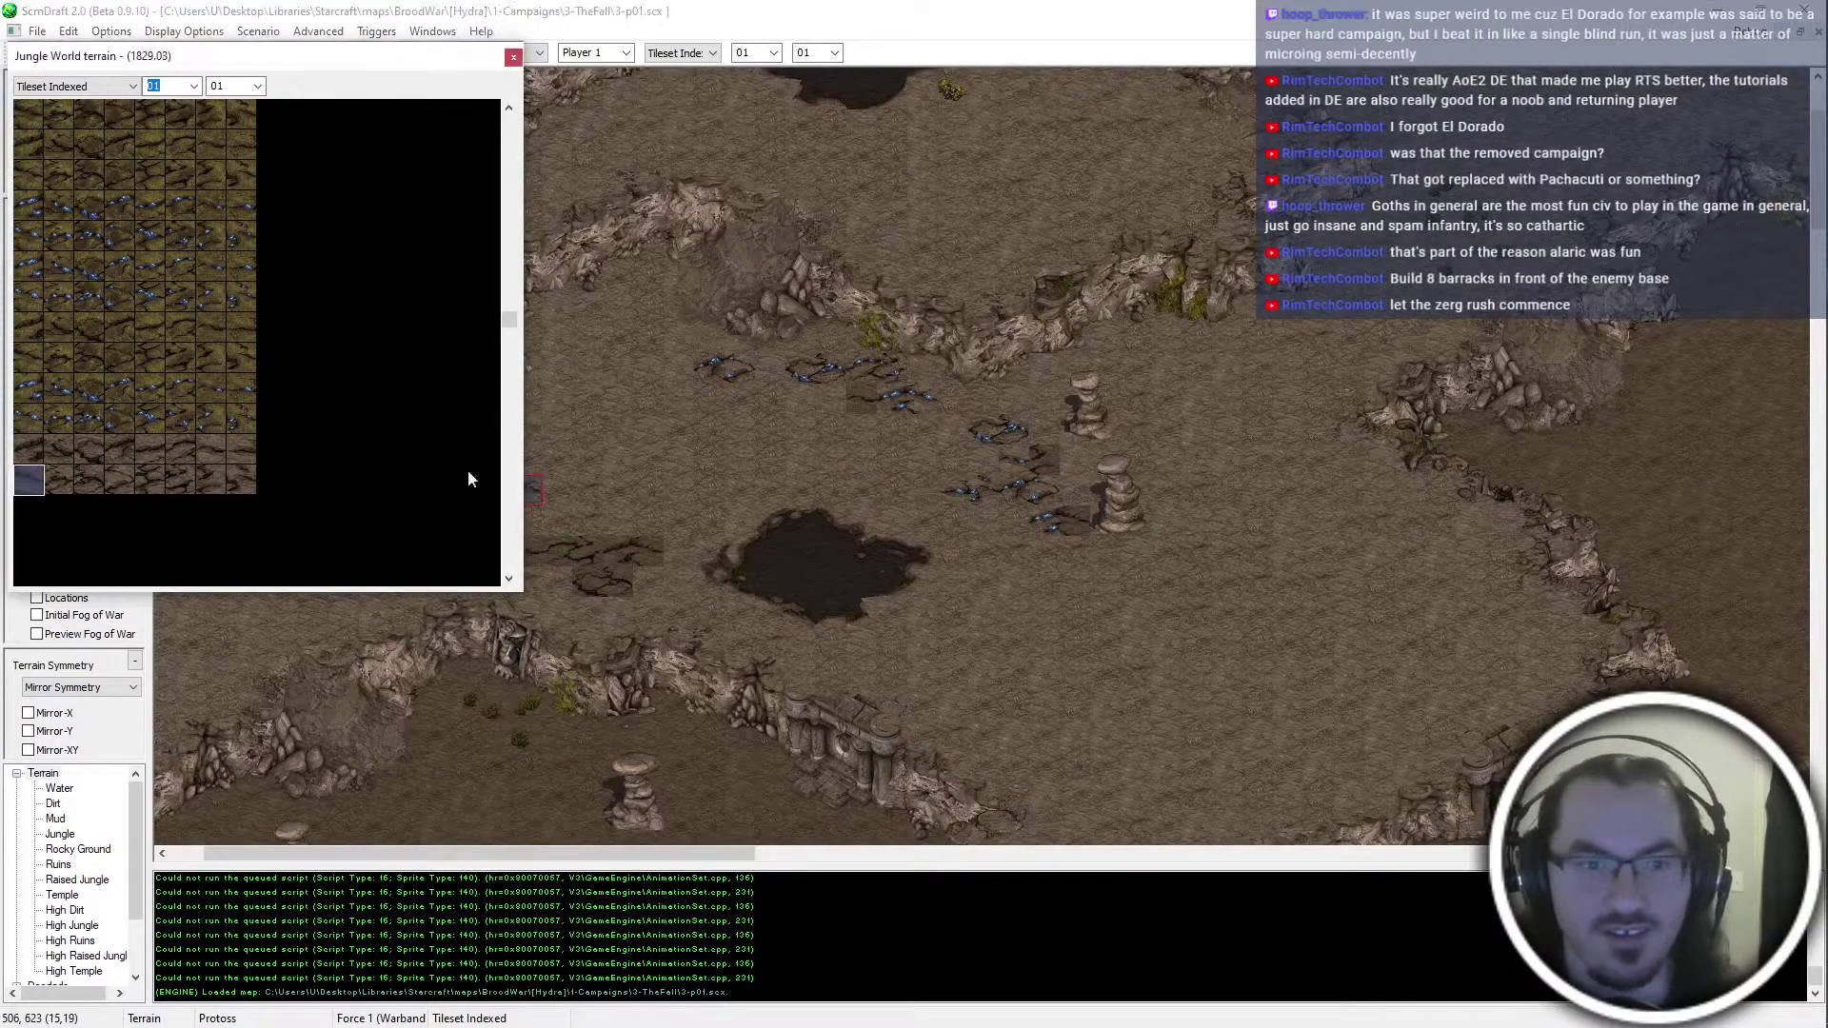
{"action": "left_click", "coordinate": [1064, 531]}
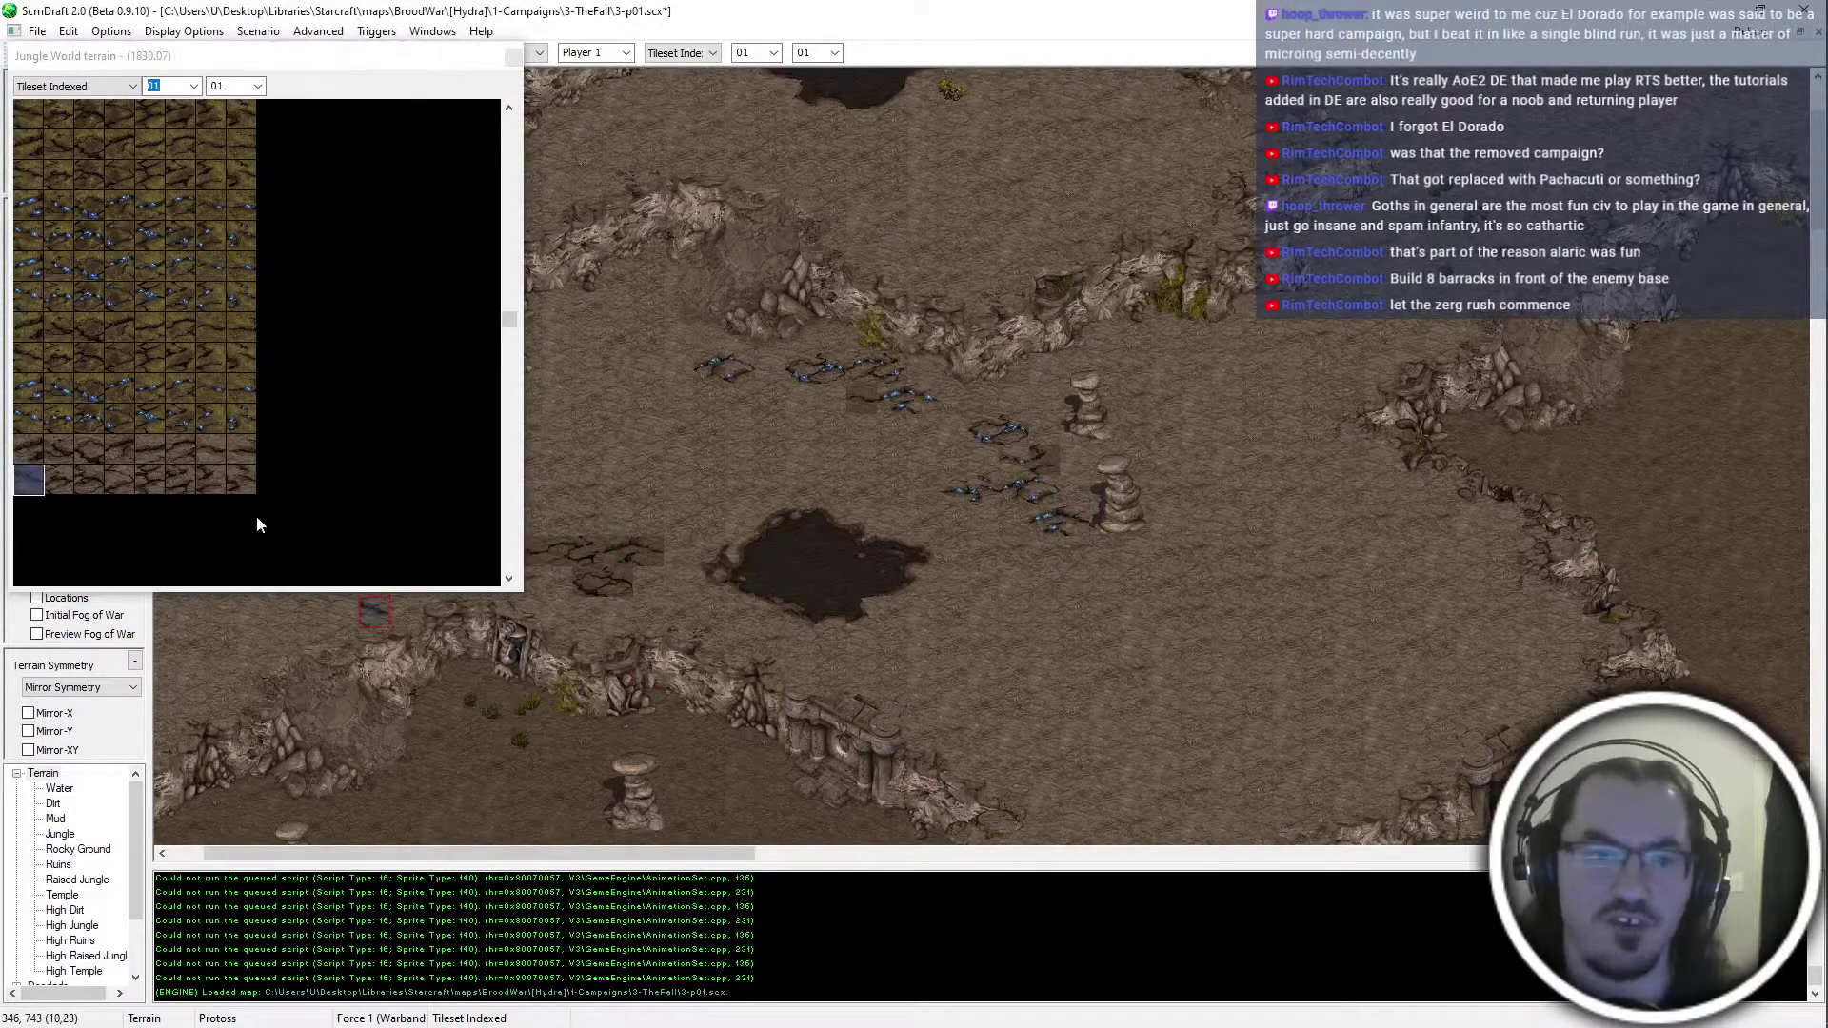
{"action": "left_click", "coordinate": [211, 480]}
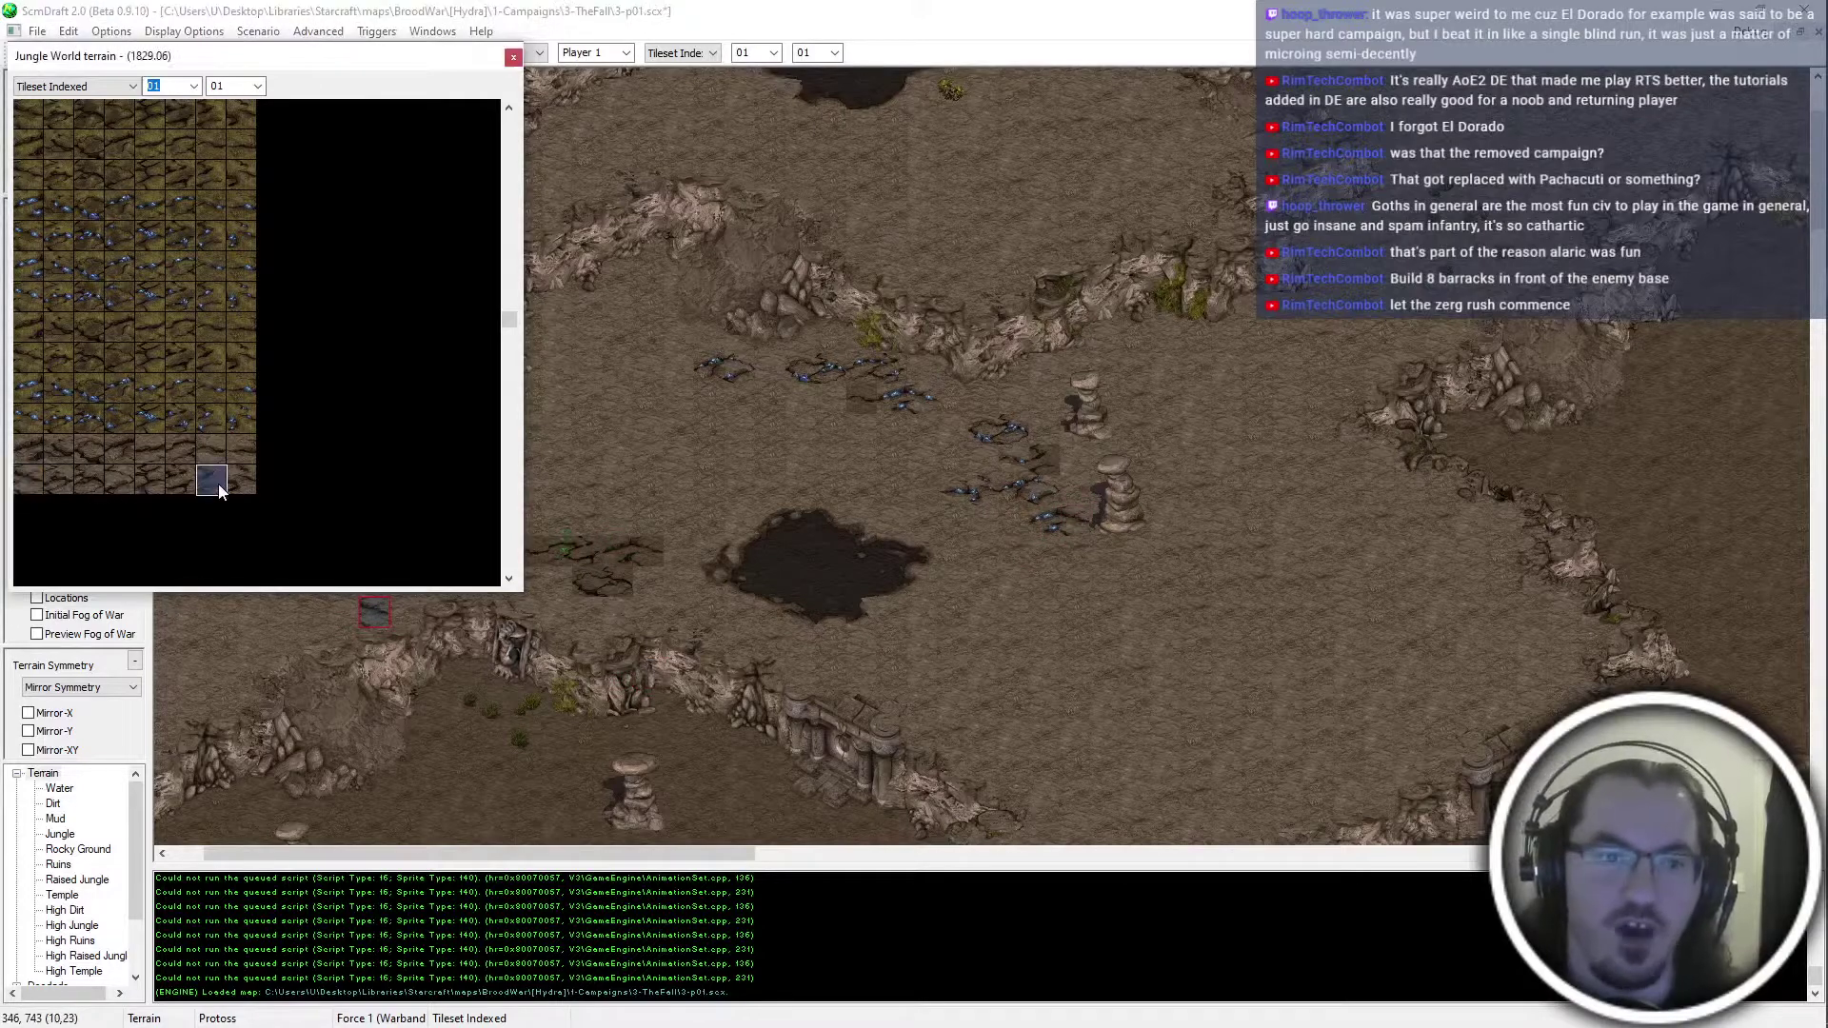
{"action": "left_click", "coordinate": [1028, 459]}
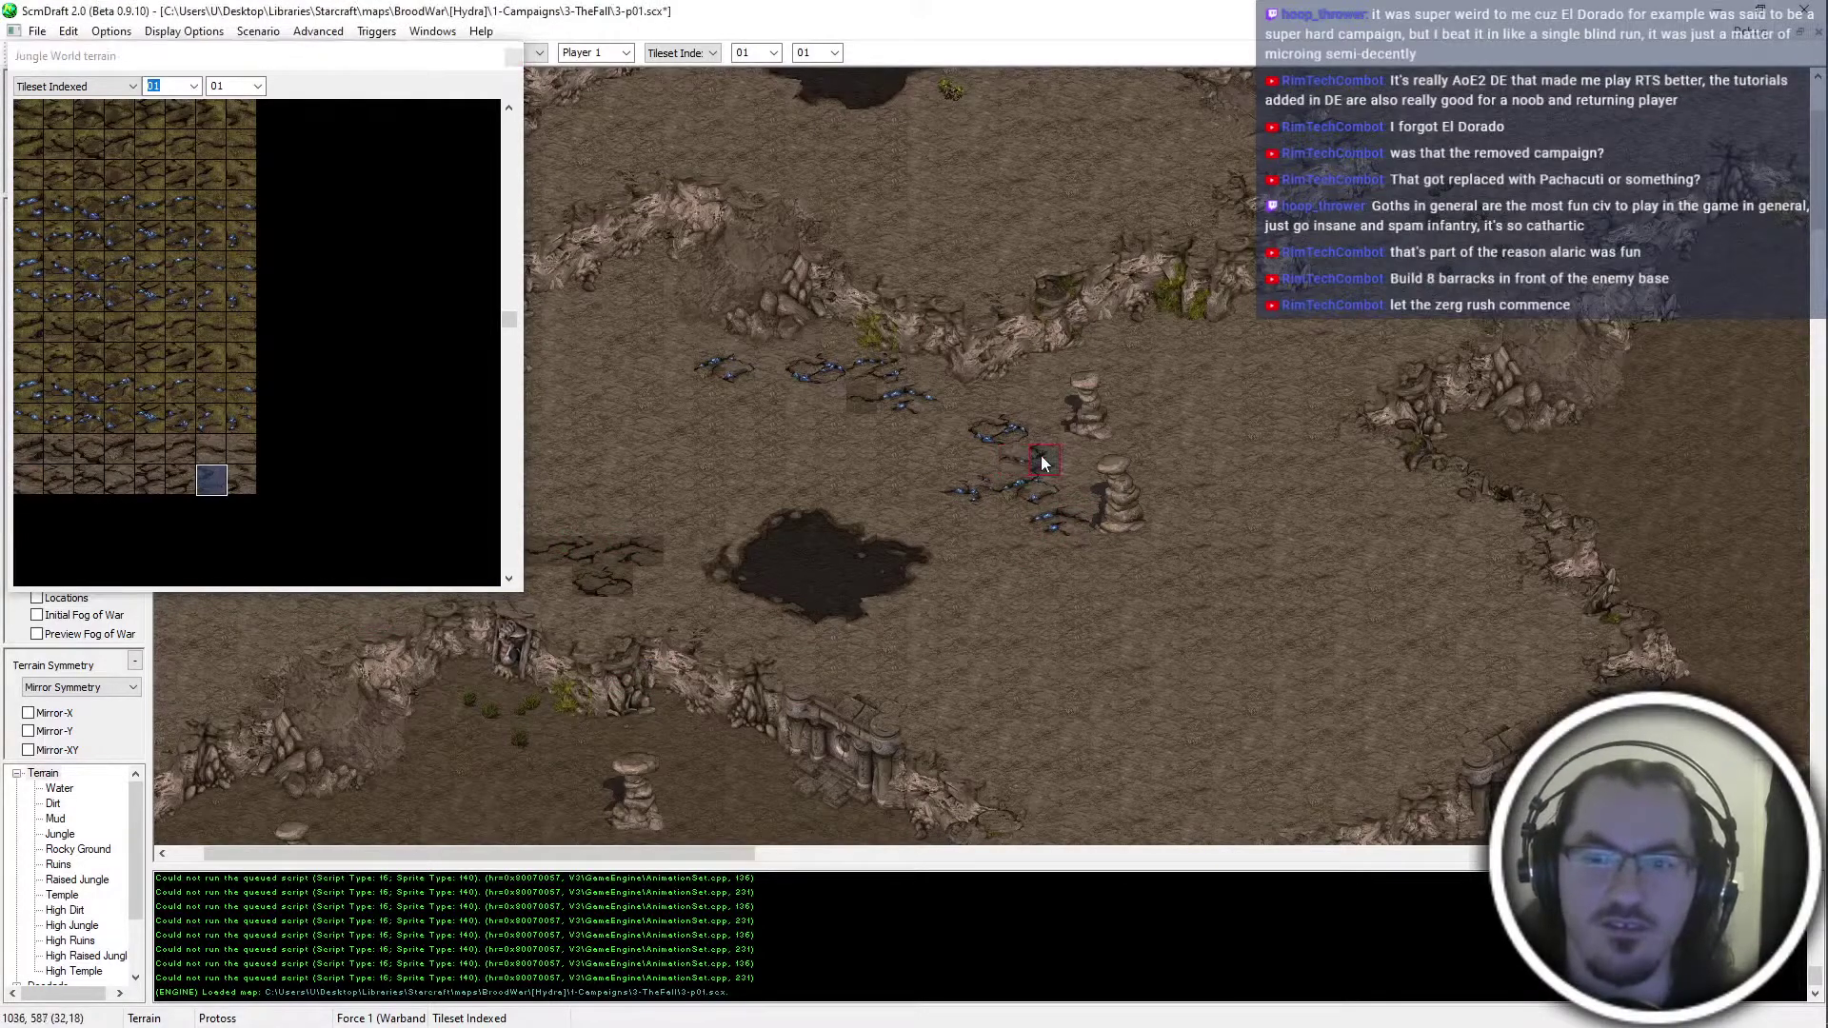
{"action": "left_click", "coordinate": [214, 462]}
{"action": "left_click", "coordinate": [857, 394]}
{"action": "middle_click_drag", "start_coordinate": [814, 549], "coordinate": [902, 491]}
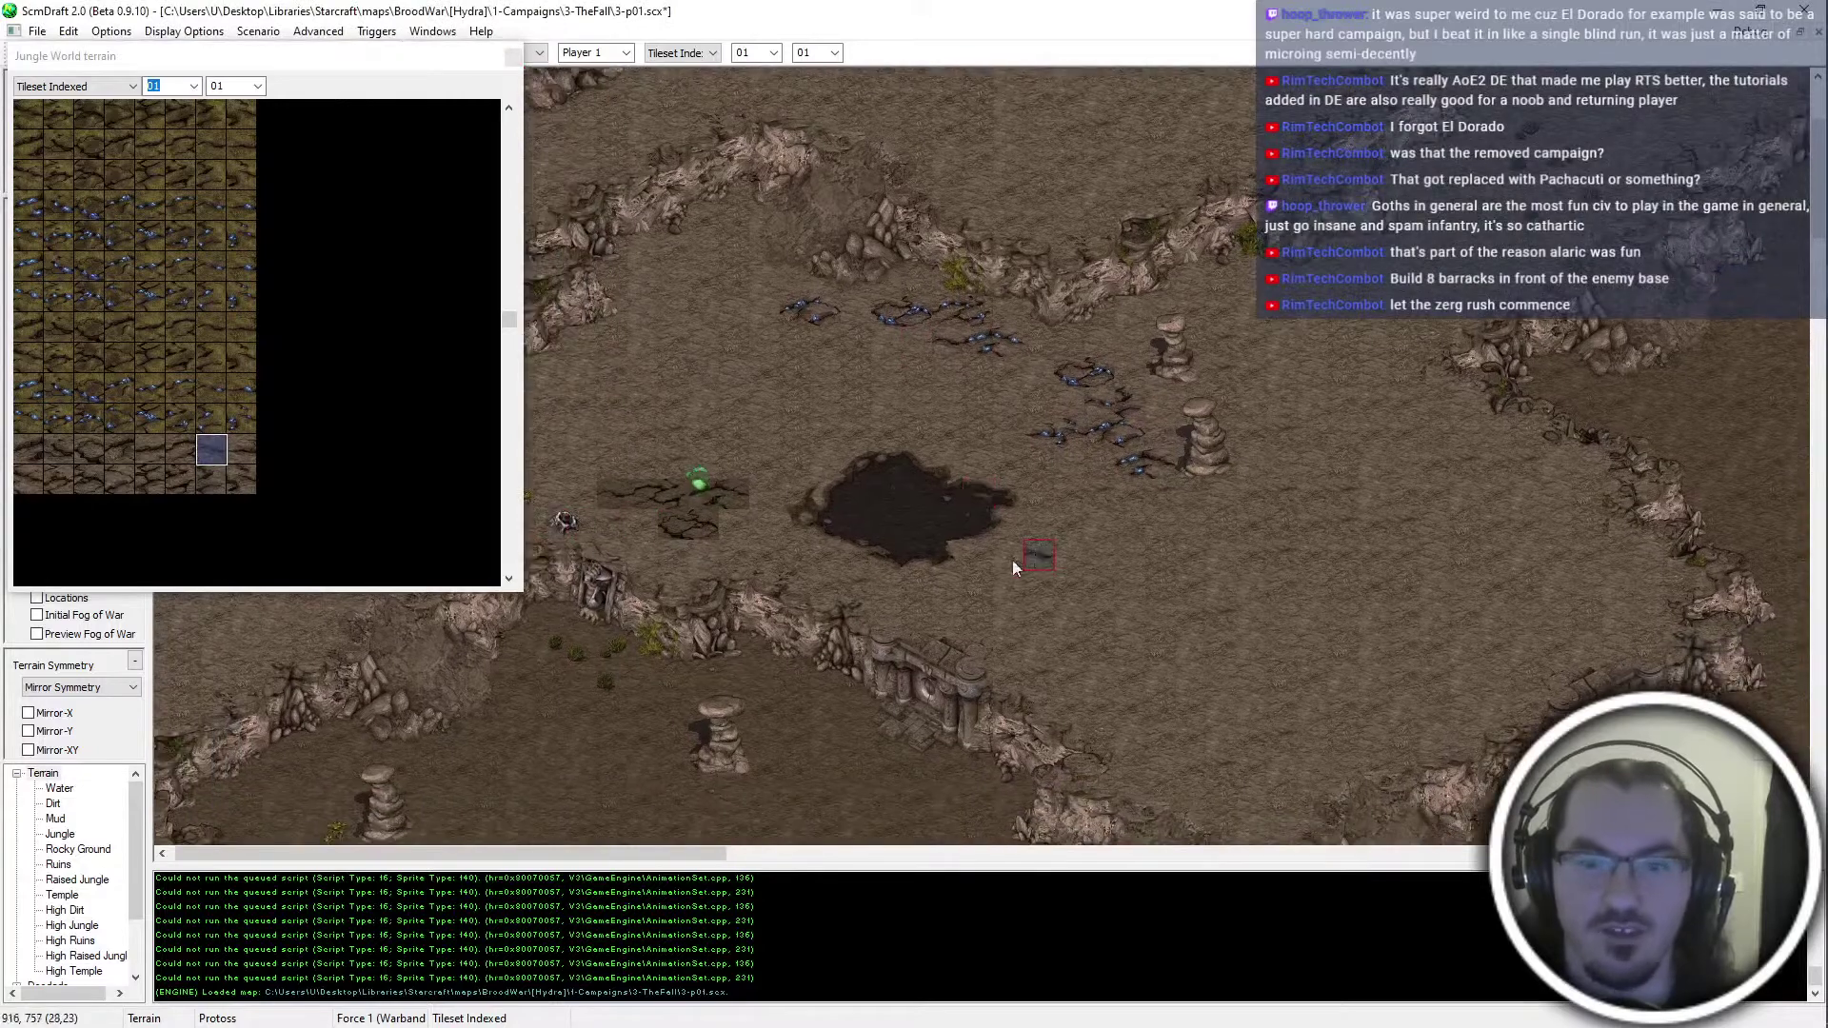
{"action": "middle_click_drag", "start_coordinate": [1012, 559], "coordinate": [1027, 574]}
Replace the mismatched tiles of the dry crevice west of the dark pit with high dirt tiles from groups 1828 and 1829
{"action": "left_click", "coordinate": [181, 449]}
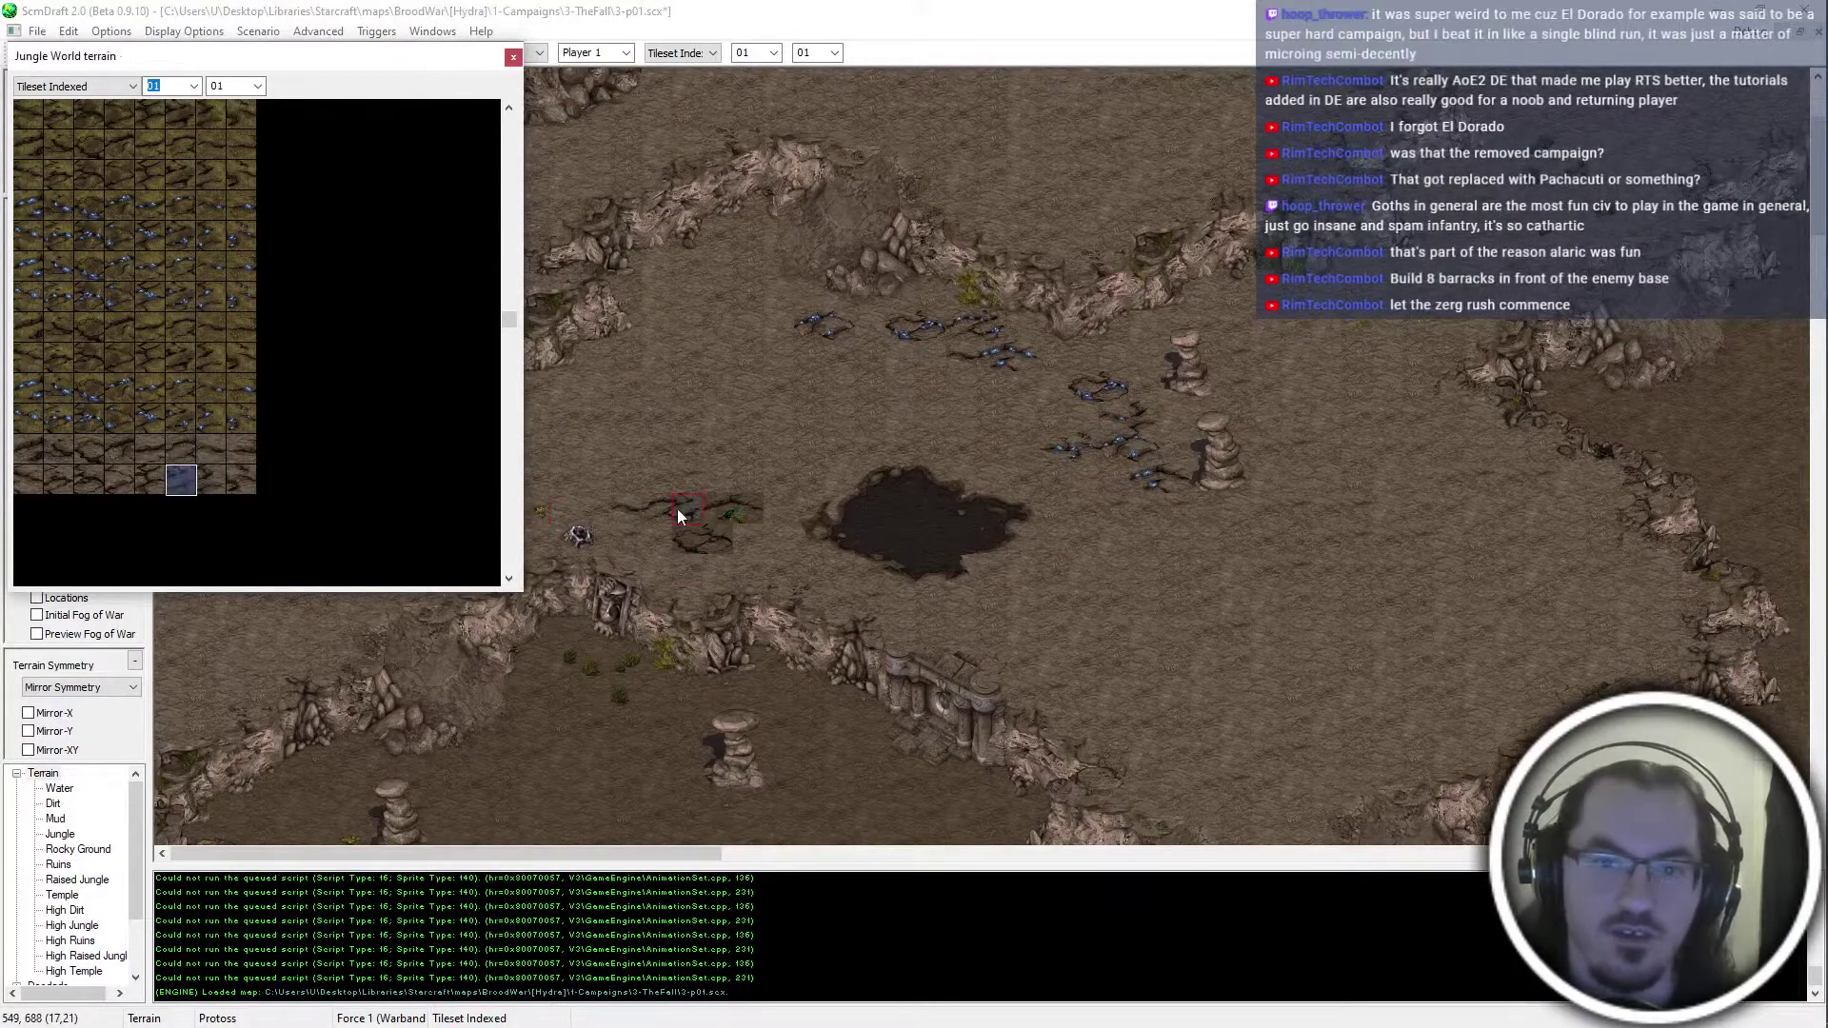
{"action": "left_click", "coordinate": [62, 463]}
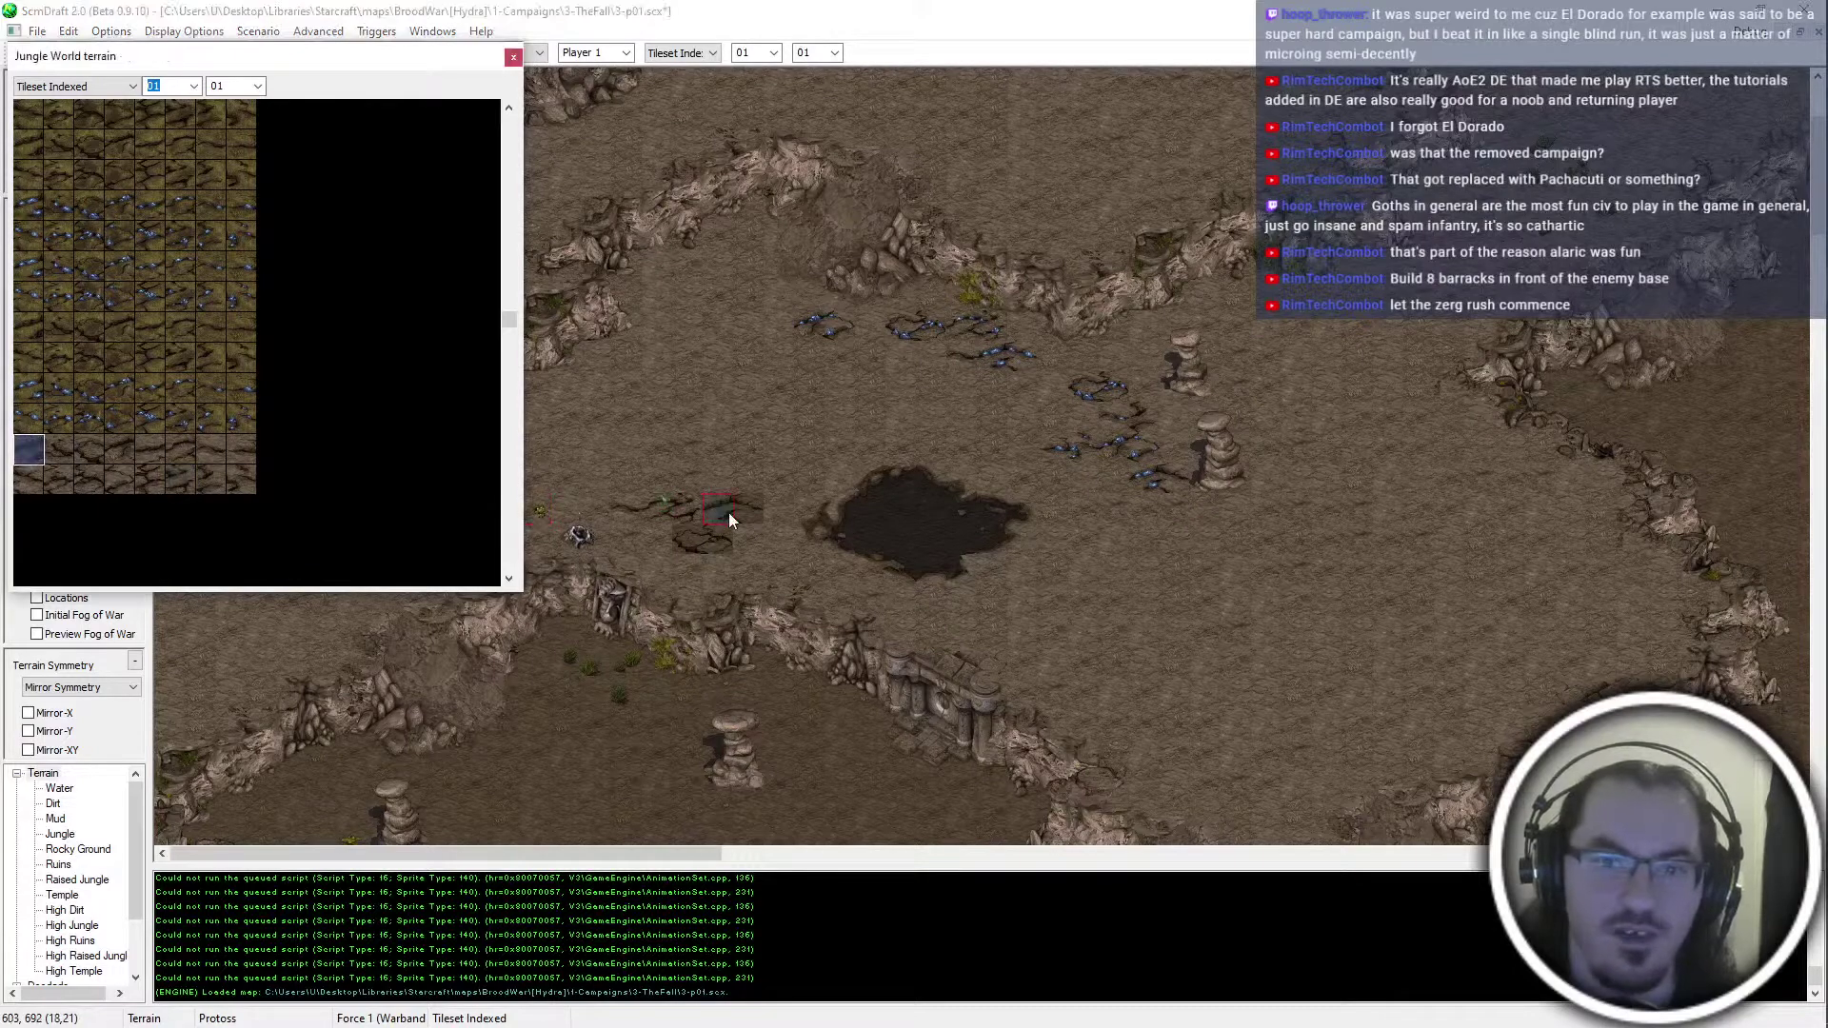
{"action": "left_click", "coordinate": [28, 479]}
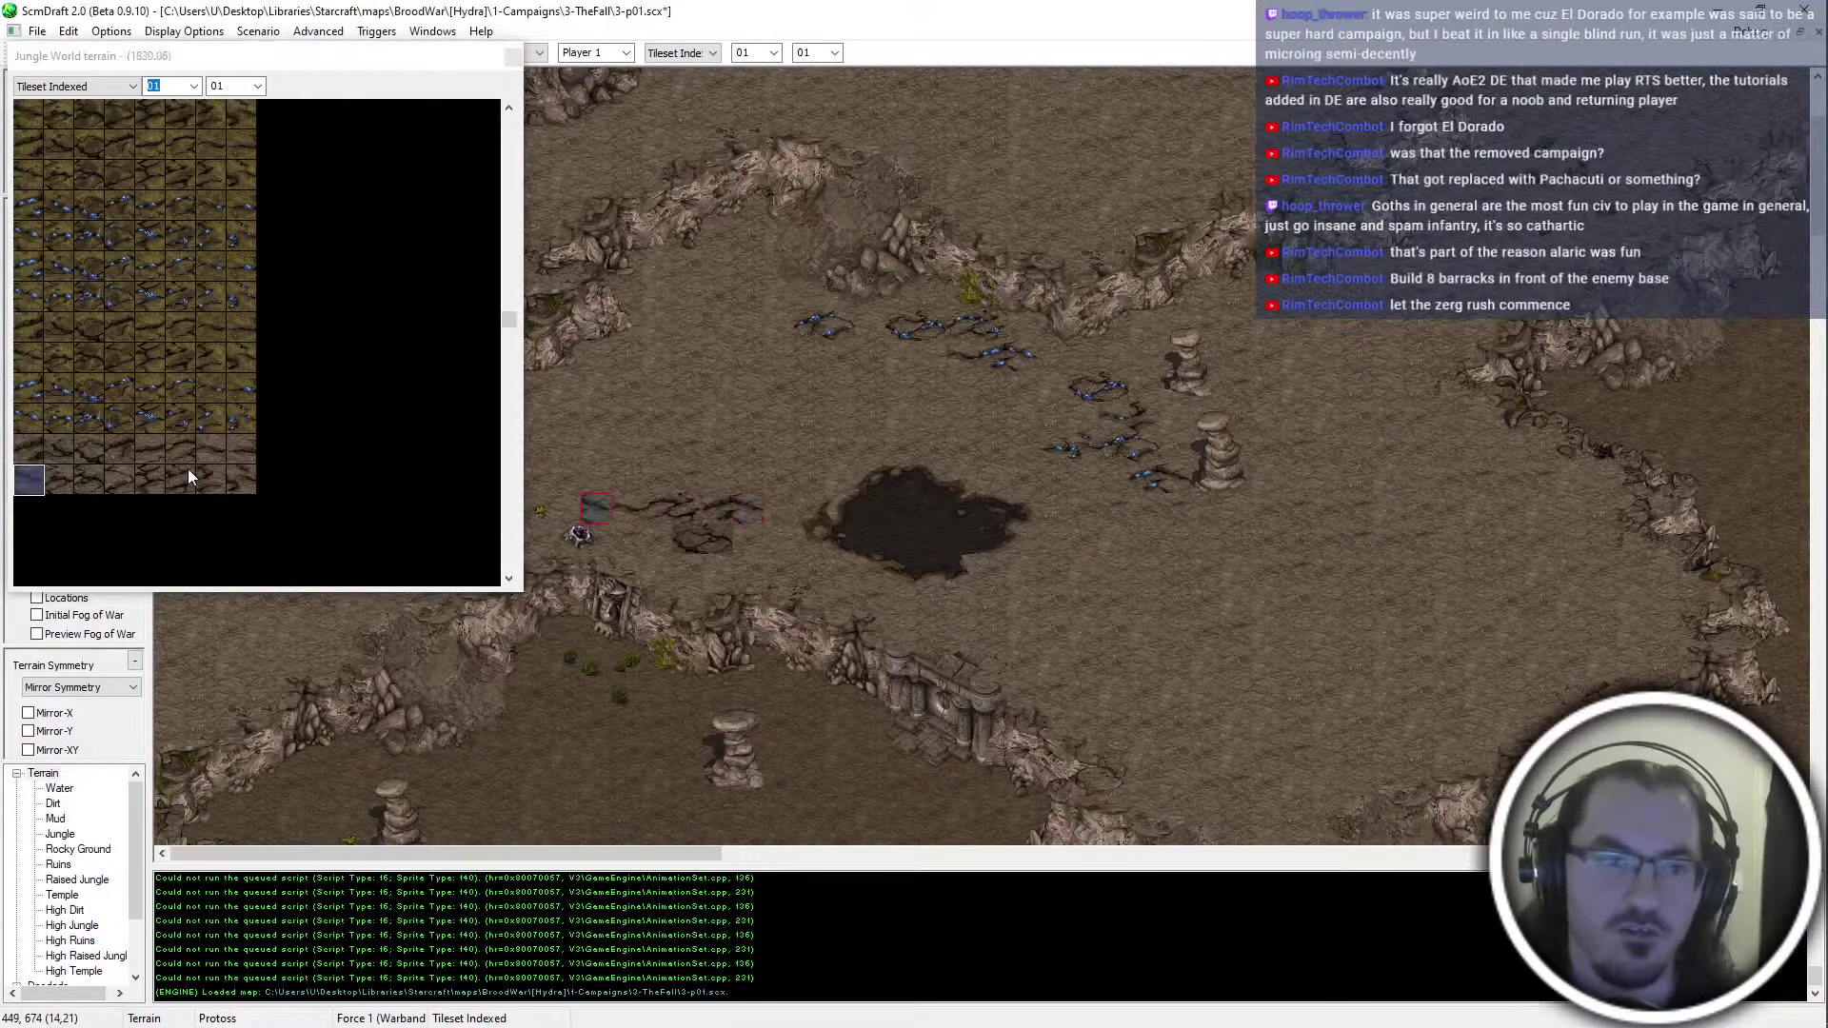
{"action": "left_click", "coordinate": [80, 460]}
{"action": "left_click", "coordinate": [688, 547]}
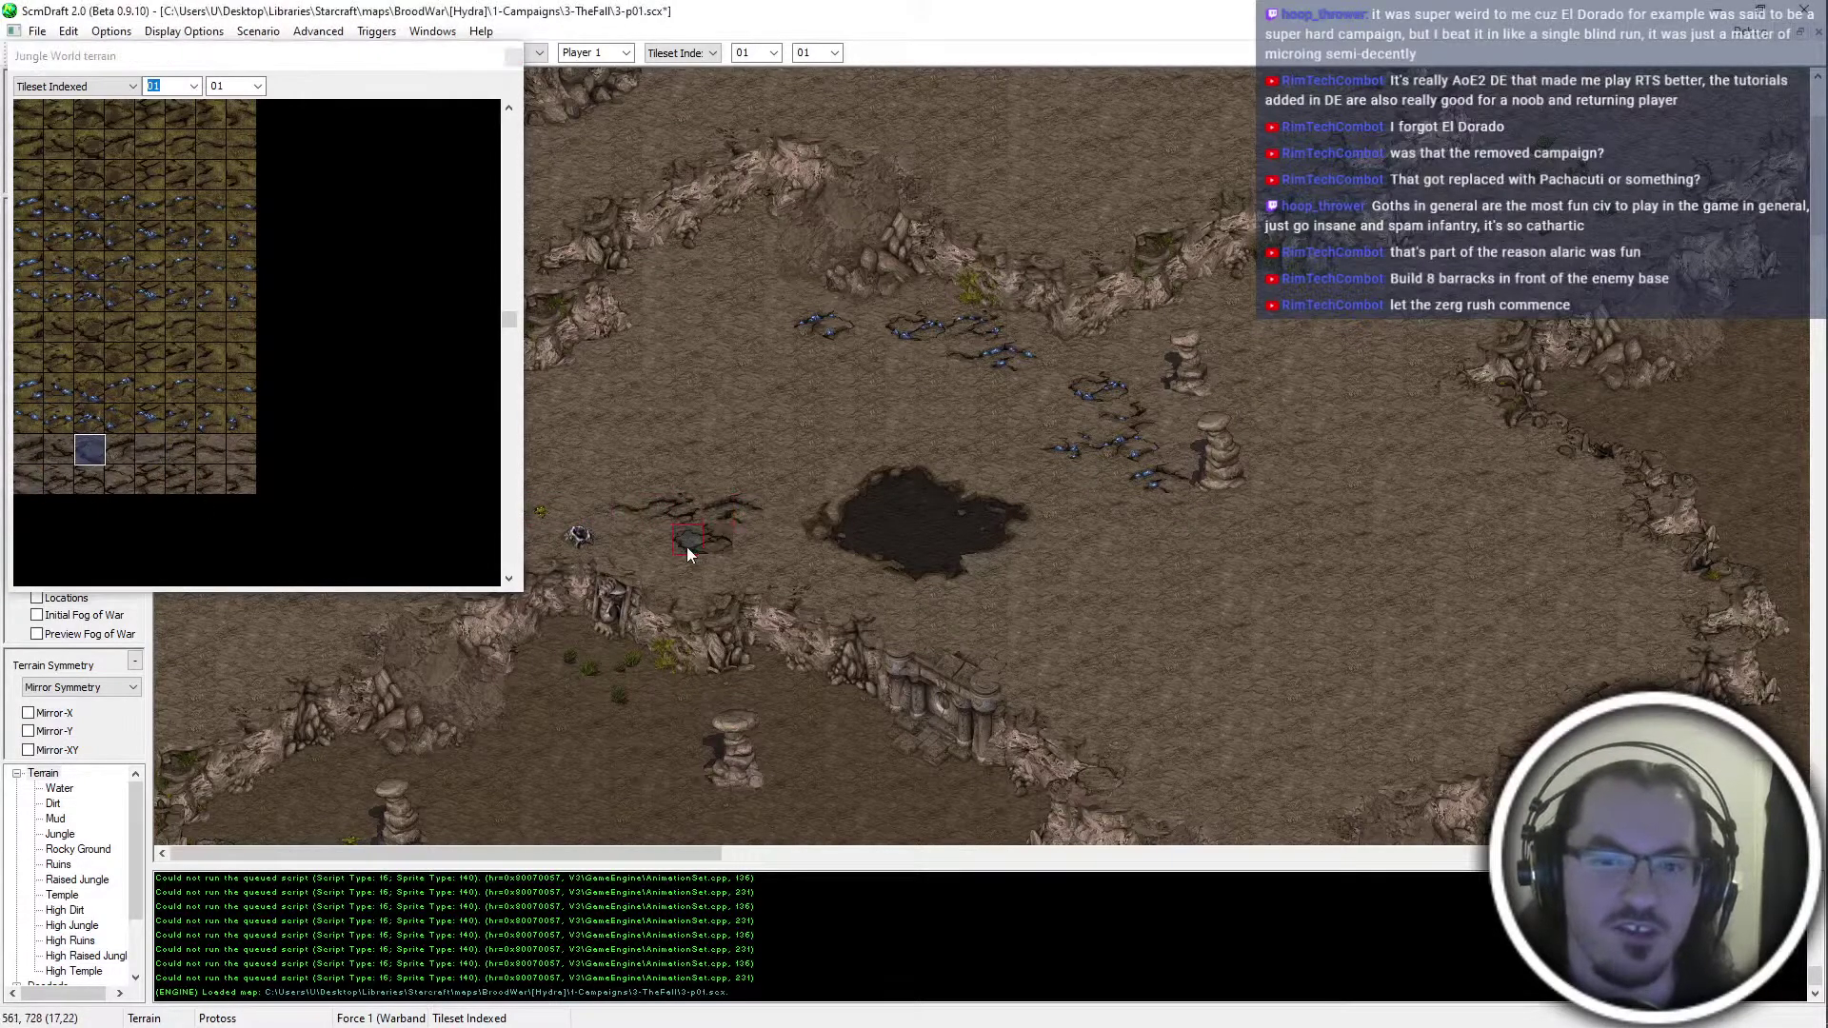
{"action": "left_click", "coordinate": [89, 481]}
{"action": "left_click", "coordinate": [716, 552]}
Replace the mismatched tiles in the blue crevice clusters north and northeast of the eastern dark pit with high dirt tiles from groups 1828 and 1829
{"action": "middle_click_drag", "start_coordinate": [1794, 376], "coordinate": [1027, 619]}
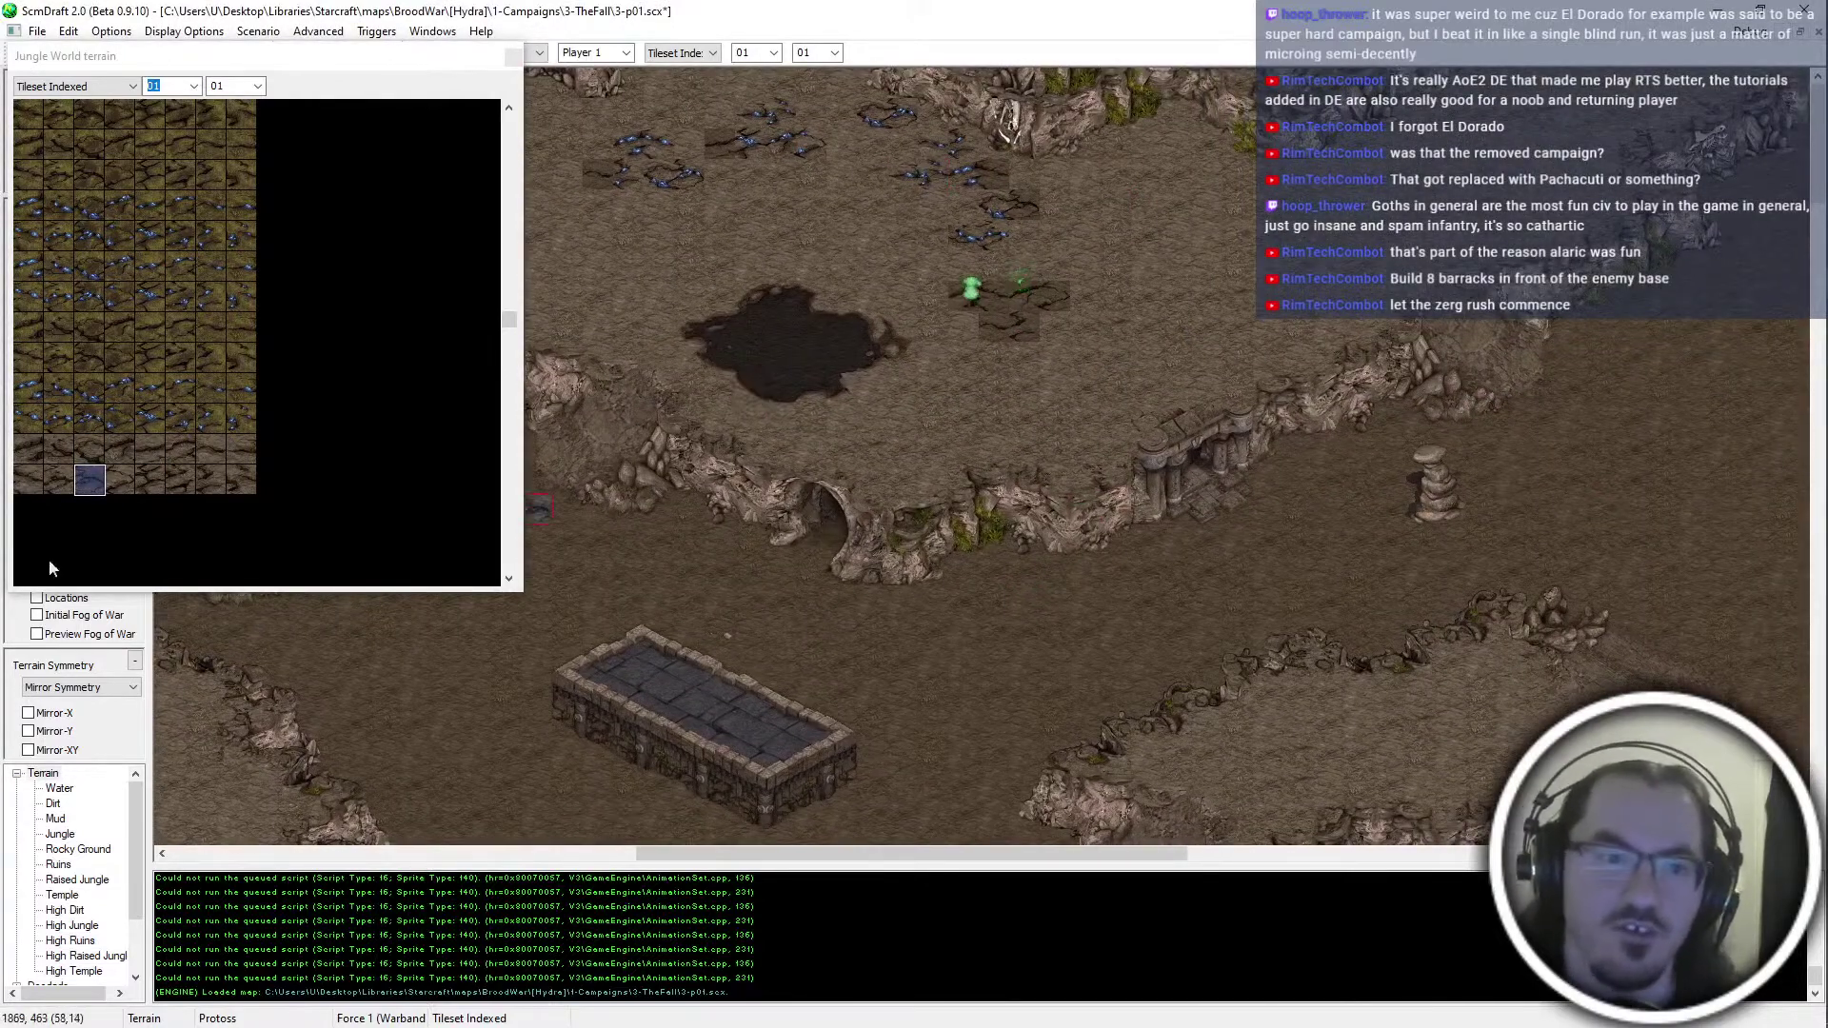
{"action": "left_click", "coordinate": [179, 455]}
{"action": "left_click", "coordinate": [711, 158]}
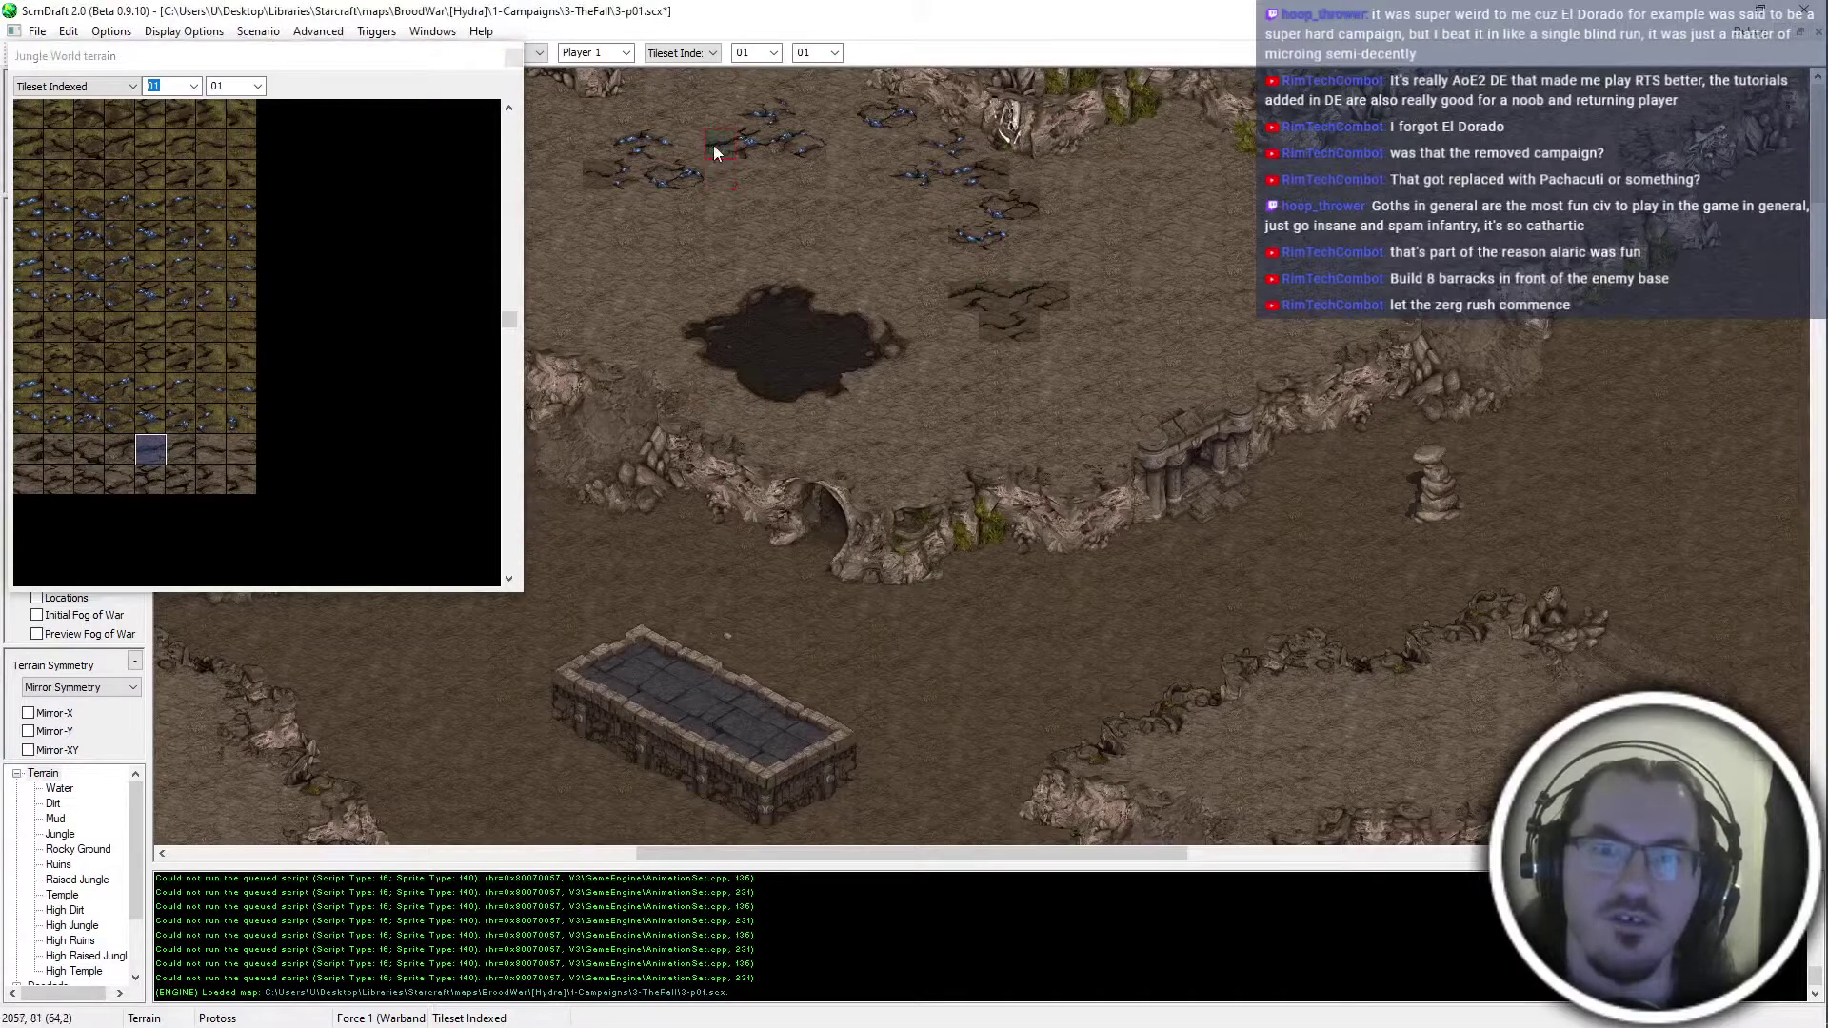
{"action": "left_click", "coordinate": [209, 451]}
{"action": "left_click", "coordinate": [604, 179]}
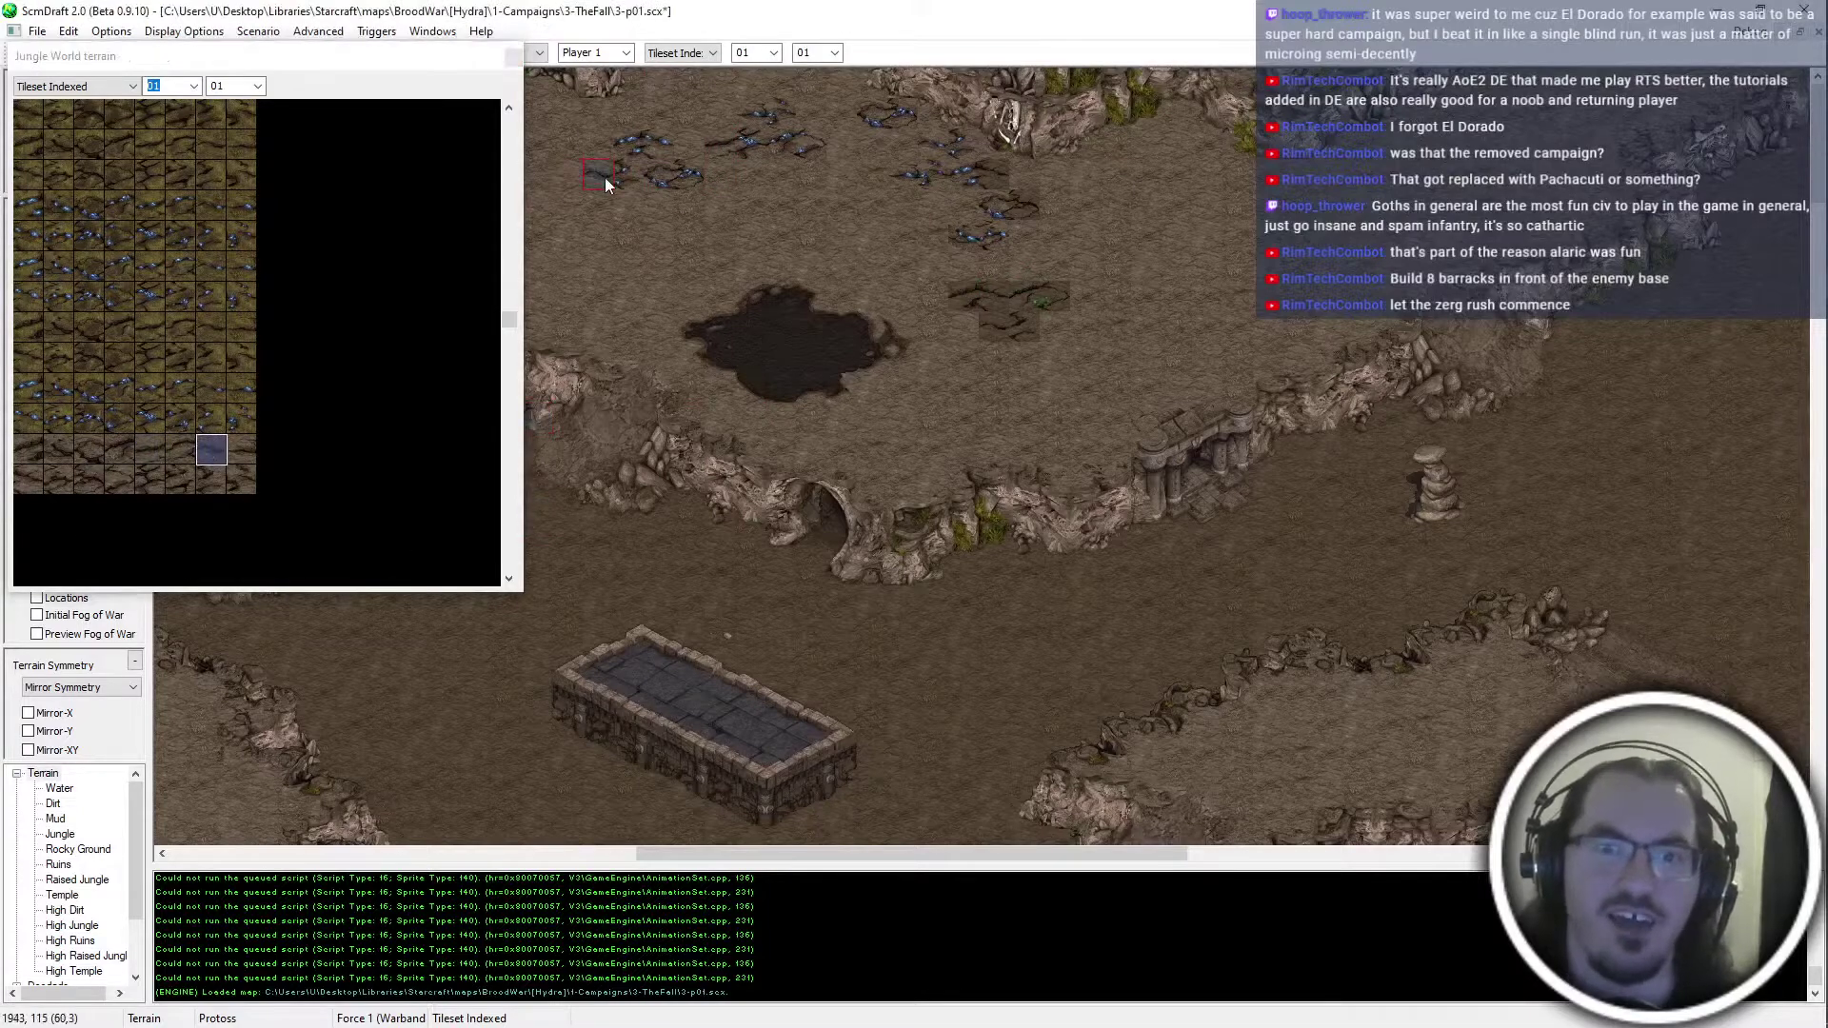
{"action": "left_click", "coordinate": [34, 476]}
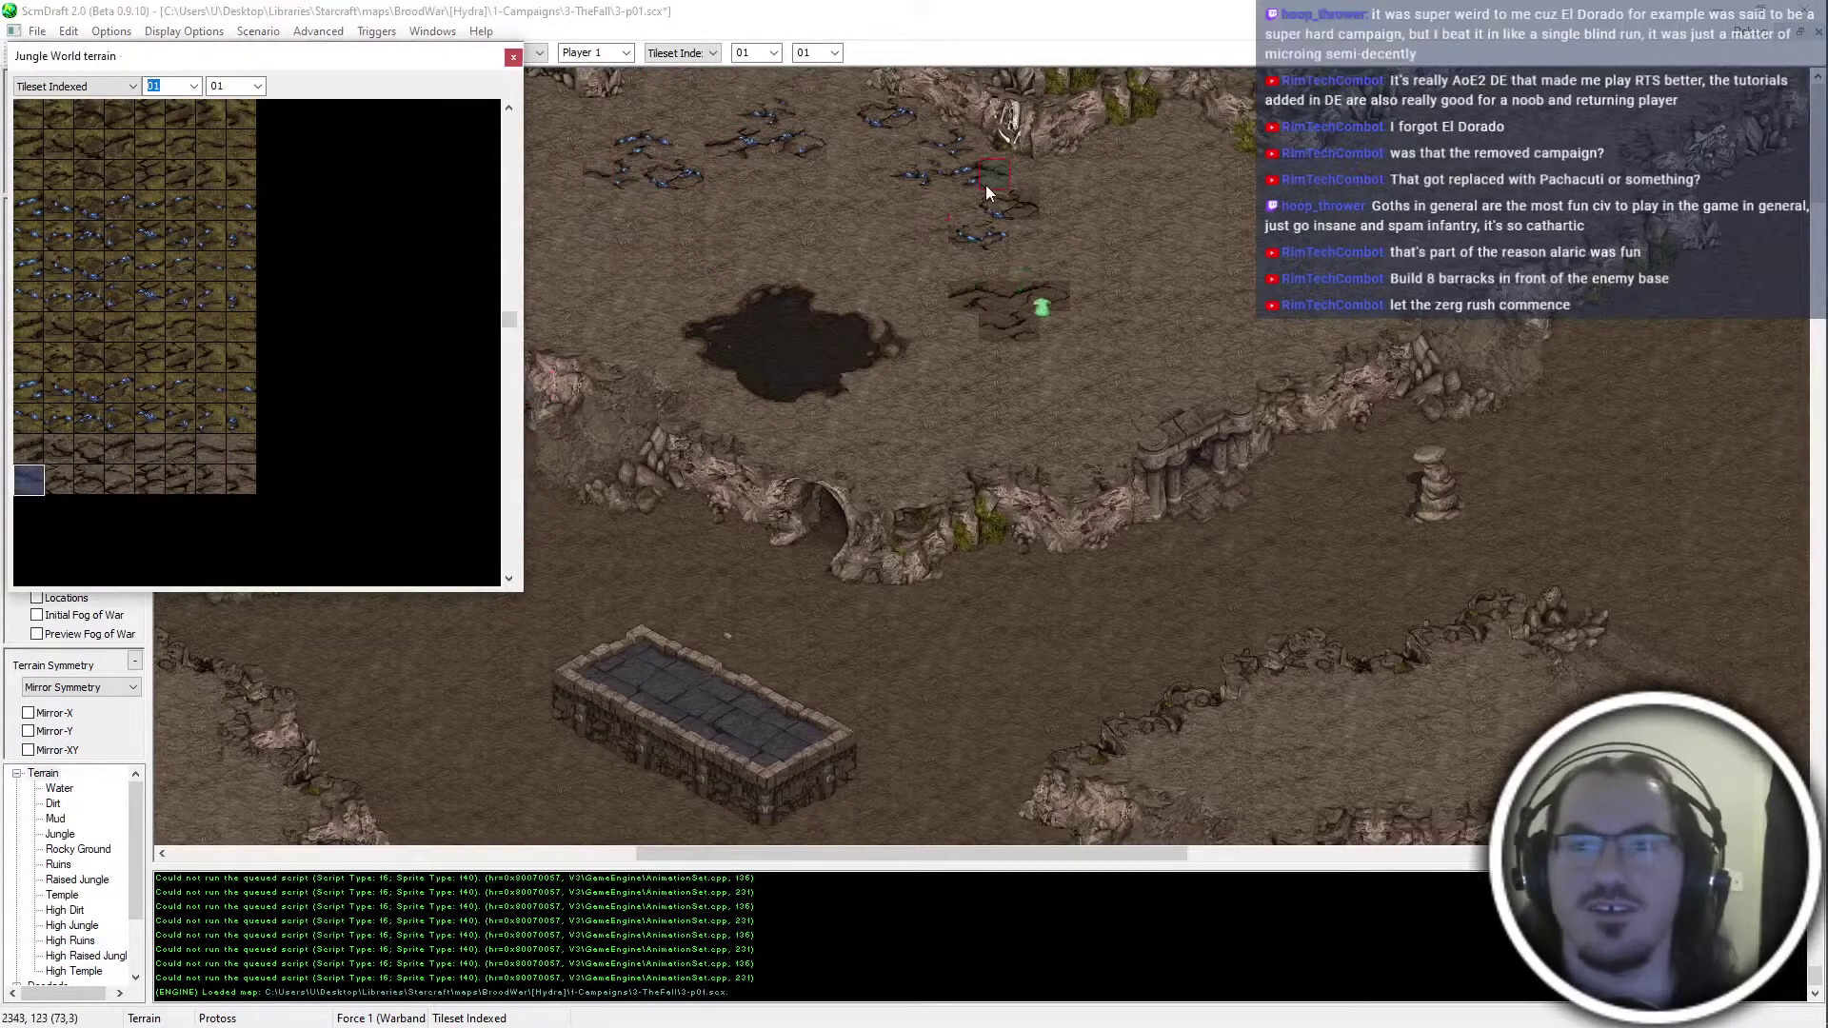
{"action": "left_click", "coordinate": [988, 184]}
{"action": "left_click", "coordinate": [80, 478]}
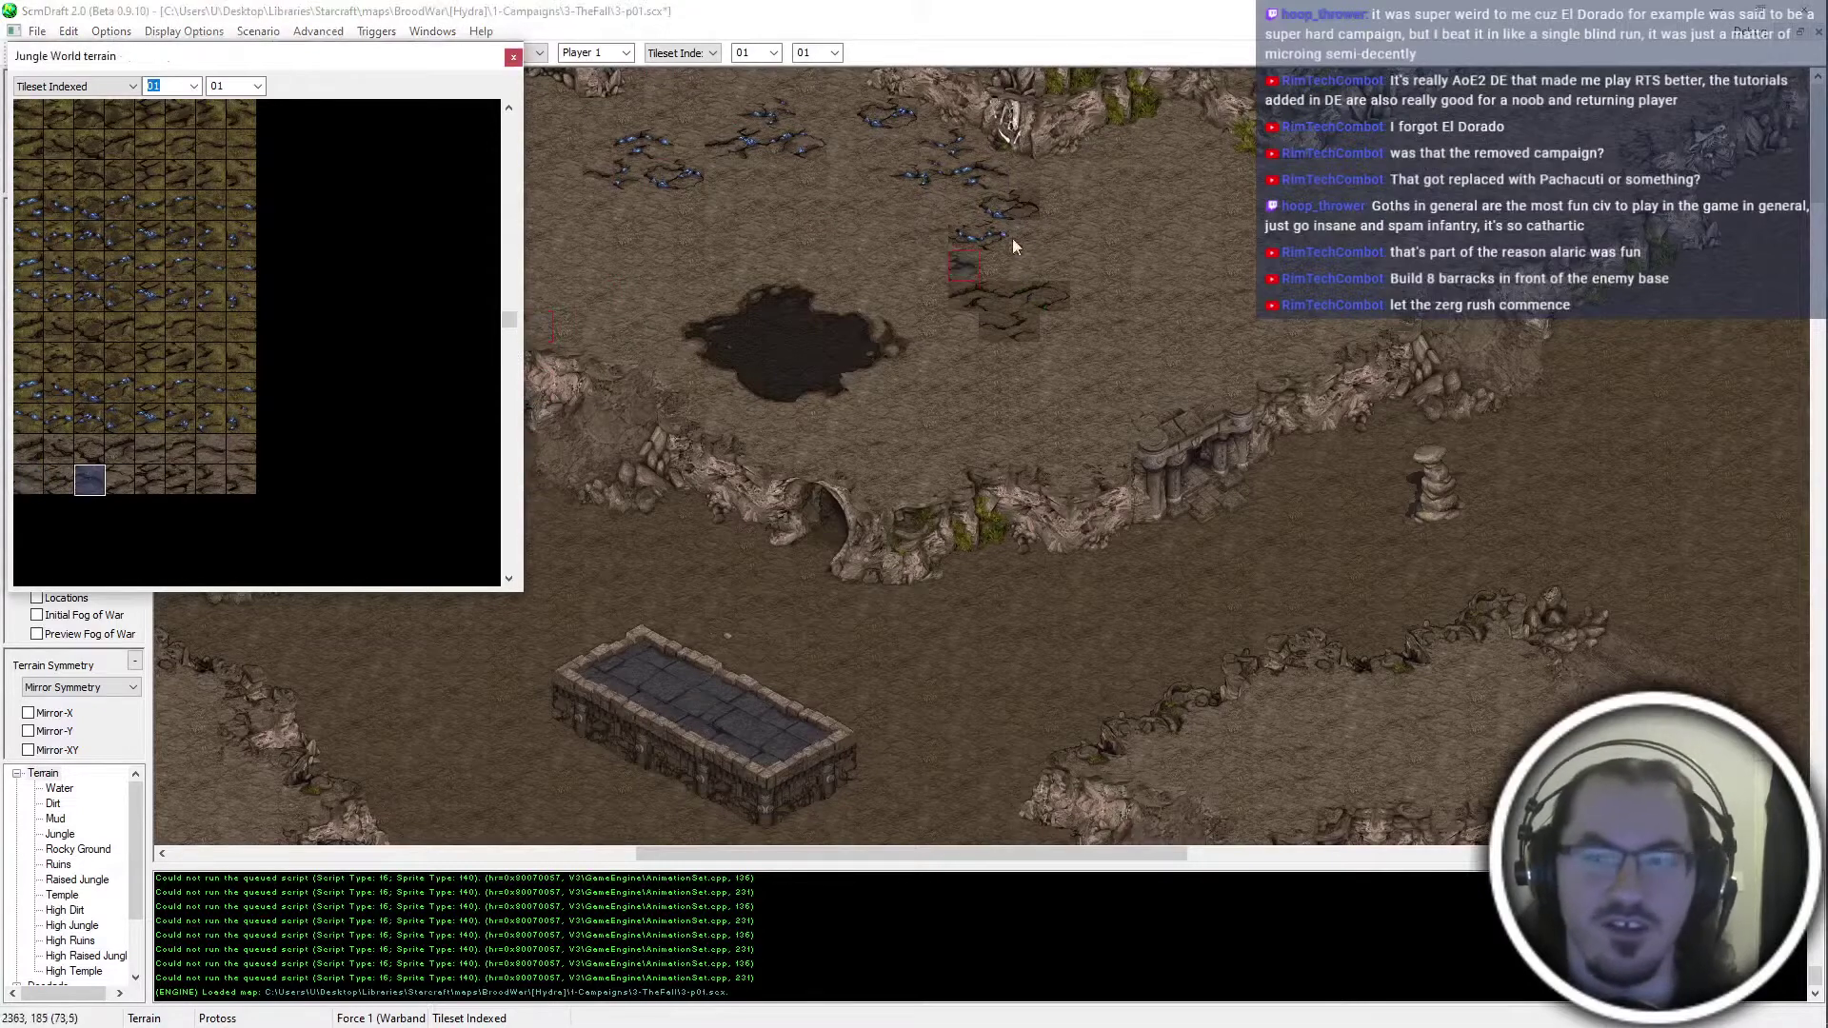
{"action": "left_click", "coordinate": [1025, 208]}
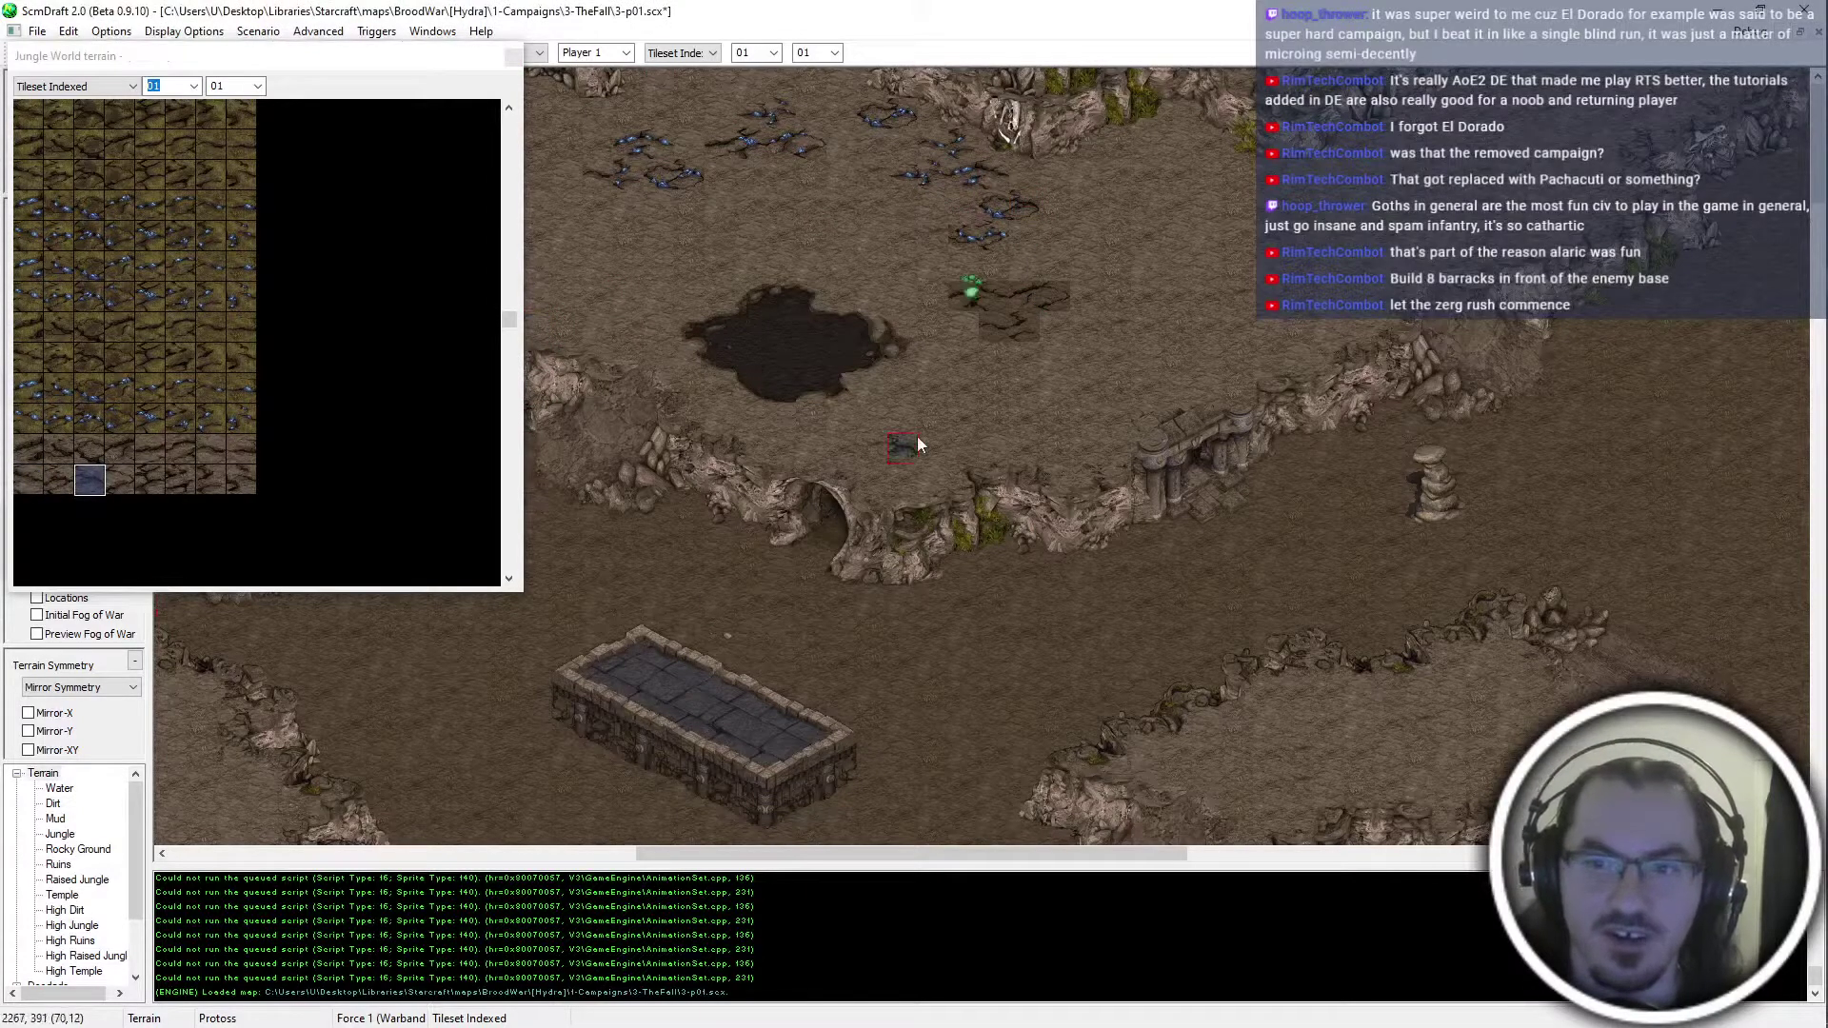
Replace the mismatched tiles of the dry crevice just east of that dark pit with high dirt tiles from groups 1828 and 1829
{"action": "left_click", "coordinate": [122, 478]}
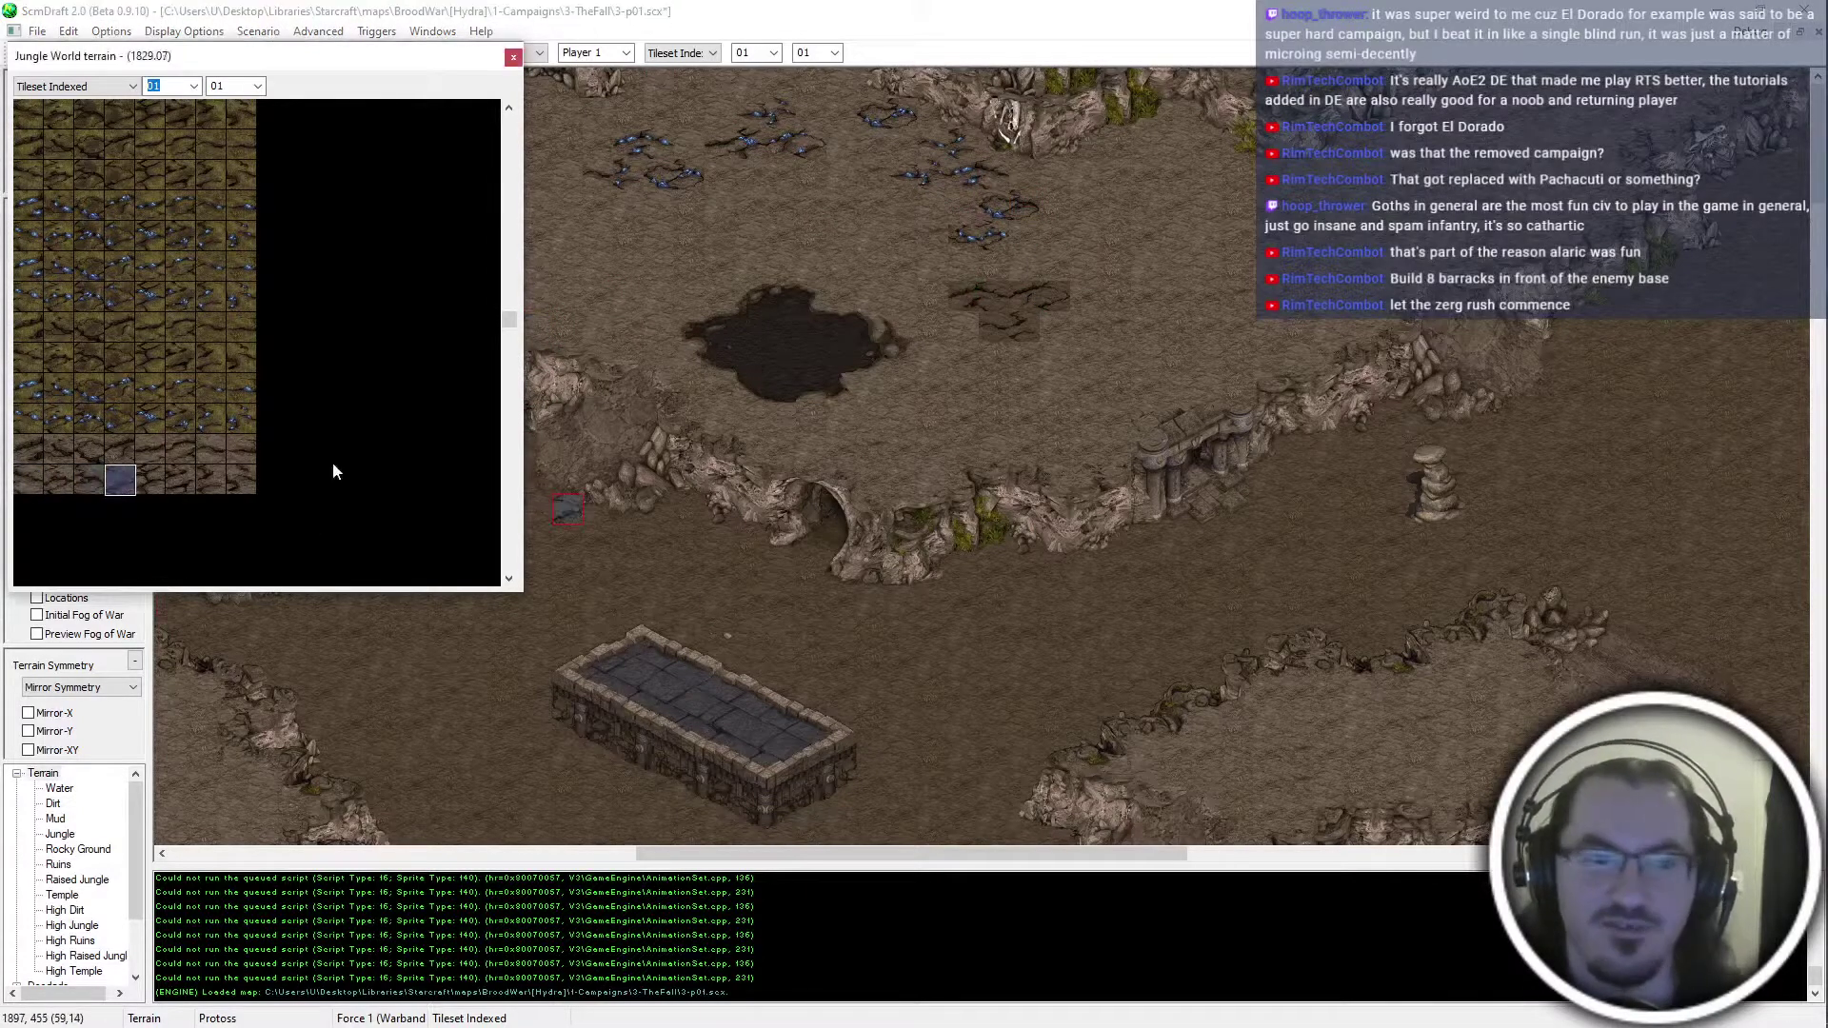
{"action": "left_click", "coordinate": [1043, 301]}
{"action": "left_click", "coordinate": [122, 451]}
{"action": "left_click", "coordinate": [1015, 295]}
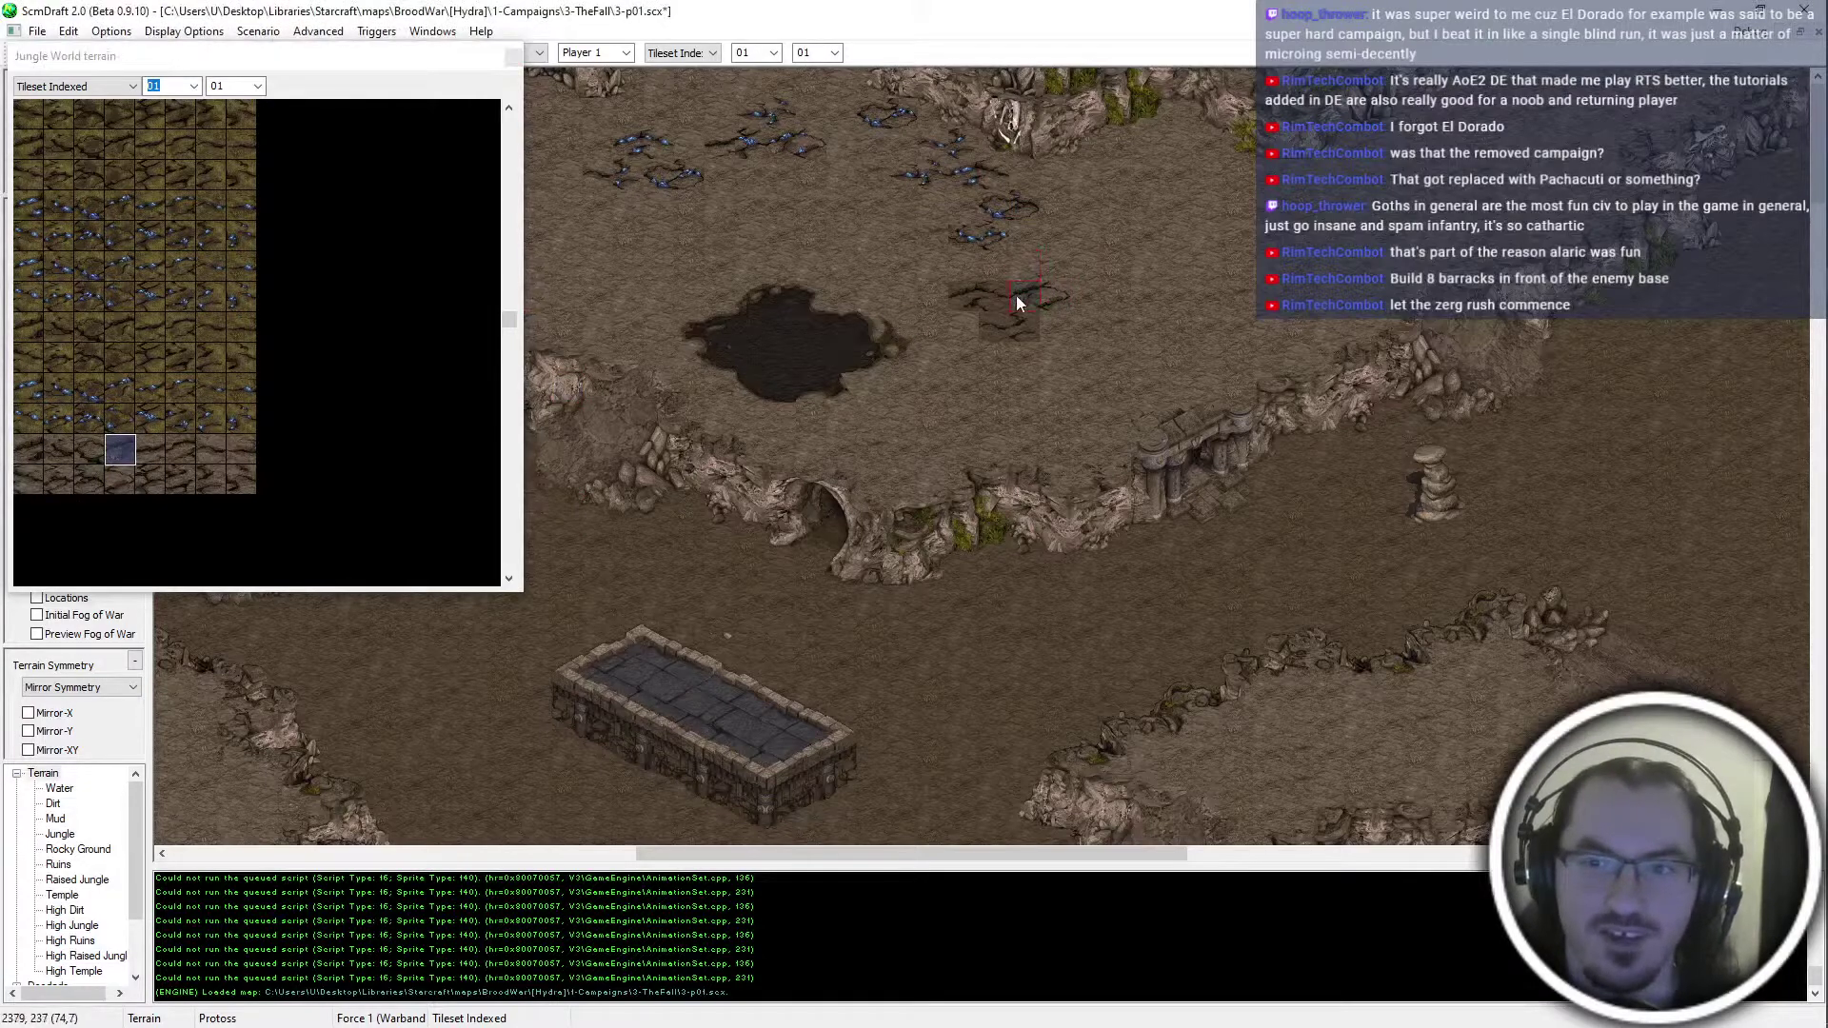
{"action": "left_click", "coordinate": [28, 449]}
{"action": "left_click", "coordinate": [965, 304]}
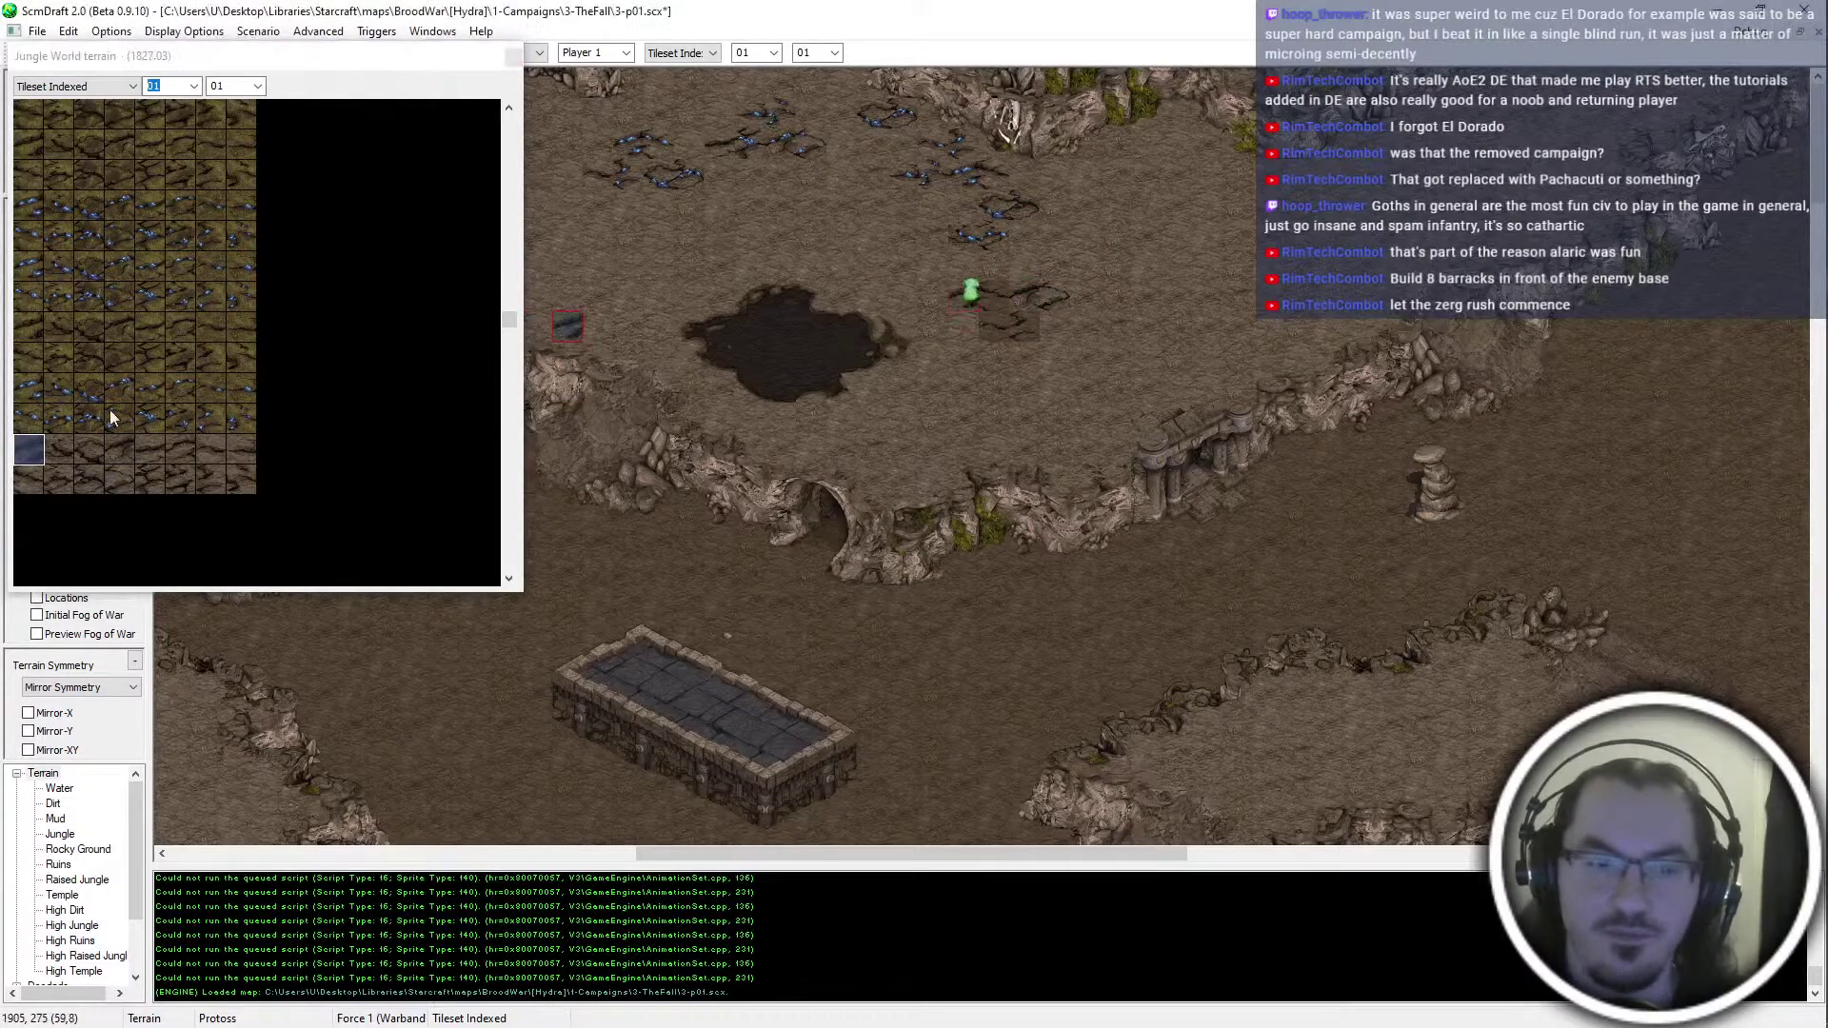
{"action": "left_click", "coordinate": [29, 479]}
{"action": "left_click", "coordinate": [972, 303]}
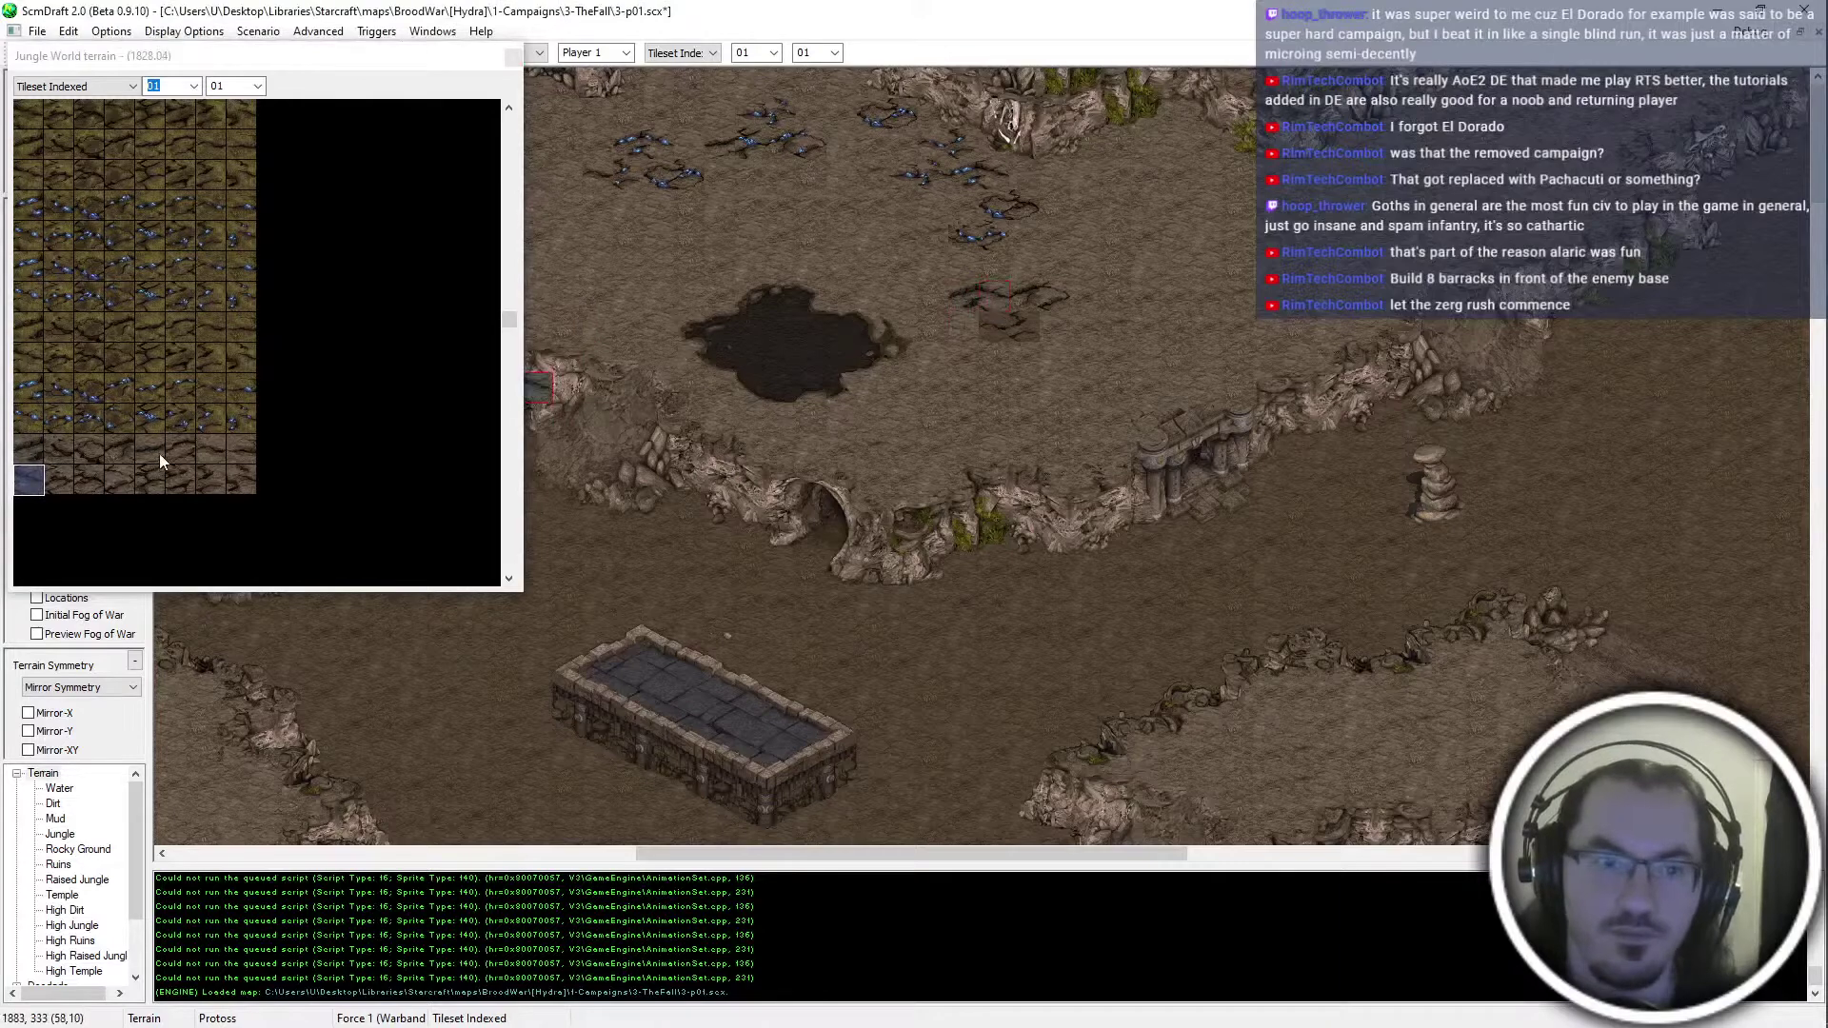
{"action": "left_click", "coordinate": [211, 449]}
{"action": "left_click", "coordinate": [1047, 307]}
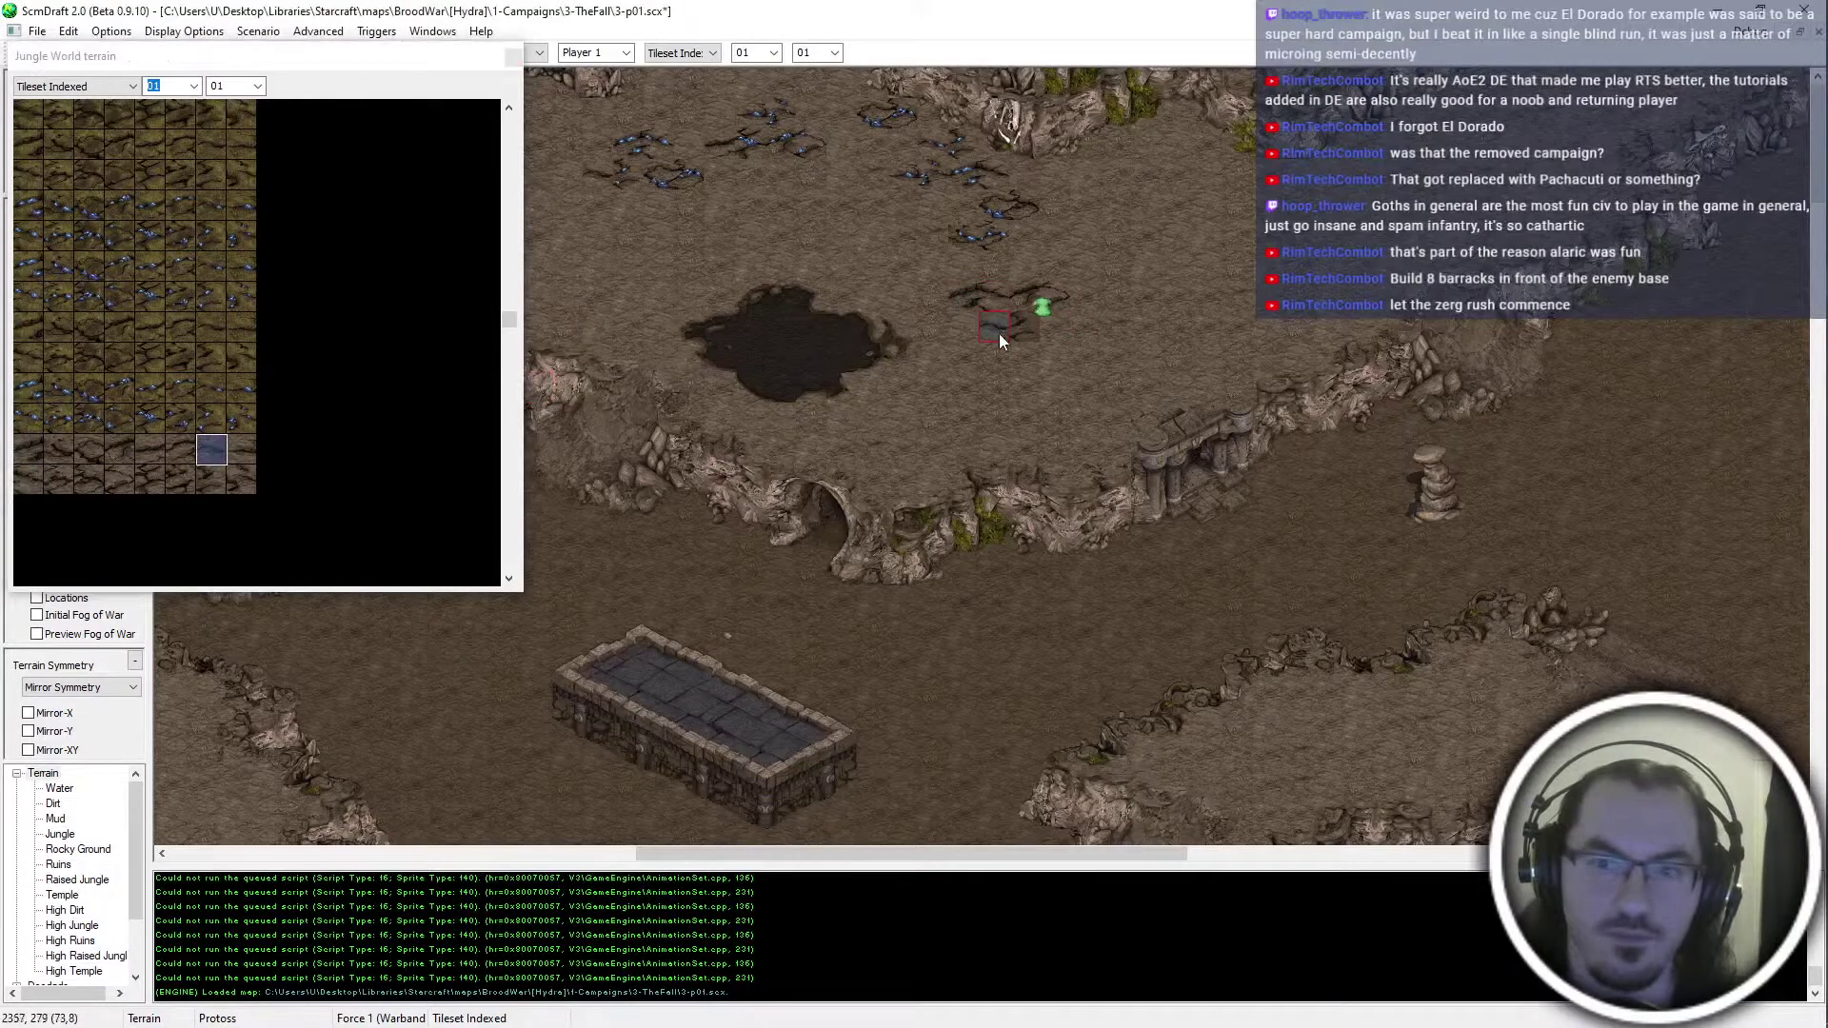
{"action": "left_click", "coordinate": [212, 479]}
{"action": "left_click", "coordinate": [963, 386]}
Check the rest of the 3-p01 map for mismatched crevices and save the map
{"action": "middle_click_drag", "start_coordinate": [923, 408], "coordinate": [1130, 557]}
{"action": "middle_click_drag", "start_coordinate": [1138, 645], "coordinate": [1490, 660]}
{"action": "middle_click_drag", "start_coordinate": [1808, 983], "coordinate": [1808, 995]}
{"action": "middle_click_drag", "start_coordinate": [1308, 528], "coordinate": [1428, 19]}
{"action": "scroll", "coordinate": [740, 367], "scroll_direction": "down", "scroll_amount": 3, "text": "ctrl"}
{"action": "key", "text": "ctrl+s"}
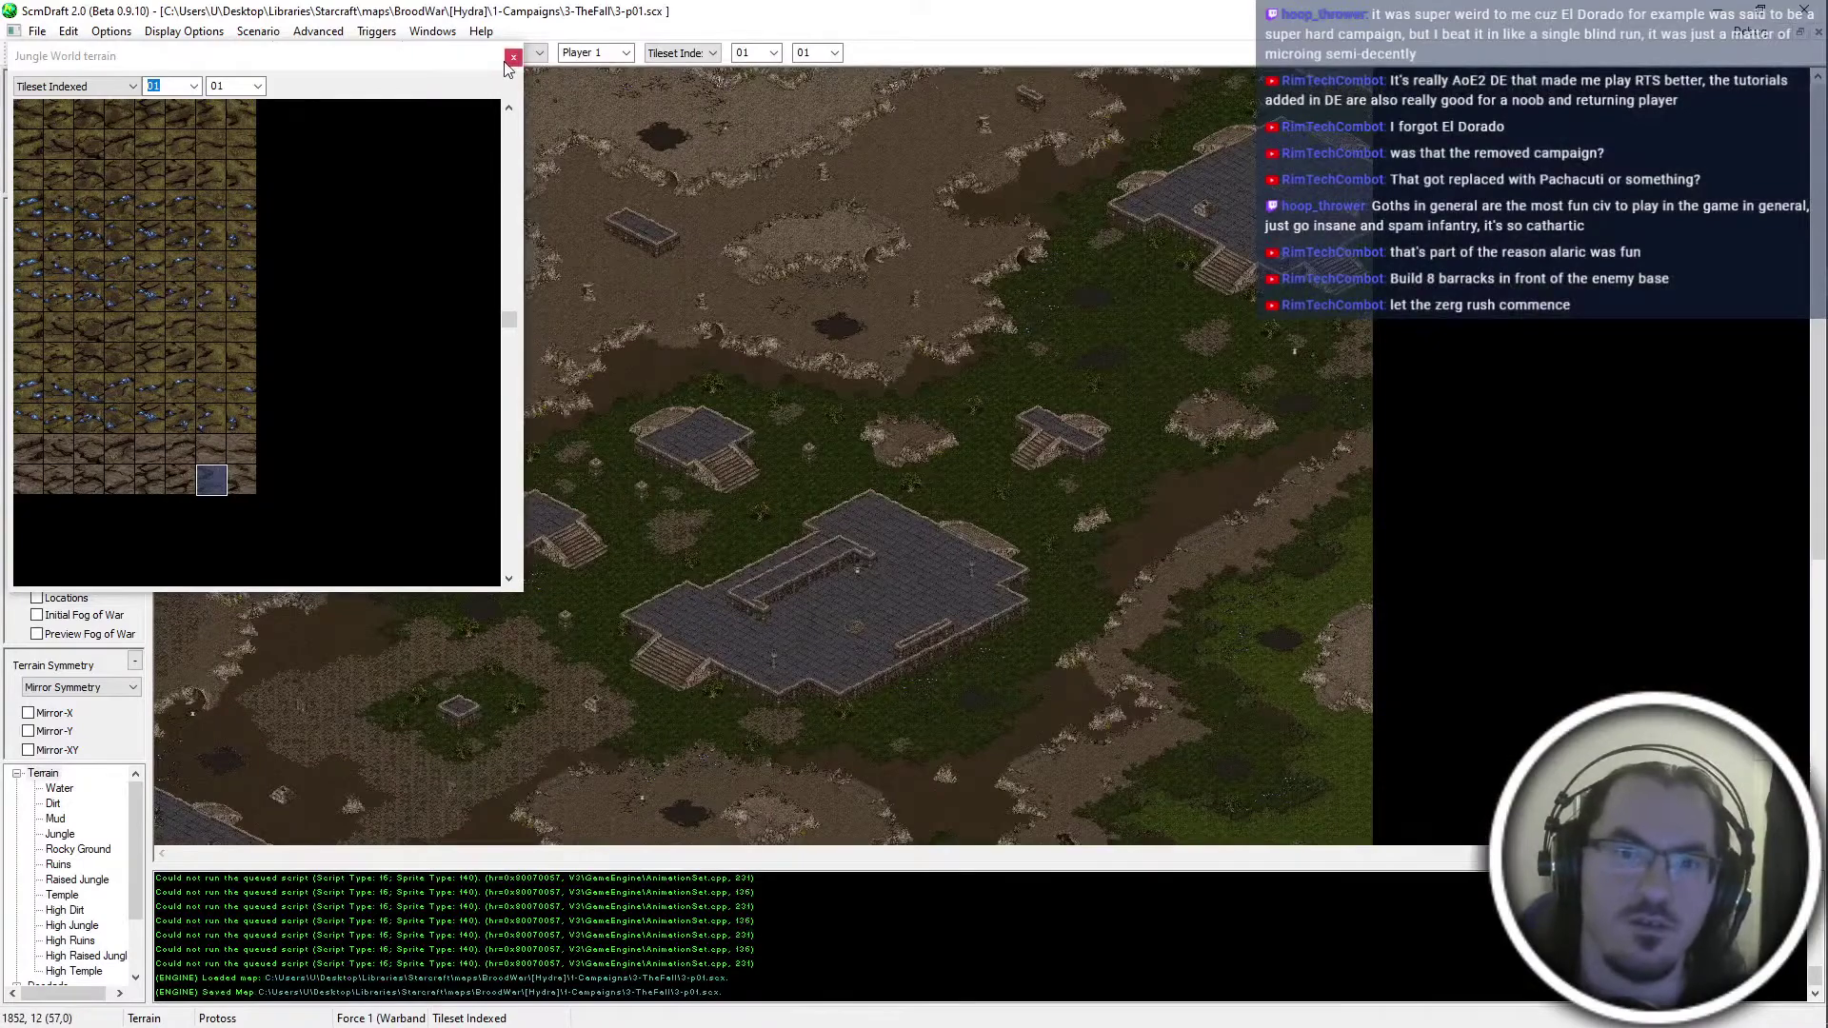
Close the terrain palette, inspect the corrected crevices with the units displayed again, and close the 3-p01 map
{"action": "left_click", "coordinate": [512, 57]}
{"action": "scroll", "coordinate": [190, 238], "scroll_direction": "up", "scroll_amount": 1, "text": "ctrl"}
{"action": "middle_click_drag", "start_coordinate": [828, 267], "coordinate": [430, 113]}
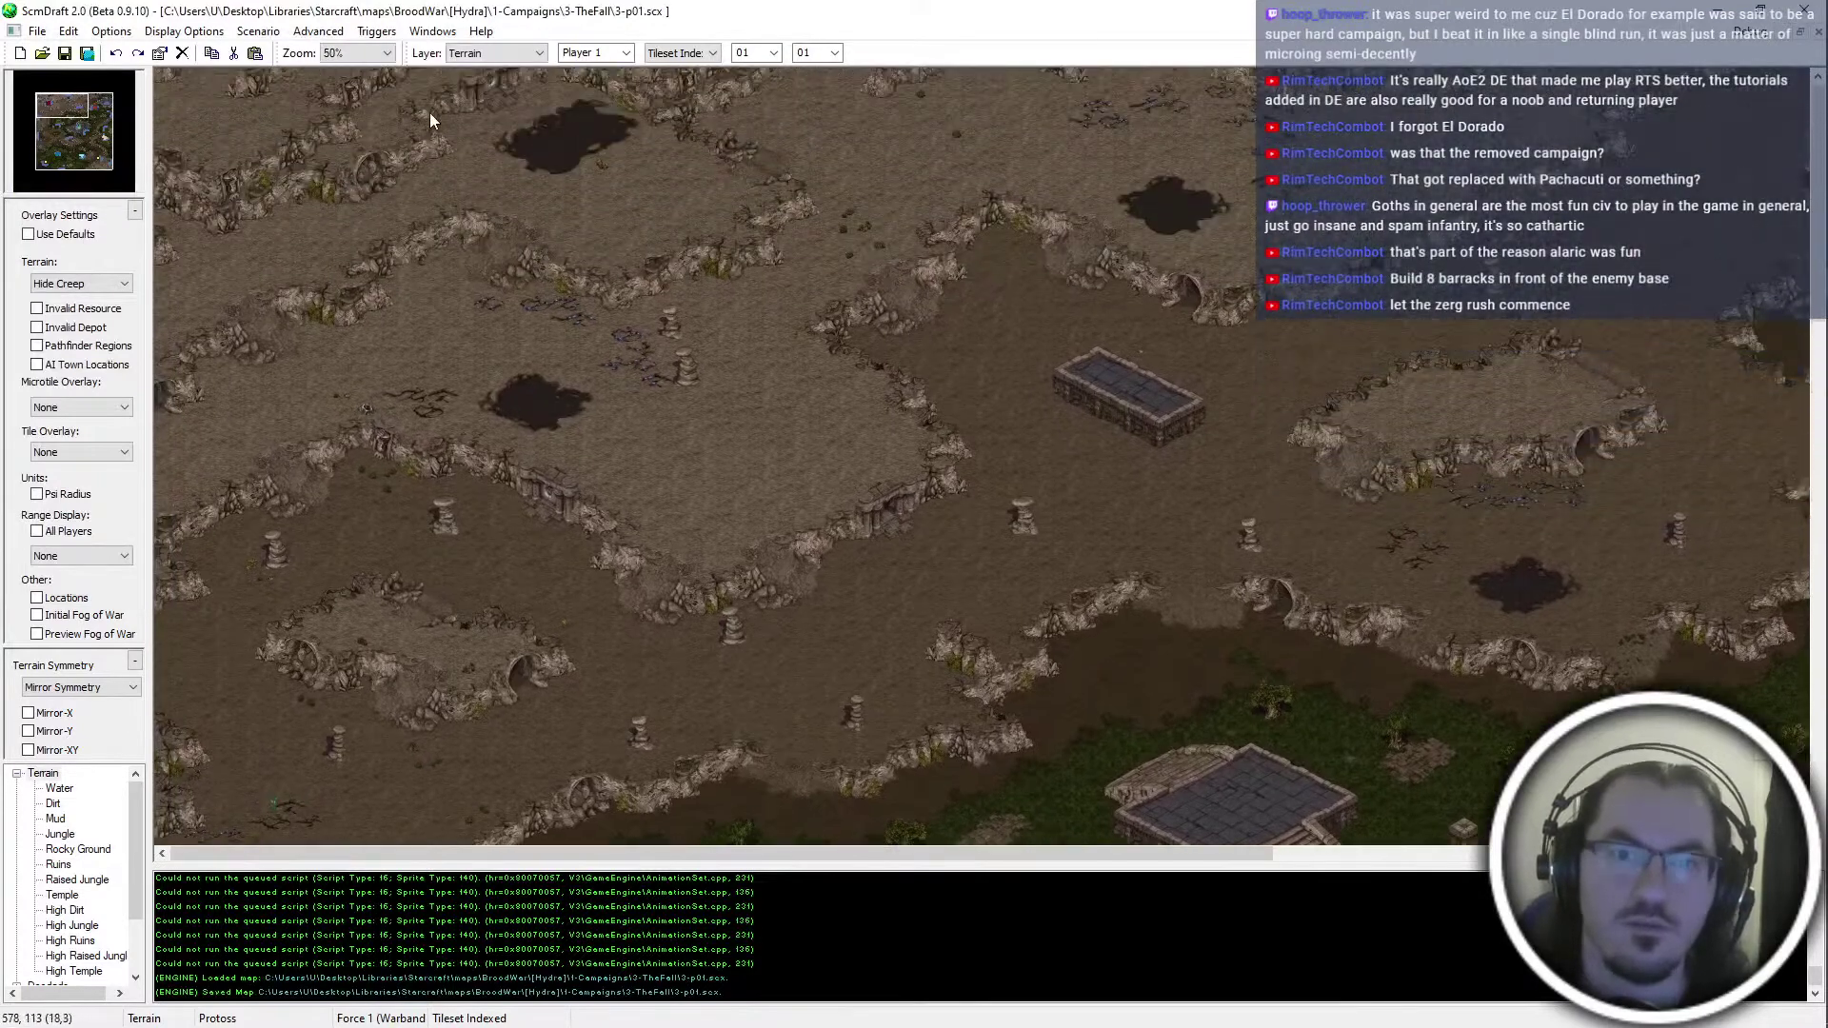
{"action": "scroll", "coordinate": [424, 116], "scroll_direction": "up", "scroll_amount": 1, "text": "ctrl"}
{"action": "middle_click_drag", "start_coordinate": [1107, 337], "coordinate": [48, 54]}
{"action": "scroll", "coordinate": [1442, 185], "scroll_direction": "up", "scroll_amount": 1, "text": "ctrl"}
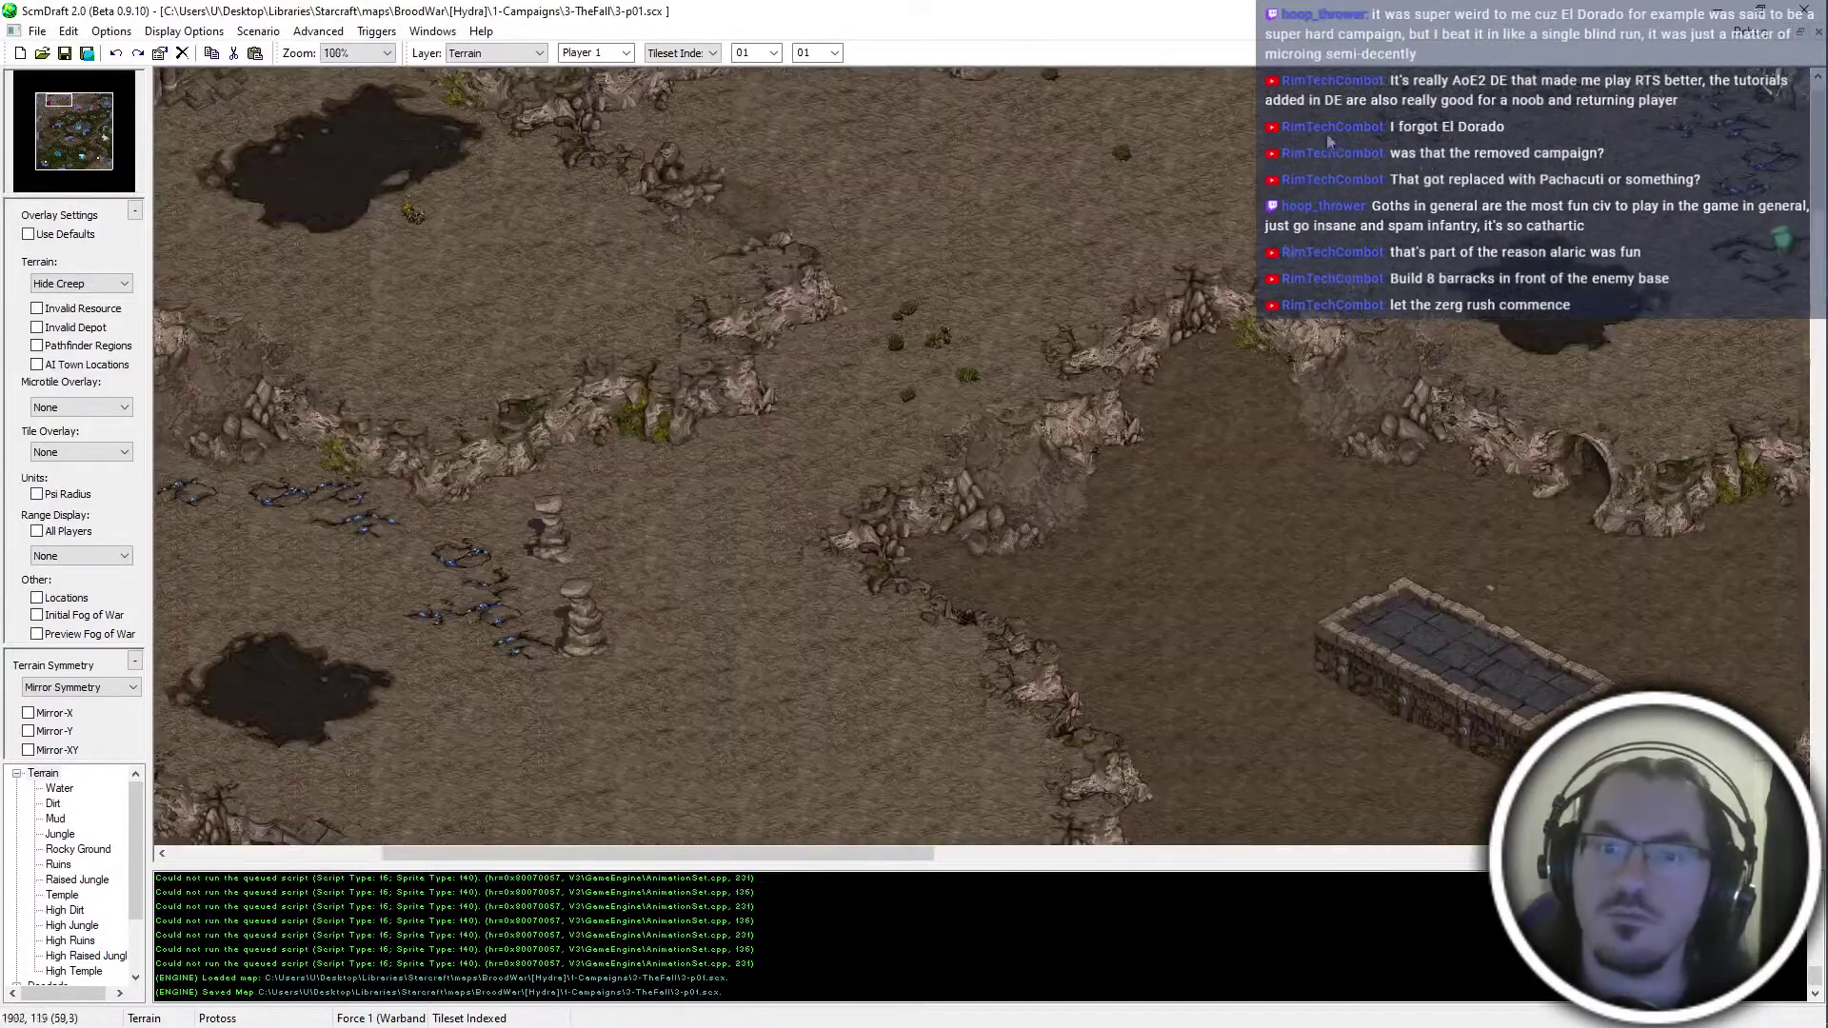
{"action": "scroll", "coordinate": [1421, 162], "scroll_direction": "down", "scroll_amount": 2, "text": "ctrl"}
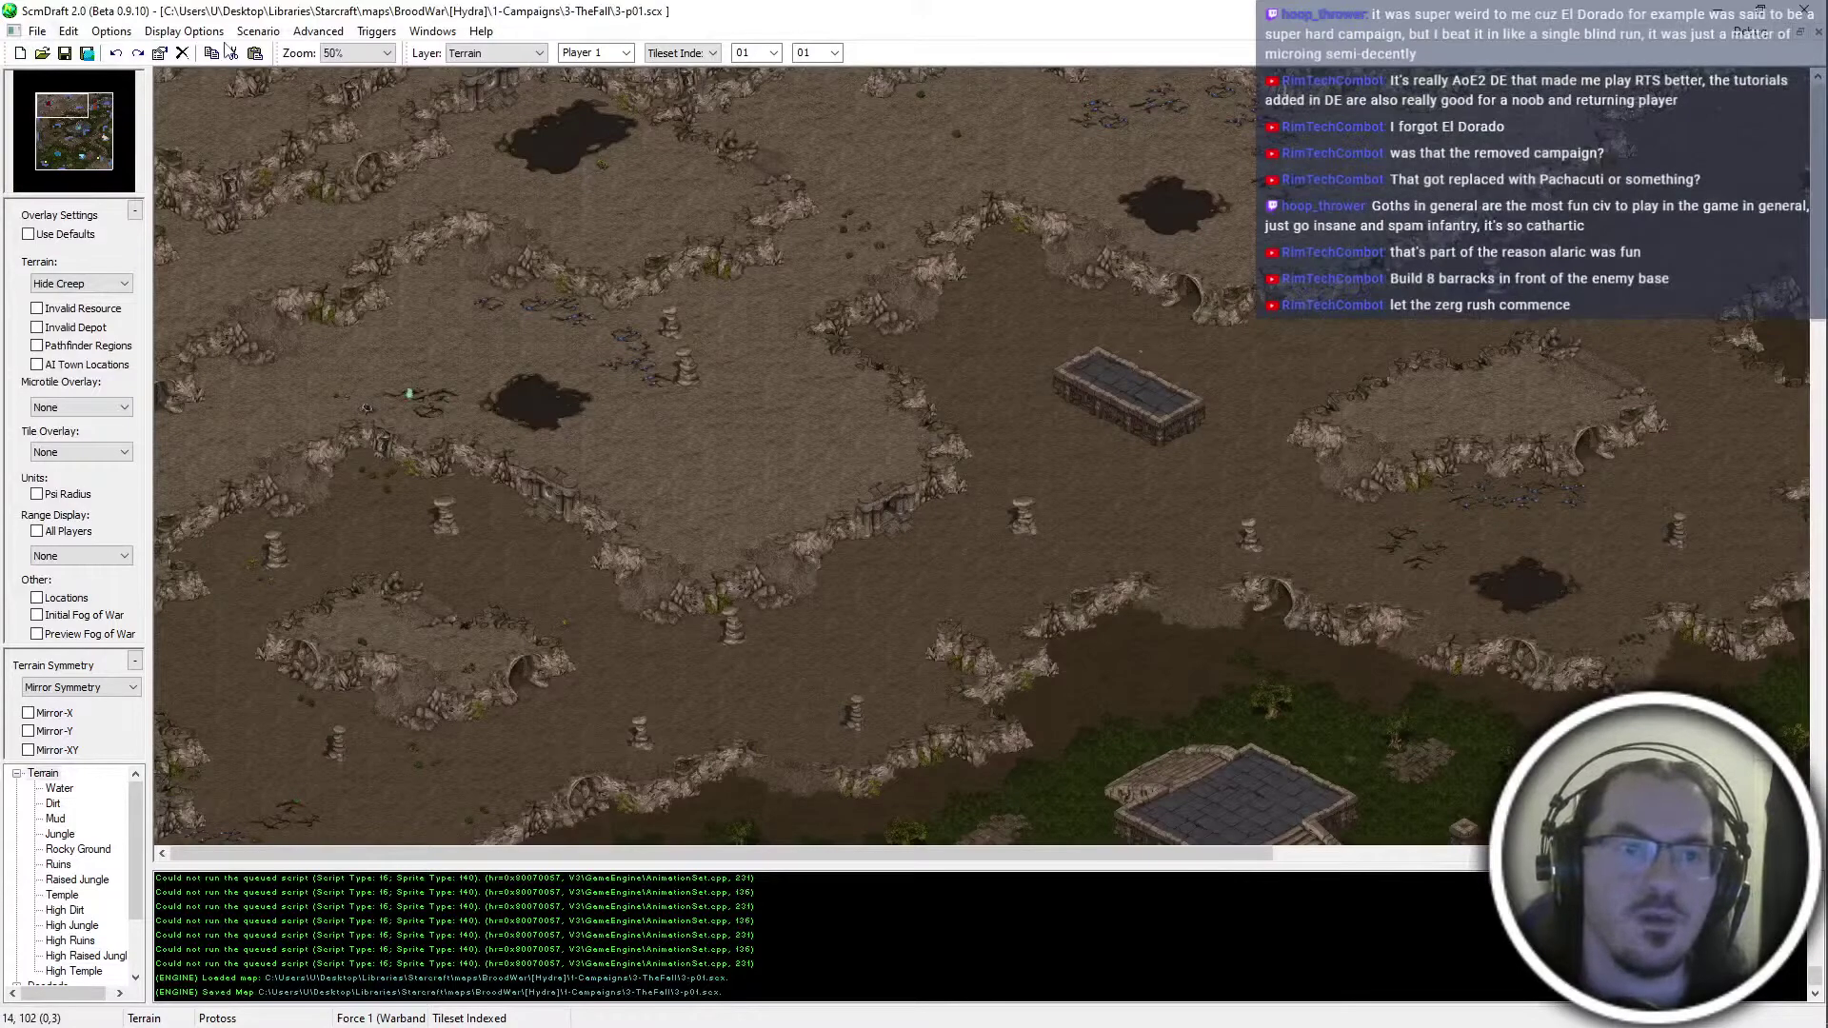
{"action": "left_click", "coordinate": [184, 32]}
{"action": "left_click", "coordinate": [205, 80]}
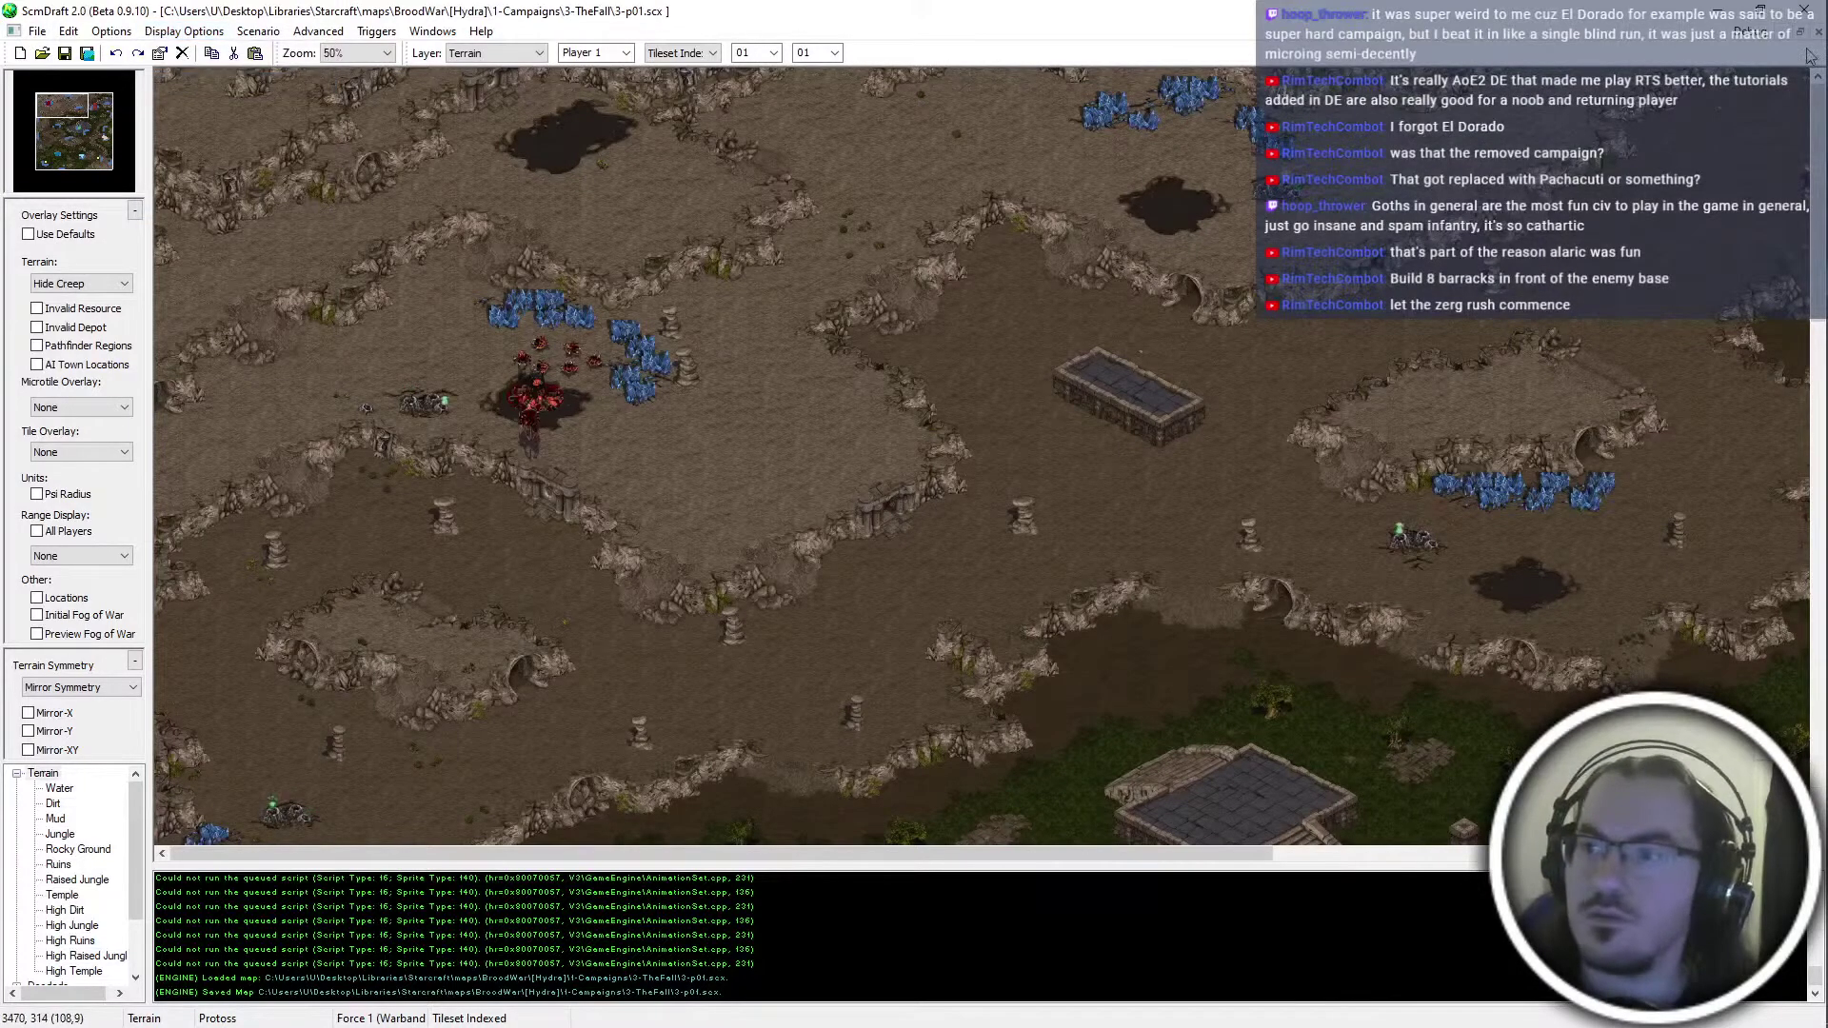
{"action": "left_click", "coordinate": [1817, 32]}
Switch to the _HYDRA-dev folder window and open 1-t01.scx from the 1-RebelYell folder of 1-Campaigns
{"action": "key", "text": "alt+Tab"}
{"action": "key", "text": "alt+Tab"}
{"action": "key", "text": "alt+Tab"}
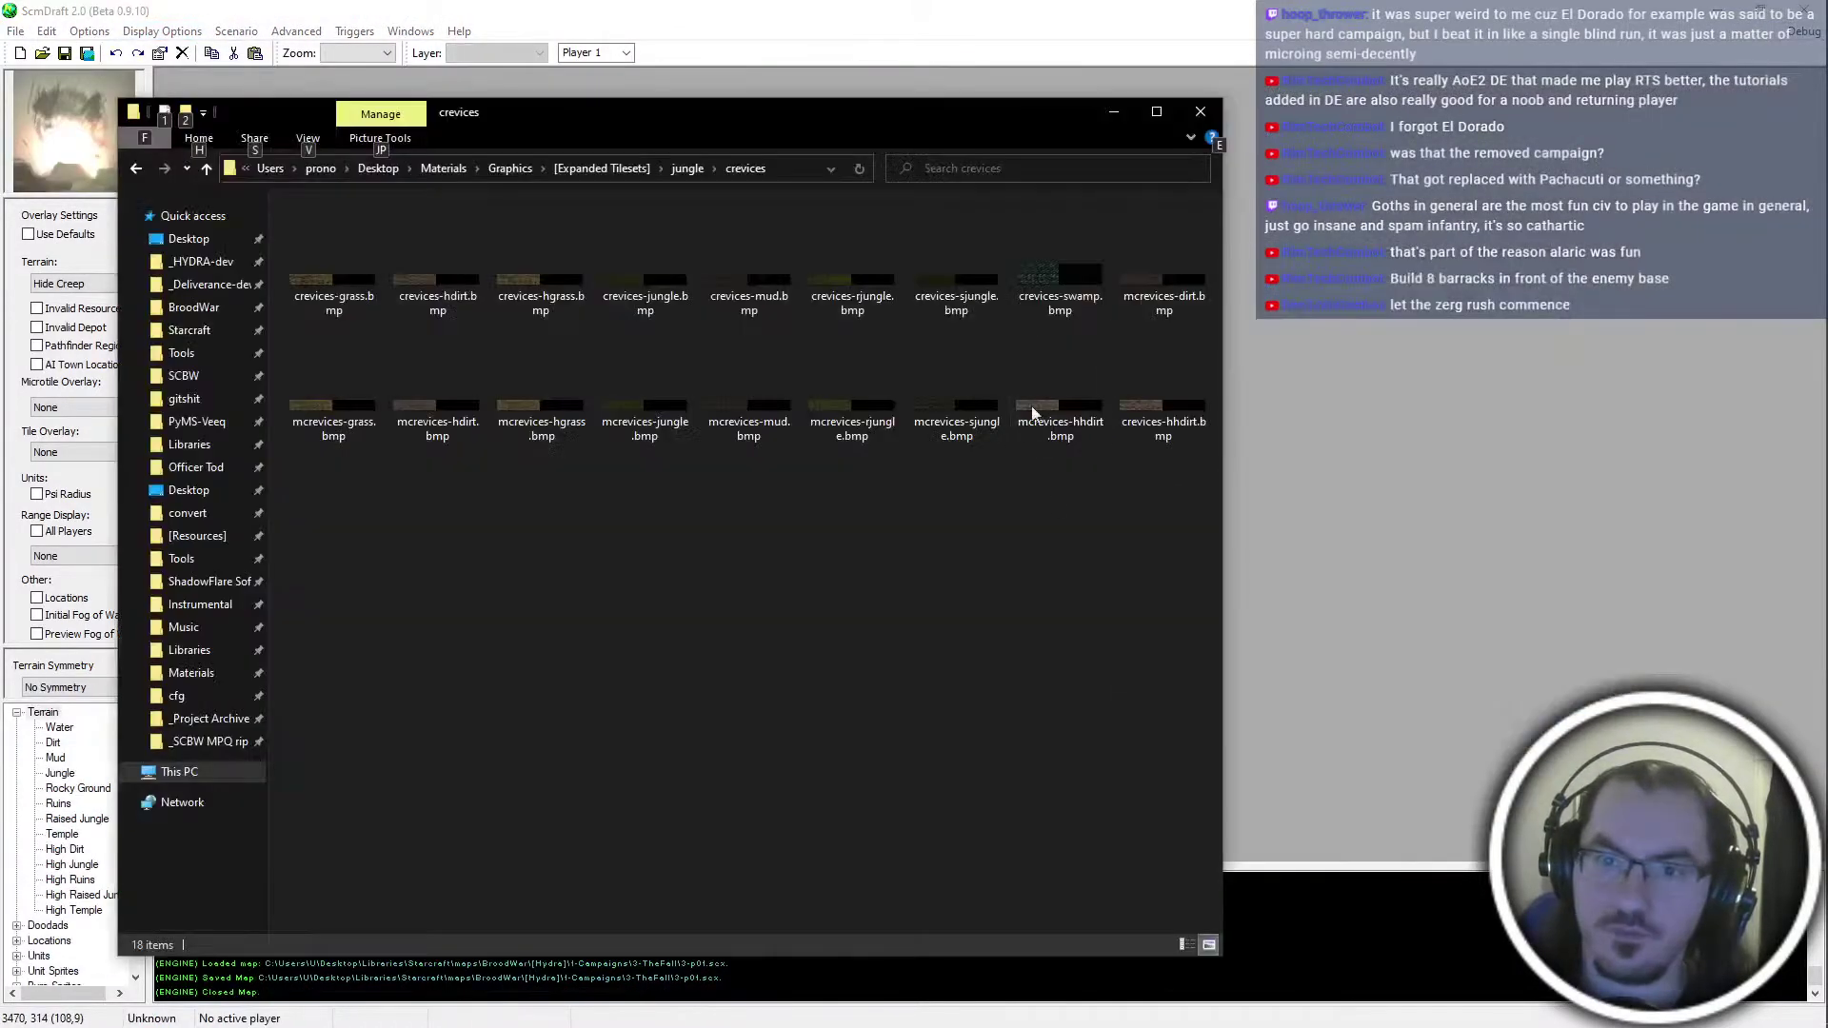
{"action": "key", "text": "alt+Tab"}
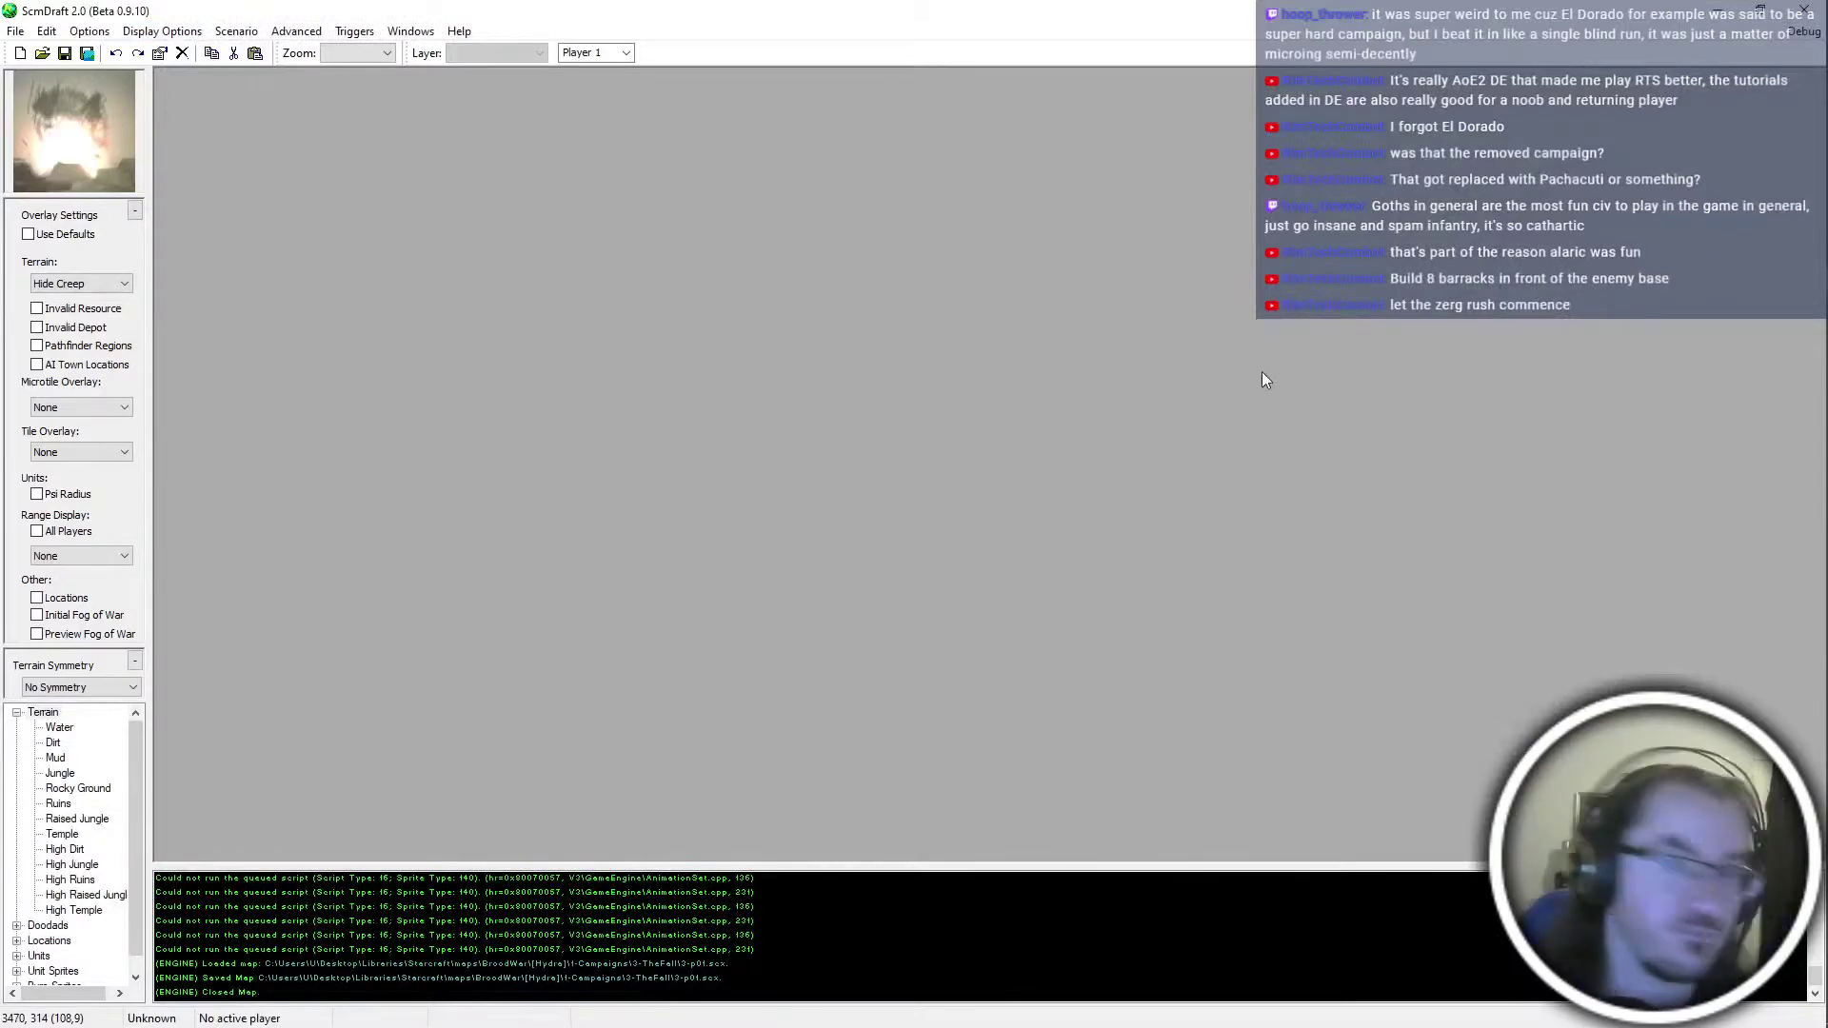
{"action": "key", "text": "alt+Tab"}
{"action": "left_click", "coordinate": [1431, 387]}
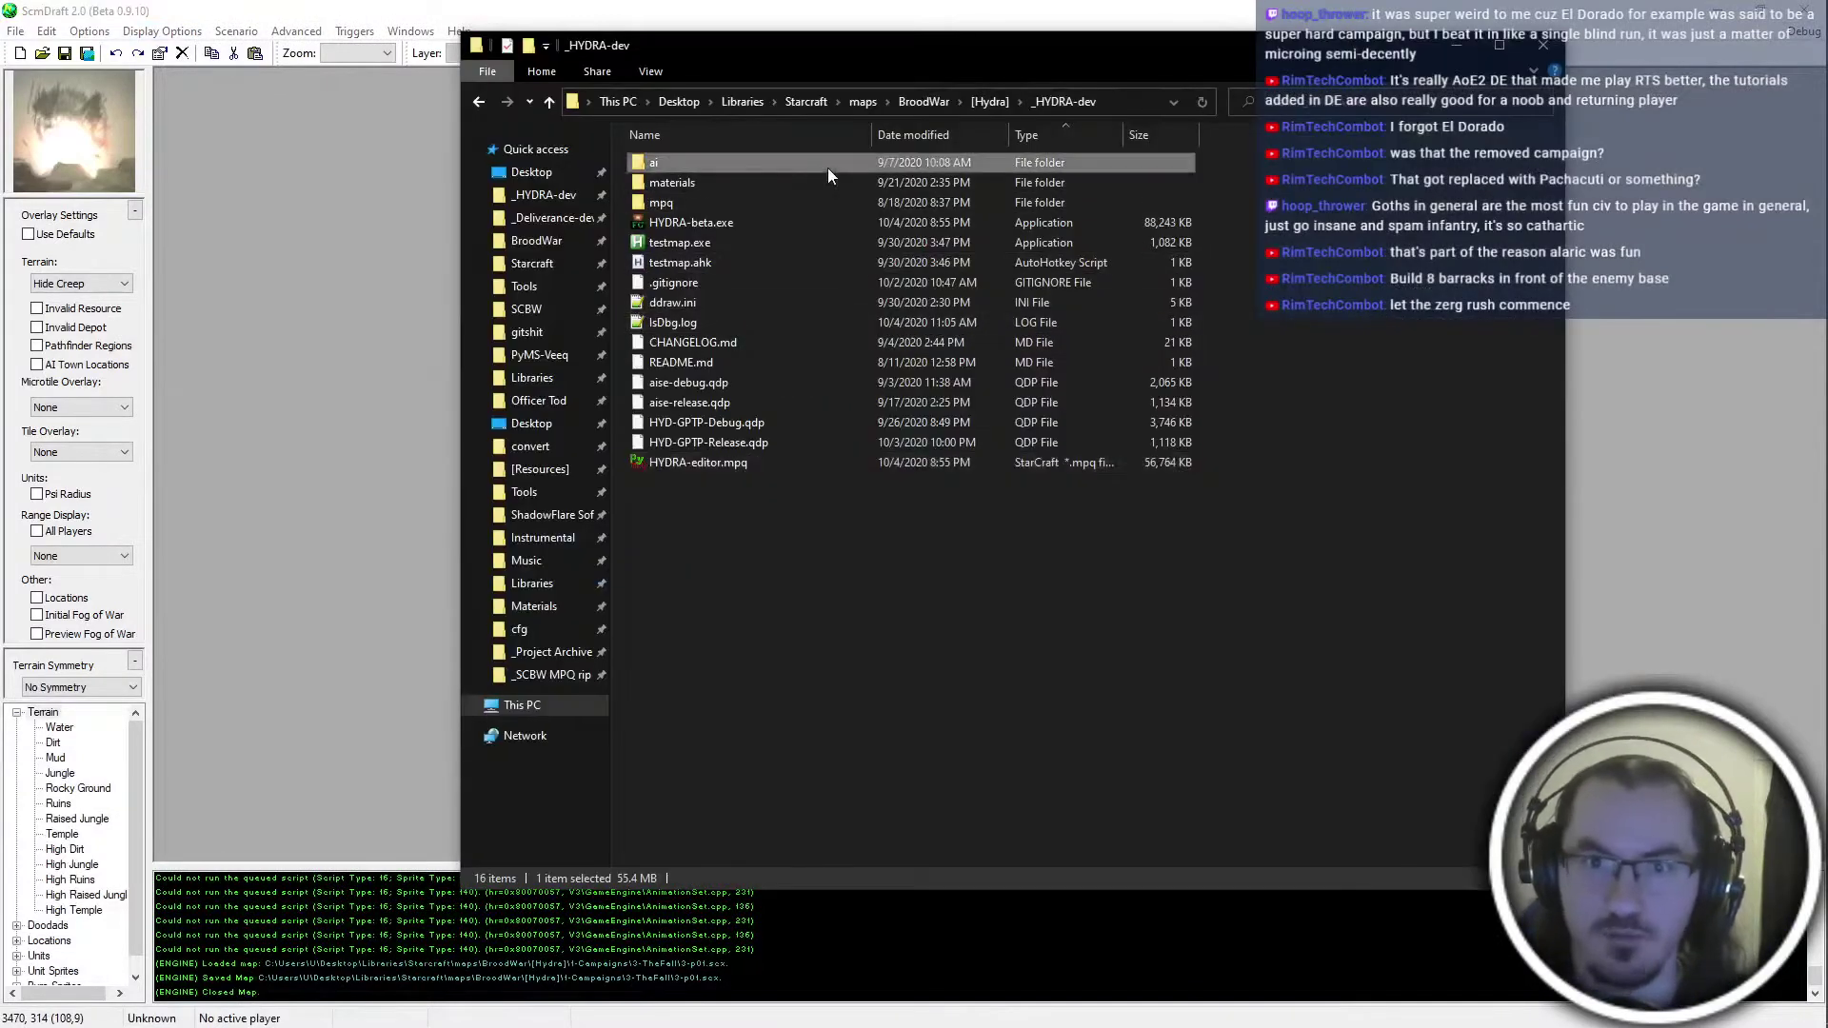
{"action": "left_click", "coordinate": [990, 101]}
{"action": "double_click", "coordinate": [734, 180]}
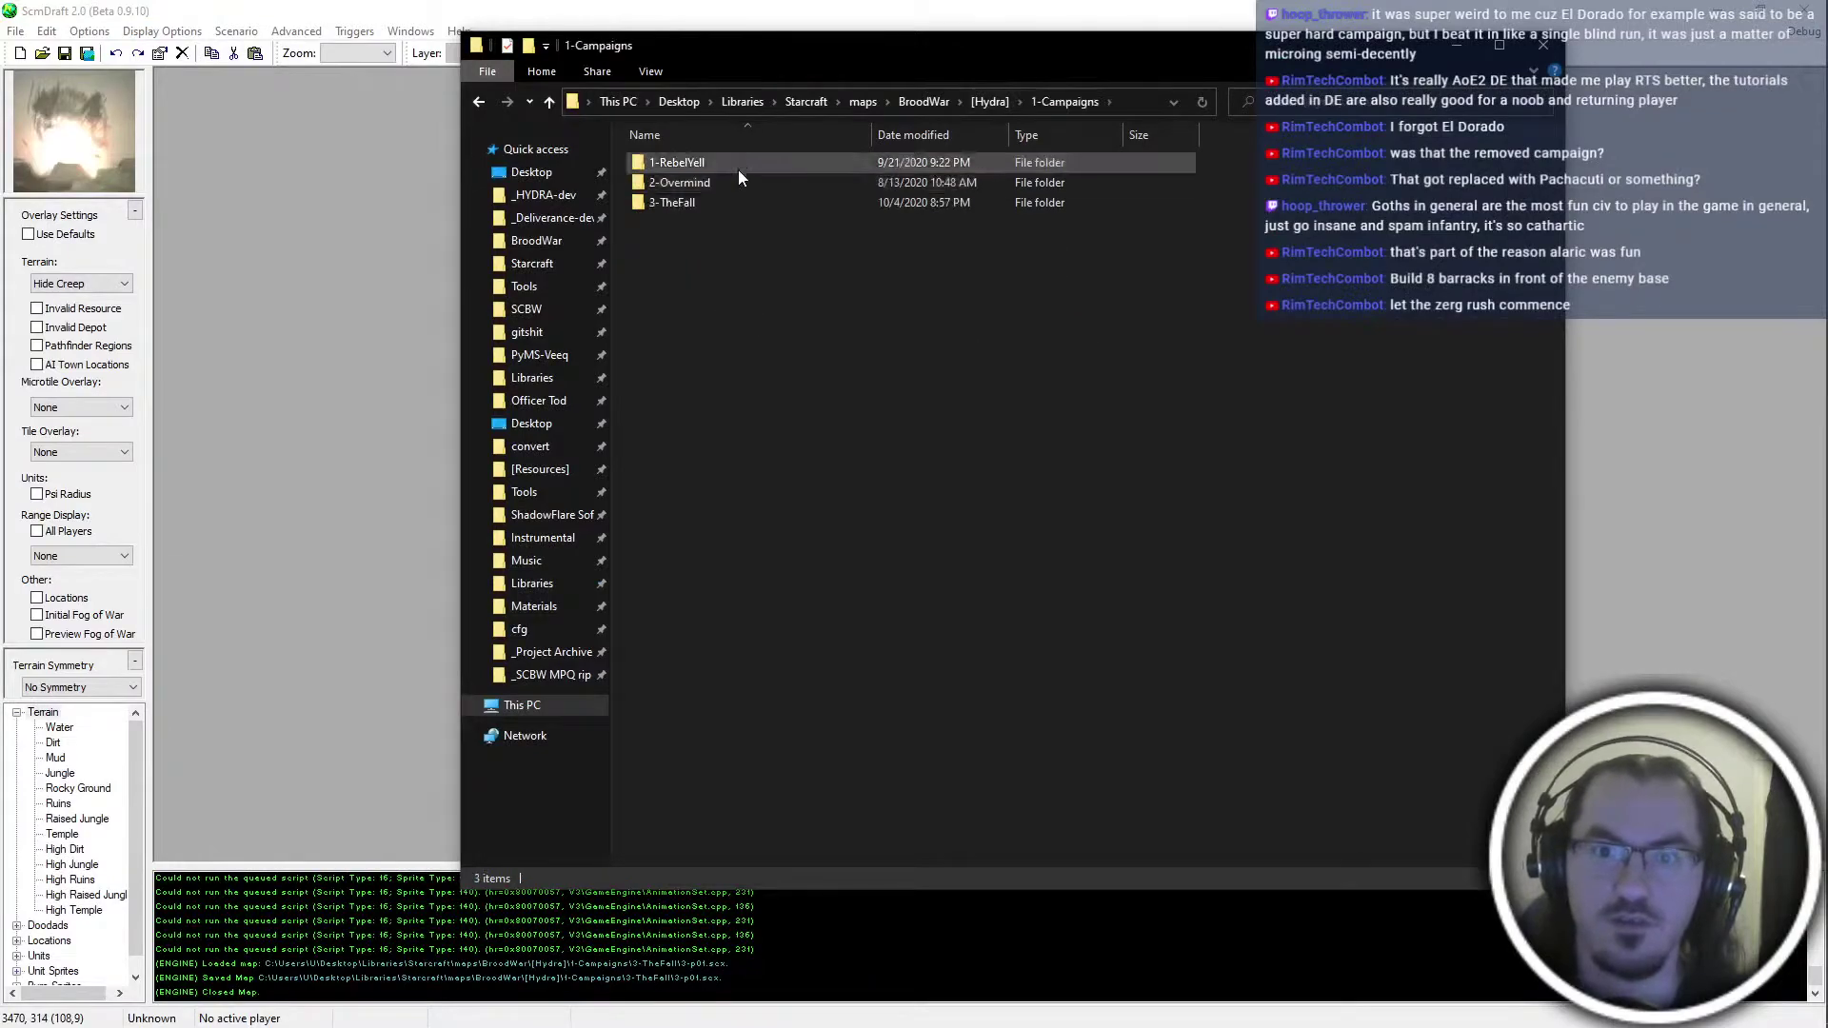
{"action": "double_click", "coordinate": [739, 166]}
{"action": "double_click", "coordinate": [689, 185]}
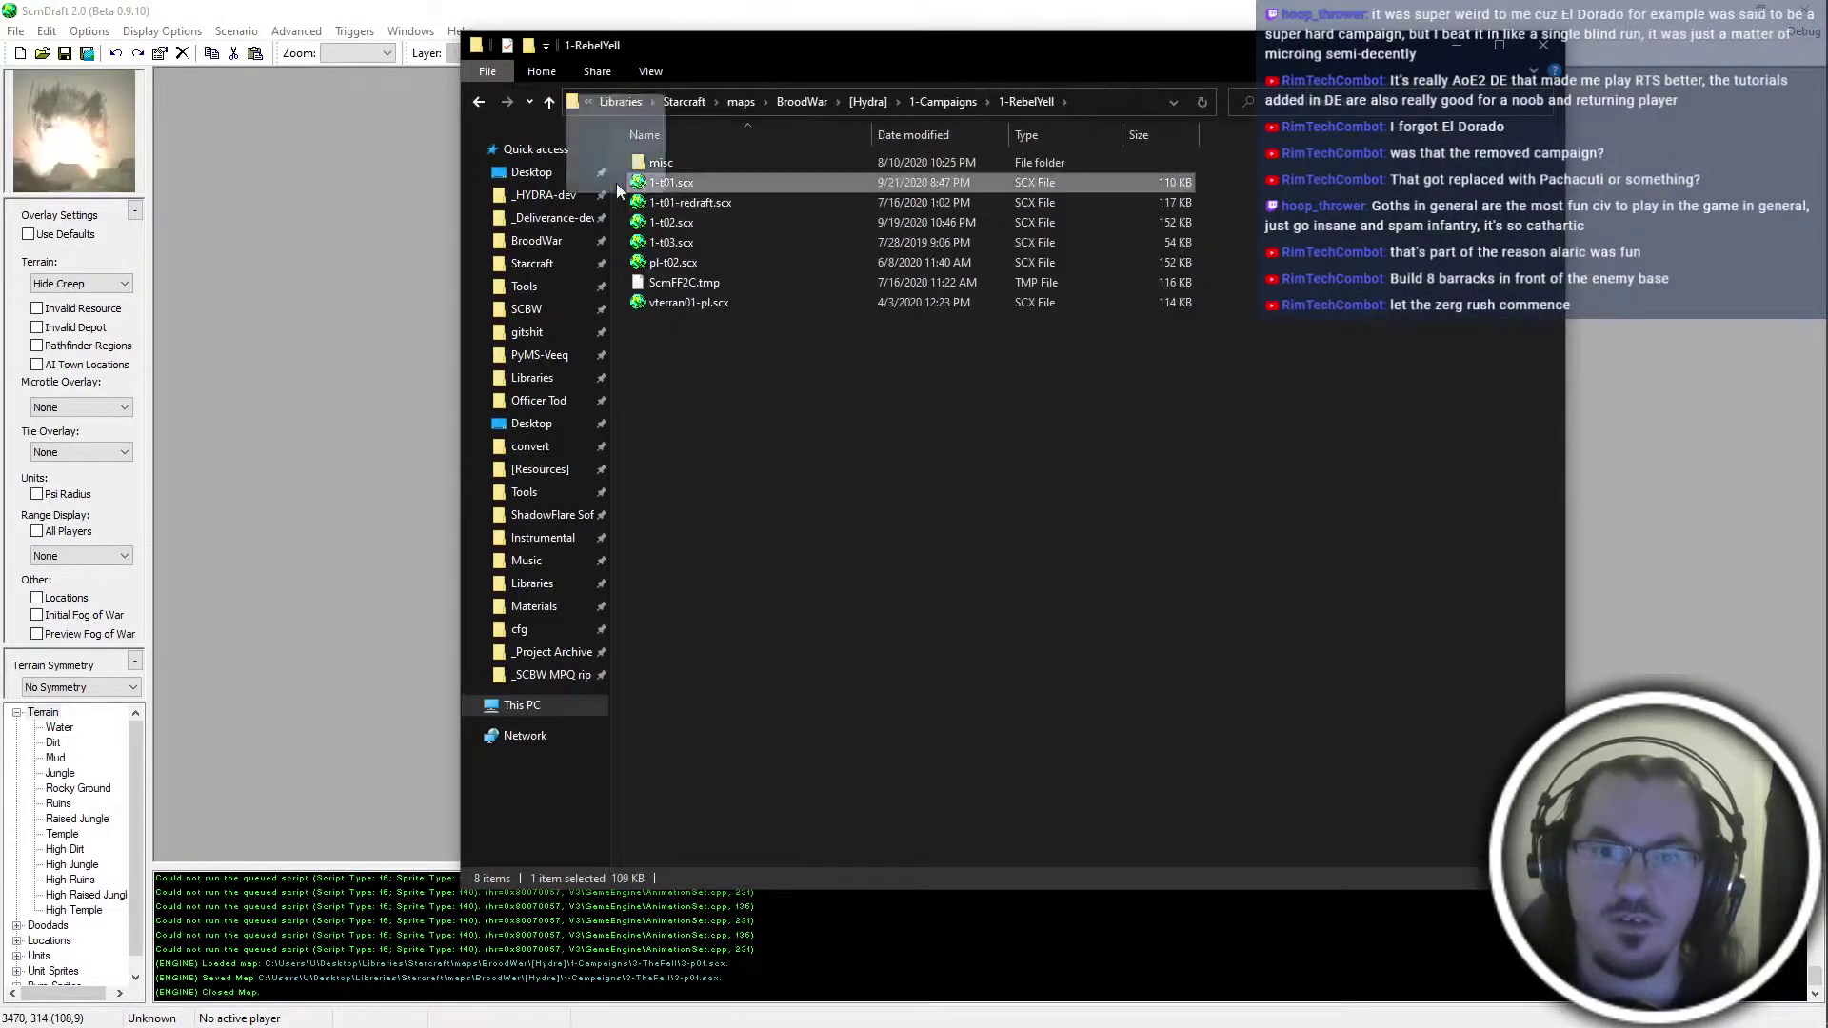
Set the 1-t01 map's terrain mode to Tileset Indexed and bring up the high dirt debris and shrub tiles around group 3181 in the palette
{"action": "middle_click_drag", "start_coordinate": [360, 269], "coordinate": [1178, 1006]}
{"action": "left_click_drag", "start_coordinate": [59, 139], "coordinate": [189, 183]}
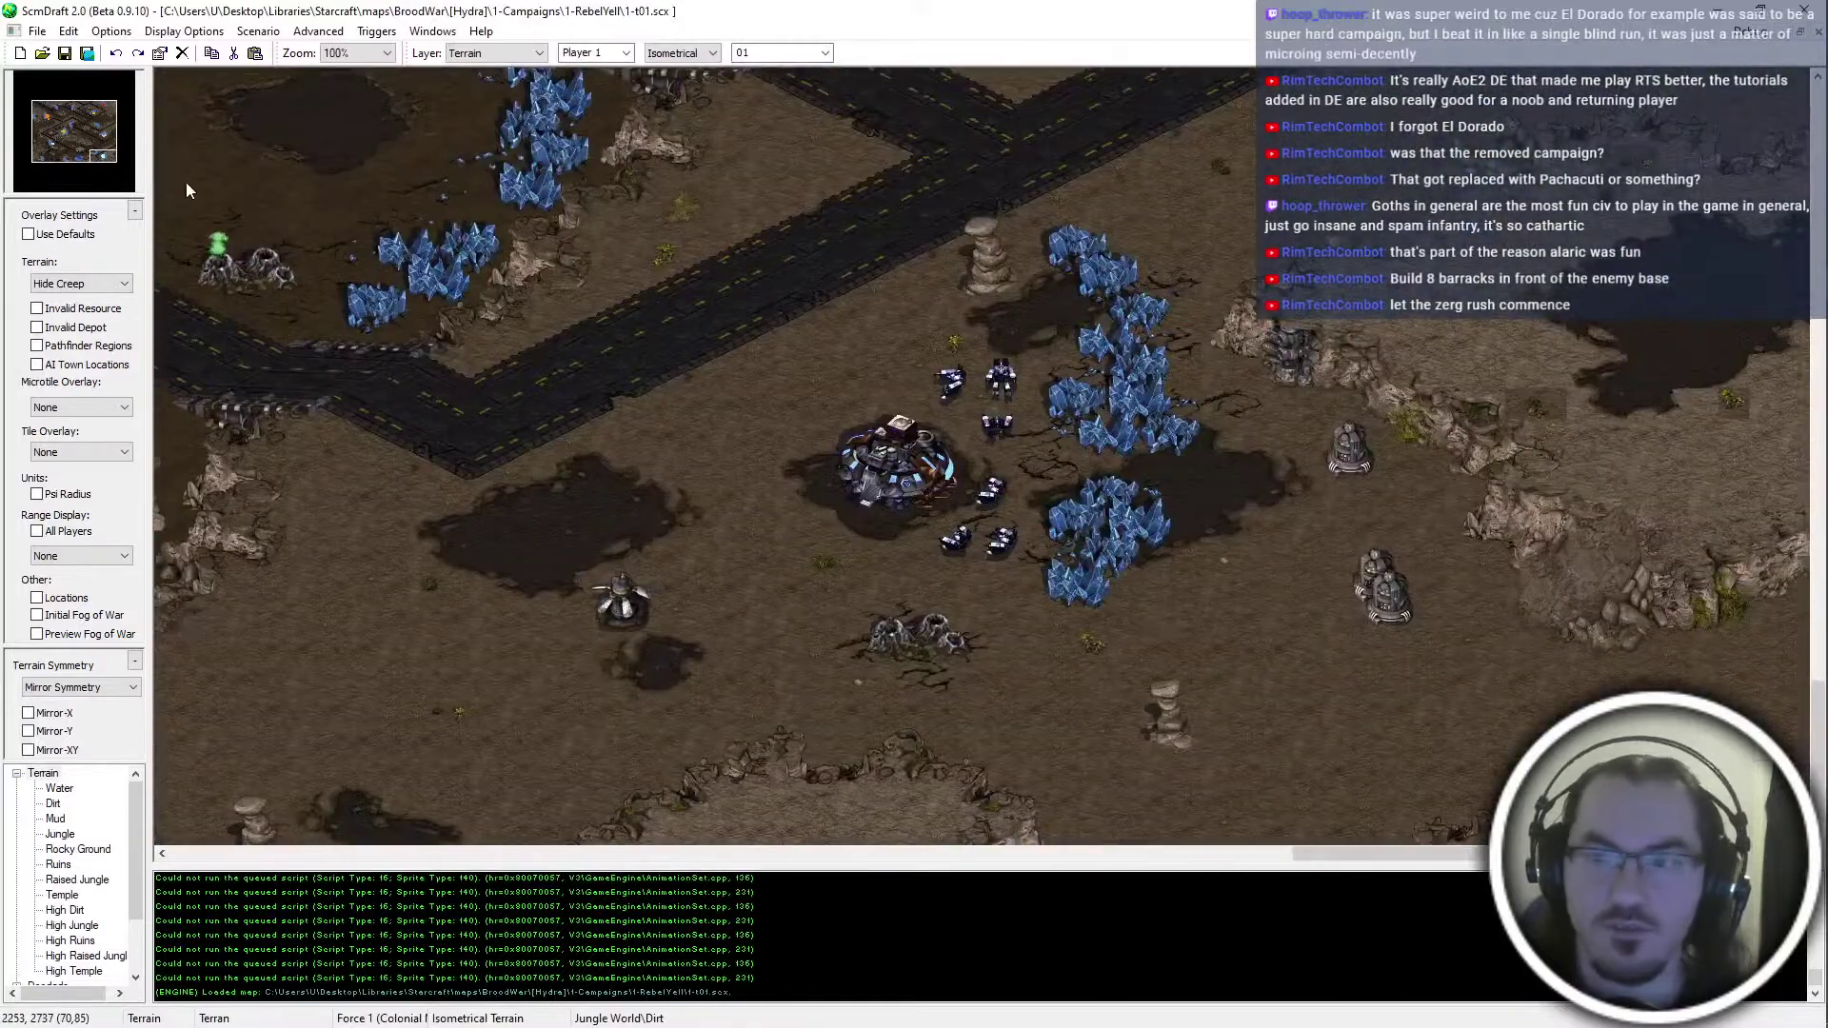
{"action": "left_click", "coordinate": [709, 52]}
{"action": "left_click", "coordinate": [709, 80]}
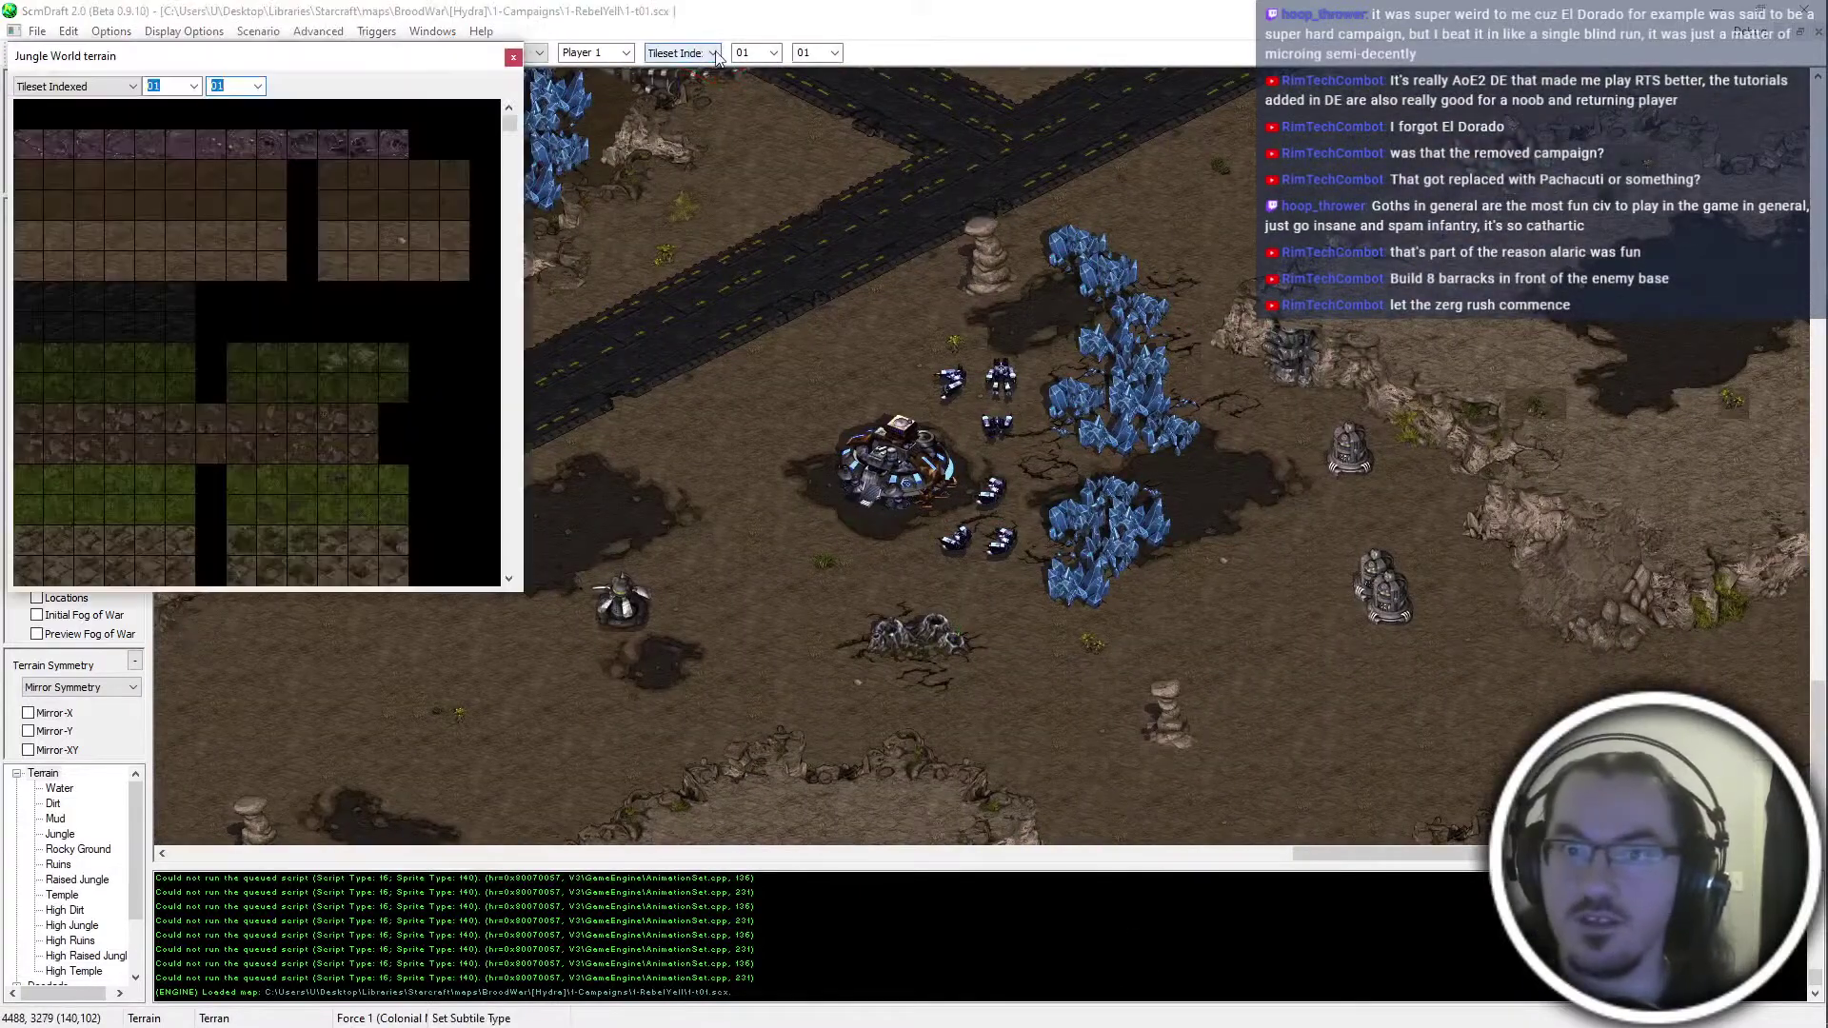
{"action": "scroll", "coordinate": [190, 407], "scroll_direction": "down", "scroll_amount": 10}
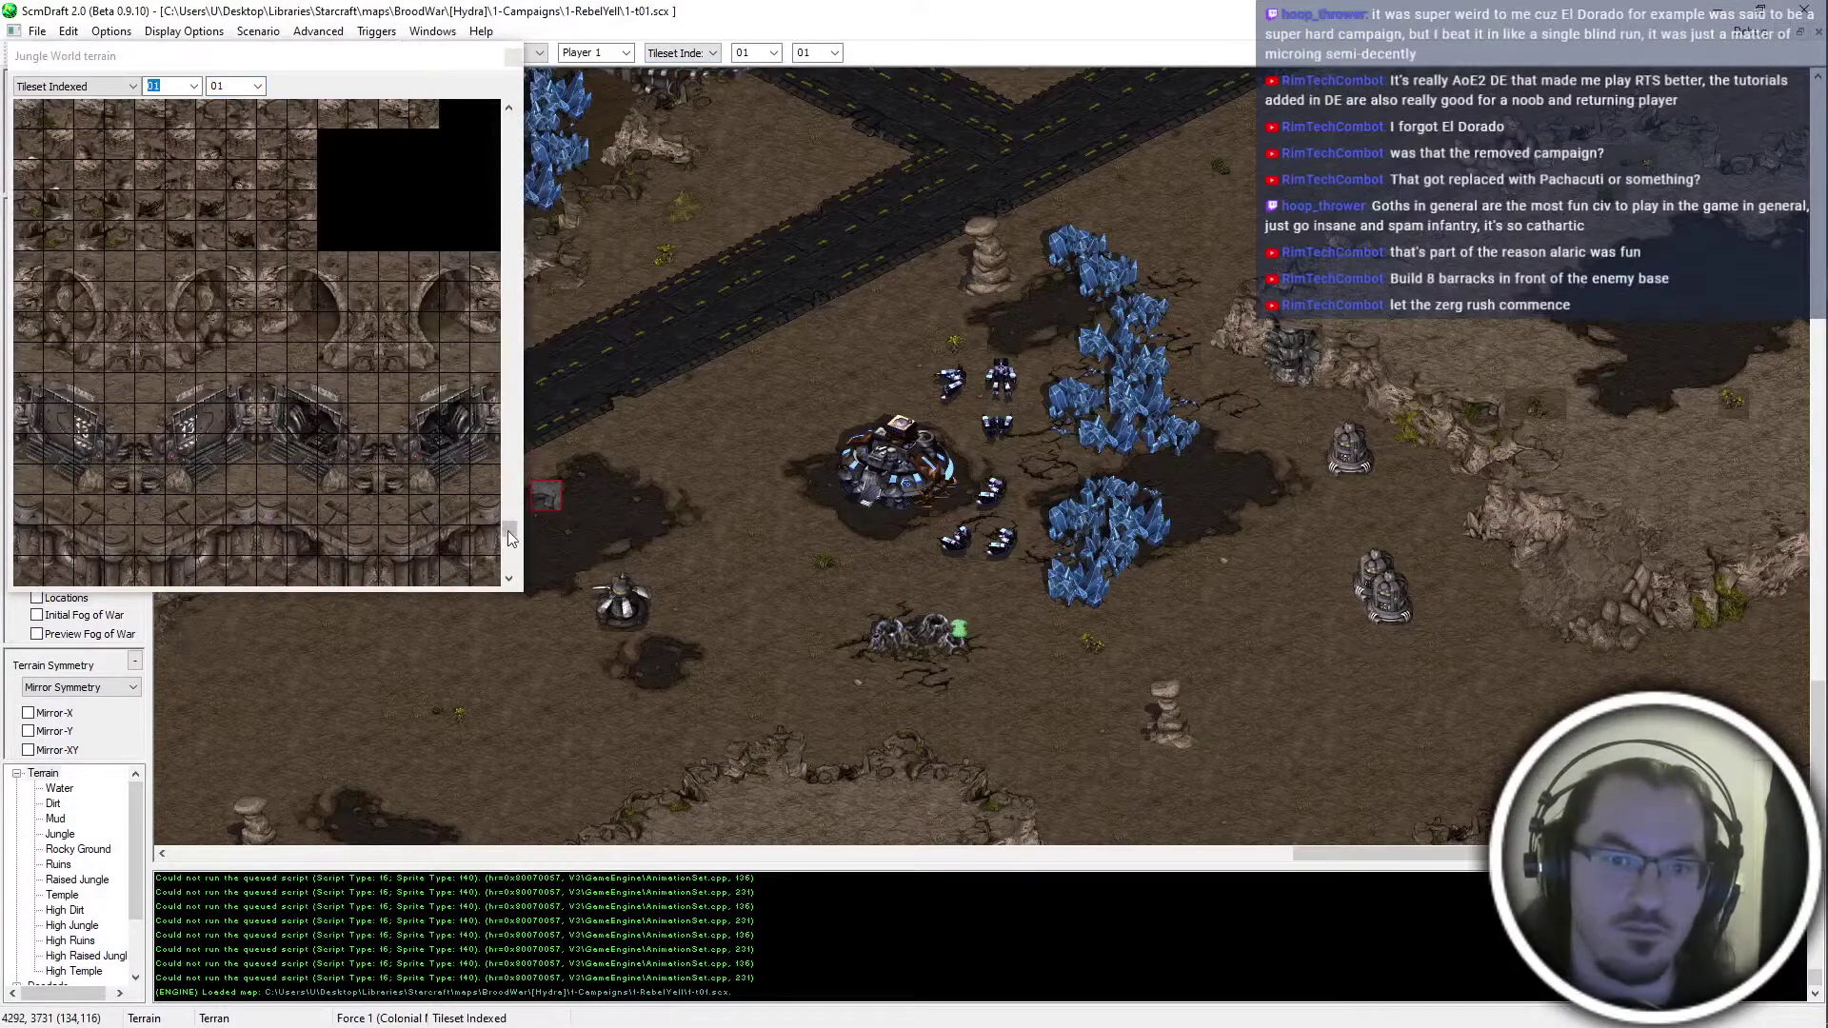
{"action": "left_click_drag", "start_coordinate": [508, 530], "coordinate": [507, 599]}
{"action": "scroll", "coordinate": [167, 483], "scroll_direction": "up", "scroll_amount": 8}
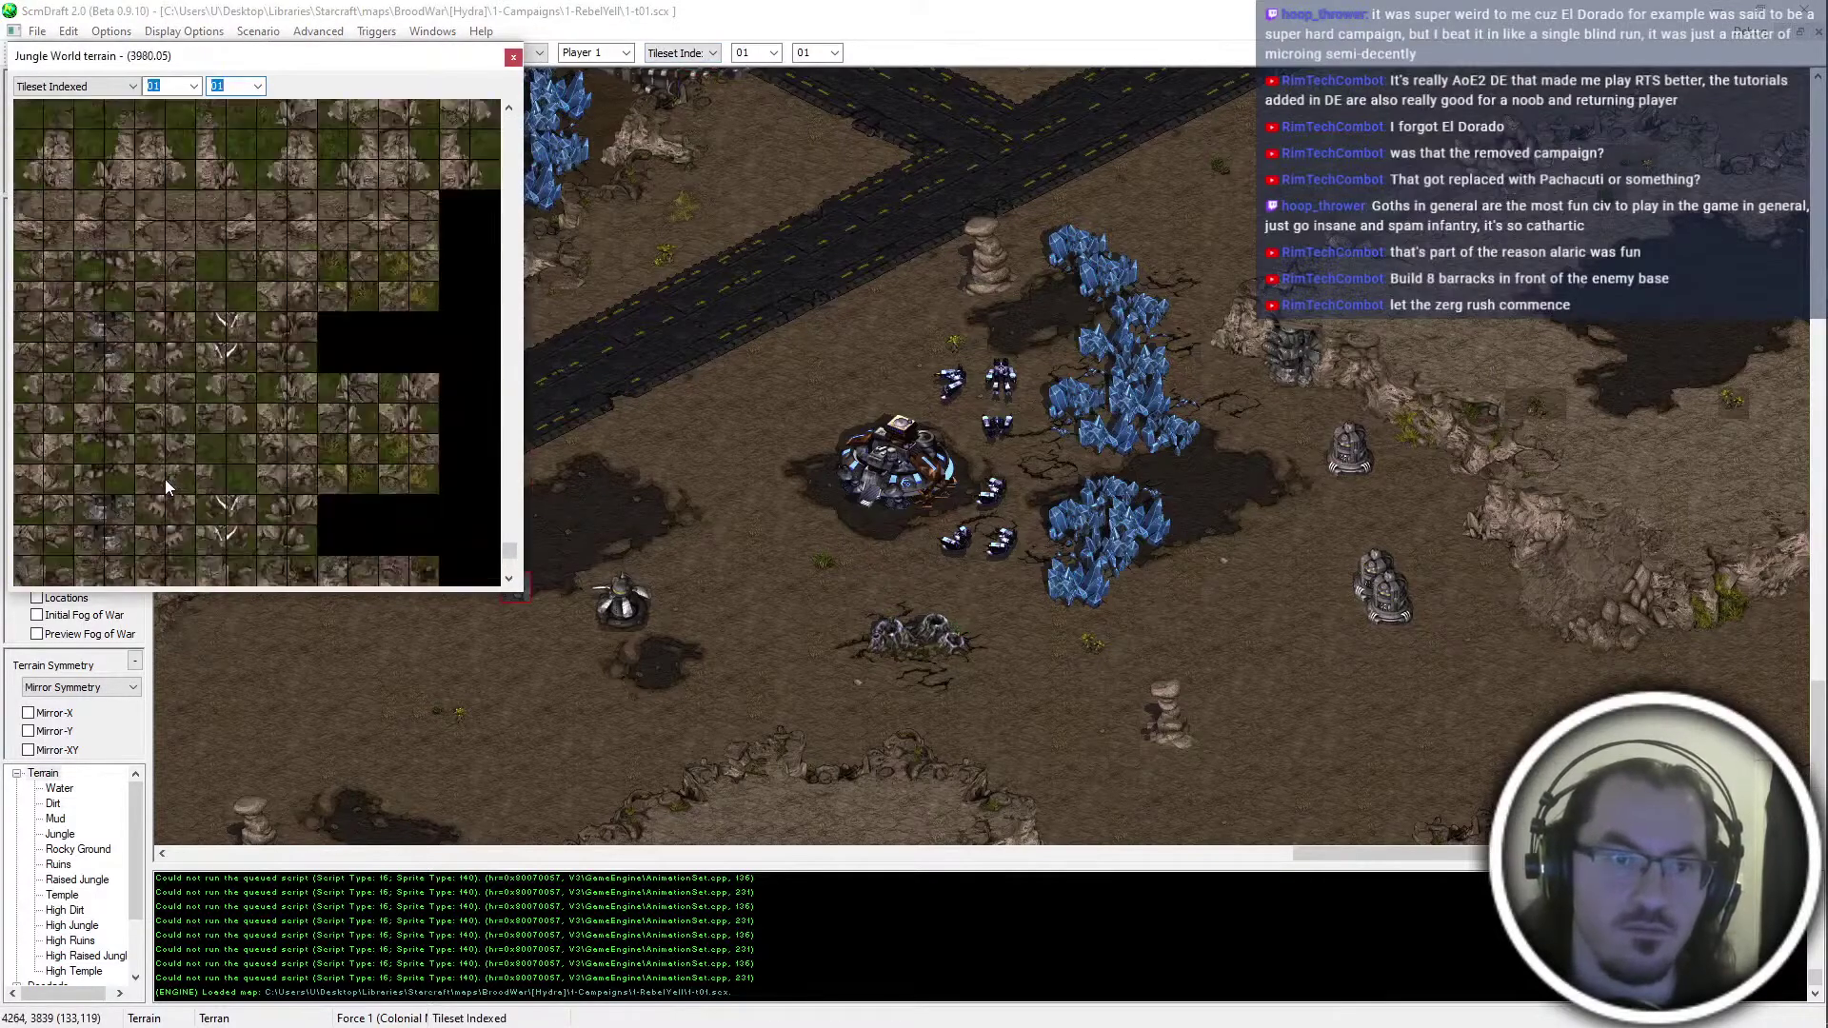
{"action": "scroll", "coordinate": [165, 474], "scroll_direction": "up", "scroll_amount": 10}
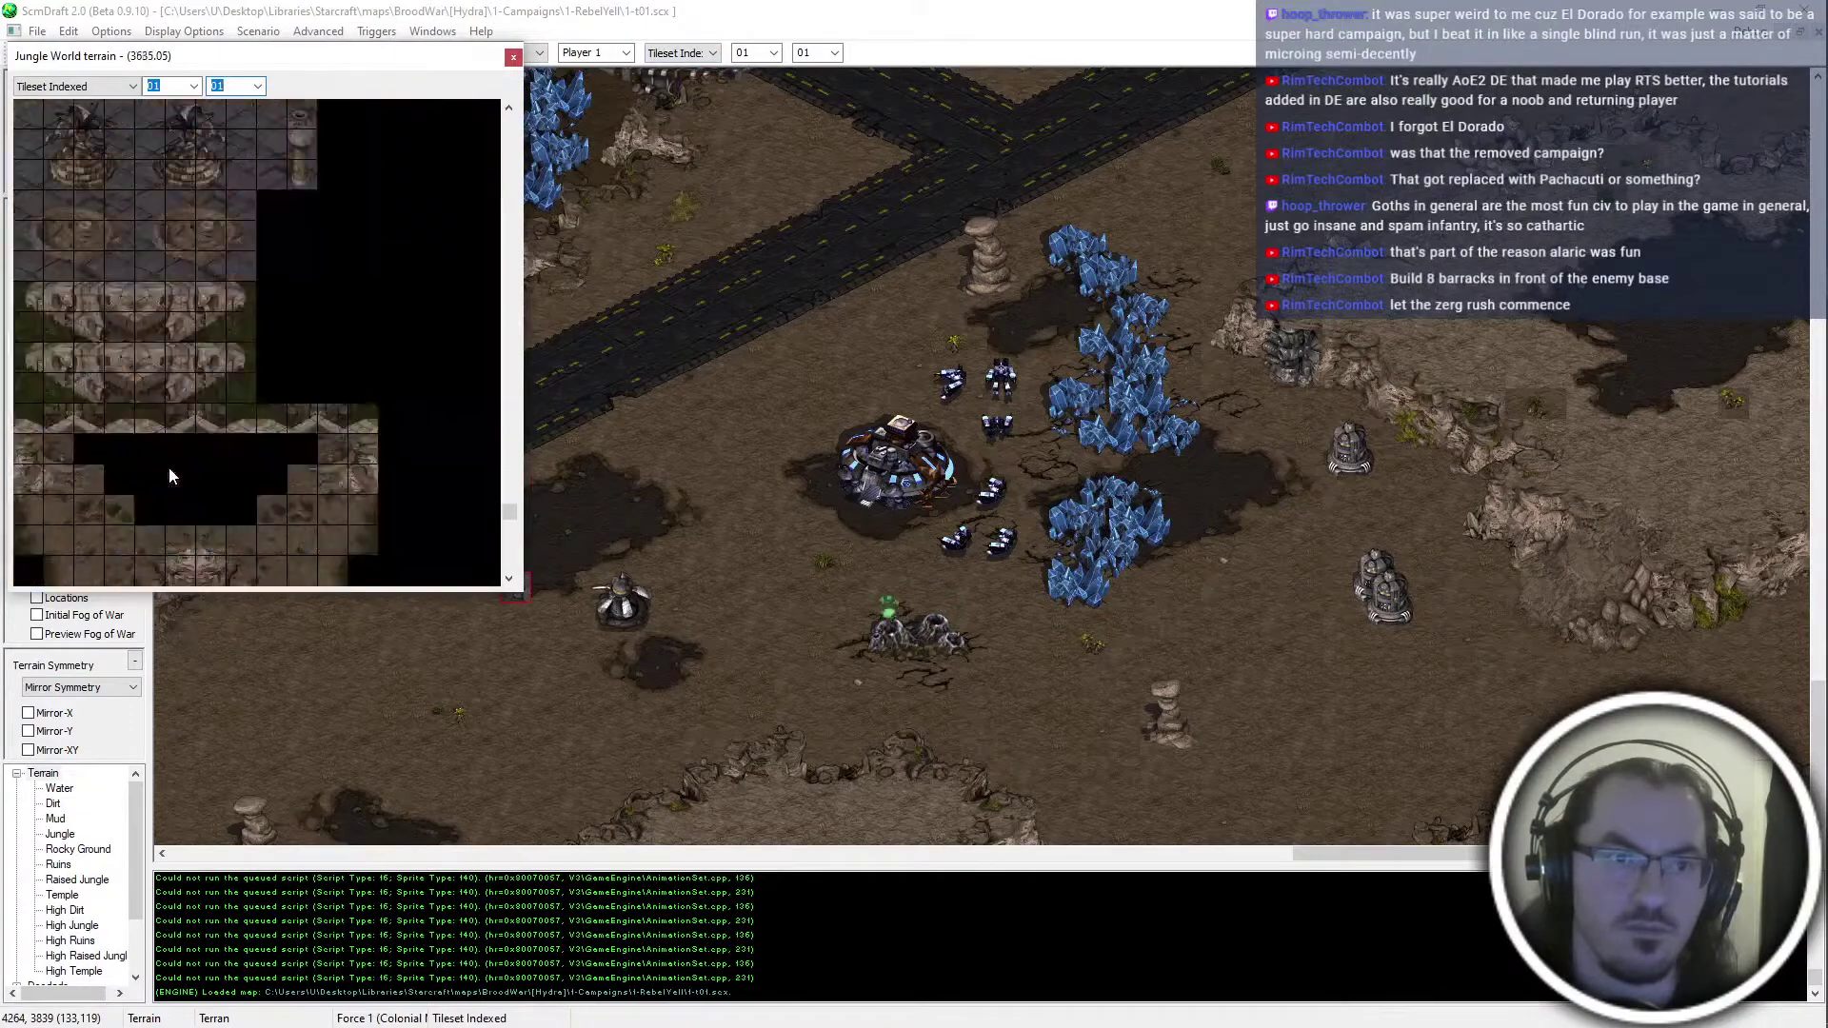
{"action": "scroll", "coordinate": [168, 466], "scroll_direction": "up", "scroll_amount": 3}
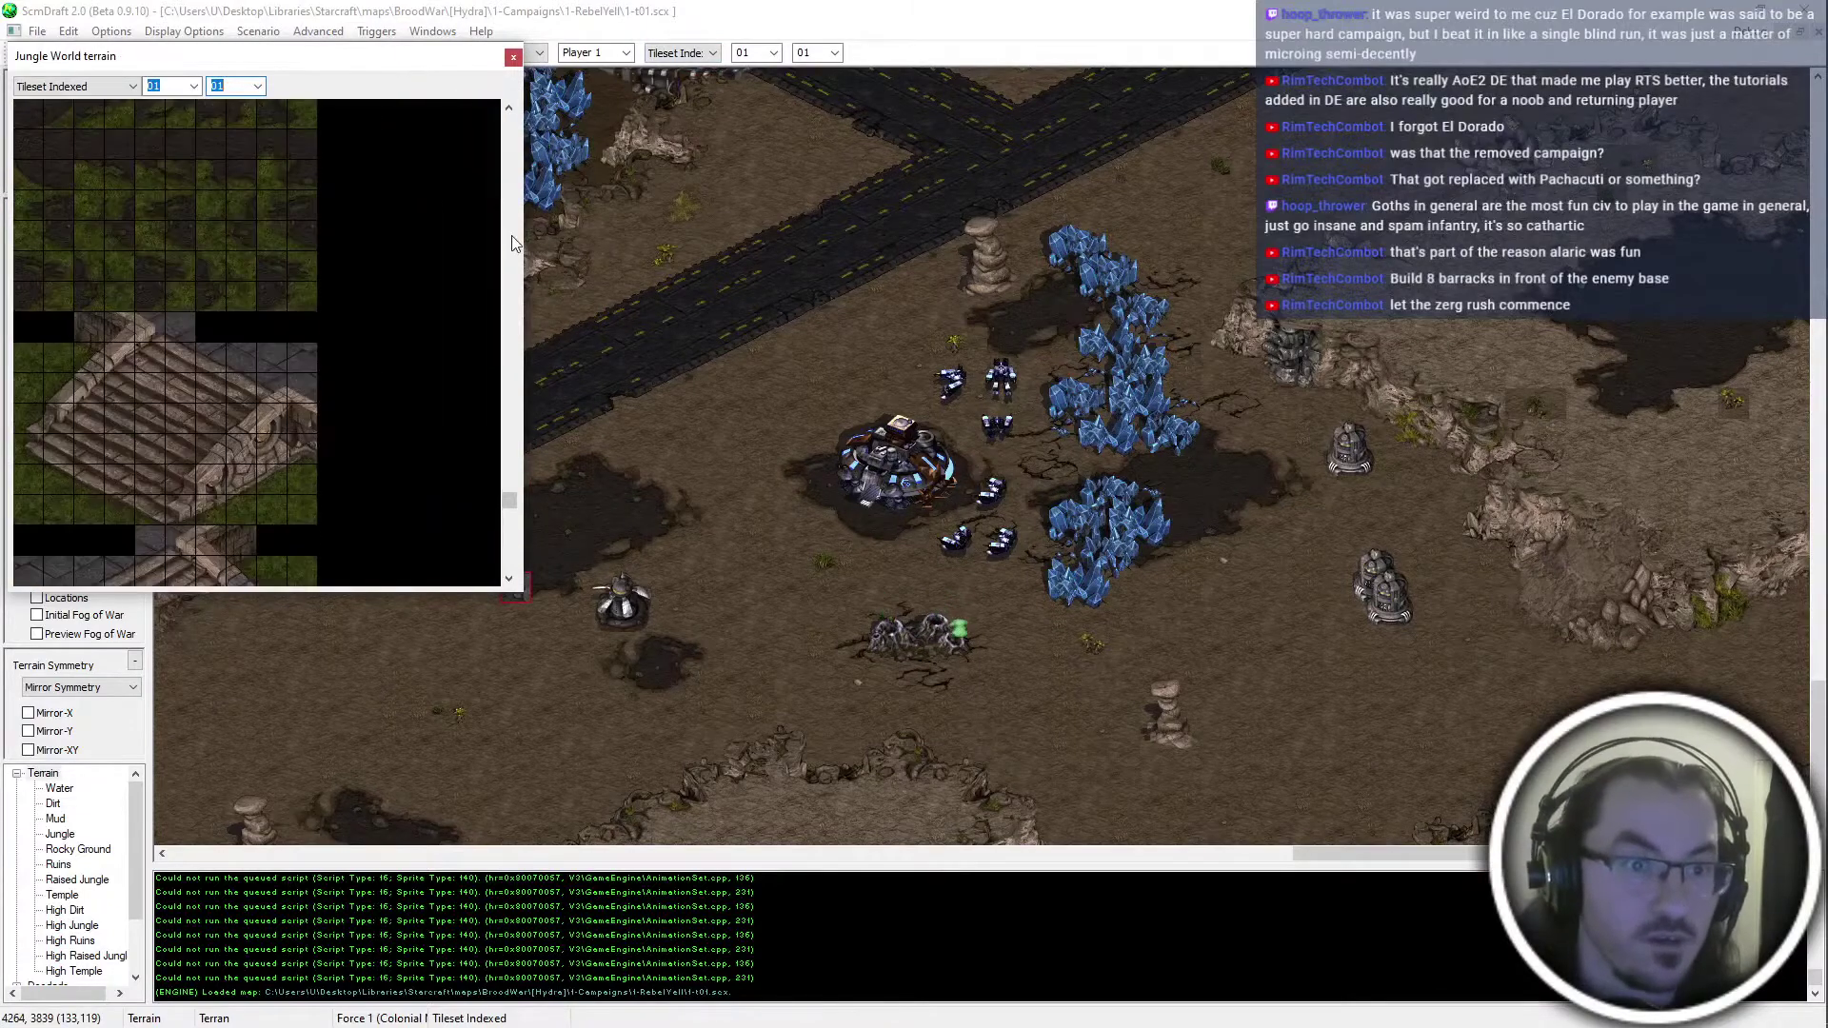
{"action": "scroll", "coordinate": [512, 243], "scroll_direction": "up", "scroll_amount": 5}
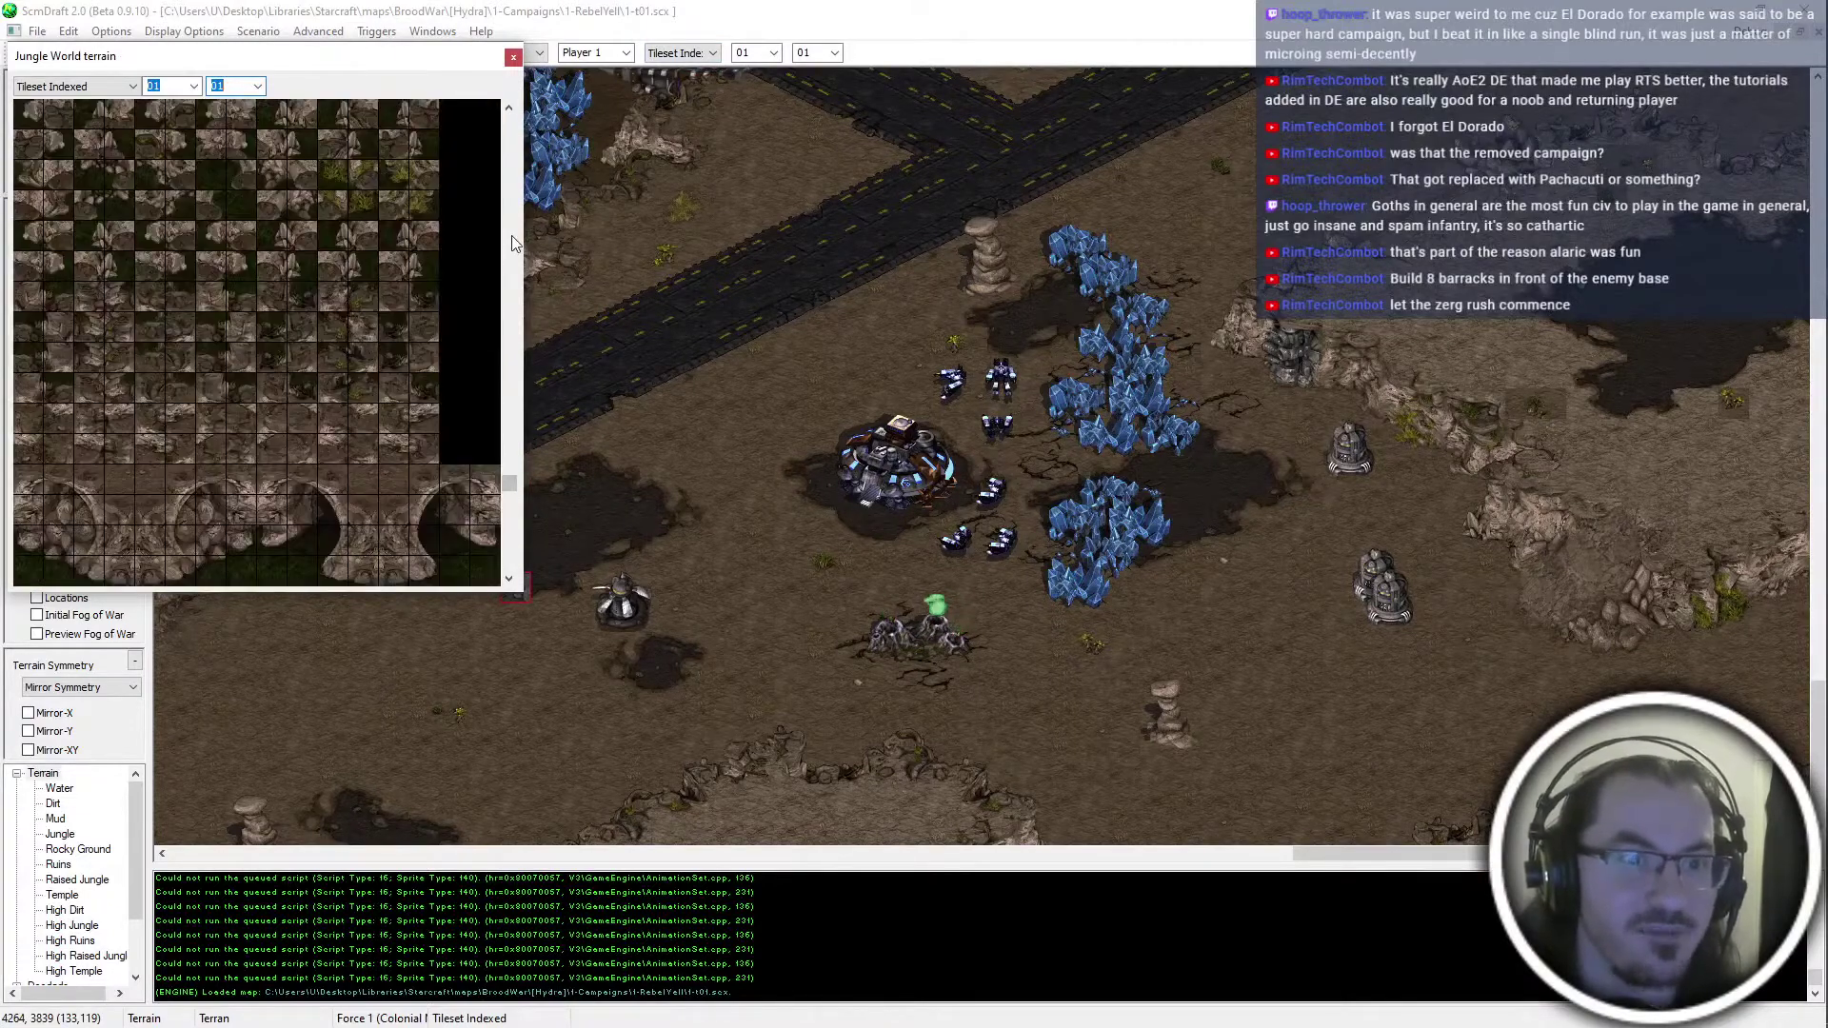
{"action": "scroll", "coordinate": [511, 243], "scroll_direction": "up", "scroll_amount": 6}
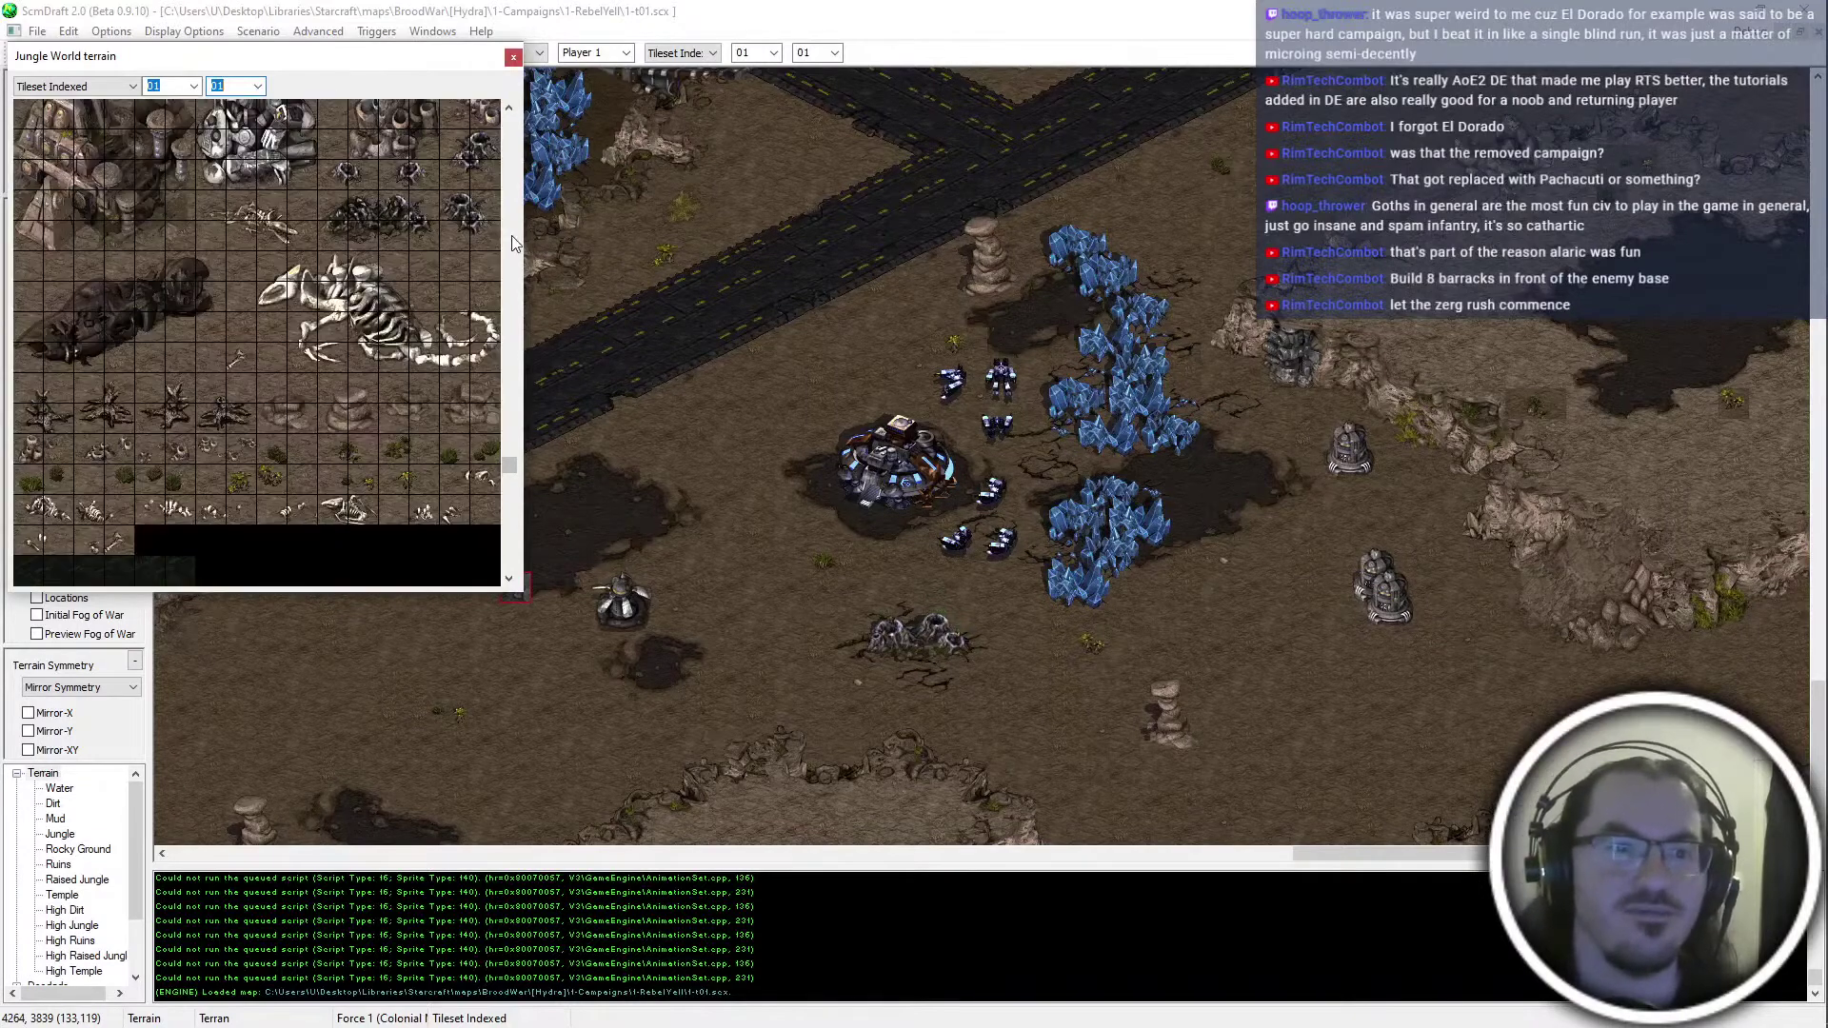
{"action": "scroll", "coordinate": [511, 243], "scroll_direction": "up", "scroll_amount": 1}
{"action": "scroll", "coordinate": [157, 379], "scroll_direction": "down", "scroll_amount": 3}
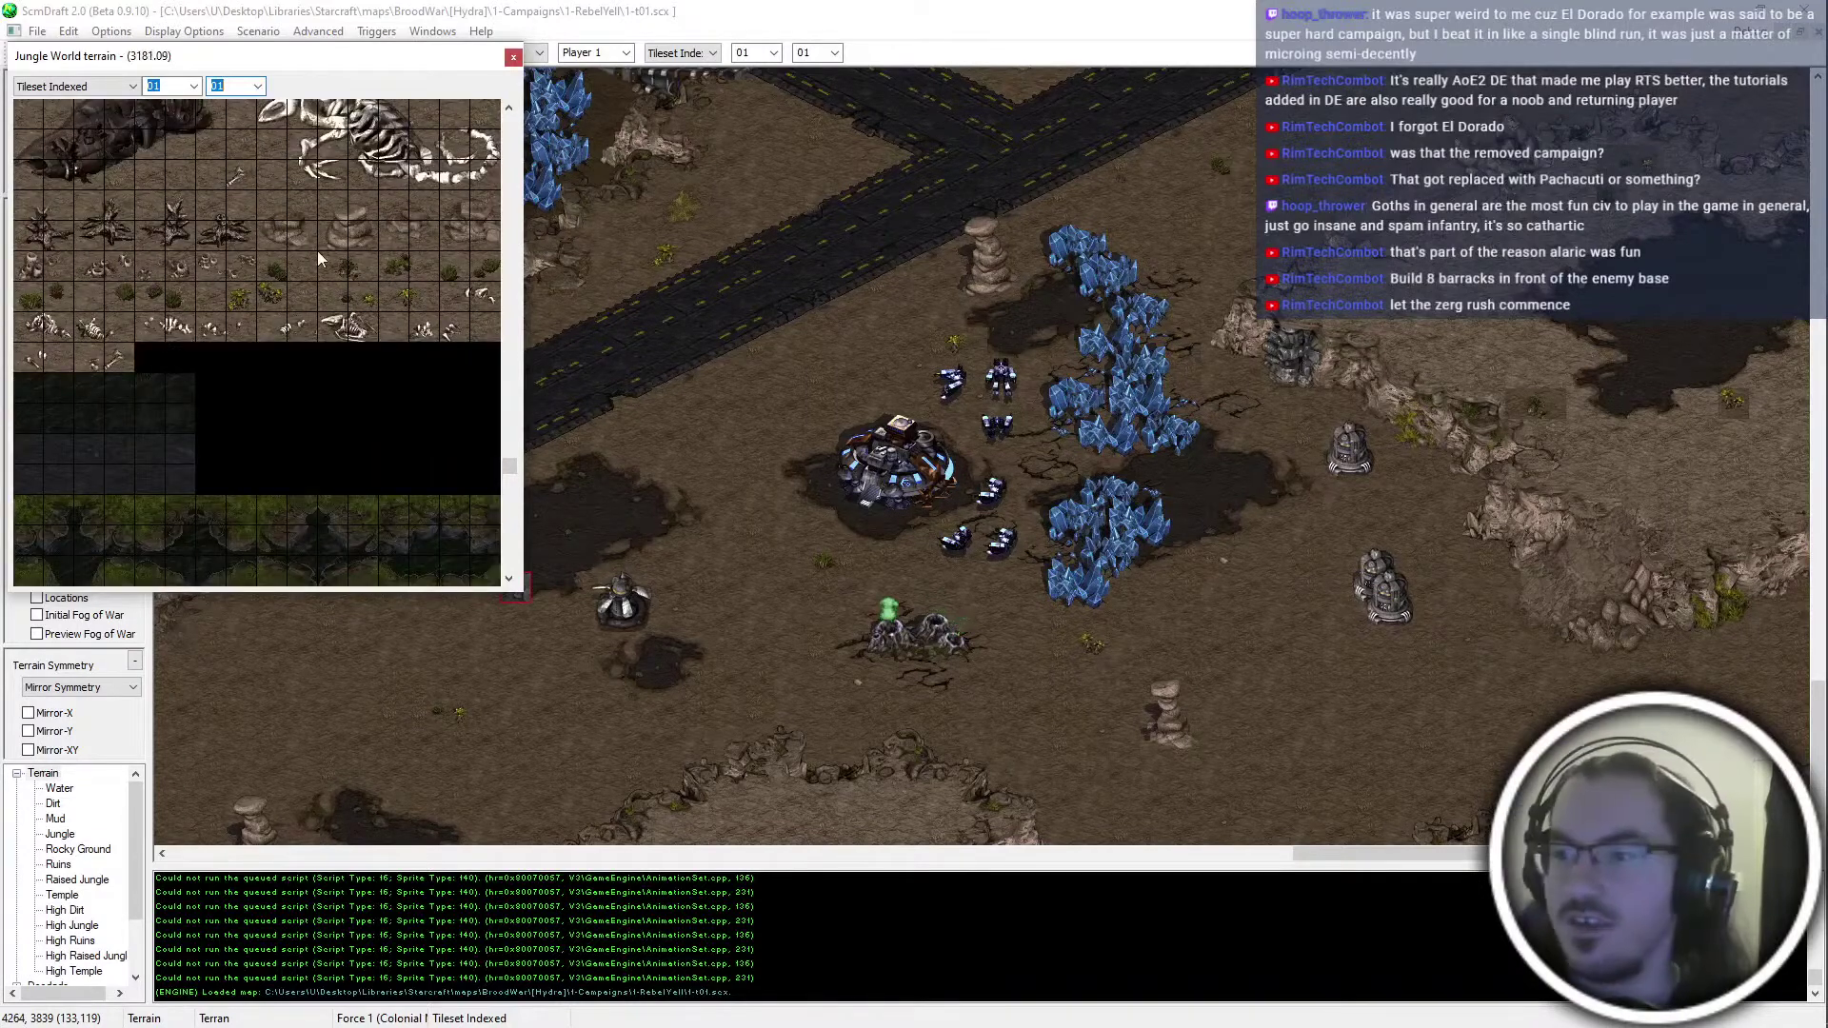
Place high dirt debris and shrub tiles over the mismatched spots on the high dirt plateau east of the Terran base
{"action": "left_click", "coordinate": [348, 267]}
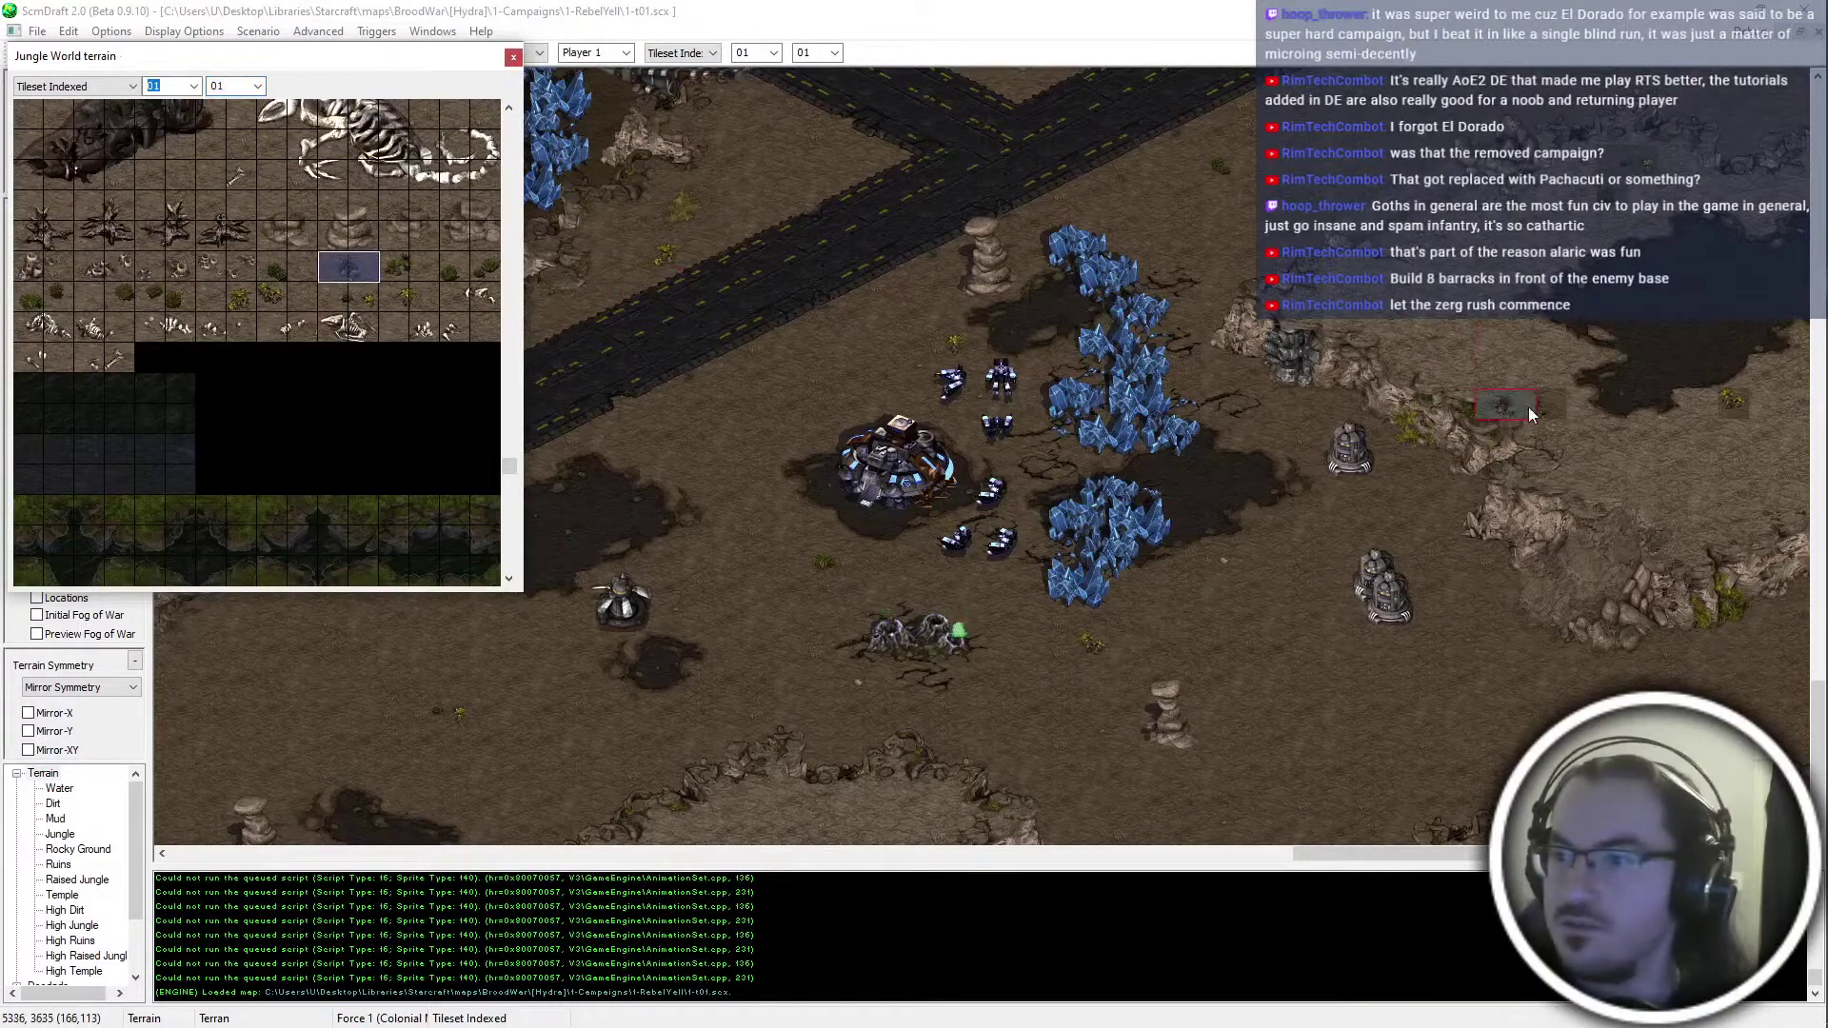
{"action": "left_click", "coordinate": [867, 647]}
{"action": "left_click", "coordinate": [272, 298]}
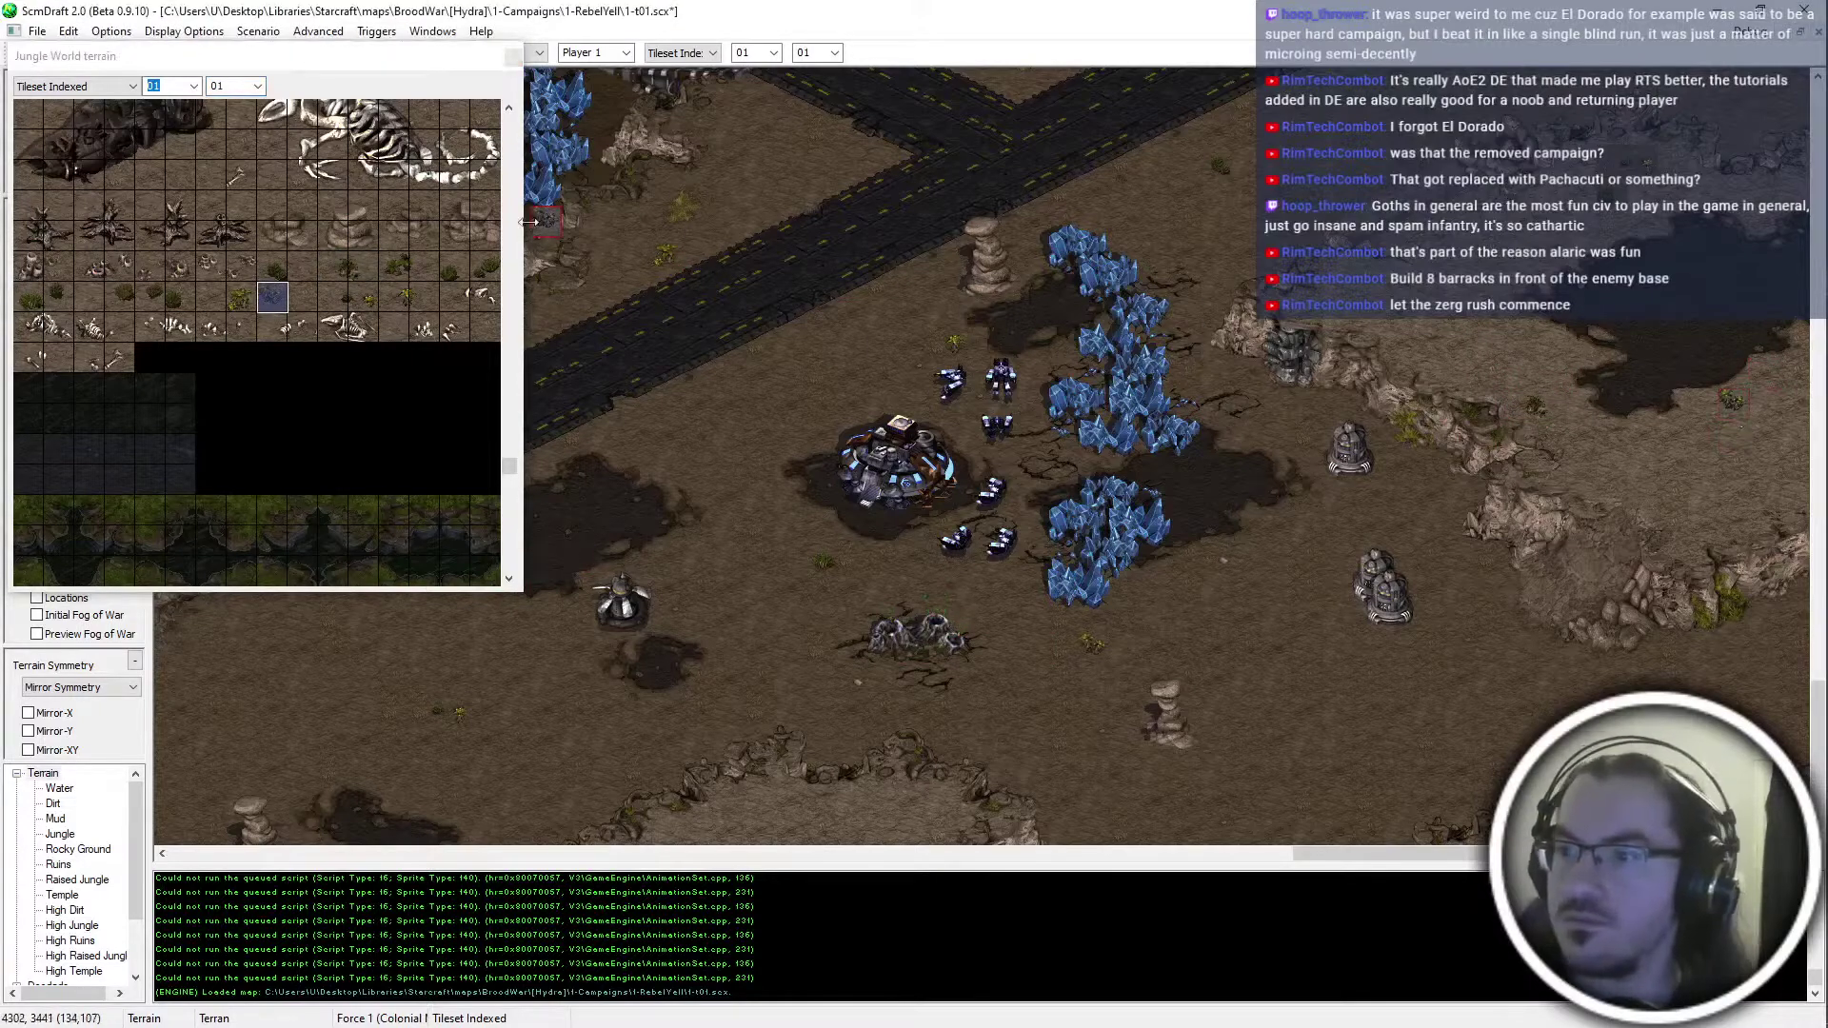
{"action": "left_click", "coordinate": [119, 297]}
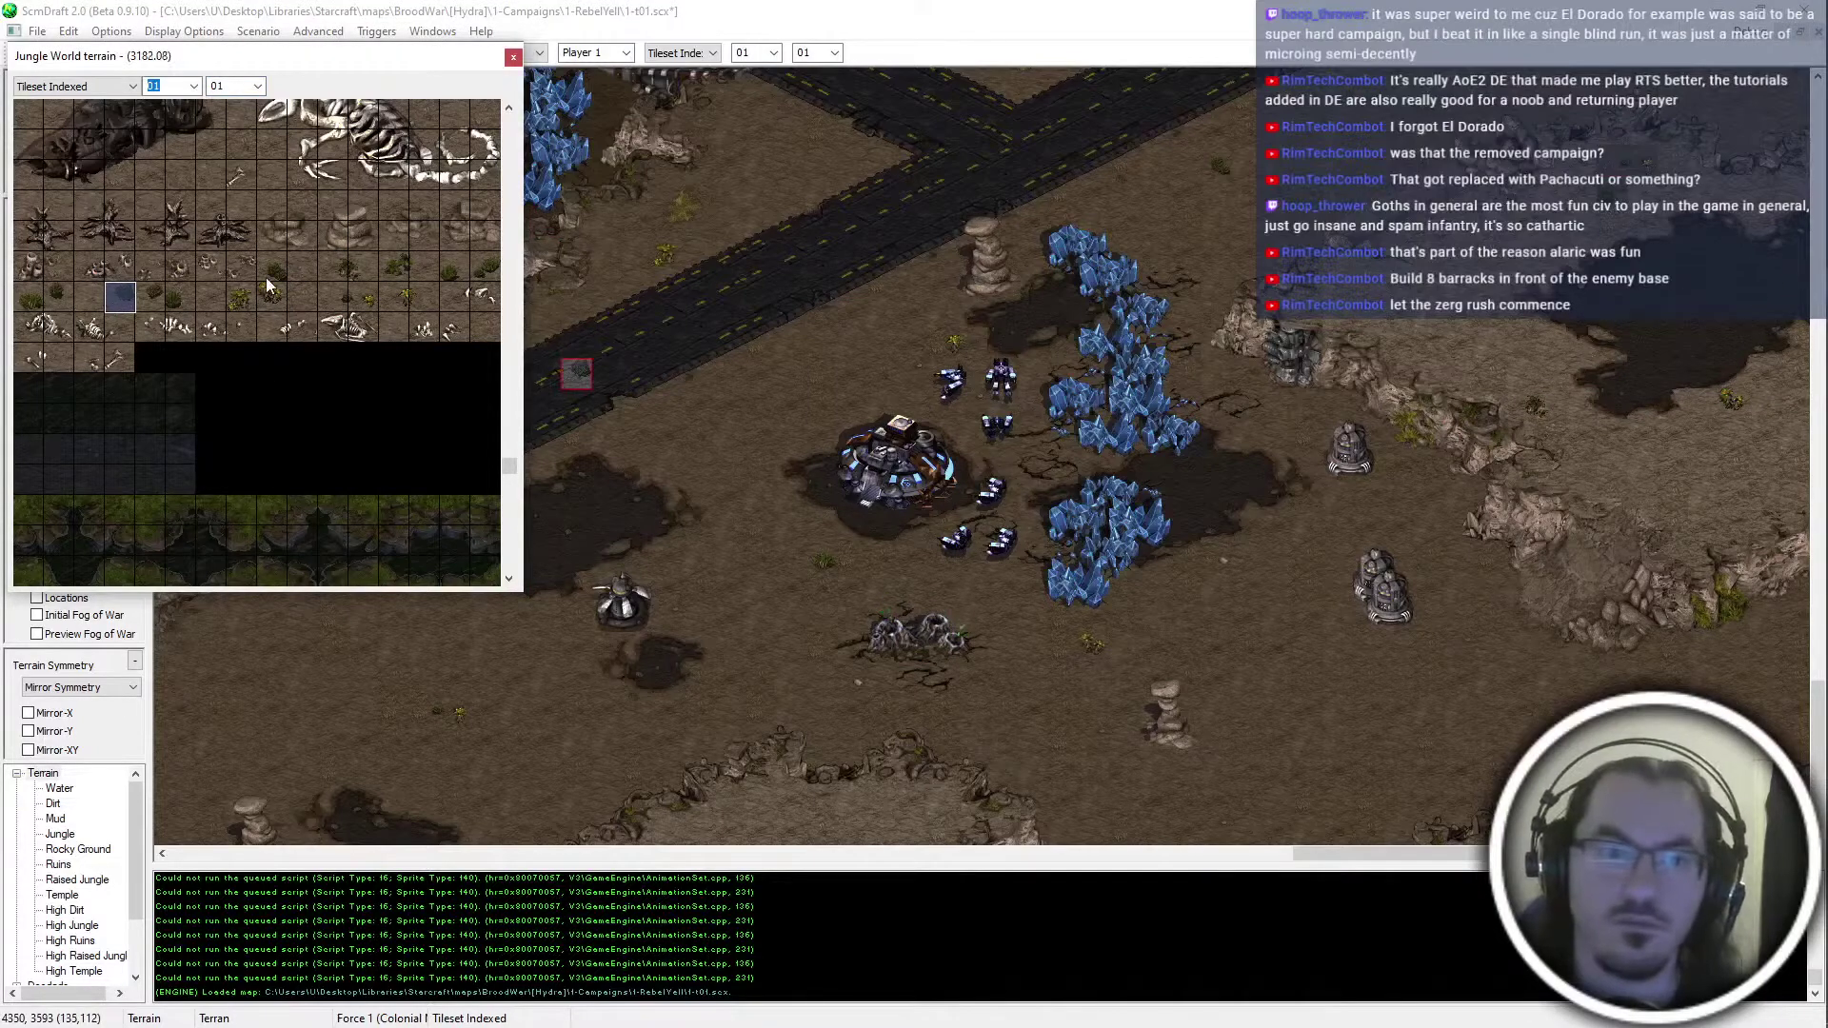
{"action": "left_click", "coordinate": [455, 268]}
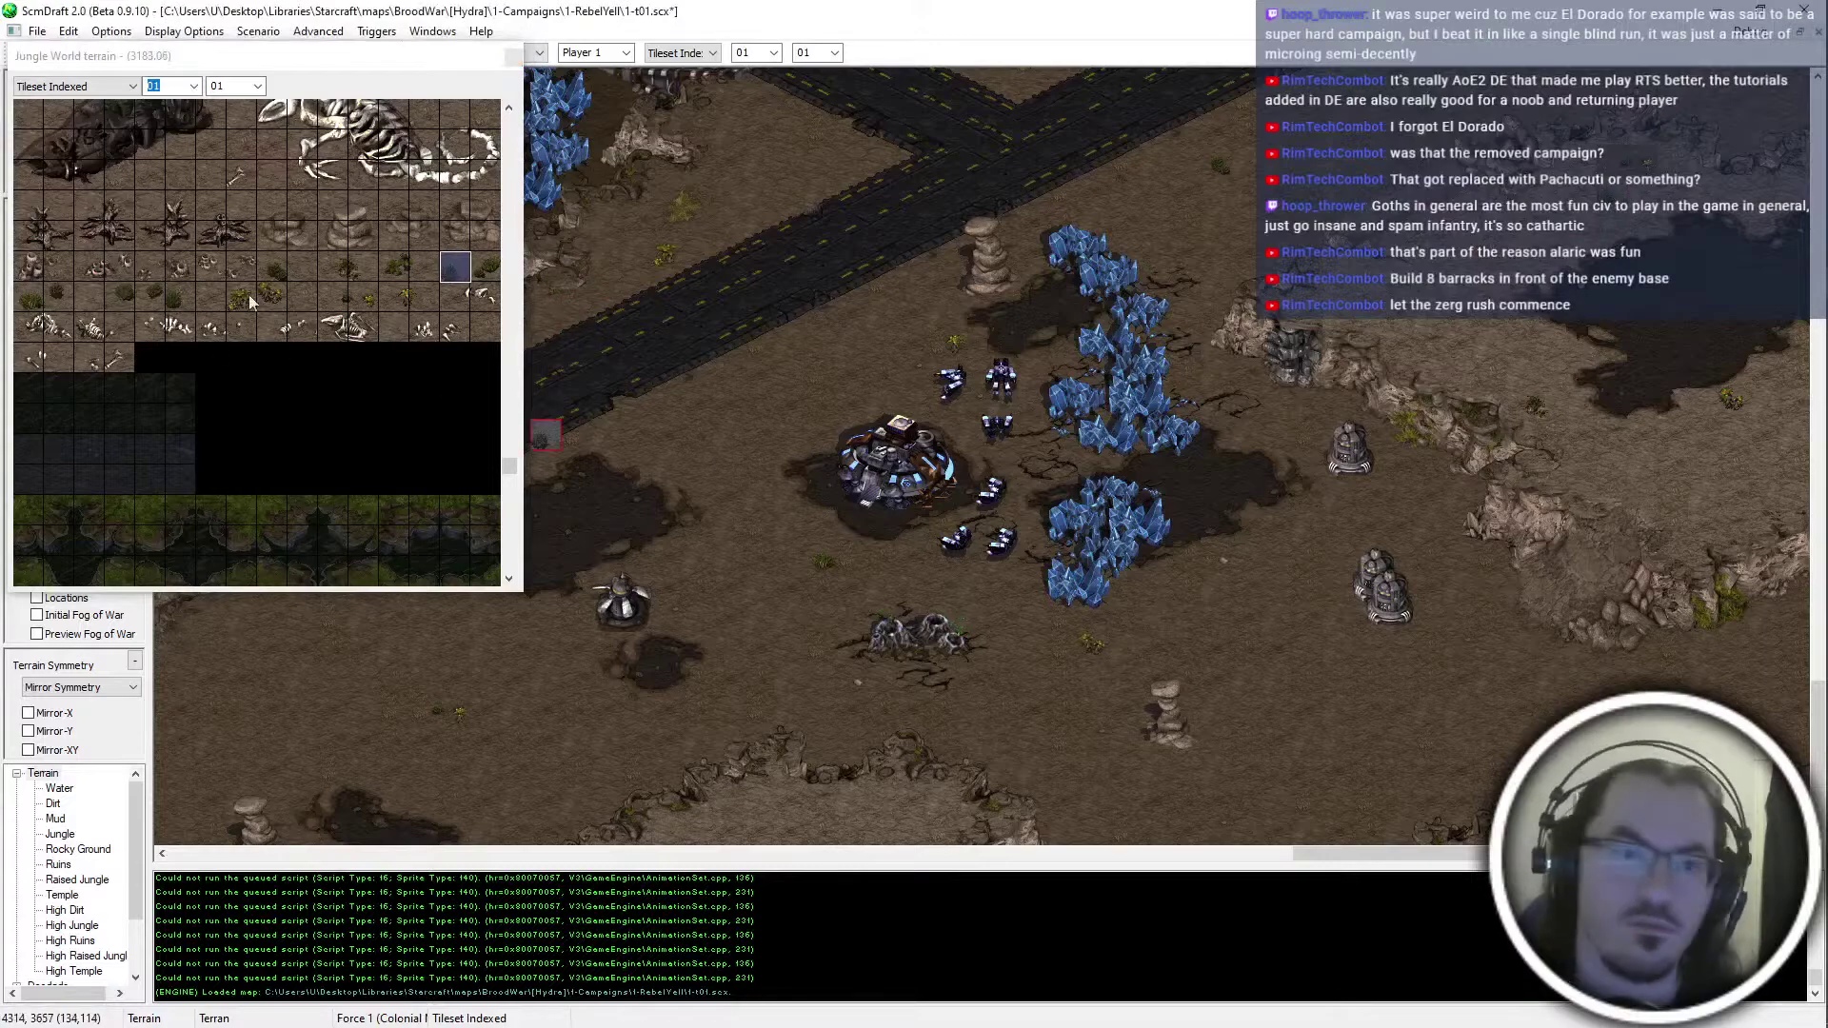
{"action": "left_click", "coordinate": [380, 299]}
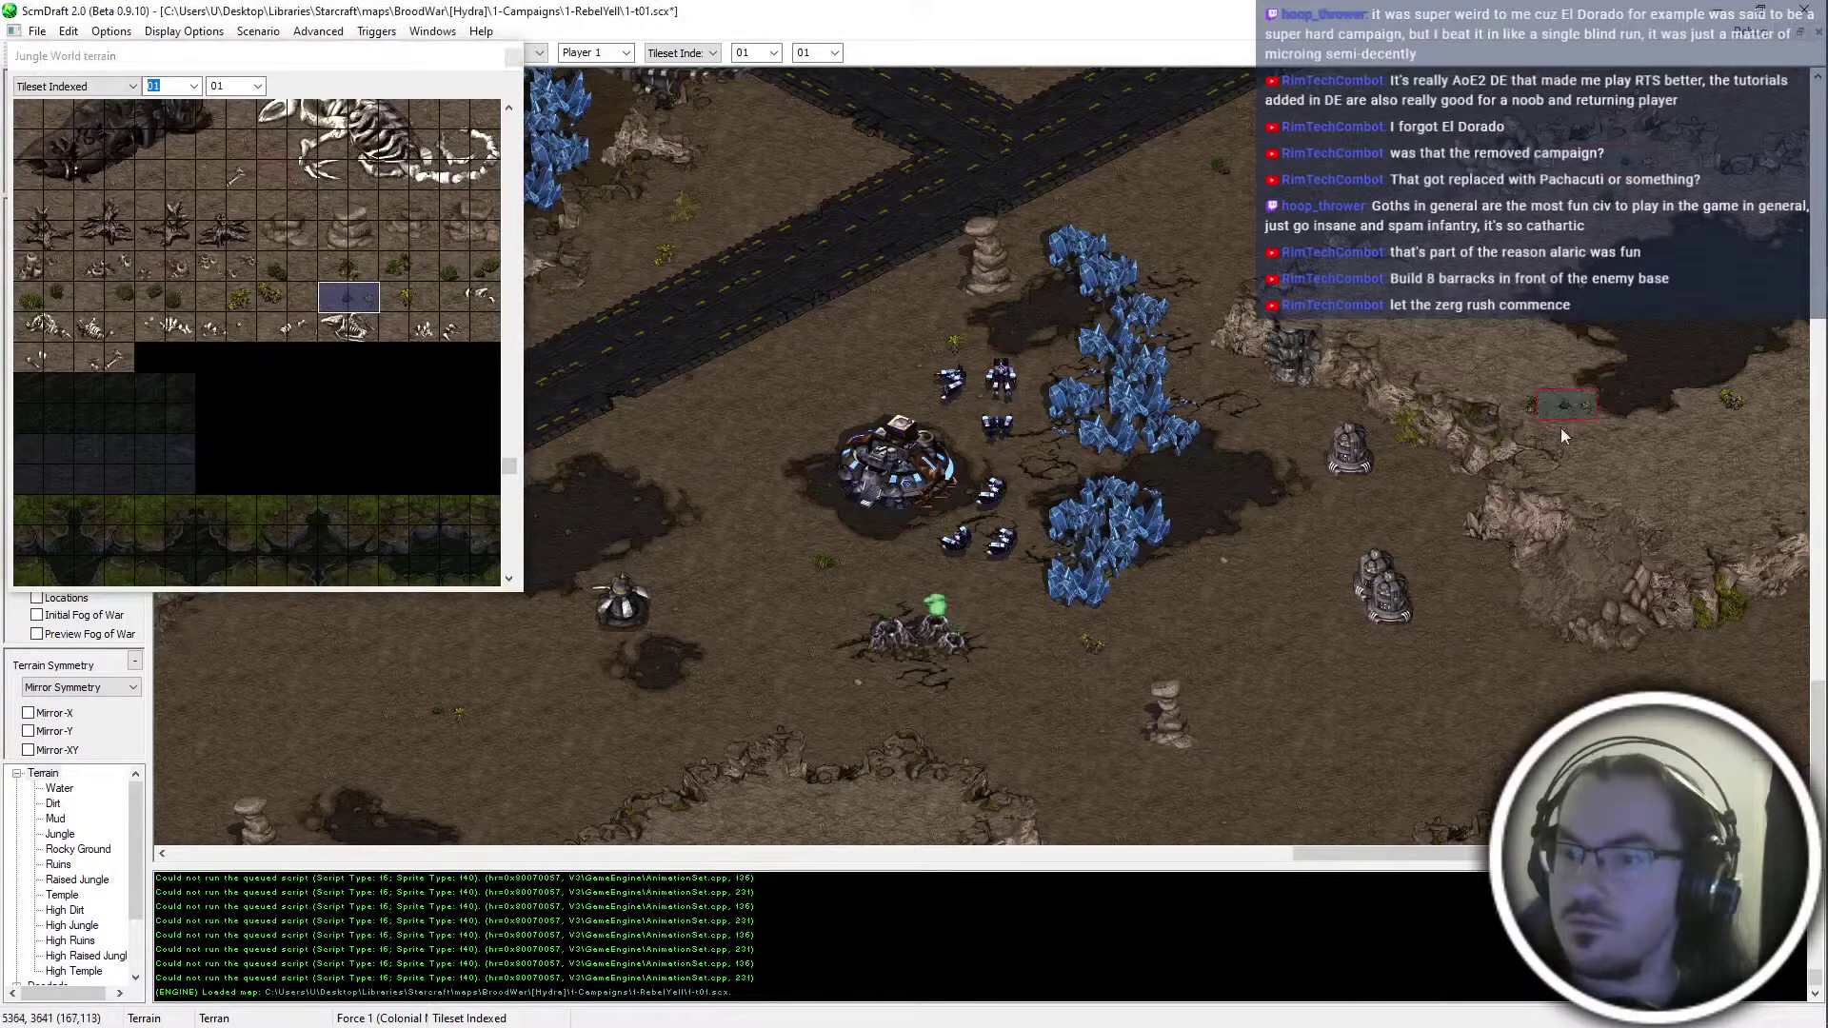
Examine the southern, western and eastern parts of the 1-t01 map up to its northern edge for mismatched high dirt tiles
{"action": "left_click_drag", "start_coordinate": [1370, 854], "coordinate": [861, 854]}
{"action": "middle_click_drag", "start_coordinate": [937, 669], "coordinate": [727, 875]}
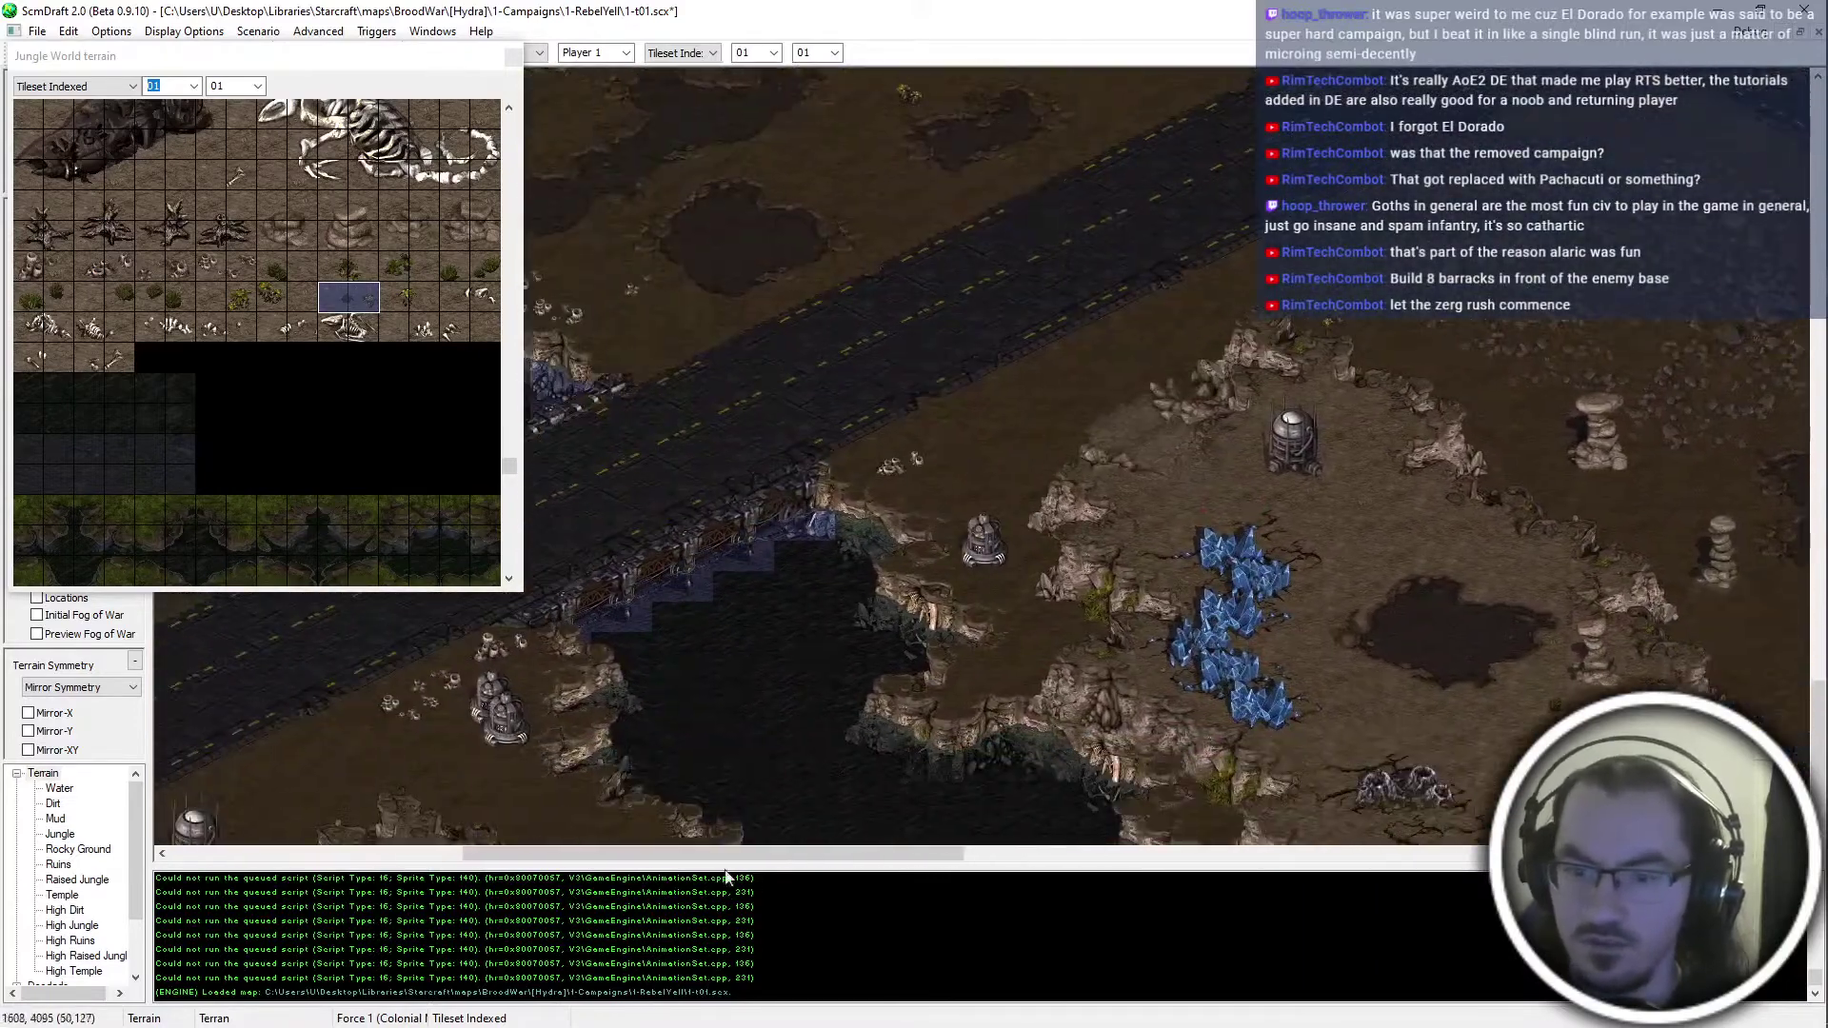
{"action": "middle_click_drag", "start_coordinate": [1350, 414], "coordinate": [157, 828]}
{"action": "scroll", "coordinate": [928, 706], "scroll_direction": "up", "scroll_amount": 2}
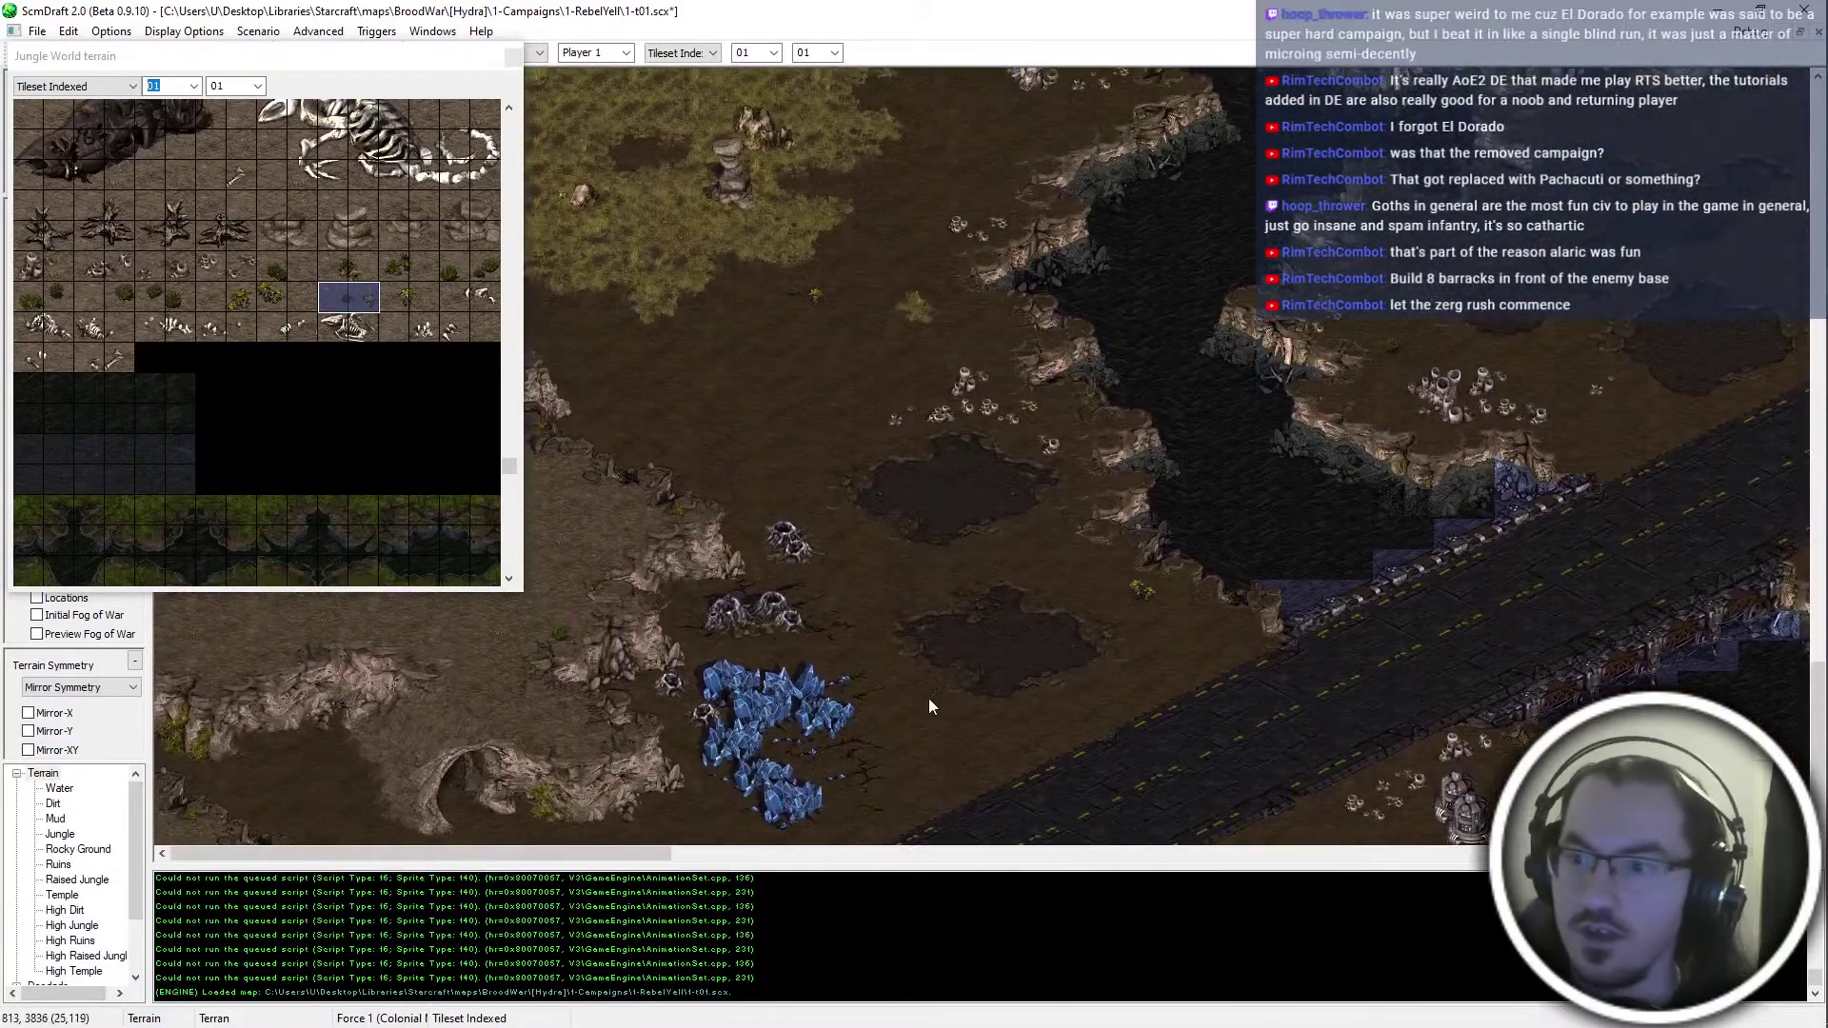
{"action": "scroll", "coordinate": [1637, 600], "scroll_direction": "down", "scroll_amount": 2}
{"action": "scroll", "coordinate": [1142, 610], "scroll_direction": "up", "scroll_amount": 10}
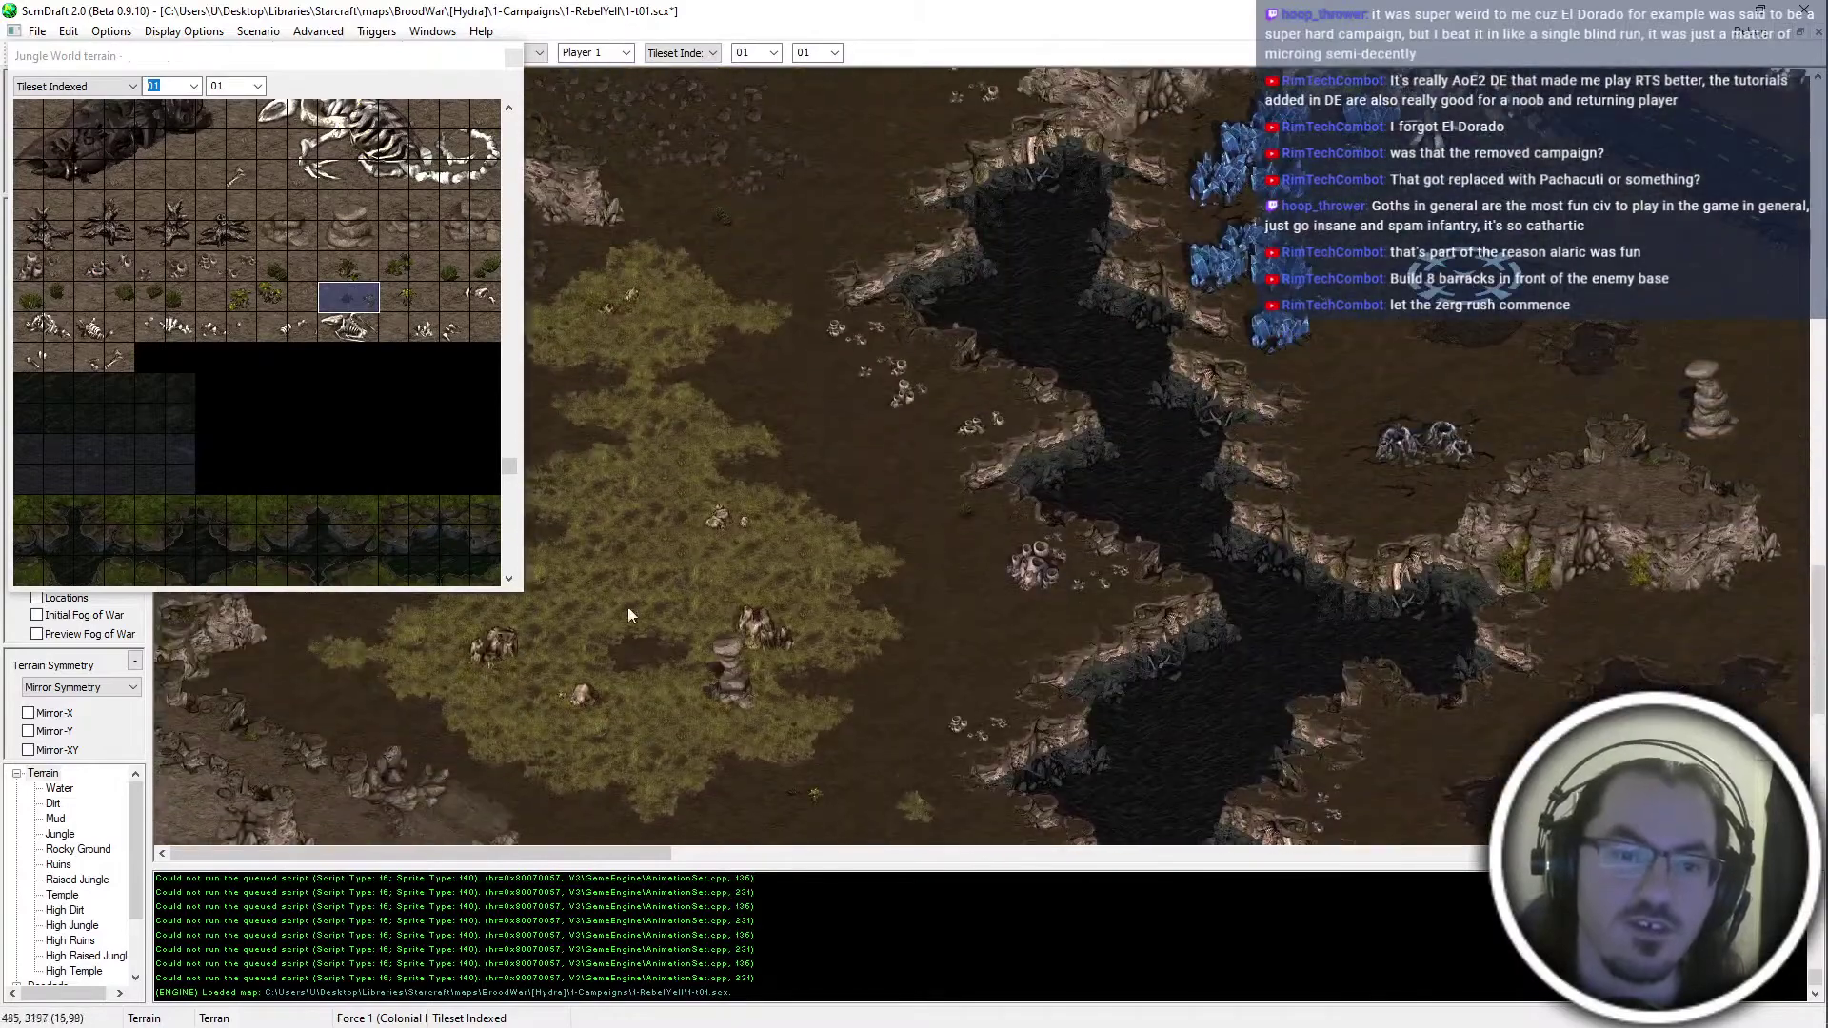
{"action": "middle_click_drag", "start_coordinate": [899, 678], "coordinate": [161, 288]}
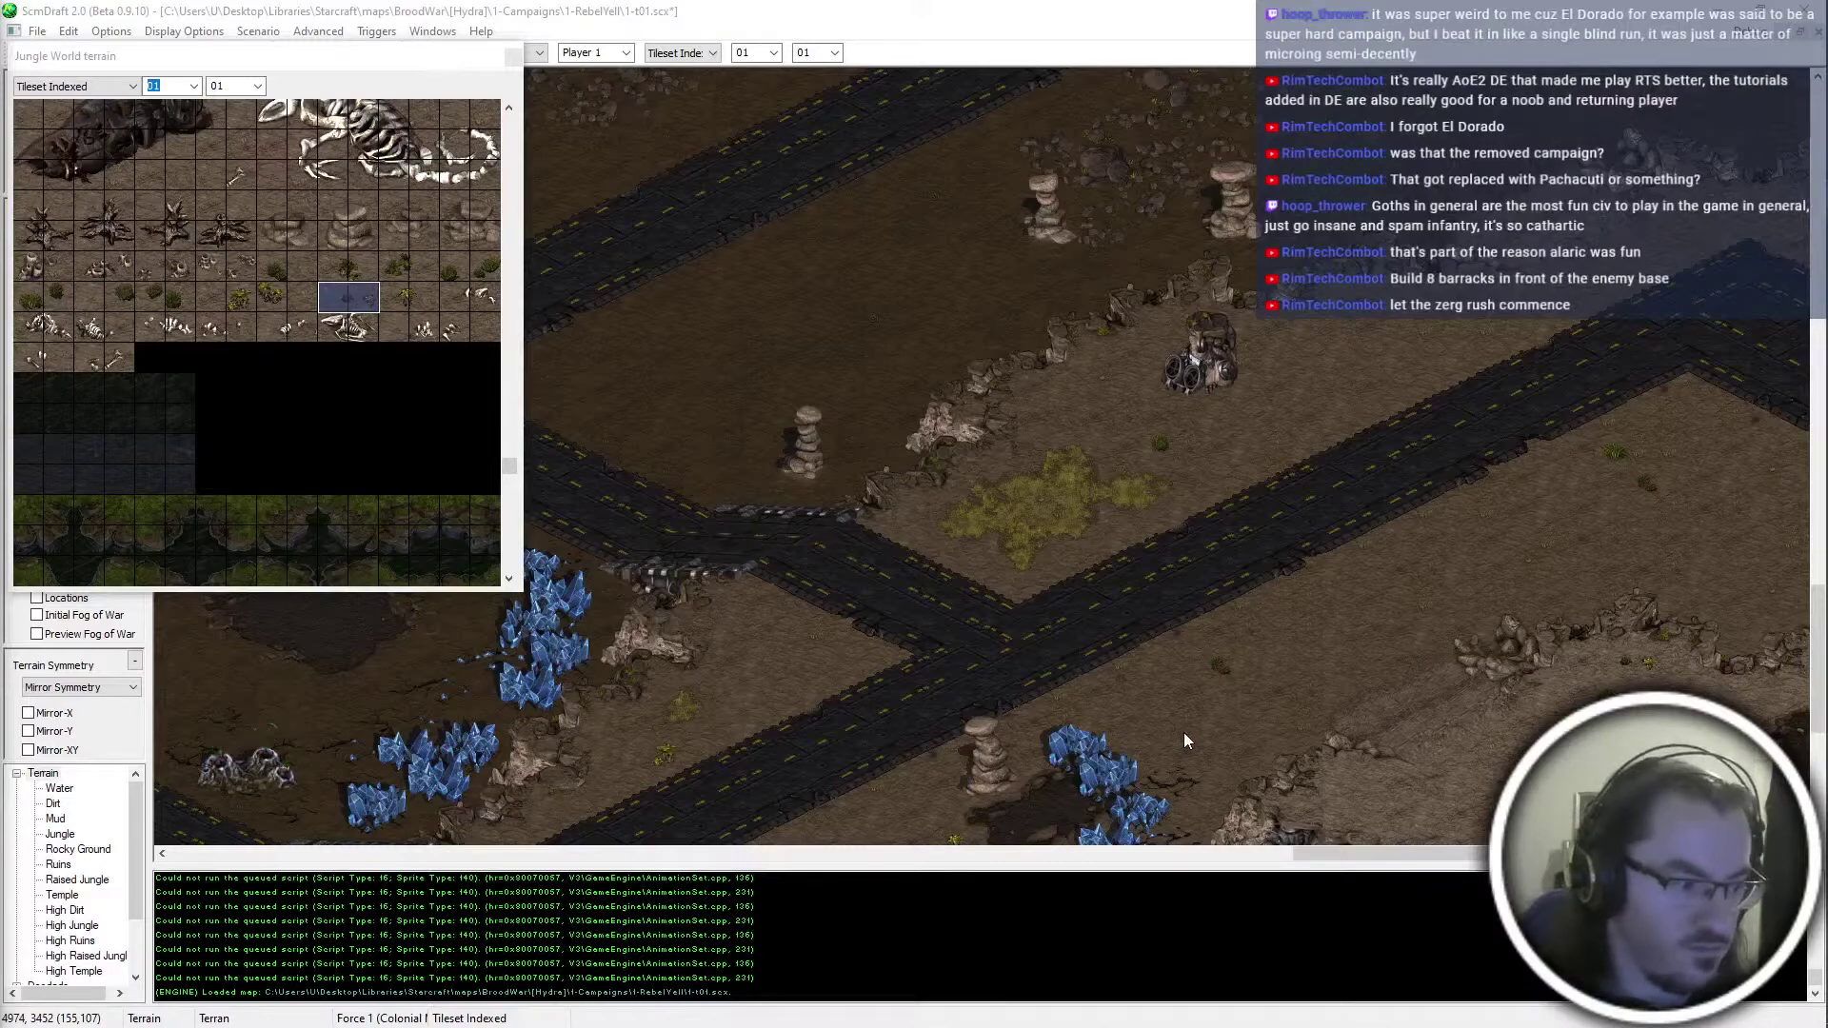
{"action": "scroll", "coordinate": [1180, 340], "scroll_direction": "up", "scroll_amount": 5}
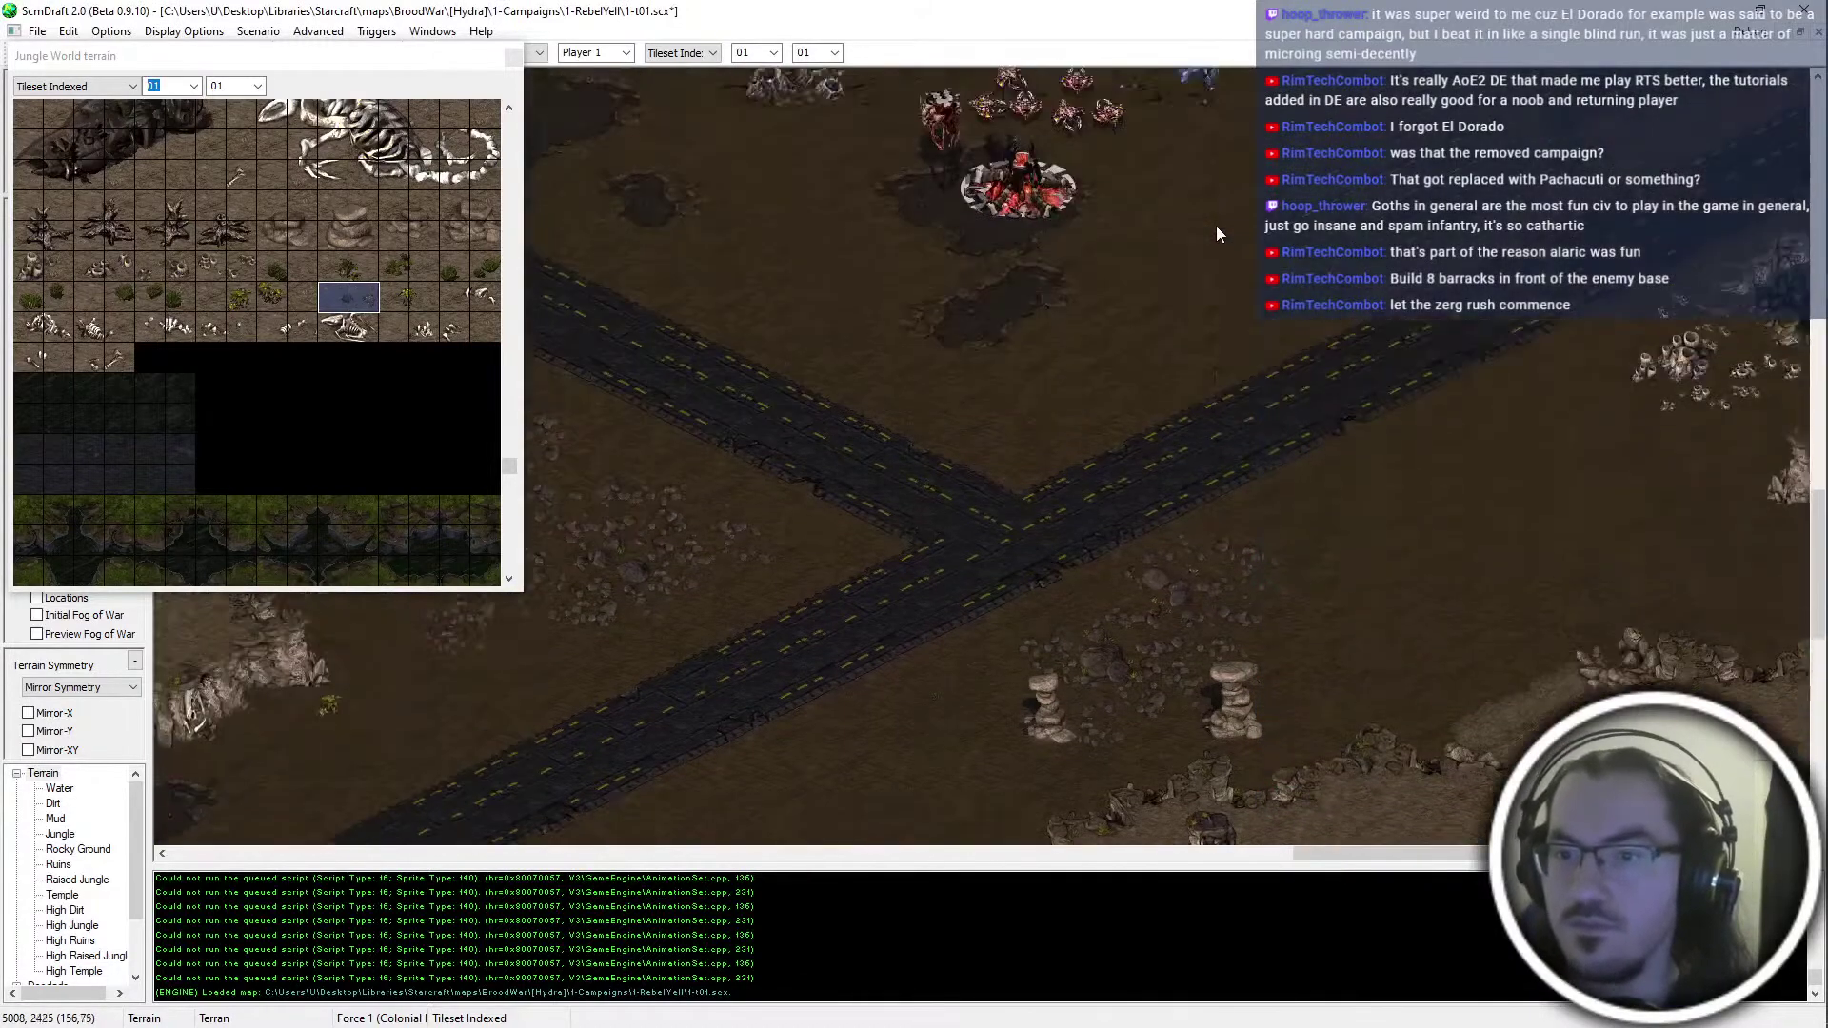
{"action": "scroll", "coordinate": [1215, 225], "scroll_direction": "up", "scroll_amount": 4}
{"action": "scroll", "coordinate": [1710, 317], "scroll_direction": "up", "scroll_amount": 8}
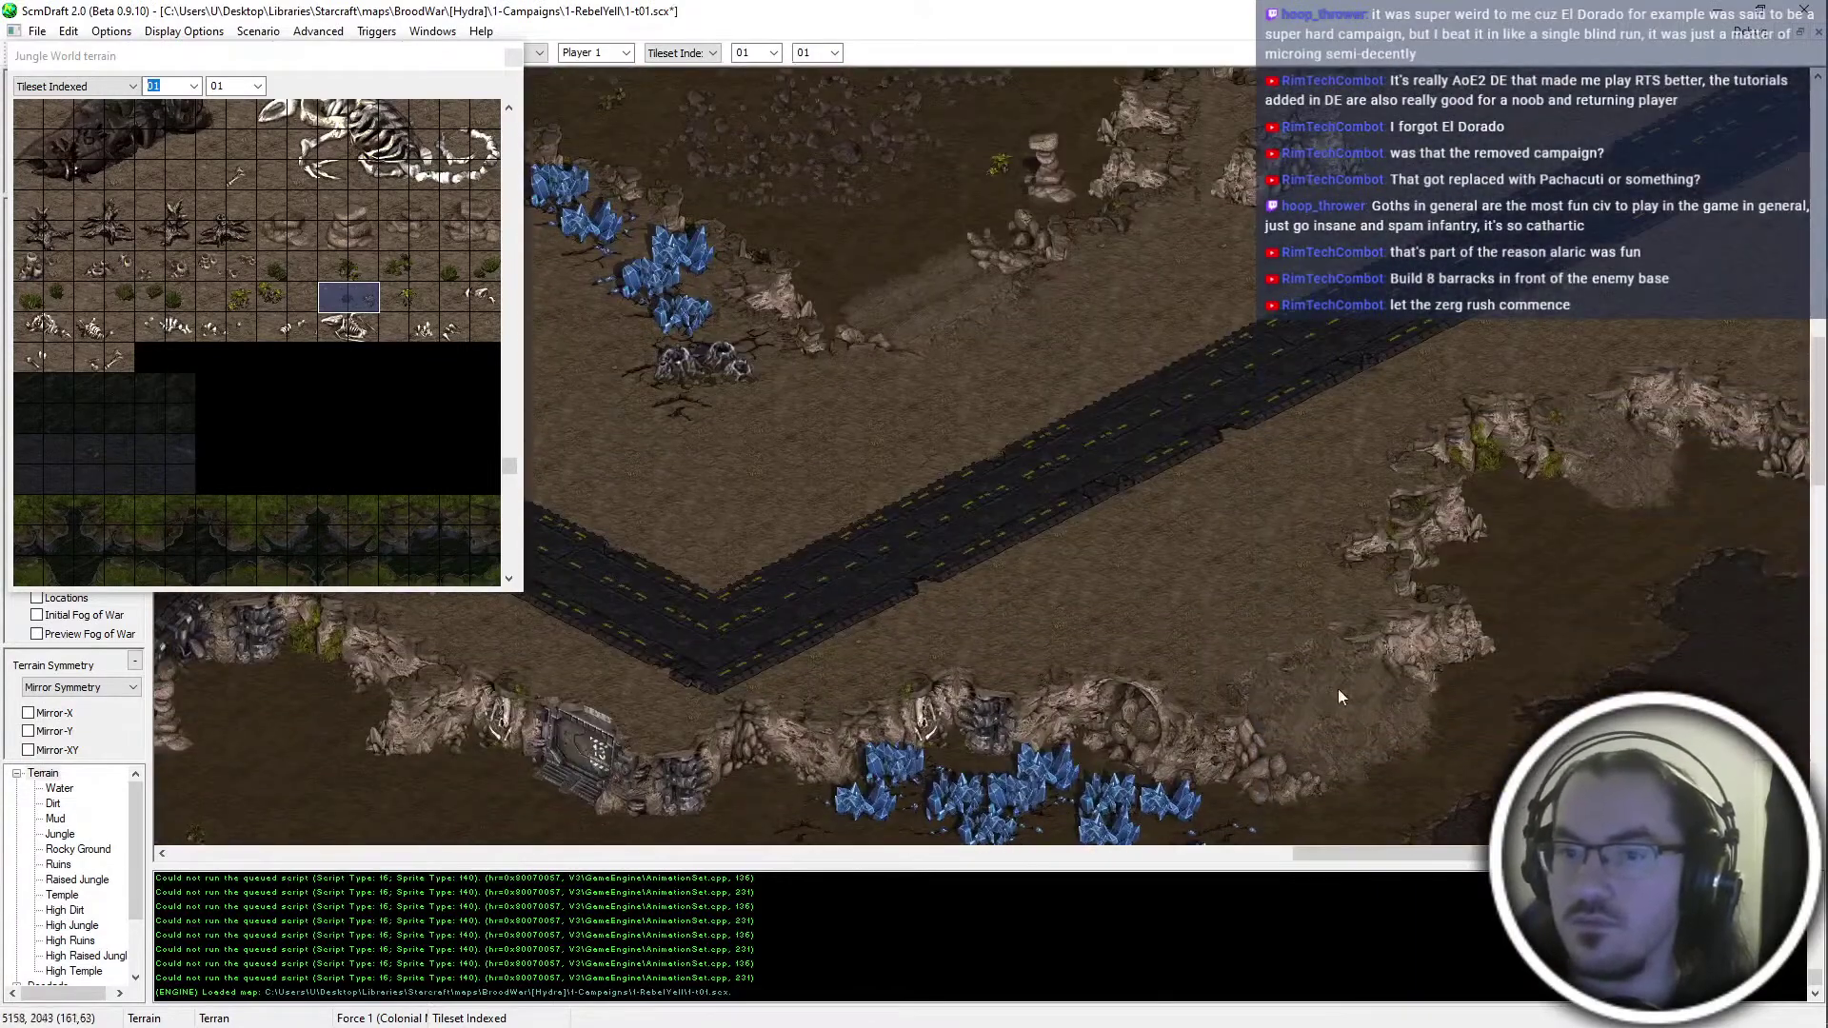
{"action": "scroll", "coordinate": [1339, 689], "scroll_direction": "left", "scroll_amount": 6}
{"action": "scroll", "coordinate": [898, 757], "scroll_direction": "up", "scroll_amount": 10}
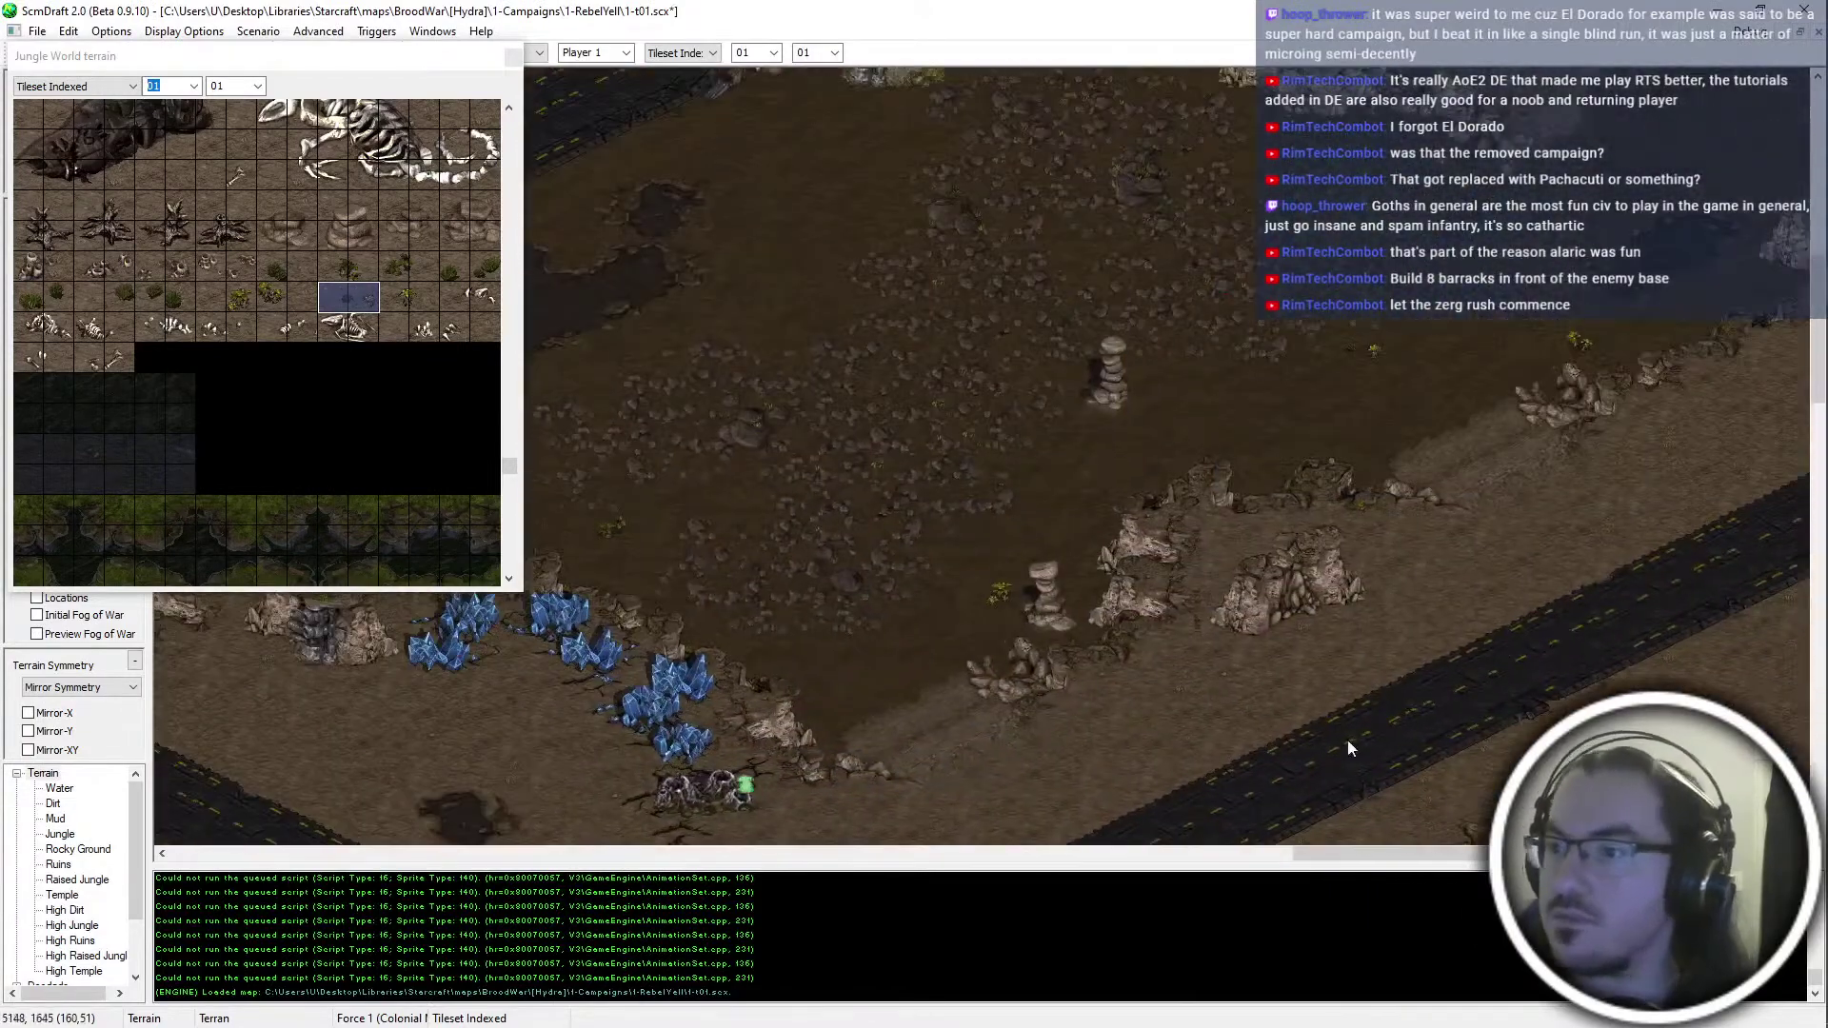
{"action": "scroll", "coordinate": [1396, 682], "scroll_direction": "right", "scroll_amount": 8}
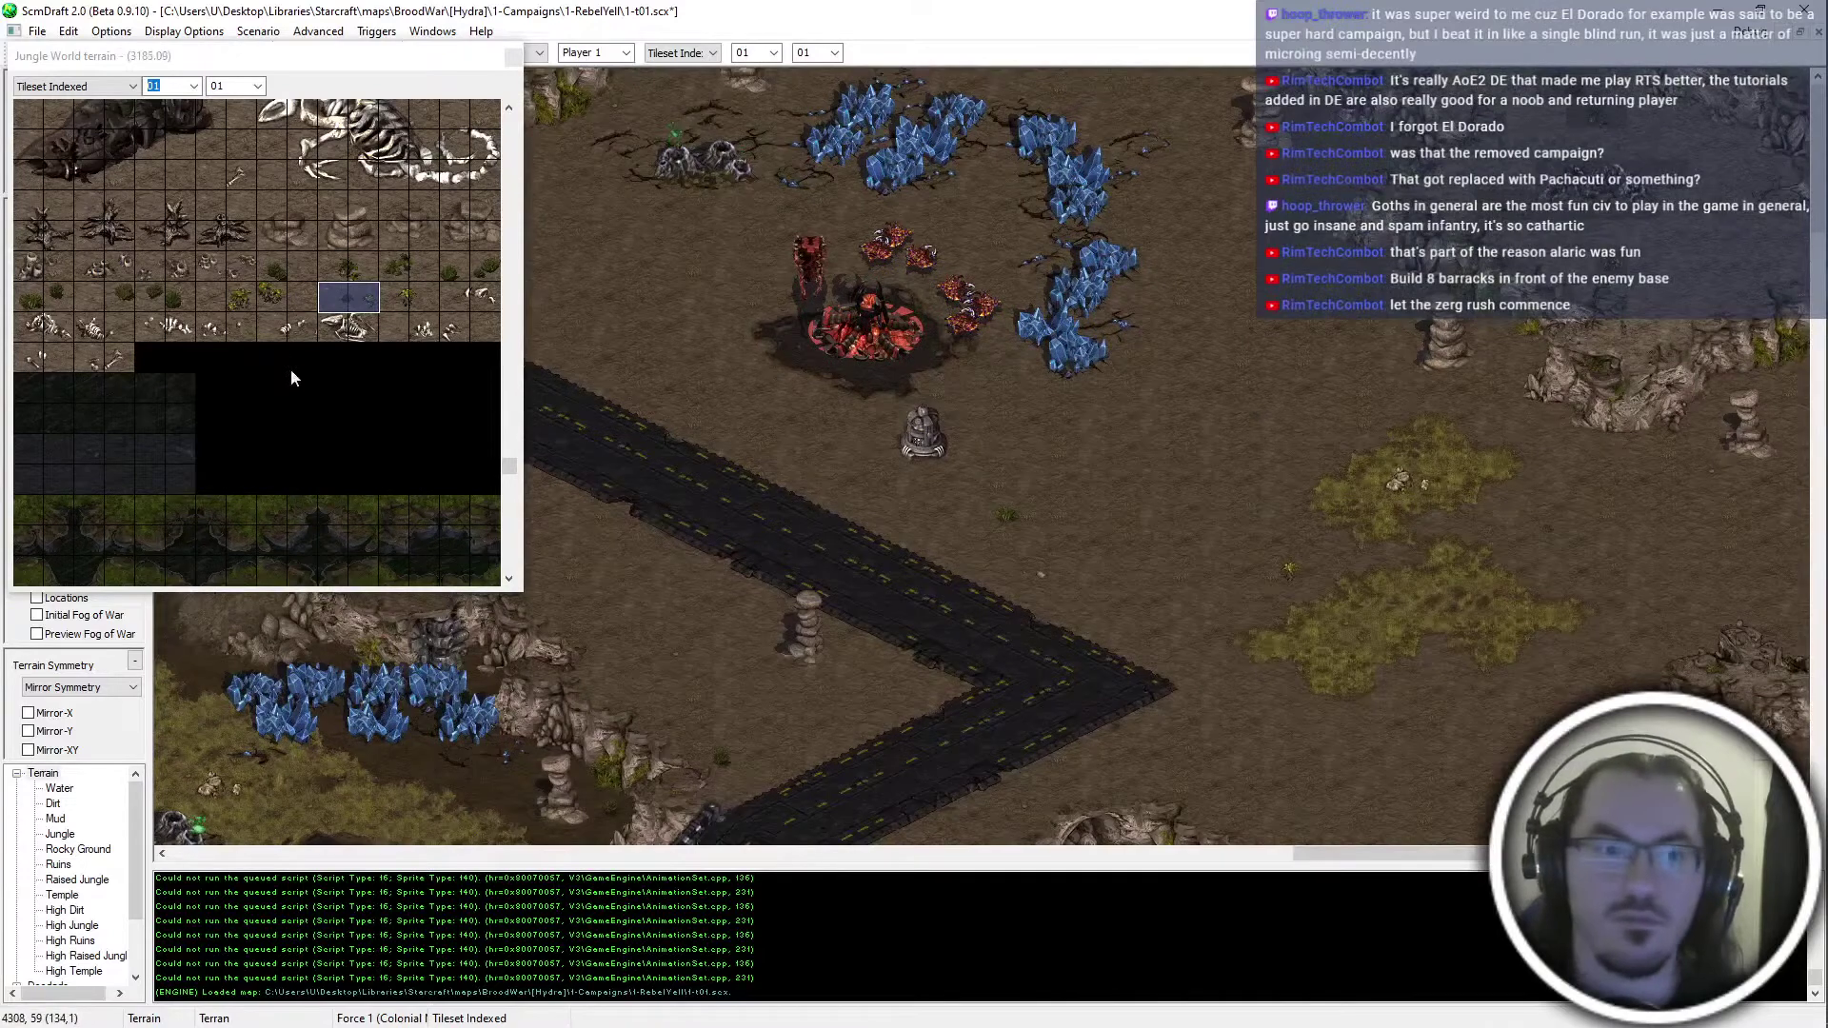
Place high dirt debris and shrub tiles on the plateau east of the red base at the map's northern edge
{"action": "scroll", "coordinate": [295, 390], "scroll_direction": "up", "scroll_amount": 3}
{"action": "left_click_drag", "start_coordinate": [323, 286], "coordinate": [425, 341]}
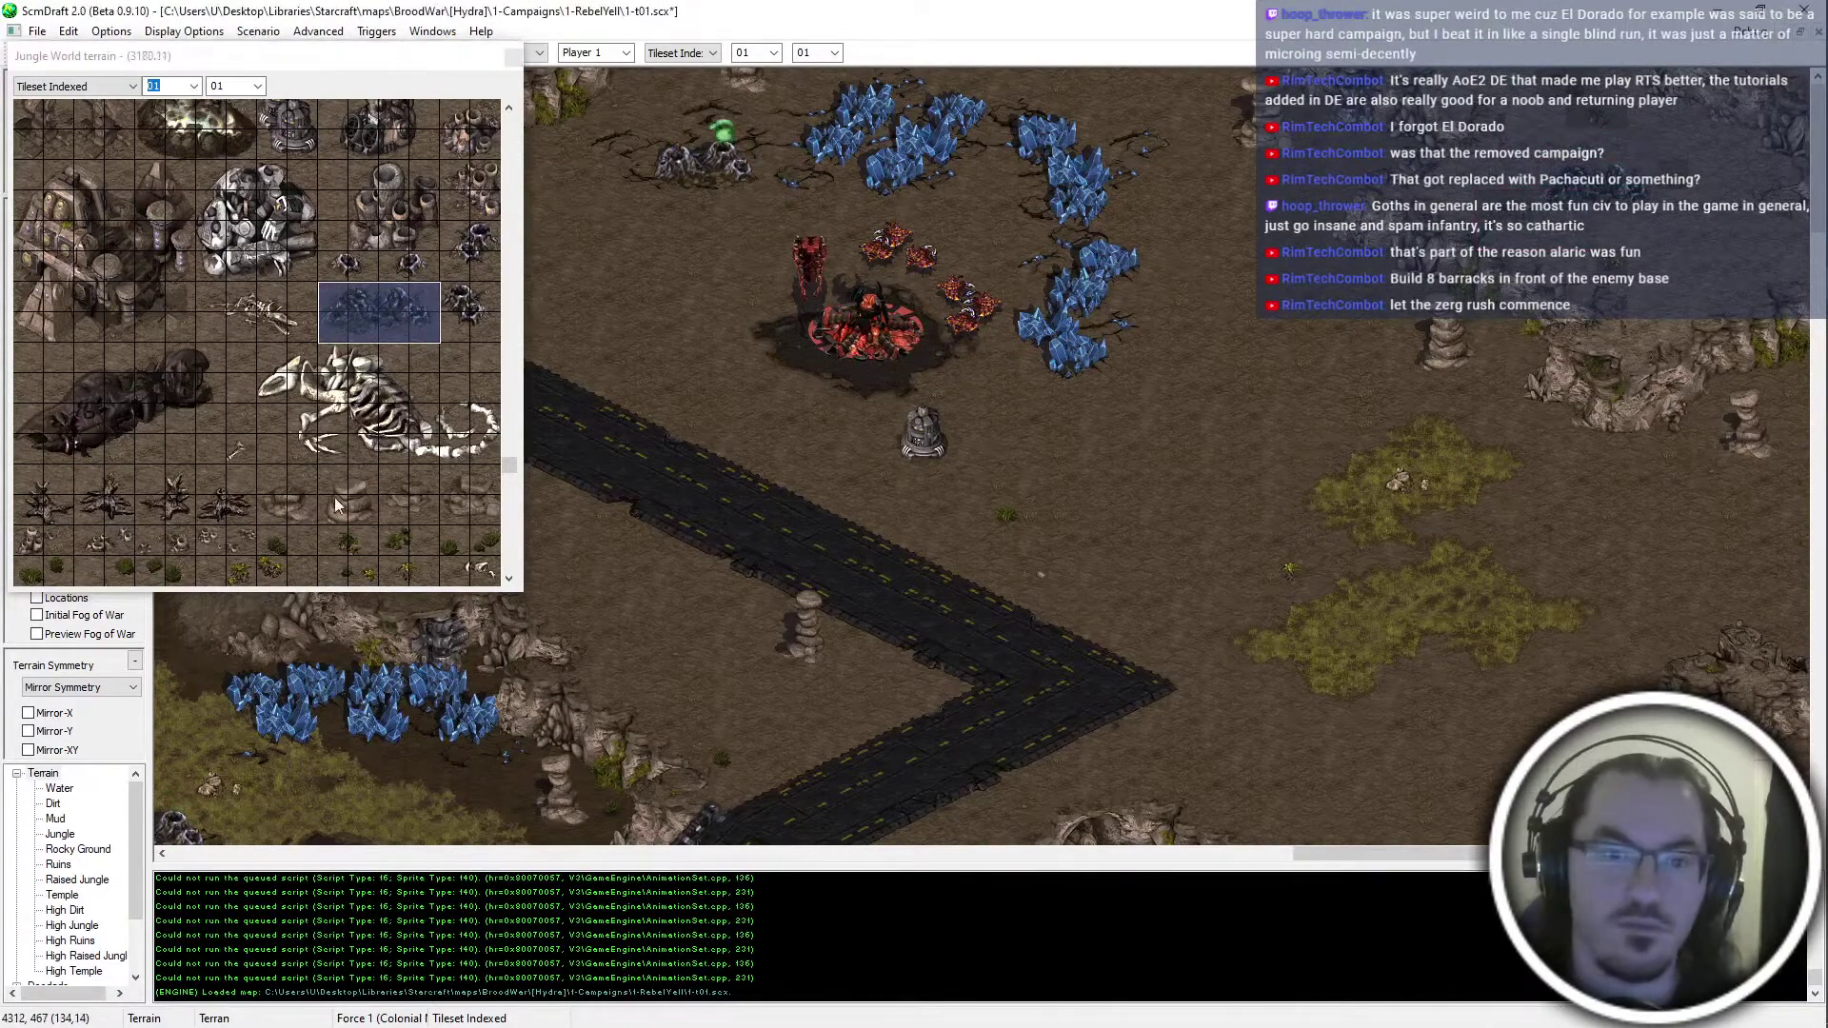
{"action": "scroll", "coordinate": [335, 505], "scroll_direction": "down", "scroll_amount": 1}
{"action": "left_click_drag", "start_coordinate": [325, 481], "coordinate": [420, 481]}
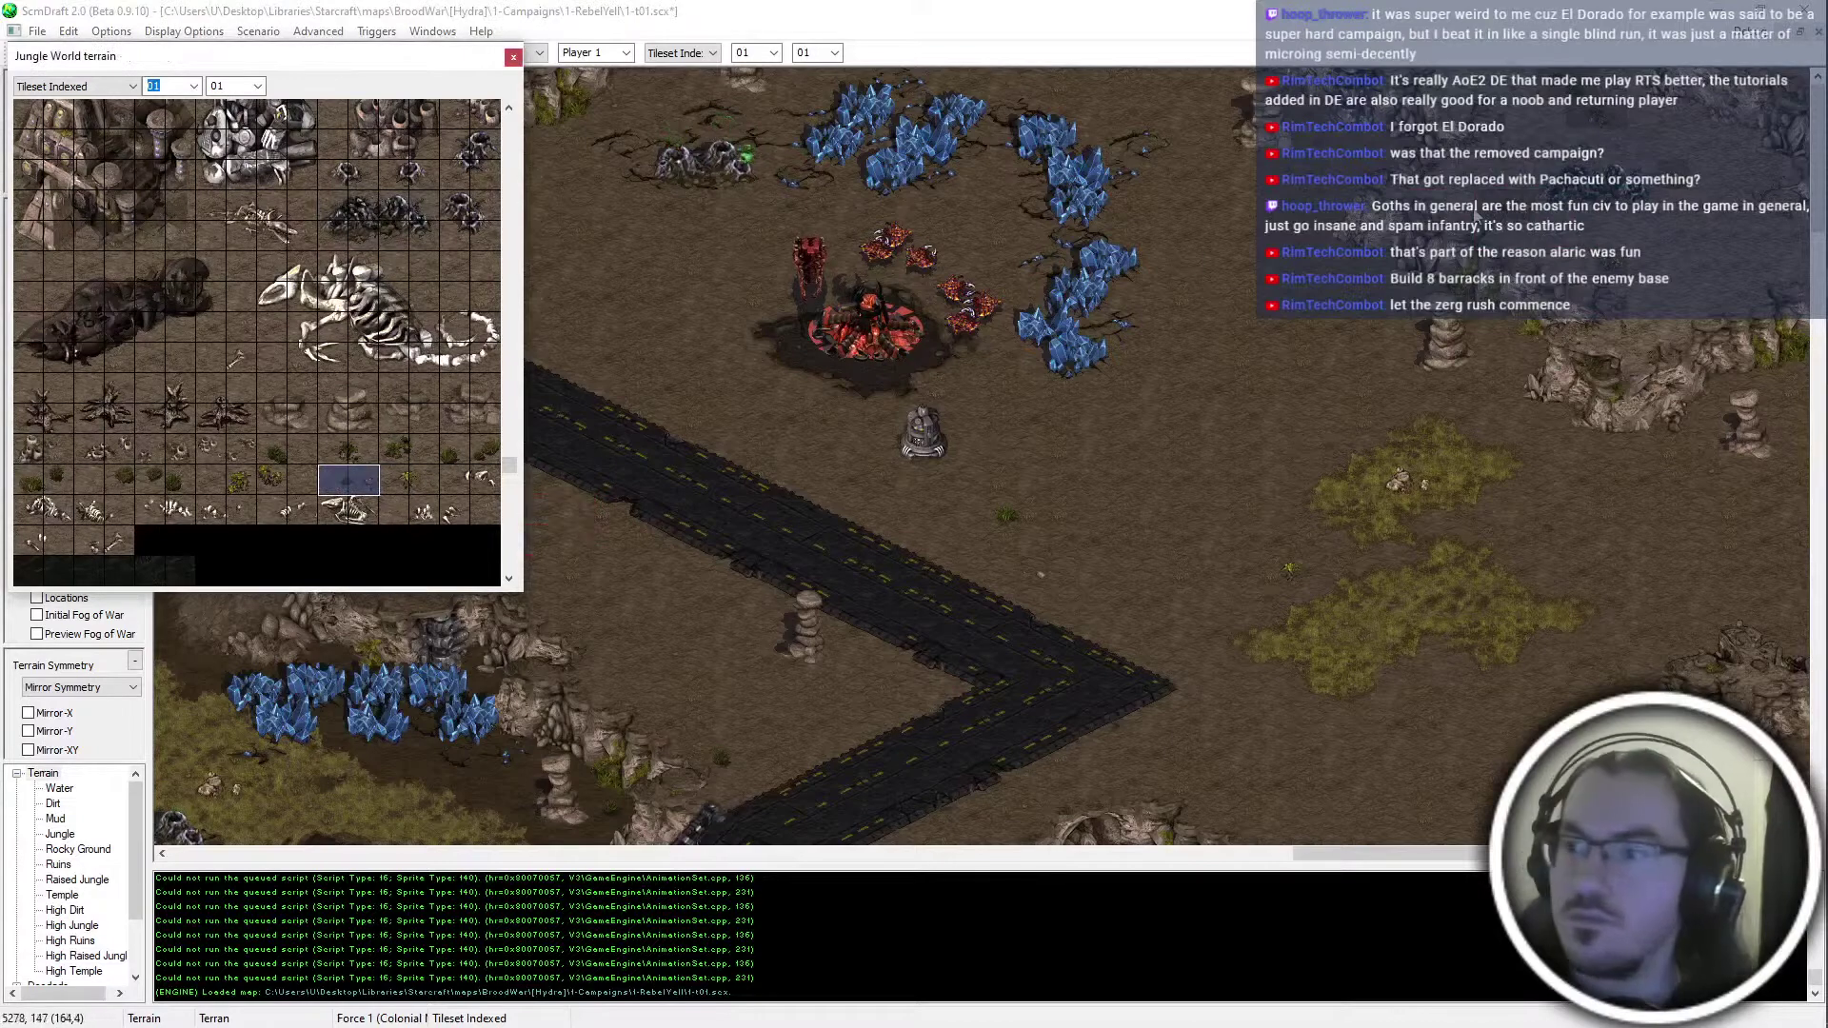
{"action": "left_click", "coordinate": [272, 479]}
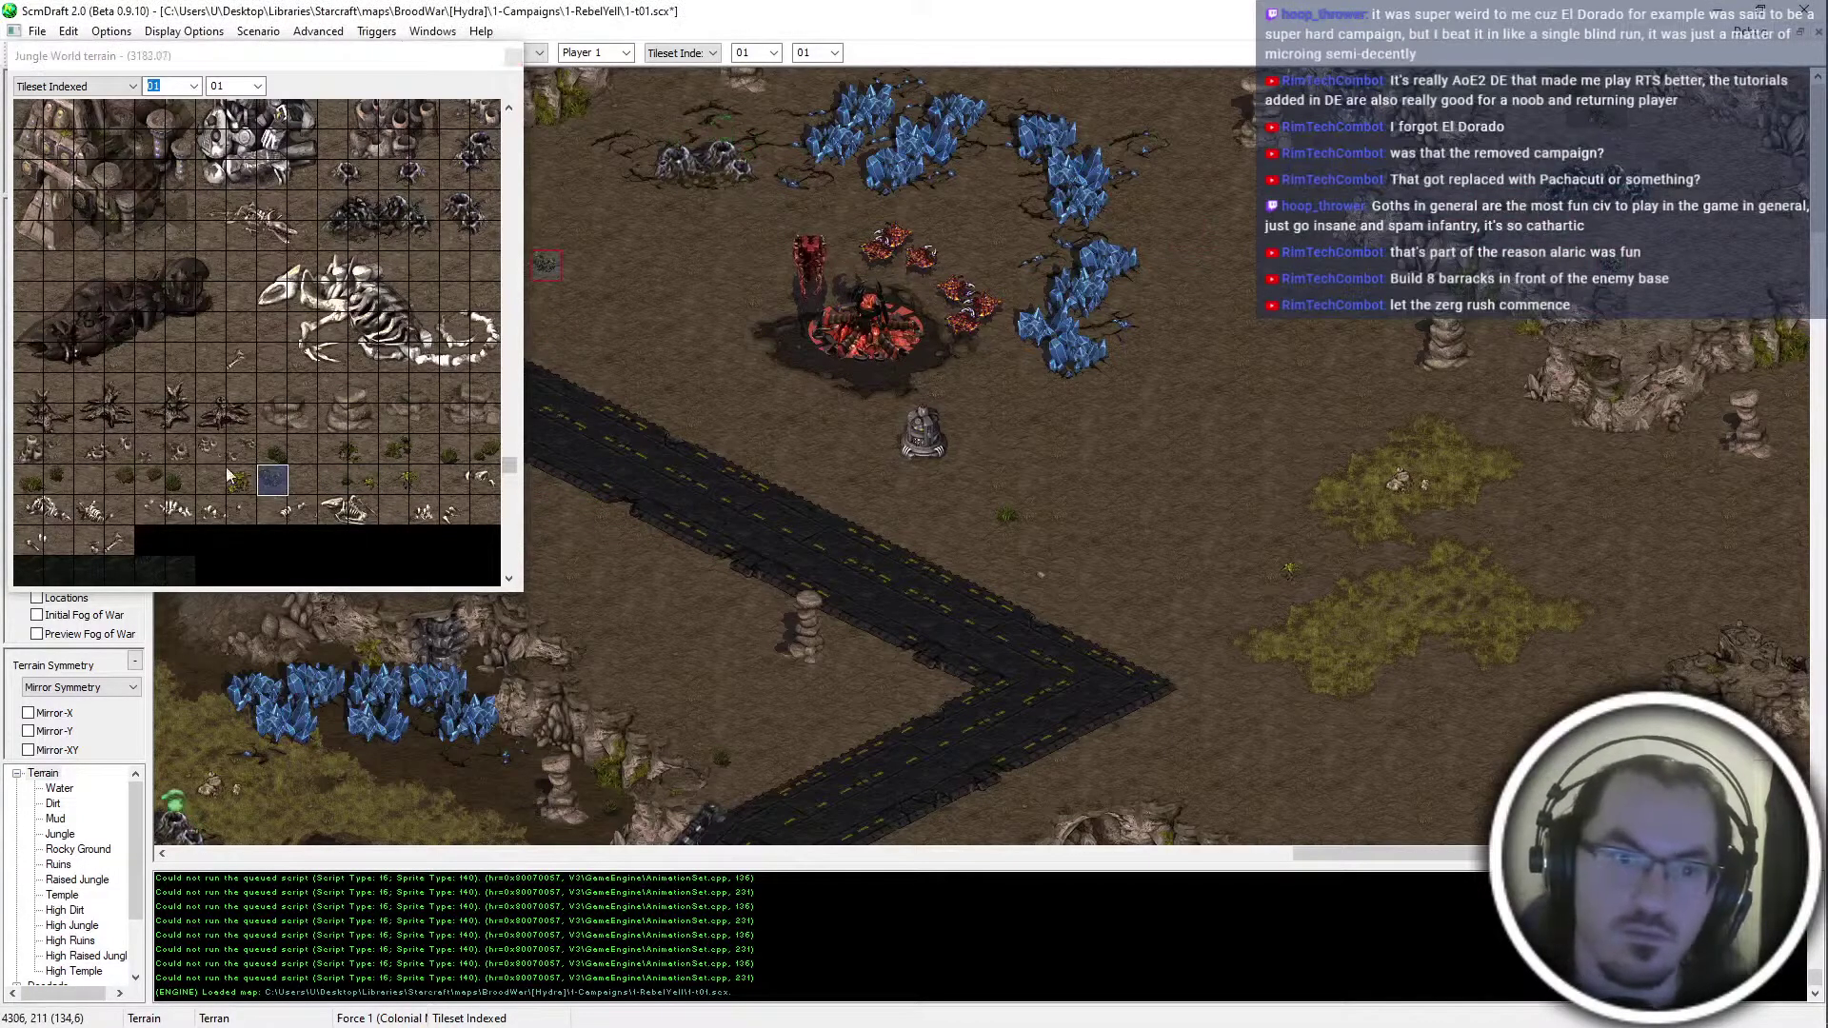
{"action": "left_click", "coordinate": [43, 483]}
{"action": "left_click", "coordinate": [1350, 176]}
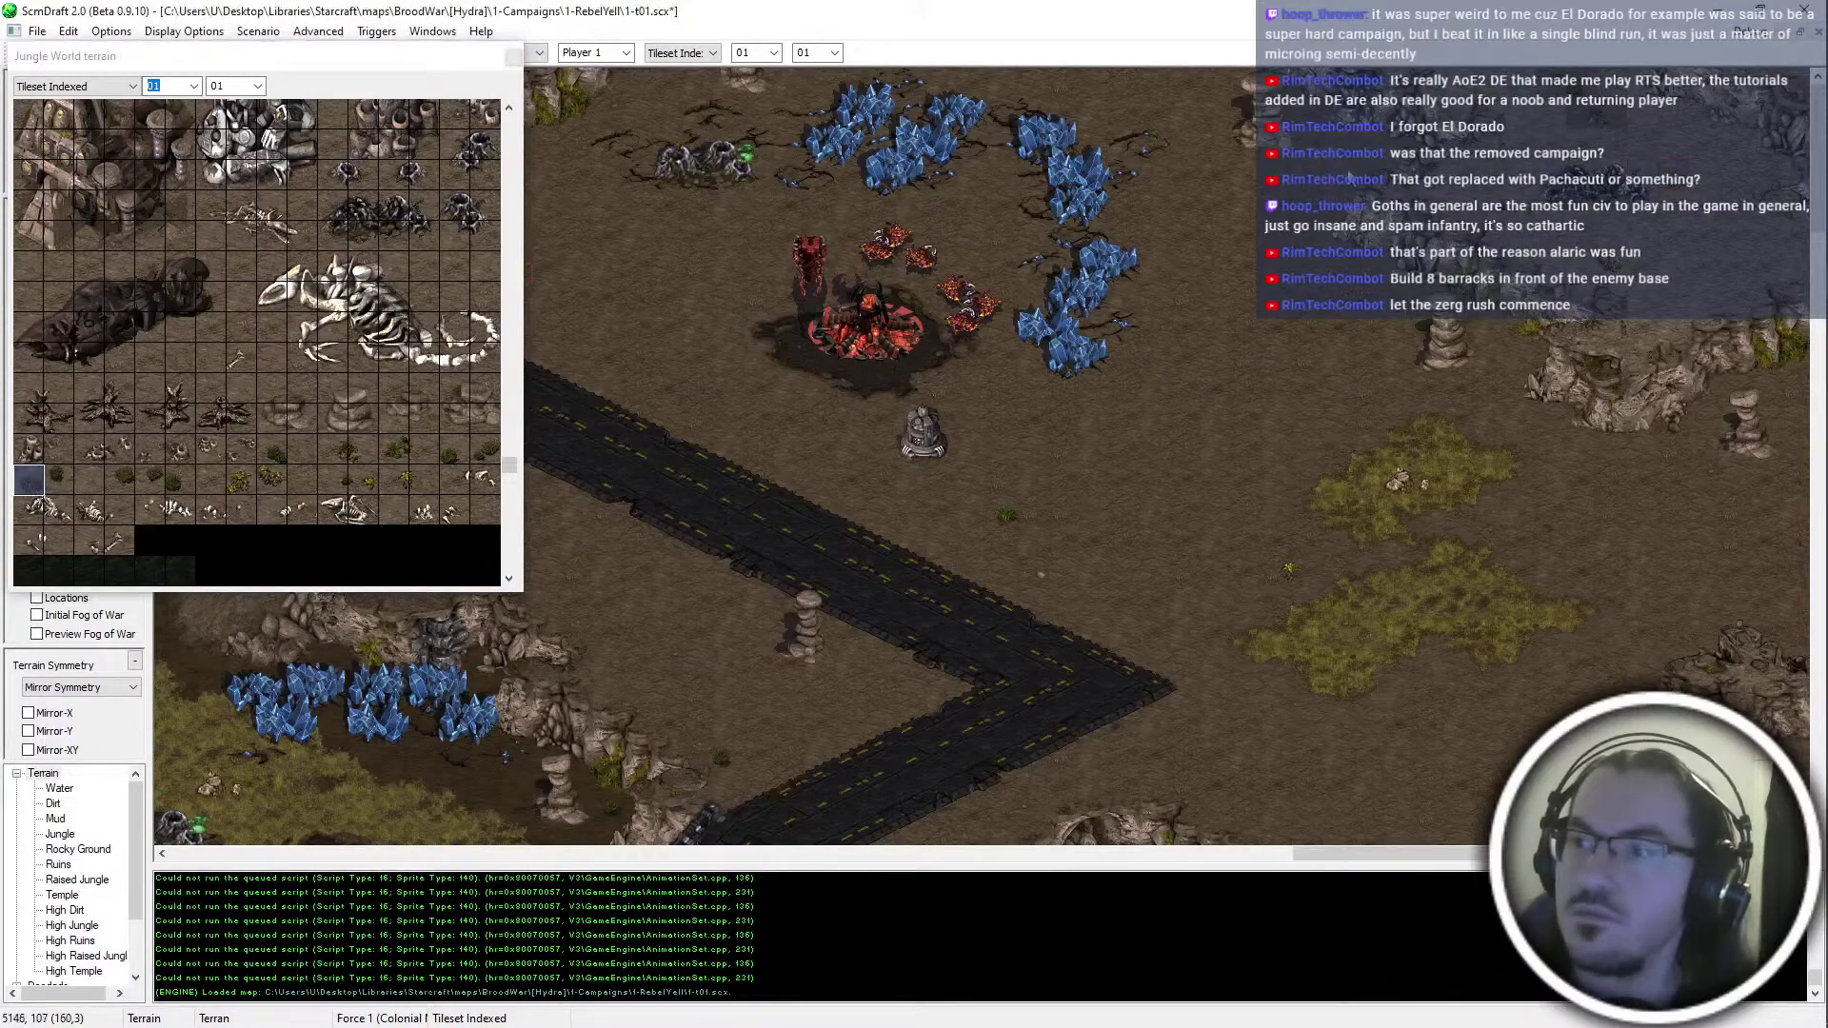
Add more two-tile high dirt debris and shrub pieces to the northern plateau and save the 1-t01 map
{"action": "left_click", "coordinate": [348, 450]}
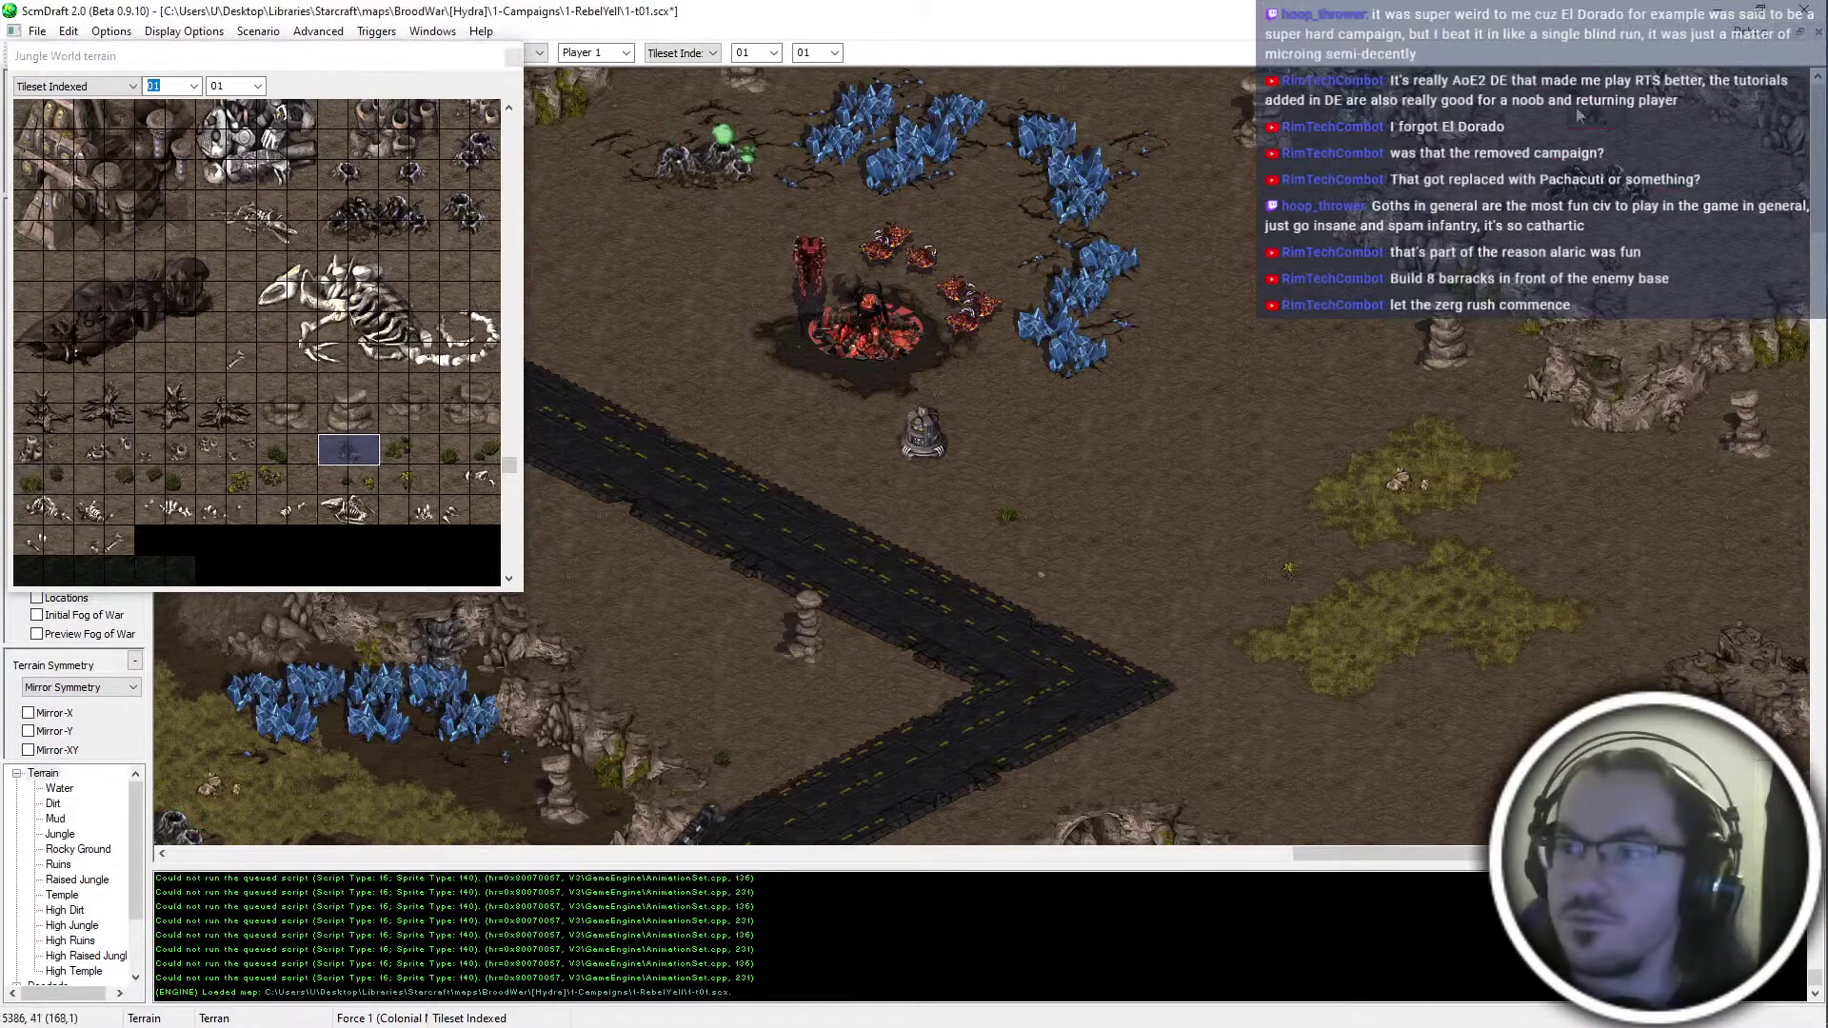
{"action": "left_click", "coordinate": [165, 481]}
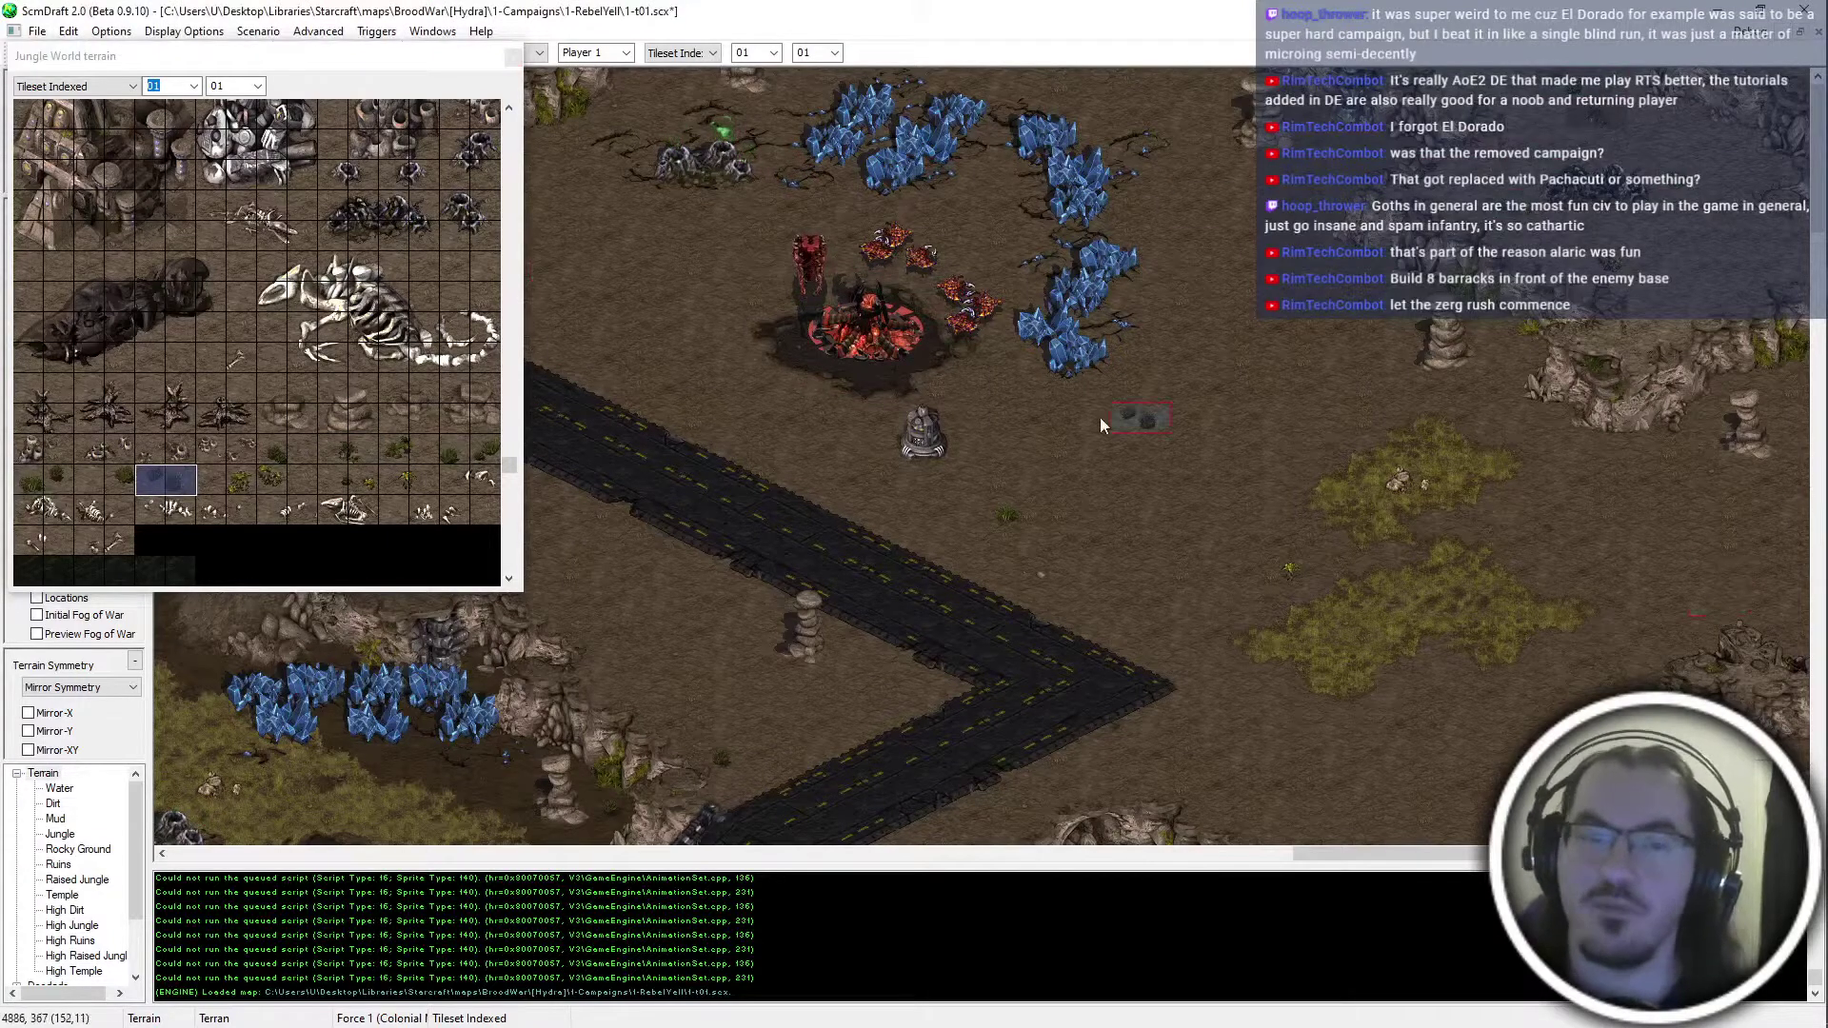
{"action": "left_click", "coordinate": [348, 449]}
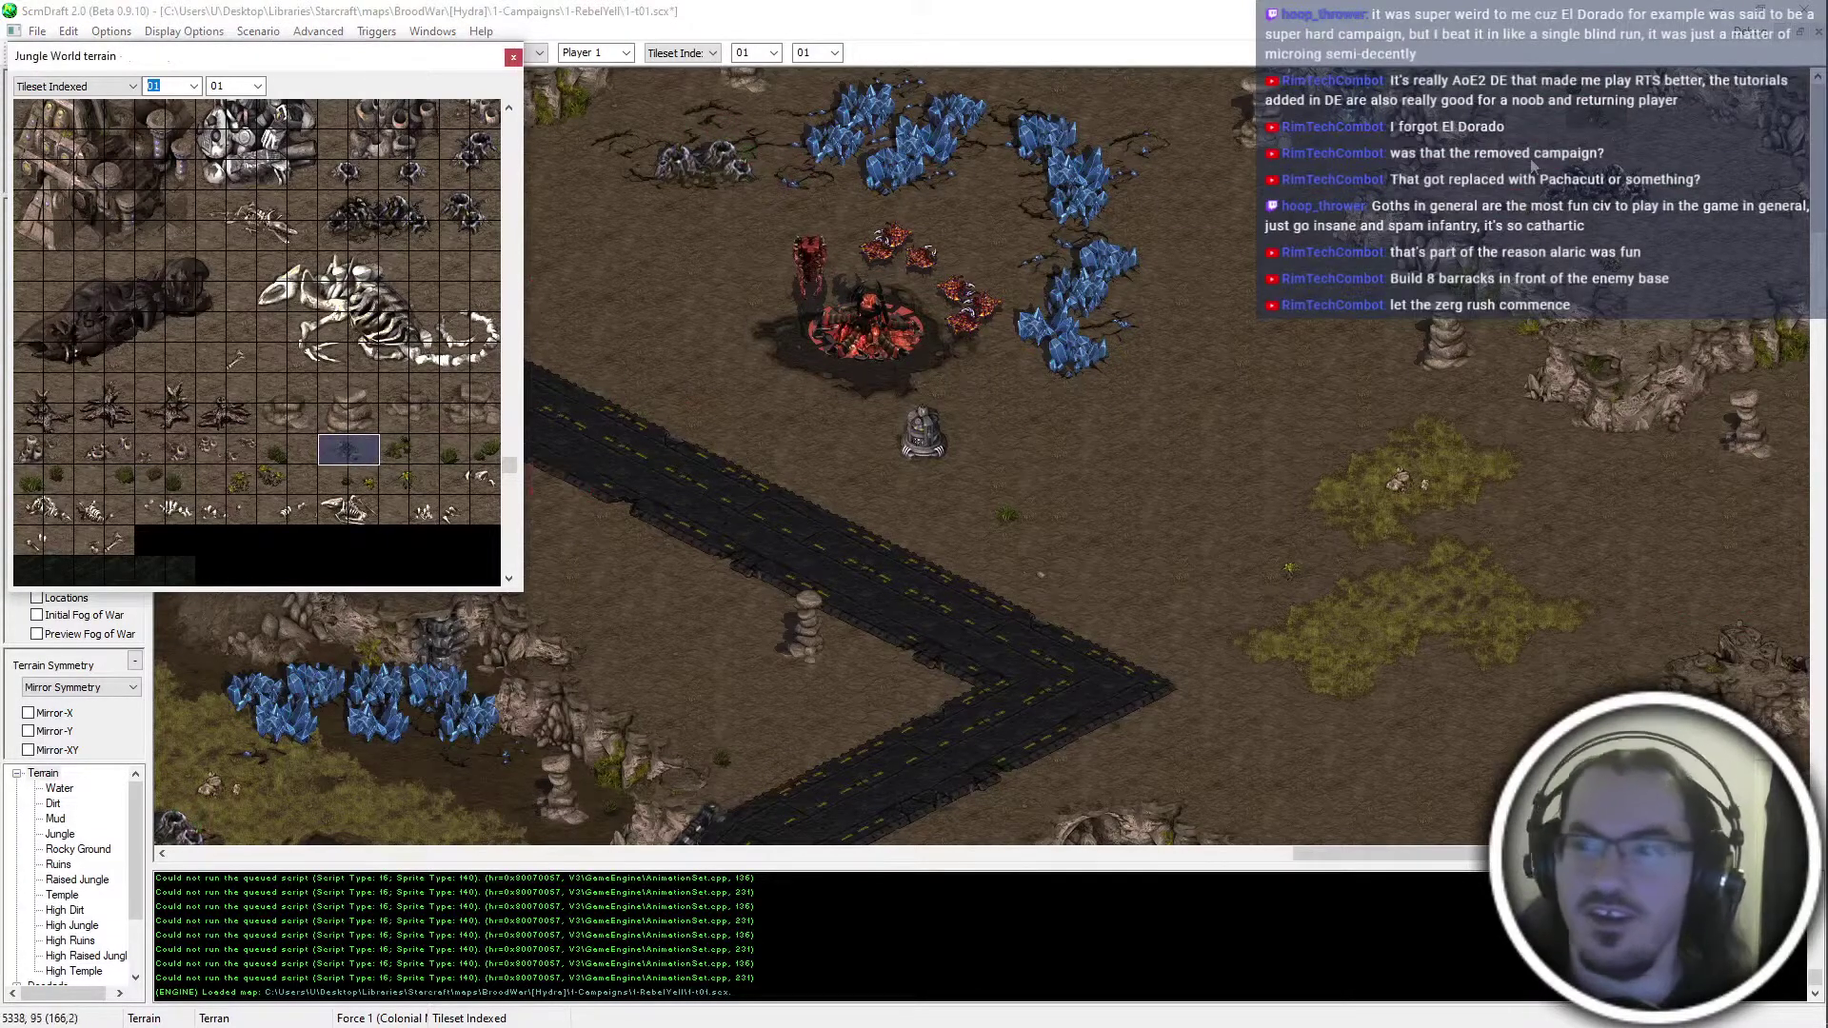
{"action": "scroll", "coordinate": [1369, 493], "scroll_direction": "left", "scroll_amount": 1}
{"action": "scroll", "coordinate": [1369, 485], "scroll_direction": "left", "scroll_amount": 10}
{"action": "key", "text": "ctrl+s"}
Move the terrain palette clear of the map's northwestern plateau and pick a single high dirt shrub tile for its western edge
{"action": "scroll", "coordinate": [1453, 417], "scroll_direction": "left", "scroll_amount": 10}
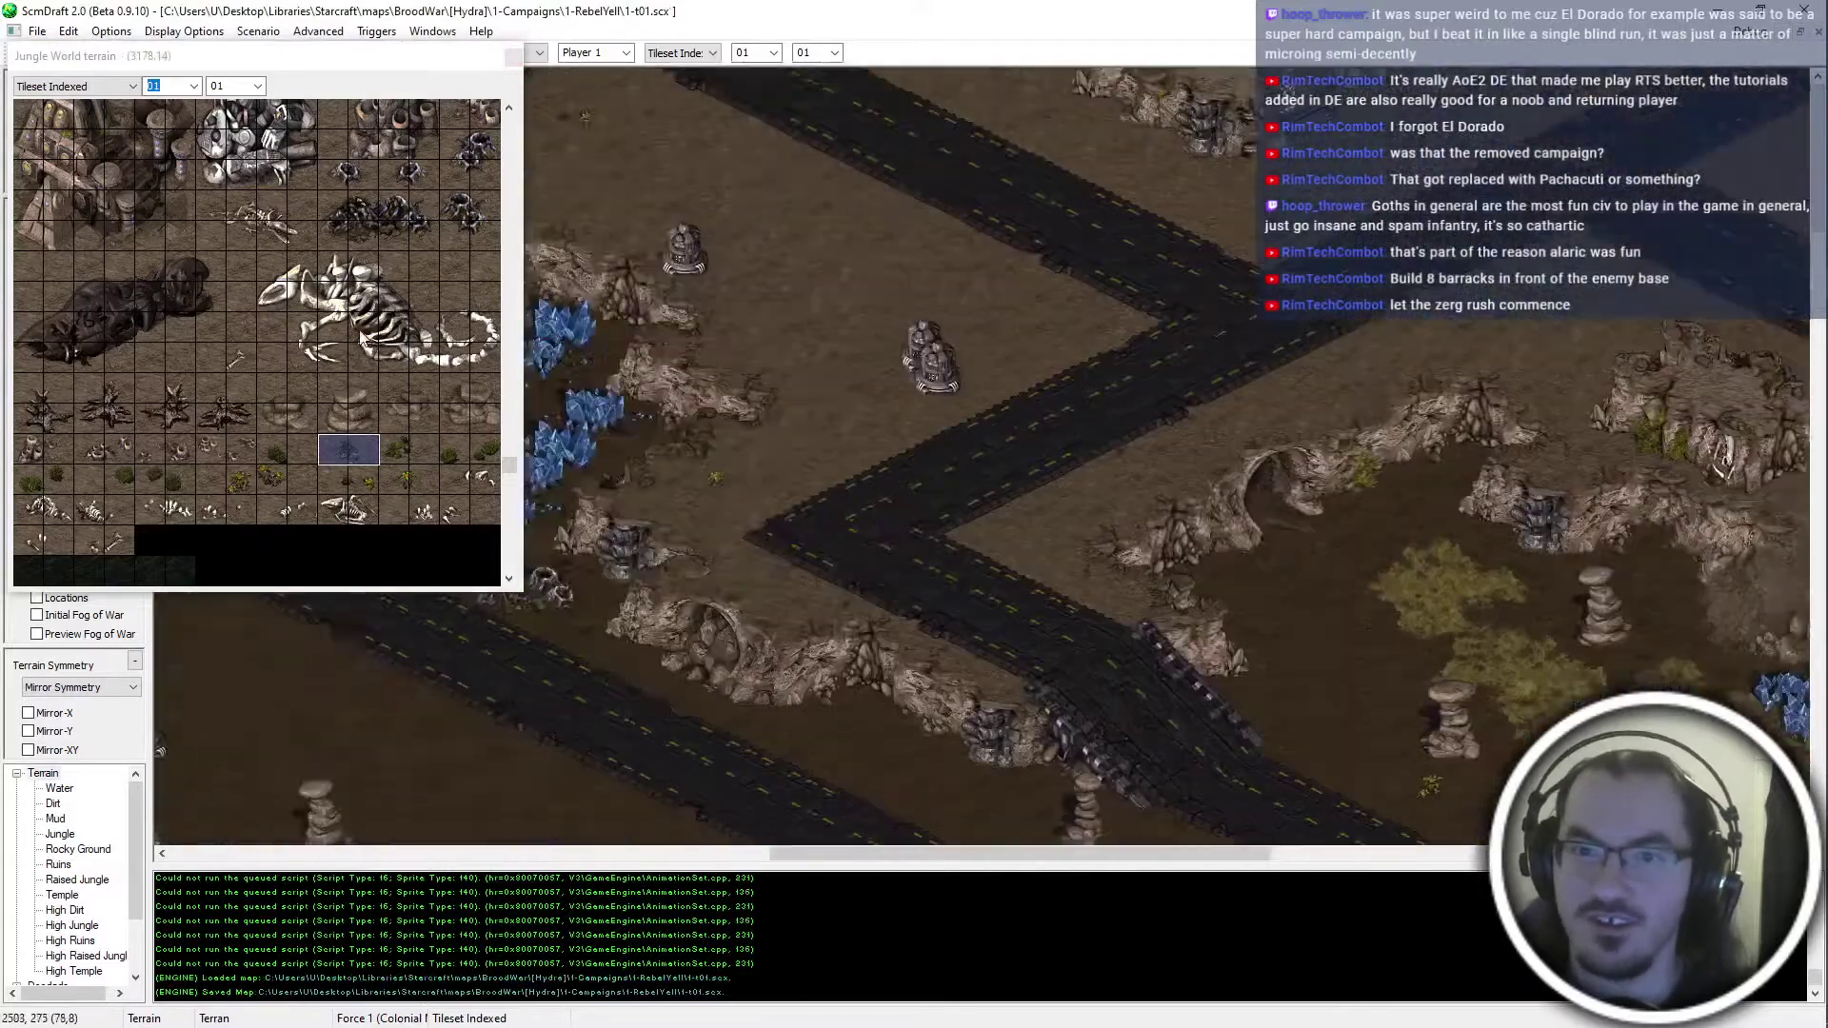
{"action": "scroll", "coordinate": [889, 447], "scroll_direction": "left", "scroll_amount": 5}
{"action": "scroll", "coordinate": [563, 259], "scroll_direction": "down", "scroll_amount": 2}
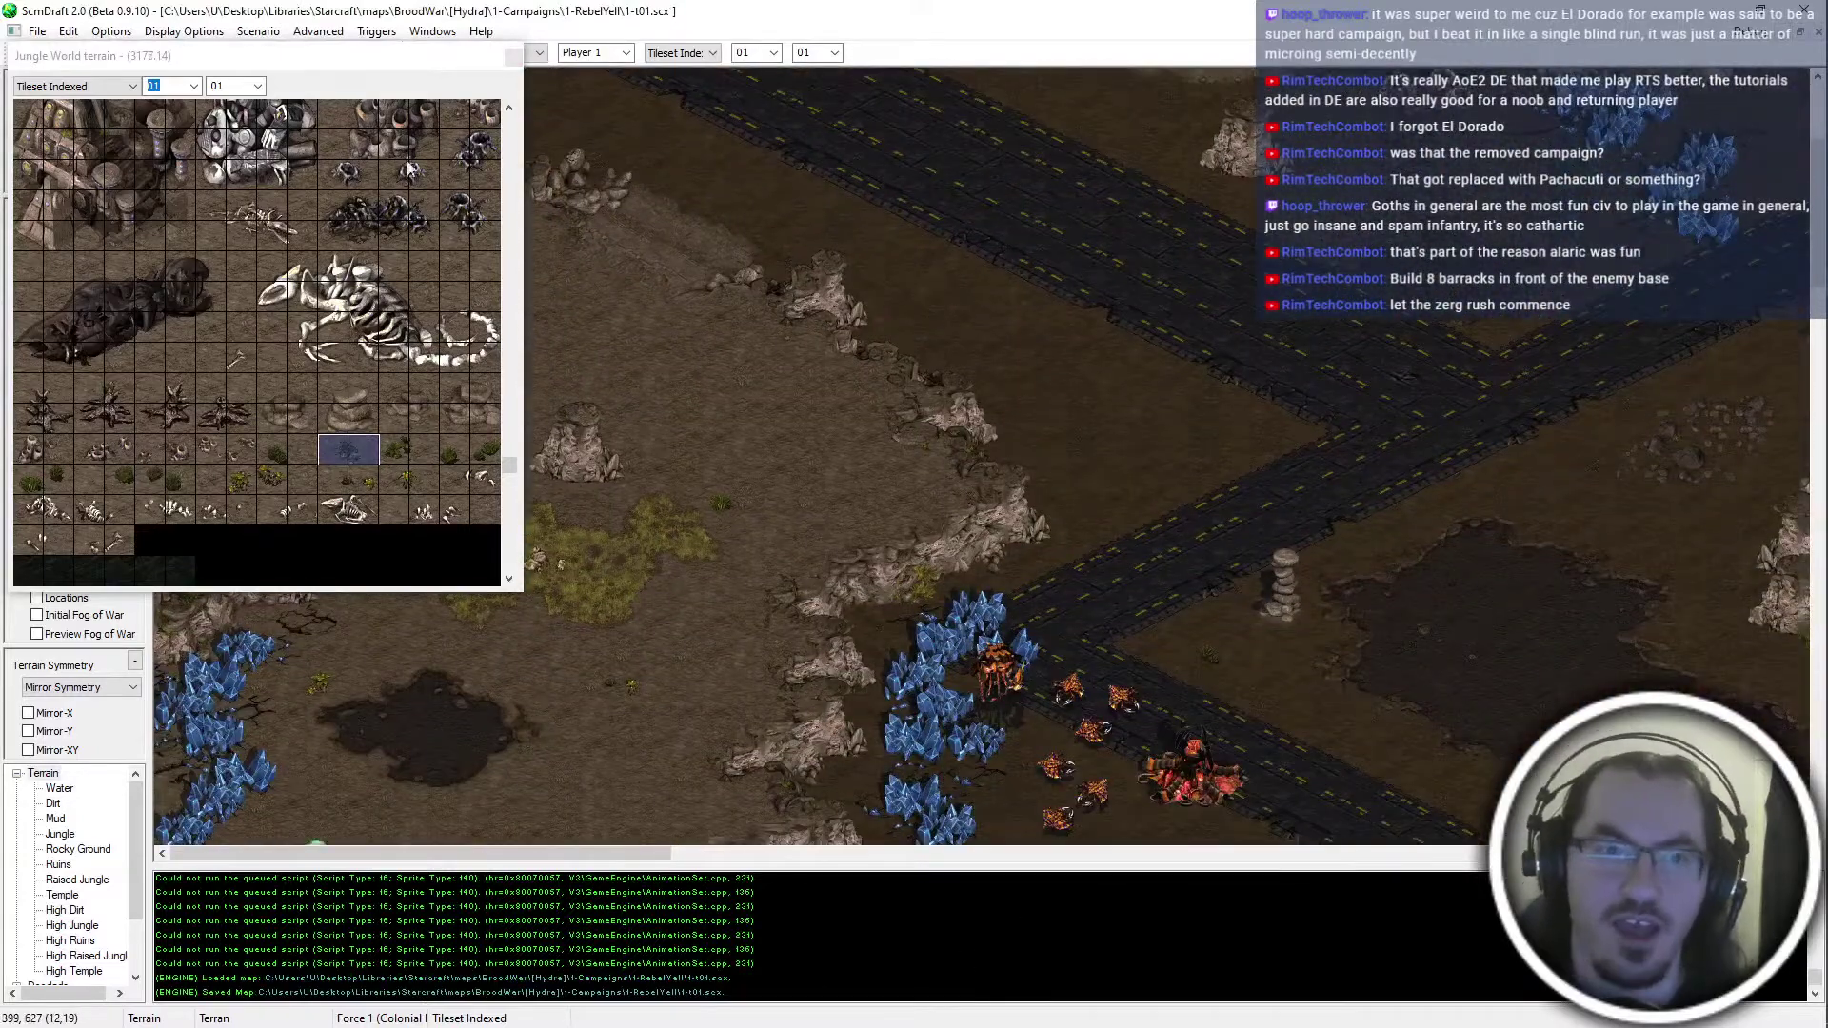
{"action": "left_click_drag", "start_coordinate": [348, 60], "coordinate": [680, 105]}
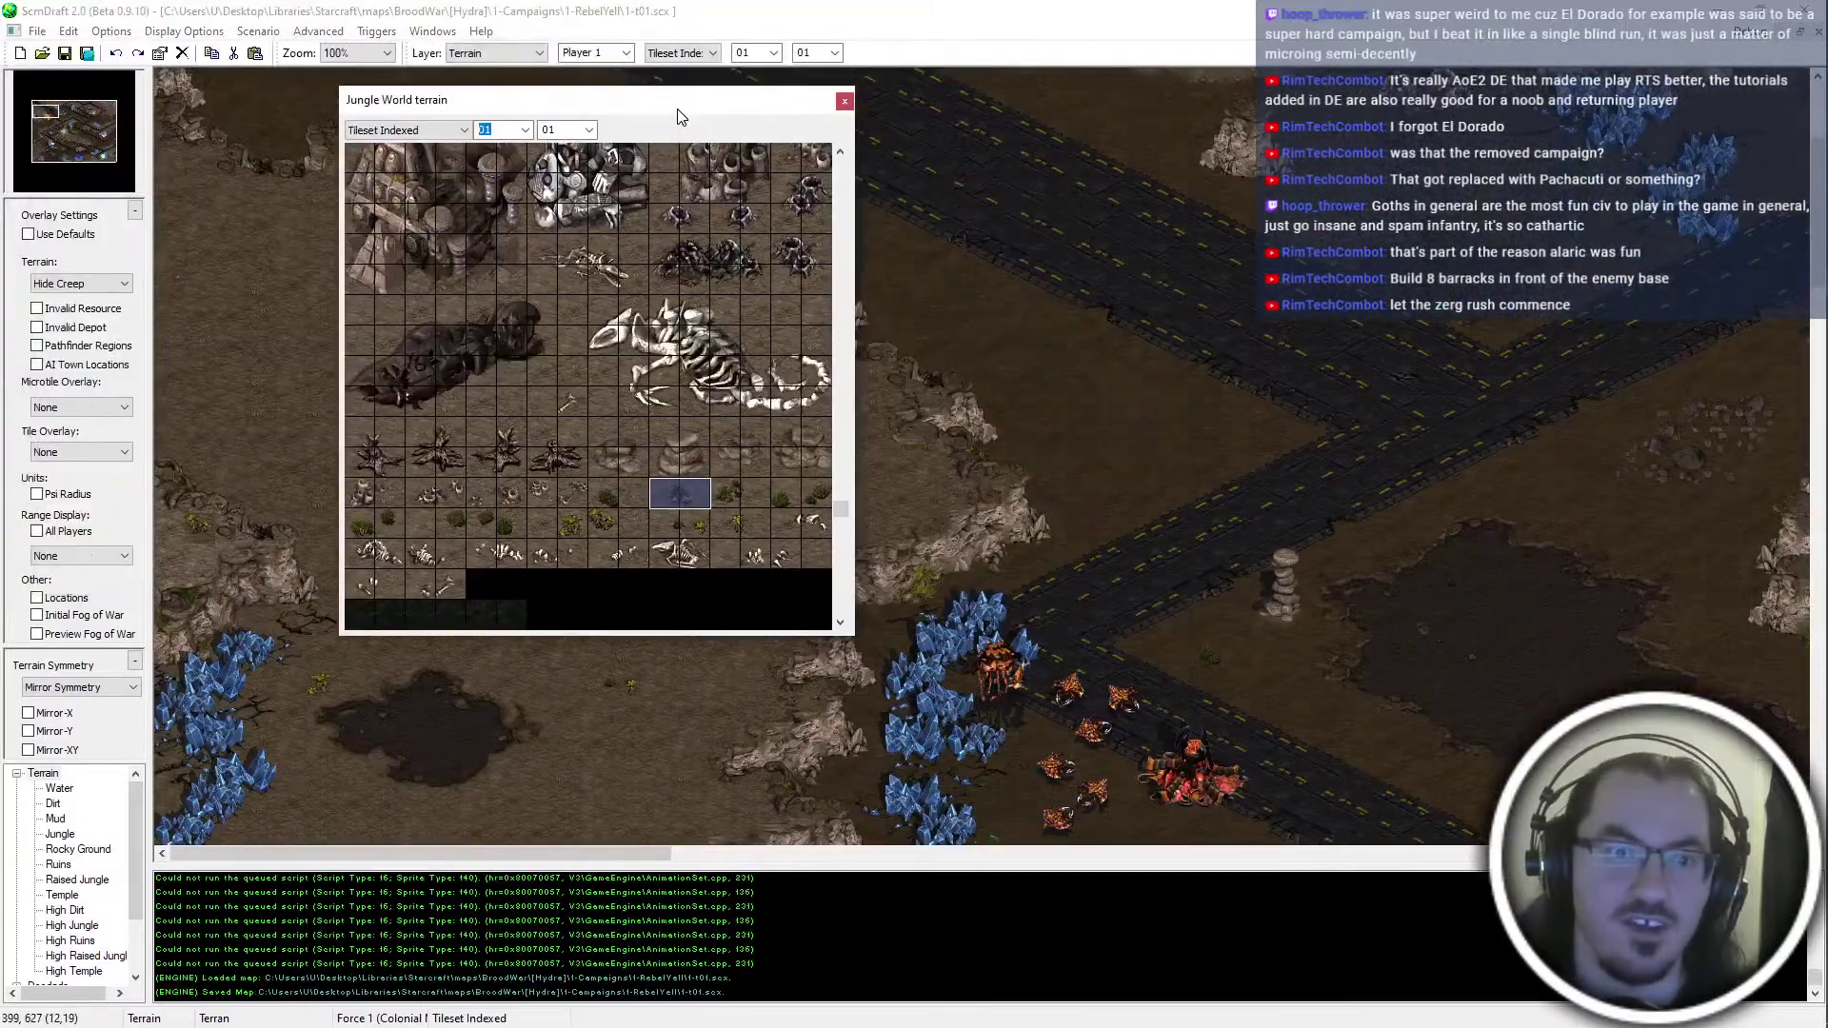
{"action": "key", "text": "Up"}
{"action": "left_click", "coordinate": [593, 529]}
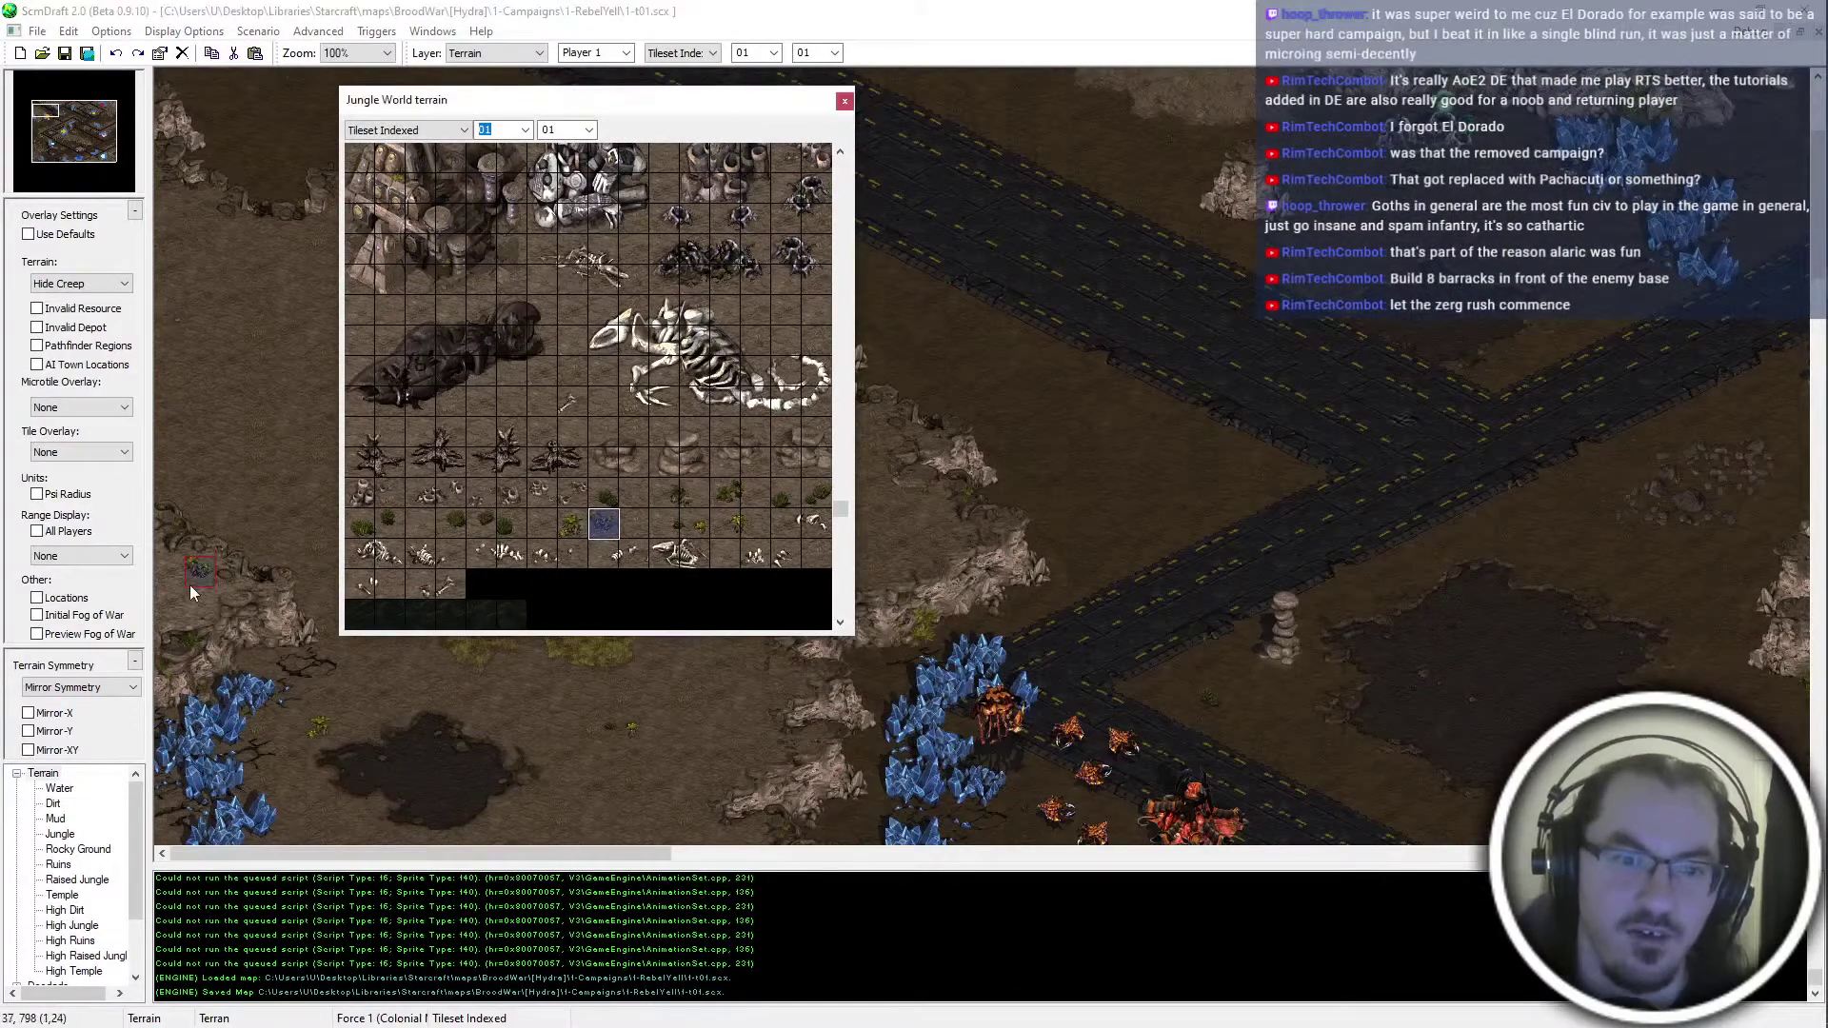
Paint the selected small plant tile beside the cliff near the map's western edge and move the tile palette off the map view
{"action": "left_click", "coordinate": [190, 585]}
{"action": "scroll", "coordinate": [241, 116], "scroll_direction": "down", "scroll_amount": 3}
{"action": "left_click", "coordinate": [44, 120]}
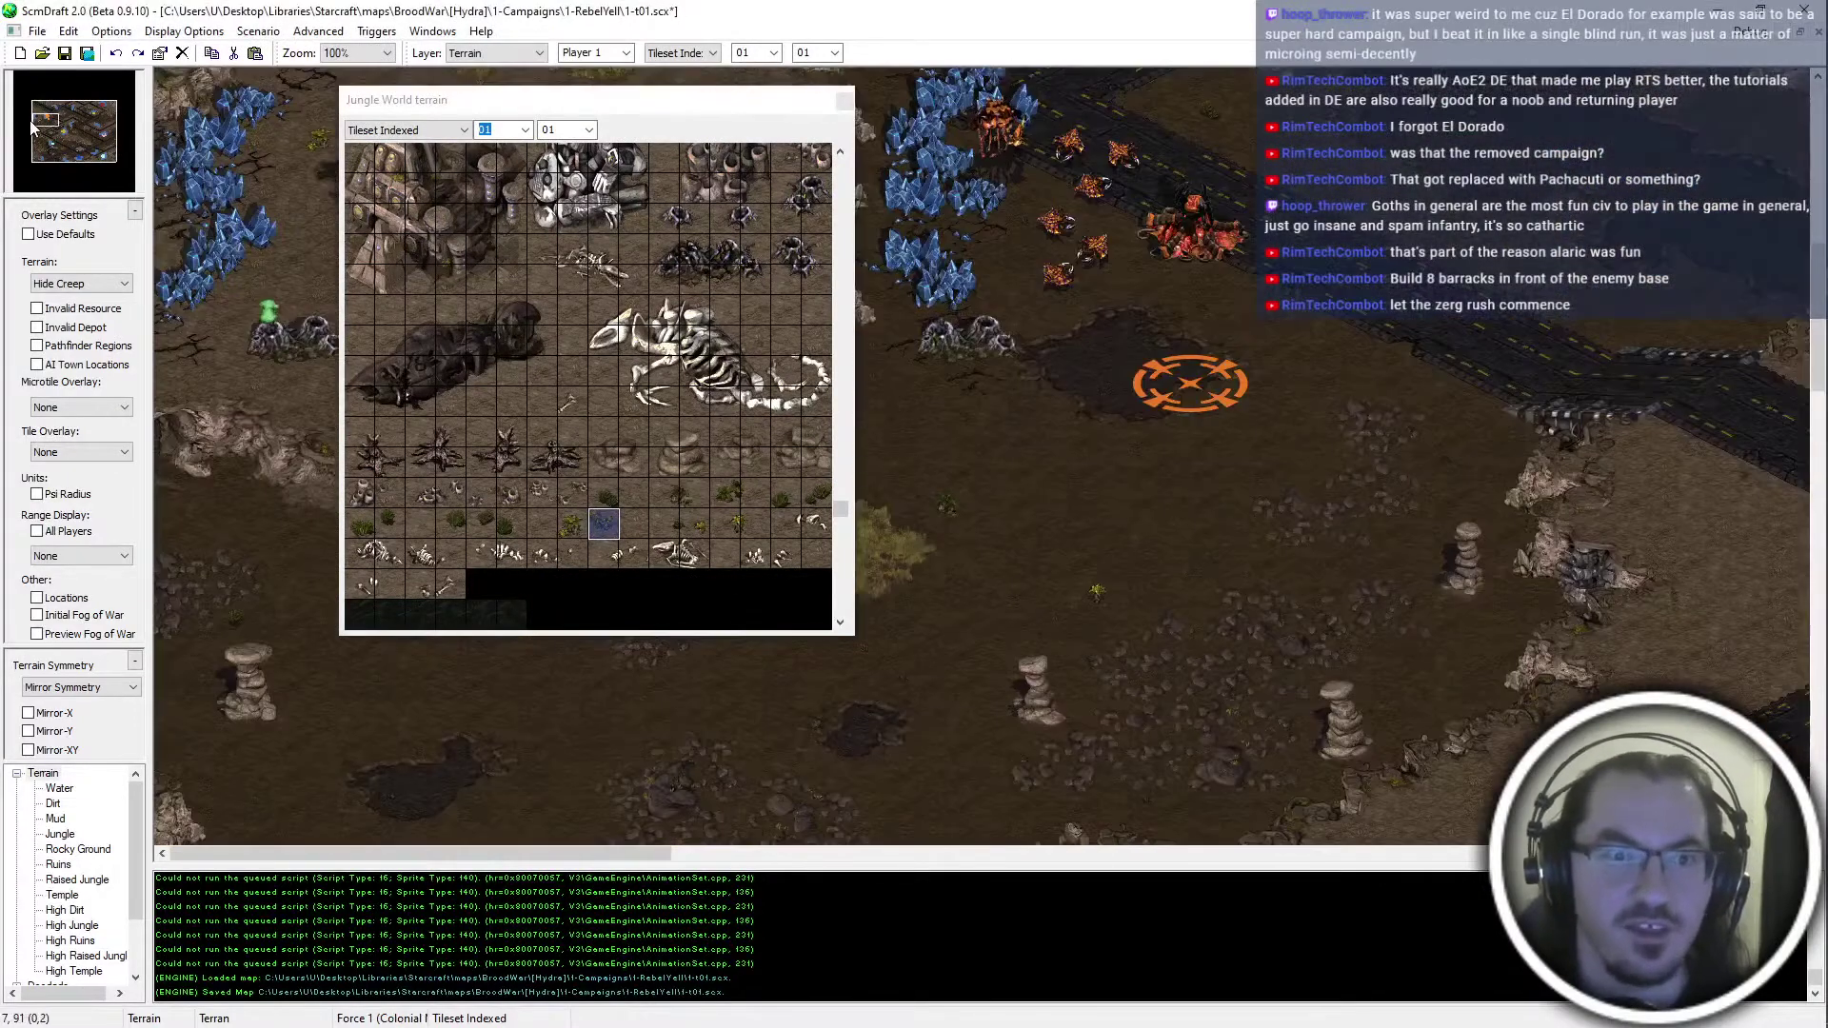
{"action": "left_click_drag", "start_coordinate": [504, 102], "coordinate": [0, 223]}
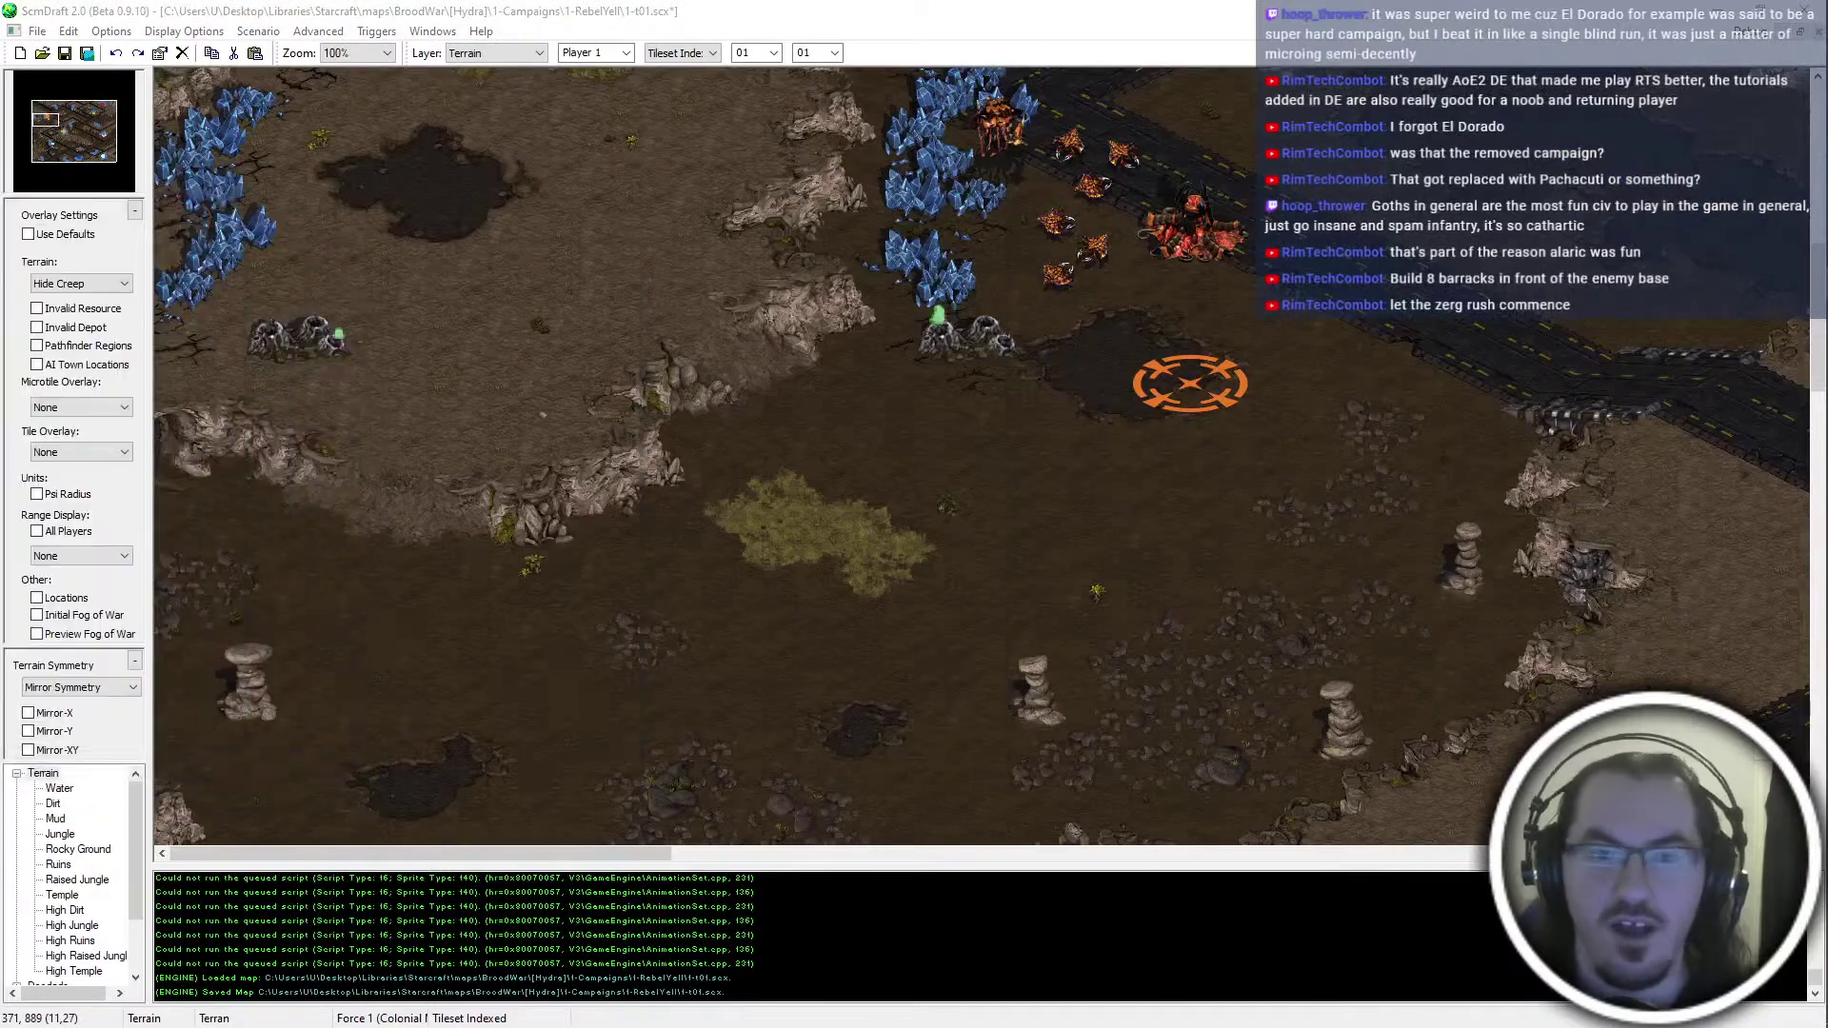
Survey the rest of the 1-t01 map, checking the ground detail around its bases, cliffs and roads
{"action": "scroll", "coordinate": [358, 278], "scroll_direction": "down", "scroll_amount": 10}
{"action": "scroll", "coordinate": [591, 373], "scroll_direction": "down", "scroll_amount": 15}
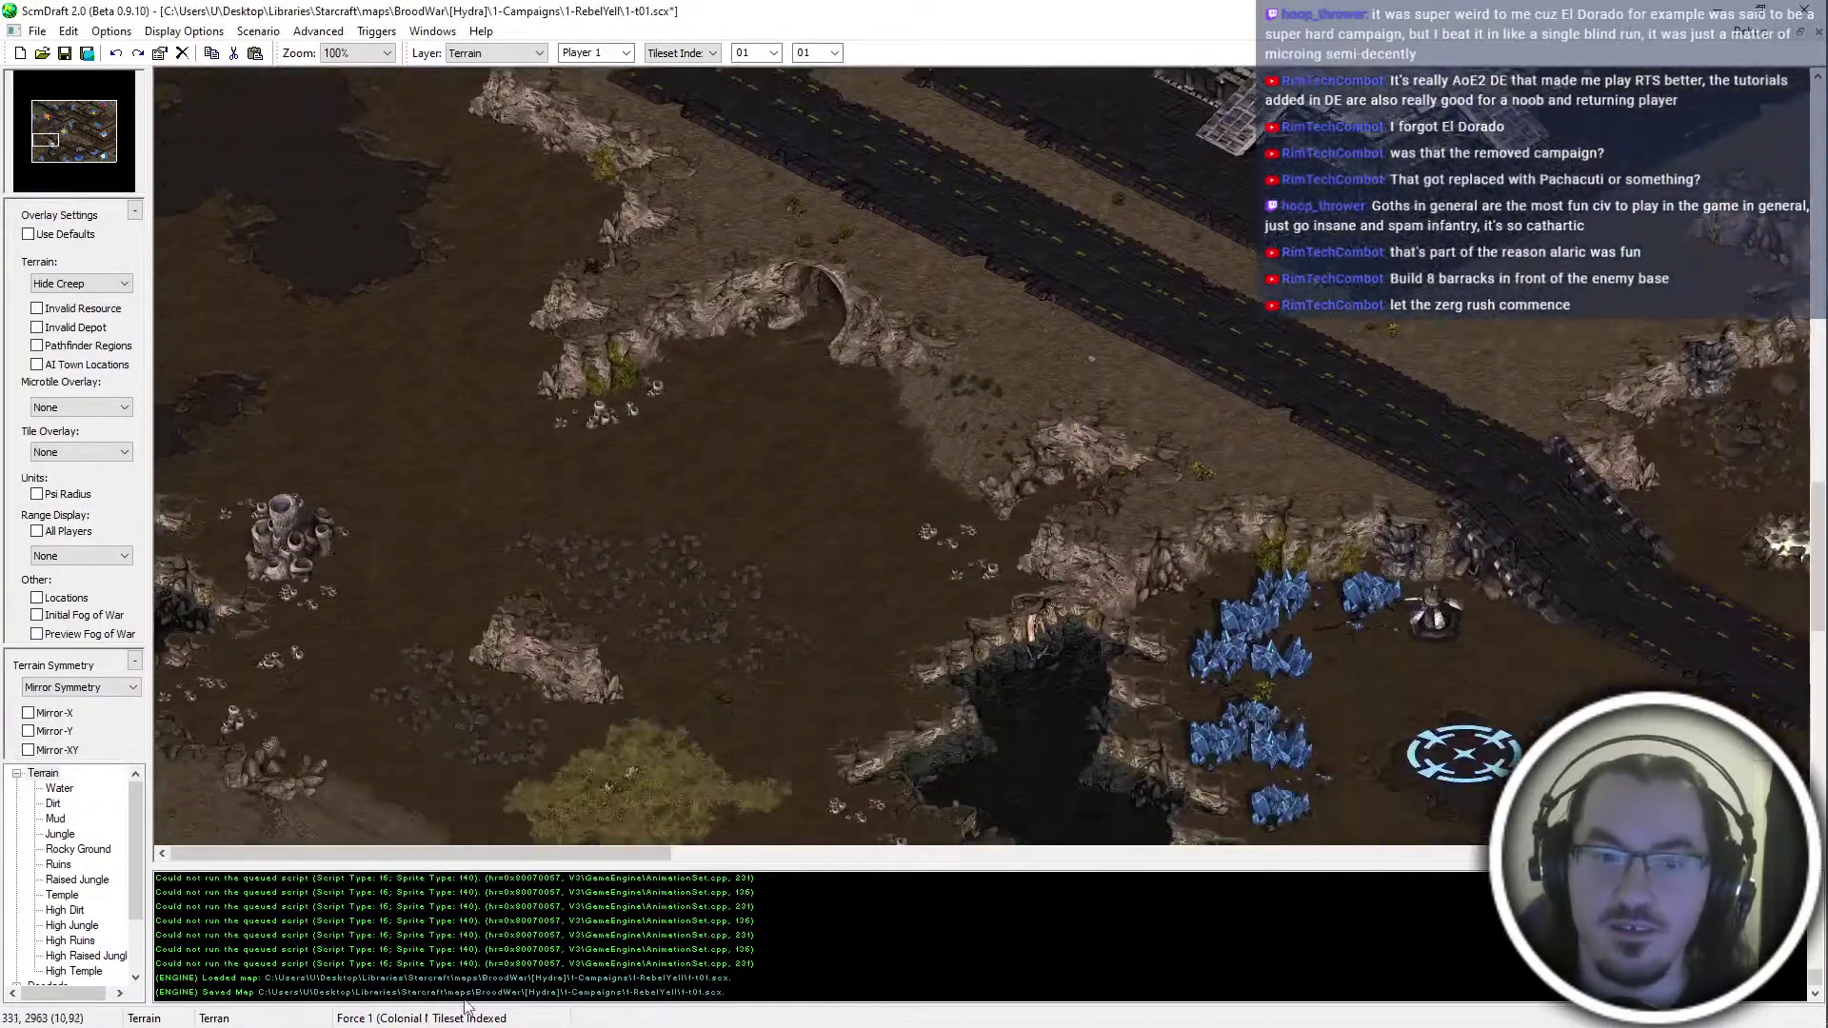
{"action": "scroll", "coordinate": [215, 705], "scroll_direction": "down", "scroll_amount": 2}
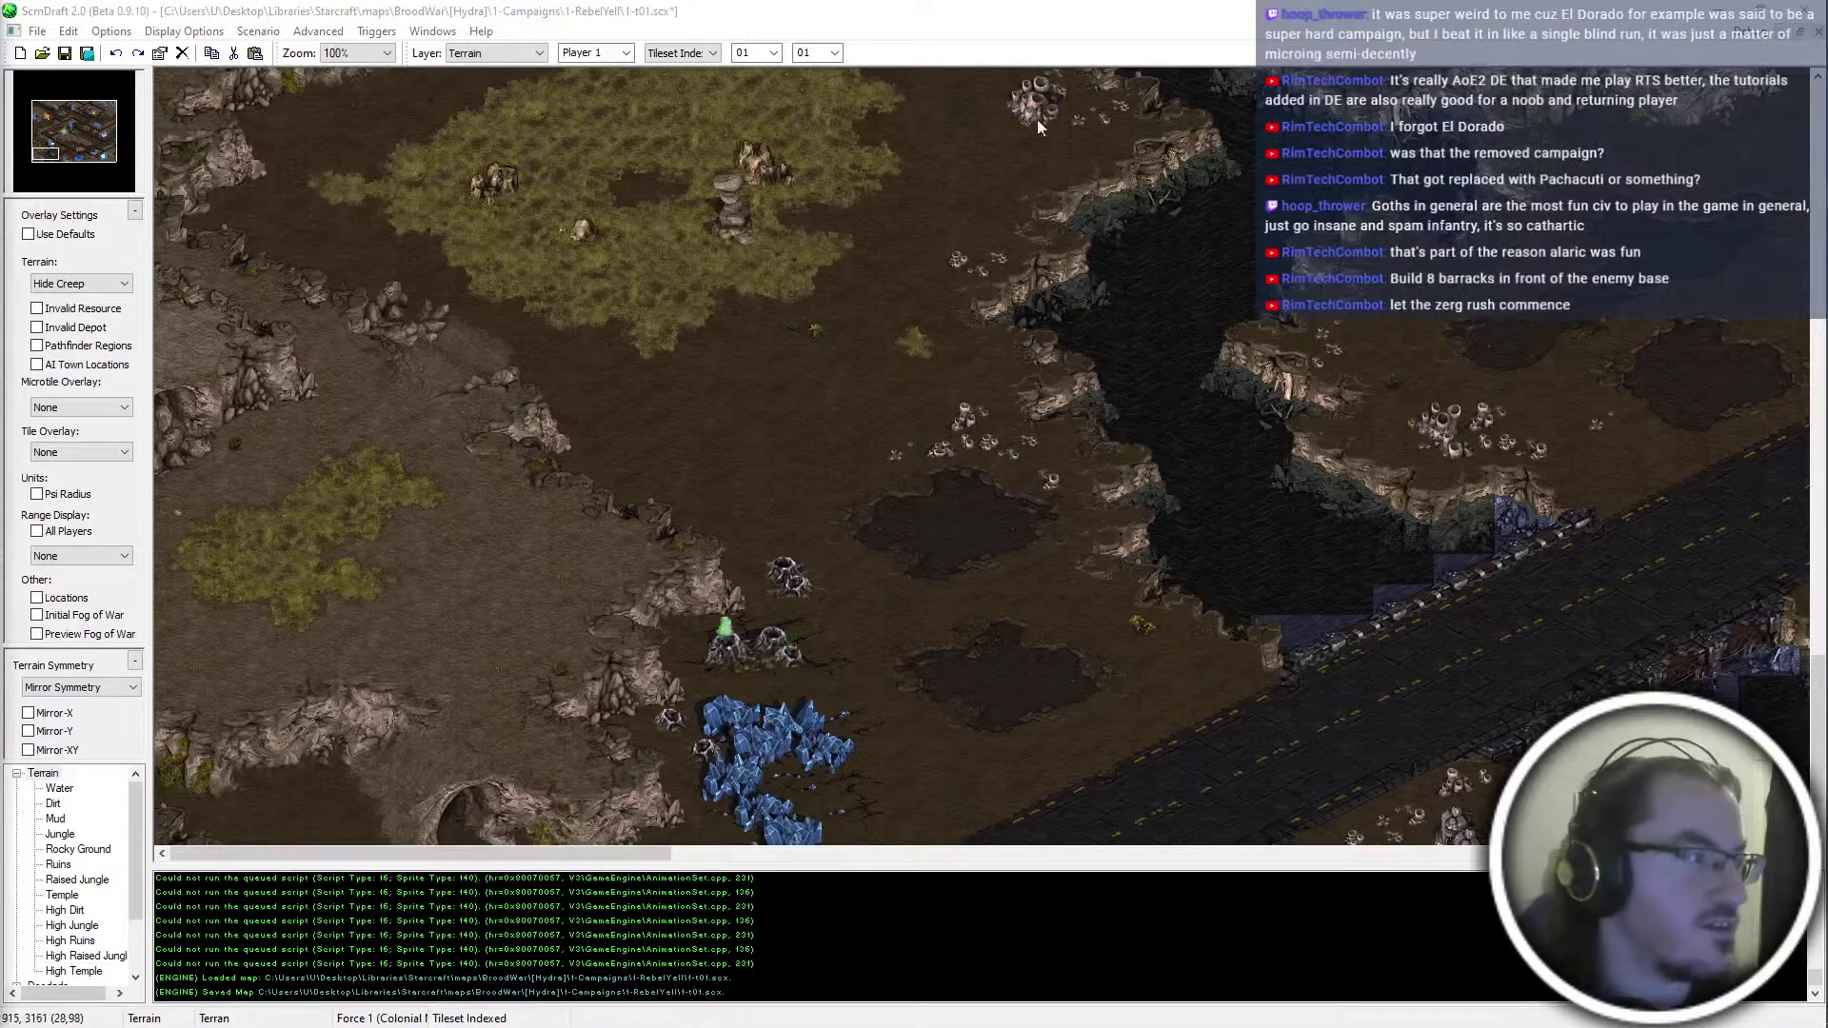
{"action": "left_click_drag", "start_coordinate": [36, 152], "coordinate": [61, 155]}
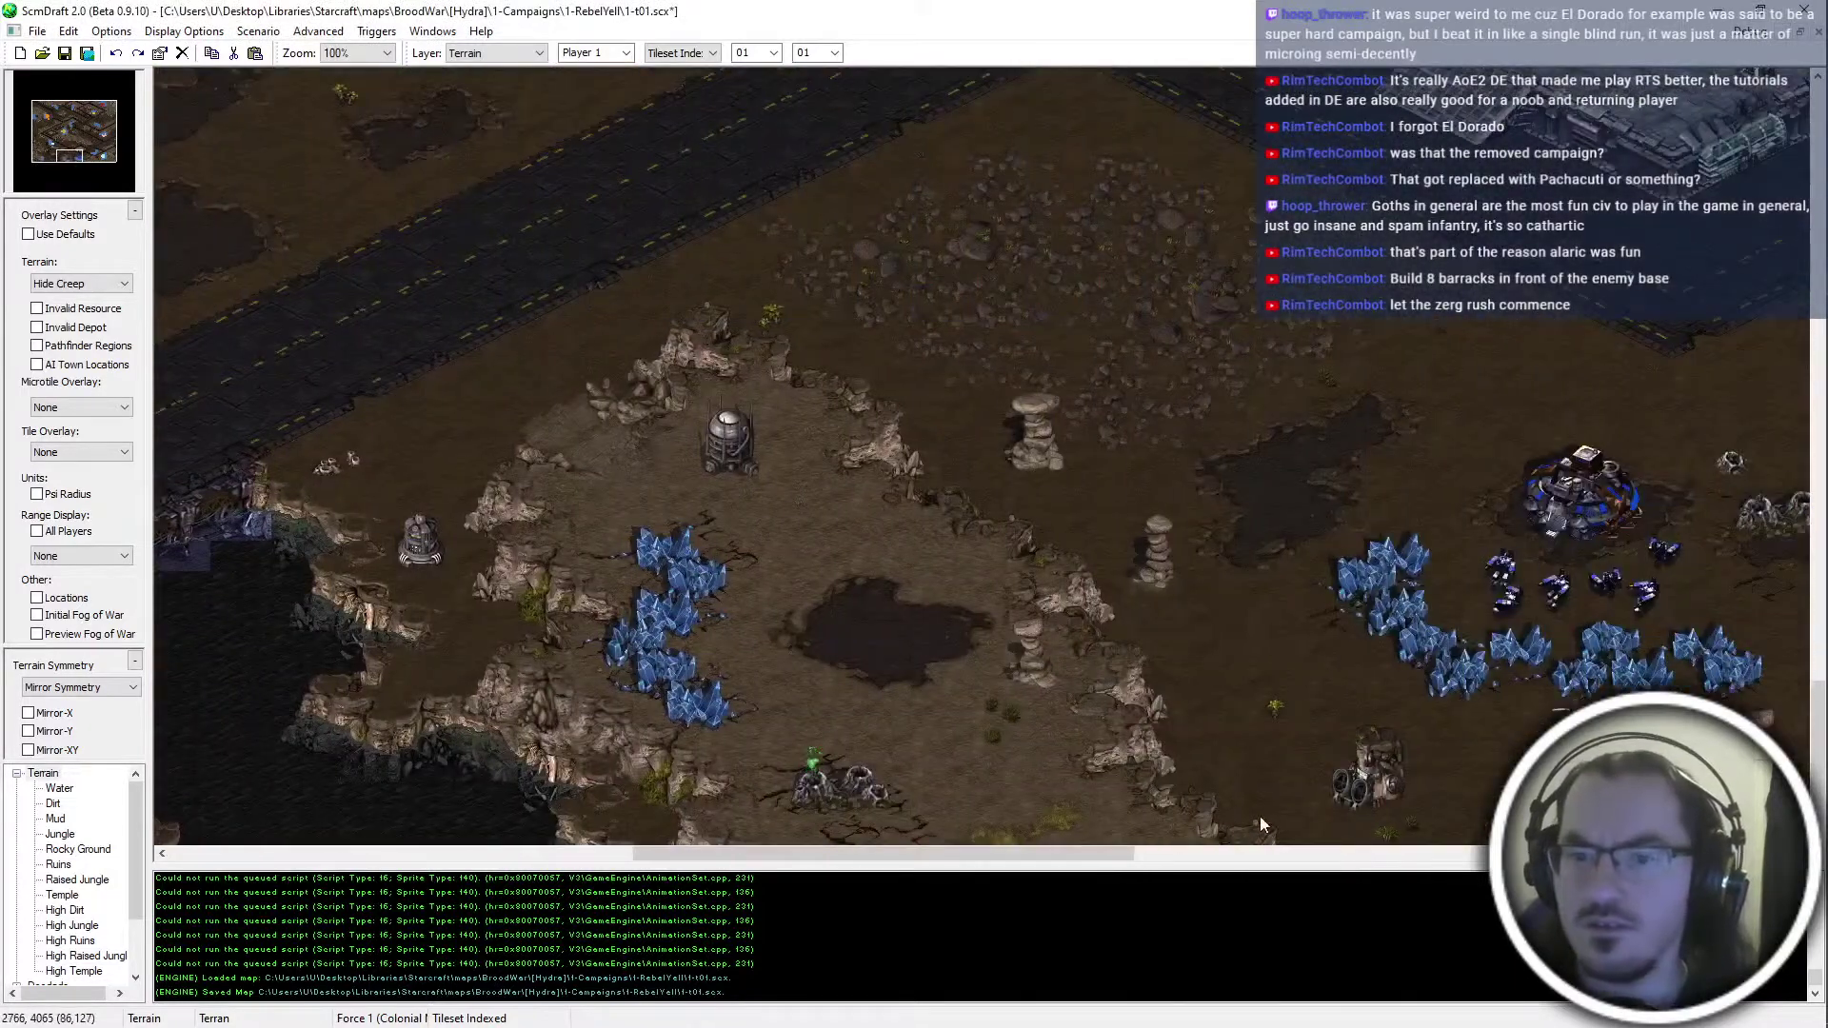
{"action": "scroll", "coordinate": [1243, 563], "scroll_direction": "right", "scroll_amount": 10}
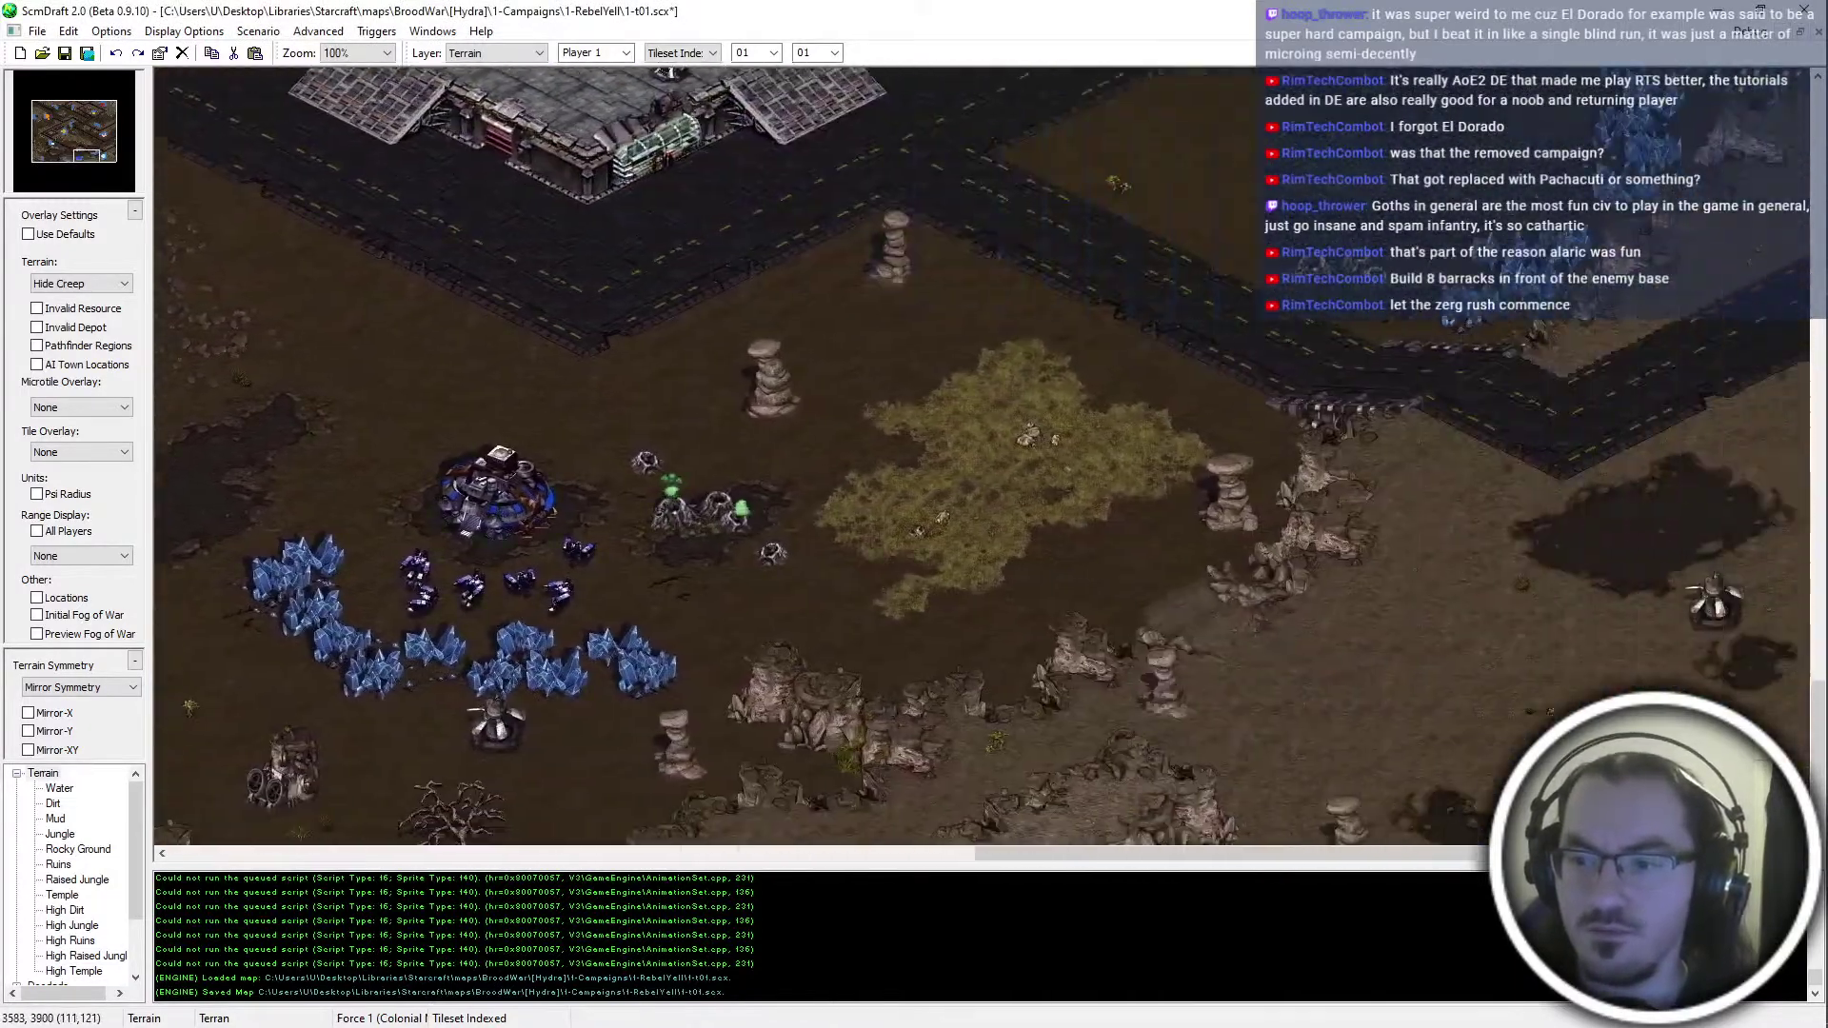
{"action": "middle_click_drag", "start_coordinate": [1179, 443], "coordinate": [1514, 478]}
{"action": "key", "text": "Right"}
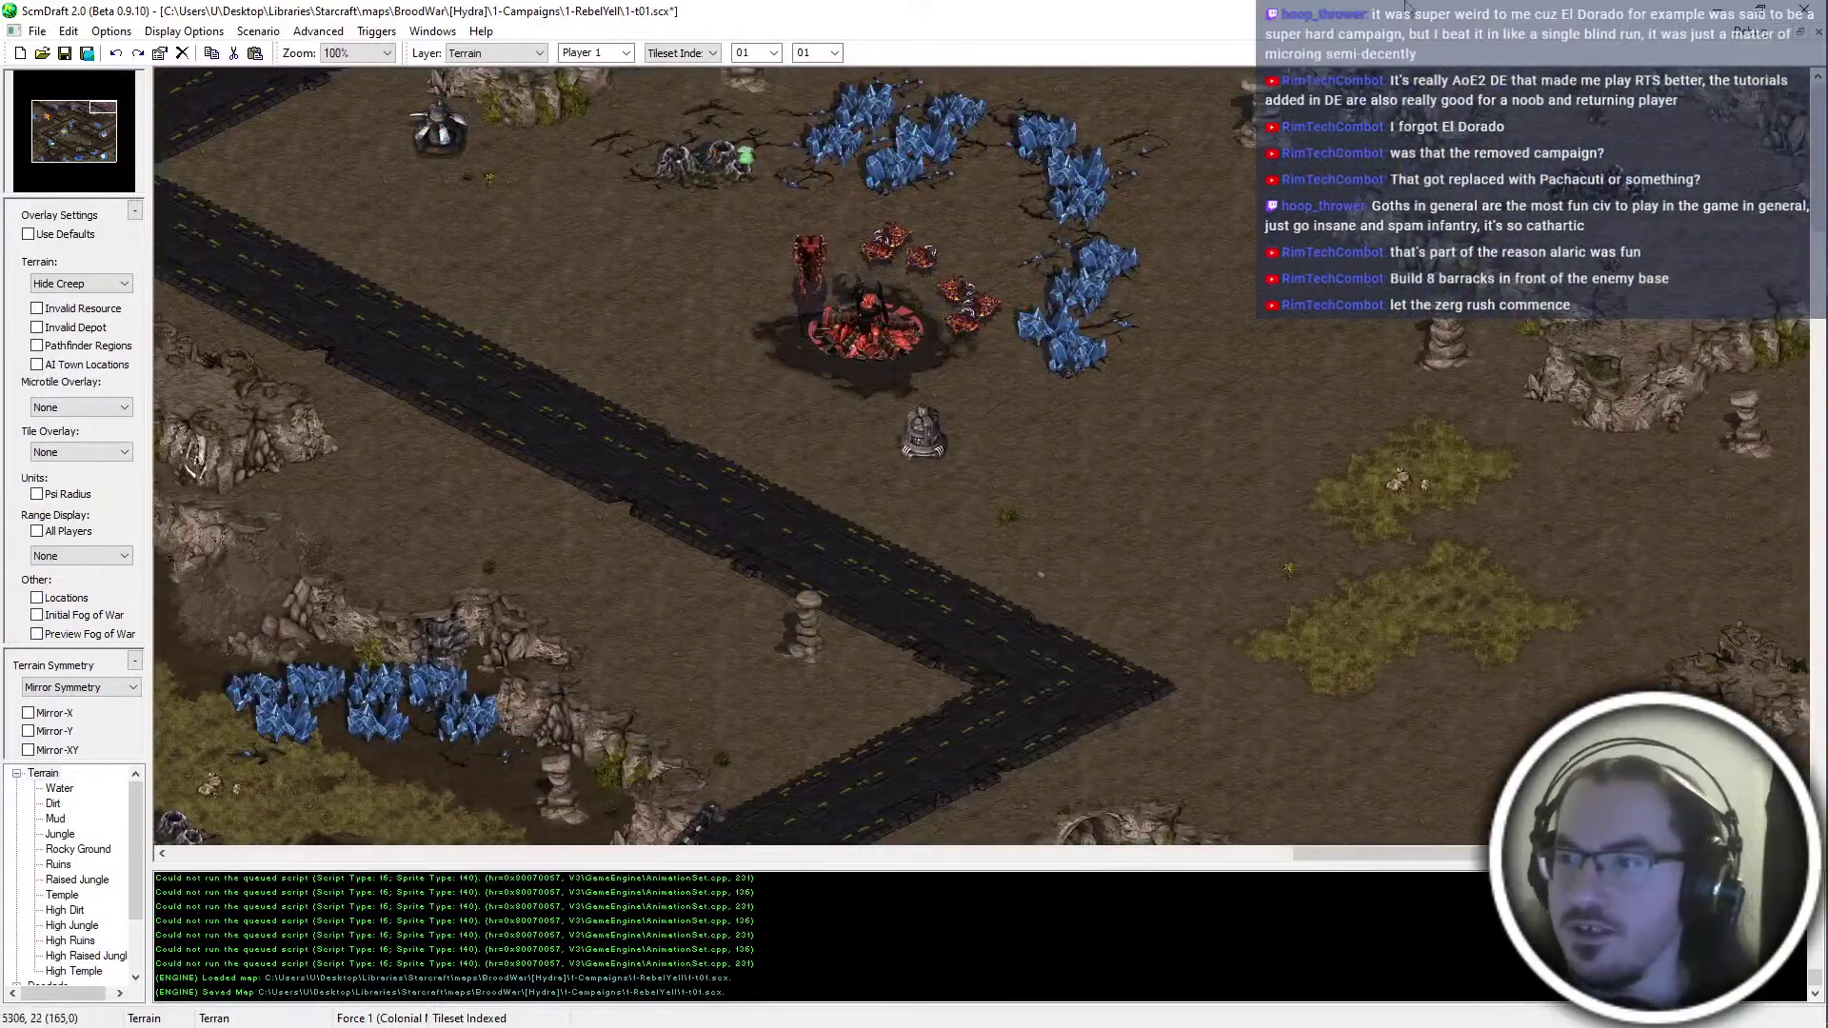
{"action": "mouse_move", "coordinate": [1576, 1027]}
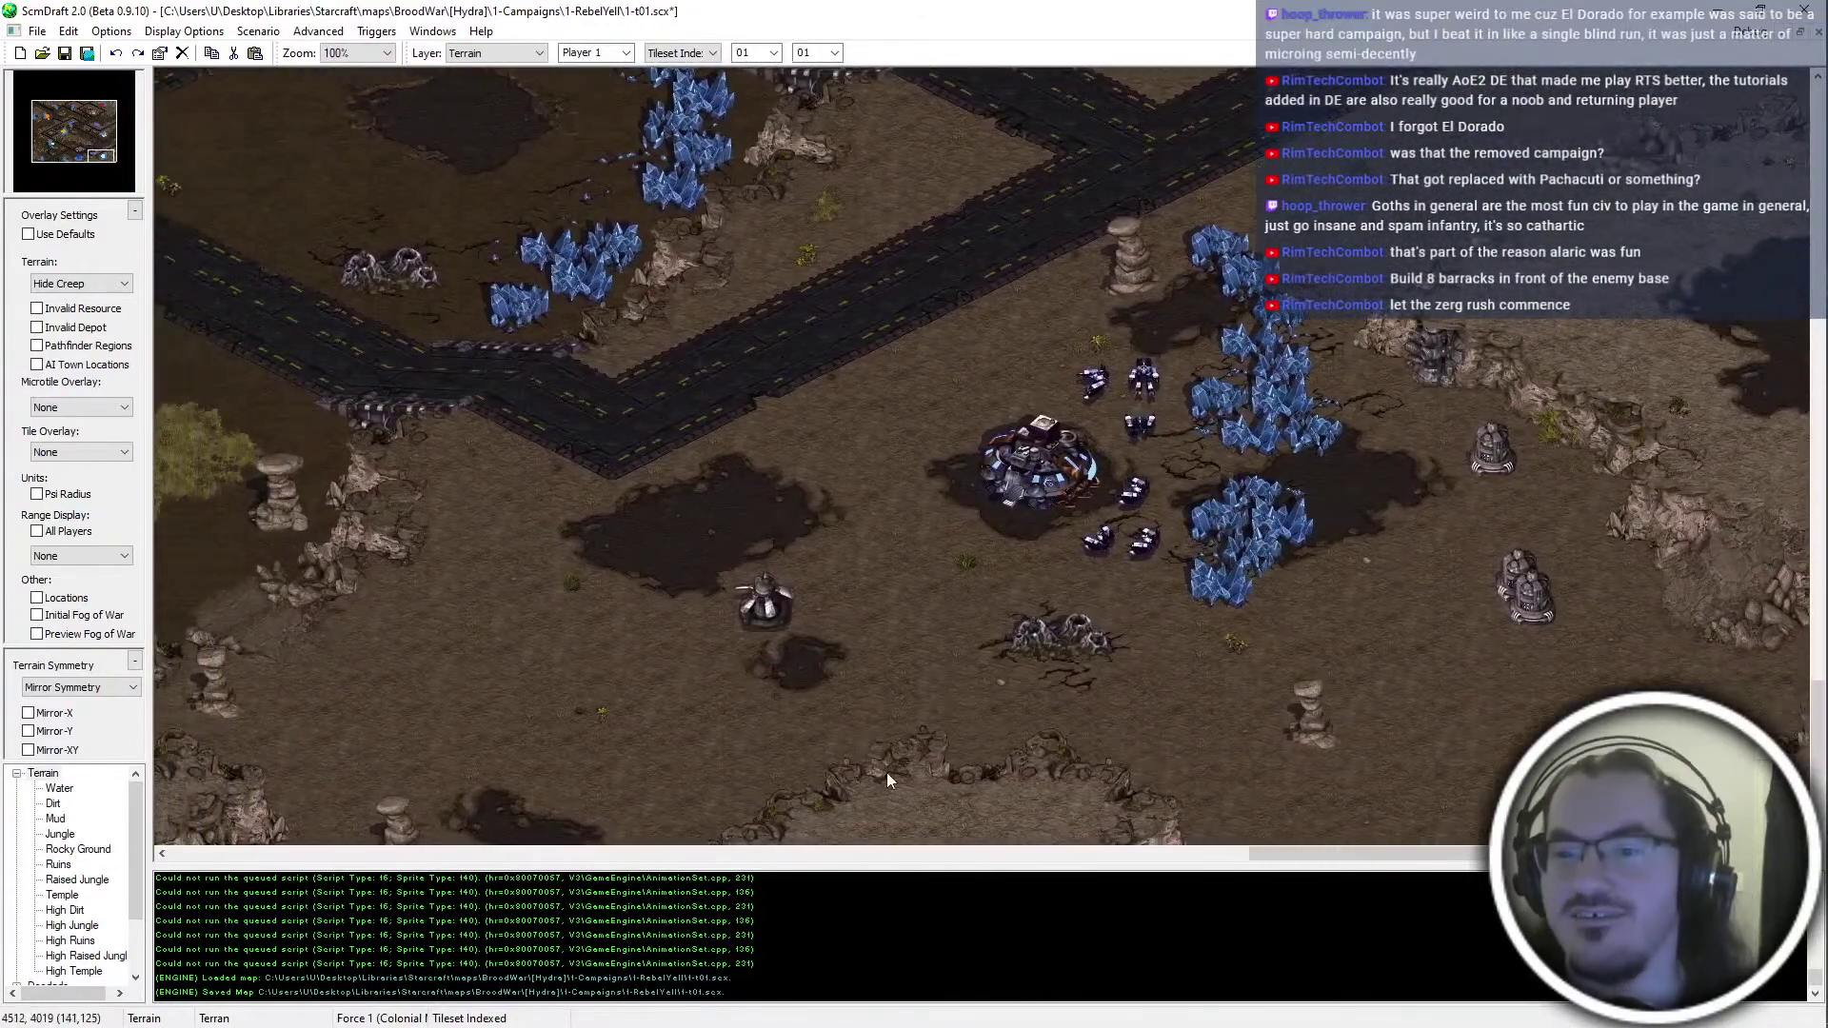
{"action": "middle_click_drag", "start_coordinate": [887, 773], "coordinate": [841, 295]}
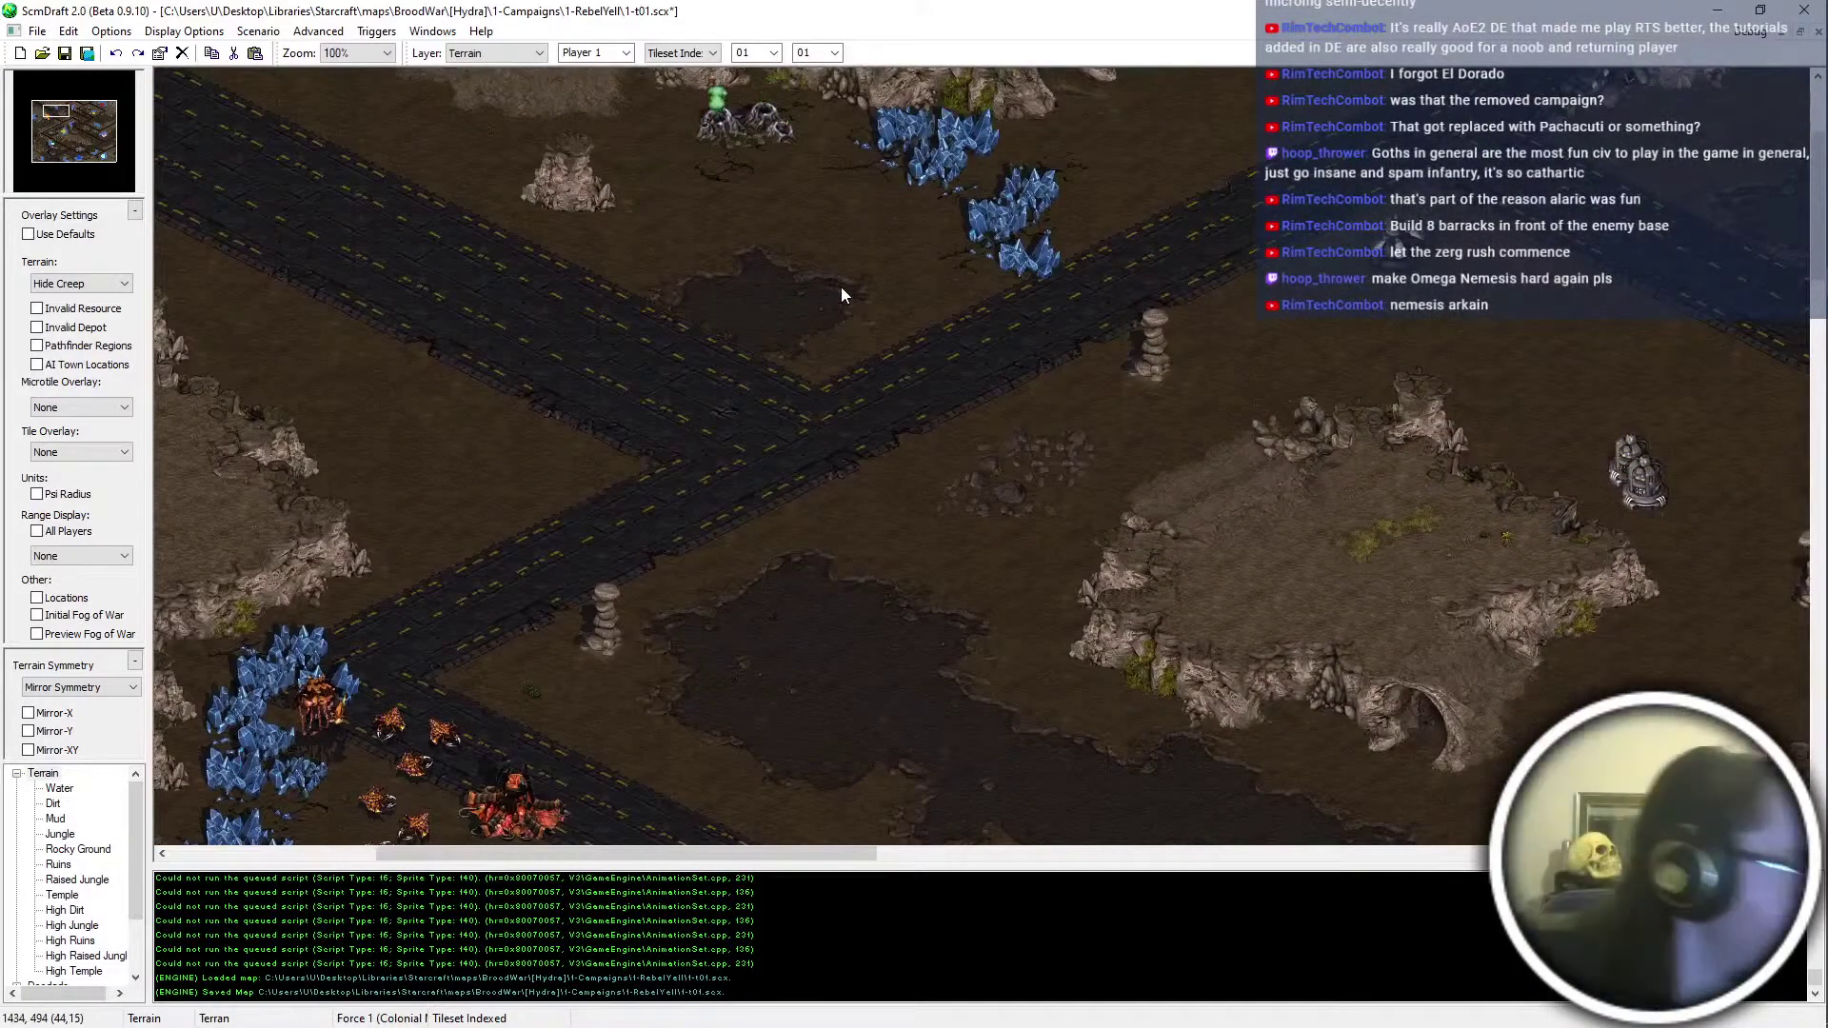
{"action": "middle_click_drag", "start_coordinate": [867, 402], "coordinate": [1299, 749]}
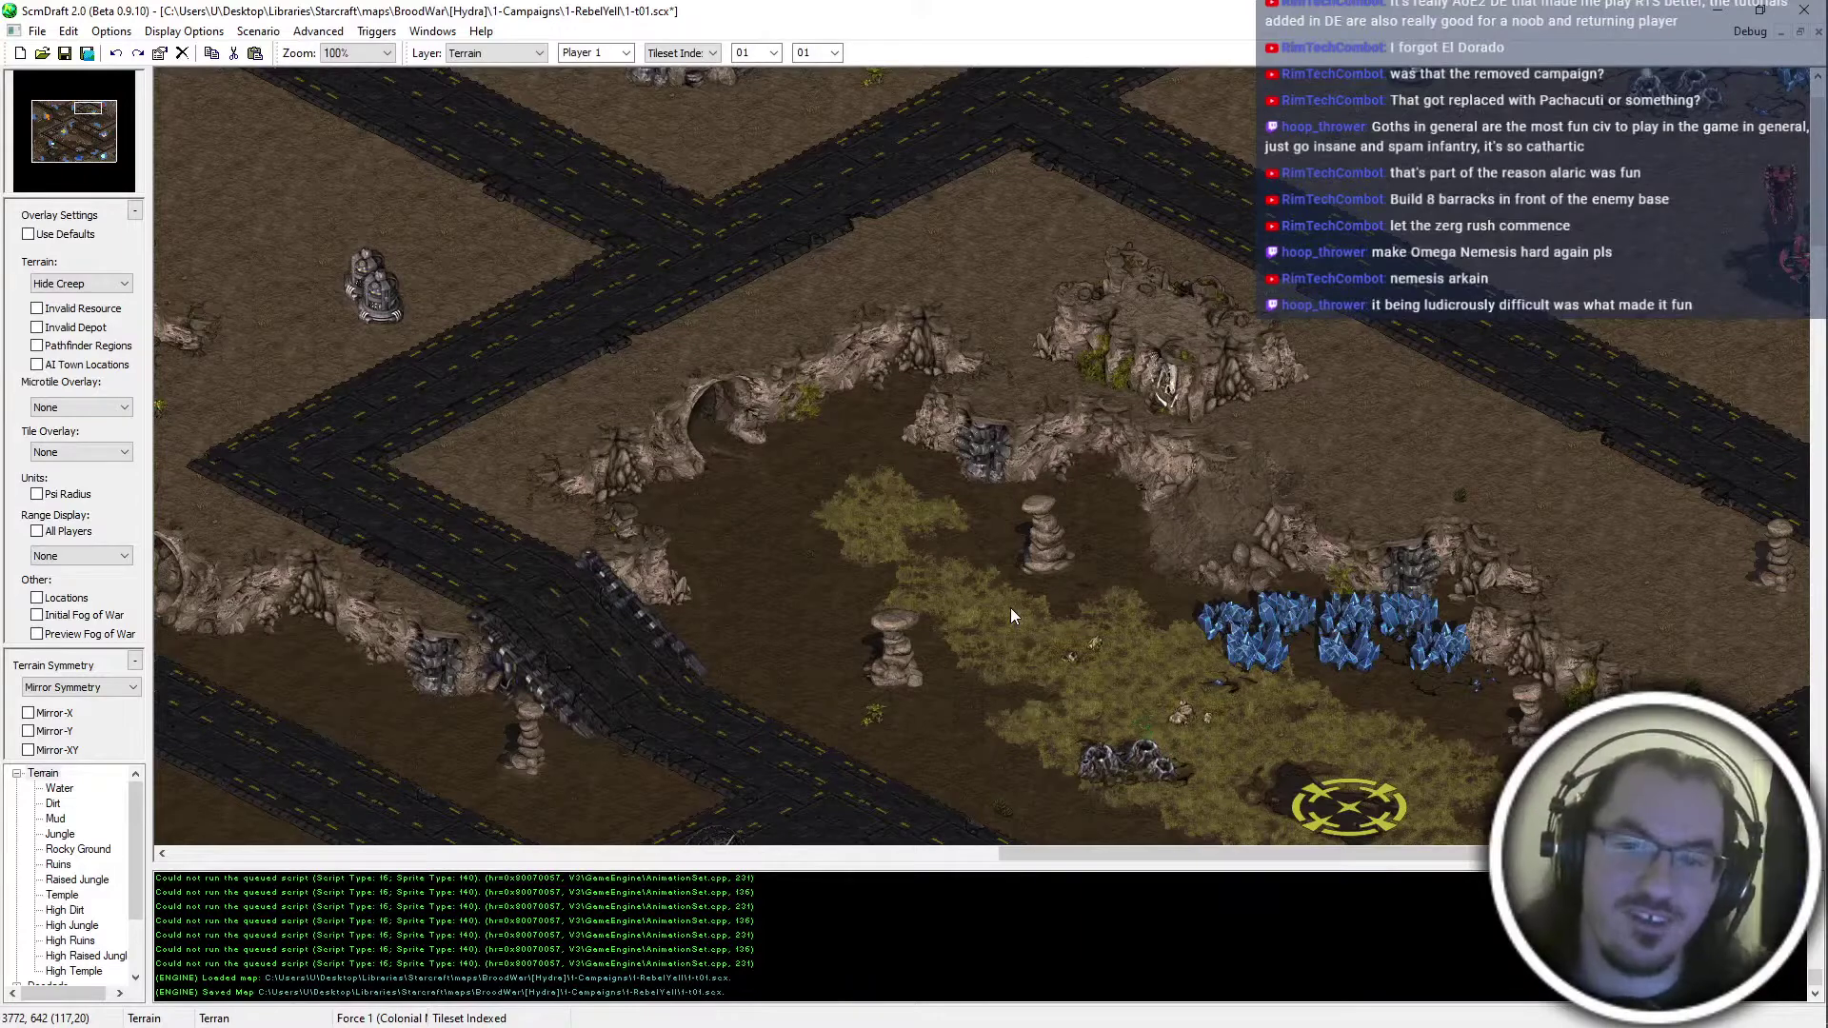
{"action": "middle_click_drag", "start_coordinate": [1009, 608], "coordinate": [1766, 979]}
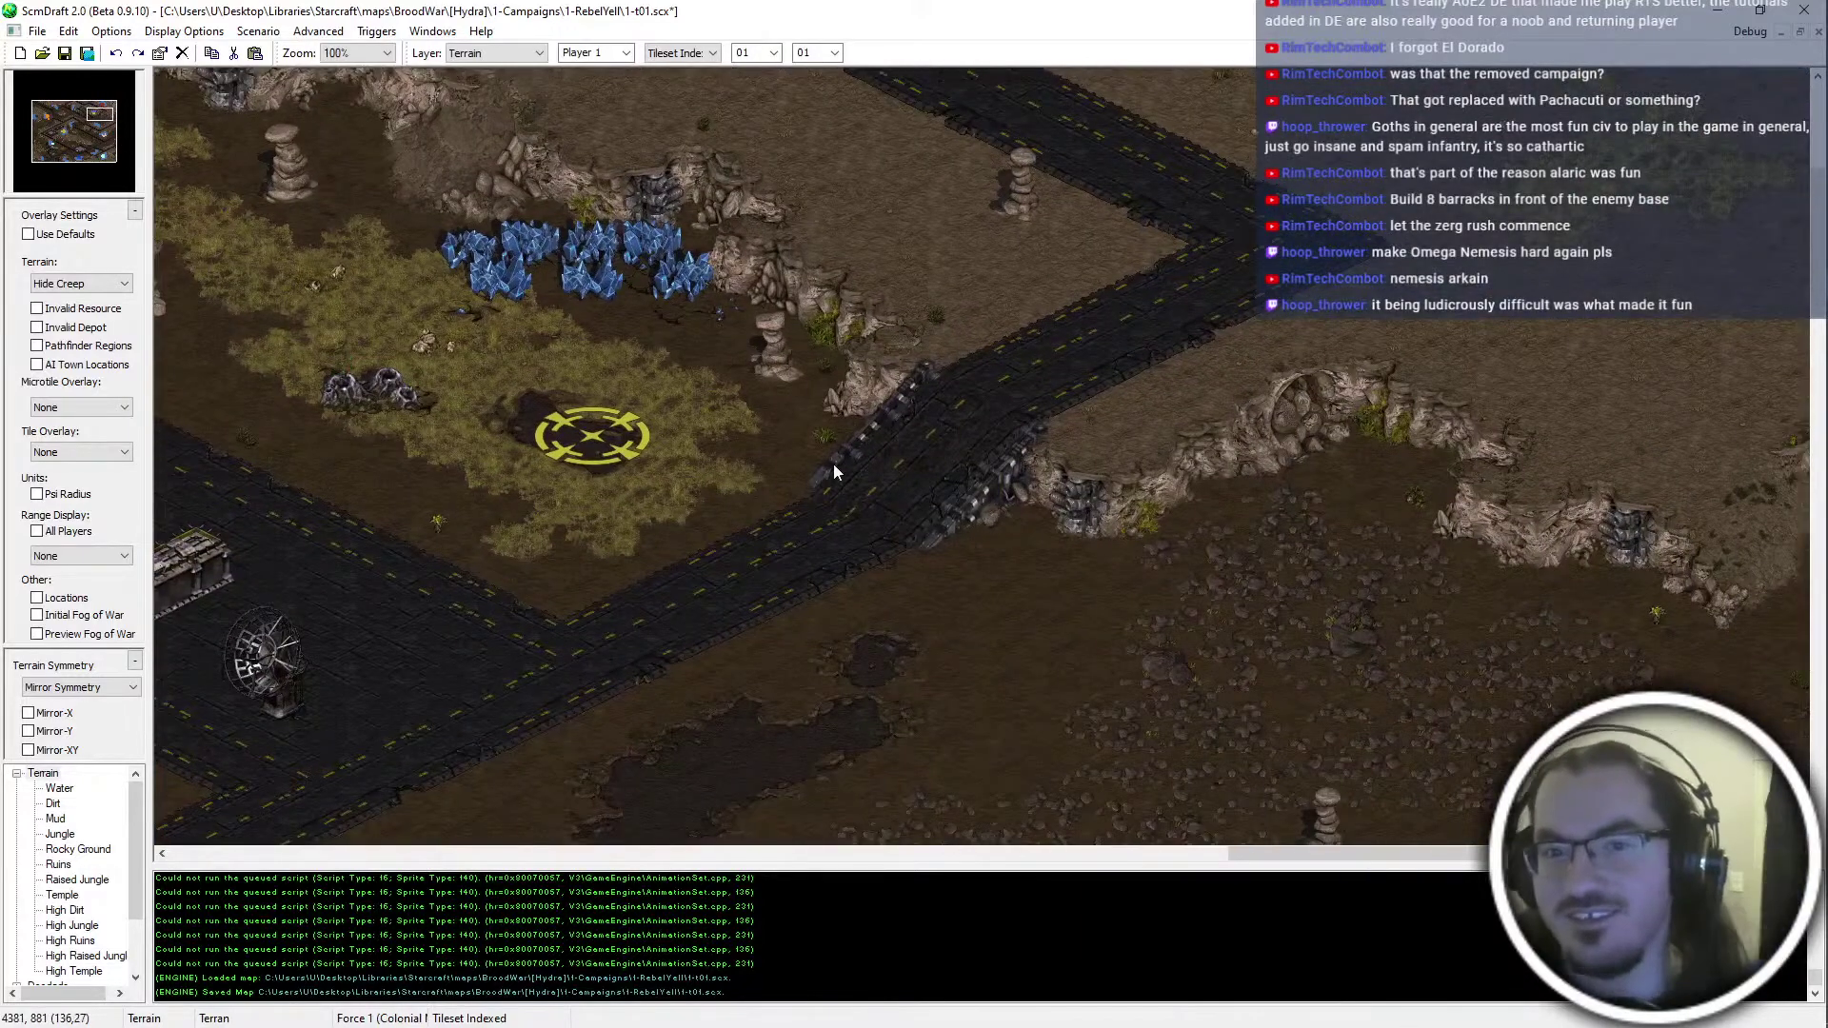
{"action": "middle_click_drag", "start_coordinate": [832, 465], "coordinate": [1811, 141]}
{"action": "middle_click_drag", "start_coordinate": [1043, 281], "coordinate": [689, 481]}
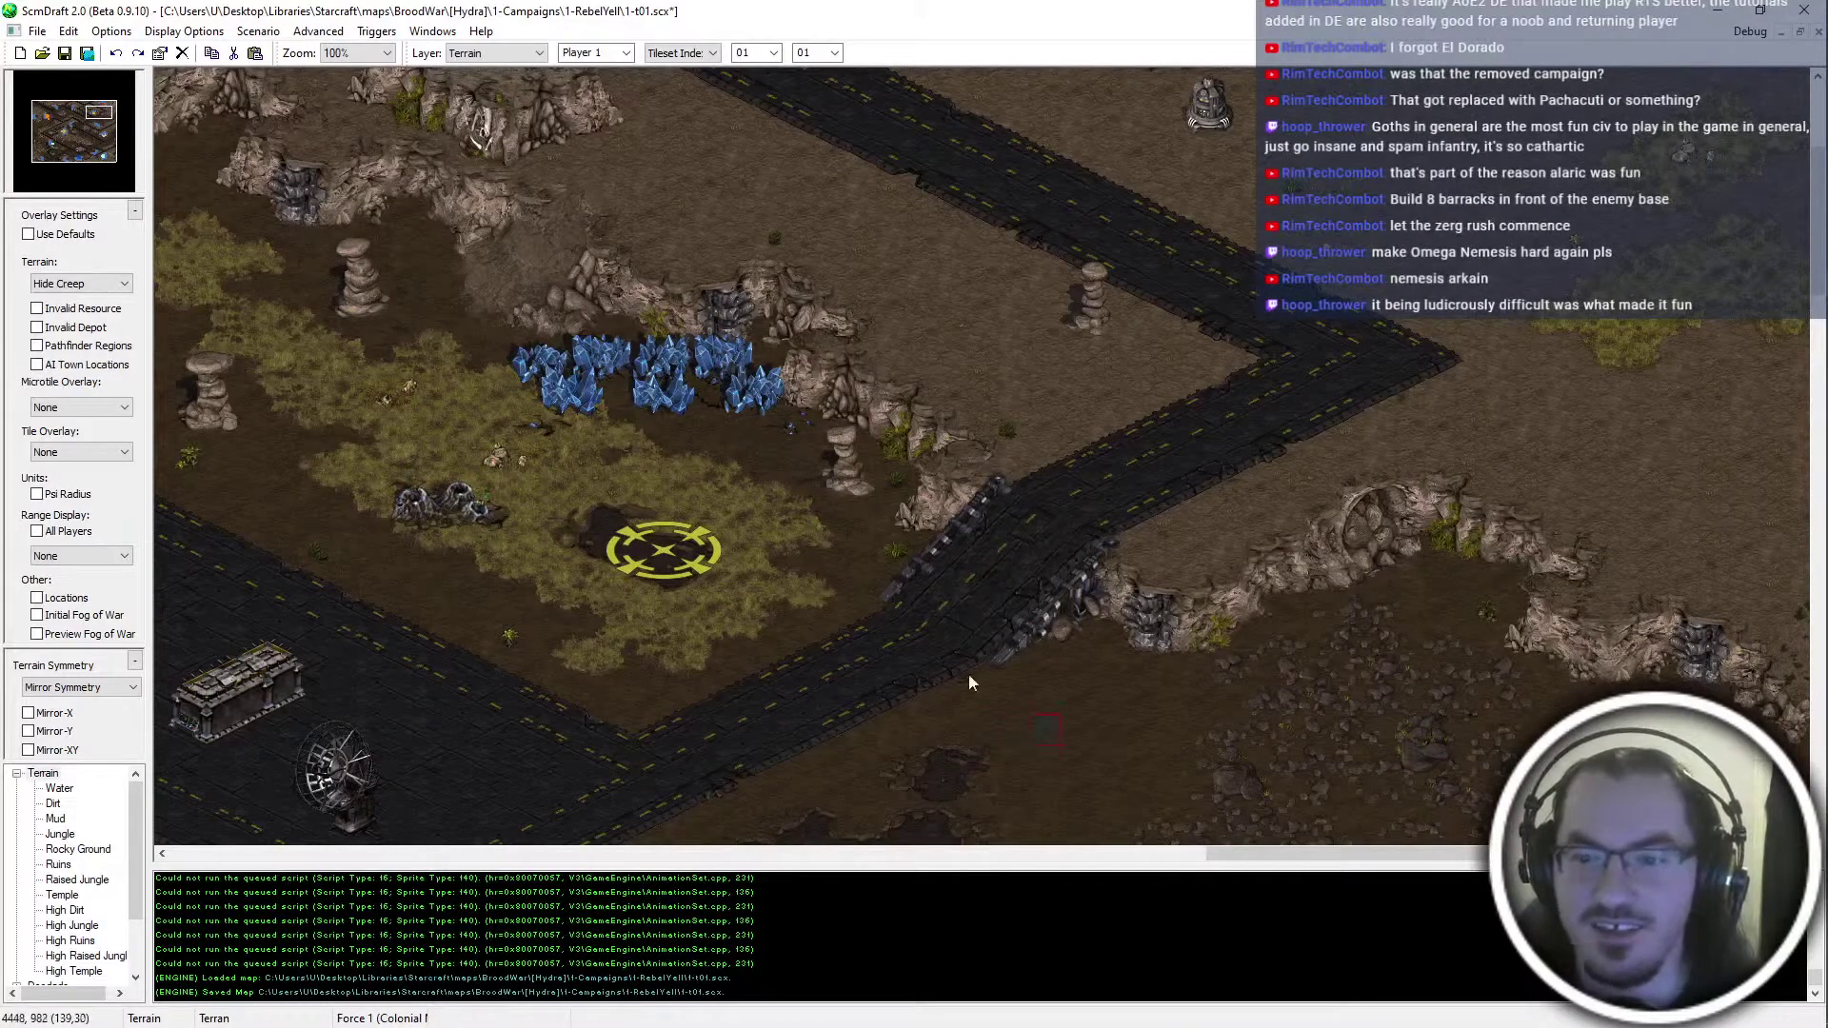
Save the 1-t01 map and close it after a last check of its northern area
{"action": "key", "text": "ctrl+s"}
{"action": "middle_click_drag", "start_coordinate": [785, 688], "coordinate": [1327, 389]}
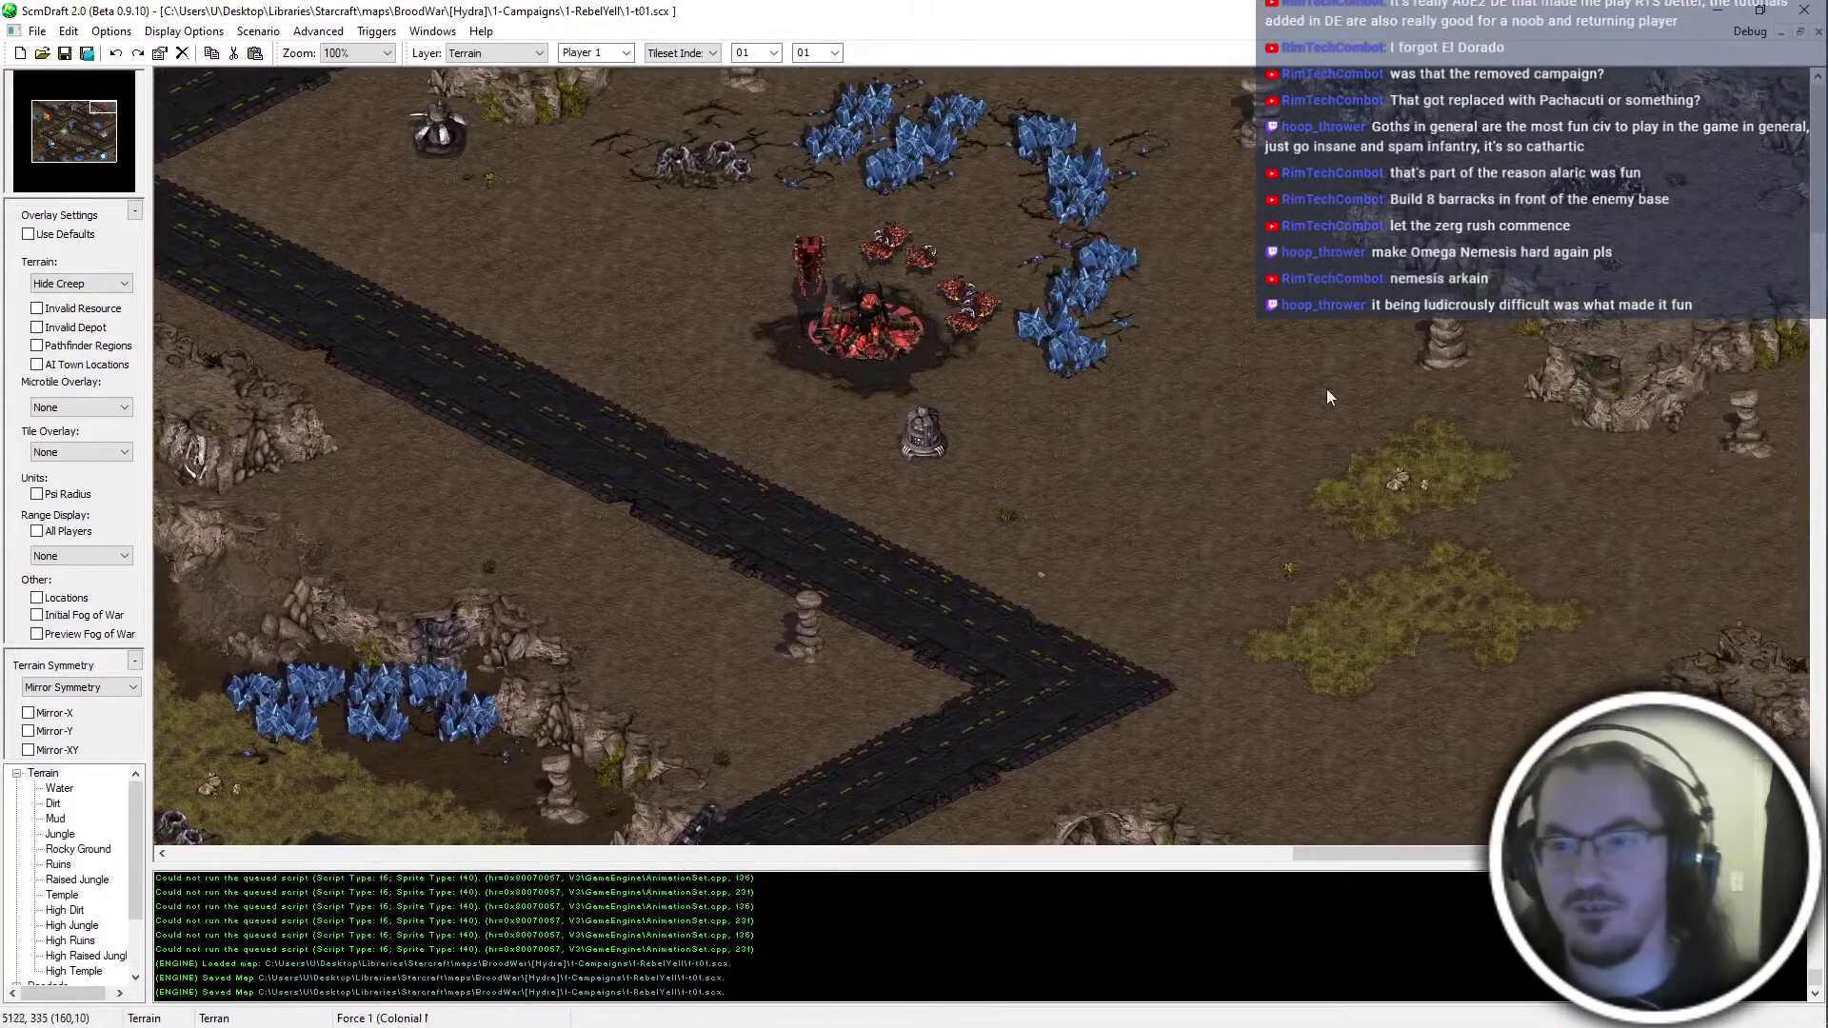
{"action": "middle_click_drag", "start_coordinate": [1189, 444], "coordinate": [595, 448]}
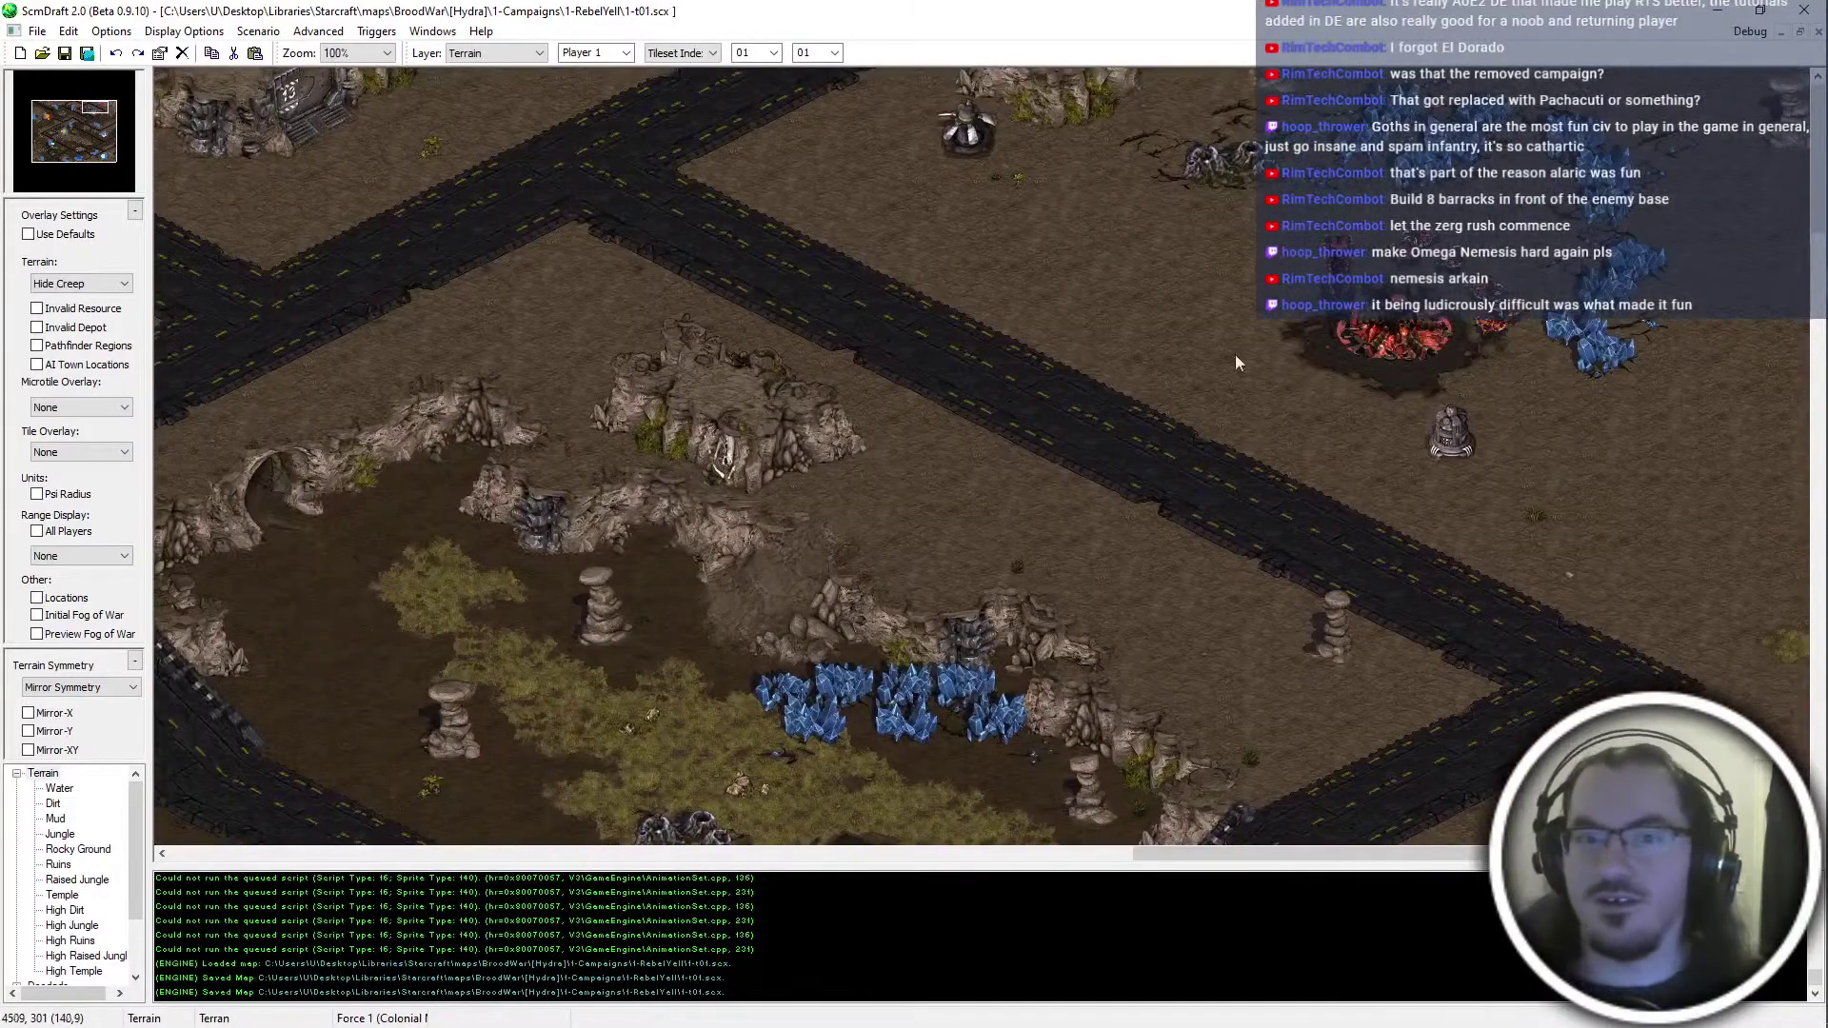
{"action": "middle_click_drag", "start_coordinate": [1236, 354], "coordinate": [797, 430]}
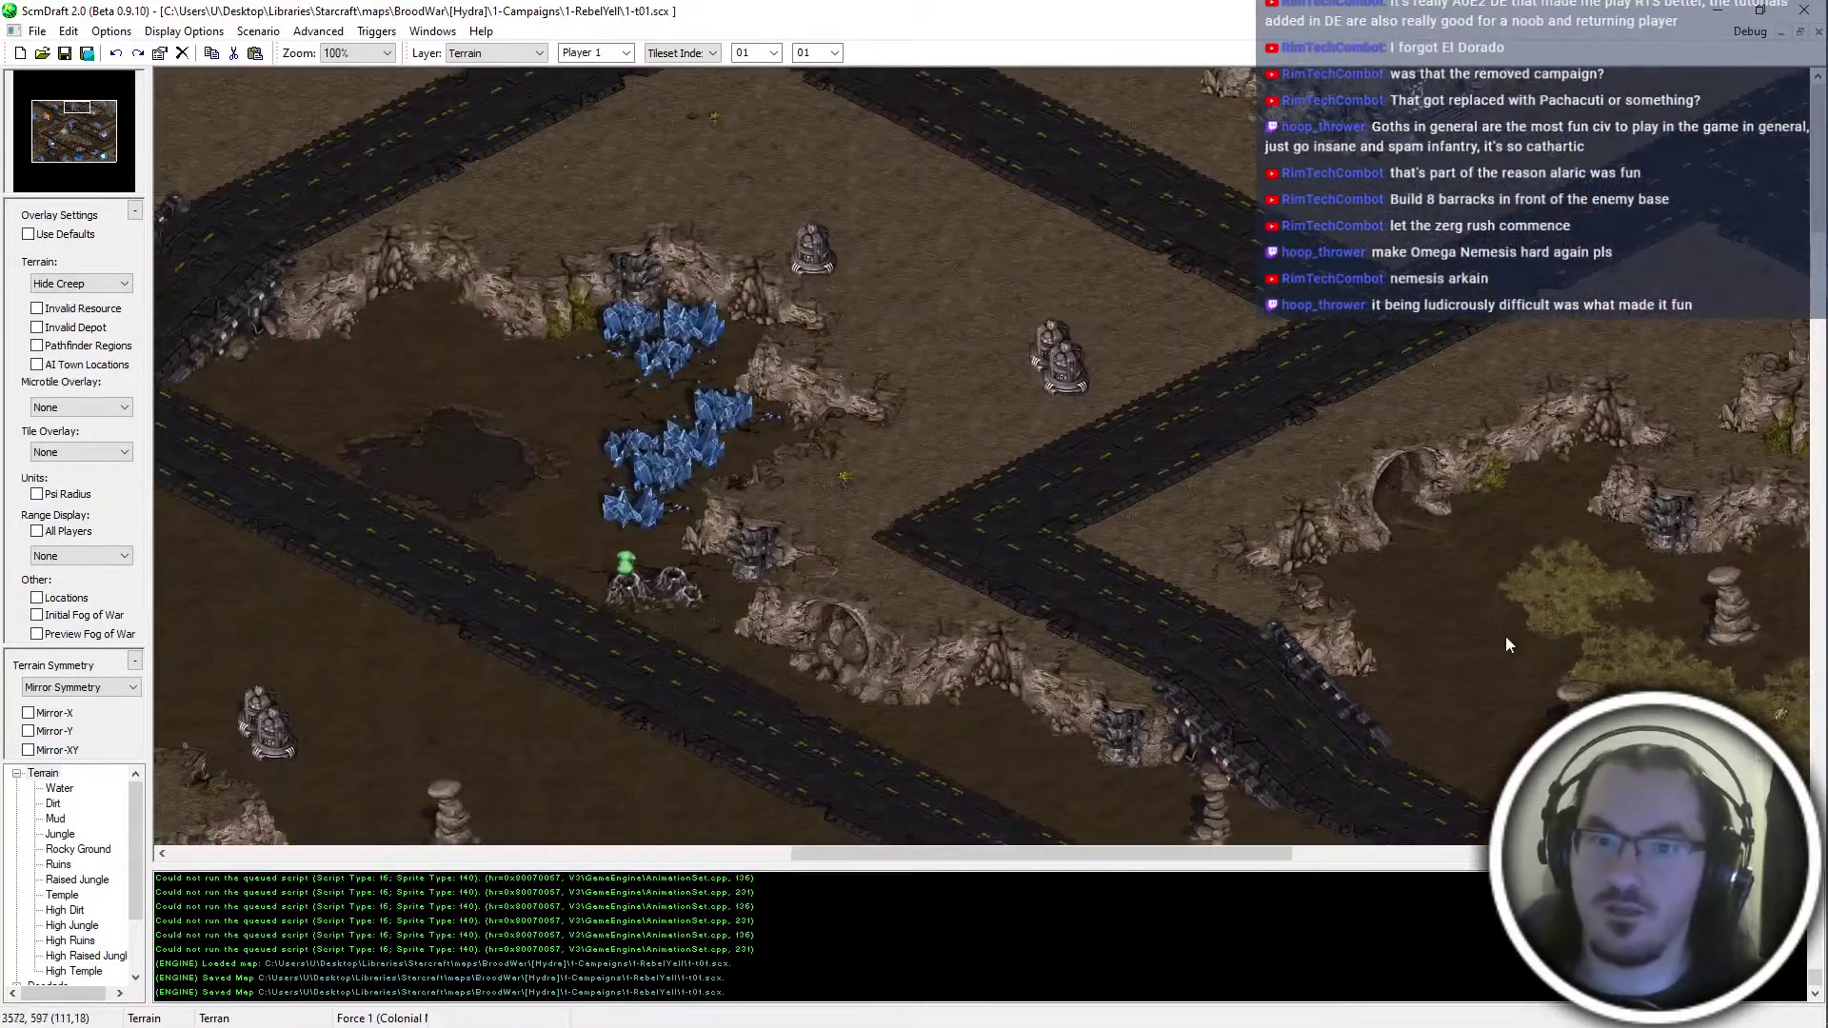
{"action": "middle_click_drag", "start_coordinate": [1506, 643], "coordinate": [1463, 583]}
{"action": "middle_click_drag", "start_coordinate": [755, 387], "coordinate": [984, 463]}
{"action": "middle_click_drag", "start_coordinate": [887, 495], "coordinate": [1367, 943]}
{"action": "left_click", "coordinate": [1817, 32]}
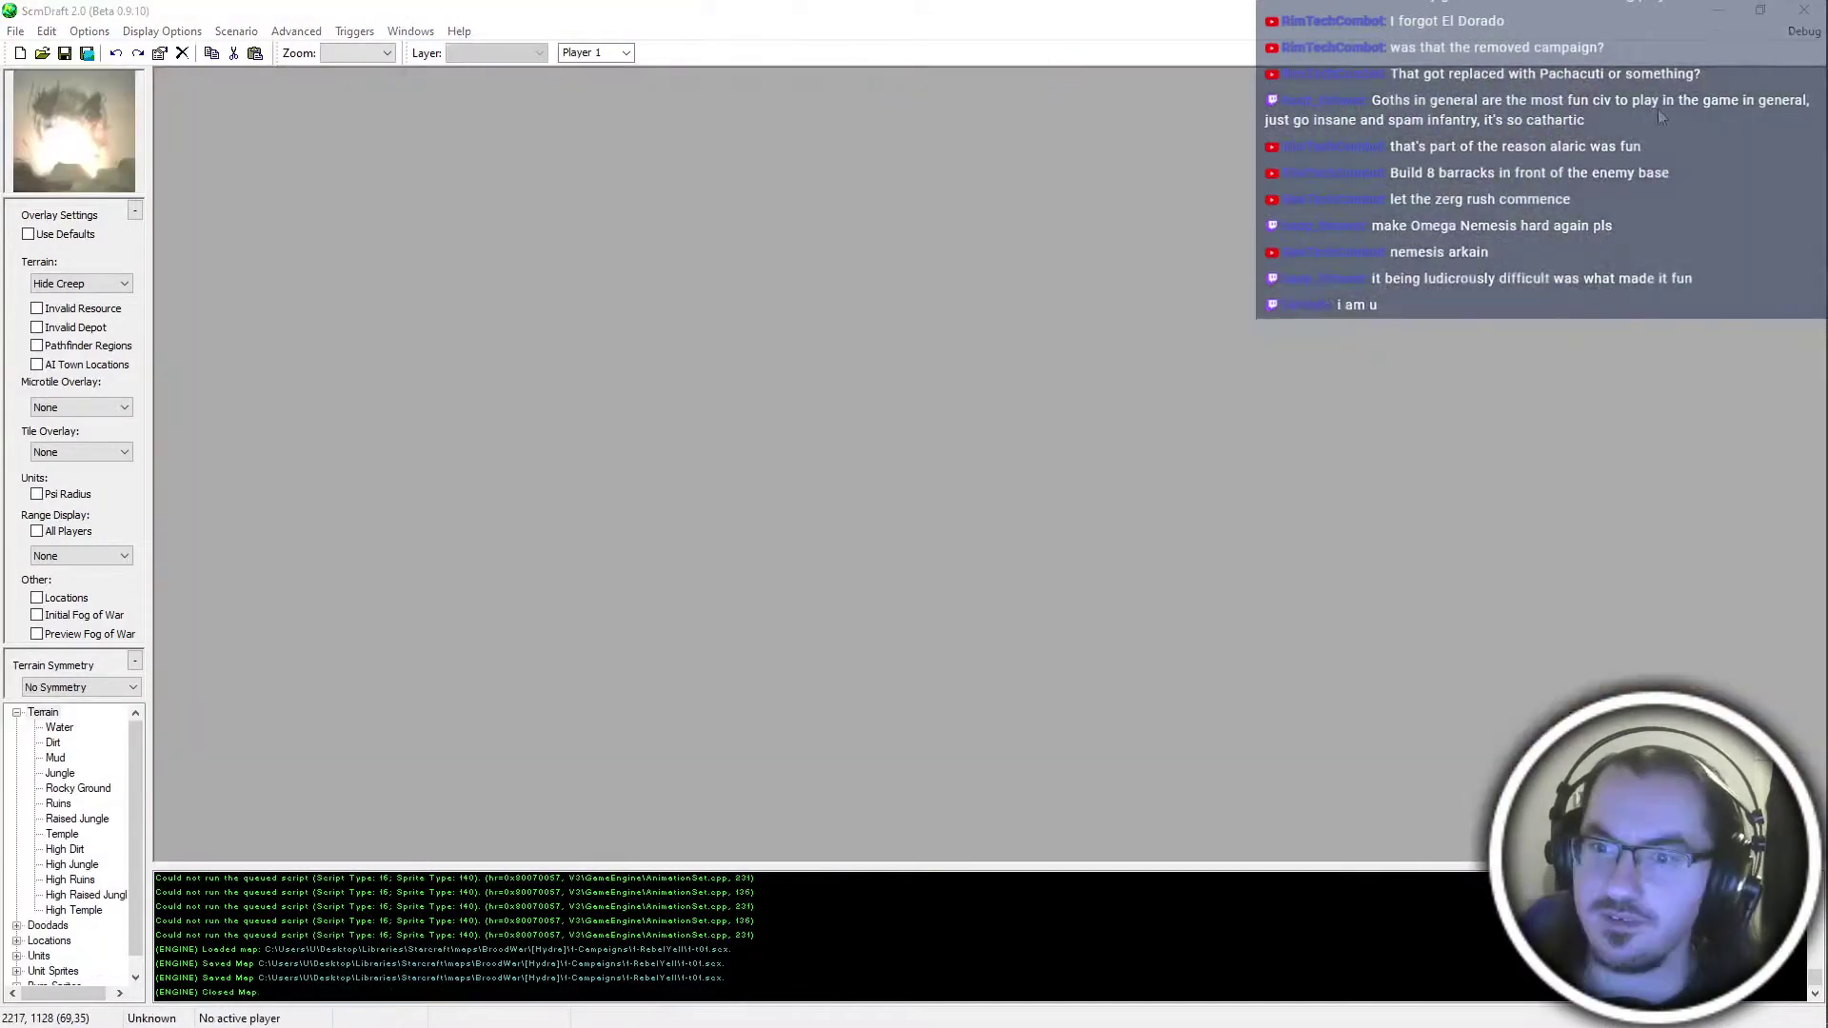
Open the 2-z01.scx map from the 2-Overmind campaign folder and set terrain editing to Tileset Indexed
{"action": "key", "text": "alt+Tab"}
{"action": "left_click", "coordinate": [956, 407]}
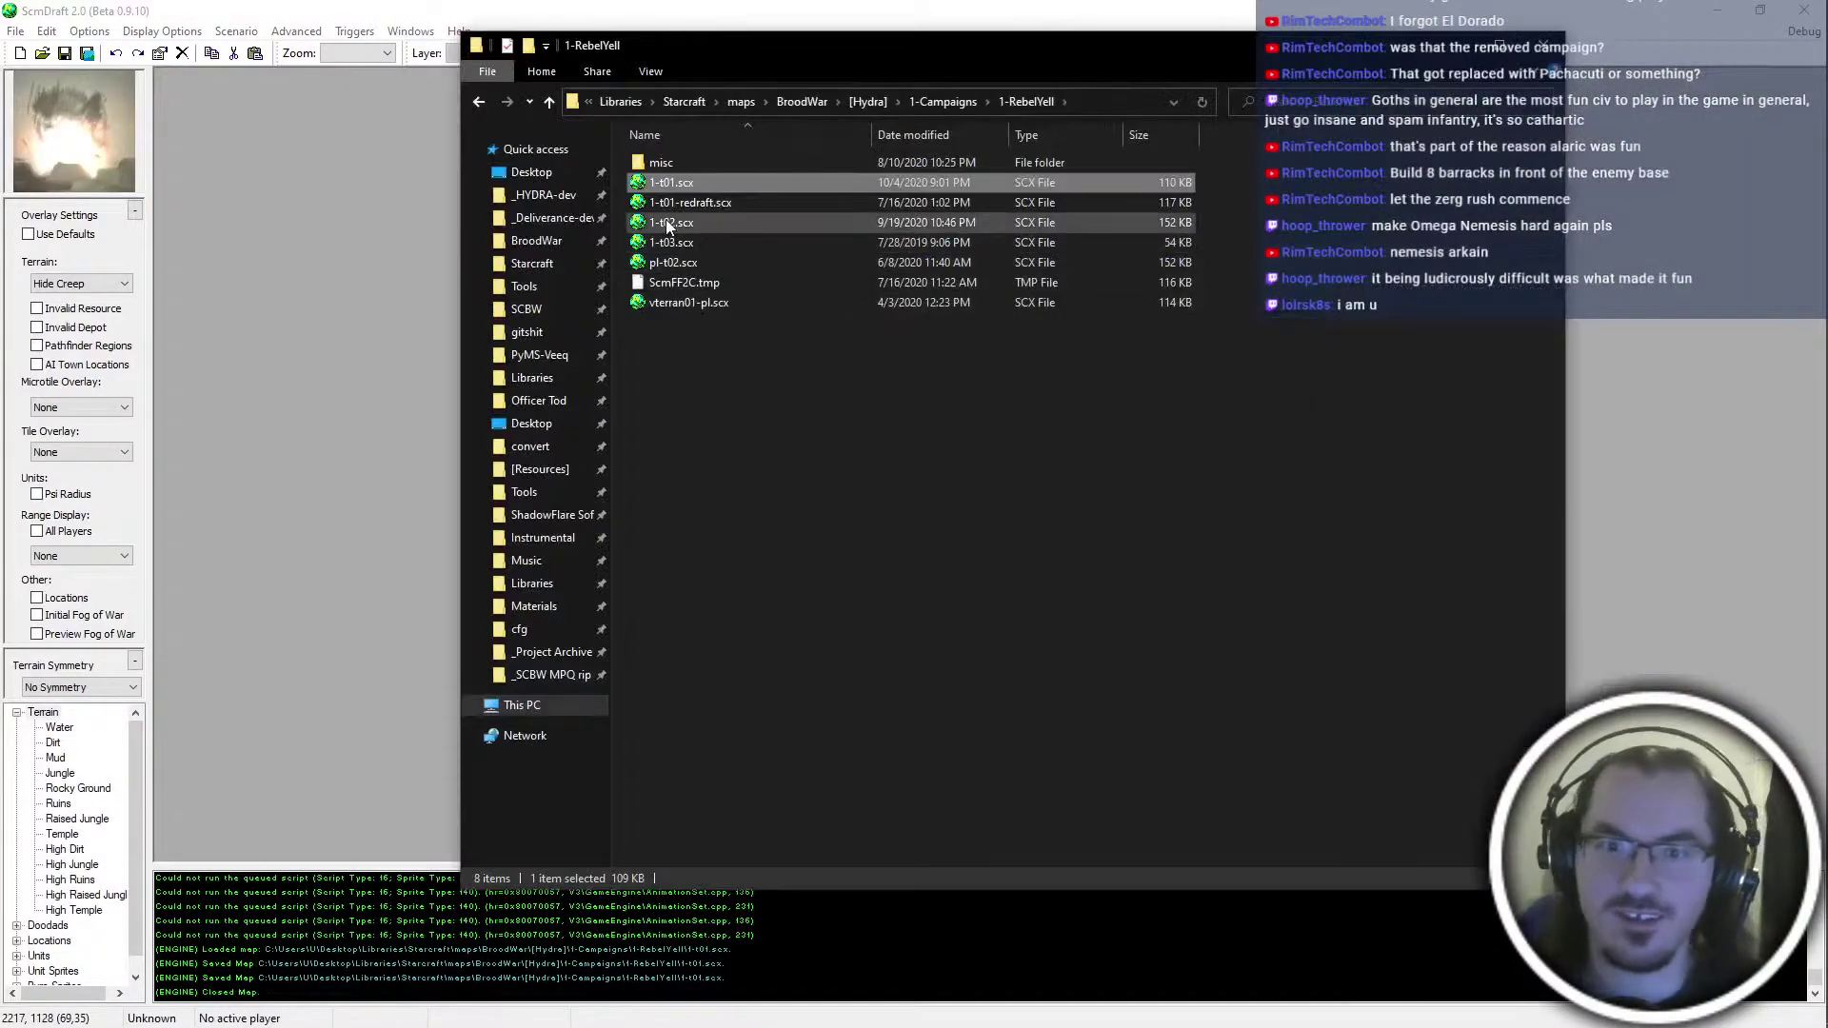
{"action": "key", "text": "alt+Up"}
{"action": "double_click", "coordinate": [690, 200]}
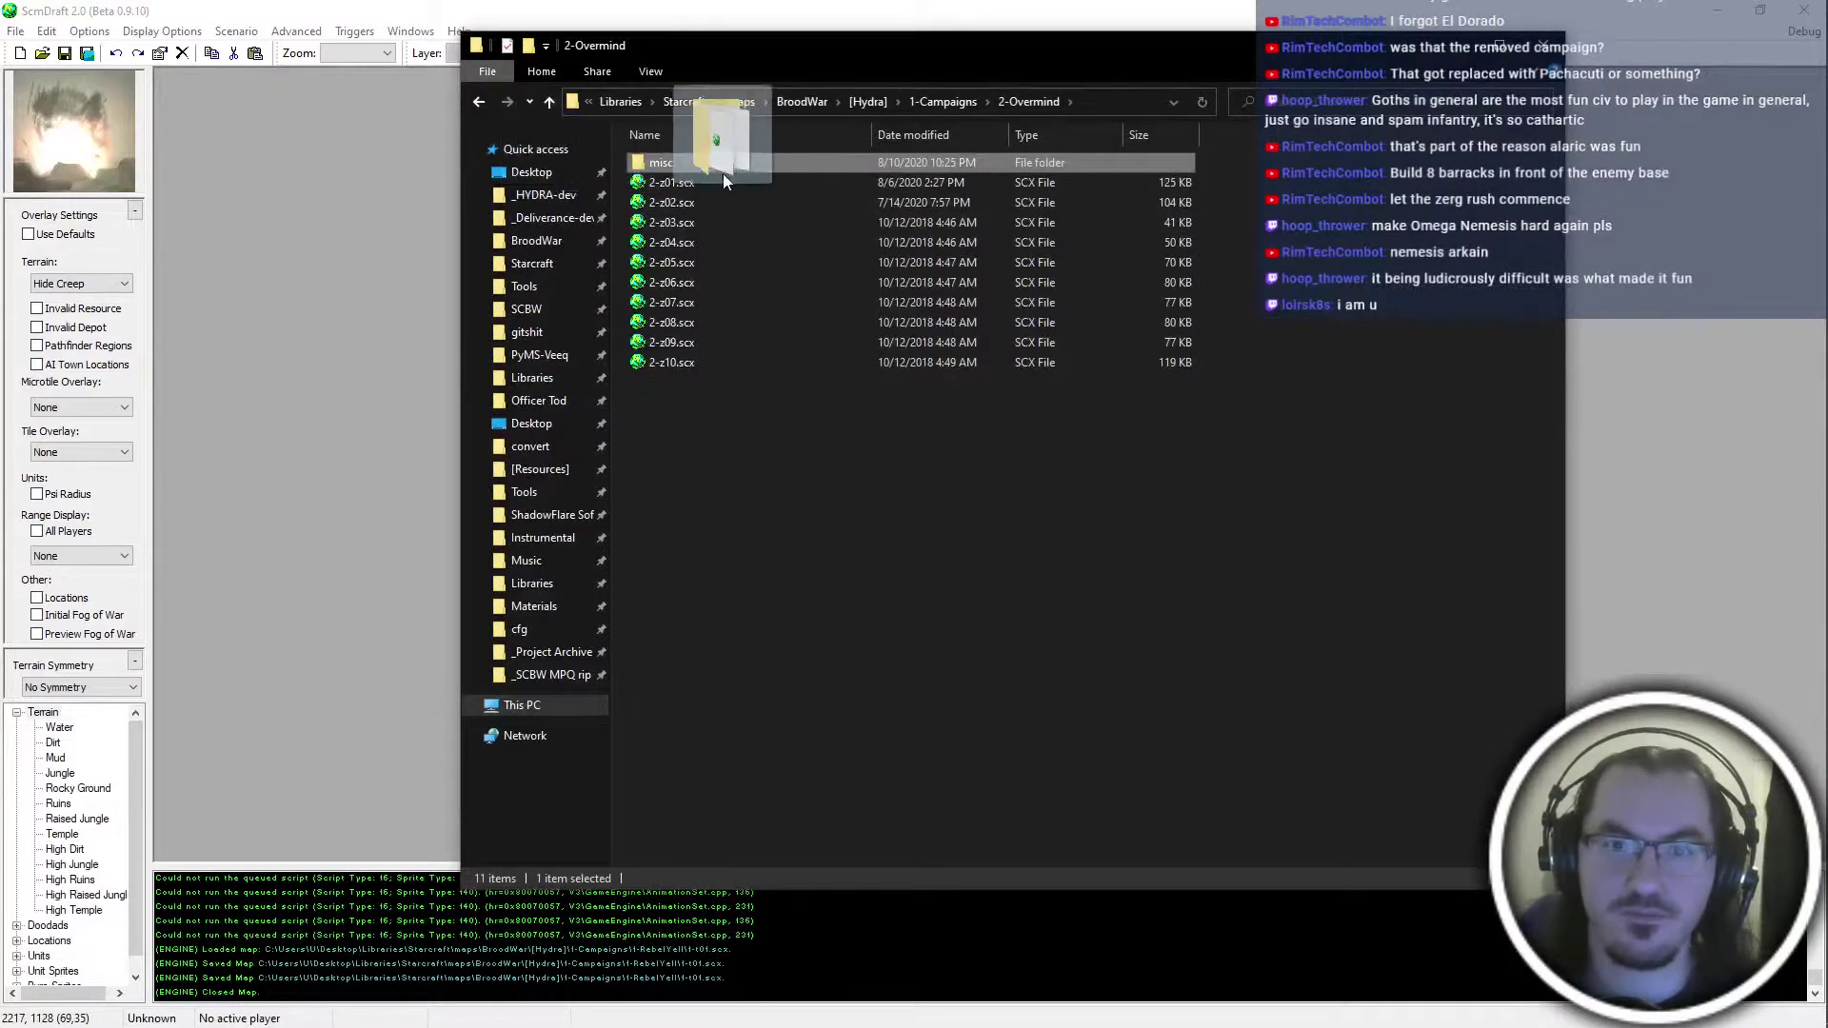
{"action": "double_click", "coordinate": [676, 185]}
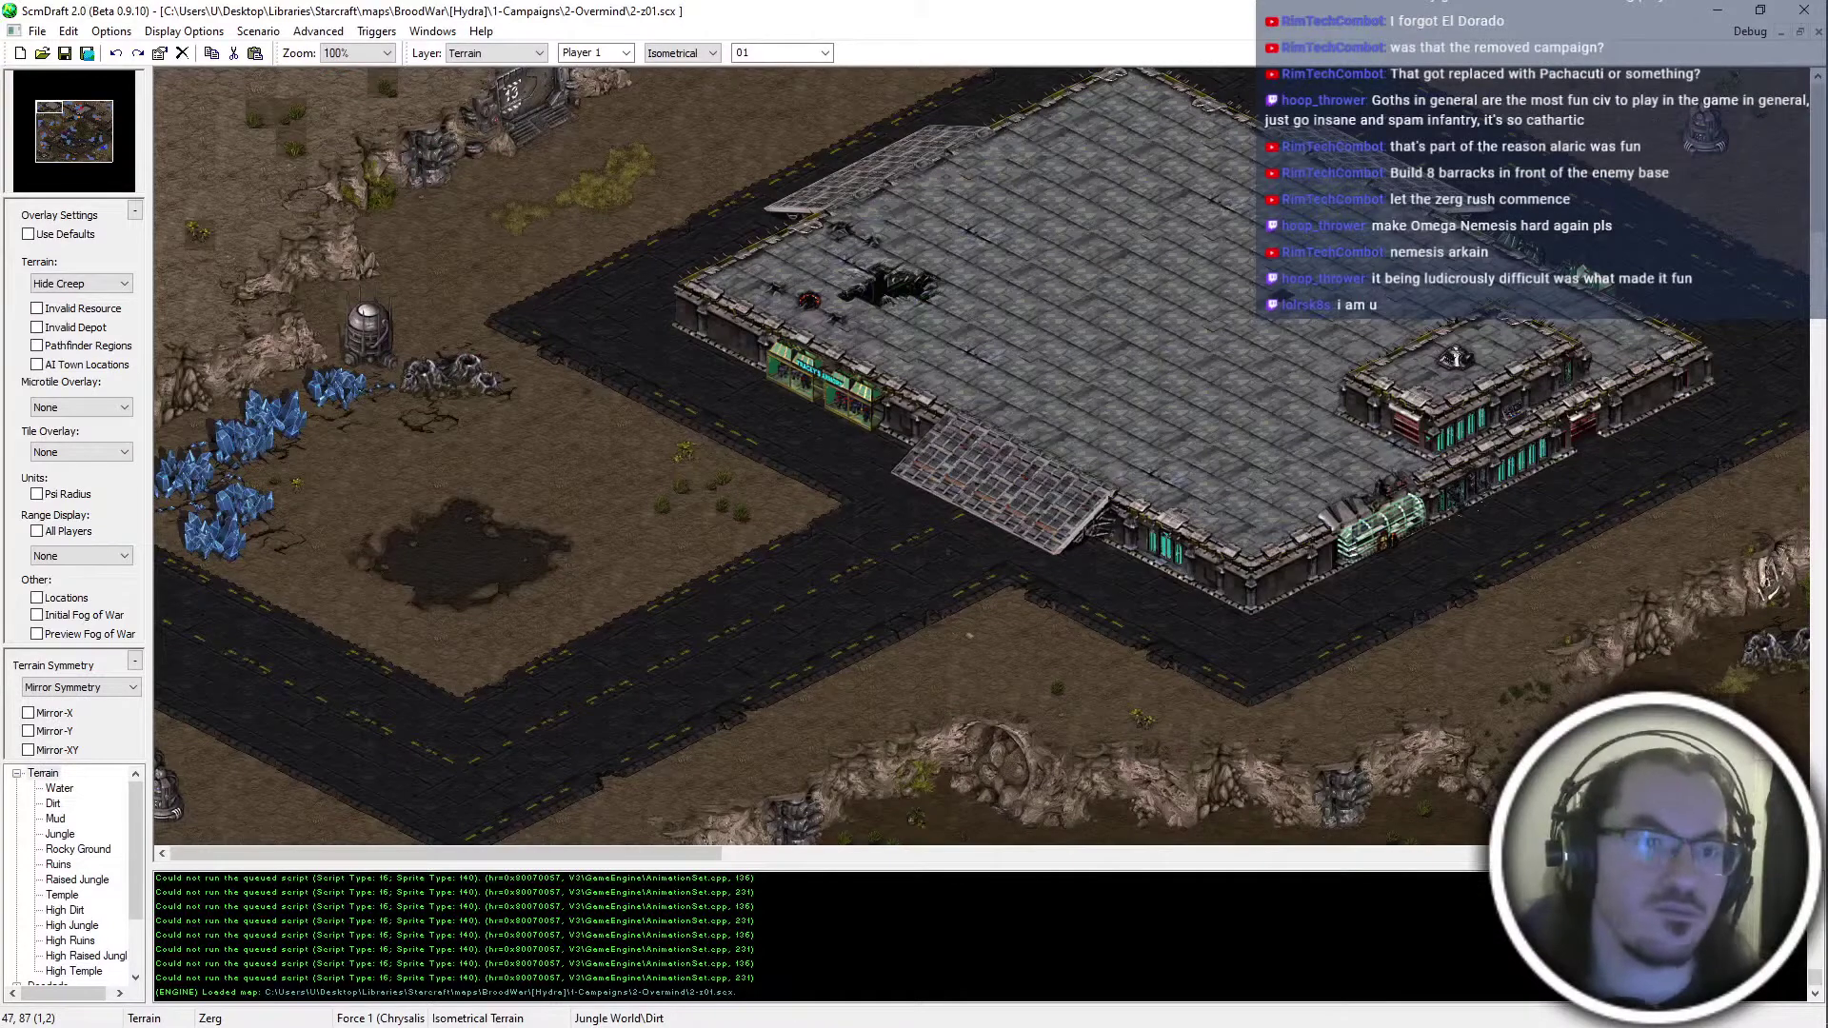
{"action": "left_click", "coordinate": [265, 114]}
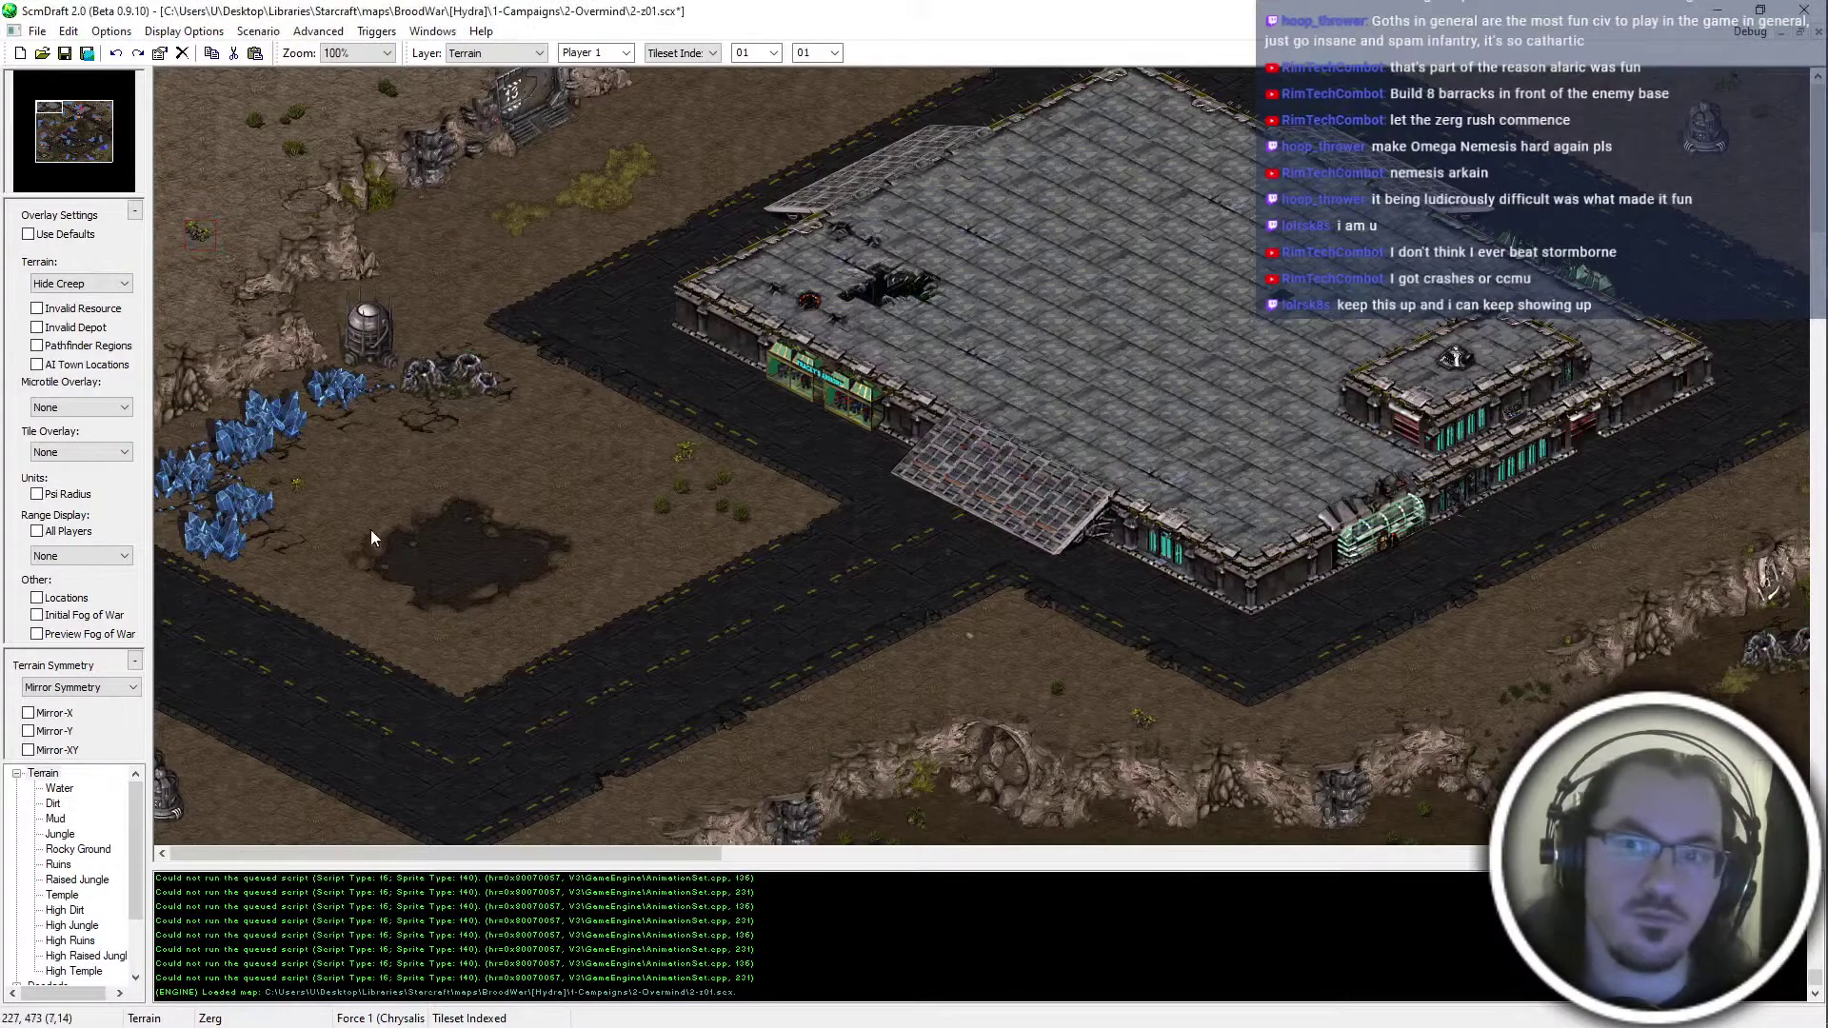
Examine the ground detail along the western, southern and eastern parts of the 2-z01 map
{"action": "scroll", "coordinate": [286, 666], "scroll_direction": "down", "scroll_amount": 3}
{"action": "scroll", "coordinate": [706, 603], "scroll_direction": "down", "scroll_amount": 10}
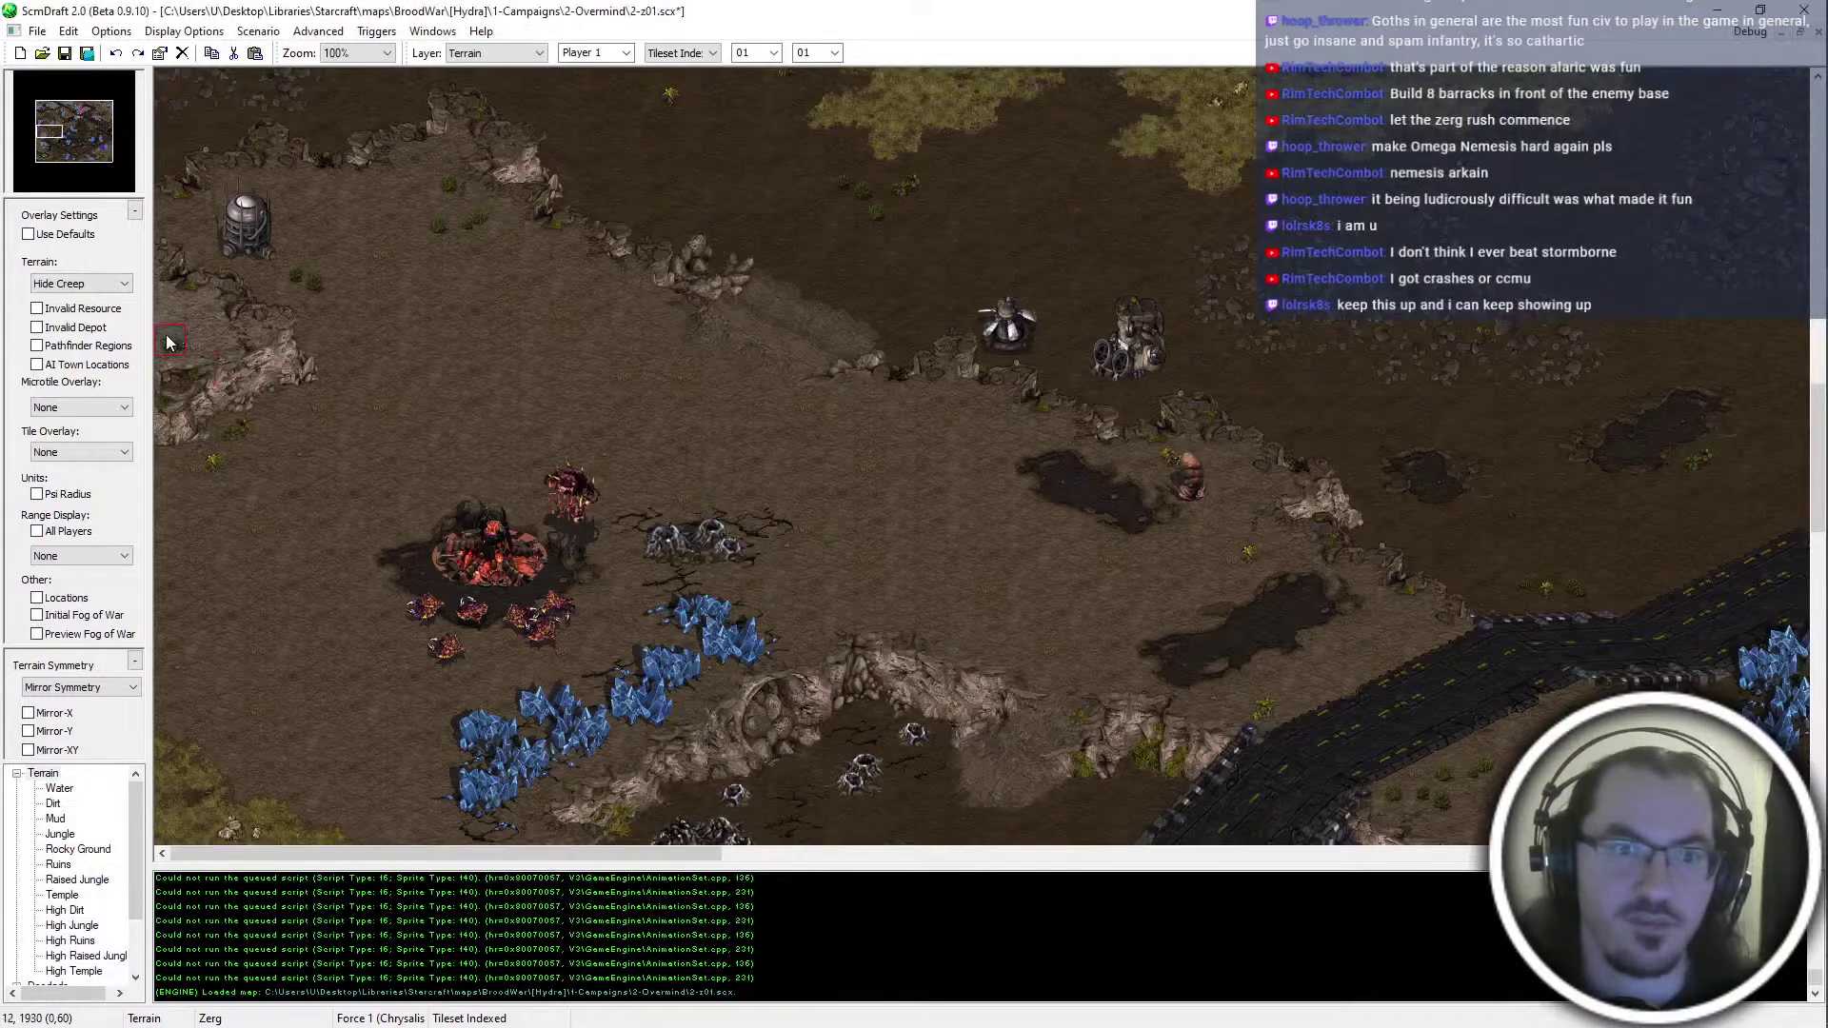
{"action": "scroll", "coordinate": [666, 428], "scroll_direction": "down", "scroll_amount": 15}
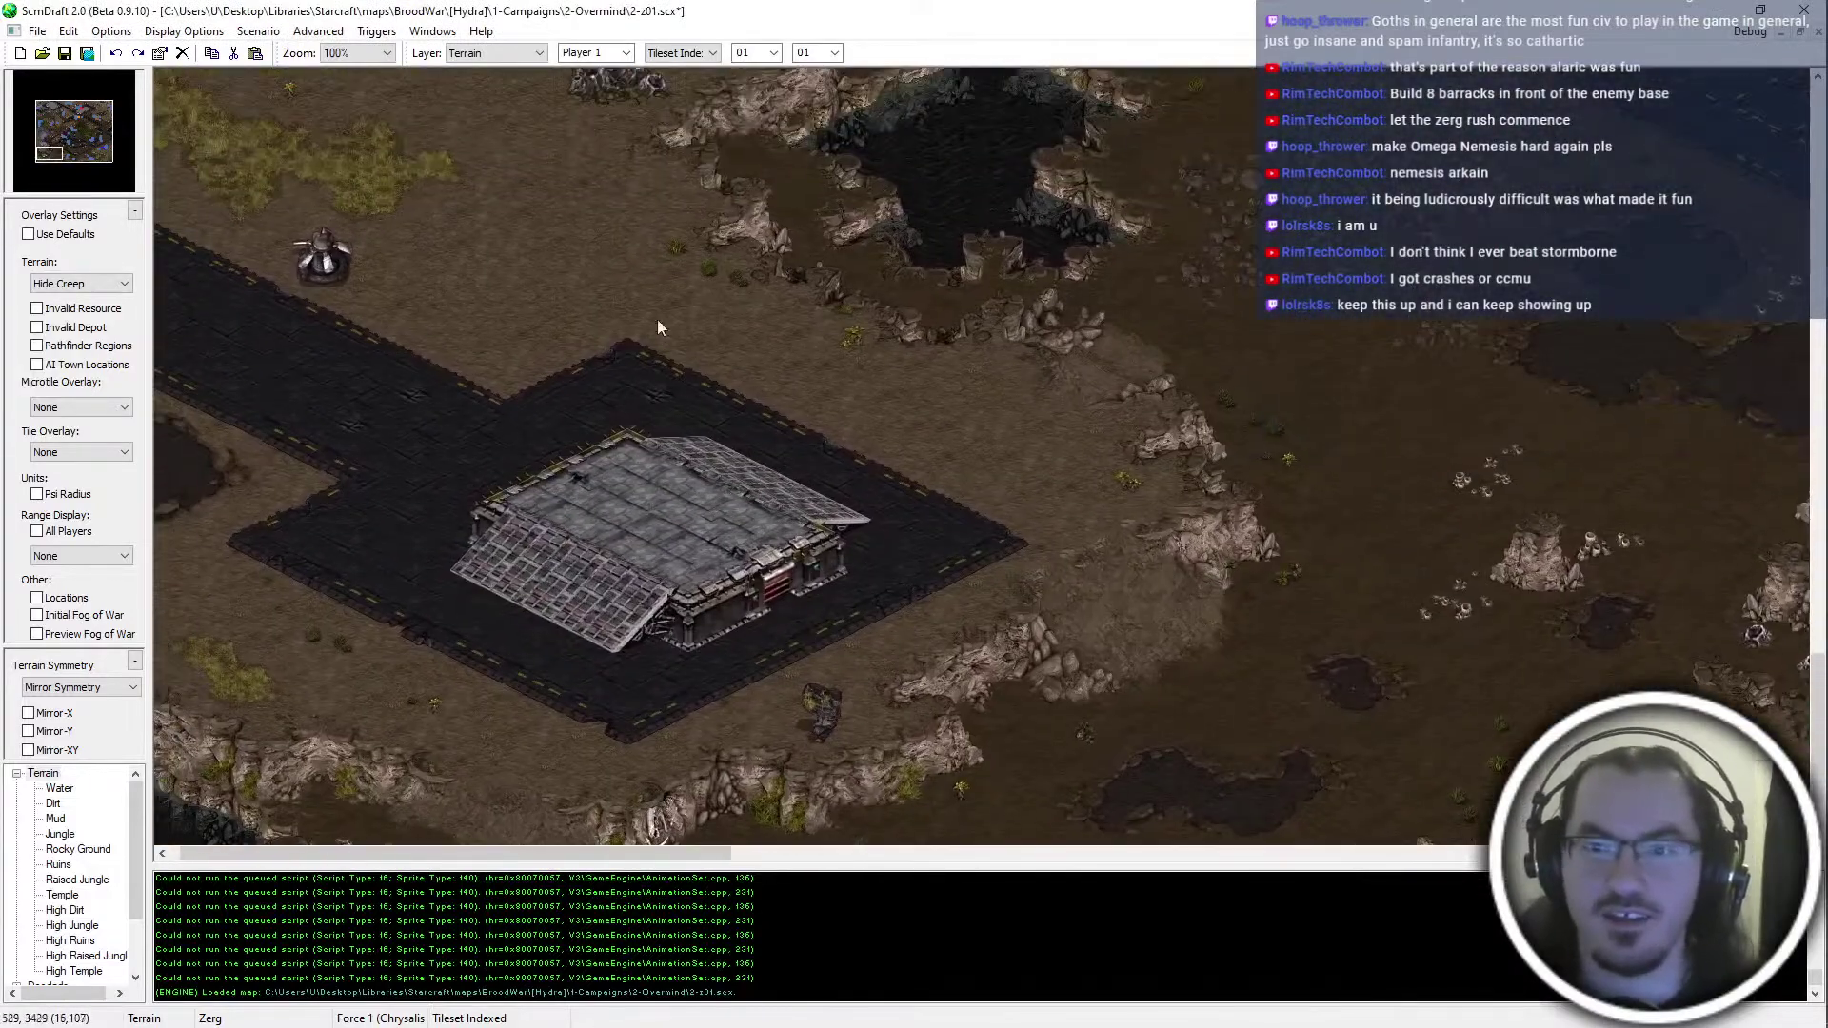
{"action": "scroll", "coordinate": [278, 711], "scroll_direction": "up", "scroll_amount": 4}
{"action": "scroll", "coordinate": [306, 596], "scroll_direction": "down", "scroll_amount": 5}
{"action": "scroll", "coordinate": [1480, 784], "scroll_direction": "right", "scroll_amount": 3}
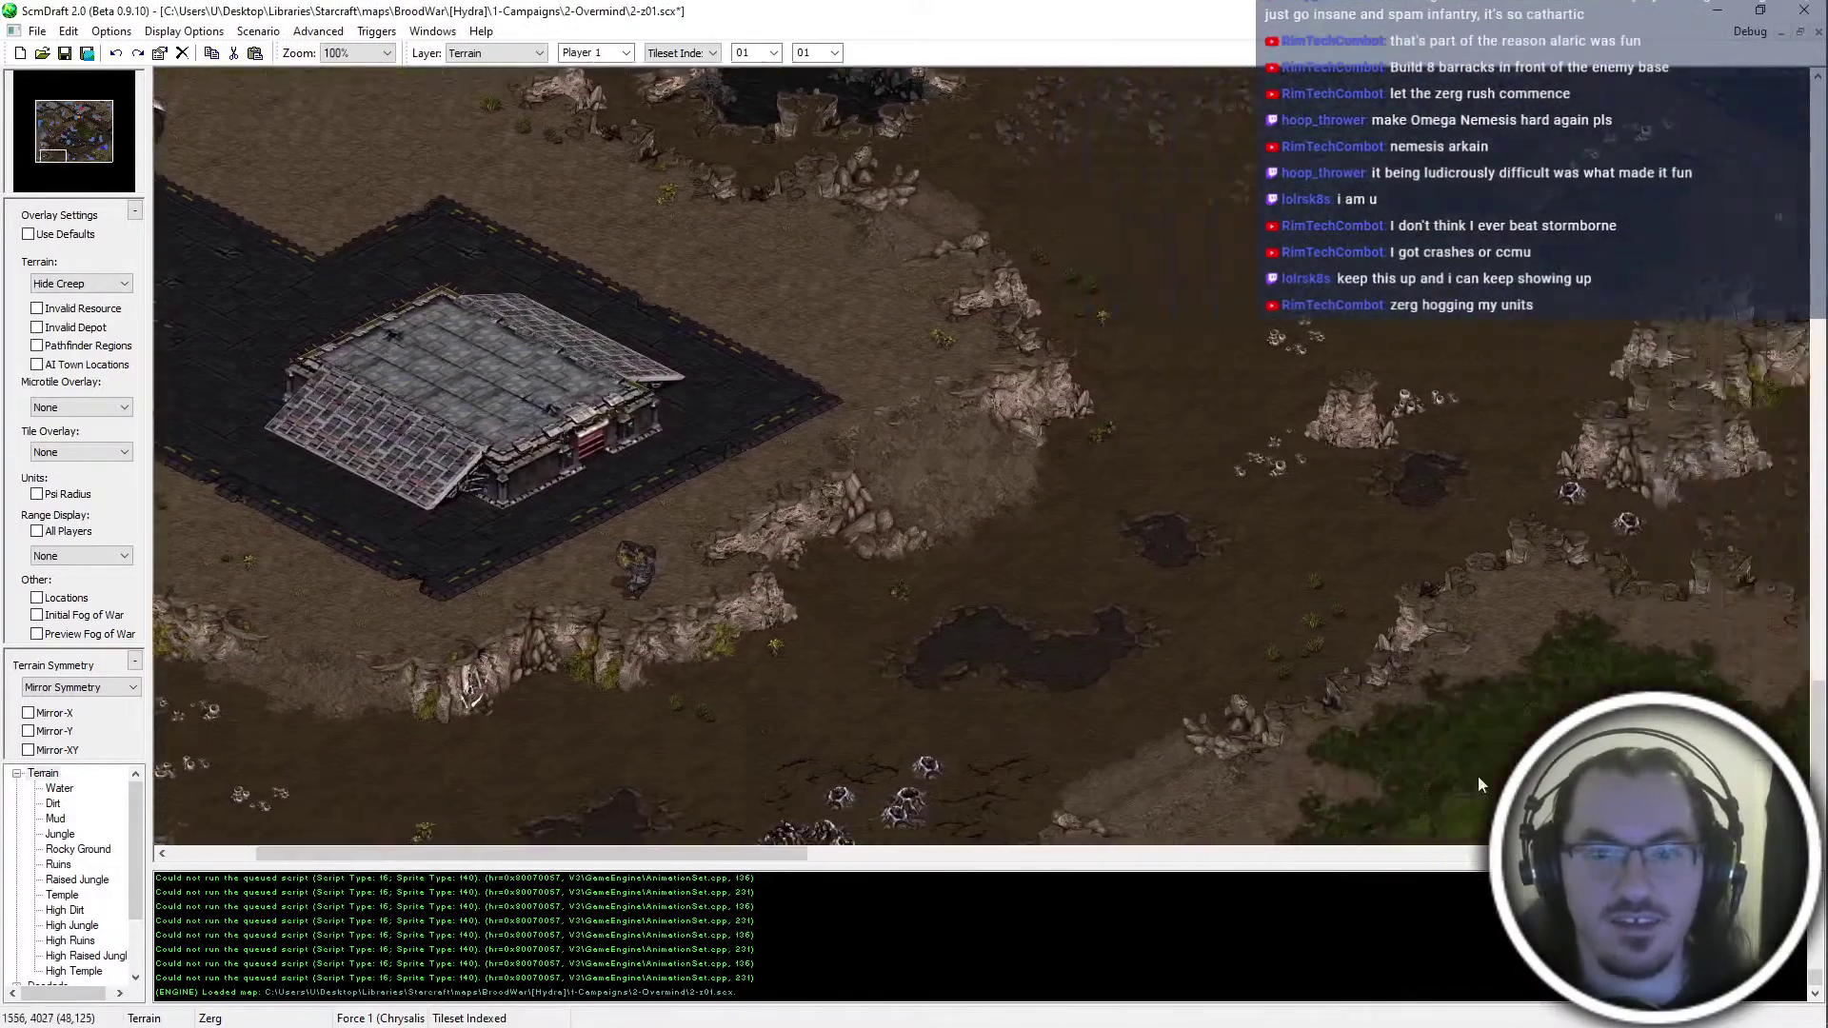
{"action": "middle_click_drag", "start_coordinate": [1480, 783], "coordinate": [1719, 738]}
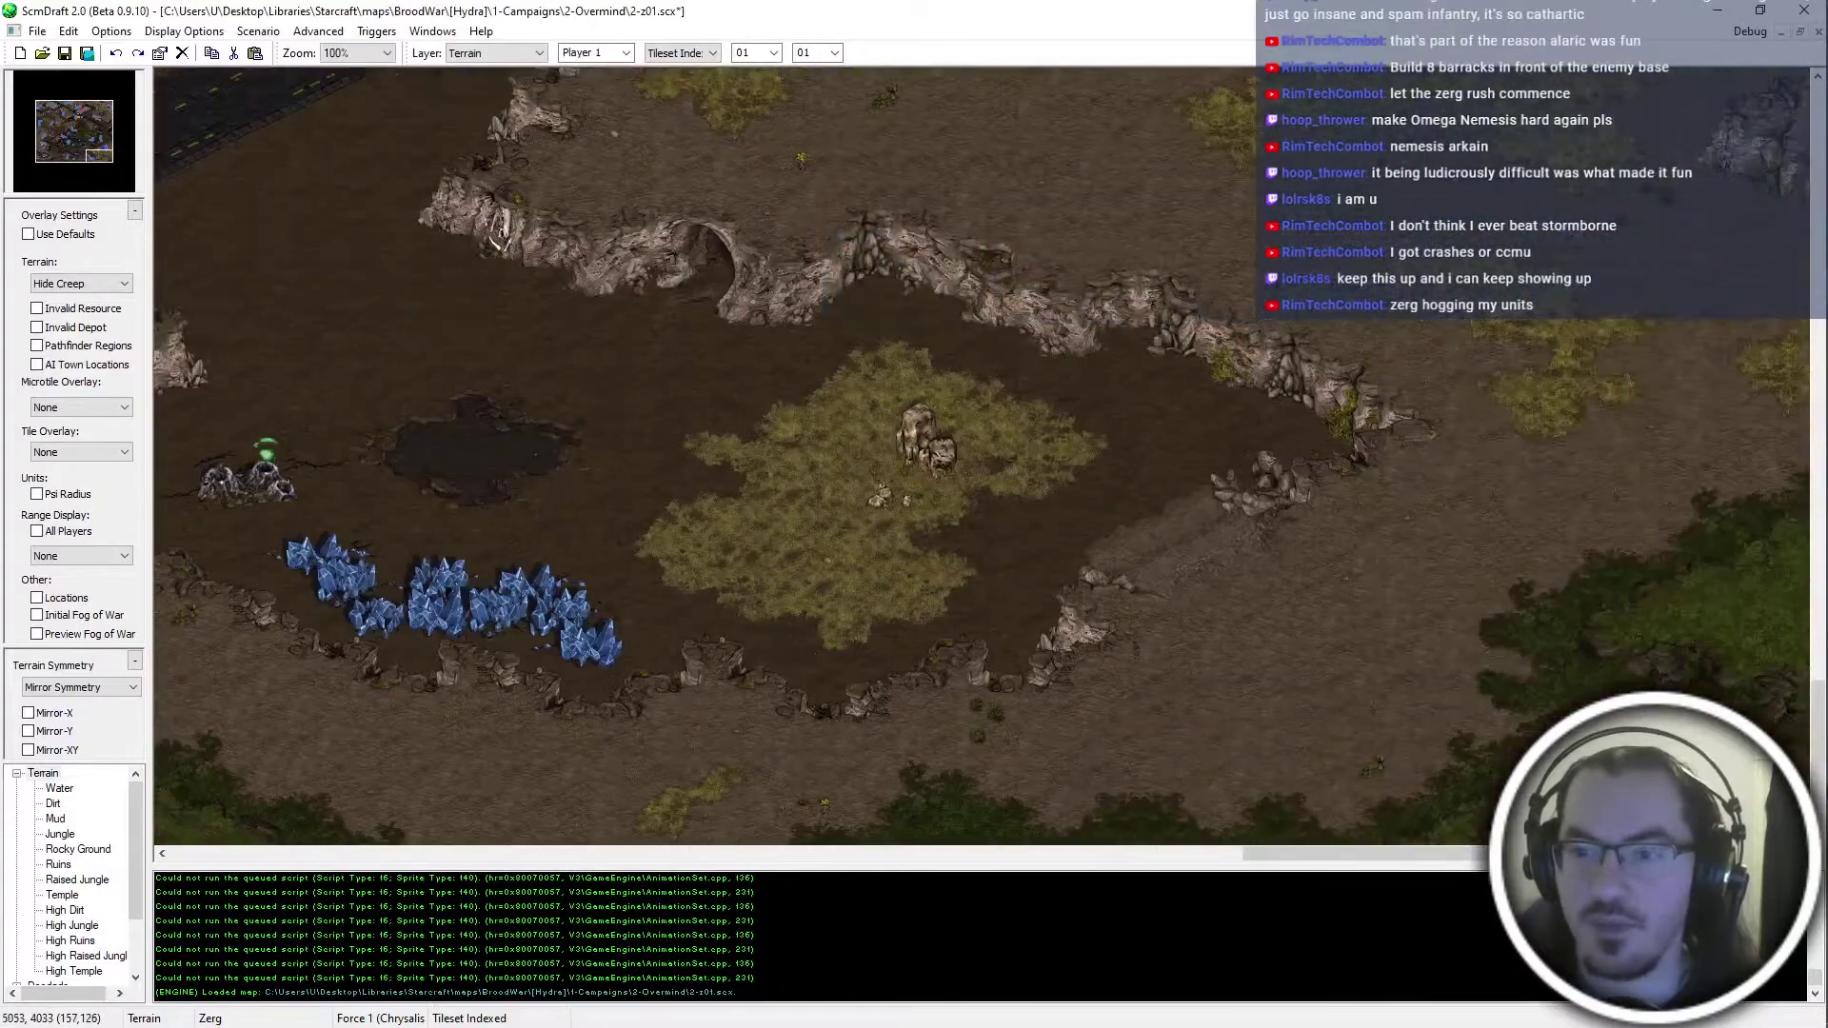
{"action": "scroll", "coordinate": [1590, 376], "scroll_direction": "up", "scroll_amount": 13}
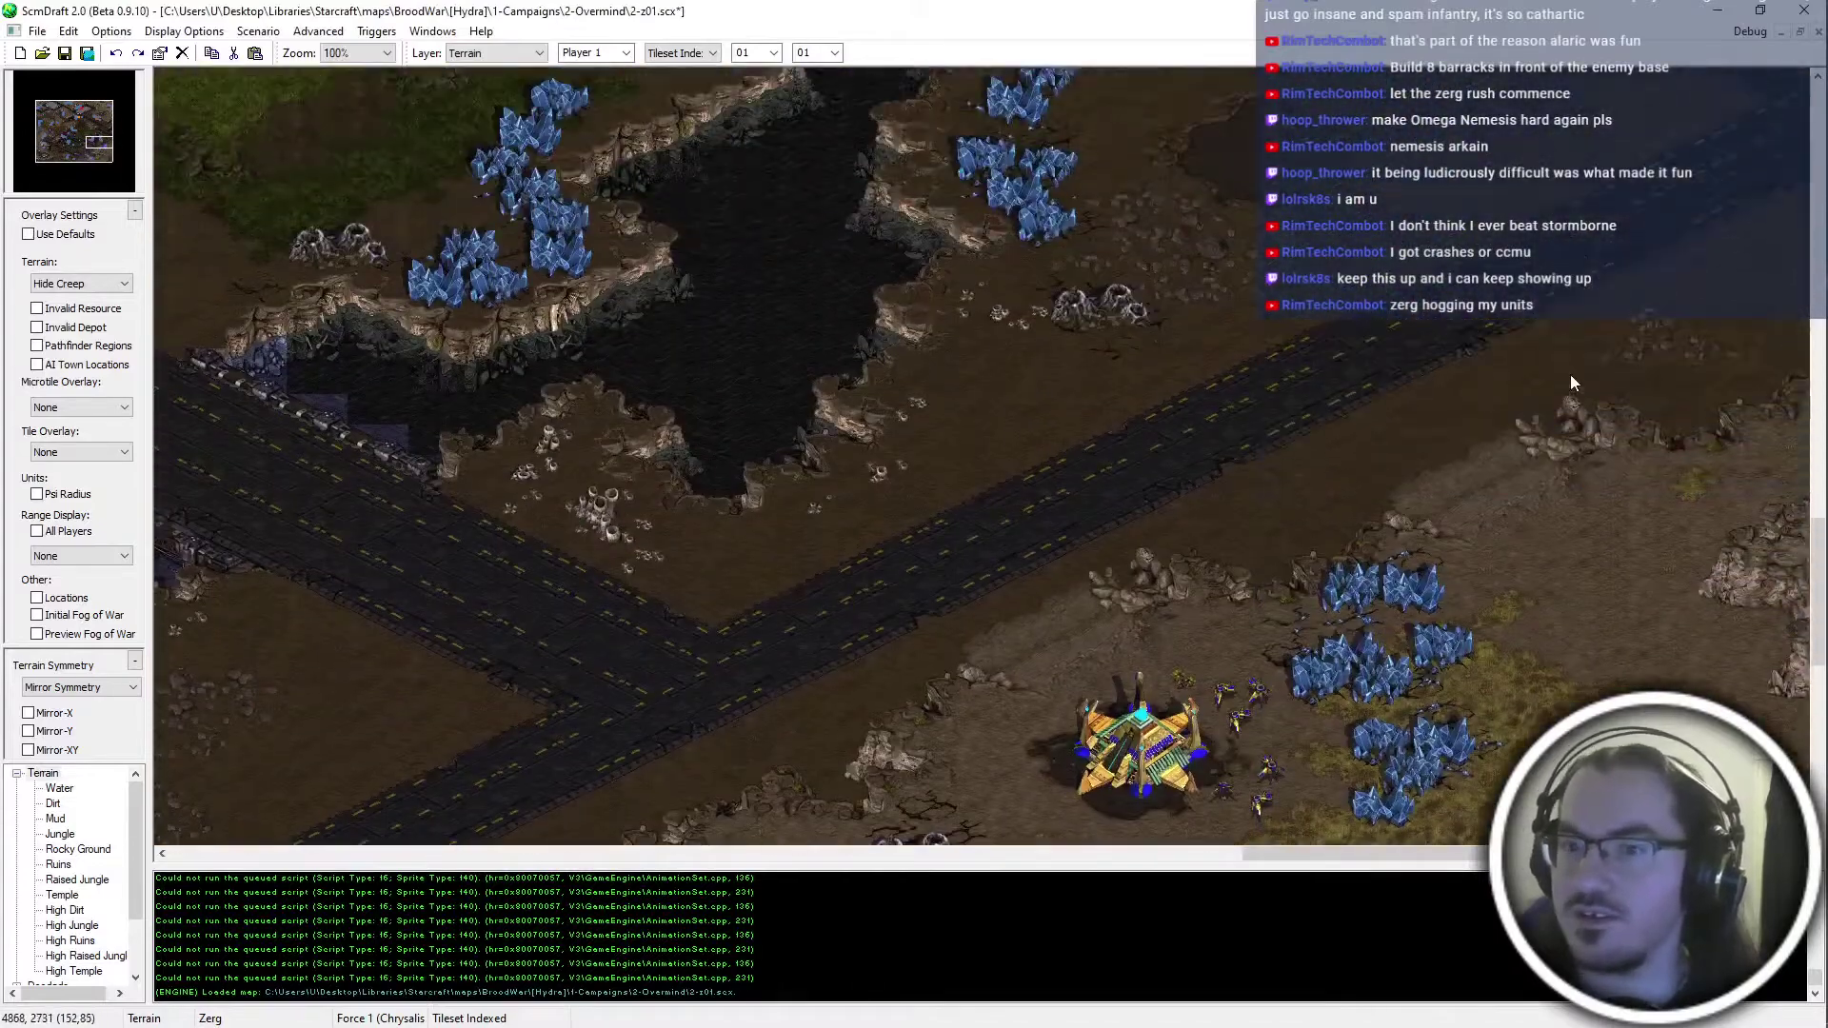
{"action": "scroll", "coordinate": [1580, 377], "scroll_direction": "up", "scroll_amount": 14}
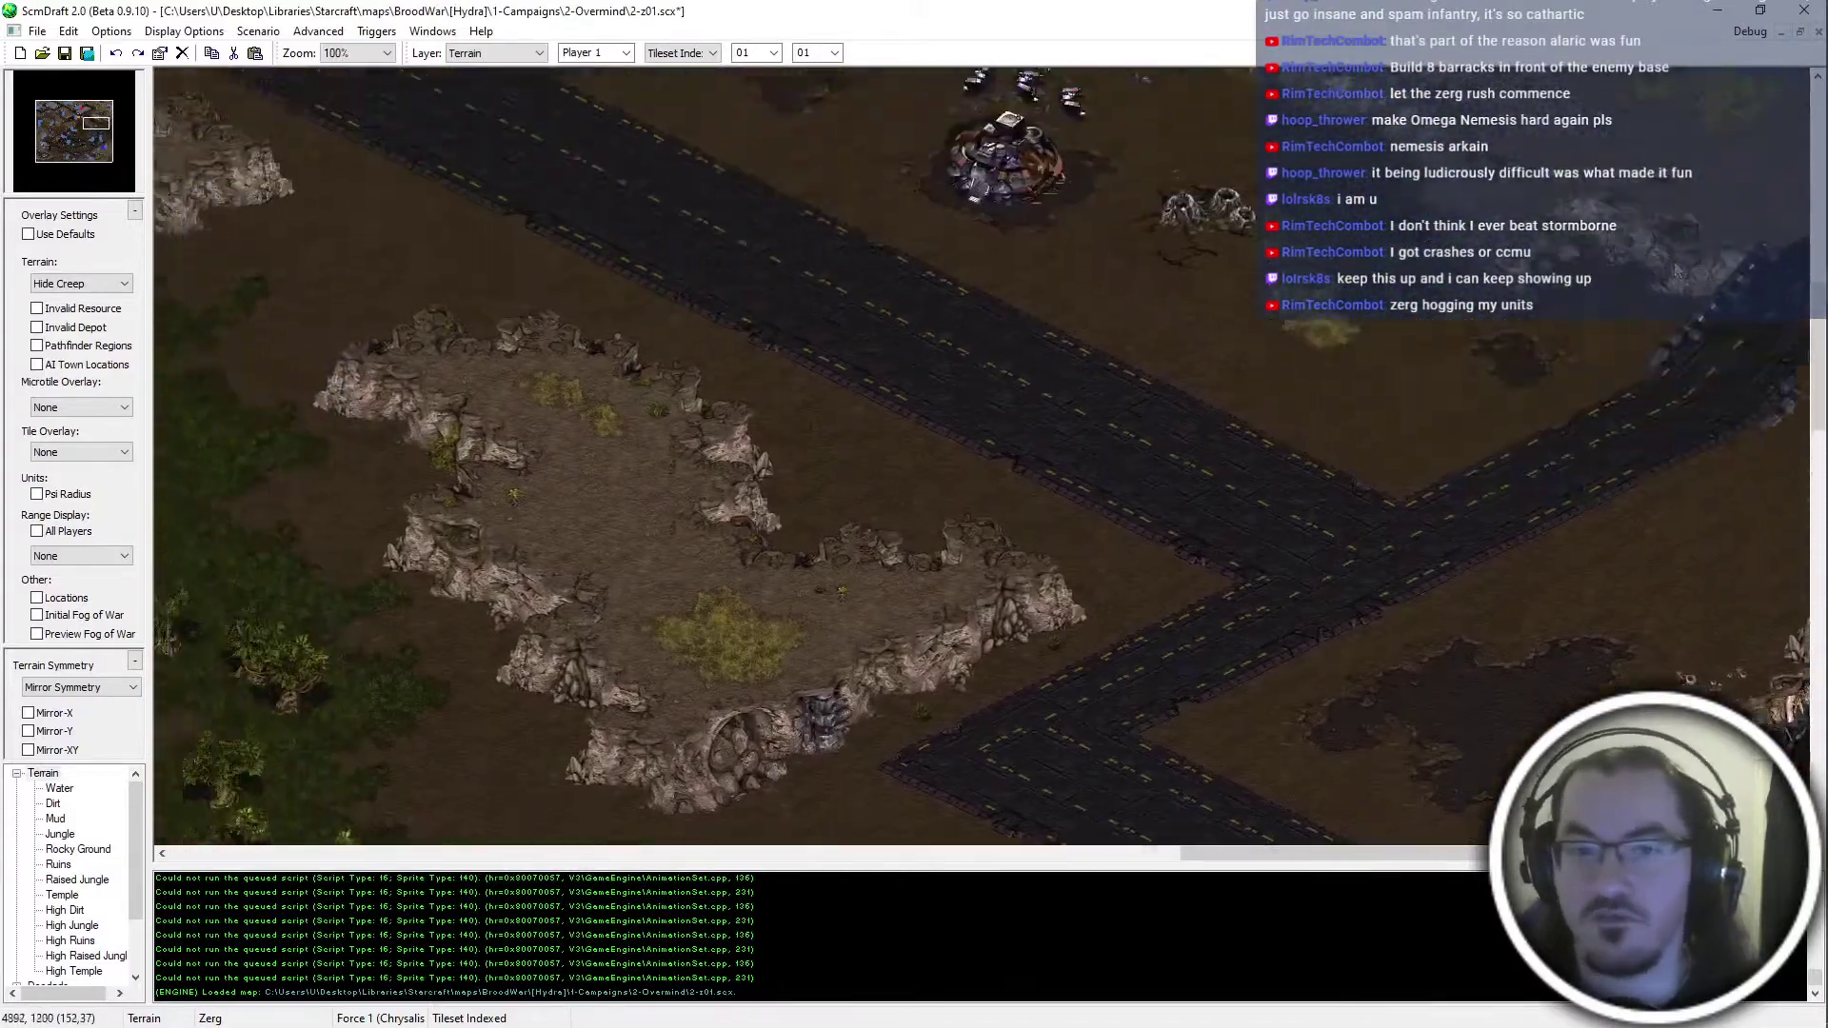
{"action": "middle_click_drag", "start_coordinate": [1677, 272], "coordinate": [1757, 787]}
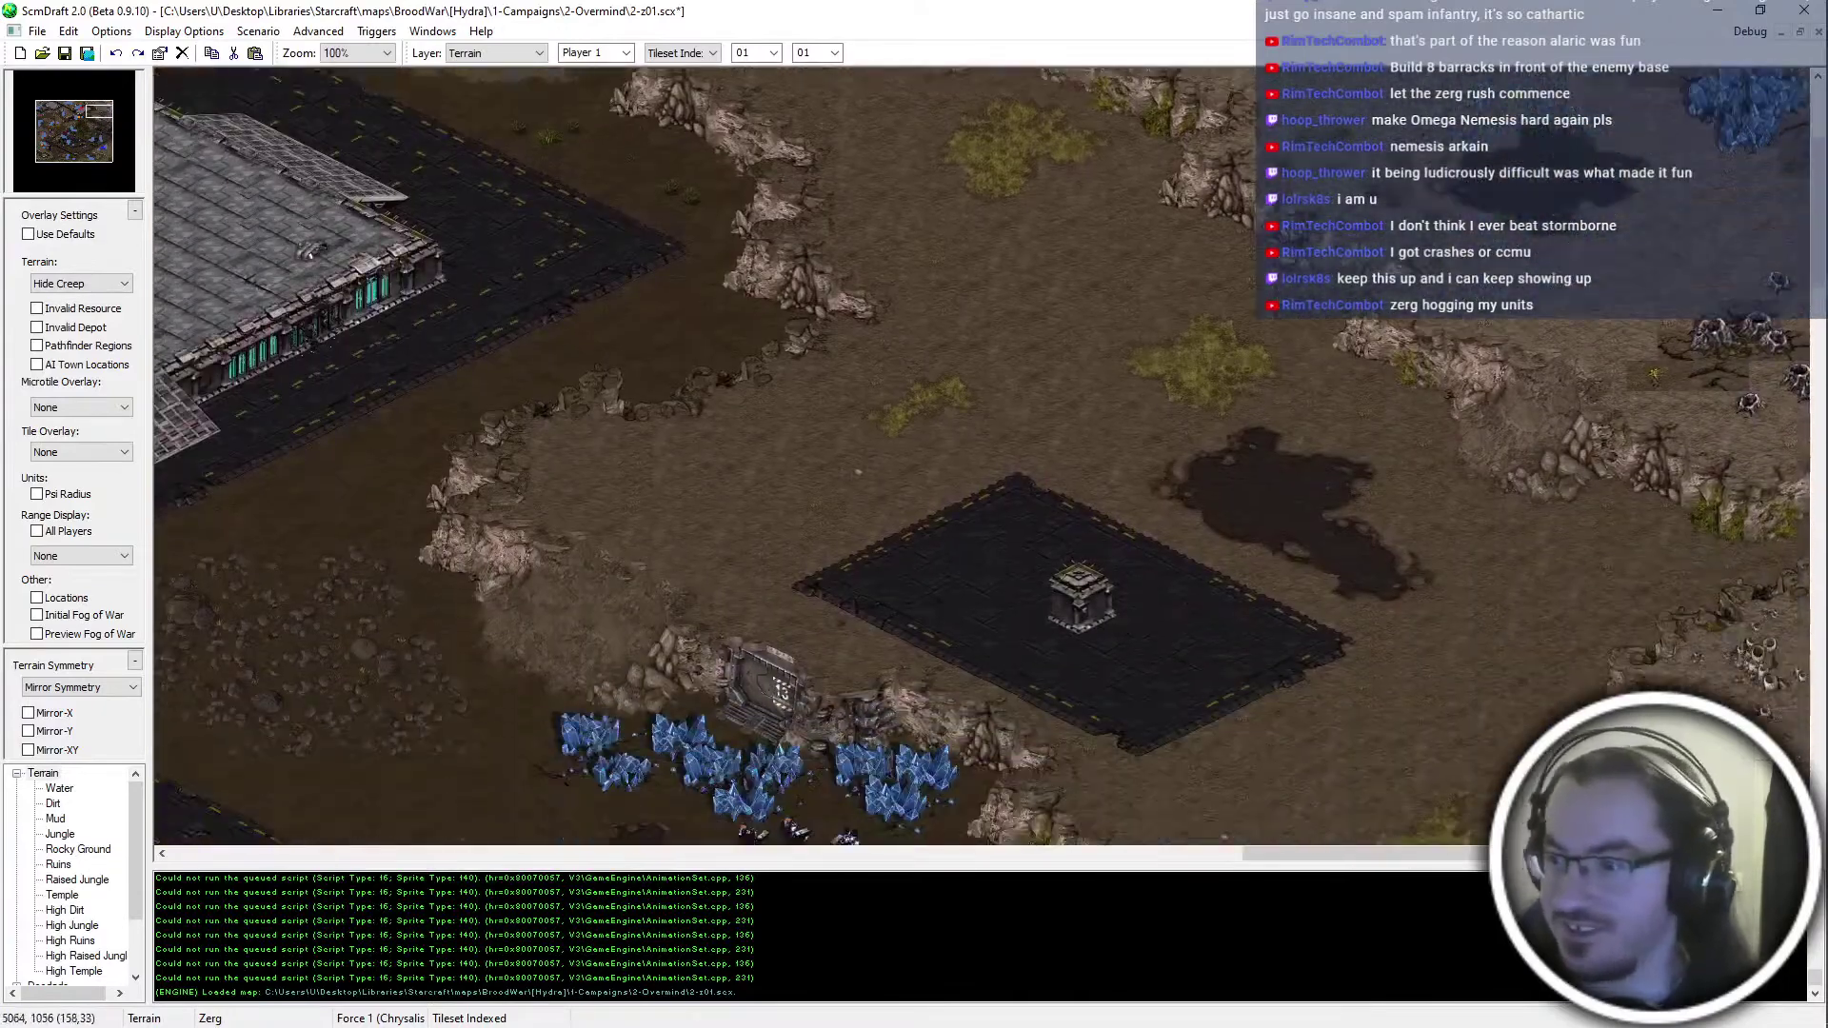
Replace the mismatched bush tiles beside the north-eastern cliff with bush tiles that match the surrounding ground
{"action": "scroll", "coordinate": [1755, 787], "scroll_direction": "down", "scroll_amount": 2}
{"action": "scroll", "coordinate": [1682, 454], "scroll_direction": "up", "scroll_amount": 7}
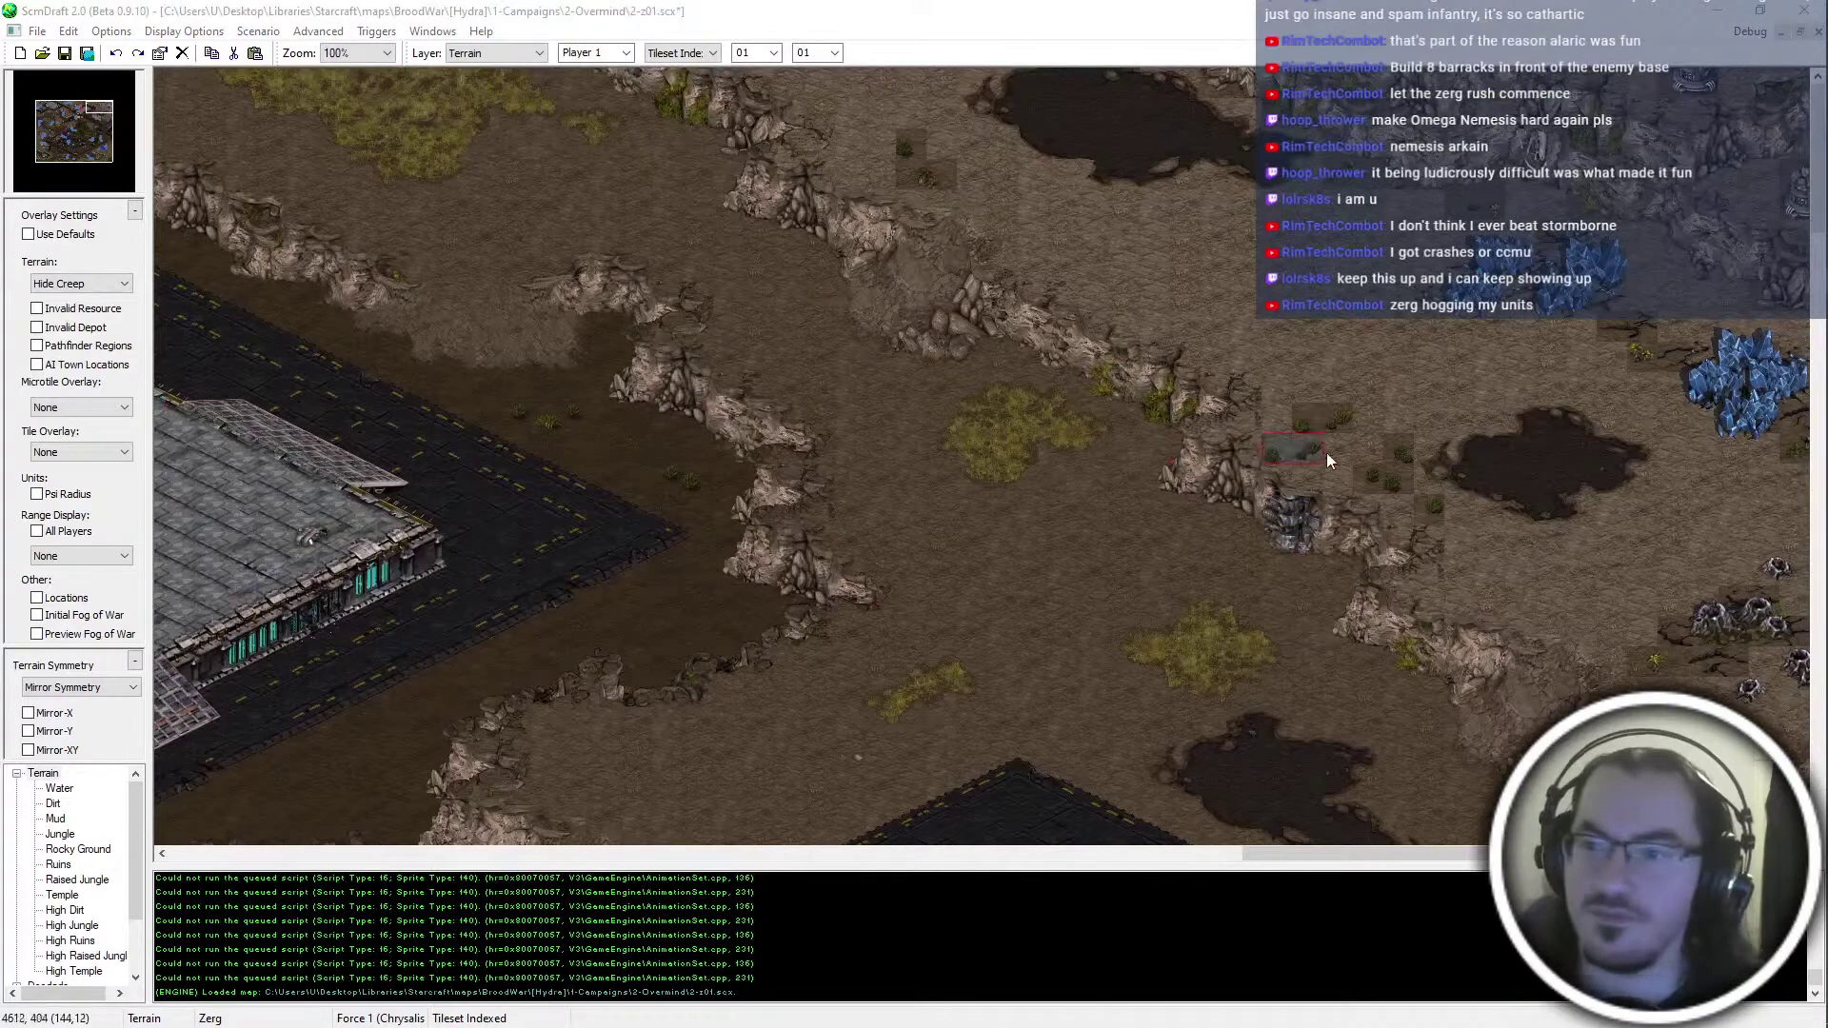
{"action": "left_click", "coordinate": [1314, 417]}
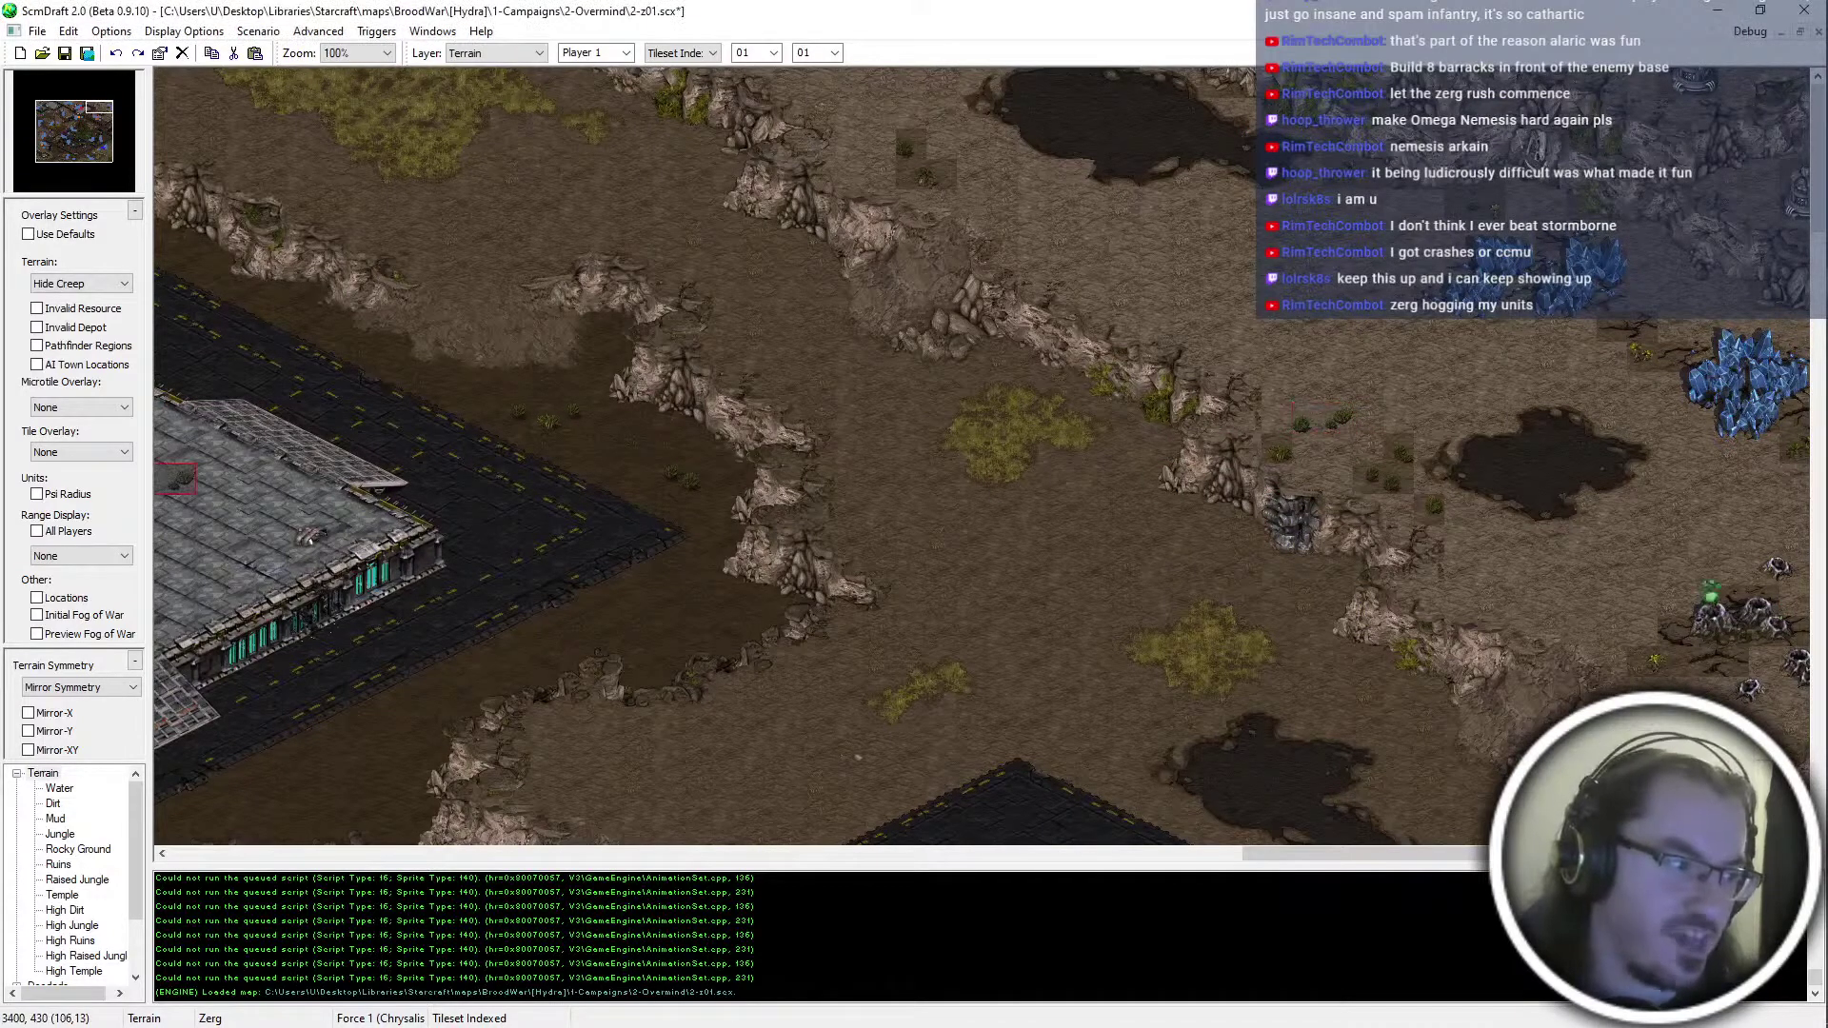
{"action": "left_click", "coordinate": [1276, 452]}
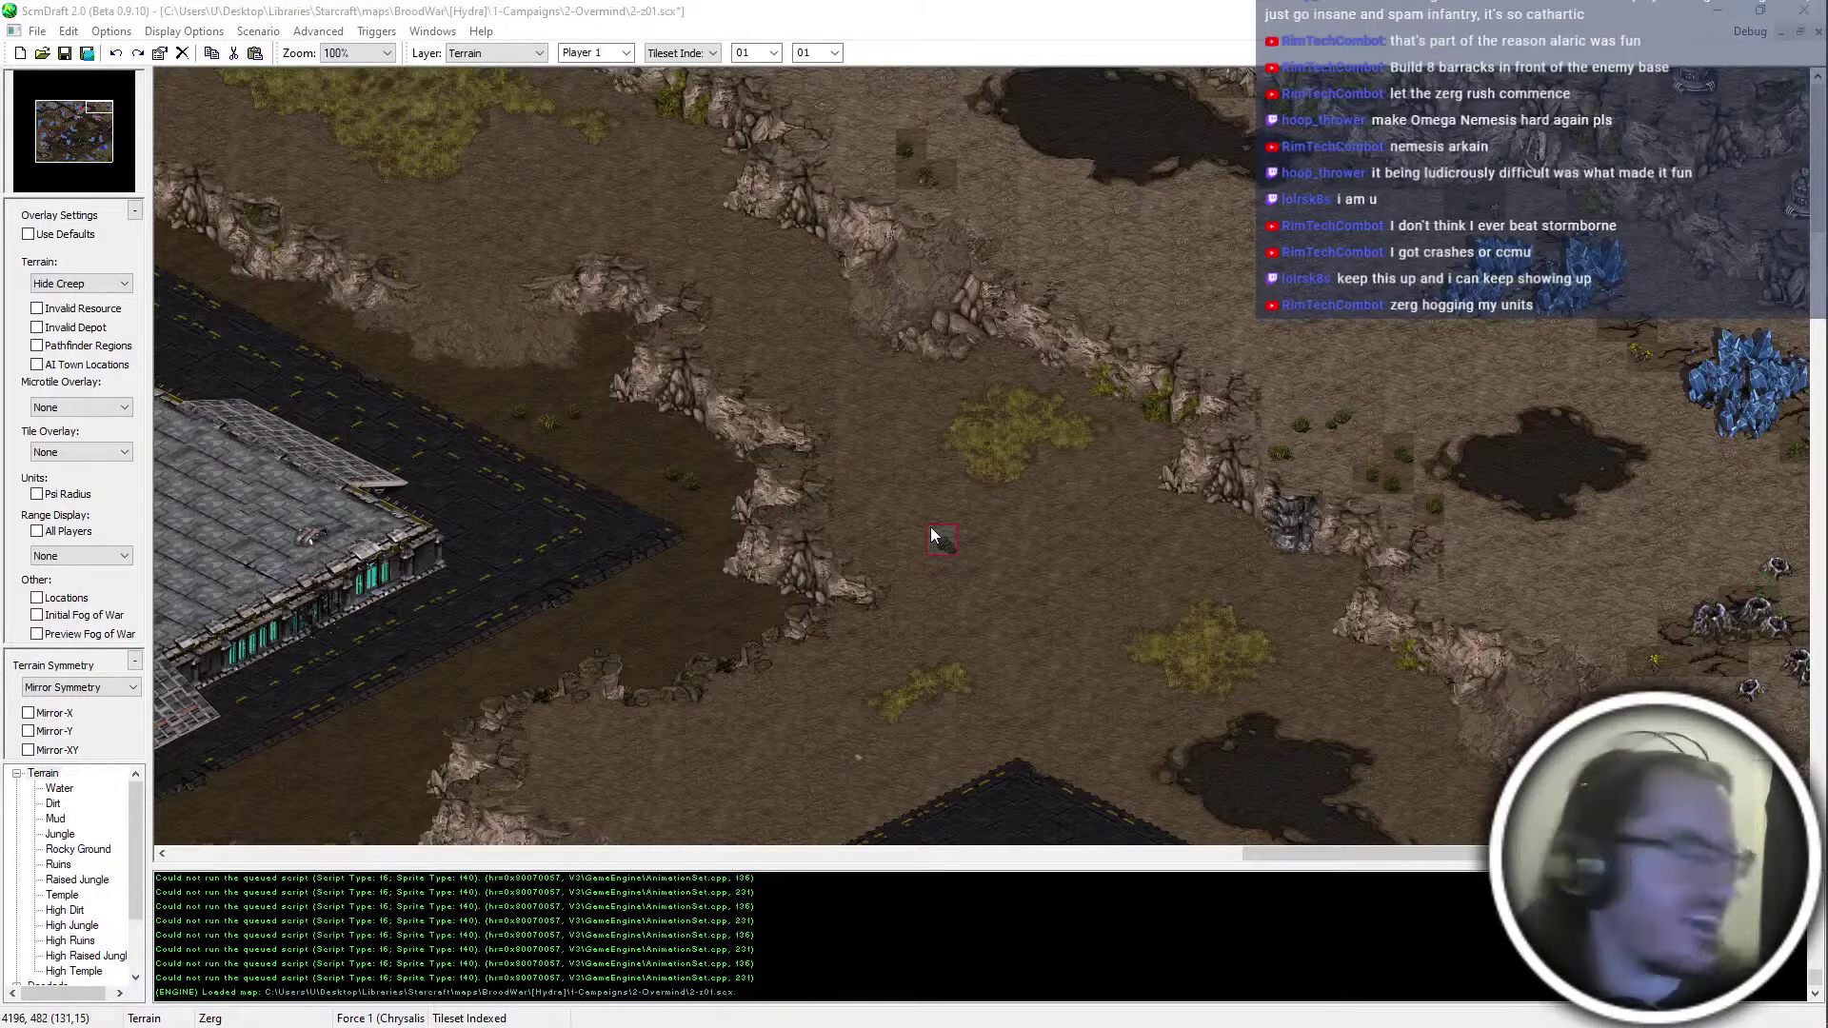
{"action": "left_click", "coordinate": [1394, 451]}
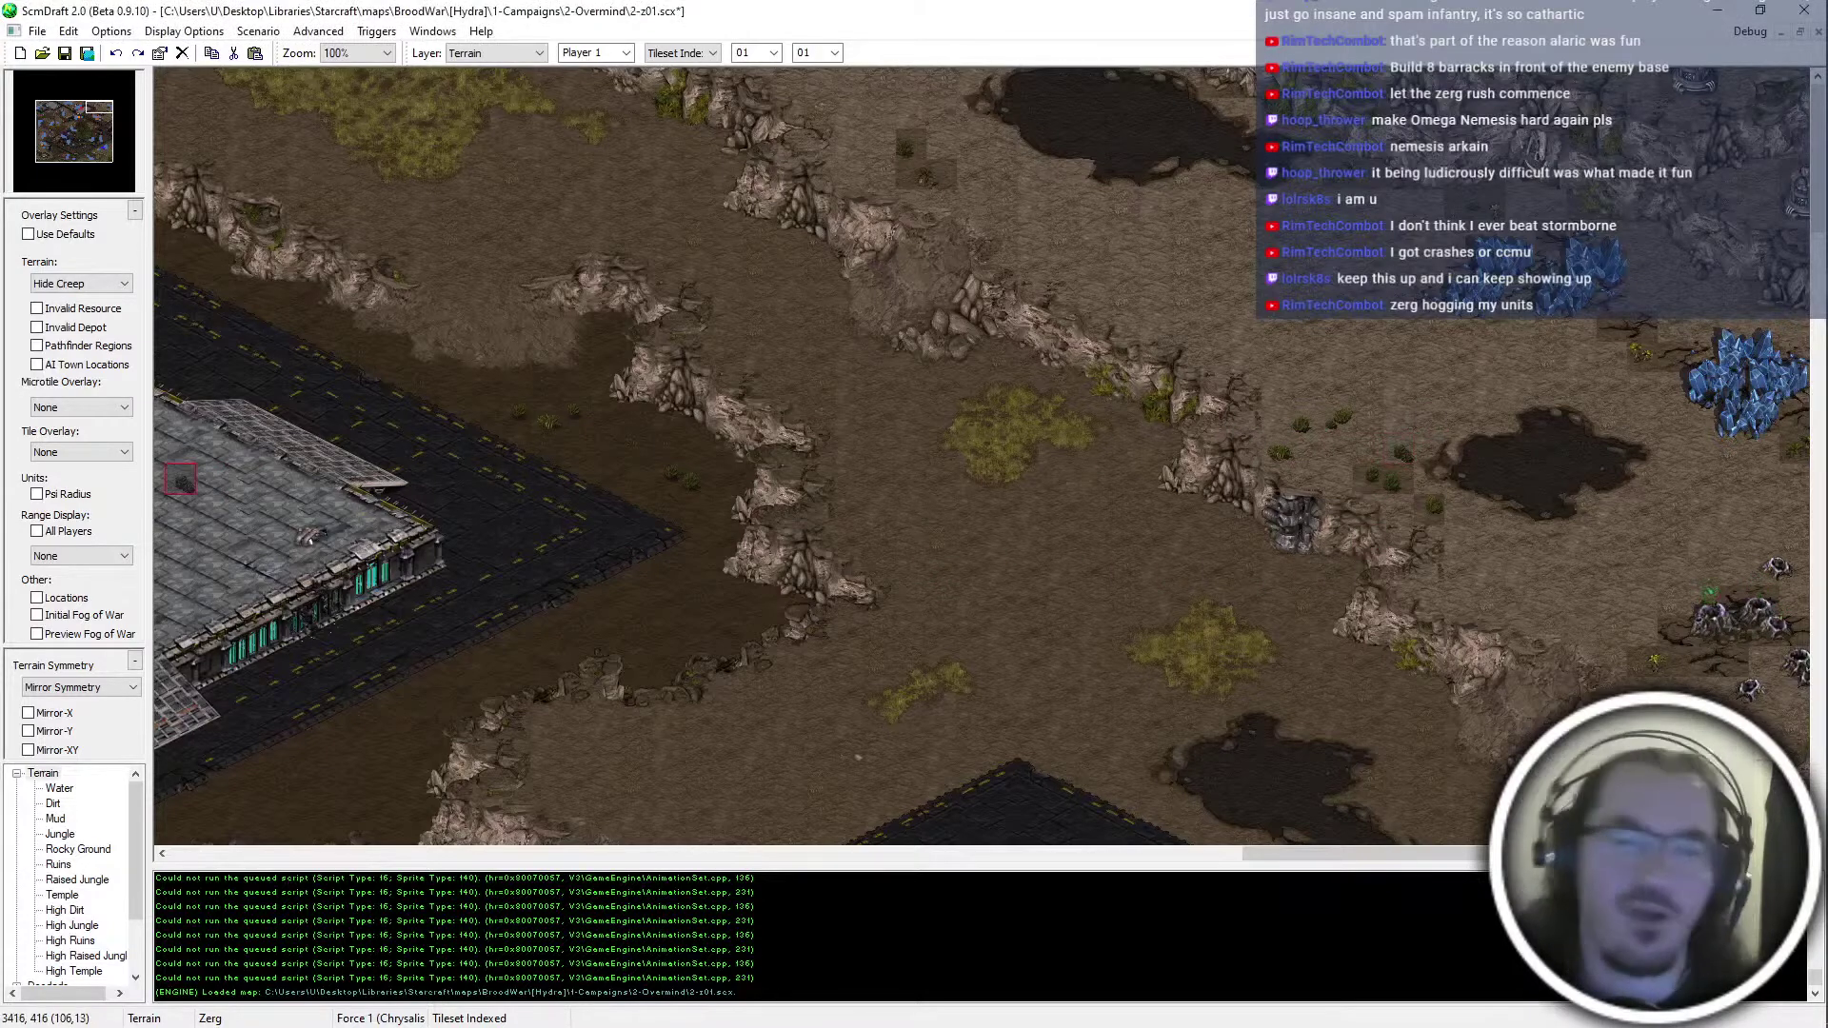
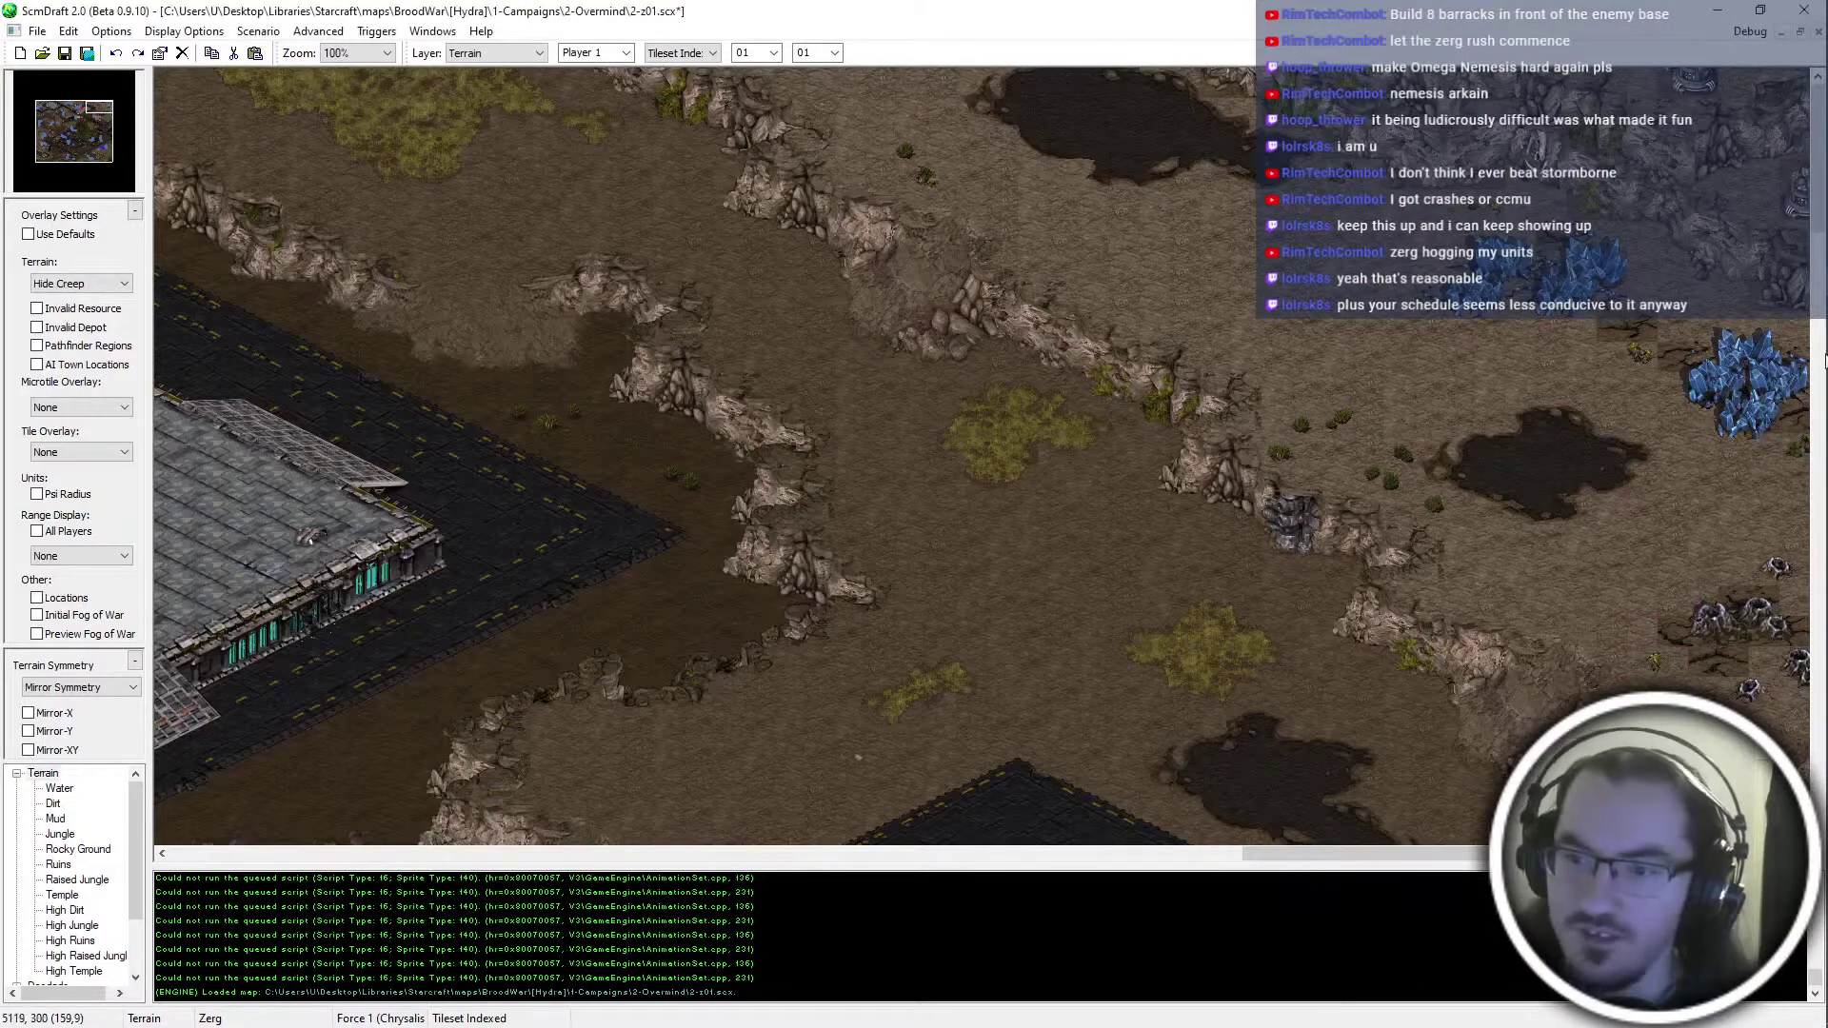
Check the northern bases and central jungle of the 2-z01 map for areas needing ground detail
{"action": "scroll", "coordinate": [979, 545], "scroll_direction": "left", "scroll_amount": 5}
{"action": "scroll", "coordinate": [980, 544], "scroll_direction": "left", "scroll_amount": 10}
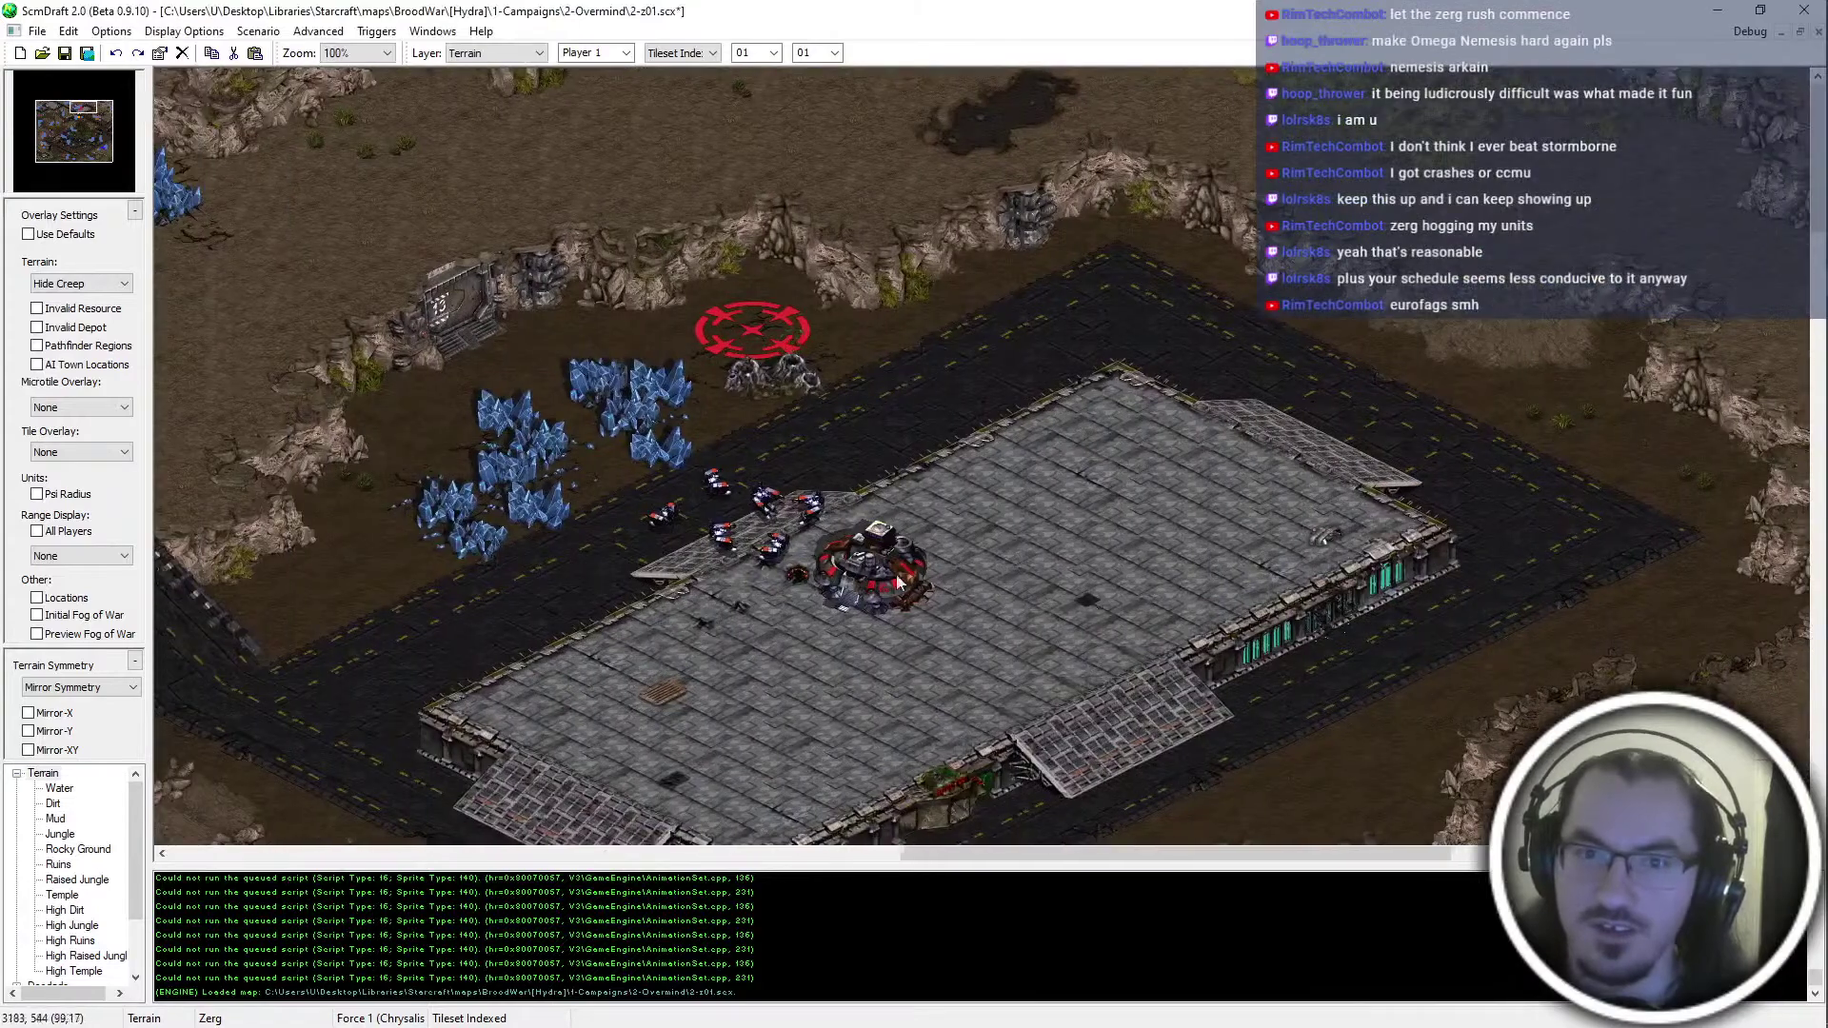
{"action": "scroll", "coordinate": [780, 265], "scroll_direction": "left", "scroll_amount": 10}
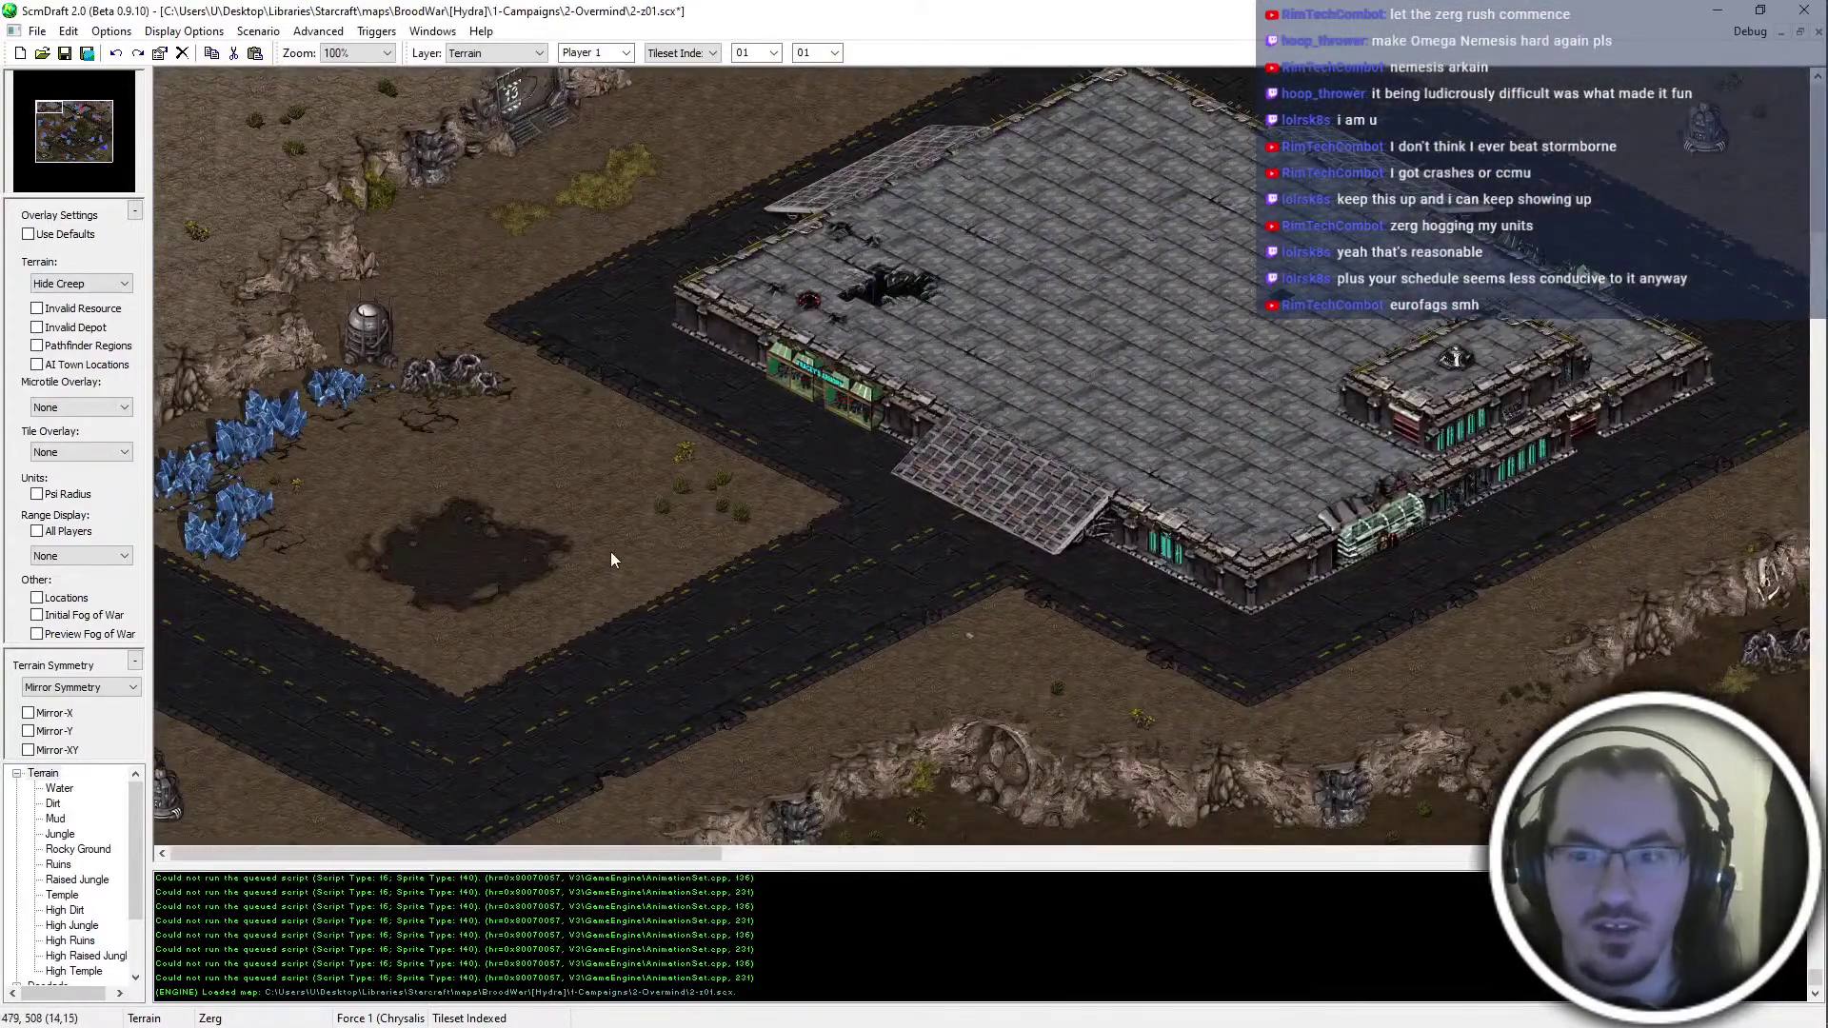
{"action": "scroll", "coordinate": [609, 552], "scroll_direction": "right", "scroll_amount": 15}
{"action": "scroll", "coordinate": [1510, 971], "scroll_direction": "left", "scroll_amount": 10}
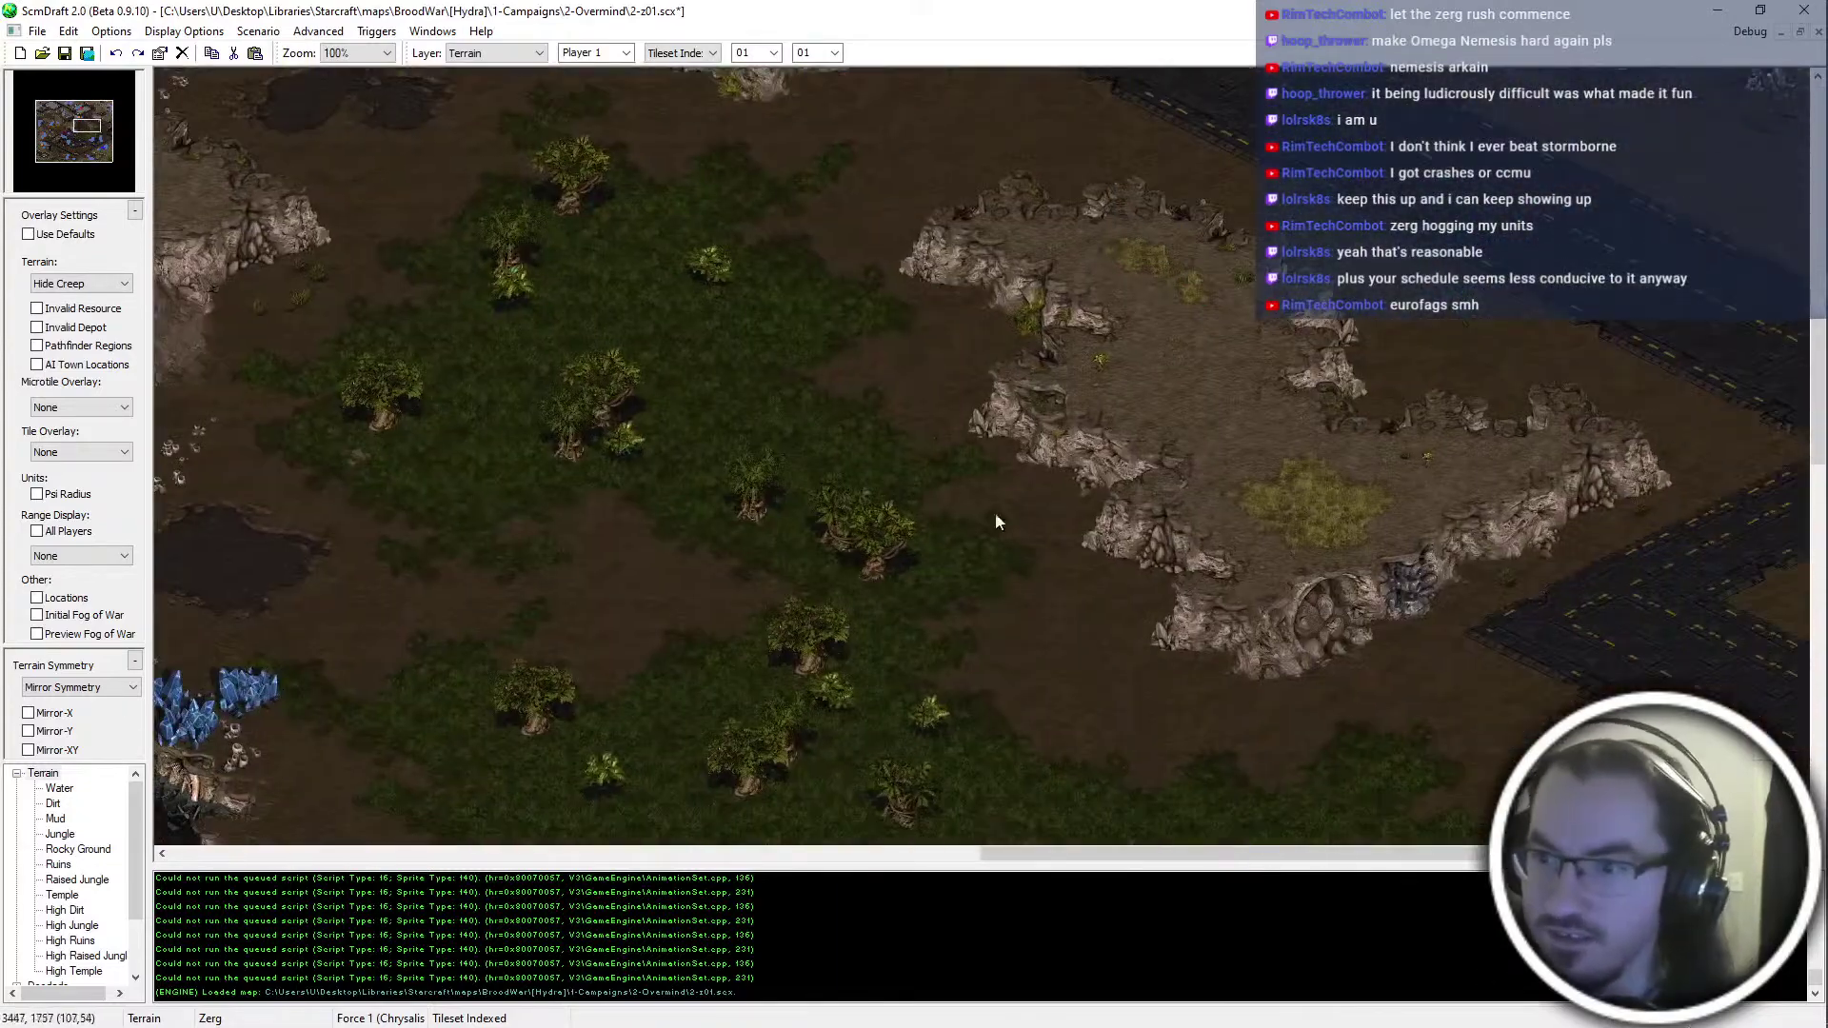
Save the 2-z01 map and hide the mineral fields and other units over its north-eastern high ground
{"action": "left_click_drag", "start_coordinate": [114, 160], "coordinate": [99, 107]}
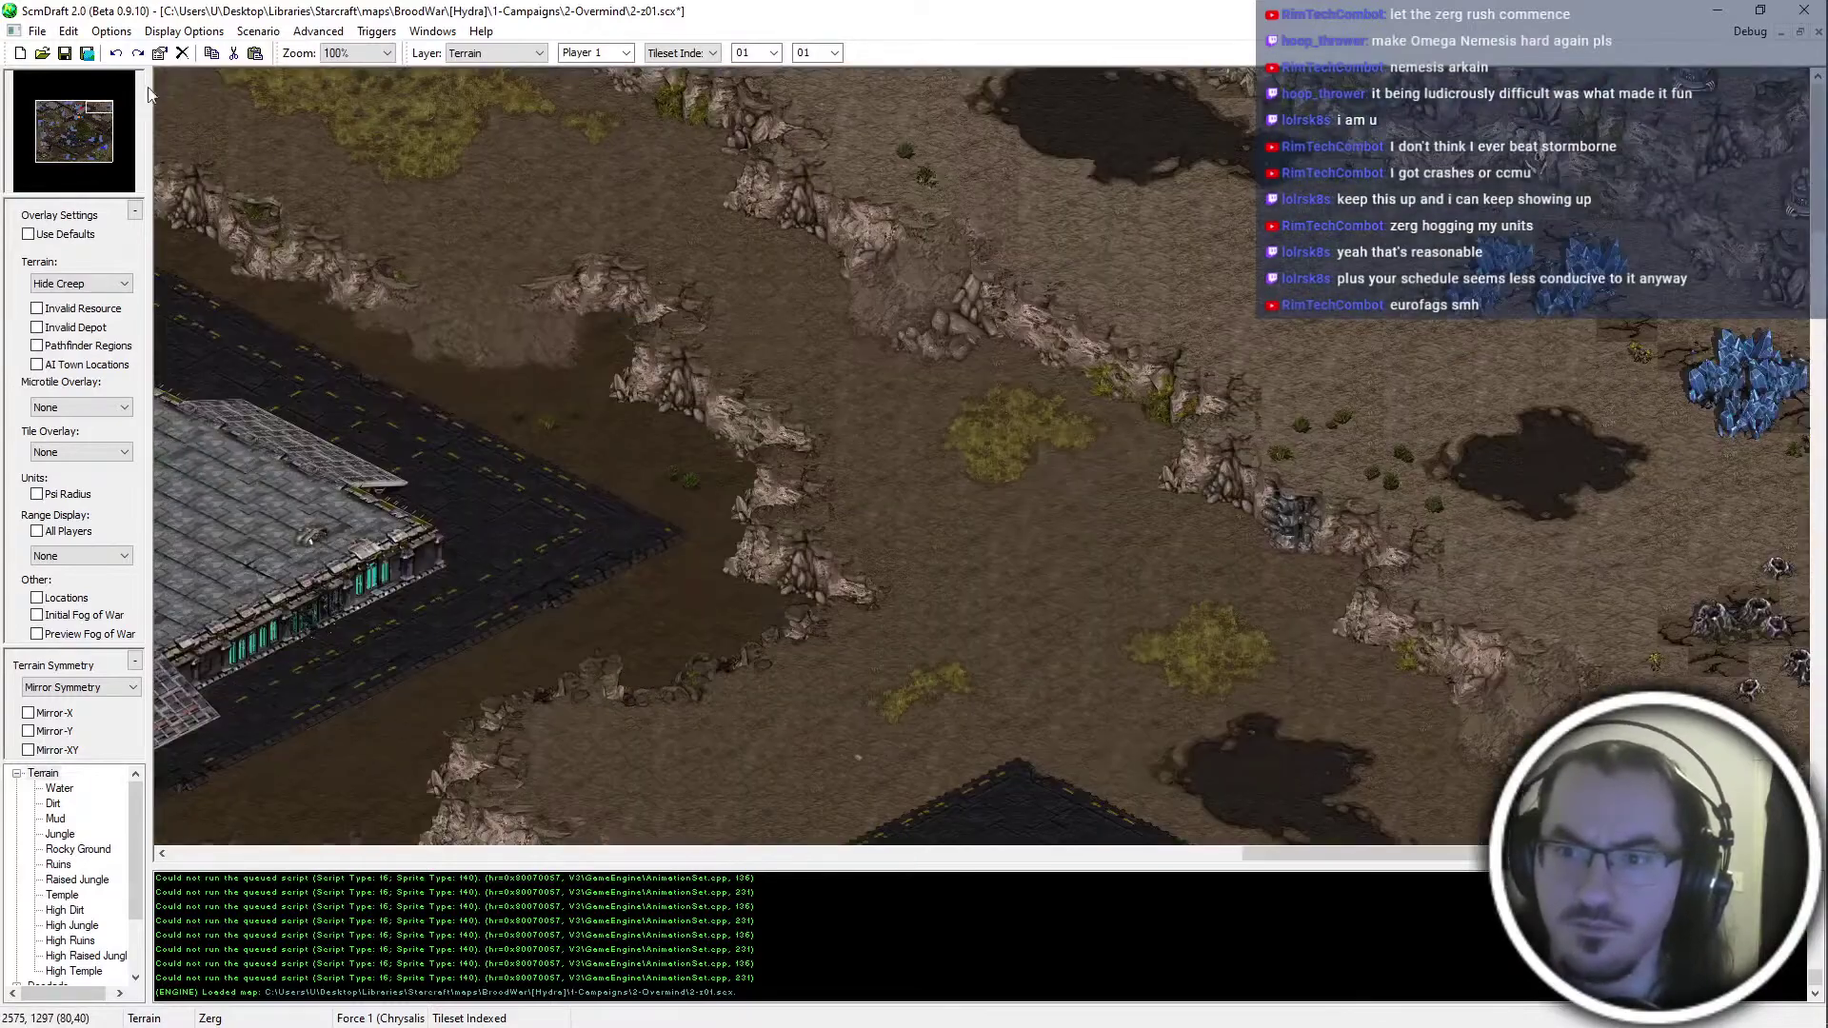
{"action": "key", "text": "ctrl+s"}
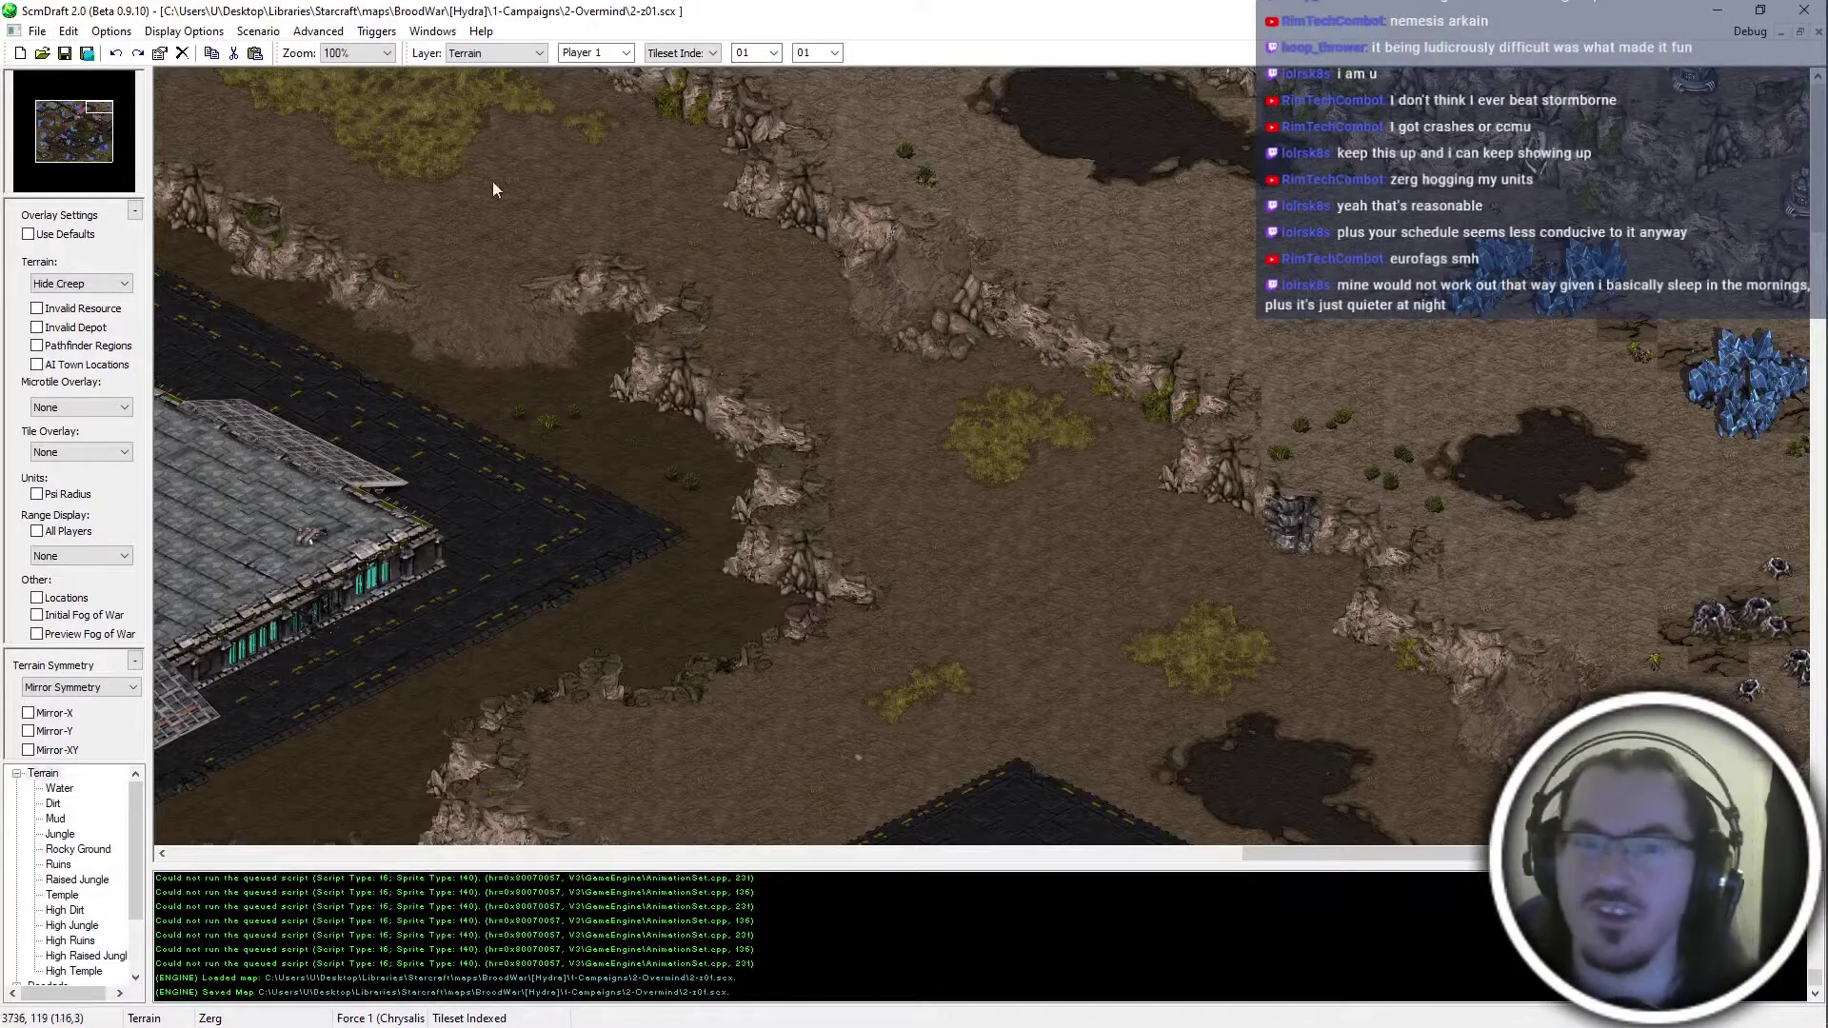
{"action": "left_click", "coordinate": [184, 31]}
{"action": "left_click", "coordinate": [204, 121]}
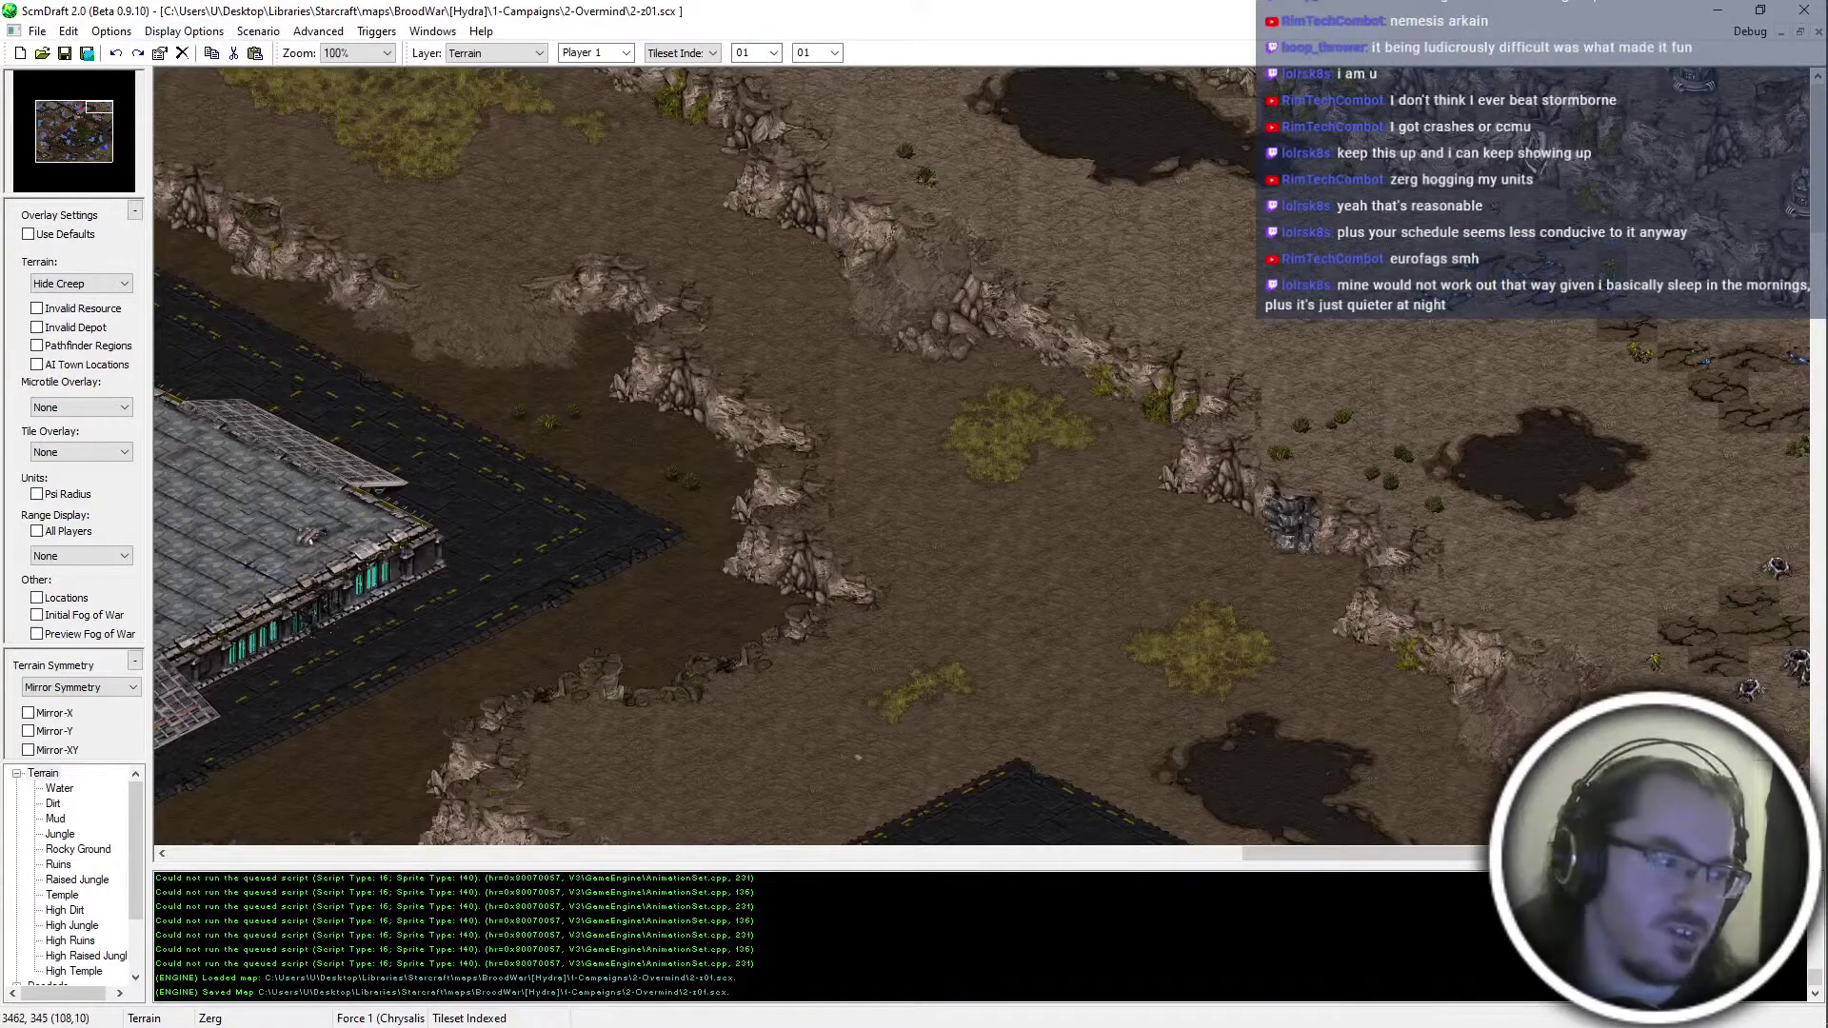
Place and rearrange crevice tiles on the north-eastern high ground around the resource area, and save the map
{"action": "left_click", "coordinate": [1536, 356]}
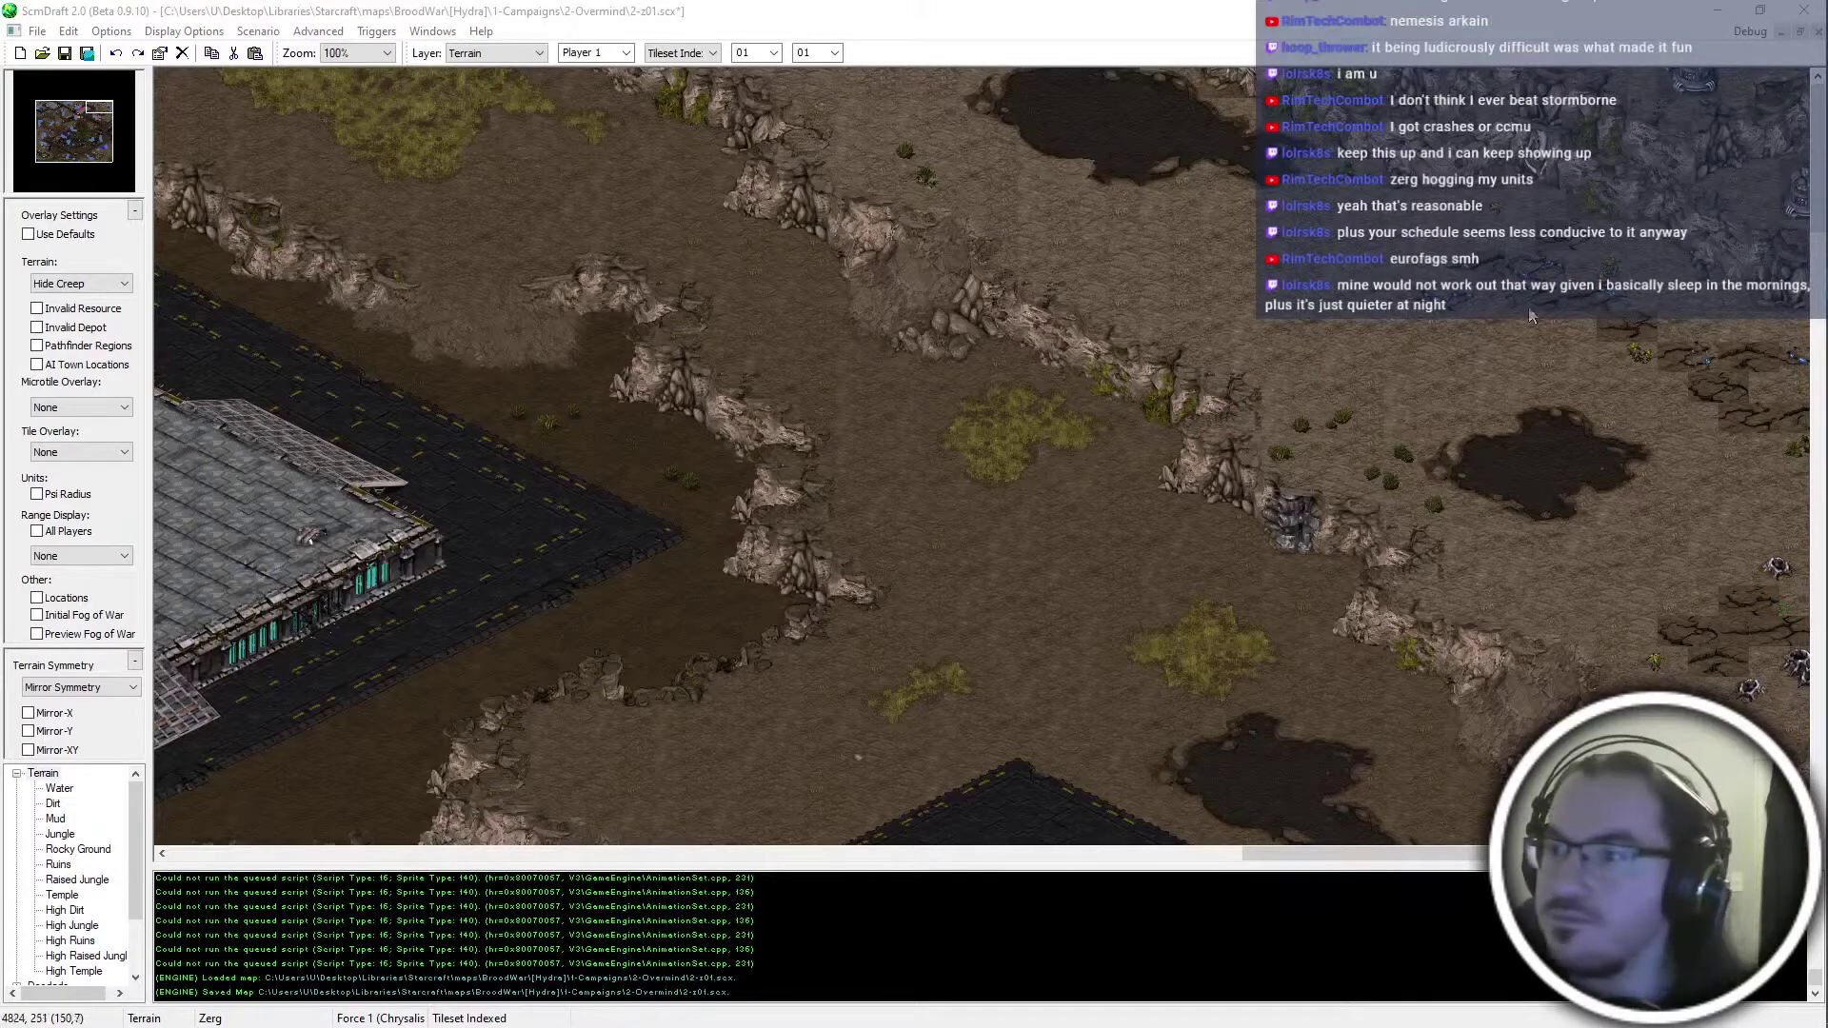
{"action": "left_click", "coordinate": [1510, 477]}
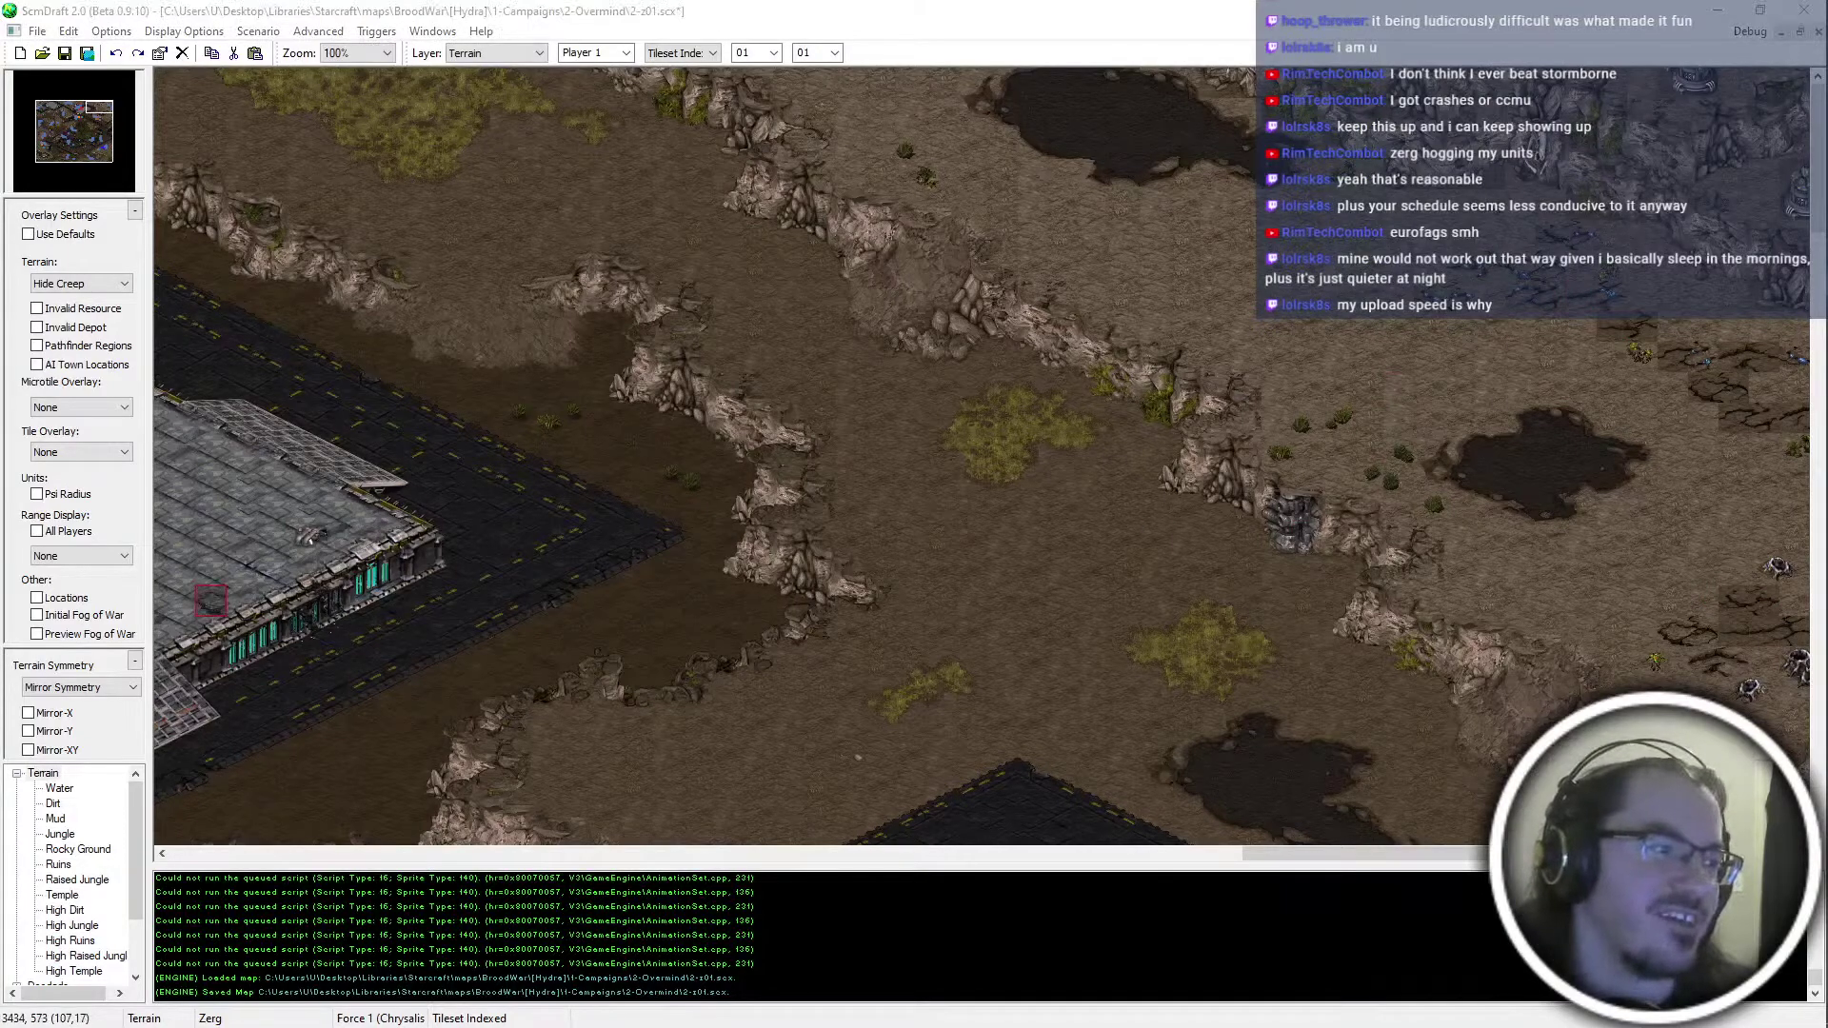
{"action": "left_click", "coordinate": [1607, 334]}
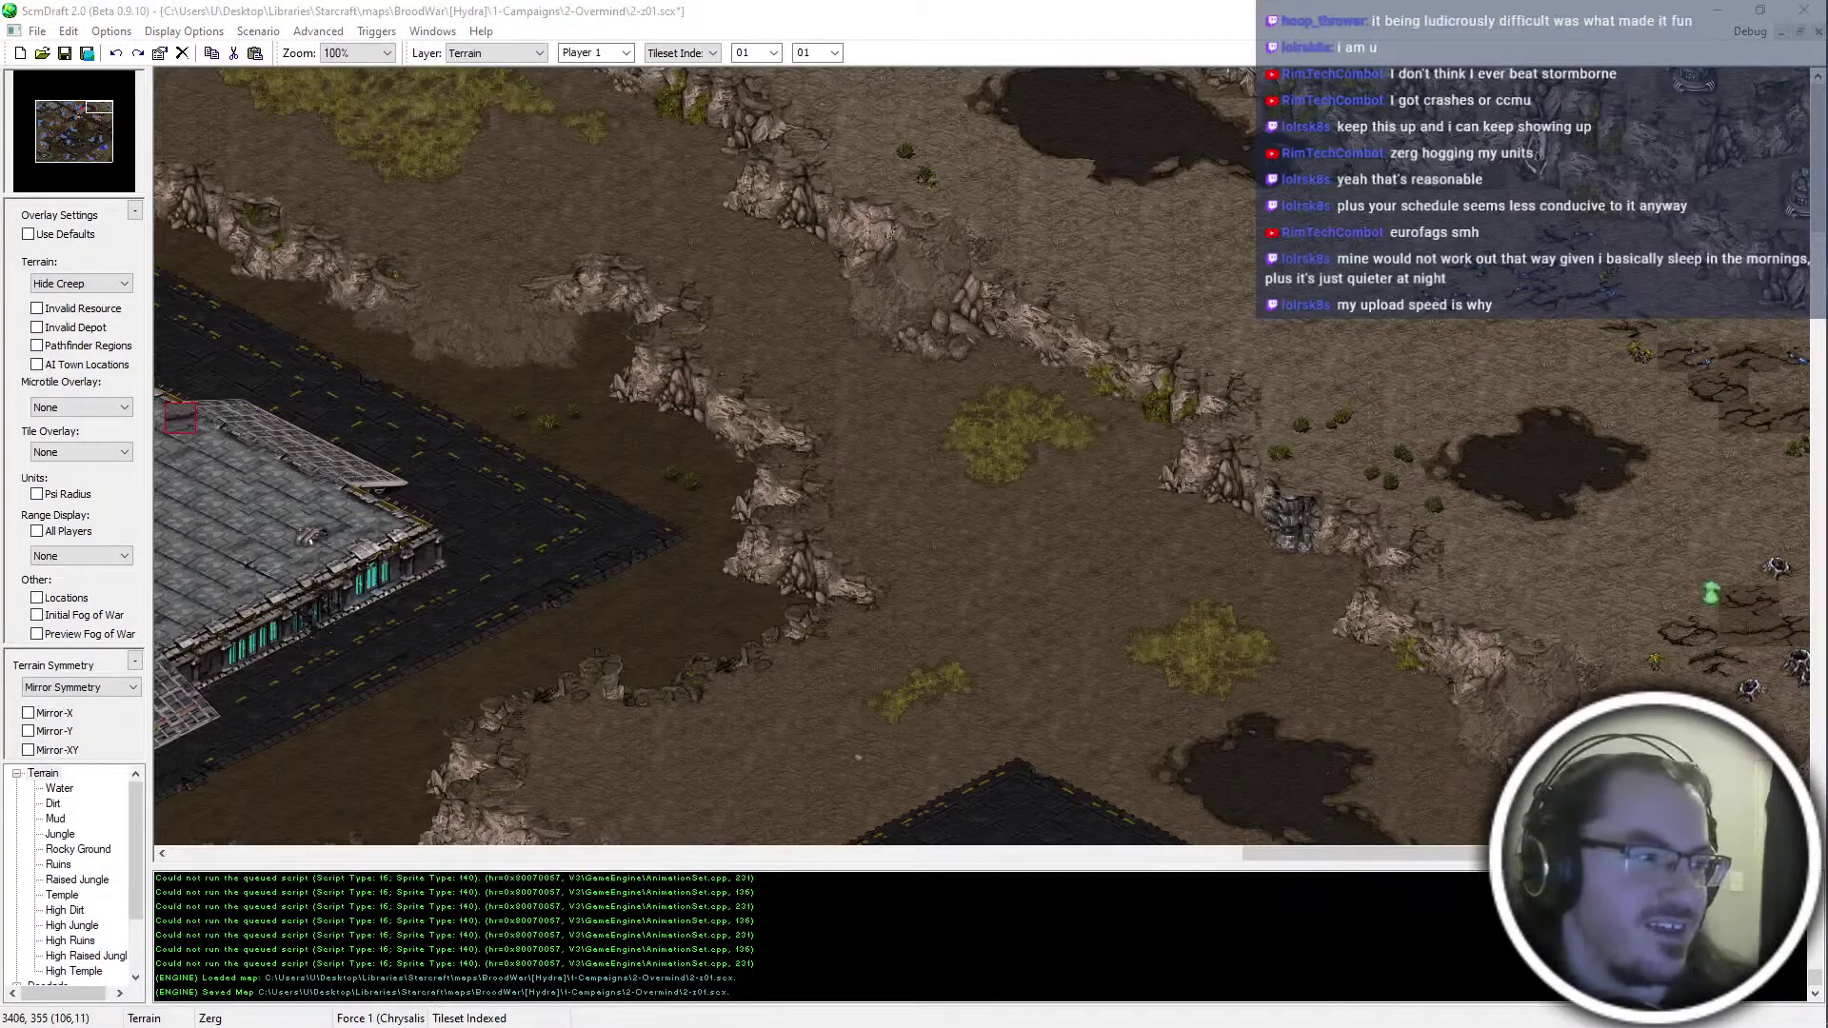
{"action": "left_click", "coordinate": [1649, 359]}
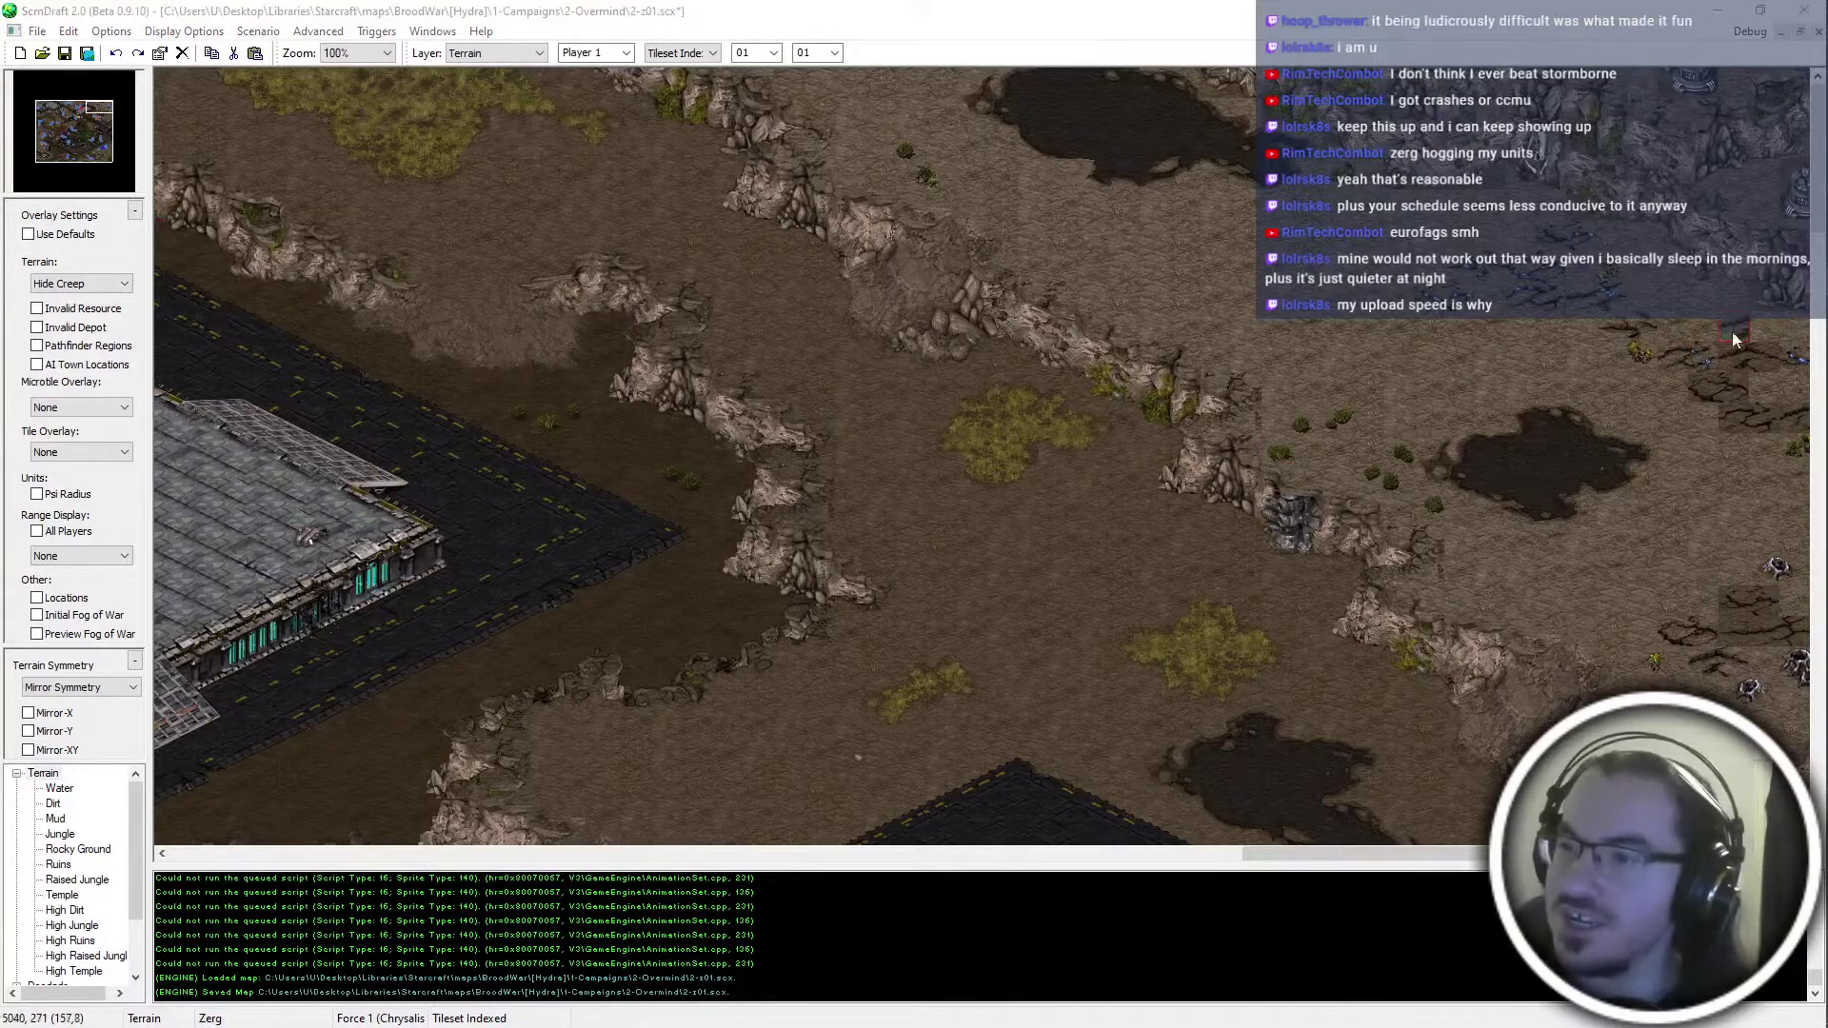
{"action": "left_click", "coordinate": [1732, 362]}
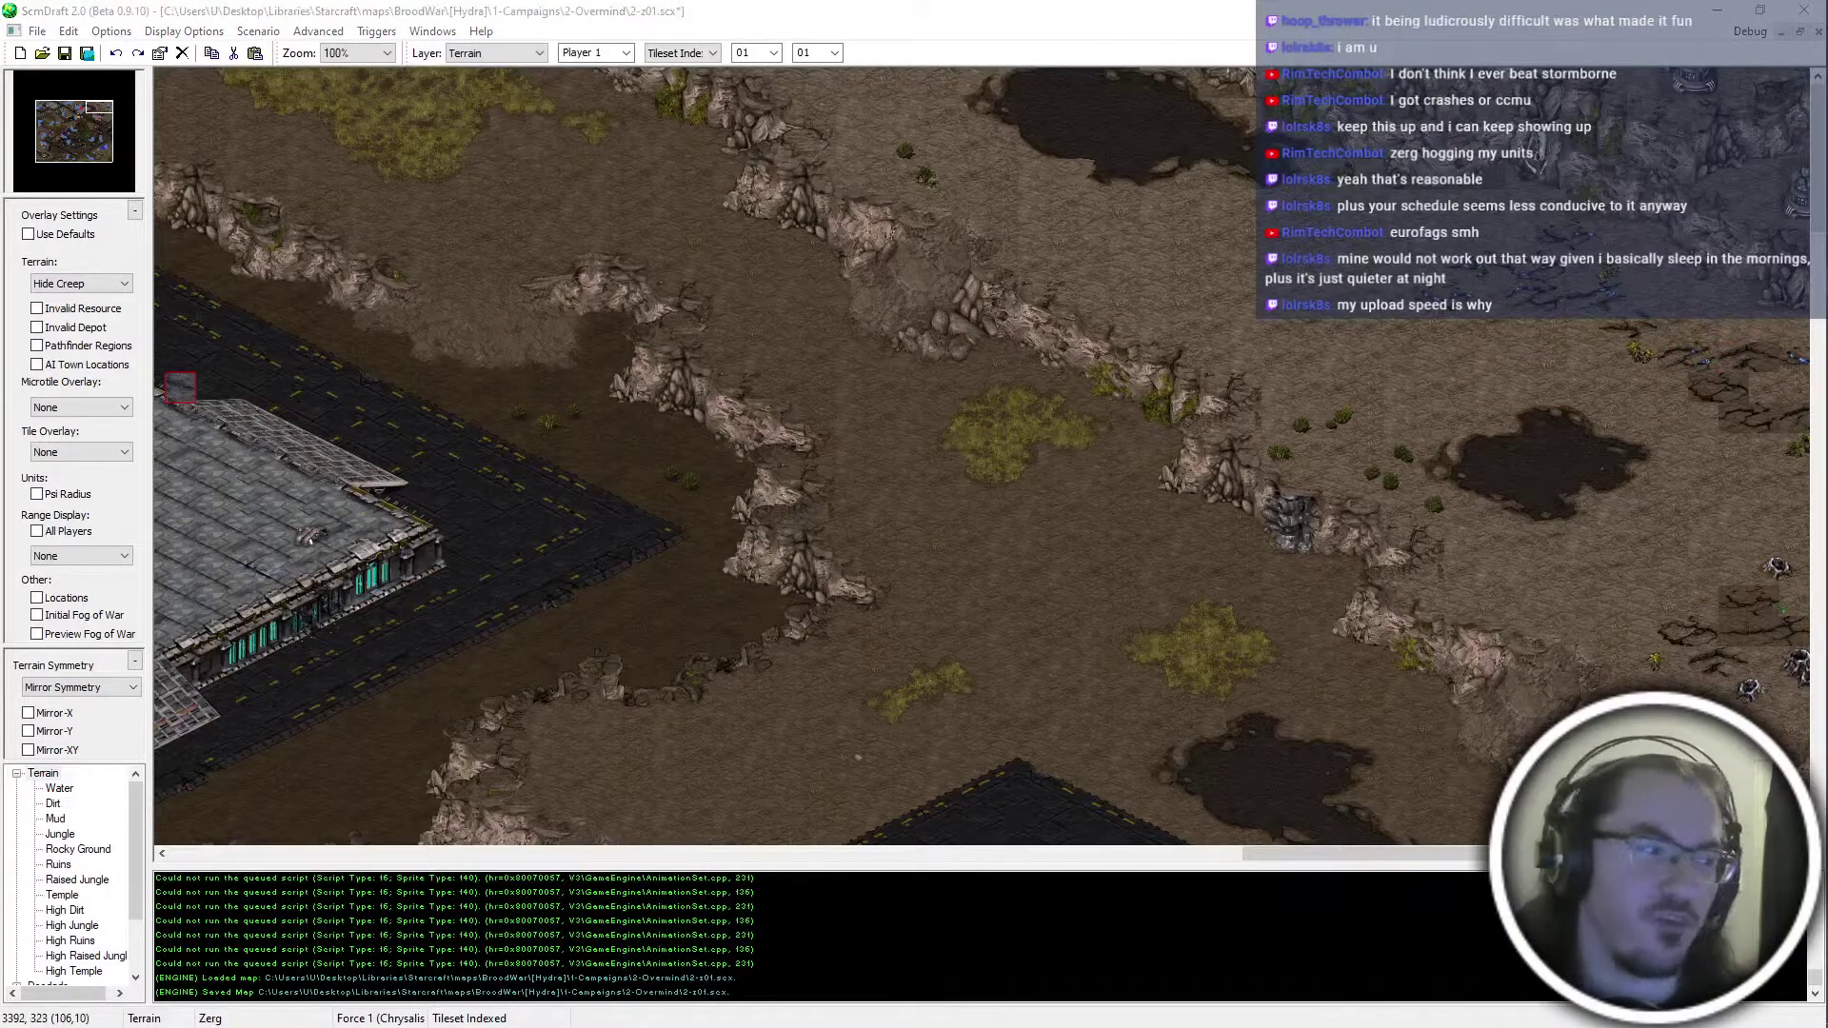
{"action": "left_click", "coordinate": [1771, 367]}
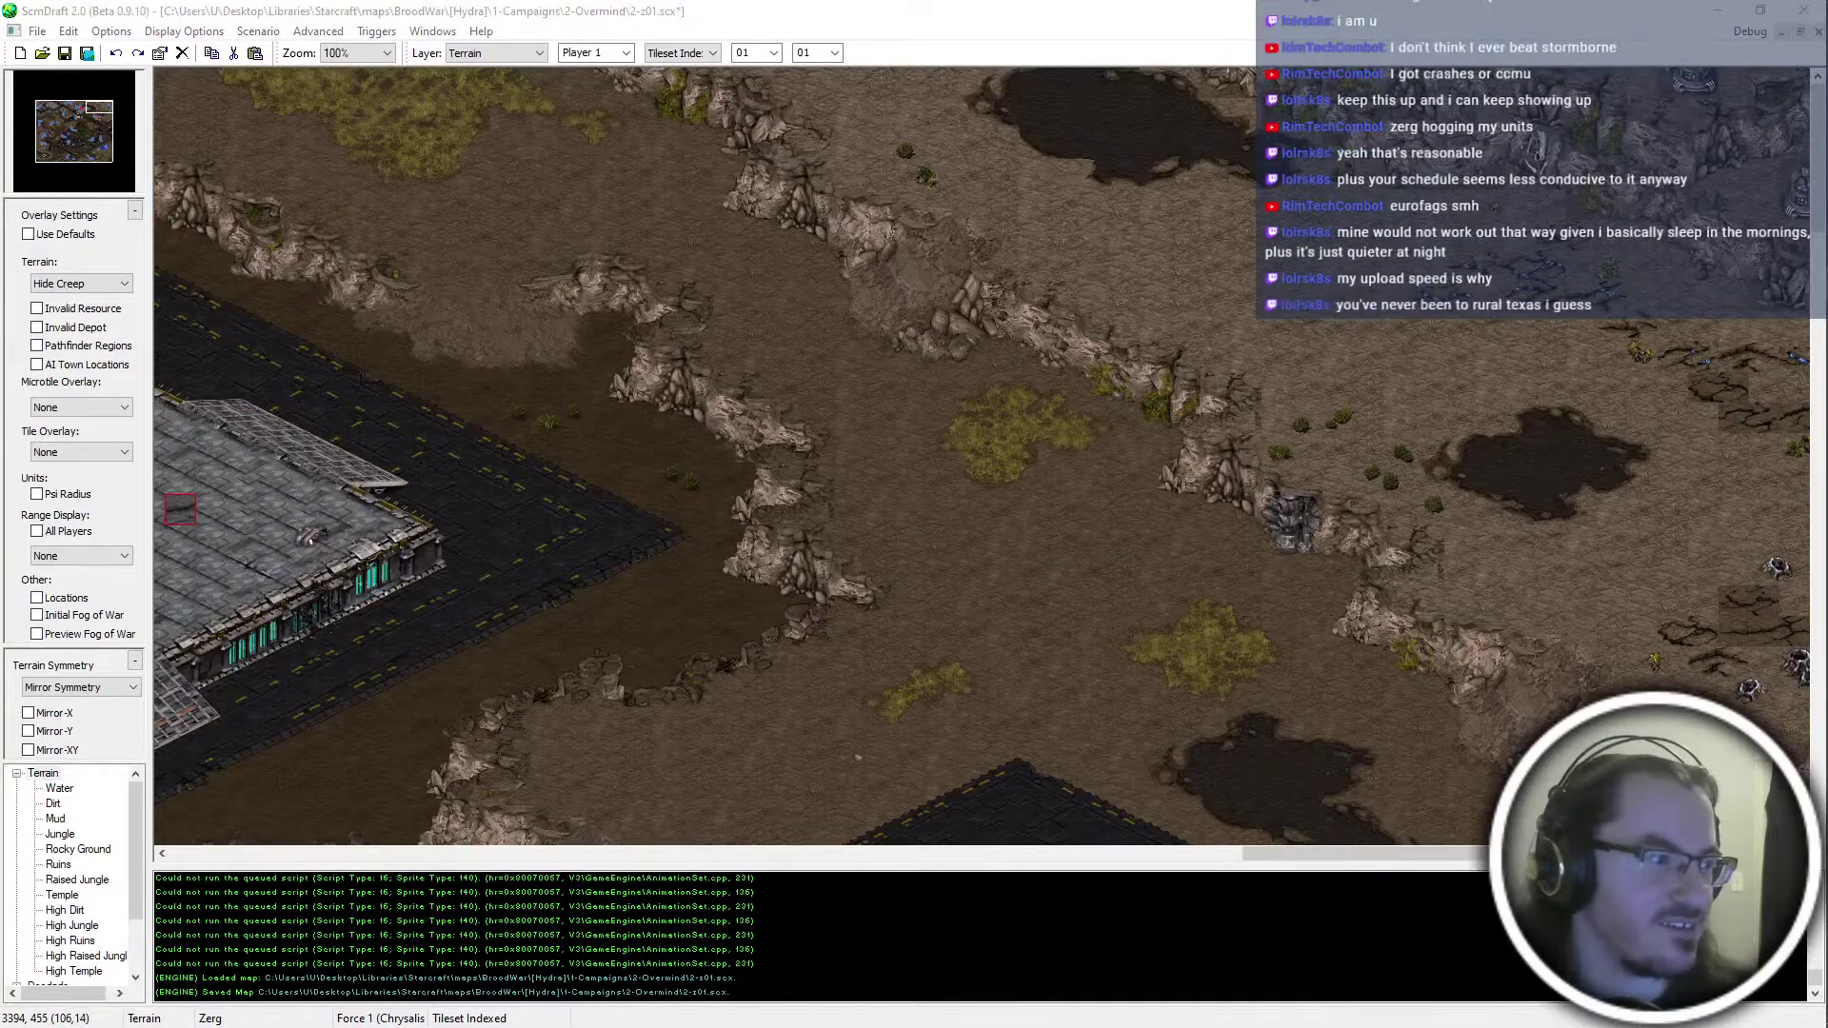
{"action": "left_click", "coordinate": [1429, 755]}
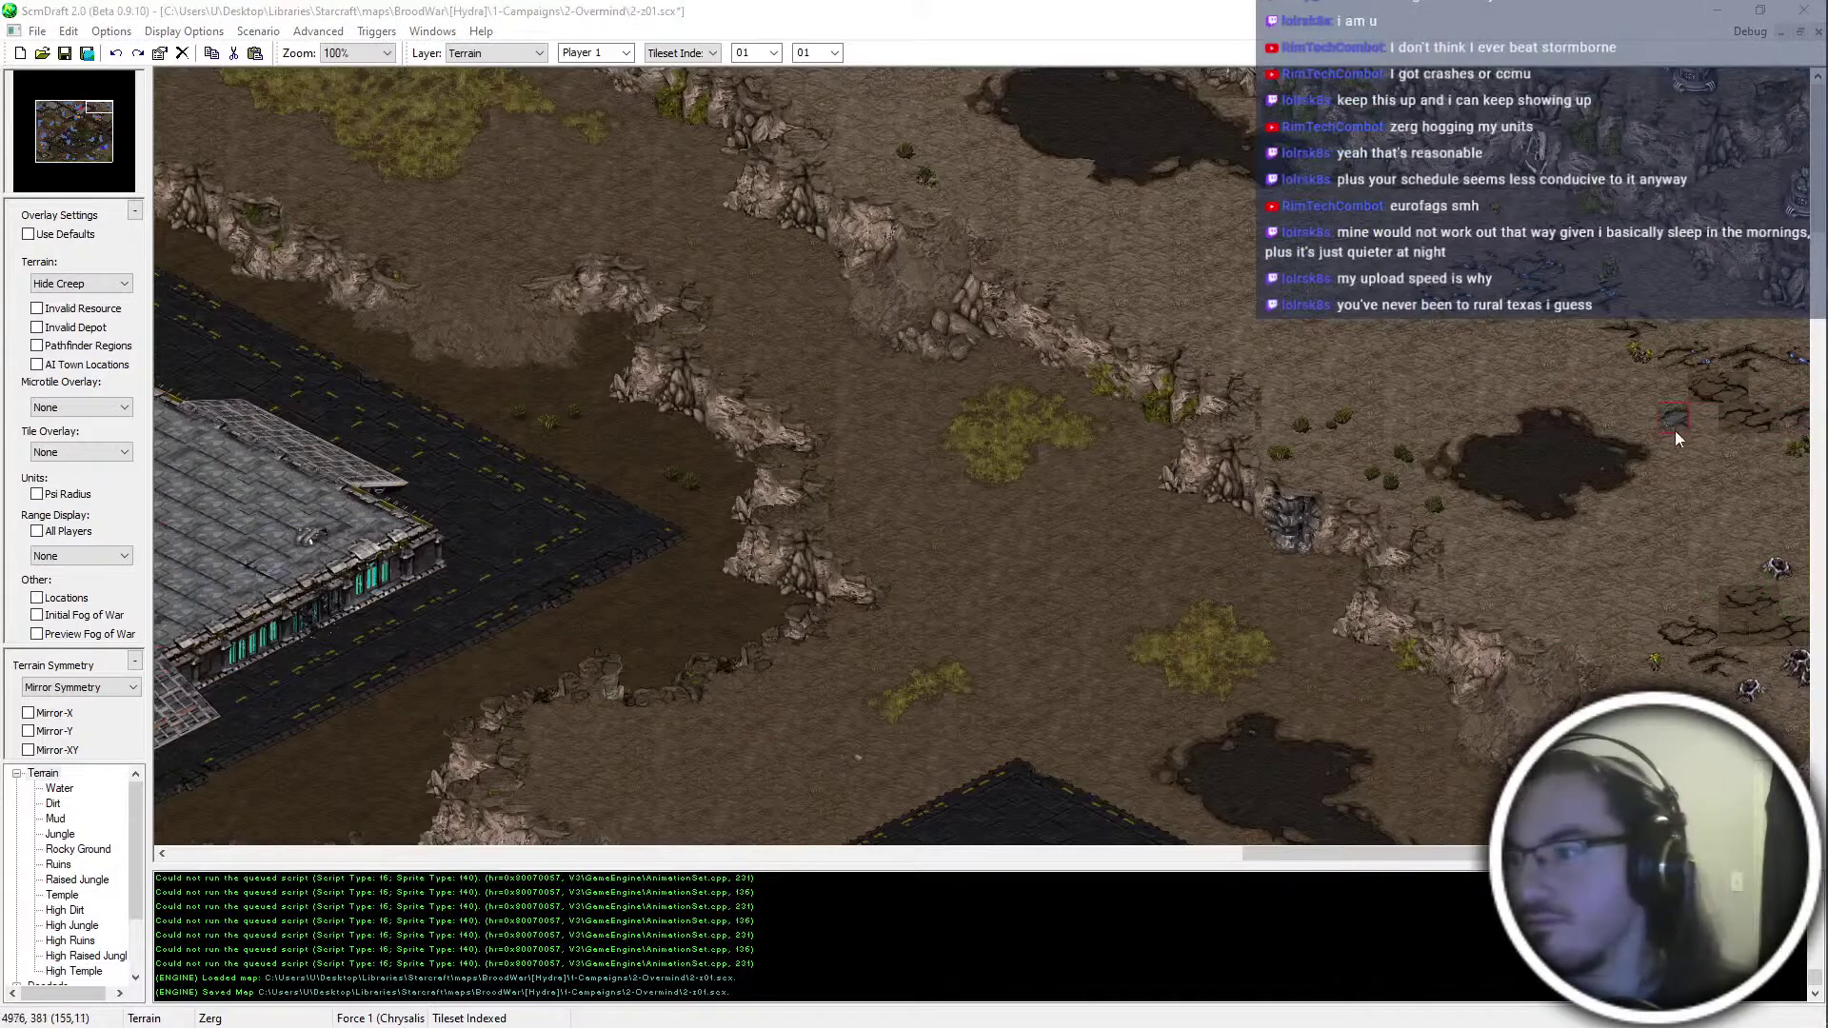
{"action": "left_click", "coordinate": [1732, 418]}
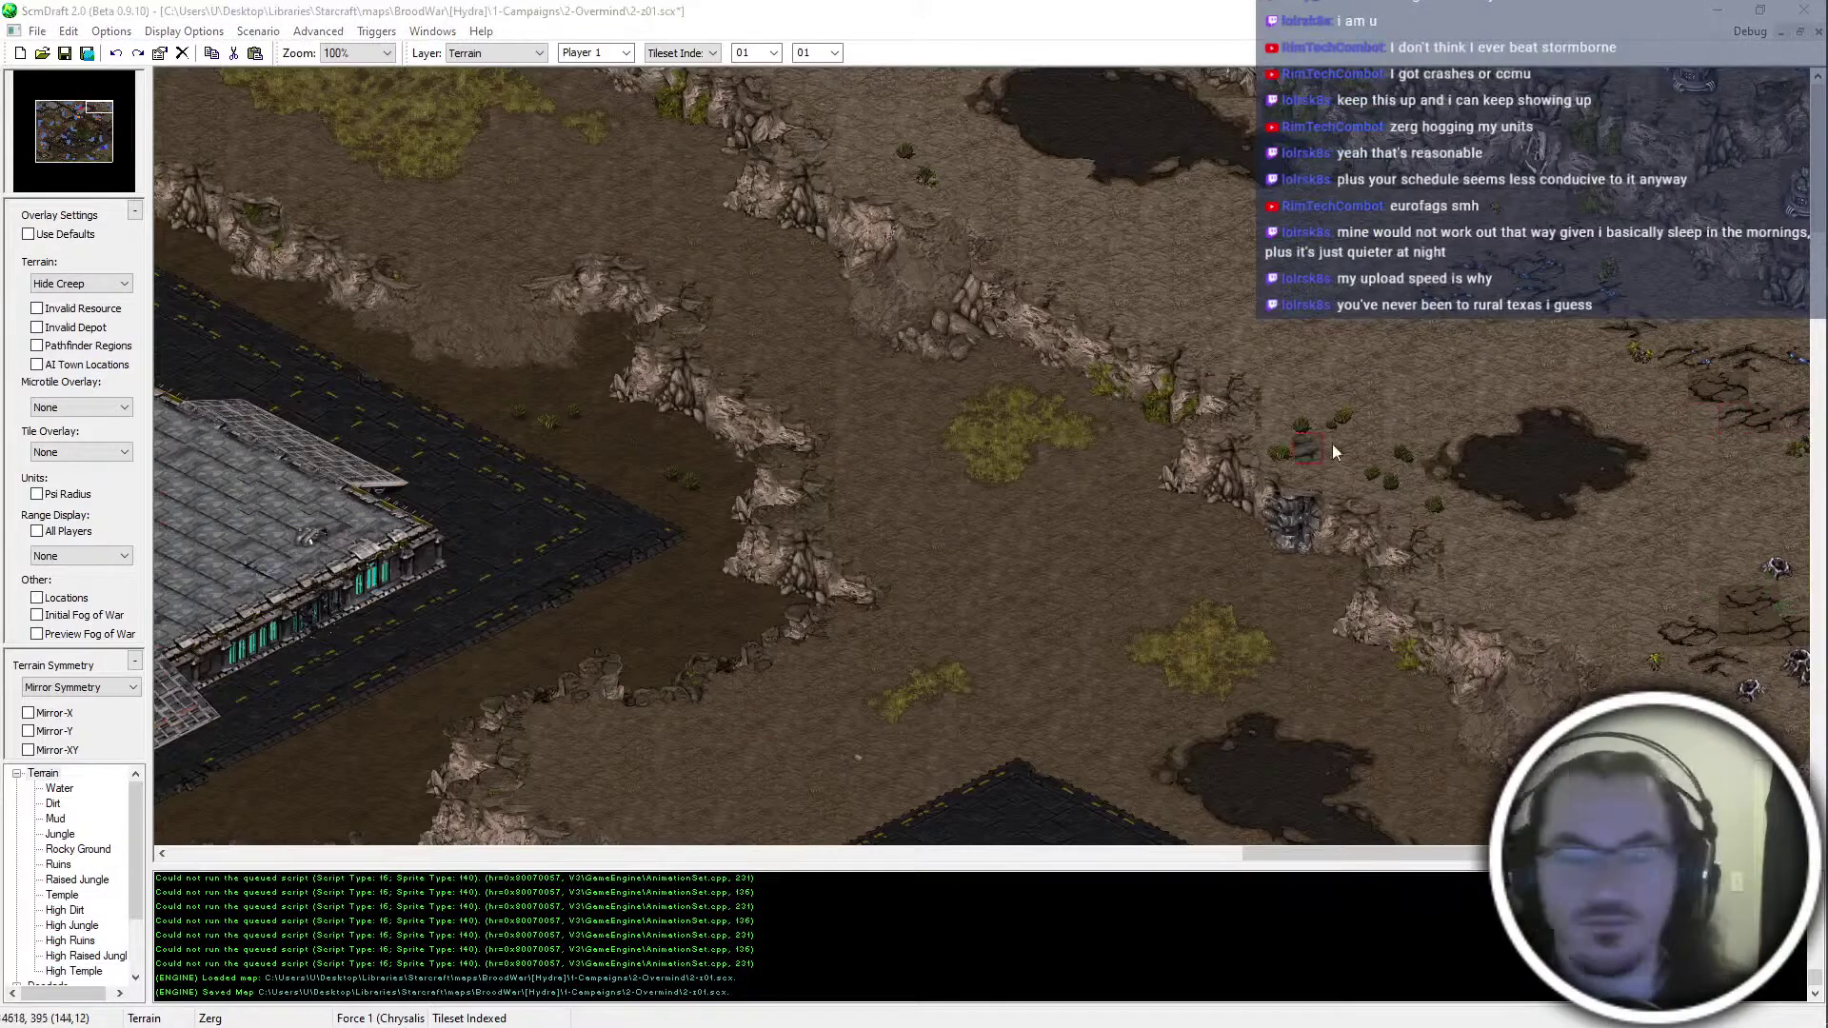
{"action": "left_click", "coordinate": [1789, 433]}
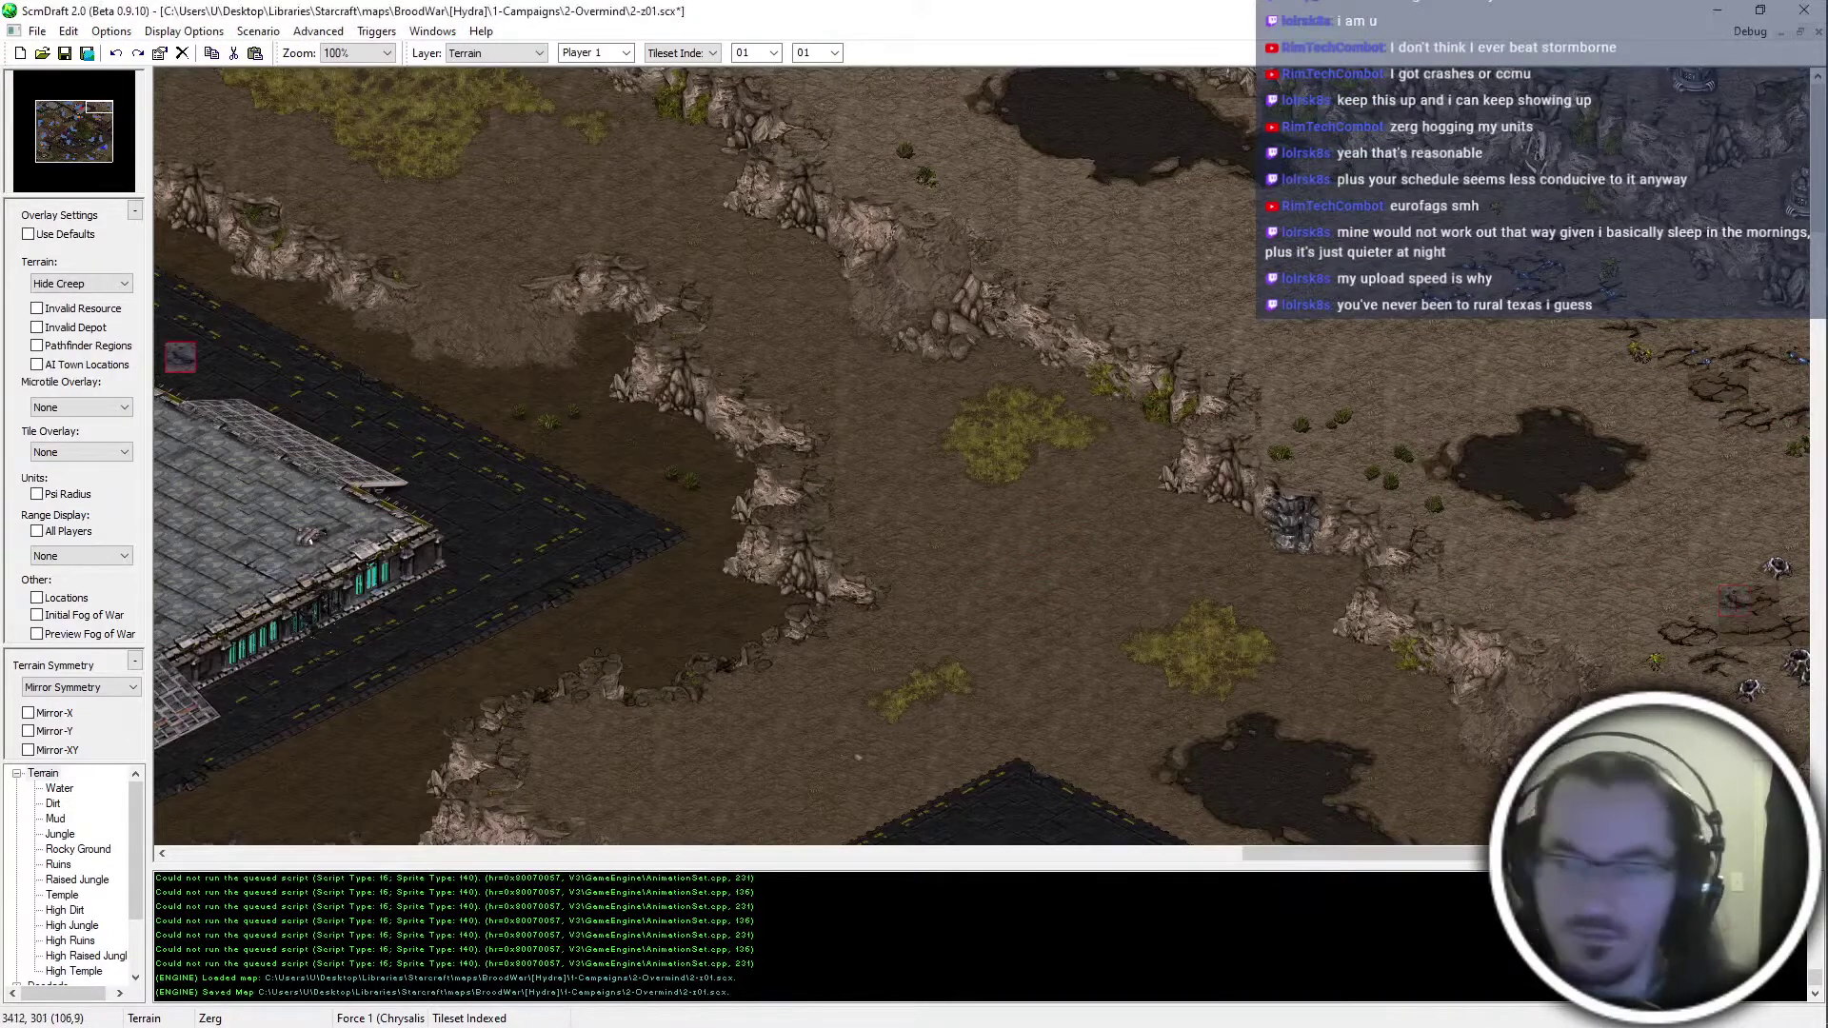
{"action": "left_click", "coordinate": [1734, 601]}
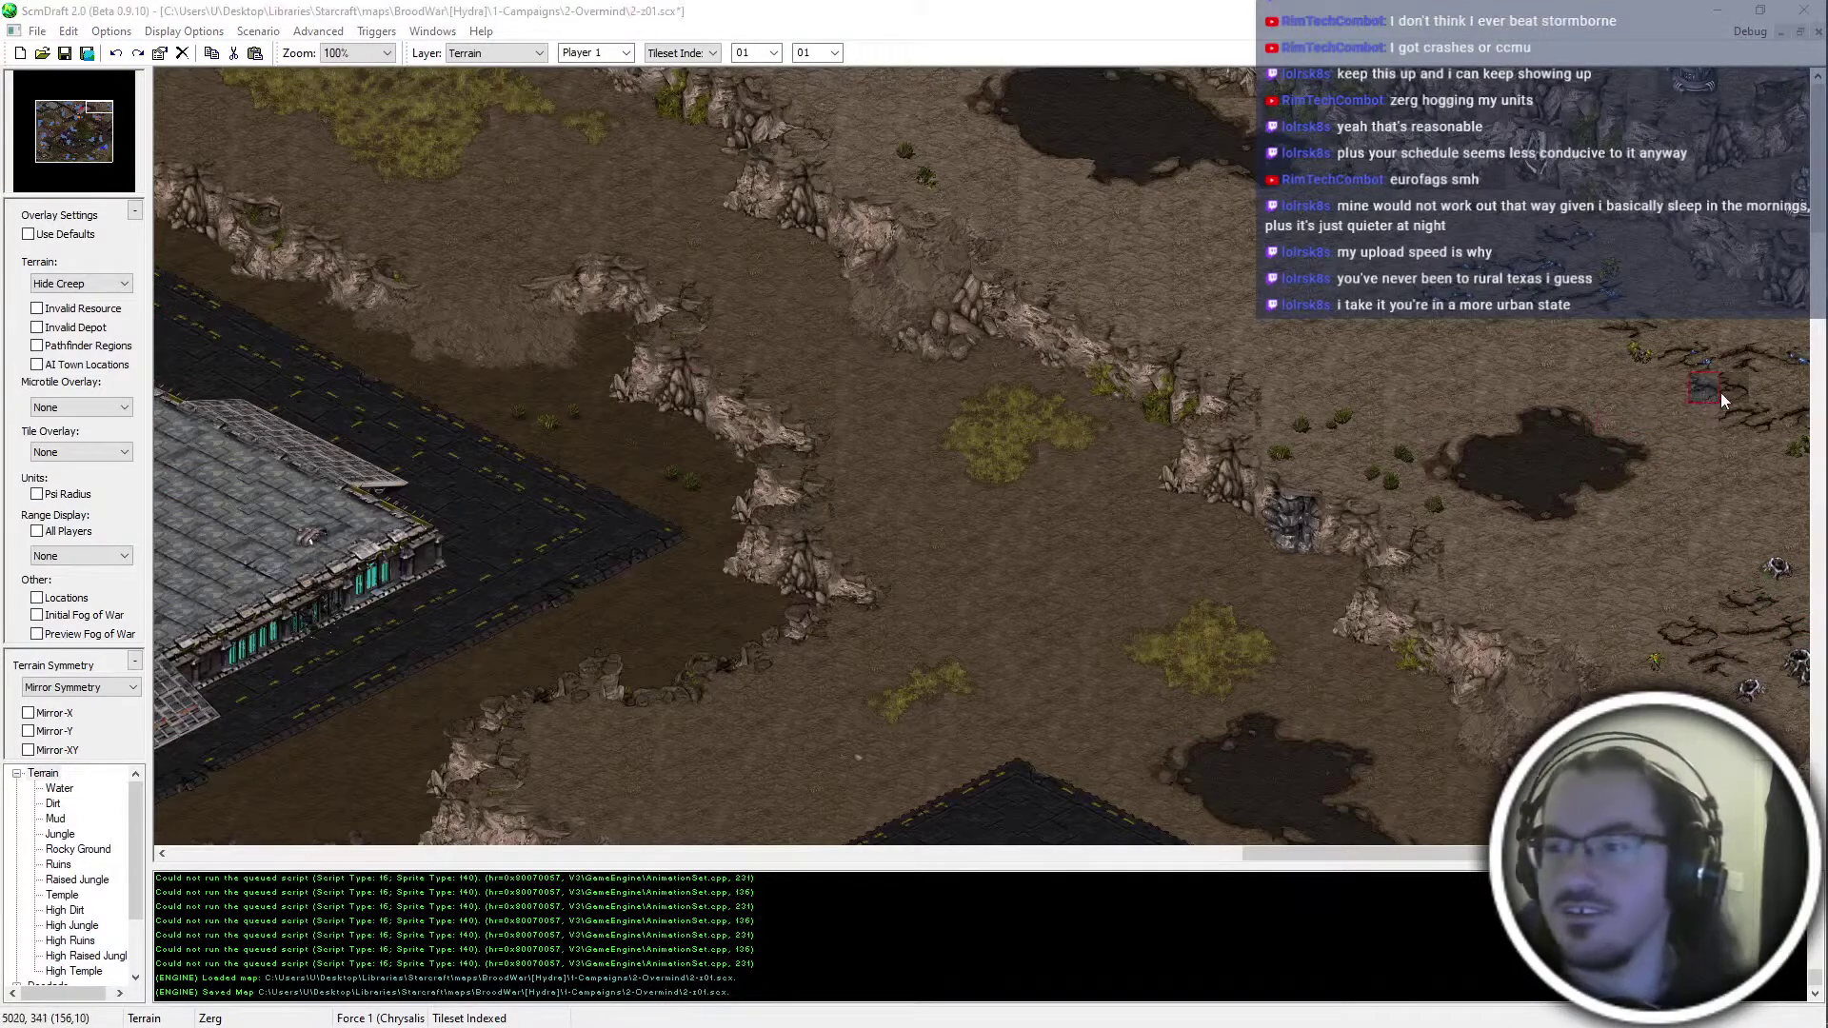
{"action": "key", "text": "ctrl+s"}
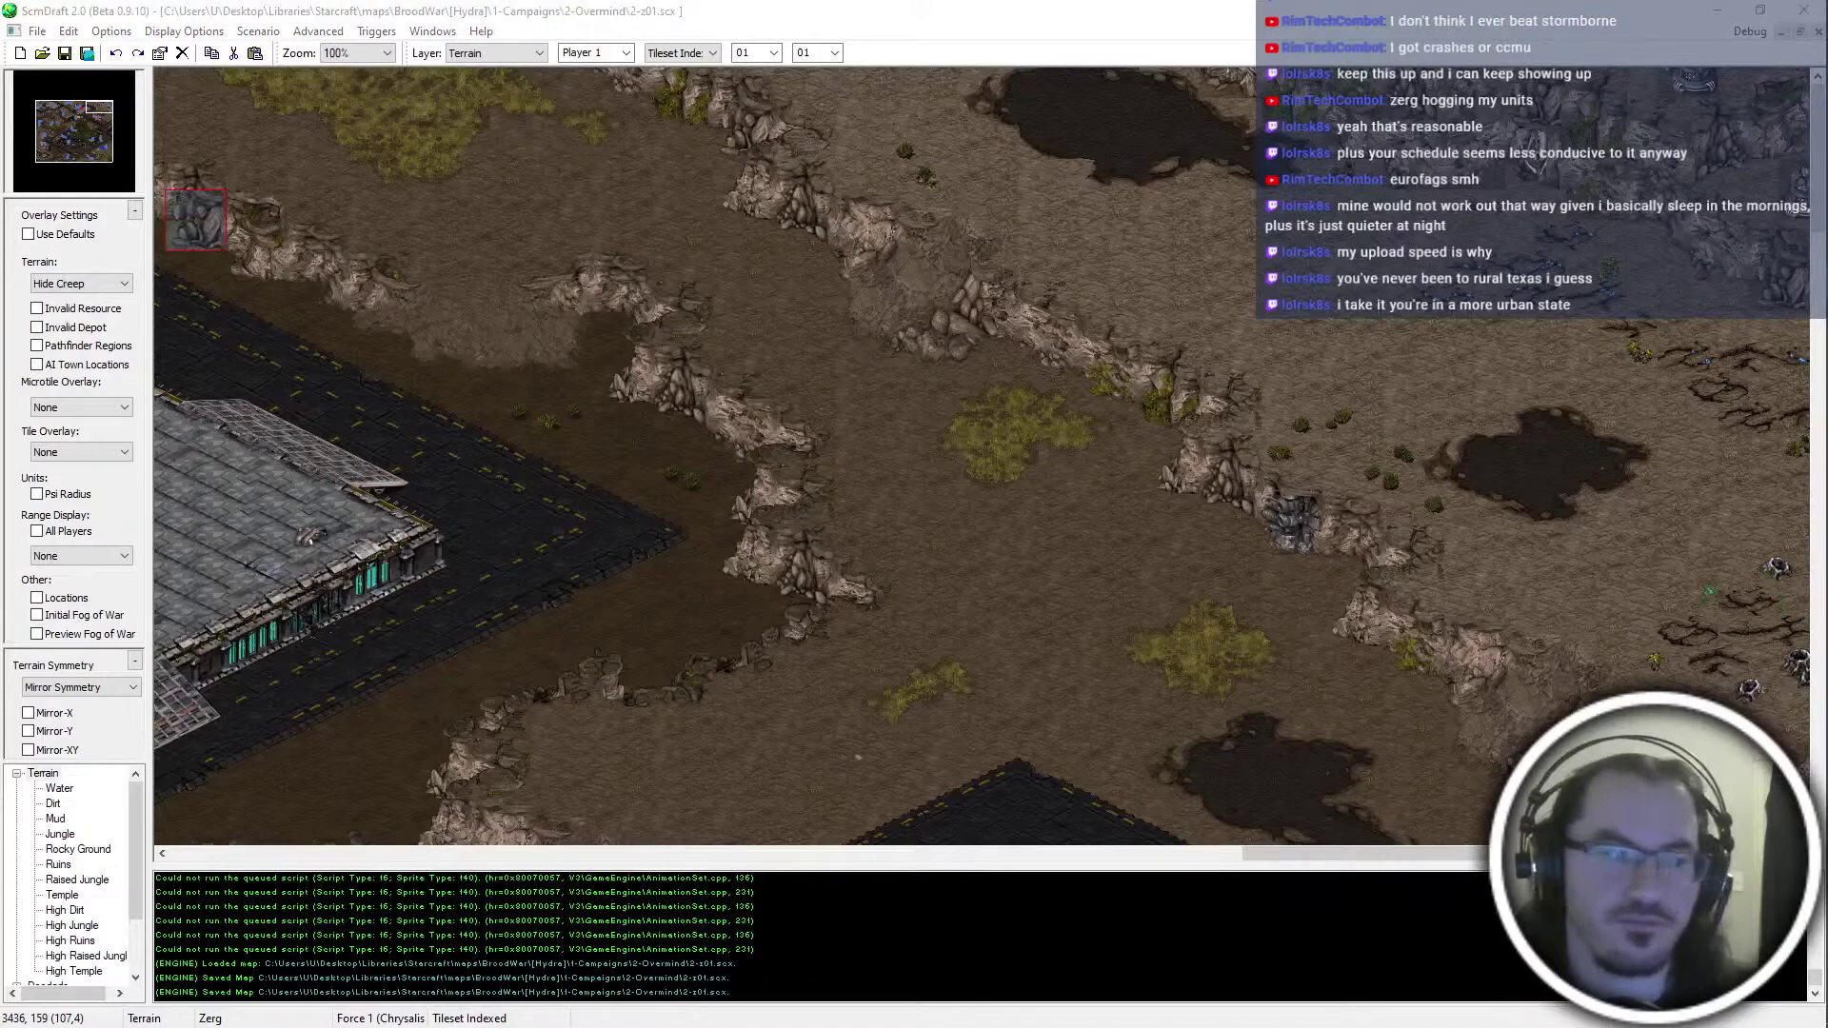
Place larger multi-cell detail tiles on the north-eastern high ground and save the map
{"action": "left_click", "coordinate": [1524, 321]}
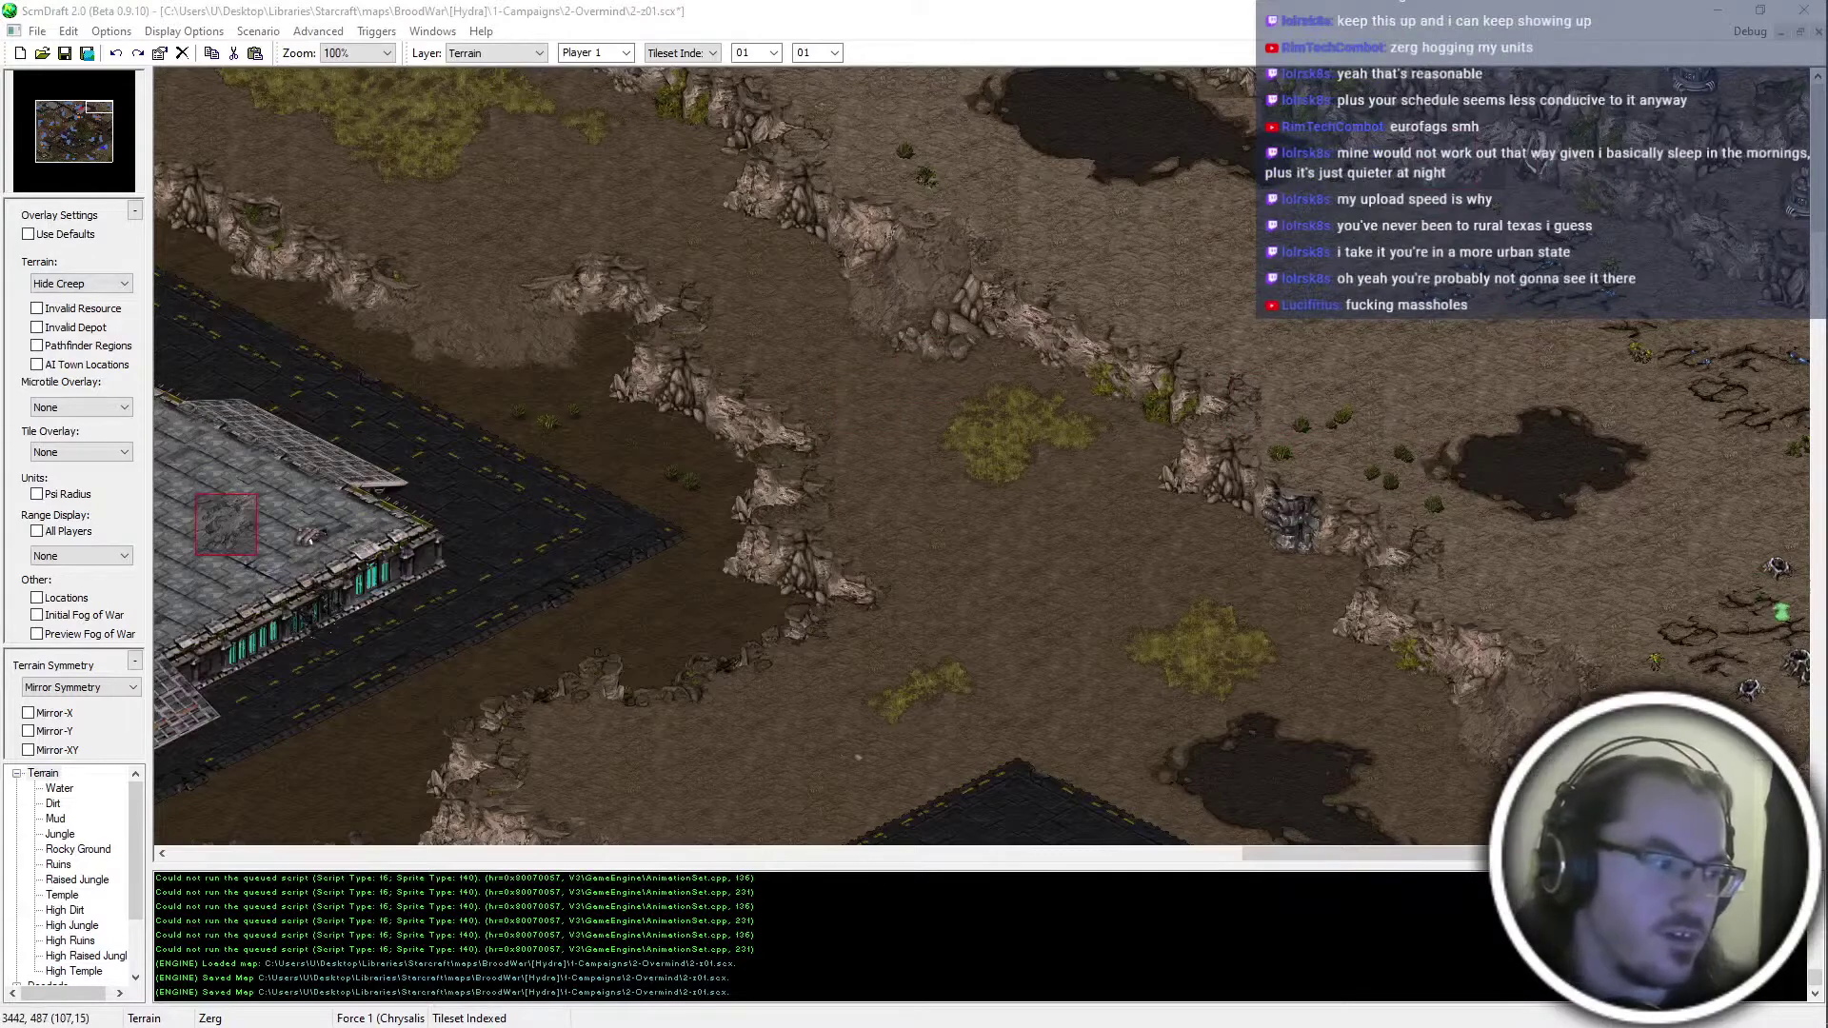
{"action": "left_click", "coordinate": [1487, 167]}
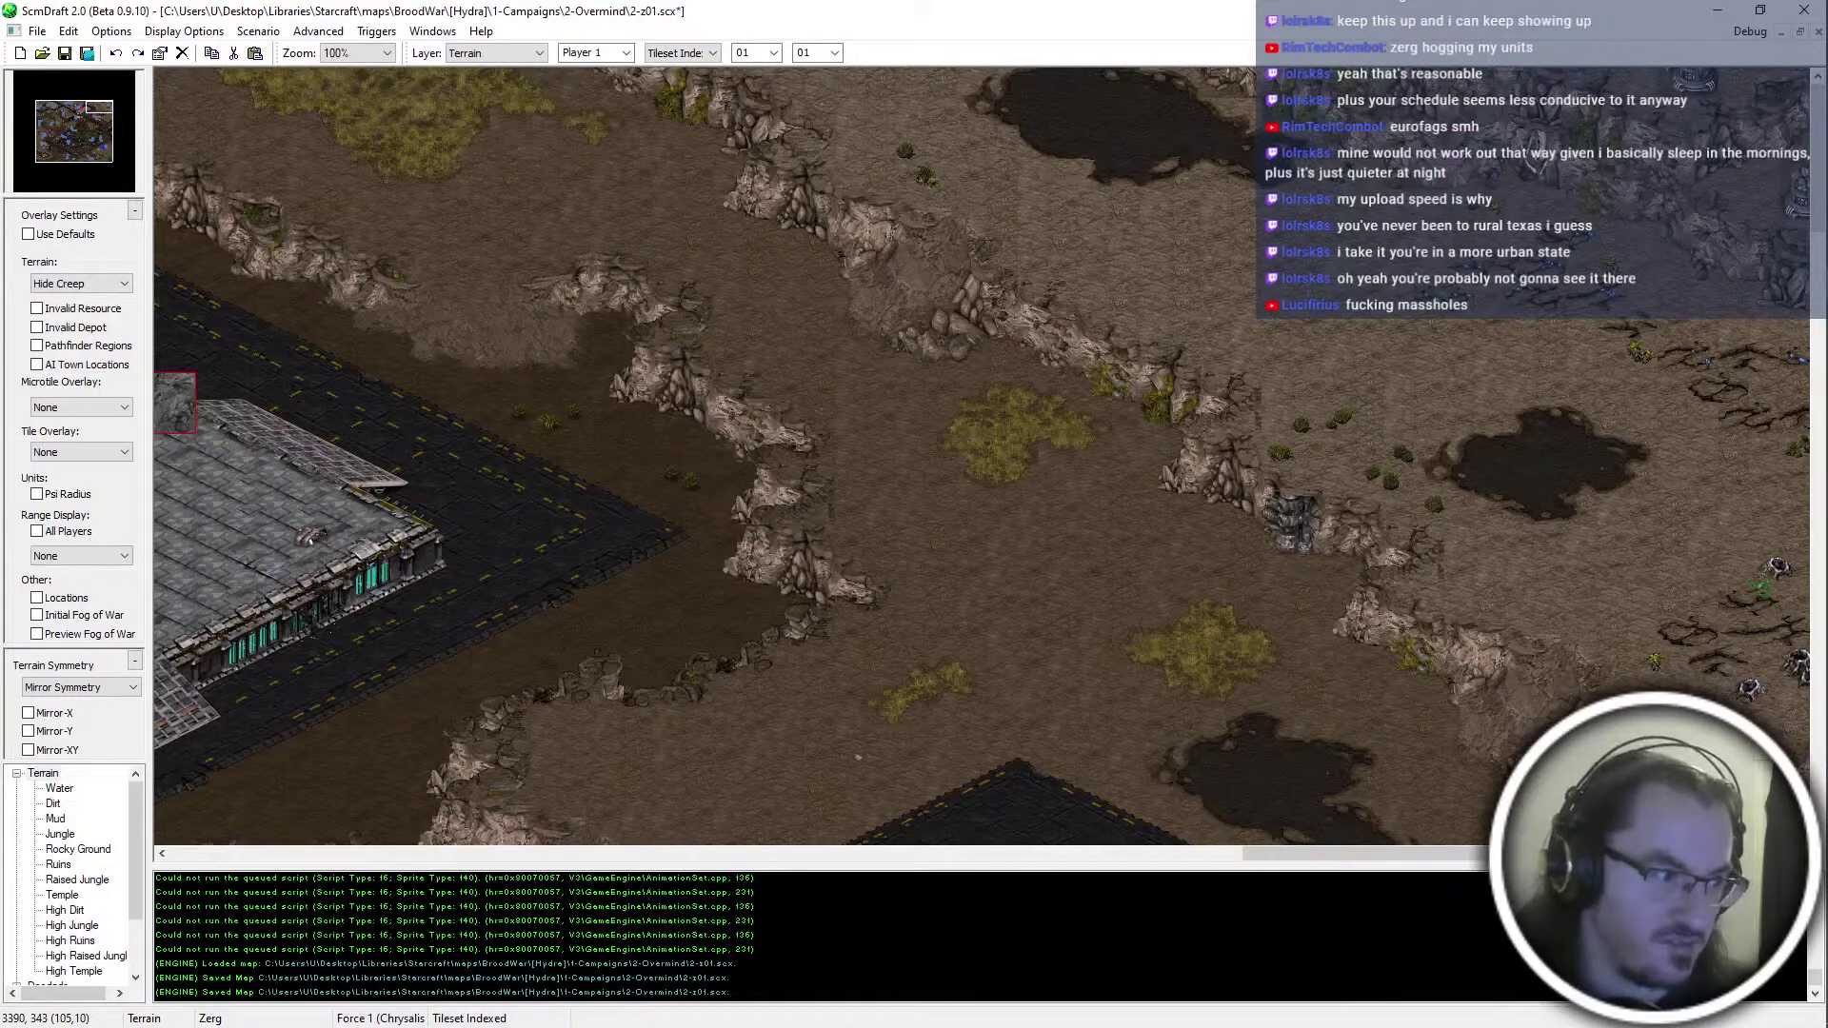
{"action": "left_click", "coordinate": [1144, 426]}
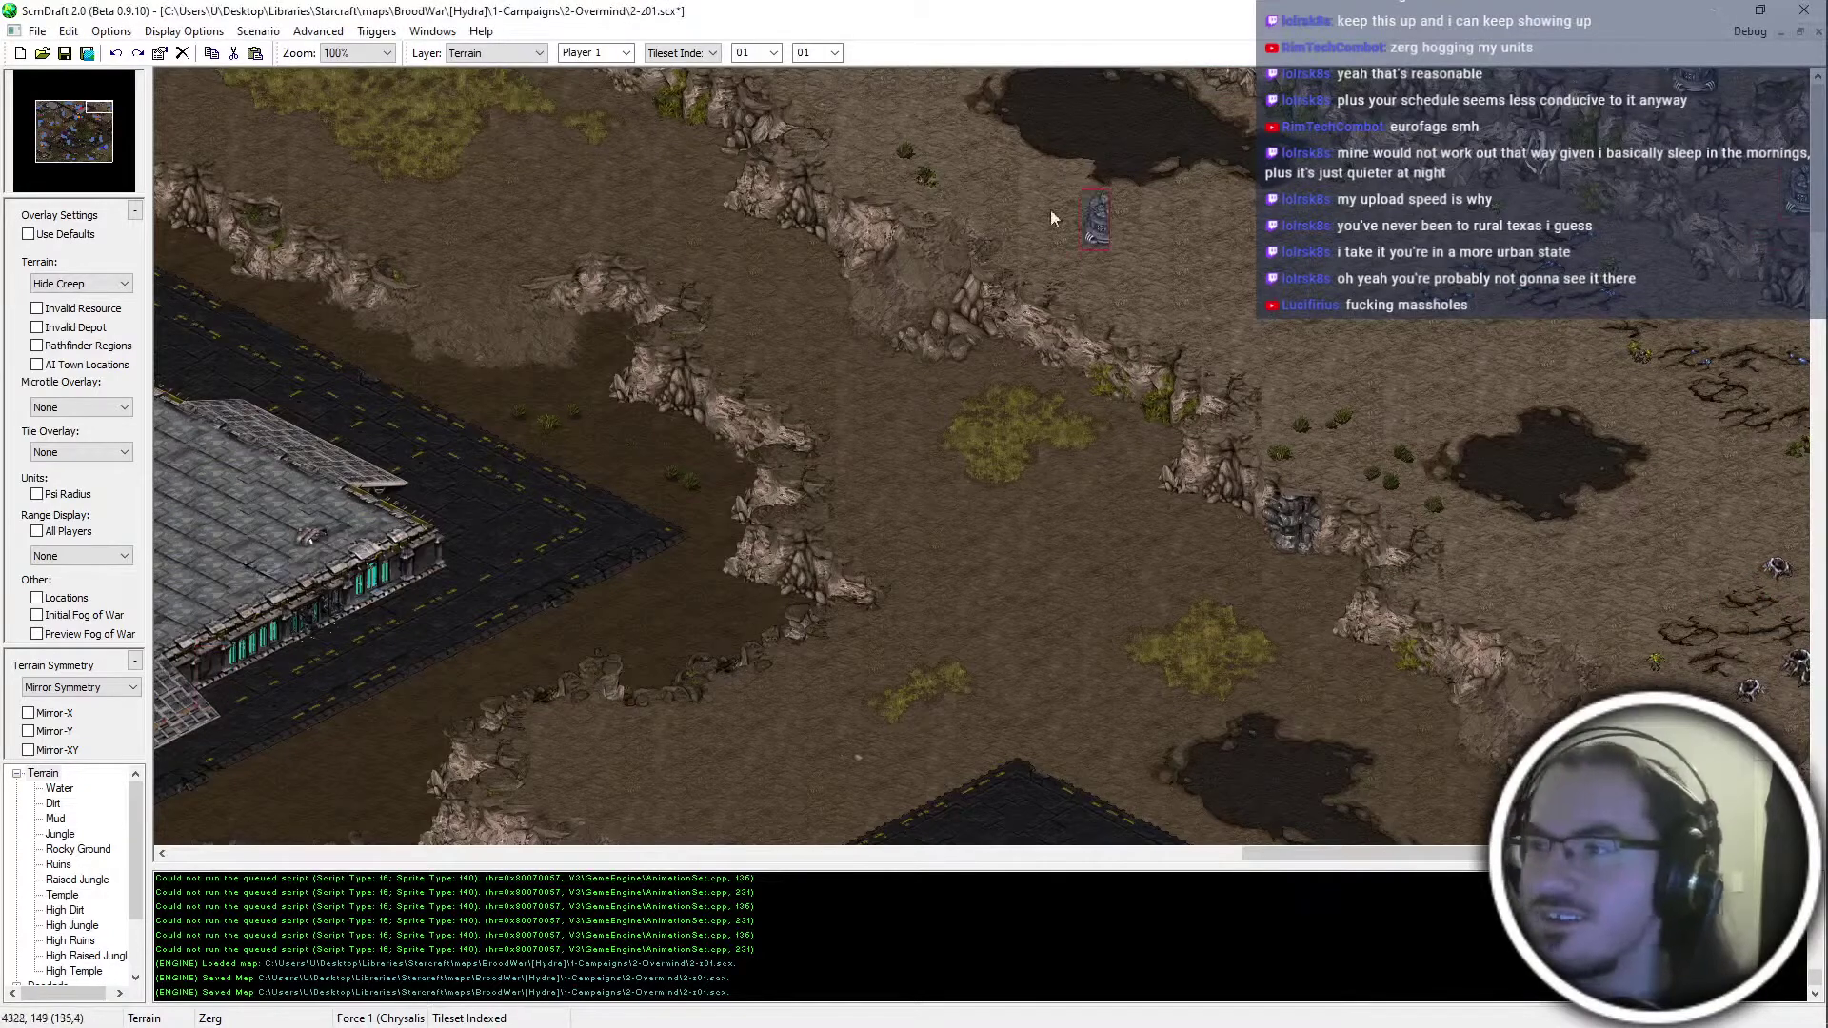
{"action": "key", "text": "ctrl+s"}
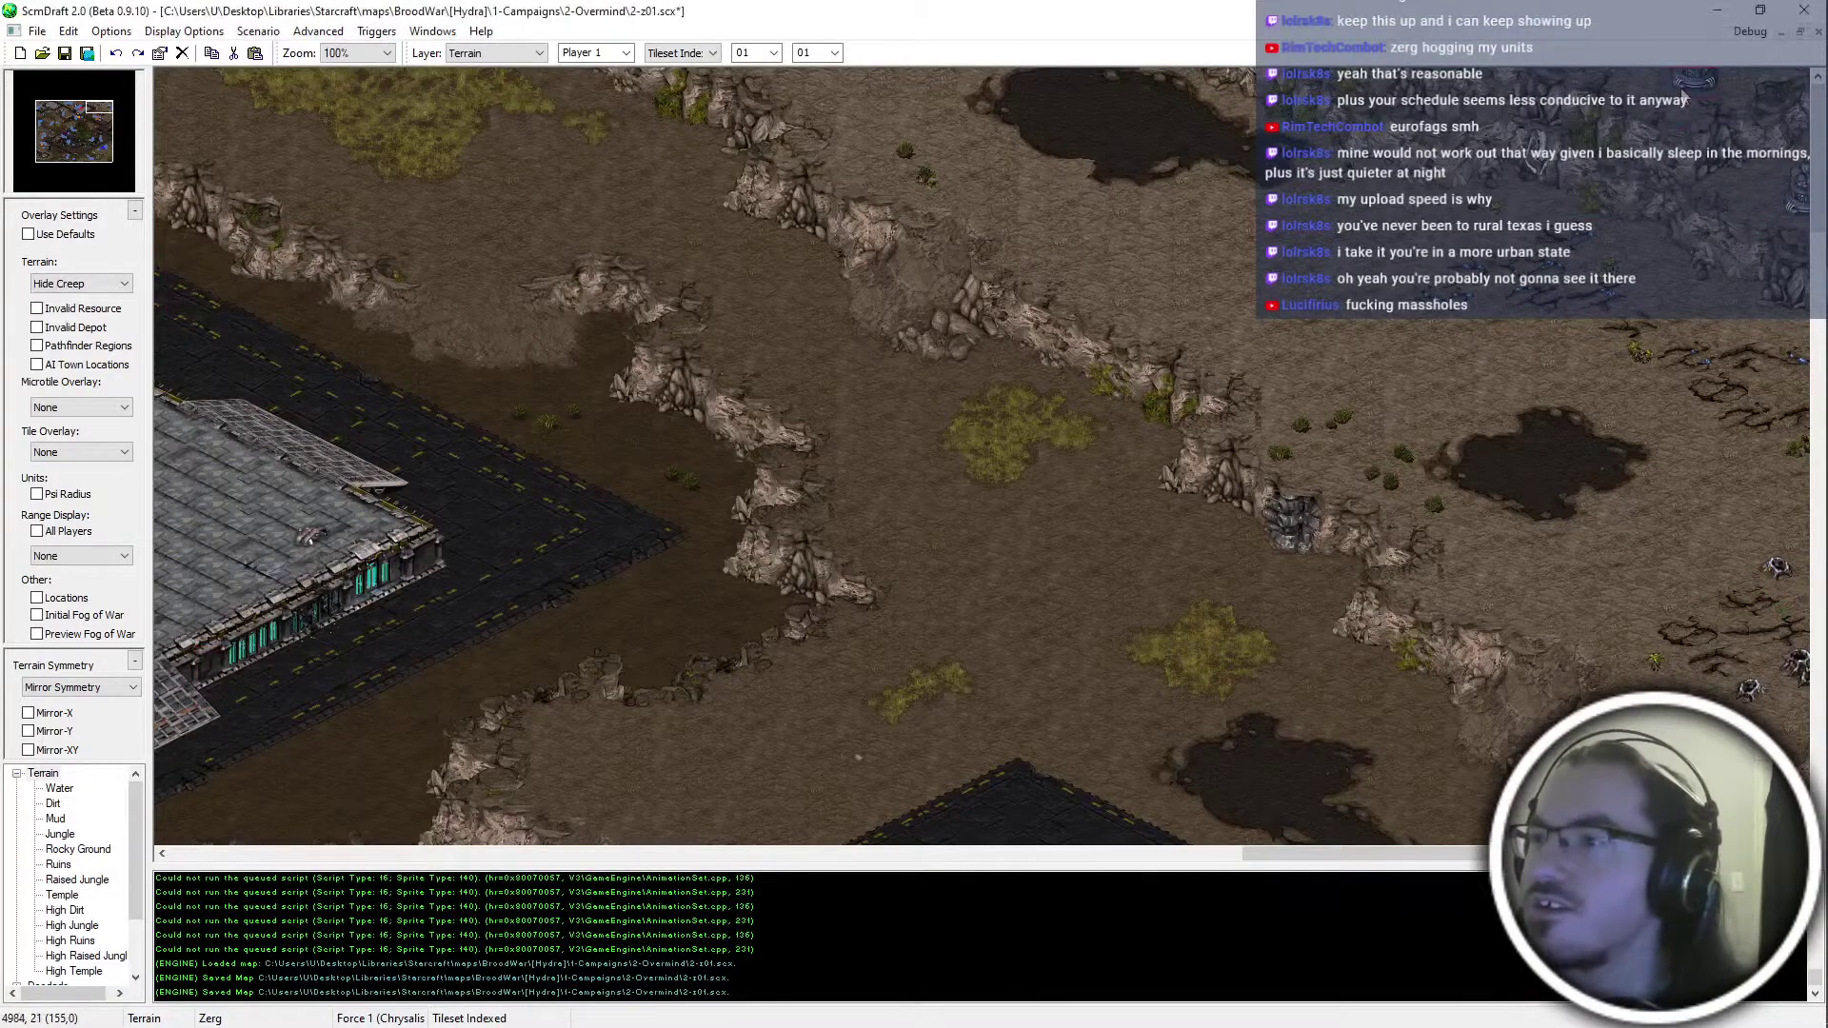
Review the terrain detail across the northern, central and south-western parts of the map at 66% zoom
{"action": "scroll", "coordinate": [1579, 325], "scroll_direction": "down", "scroll_amount": 1, "text": "ctrl"}
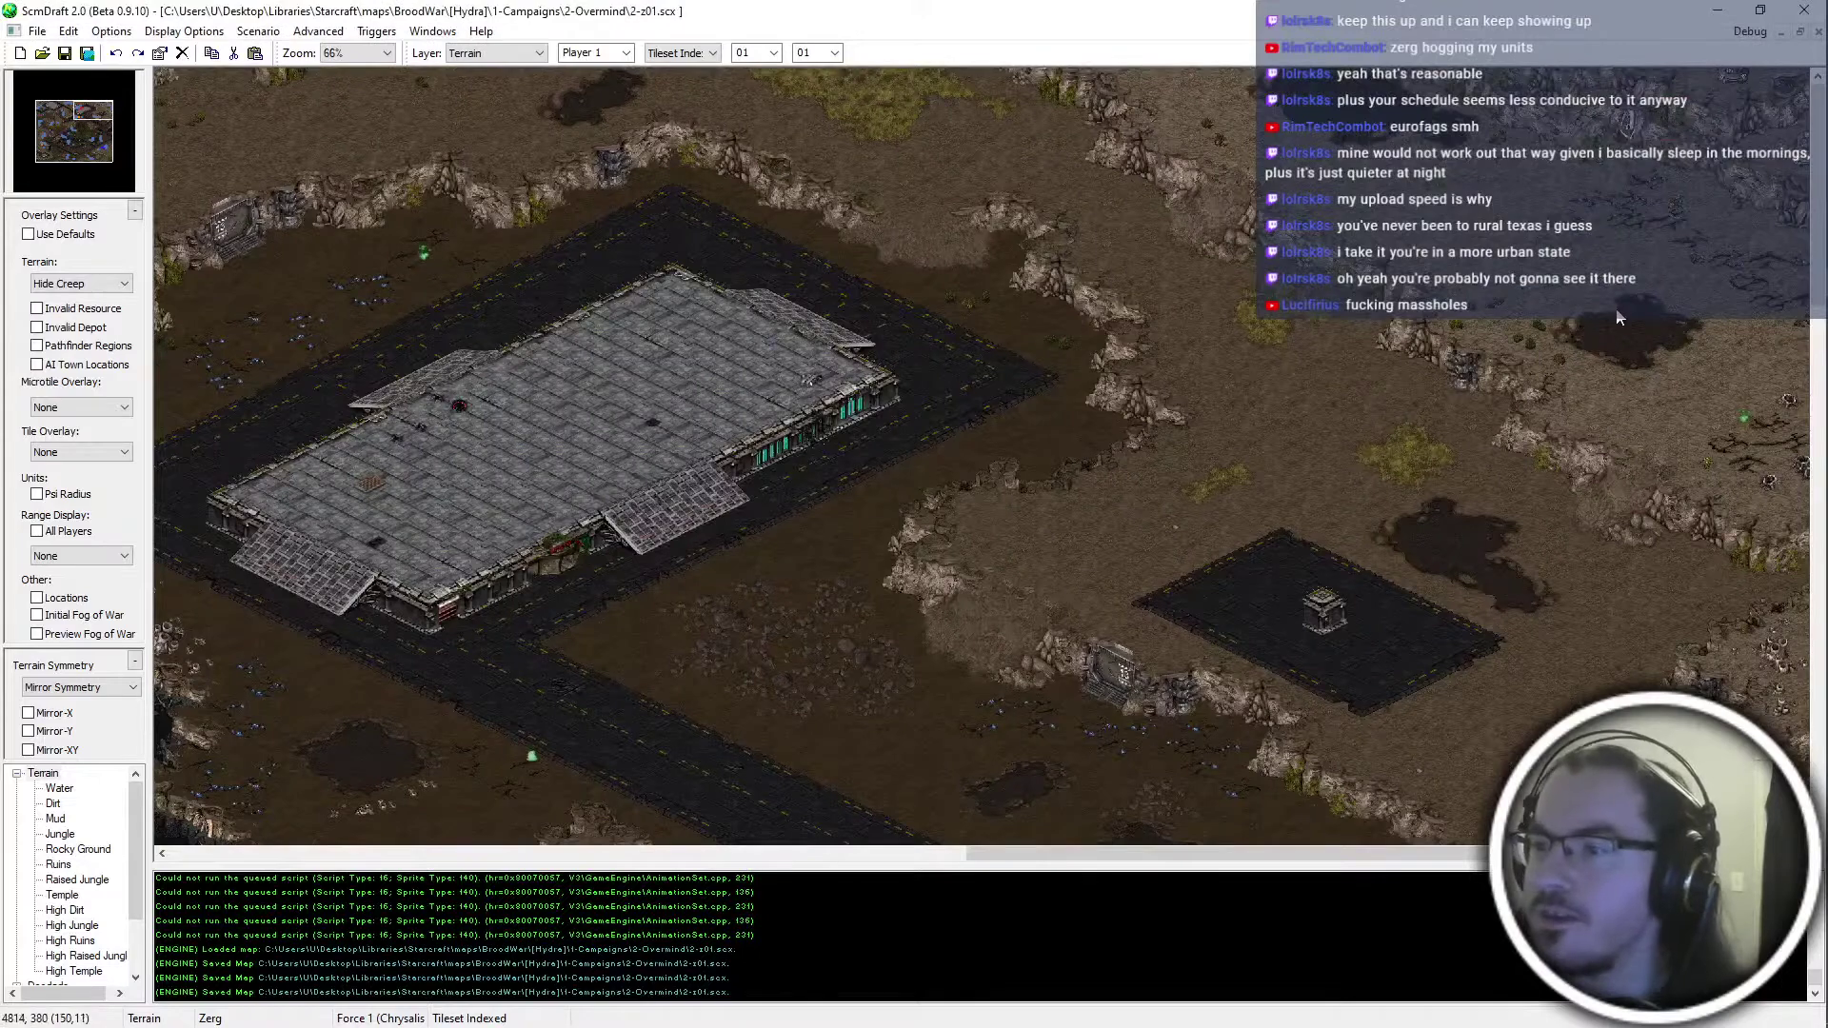
{"action": "scroll", "coordinate": [1600, 372], "scroll_direction": "down", "scroll_amount": 1}
{"action": "scroll", "coordinate": [1561, 229], "scroll_direction": "up", "scroll_amount": 1}
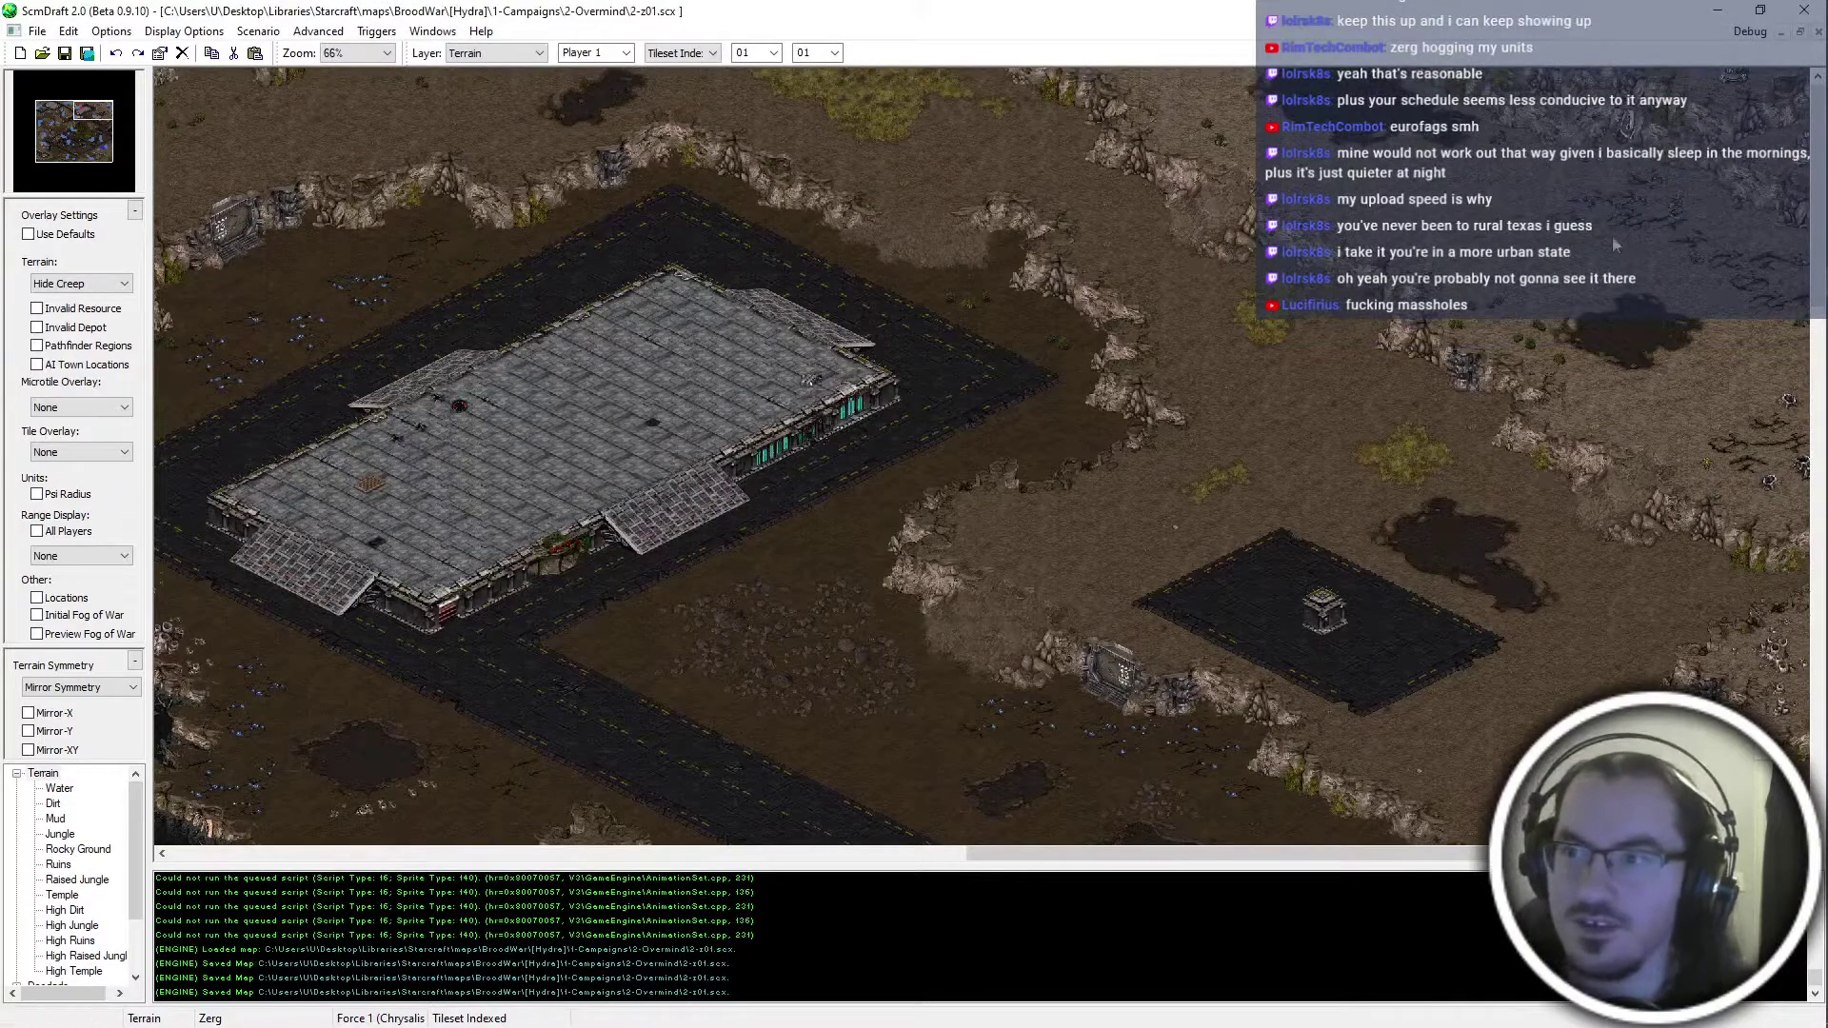
{"action": "scroll", "coordinate": [207, 126], "scroll_direction": "down", "scroll_amount": 3}
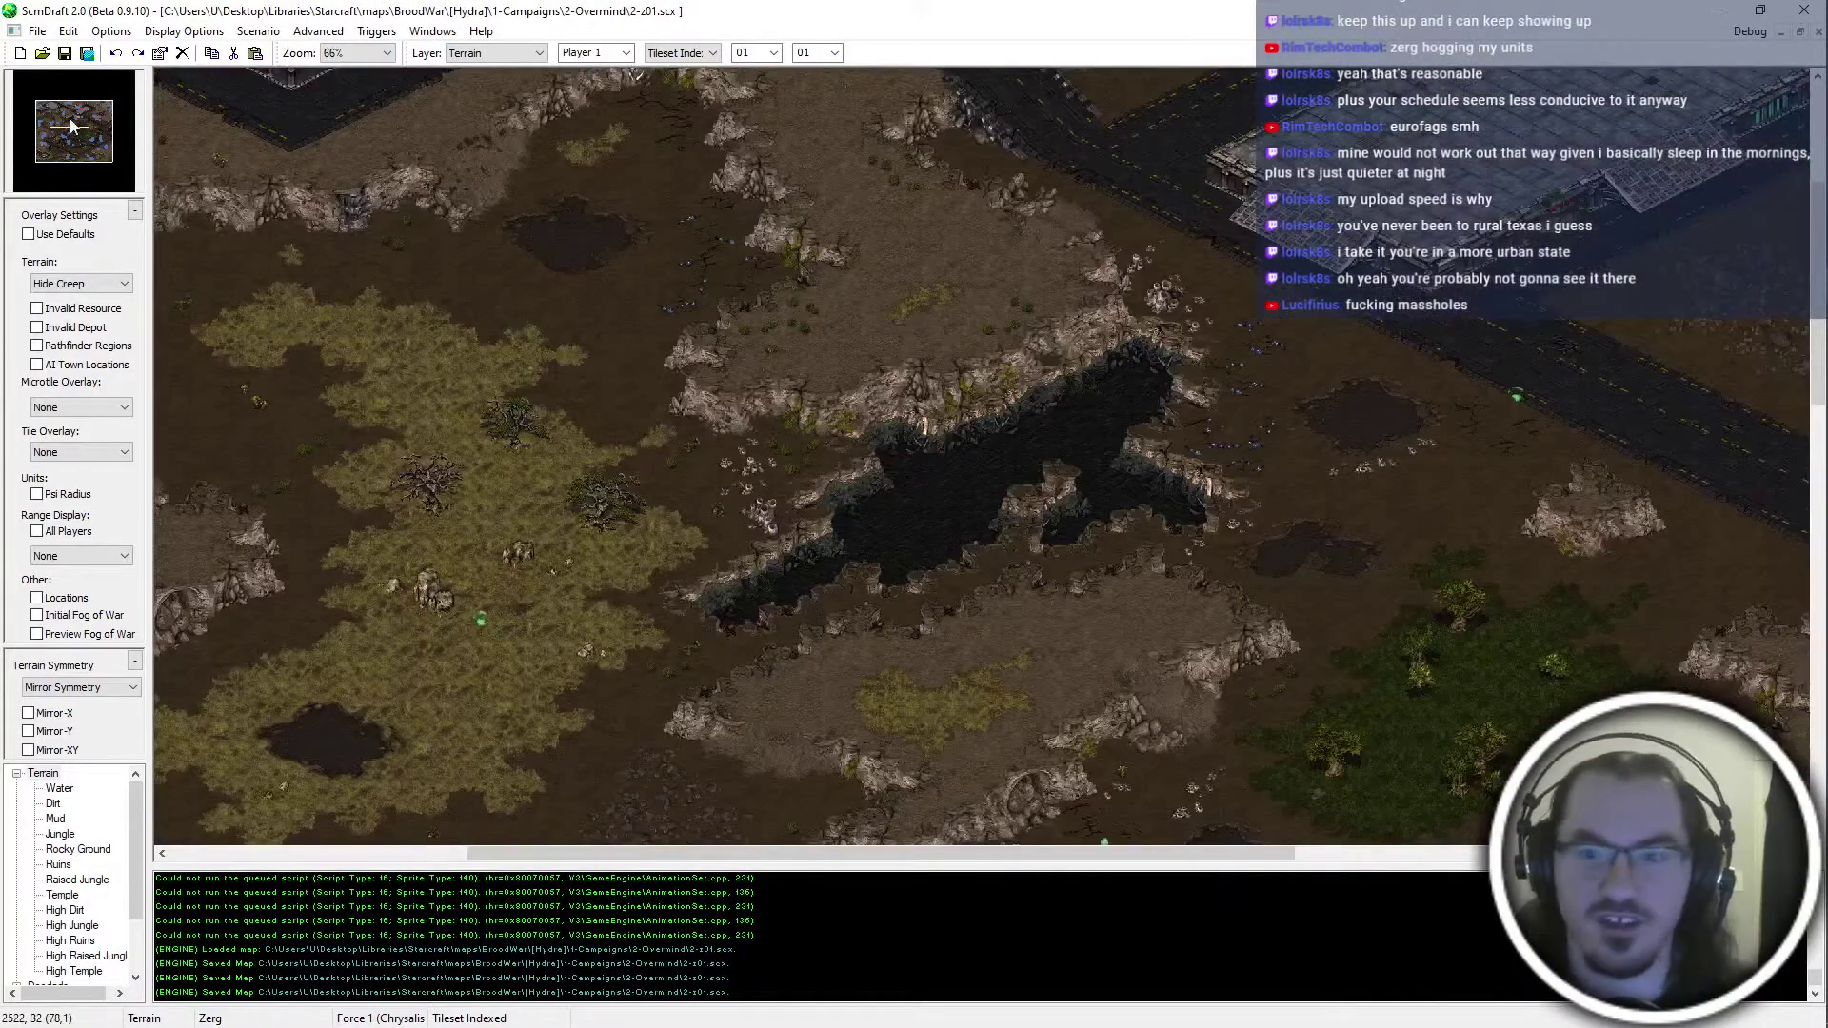
{"action": "scroll", "coordinate": [49, 71], "scroll_direction": "up", "scroll_amount": 3}
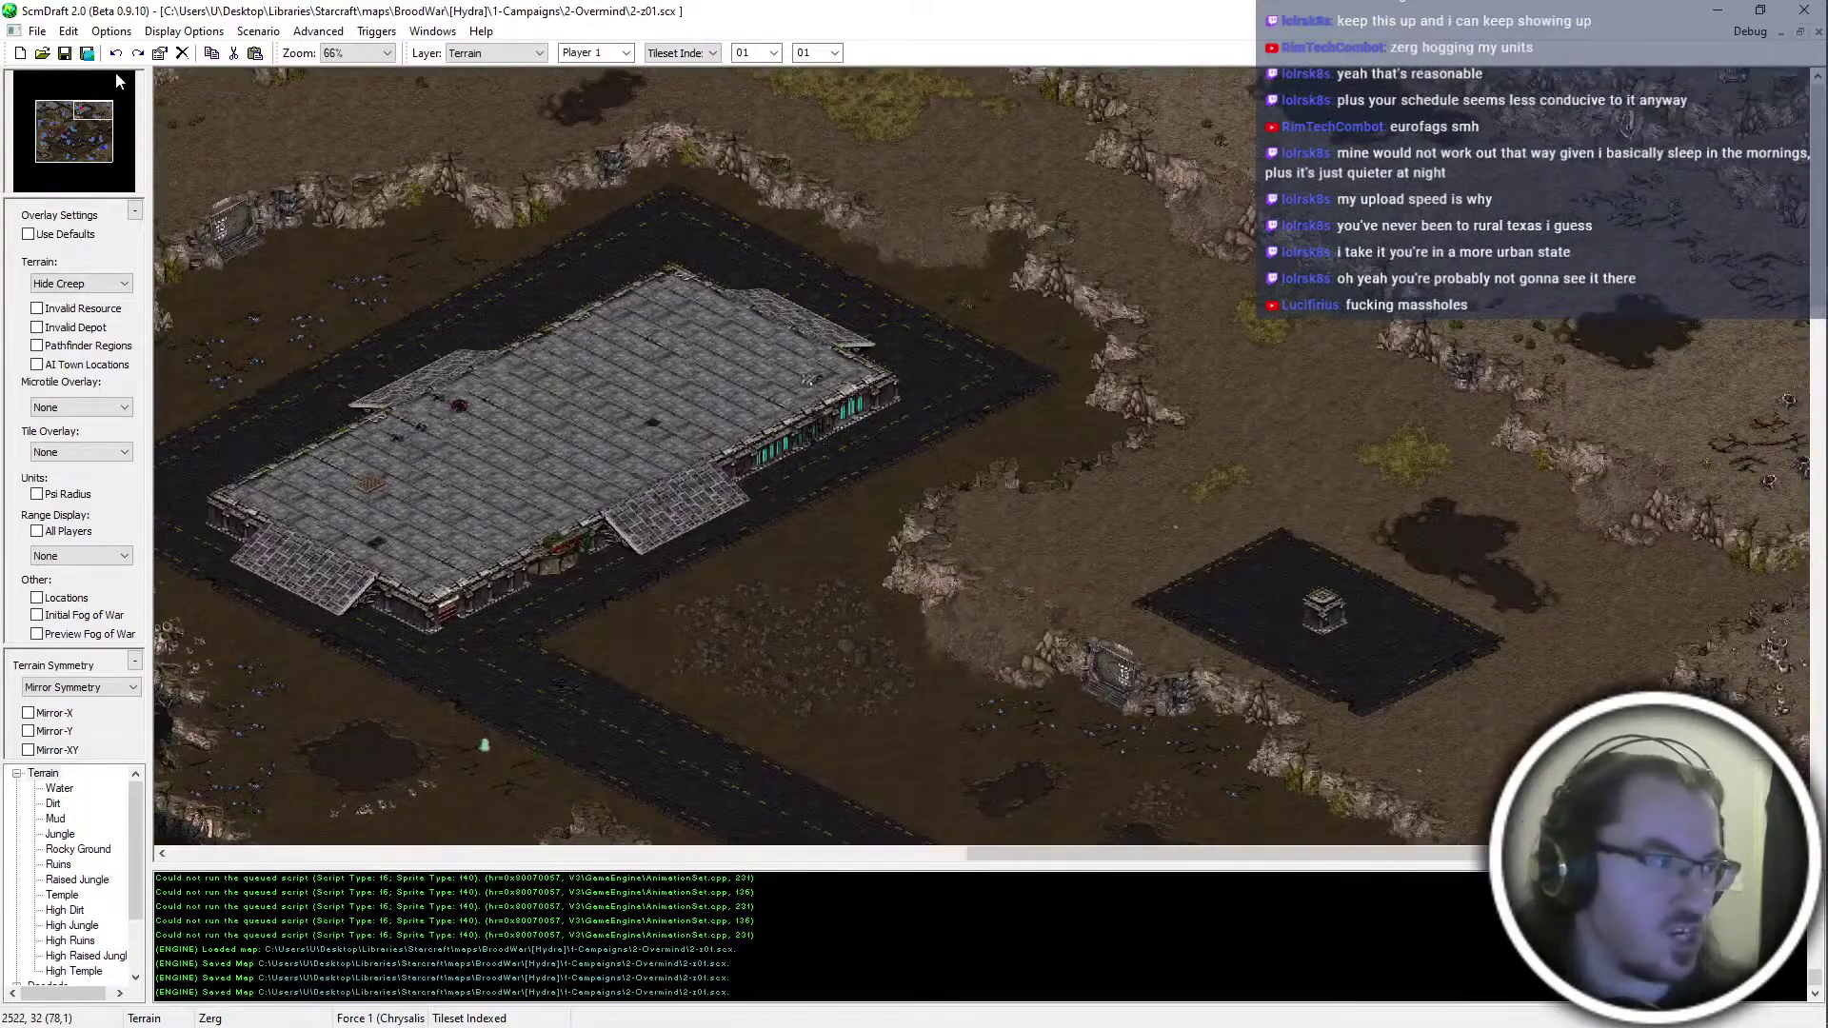
{"action": "left_click_drag", "start_coordinate": [116, 72], "coordinate": [61, 154]}
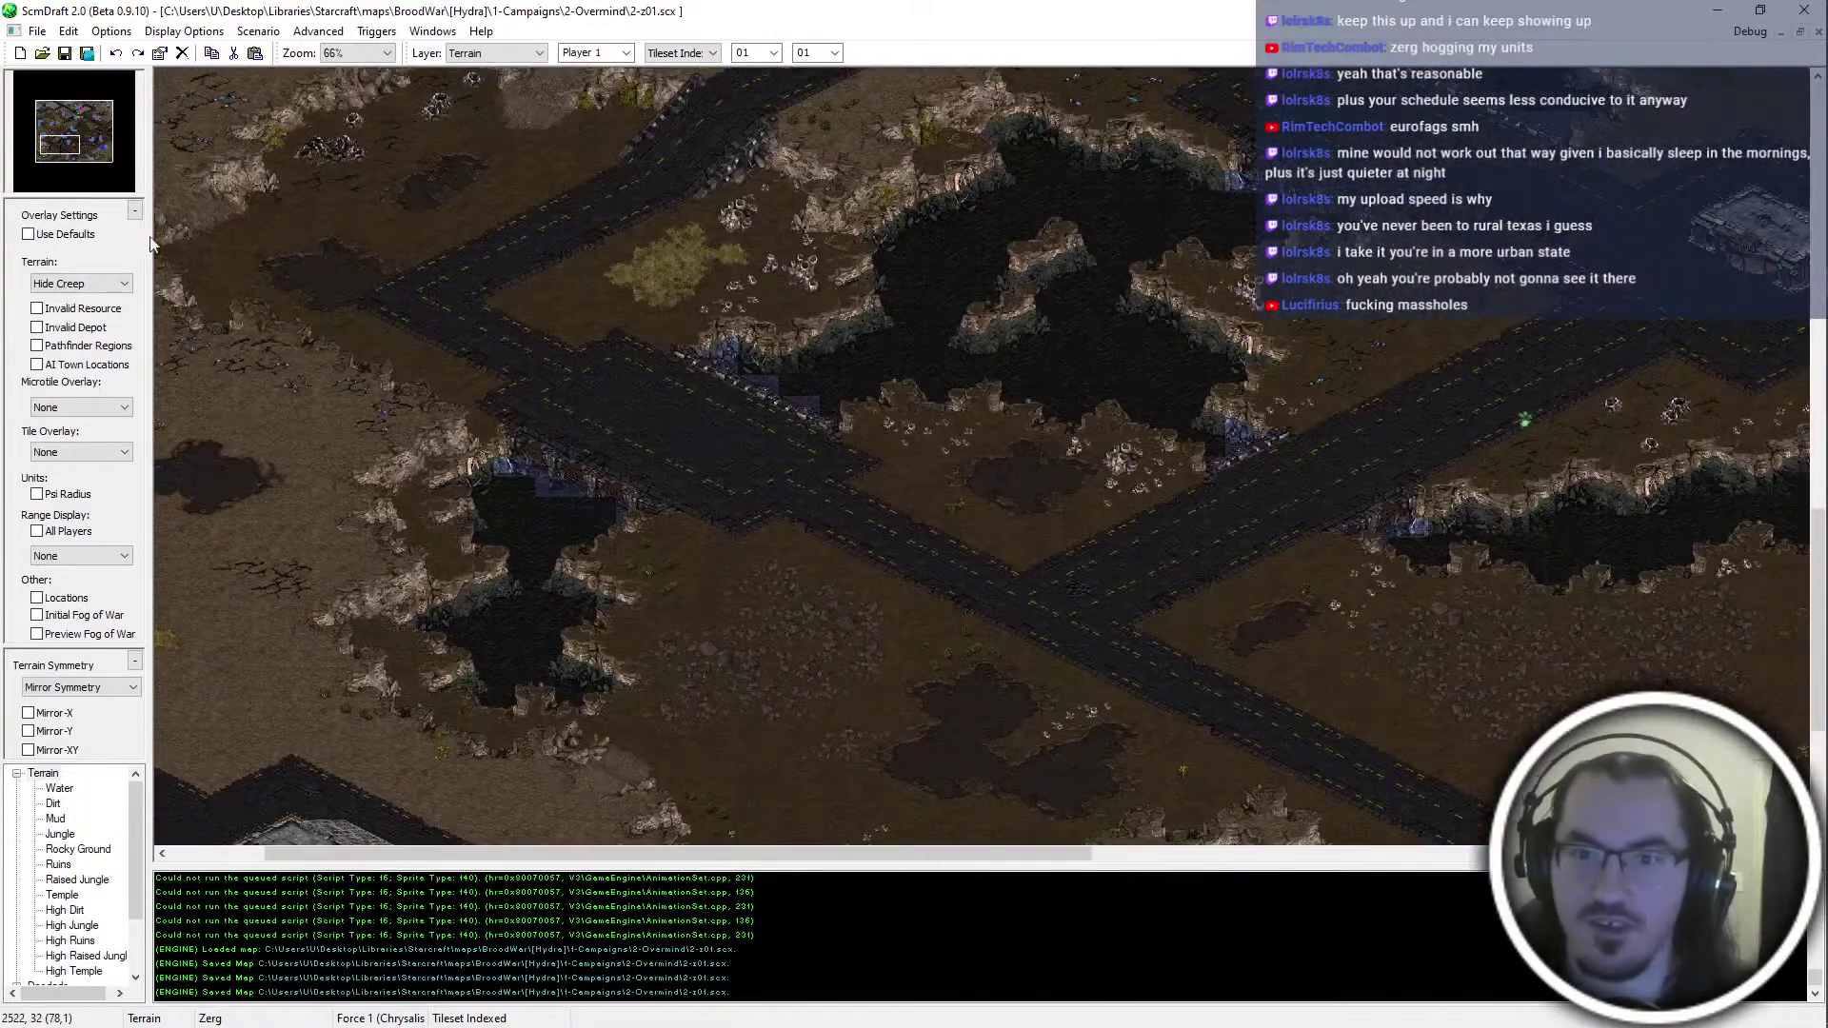
{"action": "middle_click_drag", "start_coordinate": [712, 455], "coordinate": [849, 428]}
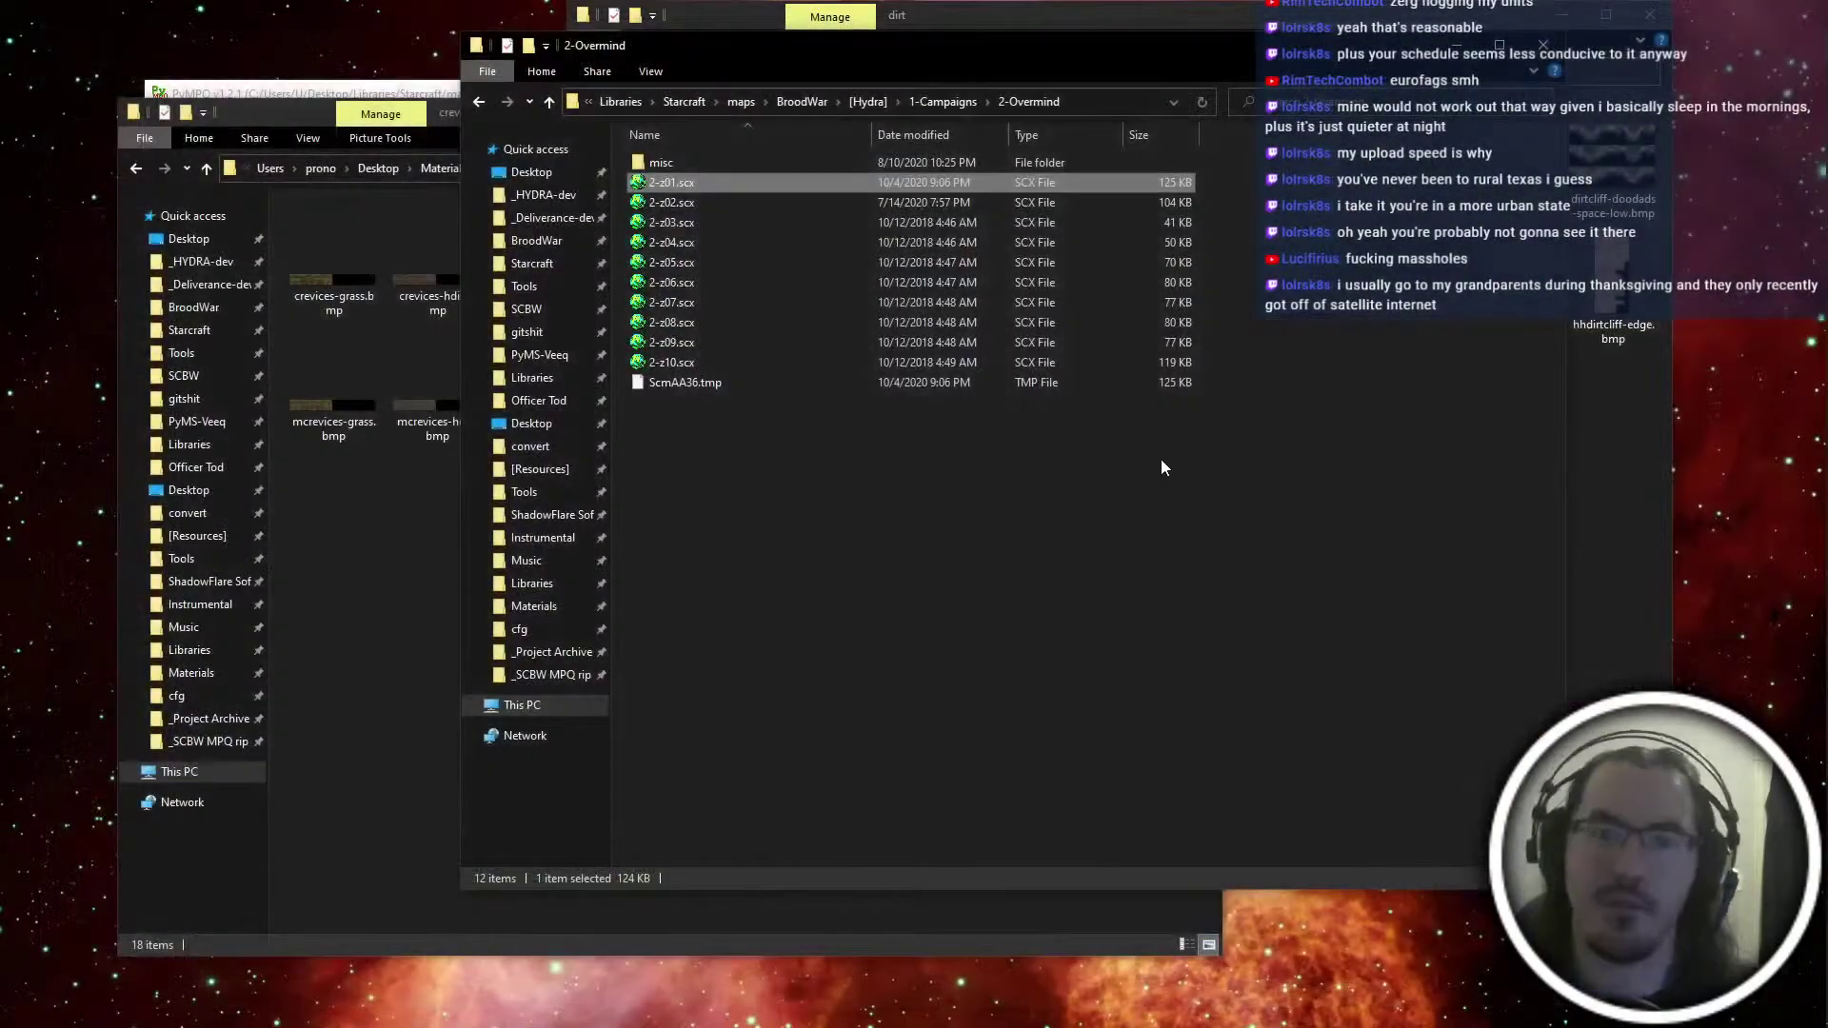
Switch to File Explorer and go back from 2-Overmind to the 1-Campaigns folder
{"action": "left_click", "coordinate": [1161, 461]}
{"action": "key", "text": "alt+Left"}
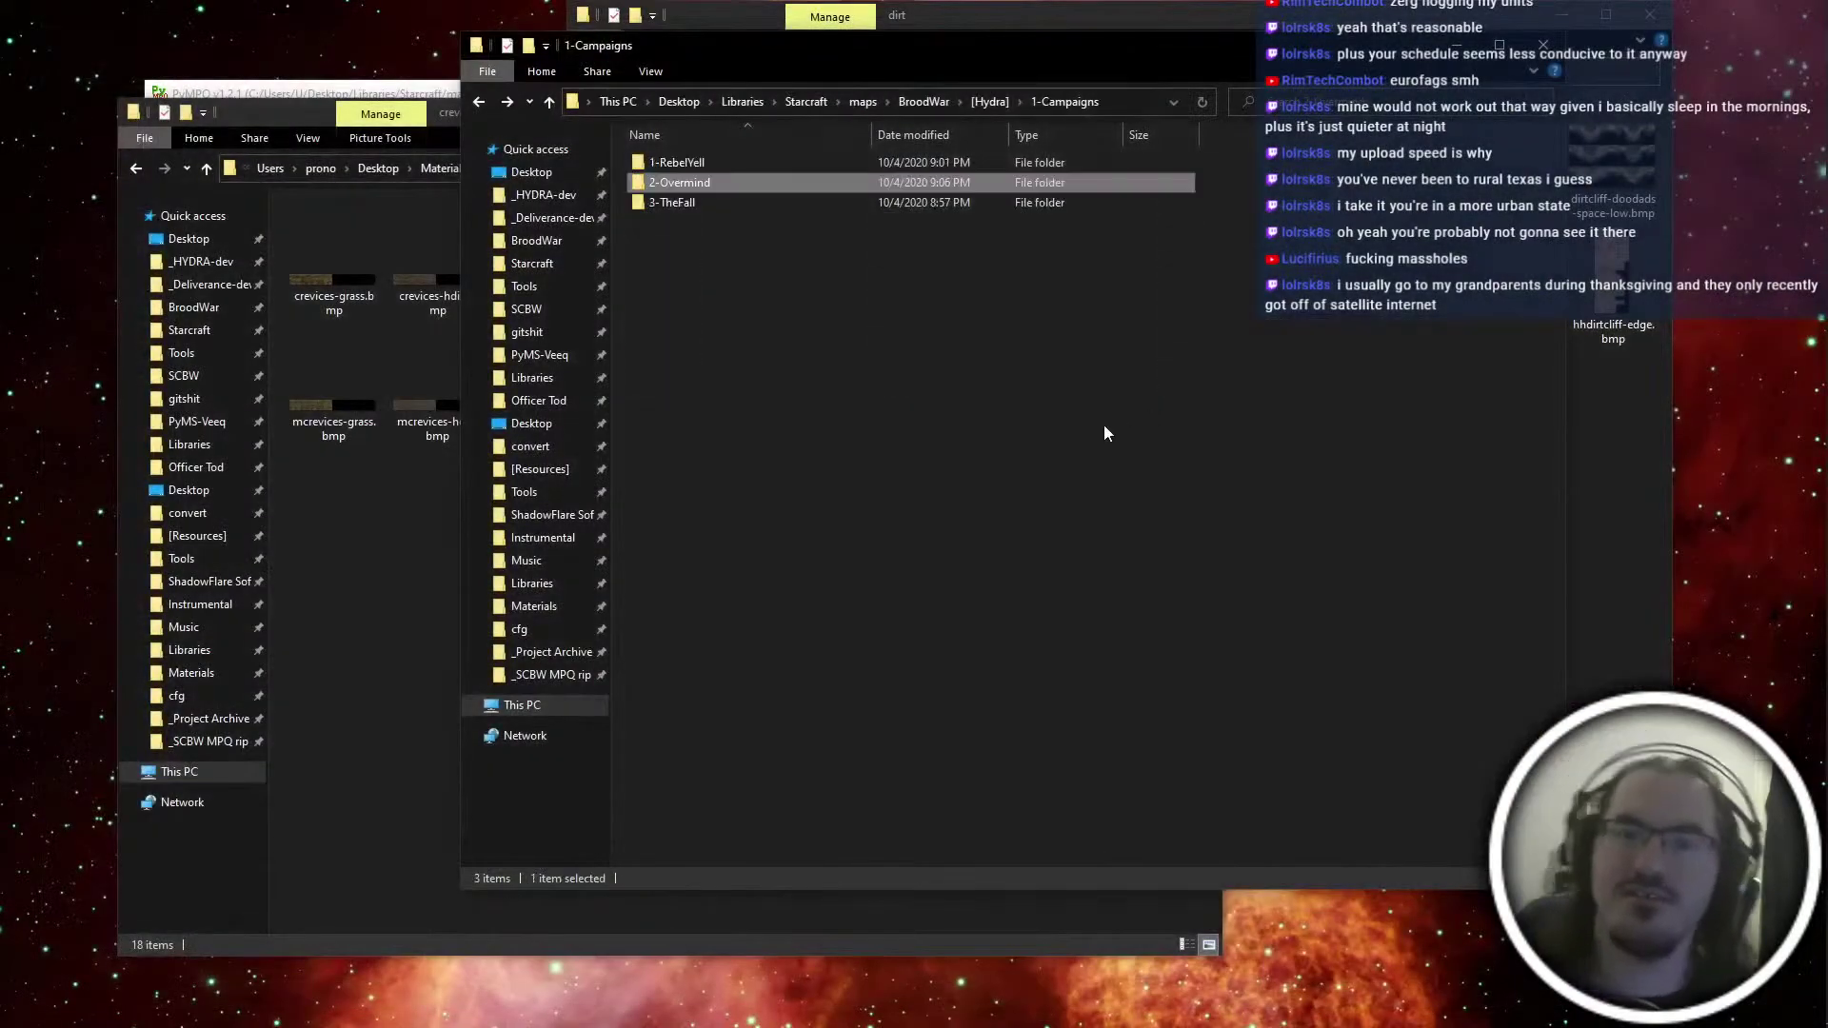
{"action": "left_click", "coordinate": [1104, 427]}
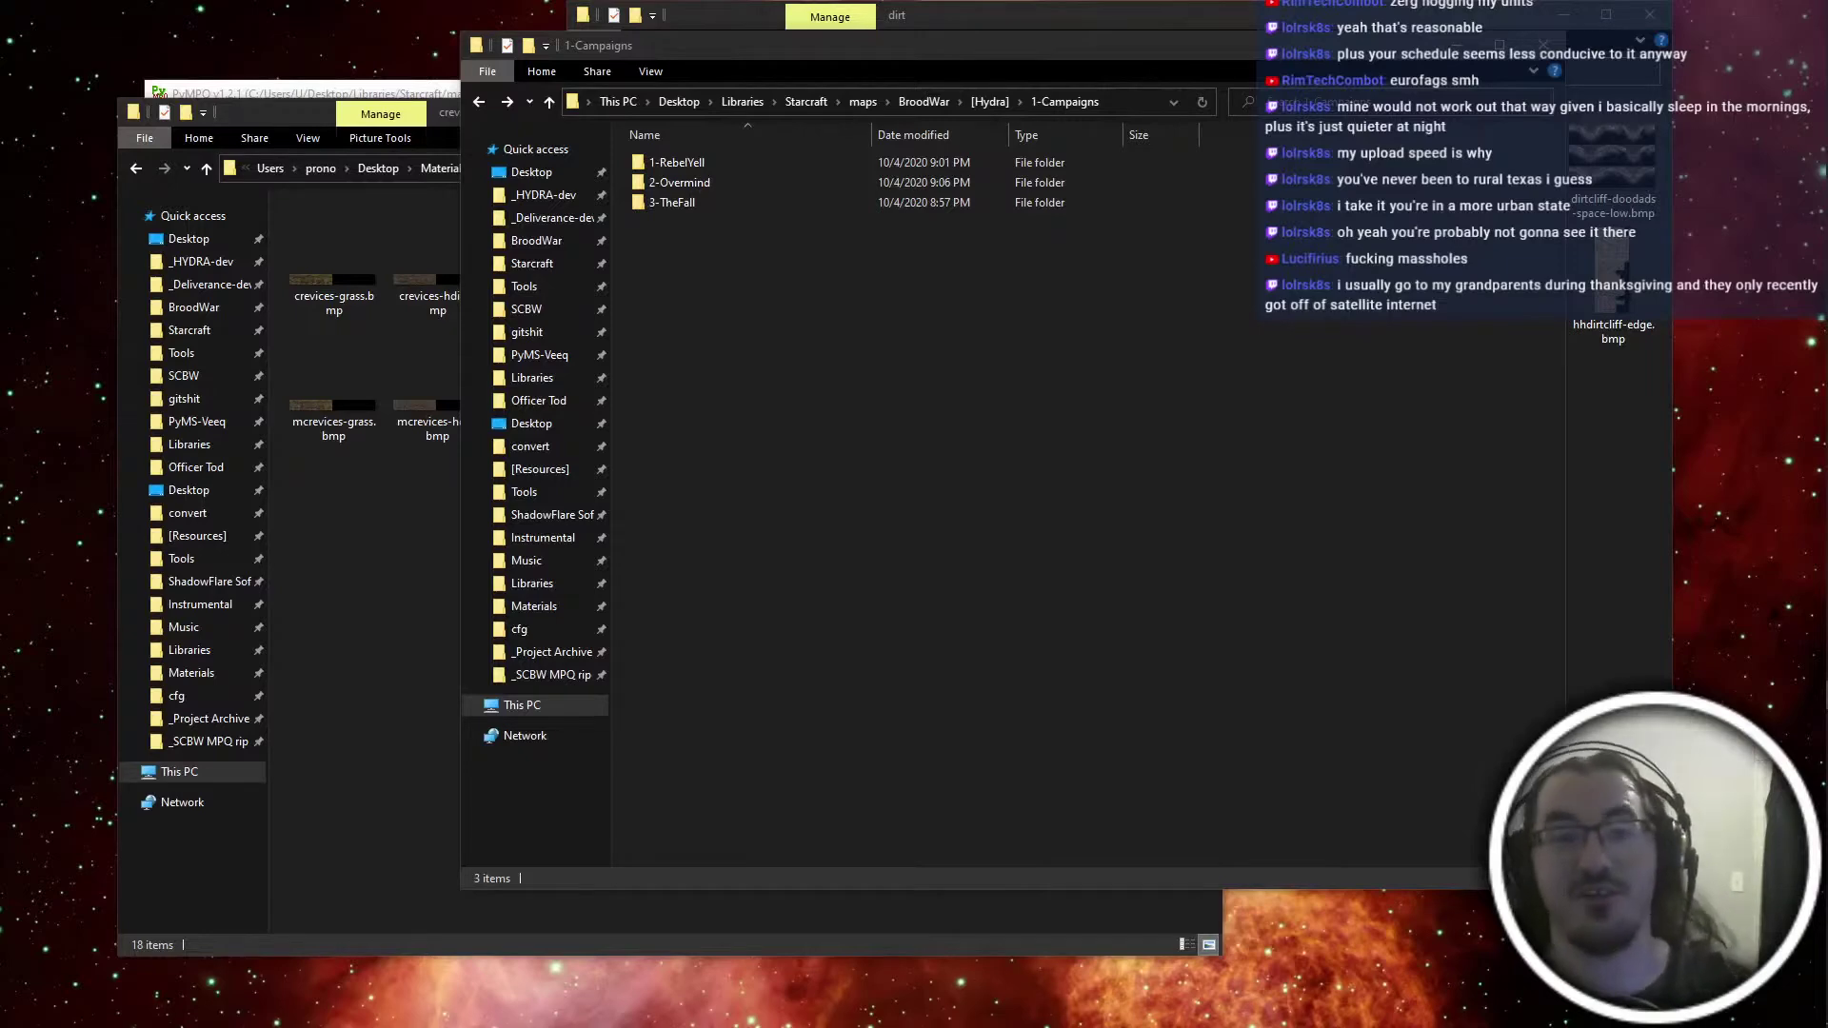
{"action": "left_click", "coordinate": [1234, 242]}
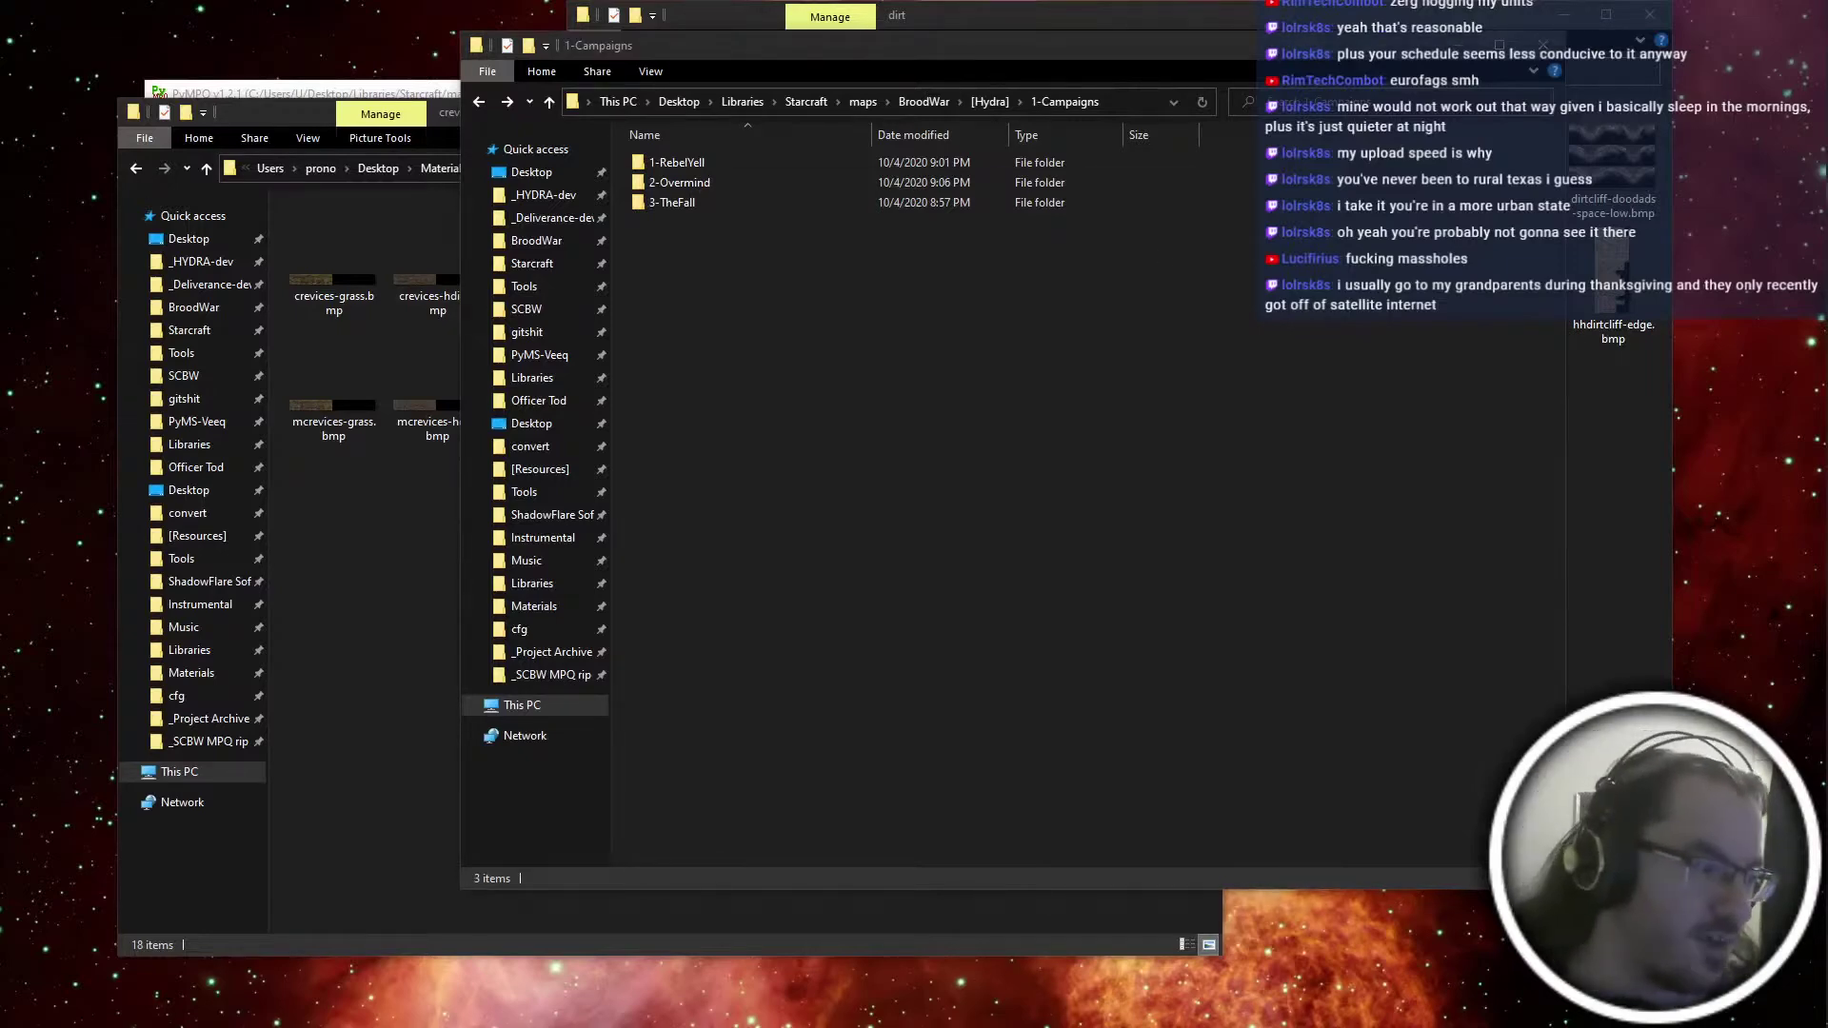
{"action": "key", "text": "ctrl+super+Right"}
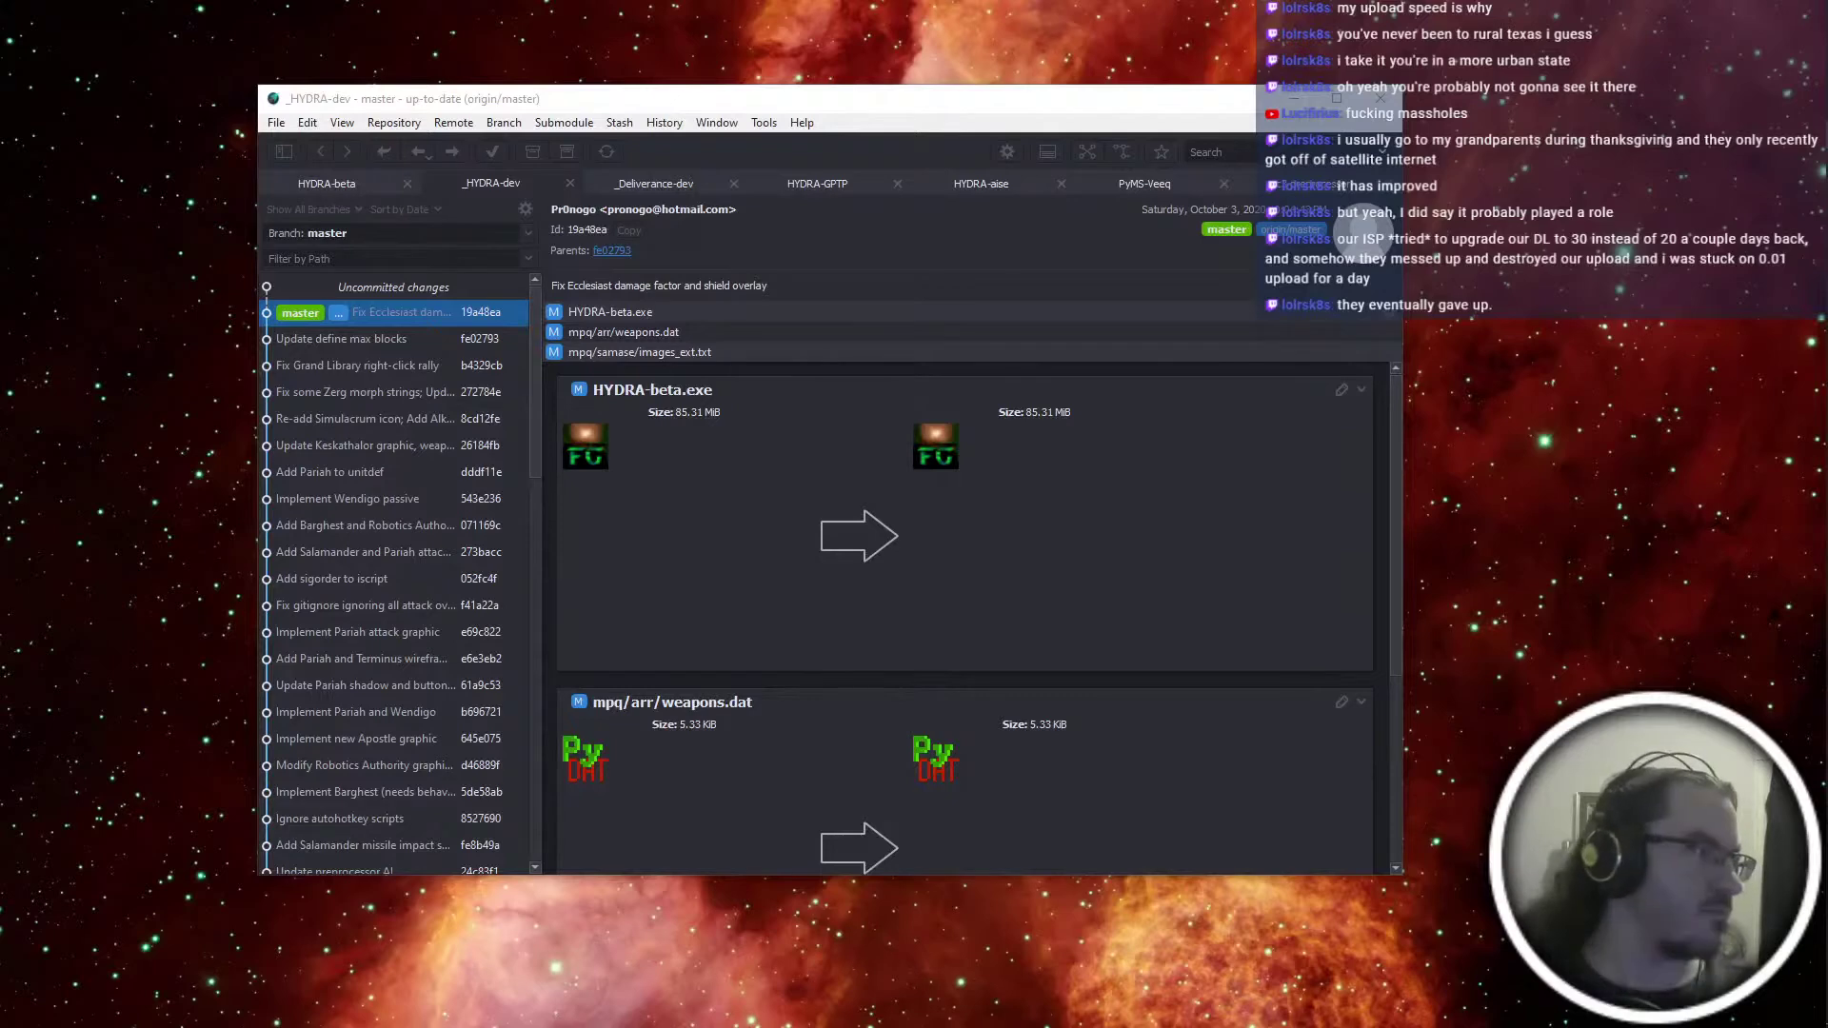
{"action": "key", "text": "alt+Tab"}
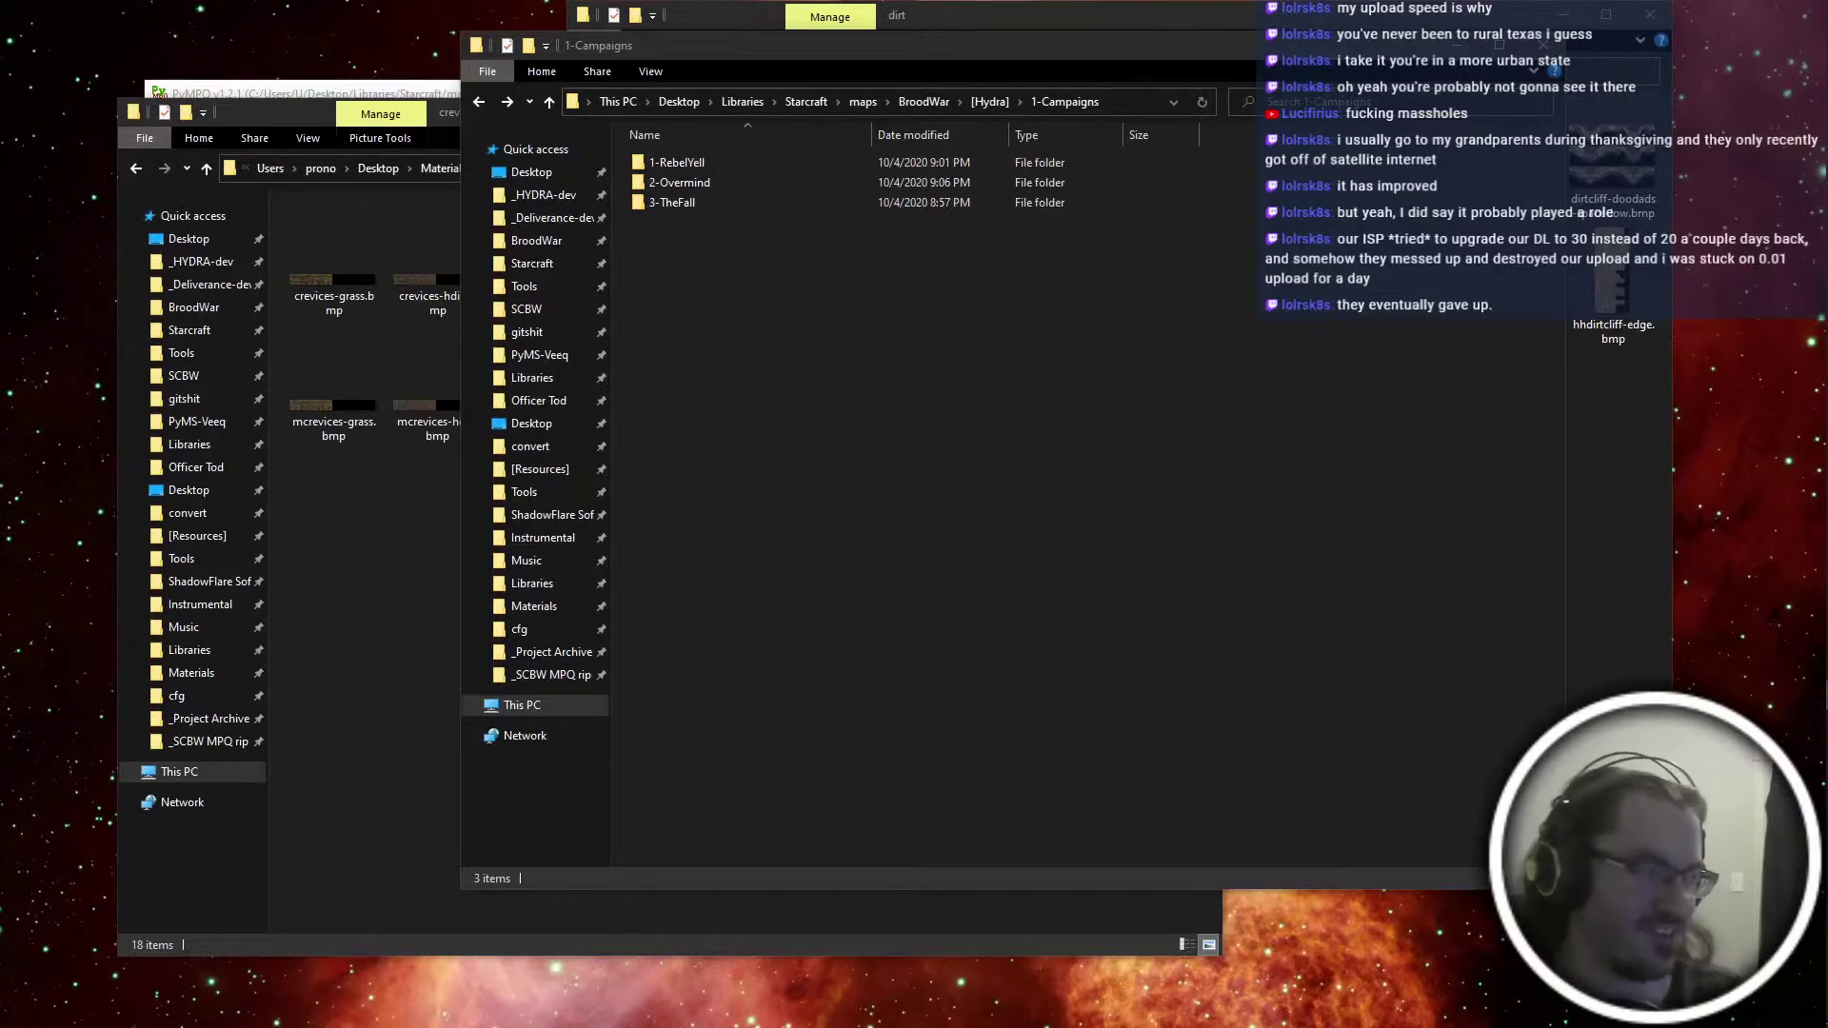
Minimize the PyMPQ and dirt folder windows and bring the 1-Campaigns folder window to the front
{"action": "left_click", "coordinate": [369, 746]}
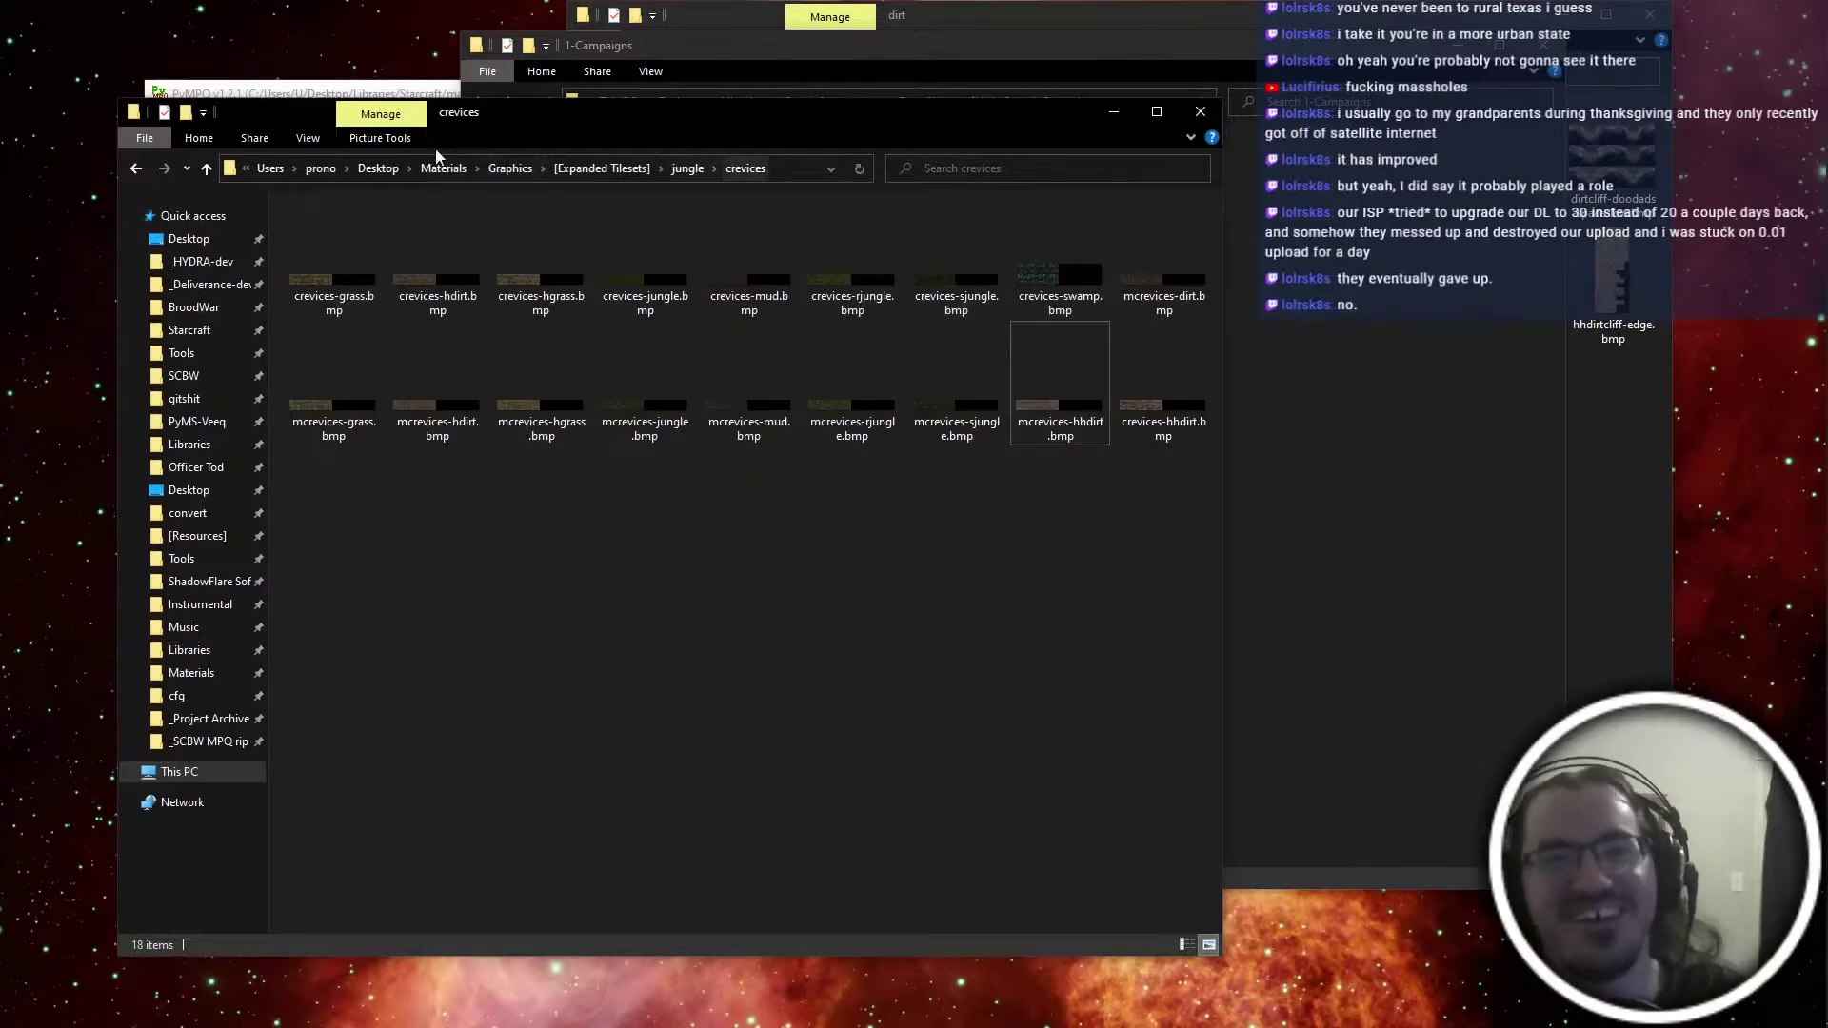
{"action": "left_click", "coordinate": [385, 91]}
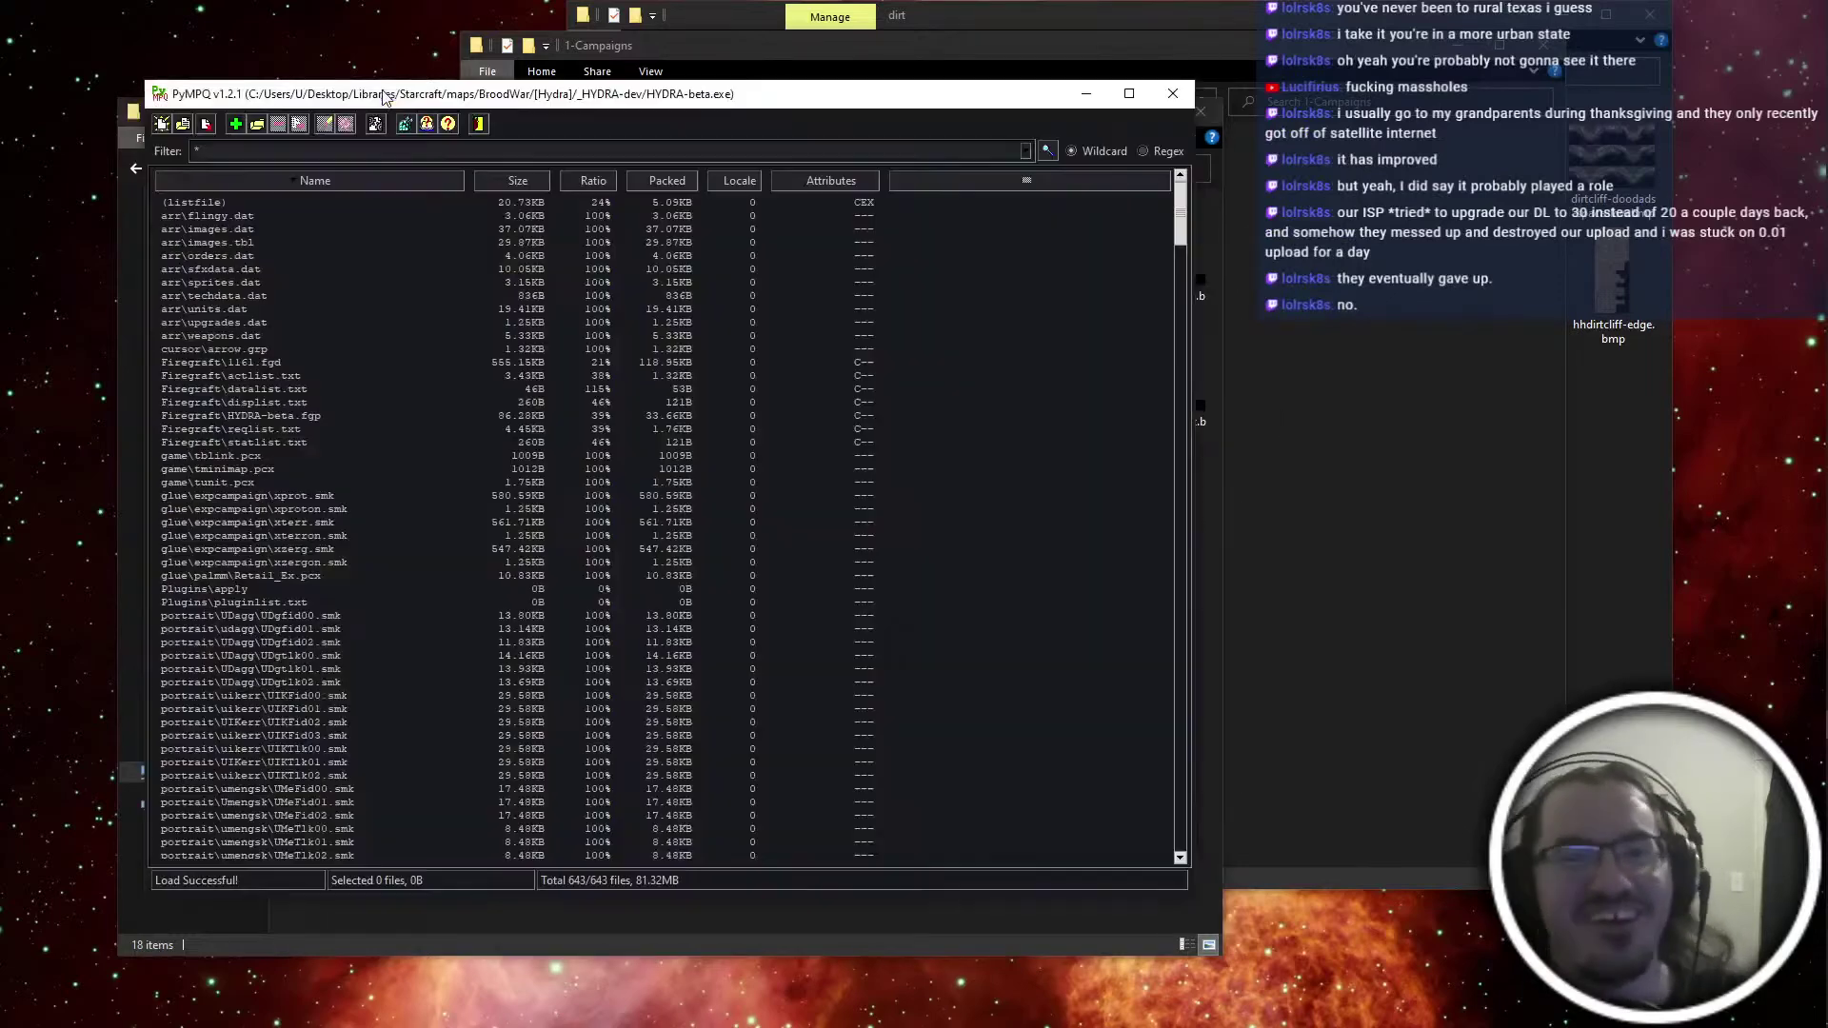
{"action": "left_click", "coordinate": [1085, 94]}
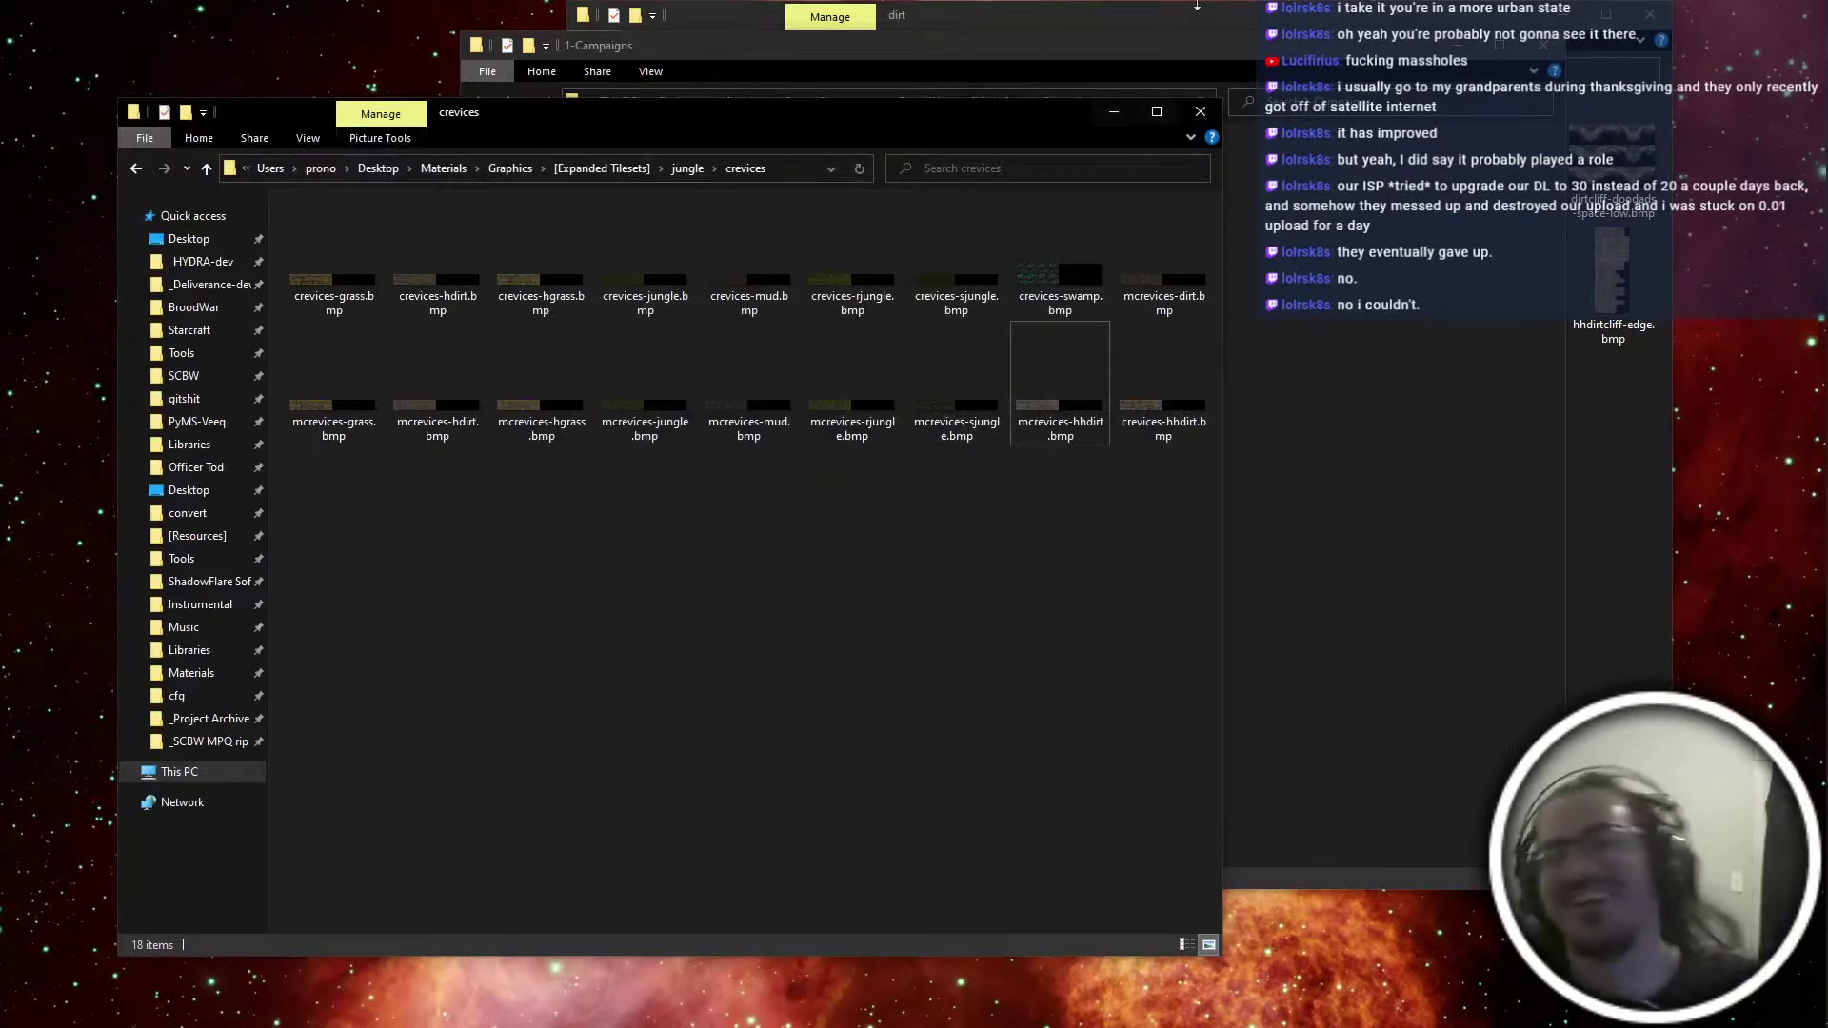
{"action": "left_click", "coordinate": [1595, 370]}
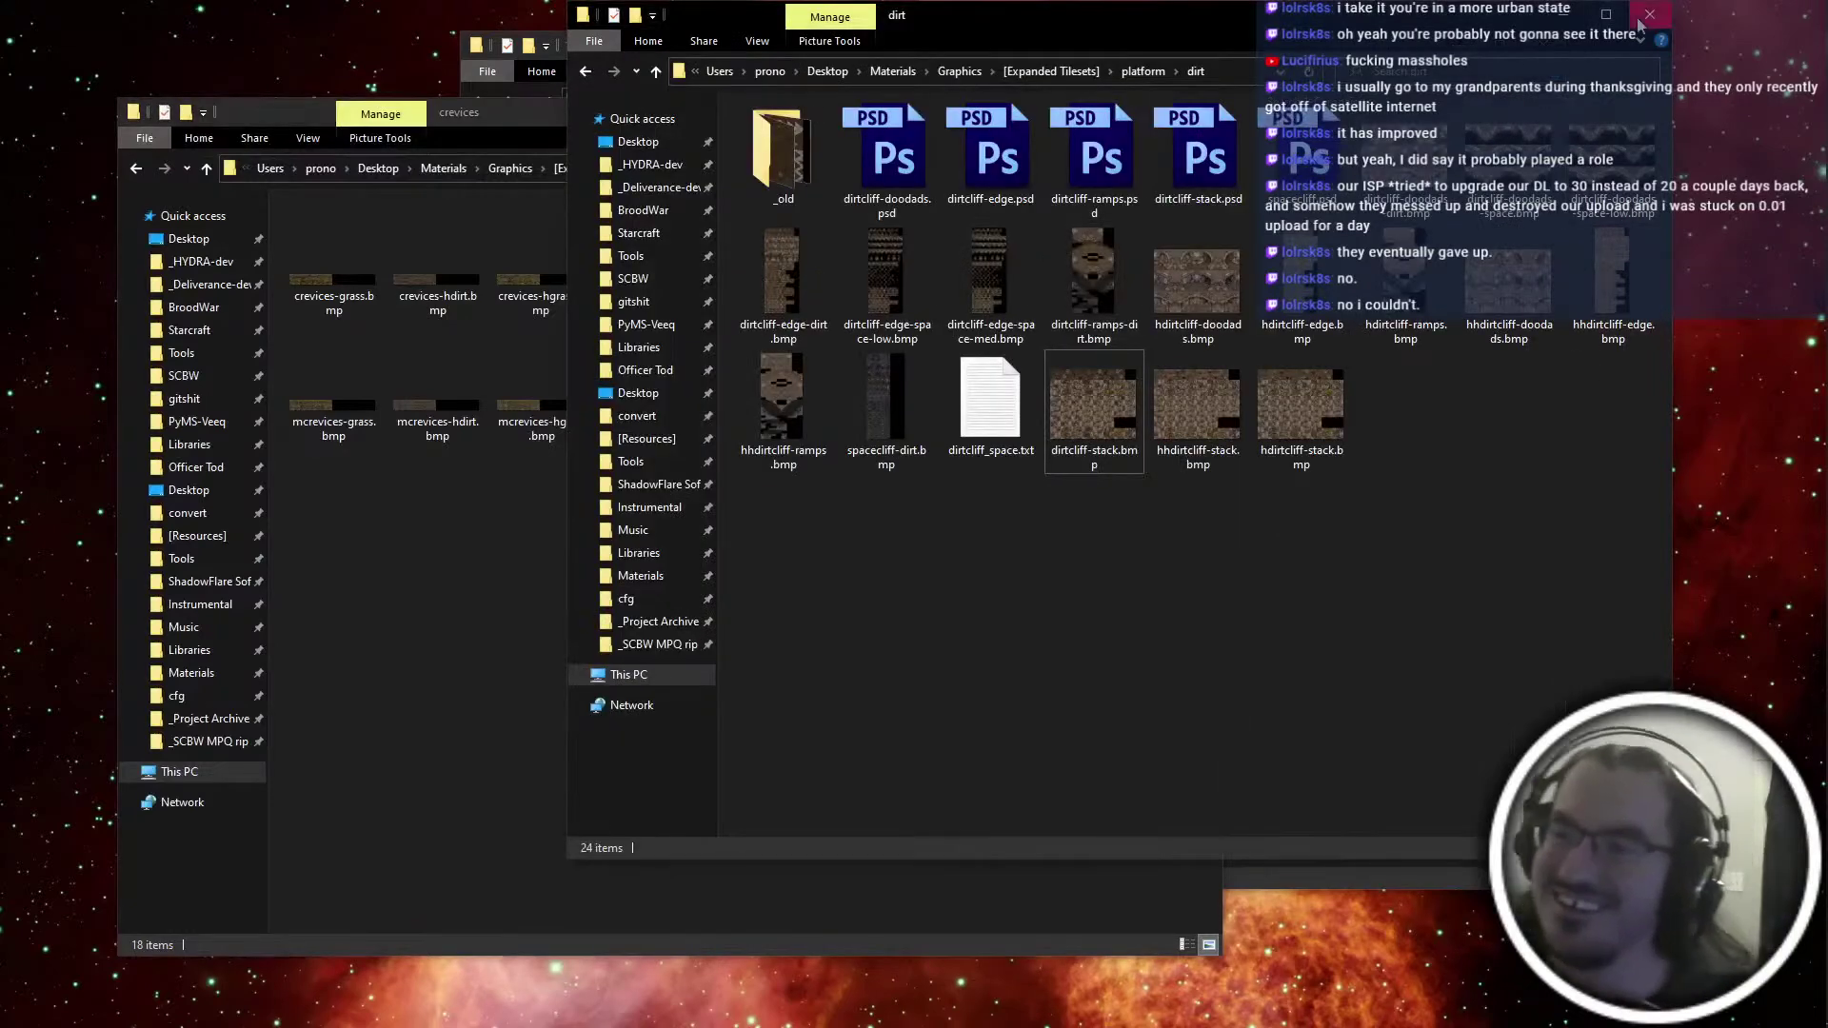
{"action": "left_click", "coordinate": [1562, 16]}
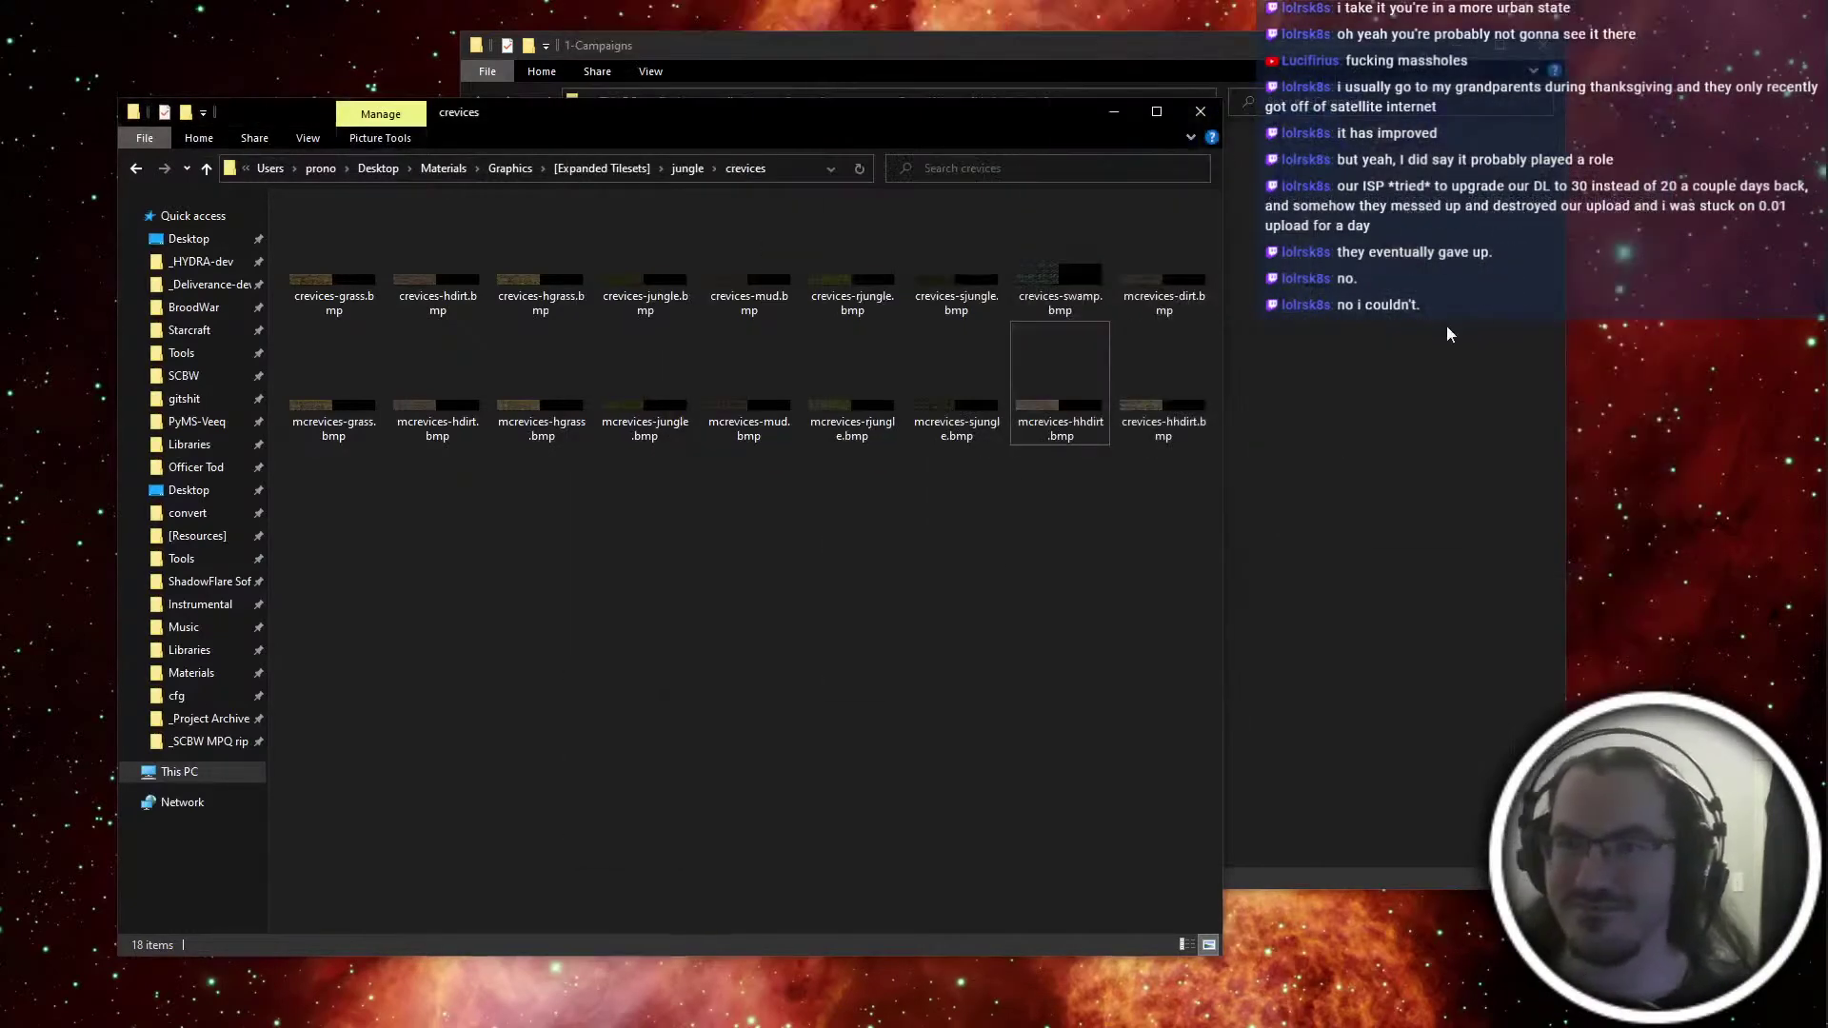
{"action": "left_click", "coordinate": [1447, 330]}
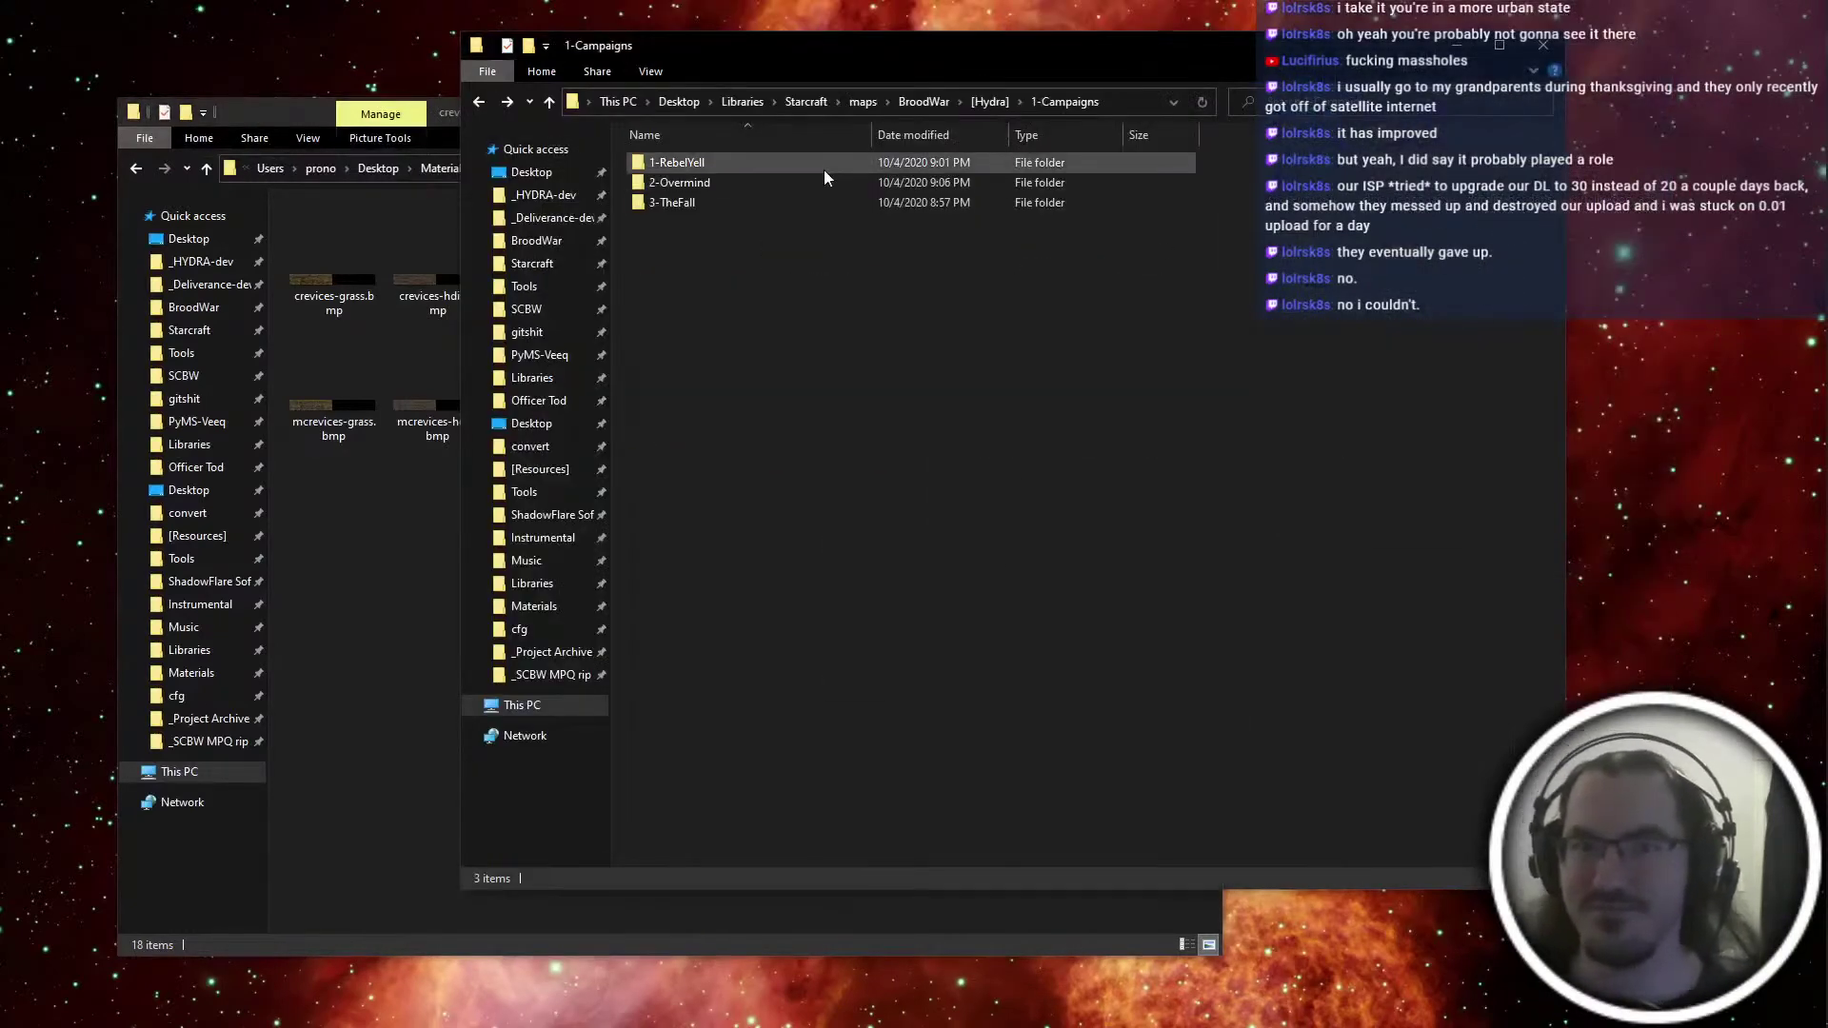
Open platform.cv5 from the tileset folder inside the _HYDRA-dev mpq folder in PyTILE
{"action": "left_click", "coordinate": [541, 194]}
{"action": "double_click", "coordinate": [714, 202]}
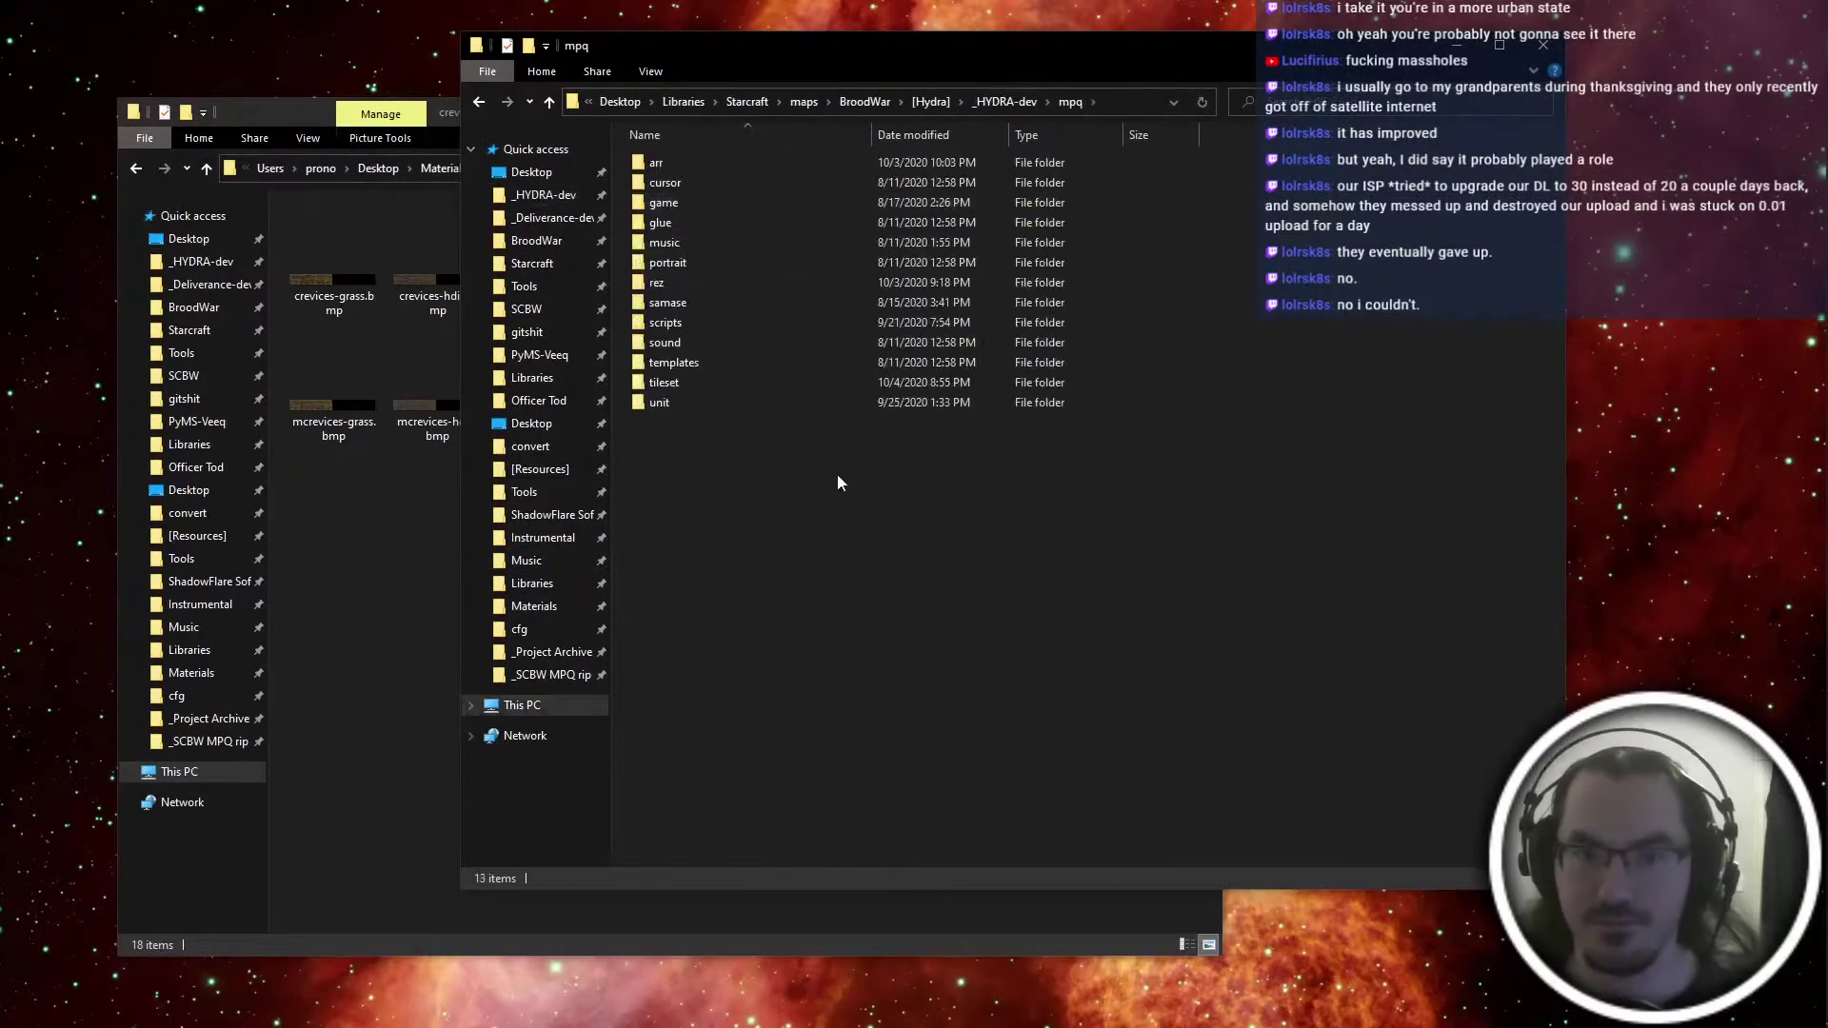
{"action": "double_click", "coordinate": [725, 382]}
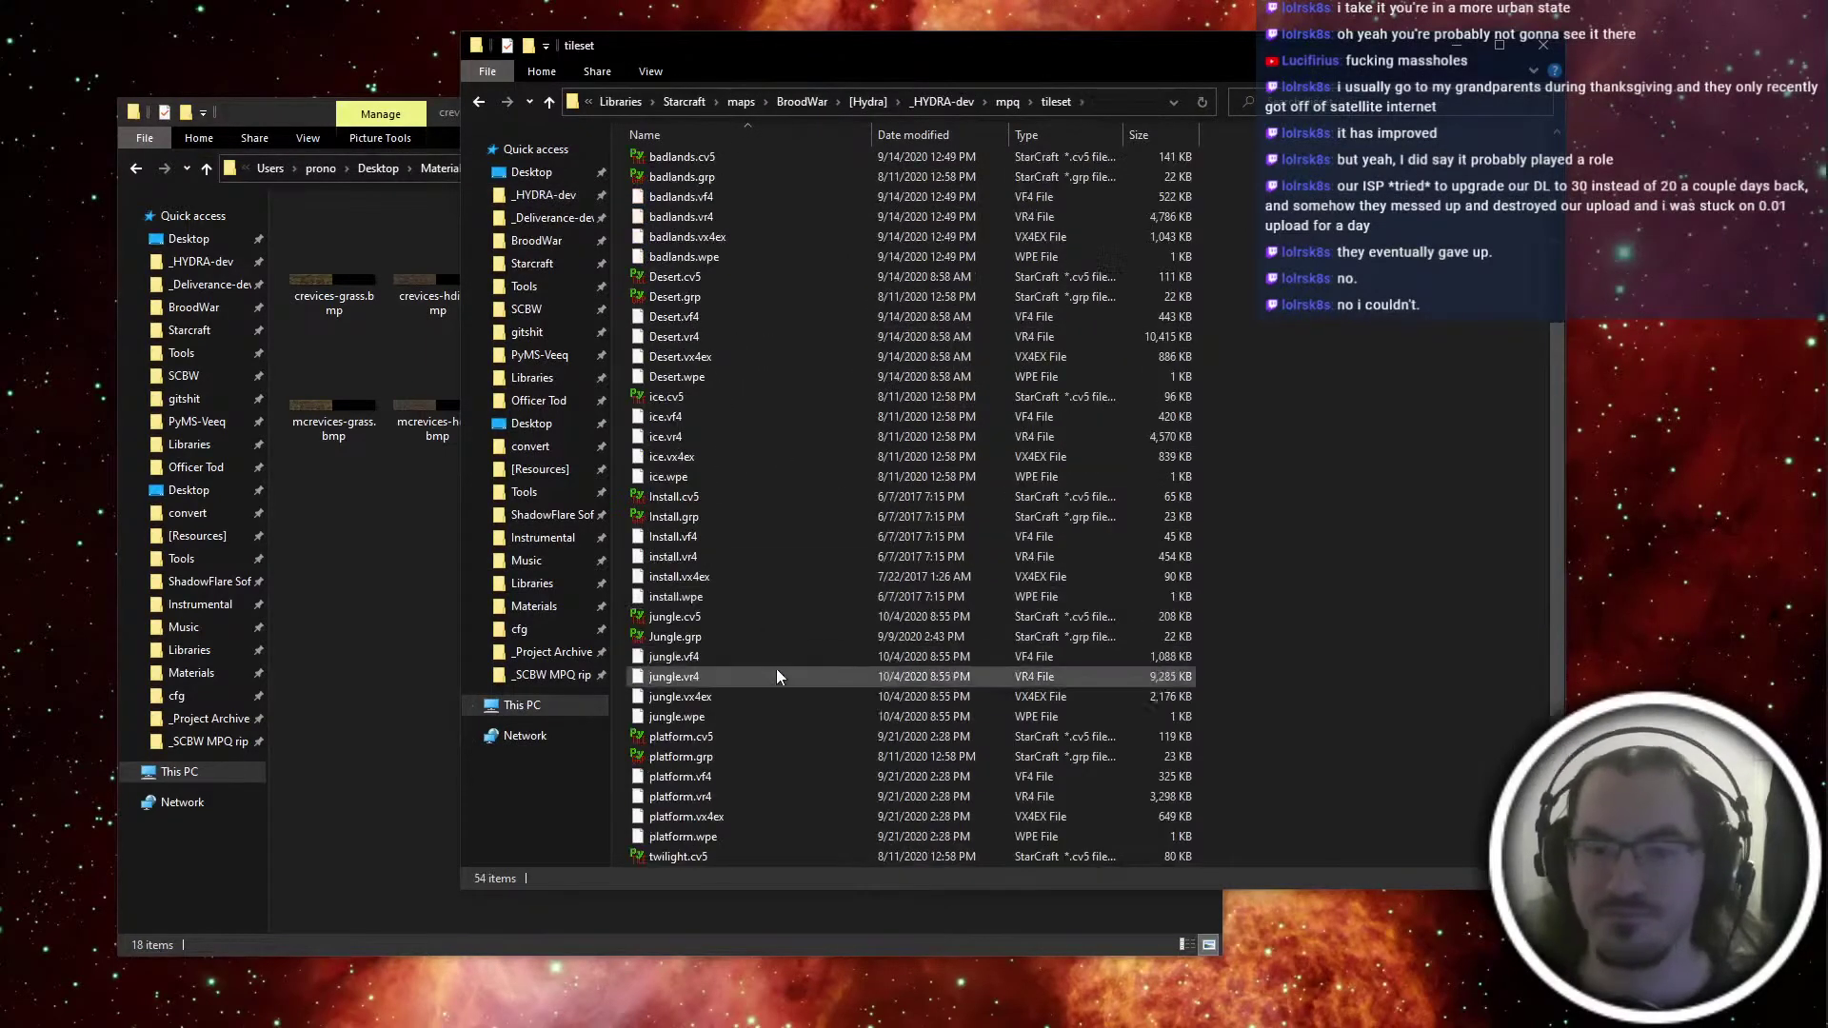
{"action": "double_click", "coordinate": [729, 738]}
{"action": "double_click", "coordinate": [357, 276]}
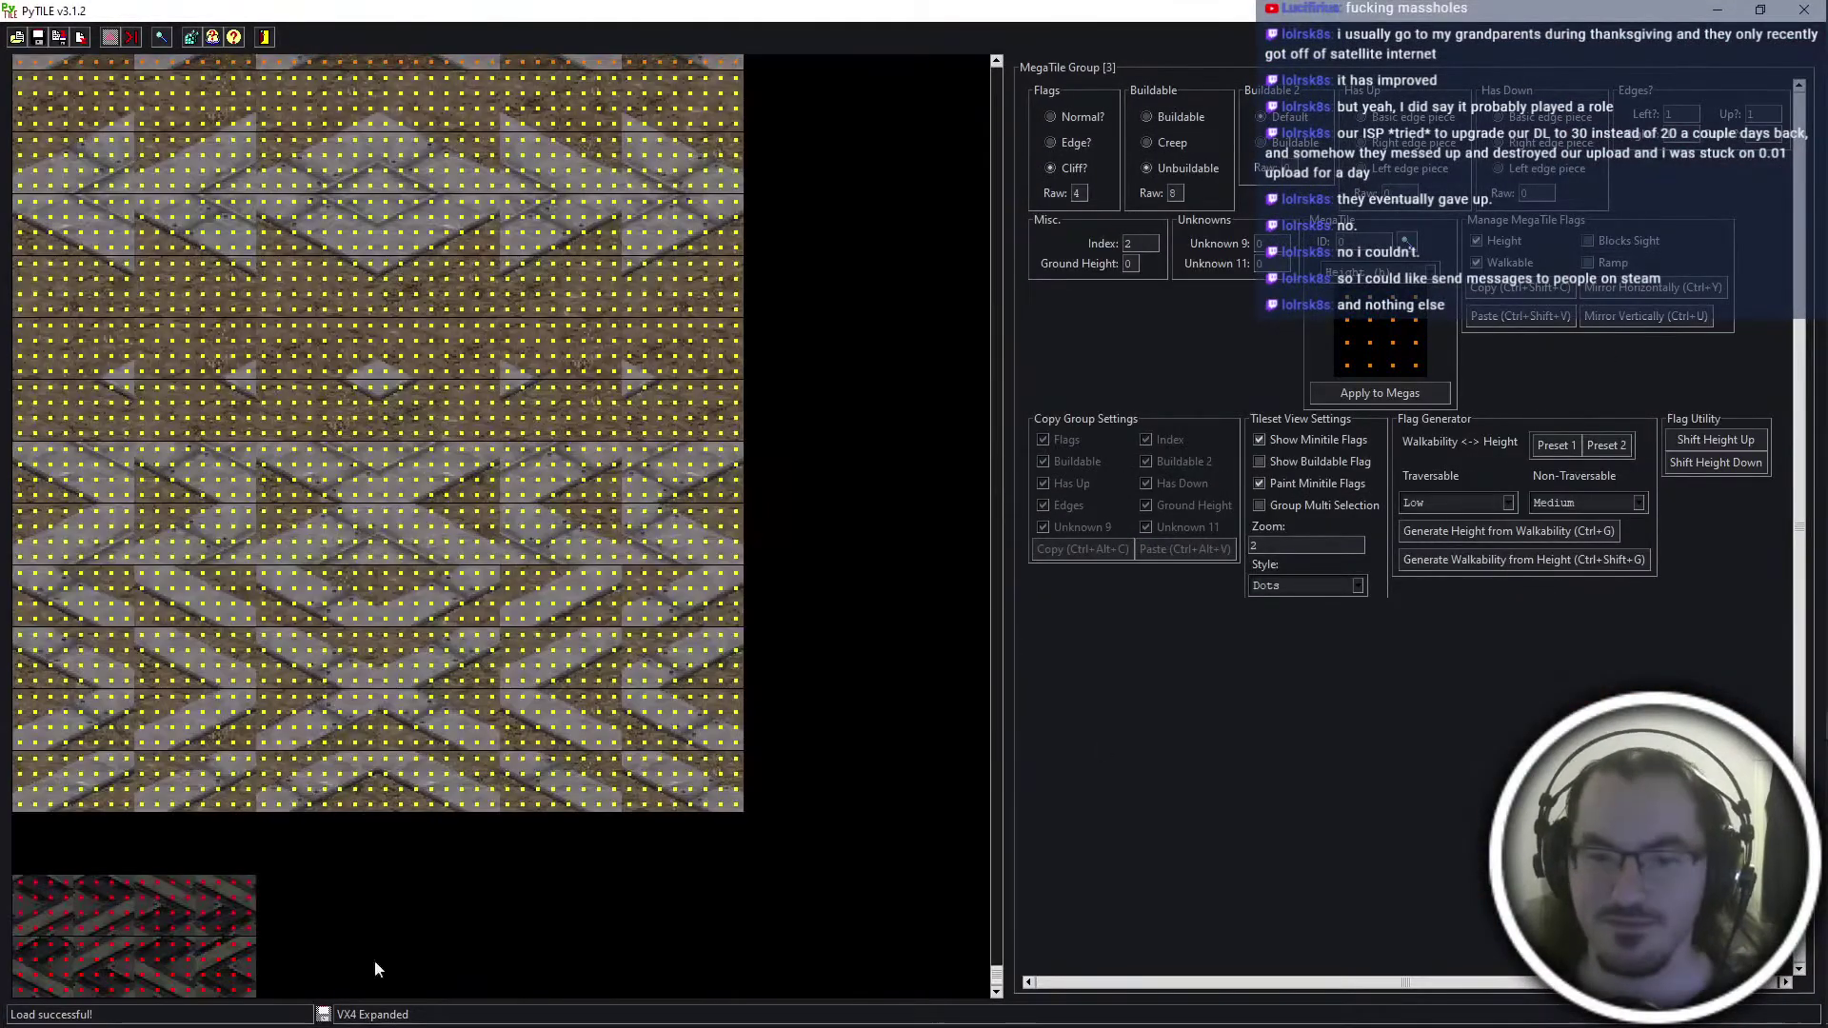
Add a new MegaTile group at the end of the group palette and start importing group graphics
{"action": "left_click", "coordinate": [346, 968]}
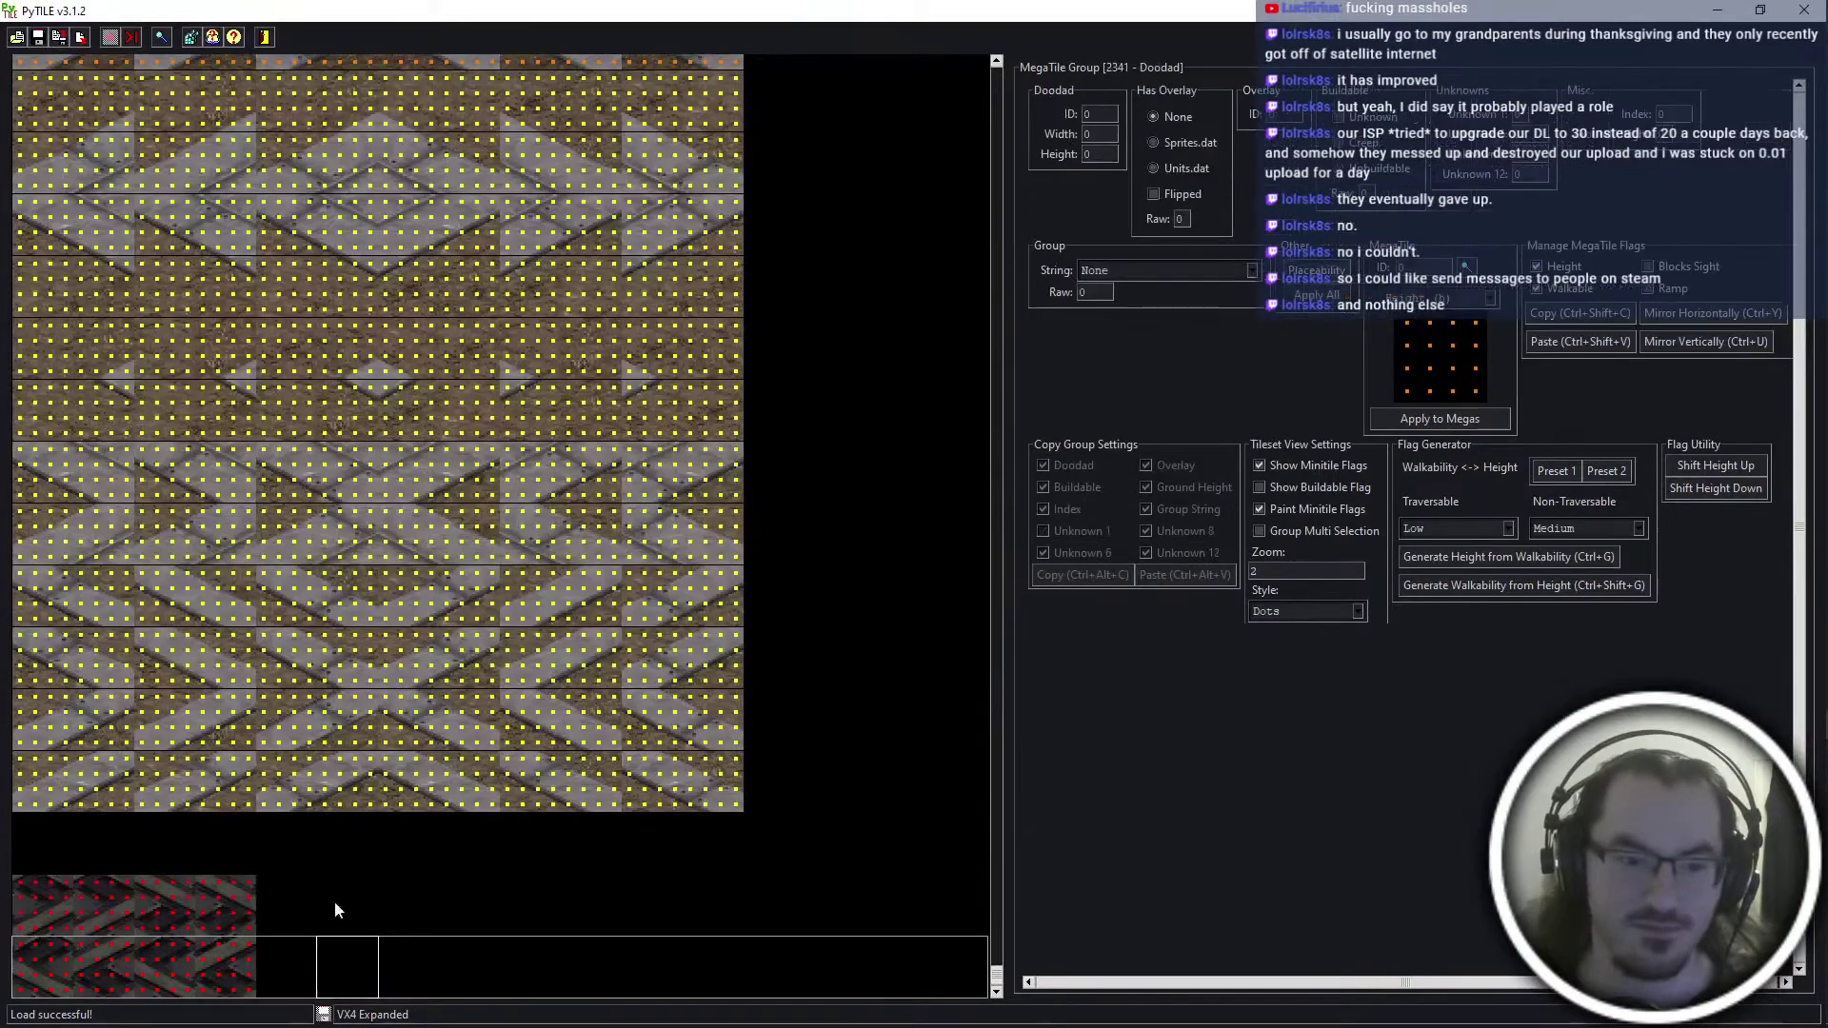
{"action": "left_click", "coordinate": [164, 38]}
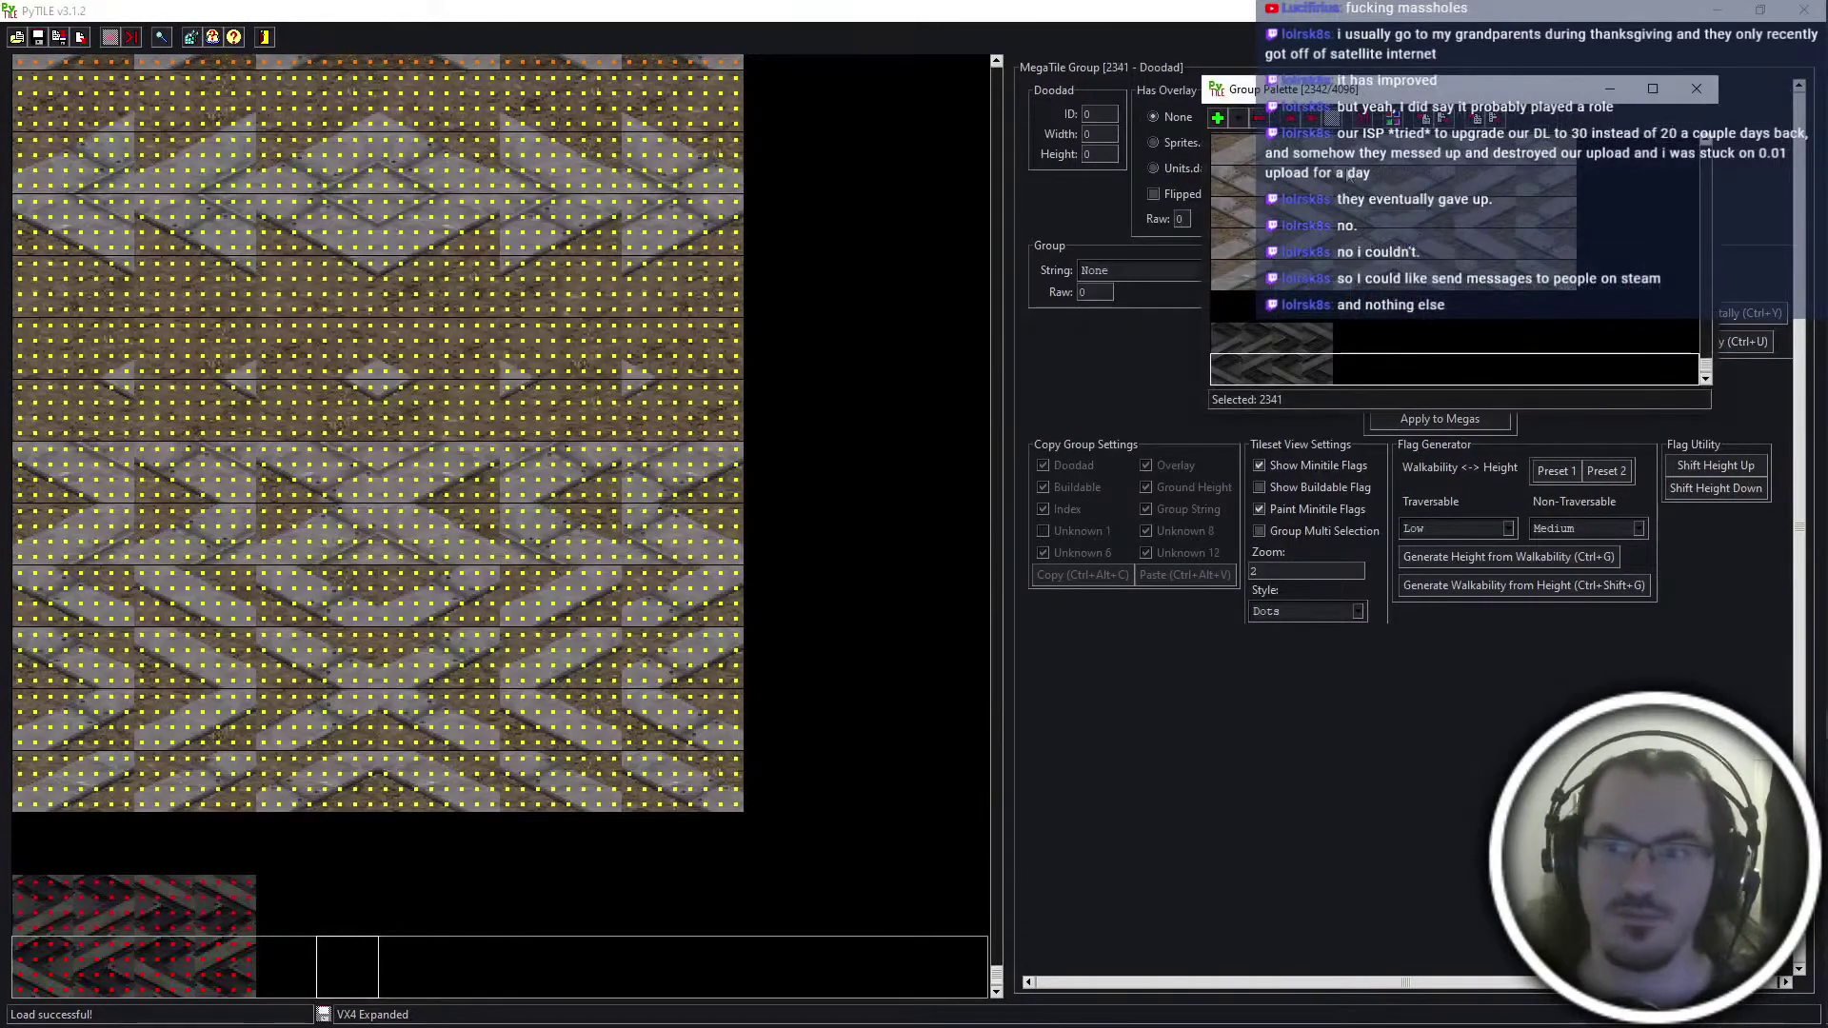
{"action": "left_click", "coordinate": [1216, 118]}
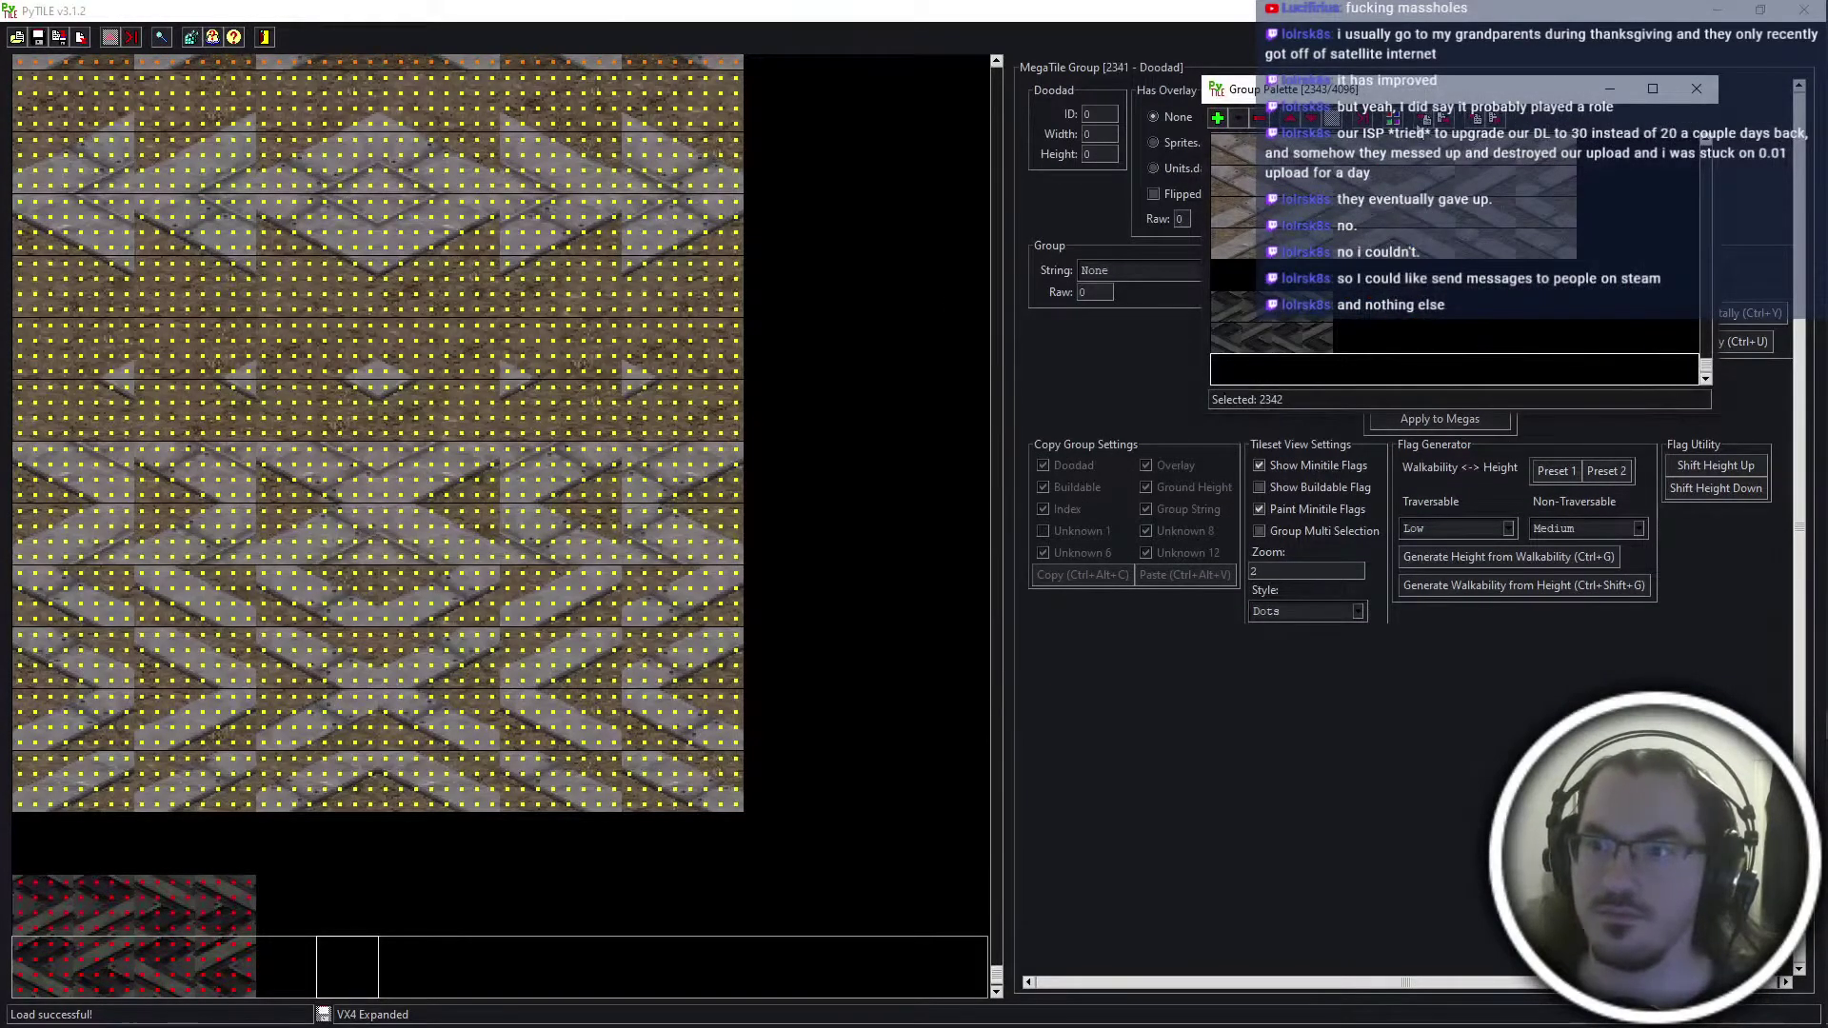
{"action": "left_click", "coordinate": [1442, 119]}
Browse for the import graphics in the dirt folder of the platform expanded tileset
{"action": "left_click", "coordinate": [245, 648]}
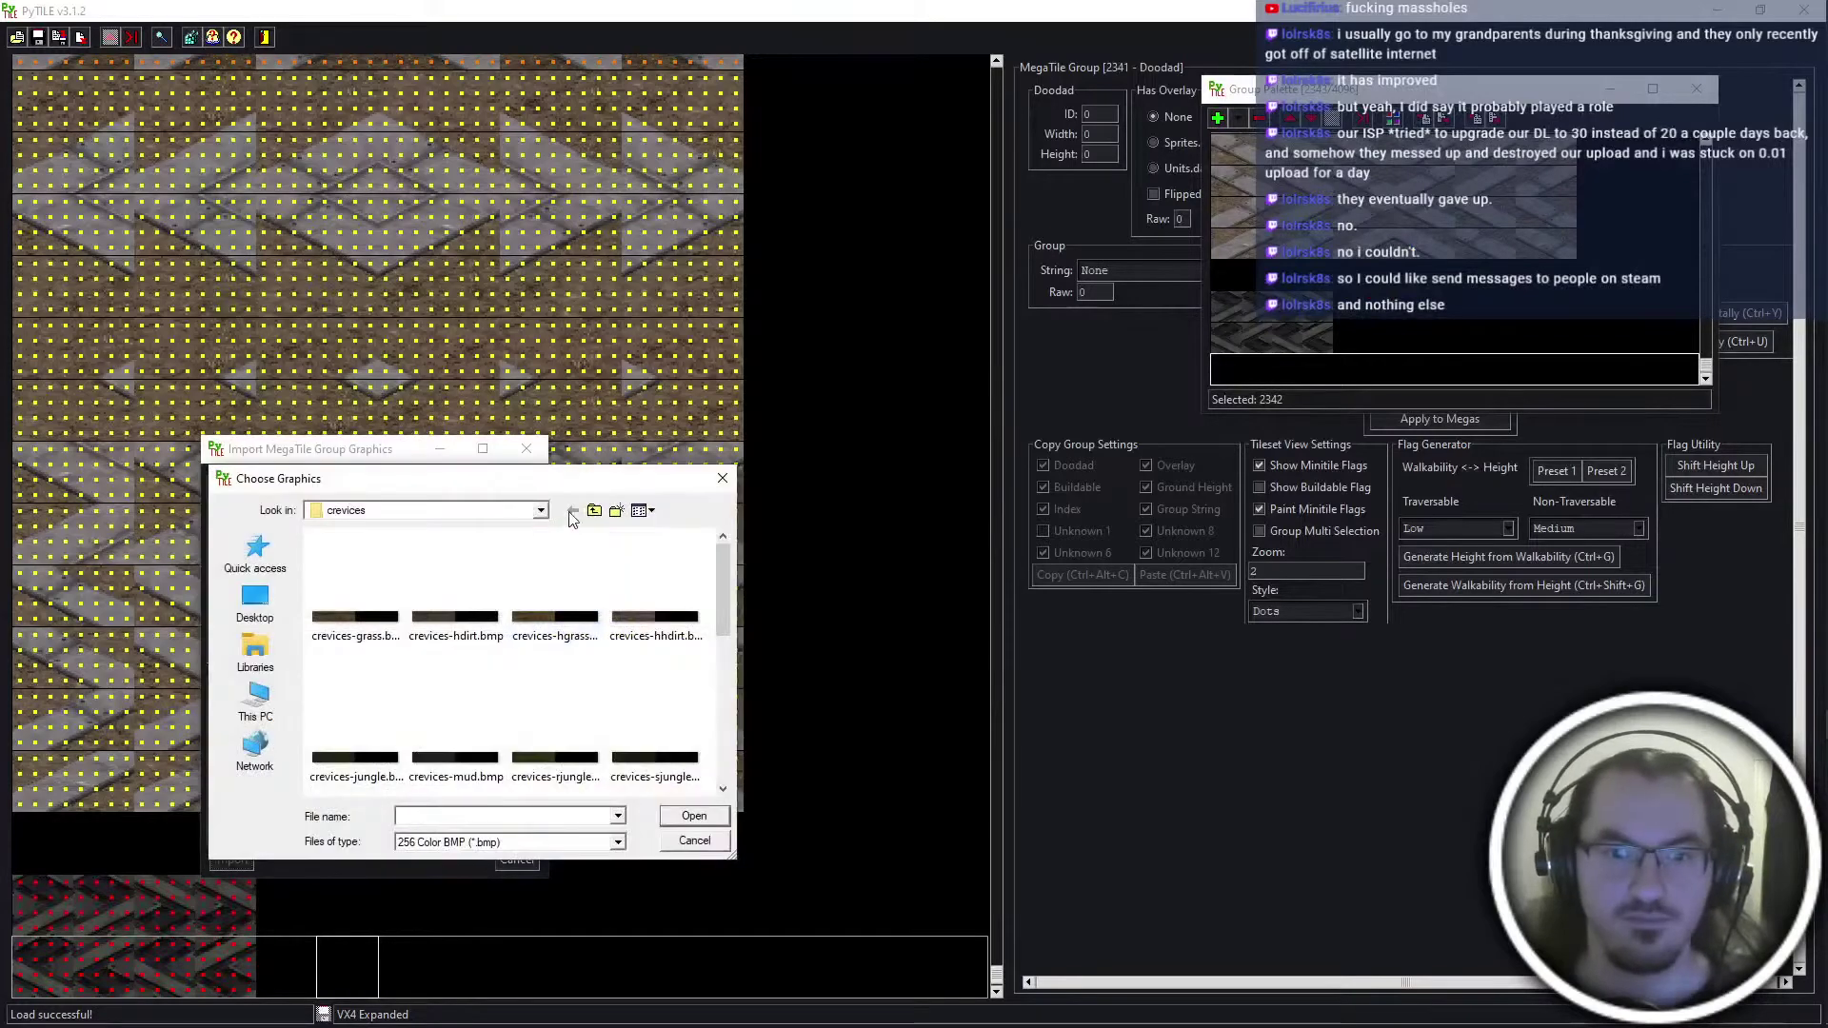
{"action": "left_click", "coordinate": [594, 510]}
{"action": "left_click", "coordinate": [594, 510]}
{"action": "double_click", "coordinate": [386, 686]}
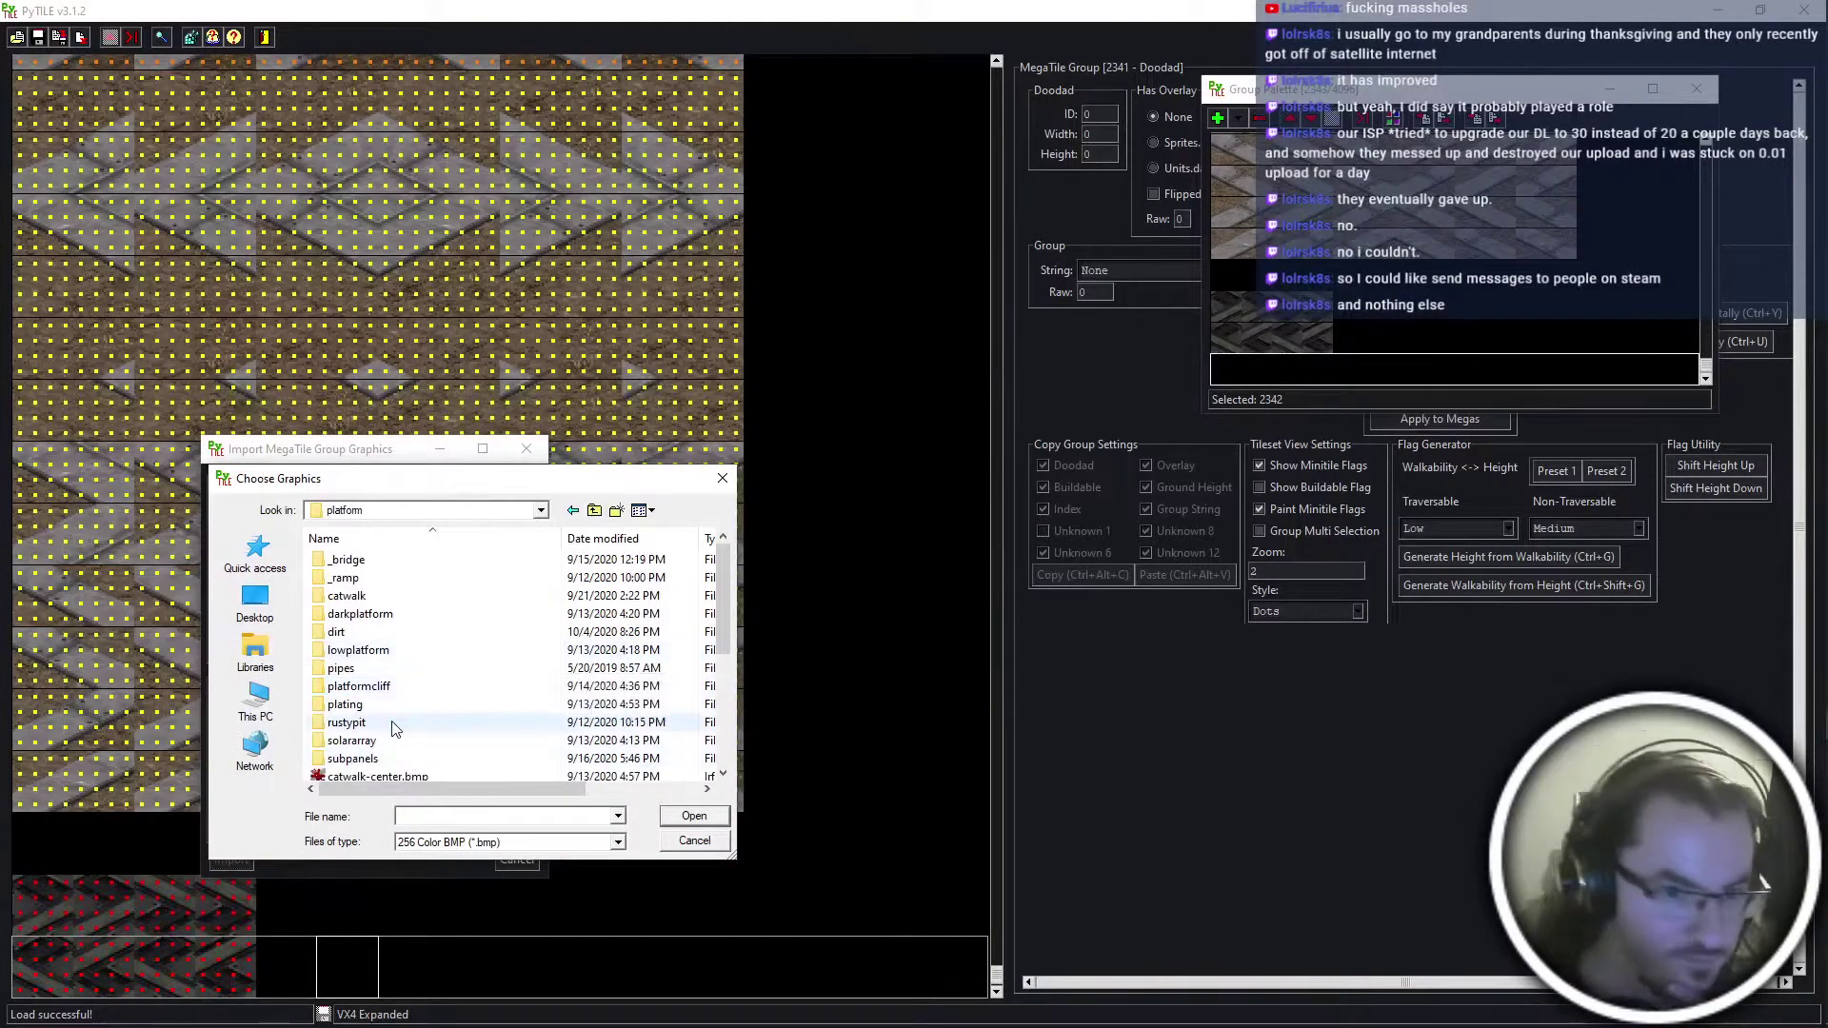
{"action": "scroll", "coordinate": [395, 705], "scroll_direction": "down", "scroll_amount": 5}
{"action": "scroll", "coordinate": [398, 686], "scroll_direction": "up", "scroll_amount": 5}
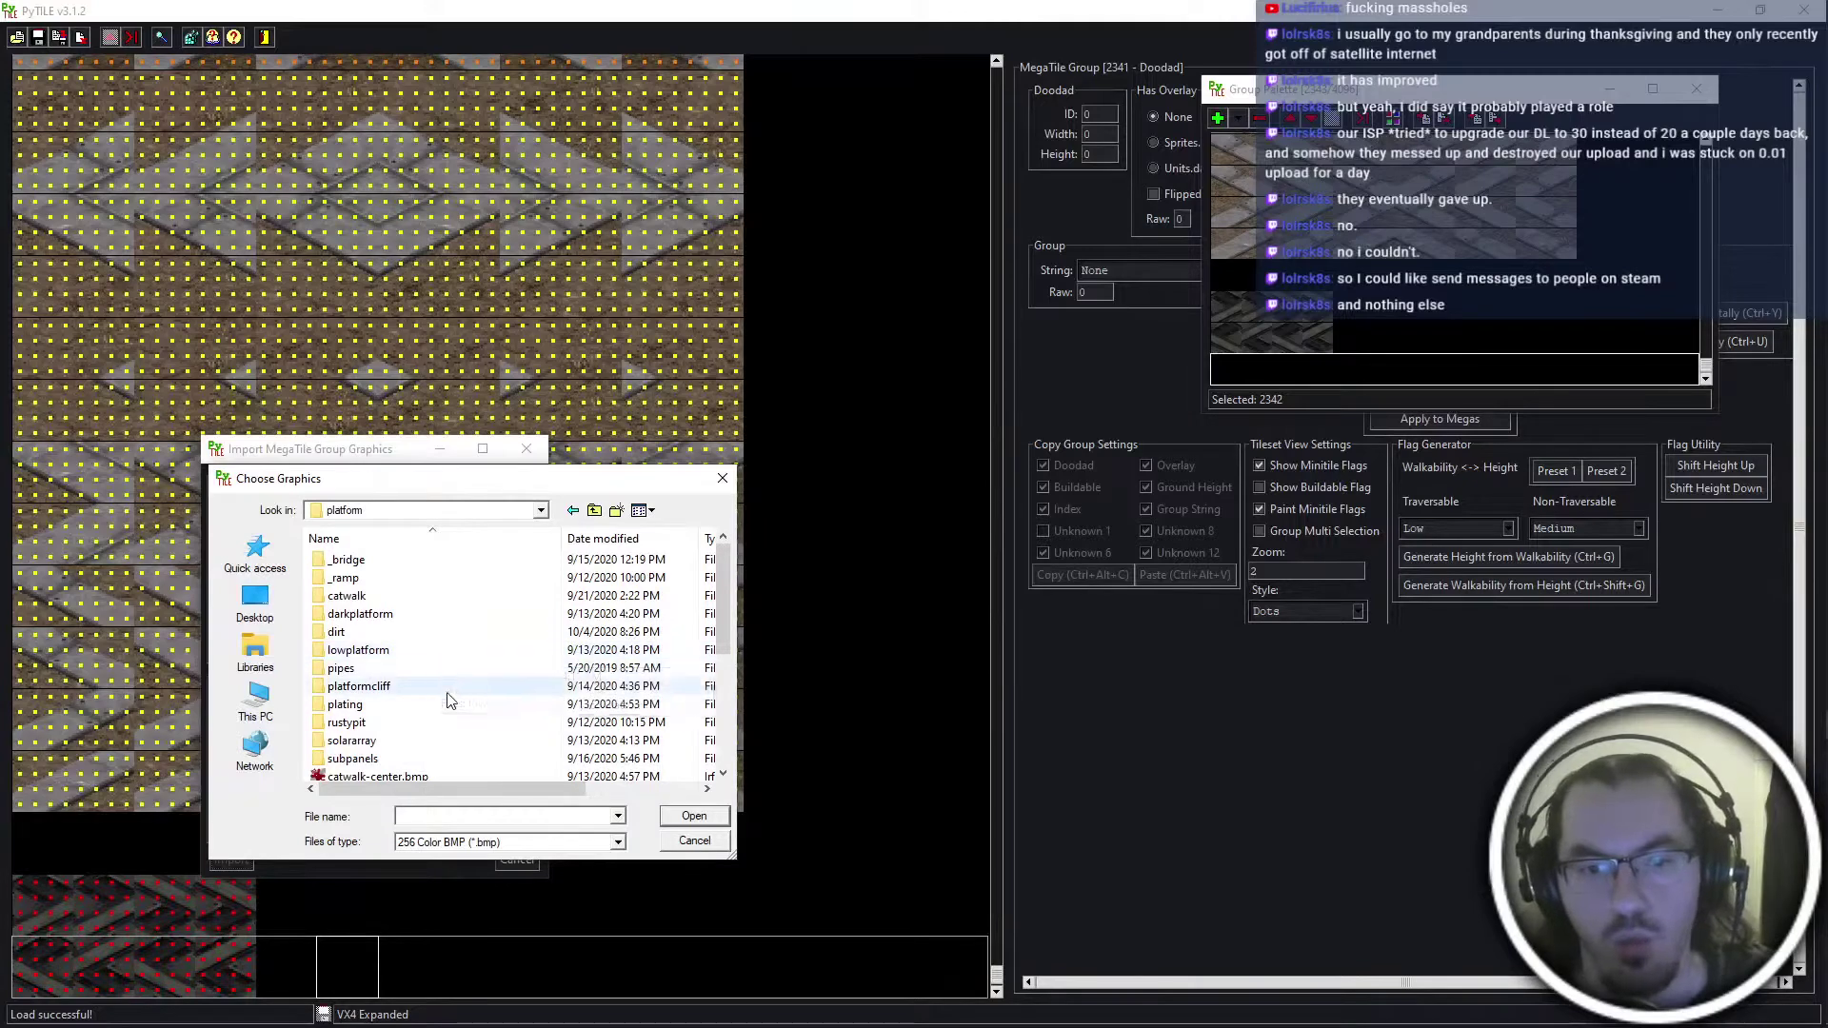
{"action": "double_click", "coordinate": [441, 632]}
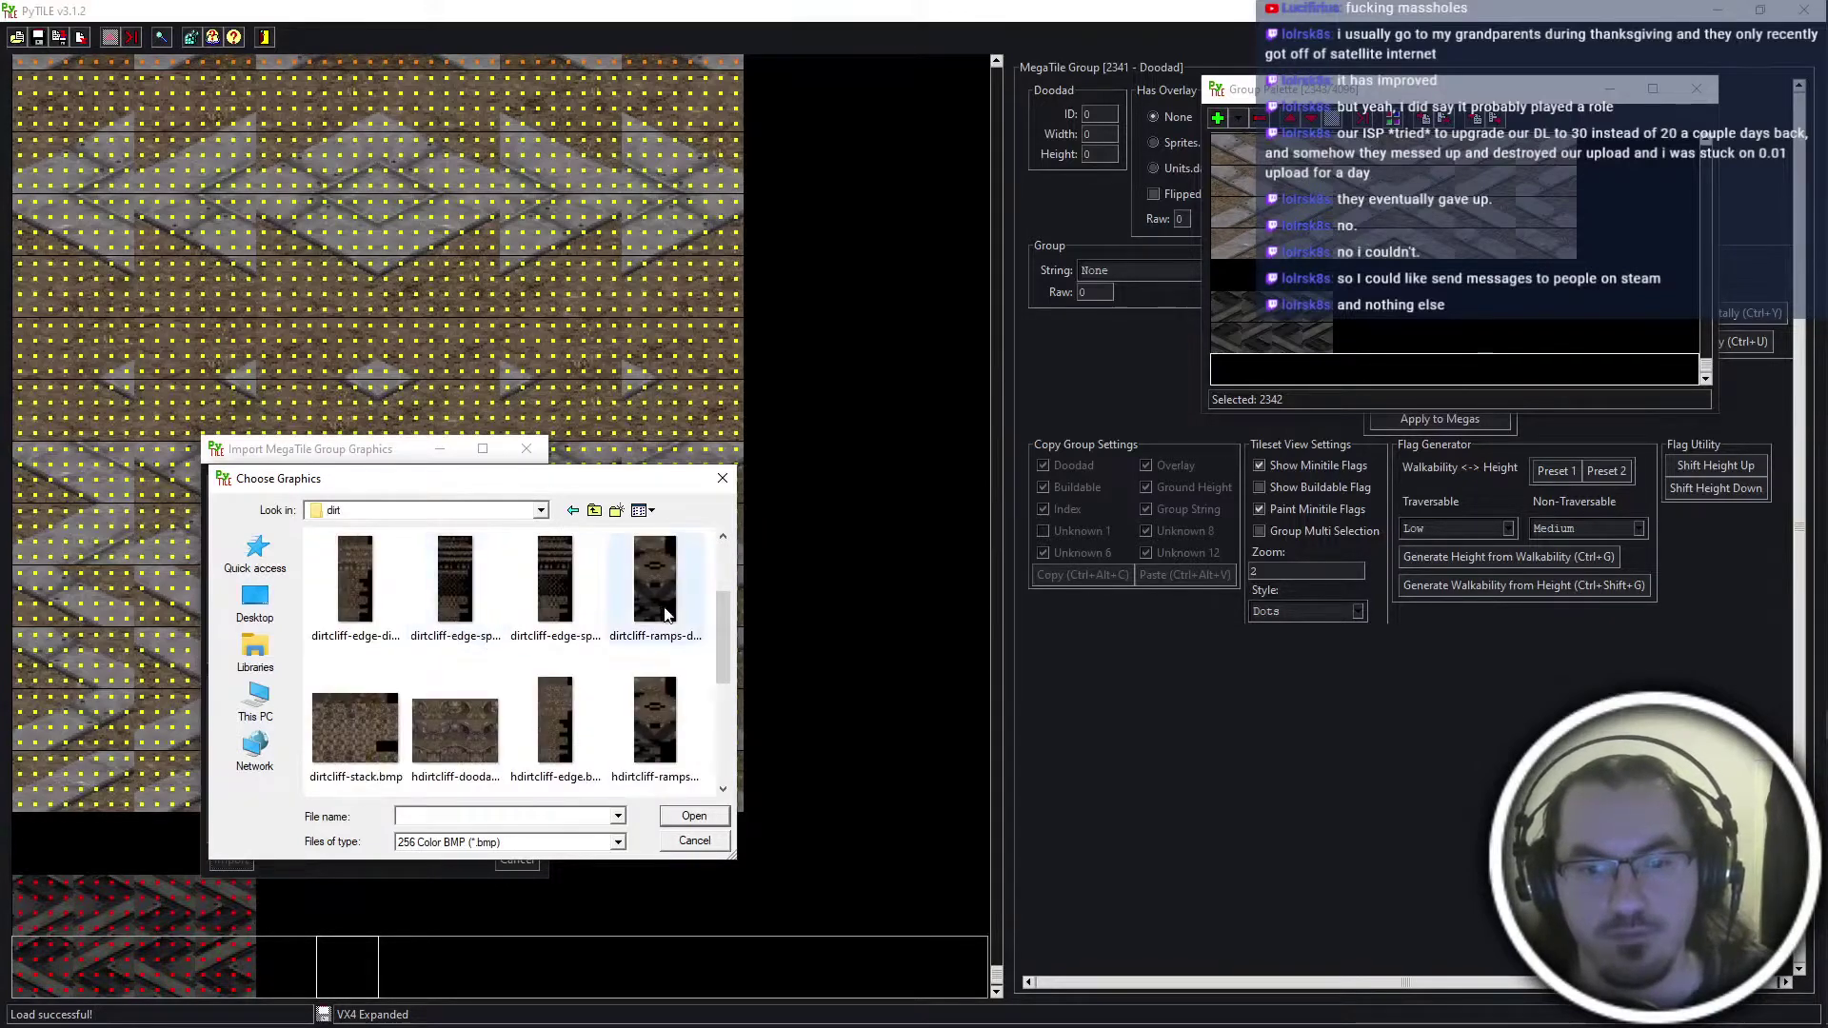
Import dirtcliff-stack.bmp, hdirtcliff-stack.bmp and hhdirtcliff-stack.bmp as MegaTile group graphics
{"action": "left_click", "coordinate": [369, 744]}
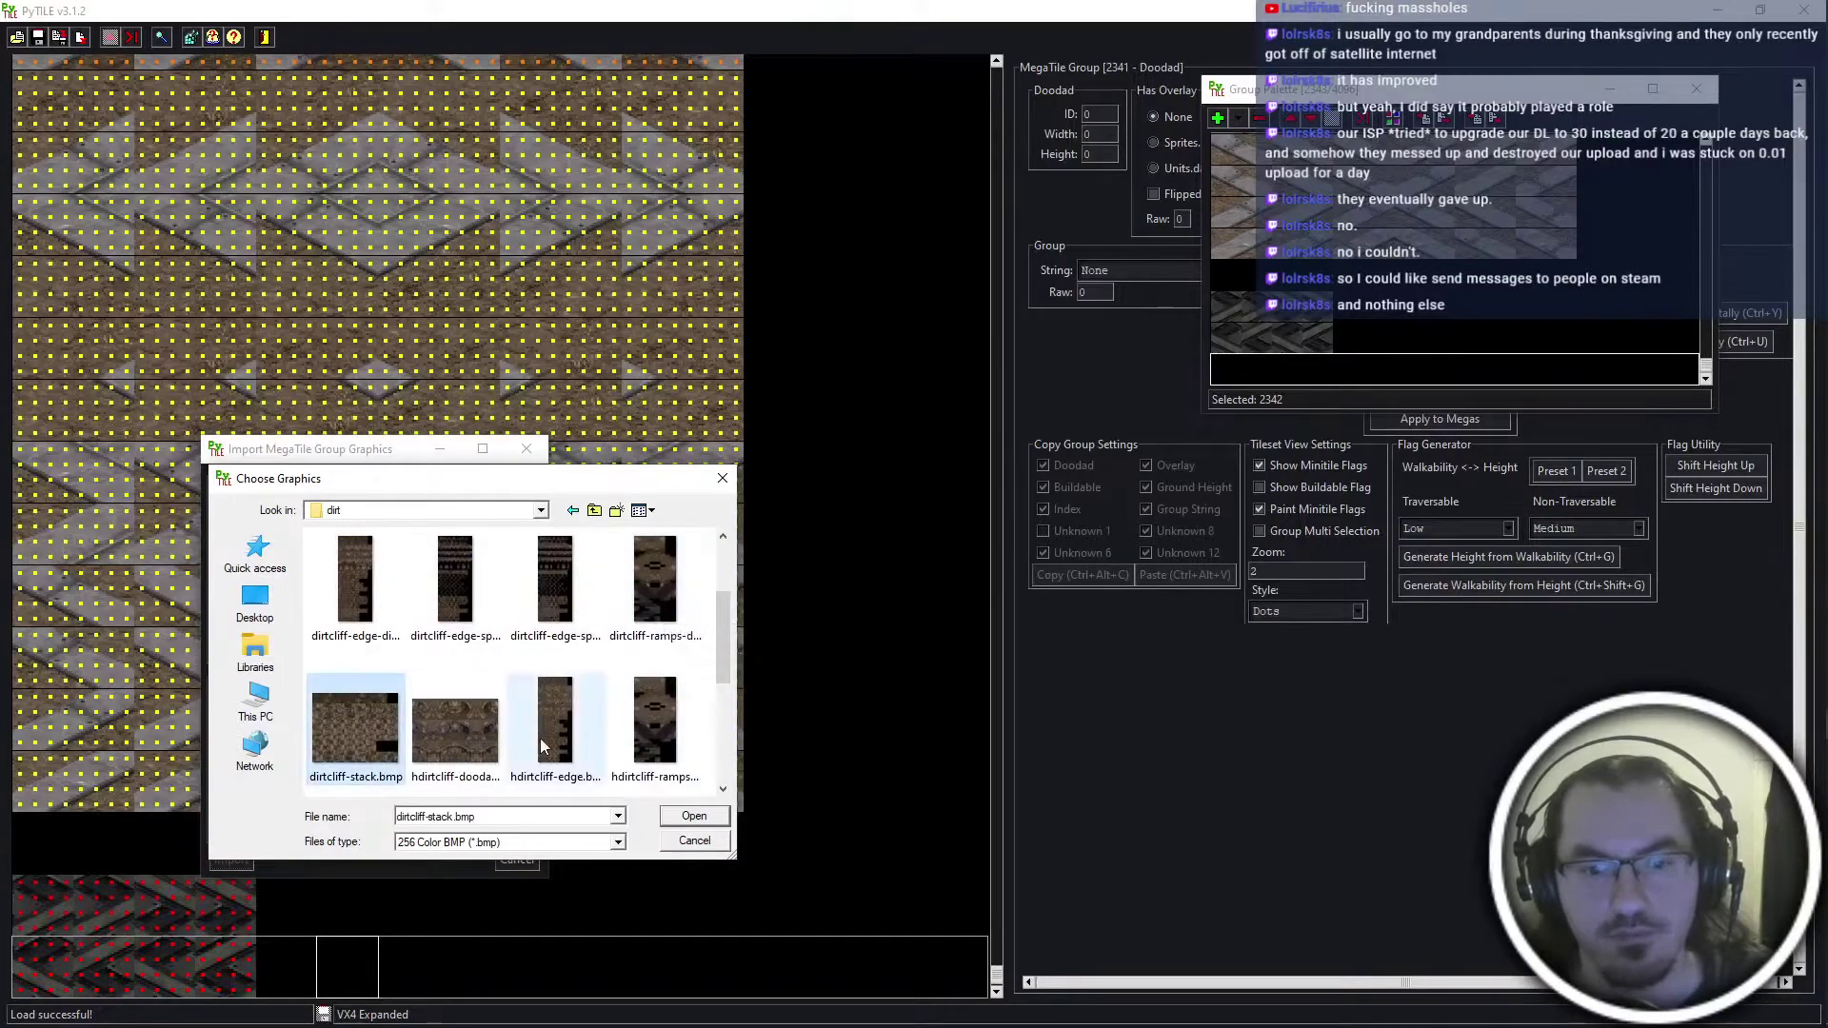
{"action": "scroll", "coordinate": [543, 745], "scroll_direction": "down", "scroll_amount": 1}
{"action": "left_click", "coordinate": [363, 747], "text": "ctrl"}
{"action": "scroll", "coordinate": [363, 747], "scroll_direction": "down", "scroll_amount": 1}
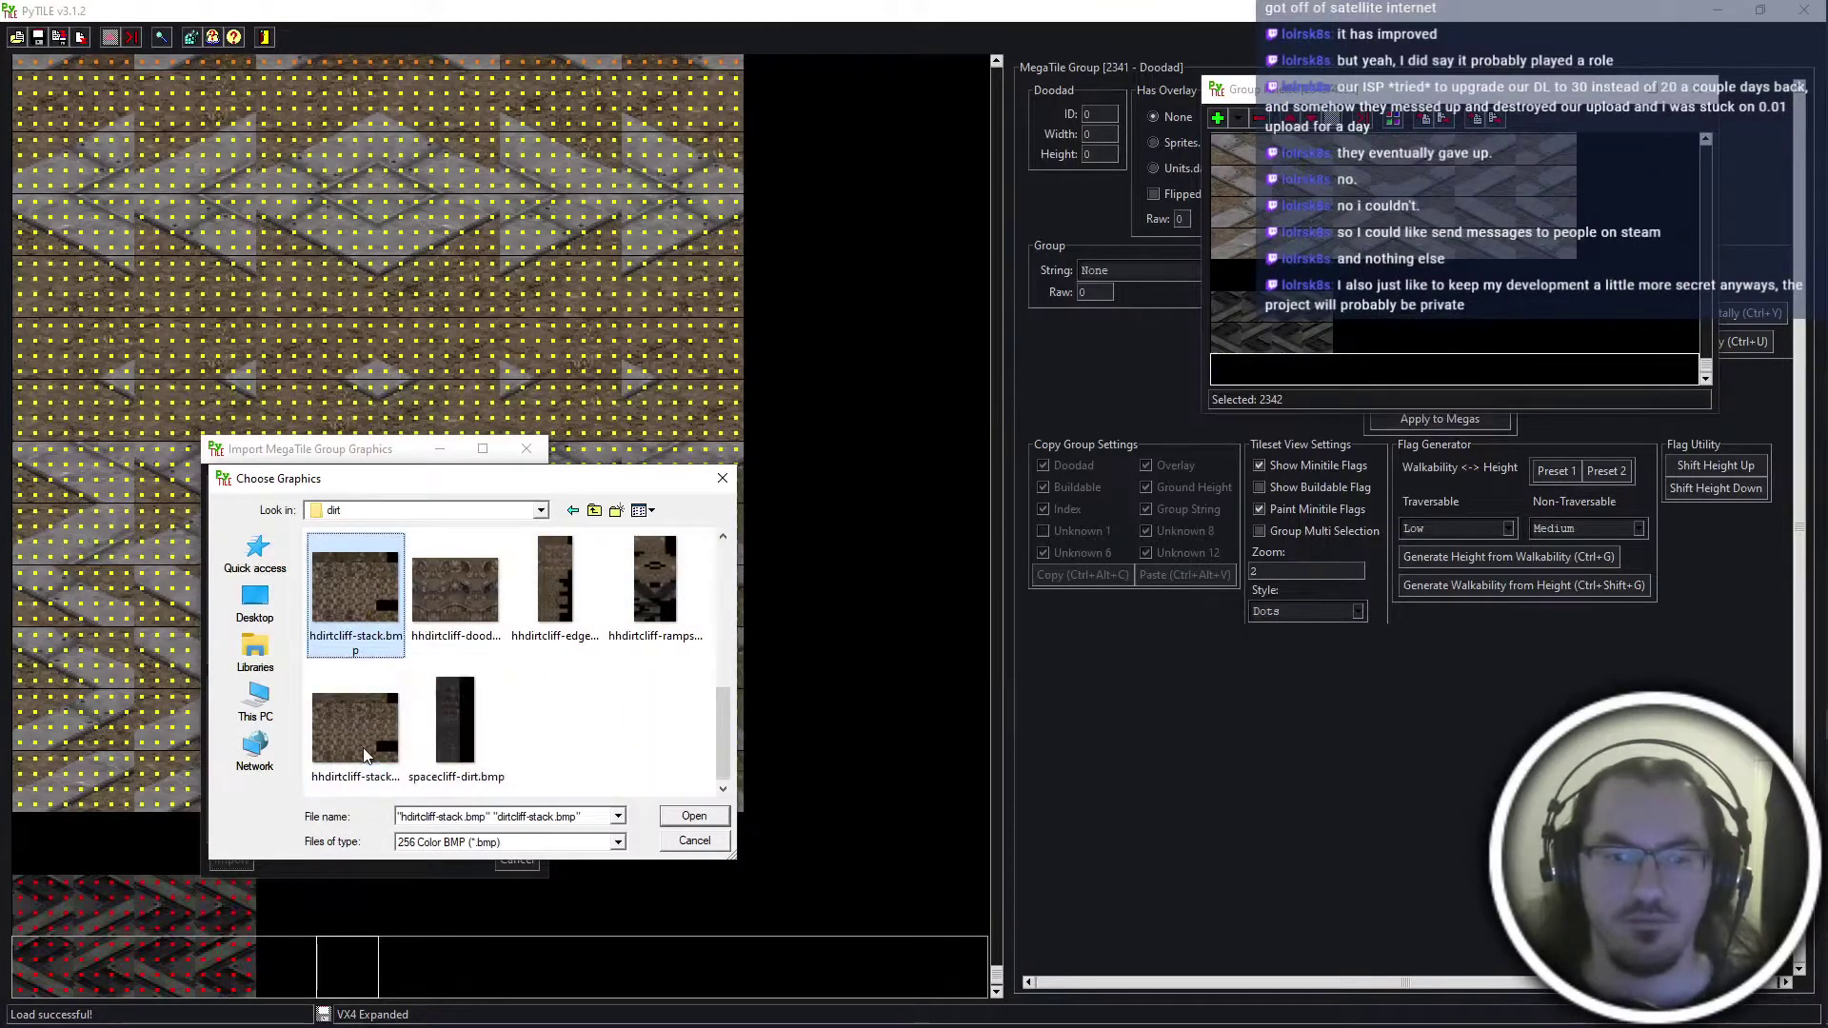
{"action": "left_click", "coordinate": [363, 747], "text": "ctrl"}
{"action": "key", "text": "Return"}
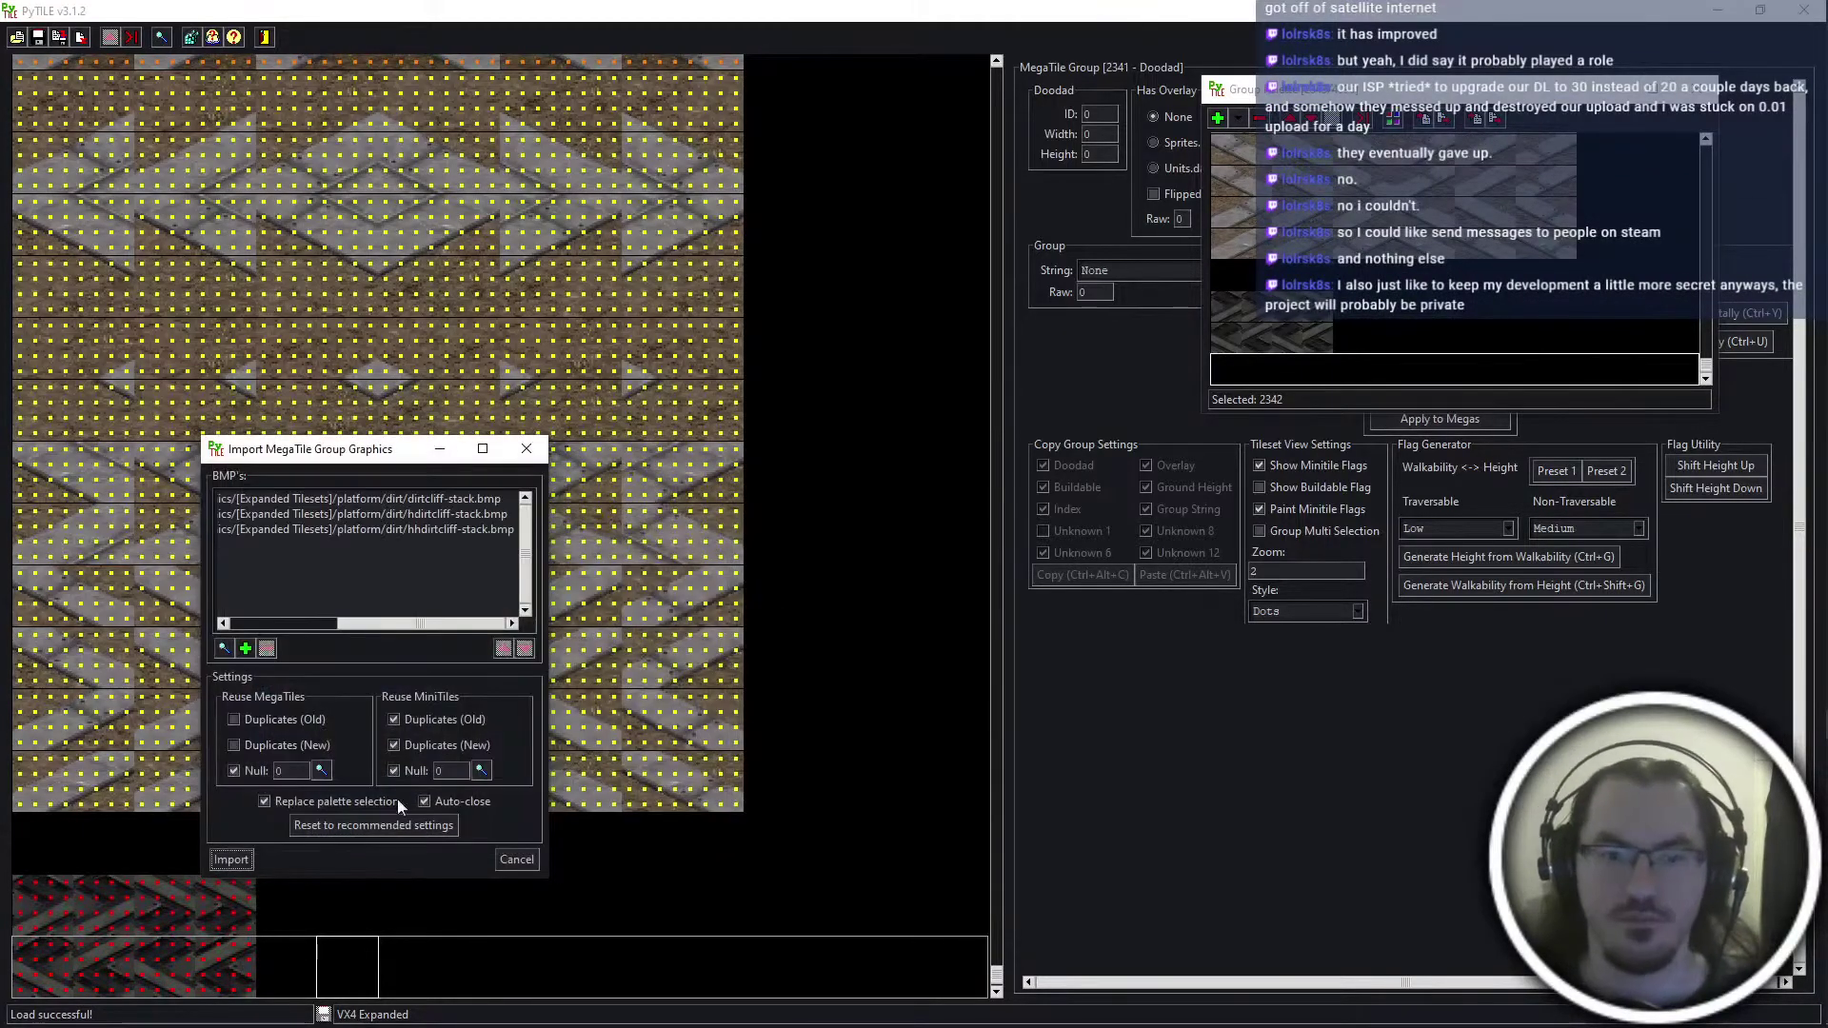
{"action": "left_click", "coordinate": [225, 861]}
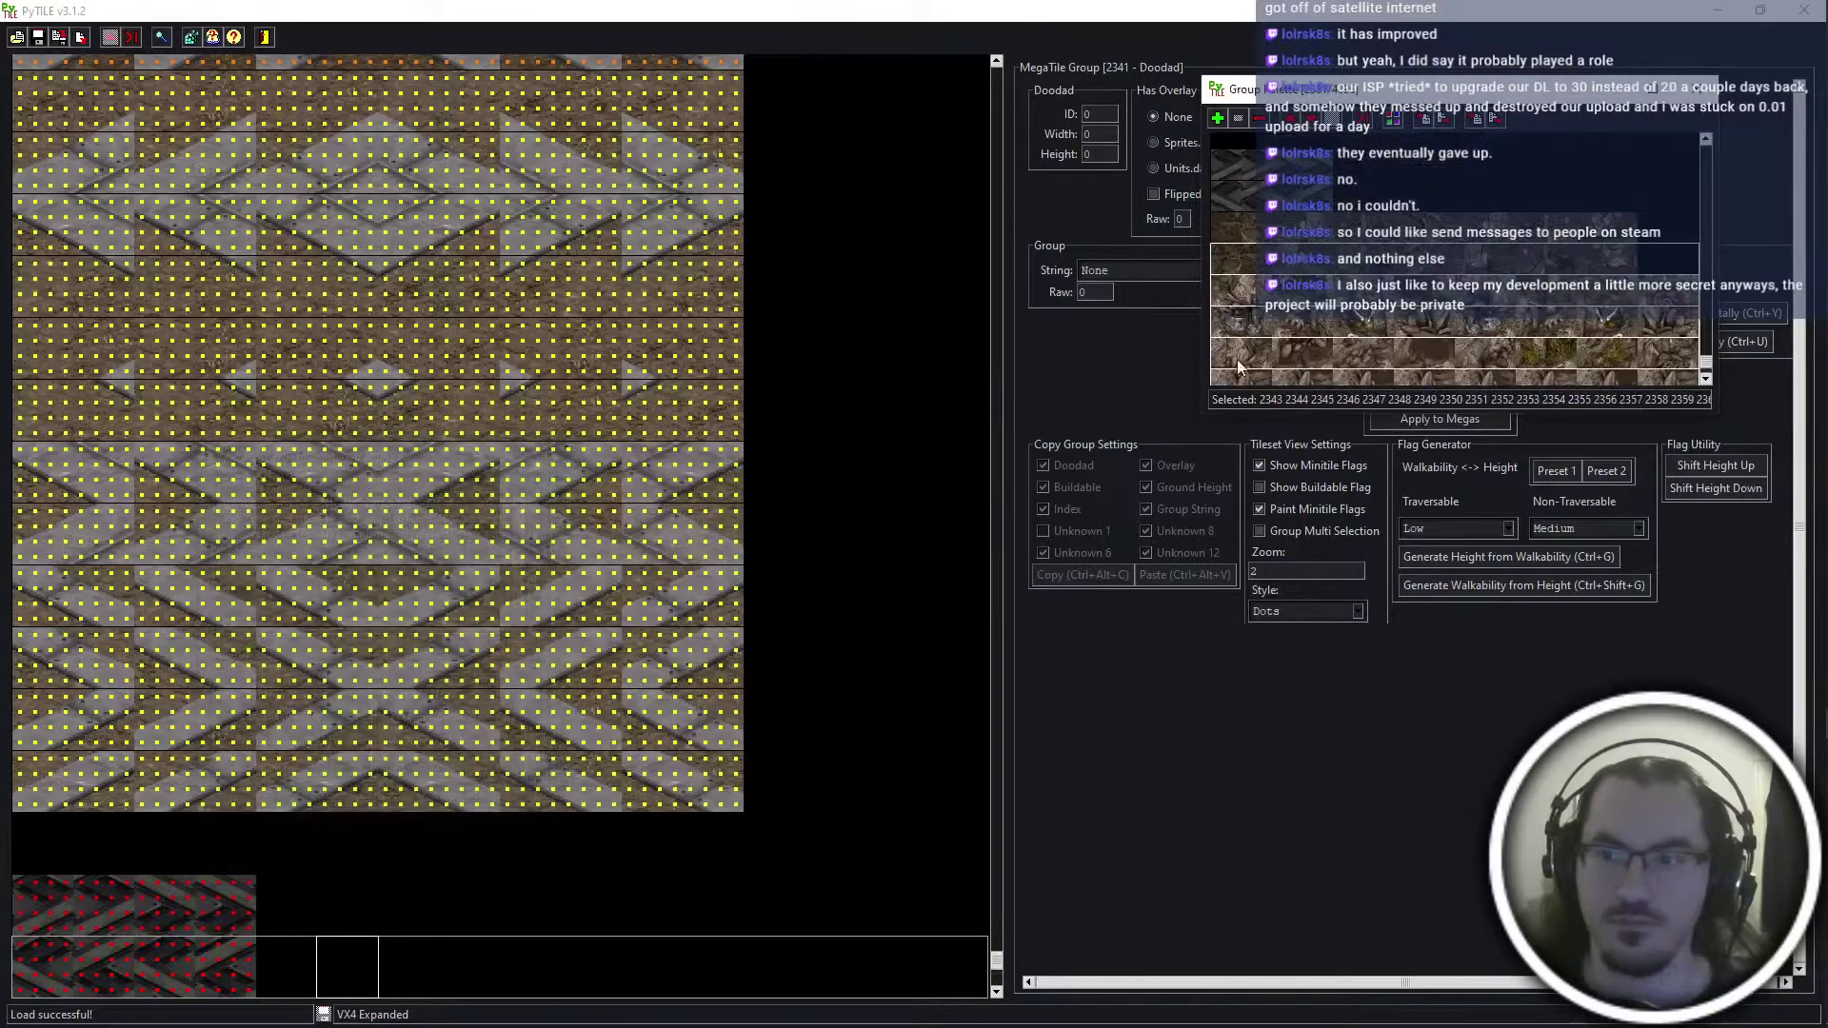
Go to the imported cliff groups, turn off showing and painting minitile flags, and enable group multi selection
{"action": "double_click", "coordinate": [1269, 233]}
{"action": "scroll", "coordinate": [342, 719], "scroll_direction": "down", "scroll_amount": 6}
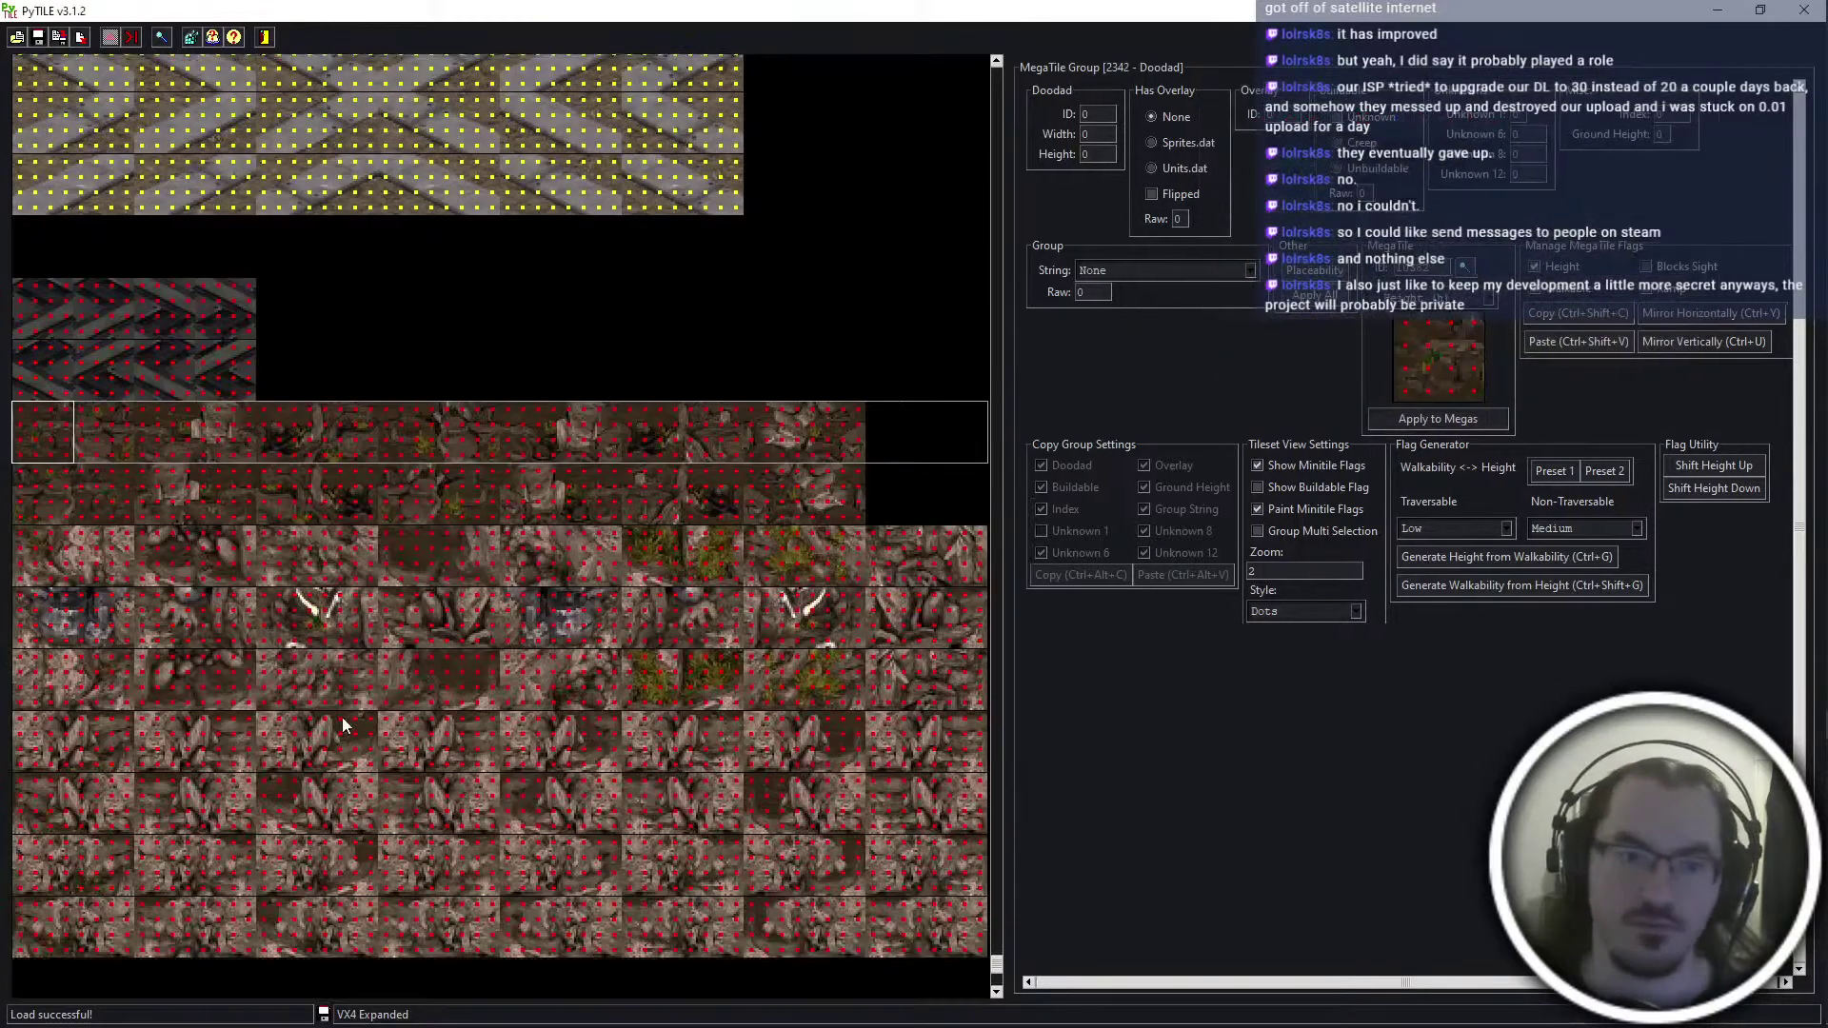
{"action": "scroll", "coordinate": [344, 676], "scroll_direction": "down", "scroll_amount": 10}
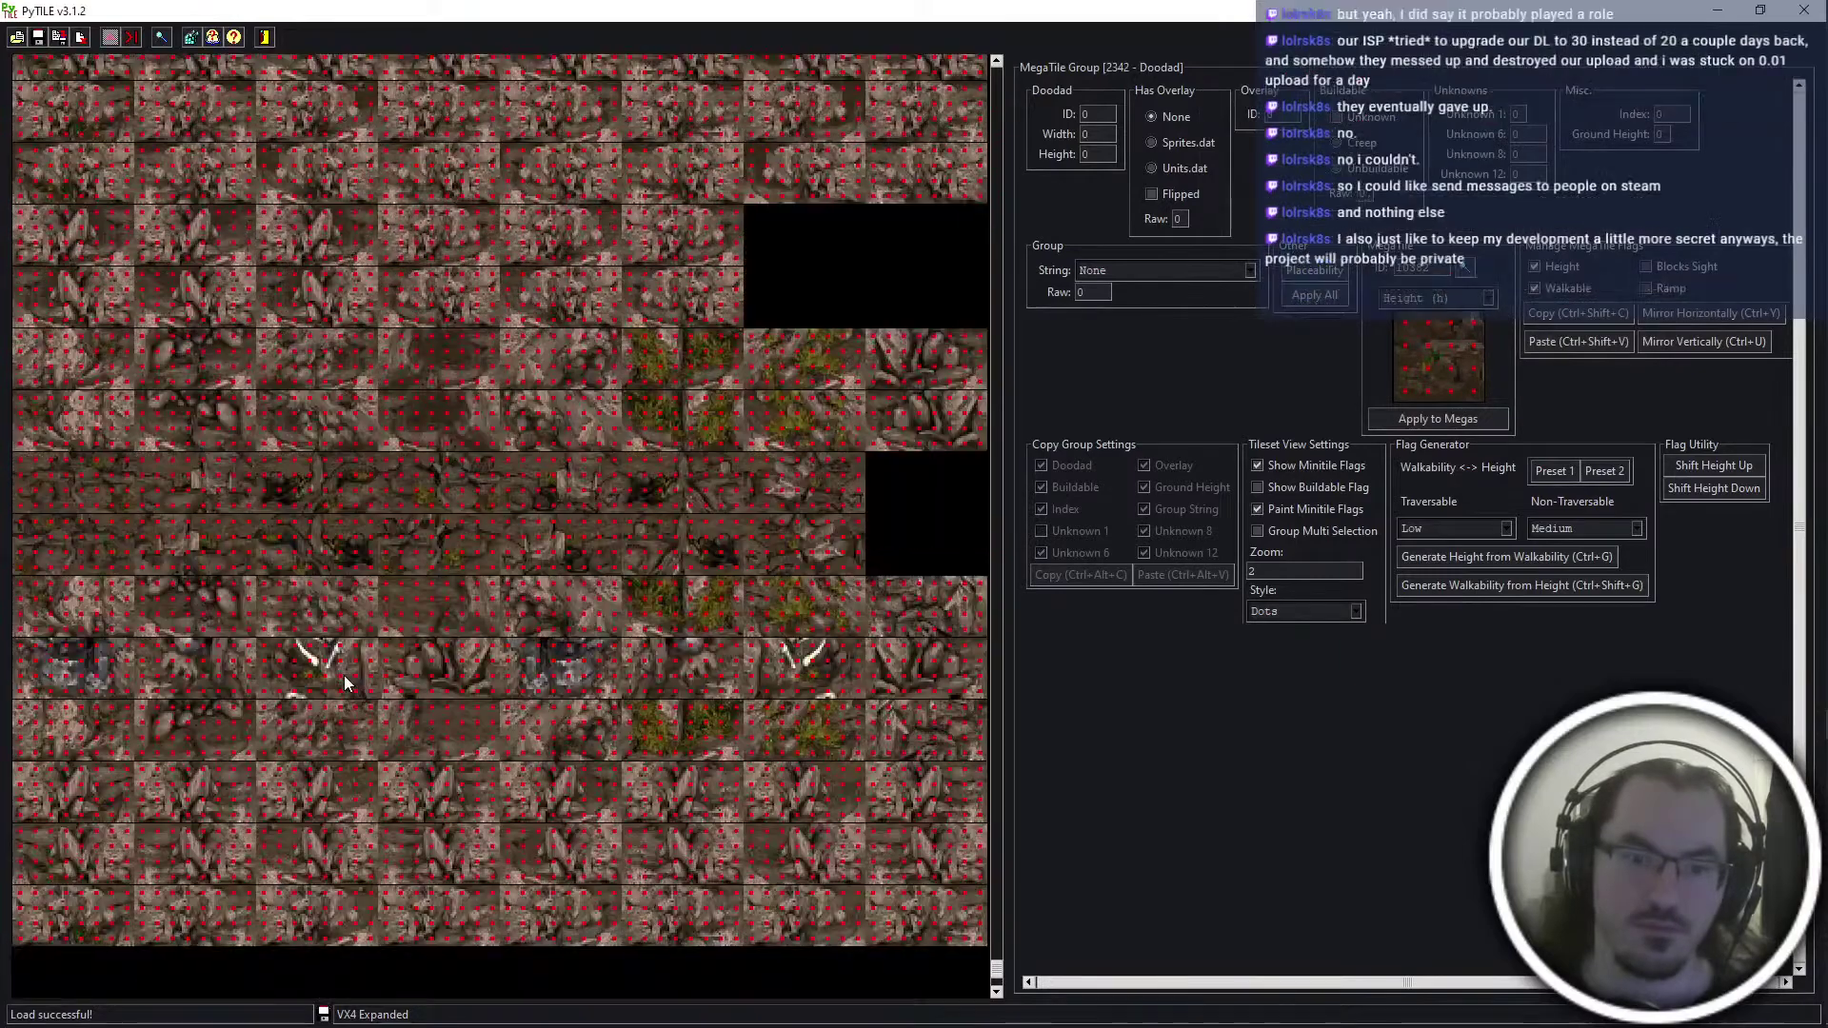
{"action": "scroll", "coordinate": [369, 627], "scroll_direction": "up", "scroll_amount": 2}
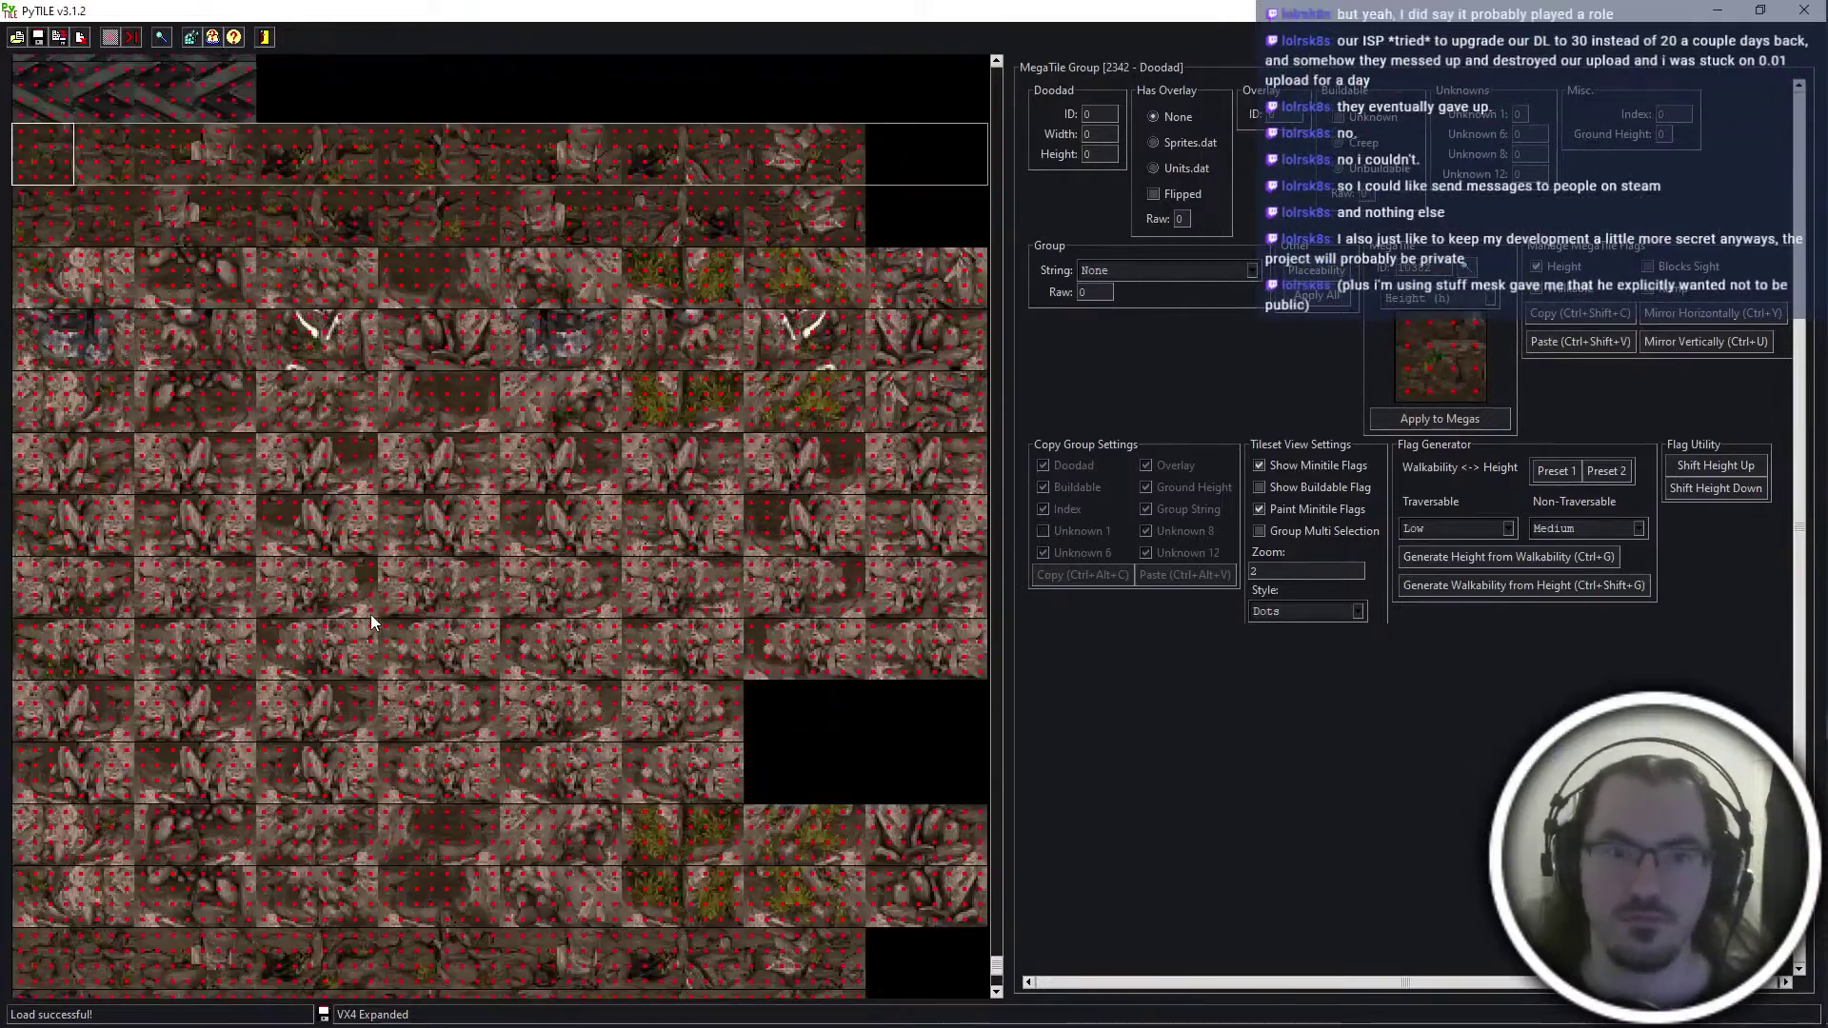
{"action": "scroll", "coordinate": [642, 727], "scroll_direction": "down", "scroll_amount": 2}
{"action": "left_click", "coordinate": [1323, 465]}
{"action": "left_click", "coordinate": [1316, 511]}
{"action": "left_click", "coordinate": [1306, 533]}
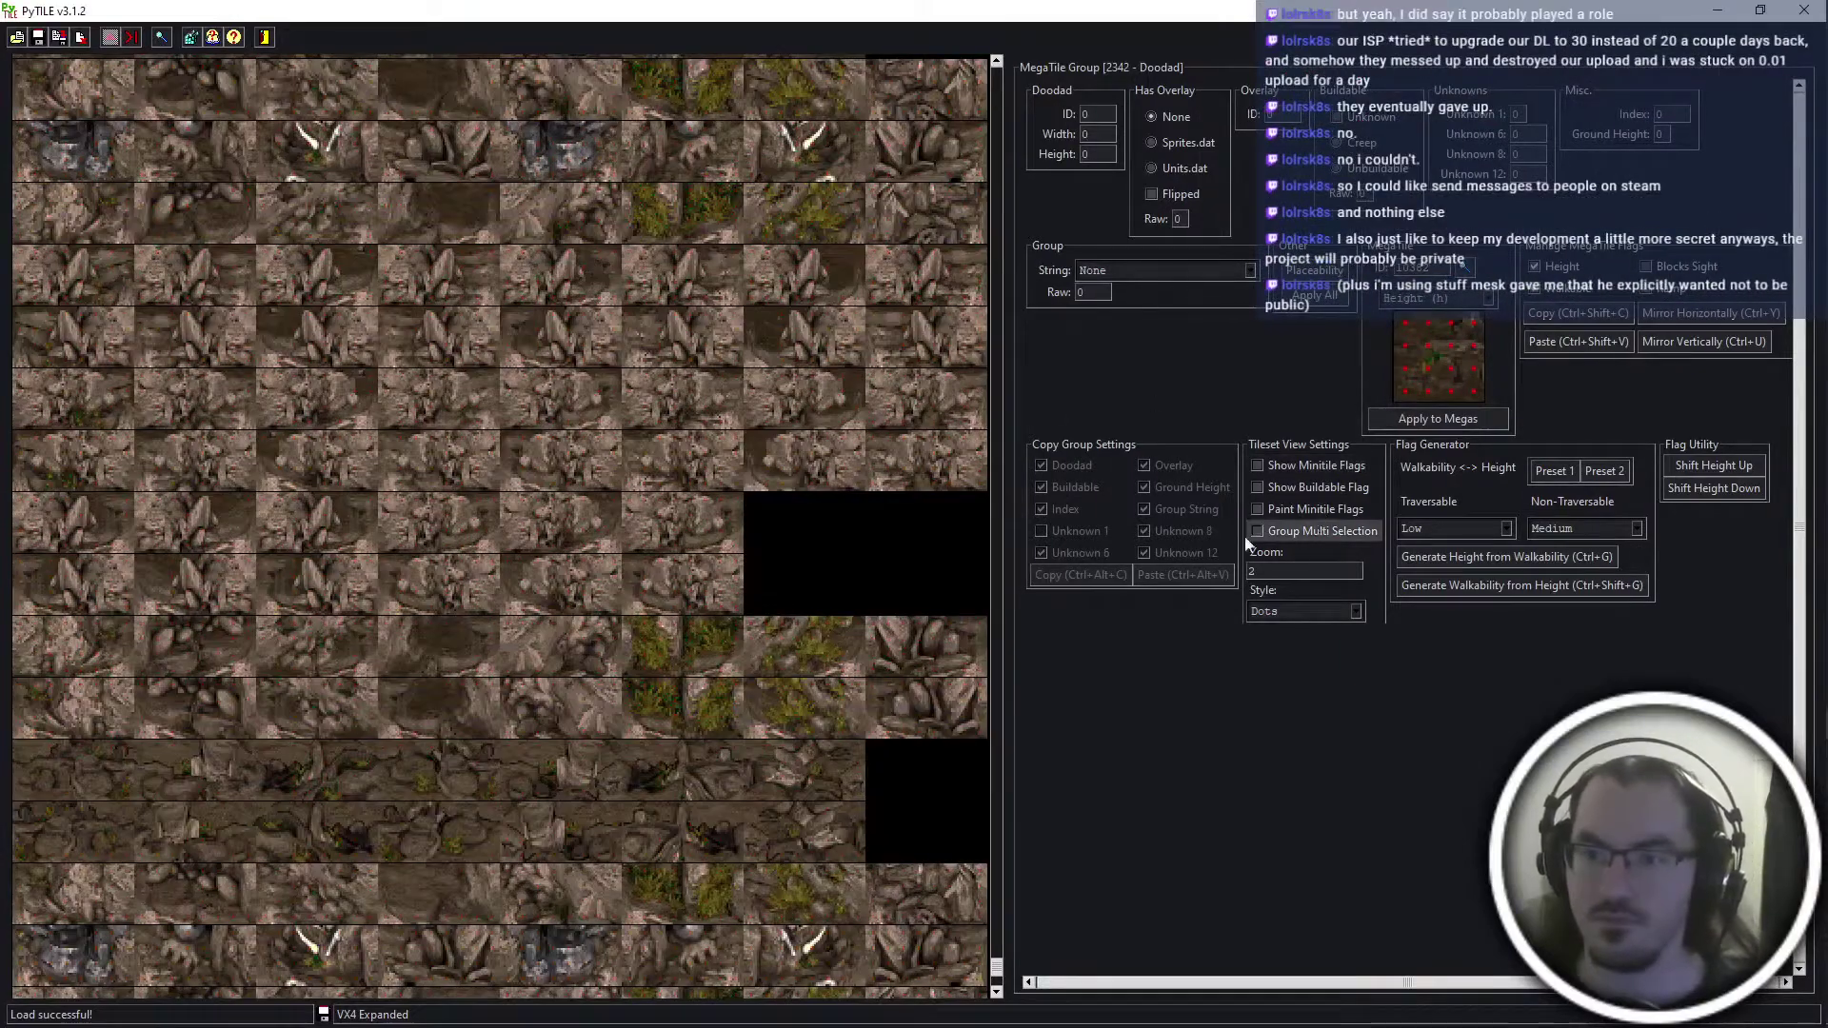
Select the last imported cliff set, groups 2368-2380, and shift its height flags up
{"action": "scroll", "coordinate": [613, 683], "scroll_direction": "up", "scroll_amount": 3}
{"action": "left_click", "coordinate": [348, 362]}
{"action": "left_click", "coordinate": [341, 337]}
{"action": "scroll", "coordinate": [392, 655], "scroll_direction": "down", "scroll_amount": 5}
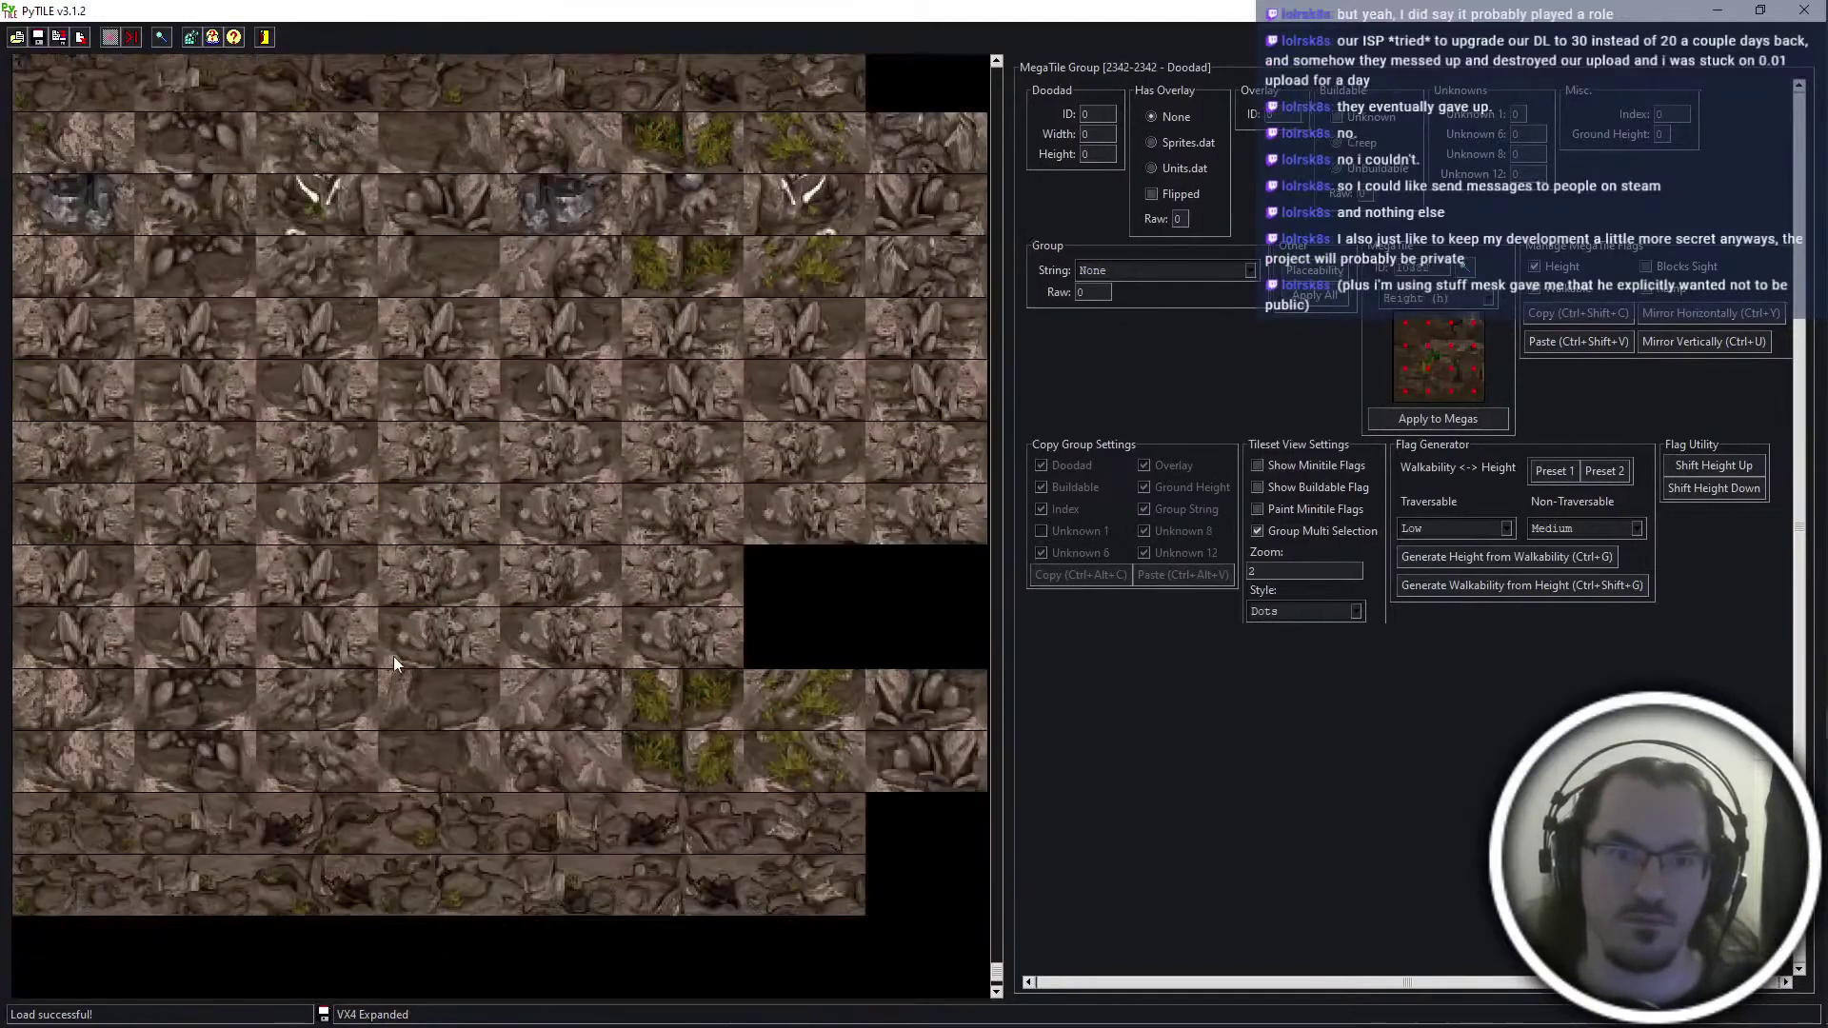
{"action": "left_click", "coordinate": [611, 990], "text": "shift"}
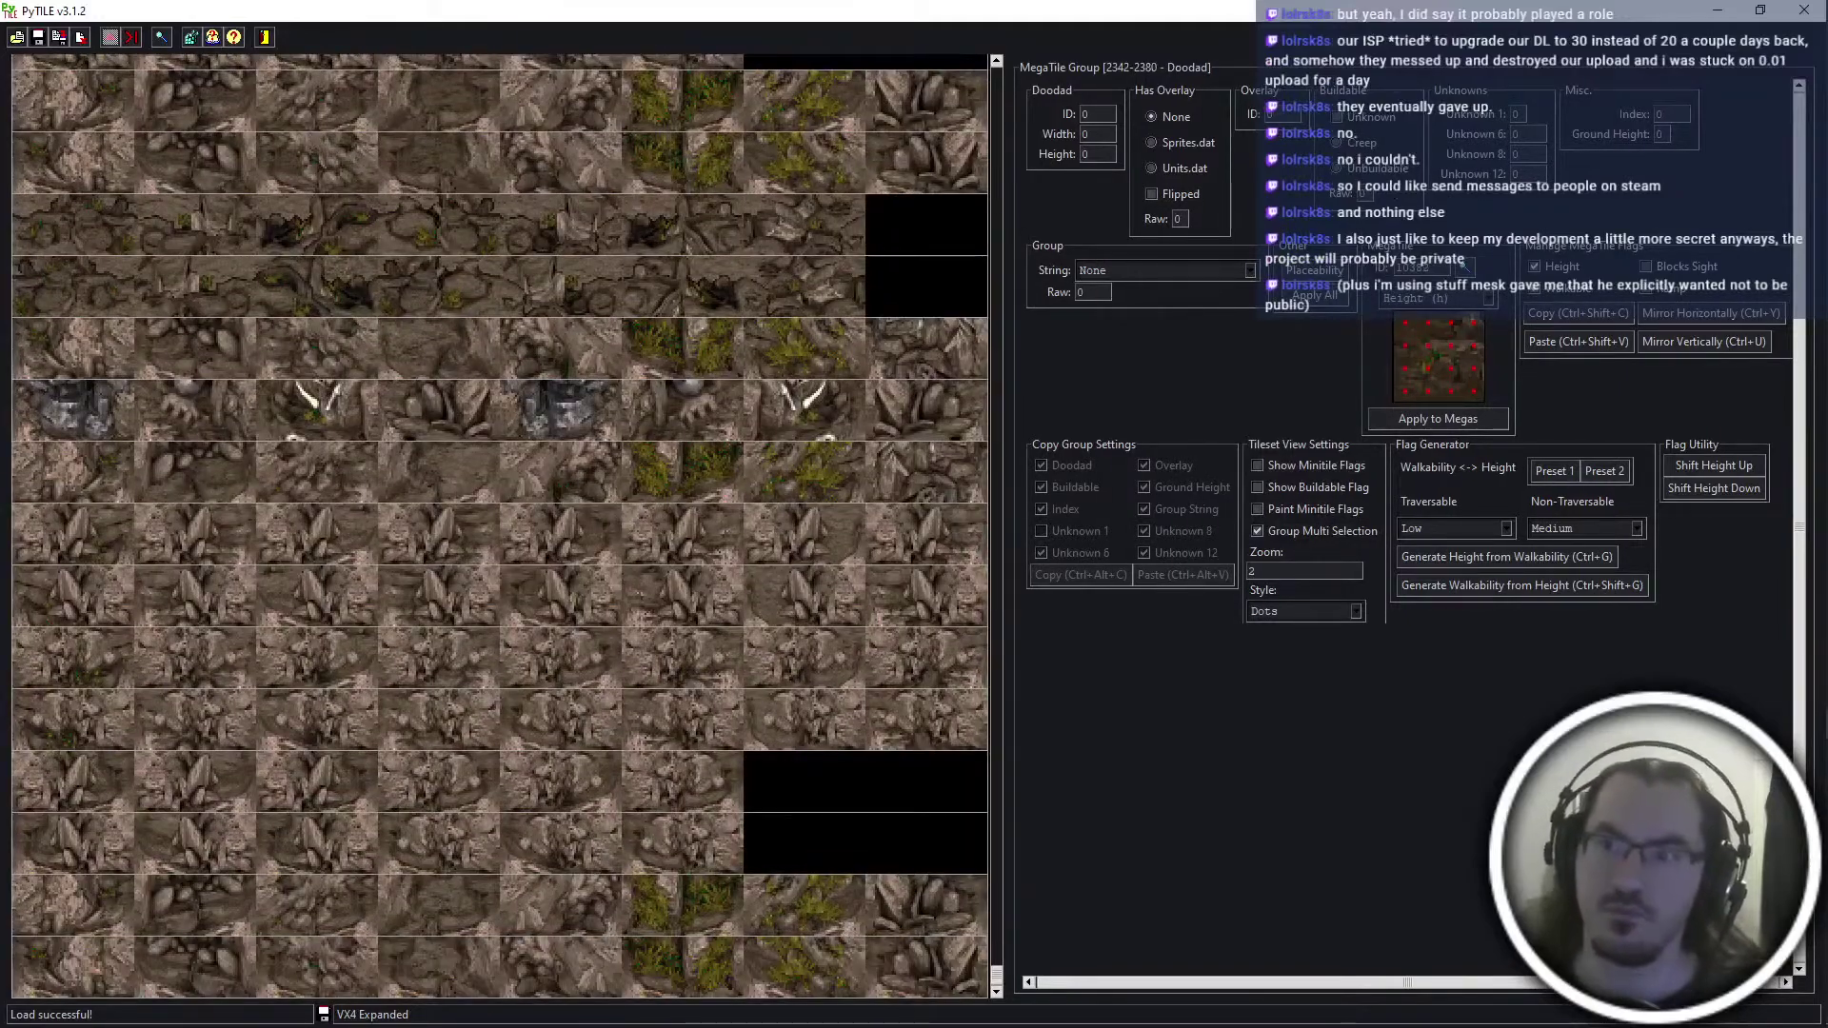
{"action": "left_click", "coordinate": [192, 900]}
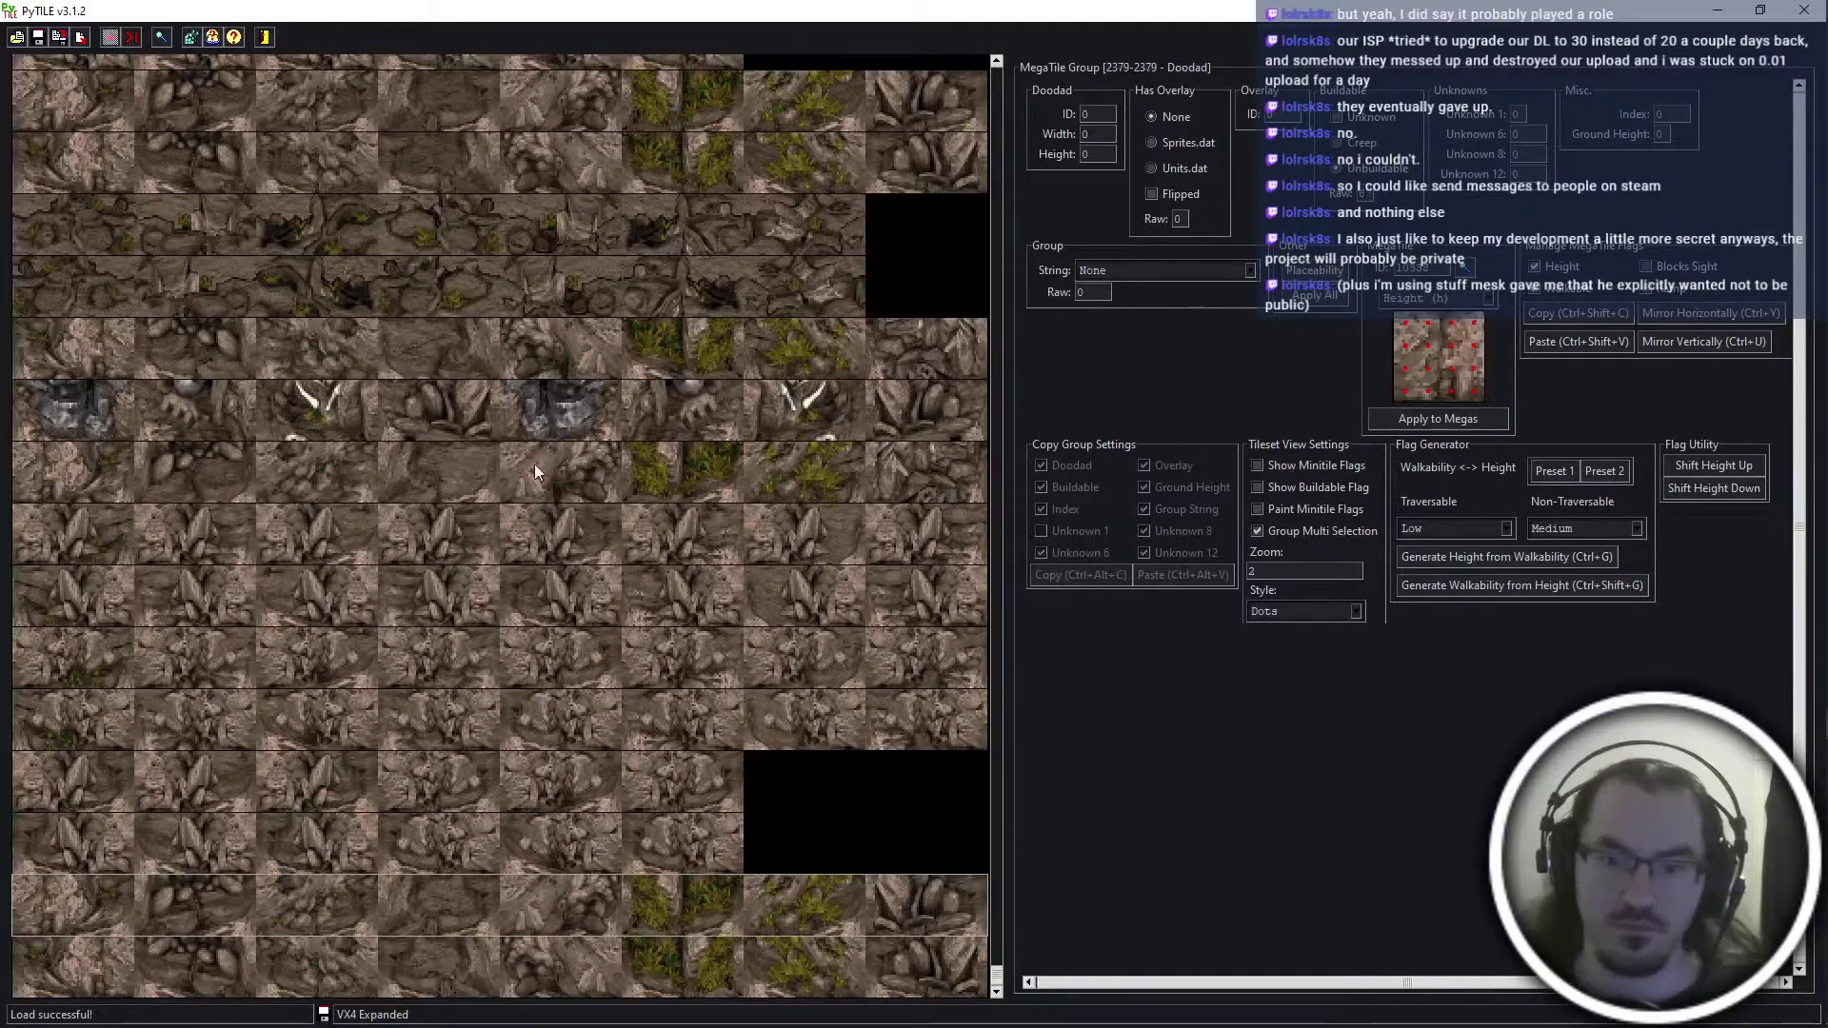
{"action": "scroll", "coordinate": [321, 975], "scroll_direction": "up", "scroll_amount": 3}
{"action": "scroll", "coordinate": [596, 660], "scroll_direction": "up", "scroll_amount": 1}
{"action": "left_click", "coordinate": [728, 609], "text": "shift"}
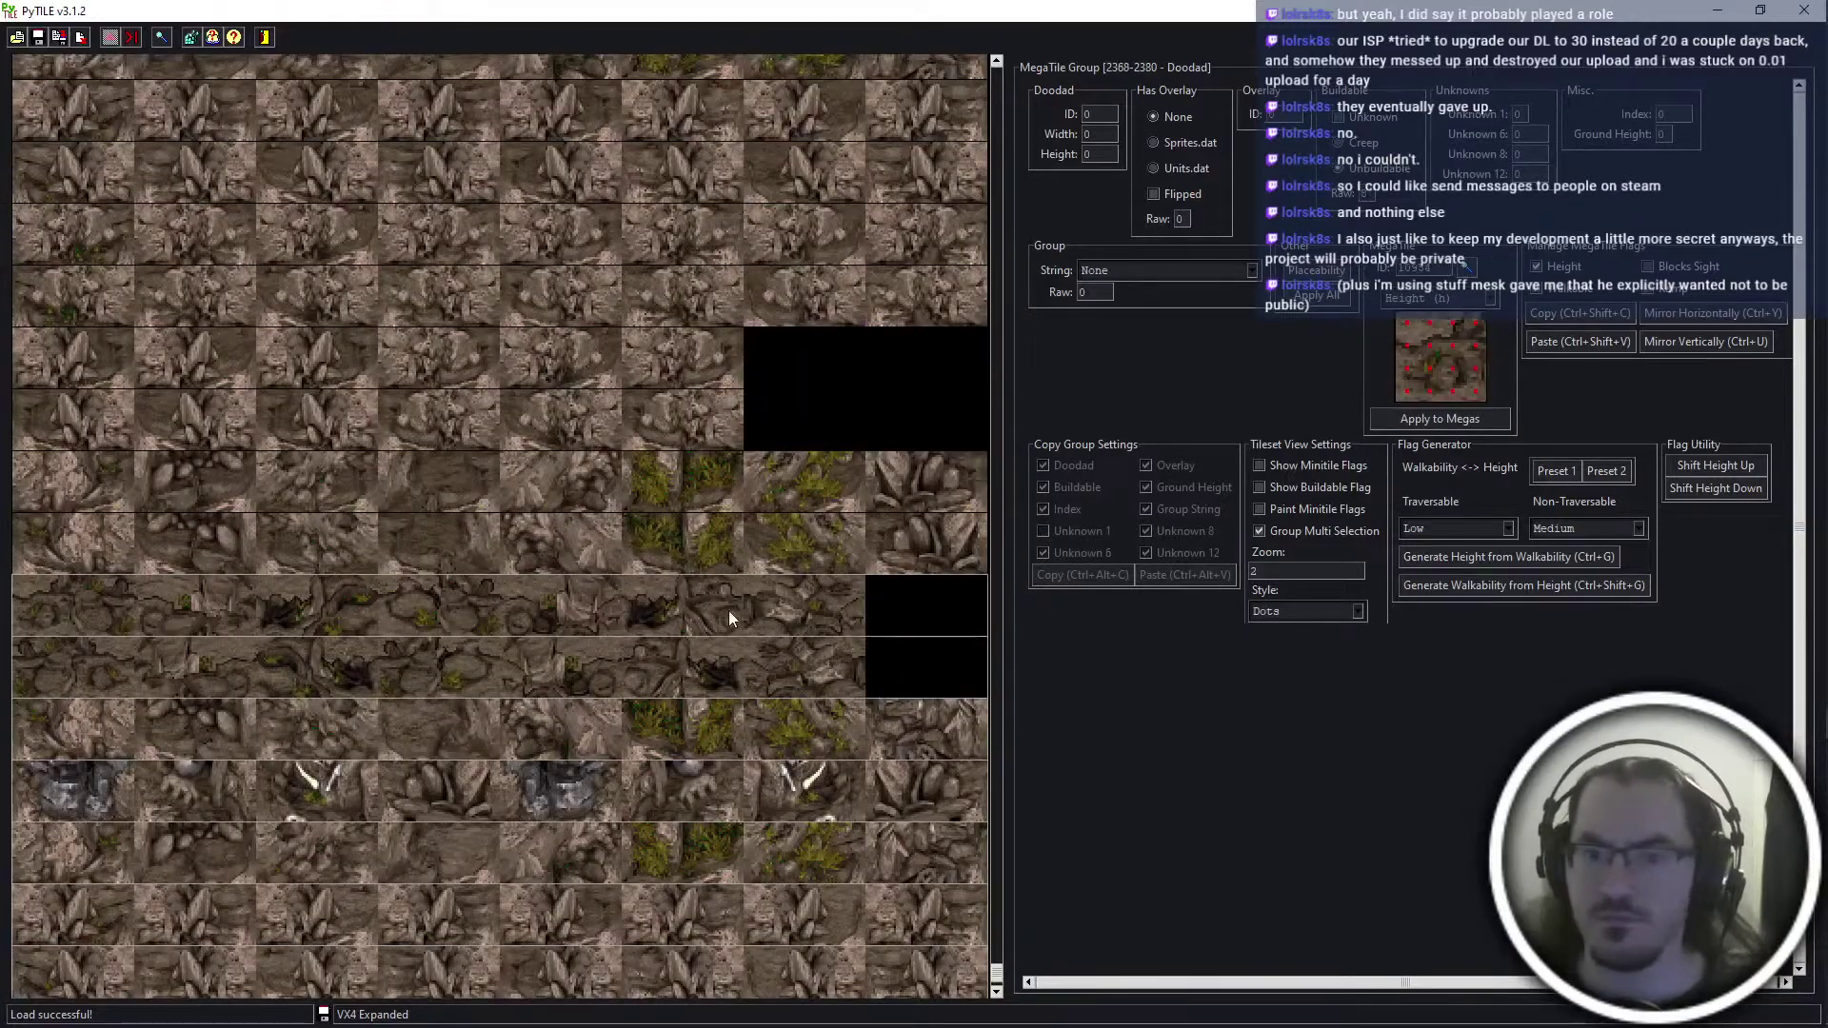
{"action": "left_click", "coordinate": [1700, 470]}
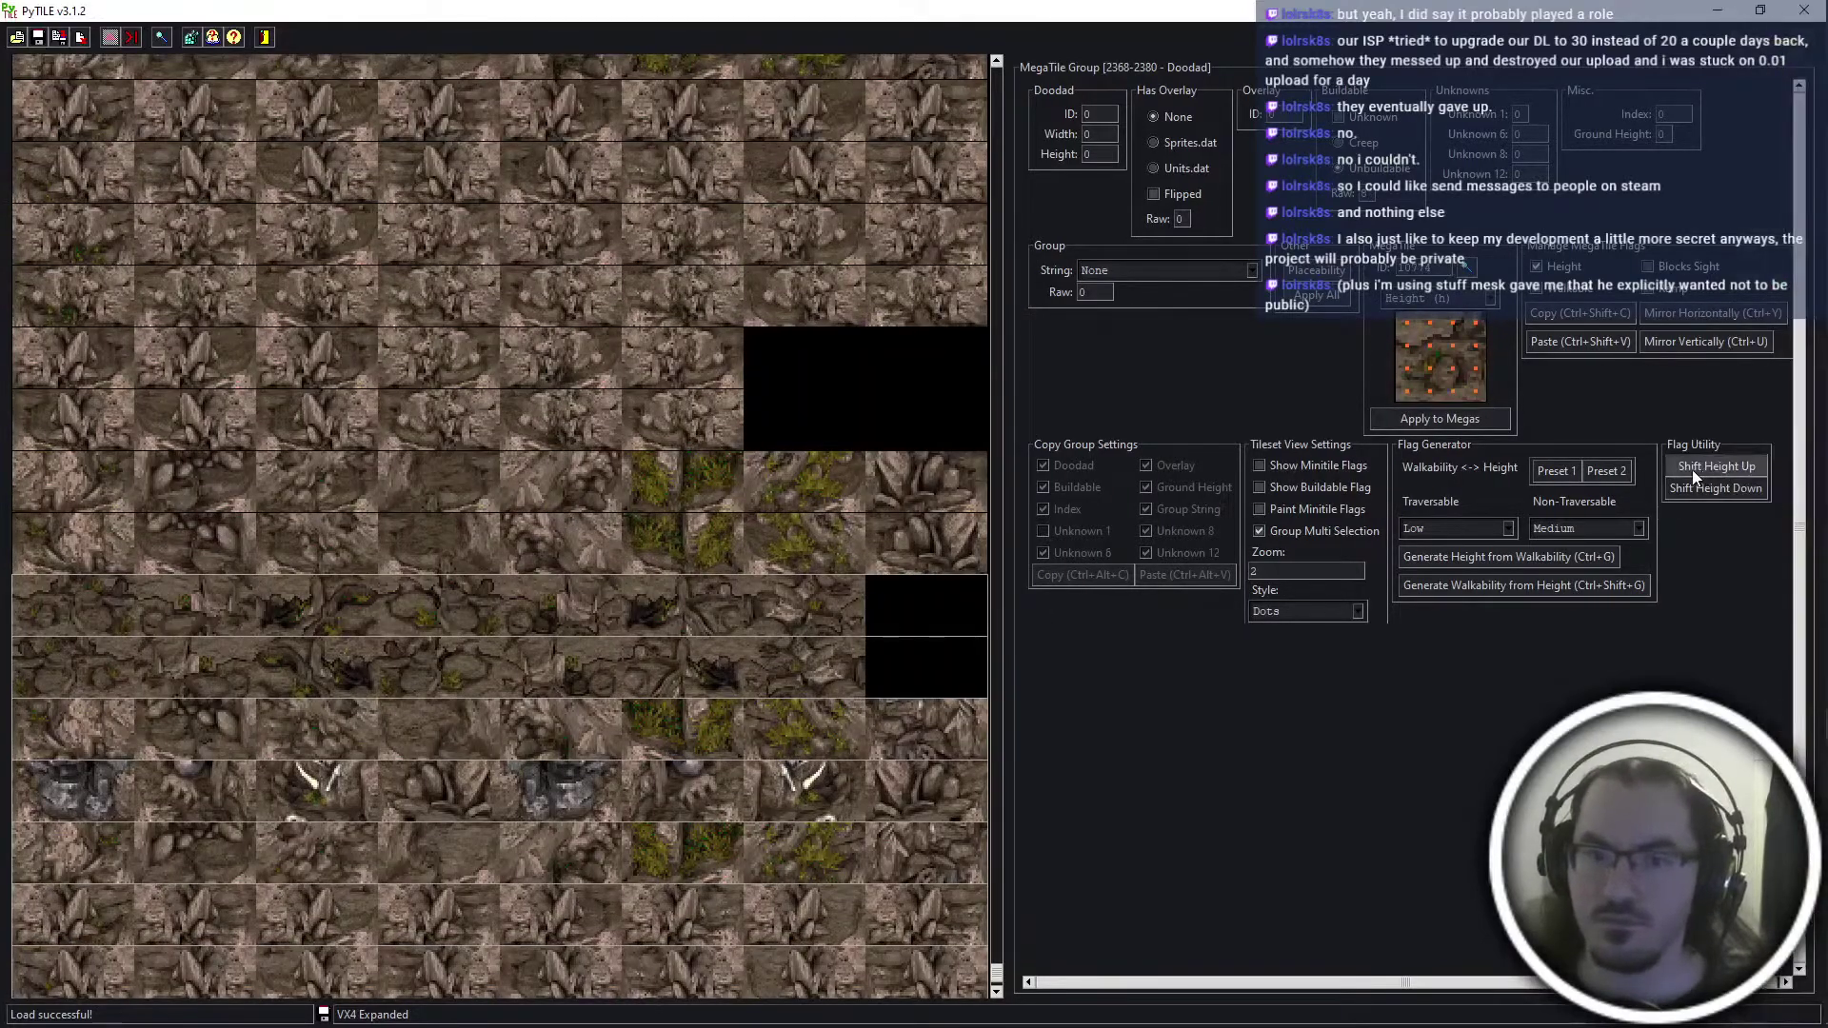
Shift the height flags of the middle cliff set, groups 2355-2367, up and save the tileset
{"action": "scroll", "coordinate": [609, 527], "scroll_direction": "up", "scroll_amount": 3}
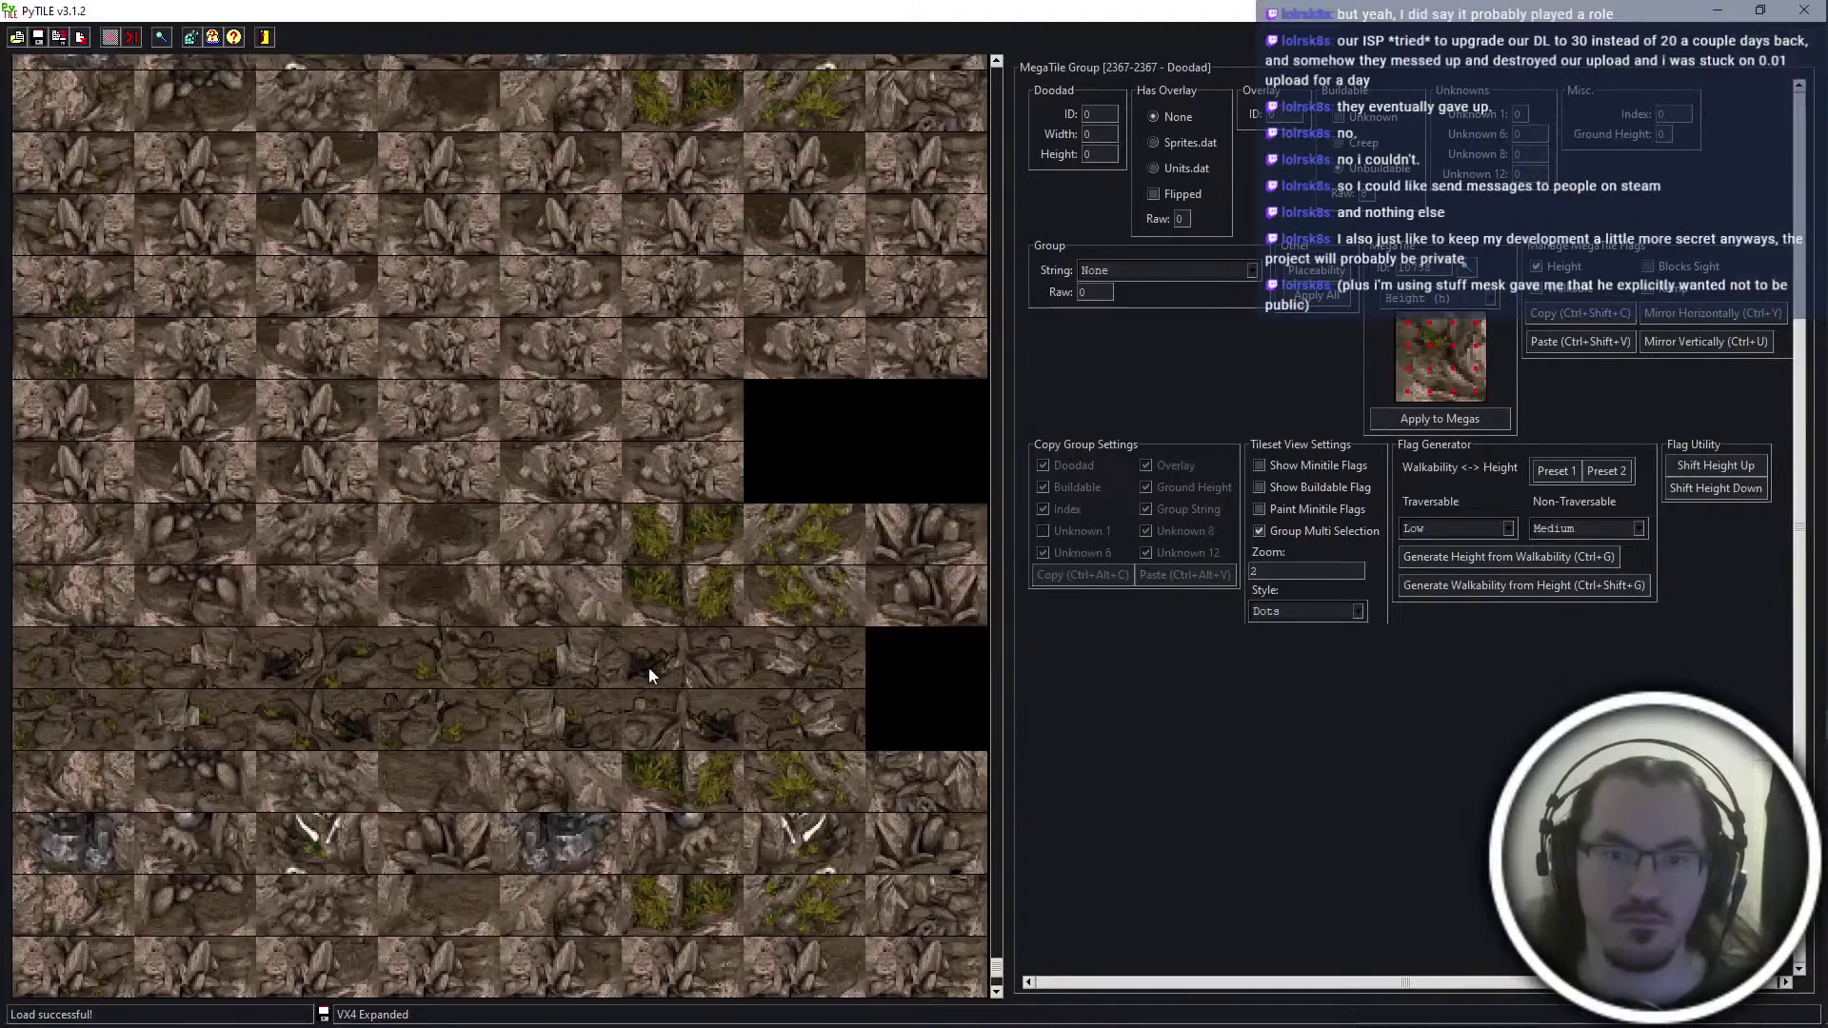
{"action": "left_click", "coordinate": [648, 666]}
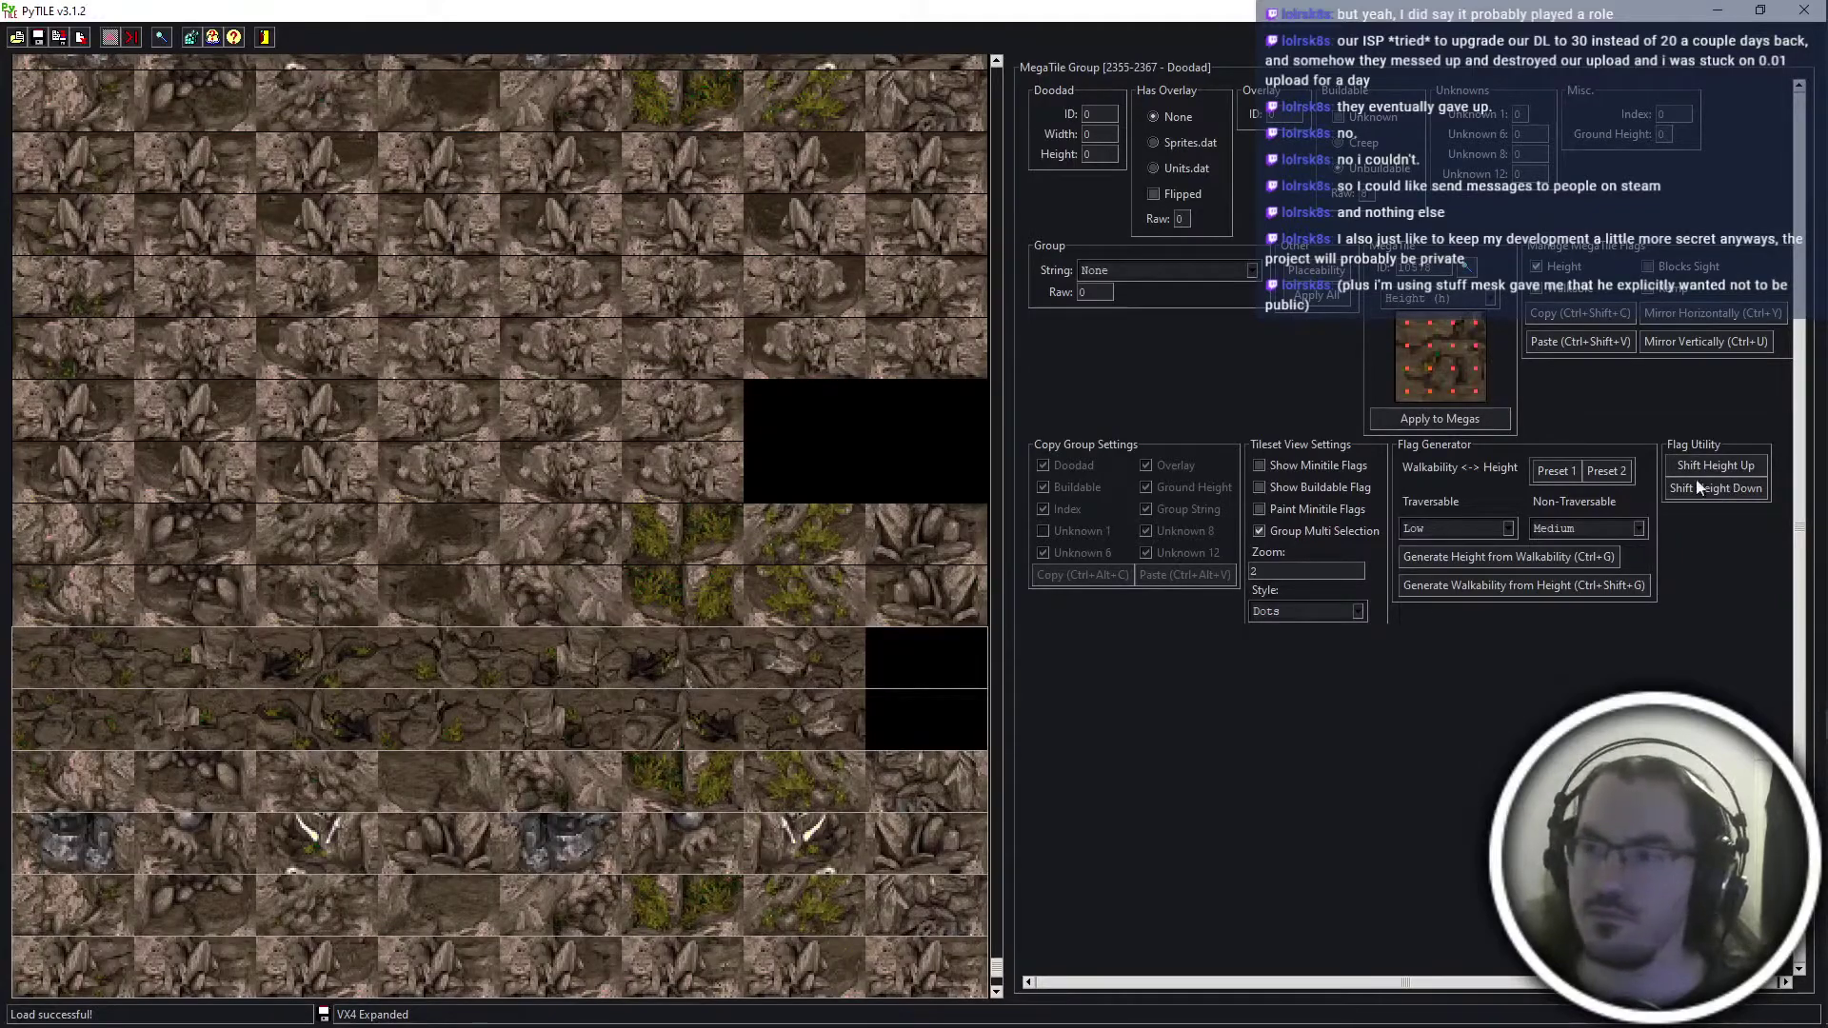
{"action": "left_click", "coordinate": [676, 469]}
{"action": "scroll", "coordinate": [762, 645], "scroll_direction": "up", "scroll_amount": 5}
{"action": "scroll", "coordinate": [761, 645], "scroll_direction": "up", "scroll_amount": 5}
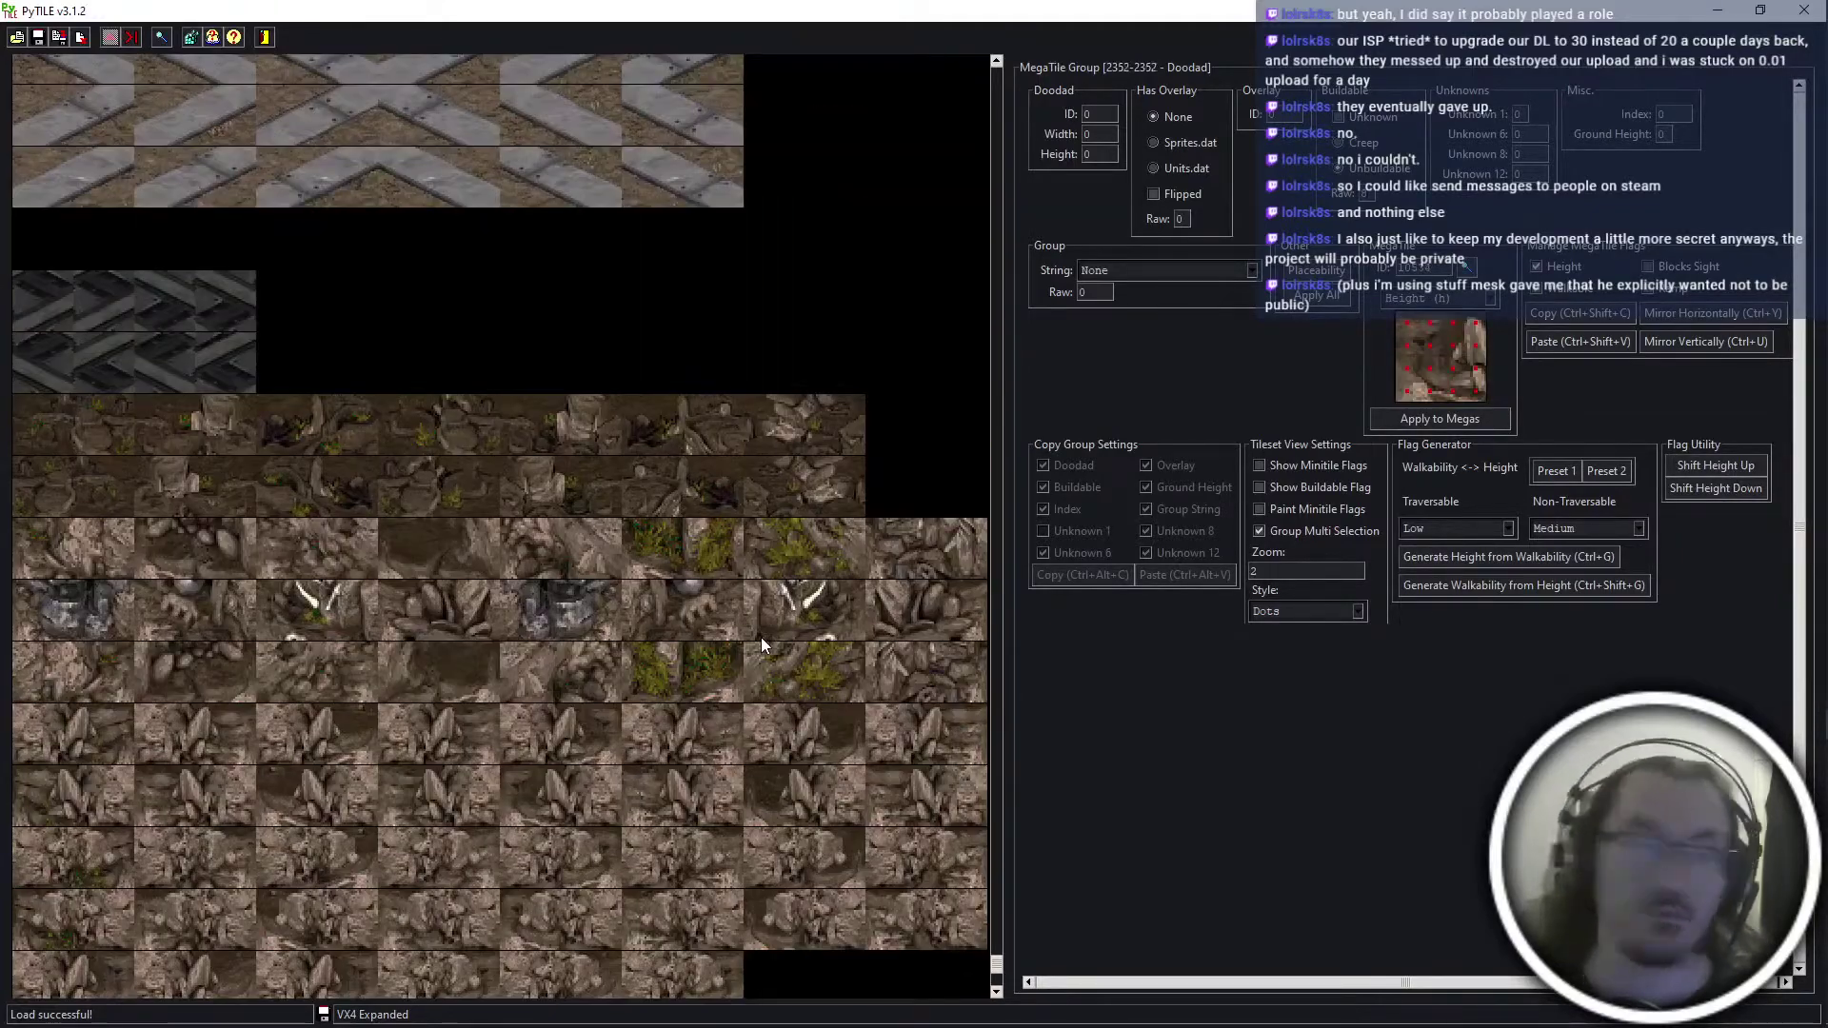
{"action": "key", "text": "ctrl+s"}
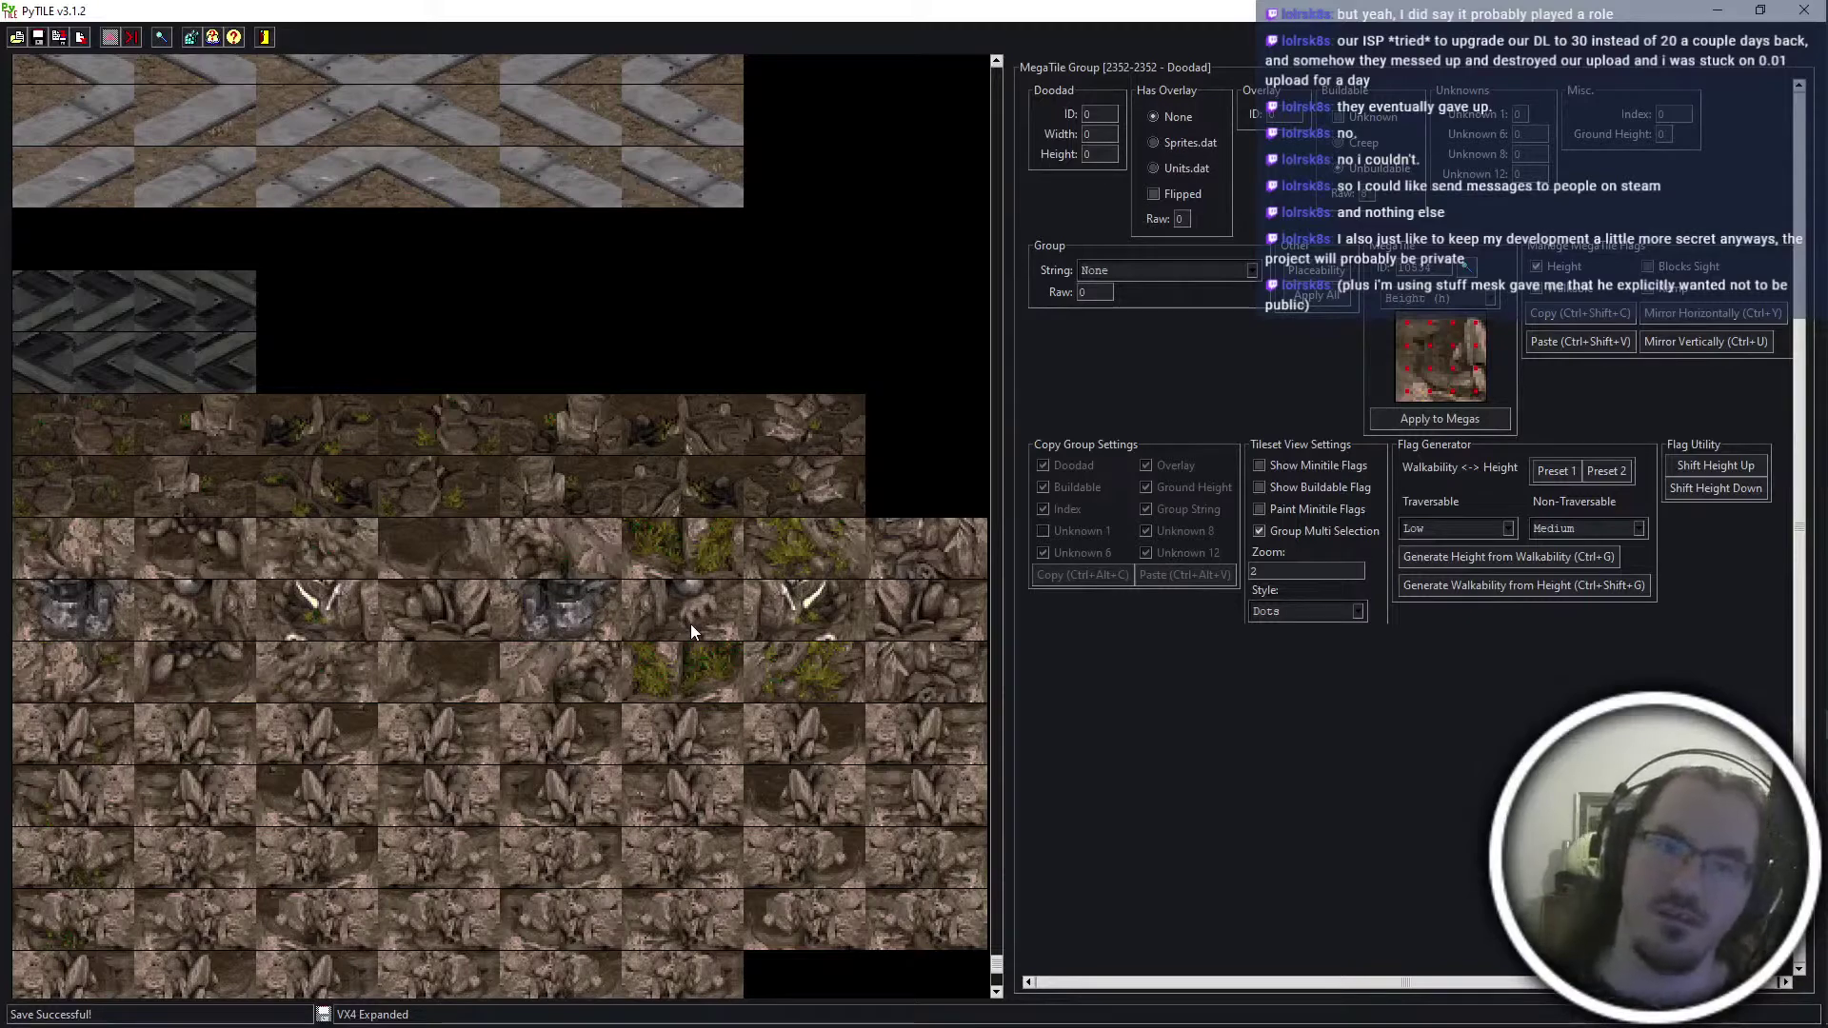
Examine the plating, grating and bridge tile groups above the imported dirt cliff stacks
{"action": "scroll", "coordinate": [689, 624], "scroll_direction": "up", "scroll_amount": 1}
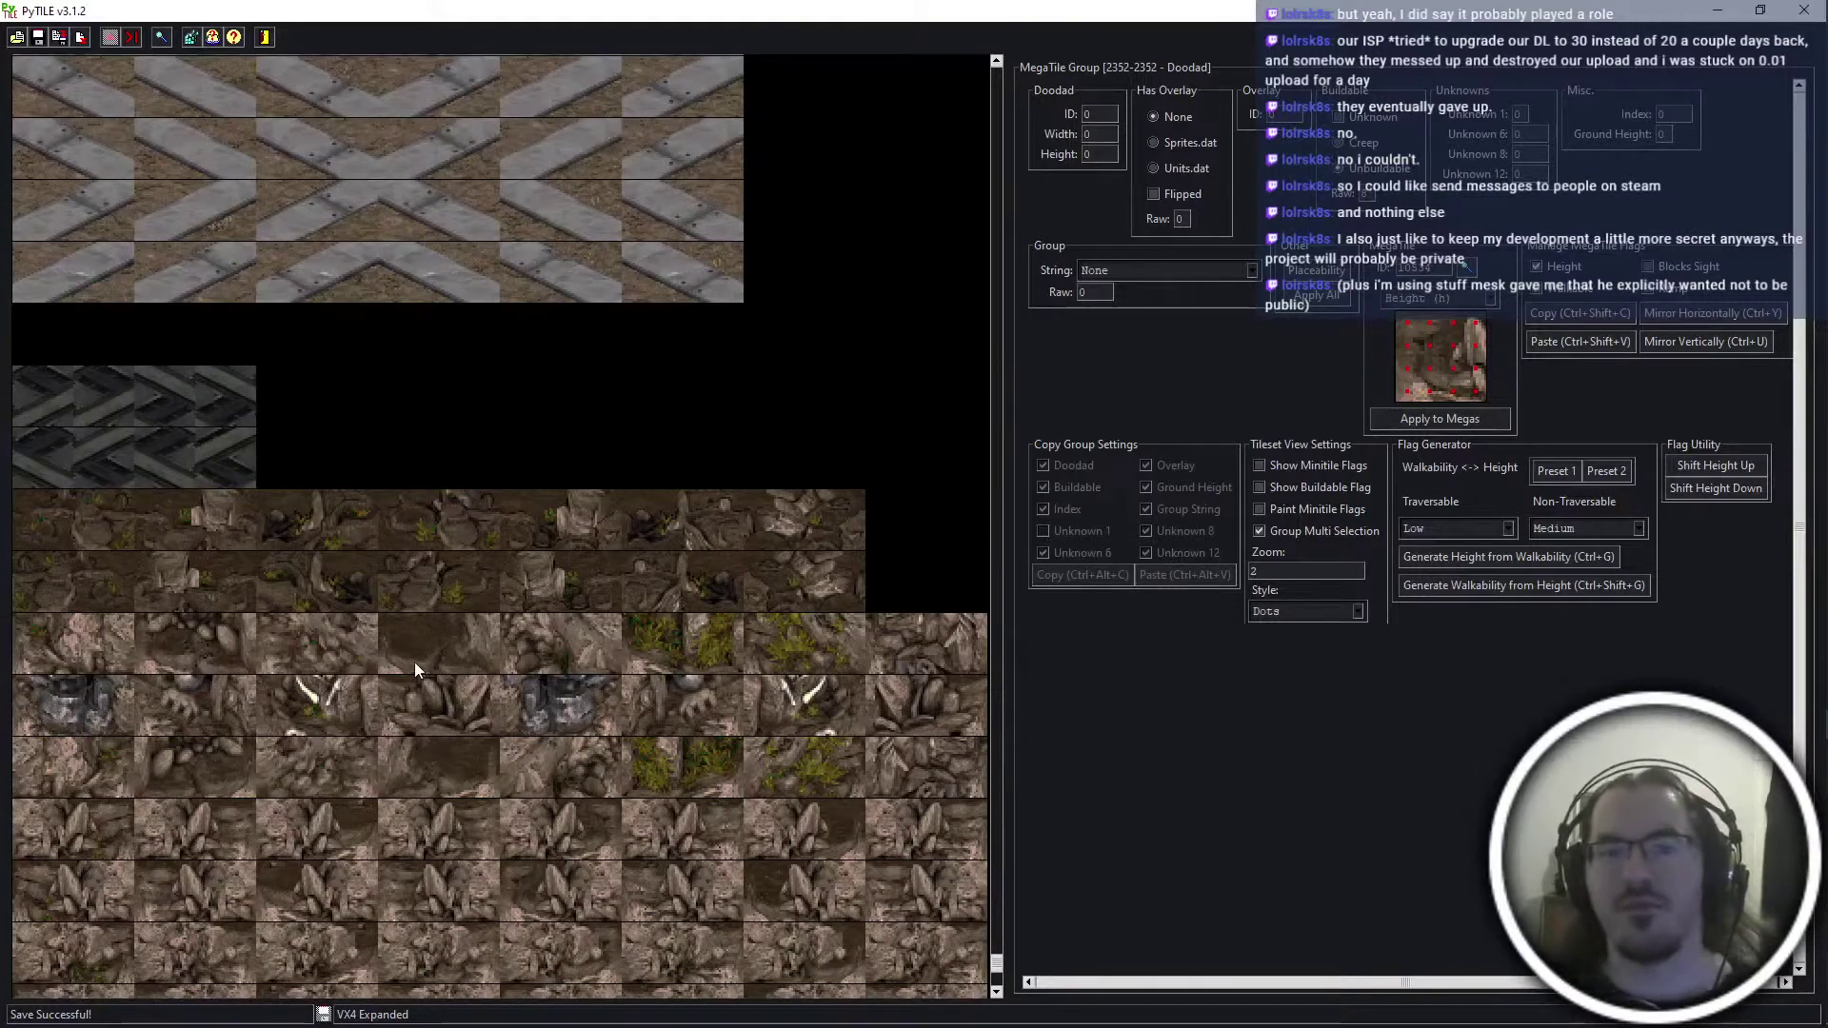
{"action": "scroll", "coordinate": [415, 663], "scroll_direction": "up", "scroll_amount": 2}
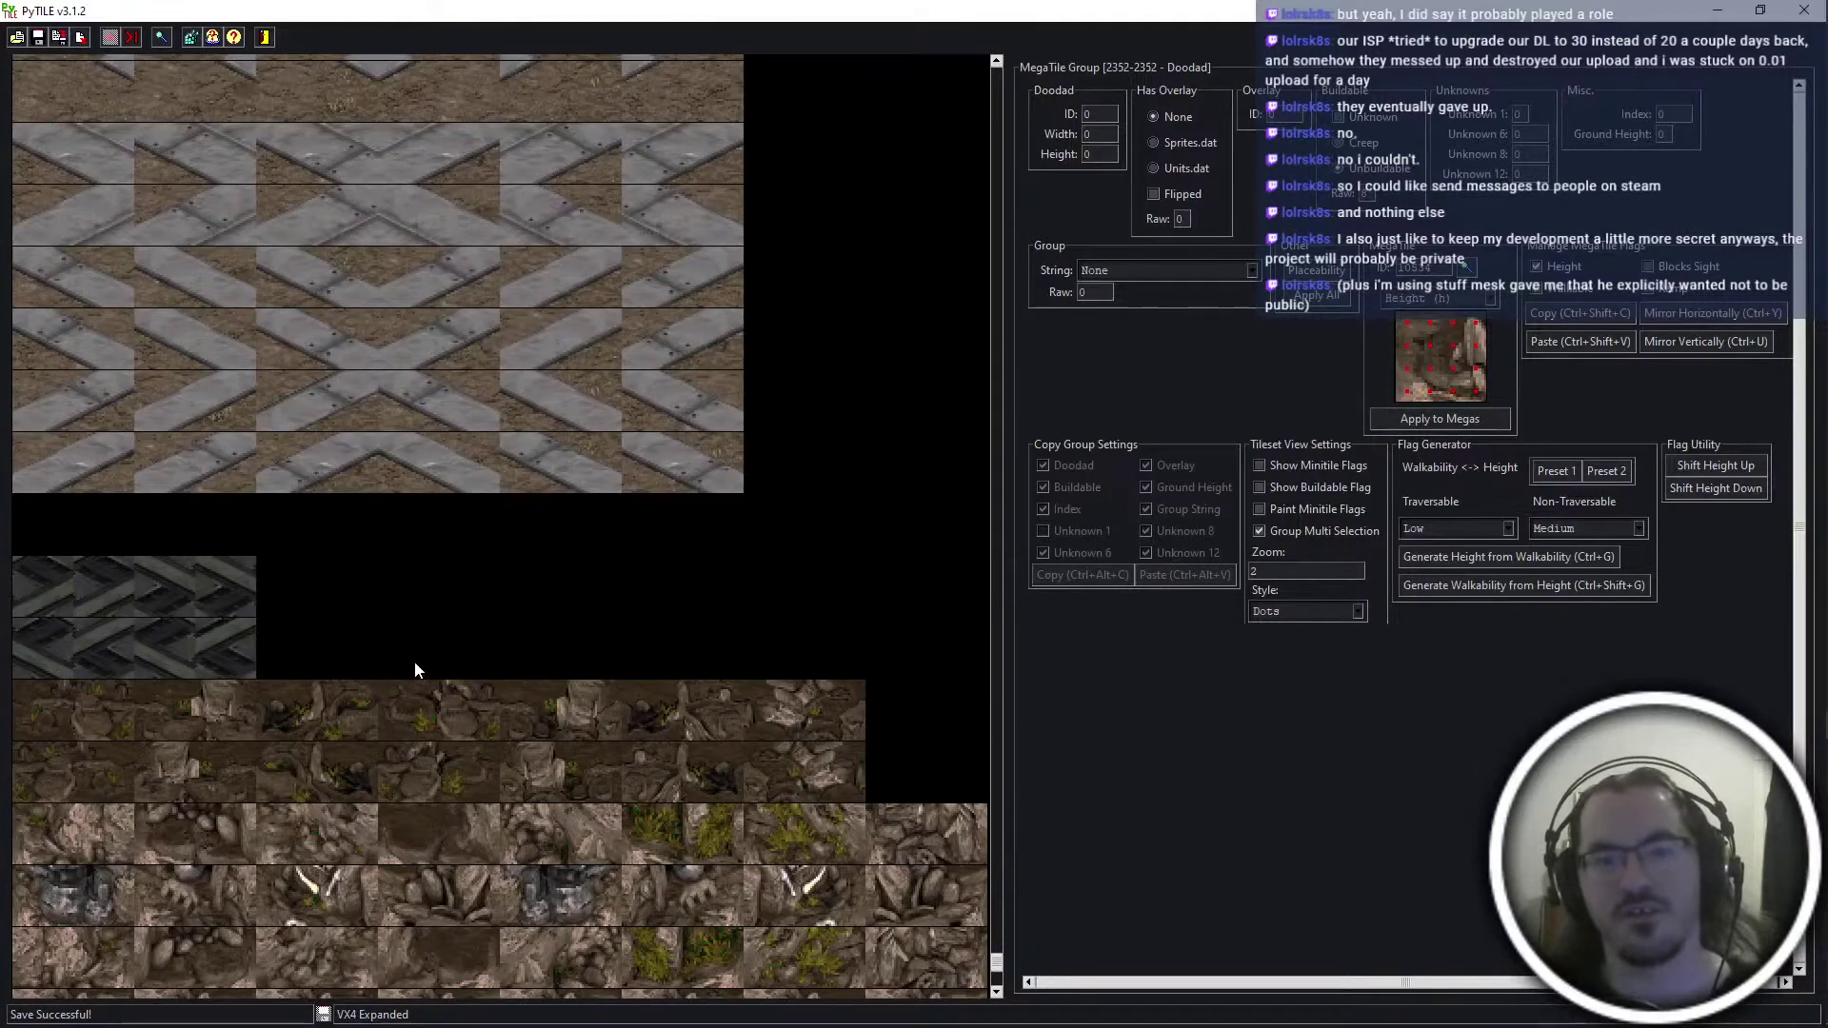
{"action": "scroll", "coordinate": [415, 670], "scroll_direction": "up", "scroll_amount": 5}
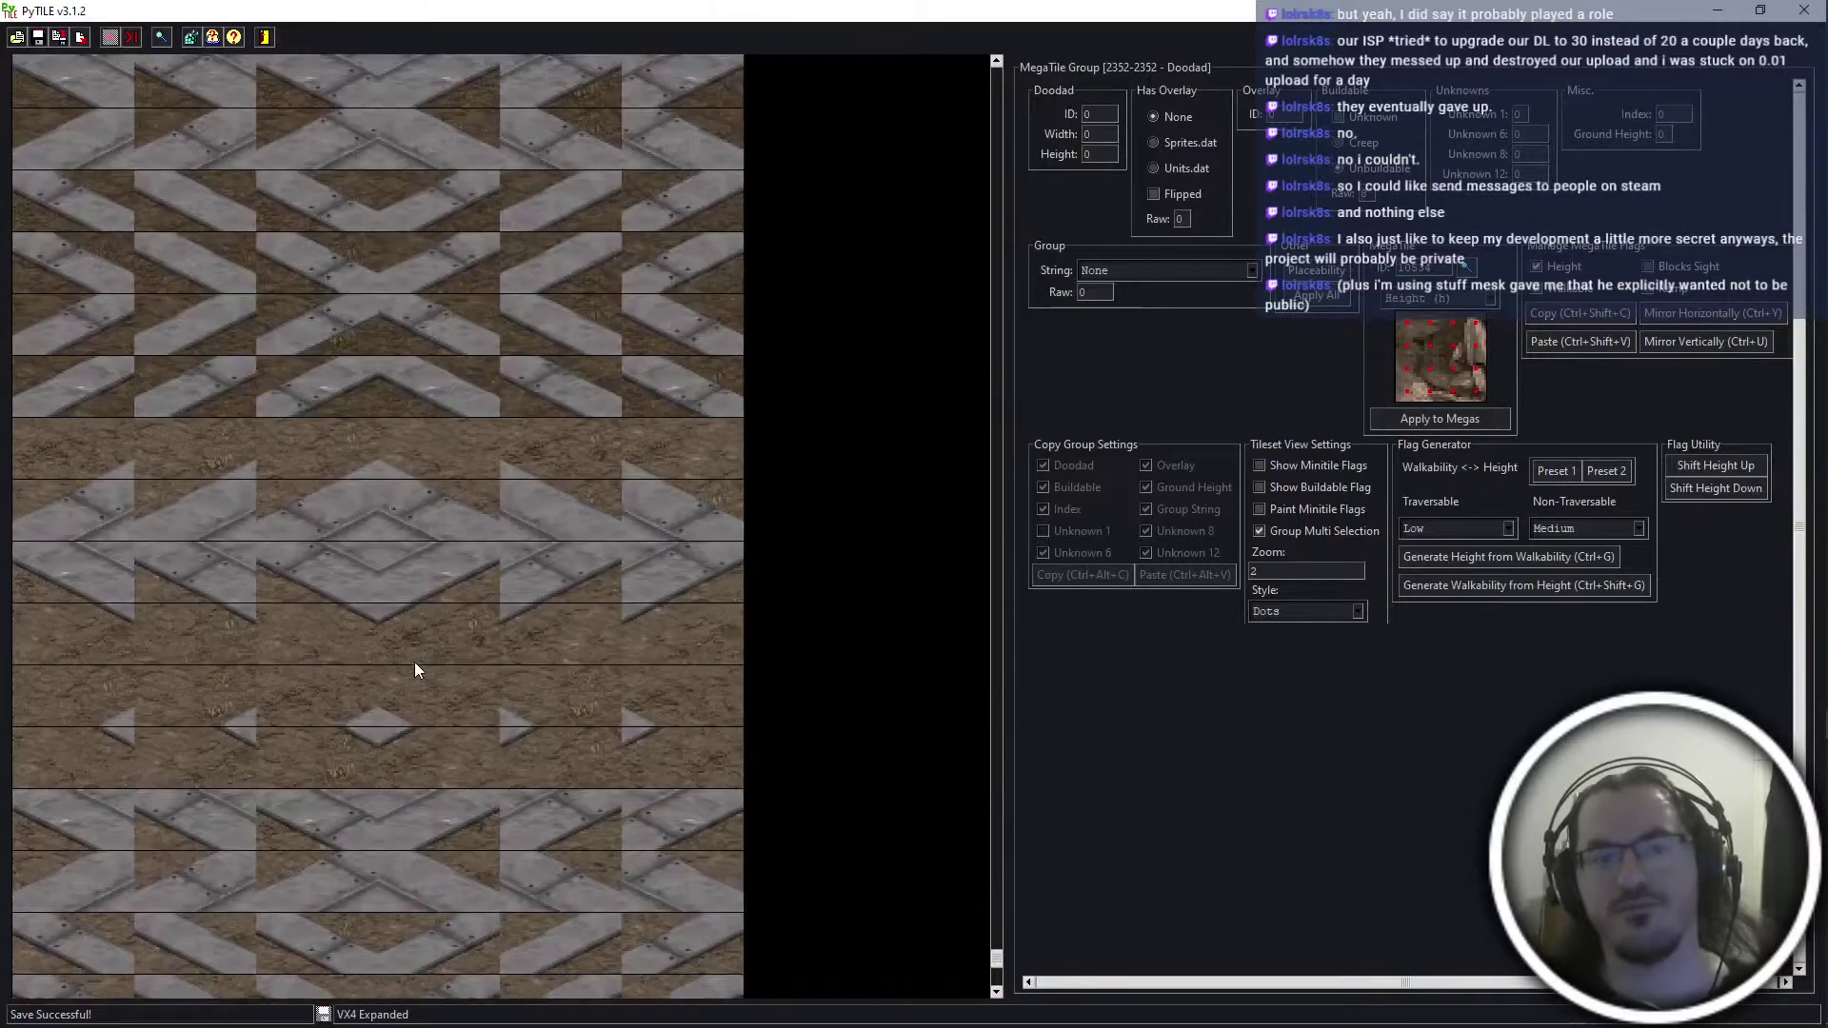
{"action": "scroll", "coordinate": [414, 670], "scroll_direction": "up", "scroll_amount": 3}
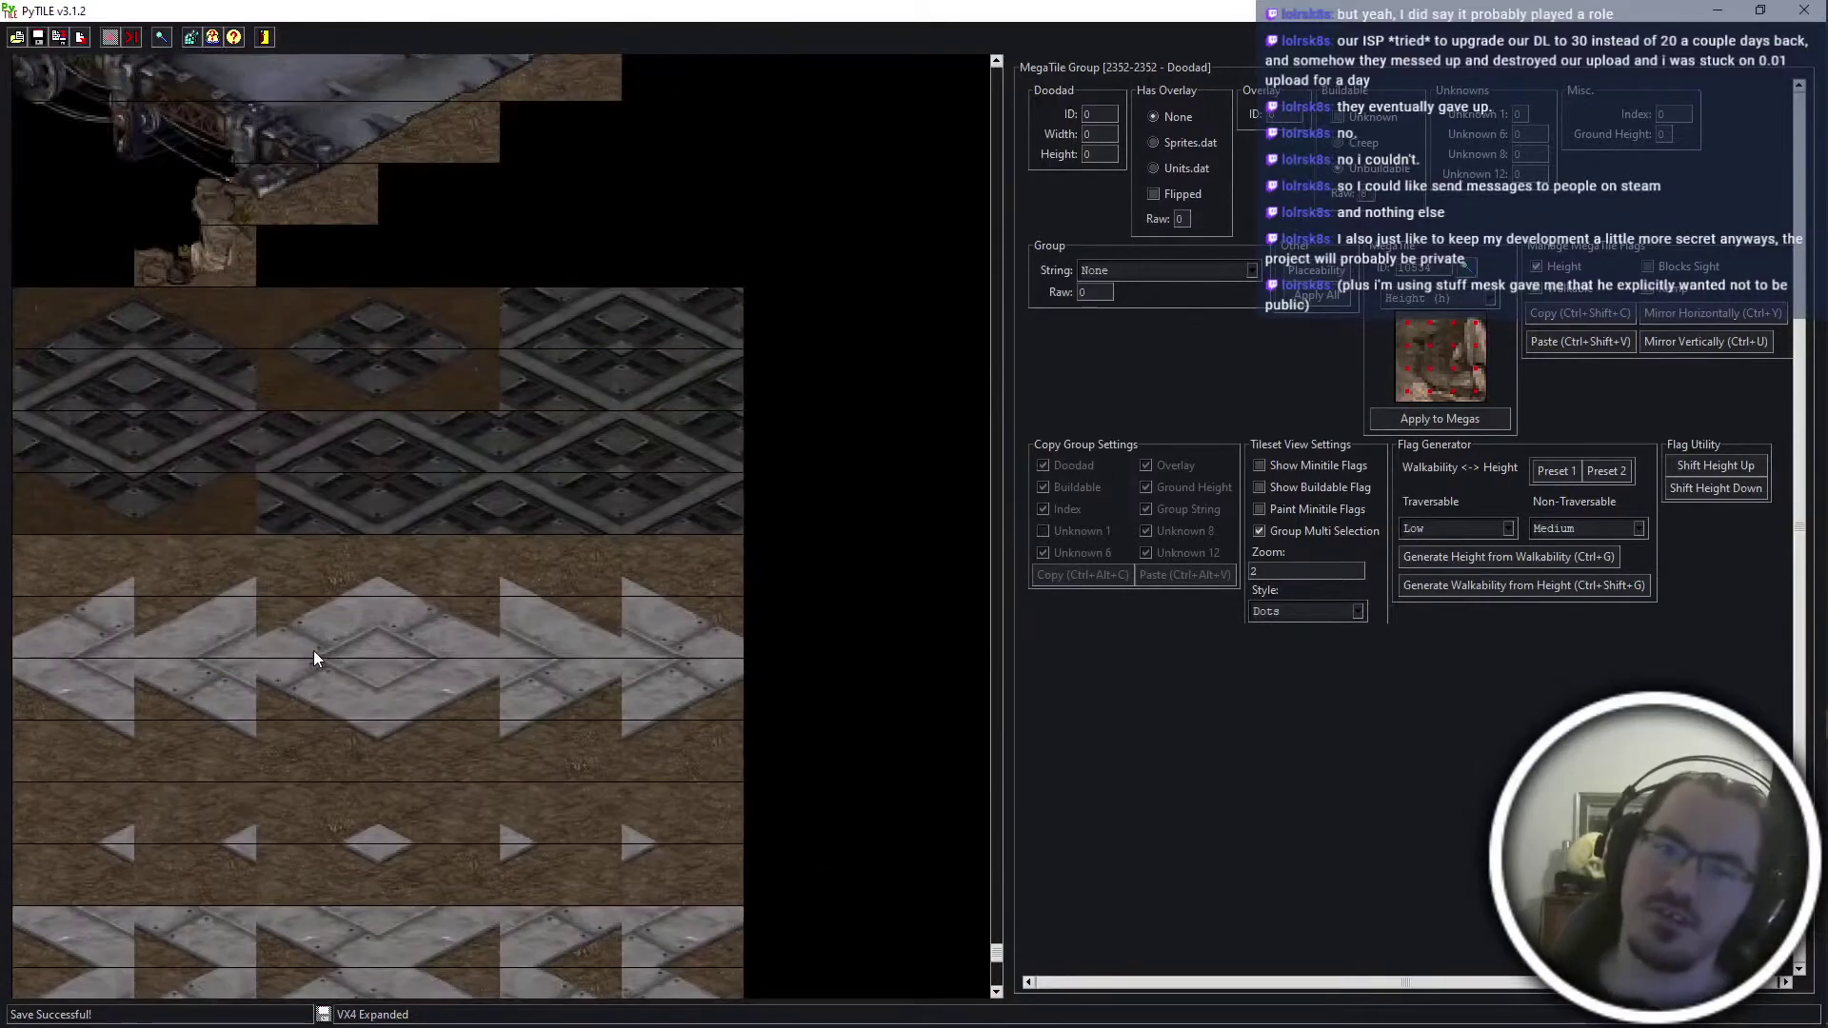
{"action": "scroll", "coordinate": [317, 658], "scroll_direction": "up", "scroll_amount": 4}
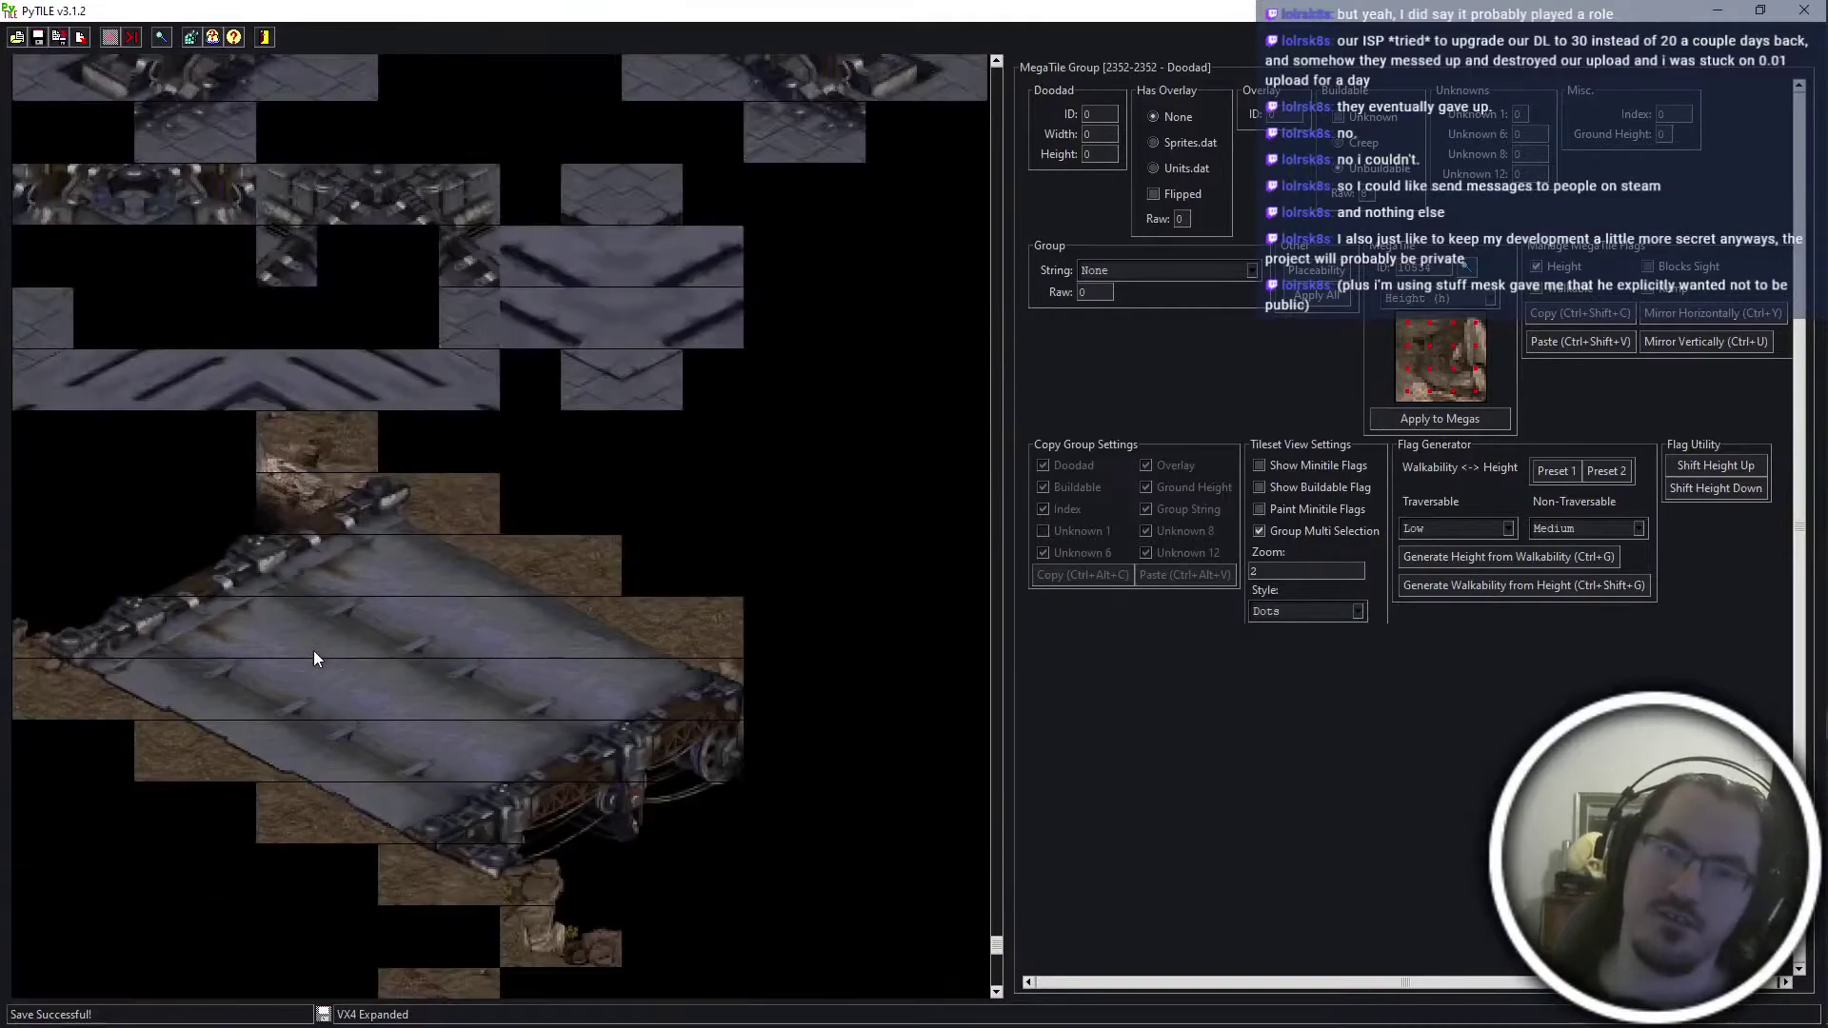
{"action": "scroll", "coordinate": [314, 647], "scroll_direction": "up", "scroll_amount": 3}
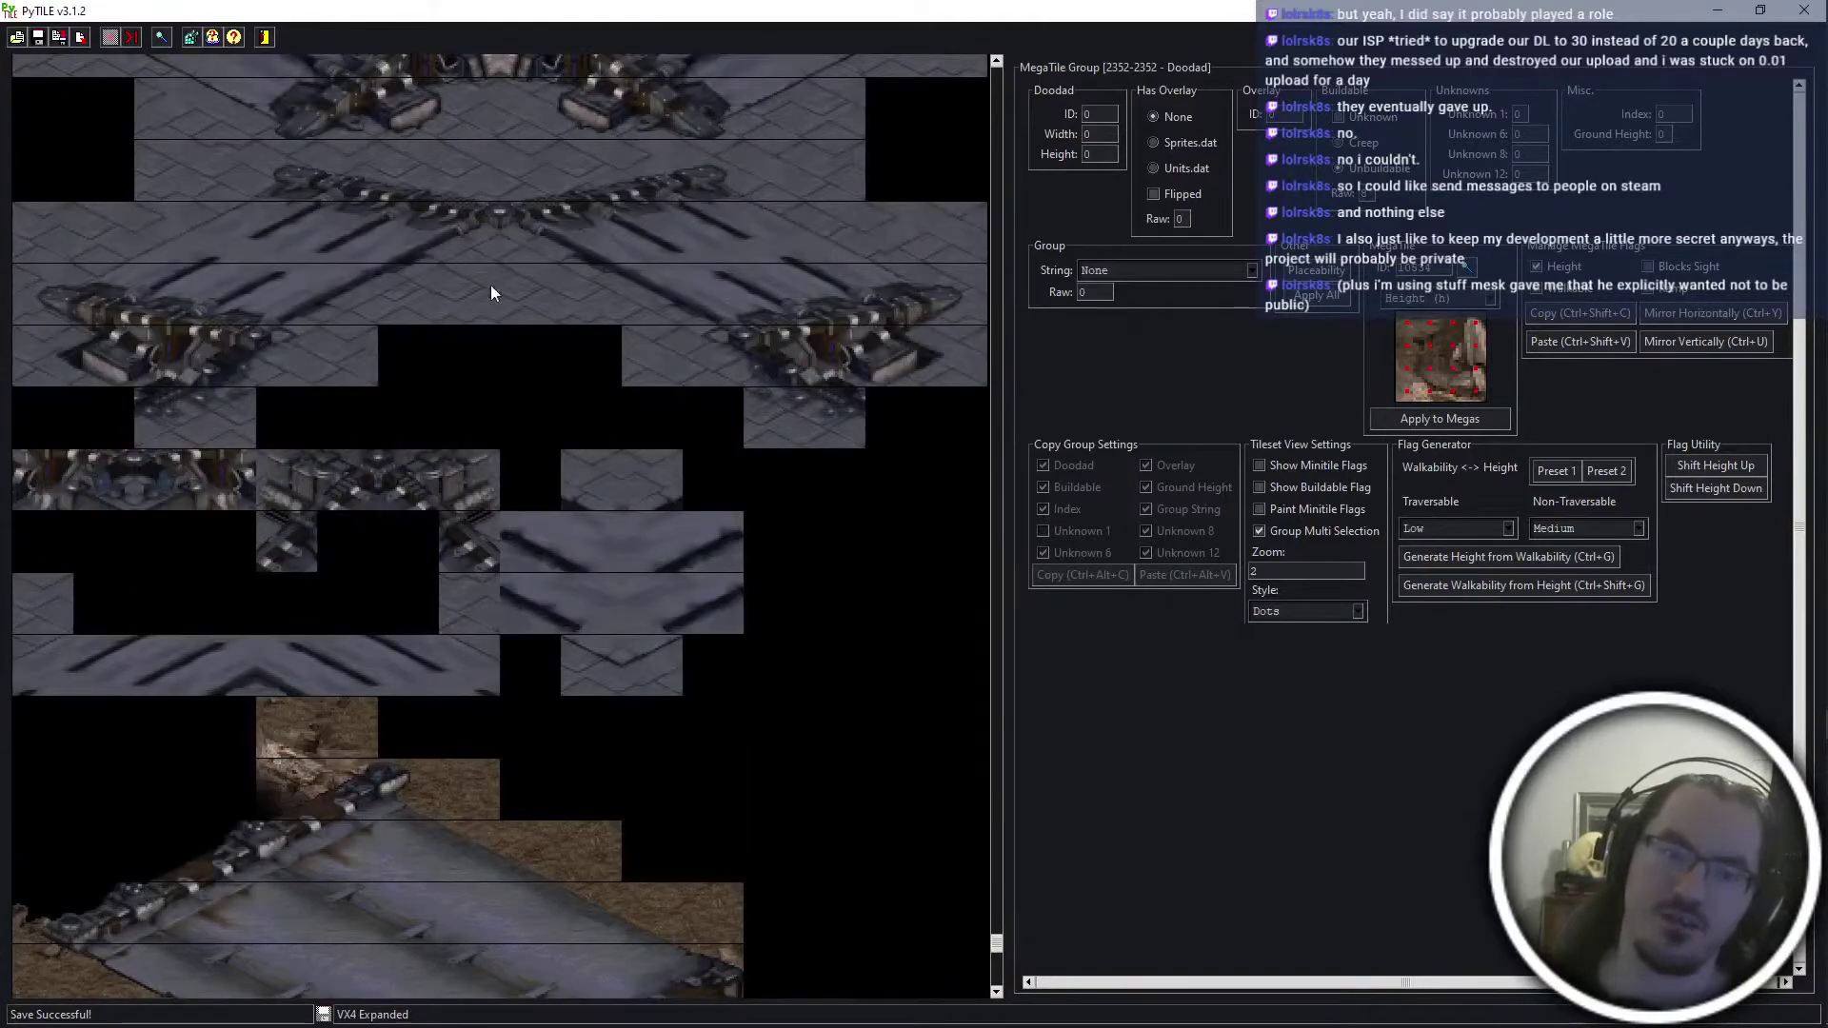
{"action": "scroll", "coordinate": [489, 284], "scroll_direction": "down", "scroll_amount": 5}
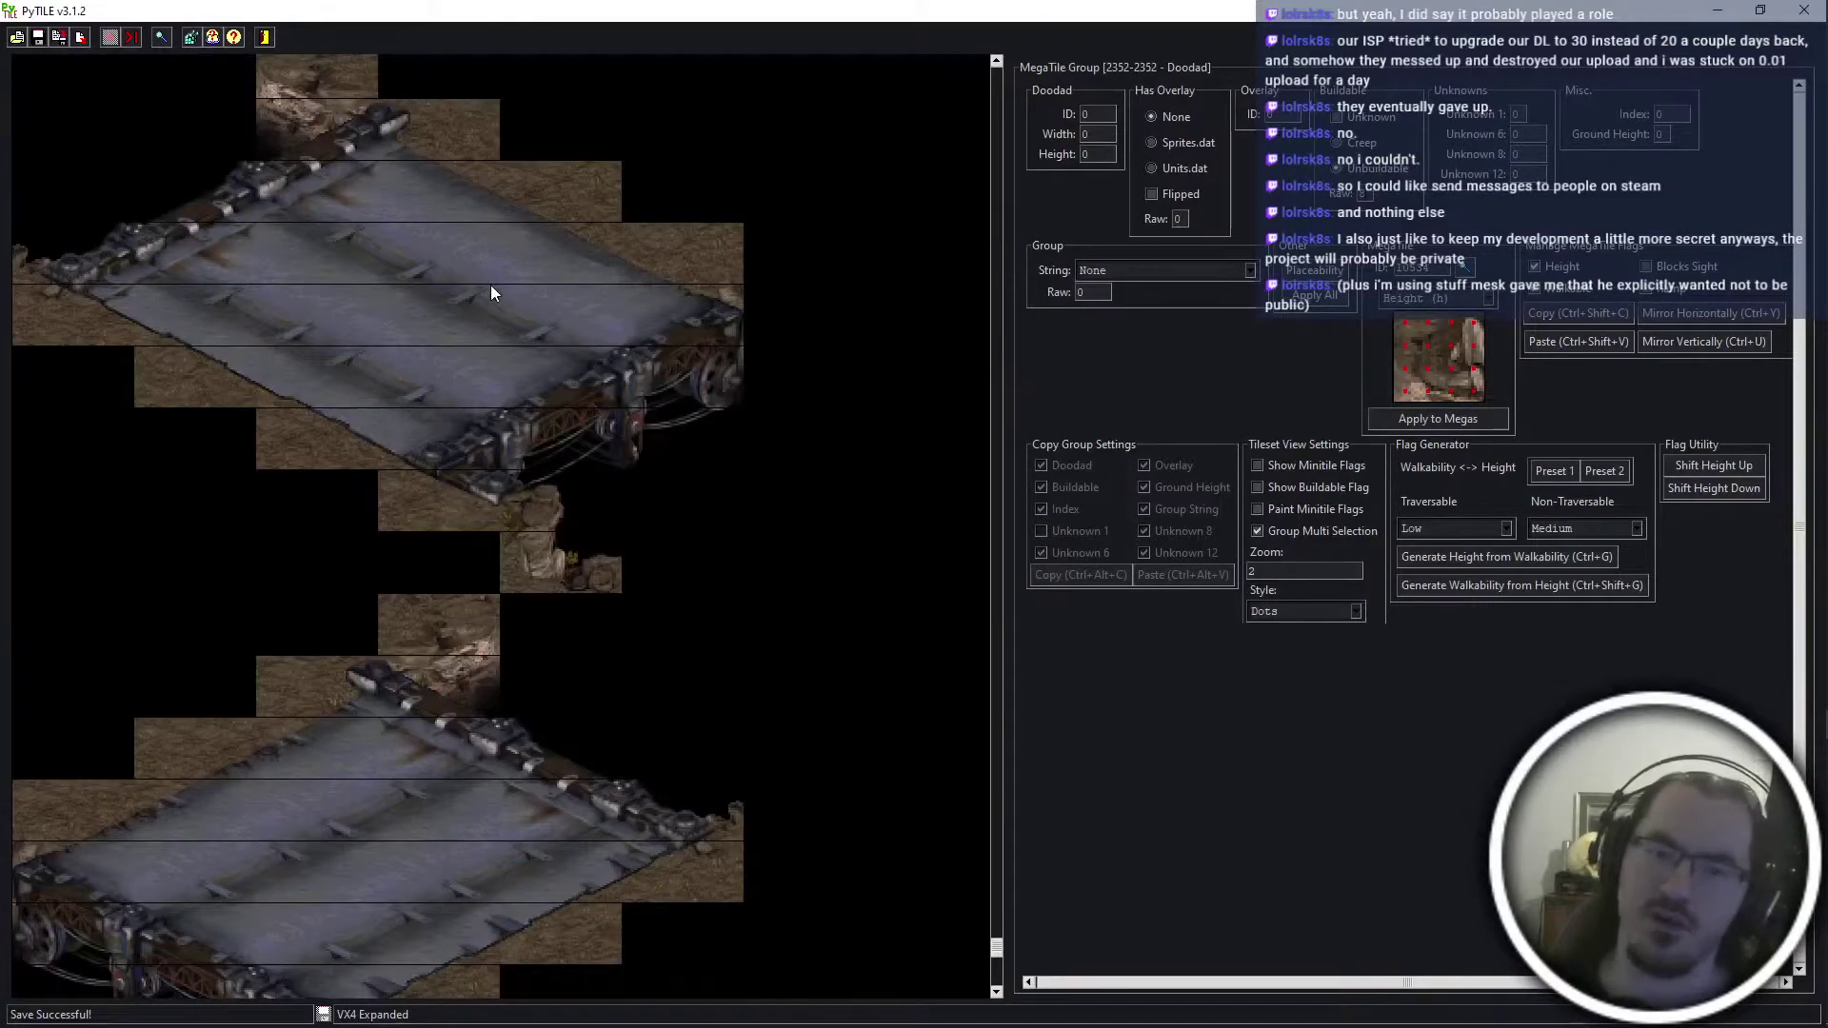
{"action": "scroll", "coordinate": [490, 284], "scroll_direction": "down", "scroll_amount": 3}
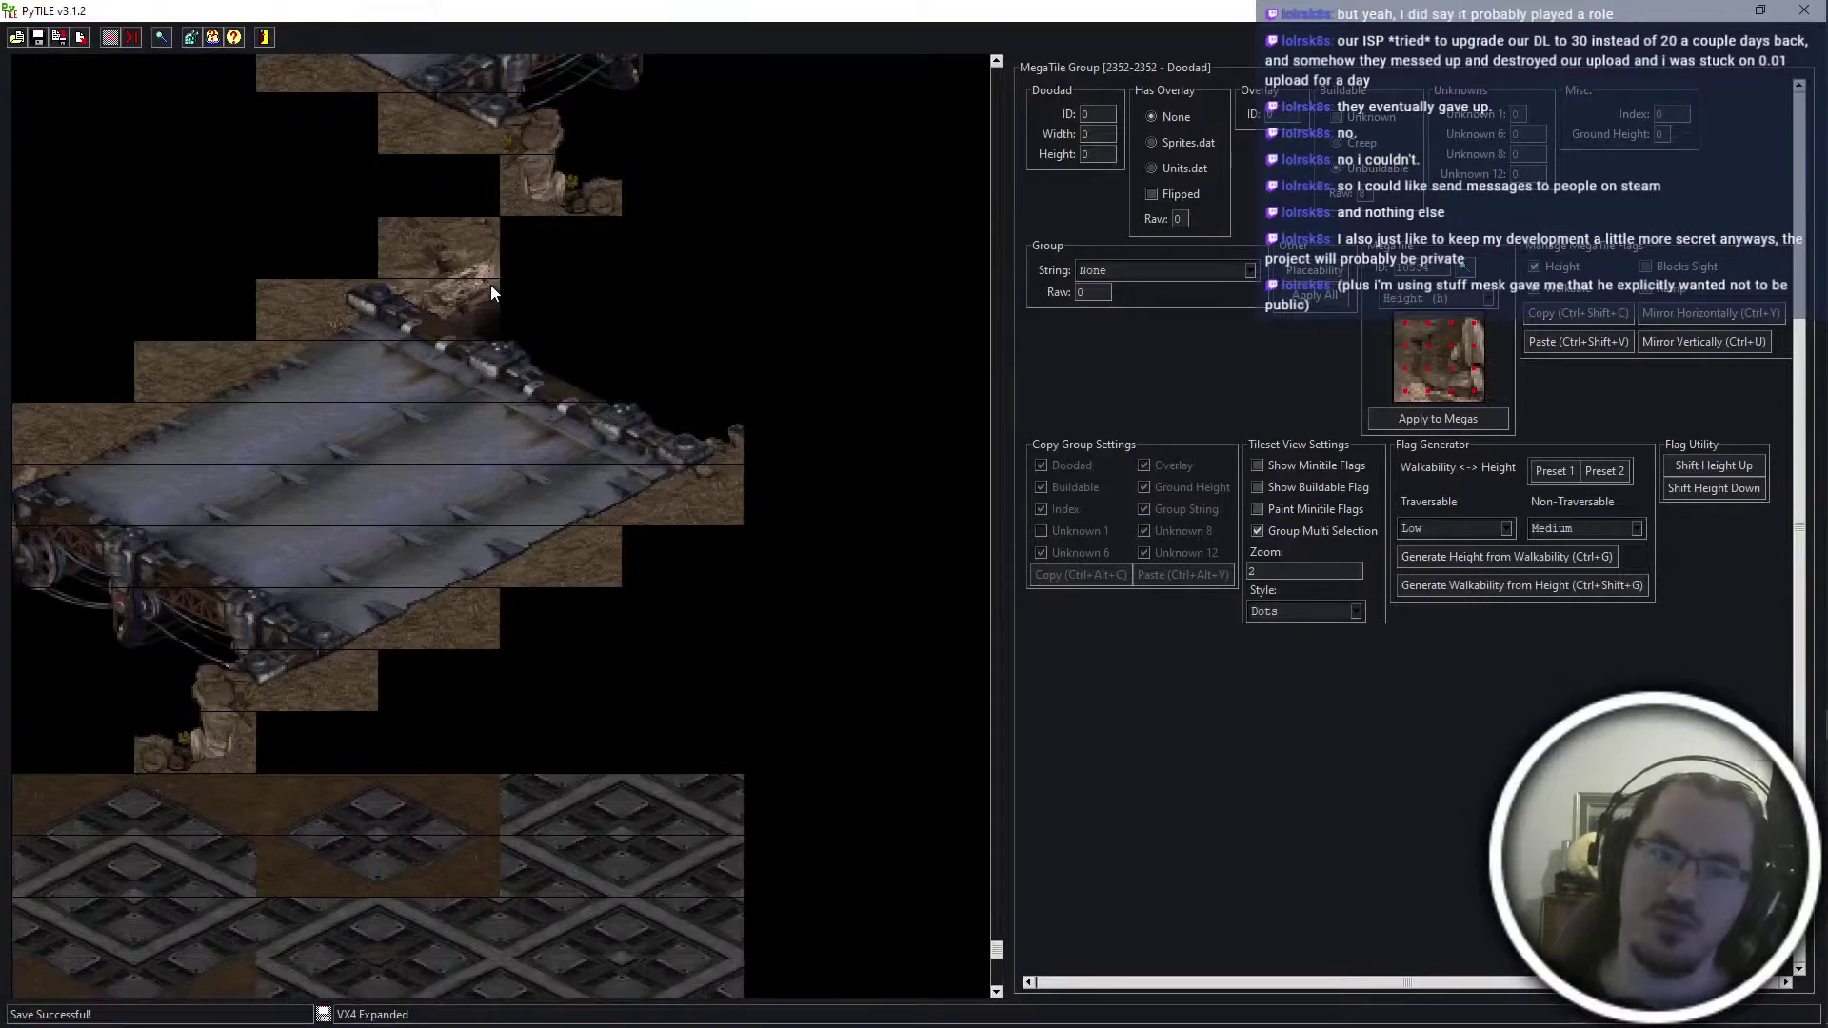
Examine the plating-on-dirt transition groups and compare them with the dirt cliff groups around 2342-2352
{"action": "scroll", "coordinate": [489, 283], "scroll_direction": "down", "scroll_amount": 10}
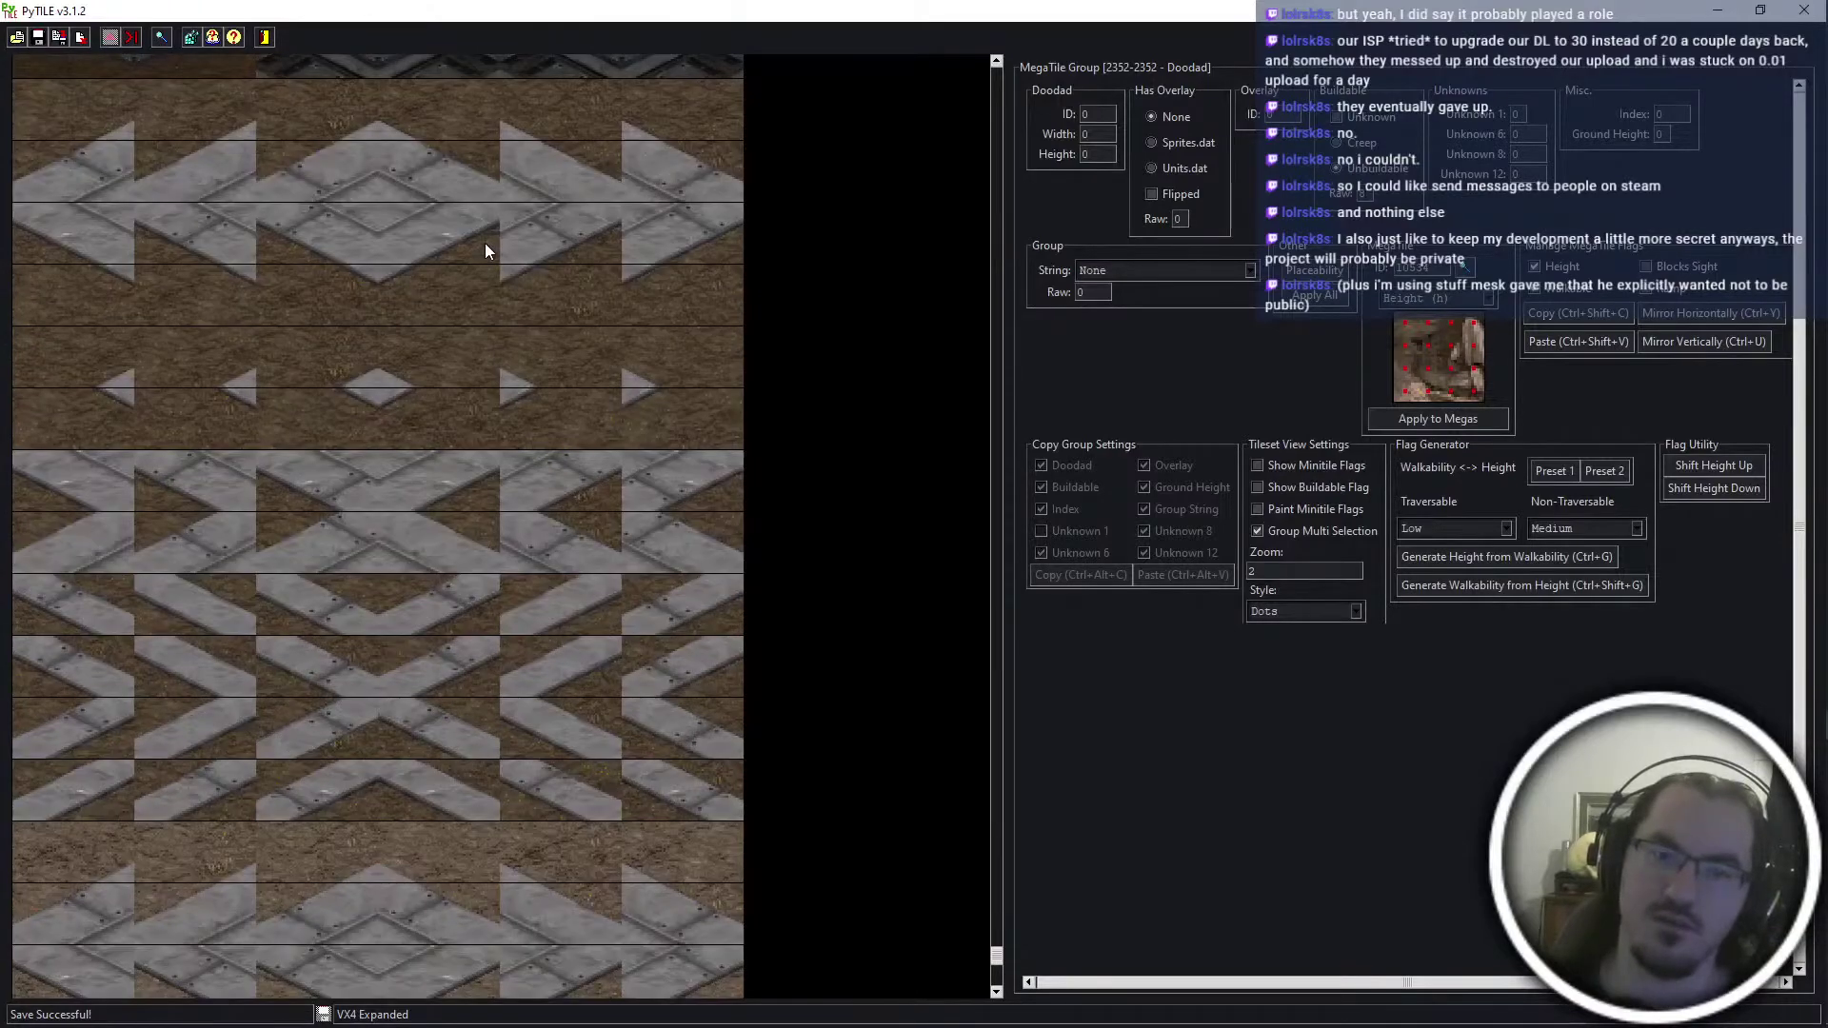
{"action": "scroll", "coordinate": [477, 254], "scroll_direction": "down", "scroll_amount": 3}
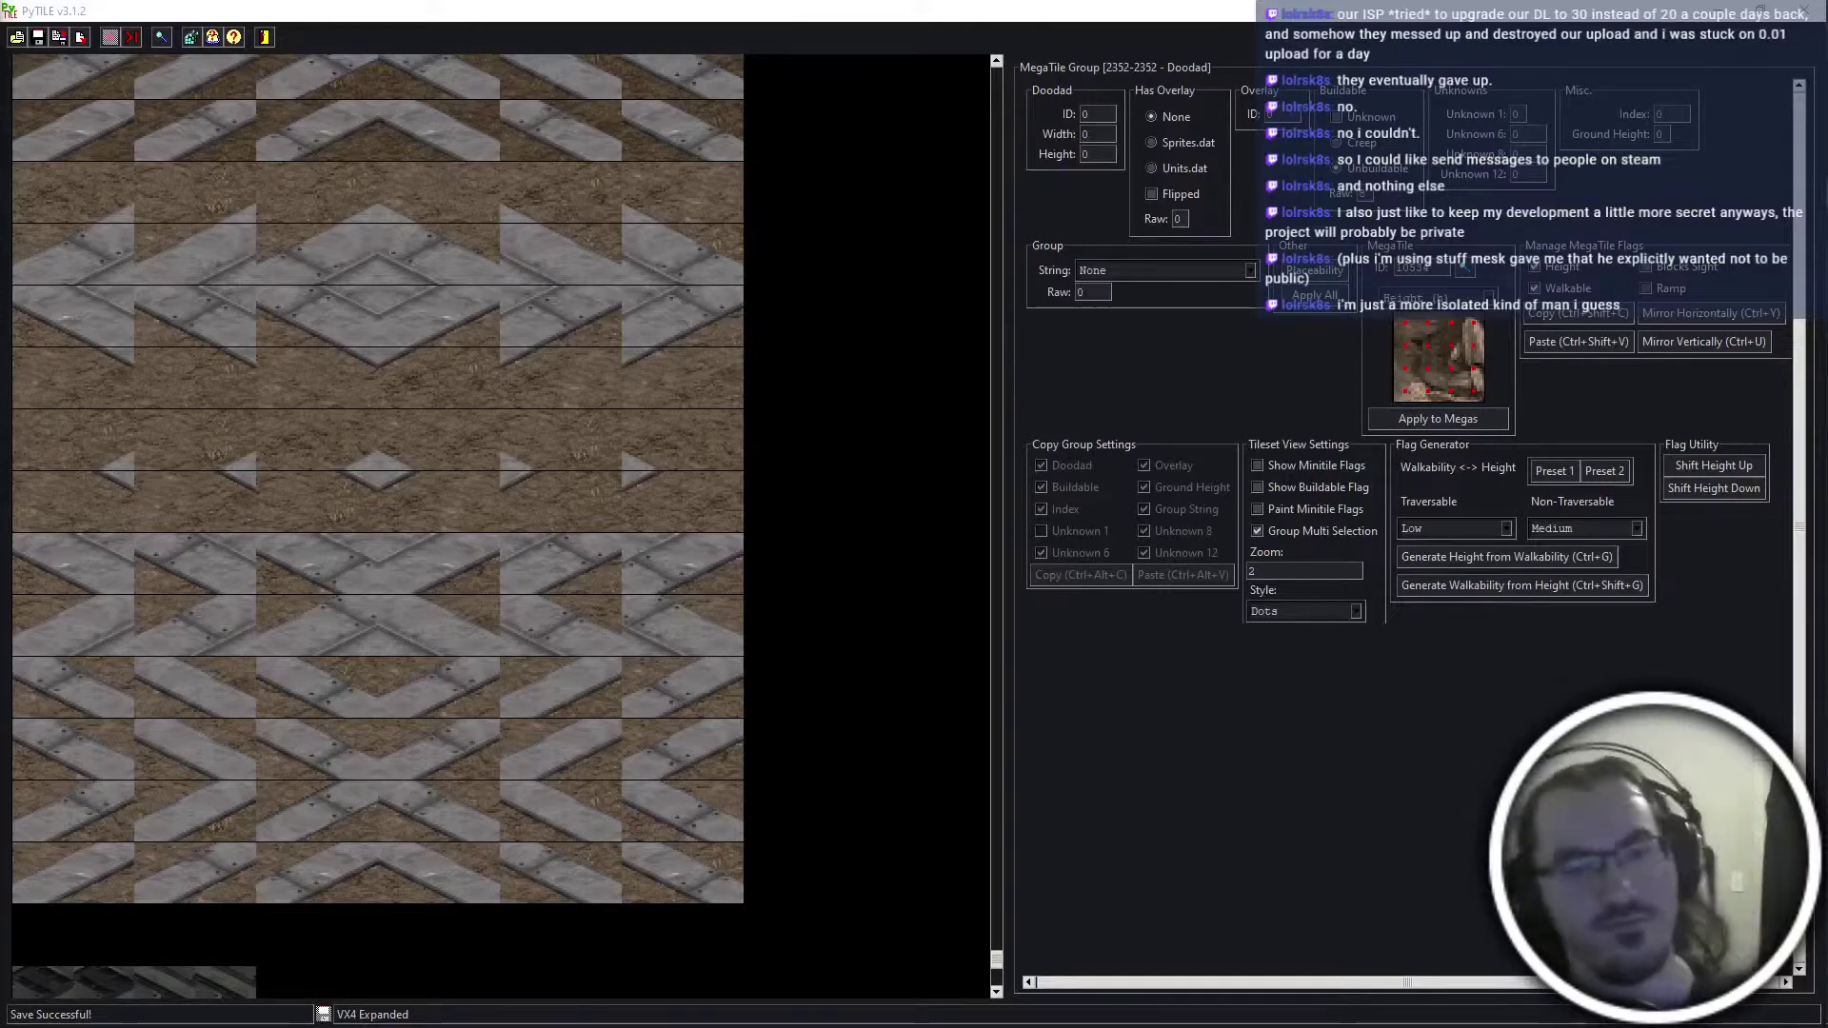
{"action": "scroll", "coordinate": [655, 504], "scroll_direction": "up", "scroll_amount": 5}
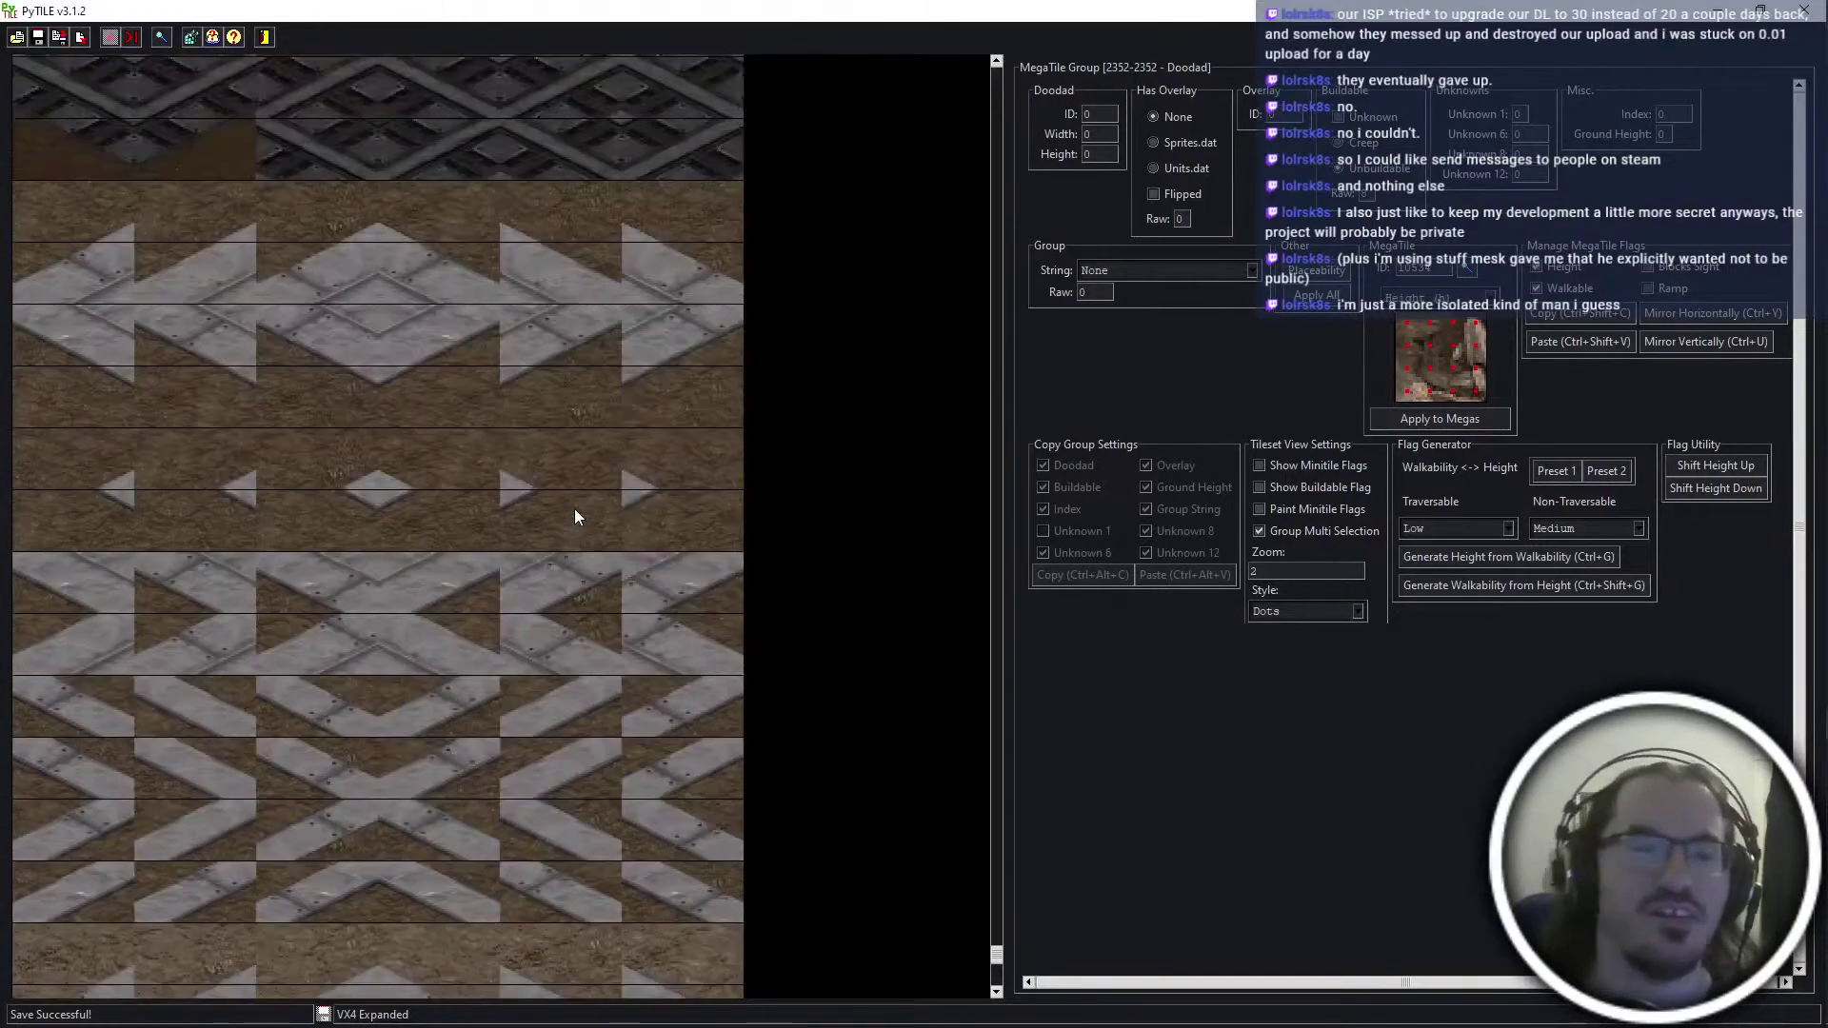
{"action": "scroll", "coordinate": [742, 678], "scroll_direction": "down", "scroll_amount": 10}
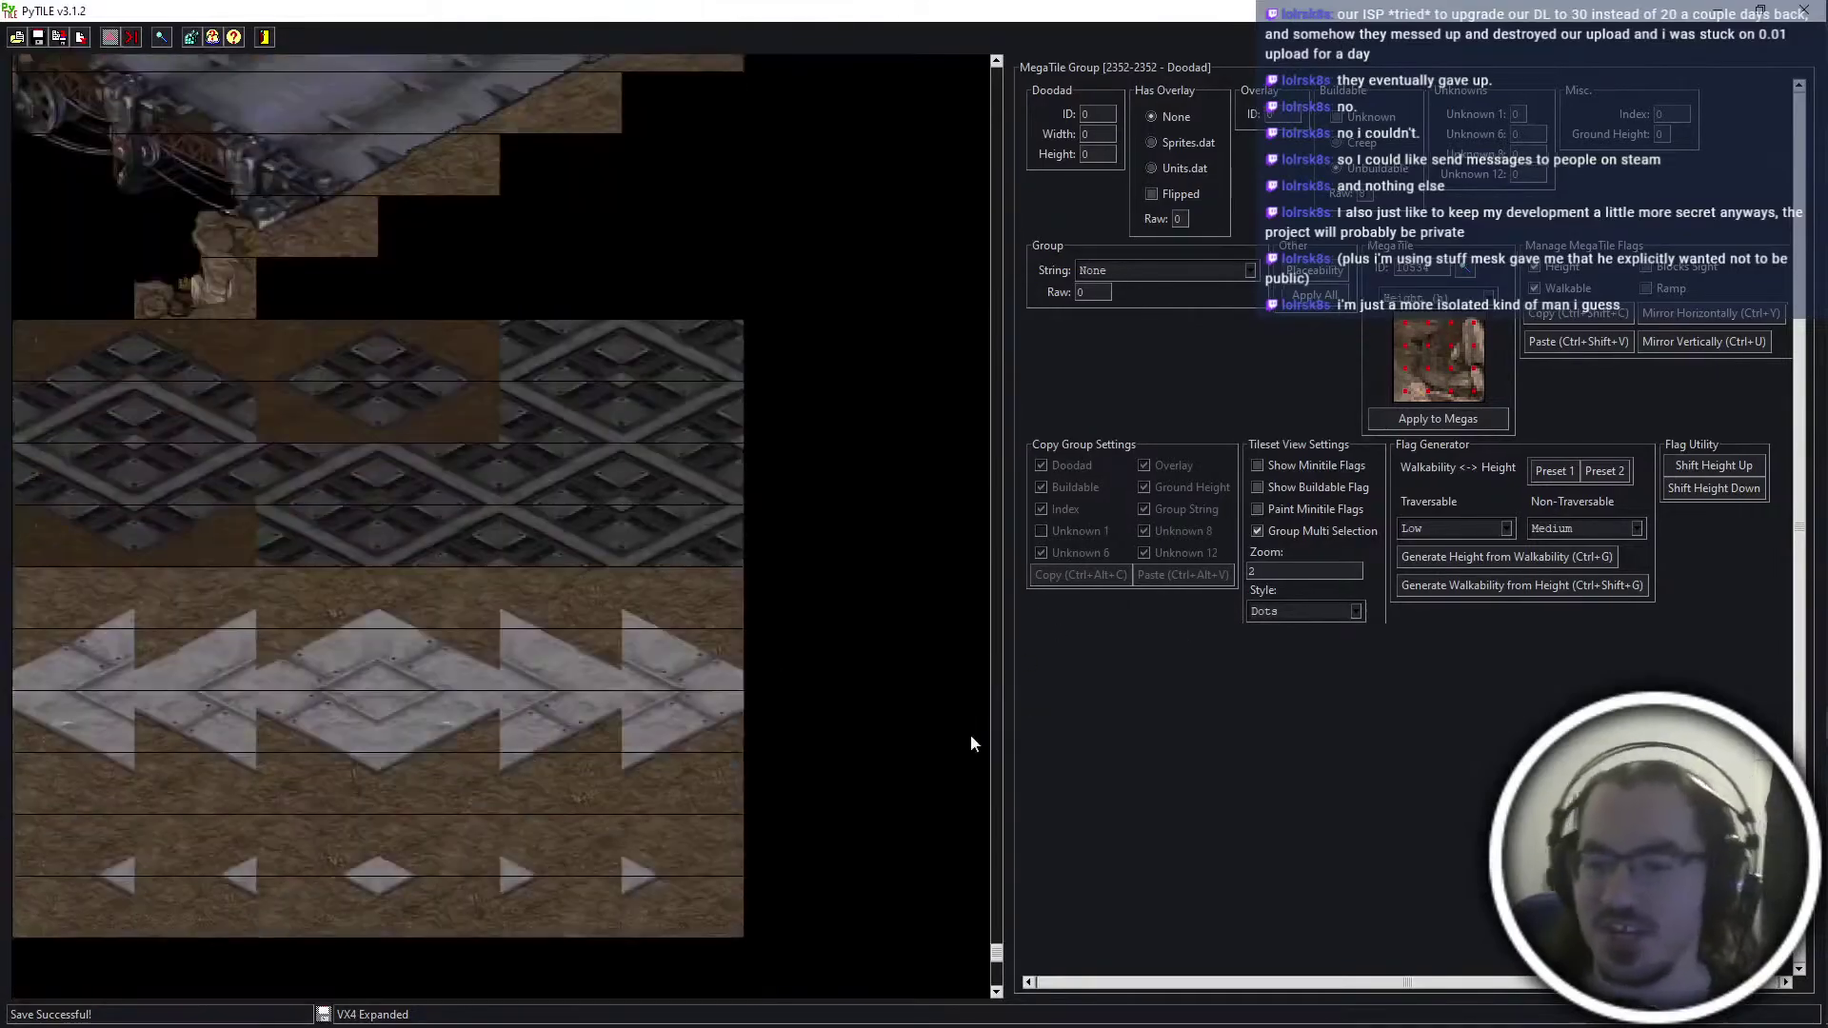
{"action": "scroll", "coordinate": [906, 762], "scroll_direction": "up", "scroll_amount": 5}
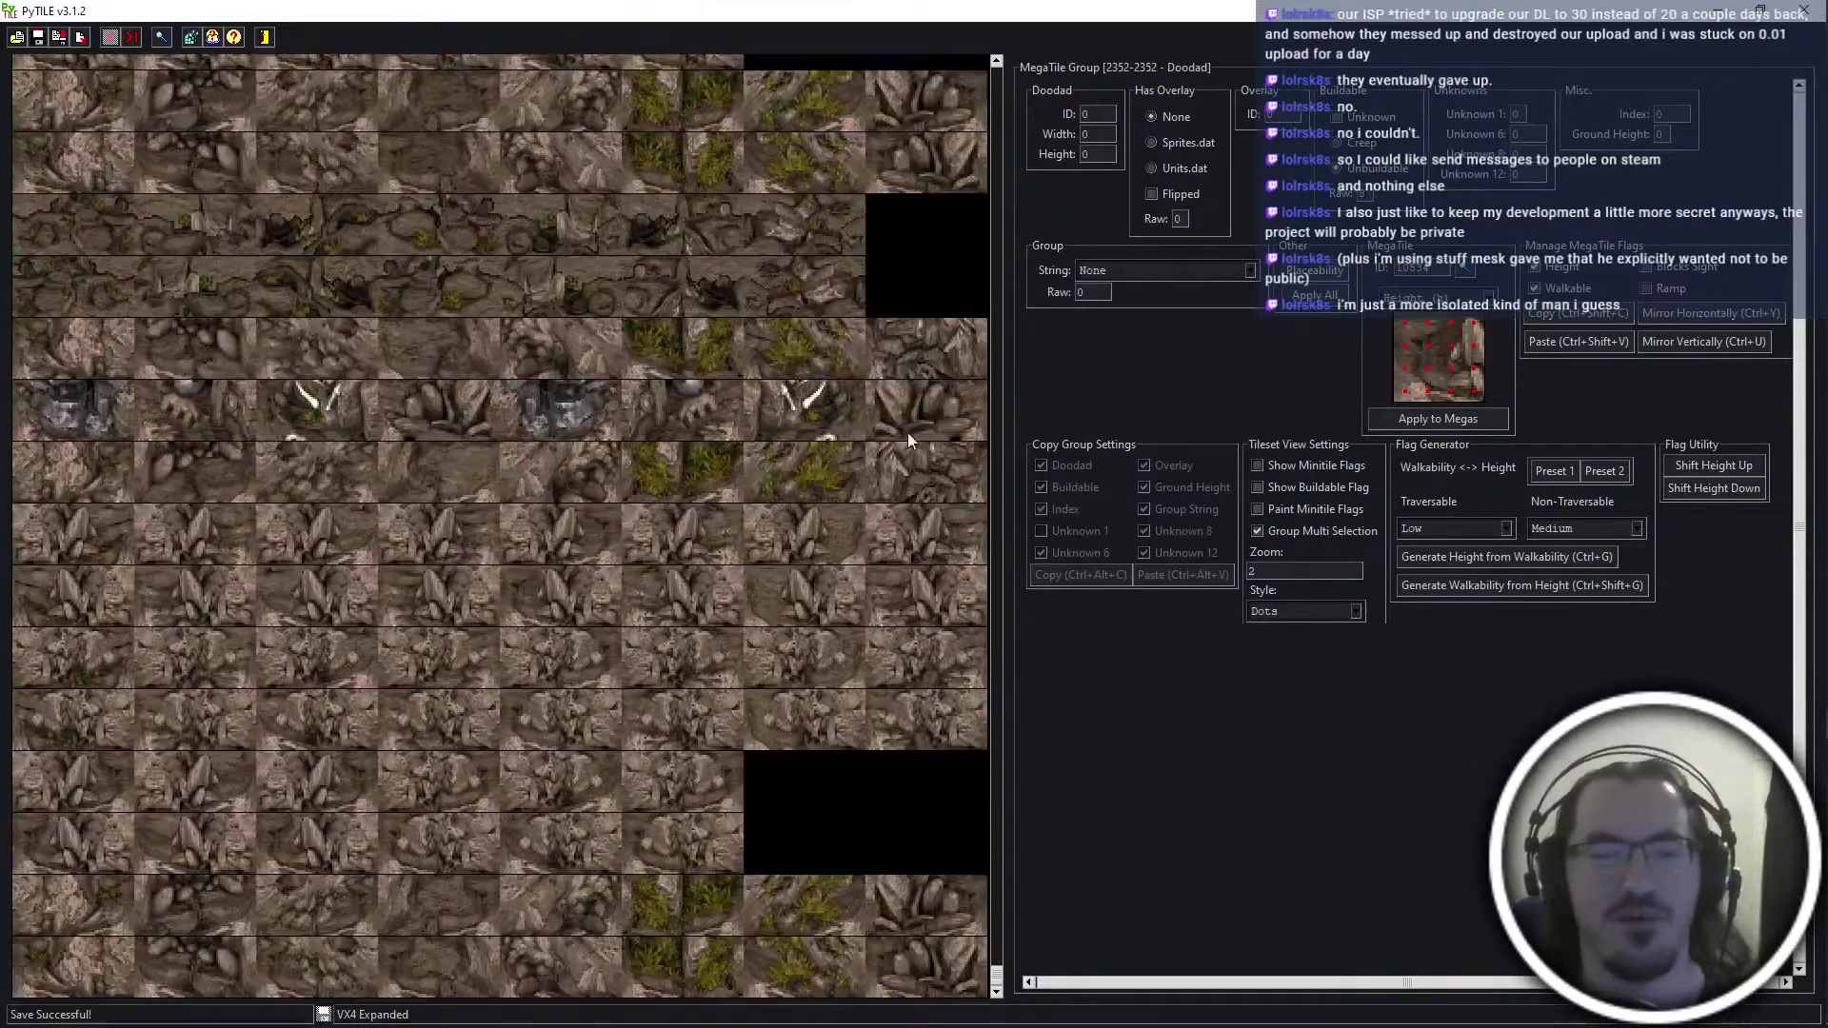
{"action": "scroll", "coordinate": [801, 537], "scroll_direction": "down", "scroll_amount": 4}
{"action": "scroll", "coordinate": [802, 537], "scroll_direction": "up", "scroll_amount": 4}
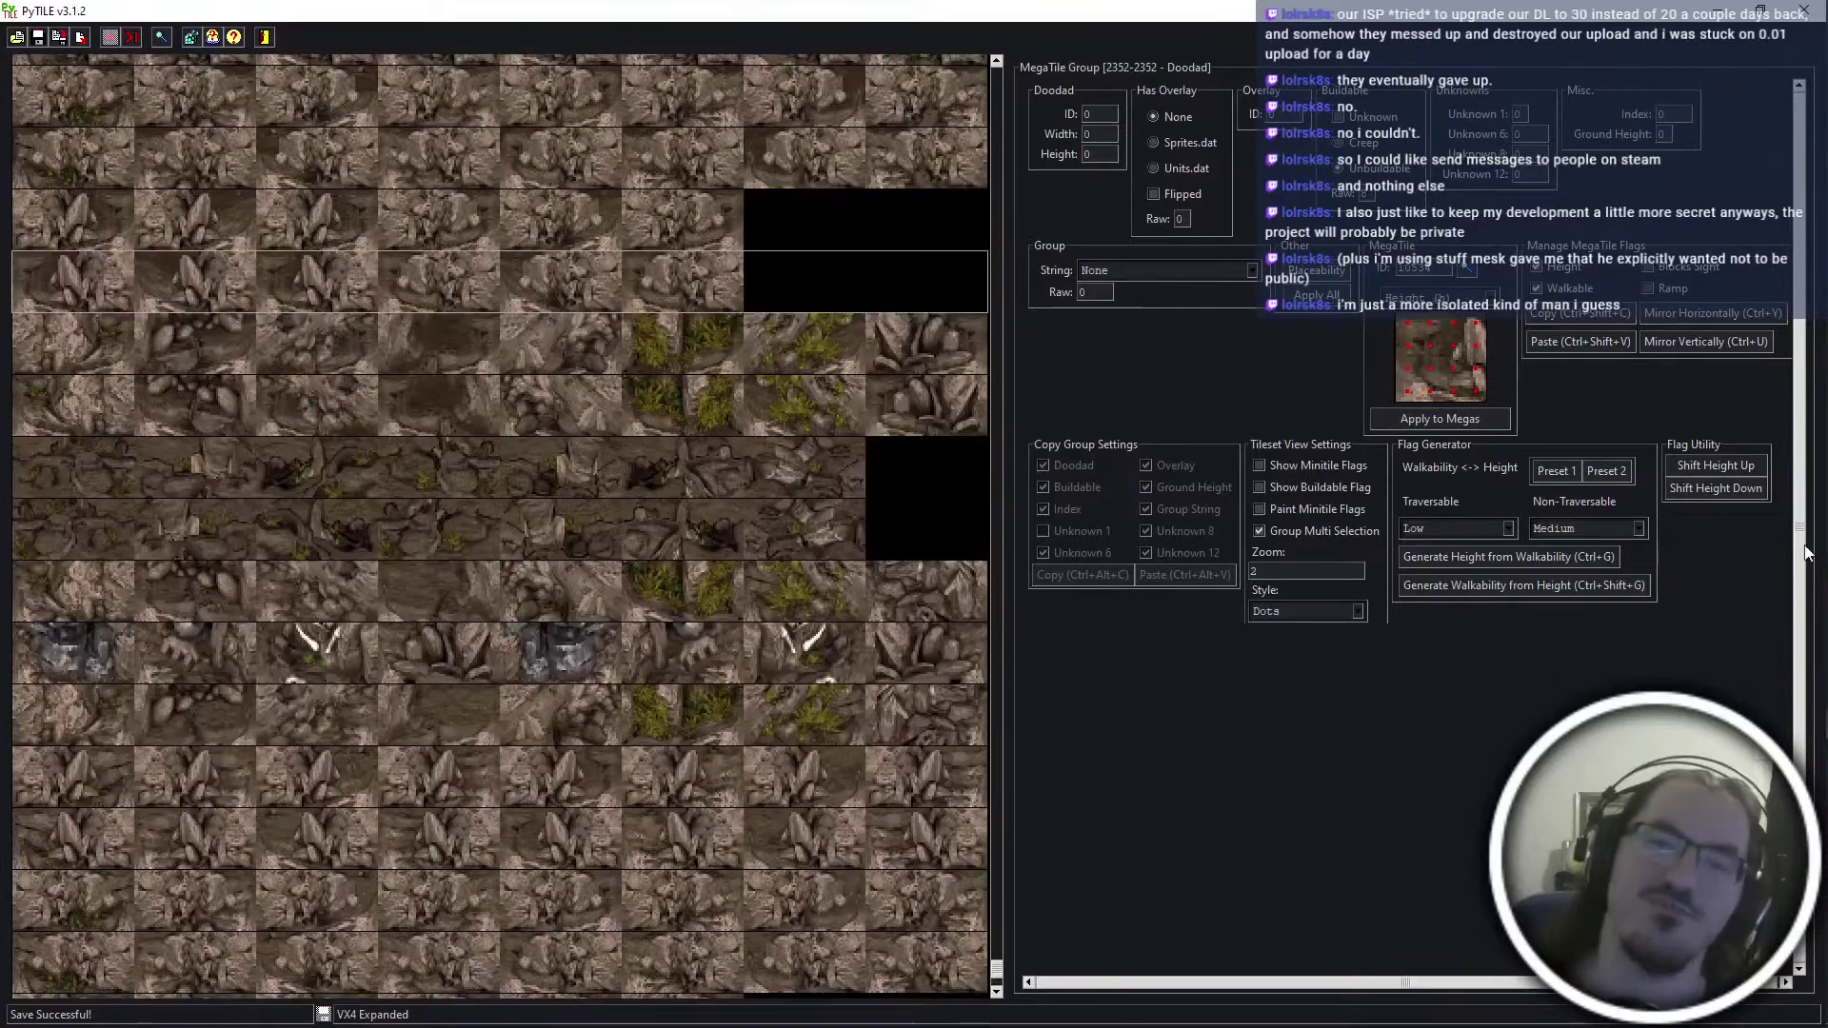
{"action": "scroll", "coordinate": [707, 240], "scroll_direction": "down", "scroll_amount": 7}
{"action": "left_click", "coordinate": [708, 247]}
{"action": "scroll", "coordinate": [504, 630], "scroll_direction": "up", "scroll_amount": 5}
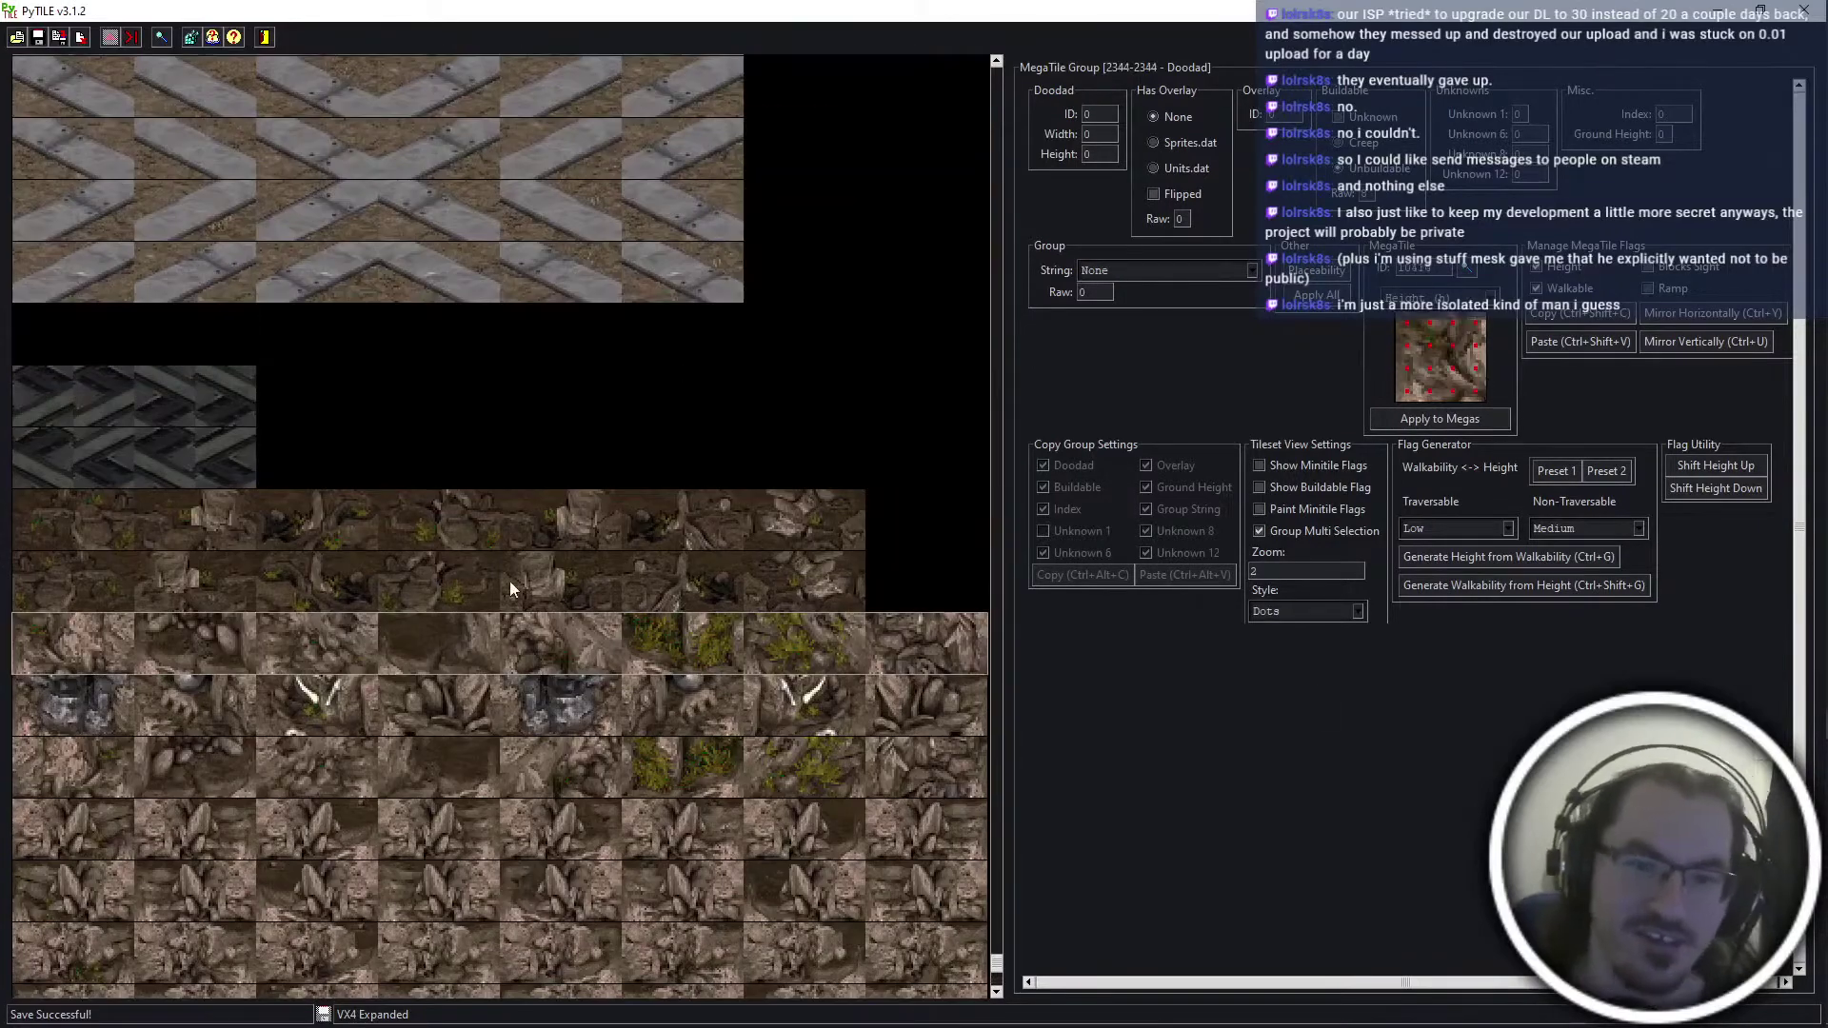
{"action": "scroll", "coordinate": [529, 531], "scroll_direction": "up", "scroll_amount": 6}
{"action": "scroll", "coordinate": [528, 524], "scroll_direction": "up", "scroll_amount": 2}
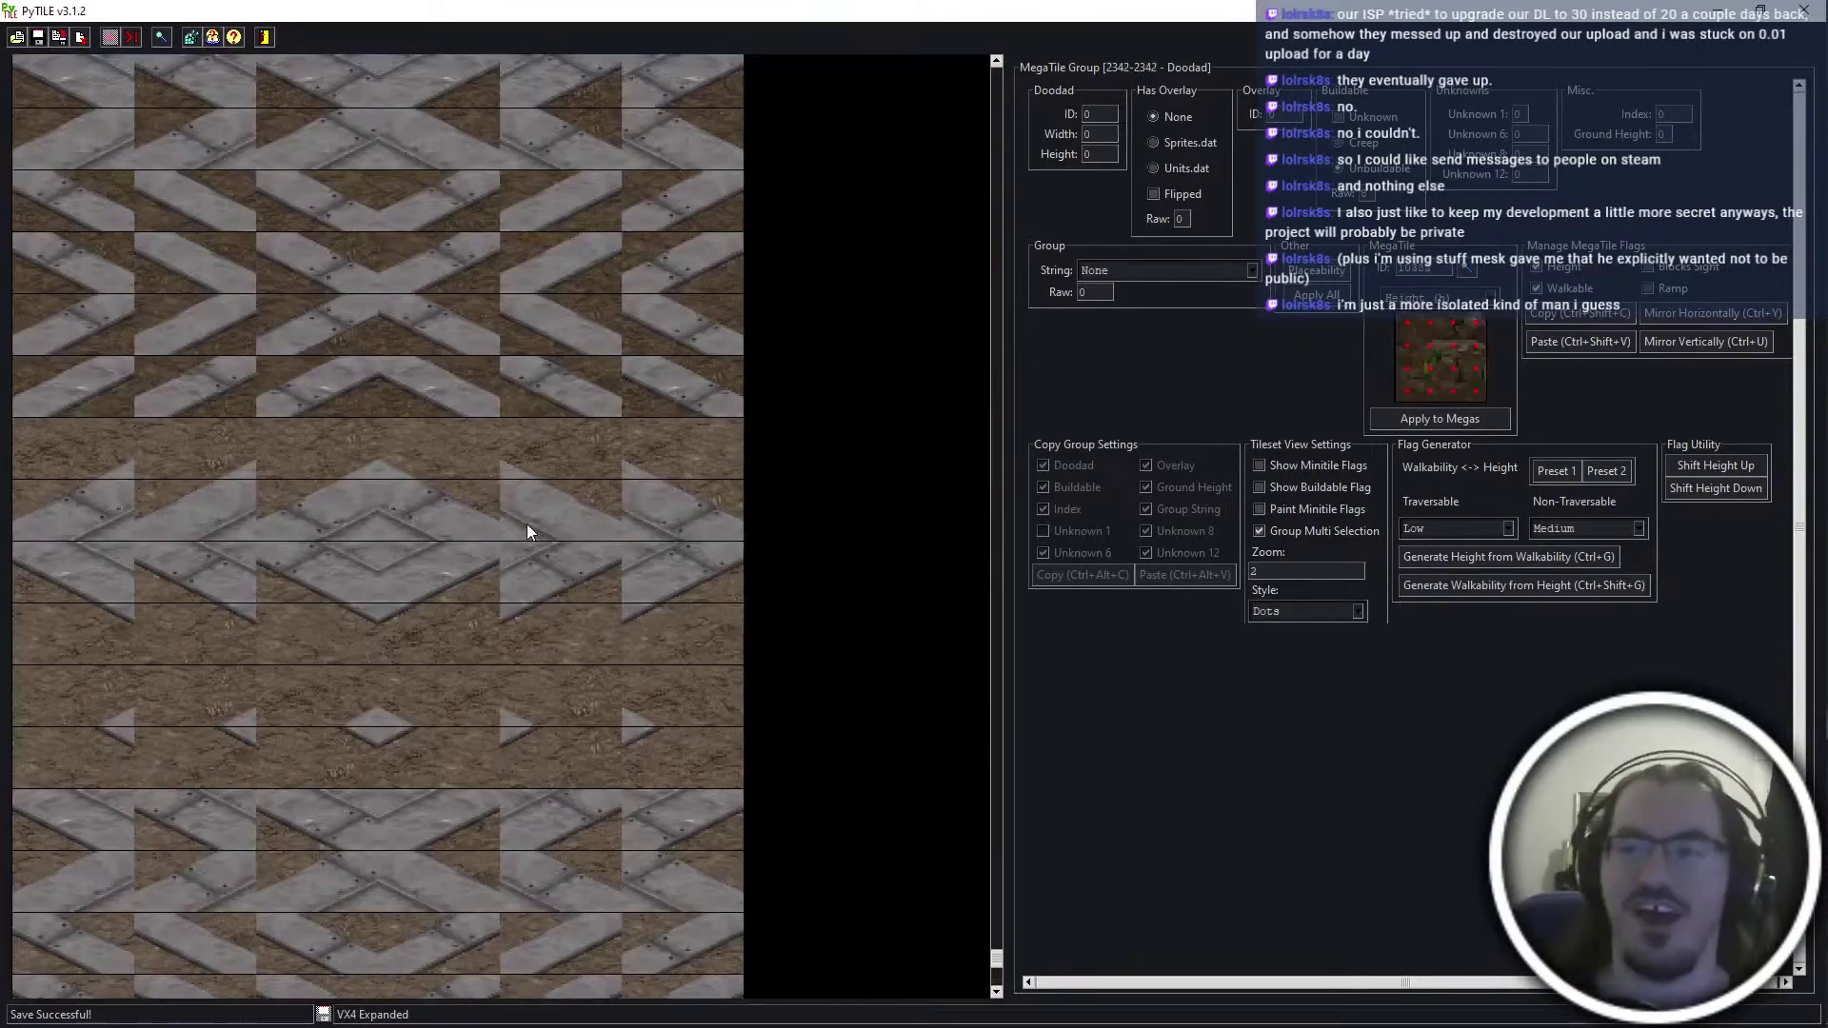
{"action": "scroll", "coordinate": [552, 503], "scroll_direction": "up", "scroll_amount": 1}
Close the tileset editor and reopen platform.cv5 from the Hydra mpq tileset folder
{"action": "left_click", "coordinate": [1806, 13]}
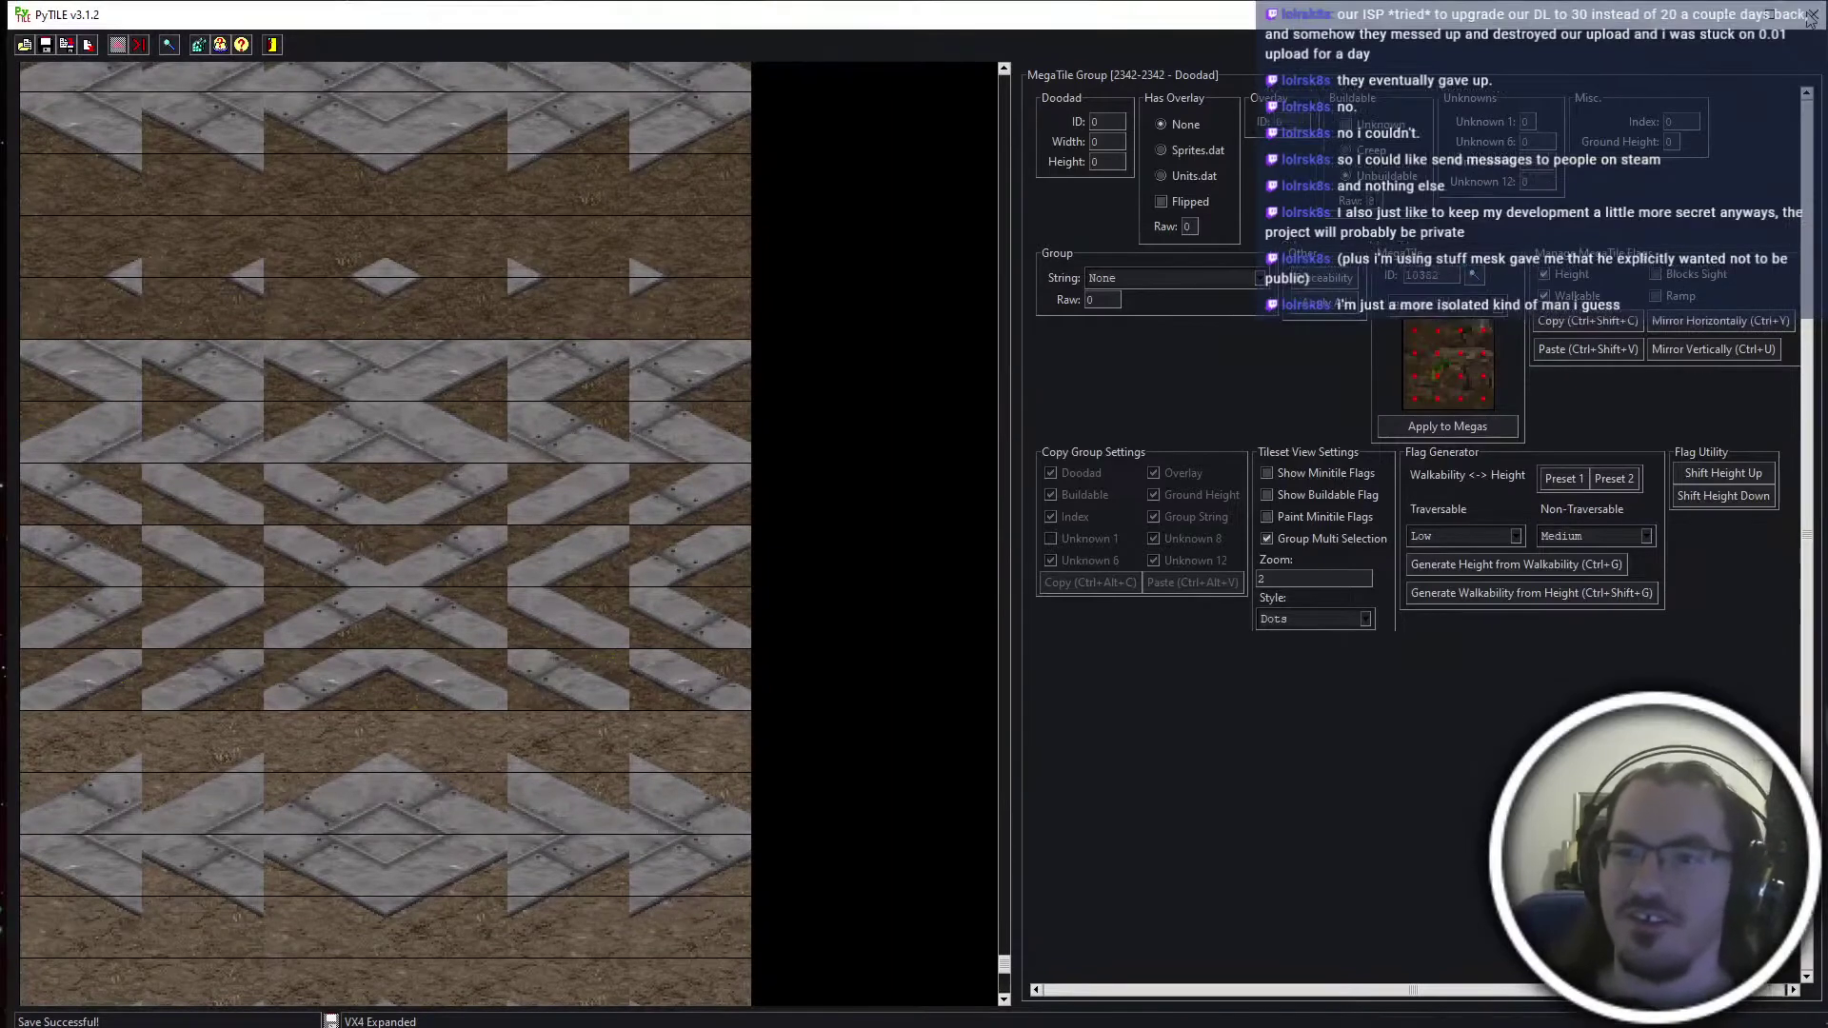
{"action": "scroll", "coordinate": [1203, 507], "scroll_direction": "down", "scroll_amount": 2}
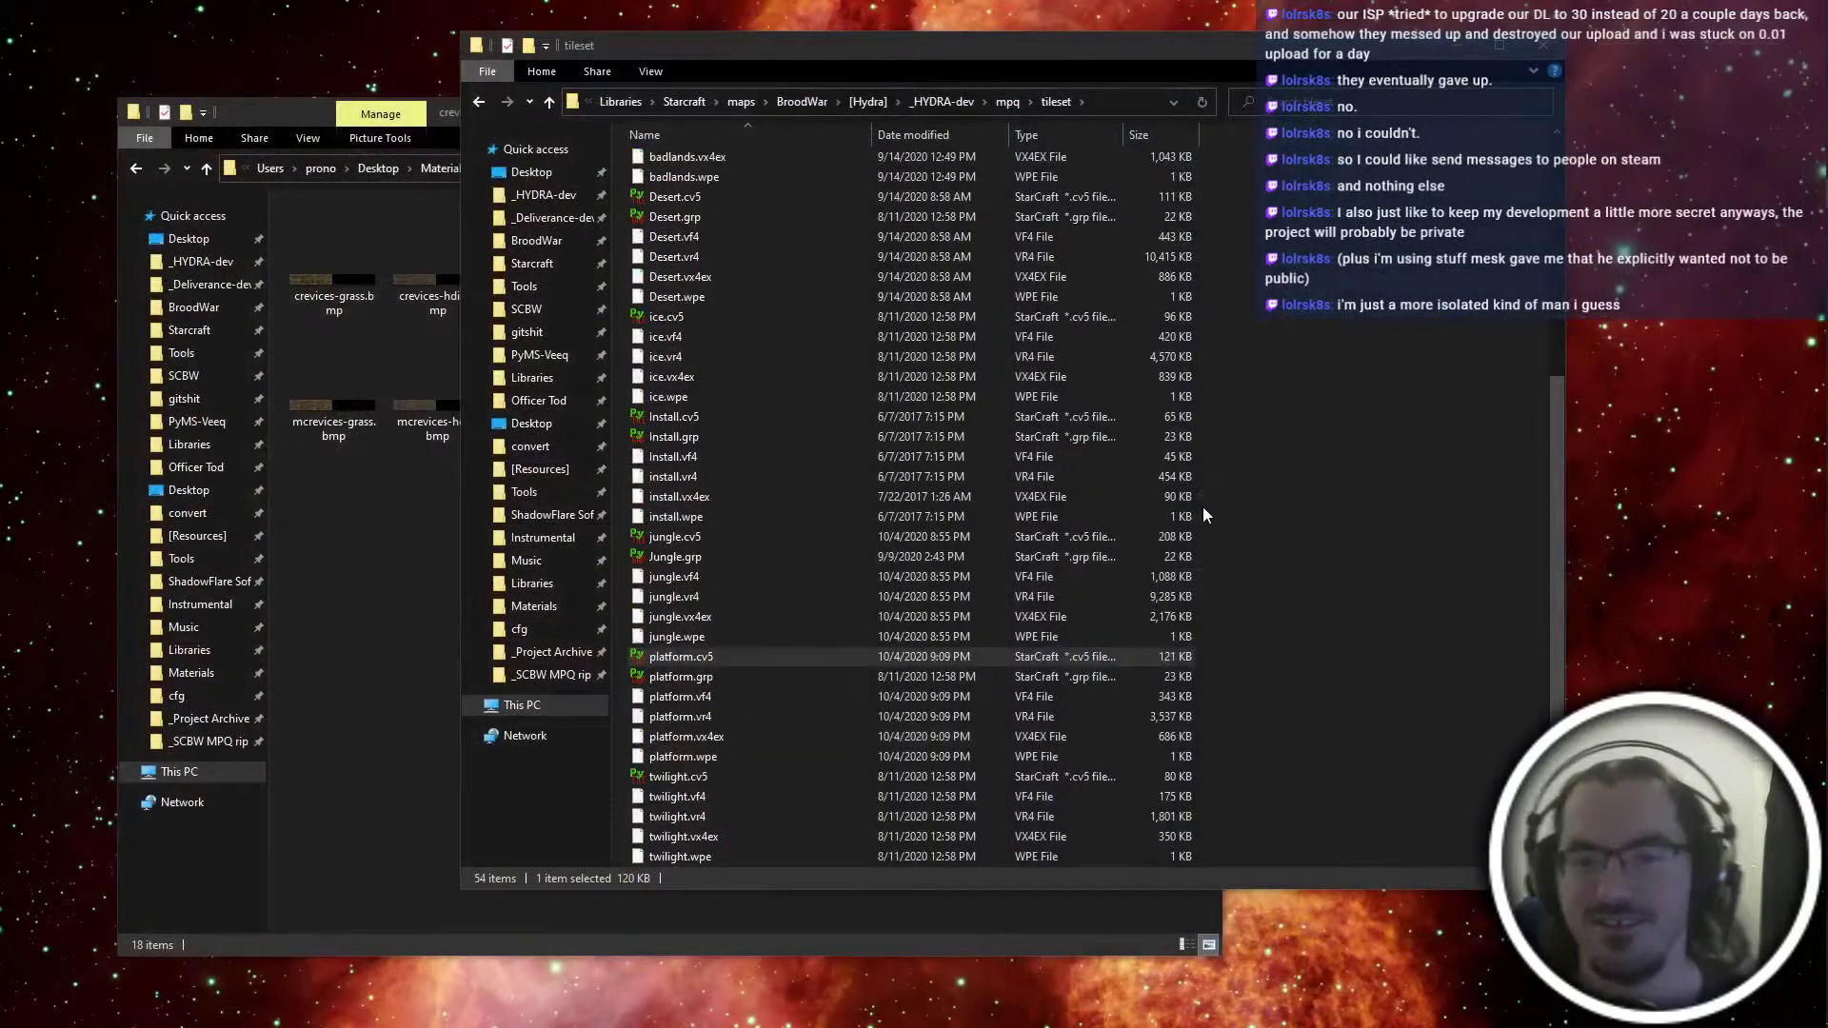
{"action": "double_click", "coordinate": [842, 658]}
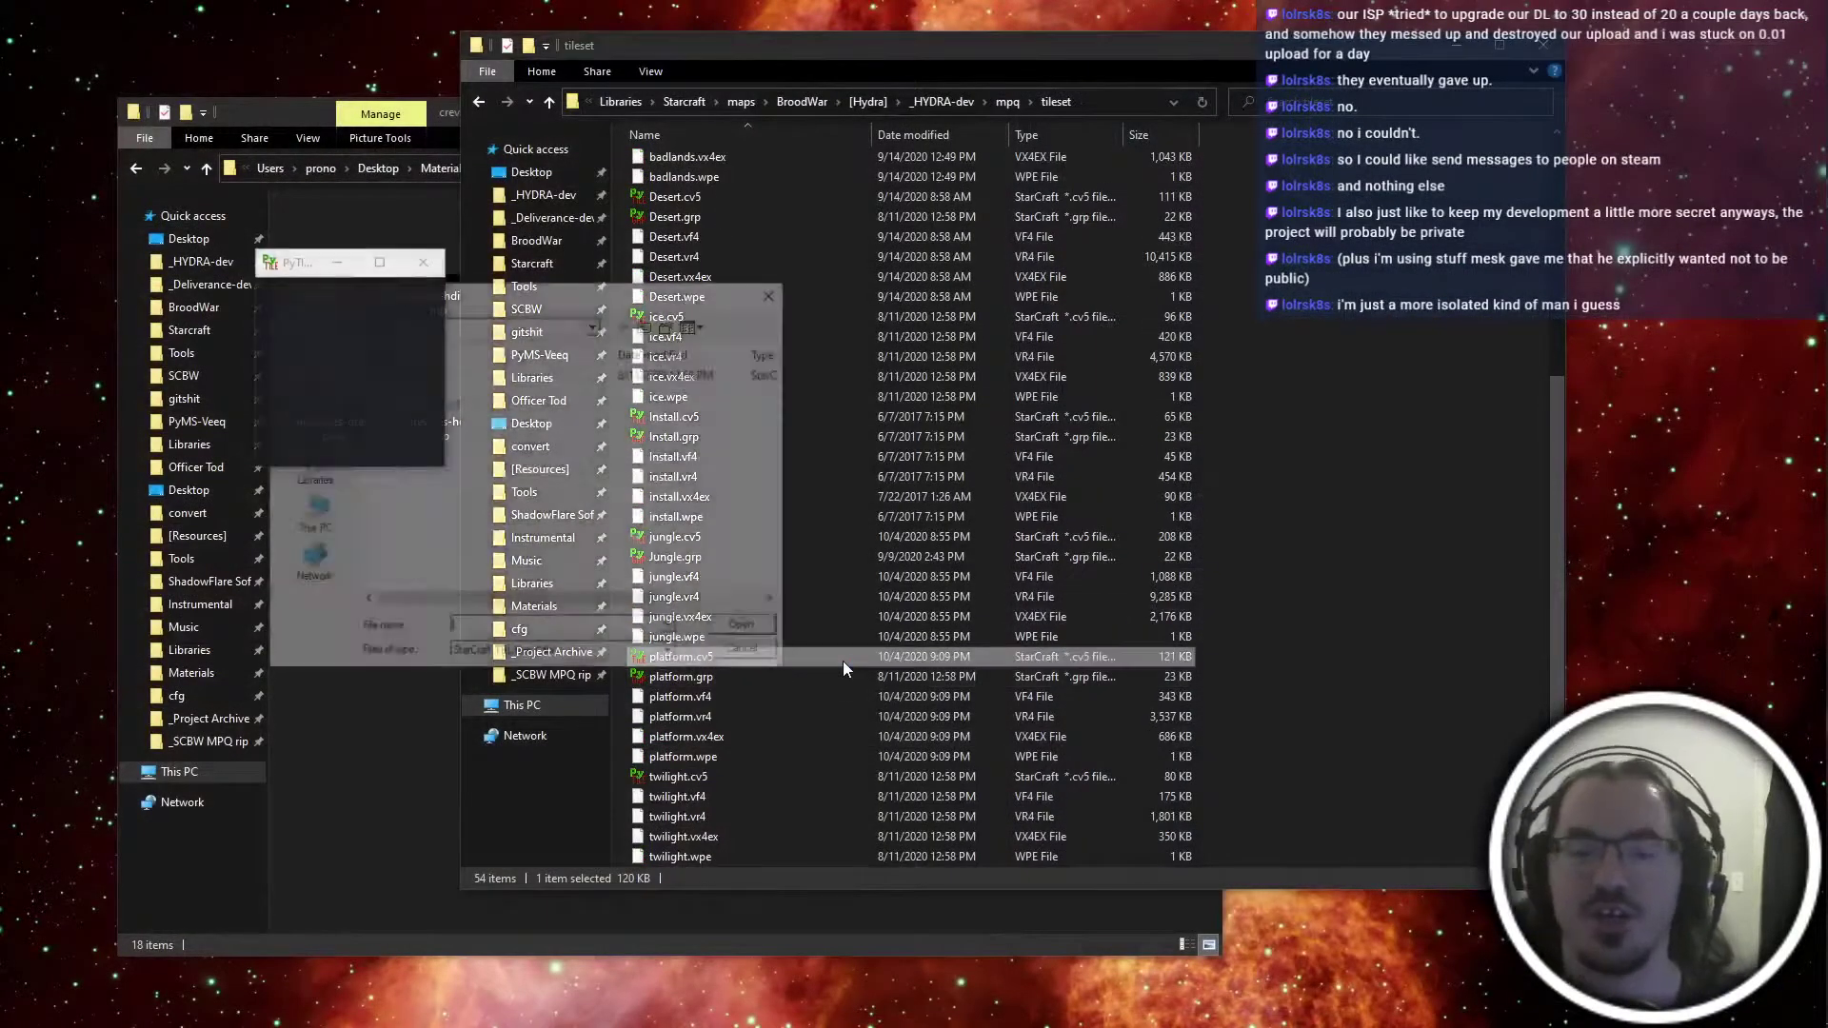
{"action": "double_click", "coordinate": [400, 375]}
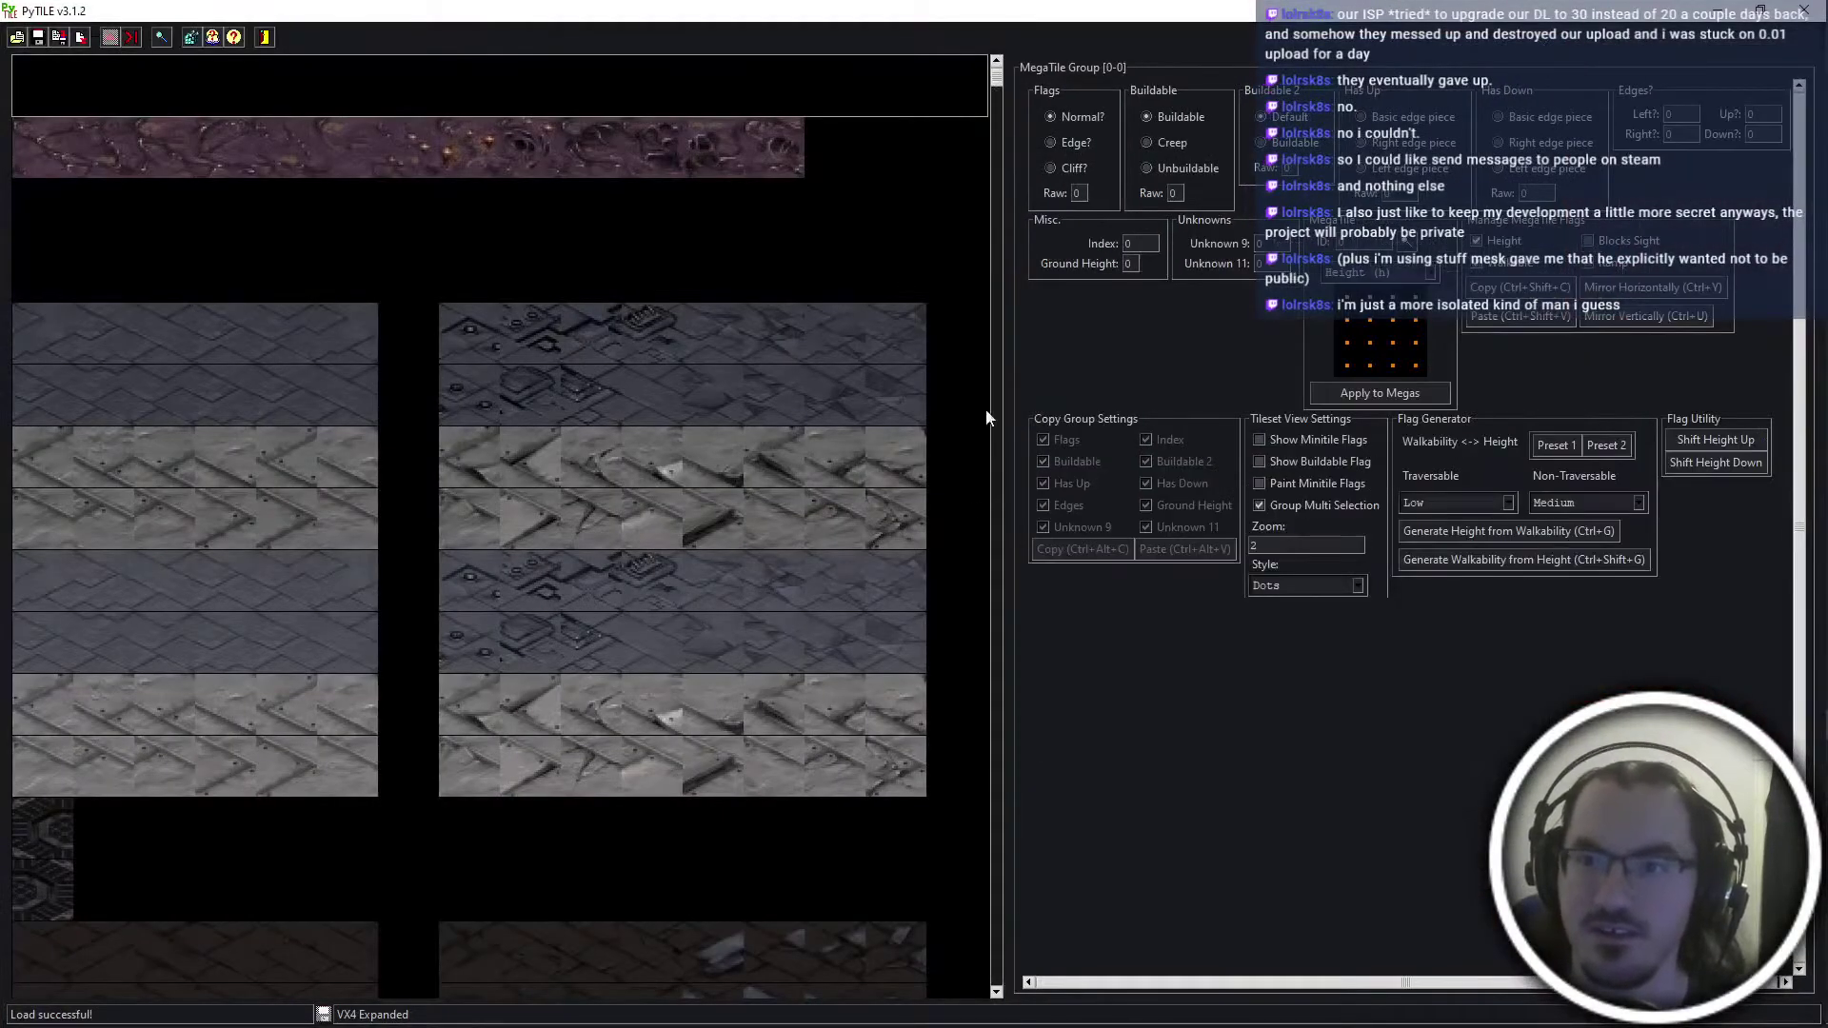
Examine the cliff, road, ruin and plating doodad groups through to the blank groups near the tileset's end
{"action": "left_click_drag", "start_coordinate": [997, 76], "coordinate": [999, 809]}
{"action": "scroll", "coordinate": [756, 929], "scroll_direction": "down", "scroll_amount": 10}
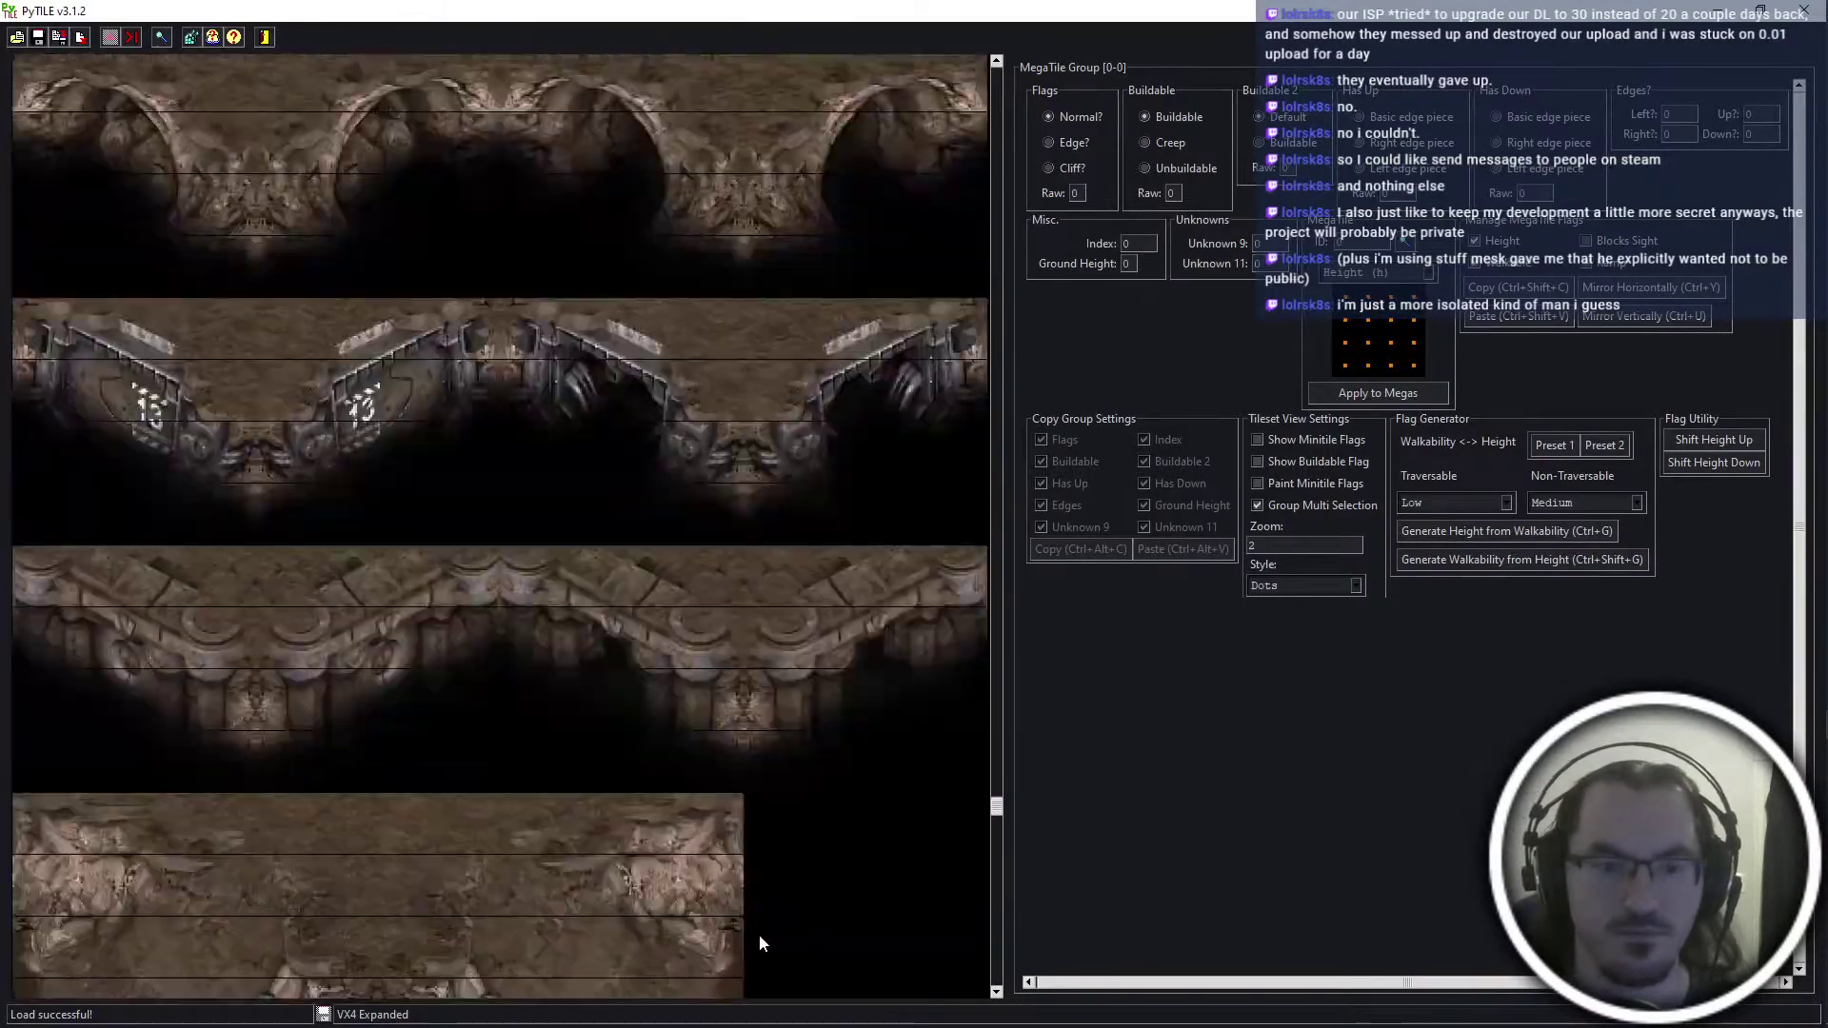
{"action": "scroll", "coordinate": [758, 919], "scroll_direction": "down", "scroll_amount": 12}
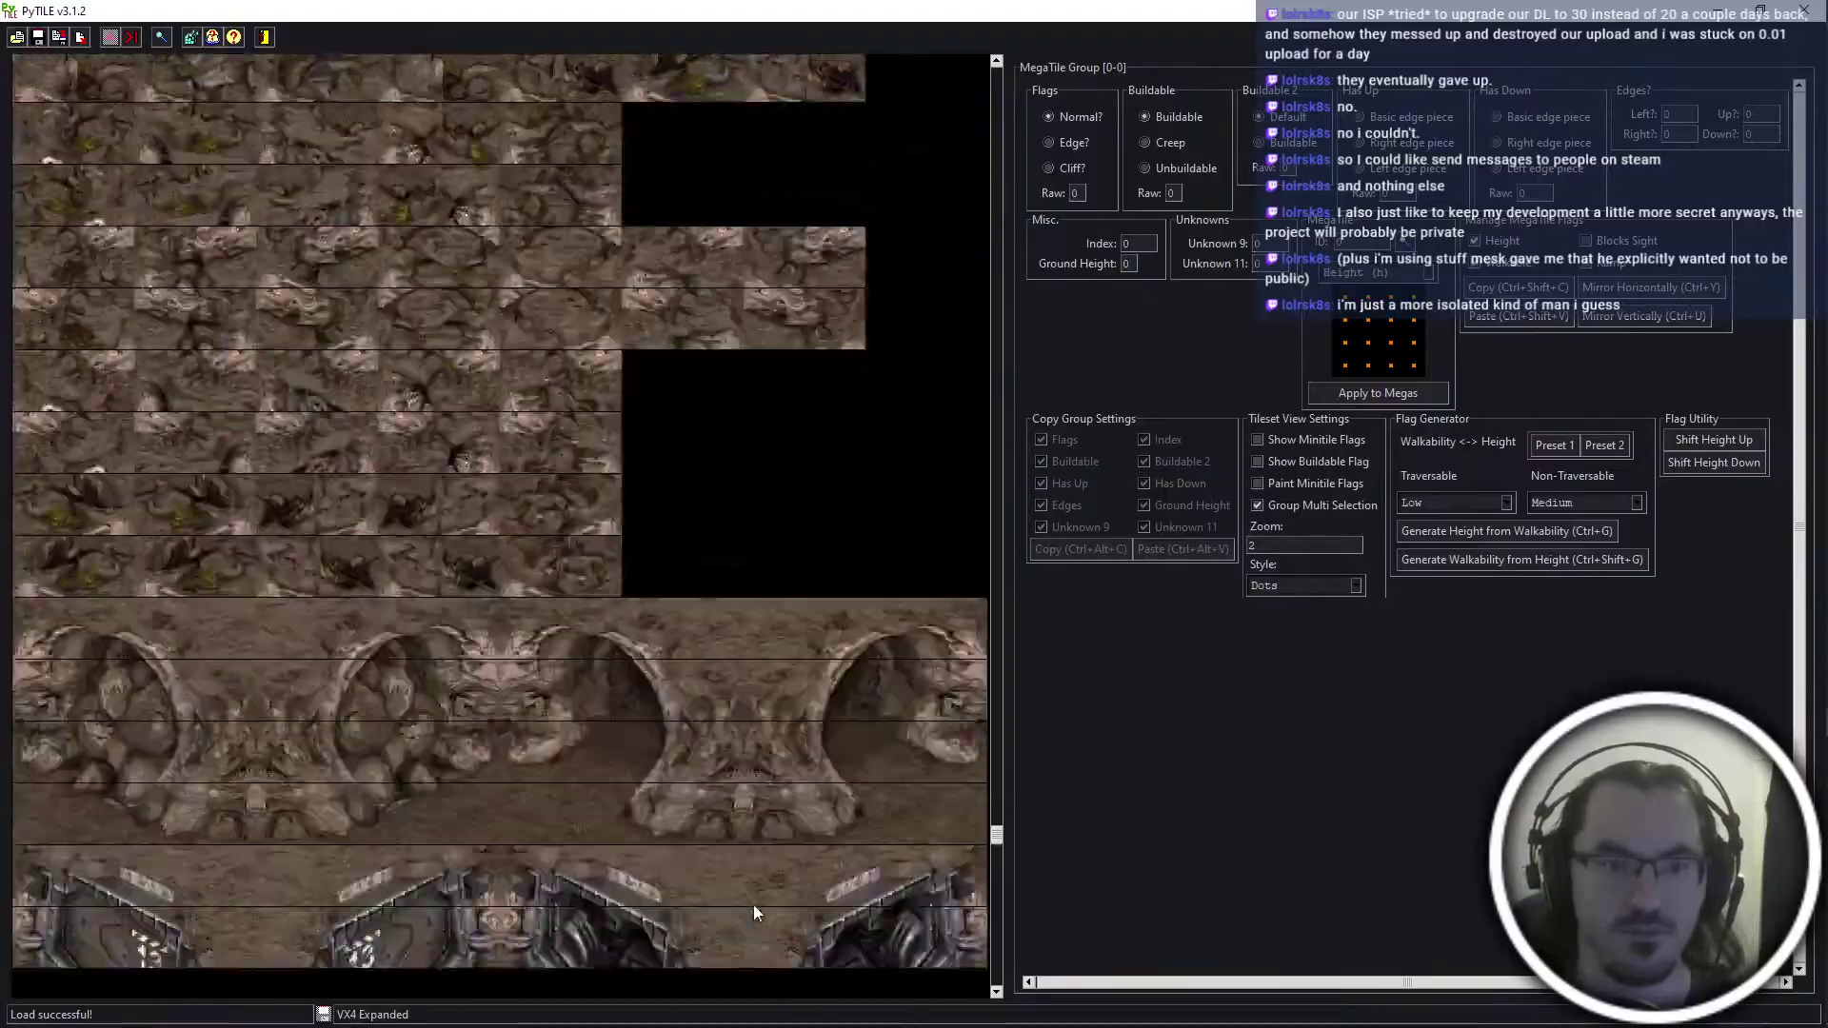
{"action": "scroll", "coordinate": [742, 921], "scroll_direction": "down", "scroll_amount": 12}
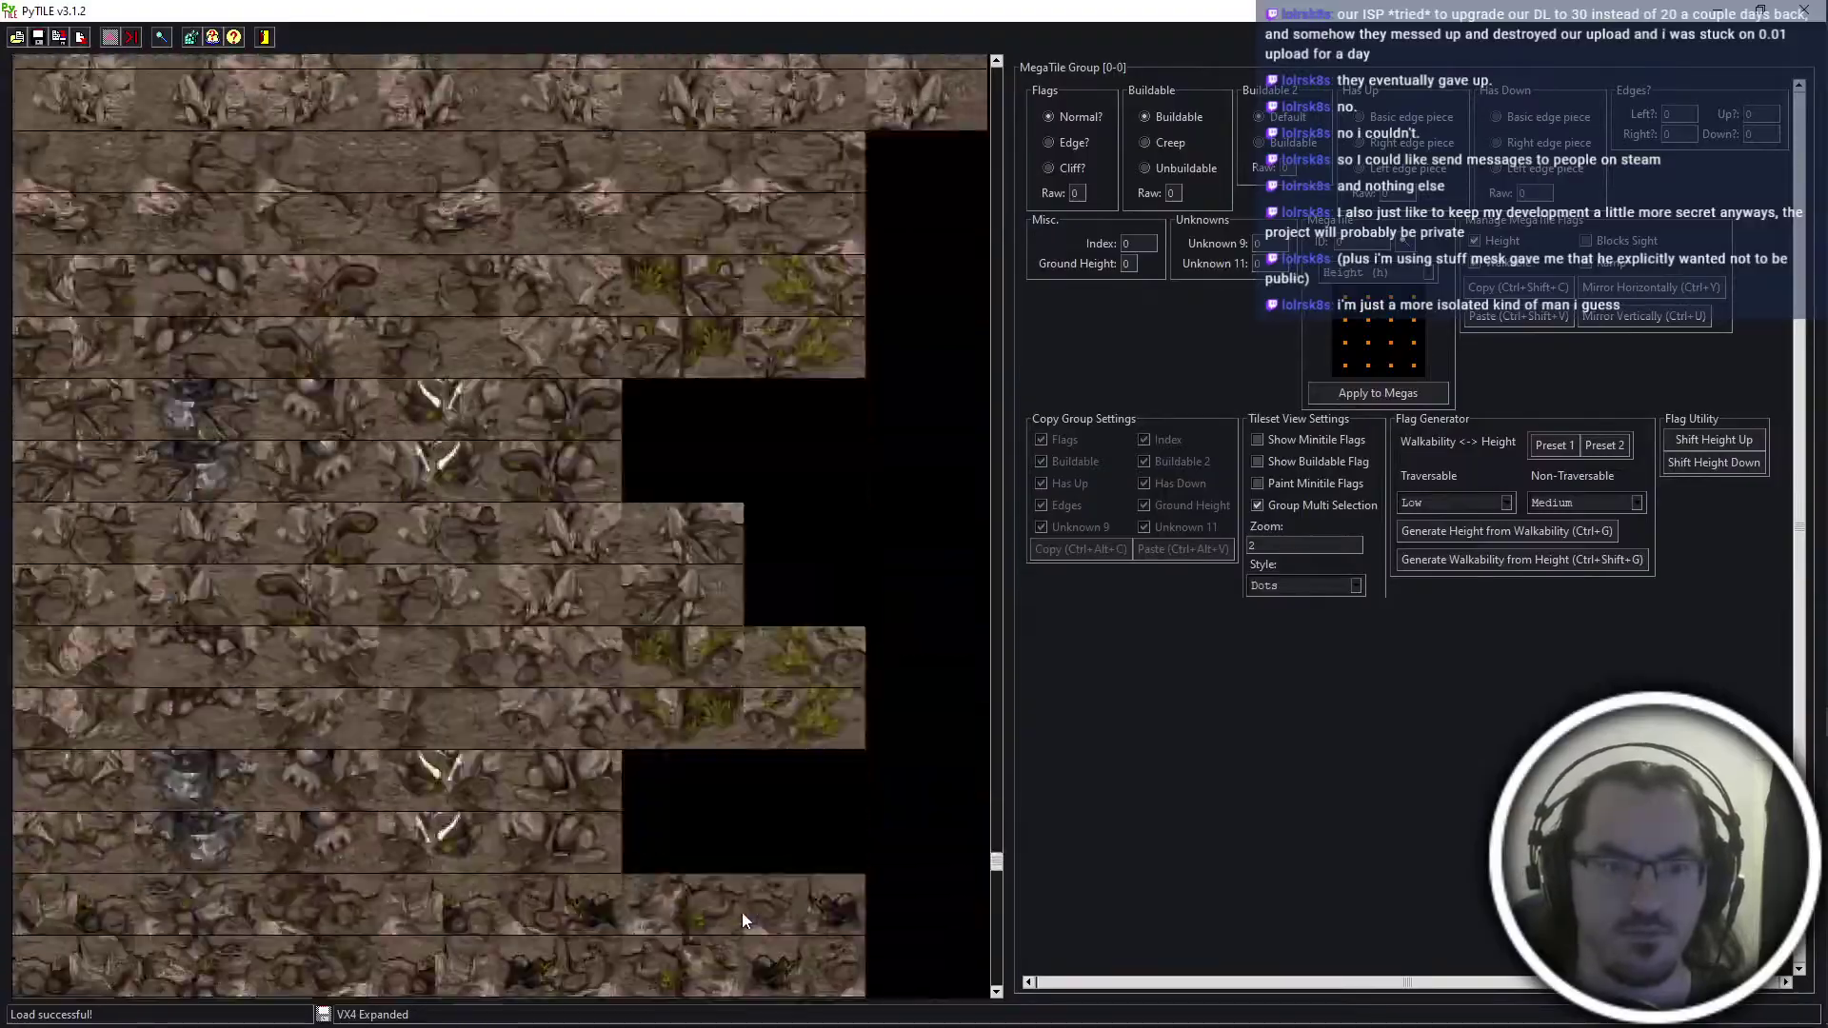
{"action": "scroll", "coordinate": [745, 909], "scroll_direction": "down", "scroll_amount": 12}
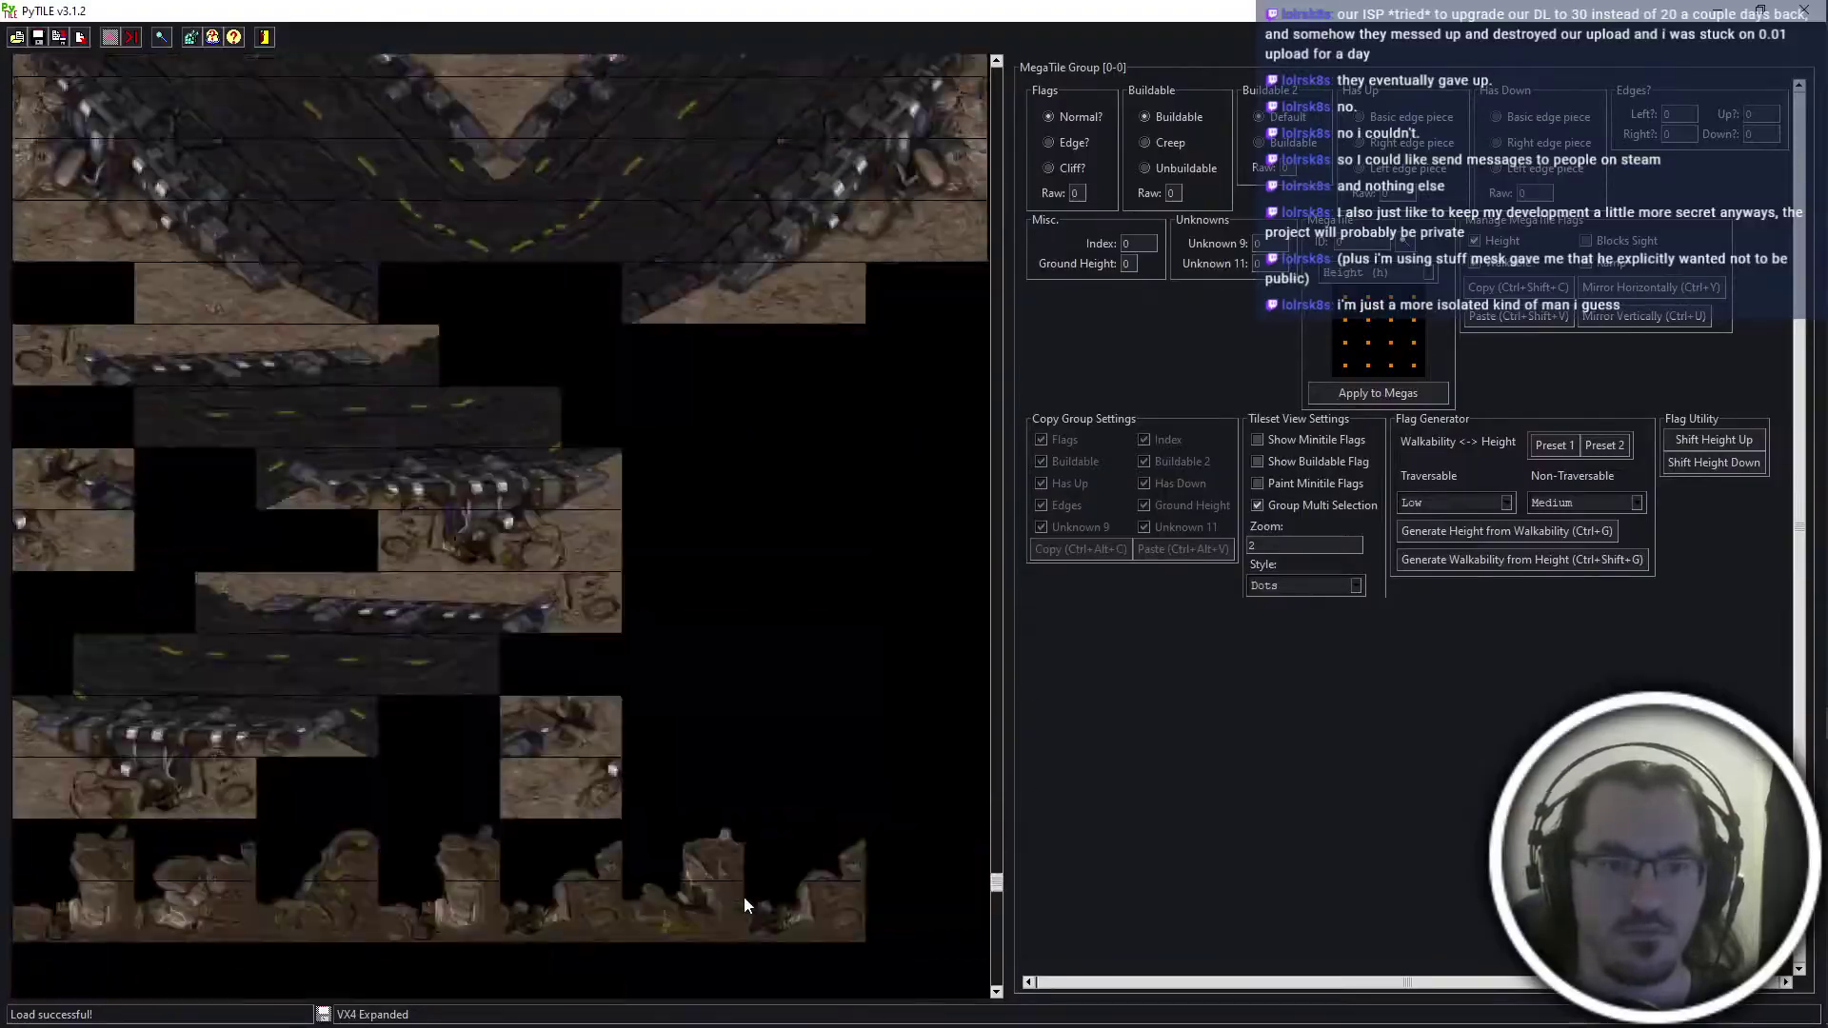
{"action": "scroll", "coordinate": [744, 890], "scroll_direction": "down", "scroll_amount": 12}
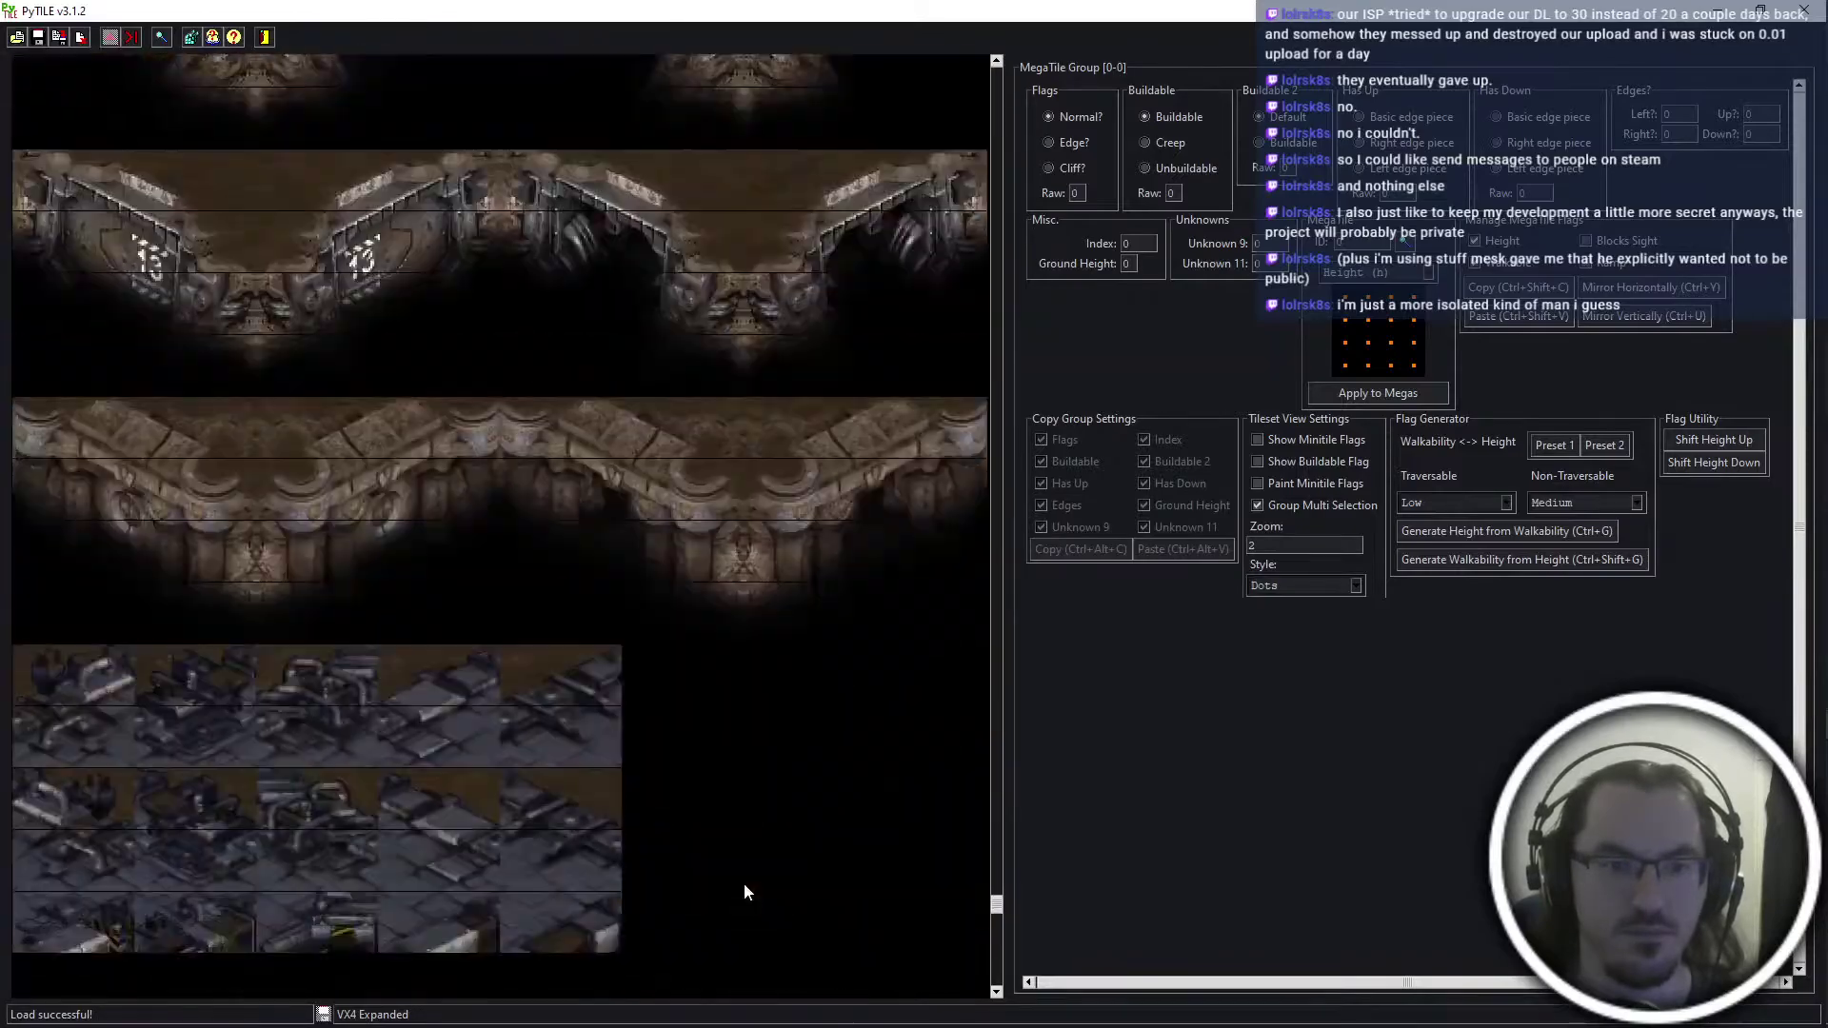
{"action": "scroll", "coordinate": [746, 881], "scroll_direction": "down", "scroll_amount": 12}
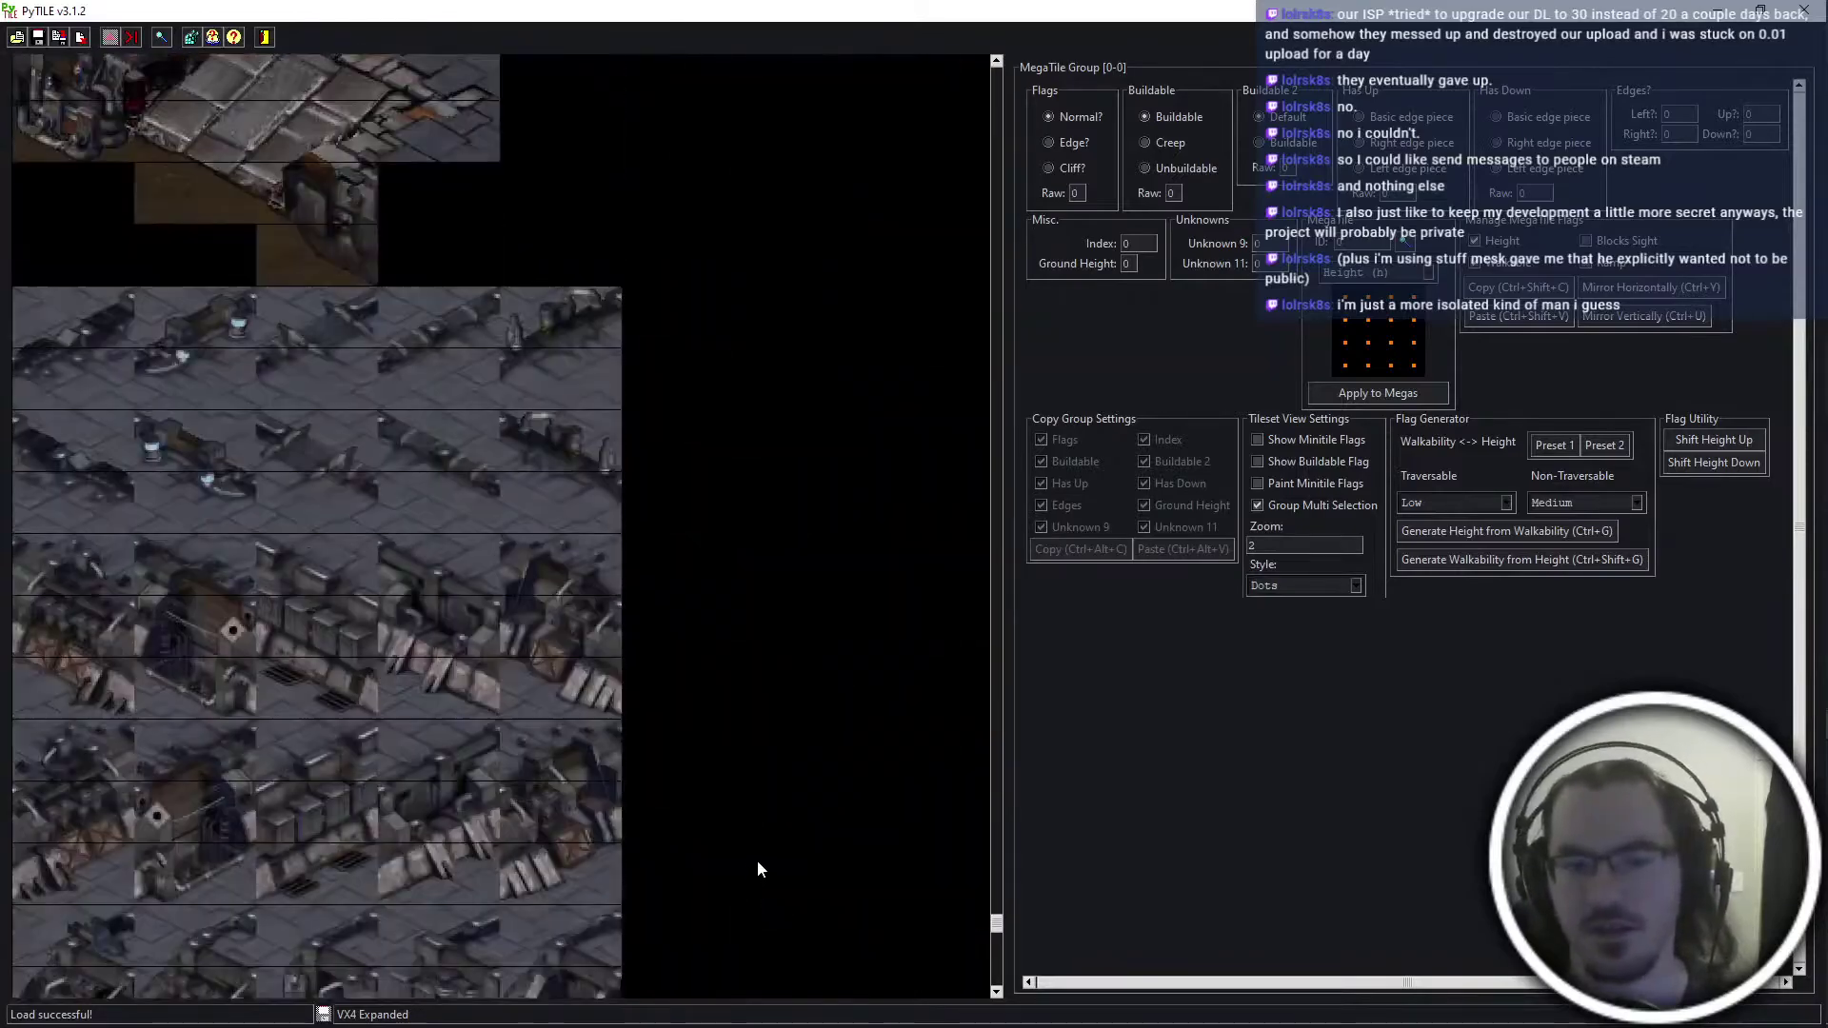
{"action": "scroll", "coordinate": [757, 852], "scroll_direction": "down", "scroll_amount": 12}
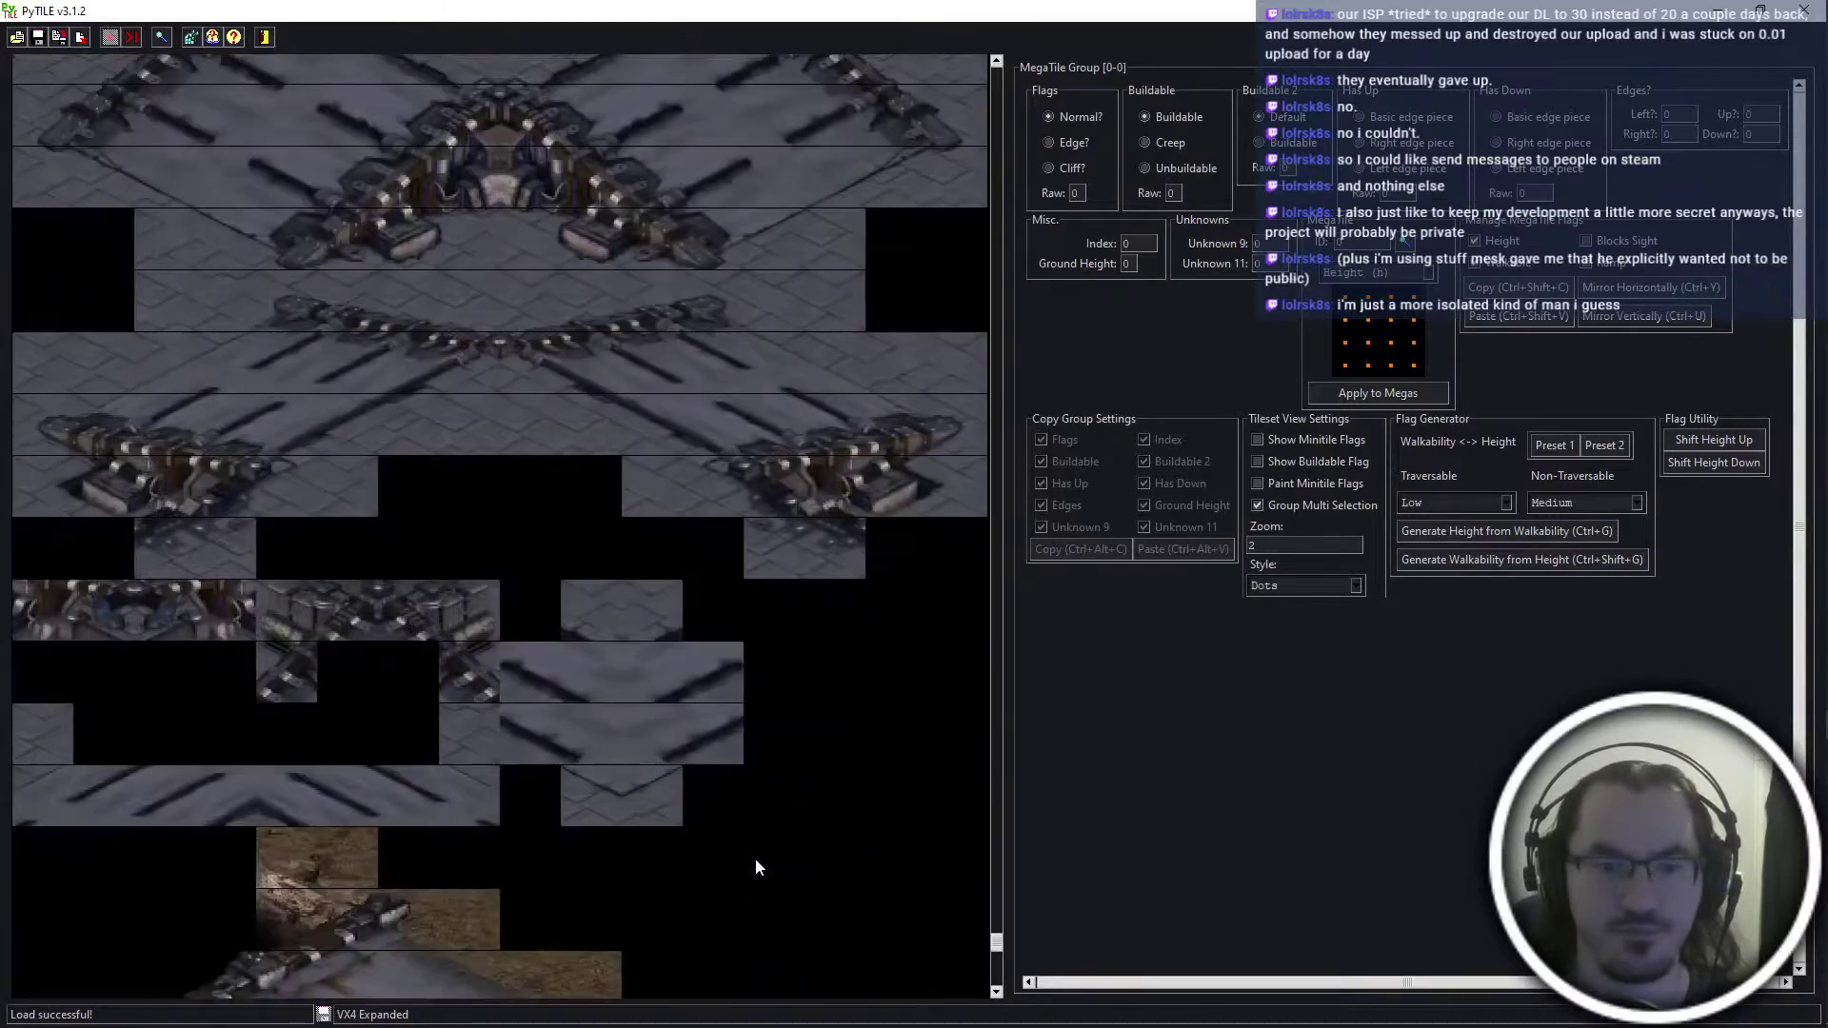
{"action": "scroll", "coordinate": [761, 856], "scroll_direction": "down", "scroll_amount": 12}
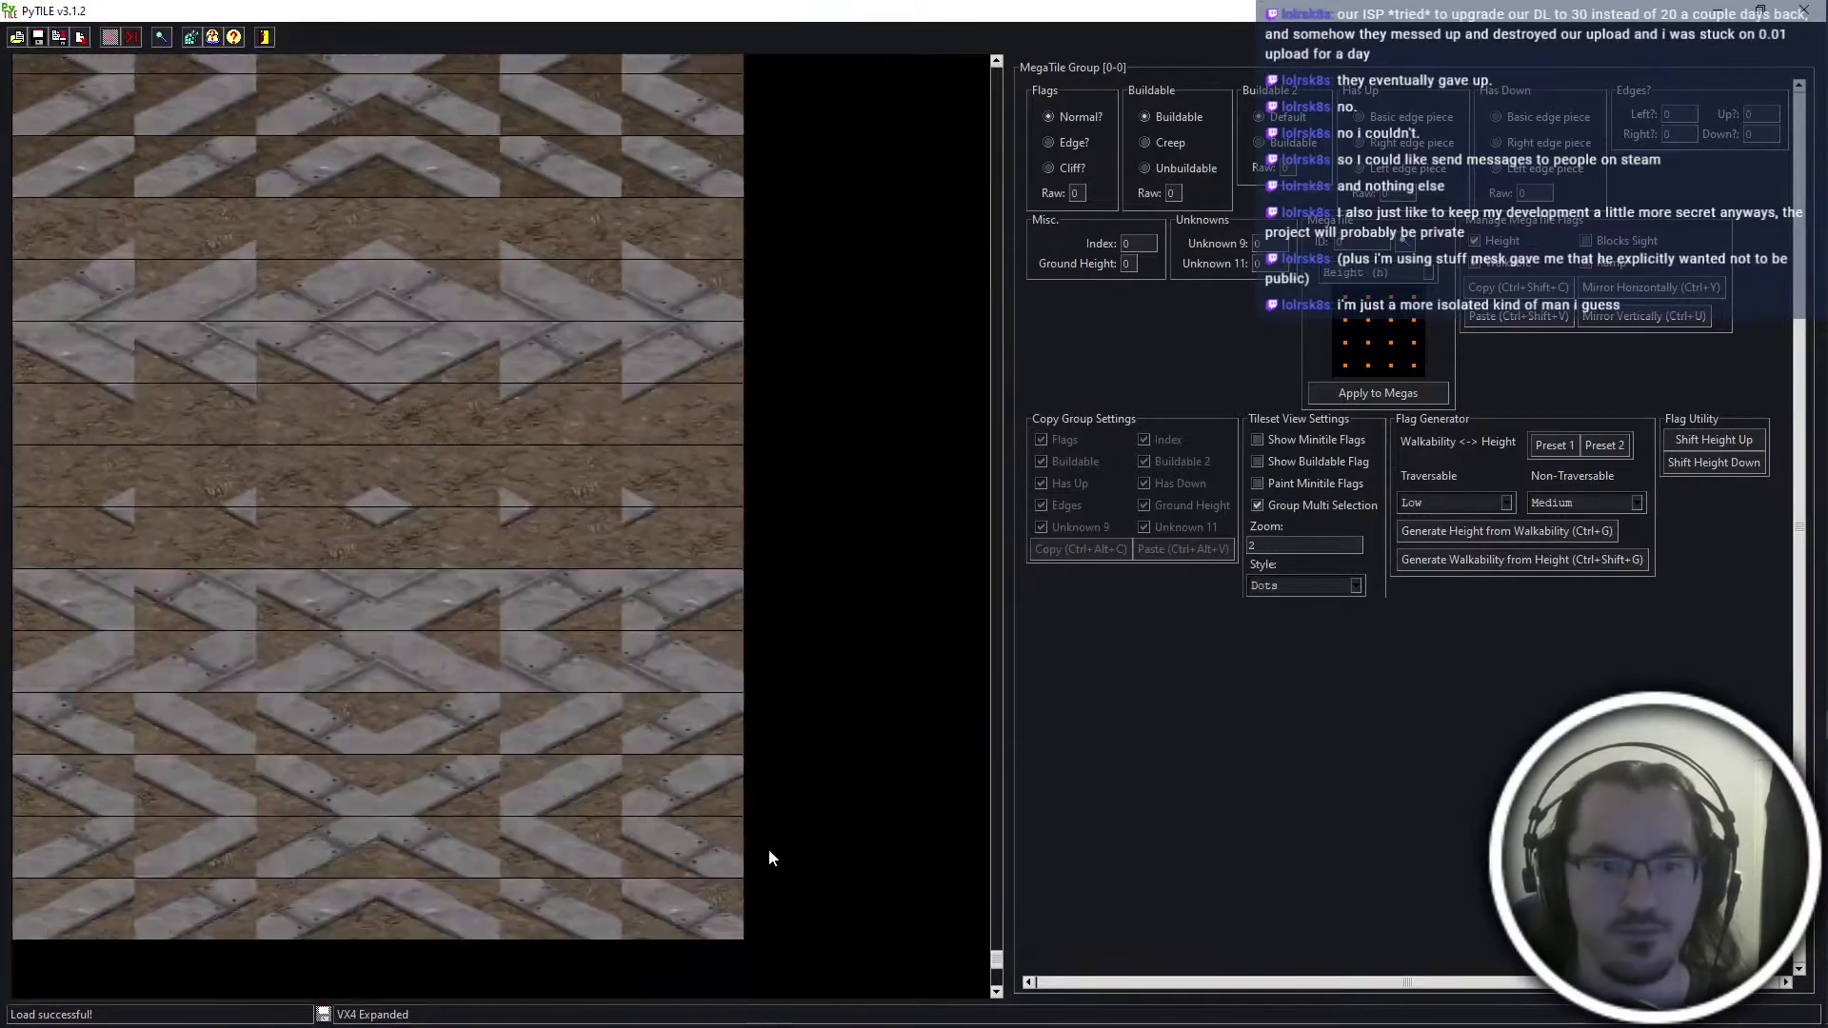
{"action": "scroll", "coordinate": [857, 871], "scroll_direction": "down", "scroll_amount": 10}
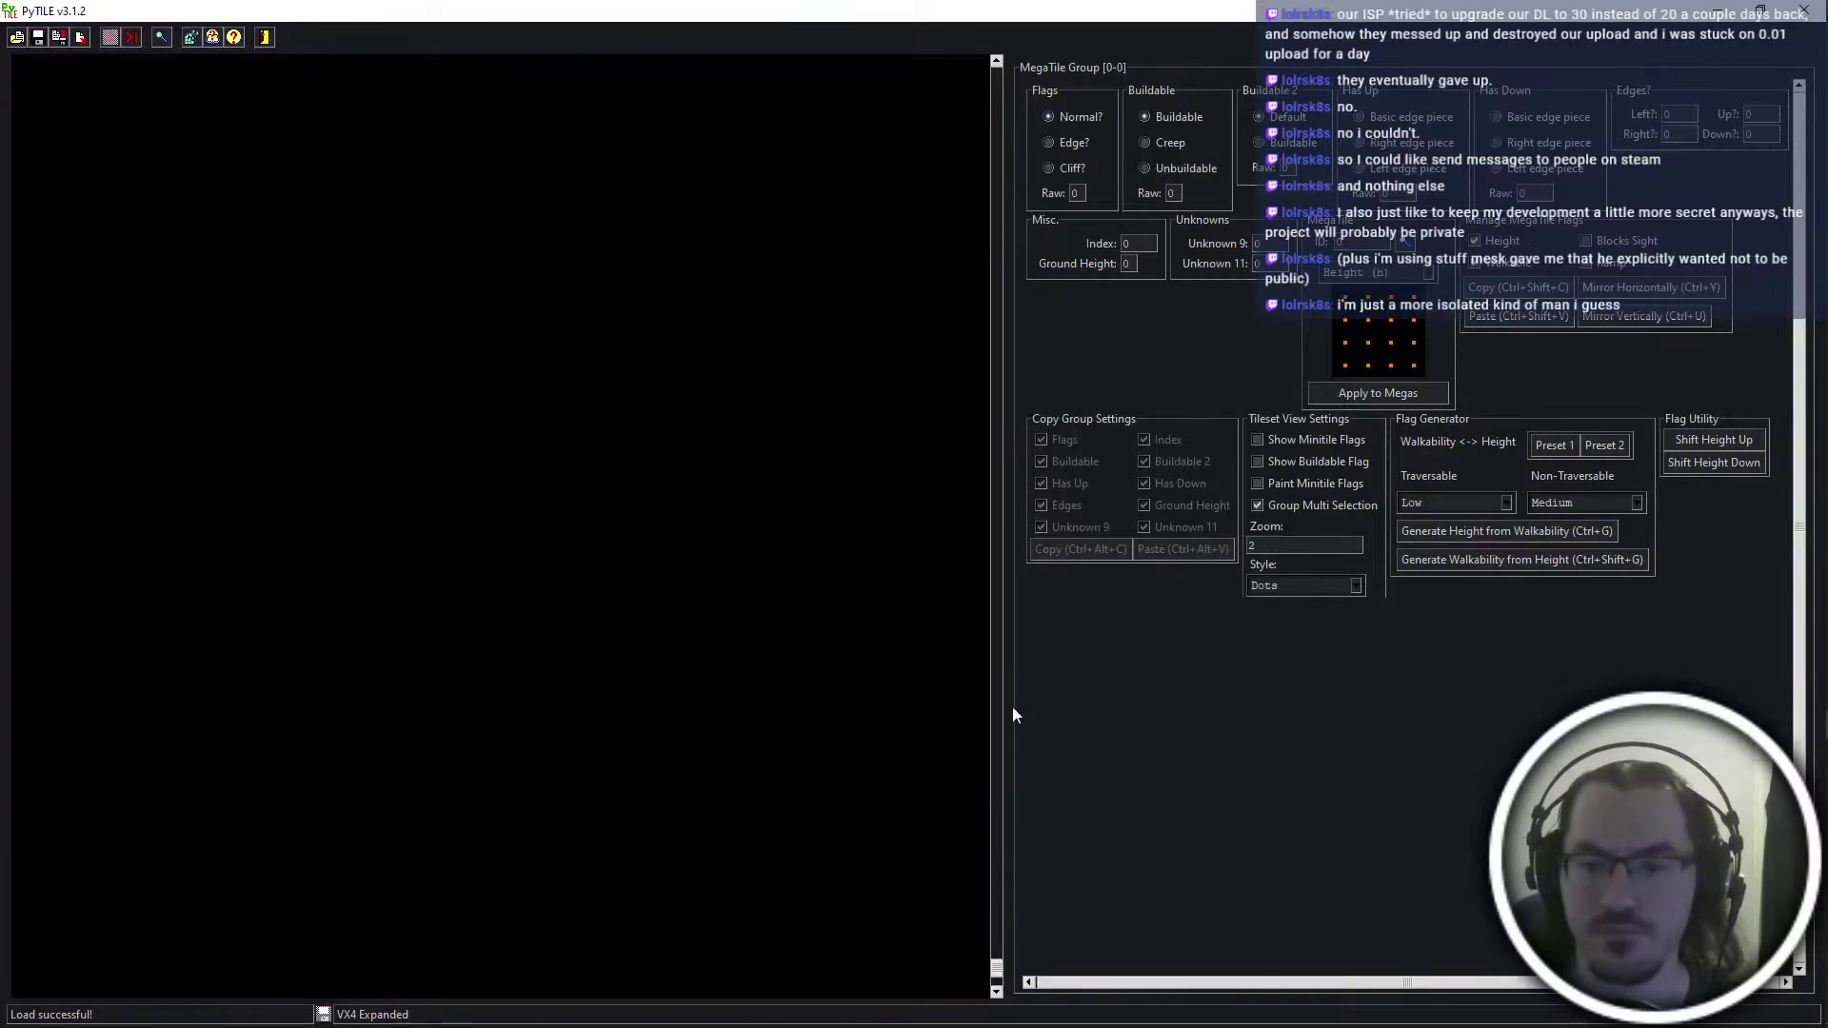
Go to the blank groups directly above the plain dirt rows and select group 1785
{"action": "left_click_drag", "start_coordinate": [1013, 705], "coordinate": [992, 750]}
{"action": "scroll", "coordinate": [771, 714], "scroll_direction": "up", "scroll_amount": 1}
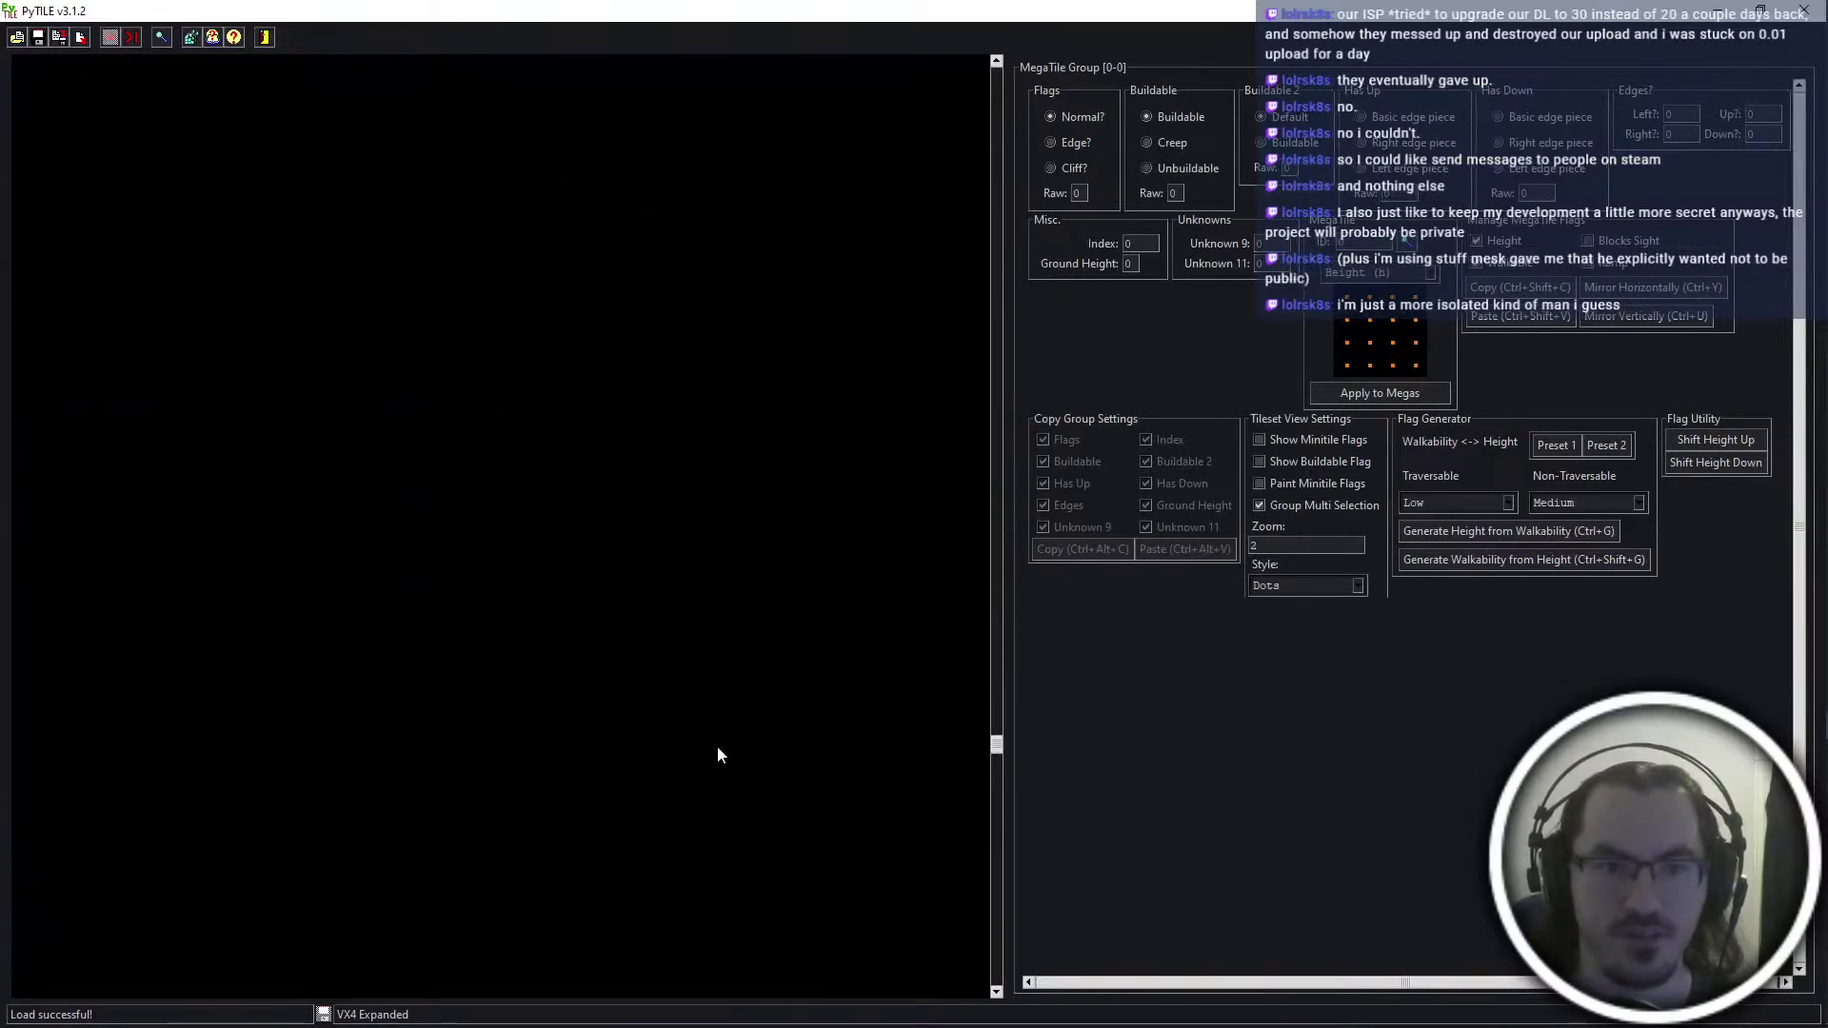
{"action": "scroll", "coordinate": [680, 796], "scroll_direction": "up", "scroll_amount": 1}
{"action": "scroll", "coordinate": [677, 794], "scroll_direction": "up", "scroll_amount": 1}
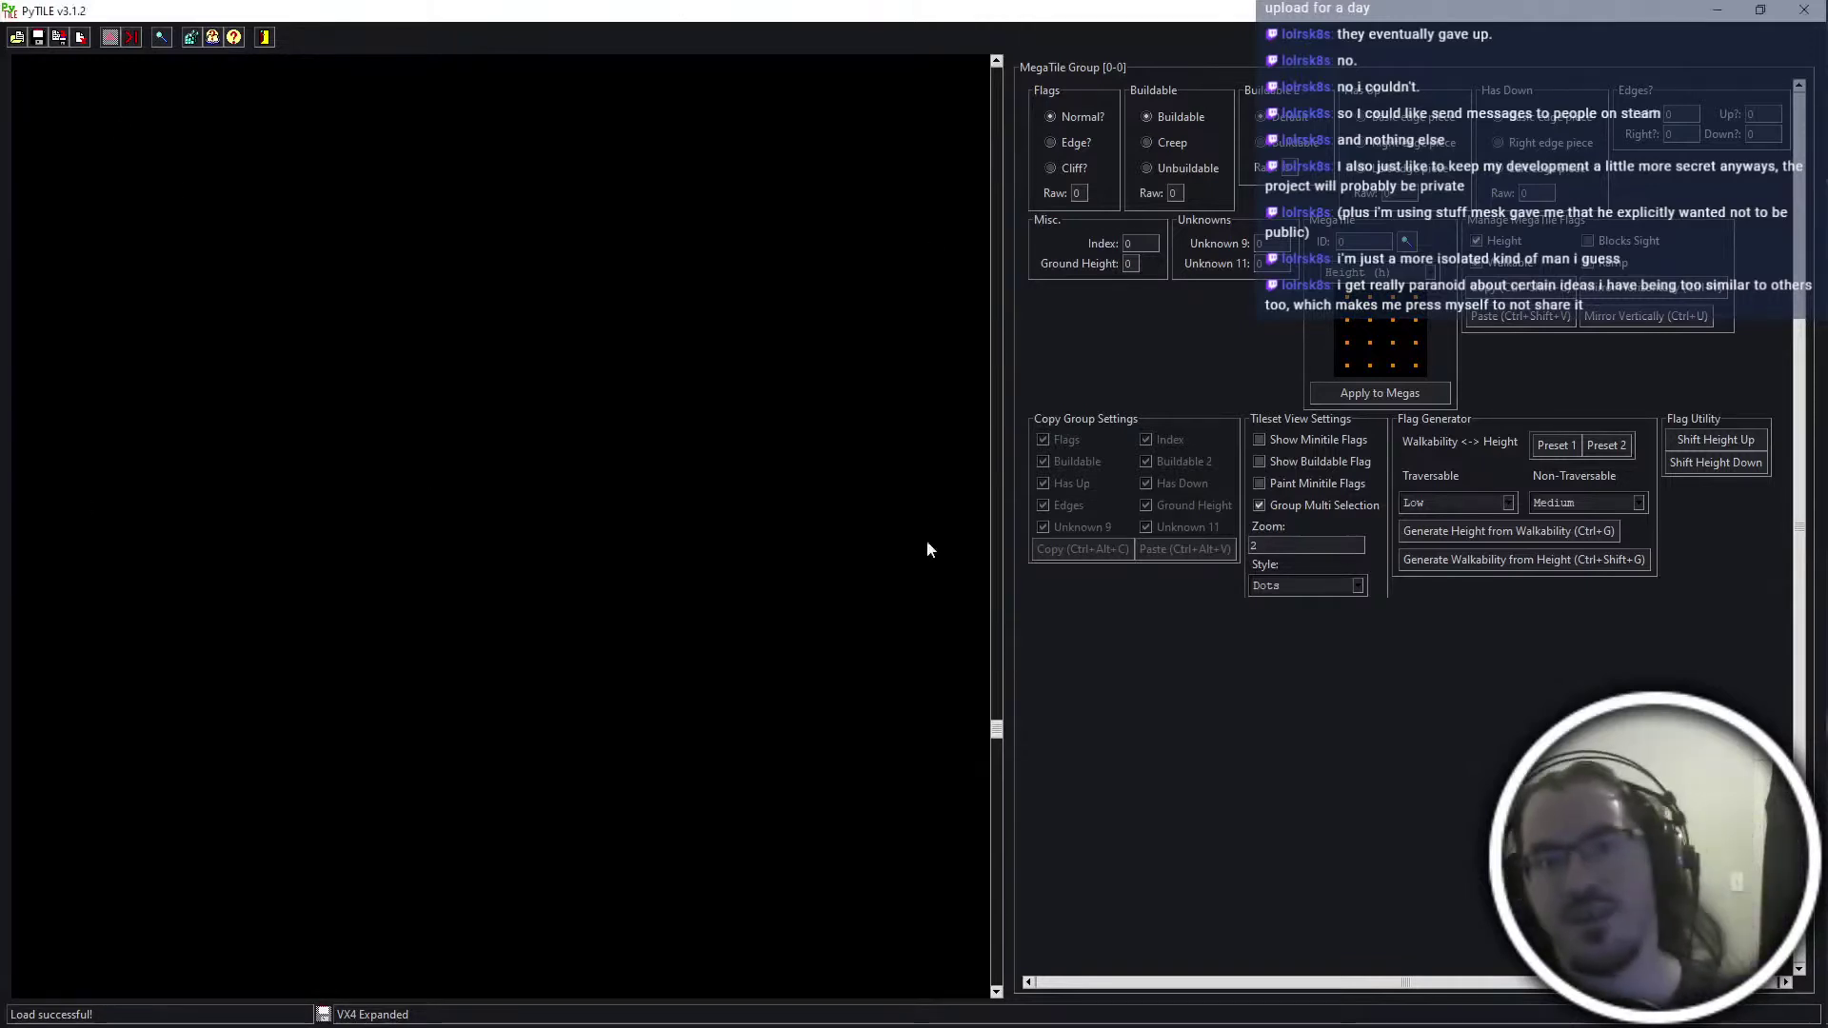
{"action": "scroll", "coordinate": [653, 821], "scroll_direction": "down", "scroll_amount": 5}
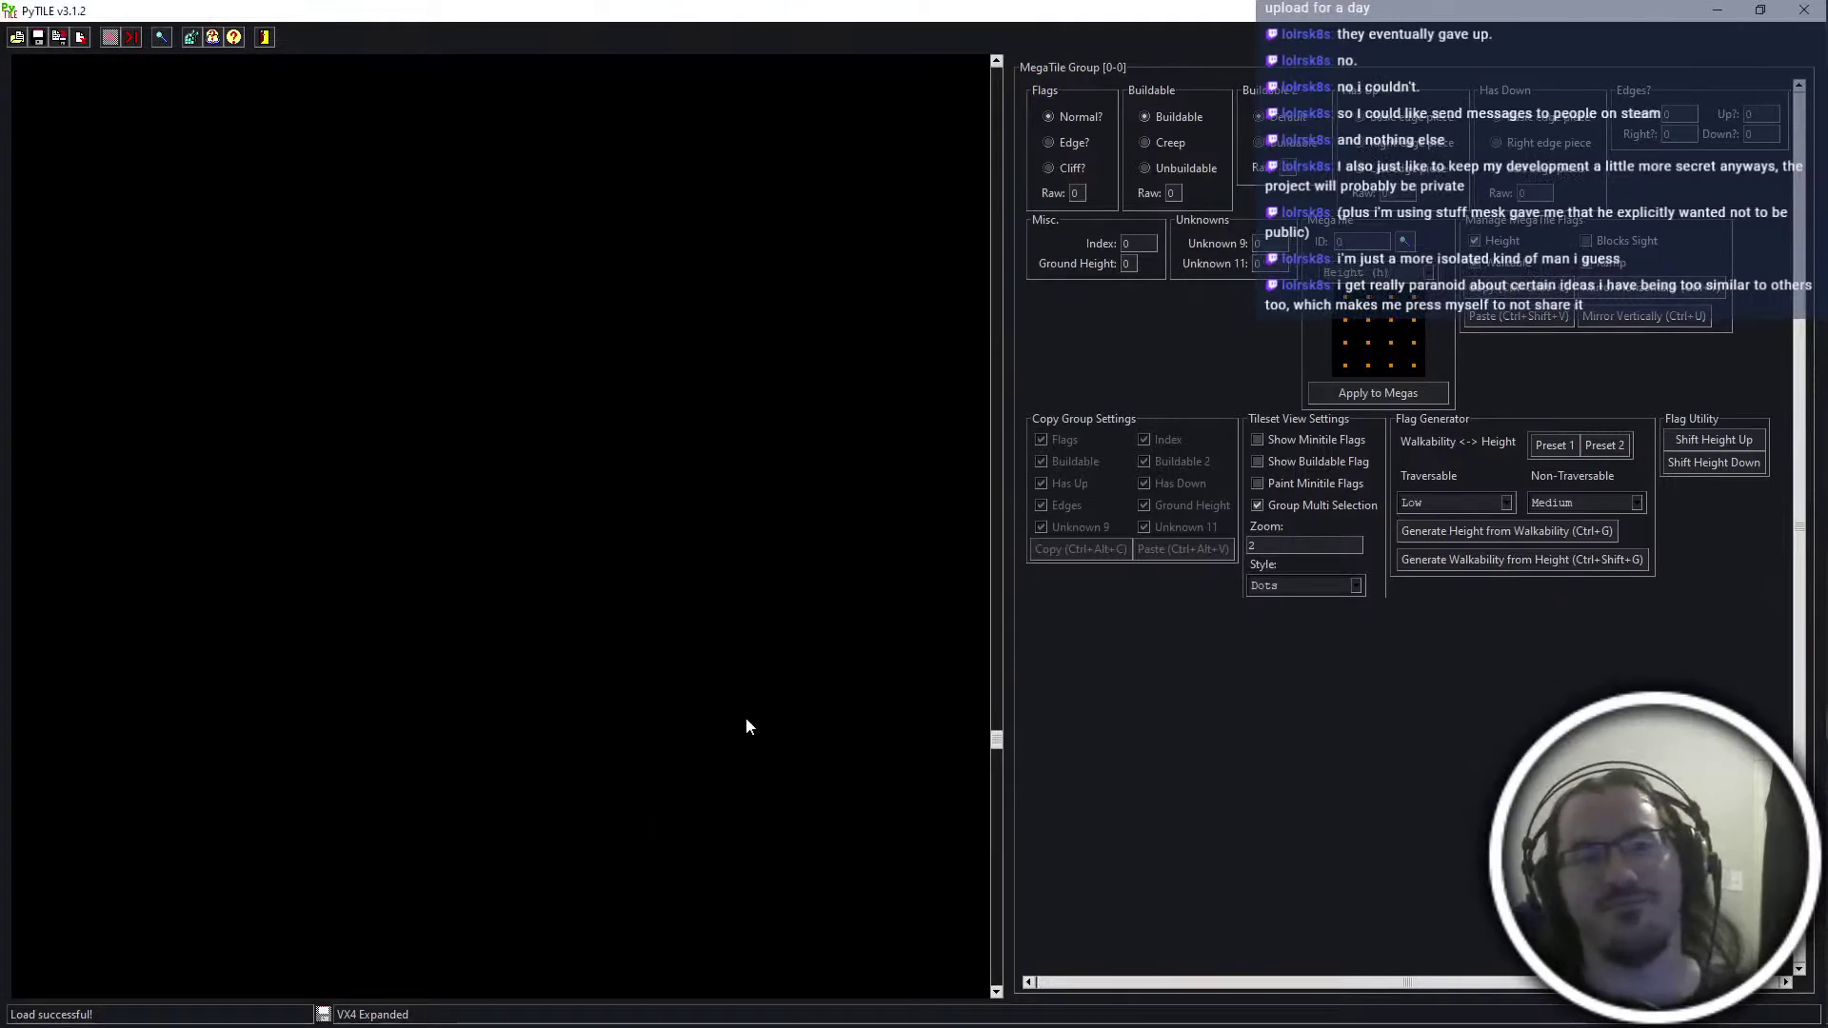
{"action": "scroll", "coordinate": [745, 716], "scroll_direction": "down", "scroll_amount": 2}
{"action": "scroll", "coordinate": [746, 717], "scroll_direction": "up", "scroll_amount": 3}
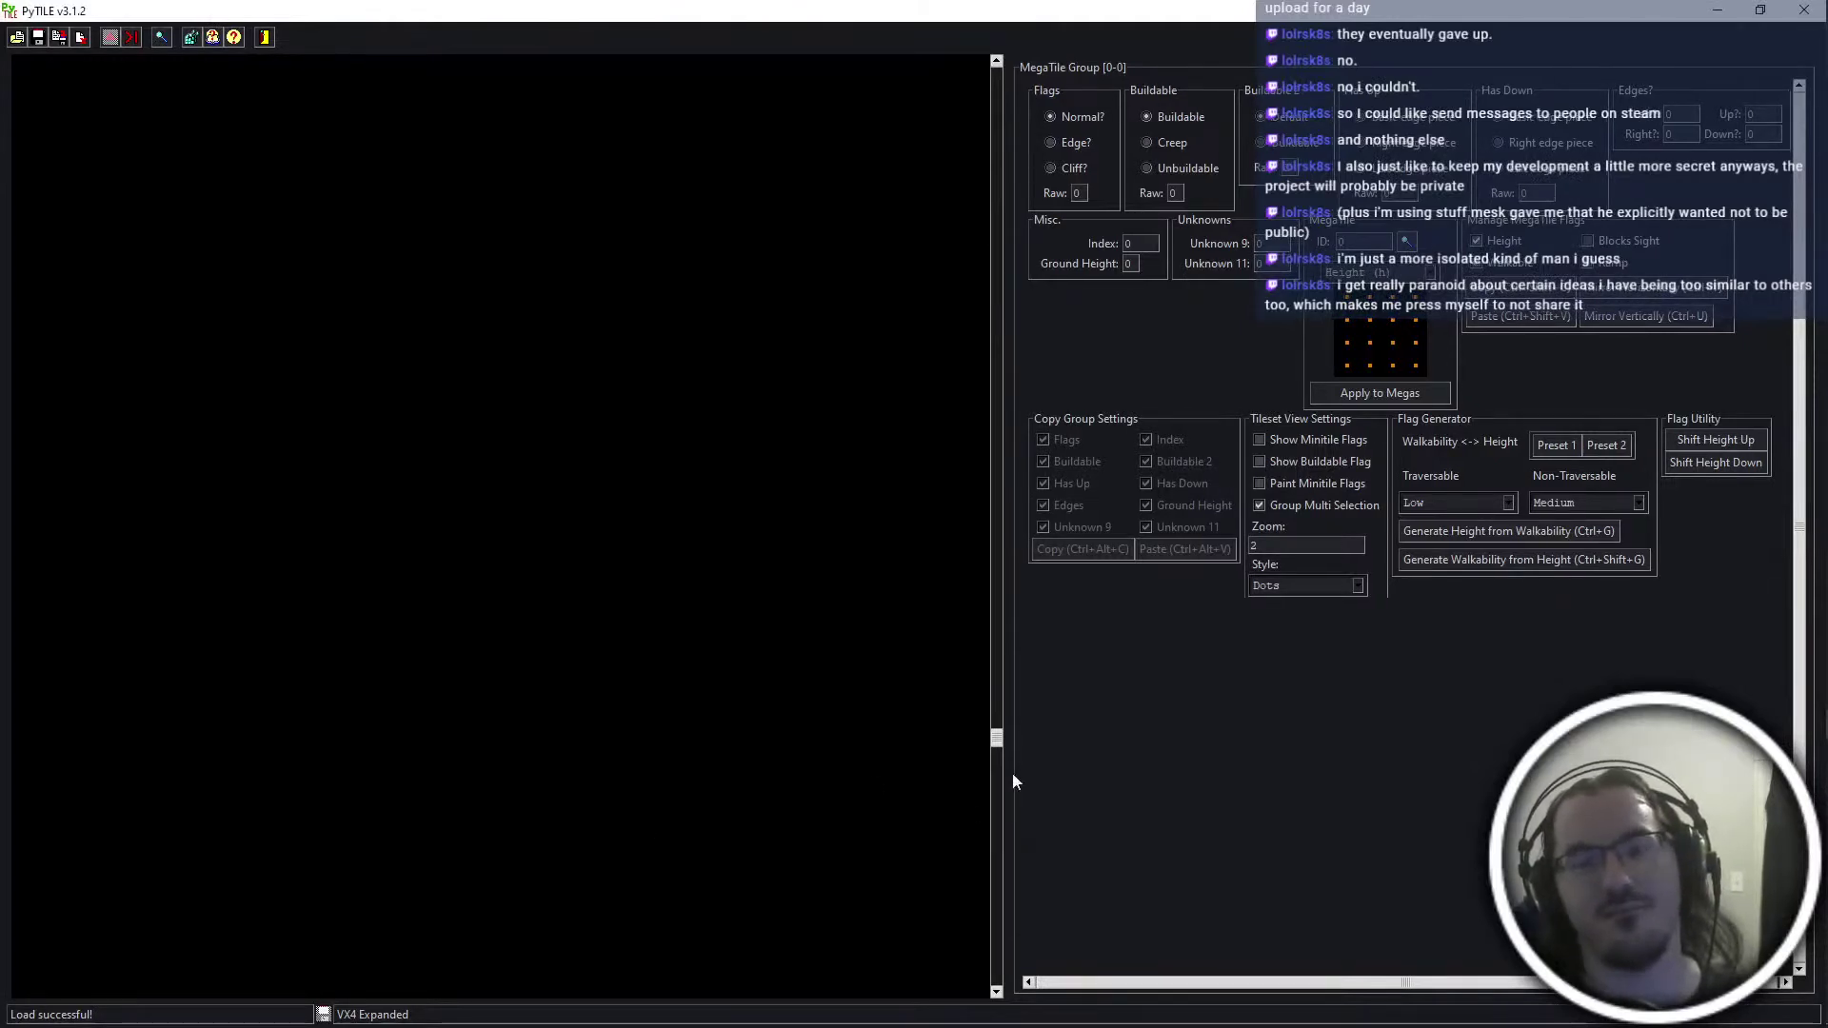
{"action": "mouse_move", "coordinate": [996, 741]}
{"action": "left_mouse_down"}
{"action": "mouse_move", "coordinate": [997, 765]}
{"action": "mouse_move", "coordinate": [999, 750]}
{"action": "left_mouse_up"}
{"action": "left_click", "coordinate": [550, 887]}
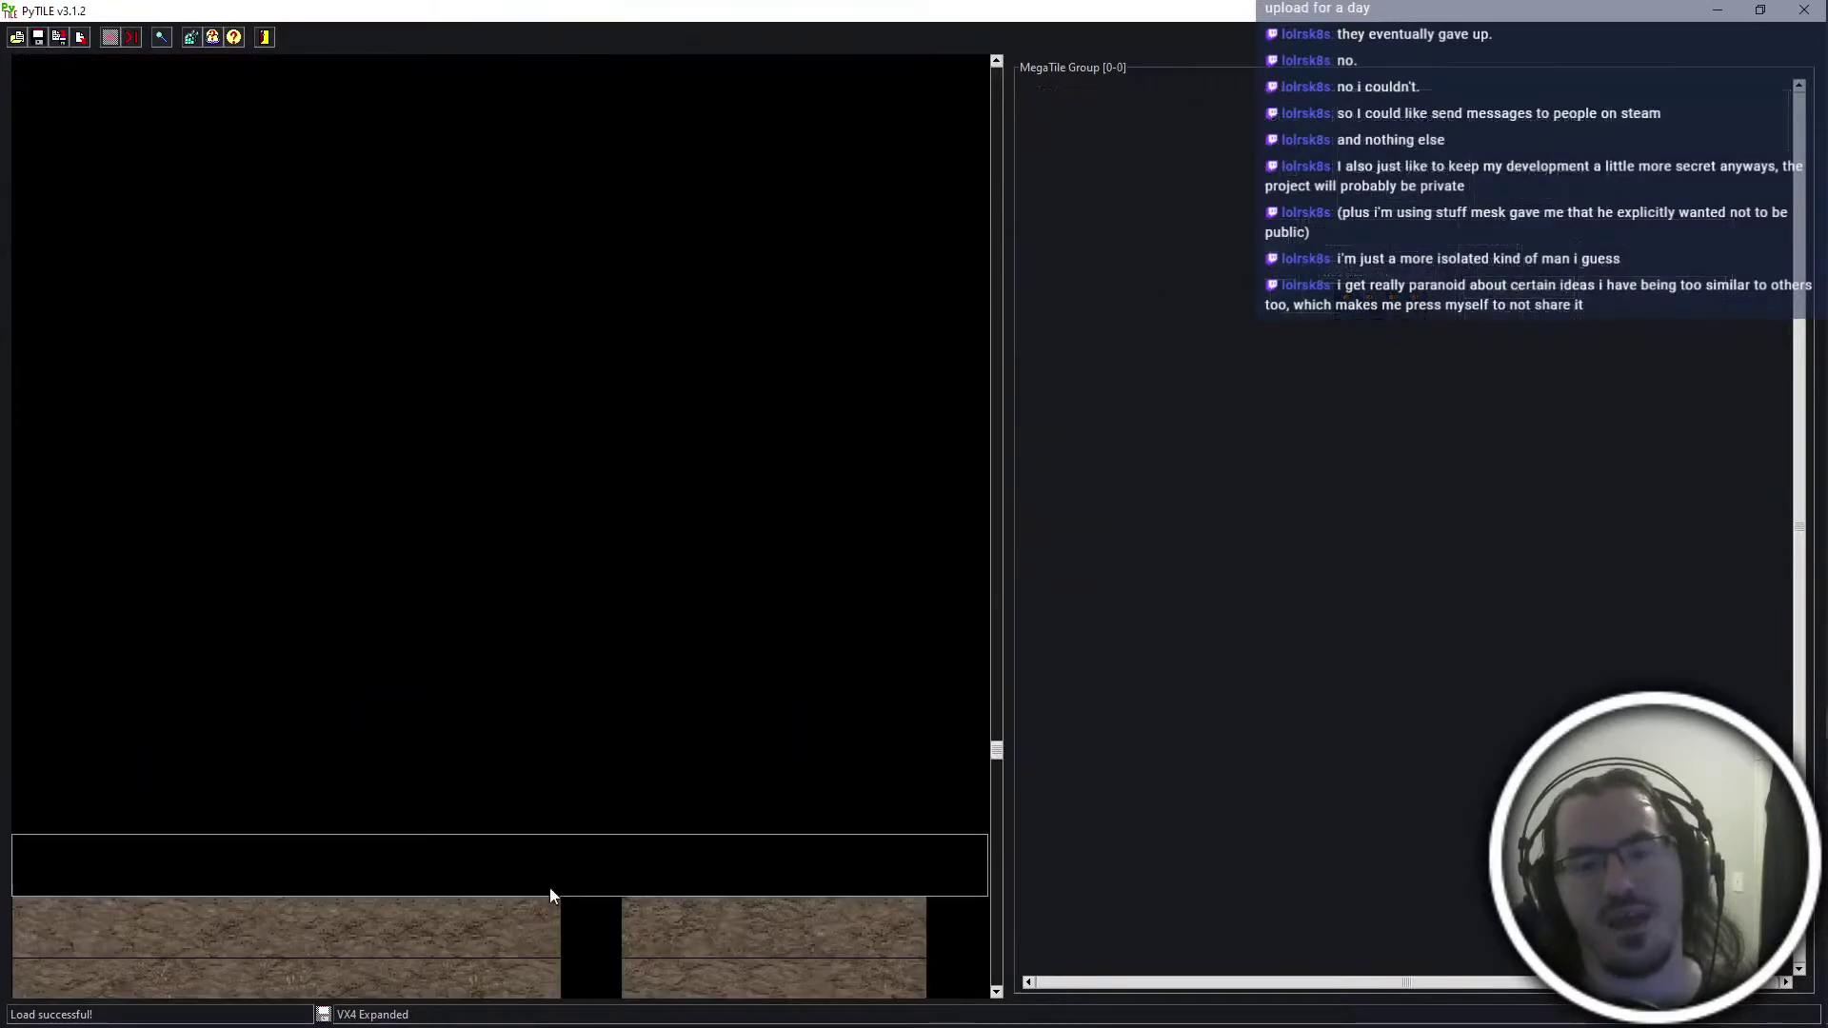
Open the group palette and locate the boundary between the blank groups and the plain dirt rows
{"action": "left_click", "coordinate": [162, 39]}
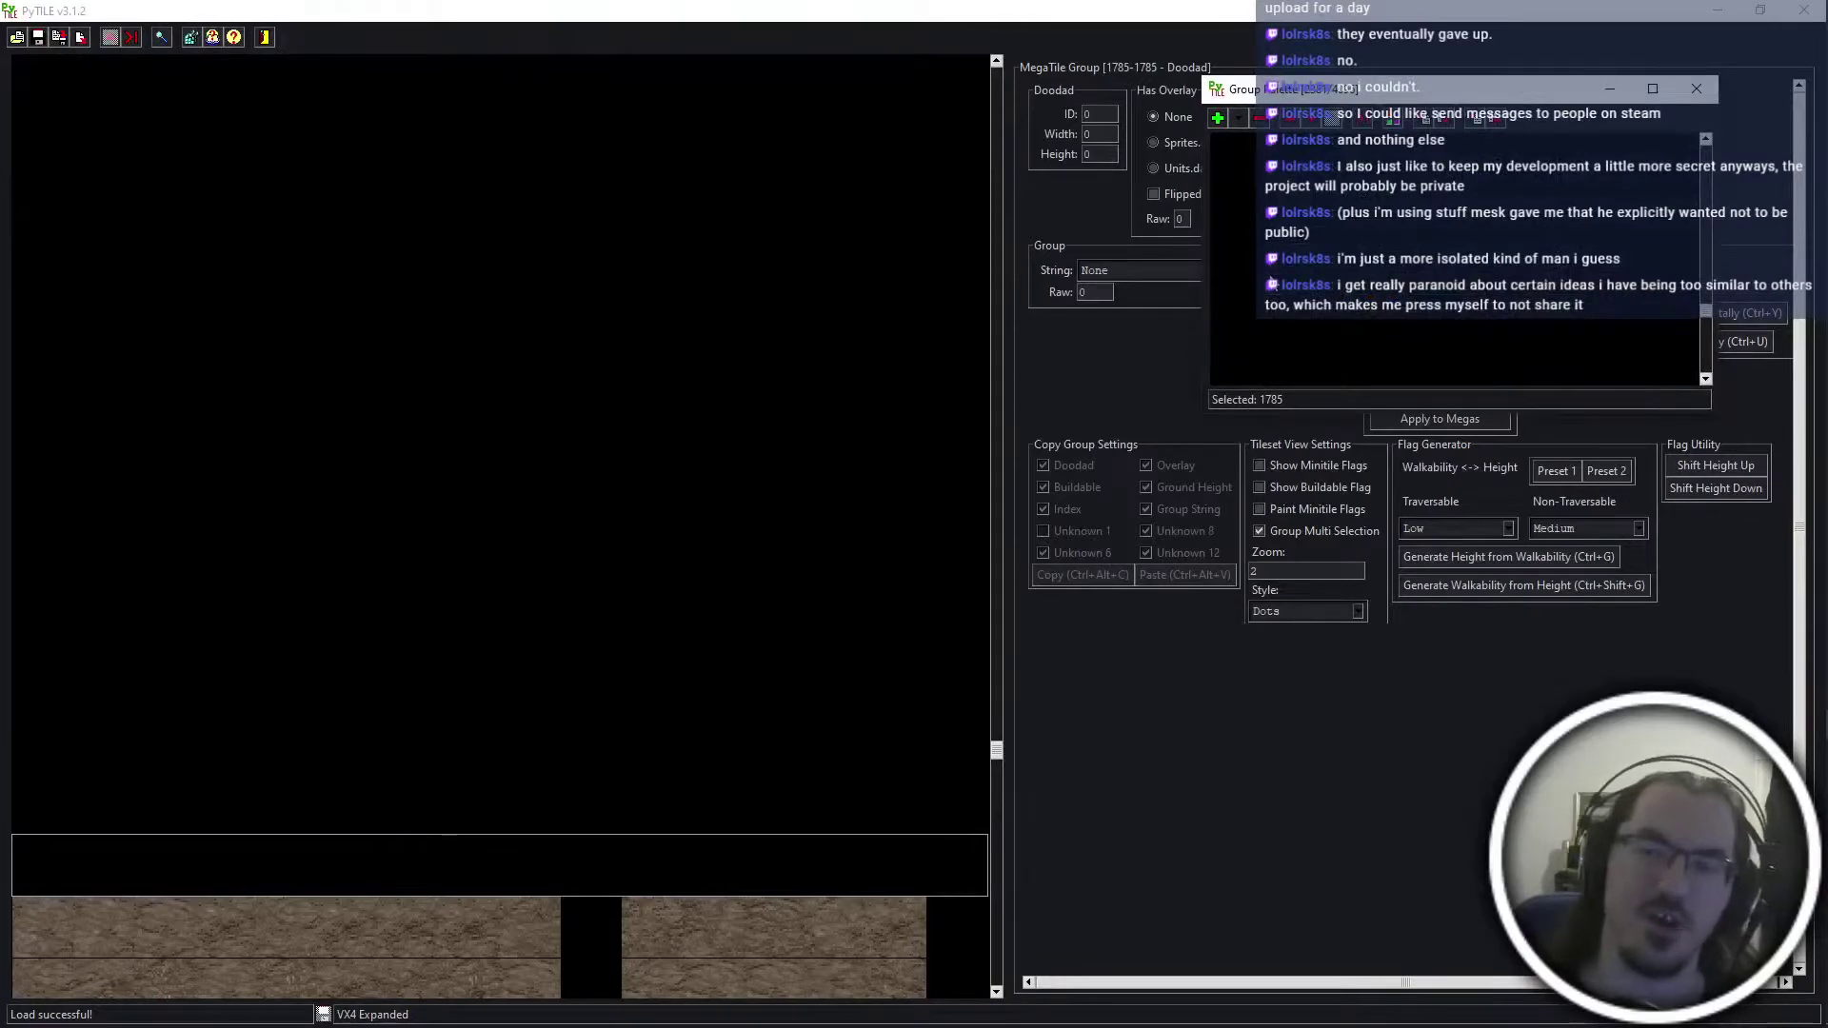
{"action": "left_click", "coordinate": [1281, 205]}
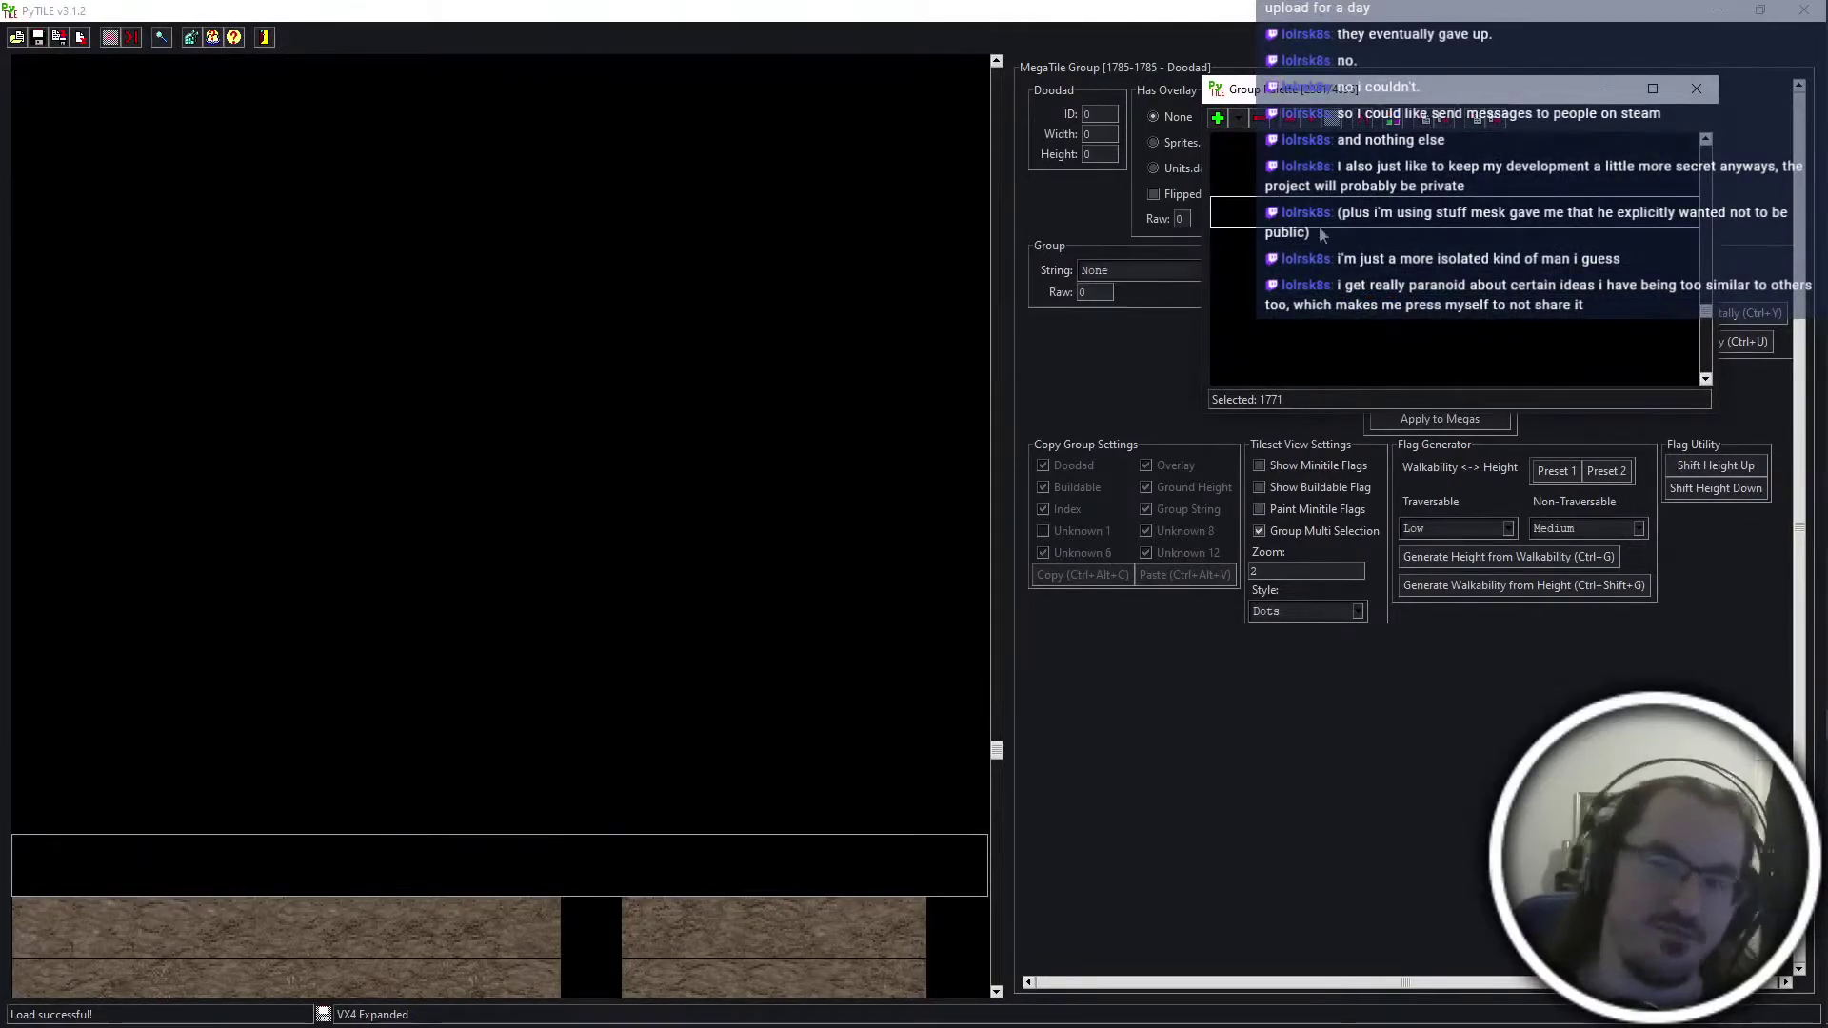
{"action": "scroll", "coordinate": [1333, 276], "scroll_direction": "up", "scroll_amount": 3}
{"action": "scroll", "coordinate": [1361, 346], "scroll_direction": "down", "scroll_amount": 10}
{"action": "left_click", "coordinate": [1704, 357]}
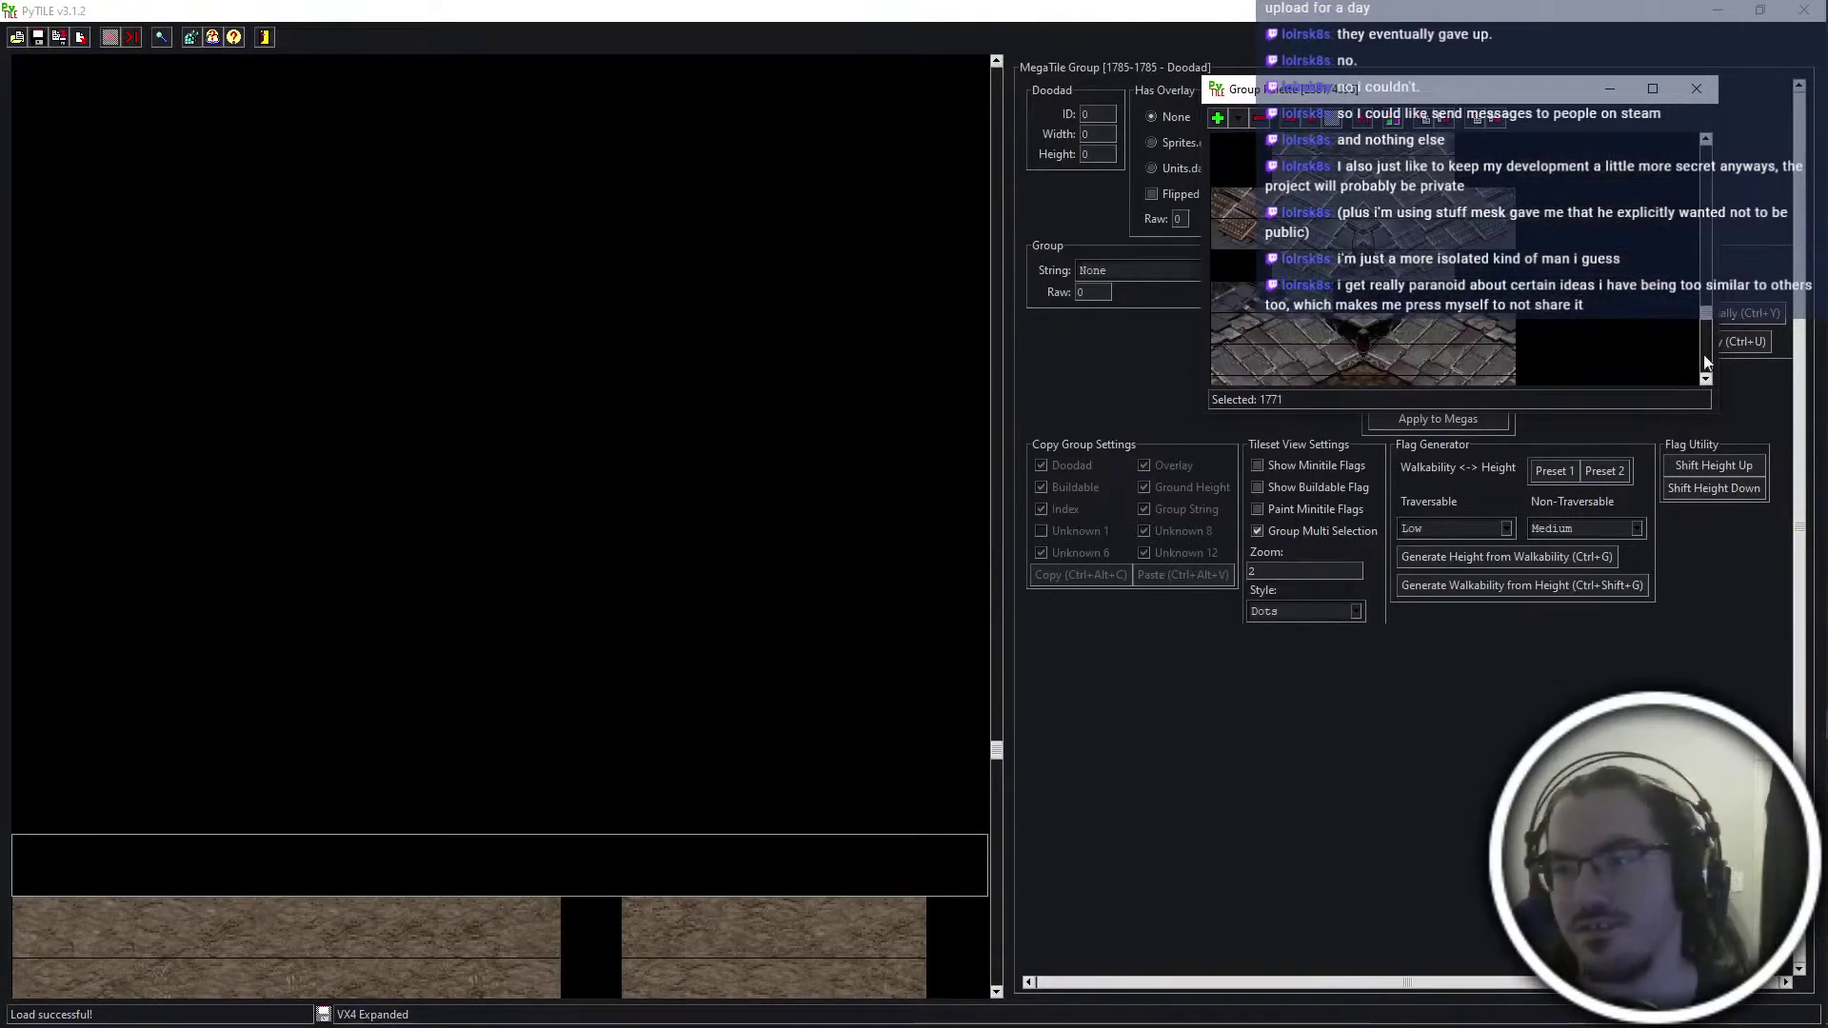
{"action": "scroll", "coordinate": [1491, 321], "scroll_direction": "up", "scroll_amount": 5}
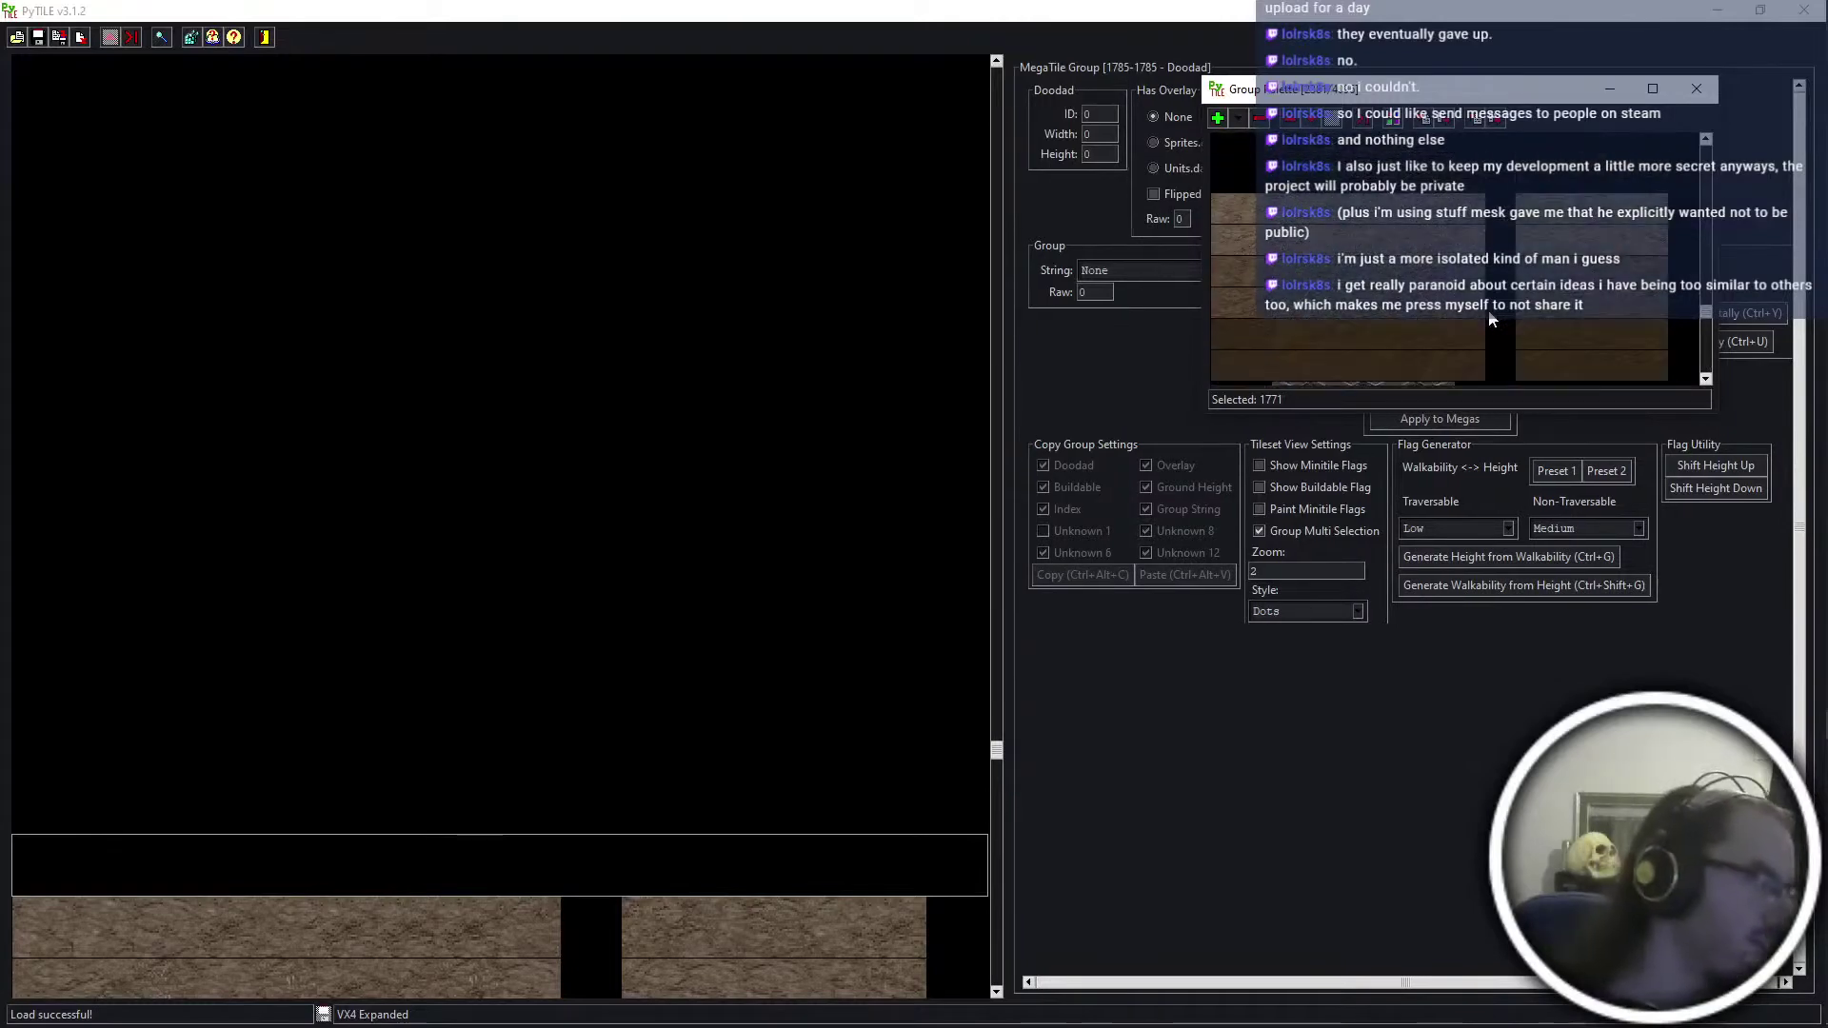
{"action": "scroll", "coordinate": [1490, 321], "scroll_direction": "down", "scroll_amount": 2}
{"action": "scroll", "coordinate": [1491, 321], "scroll_direction": "up", "scroll_amount": 3}
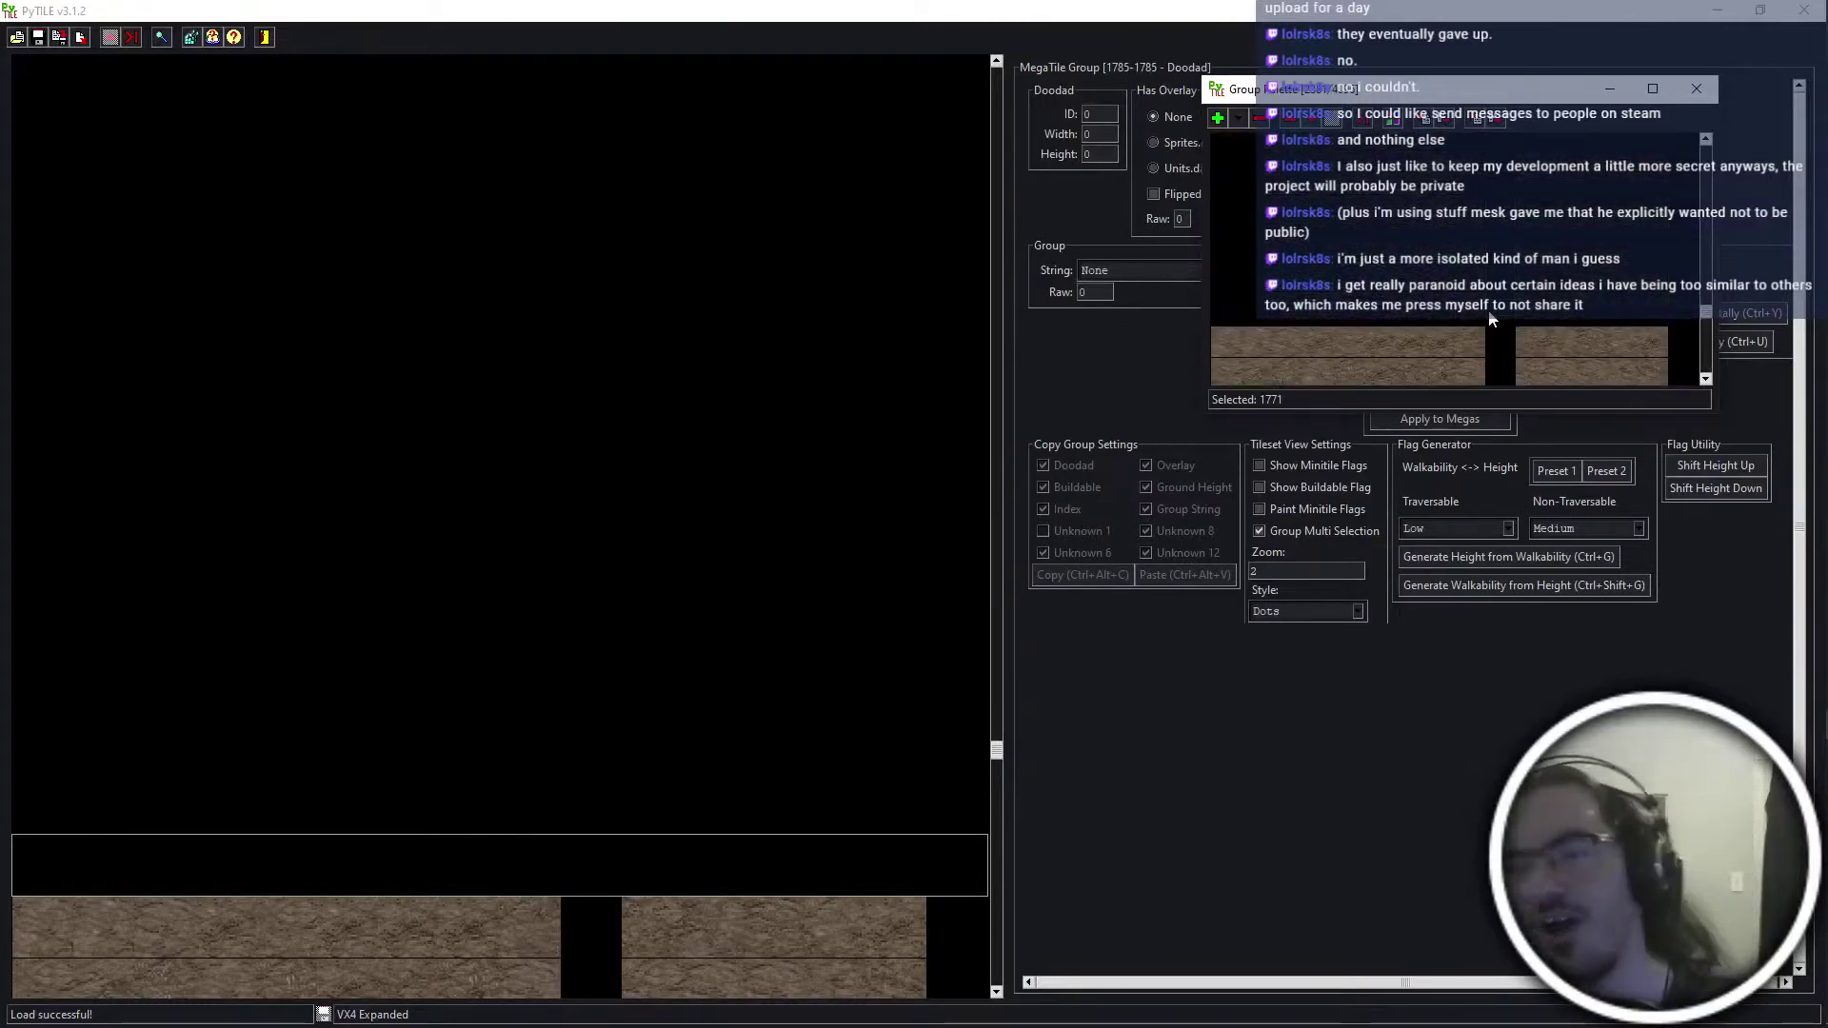
{"action": "scroll", "coordinate": [1491, 321], "scroll_direction": "up", "scroll_amount": 3}
{"action": "scroll", "coordinate": [1491, 321], "scroll_direction": "down", "scroll_amount": 4}
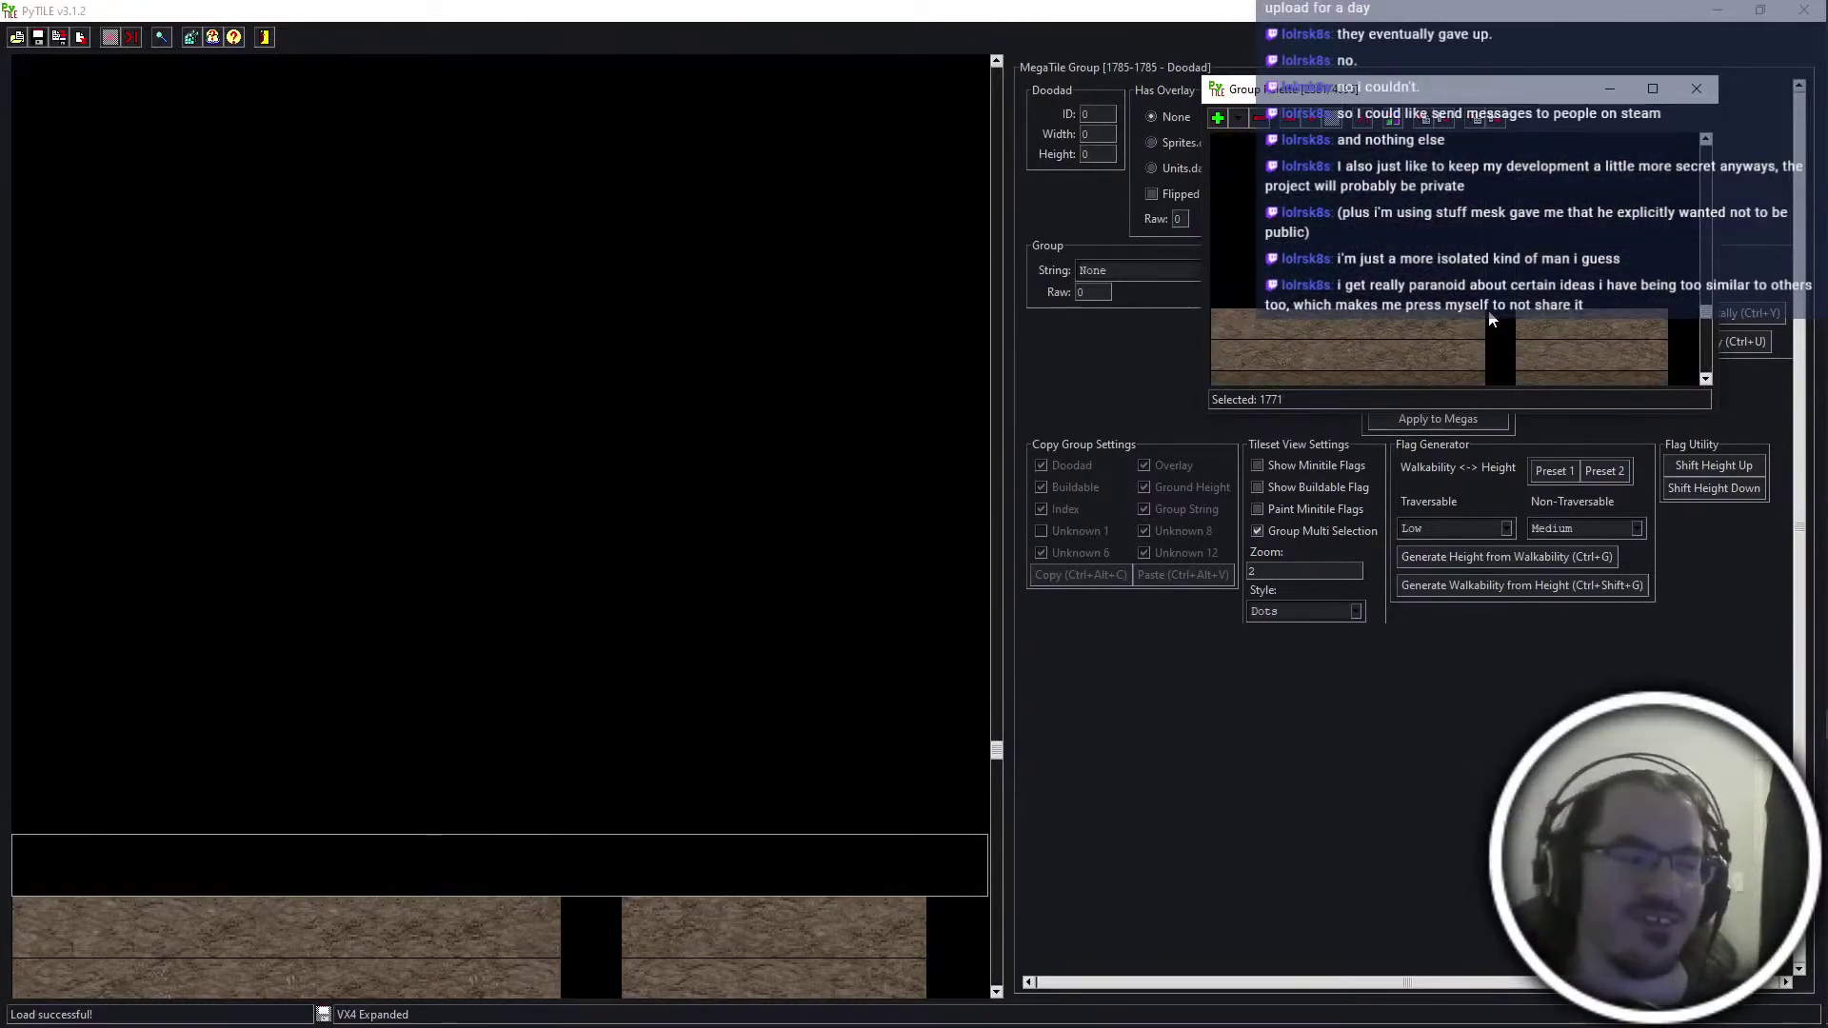
Select blank groups 1774 to 1785 in the group palette and open the graphics file chooser for importing into them
{"action": "left_click", "coordinate": [1426, 306]}
{"action": "scroll", "coordinate": [1426, 305], "scroll_direction": "up", "scroll_amount": 4}
{"action": "left_click", "coordinate": [1306, 333], "text": "shift"}
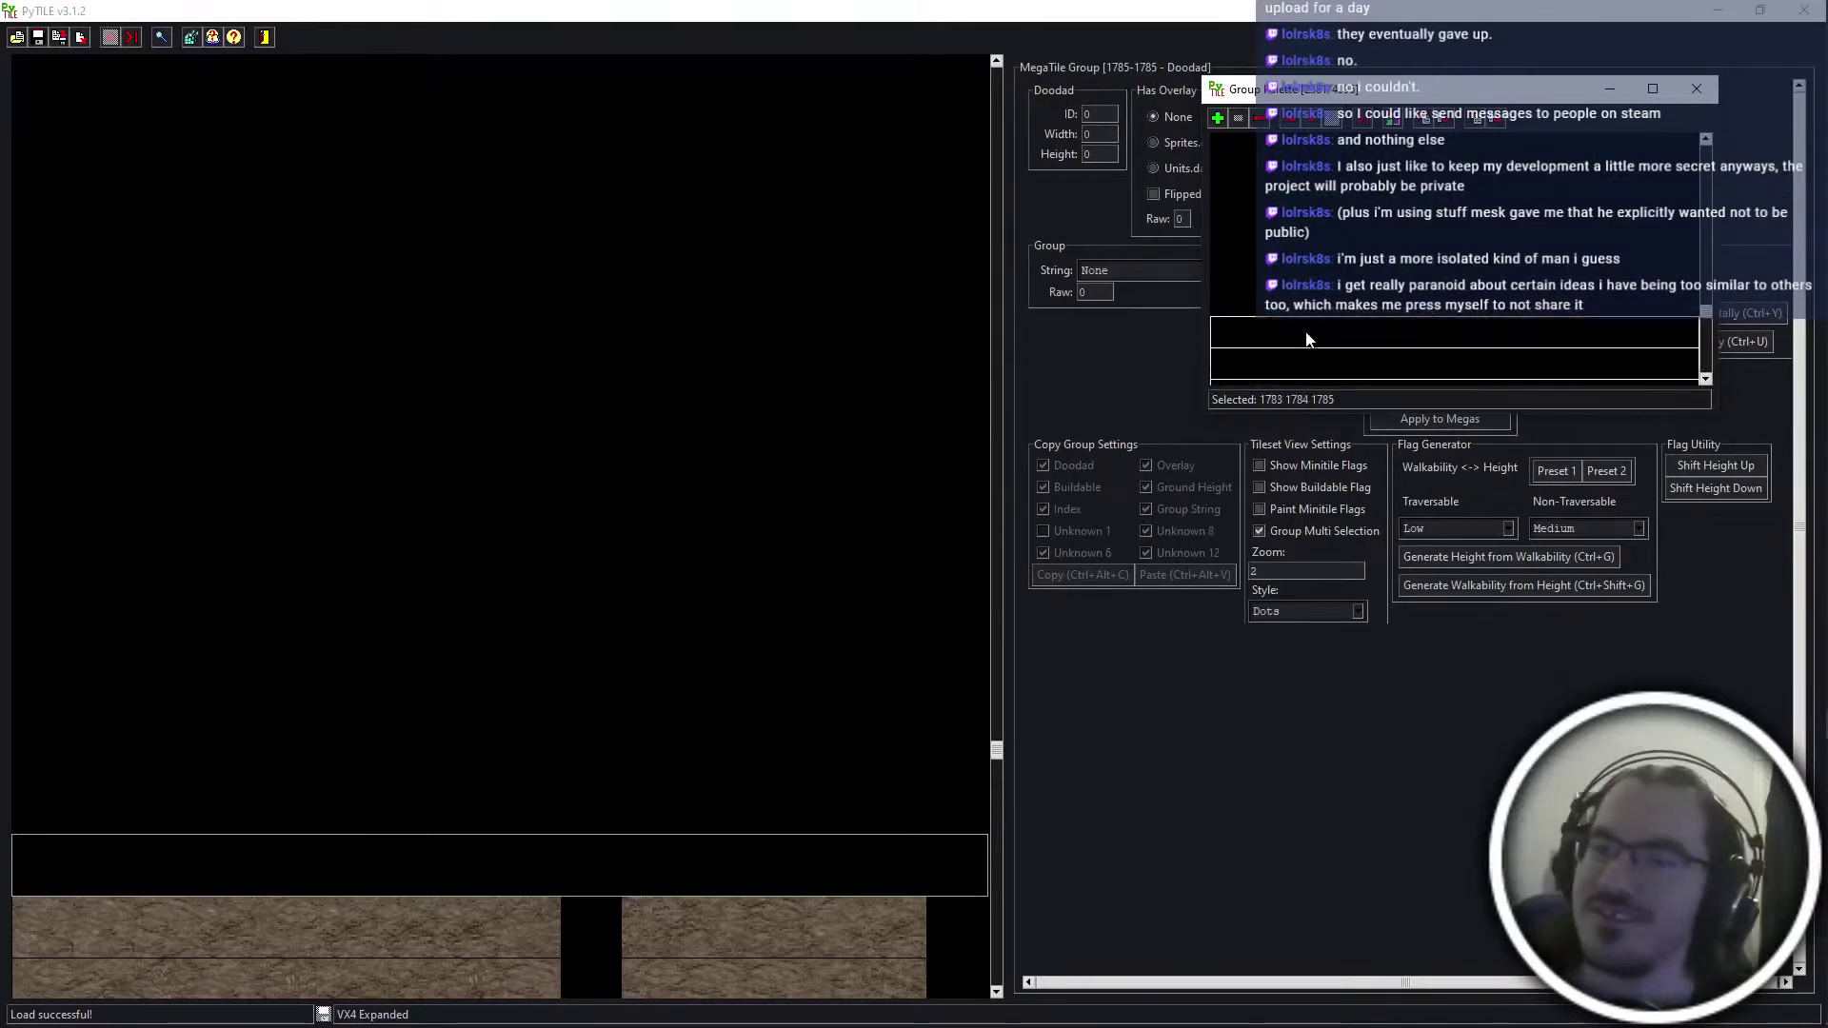
{"action": "left_click_drag", "start_coordinate": [1292, 332], "coordinate": [1327, 228]}
{"action": "scroll", "coordinate": [1385, 314], "scroll_direction": "down", "scroll_amount": 7}
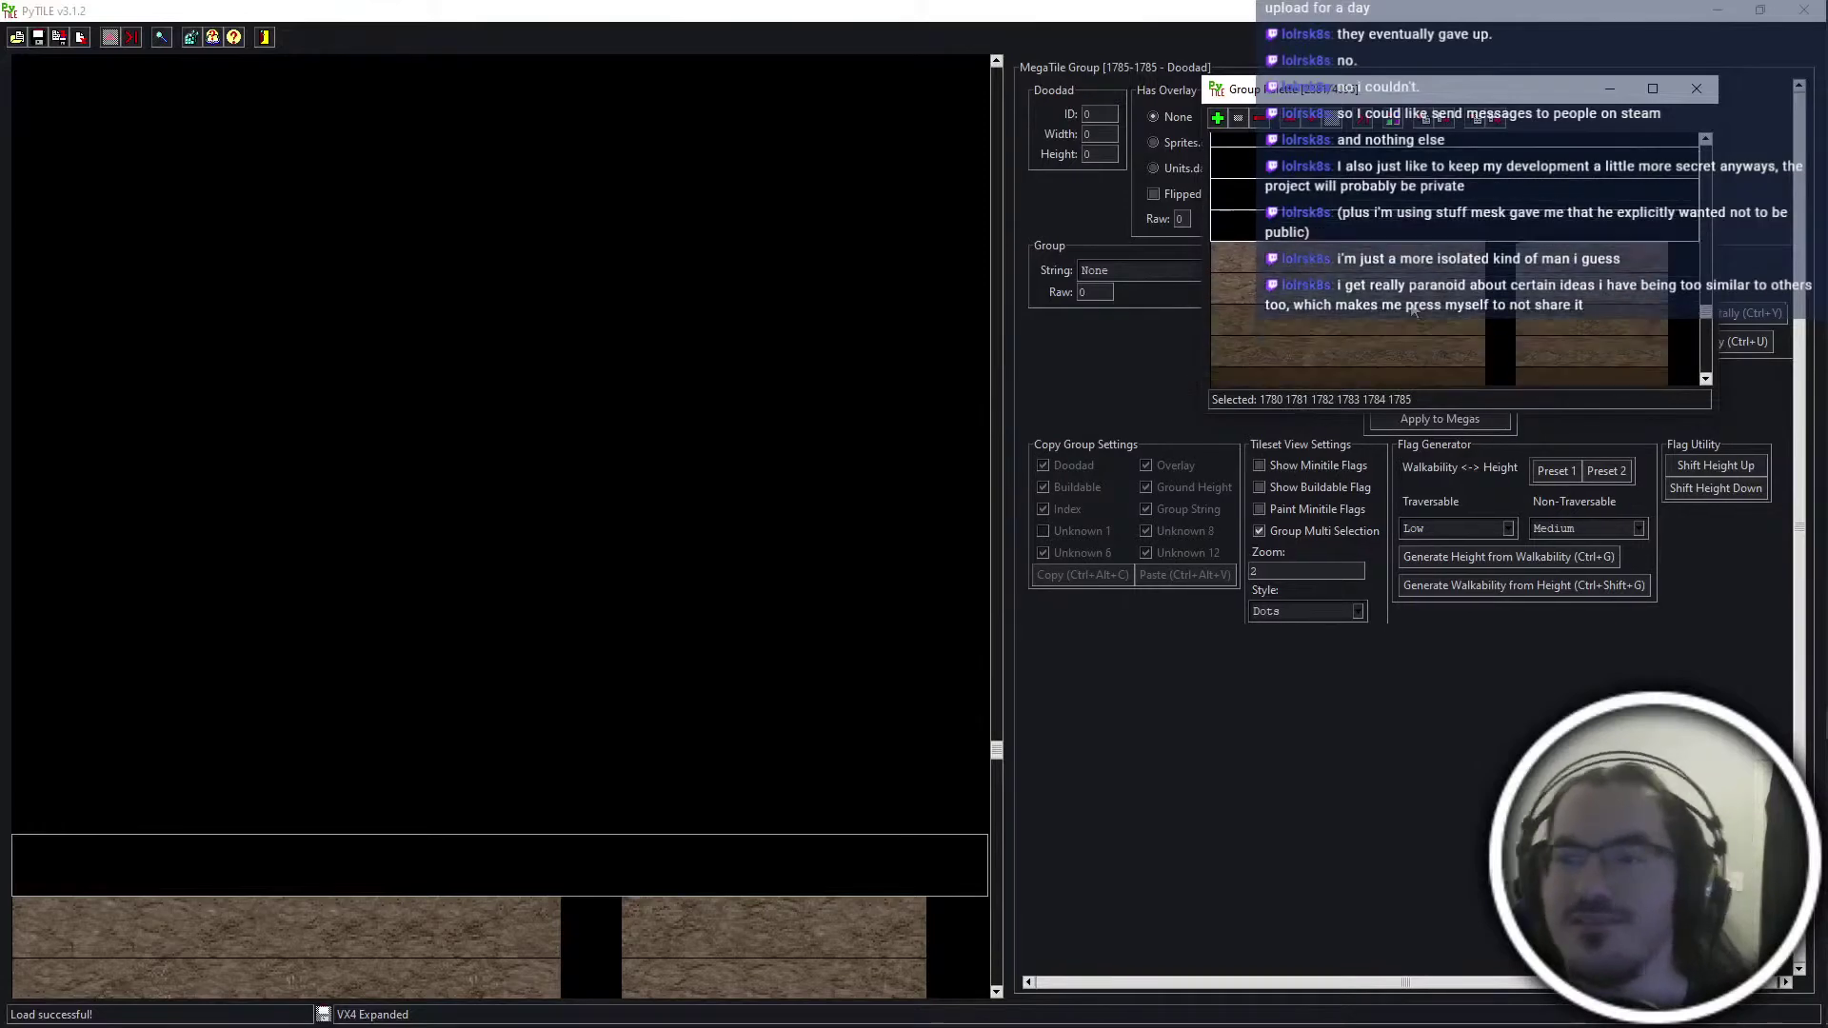
{"action": "scroll", "coordinate": [1409, 310], "scroll_direction": "up", "scroll_amount": 8}
{"action": "scroll", "coordinate": [1297, 305], "scroll_direction": "up", "scroll_amount": 3}
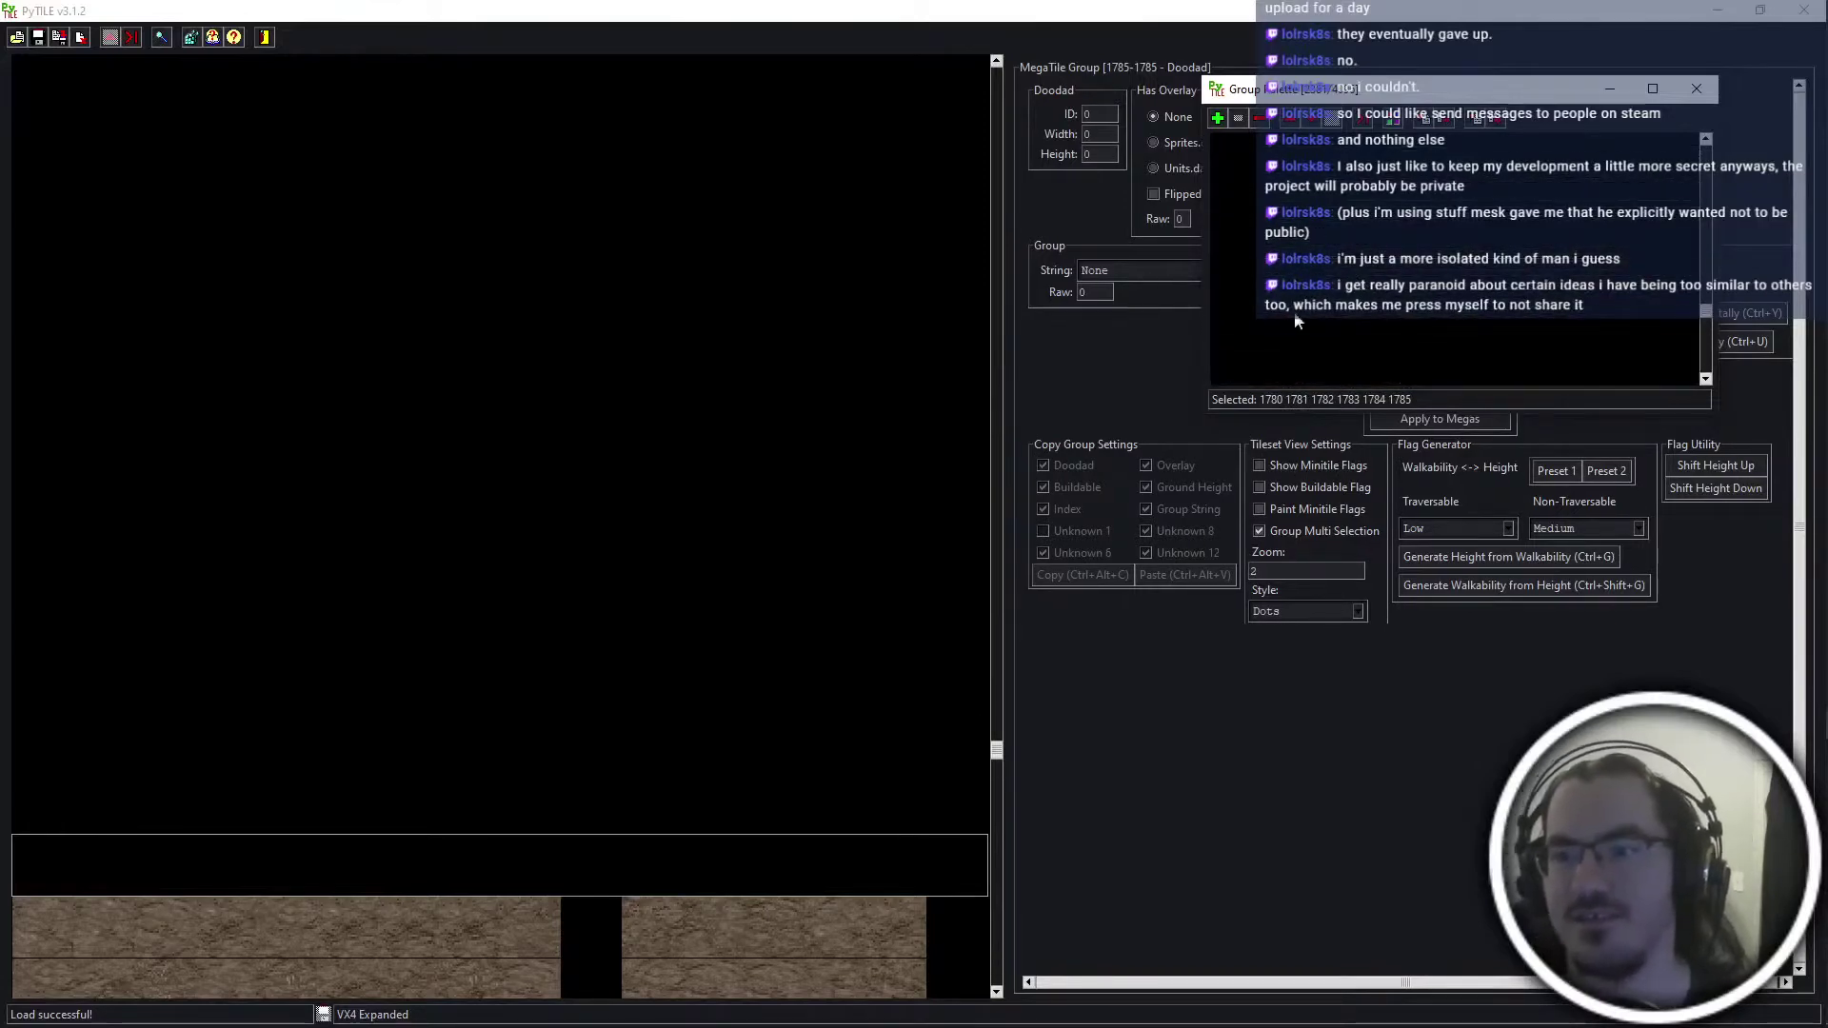
{"action": "left_click", "coordinate": [1311, 315], "text": "shift"}
{"action": "left_click_drag", "start_coordinate": [1308, 309], "coordinate": [1267, 180]}
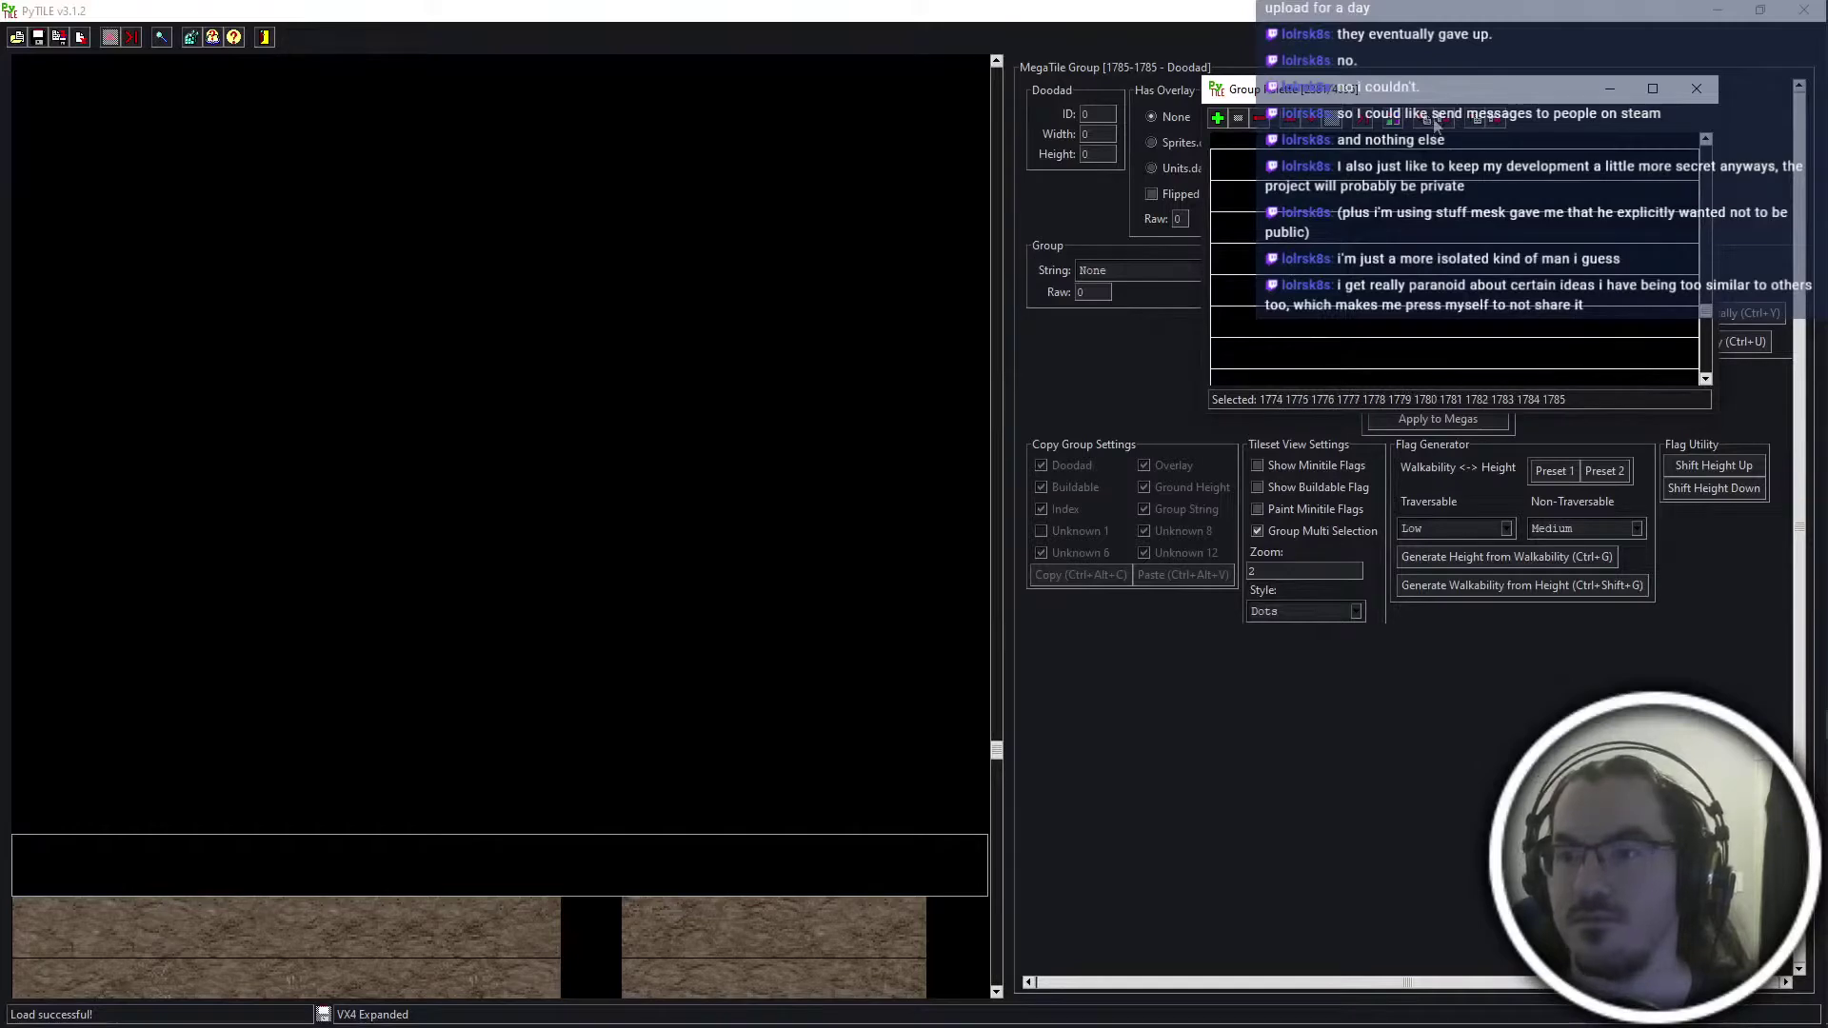
{"action": "left_click", "coordinate": [1436, 120]}
{"action": "left_click", "coordinate": [263, 655]}
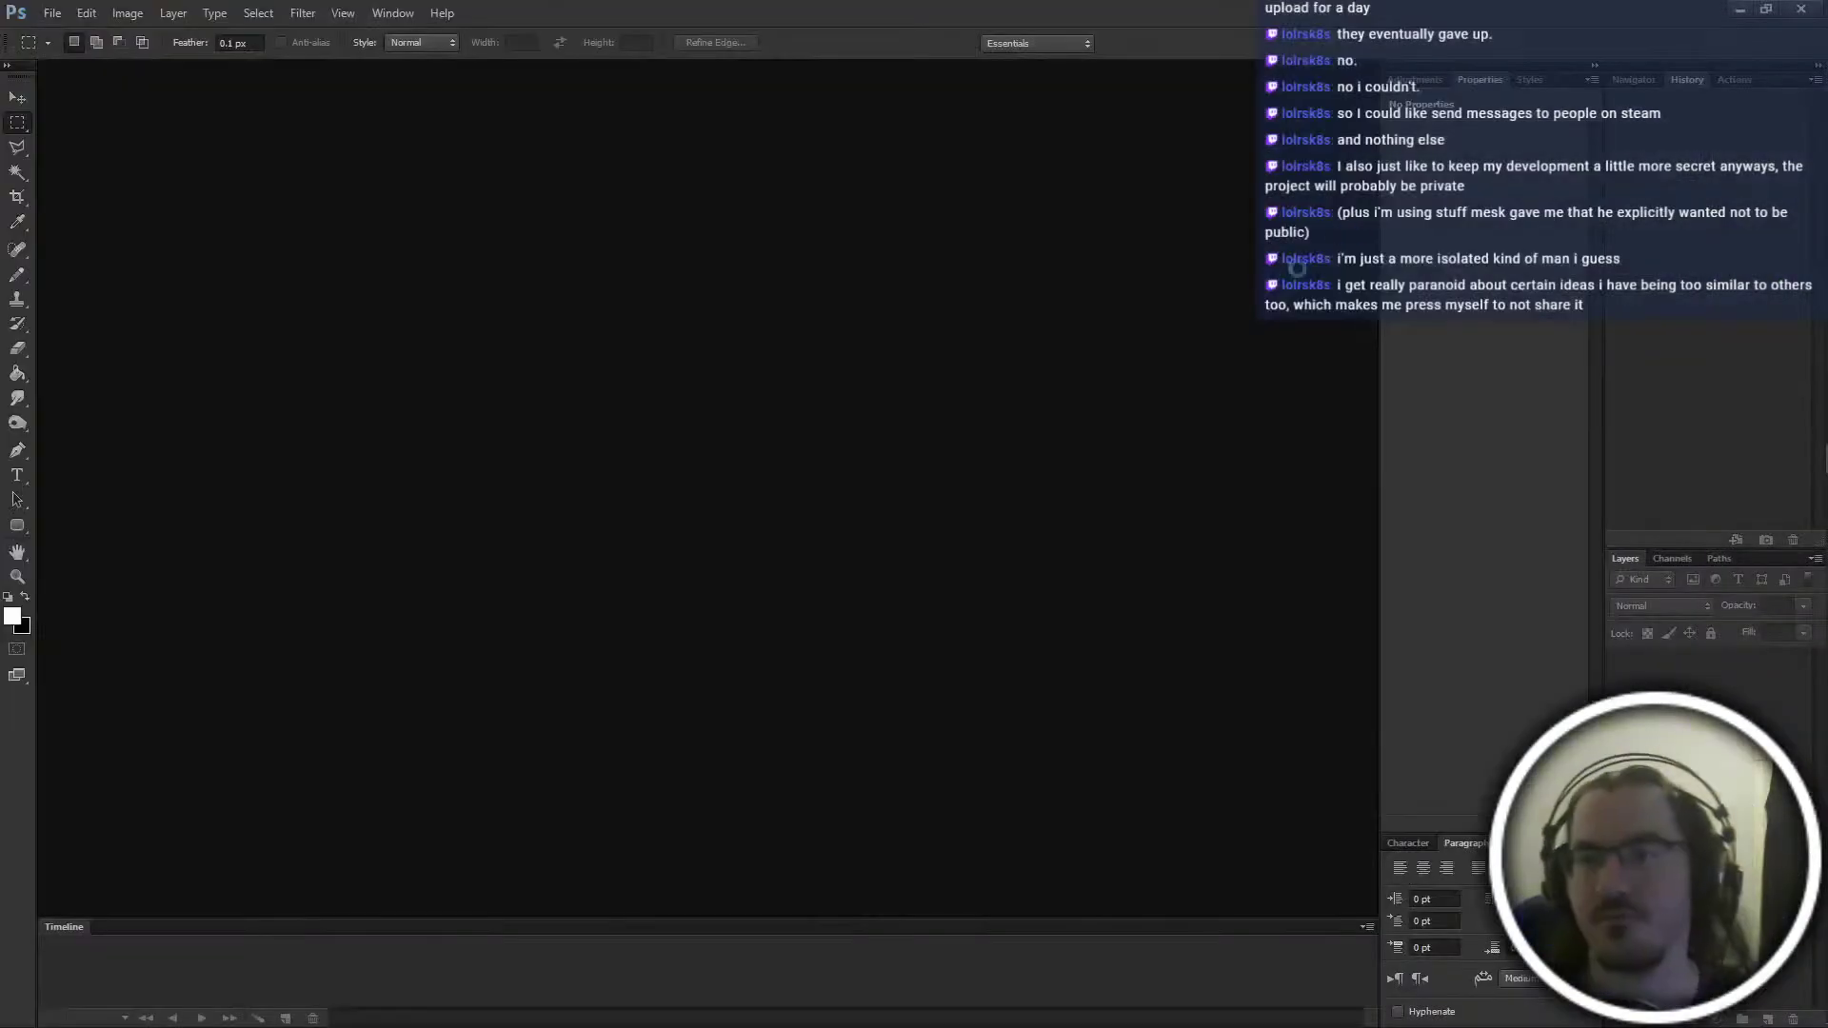
Switch to the crevices image folder, go to the _gen folder of [Expanded Tilesets], and open crevices.psd in Photoshop
{"action": "key", "text": "alt+Tab"}
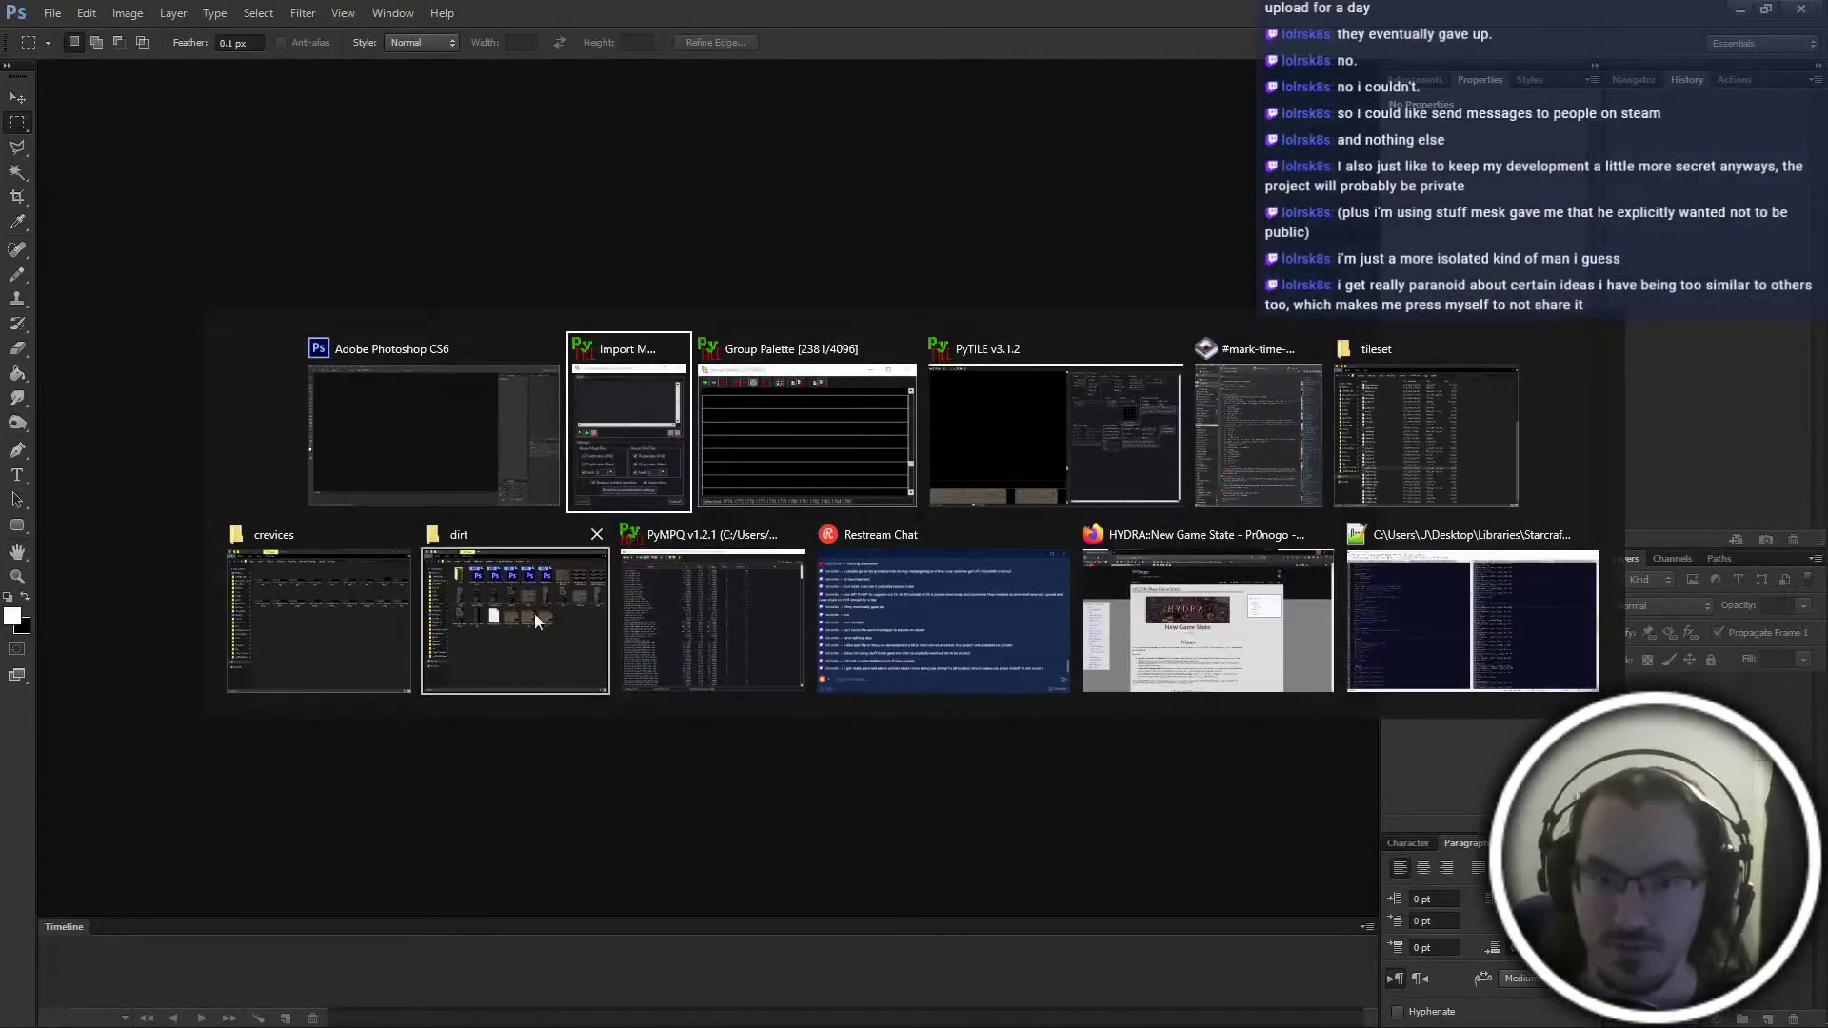
{"action": "left_click", "coordinate": [316, 607]}
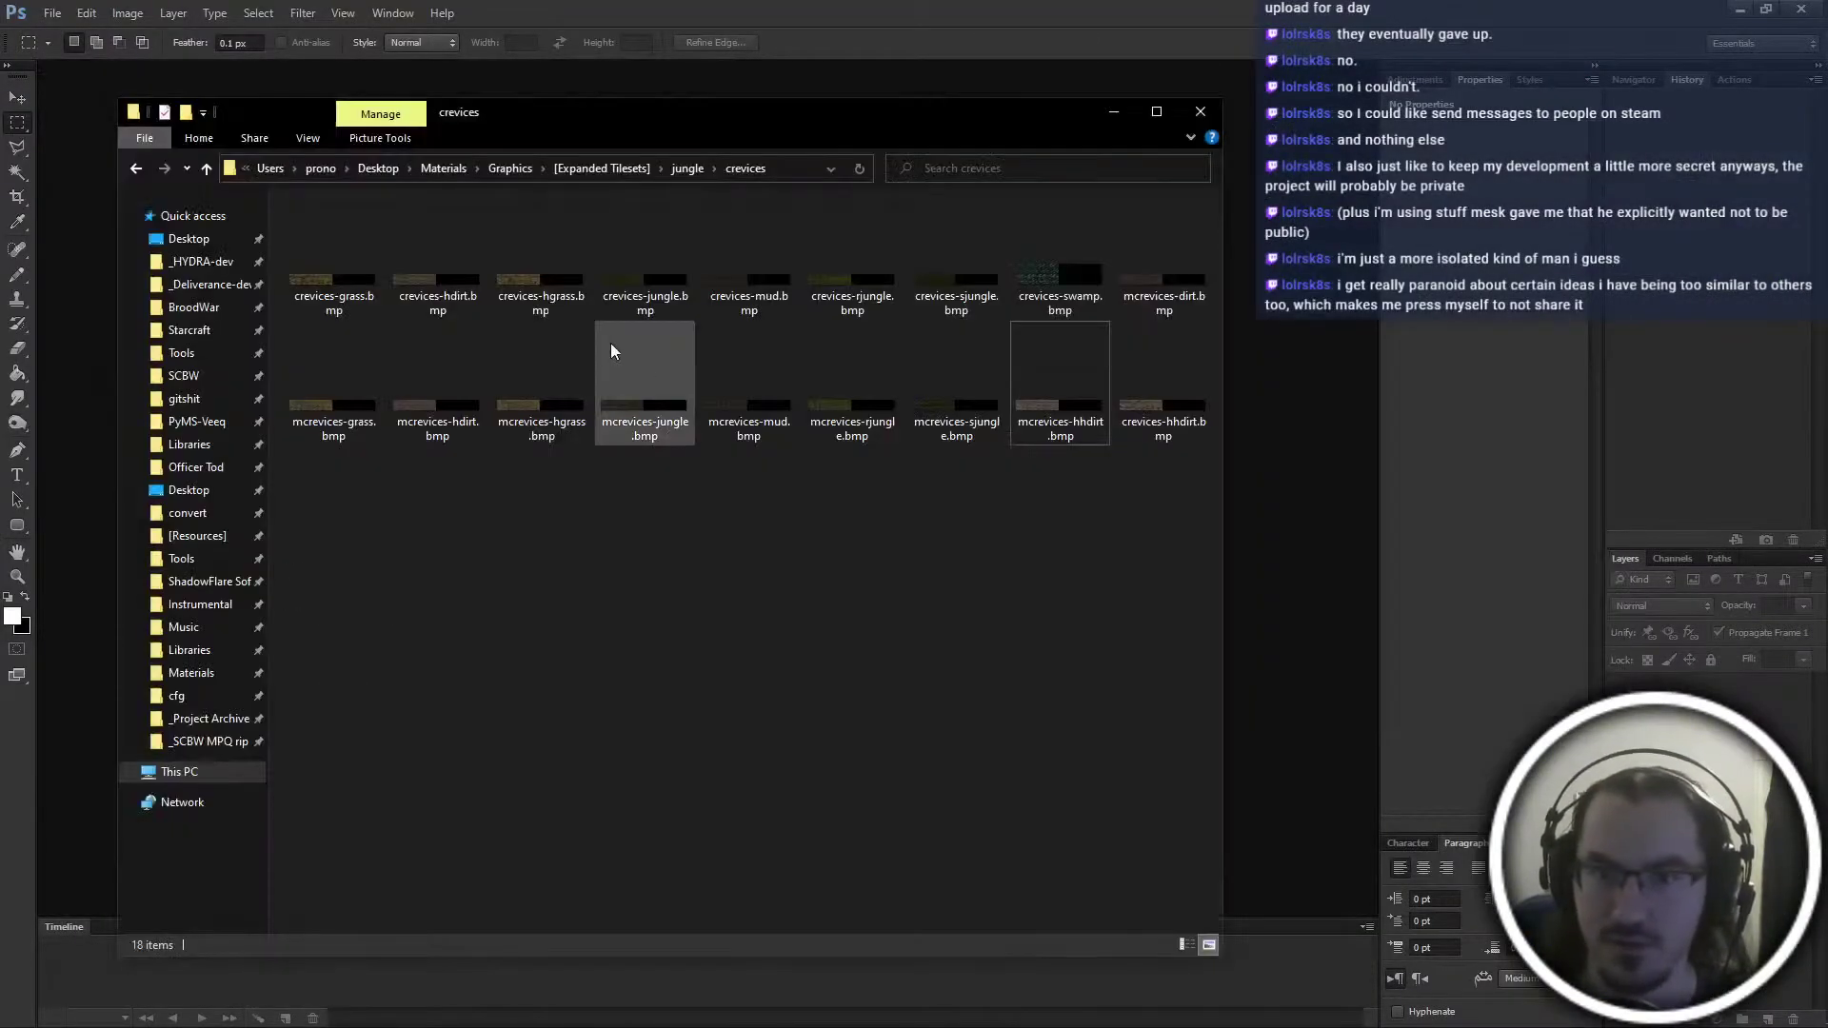
{"action": "left_click", "coordinate": [614, 169]}
{"action": "double_click", "coordinate": [352, 234]}
{"action": "double_click", "coordinate": [342, 236]}
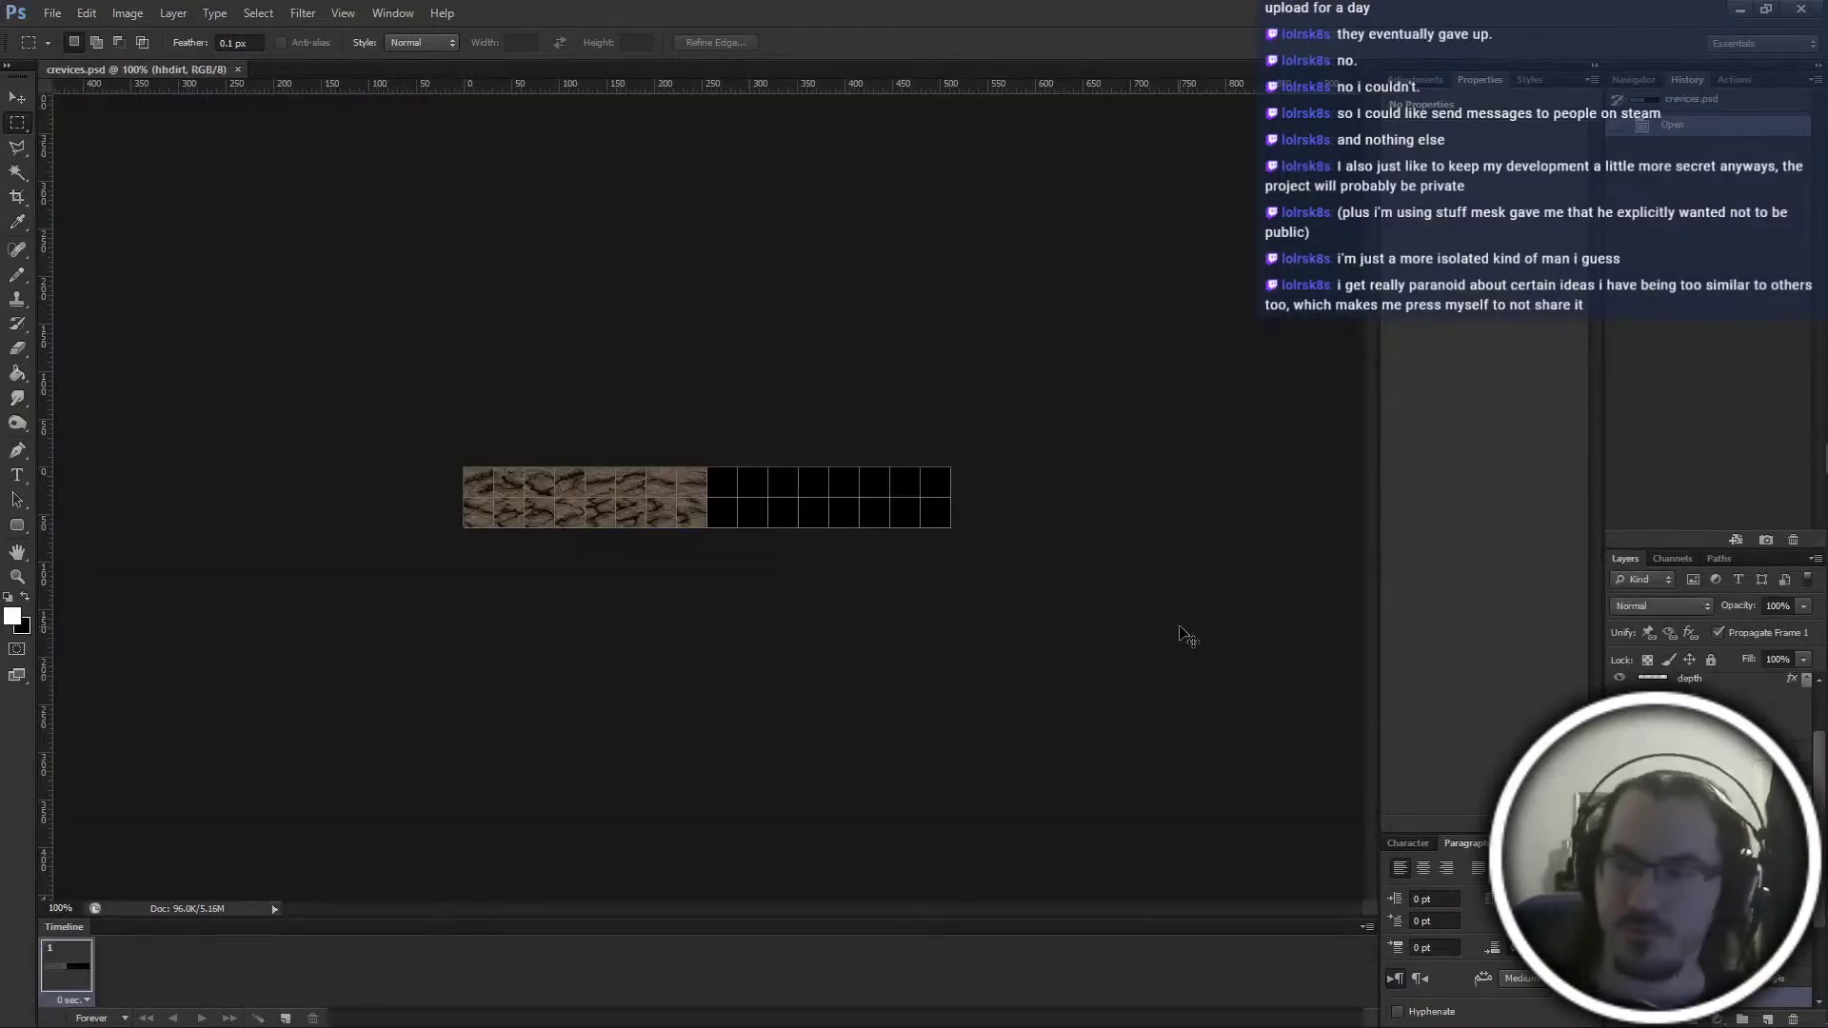
Enlarge the crevices image to 2048 pixels wide with Nearest Neighbor resampling
{"action": "key", "text": "ctrl+alt+i"}
{"action": "type", "text": "2048"}
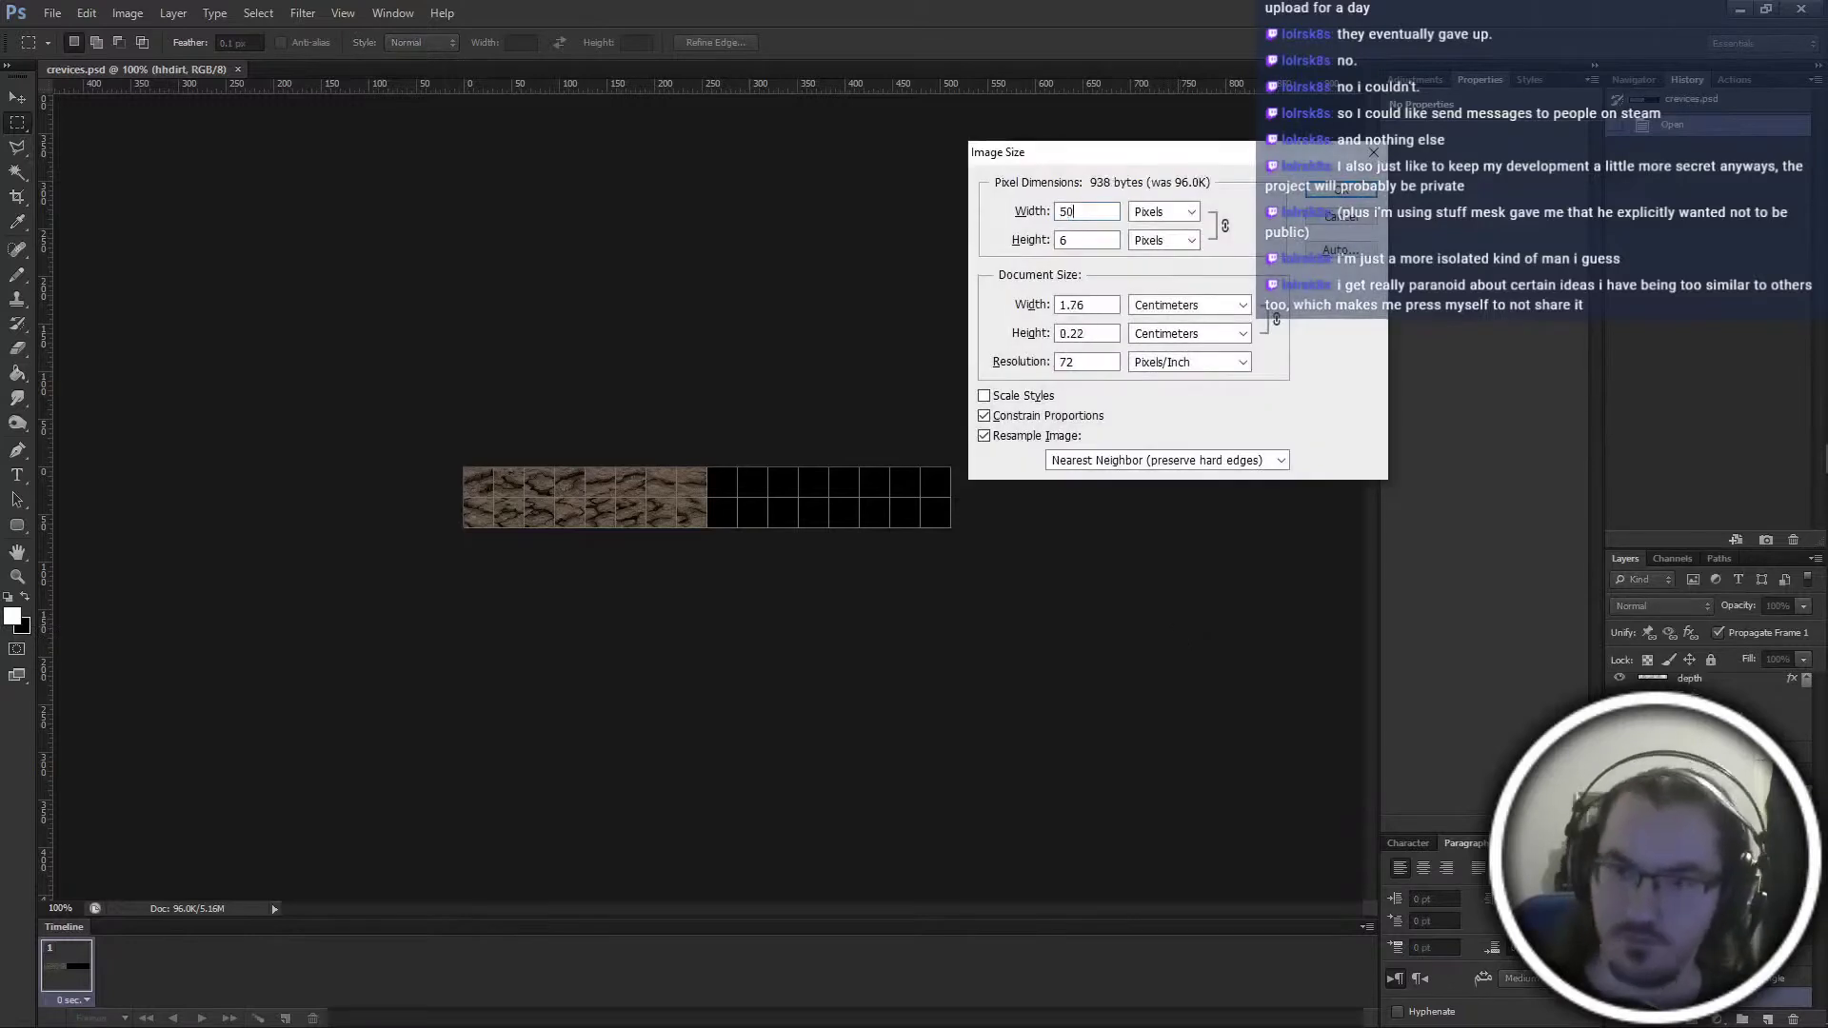
{"action": "key", "text": "Return"}
Merge the visible layers and convert the image to indexed color using the hydra#tileset_platform.act color table
{"action": "key", "text": "Return"}
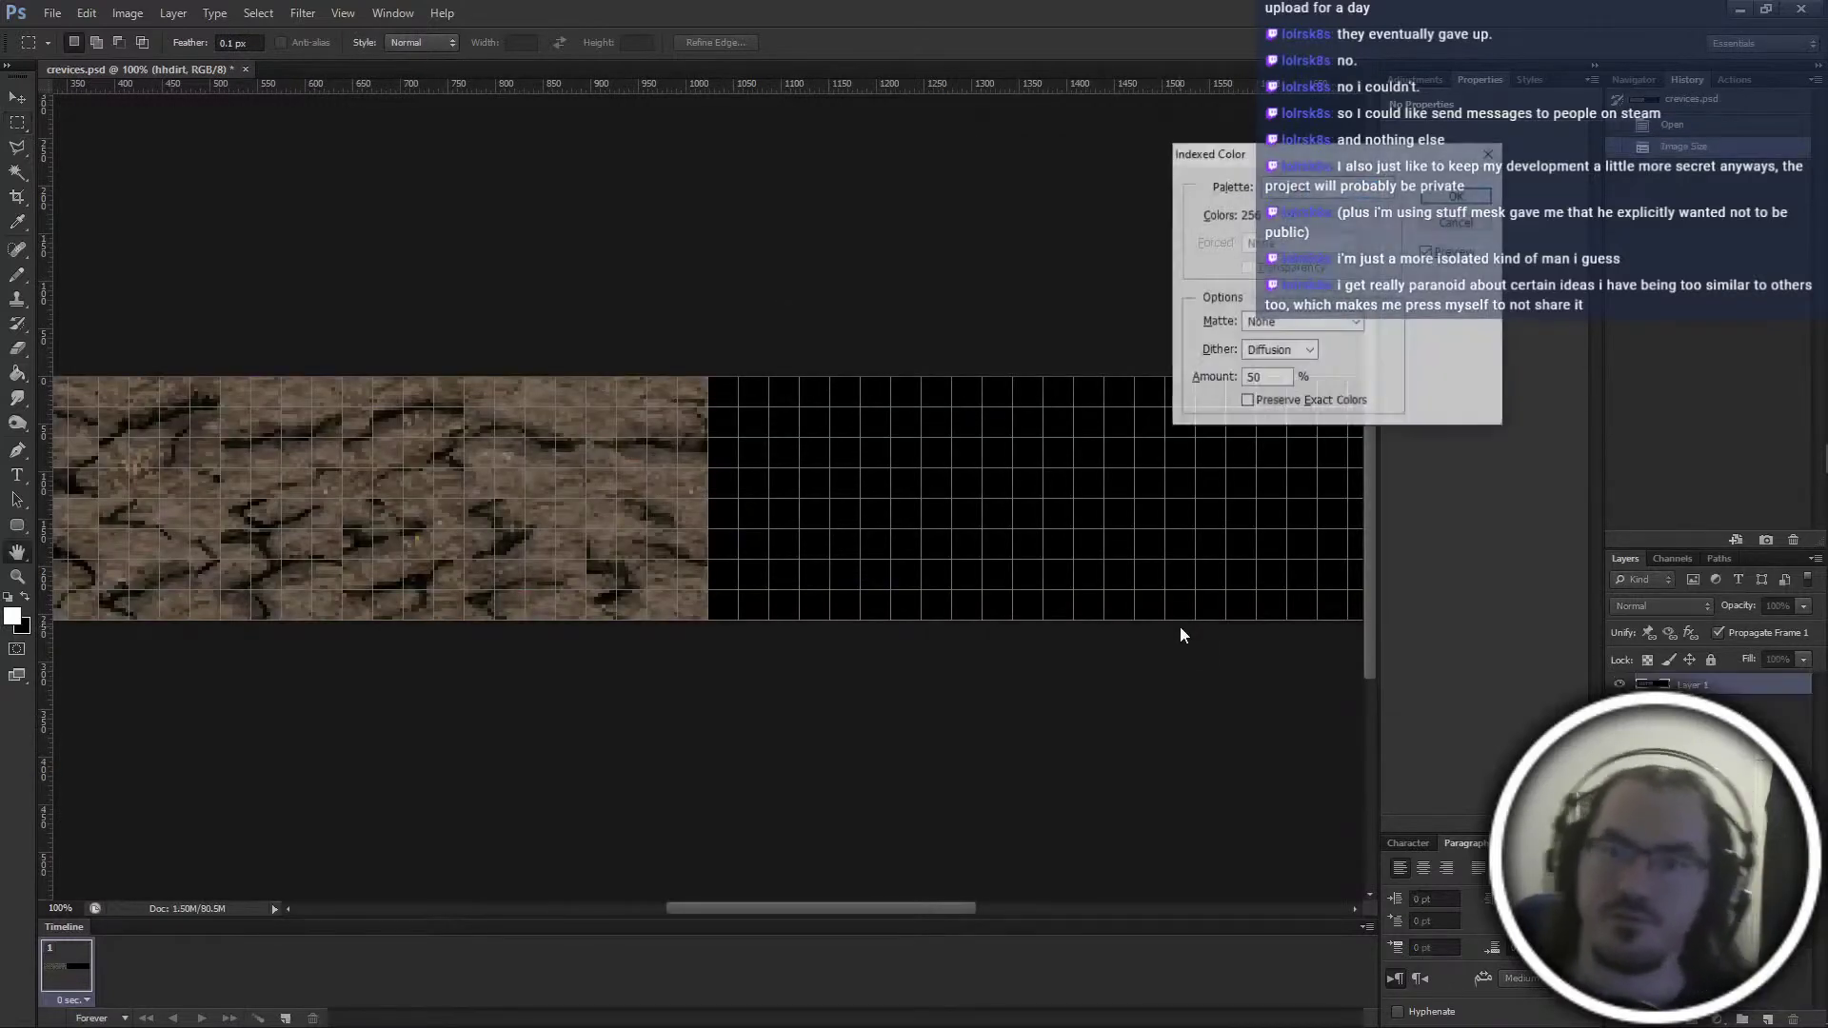
{"action": "left_click", "coordinate": [1312, 204]}
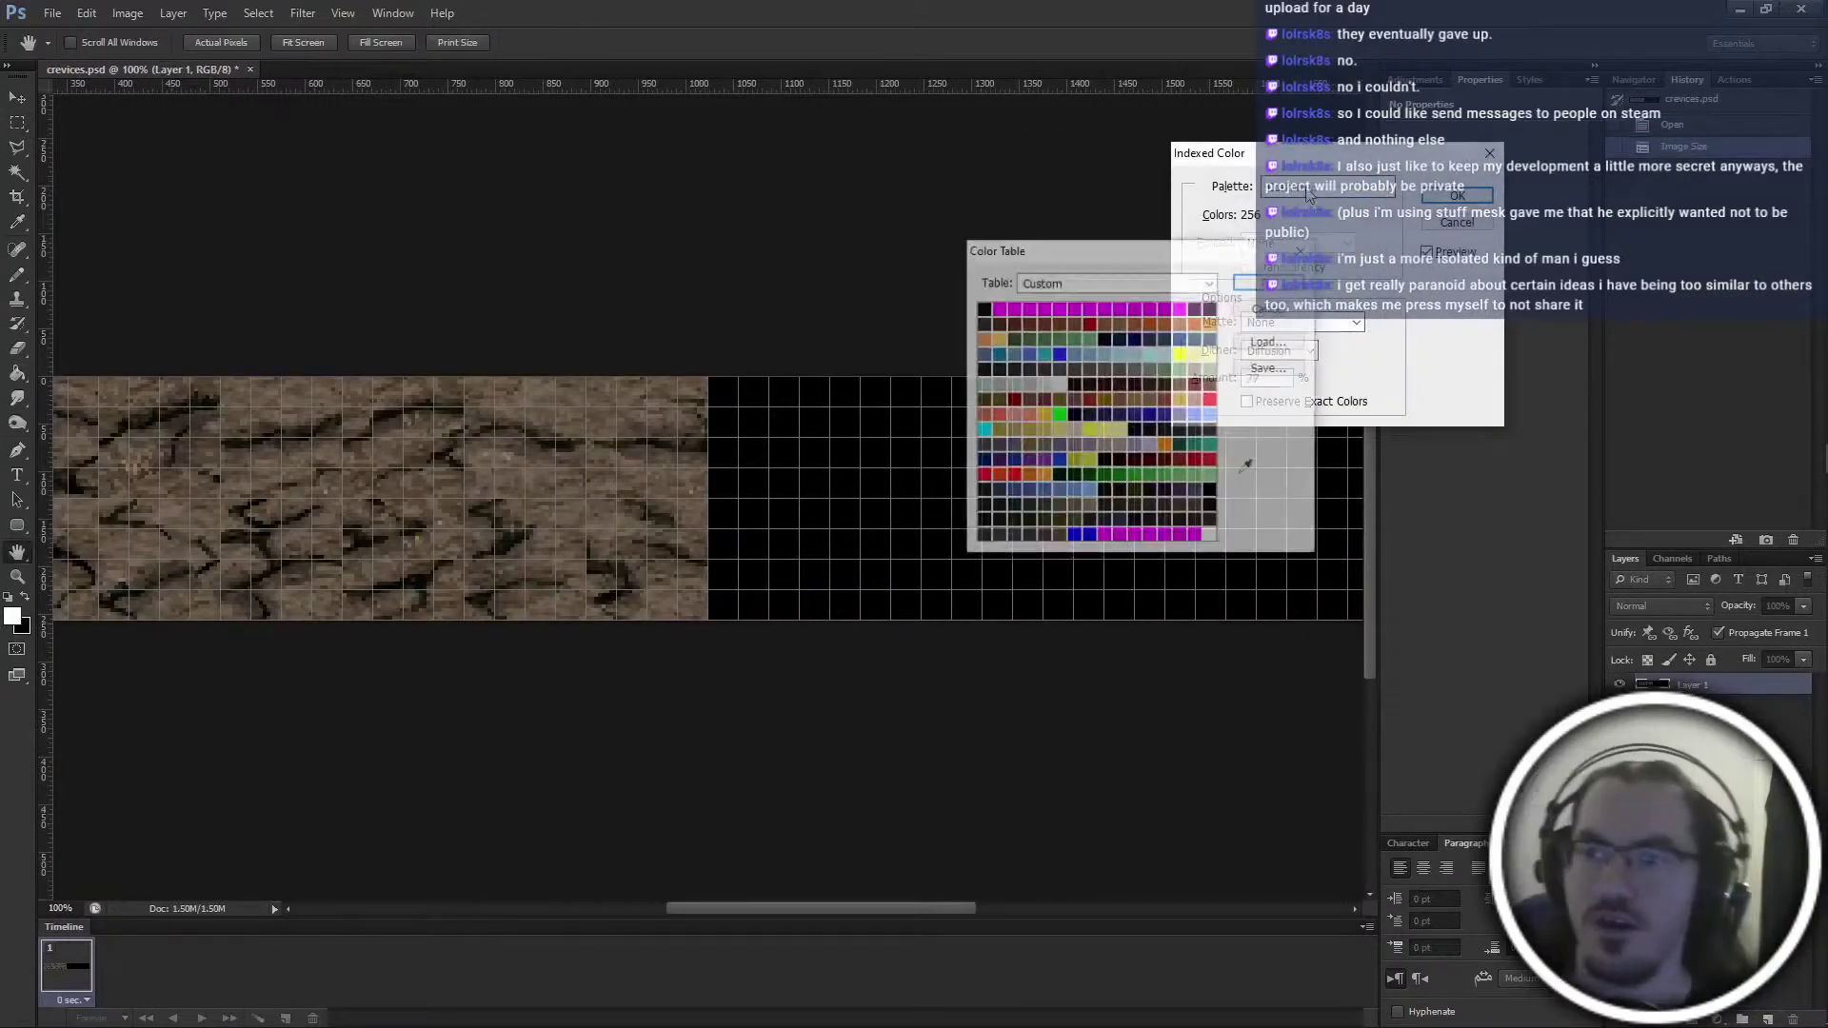
{"action": "left_click", "coordinate": [1271, 341]}
{"action": "scroll", "coordinate": [860, 554], "scroll_direction": "down", "scroll_amount": 6}
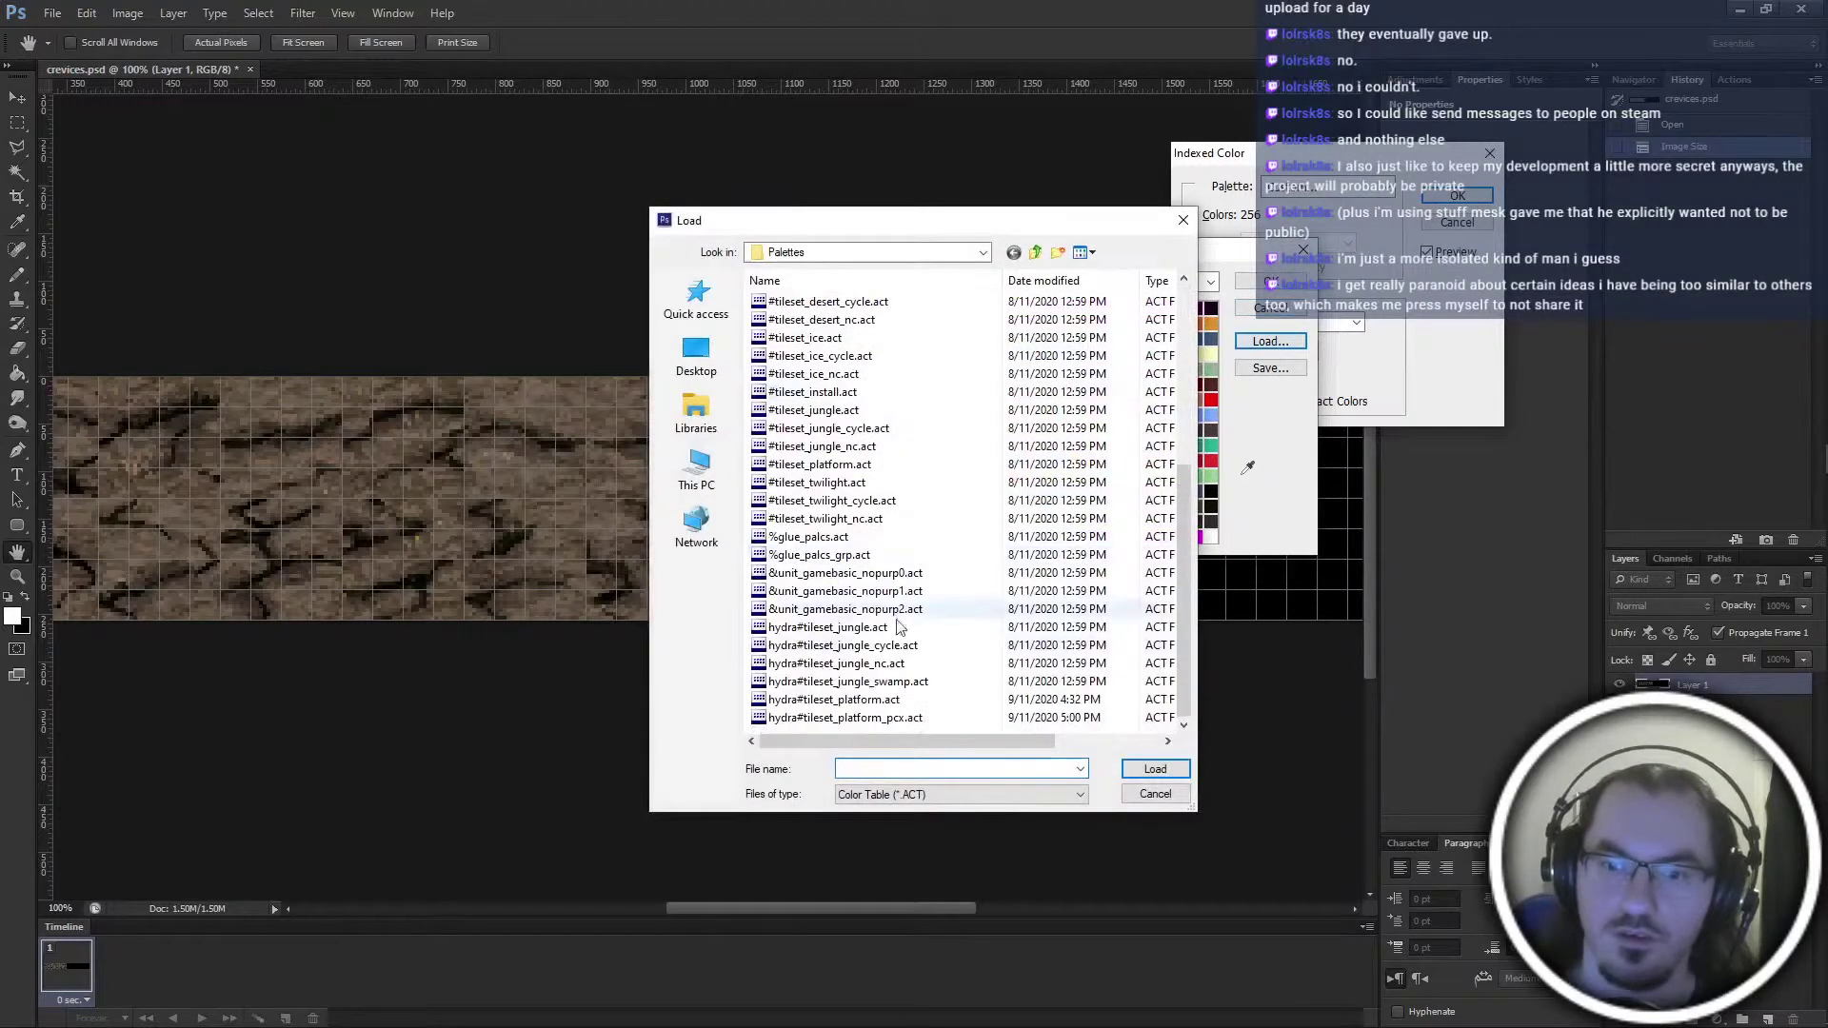
{"action": "double_click", "coordinate": [903, 699]}
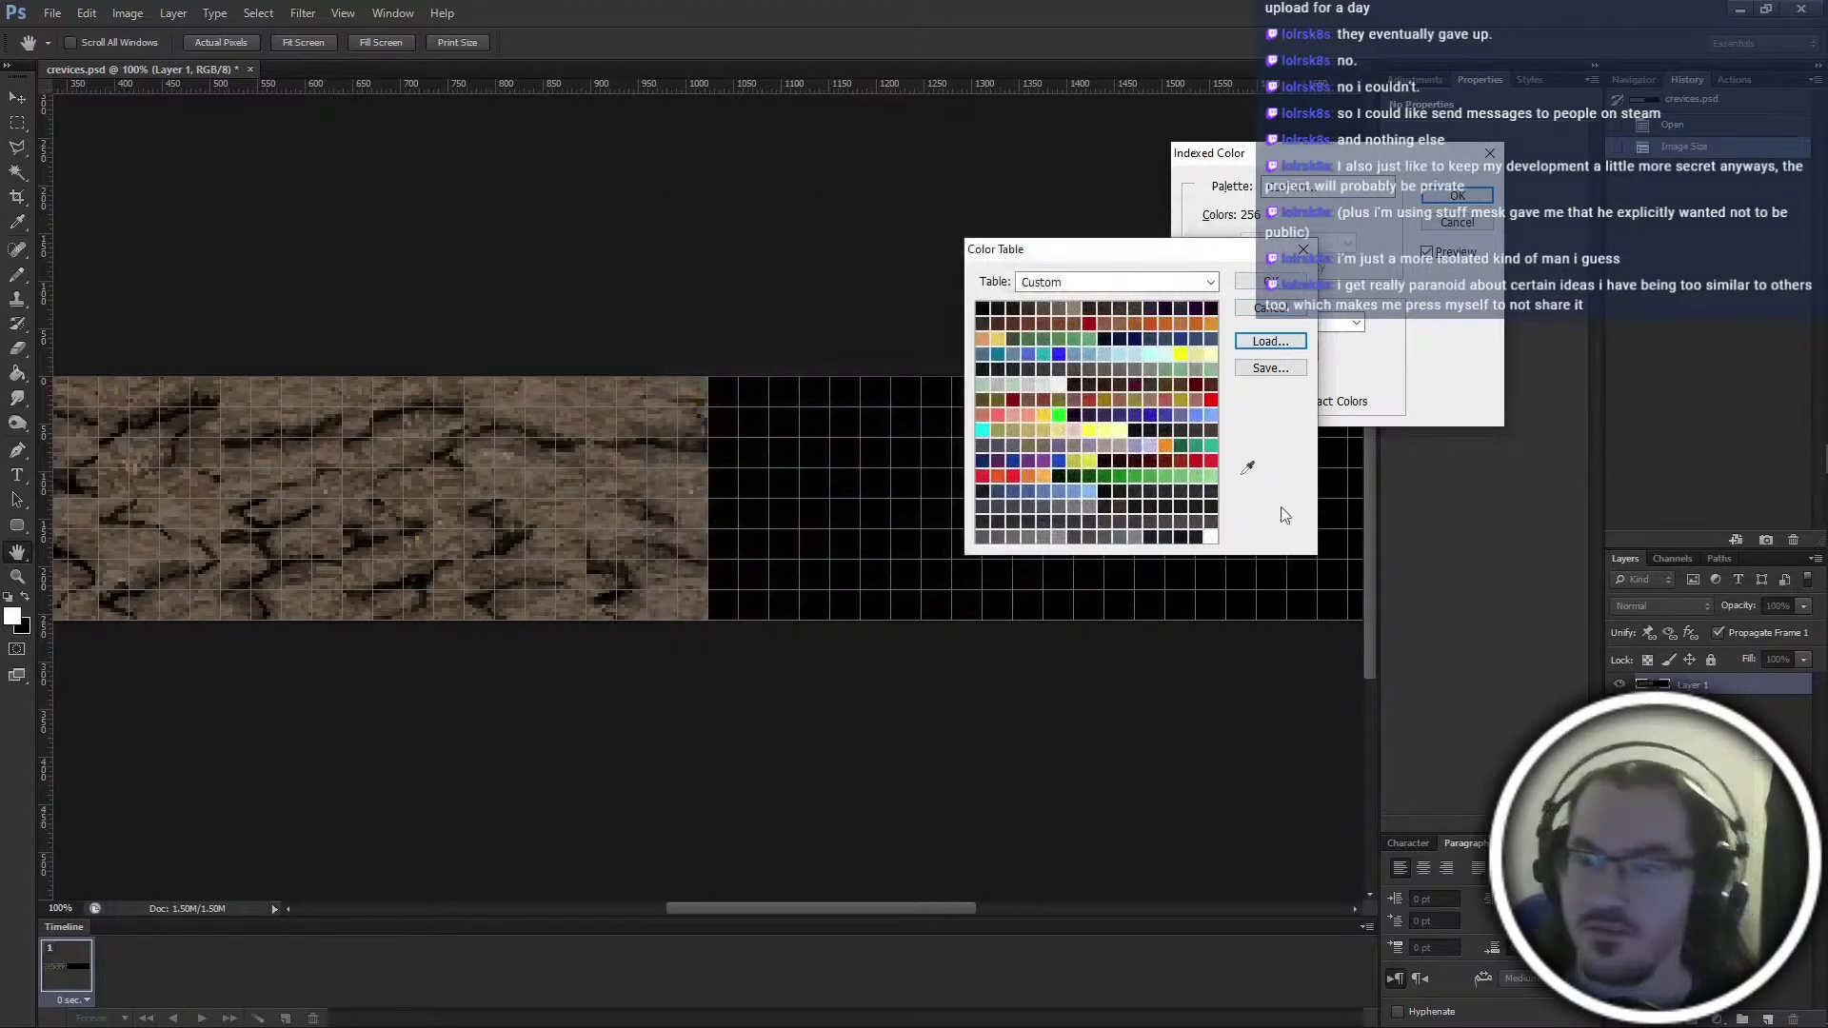
{"action": "left_click", "coordinate": [1271, 282]}
{"action": "left_click", "coordinate": [1476, 200]}
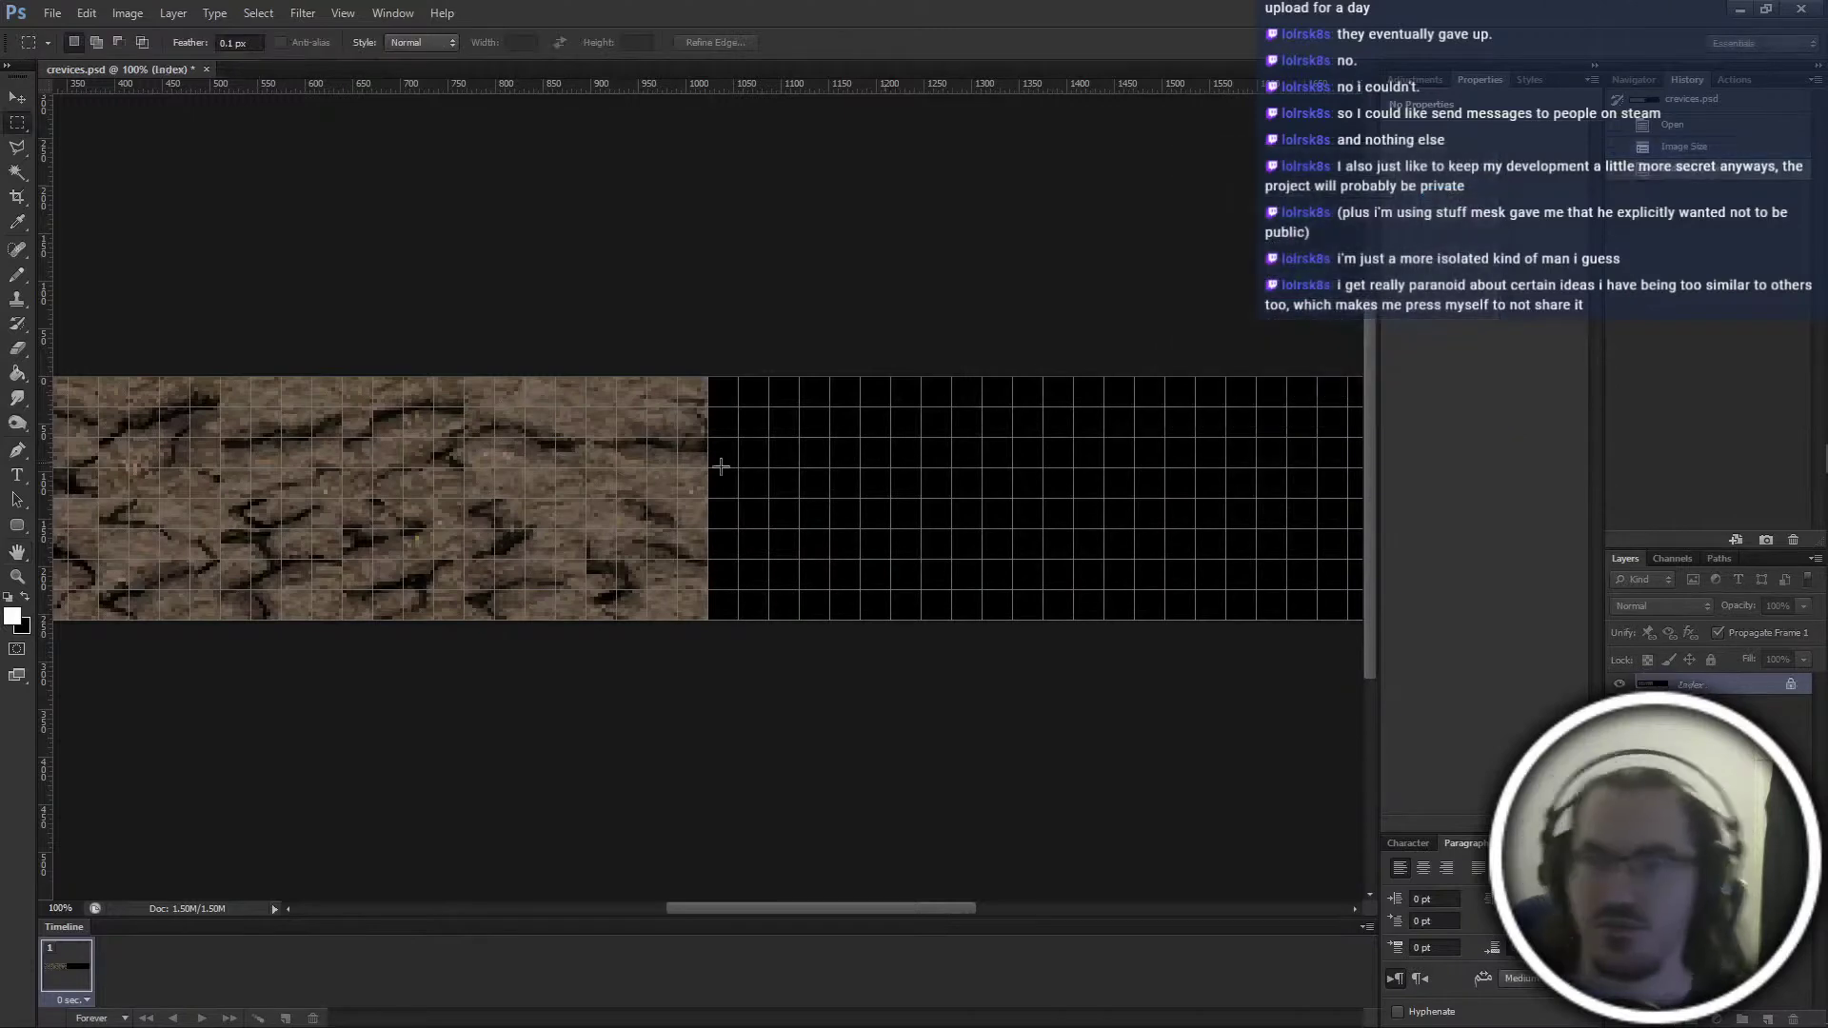
Reduce the indexed crevices image to 512 pixels wide with Nearest Neighbor resampling
{"action": "key", "text": "ctrl+alt+i"}
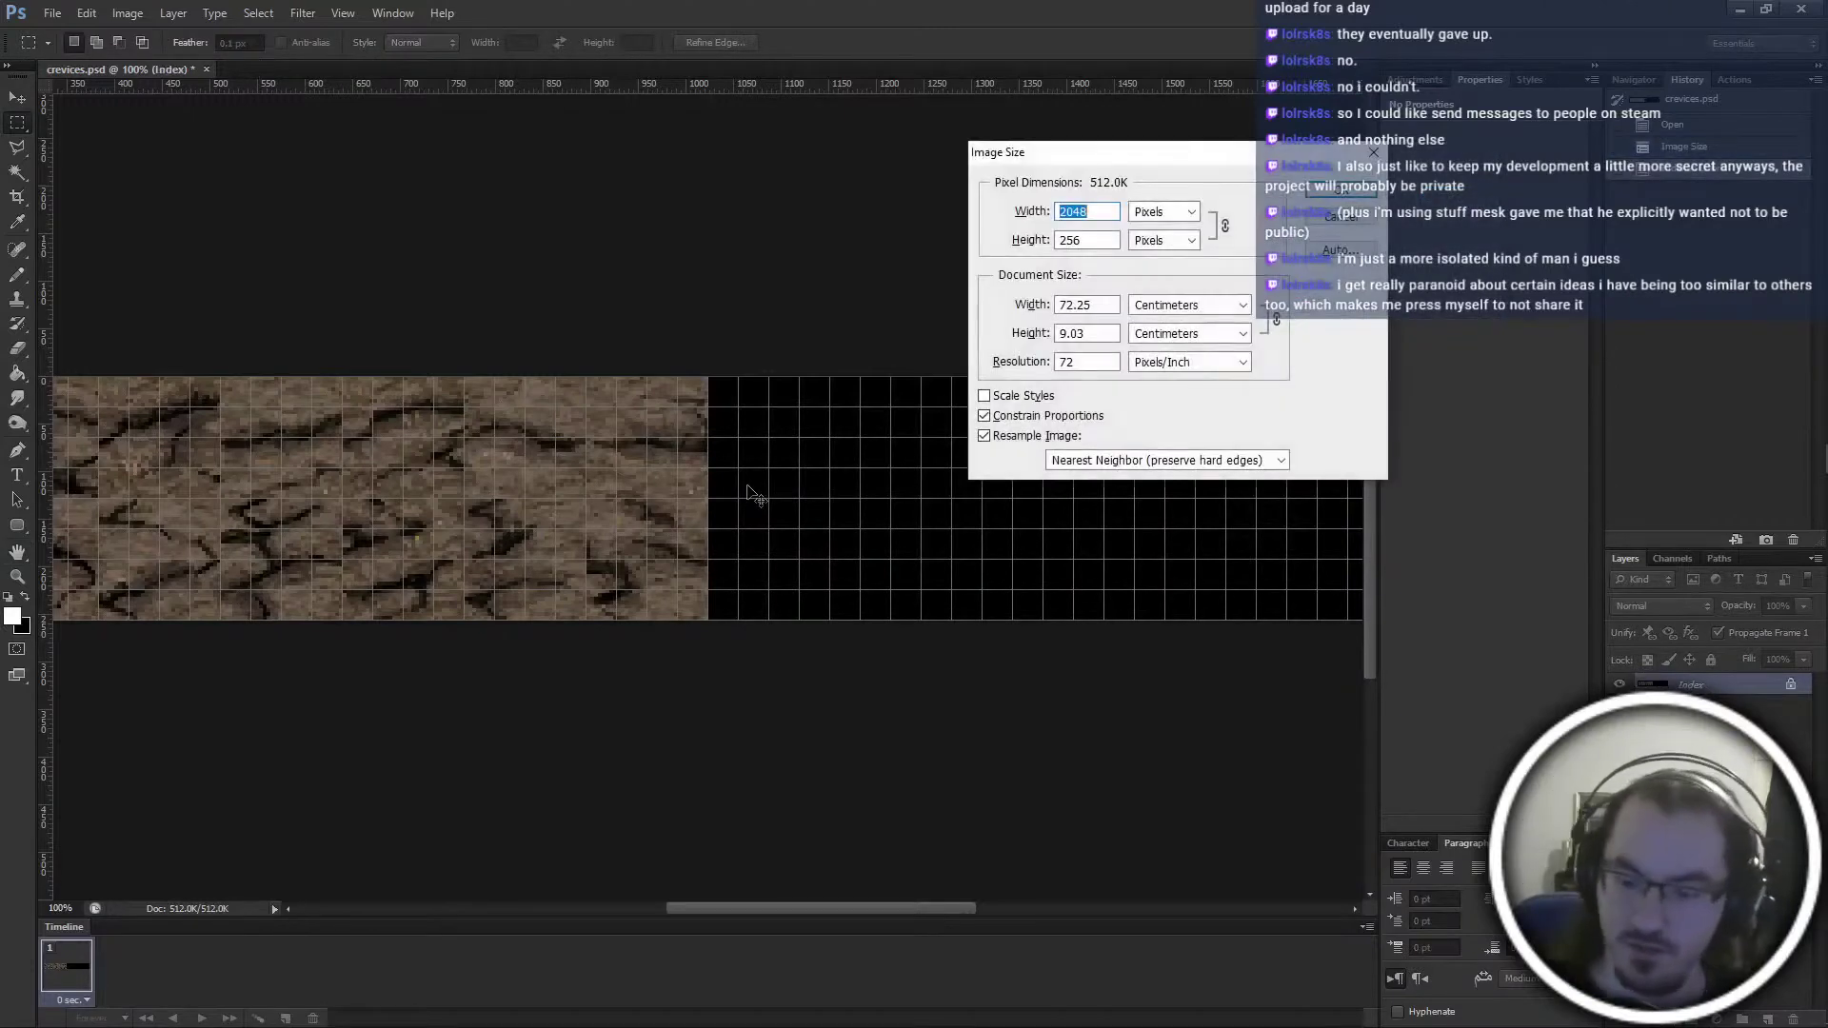
{"action": "type", "text": "512"}
{"action": "key", "text": "Return"}
Create a crevices folder inside the platform tileset folder and save the image there as crevices-hhdirt.bmp in BMP format
{"action": "key", "text": "ctrl+shift+s"}
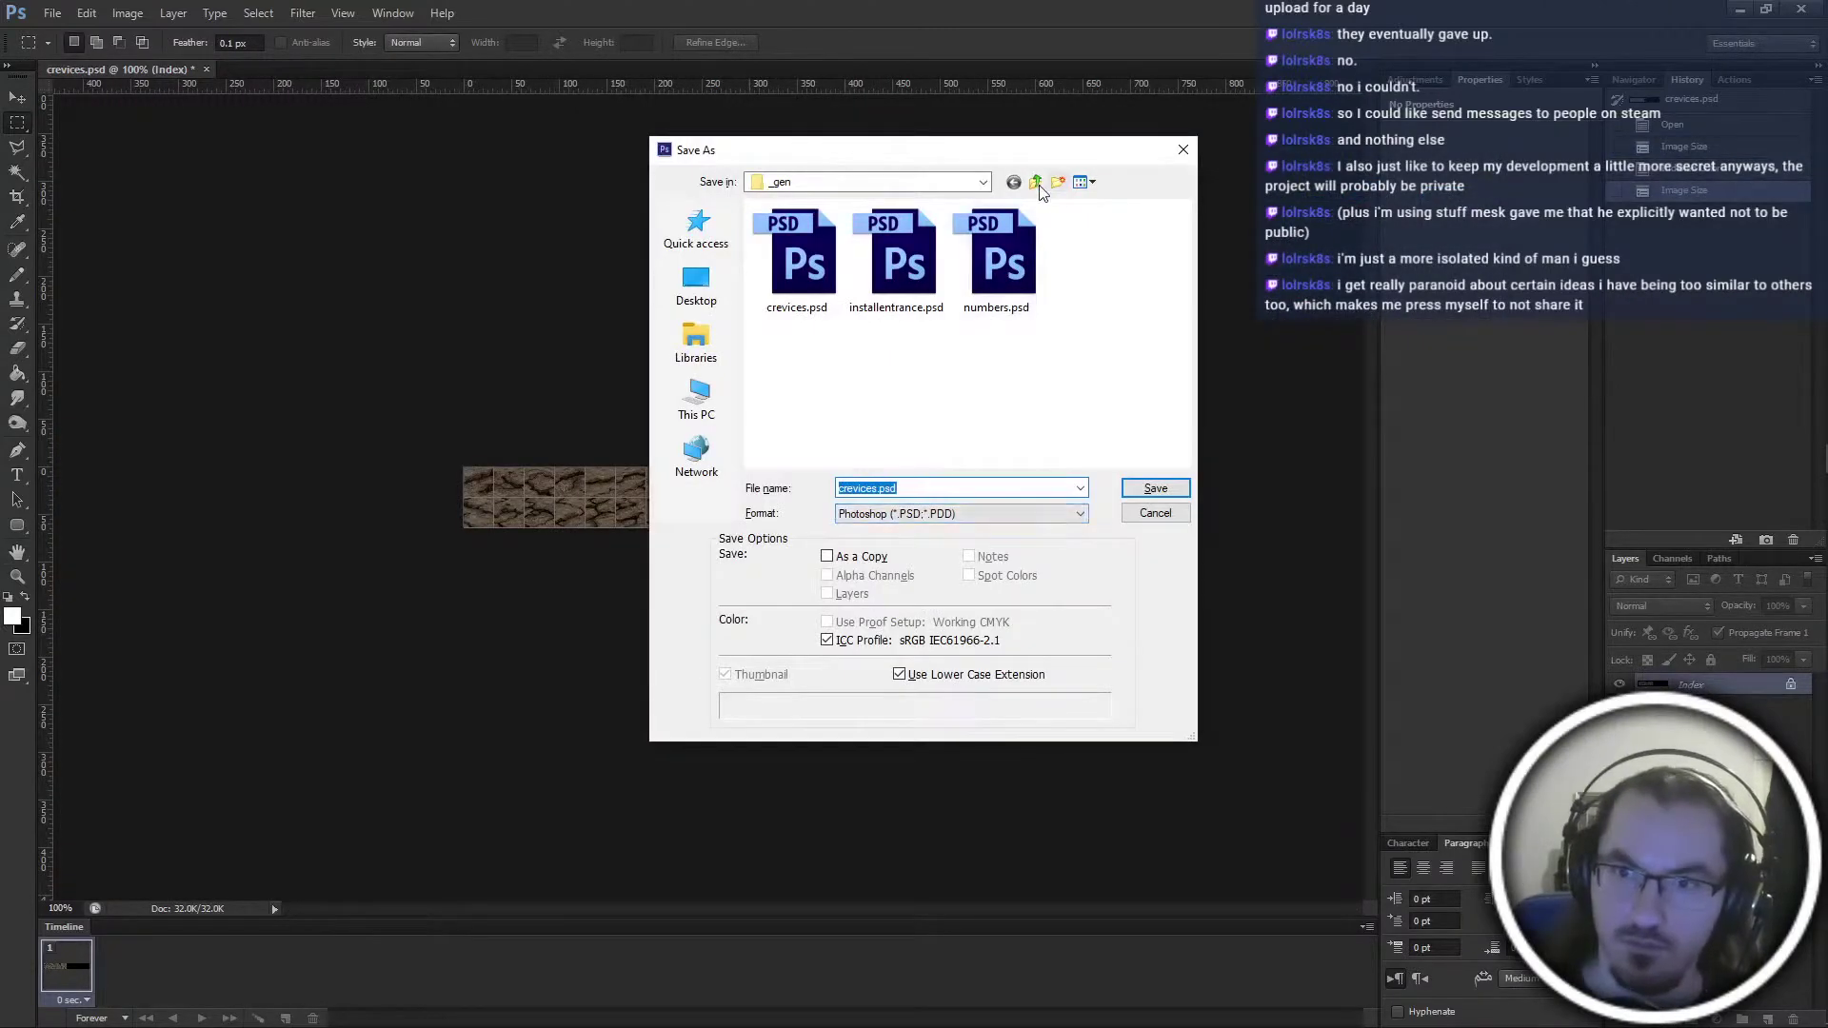
{"action": "left_click", "coordinate": [1035, 182]}
{"action": "double_click", "coordinate": [857, 360]}
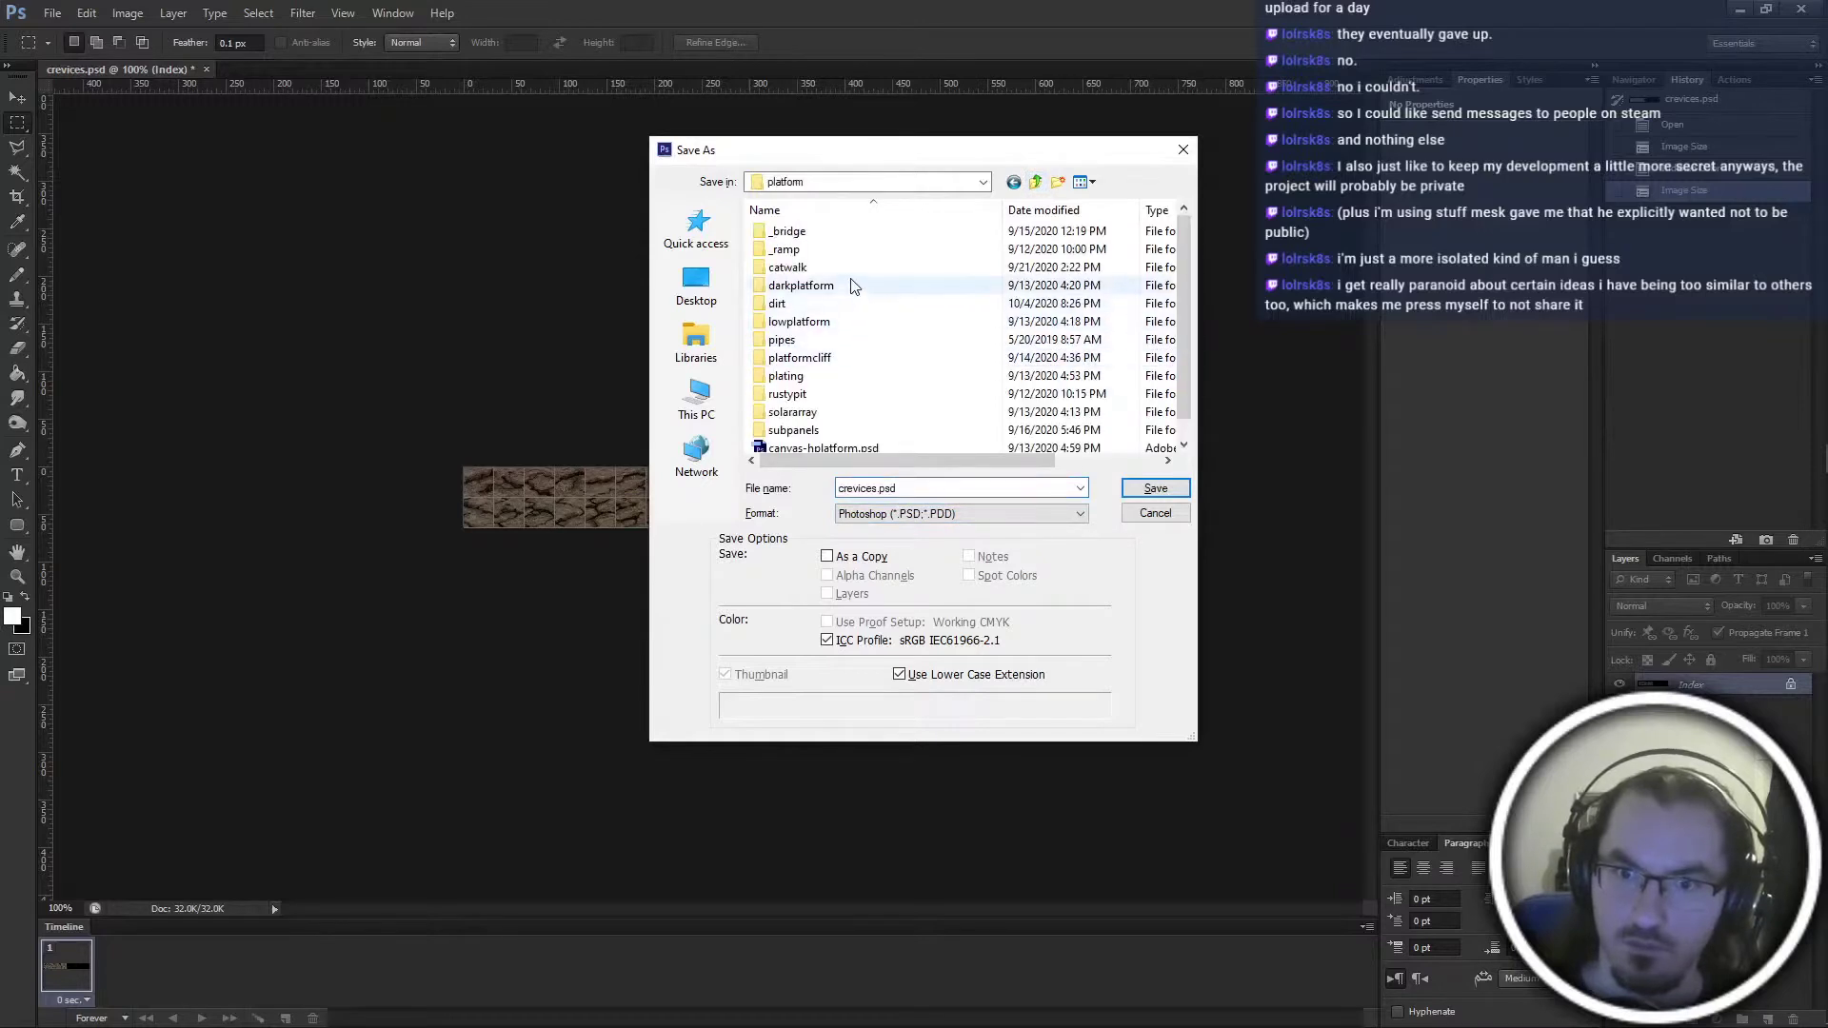
{"action": "left_click", "coordinate": [1058, 182]}
{"action": "type", "text": "crevices"}
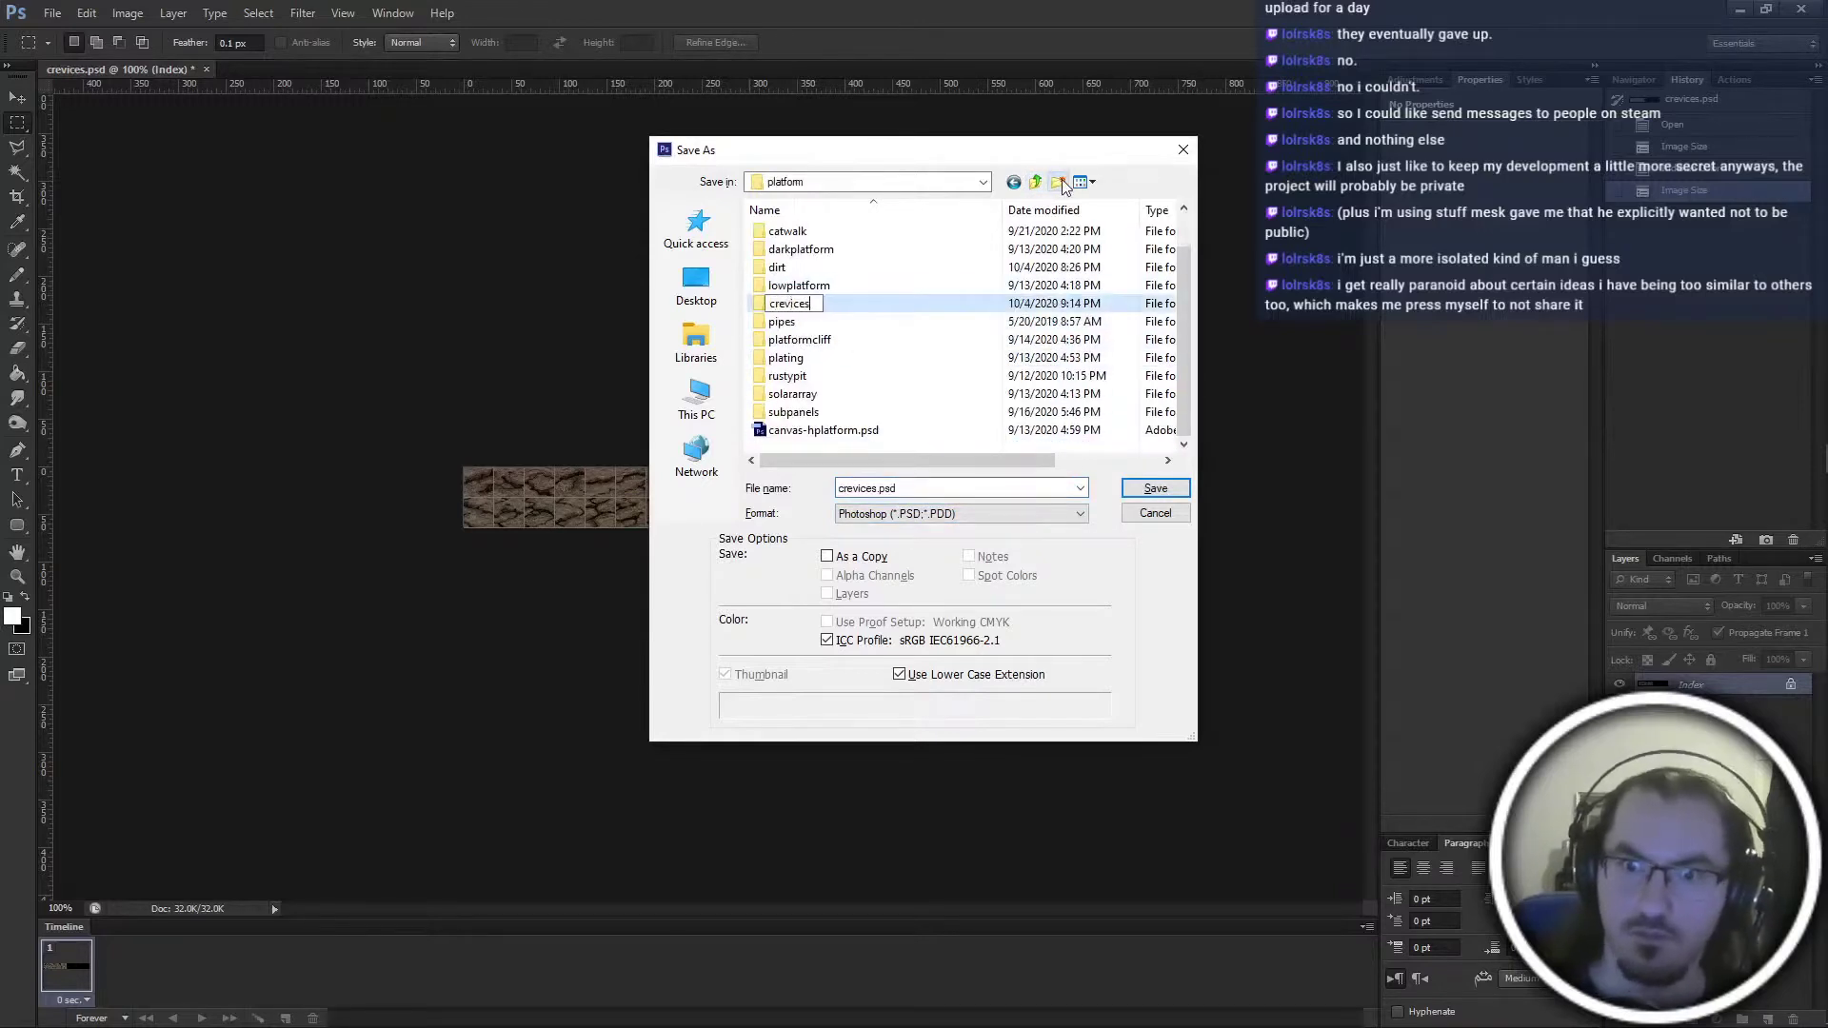
{"action": "key", "text": "Return"}
{"action": "key", "text": "Return"}
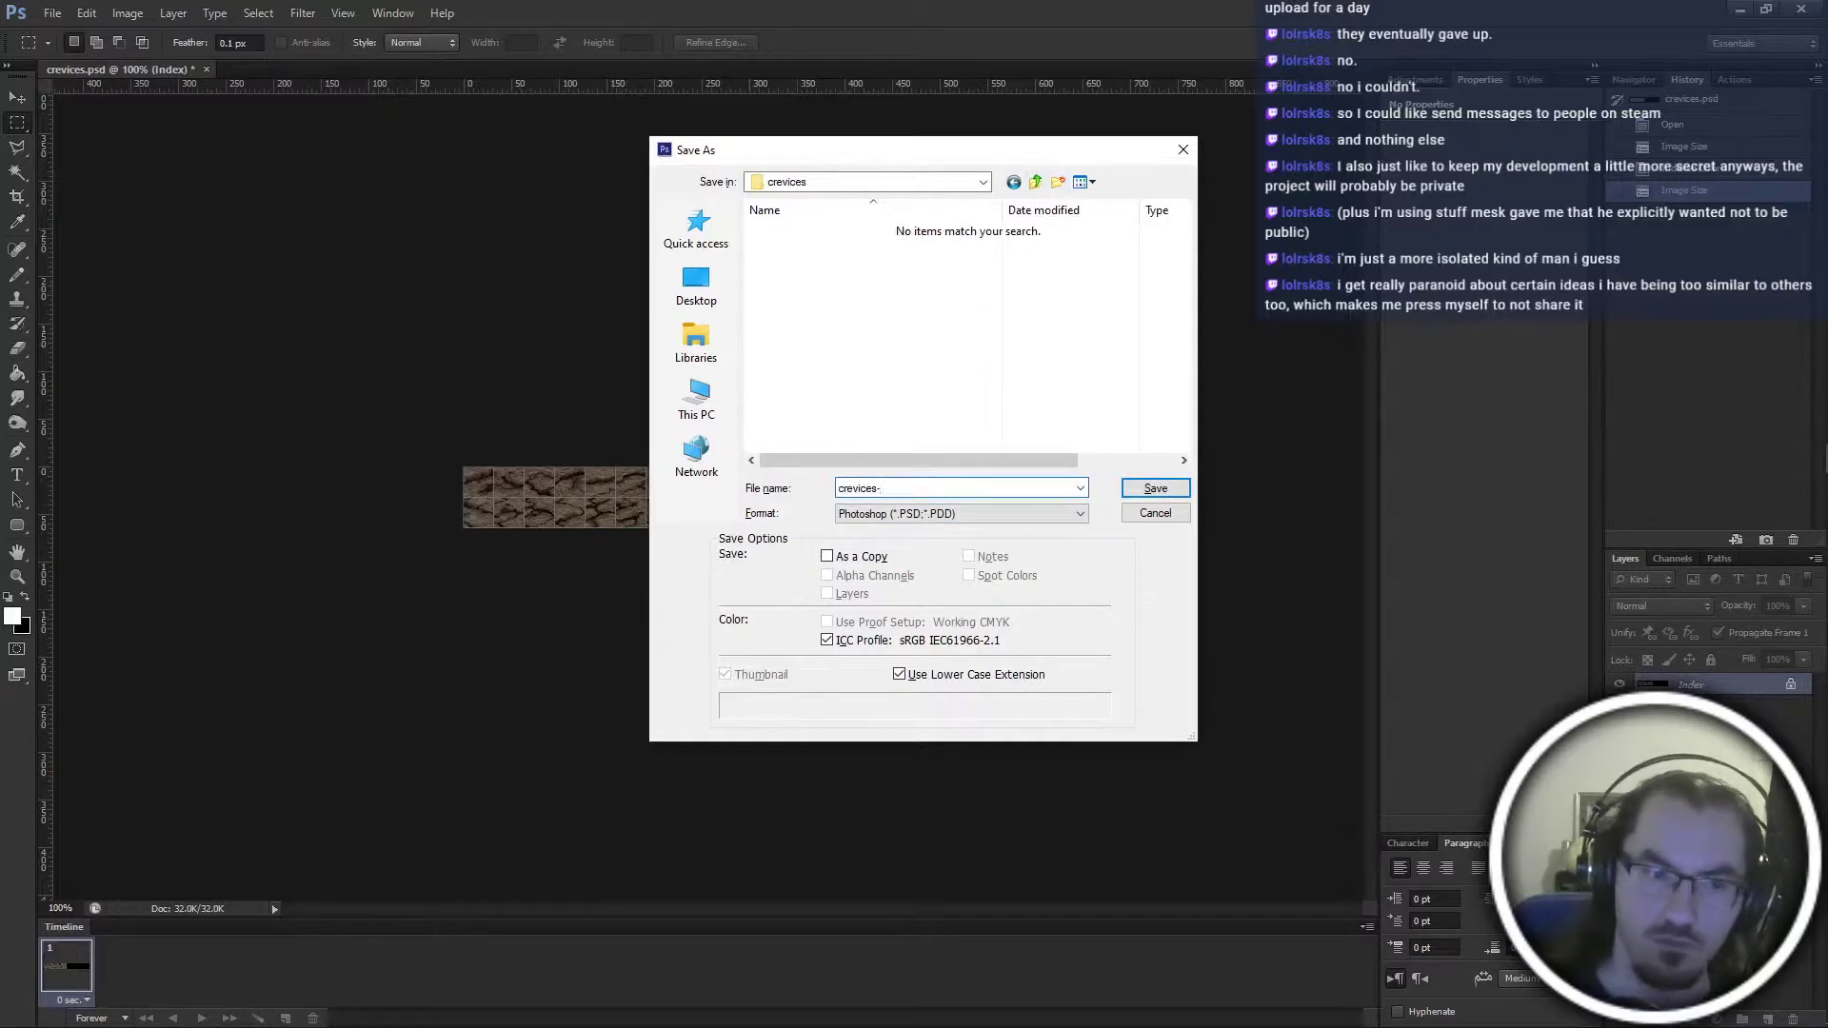
{"action": "left_click", "coordinate": [947, 514]}
{"action": "left_click", "coordinate": [947, 554]}
{"action": "key", "text": "Return"}
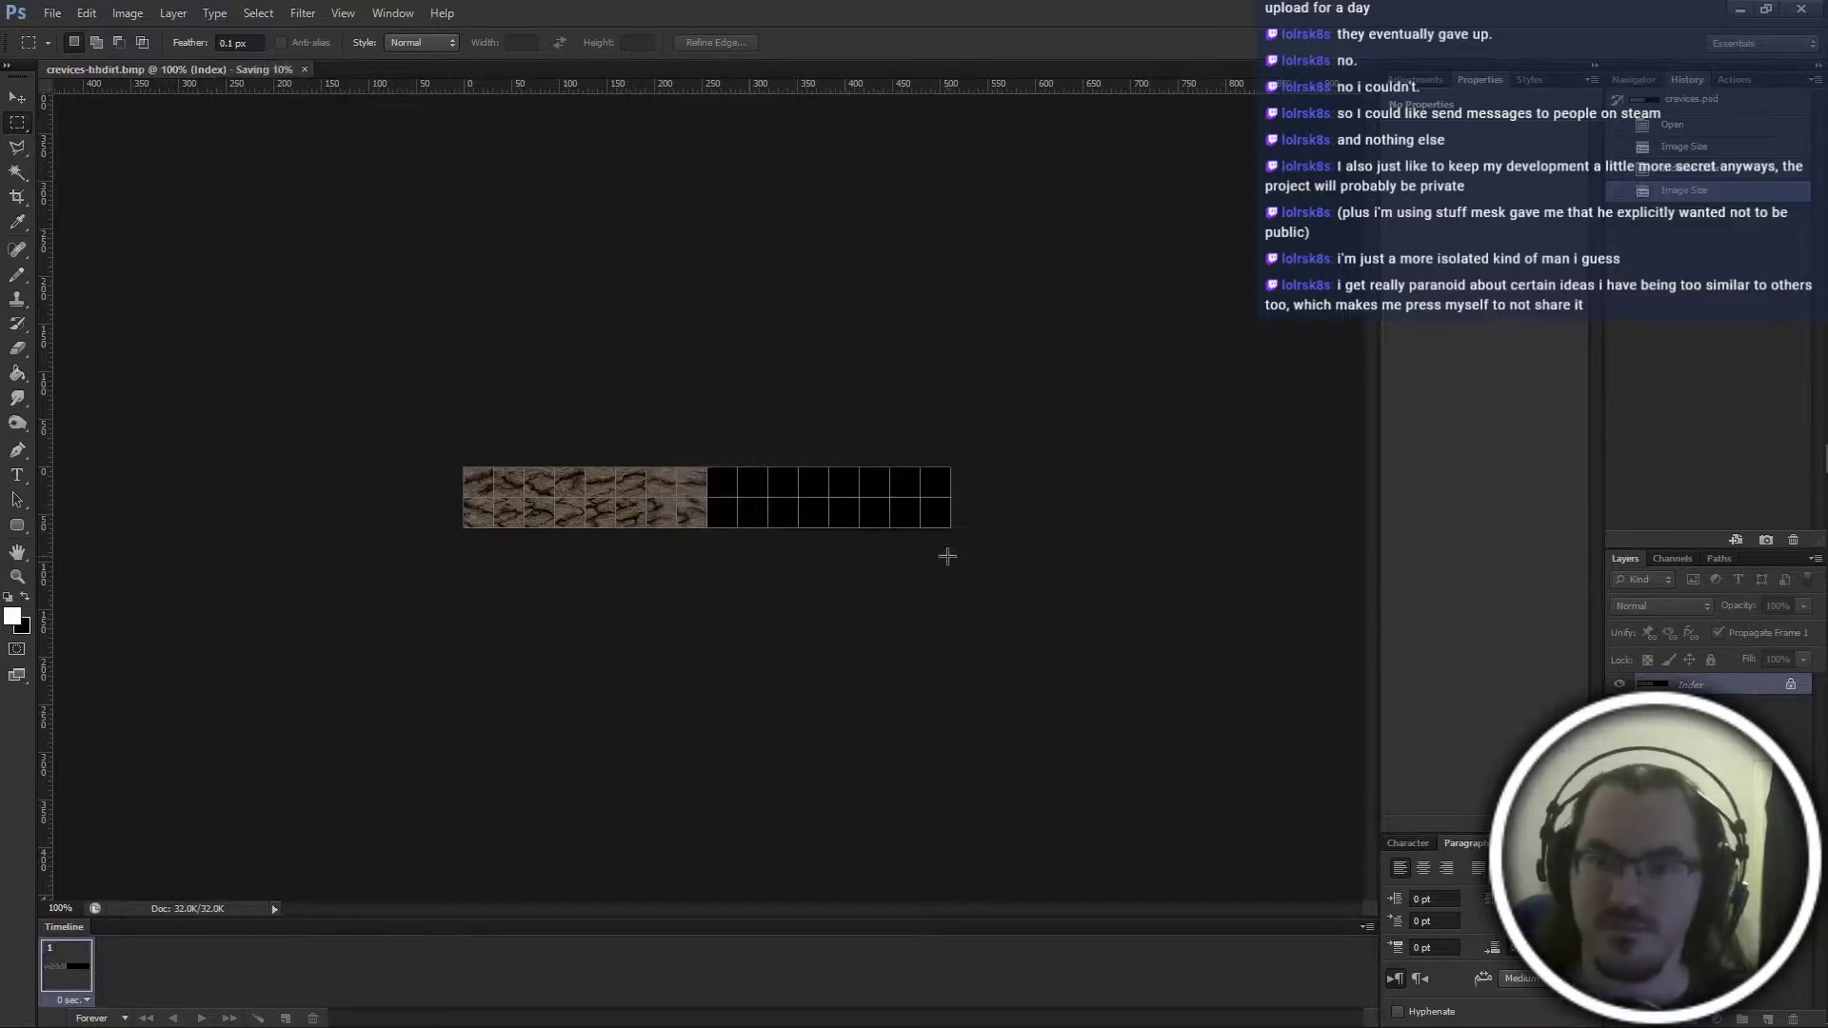
Undo back to the enlarged layered image and change layer visibility to show the crevices over the darker high dirt
{"action": "key", "text": "ctrl+z"}
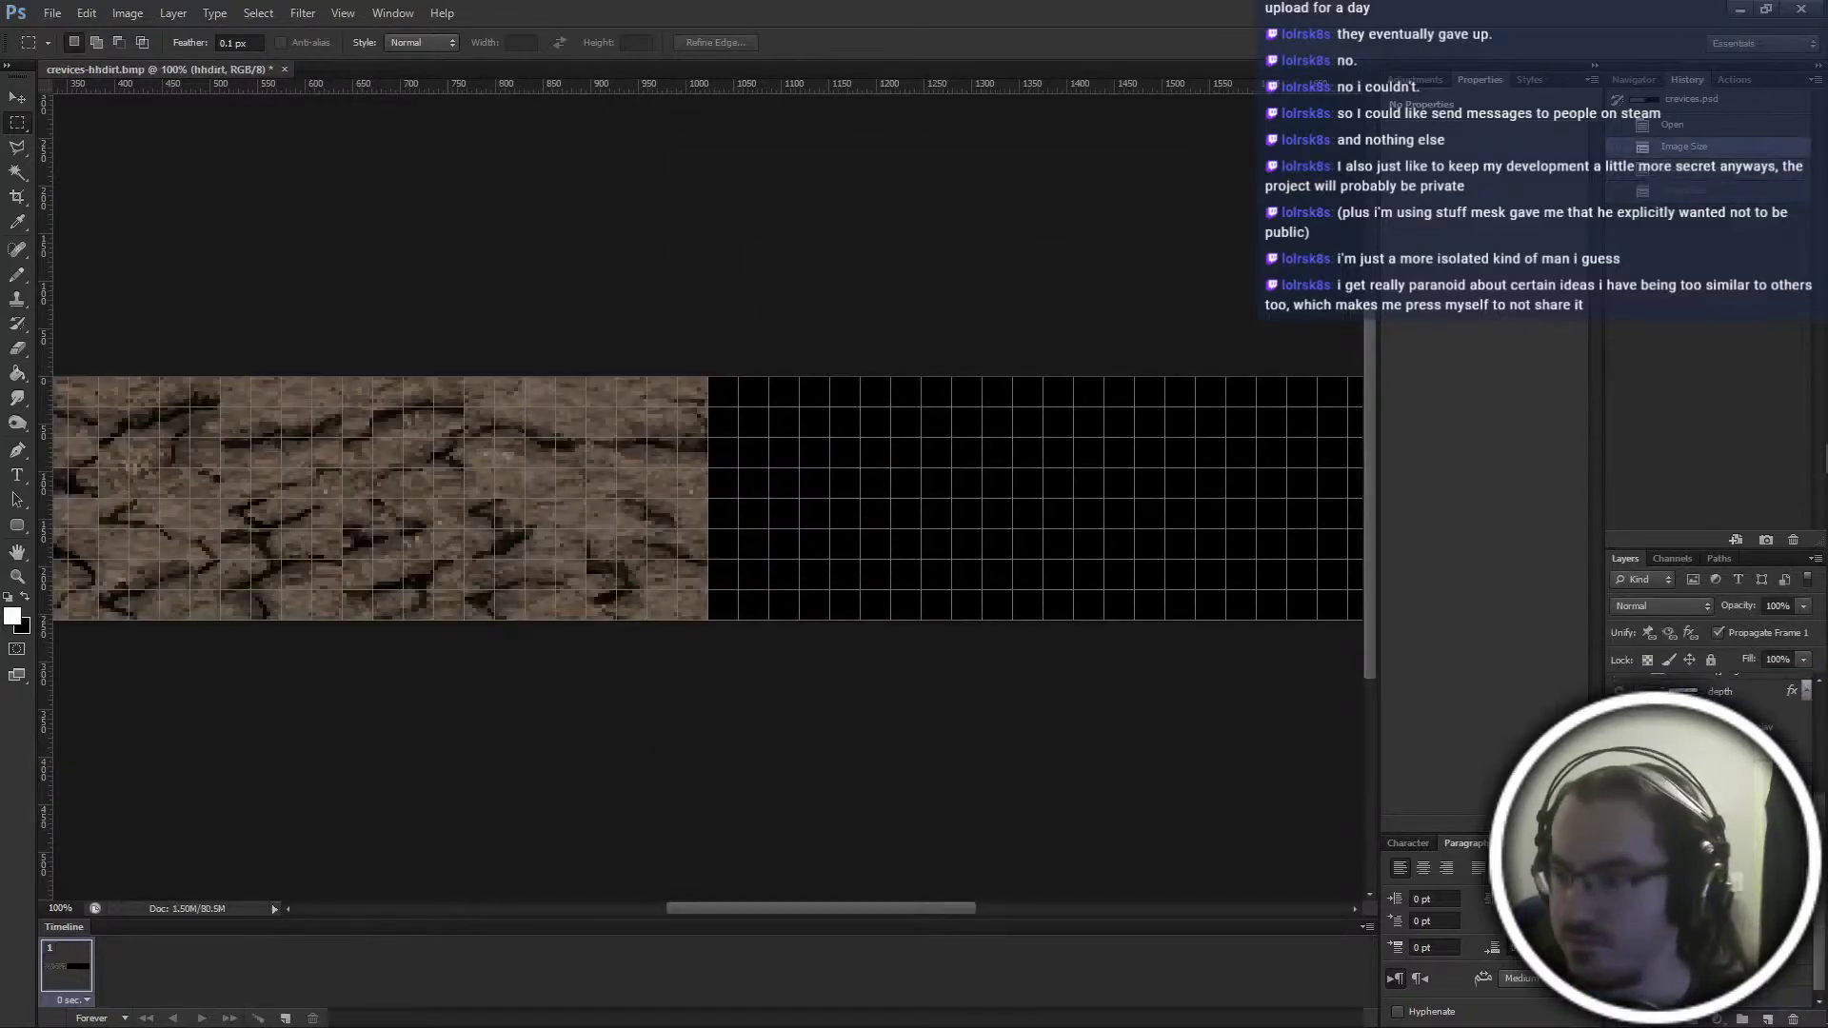
{"action": "left_click", "coordinate": [1619, 837]}
{"action": "left_click", "coordinate": [1619, 860]}
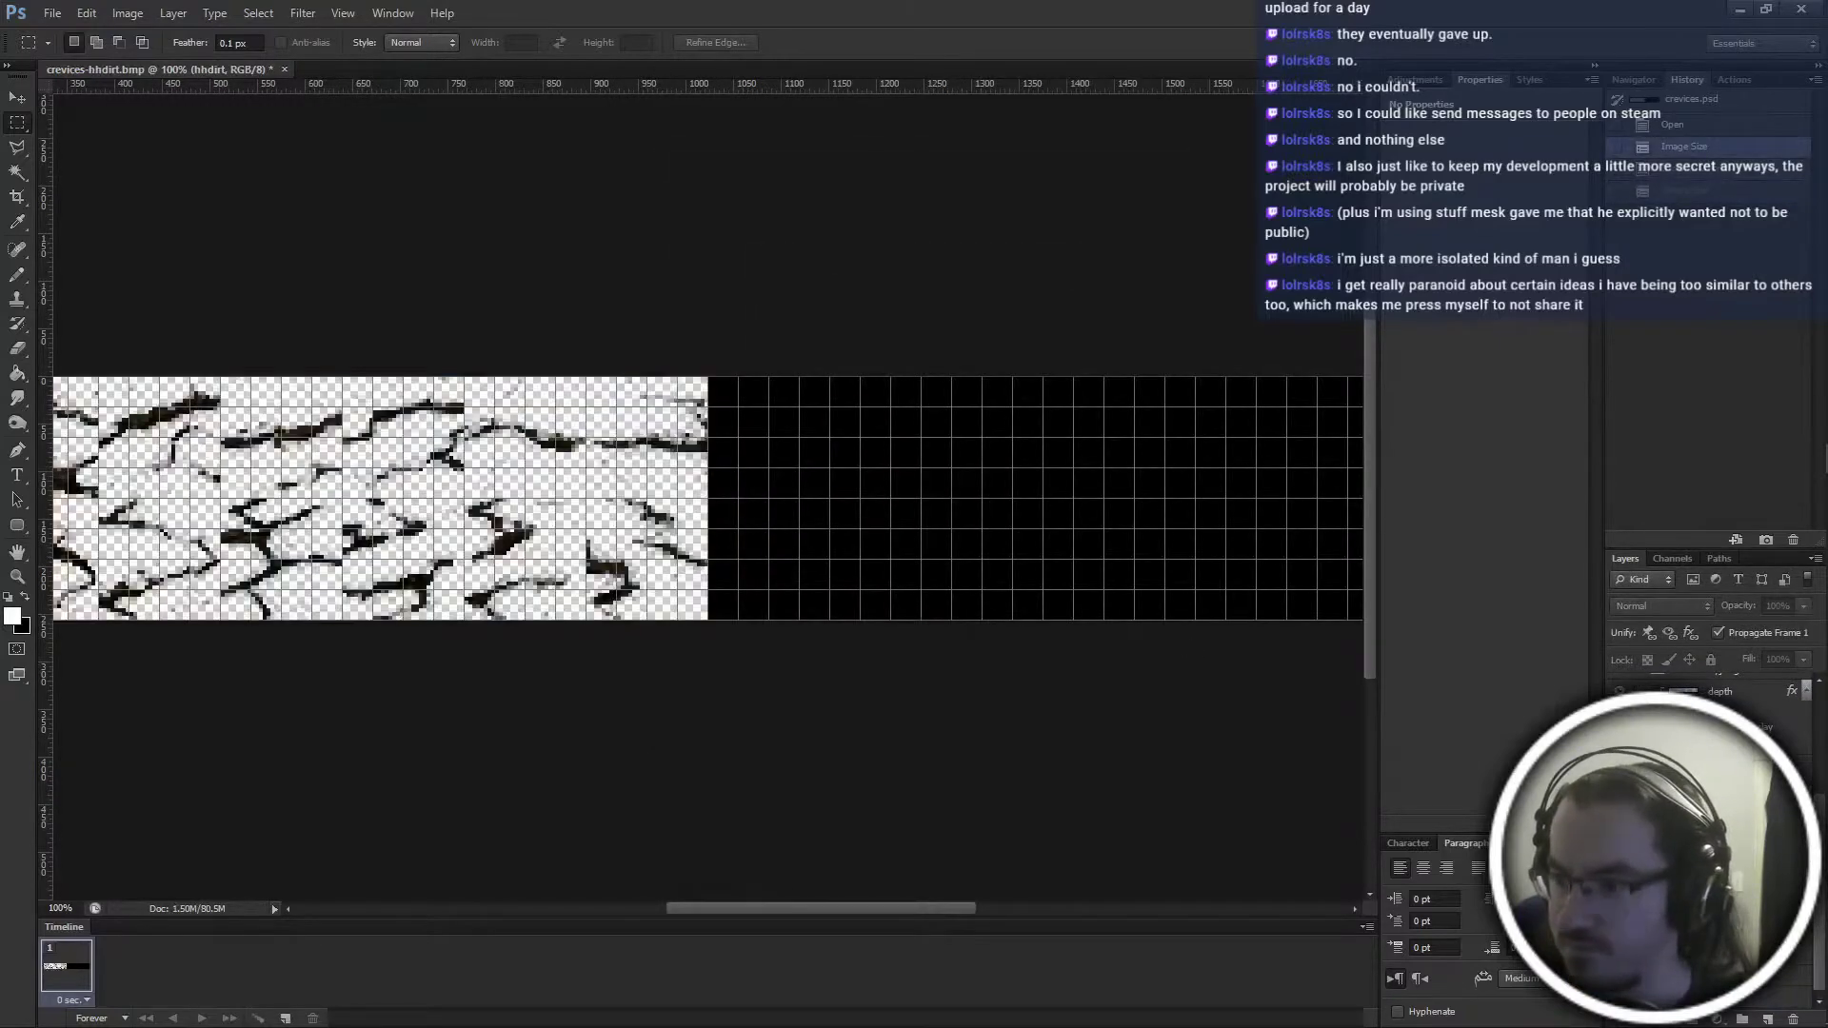
{"action": "left_click", "coordinate": [1619, 881]}
Flatten the high dirt variant to indexed color with the same palette and reduce it to 512 pixels wide
{"action": "key", "text": "ctrl+alt+i"}
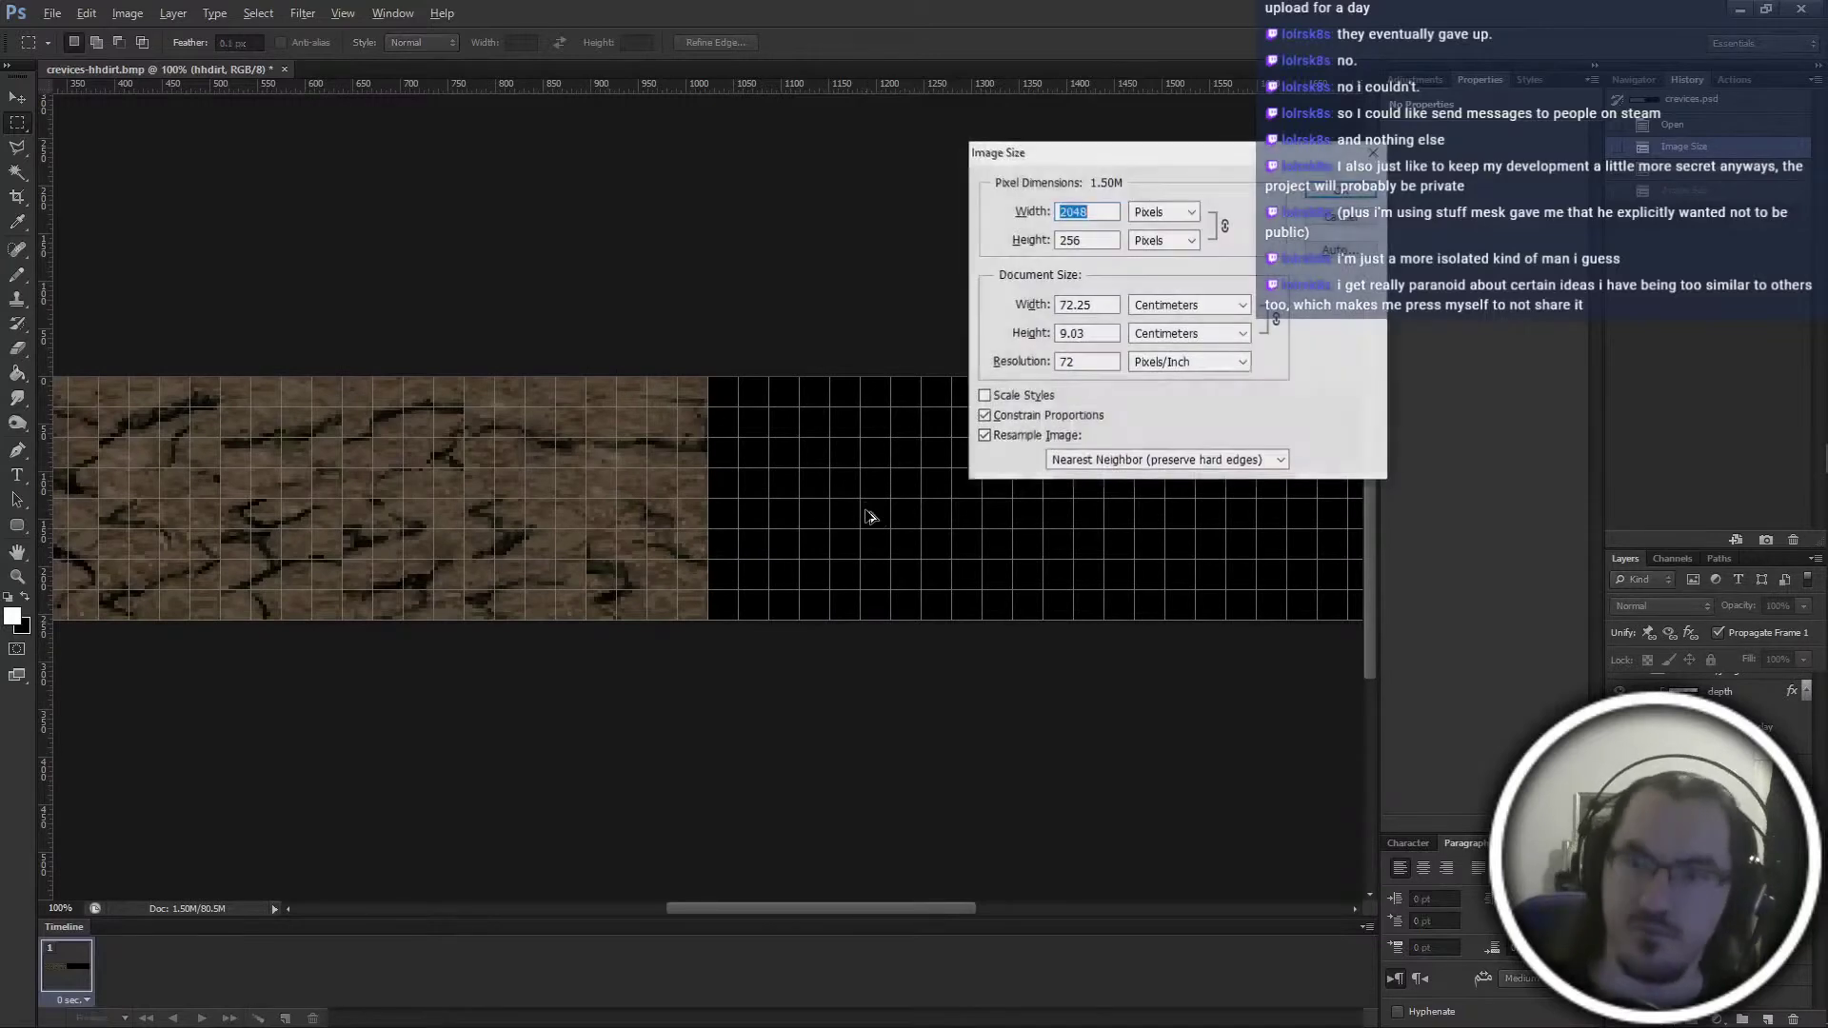
{"action": "key", "text": "Escape"}
{"action": "key", "text": "ctrl+shift+i"}
{"action": "key", "text": "Return"}
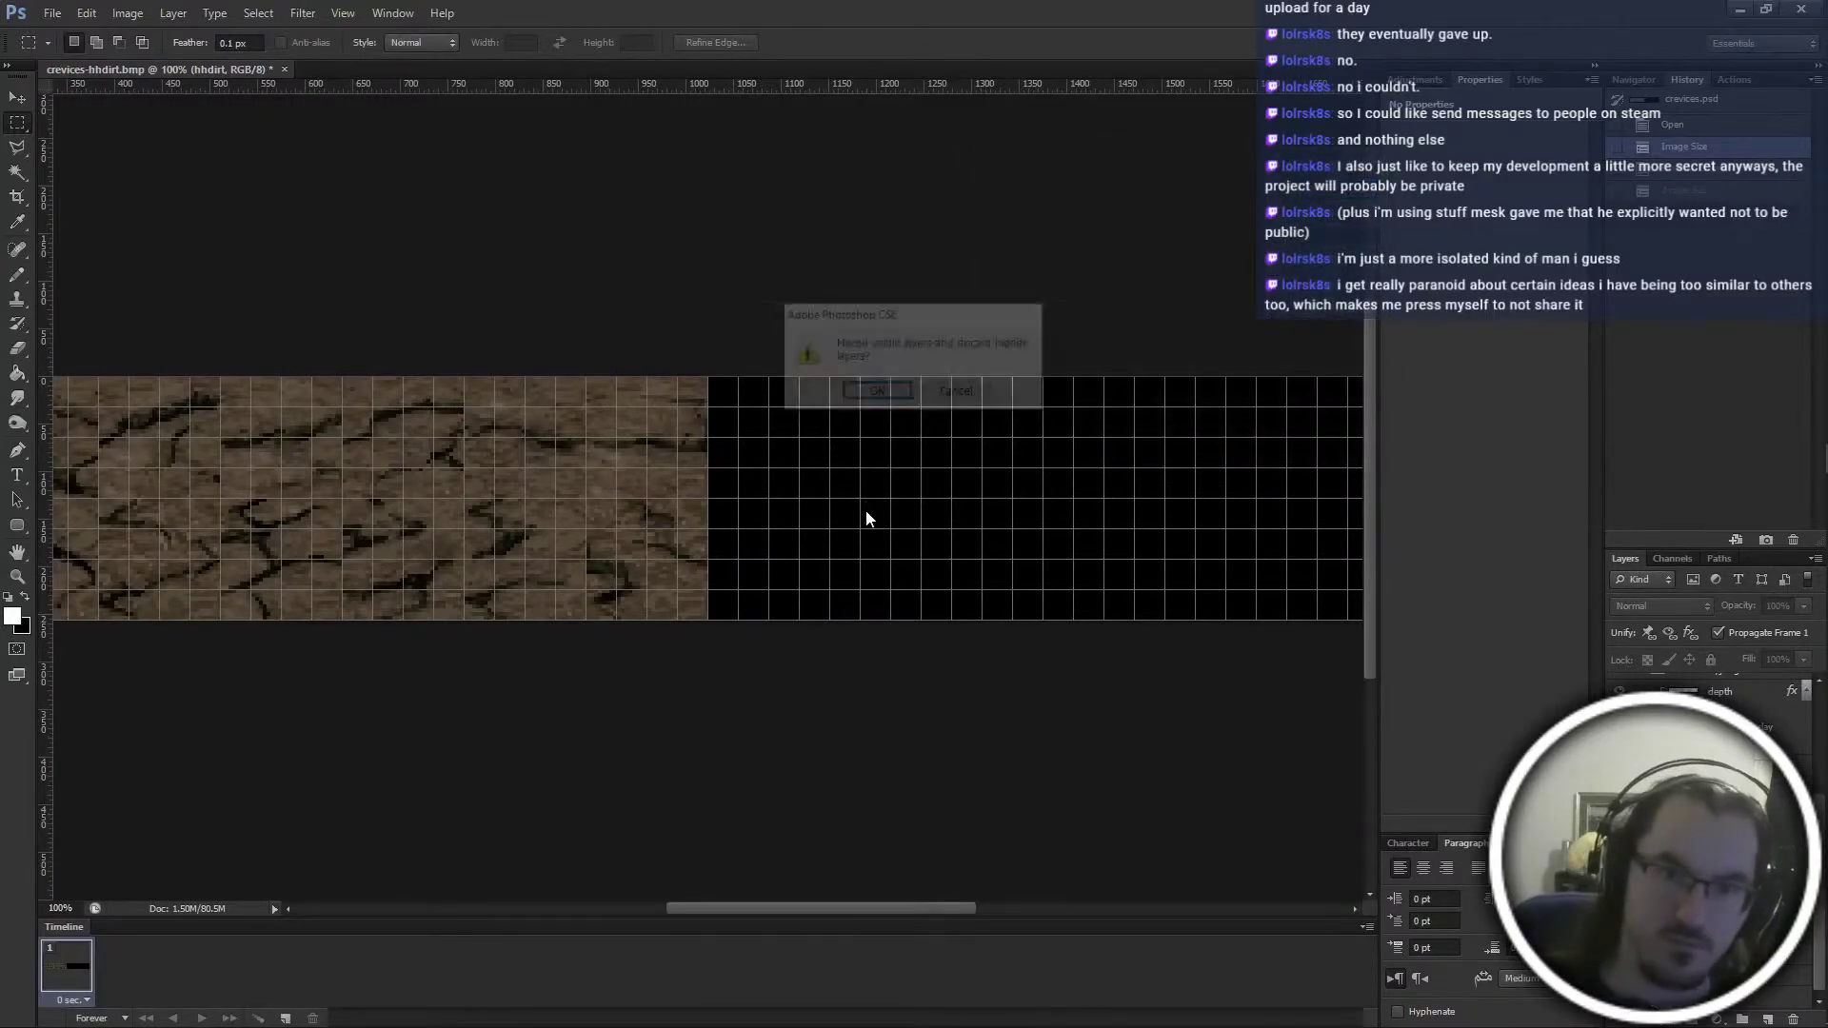
{"action": "key", "text": "Return"}
{"action": "key", "text": "ctrl+alt+i"}
{"action": "type", "text": "51"}
{"action": "key", "text": "Return"}
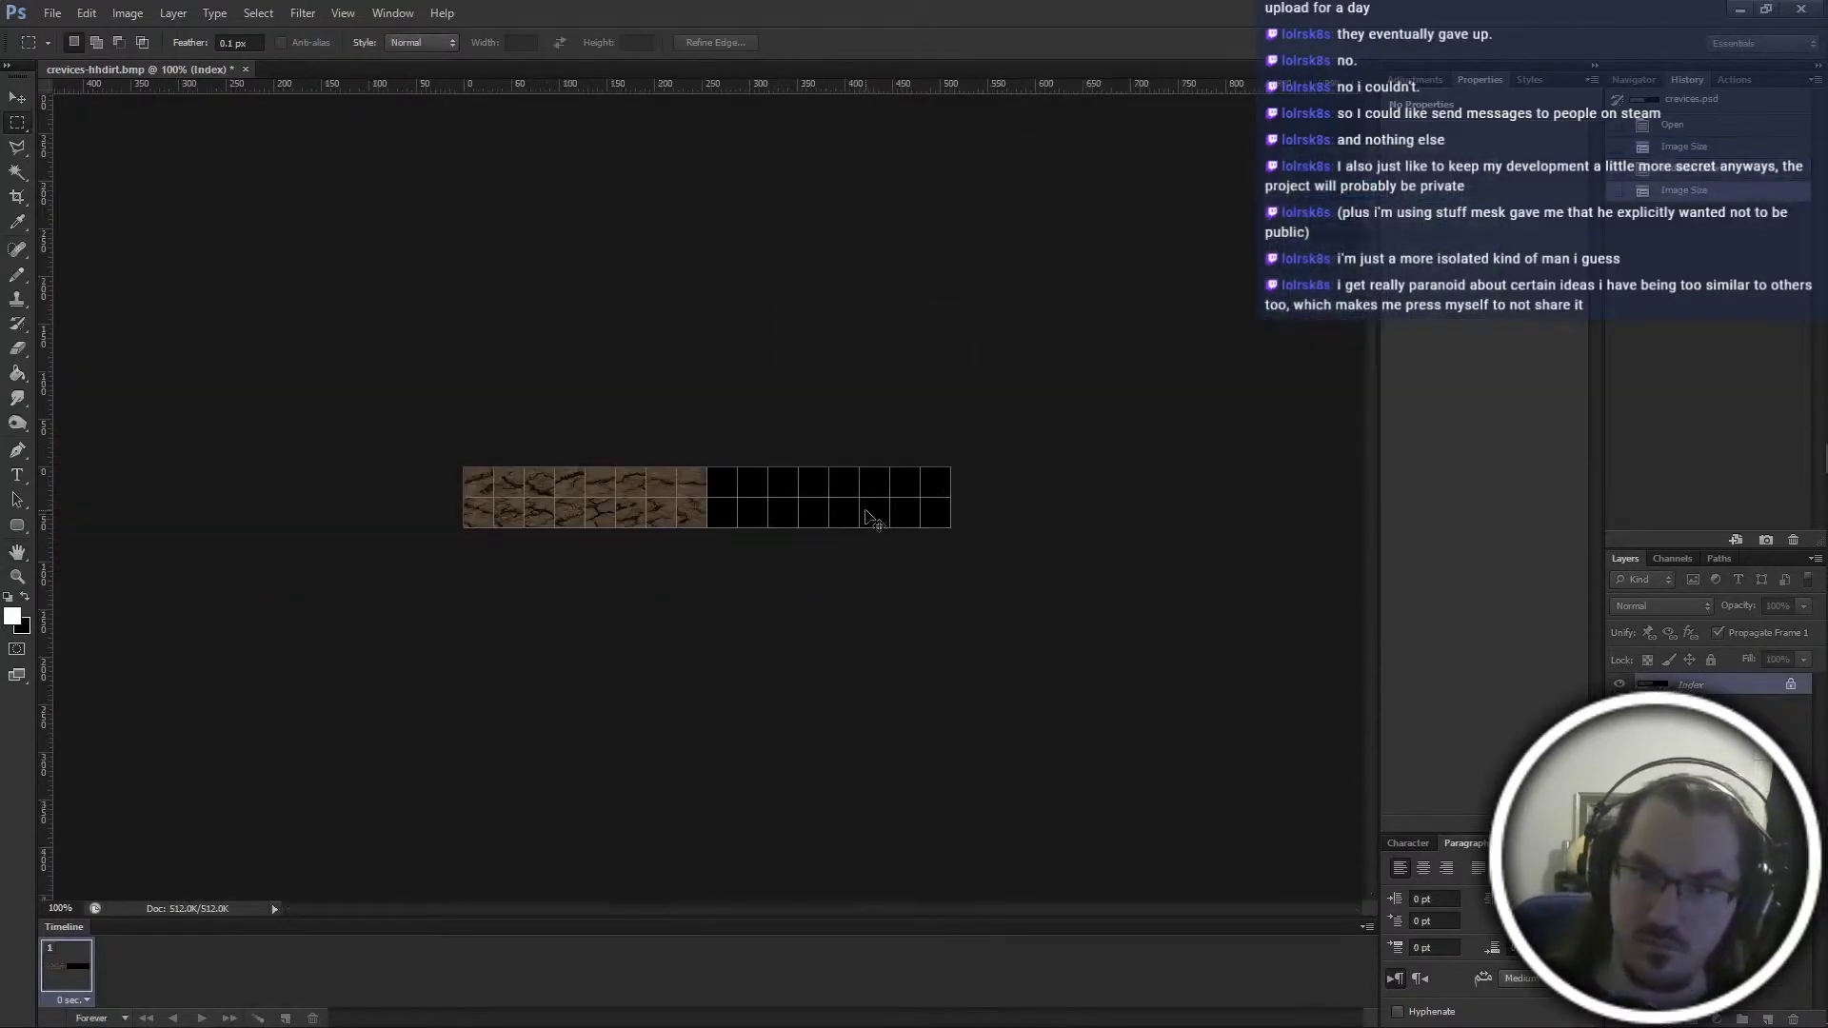
Save the high dirt variant as crevices-hdirt.bmp in the platform crevices folder
{"action": "key", "text": "ctrl+shift+s"}
{"action": "left_click", "coordinate": [890, 488]}
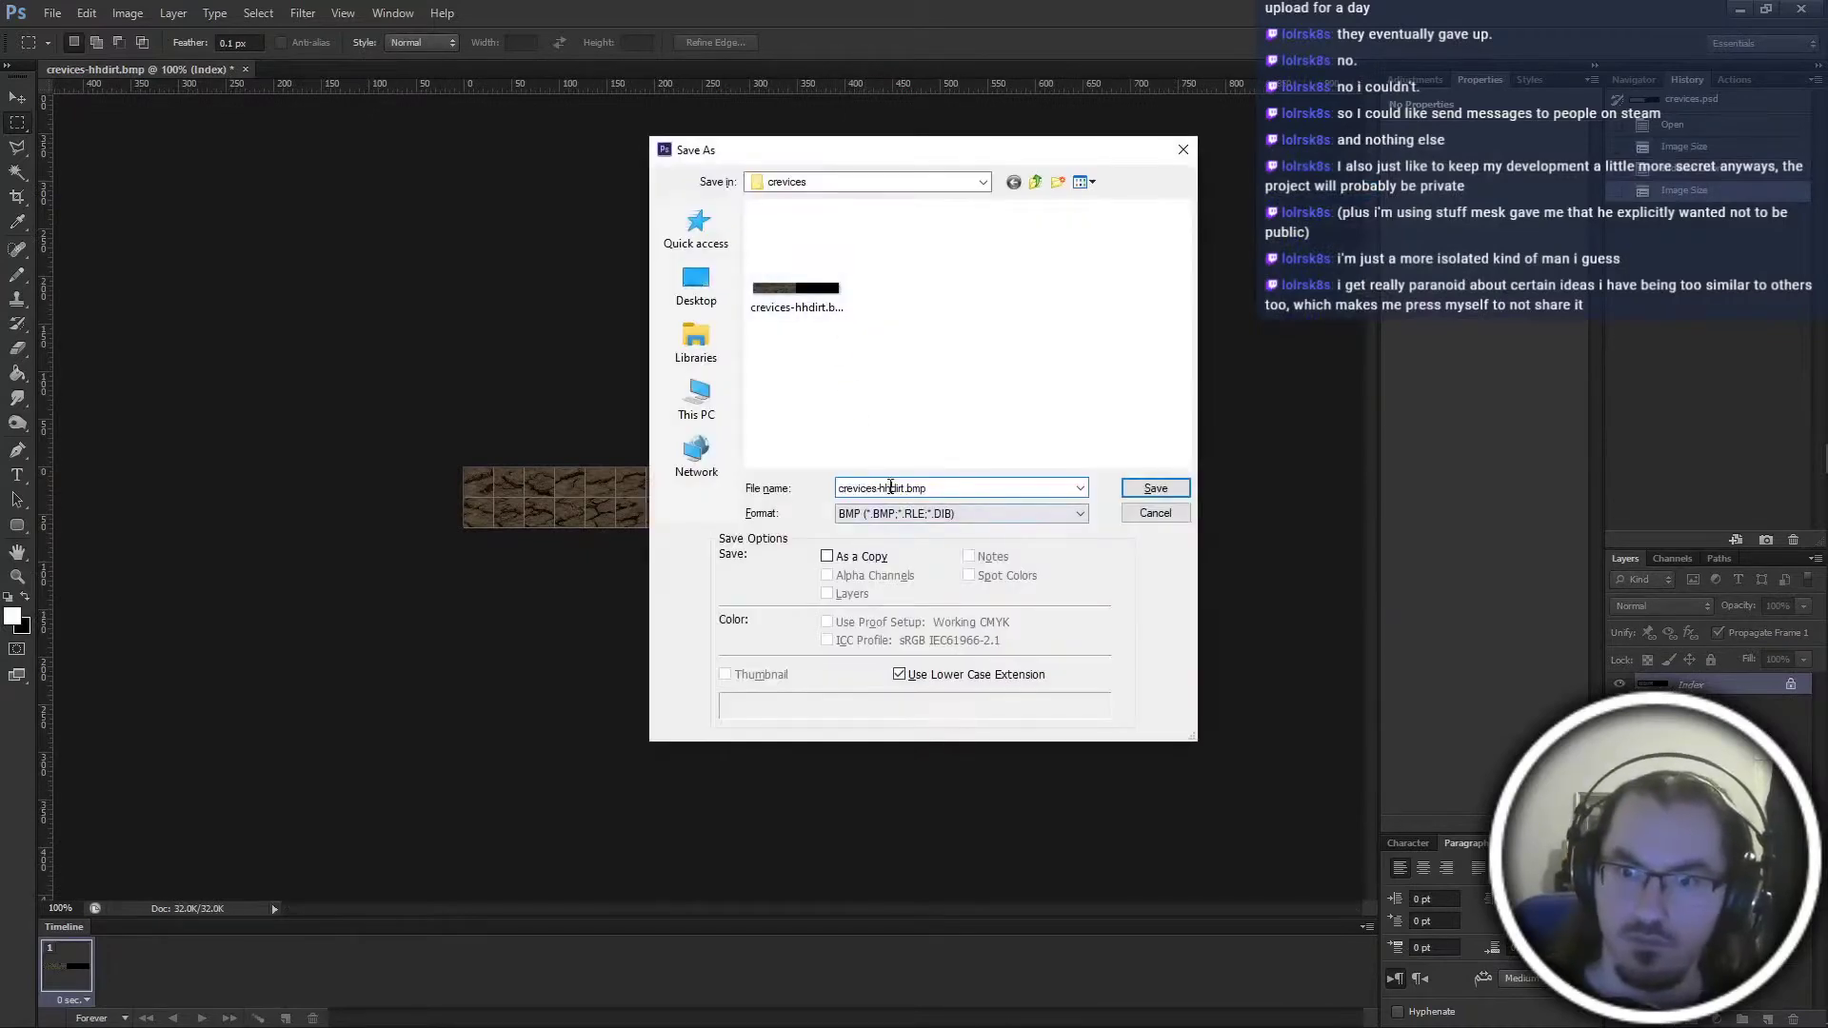
{"action": "key", "text": "BackSpace"}
{"action": "key", "text": "Return"}
{"action": "key", "text": "Return"}
Return to the enlarged layered image, show the darkest dirt variant, and convert it to indexed color with merged layers
{"action": "key", "text": "ctrl+z"}
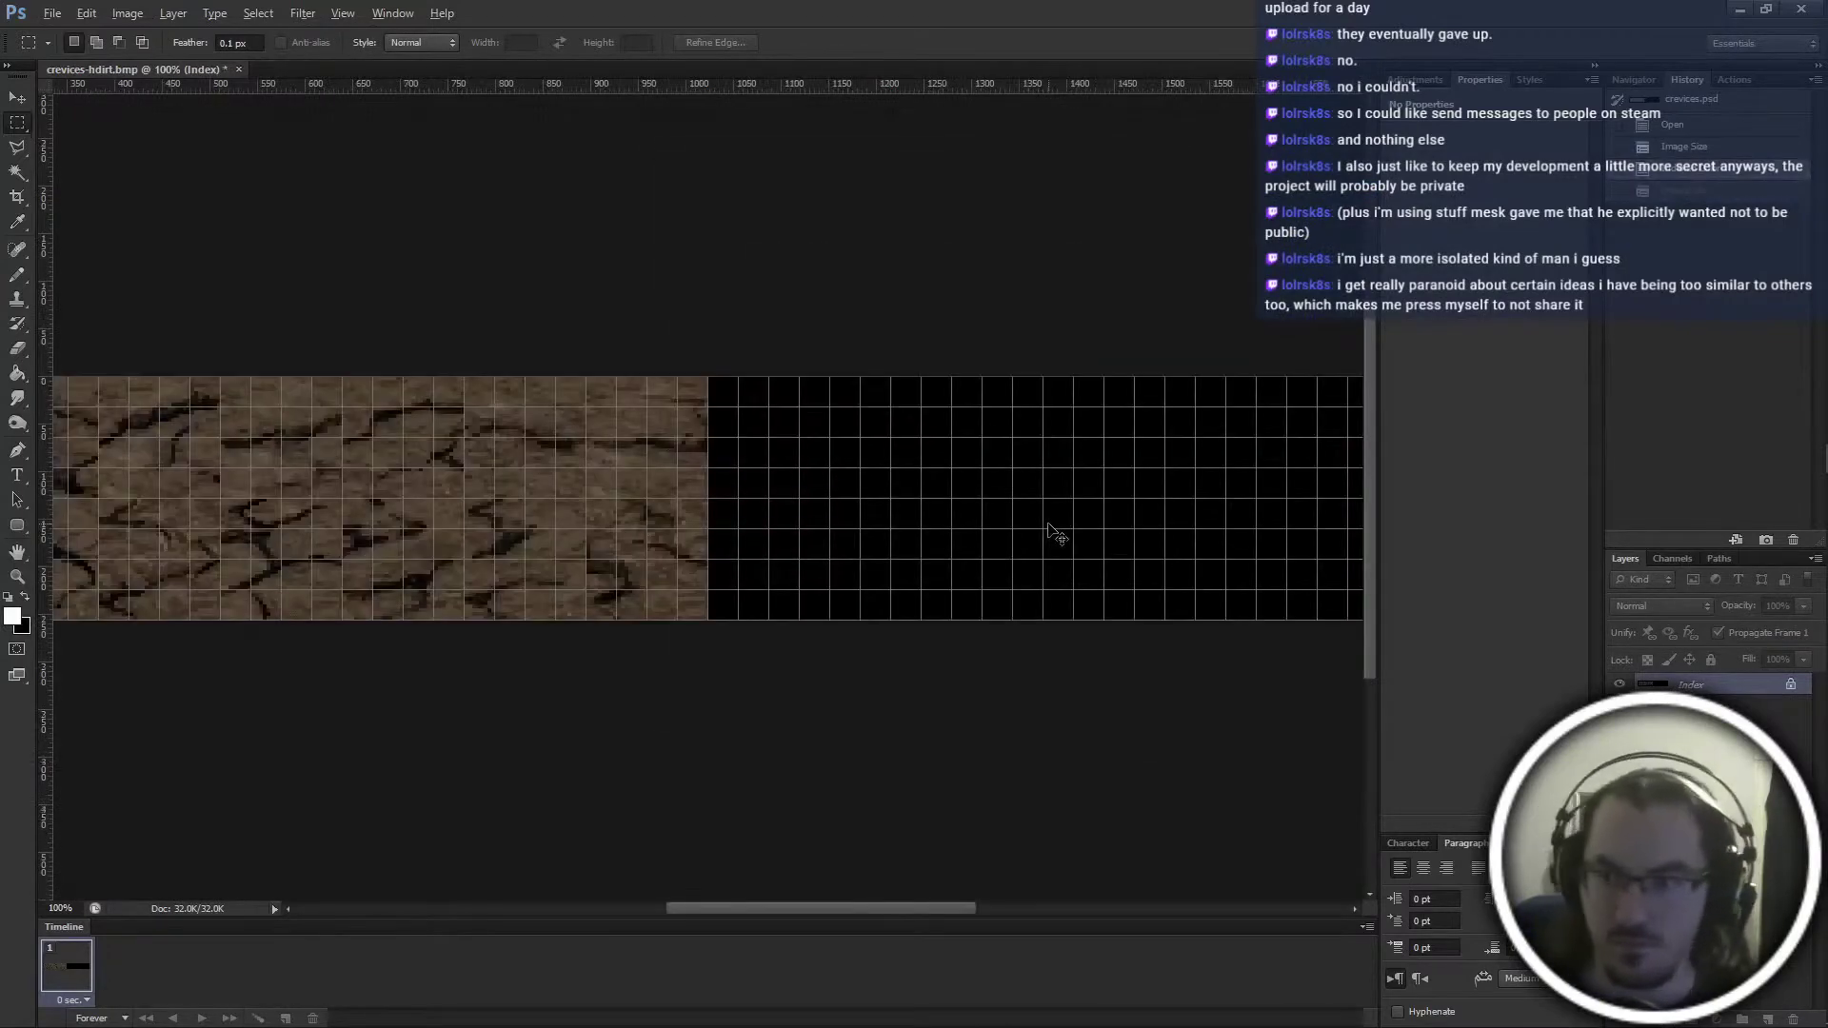
{"action": "key", "text": "ctrl+alt+z"}
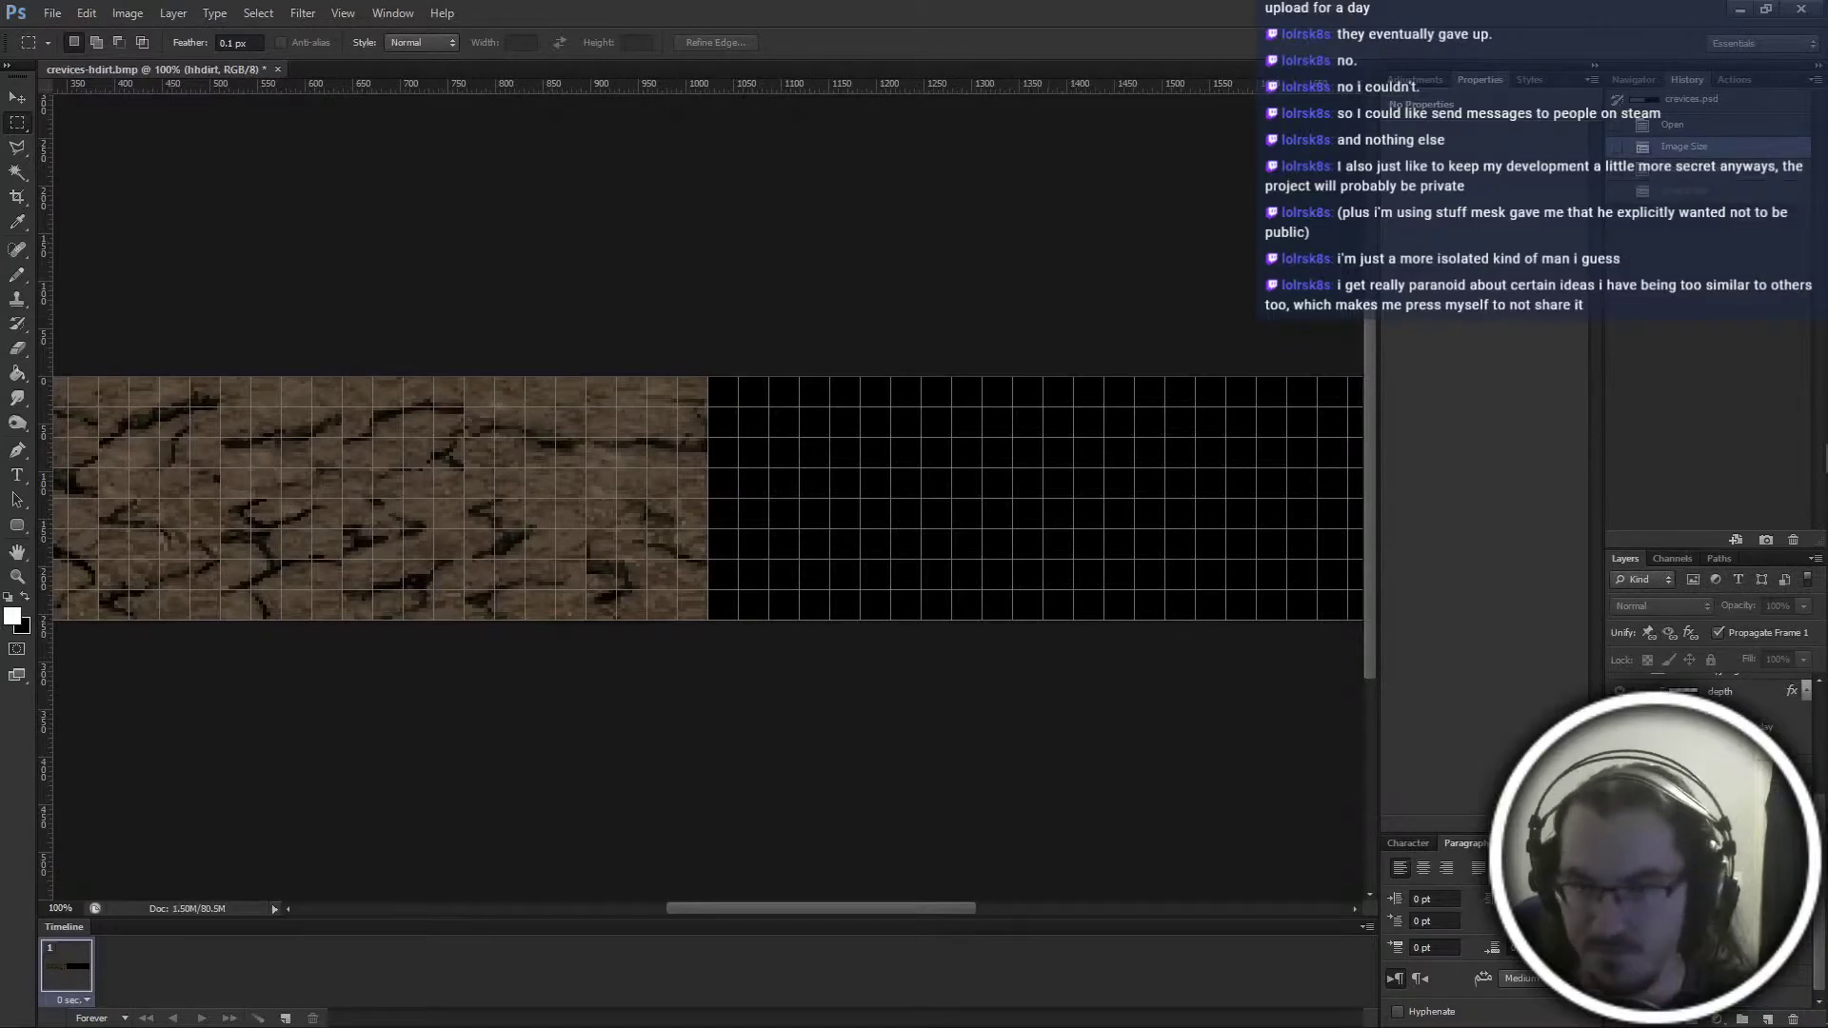
{"action": "key", "text": "alt+i"}
{"action": "key", "text": "m"}
{"action": "key", "text": "i"}
{"action": "key", "text": "Return"}
{"action": "key", "text": "Return"}
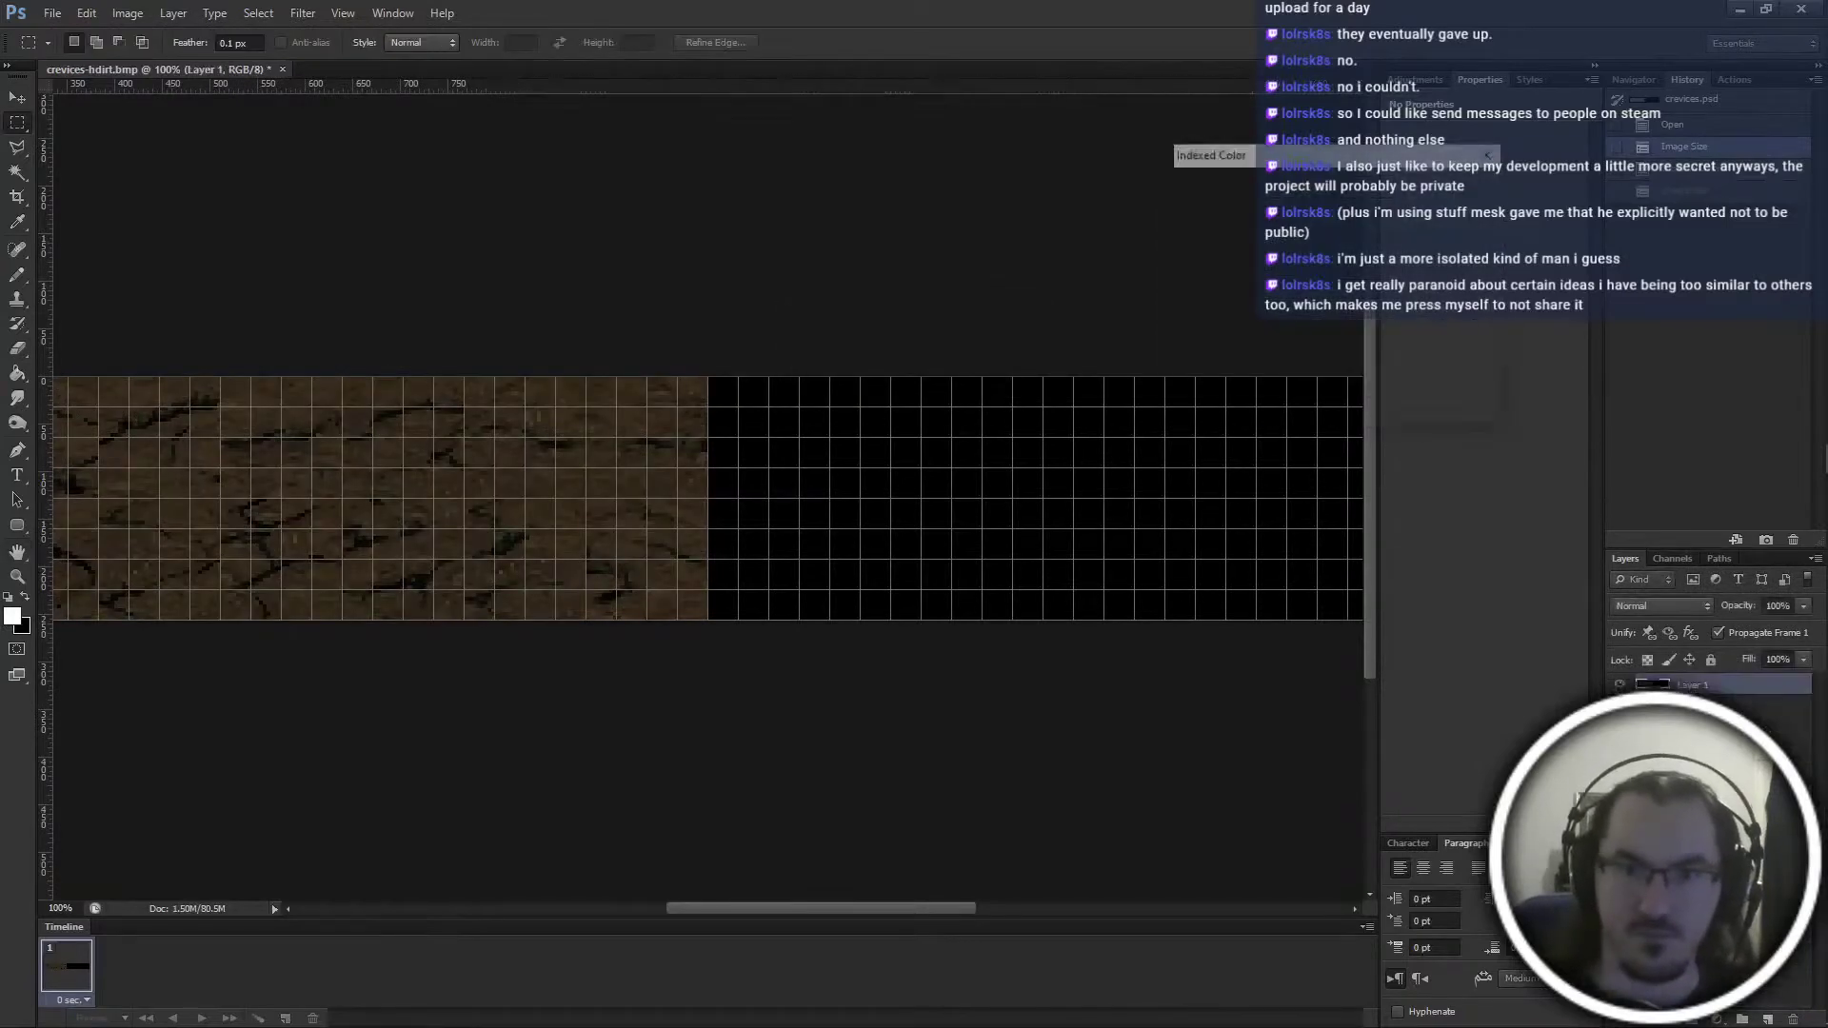
Reduce the dirt variant to 512 pixels wide and save it as crevices-dirt.bmp in the platform crevices folder
{"action": "key", "text": "ctrl+alt+i"}
{"action": "type", "text": "512"}
{"action": "key", "text": "Return"}
{"action": "key", "text": "ctrl+shift+s"}
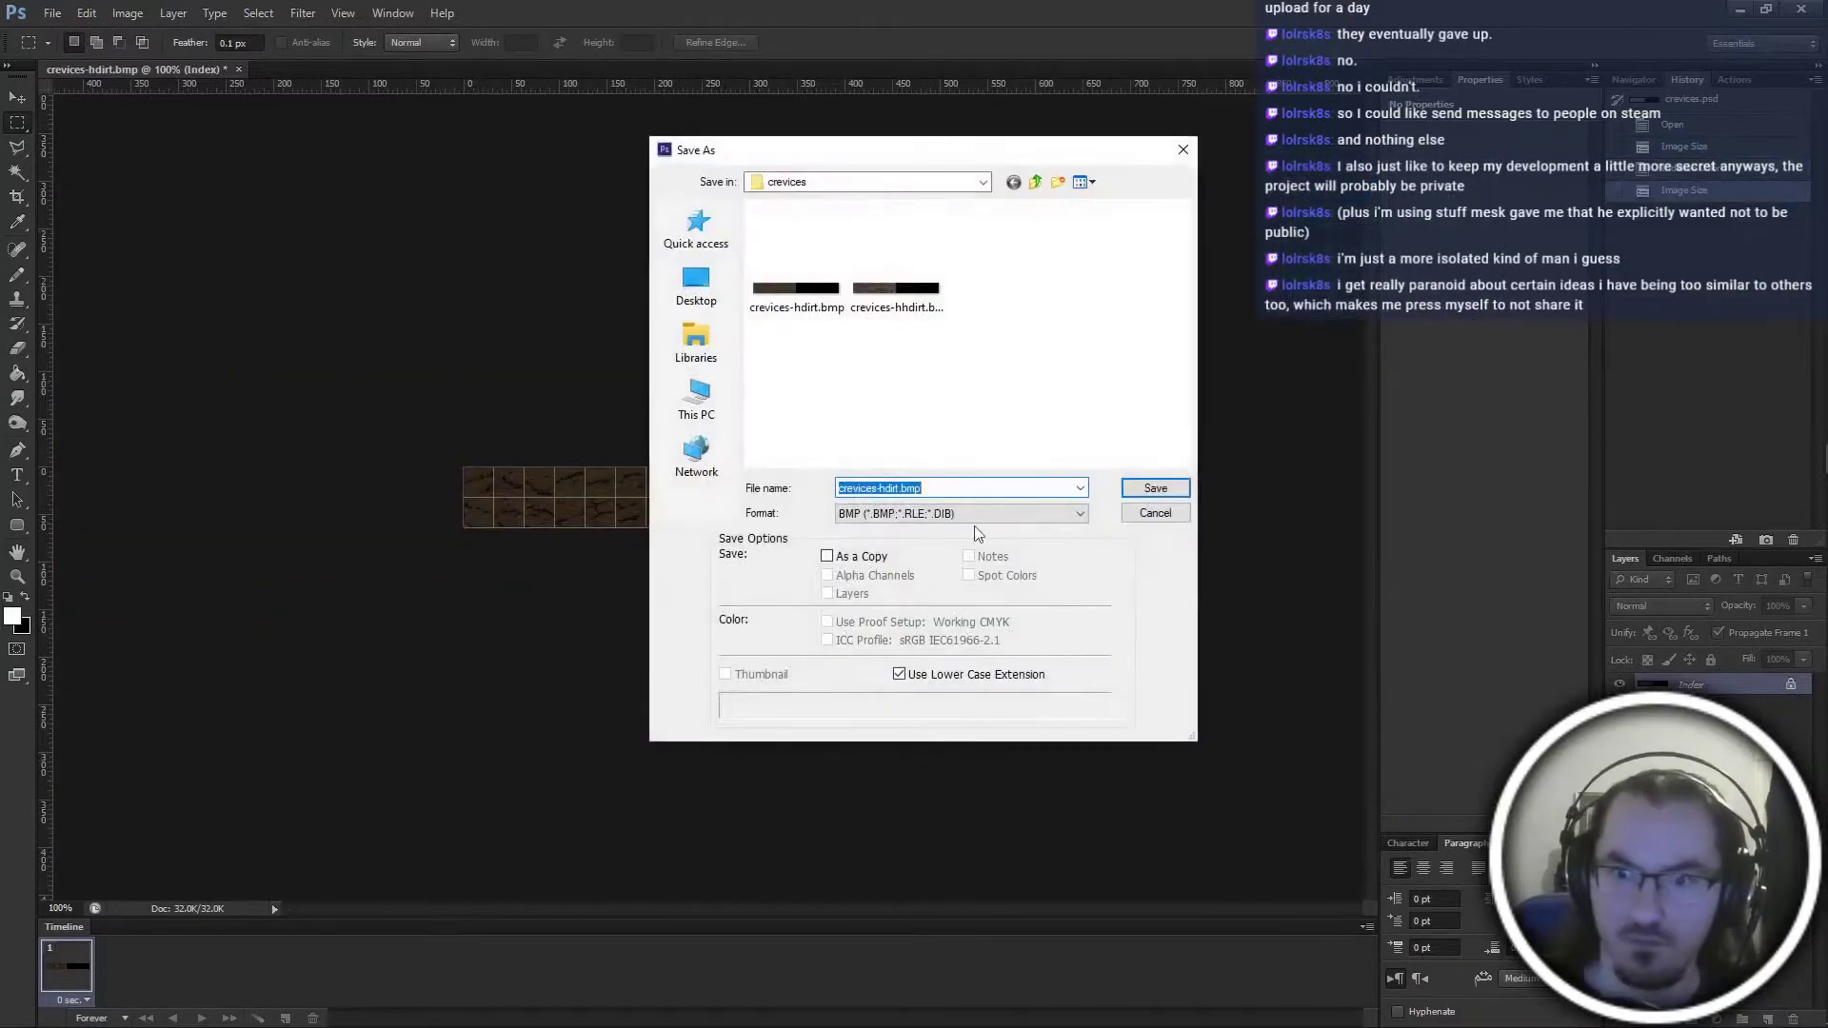
{"action": "left_click", "coordinate": [895, 489]}
{"action": "key", "text": "BackSpace"}
{"action": "key", "text": "Return"}
{"action": "key", "text": "Return"}
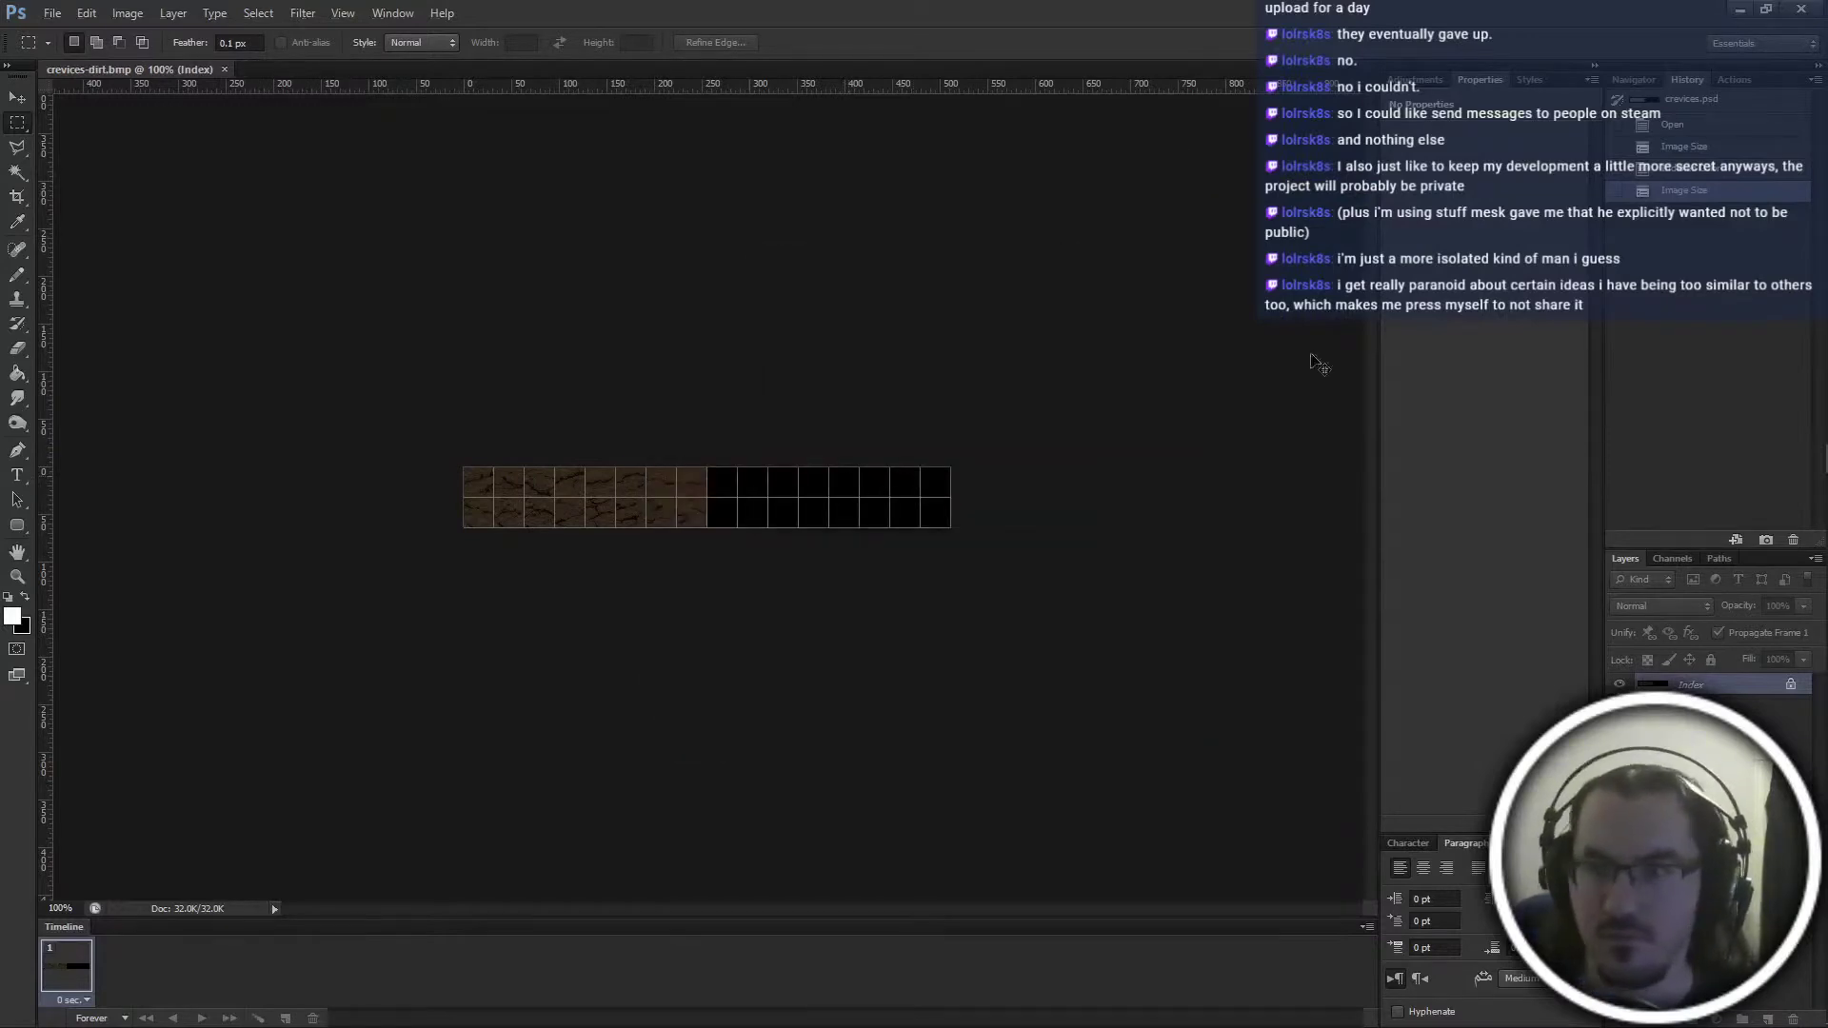
Close the exported bitmap and Photoshop, and open the graphics file chooser for the selected blank groups in PyTILE
{"action": "key", "text": "ctrl+w"}
{"action": "left_click", "coordinate": [1797, 10]}
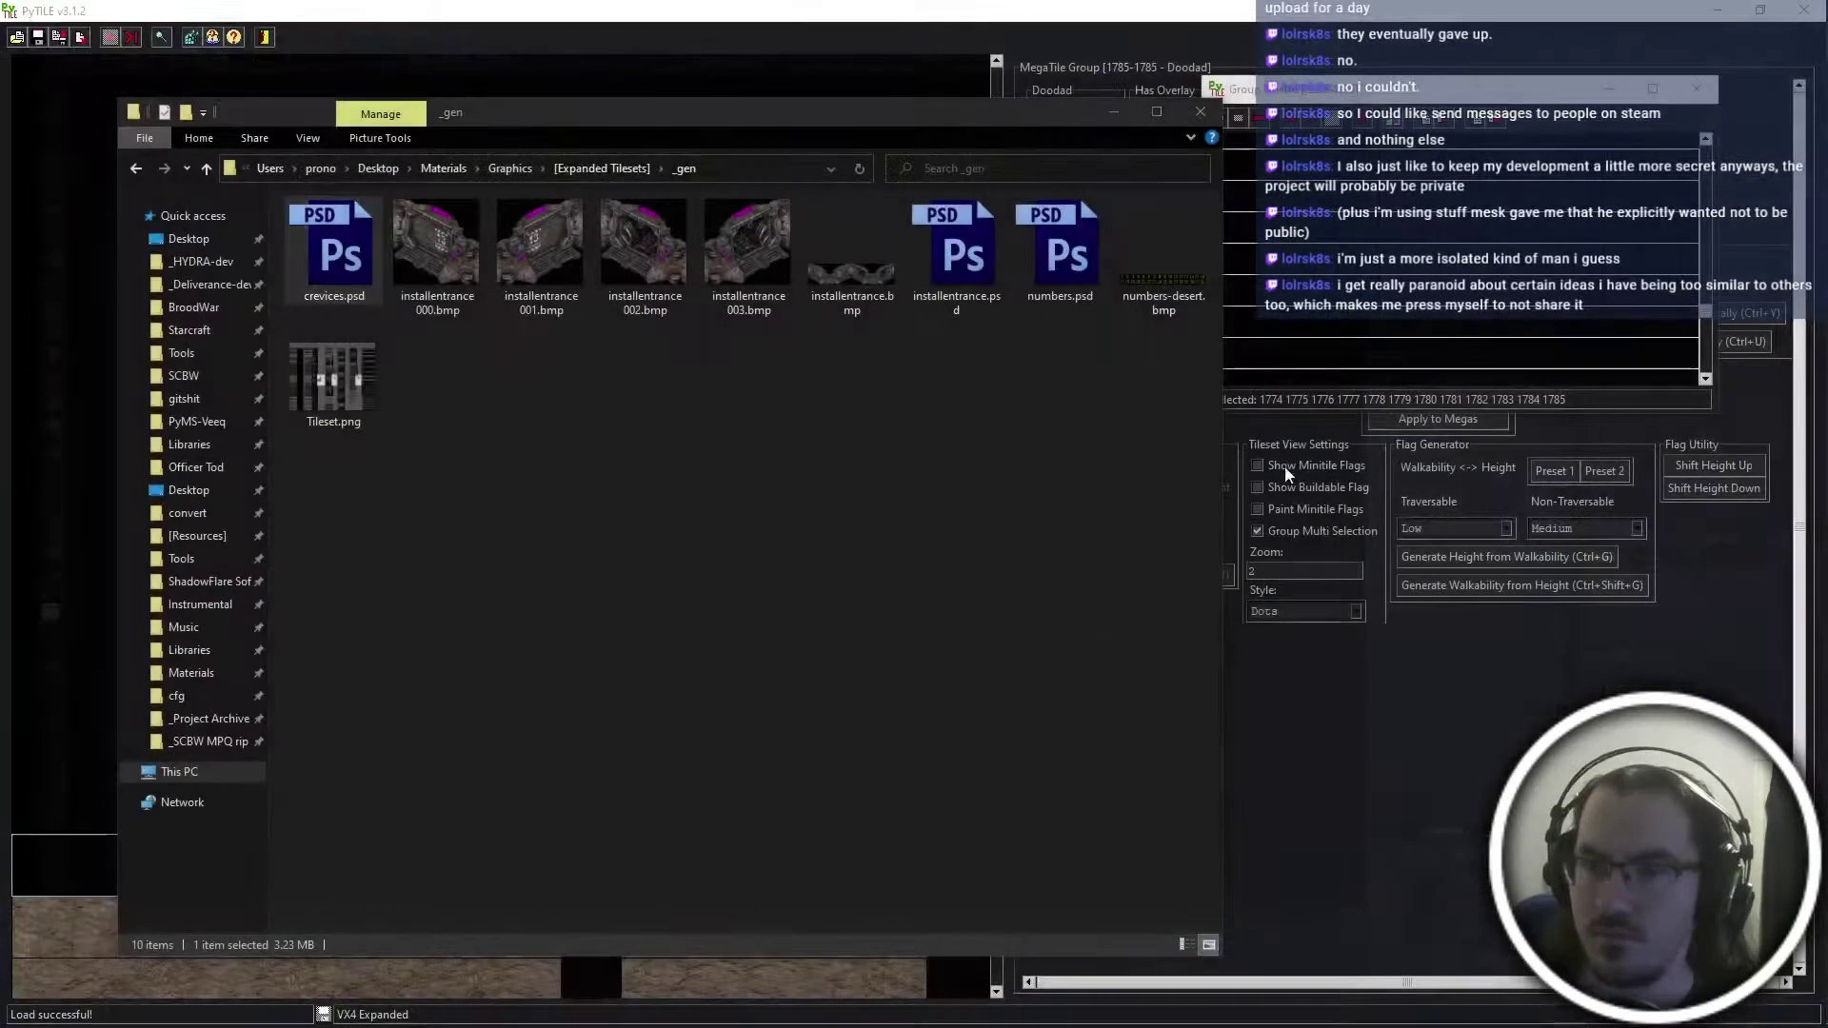
{"action": "left_click", "coordinate": [1331, 99]}
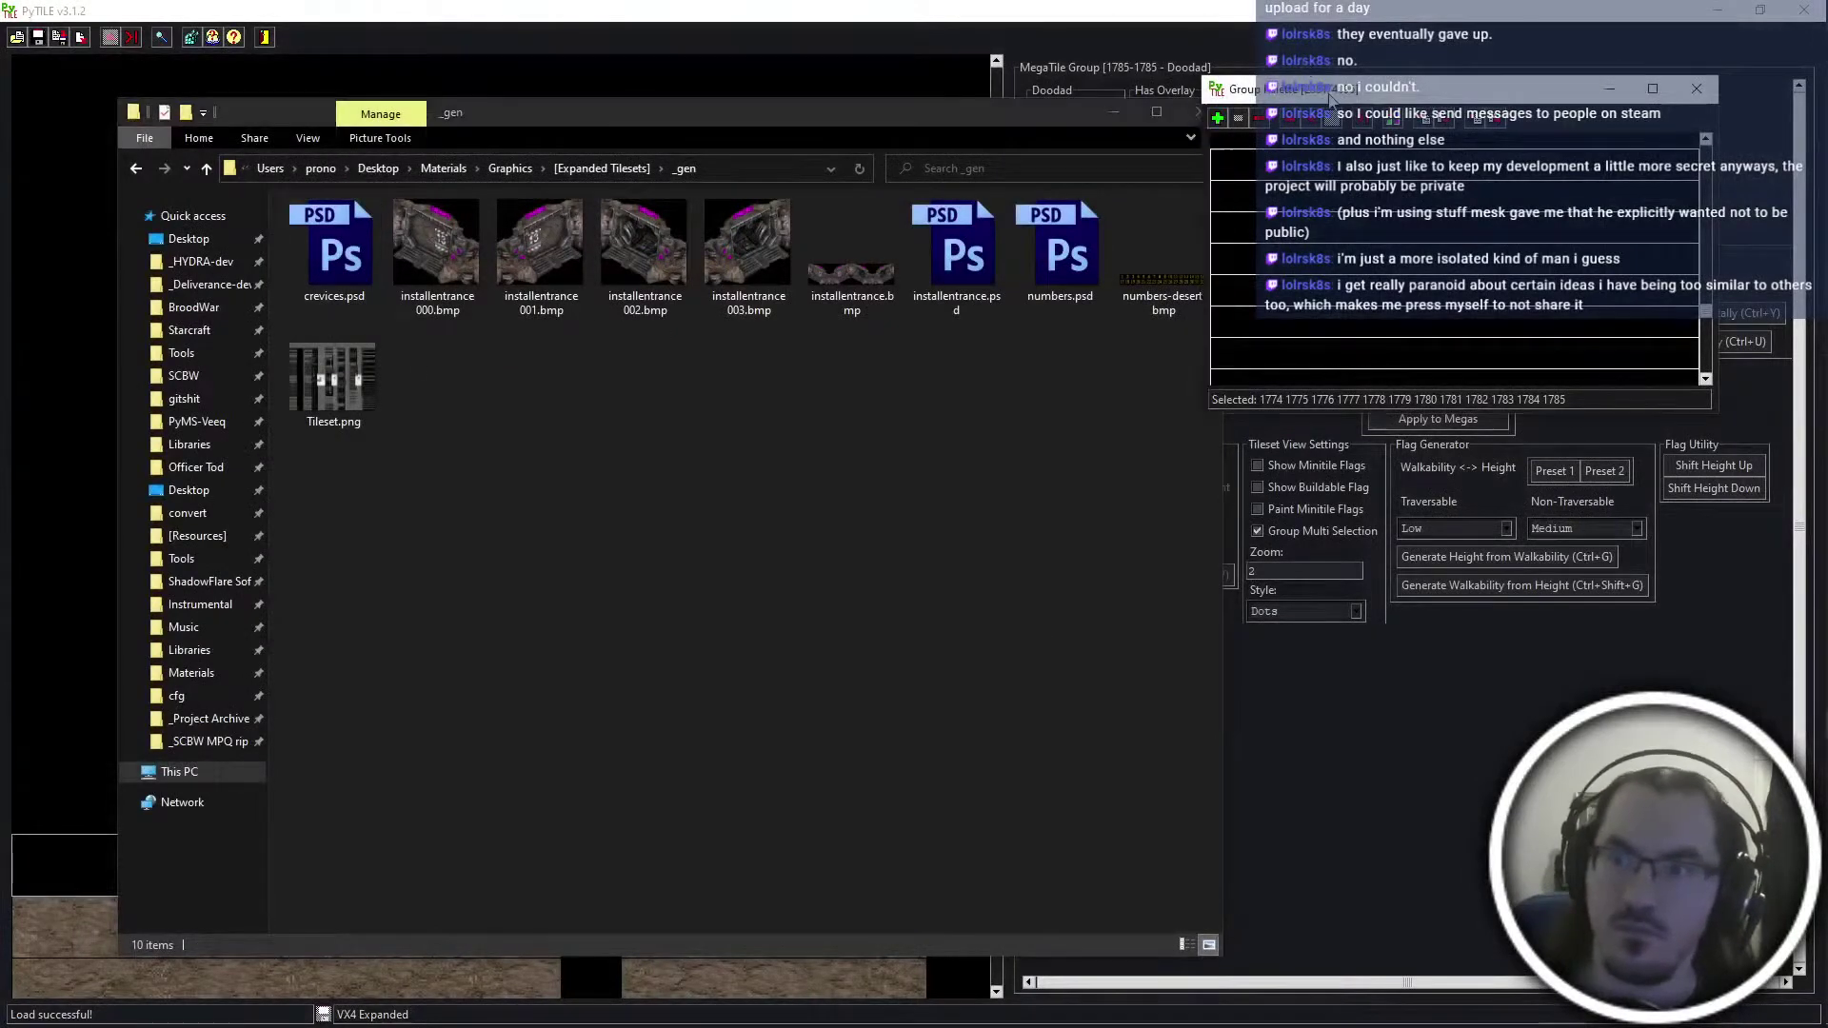
{"action": "key", "text": "alt+Tab"}
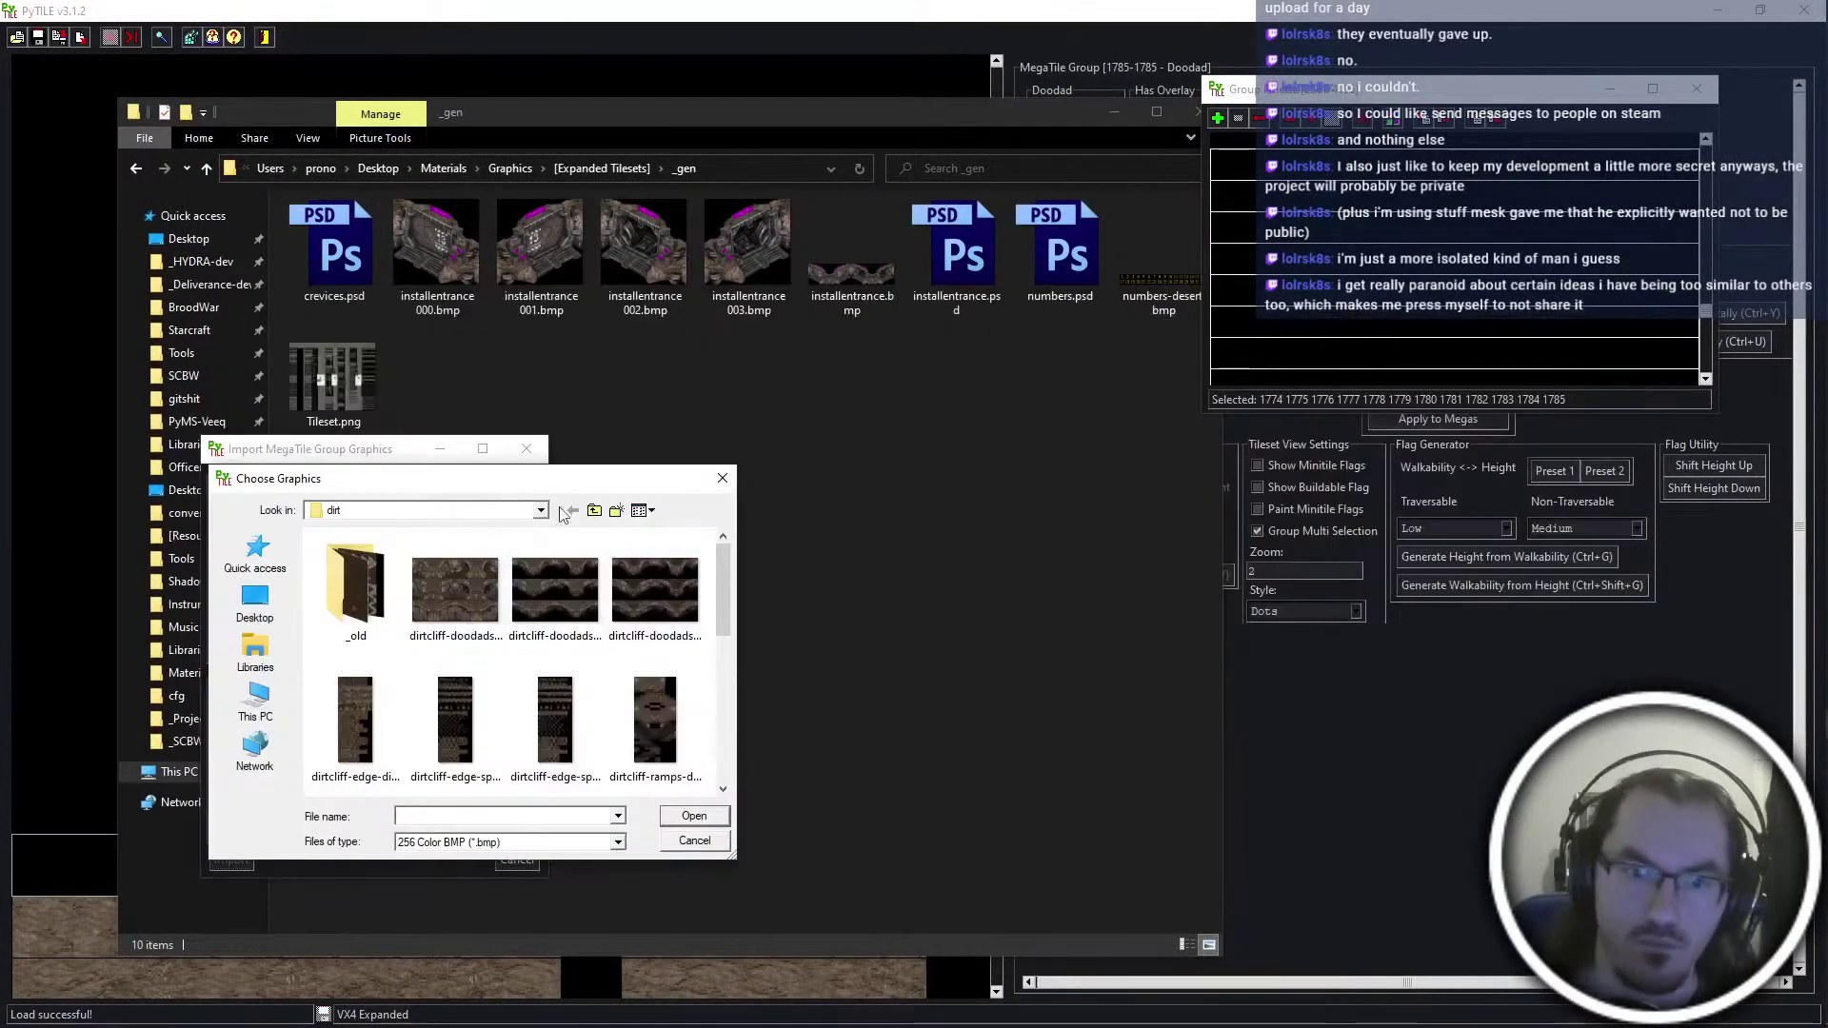
Import crevices-dirt.bmp, crevices-hdirt.bmp and crevices-hhdirt.bmp from the platform crevices folder into the selected blank groups
{"action": "left_click", "coordinate": [595, 512]}
{"action": "left_click", "coordinate": [597, 513]}
{"action": "double_click", "coordinate": [392, 686]}
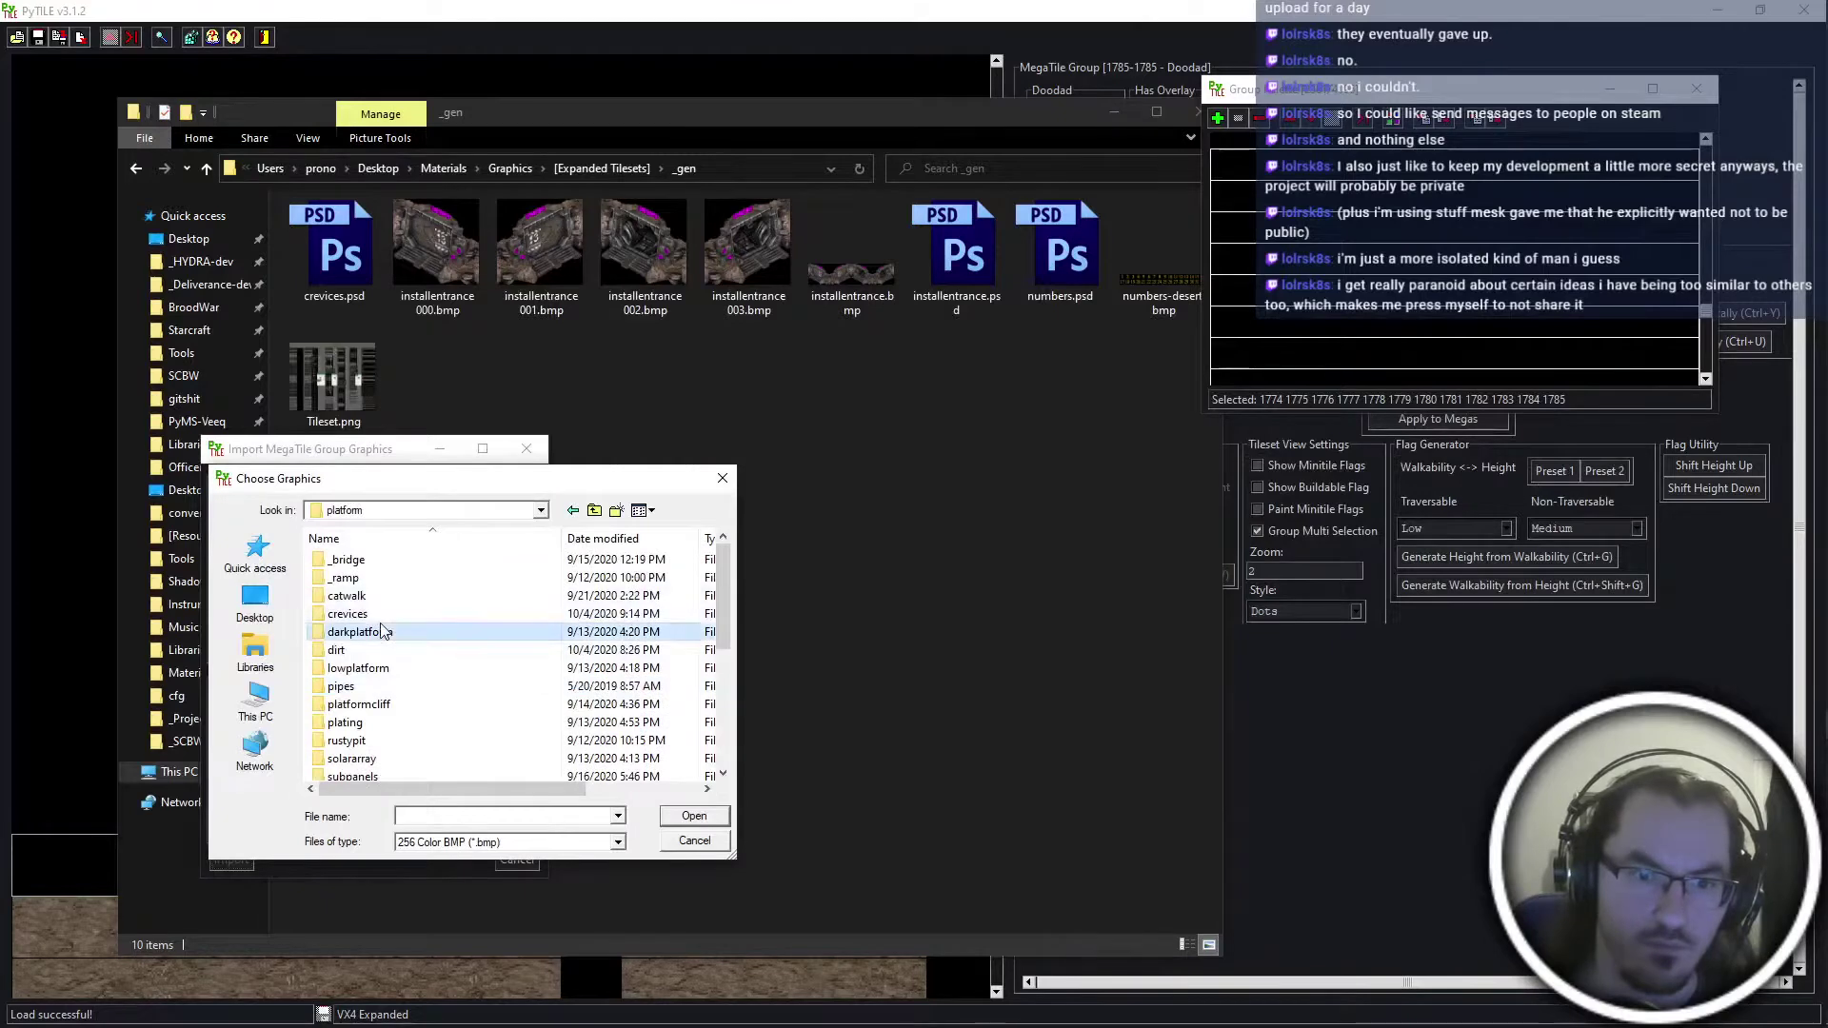
{"action": "double_click", "coordinate": [381, 619]}
{"action": "left_click_drag", "start_coordinate": [382, 619], "coordinate": [632, 613]}
{"action": "key", "text": "Return"}
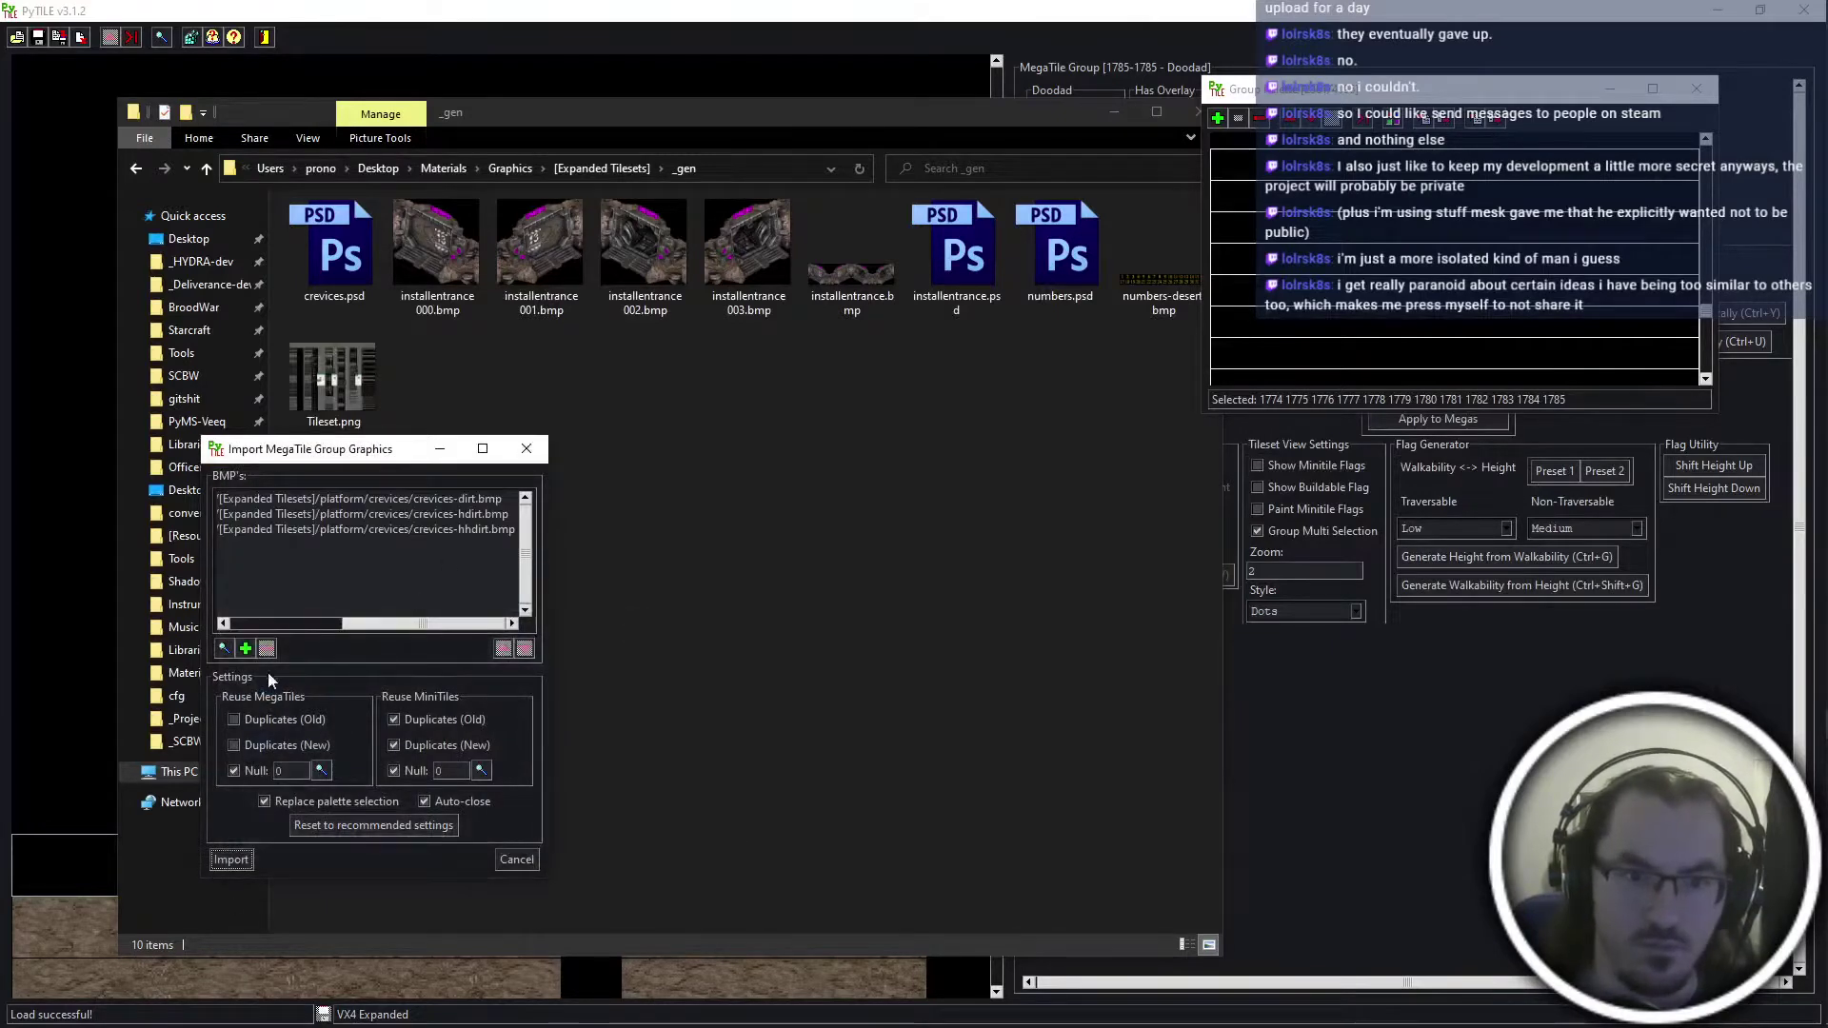
{"action": "left_click", "coordinate": [231, 859]}
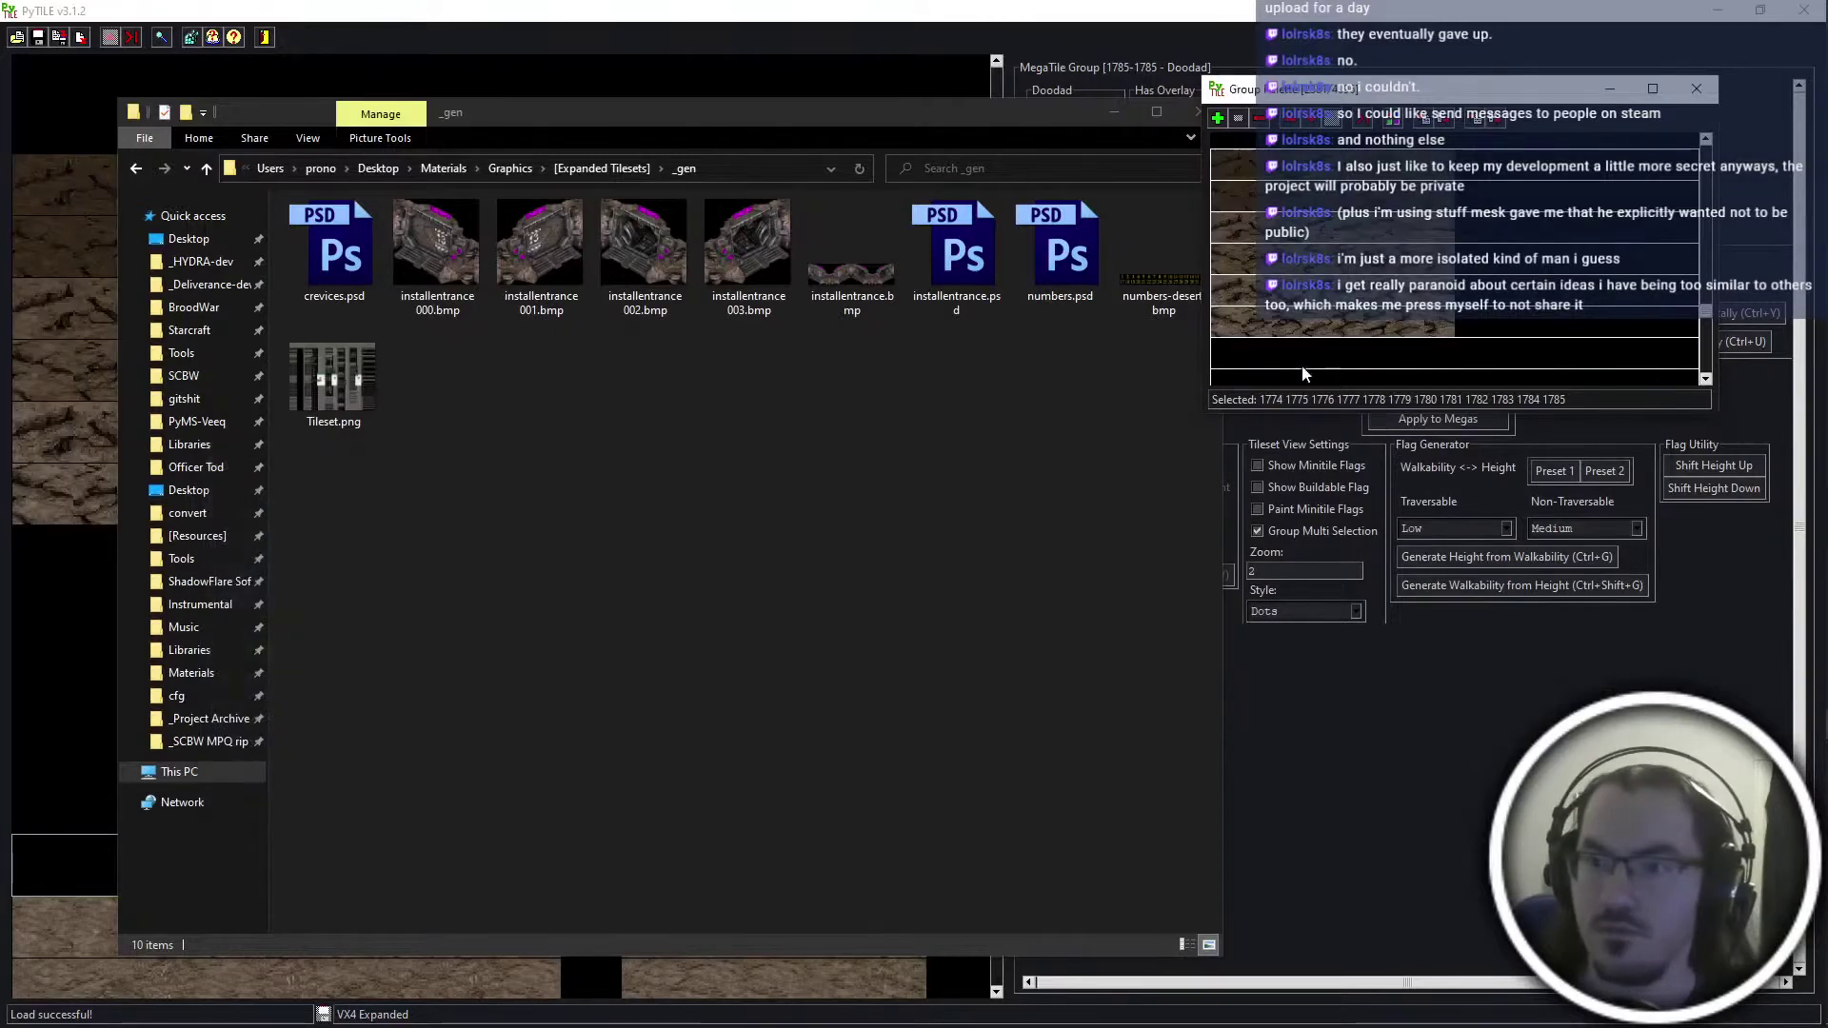
Select the remaining blank groups 1780 to 1785 and open the graphics file chooser for another import
{"action": "left_click_drag", "start_coordinate": [1326, 237], "coordinate": [1337, 369]}
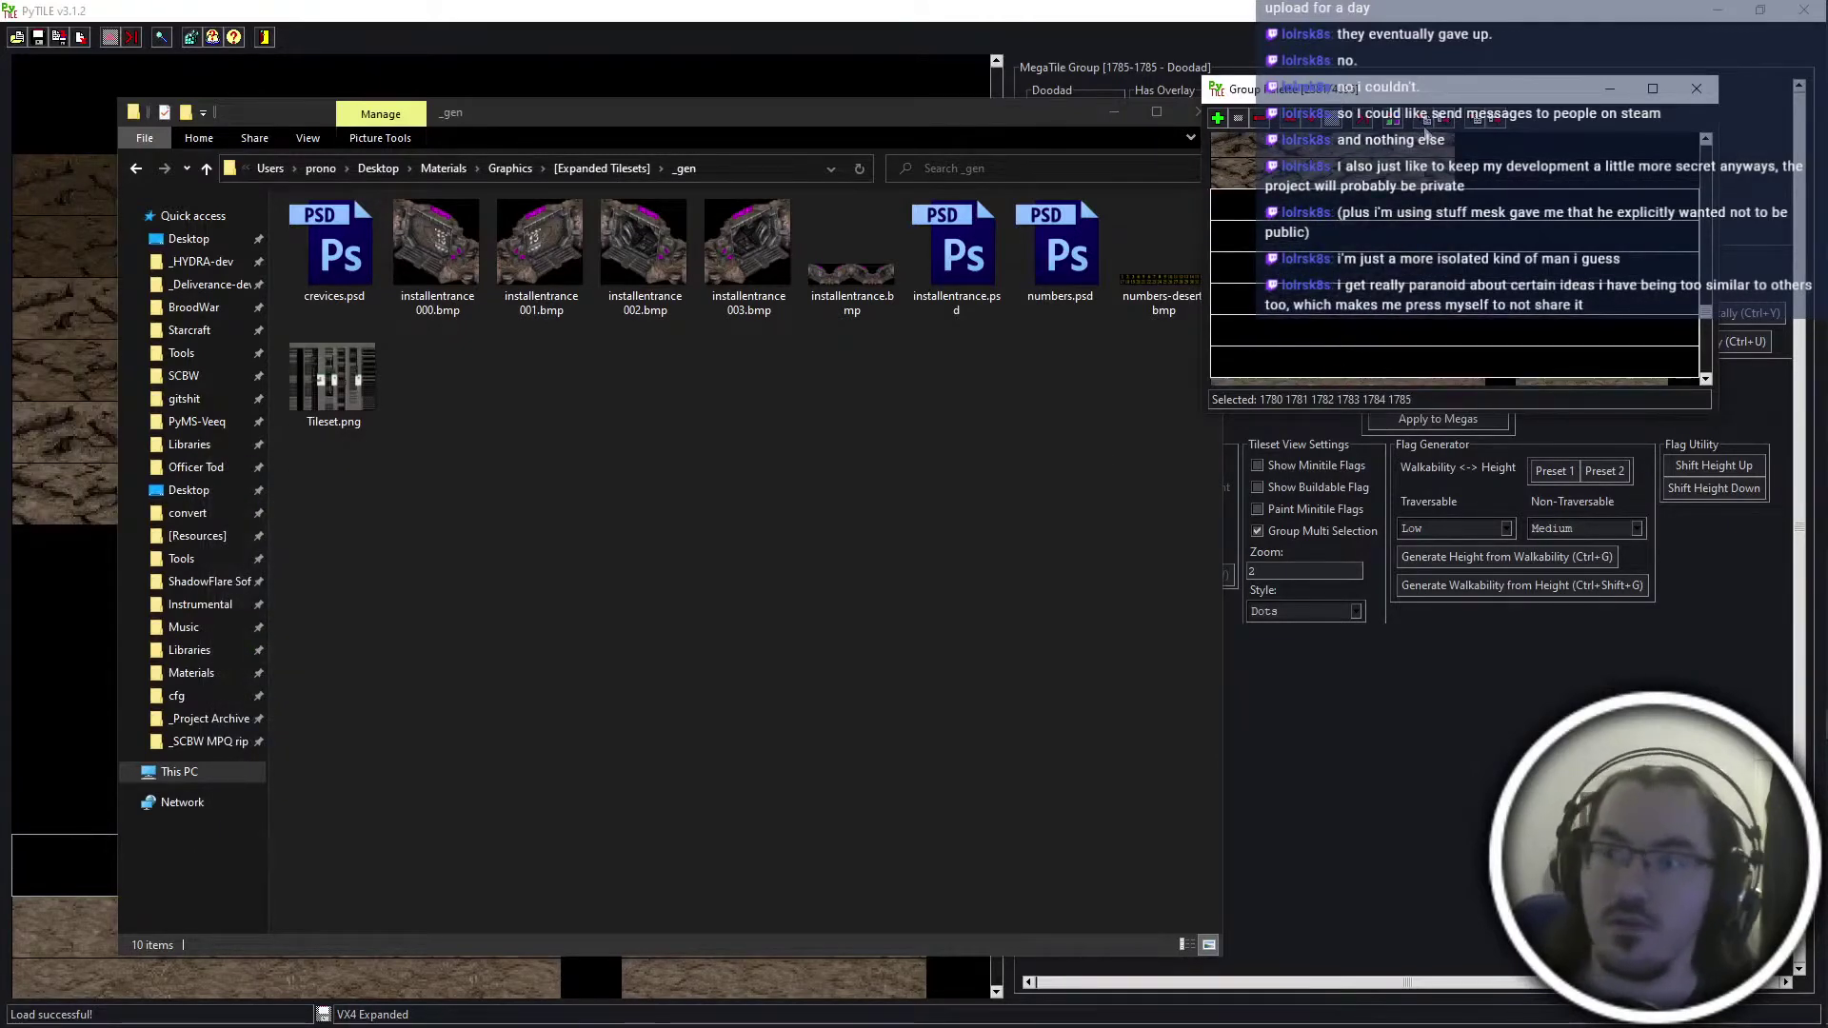
{"action": "left_click", "coordinate": [1425, 124]}
{"action": "left_click", "coordinate": [223, 649]}
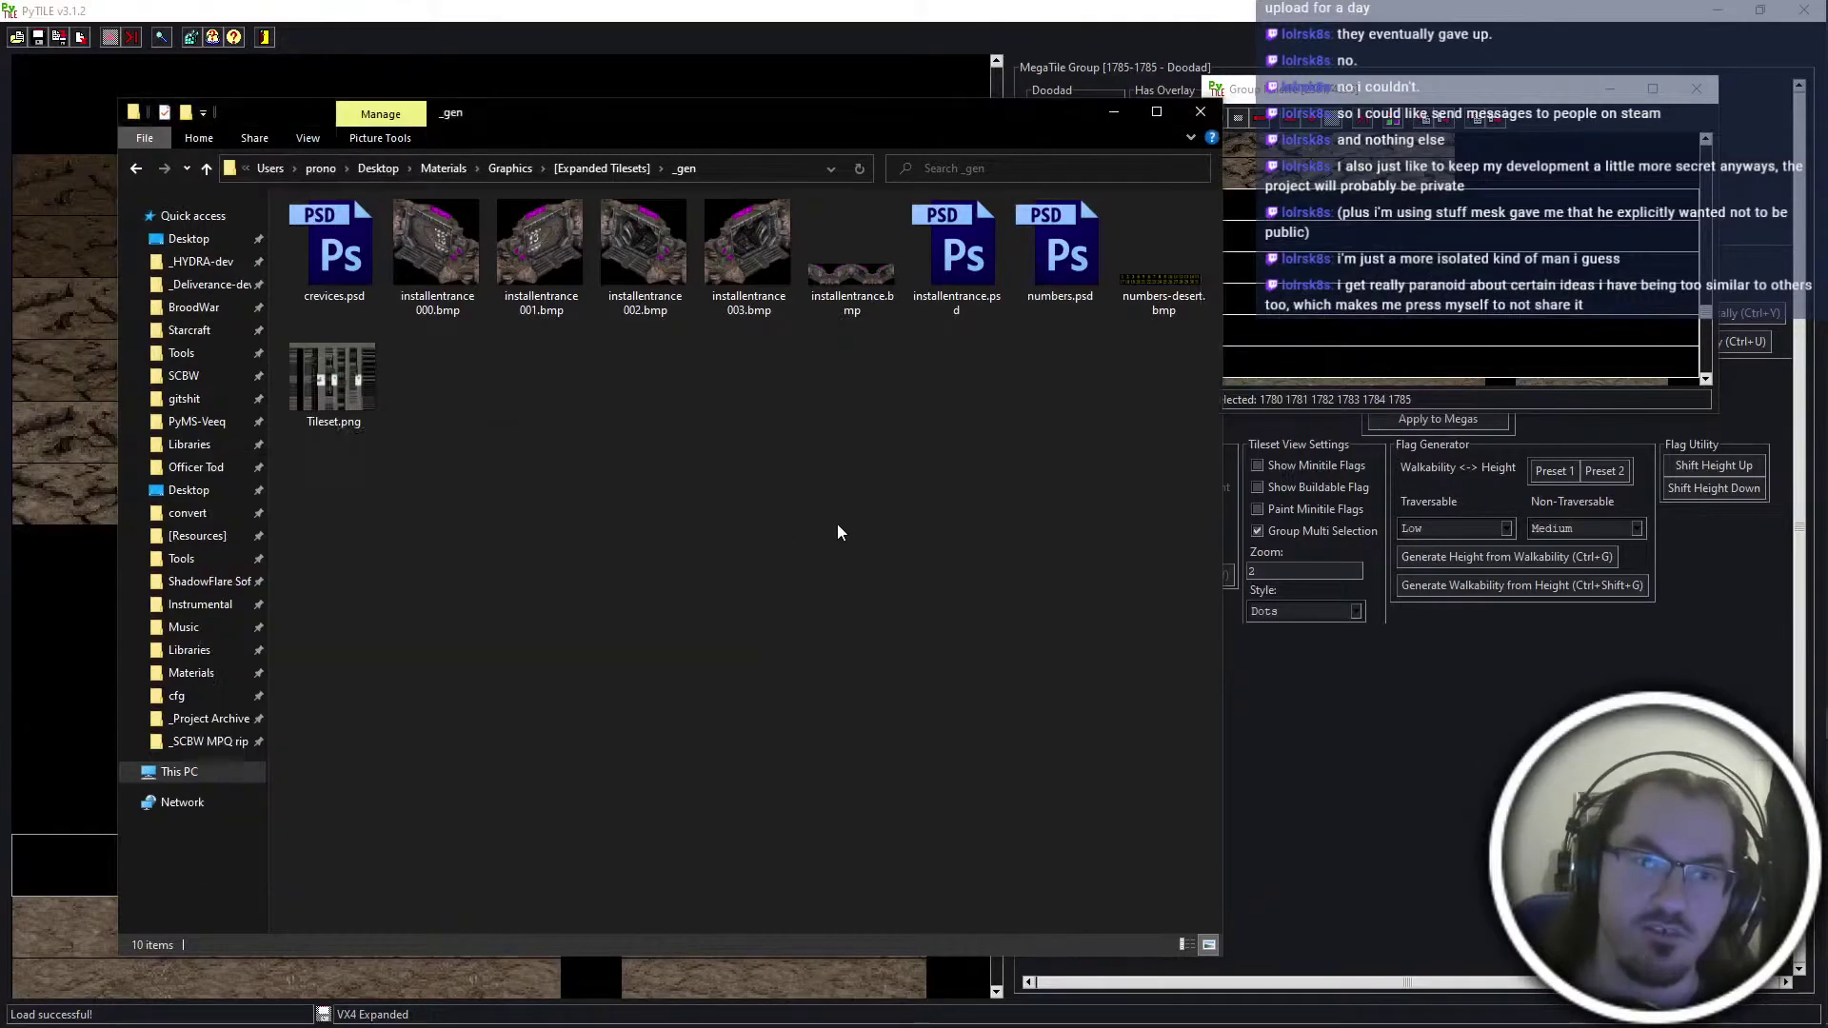
Open crevices.psd from the _gen folder in Photoshop and show the blue mineral layers over the hhdirt variant
{"action": "double_click", "coordinate": [367, 273]}
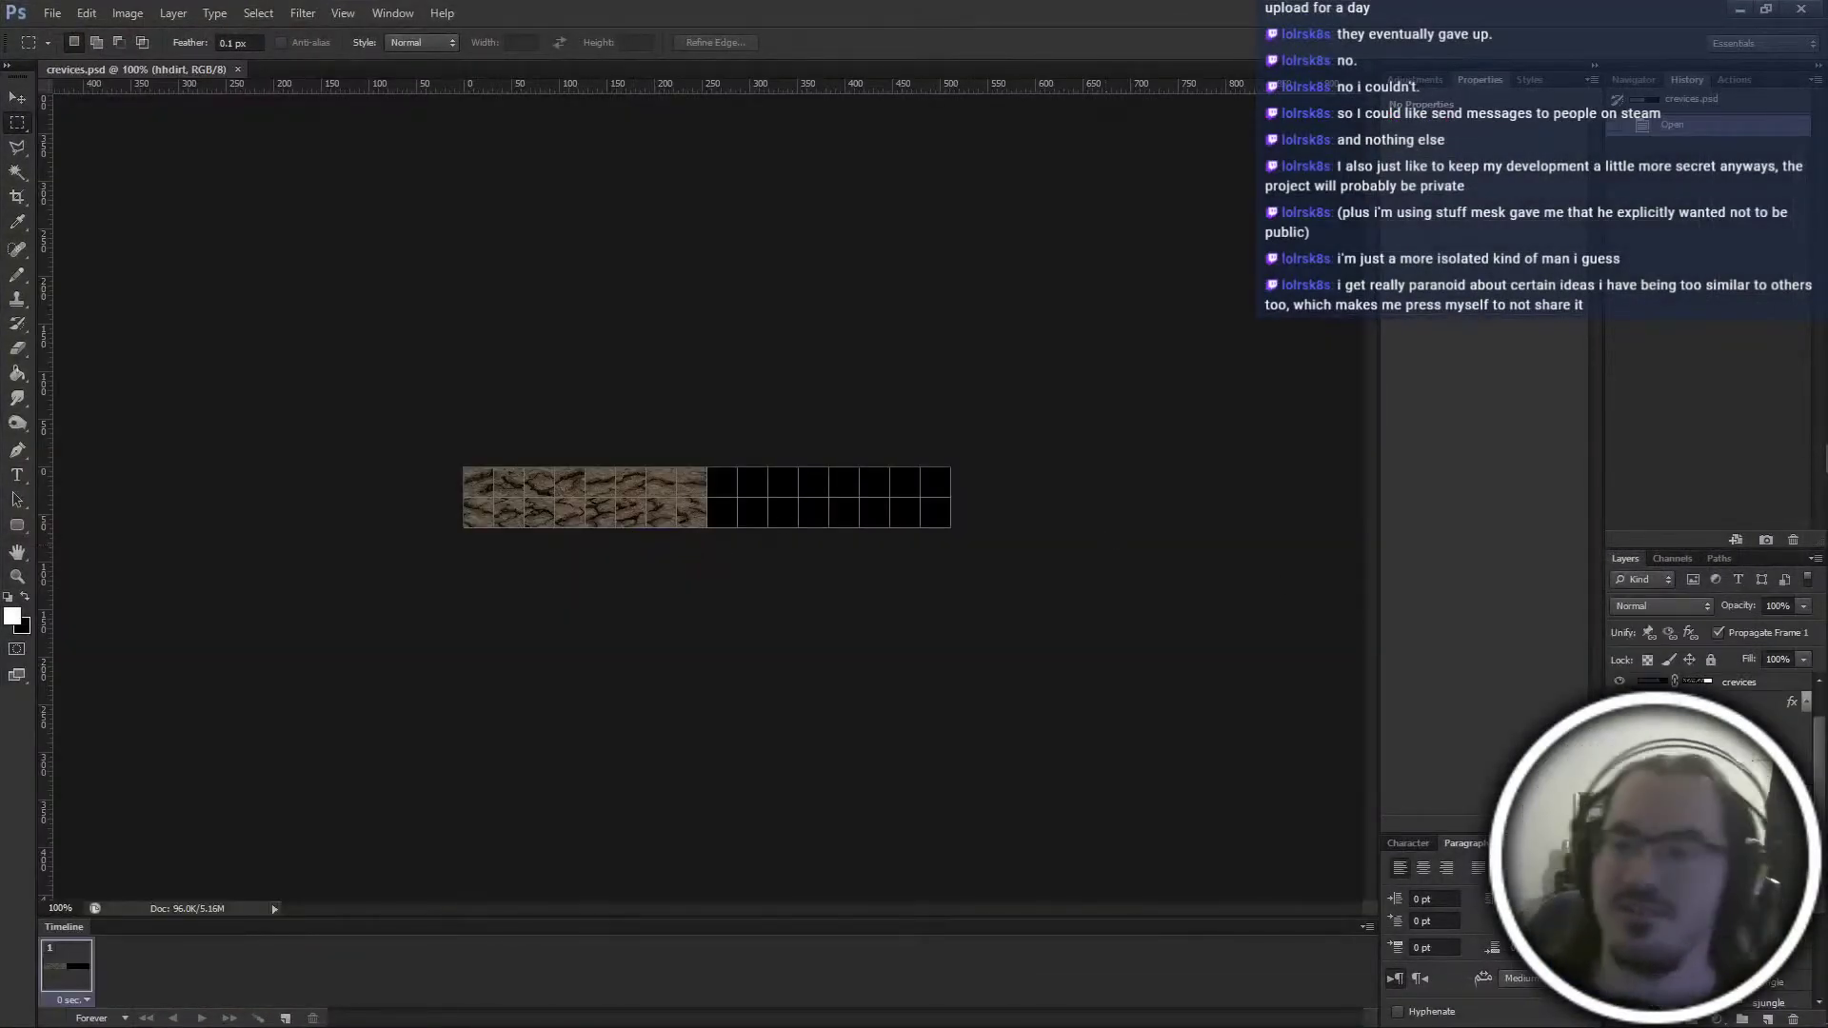
{"action": "scroll", "coordinate": [1695, 724], "scroll_direction": "down", "scroll_amount": 2}
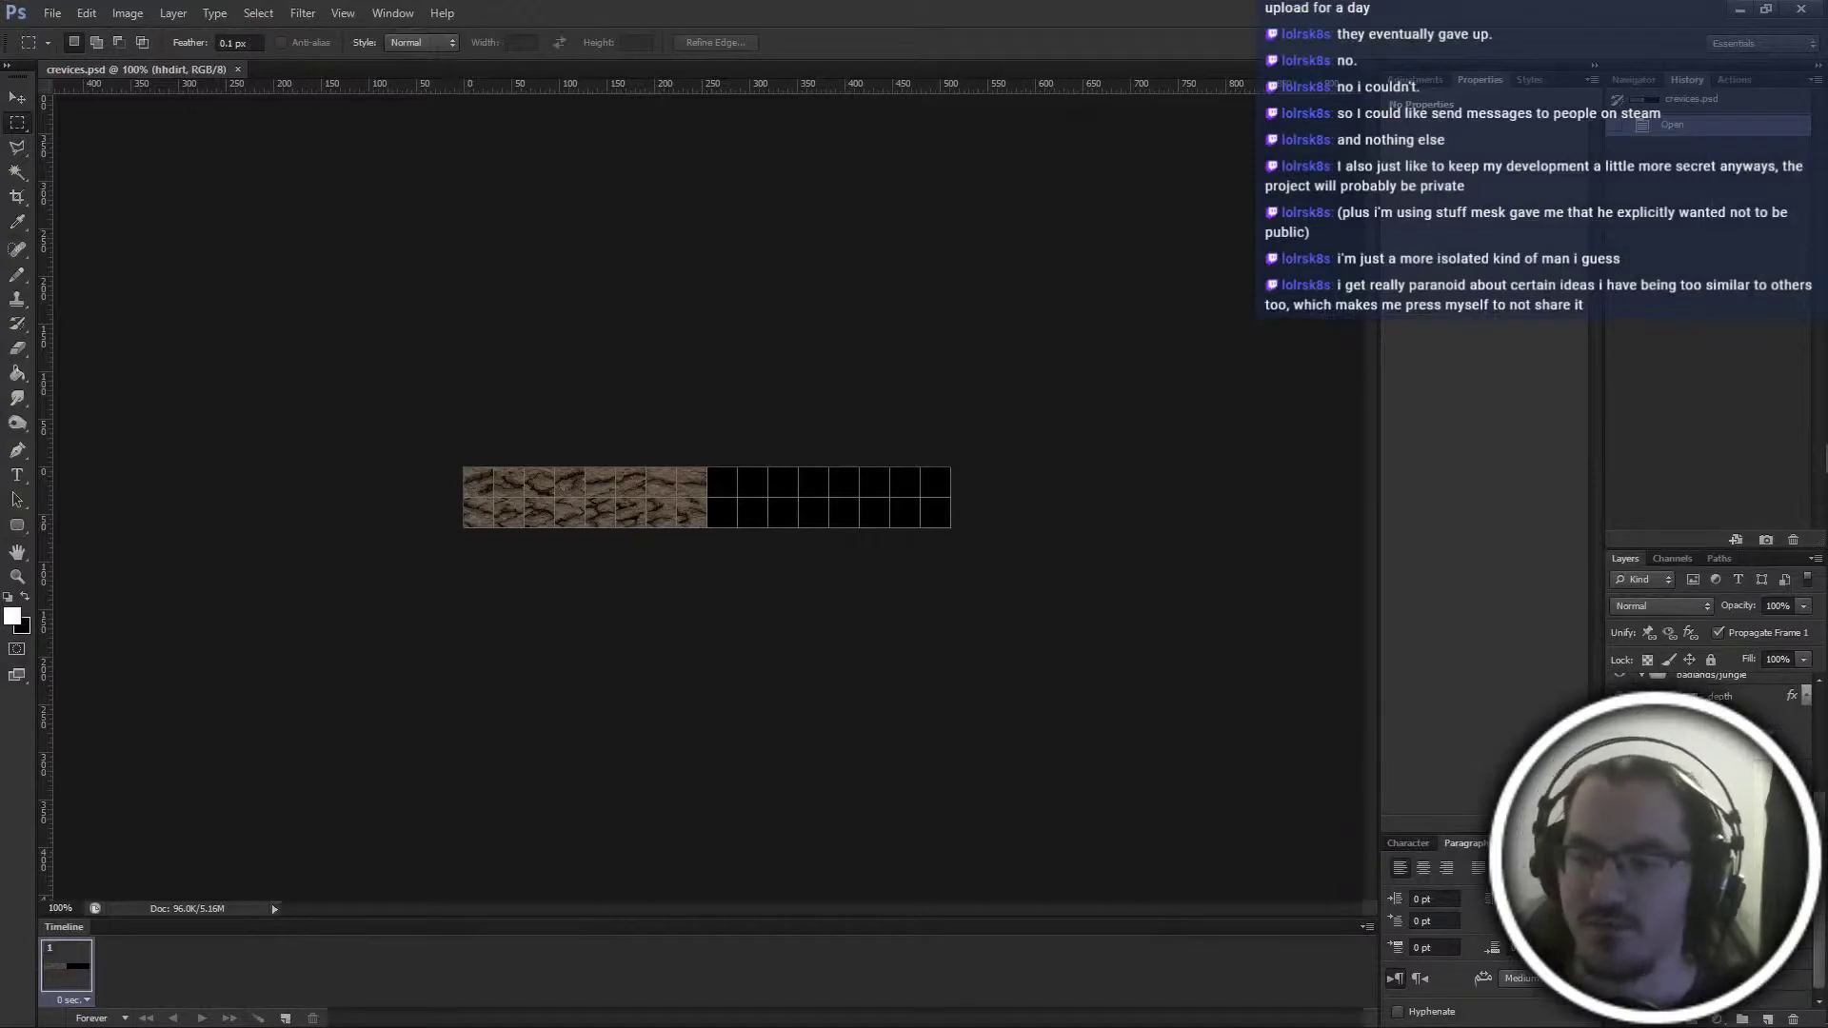
{"action": "scroll", "coordinate": [1704, 695], "scroll_direction": "down", "scroll_amount": 1}
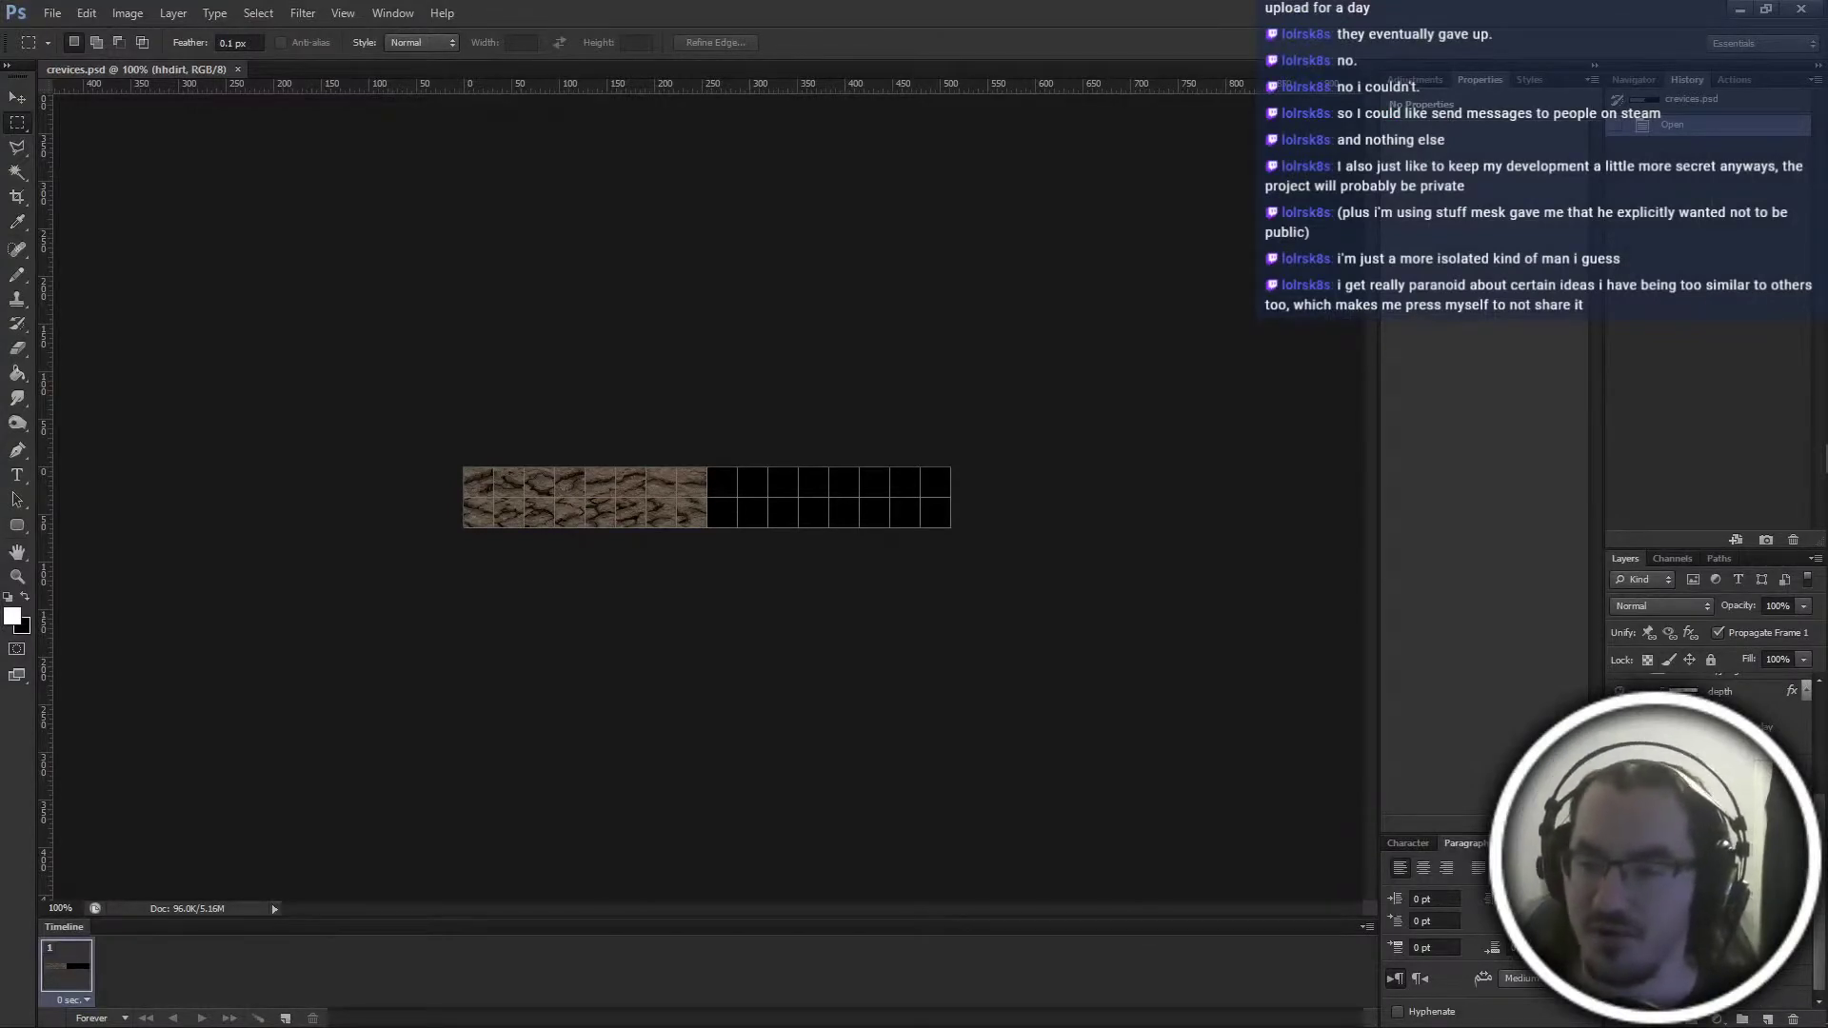
{"action": "scroll", "coordinate": [1704, 723], "scroll_direction": "down", "scroll_amount": 2}
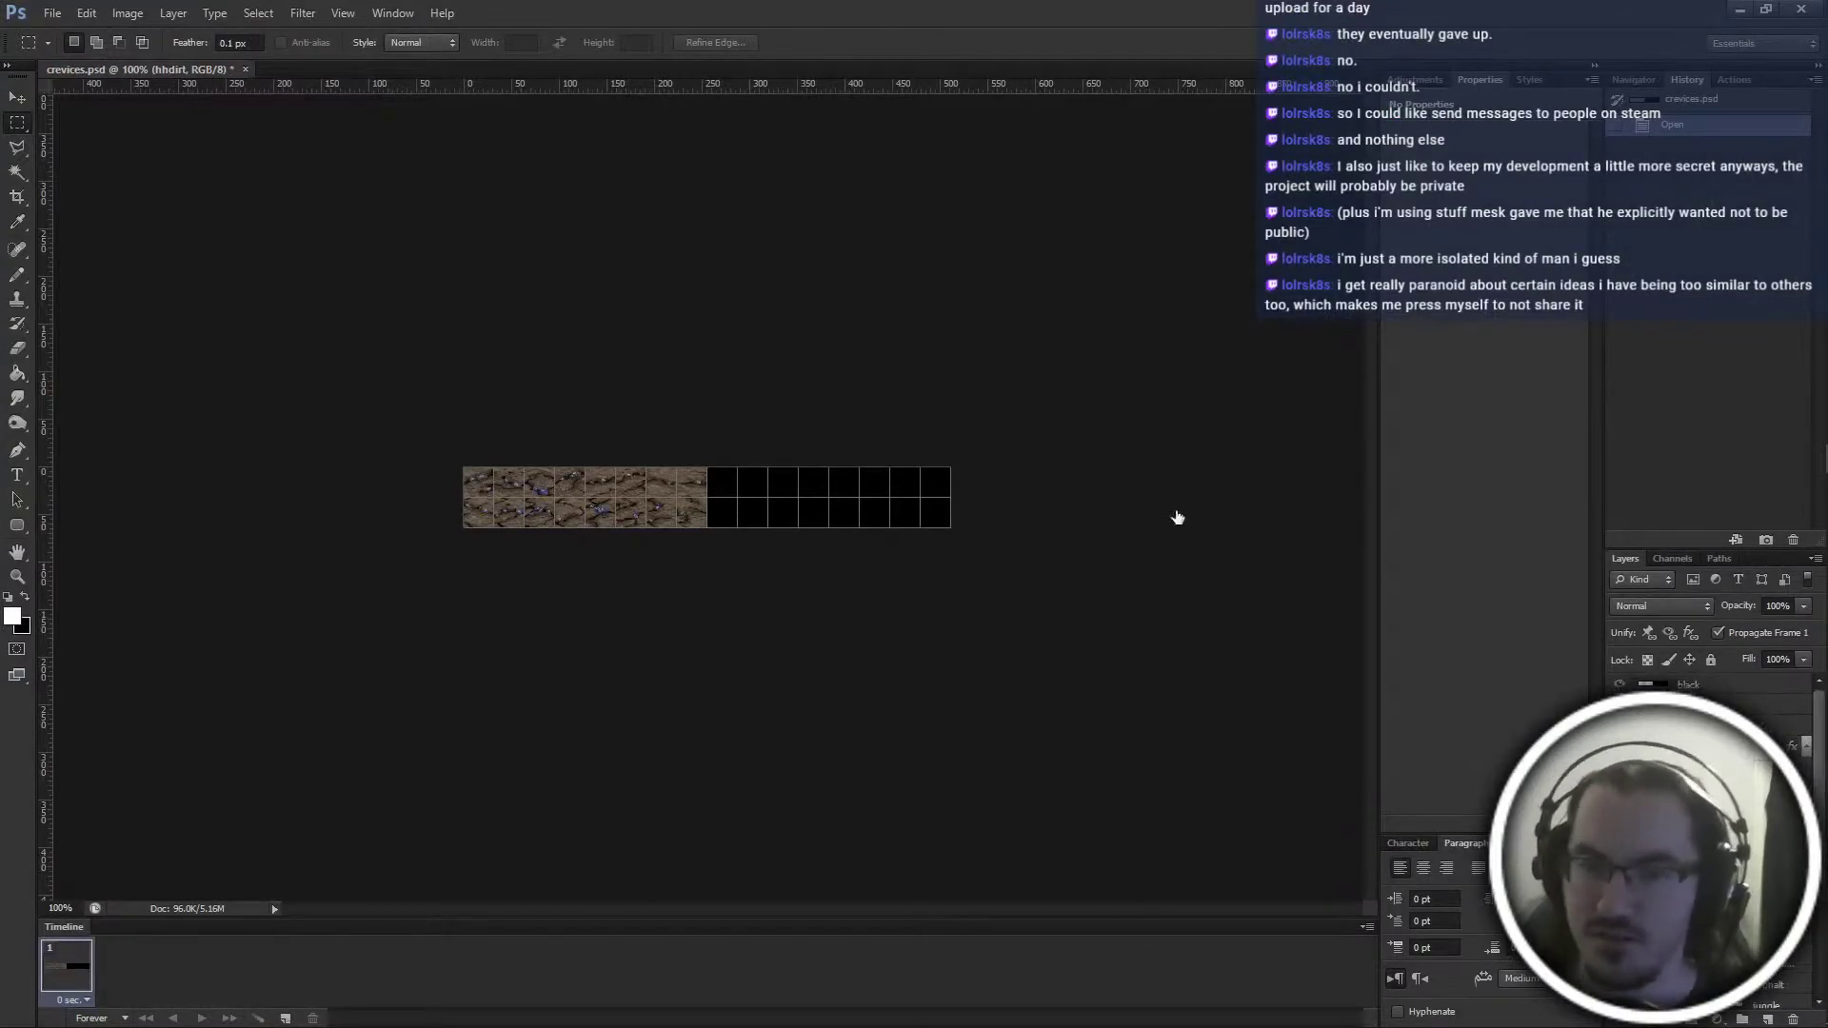
Enlarge the layered image to 2048 pixels wide with Nearest Neighbor resampling and convert it to indexed color with merged layers
{"action": "key", "text": "ctrl+alt+i"}
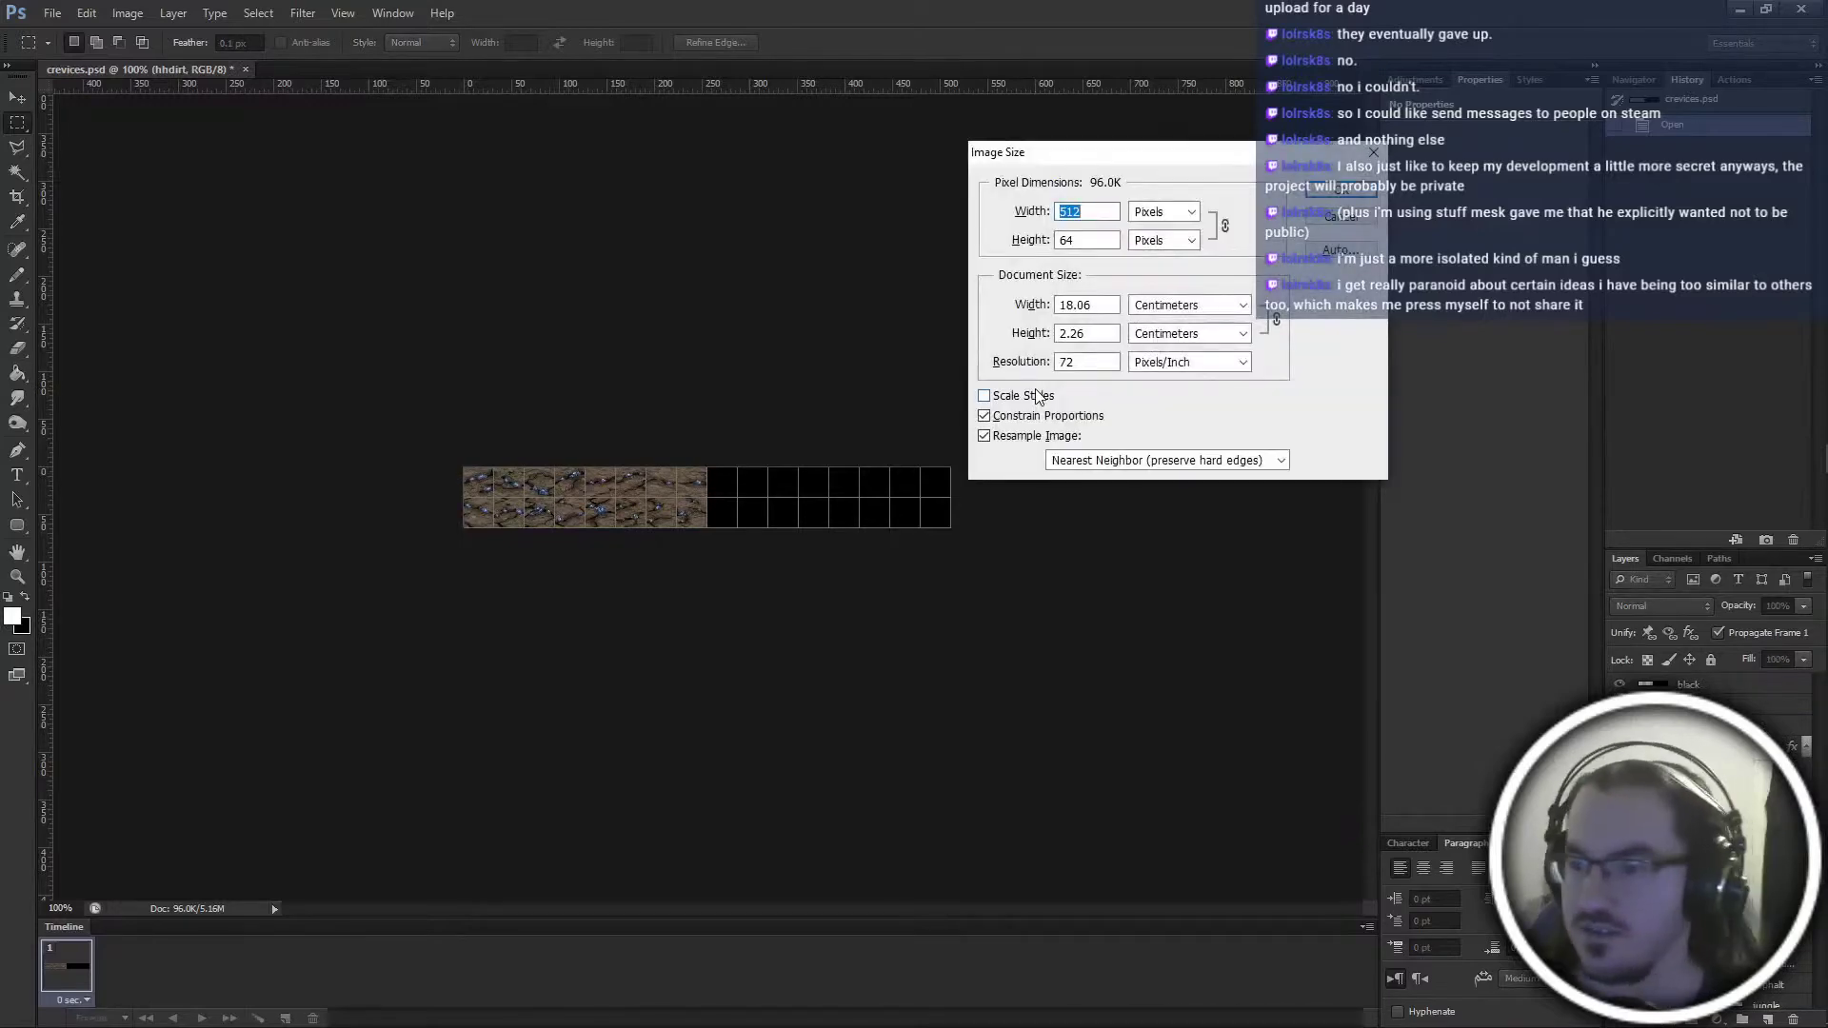
{"action": "type", "text": "1024"}
{"action": "key", "text": "Return"}
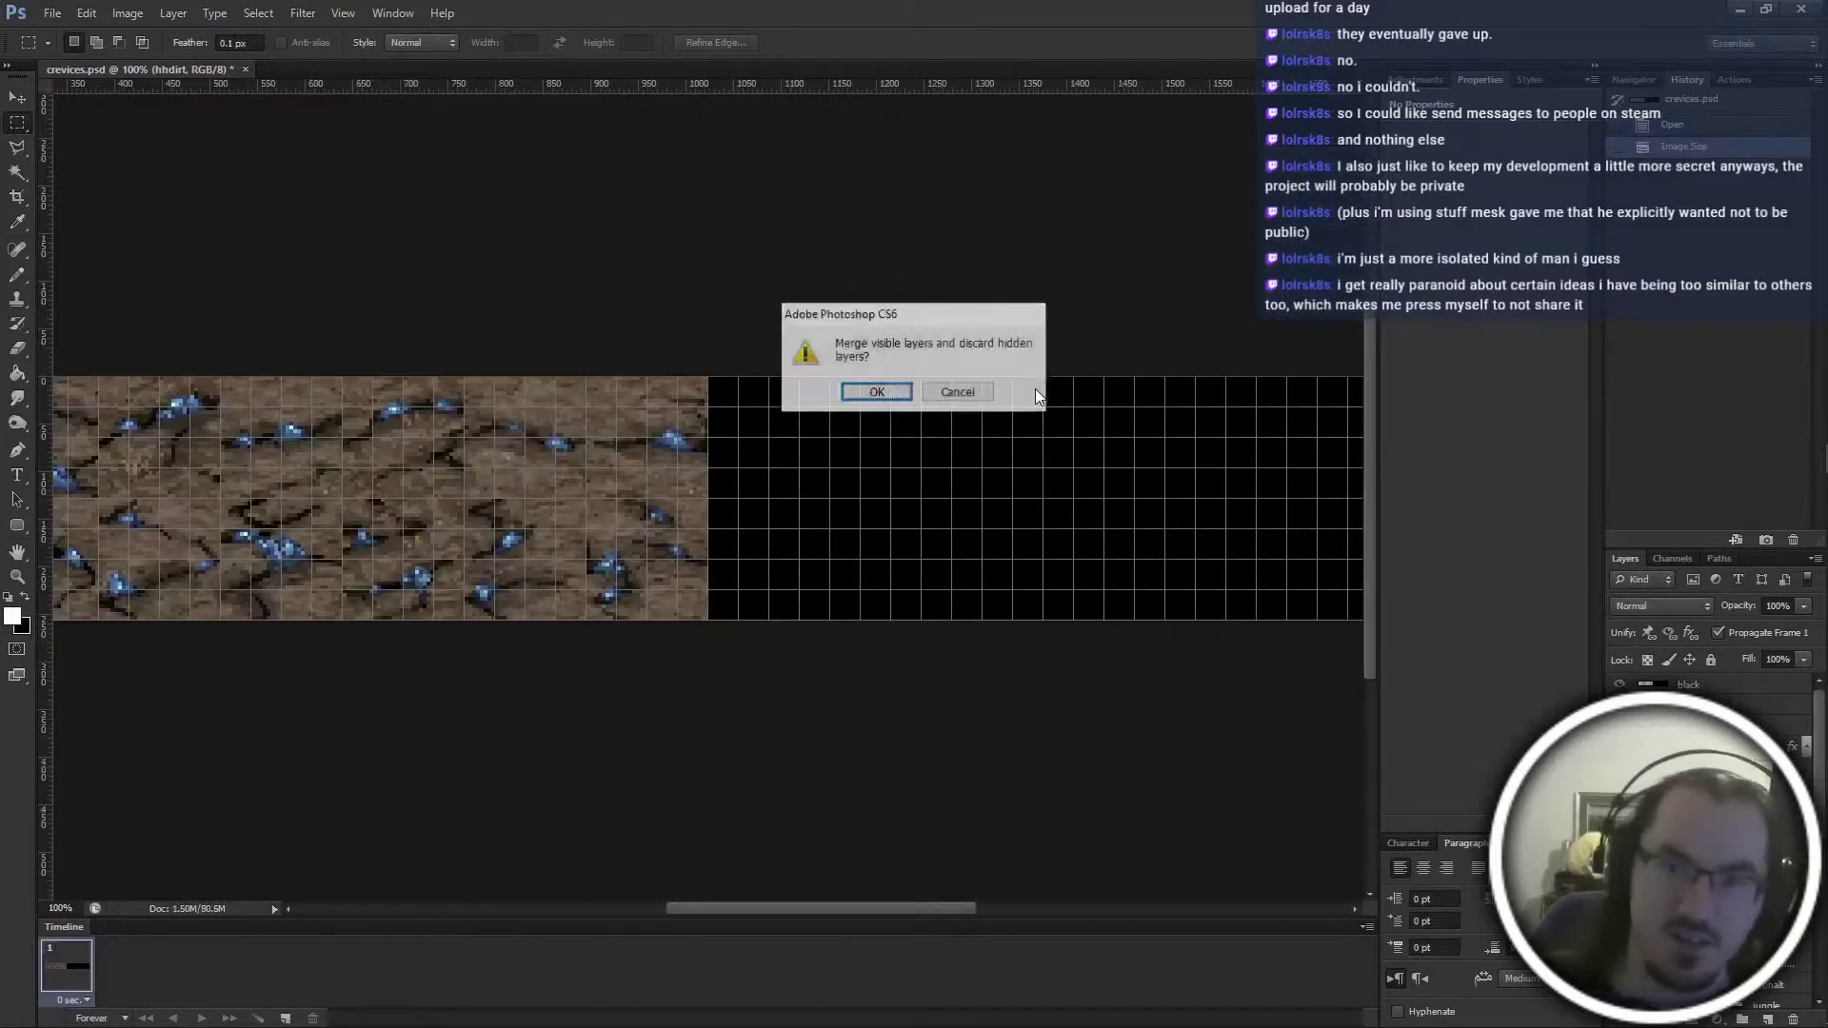
{"action": "key", "text": "Return"}
{"action": "key", "text": "Return"}
Reduce the mineral hhdirt variant to 512 pixels wide and save it as mcrevices-hhdirt.bmp in the platform crevices folder
{"action": "key", "text": "ctrl+alt+i"}
{"action": "type", "text": "512"}
{"action": "key", "text": "Return"}
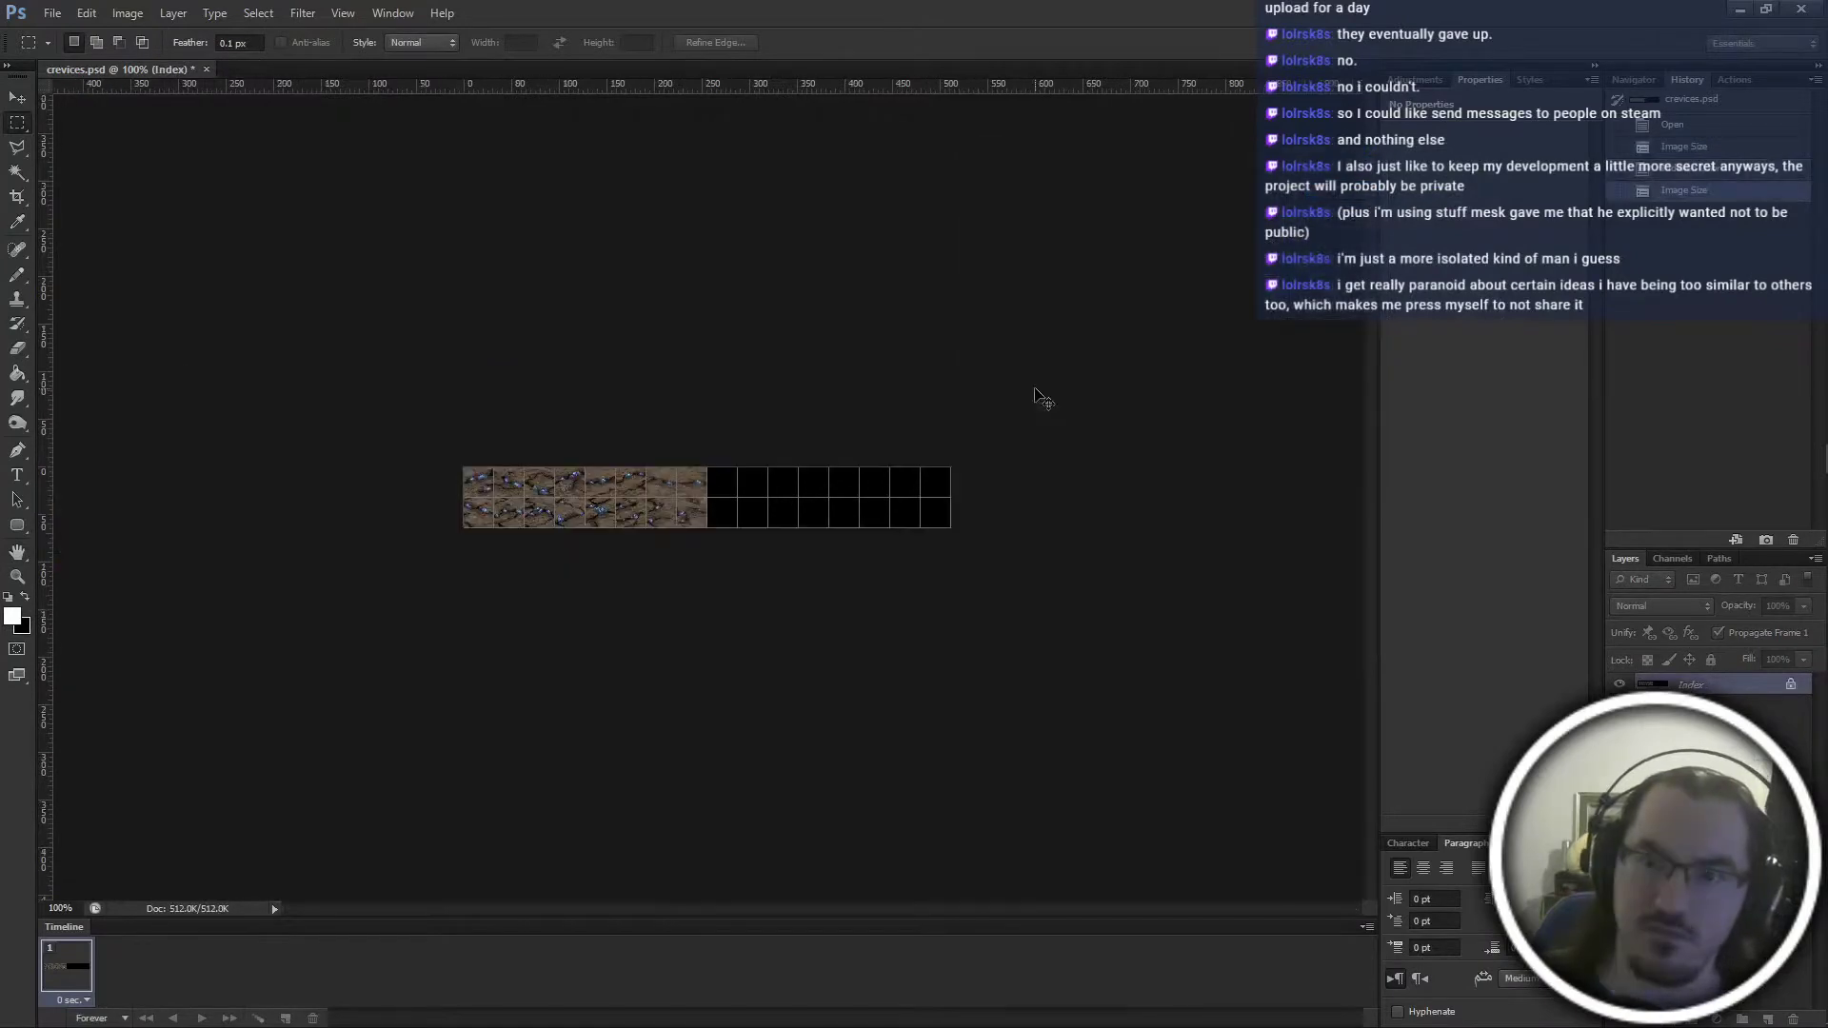
{"action": "key", "text": "ctrl+shift+s"}
{"action": "left_click", "coordinate": [959, 513]}
{"action": "left_click", "coordinate": [890, 533]}
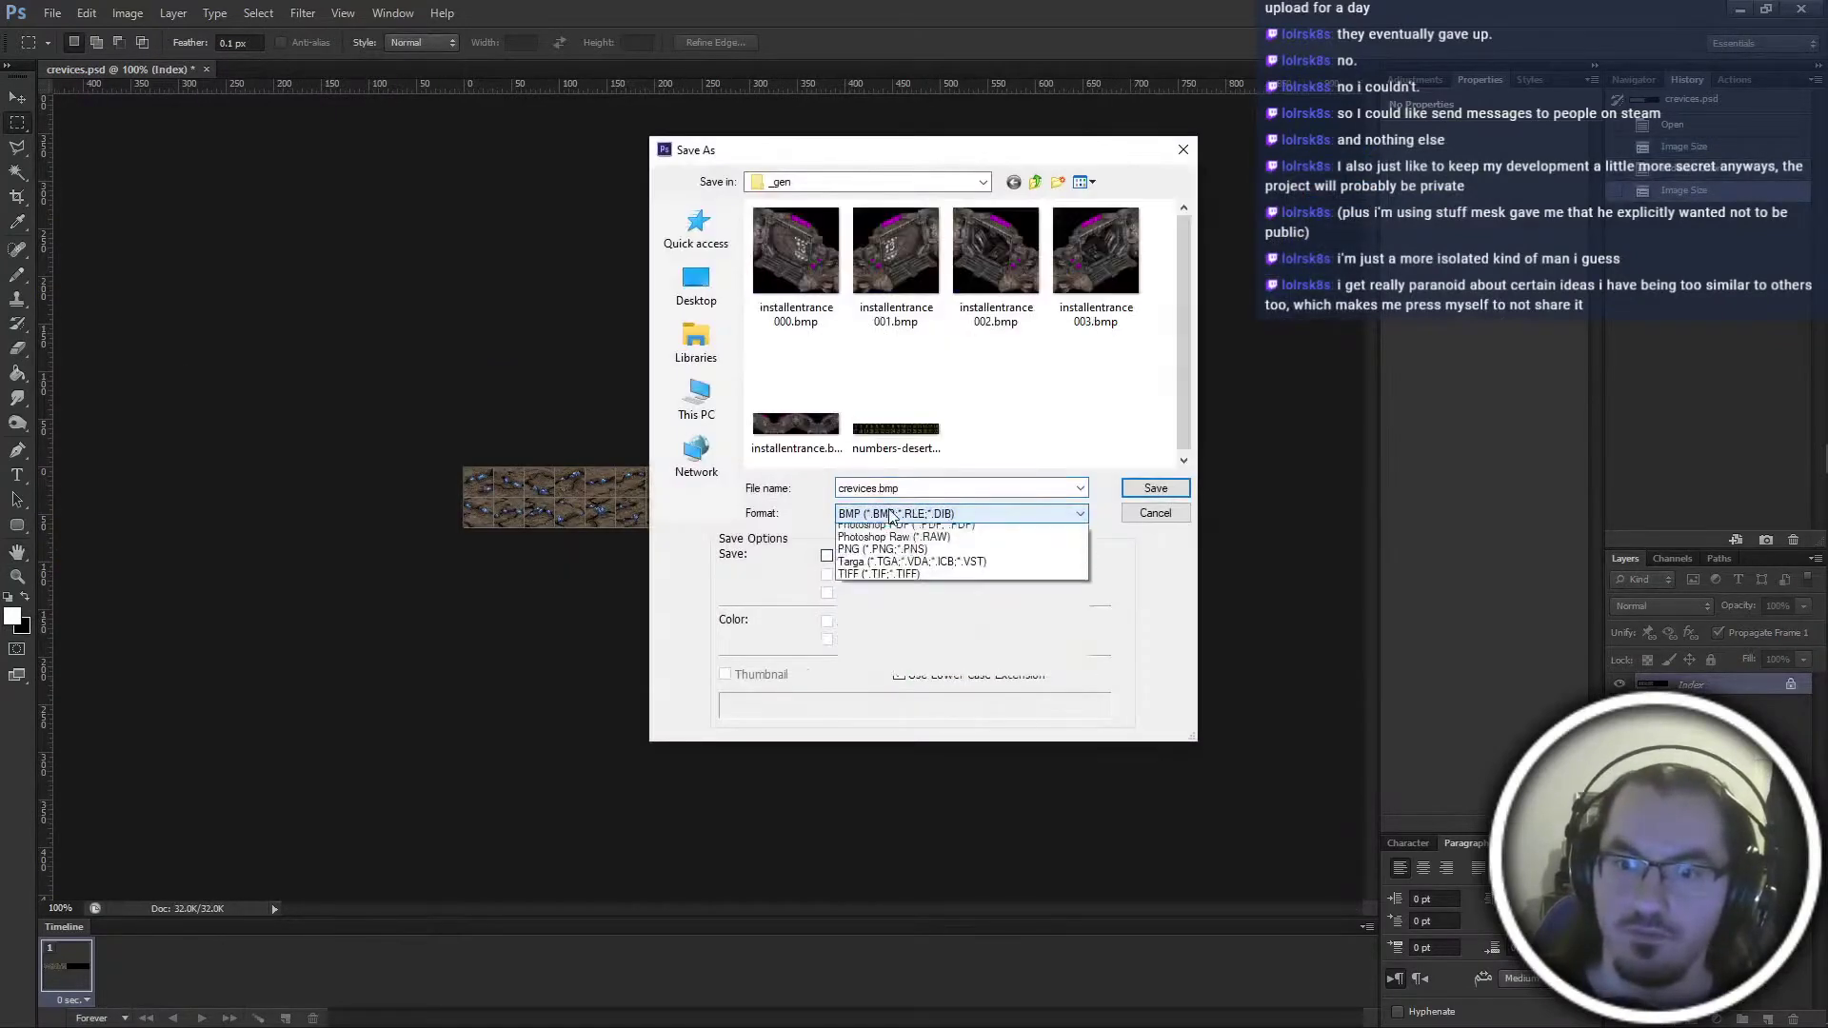
{"action": "left_click", "coordinate": [1035, 182]}
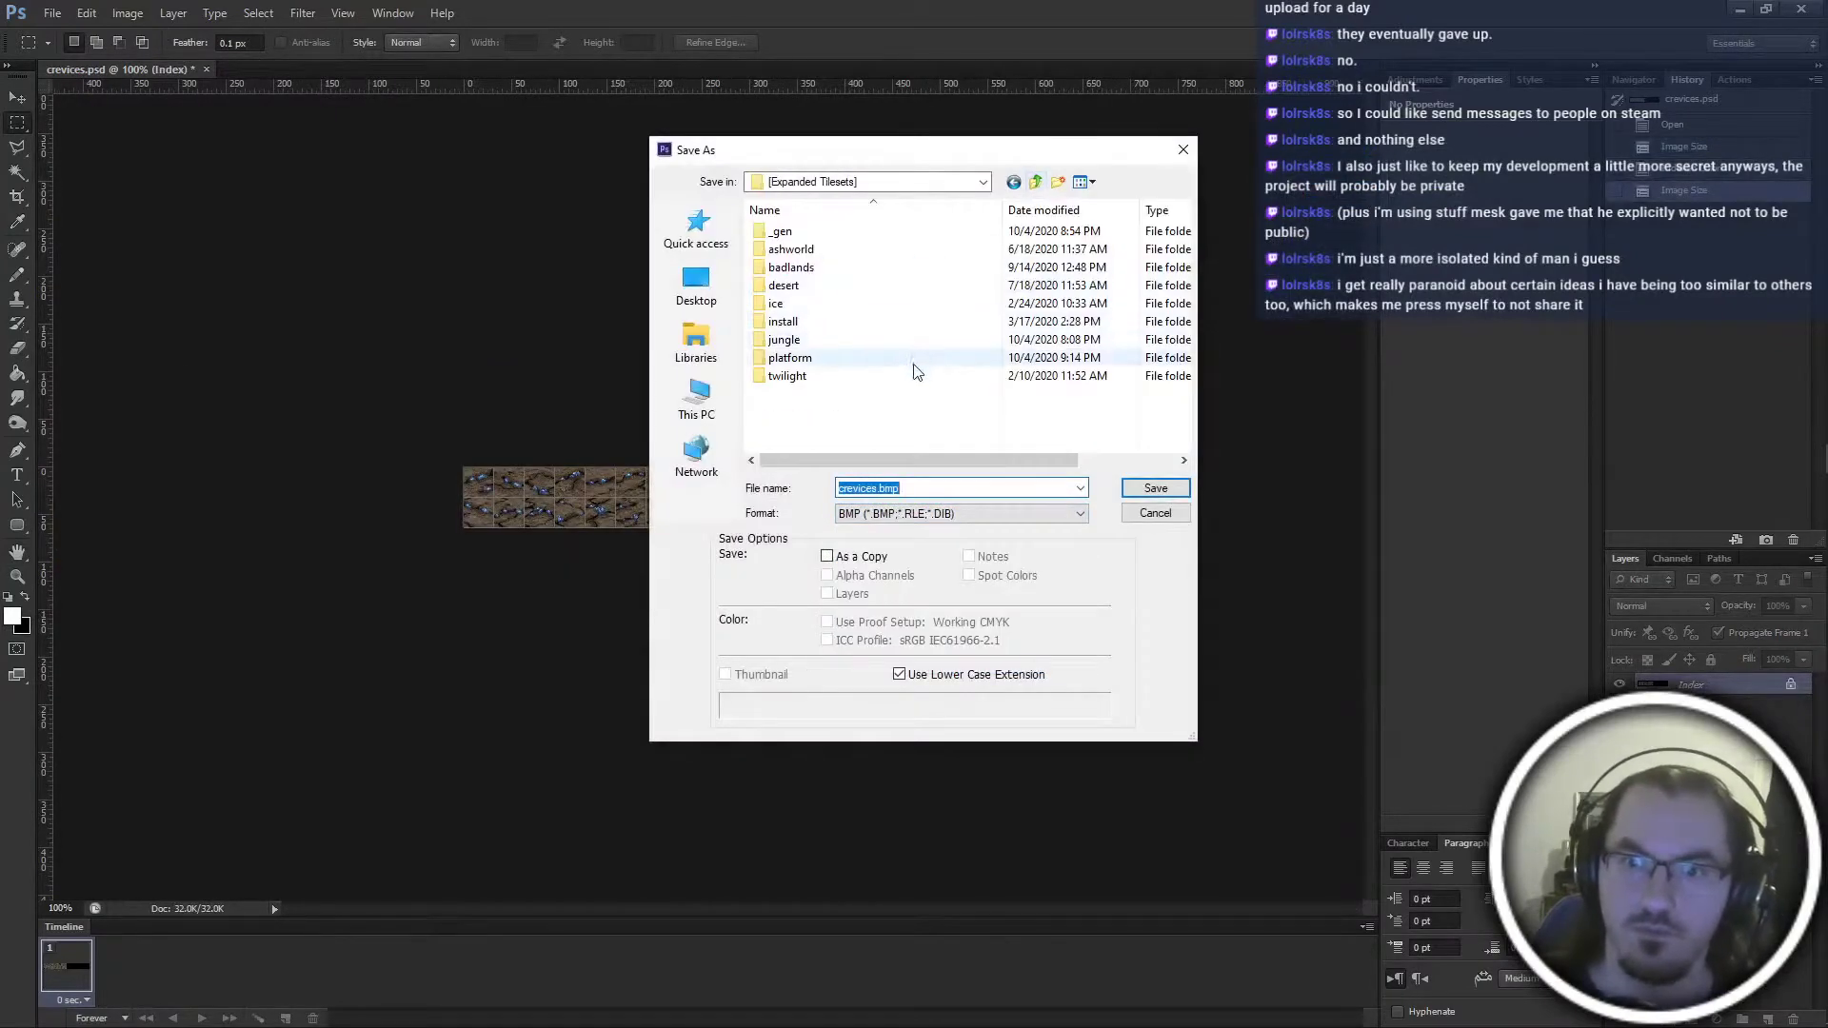
{"action": "double_click", "coordinate": [912, 360]}
{"action": "double_click", "coordinate": [895, 271]}
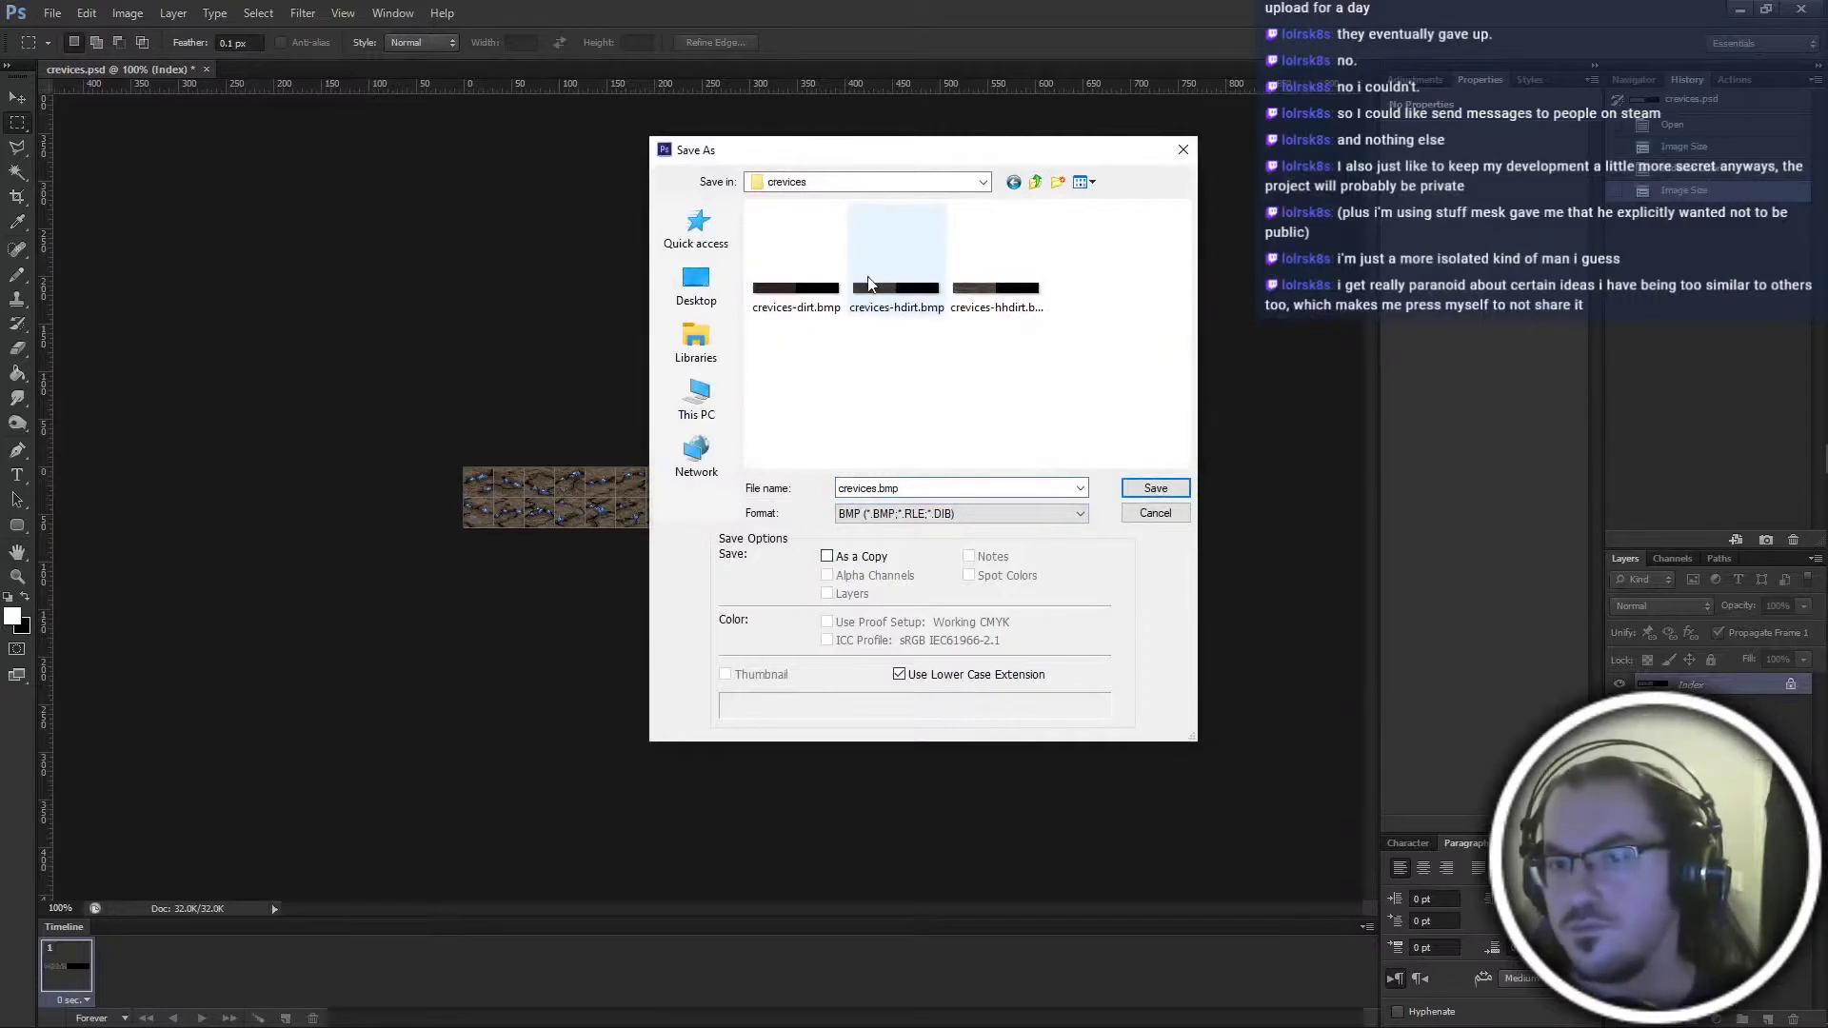
{"action": "double_click", "coordinate": [905, 488]}
{"action": "key", "text": "Home"}
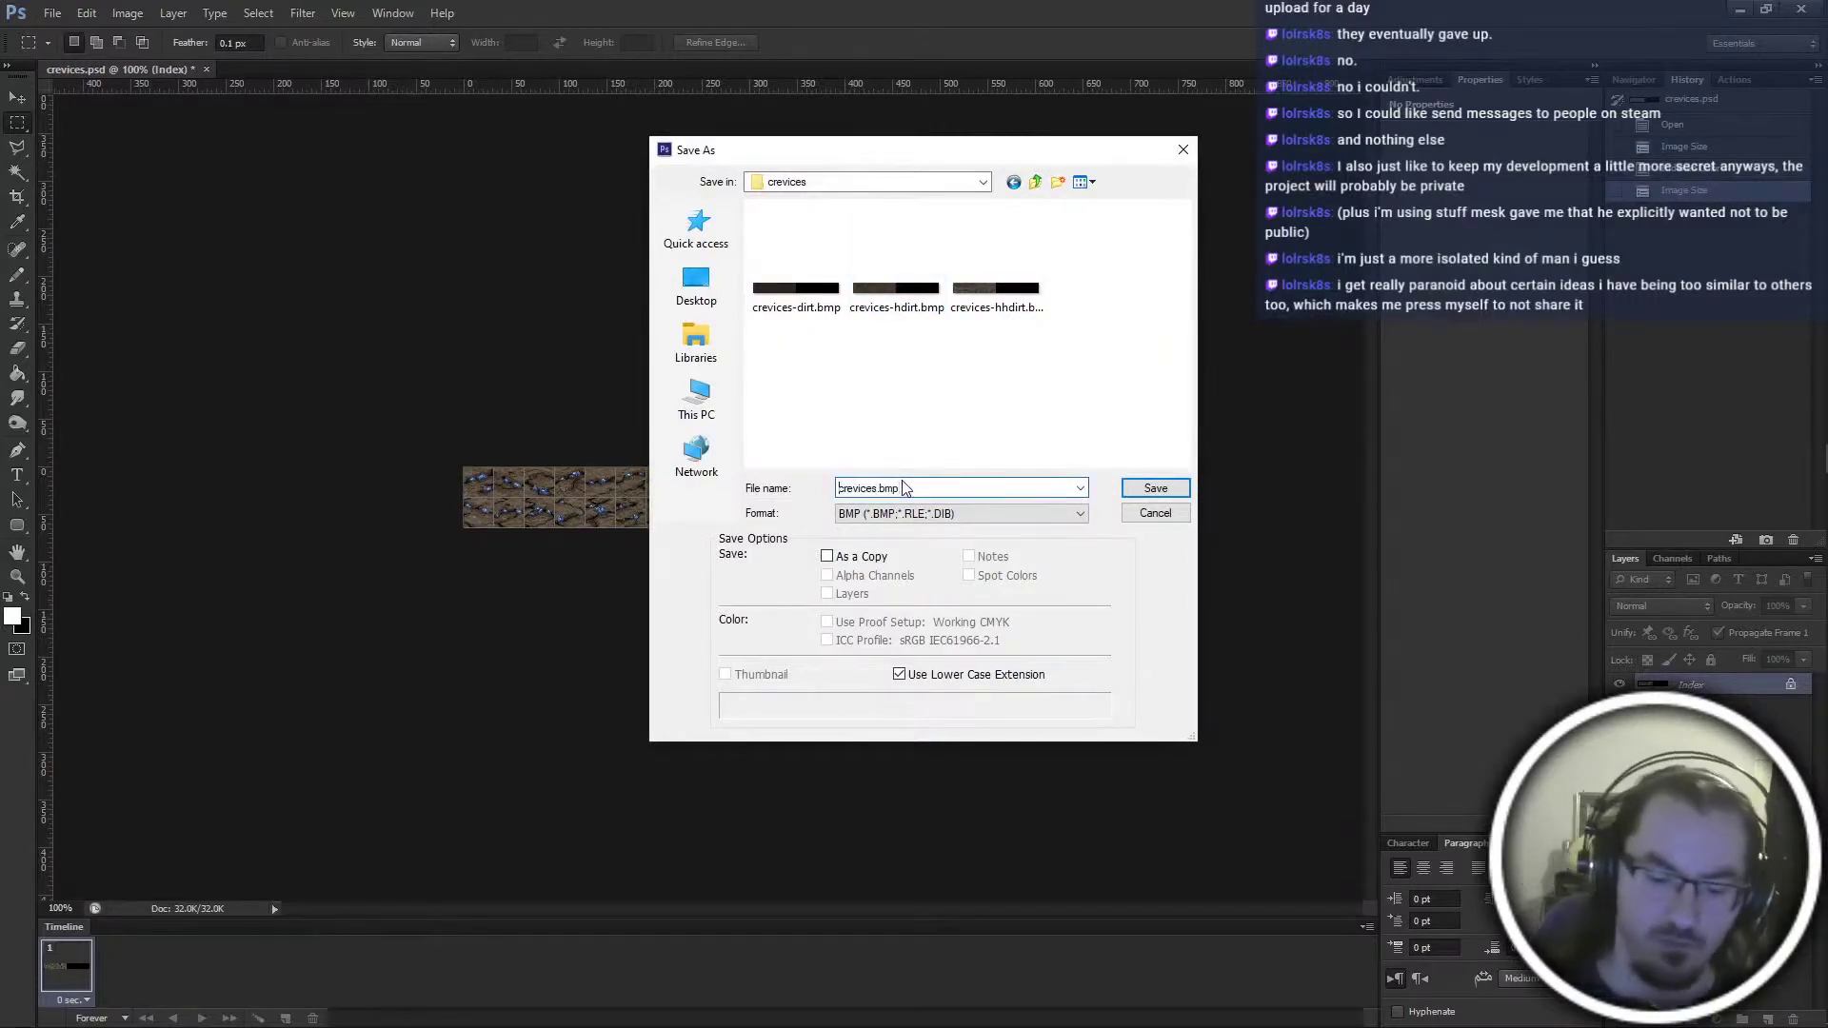
{"action": "type", "text": "mcrevices-hhdi"}
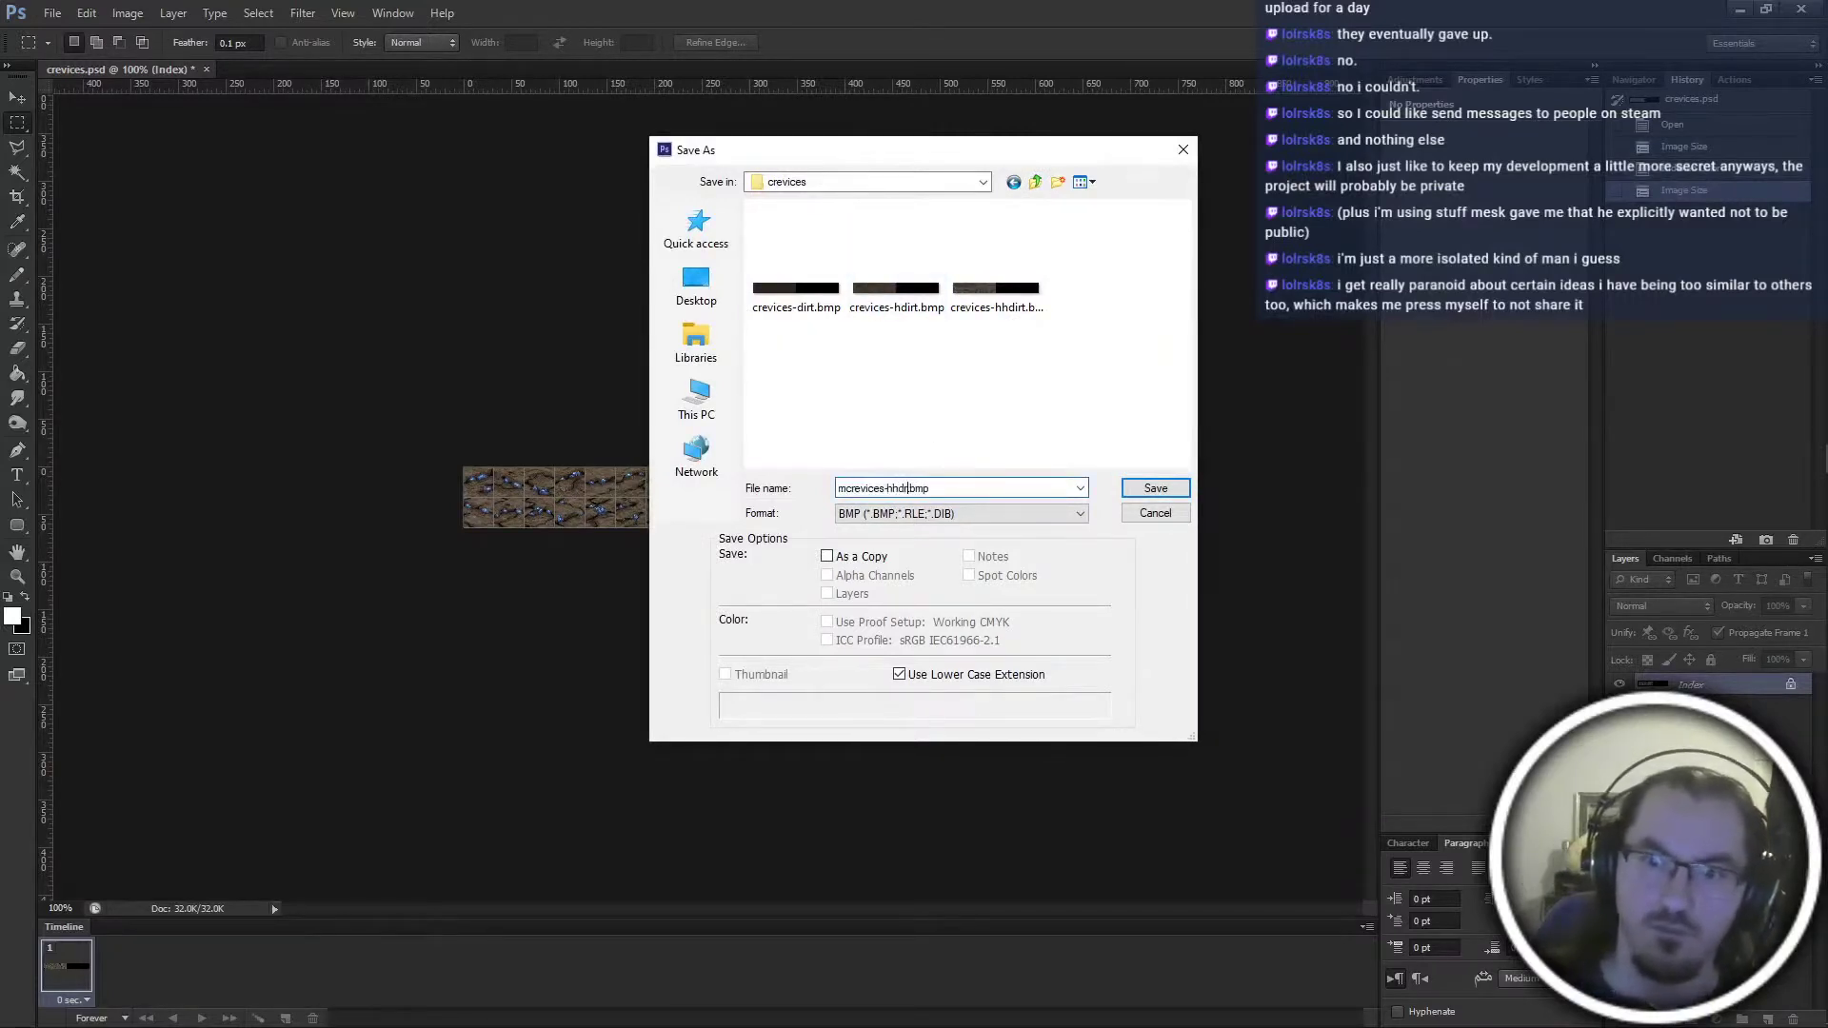
{"action": "type", "text": "rt"}
{"action": "key", "text": "Return"}
Return to the enlarged layered image, show the darkest dirt variant with minerals, and convert it to indexed color with merged layers
{"action": "key", "text": "ctrl+z"}
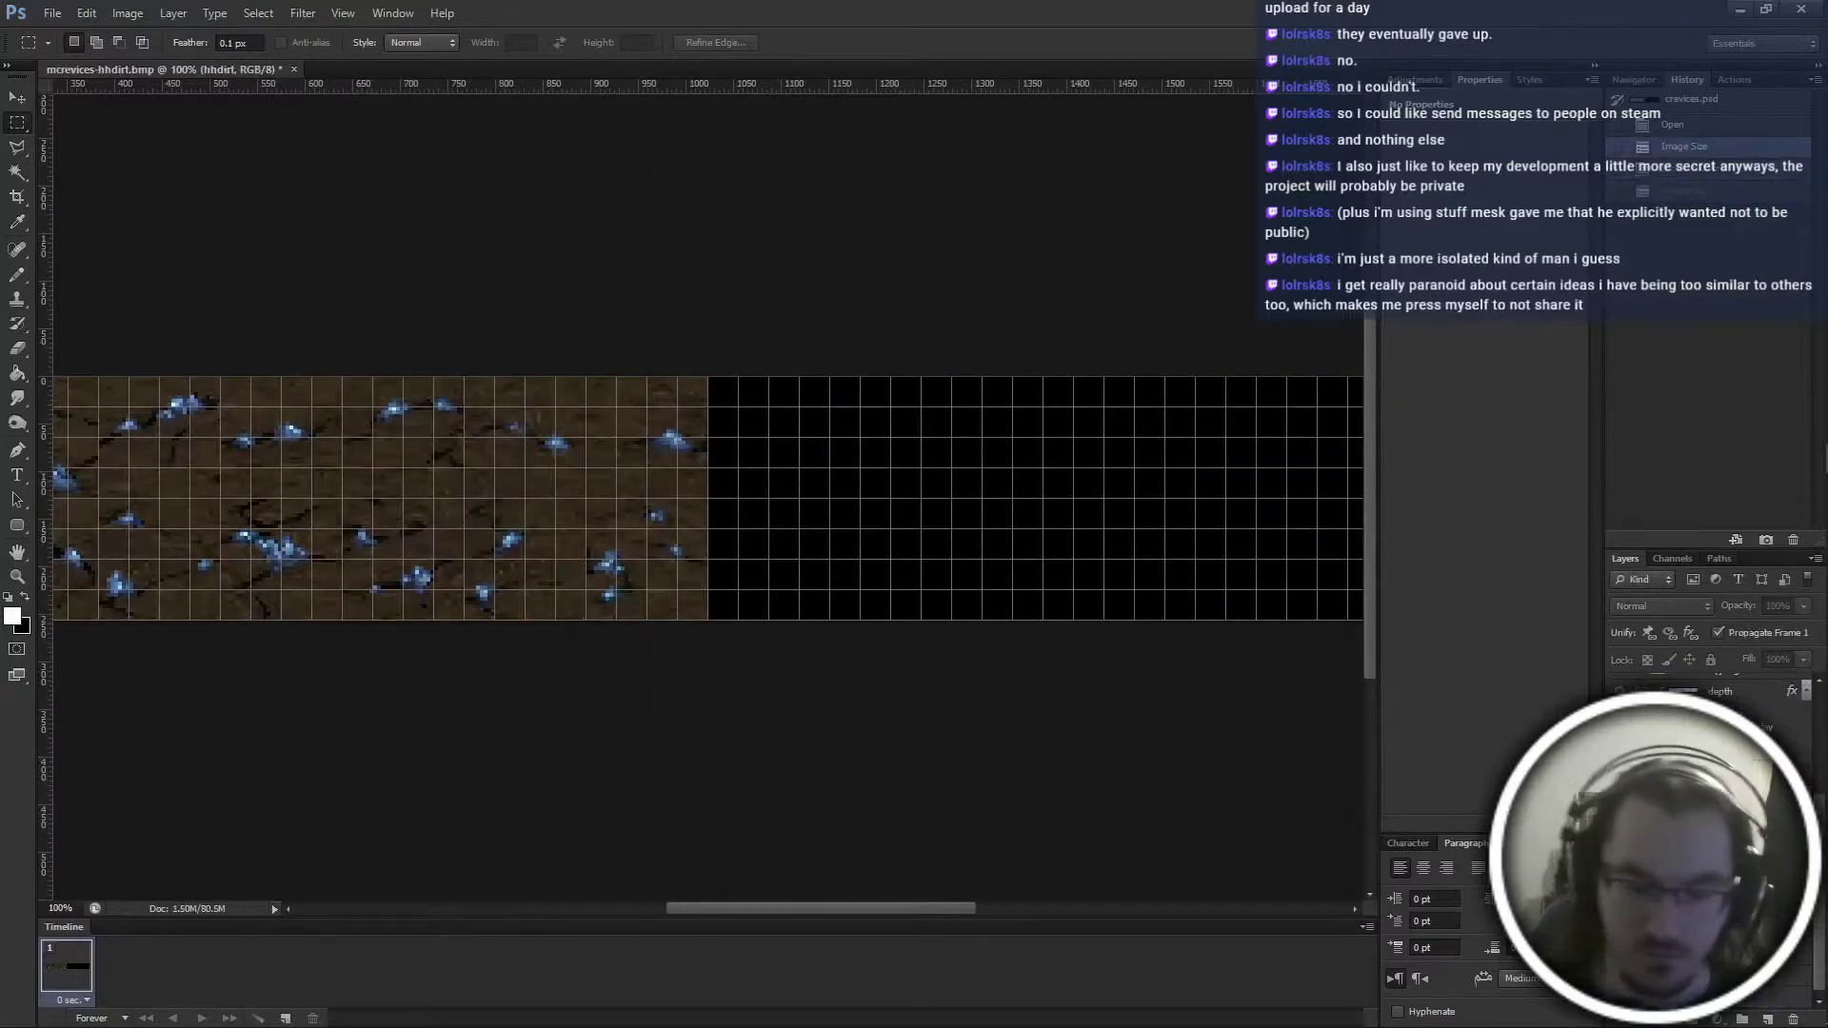
{"action": "key", "text": "ctrl+alt+i"}
{"action": "key", "text": "Escape"}
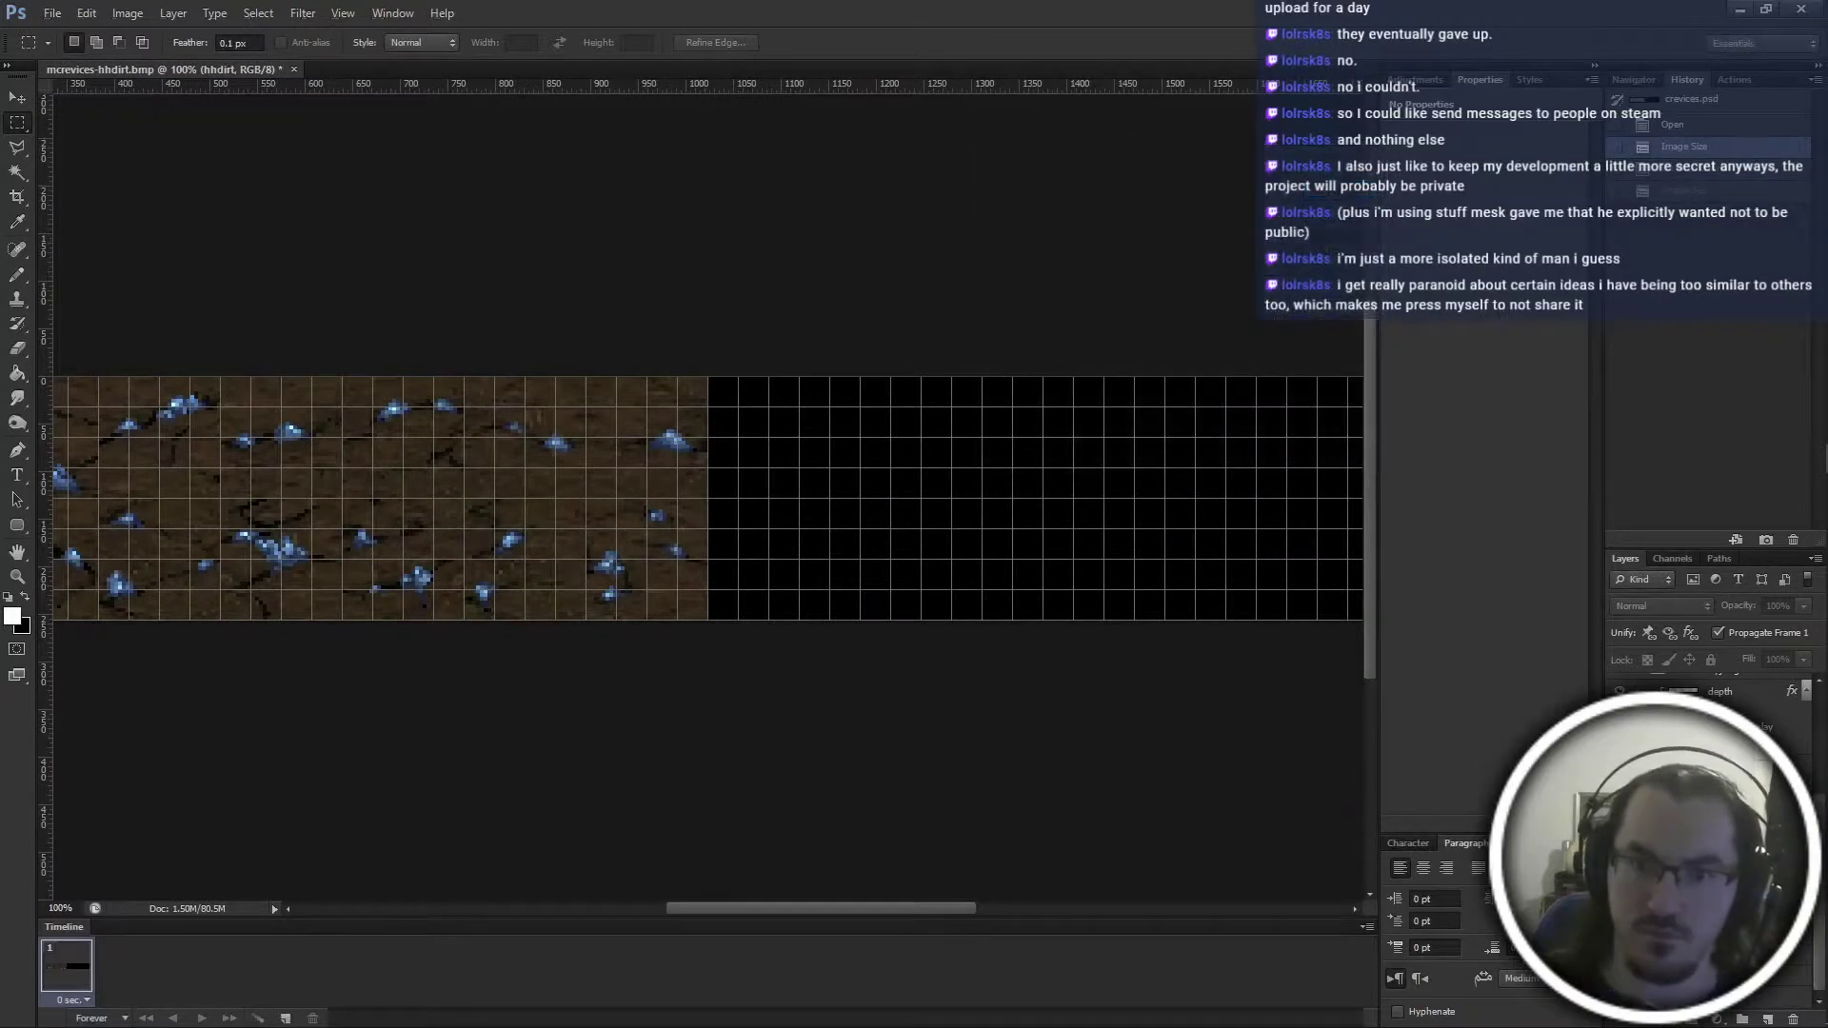
{"action": "key", "text": "alt+i"}
{"action": "key", "text": "m"}
{"action": "key", "text": "i"}
{"action": "key", "text": "Return"}
{"action": "key", "text": "Return"}
Reduce the mineral dirt variant to 512 pixels wide and save it as mcrevices-dirt.bmp in the same folder
{"action": "key", "text": "ctrl+alt+i"}
{"action": "type", "text": "512"}
{"action": "key", "text": "Return"}
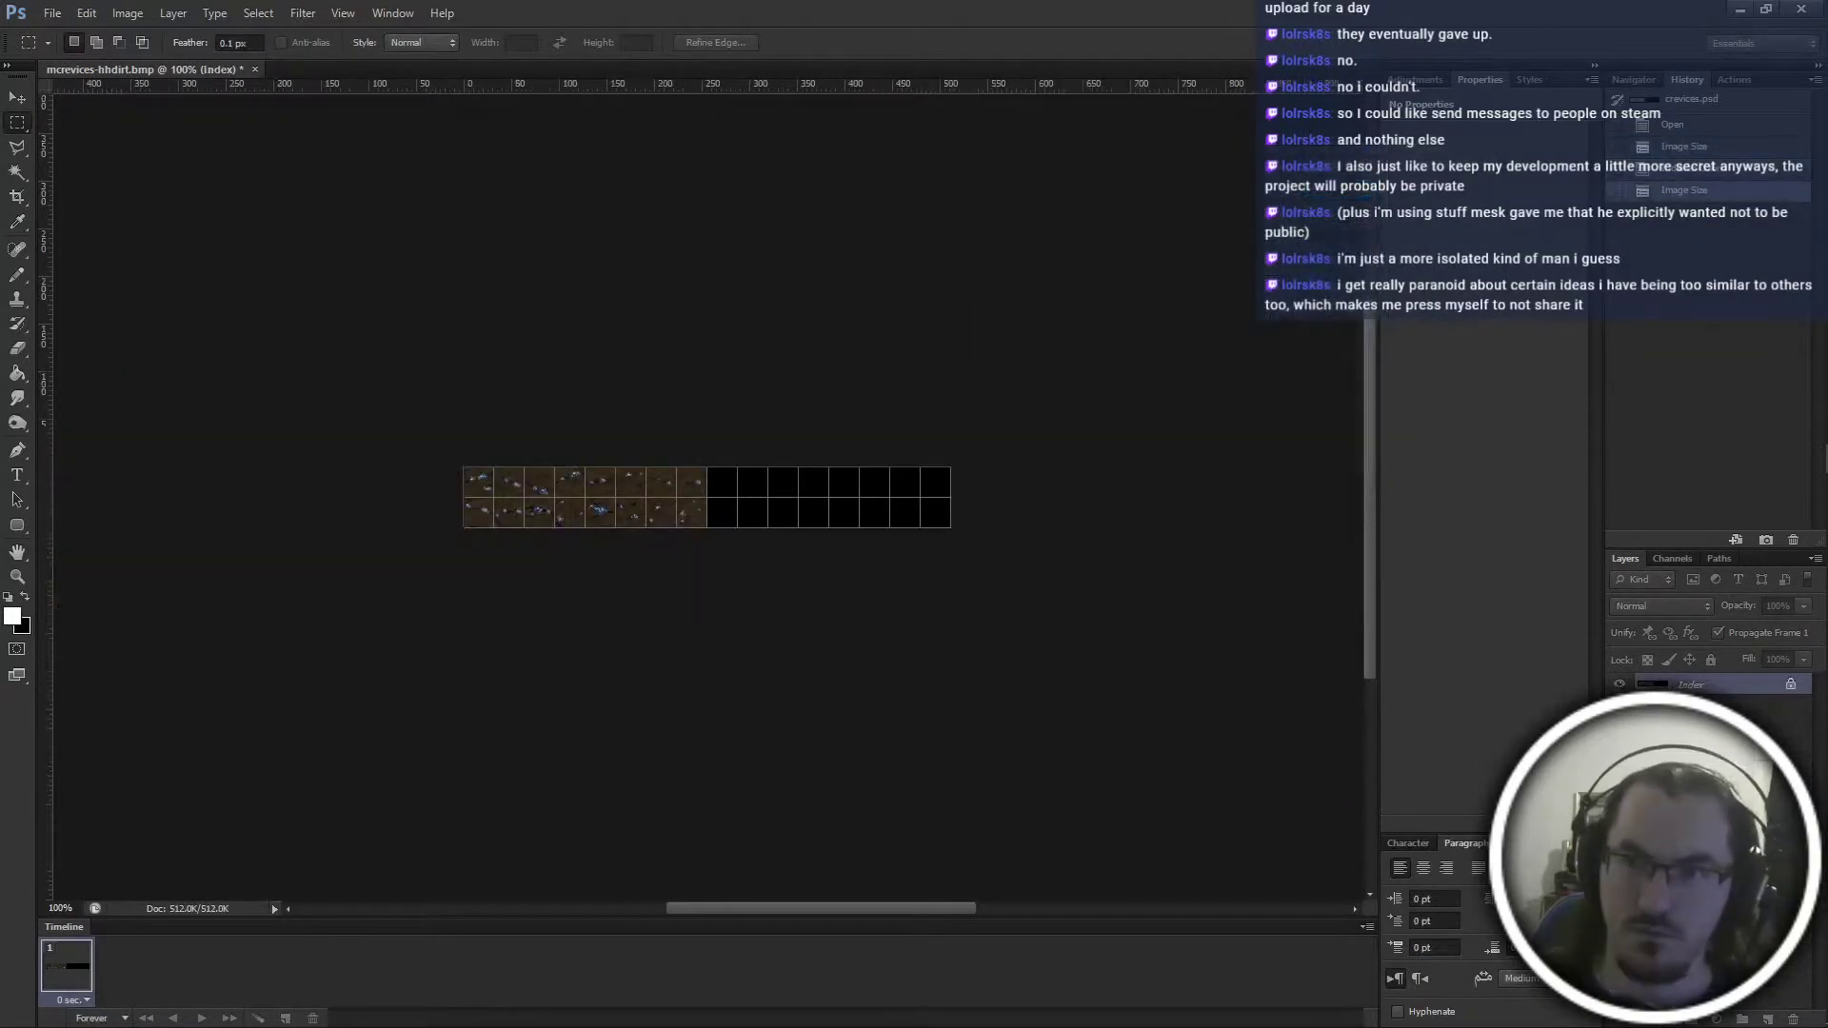
{"action": "key", "text": "ctrl+shift+s"}
{"action": "left_click", "coordinate": [900, 488]}
{"action": "key", "text": "BackSpace"}
{"action": "key", "text": "BackSpace"}
{"action": "key", "text": "Return"}
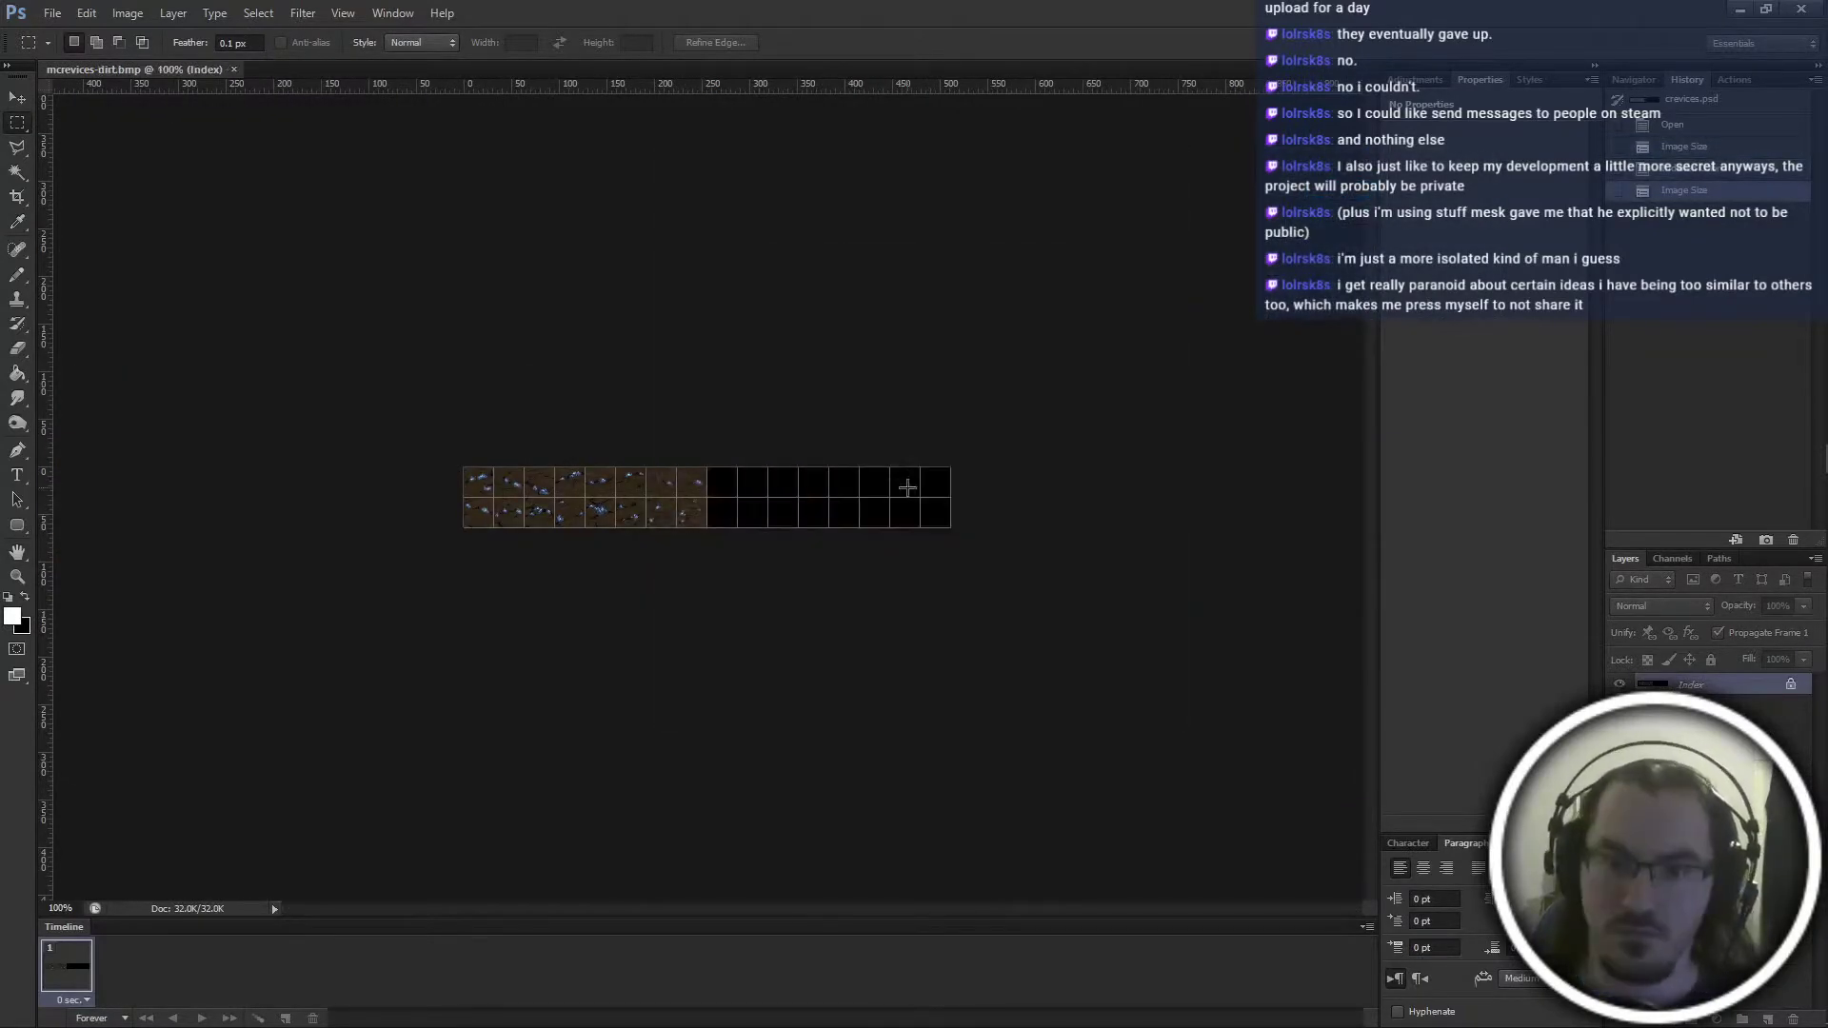
Return to the enlarged layered image, show the high dirt variant with minerals, and convert it to indexed color with merged layers
{"action": "key", "text": "ctrl+z"}
{"action": "key", "text": "ctrl+alt+z"}
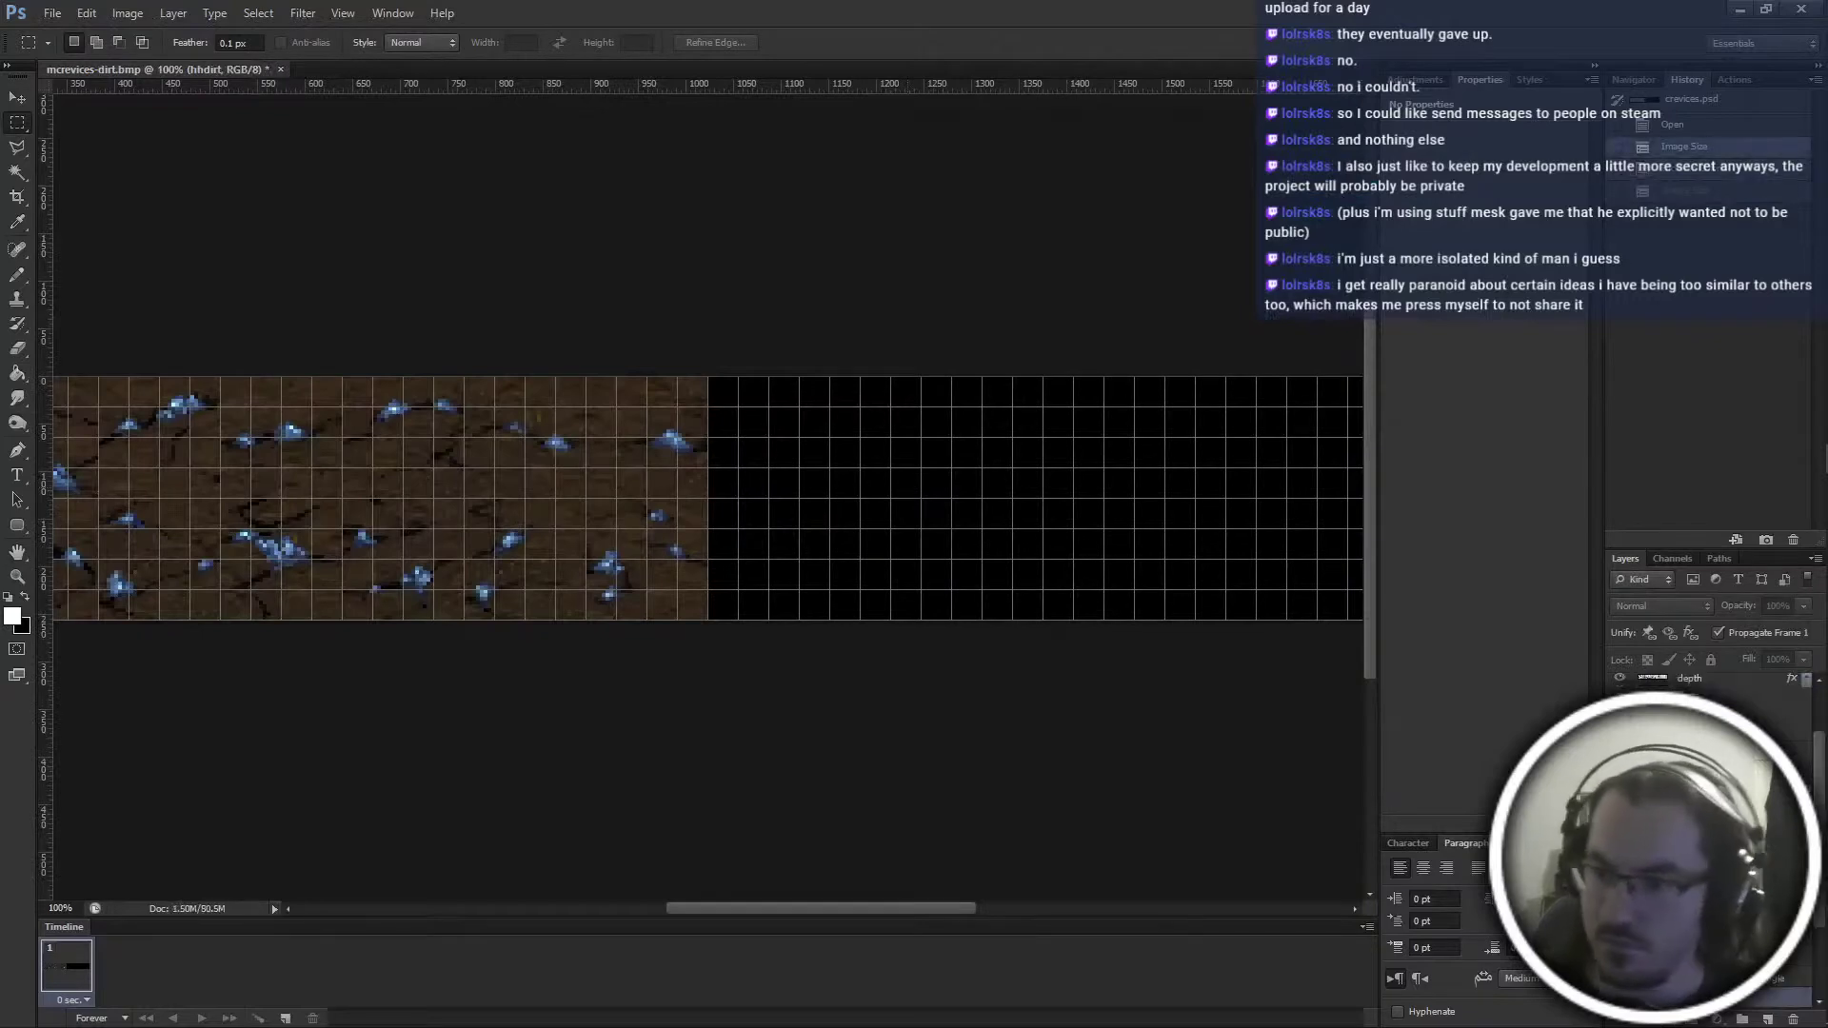
{"action": "left_click", "coordinate": [1619, 833]}
{"action": "left_click", "coordinate": [1619, 867]}
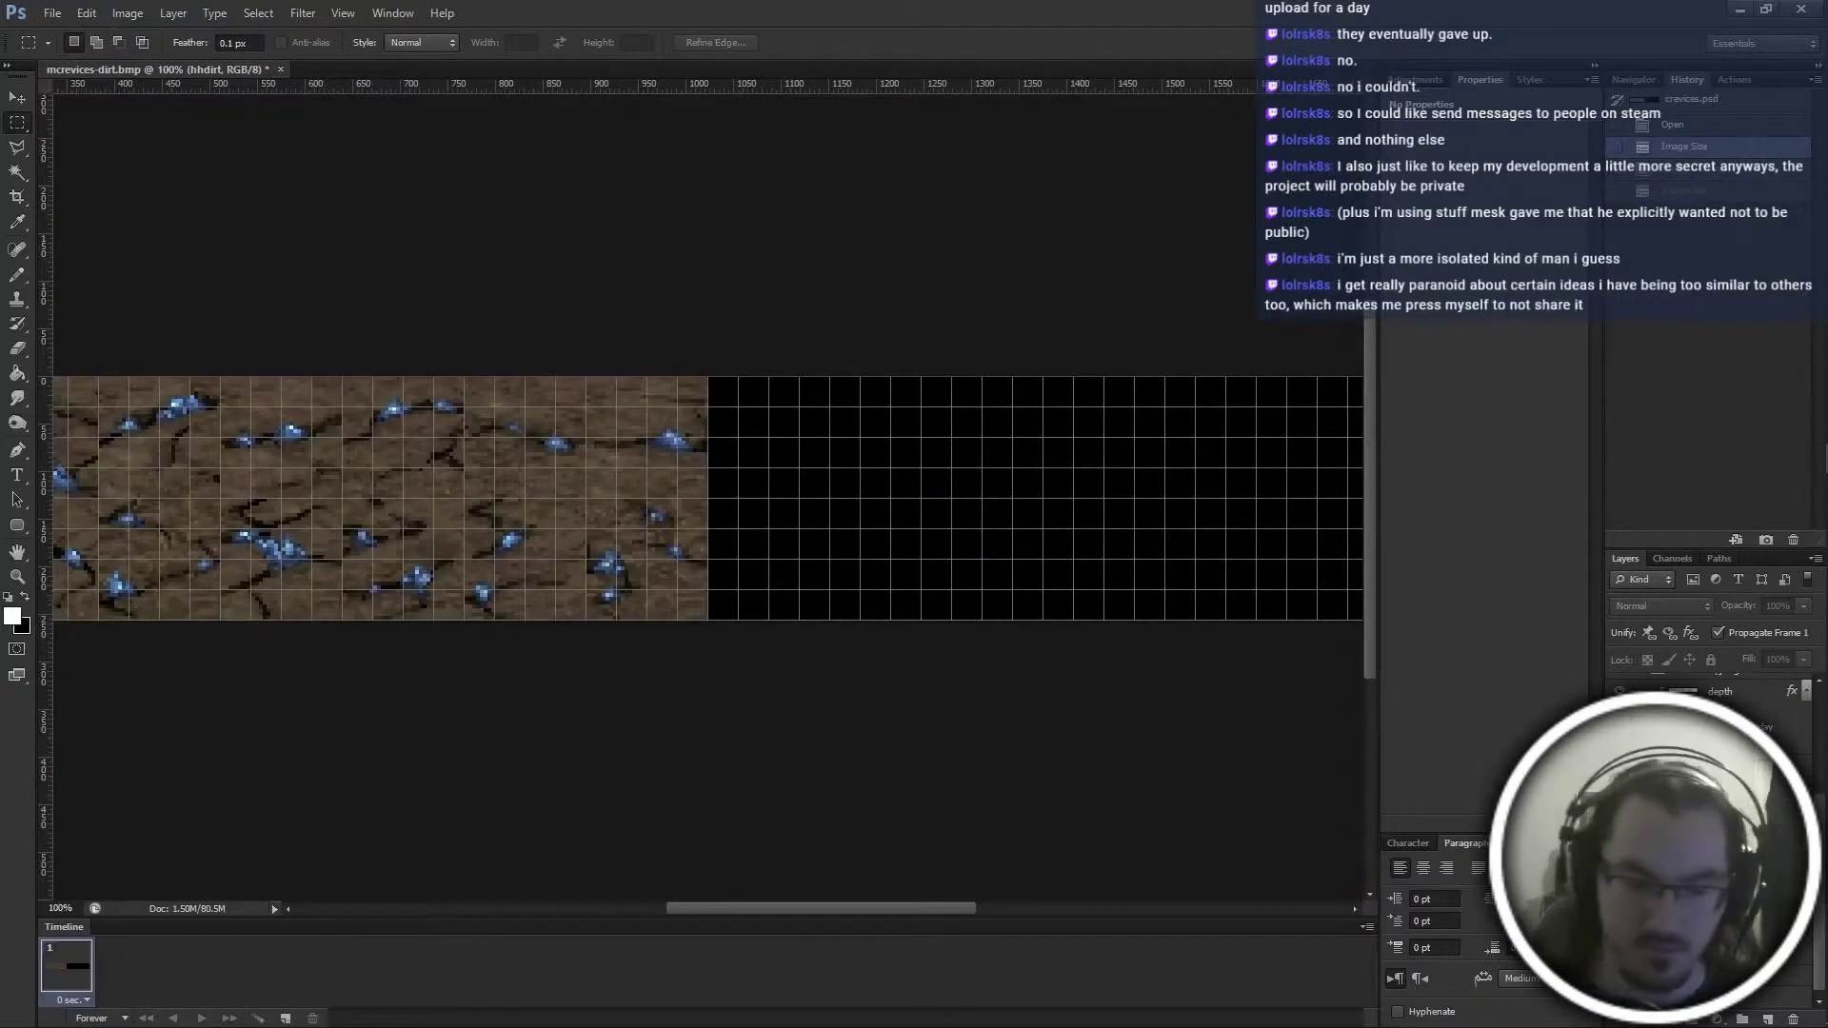
{"action": "key", "text": "alt+i"}
{"action": "key", "text": "m"}
{"action": "key", "text": "i"}
{"action": "key", "text": "Return"}
{"action": "key", "text": "Return"}
Reduce the mineral high dirt variant to 512 pixels wide and save it as mcrevices-hdirt.bmp in the same folder
{"action": "key", "text": "ctrl+alt+i"}
{"action": "type", "text": "512"}
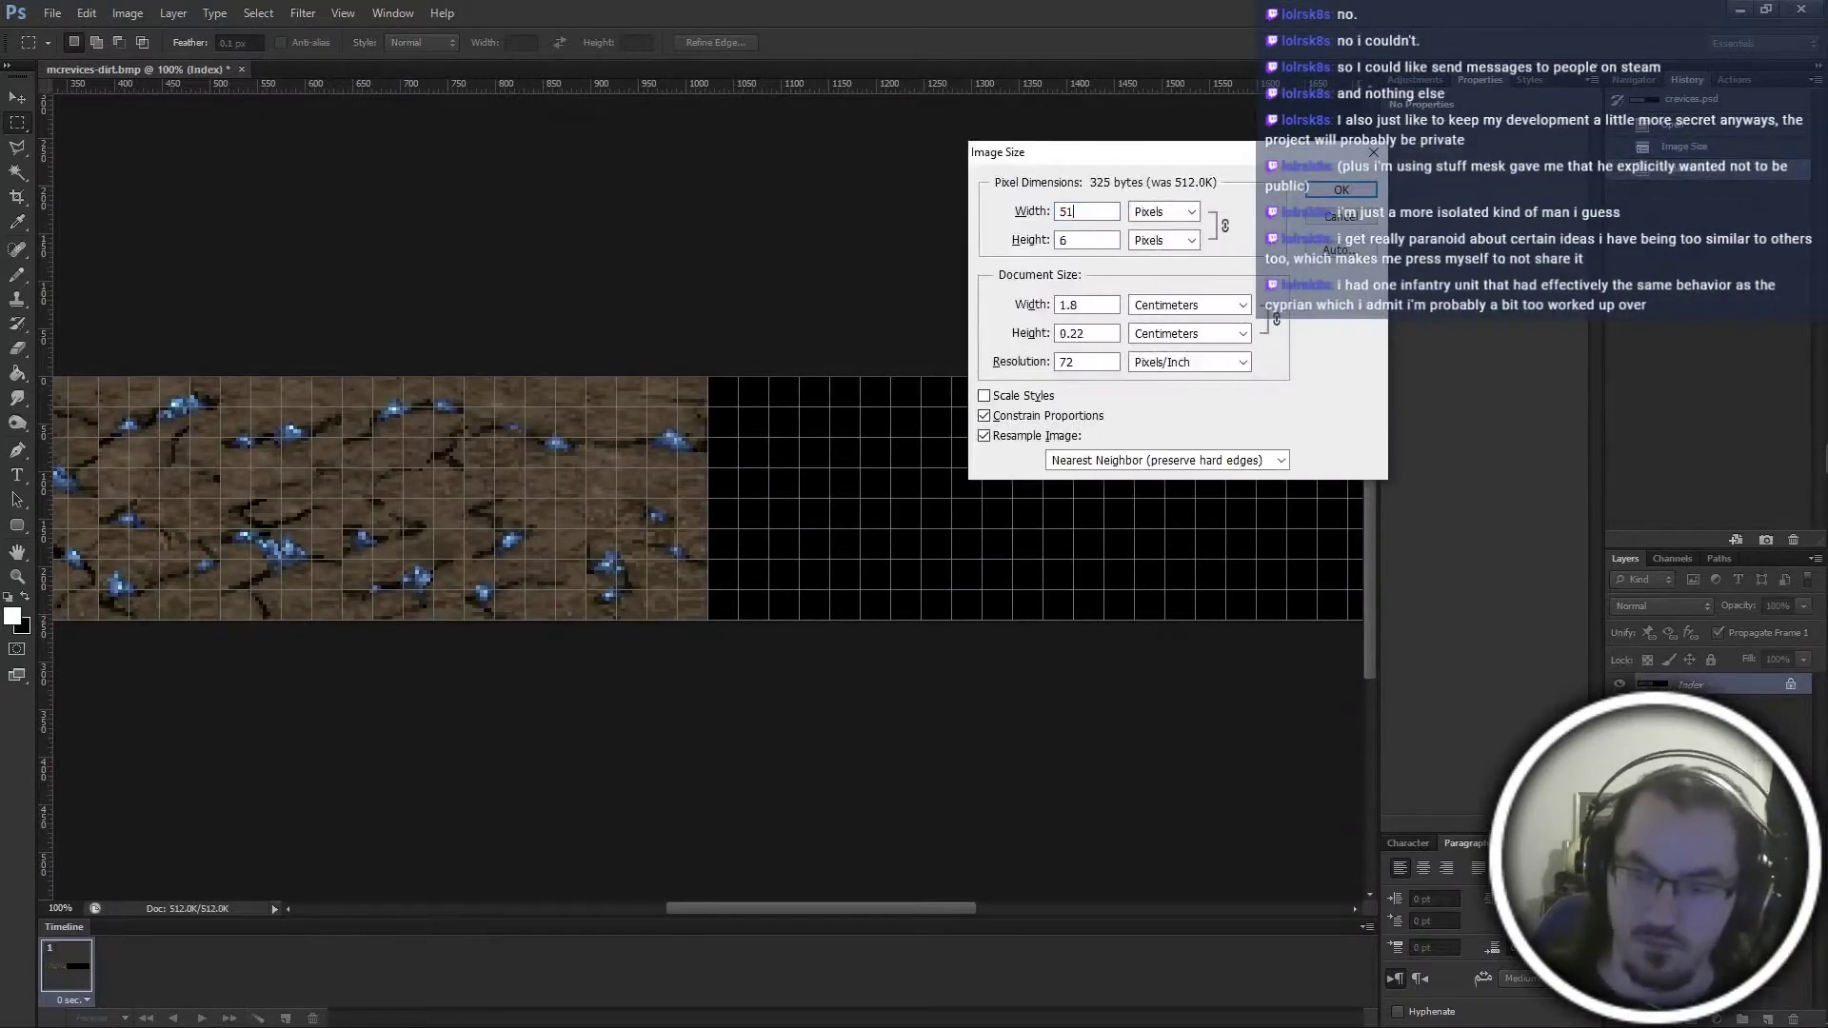
{"action": "key", "text": "Return"}
{"action": "key", "text": "ctrl+shift+s"}
{"action": "key", "text": "Left"}
{"action": "key", "text": "Right"}
{"action": "key", "text": "Right"}
{"action": "key", "text": "Right"}
{"action": "key", "text": "Right"}
{"action": "key", "text": "Right"}
{"action": "key", "text": "Right"}
{"action": "key", "text": "Right"}
{"action": "key", "text": "Right"}
{"action": "key", "text": "Right"}
{"action": "key", "text": "Right"}
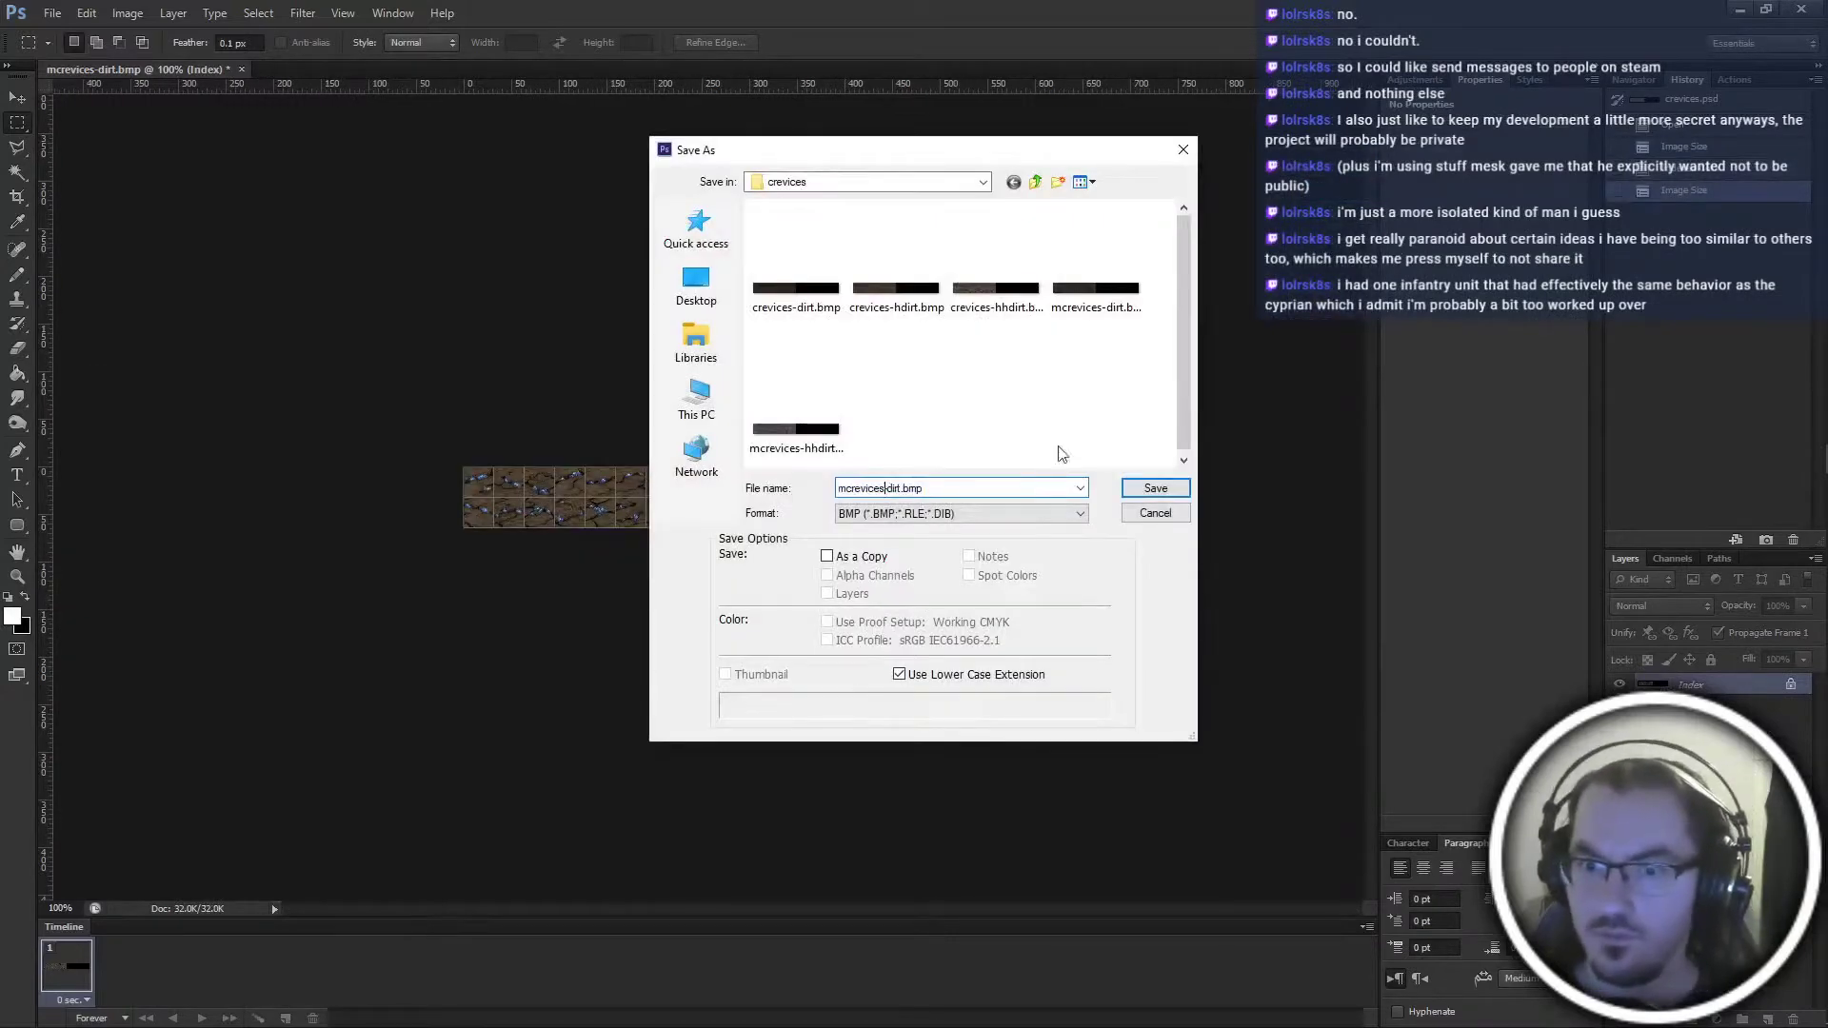
{"action": "type", "text": "h"}
{"action": "key", "text": "Return"}
Quit Photoshop, close the _gen folder window, and return to the open graphics file chooser in PyTILE
{"action": "key", "text": "ctrl+q"}
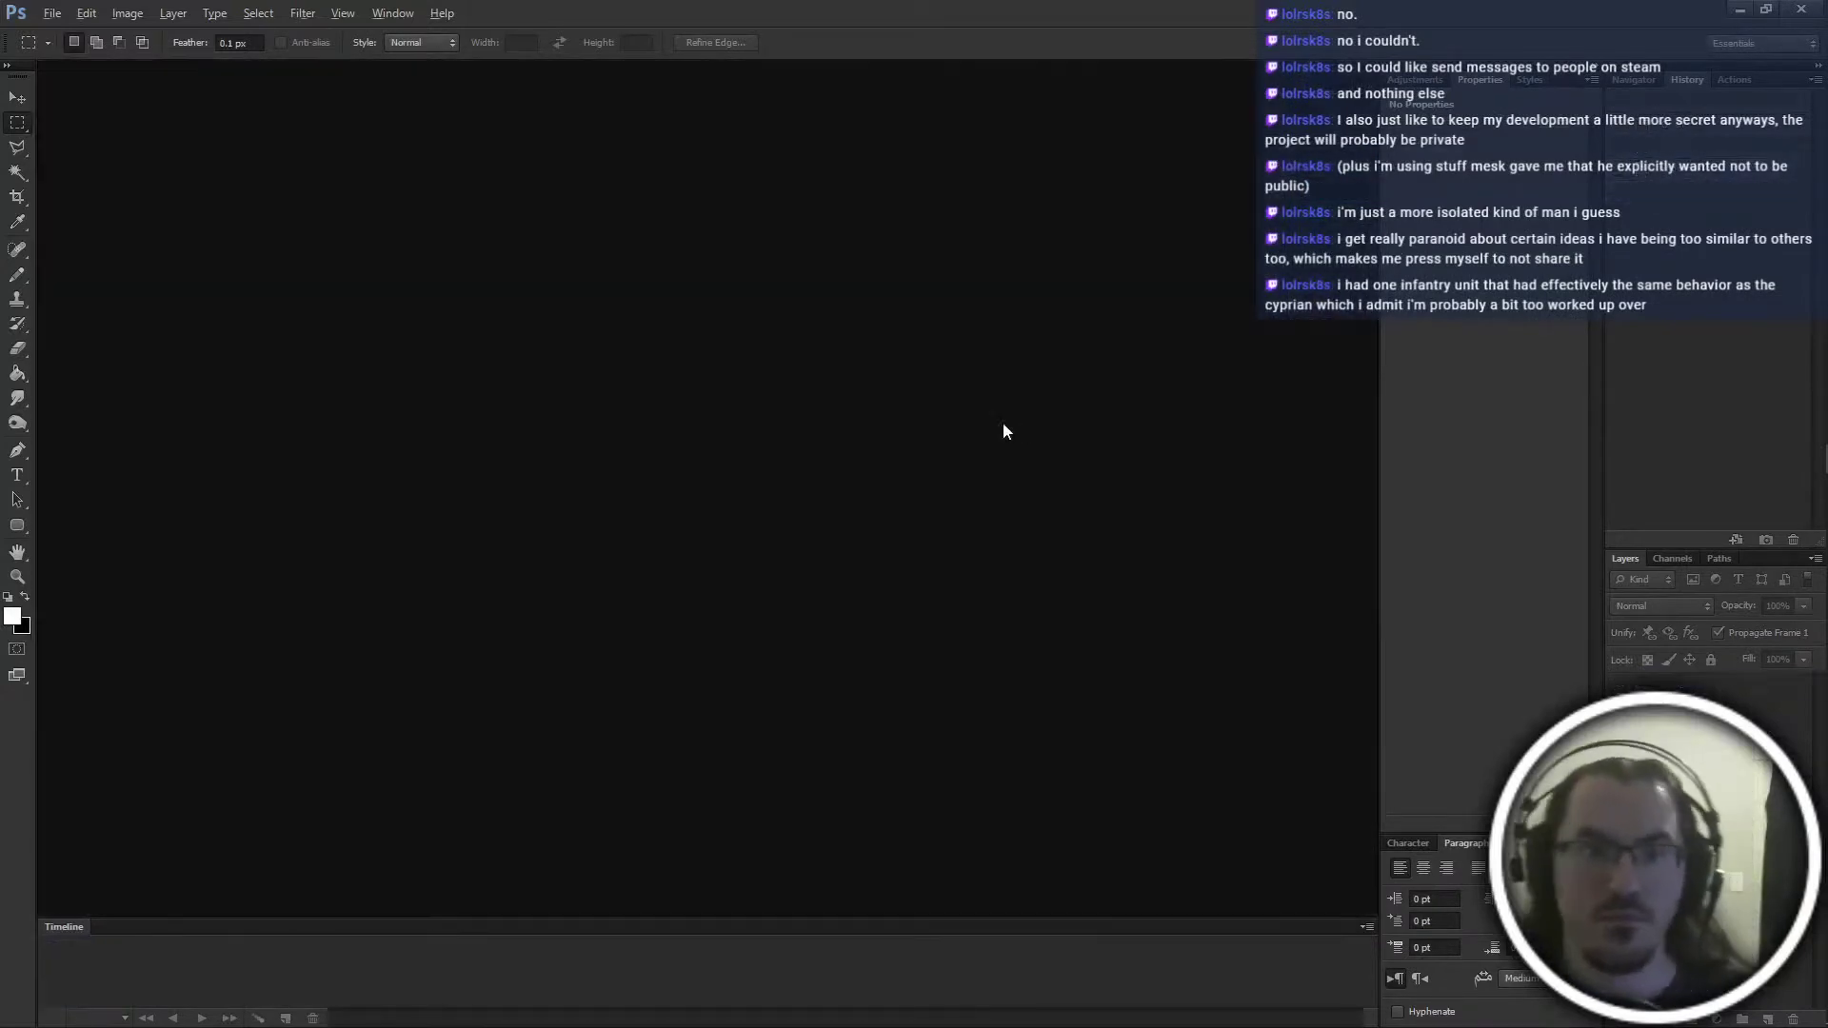
{"action": "left_click", "coordinate": [1002, 423]}
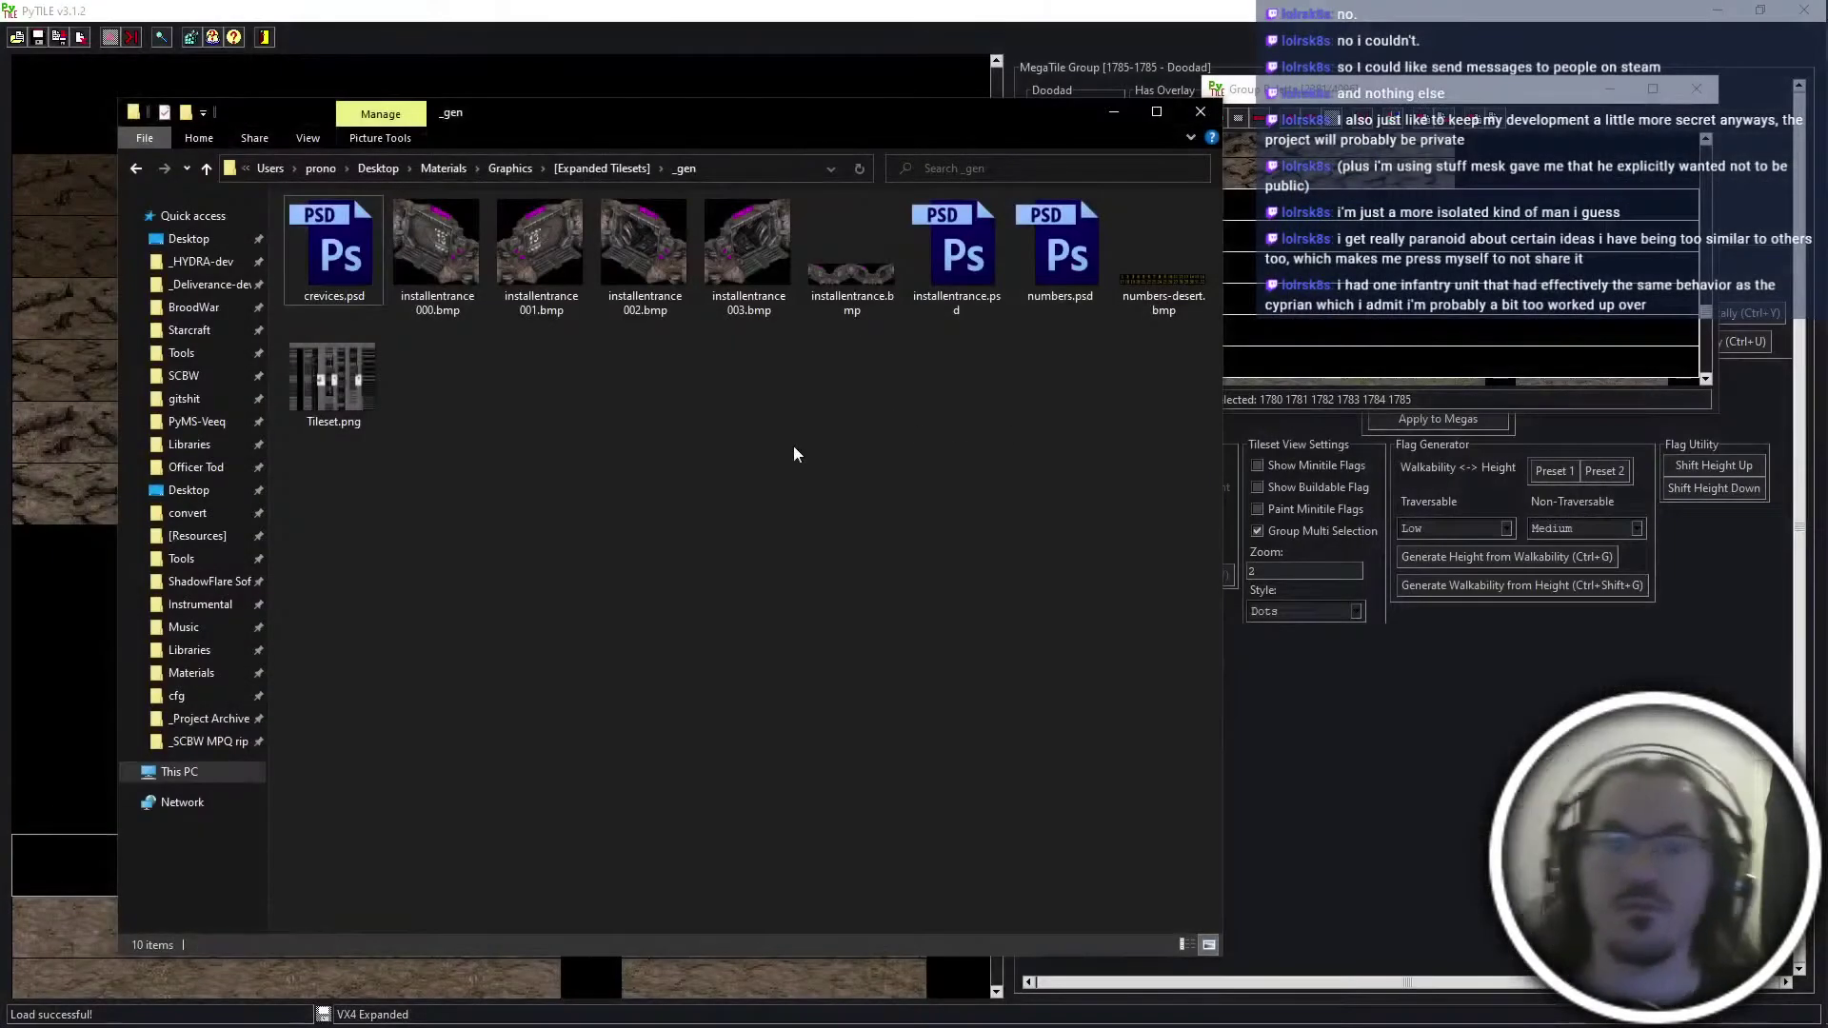
{"action": "left_click", "coordinate": [1206, 122]}
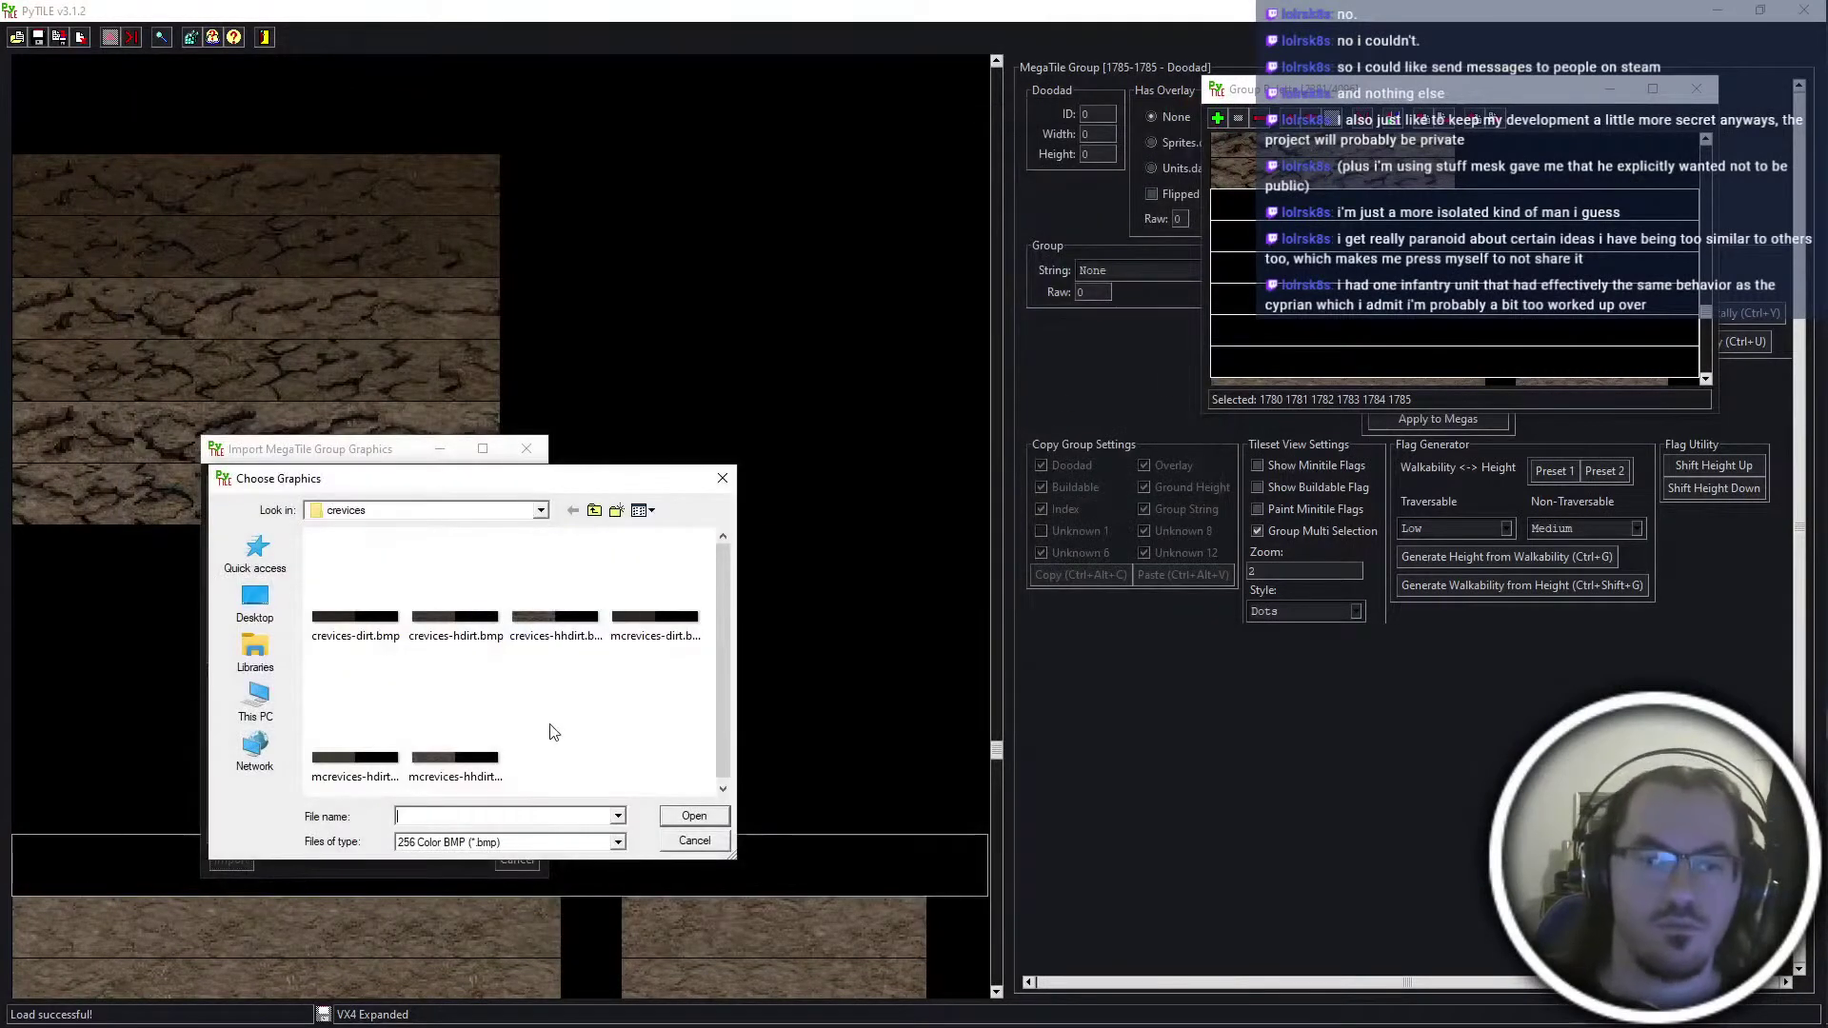
{"action": "left_click", "coordinate": [649, 638]}
{"action": "left_click_drag", "start_coordinate": [447, 737], "coordinate": [372, 766], "text": "ctrl"}
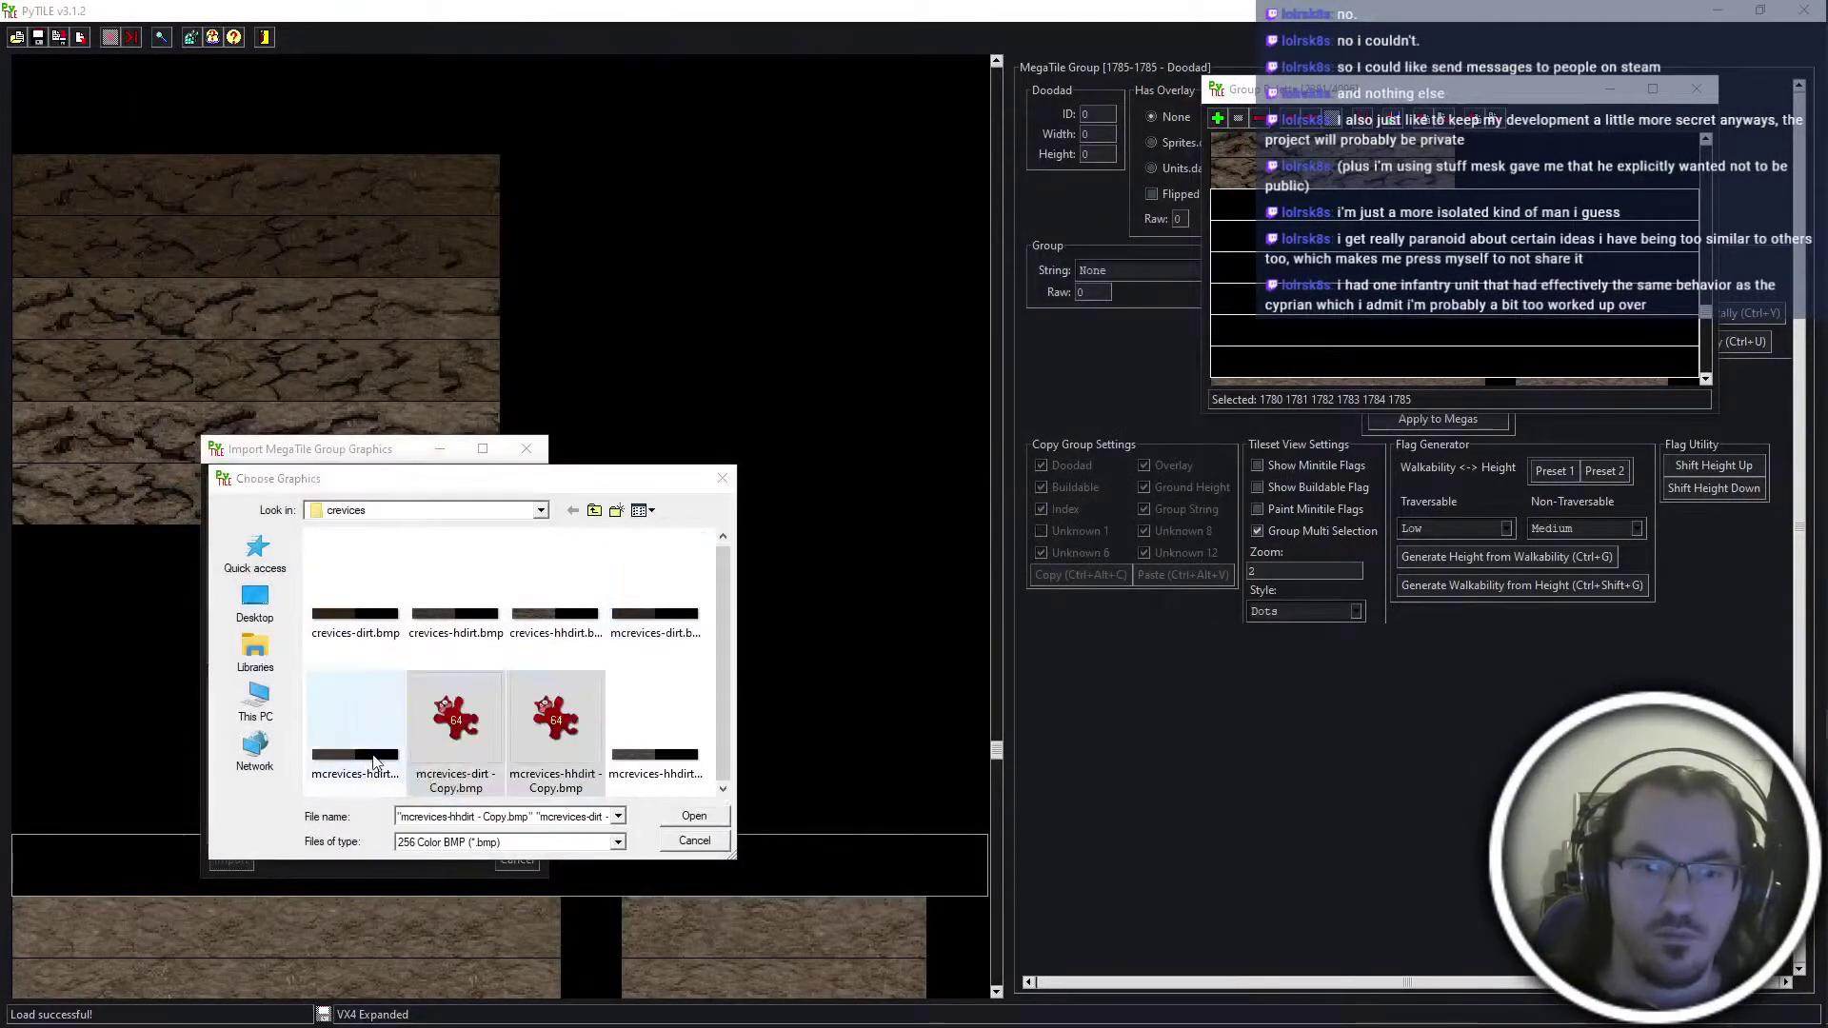
{"action": "key", "text": "Delete"}
Import mcrevices-dirt.bmp, mcrevices-hdirt.bmp and mcrevices-hhdirt.bmp into the selected blank groups 1780 to 1785
{"action": "left_click", "coordinate": [653, 623]}
{"action": "left_click", "coordinate": [367, 751], "text": "ctrl"}
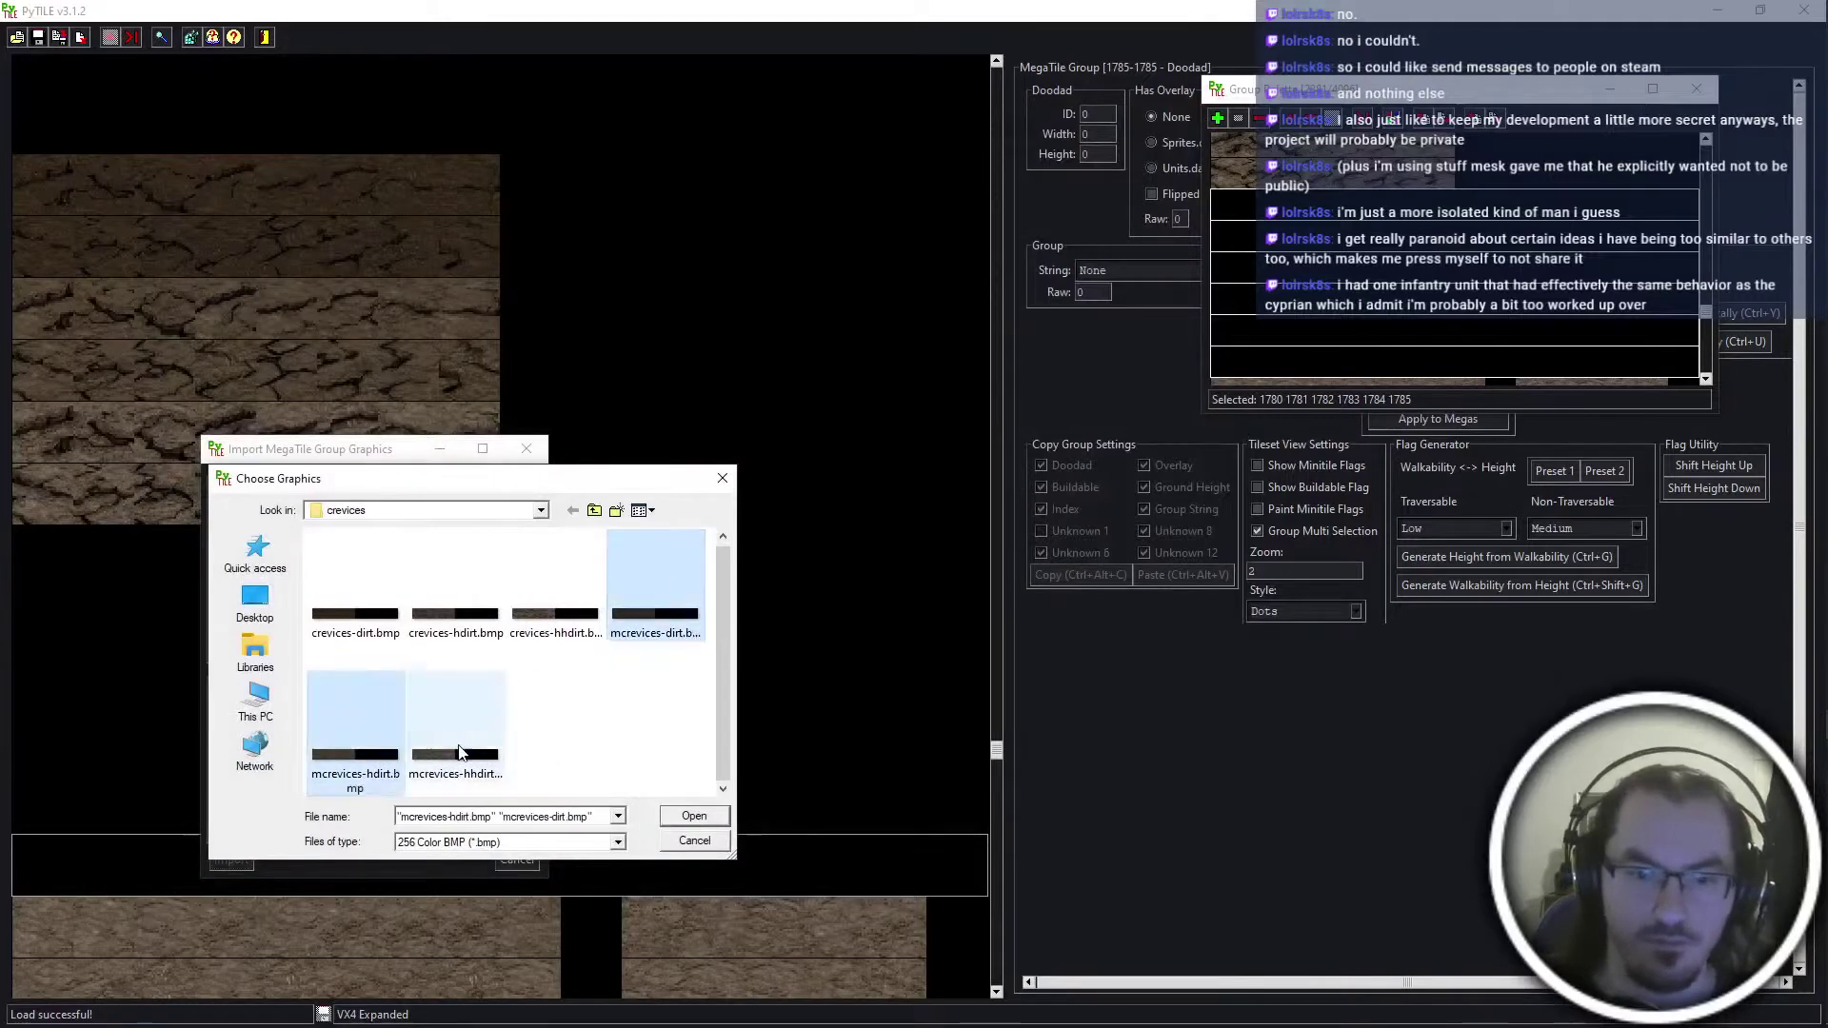
{"action": "left_click", "coordinate": [459, 751], "text": "ctrl"}
{"action": "key", "text": "Return"}
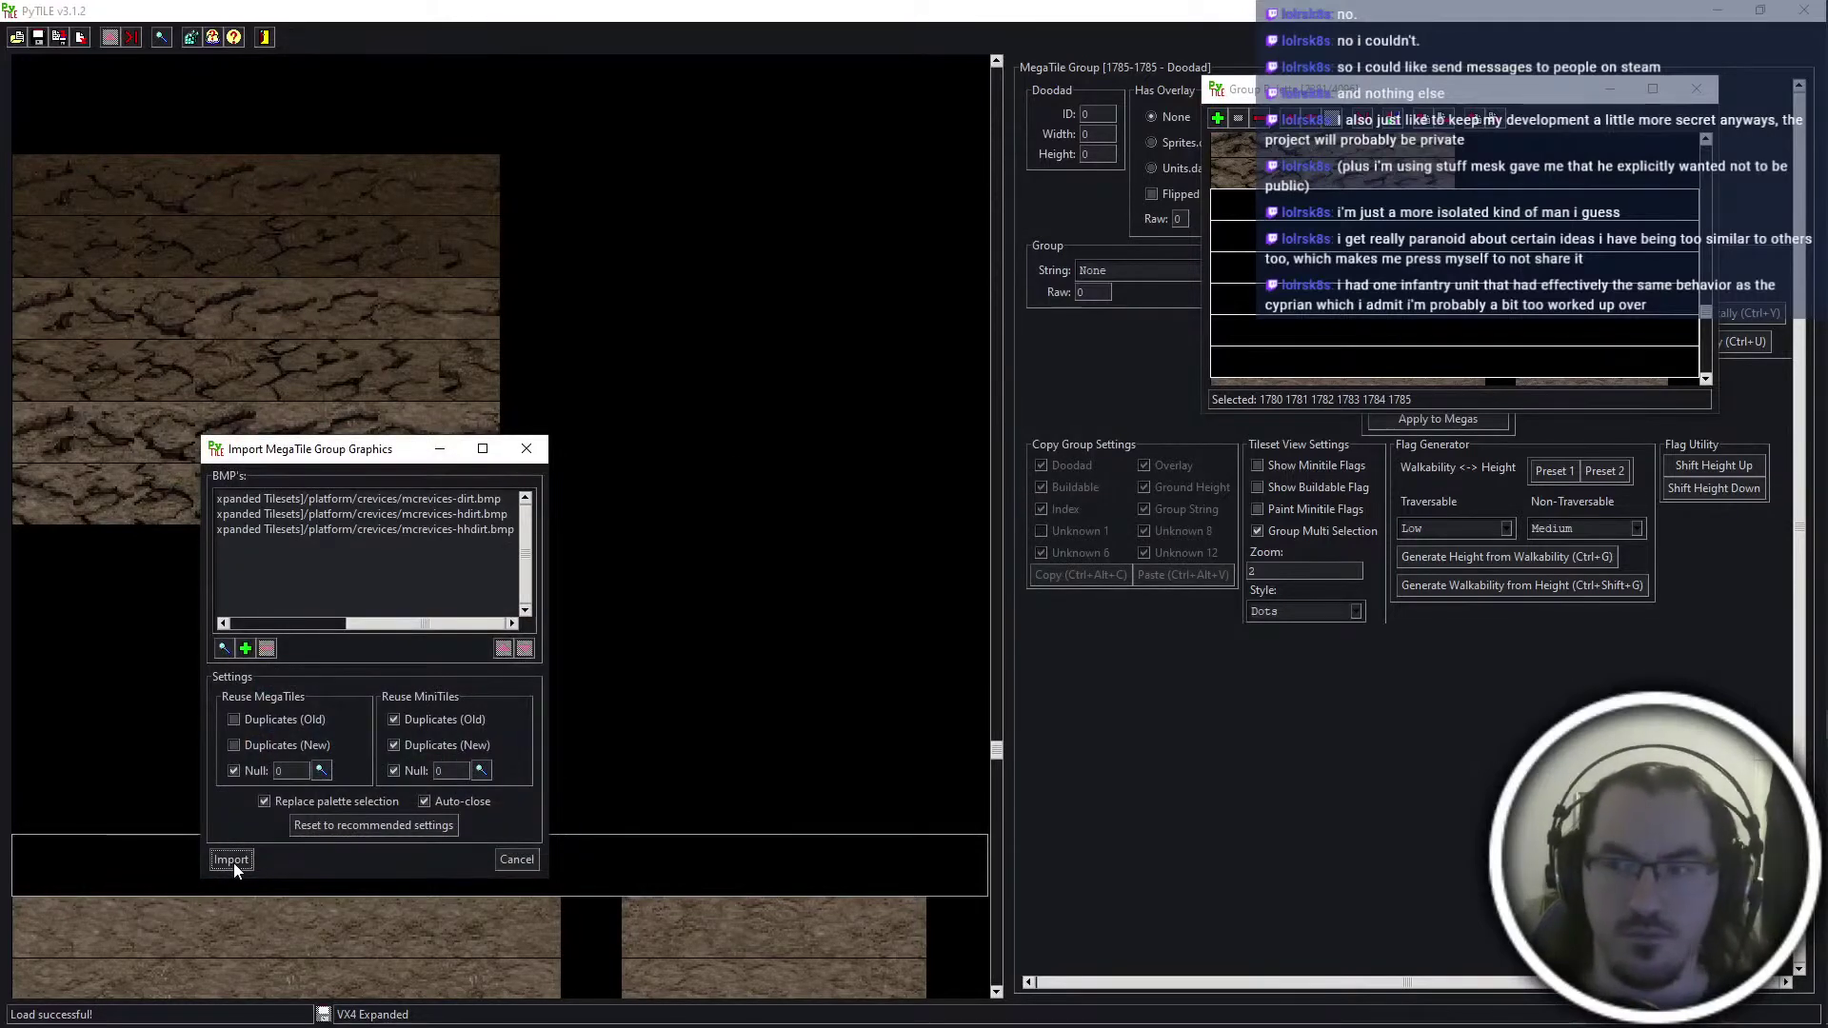
{"action": "left_click", "coordinate": [232, 861]}
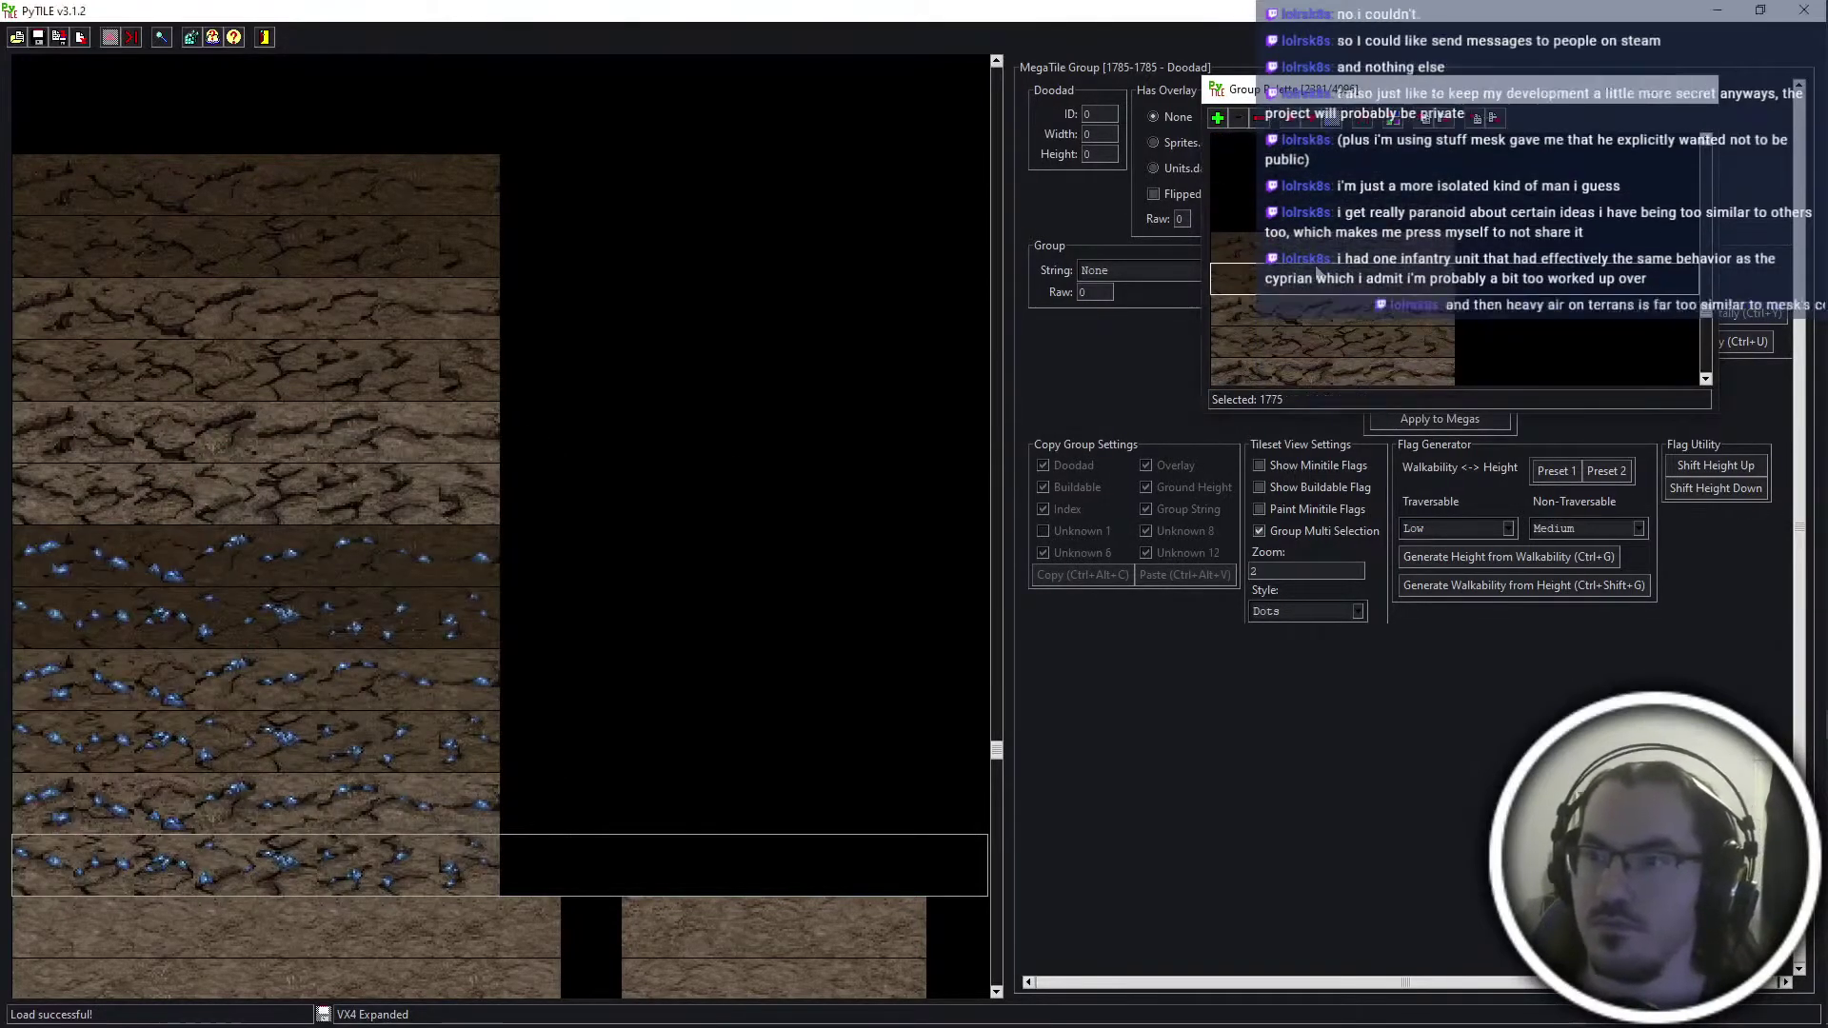
Jump to group 1774 and select the plain and mineral crevice groups 1774 to 1785 together
{"action": "left_click", "coordinate": [1461, 349]}
{"action": "left_click", "coordinate": [472, 457]}
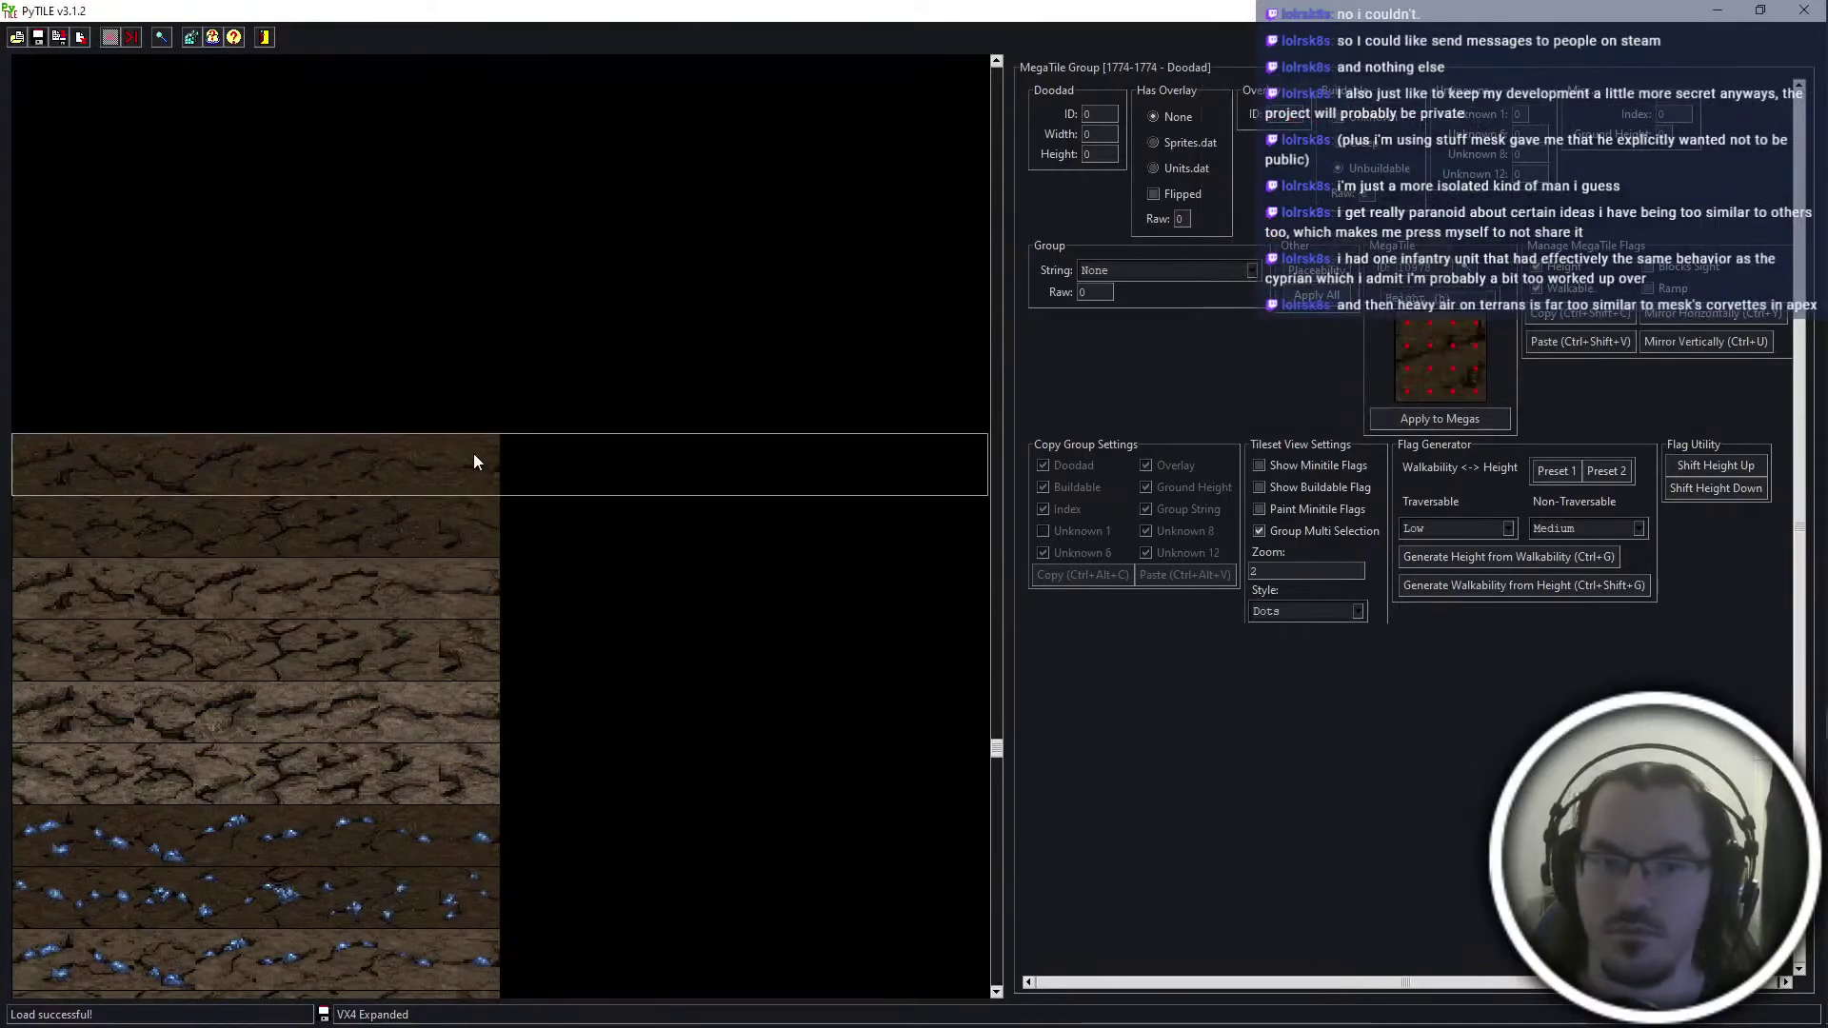
{"action": "left_click", "coordinate": [1292, 535]}
{"action": "left_click", "coordinate": [133, 550]}
{"action": "left_click", "coordinate": [142, 484]}
{"action": "scroll", "coordinate": [249, 710], "scroll_direction": "down", "scroll_amount": 5}
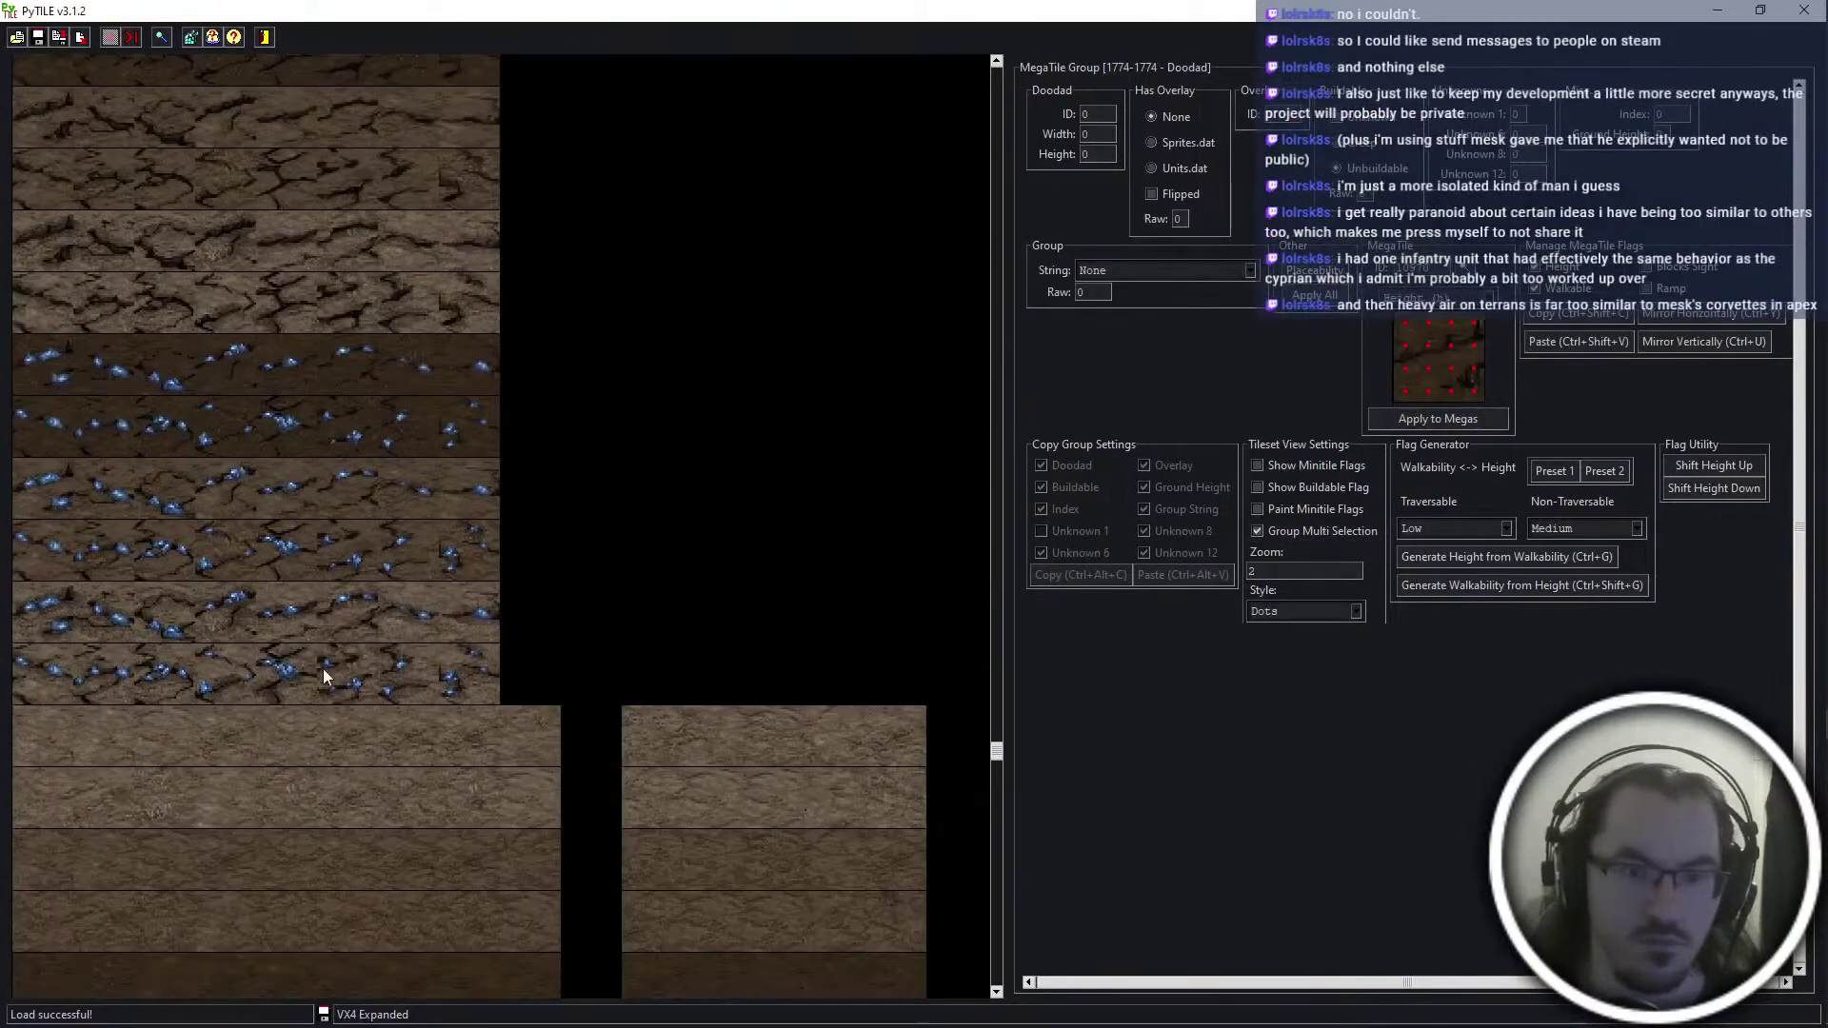
{"action": "left_click", "coordinate": [325, 667], "text": "shift"}
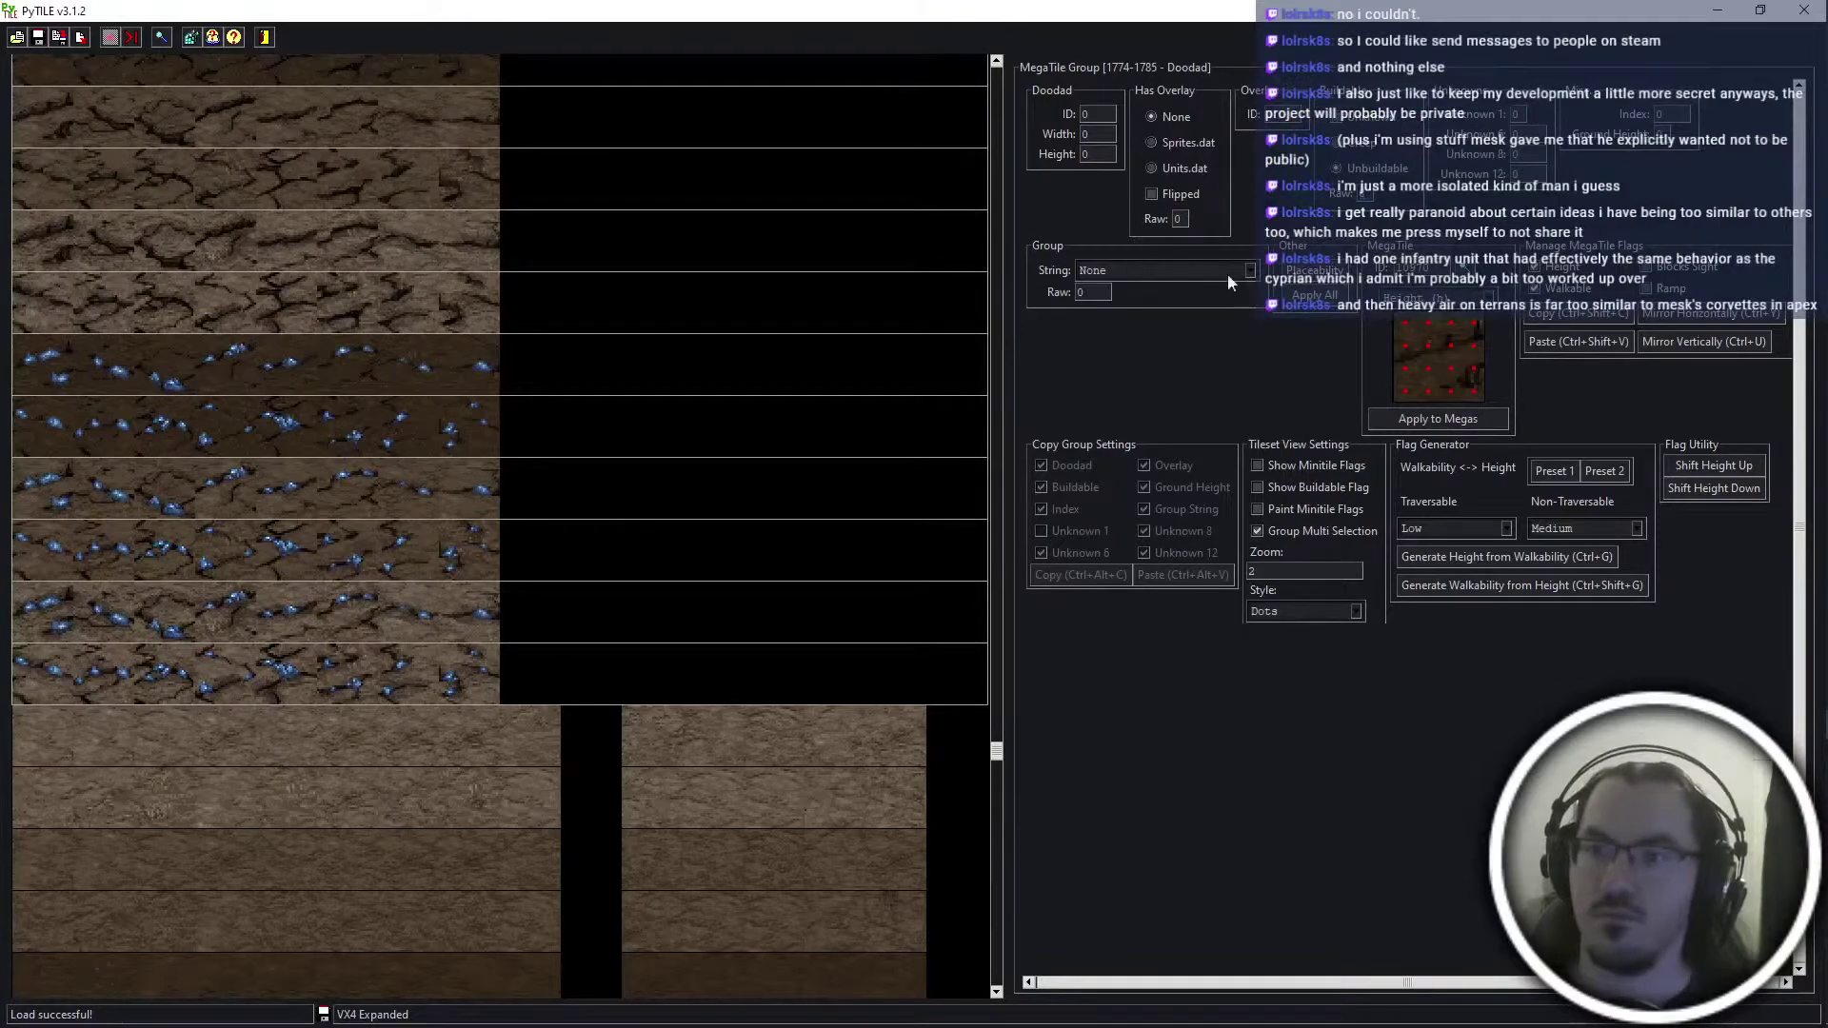
{"action": "scroll", "coordinate": [626, 557], "scroll_direction": "up", "scroll_amount": 3}
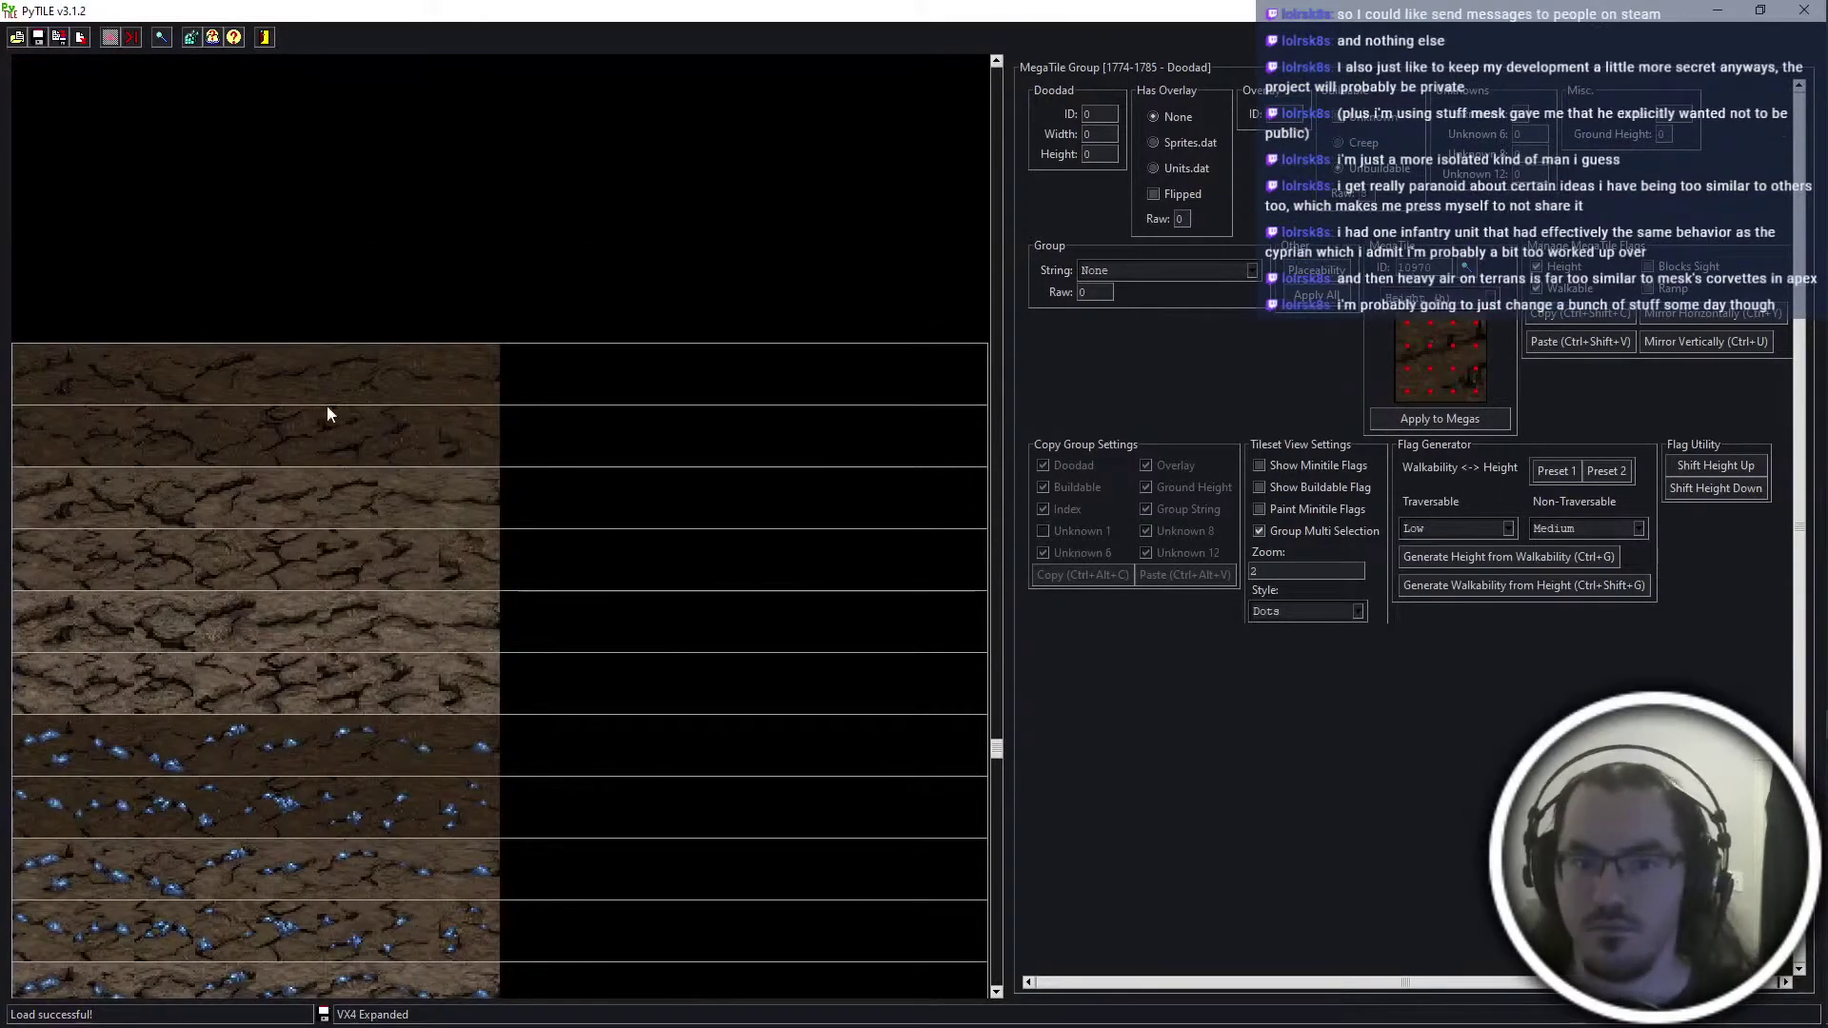
Select only group 1774 and switch the tileset view from group multi-selection to showing and painting minitile flags
{"action": "left_click", "coordinate": [375, 389]}
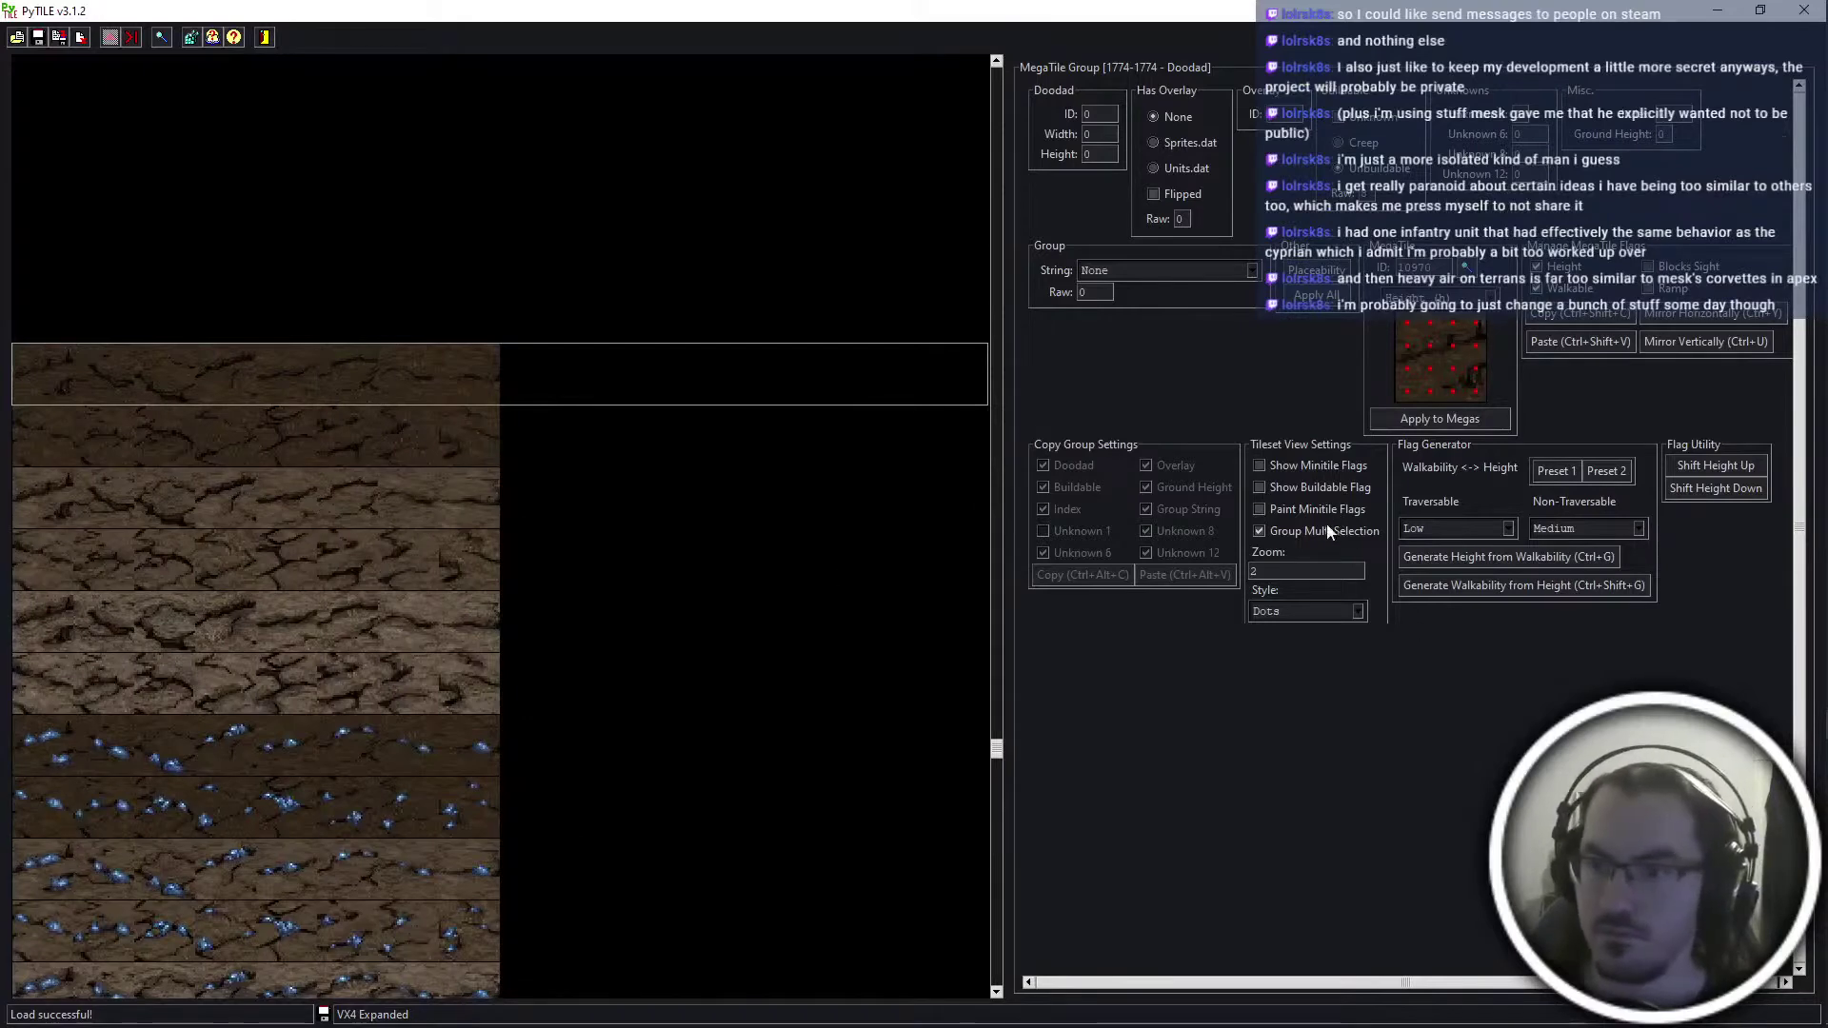
{"action": "left_click", "coordinate": [1306, 465]}
{"action": "left_click", "coordinate": [1305, 511]}
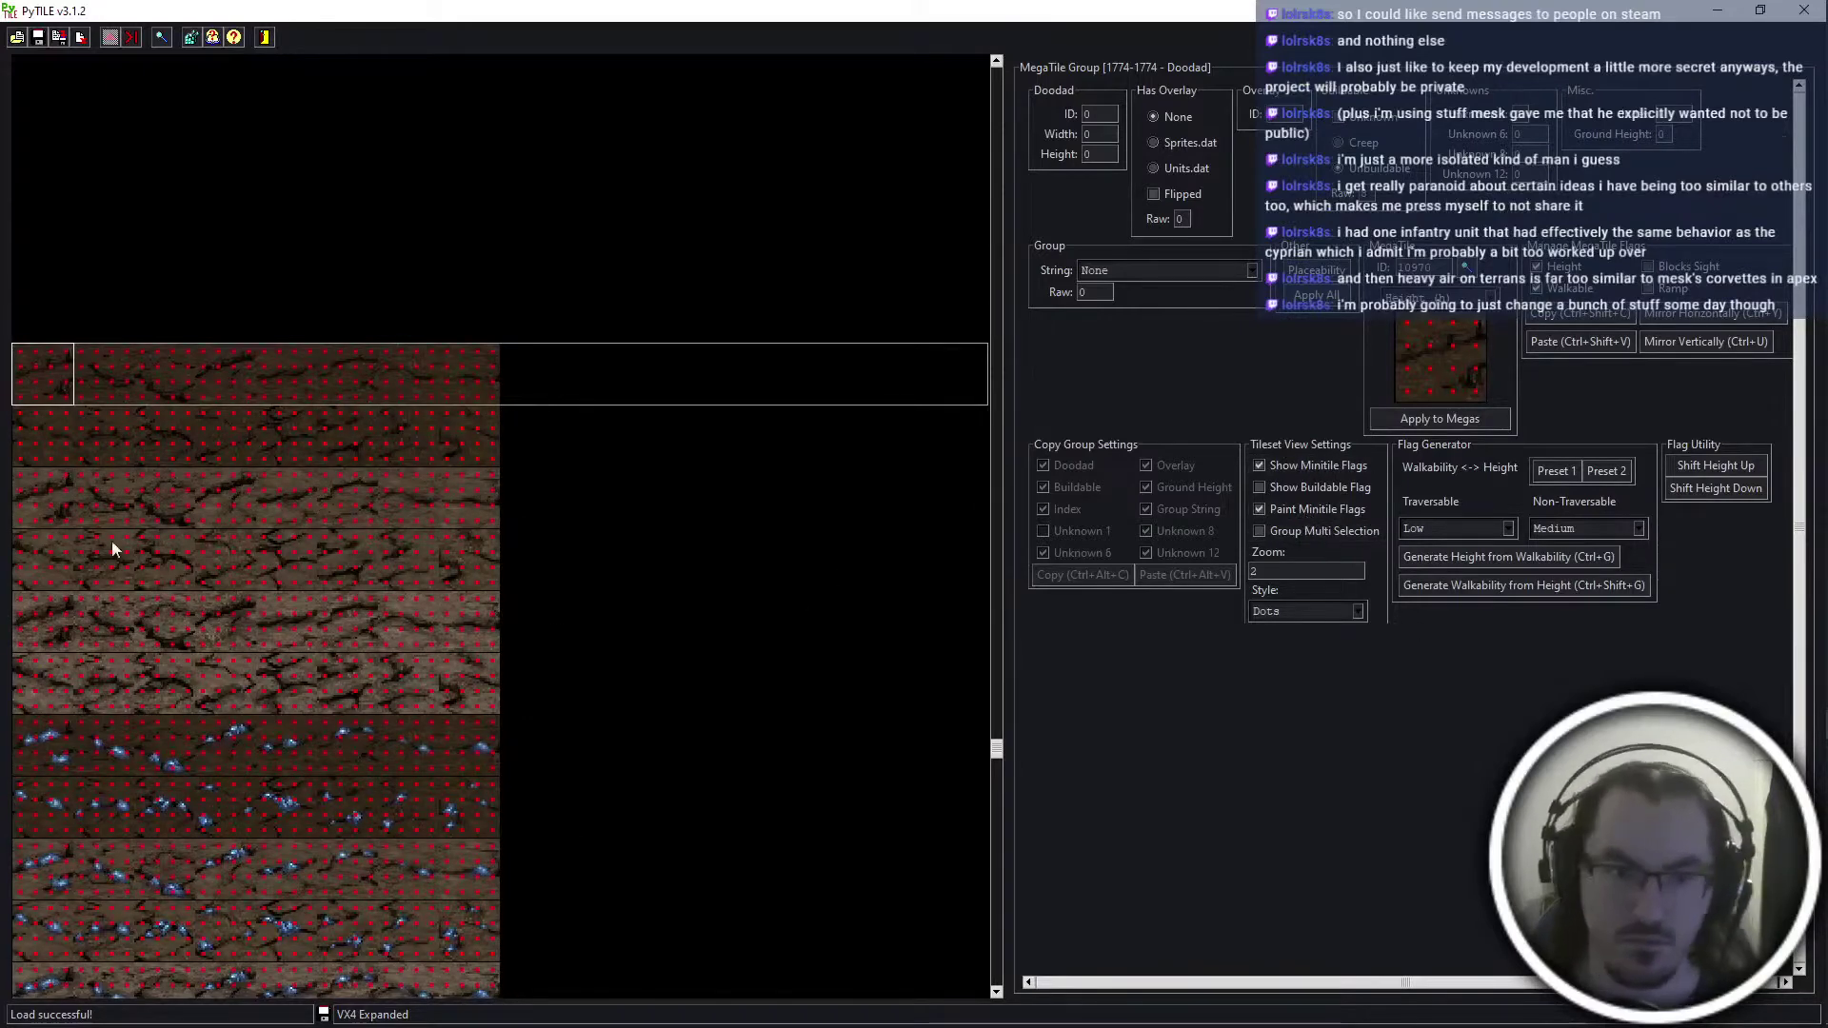
Paint the plain and mineral high dirt crevice groups 1776, 1777, 1782 and 1783 with the orange height flag
{"action": "left_click", "coordinate": [40, 514]}
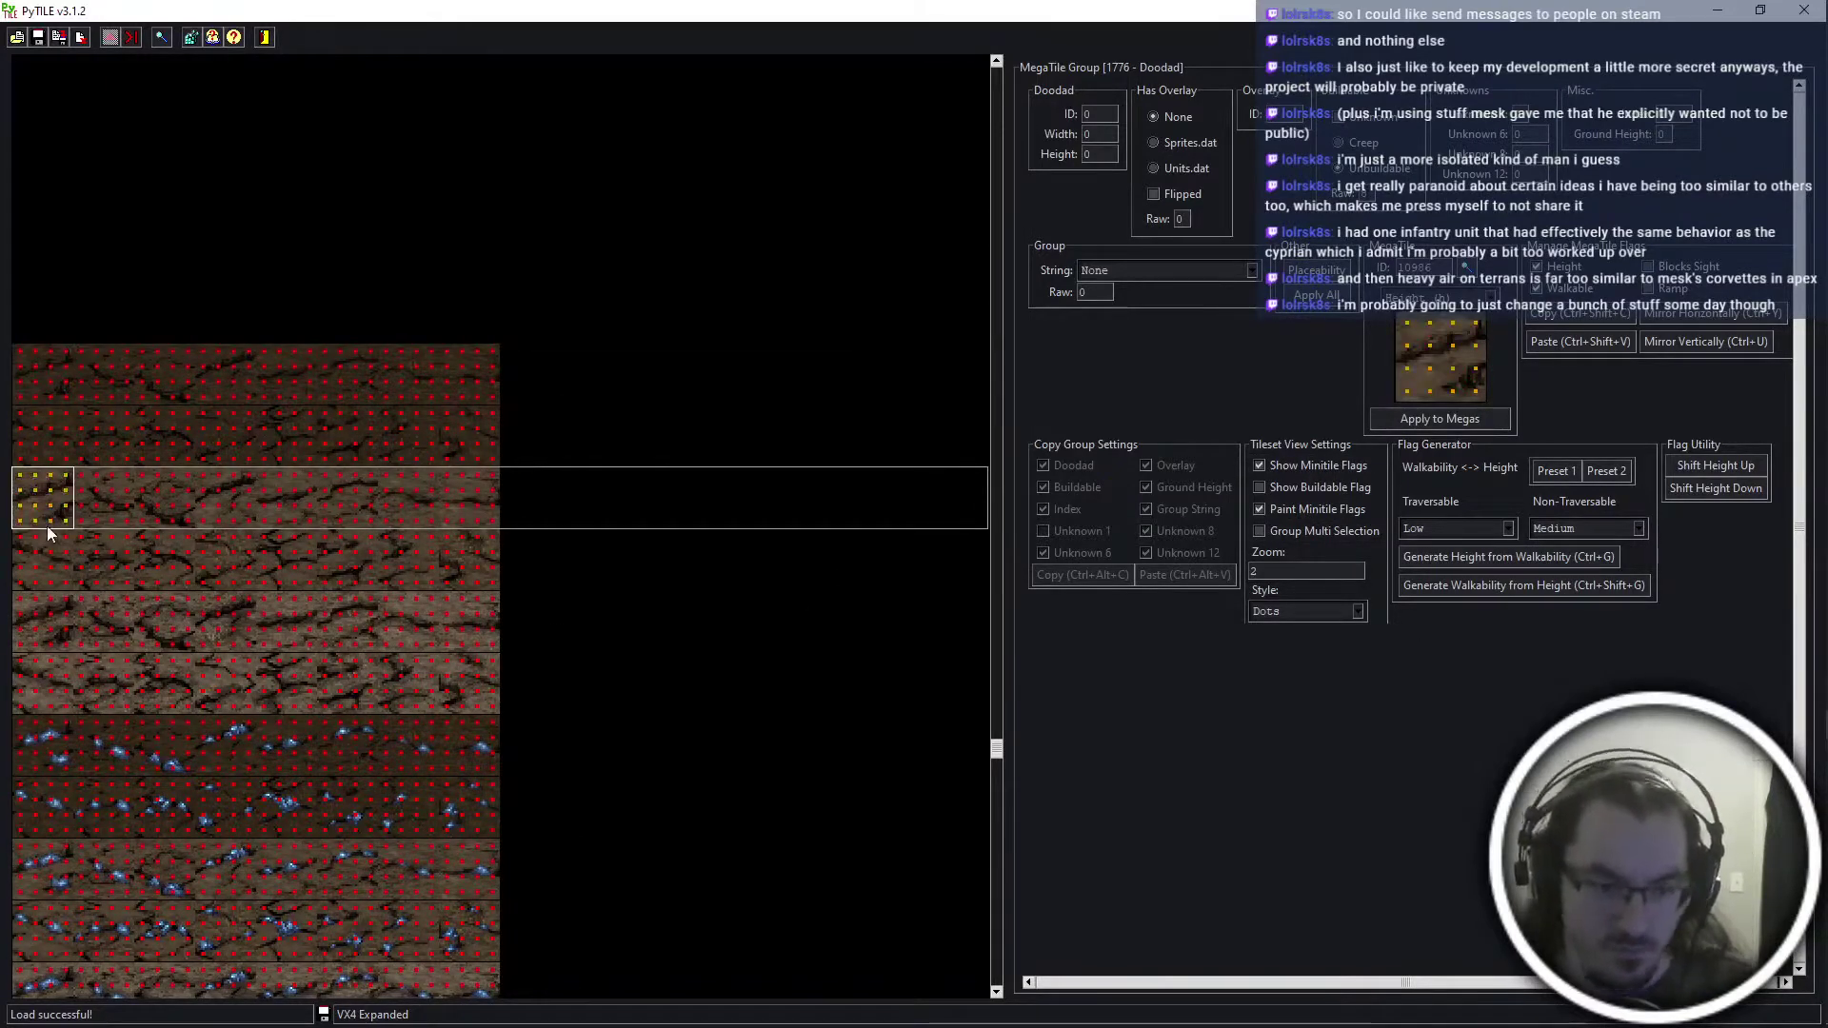
{"action": "left_click", "coordinate": [55, 560]}
{"action": "left_click", "coordinate": [54, 878]}
{"action": "left_click", "coordinate": [55, 925]}
Paint the highest dirt crevice groups 1778, 1779, 1784 and 1785 with the yellow height flag and save the tileset
{"action": "left_click", "coordinate": [54, 629]}
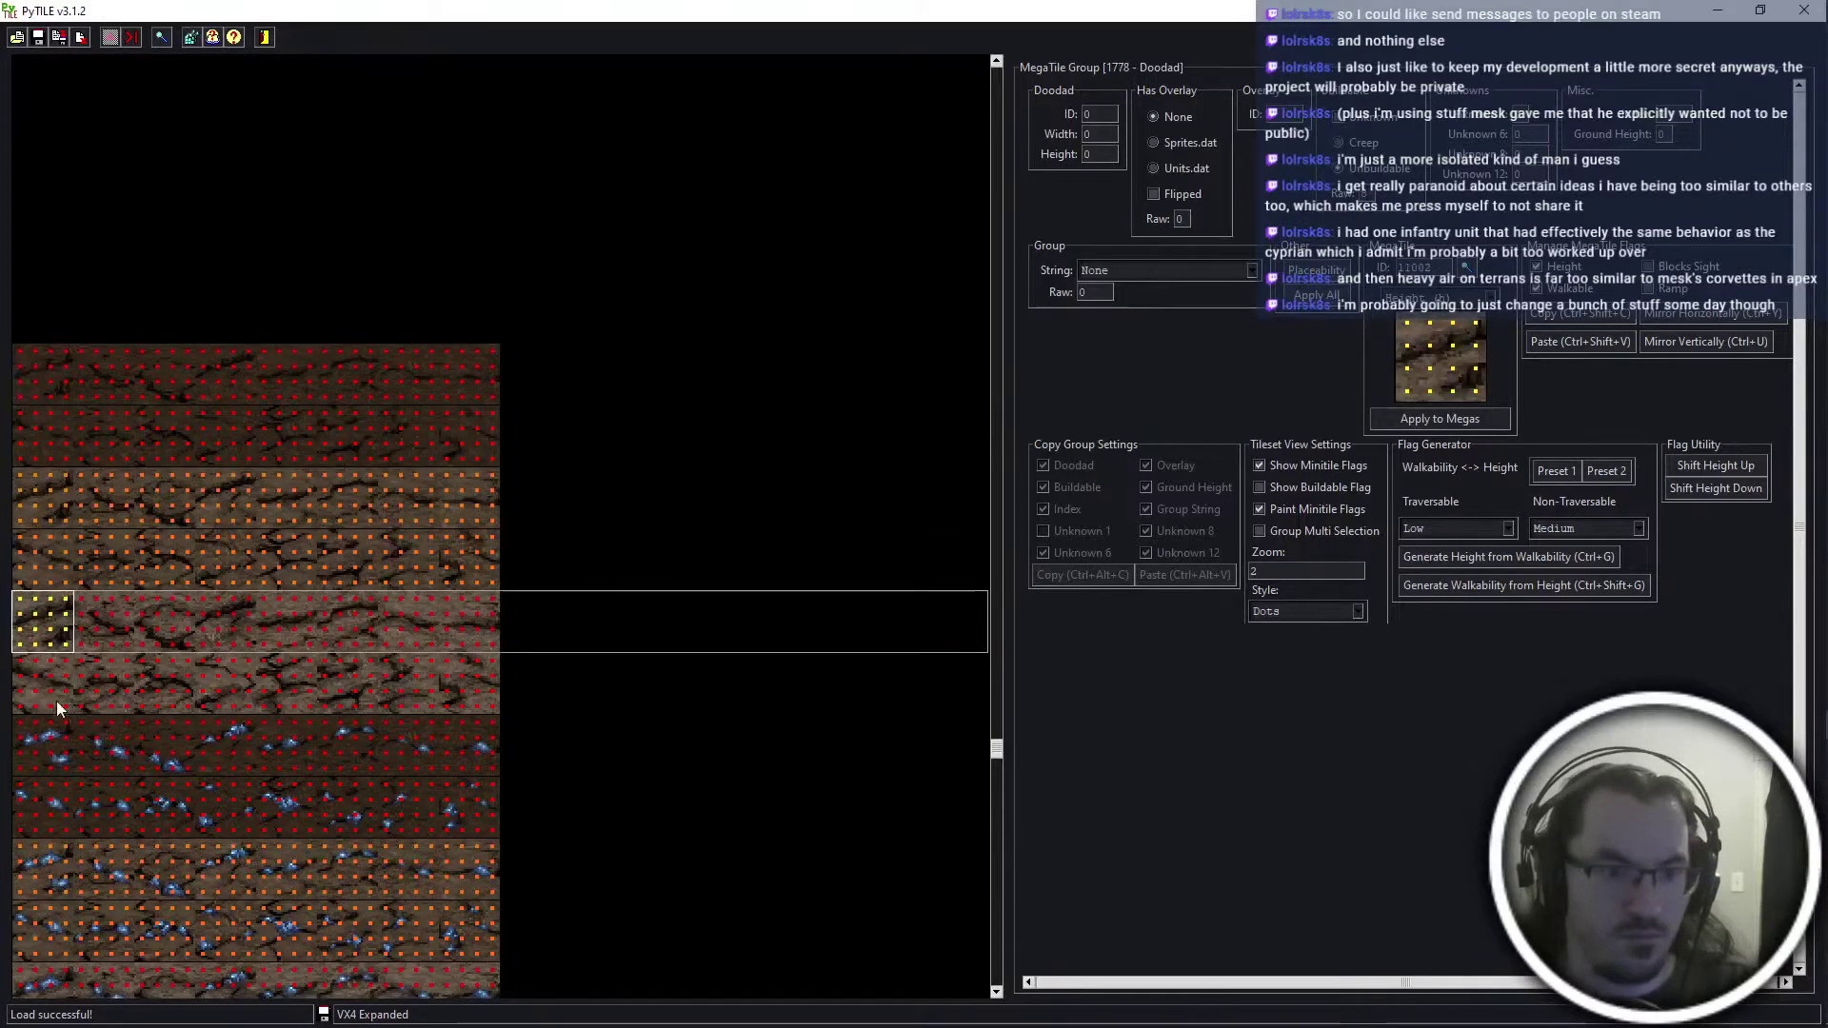
{"action": "left_click", "coordinate": [55, 700]}
{"action": "left_click", "coordinate": [38, 987]}
{"action": "scroll", "coordinate": [105, 868], "scroll_direction": "down", "scroll_amount": 2}
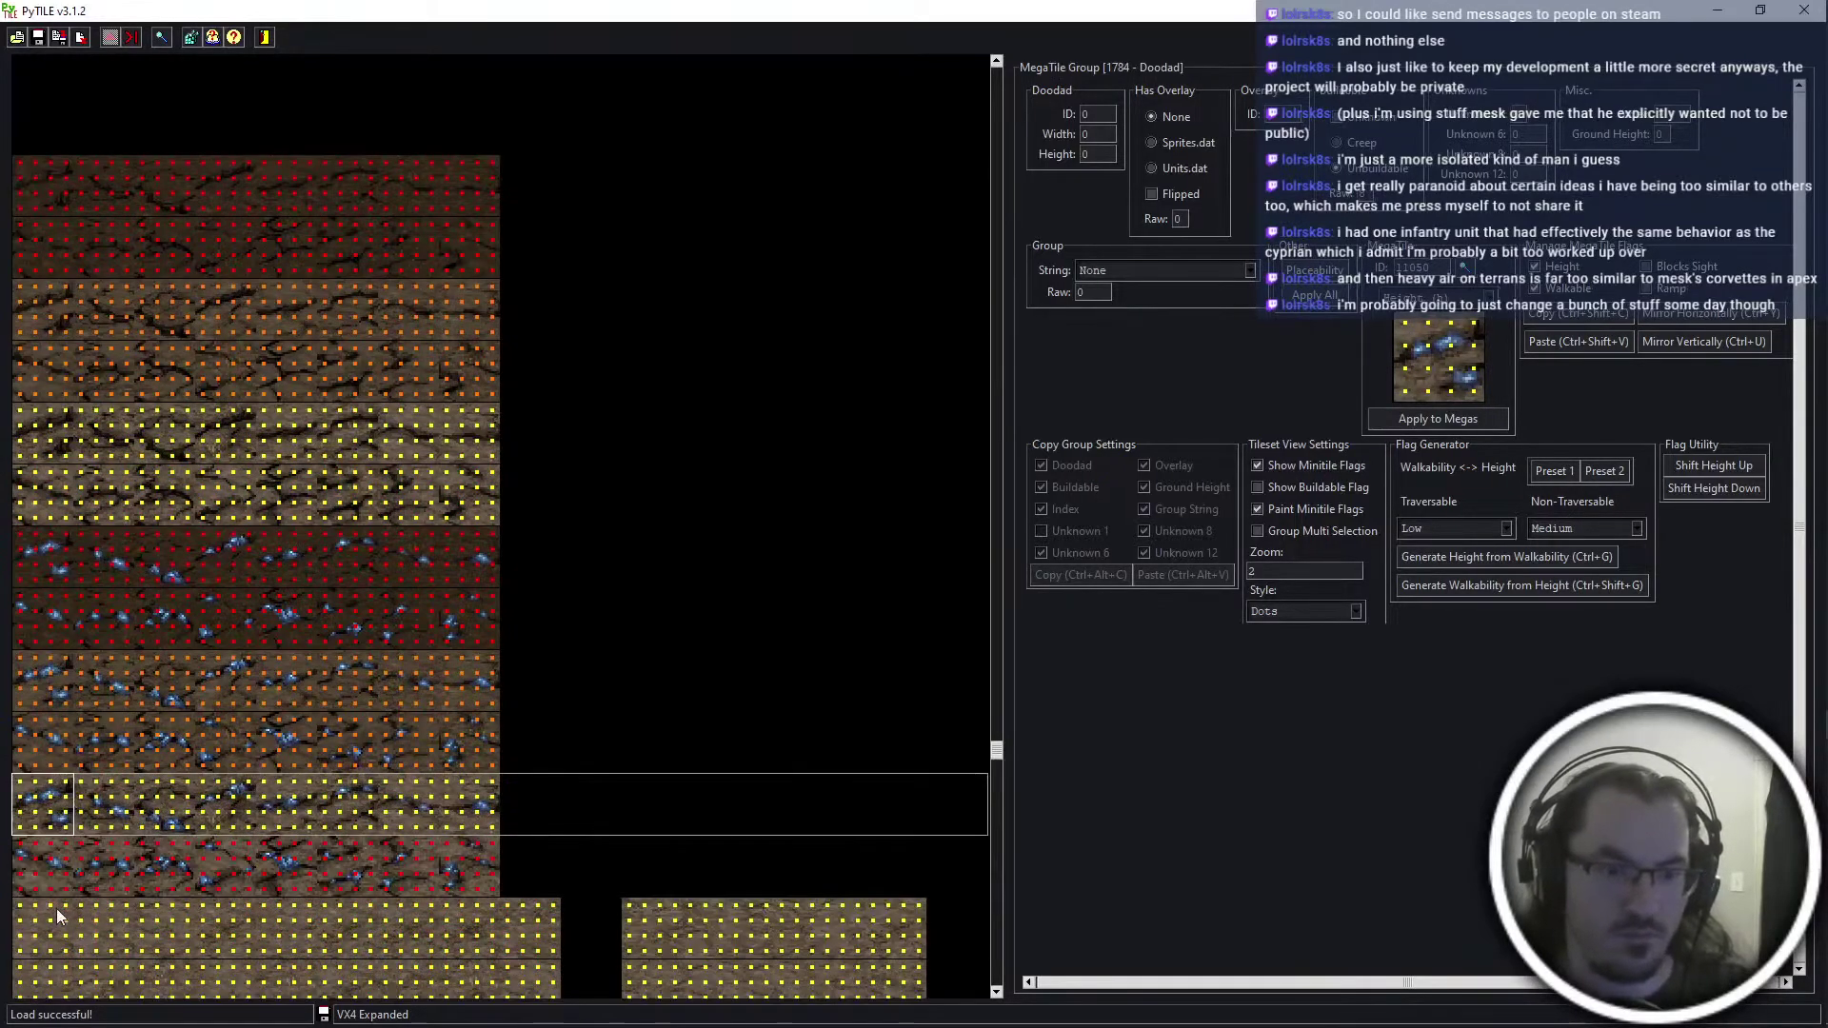
{"action": "left_click", "coordinate": [61, 881]}
{"action": "key", "text": "ctrl+s"}
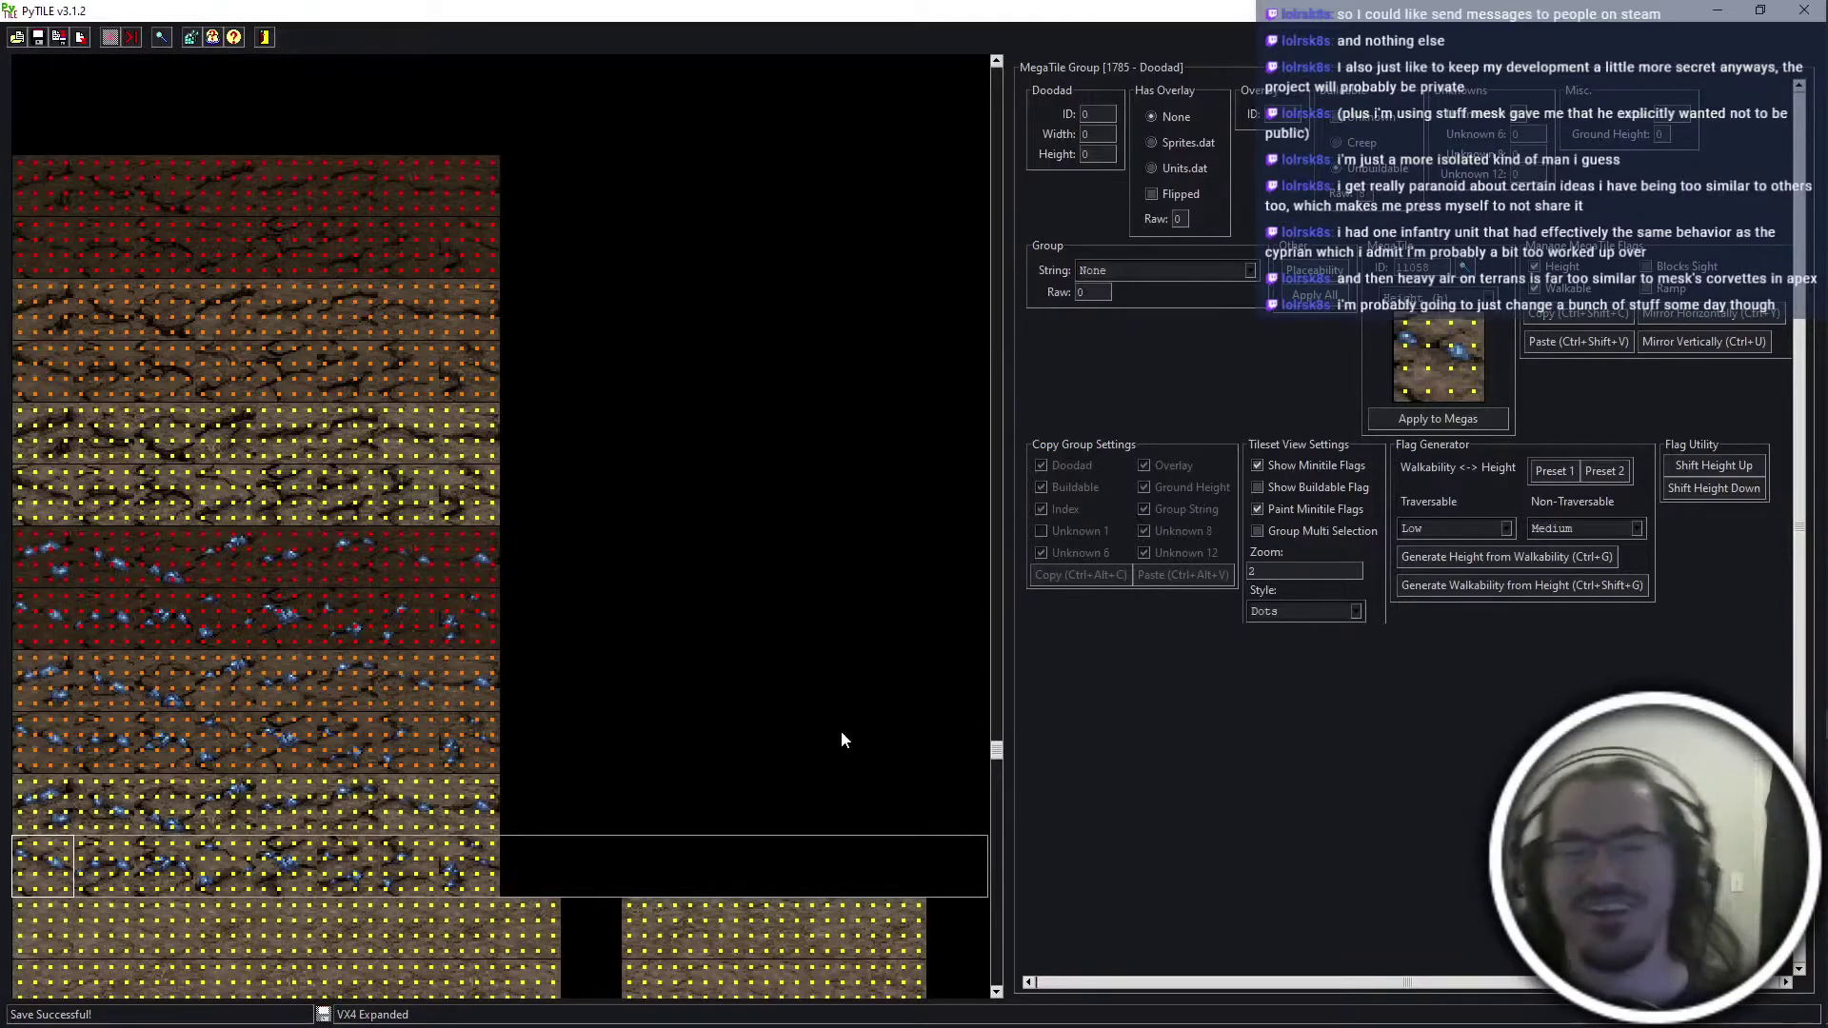
Close PyTILE, return to the _HYDRA-dev folder, and bring up the HYDRA-beta.exe archive in PyMPQ
{"action": "scroll", "coordinate": [841, 730], "scroll_direction": "down", "scroll_amount": 3}
{"action": "scroll", "coordinate": [907, 750], "scroll_direction": "down", "scroll_amount": 3}
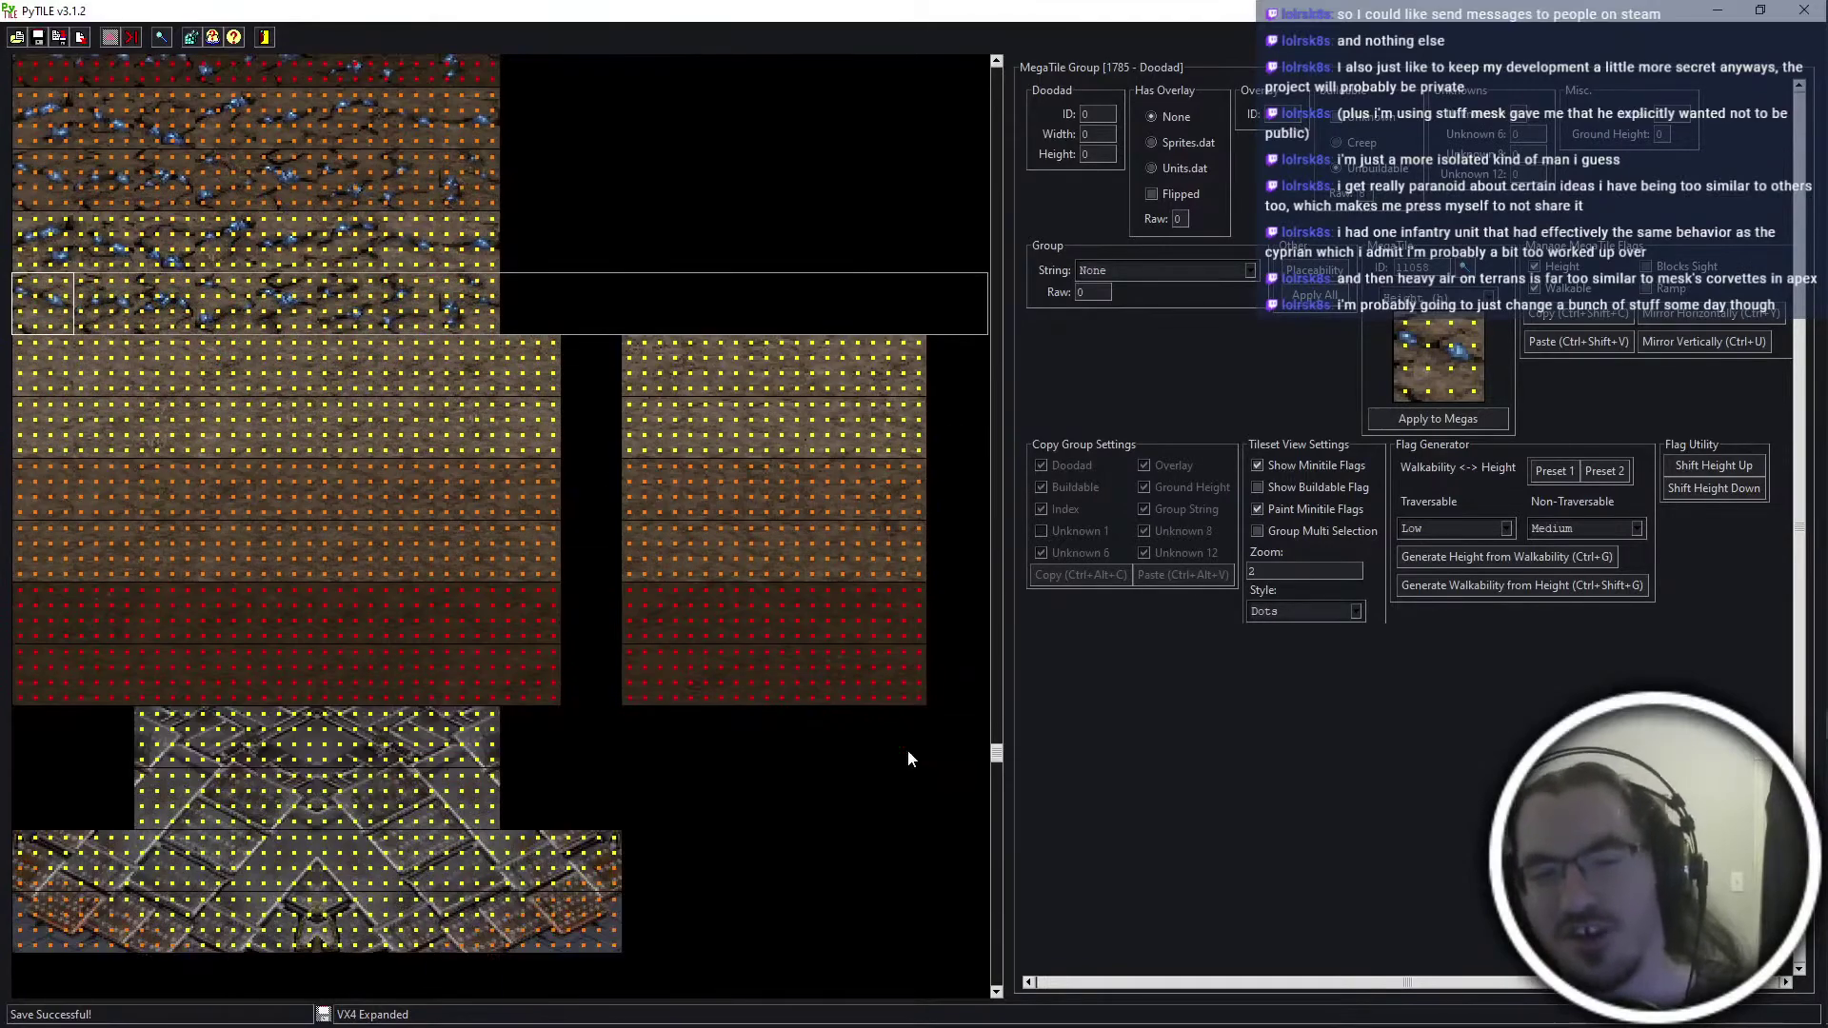
{"action": "scroll", "coordinate": [907, 750], "scroll_direction": "up", "scroll_amount": 2}
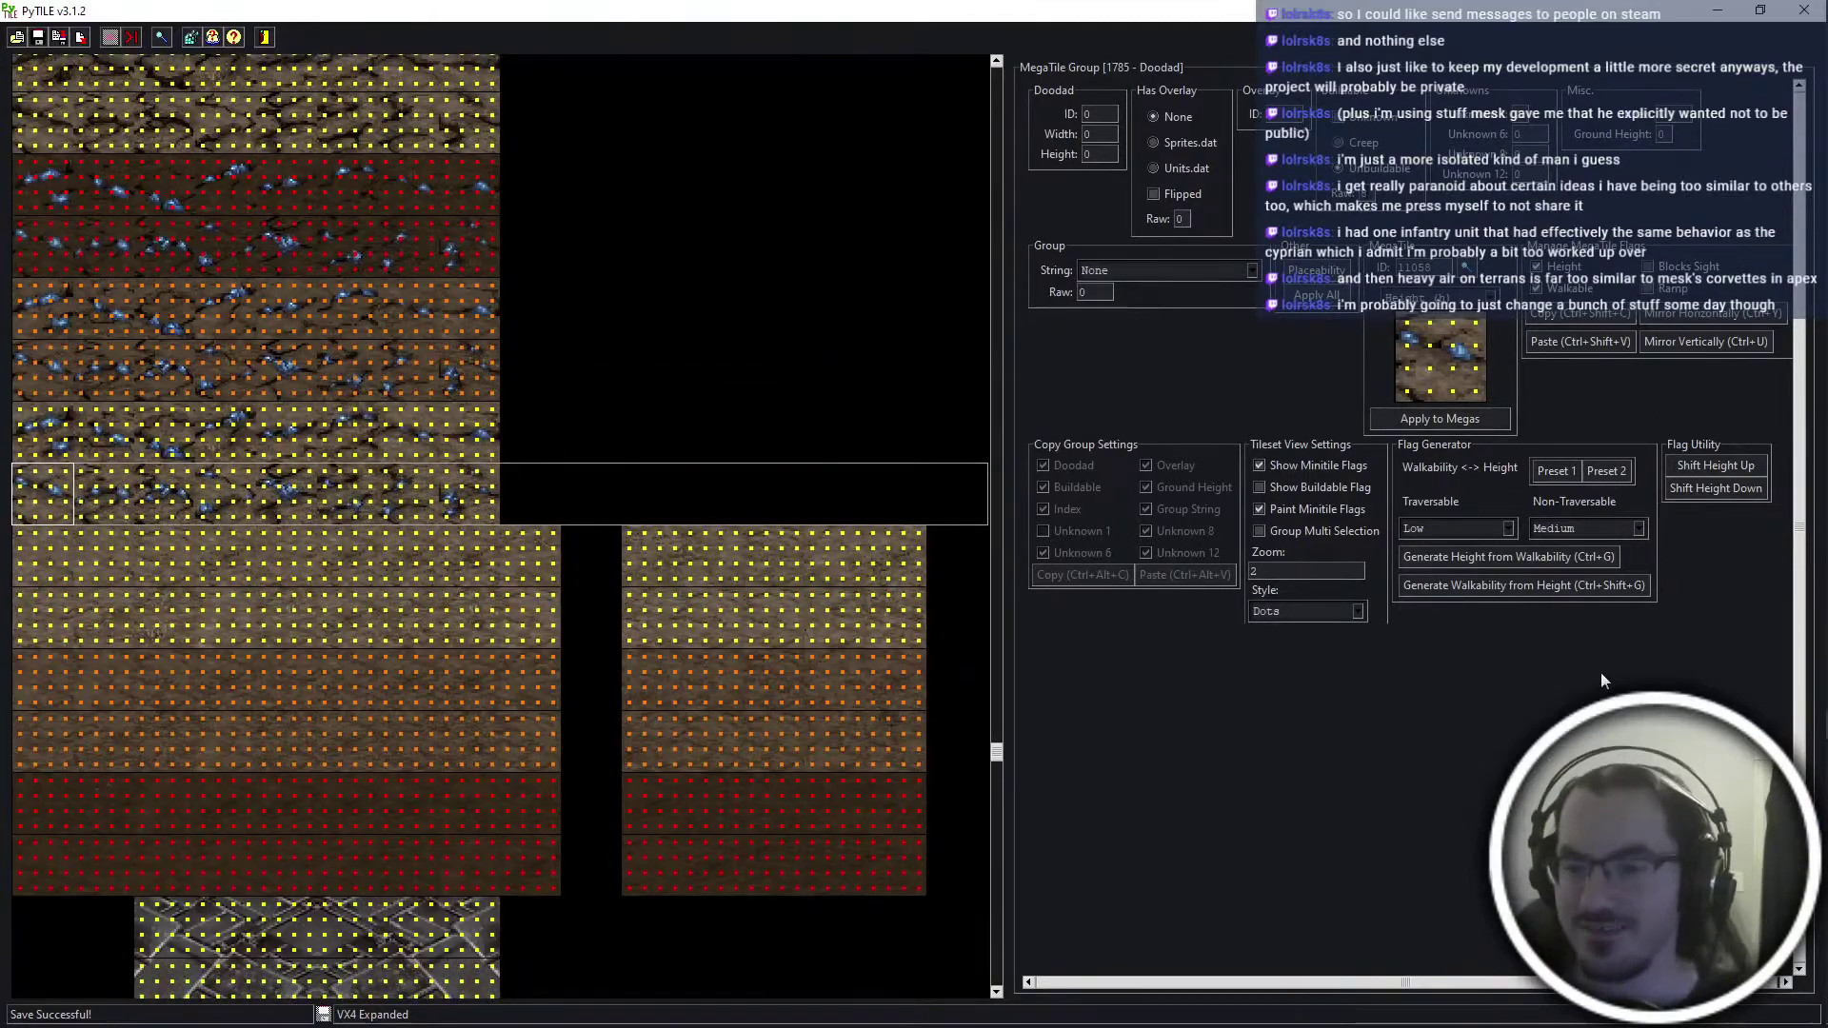
{"action": "left_click", "coordinate": [1805, 9]}
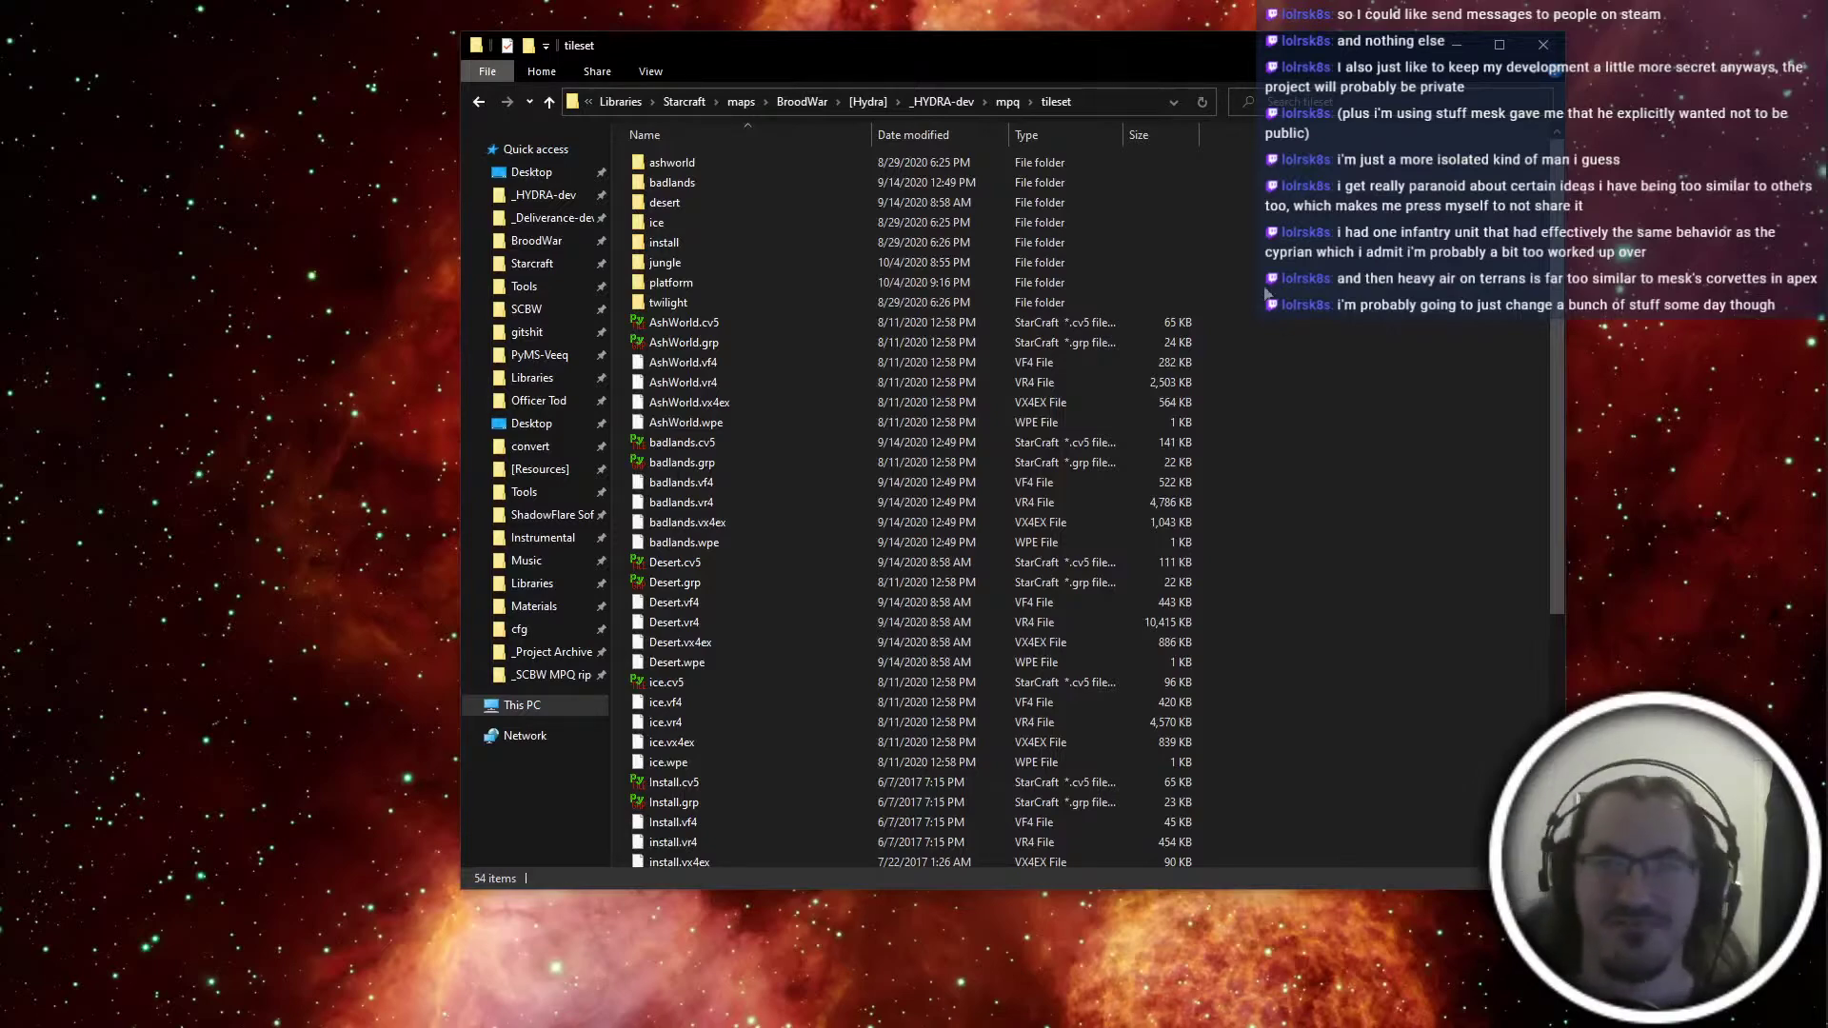
{"action": "key", "text": "alt+Left"}
{"action": "key", "text": "alt+Left"}
{"action": "key", "text": "alt+Tab"}
{"action": "left_click", "coordinate": [1242, 476]}
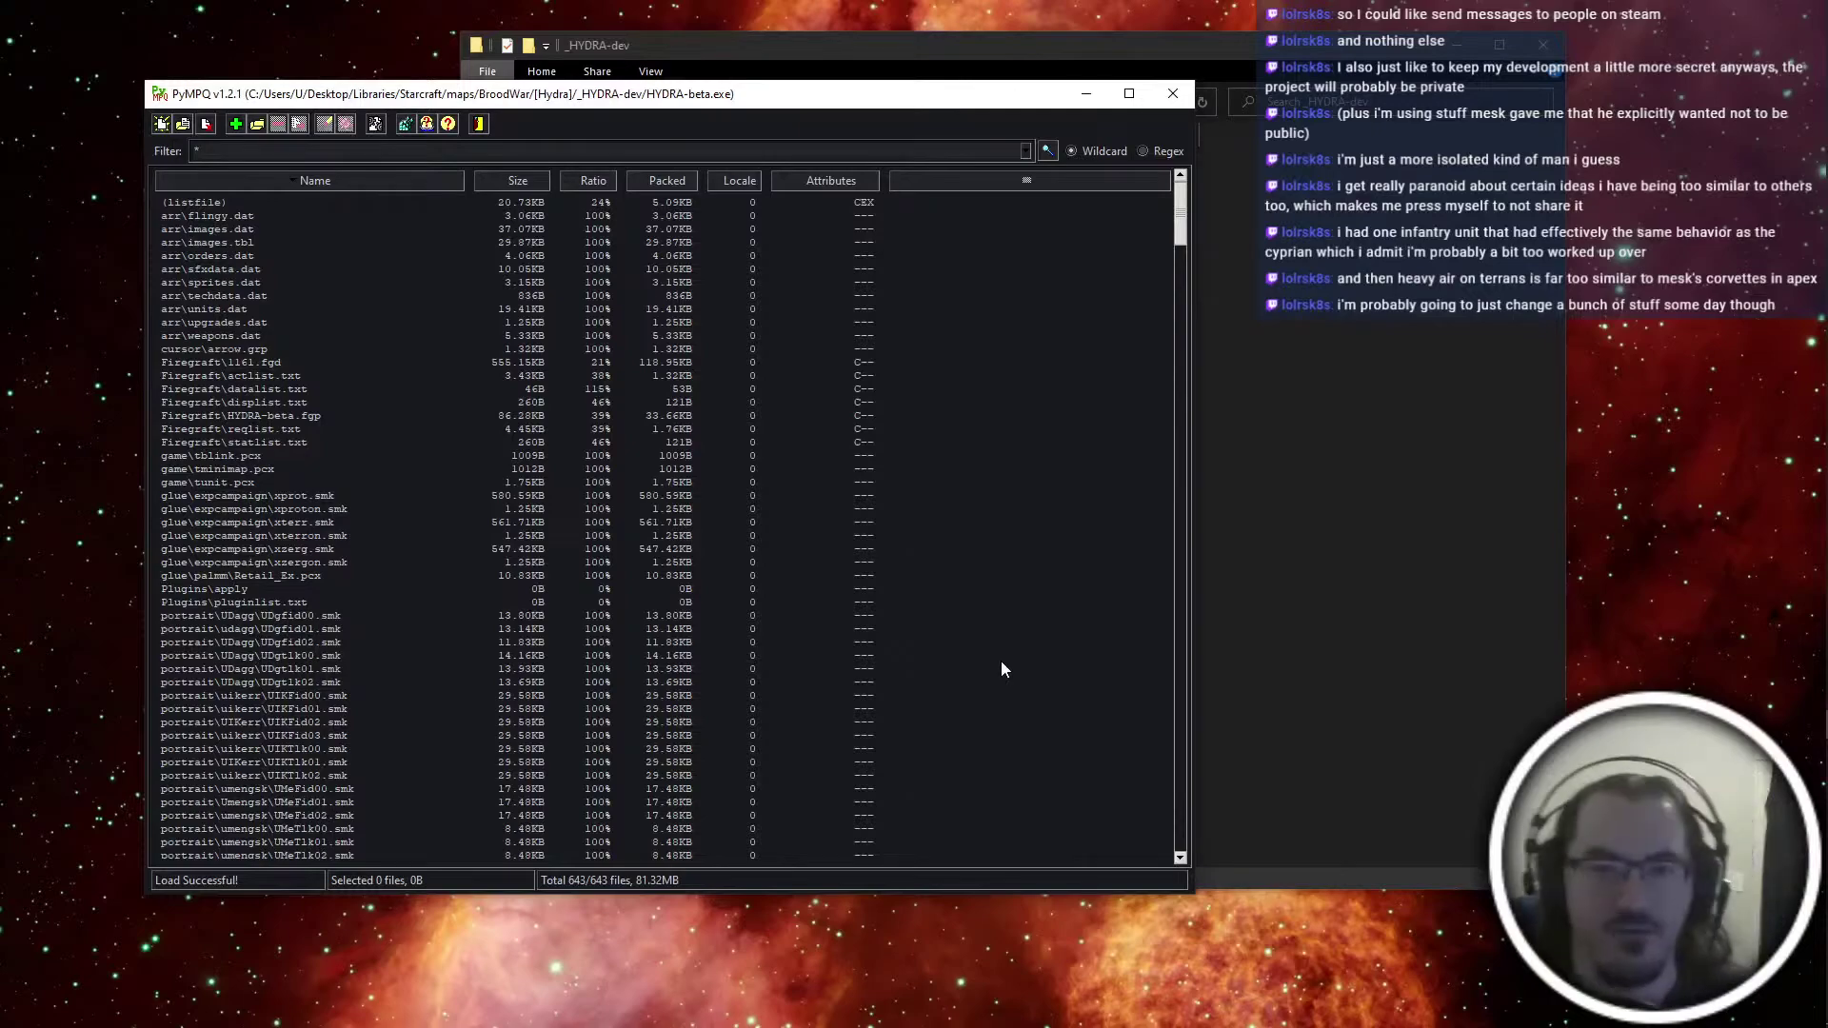
Launch Project: HYDRA in windowed mode and start a Use Map Settings game on Hydra-test-jungle.scx
{"action": "left_click", "coordinate": [1403, 569]}
{"action": "left_click", "coordinate": [1802, 337]}
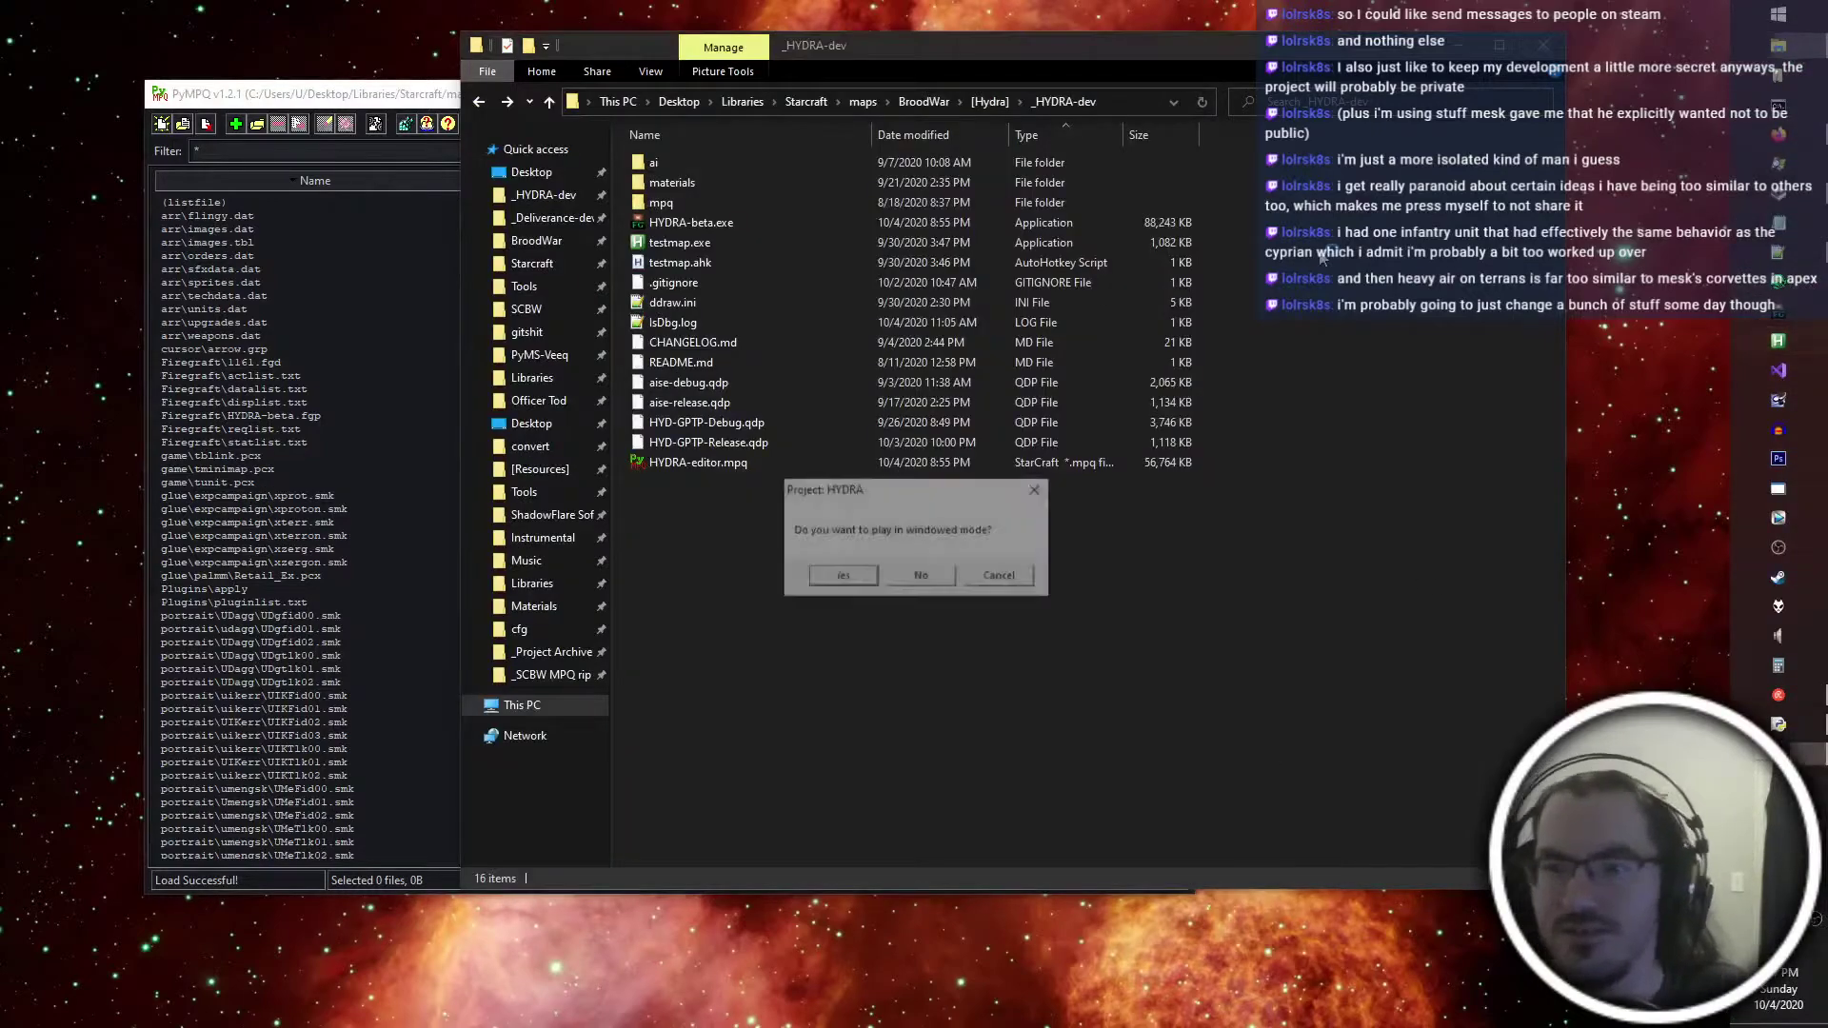
{"action": "key", "text": "Return"}
{"action": "key", "text": "Down"}
{"action": "key", "text": "Return"}
{"action": "key", "text": "Down"}
{"action": "key", "text": "Down"}
{"action": "key", "text": "Down"}
{"action": "key", "text": "Down"}
{"action": "key", "text": "Down"}
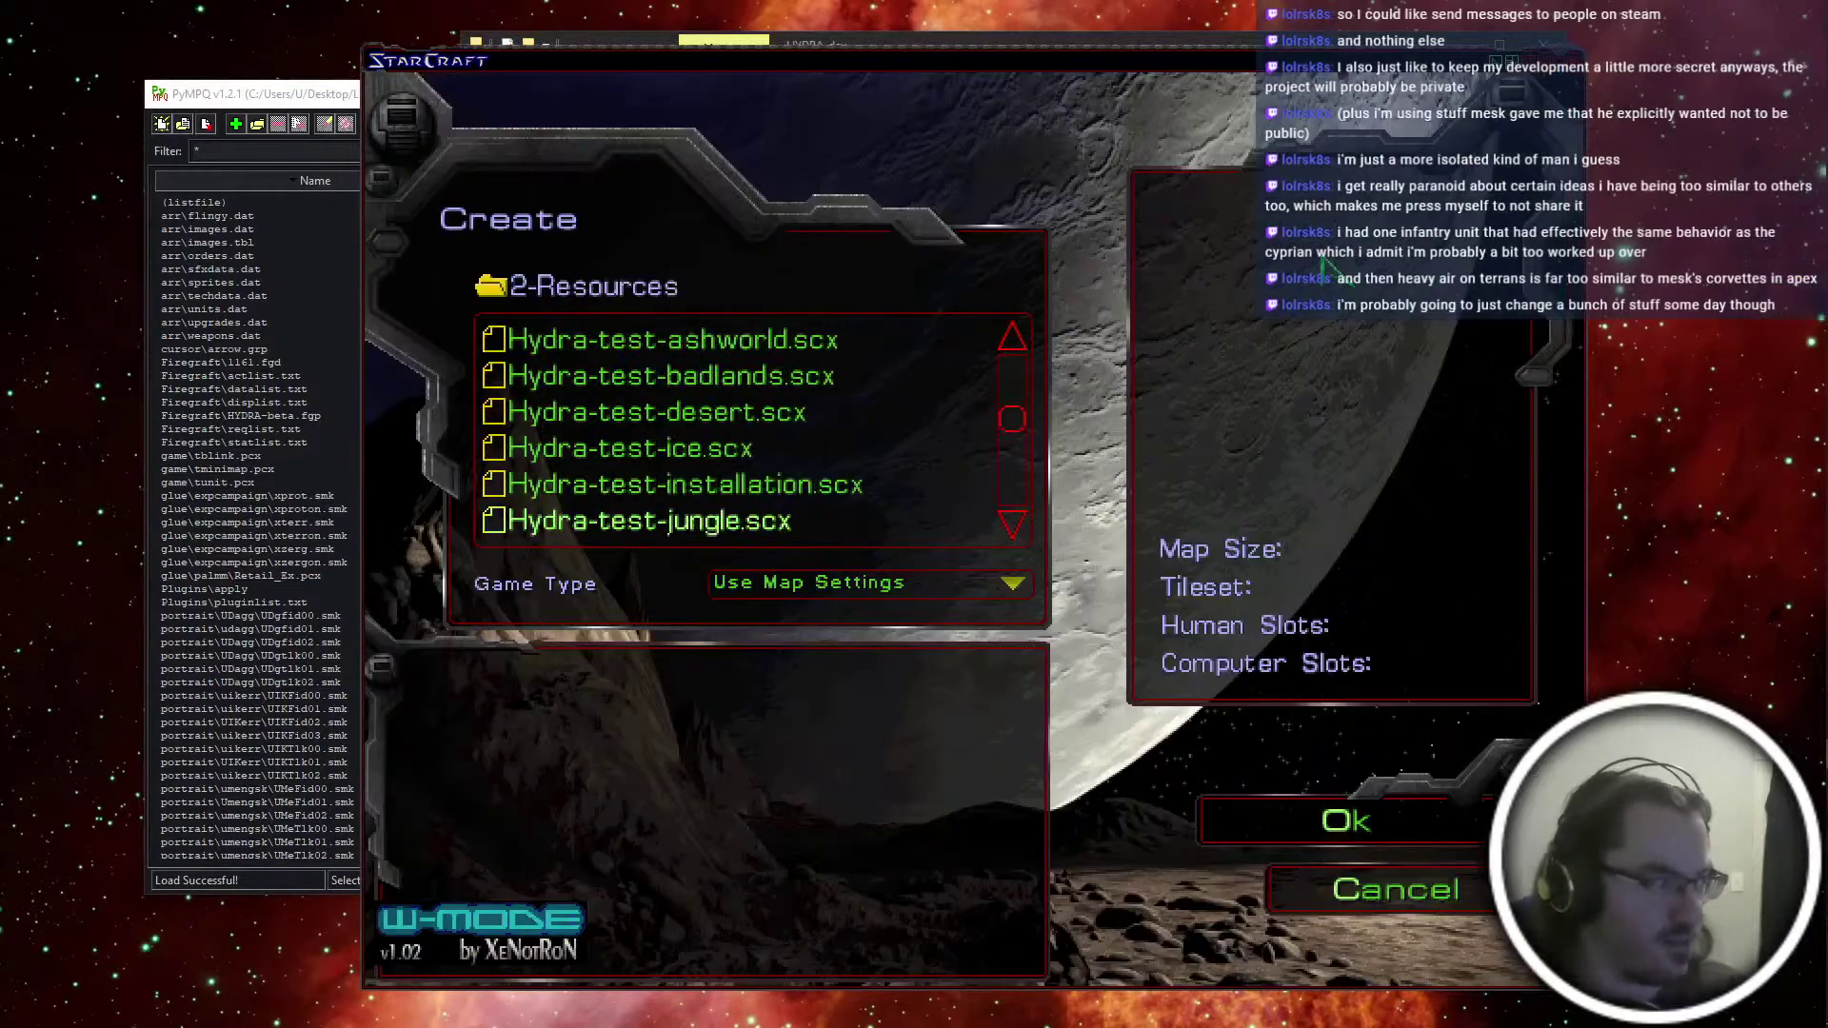
{"action": "key", "text": "Return"}
{"action": "key", "text": "Return"}
Spawn a Terran Cyprian and send it with an attack-move onto the open ground beyond the buildings
{"action": "key", "text": "grave"}
{"action": "type", "text": "spawn c"}
{"action": "key", "text": "Return"}
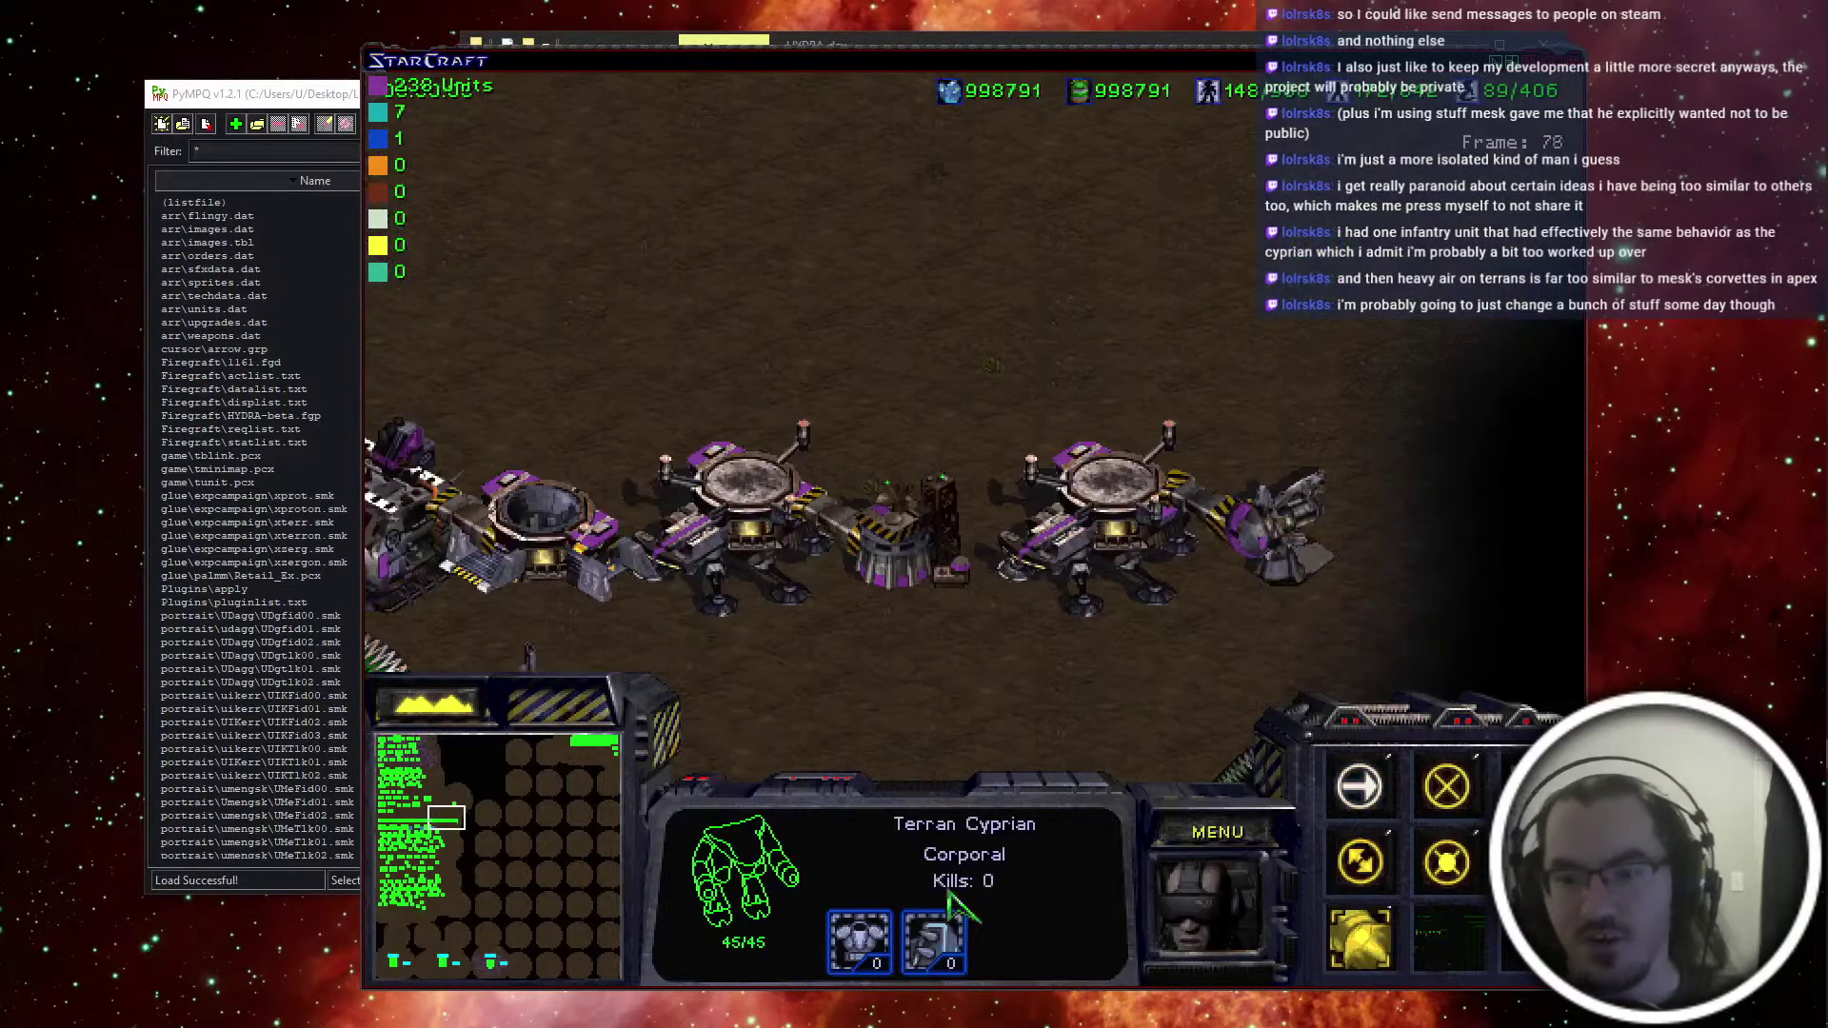
{"action": "key", "text": "a"}
{"action": "left_click", "coordinate": [1080, 271]}
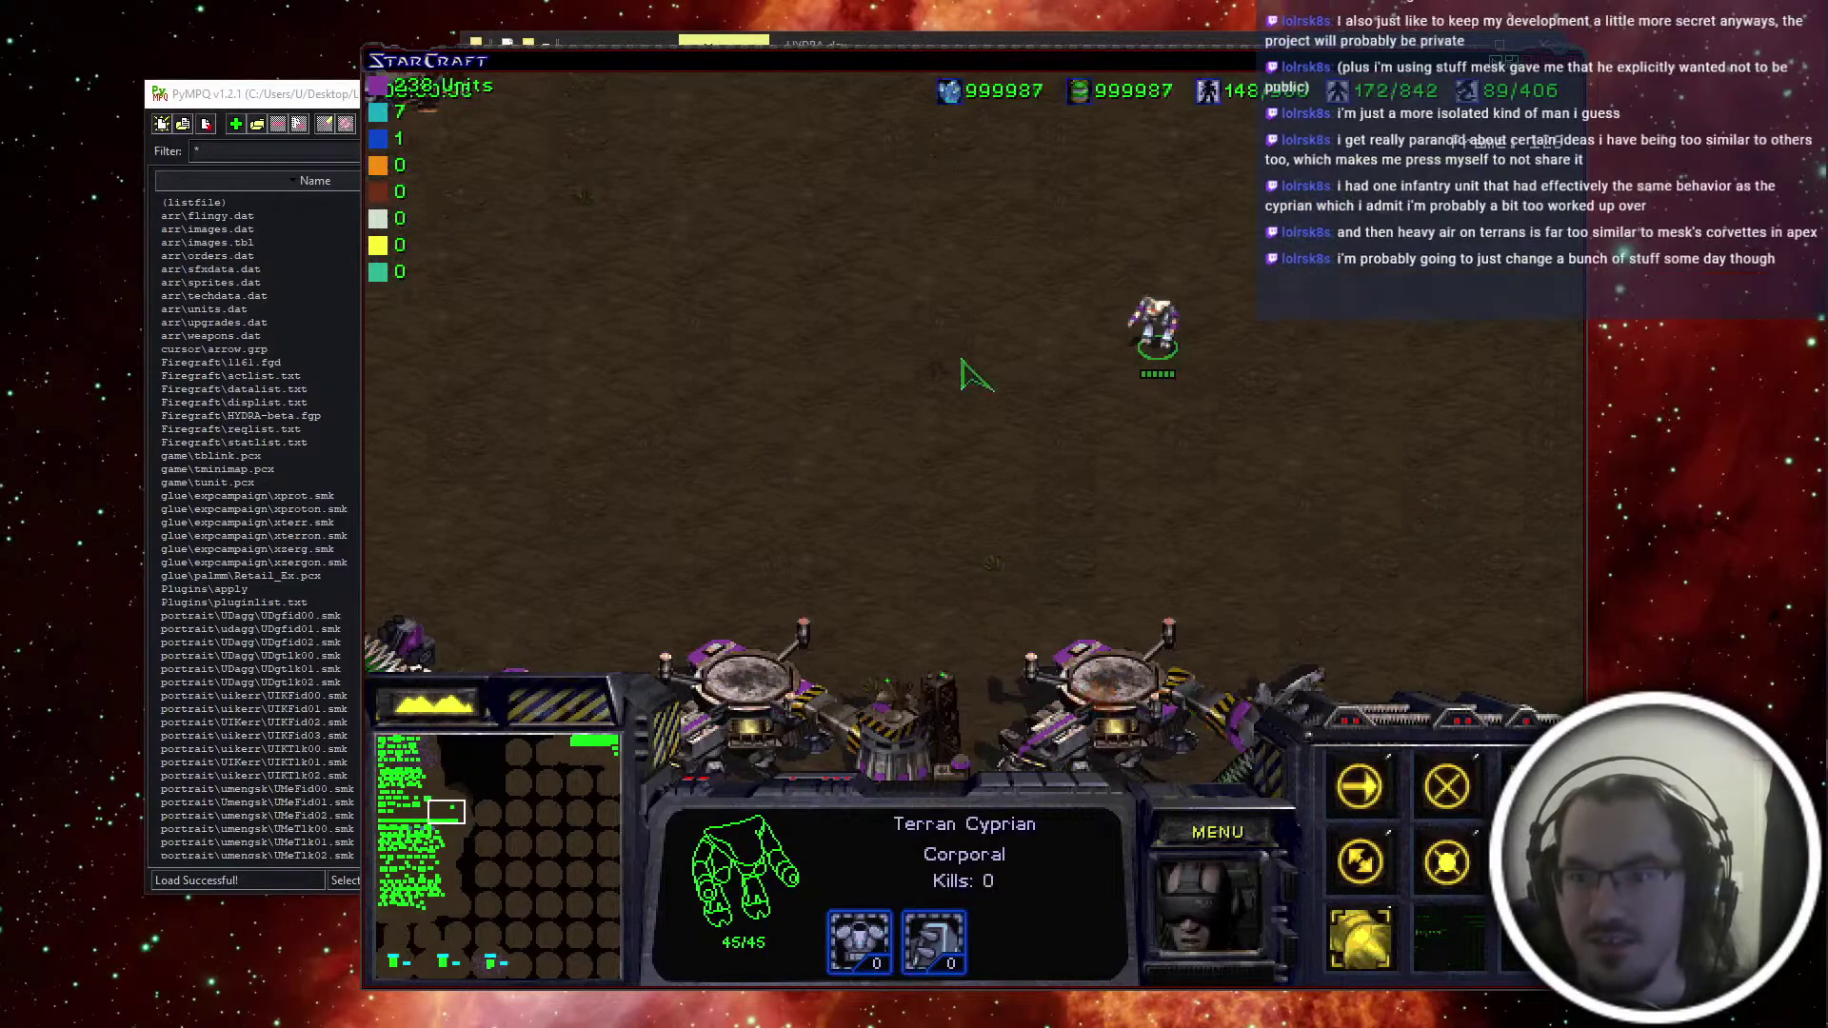
Order the Terran Cyprian around the open ground in different directions to examine its movement and graphics
{"action": "right_click", "coordinate": [825, 185]}
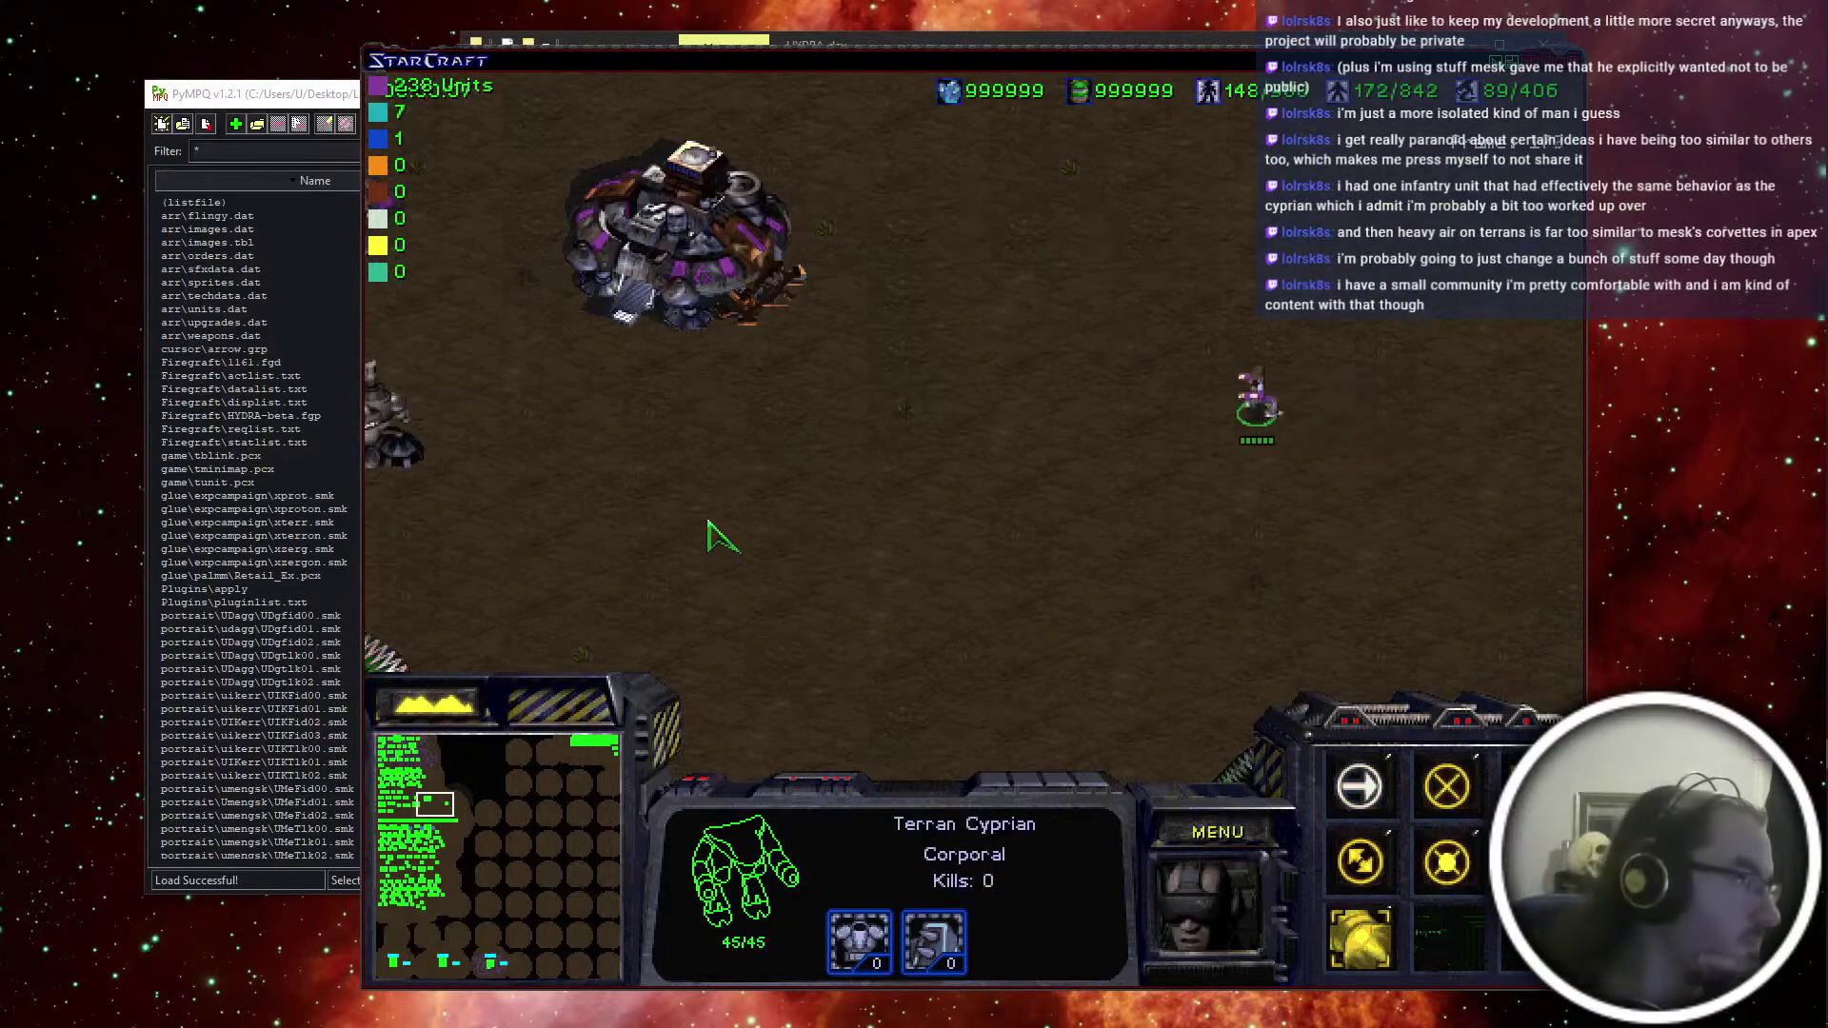
{"action": "right_click", "coordinate": [1343, 511]}
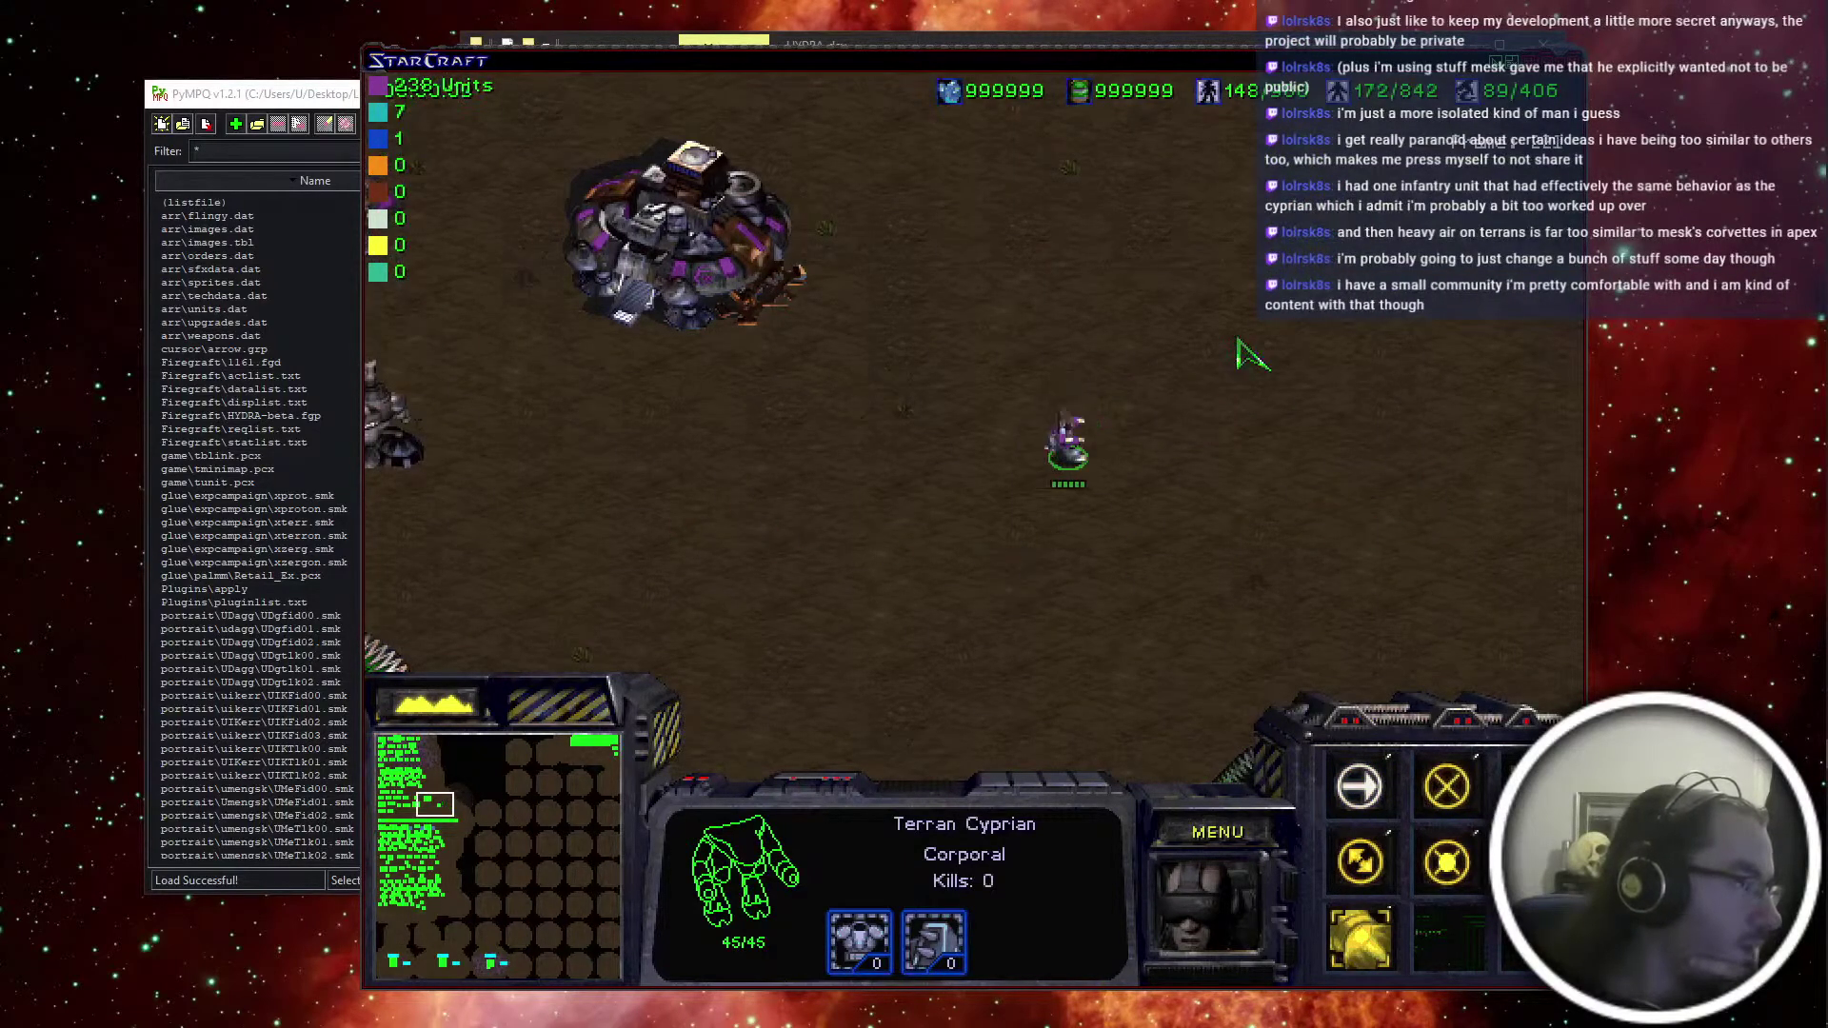
{"action": "right_click", "coordinate": [1236, 339]}
{"action": "right_click", "coordinate": [955, 374]}
{"action": "right_click", "coordinate": [972, 508]}
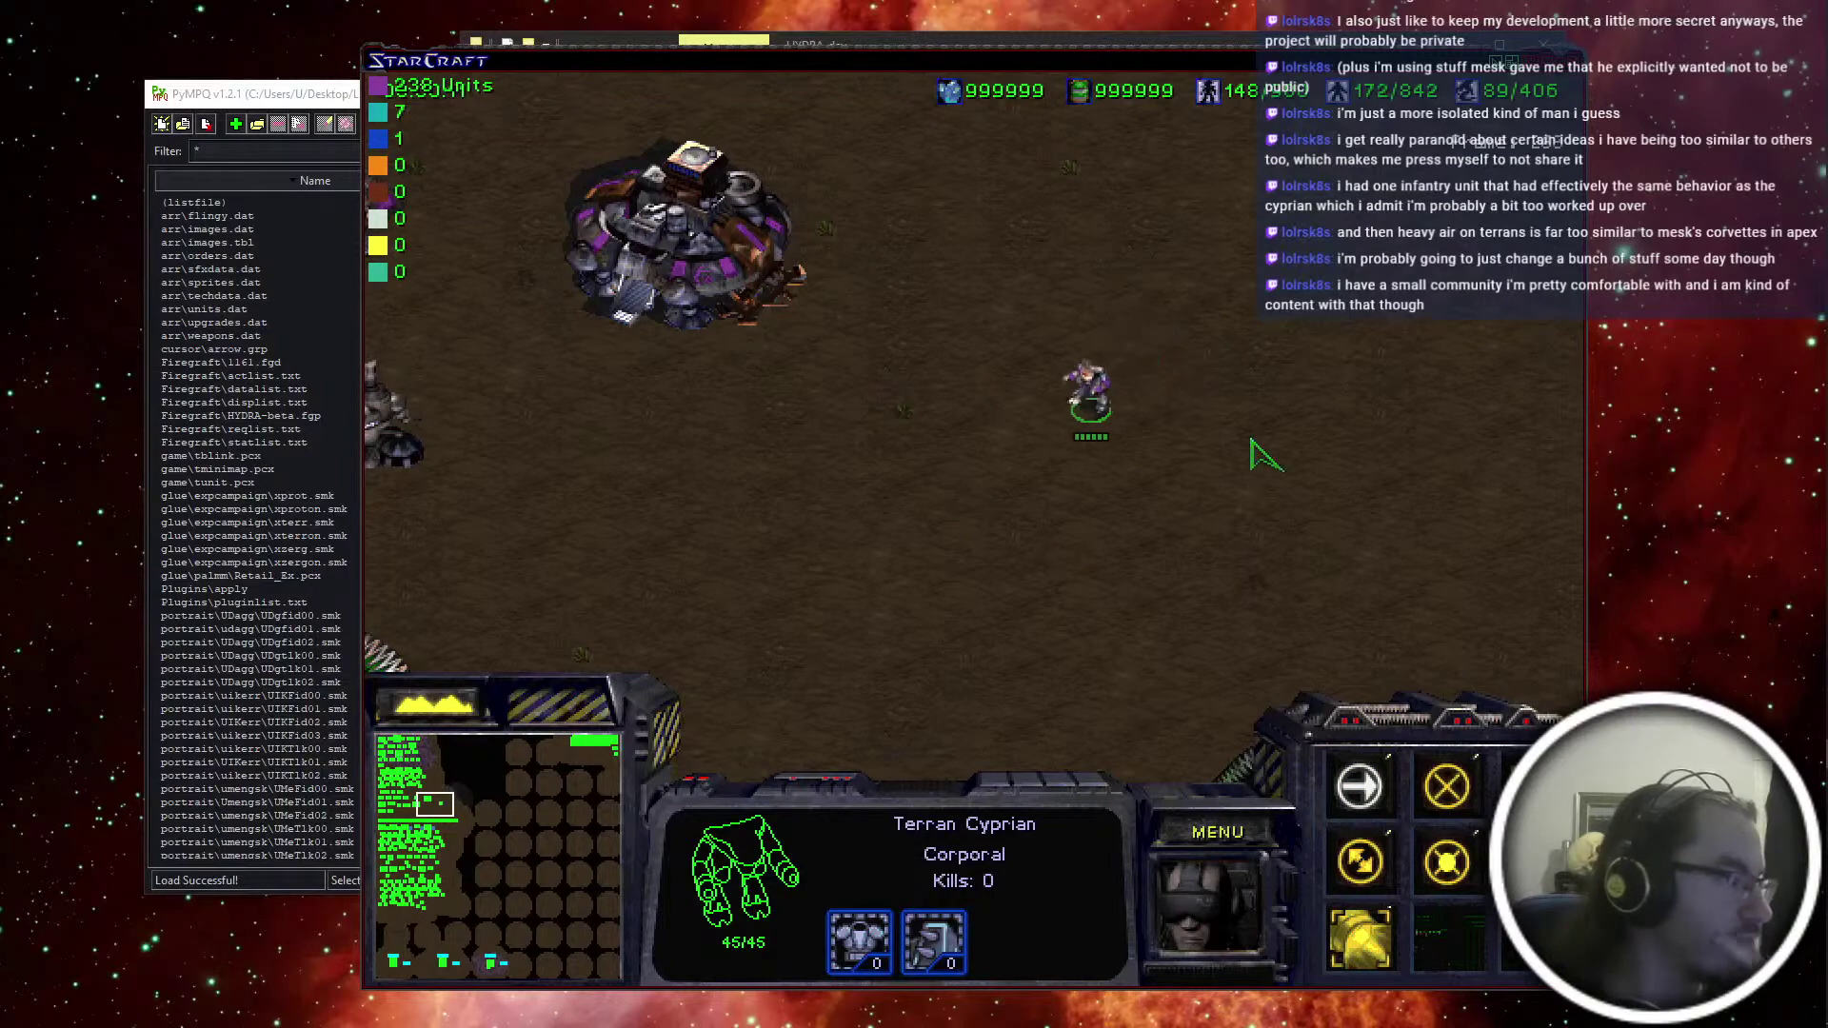
{"action": "right_click", "coordinate": [862, 632]}
{"action": "right_click", "coordinate": [976, 747]}
{"action": "right_click", "coordinate": [1162, 728]}
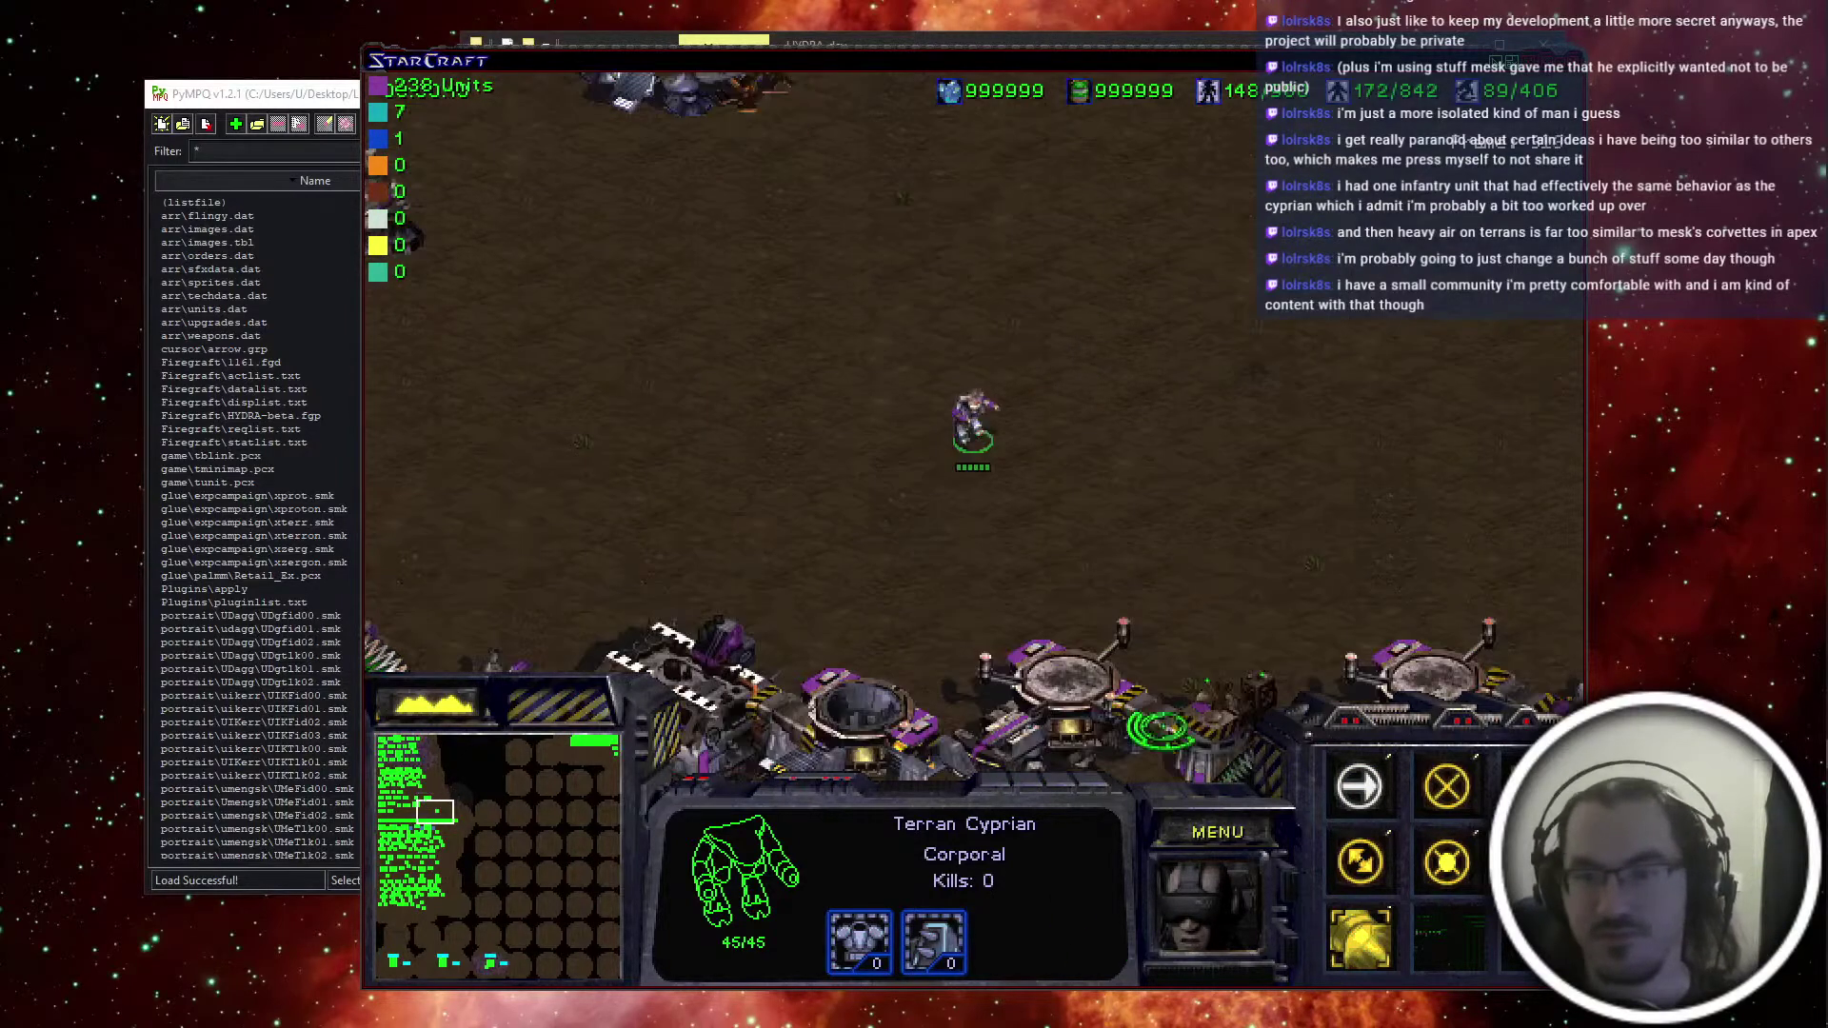
{"action": "right_click", "coordinate": [1093, 366]}
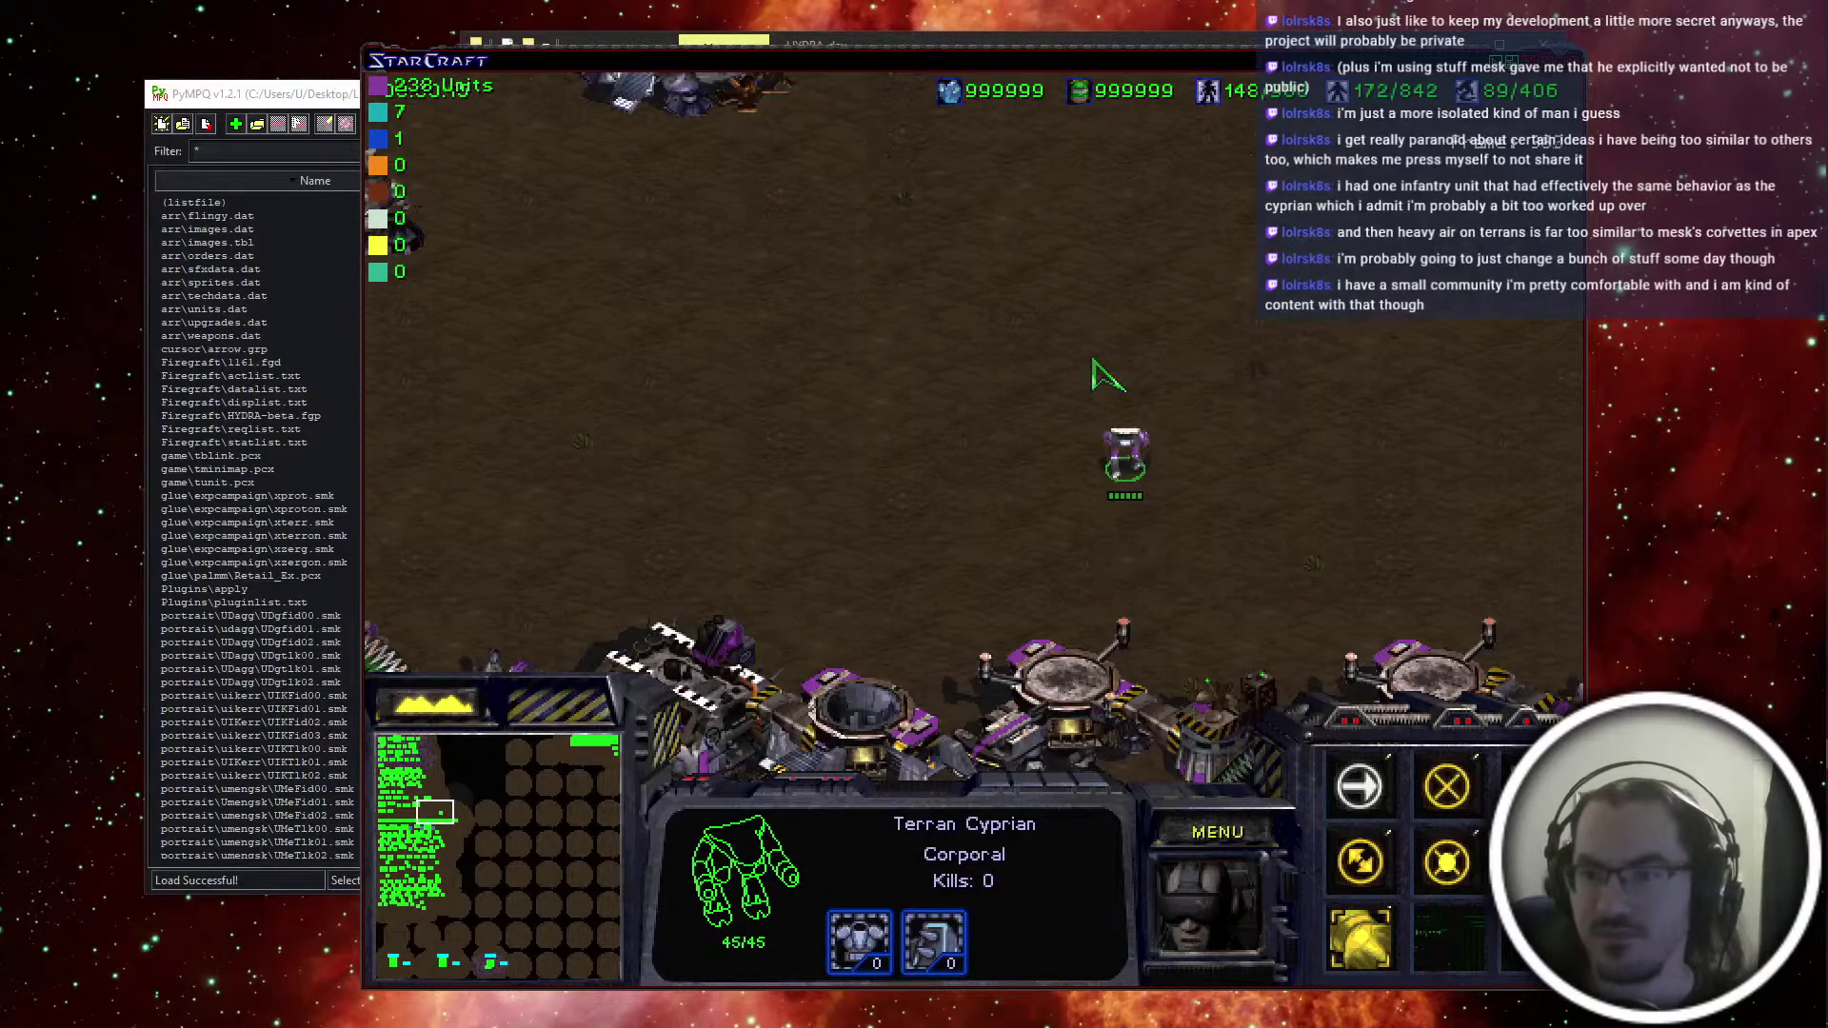
{"action": "right_click", "coordinate": [1190, 463]}
{"action": "right_click", "coordinate": [1073, 318]}
{"action": "key", "text": "Up"}
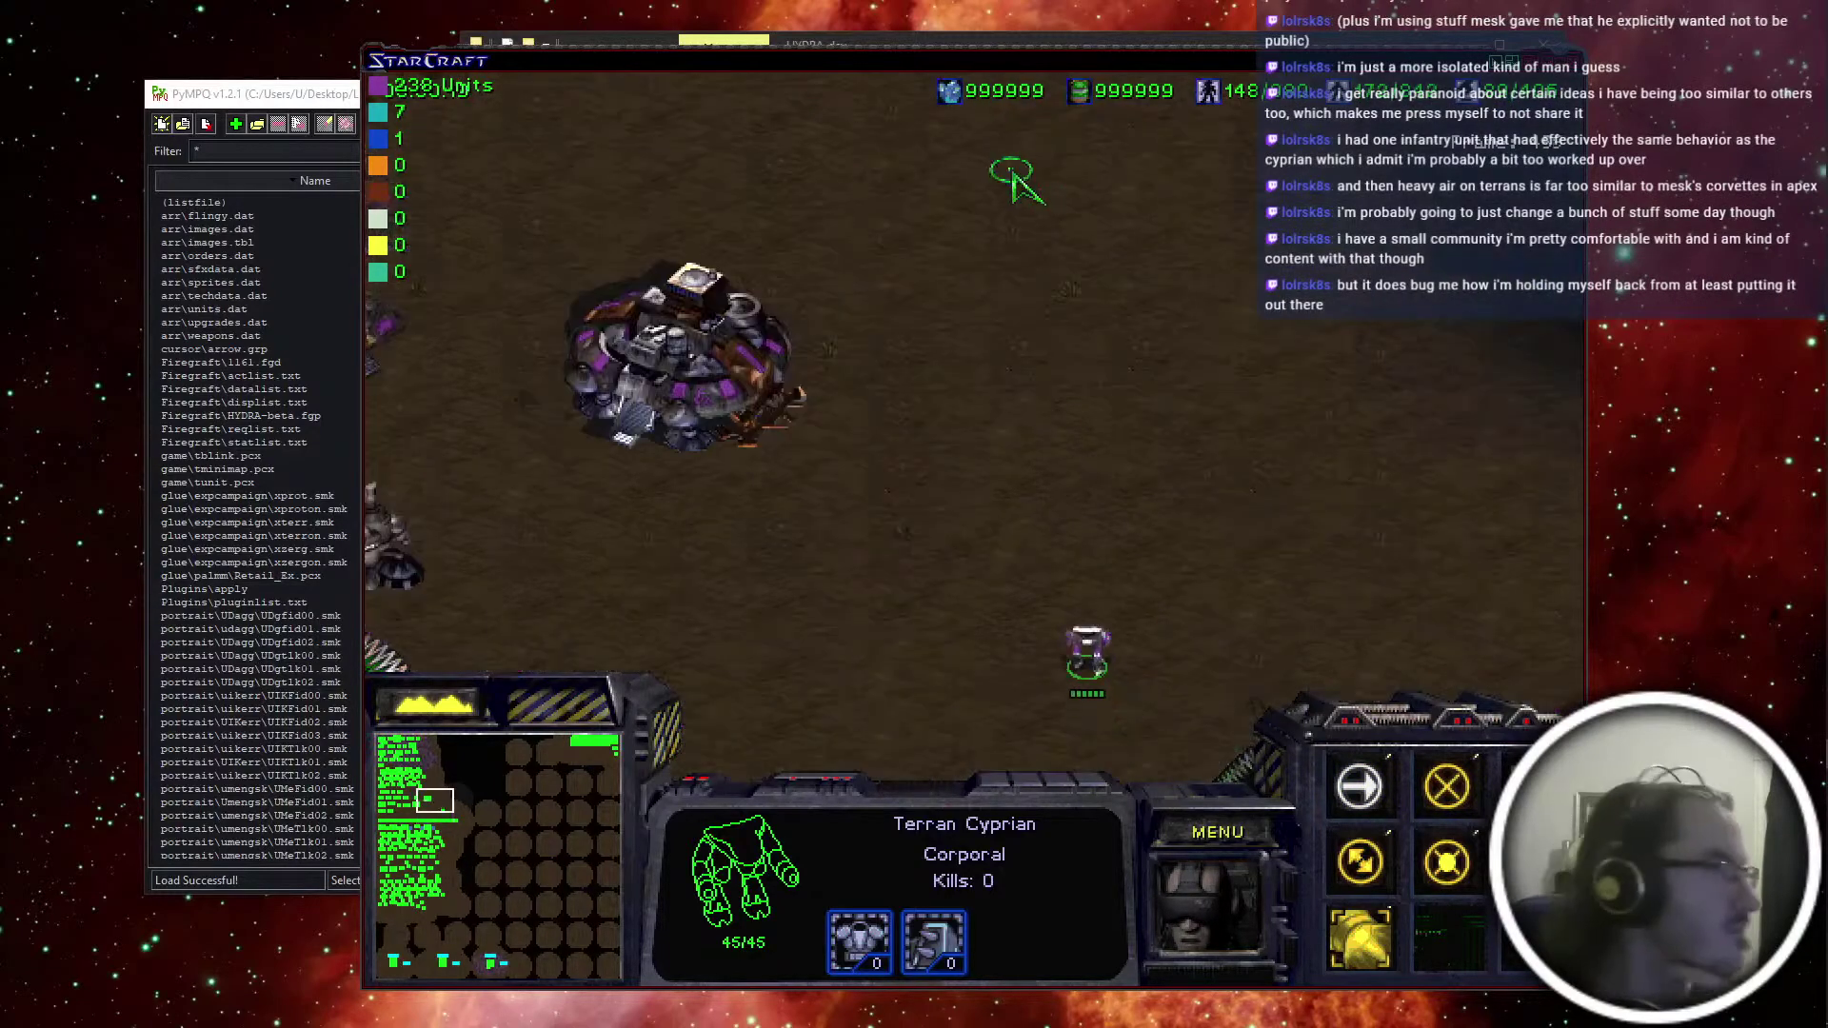
{"action": "right_click", "coordinate": [1039, 366]}
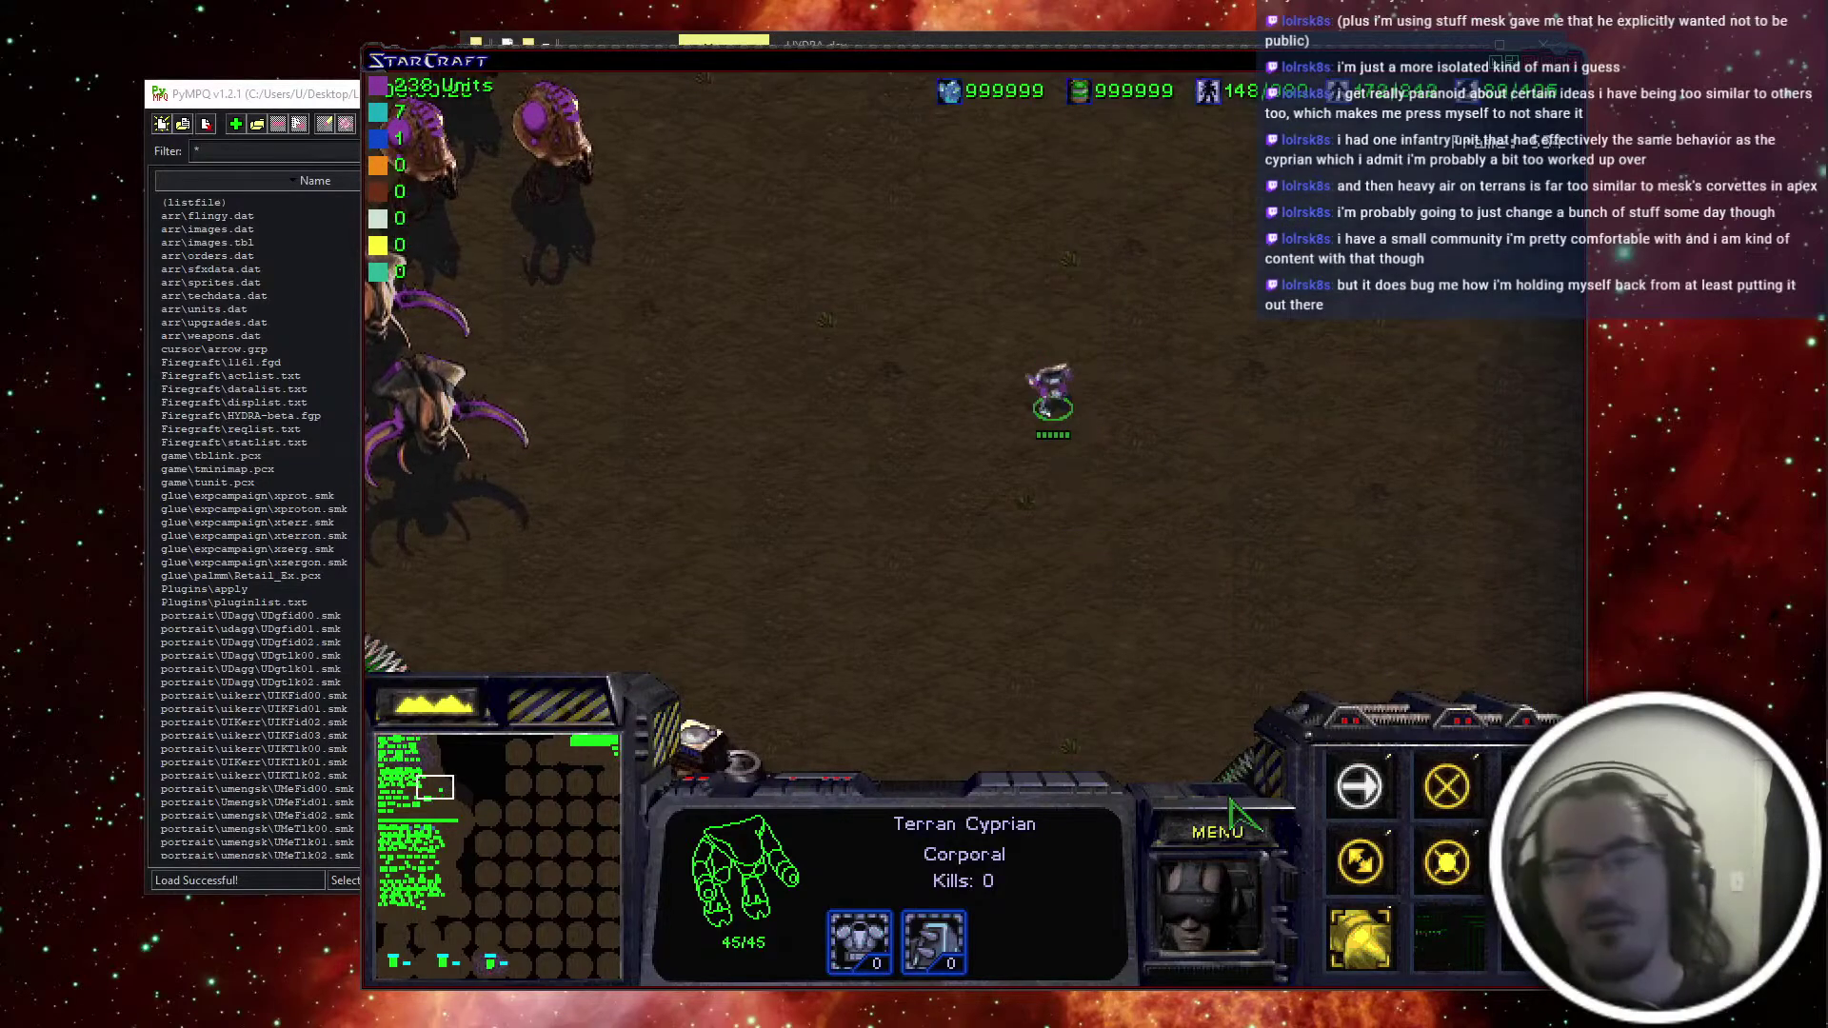
End the running test mission and exit the game to the desktop
{"action": "left_click", "coordinate": [1220, 830]}
{"action": "key", "text": "e"}
{"action": "key", "text": "x"}
{"action": "key", "text": "x"}
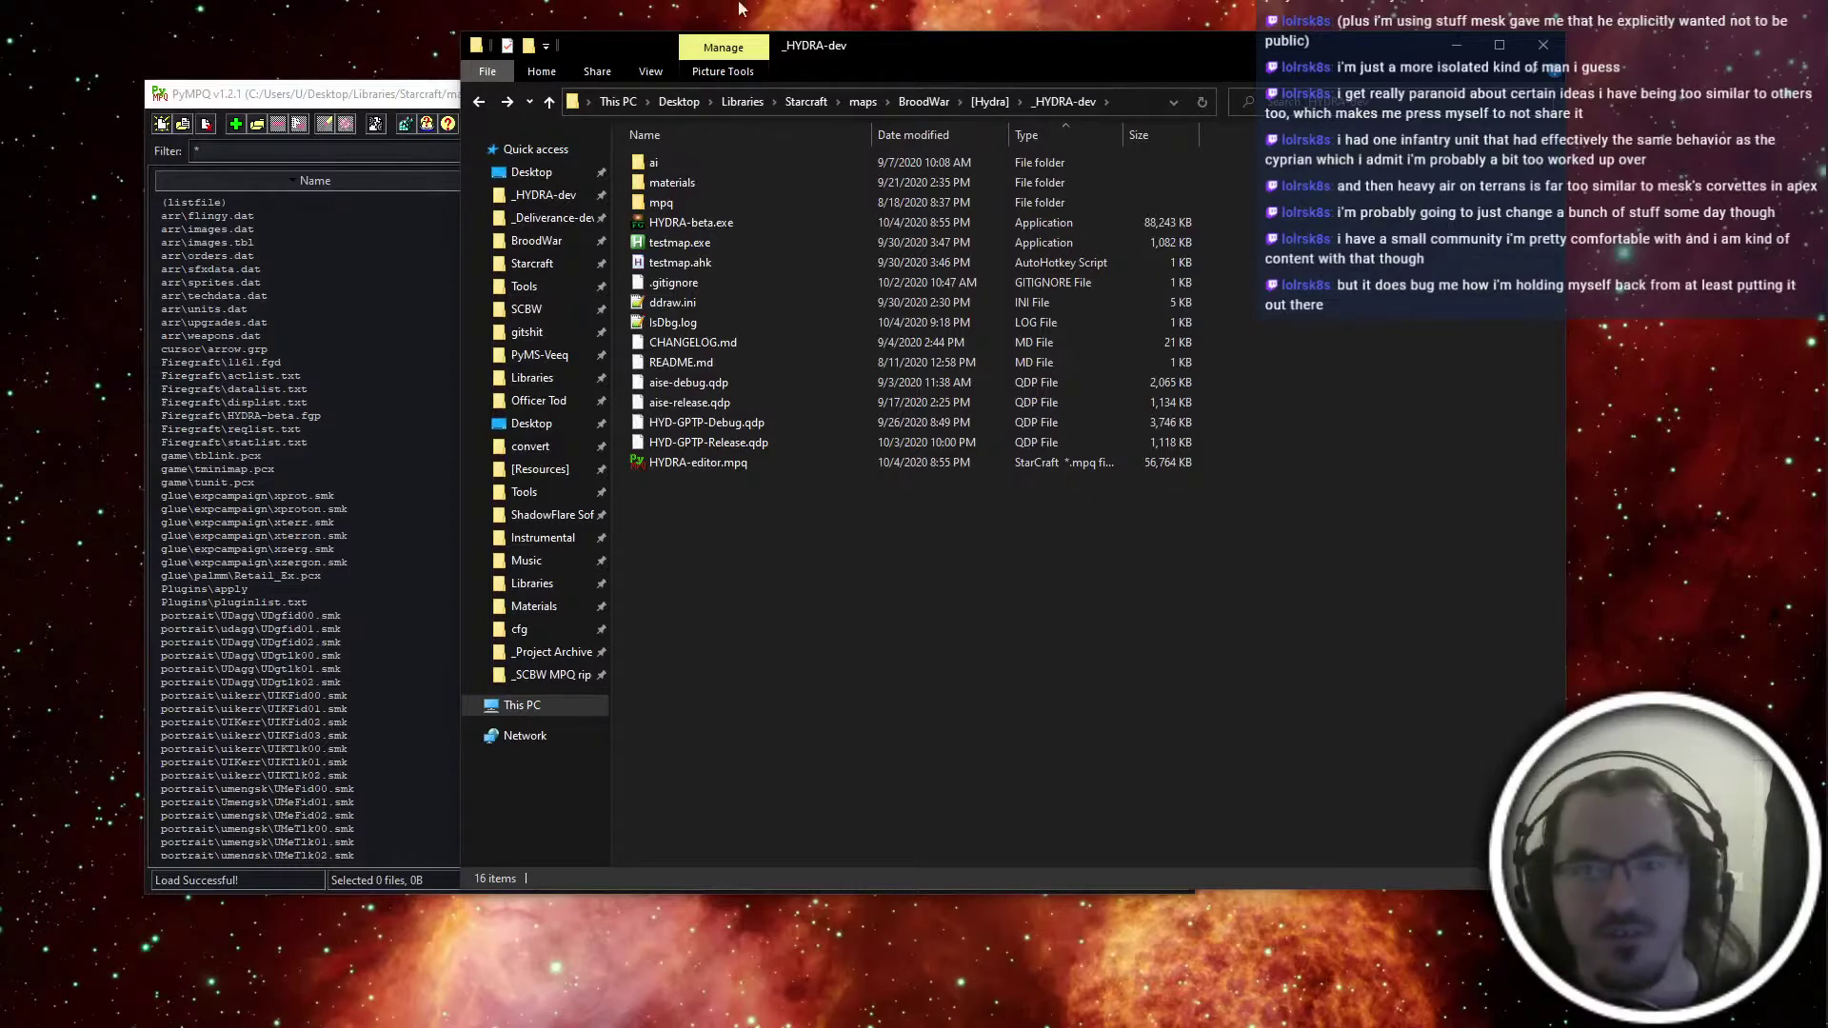
Move the _HYDRA-dev folder window aside and minimize PyMPQ
{"action": "left_click_drag", "start_coordinate": [999, 50], "coordinate": [1205, 47]}
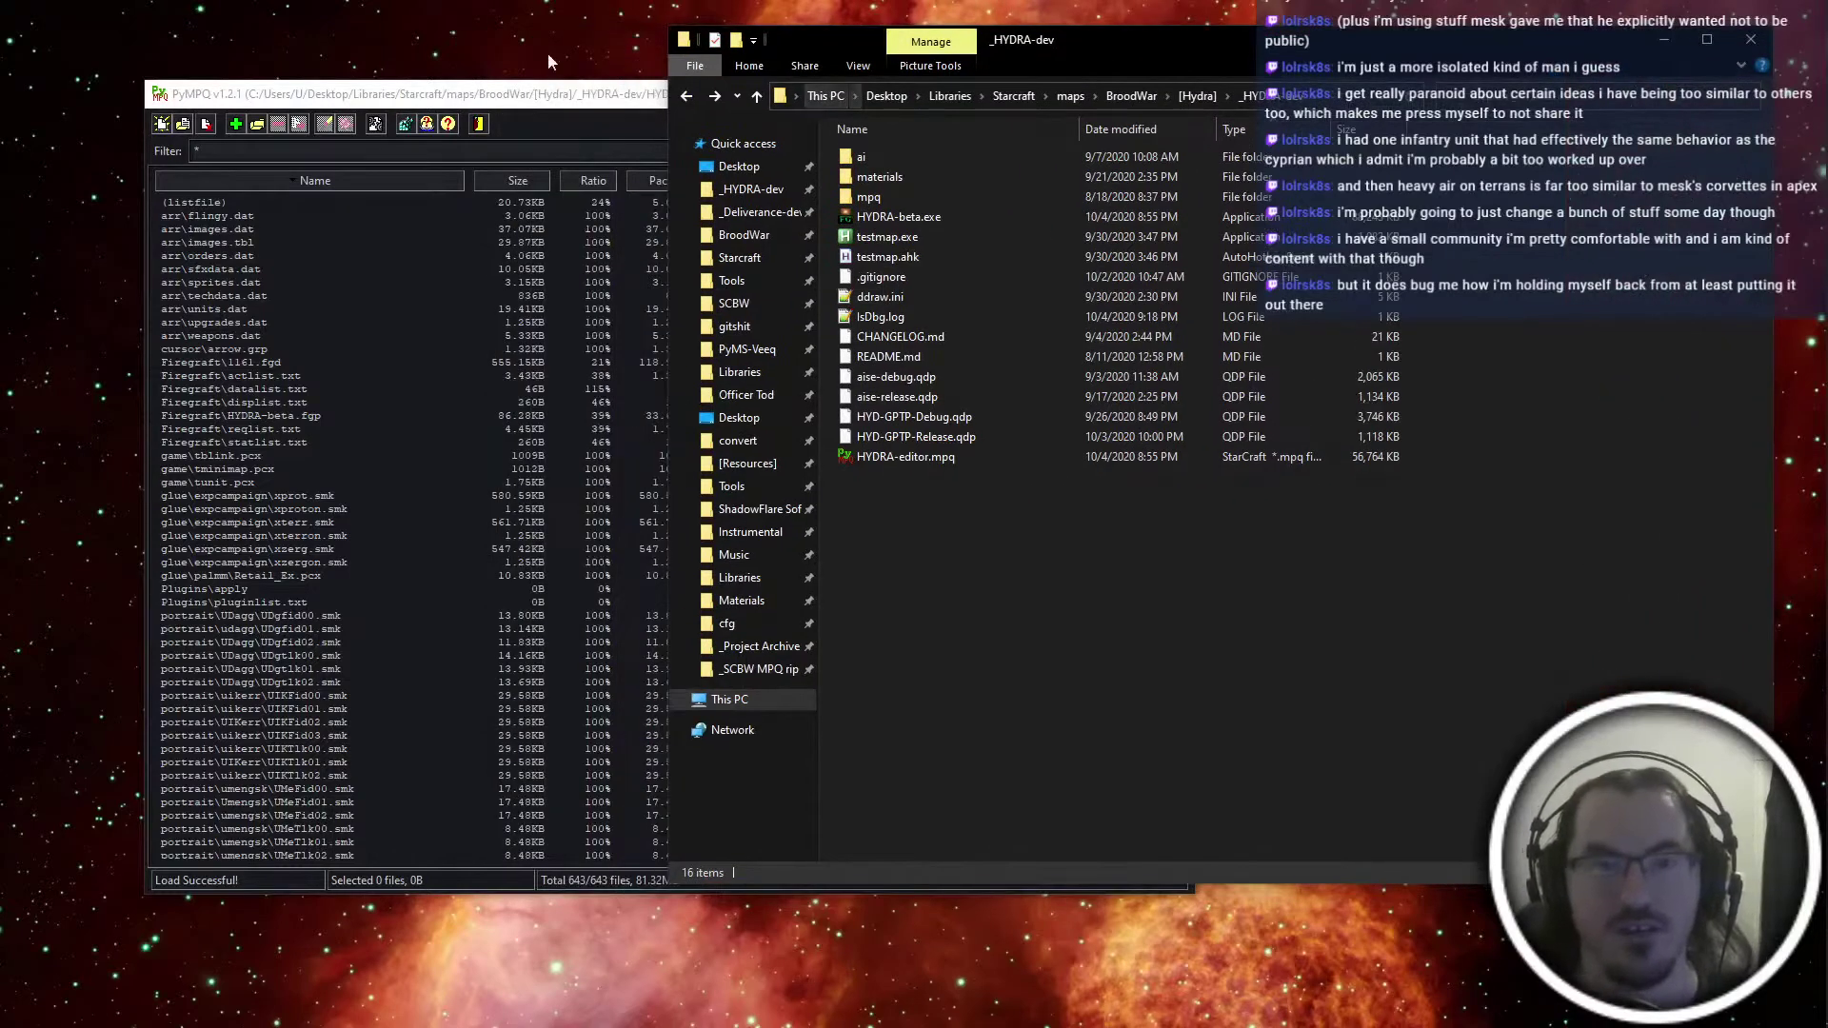
{"action": "left_click", "coordinate": [539, 98]}
{"action": "left_click", "coordinate": [1085, 94]}
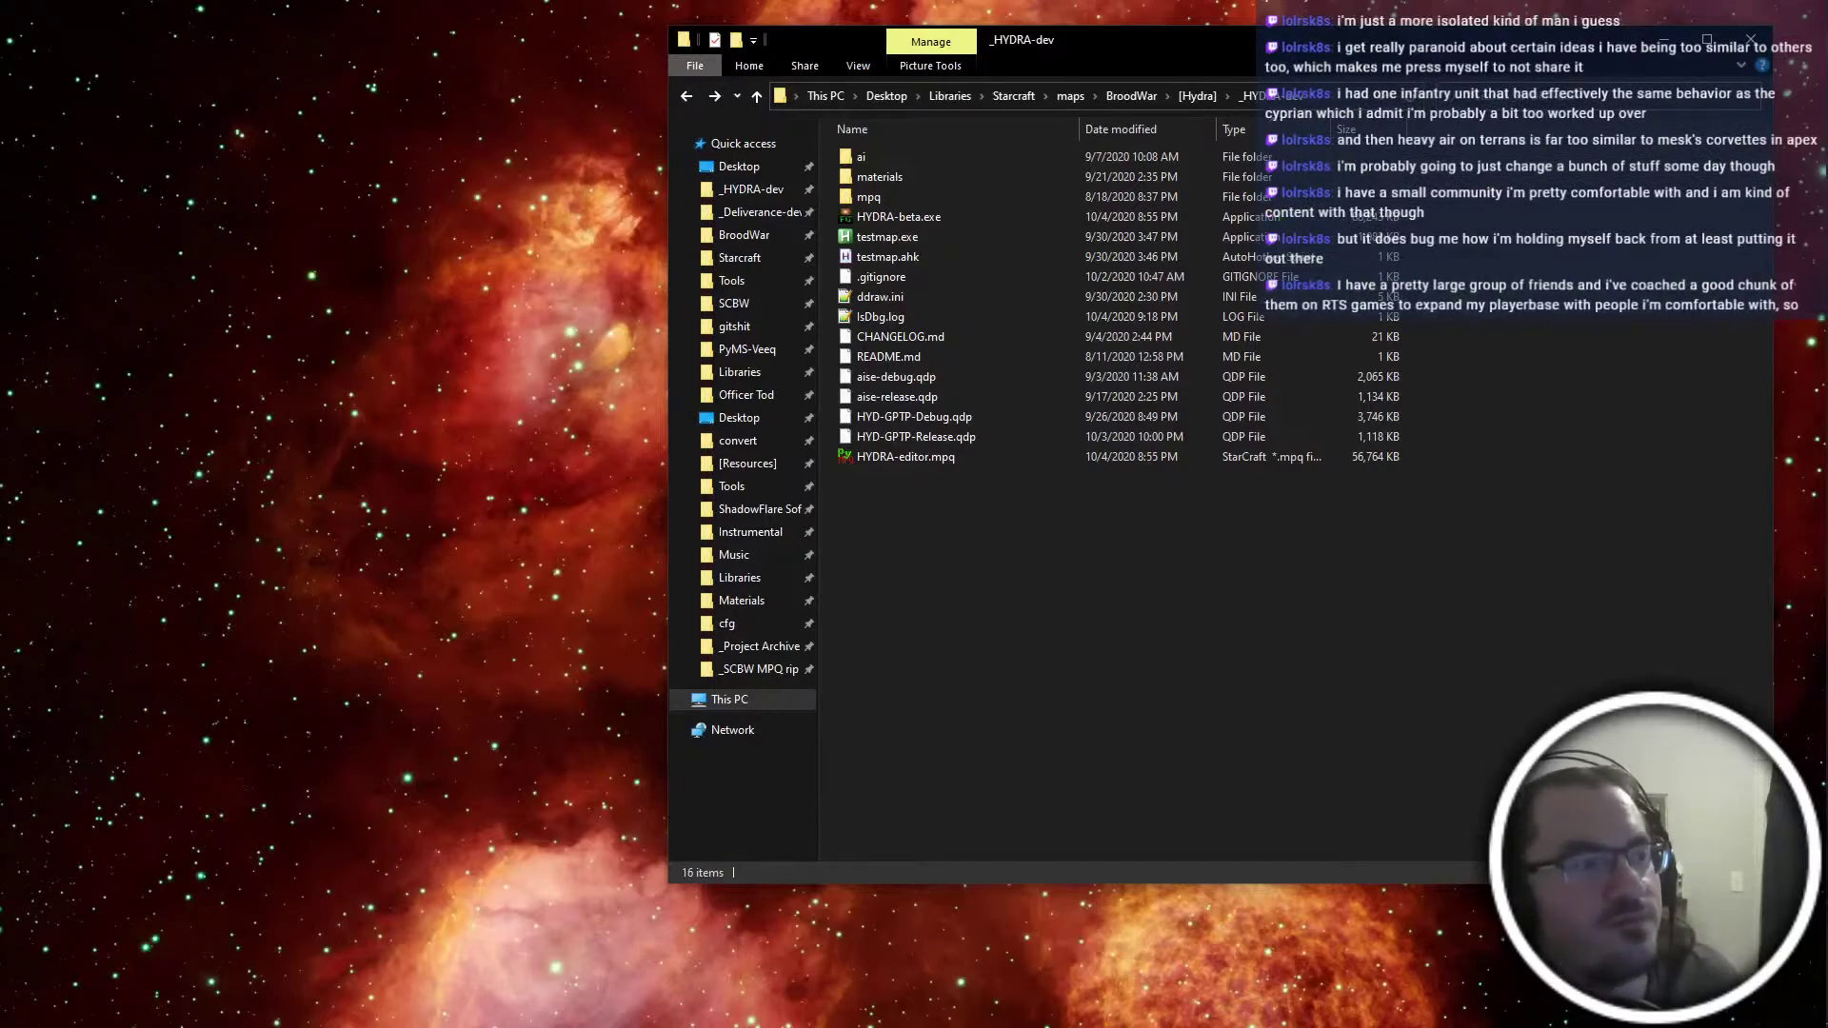
Check the _HYDRA-dev repository's master branch in the Git client and return to the desktop with the folder window
{"action": "left_click", "coordinate": [134, 286]}
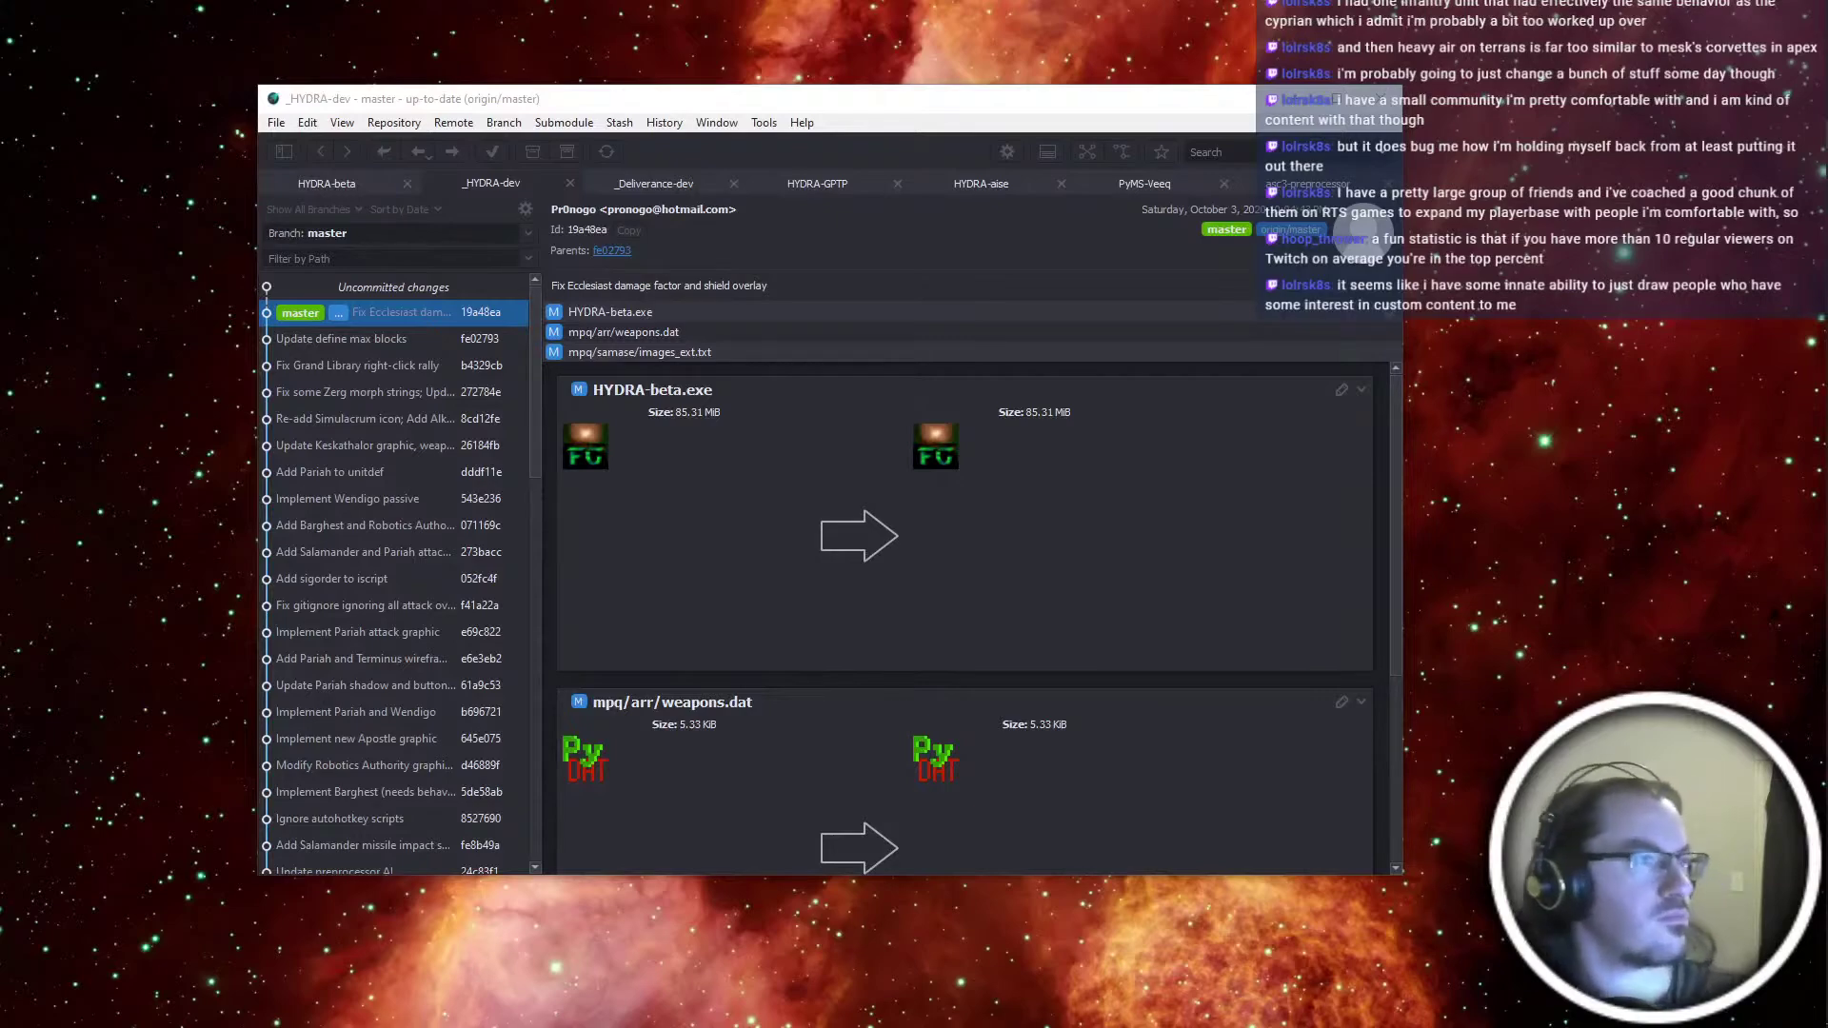
{"action": "key", "text": "ctrl+super+Left"}
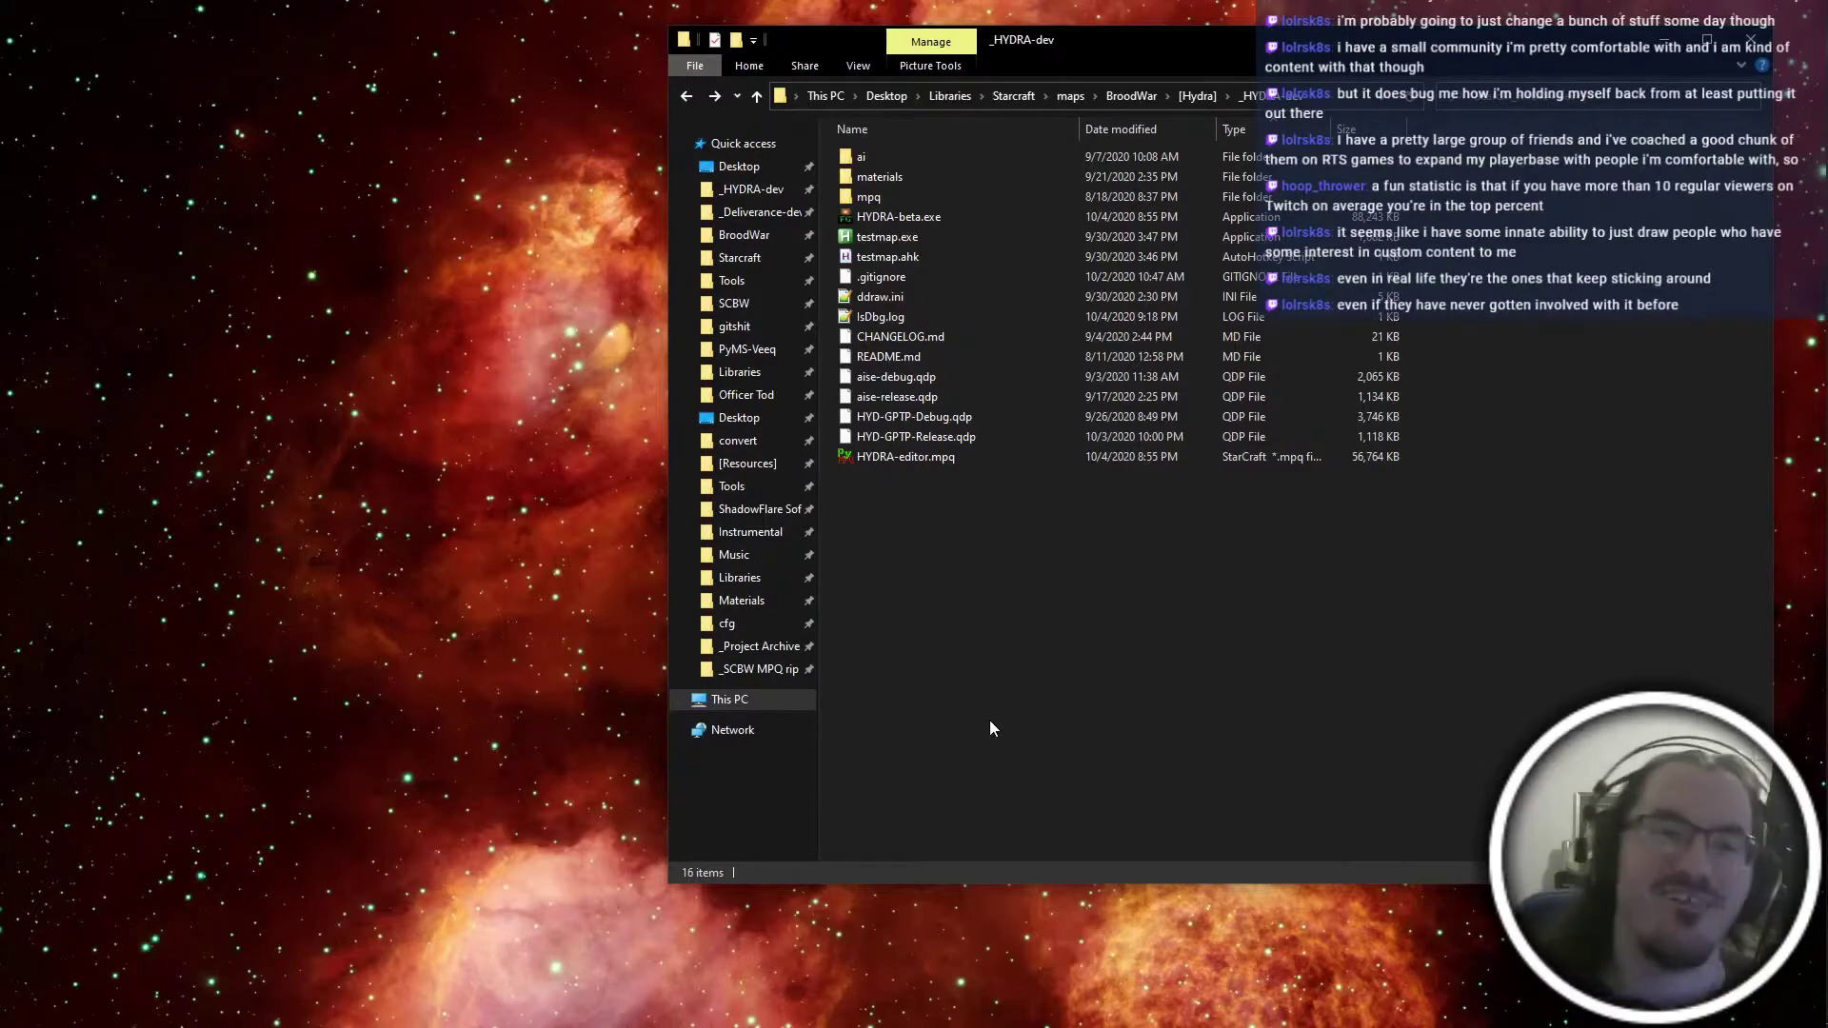
Switch to the leftover dirt folder window and close it
{"action": "left_click", "coordinate": [859, 221]}
{"action": "key", "text": "alt+Tab"}
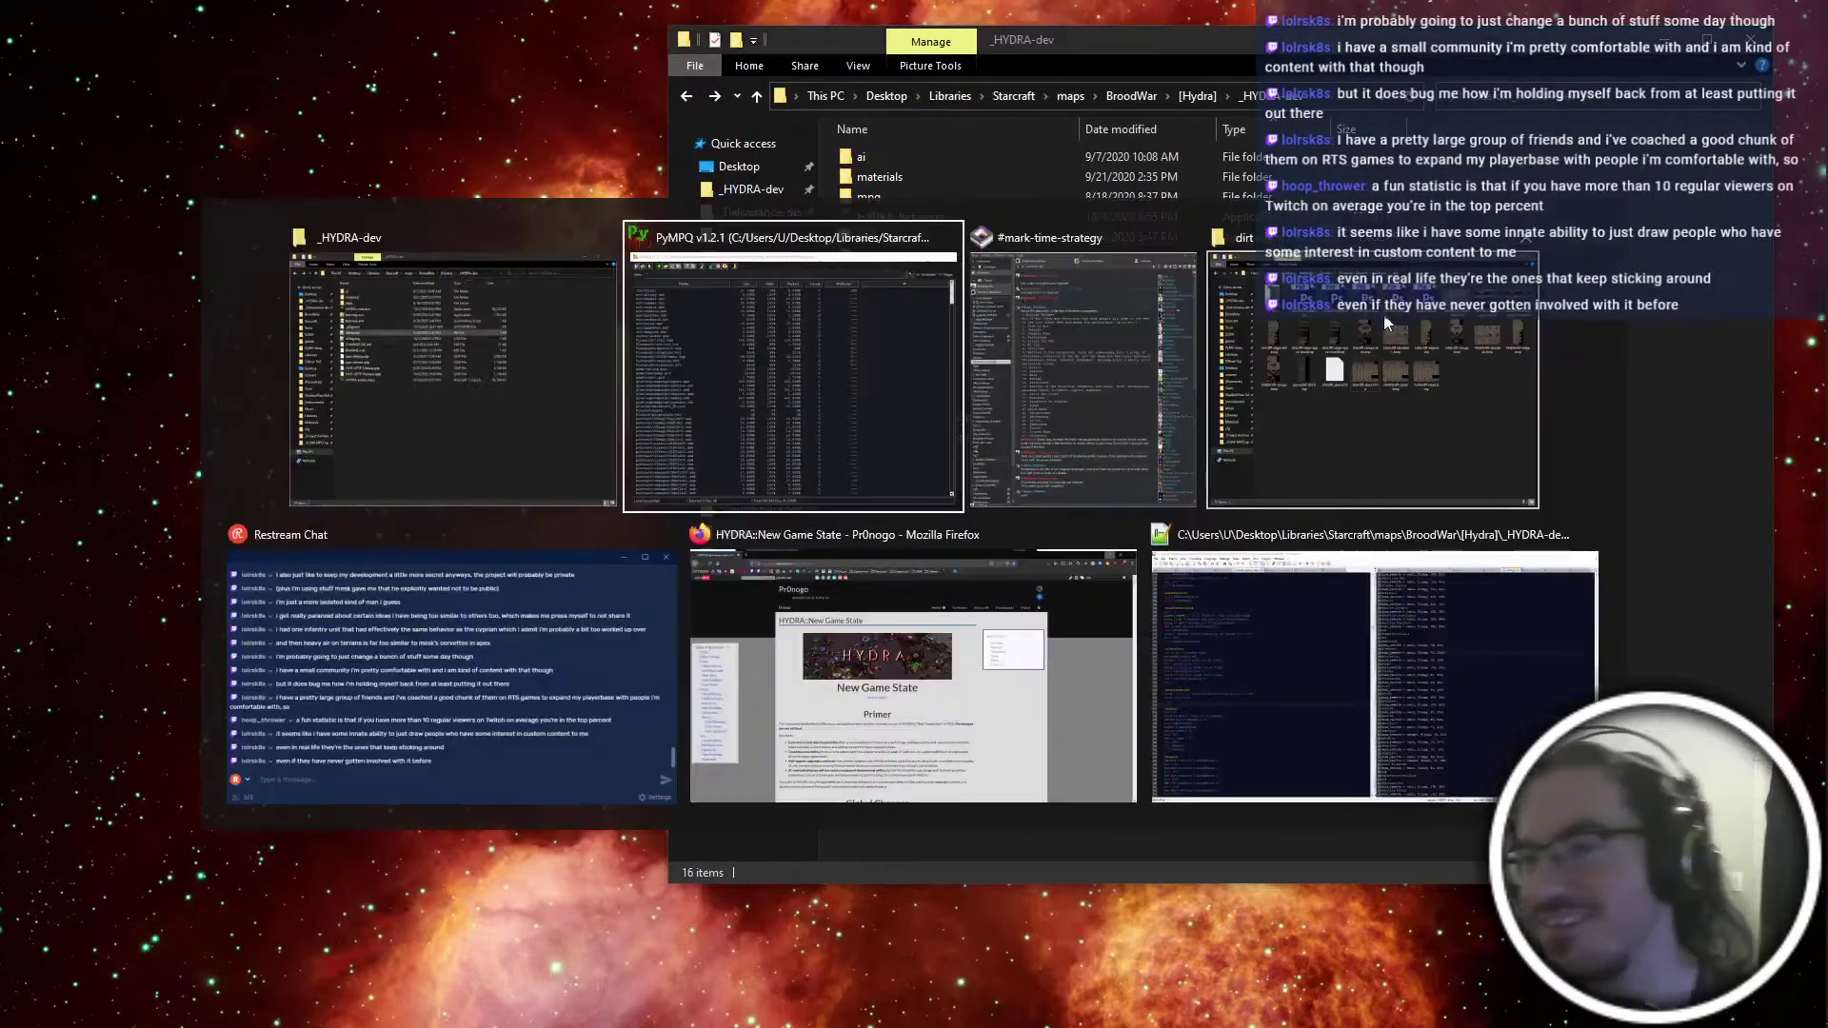
{"action": "left_click", "coordinate": [1399, 457]}
{"action": "left_click", "coordinate": [1652, 16]}
Switch to Notepad++ to view the open config.ini and AI script files
{"action": "key", "text": "alt+Tab"}
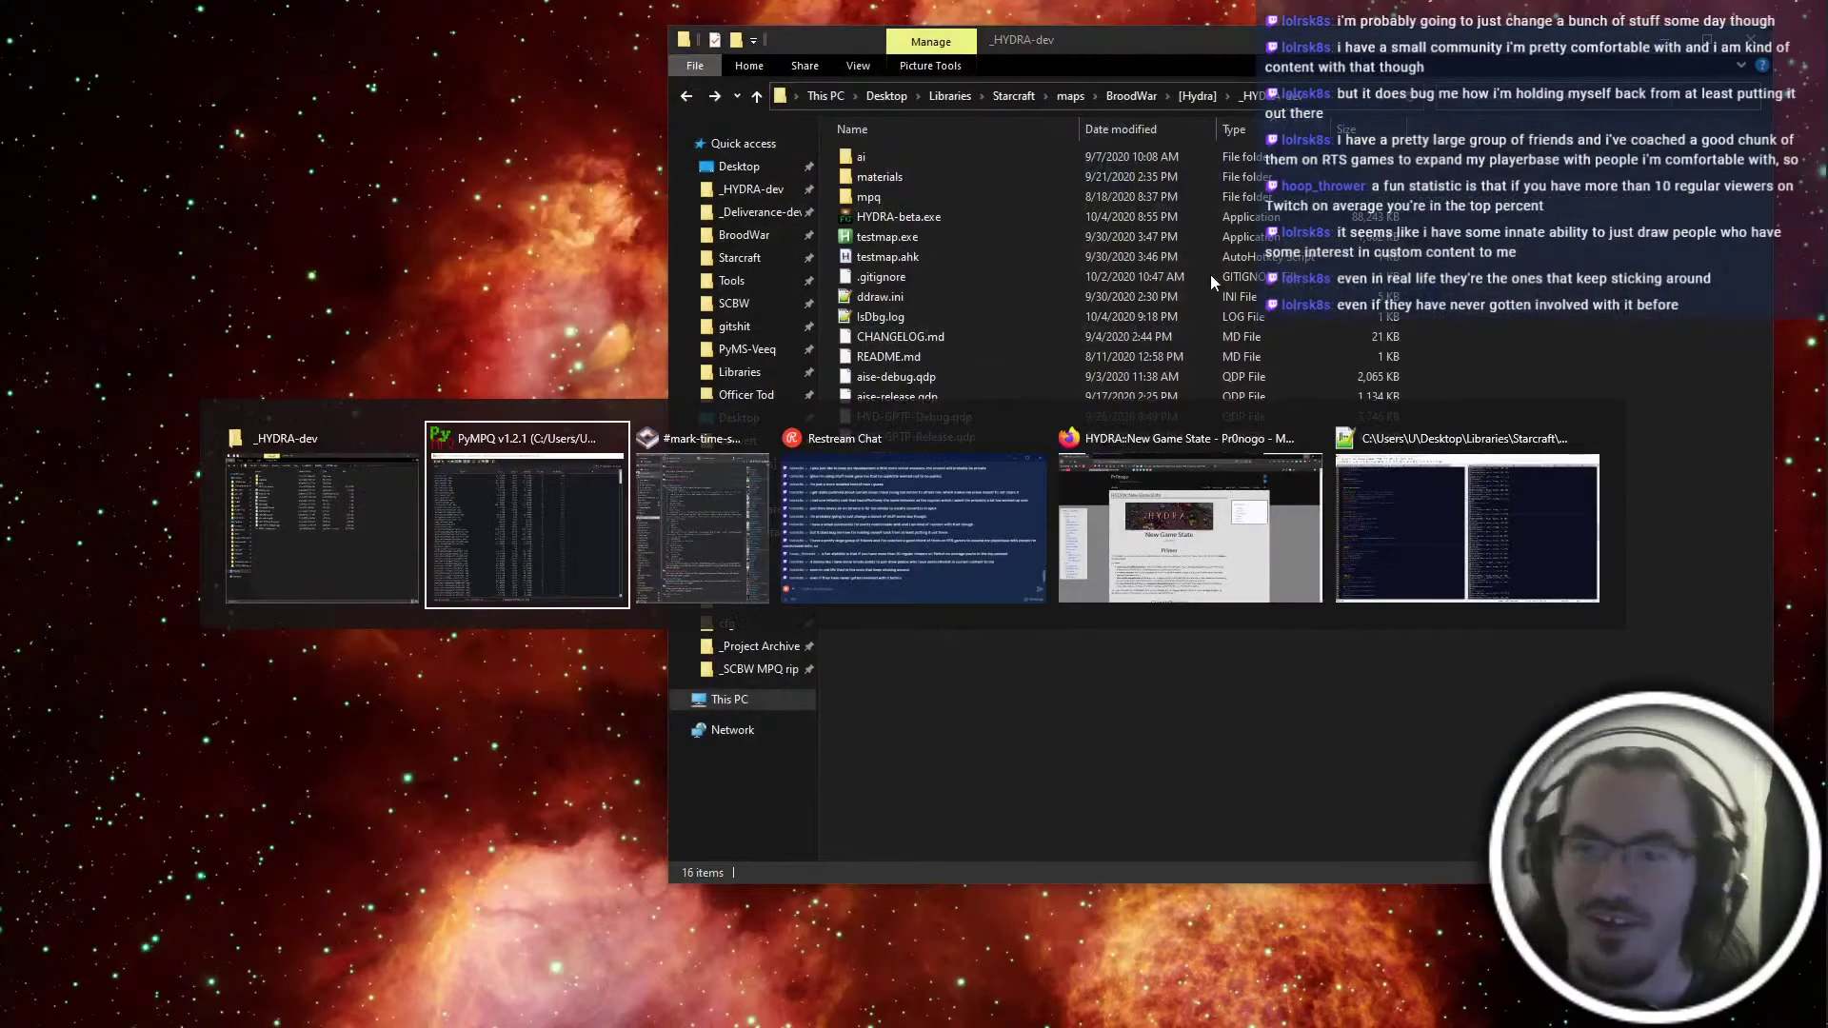
{"action": "key", "text": "alt+Tab"}
{"action": "left_click", "coordinate": [1426, 523]}
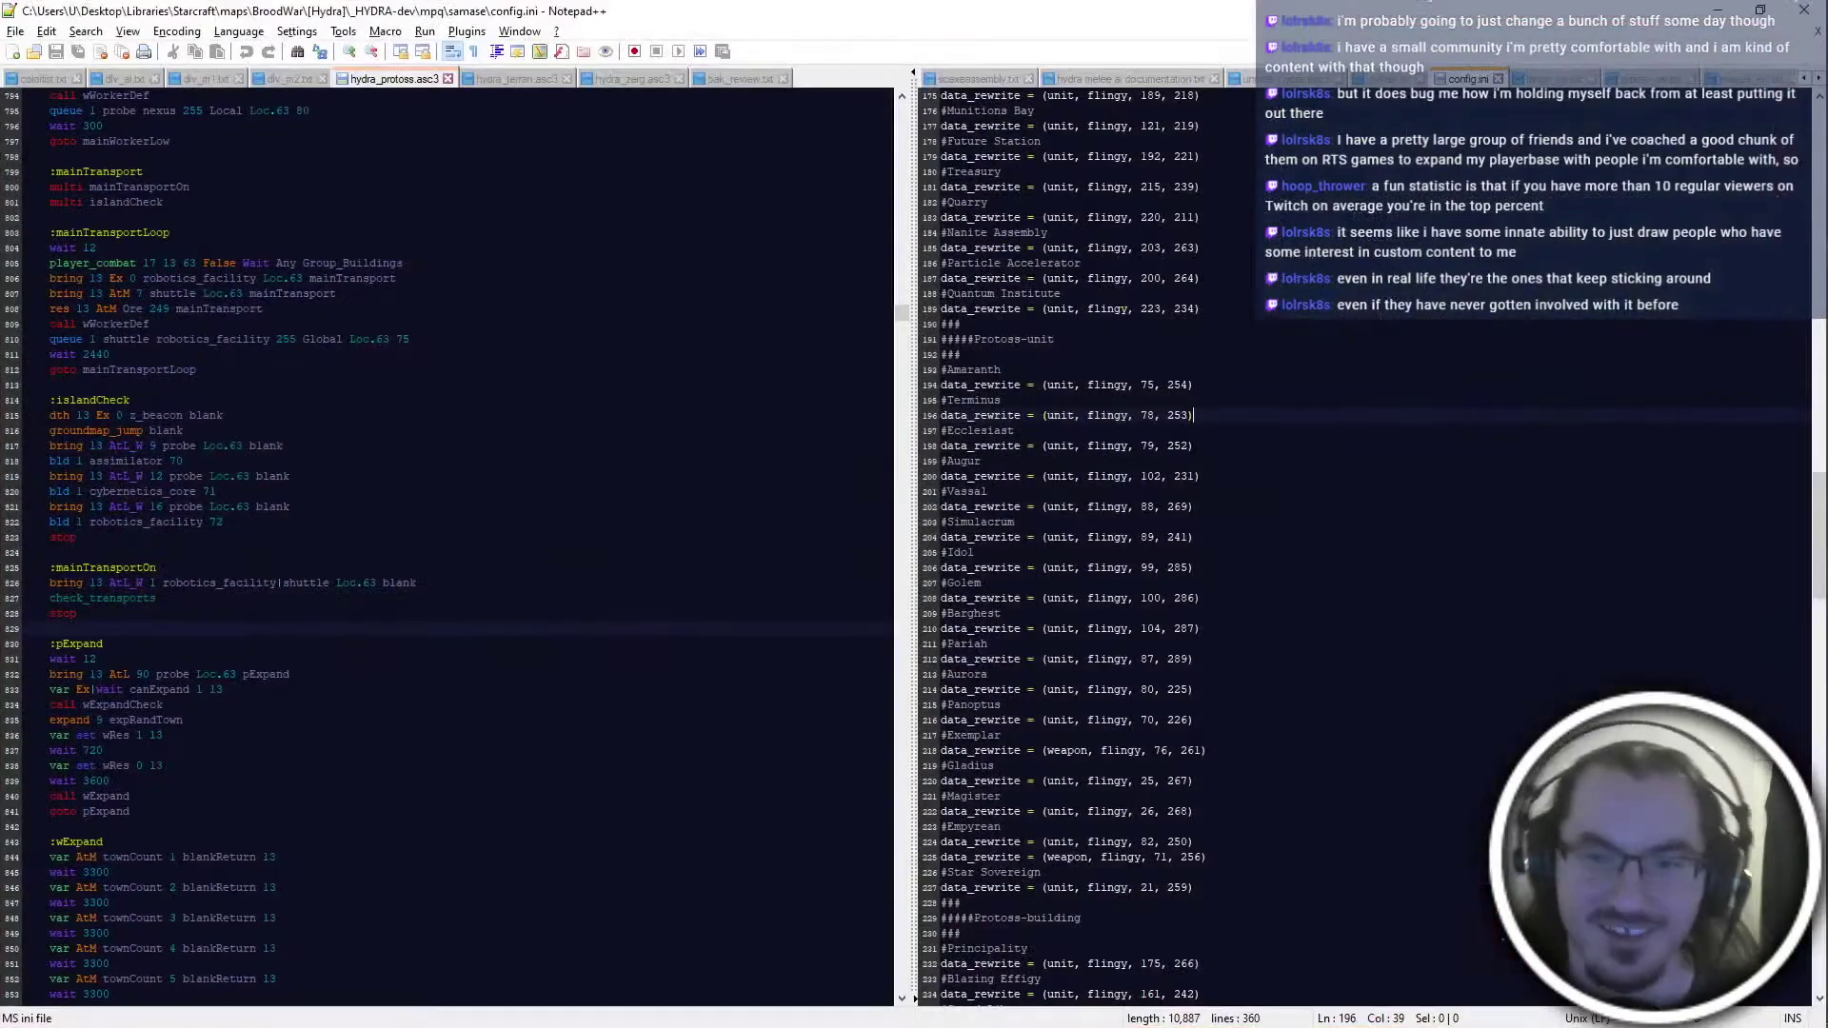
Switch to the HYDRA New Game State page in Firefox and view its Global Changes section
{"action": "key", "text": "alt+Tab"}
{"action": "left_click", "coordinate": [1430, 524]}
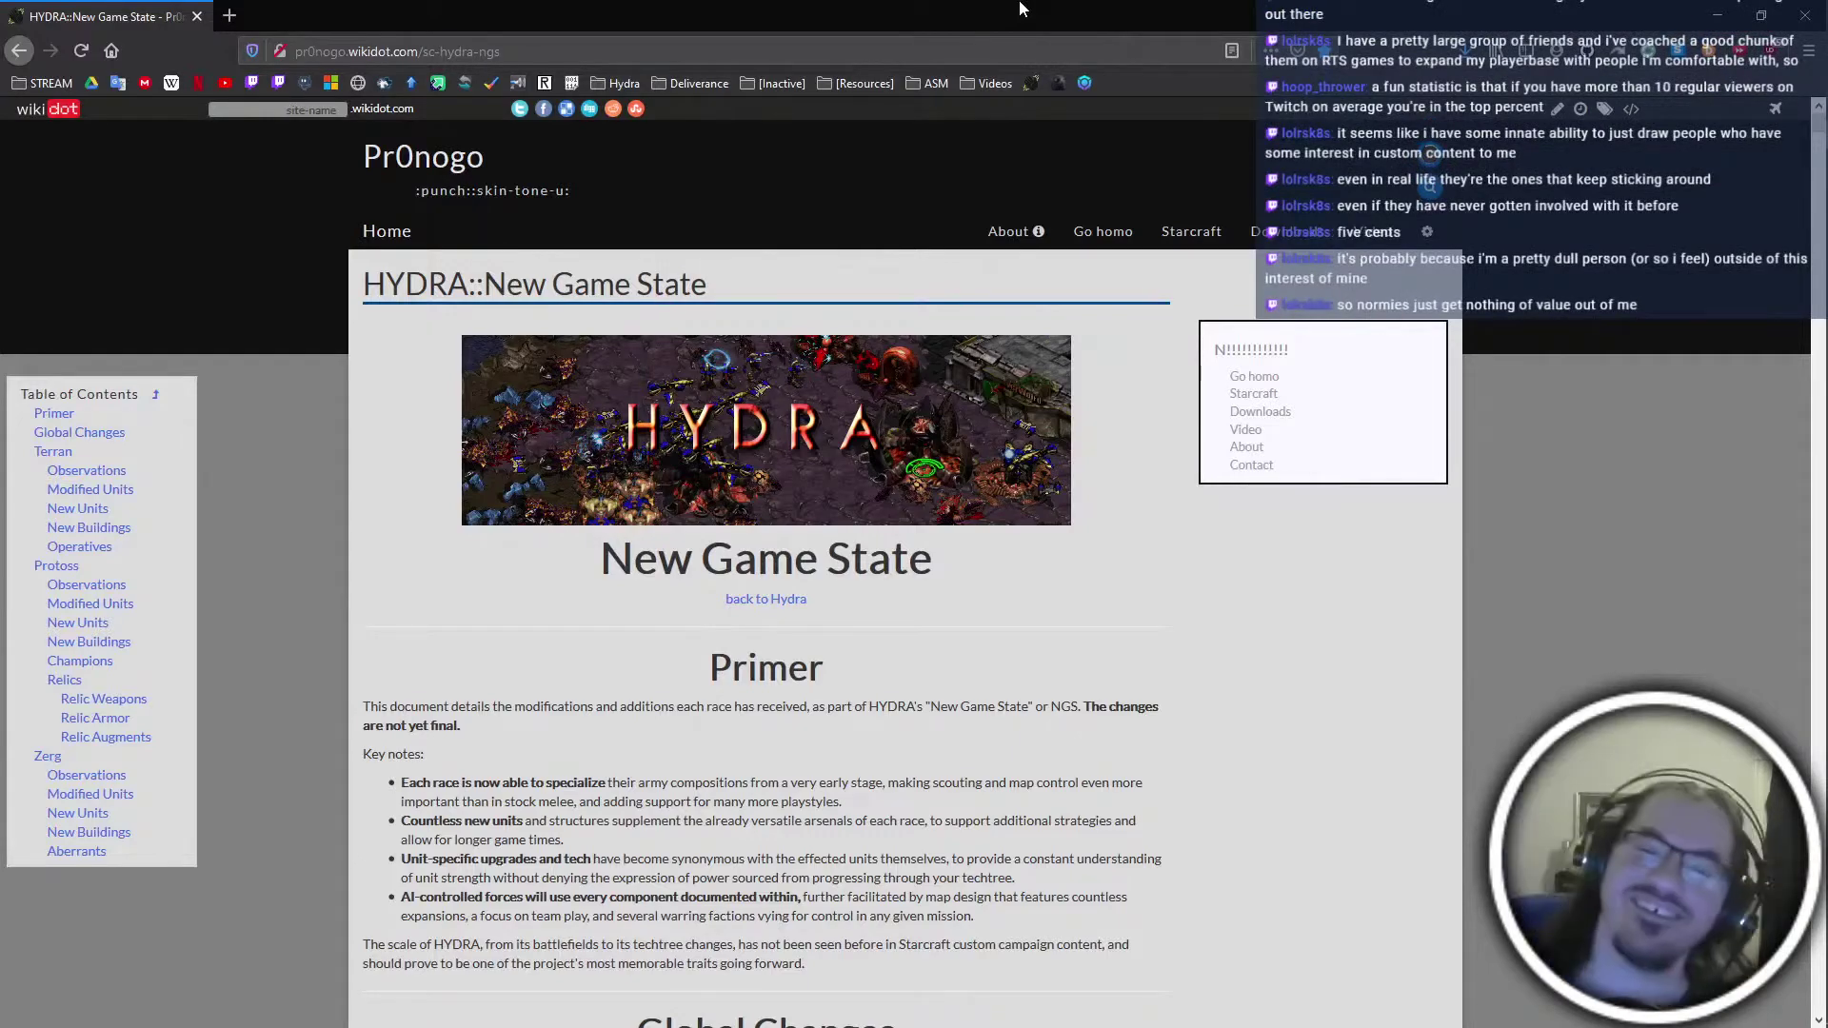
{"action": "scroll", "coordinate": [1115, 848], "scroll_direction": "down", "scroll_amount": 5}
{"action": "scroll", "coordinate": [1115, 847], "scroll_direction": "down", "scroll_amount": 3}
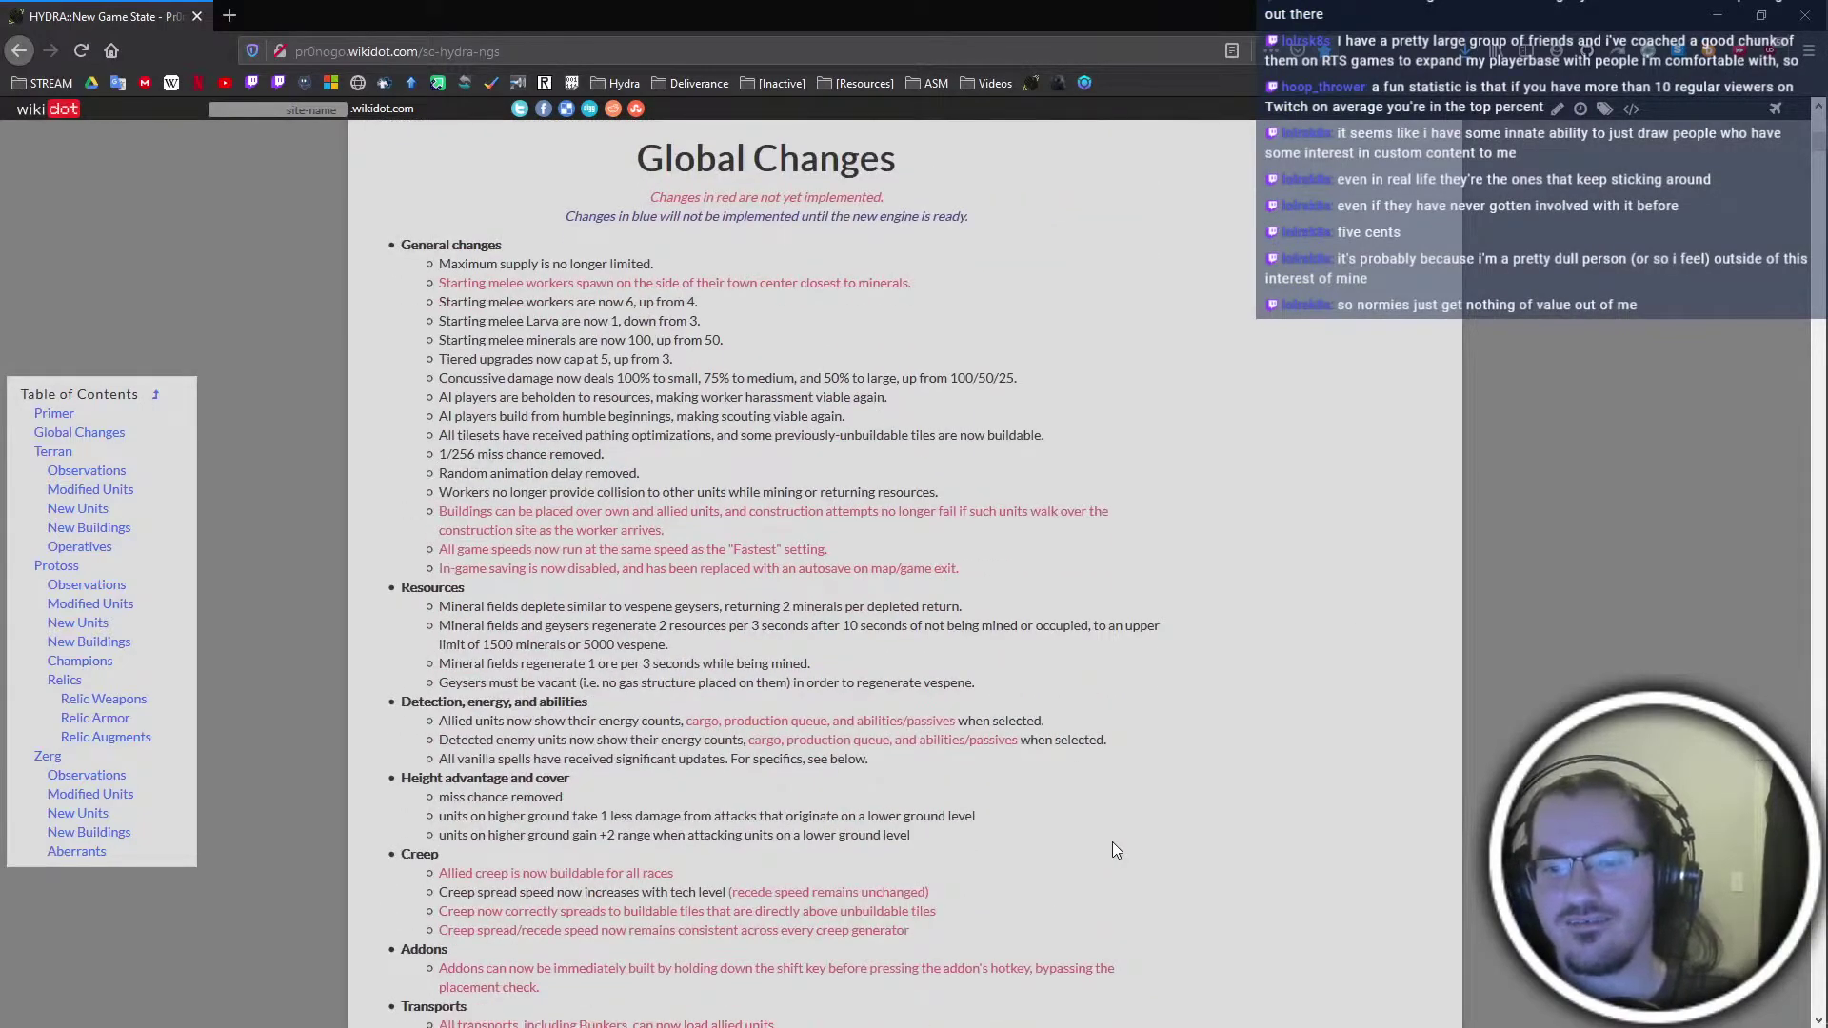
Look through the rest of the Global Changes section, return to the page's top, and minimize the browser and Notepad++ windows
{"action": "scroll", "coordinate": [1112, 841], "scroll_direction": "down", "scroll_amount": 3}
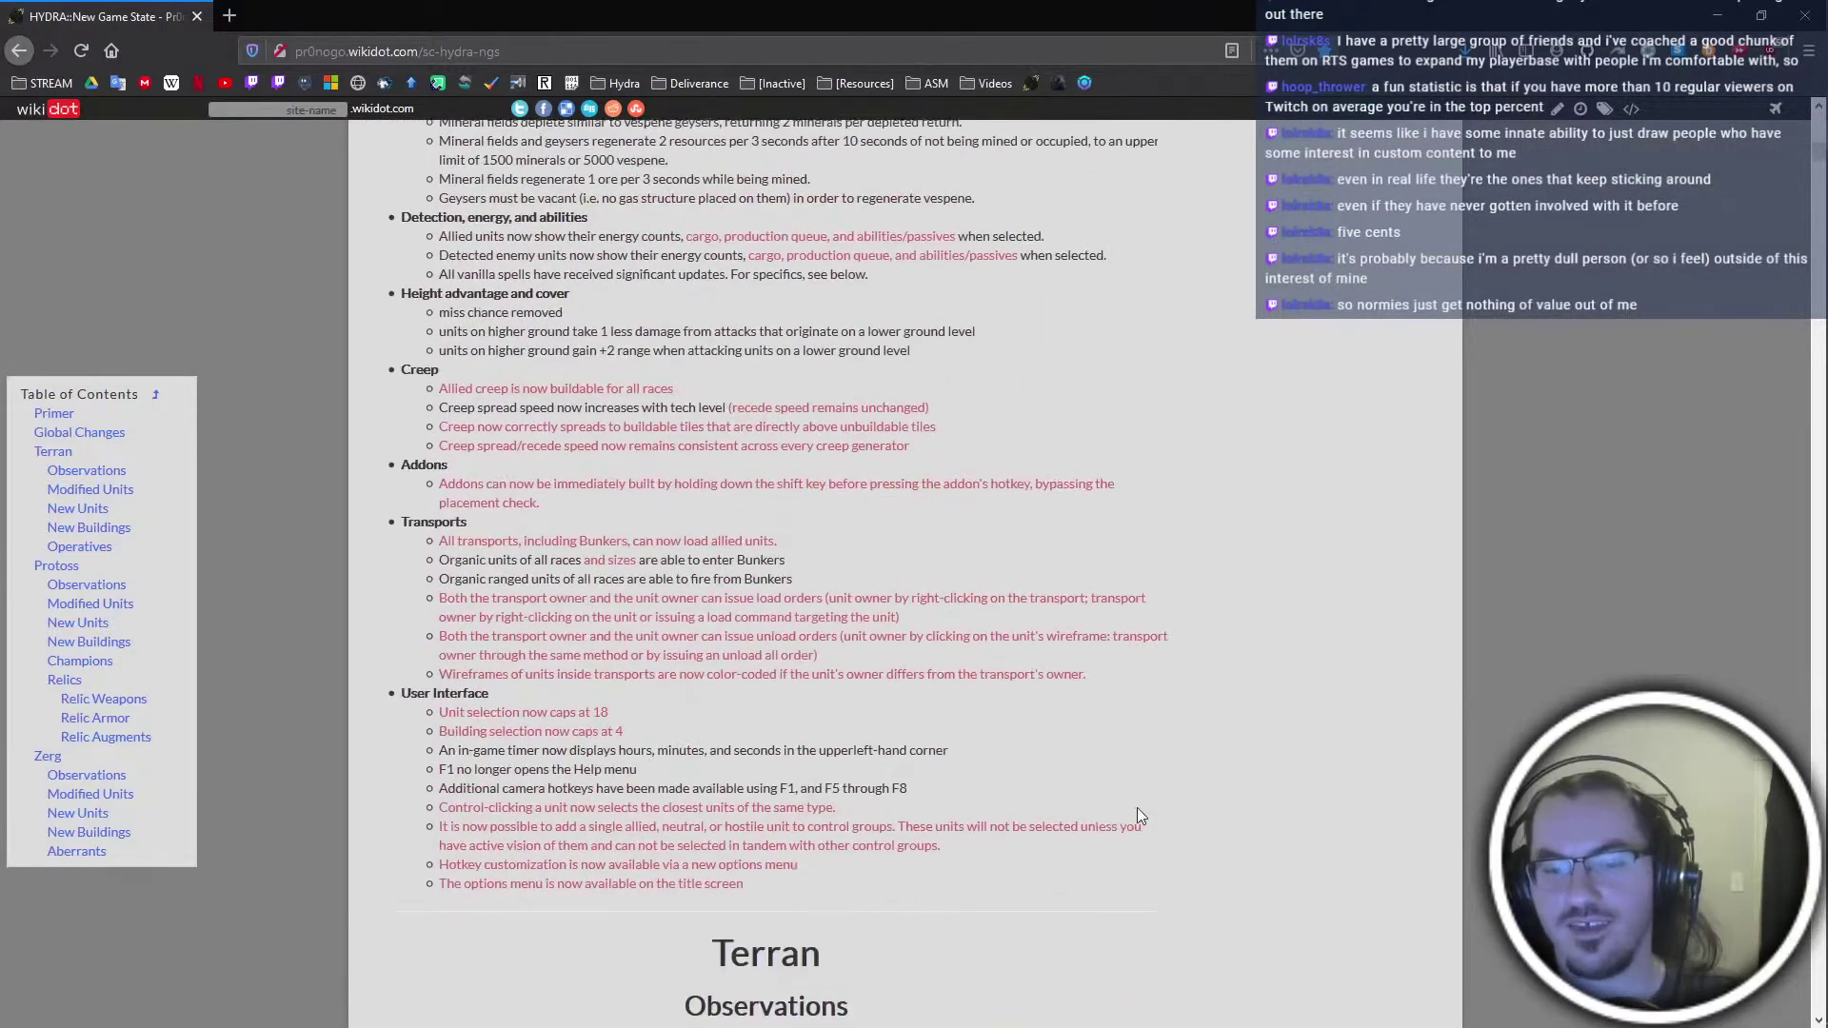
{"action": "scroll", "coordinate": [1136, 807], "scroll_direction": "up", "scroll_amount": 12}
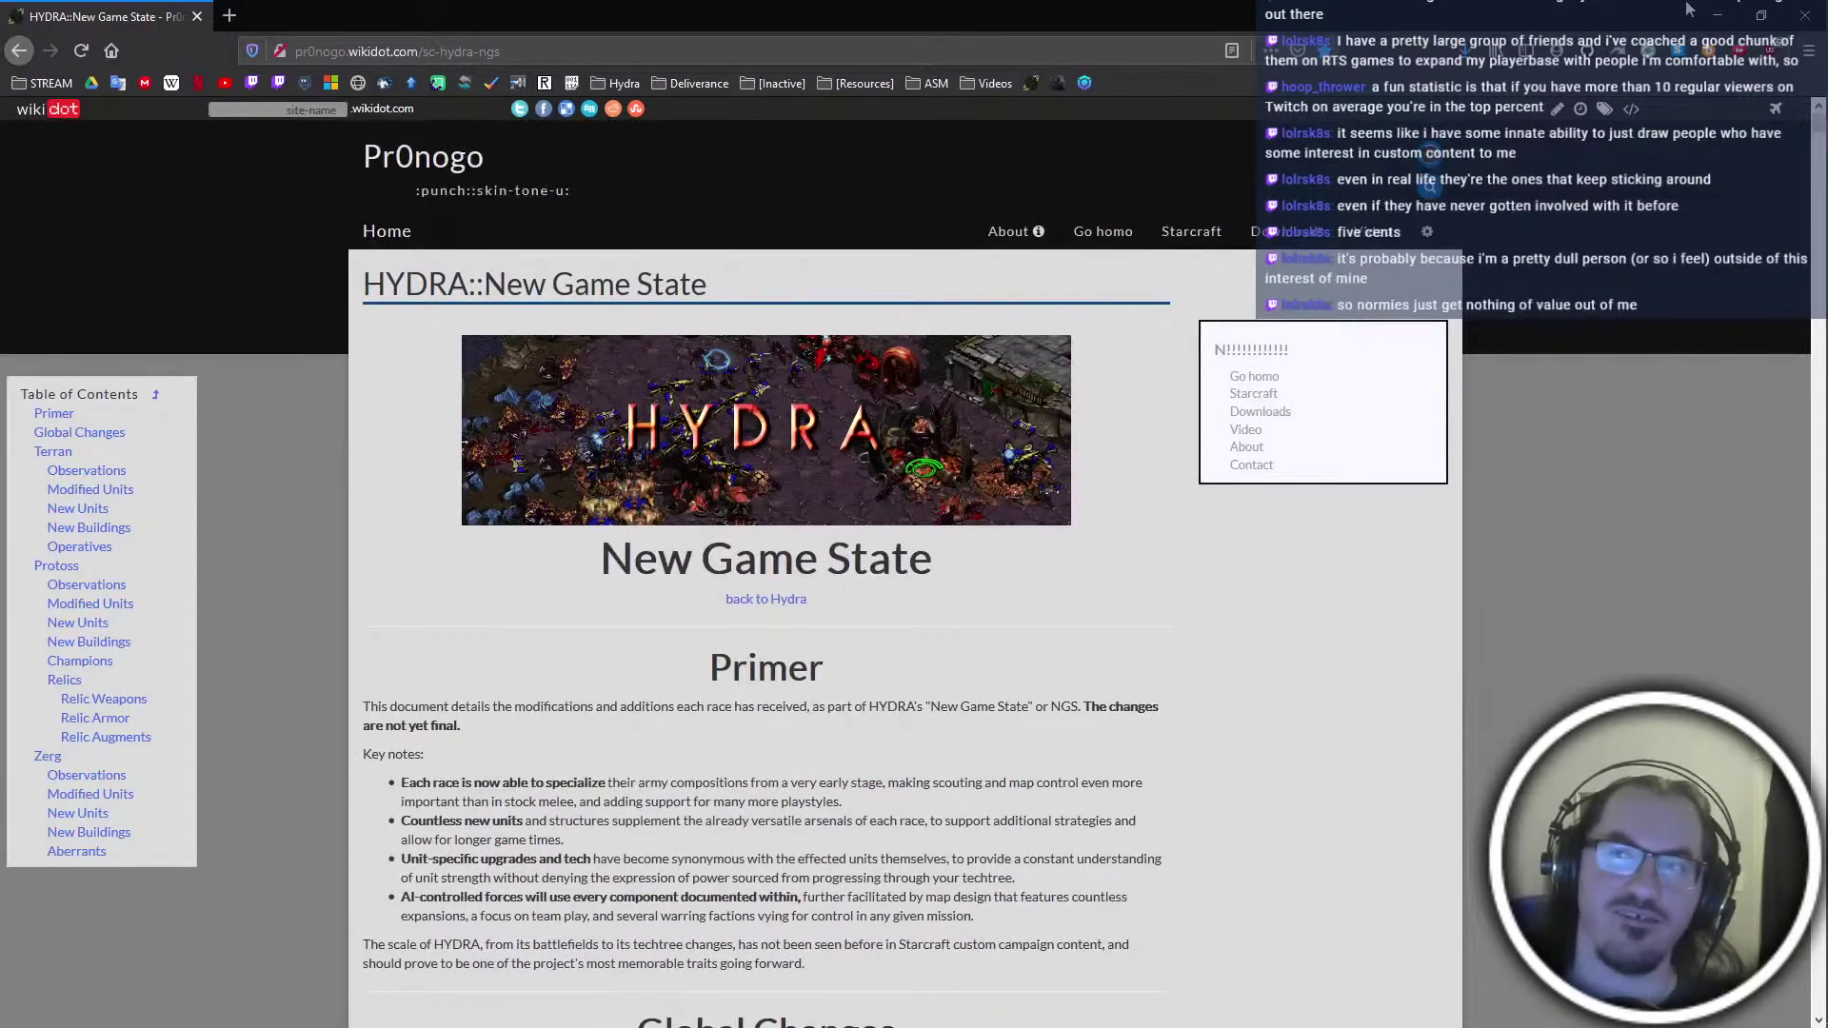
{"action": "left_click", "coordinate": [1717, 14]}
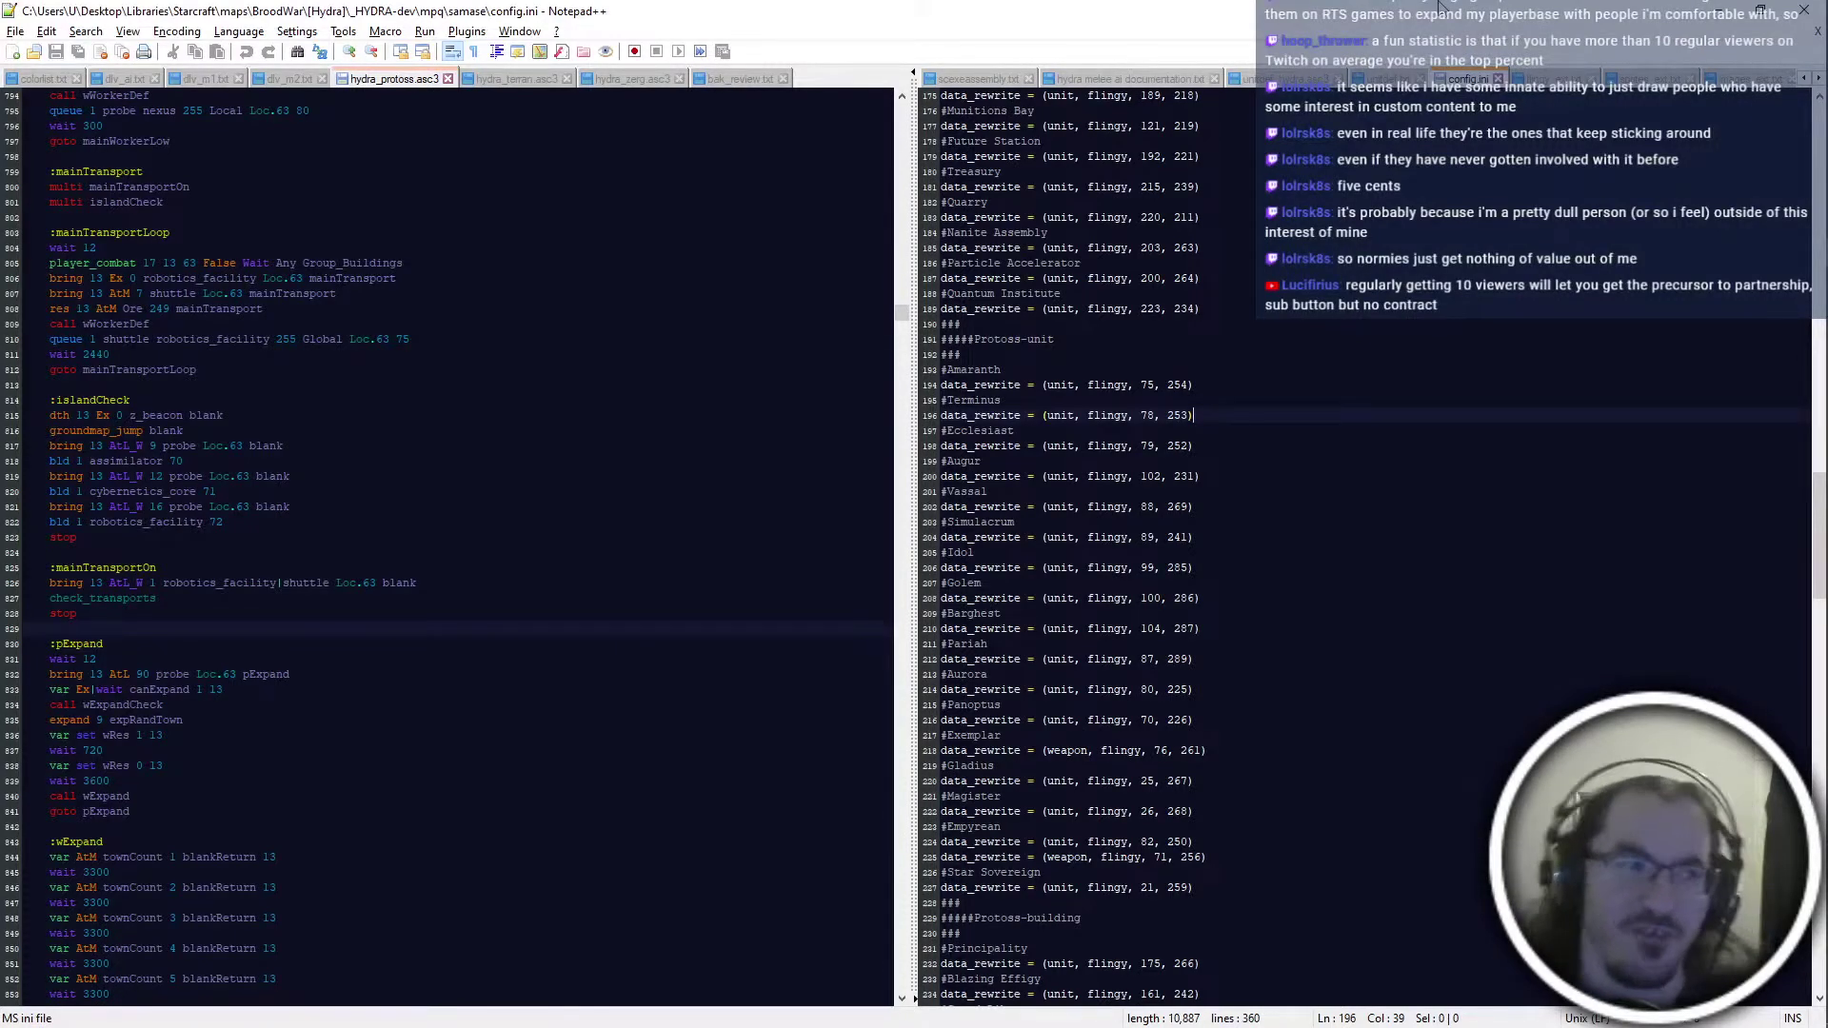
{"action": "left_click", "coordinate": [1703, 10]}
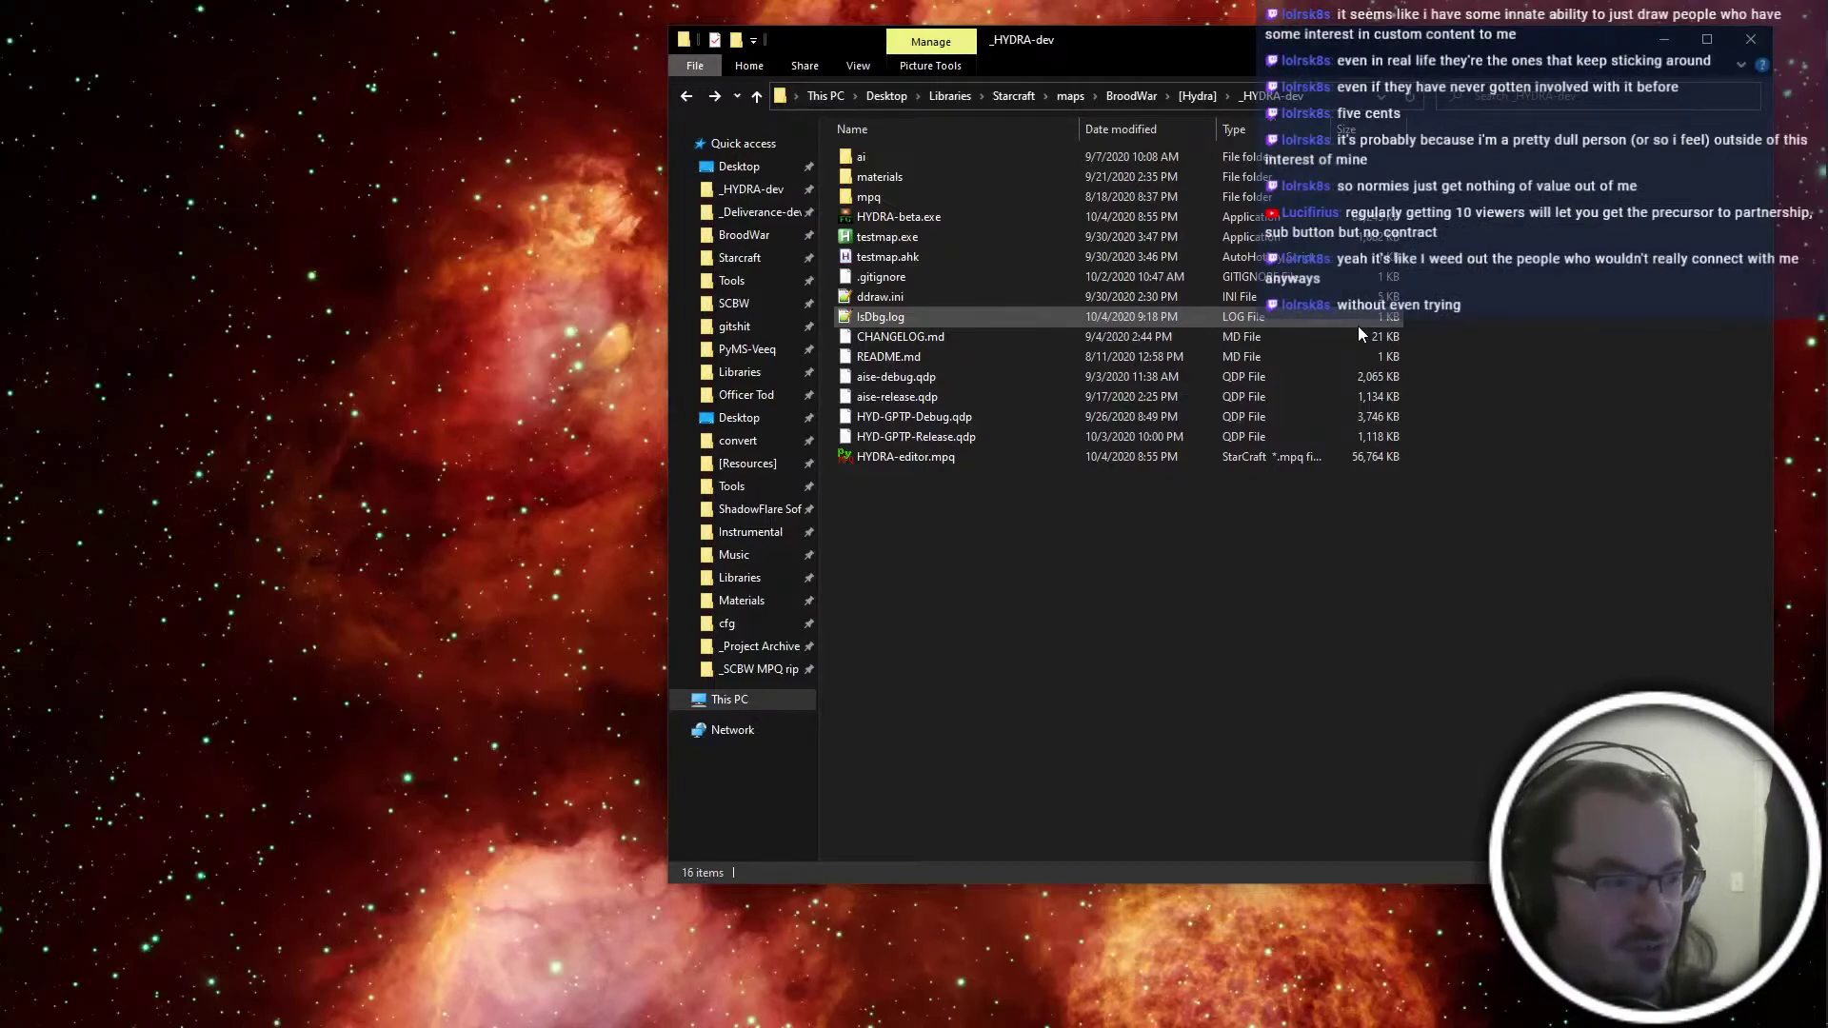
Switch to the Git client and stage all uncommitted changes in the _HYDRA-dev repository
{"action": "key", "text": "alt+Tab"}
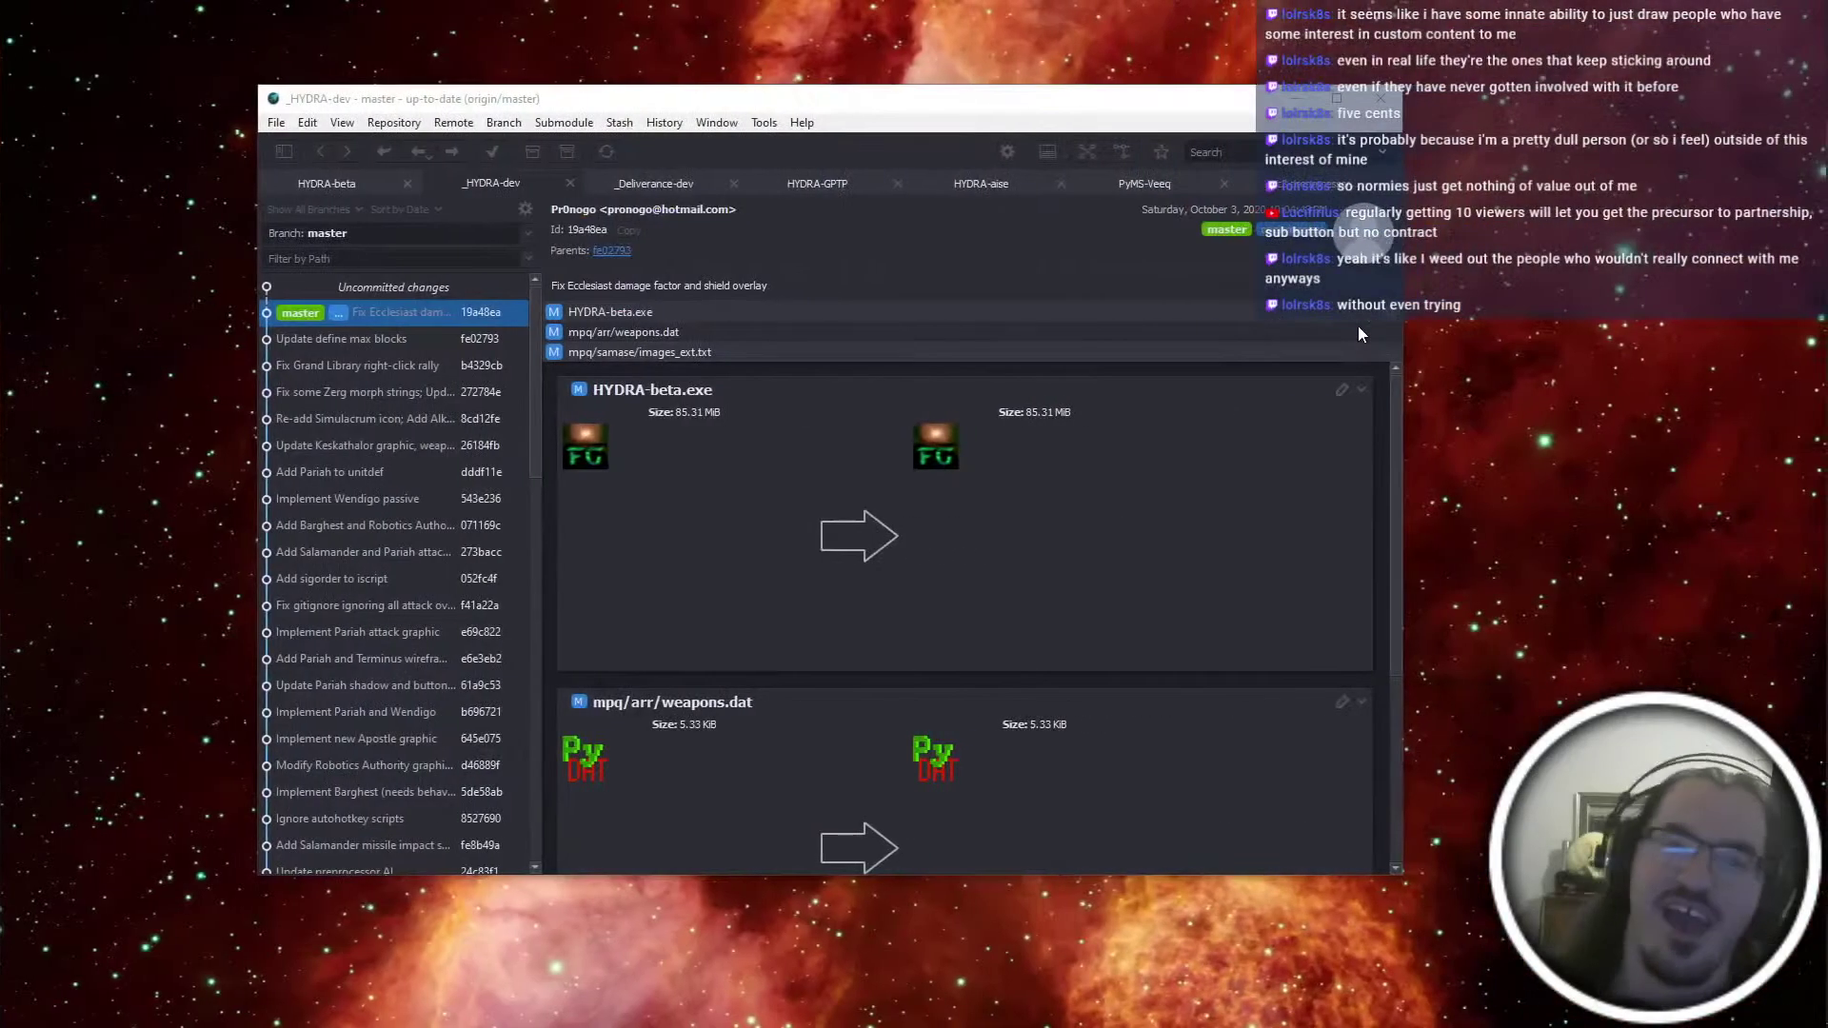
{"action": "left_click", "coordinate": [451, 286]}
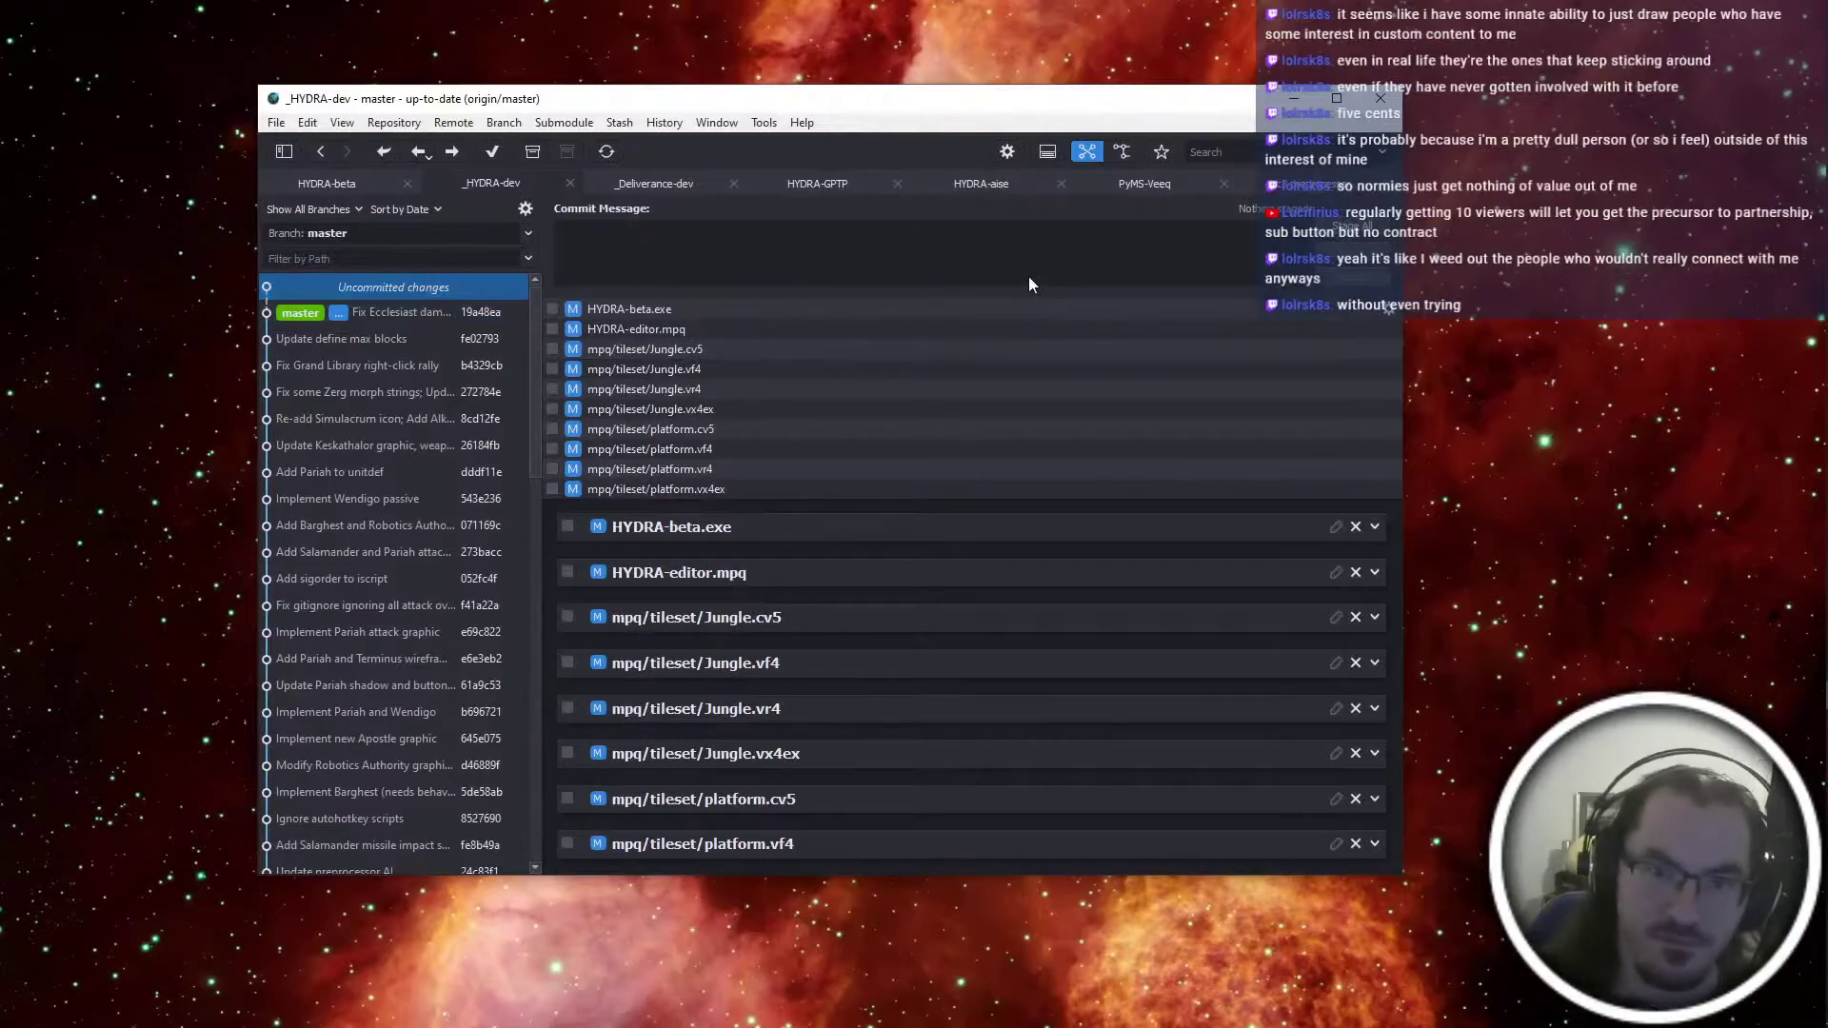
{"action": "left_click", "coordinate": [1351, 227]}
Switch to PyMPQ and add the contents of the mpq folder to the open HYDRA-beta.exe archive
{"action": "key", "text": "alt+Tab"}
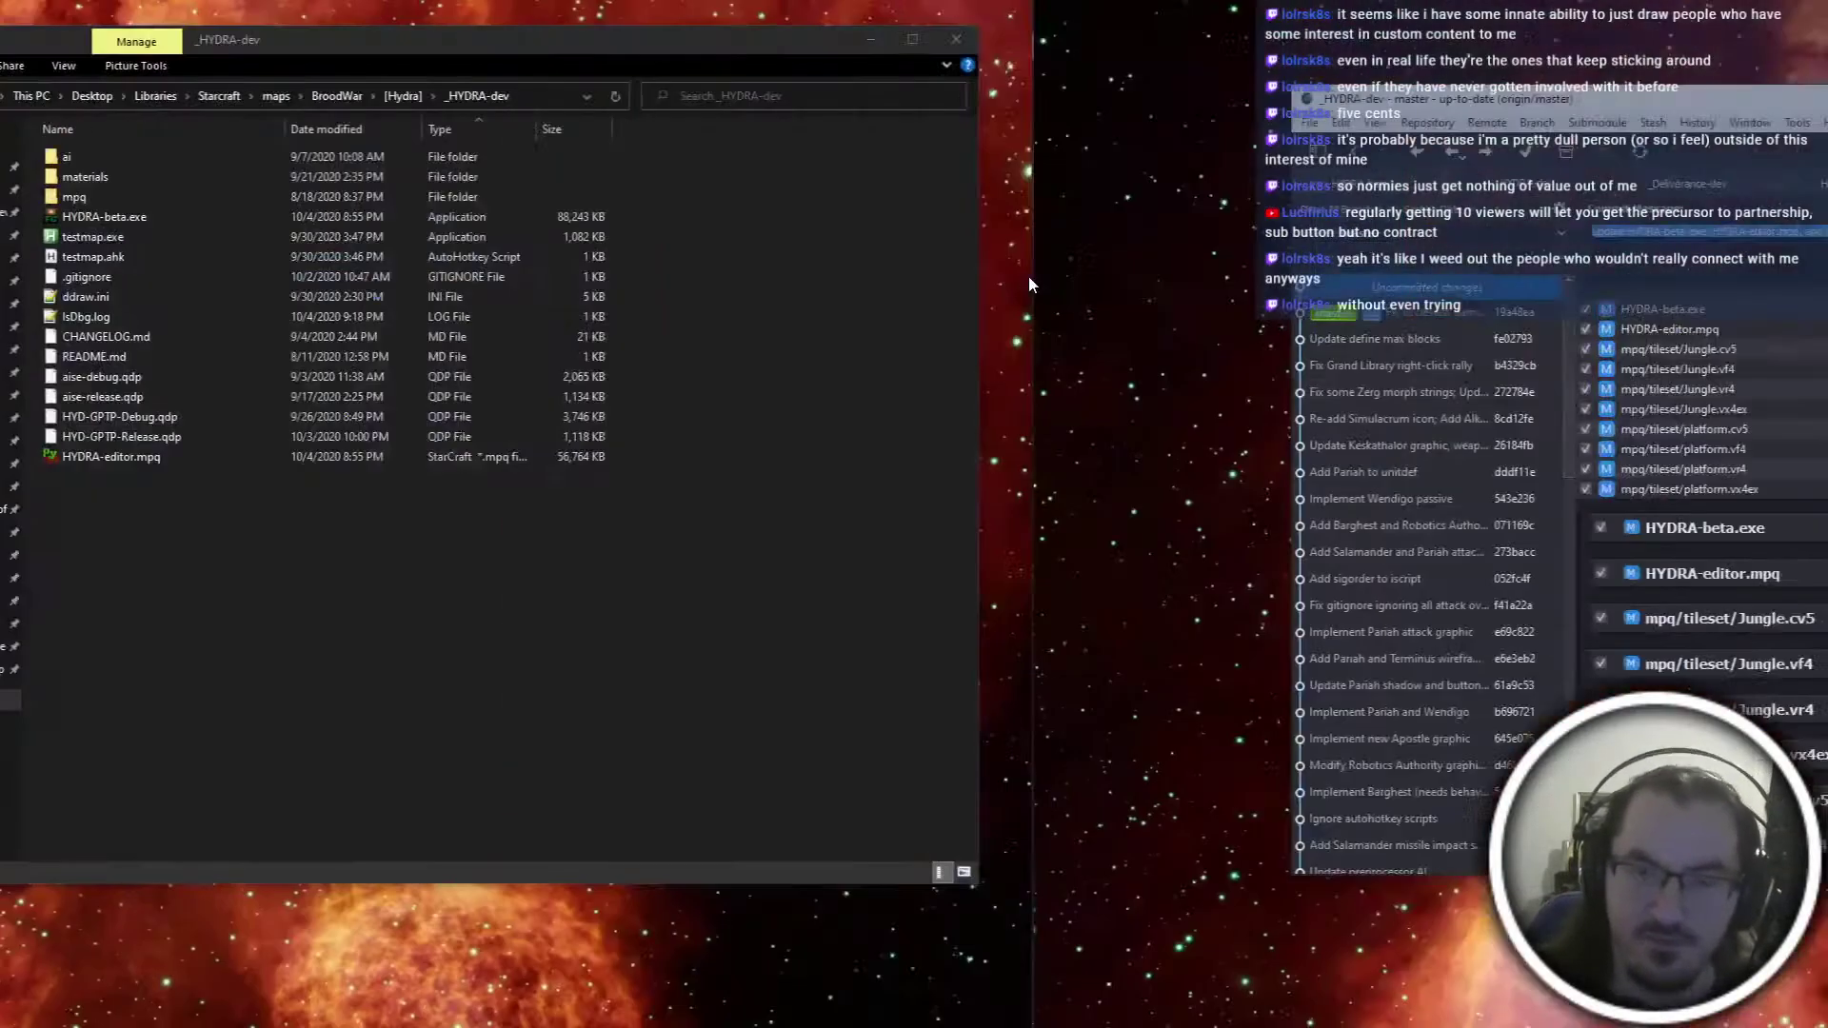
{"action": "key", "text": "alt+Tab"}
{"action": "left_click", "coordinate": [994, 558]}
{"action": "key", "text": "ctrl+i"}
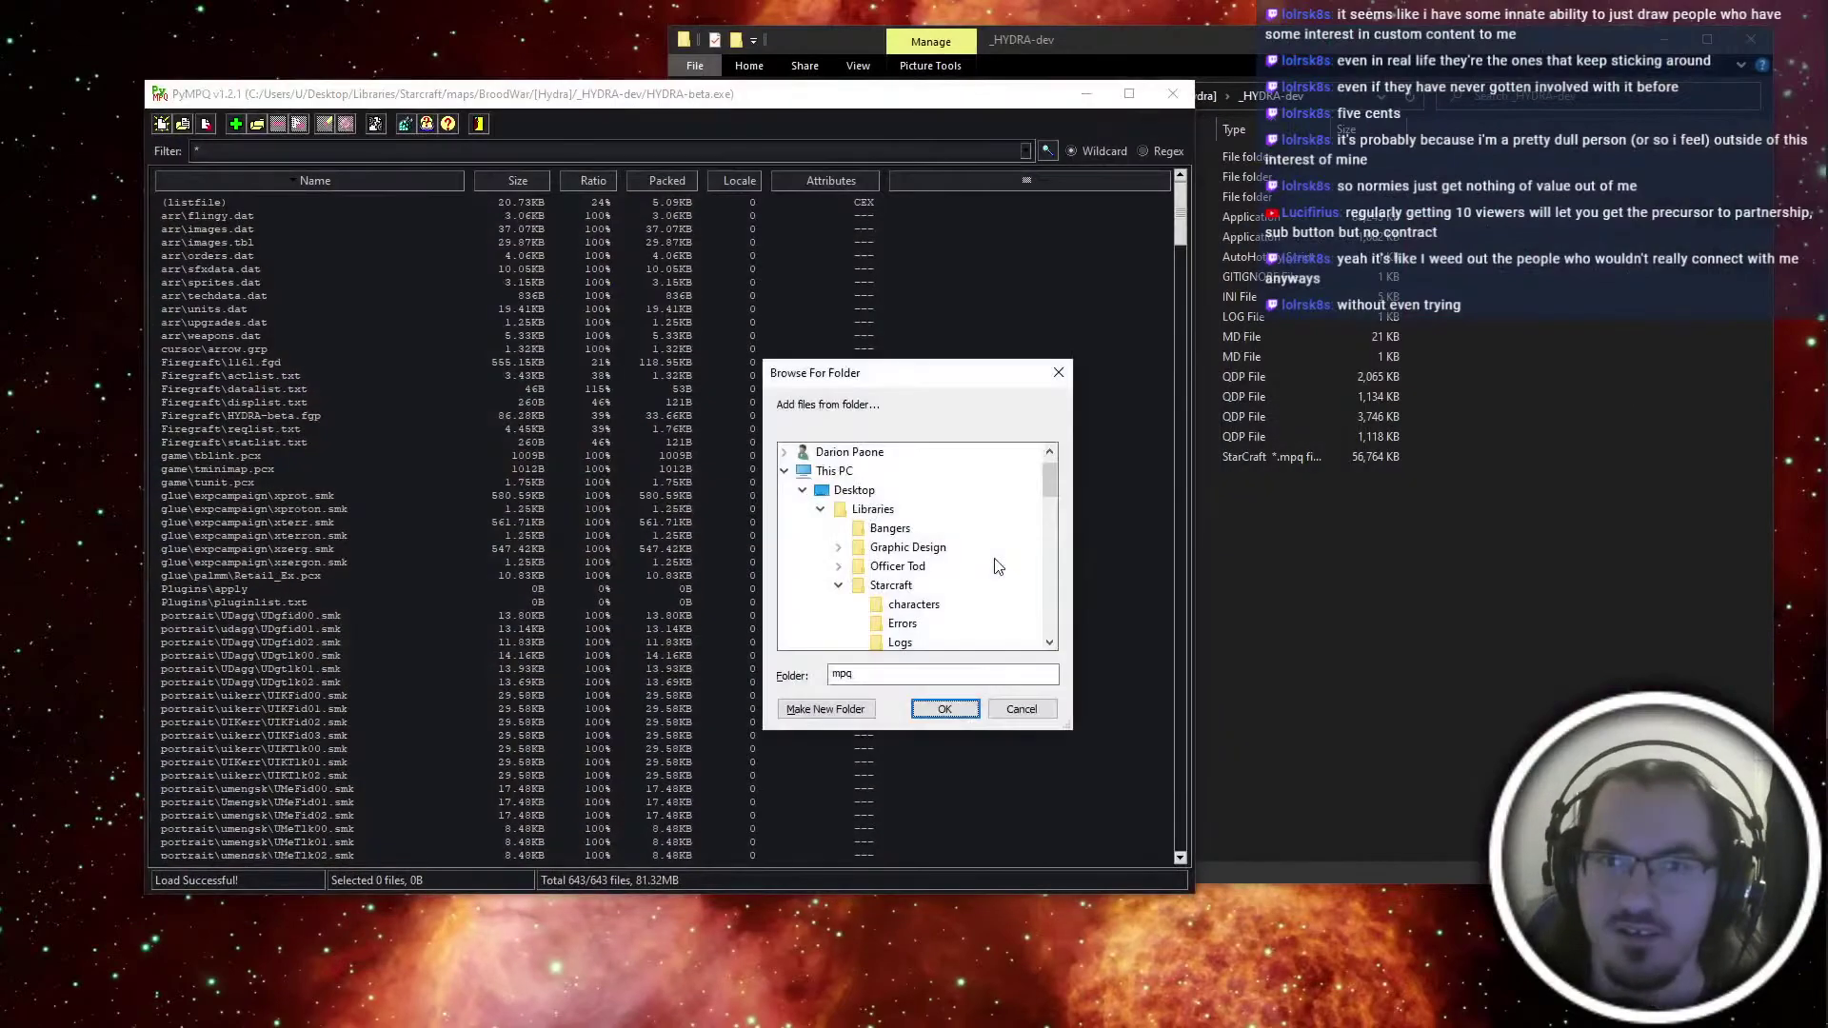
{"action": "key", "text": "Return"}
{"action": "key", "text": "Return"}
Open HYDRA-editor.mpq and add the tileset files from platform.cv5 through platform.wpe under the tileset\ prefix
{"action": "key", "text": "ctrl+o"}
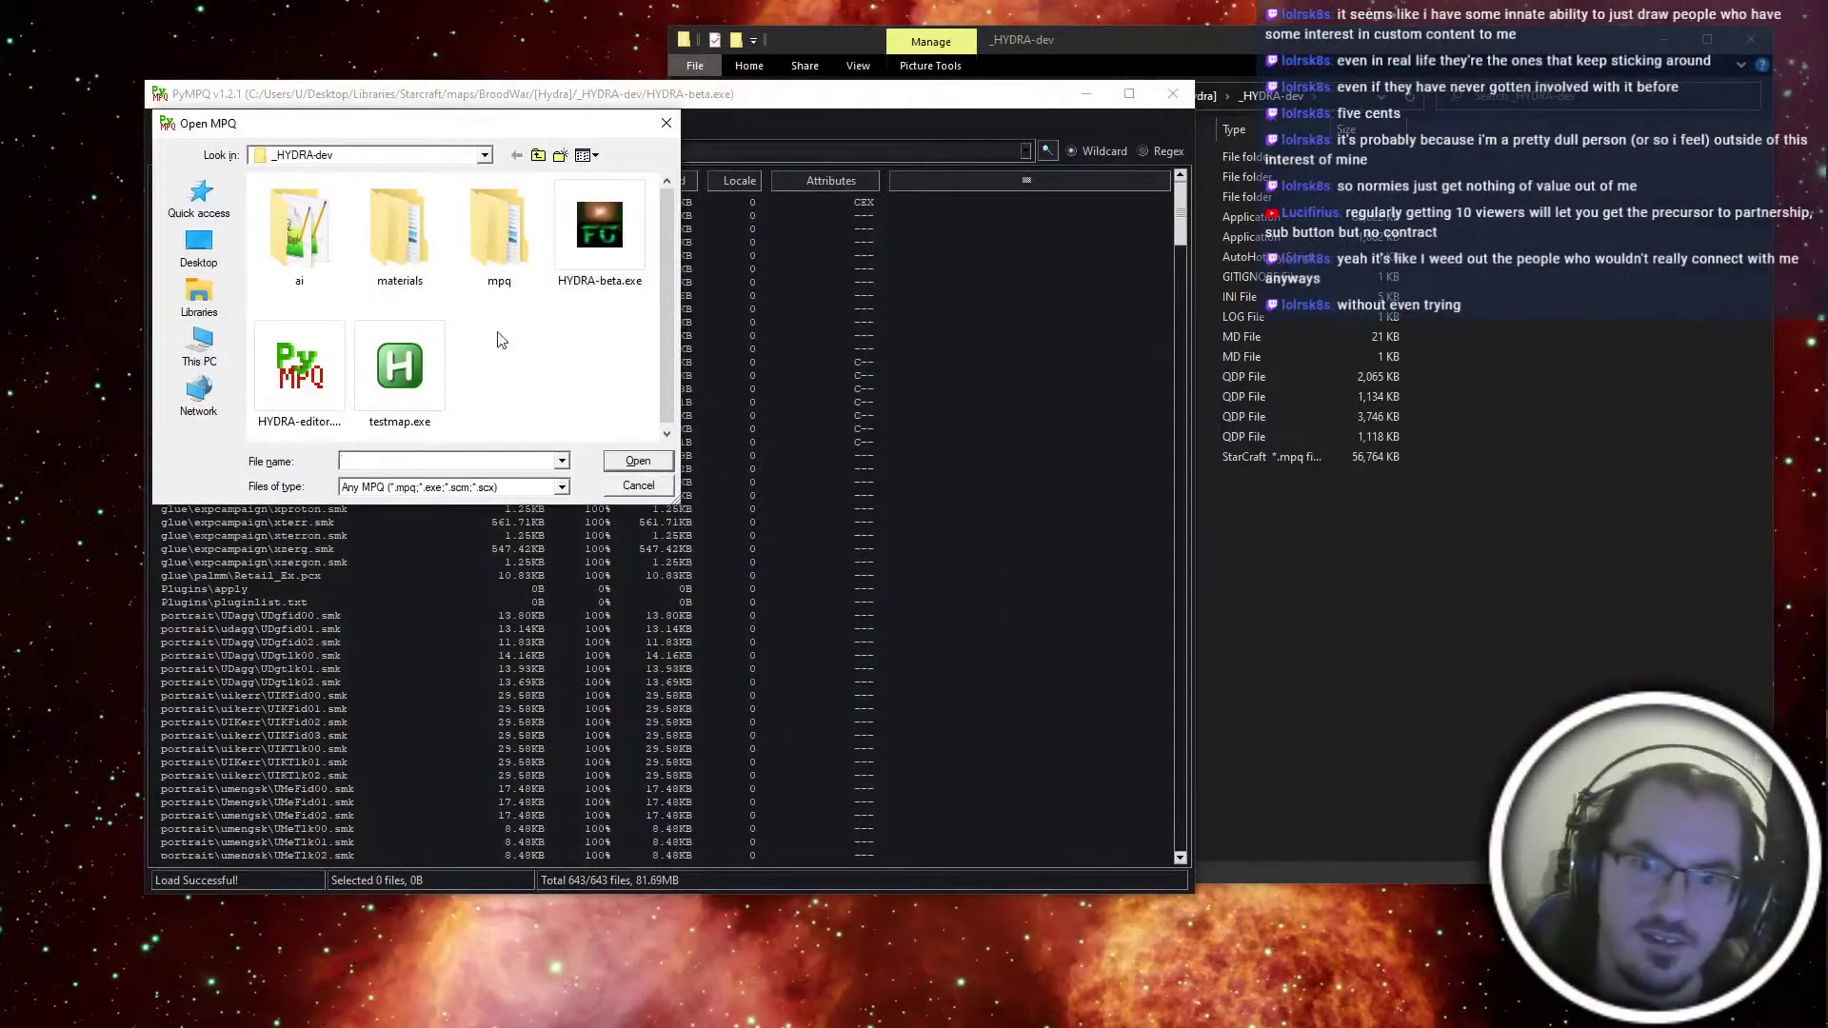
{"action": "double_click", "coordinate": [314, 386]}
{"action": "left_click", "coordinate": [253, 126]}
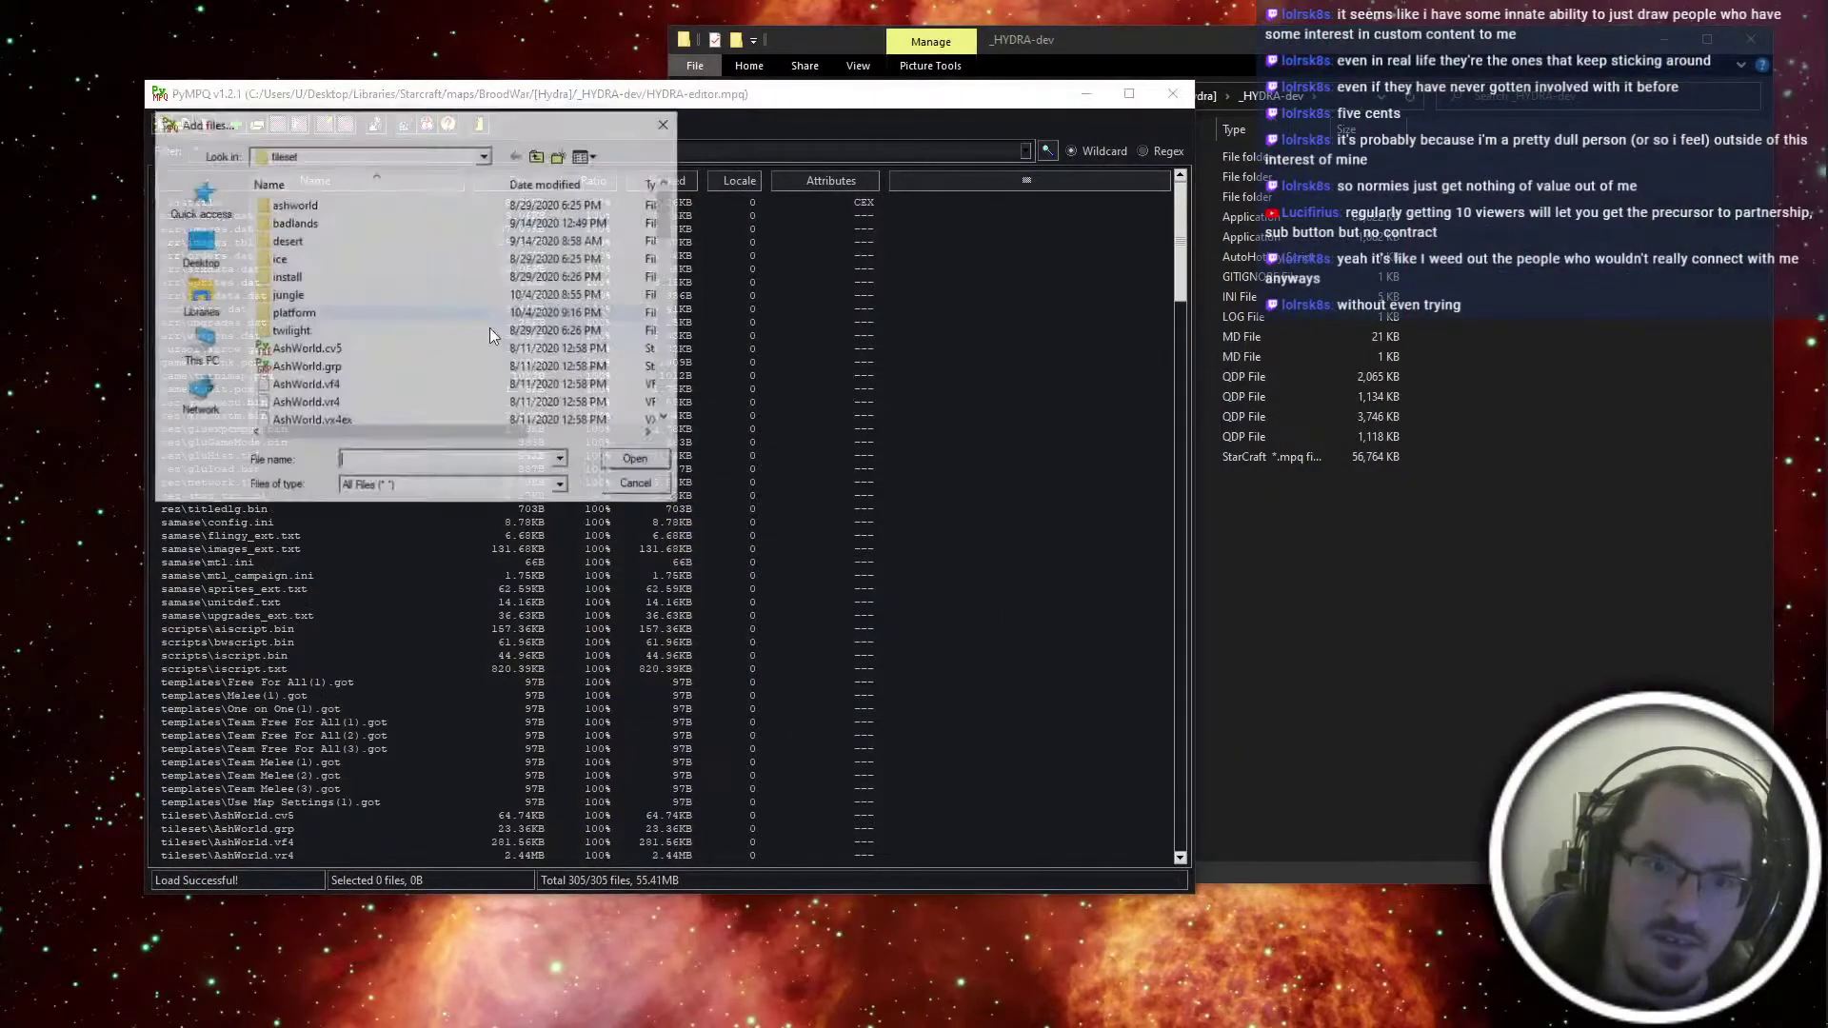
{"action": "scroll", "coordinate": [457, 342], "scroll_direction": "down", "scroll_amount": 5}
{"action": "left_click", "coordinate": [341, 224]}
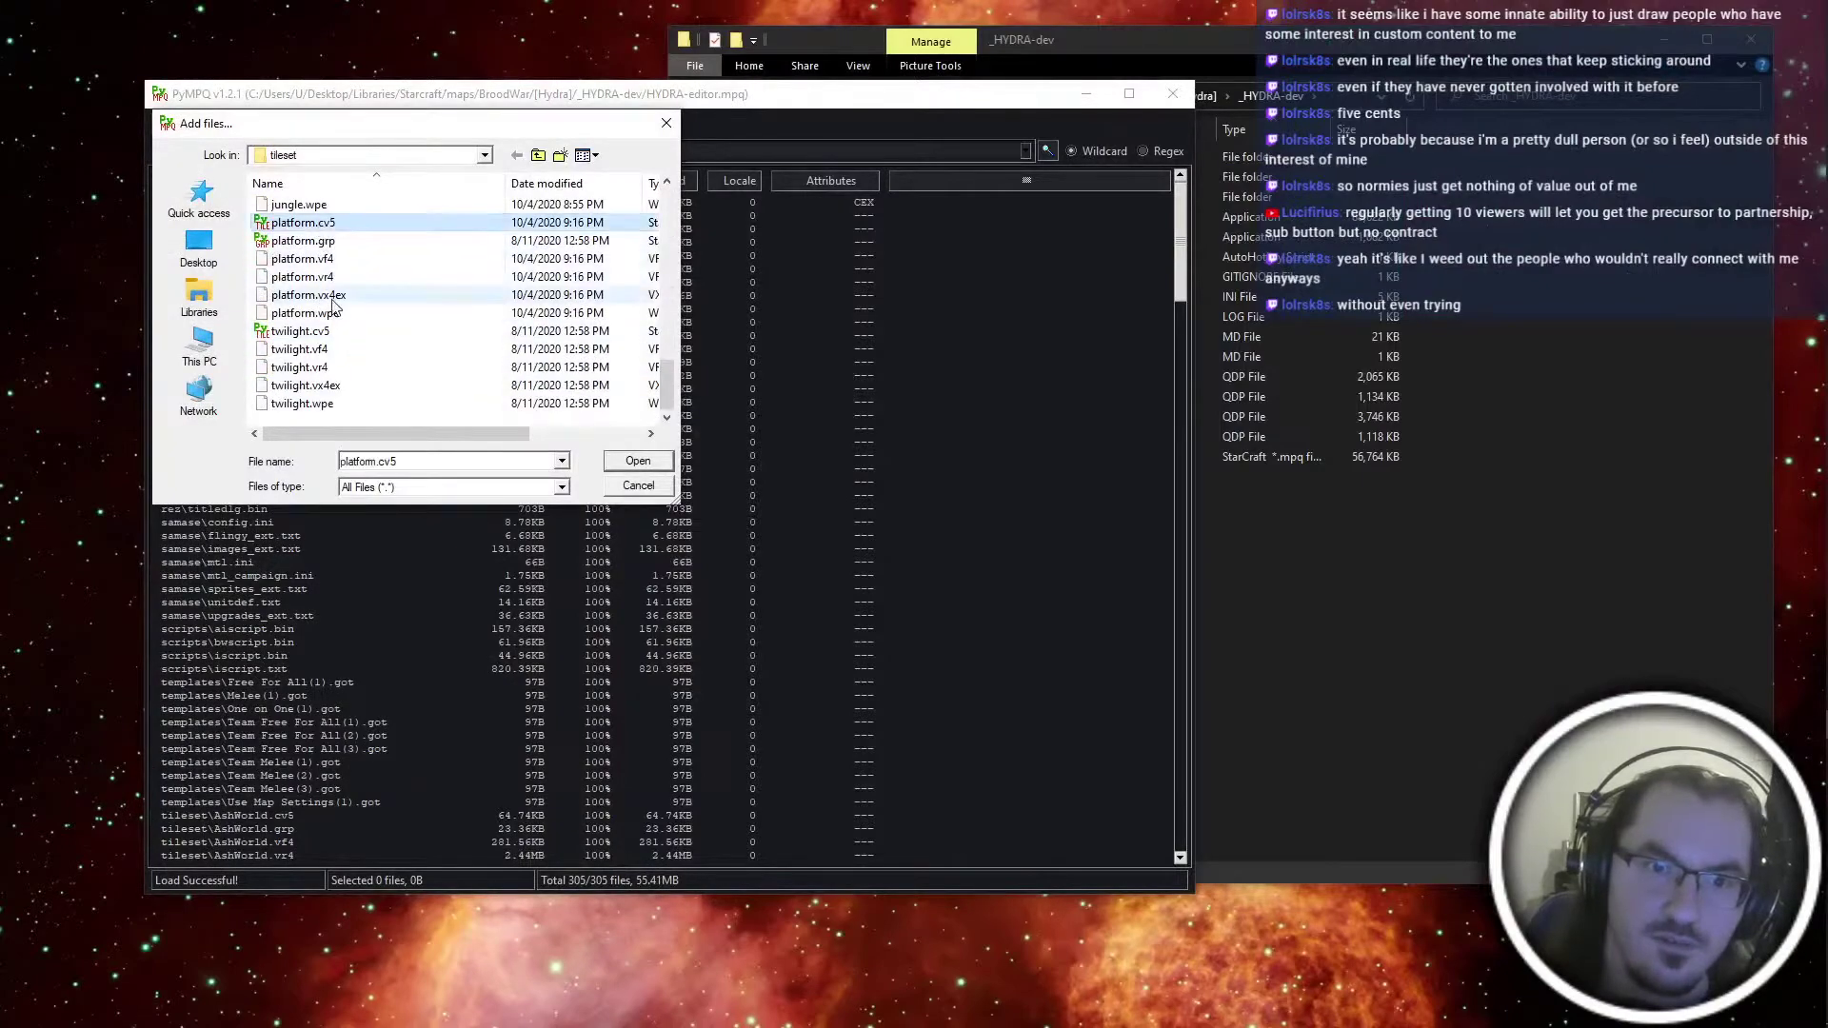
{"action": "left_click", "coordinate": [336, 310], "text": "shift"}
{"action": "key", "text": "Return"}
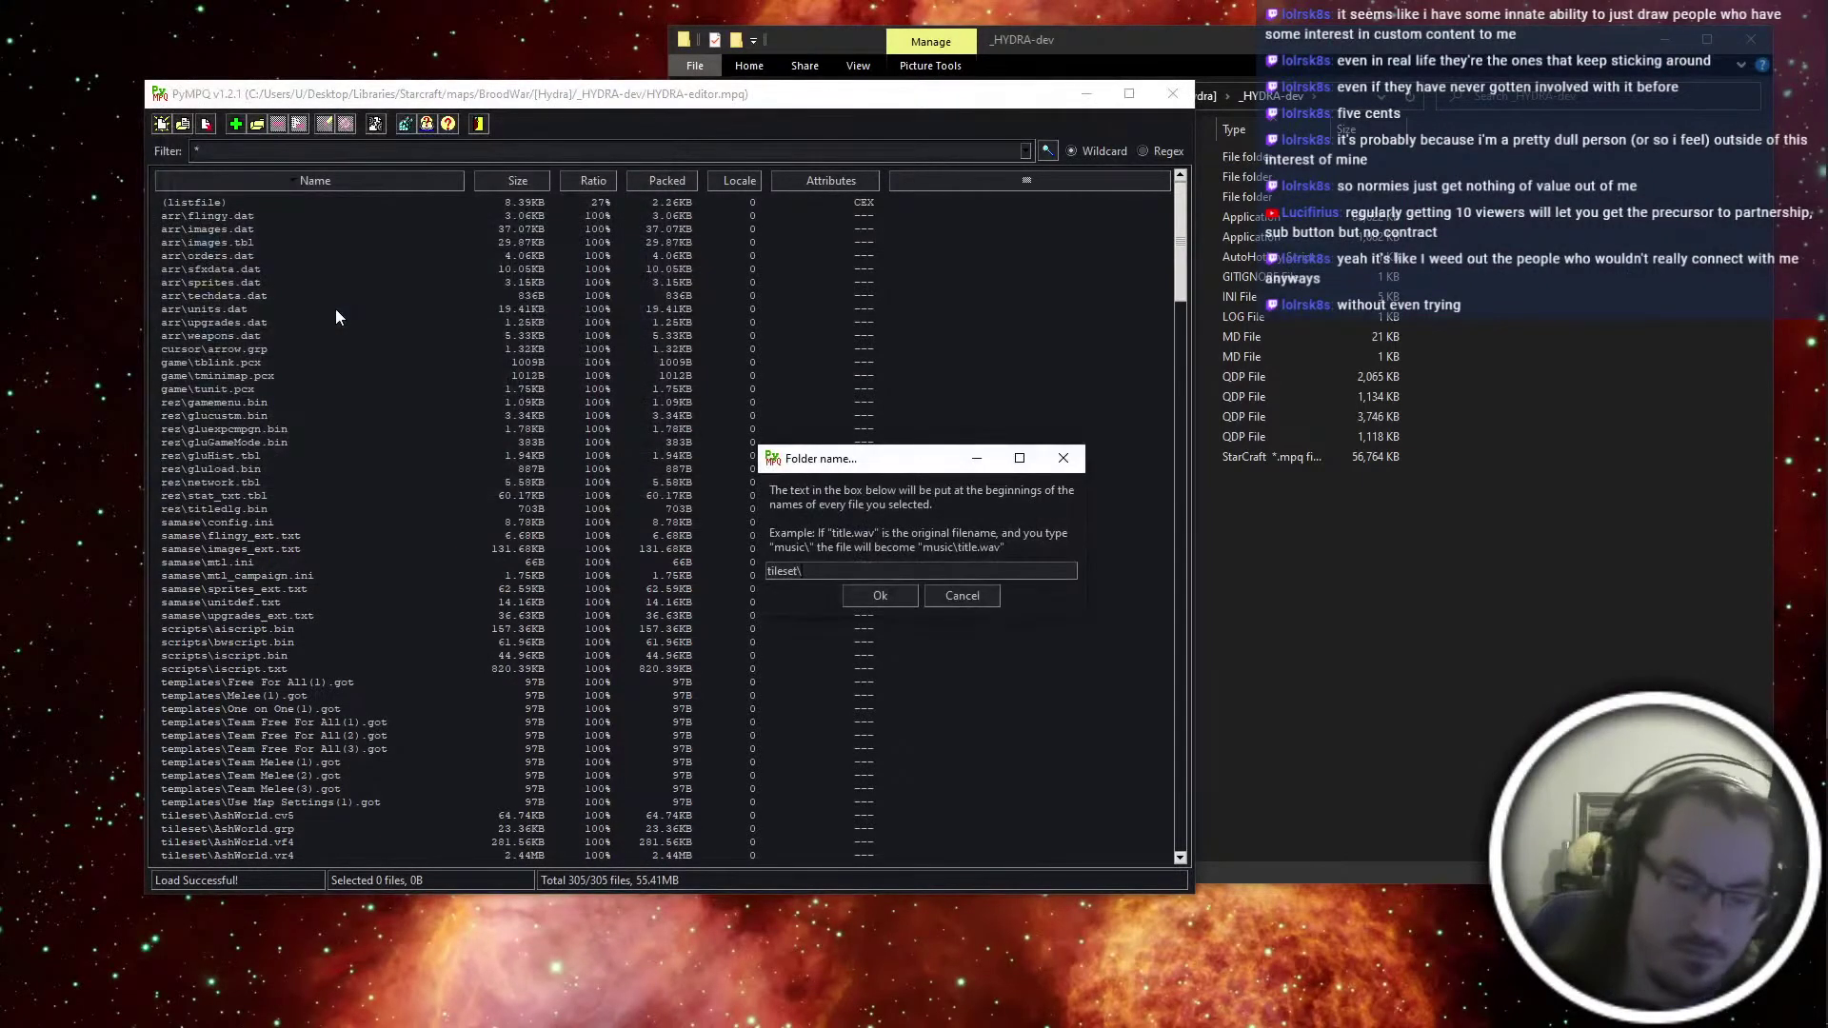
{"action": "key", "text": "Return"}
Stage the rebuilt archives in the Git client and start the commit message with "Platform: Add crevices and stacked dirtcliff (all height levels)"
{"action": "key", "text": "ctrl+super+Right"}
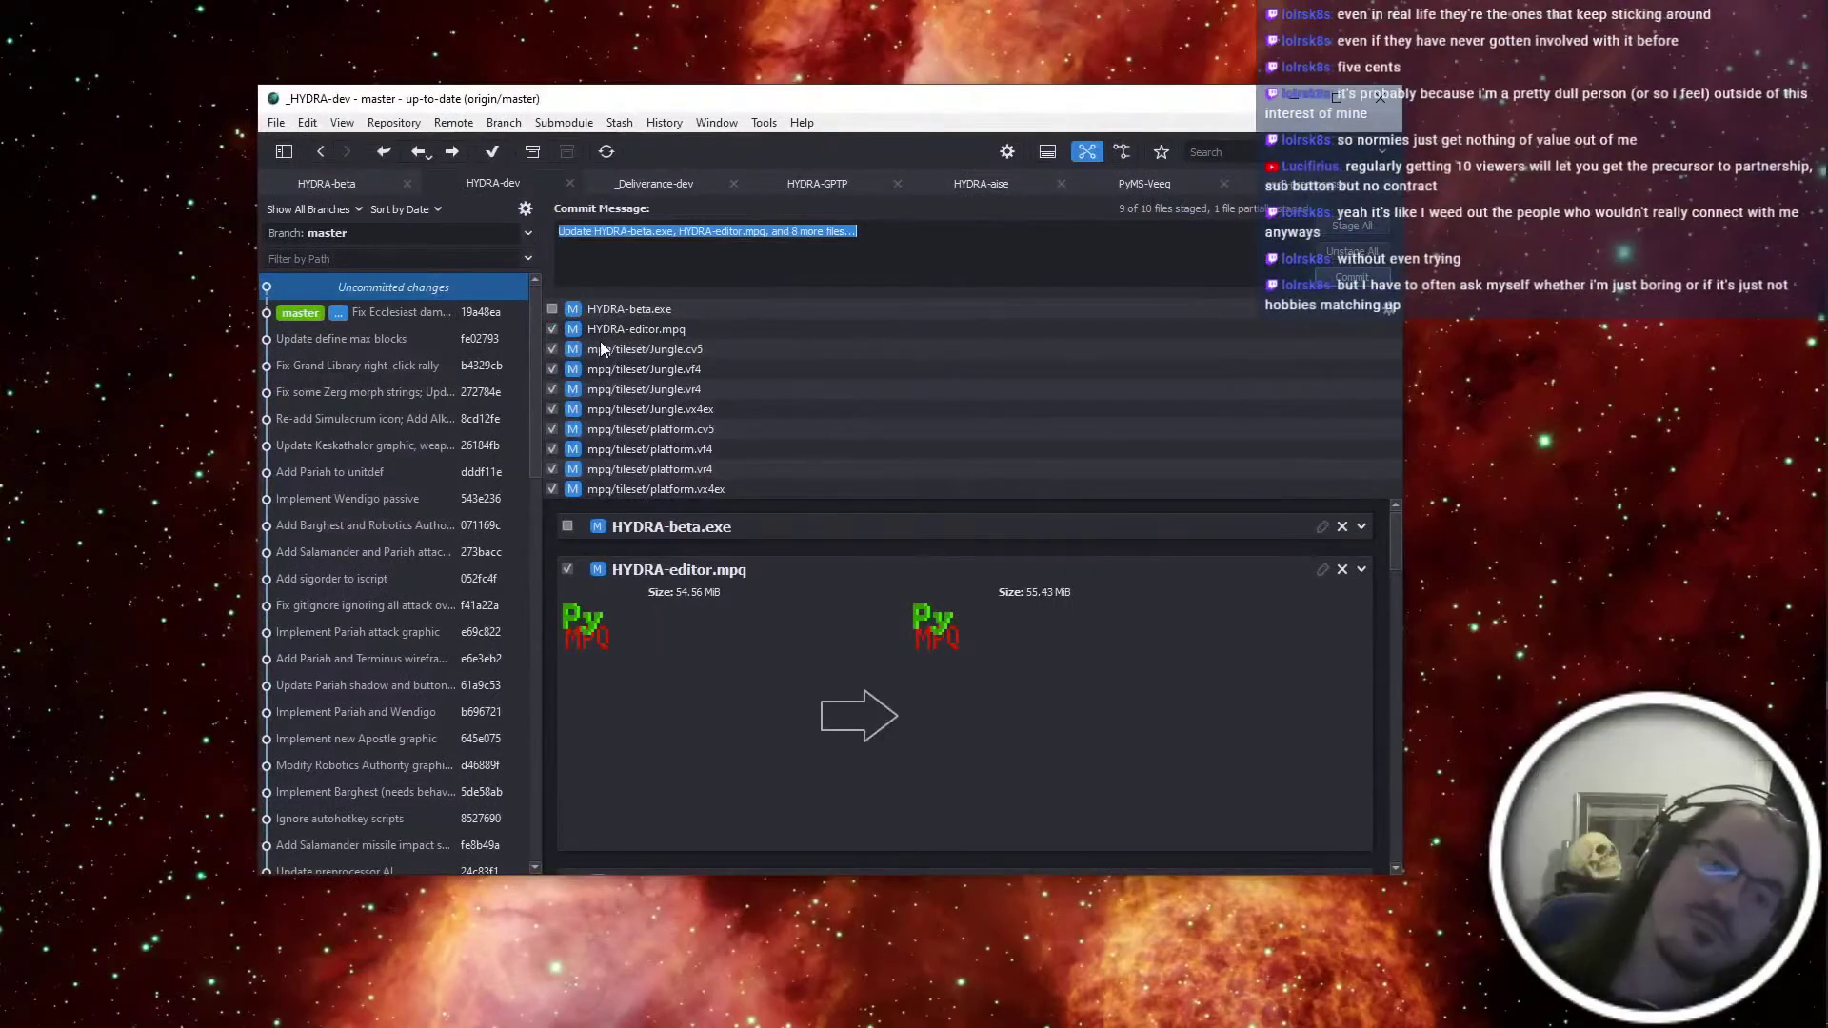
{"action": "left_click", "coordinate": [553, 329]}
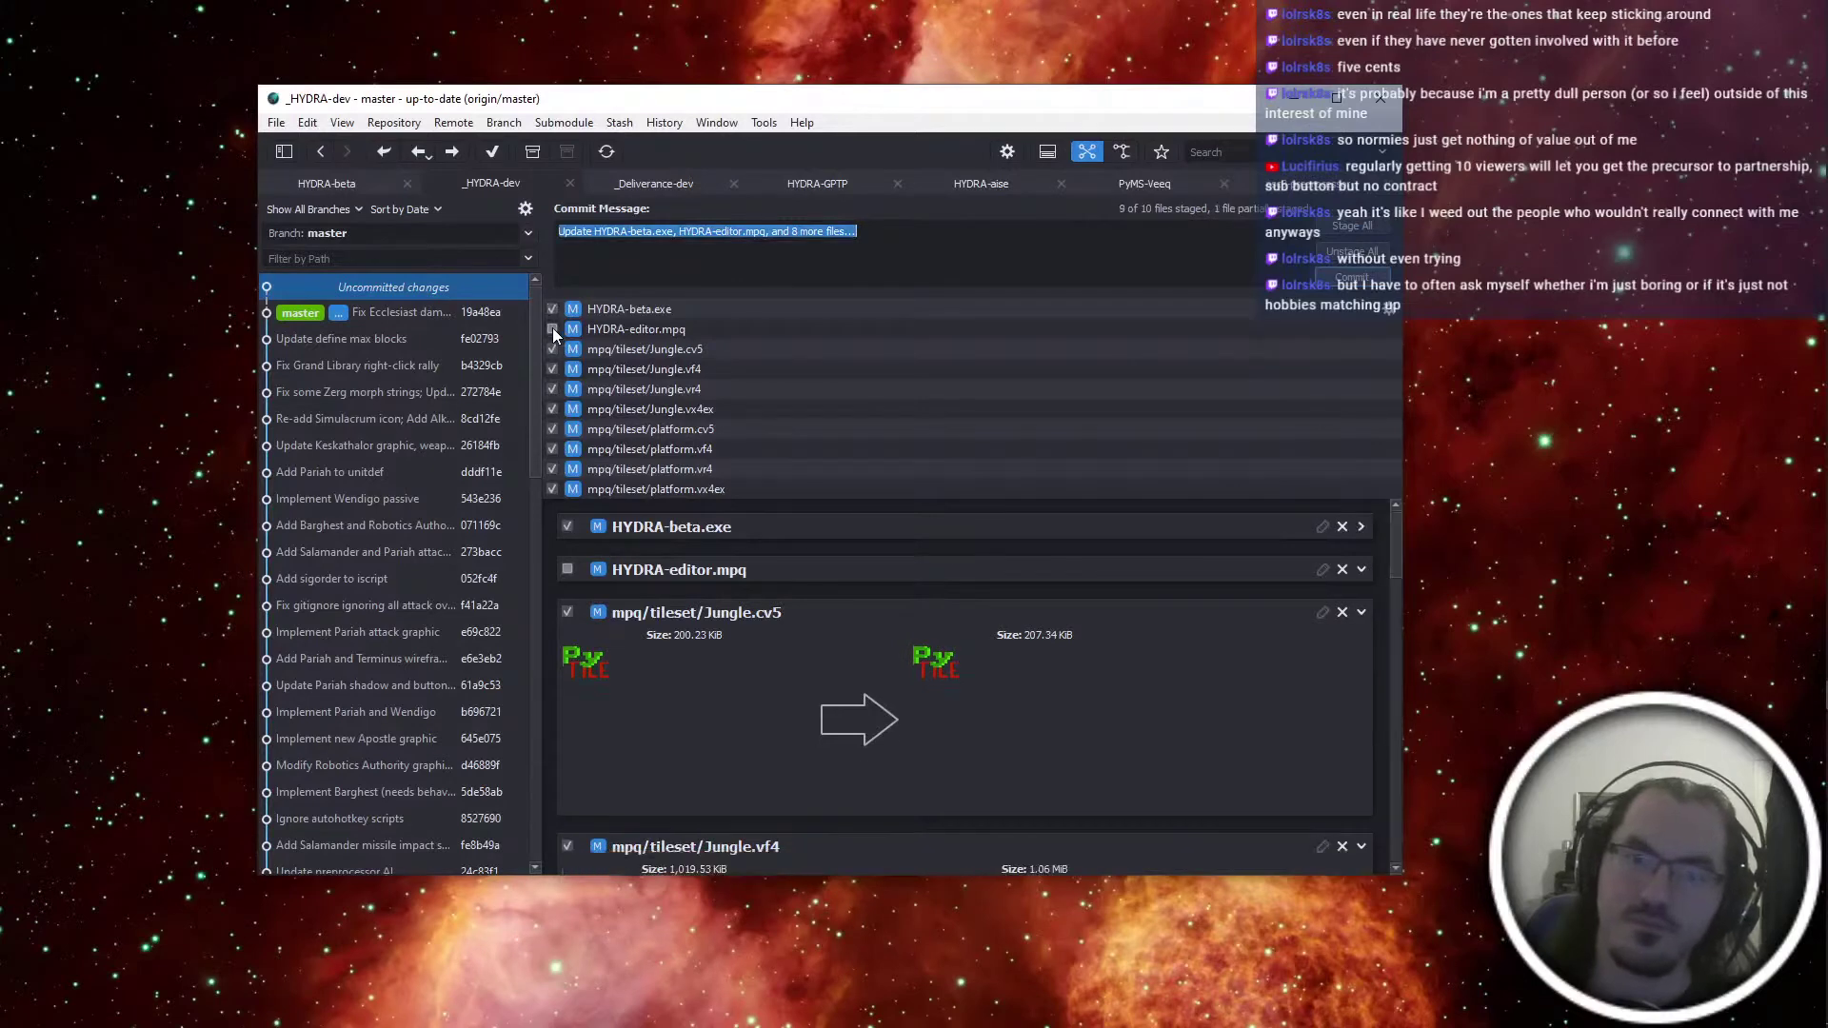
{"action": "left_click", "coordinate": [977, 253]}
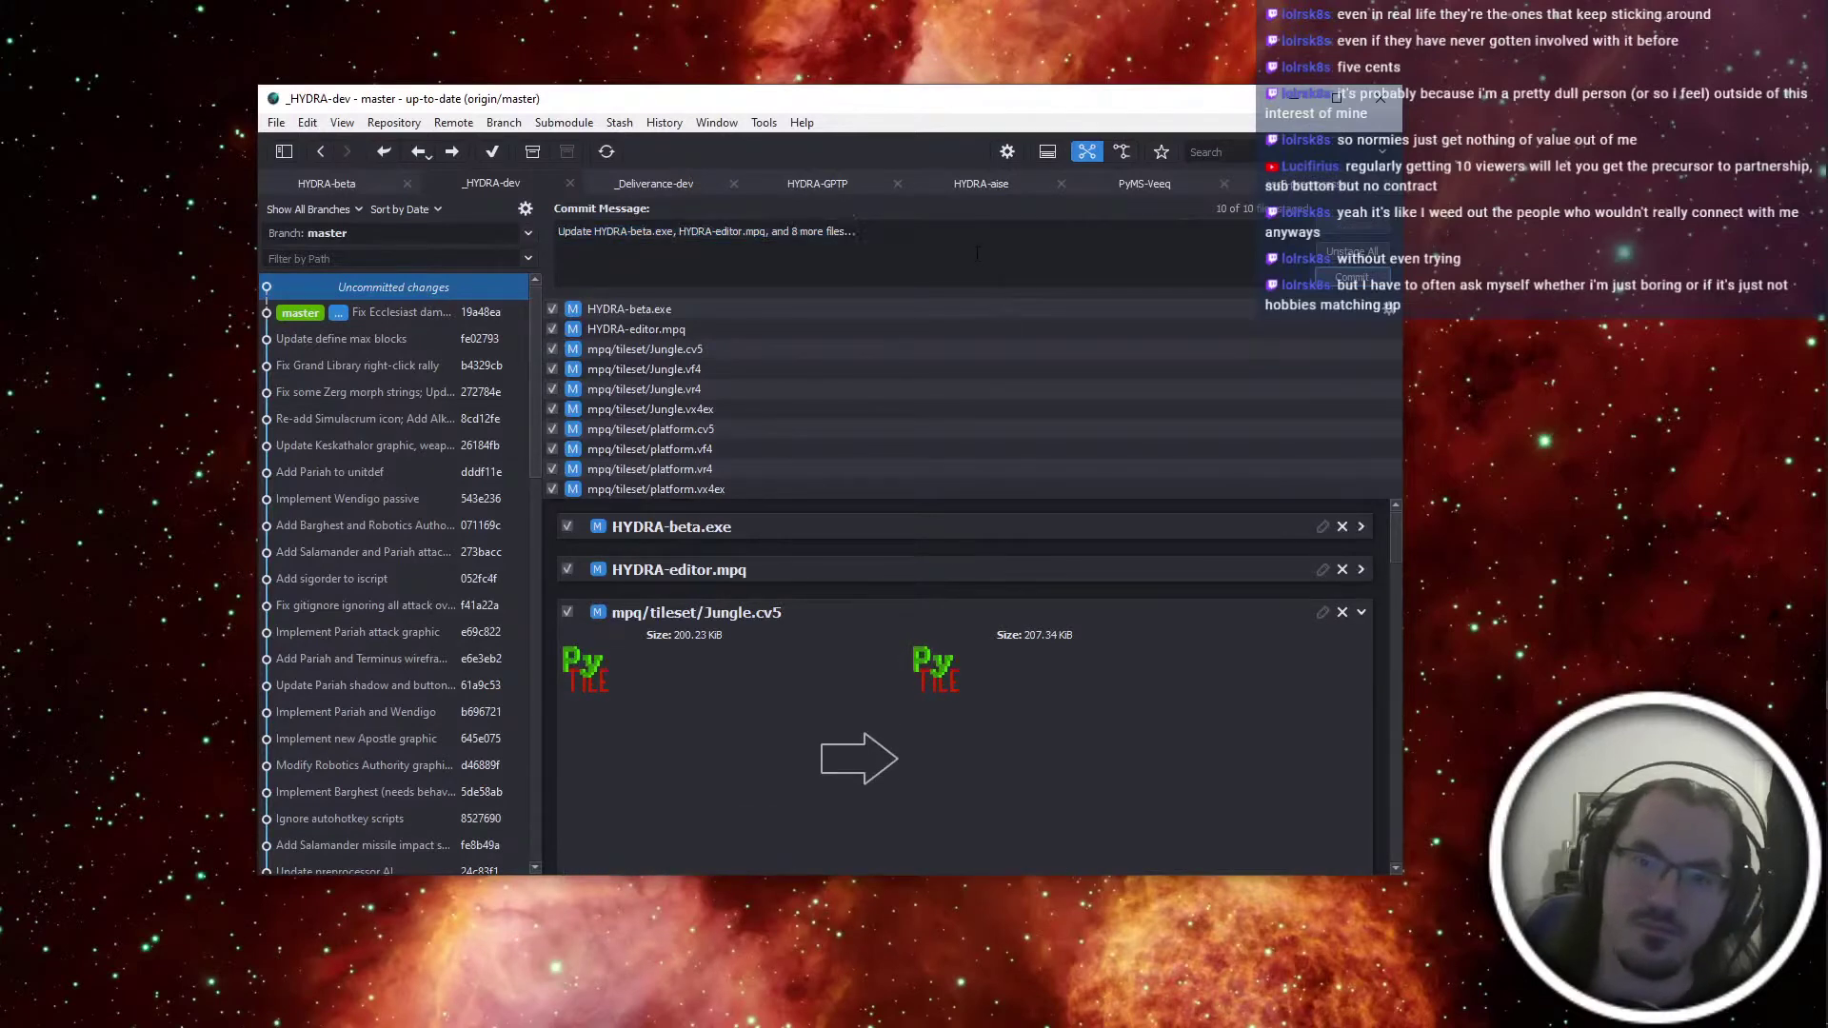
{"action": "key", "text": "ctrl+a"}
{"action": "key", "text": "BackSpace"}
{"action": "type", "text": "Platfor"}
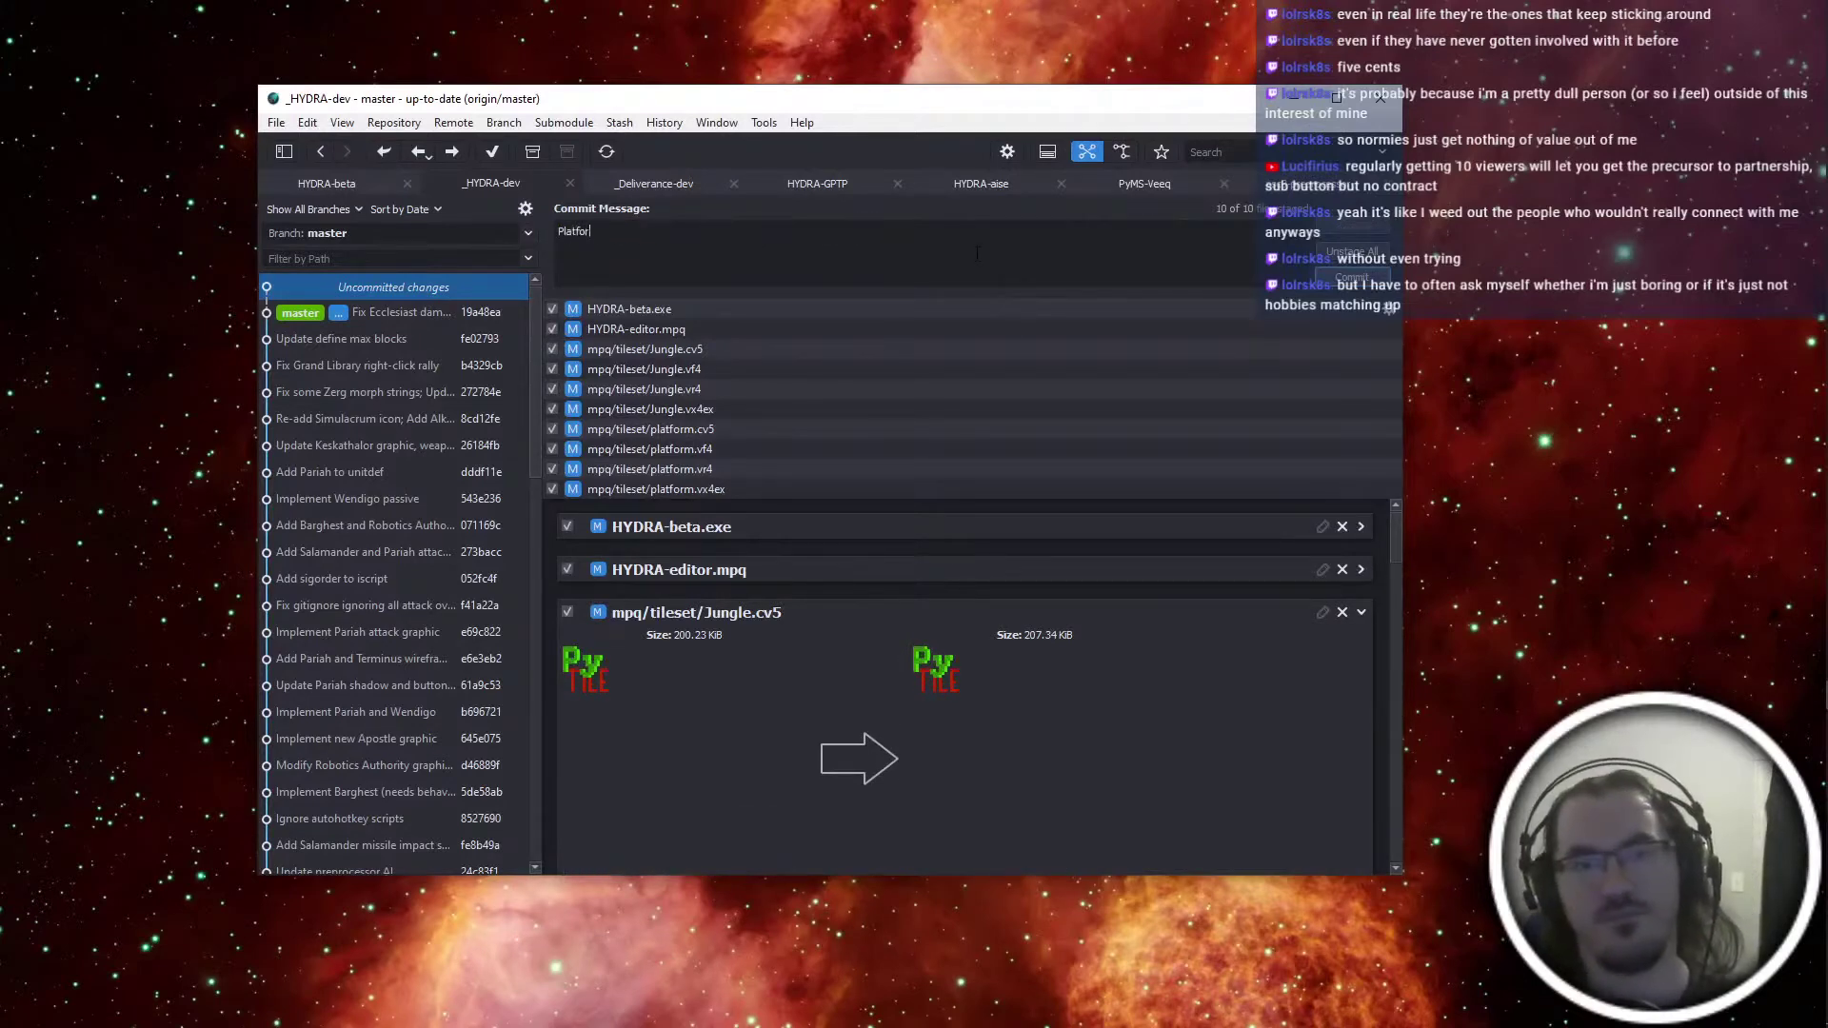
{"action": "type", "text": "m: Add crevices"}
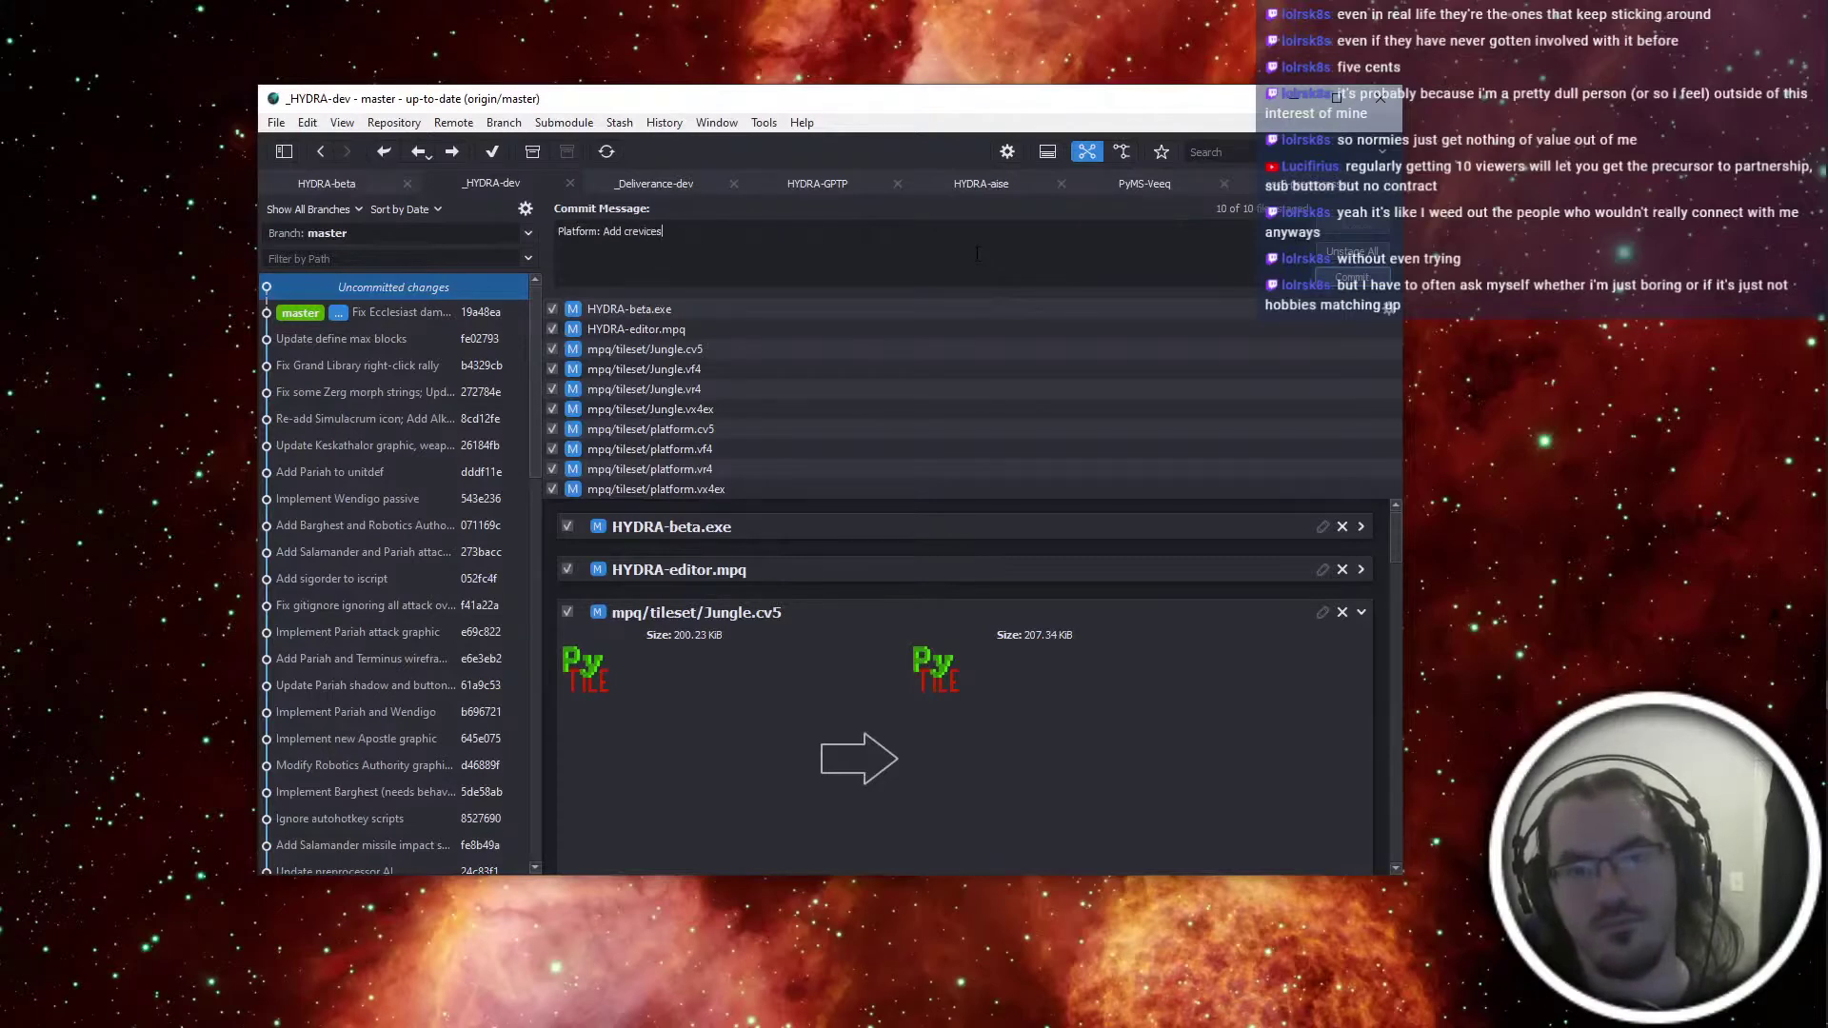
{"action": "type", "text": ","}
{"action": "key", "text": "BackSpace"}
{"action": "key", "text": "BackSpace"}
{"action": "type", "text": "and "}
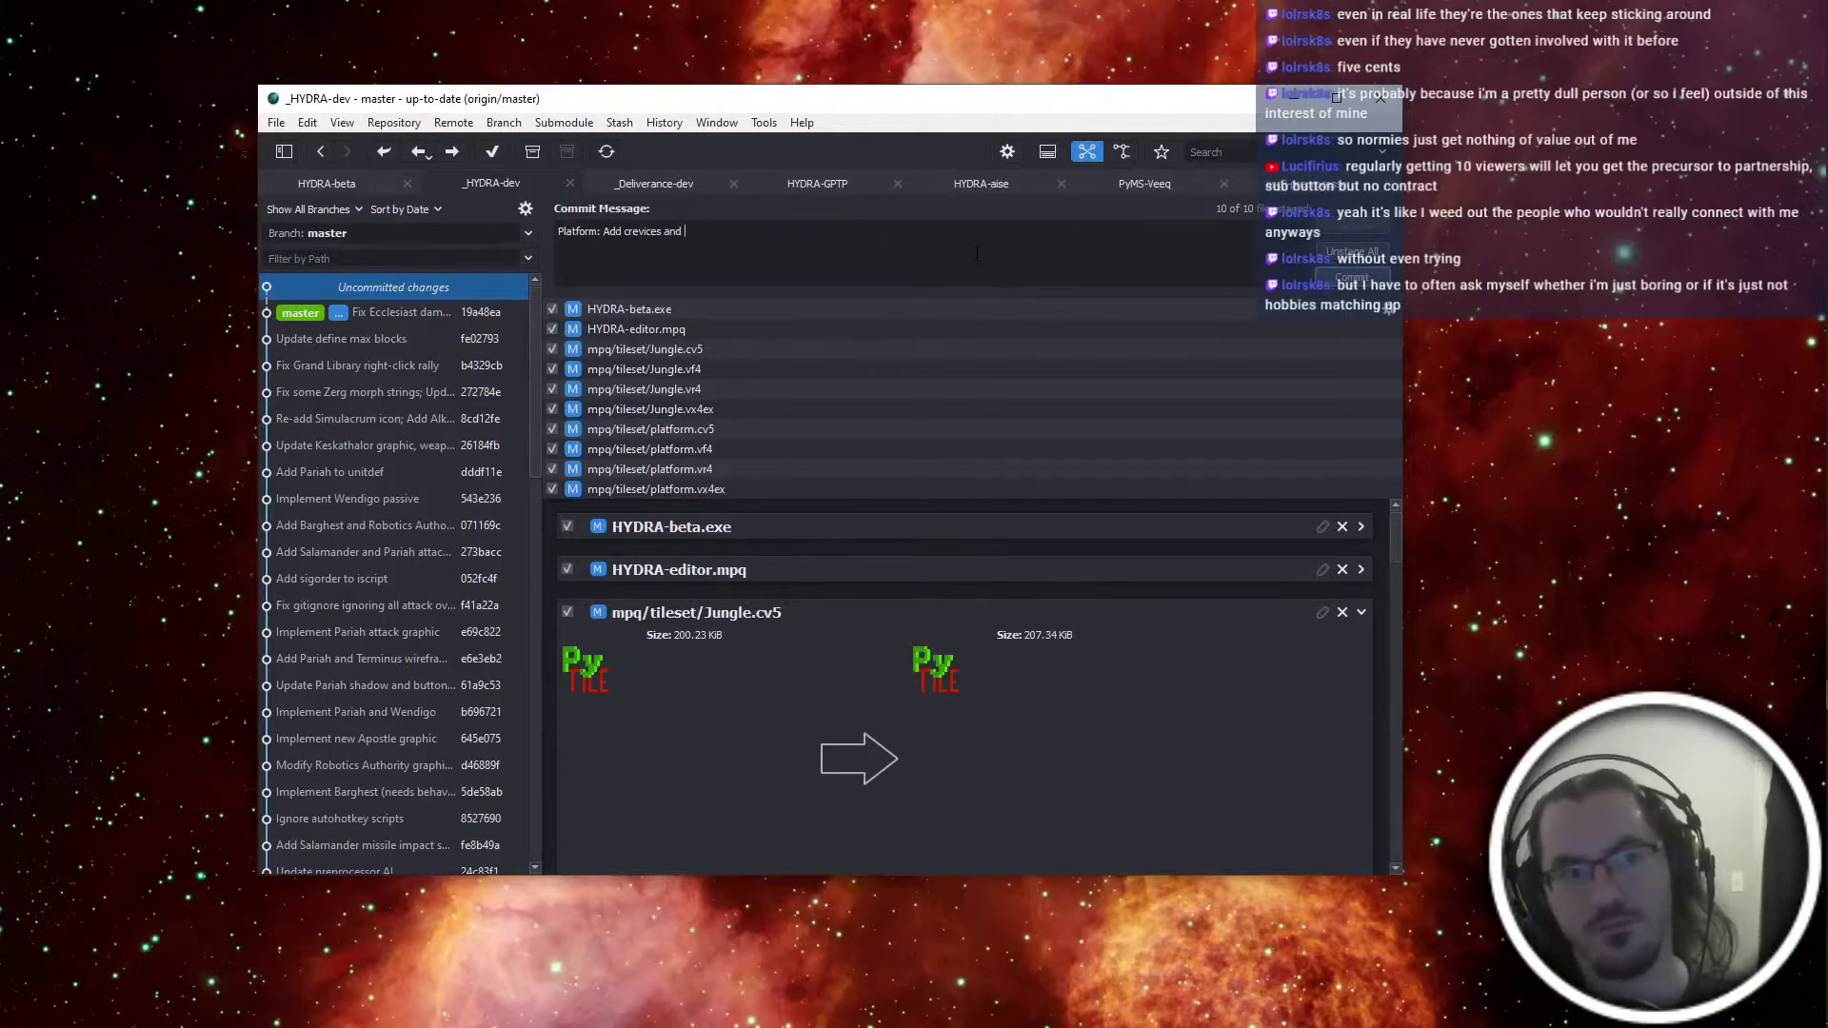
{"action": "type", "text": "stacked dirtclif"}
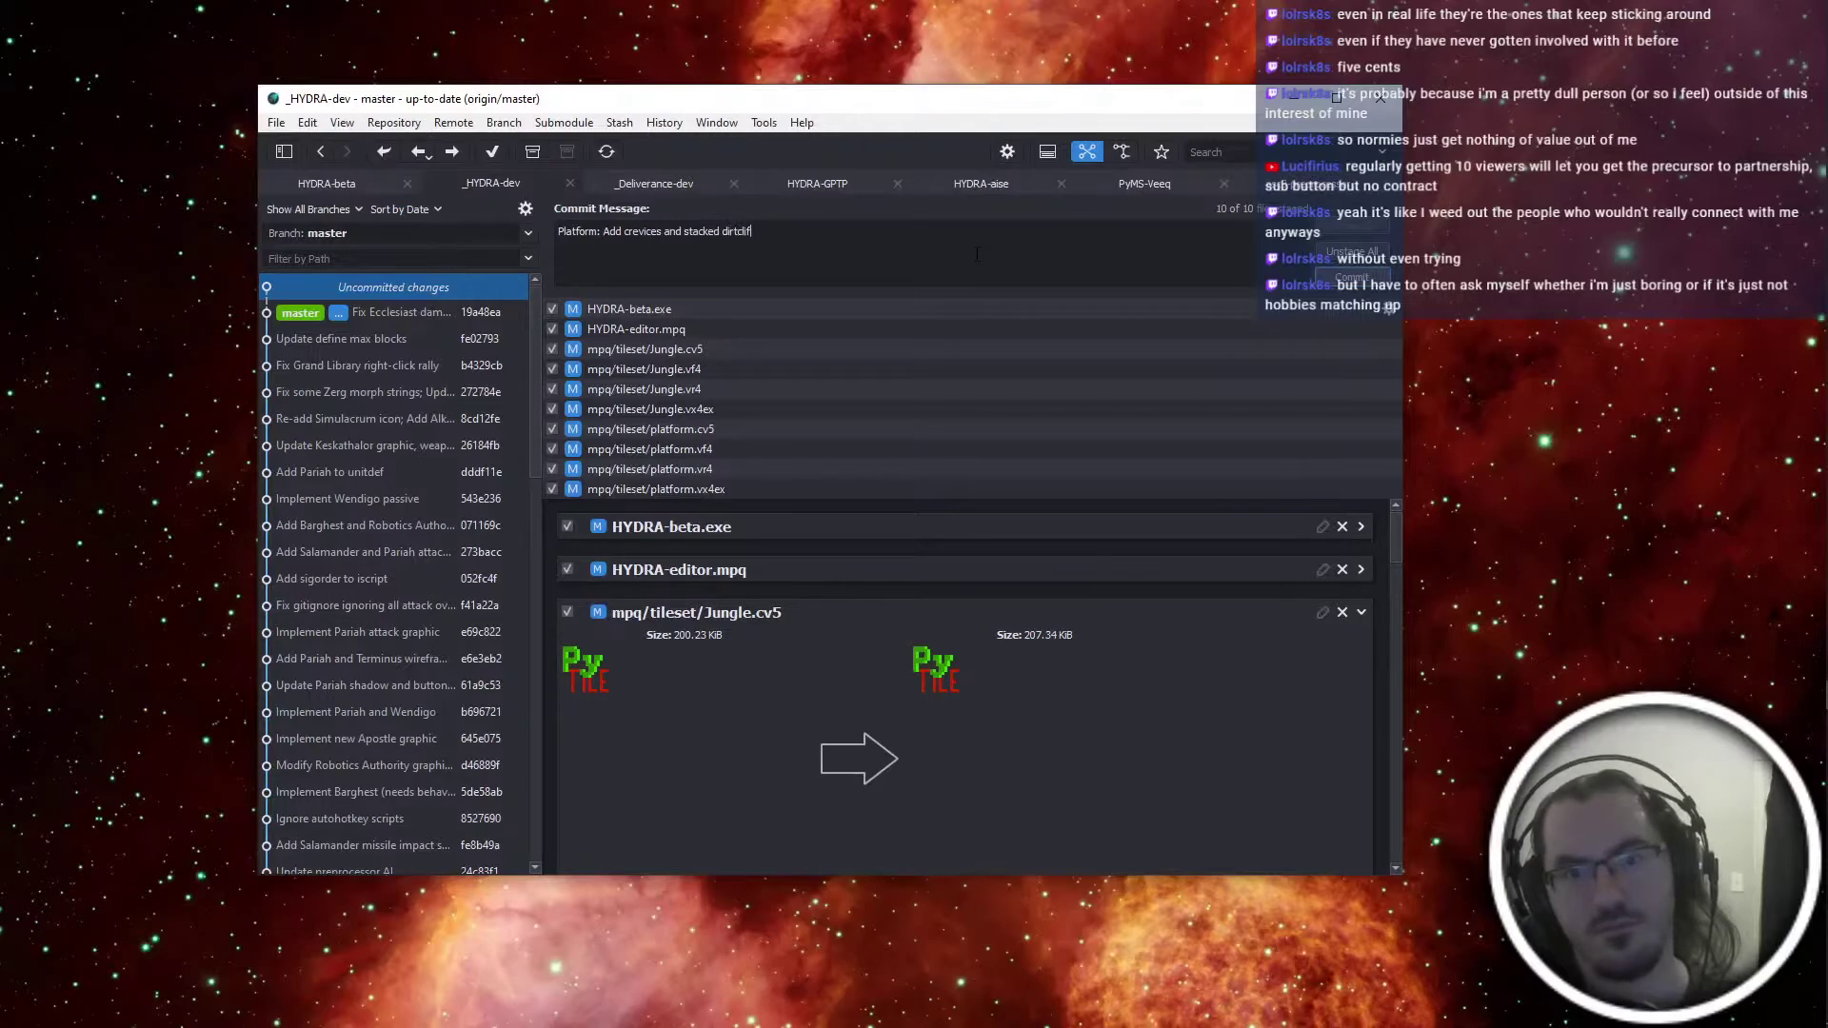
{"action": "type", "text": "f "}
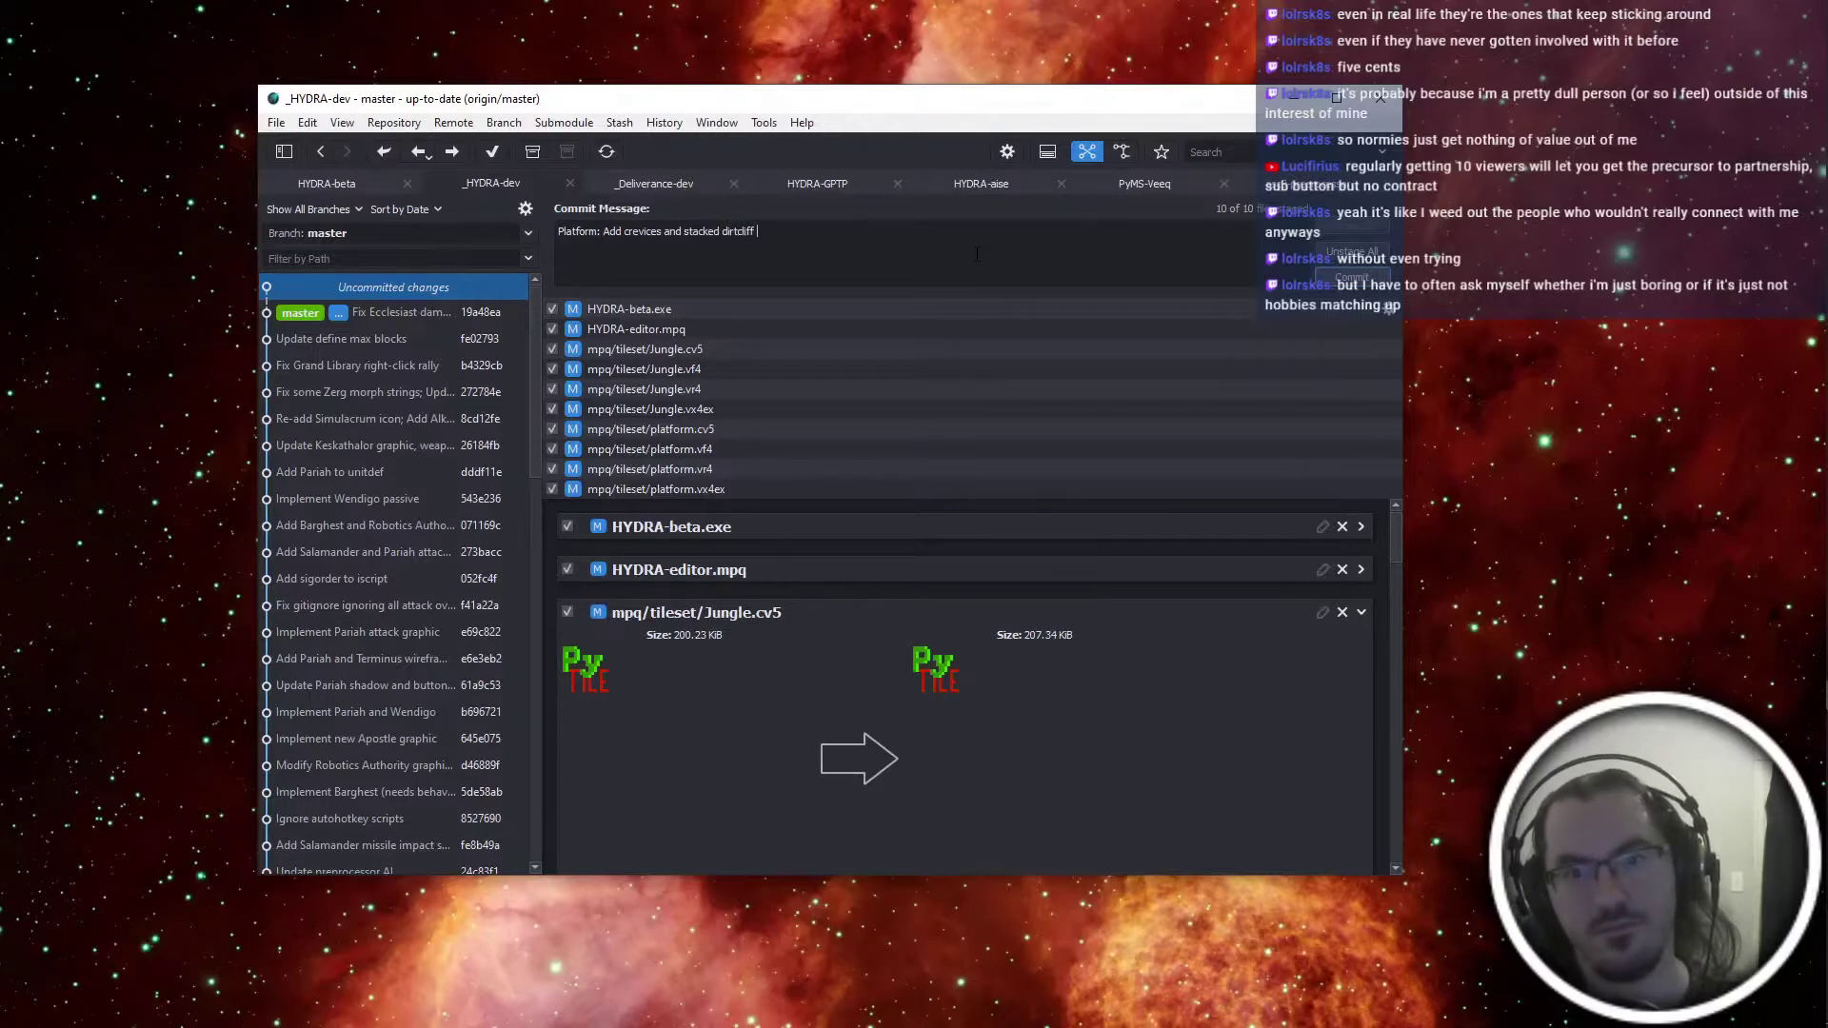
{"action": "type", "text": "(all height levels) "}
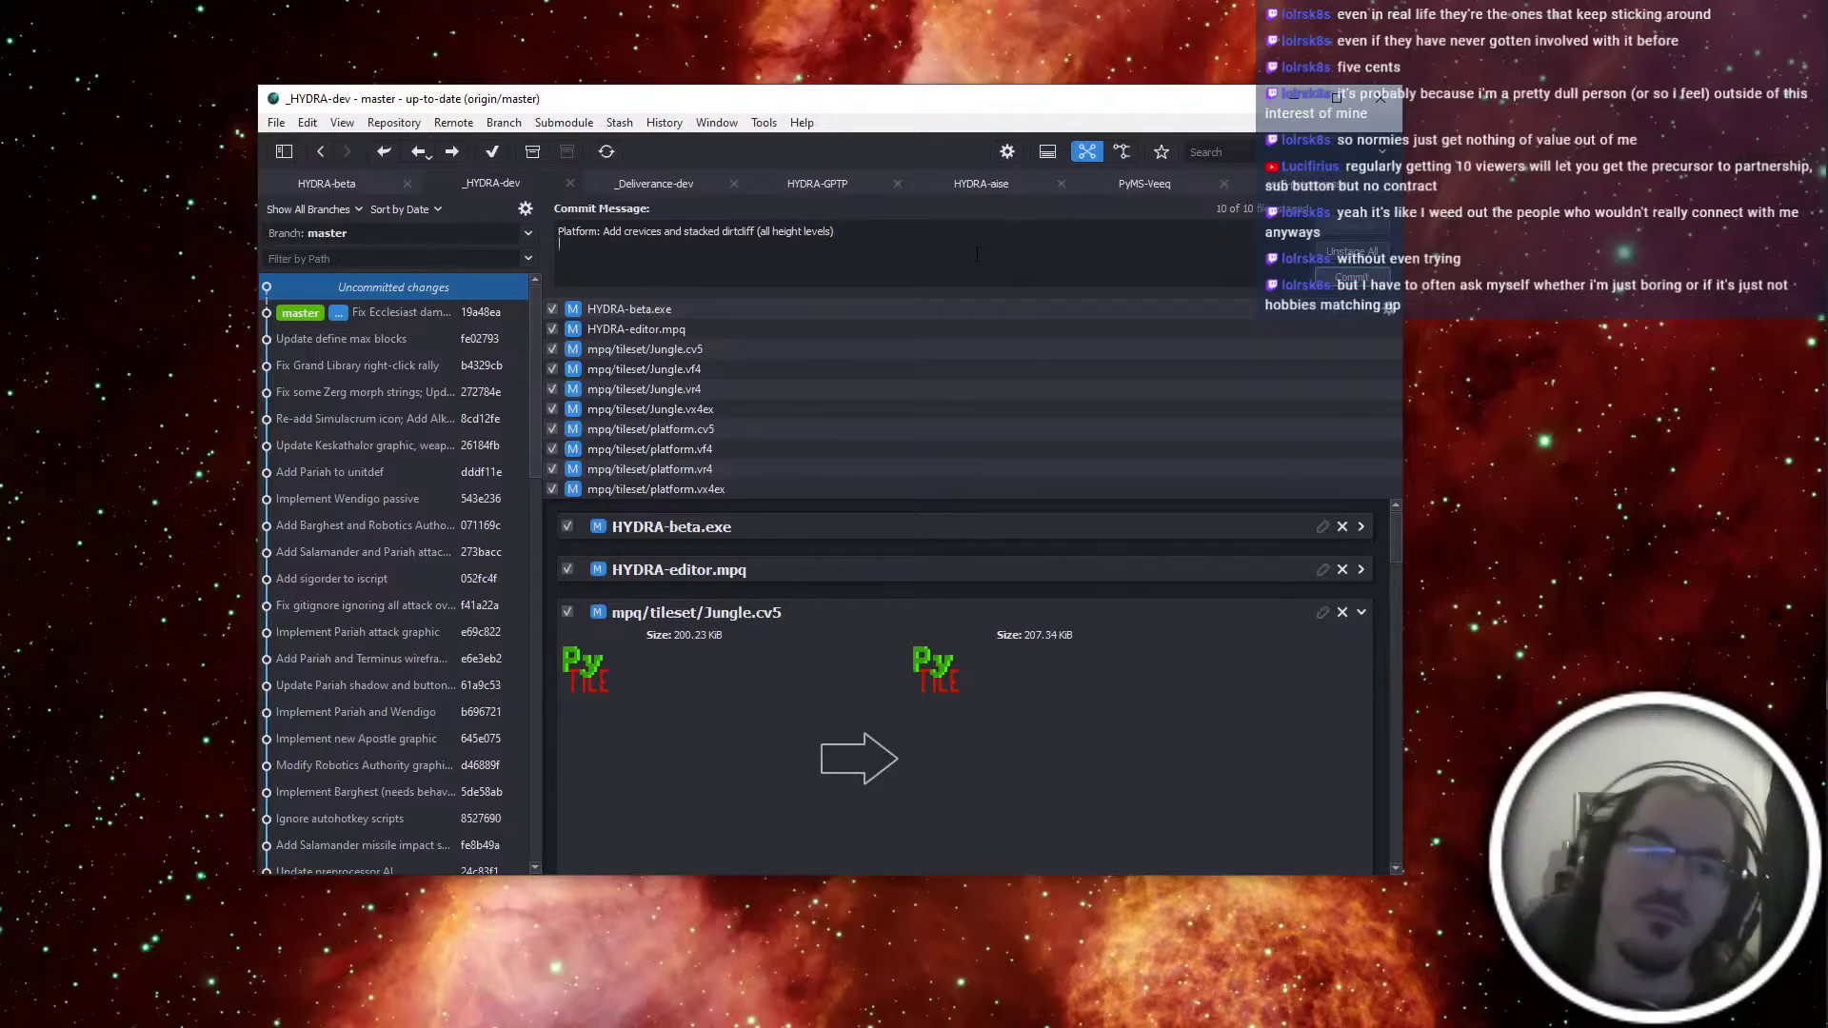
Add the commit message line "Jungle: Add required tiles to fix higher dirt color artifacts" and commit the staged files
{"action": "type", "text": "Jungle: "}
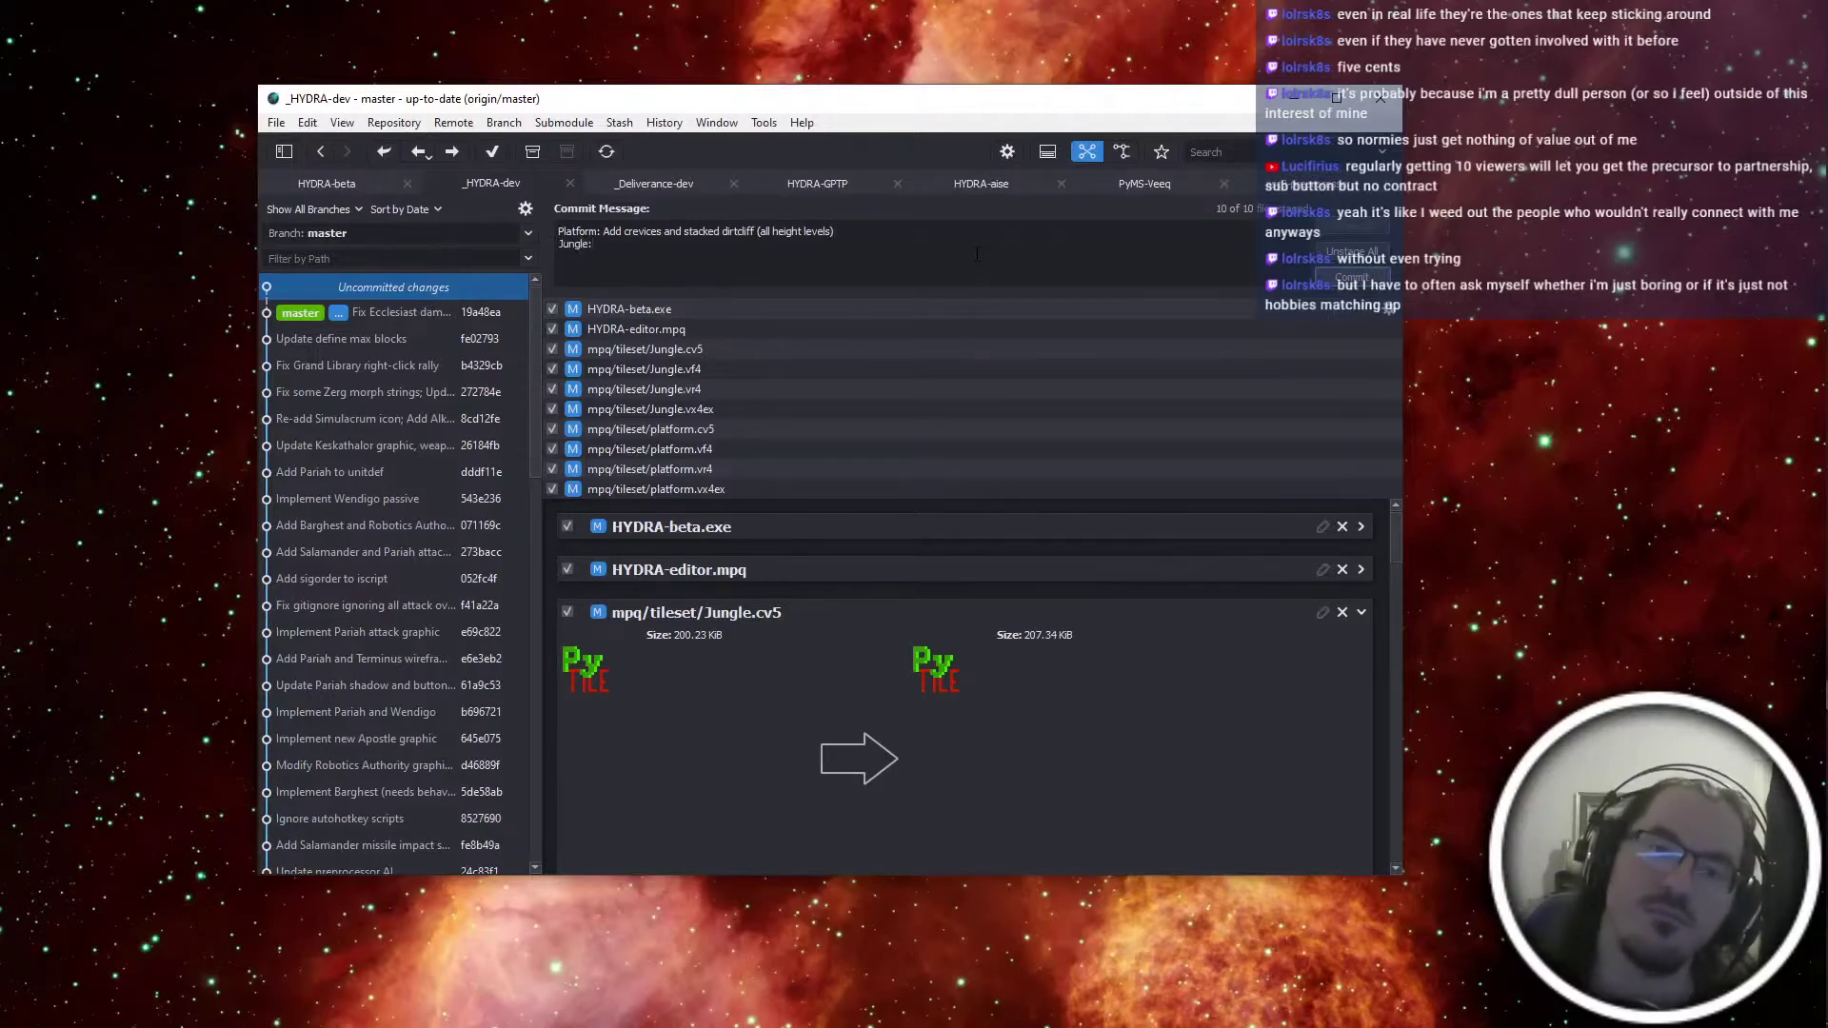
{"action": "type", "text": "Add re"}
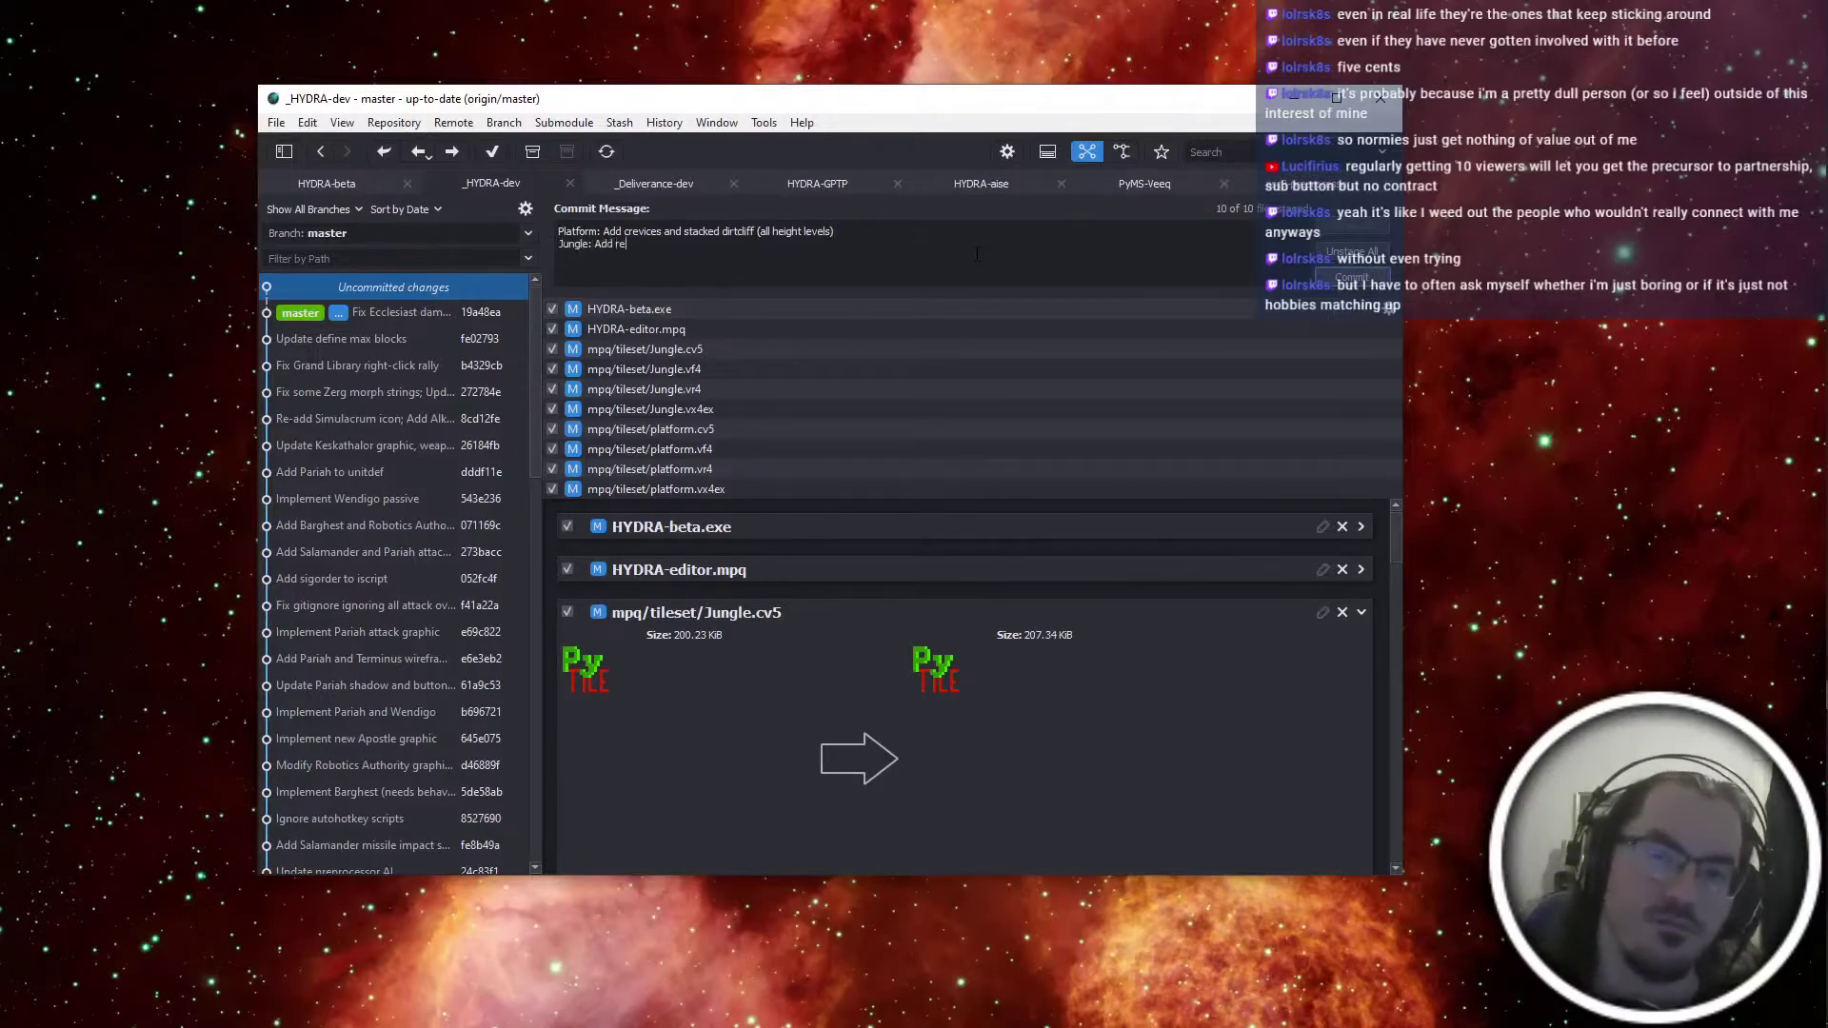
{"action": "type", "text": "quired tiles to fix"}
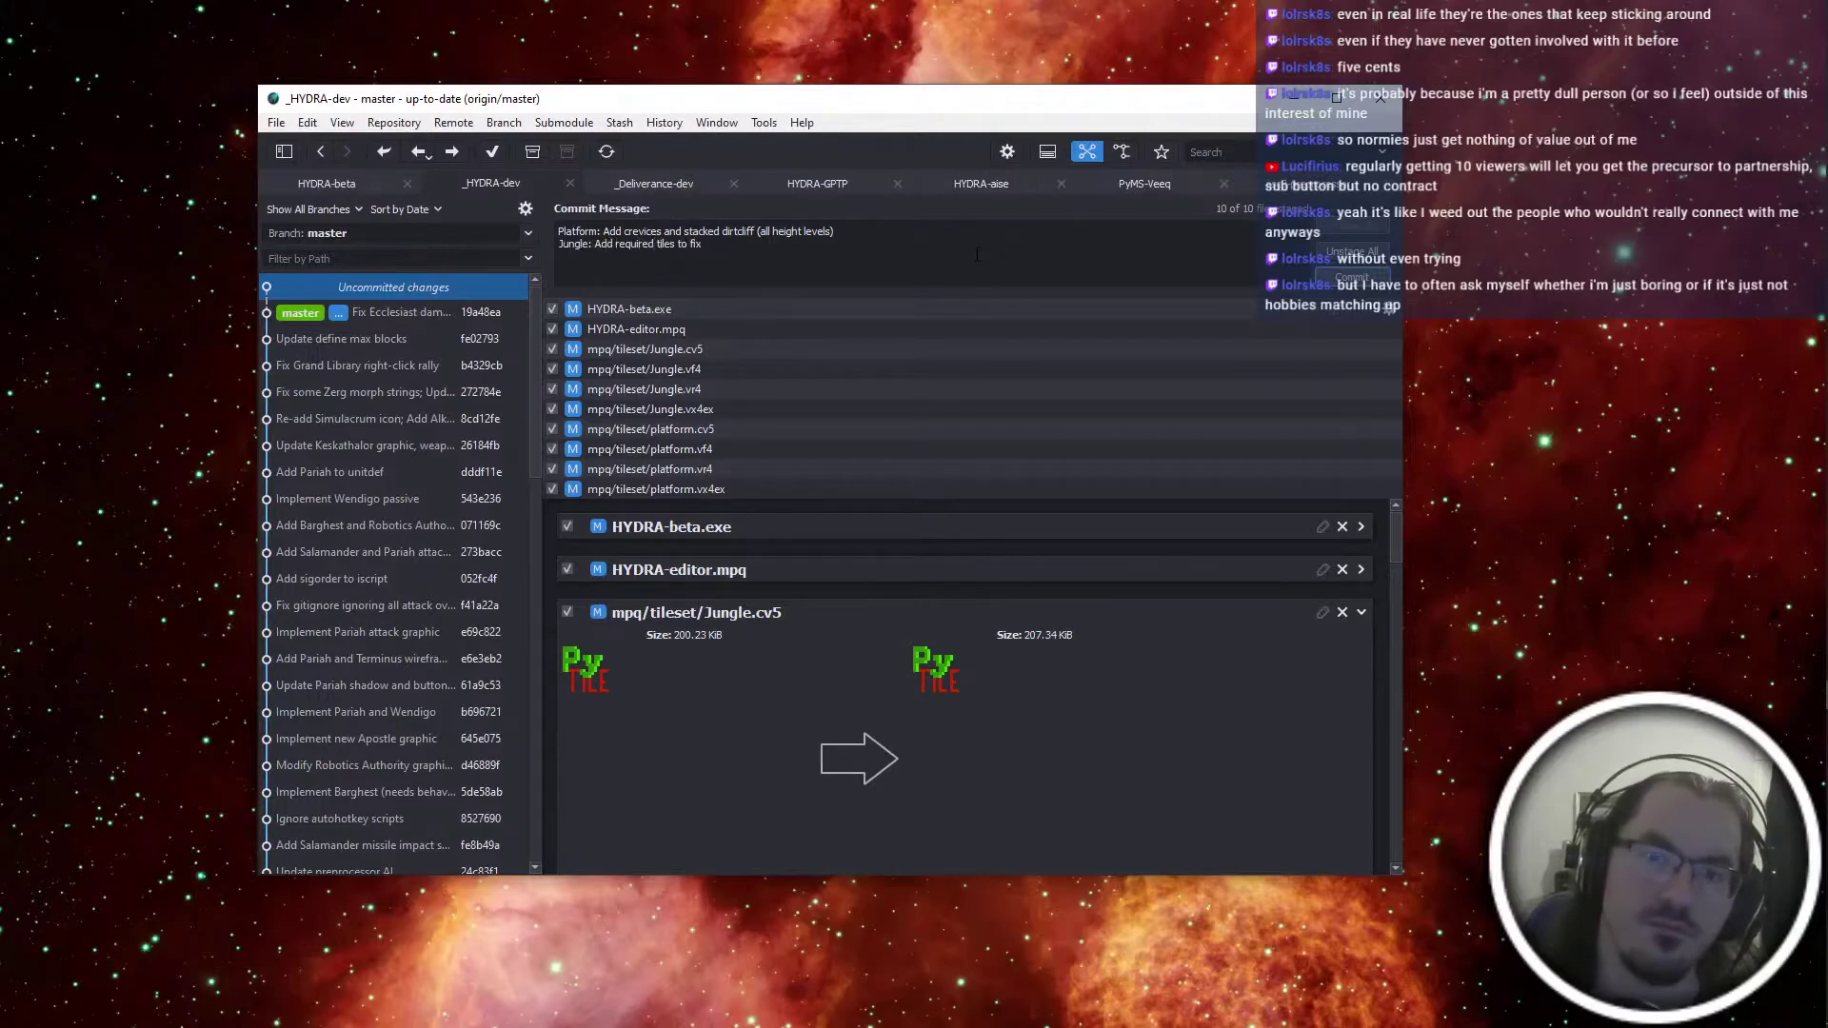
{"action": "key", "text": "BackSpace"}
{"action": "key", "text": "BackSpace"}
{"action": "key", "text": "BackSpace"}
{"action": "key", "text": "BackSpace"}
{"action": "type", "text": "fix"}
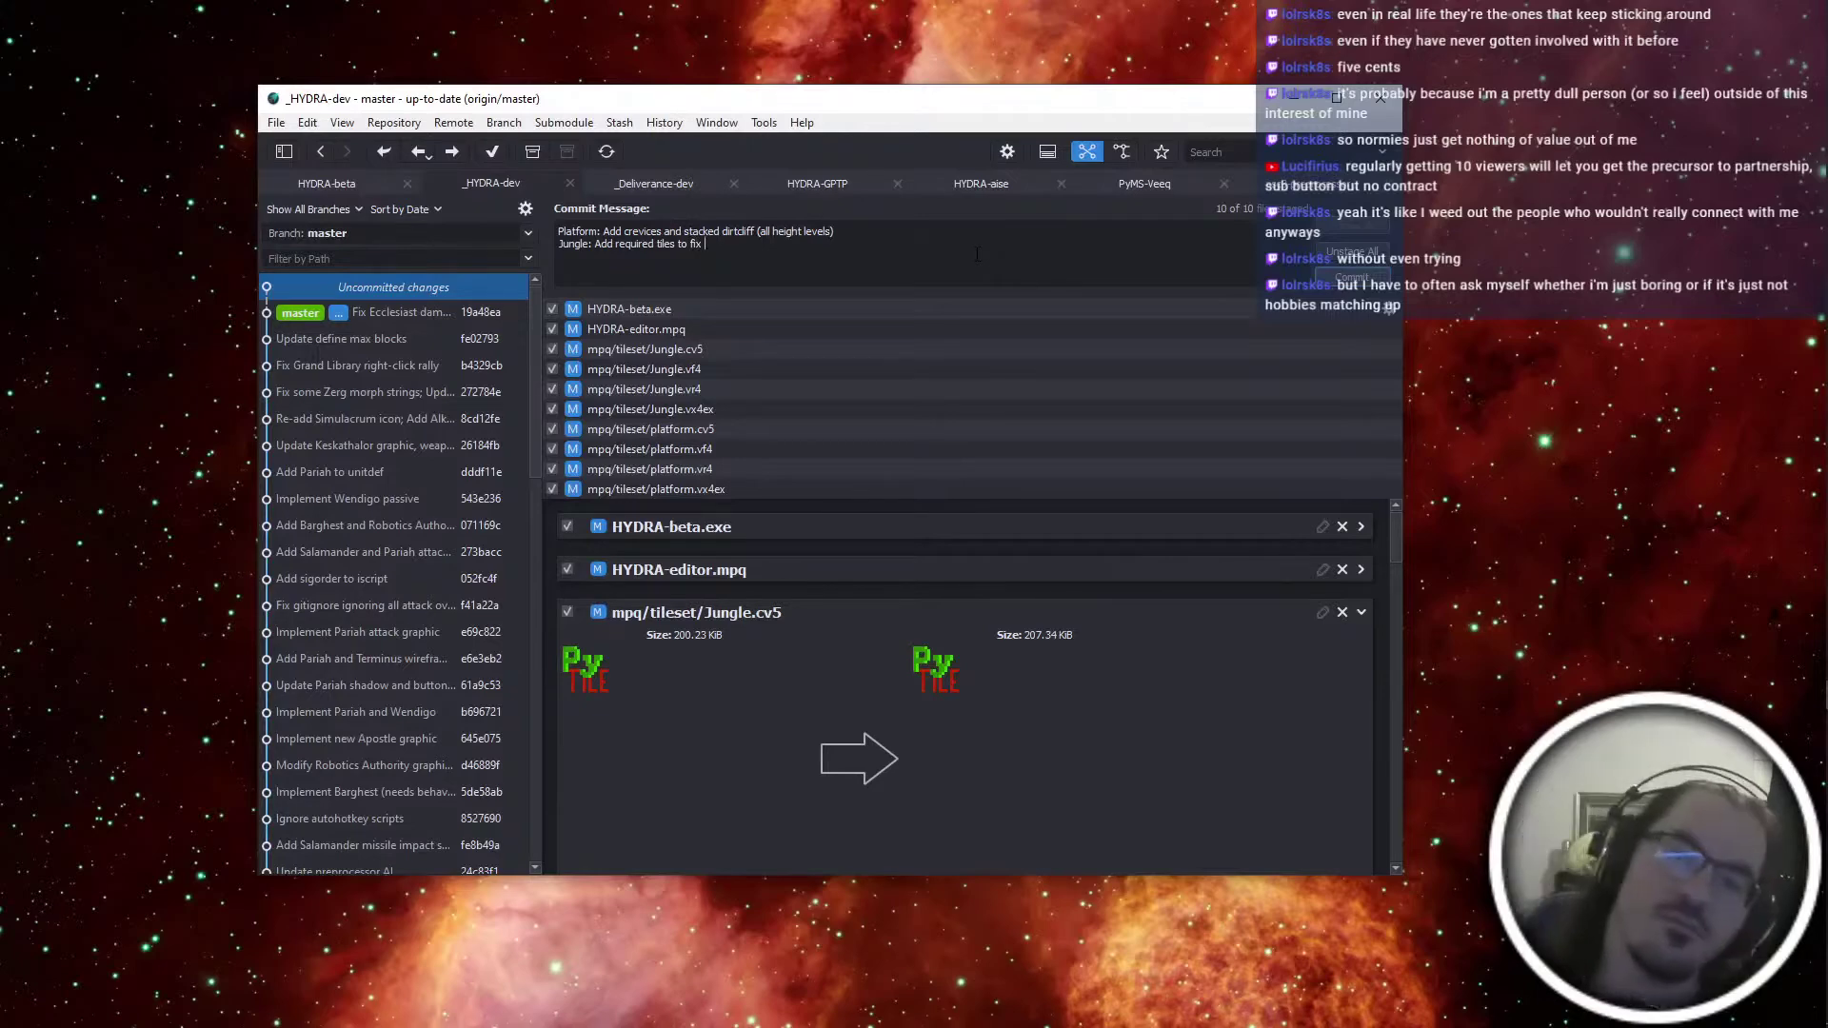
{"action": "type", "text": " medium dir"}
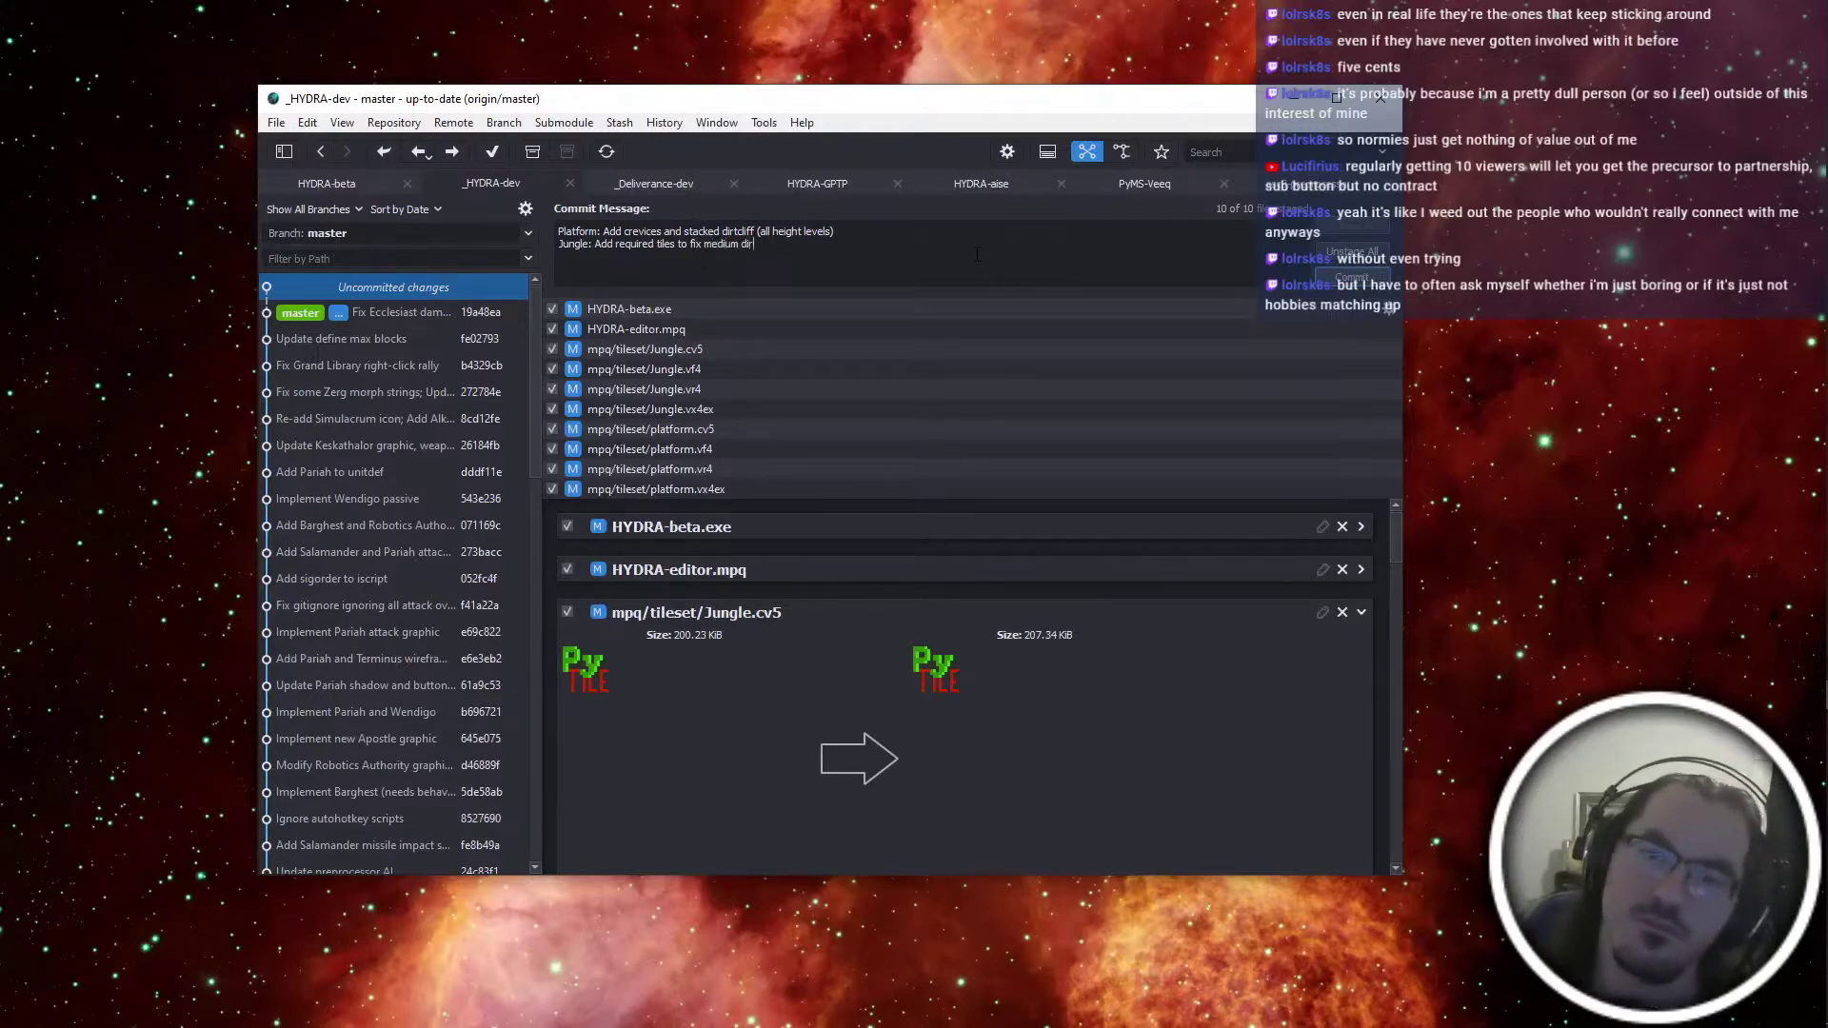
{"action": "key", "text": "BackSpace"}
{"action": "key", "text": "BackSpace"}
{"action": "key", "text": "BackSpace"}
{"action": "key", "text": "BackSpace"}
{"action": "key", "text": "BackSpace"}
{"action": "key", "text": "BackSpace"}
{"action": "key", "text": "BackSpace"}
{"action": "key", "text": "BackSpace"}
{"action": "key", "text": "BackSpace"}
{"action": "key", "text": "BackSpace"}
{"action": "type", "text": "dirt"}
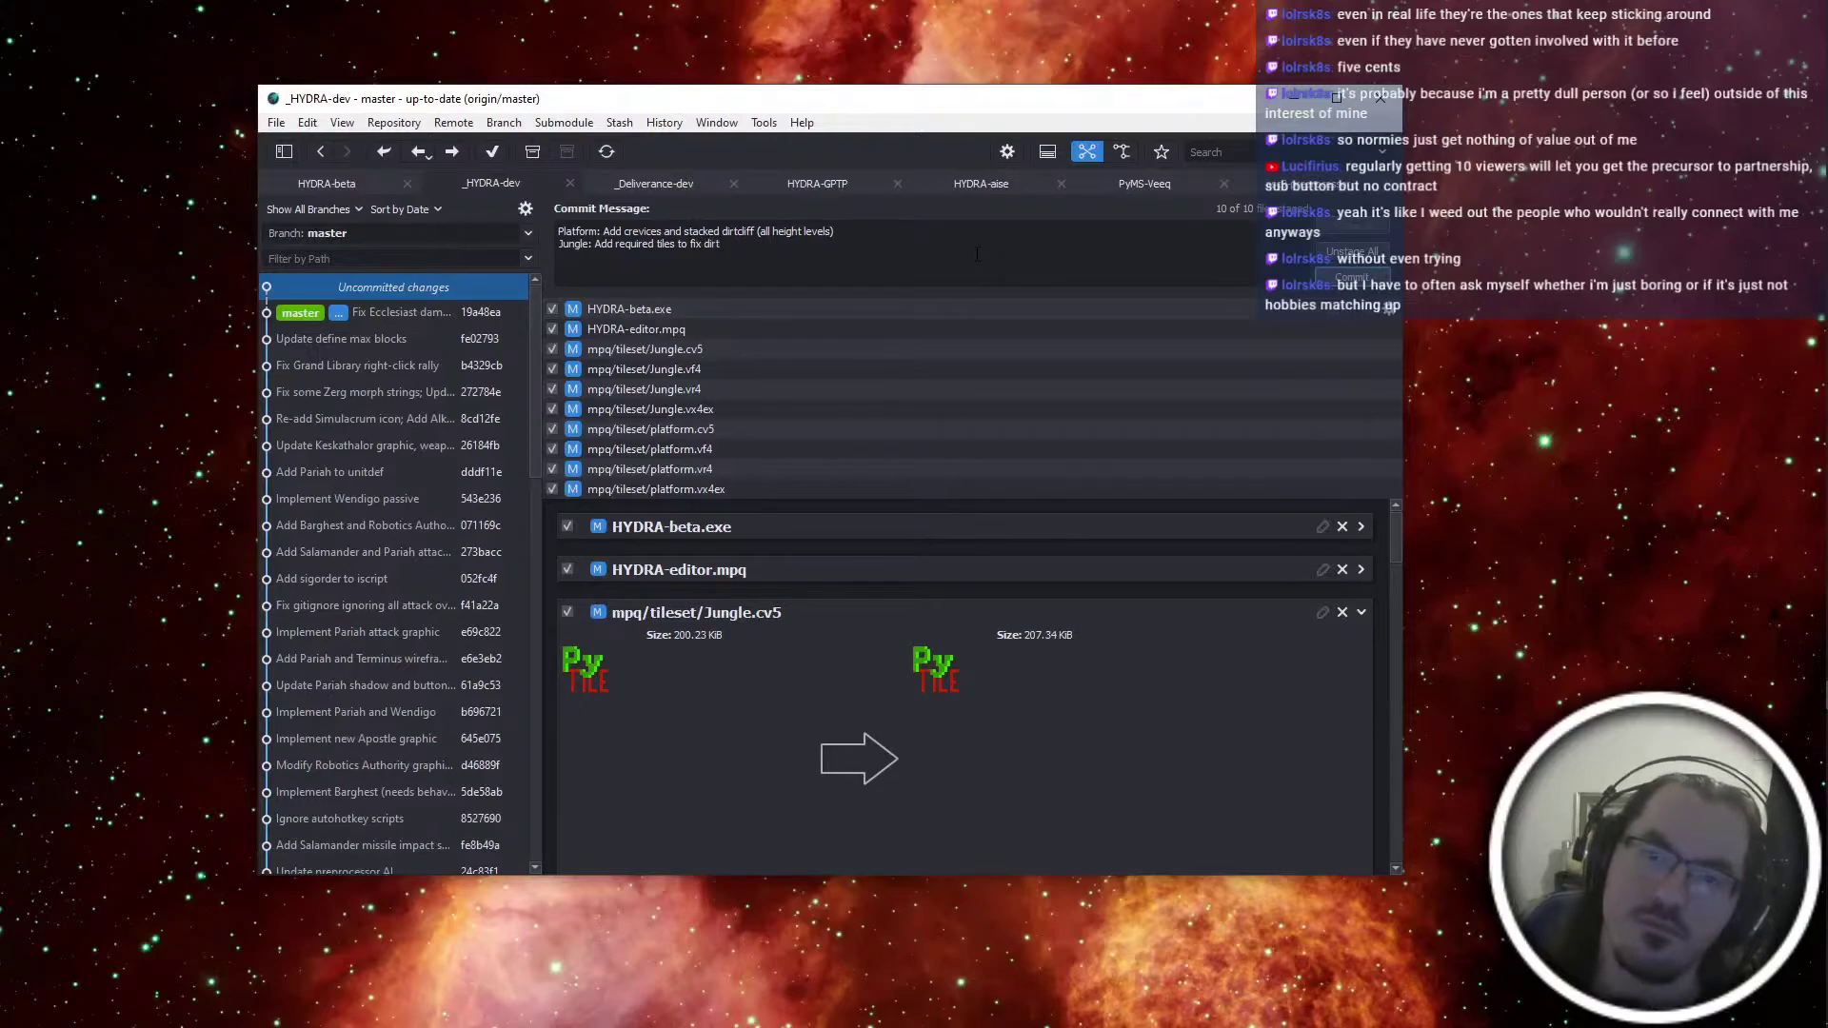
{"action": "key", "text": "BackSpace"}
{"action": "key", "text": "BackSpace"}
{"action": "key", "text": "BackSpace"}
{"action": "key", "text": "BackSpace"}
{"action": "type", "text": "higher "}
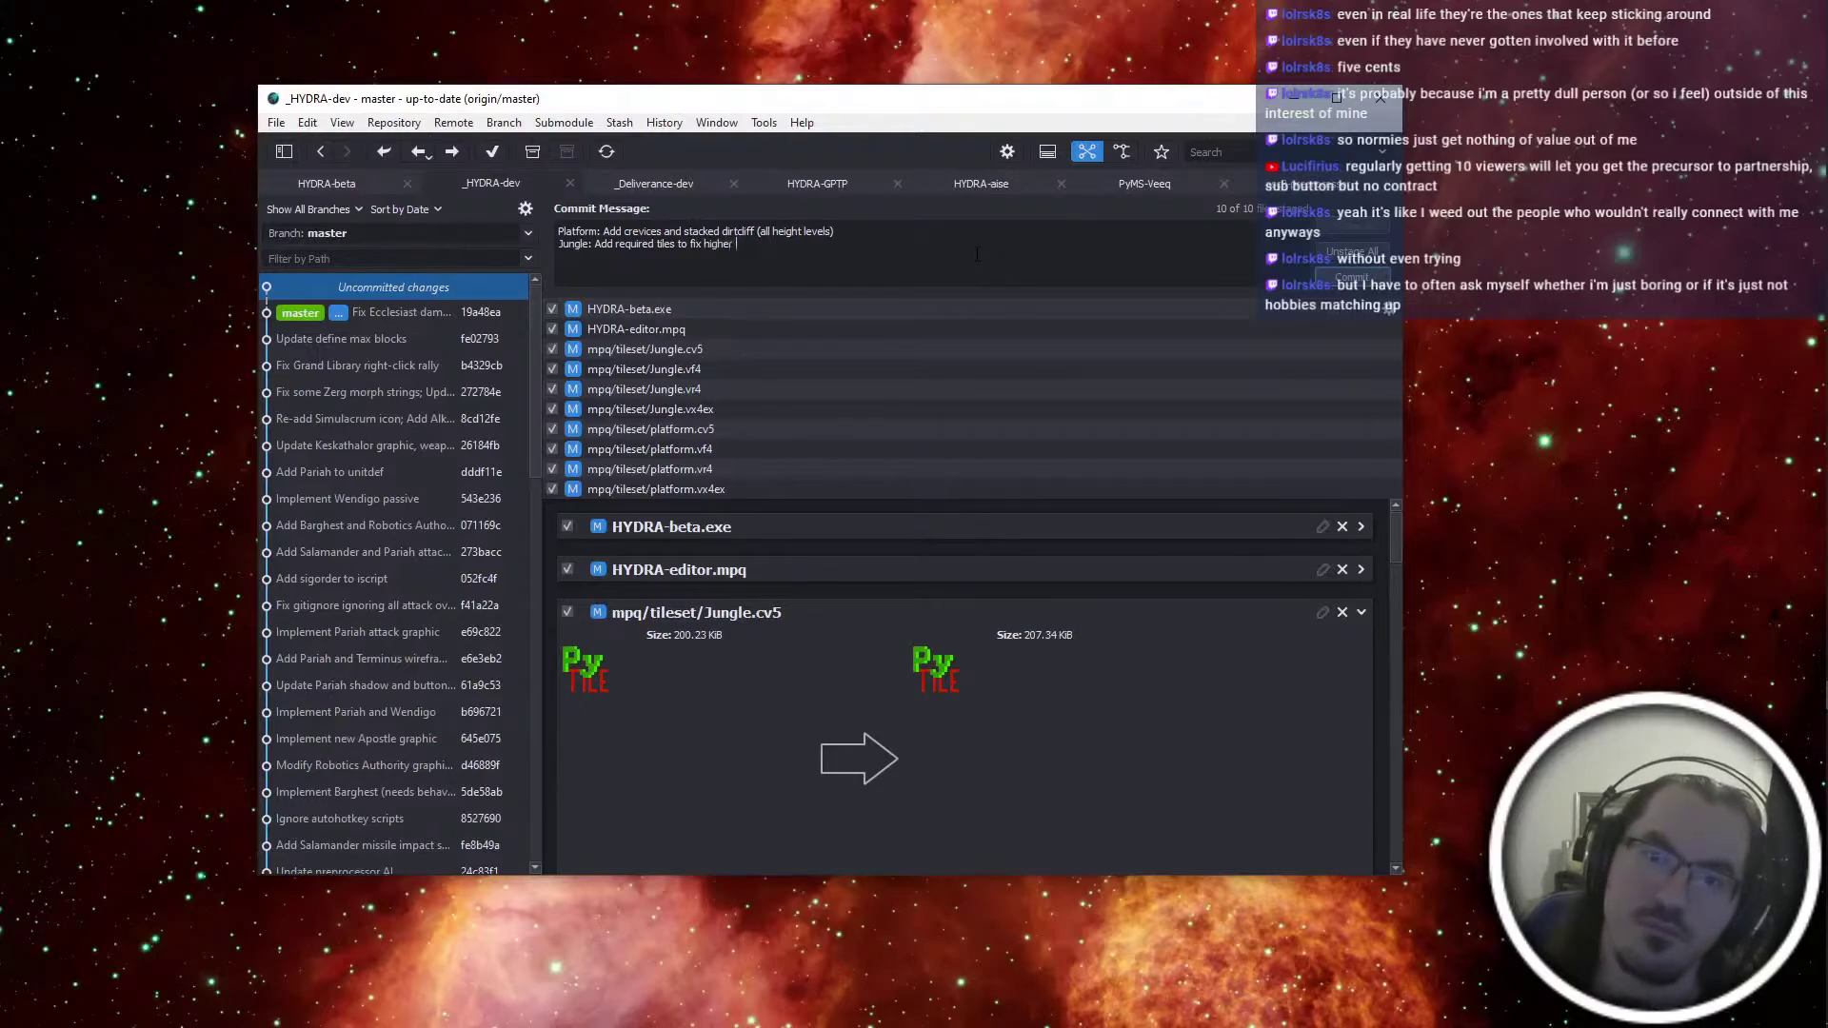
{"action": "type", "text": "dirt color artifacts"}
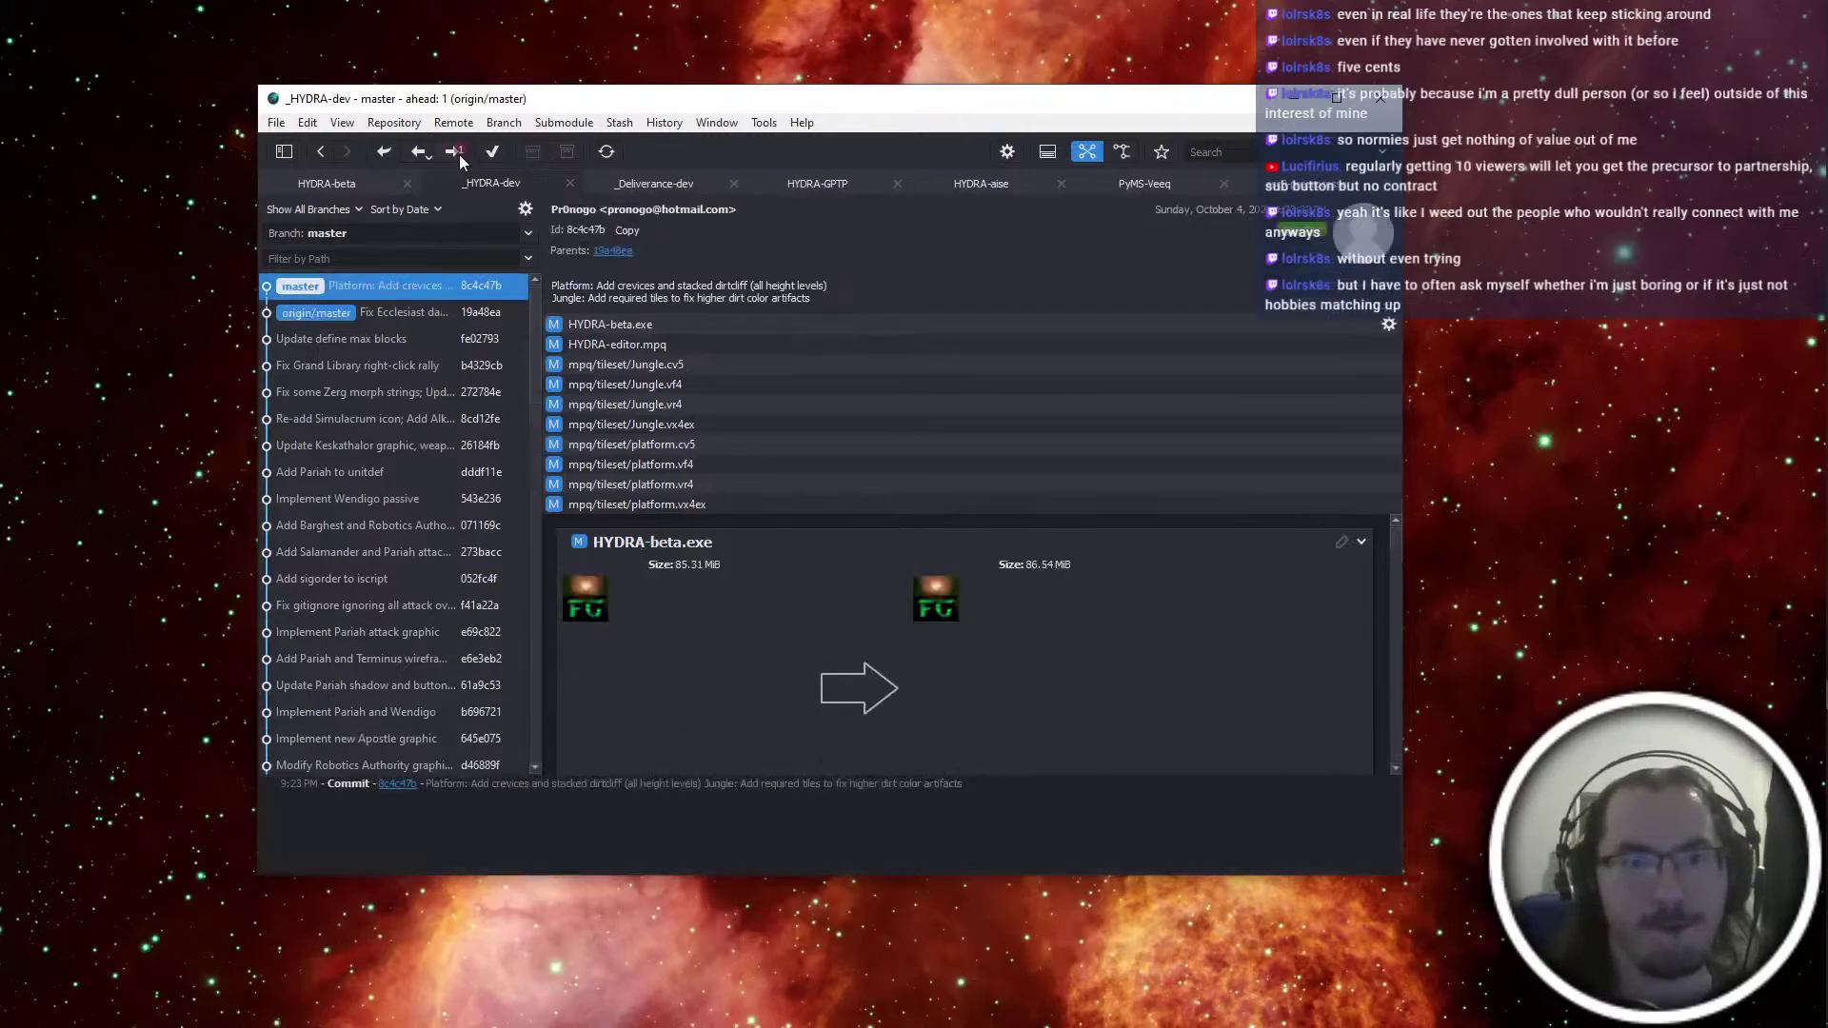
Push the new commit on master to the remote and return to the _HYDRA-dev folder window
{"action": "left_click", "coordinate": [459, 155]}
{"action": "key", "text": "ctrl+super+Left"}
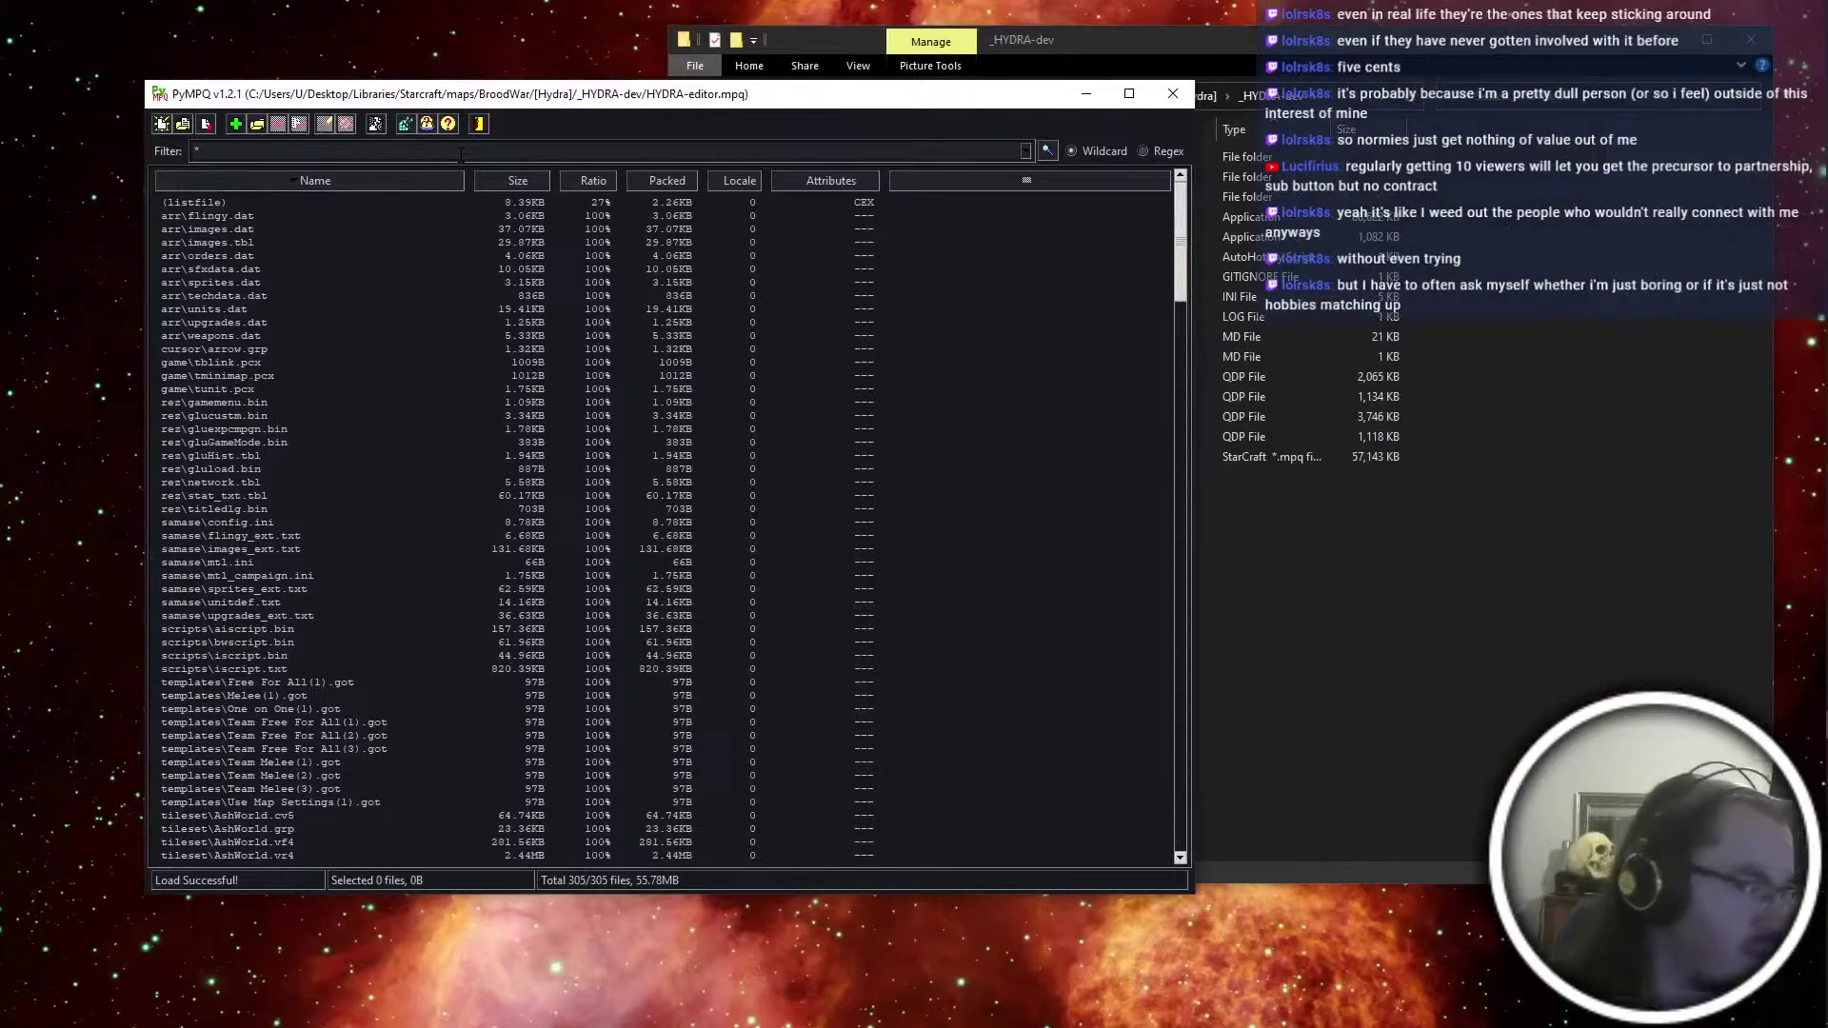
{"action": "left_click", "coordinate": [1433, 567]}
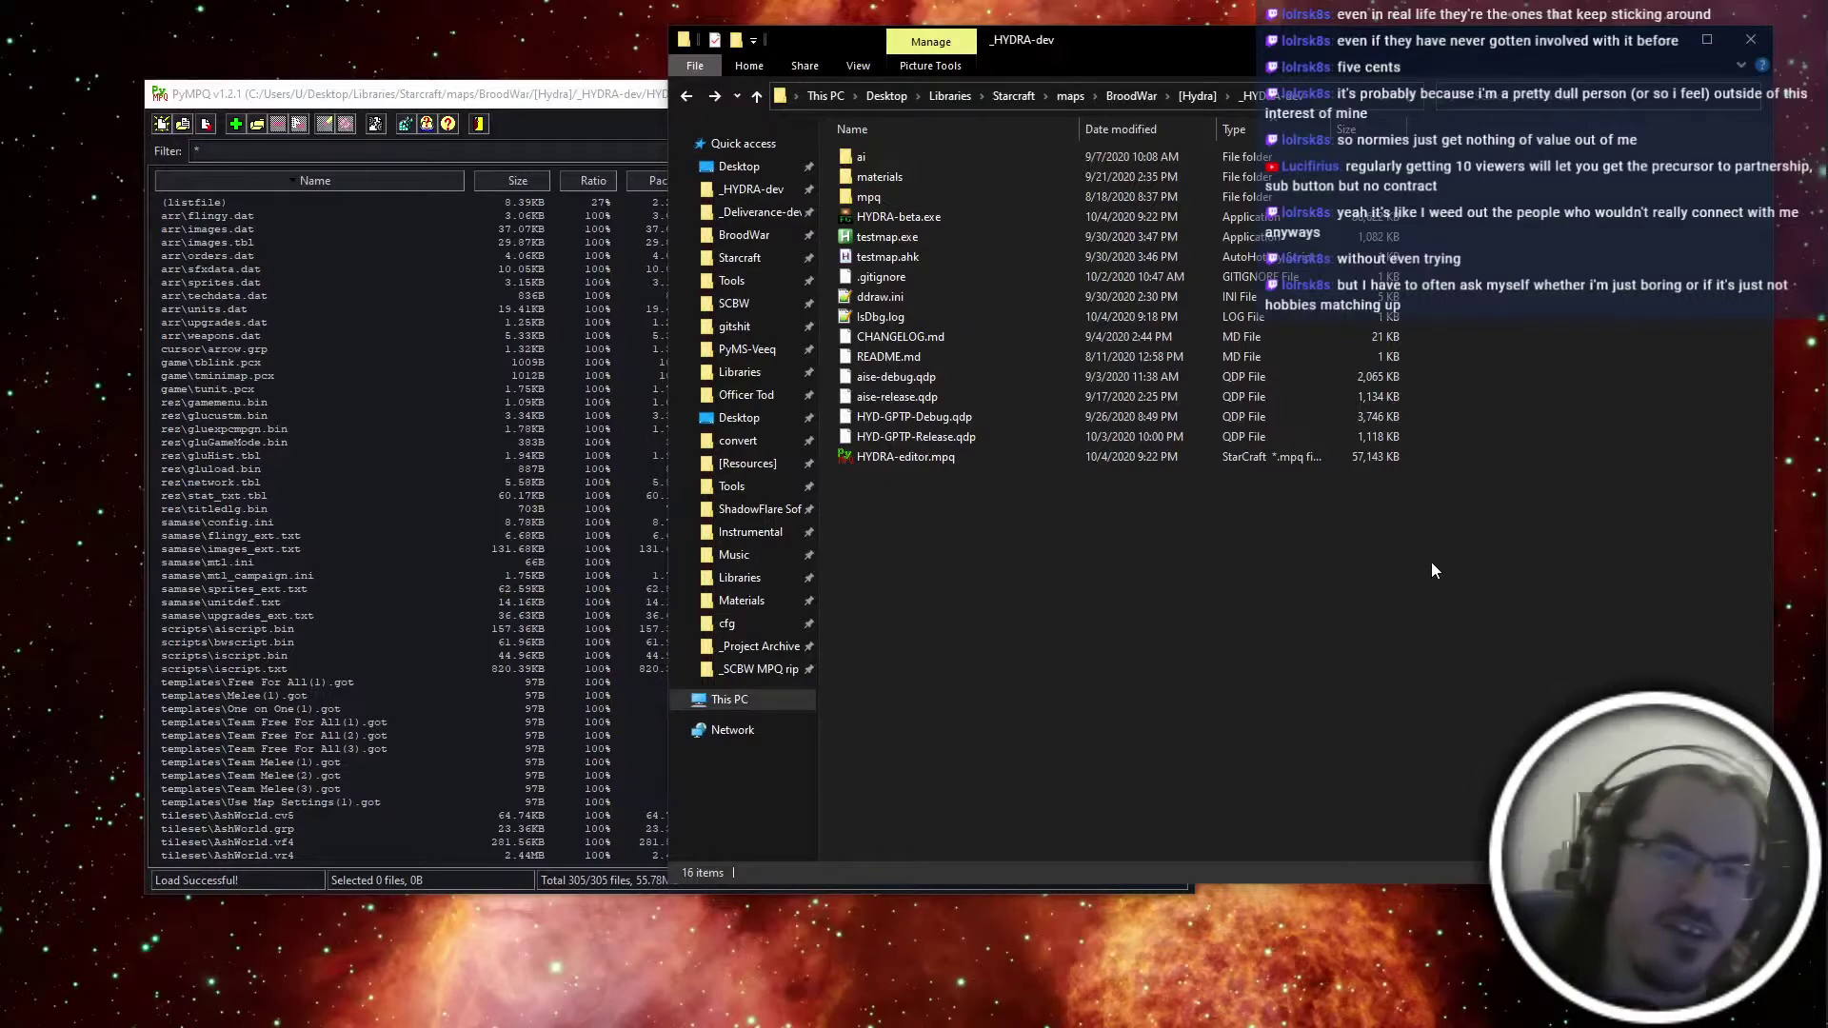
{"action": "mouse_move", "coordinate": [1825, 667]}
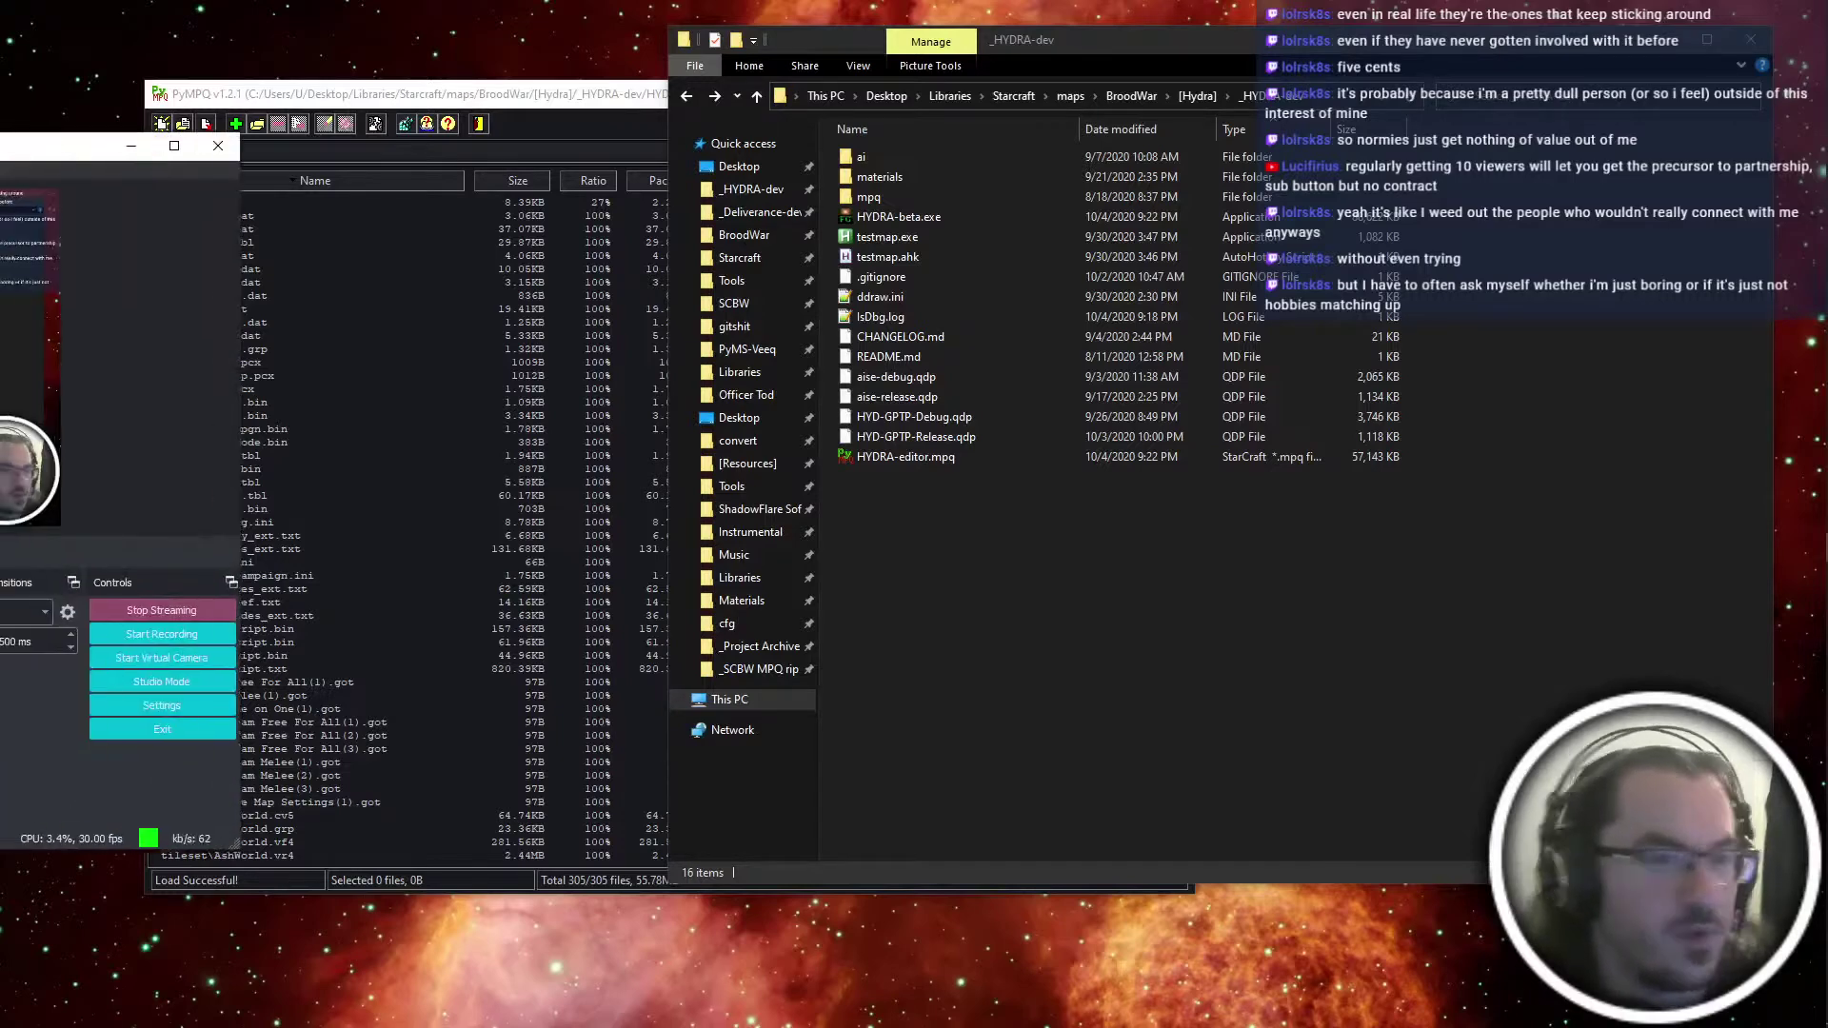
{"action": "left_click_drag", "start_coordinate": [63, 207], "coordinate": [214, 276]}
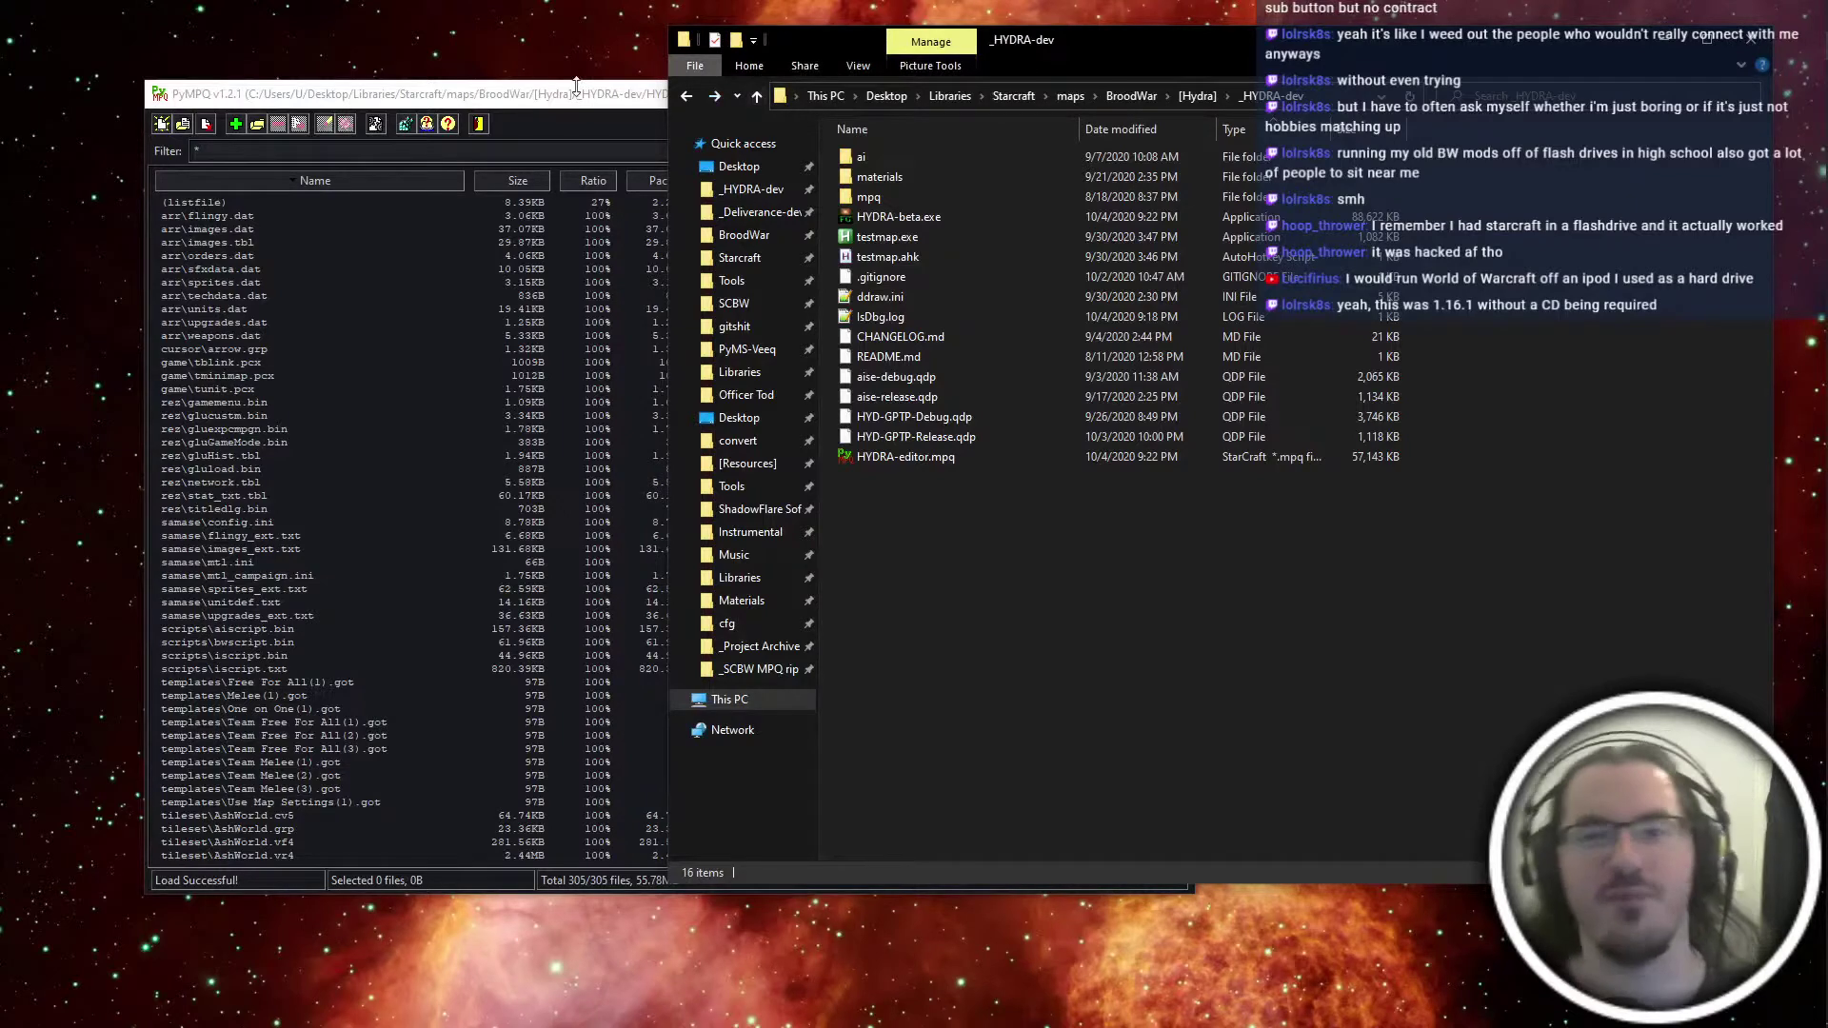
{"action": "left_click", "coordinate": [643, 103]}
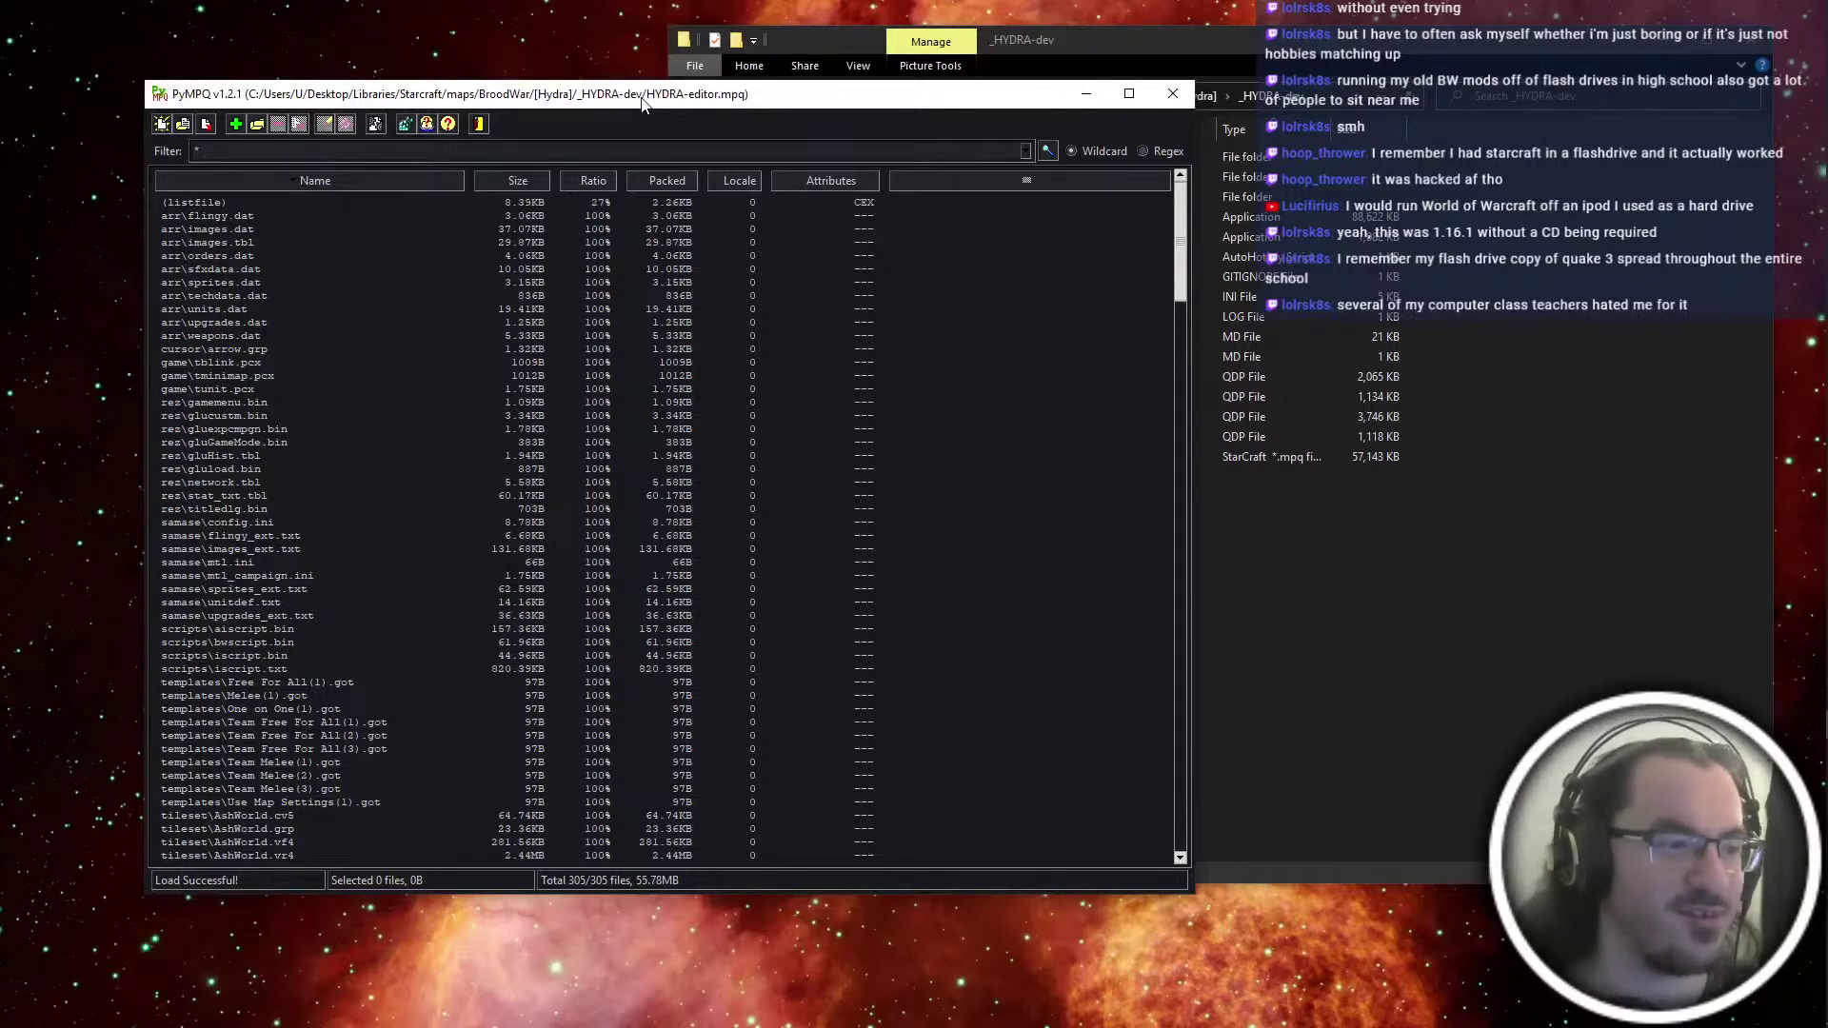
{"action": "left_click", "coordinate": [1389, 547]}
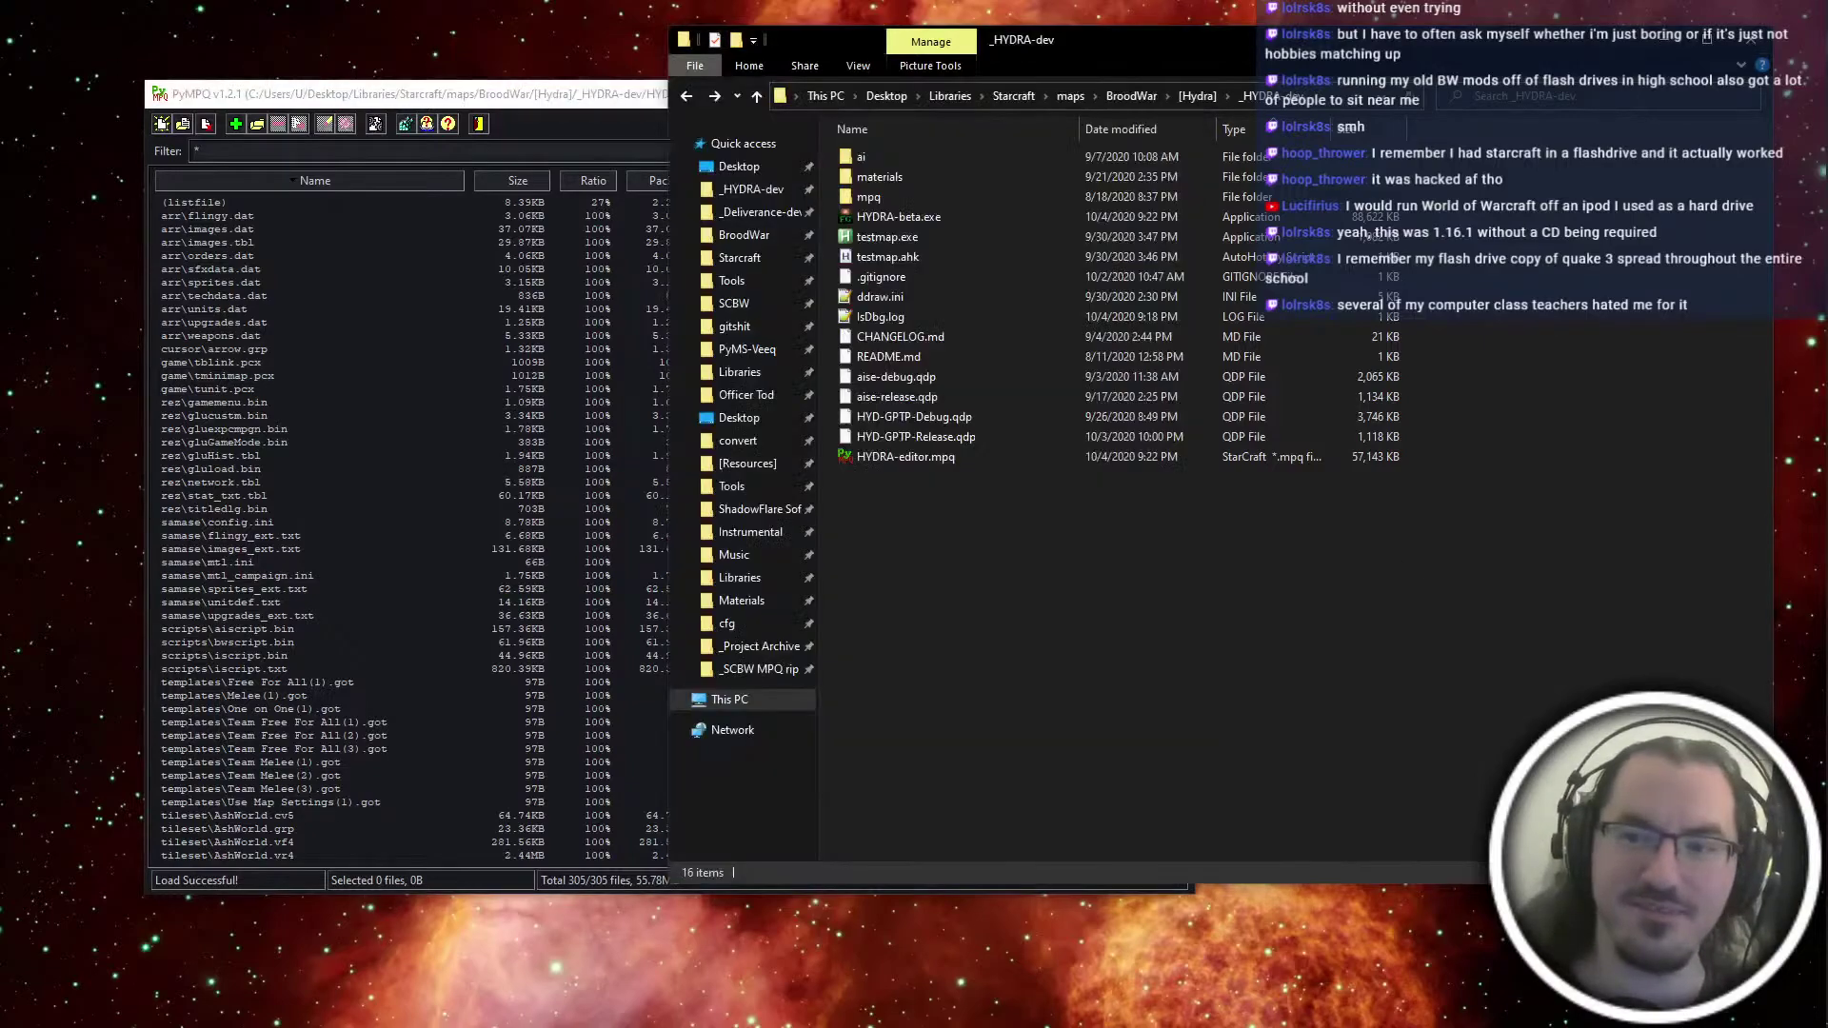
Switch to Firefox, search the web for "ipod classic" images and open the picture of the black iPod Classic 5th Gen 60GB
{"action": "mouse_move", "coordinate": [1777, 695]}
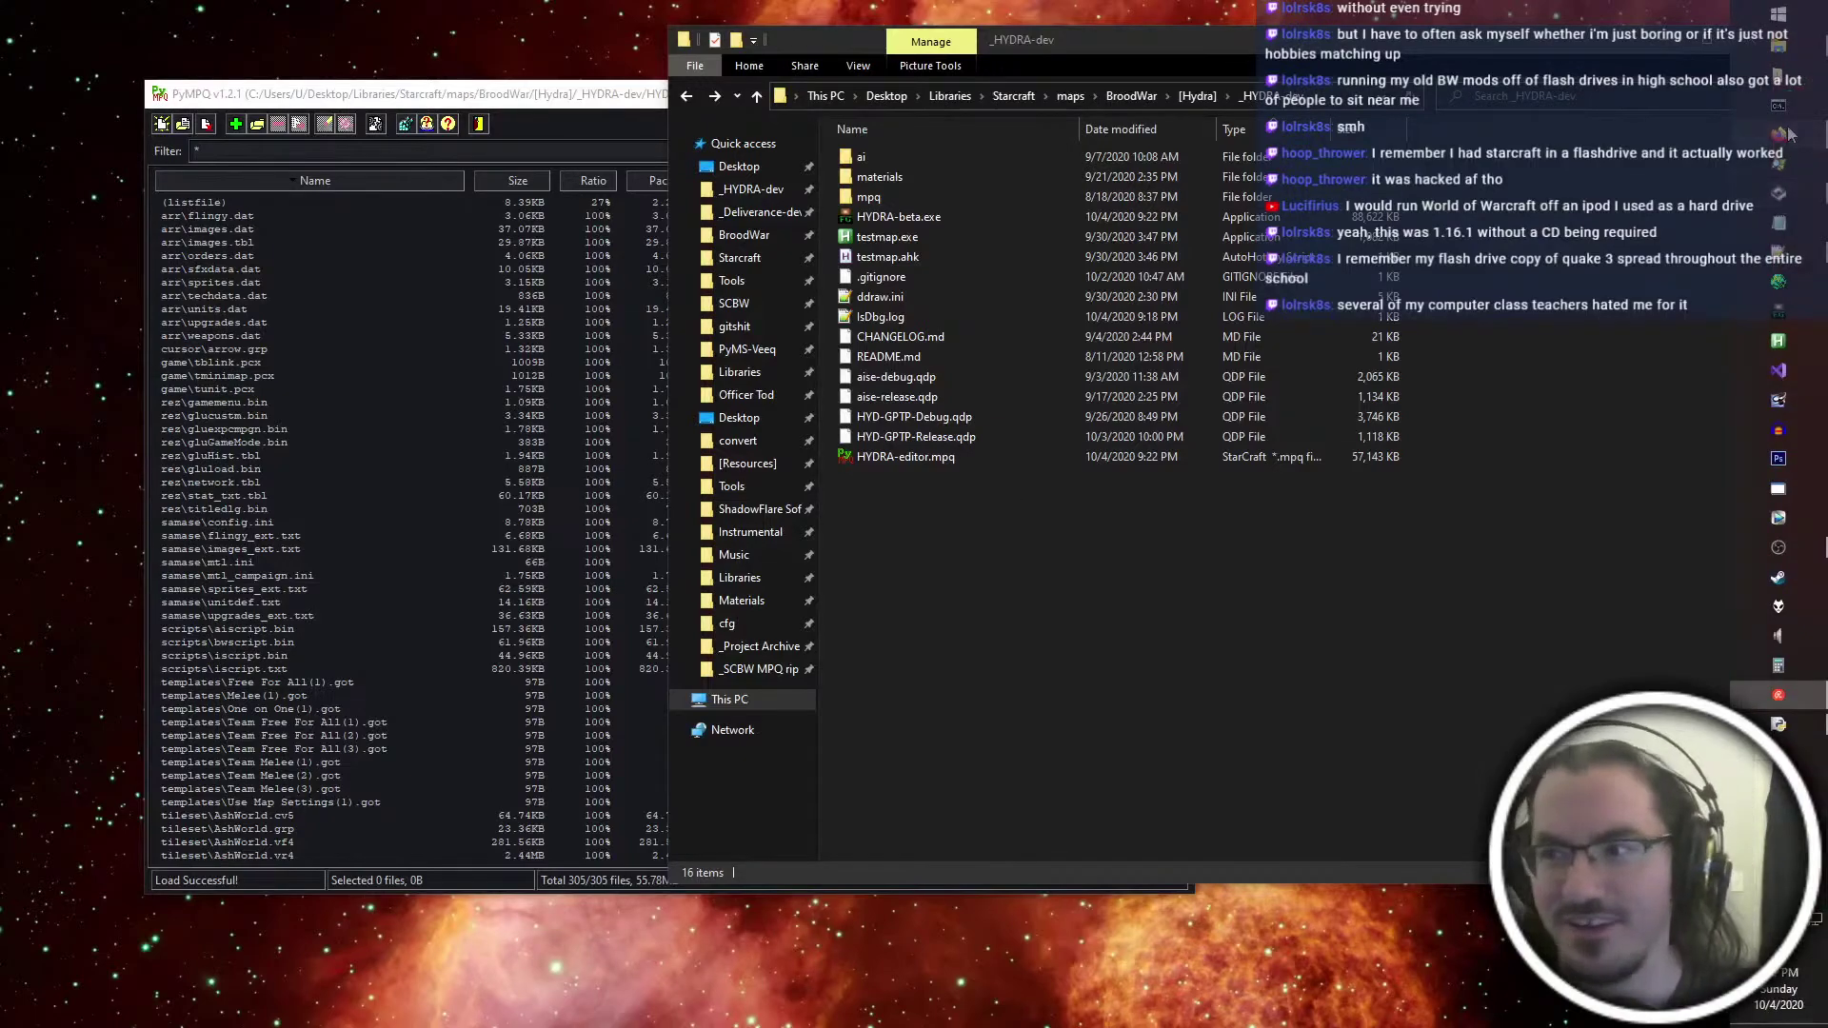
{"action": "left_click", "coordinate": [1792, 134]}
{"action": "key", "text": "ctrl+t"}
{"action": "type", "text": "ipod classic"}
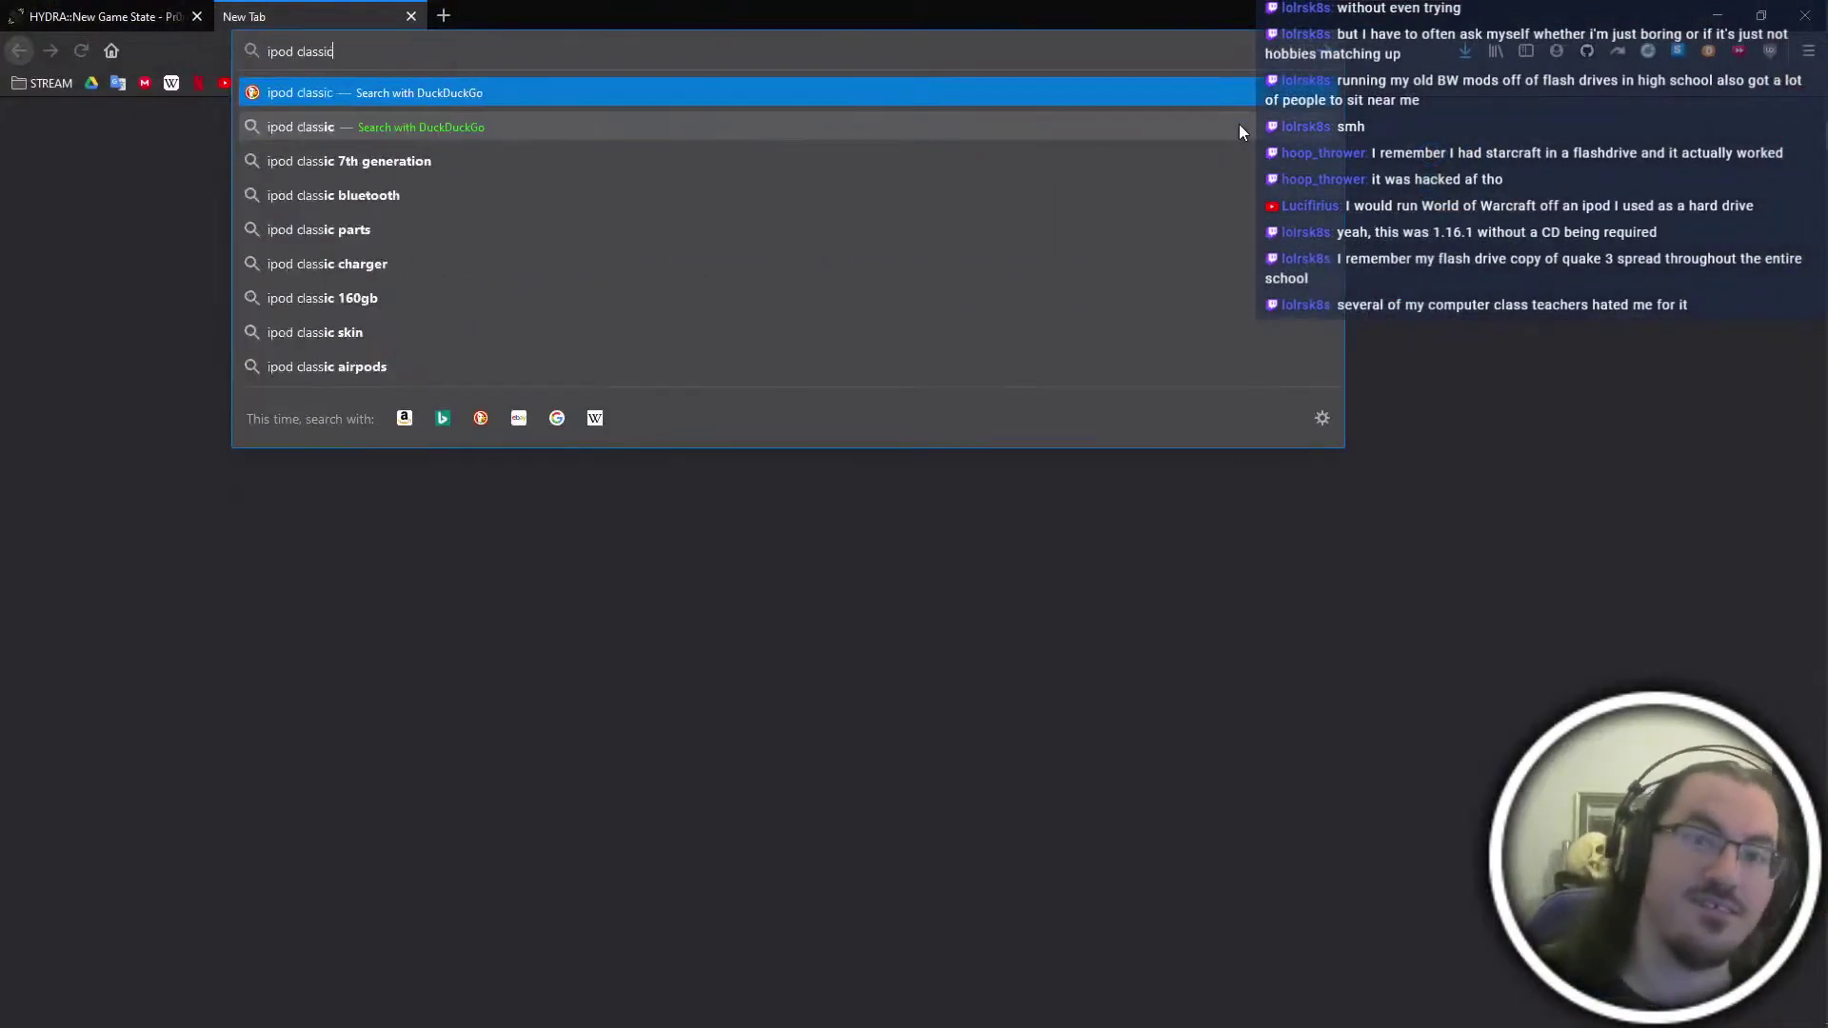
{"action": "key", "text": "Return"}
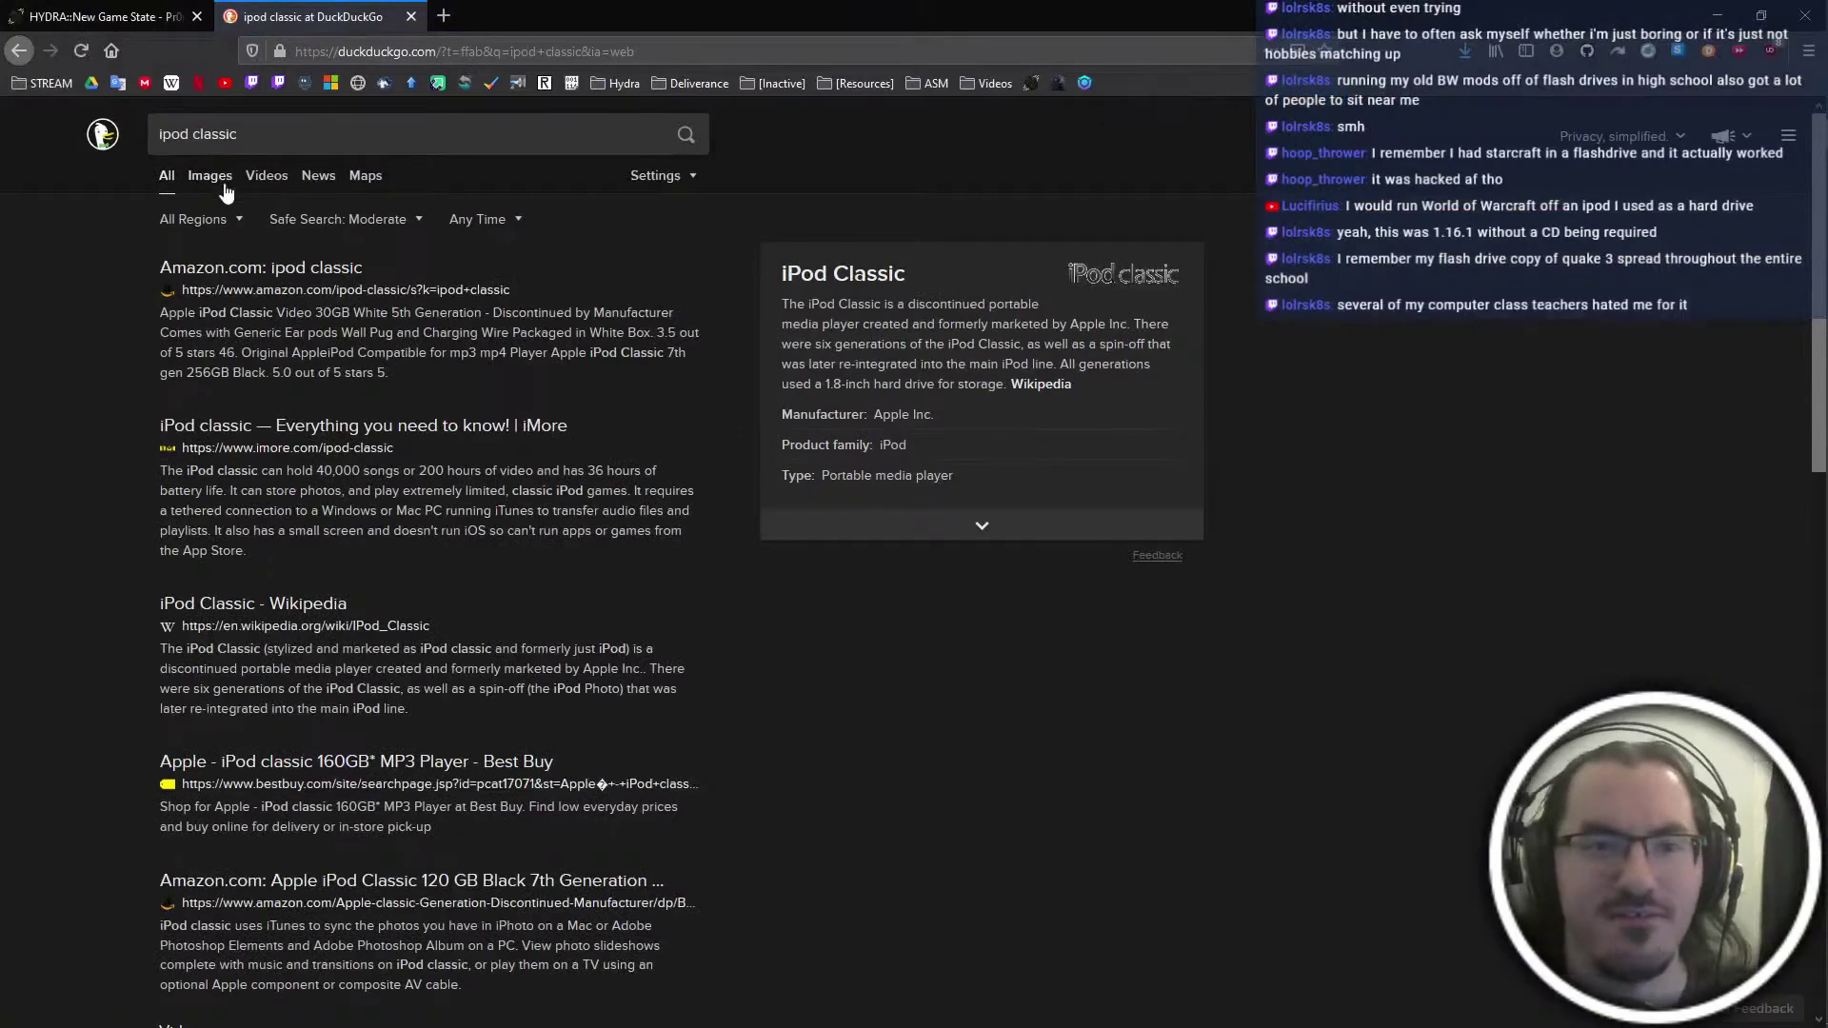
{"action": "left_click", "coordinate": [211, 177]}
{"action": "left_click", "coordinate": [814, 319]}
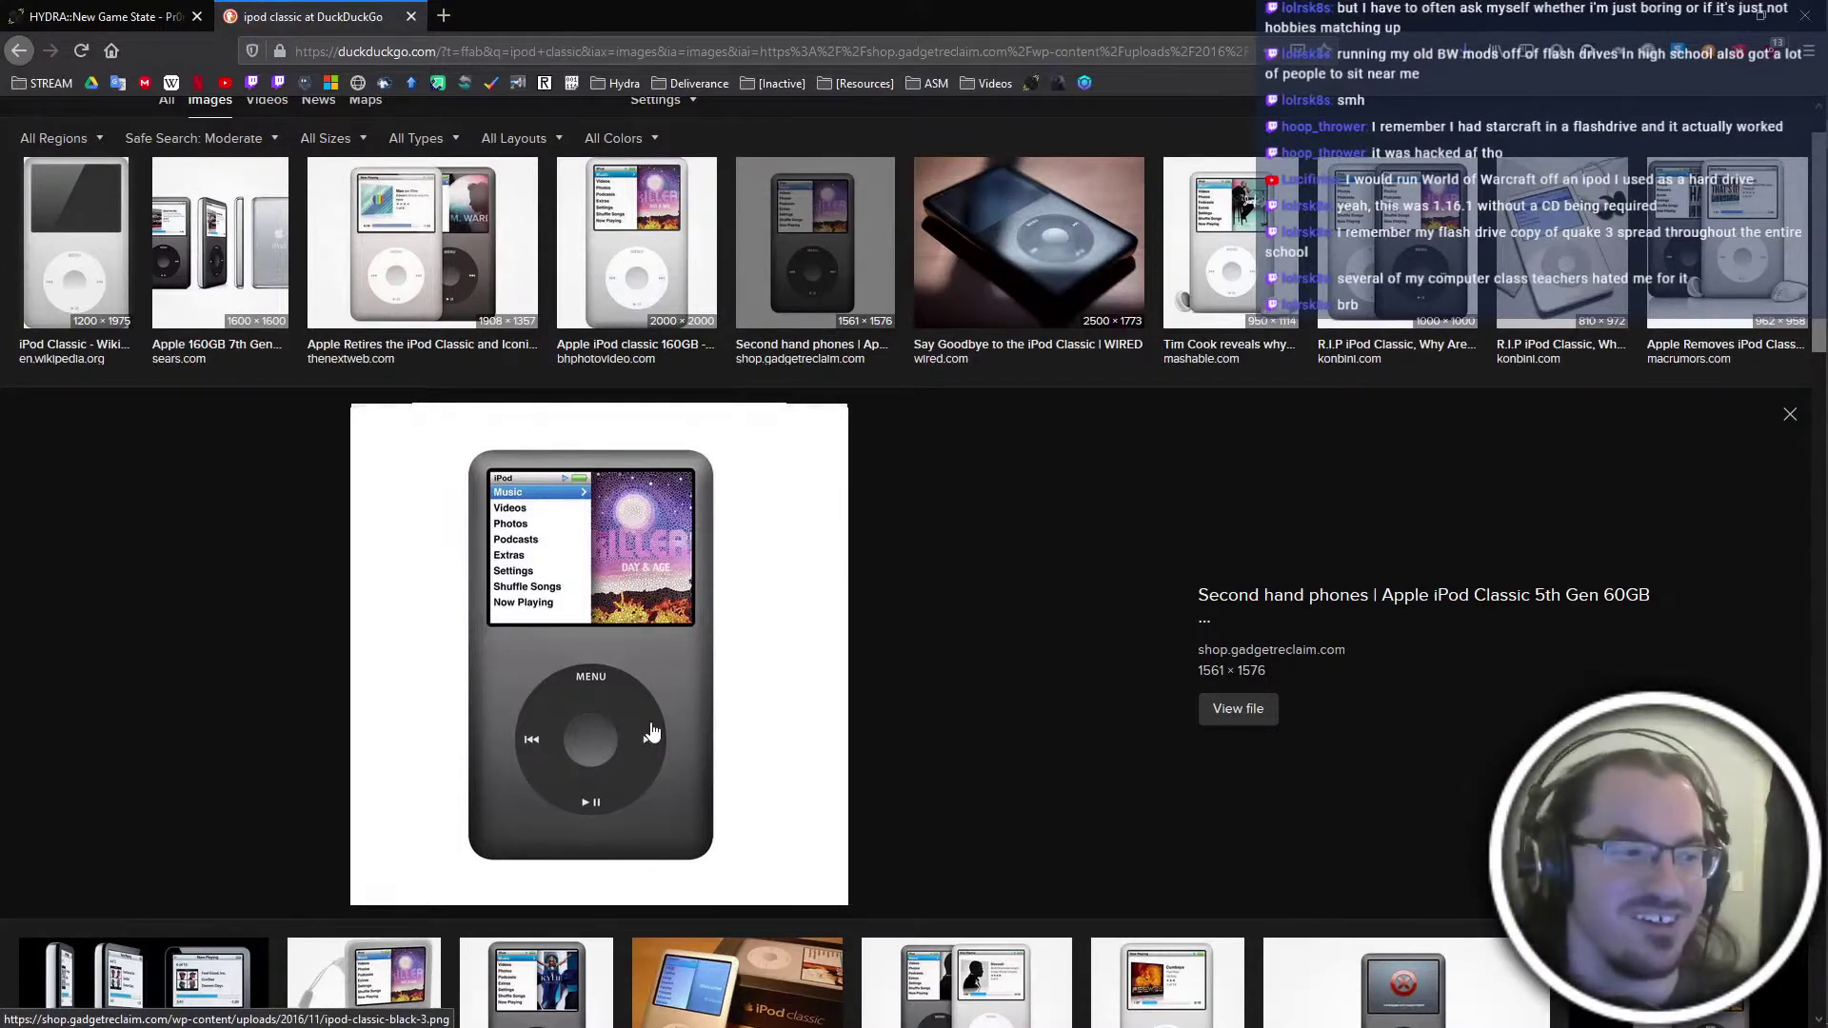
Look through the other iPod Classic image results, close the search page and minimize the browser
{"action": "scroll", "coordinate": [723, 723], "scroll_direction": "up", "scroll_amount": 2}
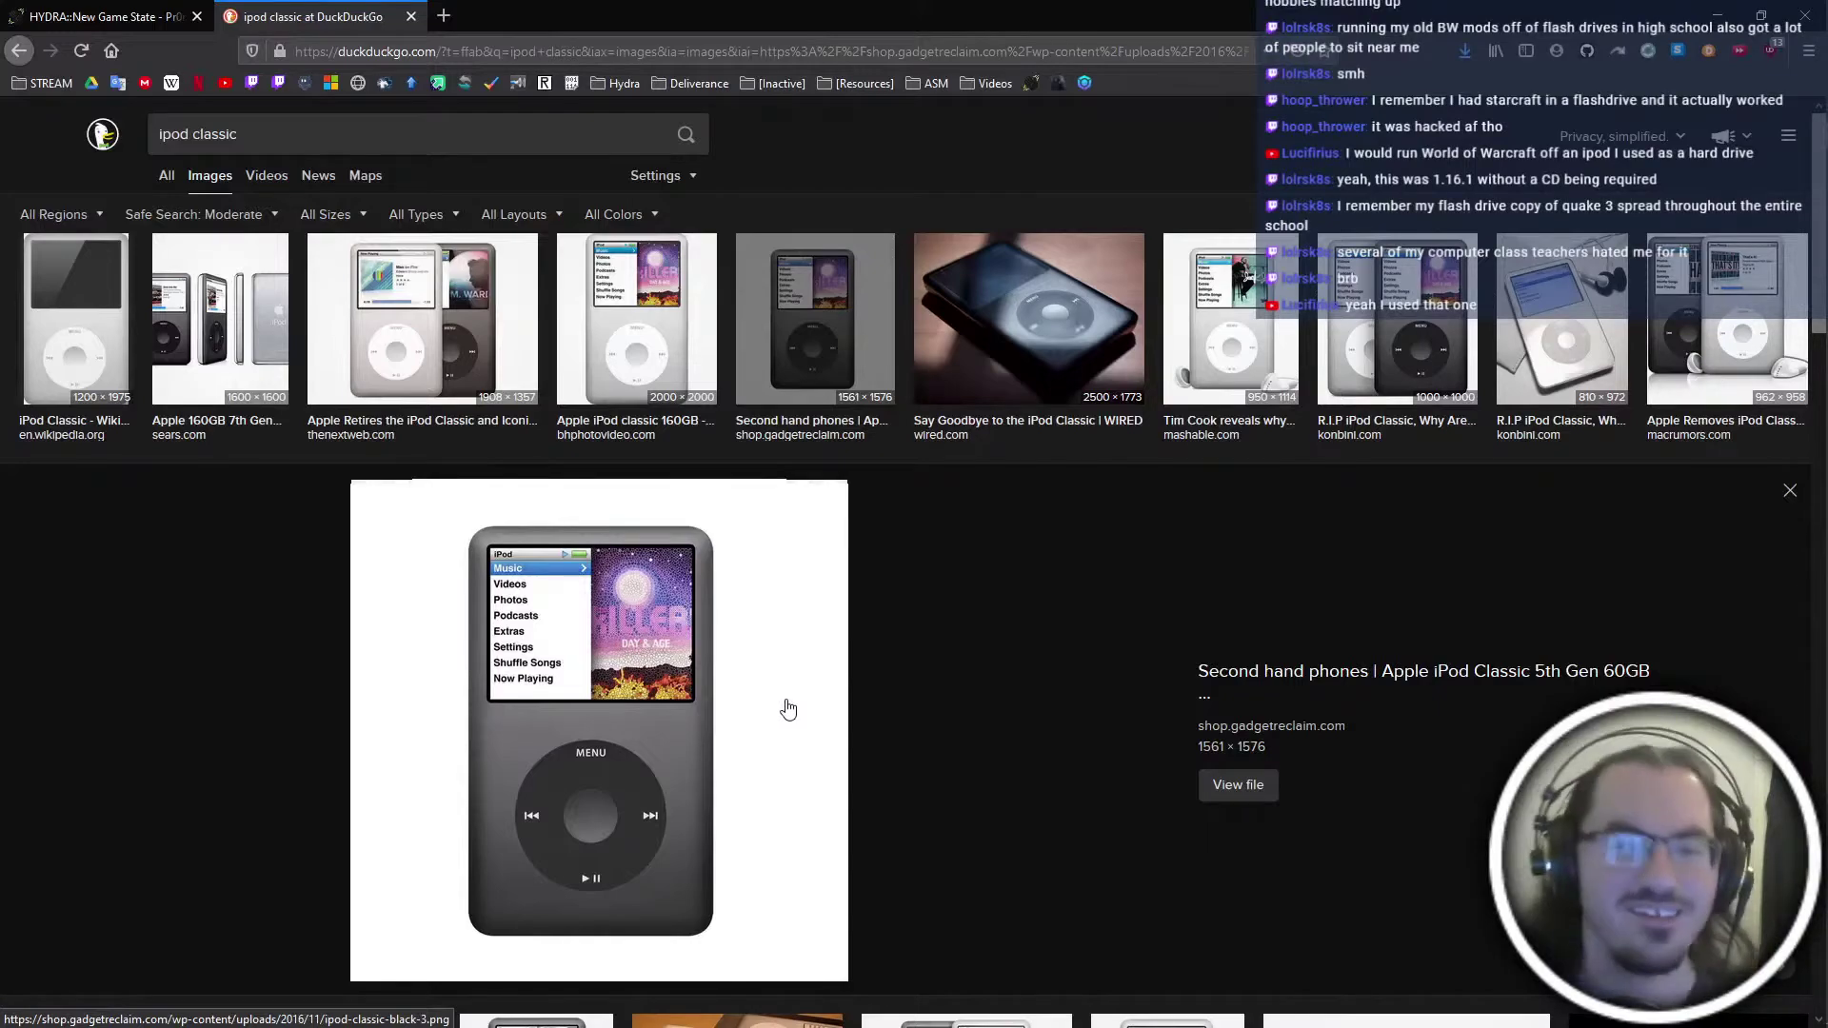
{"action": "scroll", "coordinate": [992, 517], "scroll_direction": "down", "scroll_amount": 2}
{"action": "scroll", "coordinate": [992, 517], "scroll_direction": "up", "scroll_amount": 2}
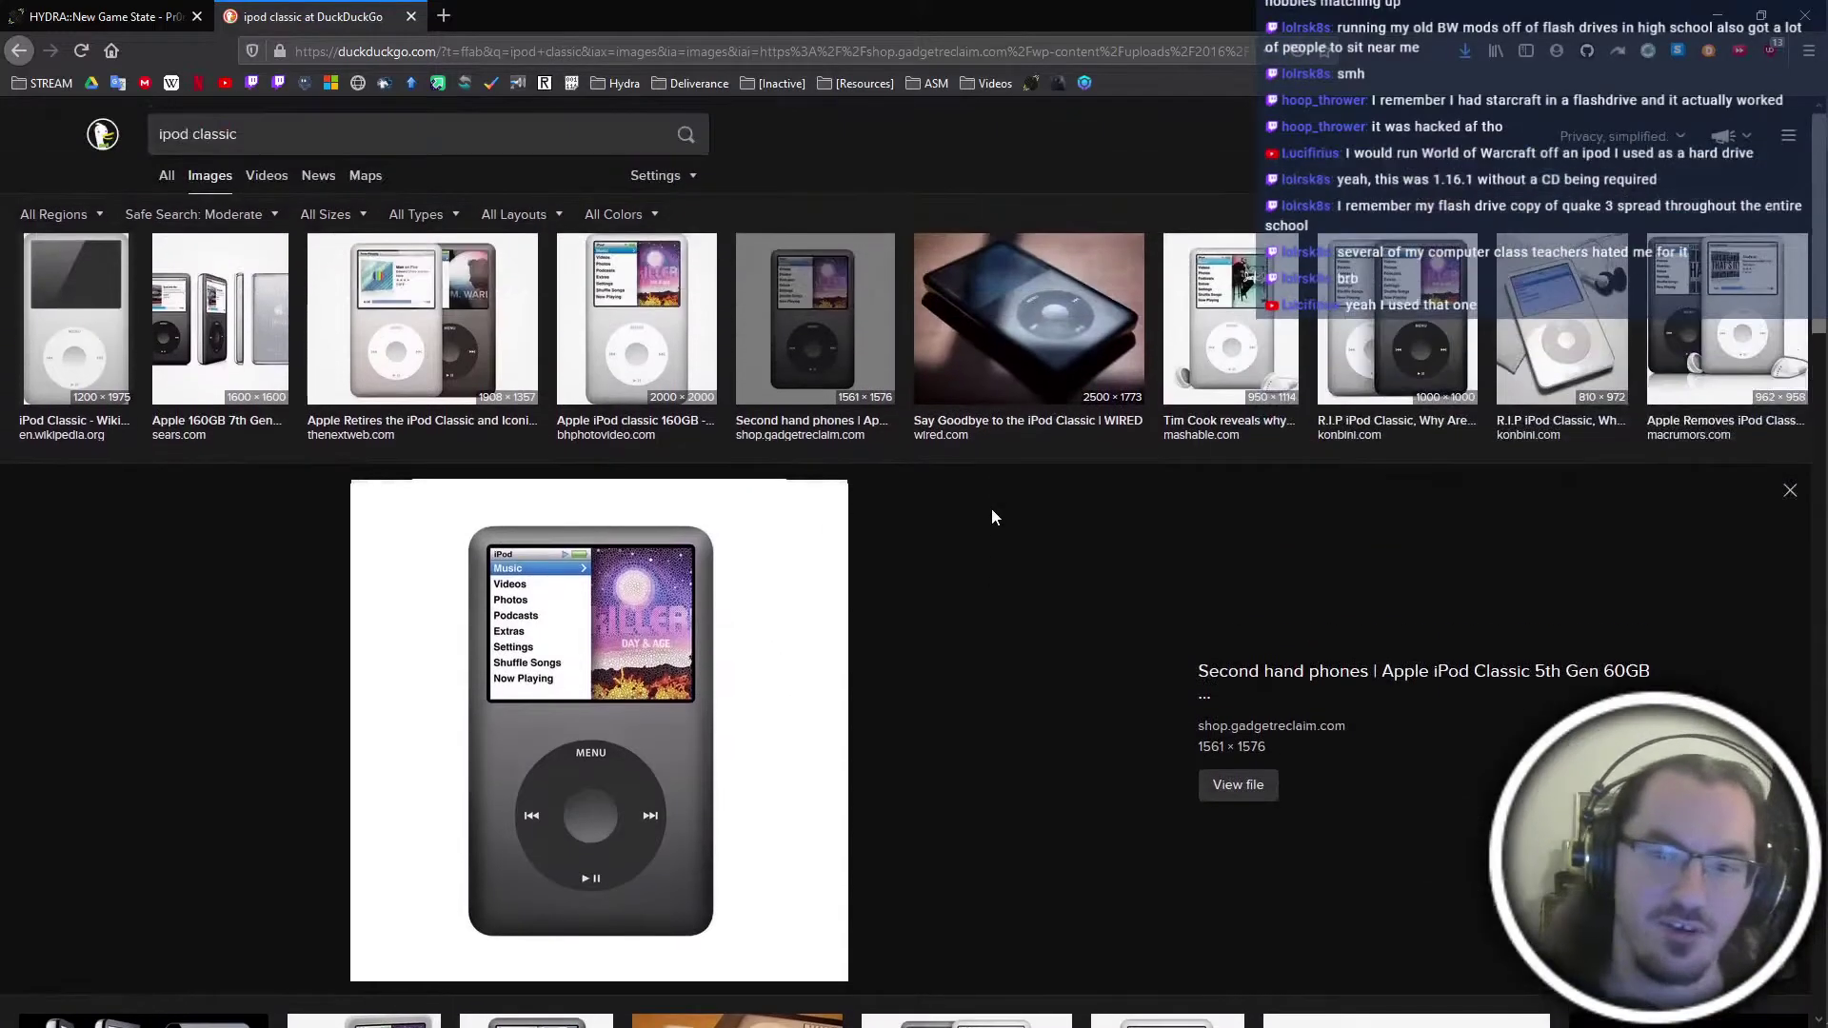
{"action": "scroll", "coordinate": [991, 517], "scroll_direction": "down", "scroll_amount": 6}
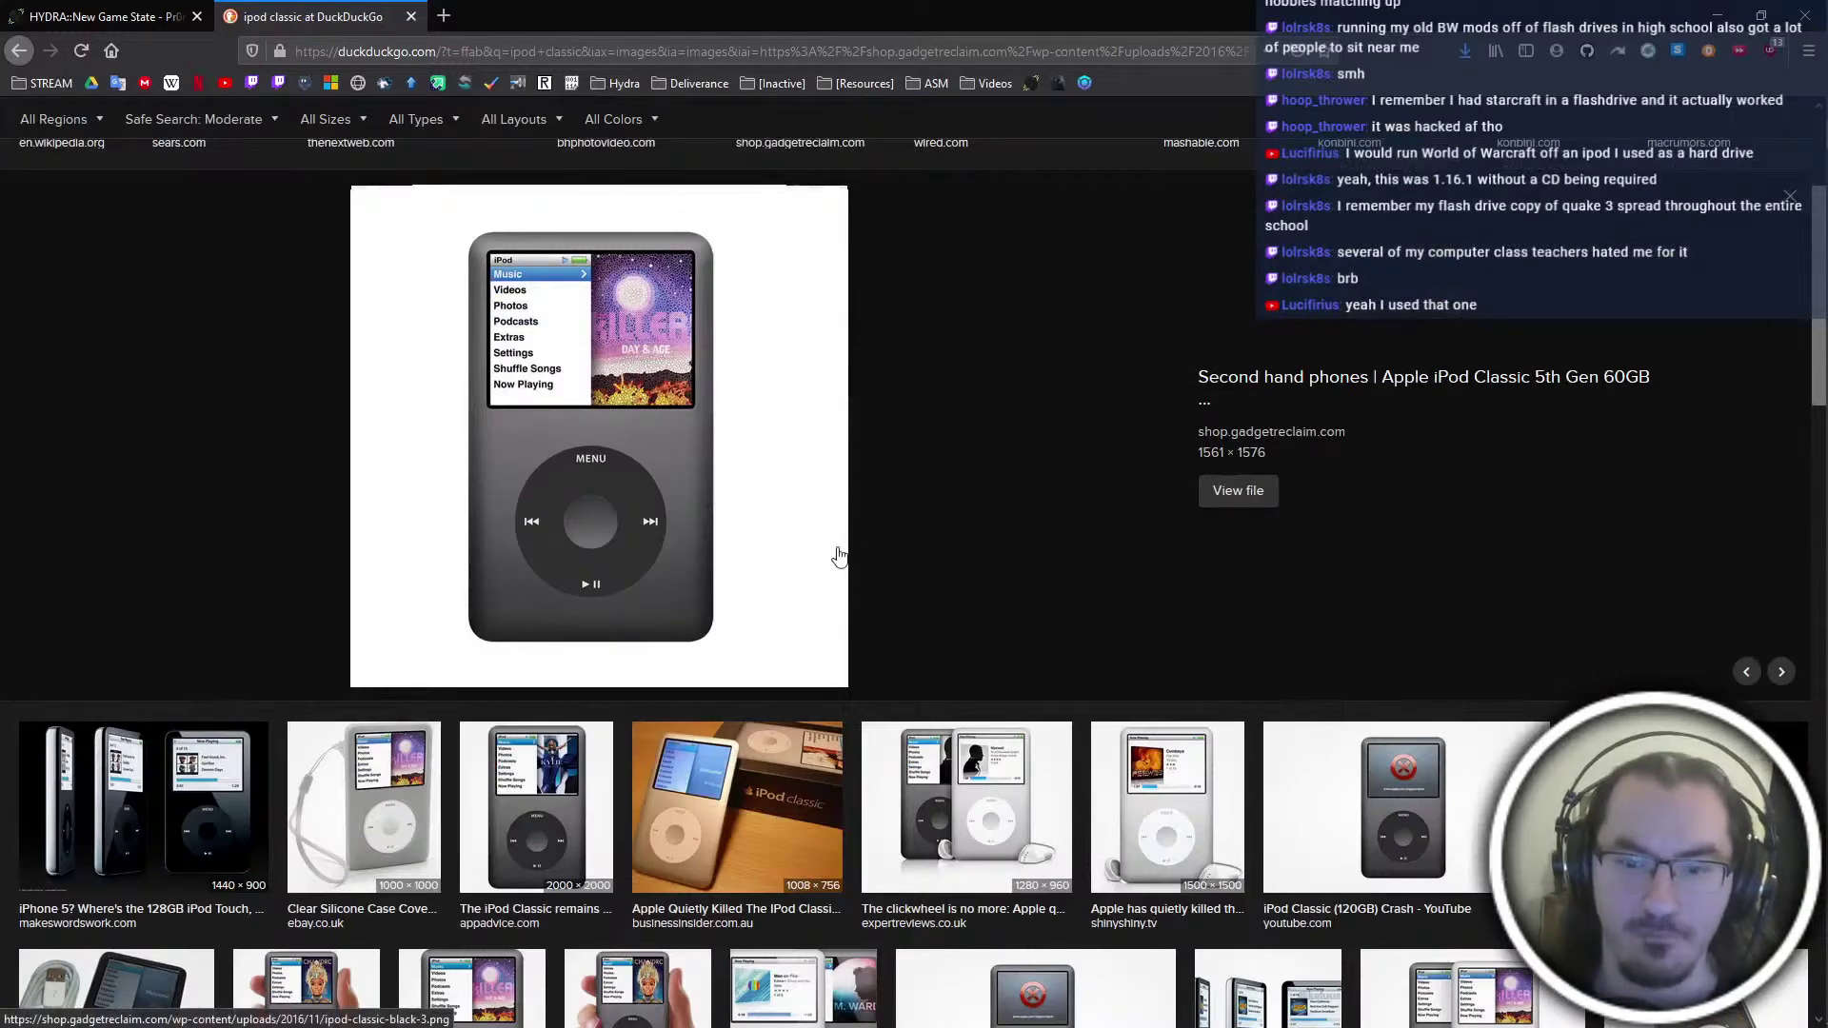
{"action": "scroll", "coordinate": [837, 555], "scroll_direction": "down", "scroll_amount": 6}
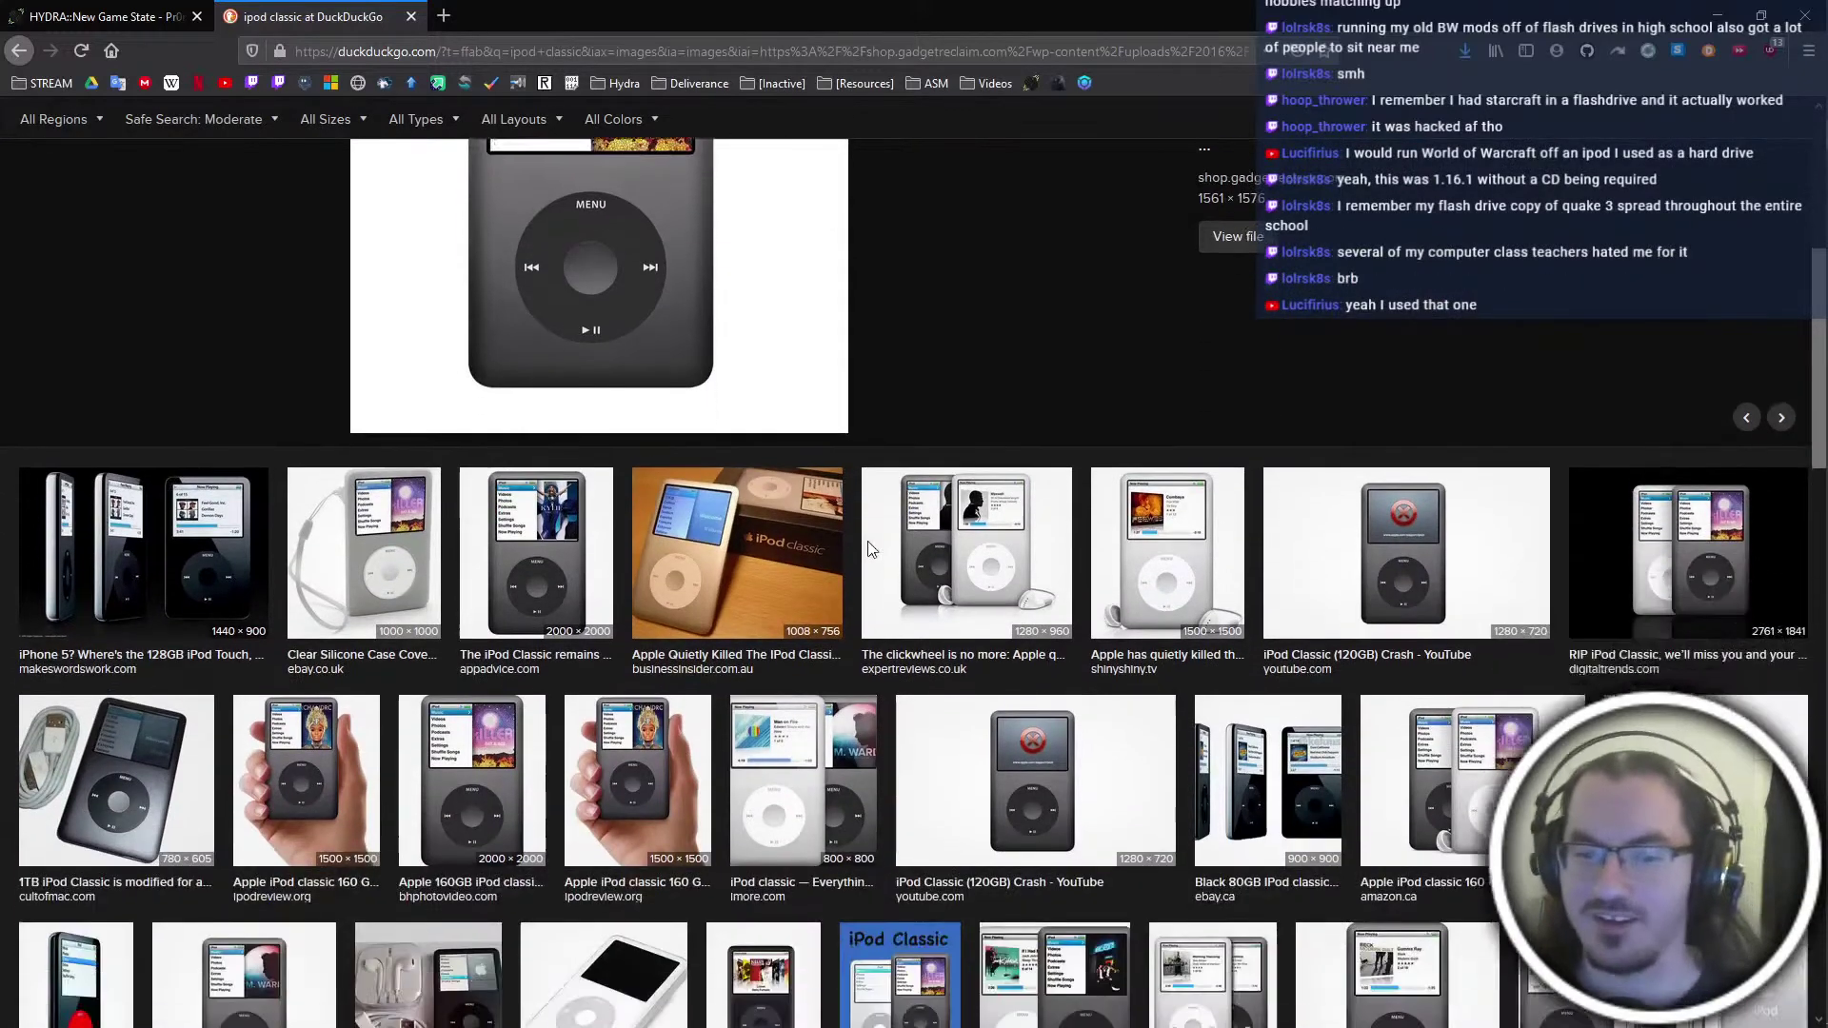
{"action": "scroll", "coordinate": [1297, 318], "scroll_direction": "up", "scroll_amount": 12}
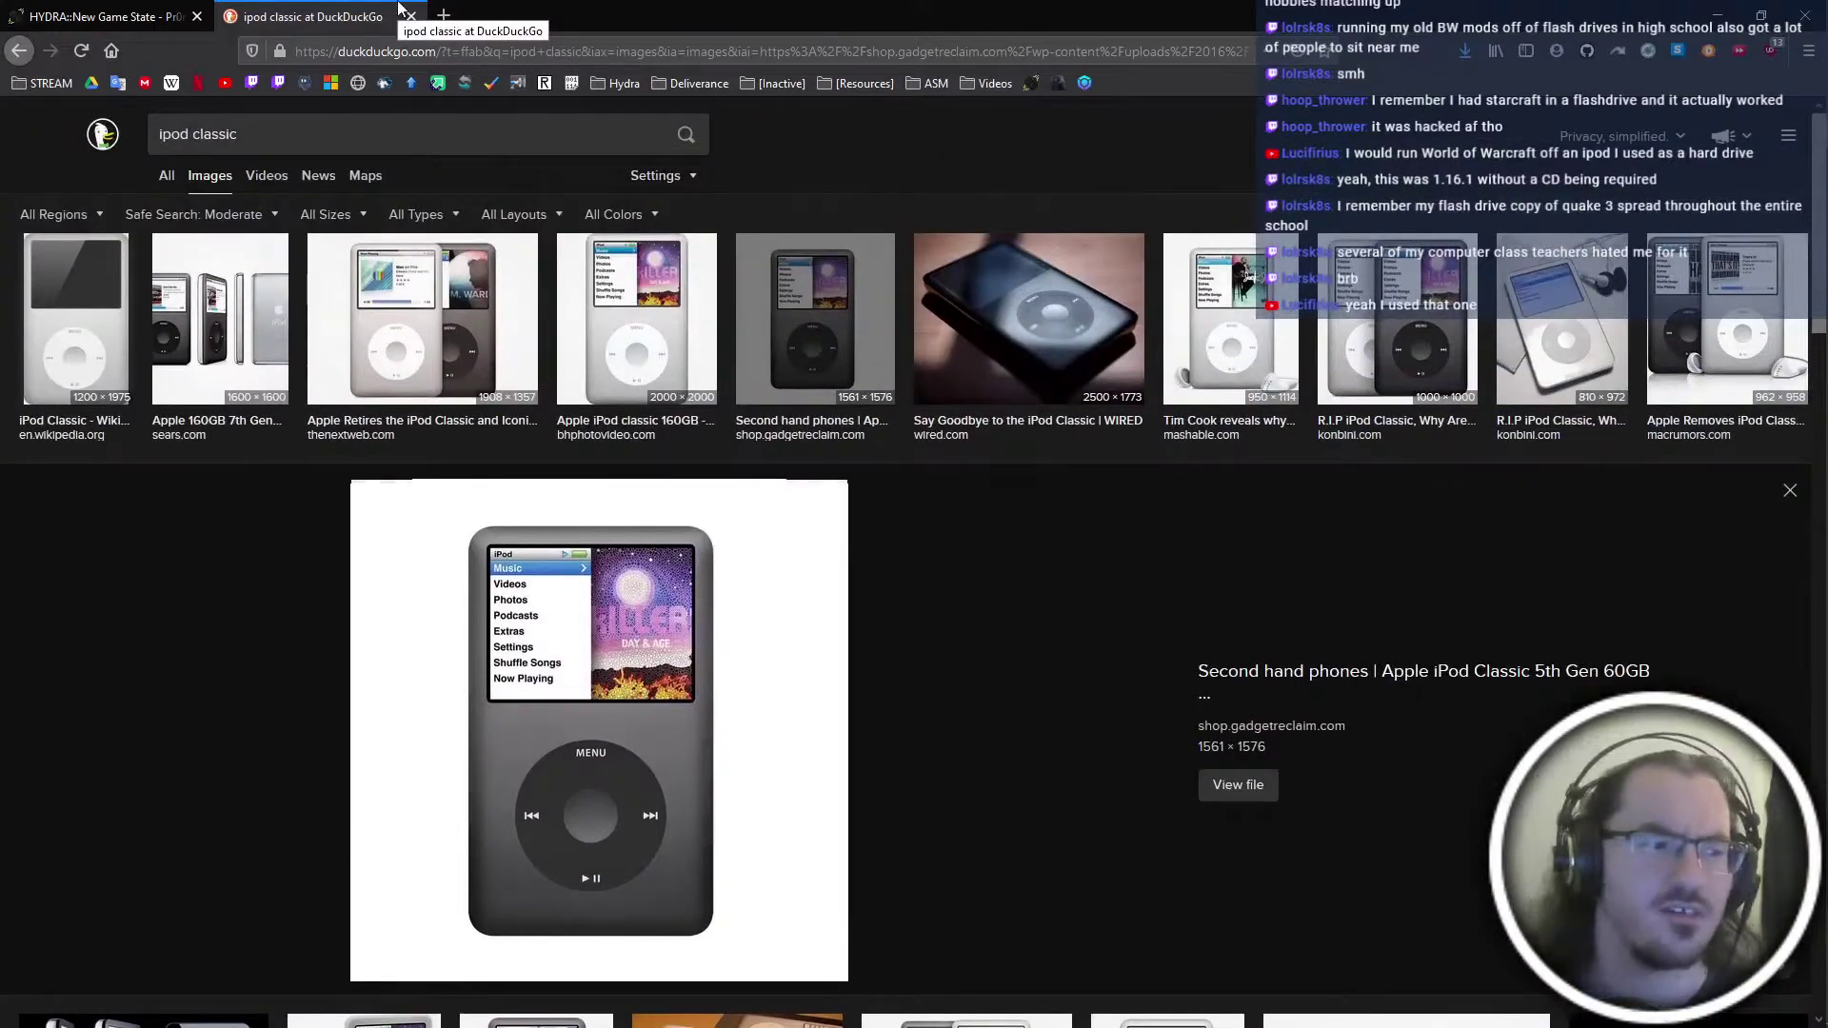
{"action": "left_click", "coordinate": [410, 16]}
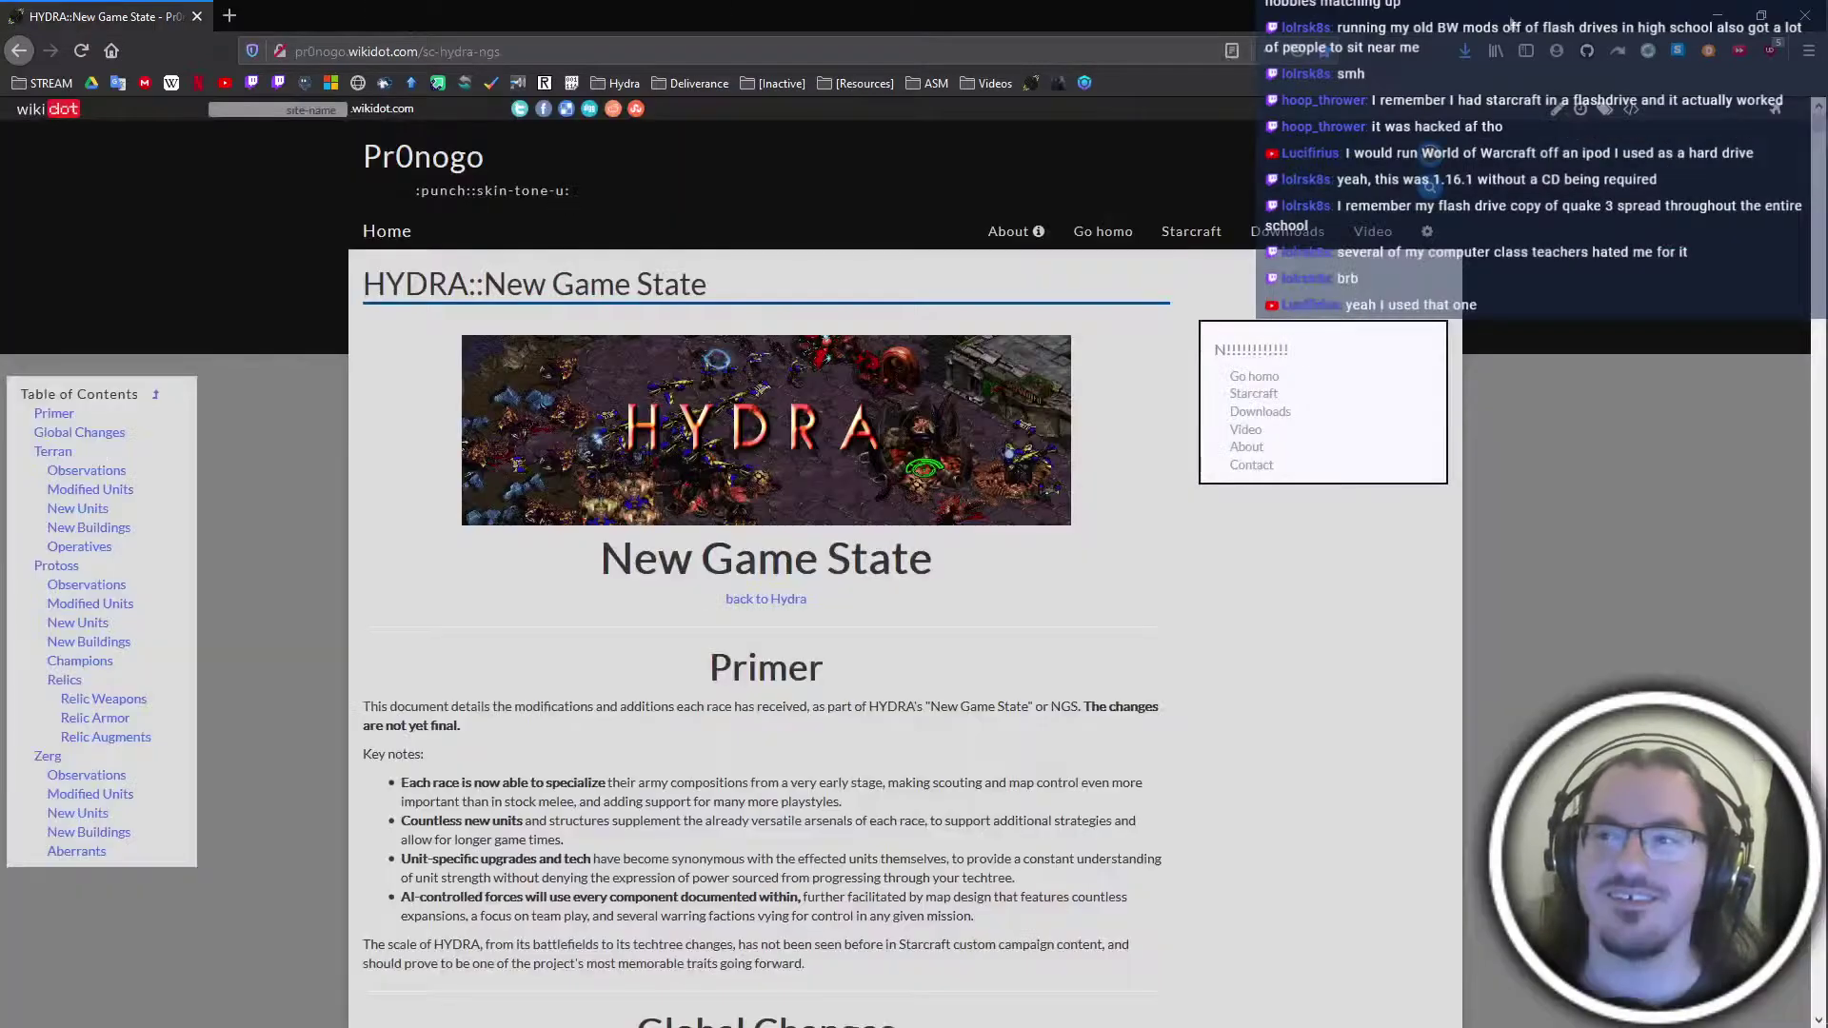
{"action": "left_click", "coordinate": [1718, 16]}
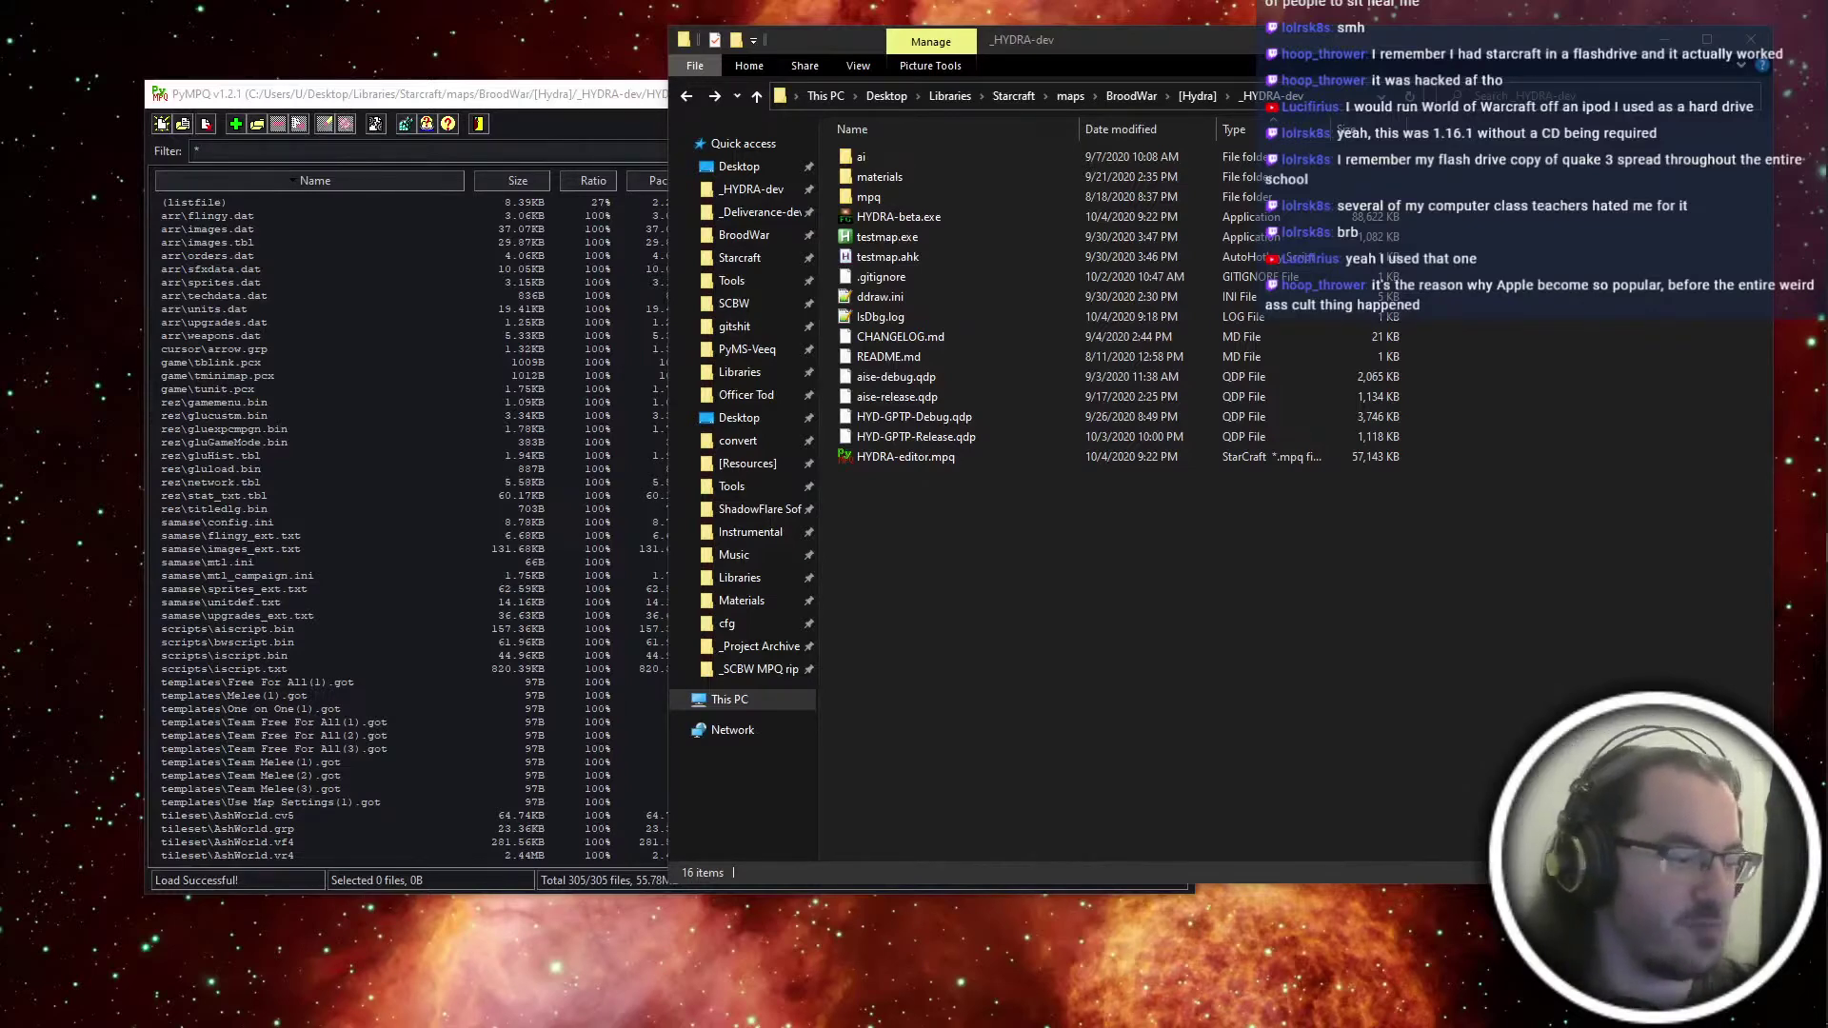
{"action": "left_click", "coordinate": [420, 551]}
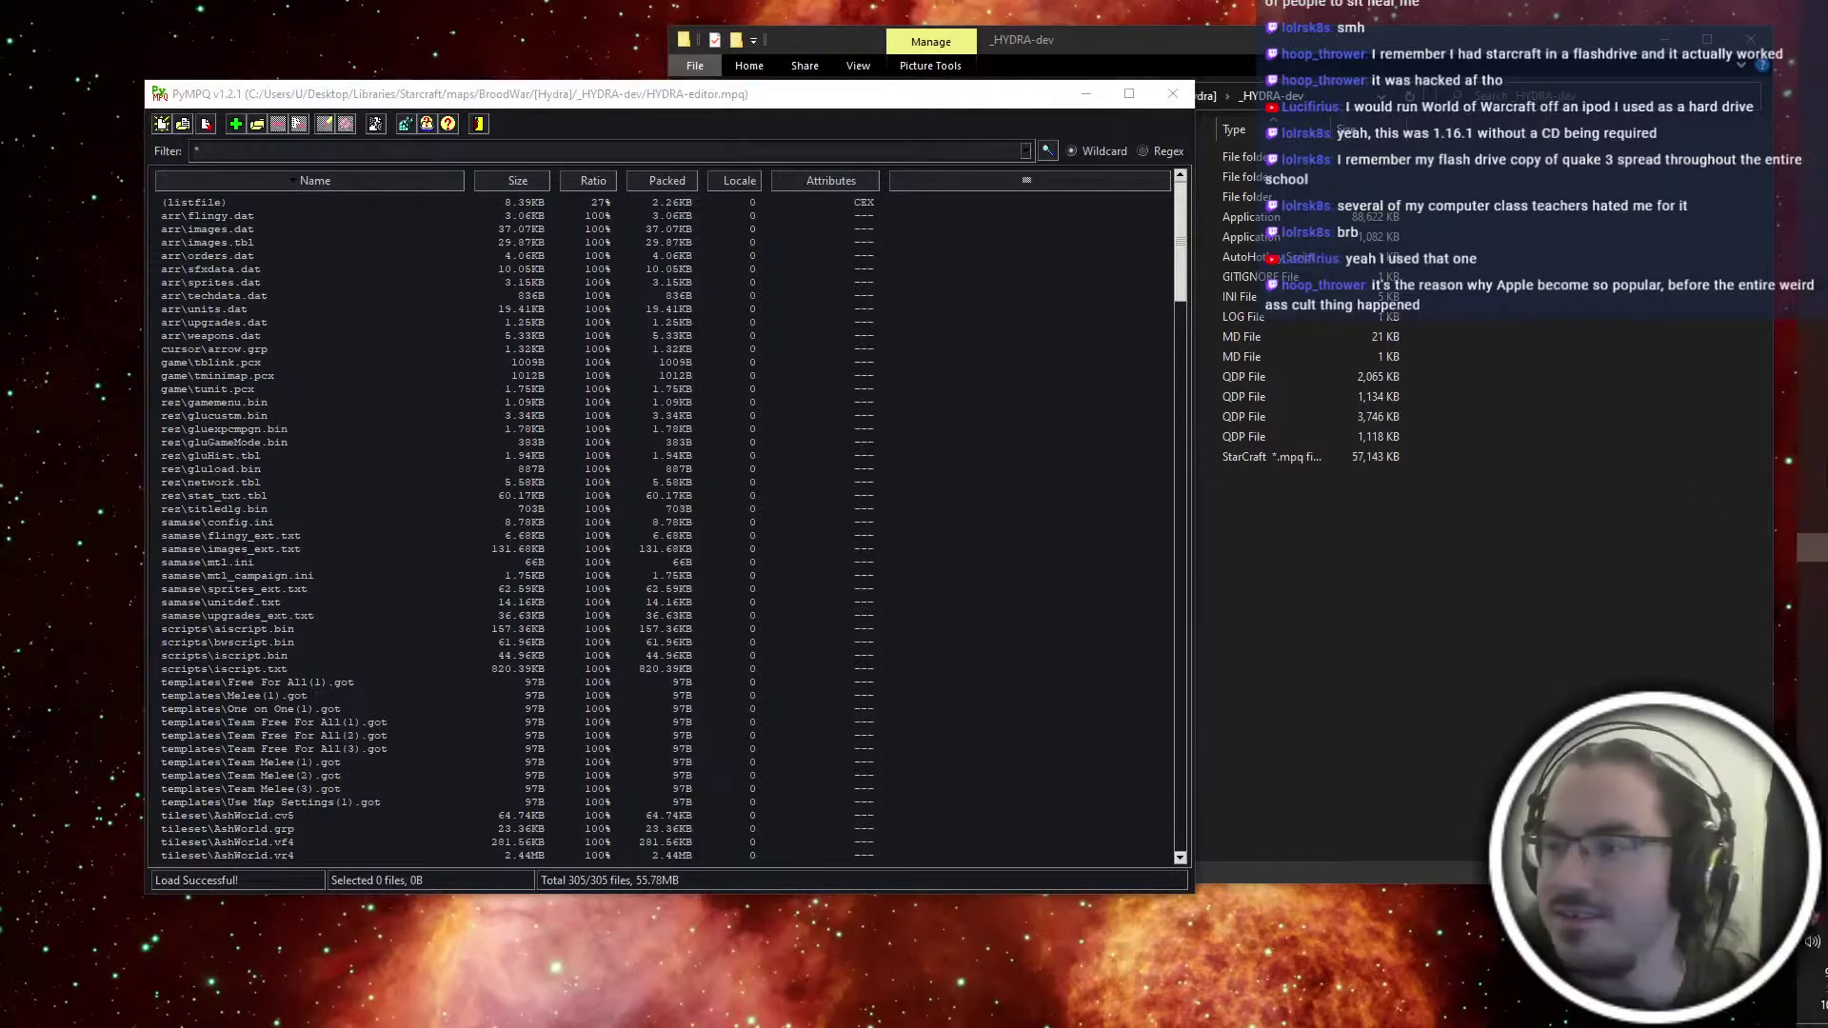
{"action": "left_click", "coordinate": [1522, 664]}
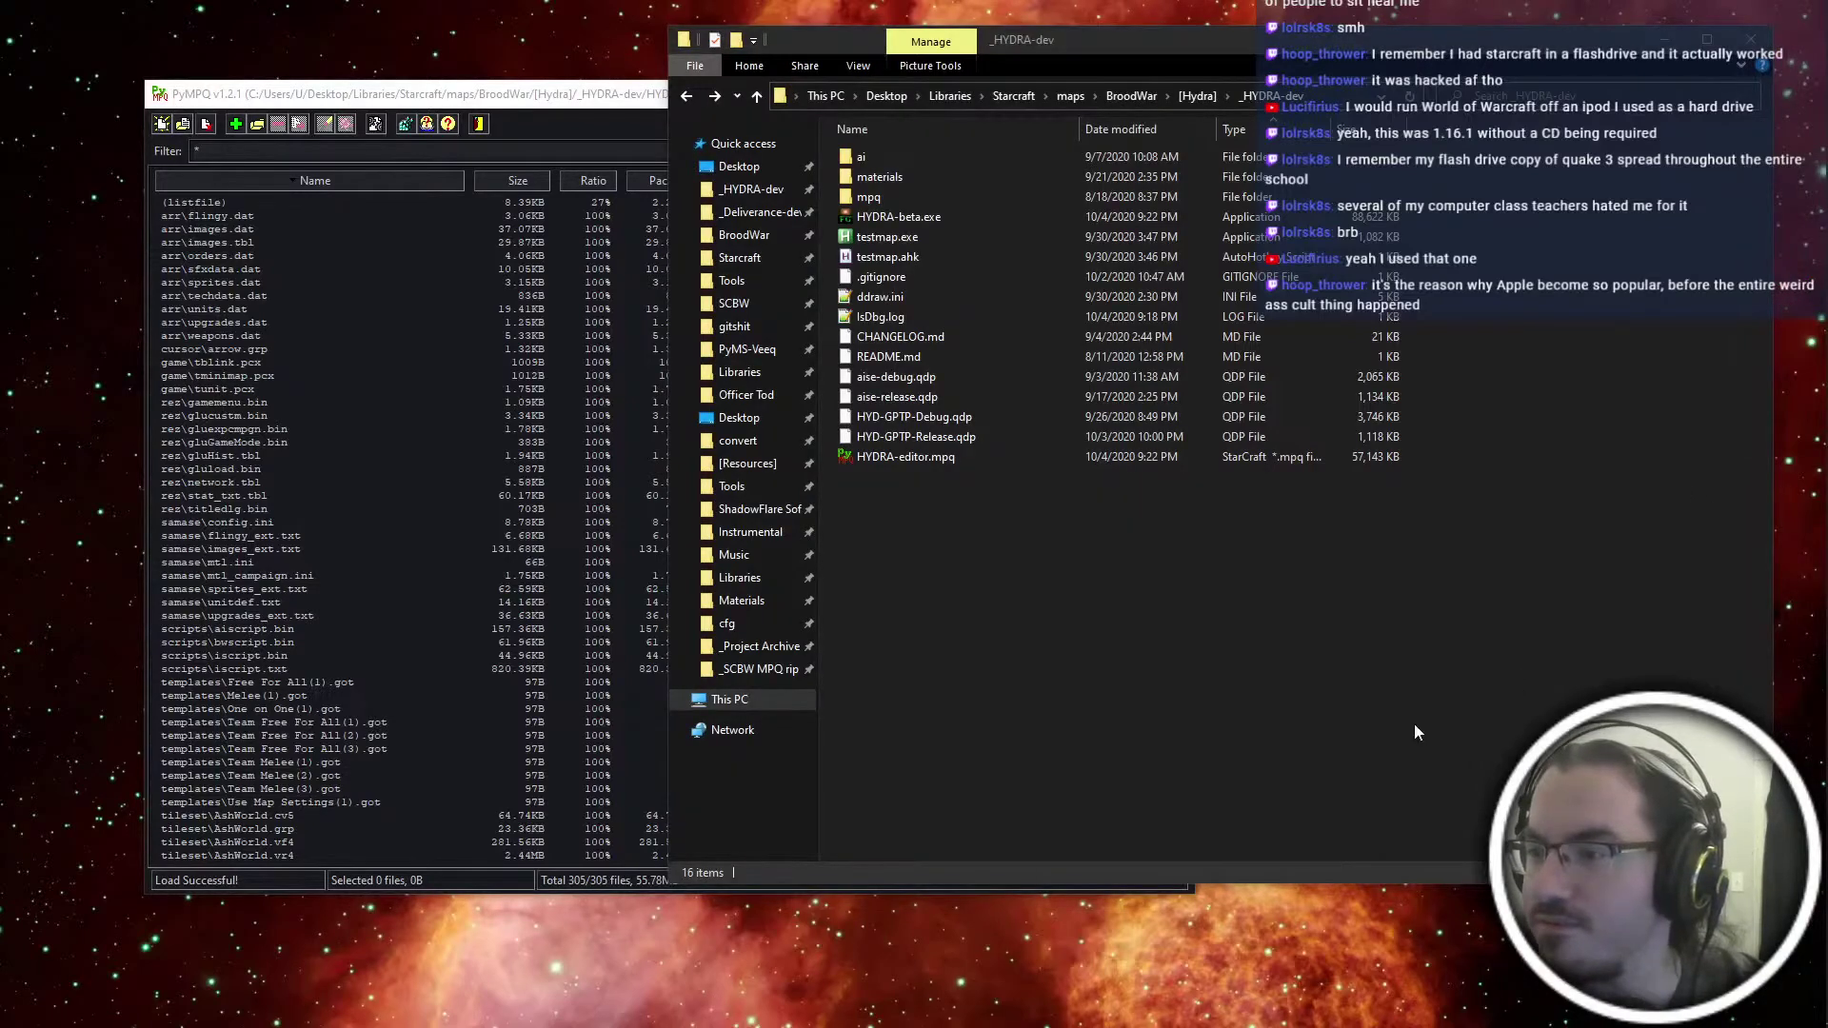
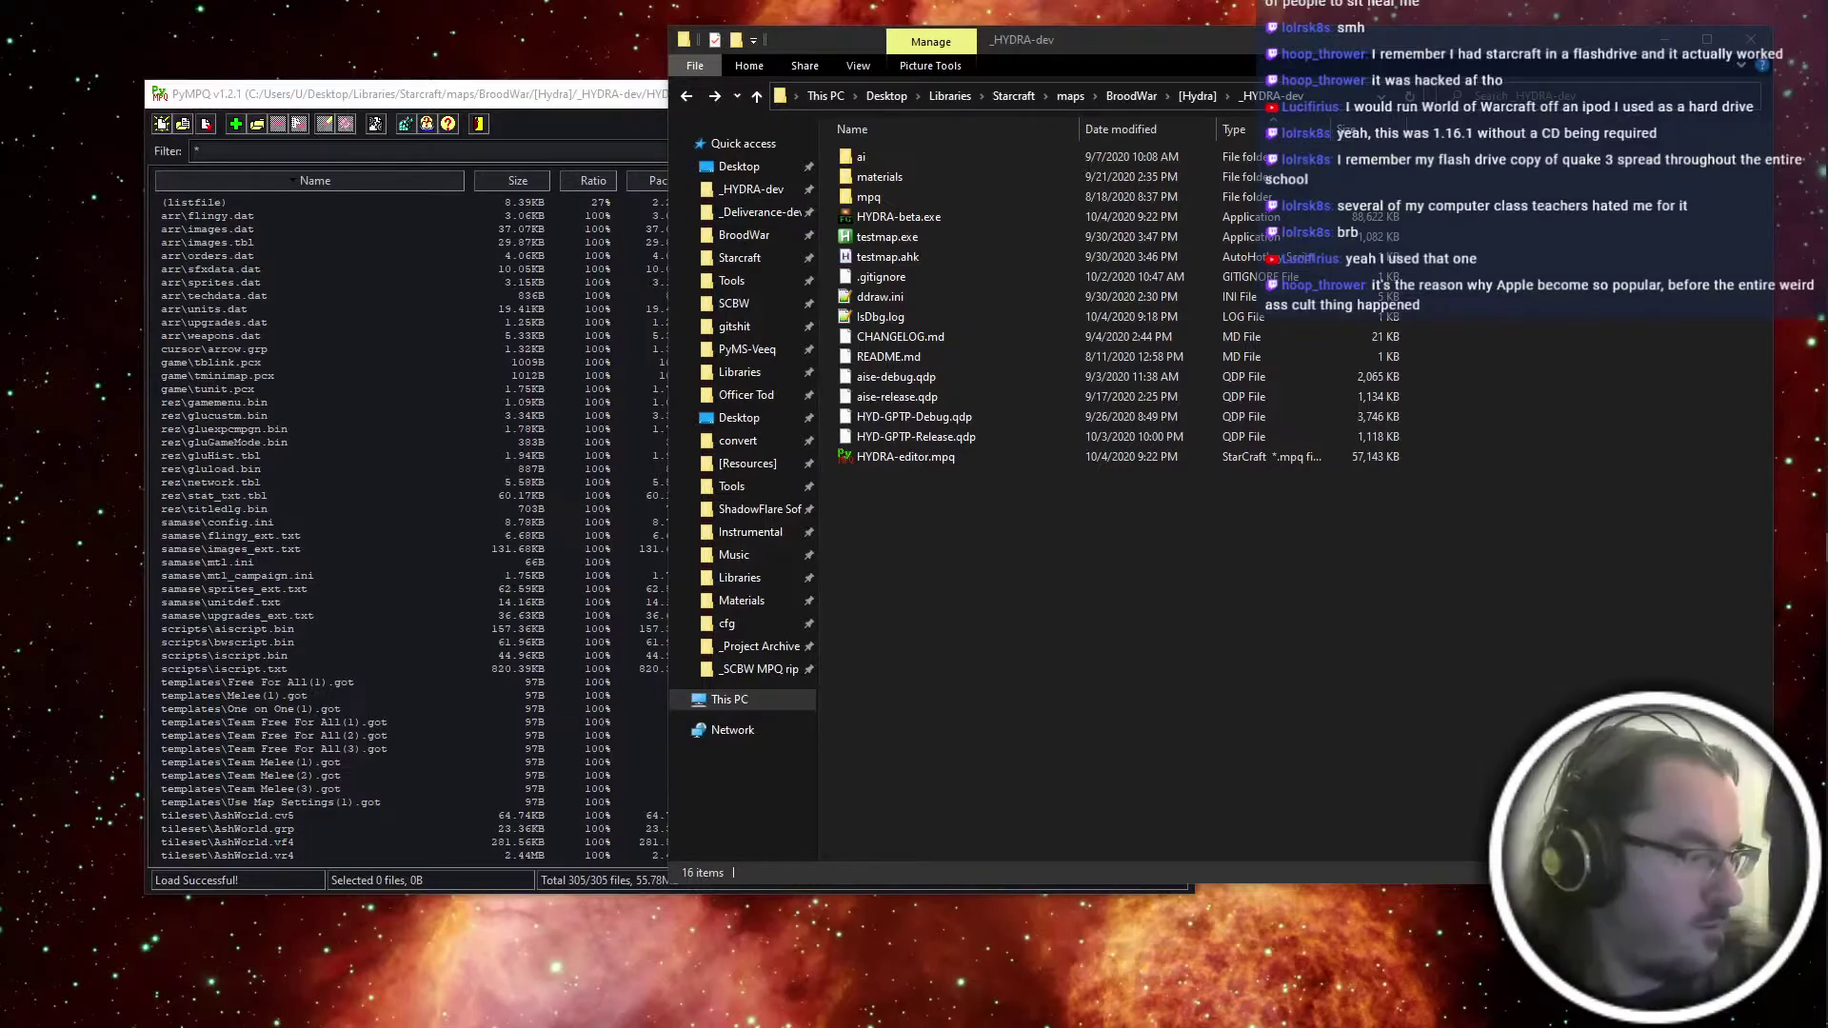
{"action": "key", "text": "alt+Tab"}
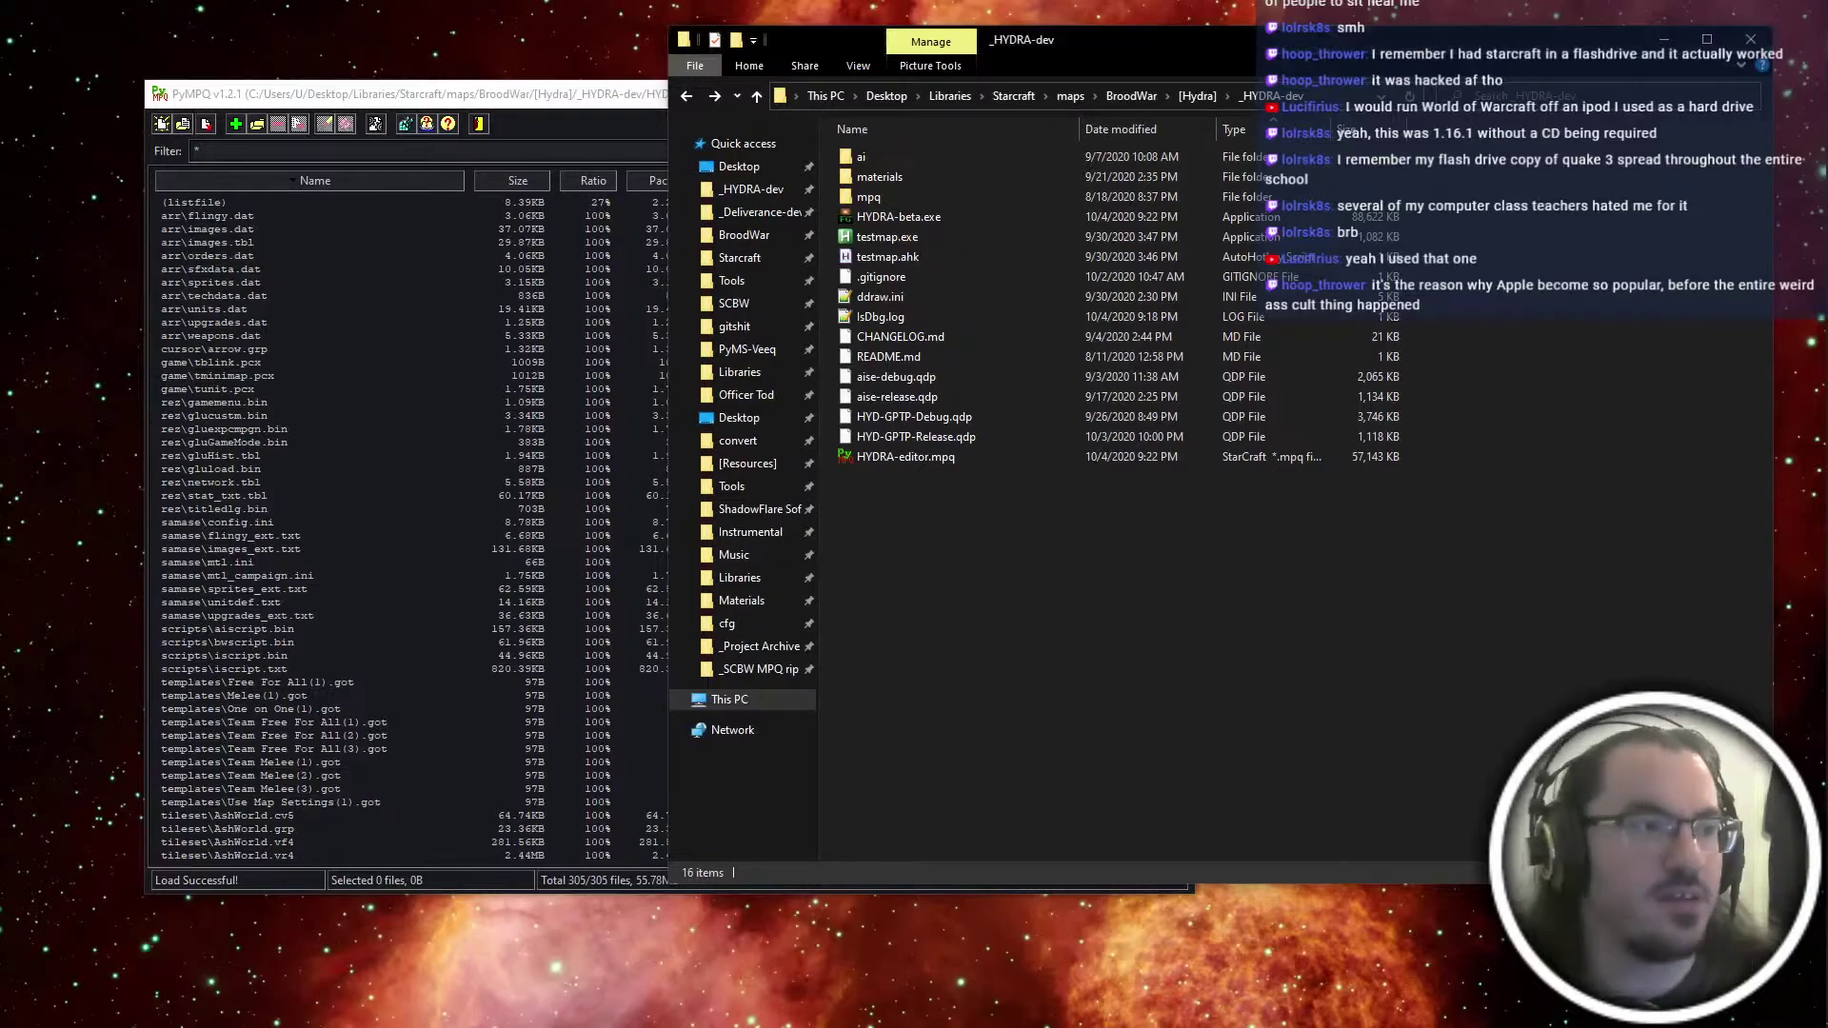
{"action": "key", "text": "alt+Tab"}
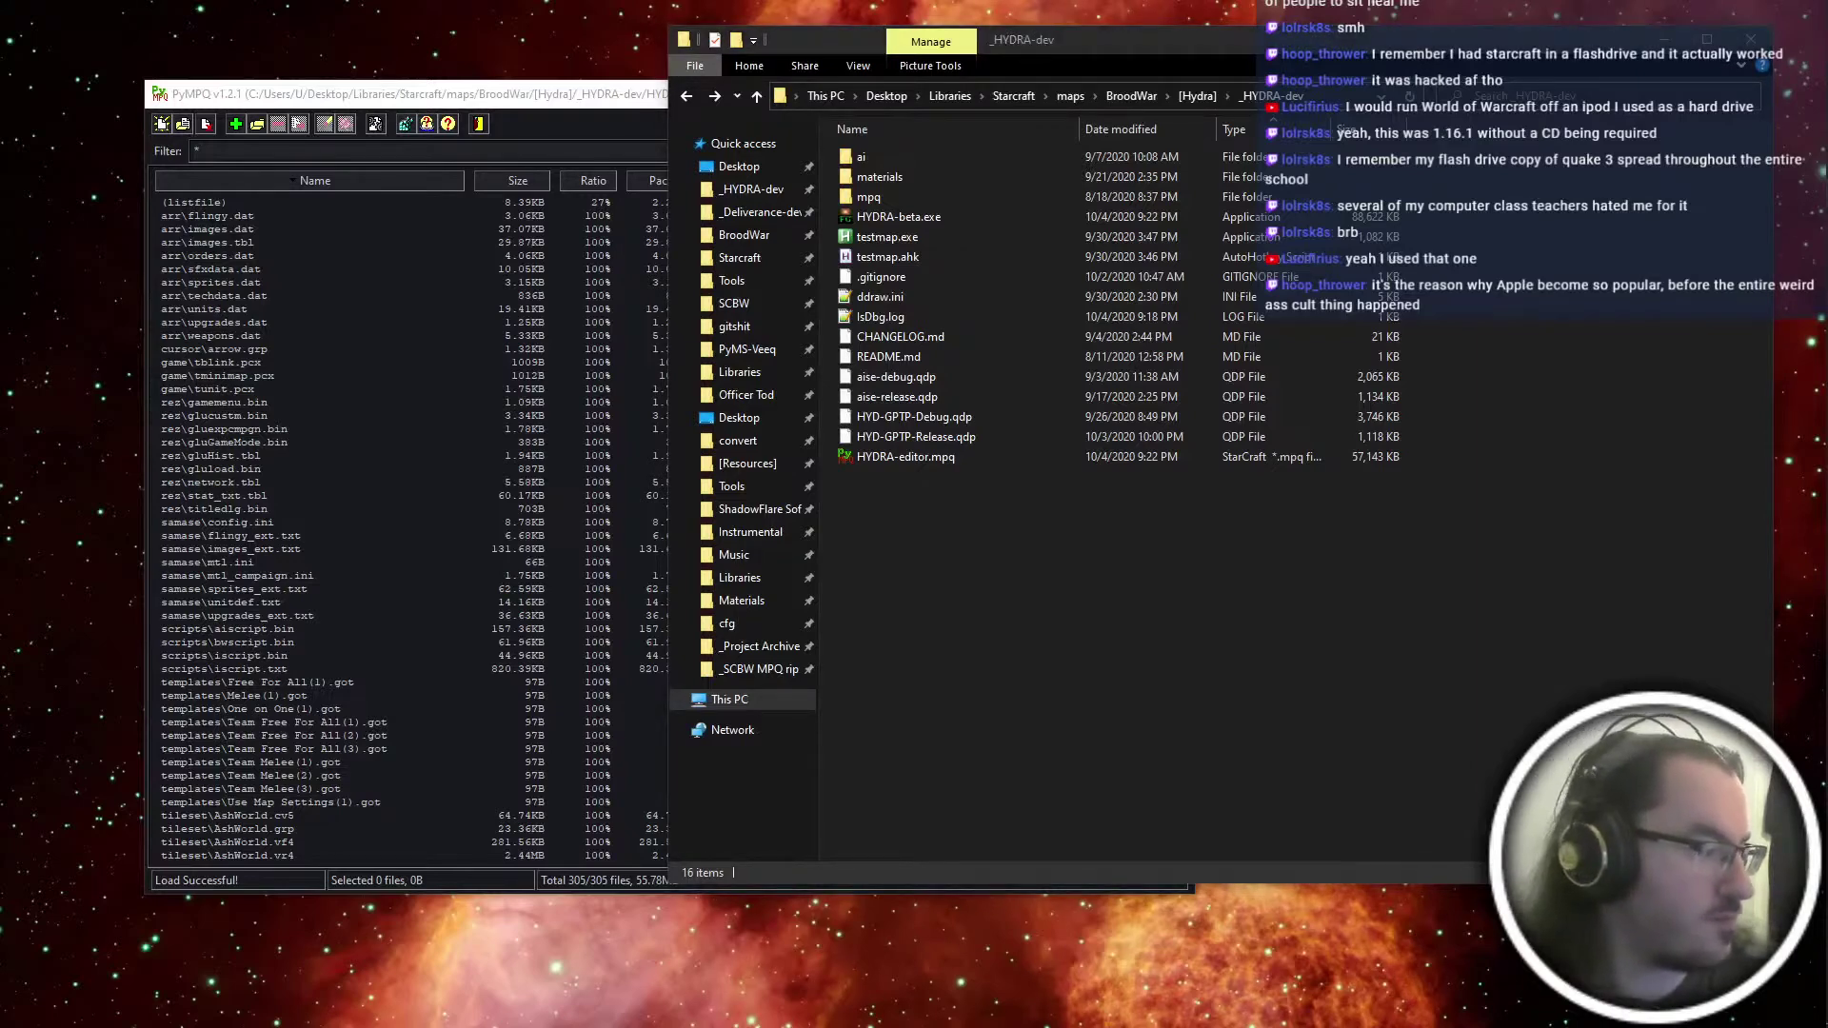
{"action": "left_click", "coordinate": [1202, 706]}
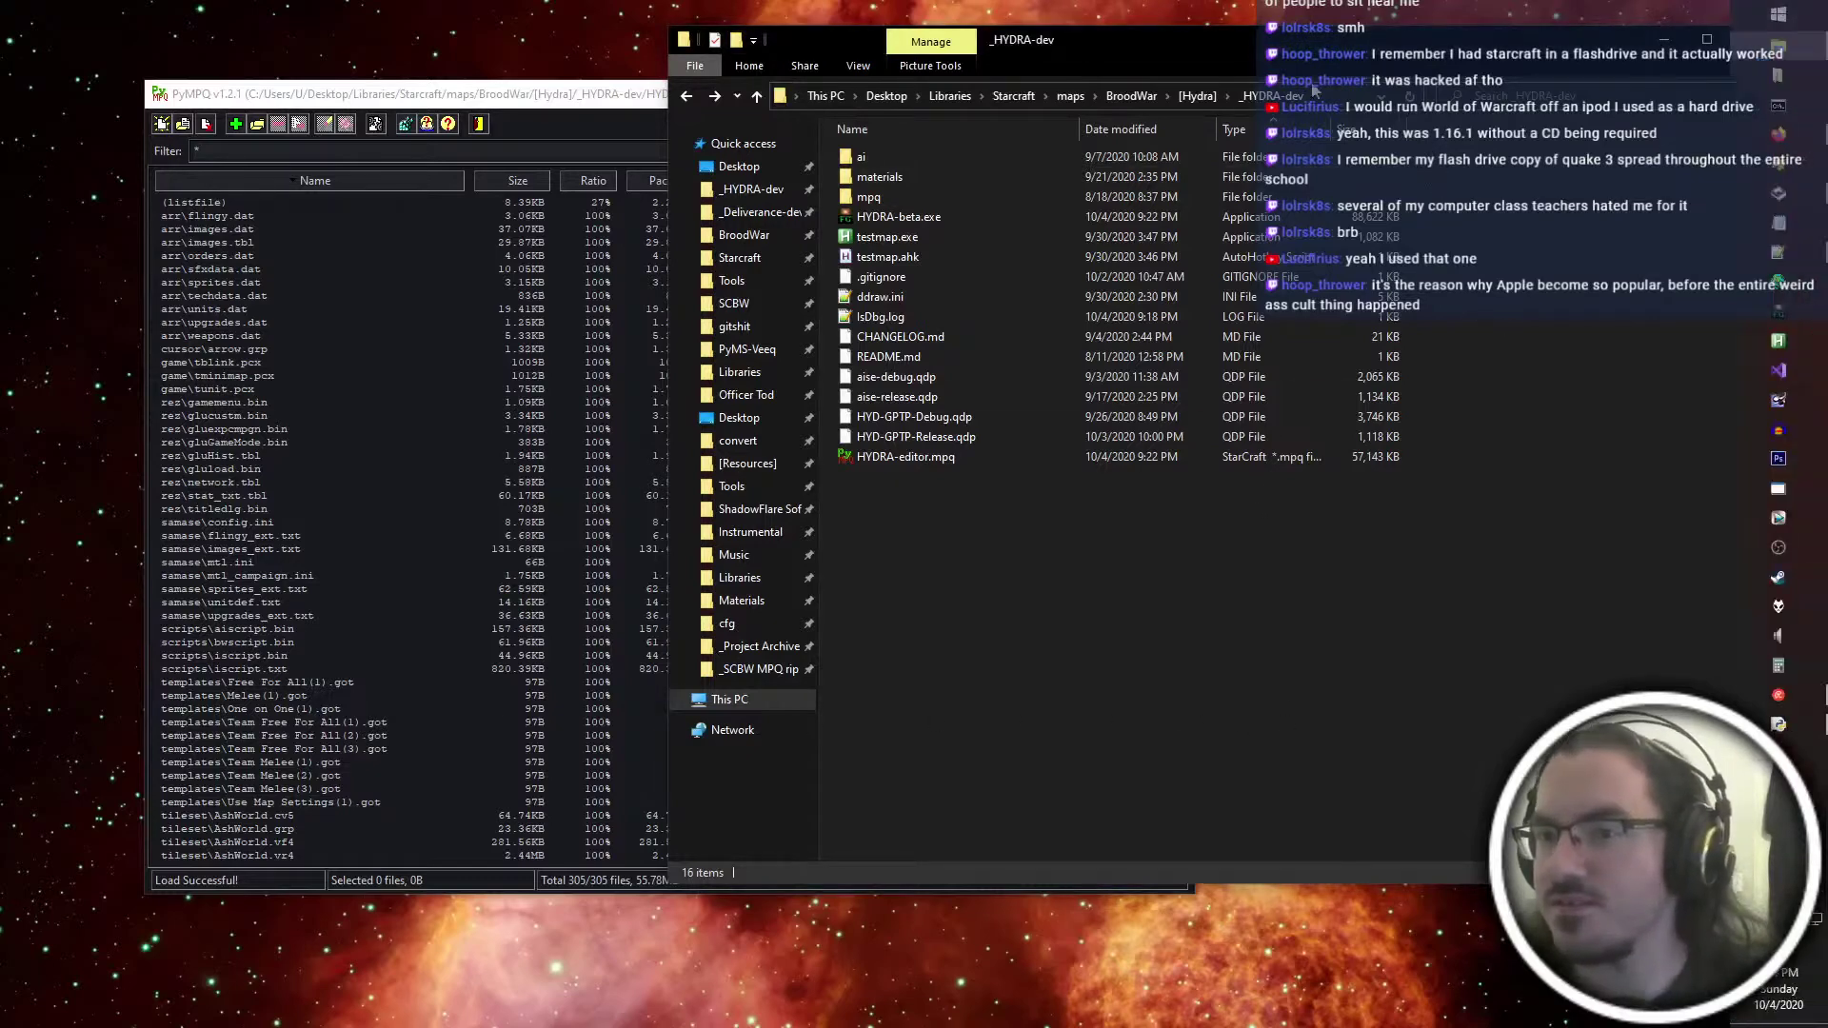
Go back up to the BroodWar folder, look inside _Community and find the [Nemesis] folder in _Project Archive
{"action": "key", "text": "alt+Left"}
{"action": "key", "text": "alt+Left"}
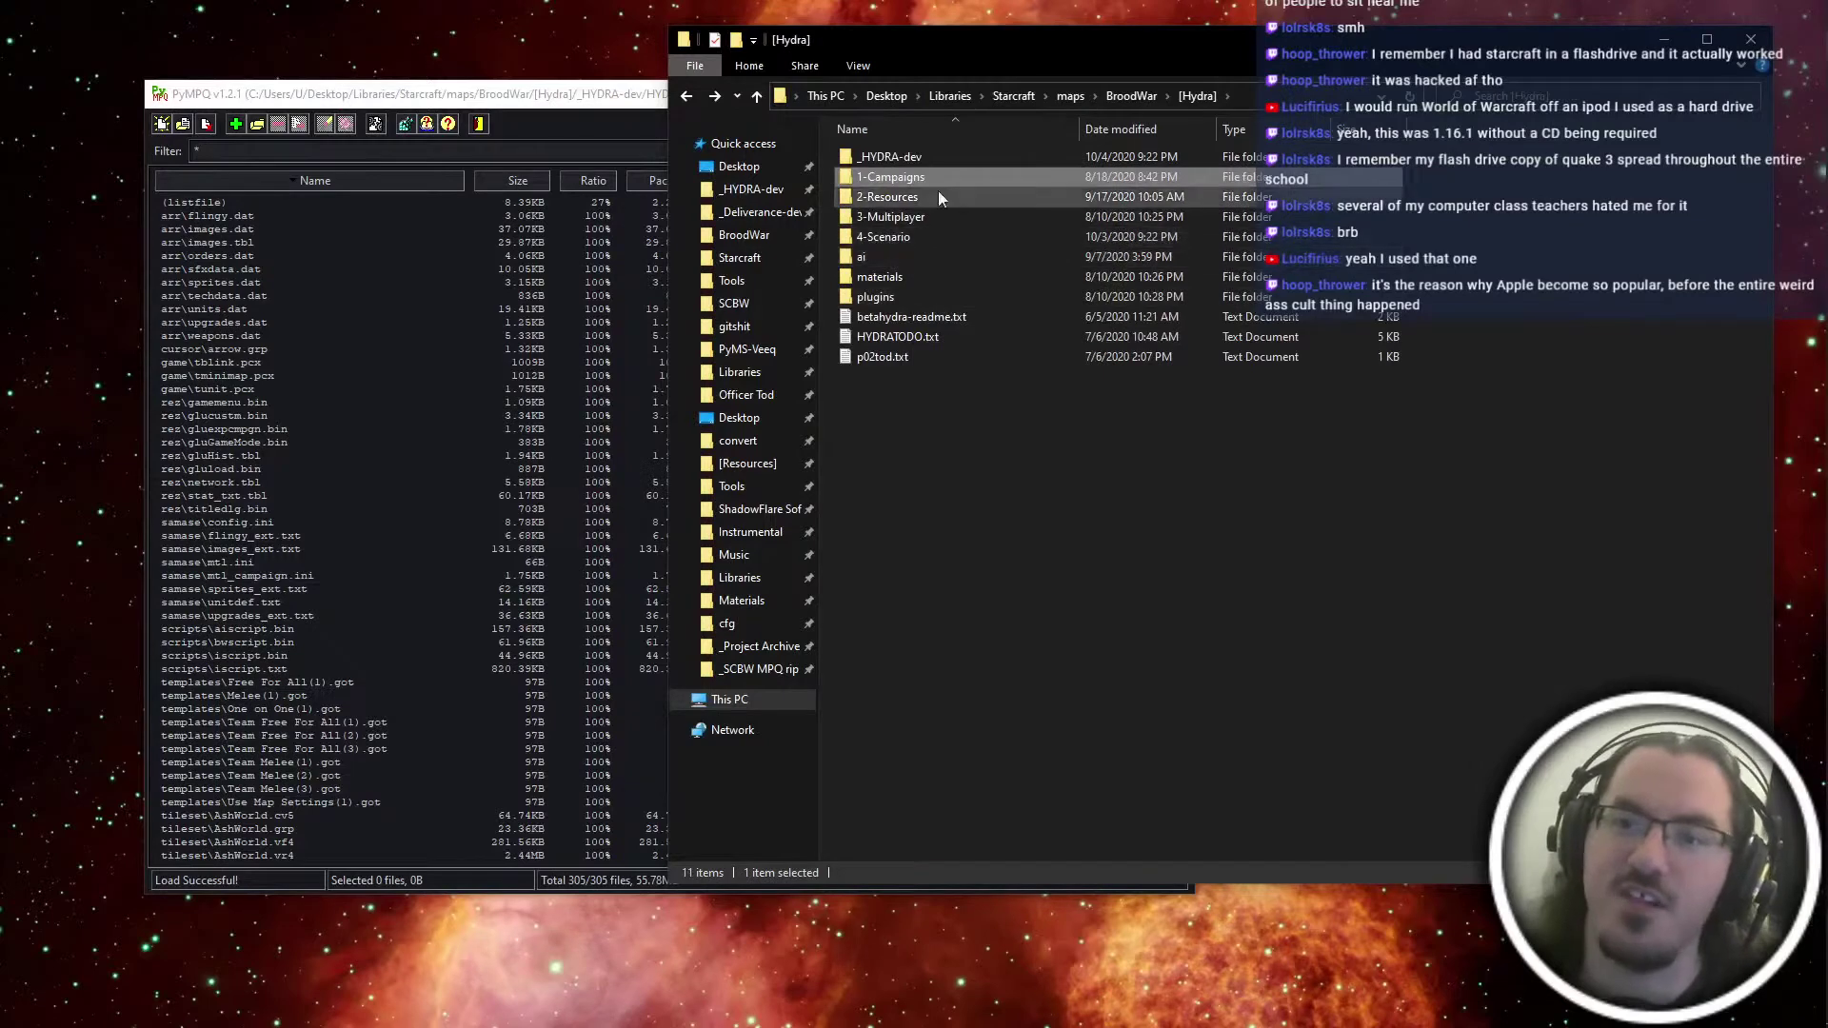
{"action": "key", "text": "alt+Left"}
{"action": "left_click", "coordinate": [1115, 97]}
{"action": "double_click", "coordinate": [912, 192]}
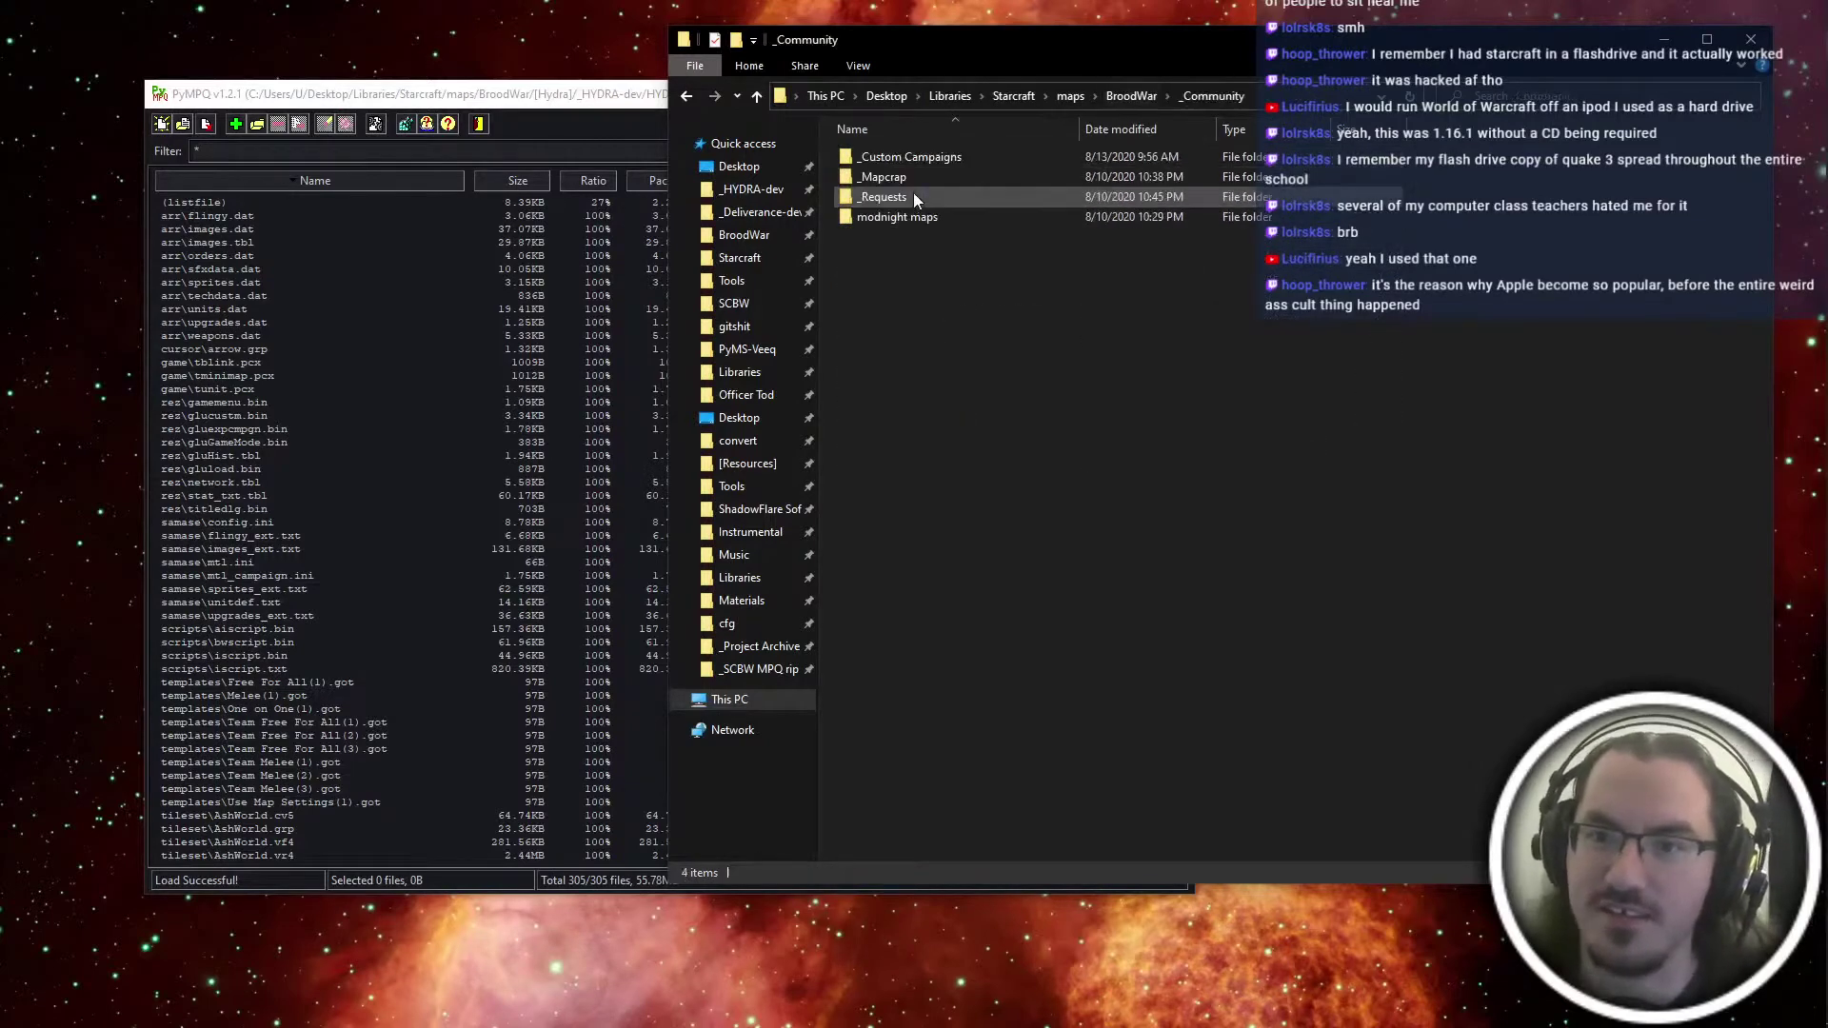
{"action": "key", "text": "alt+Left"}
{"action": "double_click", "coordinate": [956, 219]}
{"action": "double_click", "coordinate": [956, 198]}
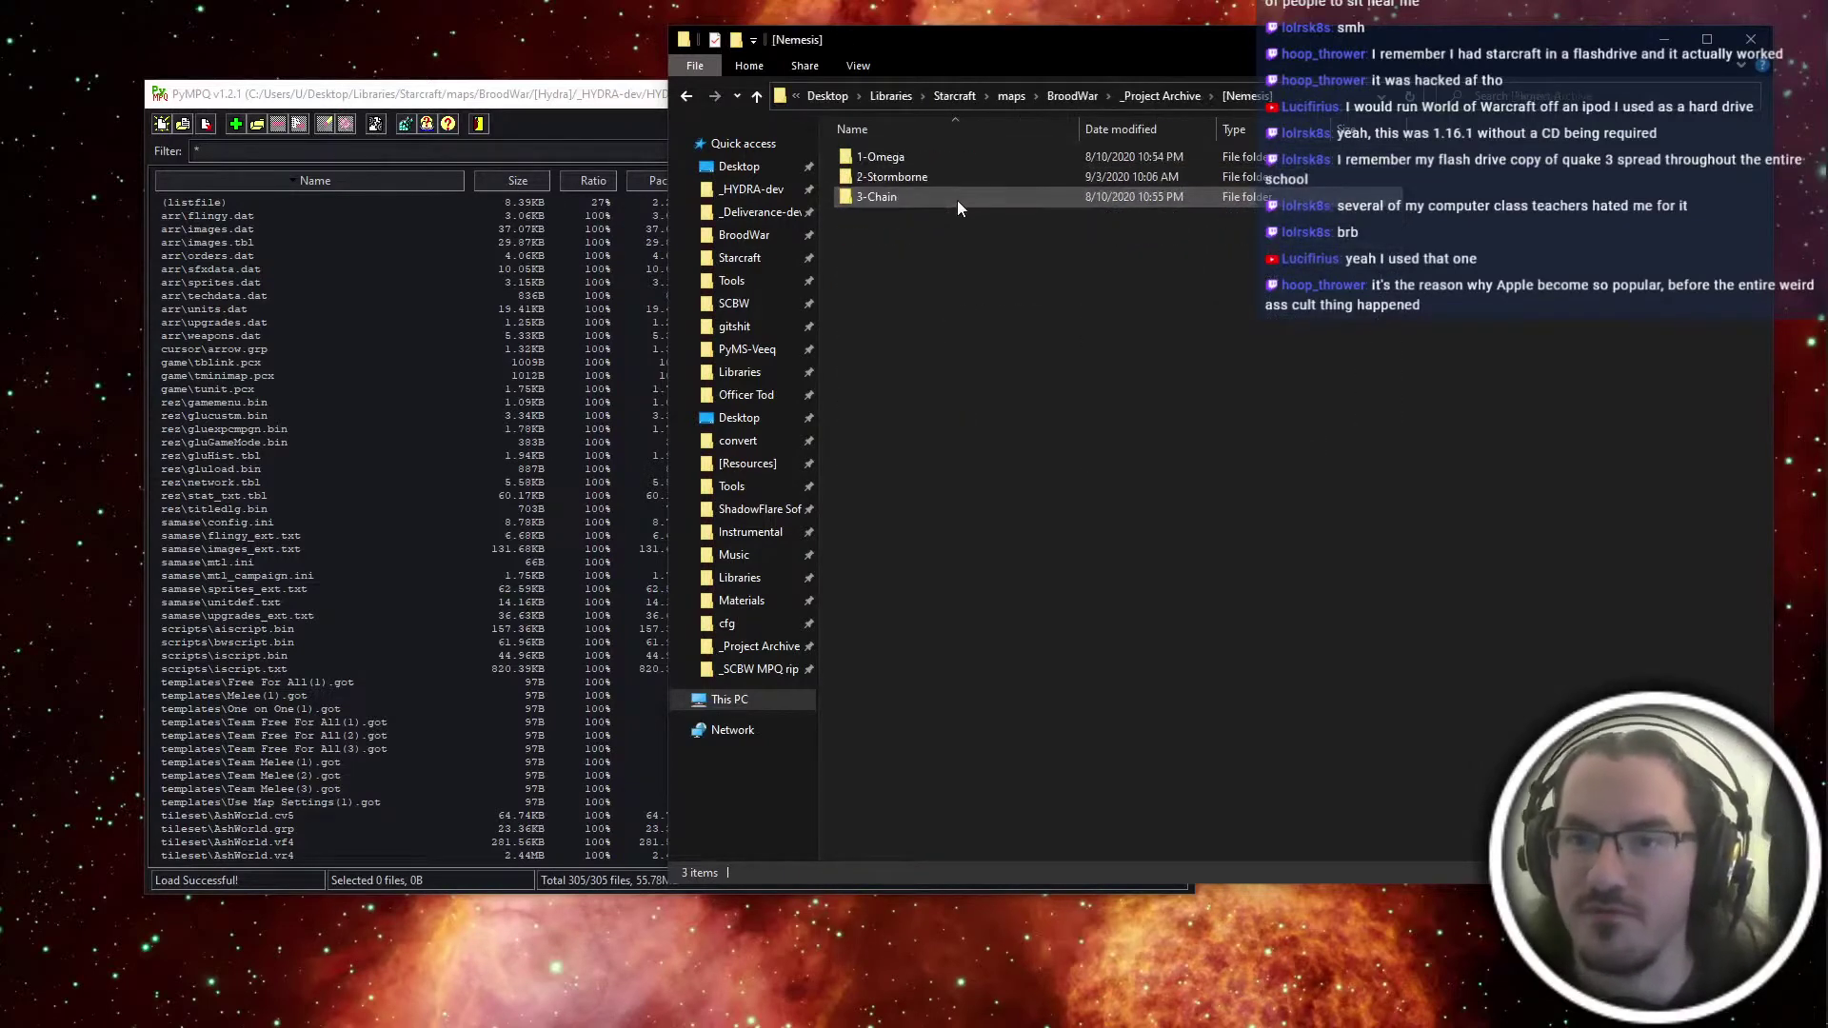
Move the [Nemesis] folder out of _Project Archive into the BroodWar folder and open it
{"action": "key", "text": "alt+Left"}
{"action": "key", "text": "ctrl+x"}
{"action": "key", "text": "alt+Left"}
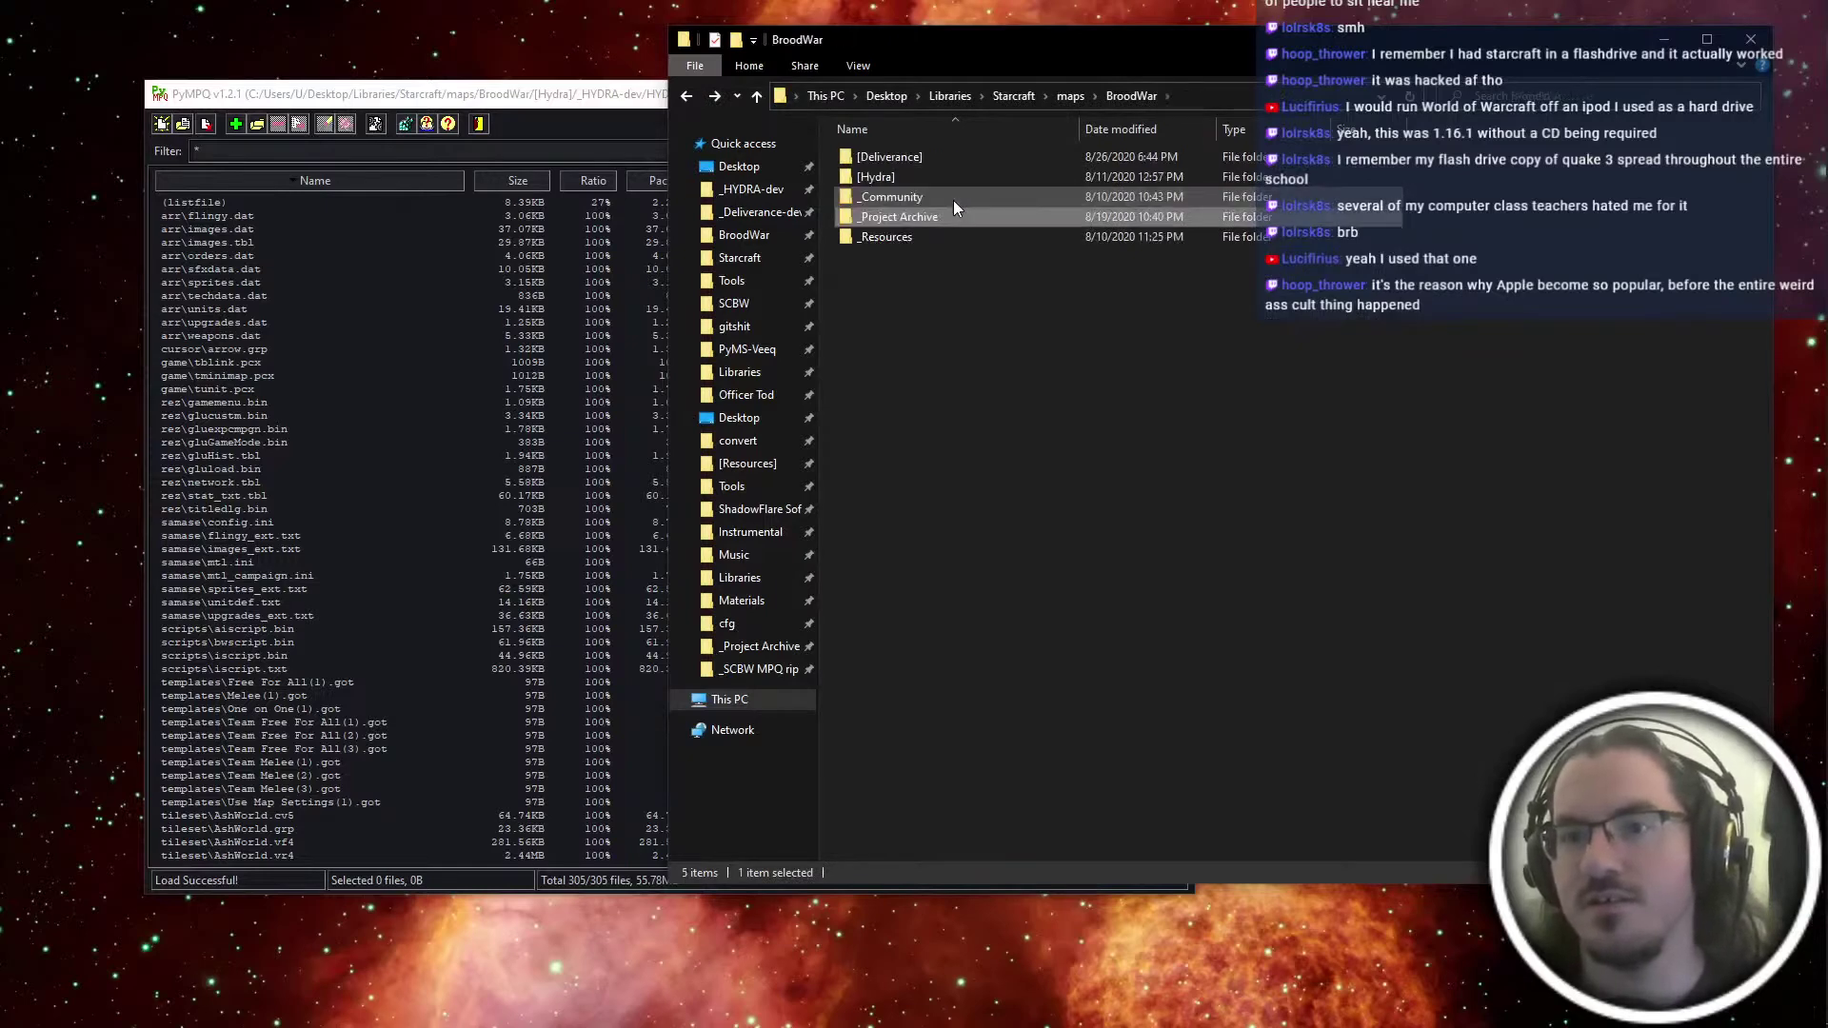
{"action": "key", "text": "ctrl+v"}
{"action": "key", "text": "Return"}
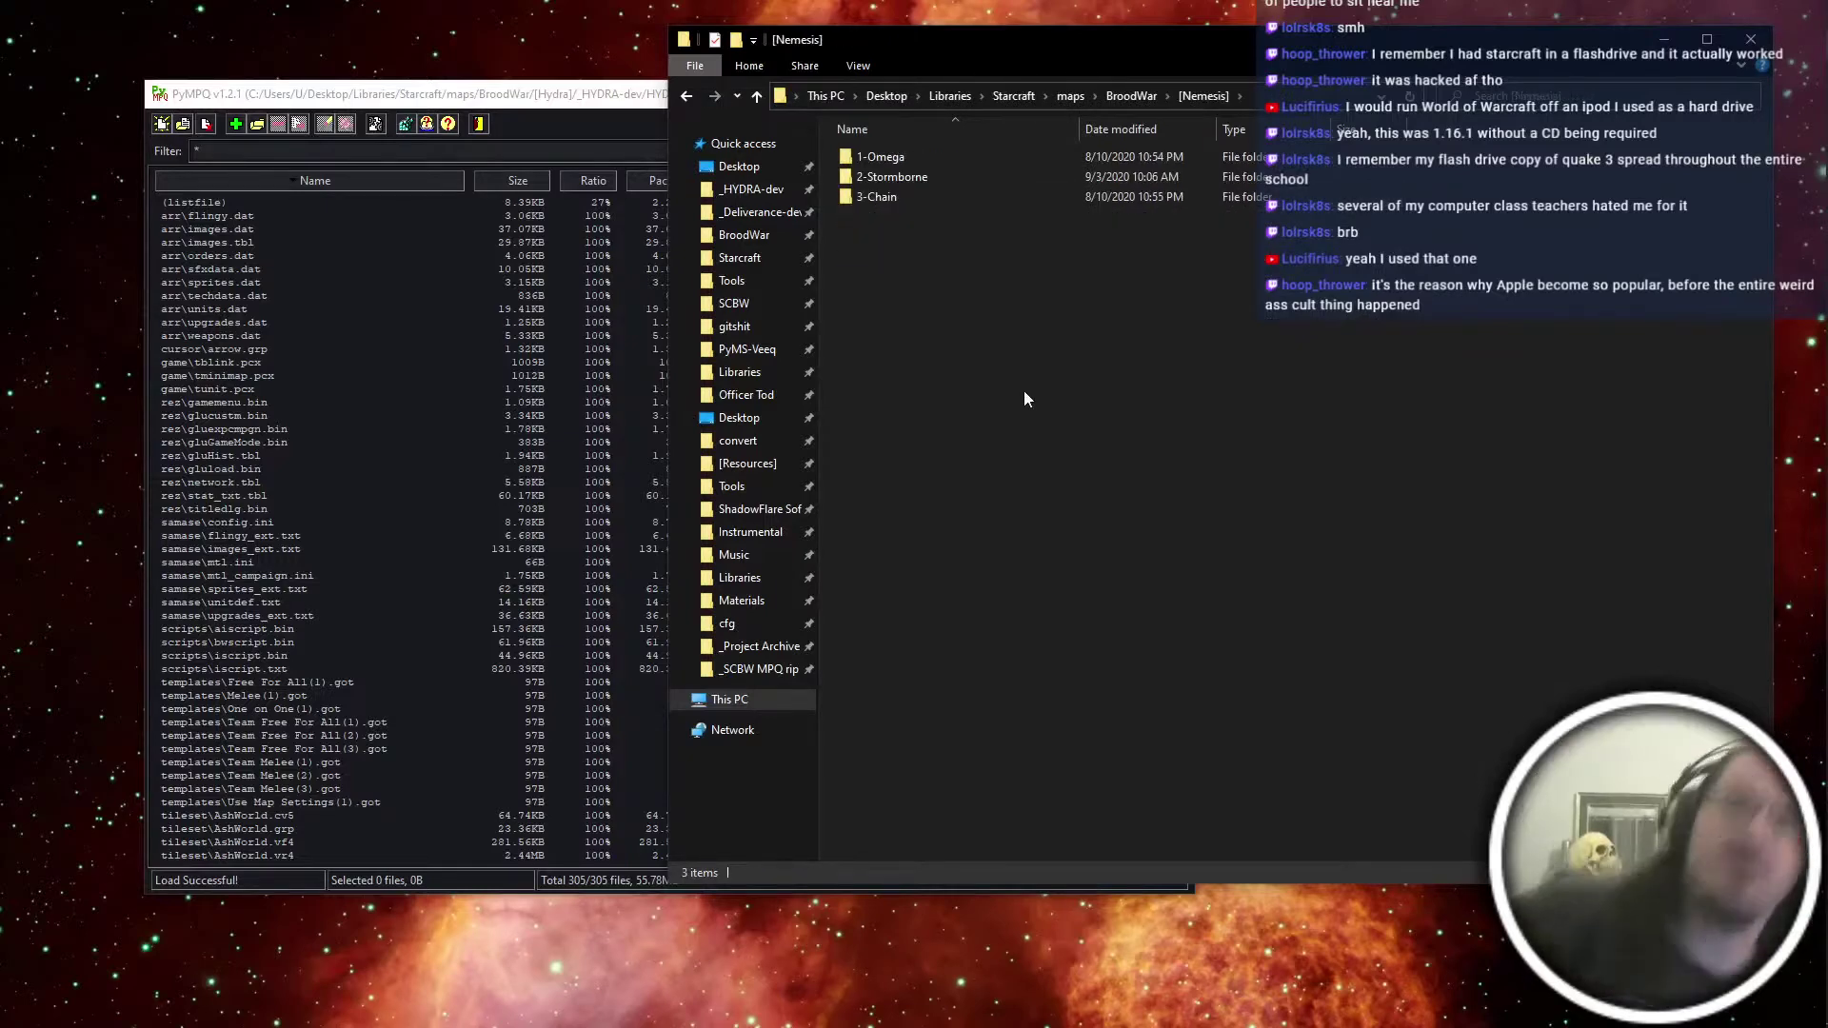
Open the map OMEGA.scx from the 1-Omega folder in ScmDraft 2
{"action": "key", "text": "Down"}
{"action": "key", "text": "Up"}
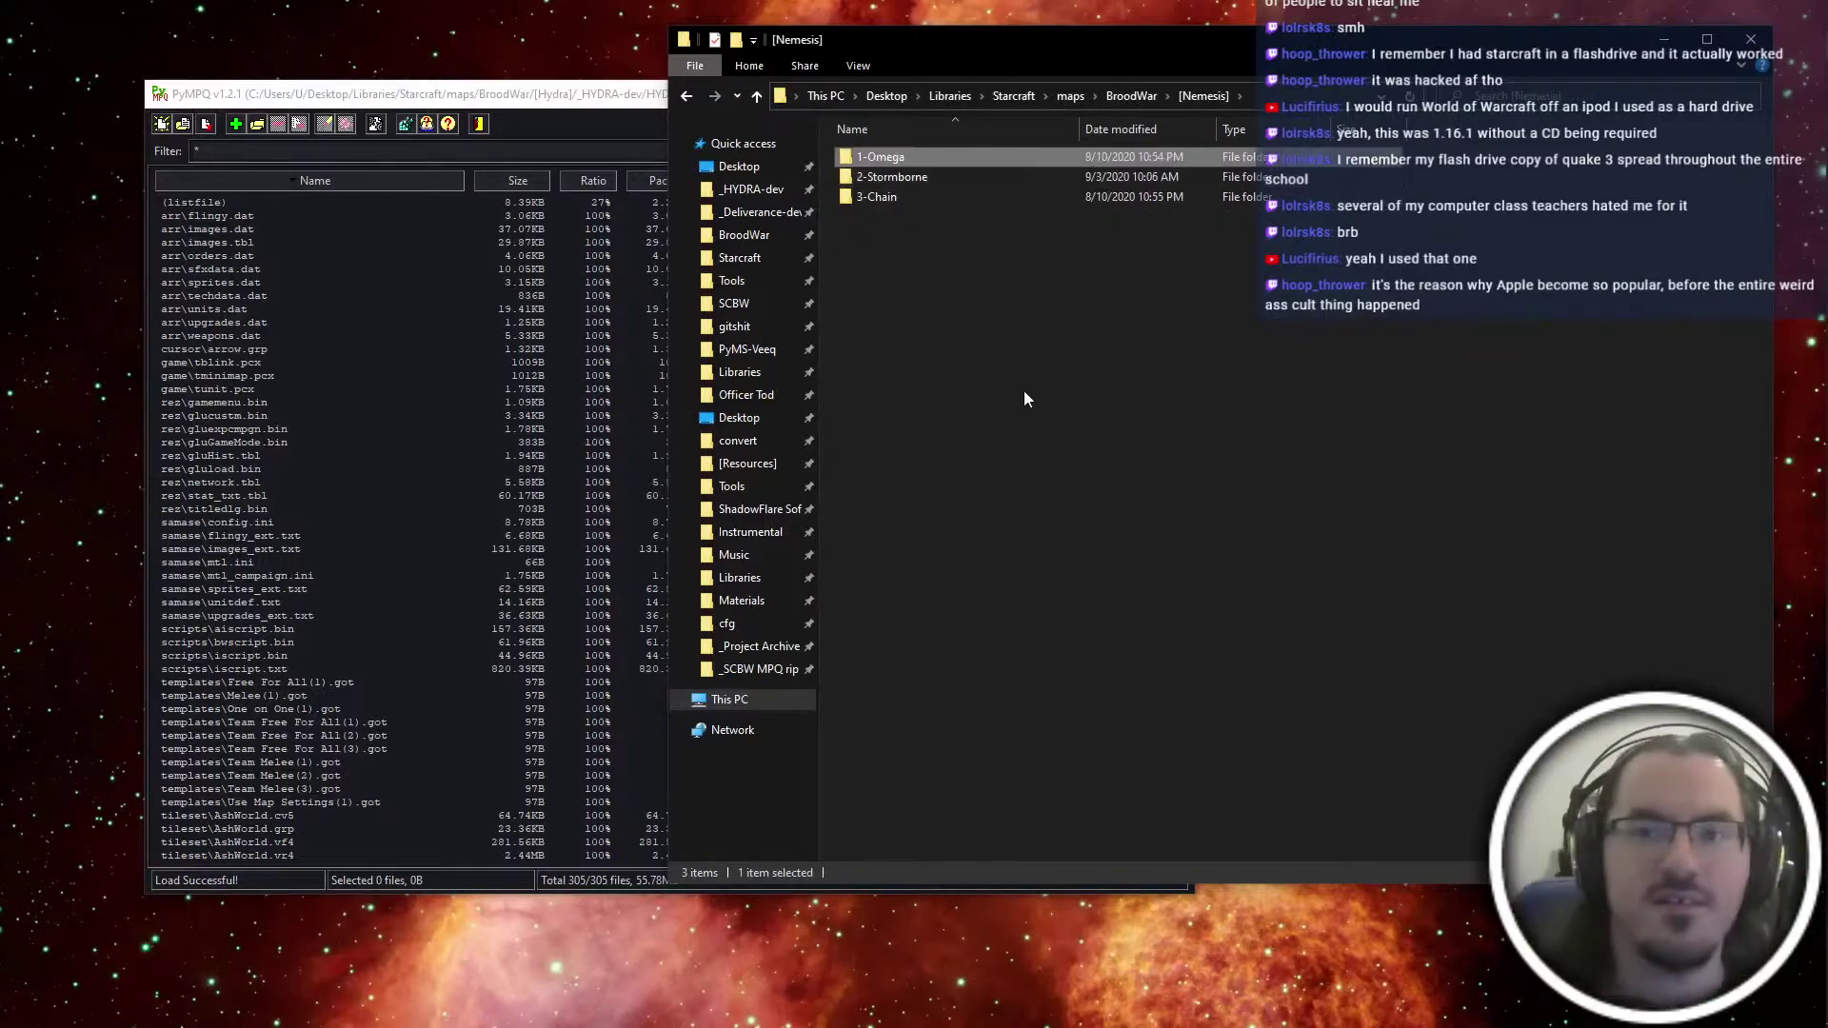
{"action": "key", "text": "Return"}
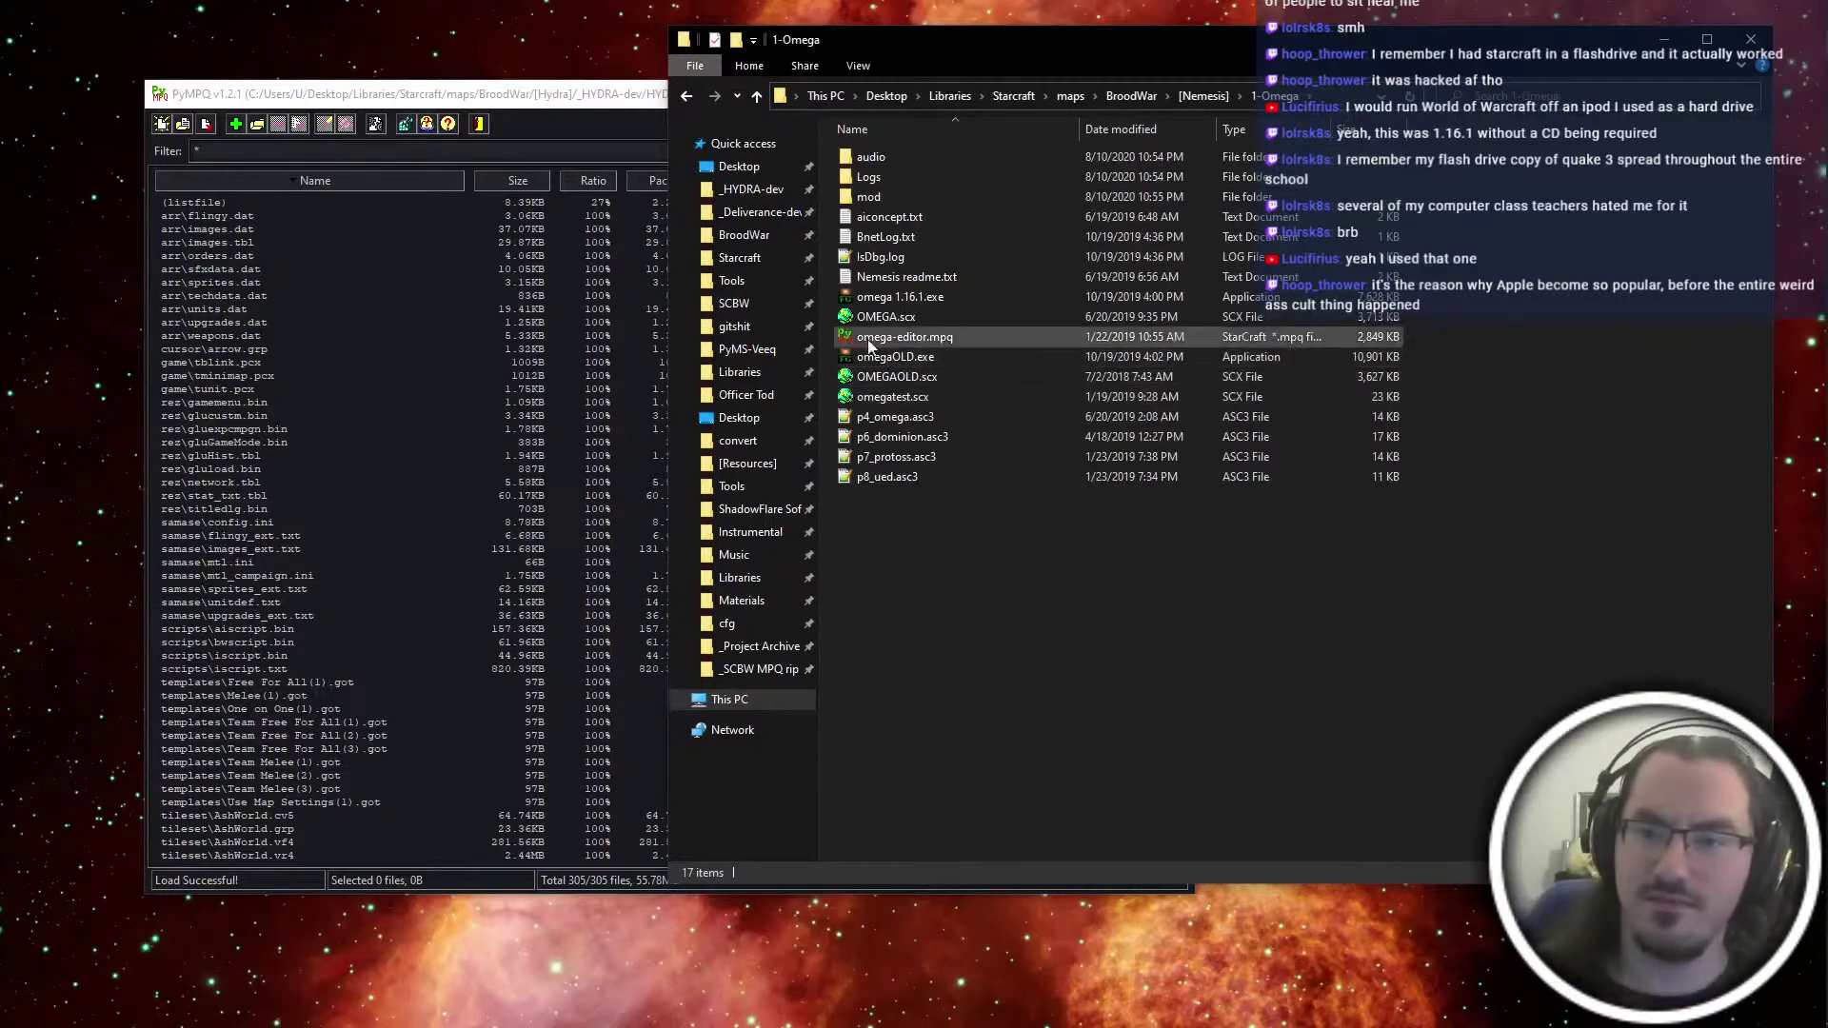
{"action": "double_click", "coordinate": [890, 312]}
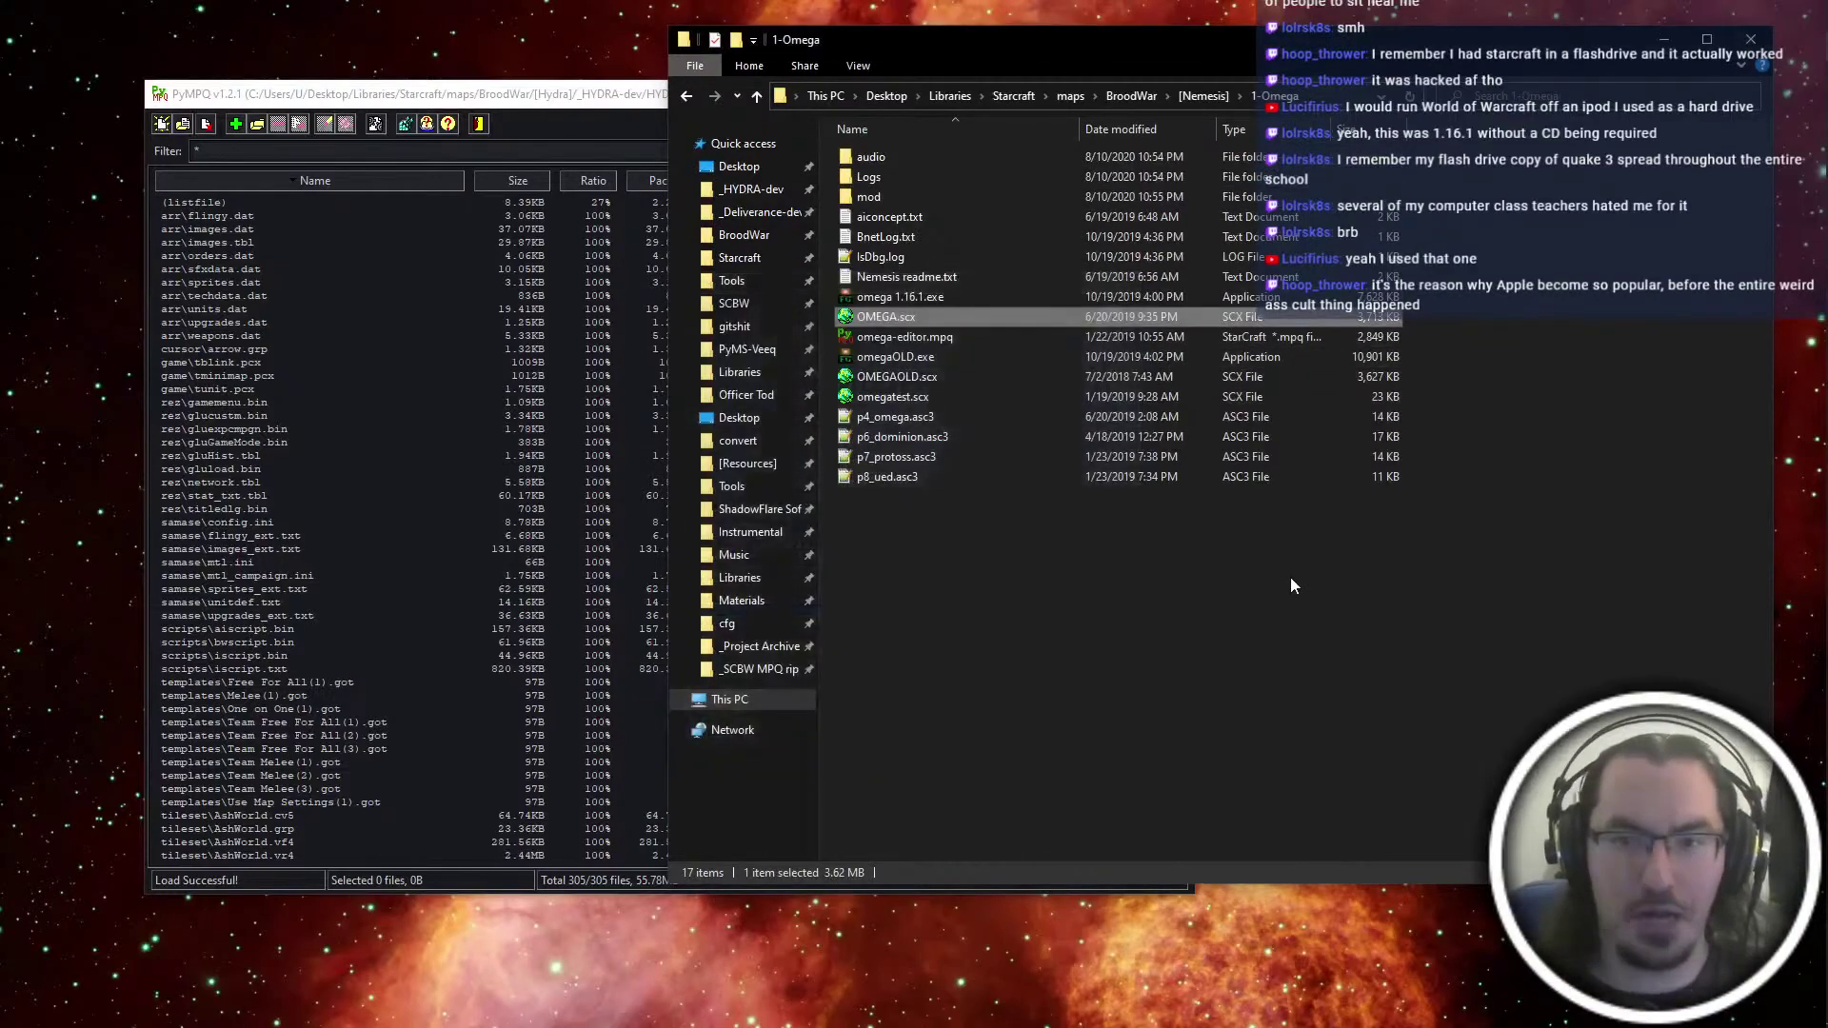
Turn on the display of the placed units, resources and start location on the Omega map
{"action": "scroll", "coordinate": [1110, 377], "scroll_direction": "down", "scroll_amount": 5}
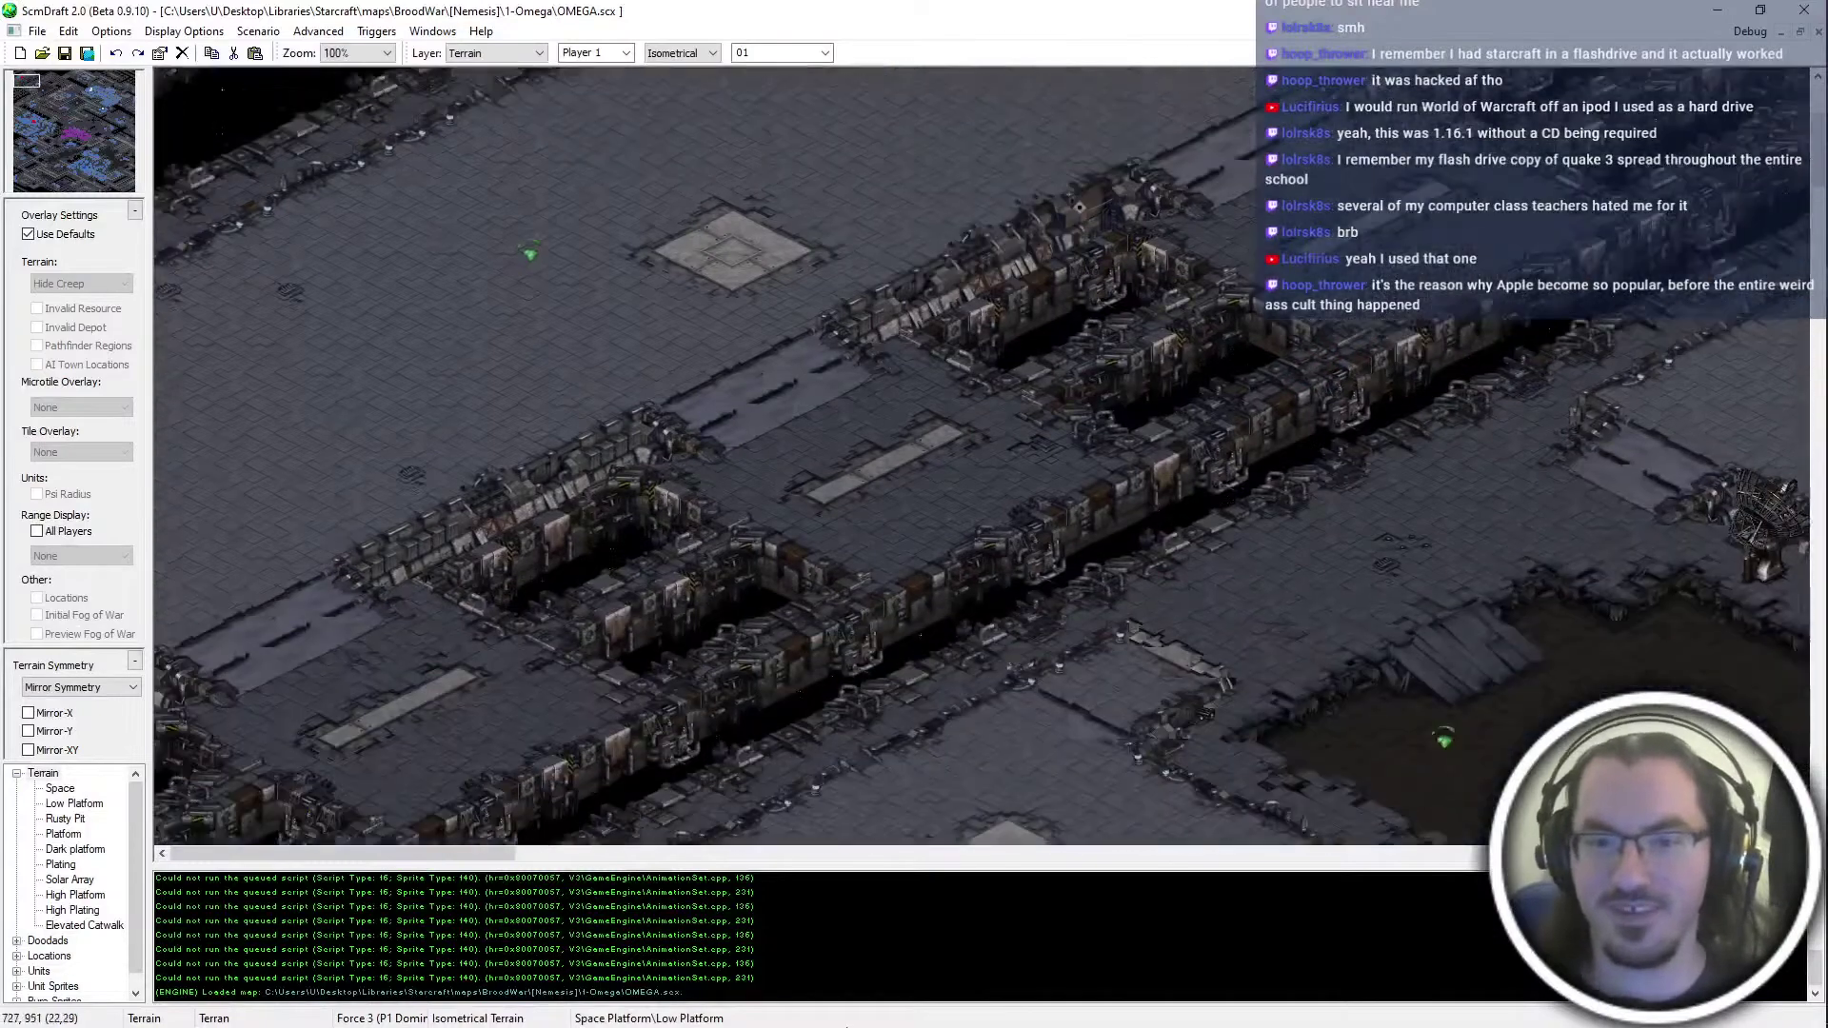
{"action": "left_click", "coordinate": [183, 30]}
{"action": "left_click", "coordinate": [200, 101]}
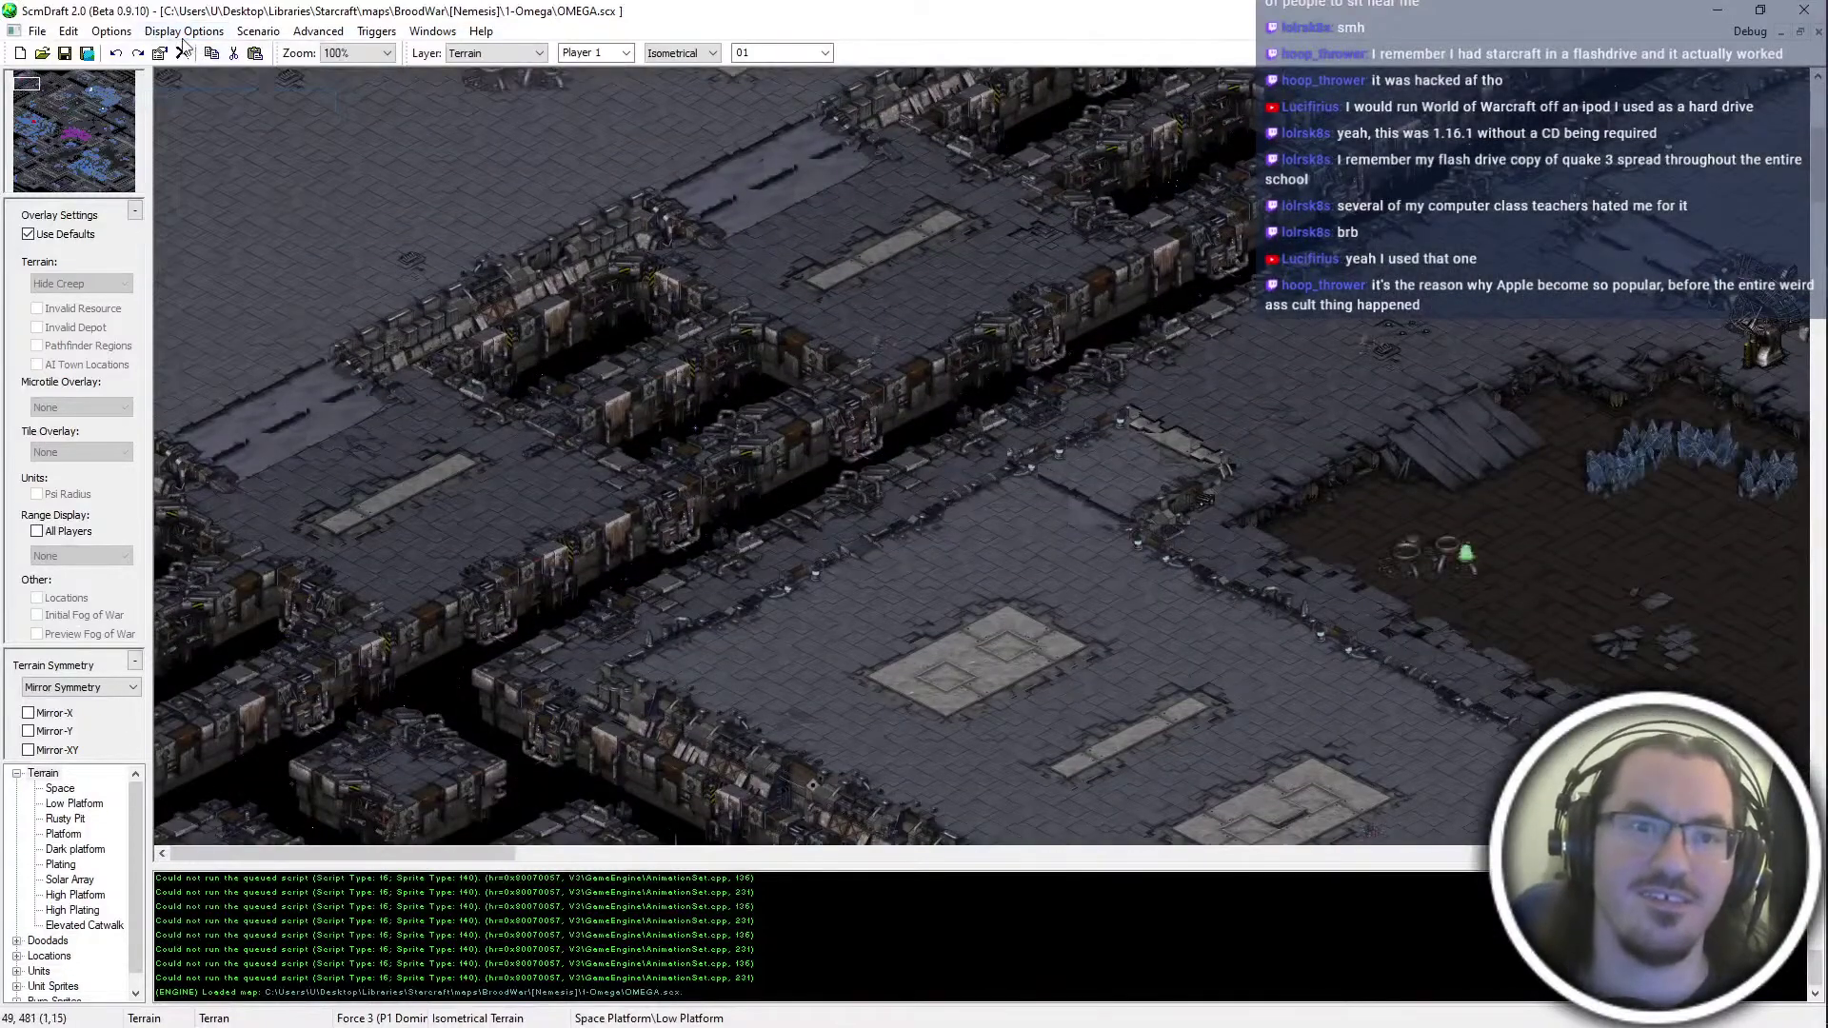
{"action": "left_click", "coordinate": [184, 31]}
{"action": "left_click", "coordinate": [195, 80]}
{"action": "scroll", "coordinate": [921, 486], "scroll_direction": "up", "scroll_amount": 5}
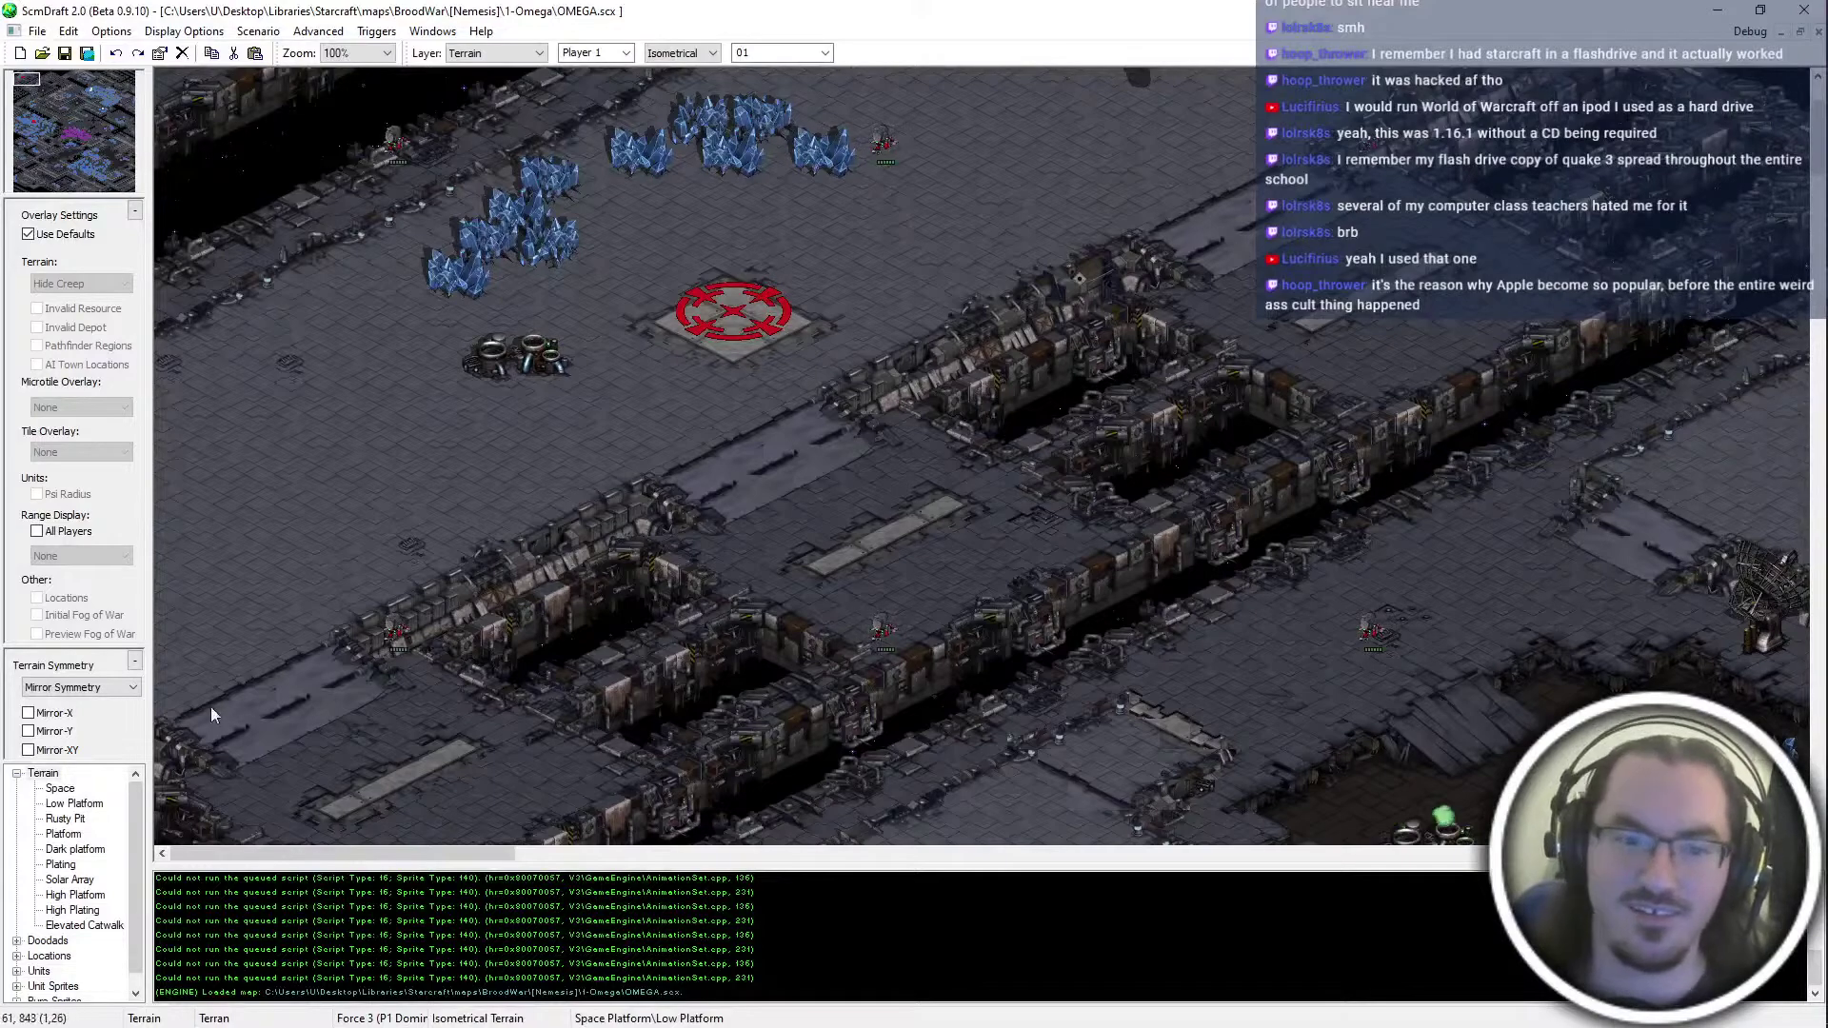
Examine the northwest part of the Omega map, from the red start location to the sunken mineral base and platforms beside it, at 66% zoom
{"action": "scroll", "coordinate": [210, 707], "scroll_direction": "down", "scroll_amount": 1}
{"action": "scroll", "coordinate": [380, 484], "scroll_direction": "down", "scroll_amount": 1}
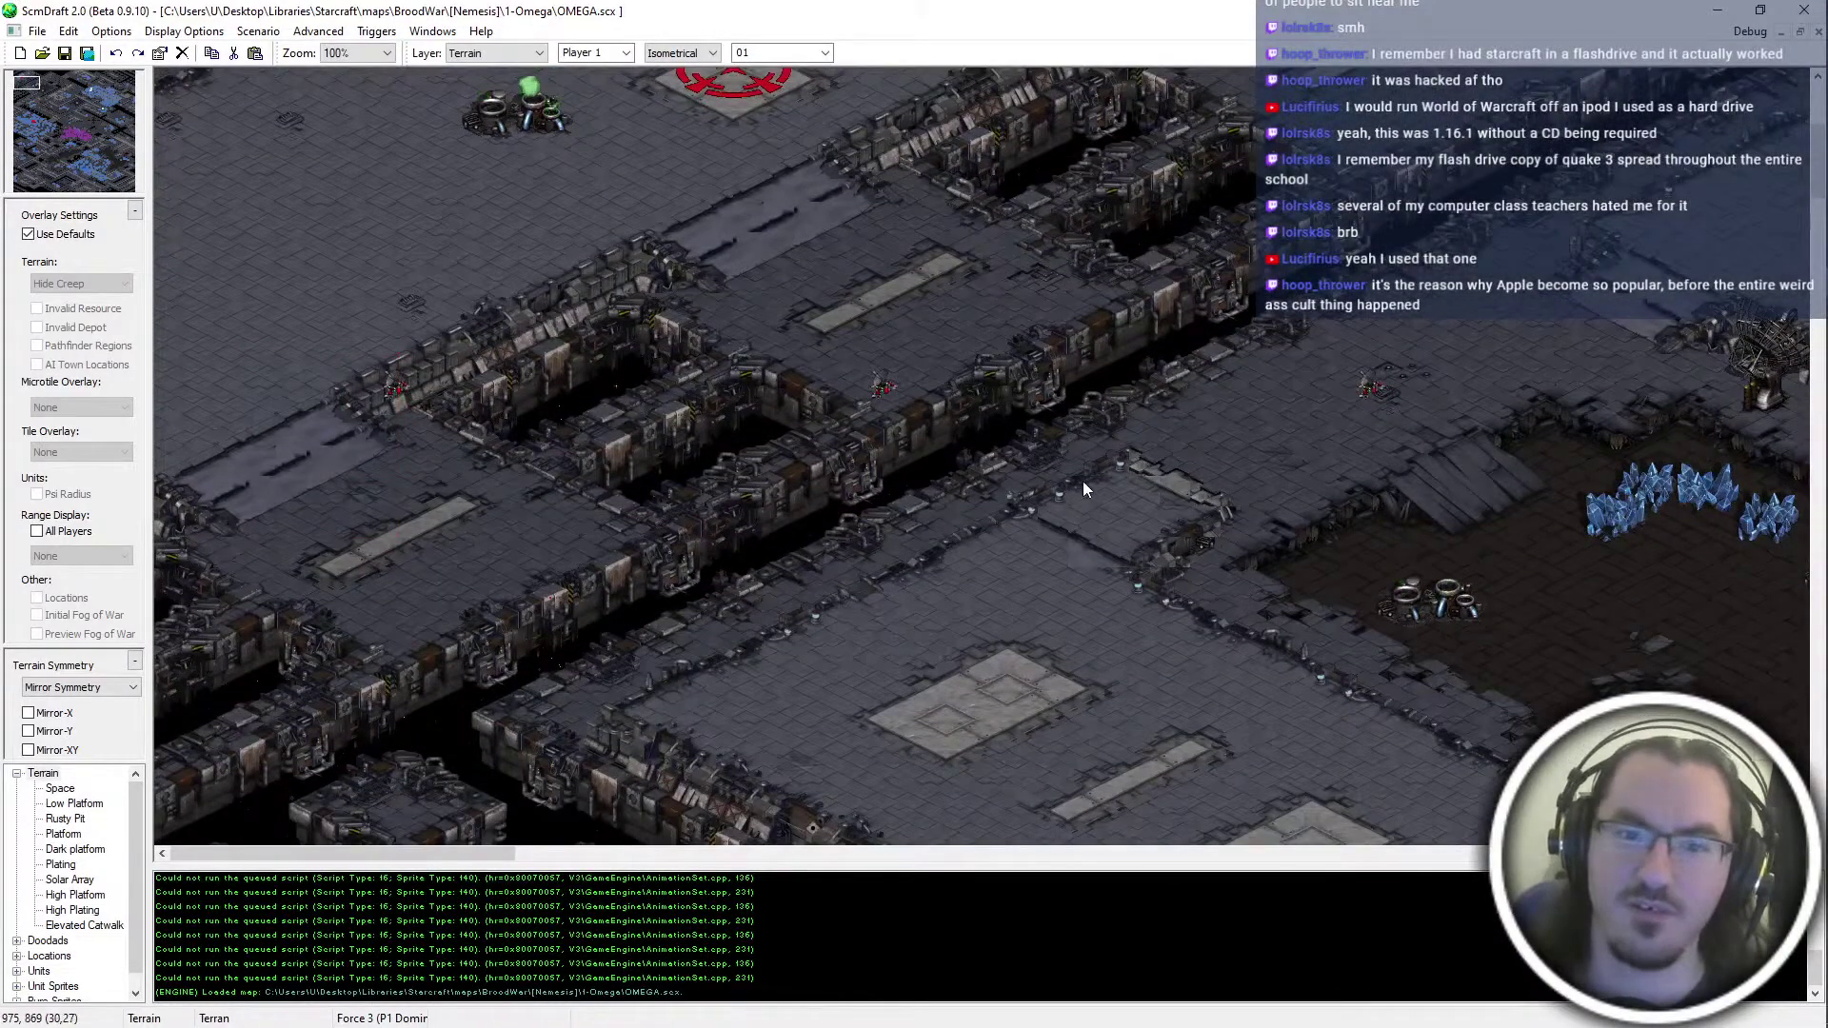
{"action": "middle_click_drag", "start_coordinate": [975, 344], "coordinate": [1207, 590]}
{"action": "middle_click_drag", "start_coordinate": [975, 604], "coordinate": [1171, 621]}
{"action": "scroll", "coordinate": [1060, 387], "scroll_direction": "down", "scroll_amount": 1, "text": "ctrl"}
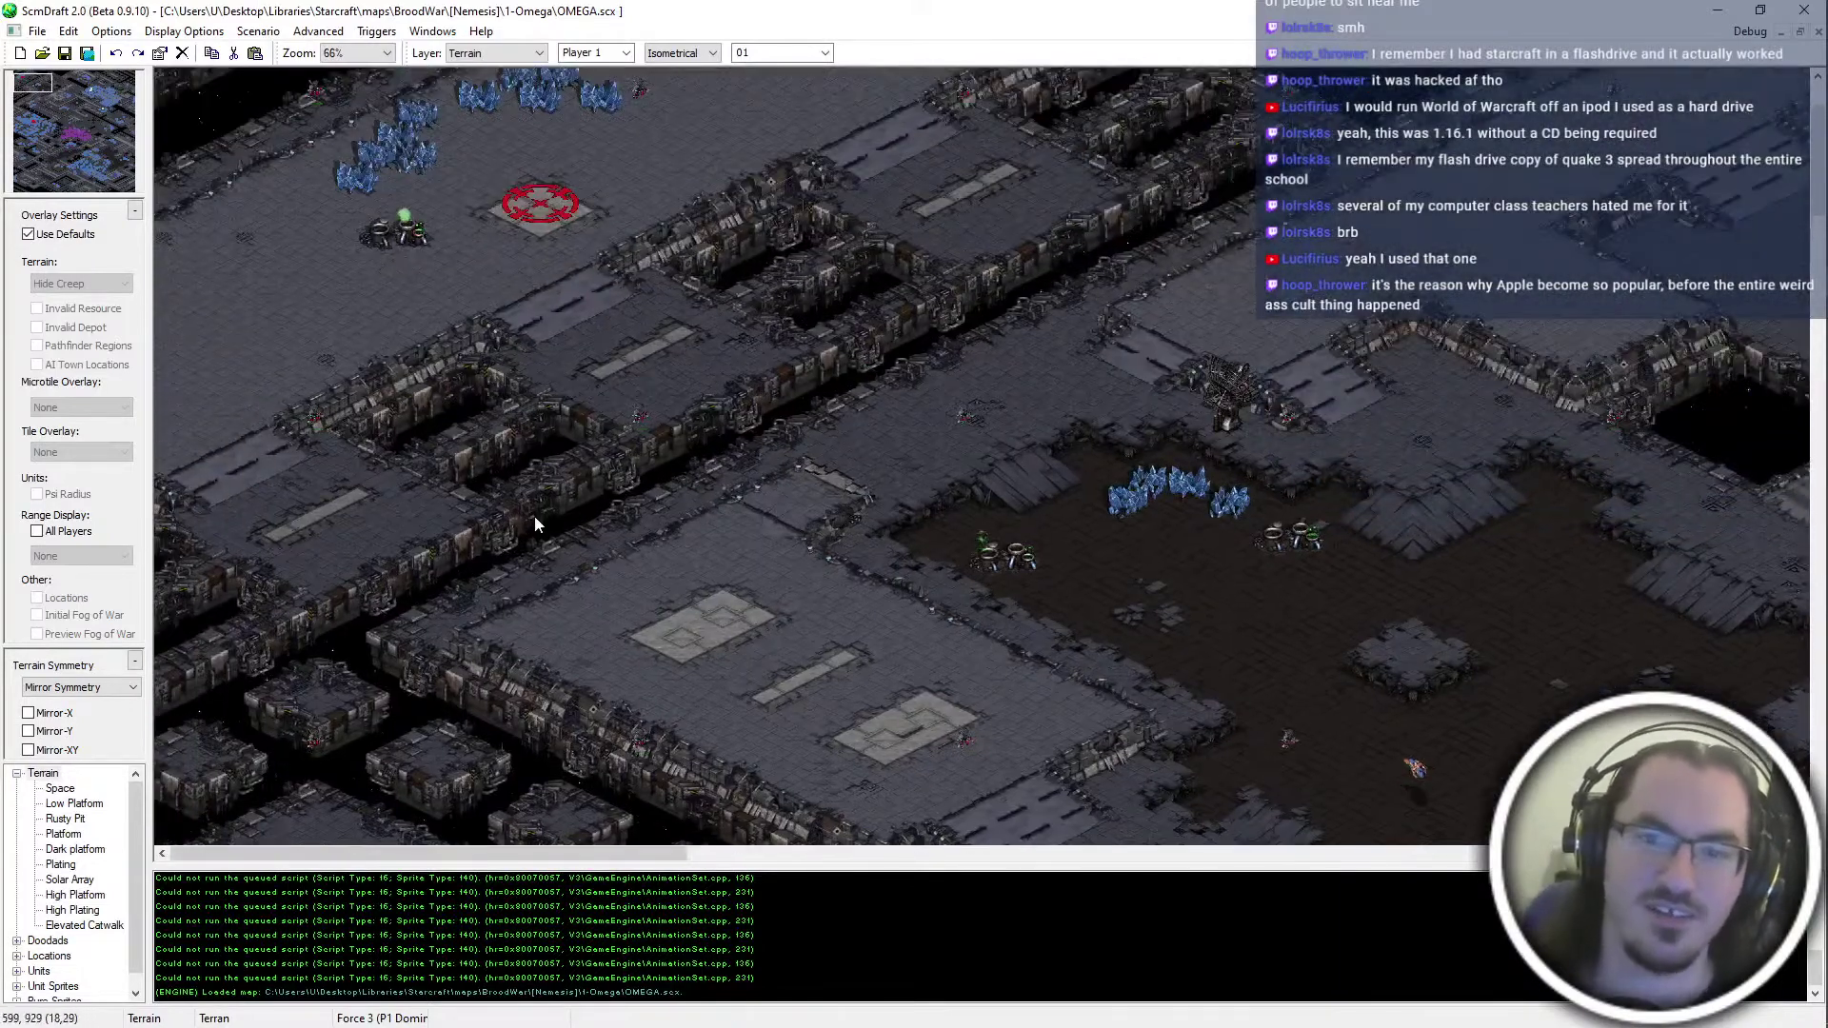
{"action": "scroll", "coordinate": [694, 516], "scroll_direction": "up", "scroll_amount": 2}
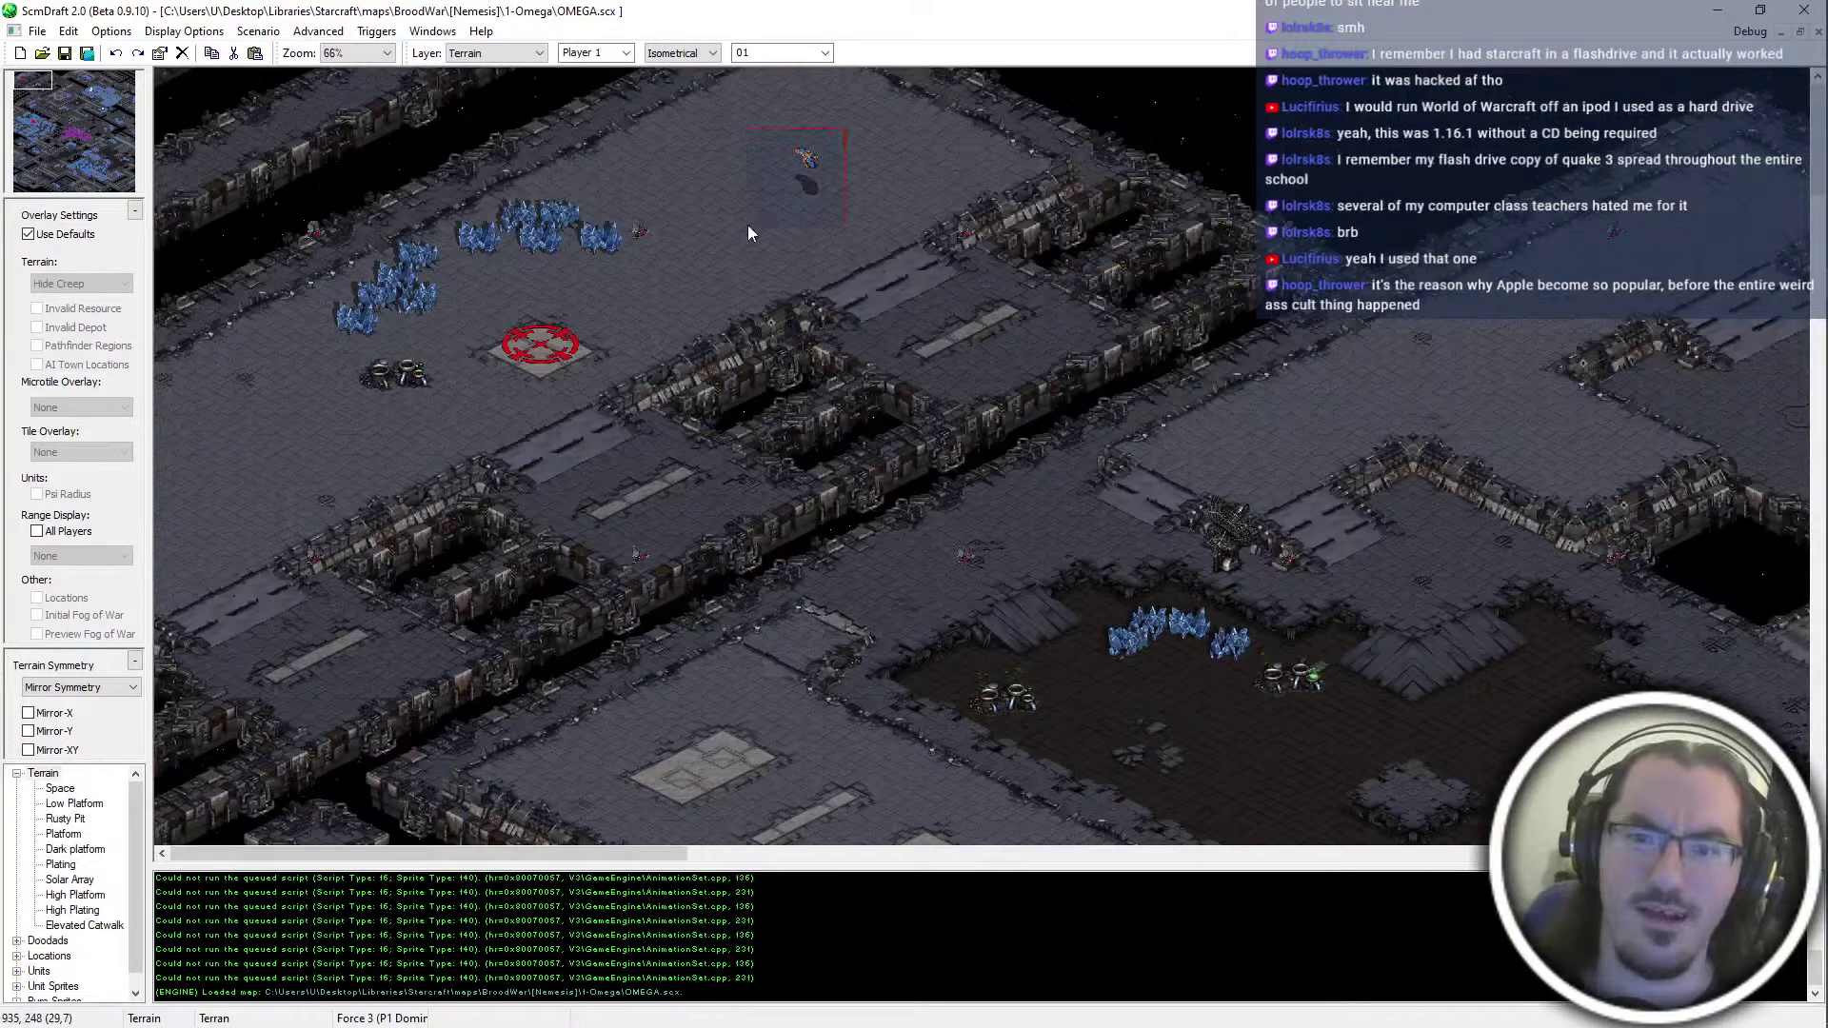
{"action": "left_click", "coordinate": [4, 126]}
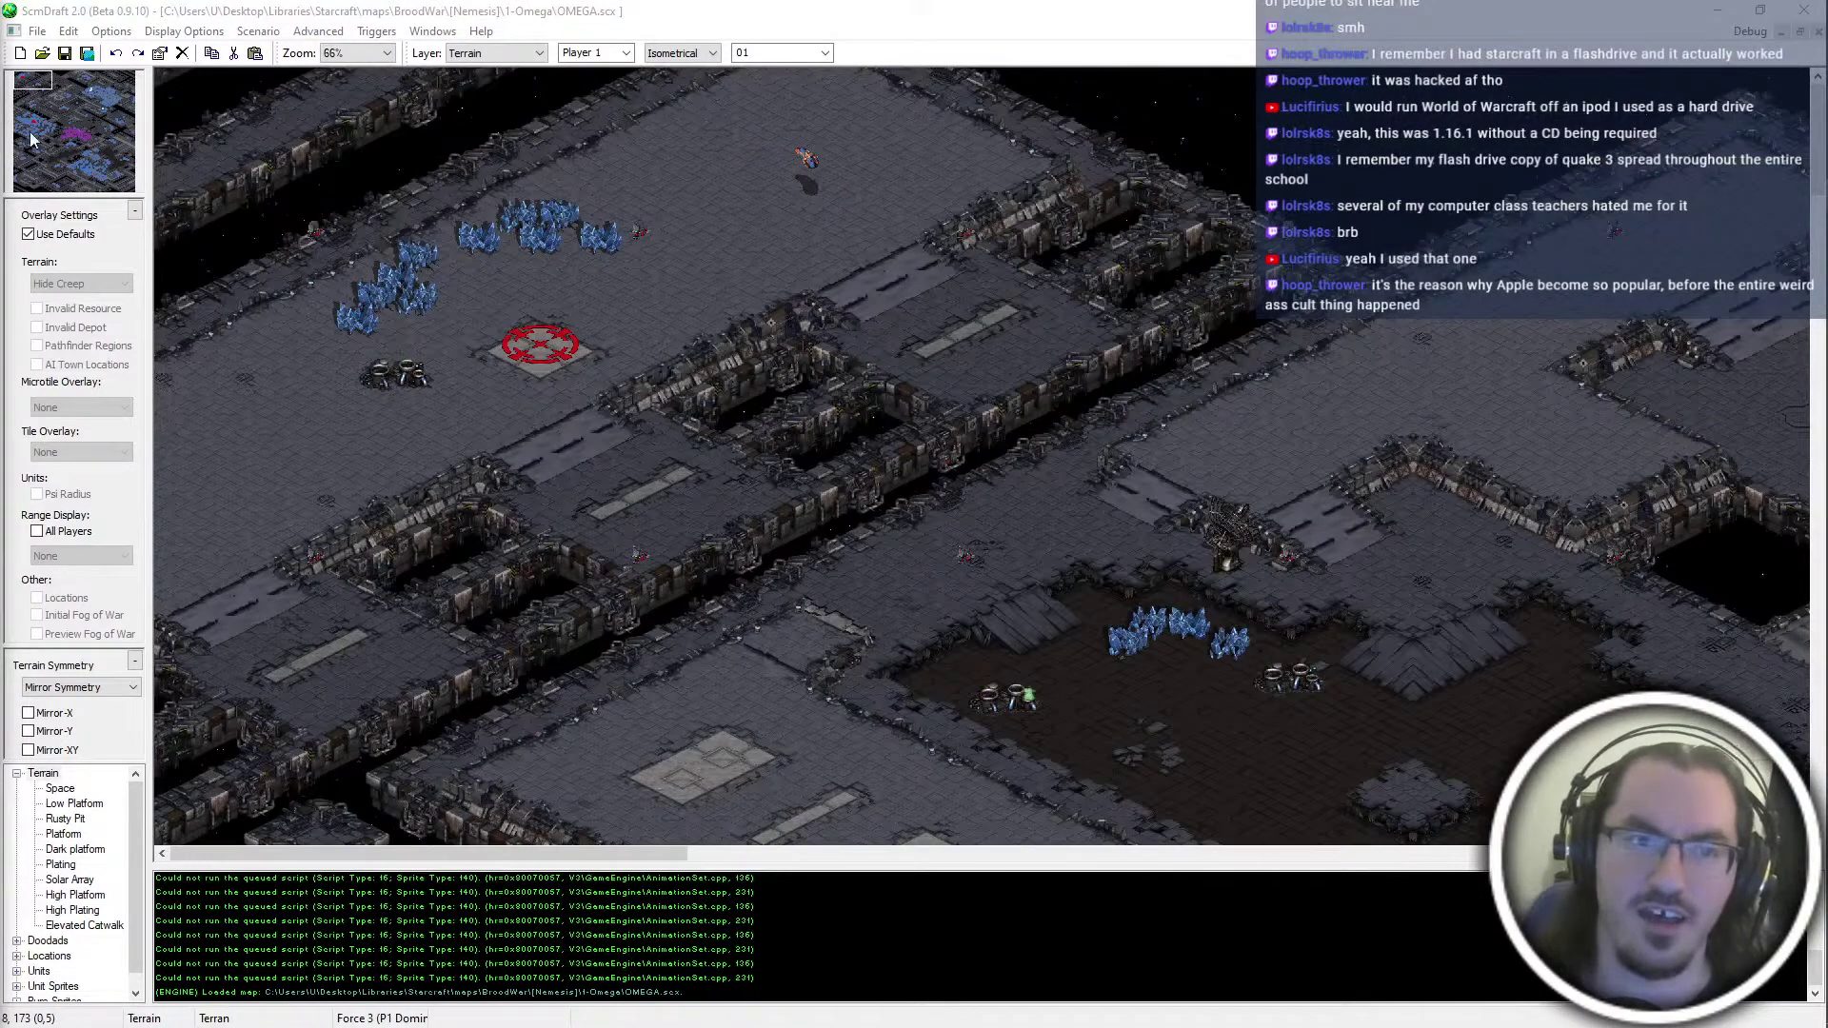
{"action": "left_click_drag", "start_coordinate": [30, 133], "coordinate": [19, 94]}
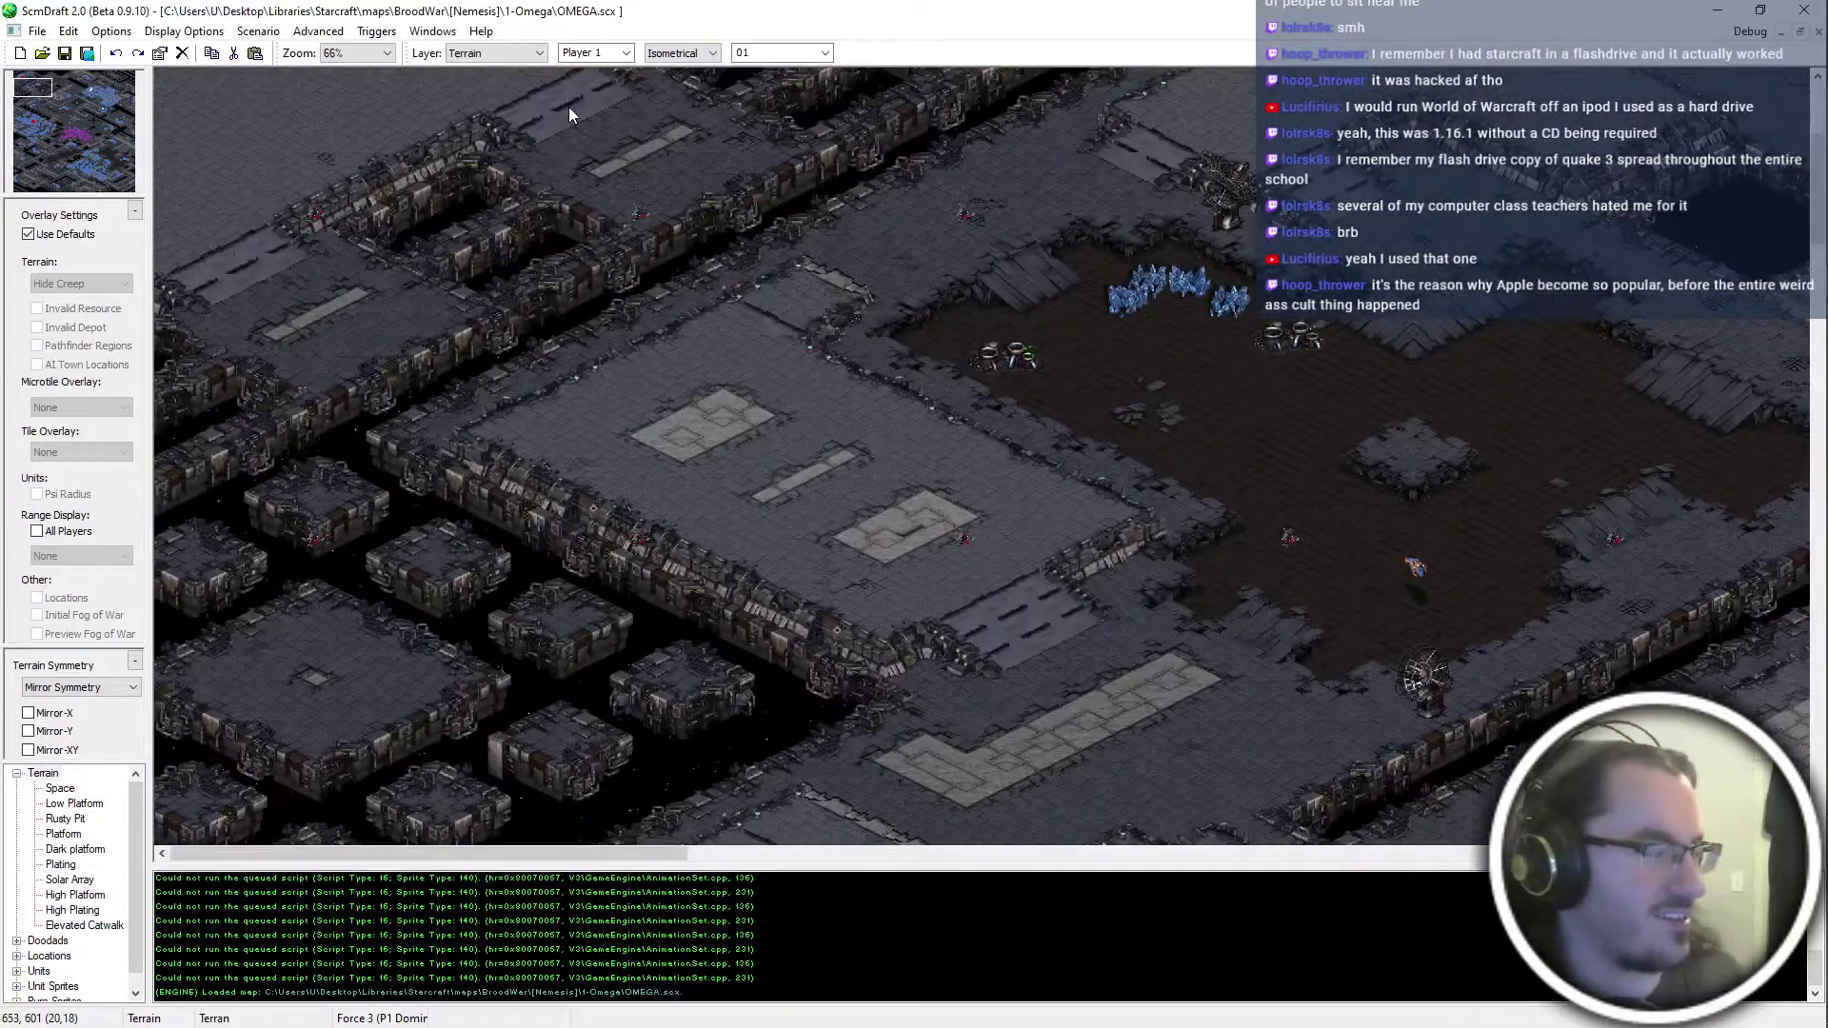
{"action": "scroll", "coordinate": [579, 464], "scroll_direction": "up", "scroll_amount": 5}
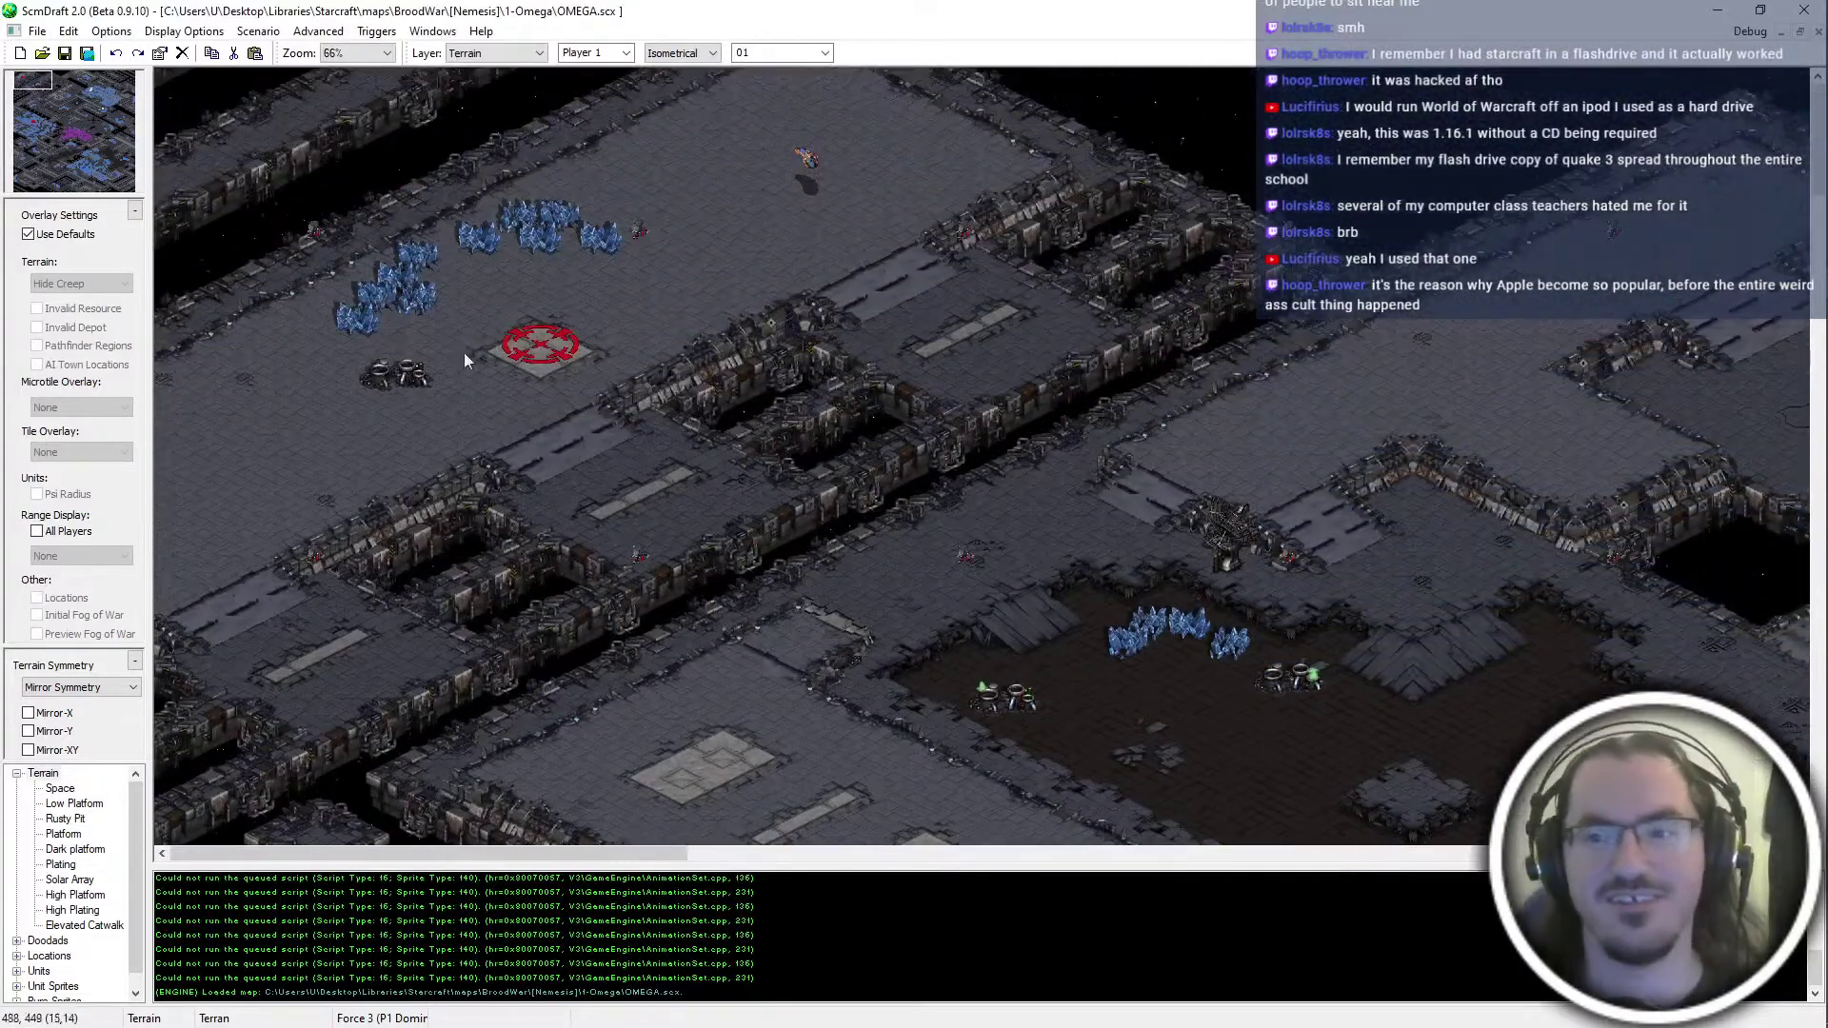
{"action": "mouse_move", "coordinate": [43, 84]}
{"action": "left_mouse_down"}
{"action": "mouse_move", "coordinate": [64, 83]}
{"action": "mouse_move", "coordinate": [42, 78]}
{"action": "left_mouse_up"}
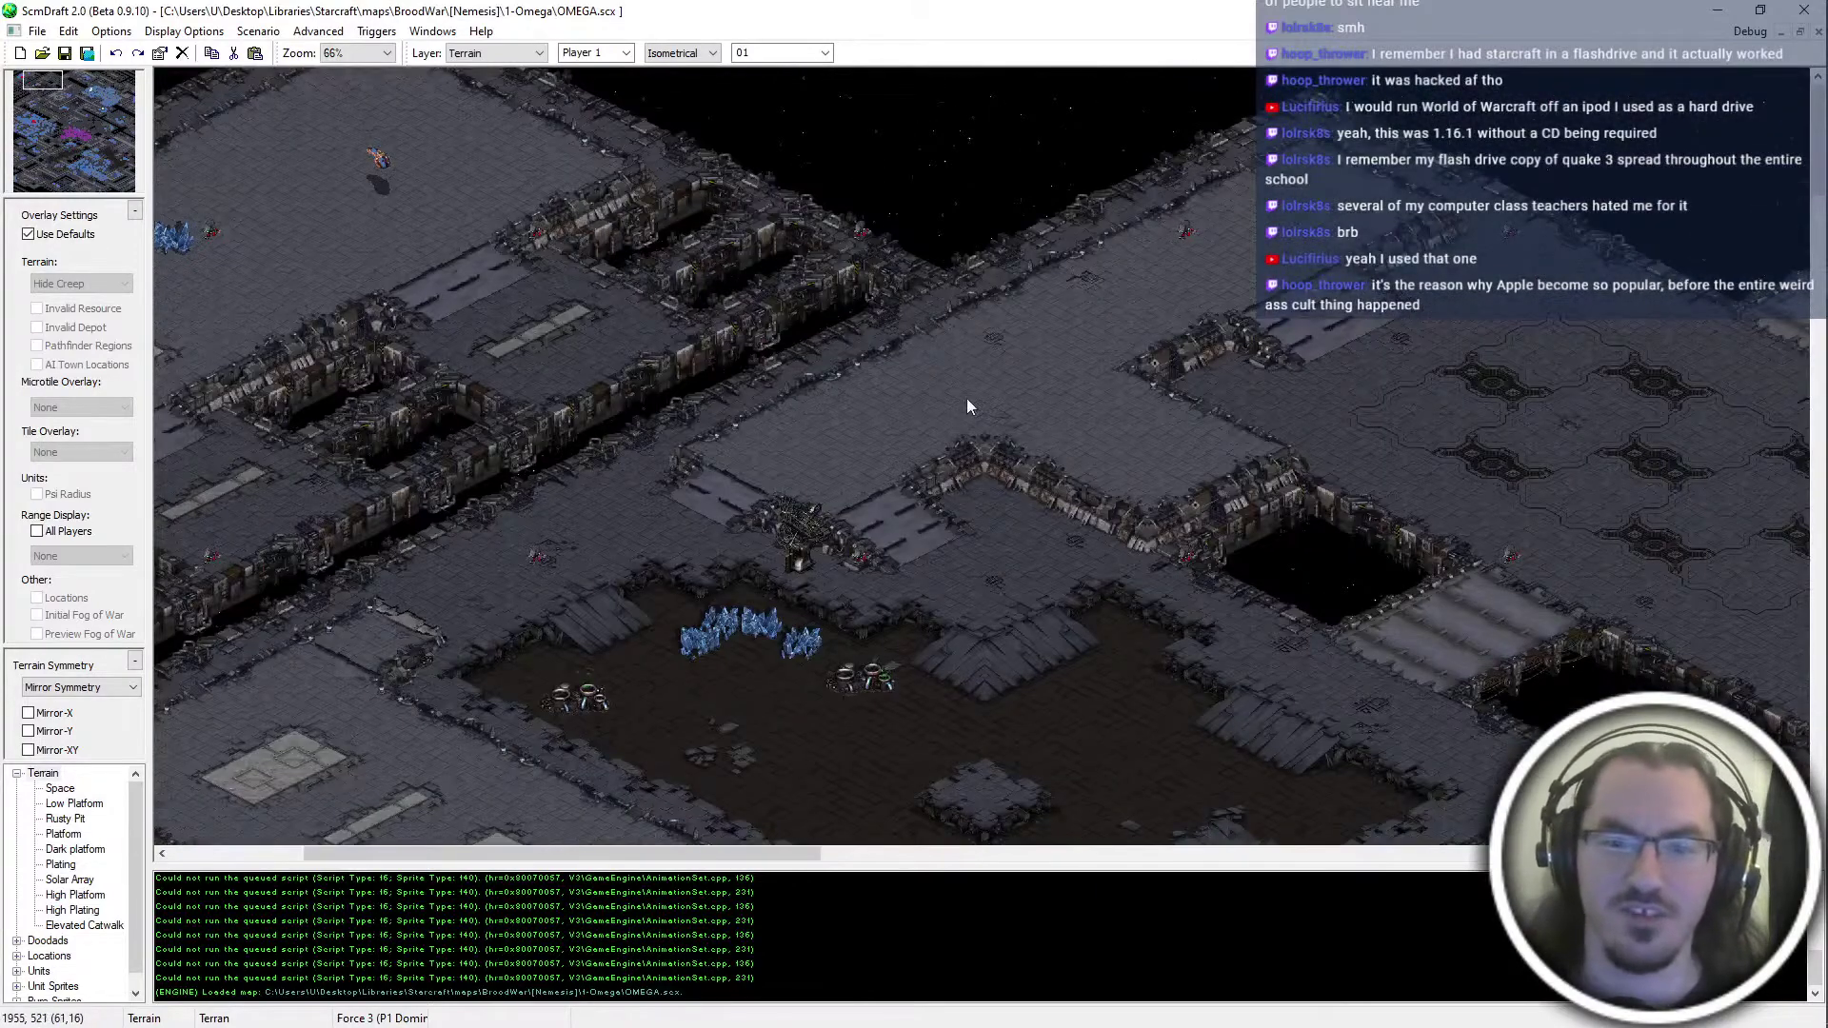
Remove the map revealers of all players from the Omega map
{"action": "left_click", "coordinate": [226, 30]}
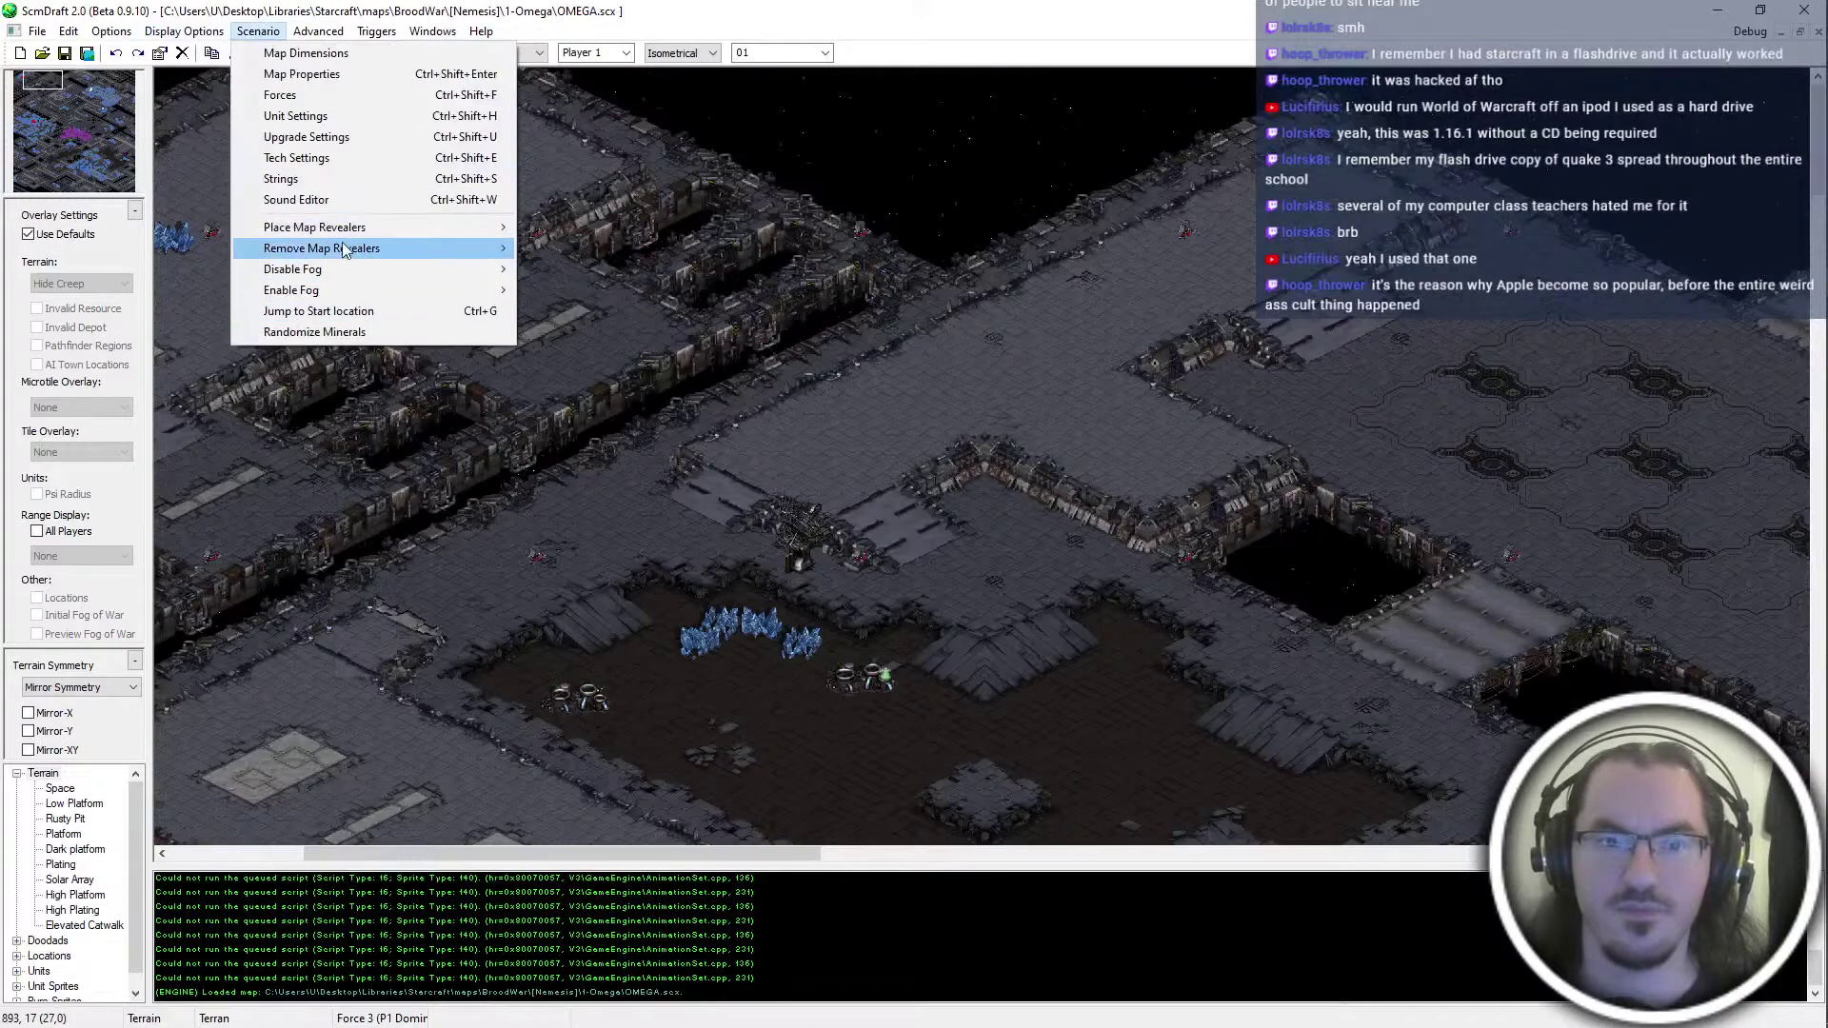
{"action": "left_click", "coordinate": [563, 419]}
{"action": "mouse_move", "coordinate": [956, 647]}
{"action": "middle_mouse_down"}
{"action": "mouse_move", "coordinate": [556, 607]}
{"action": "mouse_move", "coordinate": [187, 329]}
{"action": "middle_mouse_up"}
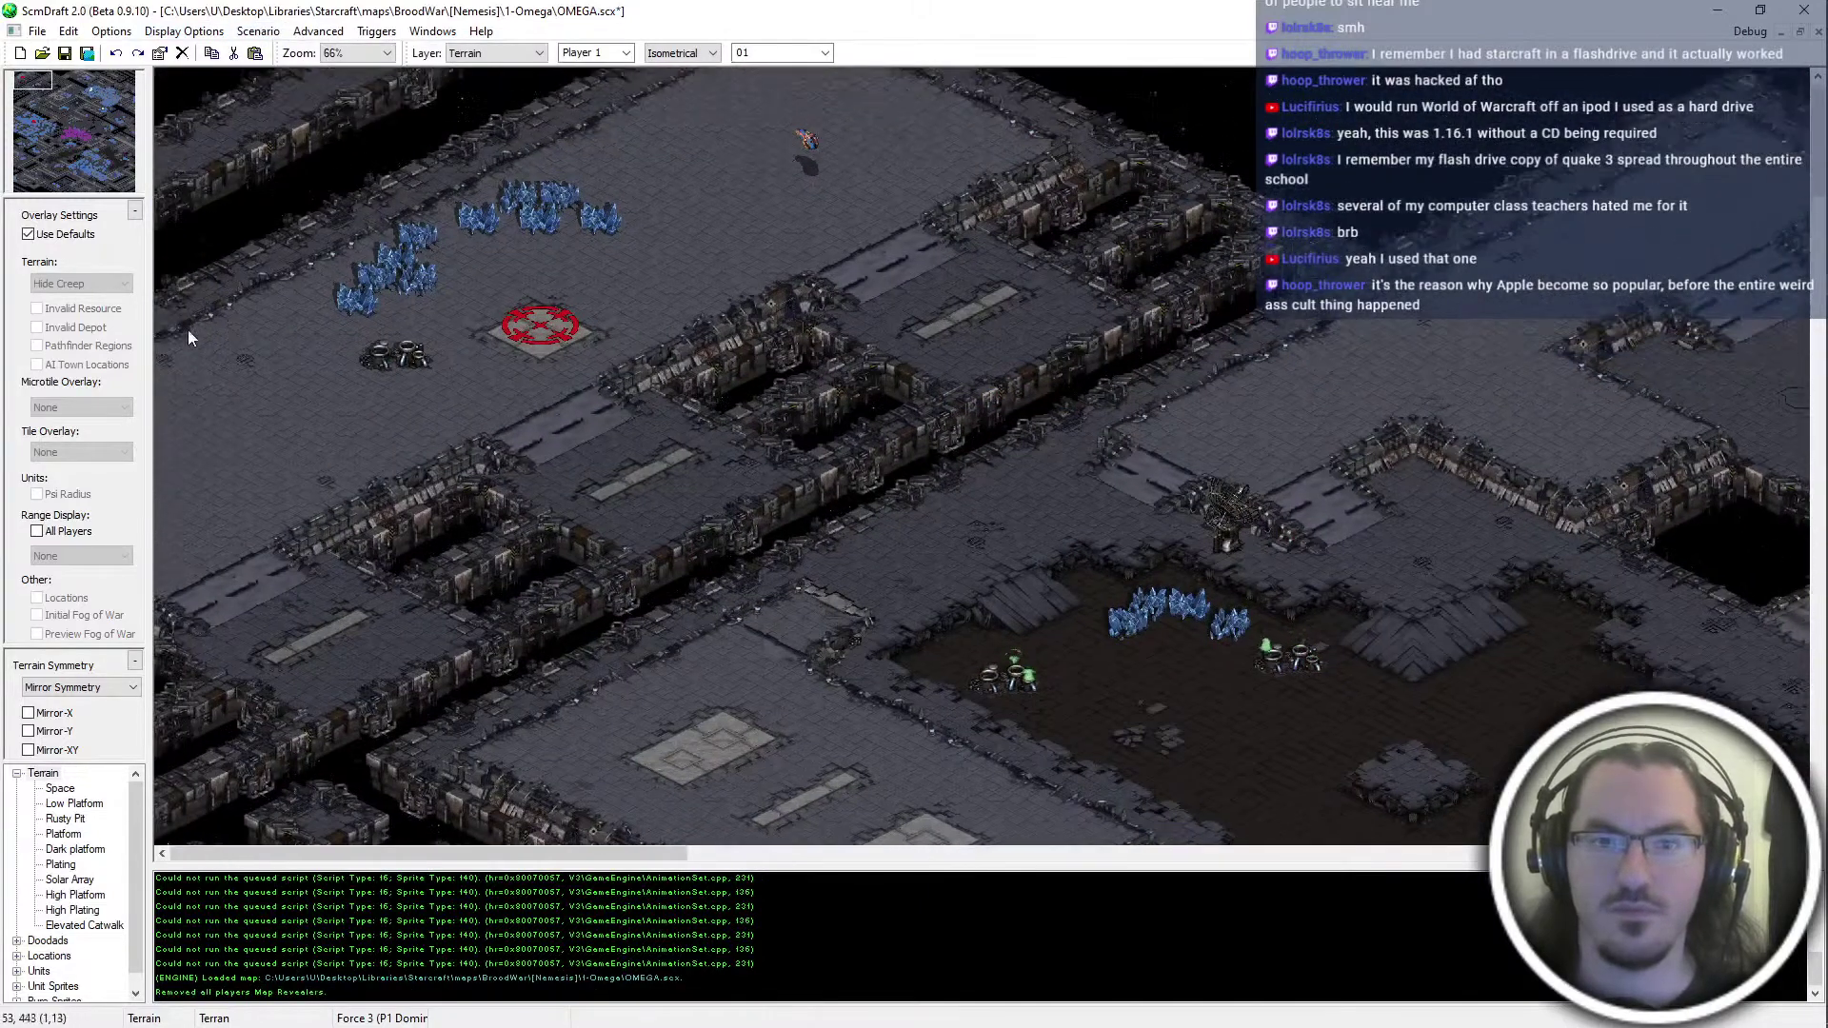
Review the rest of the Omega map, including the catwalk platforms, the Protoss base in the southeast, the central Zerg area and the Terran base
{"action": "scroll", "coordinate": [511, 289], "scroll_direction": "up", "scroll_amount": 3}
{"action": "middle_click_drag", "start_coordinate": [1361, 504], "coordinate": [1150, 253]}
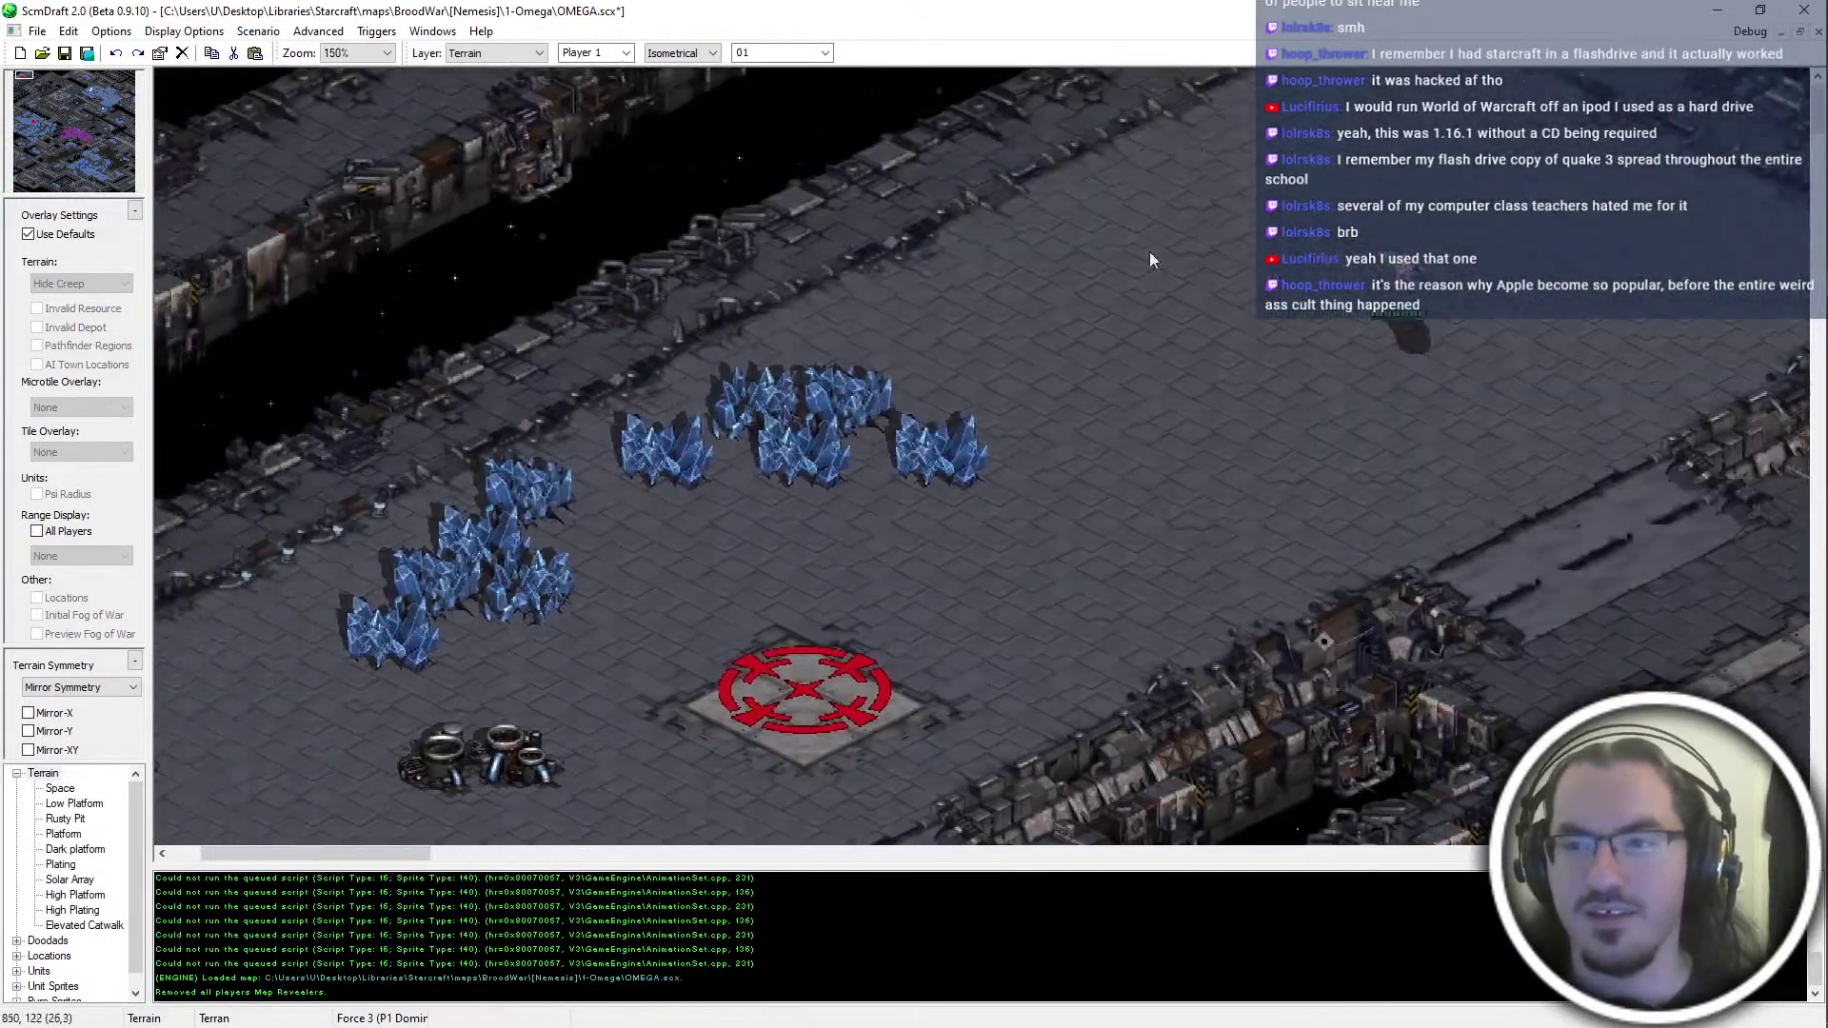
{"action": "scroll", "coordinate": [917, 174], "scroll_direction": "down", "scroll_amount": 2}
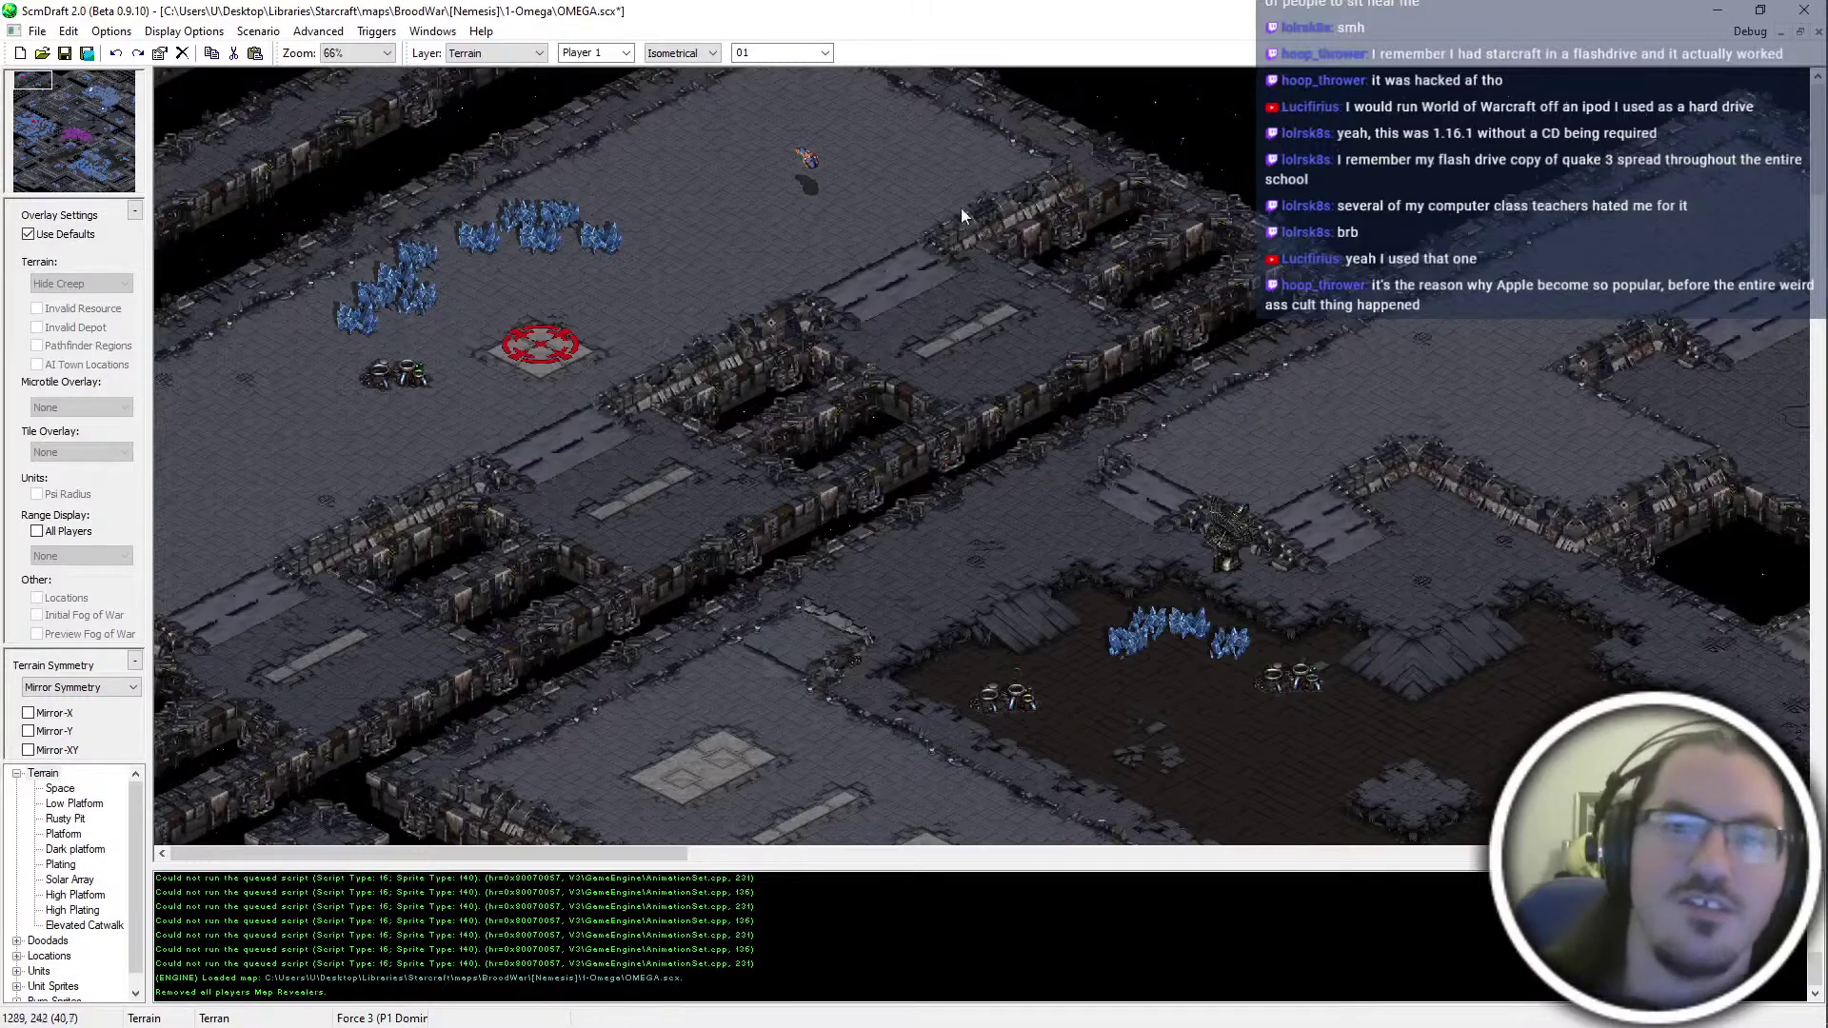
{"action": "middle_click_drag", "start_coordinate": [995, 238], "coordinate": [1183, 190]}
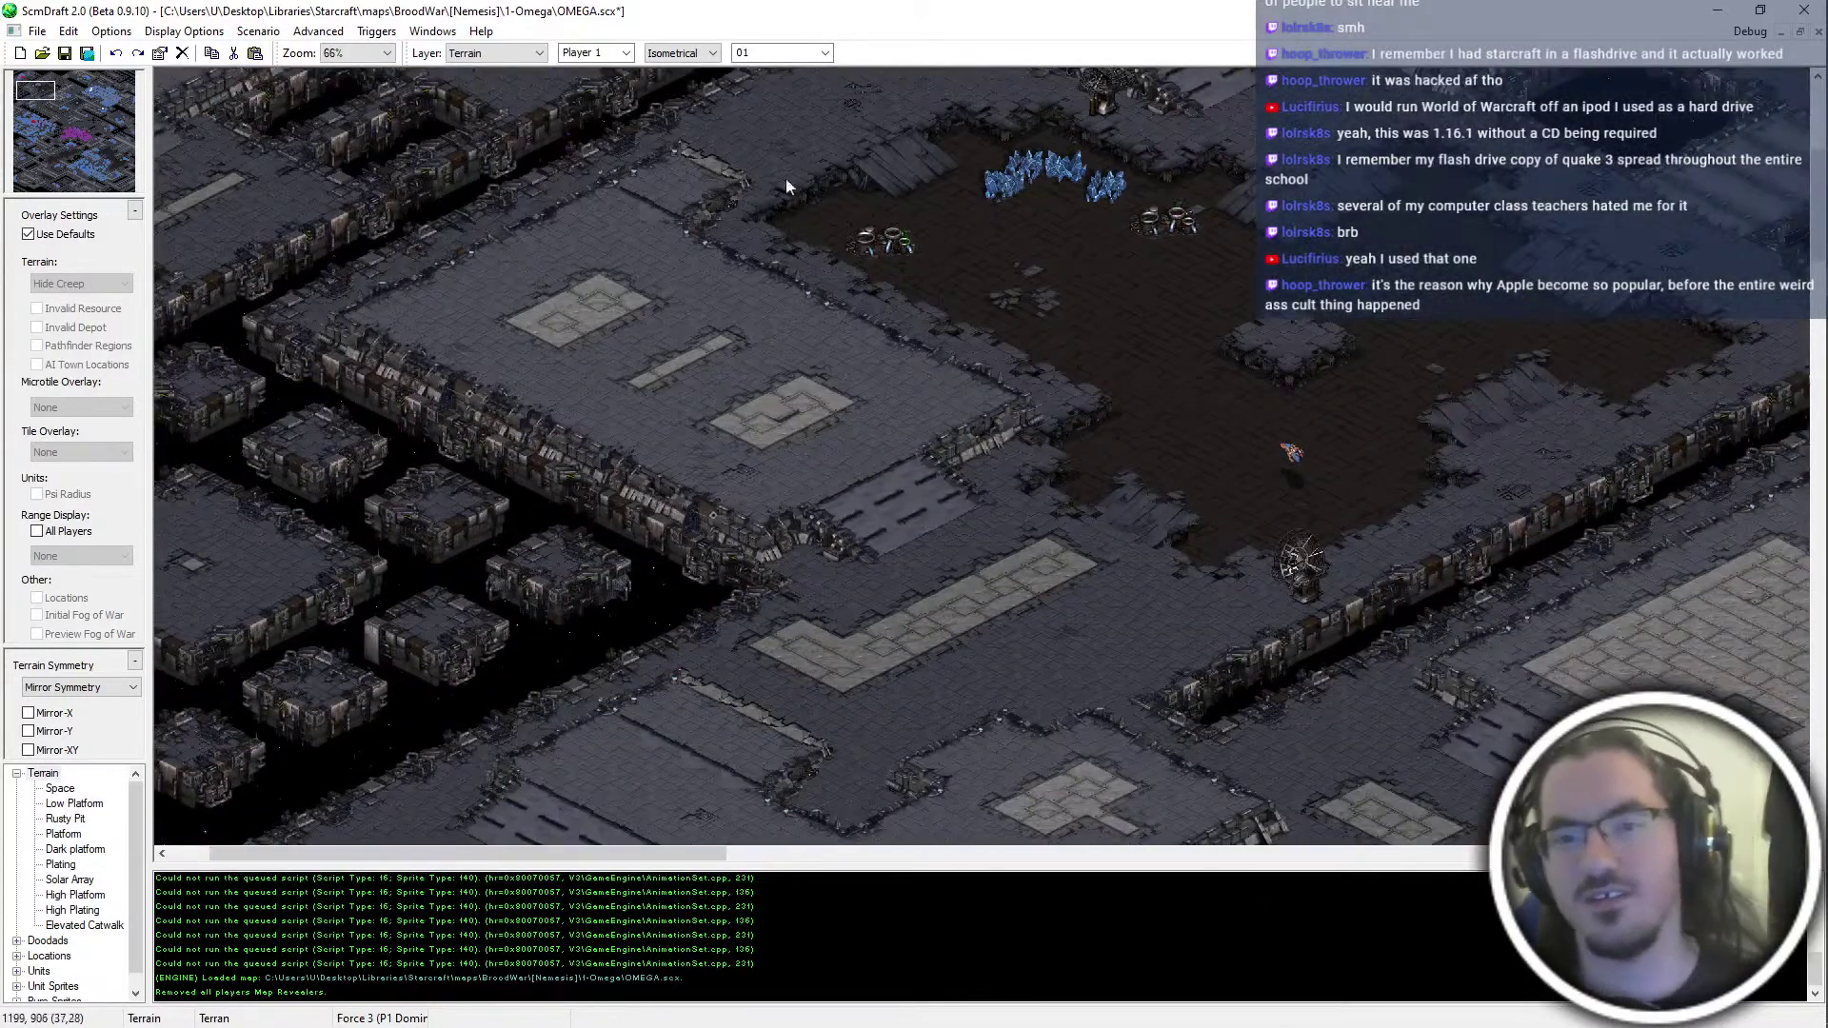
{"action": "middle_click_drag", "start_coordinate": [785, 177], "coordinate": [1499, 370]}
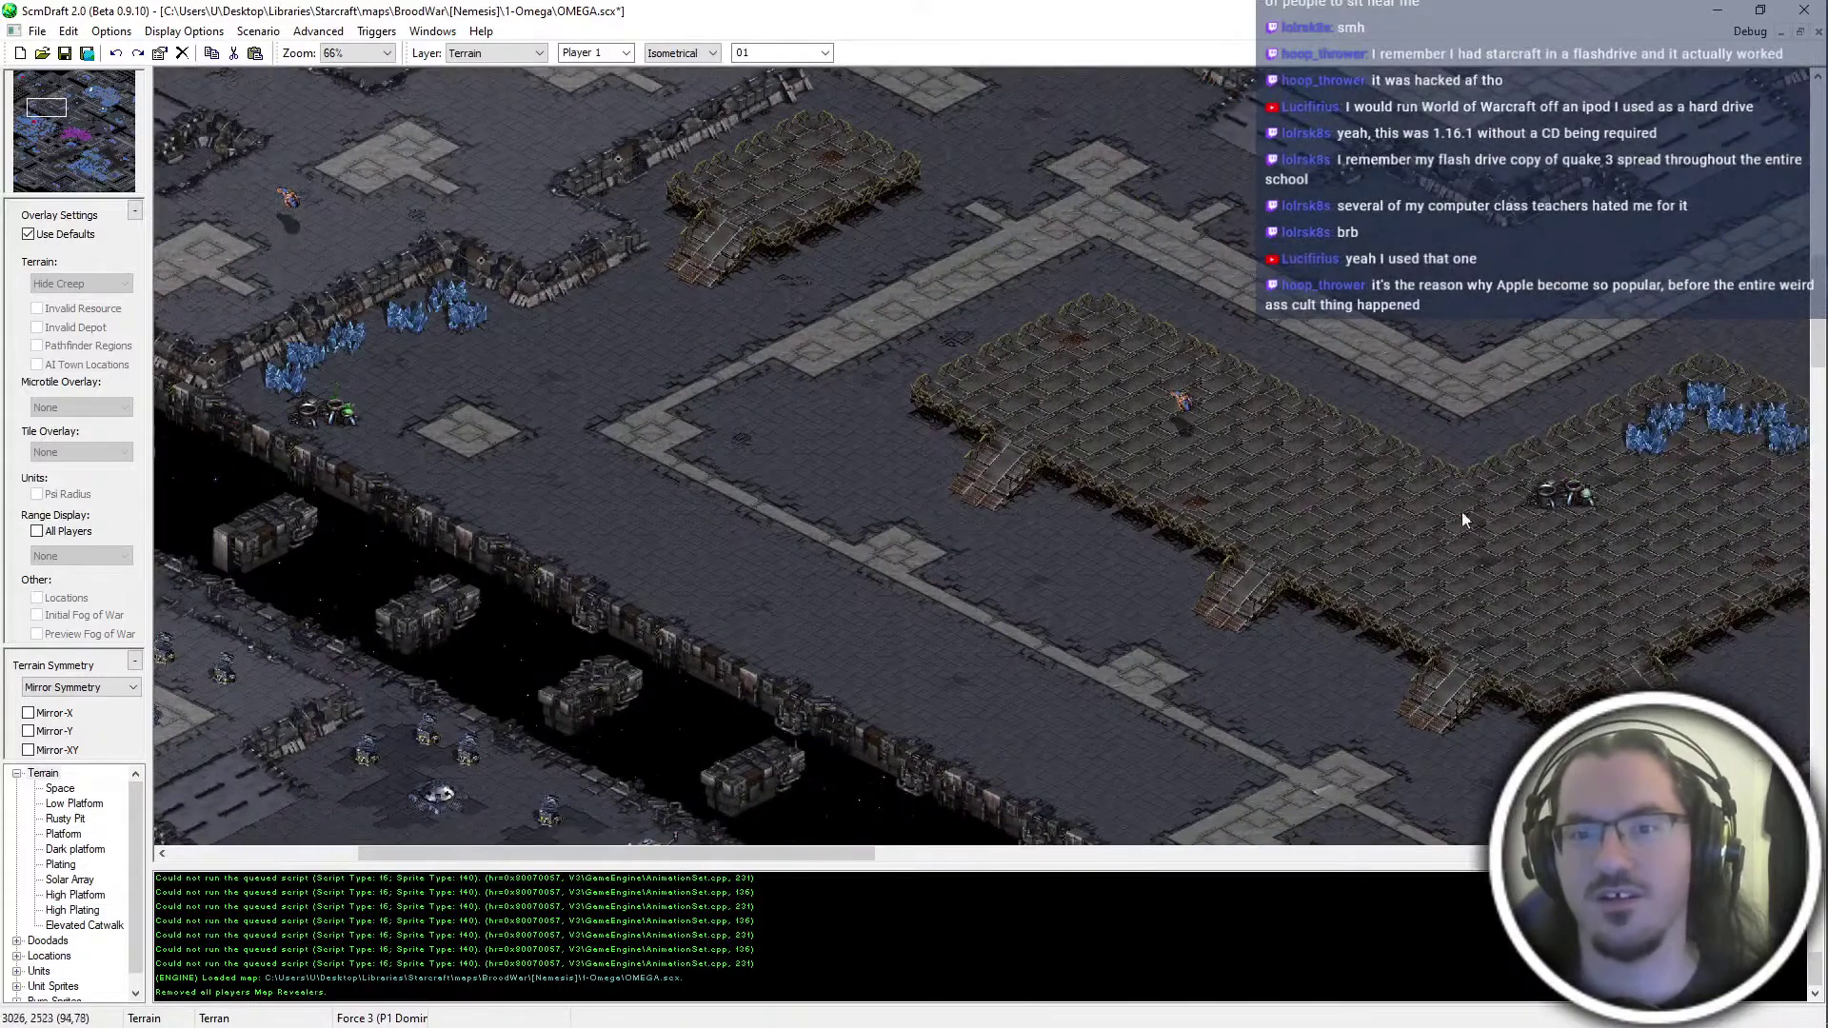
{"action": "middle_click_drag", "start_coordinate": [1460, 511], "coordinate": [847, 466]}
{"action": "middle_click_drag", "start_coordinate": [1553, 651], "coordinate": [773, 228]}
{"action": "middle_click_drag", "start_coordinate": [1041, 348], "coordinate": [464, 464]}
{"action": "left_click_drag", "start_coordinate": [43, 130], "coordinate": [5, 295]}
{"action": "middle_click_drag", "start_coordinate": [1280, 795], "coordinate": [830, 802]}
{"action": "middle_click_drag", "start_coordinate": [596, 711], "coordinate": [797, 514]}
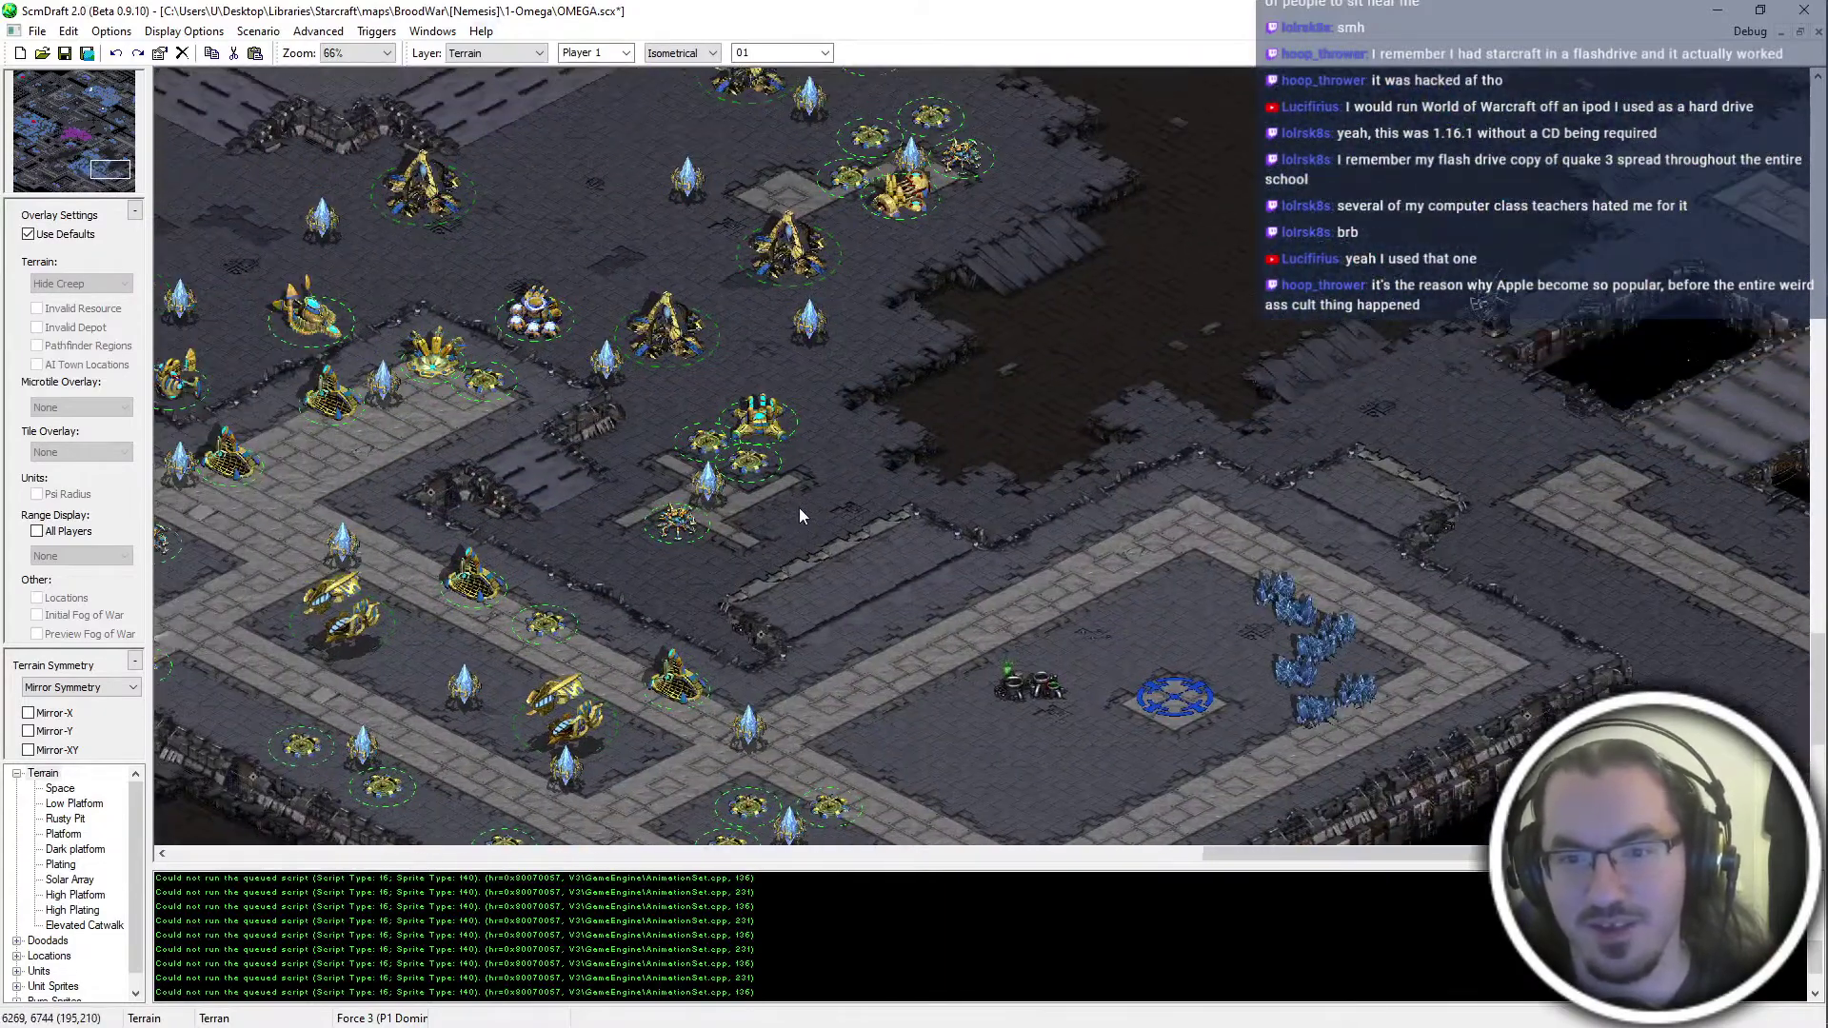
{"action": "middle_click_drag", "start_coordinate": [1292, 640], "coordinate": [906, 706]}
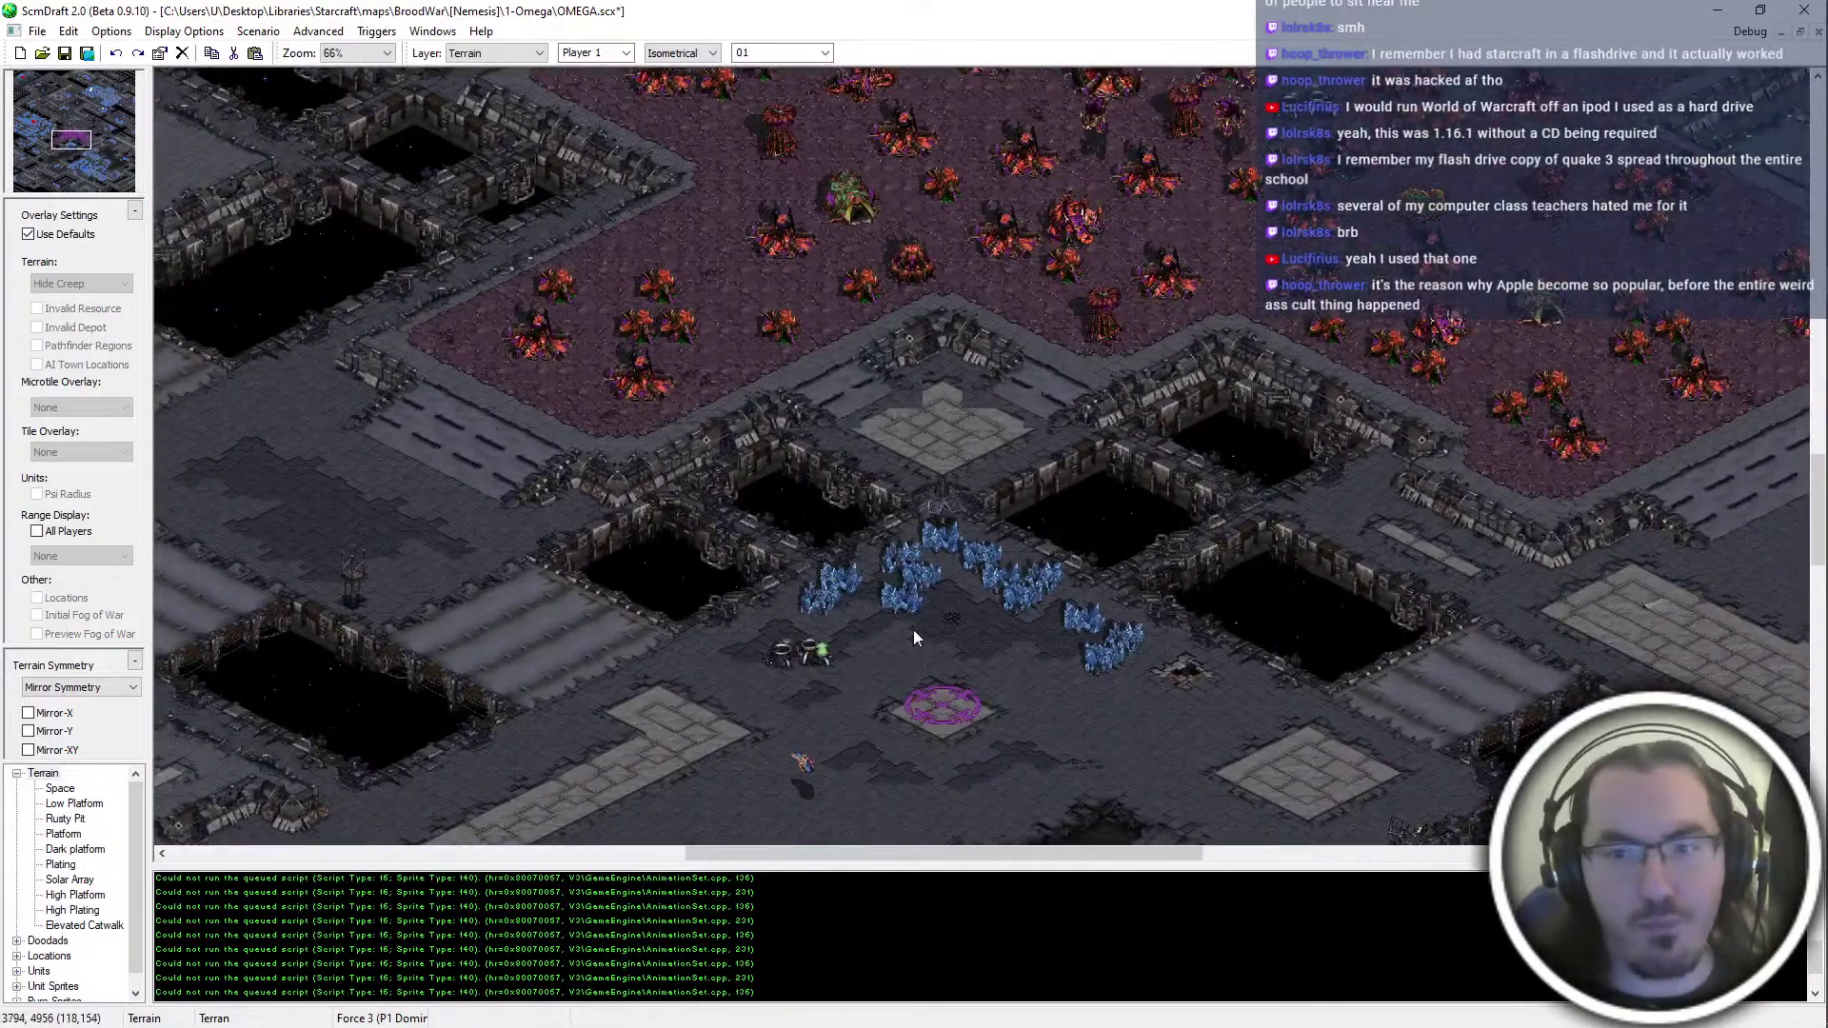
{"action": "middle_click_drag", "start_coordinate": [912, 628], "coordinate": [1100, 215]}
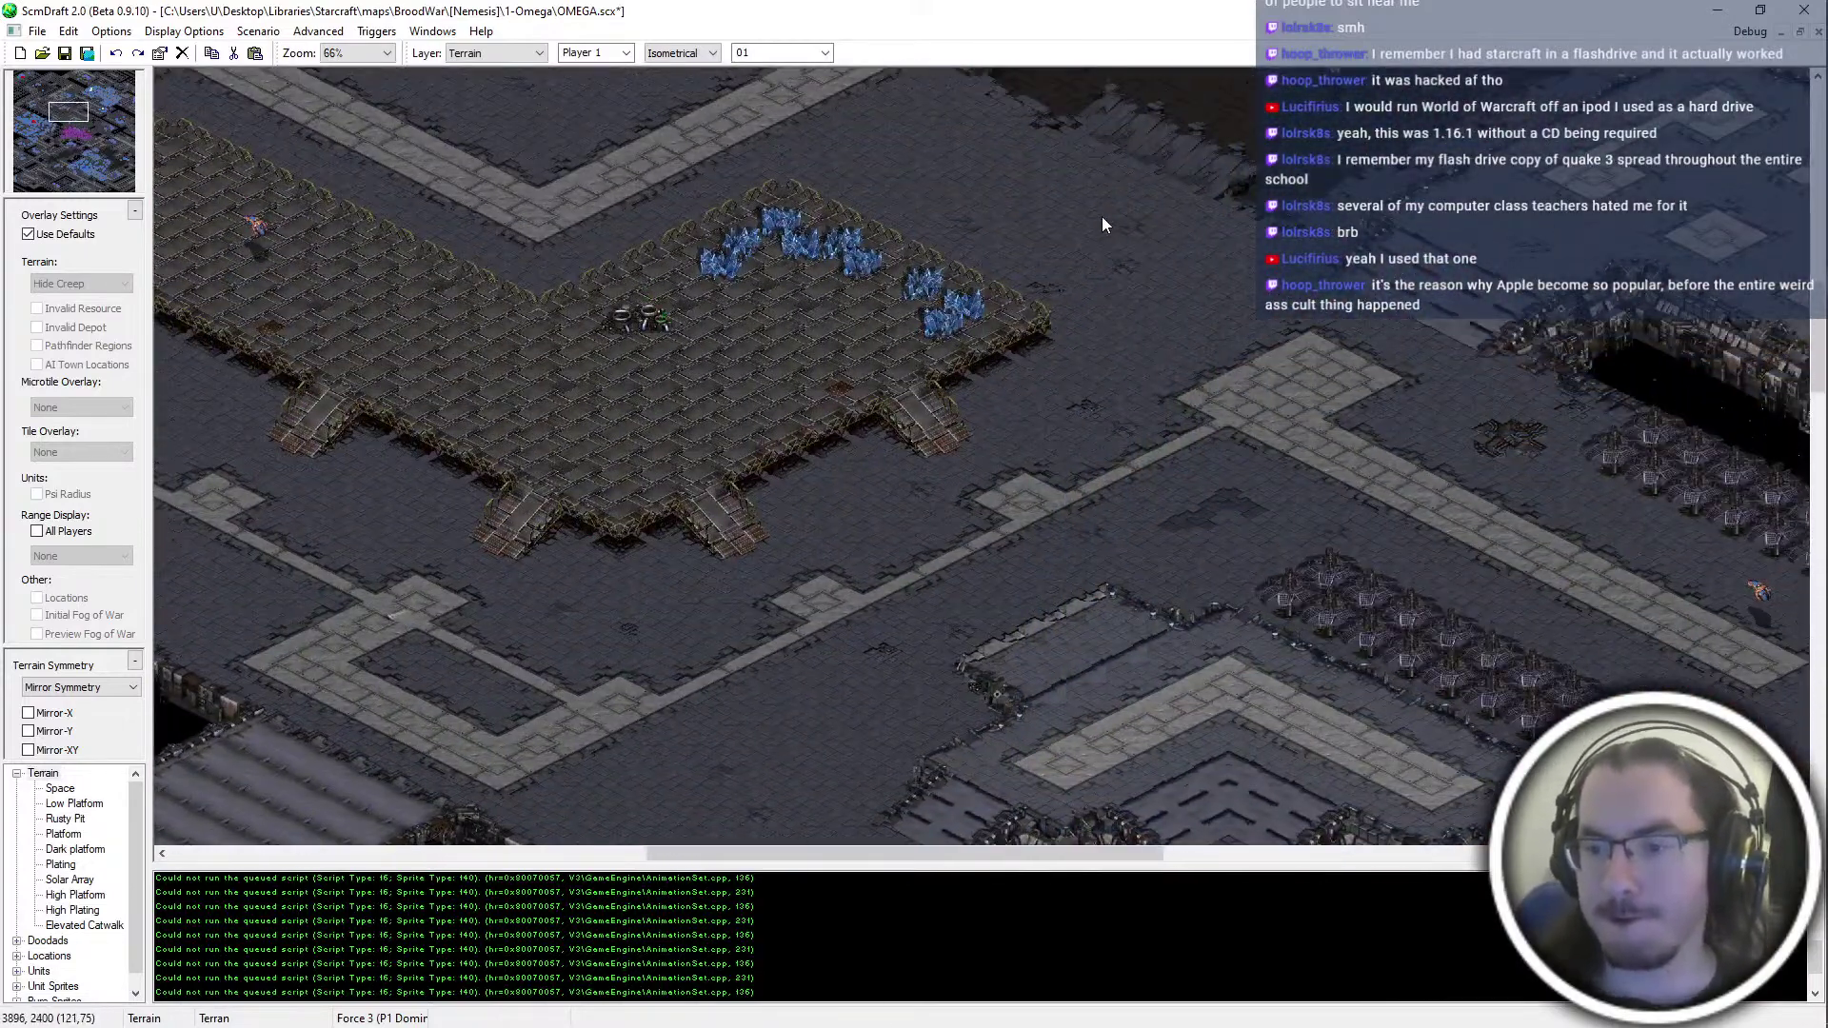
{"action": "middle_click_drag", "start_coordinate": [808, 740], "coordinate": [1482, 416]}
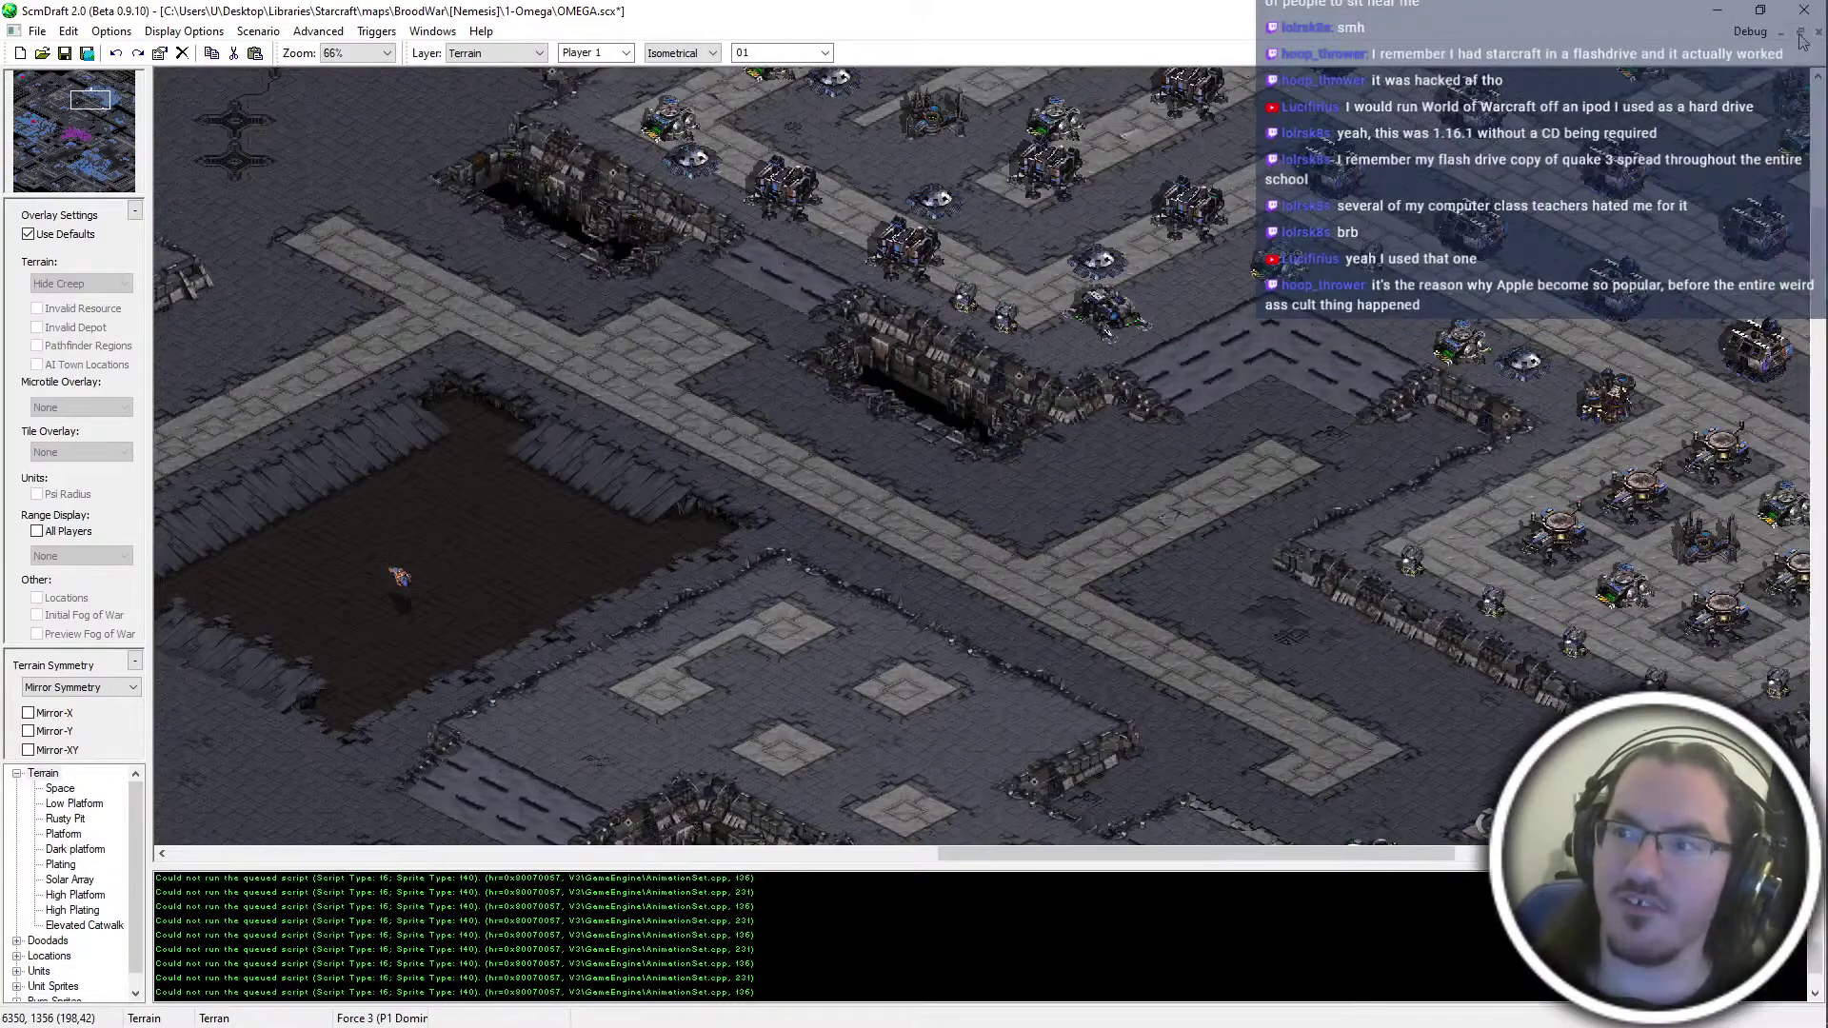
Close the Omega map without saving the changes and open OMEGAOLD.scx from the 1-Omega folder
{"action": "key", "text": "alt+F4"}
{"action": "key", "text": "alt+Tab"}
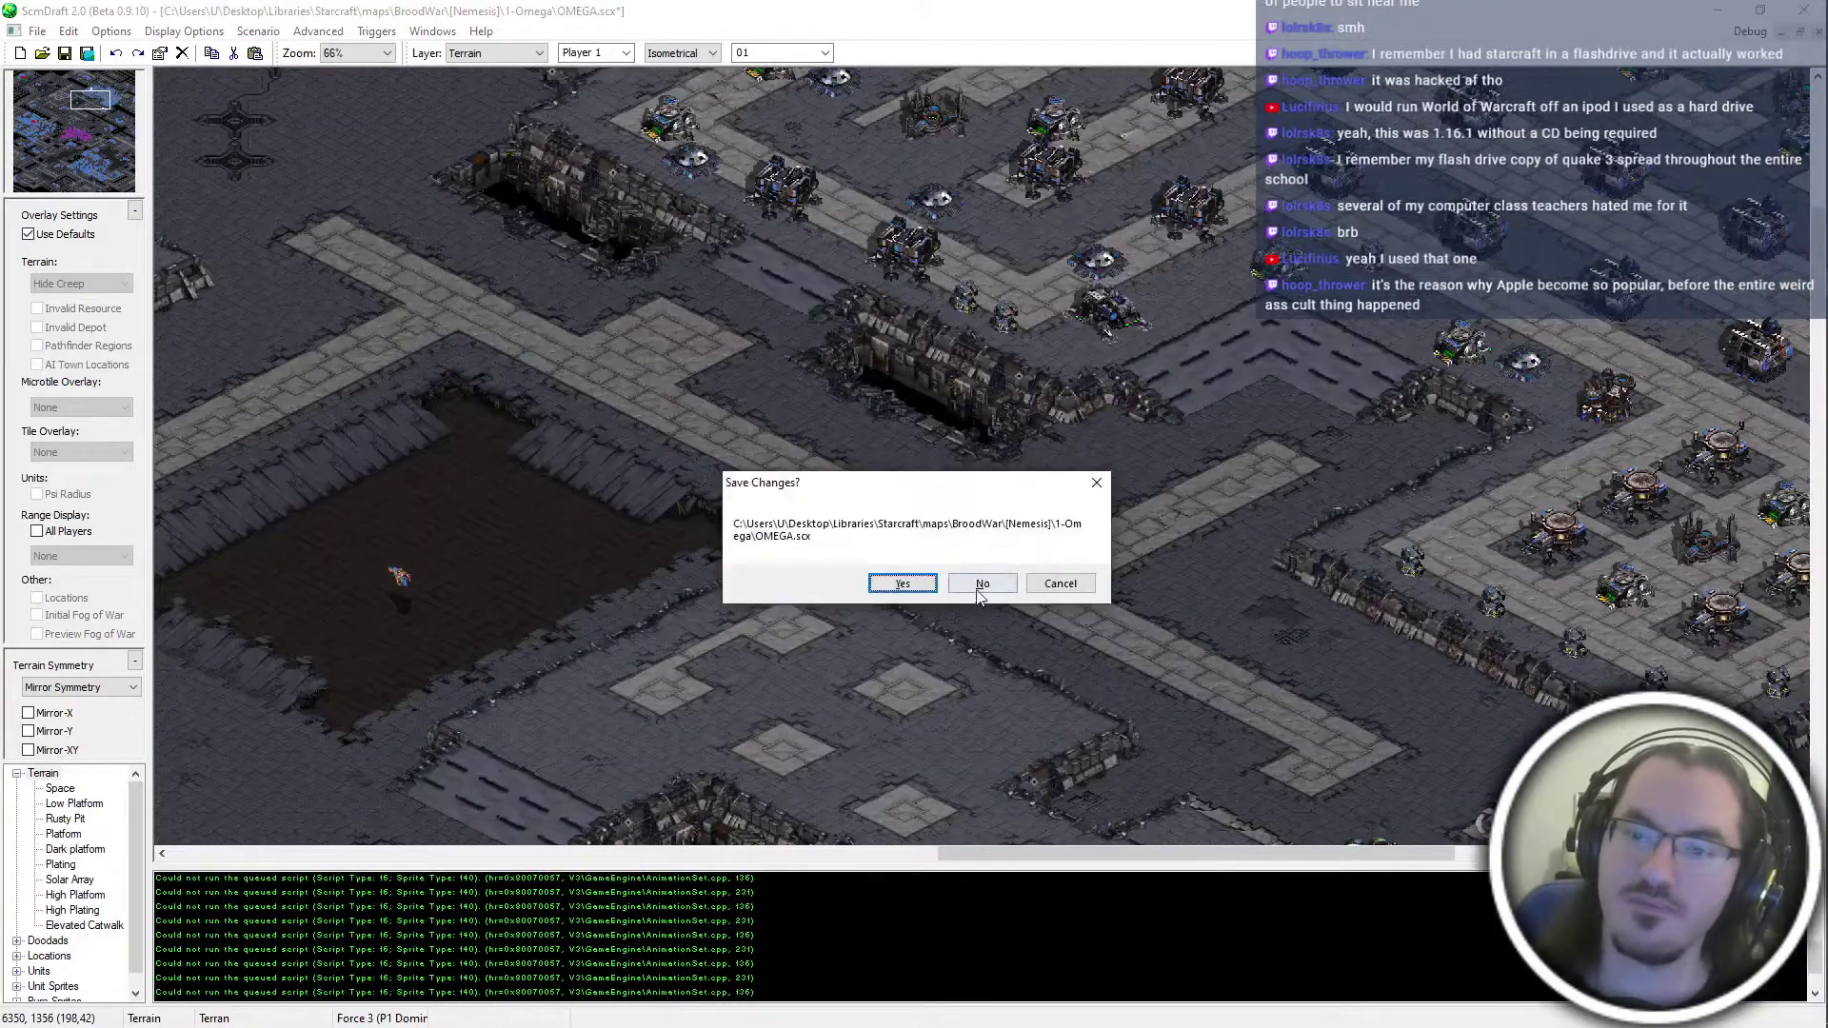
{"action": "left_click", "coordinate": [980, 583]}
{"action": "key", "text": "alt+Tab"}
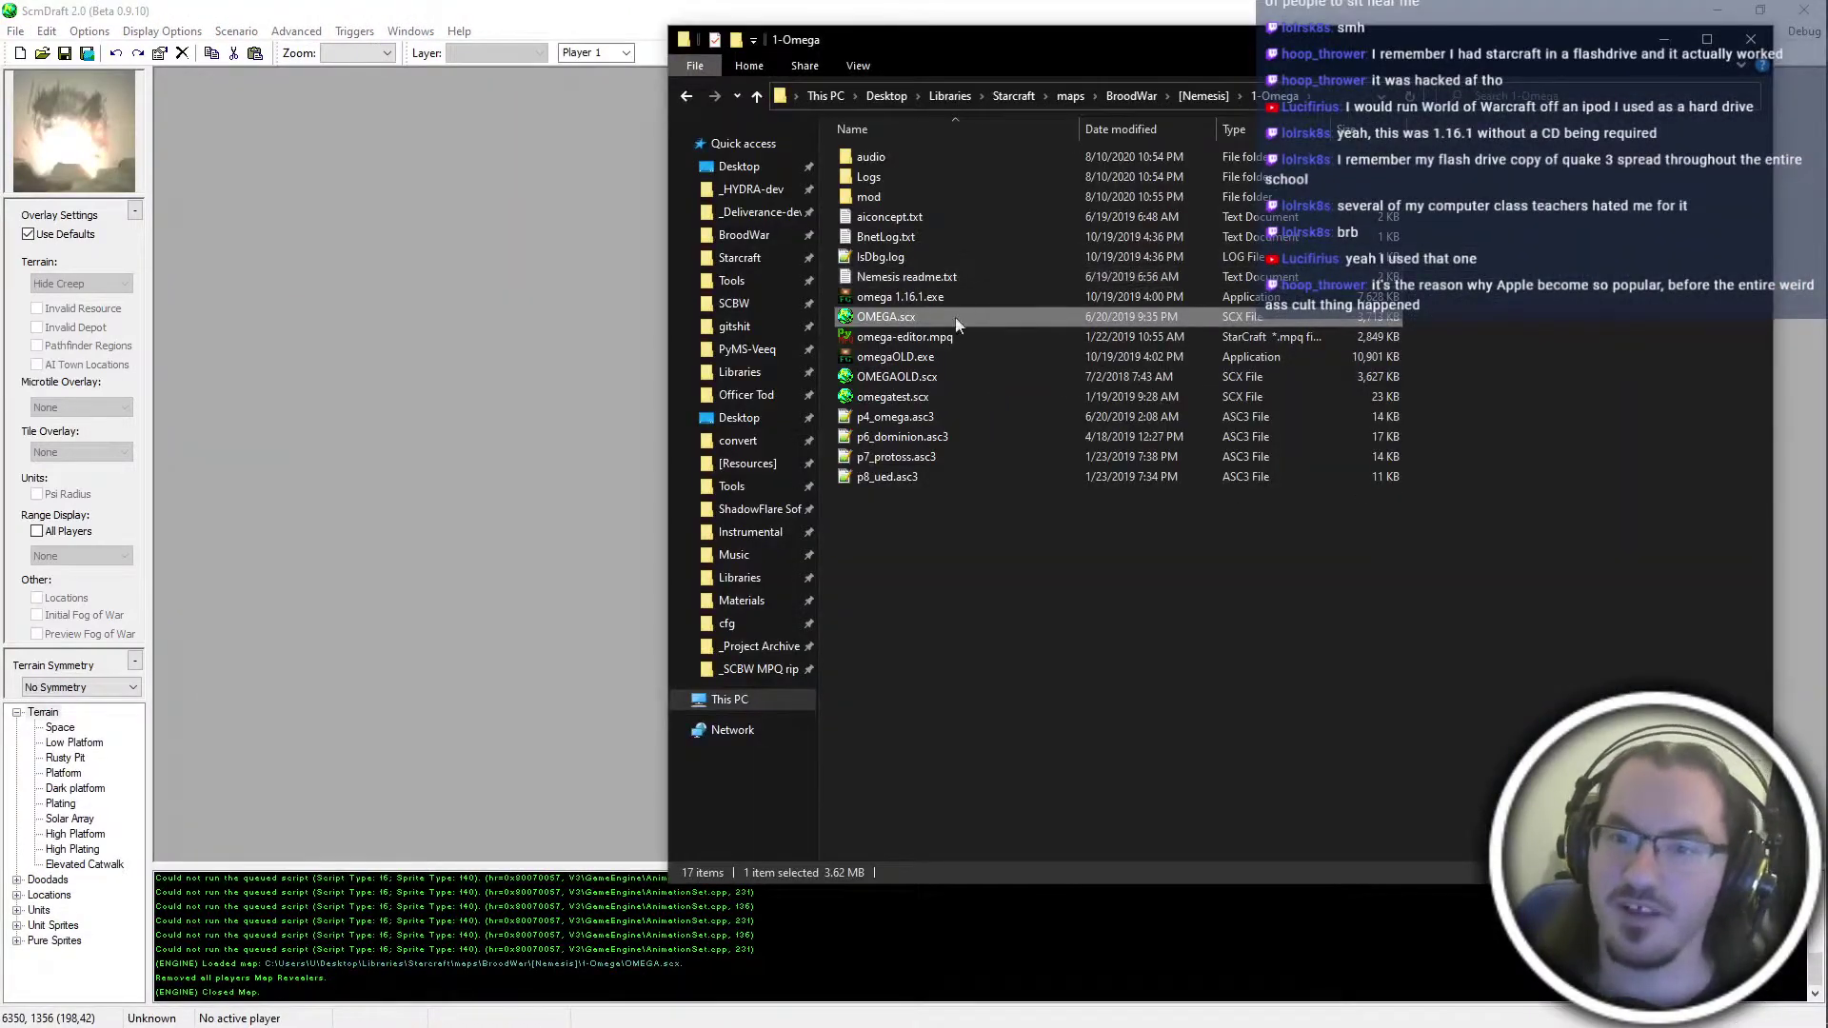
{"action": "double_click", "coordinate": [881, 376]}
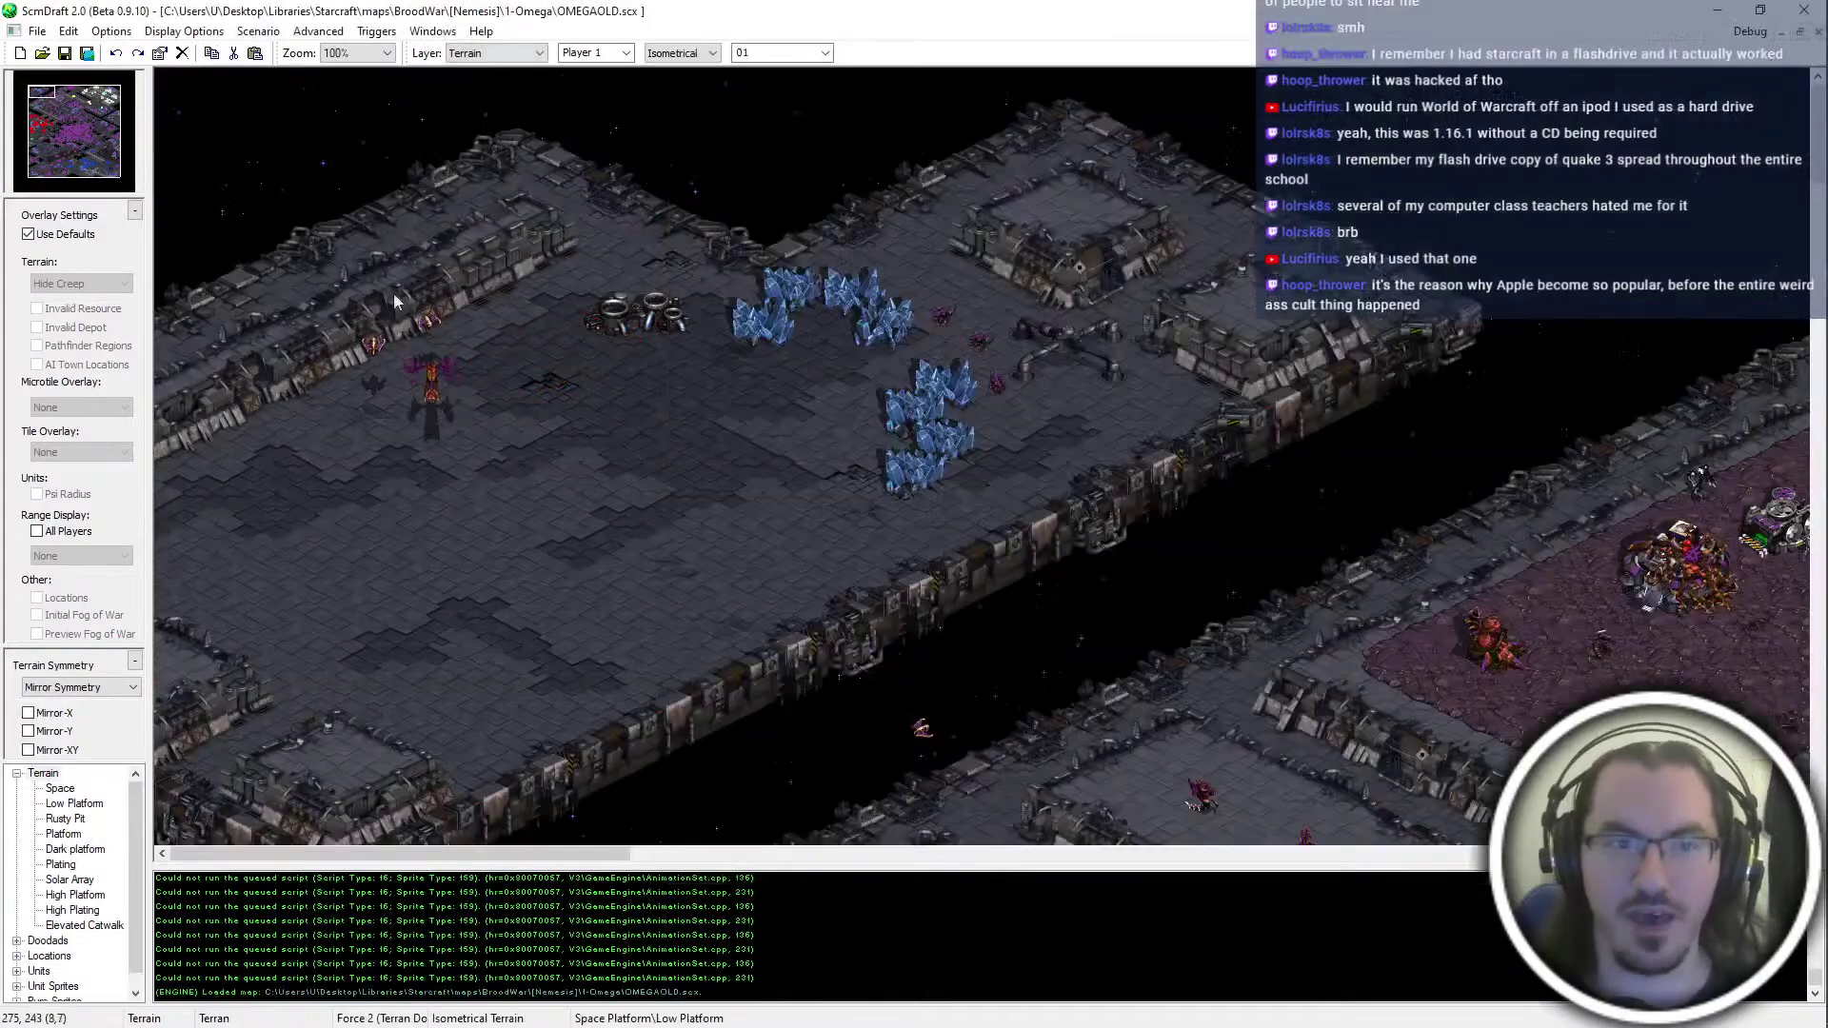
Survey the whole OMEGAOLD map at 25% zoom and examine the creep-covered Zerg outposts in its northern half at 100%
{"action": "scroll", "coordinate": [504, 294], "scroll_direction": "down", "scroll_amount": 2, "text": "ctrl"}
{"action": "scroll", "coordinate": [796, 913], "scroll_direction": "down", "scroll_amount": 2}
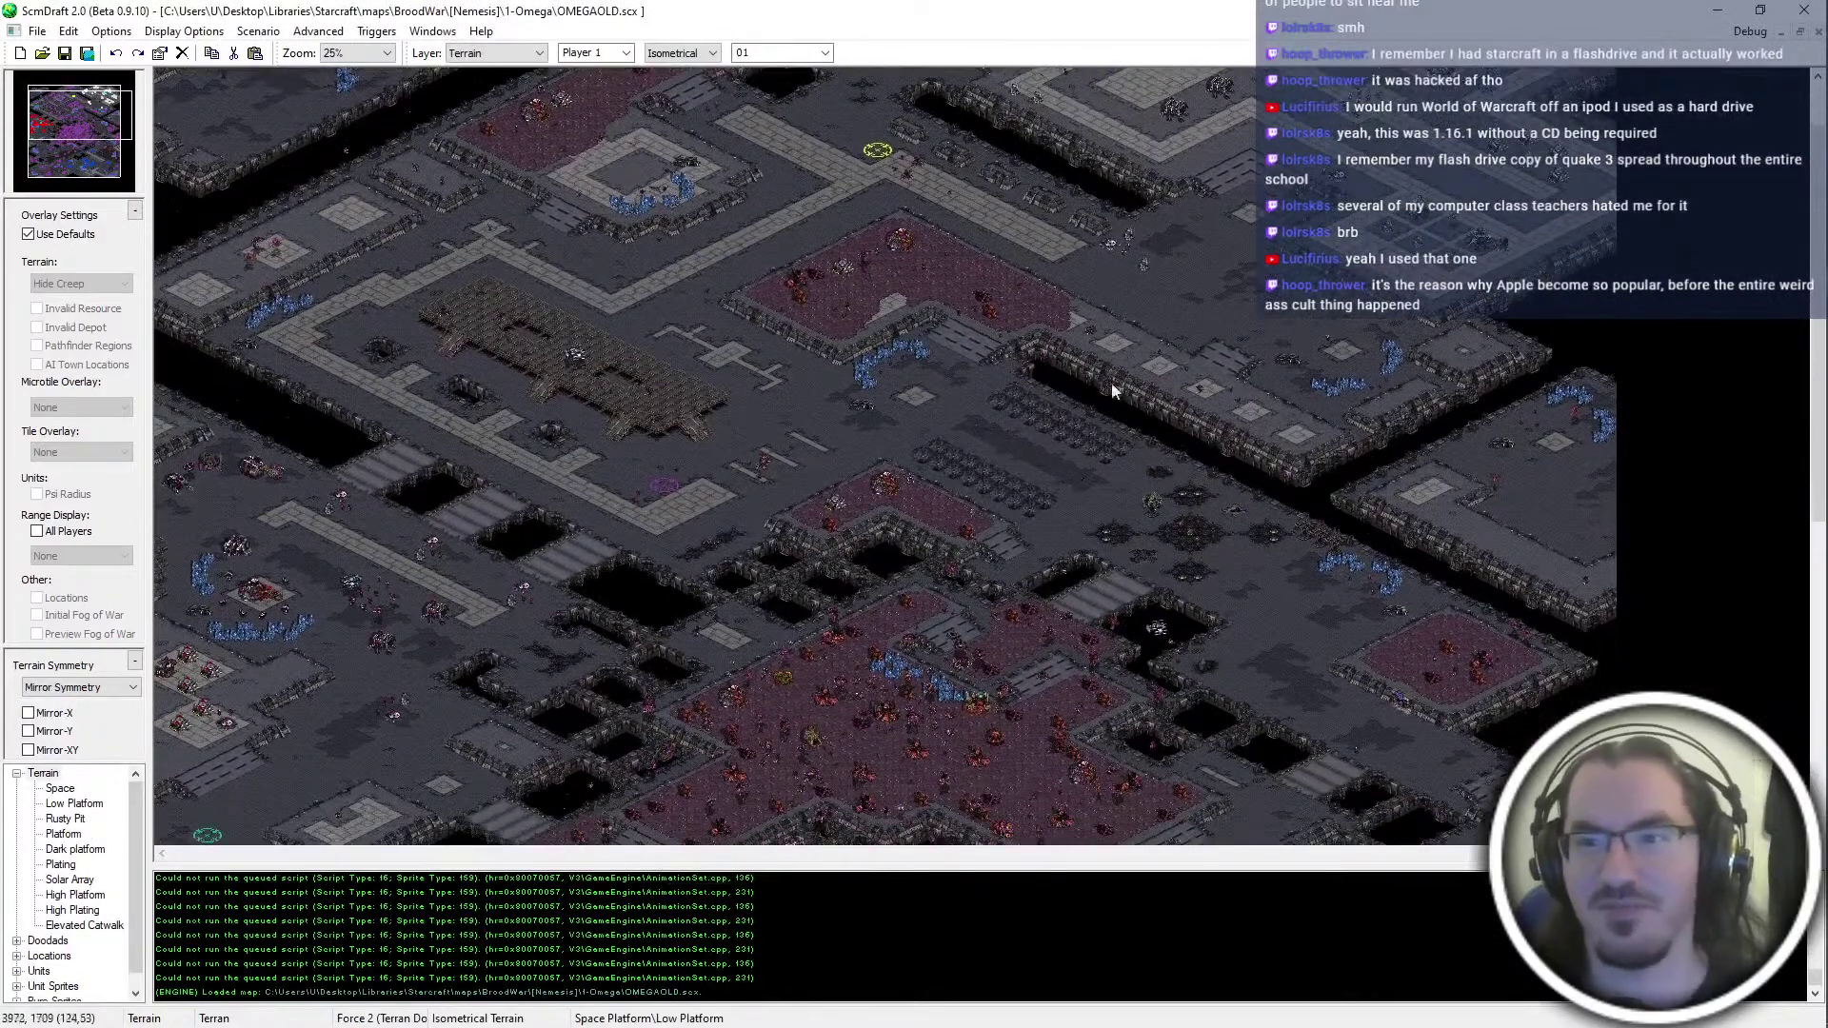
{"action": "scroll", "coordinate": [1109, 379], "scroll_direction": "up", "scroll_amount": 1, "text": "ctrl"}
{"action": "middle_click_drag", "start_coordinate": [1098, 239], "coordinate": [940, 39]}
{"action": "scroll", "coordinate": [899, 628], "scroll_direction": "up", "scroll_amount": 1, "text": "ctrl"}
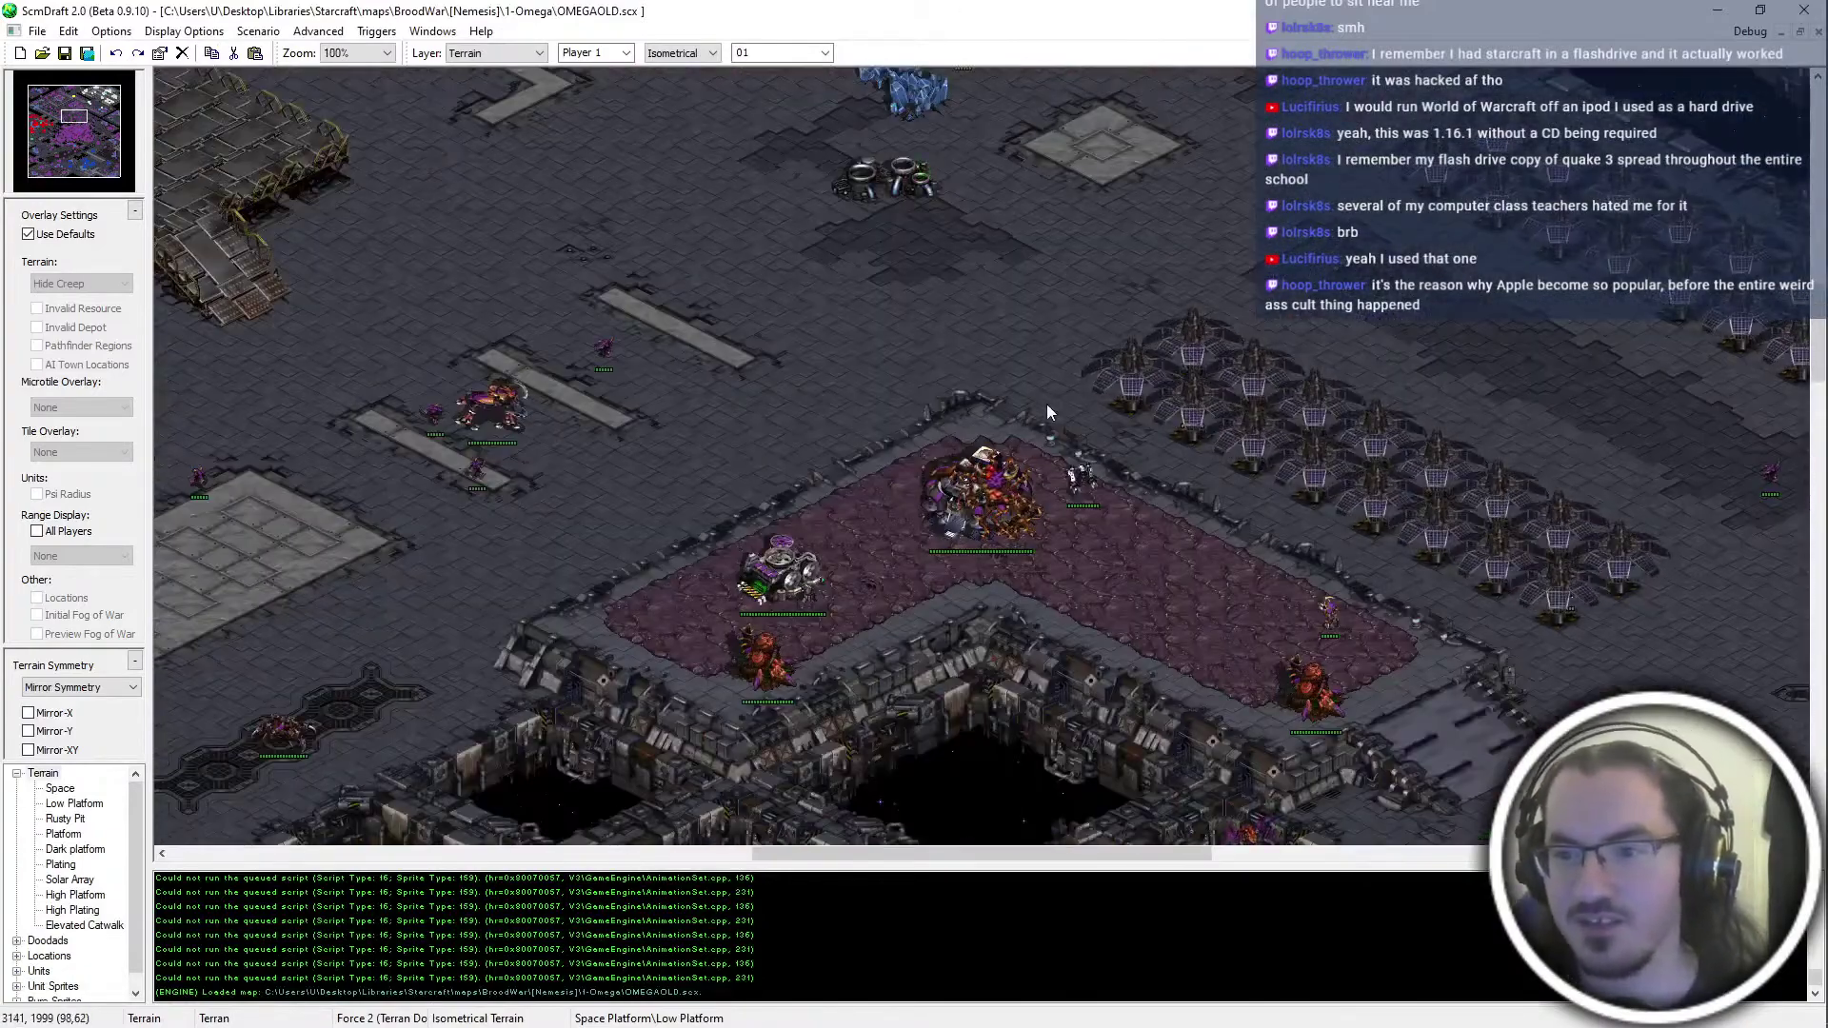
{"action": "middle_click_drag", "start_coordinate": [1128, 598], "coordinate": [722, 412]}
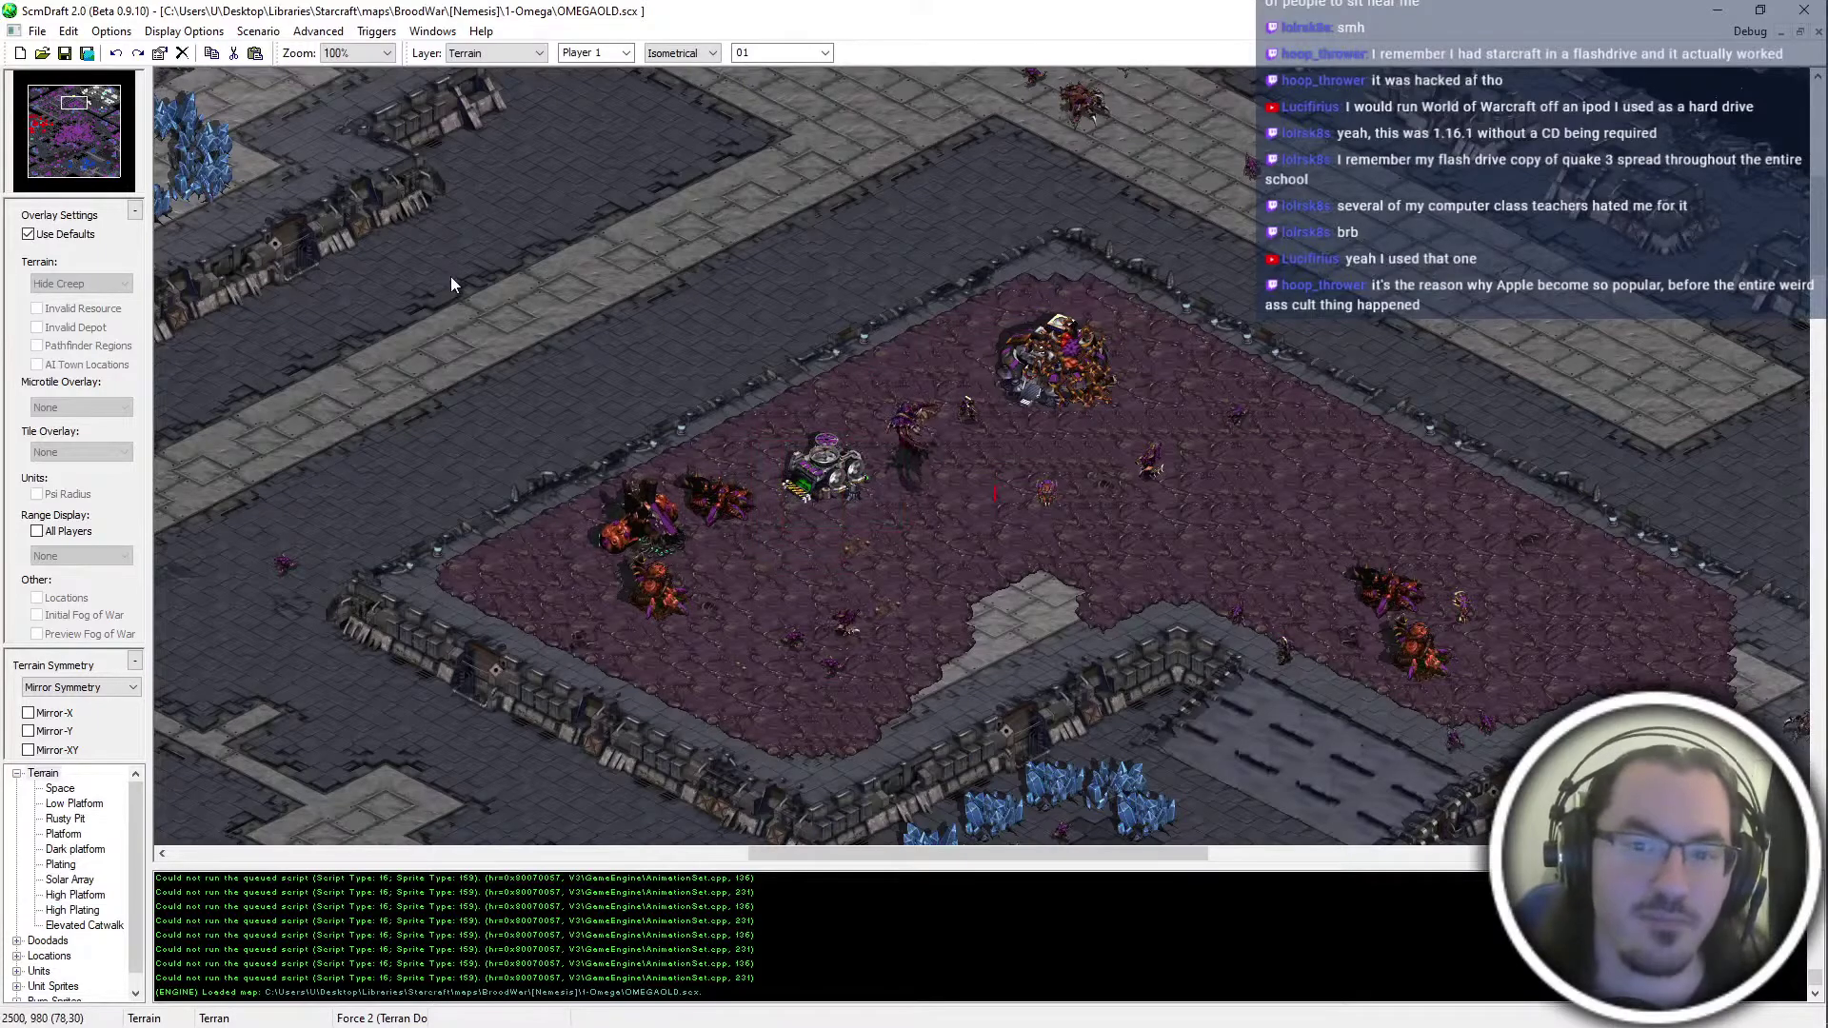
Inspect the OMEGAOLD map along its eastern side up to the northeastern Terran base, and examine the red Terran base and the central Zerg area
{"action": "left_click_drag", "start_coordinate": [55, 118], "coordinate": [147, 200]}
{"action": "scroll", "coordinate": [848, 780], "scroll_direction": "up", "scroll_amount": 15}
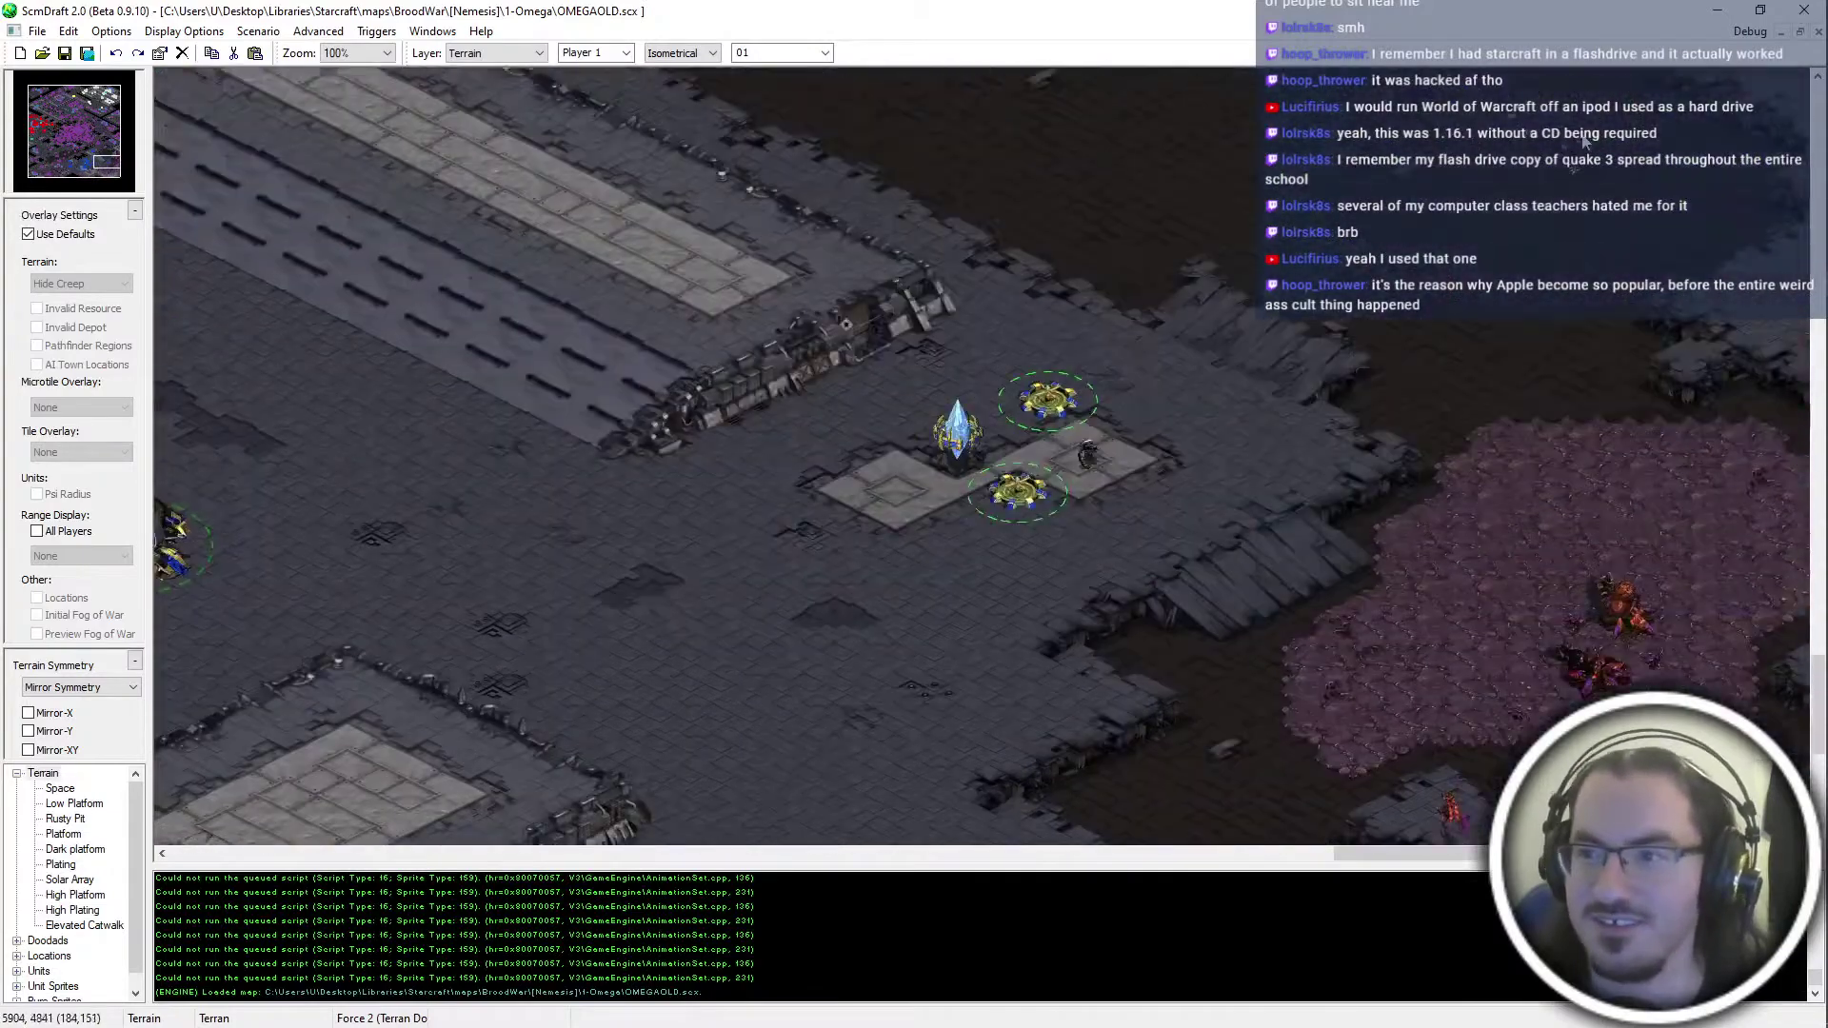
{"action": "scroll", "coordinate": [1504, 104], "scroll_direction": "up", "scroll_amount": 5}
{"action": "scroll", "coordinate": [1020, 811], "scroll_direction": "up", "scroll_amount": 6}
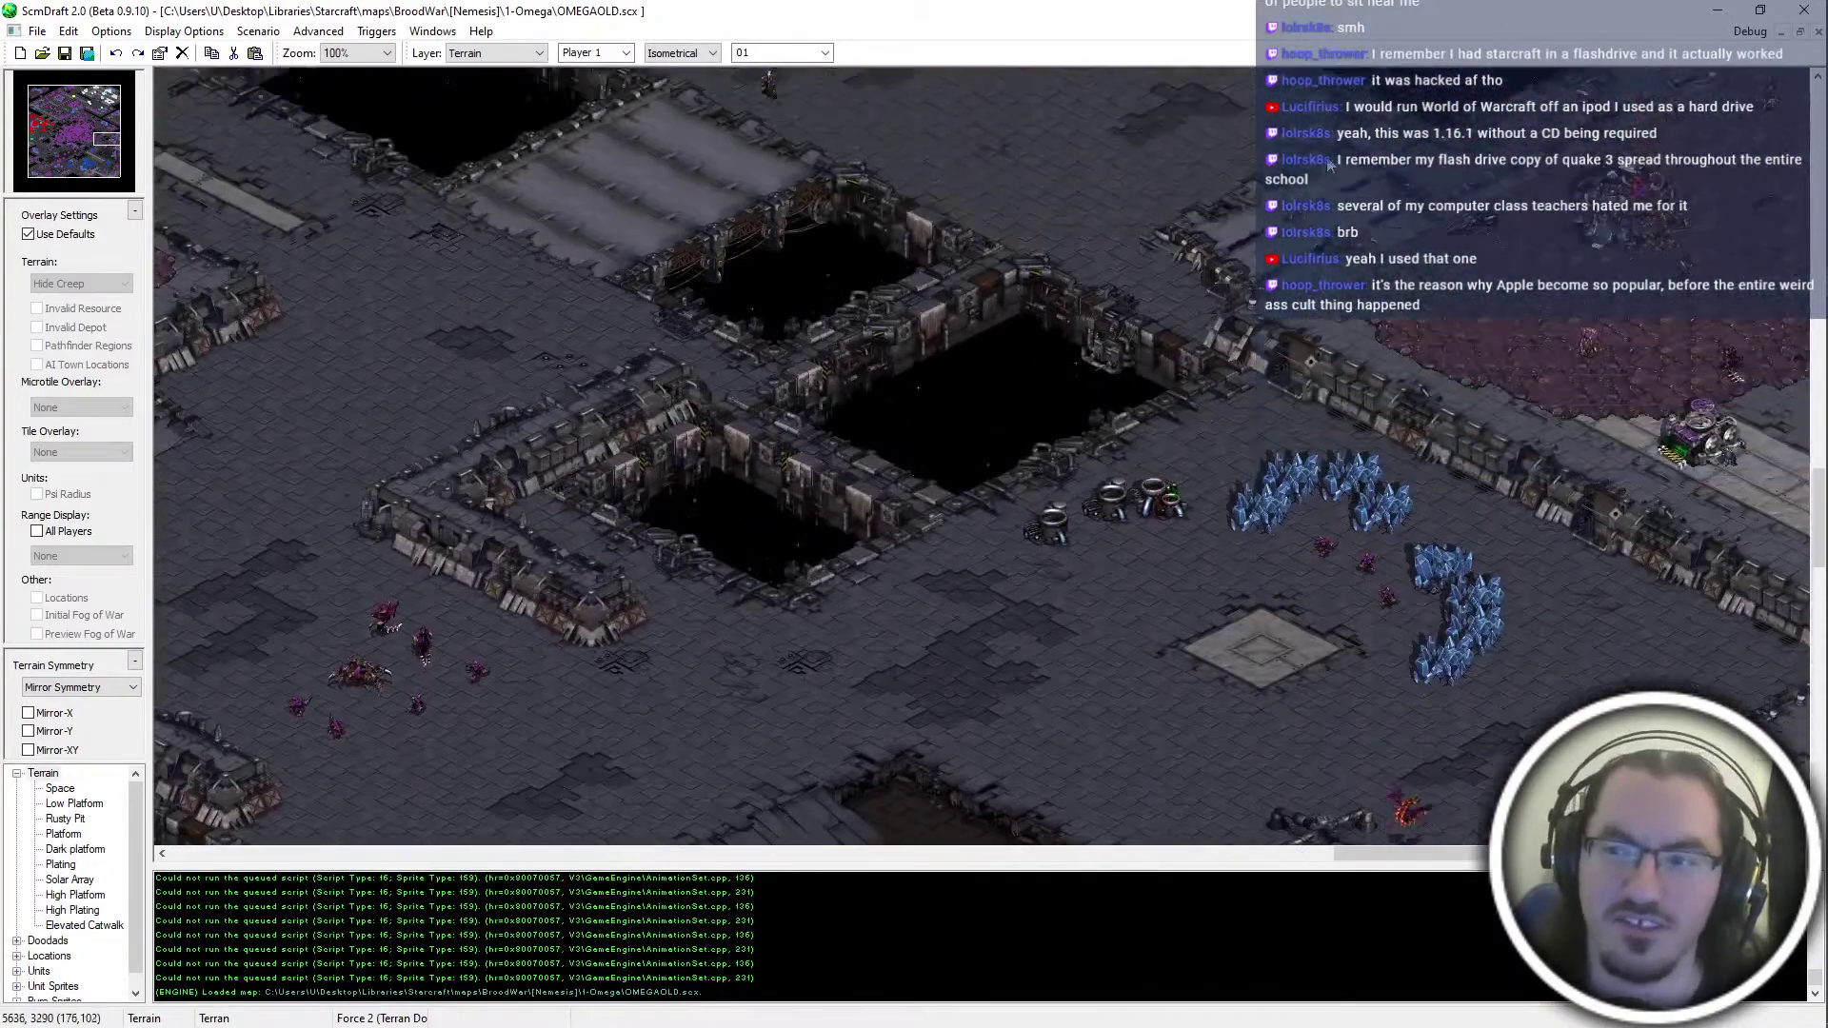
{"action": "scroll", "coordinate": [1430, 472], "scroll_direction": "up", "scroll_amount": 8}
{"action": "scroll", "coordinate": [1413, 564], "scroll_direction": "up", "scroll_amount": 2}
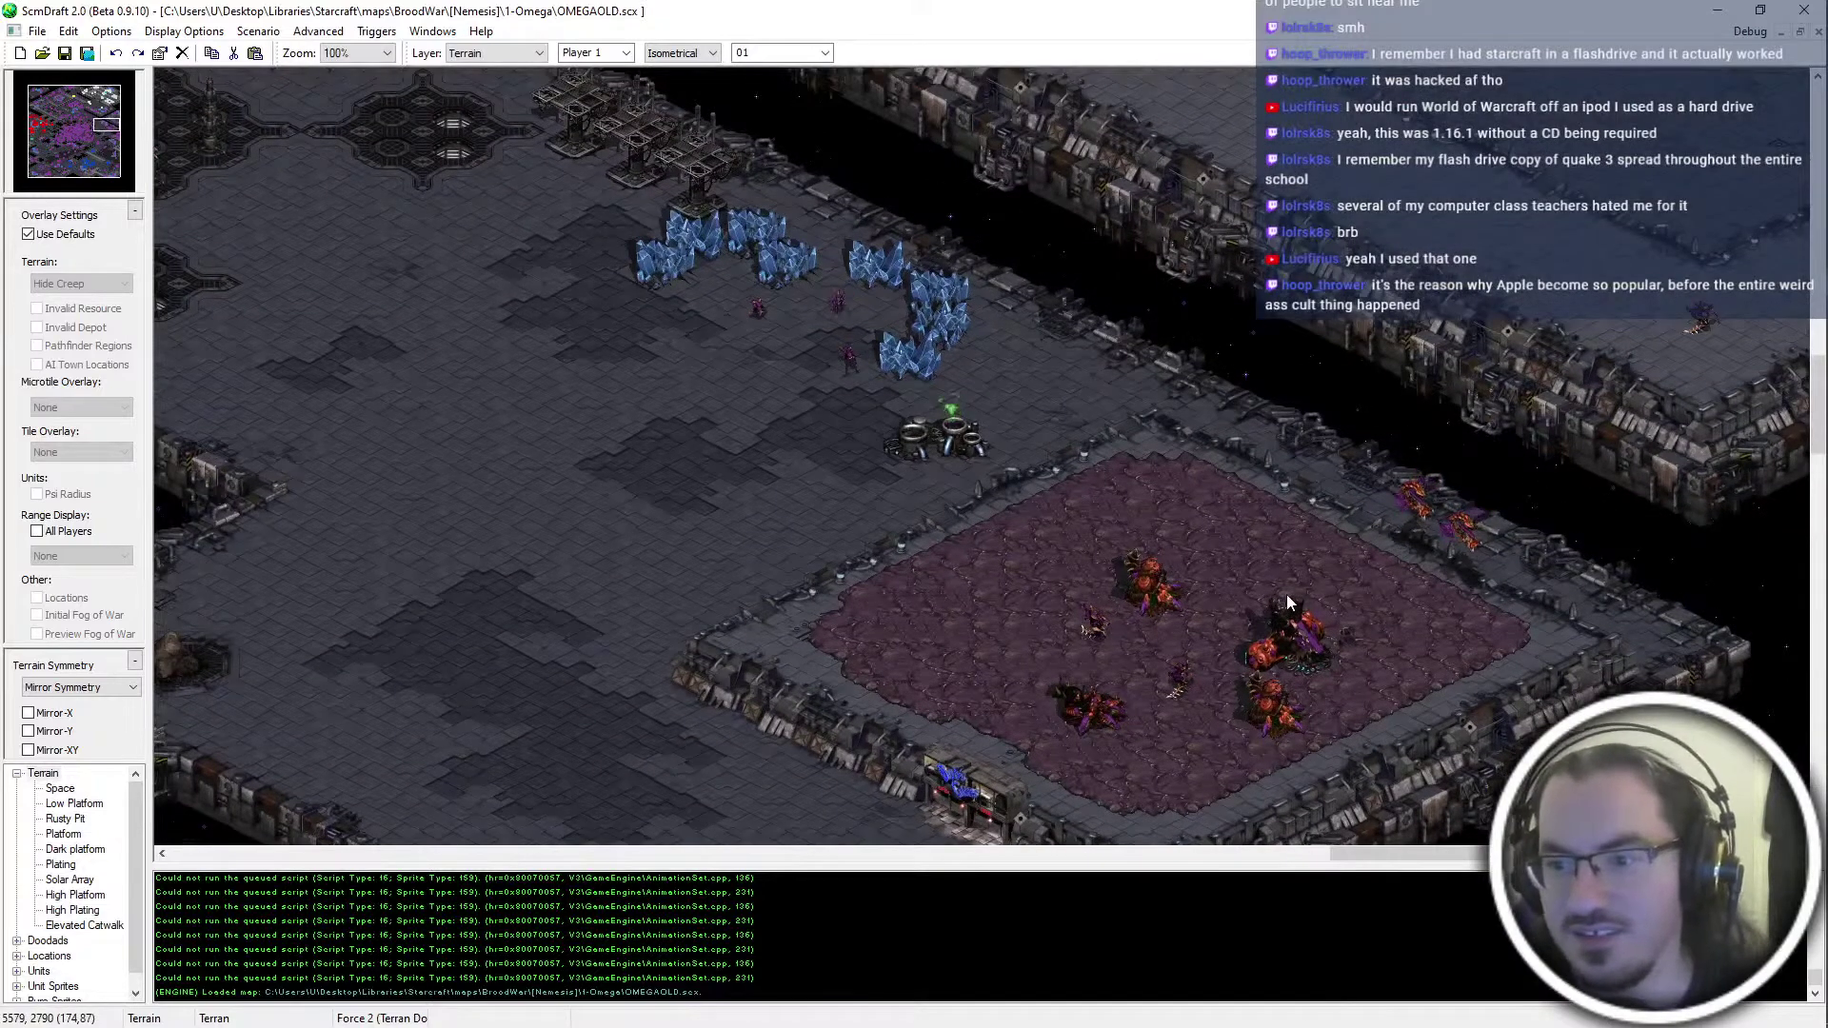
{"action": "scroll", "coordinate": [1273, 518], "scroll_direction": "up", "scroll_amount": 10}
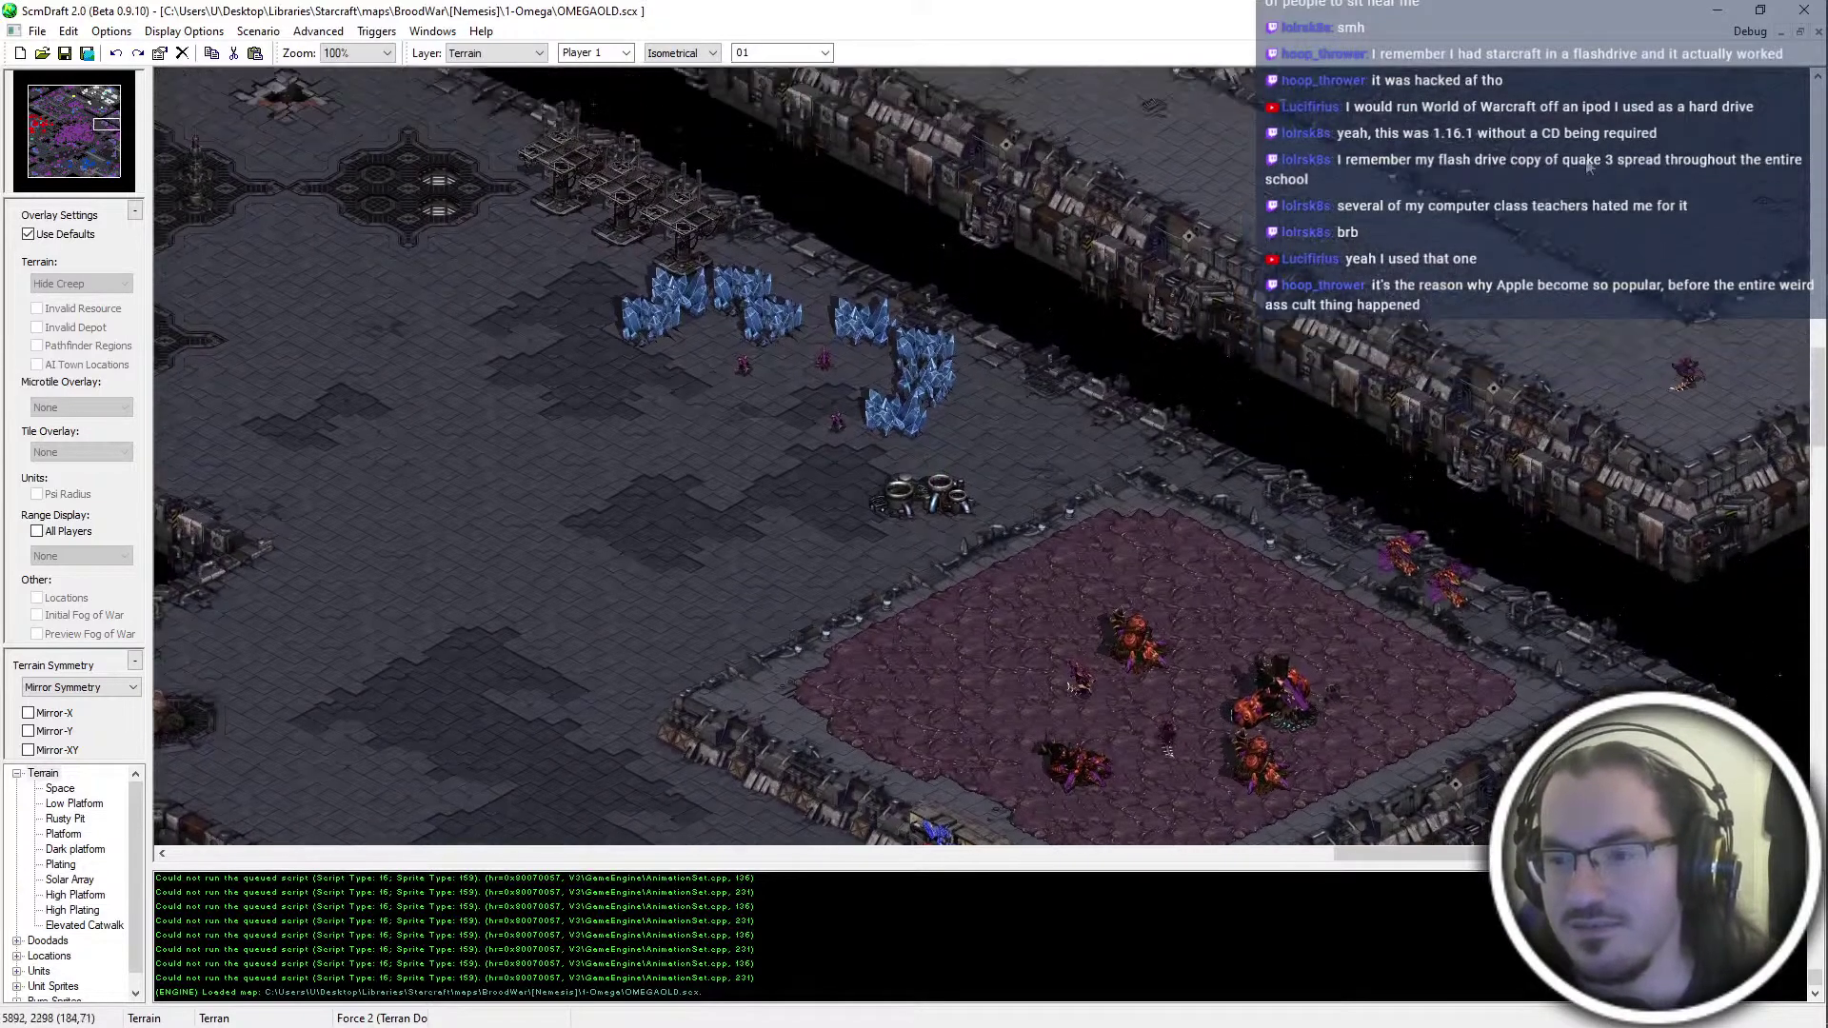
{"action": "scroll", "coordinate": [1390, 214], "scroll_direction": "up", "scroll_amount": 15}
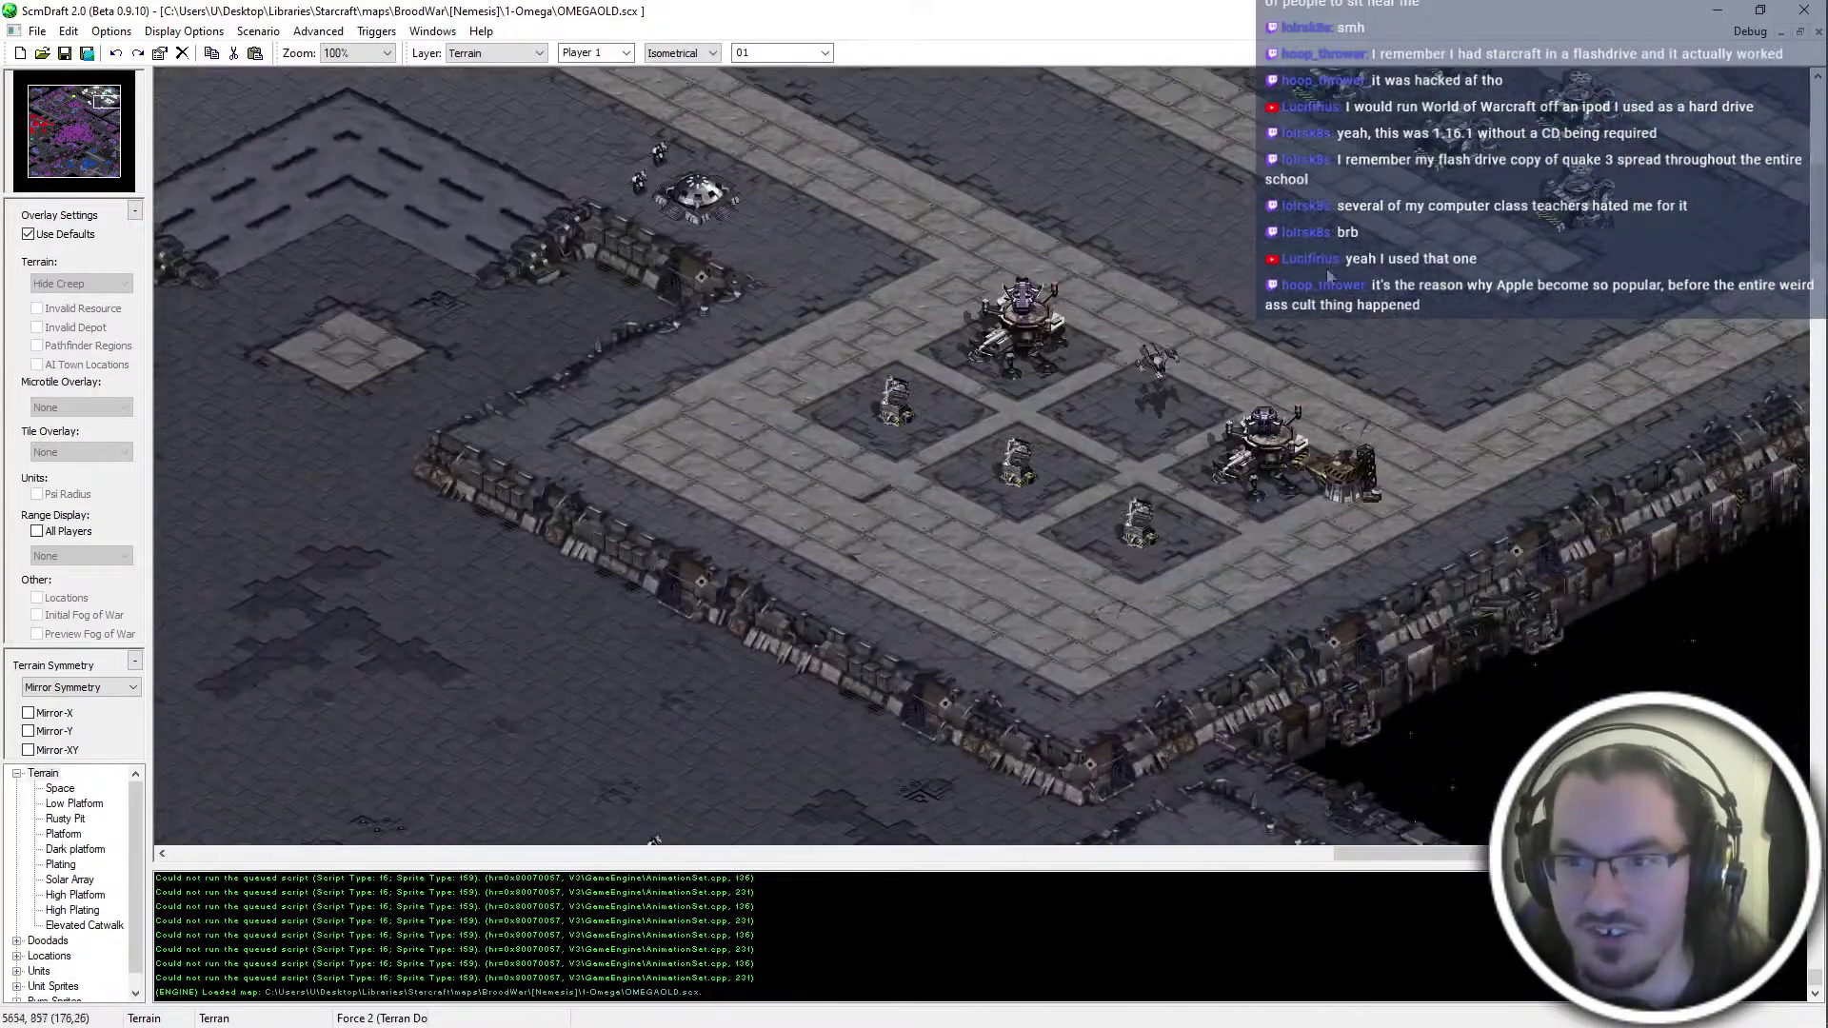
{"action": "scroll", "coordinate": [1386, 608], "scroll_direction": "left", "scroll_amount": 15}
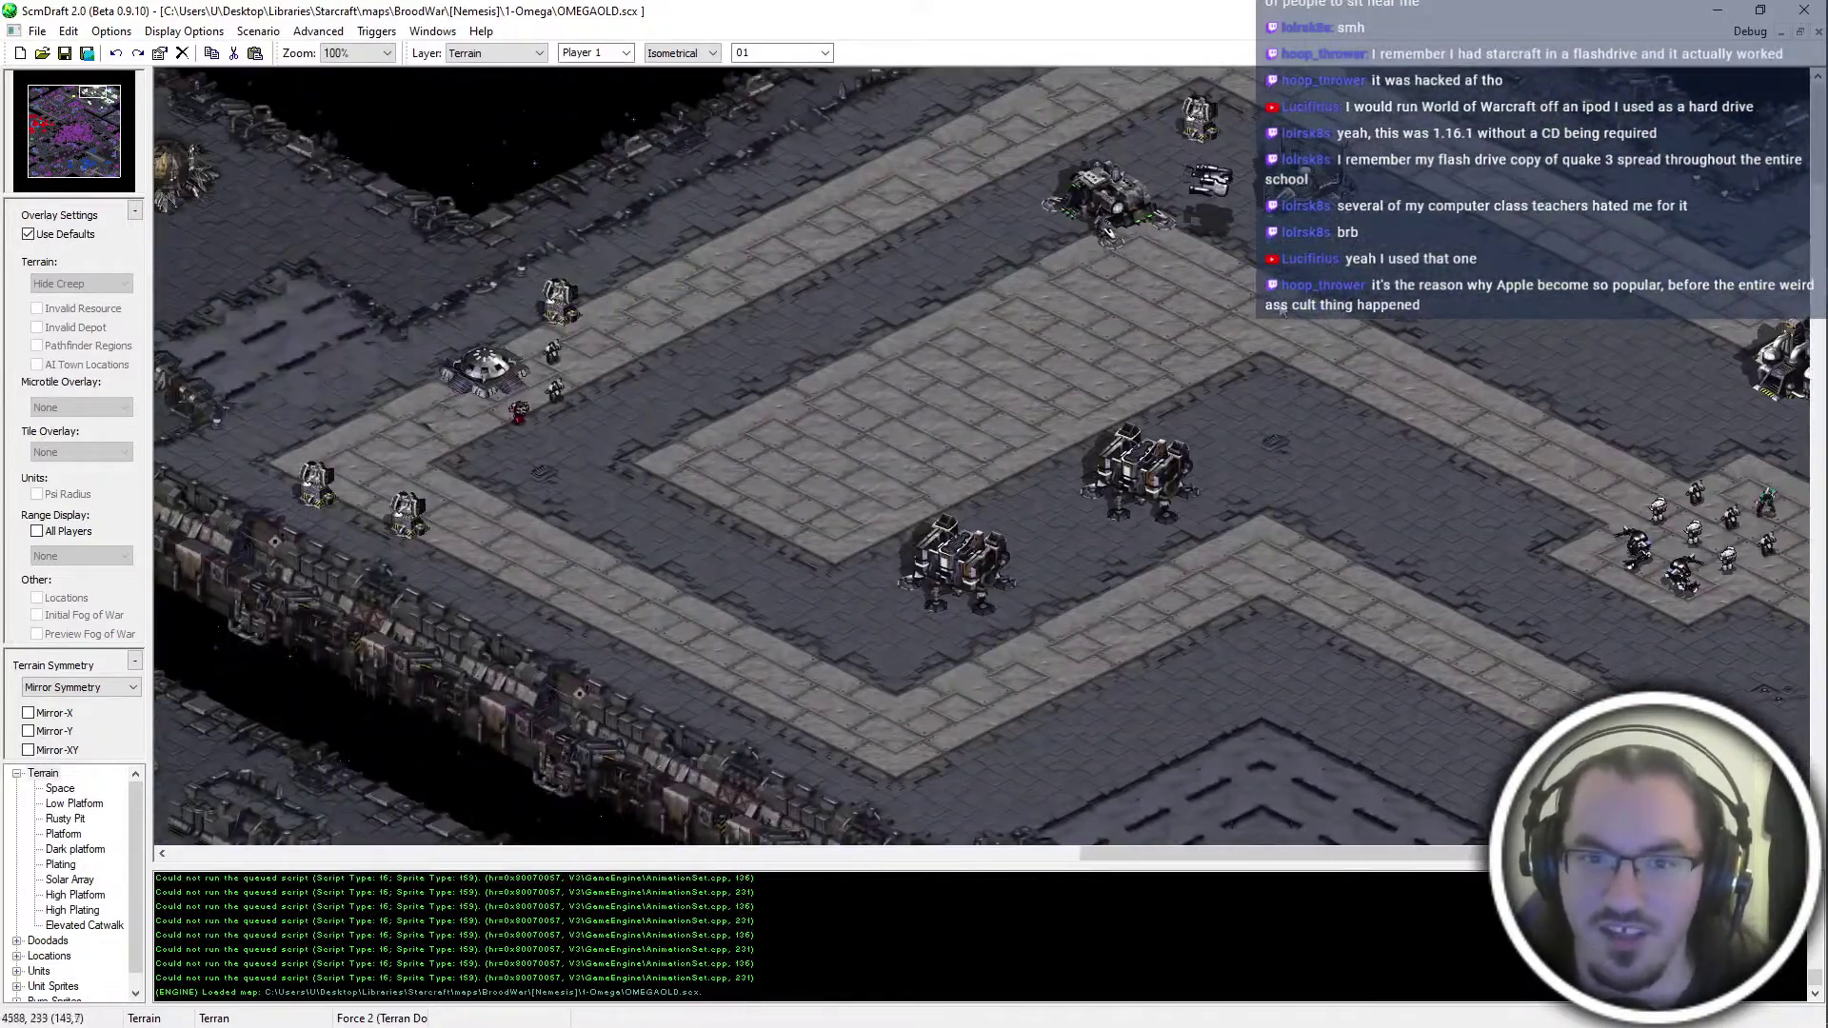
{"action": "scroll", "coordinate": [1466, 376], "scroll_direction": "left", "scroll_amount": 15}
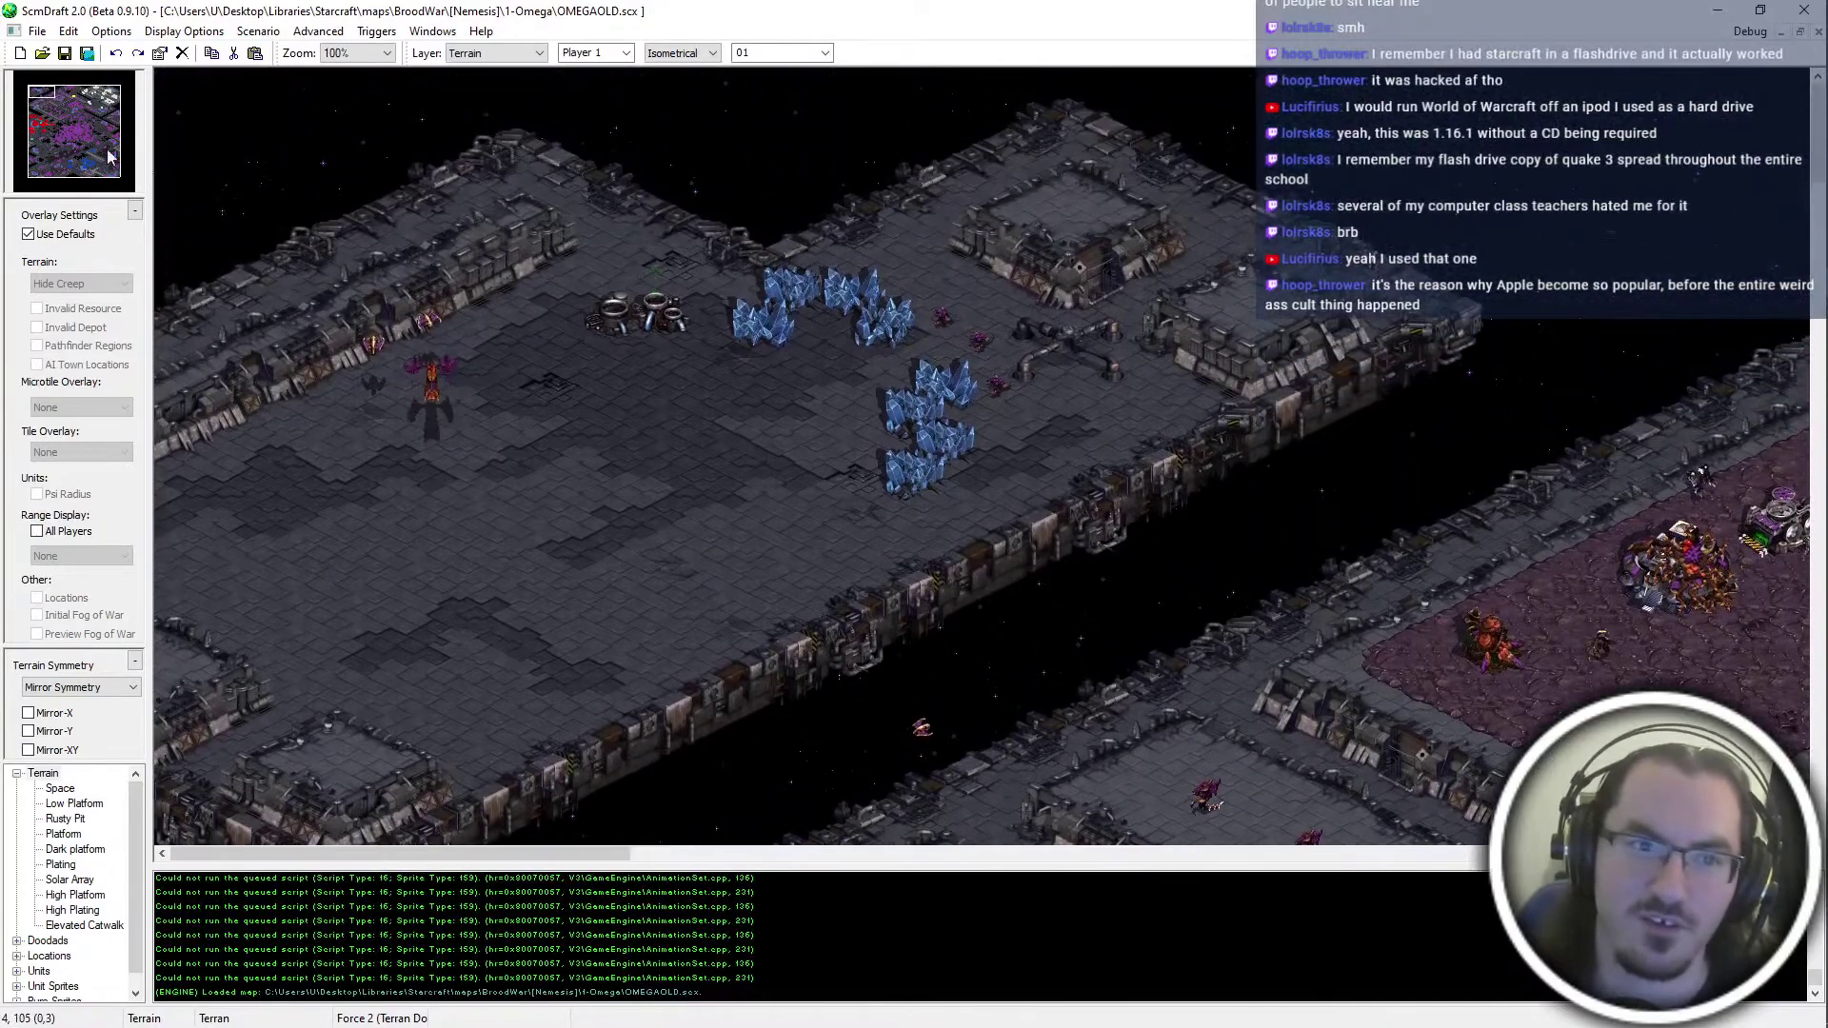
{"action": "left_click_drag", "start_coordinate": [109, 157], "coordinate": [5, 134]}
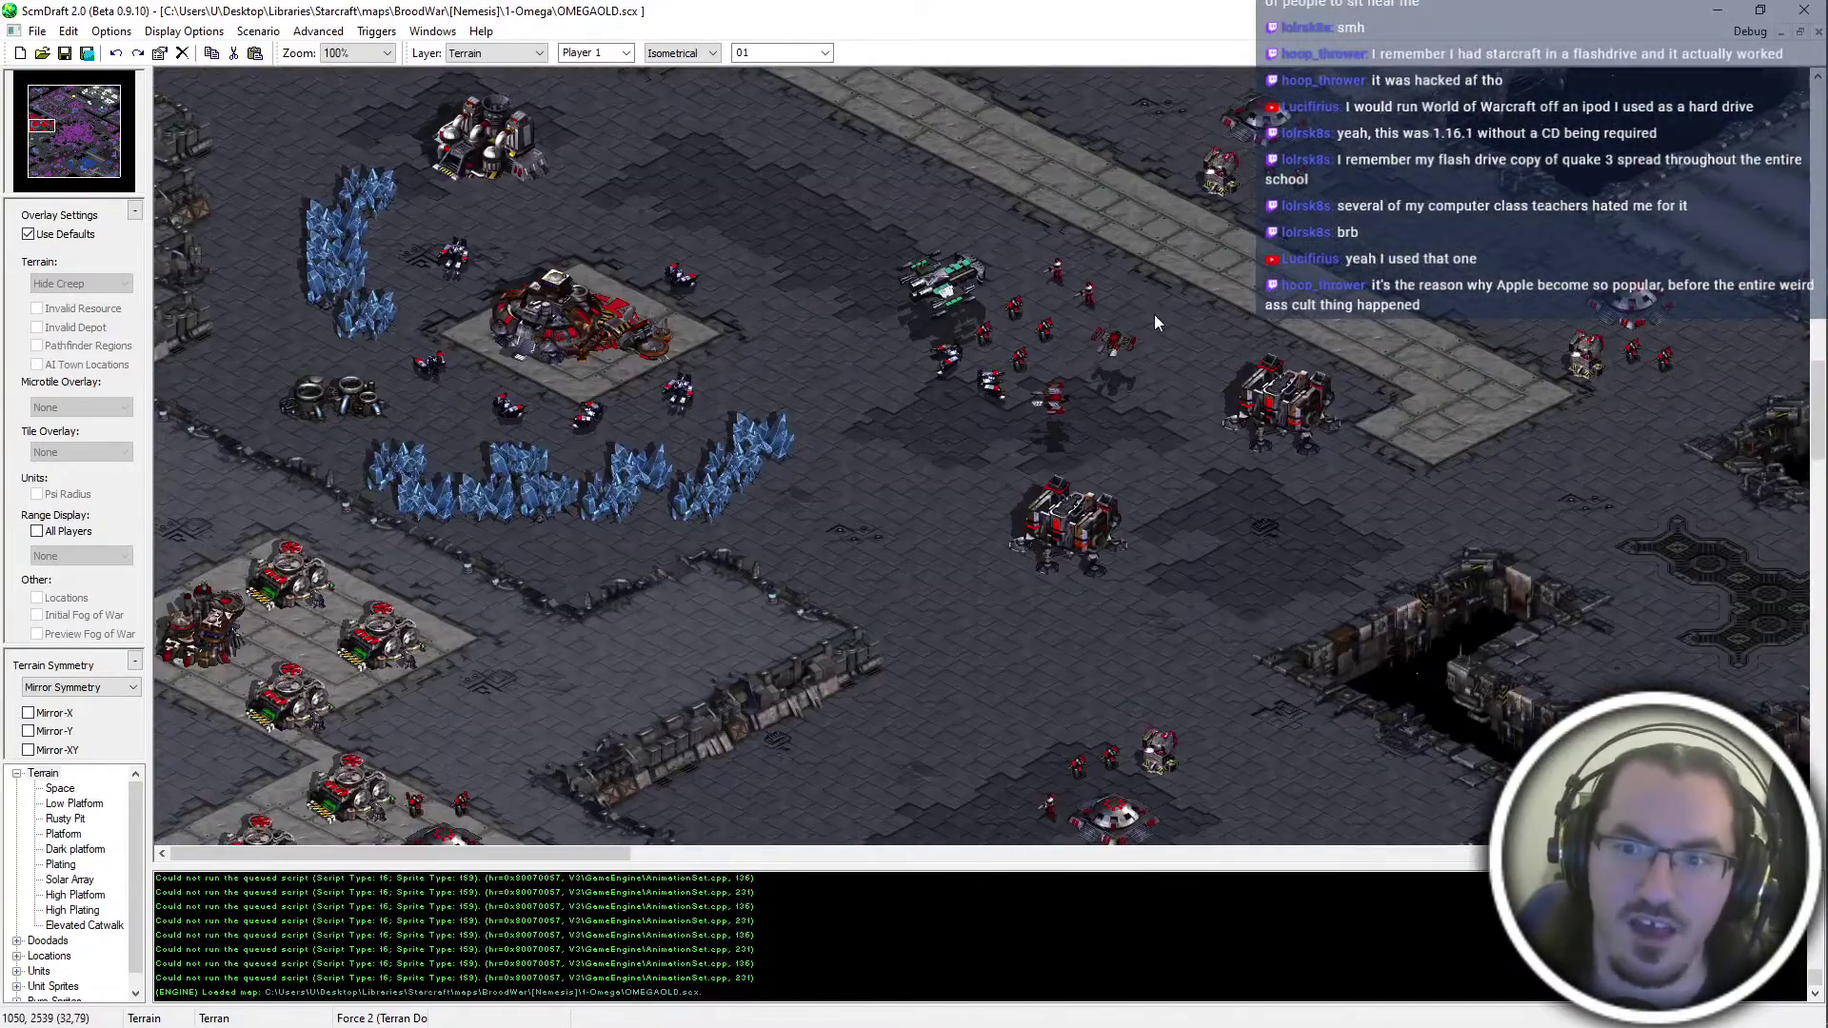
{"action": "mouse_move", "coordinate": [107, 171]}
{"action": "left_mouse_down"}
{"action": "mouse_move", "coordinate": [36, 175]}
{"action": "mouse_move", "coordinate": [92, 153]}
{"action": "left_mouse_up"}
{"action": "left_click", "coordinate": [68, 171]}
{"action": "middle_click_drag", "start_coordinate": [487, 295], "coordinate": [1350, 591]}
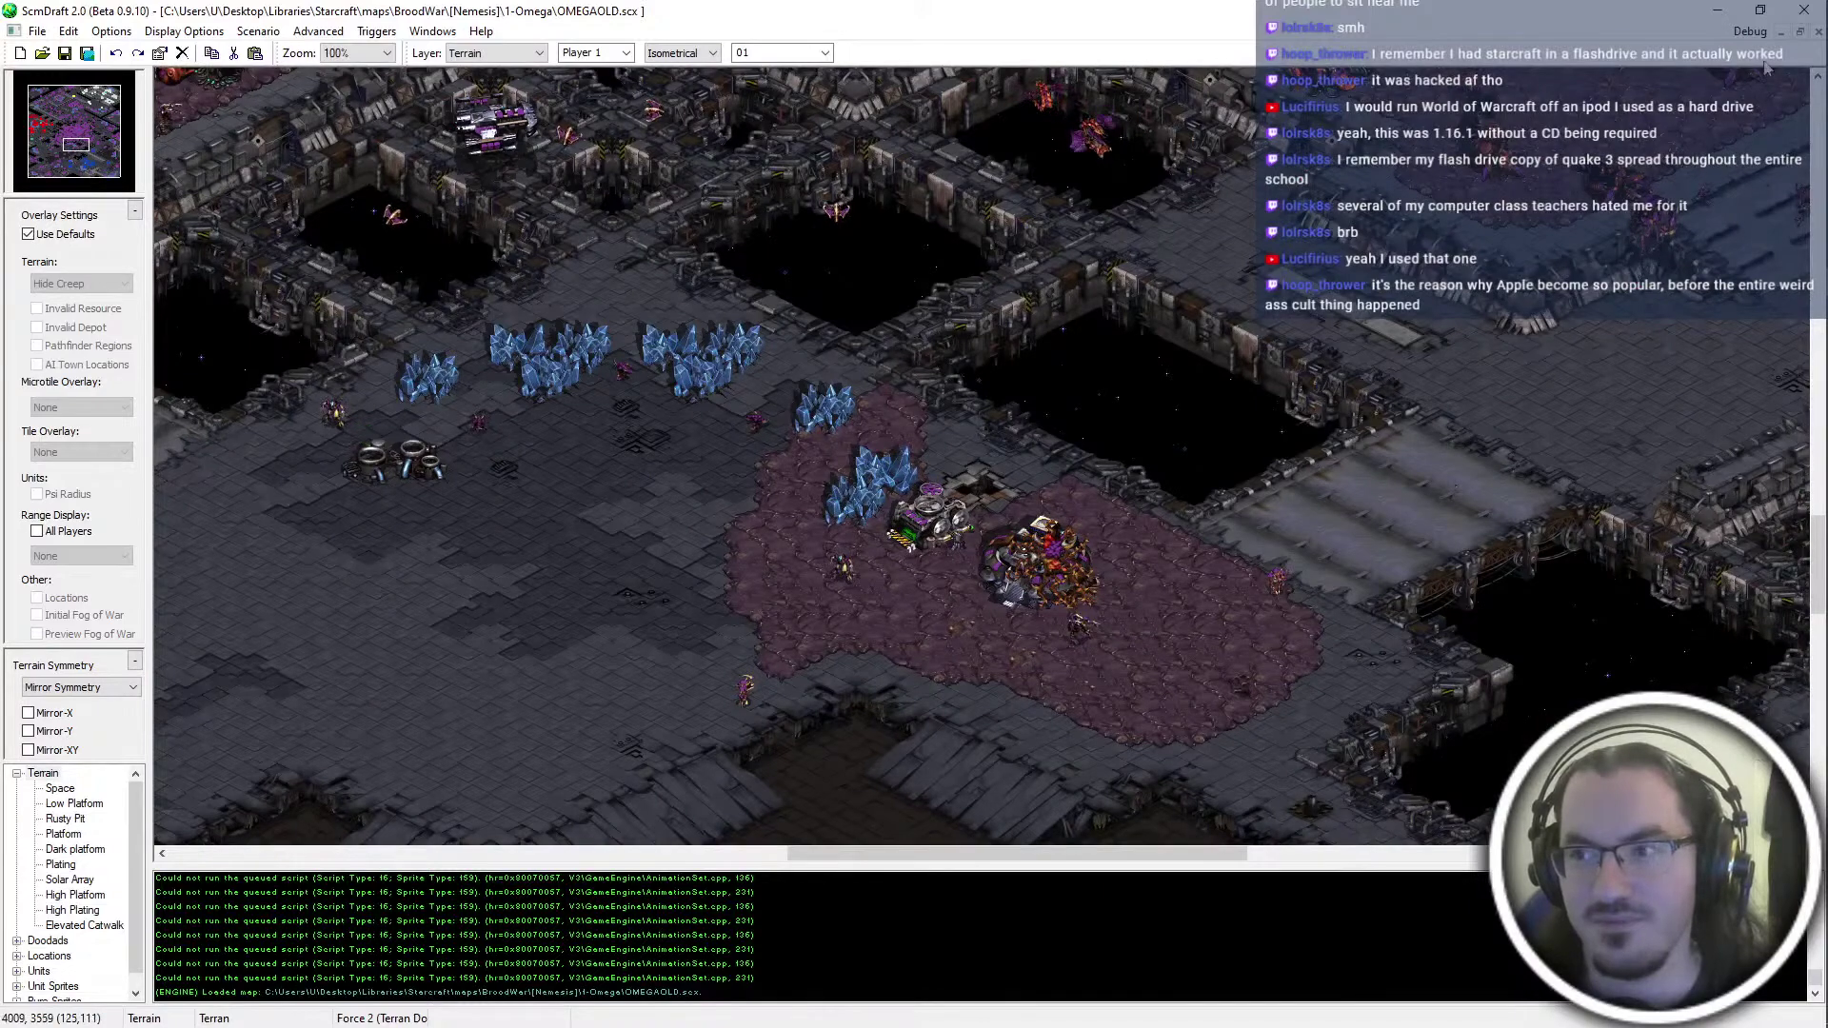
Close the OMEGAOLD map, check the 3-Chain folder in [Nemesis] and open the 2-Stormborne folder
{"action": "left_click", "coordinate": [1817, 32]}
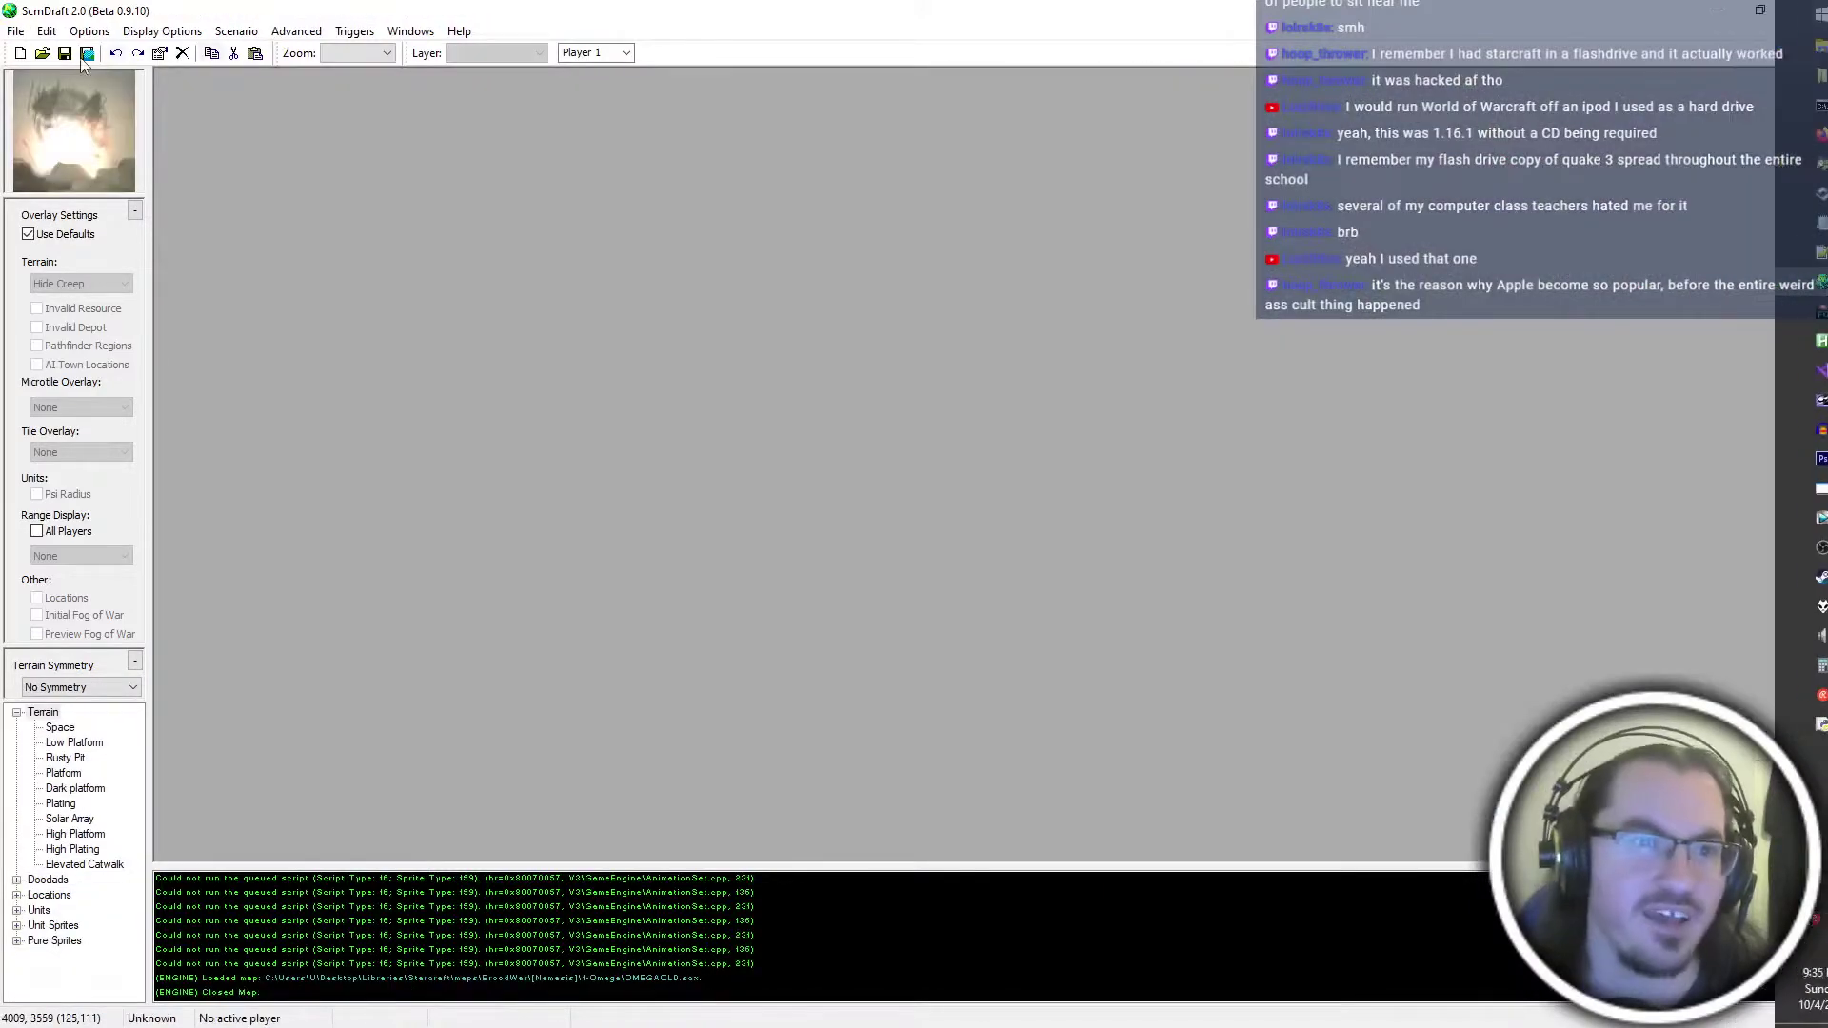
{"action": "key", "text": "alt+Tab"}
{"action": "key", "text": "alt+Up"}
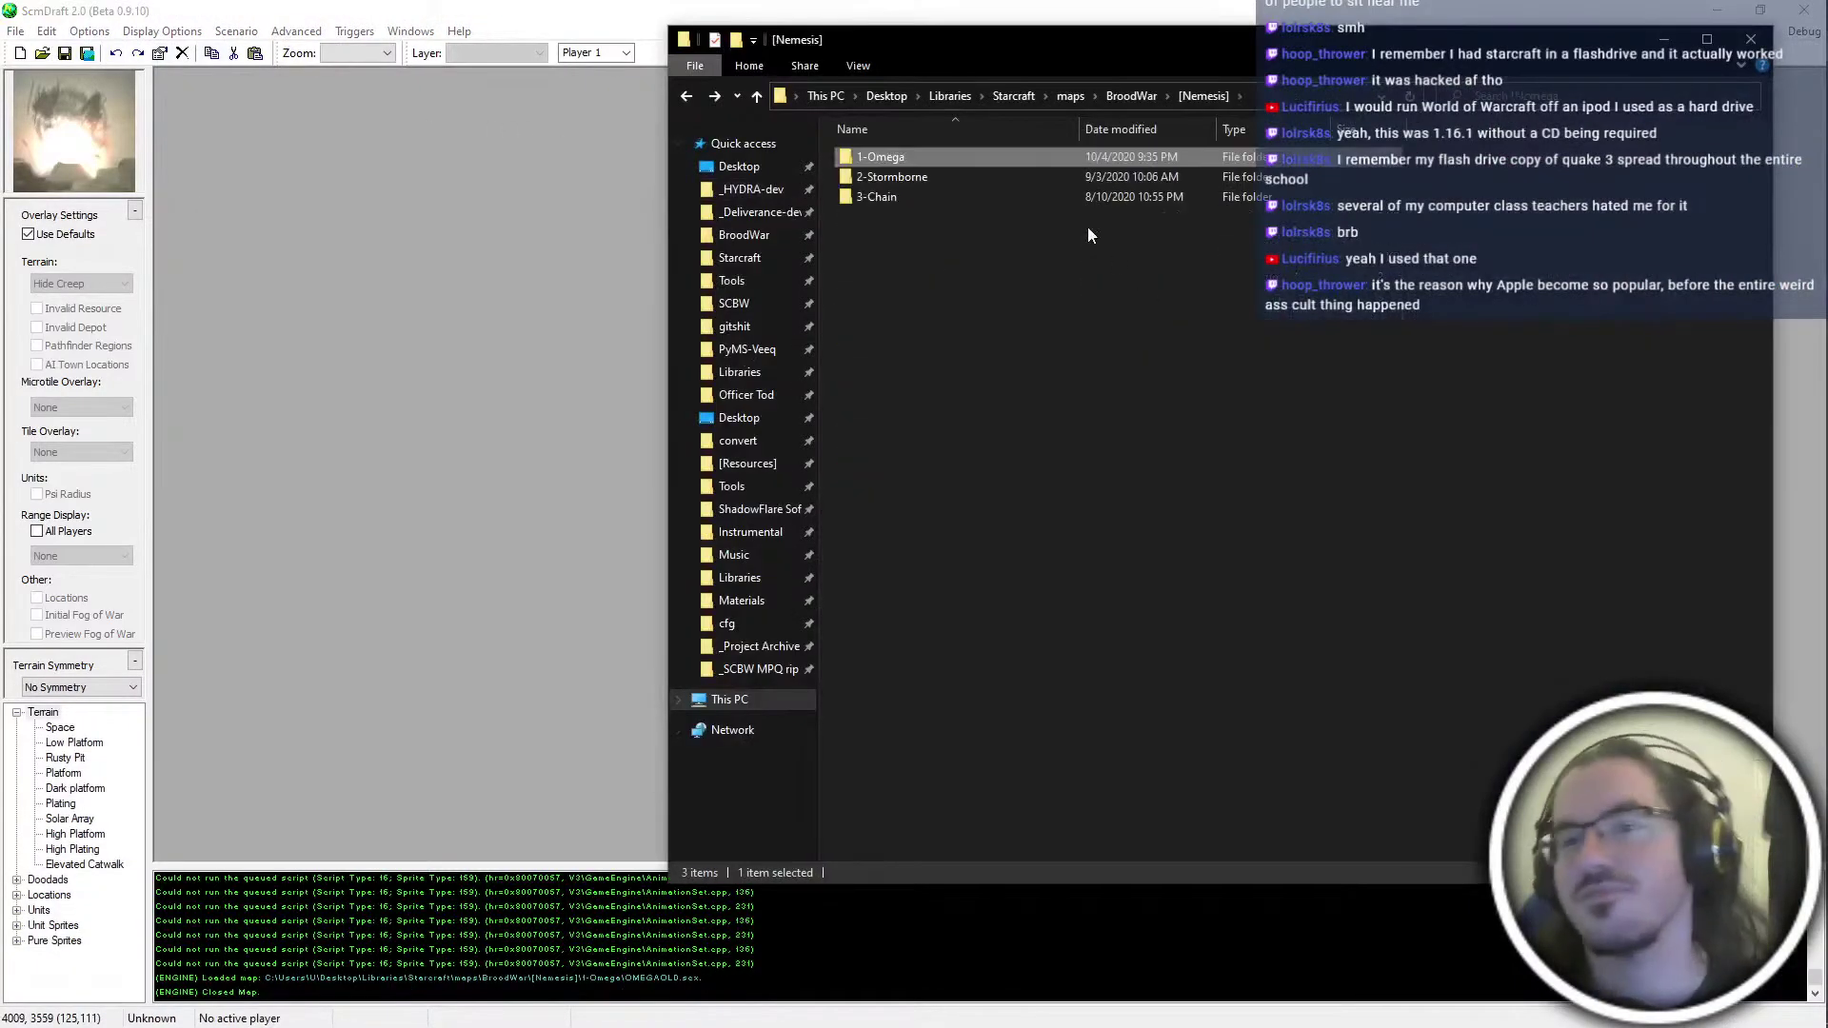
{"action": "double_click", "coordinate": [1031, 194]}
{"action": "key", "text": "alt+Up"}
{"action": "double_click", "coordinate": [988, 177]}
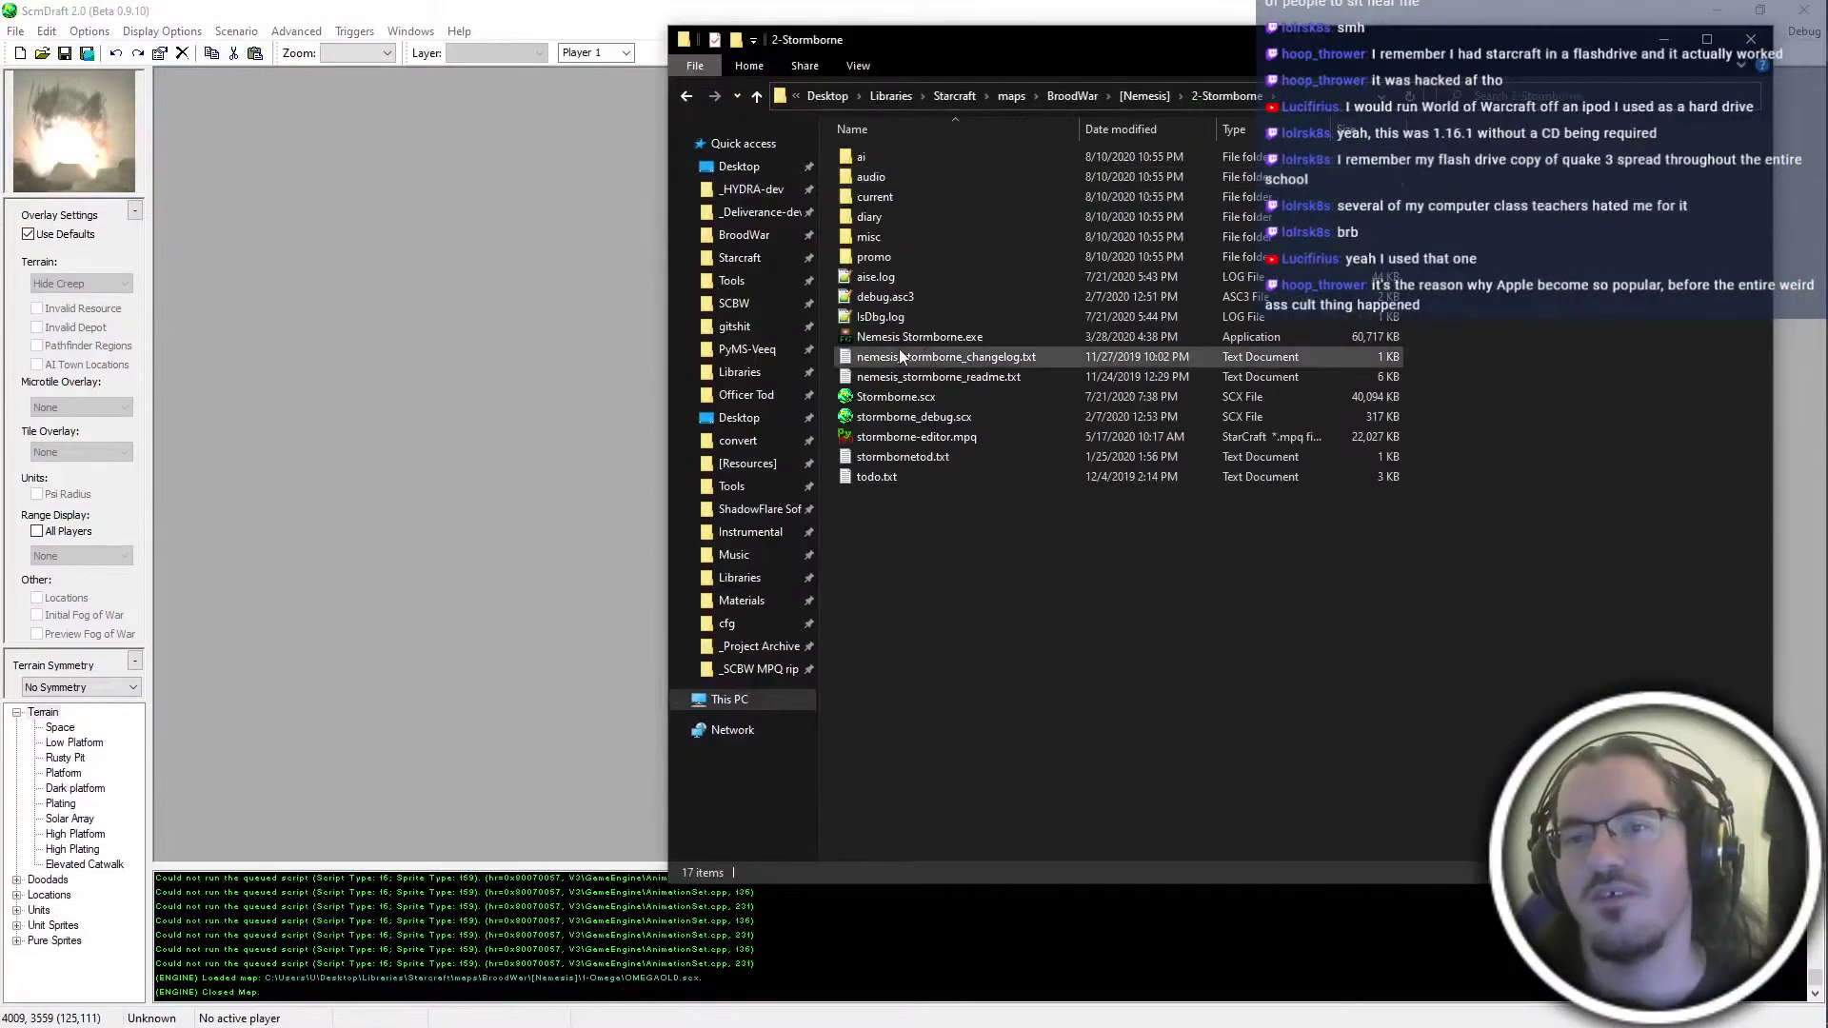
Open Stormborne.scx from the 2-Stormborne folder in ScmDraft 2 and view the cliffs and ruins in the map's northwest
{"action": "left_click", "coordinate": [891, 378]}
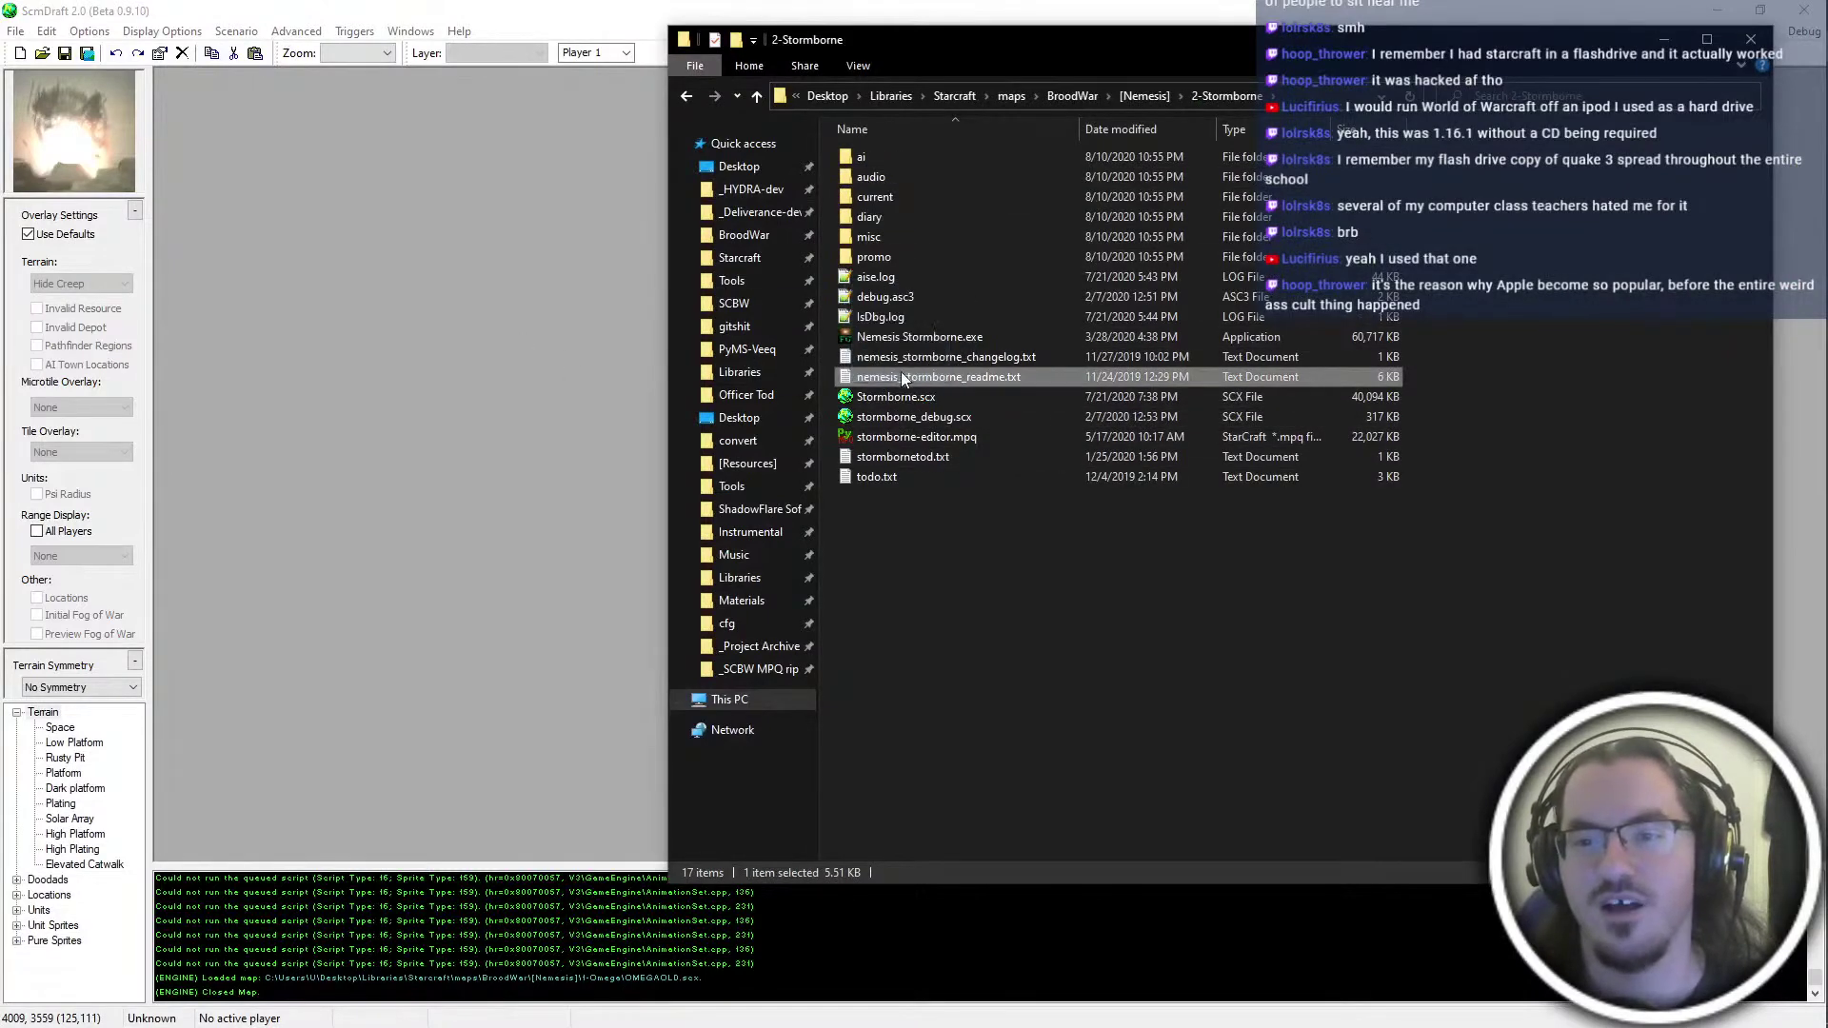
{"action": "left_click_drag", "start_coordinate": [895, 397], "coordinate": [602, 320]}
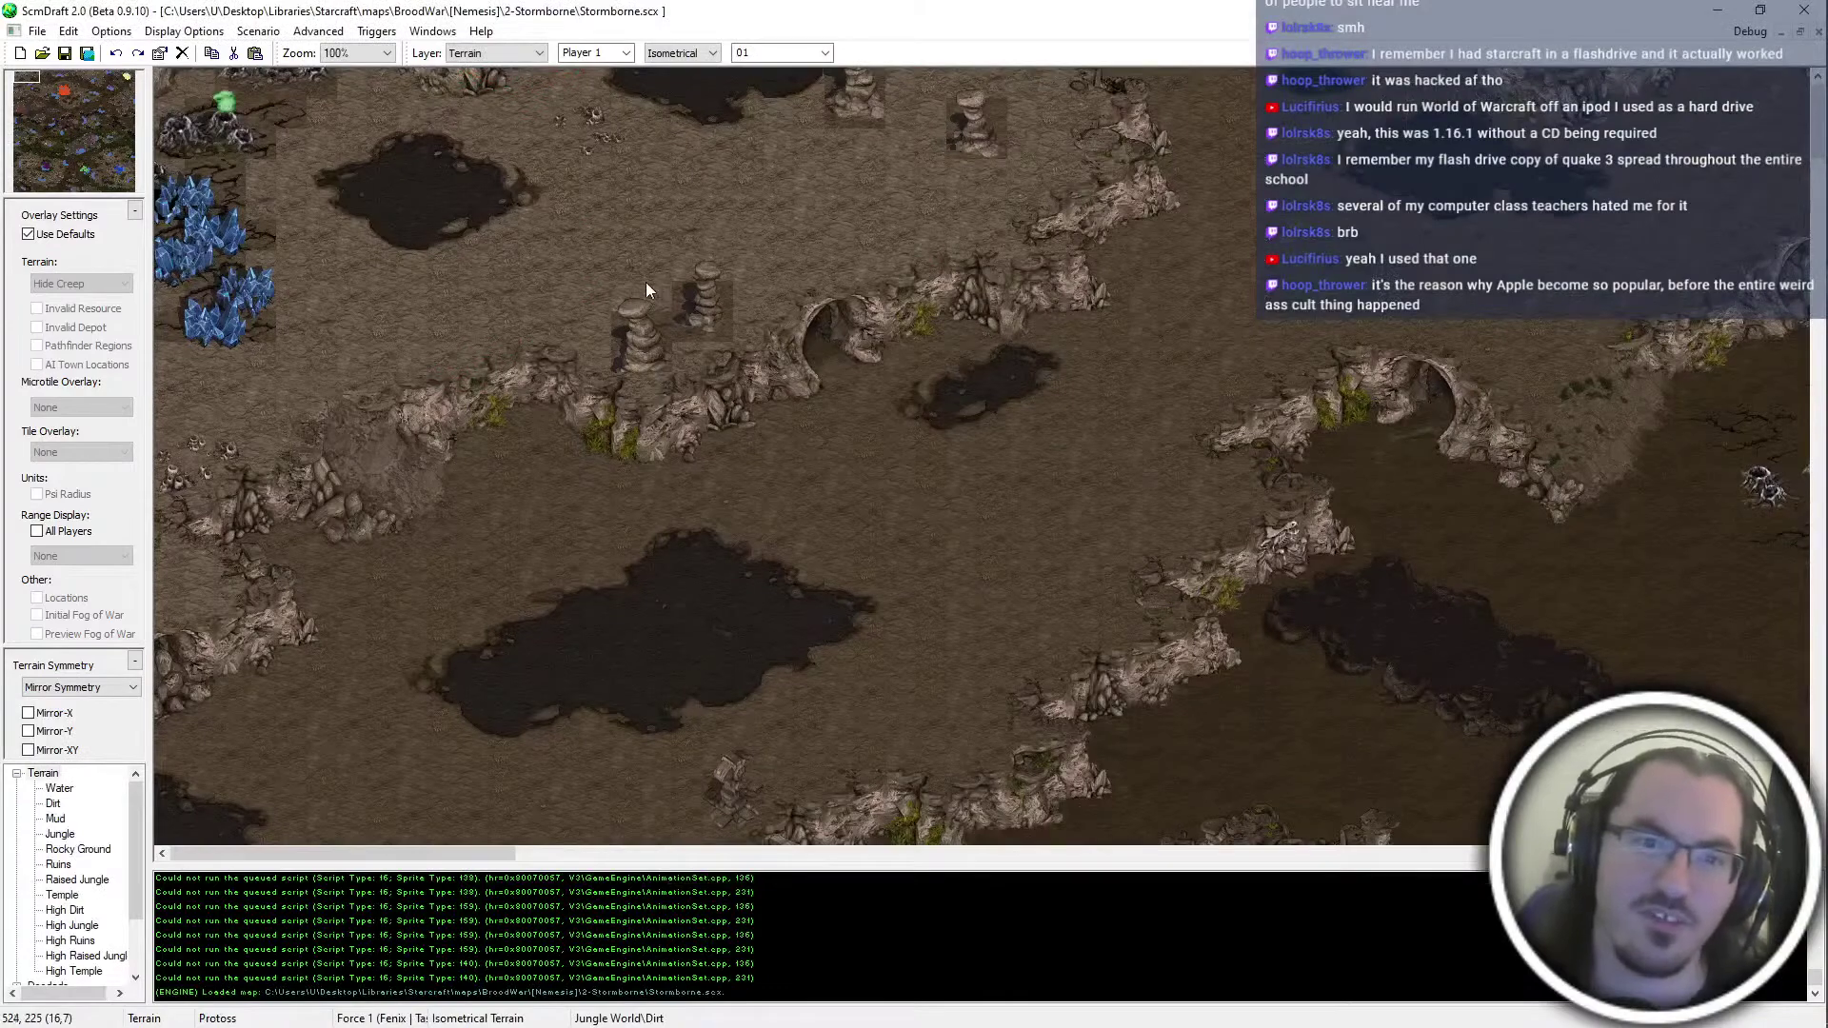
{"action": "scroll", "coordinate": [644, 282], "scroll_direction": "down", "scroll_amount": 1}
{"action": "middle_click_drag", "start_coordinate": [512, 390], "coordinate": [474, 450]}
{"action": "middle_click_drag", "start_coordinate": [403, 242], "coordinate": [738, 84]}
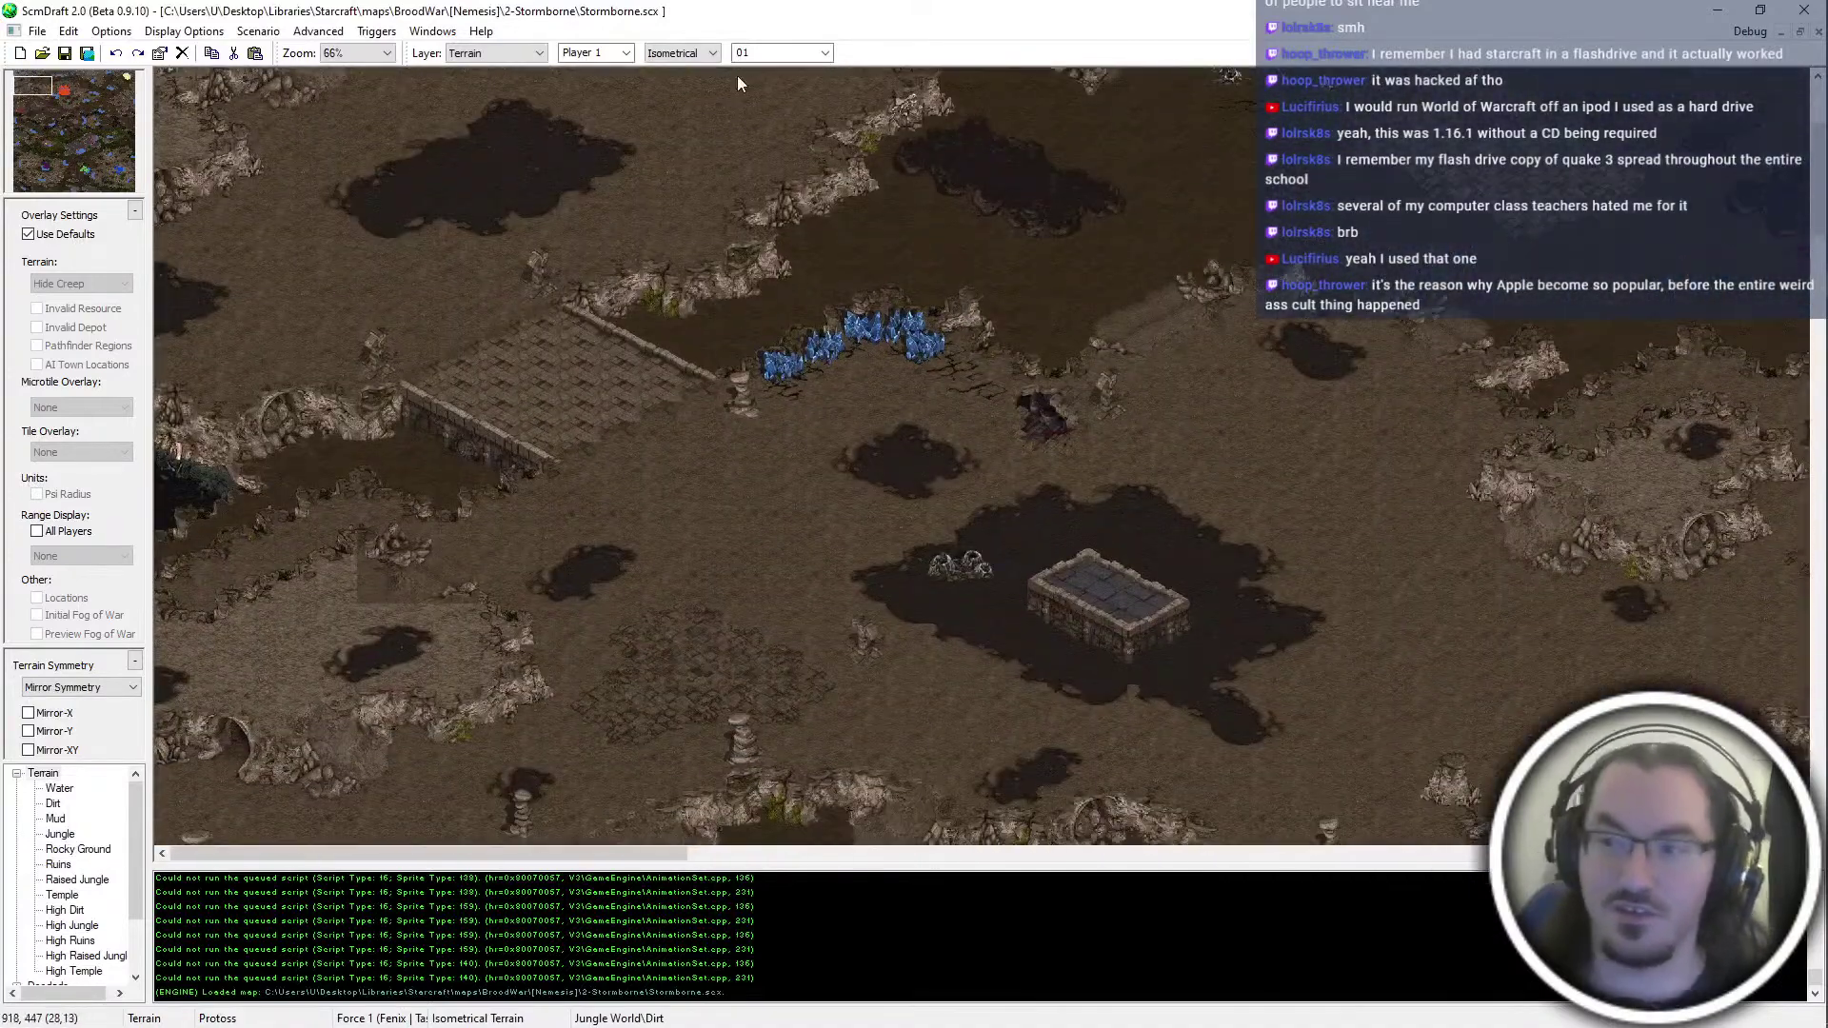
Switch terrain placement to Tileset Indexed and browse the Jungle World terrain palette for tiles matching the northwestern cliff
{"action": "left_click", "coordinate": [685, 59]}
{"action": "left_click", "coordinate": [678, 99]}
{"action": "right_click", "coordinate": [331, 764]}
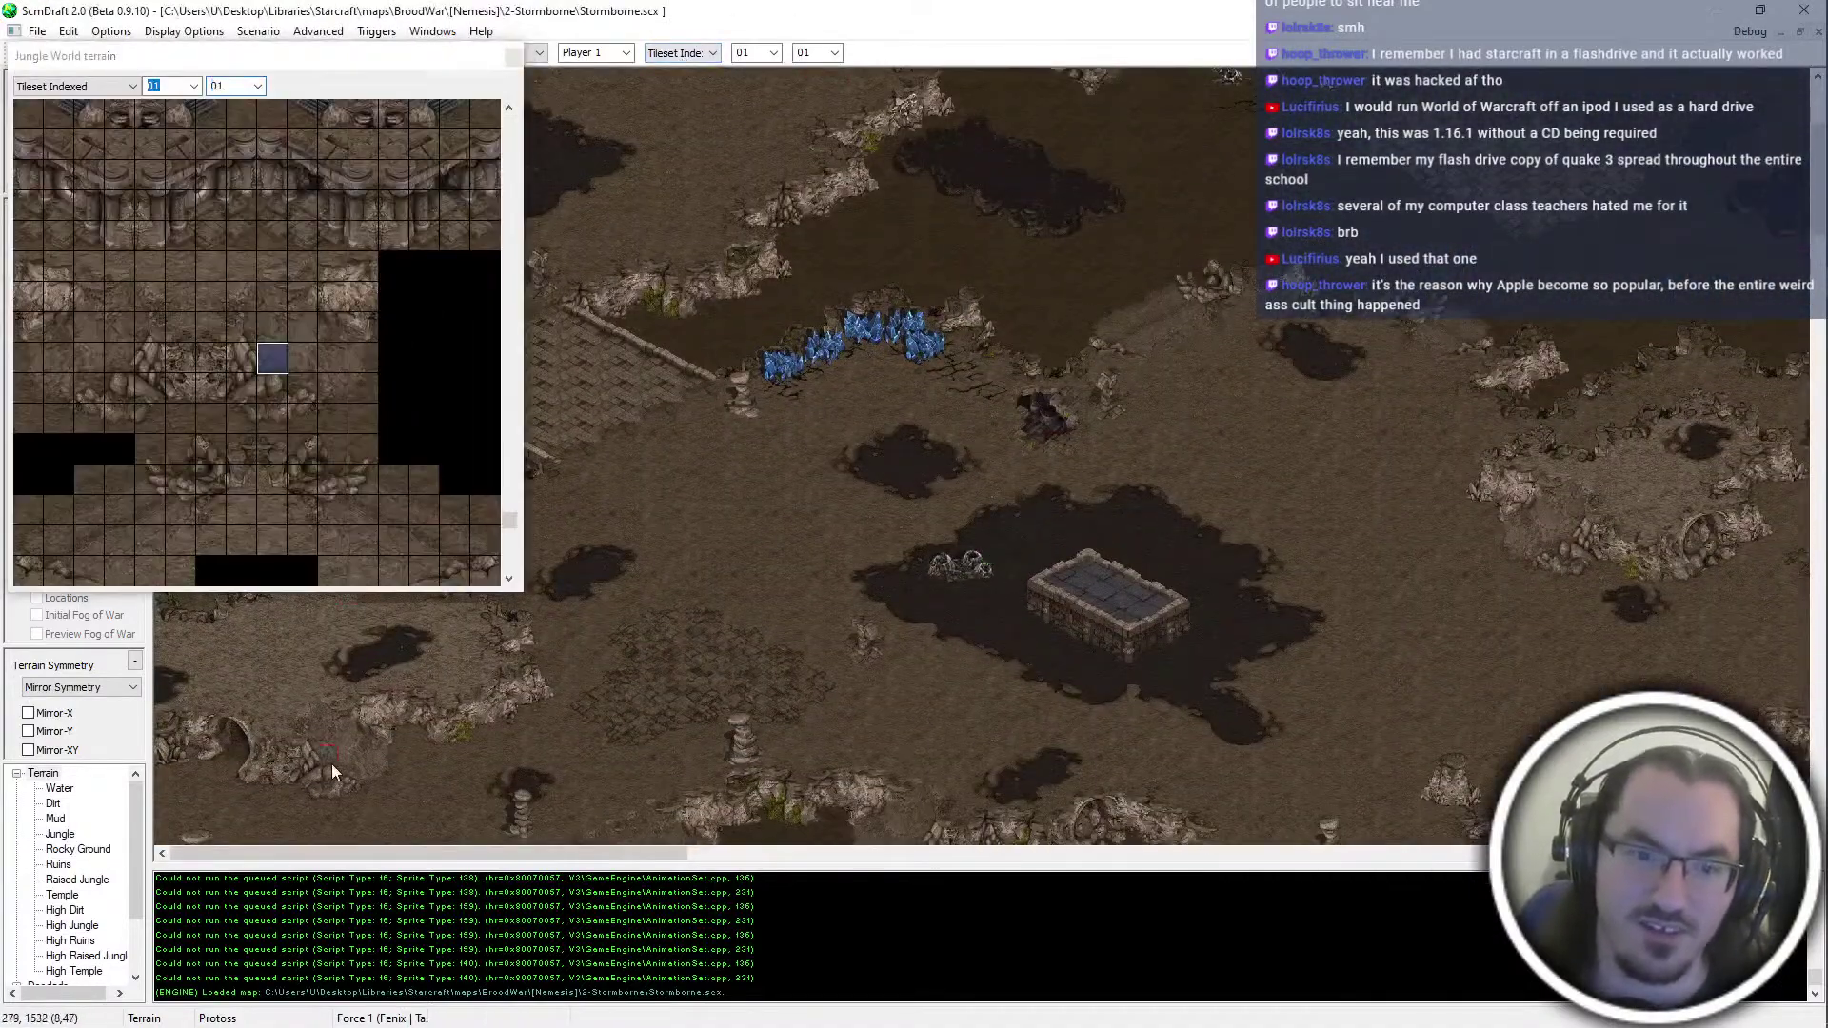
{"action": "scroll", "coordinate": [318, 230], "scroll_direction": "down", "scroll_amount": 4}
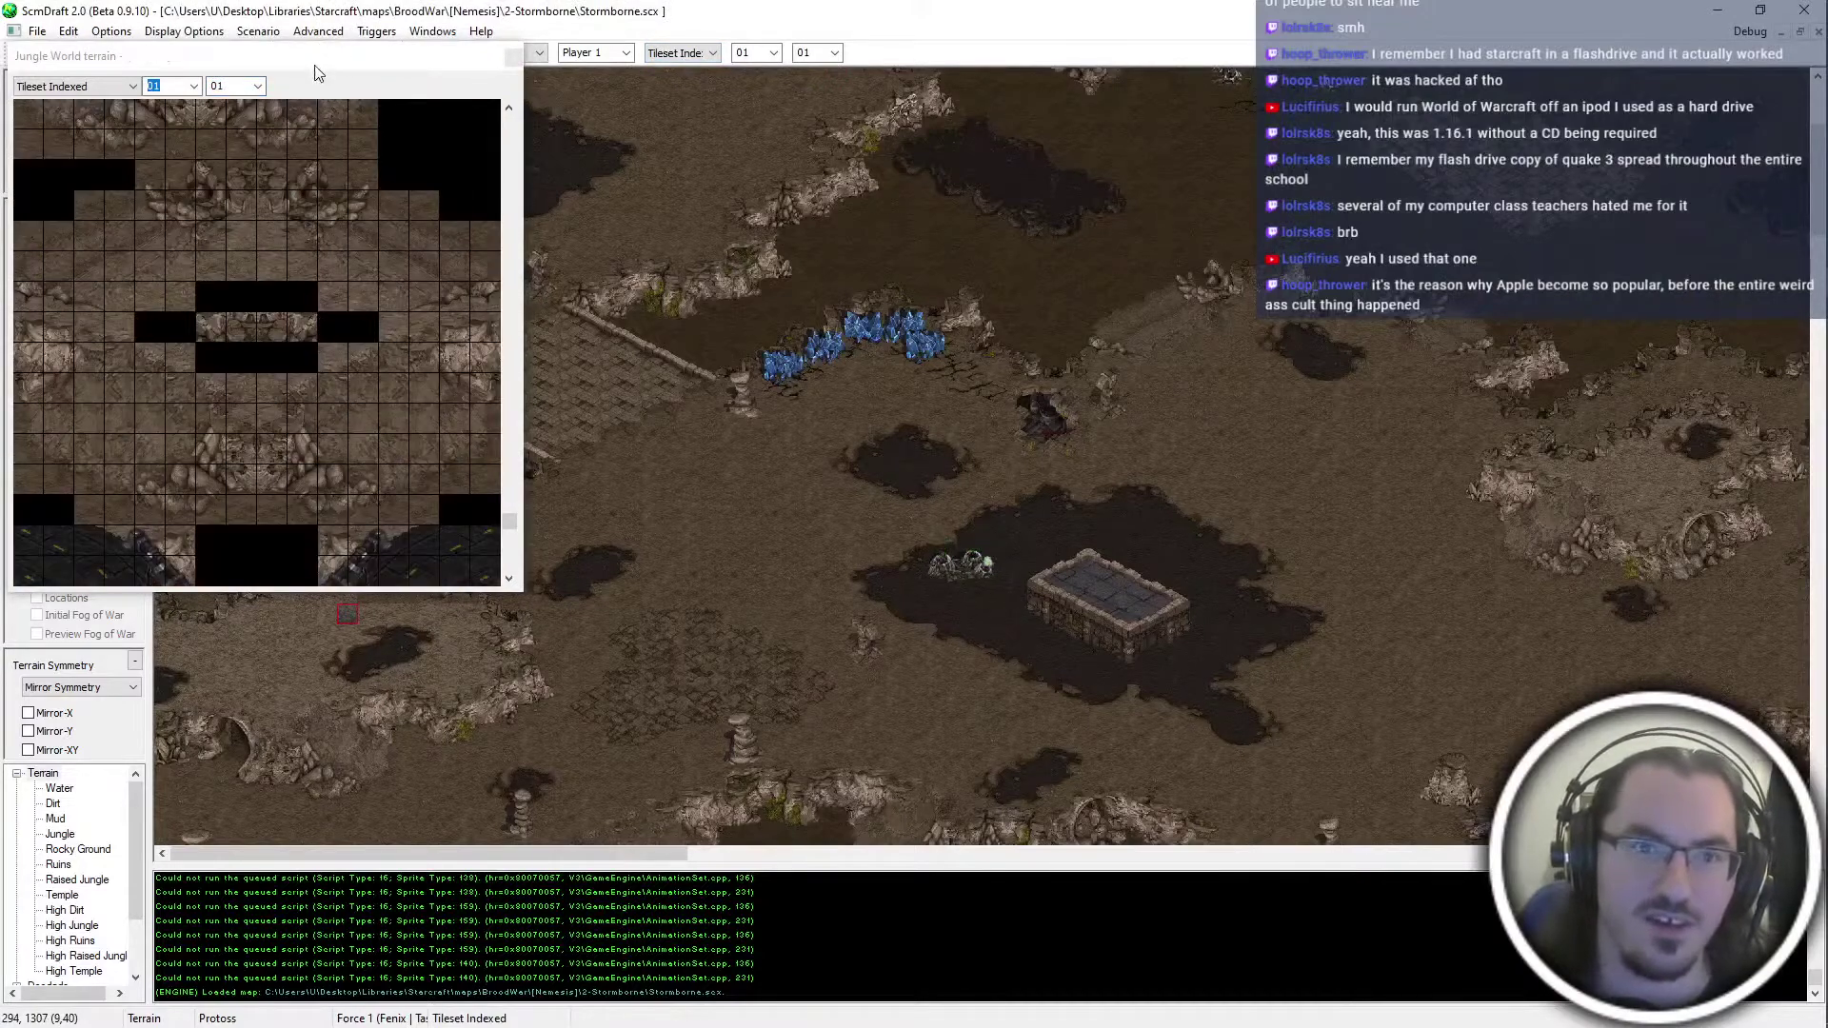
{"action": "left_click_drag", "start_coordinate": [315, 65], "coordinate": [0, 95]}
{"action": "scroll", "coordinate": [284, 390], "scroll_direction": "up", "scroll_amount": 2, "text": "ctrl"}
{"action": "scroll", "coordinate": [286, 648], "scroll_direction": "down", "scroll_amount": 1}
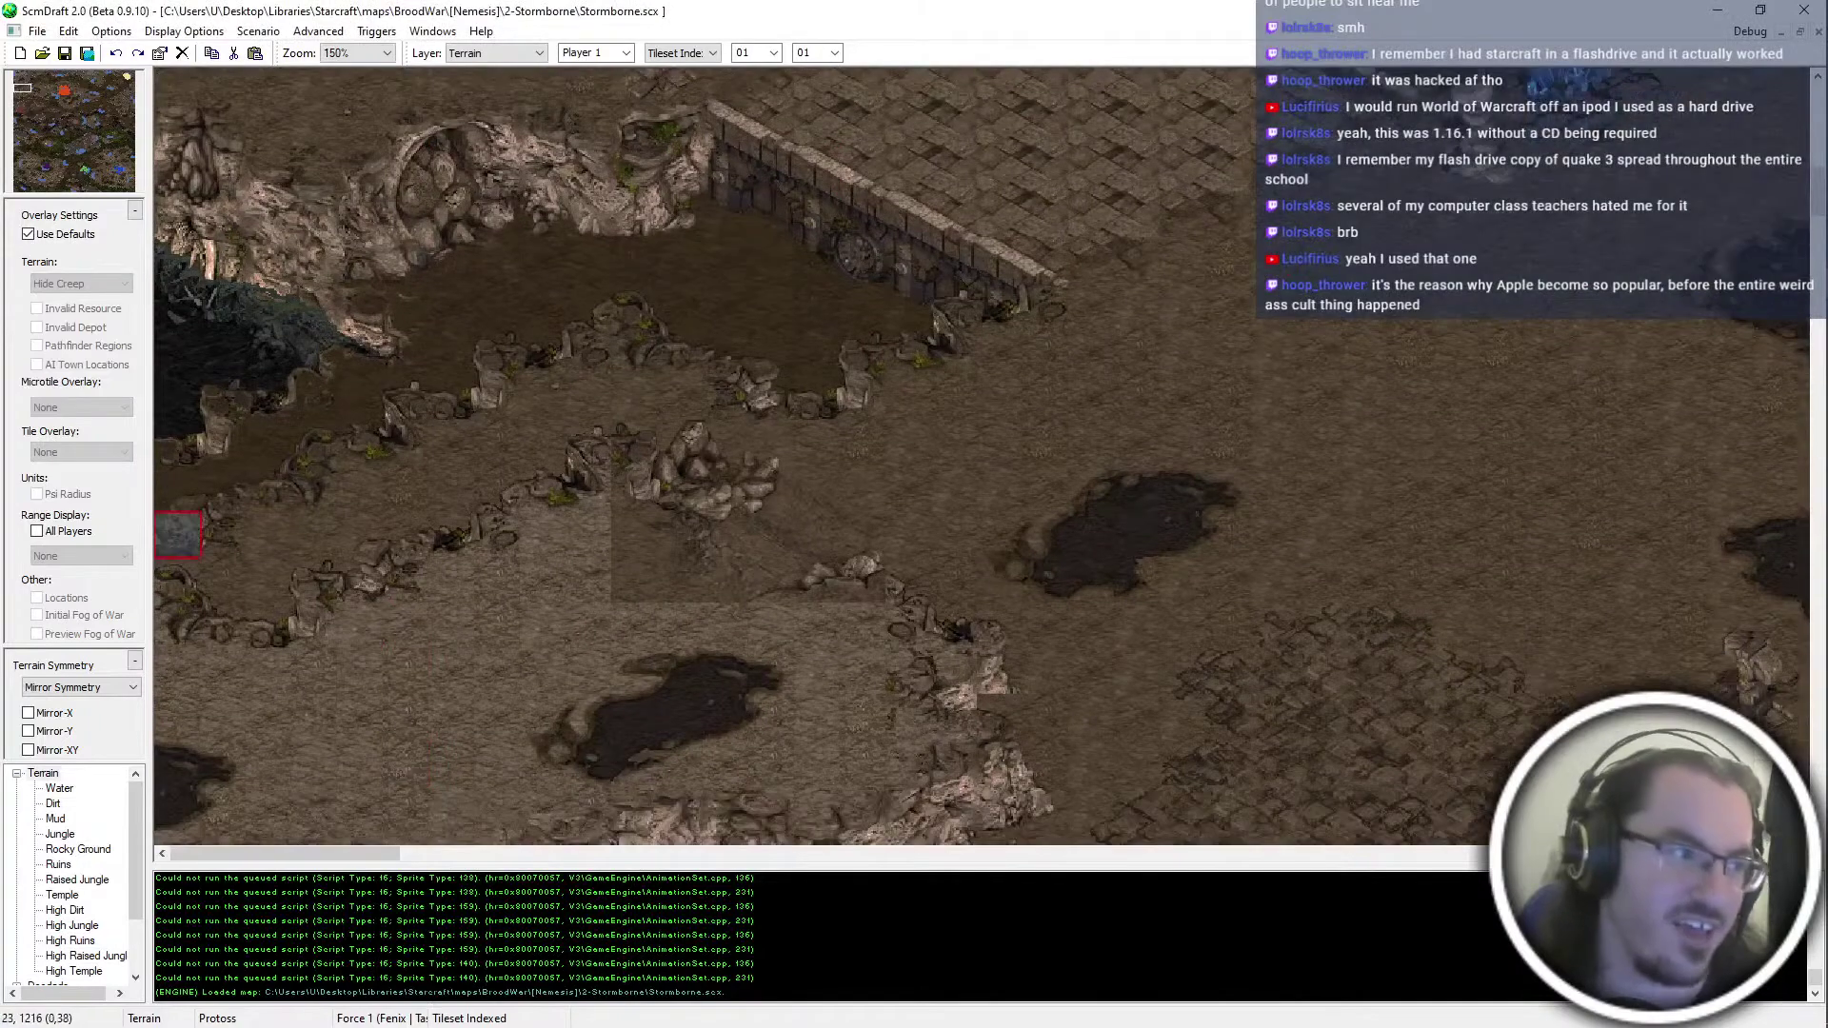
Patch the mismatched tiles around the rock outcrop on the northwestern raised ground with matching cliff and ground tiles
{"action": "left_click", "coordinate": [641, 503]}
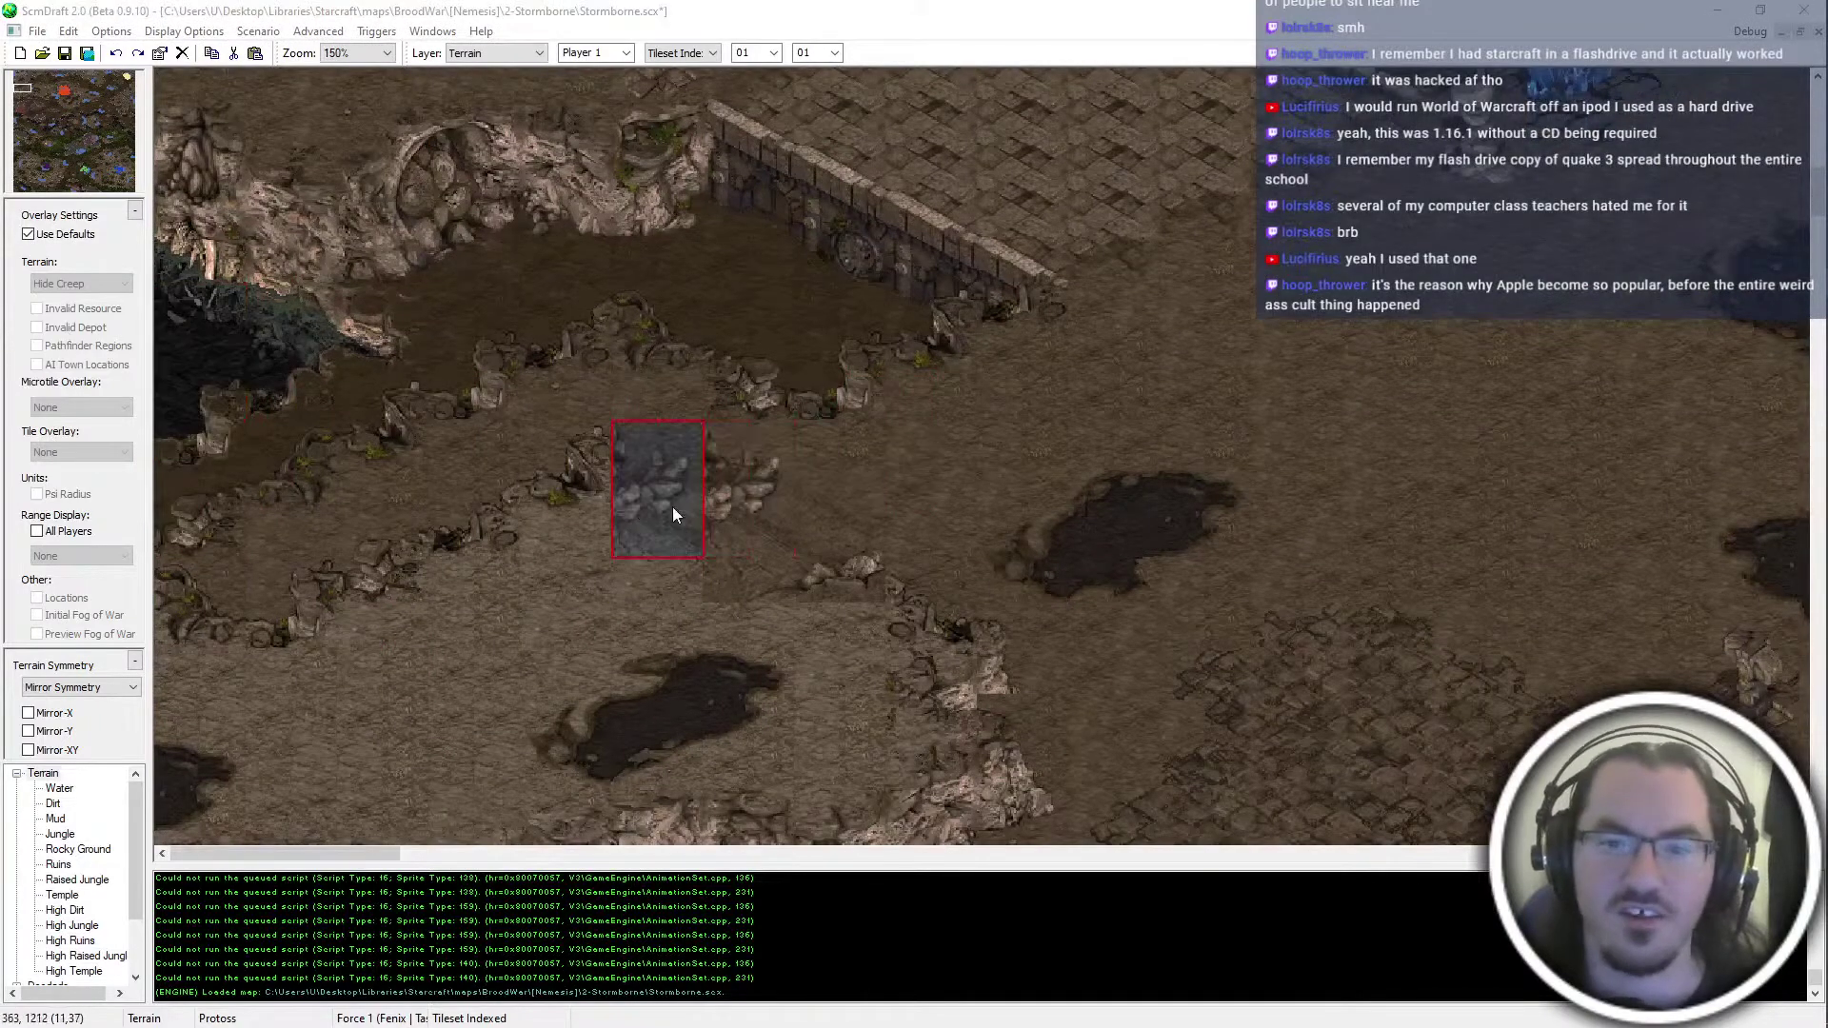
{"action": "left_click", "coordinate": [746, 491]}
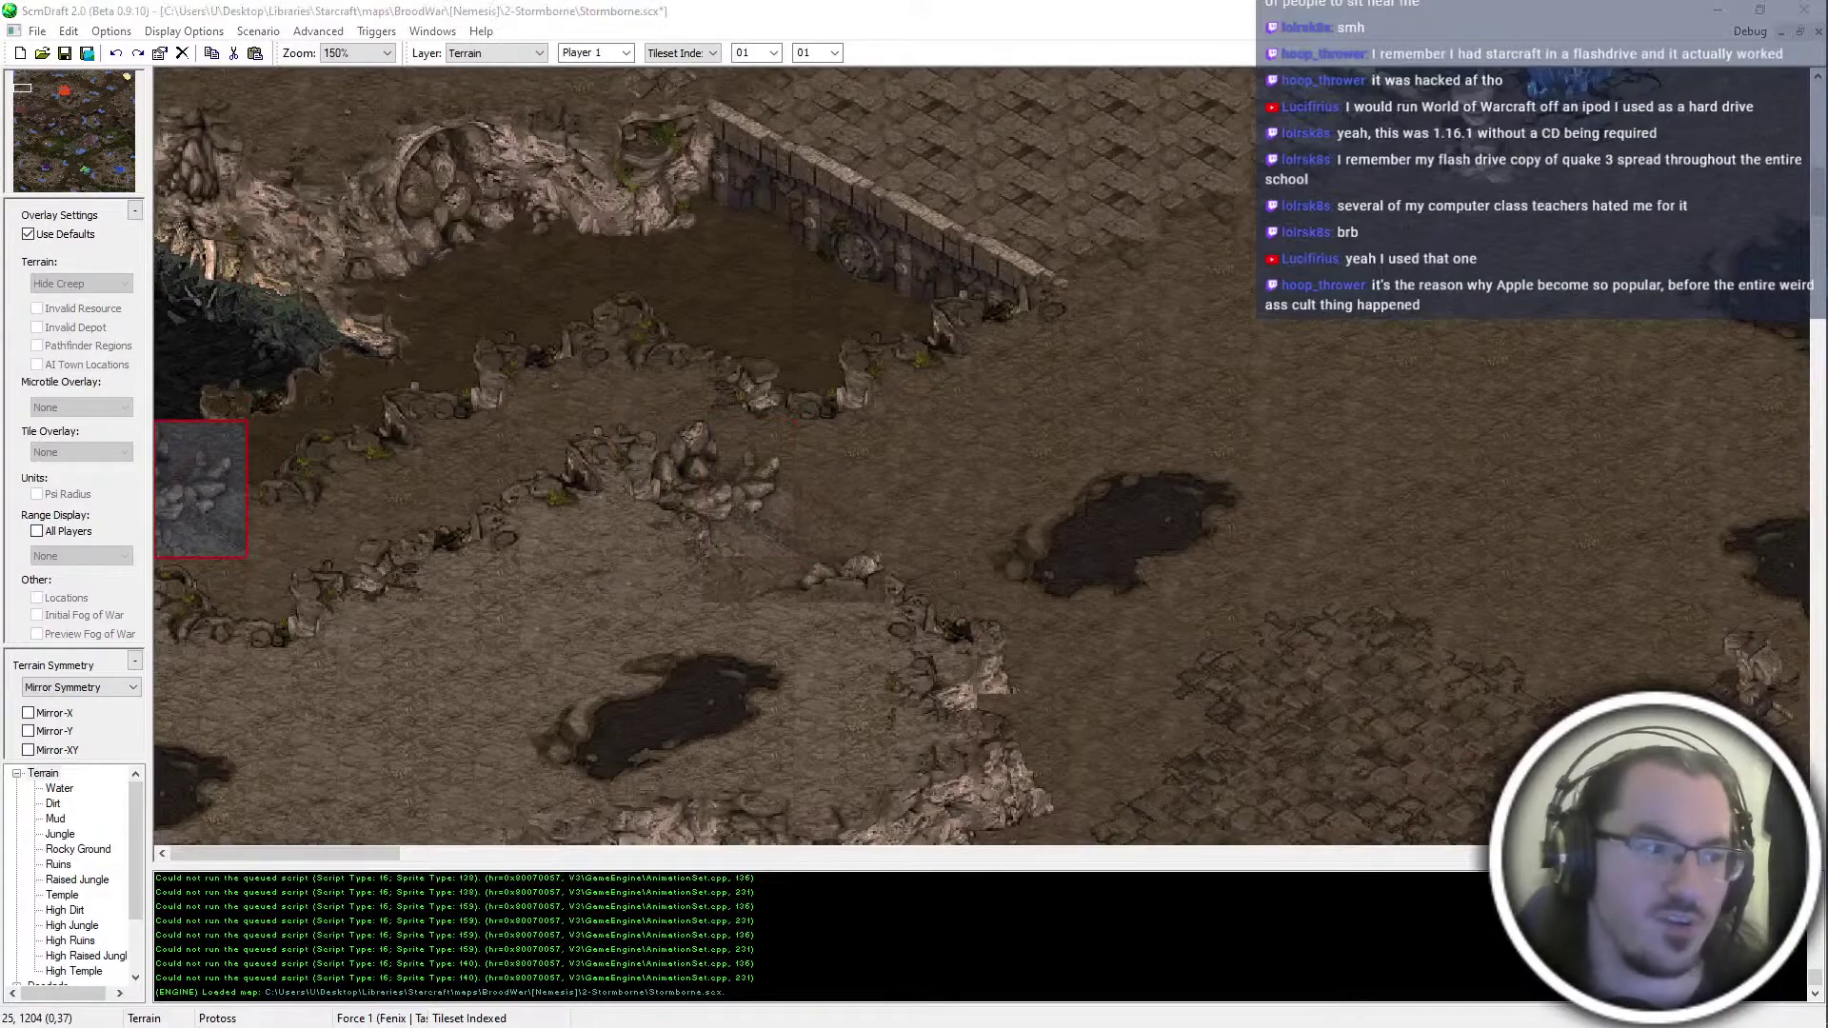
{"action": "left_click", "coordinate": [769, 592]}
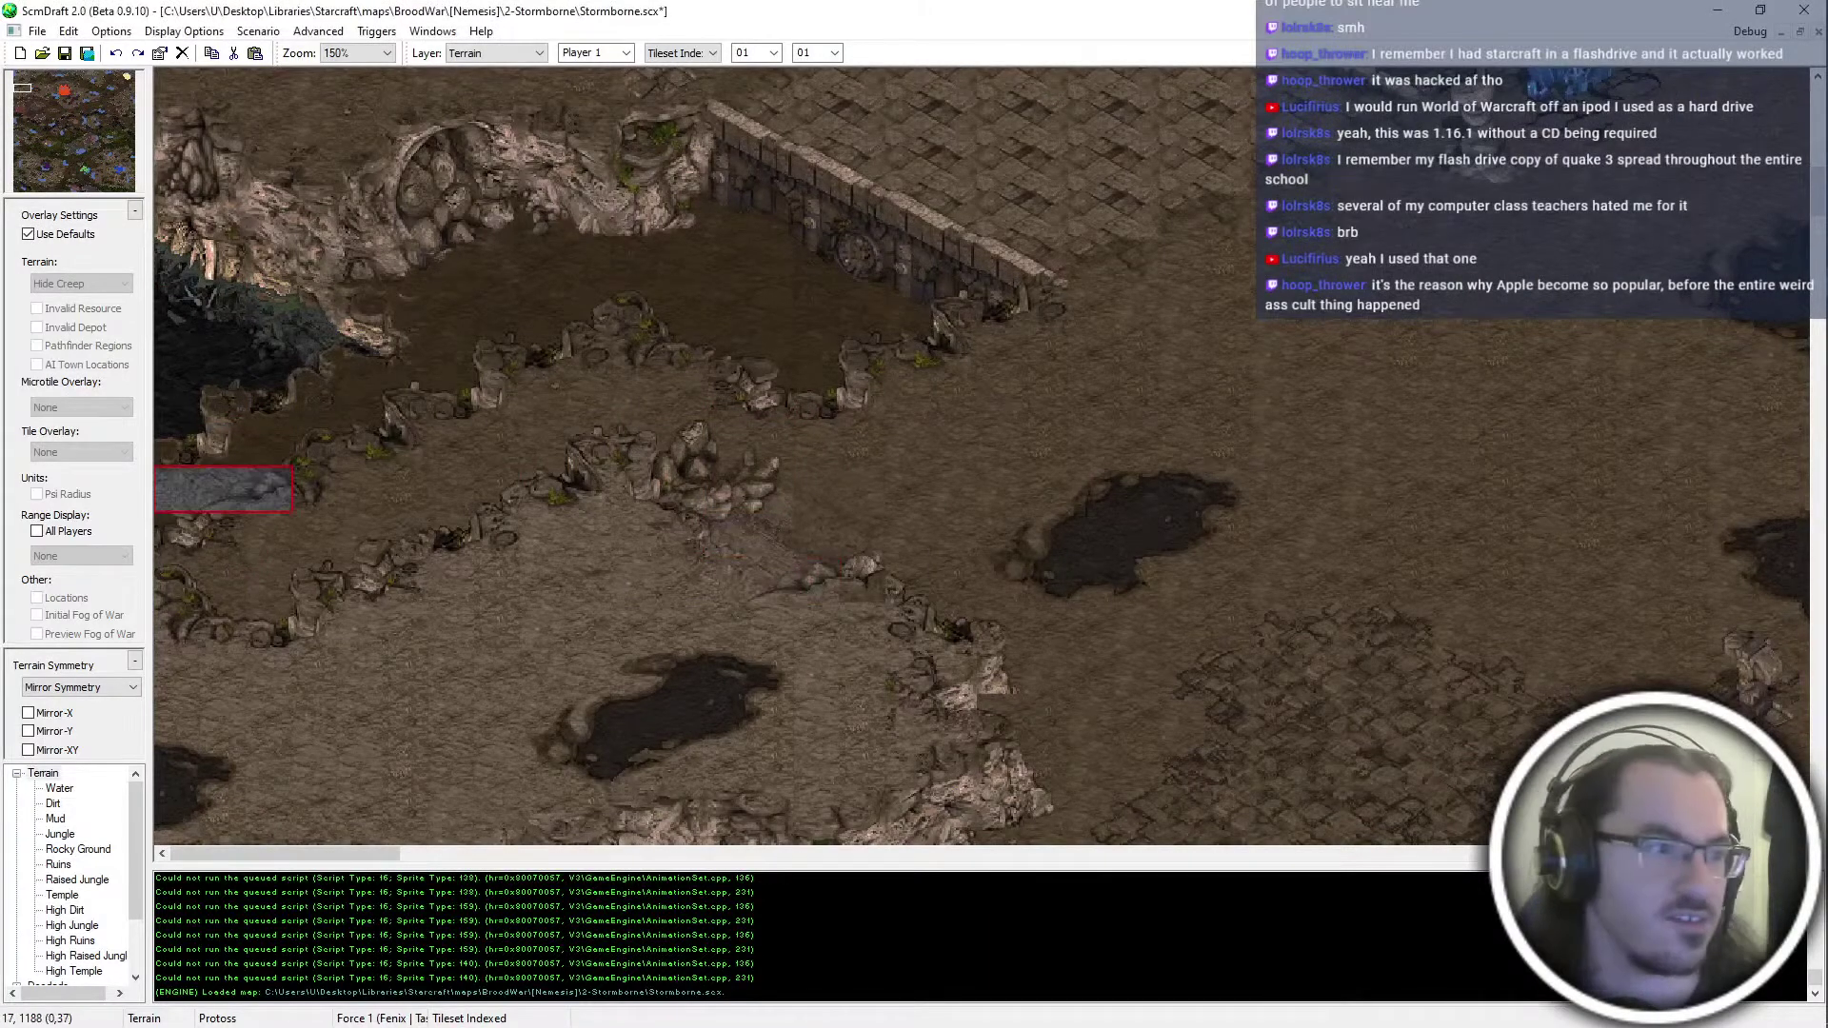
{"action": "left_click", "coordinate": [851, 541]}
{"action": "scroll", "coordinate": [1279, 414], "scroll_direction": "down", "scroll_amount": 3, "text": "ctrl"}
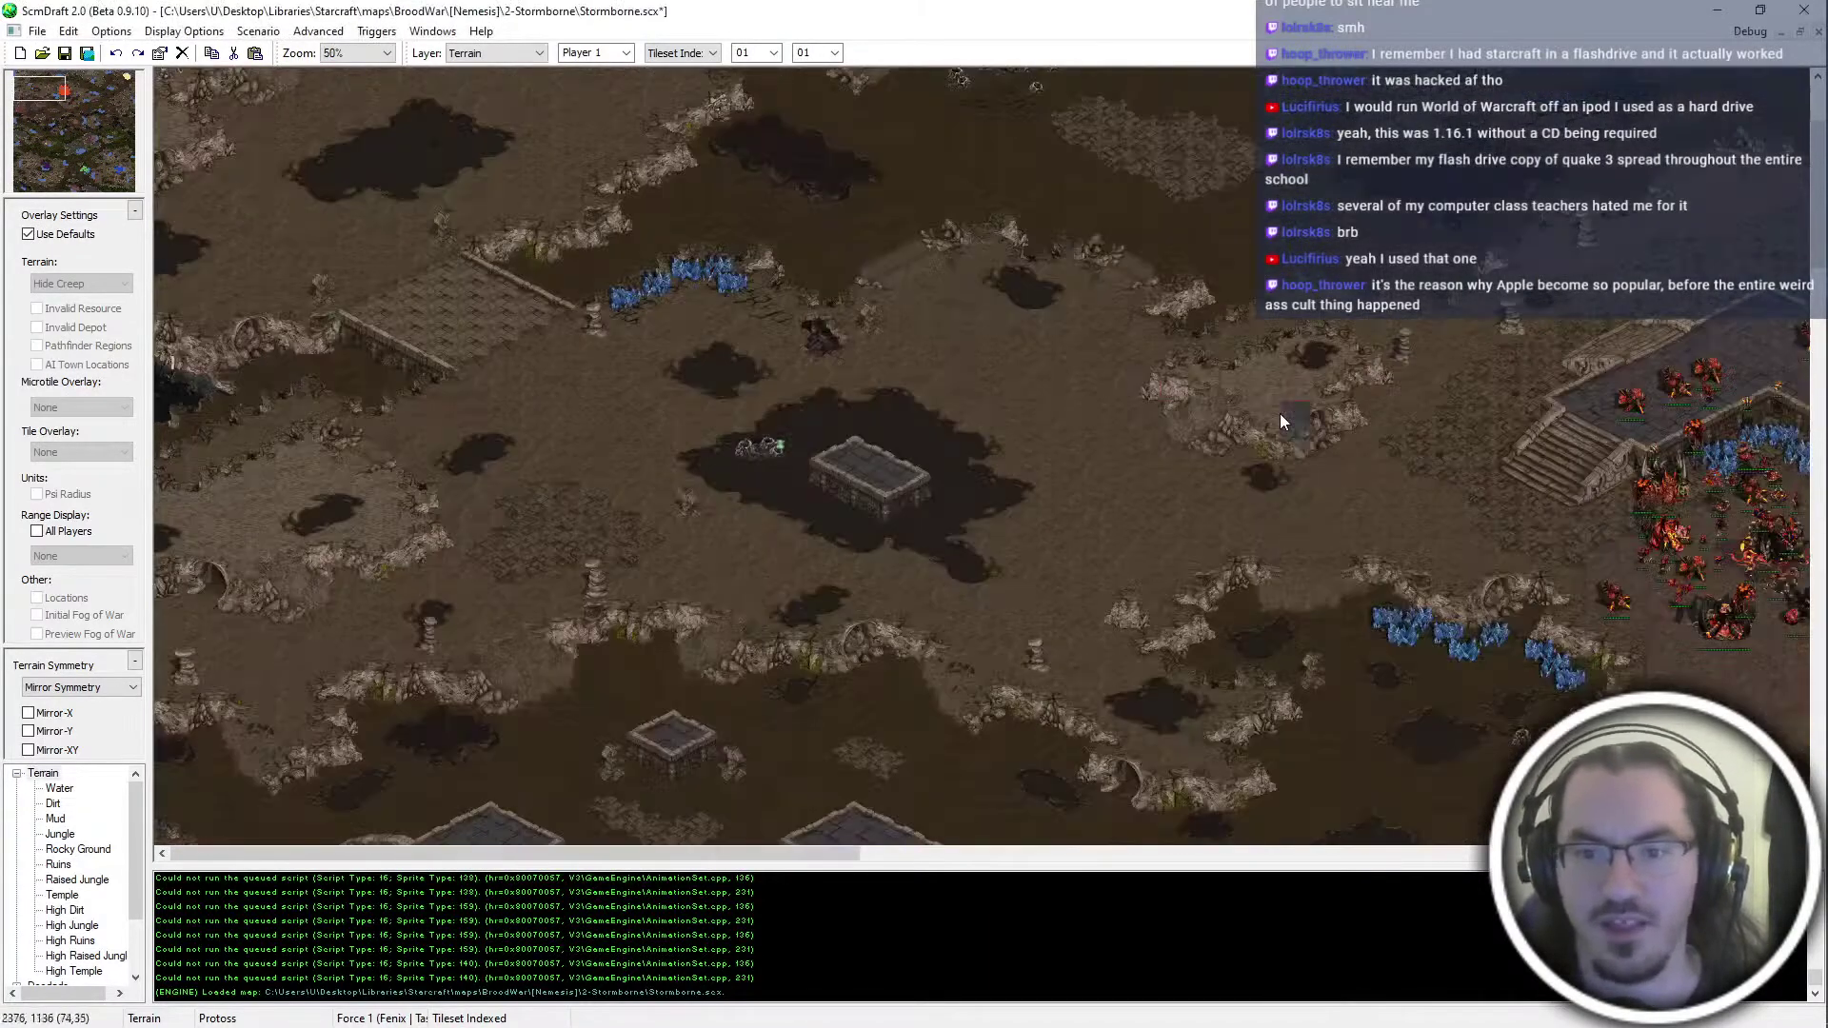
Inspect the Stormborne map from the northwestern plateaus down to the temple ramps, the red Zerg base and the western jungle
{"action": "scroll", "coordinate": [221, 513], "scroll_direction": "up", "scroll_amount": 2, "text": "ctrl"}
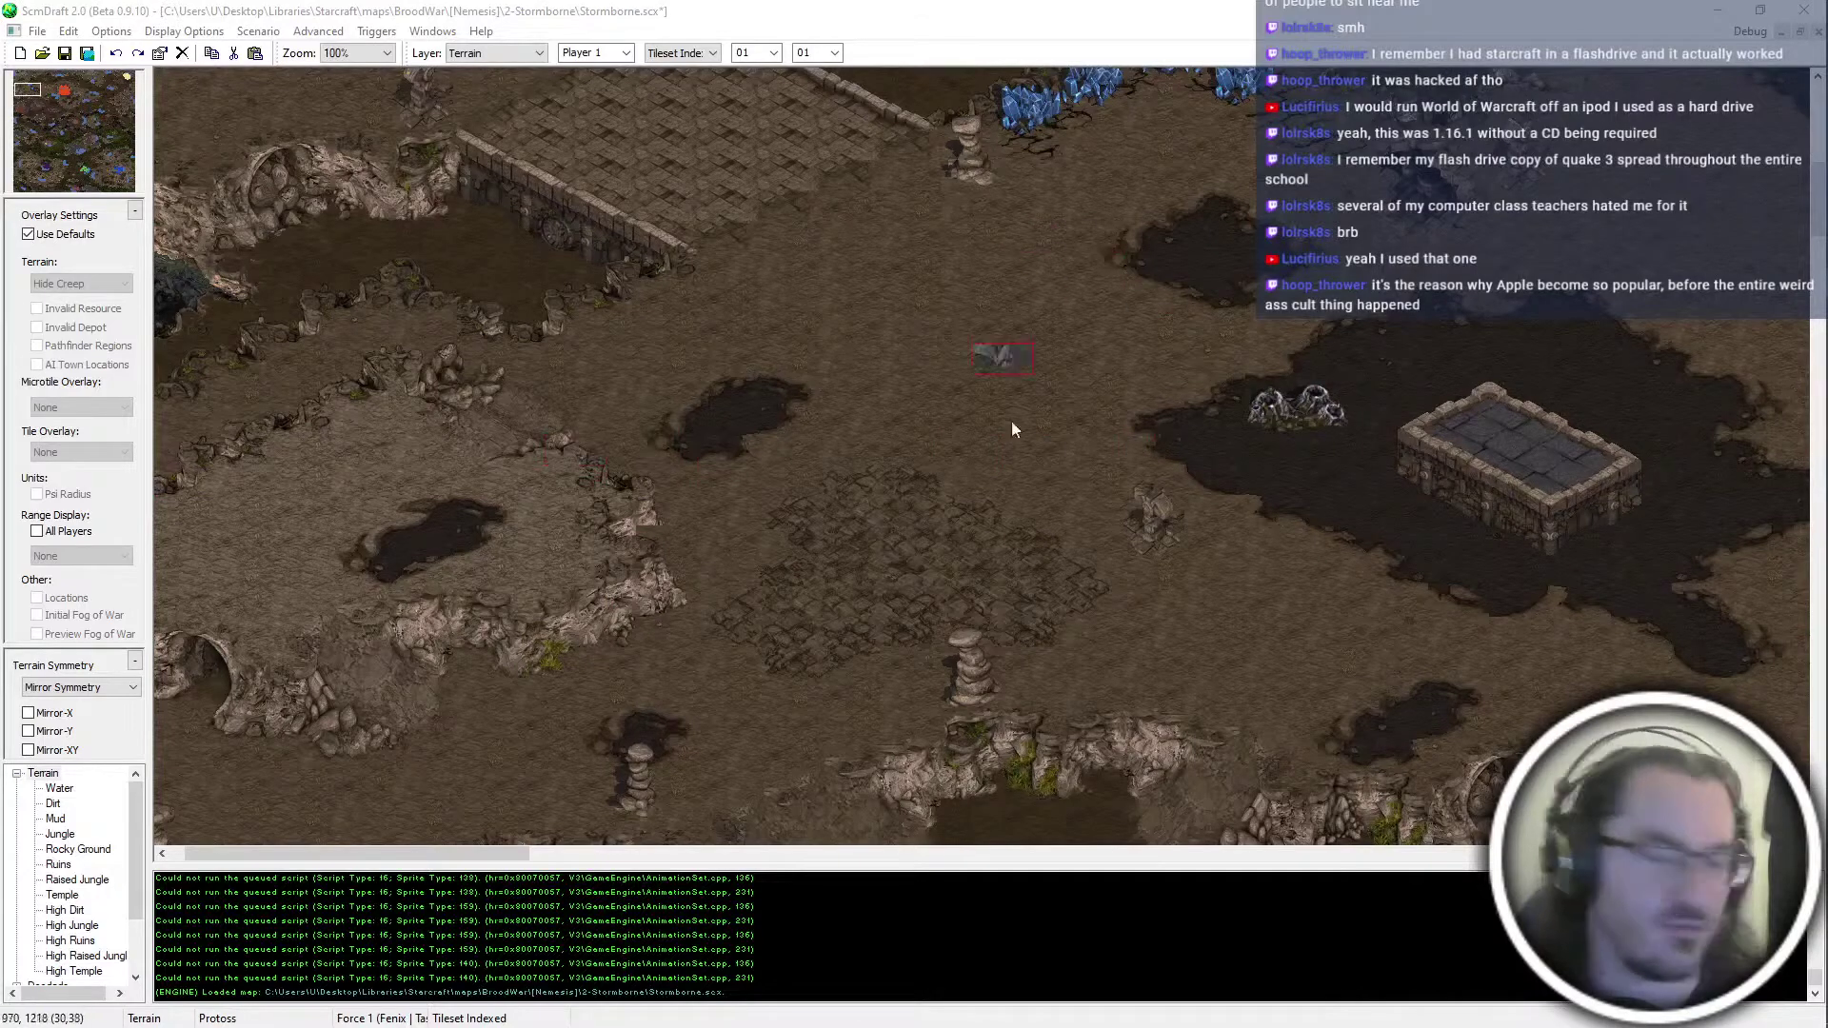
{"action": "scroll", "coordinate": [662, 515], "scroll_direction": "down", "scroll_amount": 2, "text": "ctrl"}
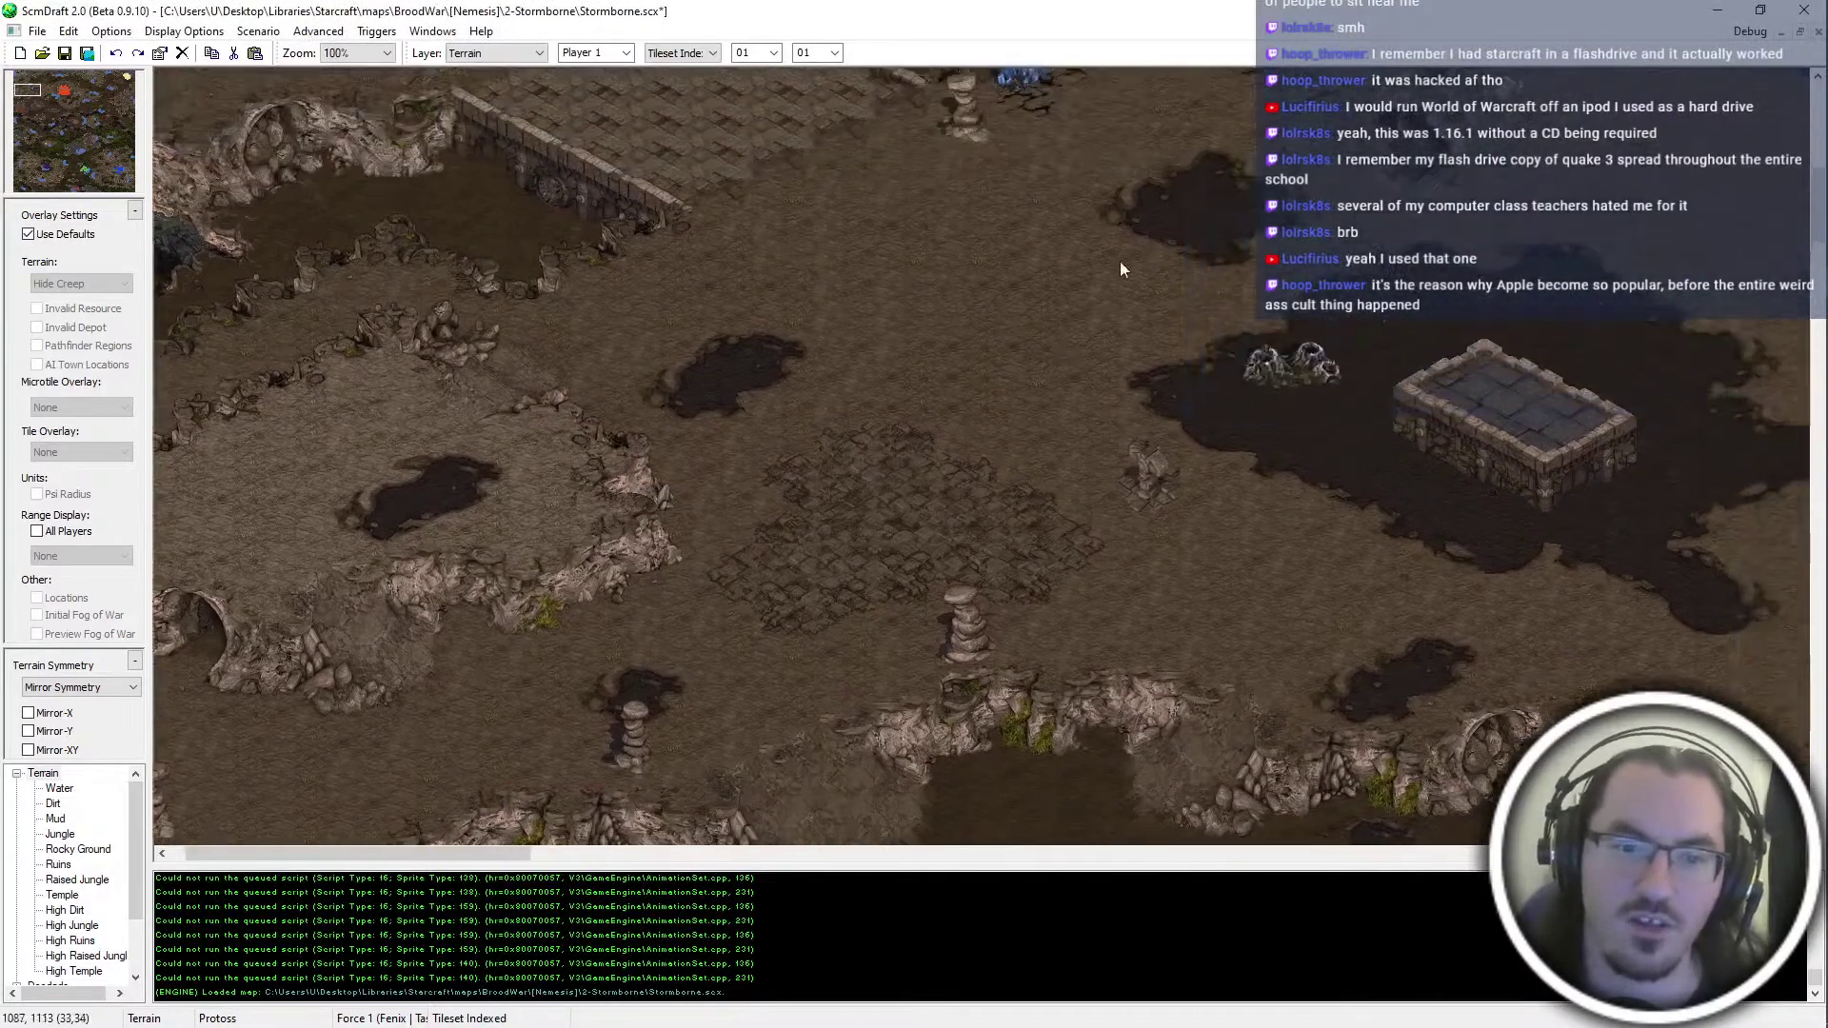
{"action": "scroll", "coordinate": [664, 503], "scroll_direction": "up", "scroll_amount": 1, "text": "ctrl"}
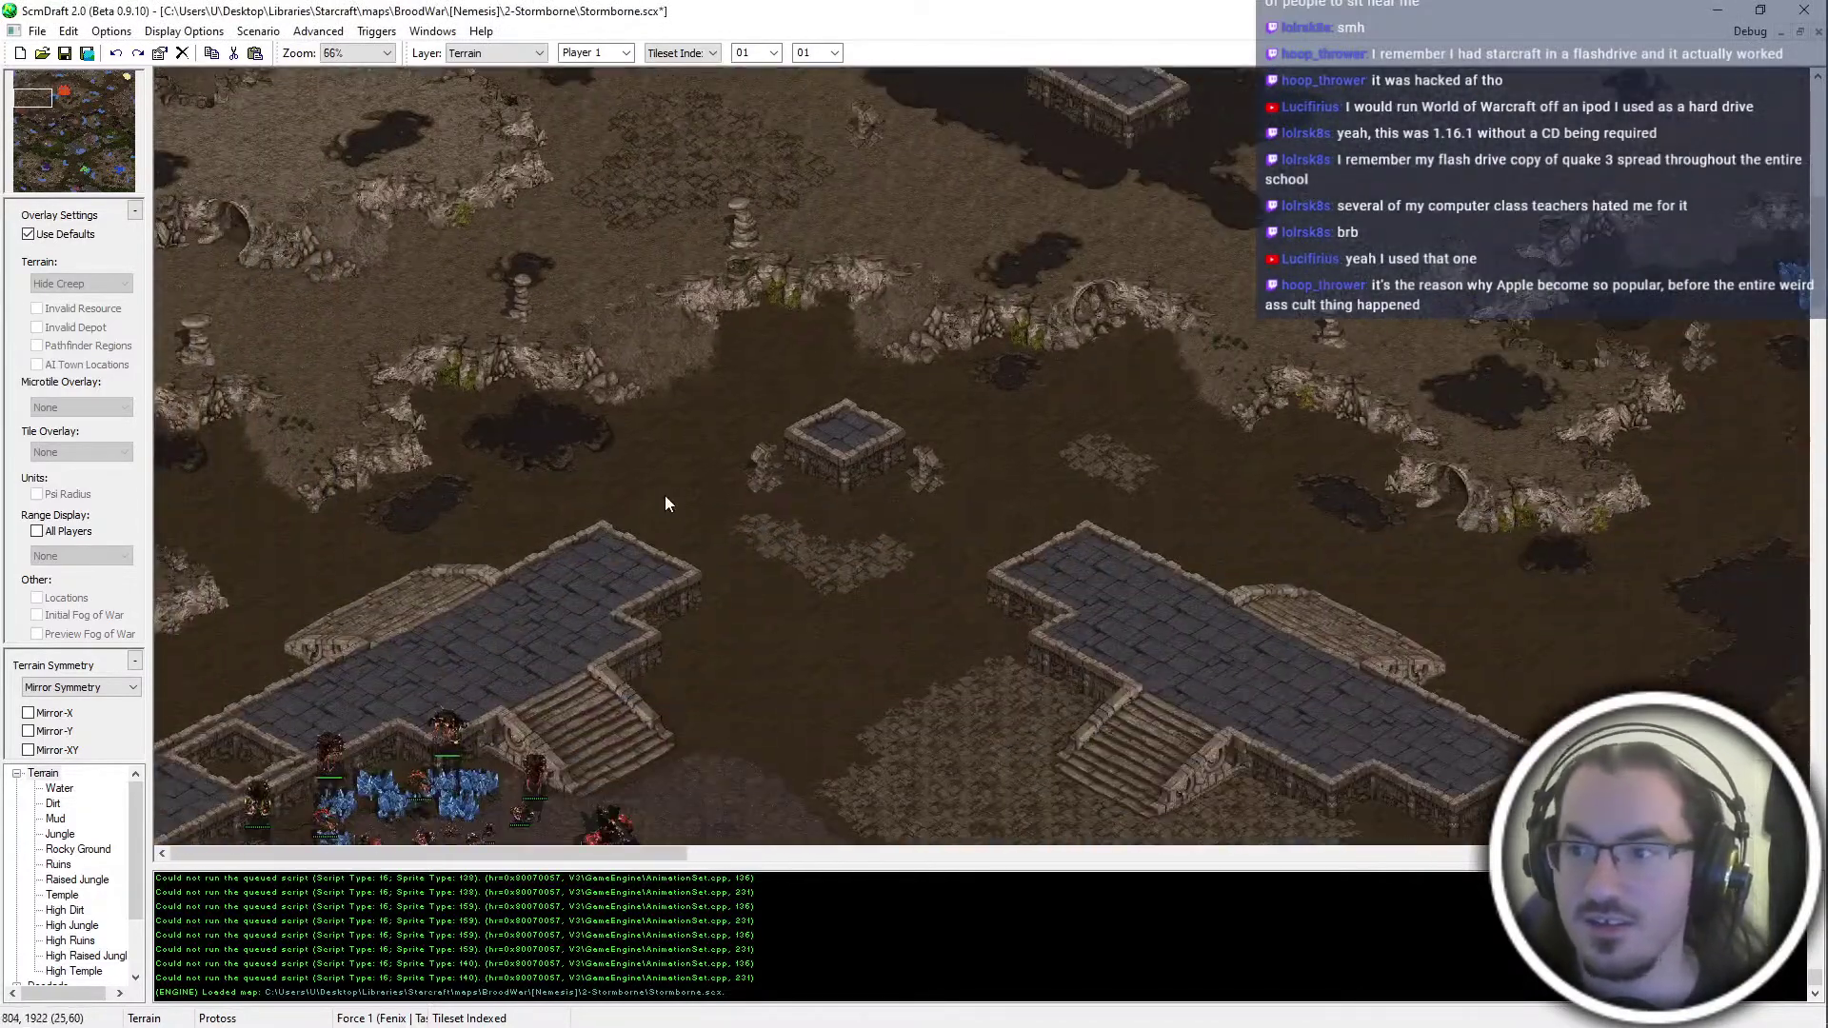
{"action": "middle_click_drag", "start_coordinate": [982, 380], "coordinate": [257, 849]}
{"action": "middle_click_drag", "start_coordinate": [724, 545], "coordinate": [571, 643]}
{"action": "middle_click_drag", "start_coordinate": [853, 235], "coordinate": [1799, 752]}
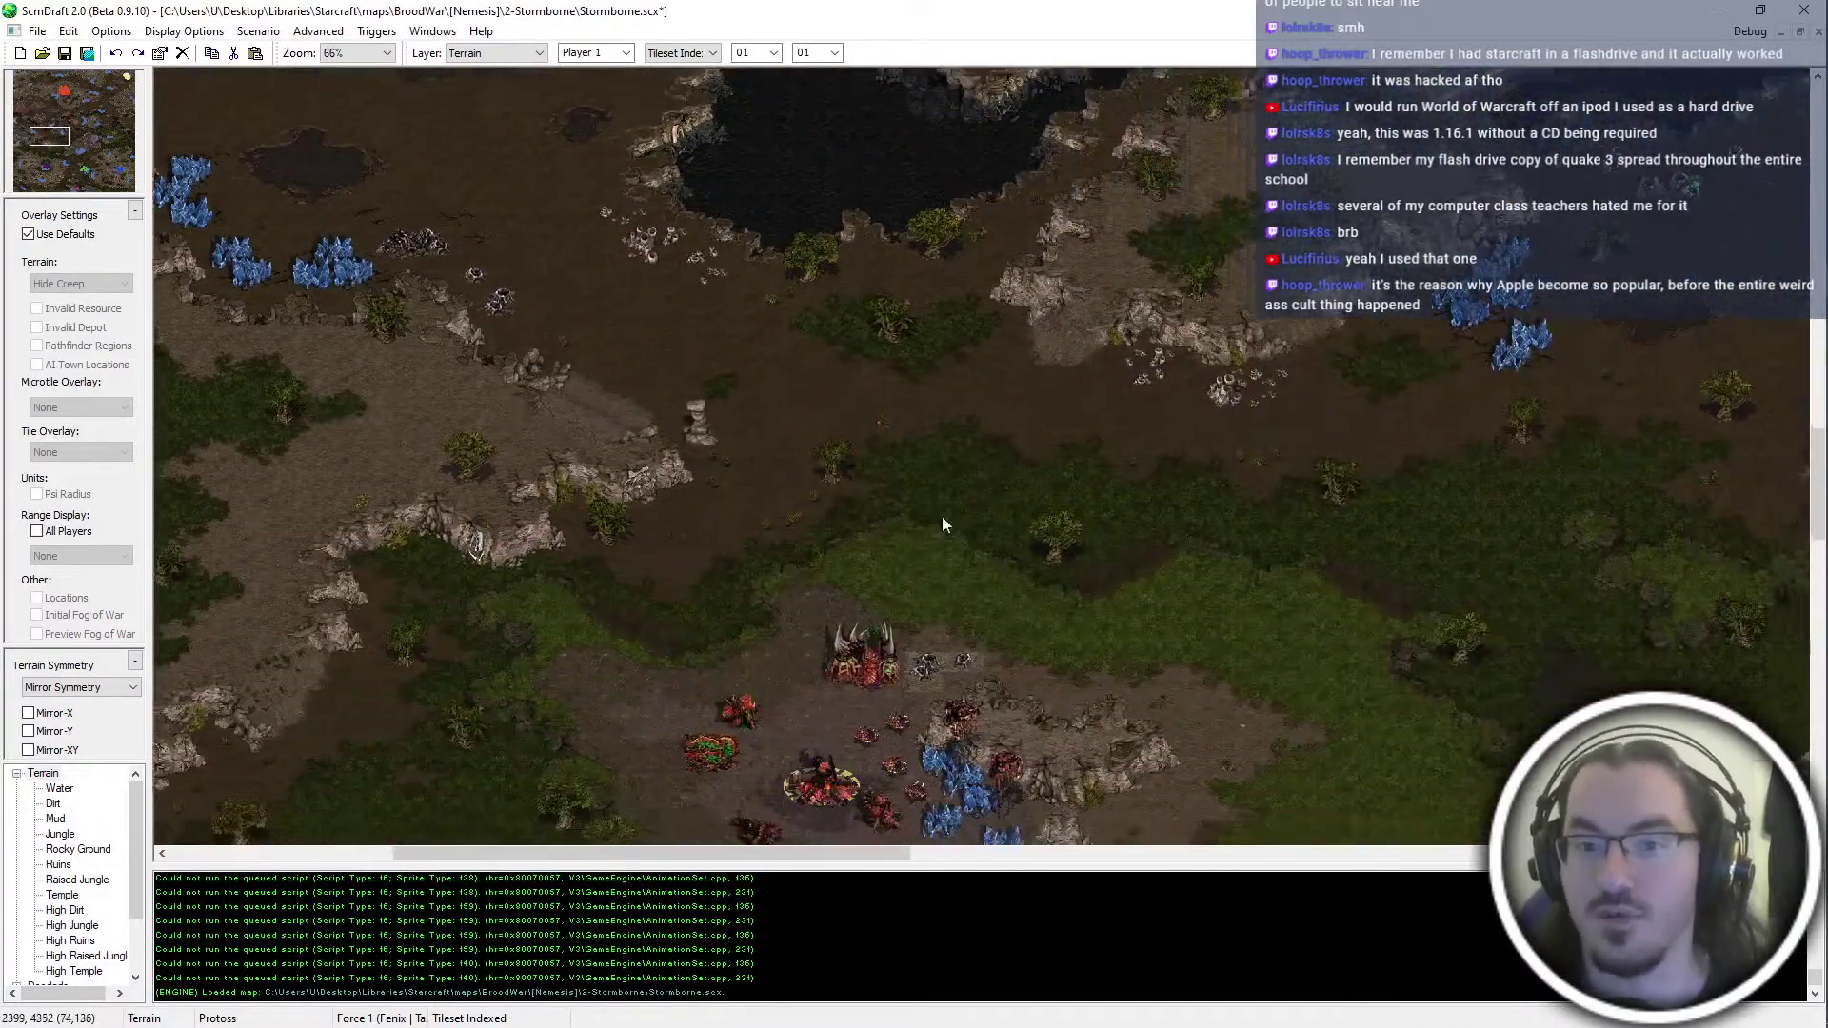
{"action": "middle_click_drag", "start_coordinate": [924, 476], "coordinate": [162, 914]}
{"action": "middle_click_drag", "start_coordinate": [1050, 725], "coordinate": [162, 320]}
Replace the black tile in the dark ground patch beside the western mineral field with a matching ground tile
{"action": "scroll", "coordinate": [244, 280], "scroll_direction": "up", "scroll_amount": 1}
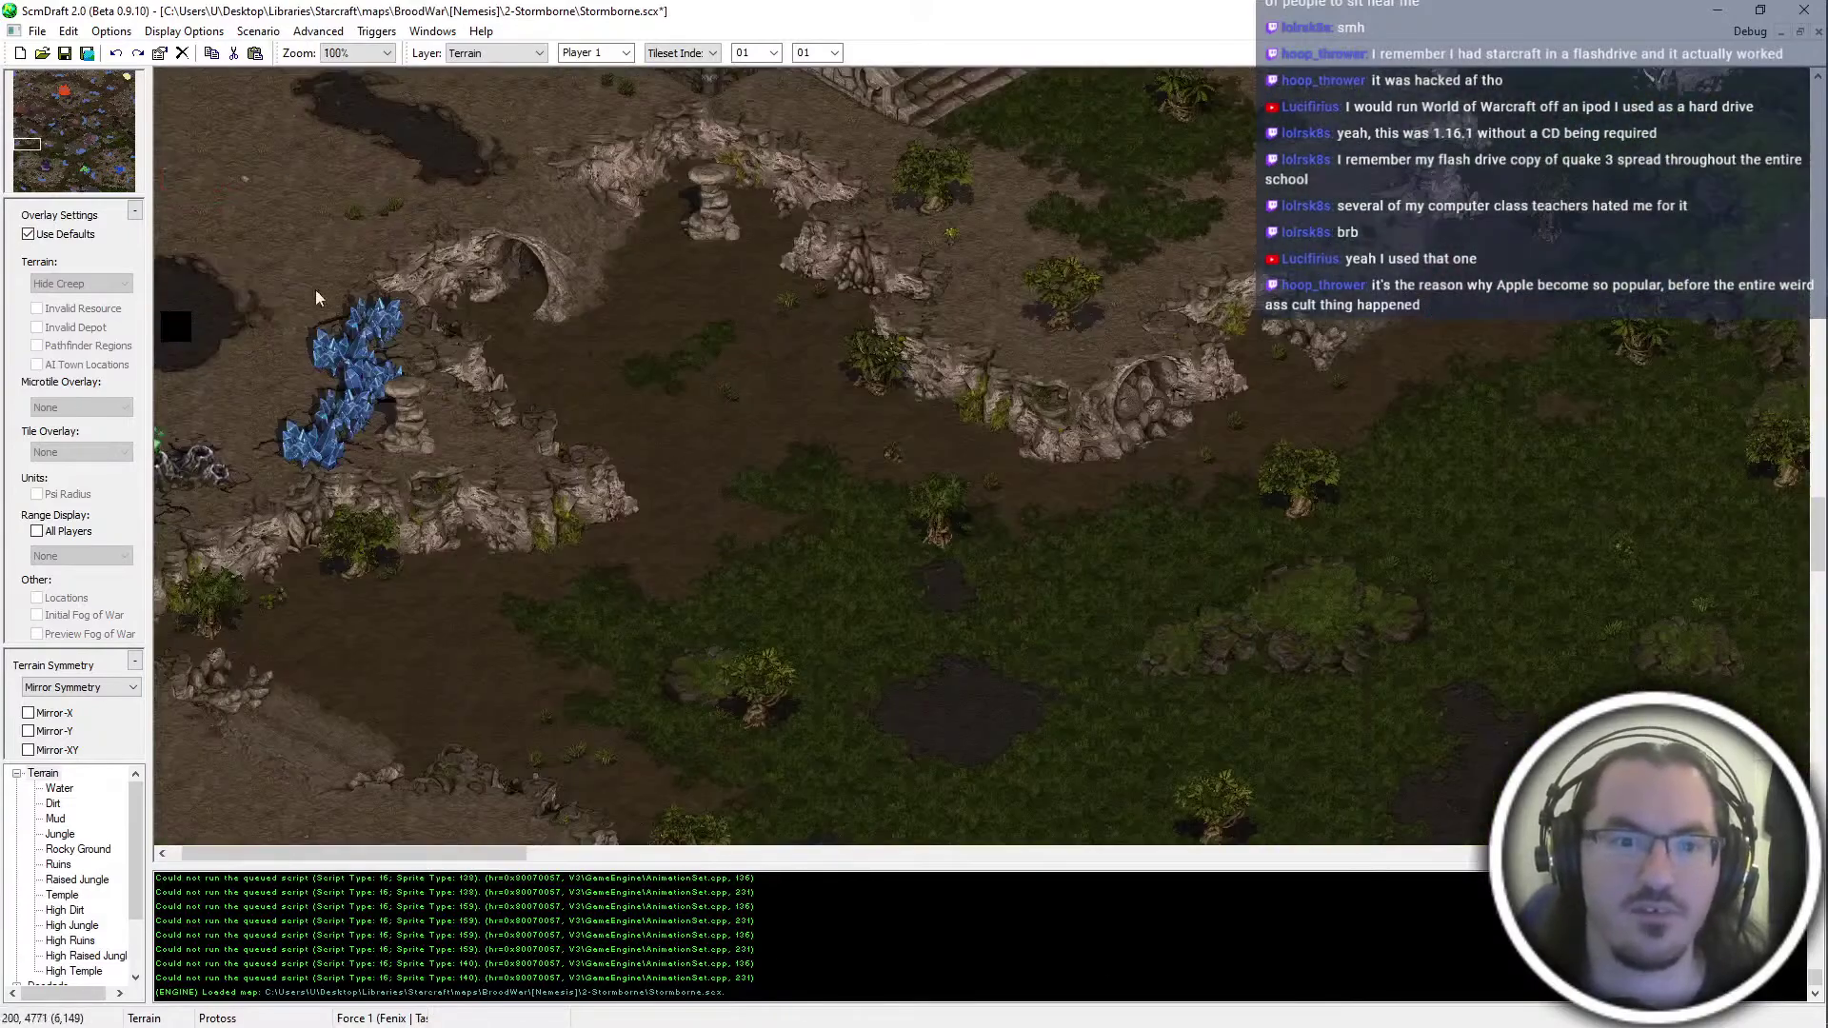
{"action": "middle_click_drag", "start_coordinate": [316, 291], "coordinate": [255, 352]}
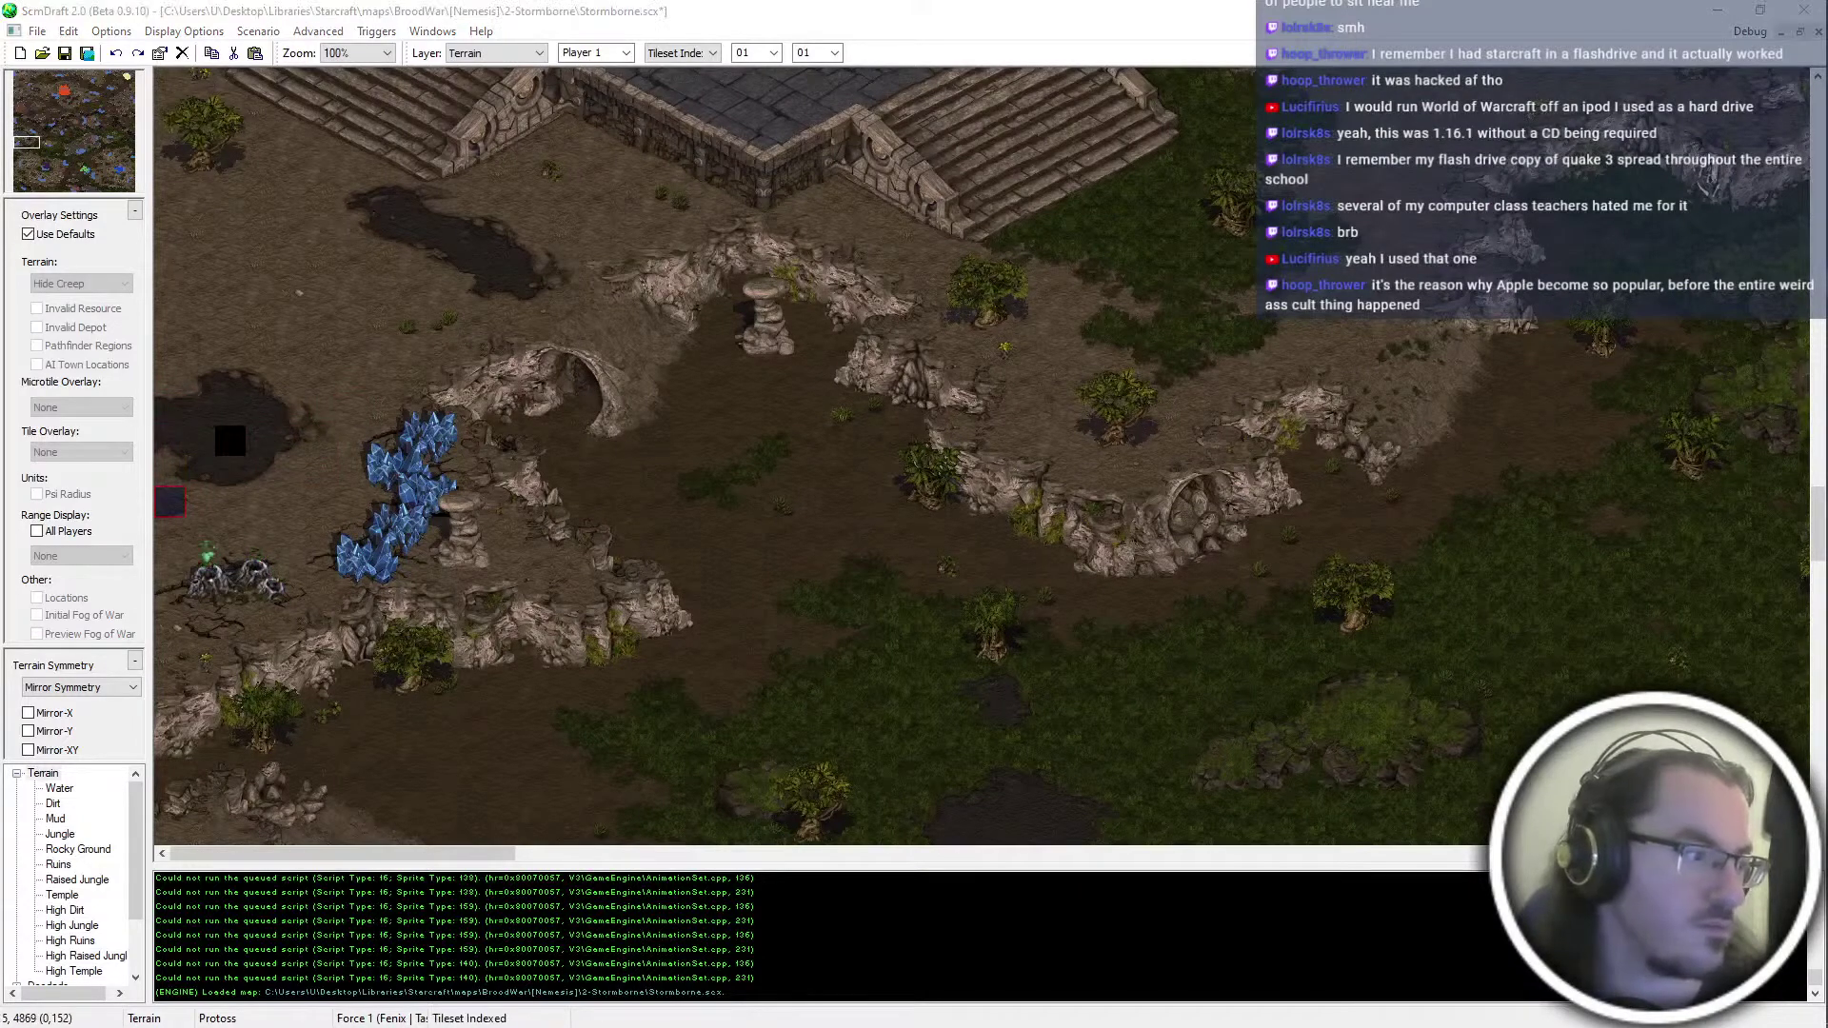
{"action": "left_click", "coordinate": [244, 461]}
{"action": "scroll", "coordinate": [429, 376], "scroll_direction": "down", "scroll_amount": 1, "text": "ctrl"}
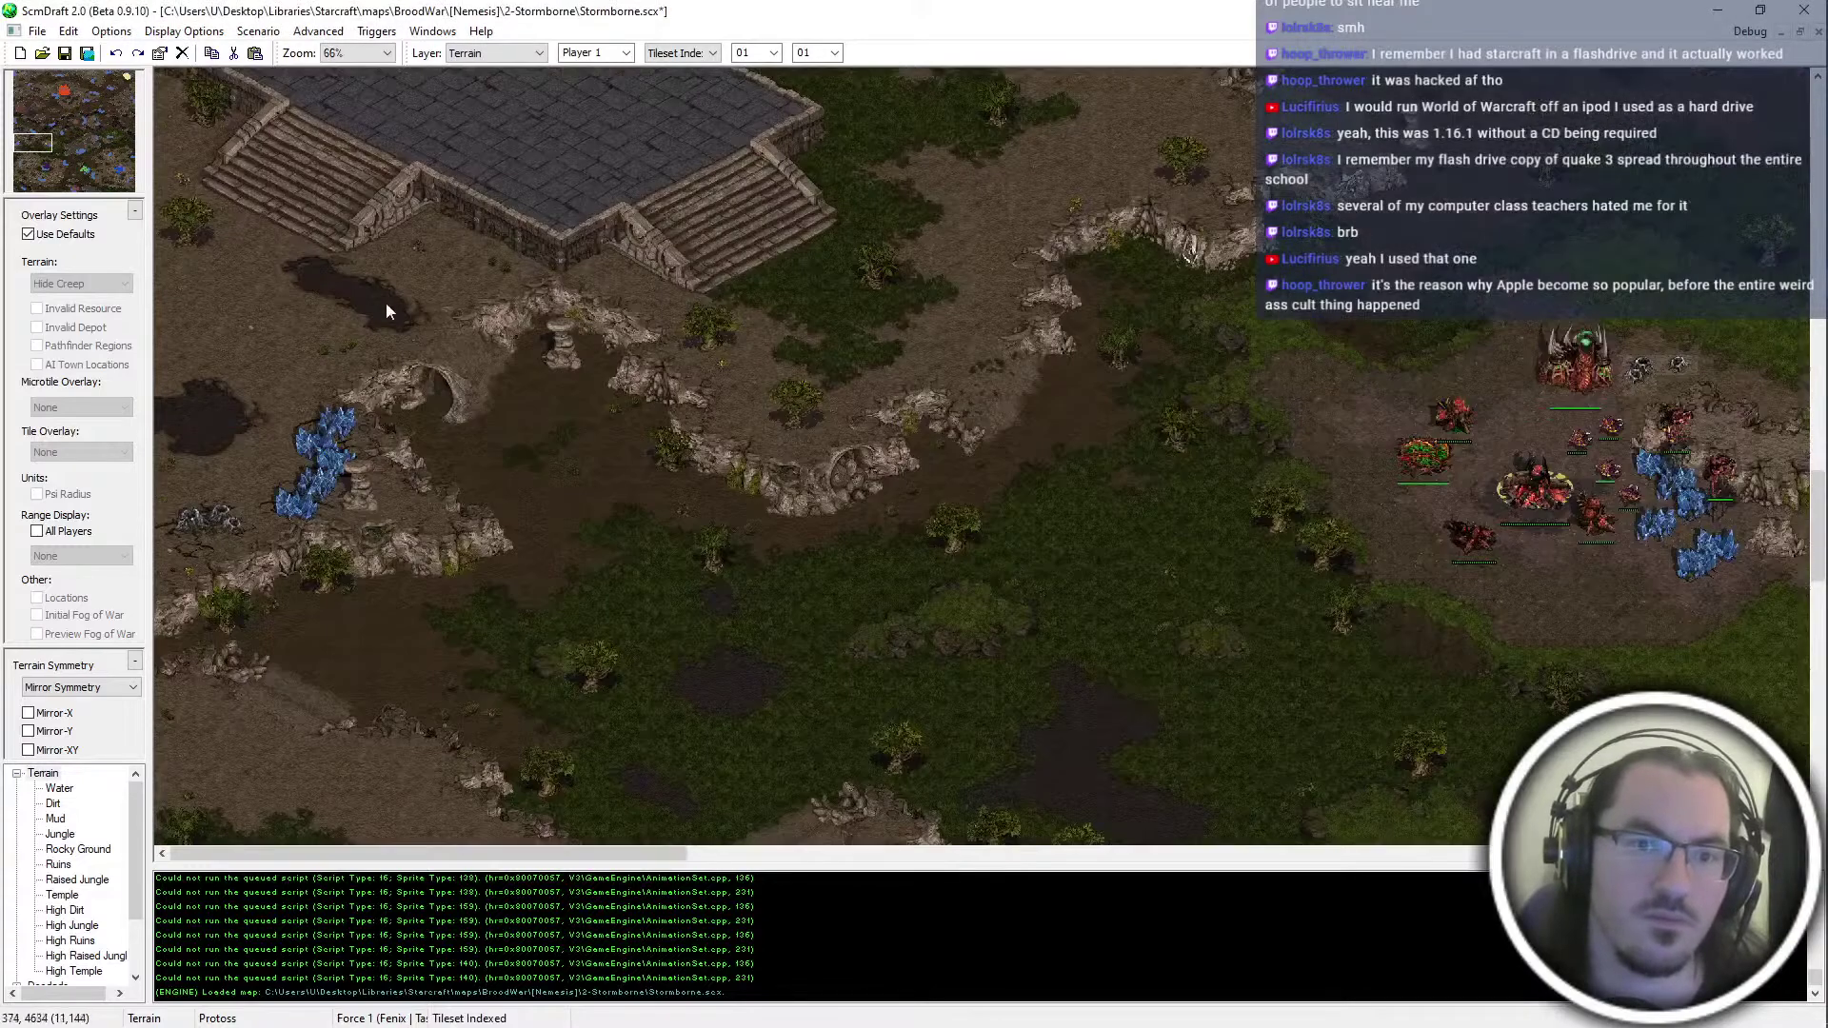
Stamp ramp and cliff tile blocks onto the ramp in the cliff southeast of the blue Terran base
{"action": "scroll", "coordinate": [428, 381], "scroll_direction": "down", "scroll_amount": 5}
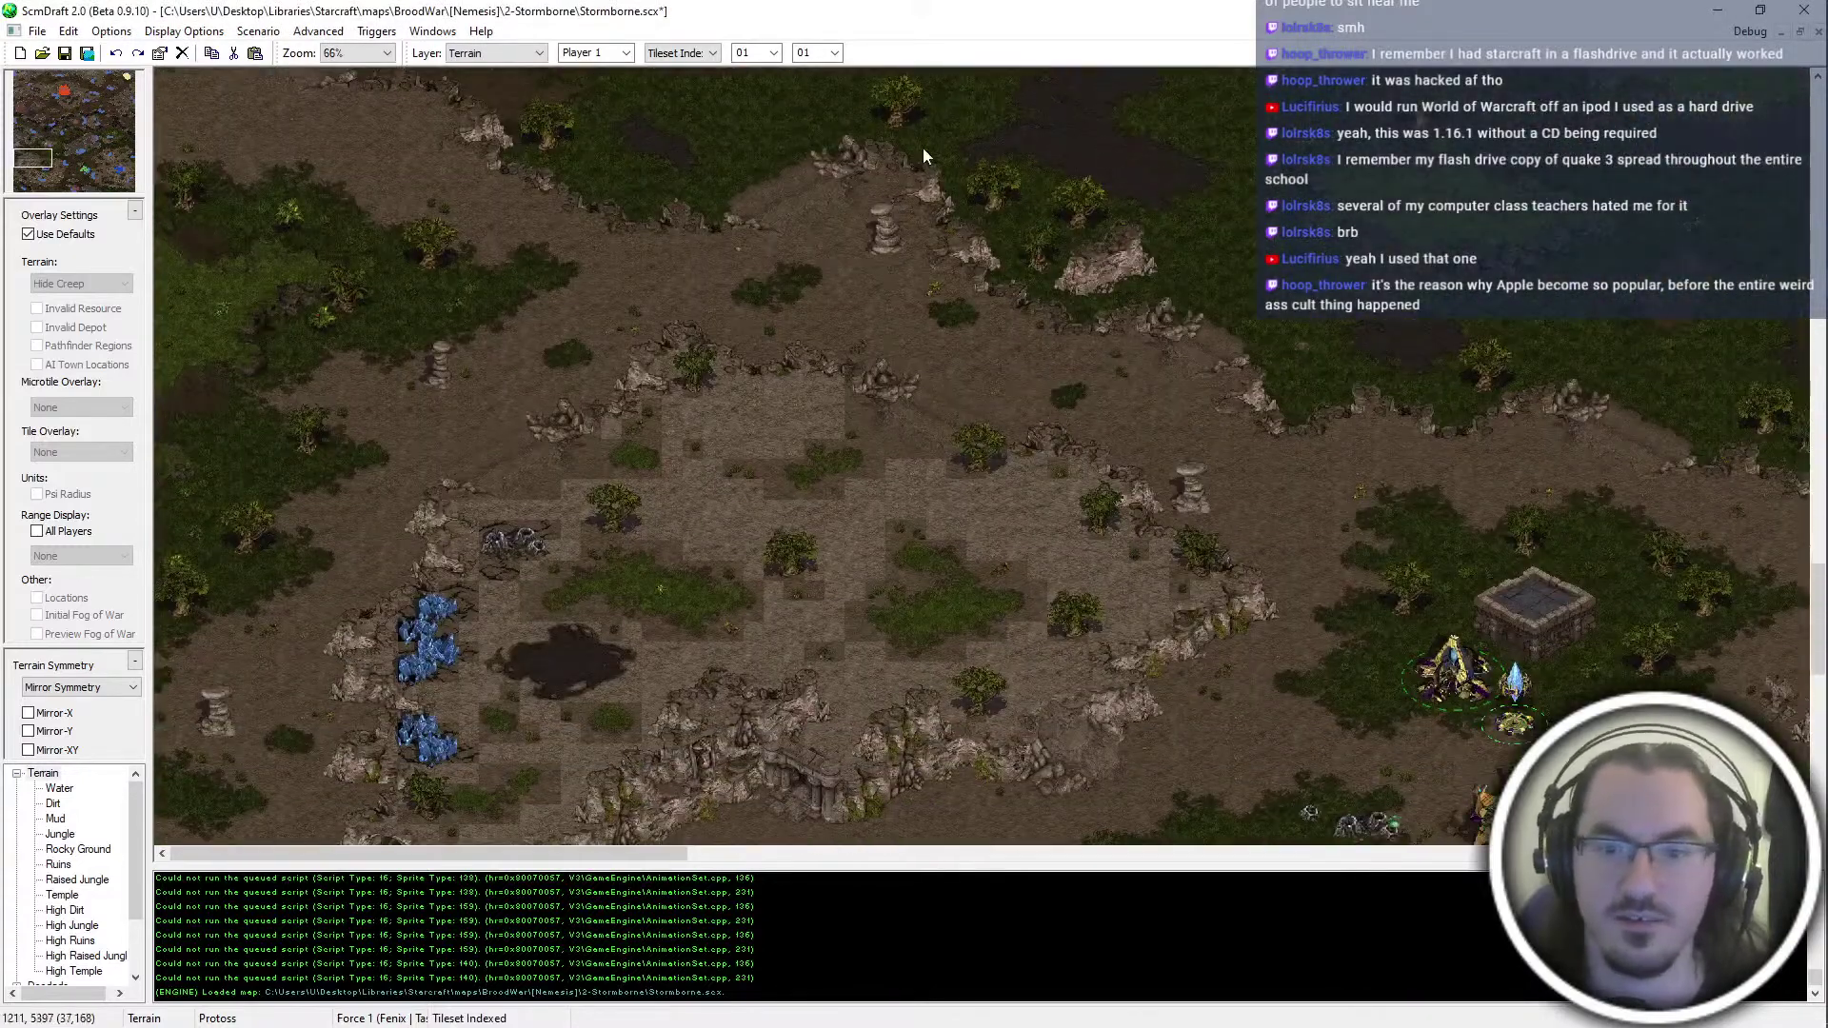
{"action": "scroll", "coordinate": [923, 156], "scroll_direction": "down", "scroll_amount": 5}
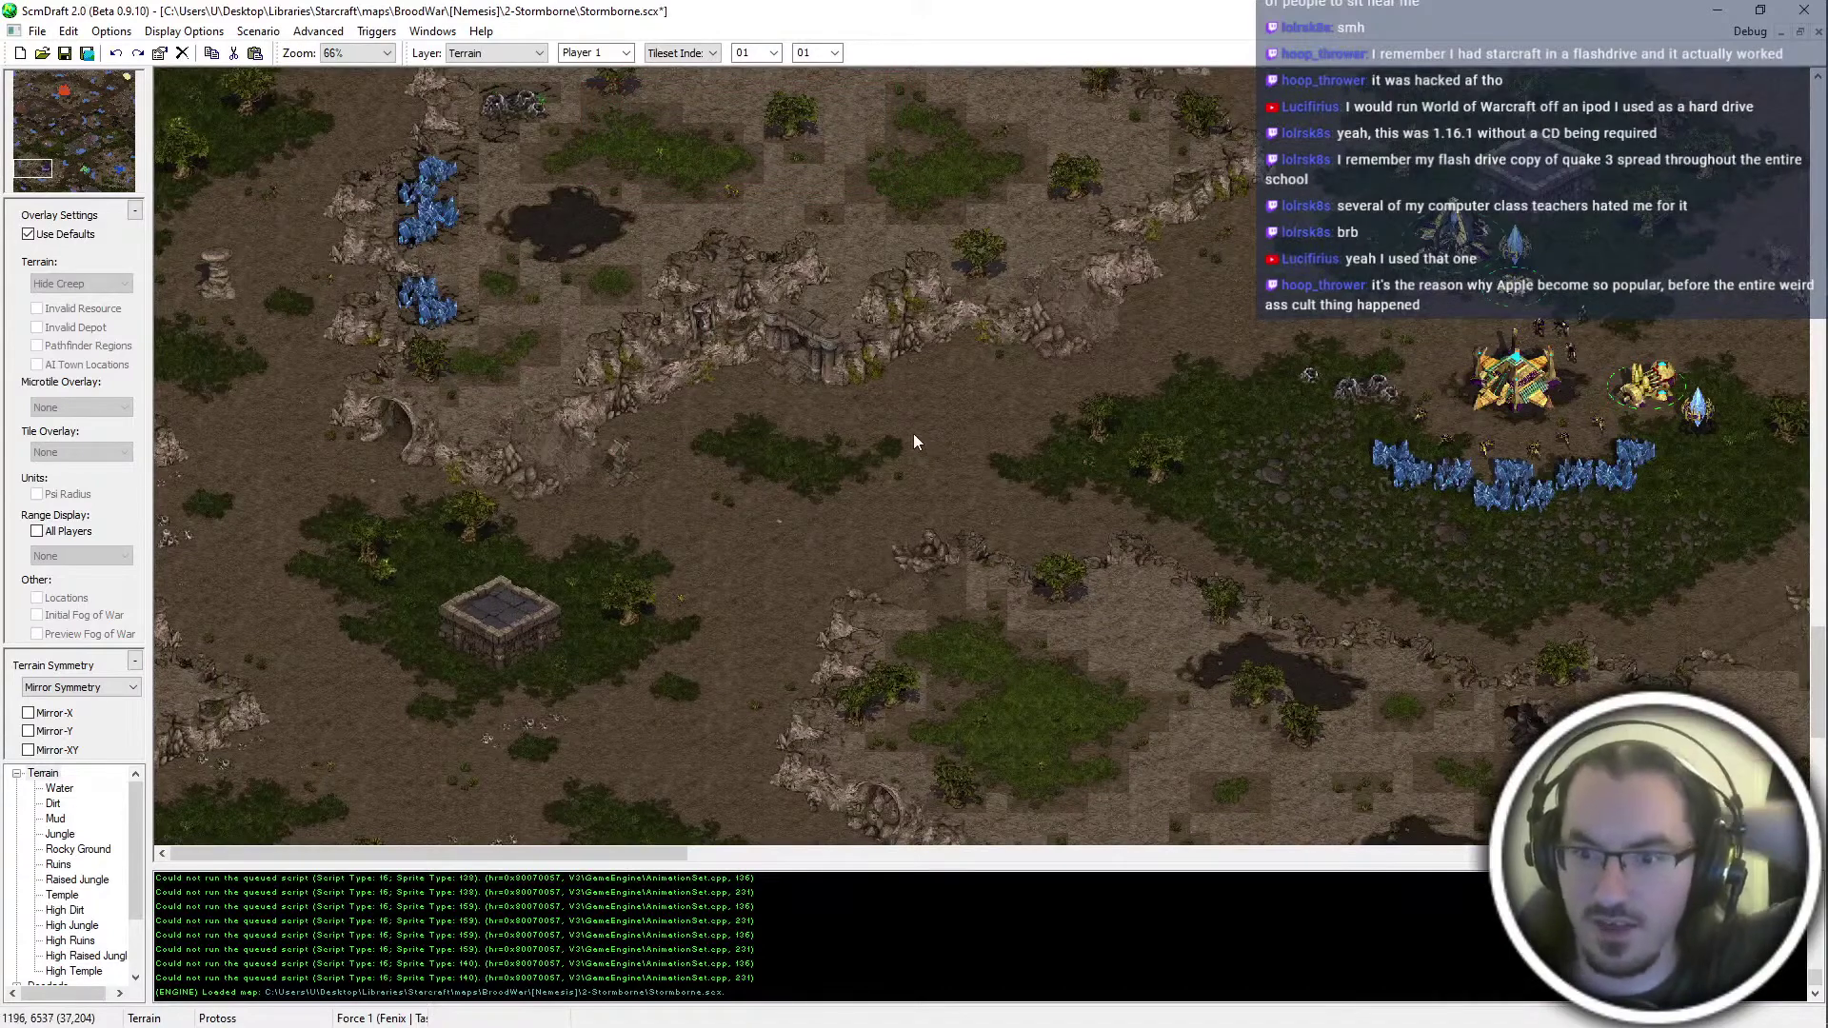
{"action": "middle_click_drag", "start_coordinate": [912, 432], "coordinate": [1523, 528]}
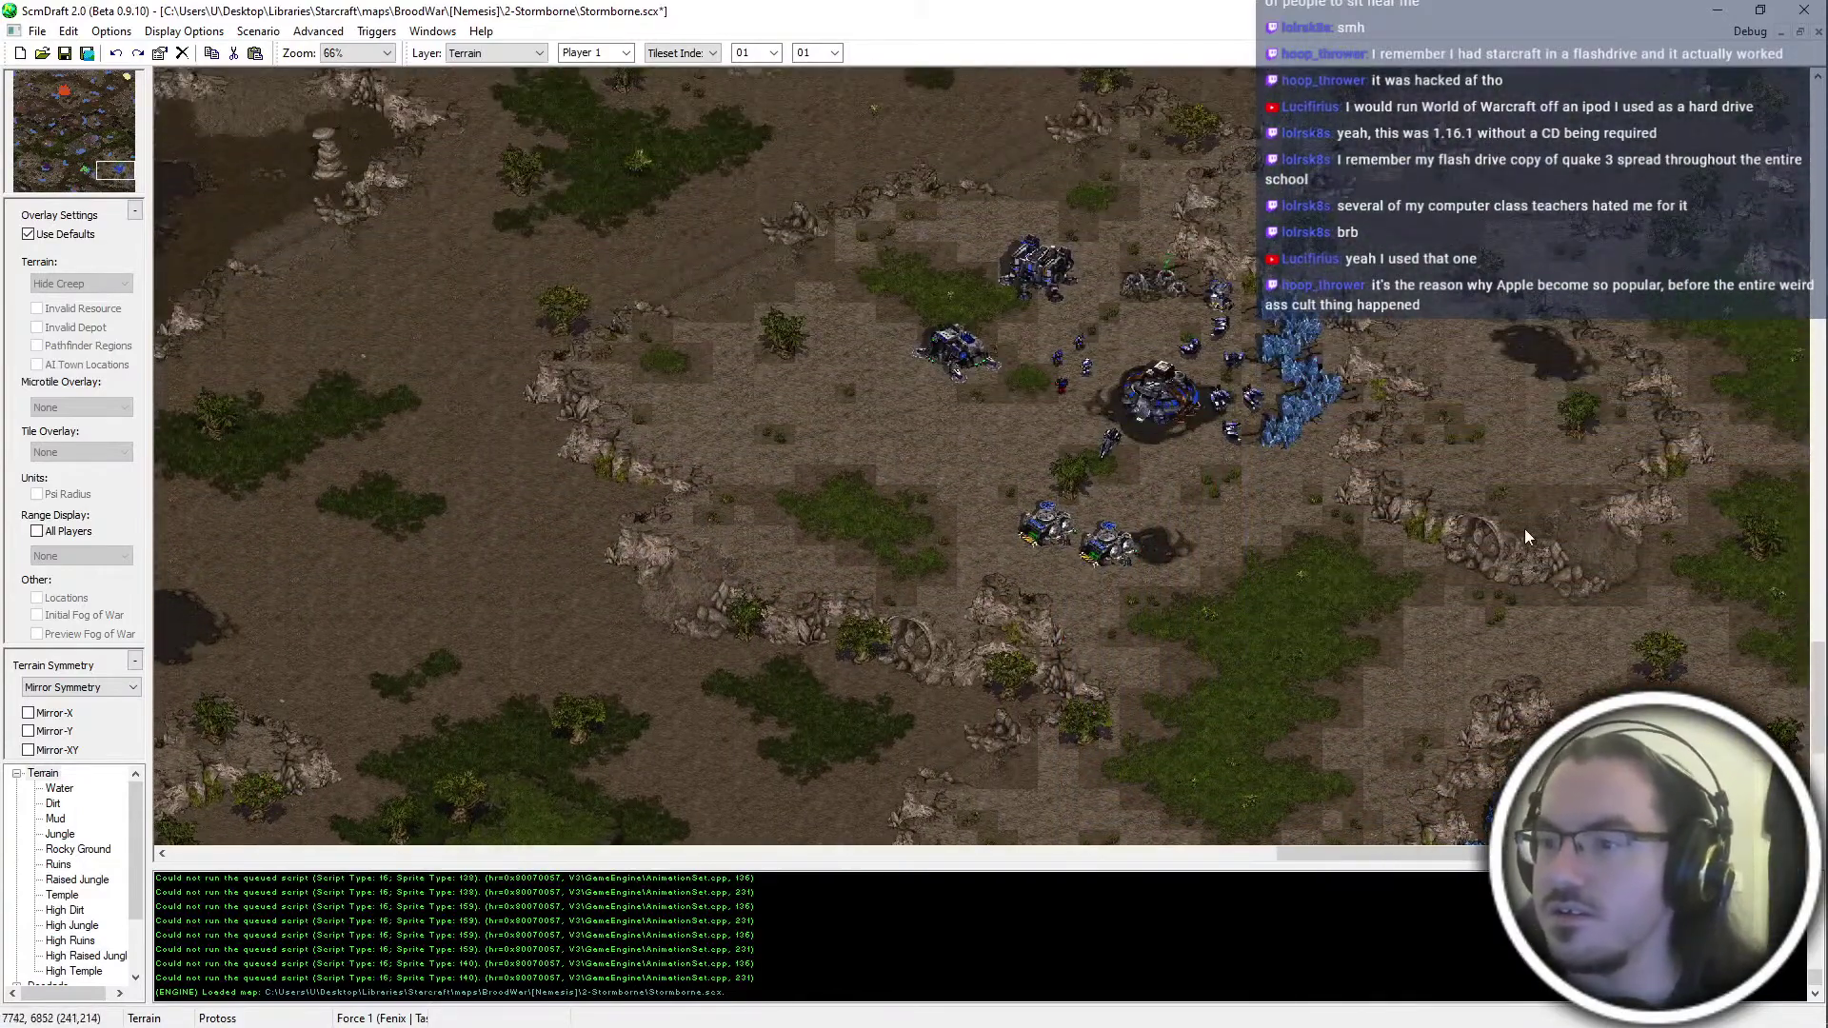
{"action": "scroll", "coordinate": [1557, 213], "scroll_direction": "up", "scroll_amount": 2}
{"action": "scroll", "coordinate": [1721, 344], "scroll_direction": "down", "scroll_amount": 2}
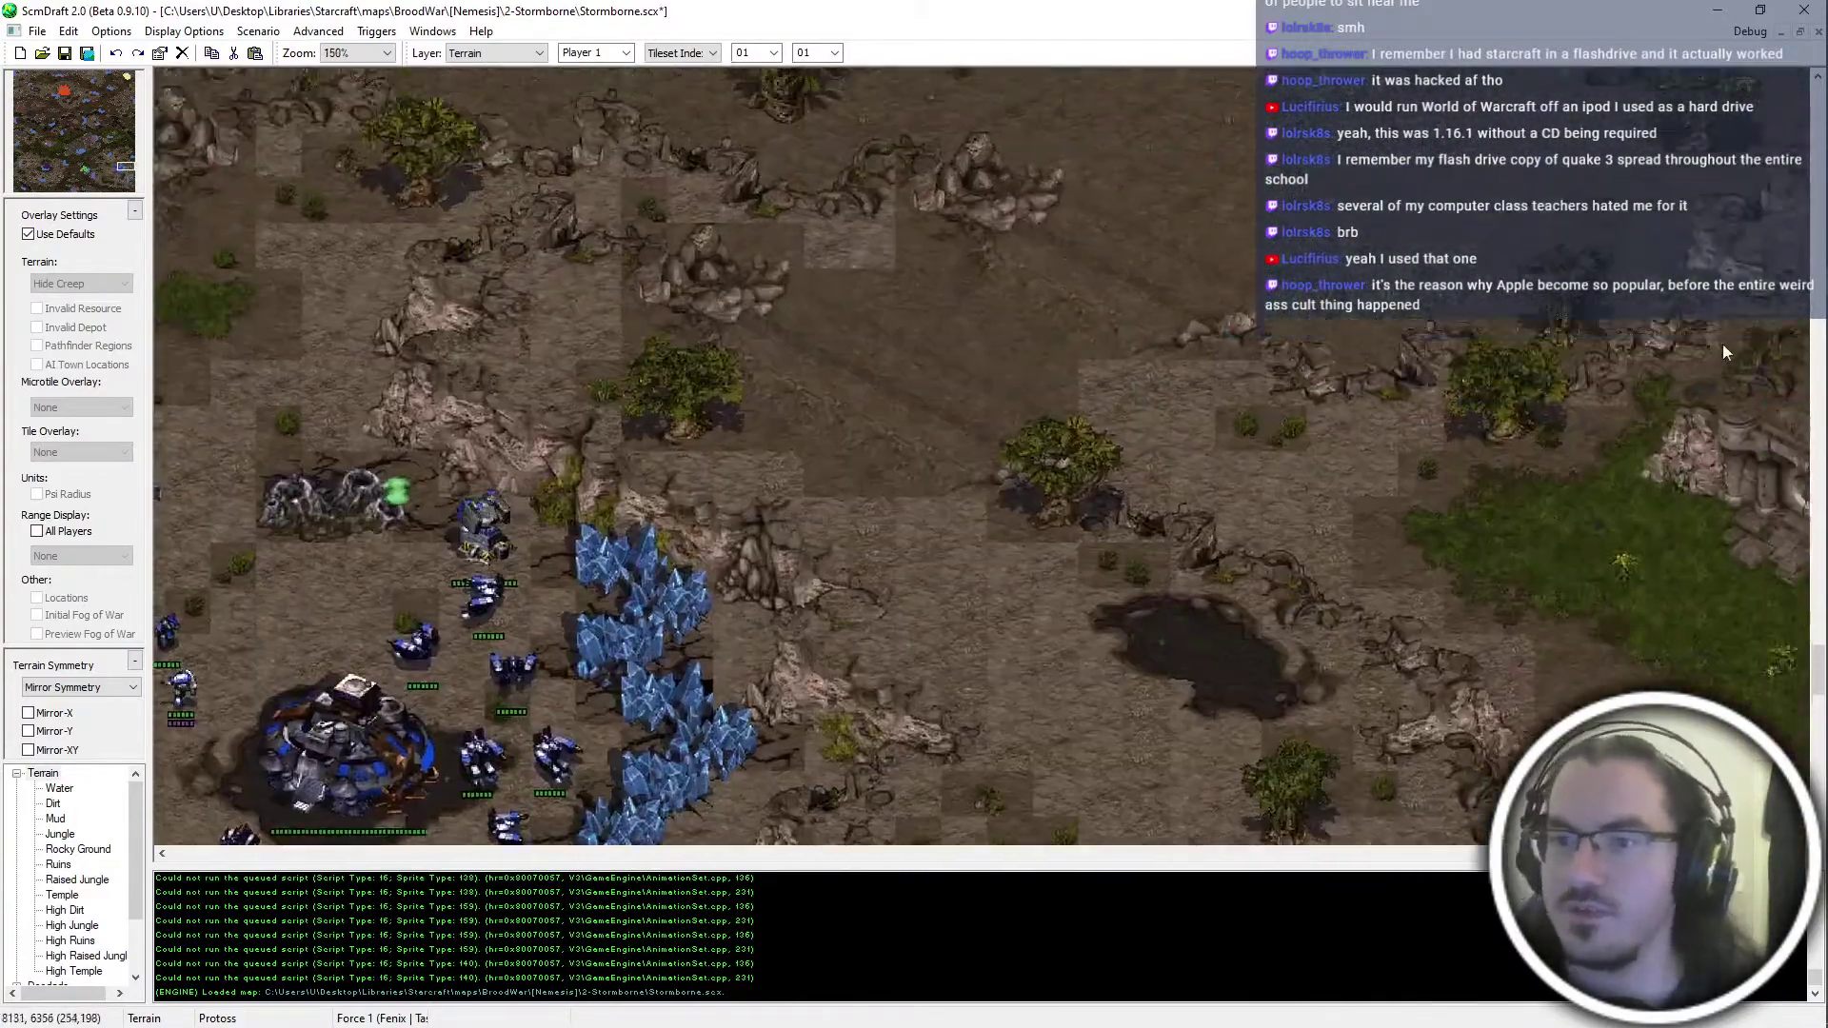
{"action": "scroll", "coordinate": [403, 253], "scroll_direction": "up", "scroll_amount": 1}
{"action": "scroll", "coordinate": [1357, 375], "scroll_direction": "down", "scroll_amount": 3}
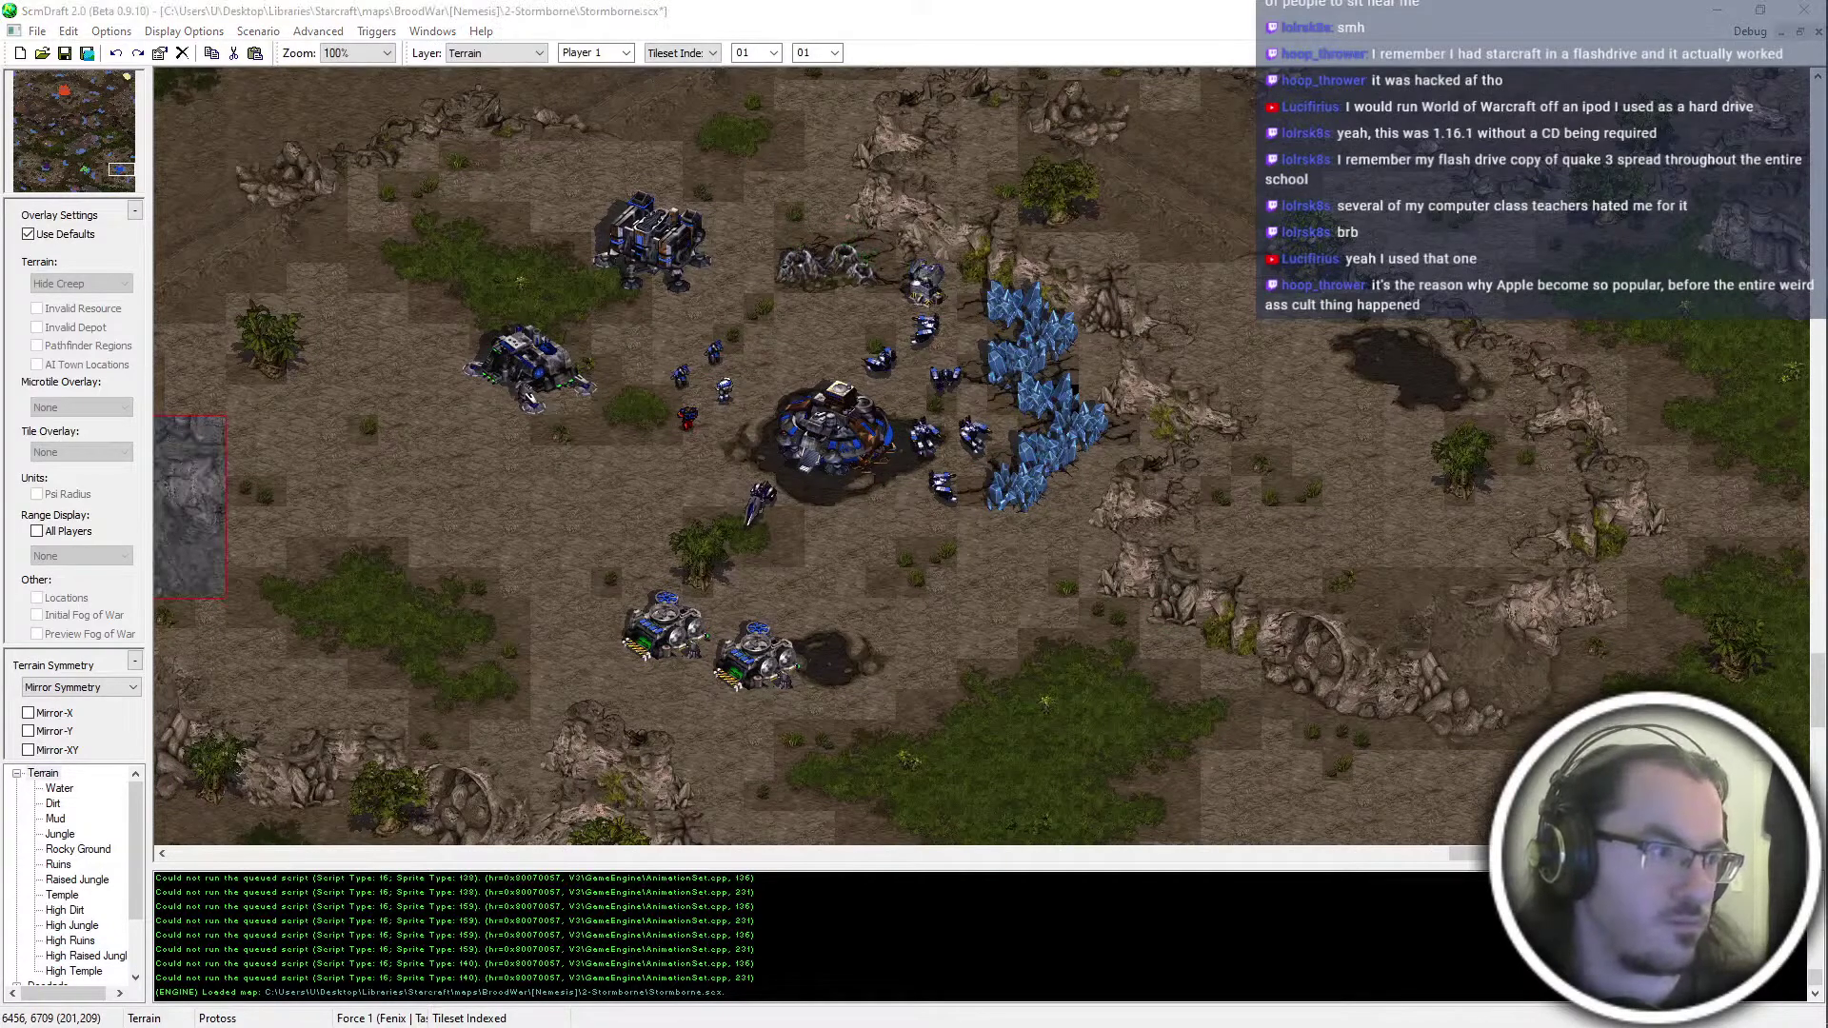
{"action": "left_click", "coordinate": [1467, 636]}
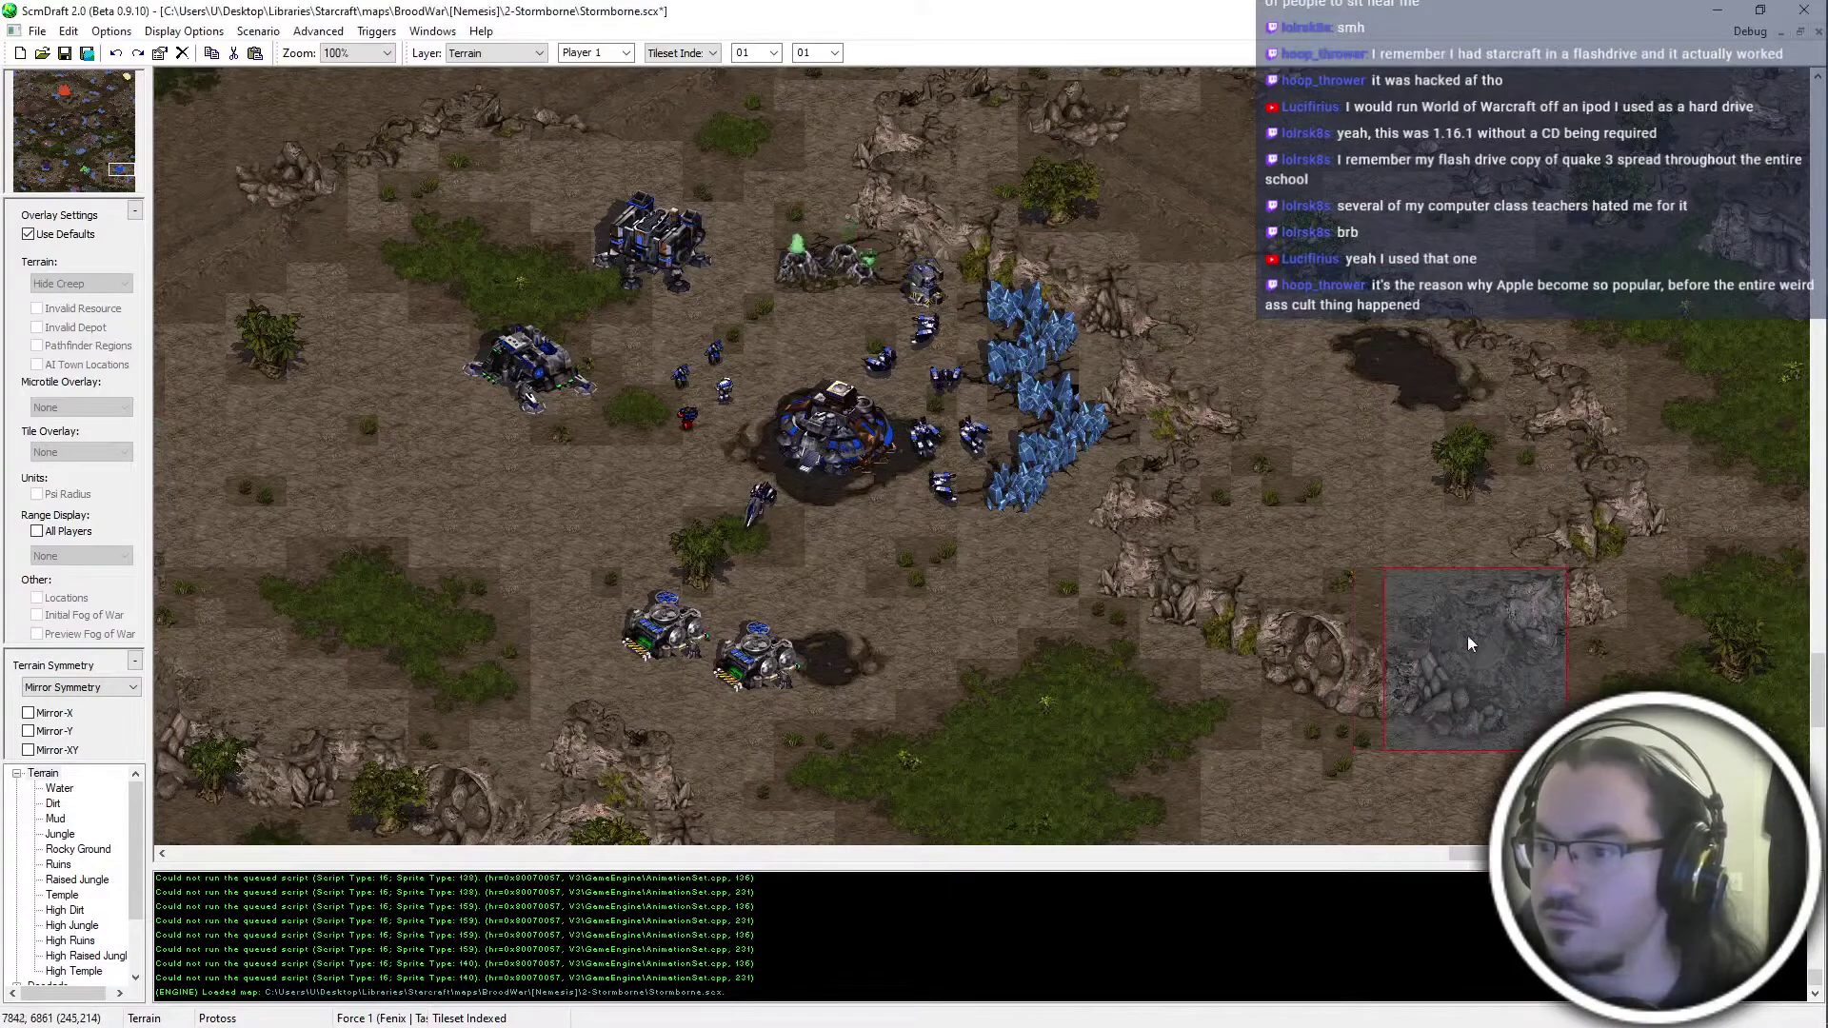
{"action": "scroll", "coordinate": [1237, 500], "scroll_direction": "up", "scroll_amount": 3}
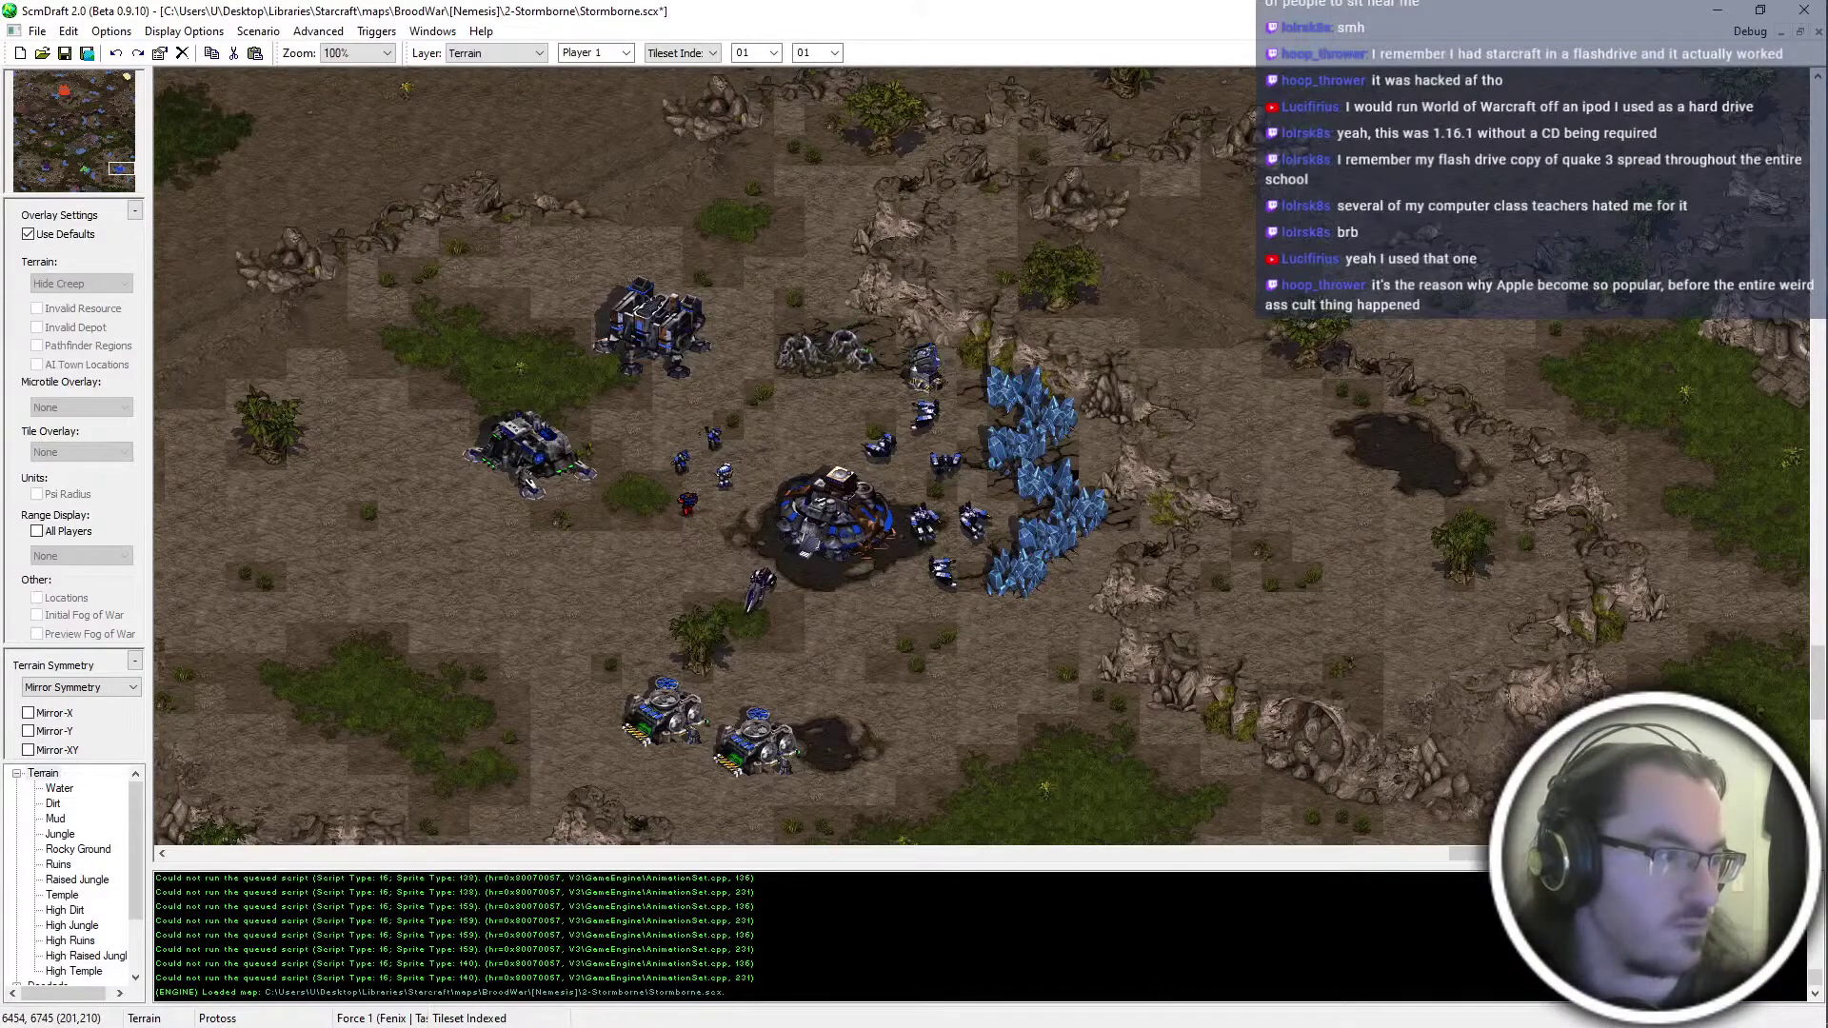
{"action": "left_click", "coordinate": [1334, 741]}
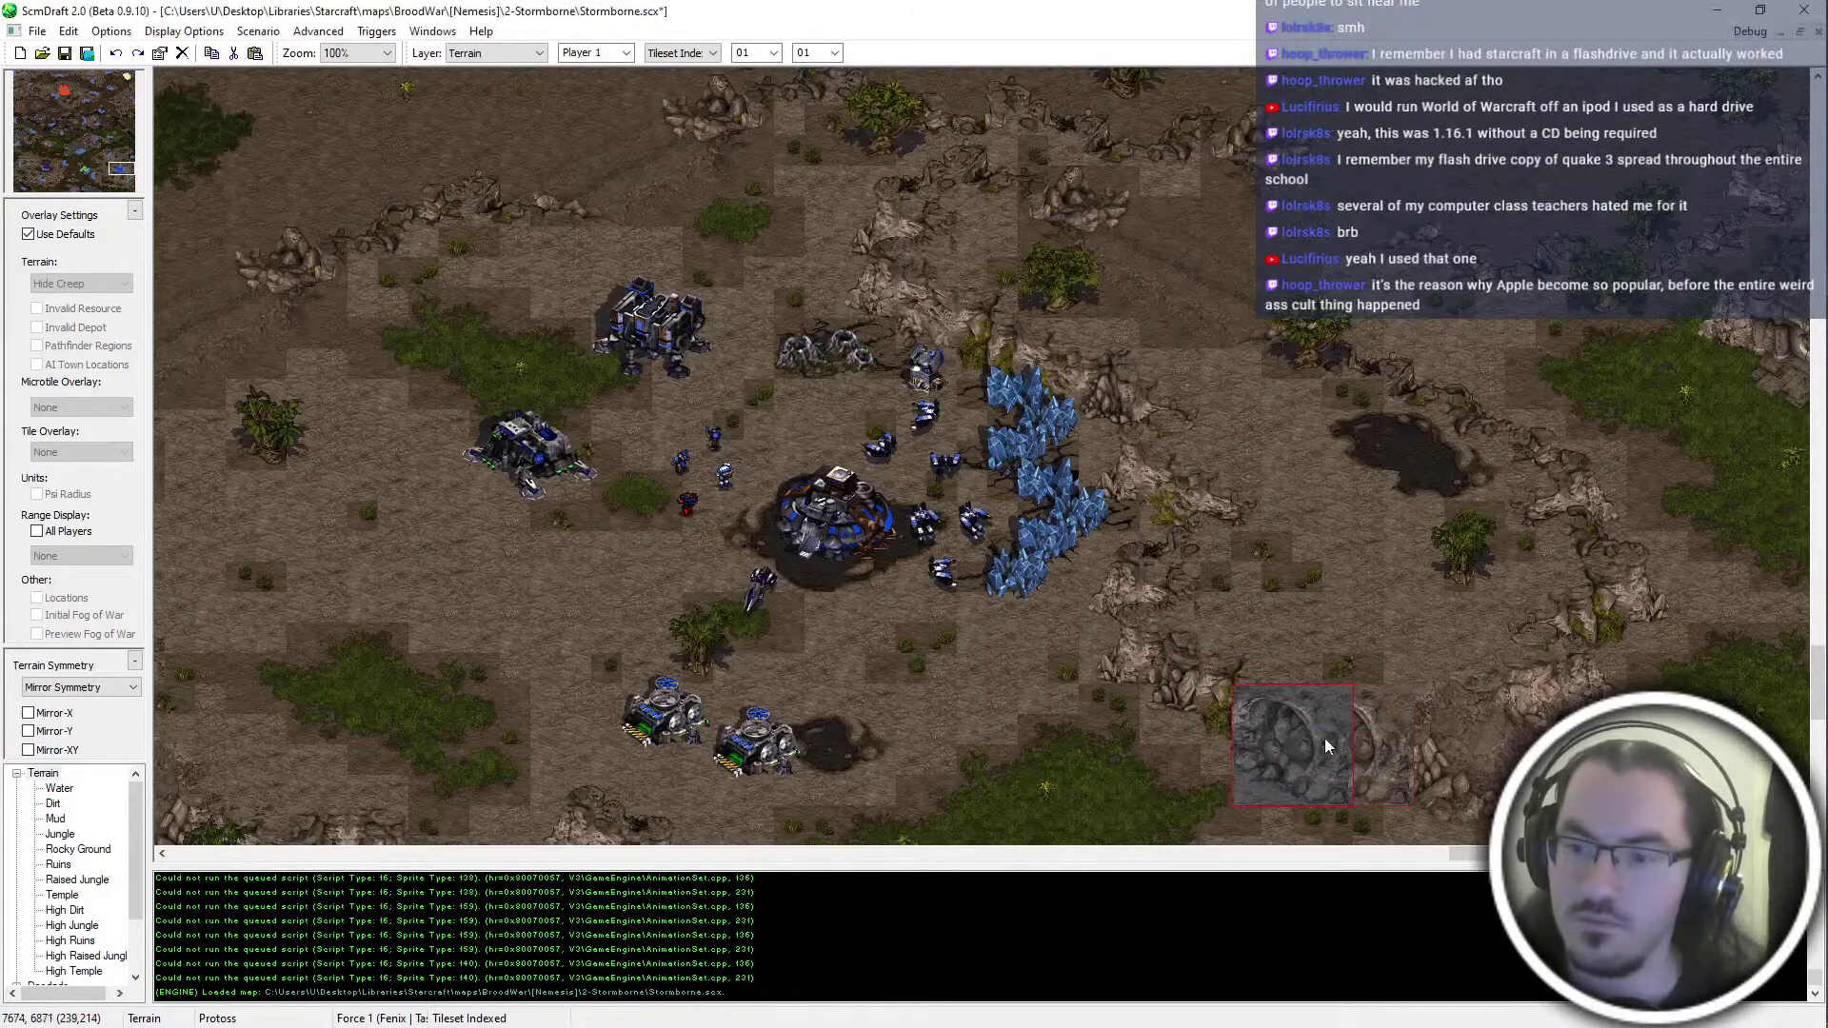
Stamp cliff-edge and ramp slope tiles onto the ramp just northeast of the Terran base's mineral line
{"action": "scroll", "coordinate": [950, 683], "scroll_direction": "up", "scroll_amount": 5}
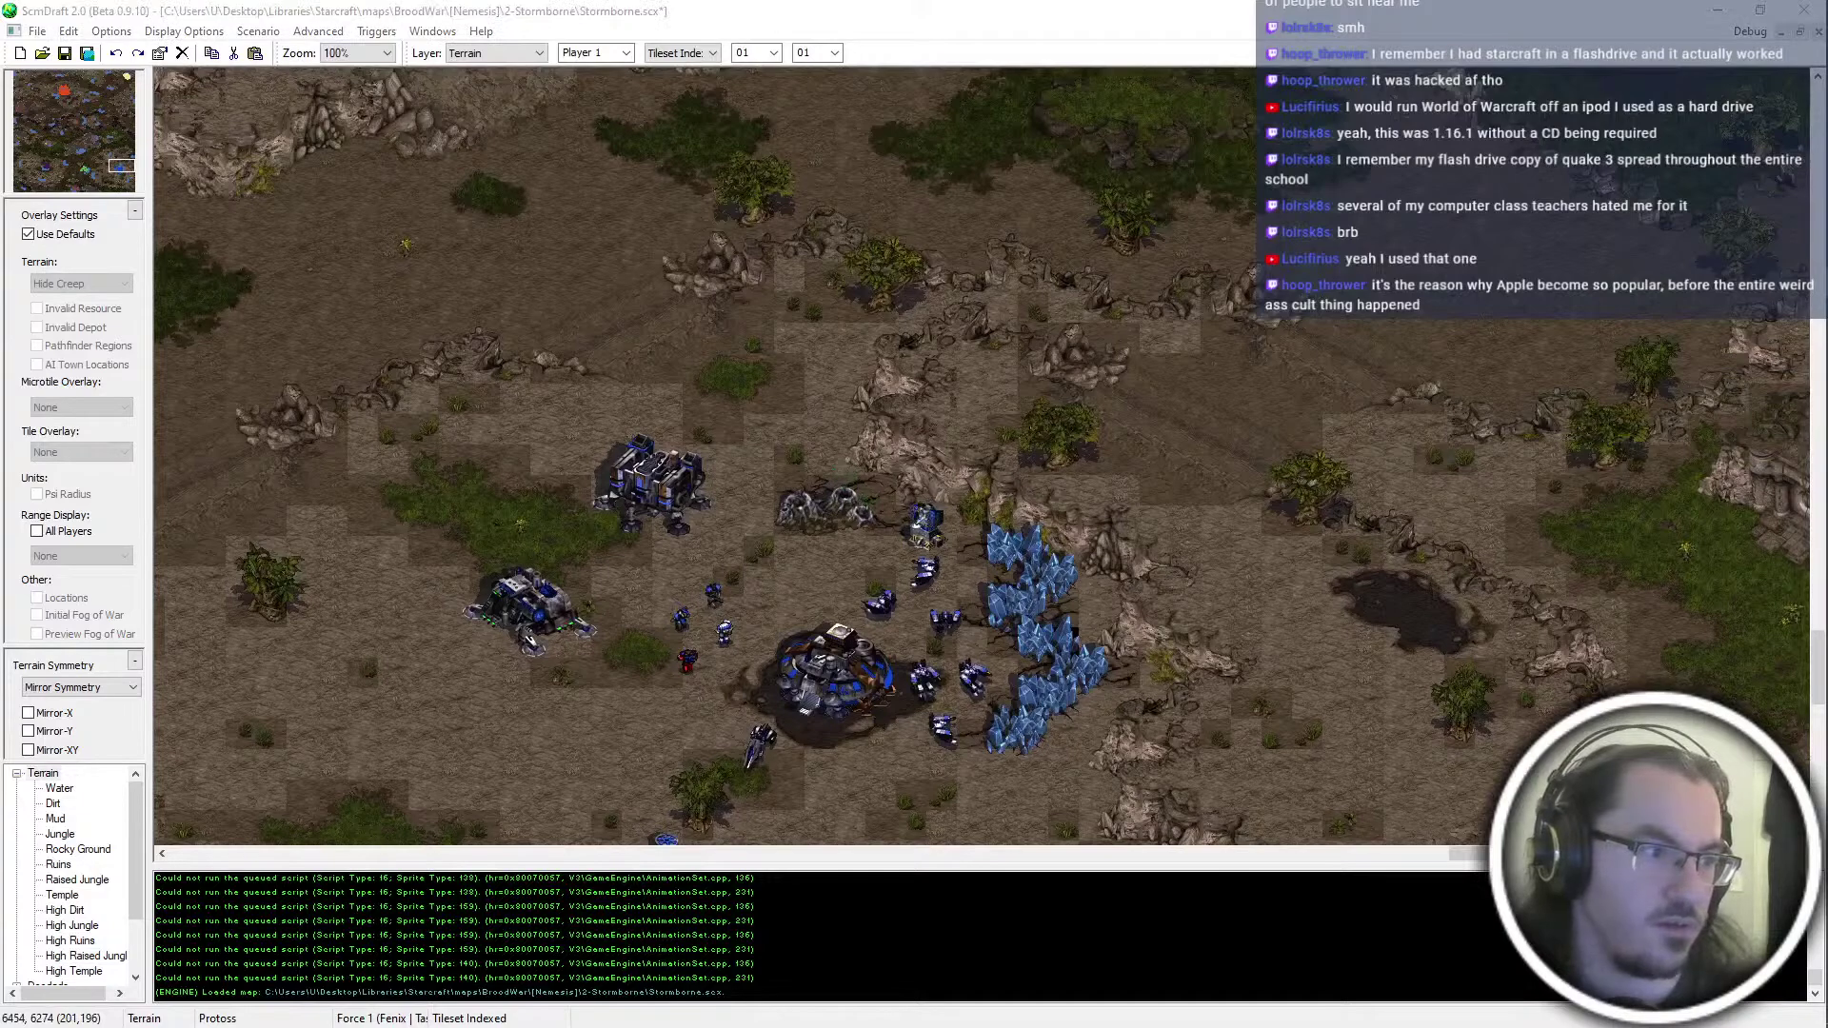
{"action": "left_click", "coordinate": [1077, 374]}
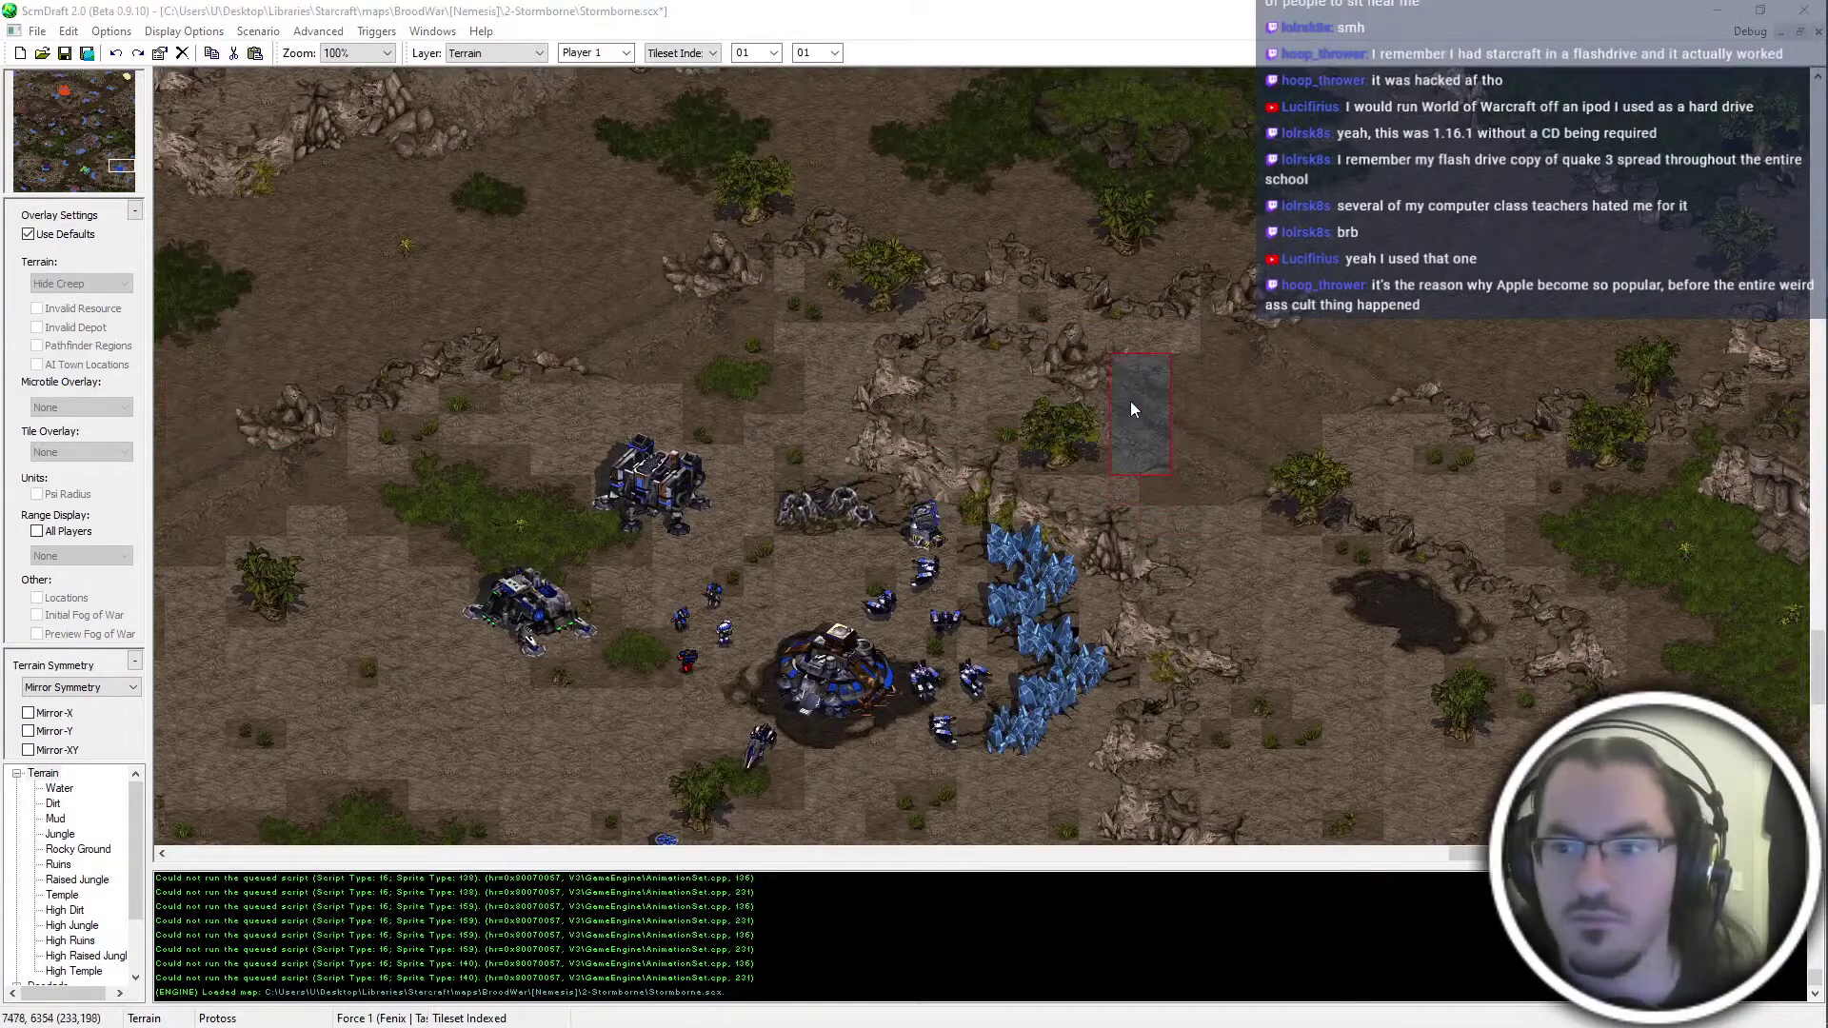
{"action": "left_click", "coordinate": [1192, 386]}
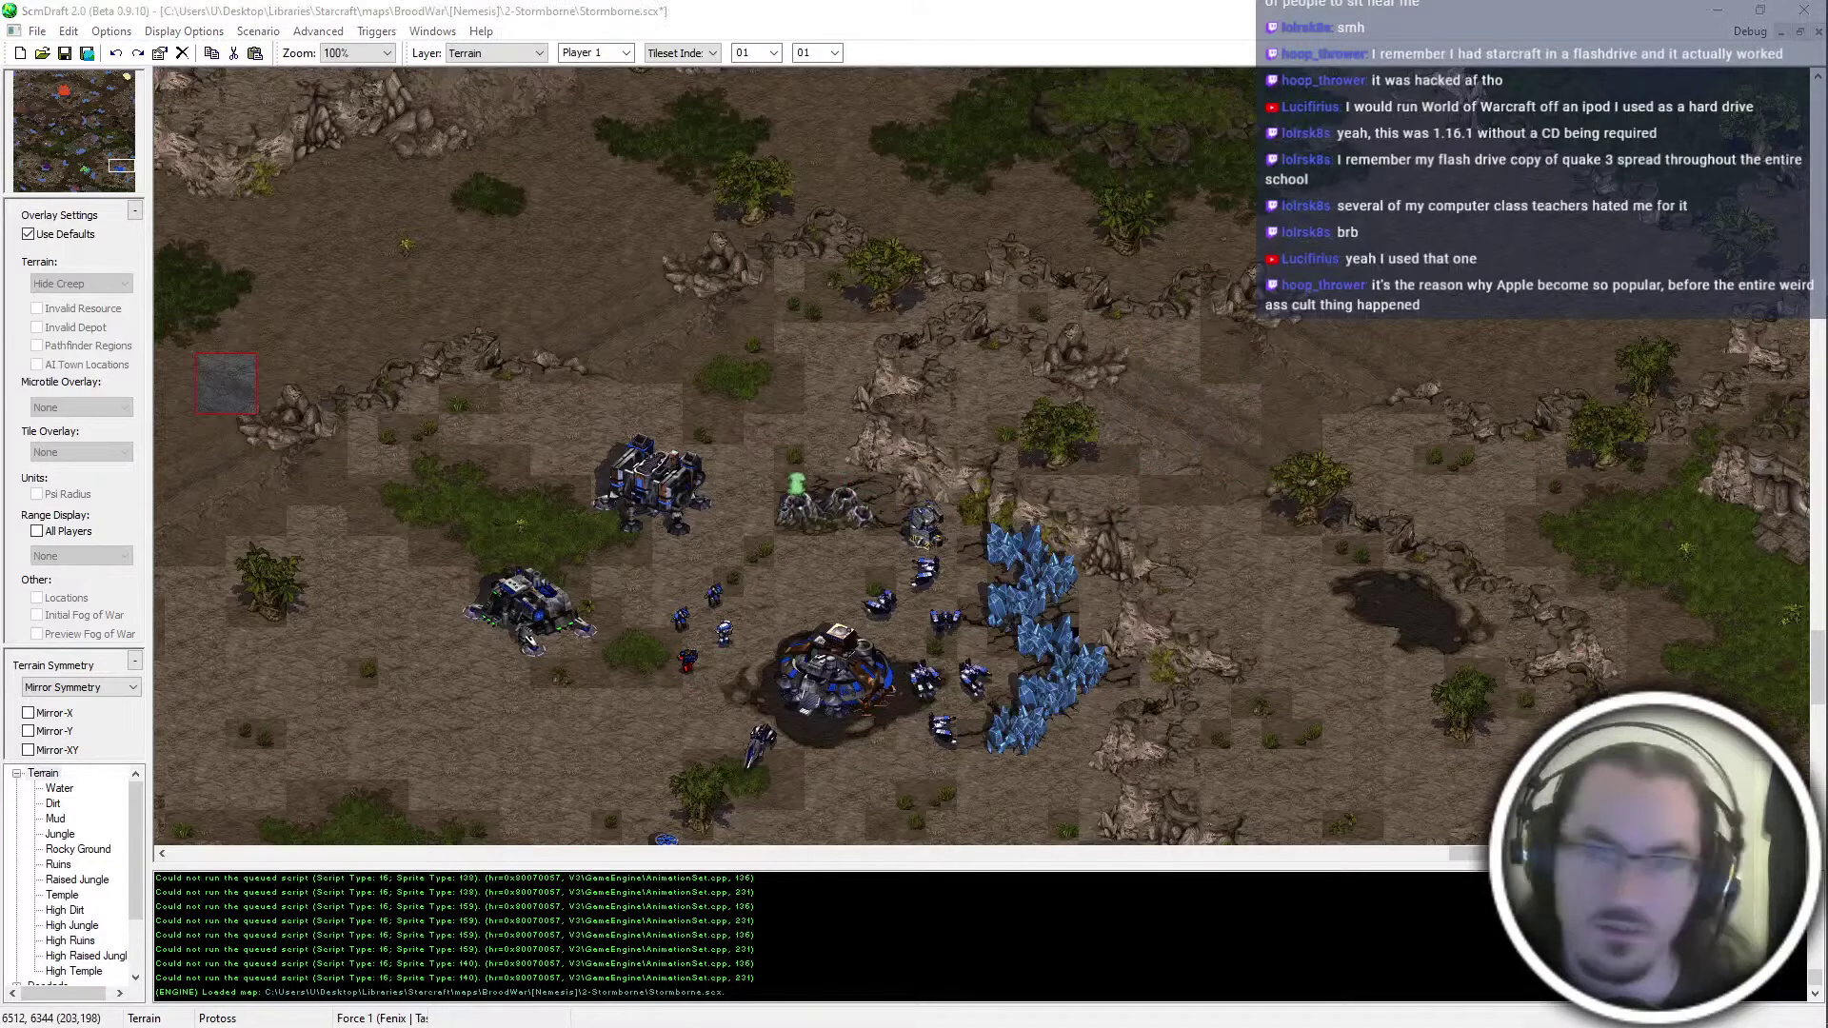
{"action": "left_click", "coordinate": [1214, 493]}
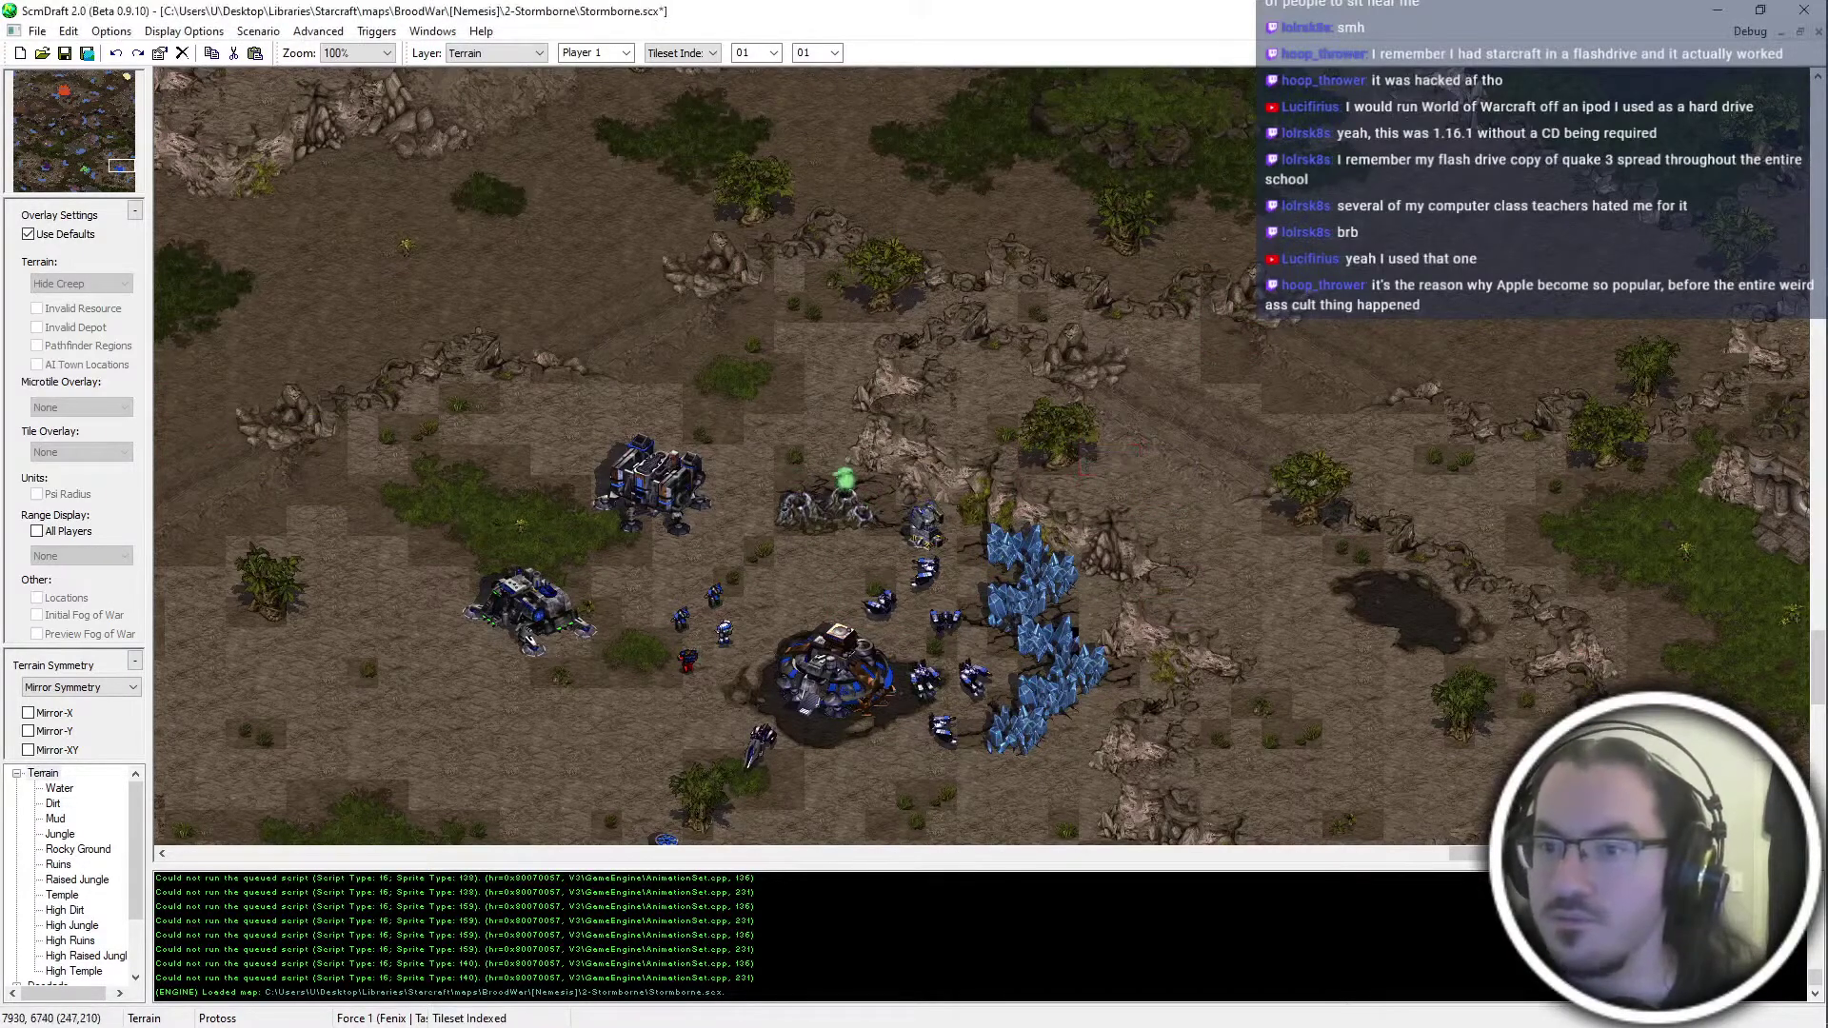
{"action": "scroll", "coordinate": [920, 425], "scroll_direction": "up", "scroll_amount": 5}
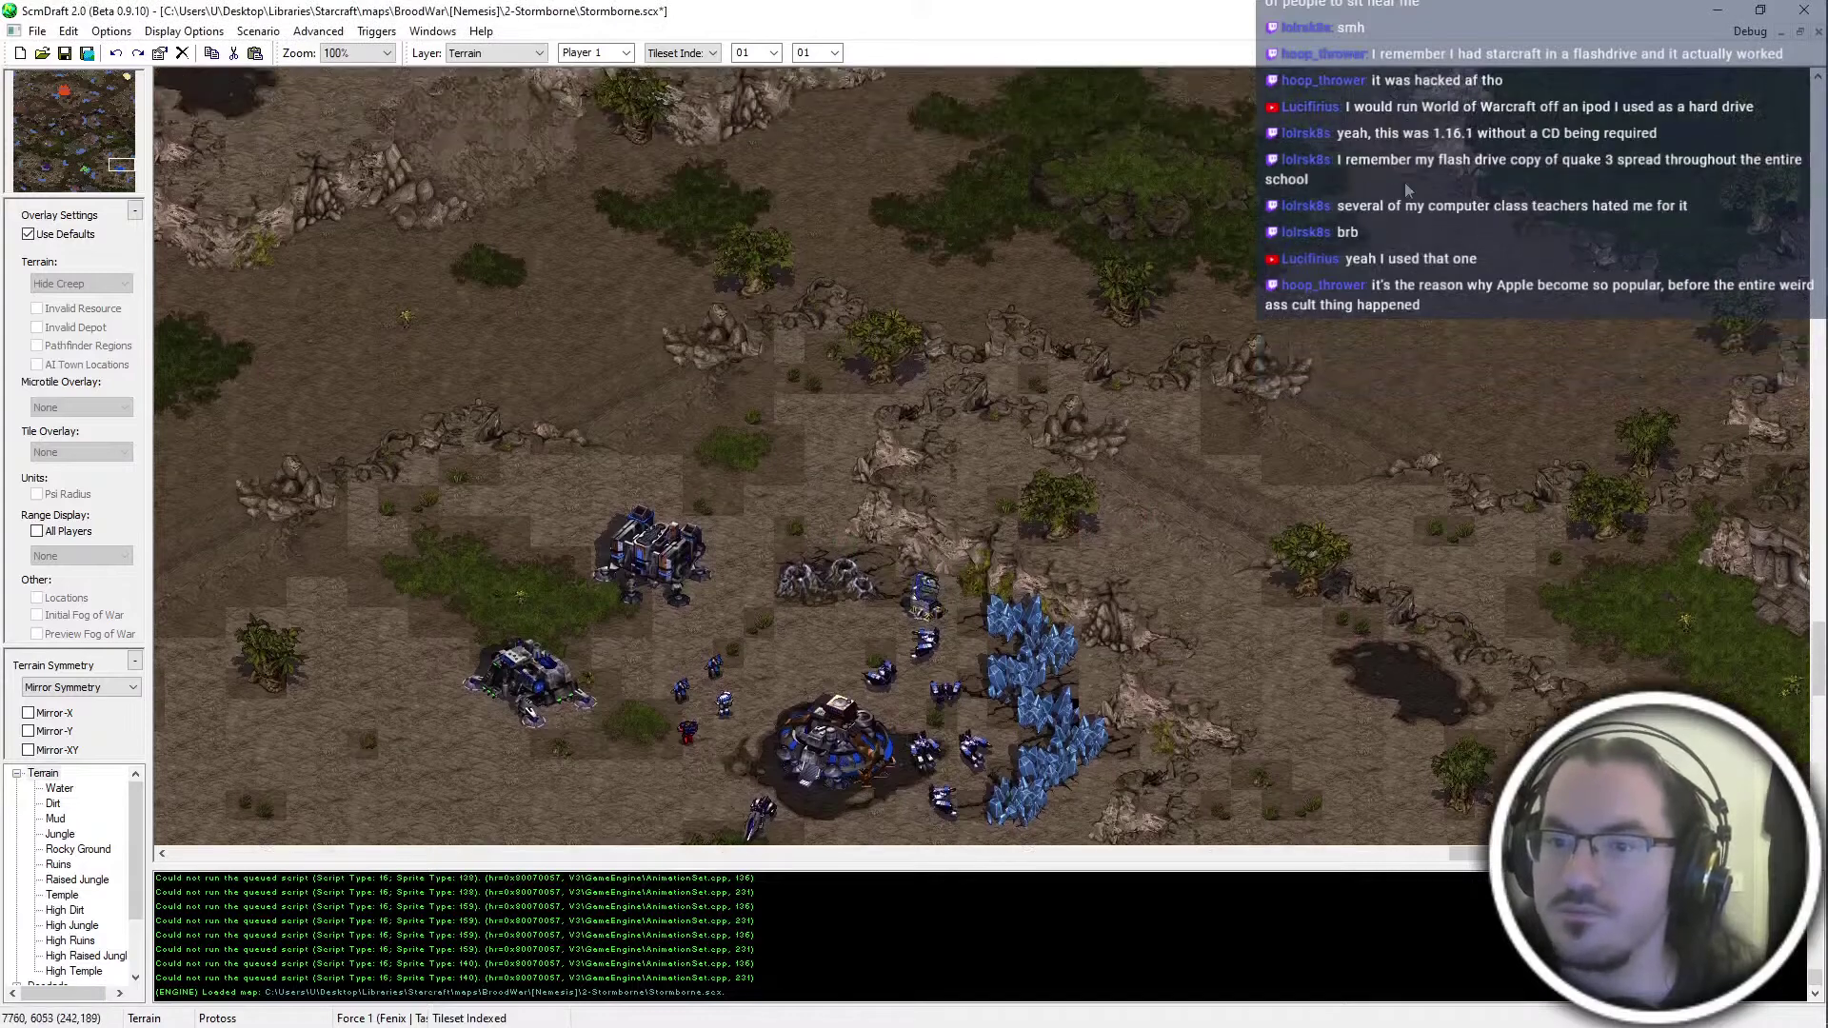
{"action": "scroll", "coordinate": [1326, 279], "scroll_direction": "down", "scroll_amount": 8}
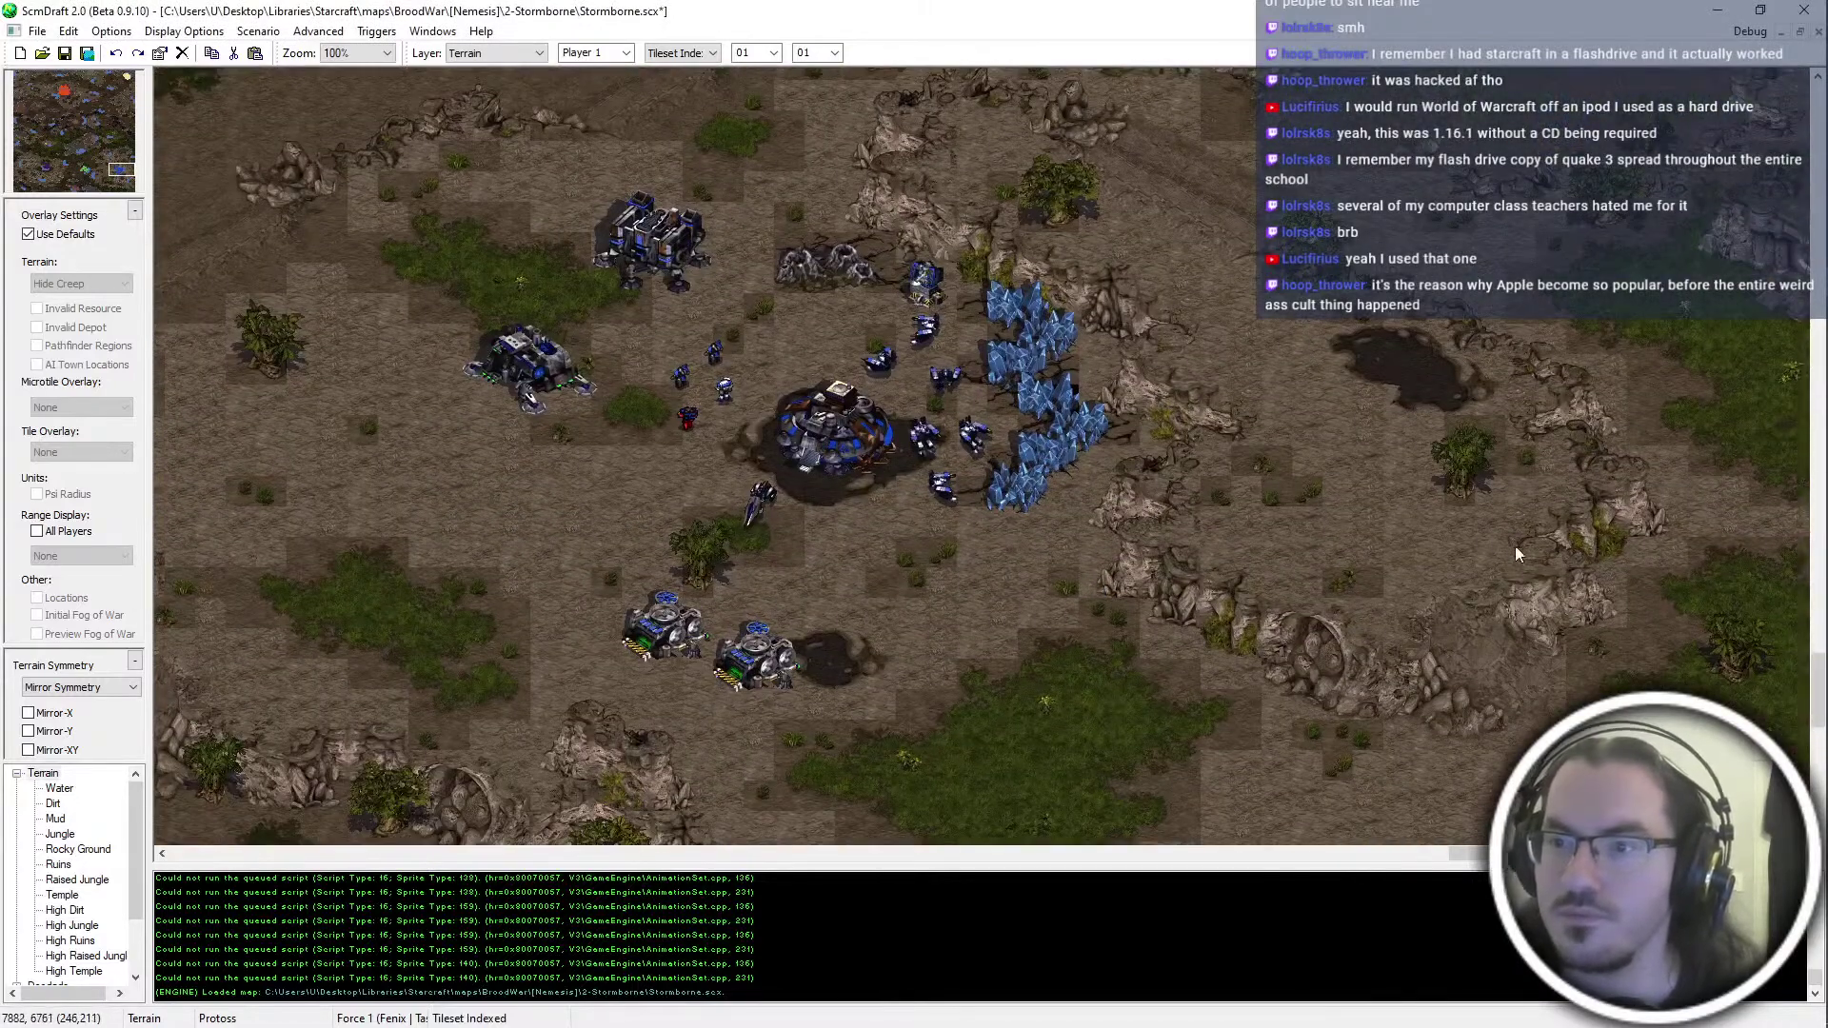
{"action": "scroll", "coordinate": [1473, 314], "scroll_direction": "up", "scroll_amount": 6}
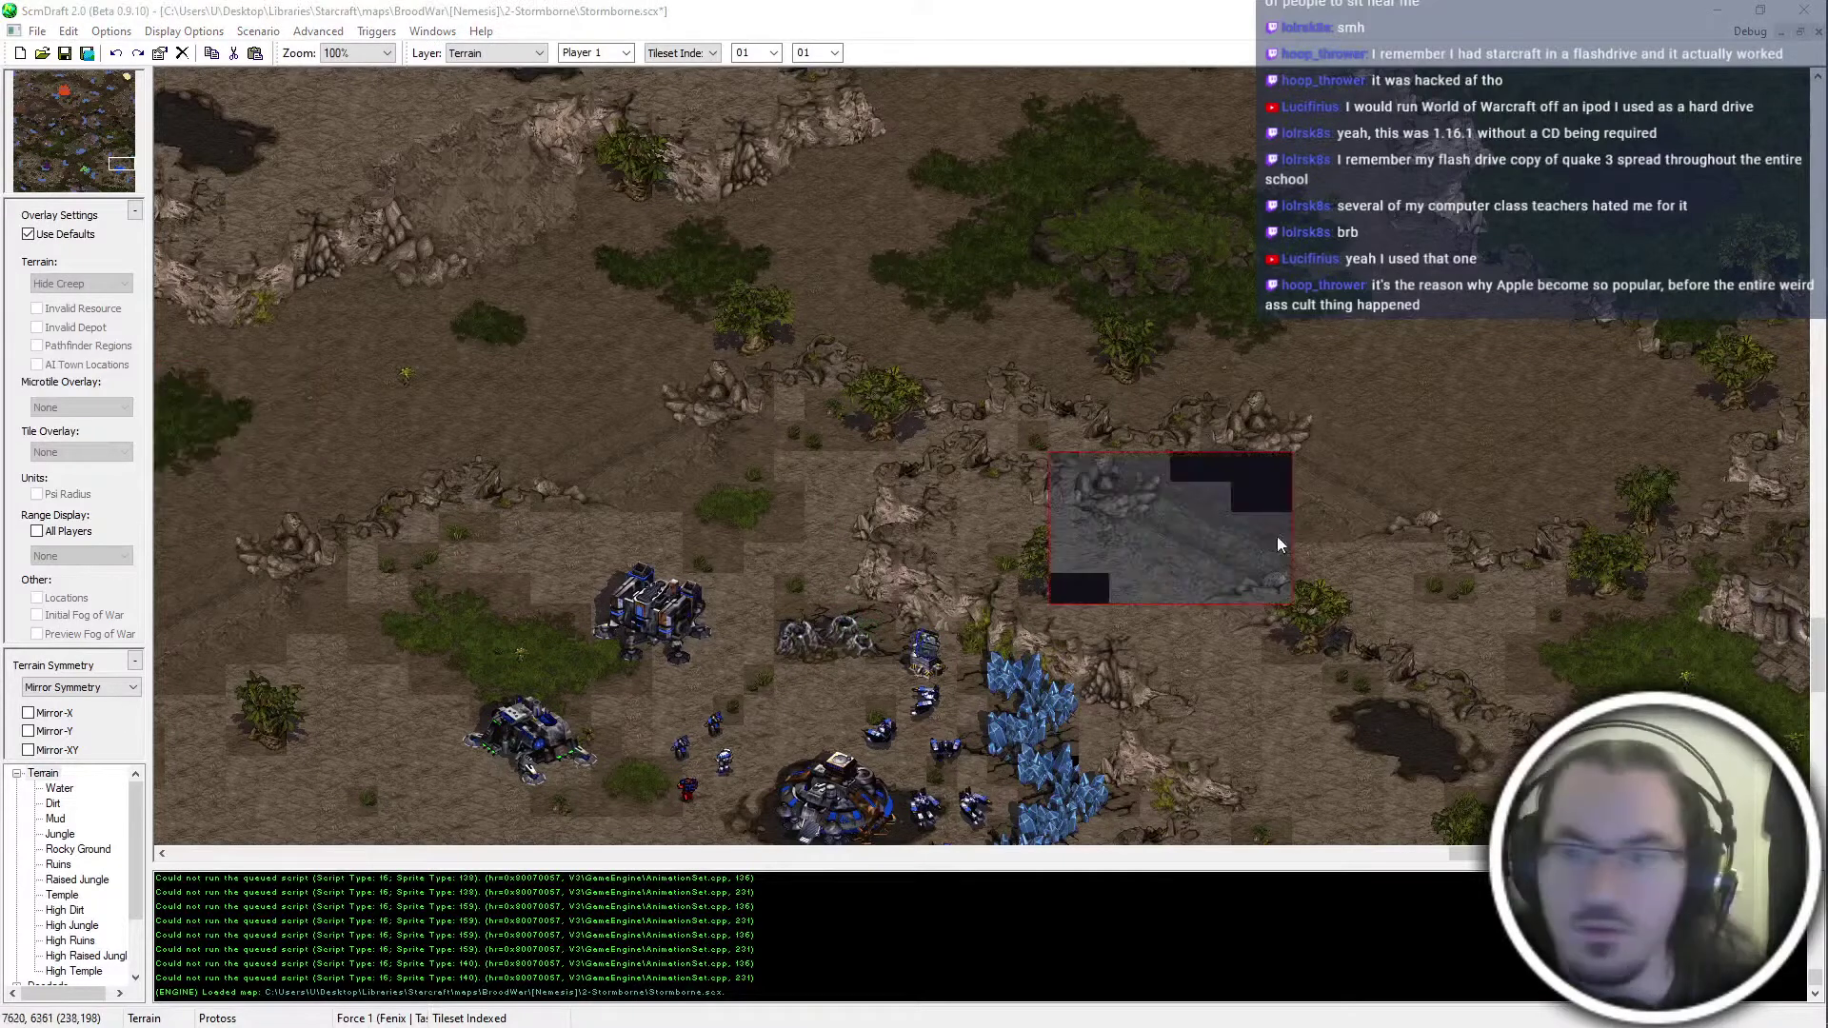
{"action": "left_click", "coordinate": [1322, 458]}
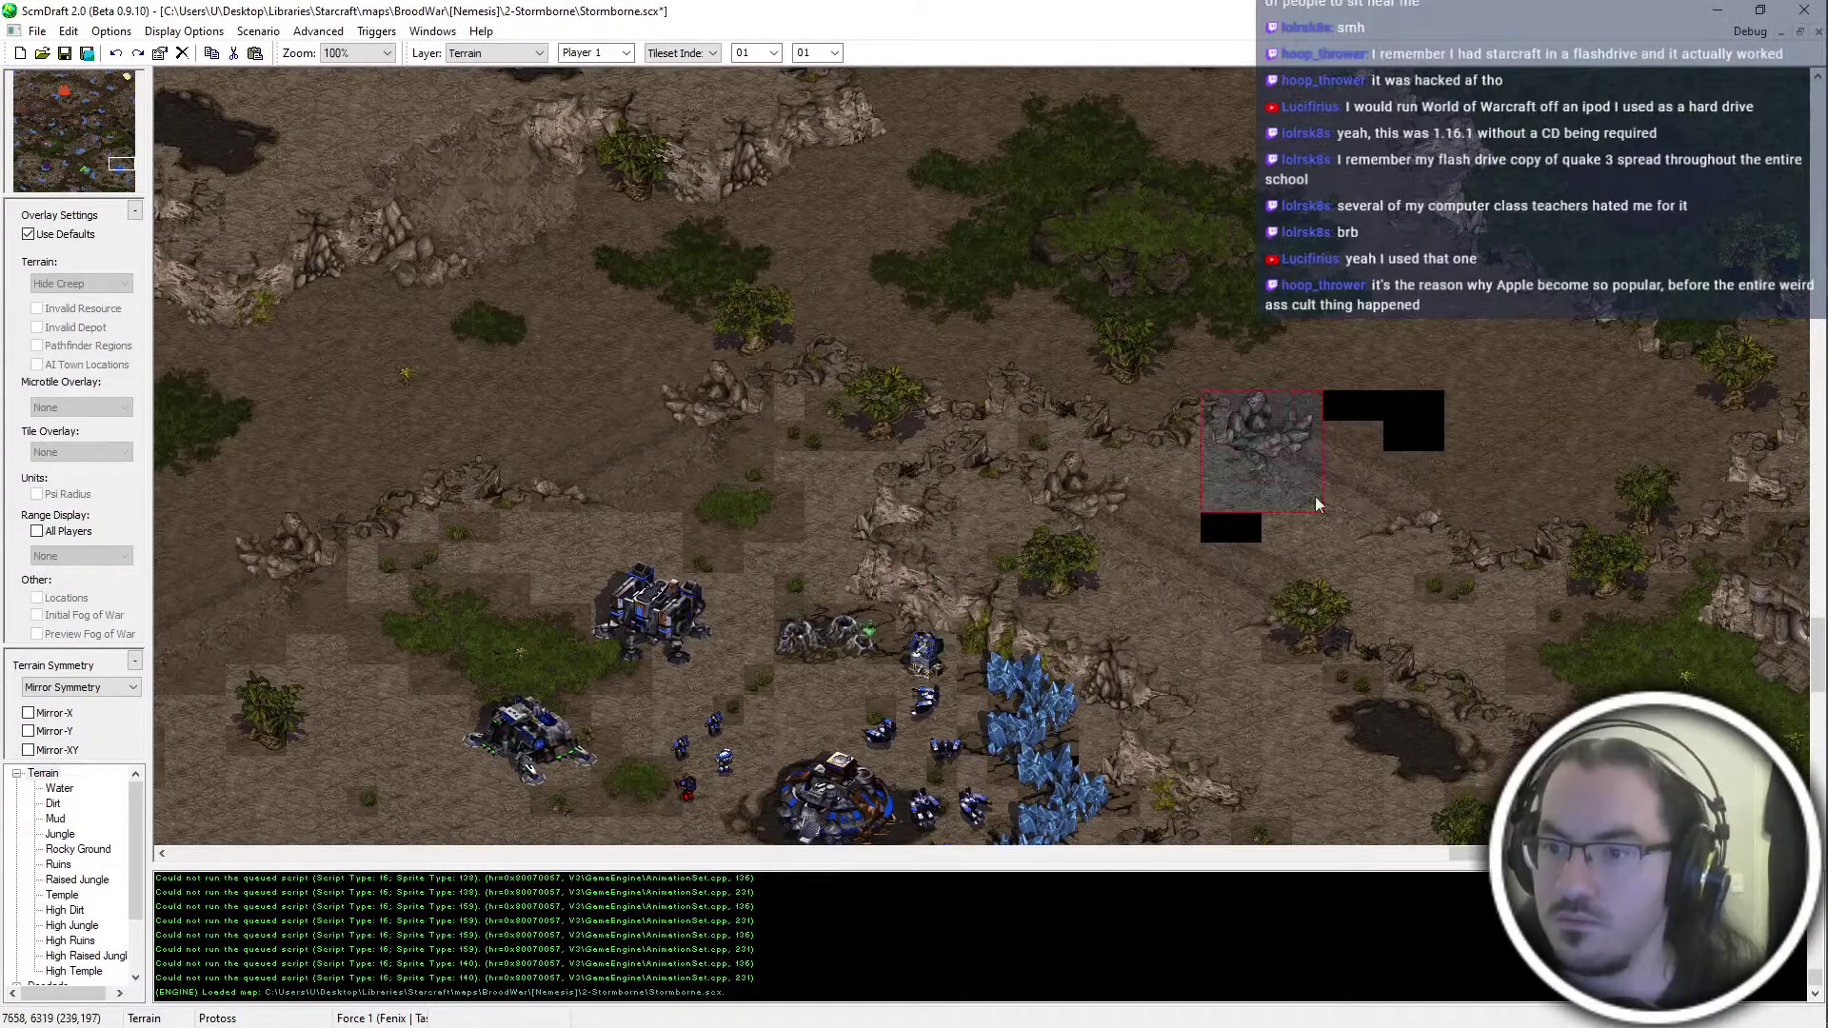
{"action": "right_click", "coordinate": [1260, 534]}
{"action": "left_click", "coordinate": [1346, 477]}
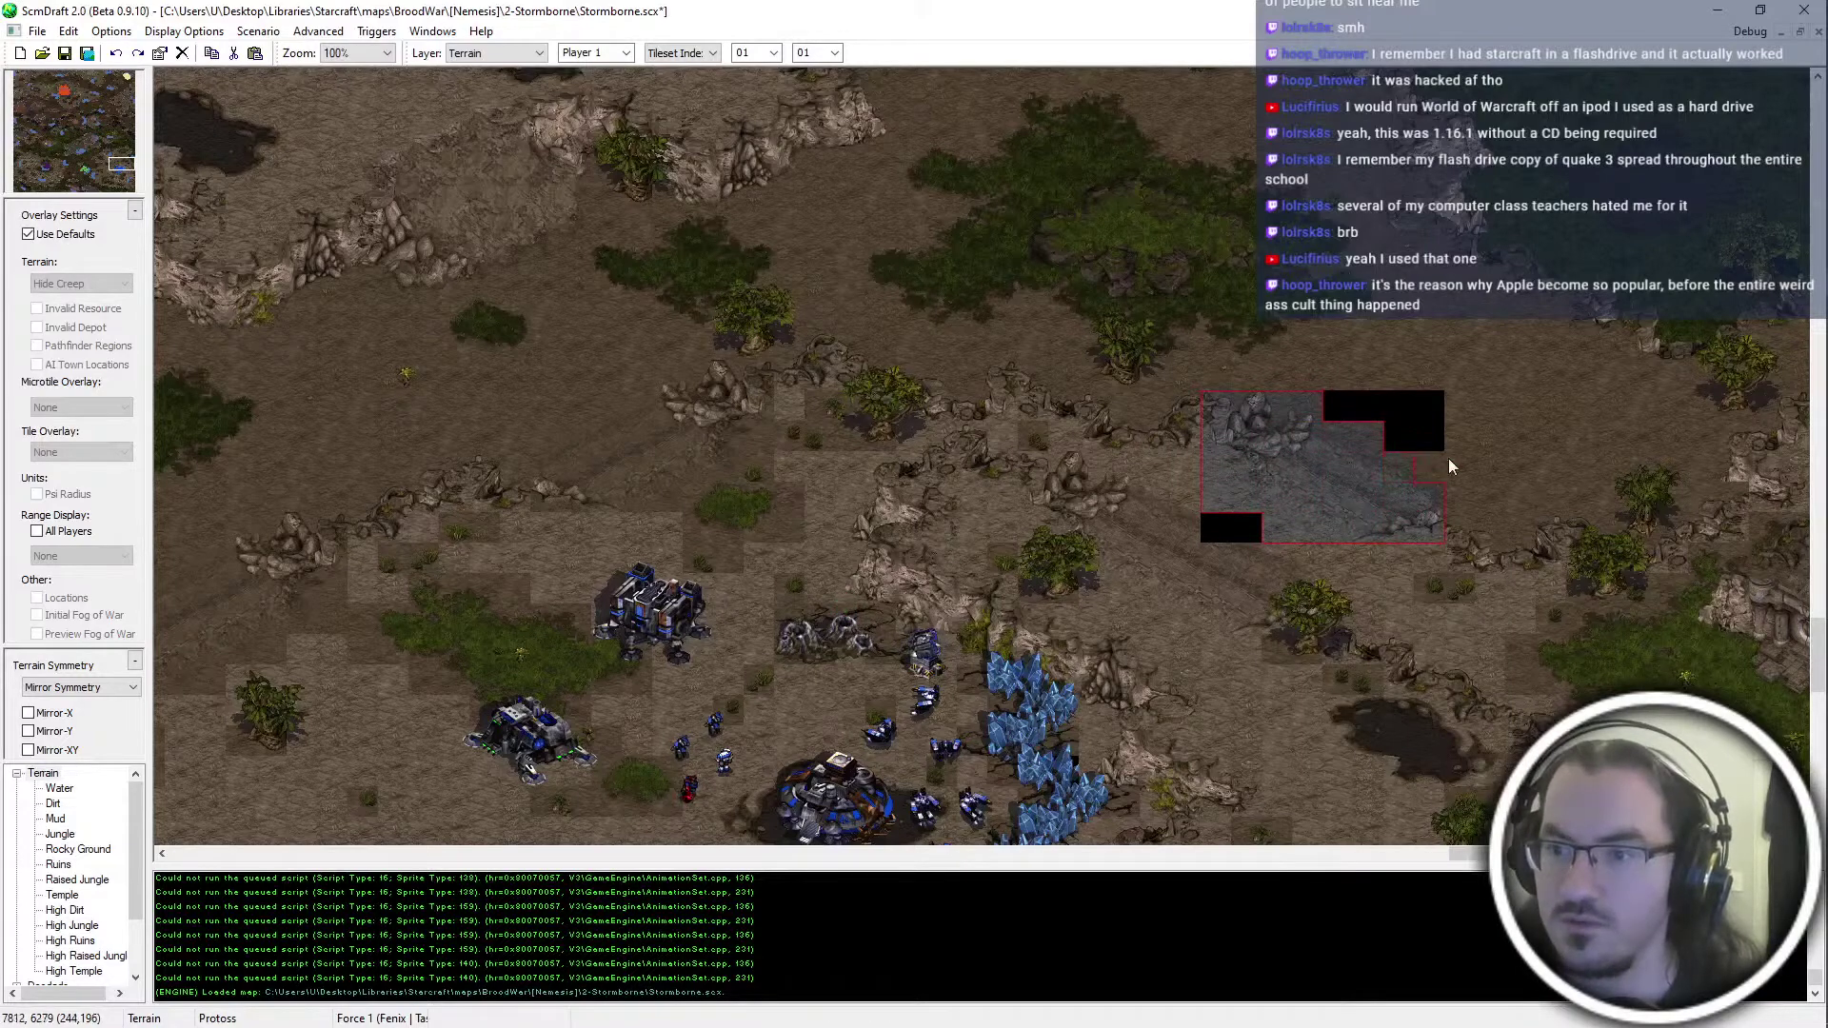
{"action": "key", "text": "ctrl+z"}
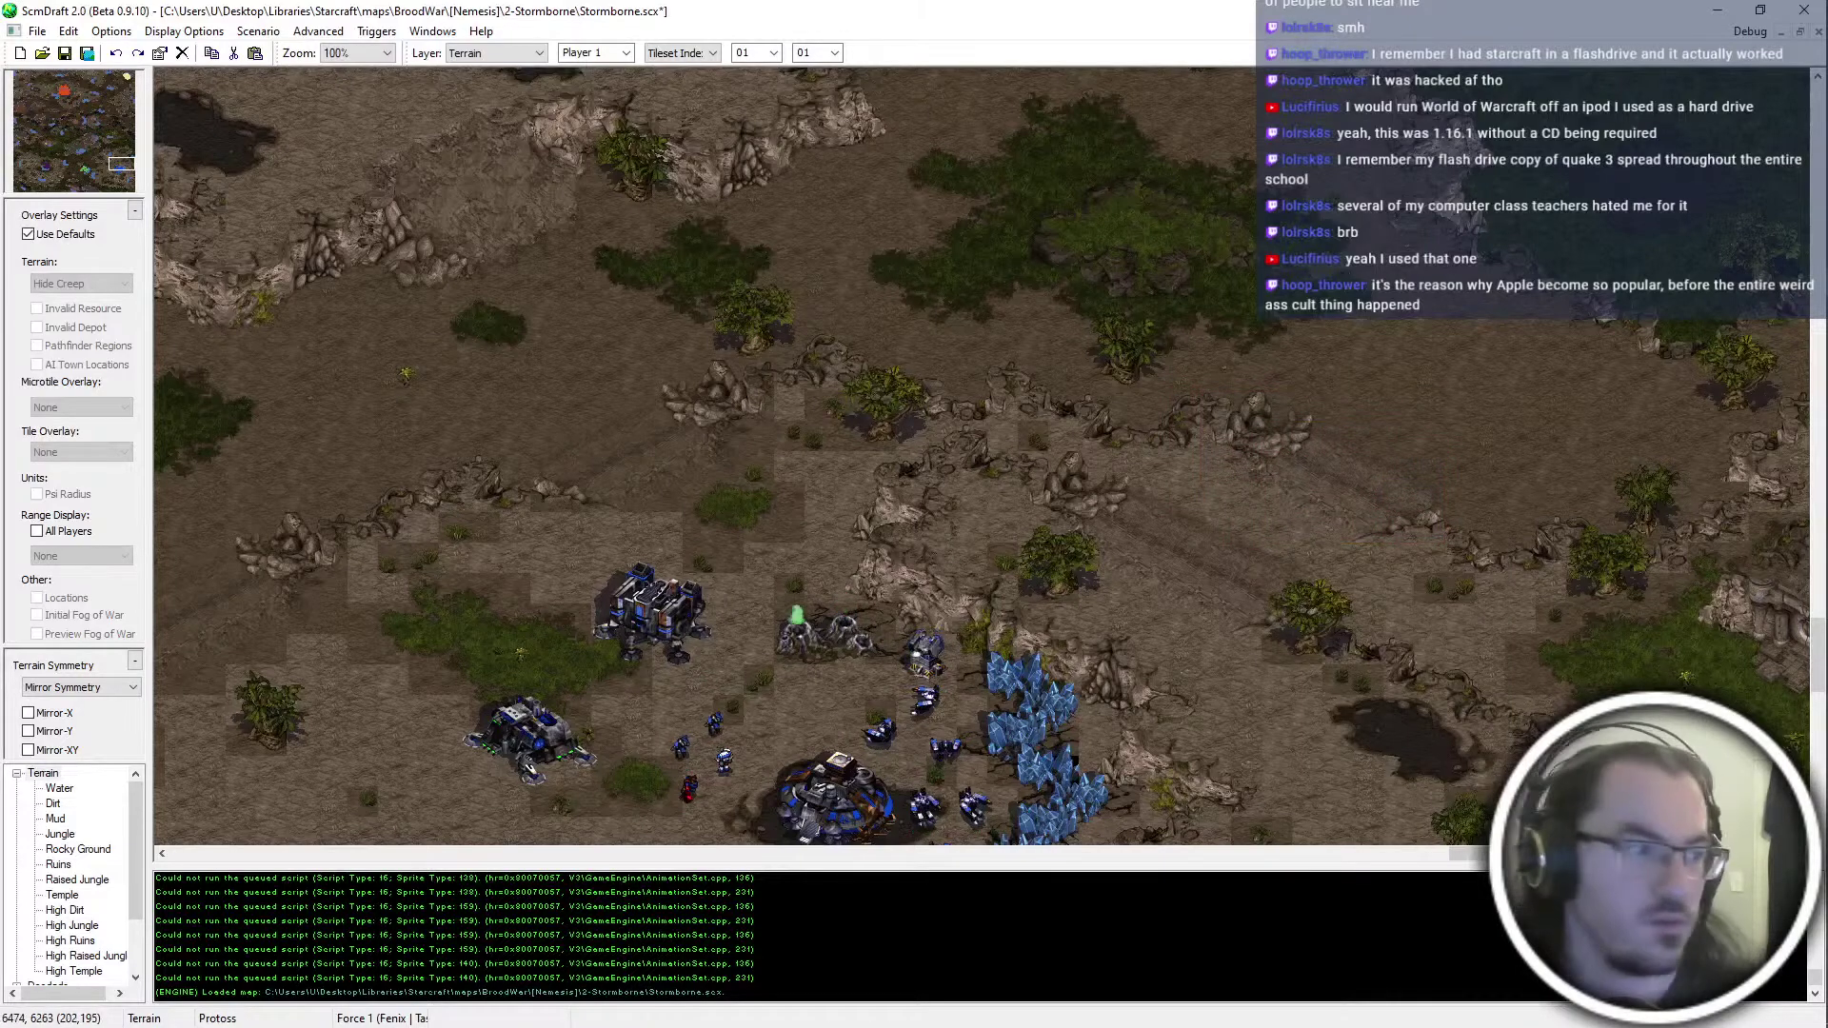
{"action": "key", "text": "ctrl+v"}
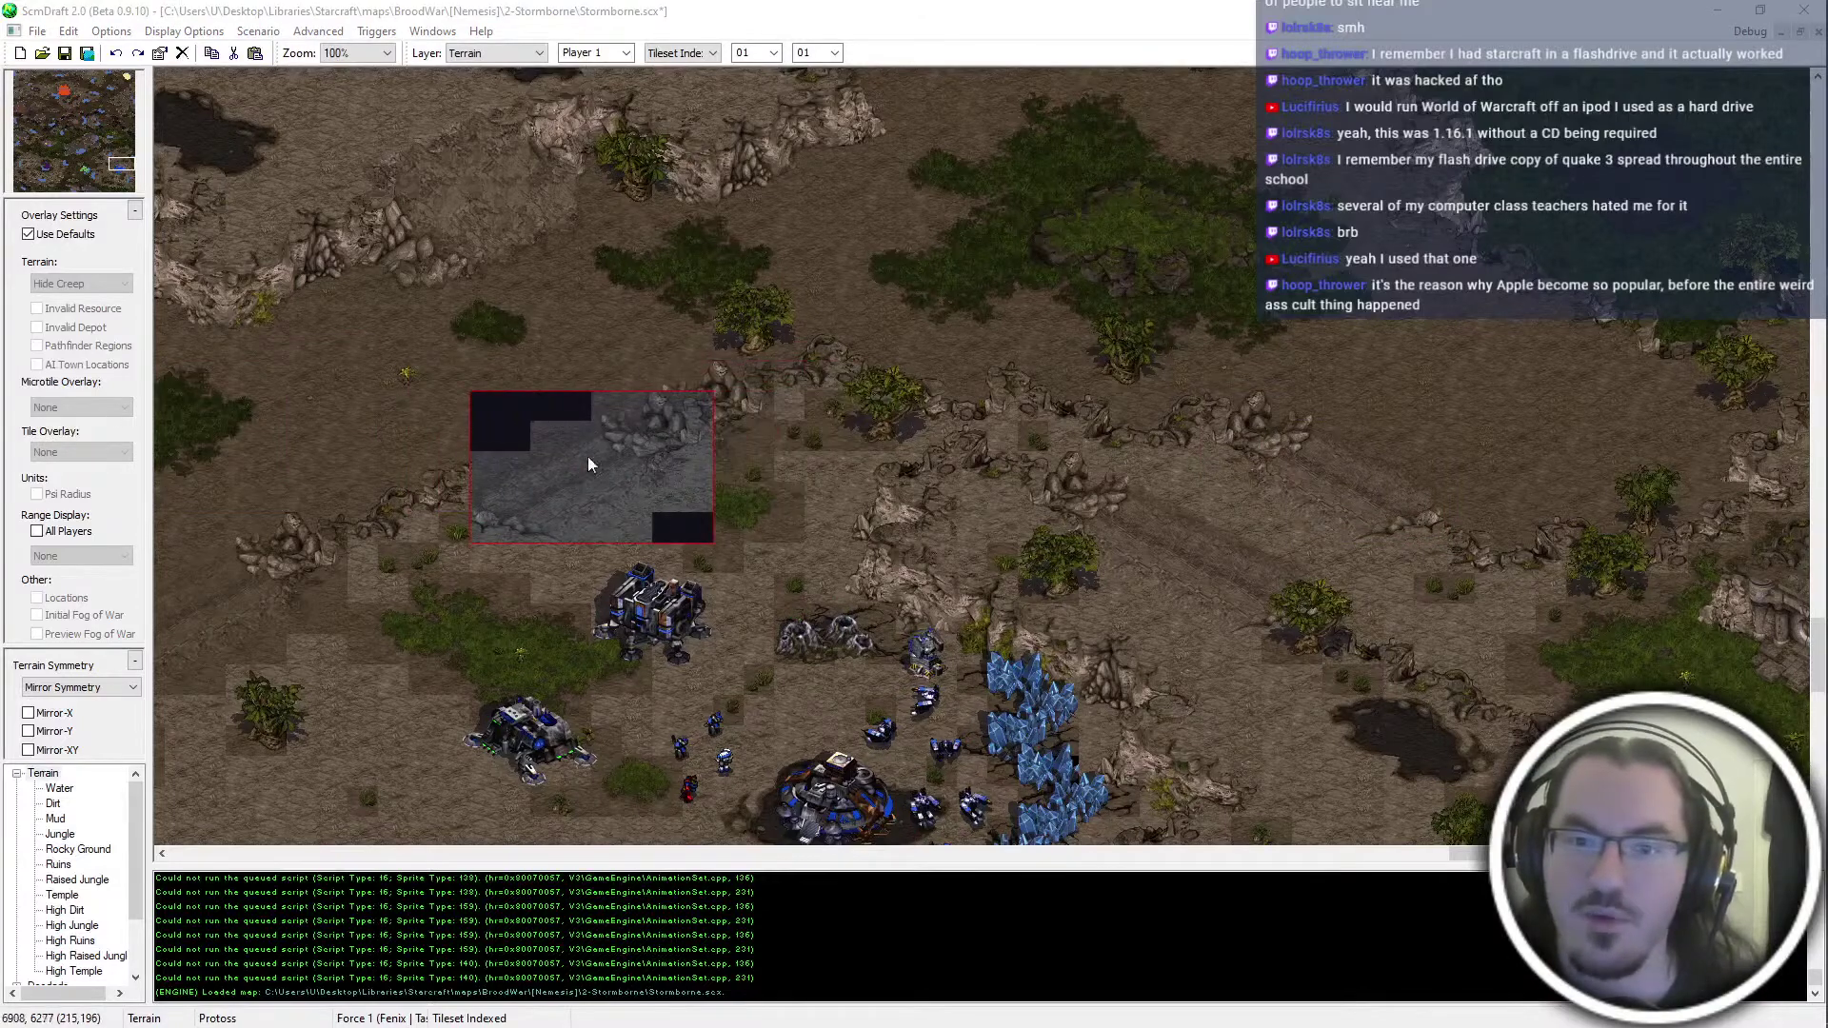
{"action": "left_click", "coordinate": [659, 436]}
{"action": "middle_click_drag", "start_coordinate": [705, 554], "coordinate": [162, 681]}
{"action": "key", "text": "Escape"}
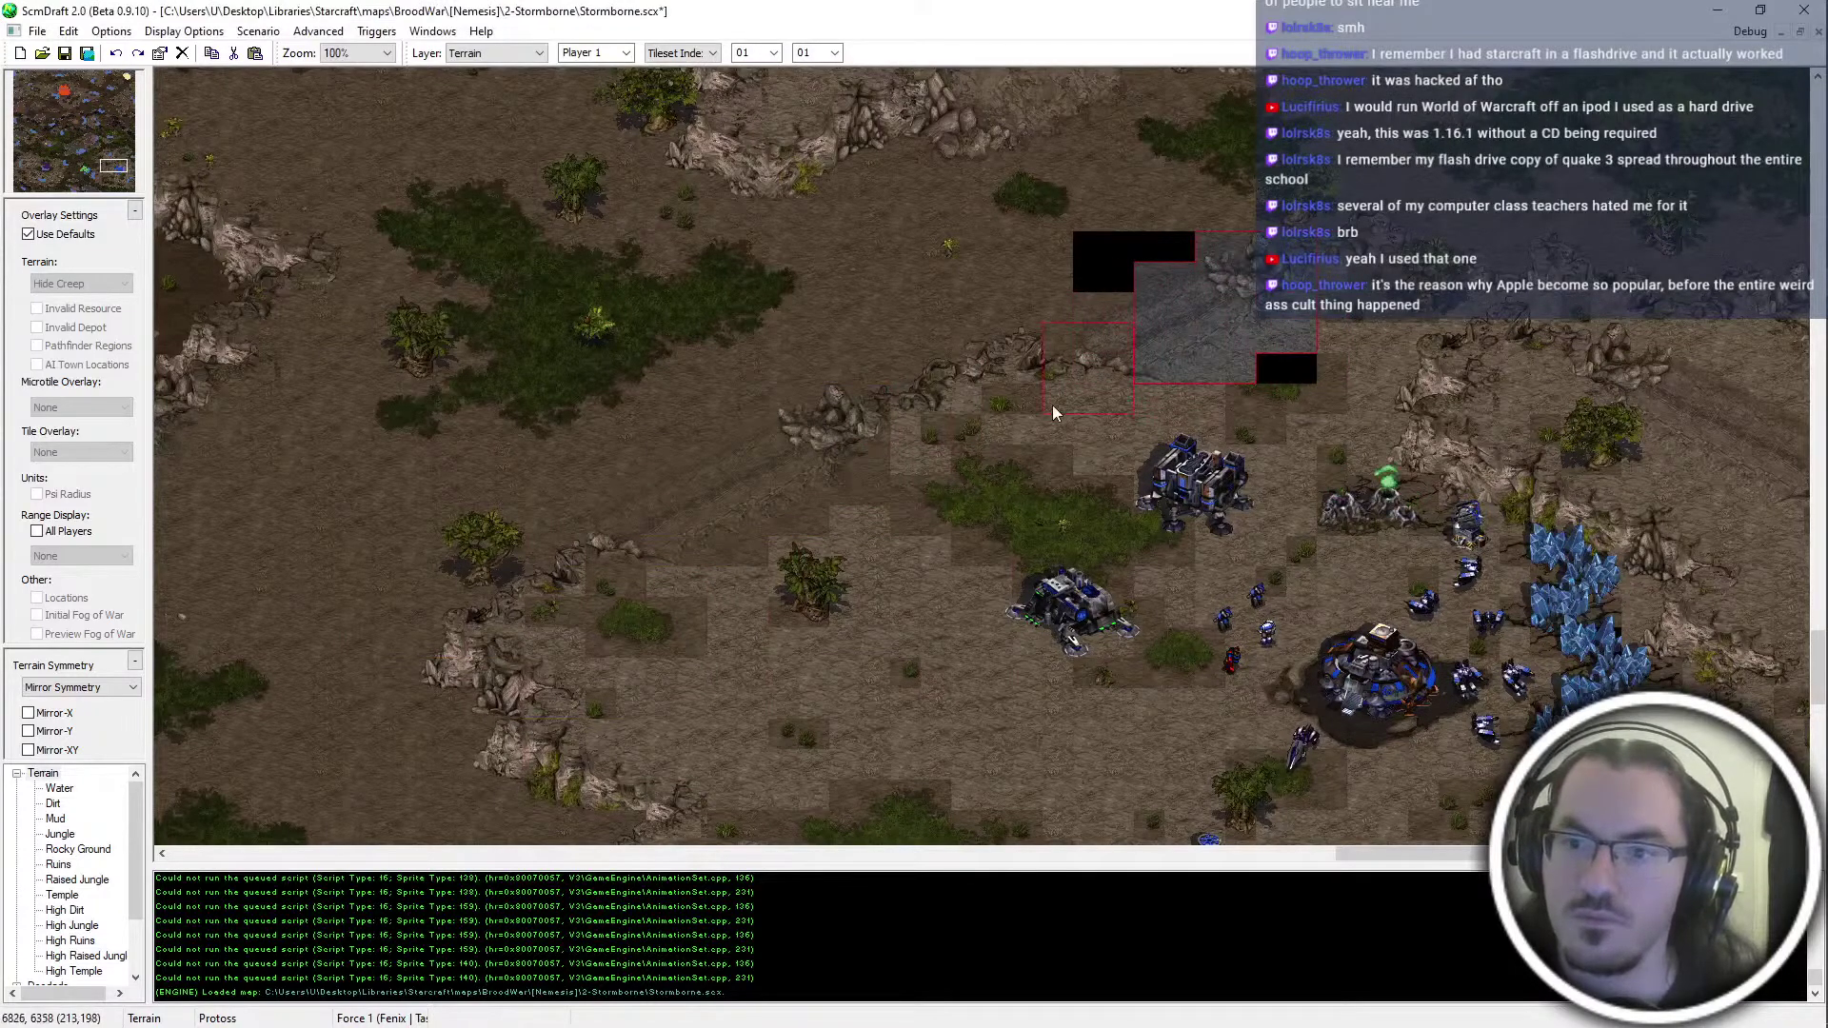
{"action": "key", "text": "ctrl+z"}
{"action": "key", "text": "Escape"}
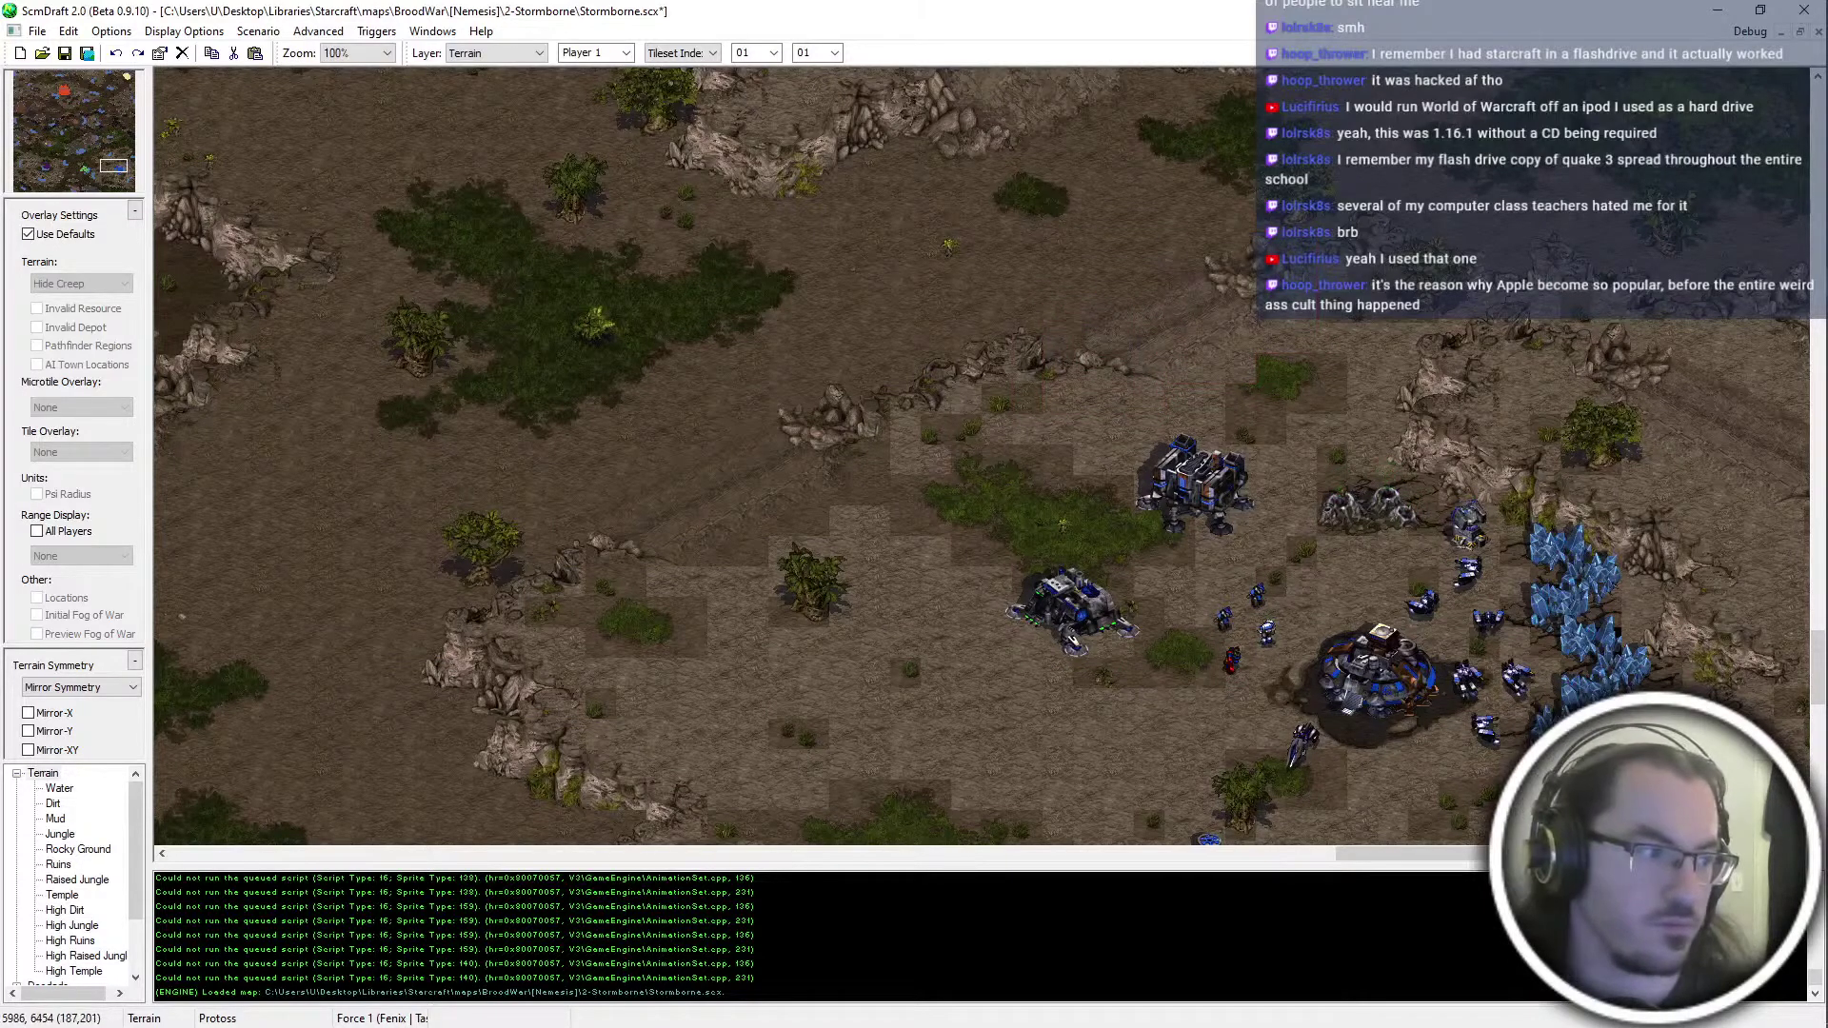
Fill in the ramp northwest of the Terran base with cliff-end and slope tiles between the two cliff edges
{"action": "left_click", "coordinate": [818, 445]}
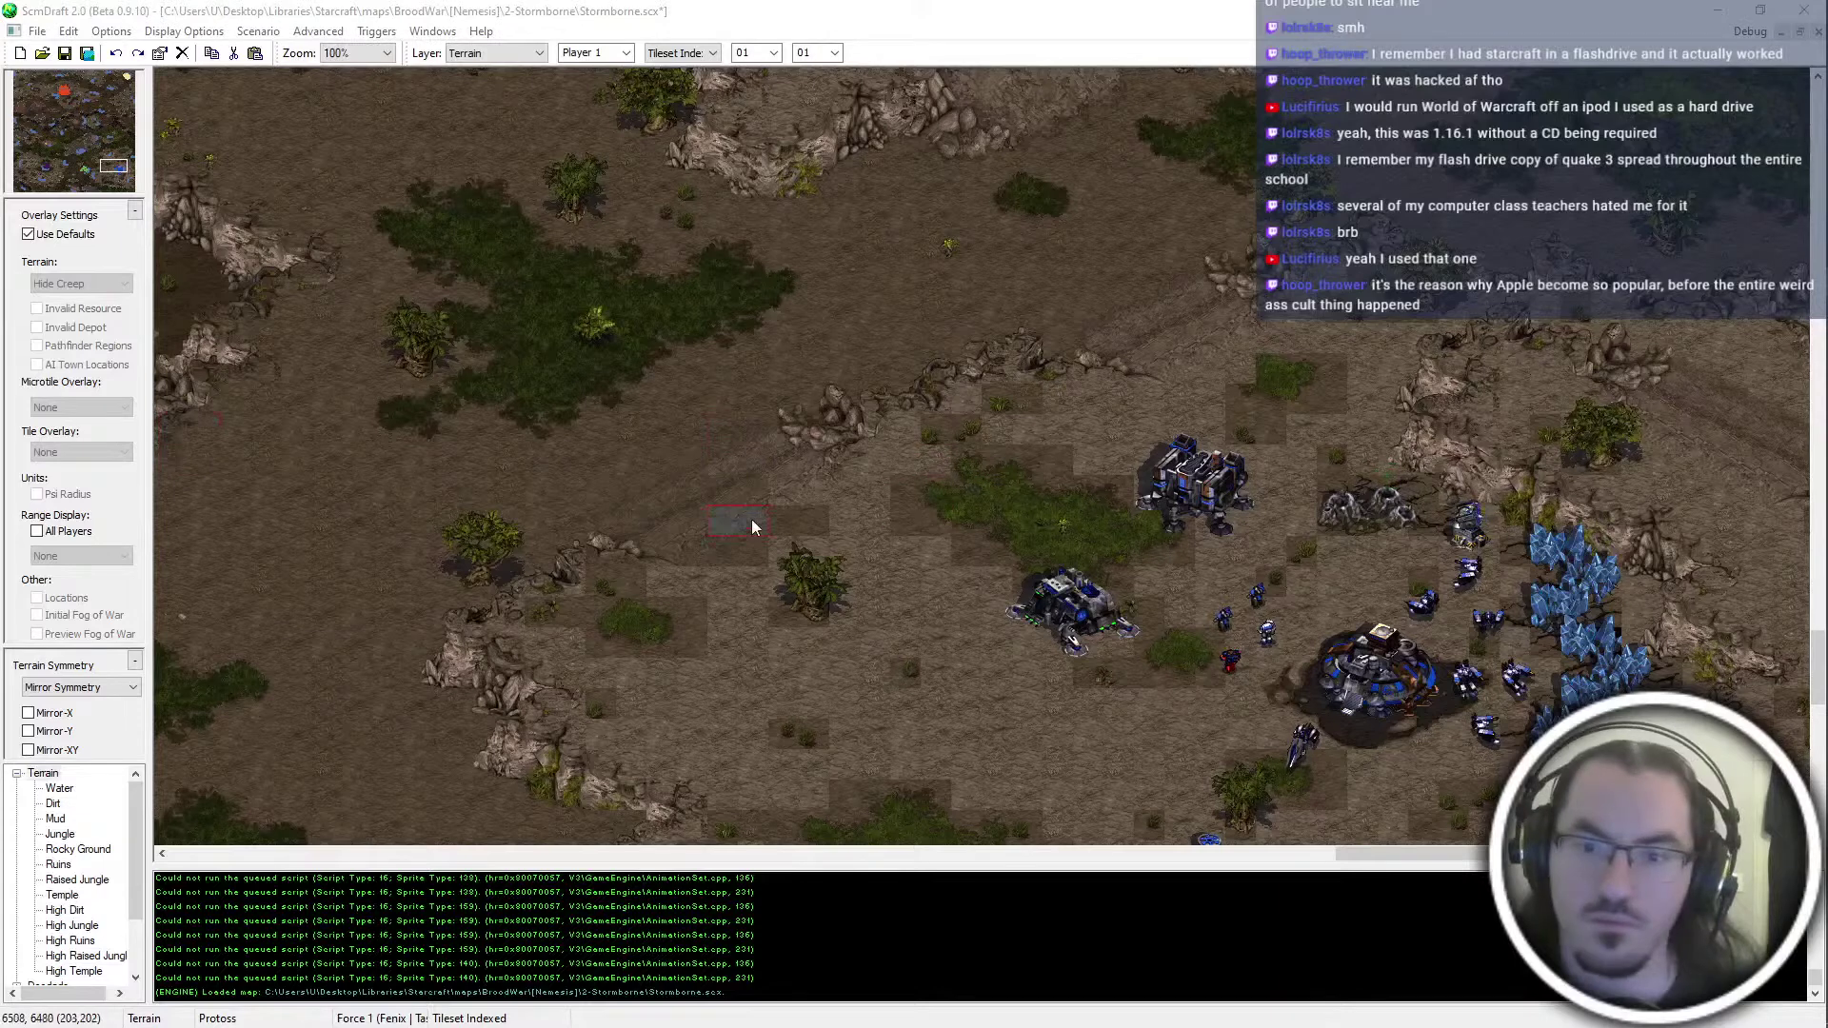
{"action": "left_click", "coordinate": [794, 519]}
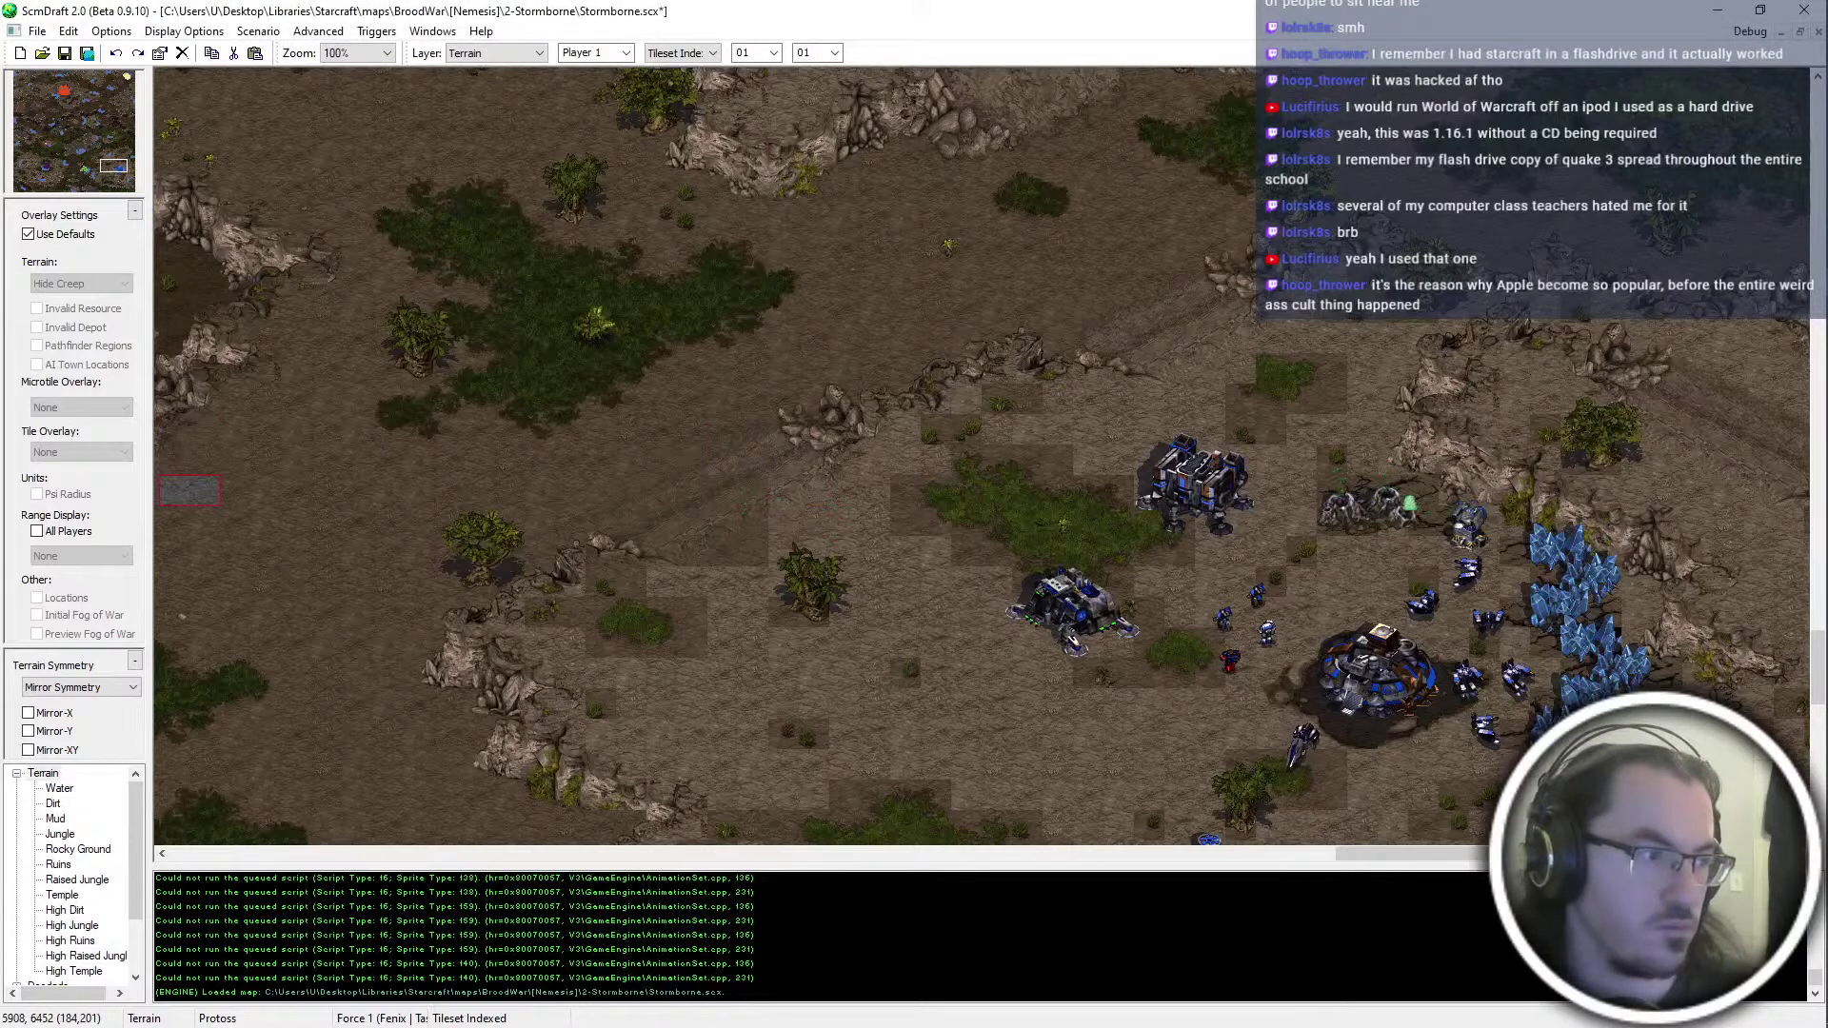
{"action": "left_click", "coordinate": [736, 533]}
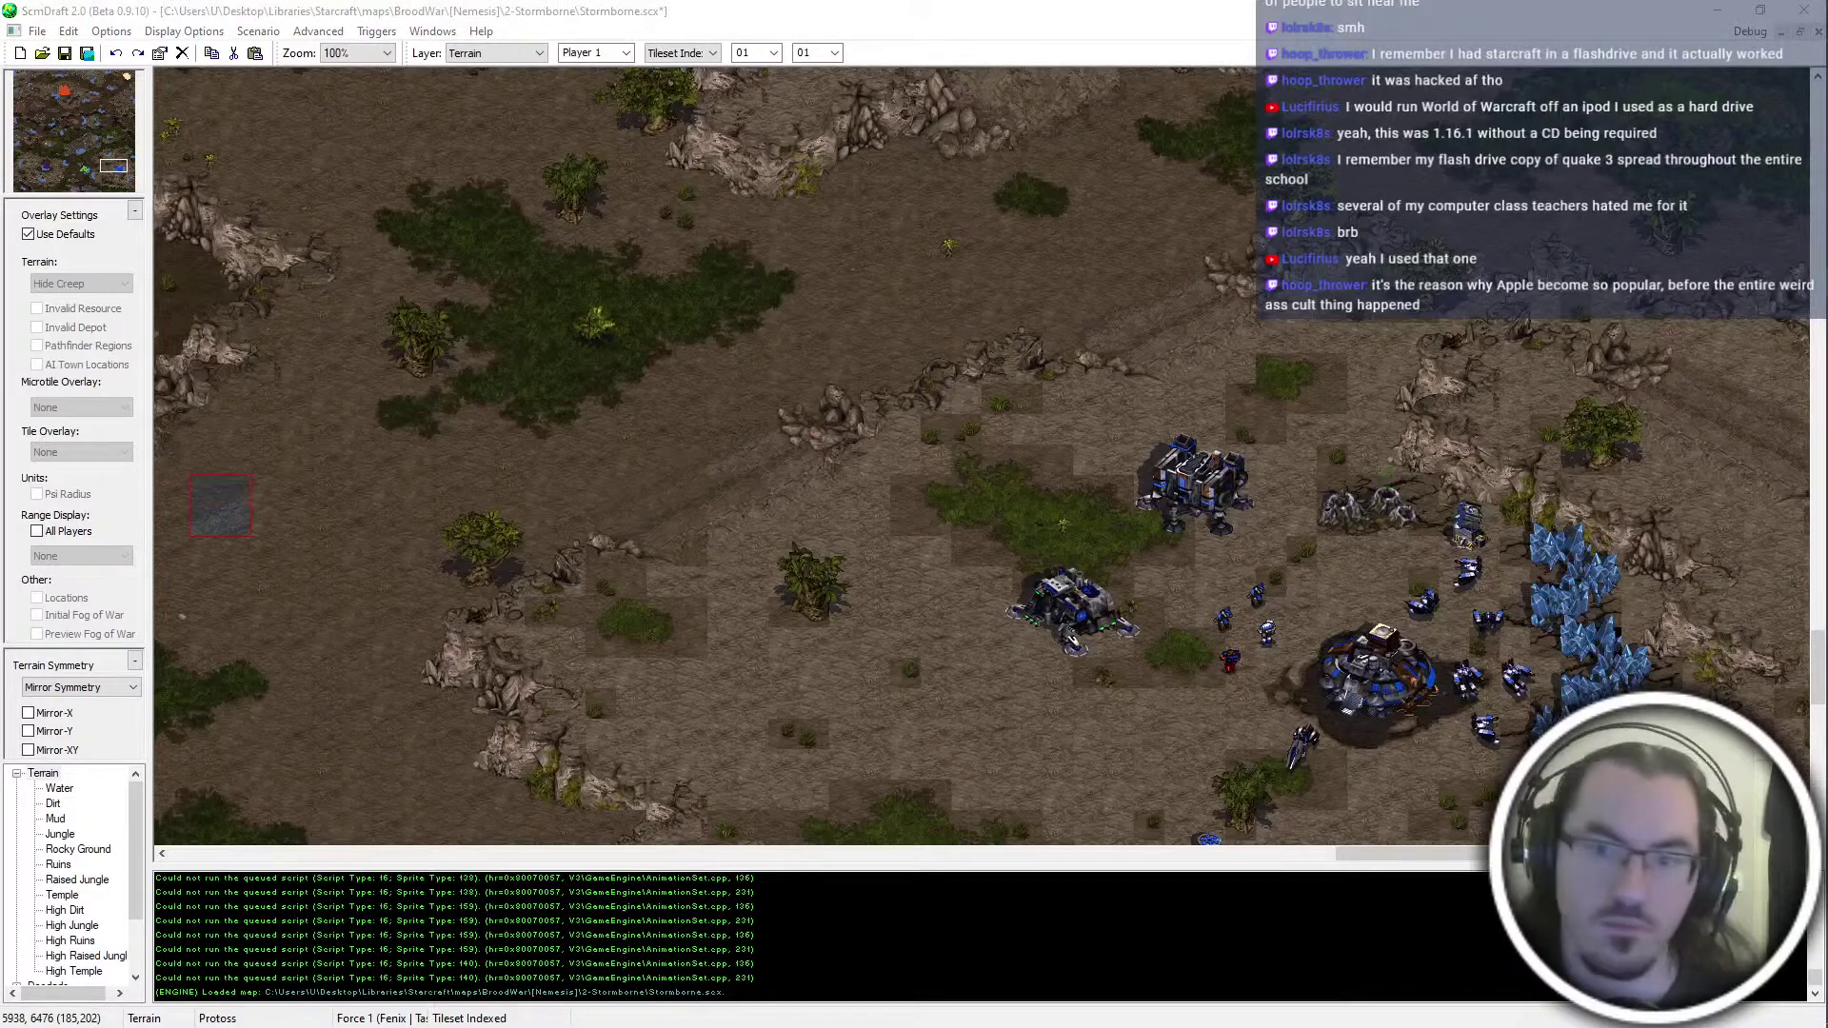
{"action": "left_click", "coordinate": [745, 500]}
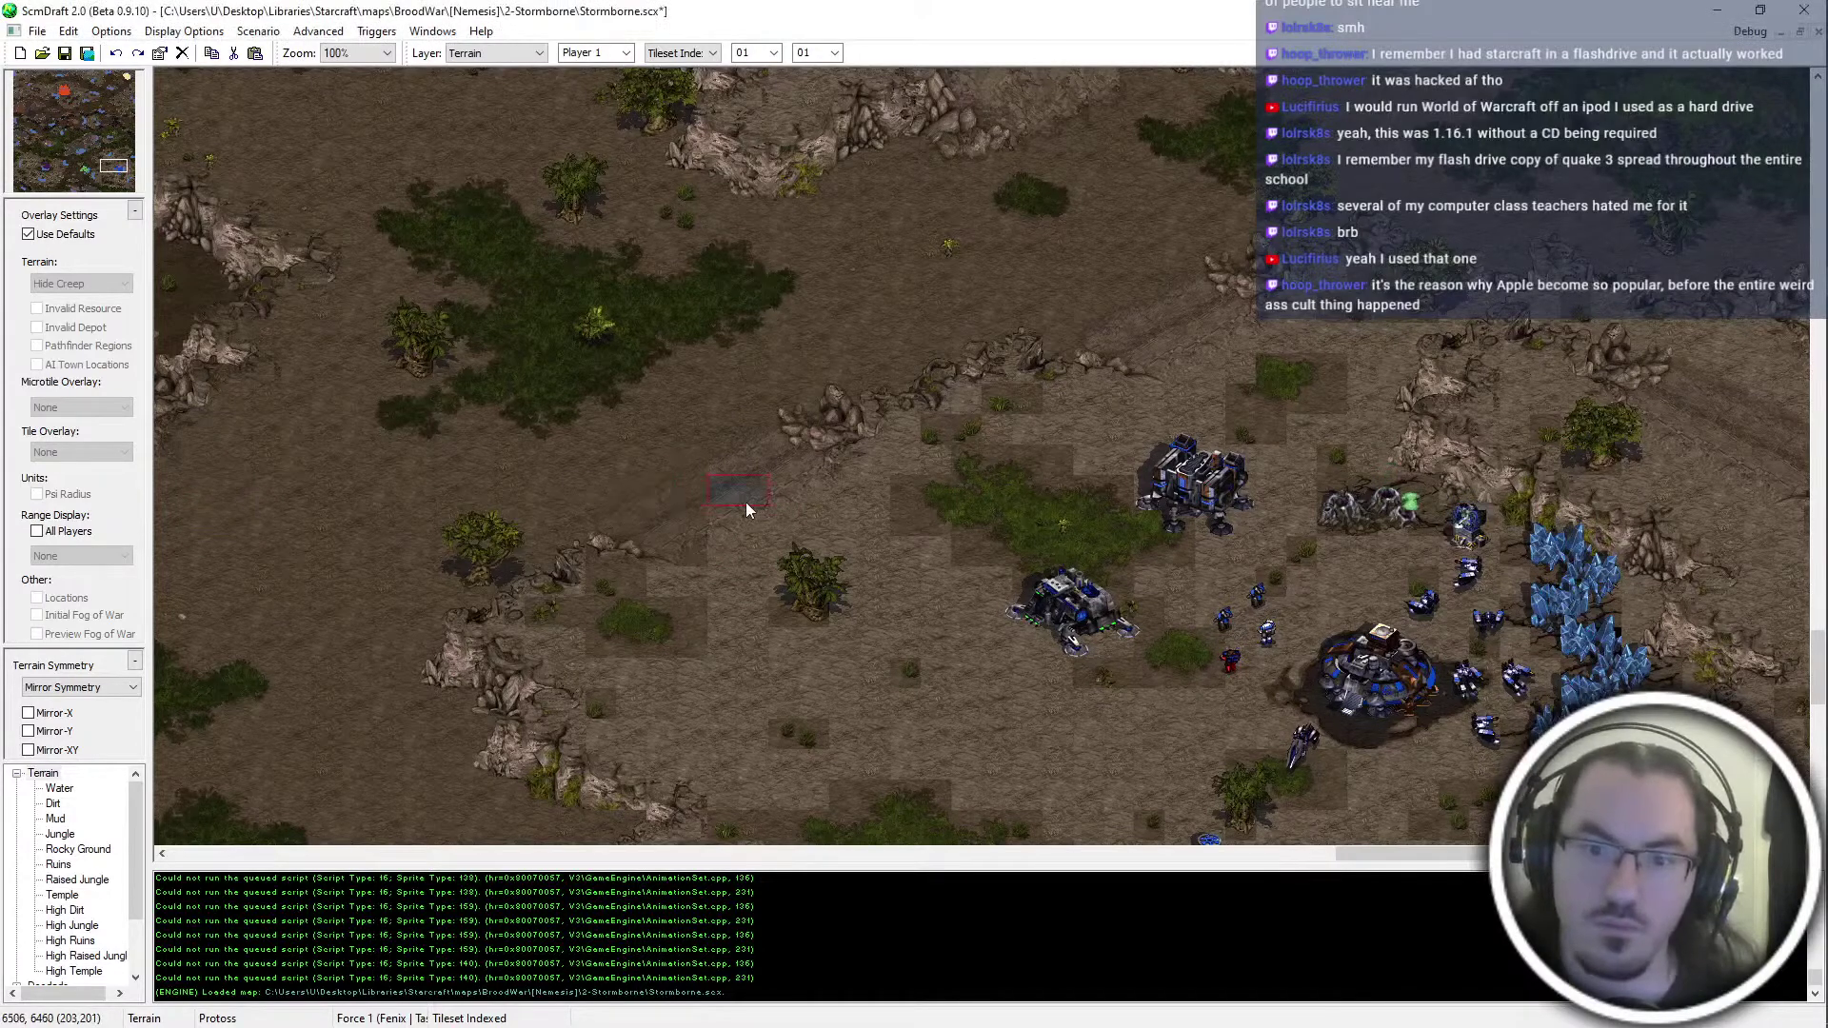
{"action": "left_click", "coordinate": [648, 484]}
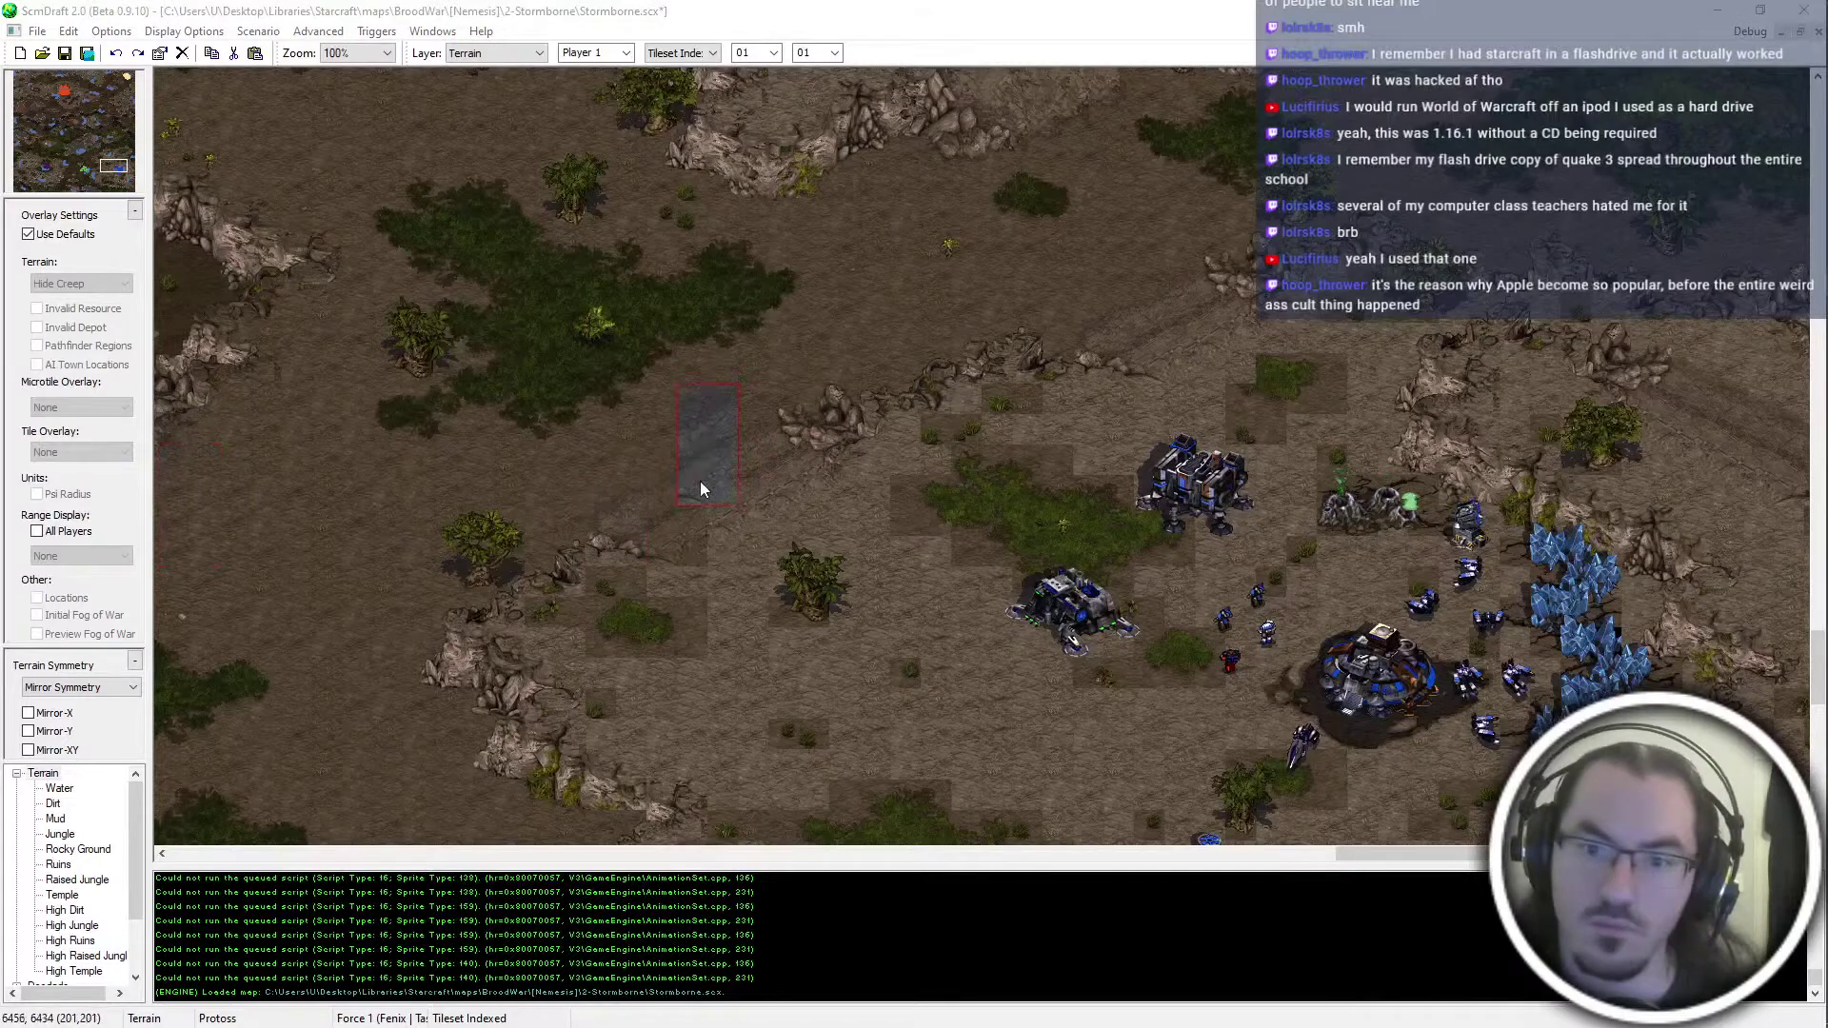
{"action": "left_click", "coordinate": [677, 516]}
Stamp cliff-end and ramp tiles into the west-facing cliff gap south of the Terran base, and save the map
{"action": "mouse_move", "coordinate": [819, 398]}
{"action": "middle_mouse_down"}
{"action": "mouse_move", "coordinate": [792, 552]}
{"action": "mouse_move", "coordinate": [1469, 946]}
{"action": "mouse_move", "coordinate": [768, 644]}
{"action": "mouse_move", "coordinate": [676, 339]}
{"action": "middle_mouse_up"}
{"action": "middle_click_drag", "start_coordinate": [1000, 819], "coordinate": [590, 429]}
{"action": "middle_click_drag", "start_coordinate": [809, 306], "coordinate": [819, 603]}
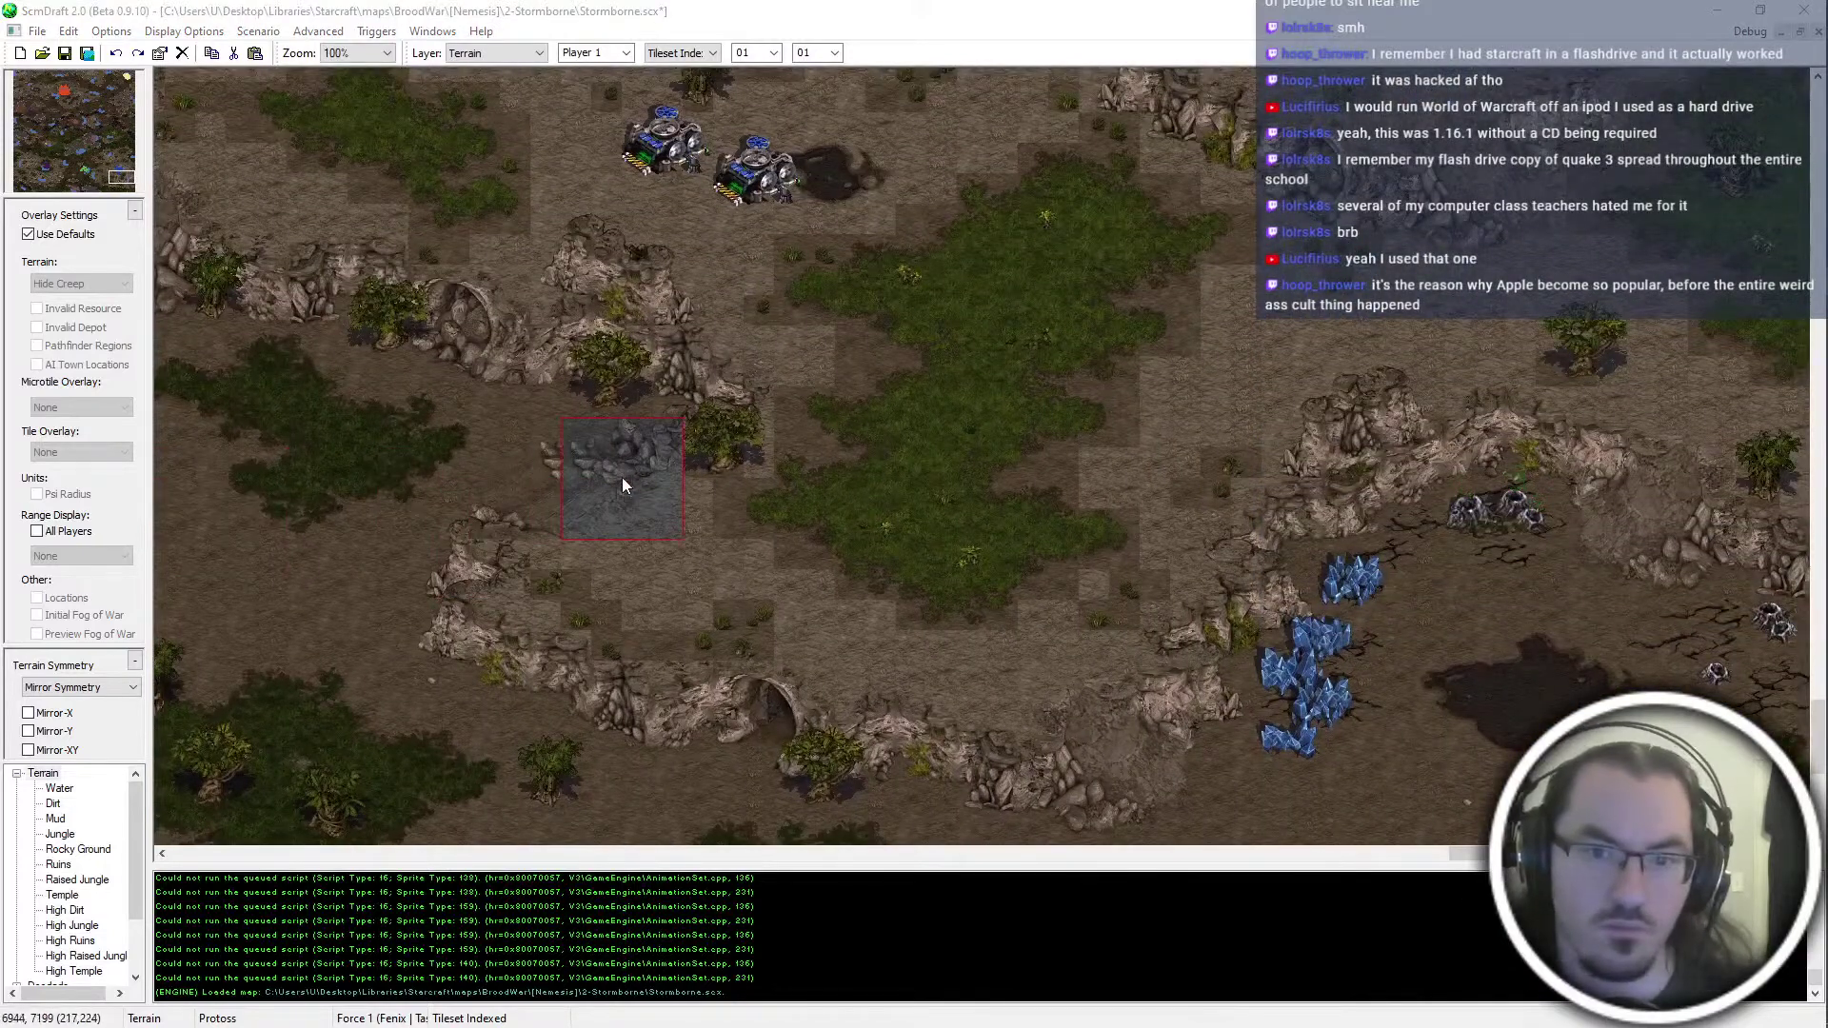
{"action": "left_click", "coordinate": [590, 486]}
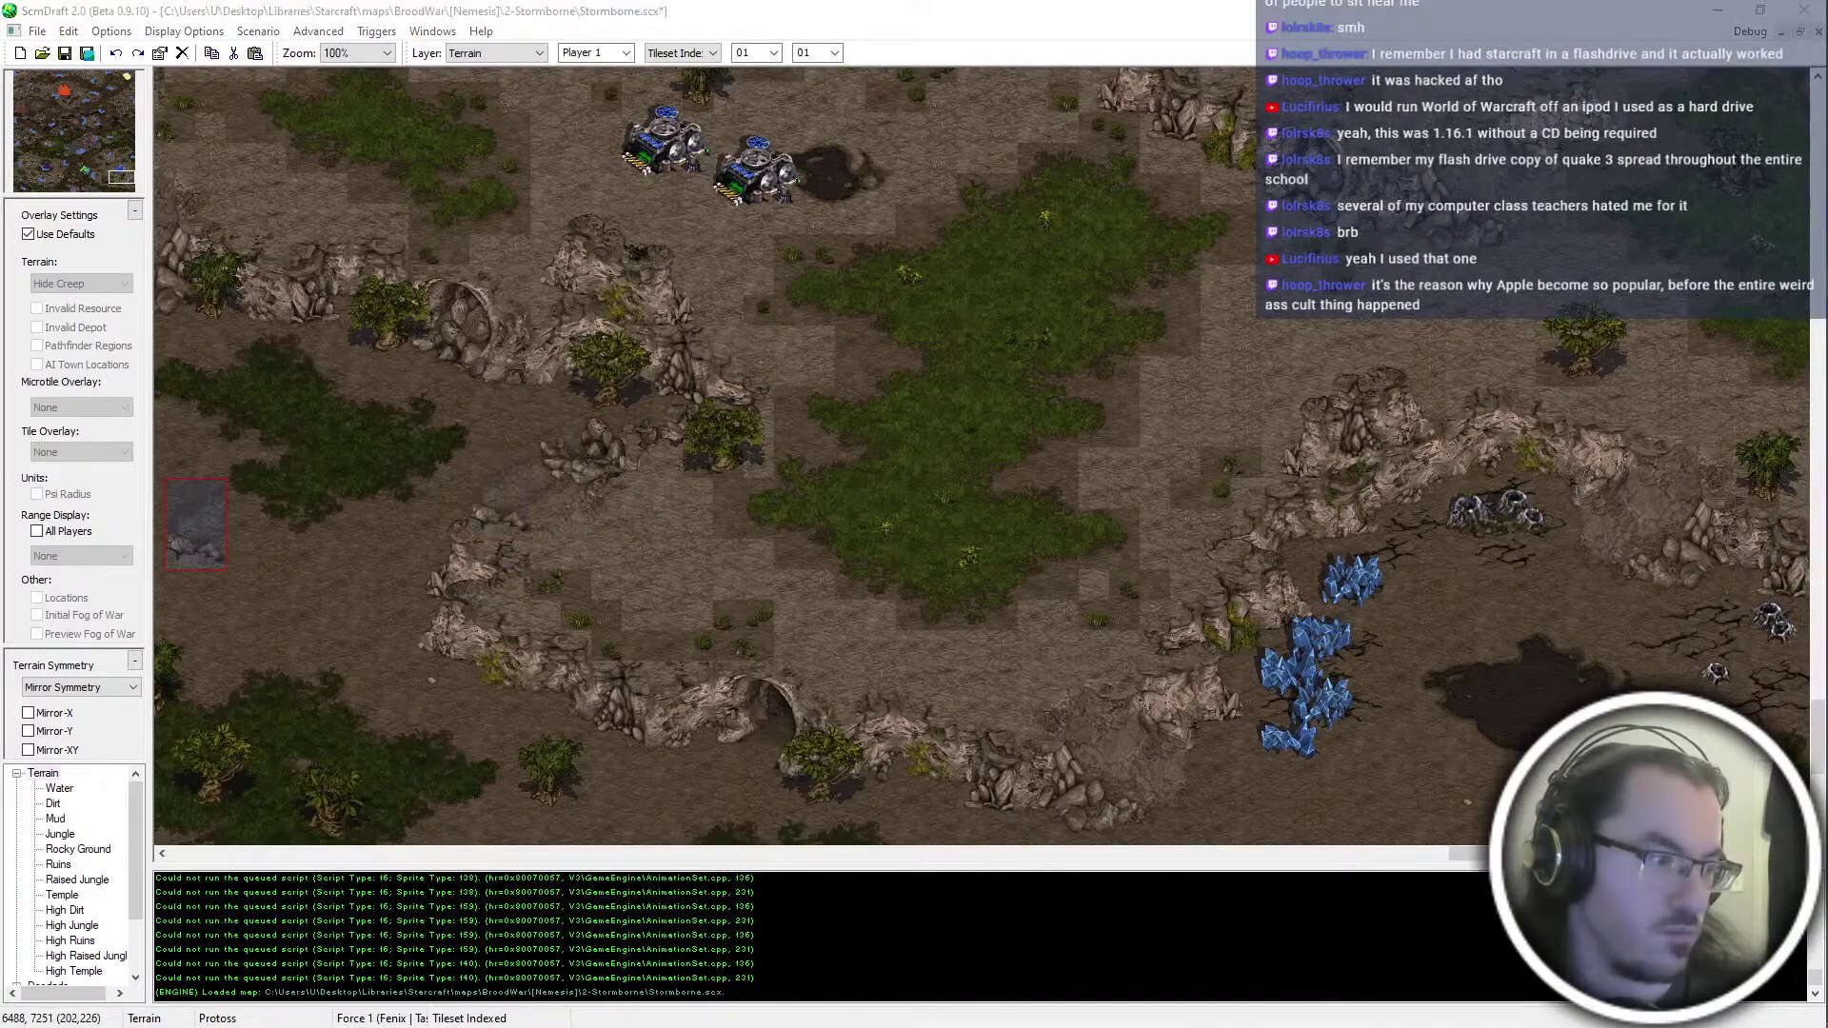
{"action": "left_click", "coordinate": [551, 533]}
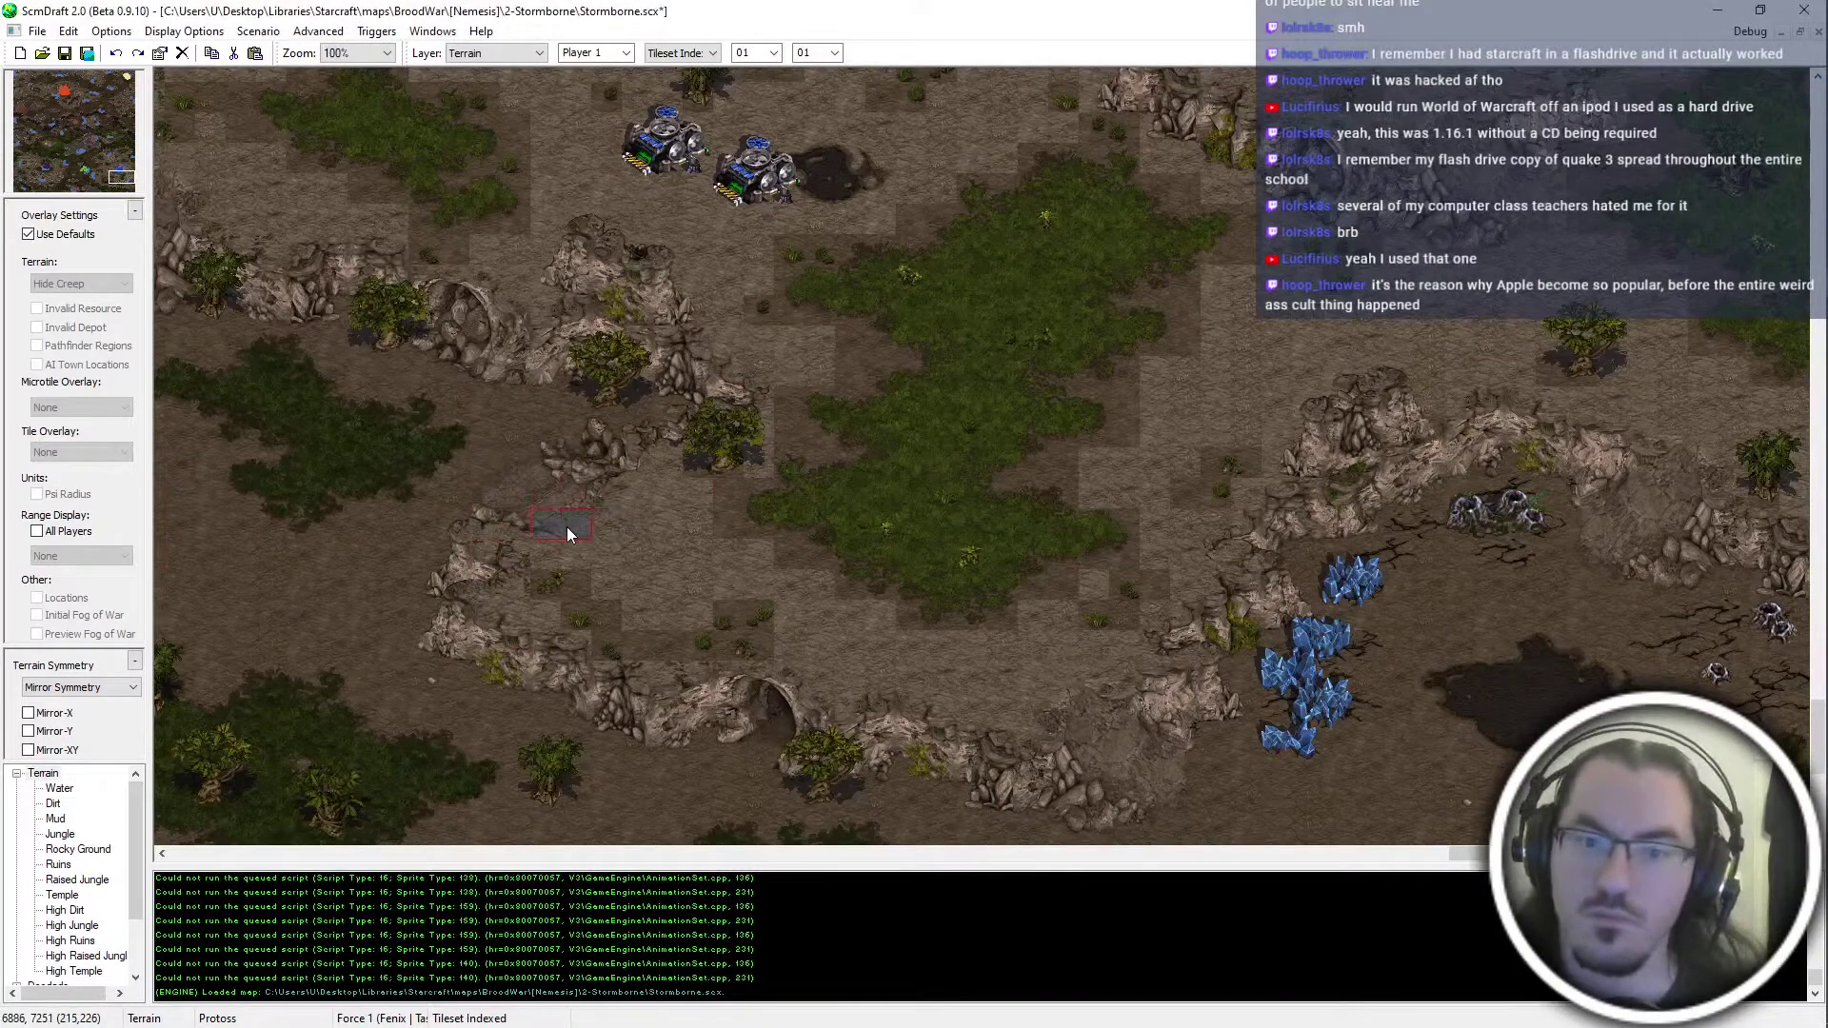
{"action": "scroll", "coordinate": [1672, 554], "scroll_direction": "down", "scroll_amount": 1}
{"action": "scroll", "coordinate": [1672, 554], "scroll_direction": "down", "scroll_amount": 2}
{"action": "scroll", "coordinate": [1430, 583], "scroll_direction": "up", "scroll_amount": 4}
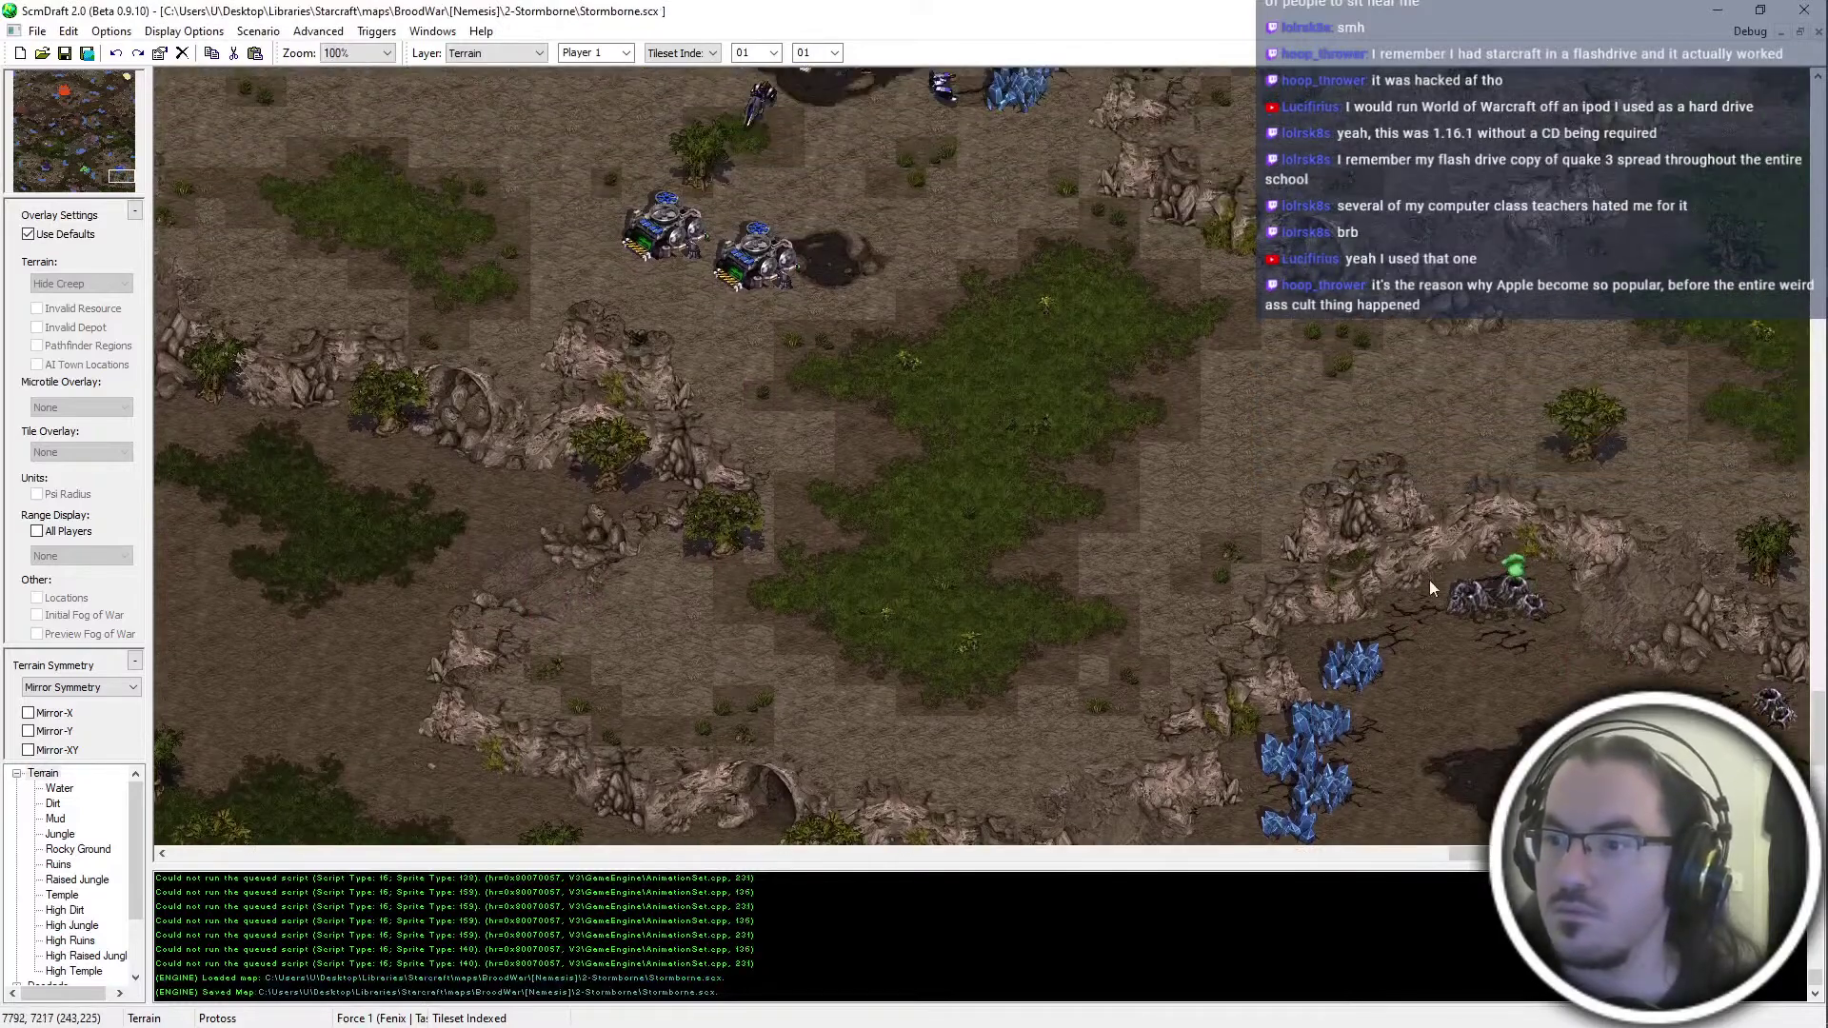
{"action": "scroll", "coordinate": [1430, 582], "scroll_direction": "down", "scroll_amount": 4}
{"action": "key", "text": "ctrl+s"}
Stamp cliff-end and ramp tiles into the northwest cliff gap of the raised plateau south of the Protoss base
{"action": "scroll", "coordinate": [983, 455], "scroll_direction": "down", "scroll_amount": 10}
{"action": "left_click_drag", "start_coordinate": [1466, 854], "coordinate": [300, 866]}
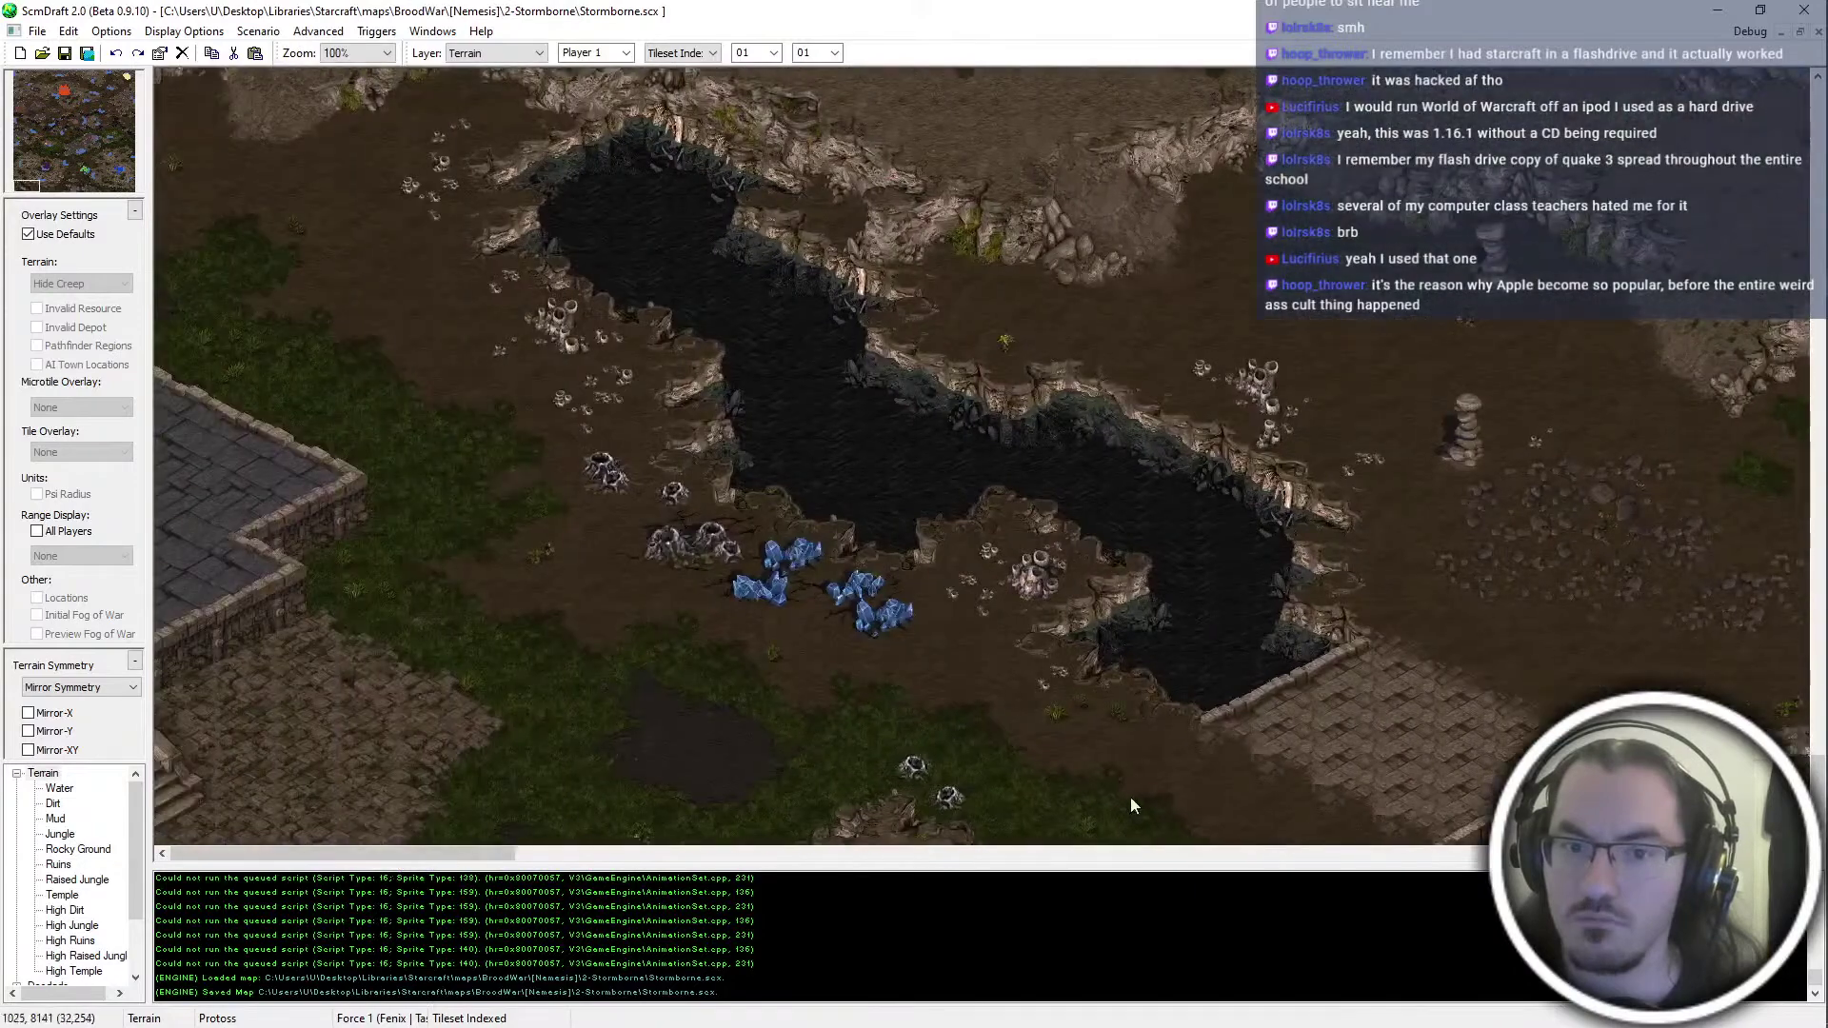
{"action": "middle_click_drag", "start_coordinate": [1129, 797], "coordinate": [1478, 661]}
{"action": "middle_click_drag", "start_coordinate": [795, 725], "coordinate": [628, 517]}
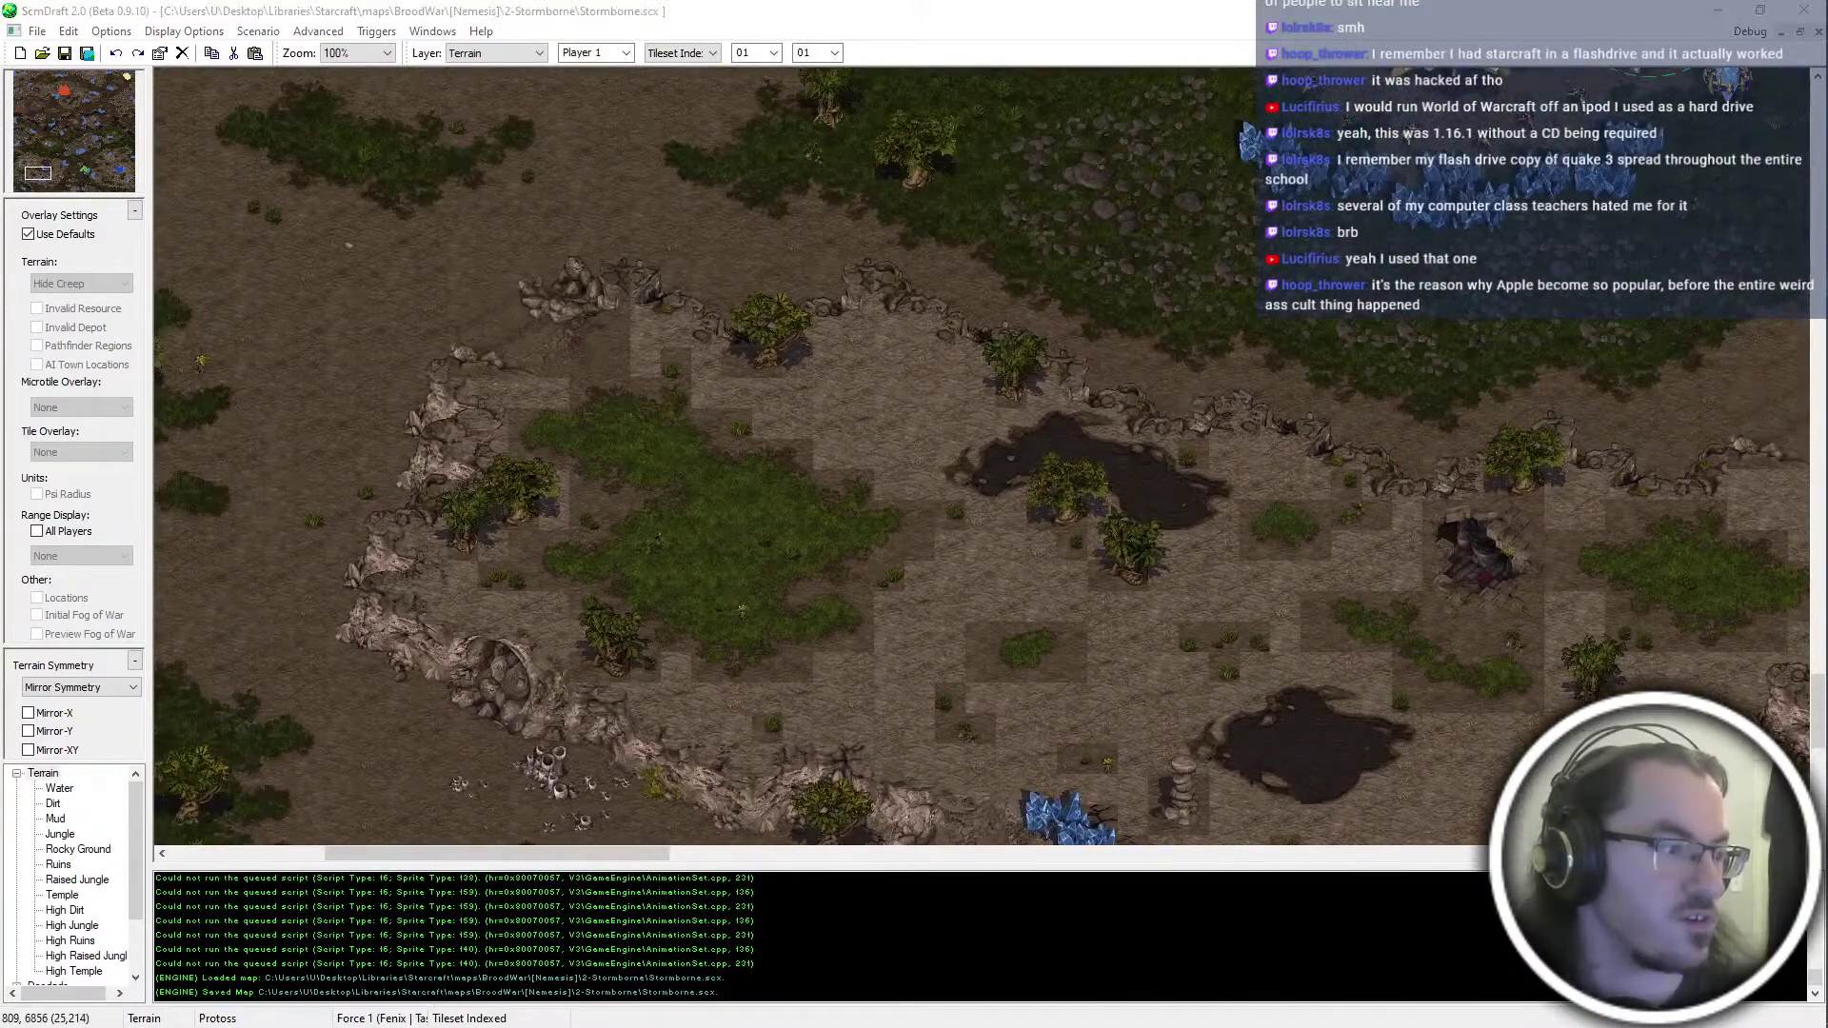
{"action": "left_click", "coordinate": [558, 327]}
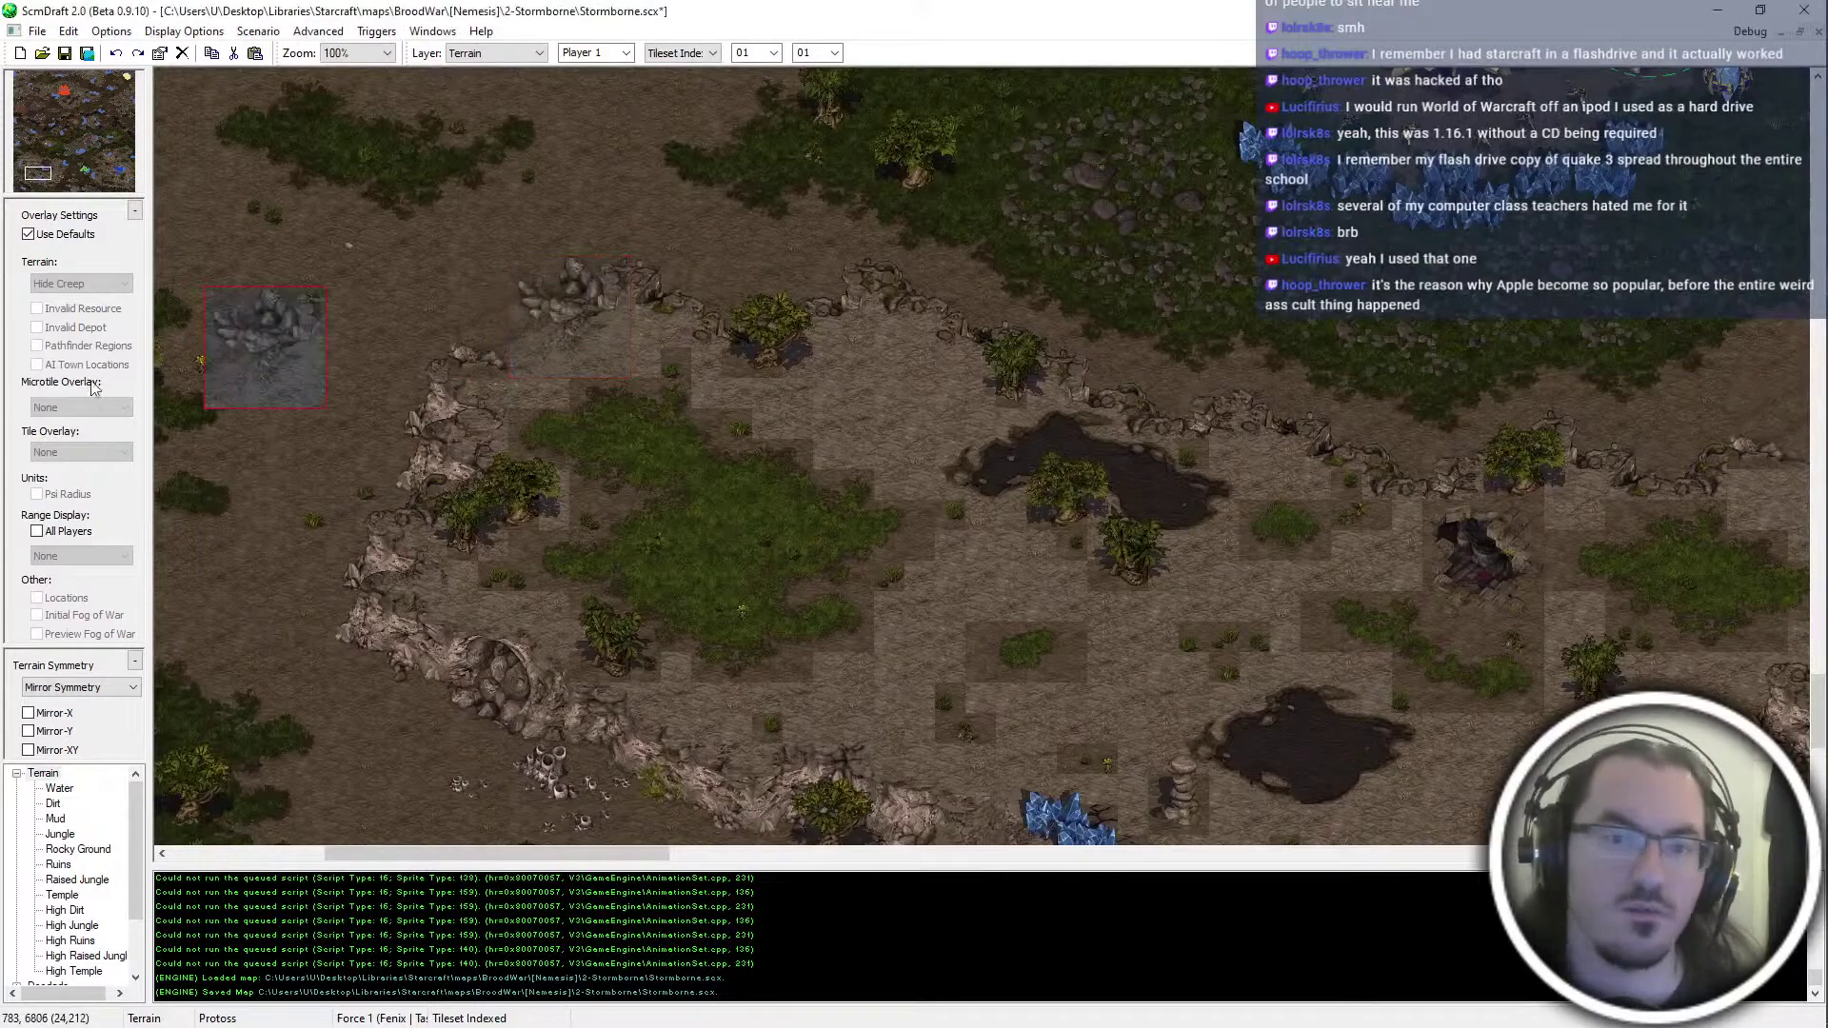
{"action": "left_click", "coordinate": [539, 367]}
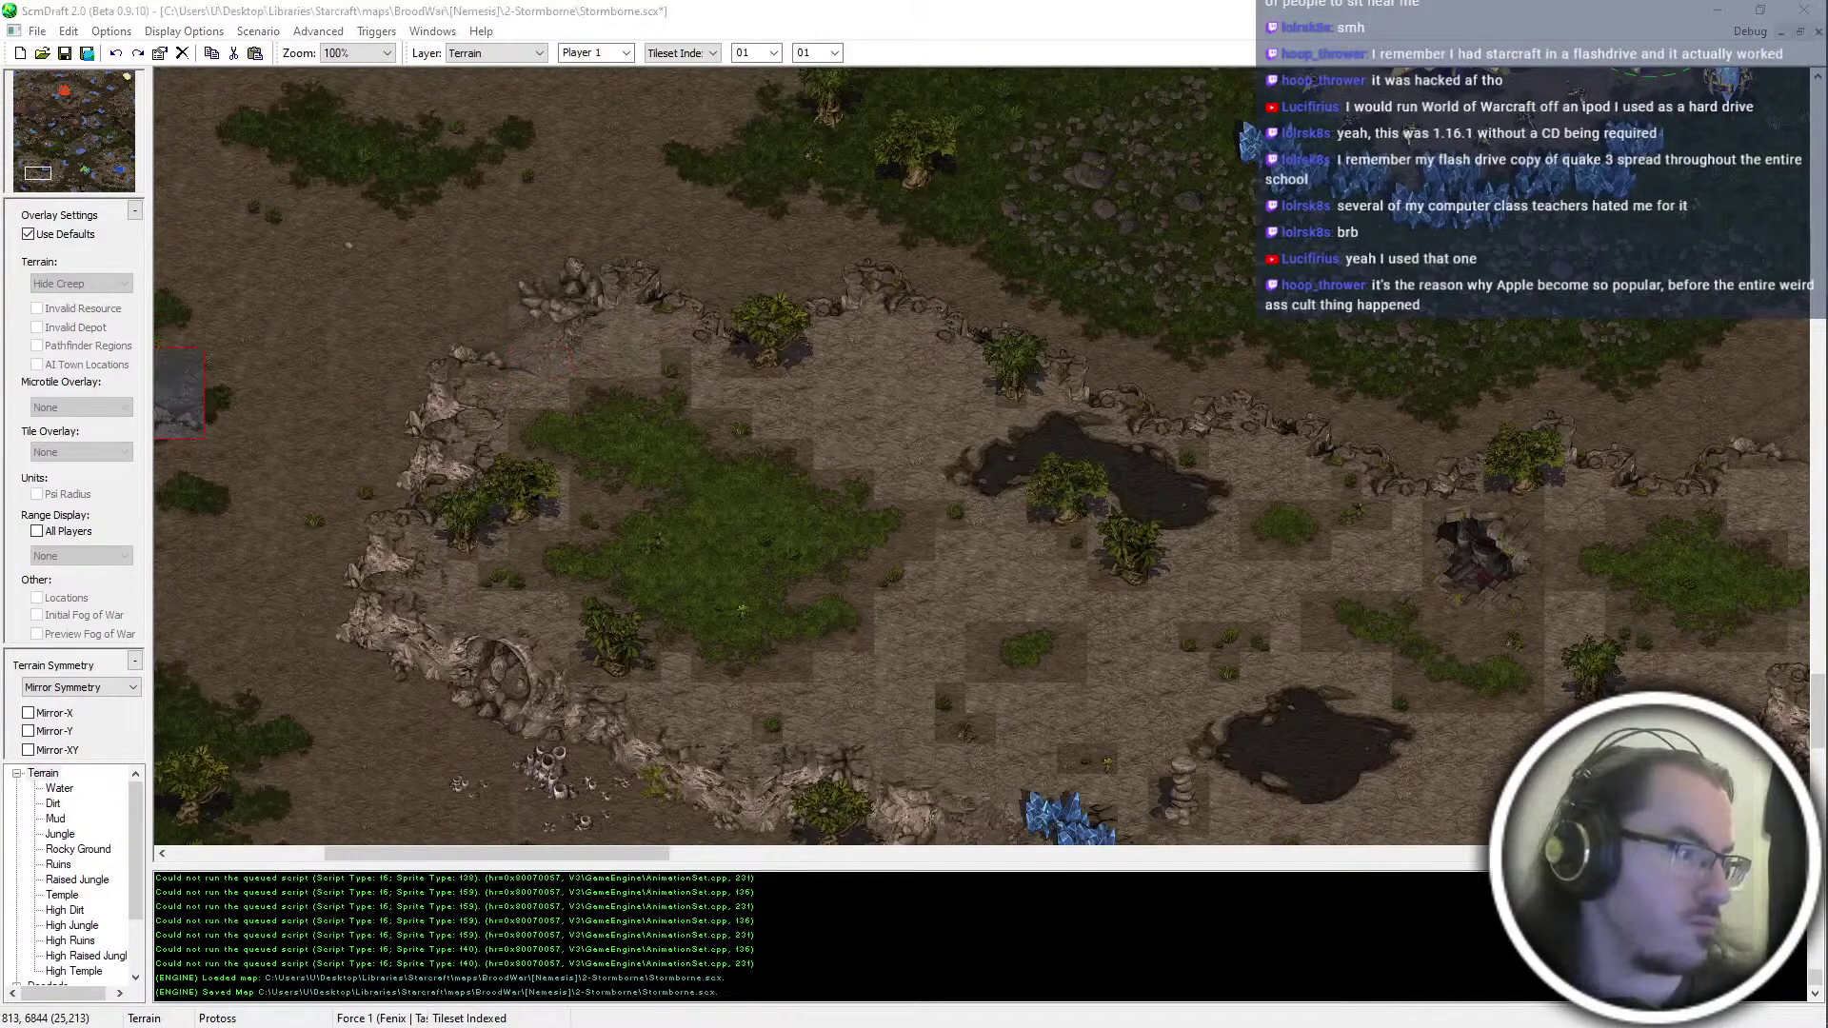
Stamp cliff-end and ramp tiles into the two northern cliff openings on the eastern half of the plateau south of the Protoss base
{"action": "middle_click_drag", "start_coordinate": [1147, 387], "coordinate": [501, 230]}
{"action": "middle_click_drag", "start_coordinate": [785, 409], "coordinate": [504, 520]}
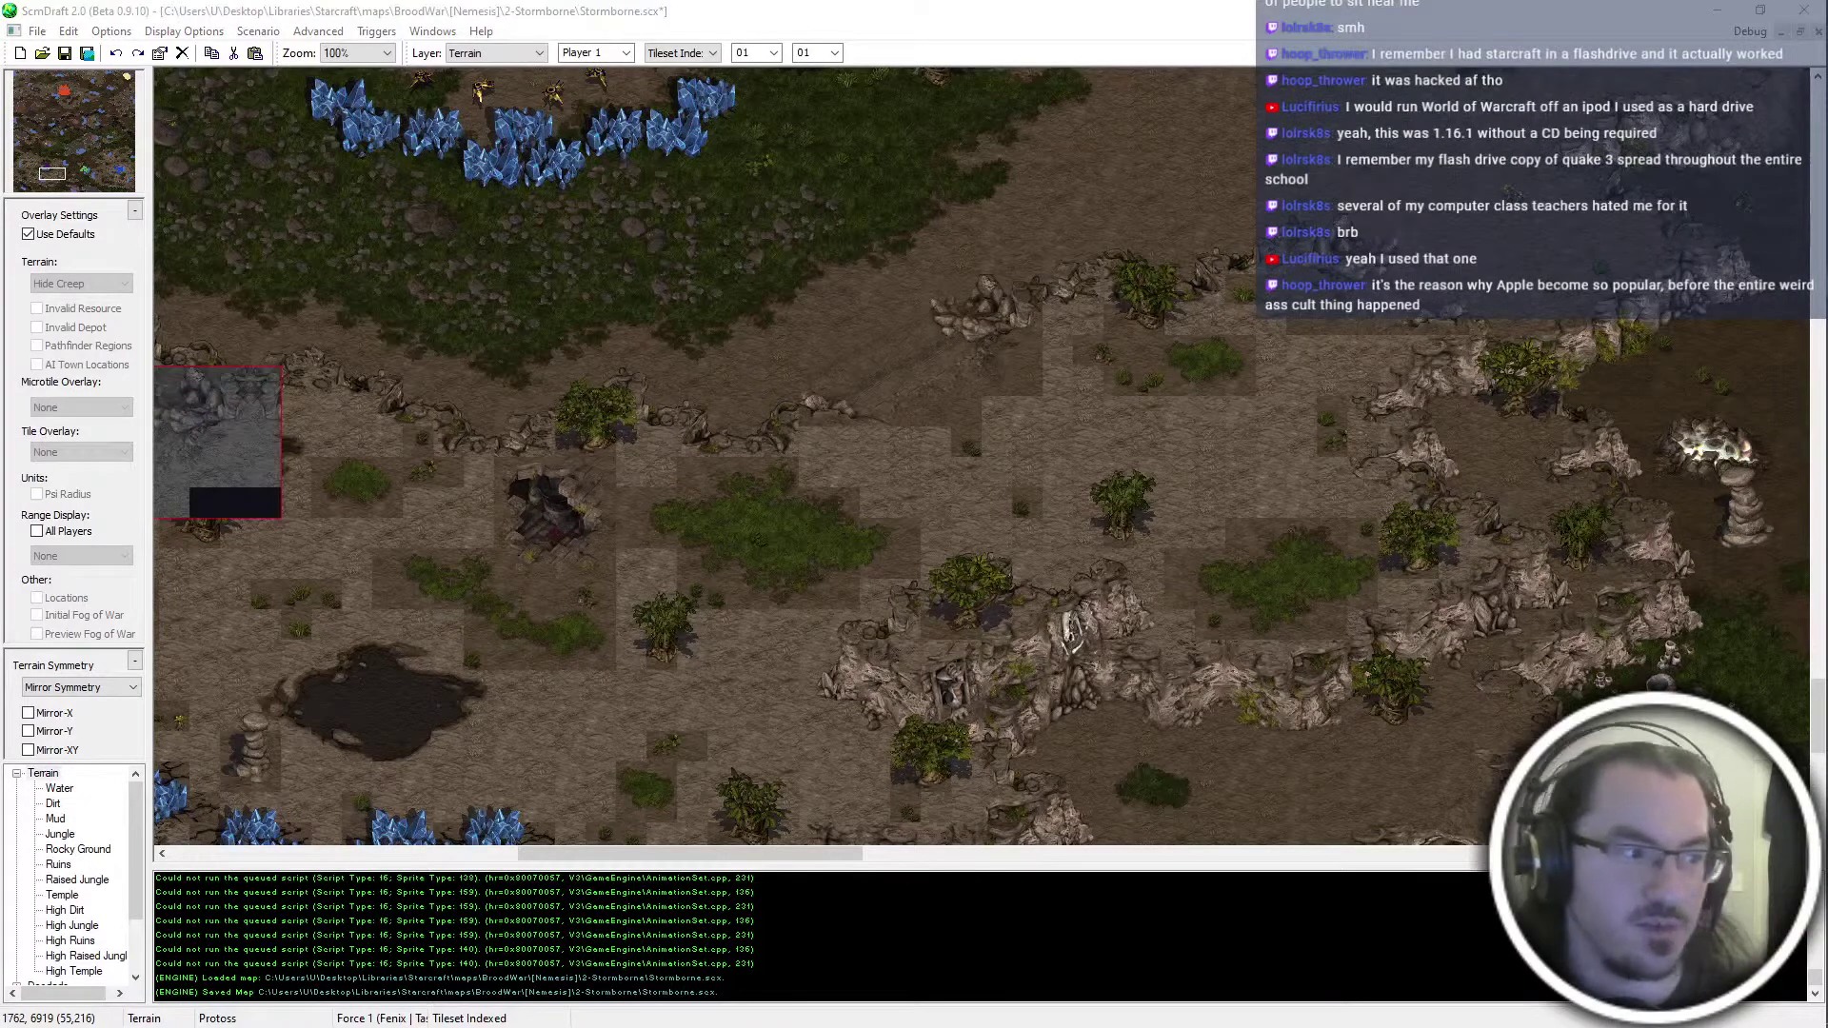
{"action": "left_click", "coordinate": [912, 346]}
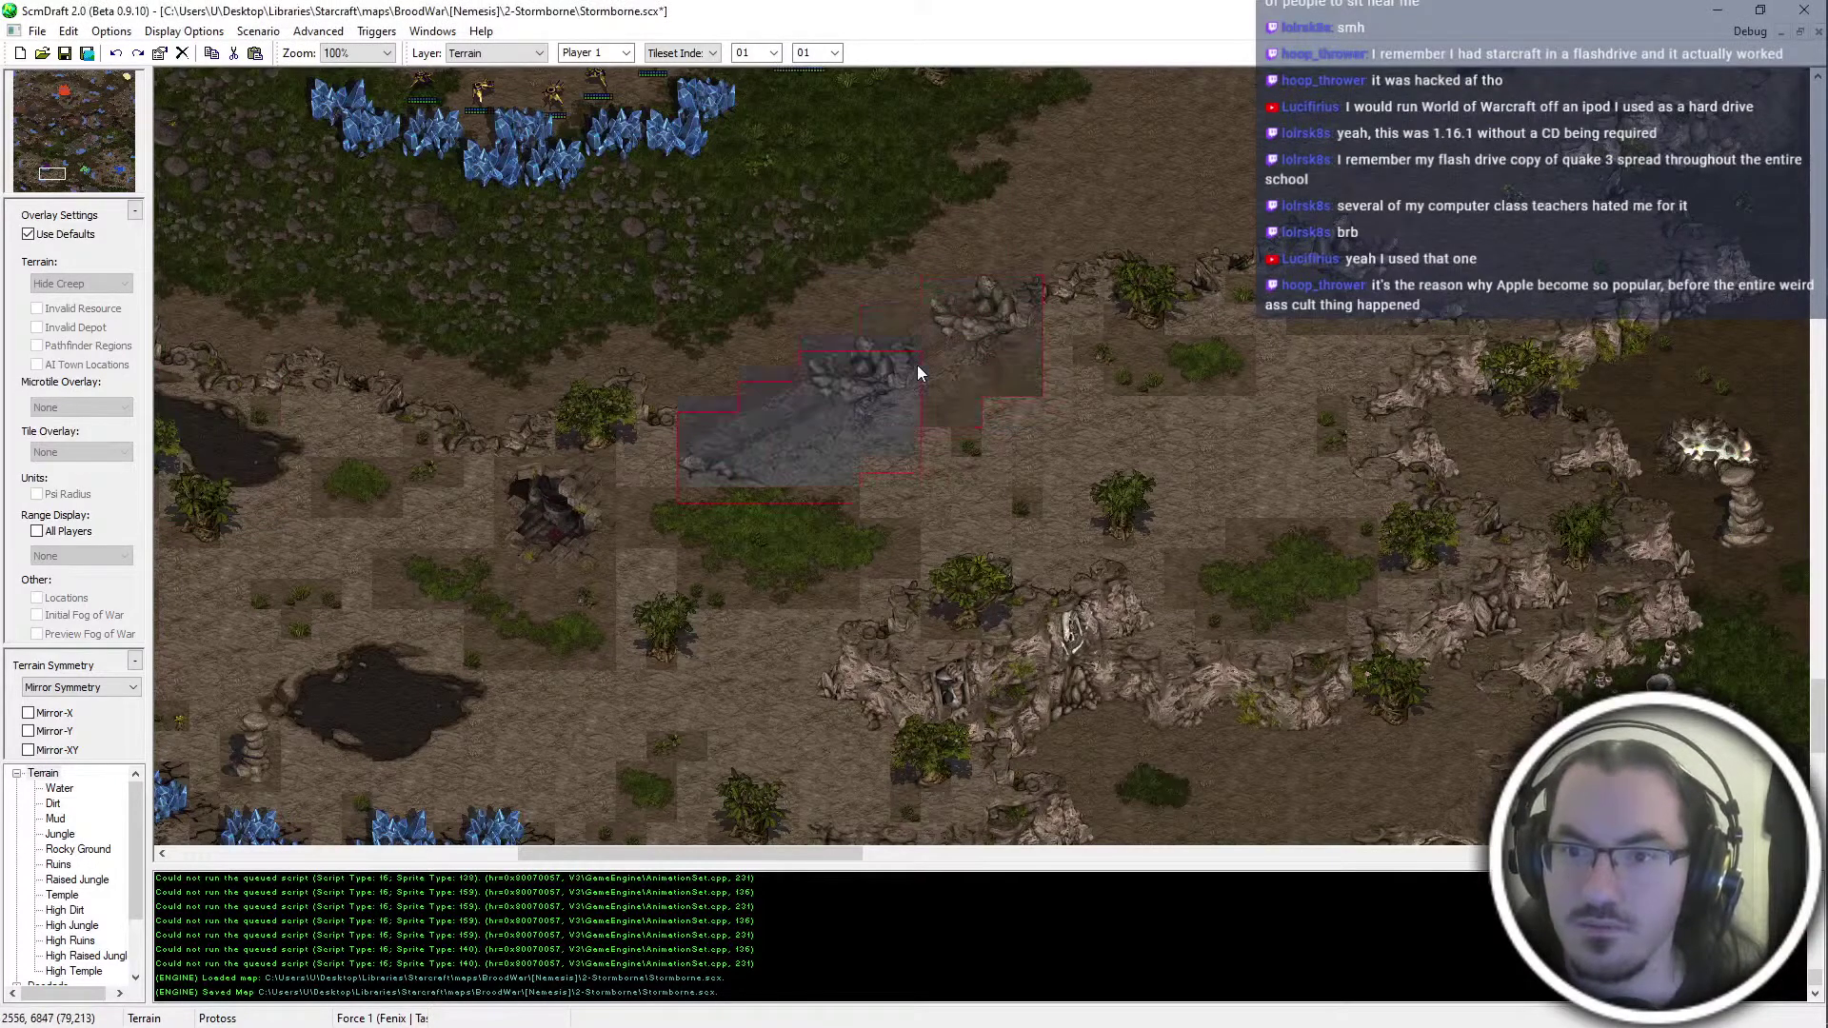
{"action": "middle_click_drag", "start_coordinate": [1534, 227], "coordinate": [1233, 353]}
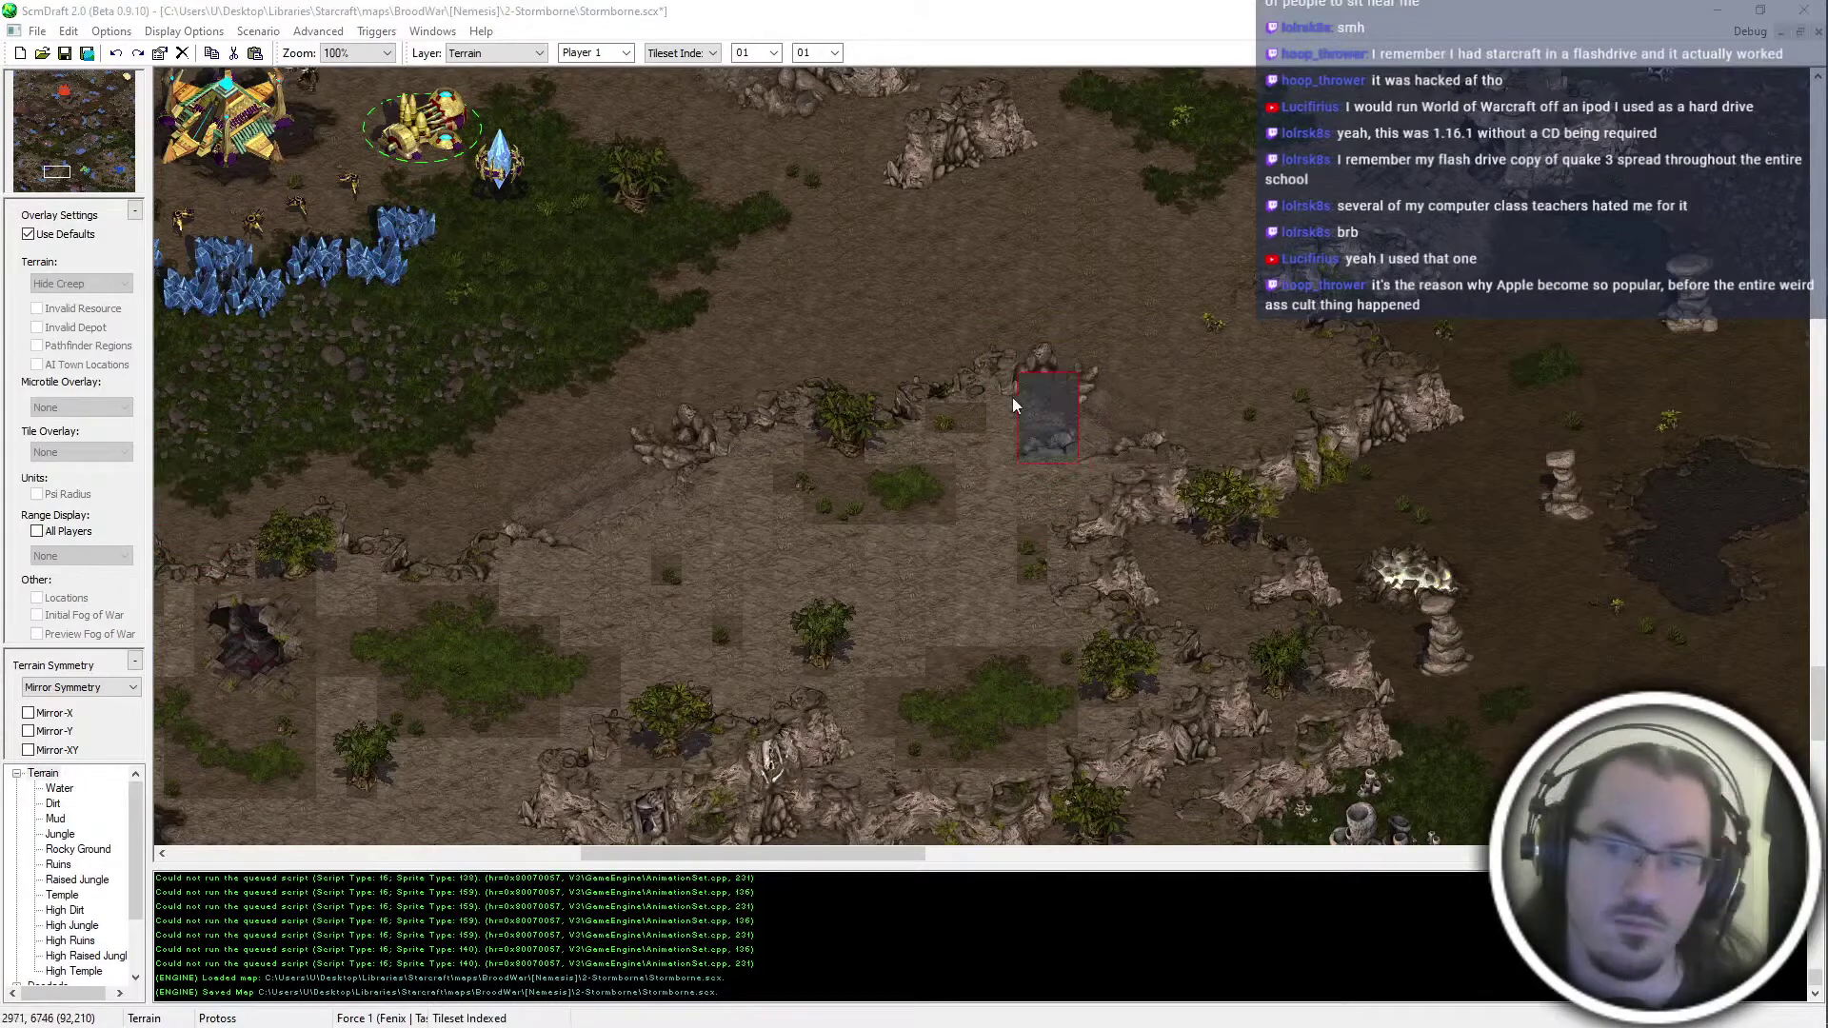
{"action": "scroll", "coordinate": [1266, 618], "scroll_direction": "down", "scroll_amount": 3}
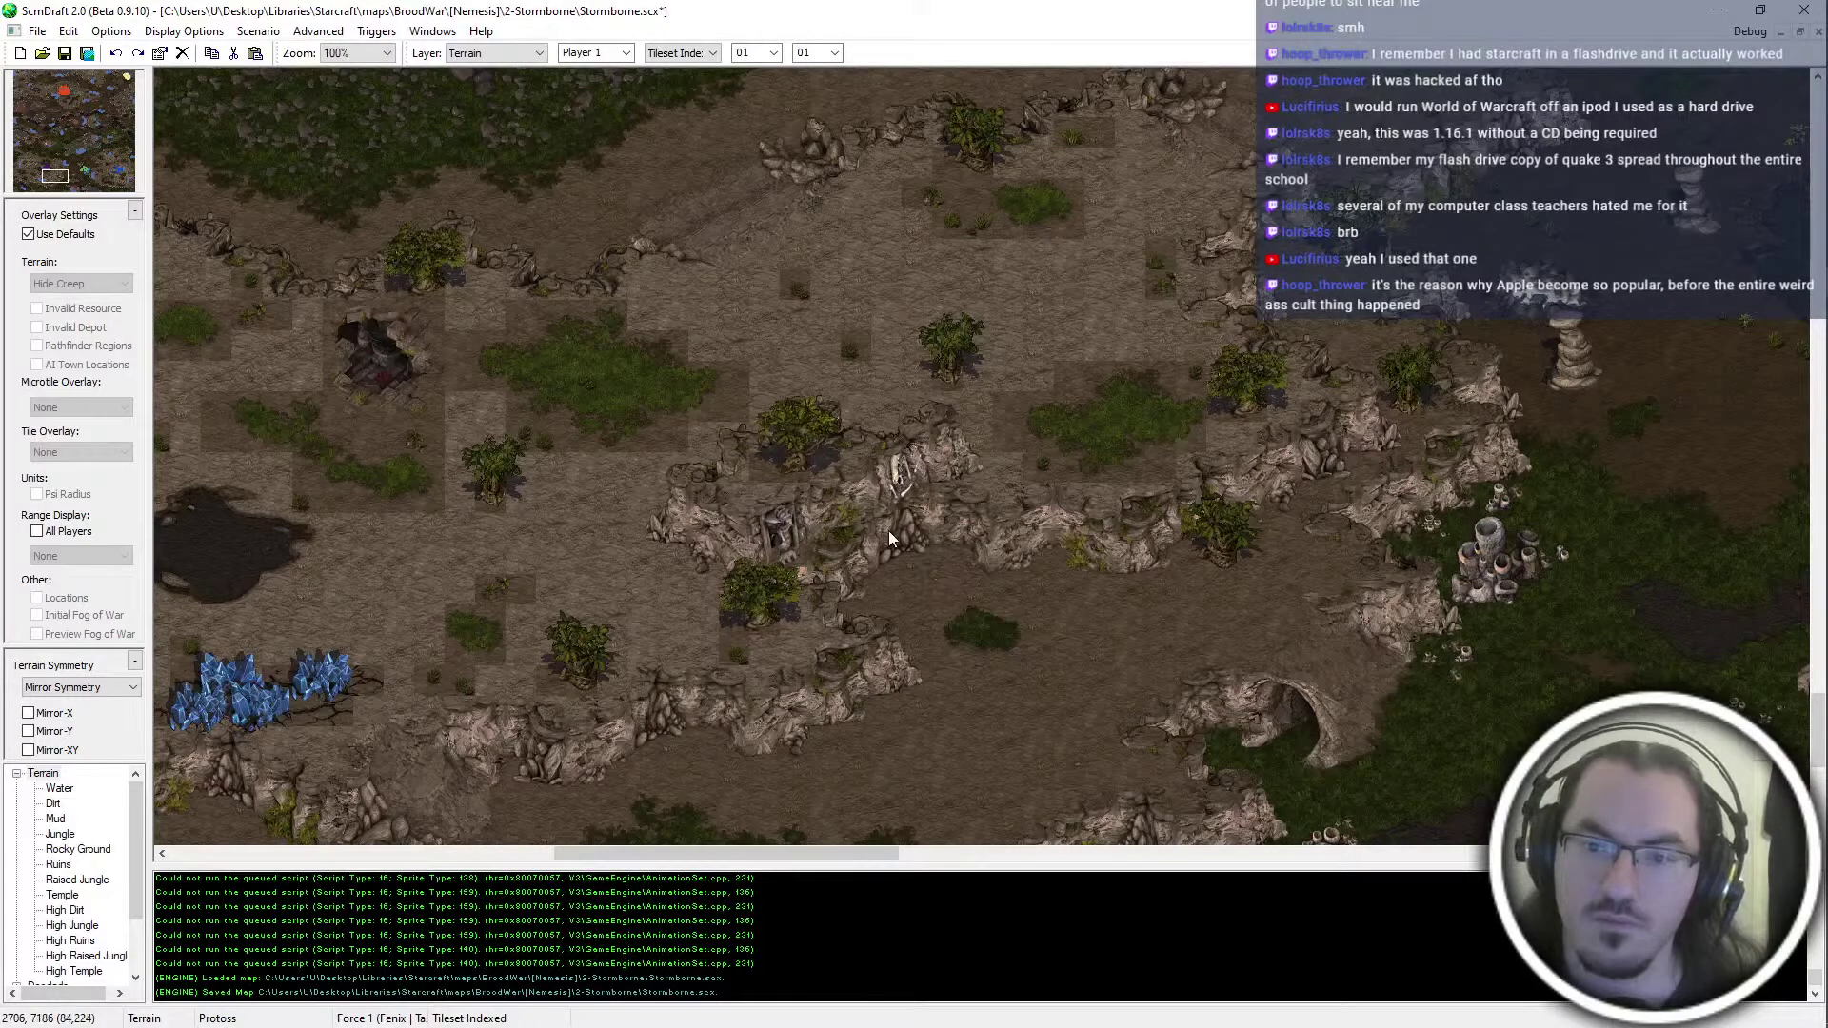
Stamp cliff-end and ramp slope tiles into the northwest opening of the western mineral plateau, just above its geyser
{"action": "middle_click_drag", "start_coordinate": [866, 506], "coordinate": [625, 625]}
{"action": "middle_click_drag", "start_coordinate": [1111, 683], "coordinate": [242, 798]}
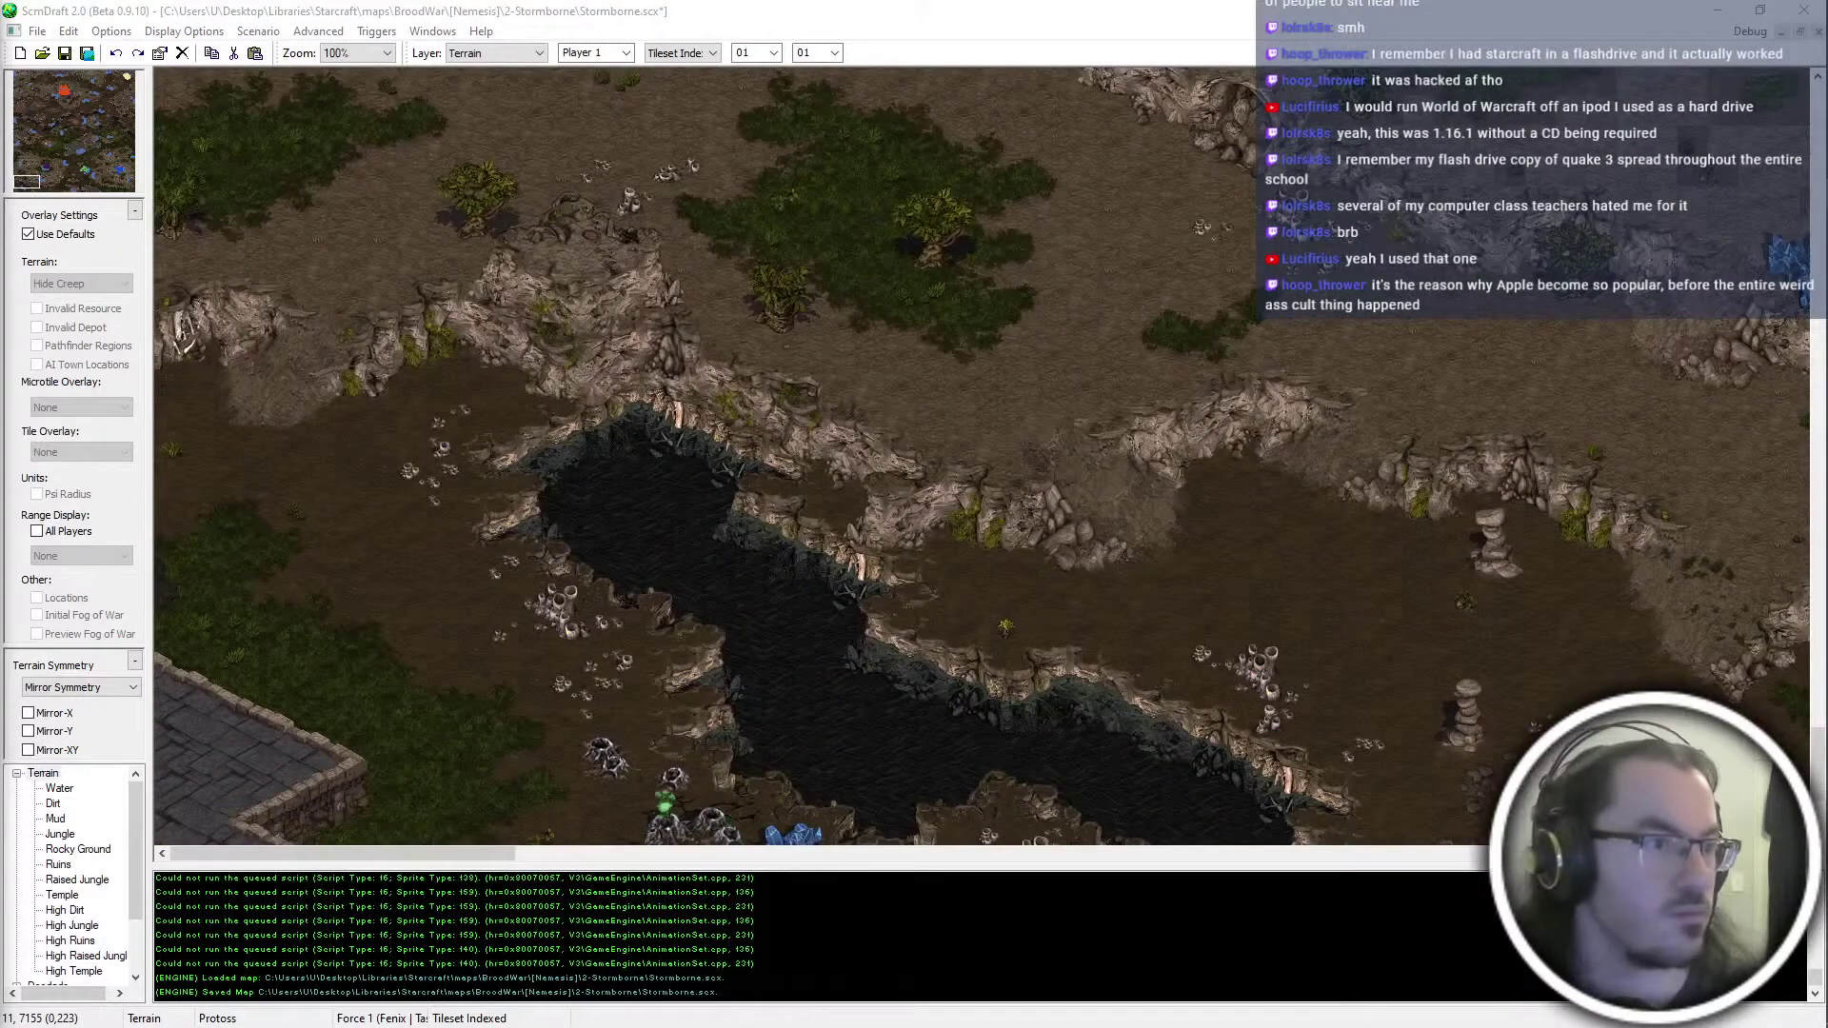
{"action": "left_click_drag", "start_coordinate": [27, 179], "coordinate": [25, 171]}
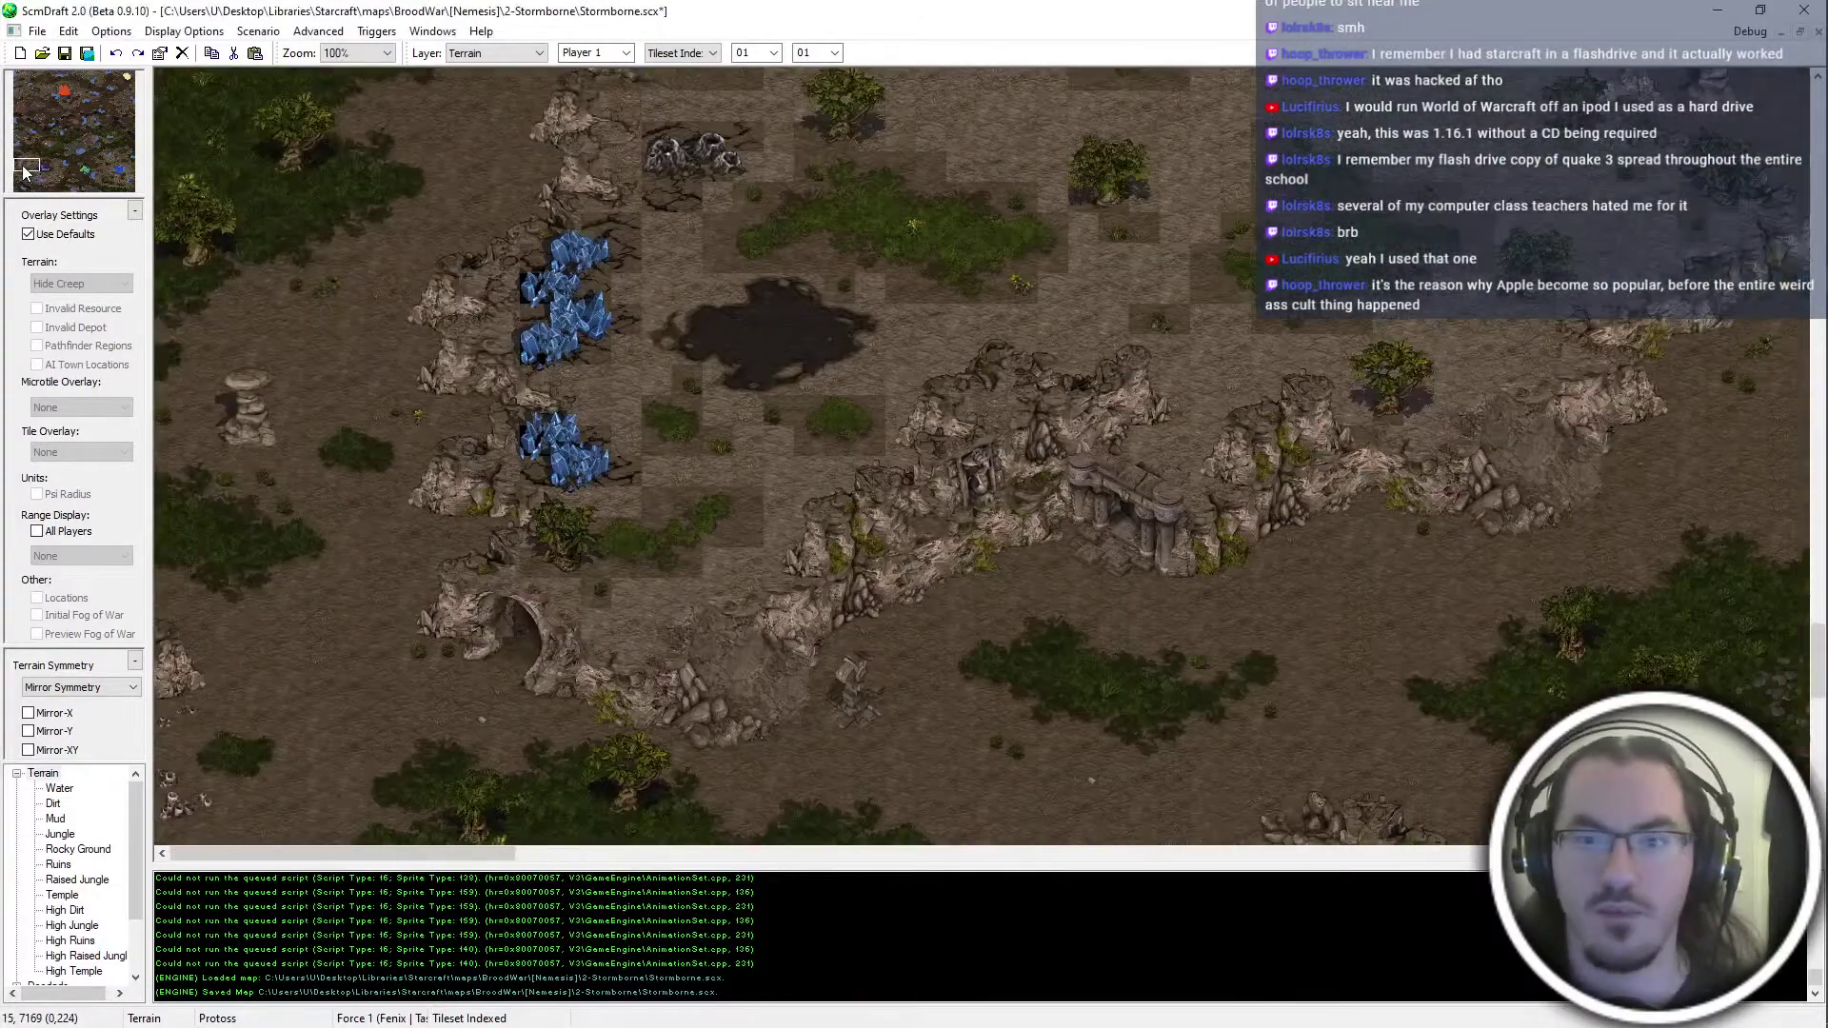
{"action": "middle_click_drag", "start_coordinate": [808, 688], "coordinate": [775, 330]}
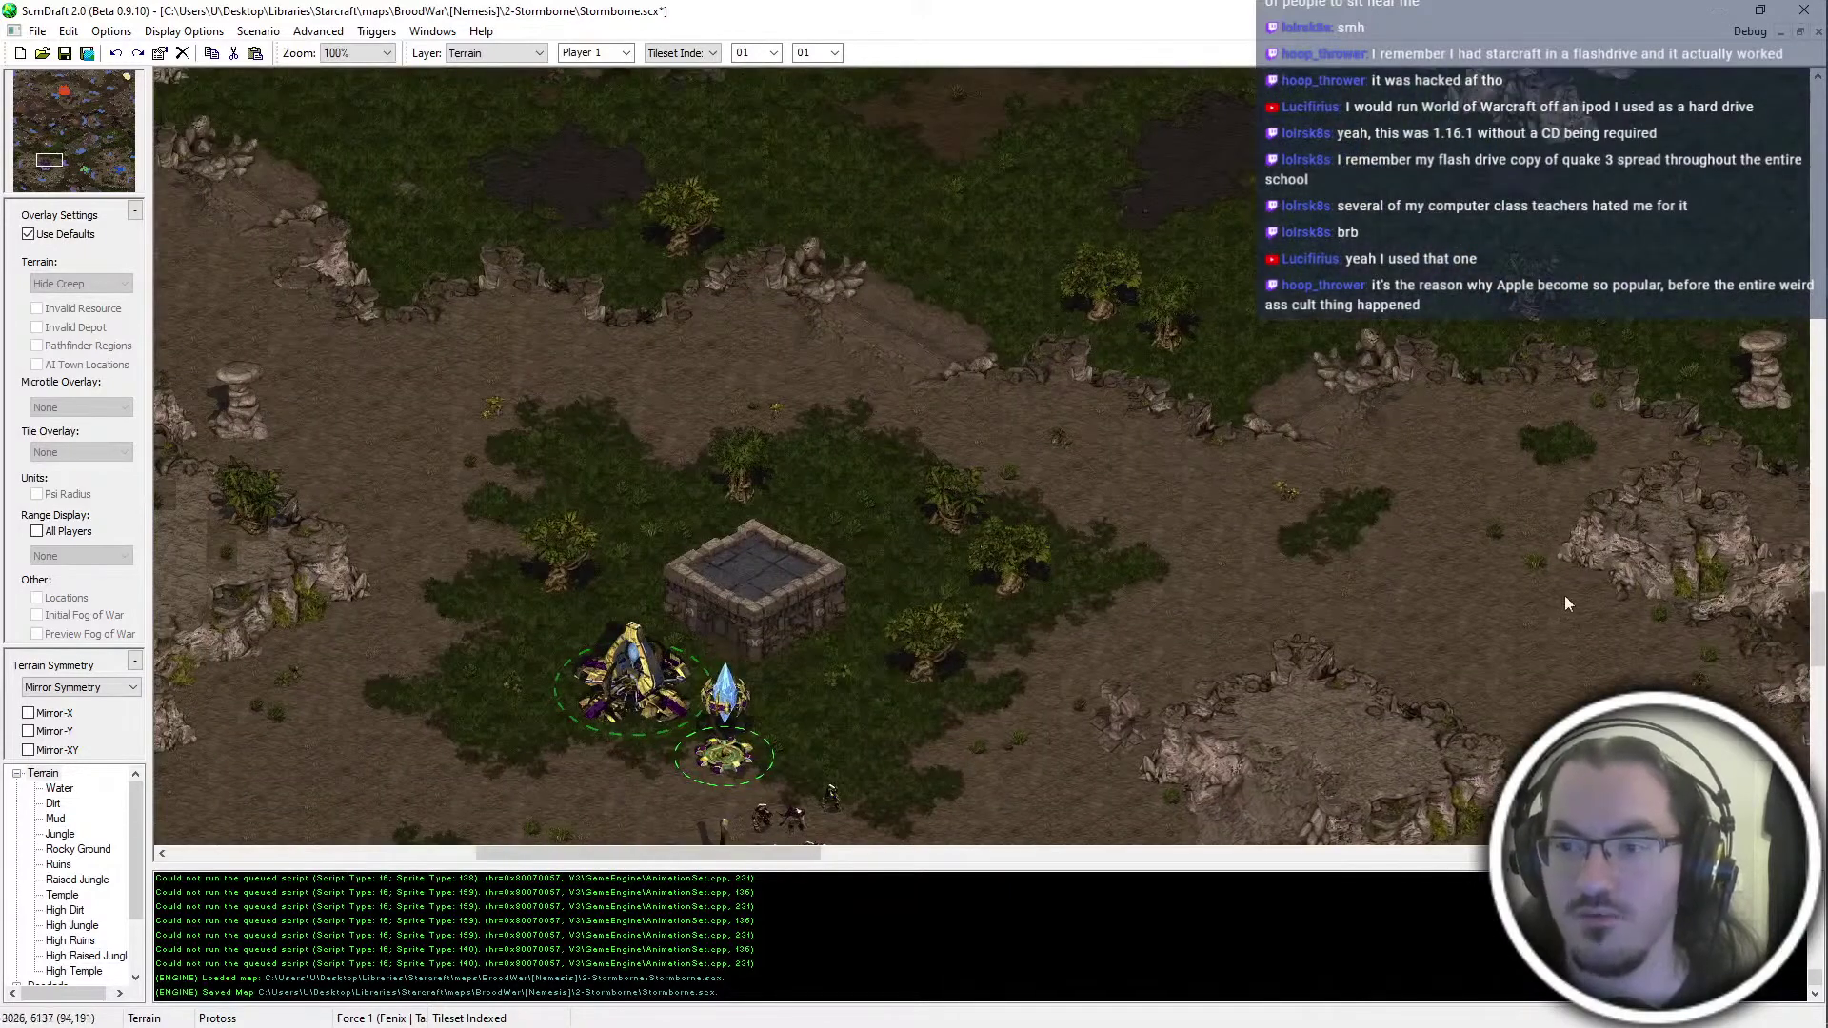
{"action": "middle_click_drag", "start_coordinate": [1563, 596], "coordinate": [847, 556]}
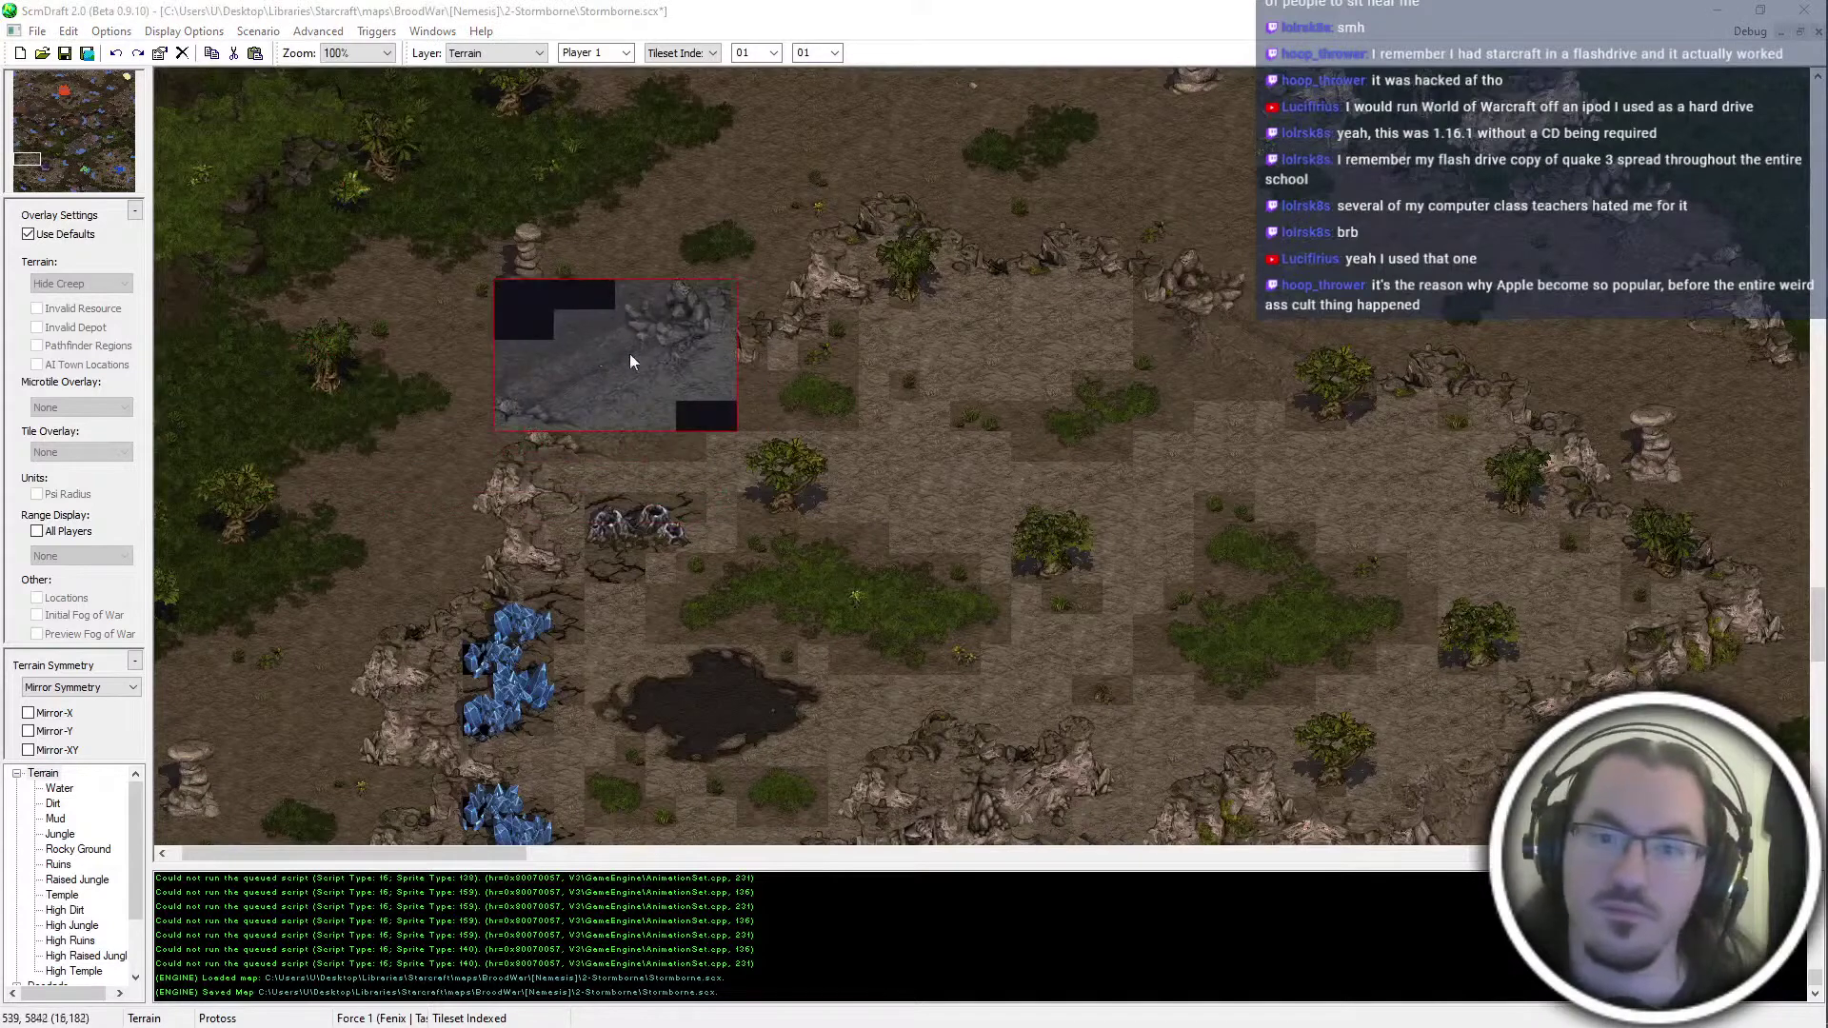
{"action": "left_click", "coordinate": [642, 397]}
{"action": "left_click", "coordinate": [692, 360]}
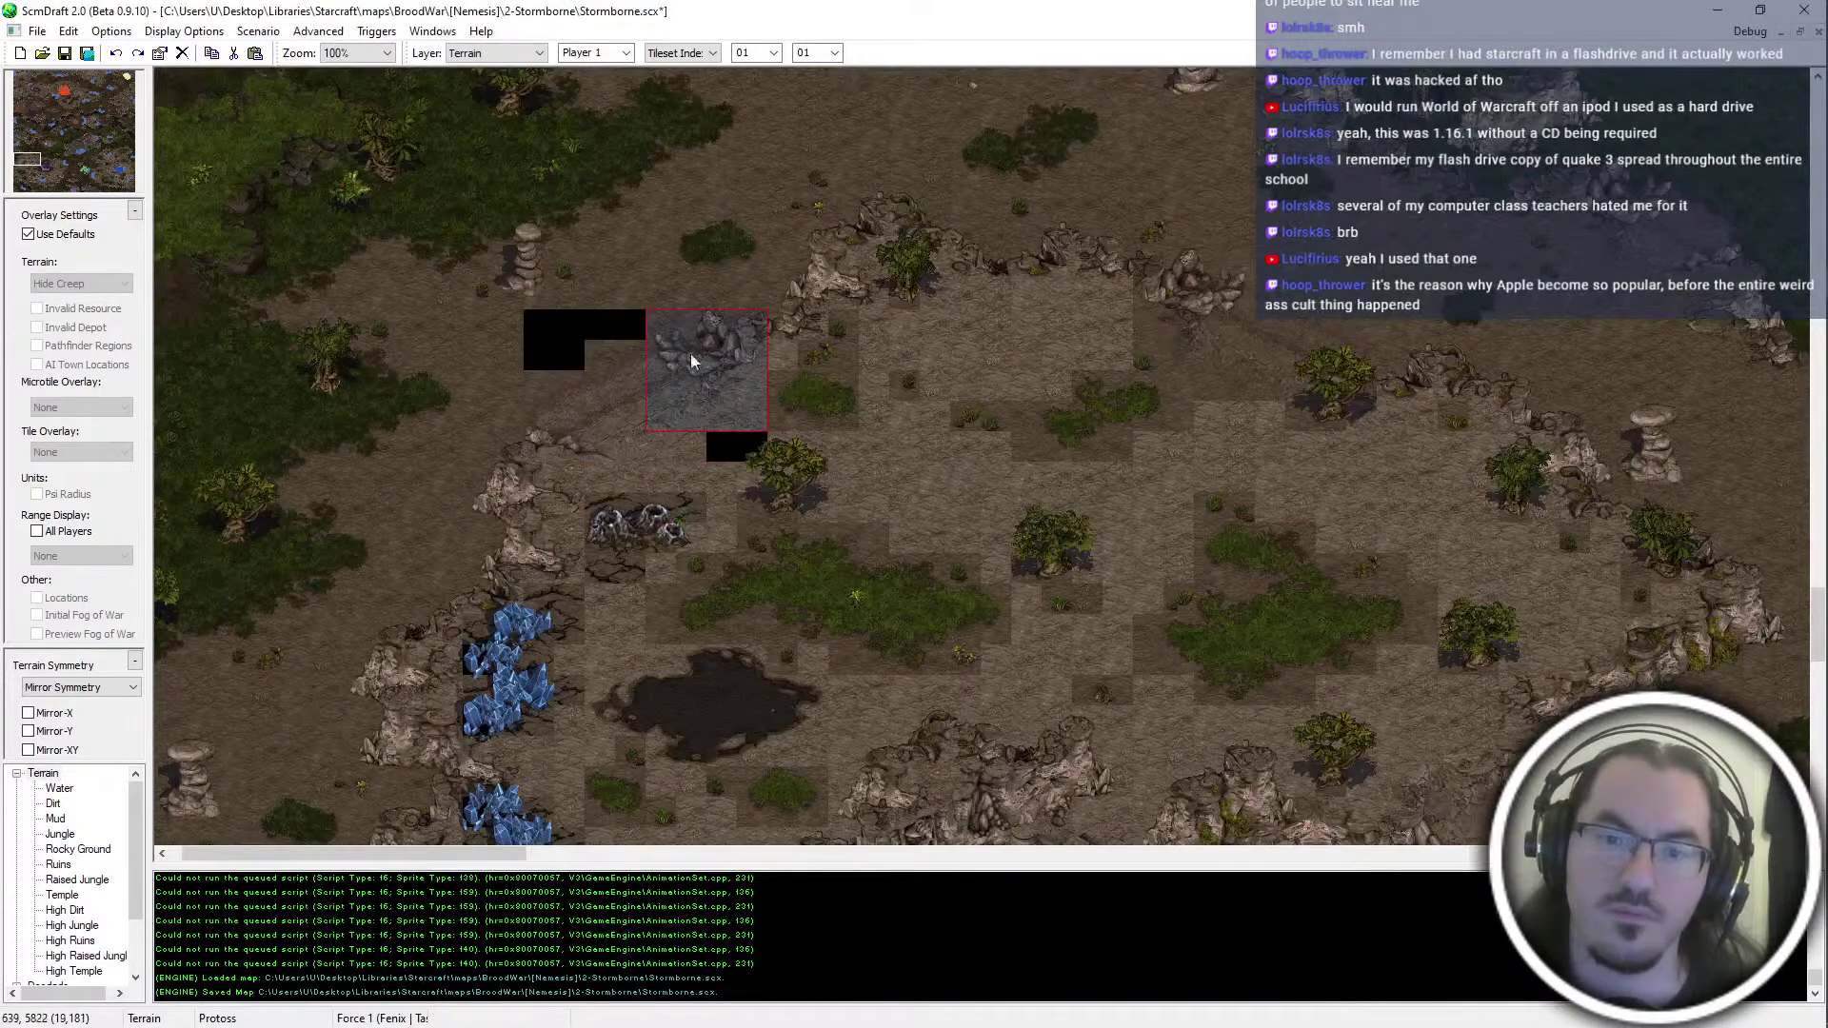
{"action": "left_click", "coordinate": [586, 390]}
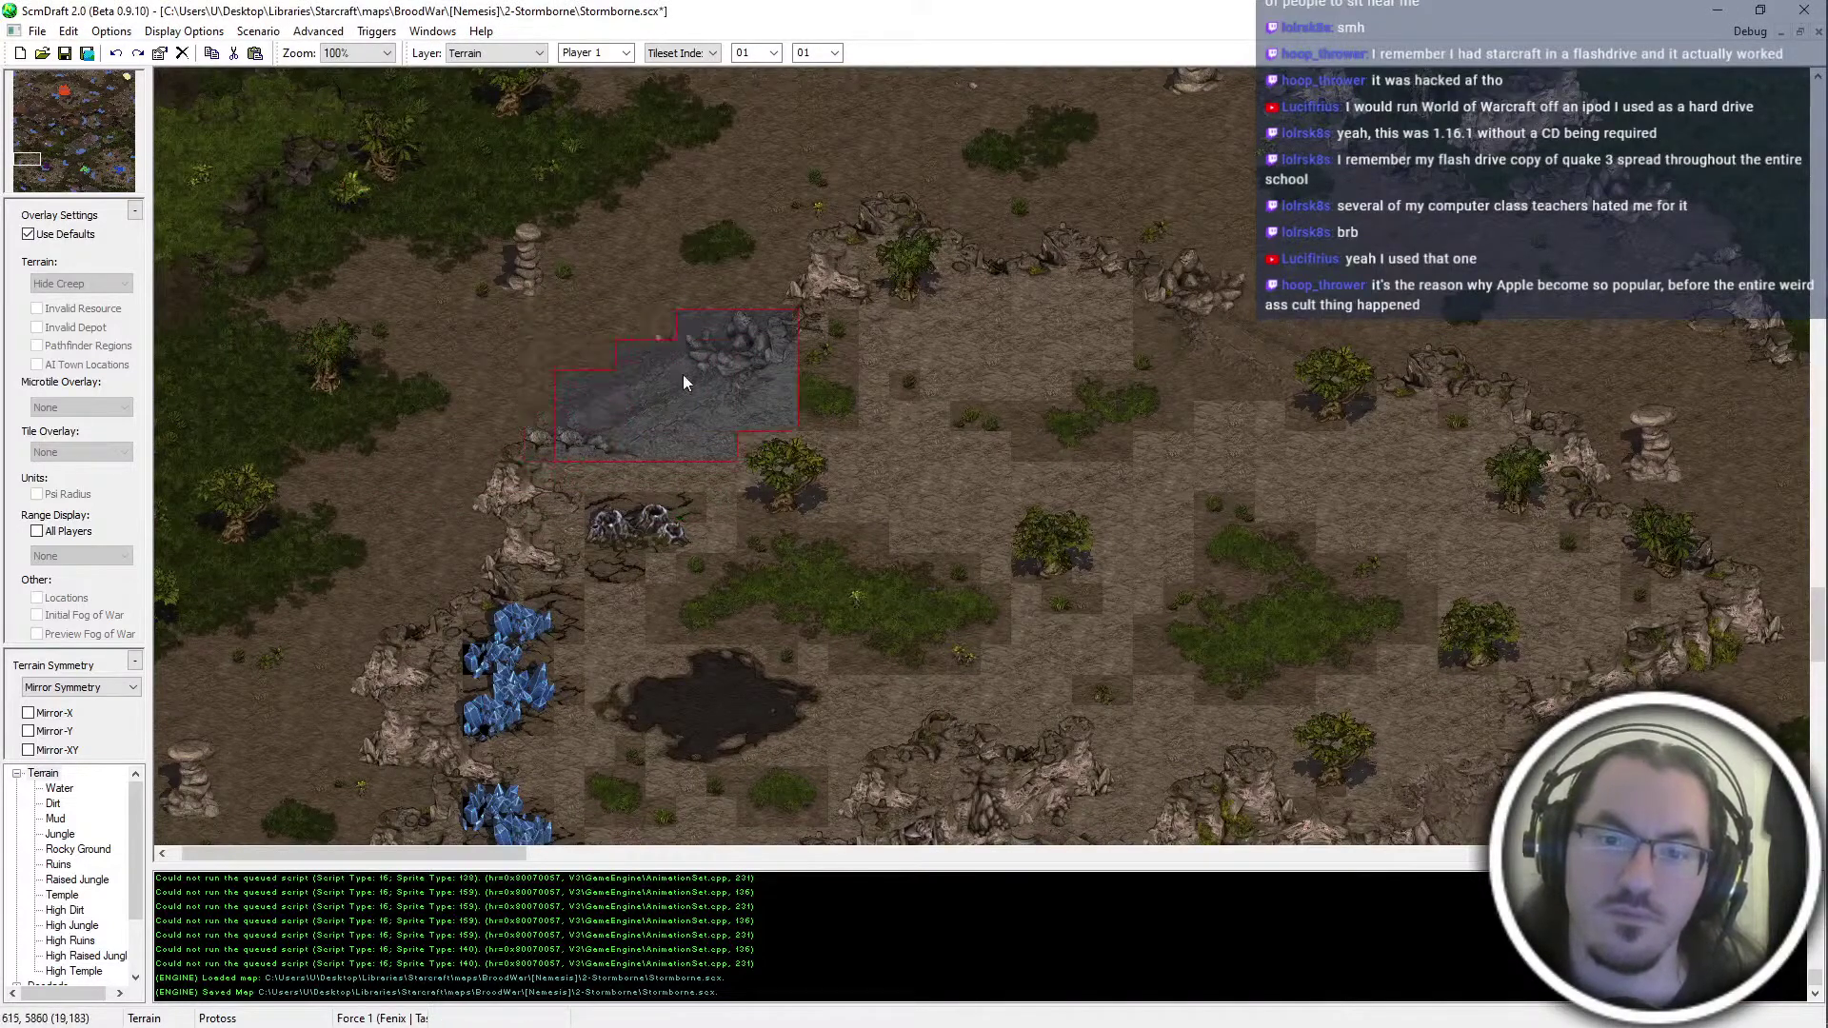
{"action": "left_click", "coordinate": [667, 376]}
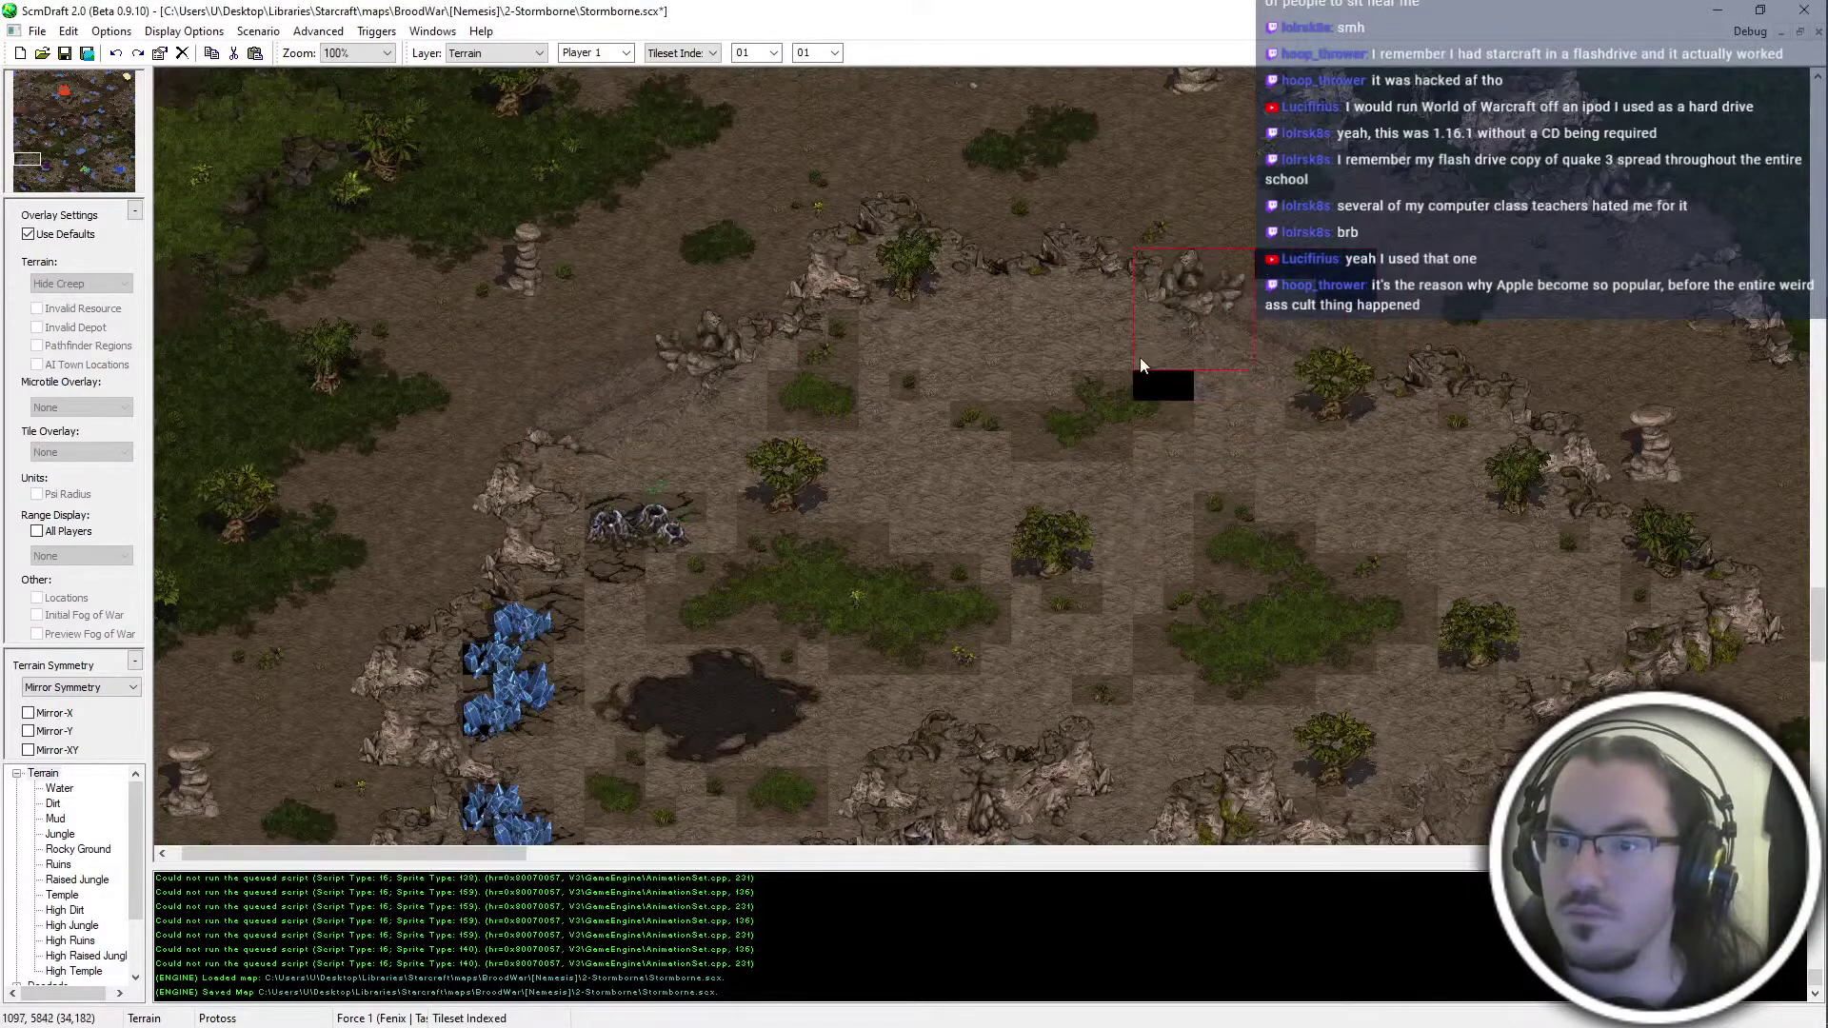
Stamp cliff-end and ramp tiles into the northeast opening of the western mineral plateau and patch the ground tile at its inner corner
{"action": "left_click", "coordinate": [1257, 326]}
{"action": "right_click", "coordinate": [1254, 324]}
{"action": "middle_click_drag", "start_coordinate": [1659, 373], "coordinate": [1474, 430]}
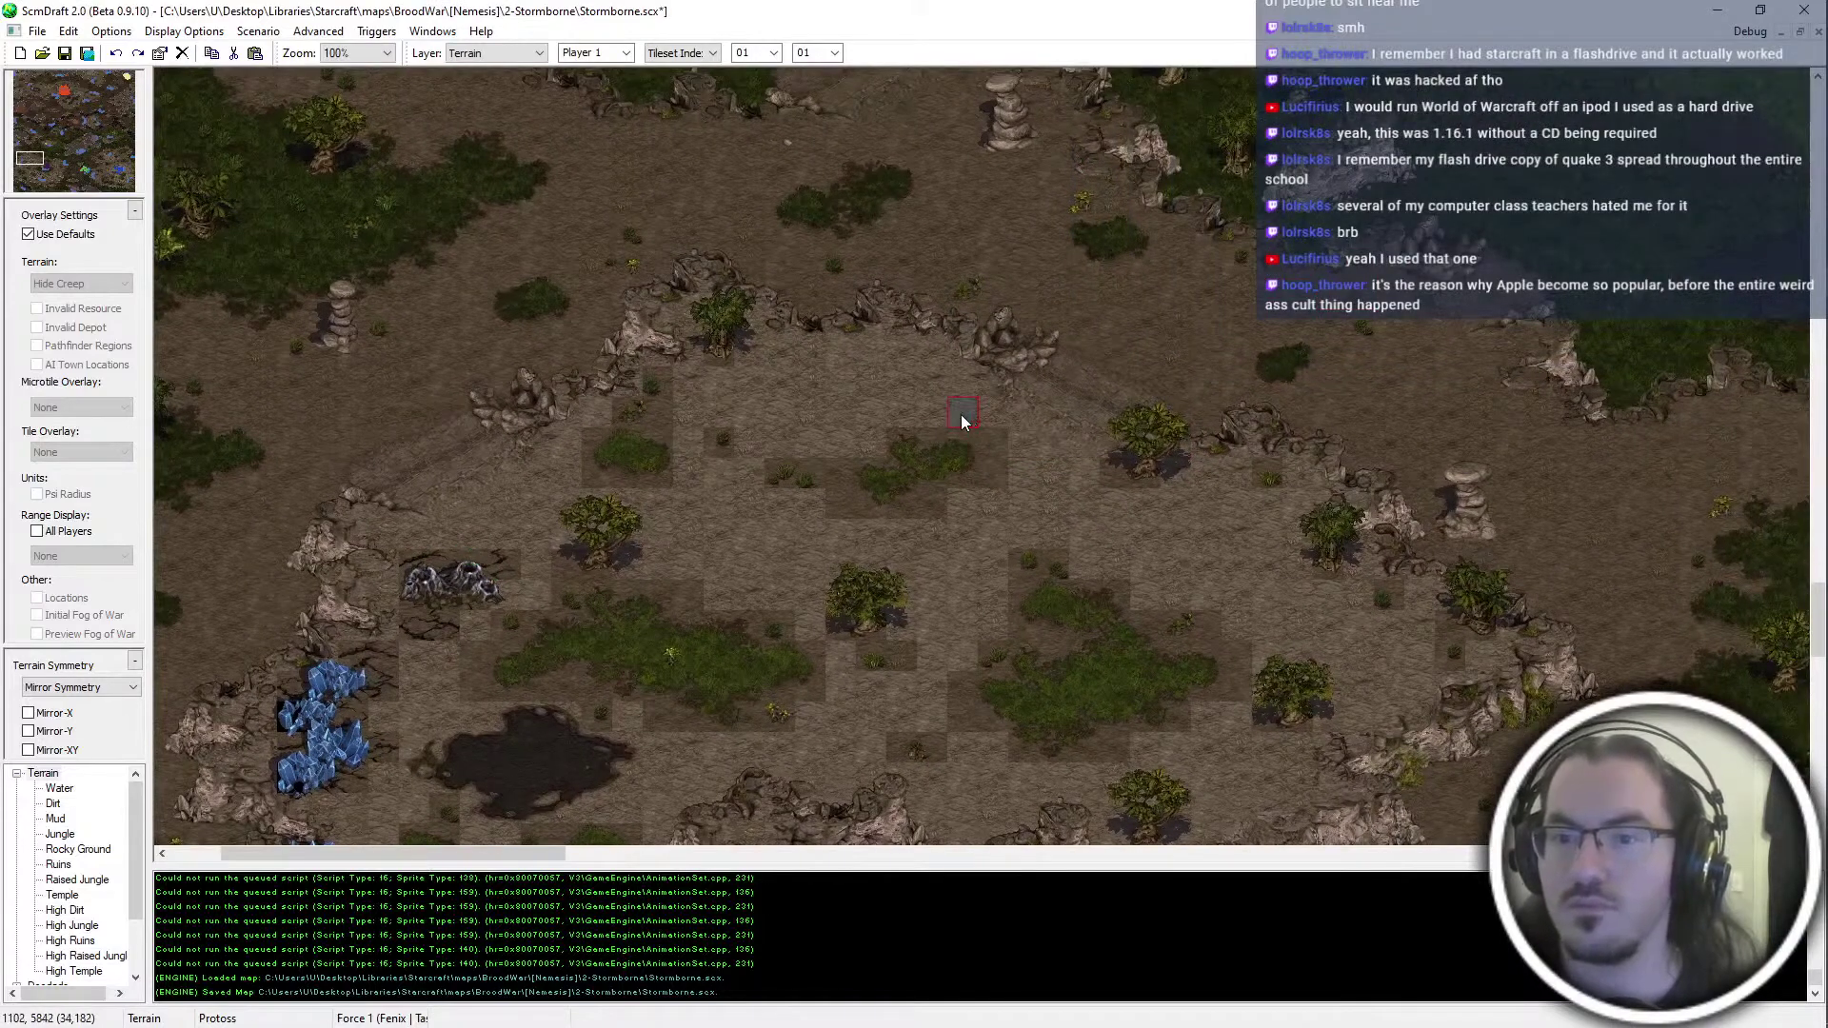
{"action": "left_click", "coordinate": [961, 416]}
{"action": "right_click", "coordinate": [961, 416]}
{"action": "middle_click_drag", "start_coordinate": [1452, 736], "coordinate": [1219, 636]}
{"action": "middle_click_drag", "start_coordinate": [759, 417], "coordinate": [977, 546]}
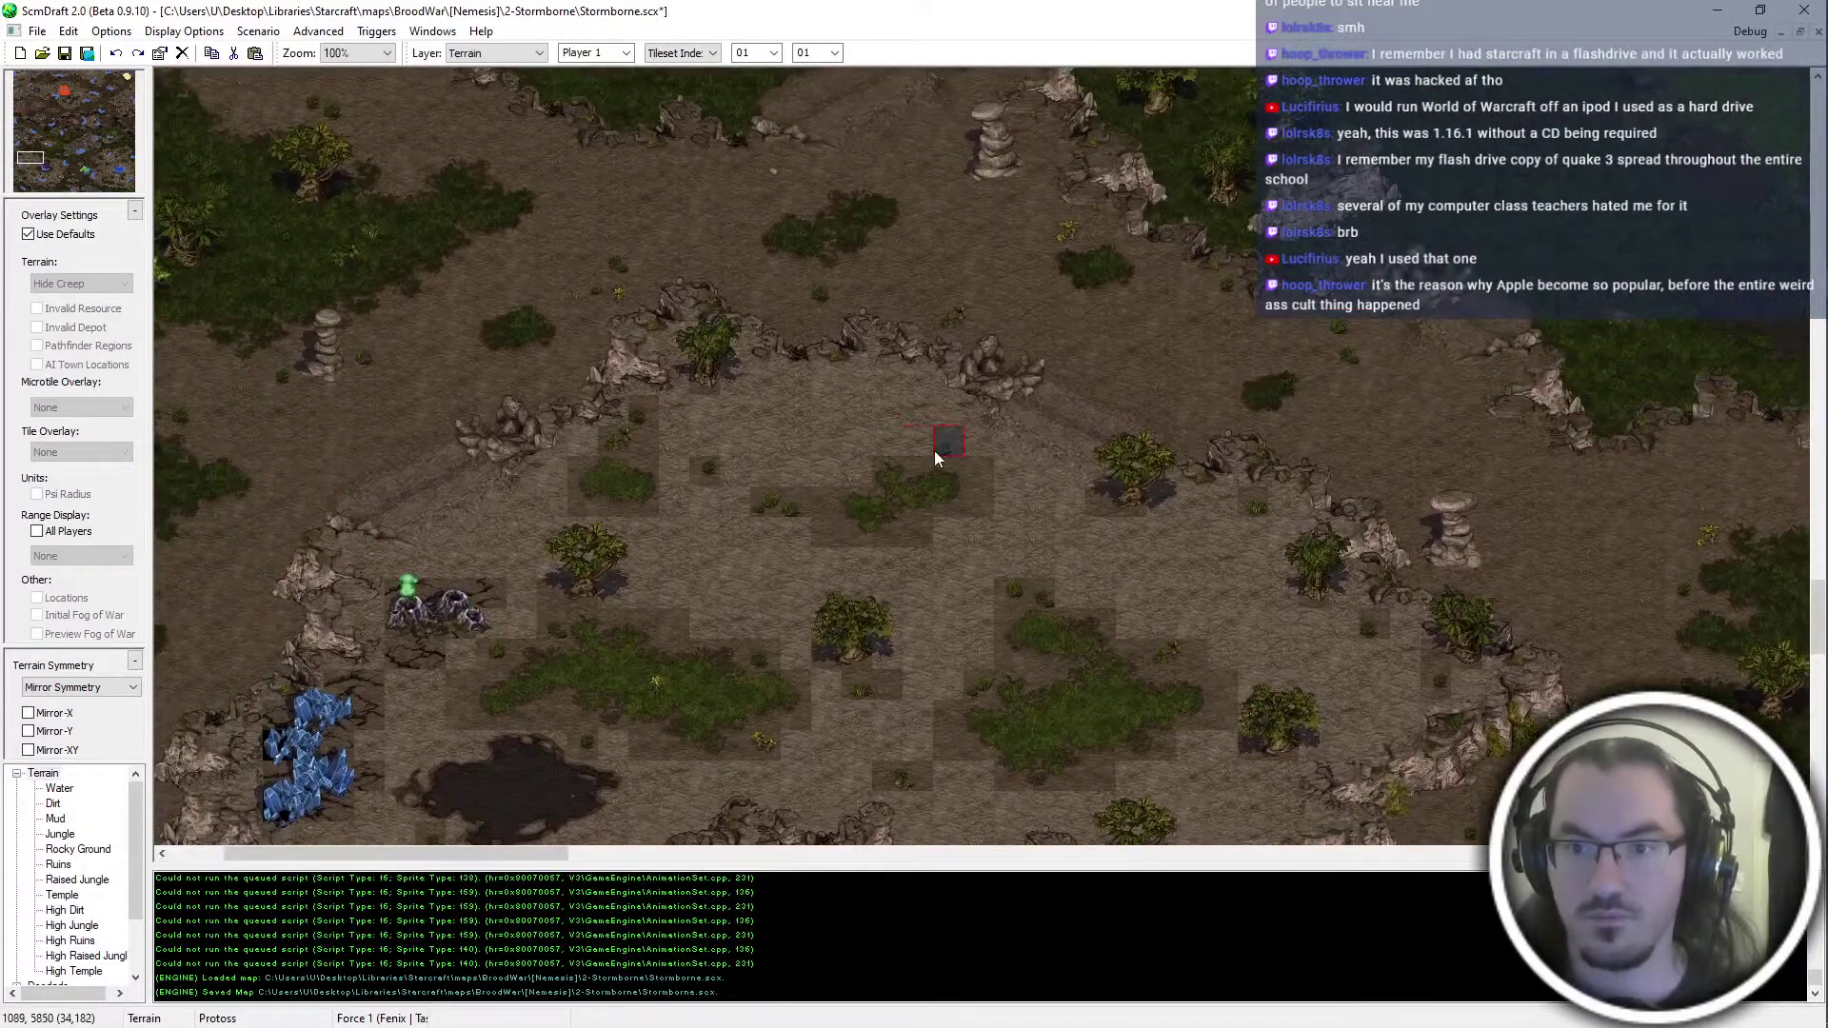
Inspect the cliff openings around the western and southern plateaus for ramps that still need custom tiles
{"action": "middle_click_drag", "start_coordinate": [923, 450], "coordinate": [887, 608]}
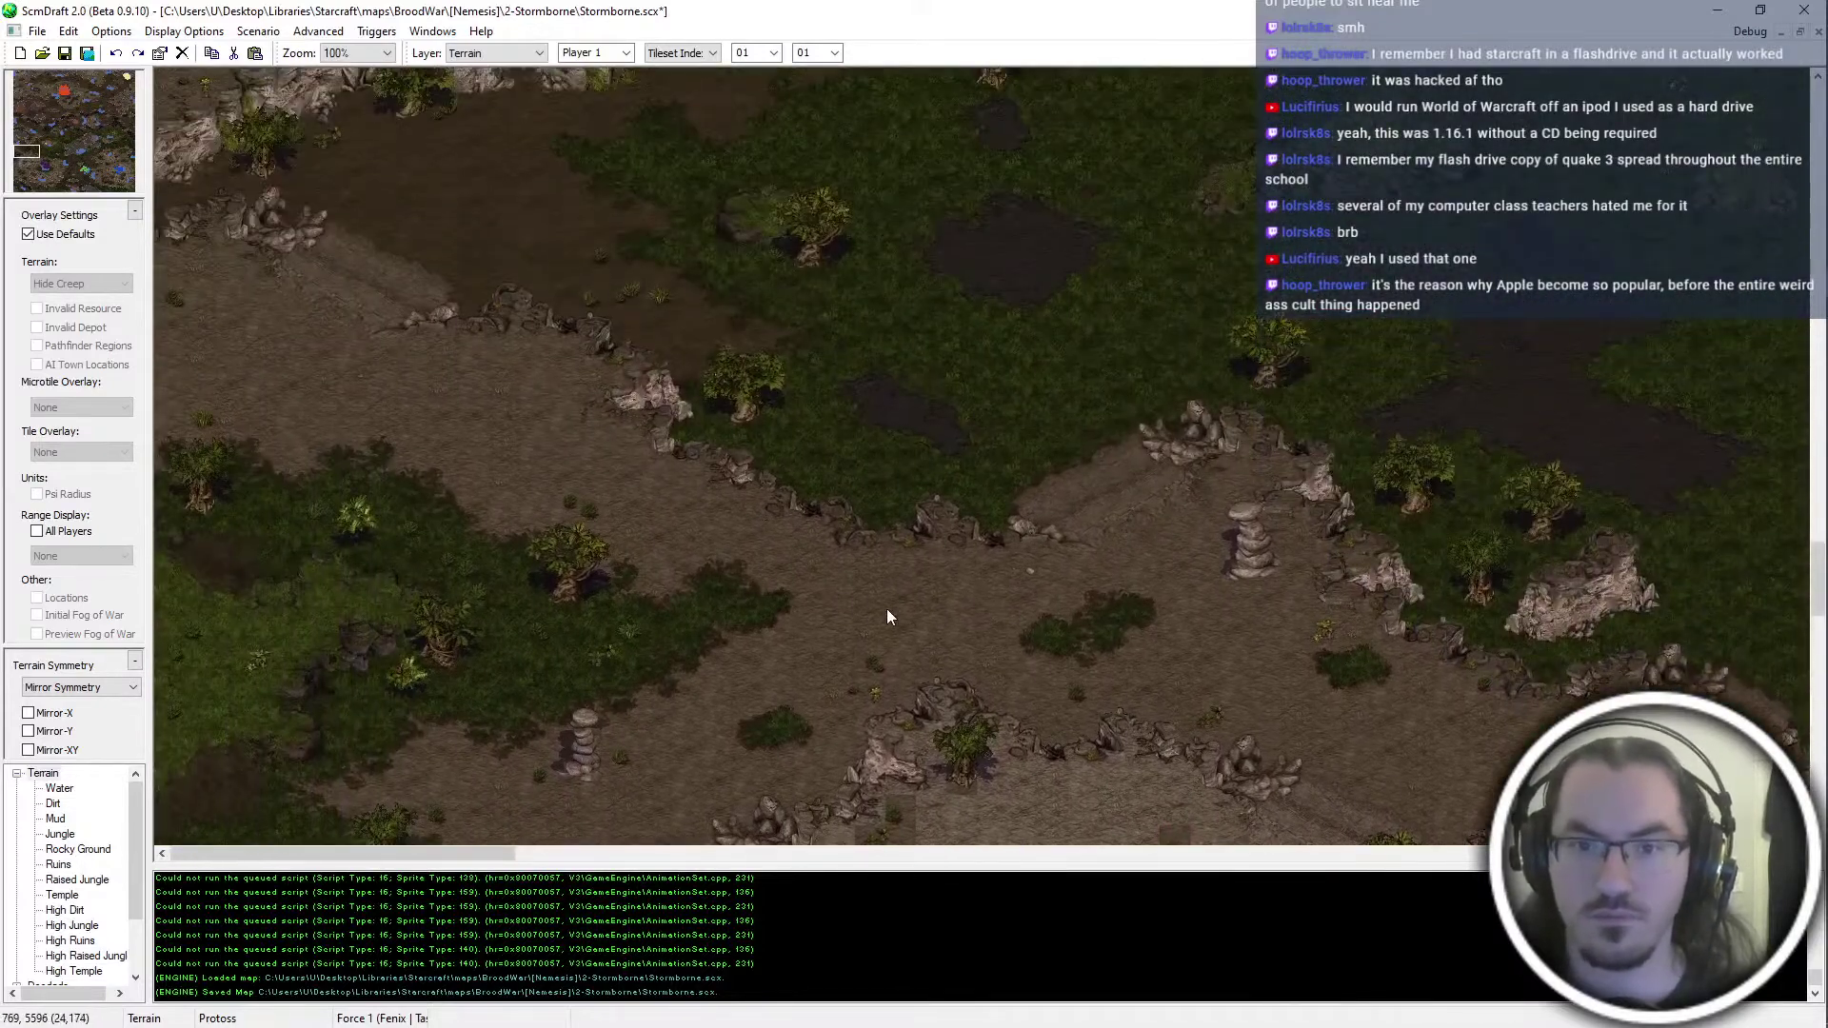
{"action": "scroll", "coordinate": [853, 250], "scroll_direction": "down", "scroll_amount": 5}
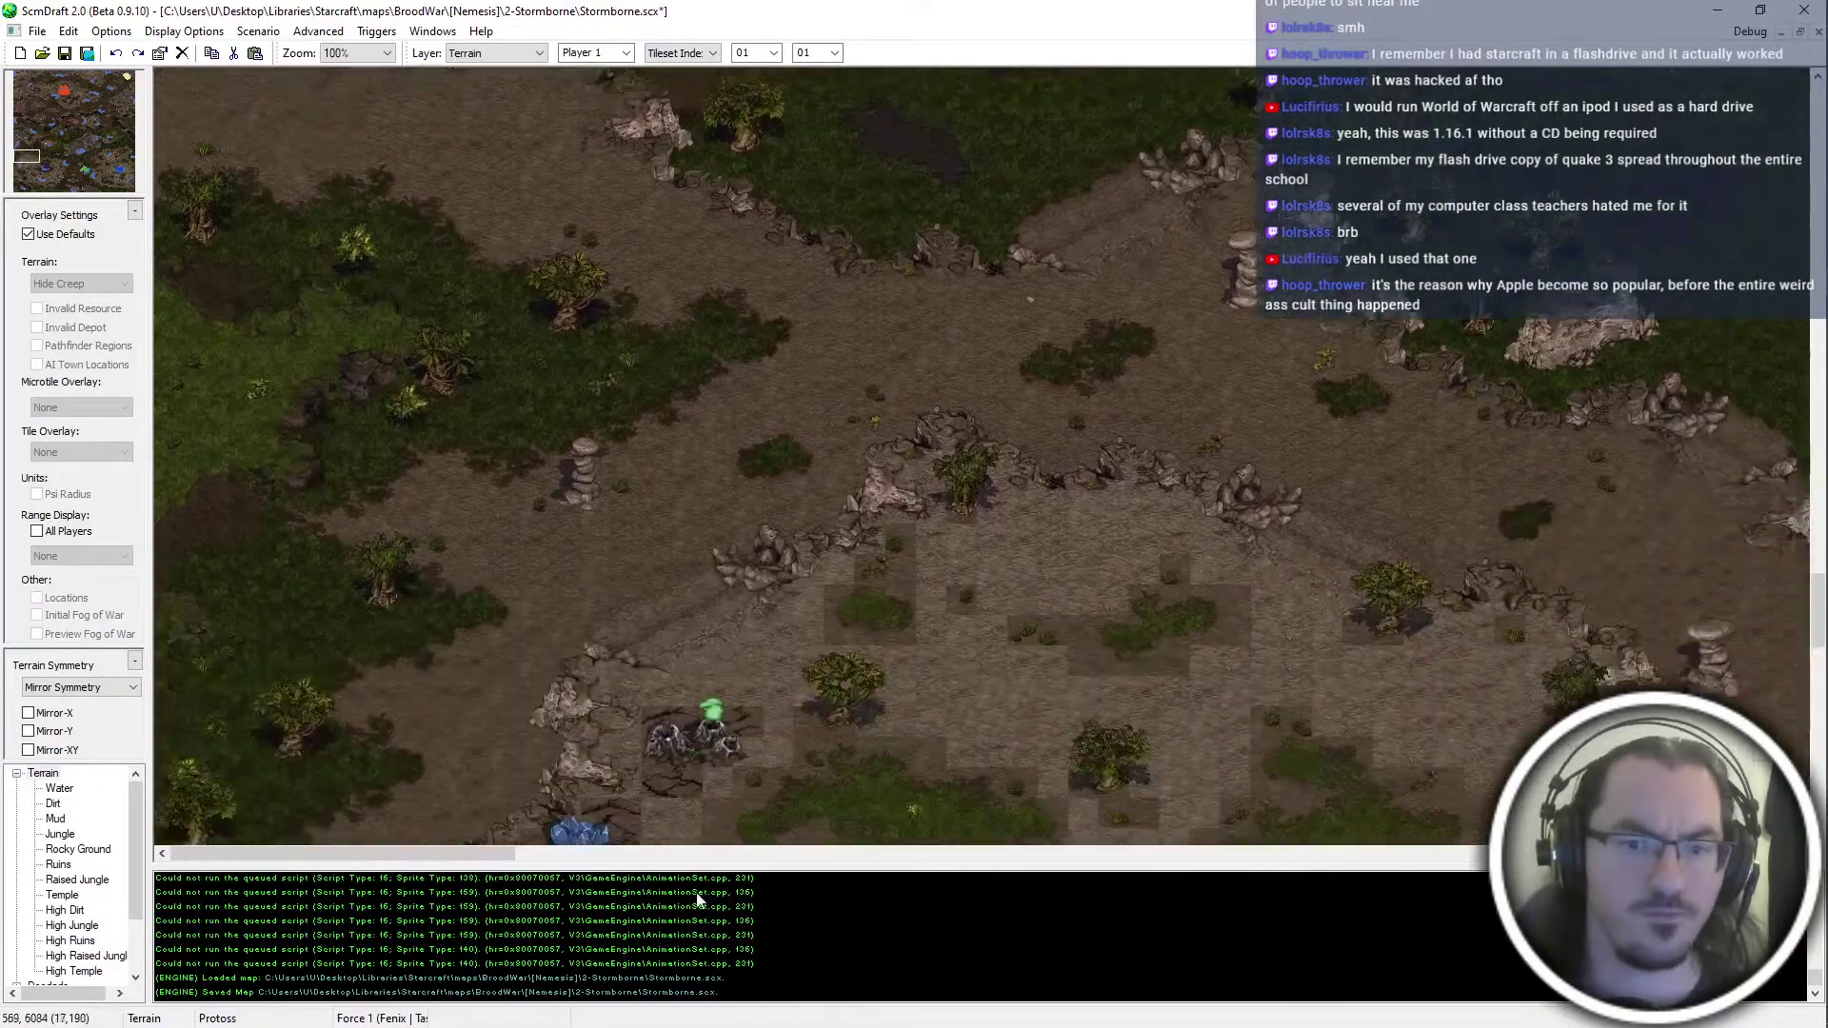
{"action": "middle_click_drag", "start_coordinate": [699, 900], "coordinate": [704, 1009]}
{"action": "middle_click_drag", "start_coordinate": [871, 500], "coordinate": [1772, 61]}
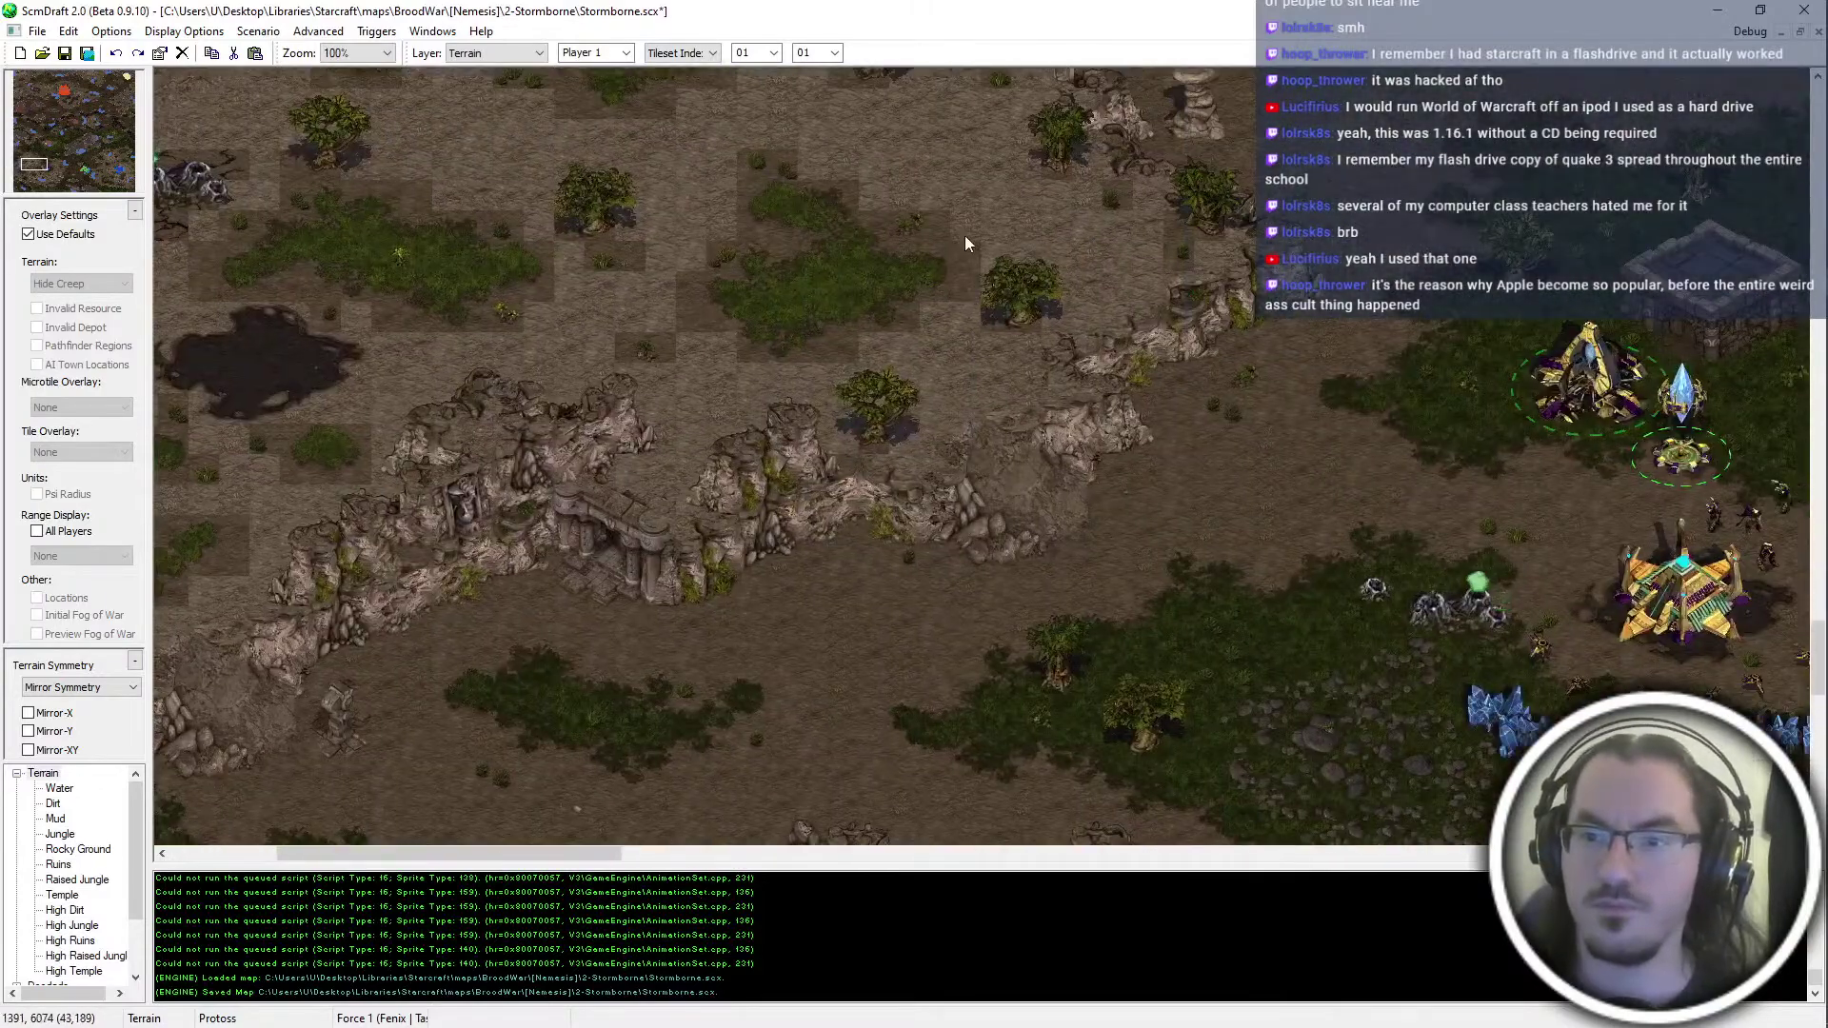
{"action": "middle_click_drag", "start_coordinate": [964, 236], "coordinate": [1437, 477]}
{"action": "middle_click_drag", "start_coordinate": [1266, 436], "coordinate": [843, 517]}
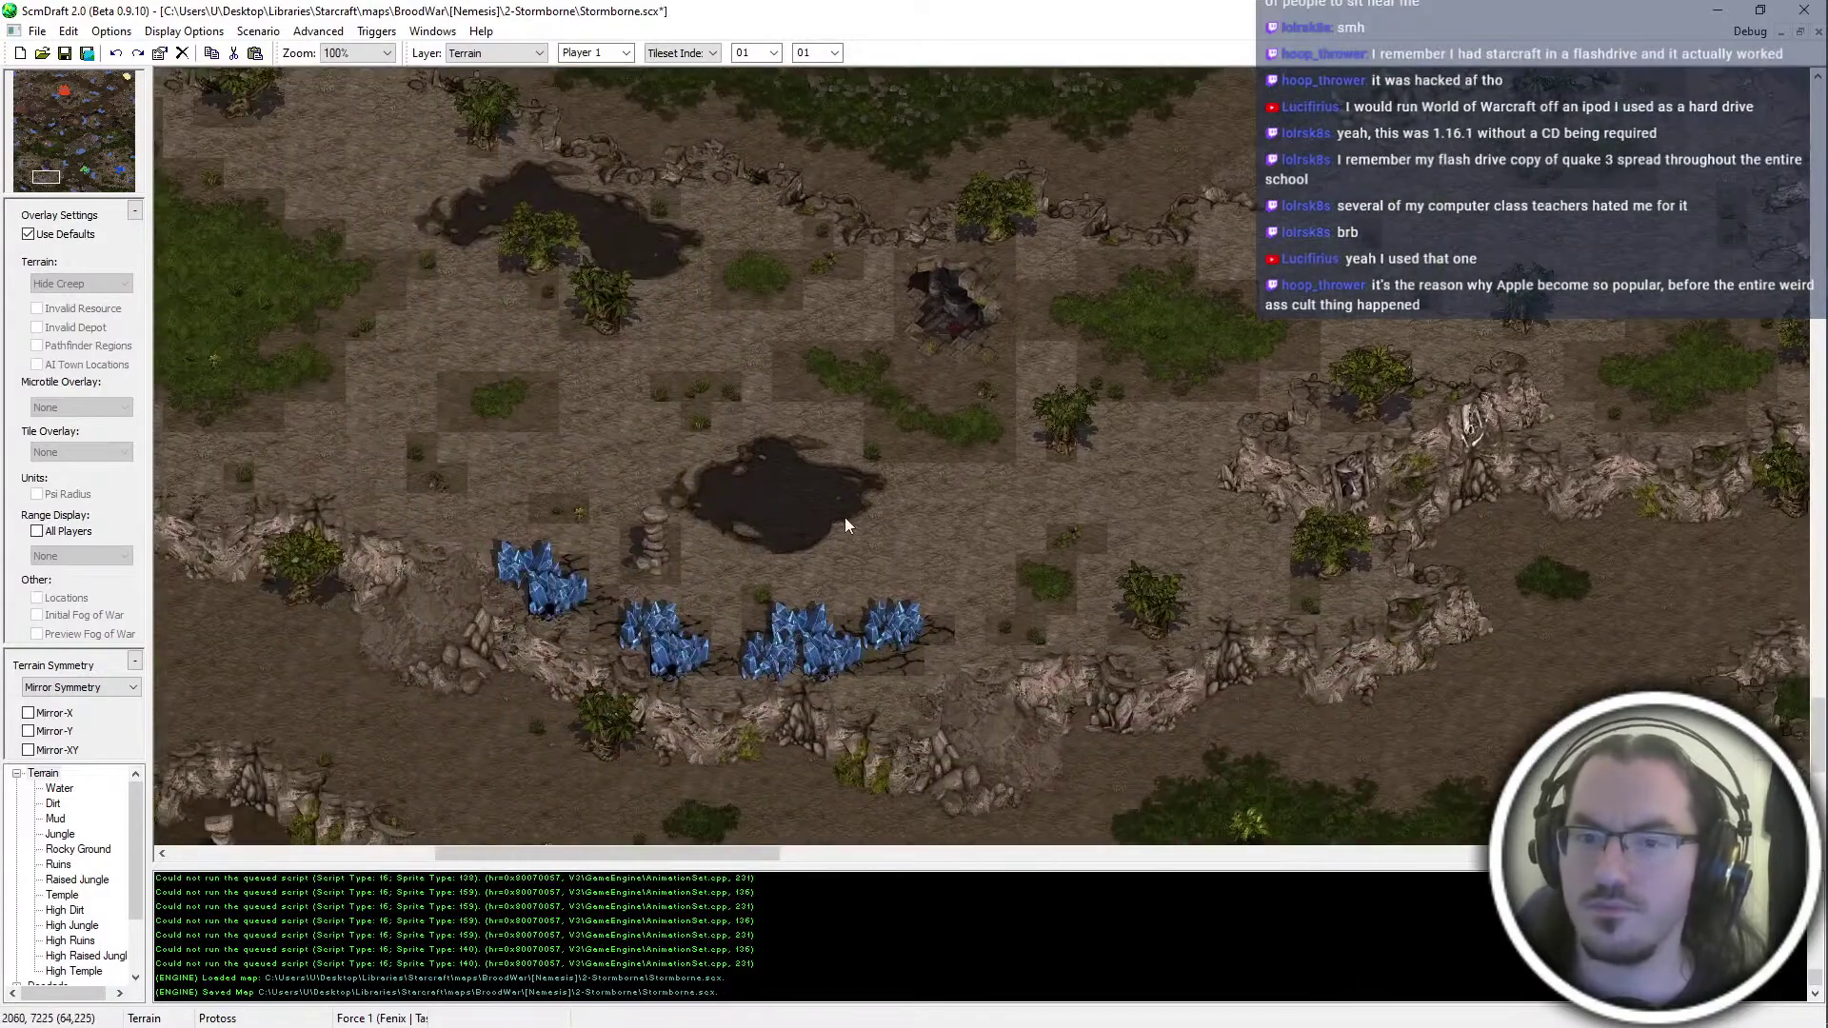
{"action": "left_click", "coordinate": [26, 183]}
{"action": "left_click_drag", "start_coordinate": [19, 200], "coordinate": [115, 162]}
Stamp cliff-end and ramp slope tiles into the northeast opening of the eastern mineral plateau, removing the stray black tiles
{"action": "middle_click_drag", "start_coordinate": [520, 276], "coordinate": [740, 309]}
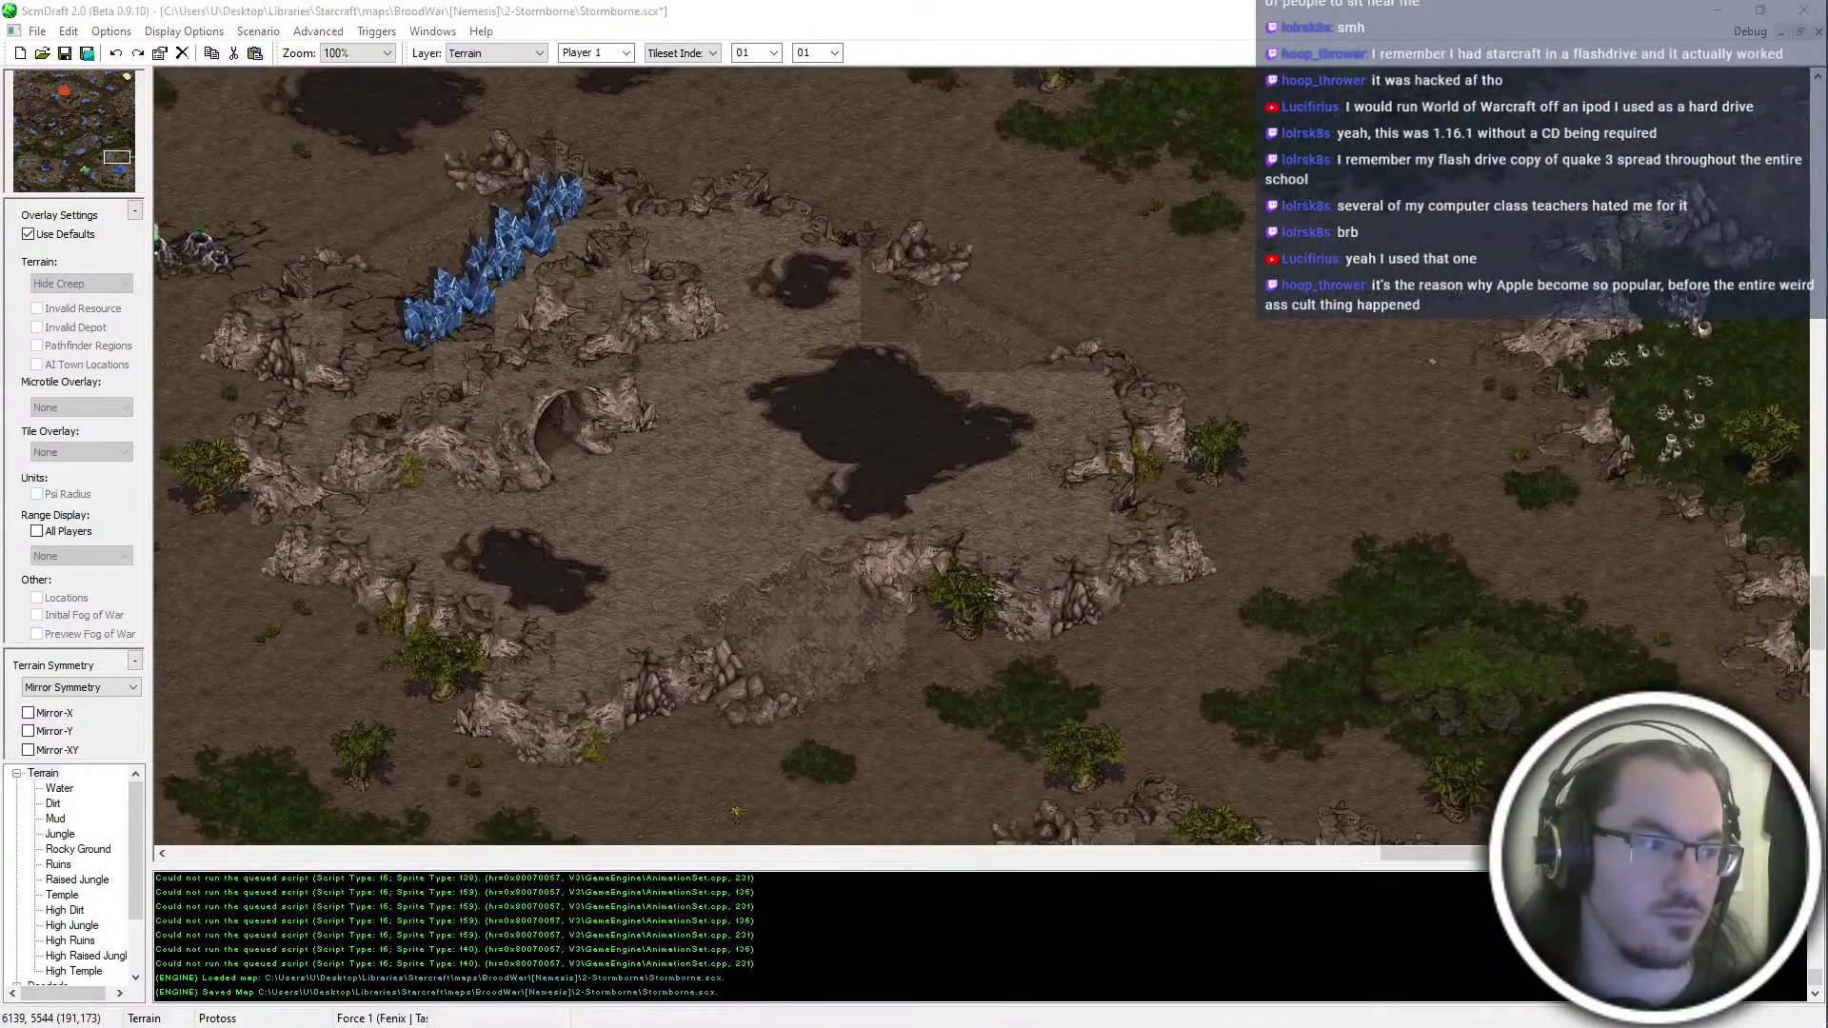
{"action": "left_click", "coordinate": [985, 223]}
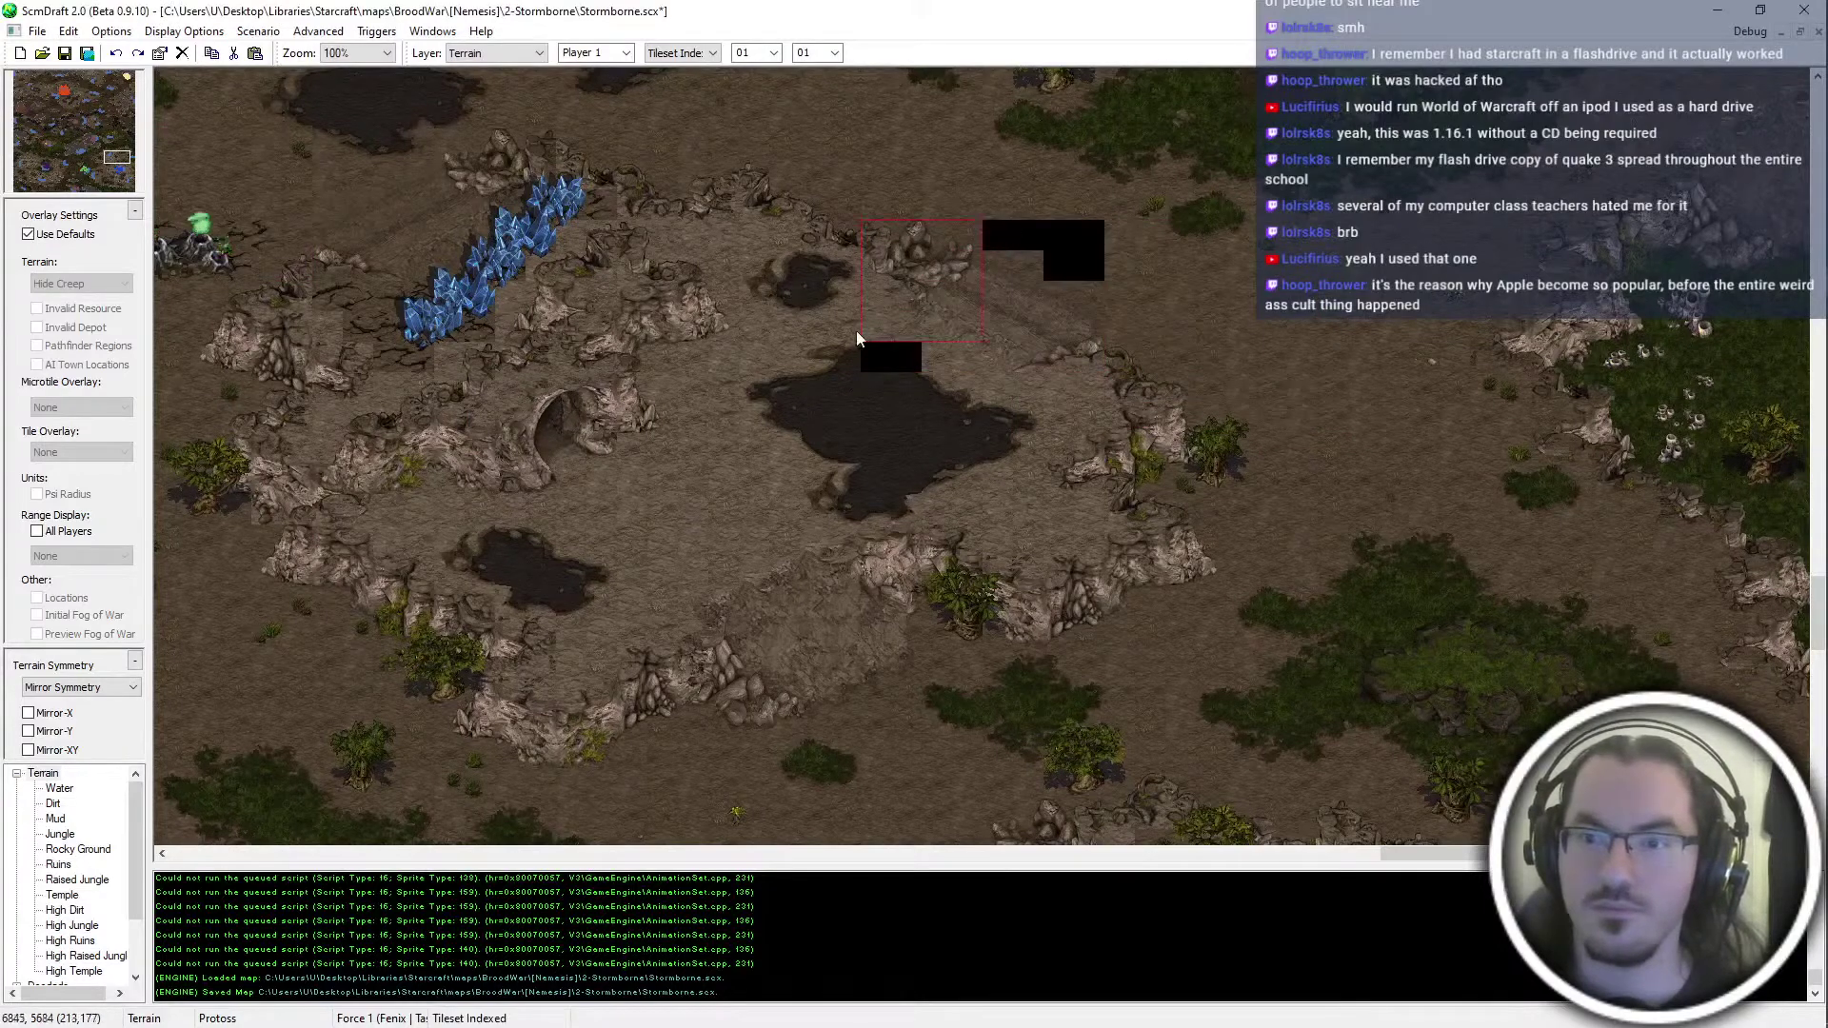
{"action": "left_click_drag", "start_coordinate": [857, 337], "coordinate": [859, 340]}
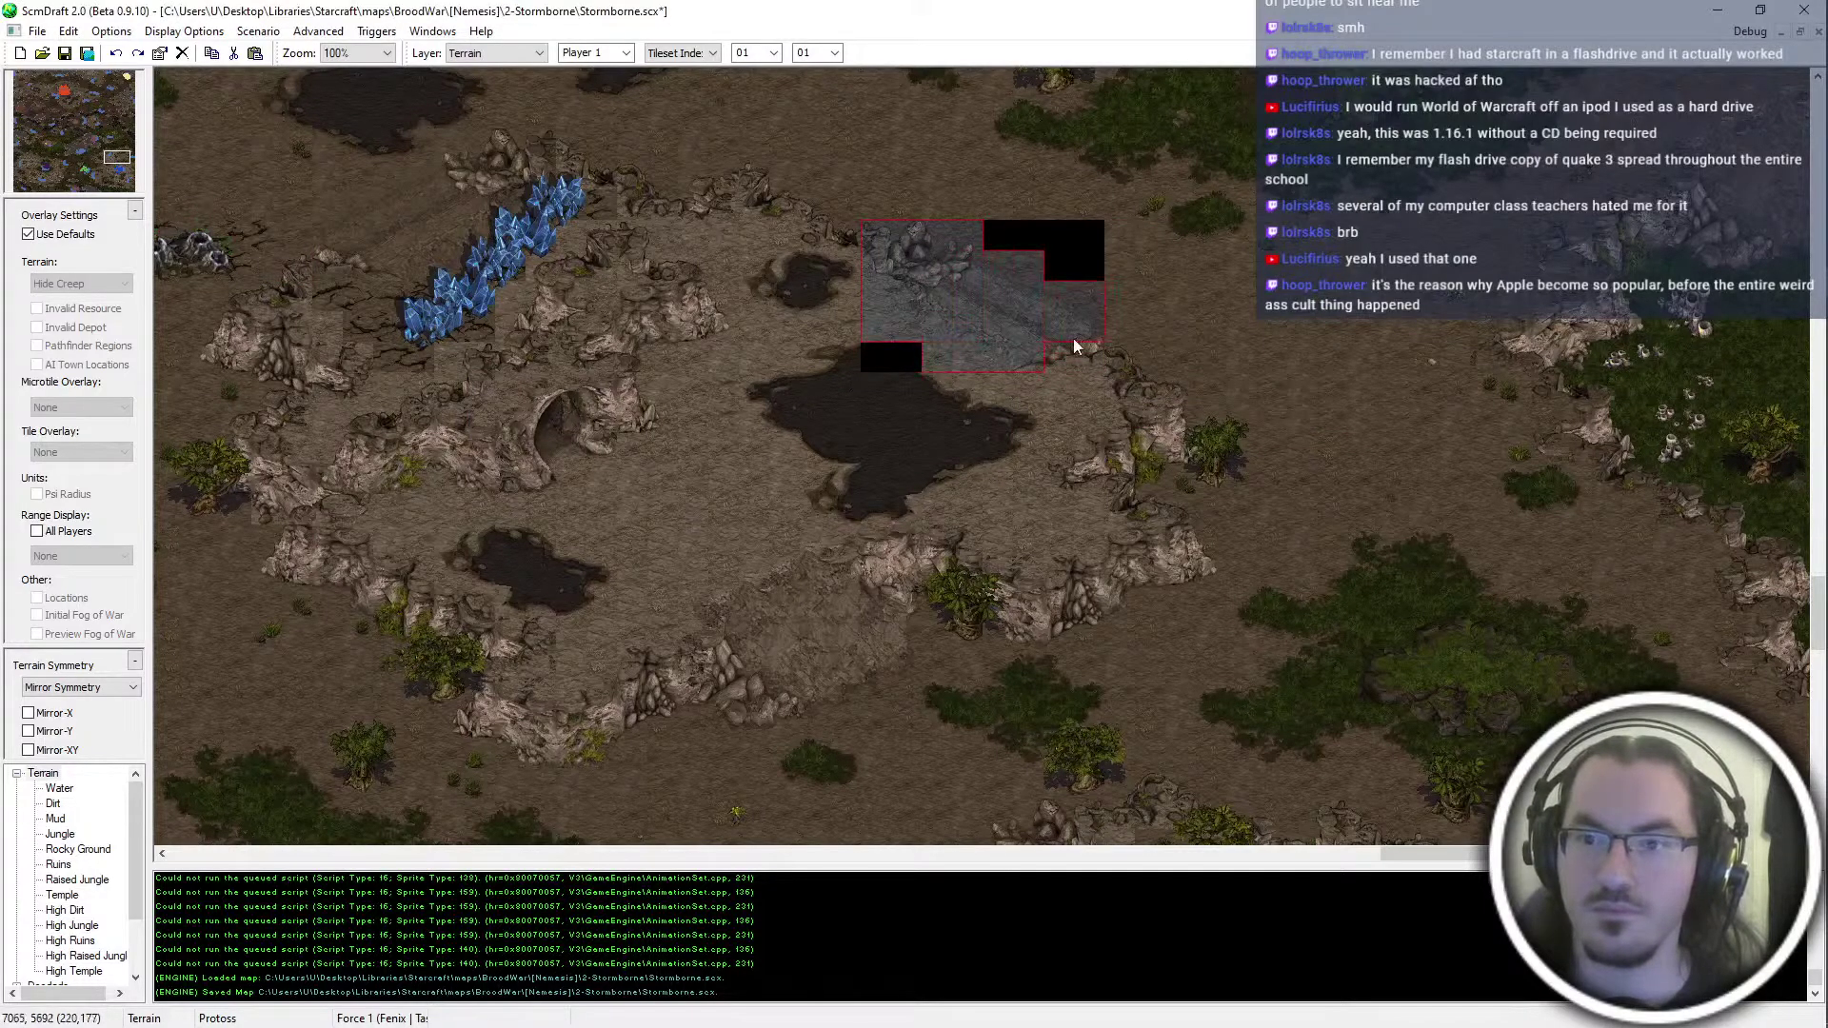
{"action": "key", "text": "ctrl+z"}
{"action": "middle_click_drag", "start_coordinate": [562, 309], "coordinate": [890, 395]}
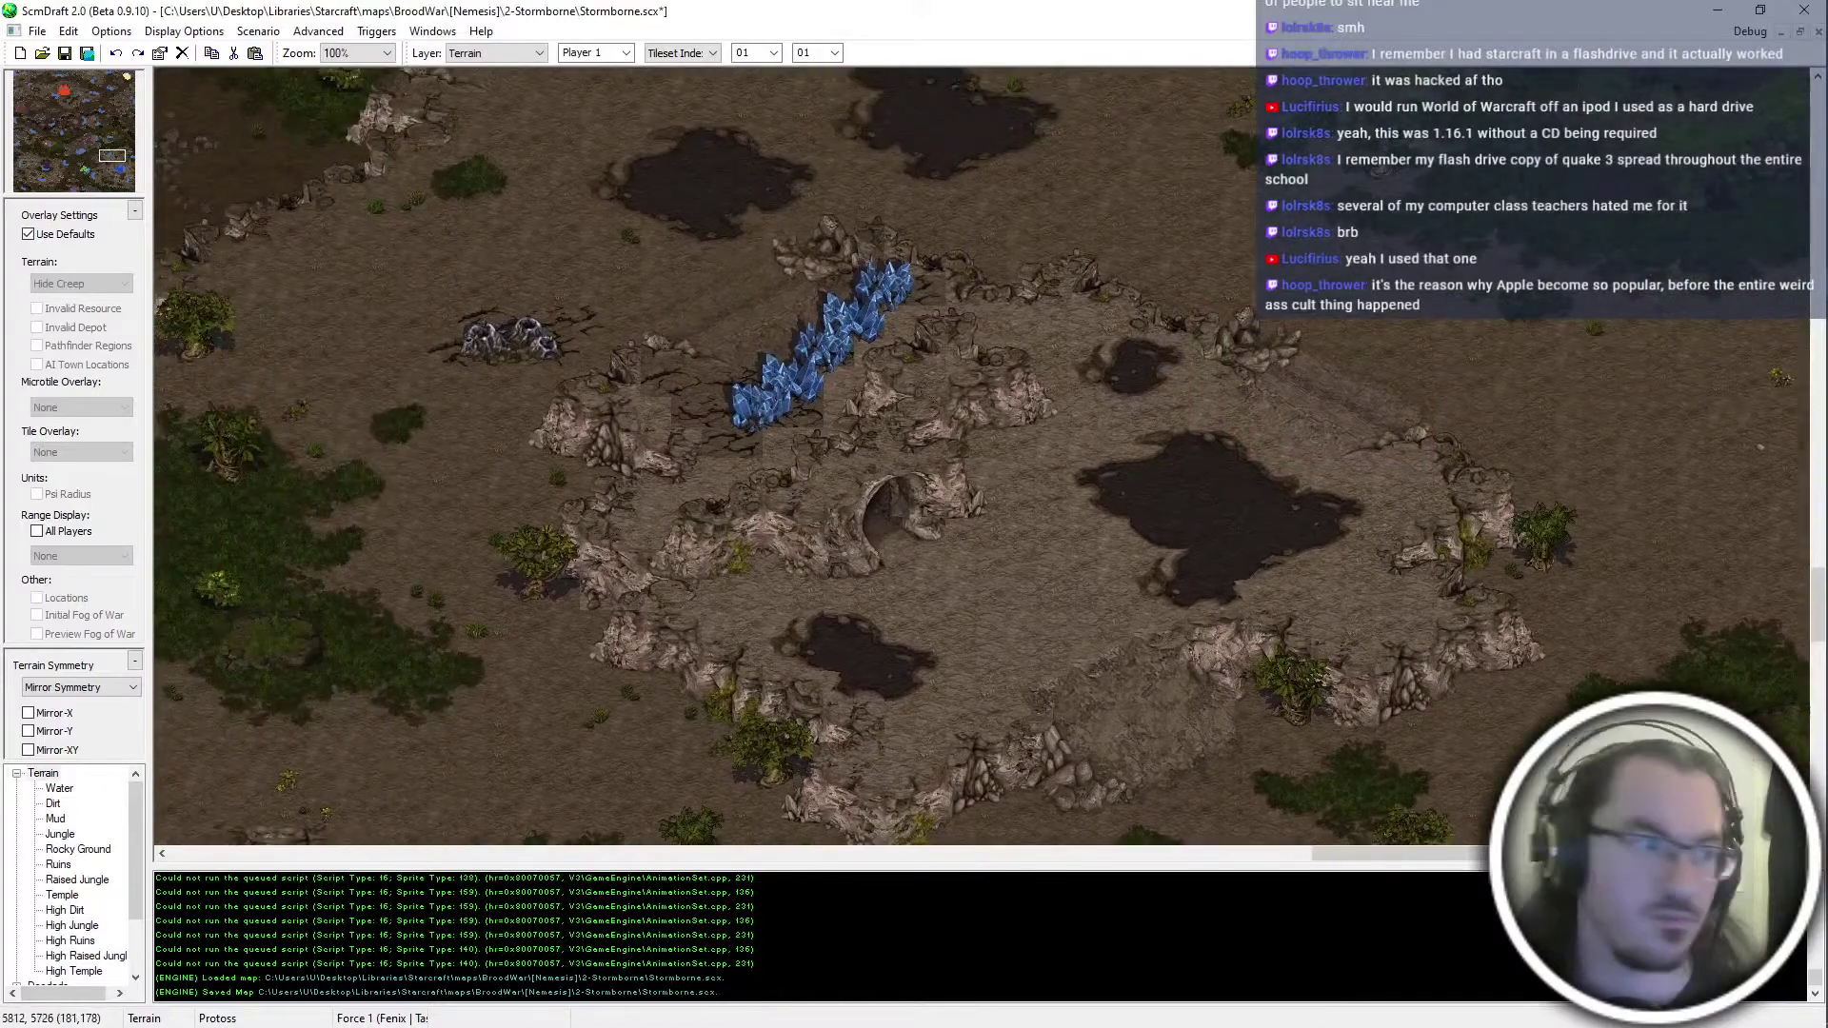
Stamp ramp tiles into the northwest opening behind the eastern plateau's mineral line, patch the ground below the crystals, and save the map
{"action": "left_click", "coordinate": [758, 288]}
{"action": "left_click_drag", "start_coordinate": [837, 243], "coordinate": [699, 334], "text": "shift"}
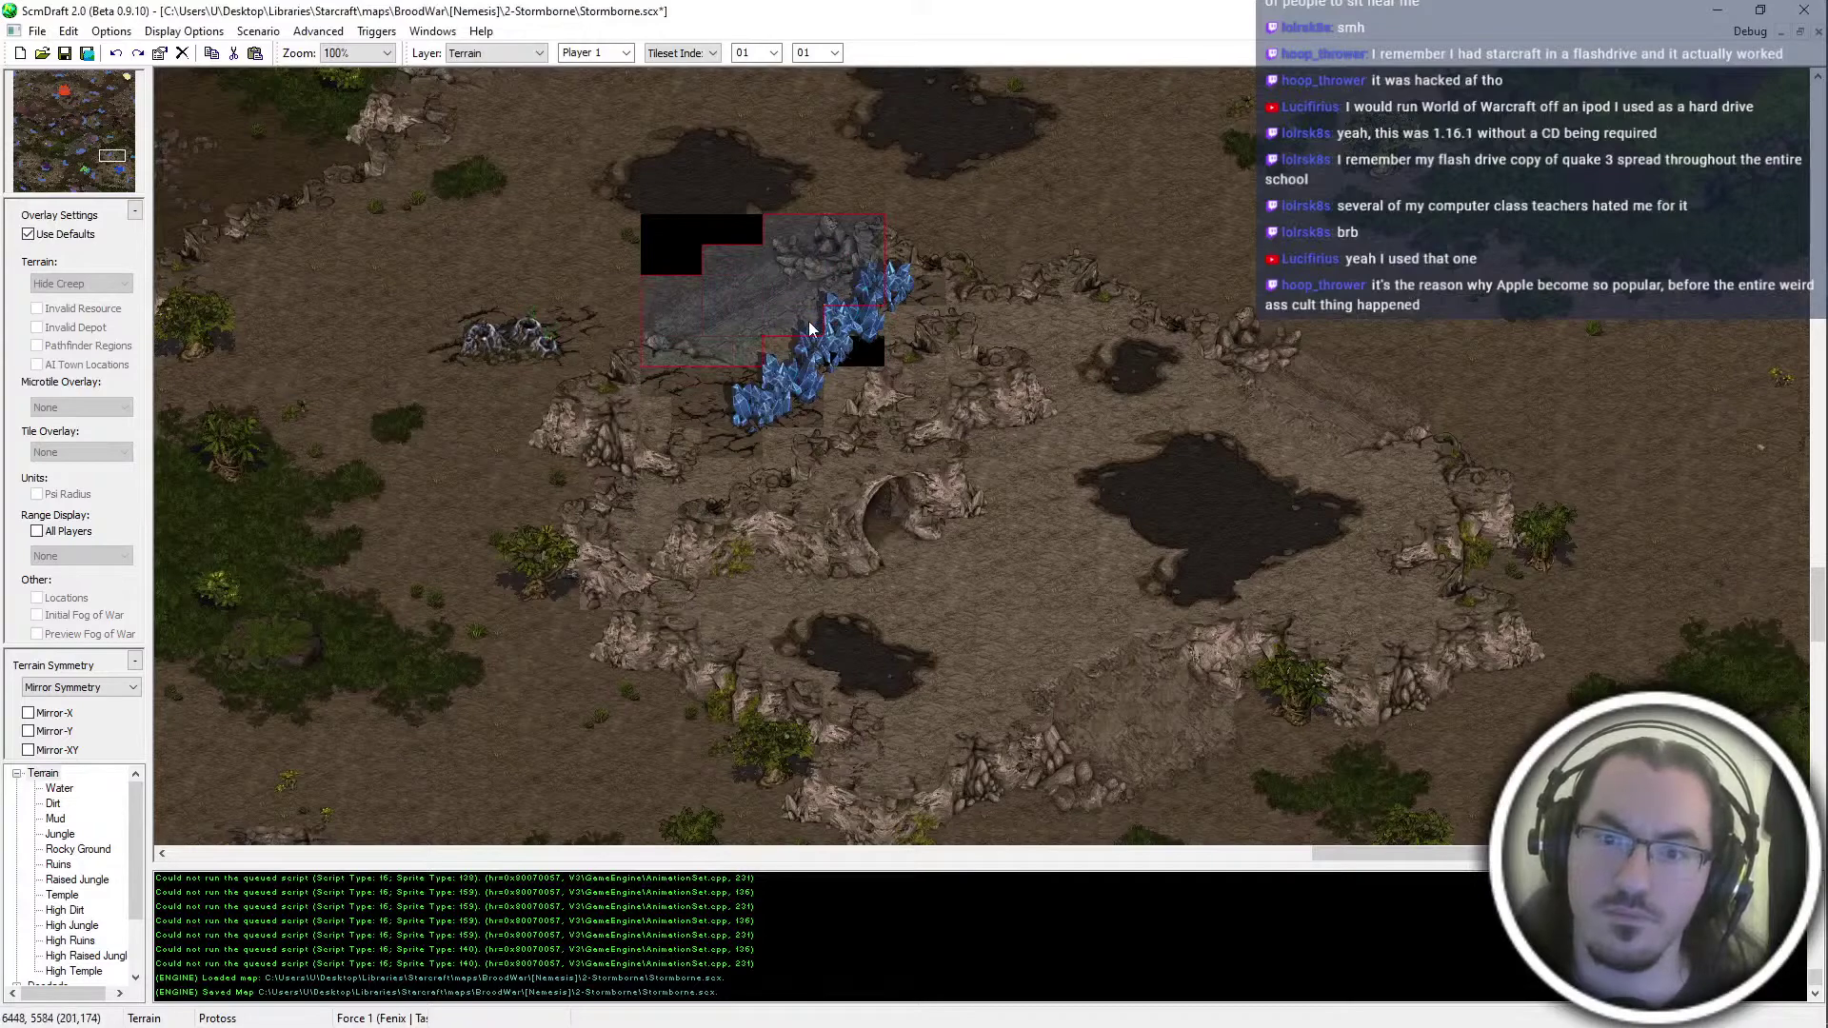
{"action": "key", "text": "ctrl+z"}
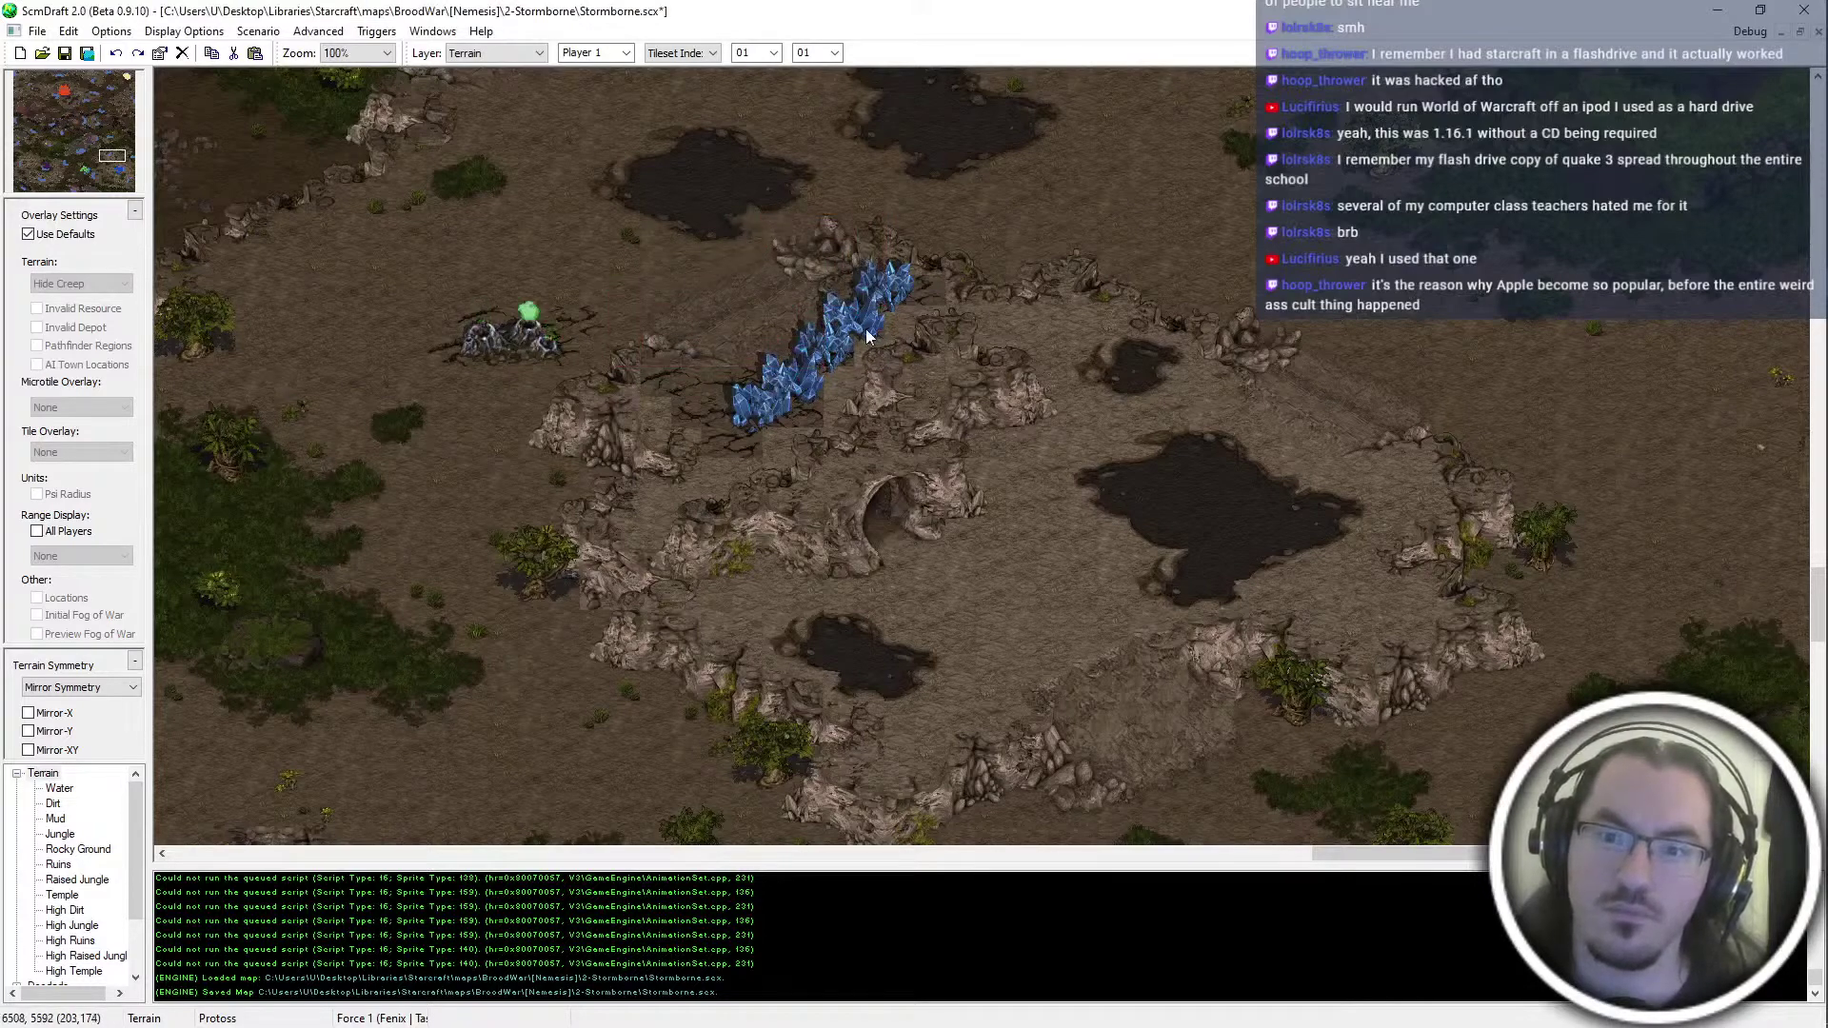
{"action": "left_click", "coordinate": [816, 358]}
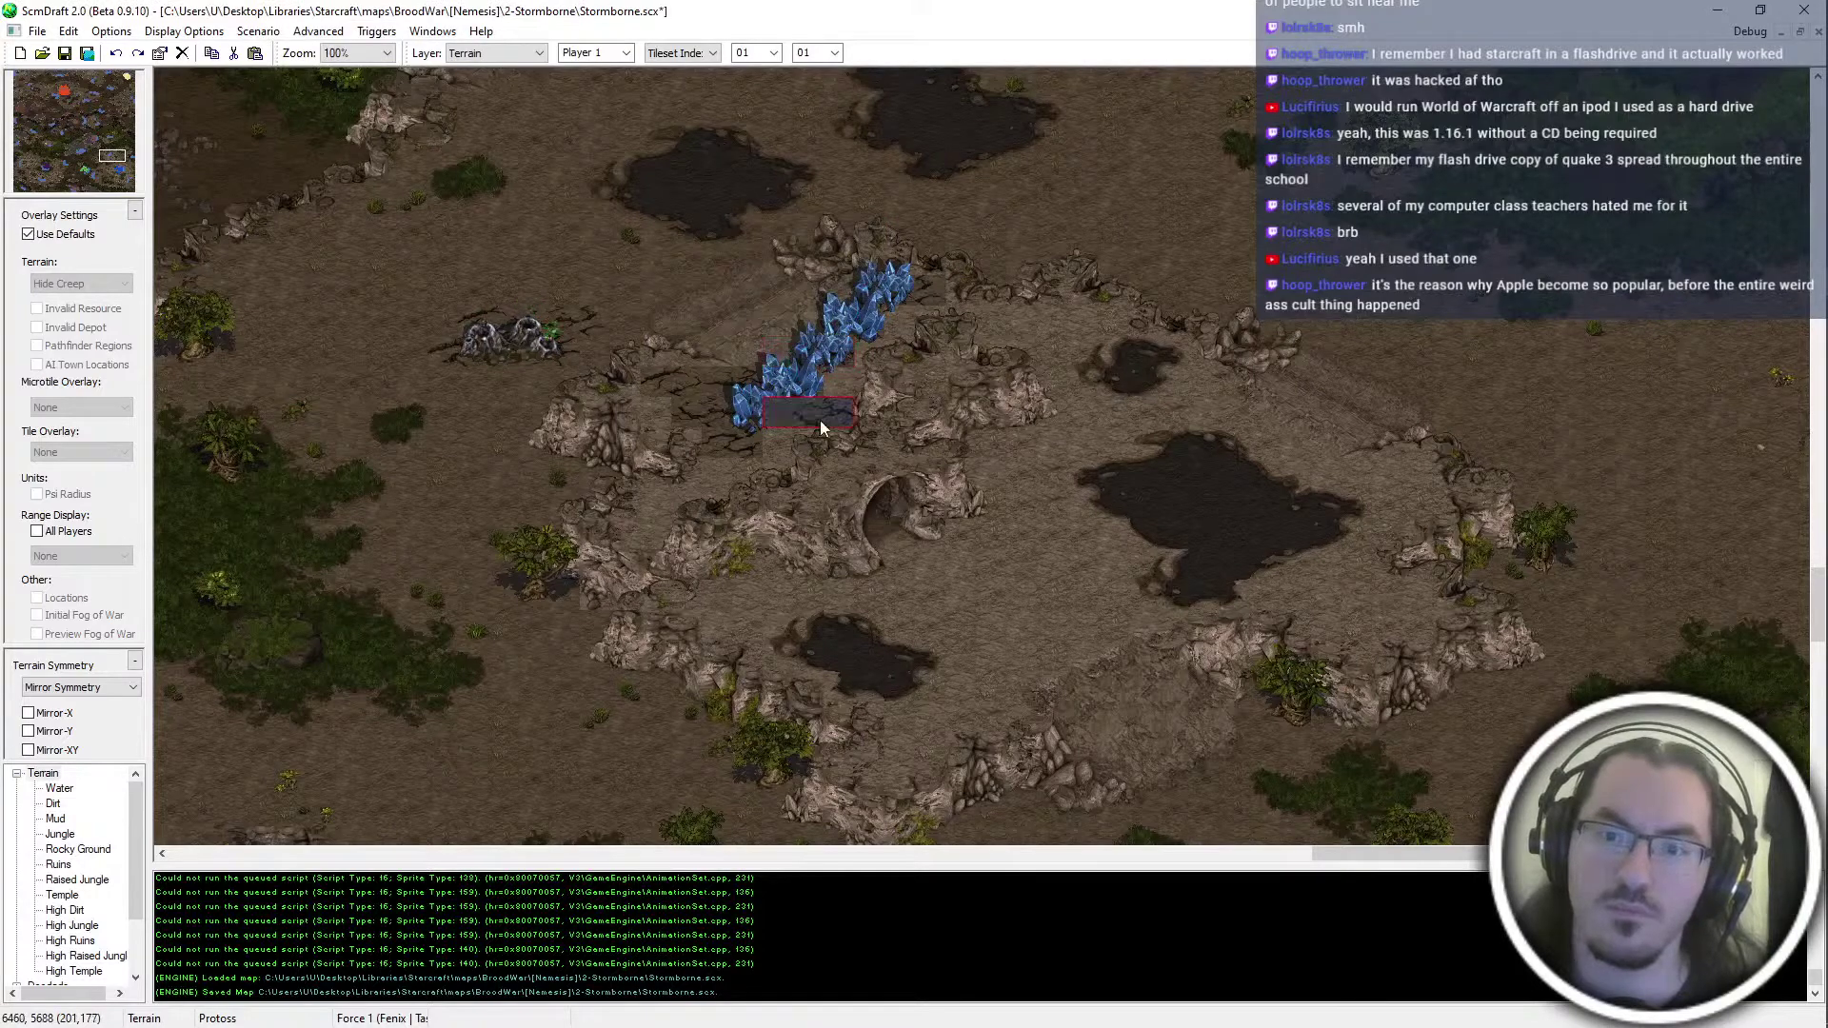
{"action": "key", "text": "Up"}
{"action": "key", "text": "Left"}
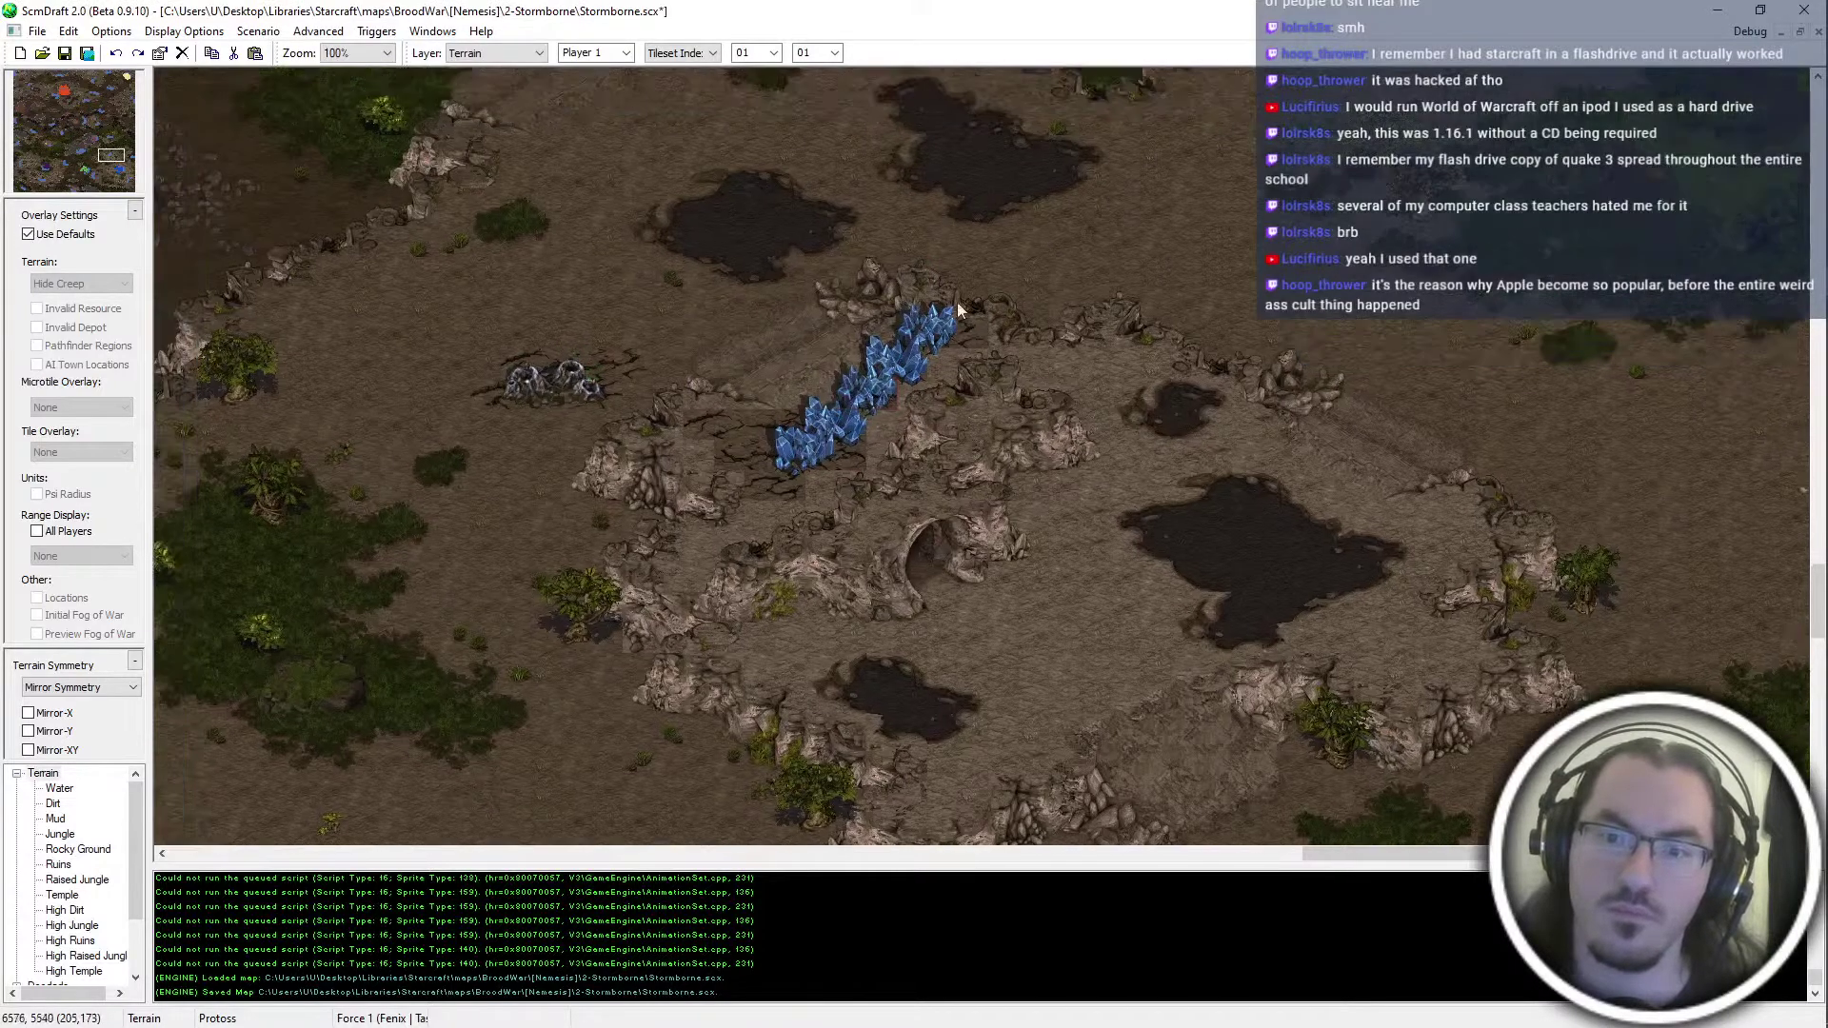
{"action": "key", "text": "ctrl+s"}
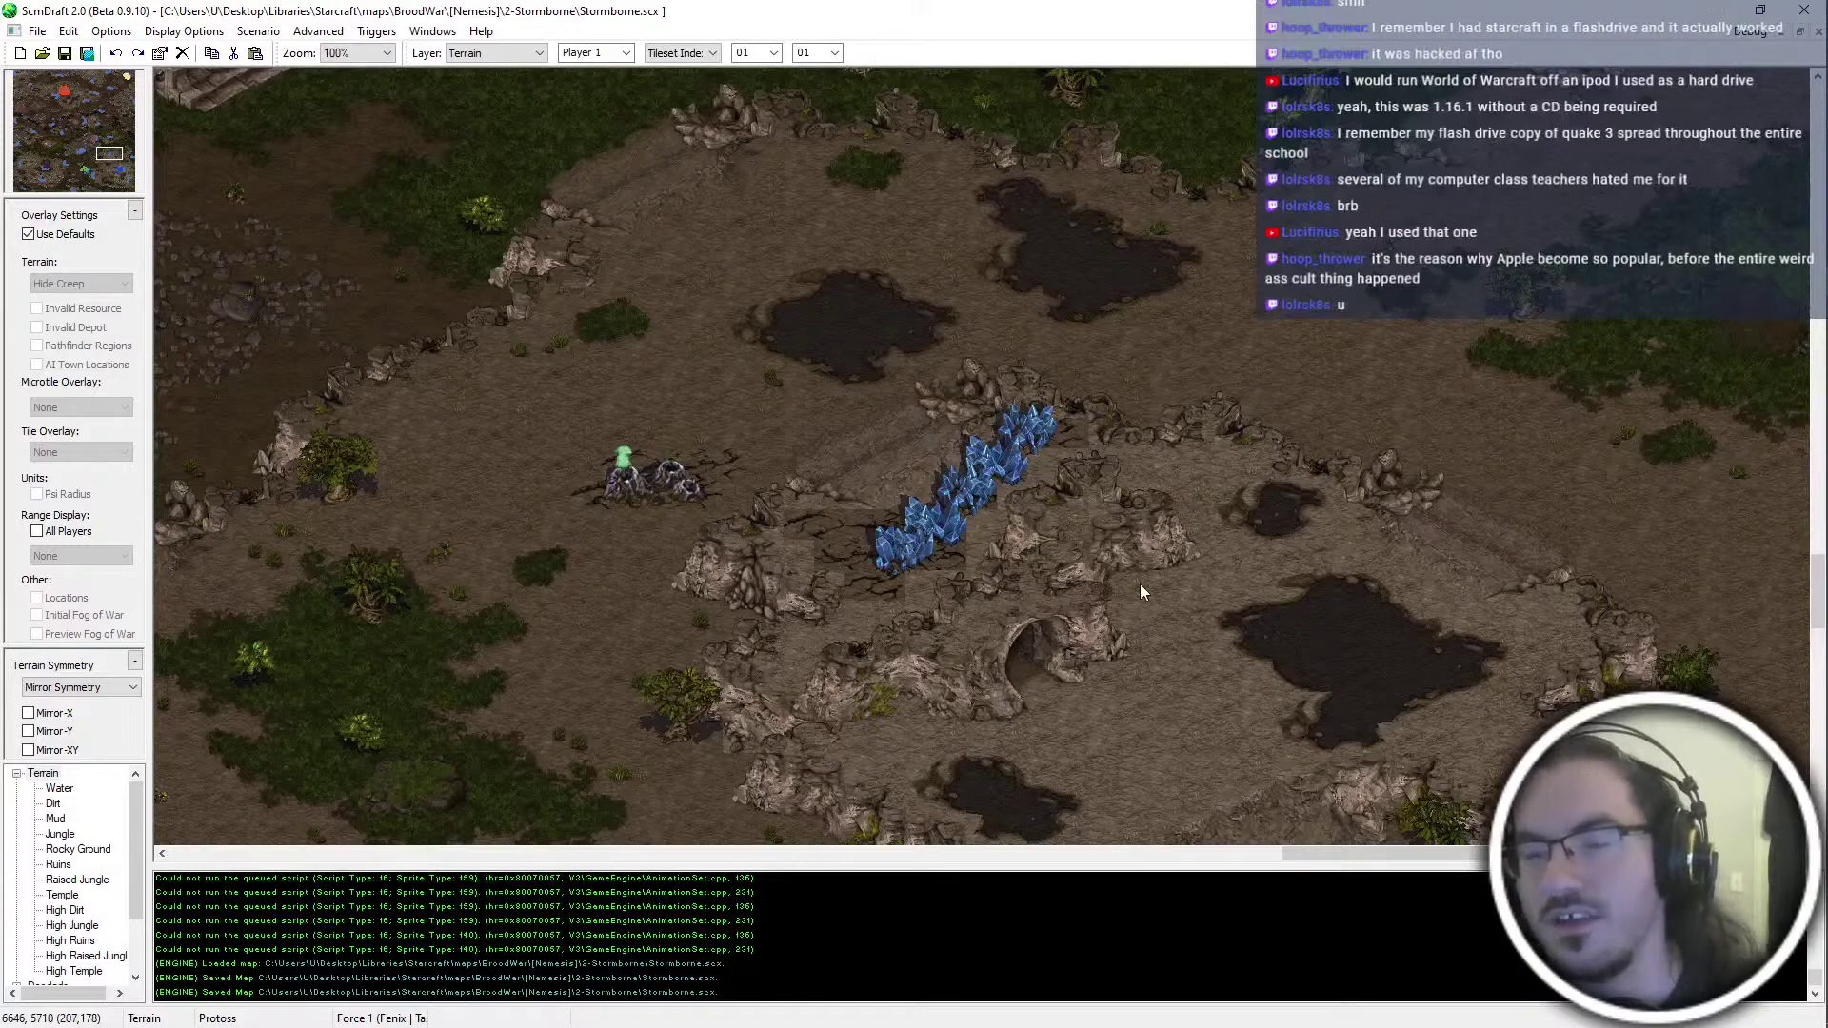
Cover the top of the rocky outcrop on the grassy eastern mineral plateau with lighter dirt tiles, and save the map
{"action": "middle_click_drag", "start_coordinate": [1139, 585], "coordinate": [1036, 717]}
{"action": "scroll", "coordinate": [1015, 494], "scroll_direction": "down", "scroll_amount": 2, "text": "ctrl"}
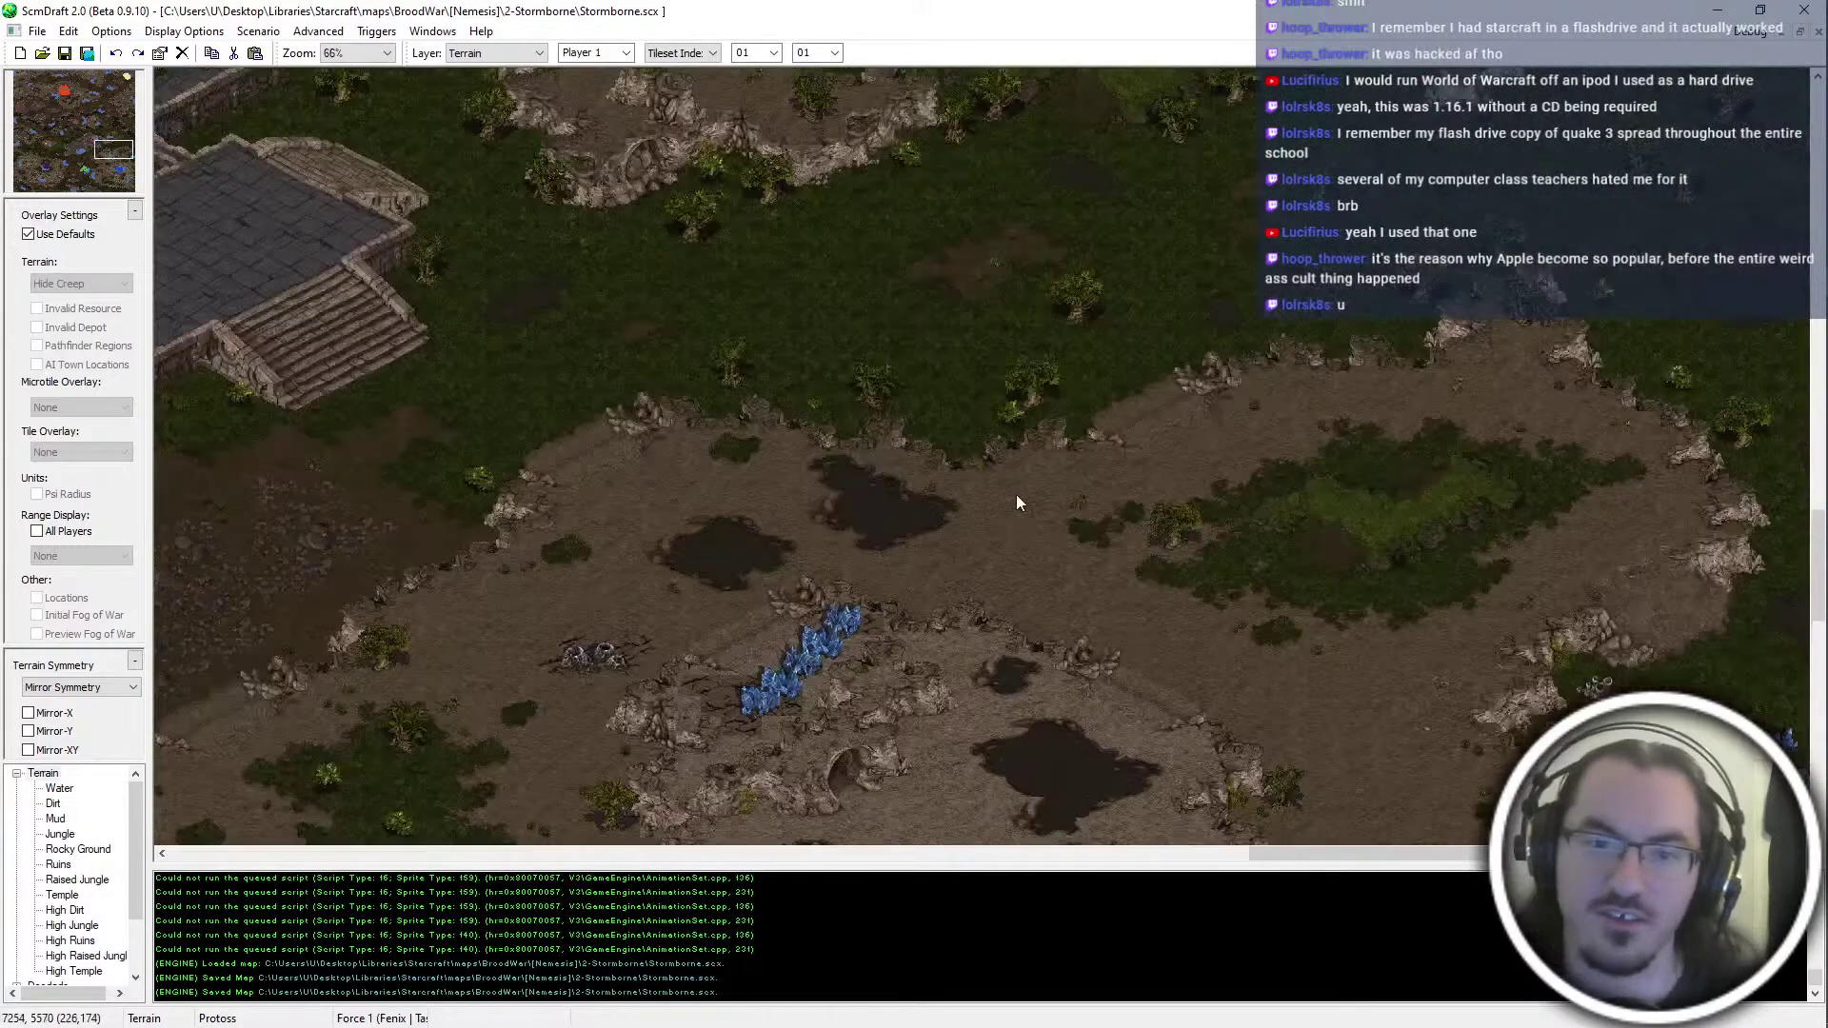
{"action": "middle_click_drag", "start_coordinate": [1014, 495], "coordinate": [642, 515]}
{"action": "middle_click_drag", "start_coordinate": [1409, 747], "coordinate": [1194, 728]}
{"action": "scroll", "coordinate": [790, 529], "scroll_direction": "up", "scroll_amount": 1, "text": "ctrl"}
{"action": "middle_click_drag", "start_coordinate": [1314, 571], "coordinate": [1243, 595]}
{"action": "middle_click_drag", "start_coordinate": [1801, 302], "coordinate": [1212, 480]}
{"action": "scroll", "coordinate": [258, 336], "scroll_direction": "up", "scroll_amount": 1, "text": "ctrl"}
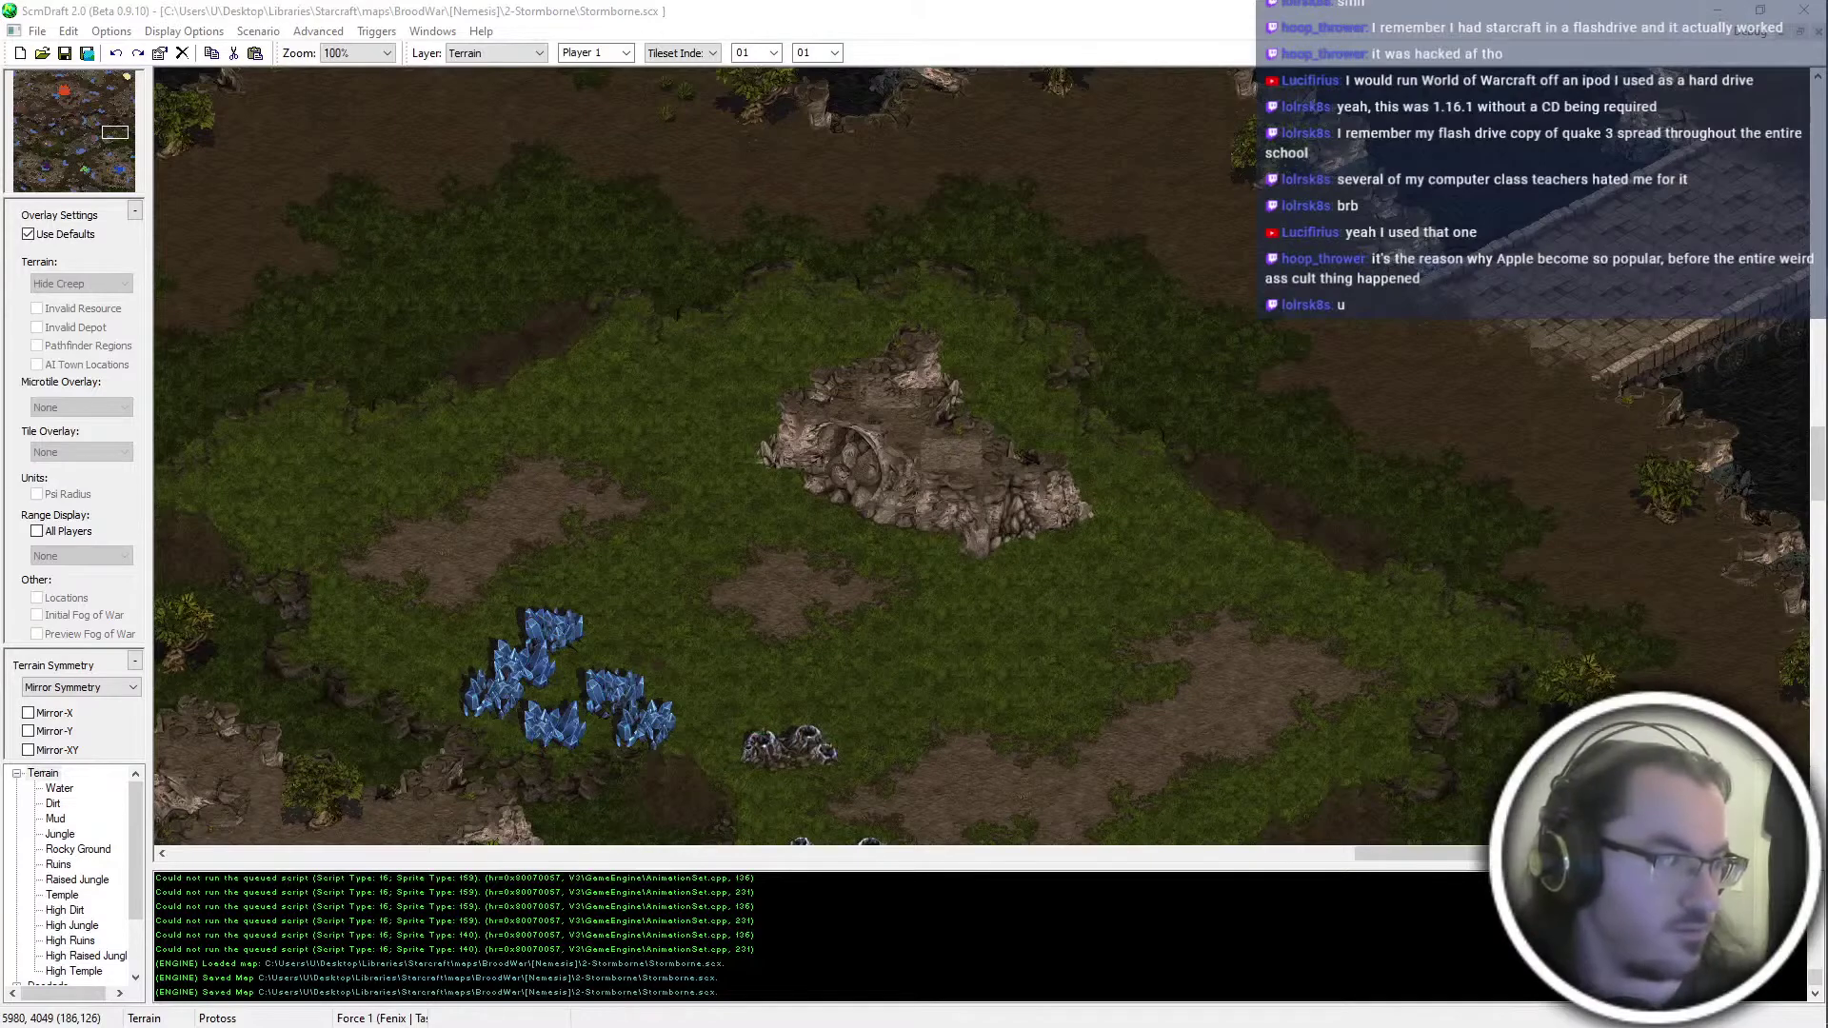
{"action": "scroll", "coordinate": [1144, 486], "scroll_direction": "up", "scroll_amount": 1, "text": "ctrl"}
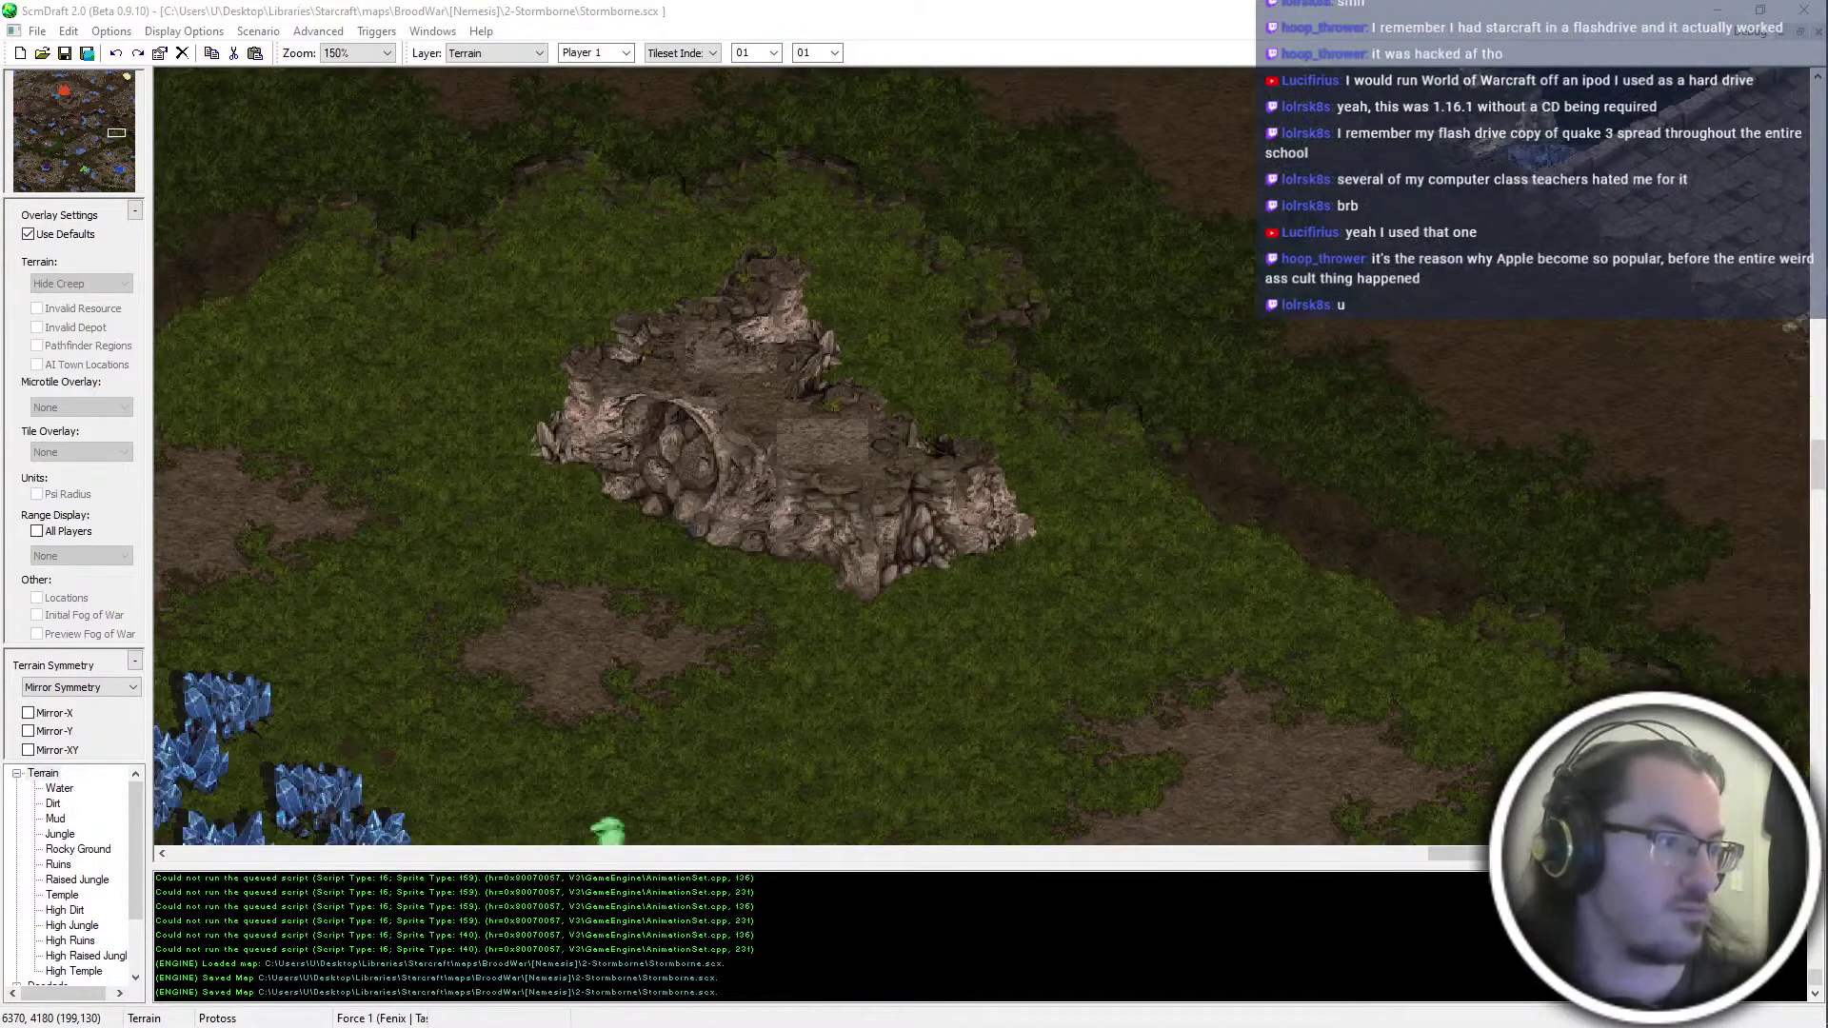
{"action": "left_click", "coordinate": [914, 533]}
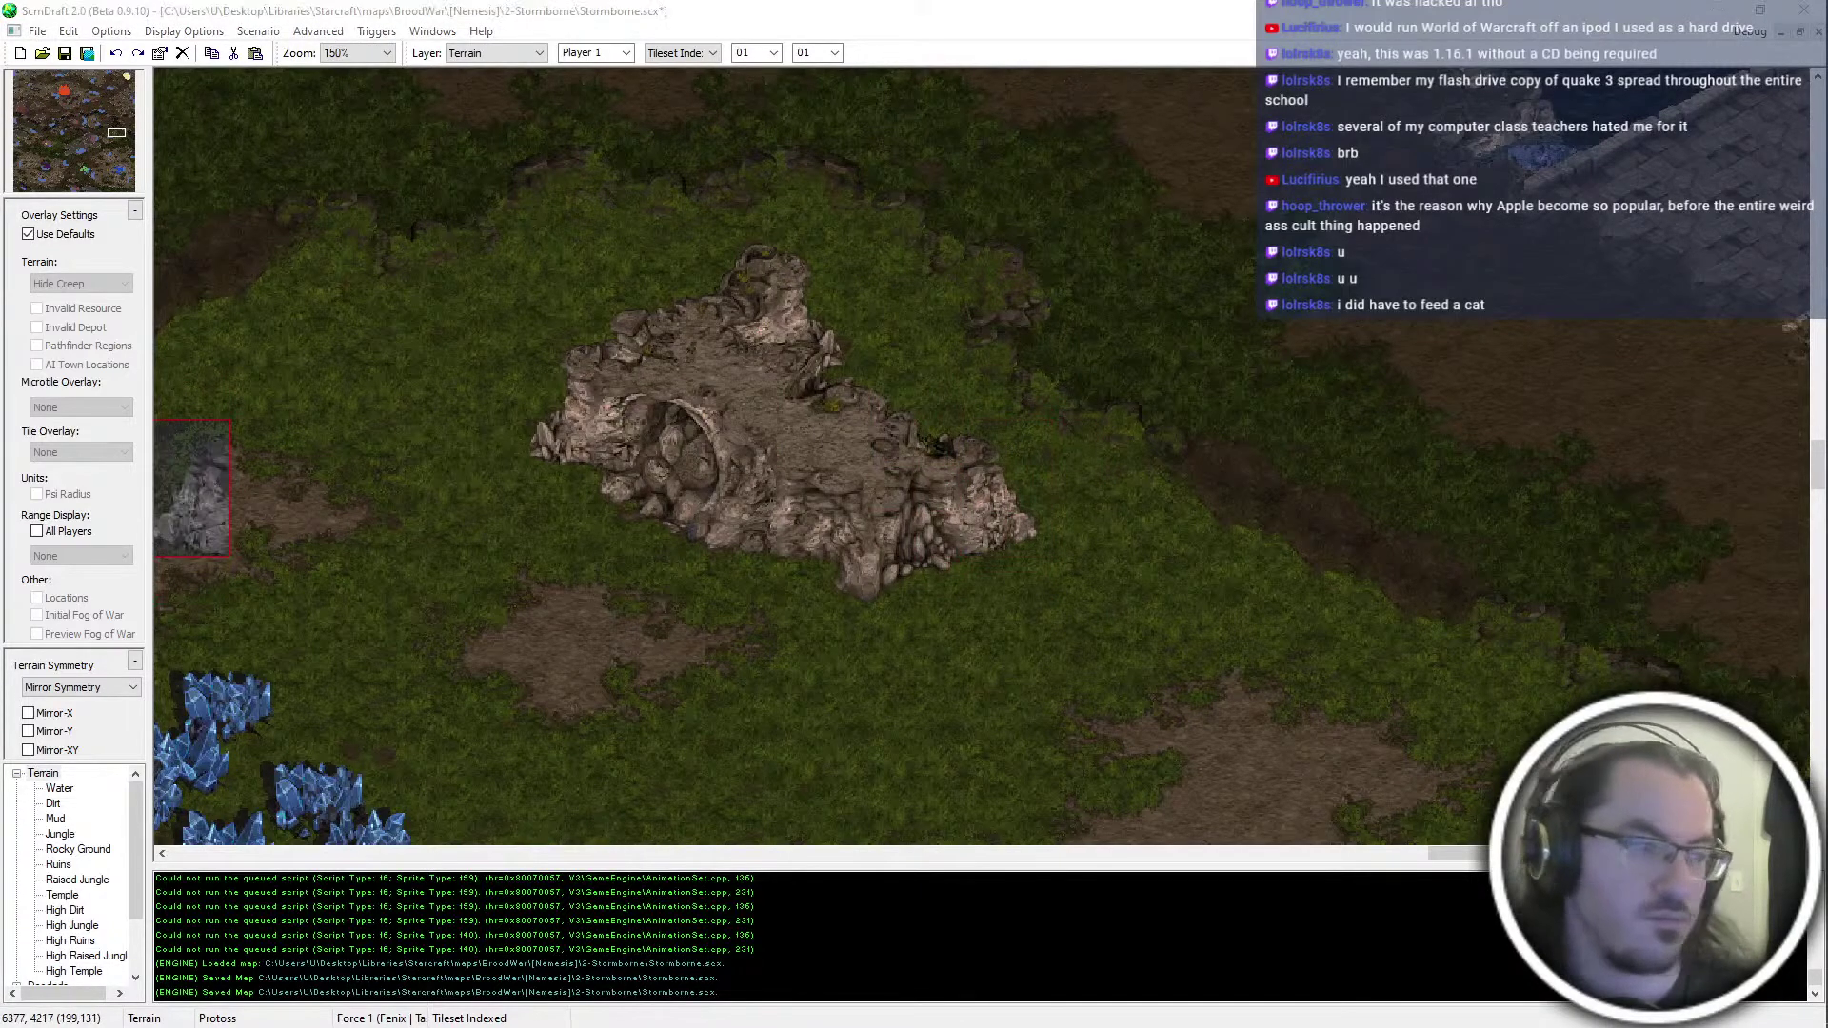
{"action": "scroll", "coordinate": [631, 521], "scroll_direction": "down", "scroll_amount": 1, "text": "ctrl"}
{"action": "middle_click_drag", "start_coordinate": [1104, 443], "coordinate": [1357, 260]}
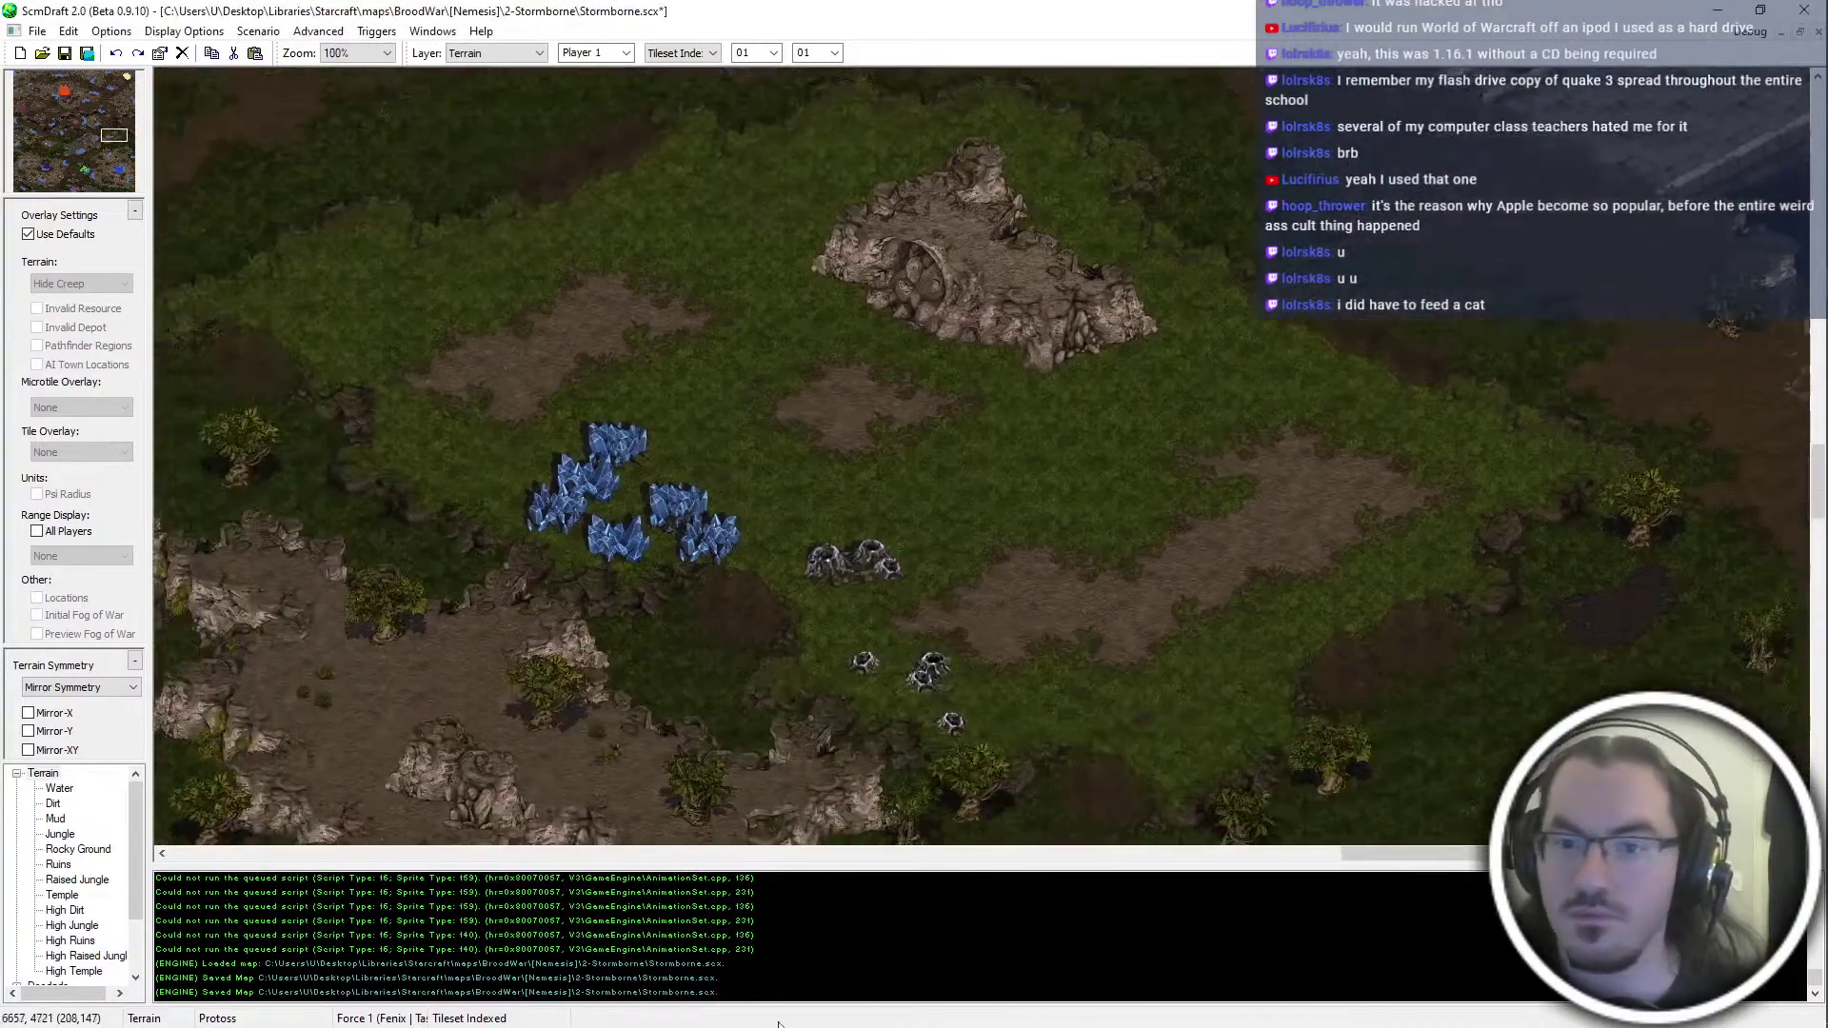
{"action": "scroll", "coordinate": [1014, 598], "scroll_direction": "down", "scroll_amount": 1, "text": "ctrl"}
{"action": "key", "text": "ctrl+s"}
Examine the terrain around the Zerg base and the western temple platform for cliffs and ramps that still need refining
{"action": "middle_click_drag", "start_coordinate": [1014, 598], "coordinate": [930, 507]}
{"action": "scroll", "coordinate": [968, 567], "scroll_direction": "down", "scroll_amount": 2, "text": "ctrl"}
{"action": "middle_click_drag", "start_coordinate": [971, 614], "coordinate": [271, 800]}
{"action": "scroll", "coordinate": [811, 167], "scroll_direction": "up", "scroll_amount": 4, "text": "ctrl"}
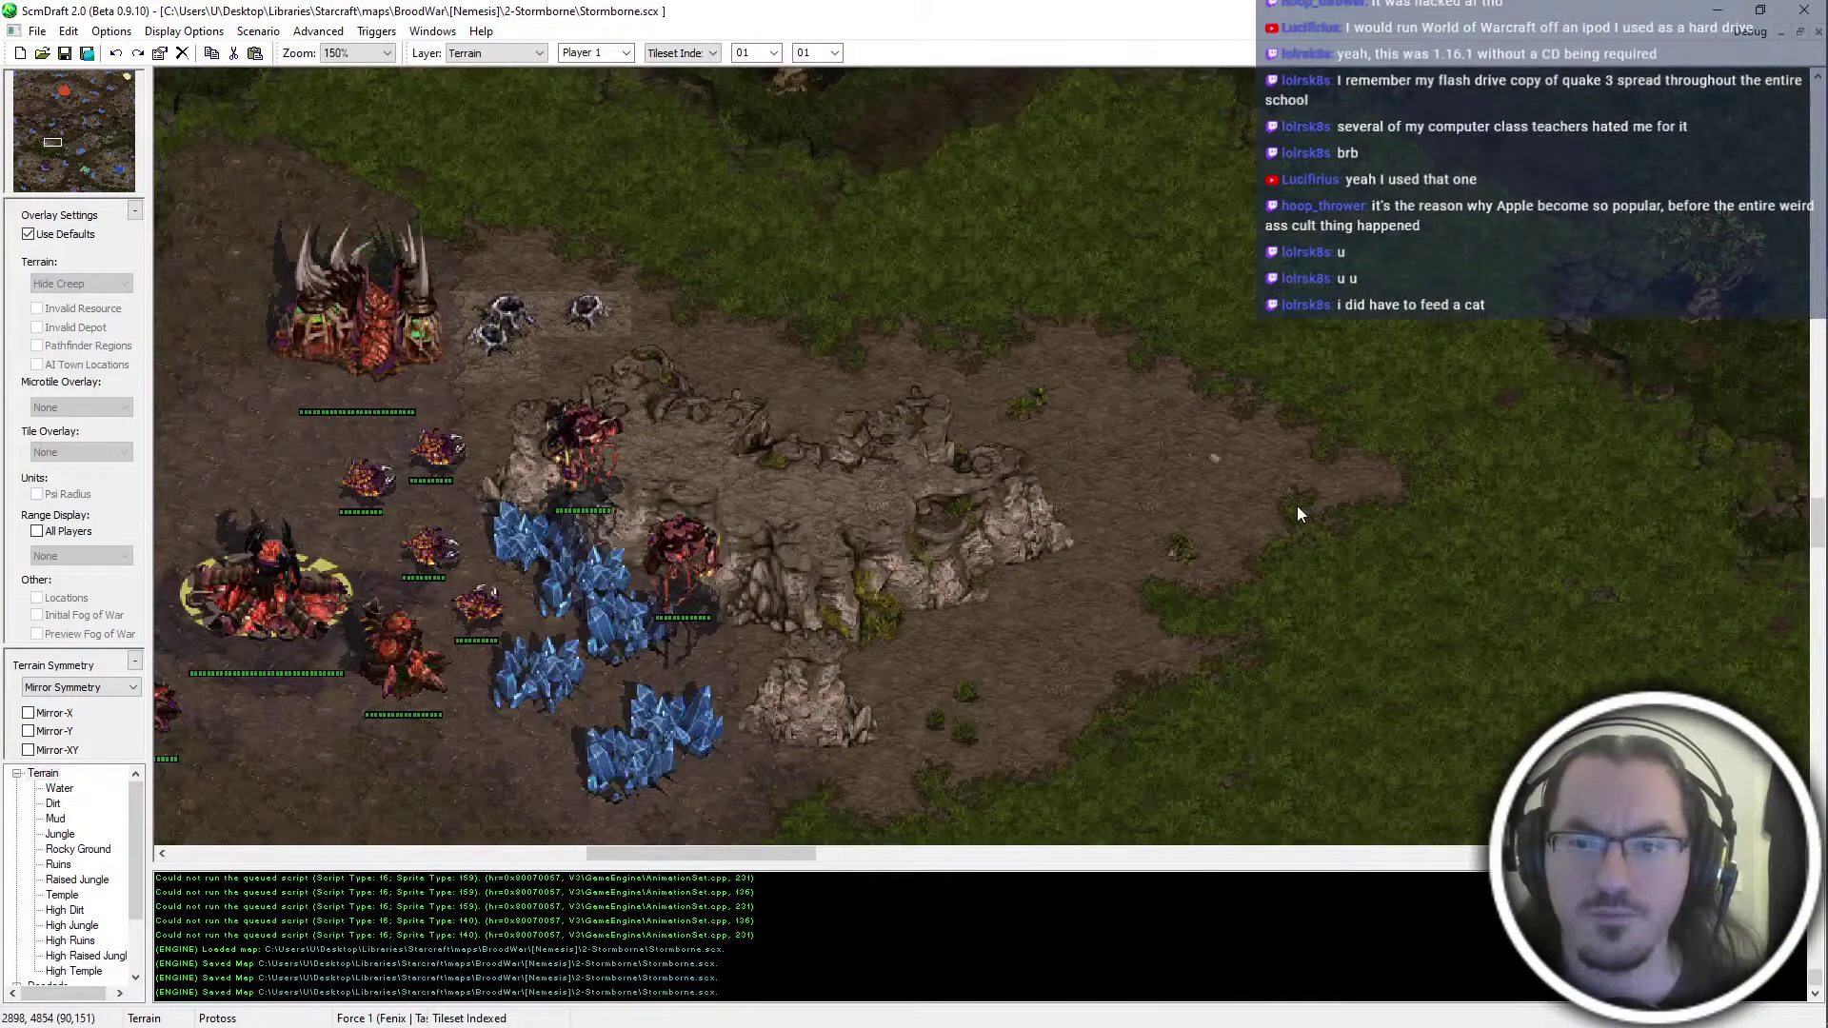
{"action": "scroll", "coordinate": [771, 485], "scroll_direction": "down", "scroll_amount": 1, "text": "ctrl"}
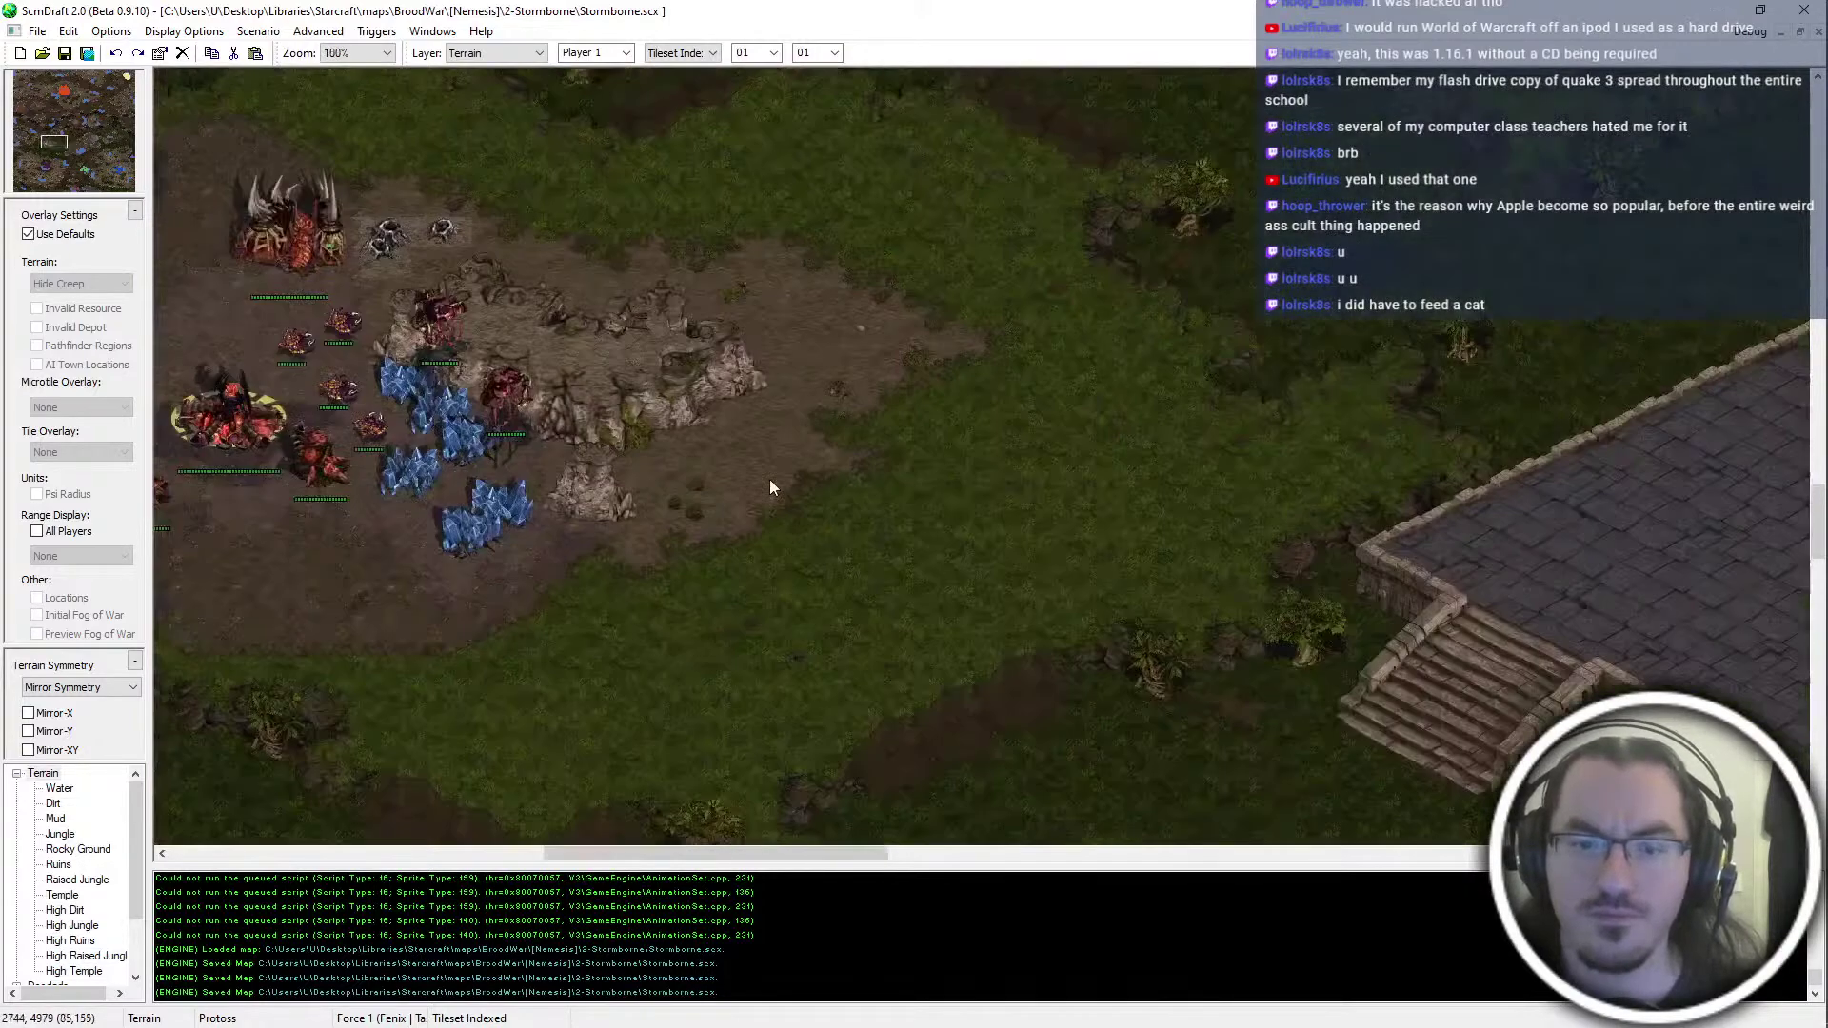
{"action": "scroll", "coordinate": [769, 478], "scroll_direction": "down", "scroll_amount": 2, "text": "ctrl"}
{"action": "scroll", "coordinate": [959, 491], "scroll_direction": "up", "scroll_amount": 2, "text": "ctrl"}
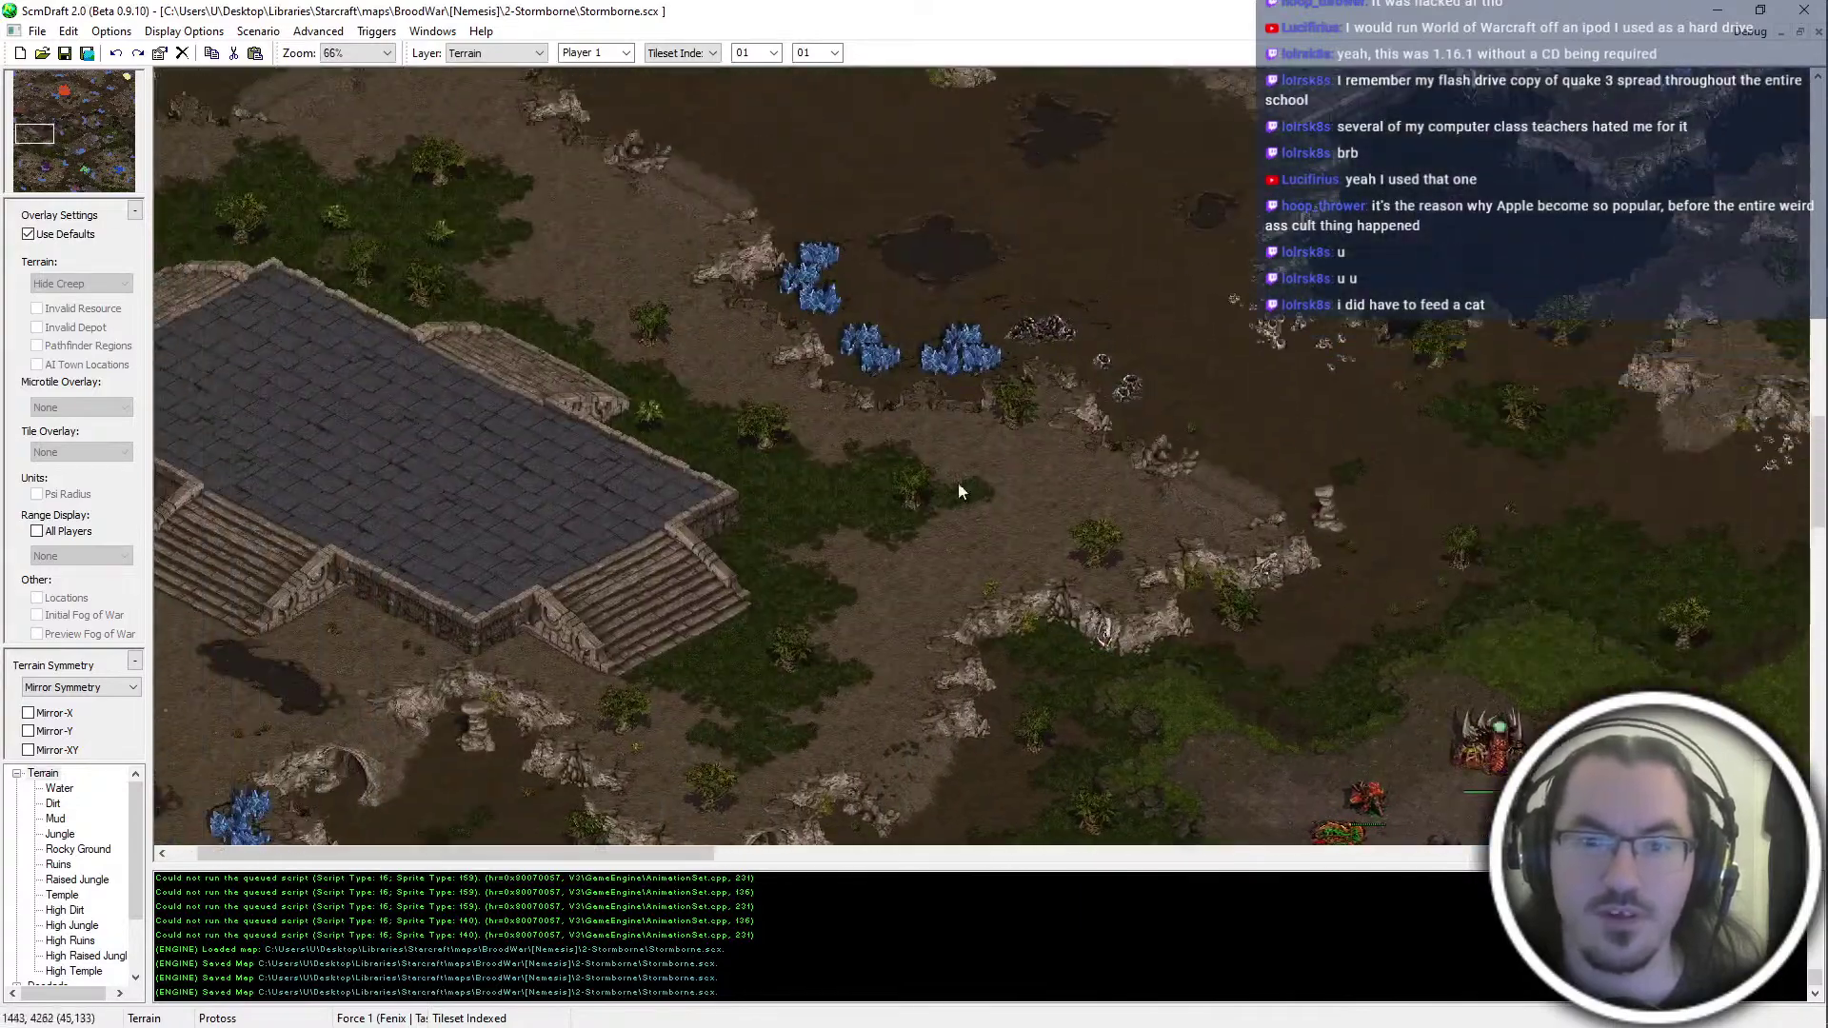
{"action": "scroll", "coordinate": [346, 780], "scroll_direction": "down", "scroll_amount": 3}
{"action": "scroll", "coordinate": [344, 187], "scroll_direction": "down", "scroll_amount": 10}
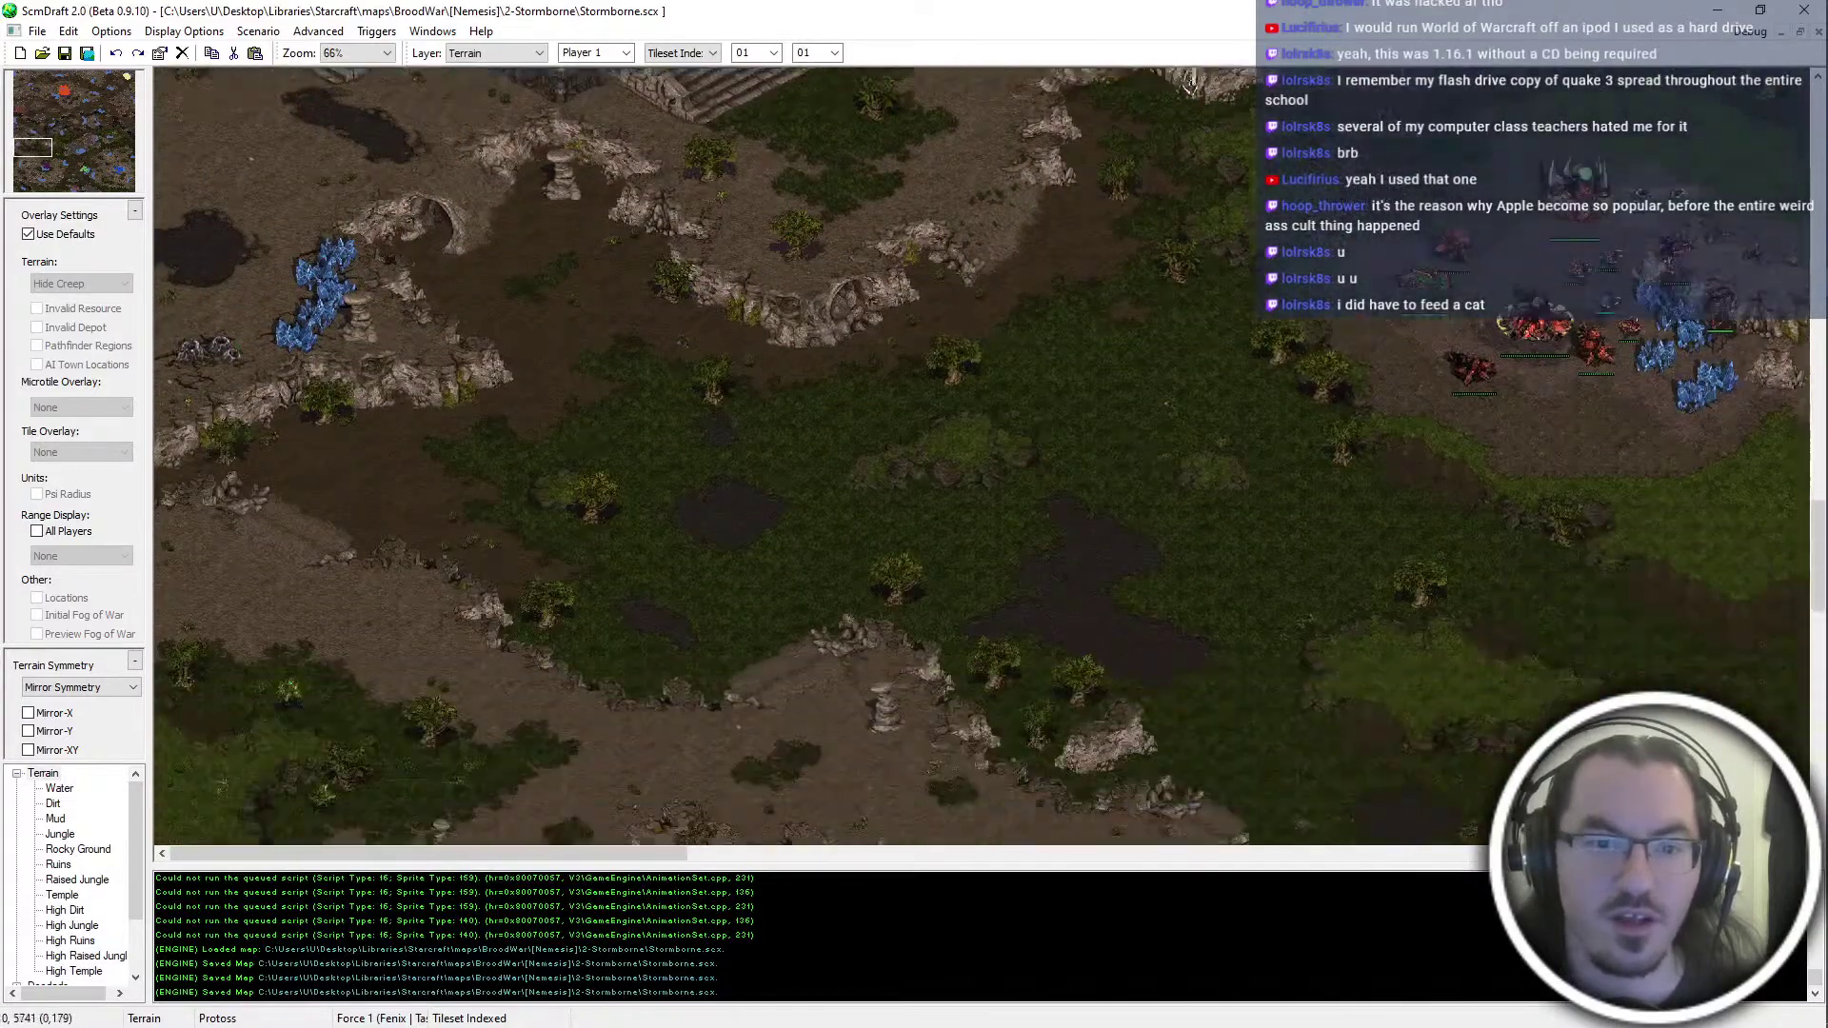
Examine the southeastern, eastern, central and northwestern terrain for cliff openings and outcrops that still need refining
{"action": "scroll", "coordinate": [891, 711], "scroll_direction": "right", "scroll_amount": 10}
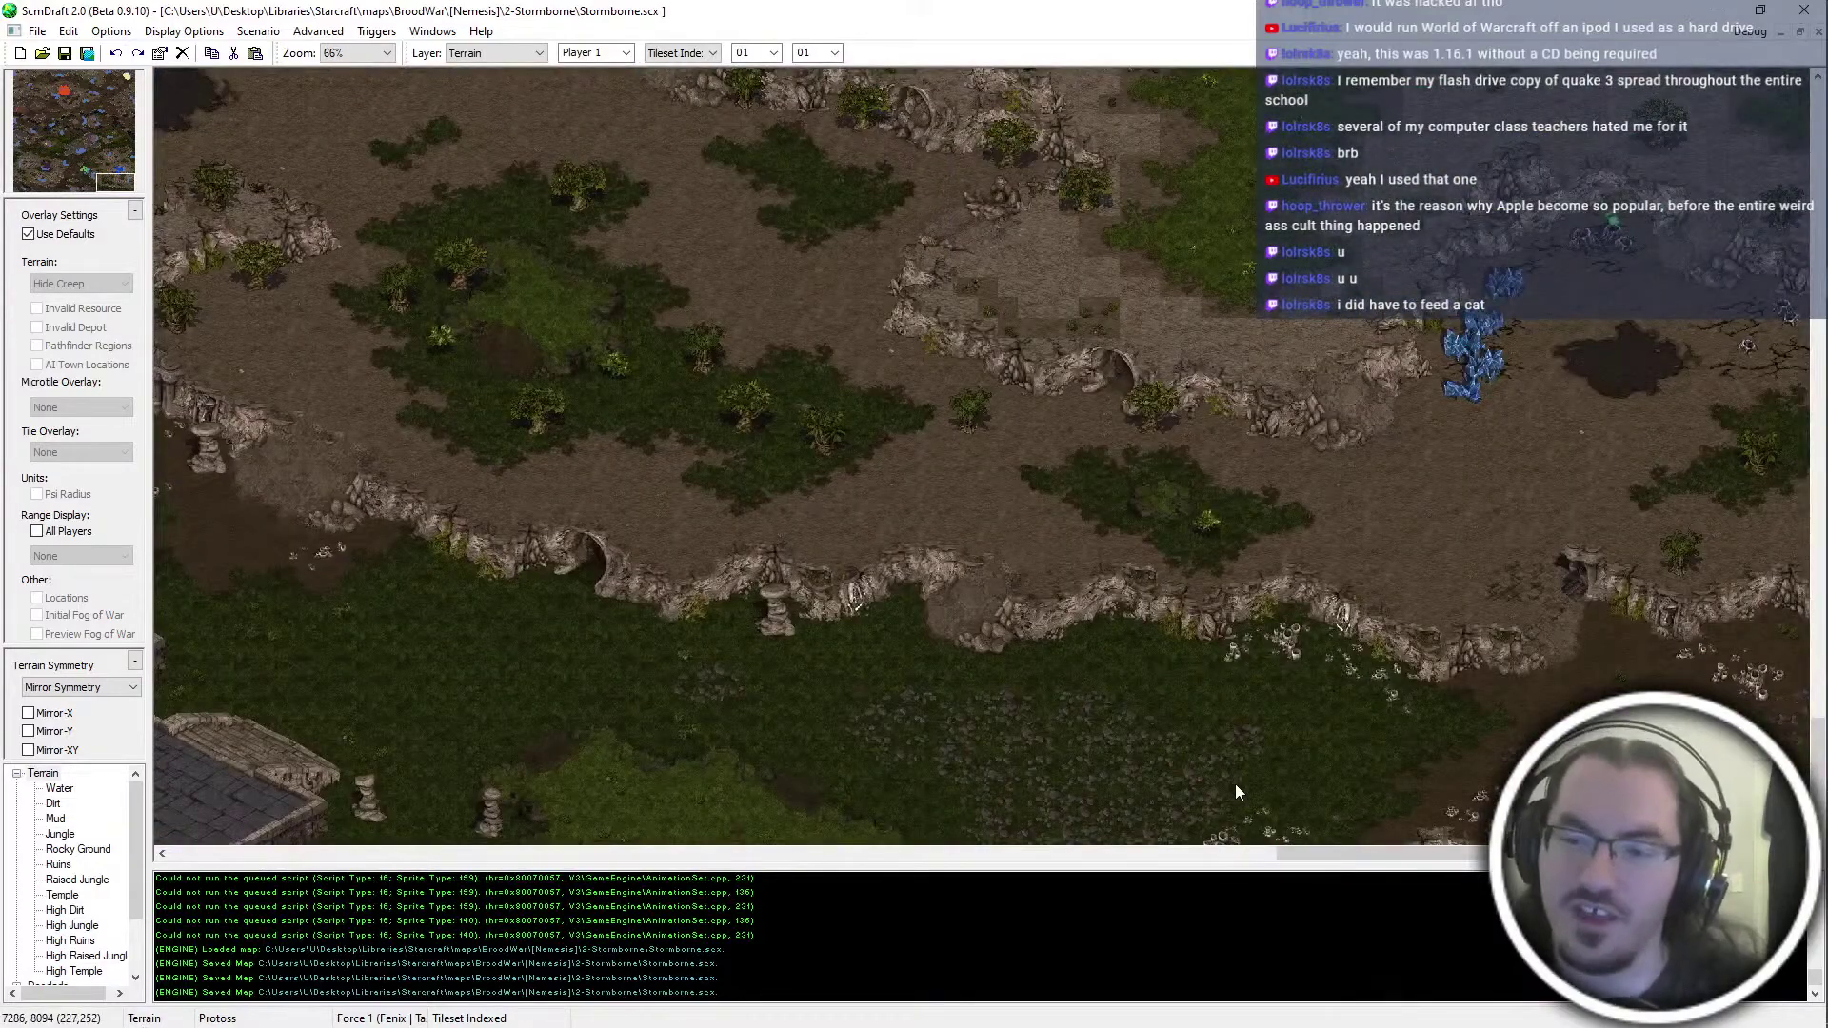
{"action": "scroll", "coordinate": [1375, 404], "scroll_direction": "up", "scroll_amount": 12}
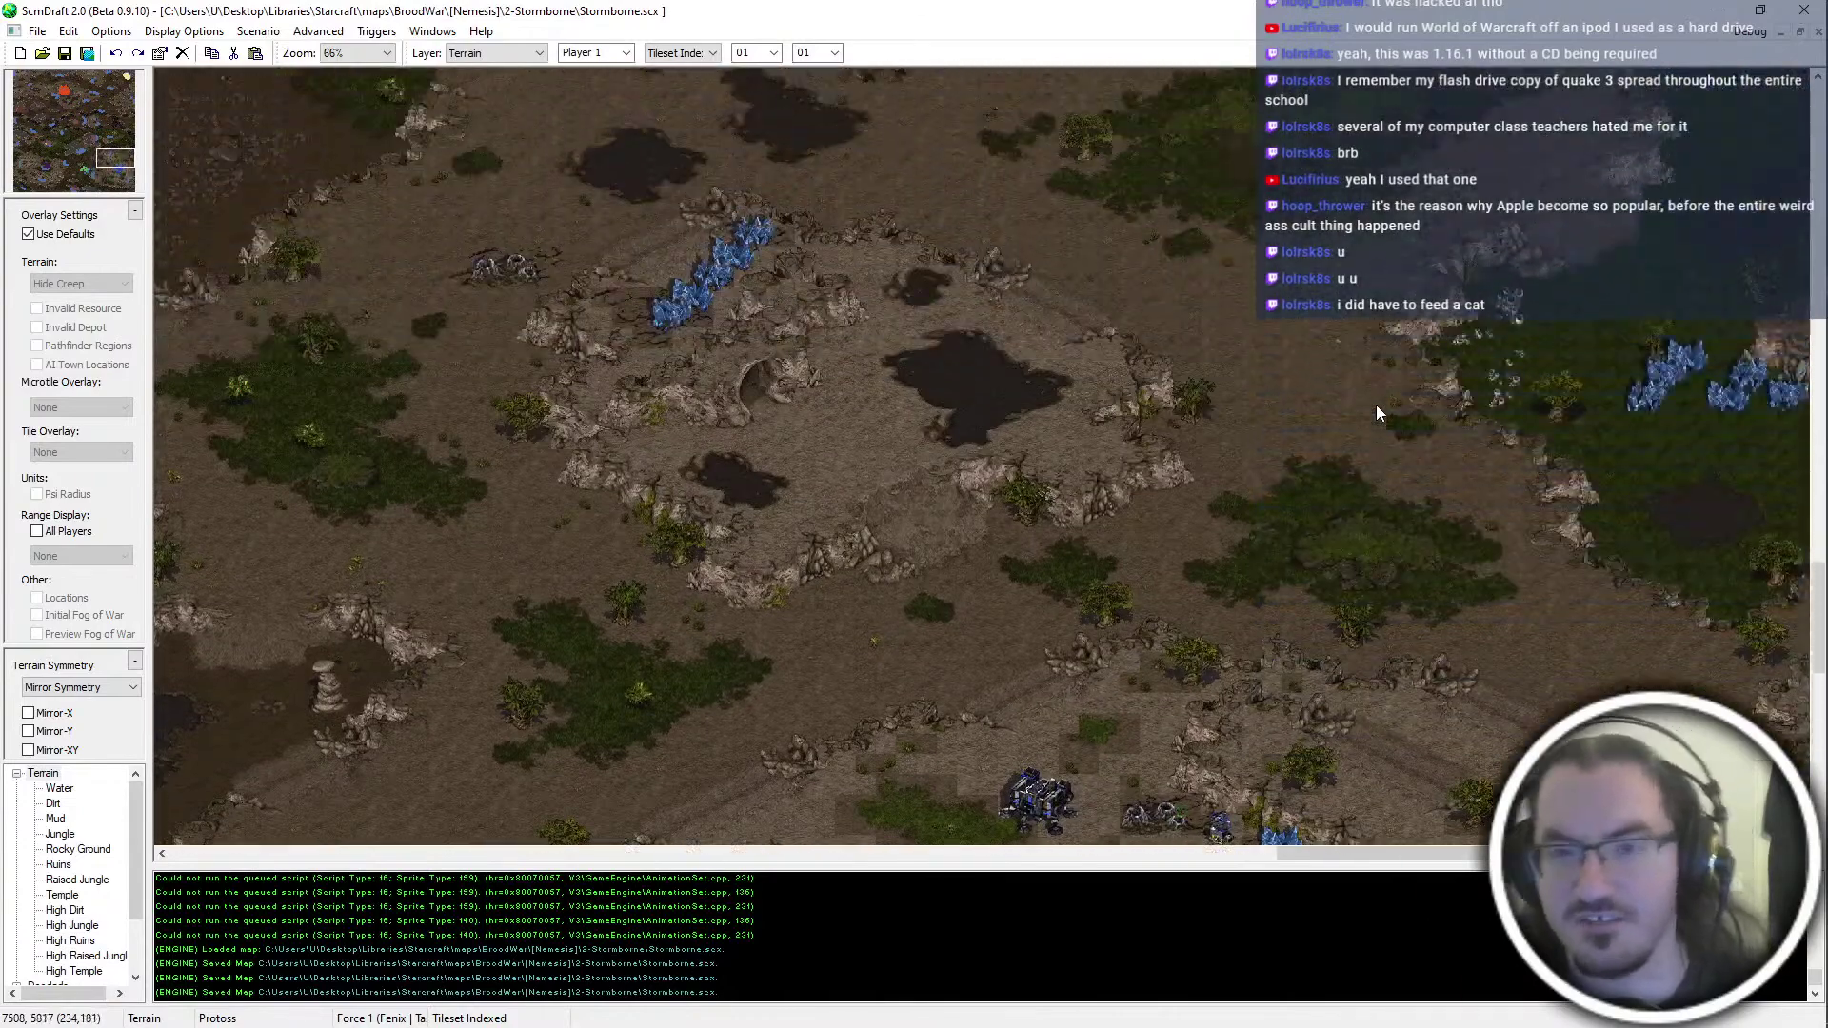
{"action": "key", "text": "Up"}
{"action": "key", "text": "Up"}
{"action": "key", "text": "Up"}
{"action": "key", "text": "Up"}
{"action": "key", "text": "Left"}
{"action": "key", "text": "Left"}
{"action": "key", "text": "Left"}
{"action": "key", "text": "Left"}
{"action": "left_click", "coordinate": [69, 124]}
{"action": "left_click", "coordinate": [58, 118]}
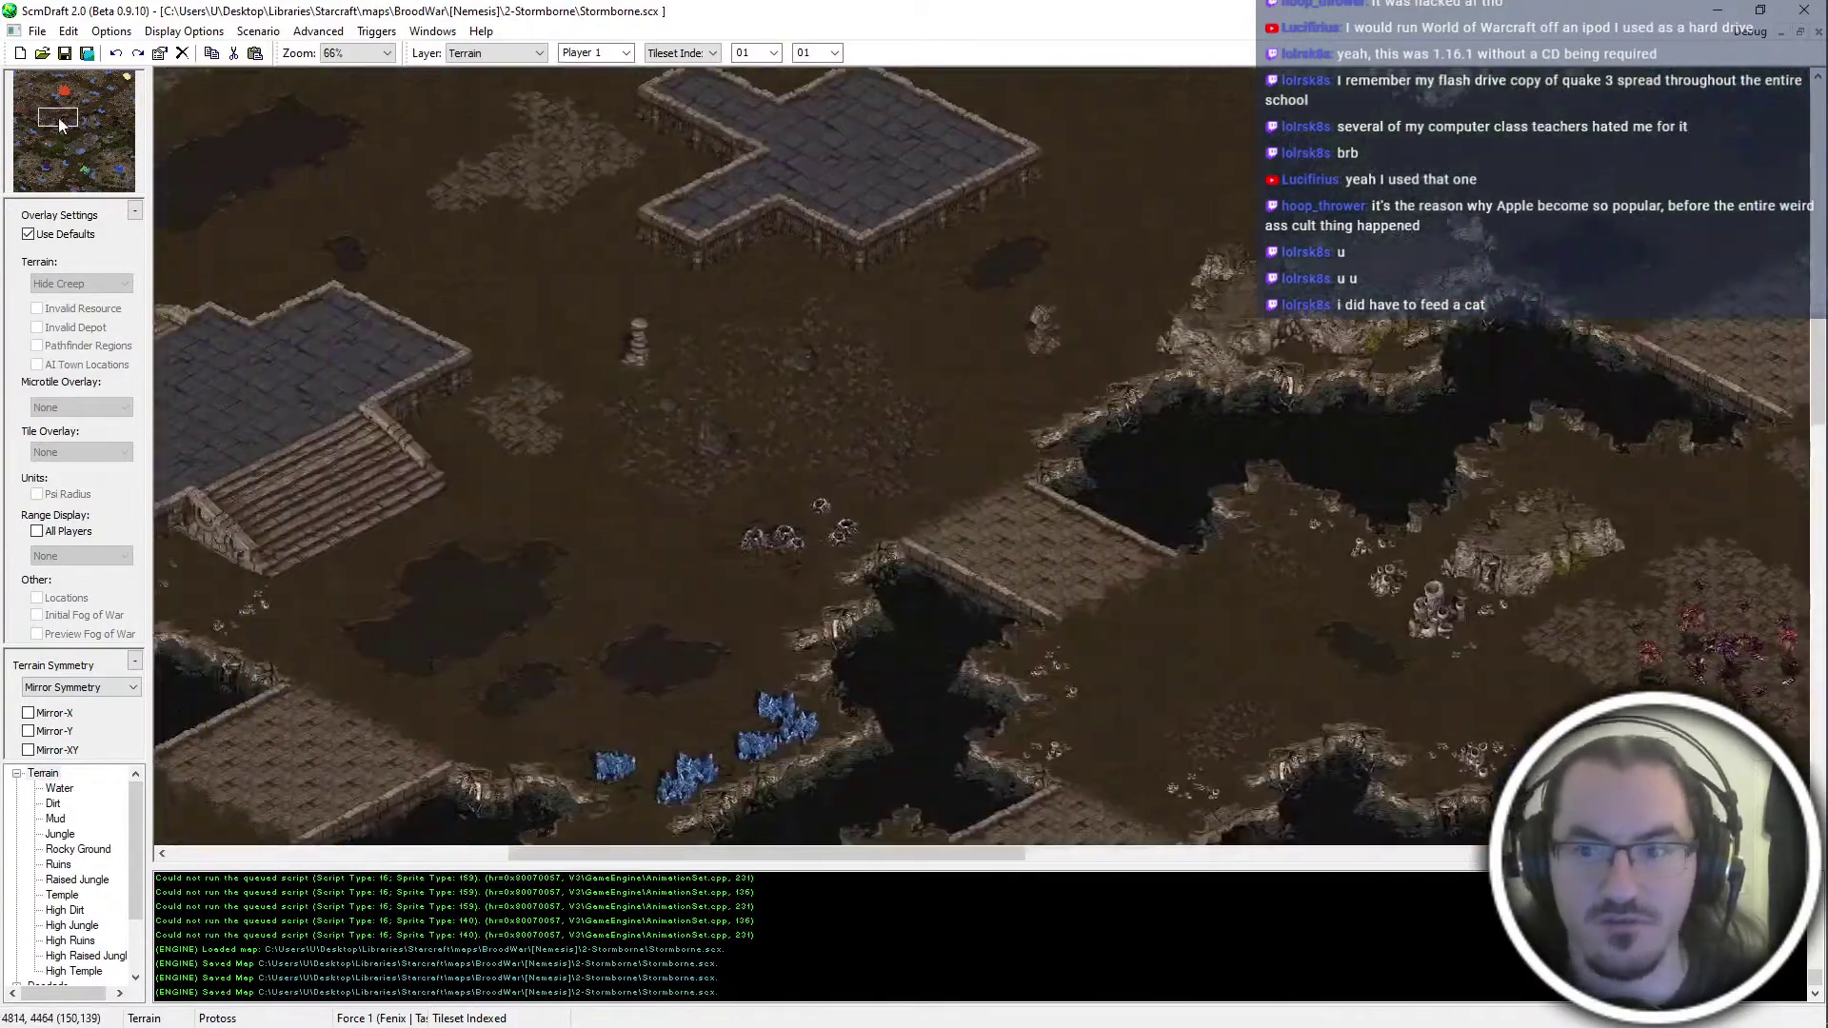
{"action": "left_click_drag", "start_coordinate": [59, 124], "coordinate": [33, 80]}
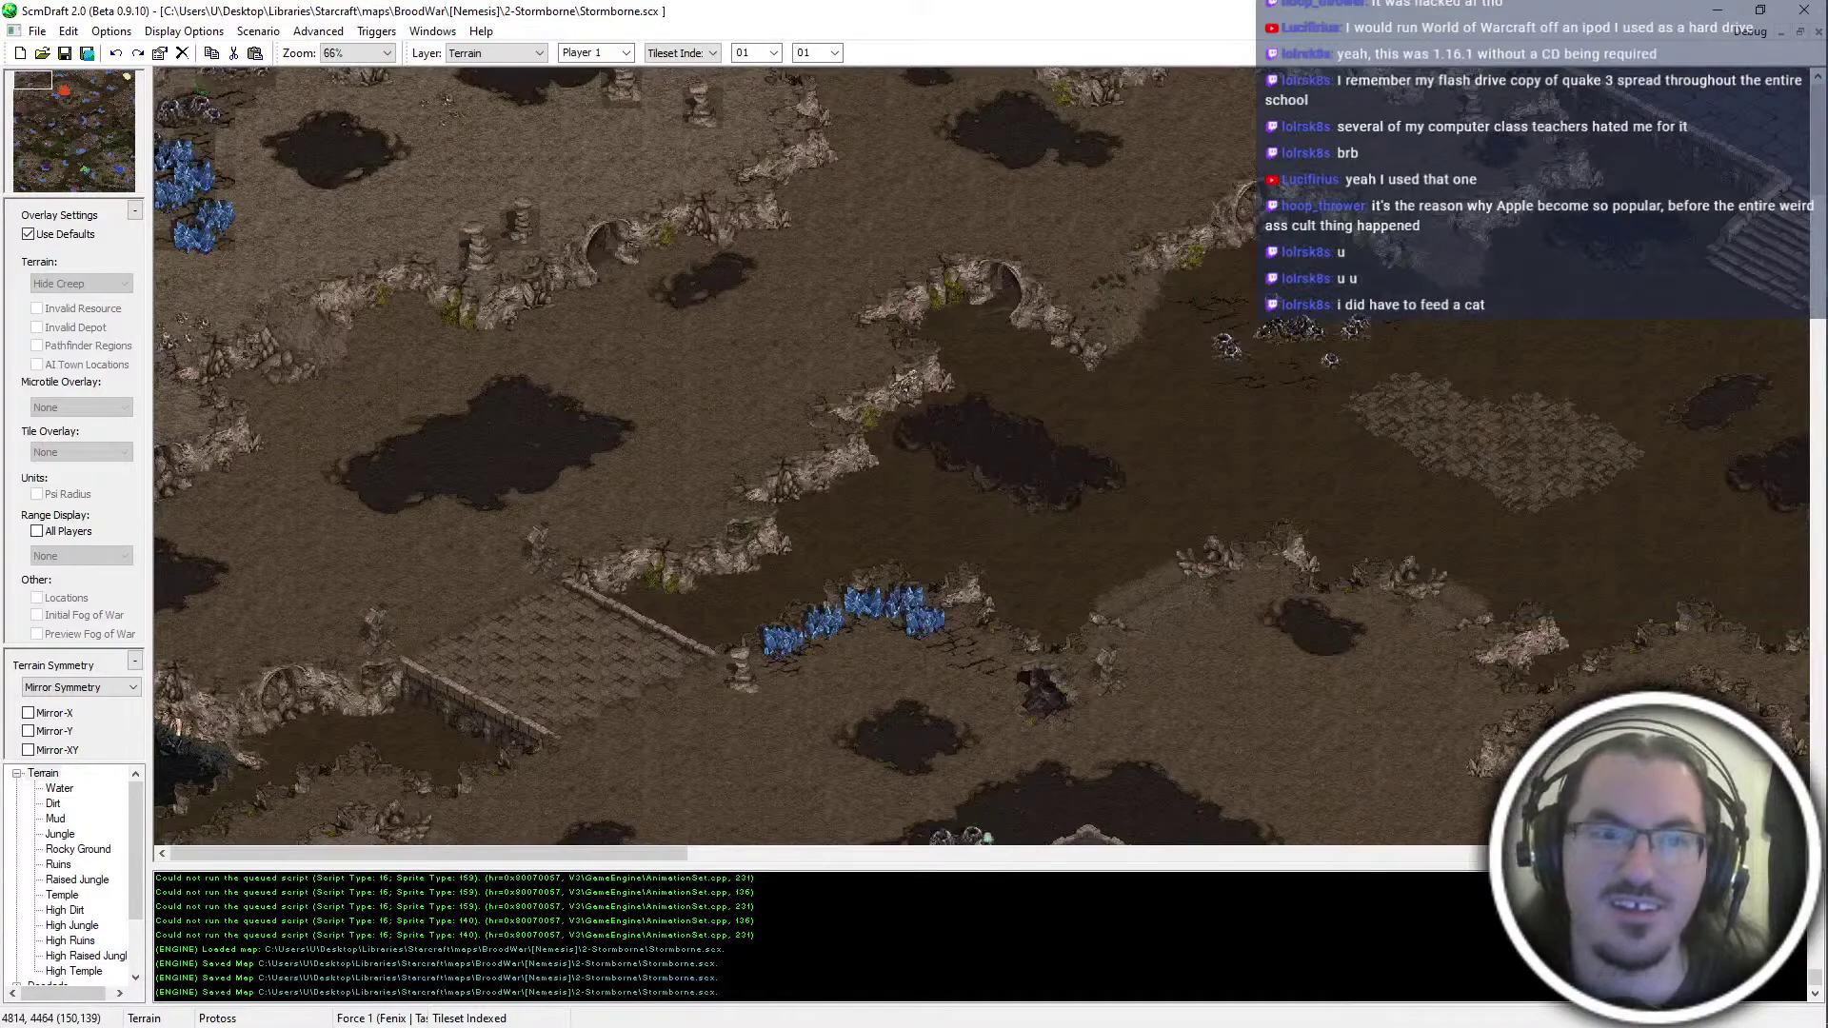
{"action": "left_click_drag", "start_coordinate": [14, 35], "coordinate": [78, 93]}
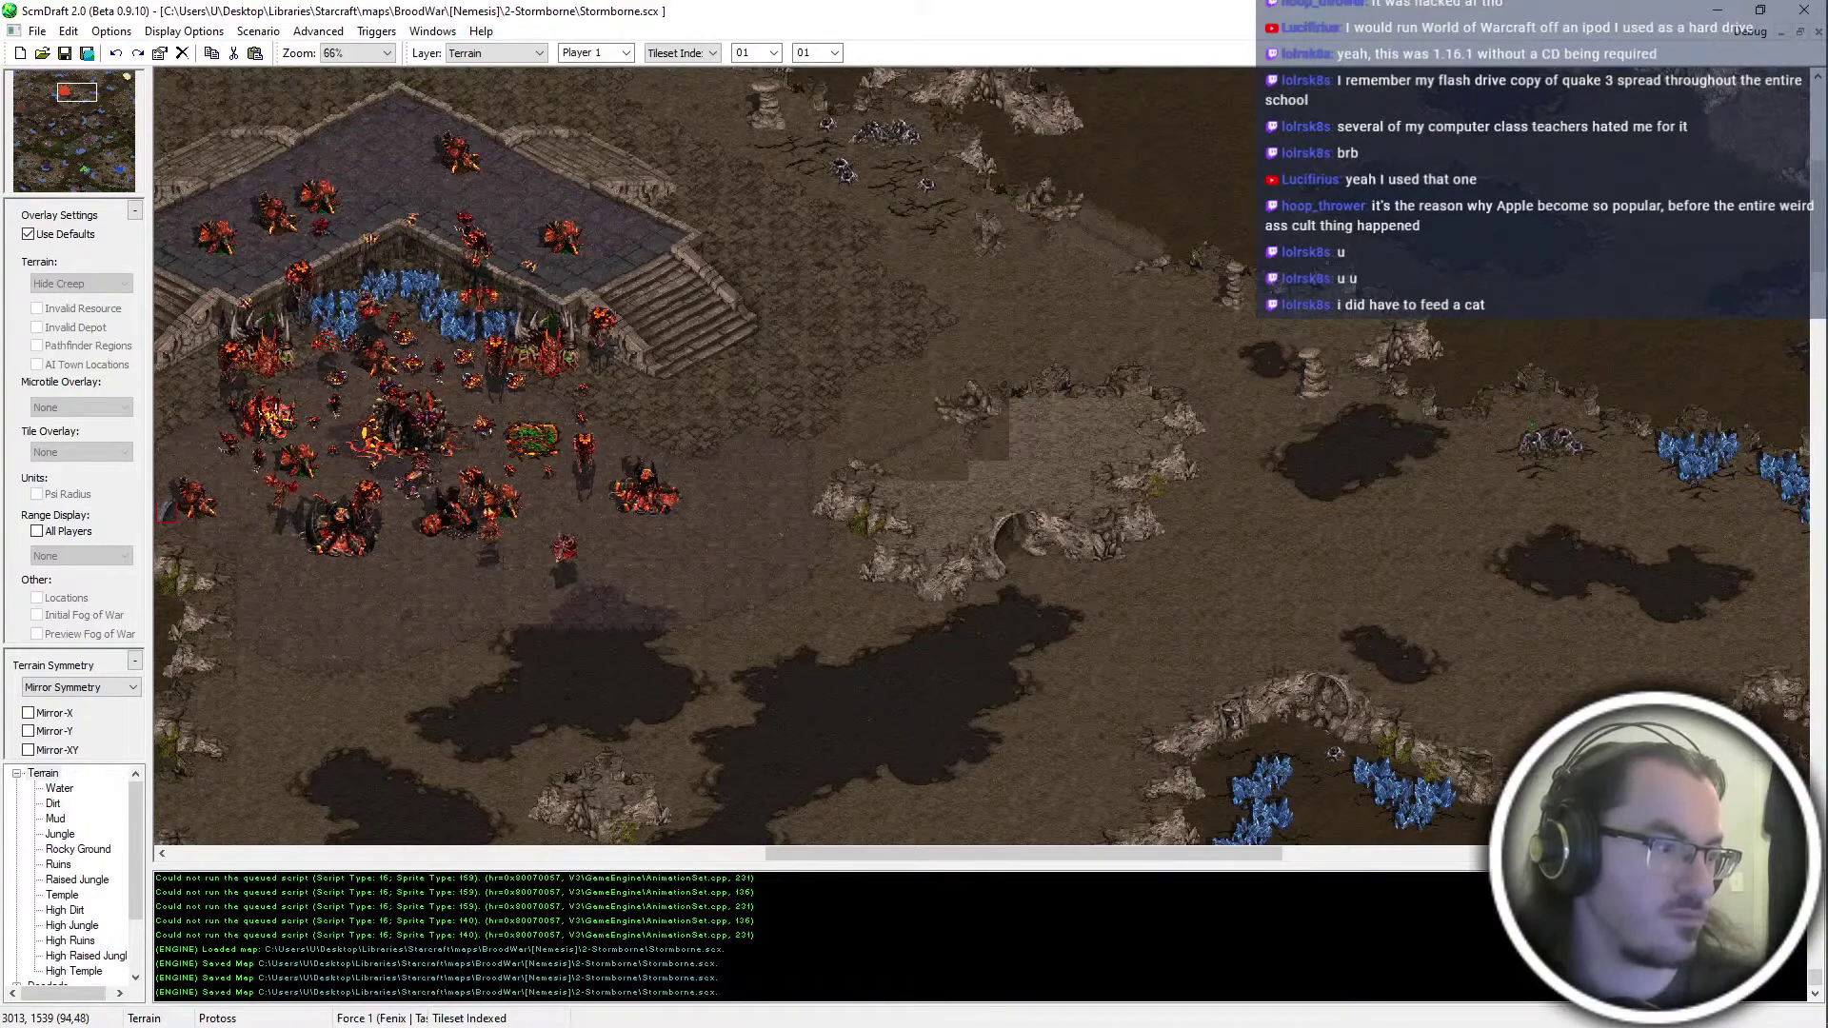
Stamp cliff-end and ramp slope tiles into the northwest opening of the small plateau east of the red Zerg base, leaving no stray black tiles
{"action": "scroll", "coordinate": [922, 413], "scroll_direction": "up", "scroll_amount": 2, "text": "ctrl"}
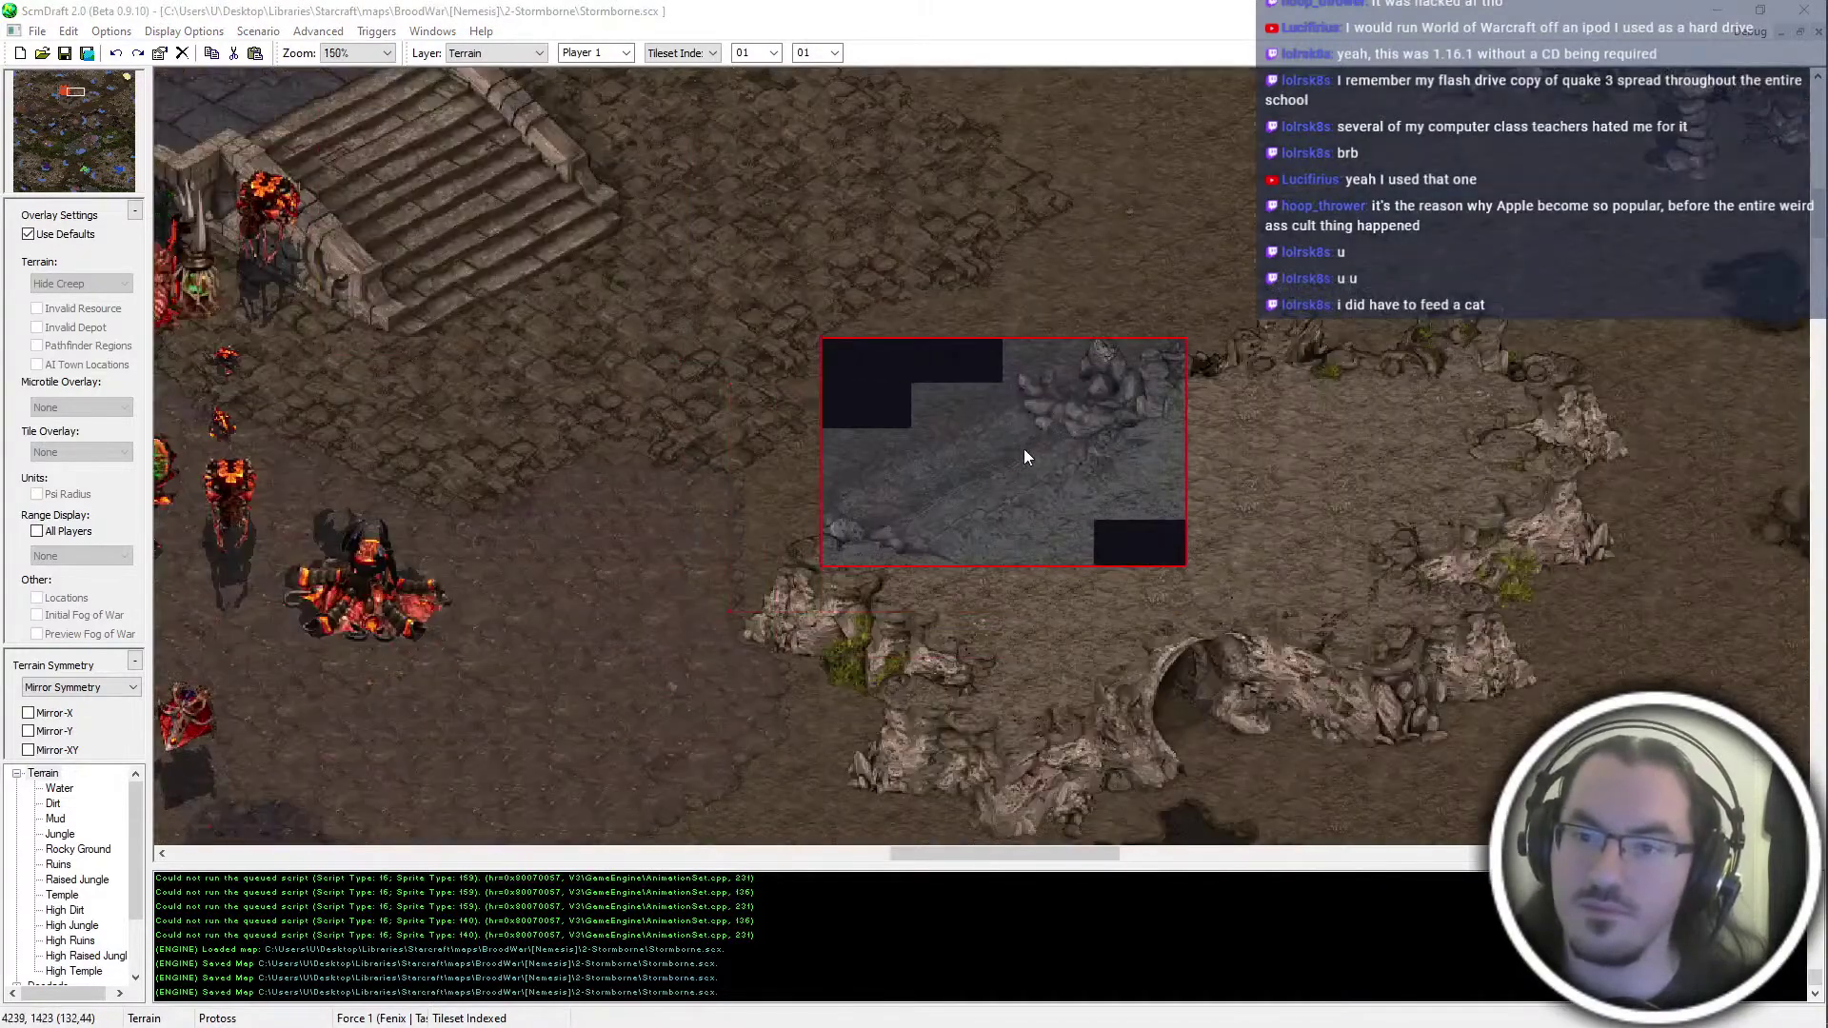
{"action": "left_click", "coordinate": [1024, 449]}
{"action": "left_click_drag", "start_coordinate": [1192, 334], "coordinate": [1027, 499]}
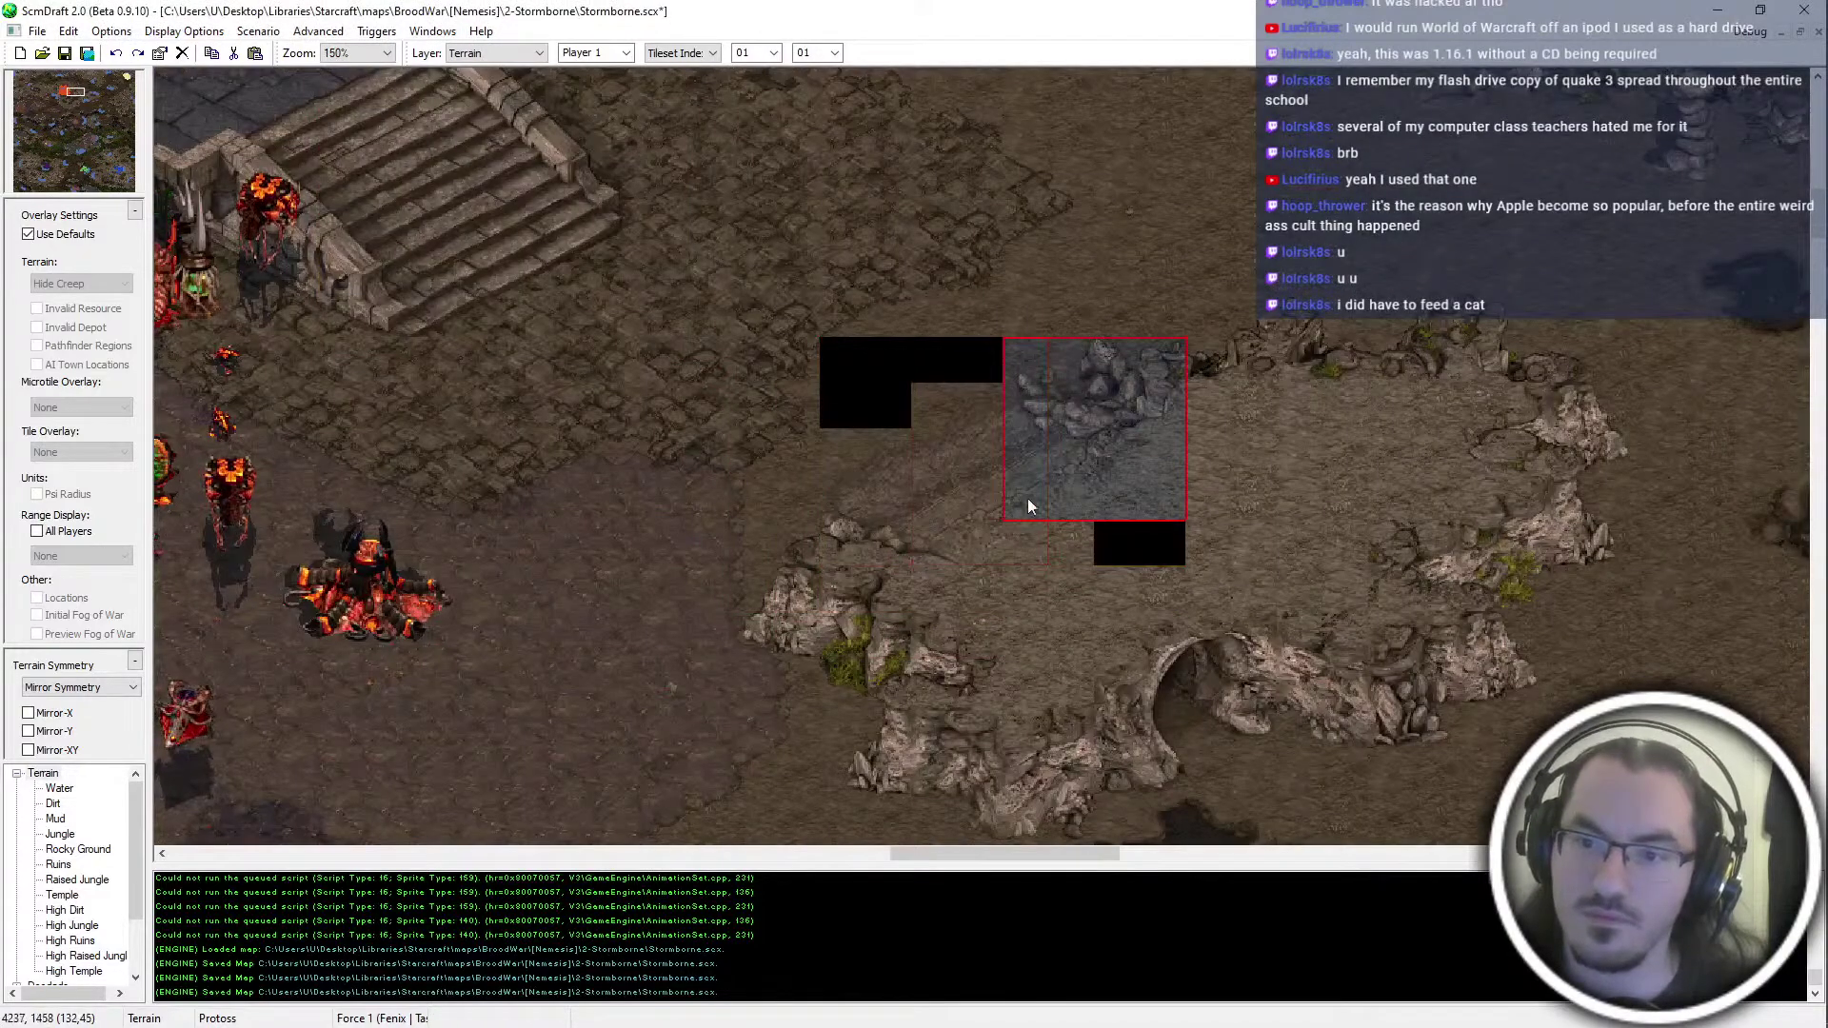
{"action": "left_click_drag", "start_coordinate": [937, 545], "coordinate": [946, 491]}
{"action": "left_click_drag", "start_coordinate": [807, 581], "coordinate": [809, 577]}
{"action": "key", "text": "ctrl+z"}
{"action": "key", "text": "ctrl+v"}
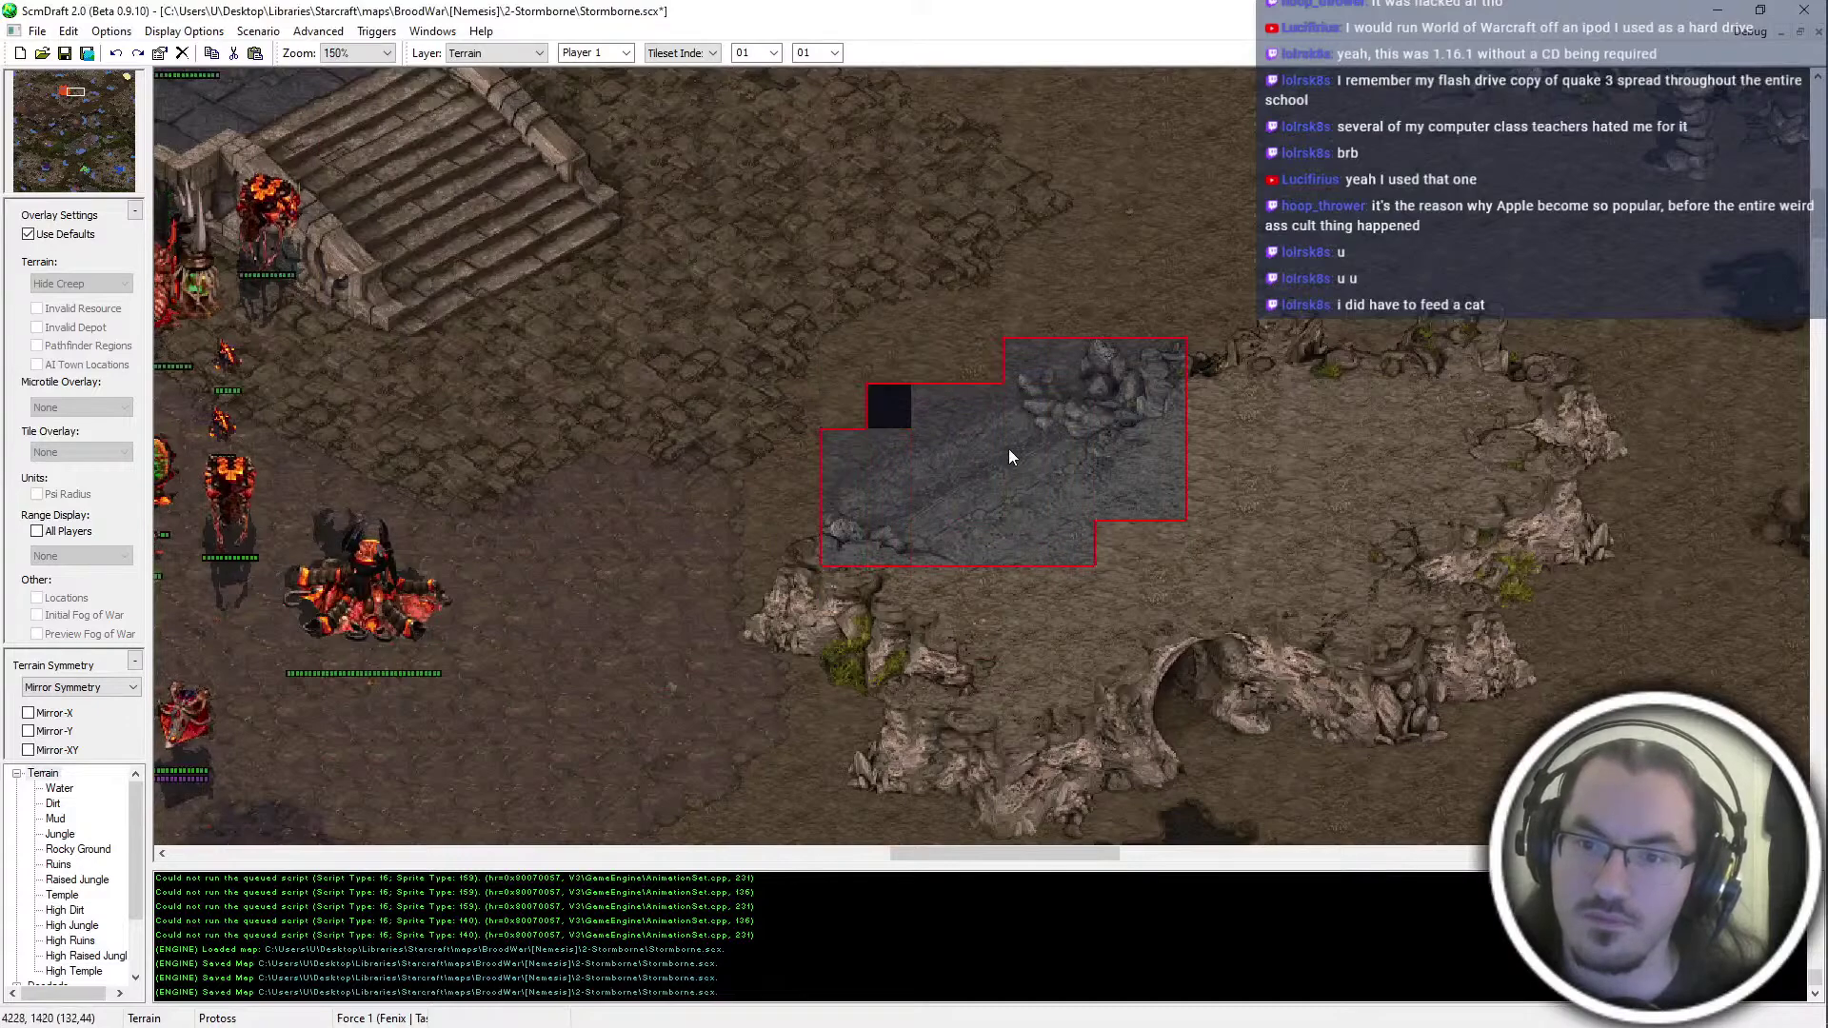
{"action": "left_click", "coordinate": [1008, 449]}
{"action": "left_click_drag", "start_coordinate": [911, 383], "coordinate": [854, 426]}
{"action": "key", "text": "ctrl+z"}
{"action": "key", "text": "ctrl+y"}
{"action": "key", "text": "ctrl+v"}
{"action": "scroll", "coordinate": [893, 411], "scroll_direction": "down", "scroll_amount": 2, "text": "ctrl"}
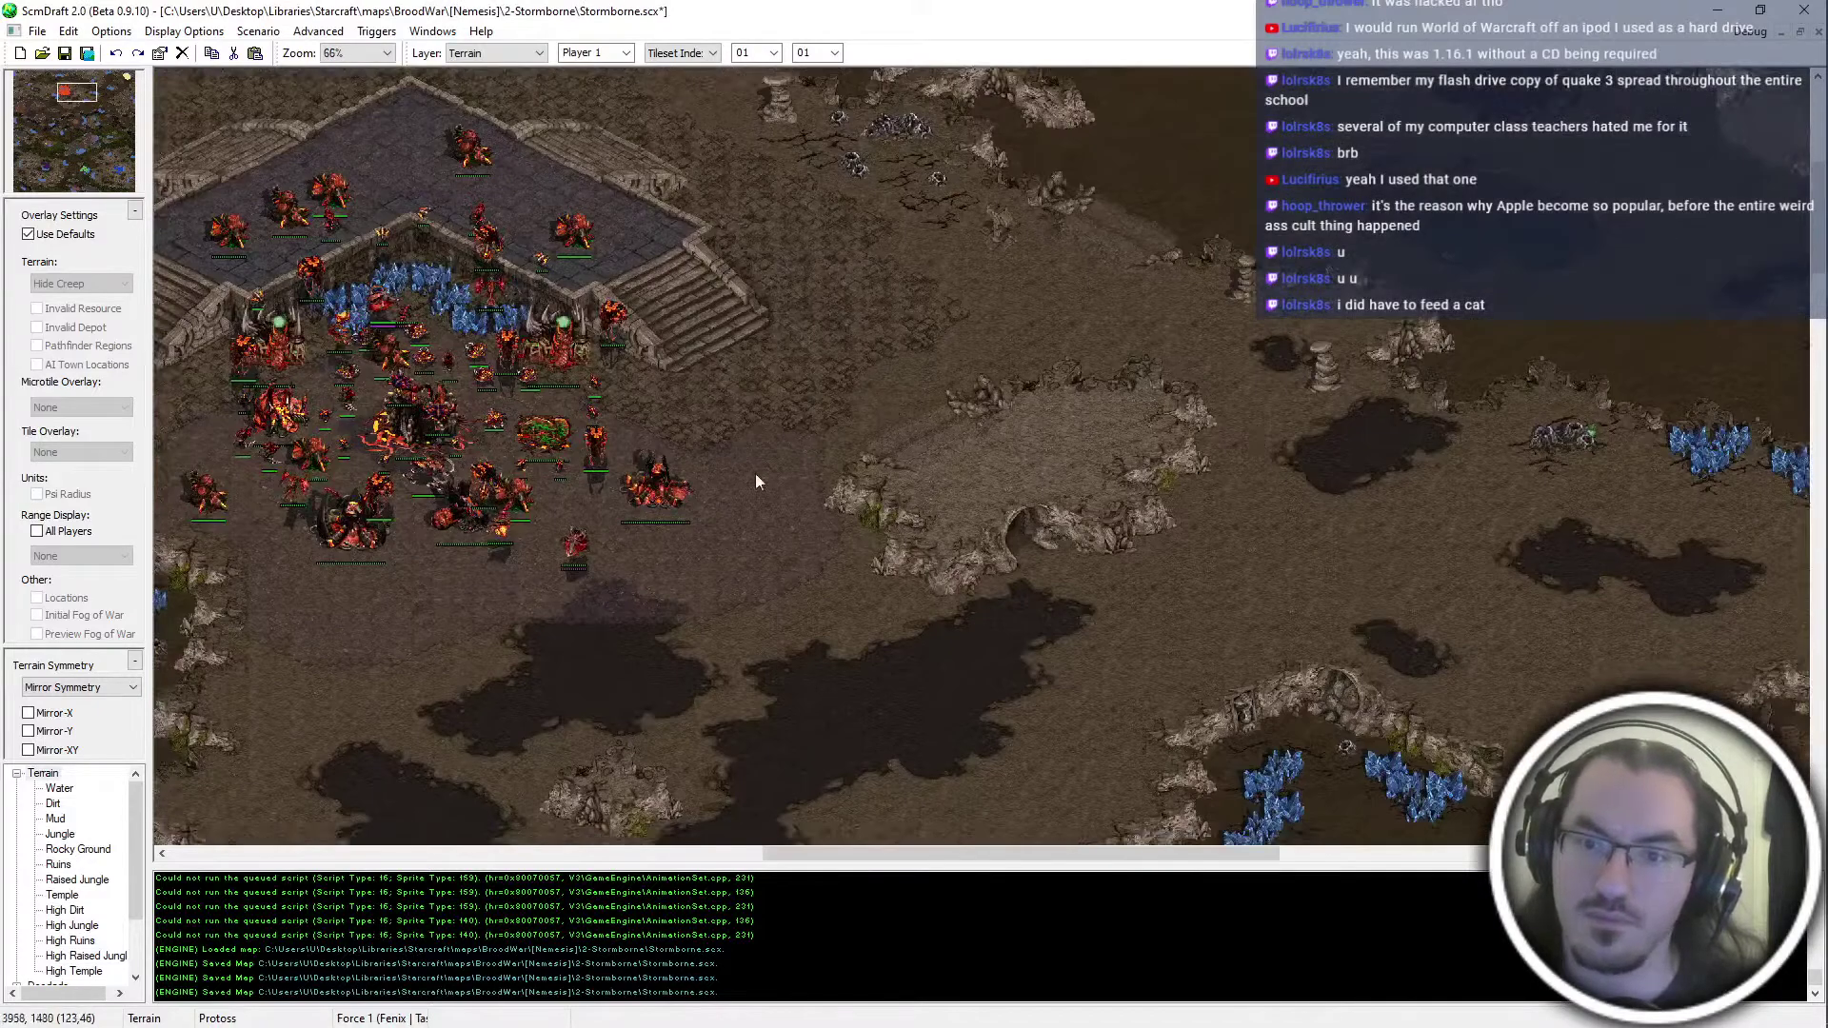
Examine the northern plateaus, the ravines and bridges around the central plateau, and the western temple platform for unfinished ramps and cliffs
{"action": "middle_click_drag", "start_coordinate": [756, 472], "coordinate": [1267, 191]}
{"action": "scroll", "coordinate": [1267, 191], "scroll_direction": "down", "scroll_amount": 1, "text": "ctrl"}
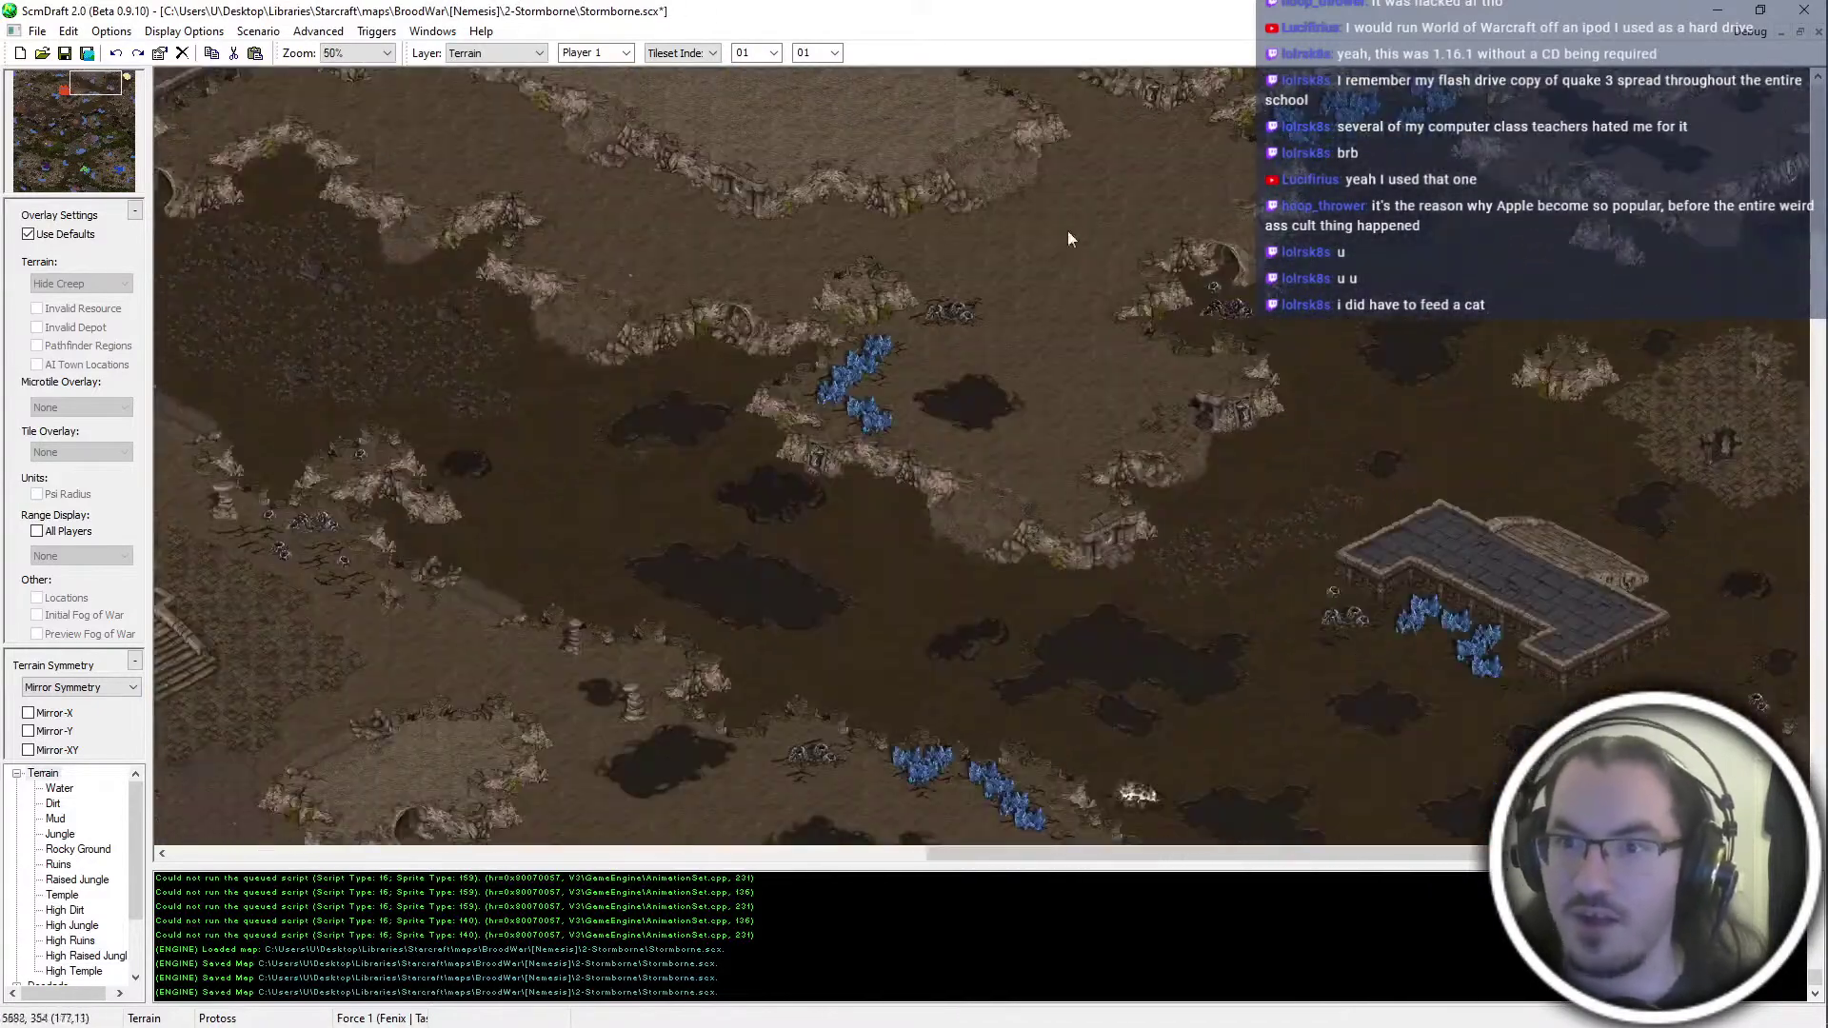
{"action": "scroll", "coordinate": [943, 339], "scroll_direction": "up", "scroll_amount": 1, "text": "ctrl"}
{"action": "middle_click_drag", "start_coordinate": [942, 339], "coordinate": [105, 495]}
{"action": "scroll", "coordinate": [1184, 310], "scroll_direction": "down", "scroll_amount": 2, "text": "ctrl"}
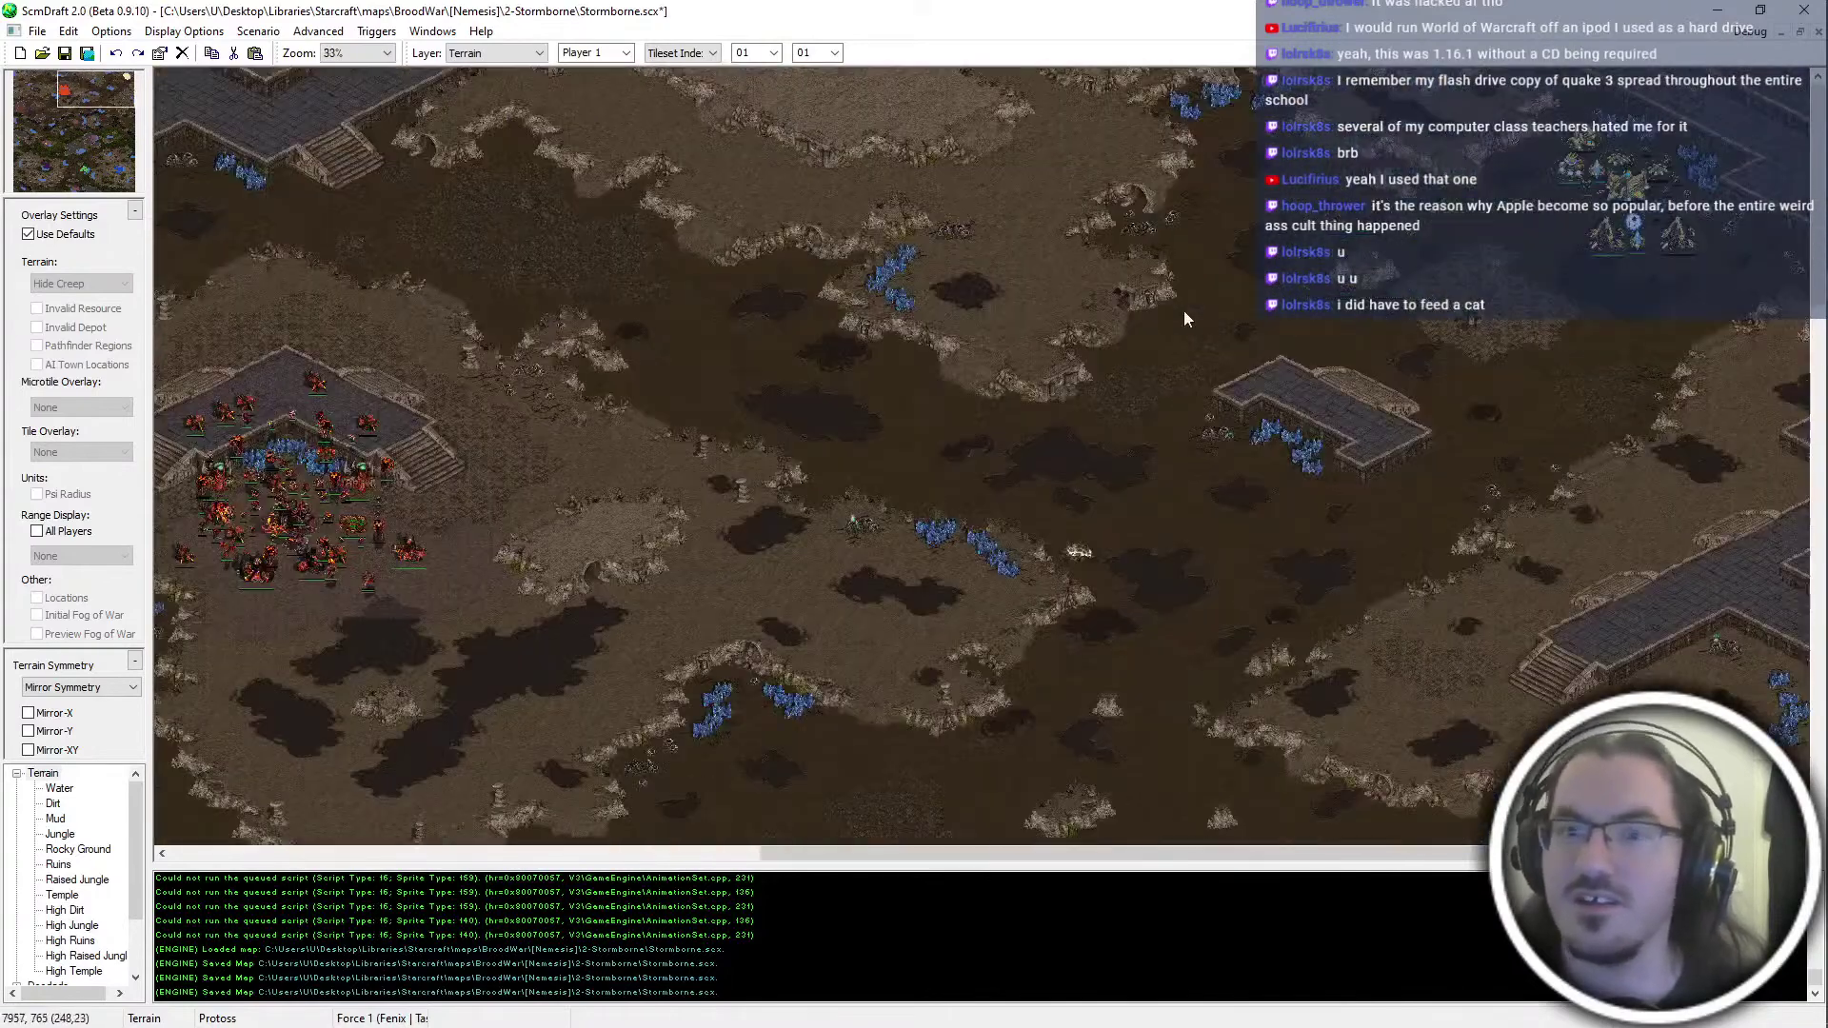
{"action": "scroll", "coordinate": [1630, 617], "scroll_direction": "down", "scroll_amount": 3}
{"action": "scroll", "coordinate": [1435, 381], "scroll_direction": "down", "scroll_amount": 4}
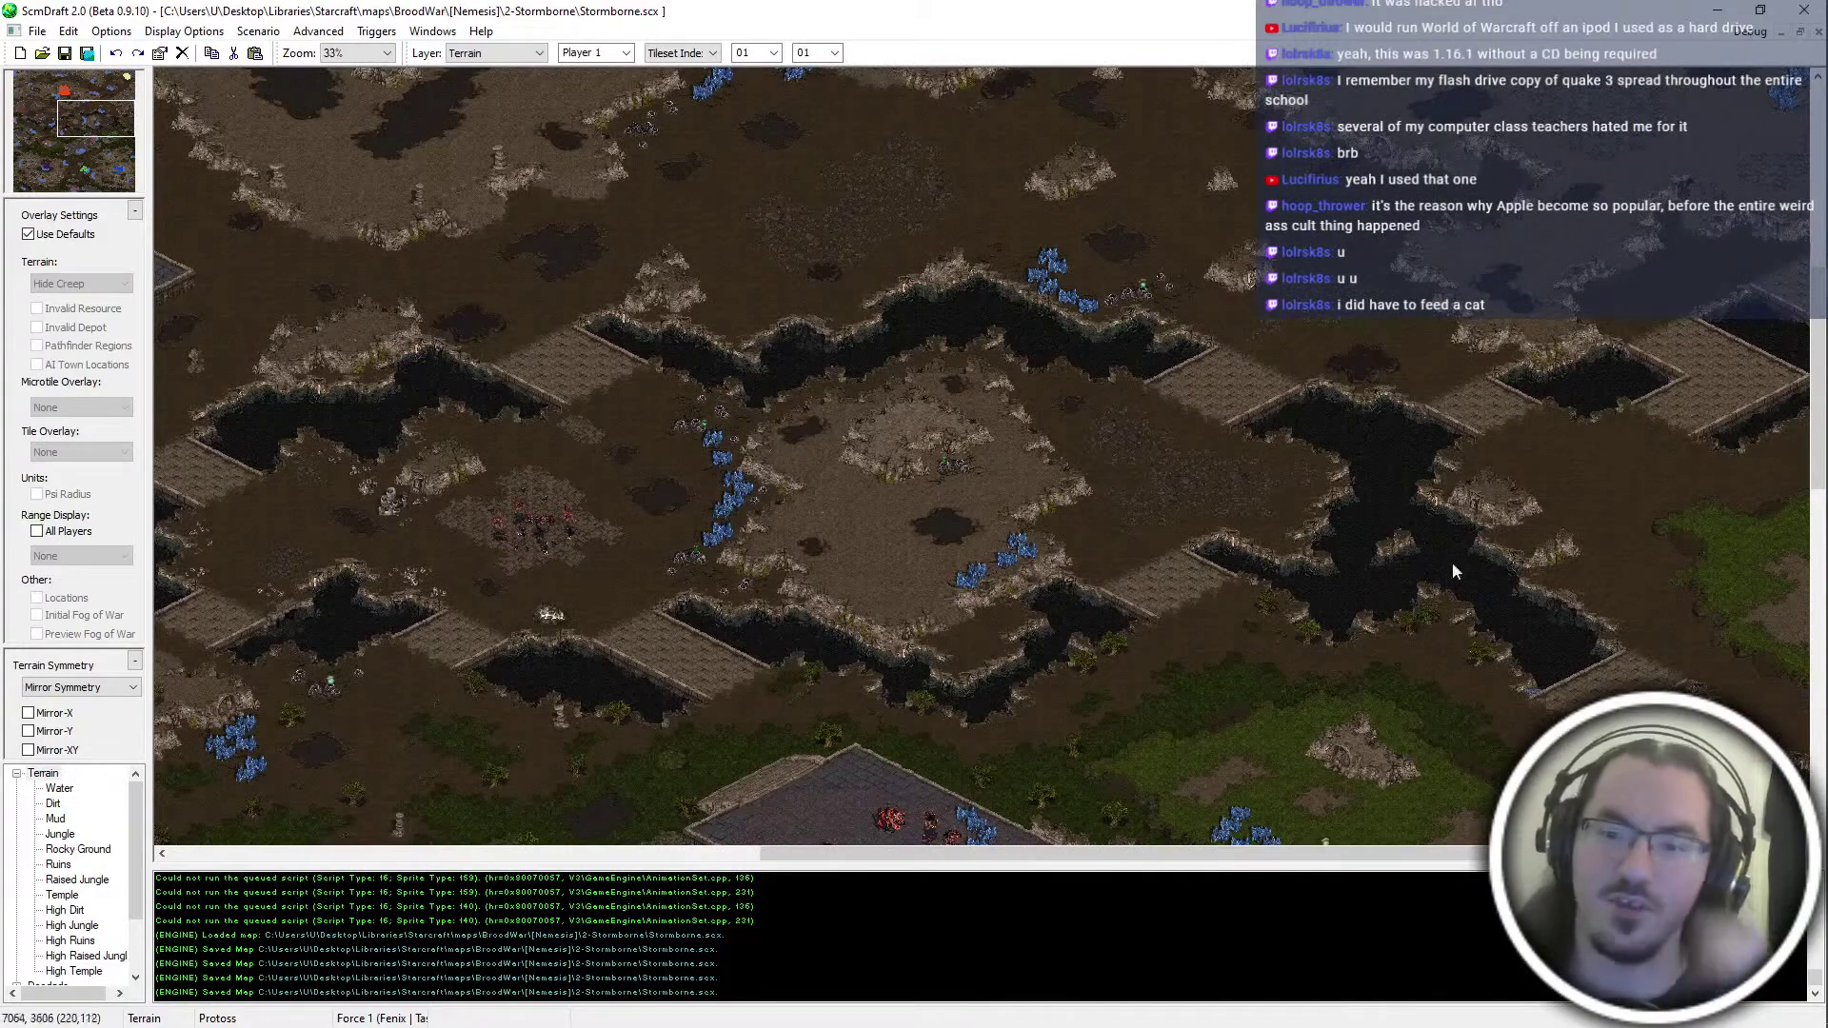
{"action": "scroll", "coordinate": [1485, 762], "scroll_direction": "down", "scroll_amount": 3}
{"action": "middle_click_drag", "start_coordinate": [806, 400], "coordinate": [929, 507]}
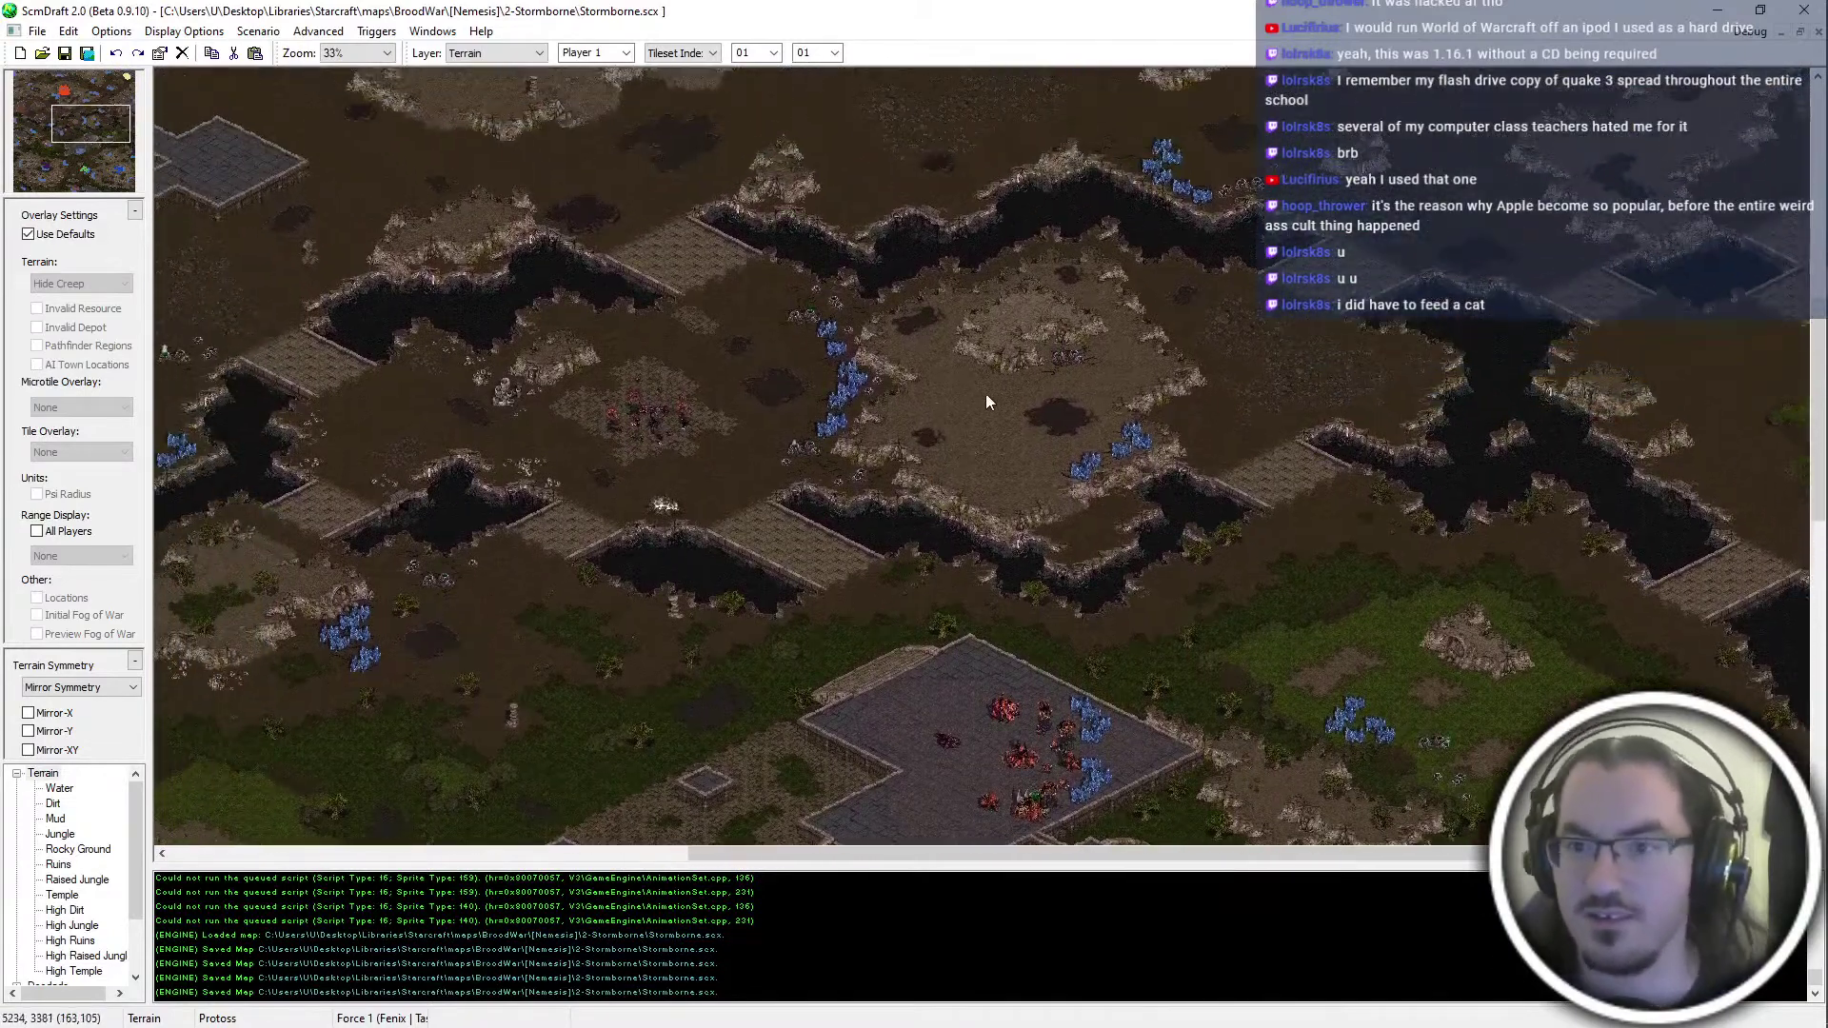
{"action": "middle_click_drag", "start_coordinate": [564, 362], "coordinate": [813, 288]}
{"action": "scroll", "coordinate": [813, 288], "scroll_direction": "up", "scroll_amount": 2, "text": "ctrl"}
{"action": "middle_click_drag", "start_coordinate": [1513, 459], "coordinate": [688, 750]}
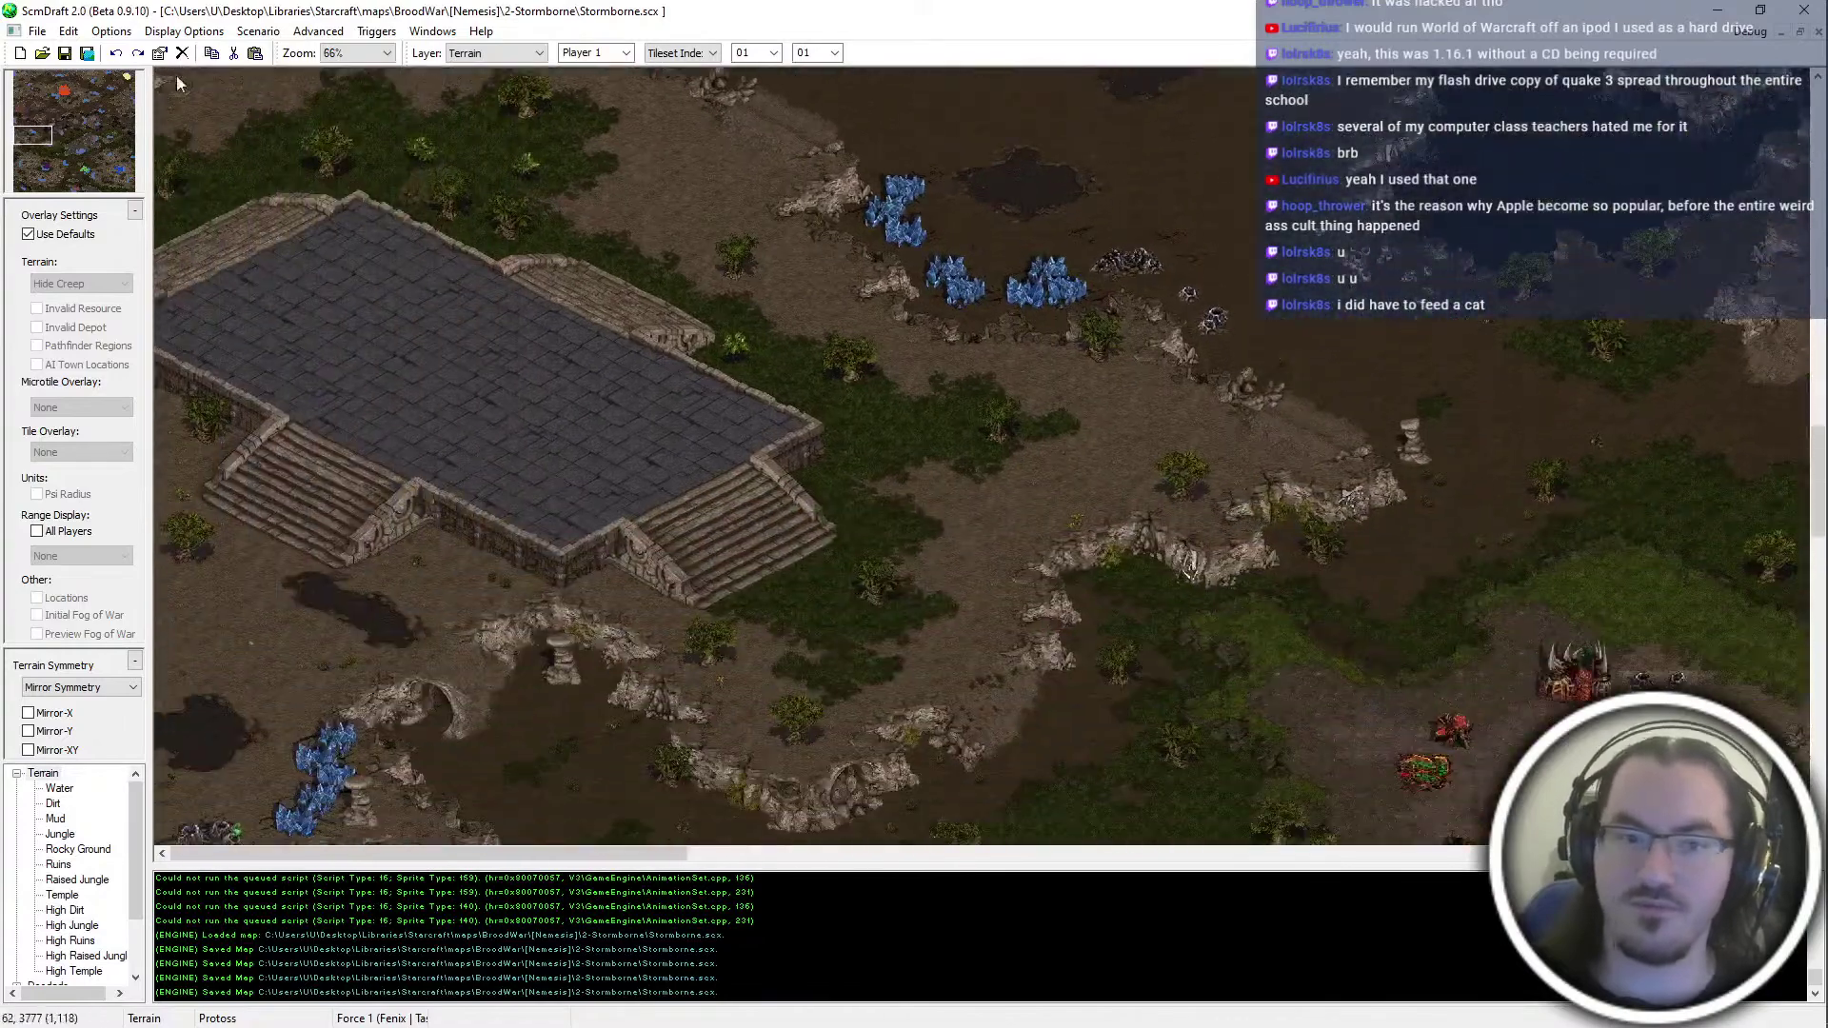
Examine the terrain from the western temple down to the southwestern Protoss base for cliffs and ground tiles that still need refining
{"action": "scroll", "coordinate": [689, 750], "scroll_direction": "down", "scroll_amount": 5}
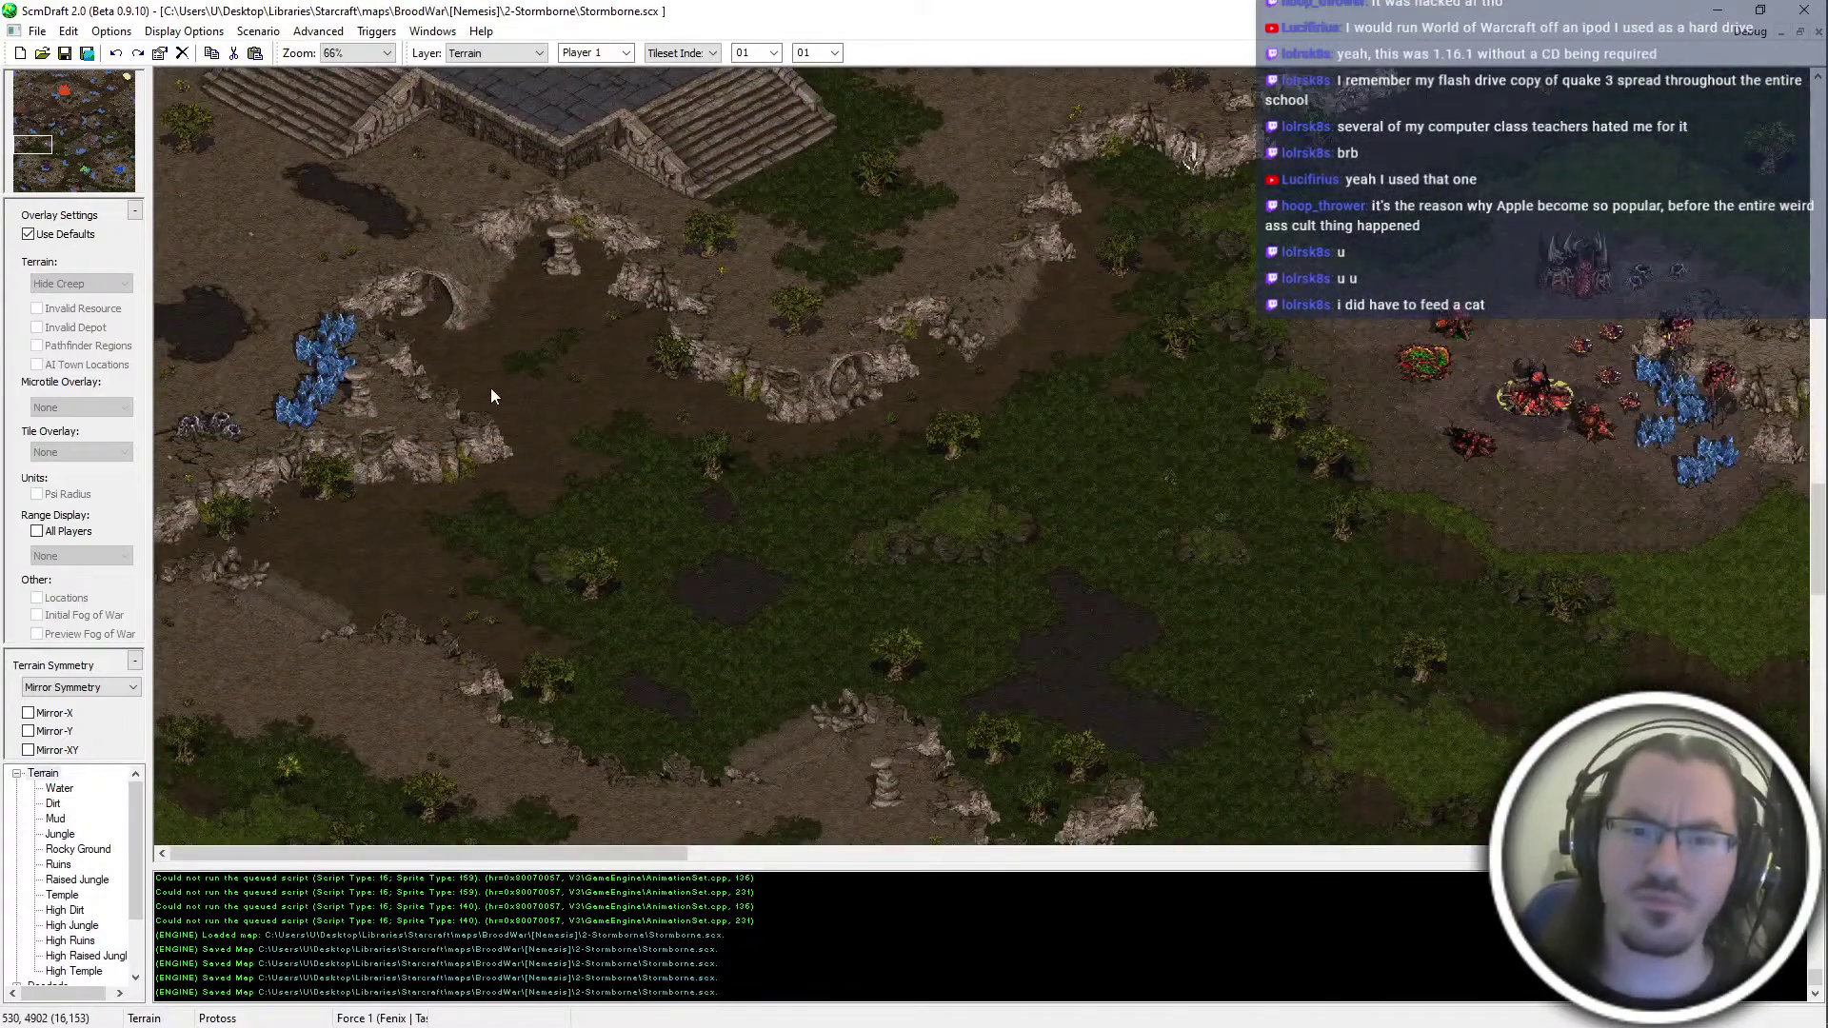
{"action": "scroll", "coordinate": [489, 386], "scroll_direction": "down", "scroll_amount": 5}
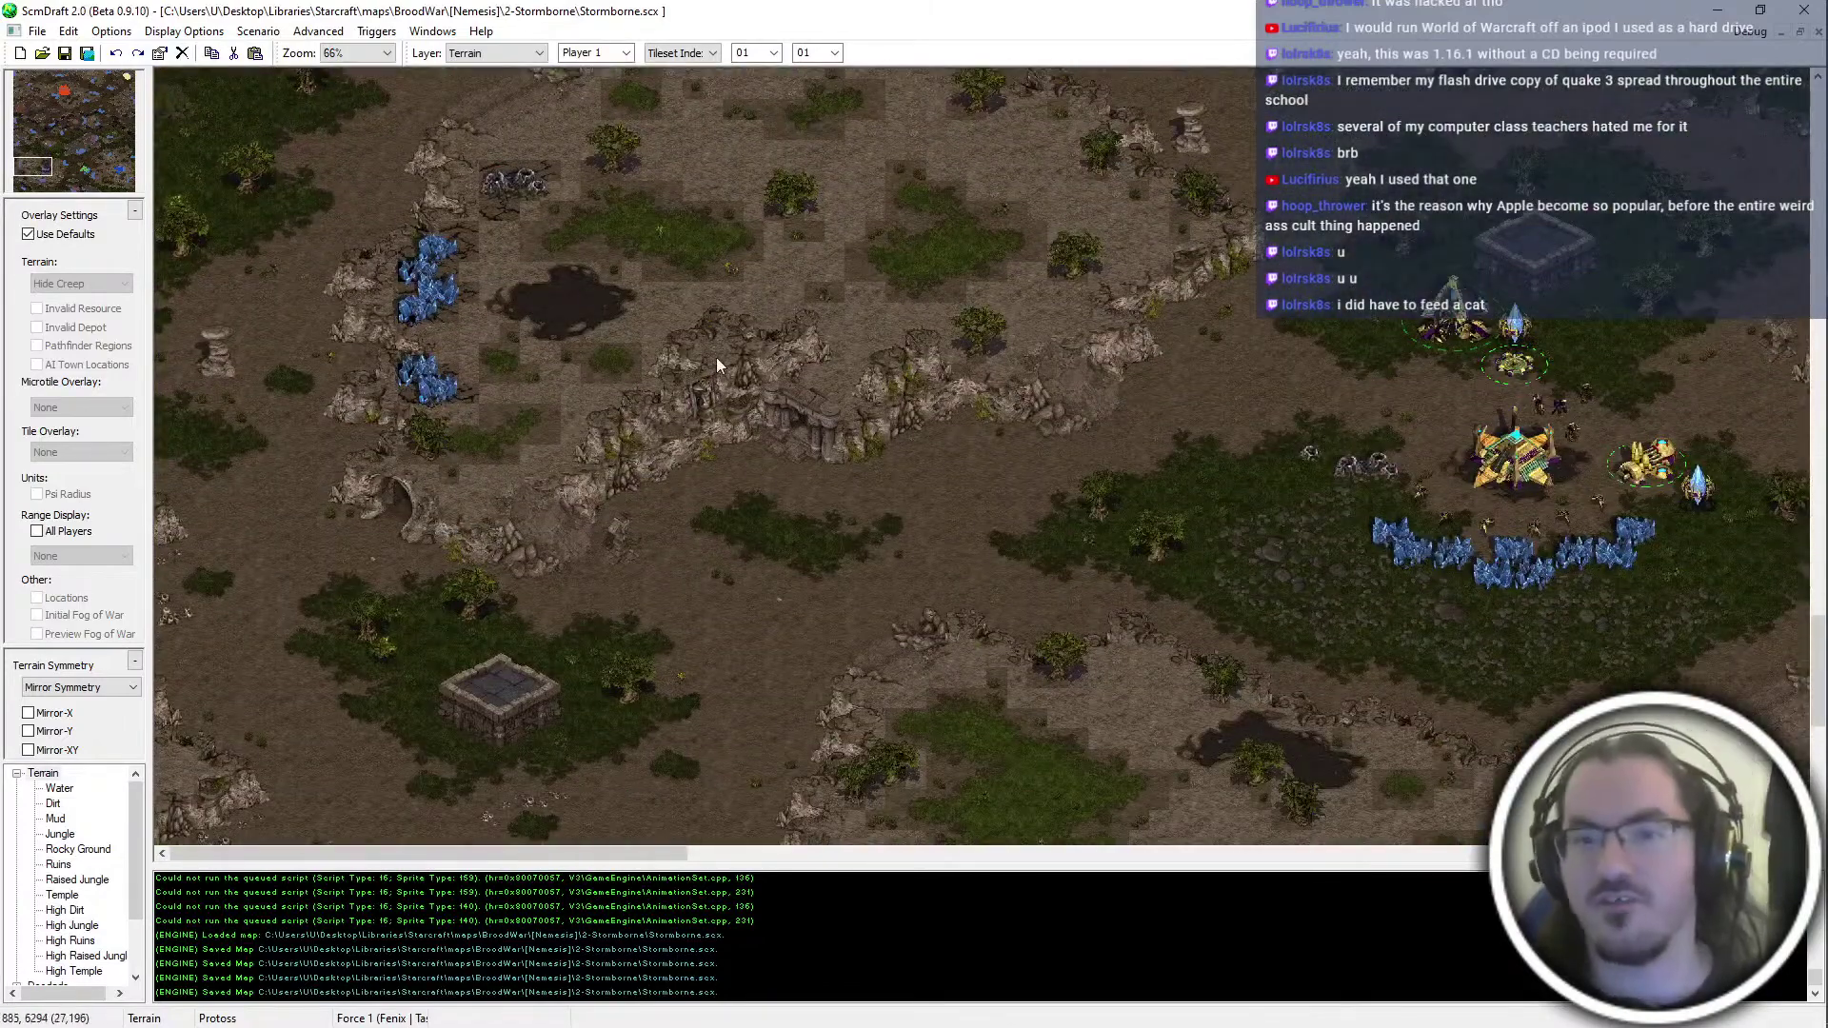
{"action": "middle_click_drag", "start_coordinate": [717, 358], "coordinate": [1664, 636]}
{"action": "scroll", "coordinate": [1448, 463], "scroll_direction": "down", "scroll_amount": 3, "text": "ctrl"}
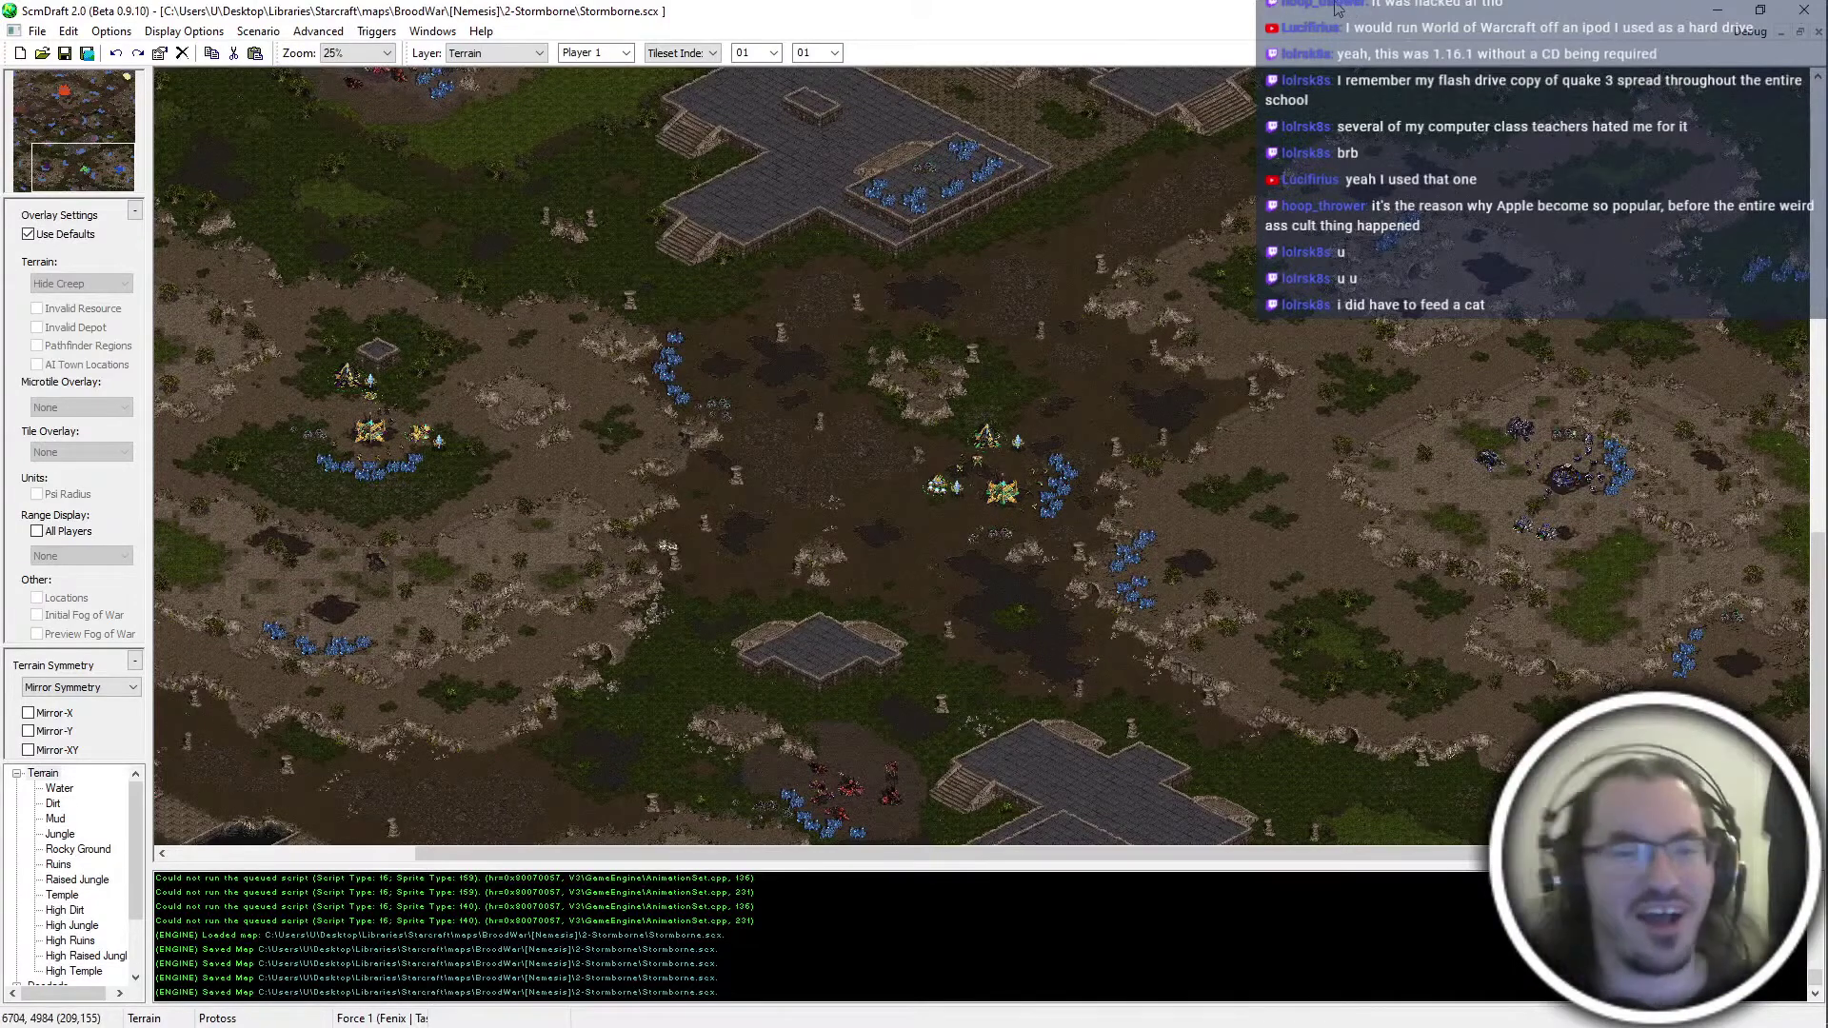
{"action": "scroll", "coordinate": [345, 613], "scroll_direction": "up", "scroll_amount": 3}
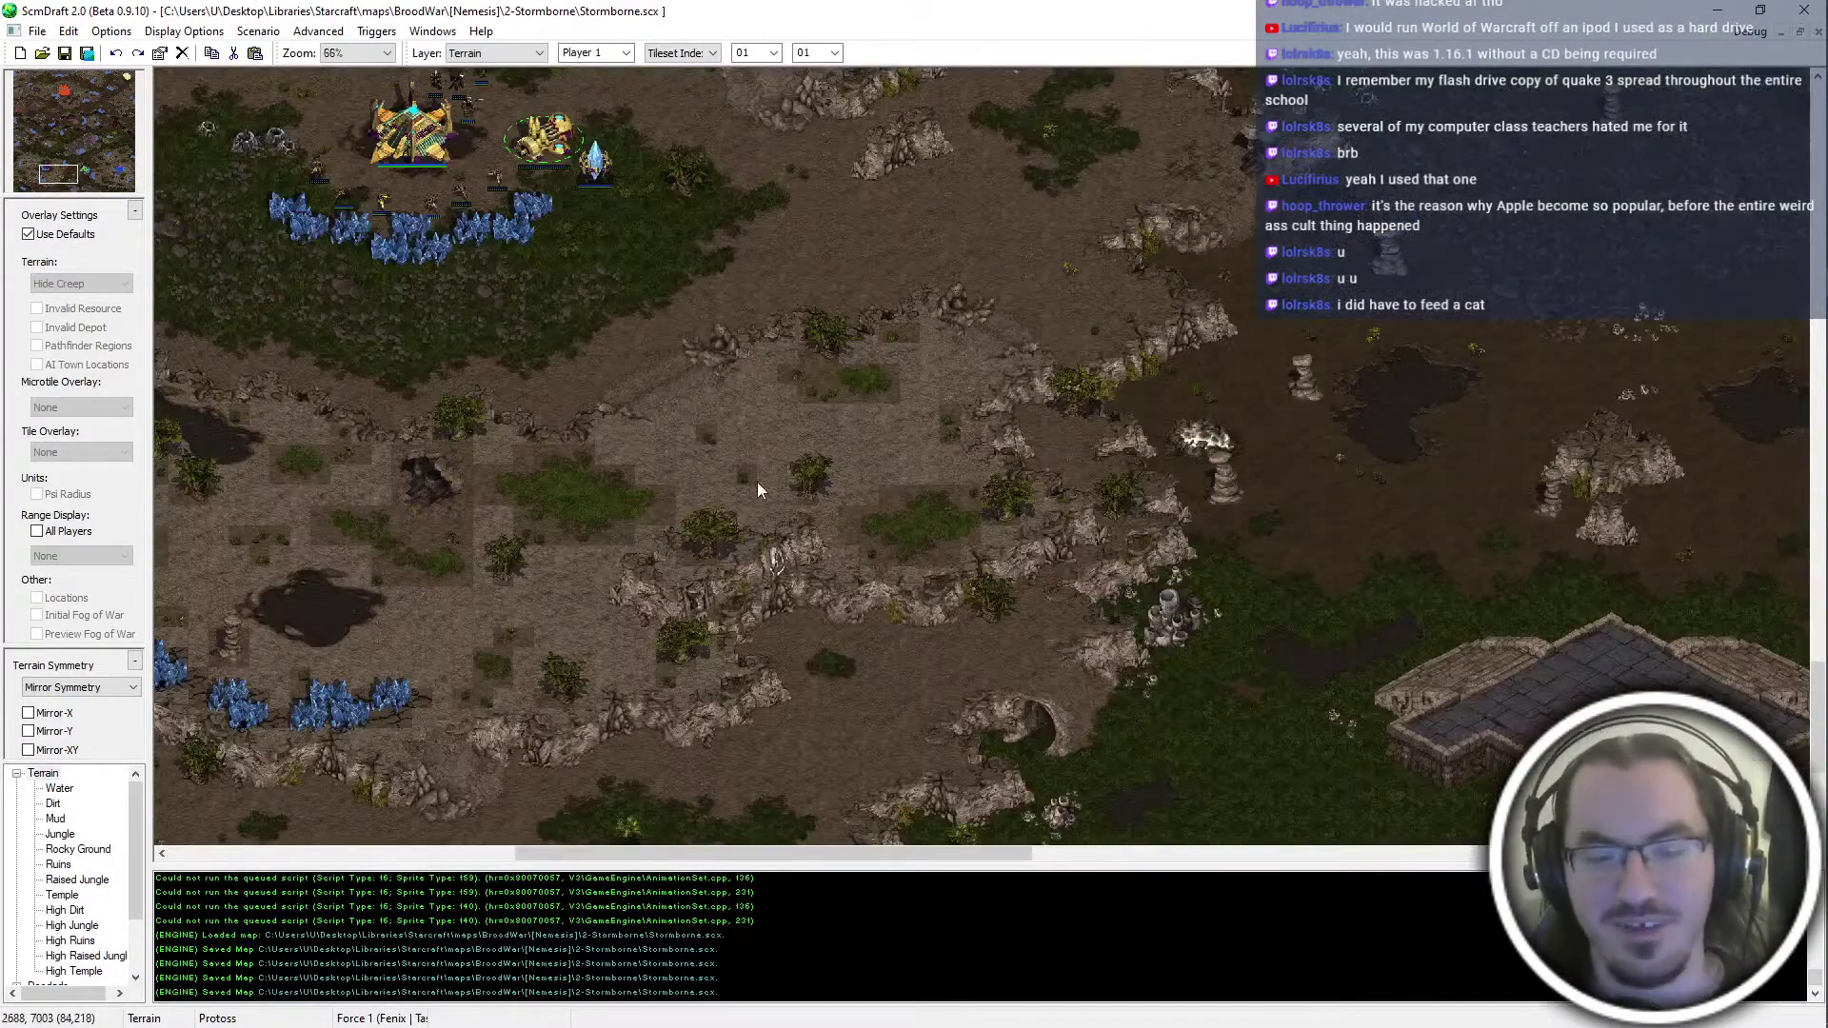
{"action": "middle_click_drag", "start_coordinate": [757, 481], "coordinate": [967, 338]}
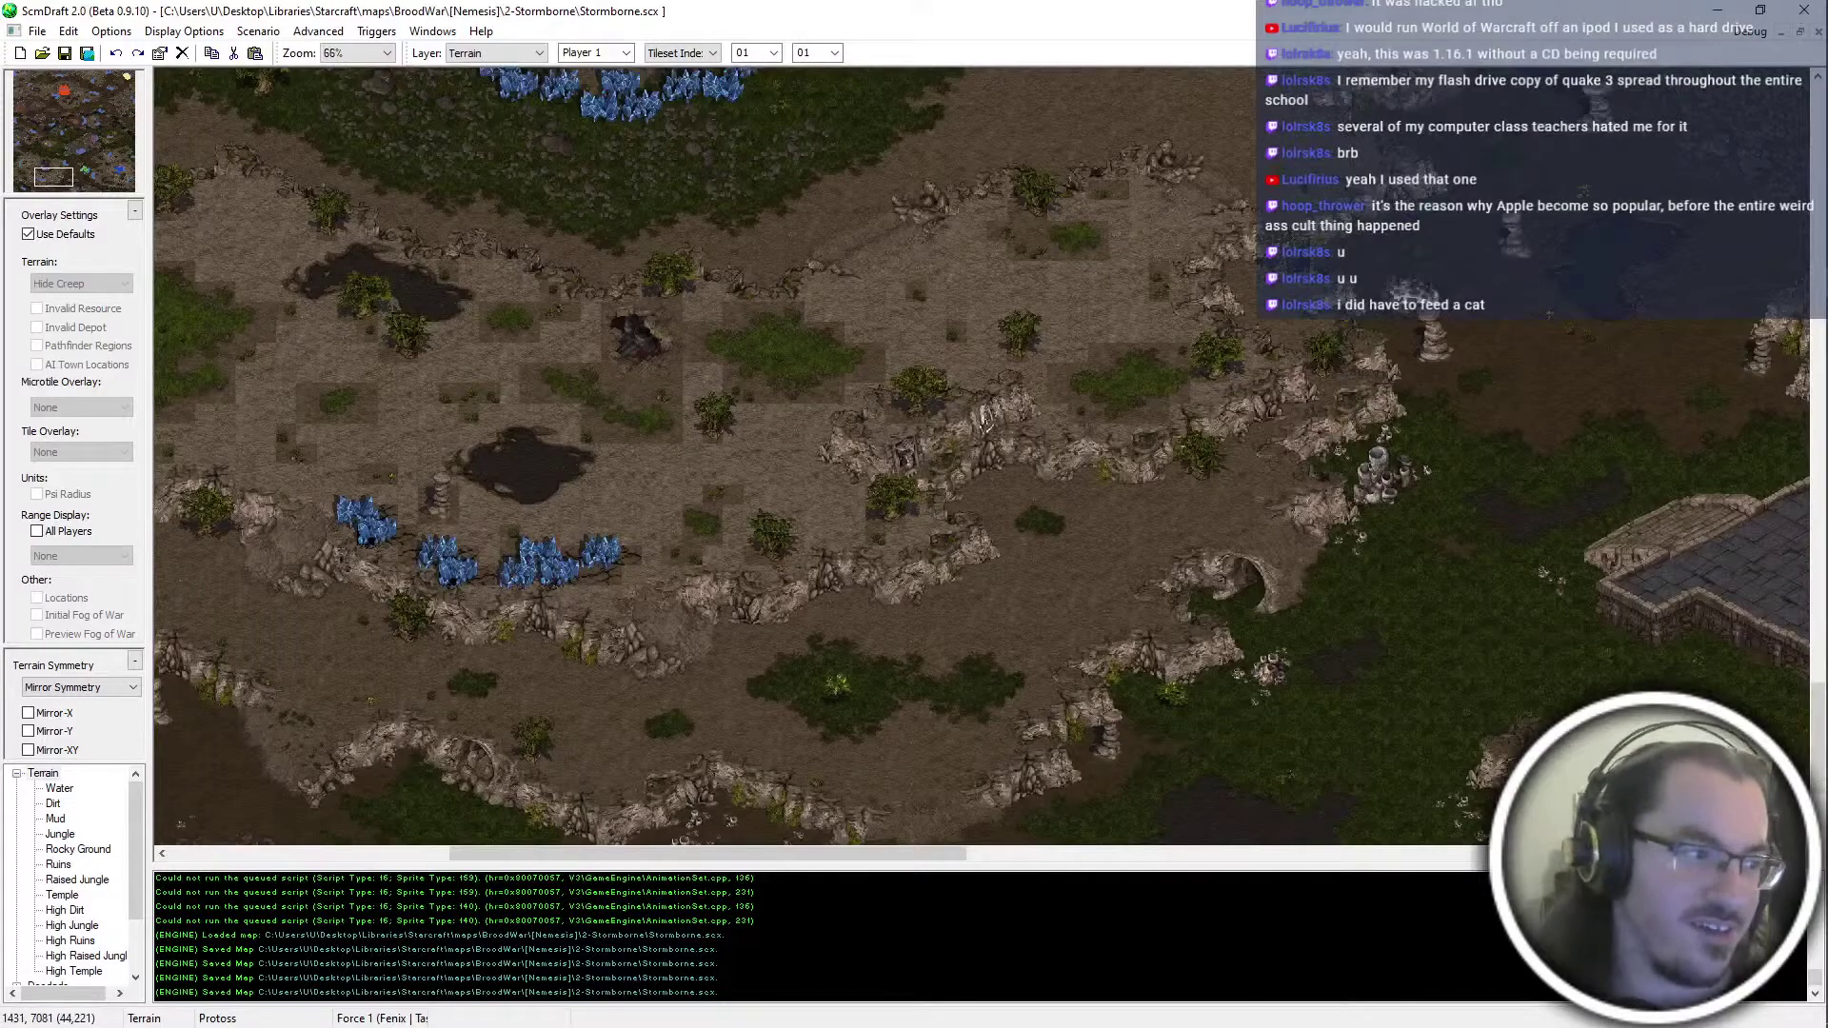
{"action": "left_click_drag", "start_coordinate": [79, 129], "coordinate": [64, 97]}
{"action": "middle_click_drag", "start_coordinate": [817, 210], "coordinate": [642, 245]}
{"action": "left_click_drag", "start_coordinate": [87, 146], "coordinate": [80, 173]}
{"action": "middle_click_drag", "start_coordinate": [238, 795], "coordinate": [882, 737]}
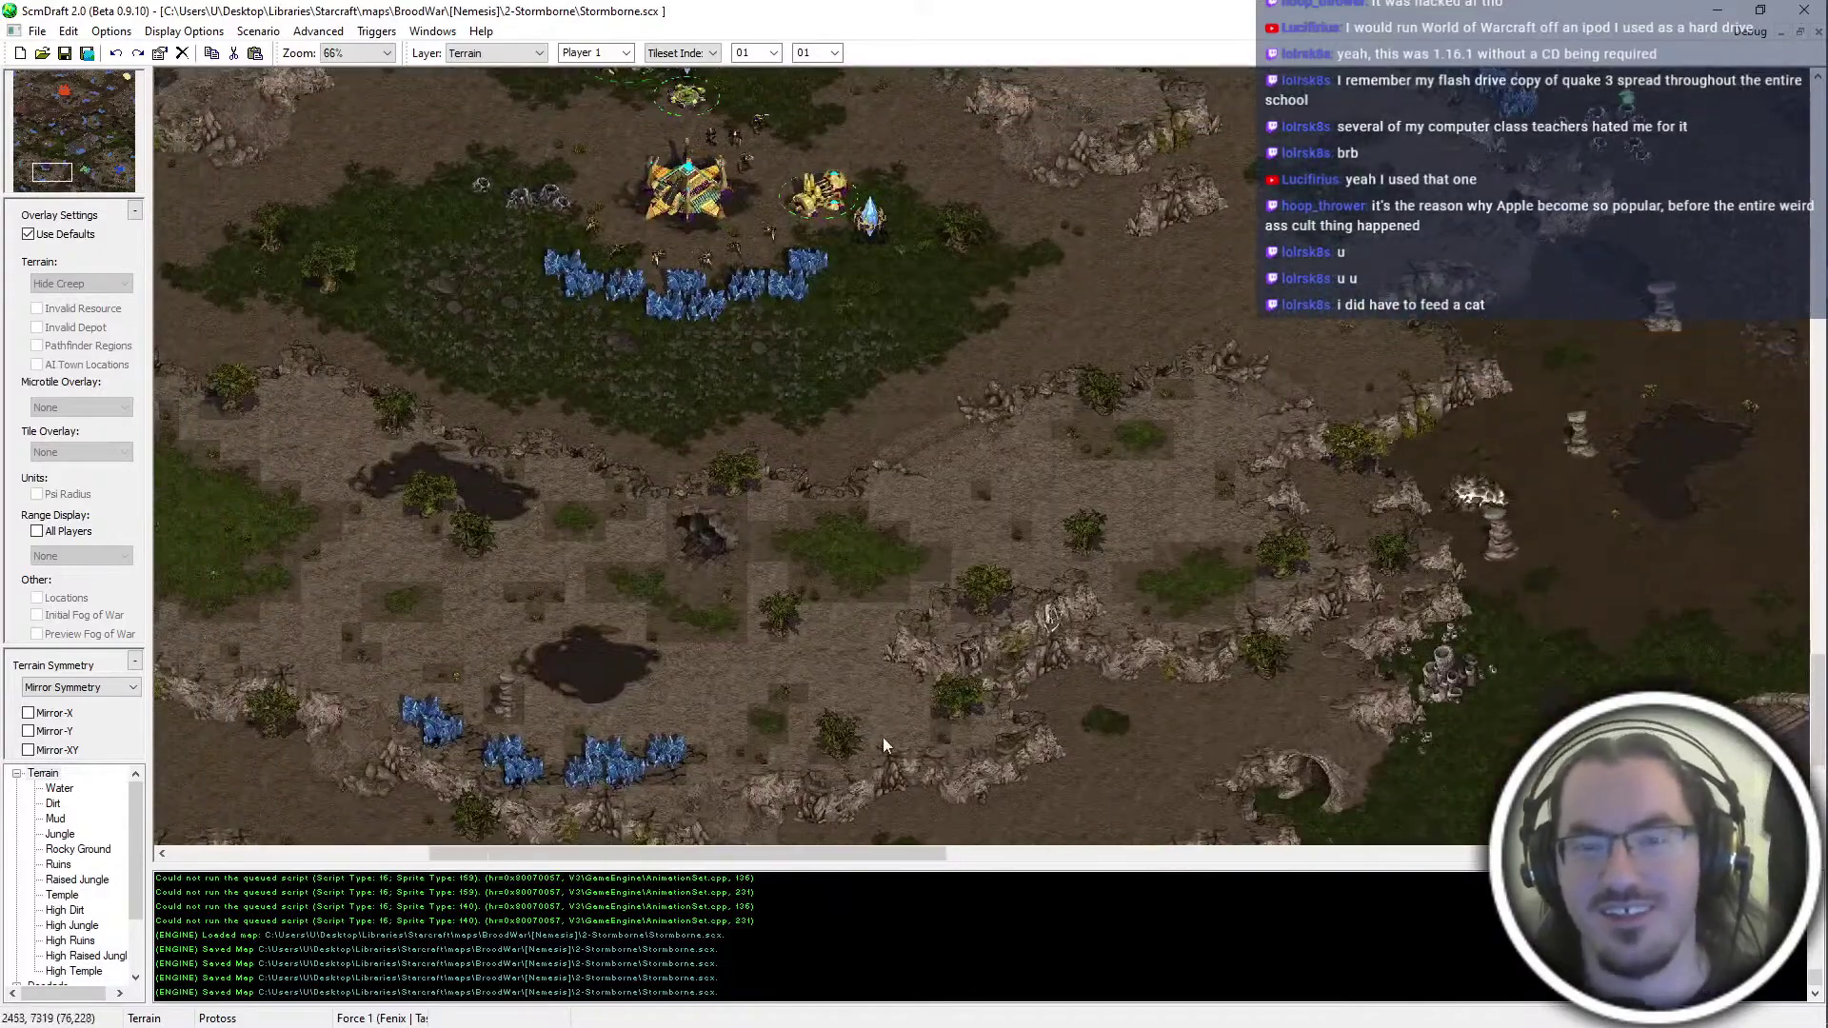
Examine the raised mineral plateau south of the southwestern Protoss base for mismatched dark ground tiles
{"action": "middle_click_drag", "start_coordinate": [485, 480], "coordinate": [353, 695]}
{"action": "scroll", "coordinate": [704, 691], "scroll_direction": "up", "scroll_amount": 1, "text": "ctrl"}
{"action": "middle_click_drag", "start_coordinate": [1054, 680], "coordinate": [1428, 324]}
{"action": "middle_click_drag", "start_coordinate": [409, 838], "coordinate": [1192, 682]}
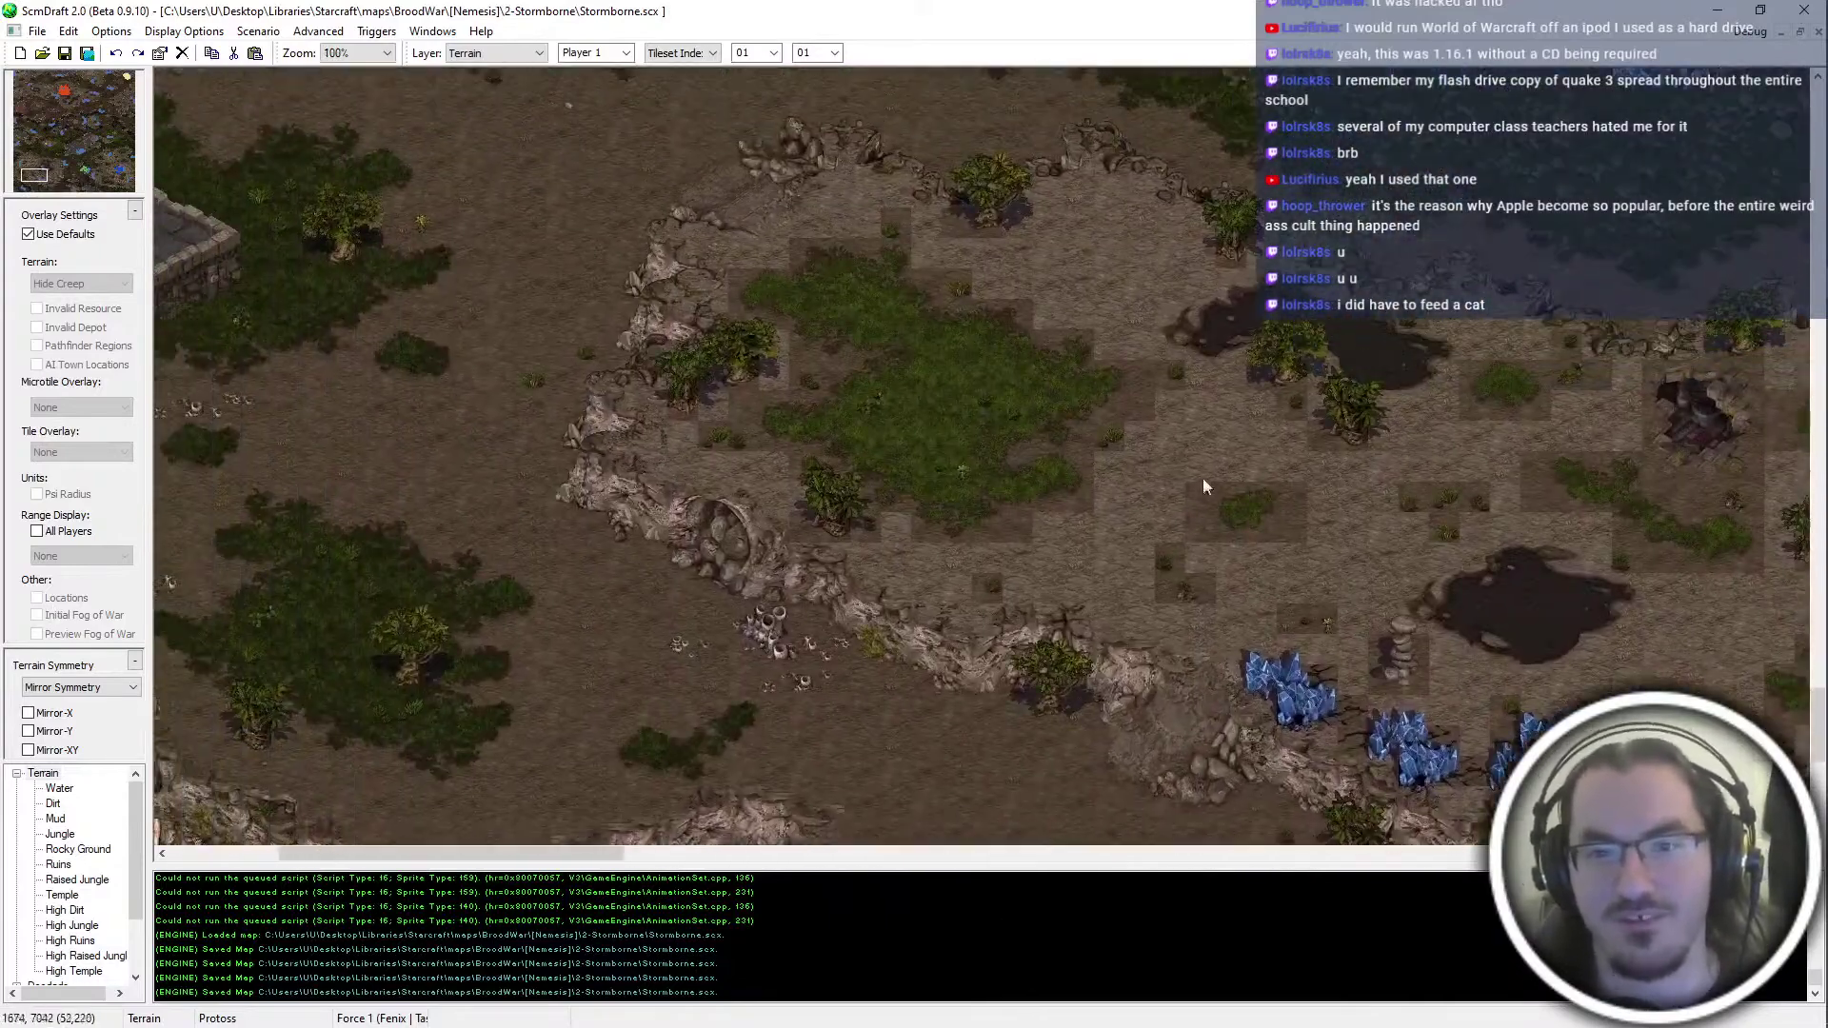
{"action": "middle_click_drag", "start_coordinate": [1202, 478], "coordinate": [636, 340]}
{"action": "middle_click_drag", "start_coordinate": [987, 546], "coordinate": [944, 517]}
{"action": "scroll", "coordinate": [944, 517], "scroll_direction": "down", "scroll_amount": 1, "text": "ctrl"}
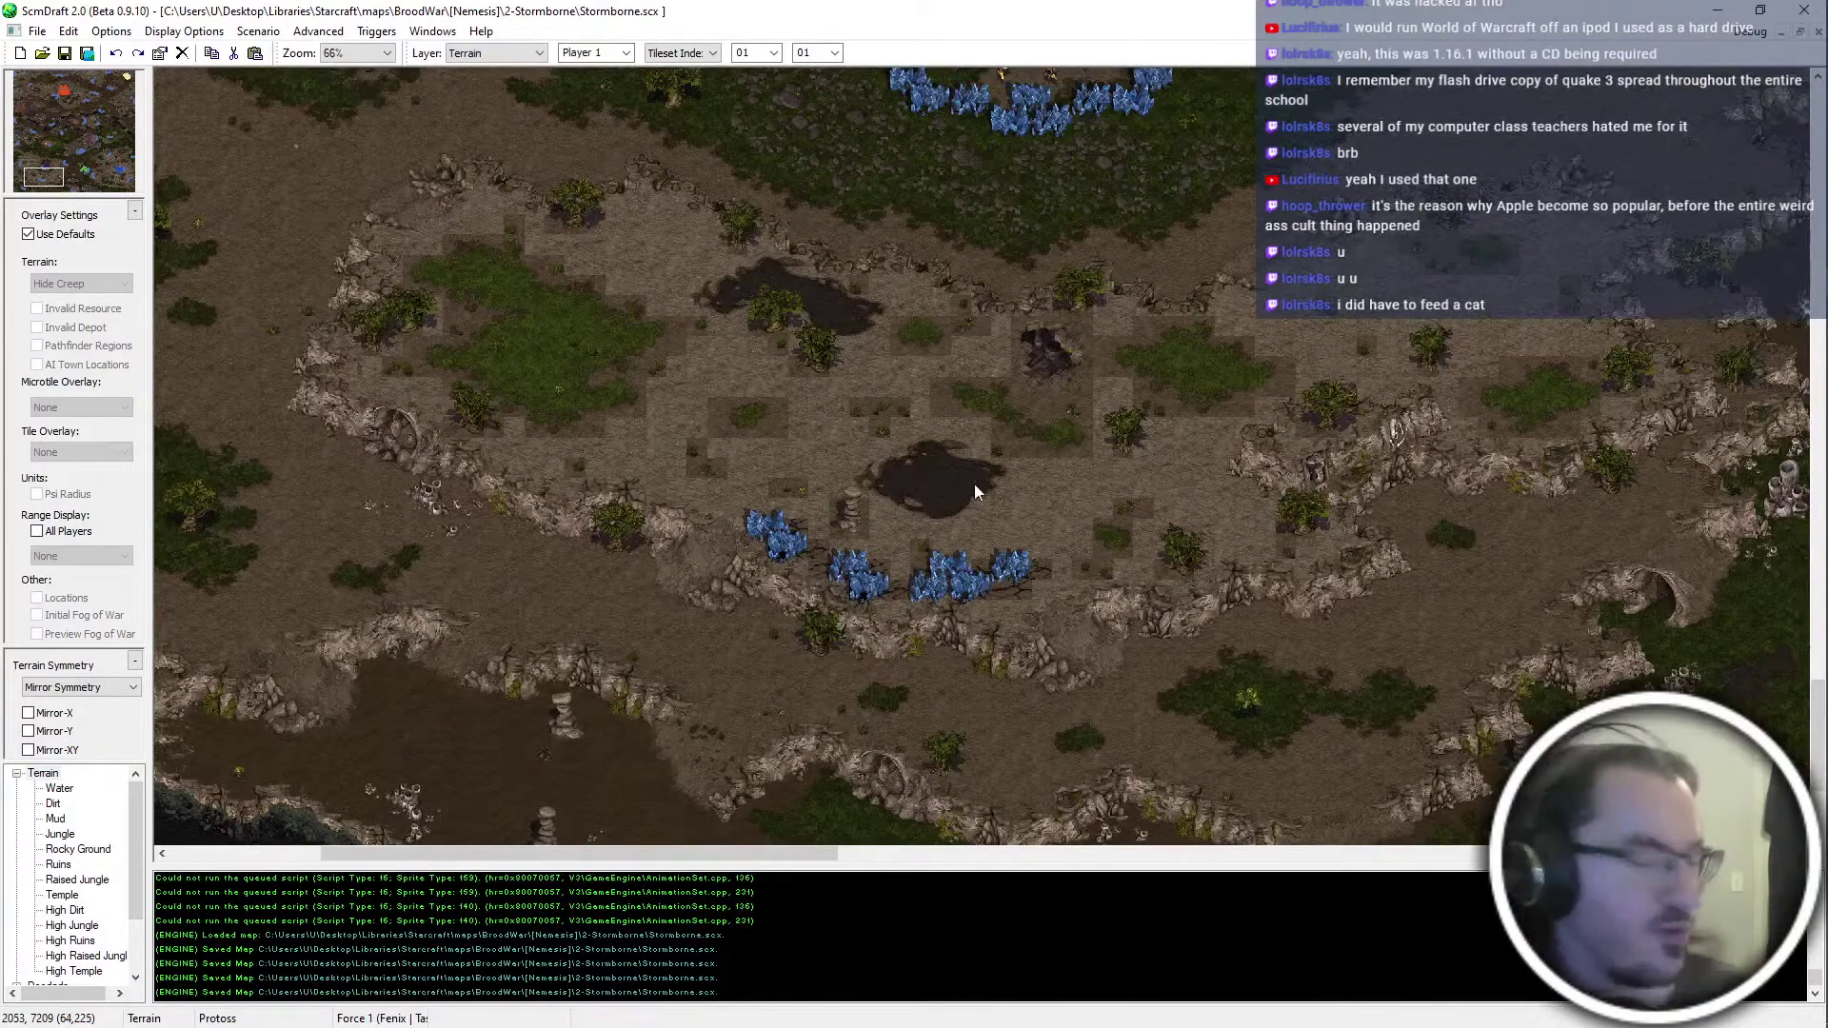
{"action": "middle_click_drag", "start_coordinate": [973, 490], "coordinate": [1128, 455]}
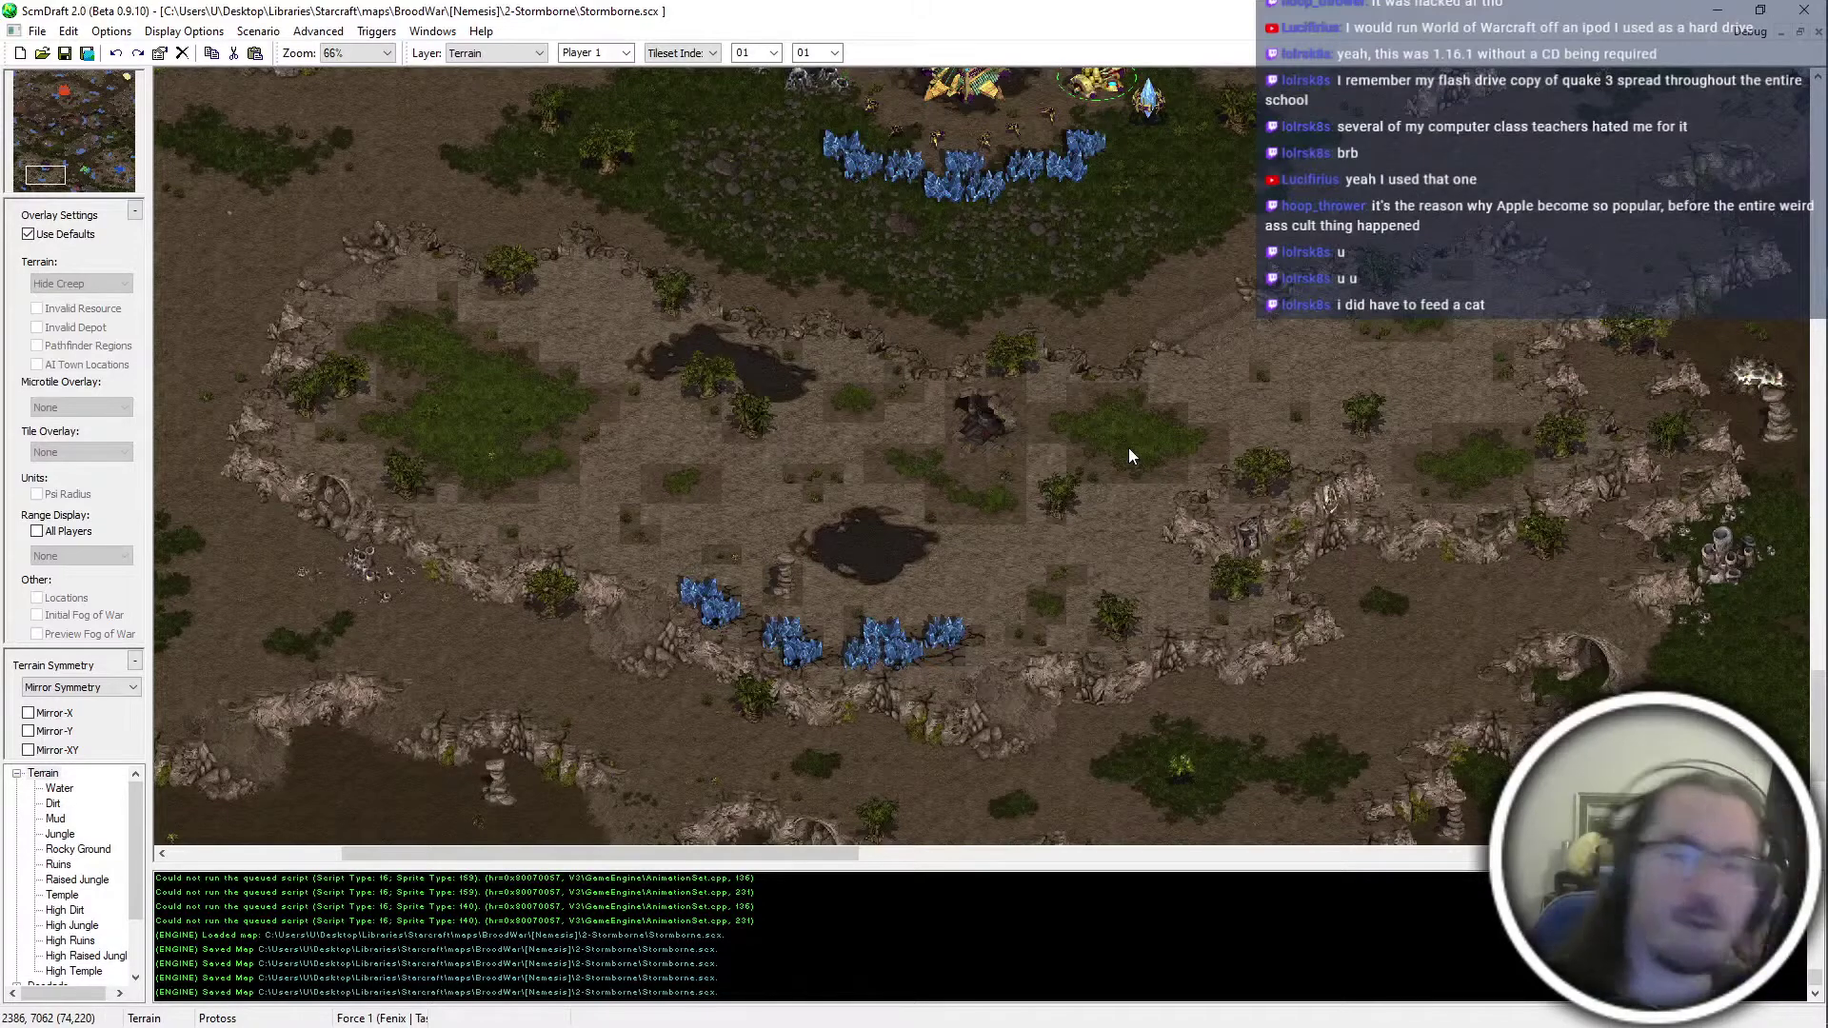
{"action": "left_click", "coordinate": [46, 174]}
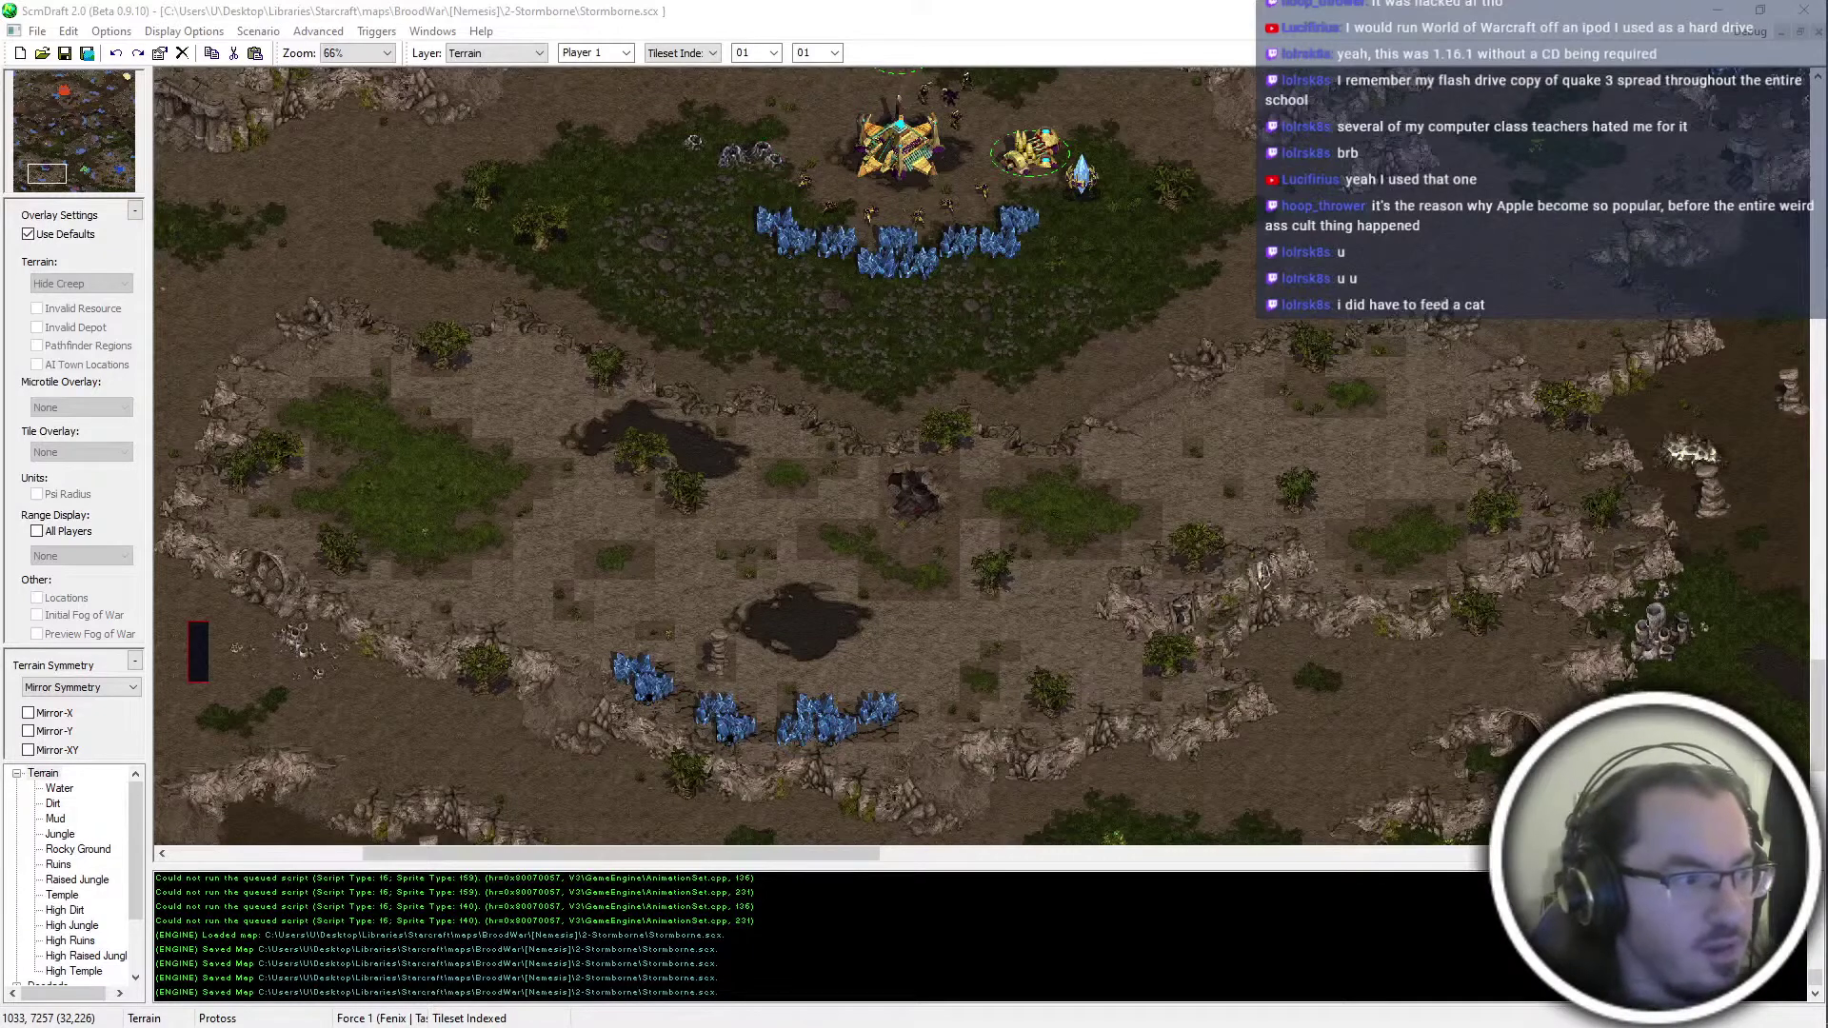
Replace the dark shrub tiles northwest of the crystals and between the two tar pools on the southwestern mineral plateau with lighter dirt shrub tiles
{"action": "scroll", "coordinate": [802, 433], "scroll_direction": "up", "scroll_amount": 3}
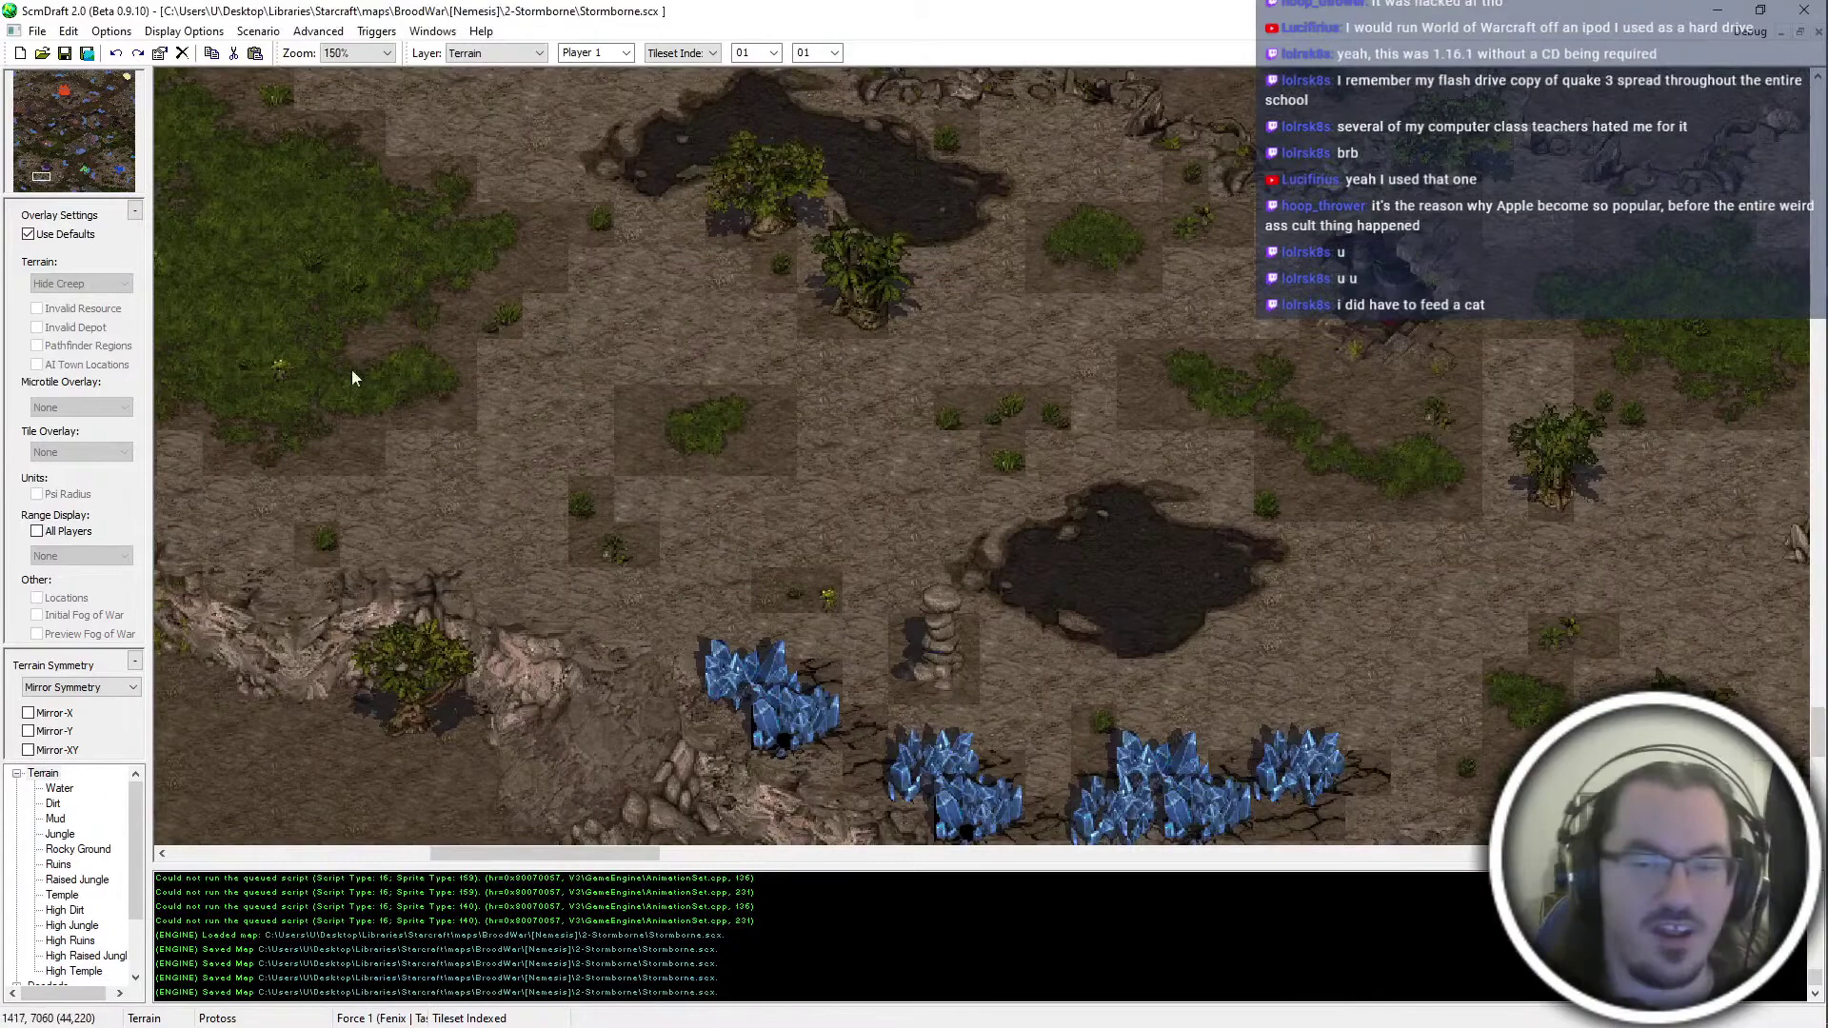
{"action": "middle_click_drag", "start_coordinate": [441, 255], "coordinate": [136, 365]}
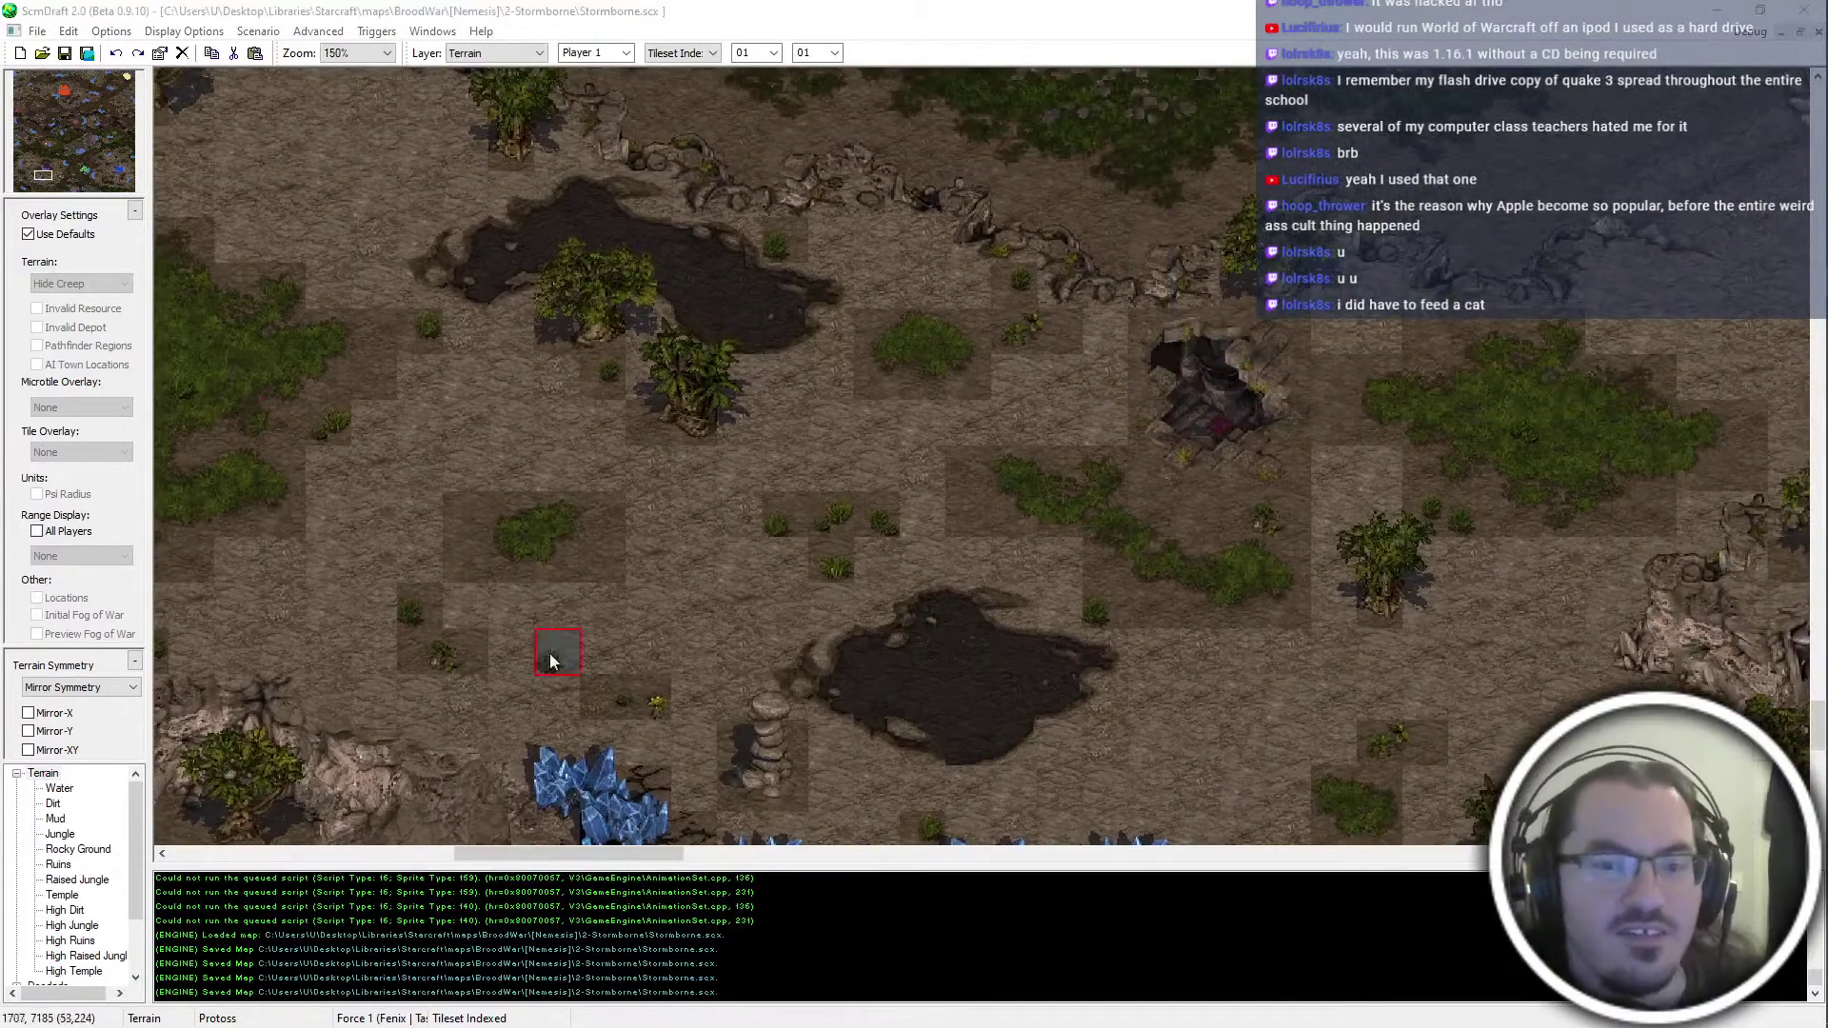
{"action": "left_click", "coordinate": [417, 609]}
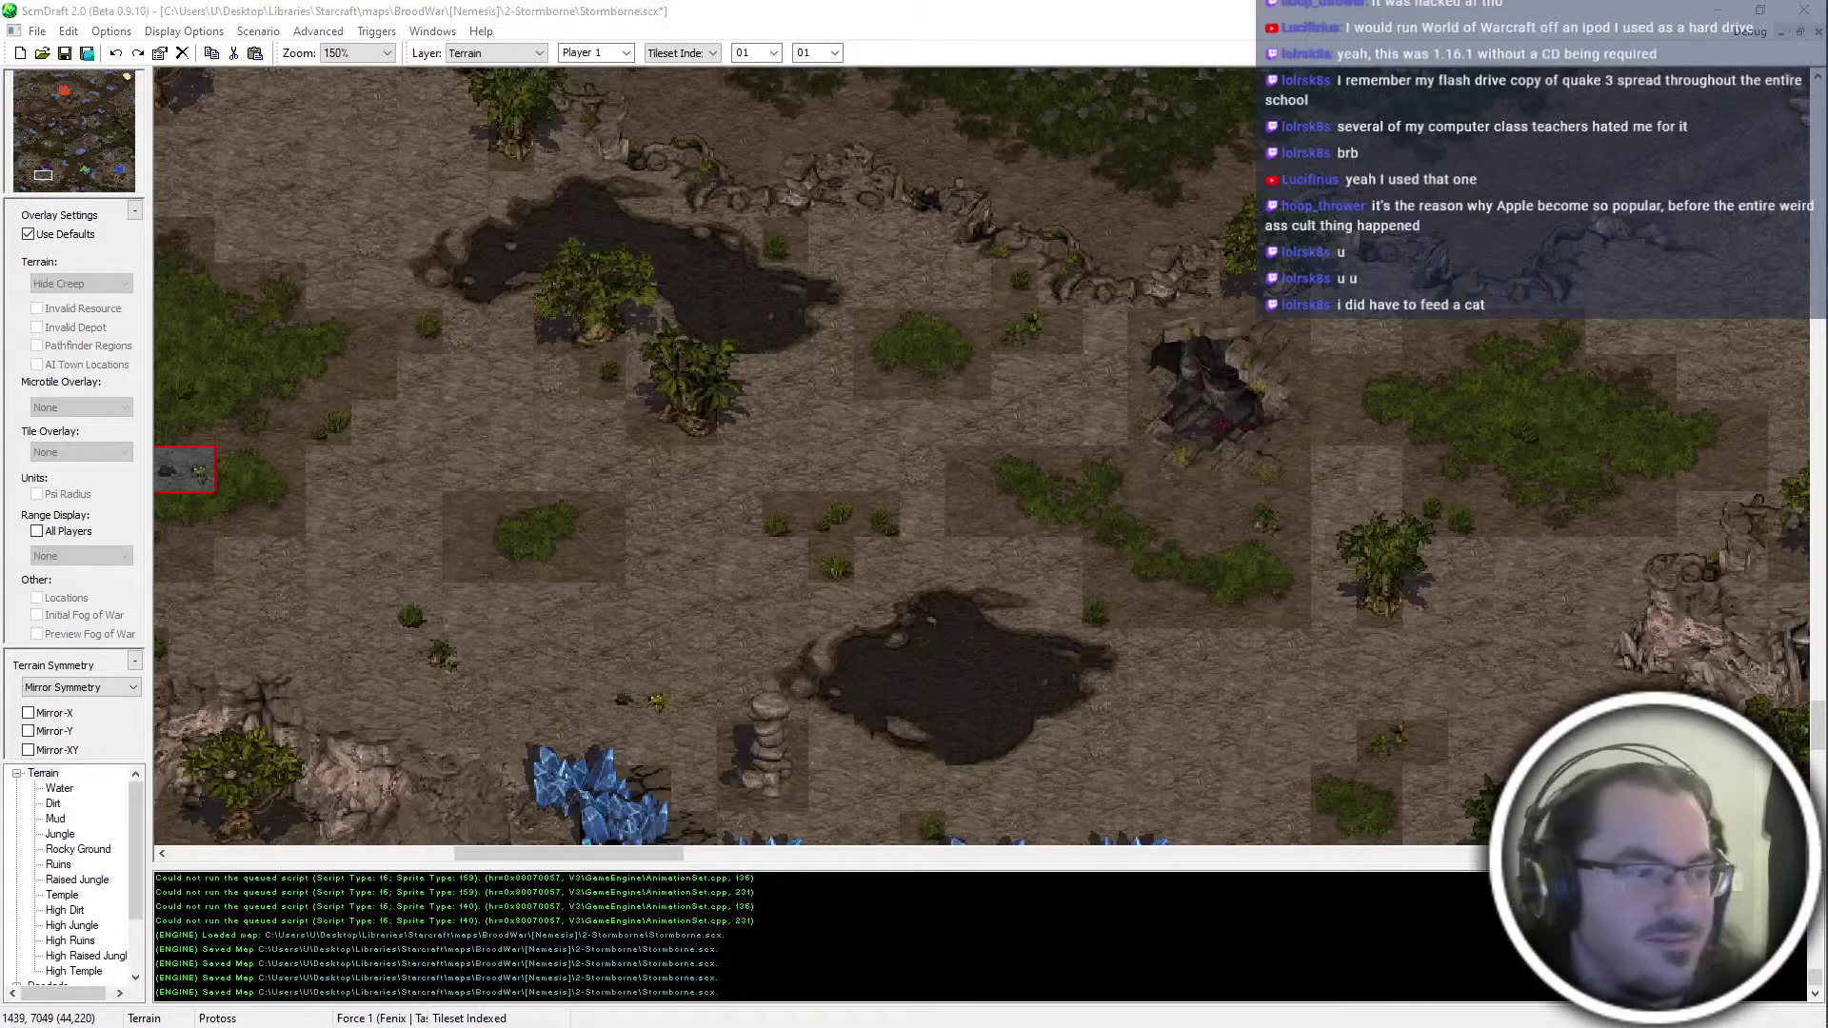
{"action": "left_click", "coordinate": [805, 507]}
{"action": "middle_click_drag", "start_coordinate": [530, 464], "coordinate": [375, 570]}
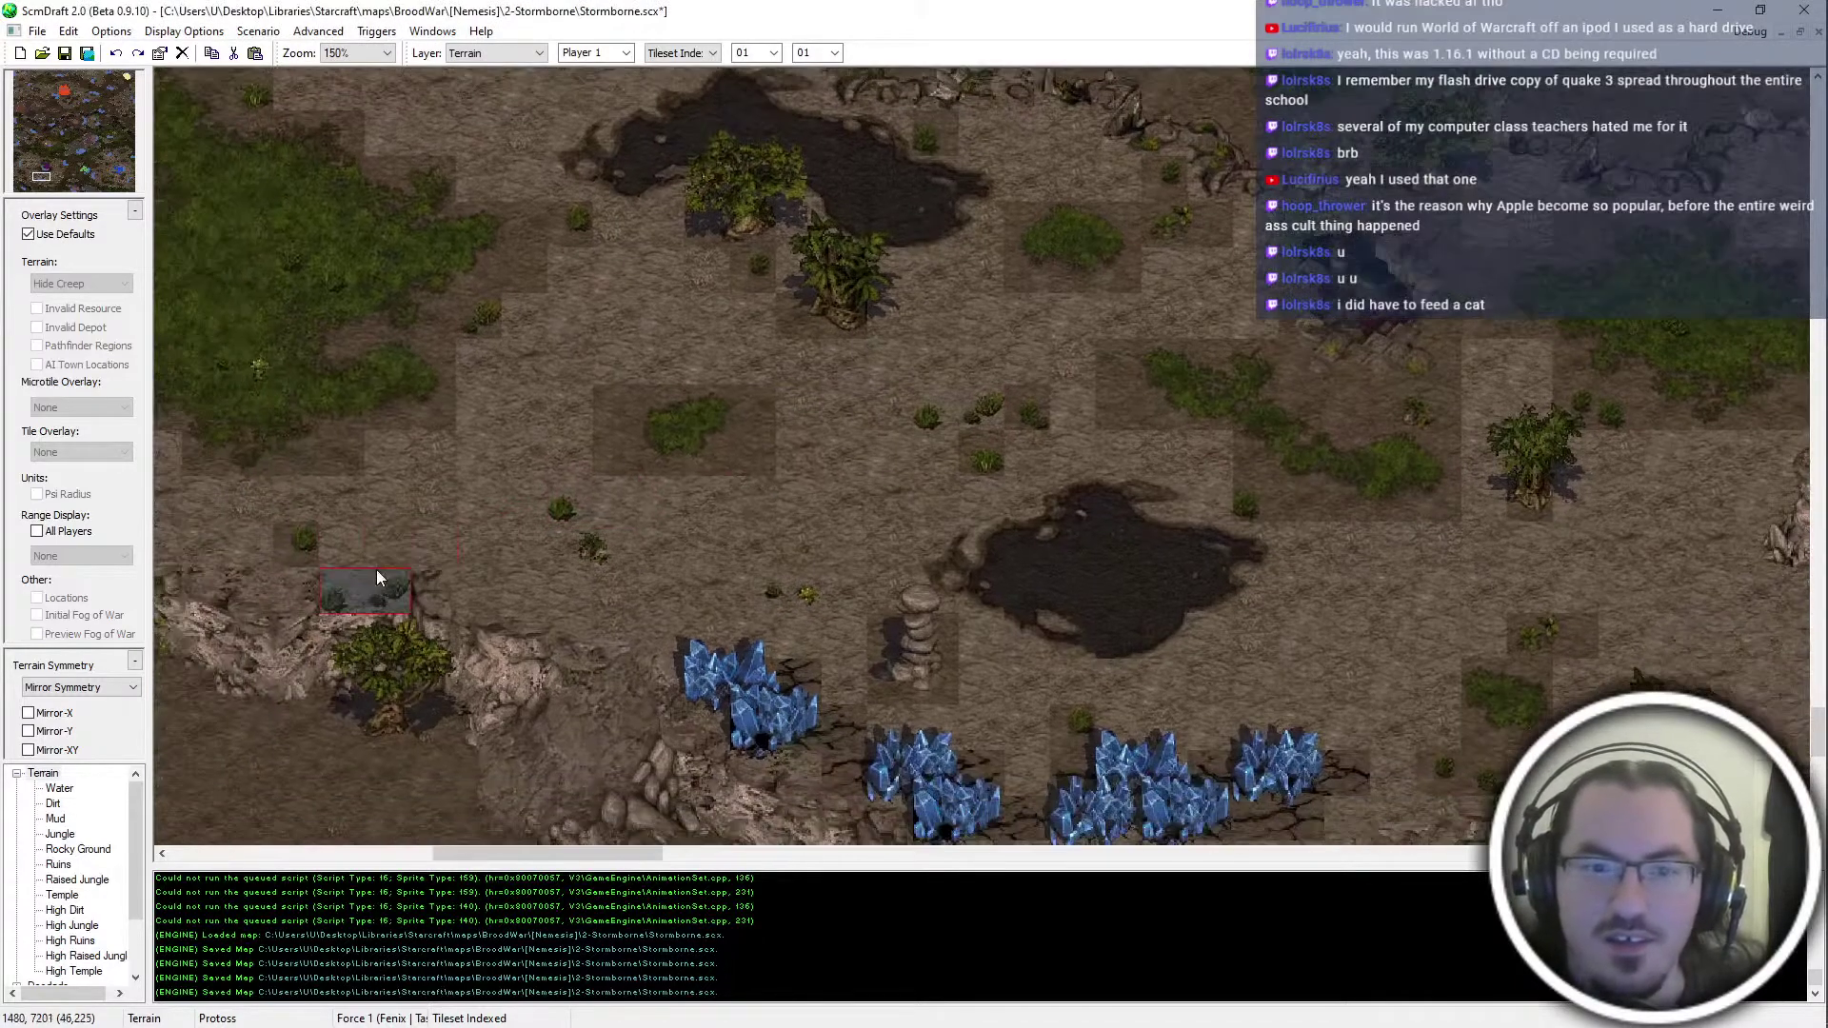
{"action": "middle_click_drag", "start_coordinate": [936, 619], "coordinate": [852, 556]}
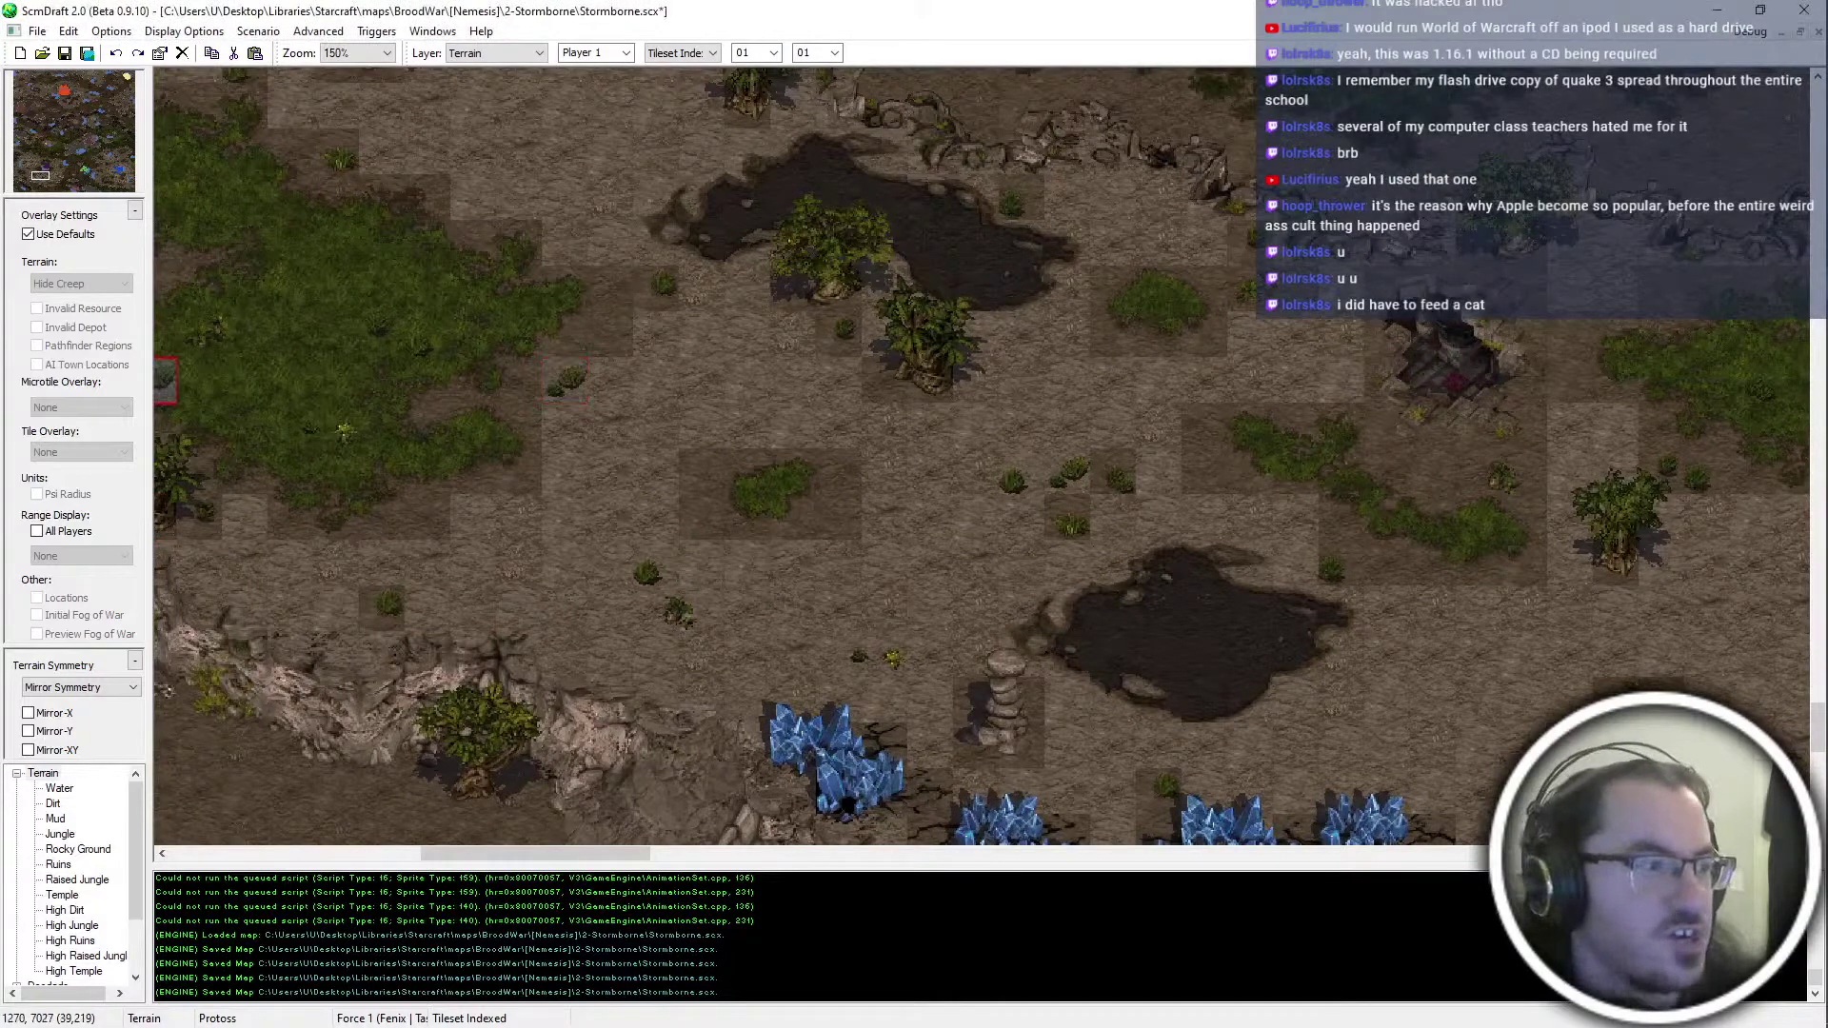
Stamp lighter dirt shrub tiles west of the northern tar pool and along the north side of the southern tar pool
{"action": "left_click", "coordinate": [660, 282]}
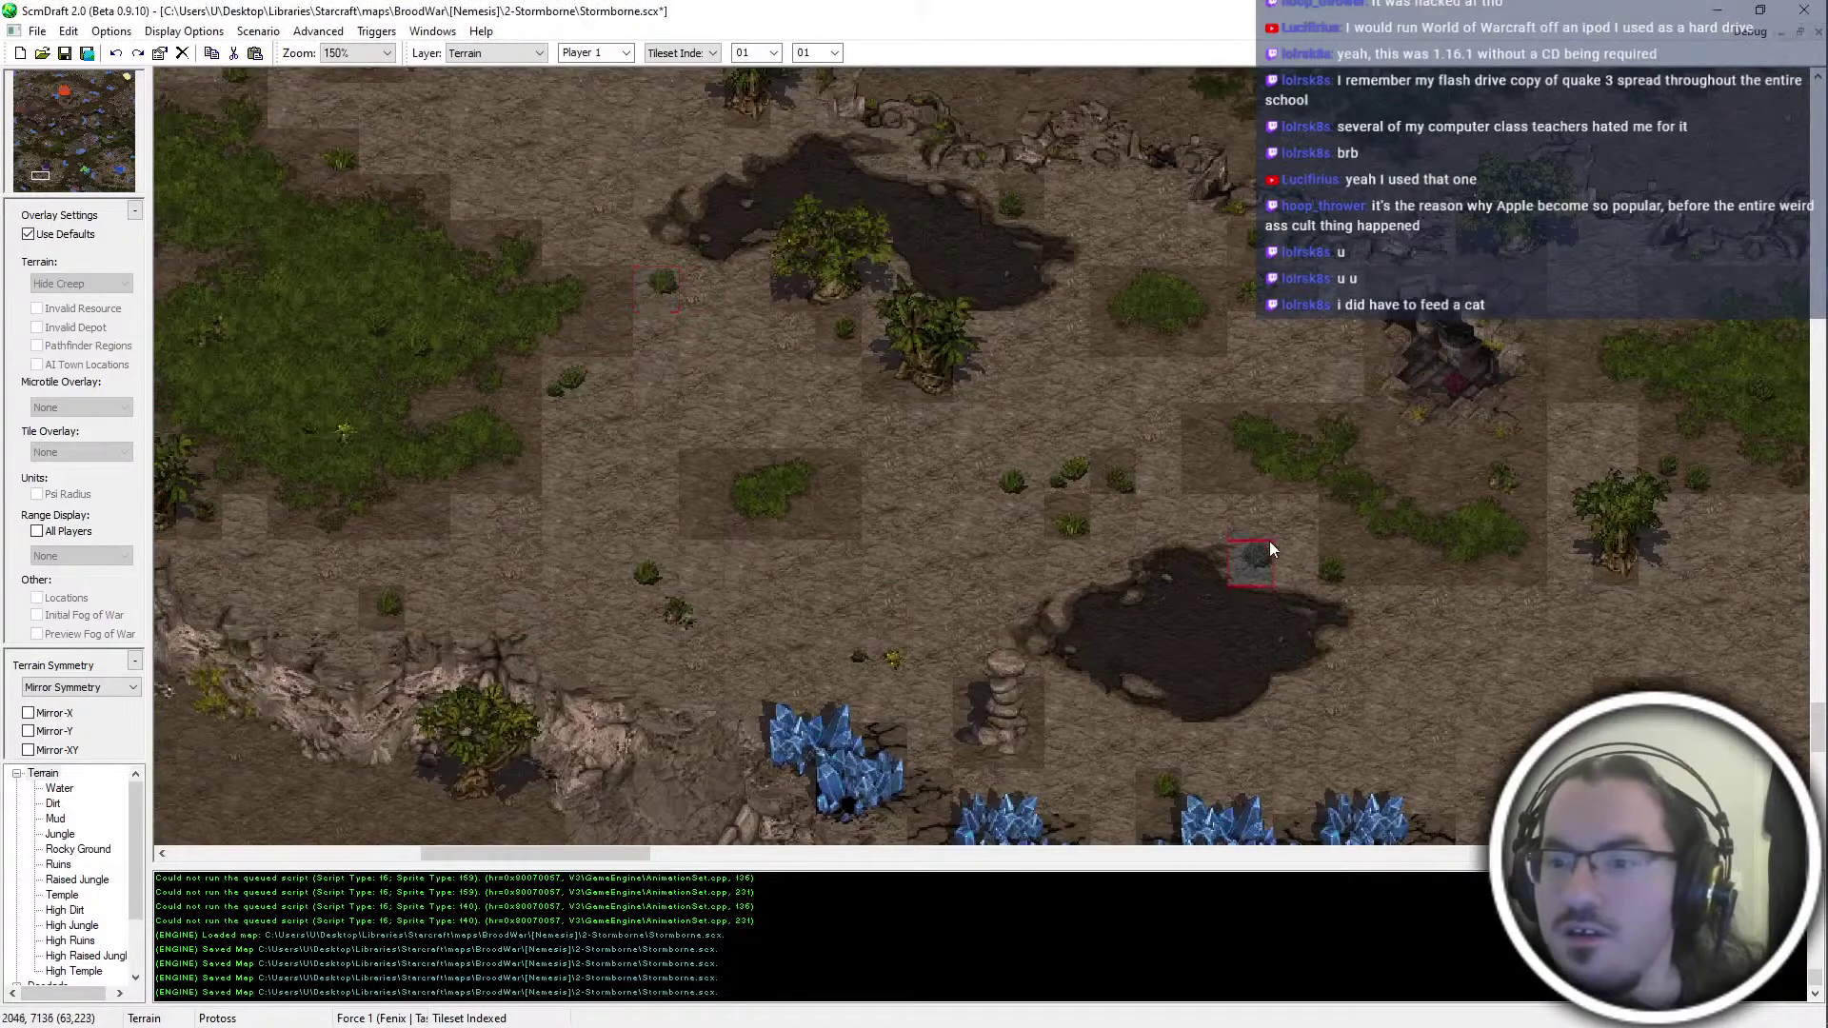
{"action": "middle_click_drag", "start_coordinate": [1338, 504], "coordinate": [1556, 600]}
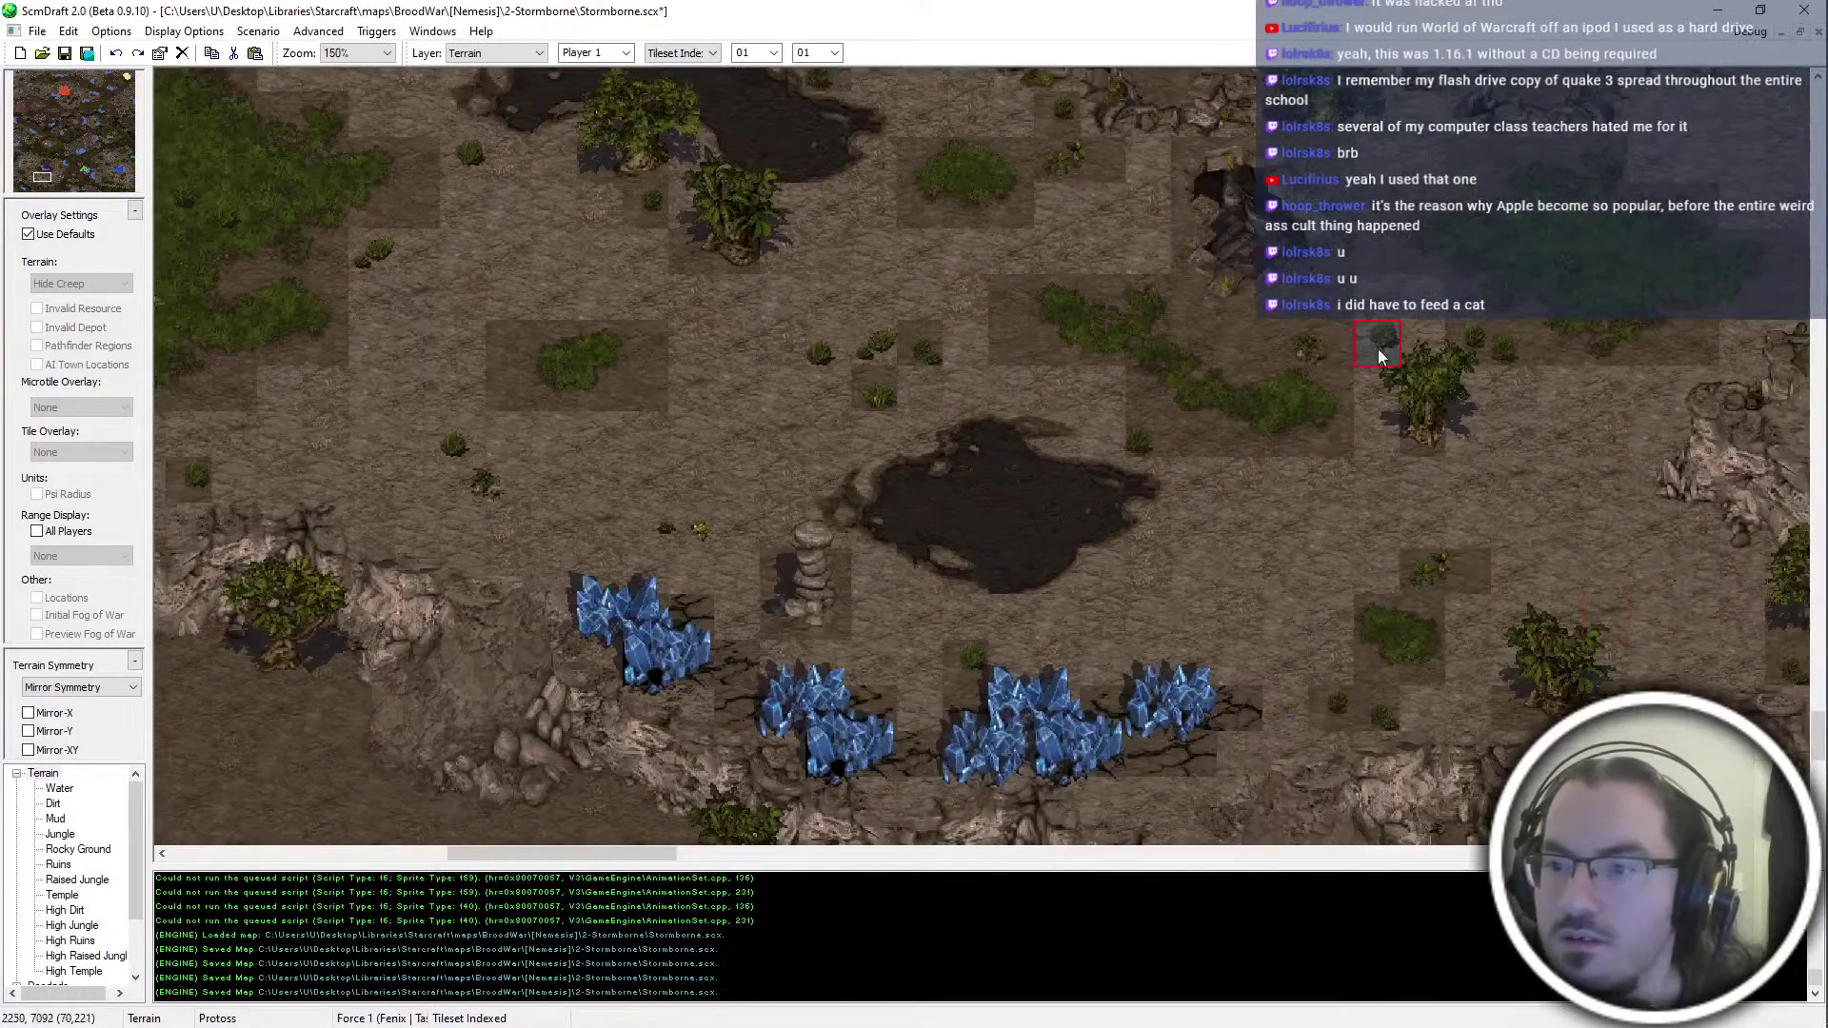
{"action": "key", "text": "Left"}
{"action": "key", "text": "Up"}
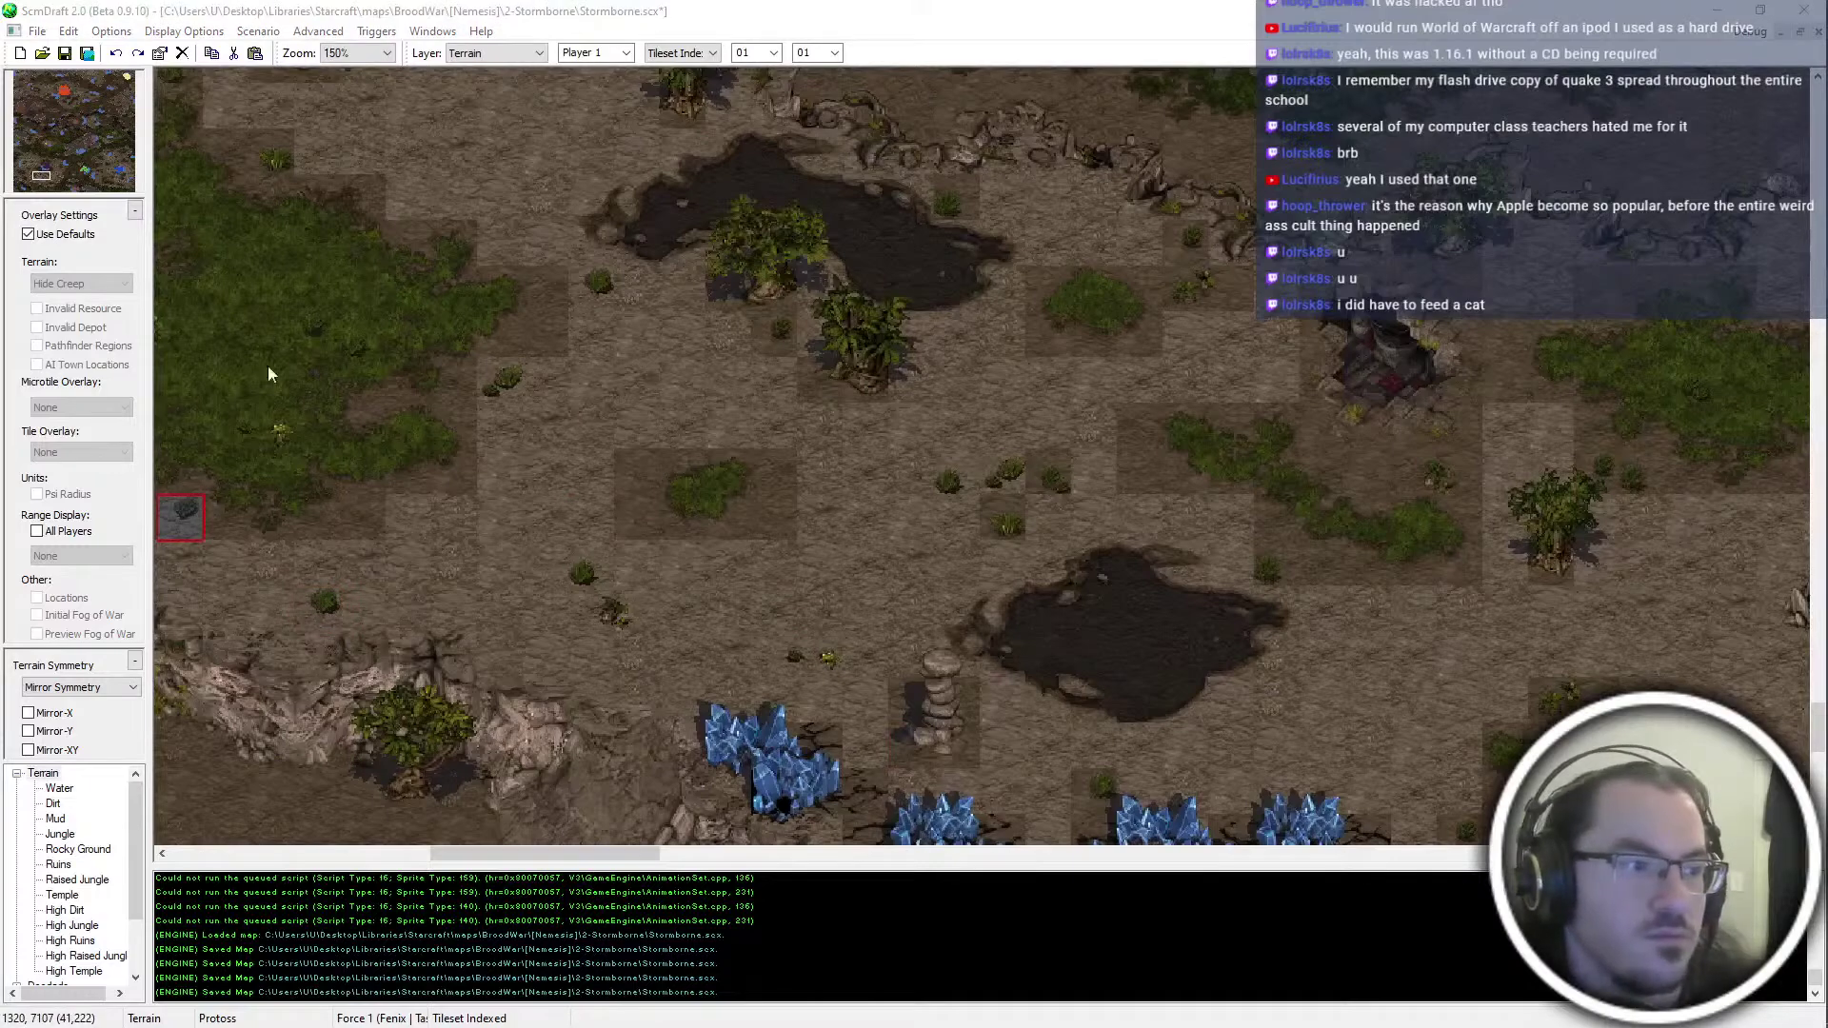
{"action": "key", "text": "Right"}
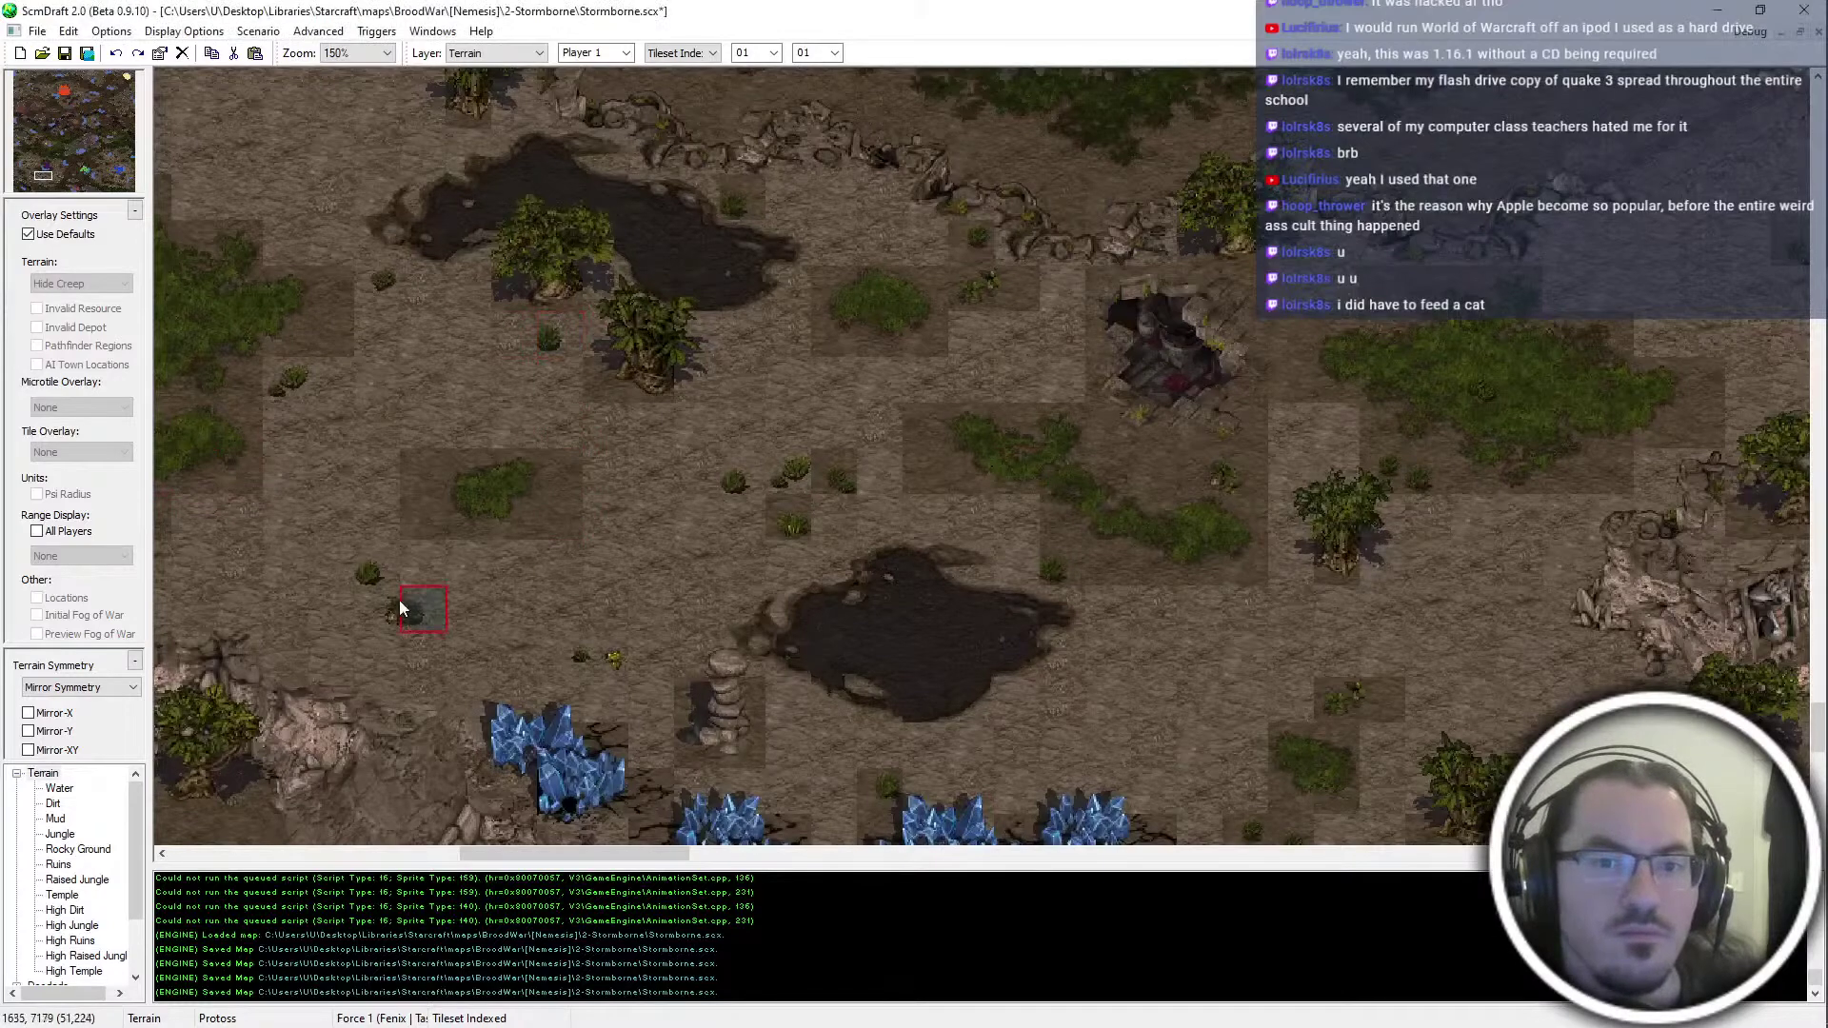
{"action": "middle_click_drag", "start_coordinate": [843, 415], "coordinate": [642, 504]}
{"action": "middle_click_drag", "start_coordinate": [539, 555], "coordinate": [463, 485]}
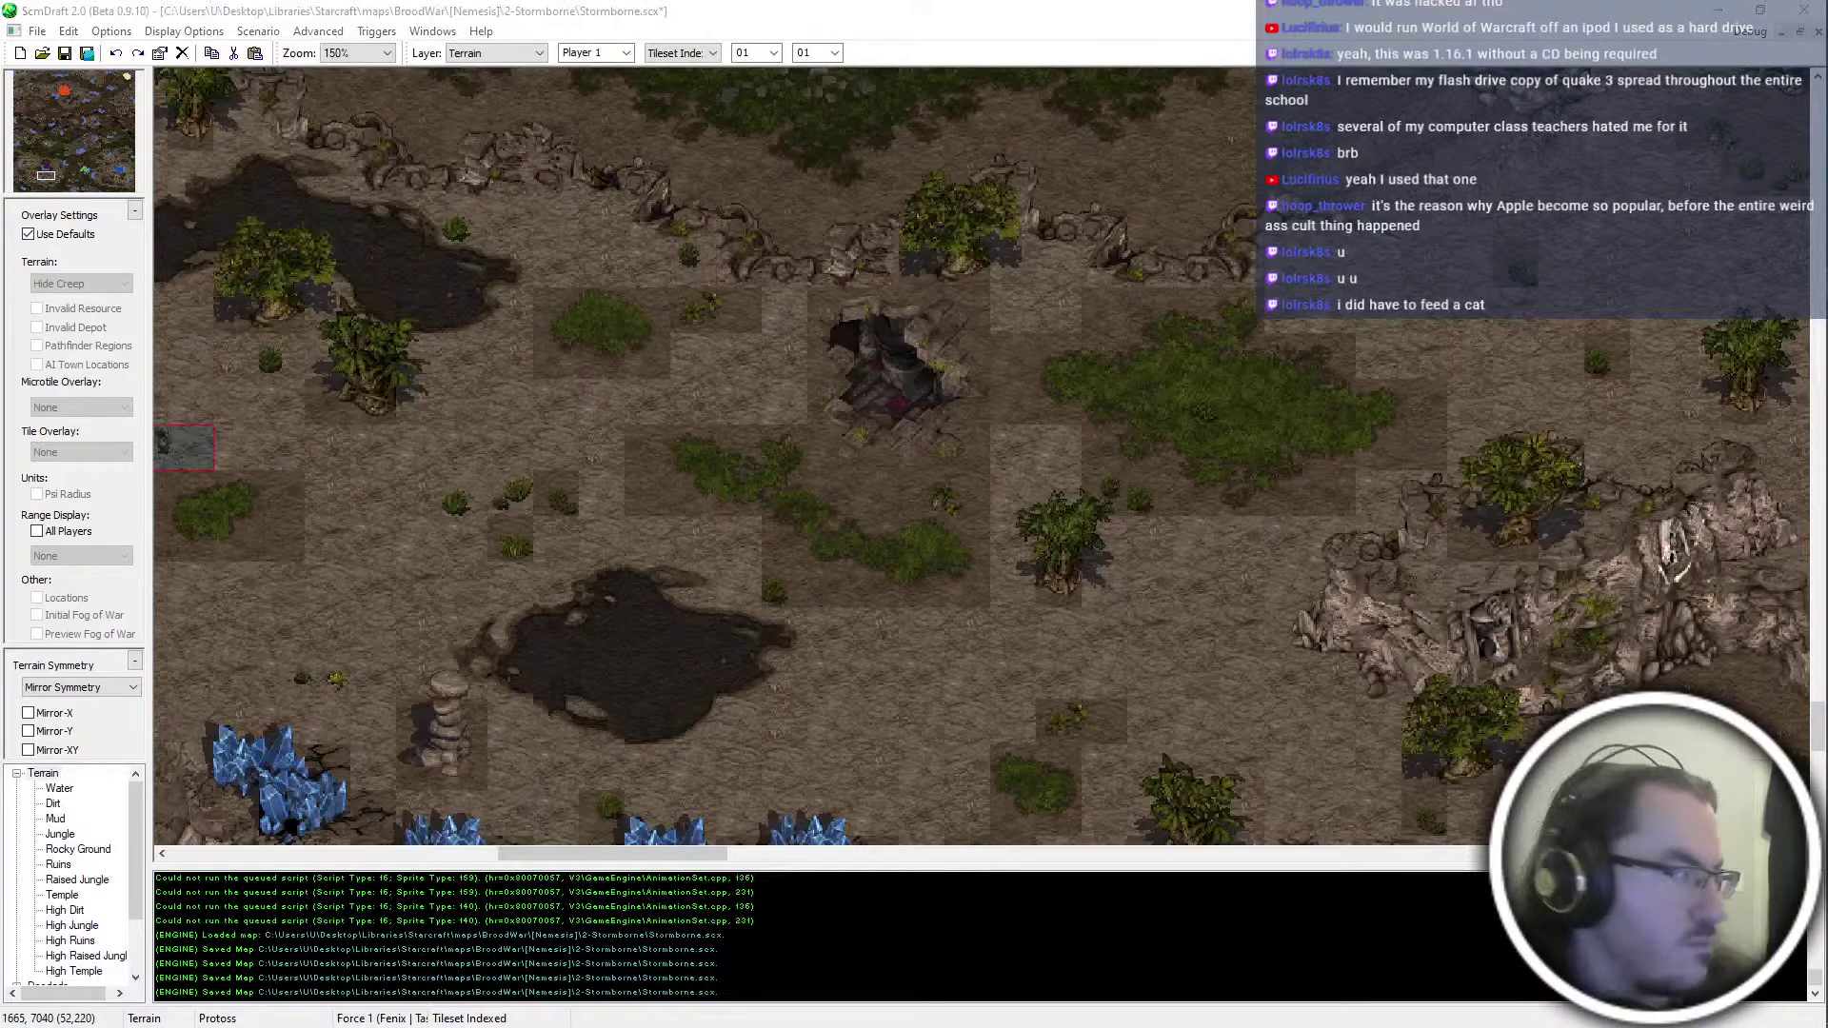
{"action": "middle_click_drag", "start_coordinate": [625, 639], "coordinate": [731, 546]}
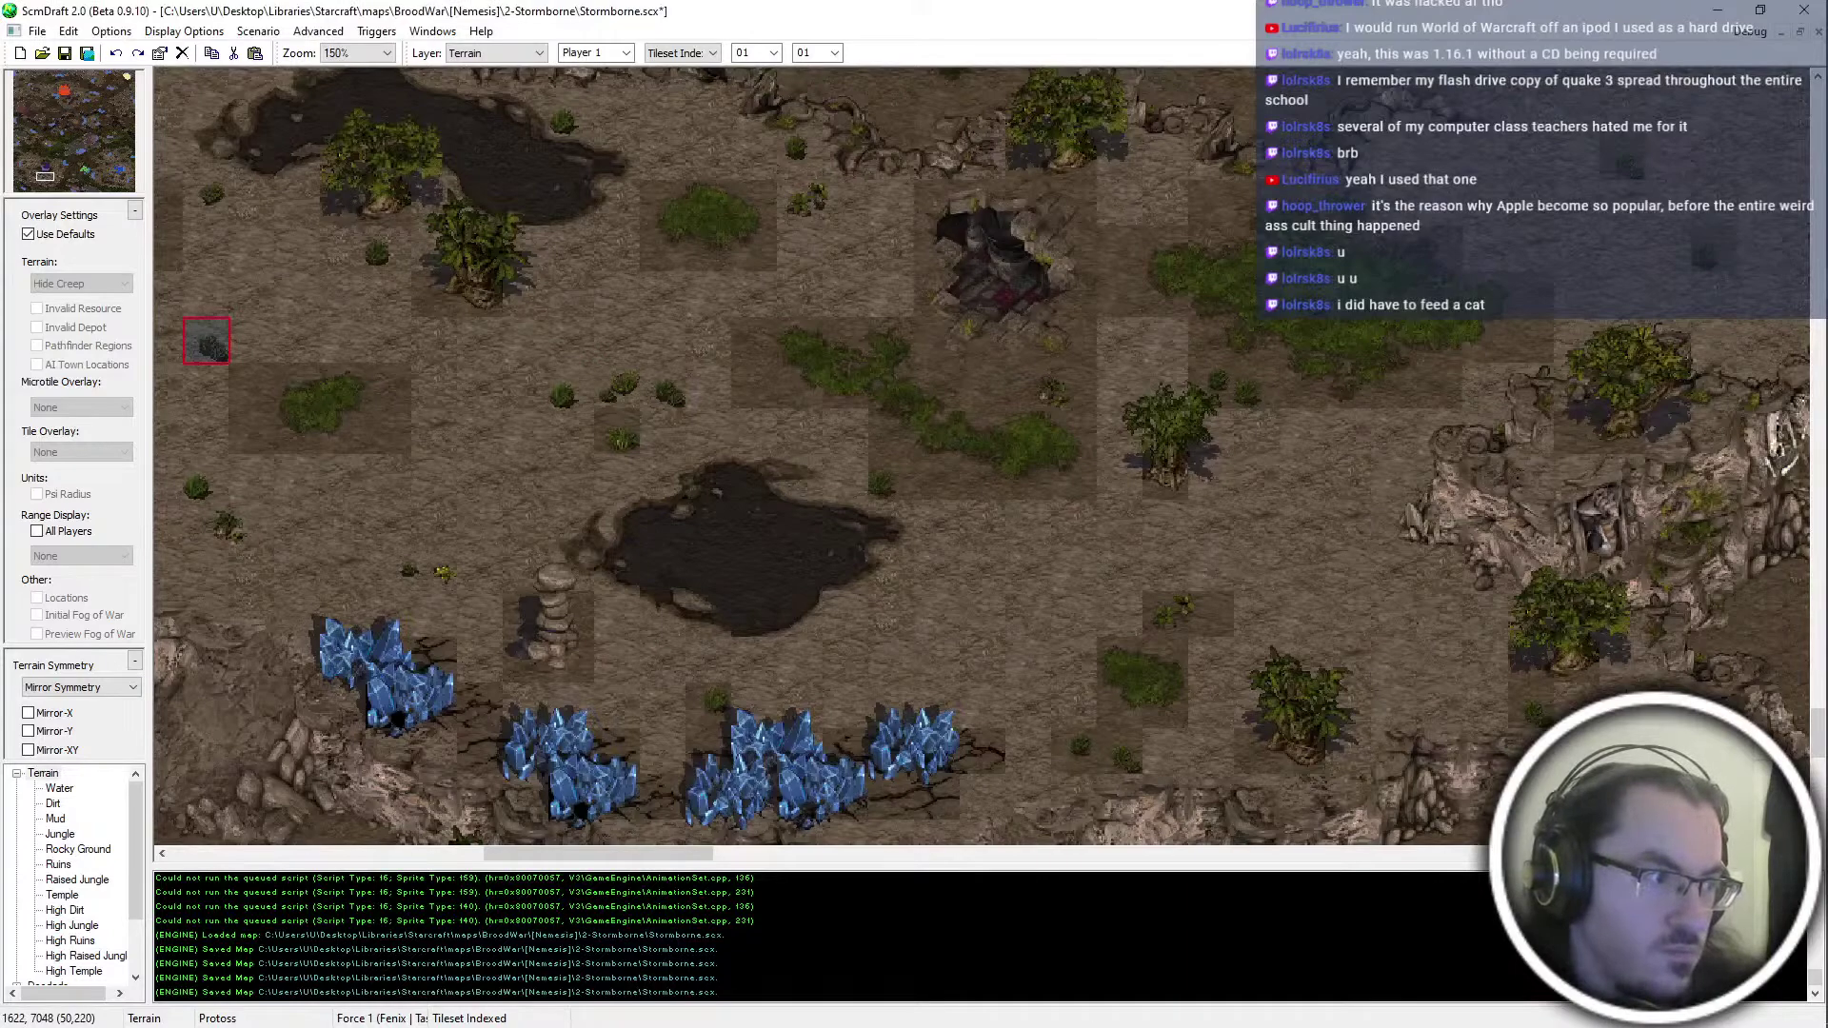
{"action": "left_click", "coordinate": [614, 428]}
{"action": "key", "text": "Down"}
{"action": "key", "text": "Right"}
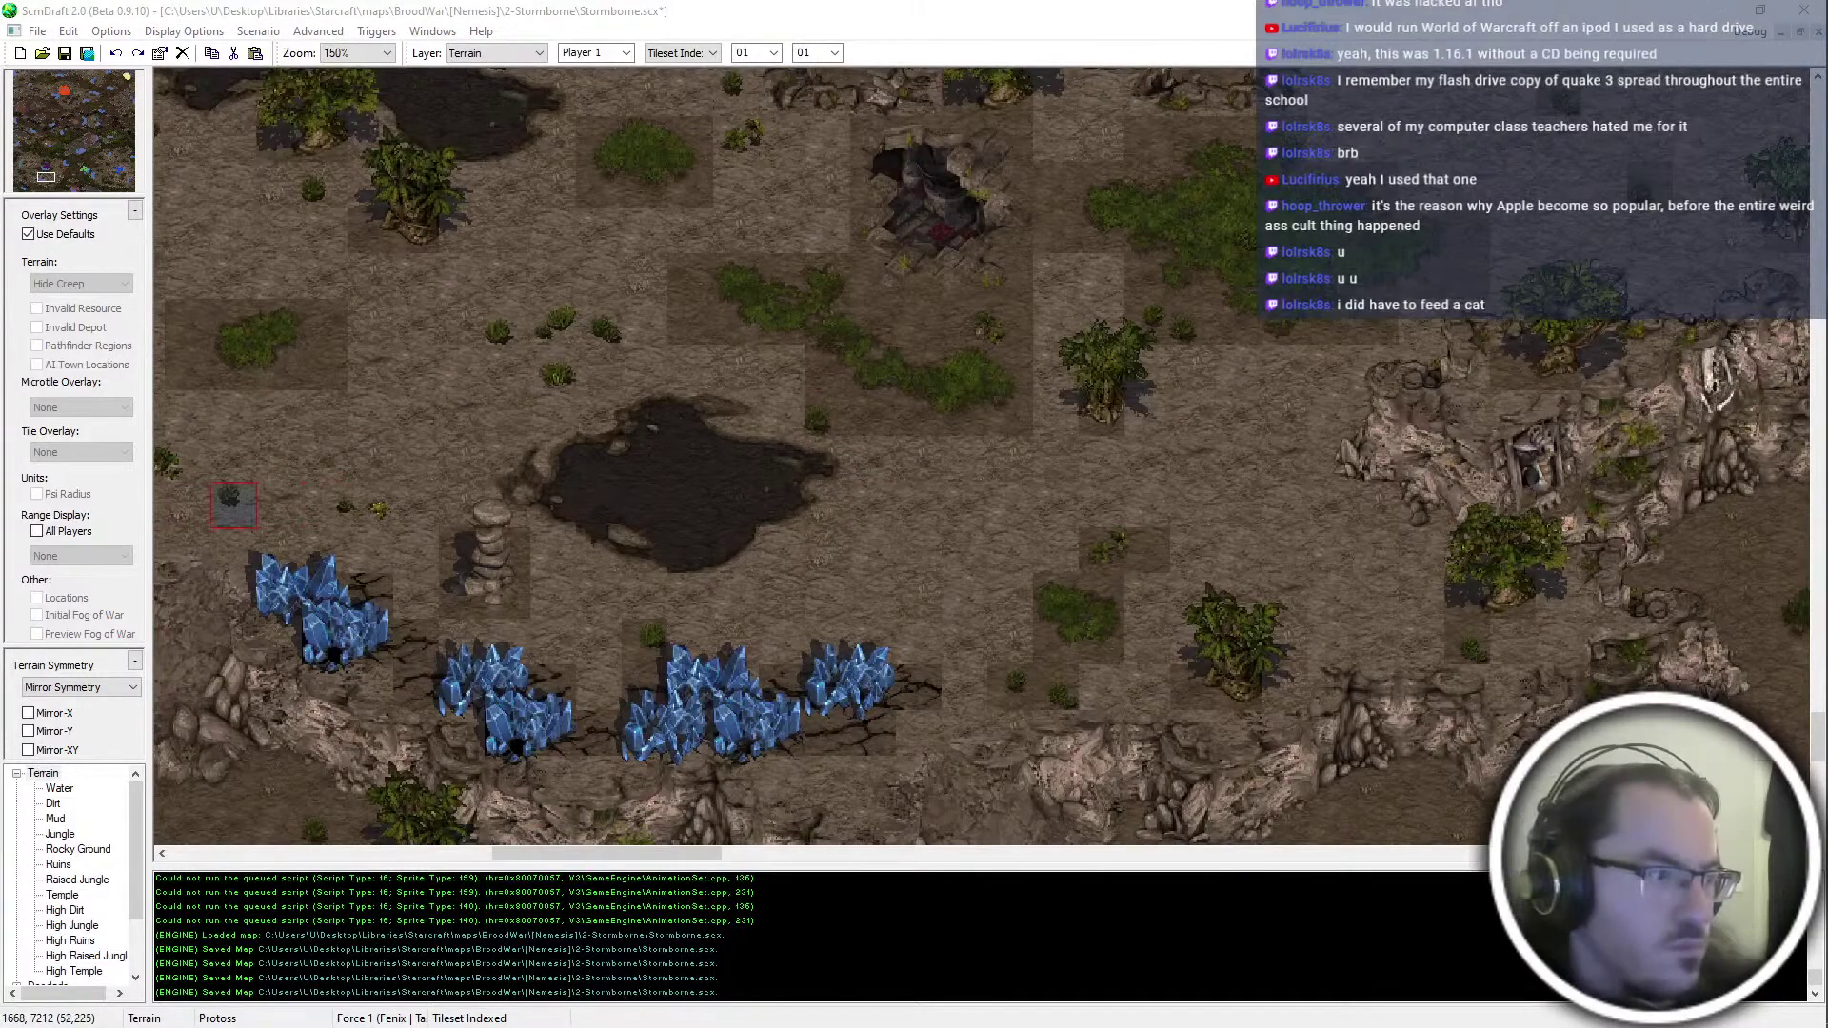
{"action": "left_click", "coordinate": [816, 414]}
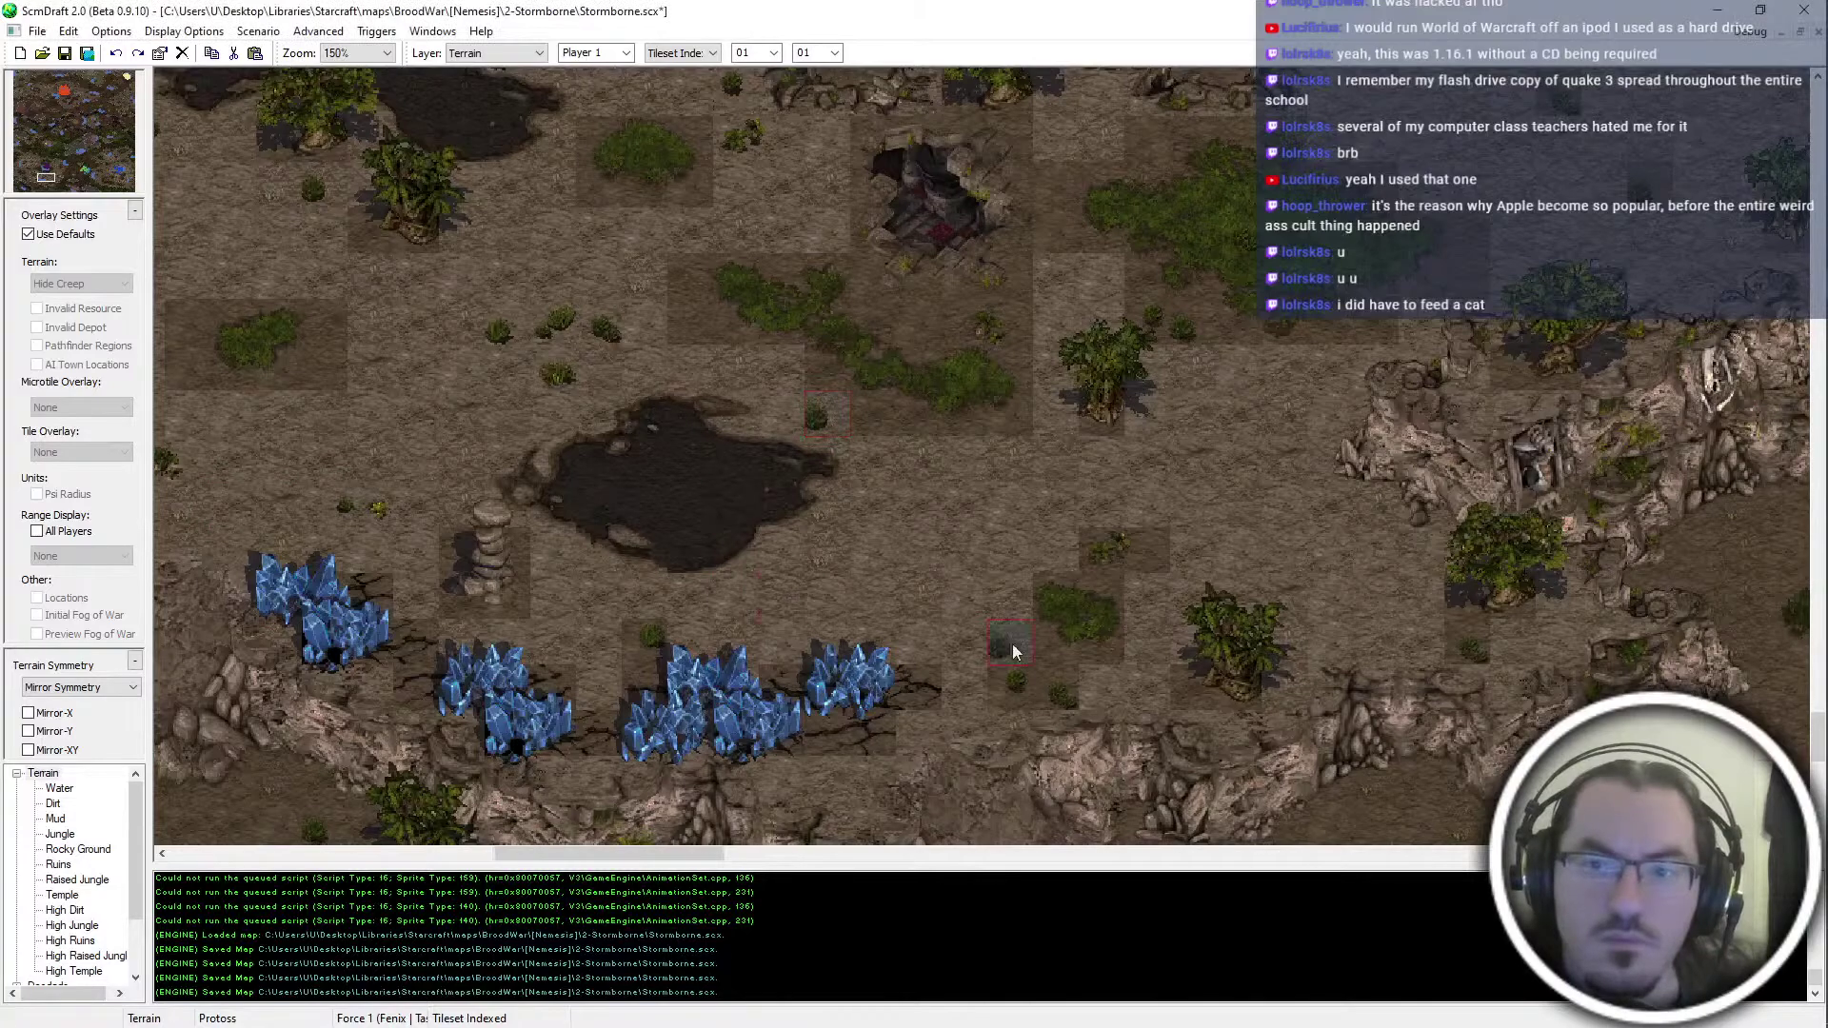
Replace the dark shrub tiles around the small grass patch east of the crystals with lighter dirt shrub tiles
{"action": "middle_click_drag", "start_coordinate": [1012, 651], "coordinate": [775, 550]}
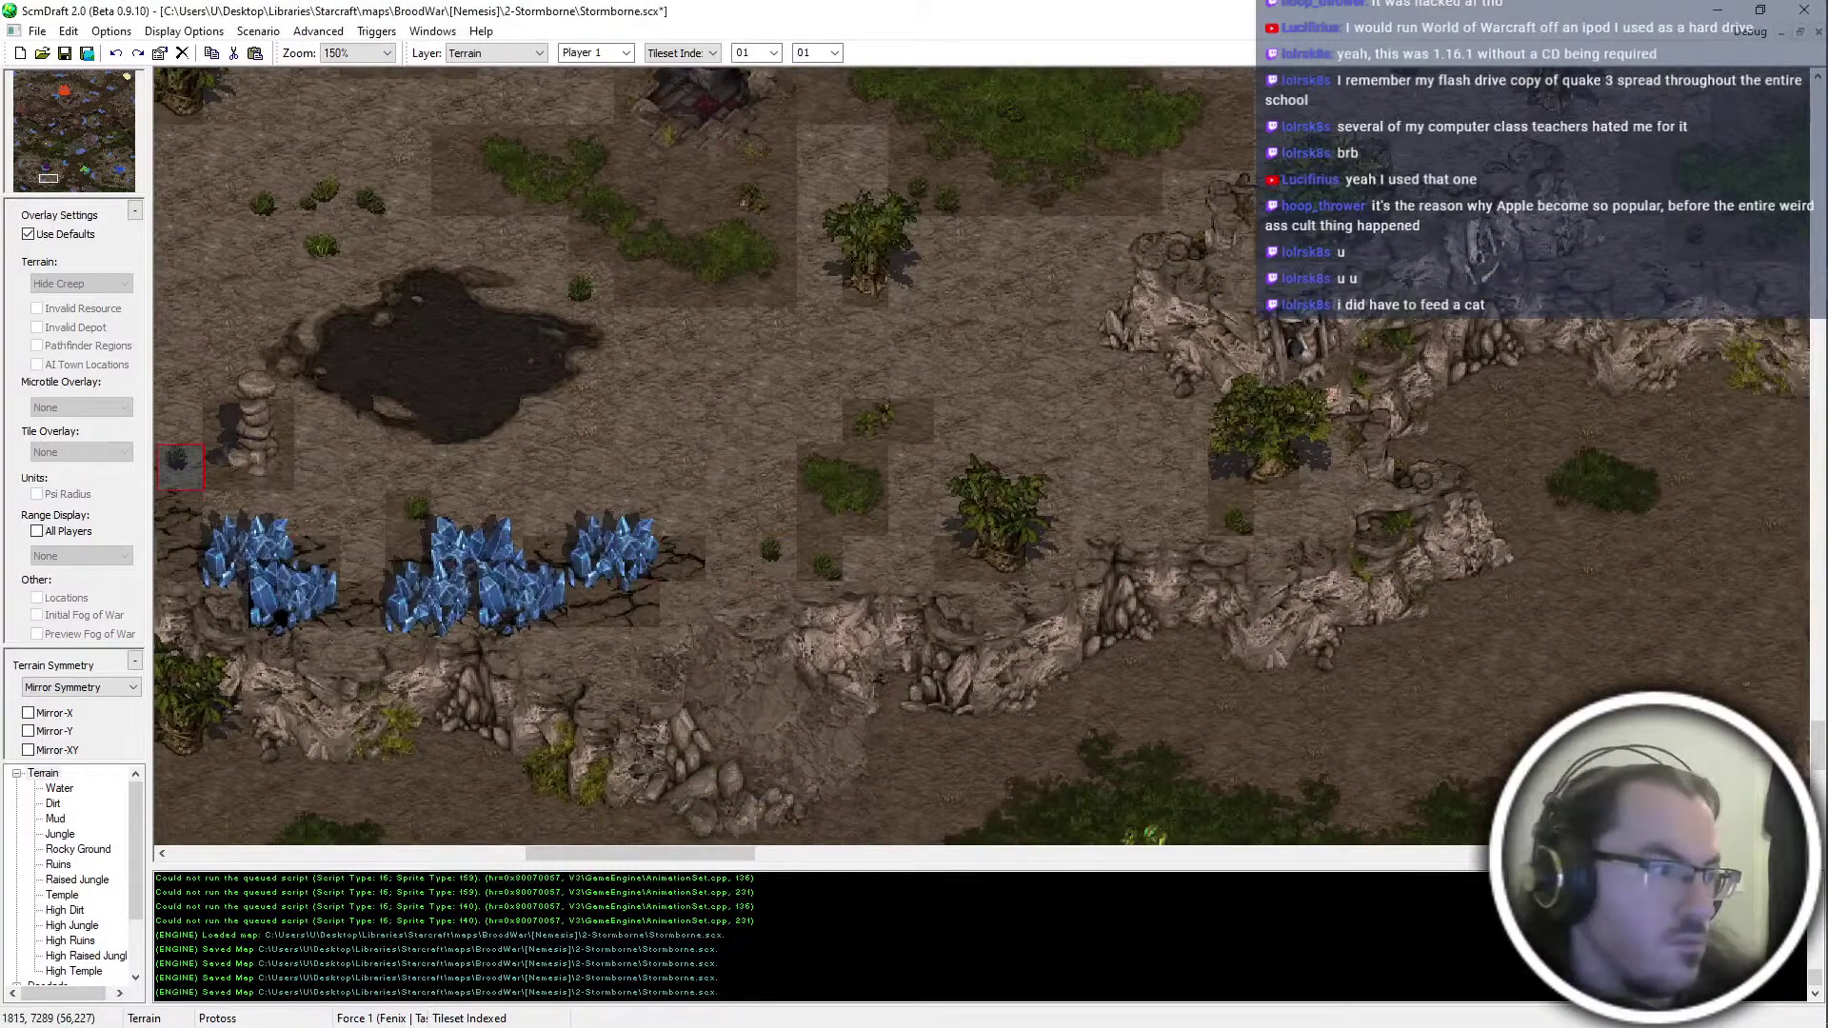
{"action": "middle_click_drag", "start_coordinate": [524, 351], "coordinate": [601, 433]}
{"action": "mouse_move", "coordinate": [956, 420]}
{"action": "middle_mouse_down"}
{"action": "mouse_move", "coordinate": [1003, 501]}
{"action": "mouse_move", "coordinate": [1068, 530]}
{"action": "middle_mouse_up"}
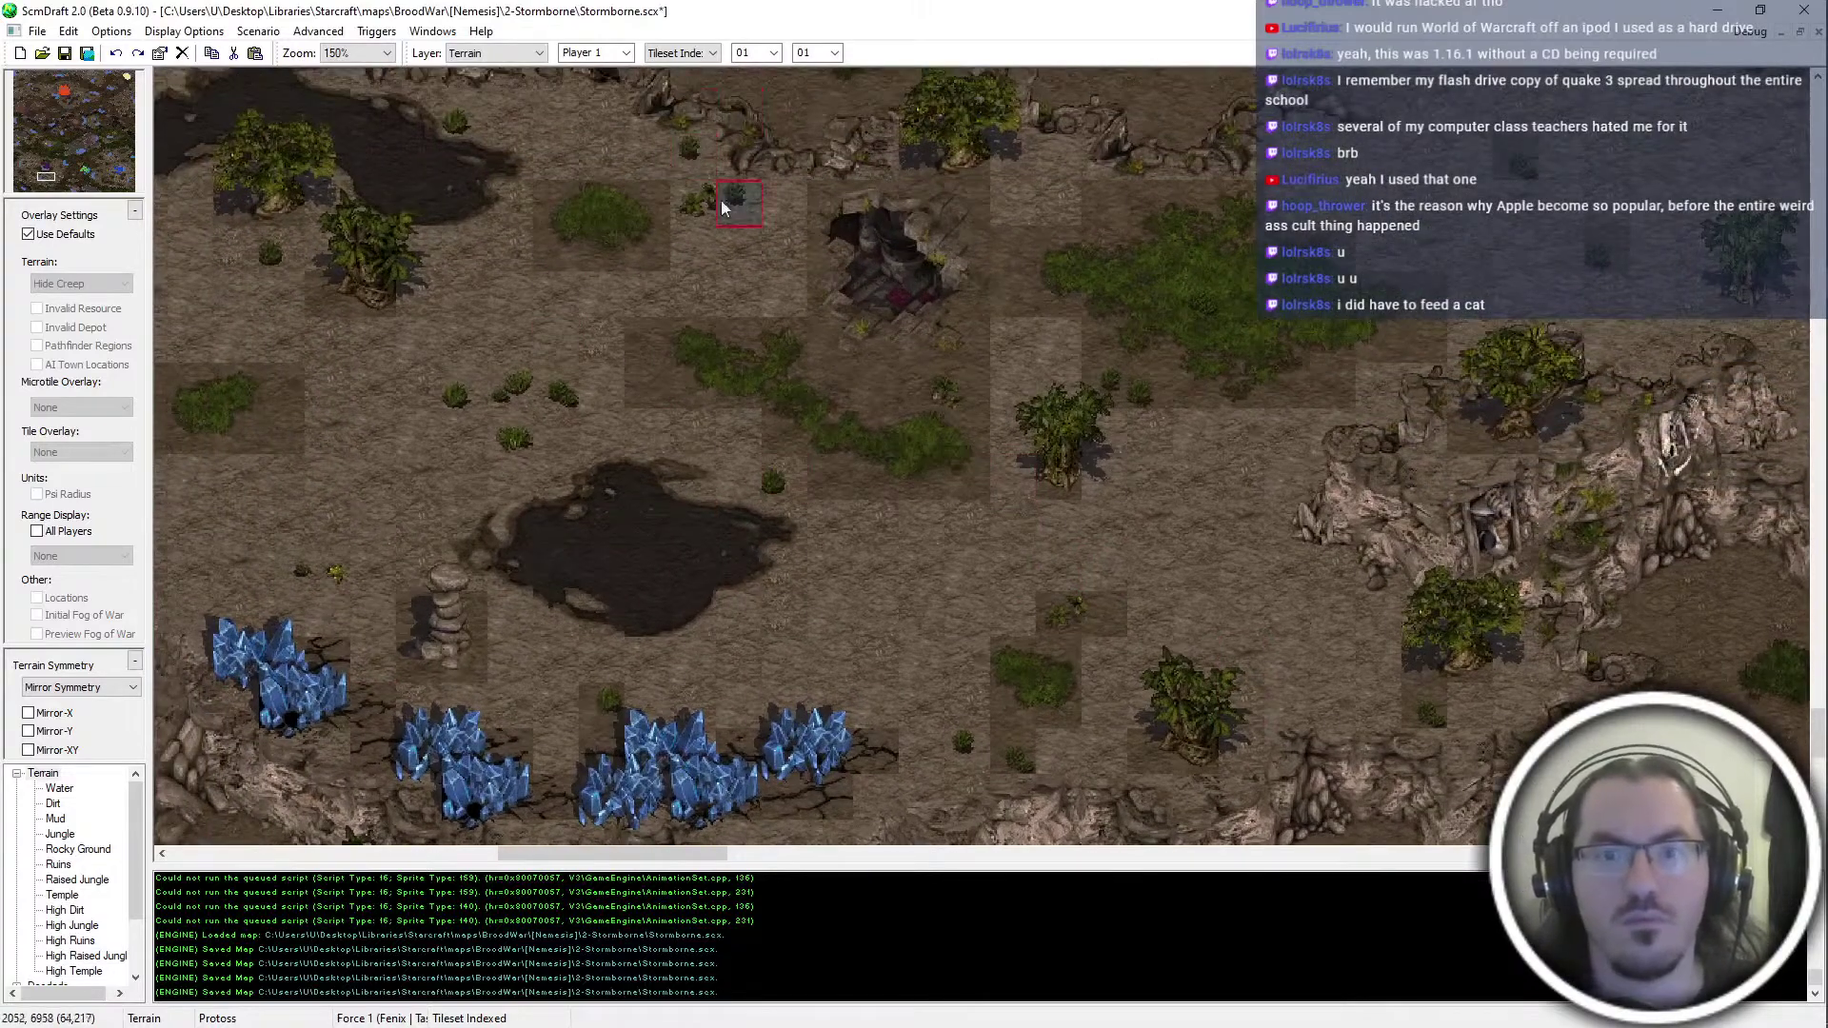
{"action": "middle_click_drag", "start_coordinate": [410, 288], "coordinate": [519, 438]}
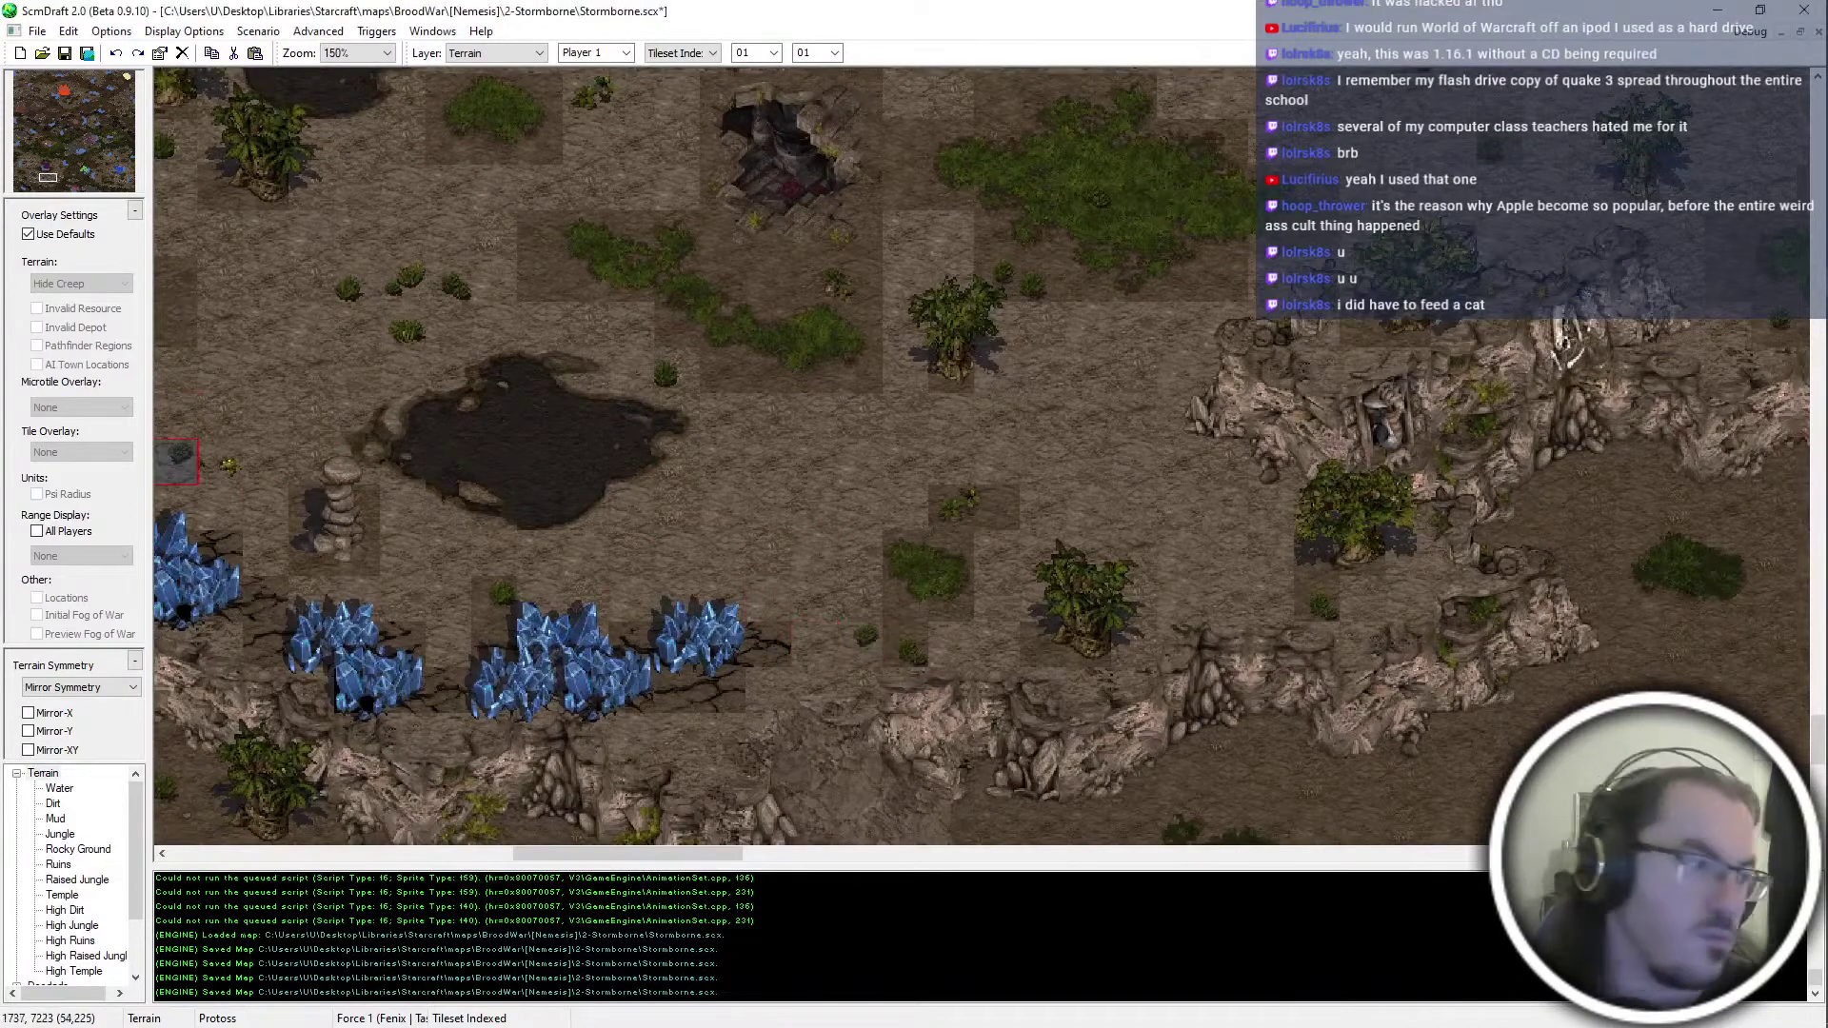
{"action": "left_click", "coordinate": [910, 644]}
{"action": "middle_click_drag", "start_coordinate": [904, 335], "coordinate": [842, 398]}
{"action": "left_click", "coordinate": [911, 579]}
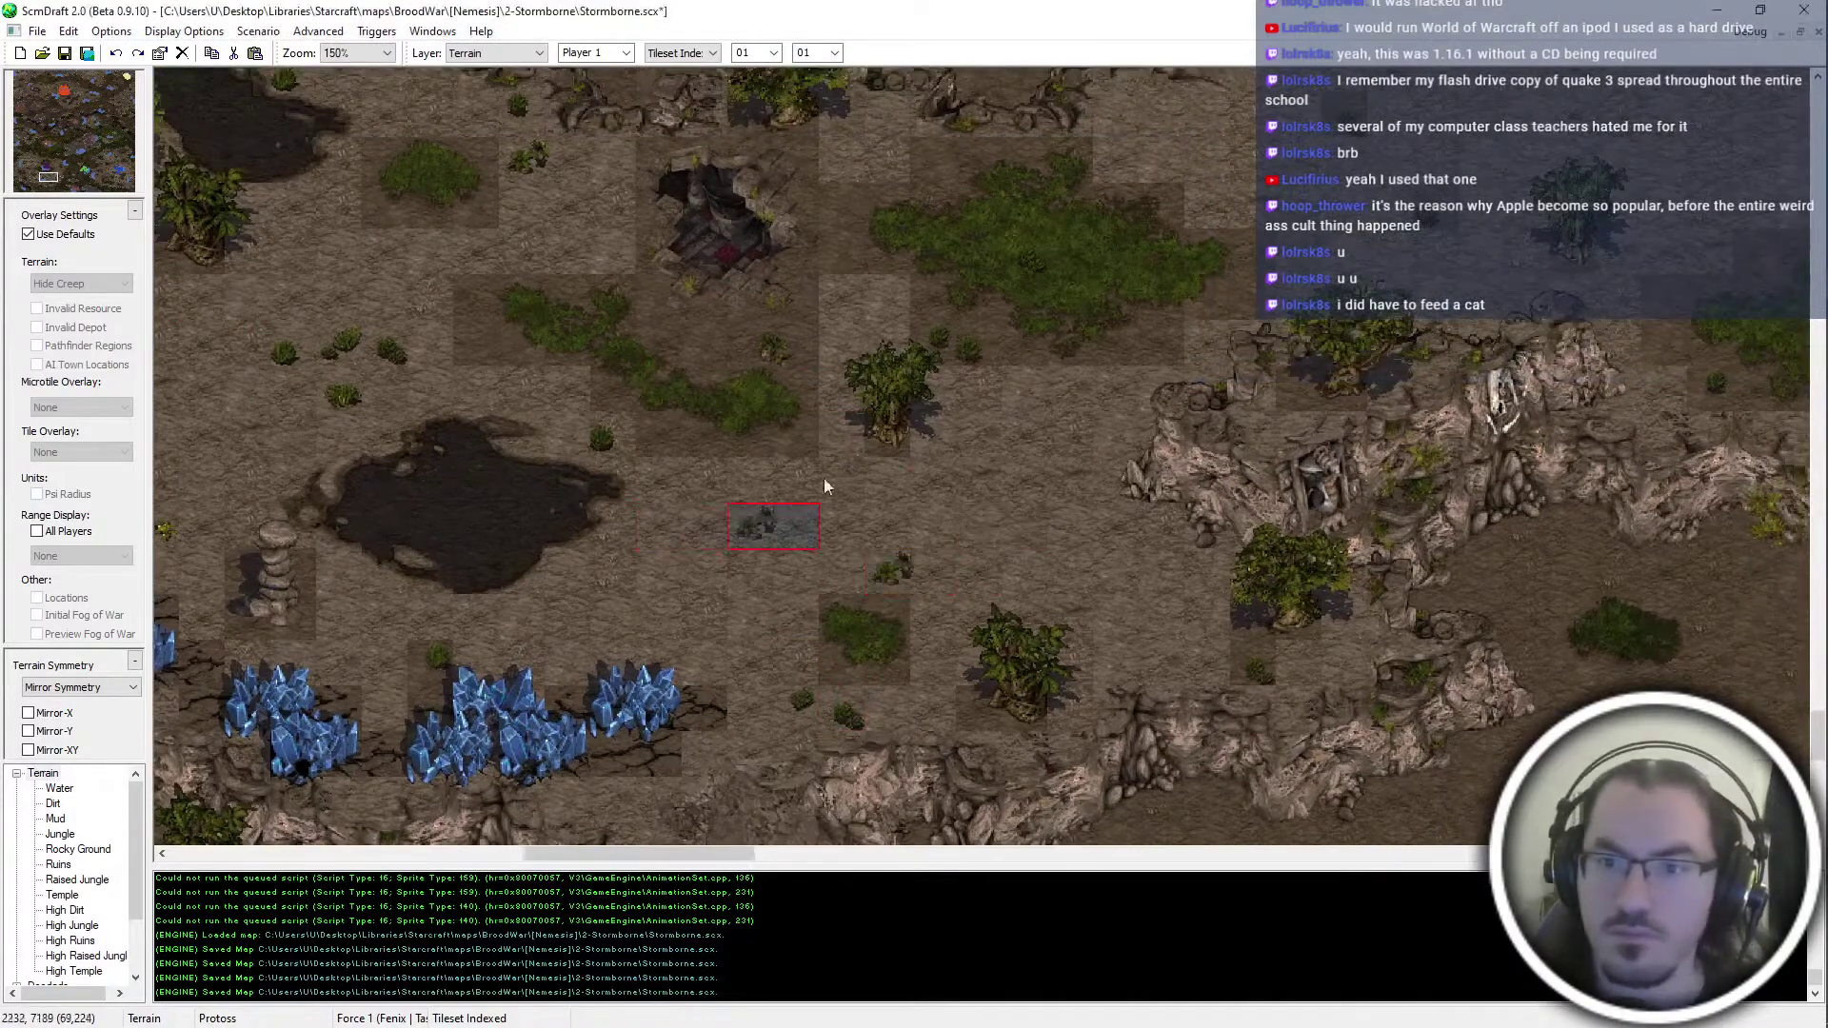
Stamp light dirt shrub tiles over the mismatched dark tiles around the ruined pit in the middle of the plateau
{"action": "middle_click_drag", "start_coordinate": [991, 345], "coordinate": [886, 430]}
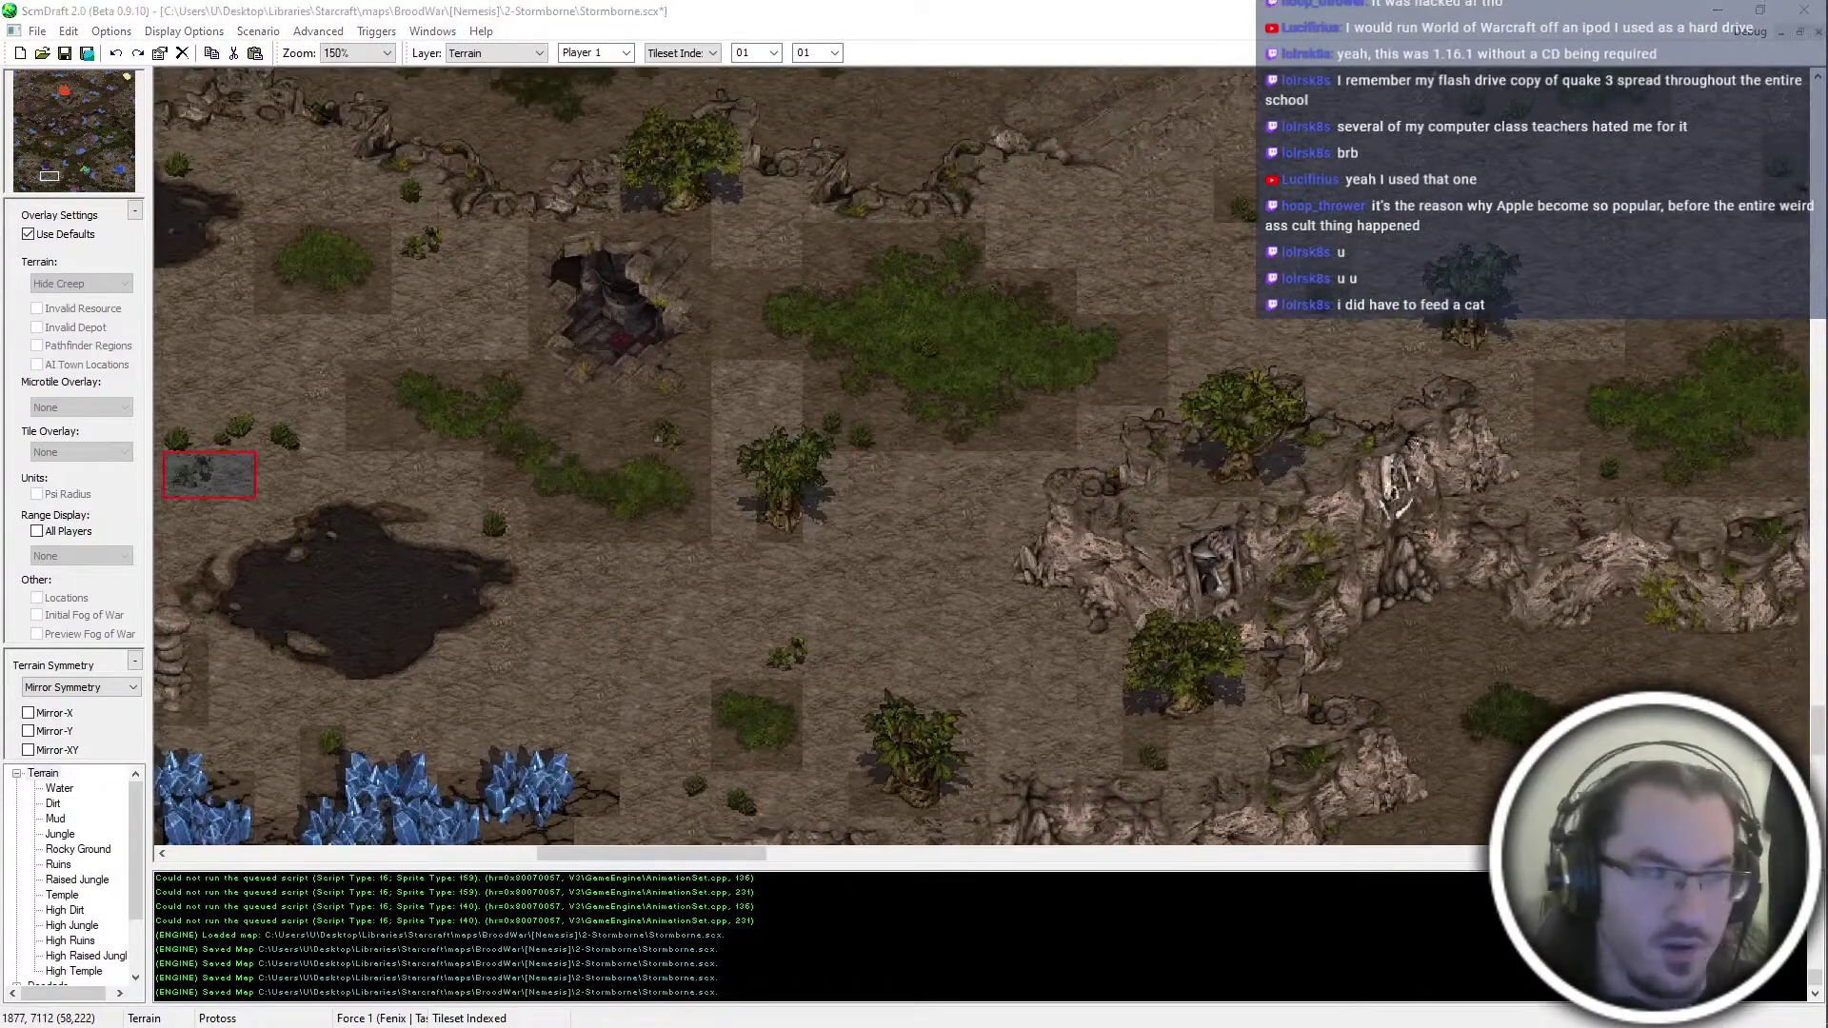
{"action": "left_click", "coordinate": [954, 722]}
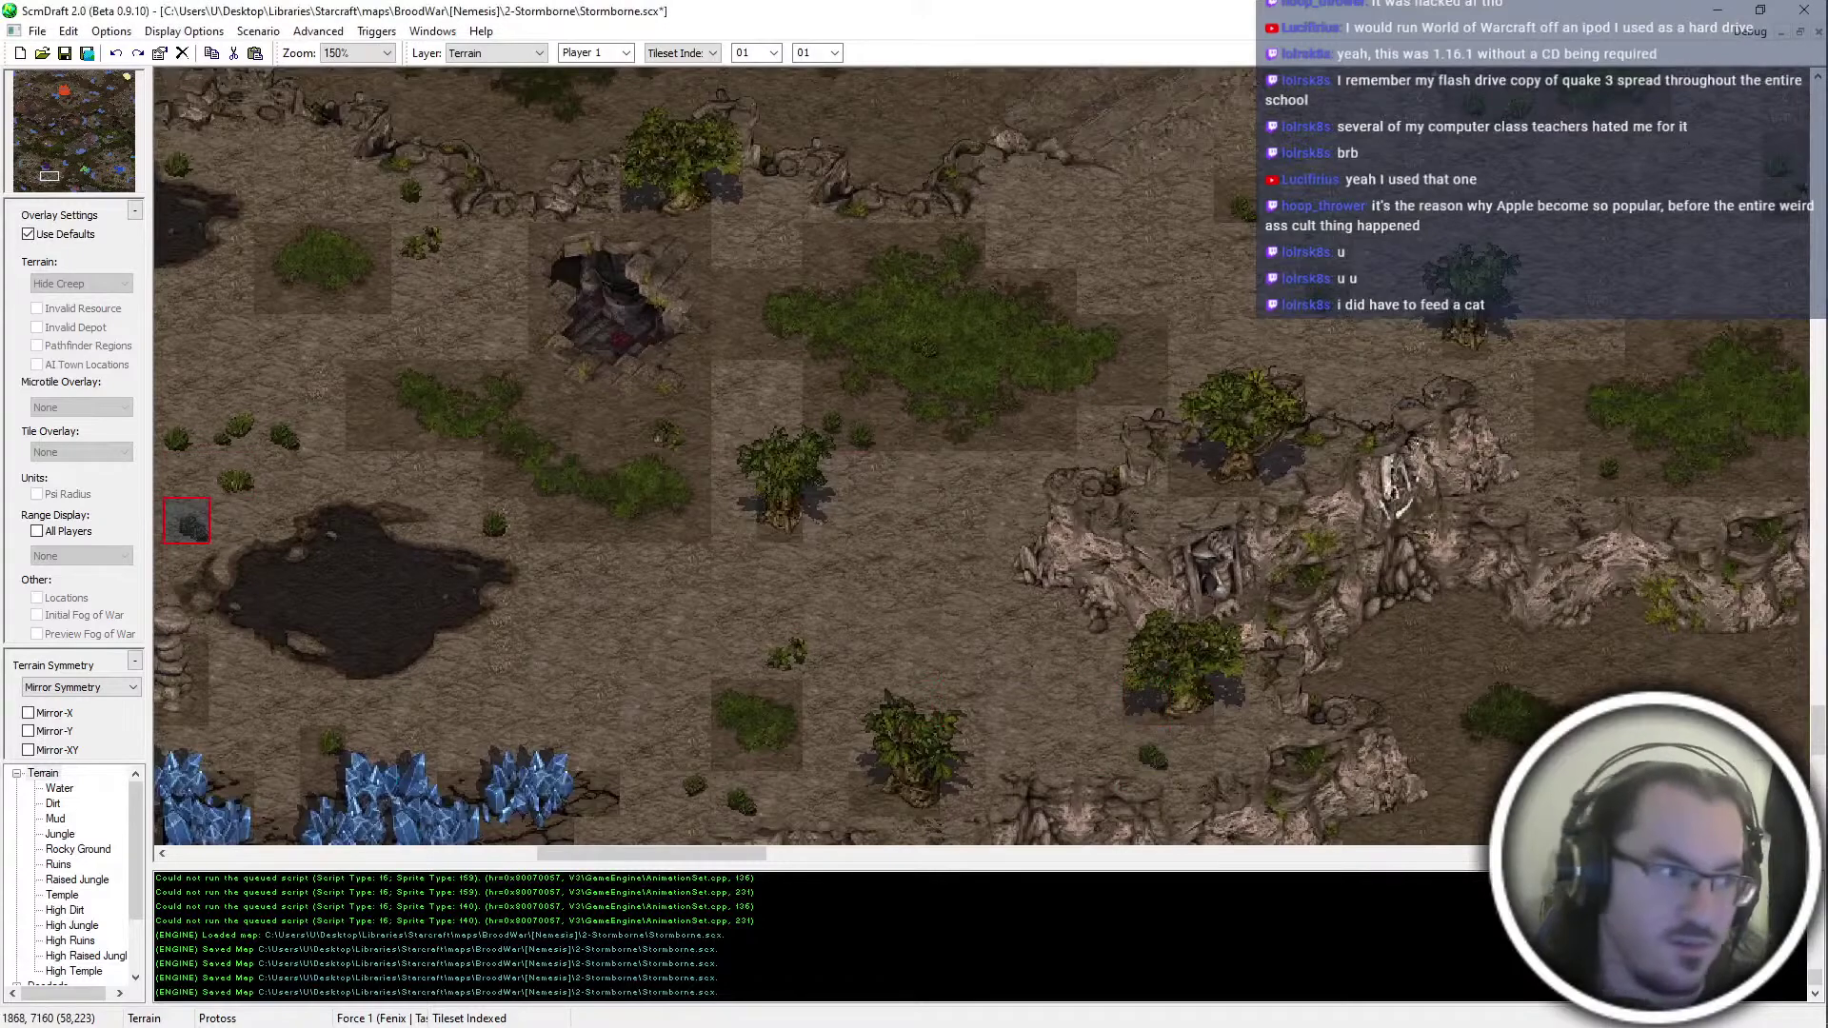
{"action": "left_click", "coordinate": [666, 429]}
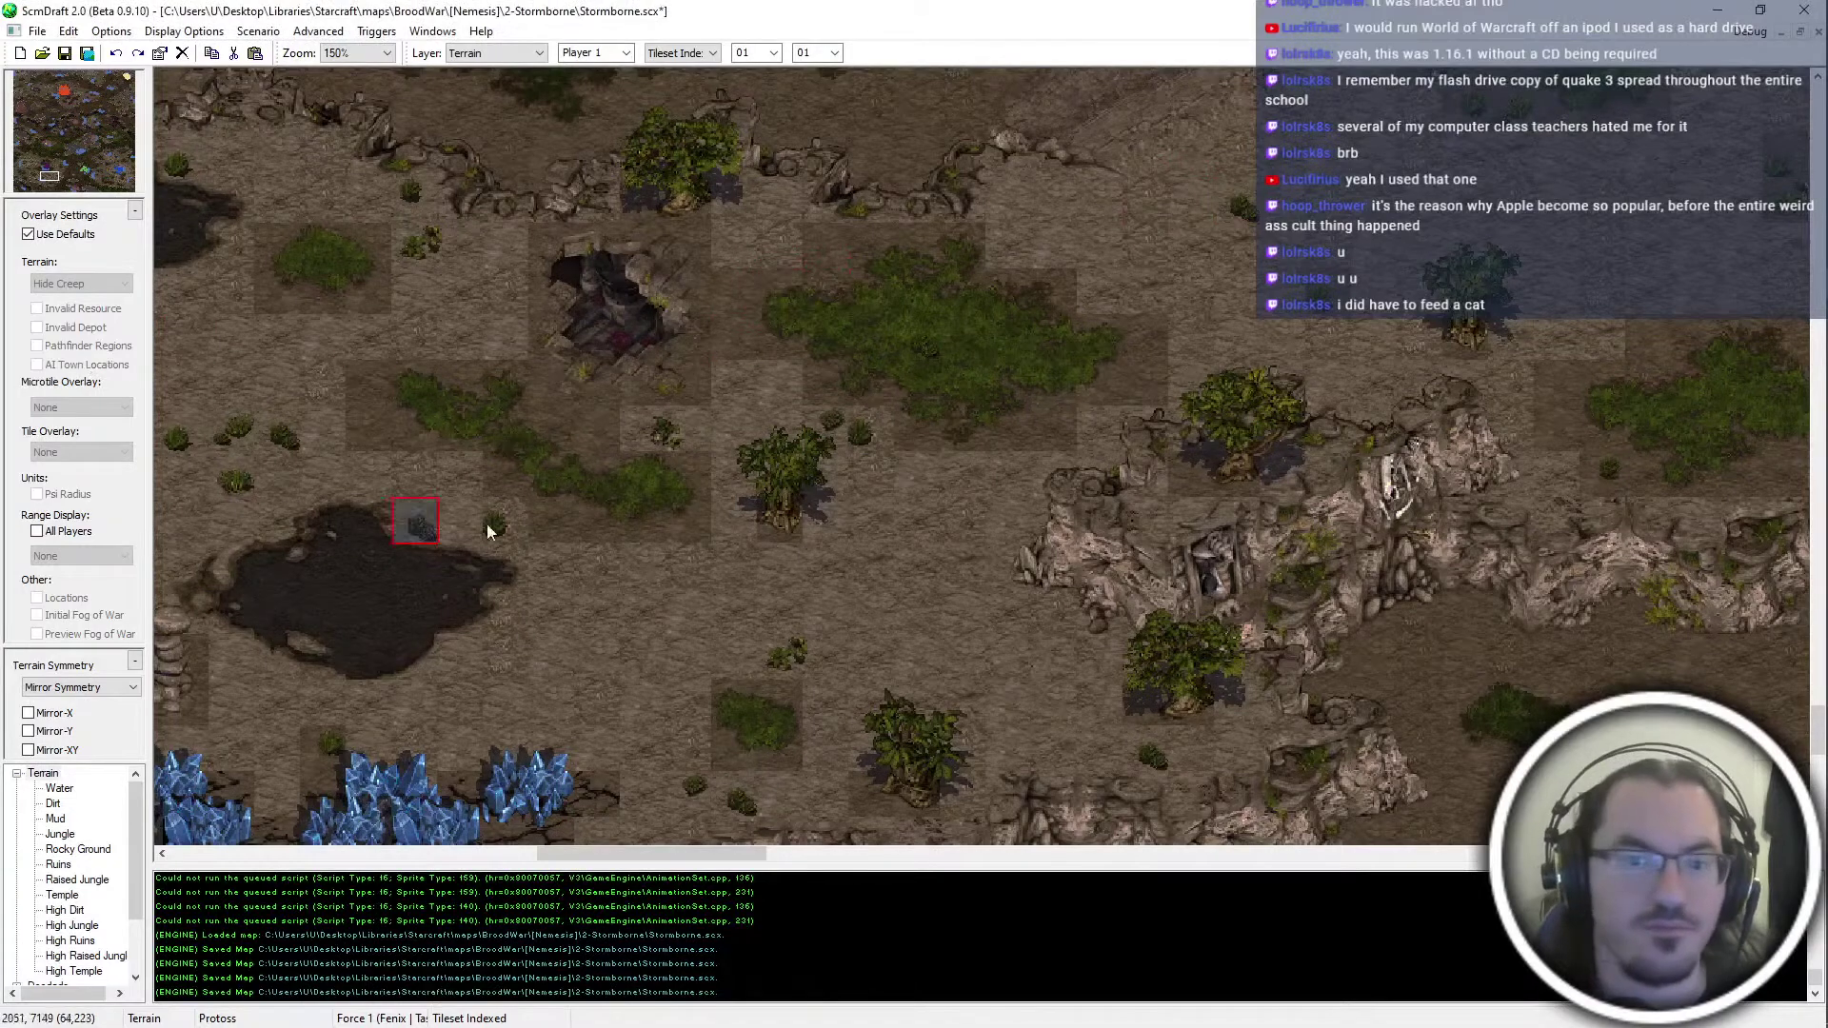
{"action": "middle_click_drag", "start_coordinate": [412, 398], "coordinate": [476, 462]}
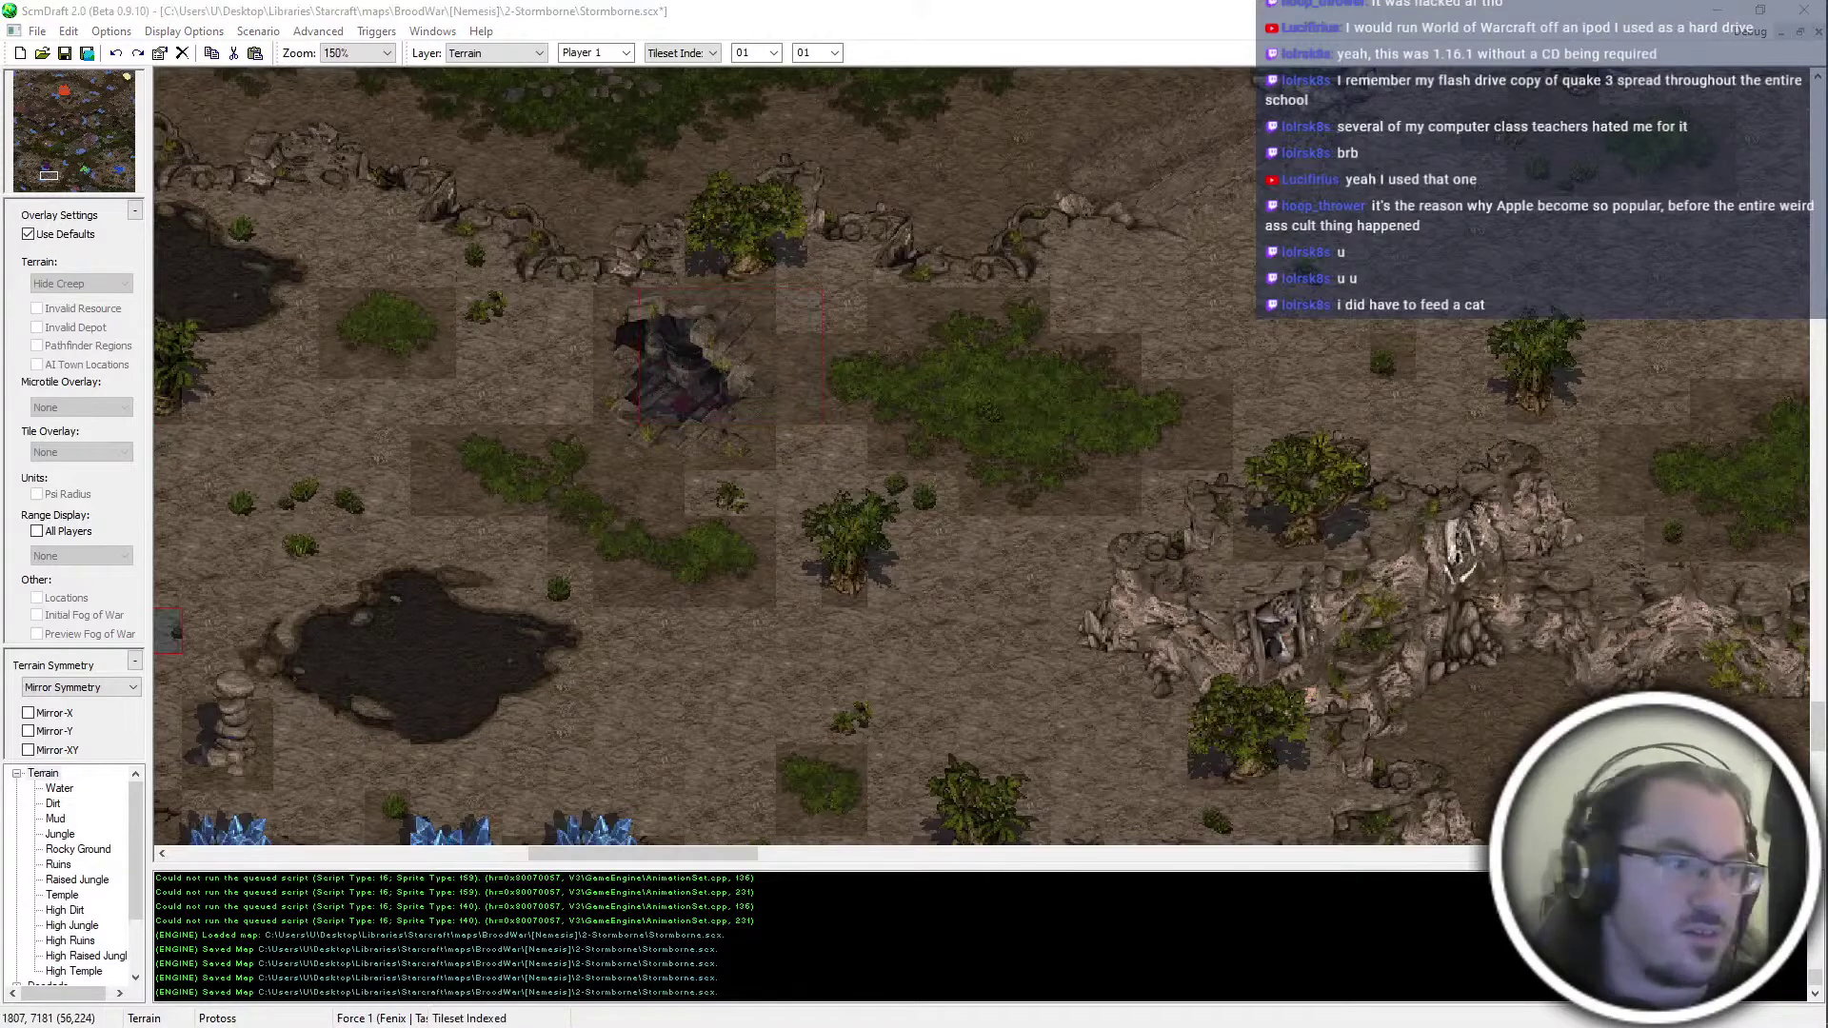
{"action": "middle_click_drag", "start_coordinate": [1511, 326], "coordinate": [1011, 455]}
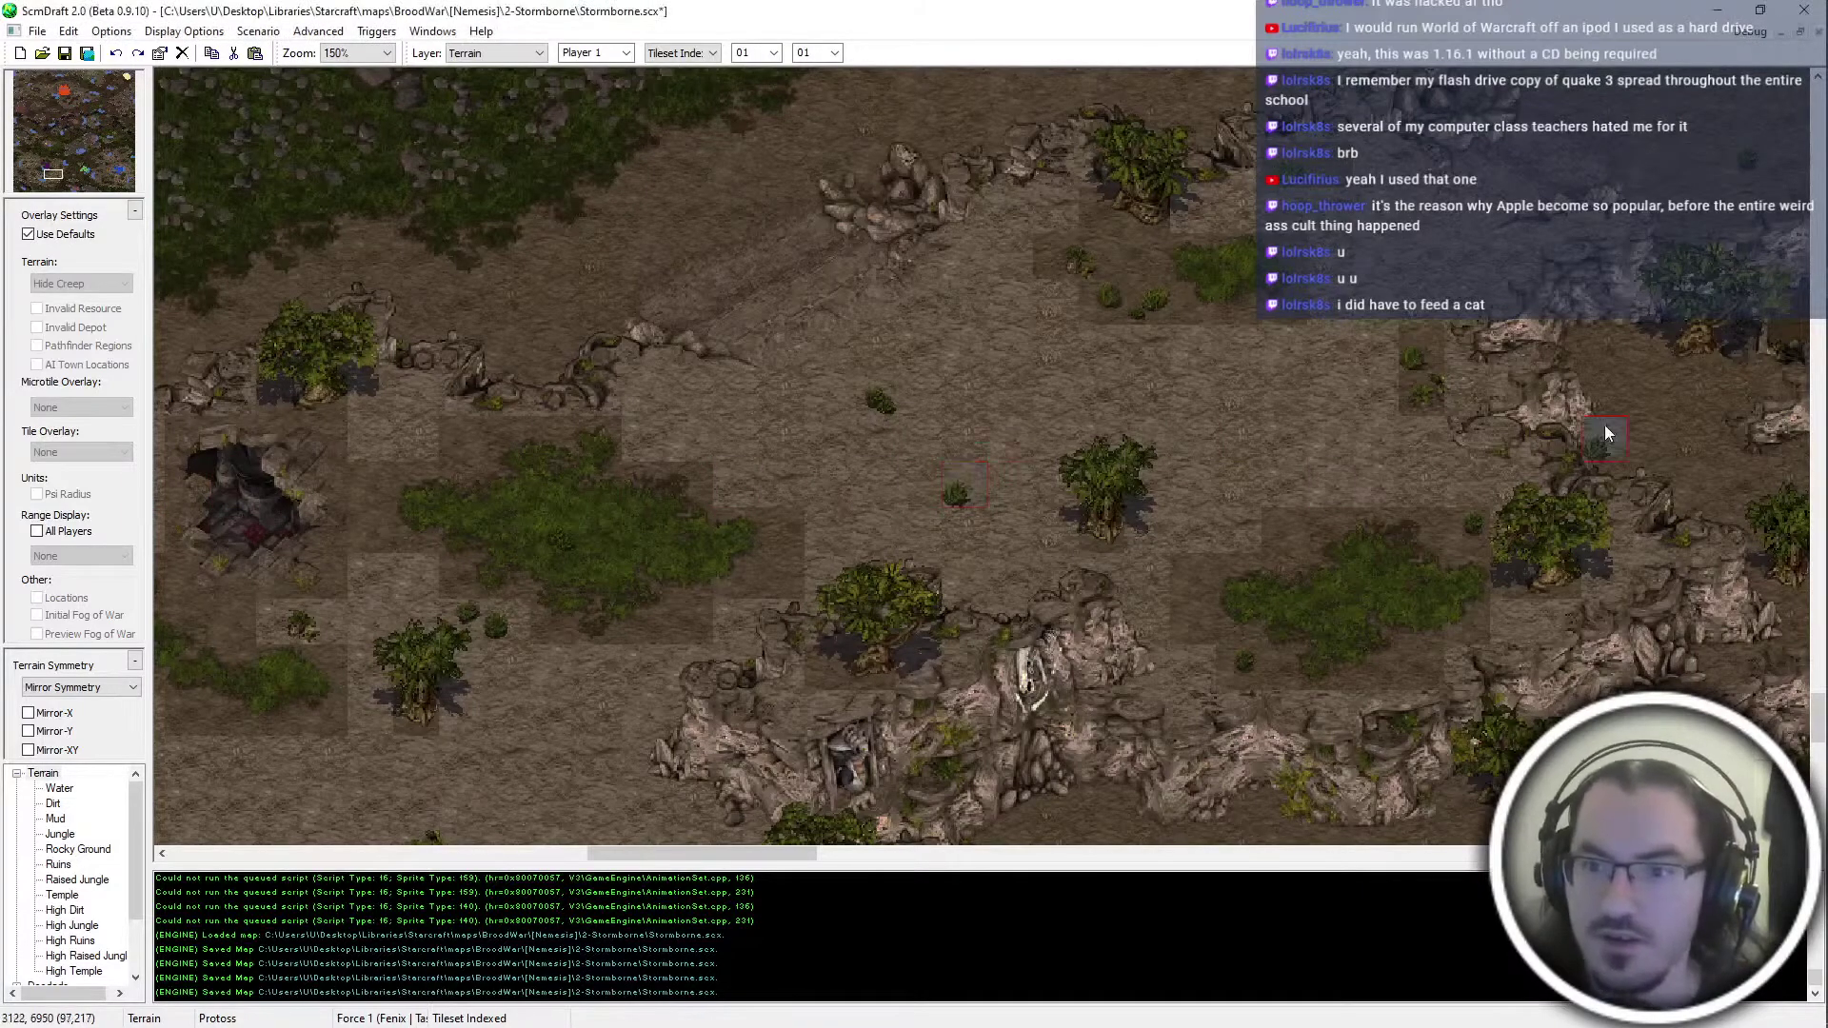
{"action": "middle_click_drag", "start_coordinate": [1464, 421], "coordinate": [1229, 462]}
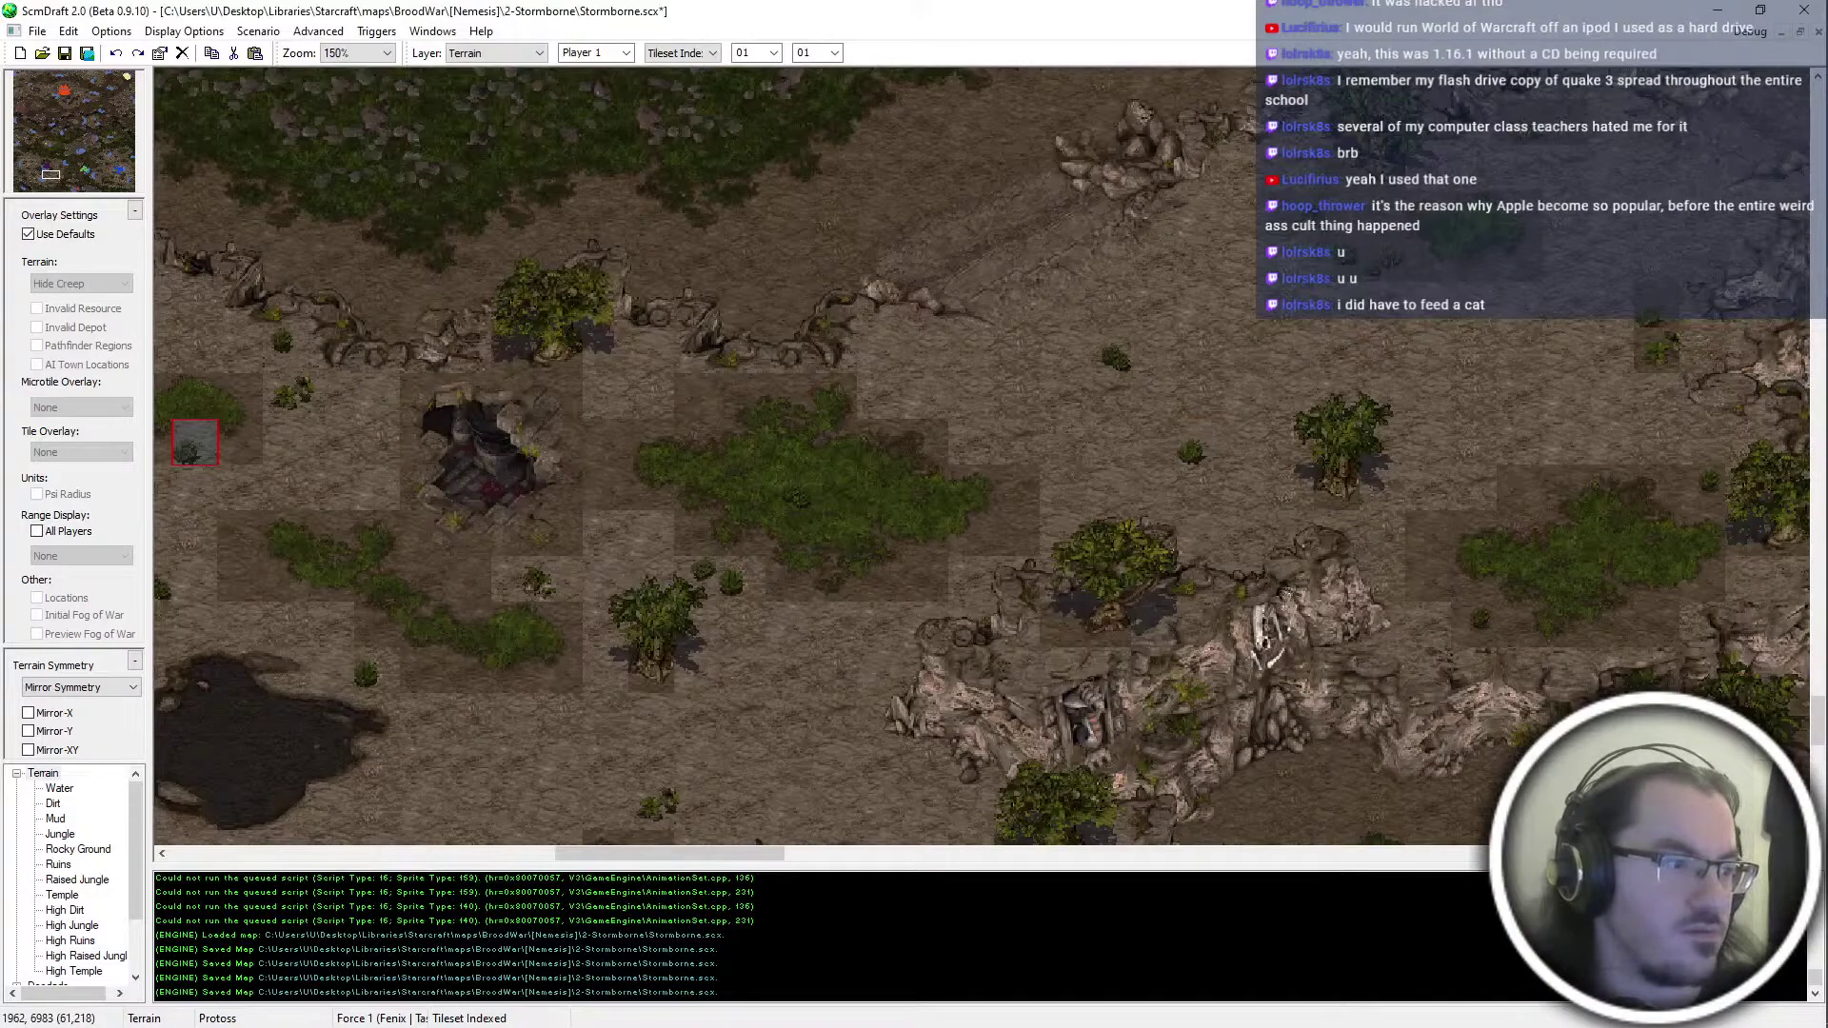
{"action": "middle_click_drag", "start_coordinate": [872, 501], "coordinate": [779, 528]}
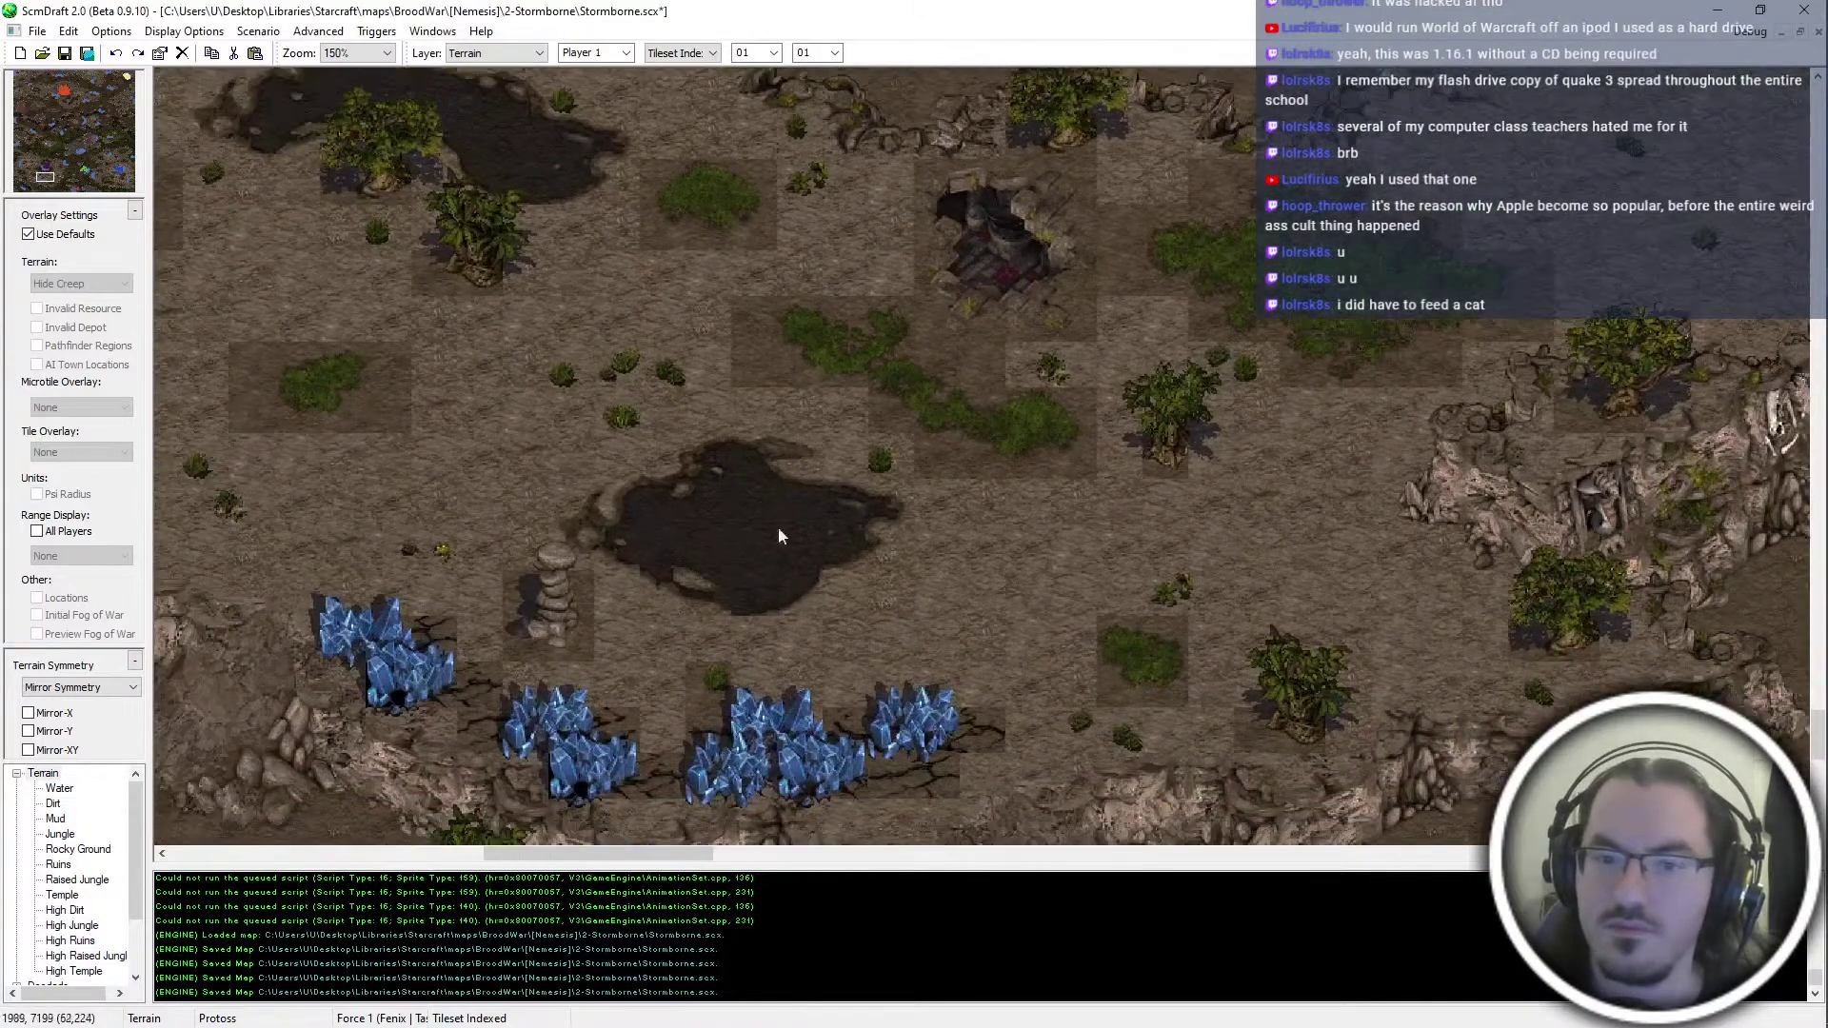
{"action": "middle_click_drag", "start_coordinate": [692, 612], "coordinate": [792, 571]}
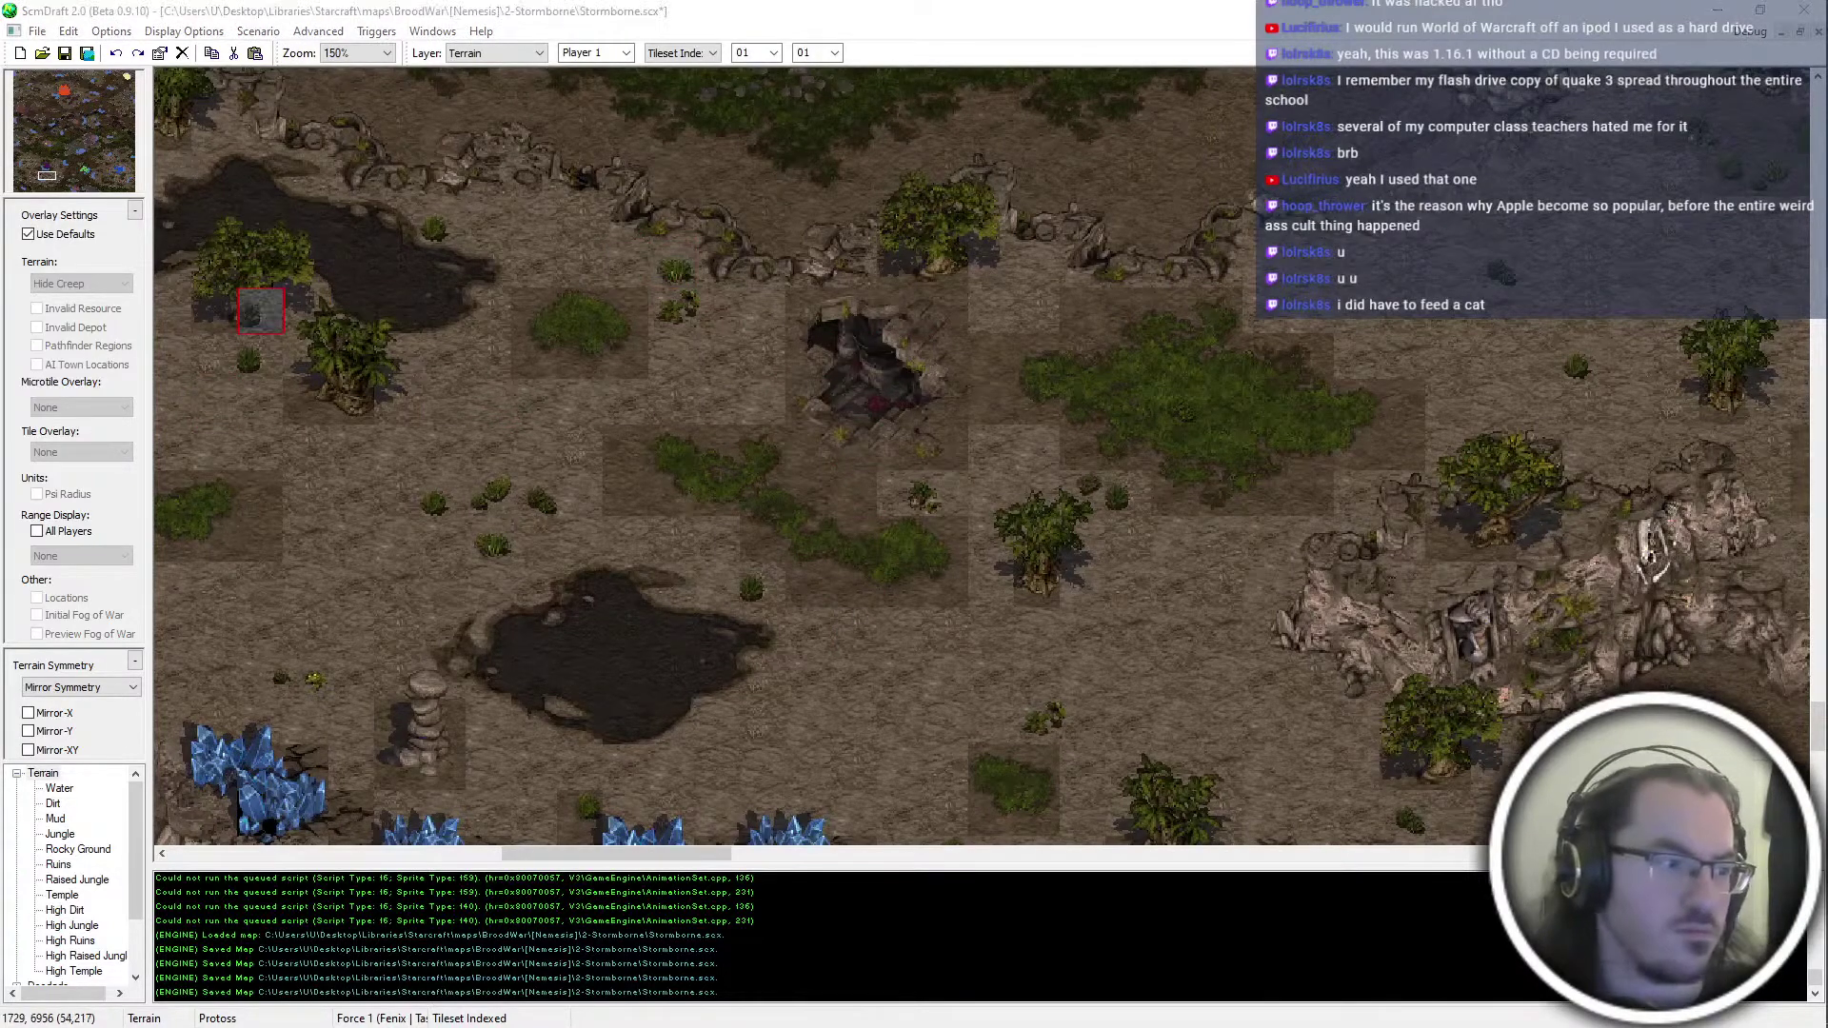
Stamp the dark rock outcrop over the lower part of the ruined pit northeast of the southern tar pool
{"action": "scroll", "coordinate": [952, 419], "scroll_direction": "down", "scroll_amount": 1, "text": "ctrl"}
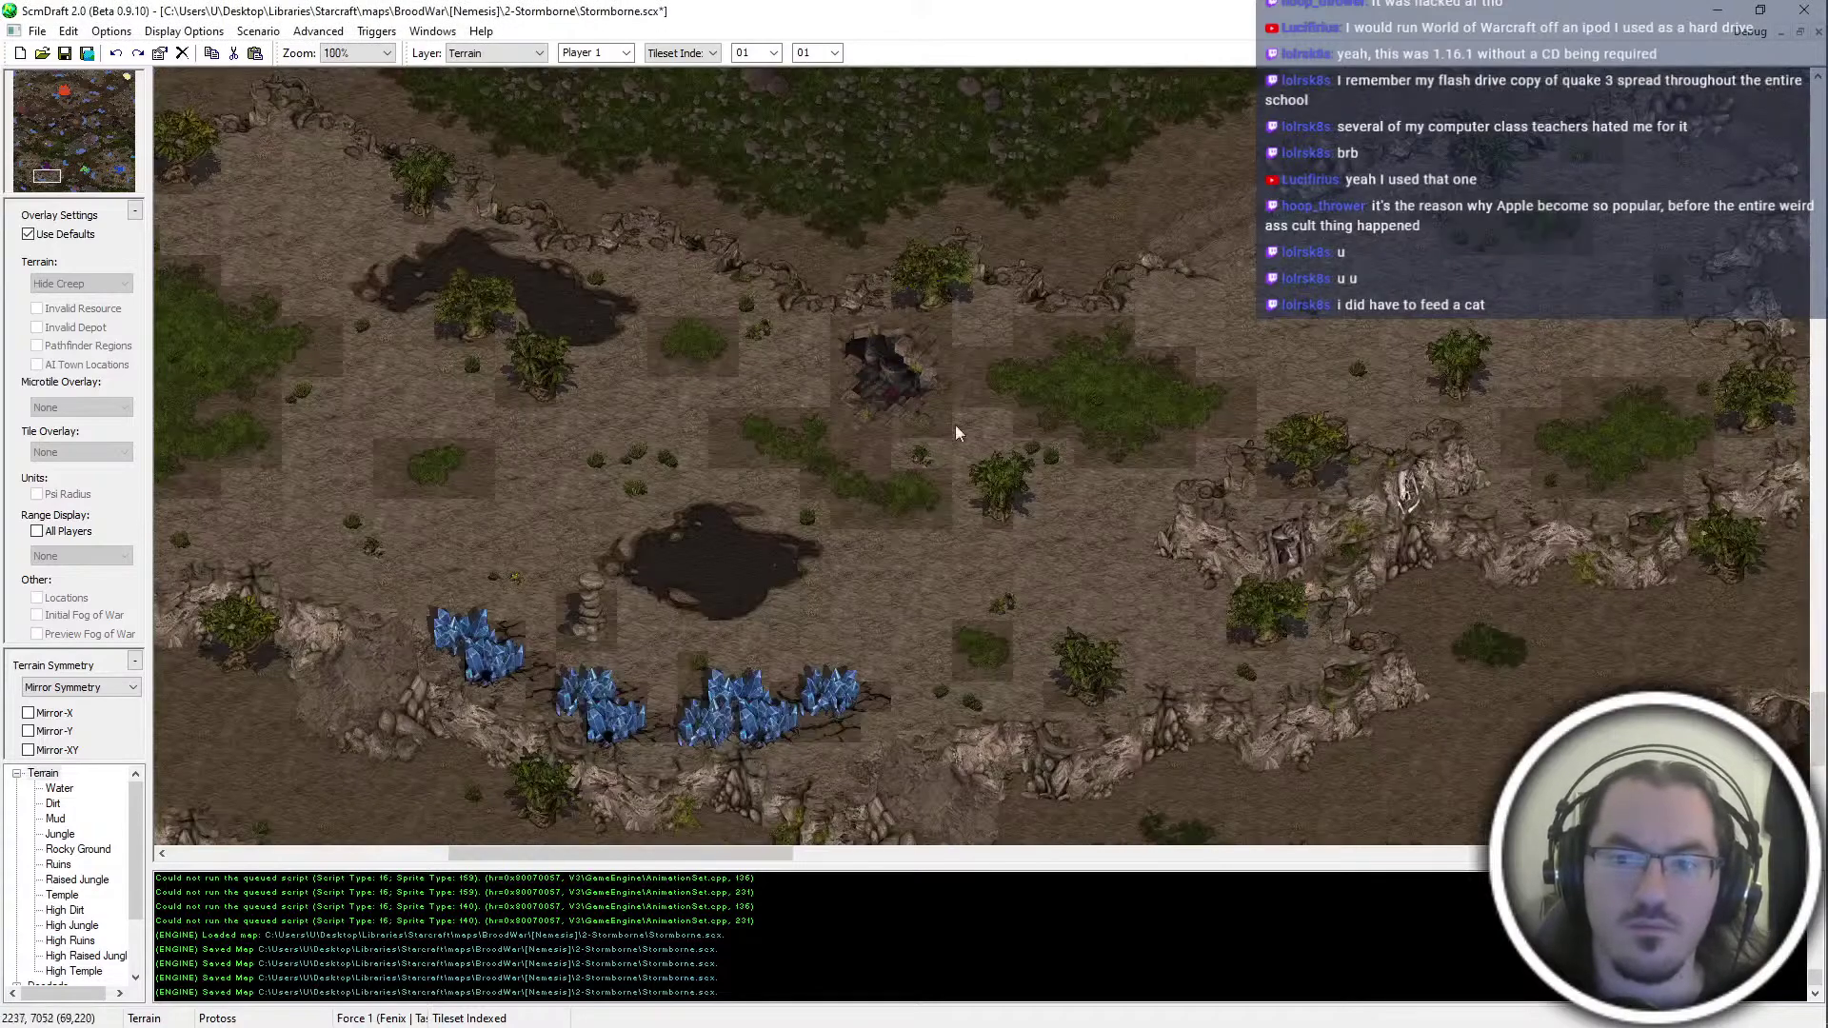
{"action": "middle_click_drag", "start_coordinate": [1008, 484], "coordinate": [773, 397]}
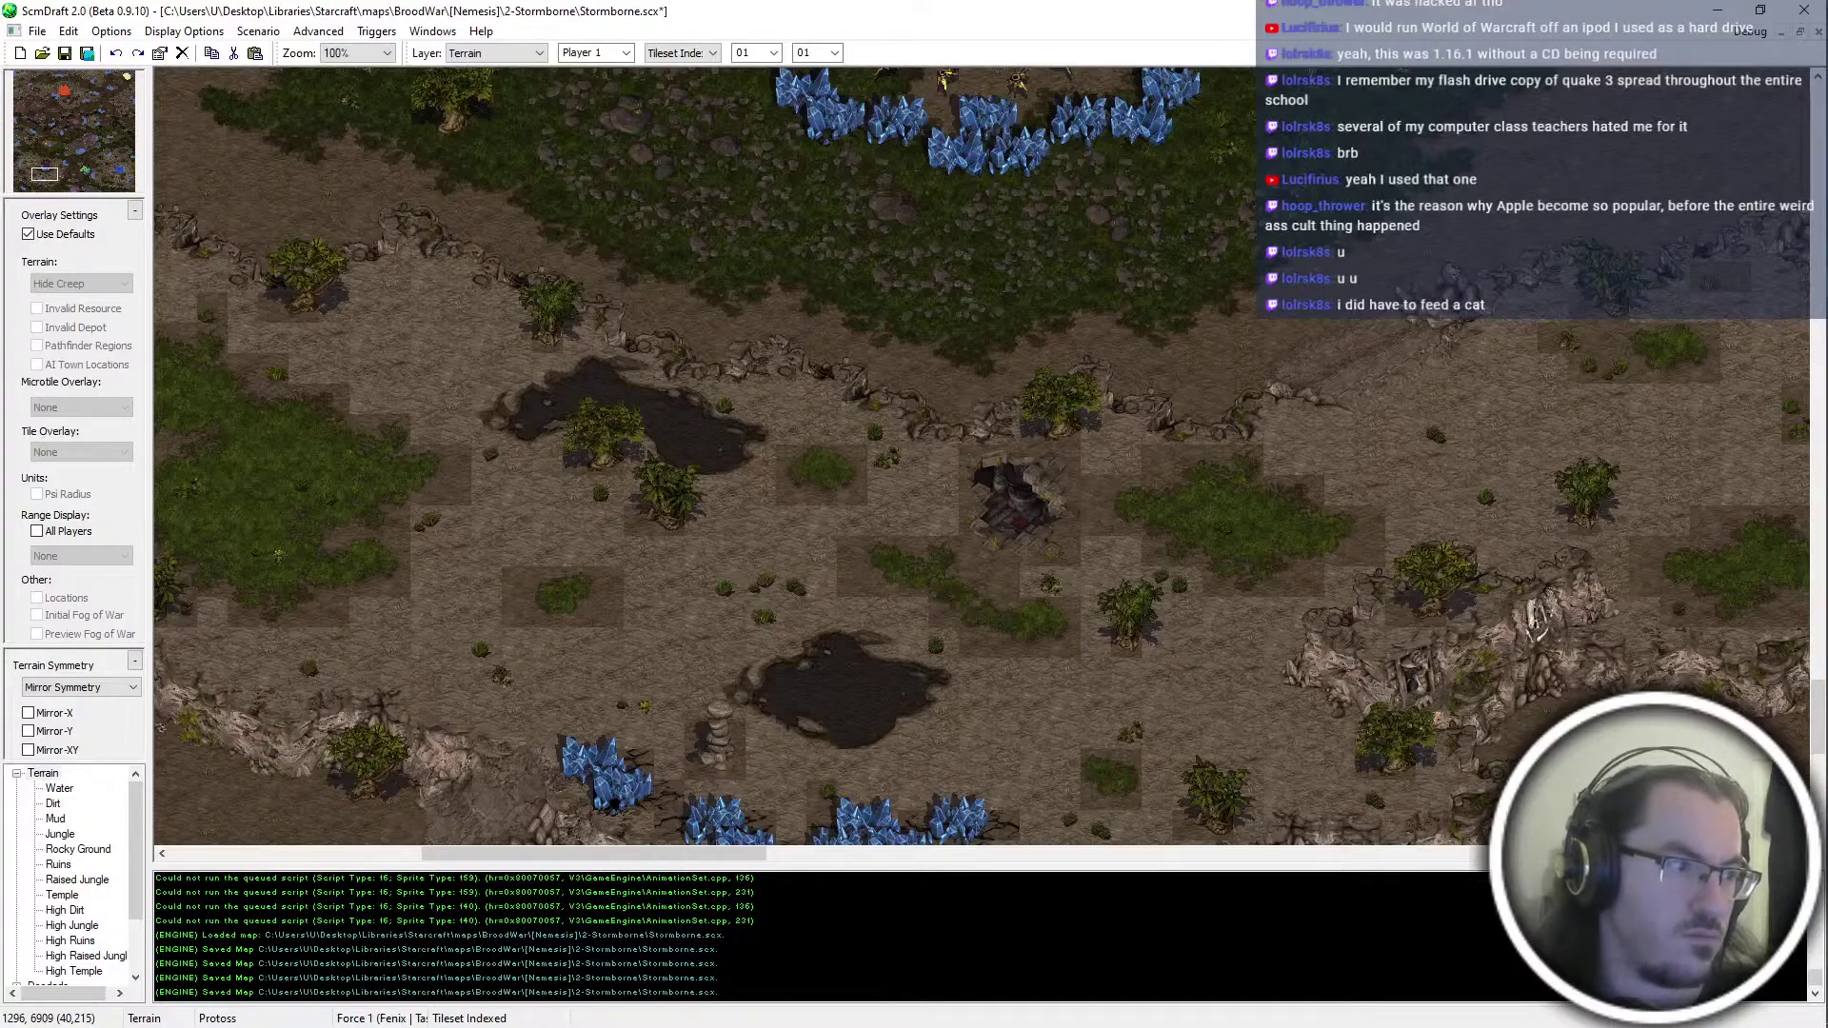
{"action": "middle_click_drag", "start_coordinate": [529, 502], "coordinate": [763, 621]}
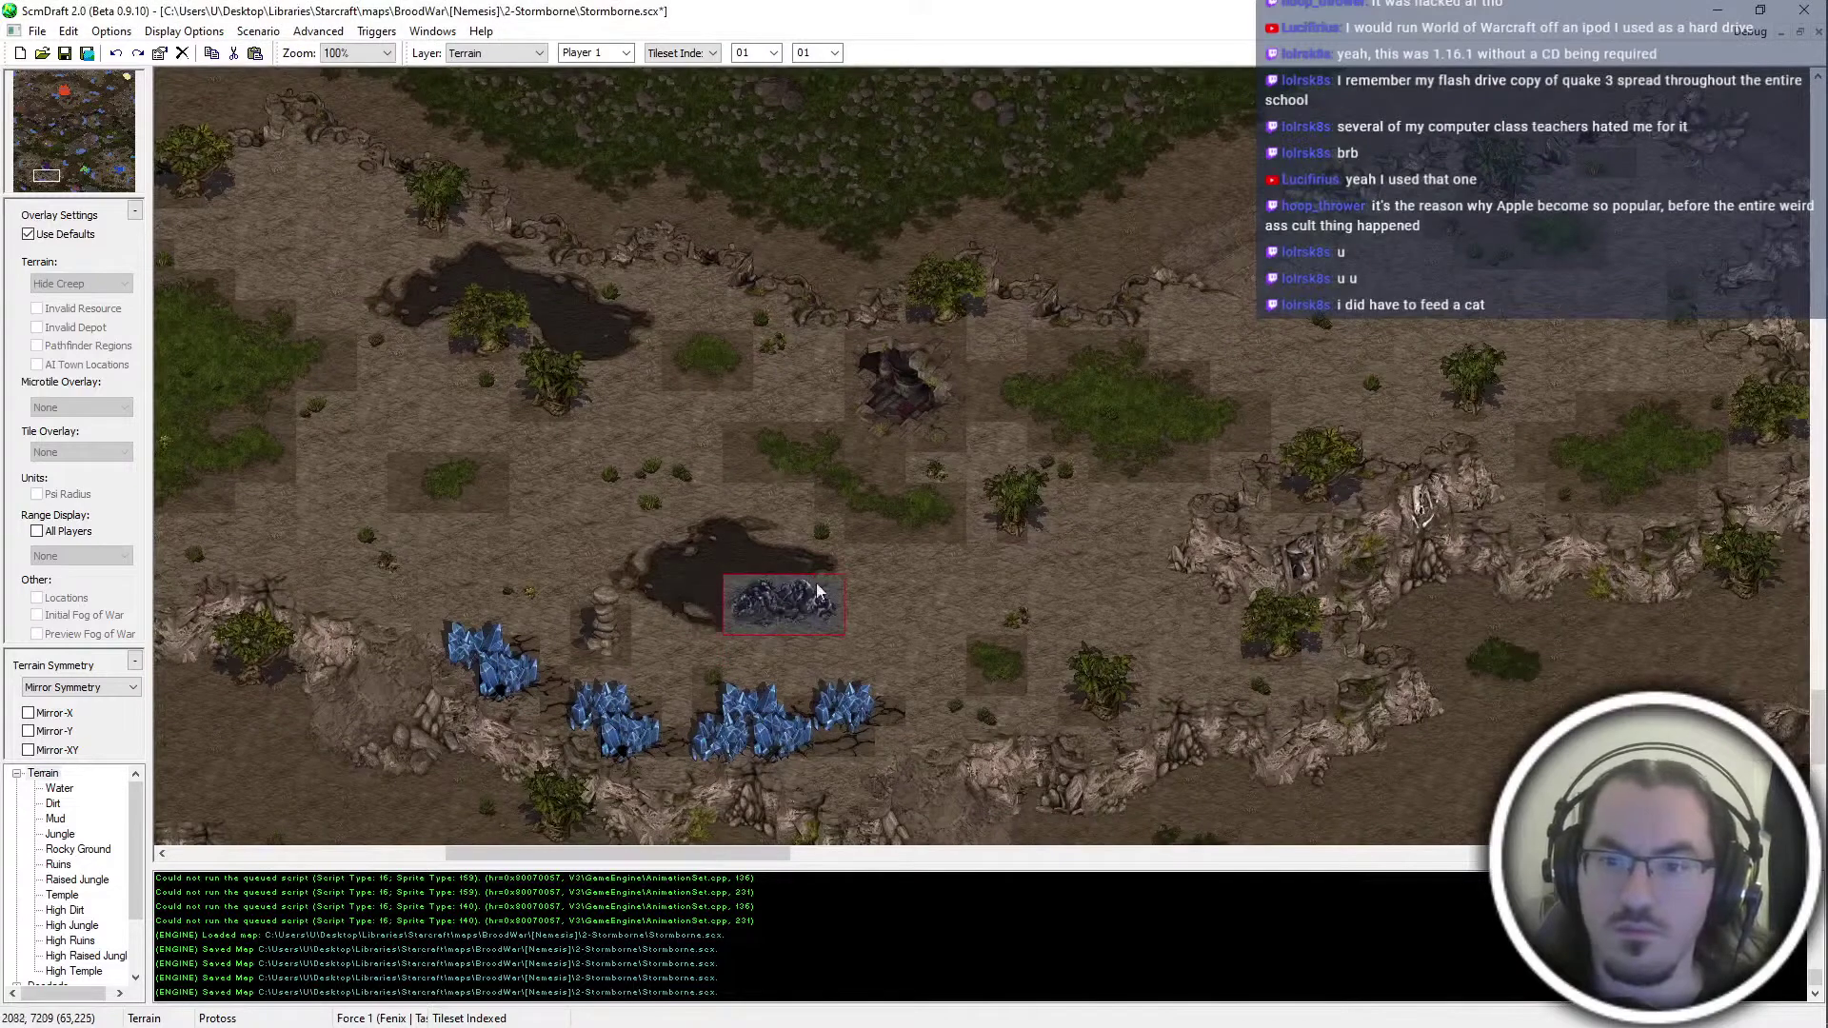
{"action": "left_click", "coordinate": [902, 380]}
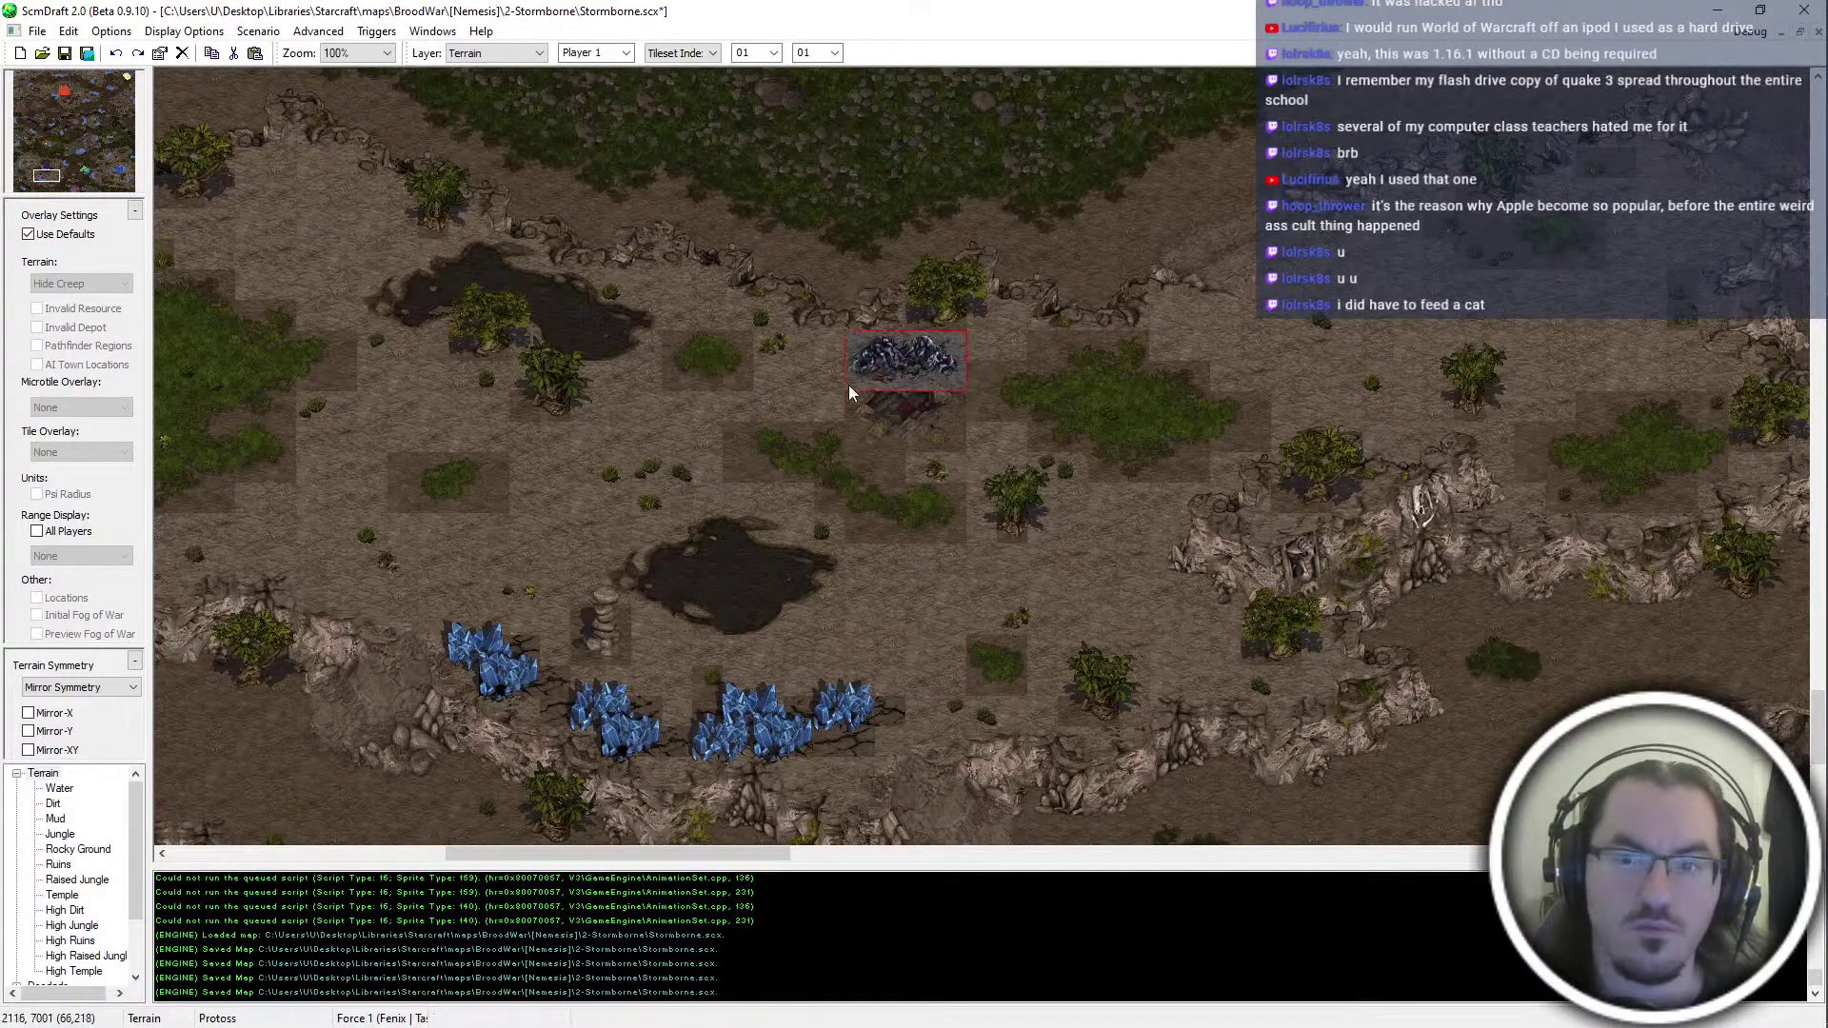
{"action": "left_click", "coordinate": [892, 413]}
Cover the leftover upper part of the ruined pit with plain ground using a 2 by 1 rectangular terrain brush
{"action": "left_click", "coordinate": [712, 54]}
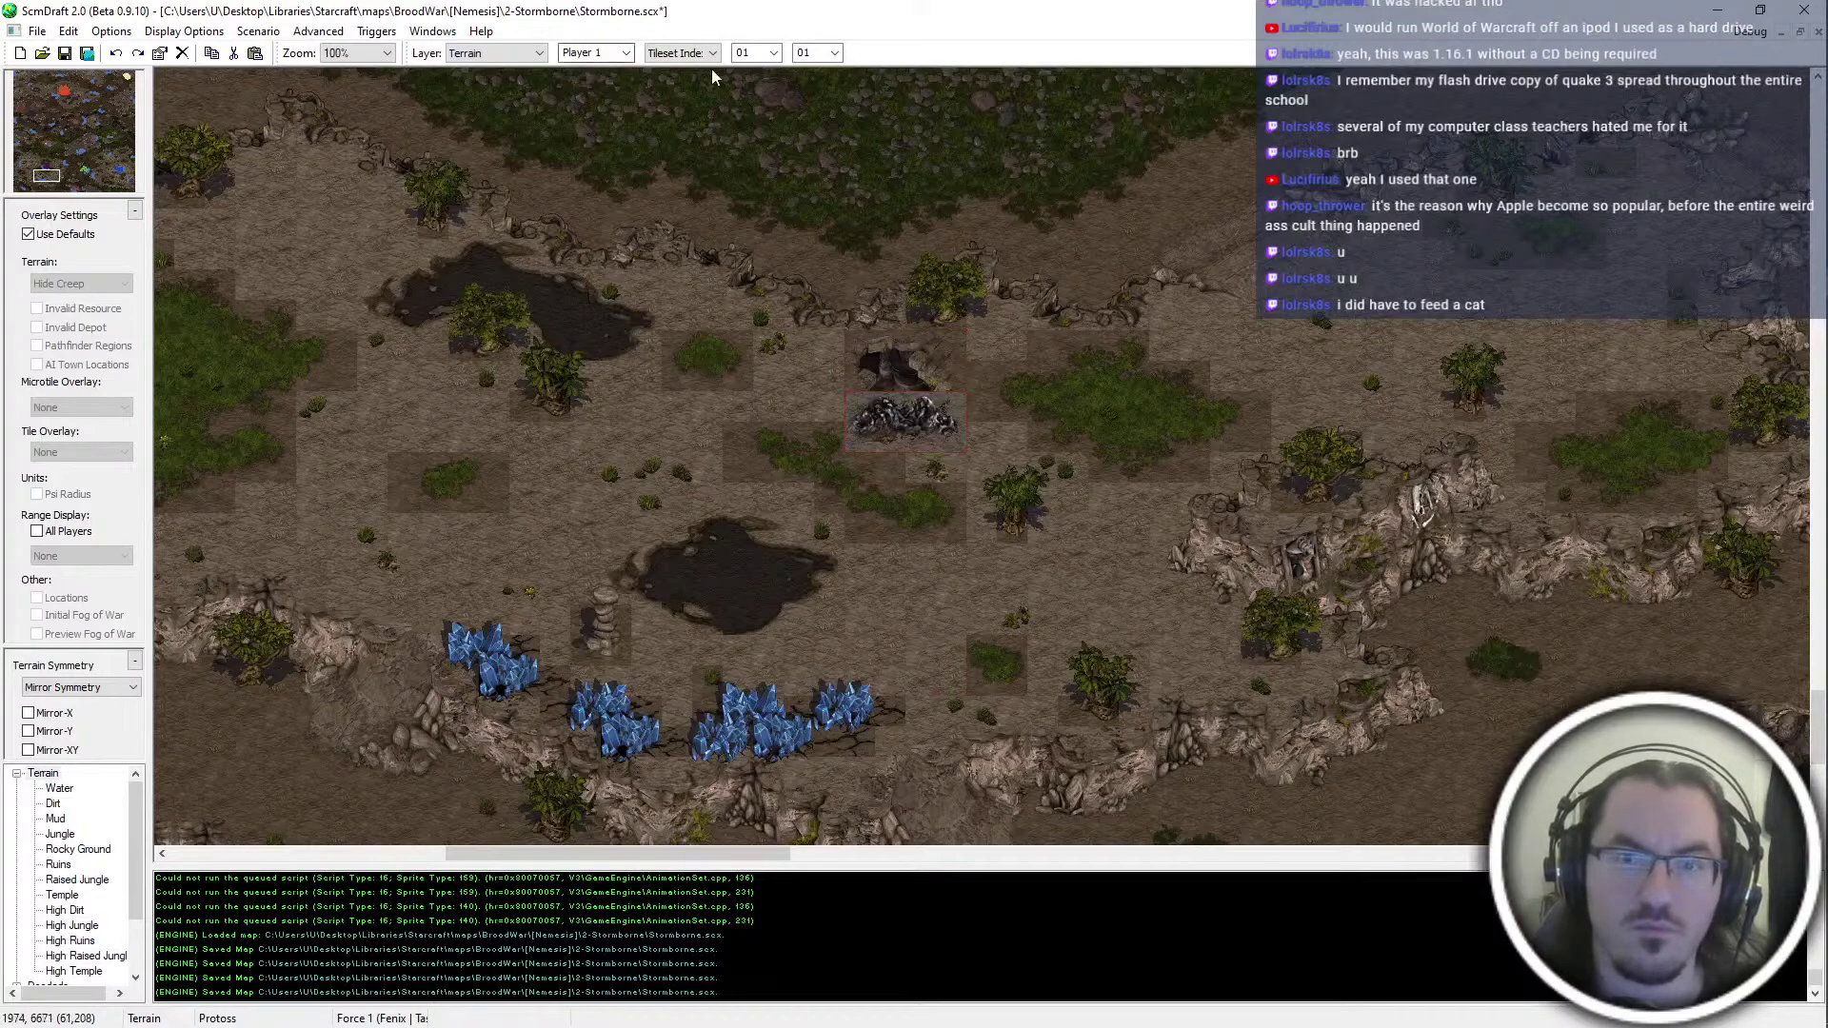
{"action": "left_click", "coordinate": [707, 76]}
{"action": "left_click", "coordinate": [771, 53]}
{"action": "left_click", "coordinate": [763, 80]}
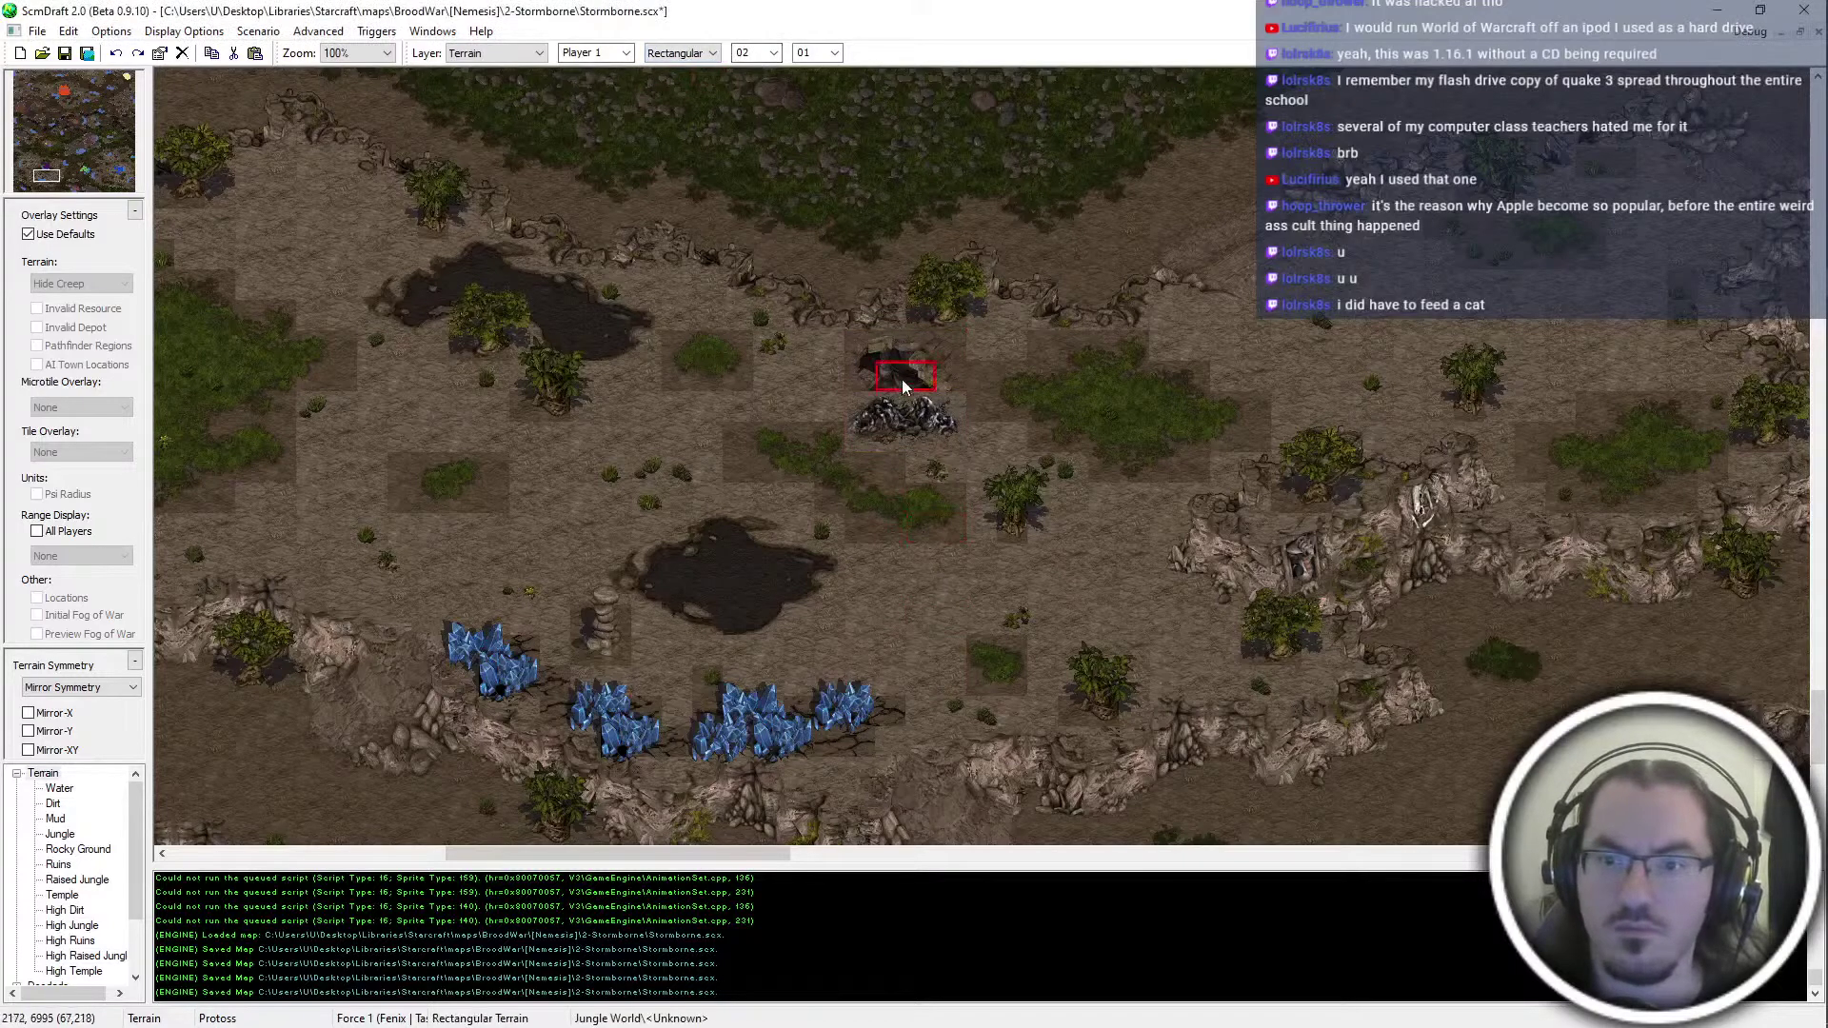
{"action": "left_click", "coordinate": [920, 345]}
Return to the 1 by 1 tileset indexed brush, stamp light shrub tiles by the plateau's northeastern grass patch, and save the map
{"action": "key", "text": "Up"}
{"action": "key", "text": "Right"}
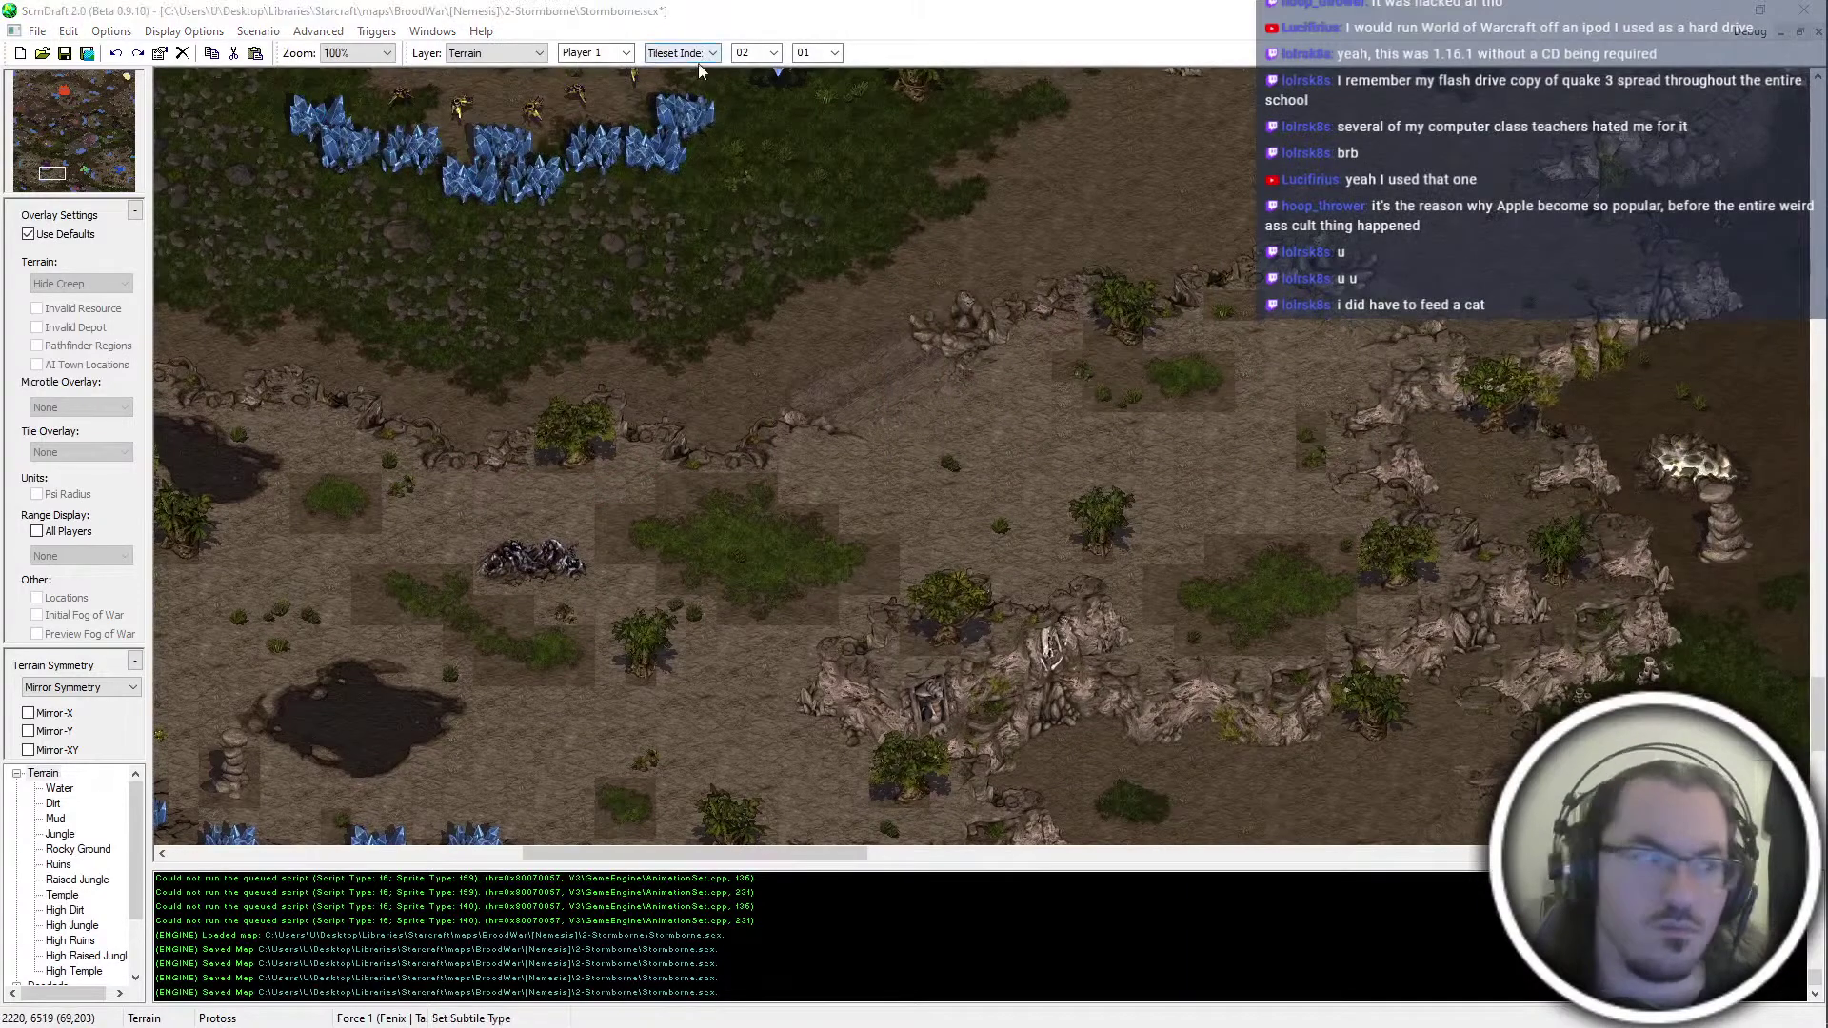
{"action": "scroll", "coordinate": [699, 61], "scroll_direction": "up", "scroll_amount": 1}
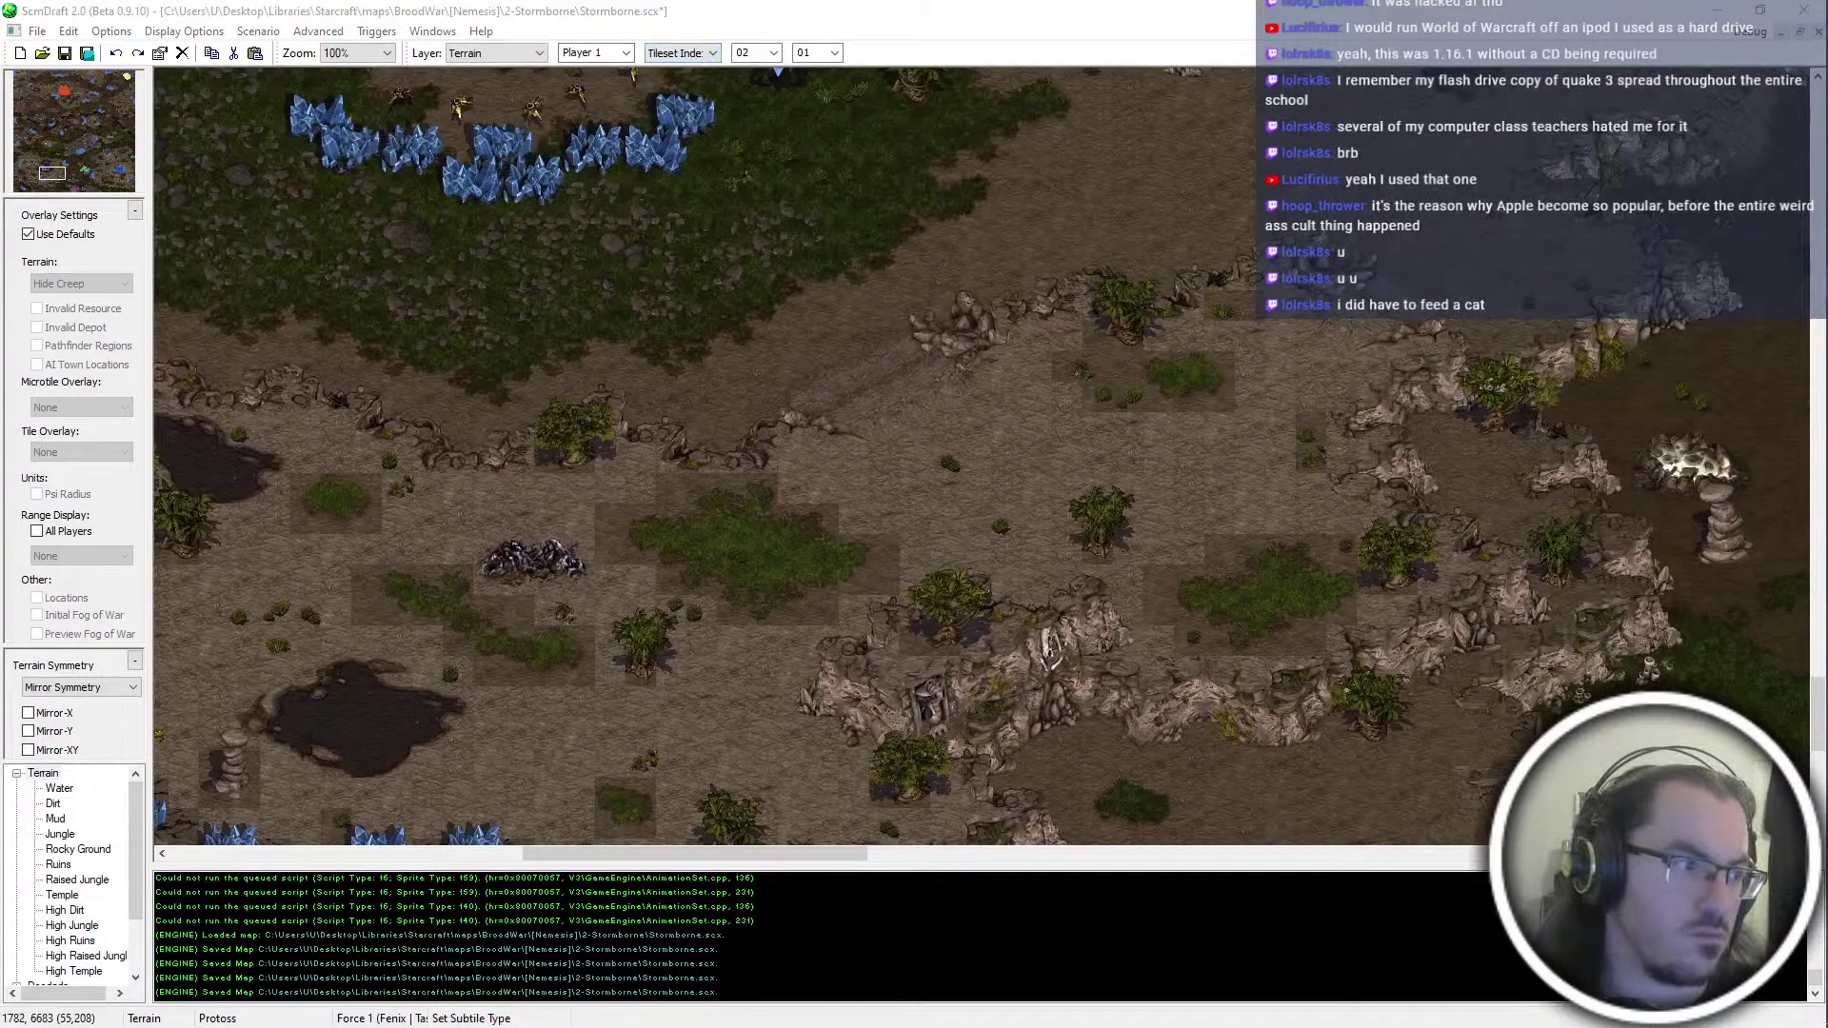
{"action": "scroll", "coordinate": [756, 52], "scroll_direction": "up", "scroll_amount": 1}
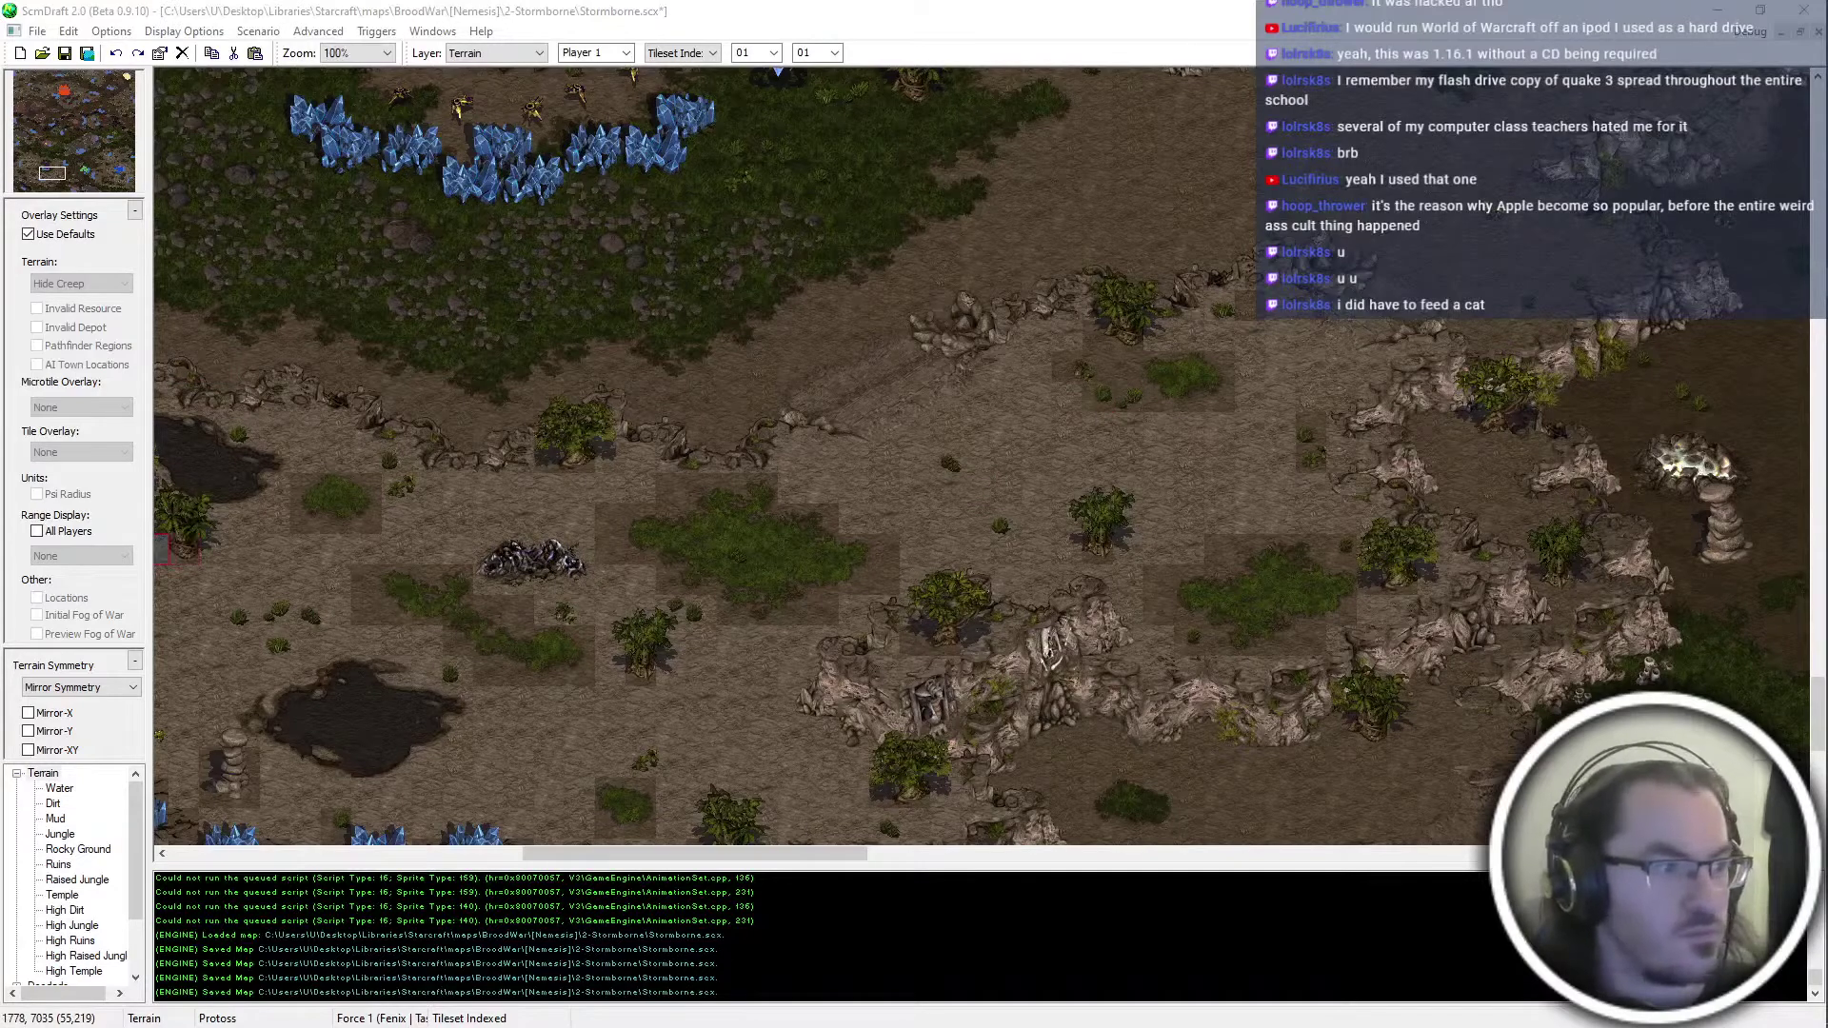
{"action": "left_click", "coordinate": [1101, 400]}
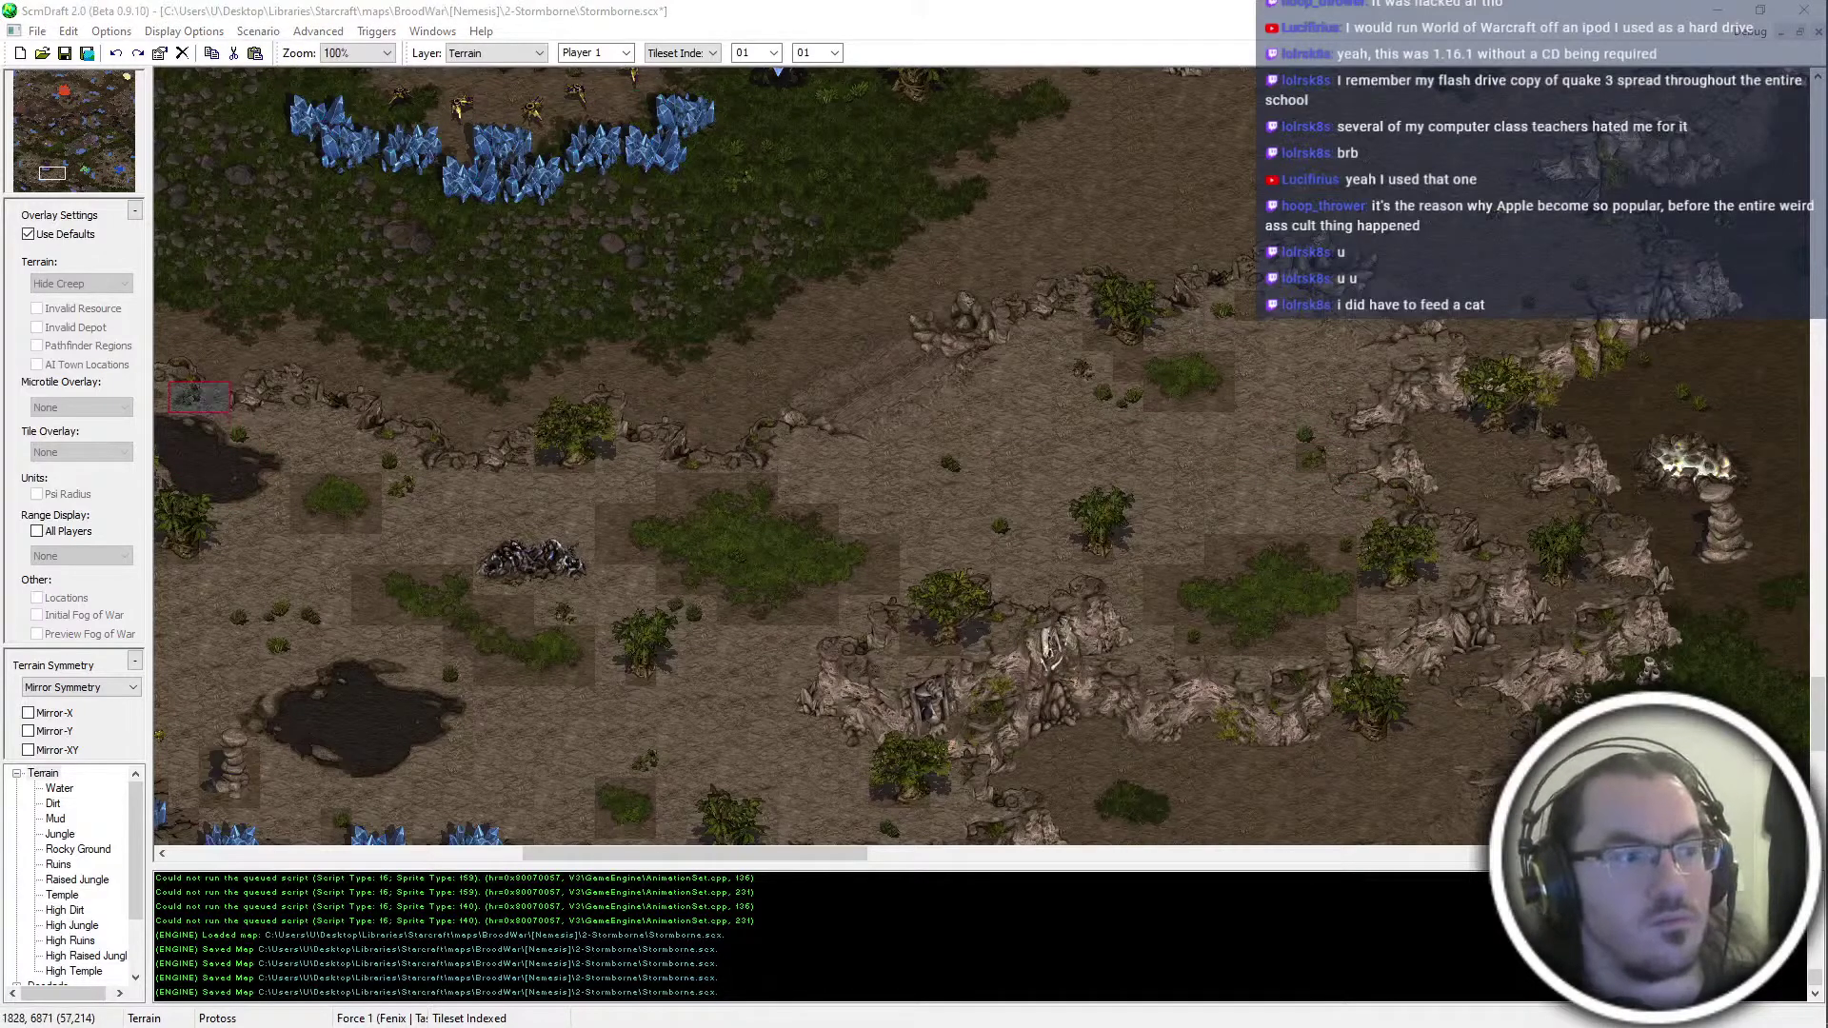
{"action": "middle_click_drag", "start_coordinate": [1303, 455], "coordinate": [1472, 555]}
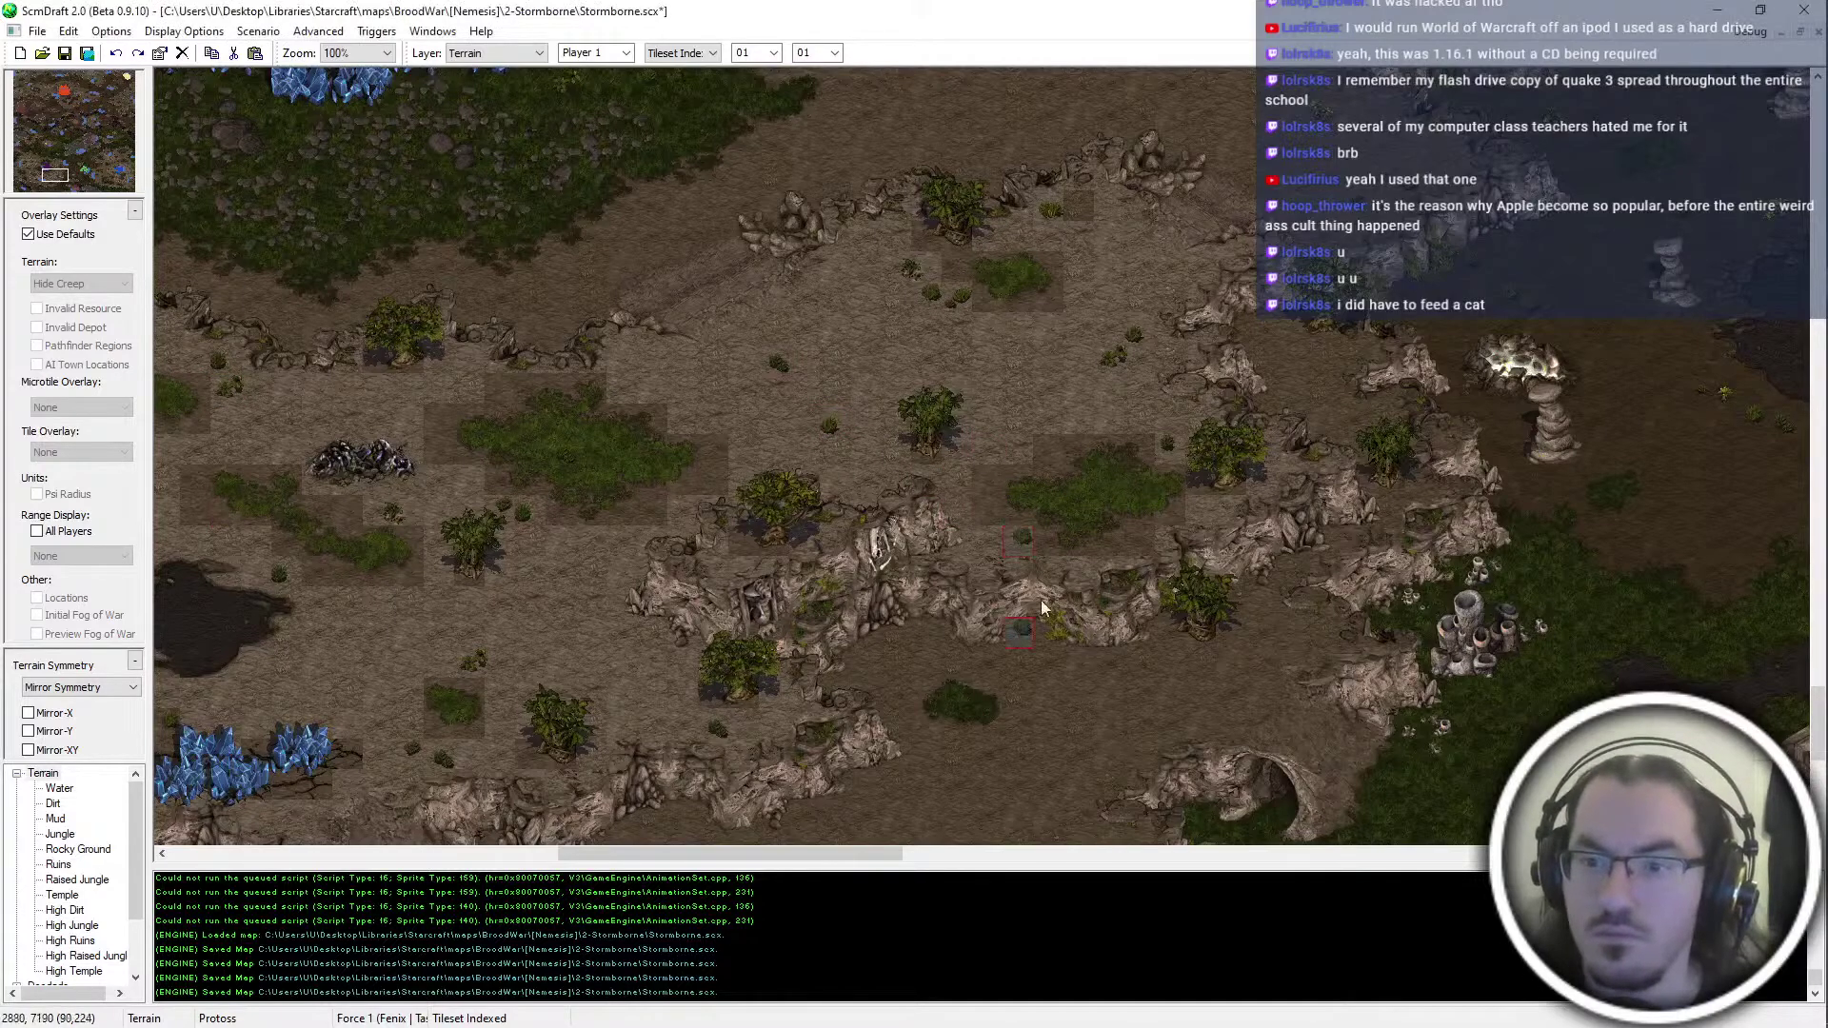
{"action": "scroll", "coordinate": [1041, 600], "scroll_direction": "down", "scroll_amount": 1, "text": "ctrl"}
{"action": "key", "text": "ctrl+s"}
Stamp a light dirt shrub tile on the west side of the plateau's large western grass patch and save the map
{"action": "middle_click_drag", "start_coordinate": [466, 547], "coordinate": [1025, 661]}
{"action": "scroll", "coordinate": [466, 546], "scroll_direction": "up", "scroll_amount": 1, "text": "ctrl"}
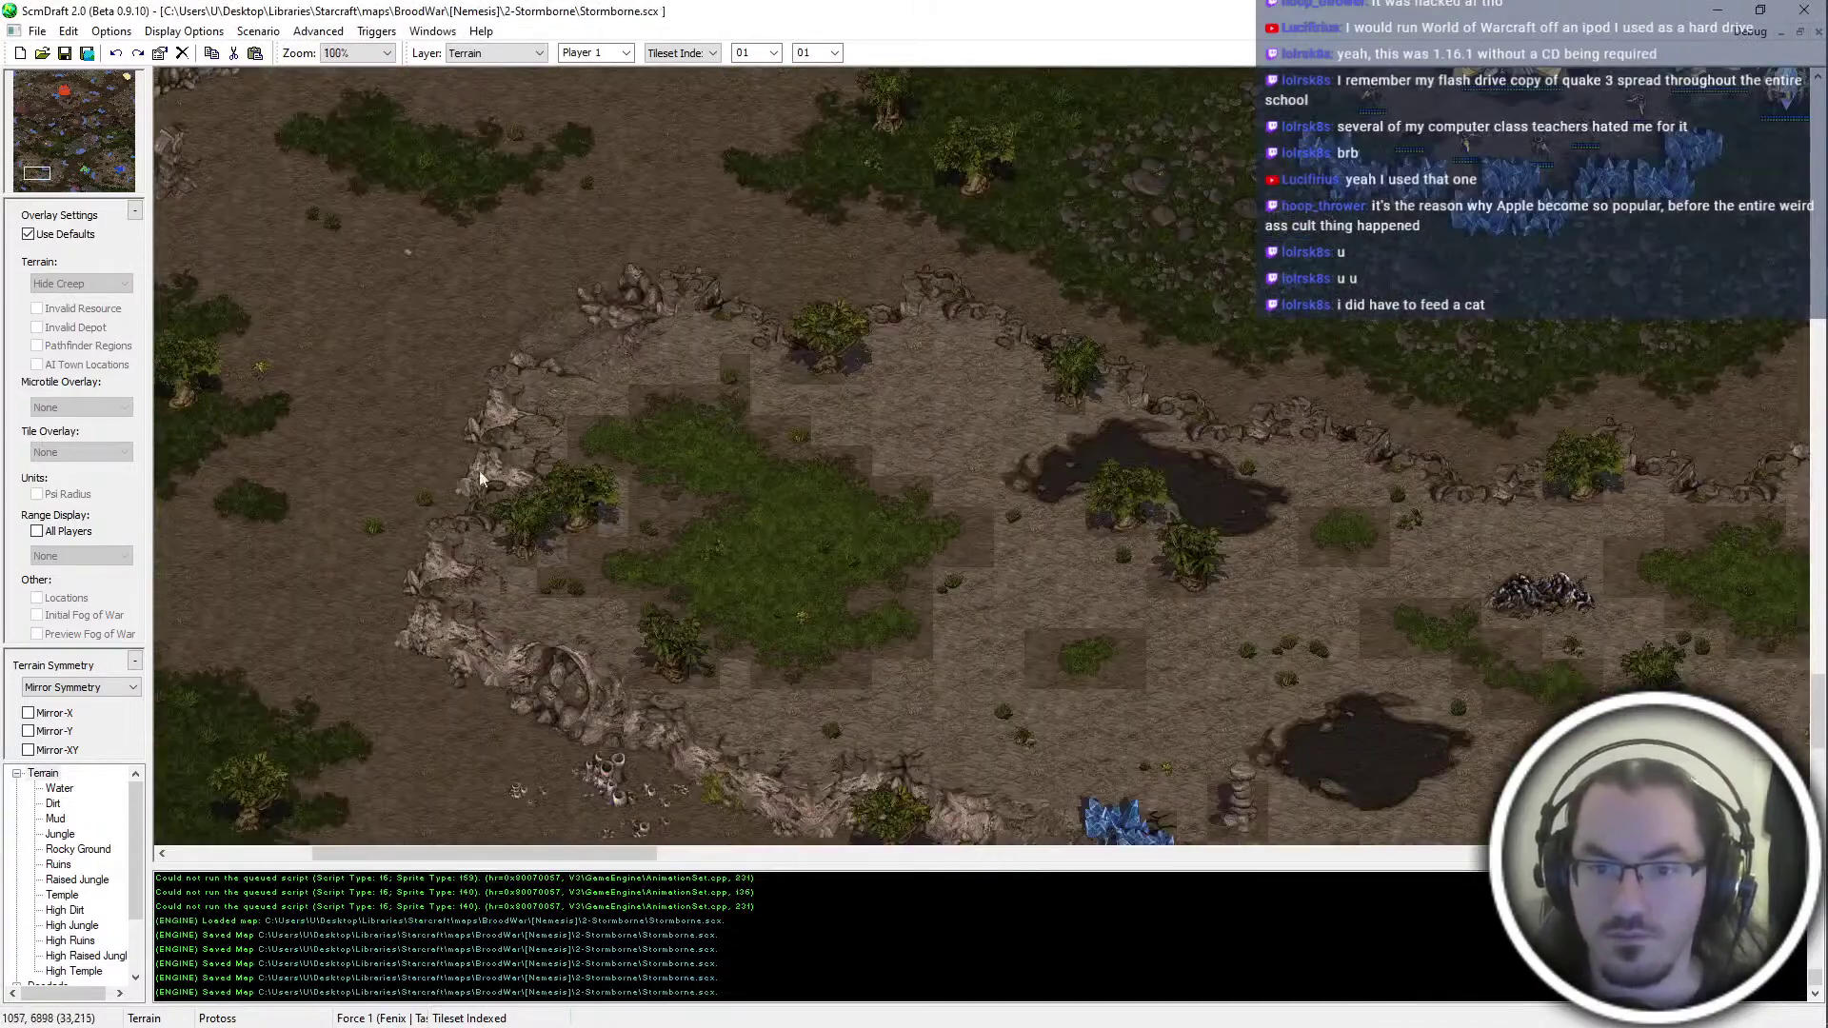
{"action": "scroll", "coordinate": [481, 478], "scroll_direction": "up", "scroll_amount": 1, "text": "ctrl"}
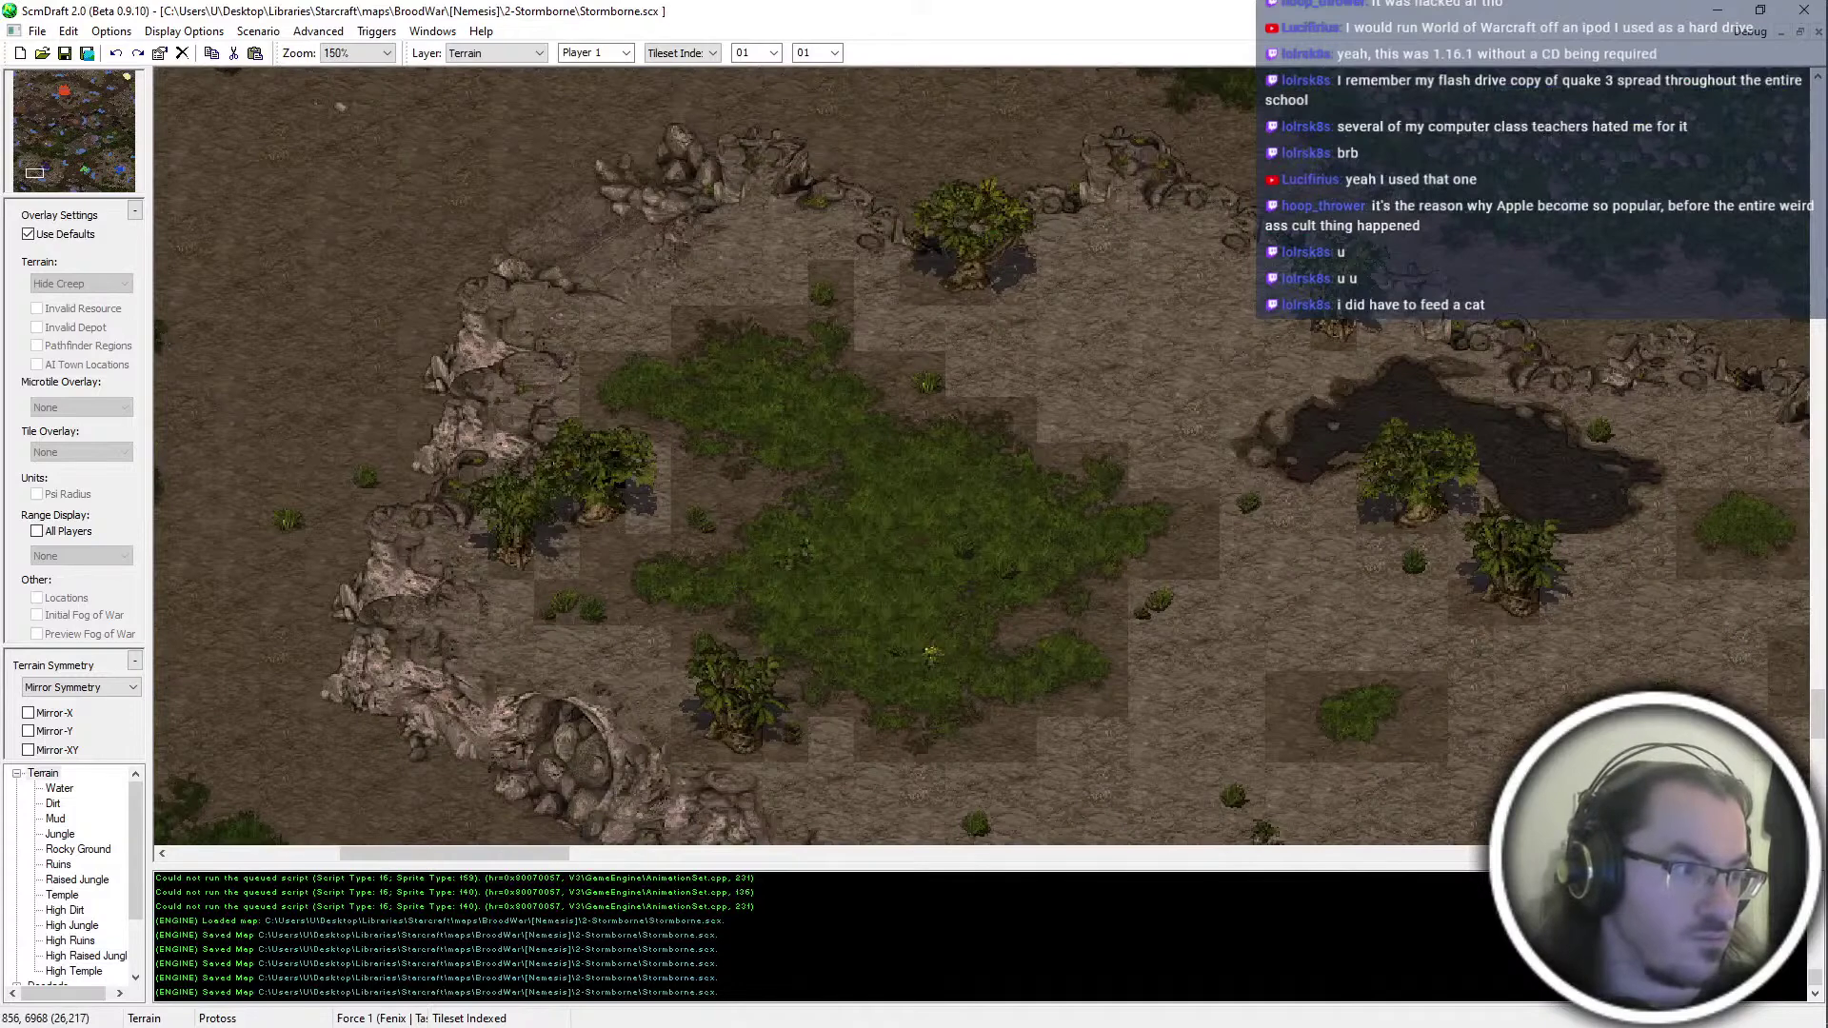
{"action": "left_click", "coordinate": [680, 523]}
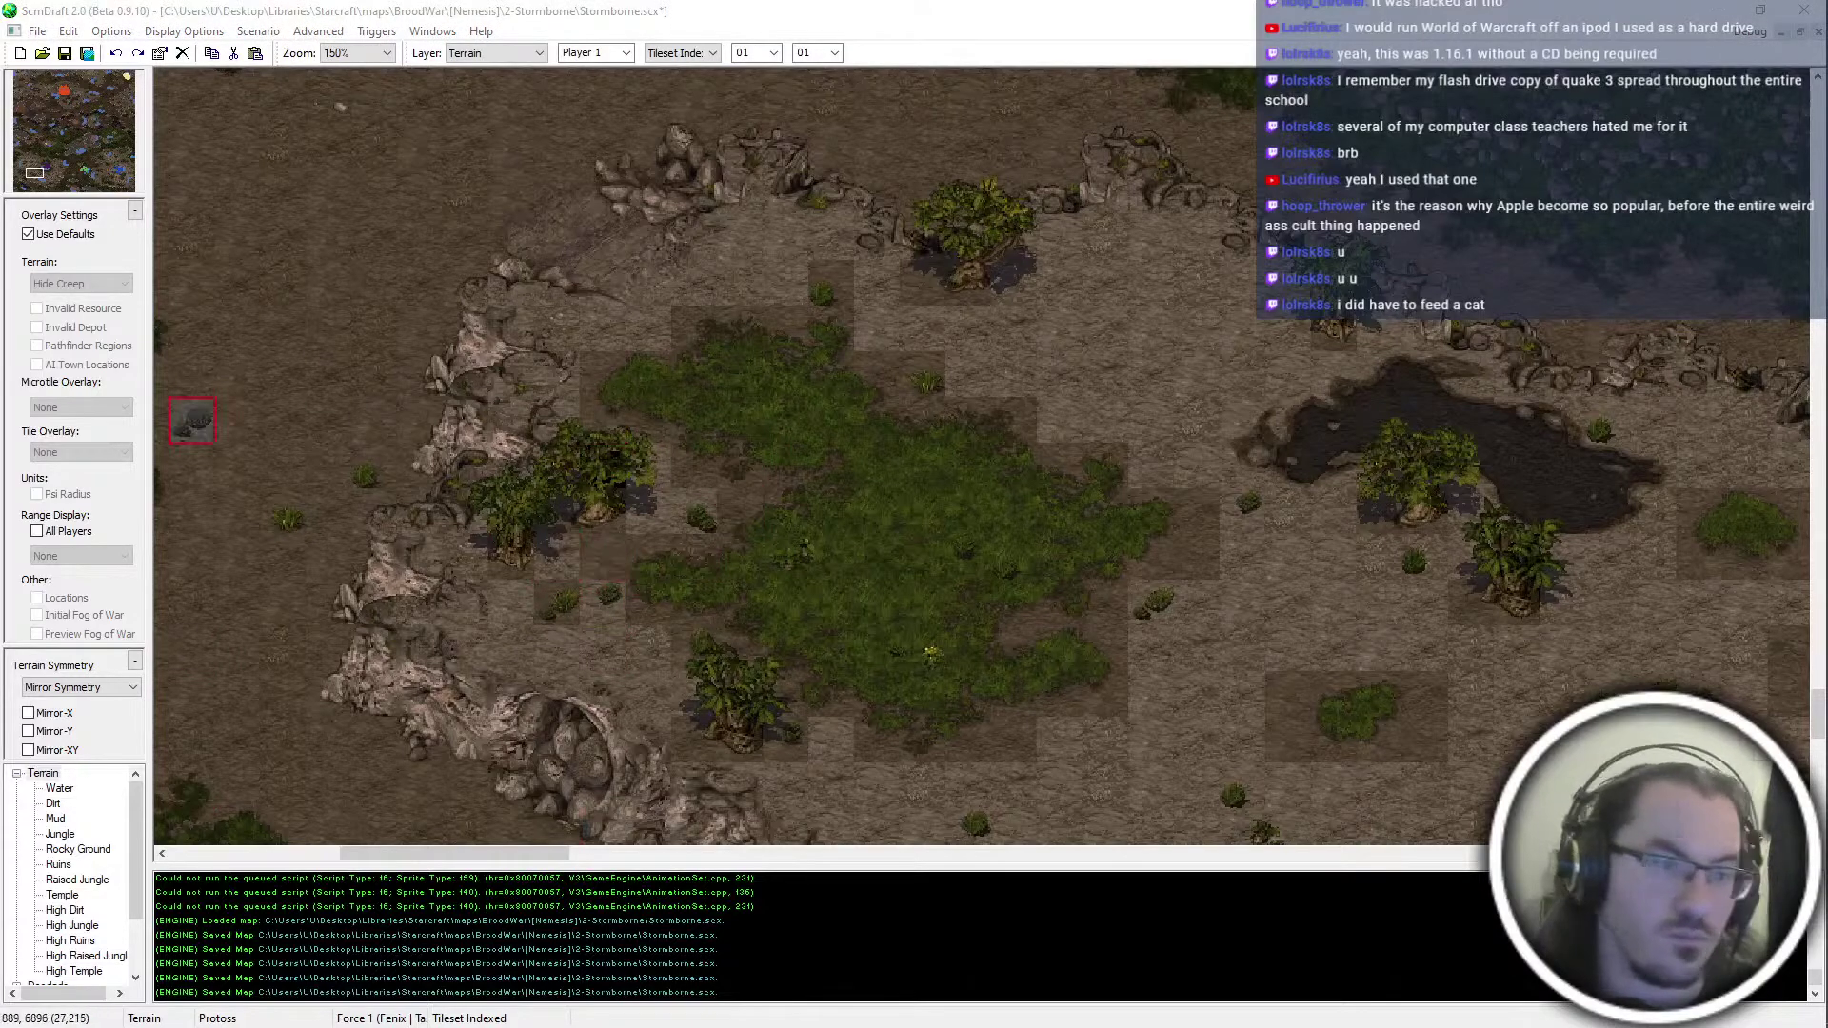
{"action": "scroll", "coordinate": [981, 438], "scroll_direction": "down", "scroll_amount": 1, "text": "ctrl"}
{"action": "middle_click_drag", "start_coordinate": [1470, 644], "coordinate": [1243, 516]}
{"action": "key", "text": "ctrl+s"}
{"action": "scroll", "coordinate": [531, 443], "scroll_direction": "up", "scroll_amount": 1, "text": "ctrl"}
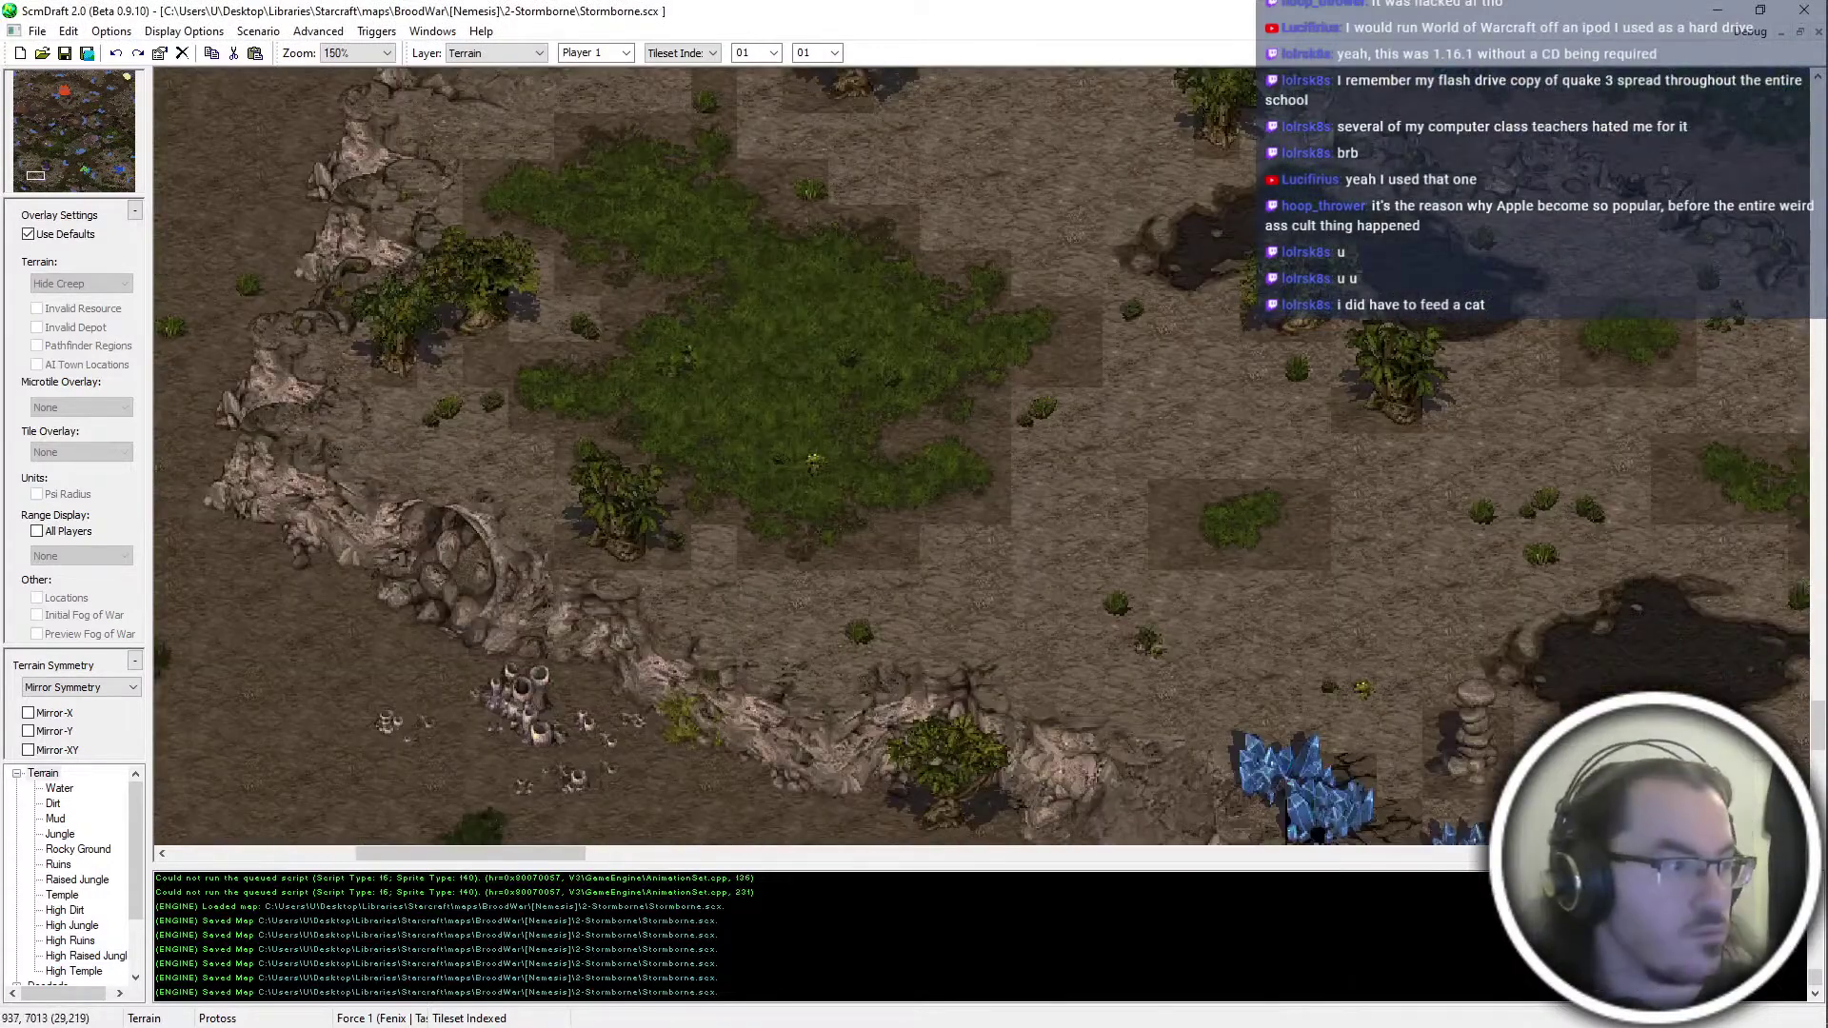
Stamp a shrub tile on the ground just above the blue mineral crystals south of the southern tar pool, and save the map
{"action": "scroll", "coordinate": [1150, 557], "scroll_direction": "down", "scroll_amount": 1, "text": "ctrl"}
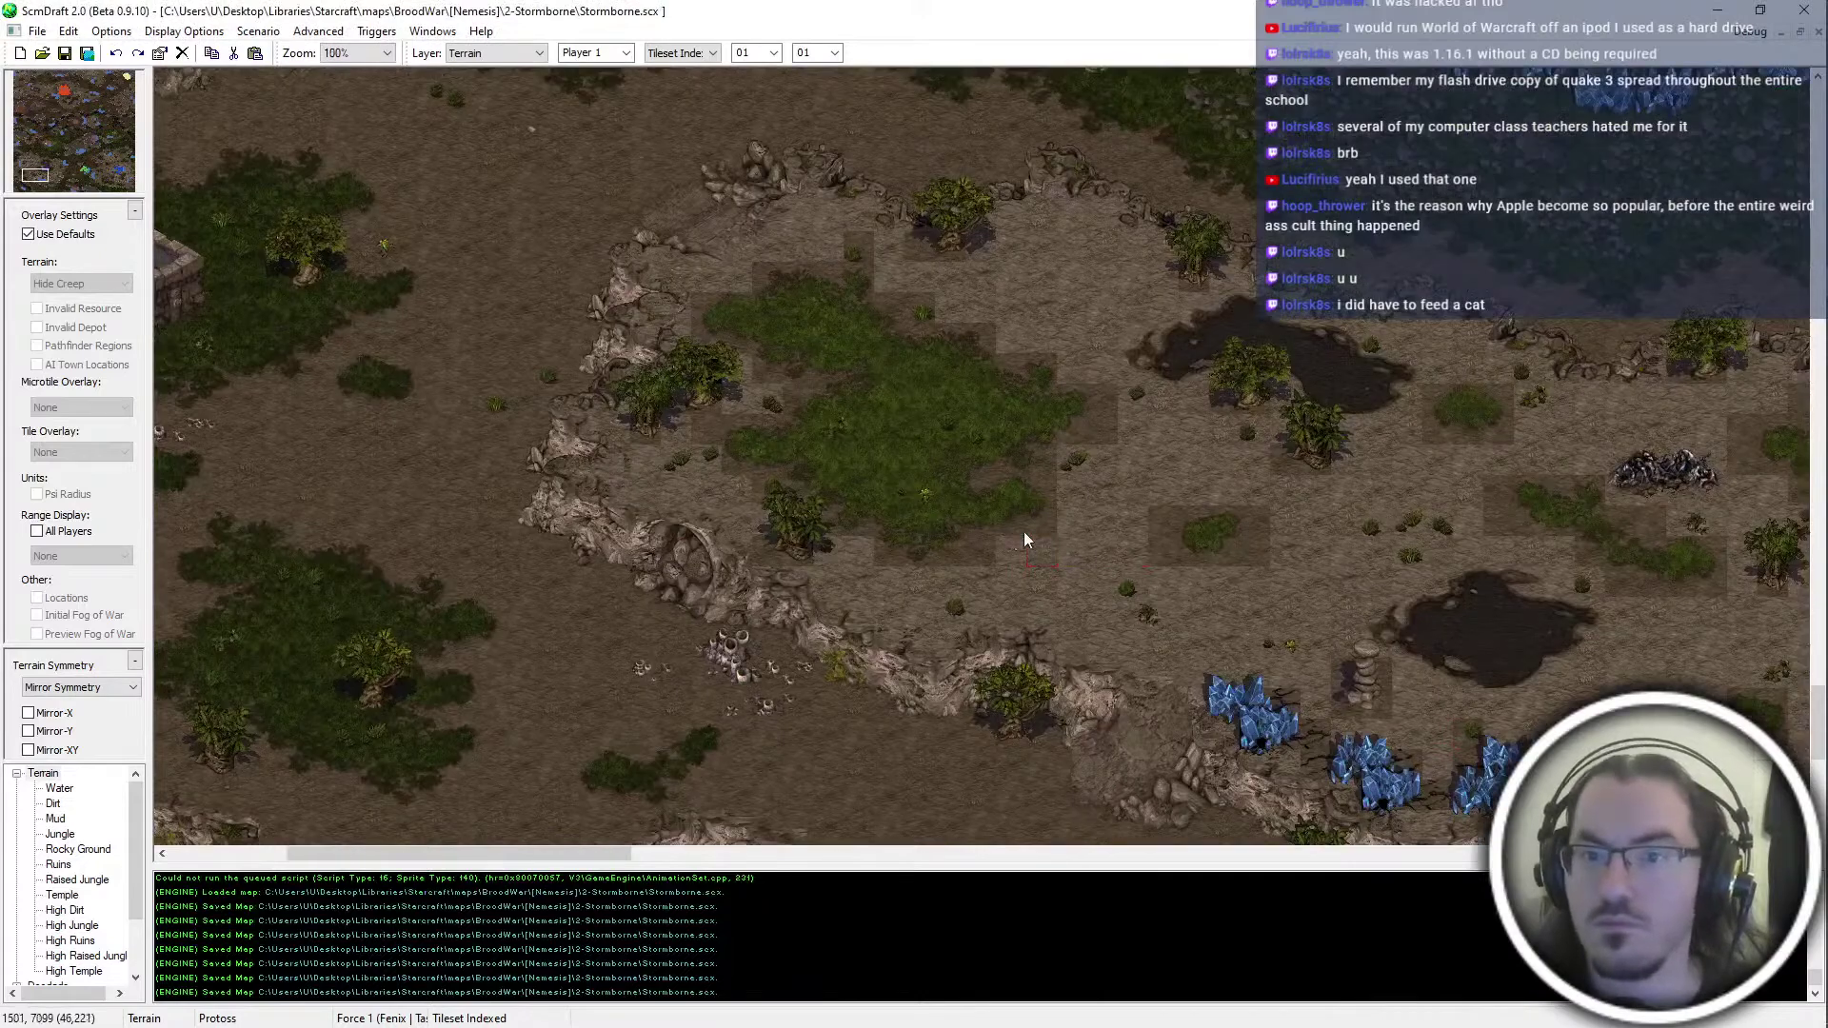
{"action": "scroll", "coordinate": [698, 291], "scroll_direction": "up", "scroll_amount": 1, "text": "ctrl"}
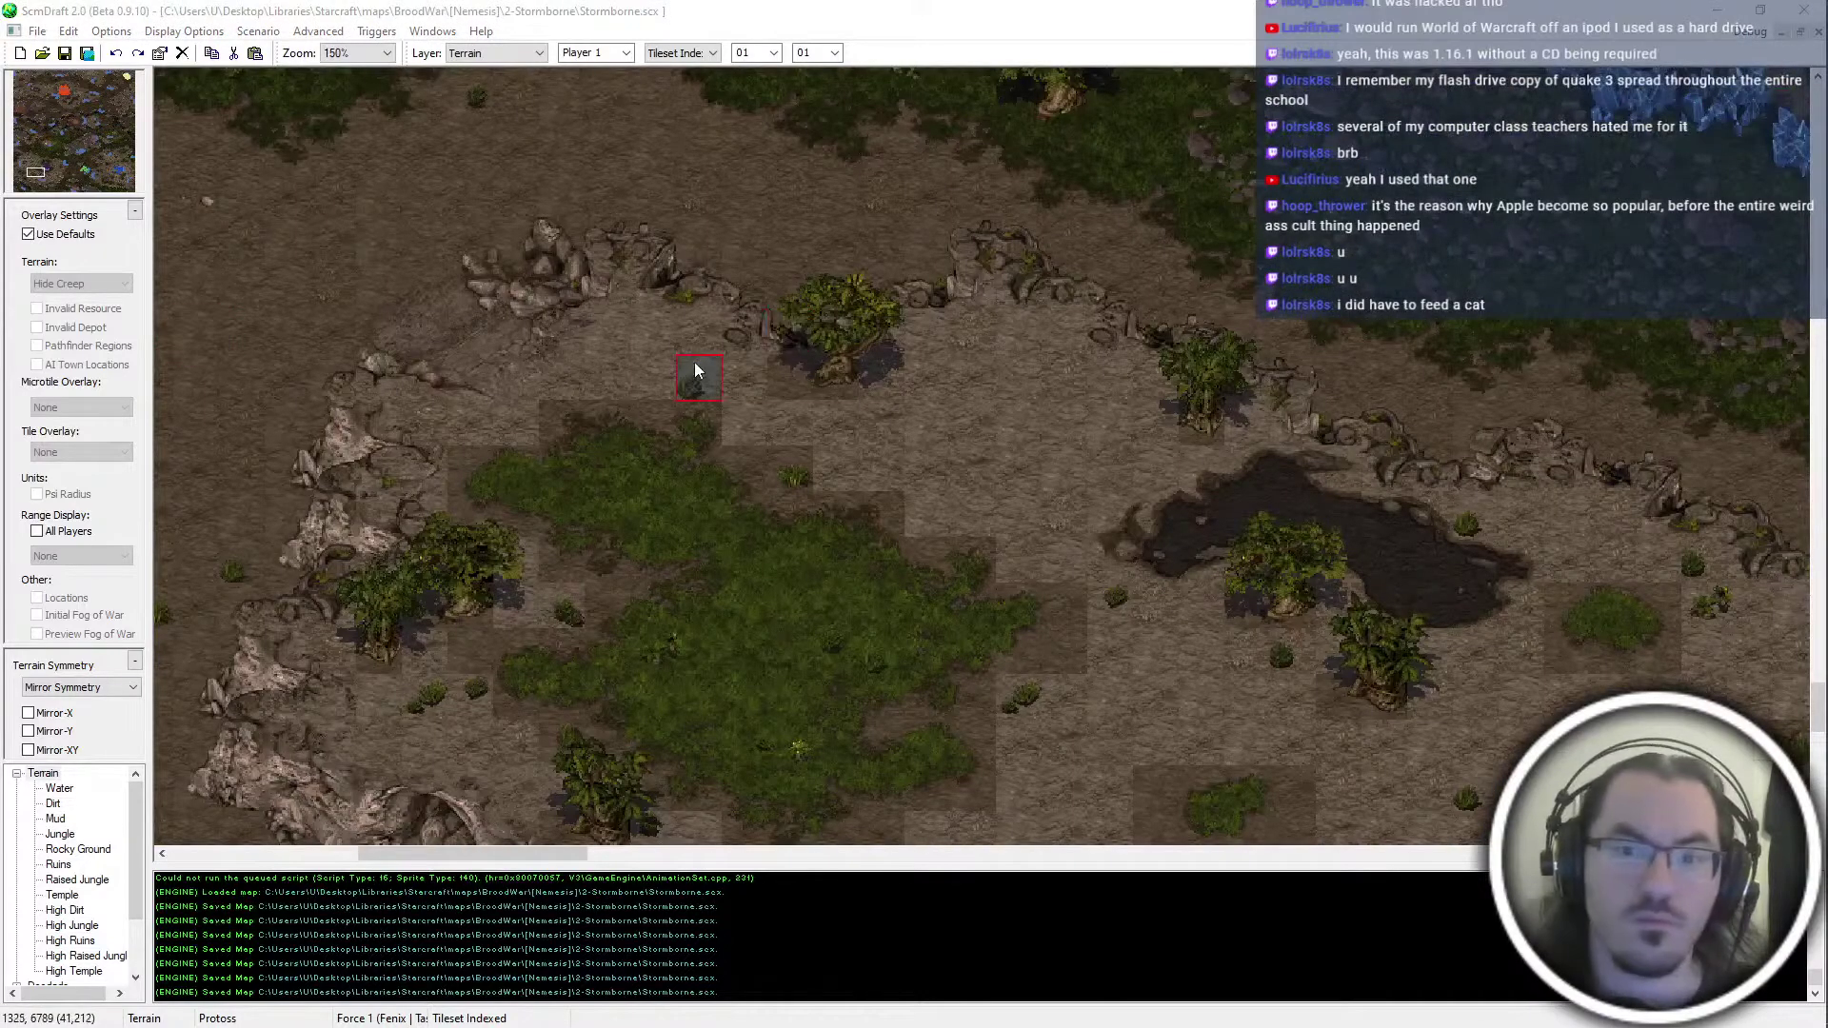
{"action": "right_click", "coordinate": [824, 377]}
{"action": "scroll", "coordinate": [1289, 495], "scroll_direction": "down", "scroll_amount": 1, "text": "ctrl"}
{"action": "middle_click_drag", "start_coordinate": [1249, 519], "coordinate": [1306, 598]}
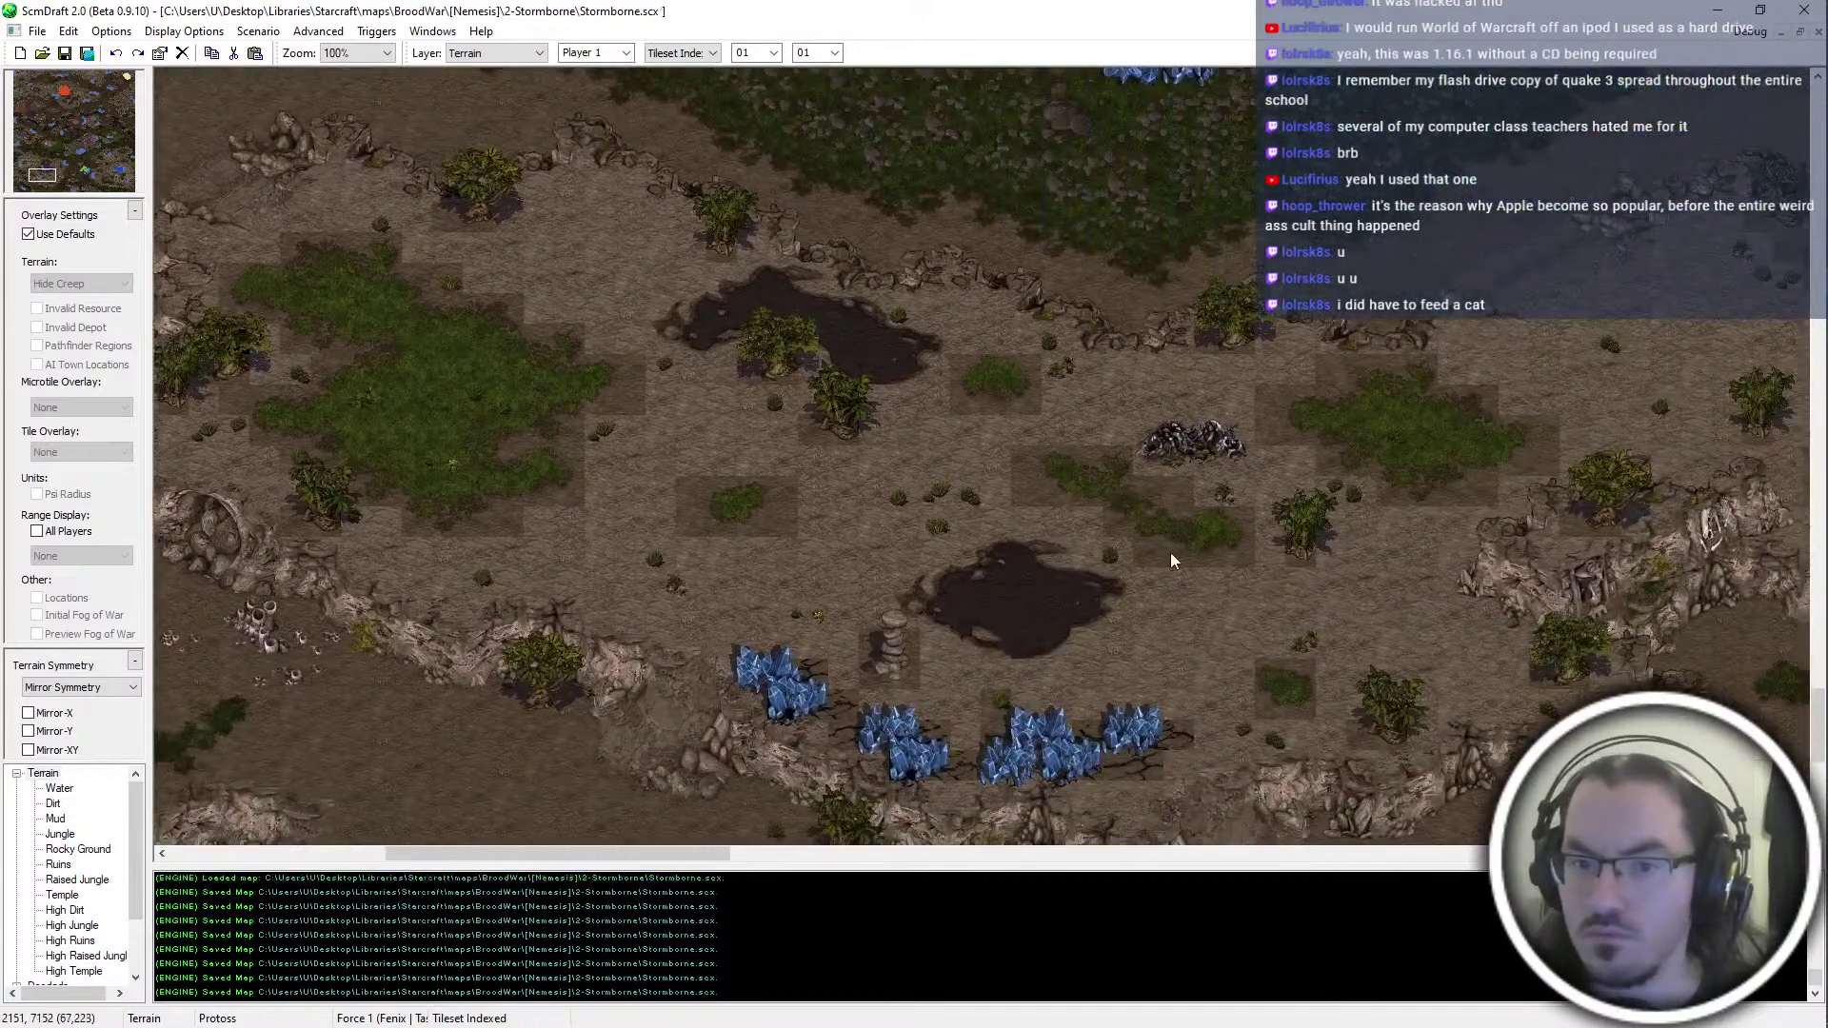
{"action": "middle_click_drag", "start_coordinate": [1169, 552], "coordinate": [1133, 657]}
{"action": "scroll", "coordinate": [1008, 777], "scroll_direction": "up", "scroll_amount": 1, "text": "ctrl"}
{"action": "middle_click_drag", "start_coordinate": [1008, 777], "coordinate": [1131, 824]}
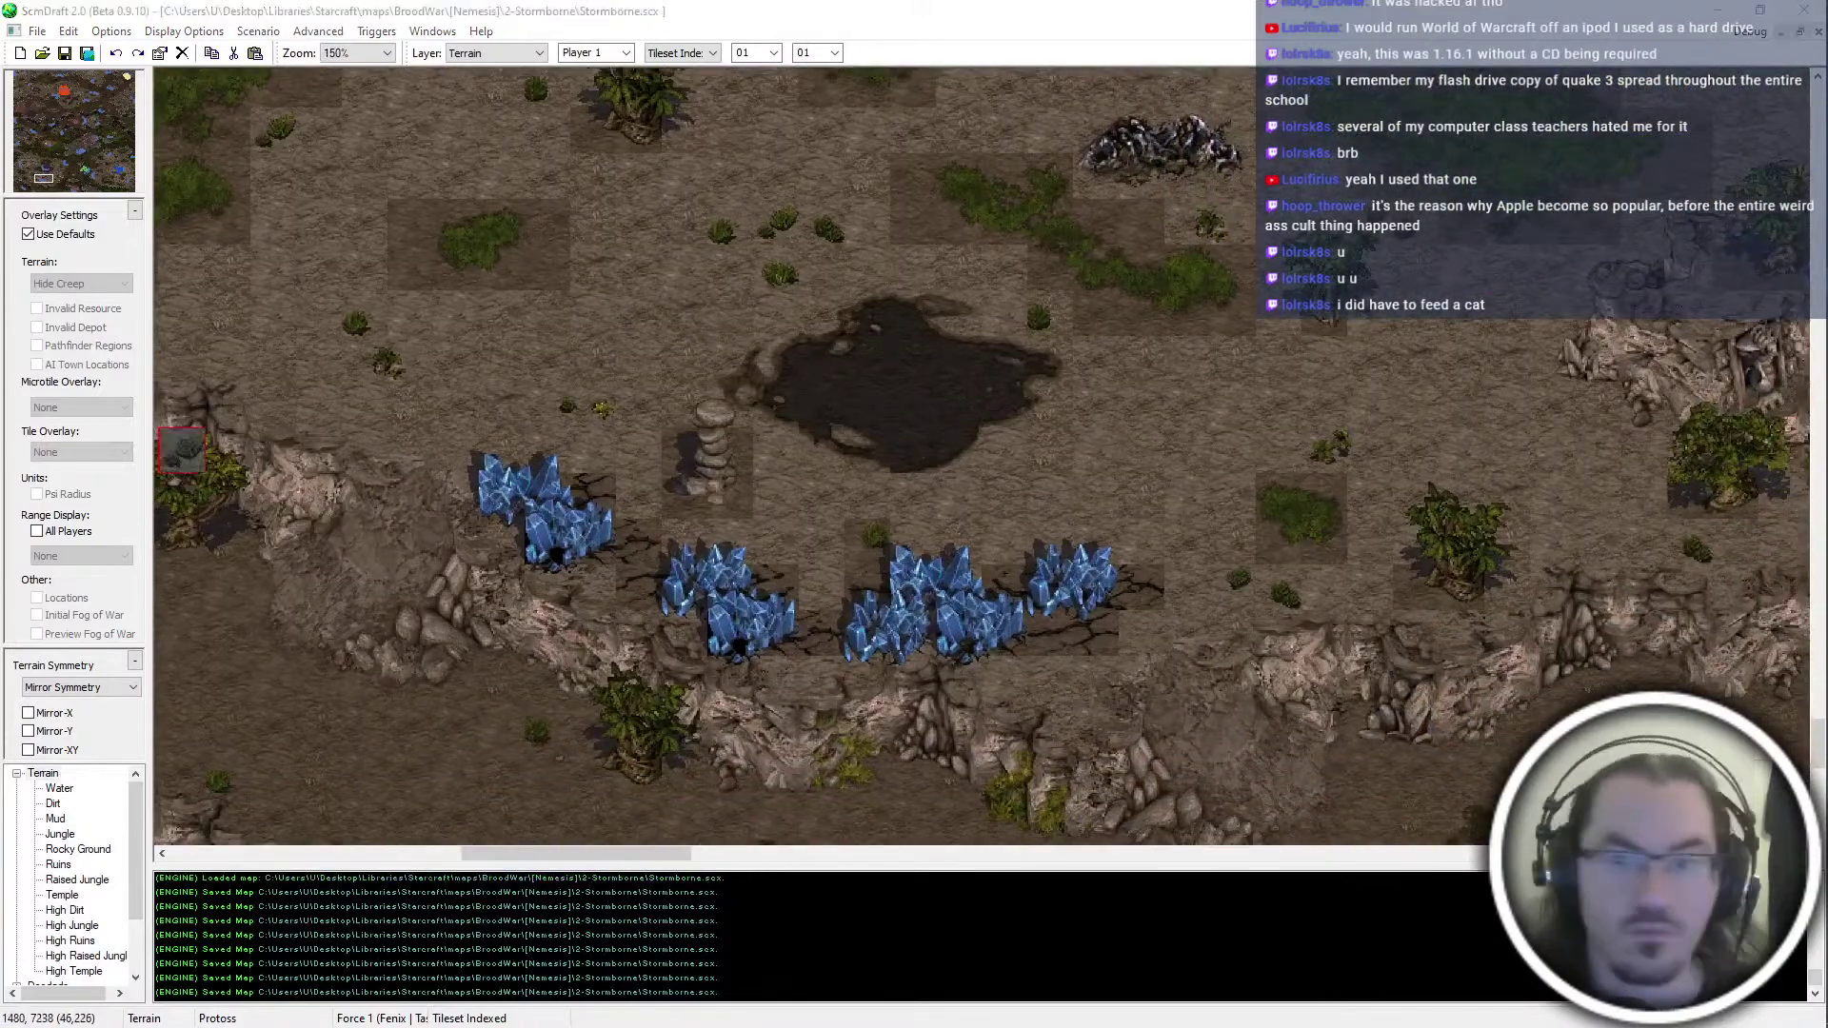
{"action": "left_click", "coordinate": [887, 523]}
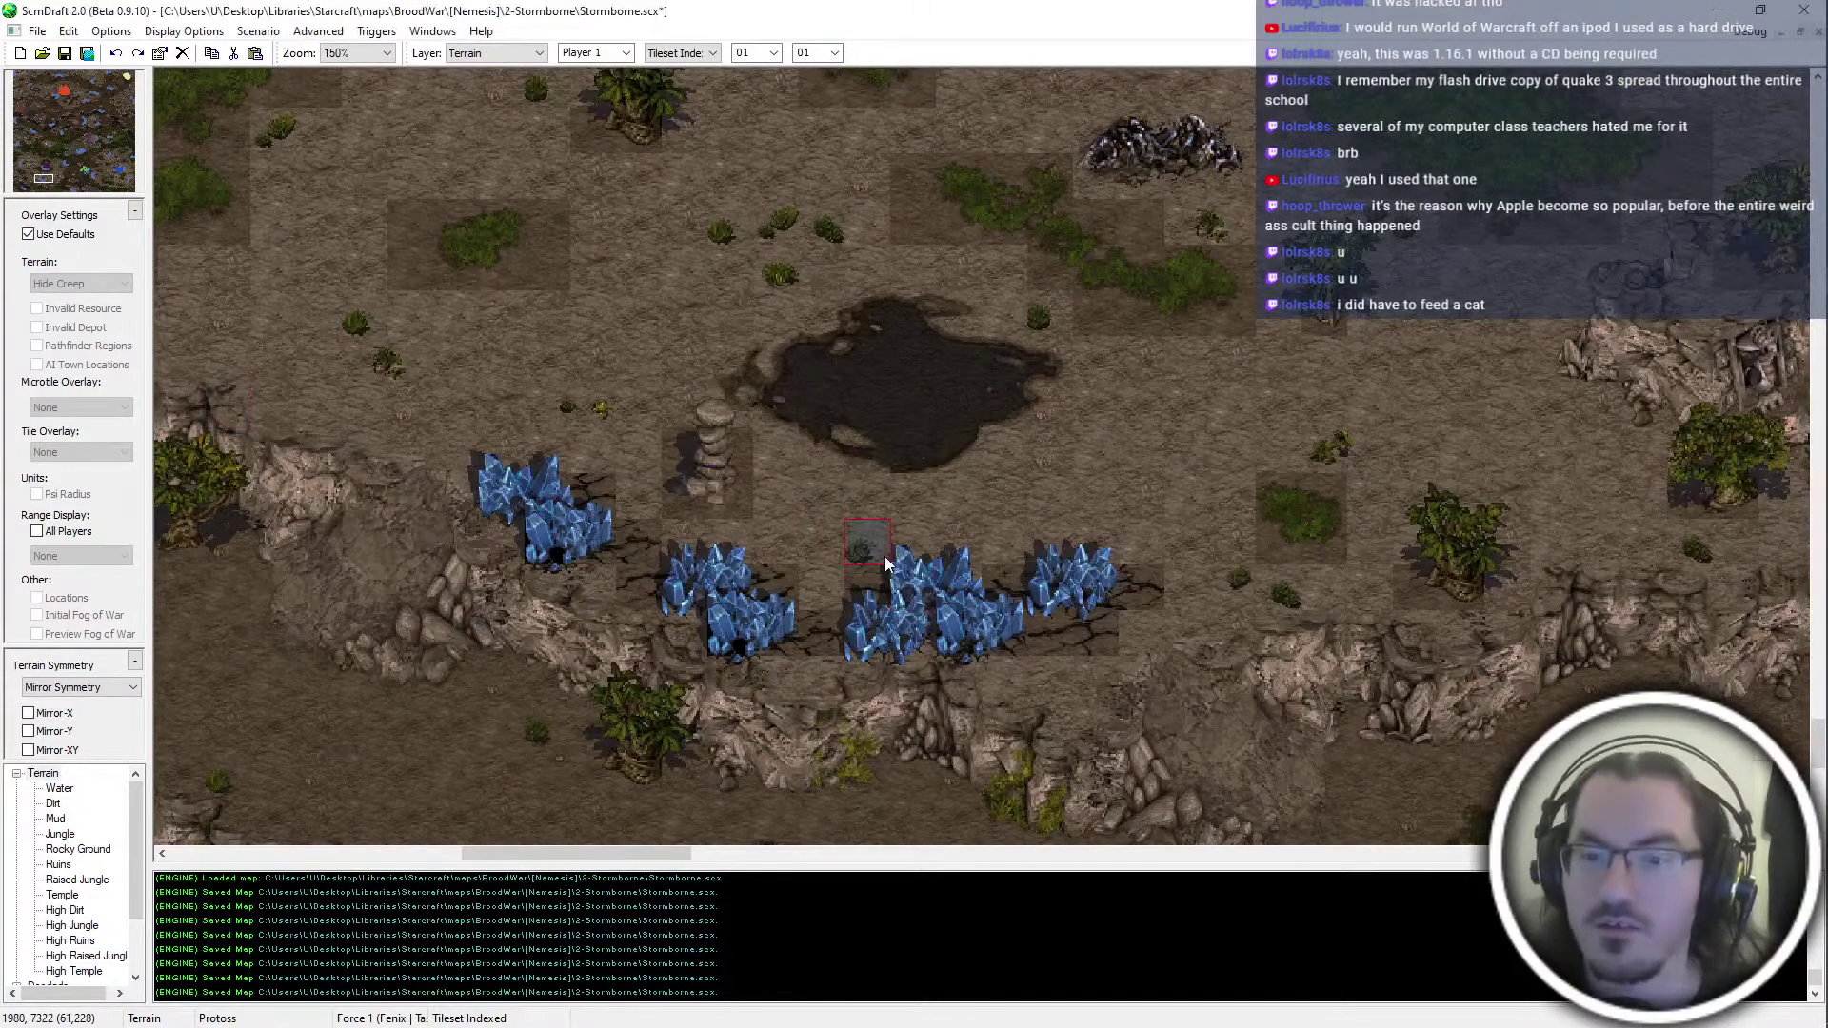
Survey the finished terrain across the Stormborne map, from the southern plateaus and bases to the central chasms and bridges
{"action": "scroll", "coordinate": [1158, 520], "scroll_direction": "down", "scroll_amount": 1}
{"action": "scroll", "coordinate": [1093, 373], "scroll_direction": "down", "scroll_amount": 1}
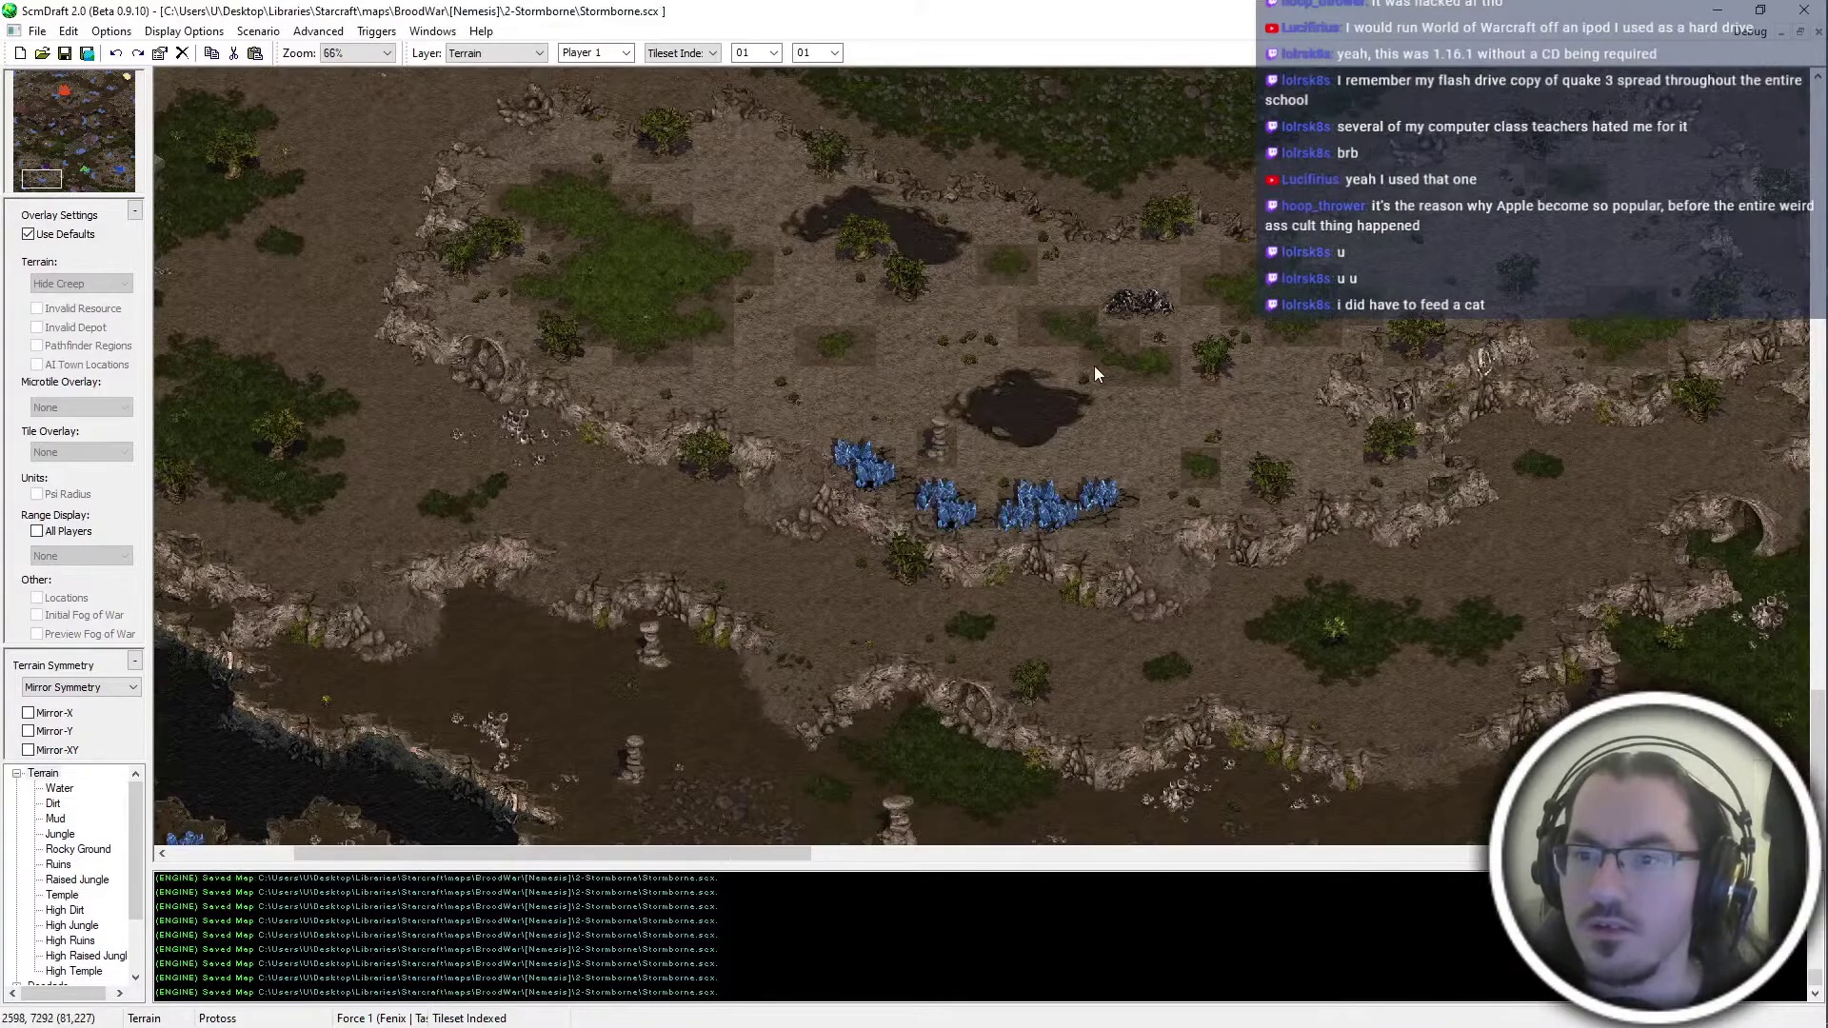
{"action": "middle_click_drag", "start_coordinate": [1154, 588], "coordinate": [1097, 645]}
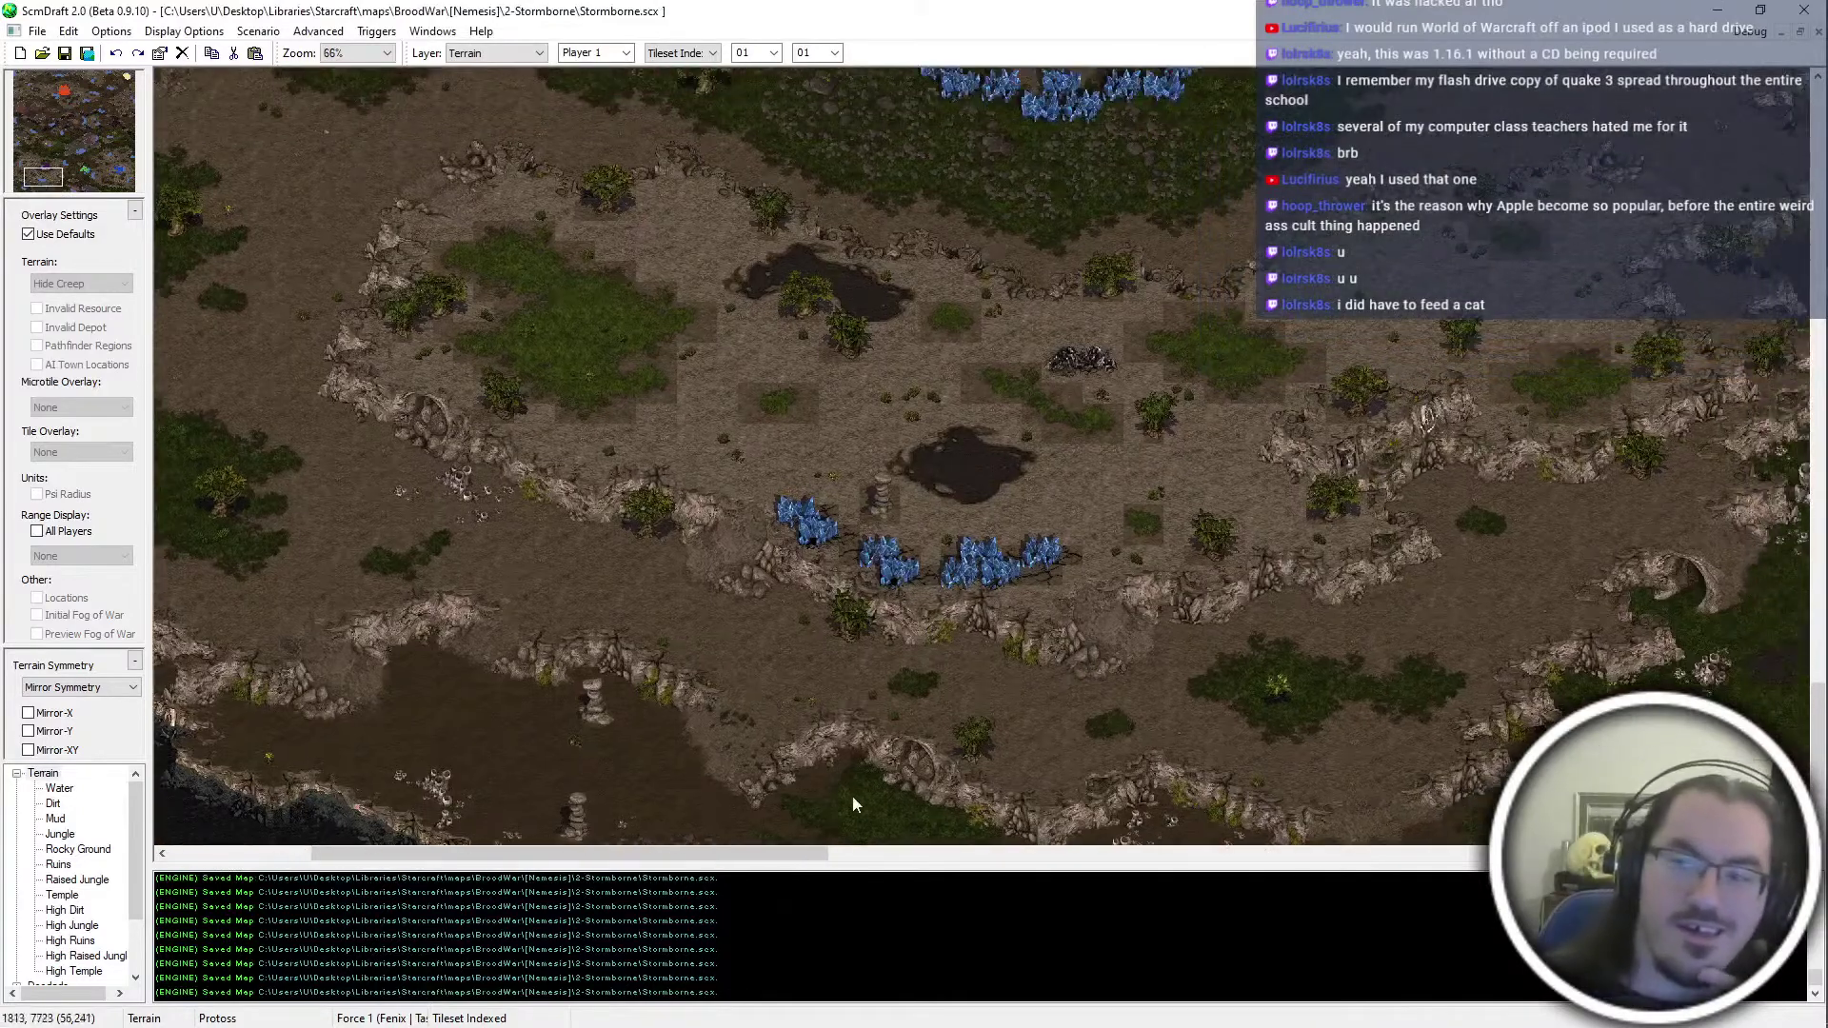
{"action": "middle_click_drag", "start_coordinate": [853, 797], "coordinate": [574, 543]}
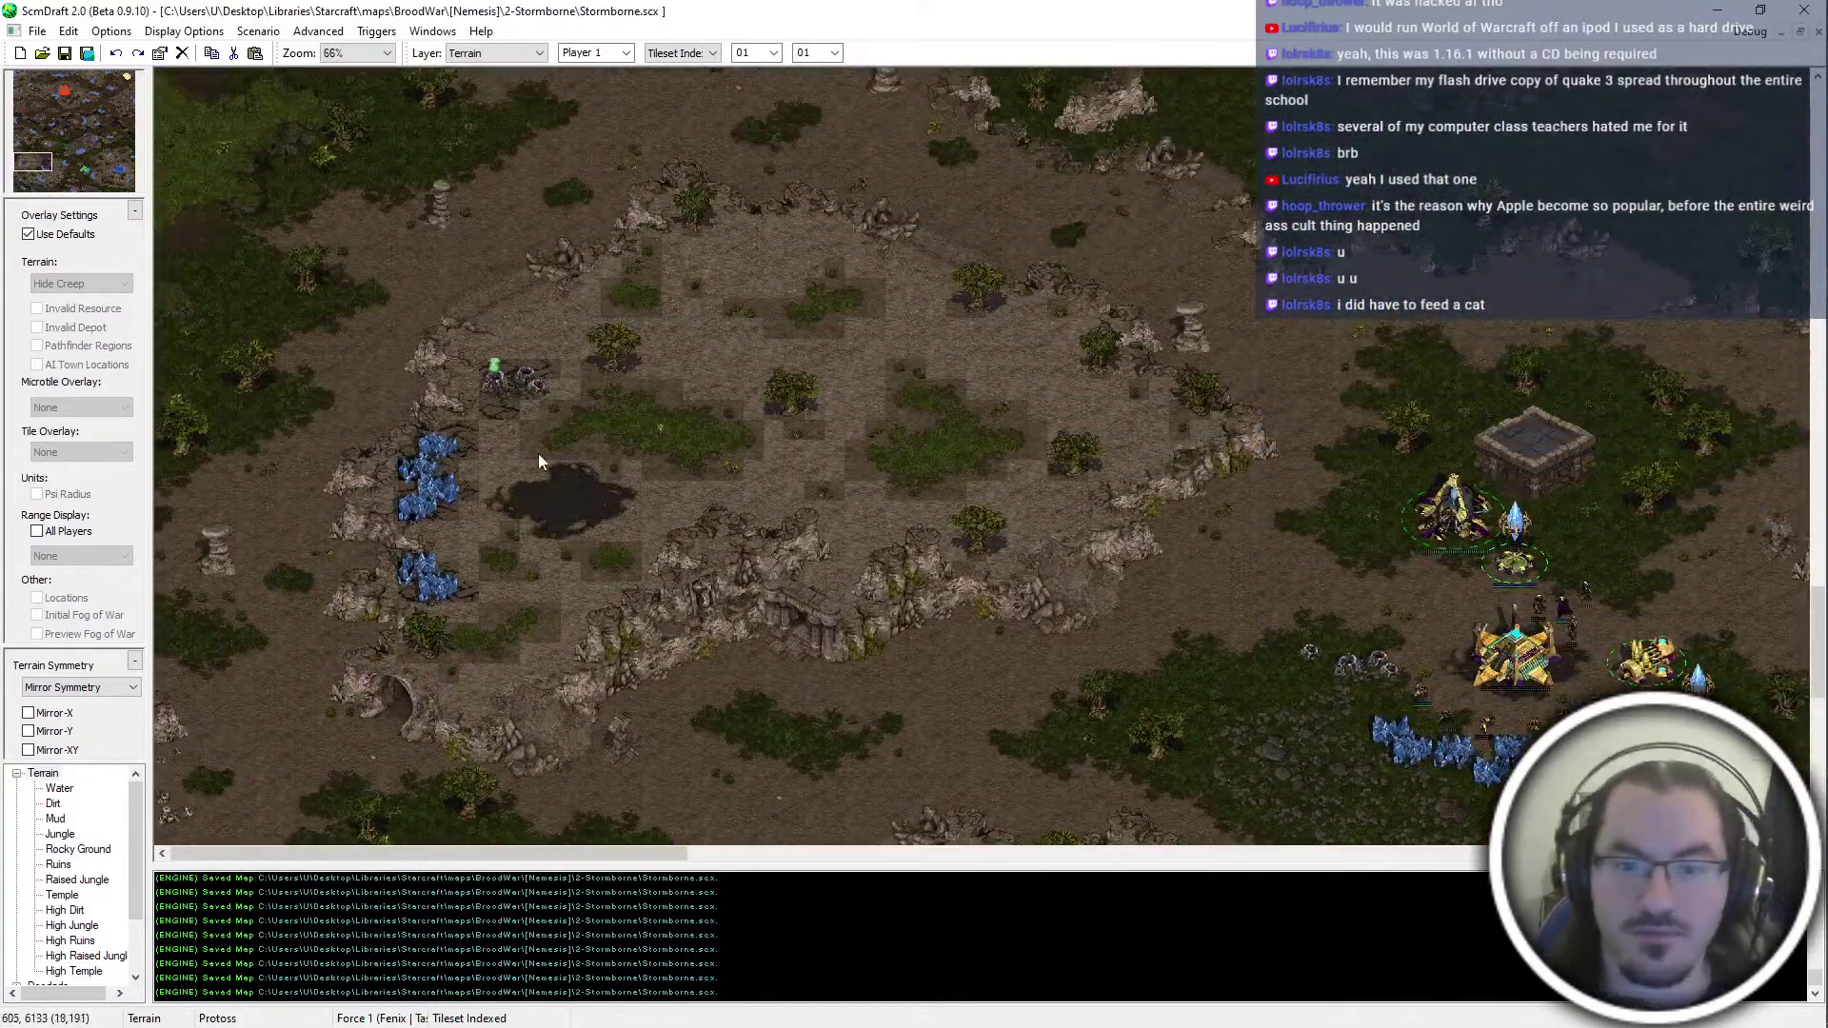
{"action": "middle_click_drag", "start_coordinate": [539, 453], "coordinate": [1192, 414]}
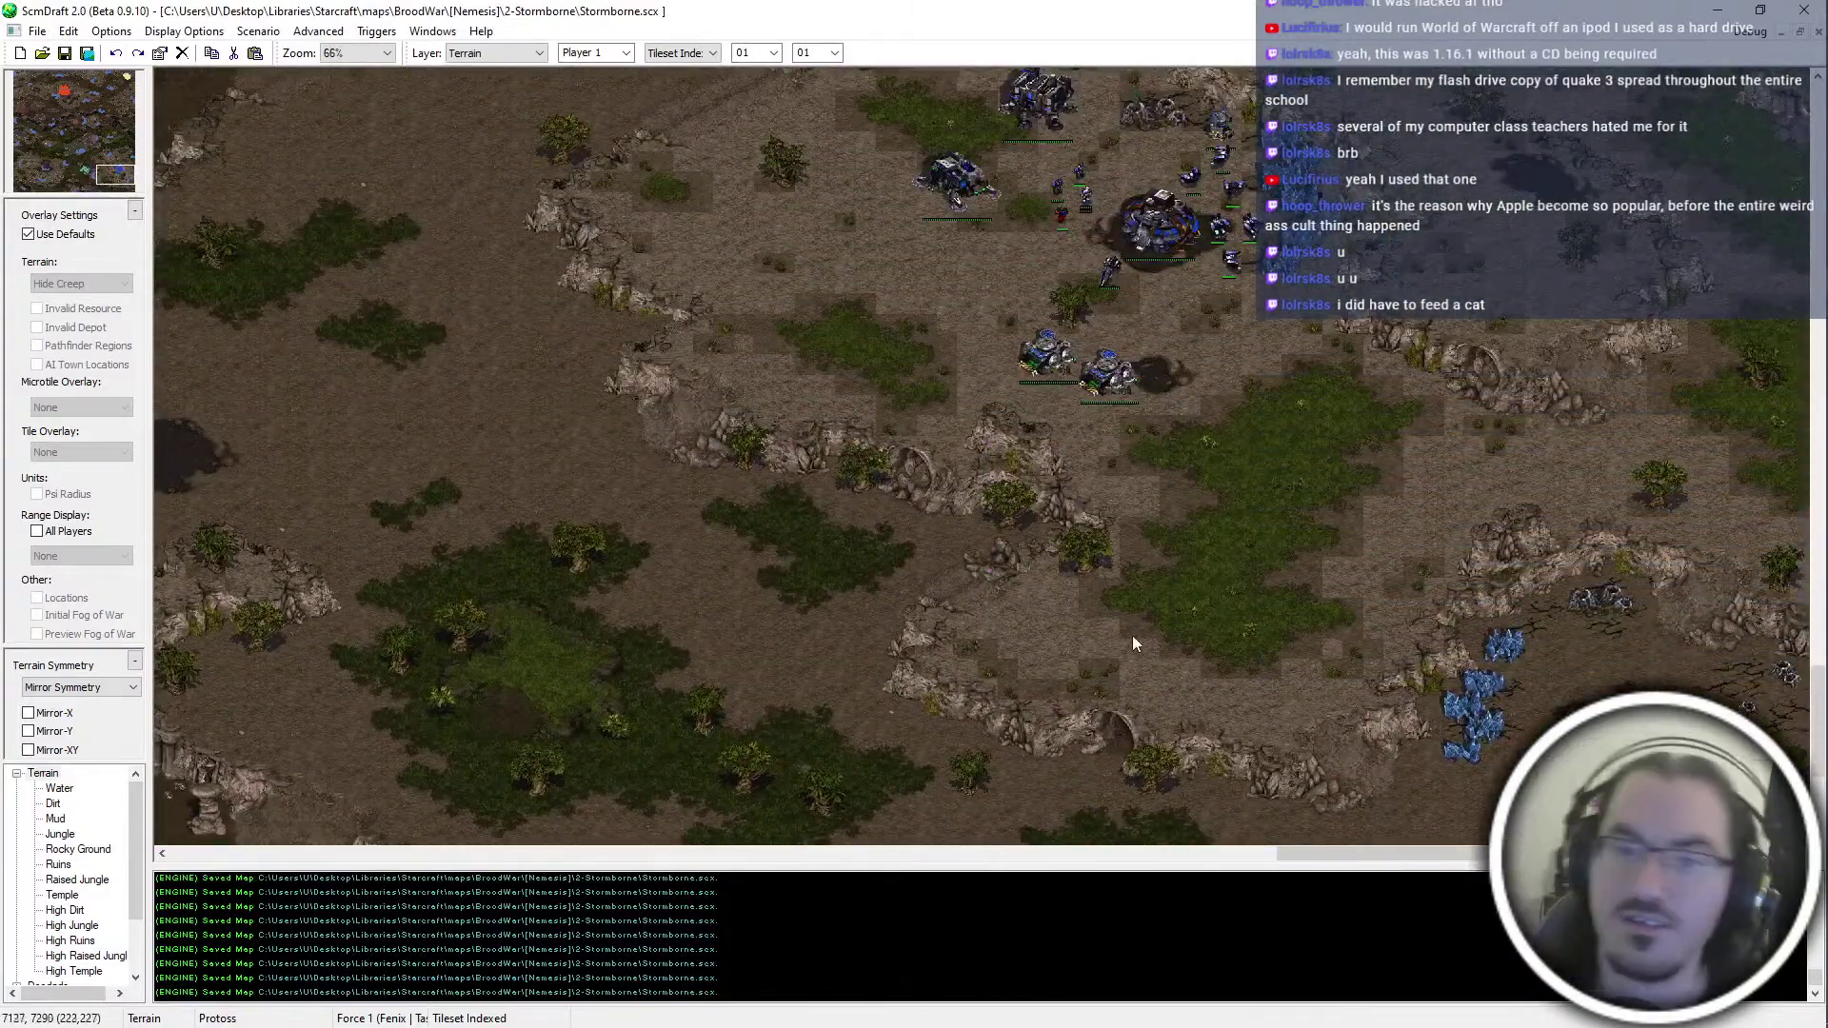
{"action": "scroll", "coordinate": [602, 564], "scroll_direction": "down", "scroll_amount": 2, "text": "ctrl"}
{"action": "middle_click_drag", "start_coordinate": [591, 567], "coordinate": [190, 27]}
{"action": "left_click", "coordinate": [69, 157]}
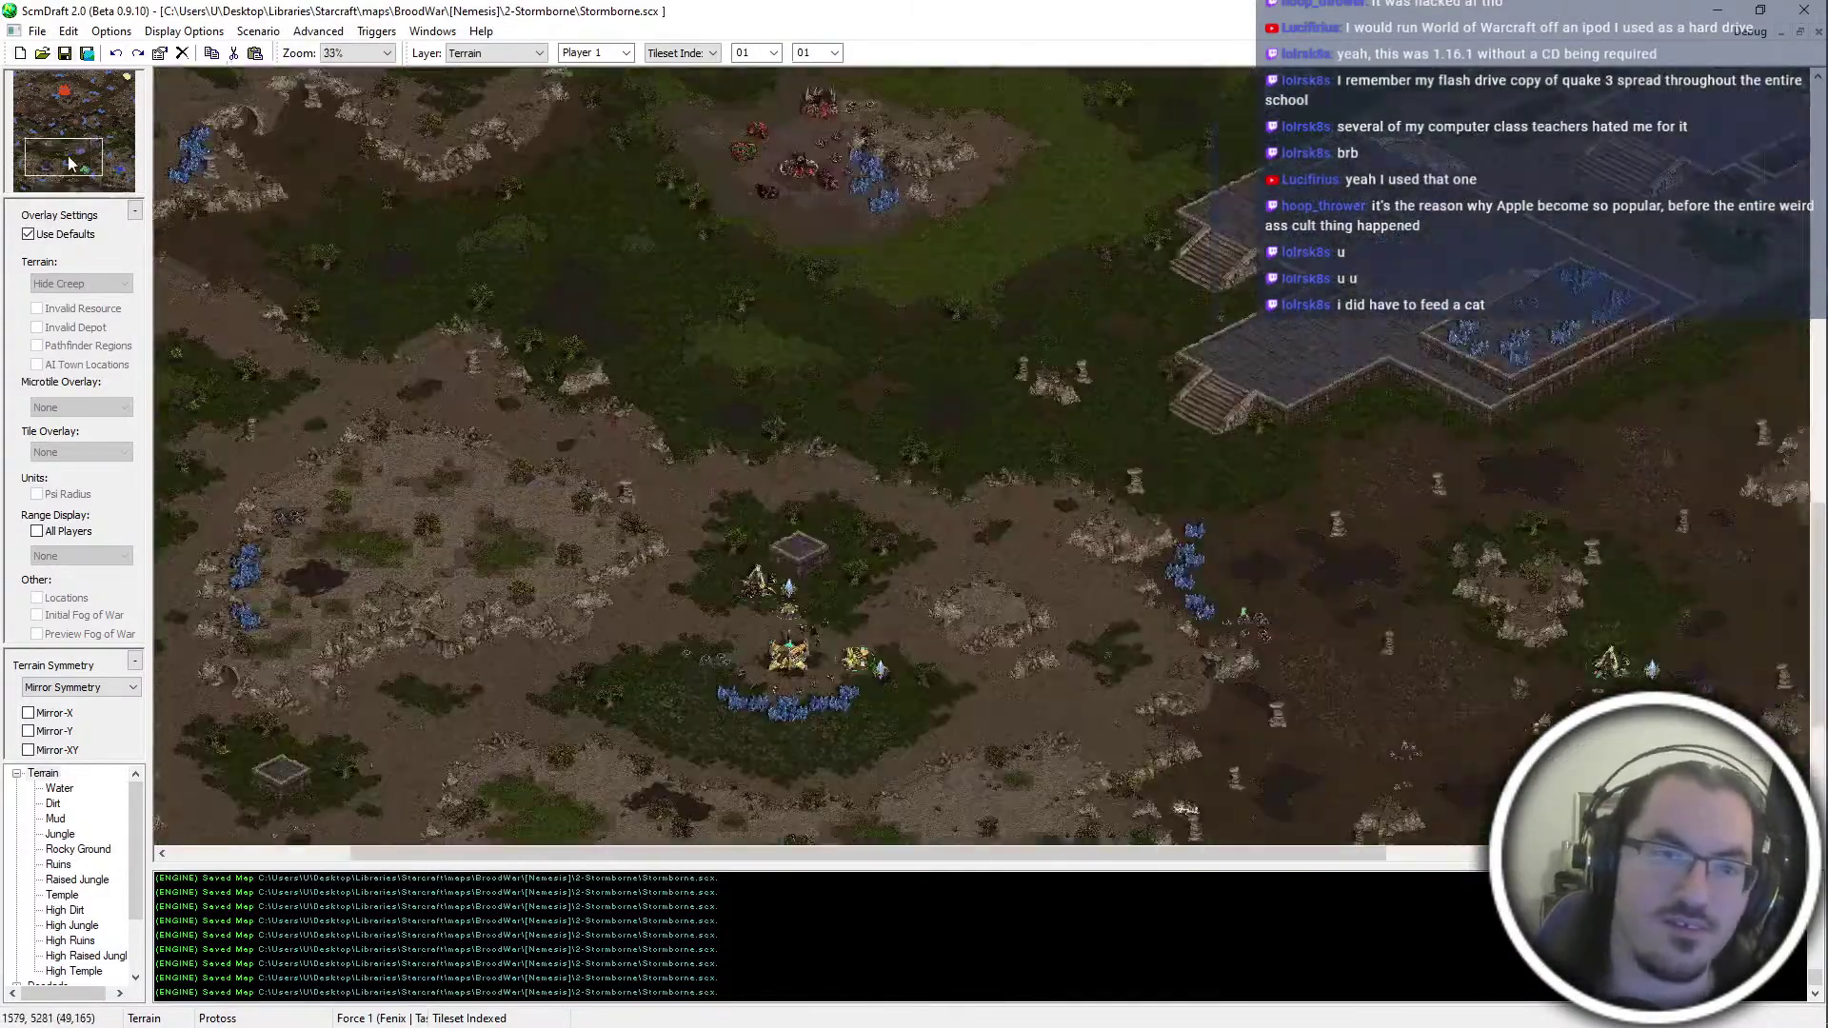
{"action": "left_click_drag", "start_coordinate": [68, 164], "coordinate": [95, 133]}
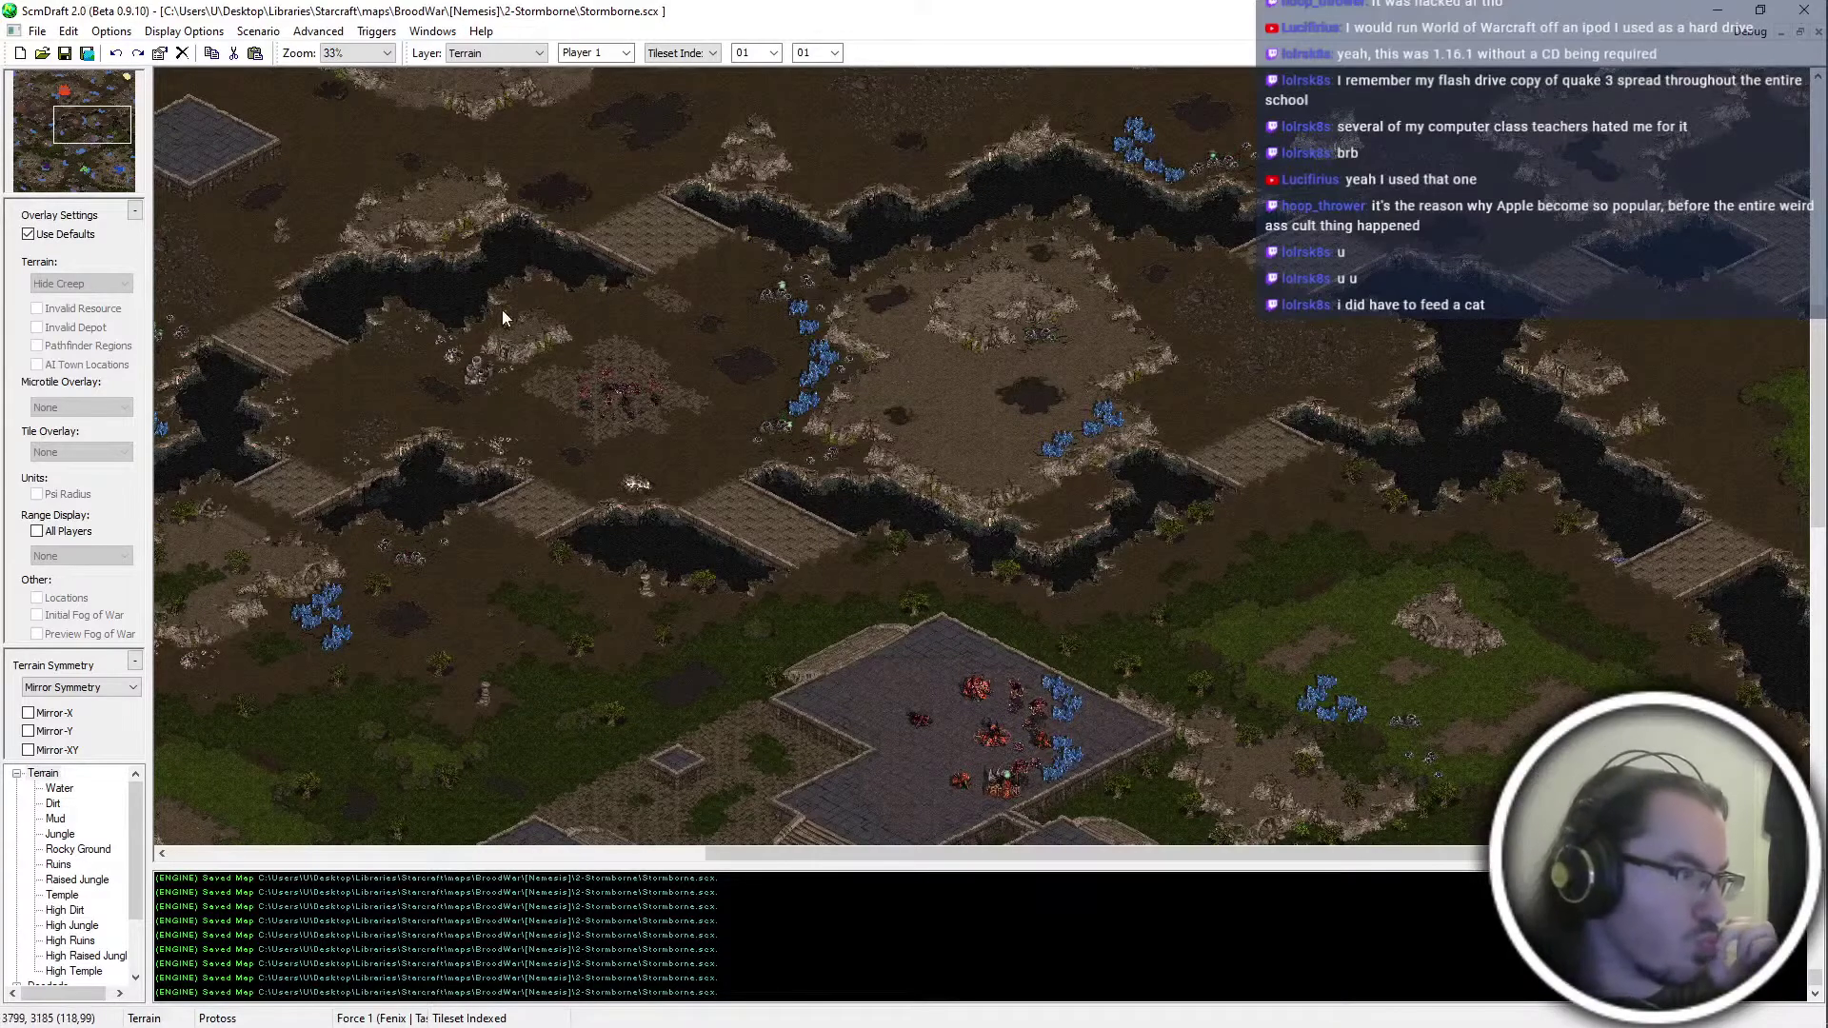
Close the Stormborne map and browse to the [Hydra] folder under BroodWar in File Explorer
{"action": "left_click", "coordinate": [1817, 31]}
{"action": "key", "text": "alt+Tab"}
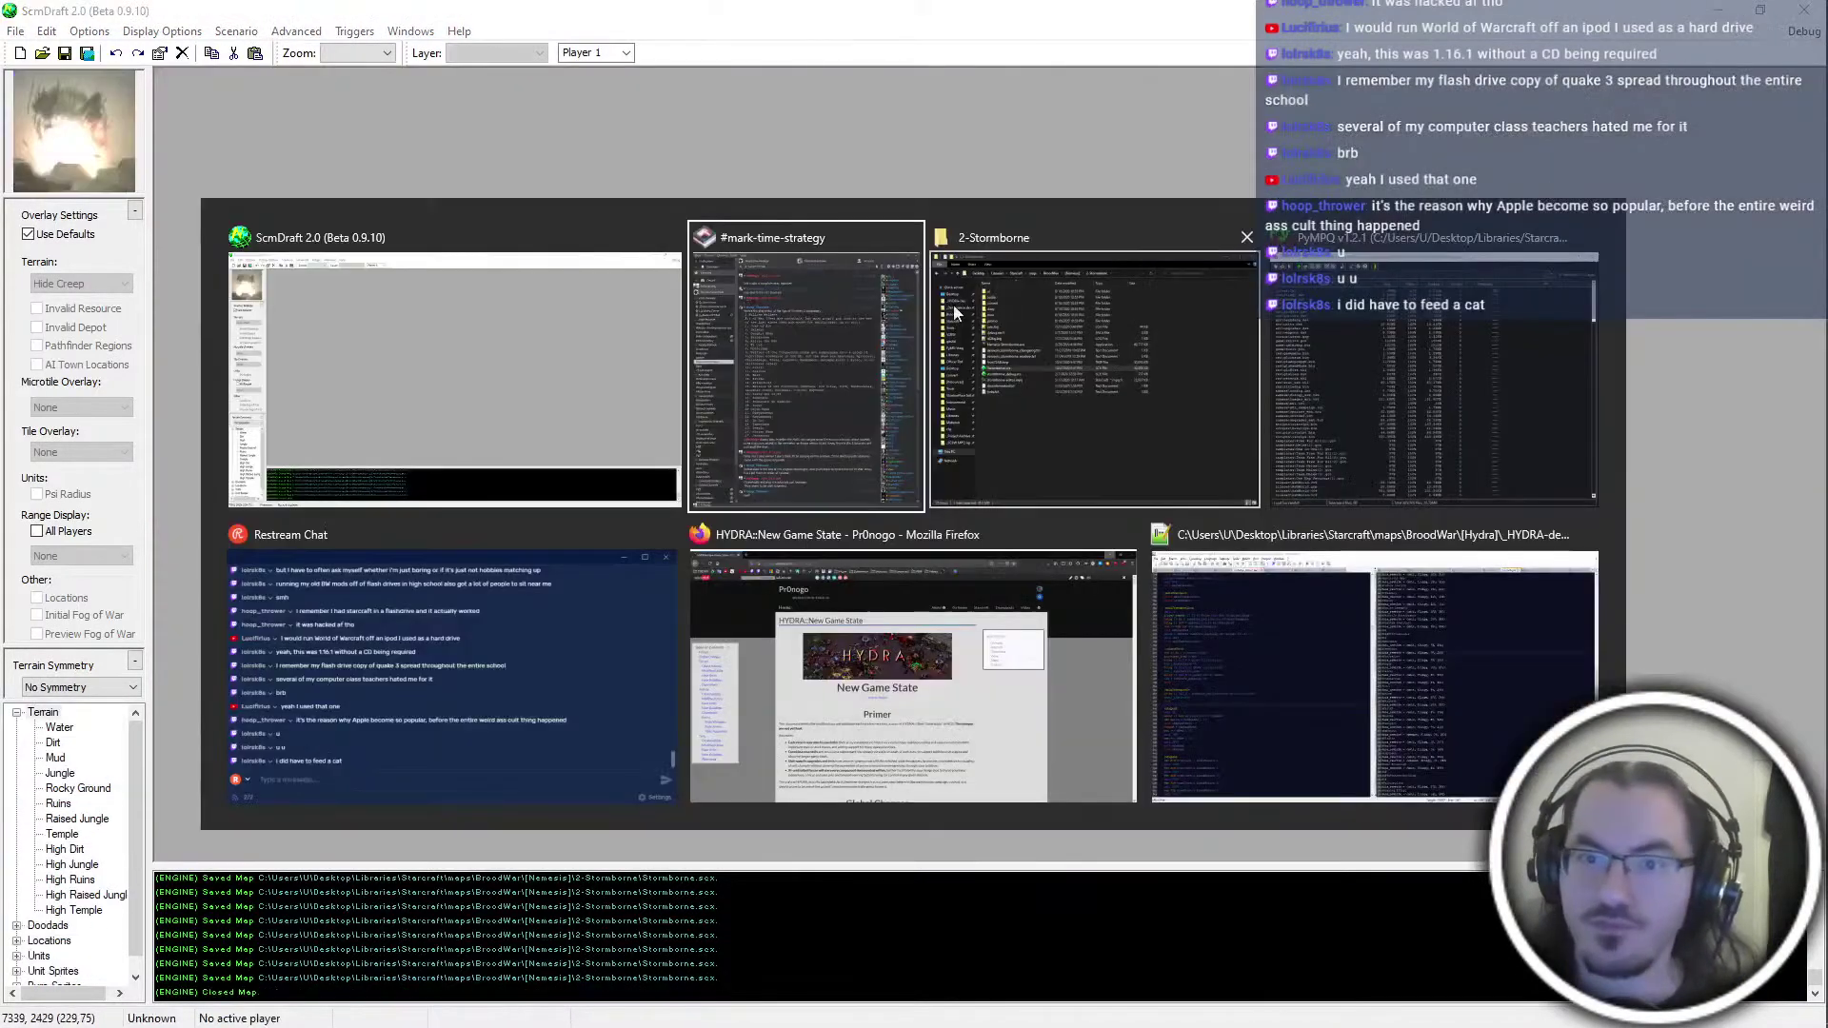
{"action": "key", "text": "alt+Up"}
{"action": "key", "text": "alt+Up"}
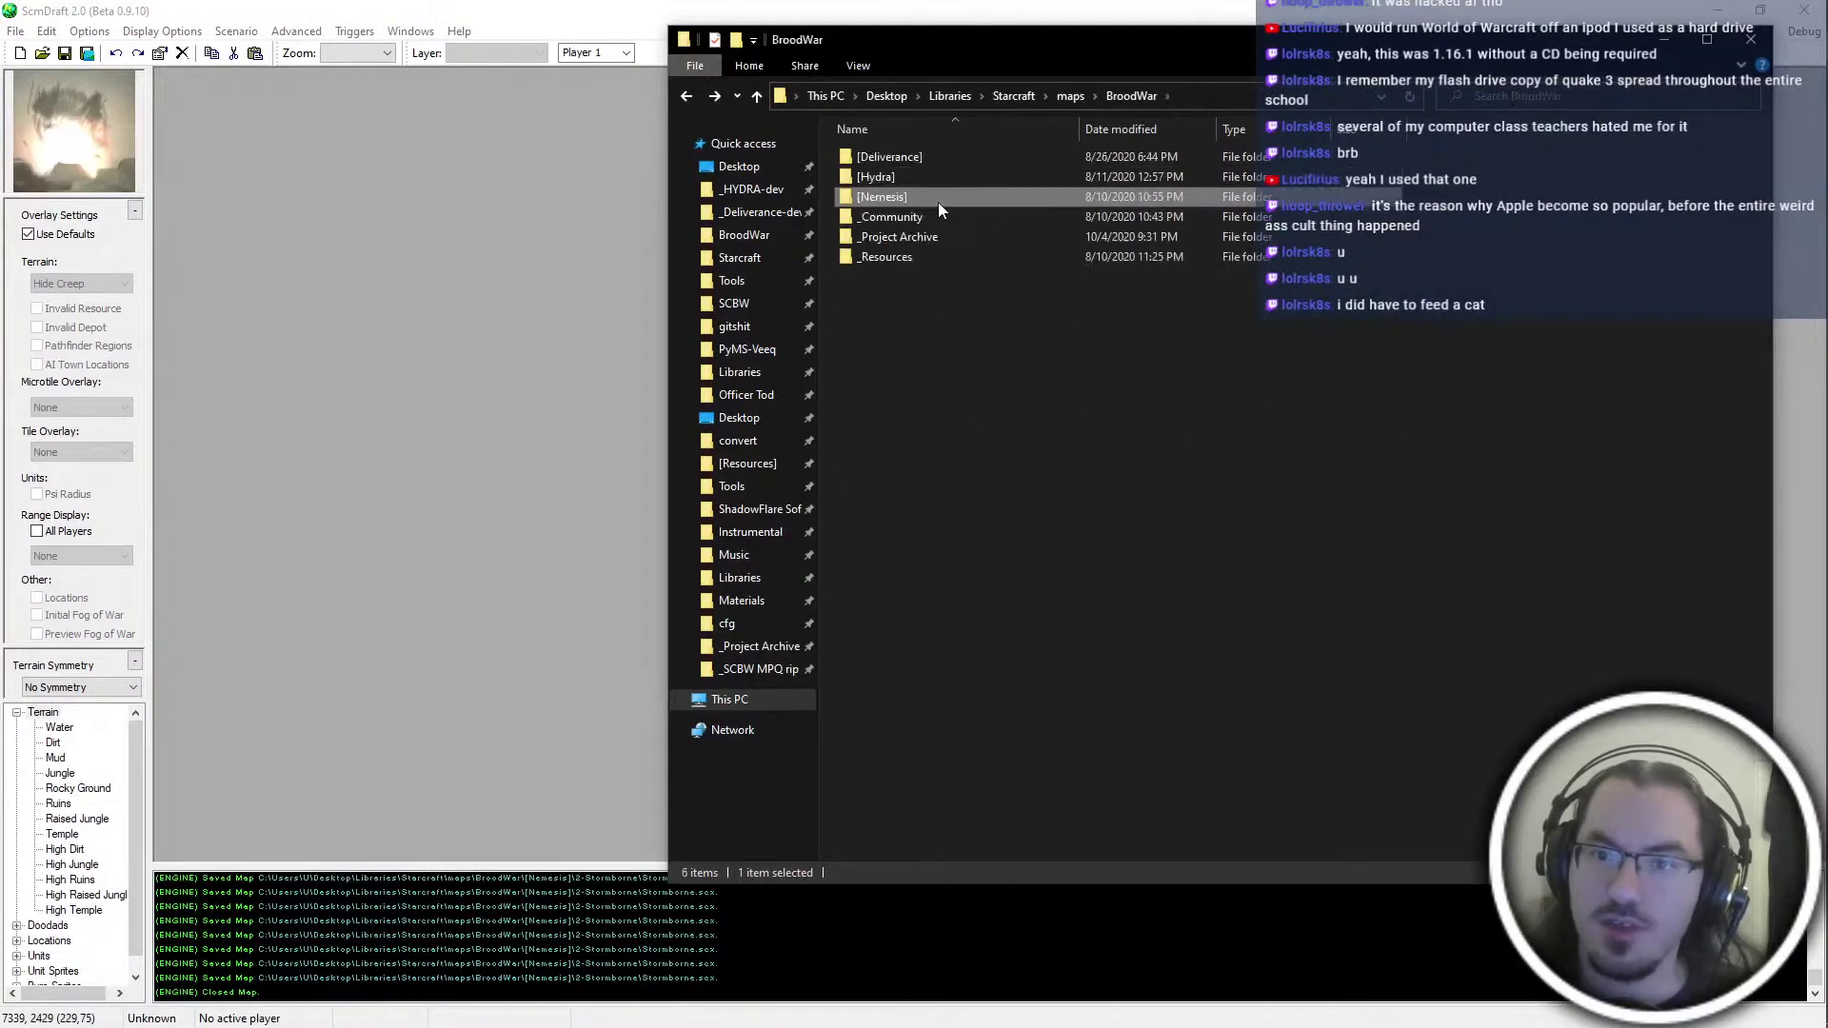
{"action": "double_click", "coordinate": [915, 177]}
{"action": "key", "text": "alt+Tab"}
{"action": "key", "text": "Escape"}
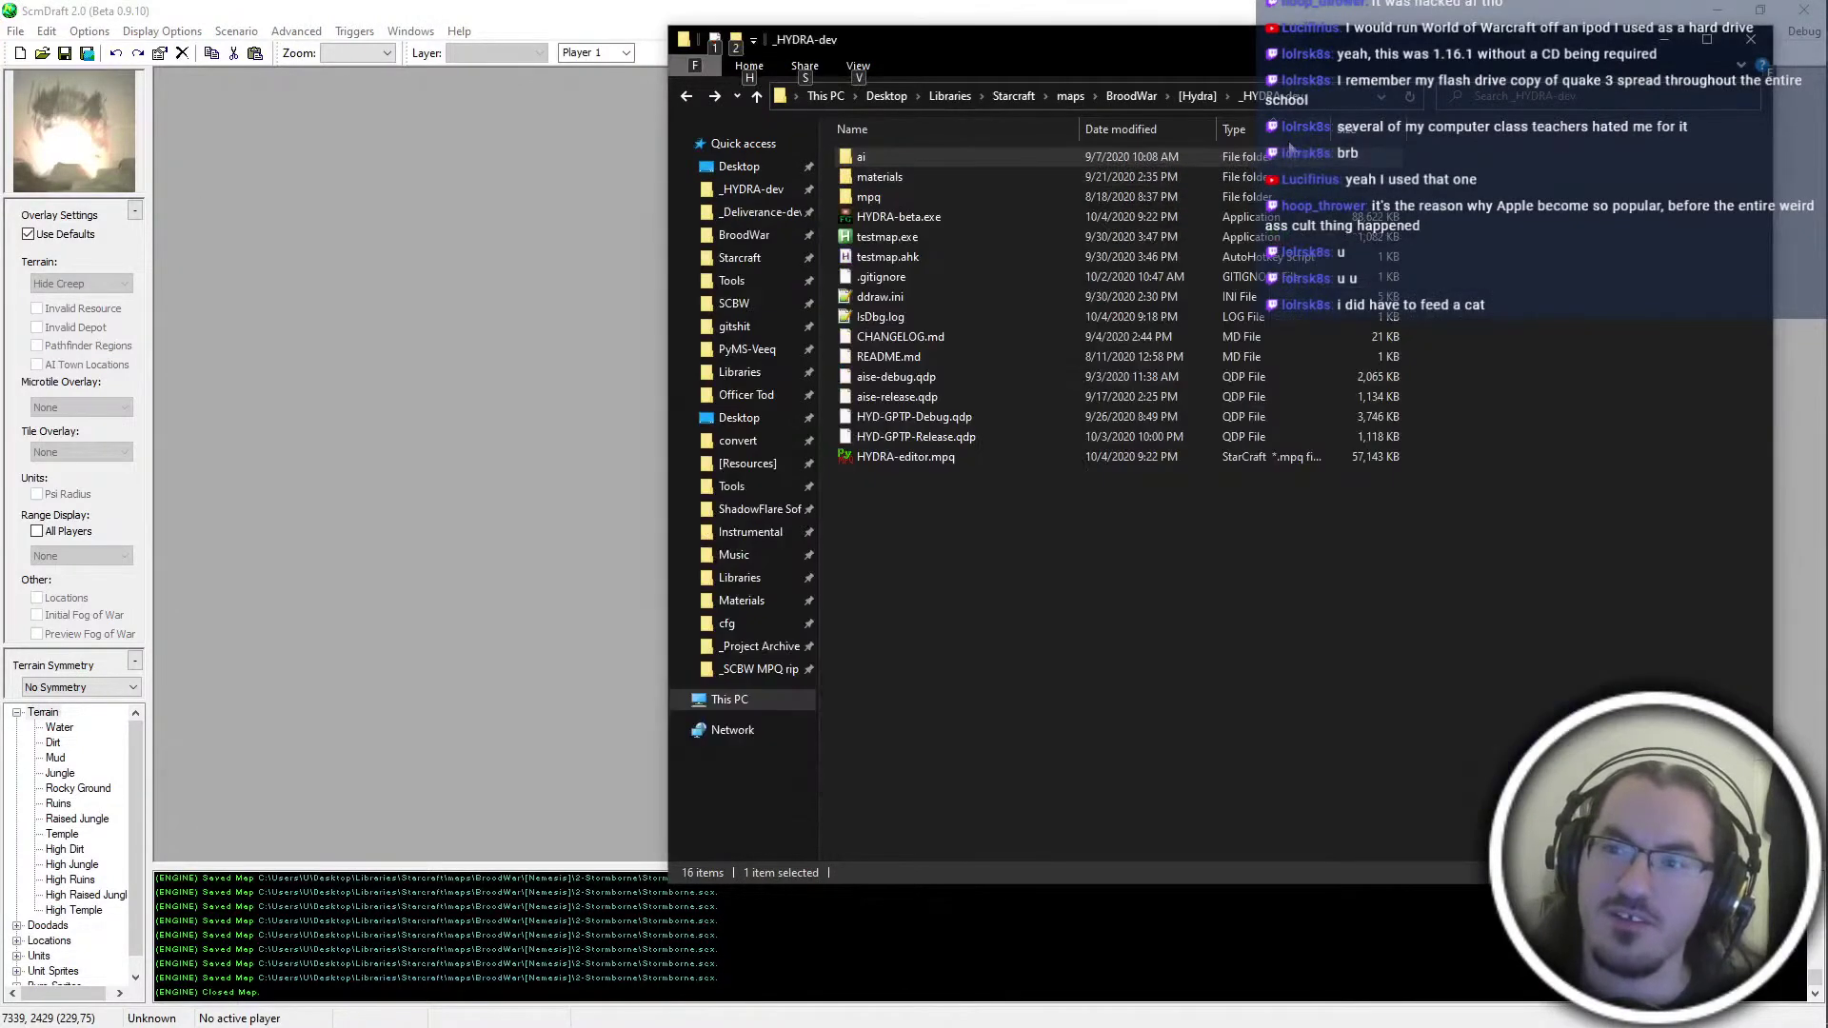
{"action": "left_click", "coordinate": [1197, 96]}
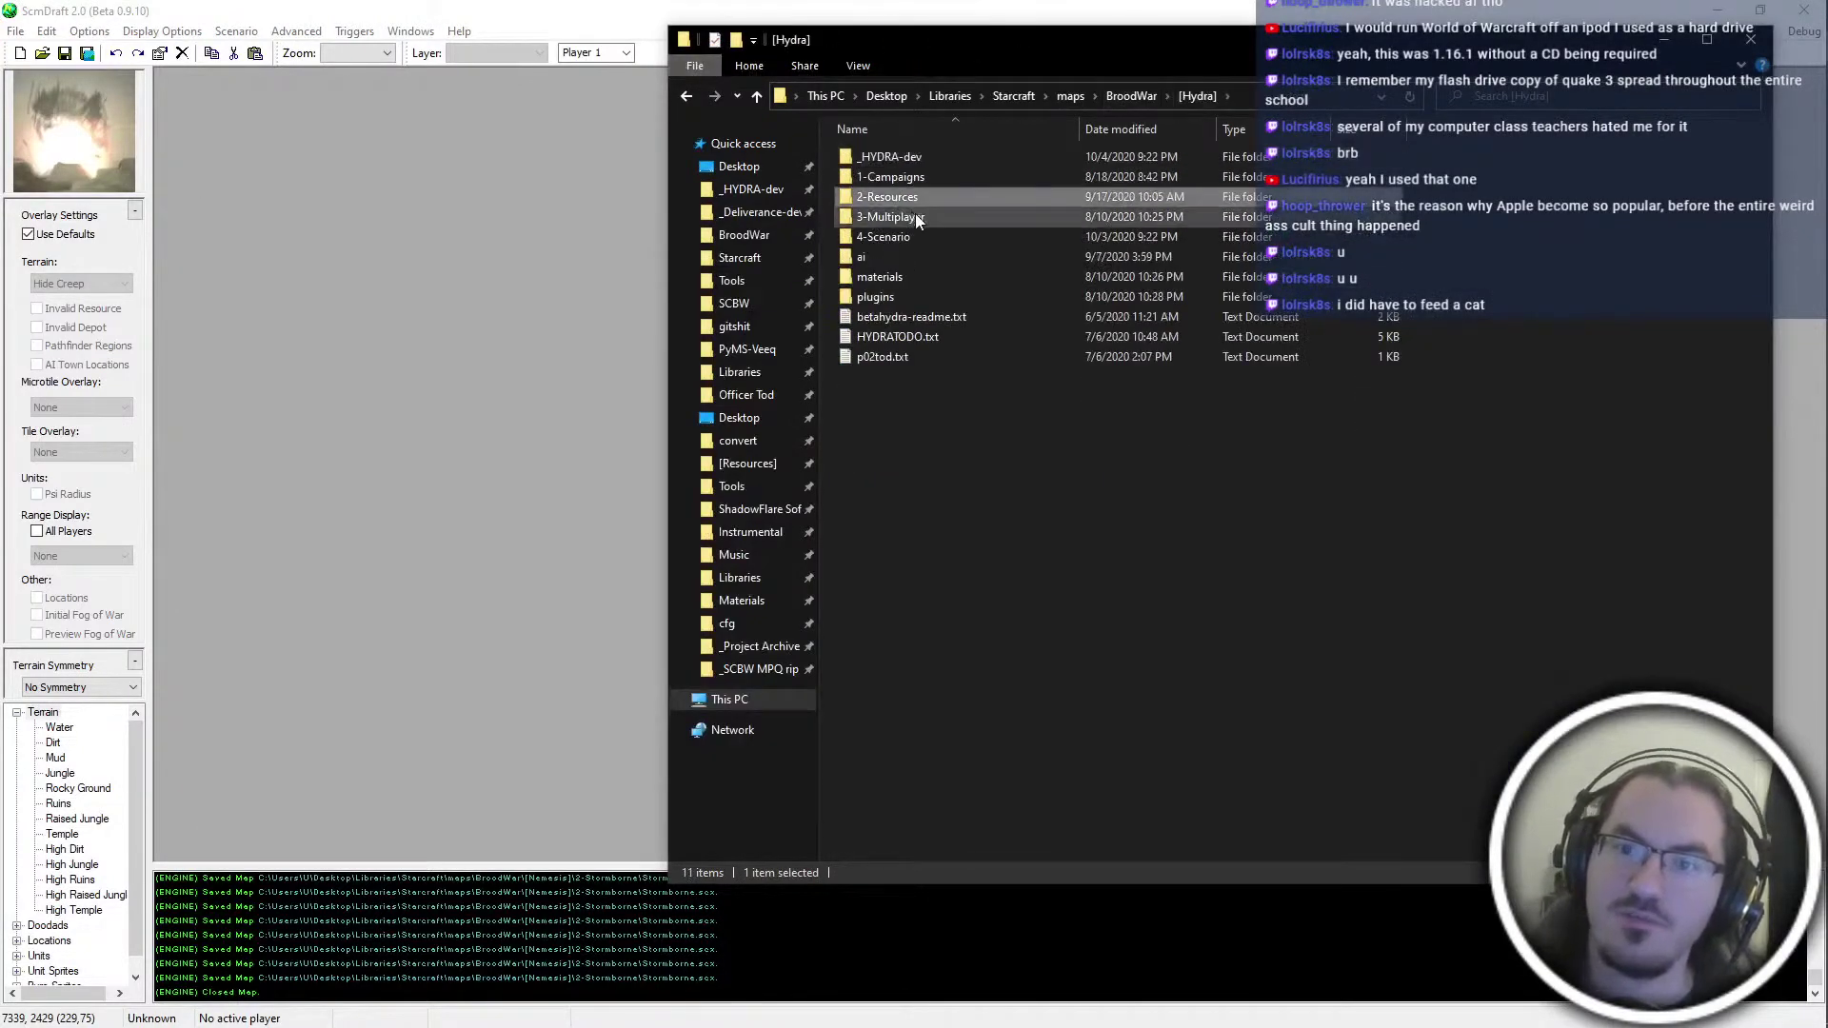
Open the map (8)Consecrate.scx from the no folder inside 3-Multiplayer\_misc
{"action": "double_click", "coordinate": [916, 215]}
{"action": "double_click", "coordinate": [940, 164]}
{"action": "left_click", "coordinate": [956, 157]}
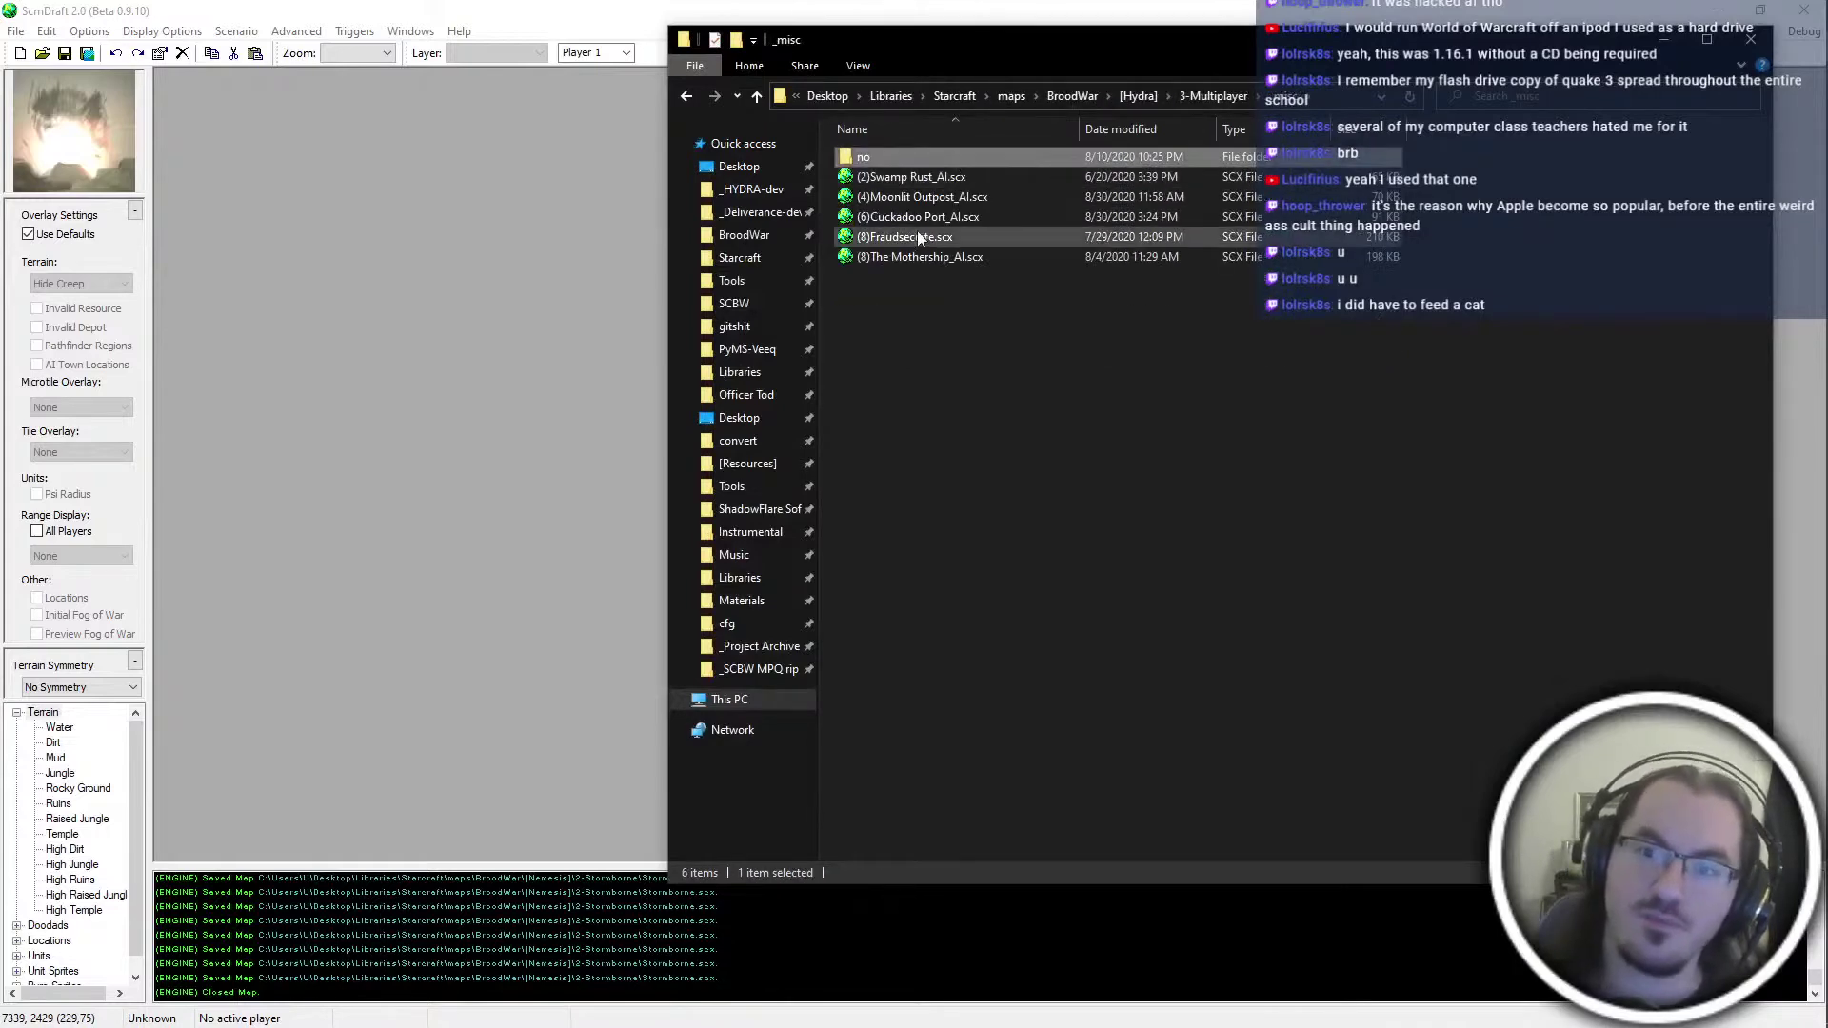
{"action": "double_click", "coordinate": [900, 156]}
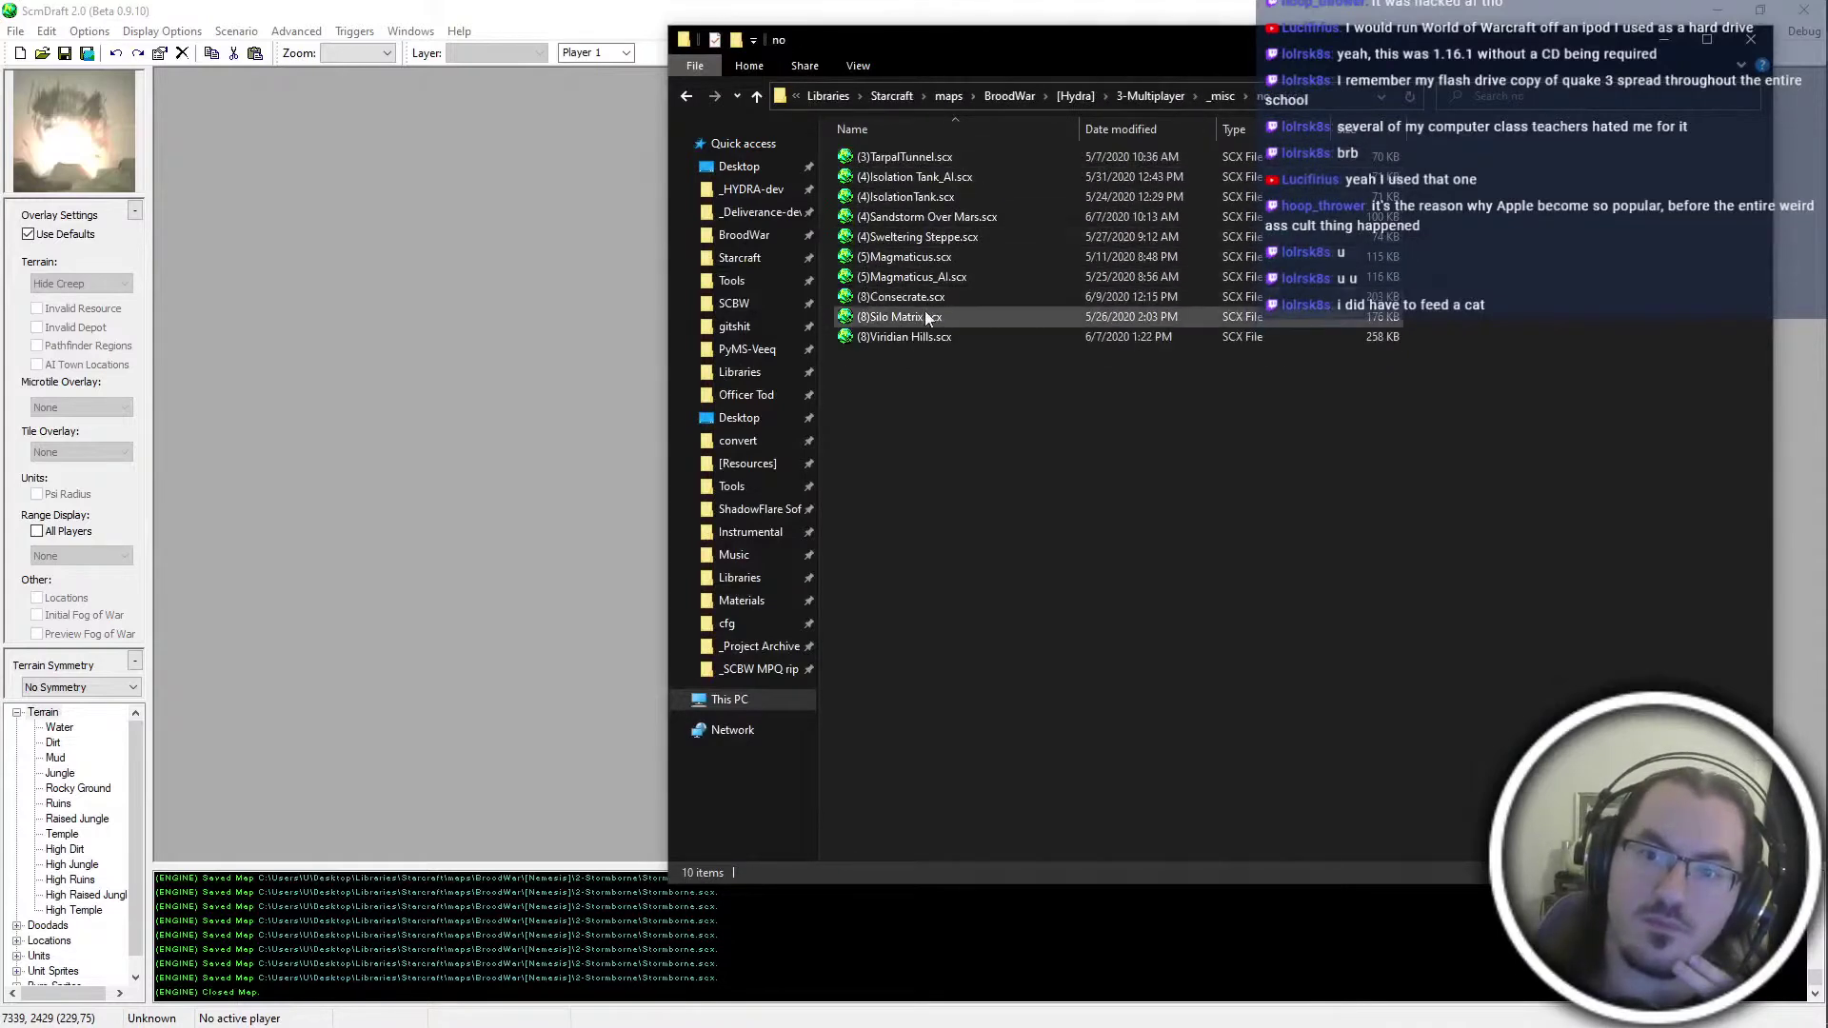
{"action": "double_click", "coordinate": [901, 296]}
{"action": "left_click", "coordinate": [573, 277]}
Look over Consecrate's northern jungle bases and switch the terrain brush to Tileset Indexed
{"action": "middle_click_drag", "start_coordinate": [1474, 751], "coordinate": [843, 582]}
{"action": "scroll", "coordinate": [1047, 609], "scroll_direction": "down", "scroll_amount": 3, "text": "ctrl"}
{"action": "scroll", "coordinate": [996, 604], "scroll_direction": "up", "scroll_amount": 2, "text": "ctrl"}
{"action": "middle_click_drag", "start_coordinate": [1523, 371], "coordinate": [562, 586]}
{"action": "middle_click_drag", "start_coordinate": [1421, 167], "coordinate": [1121, 386]}
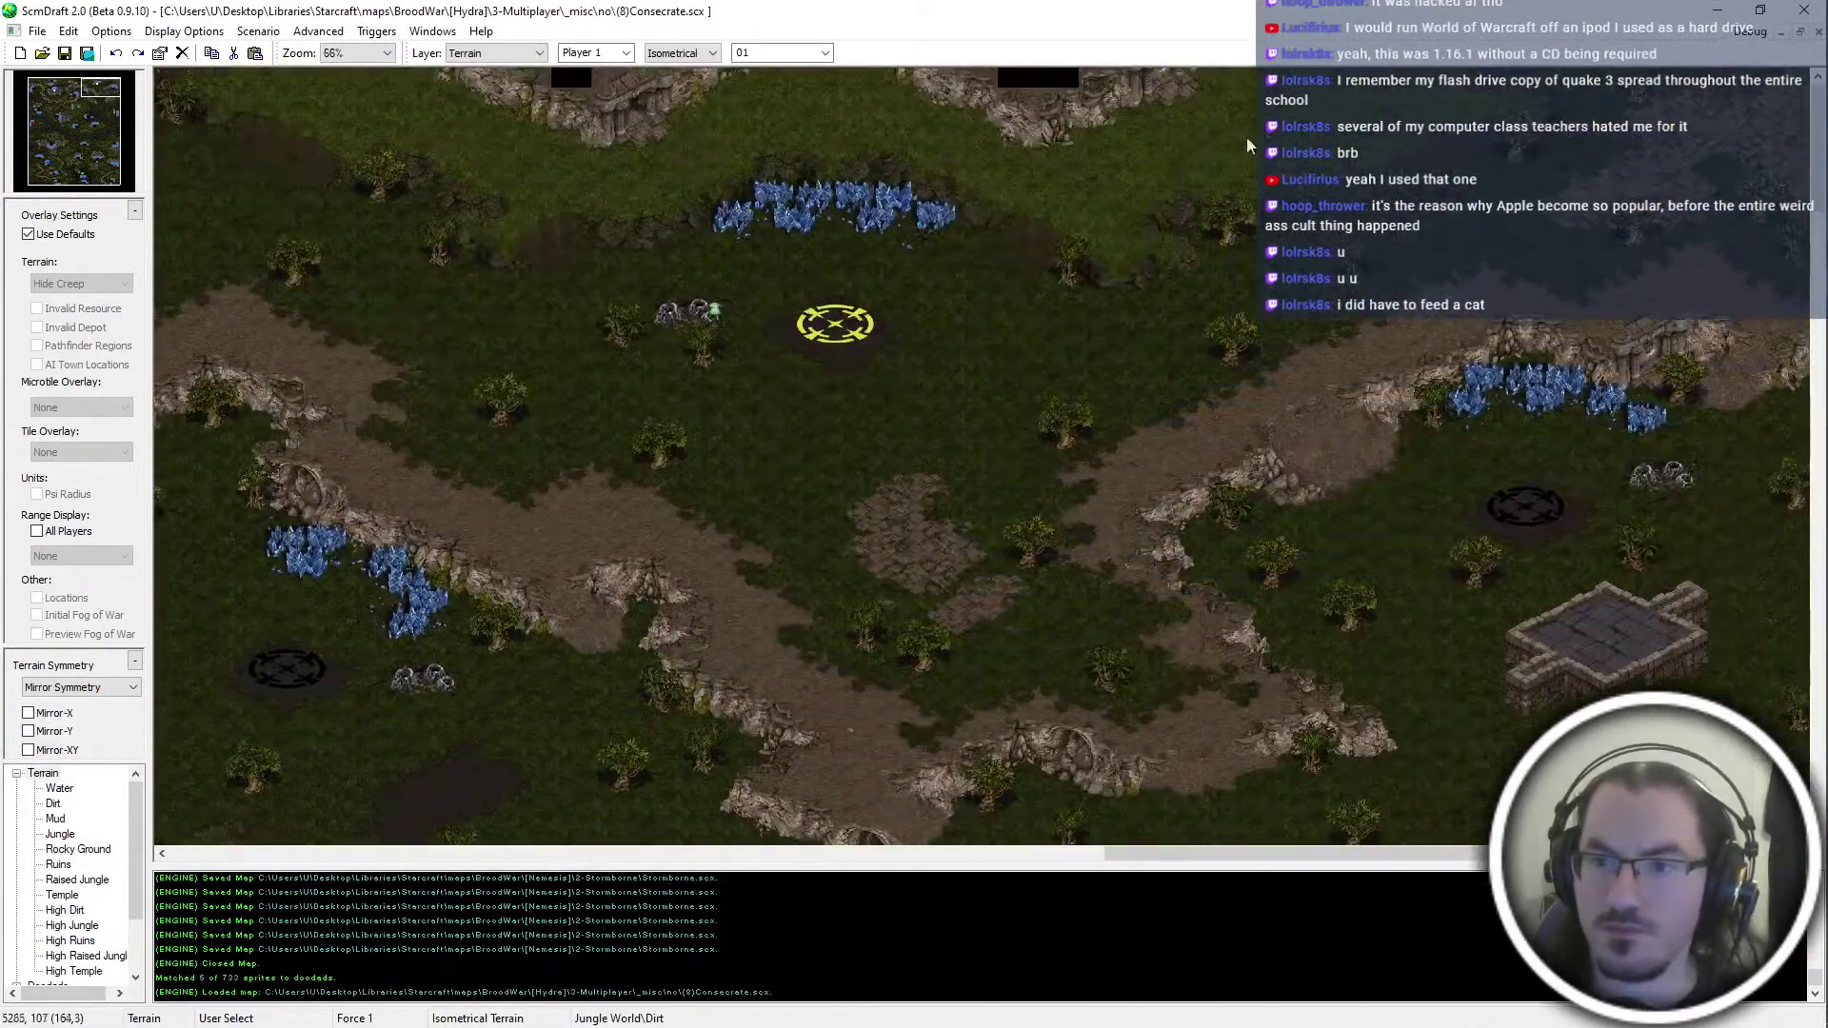
{"action": "middle_click_drag", "start_coordinate": [904, 209], "coordinate": [969, 214]}
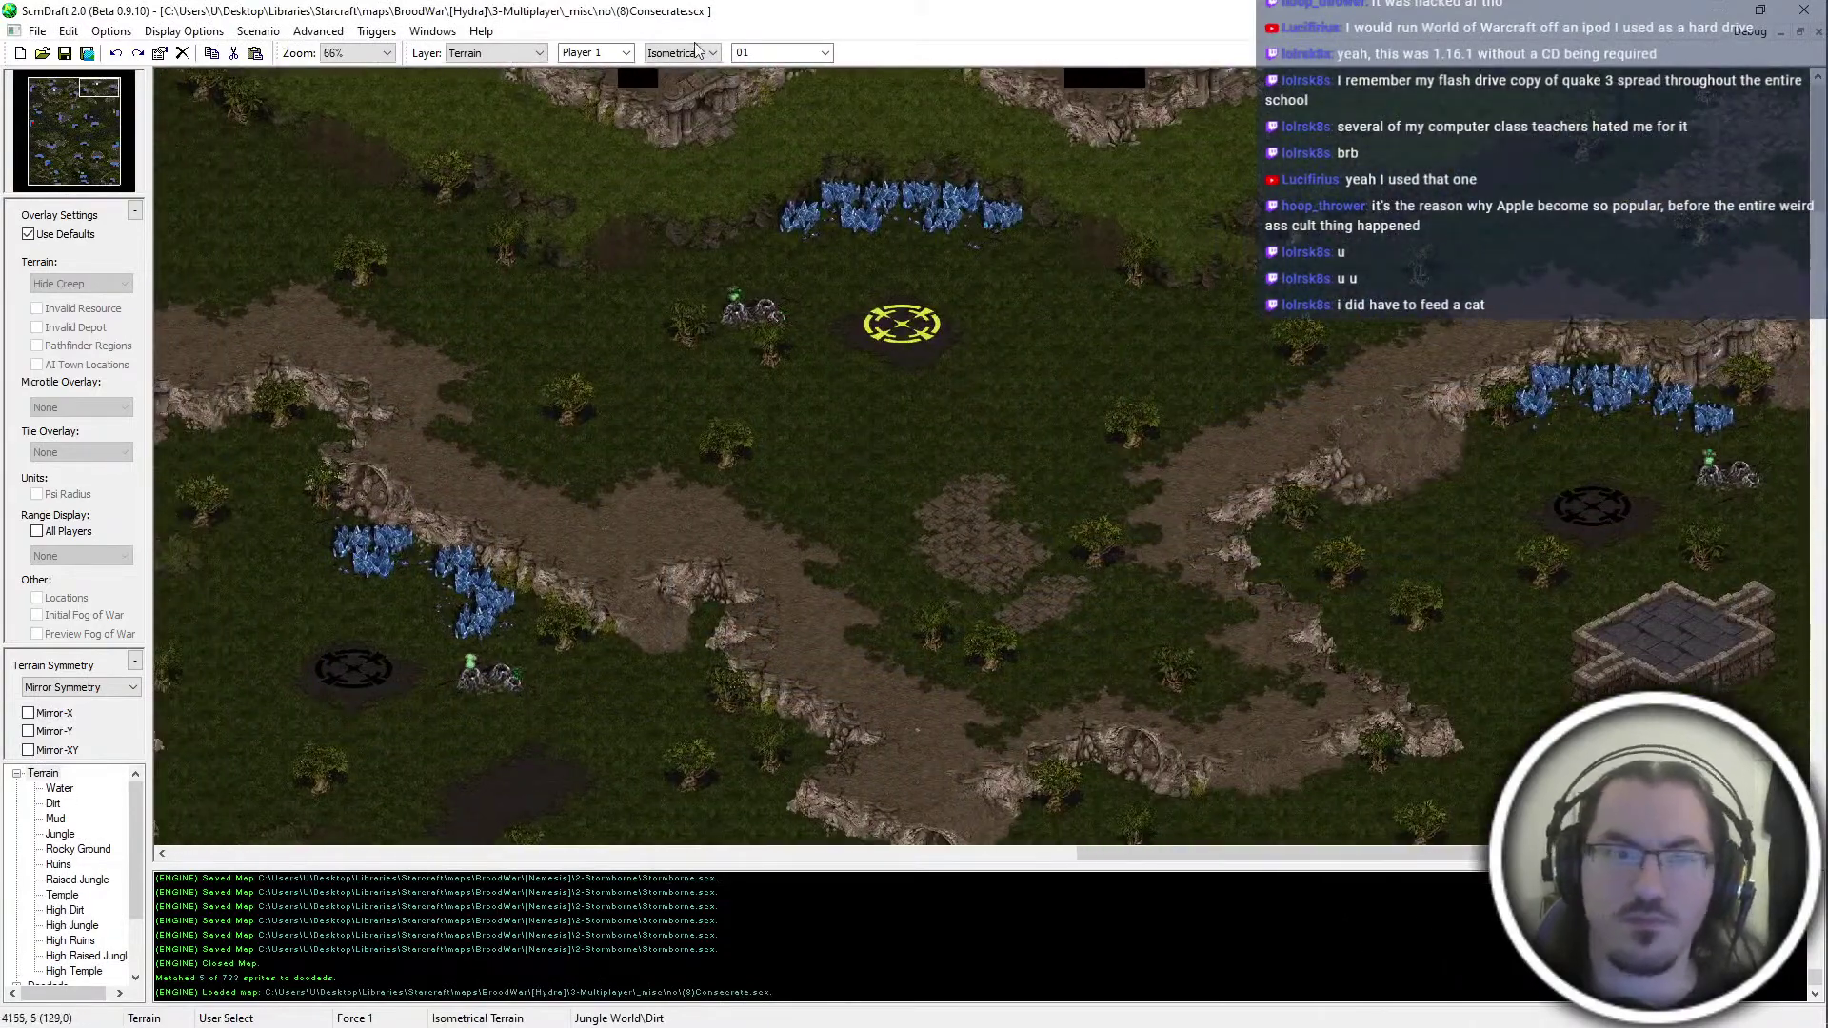
{"action": "left_click", "coordinate": [689, 53]}
{"action": "left_click", "coordinate": [677, 84]}
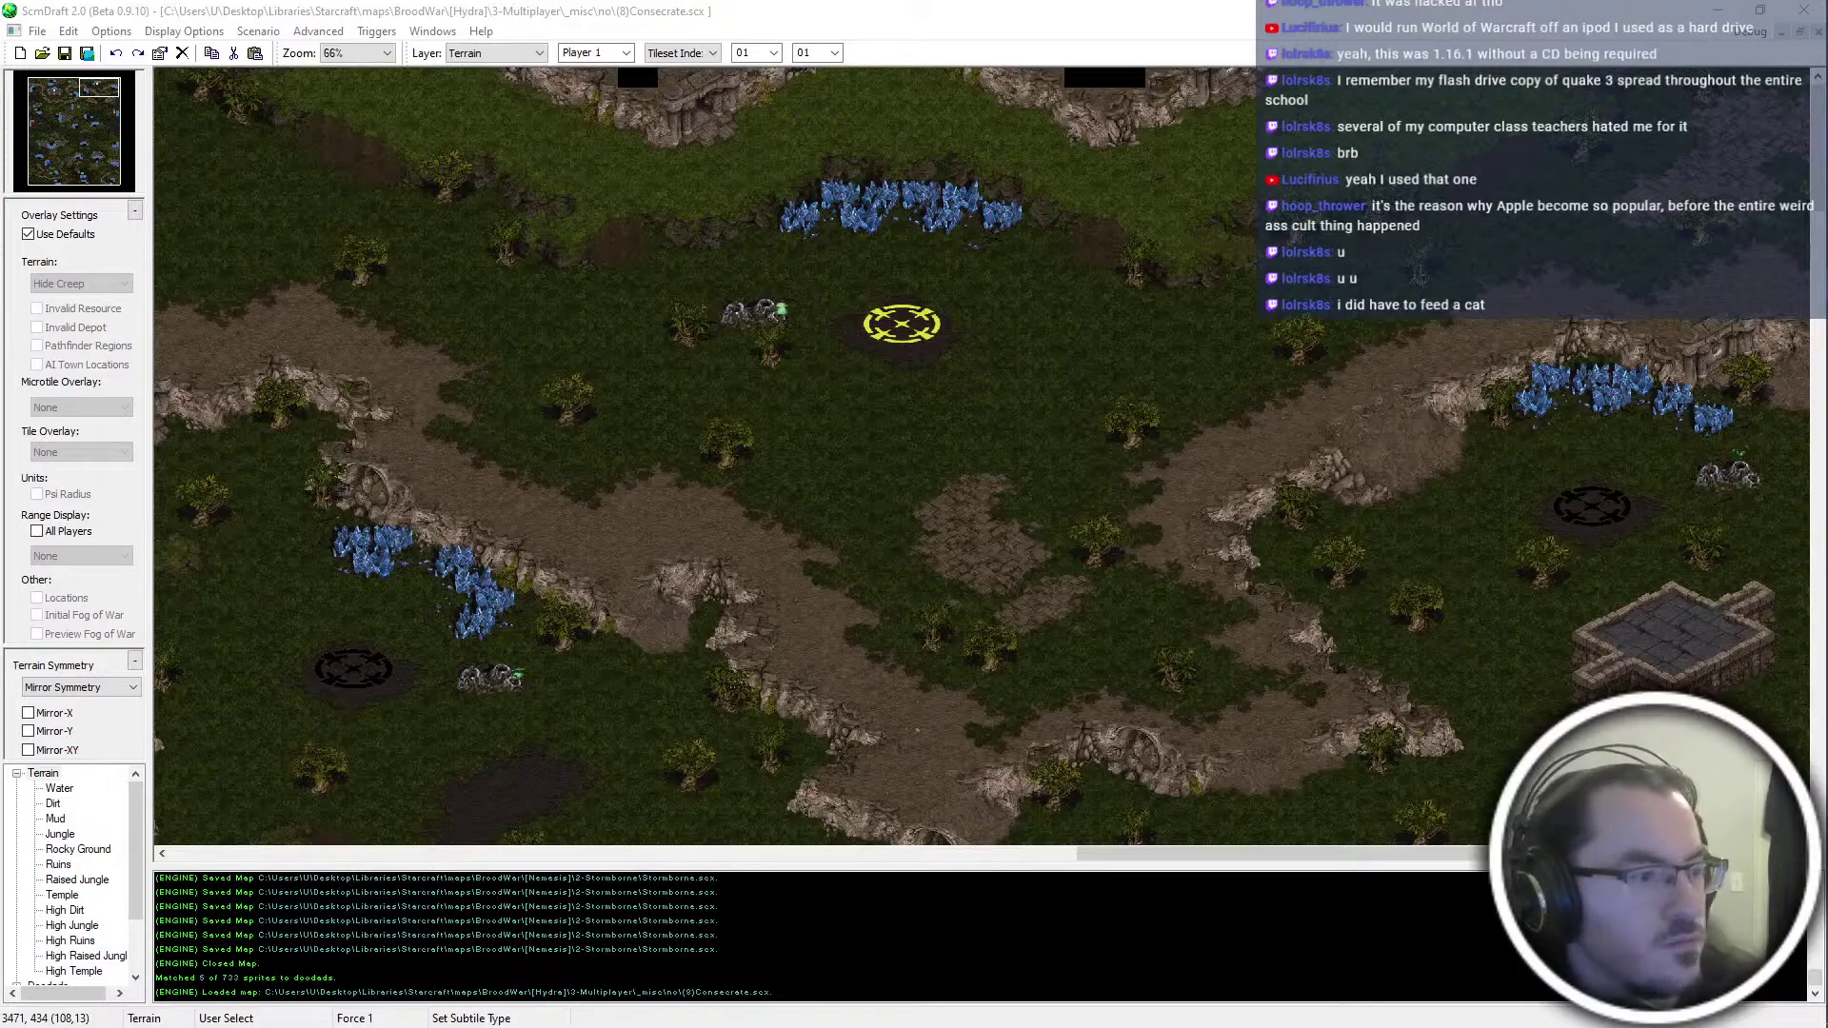
Open the campaign map 1-t01.scx from the 1-RebelYell folder inside 1-Campaigns
{"action": "key", "text": "alt+Tab"}
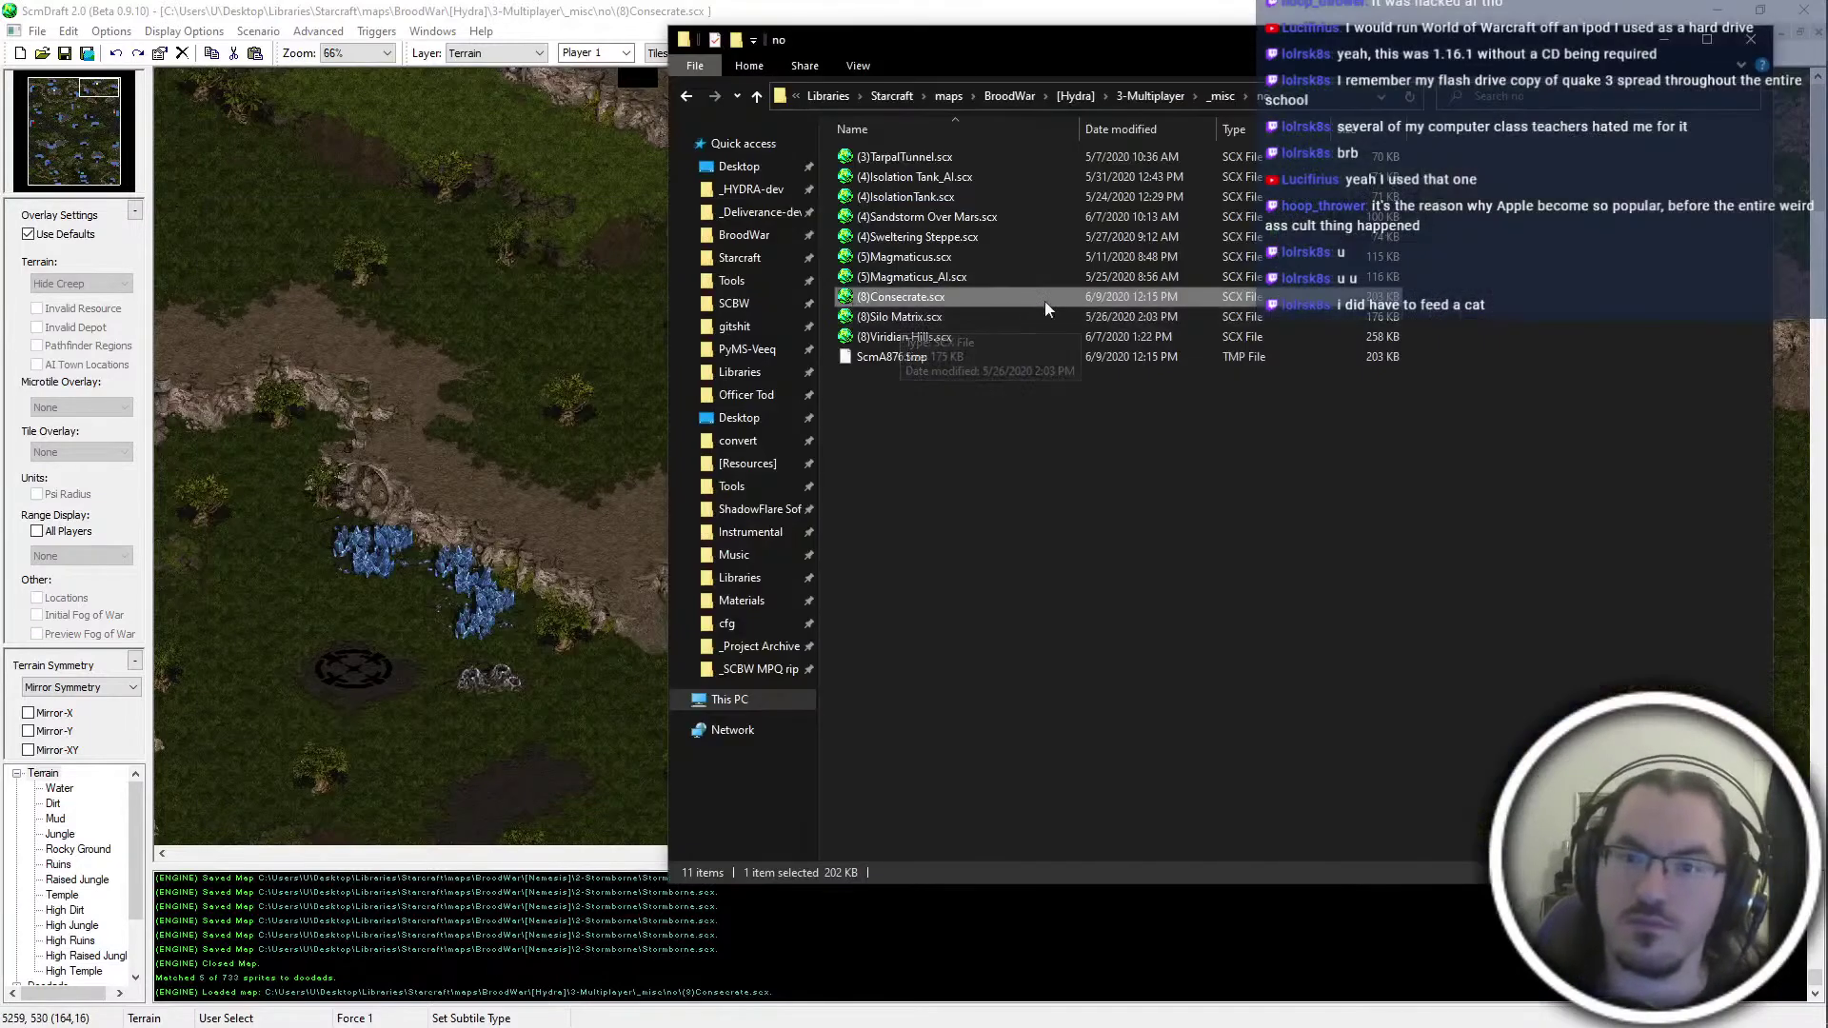
{"action": "key", "text": "alt+Up"}
{"action": "key", "text": "alt+Up"}
{"action": "key", "text": "alt+Up"}
{"action": "double_click", "coordinate": [1013, 153]}
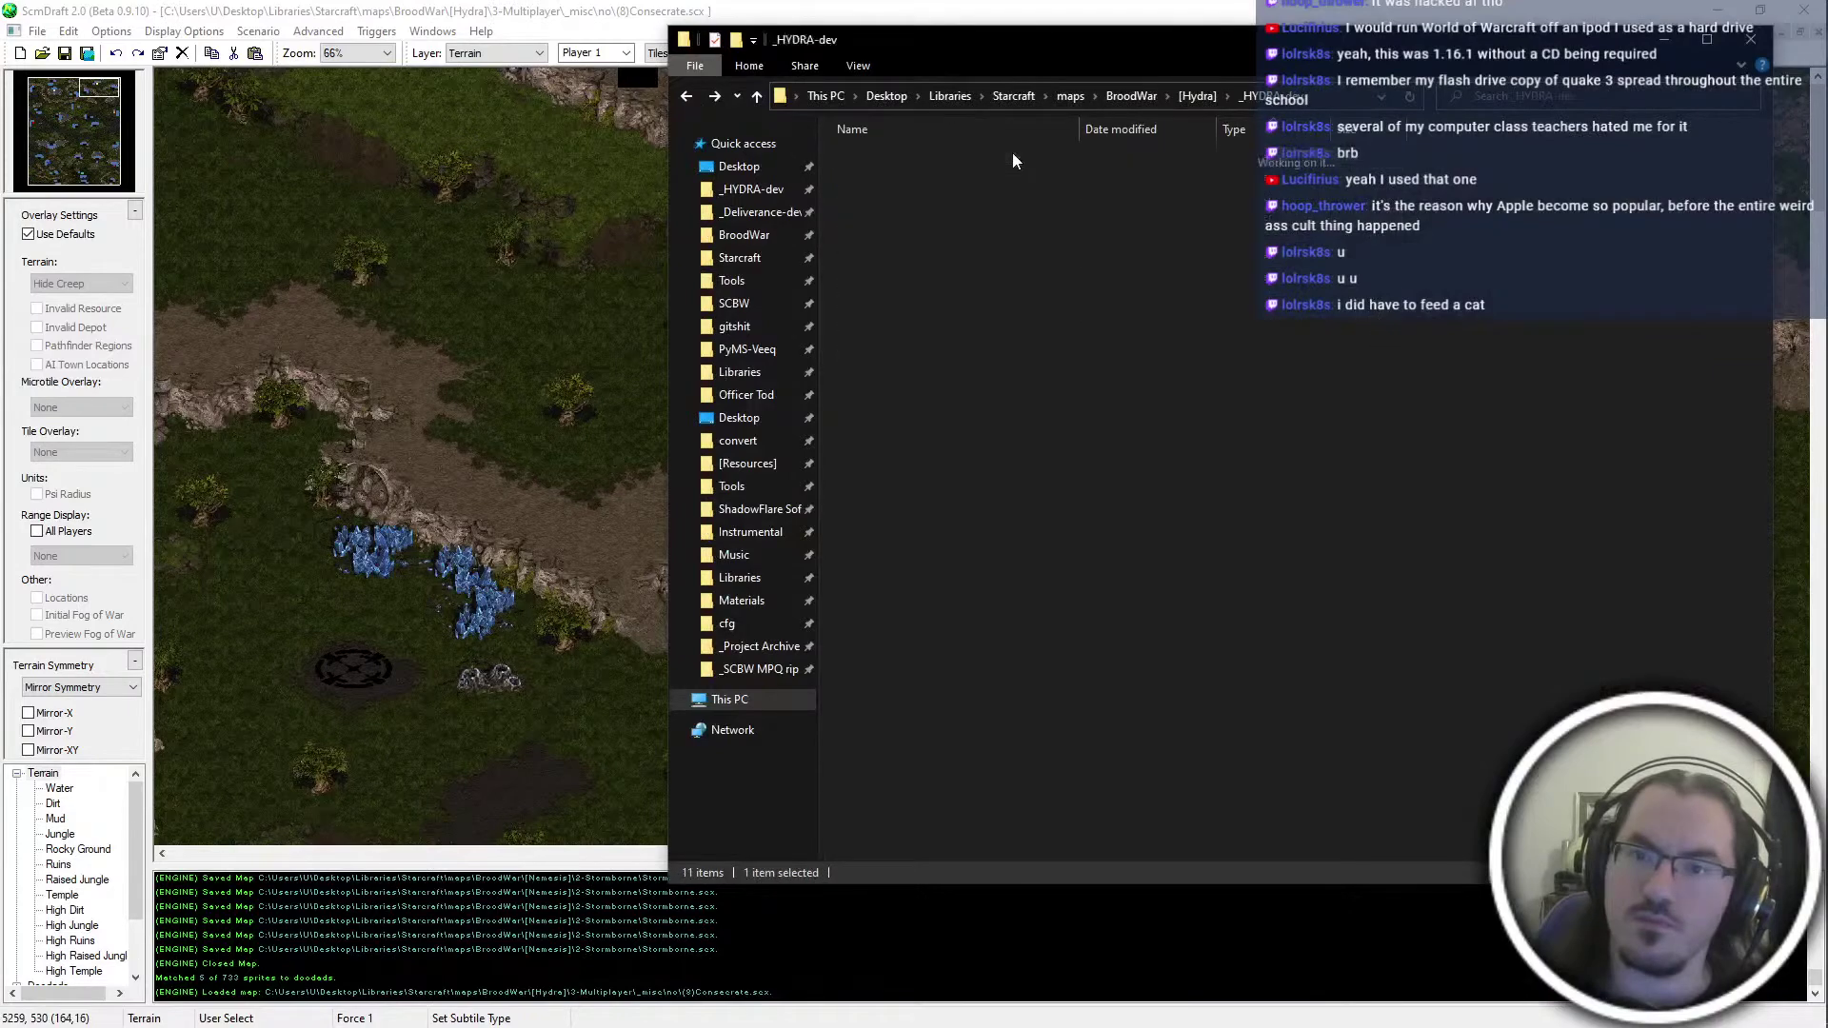
{"action": "key", "text": "alt+Up"}
{"action": "double_click", "coordinate": [996, 179]}
{"action": "double_click", "coordinate": [991, 162]}
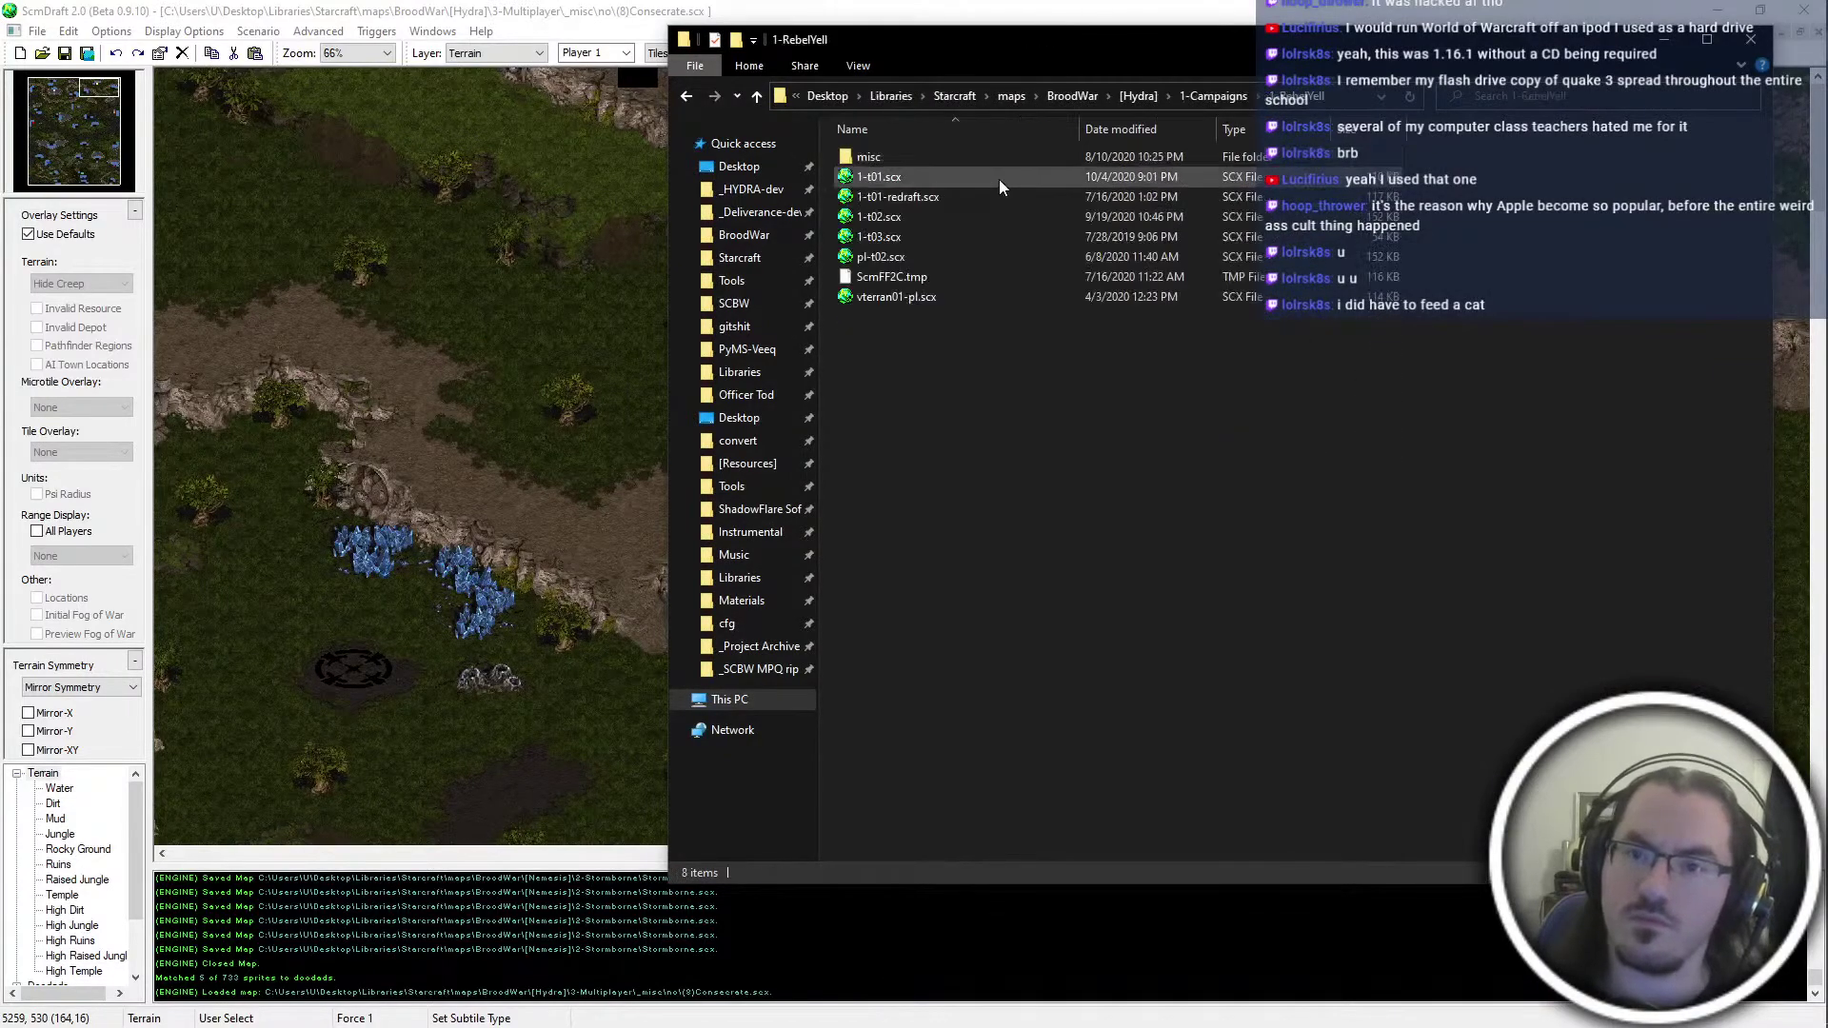
{"action": "double_click", "coordinate": [998, 179]}
{"action": "key", "text": "Return"}
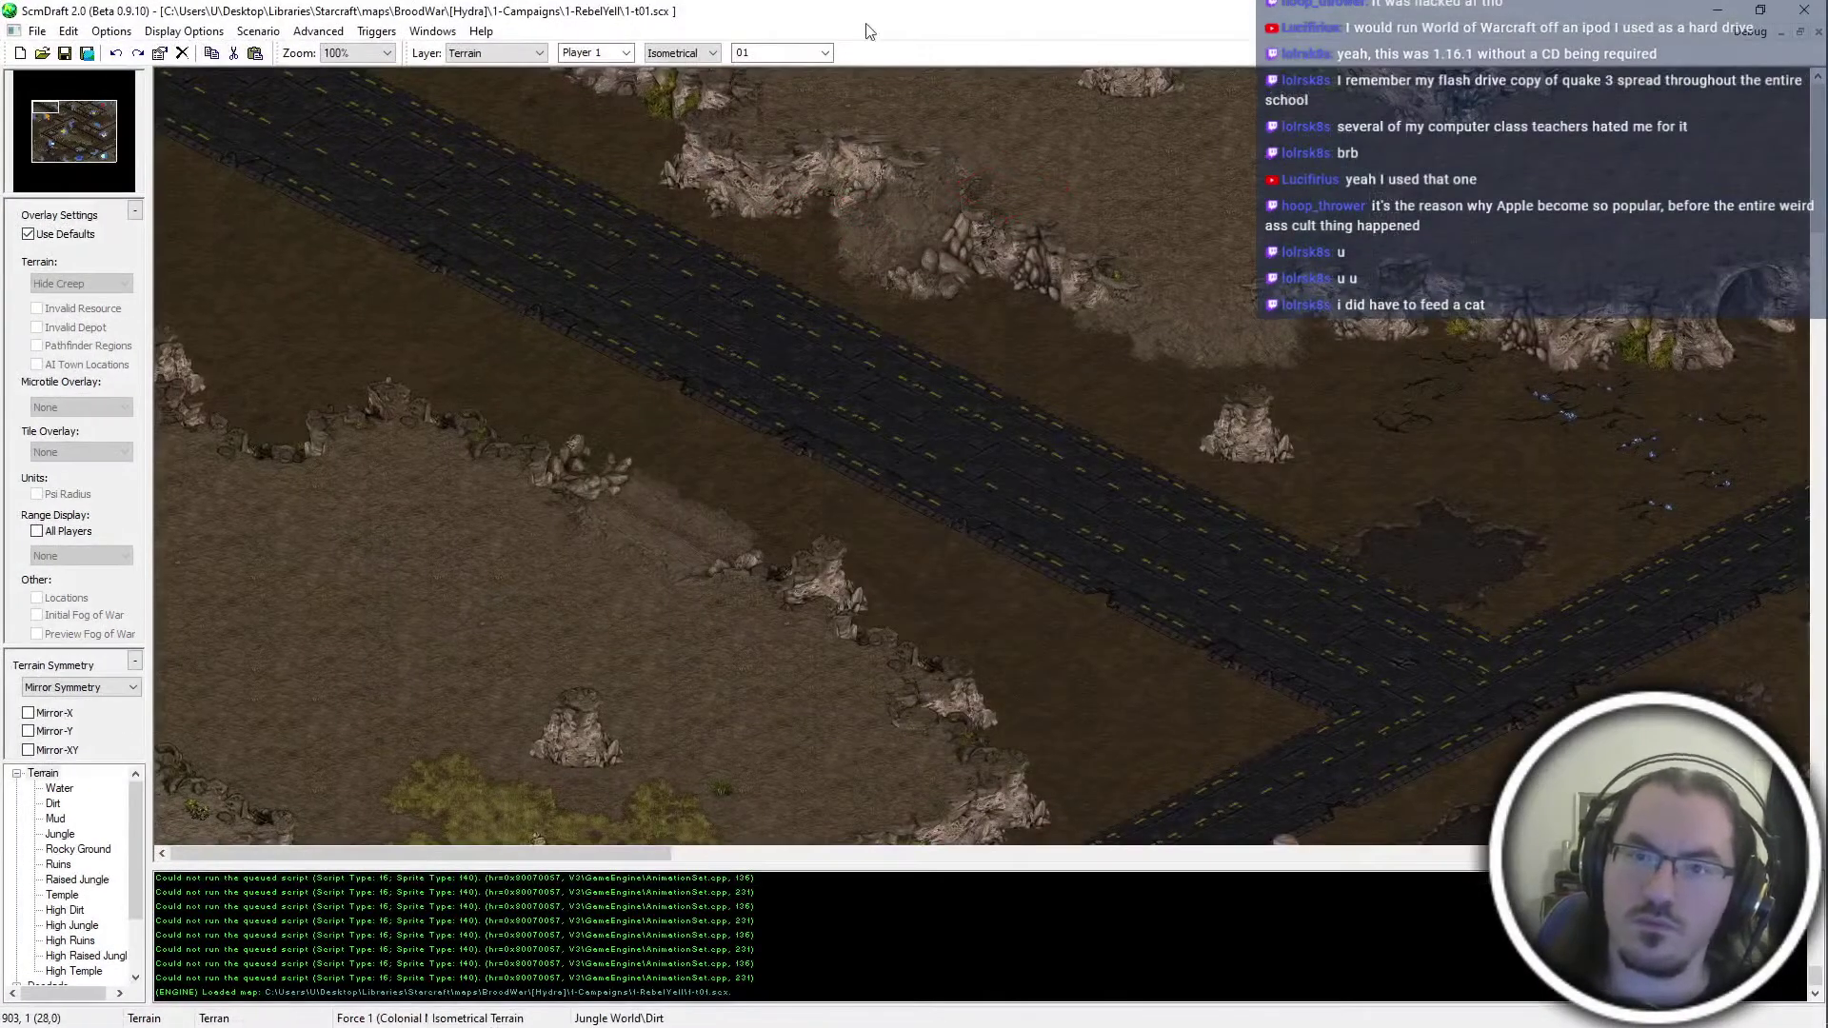
Try stamping a 2 by 2 block of plain ground tiles on the ridge edge below the road, and close 1-t01.scx without saving
{"action": "scroll", "coordinate": [449, 522], "scroll_direction": "up", "scroll_amount": 5}
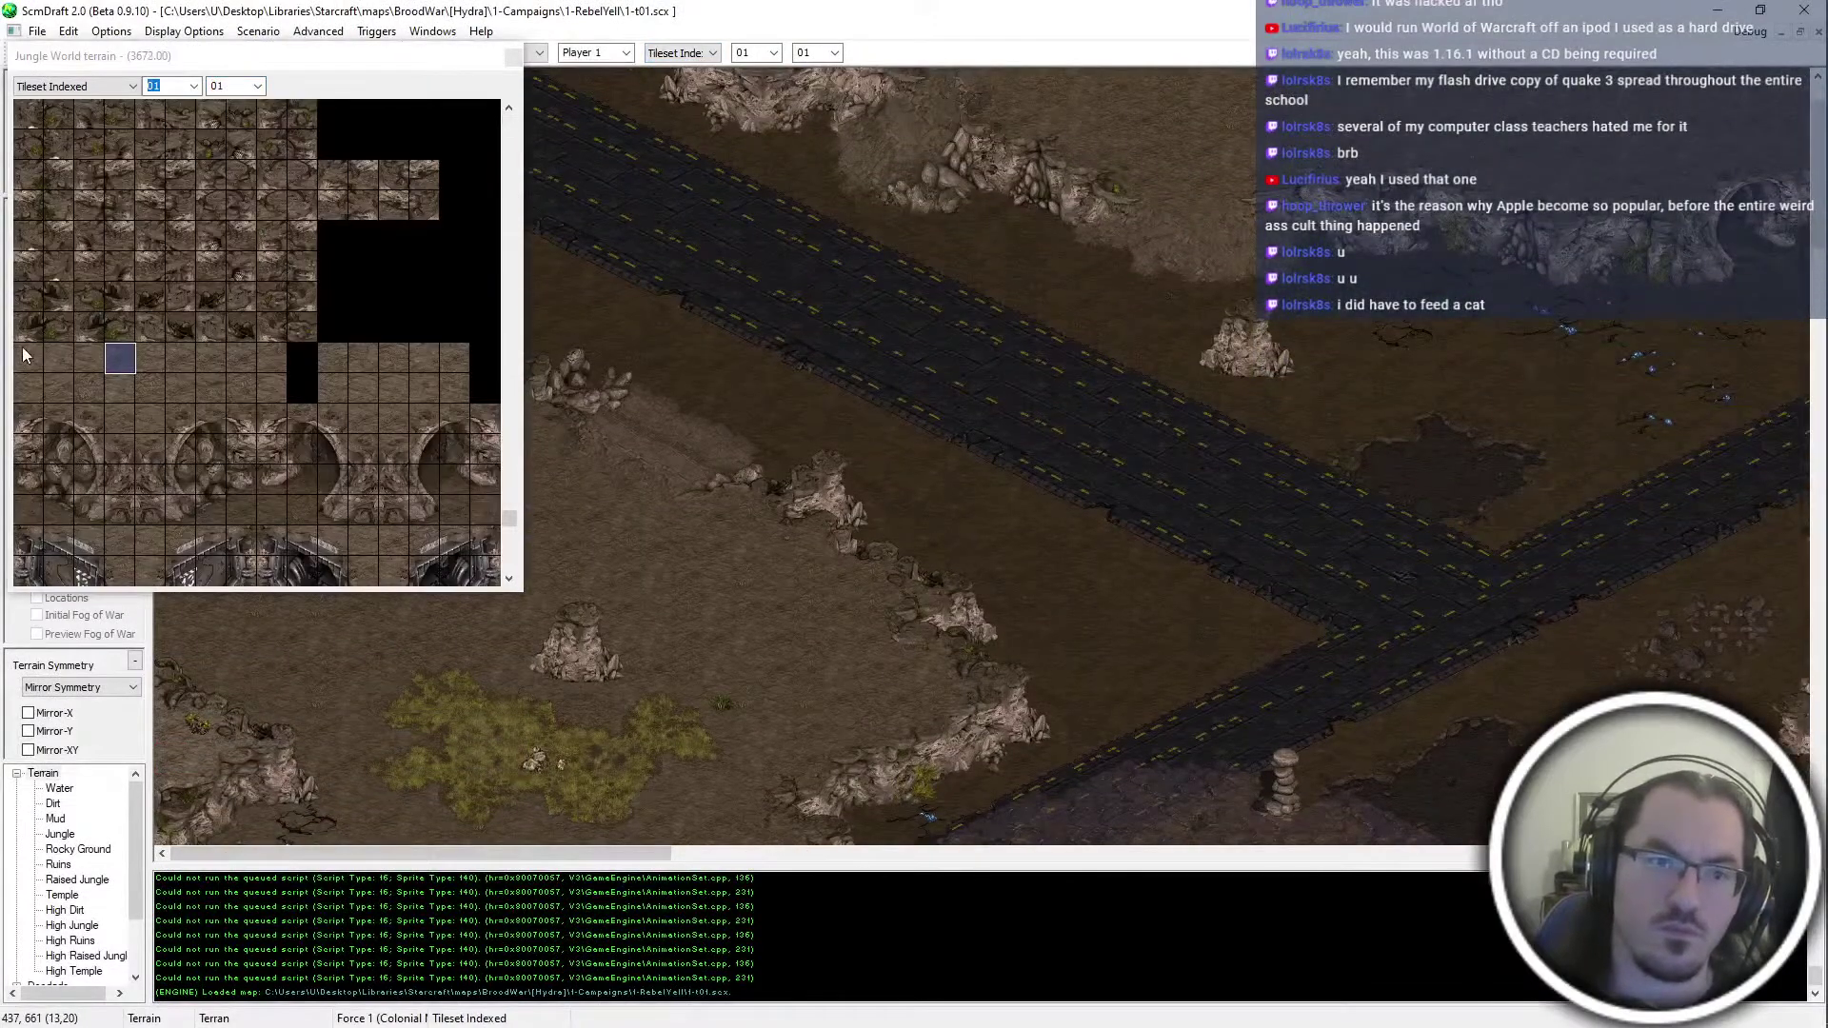
{"action": "left_click_drag", "start_coordinate": [76, 368], "coordinate": [61, 383]}
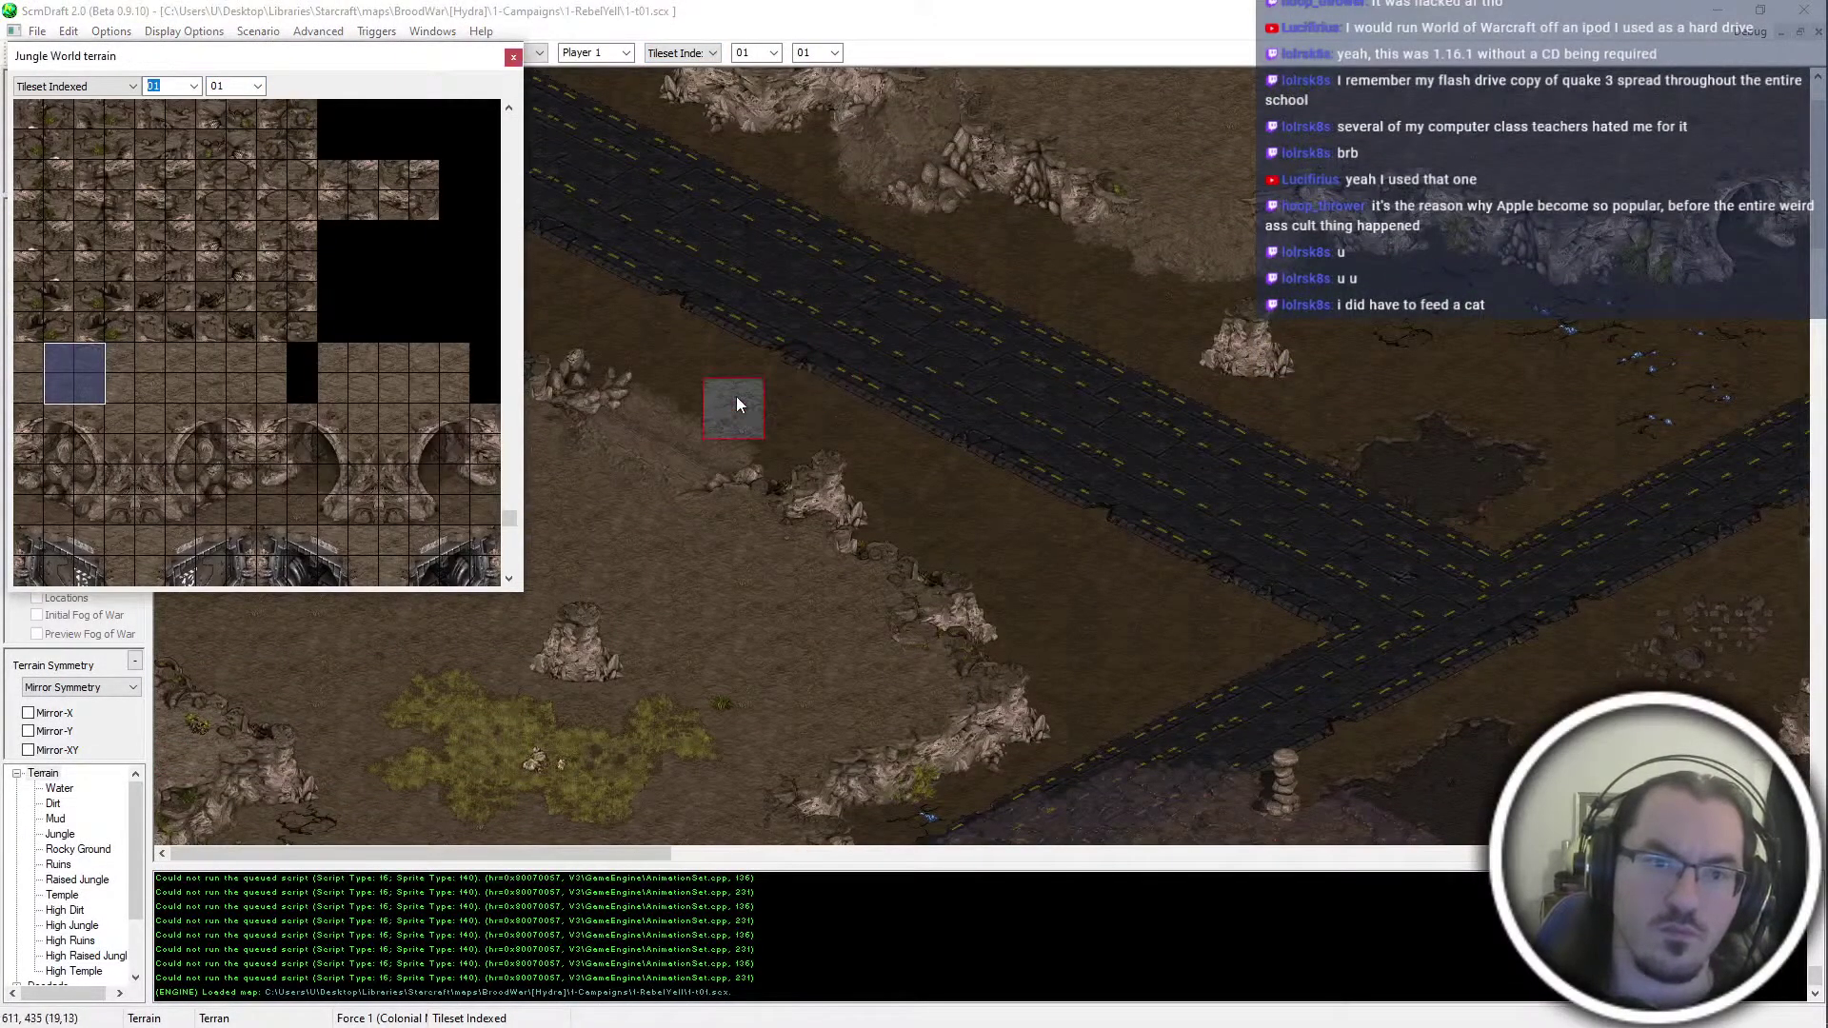
{"action": "left_click", "coordinate": [729, 433]}
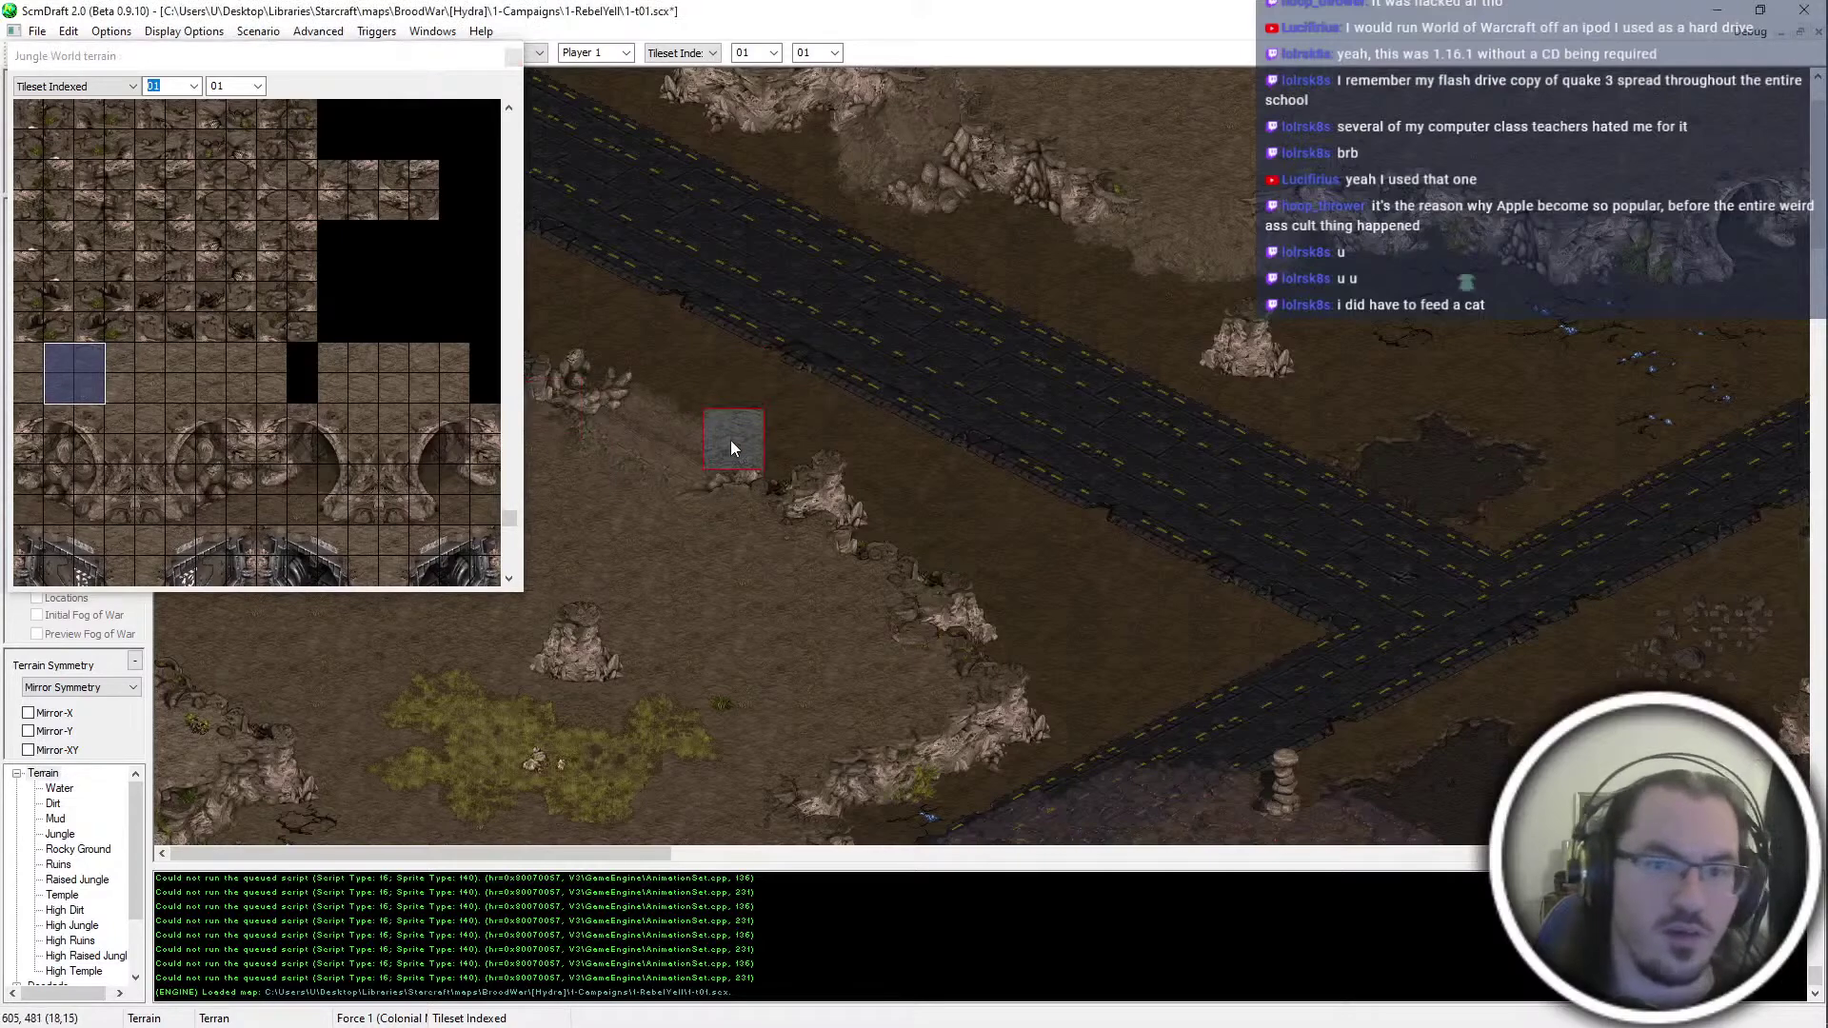
{"action": "left_click", "coordinate": [1791, 16]}
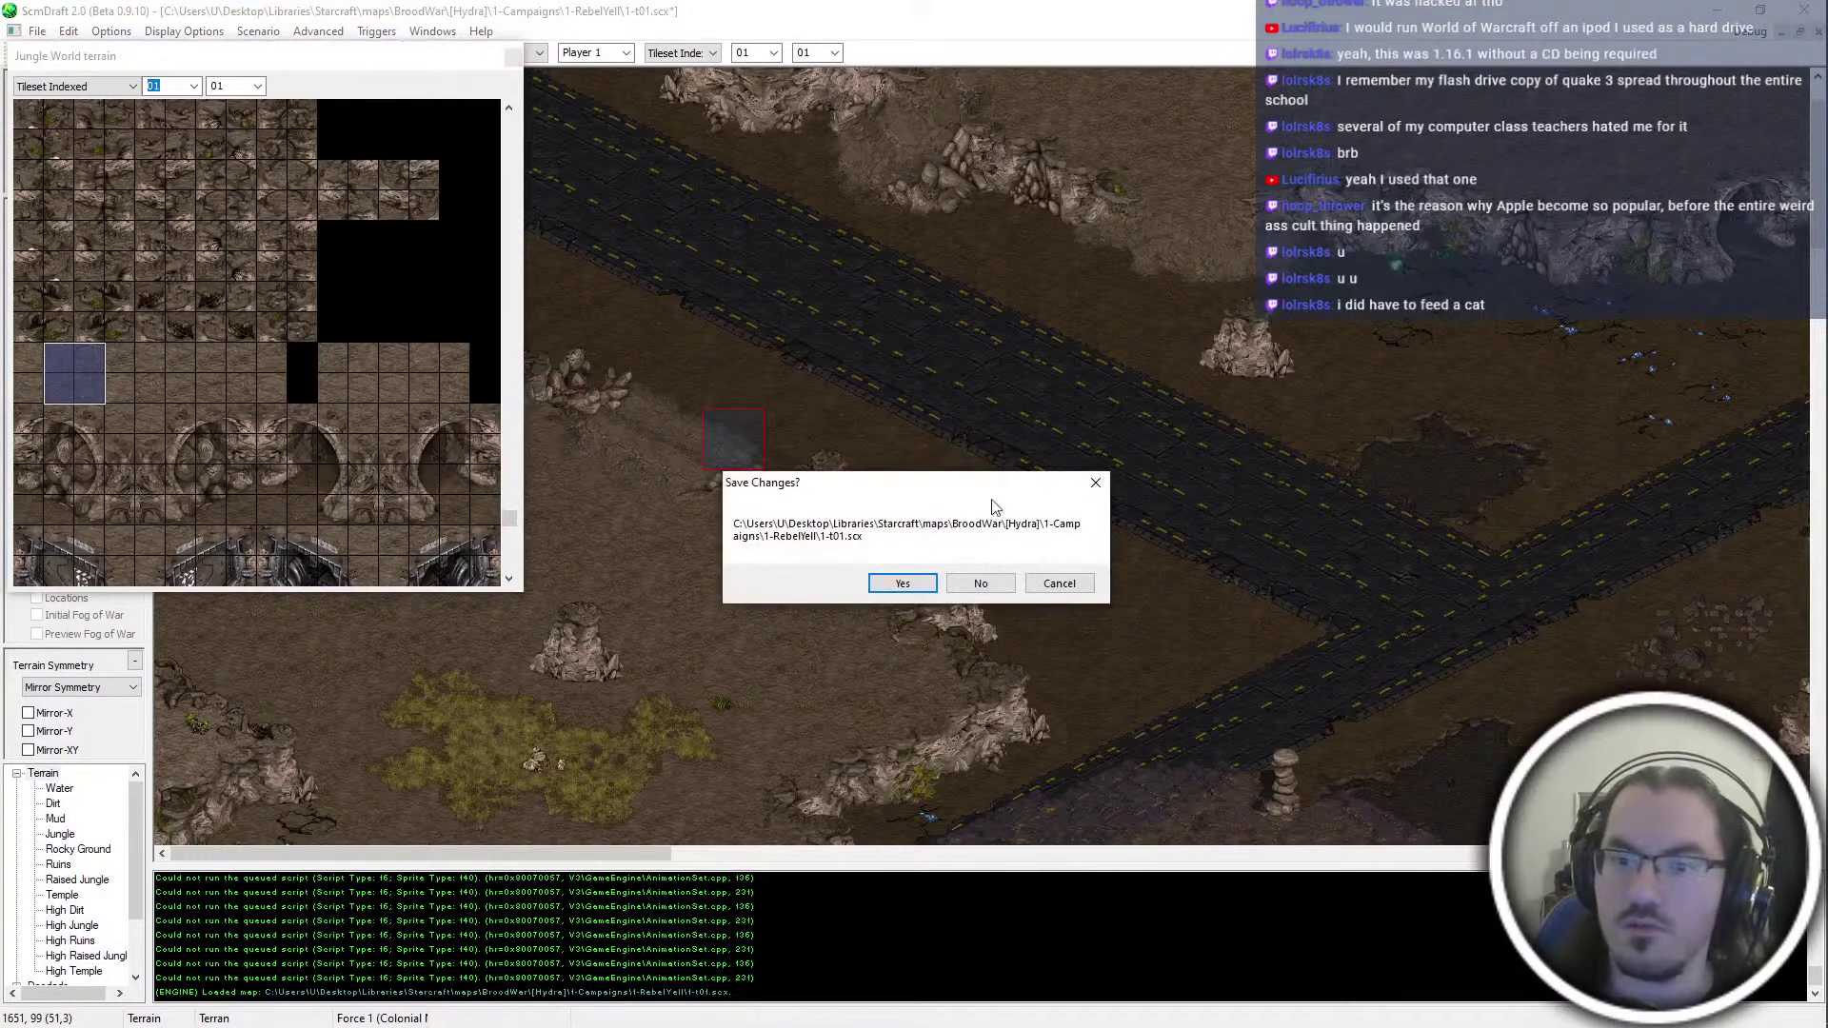
{"action": "left_click", "coordinate": [981, 583]}
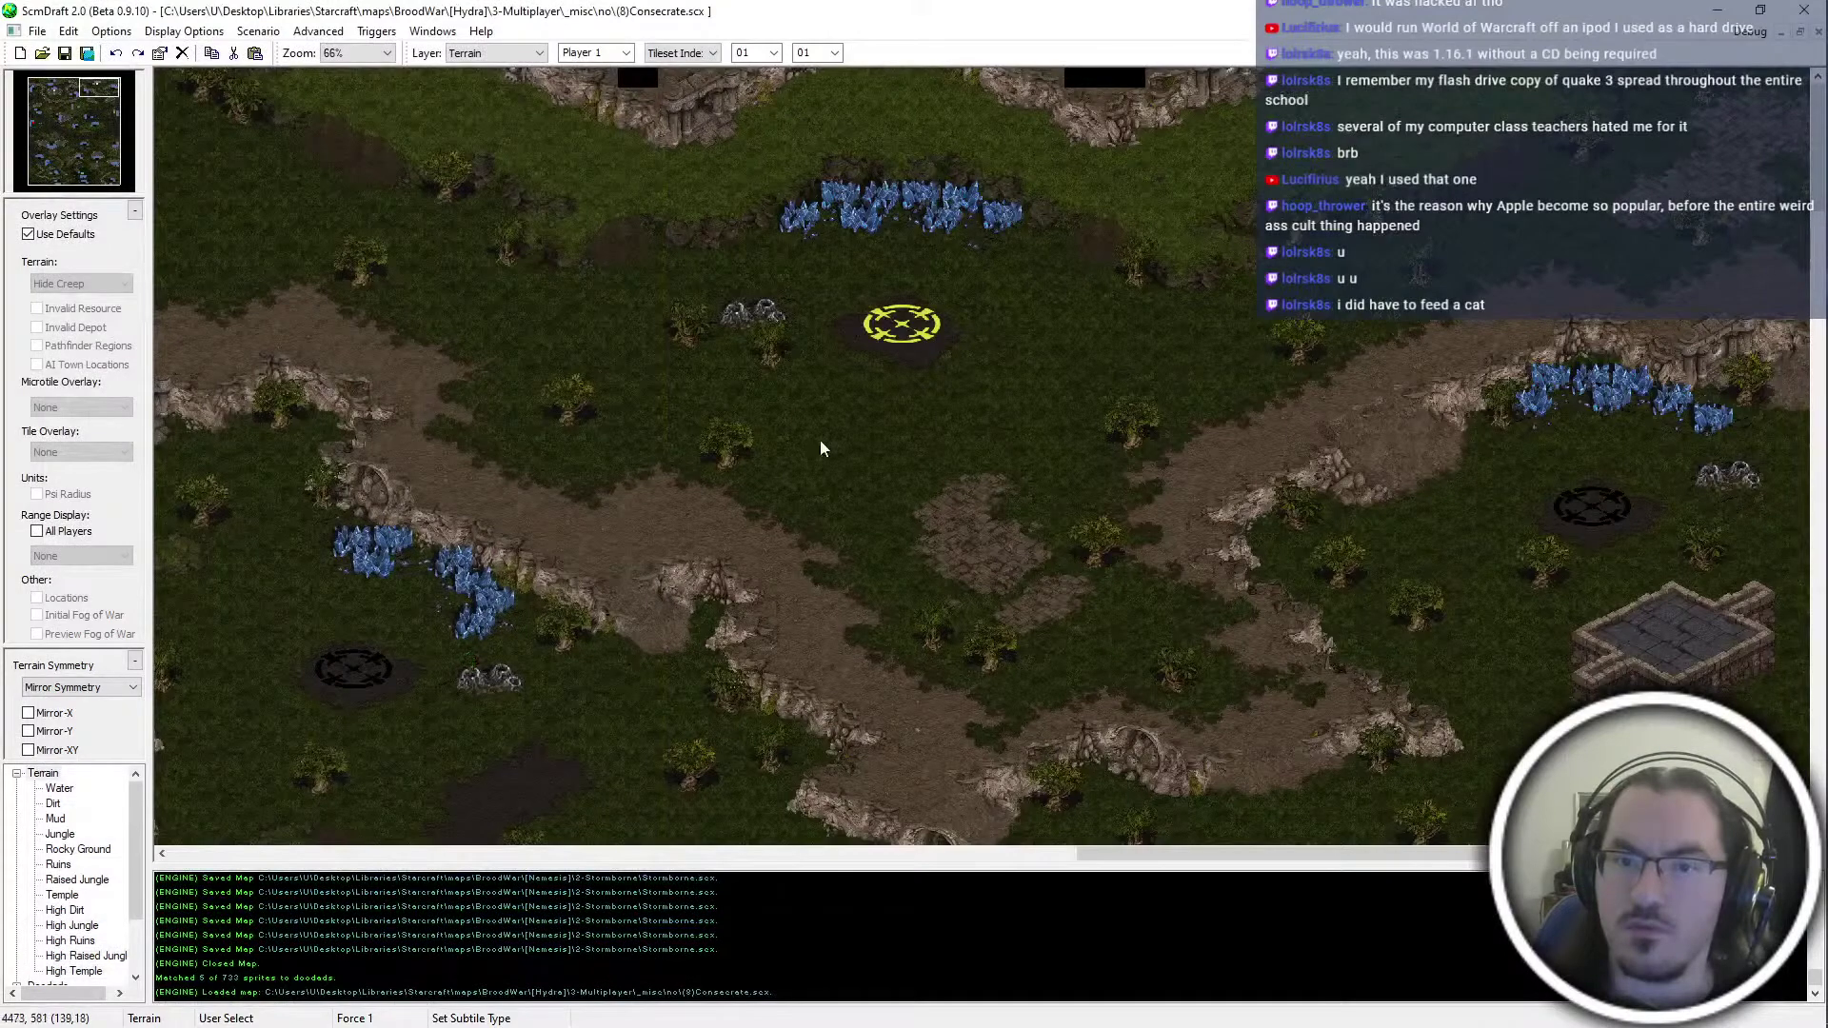
Try stamping the plain ground block on the jungle floor southwest of Consecrate's northern start location, and undo it
{"action": "left_click", "coordinate": [843, 436]}
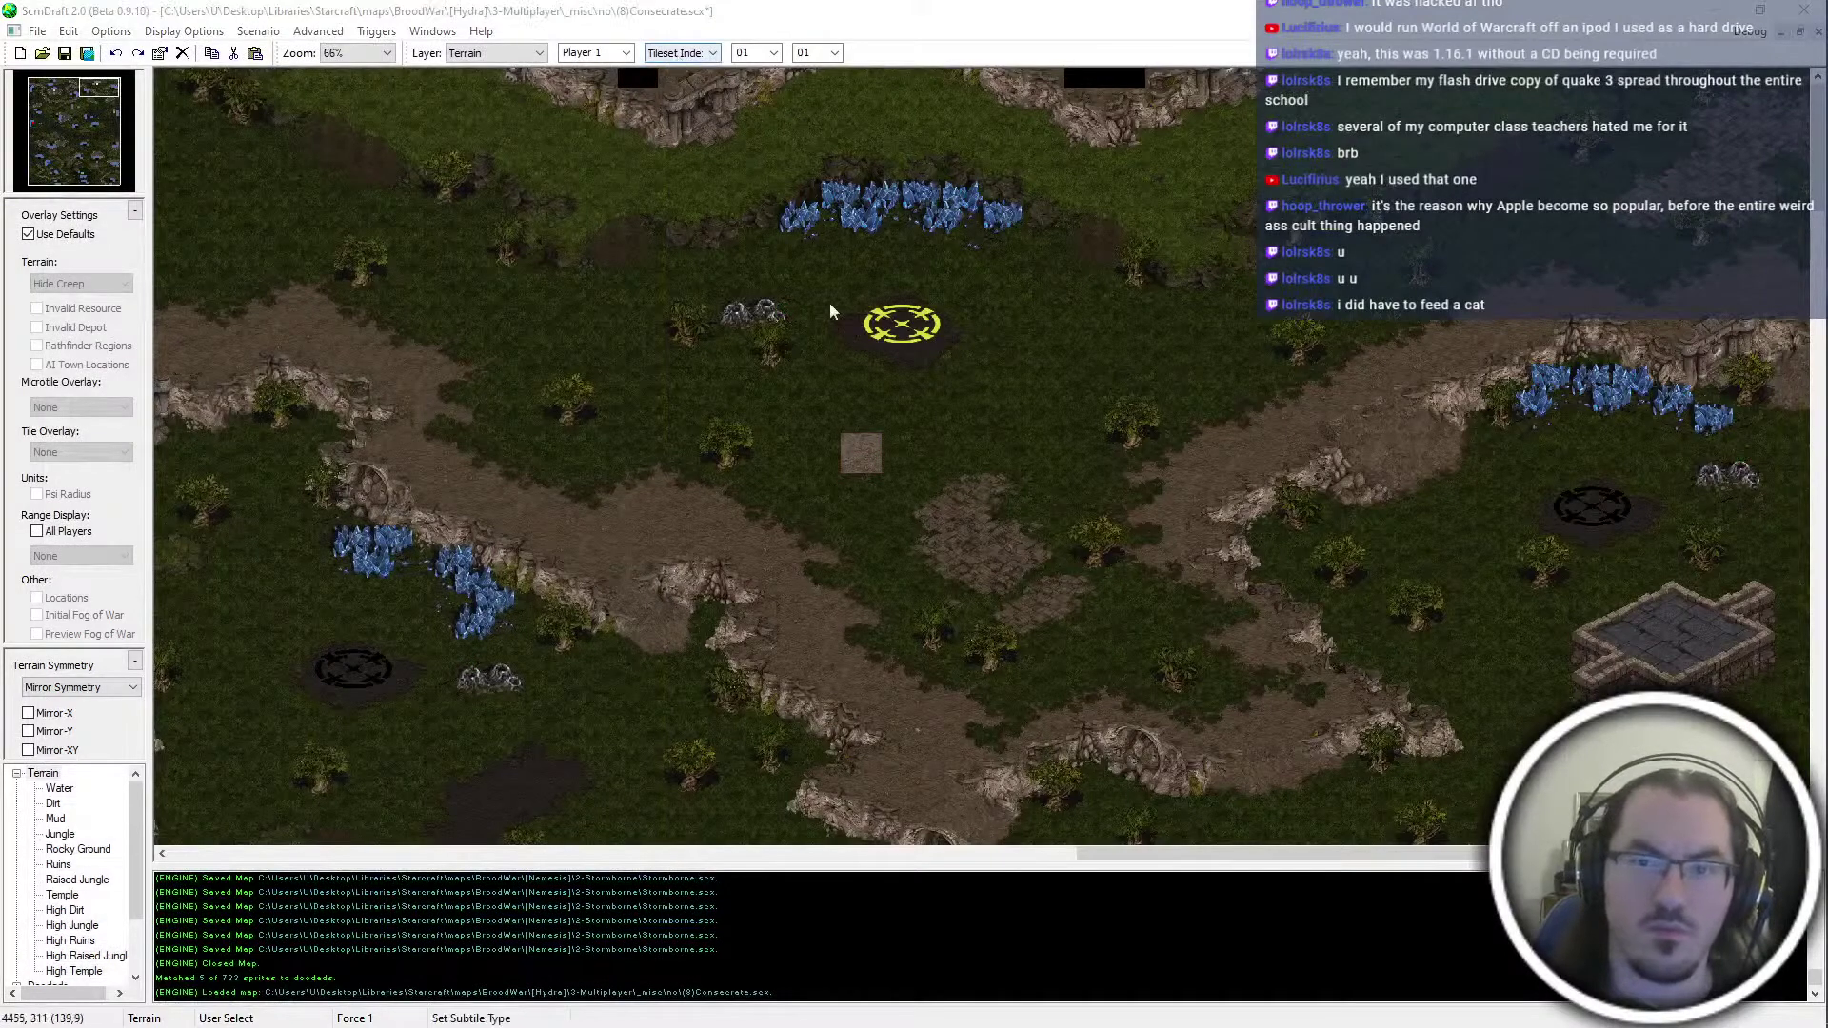
{"action": "key", "text": "ctrl+z"}
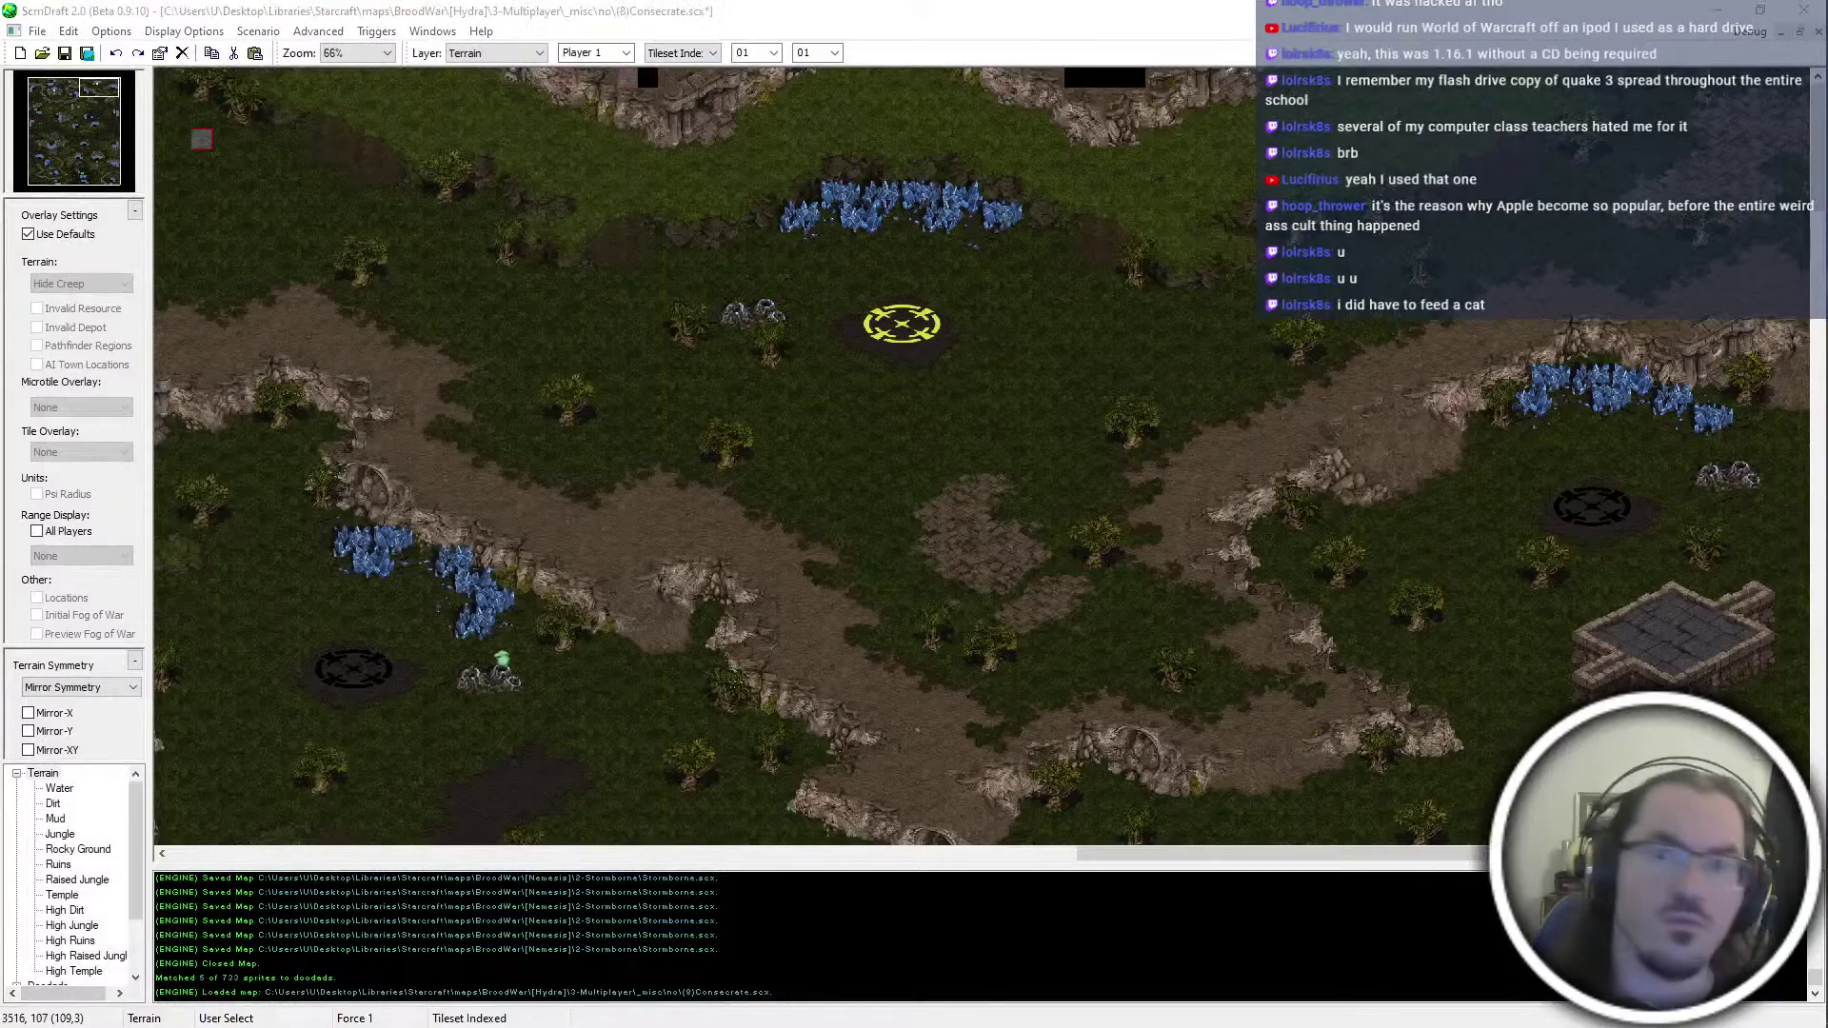
Switch Consecrate's terrain brush to Rectangular with a size of 2 by 1
{"action": "scroll", "coordinate": [647, 84], "scroll_direction": "up", "scroll_amount": 2, "text": "ctrl"}
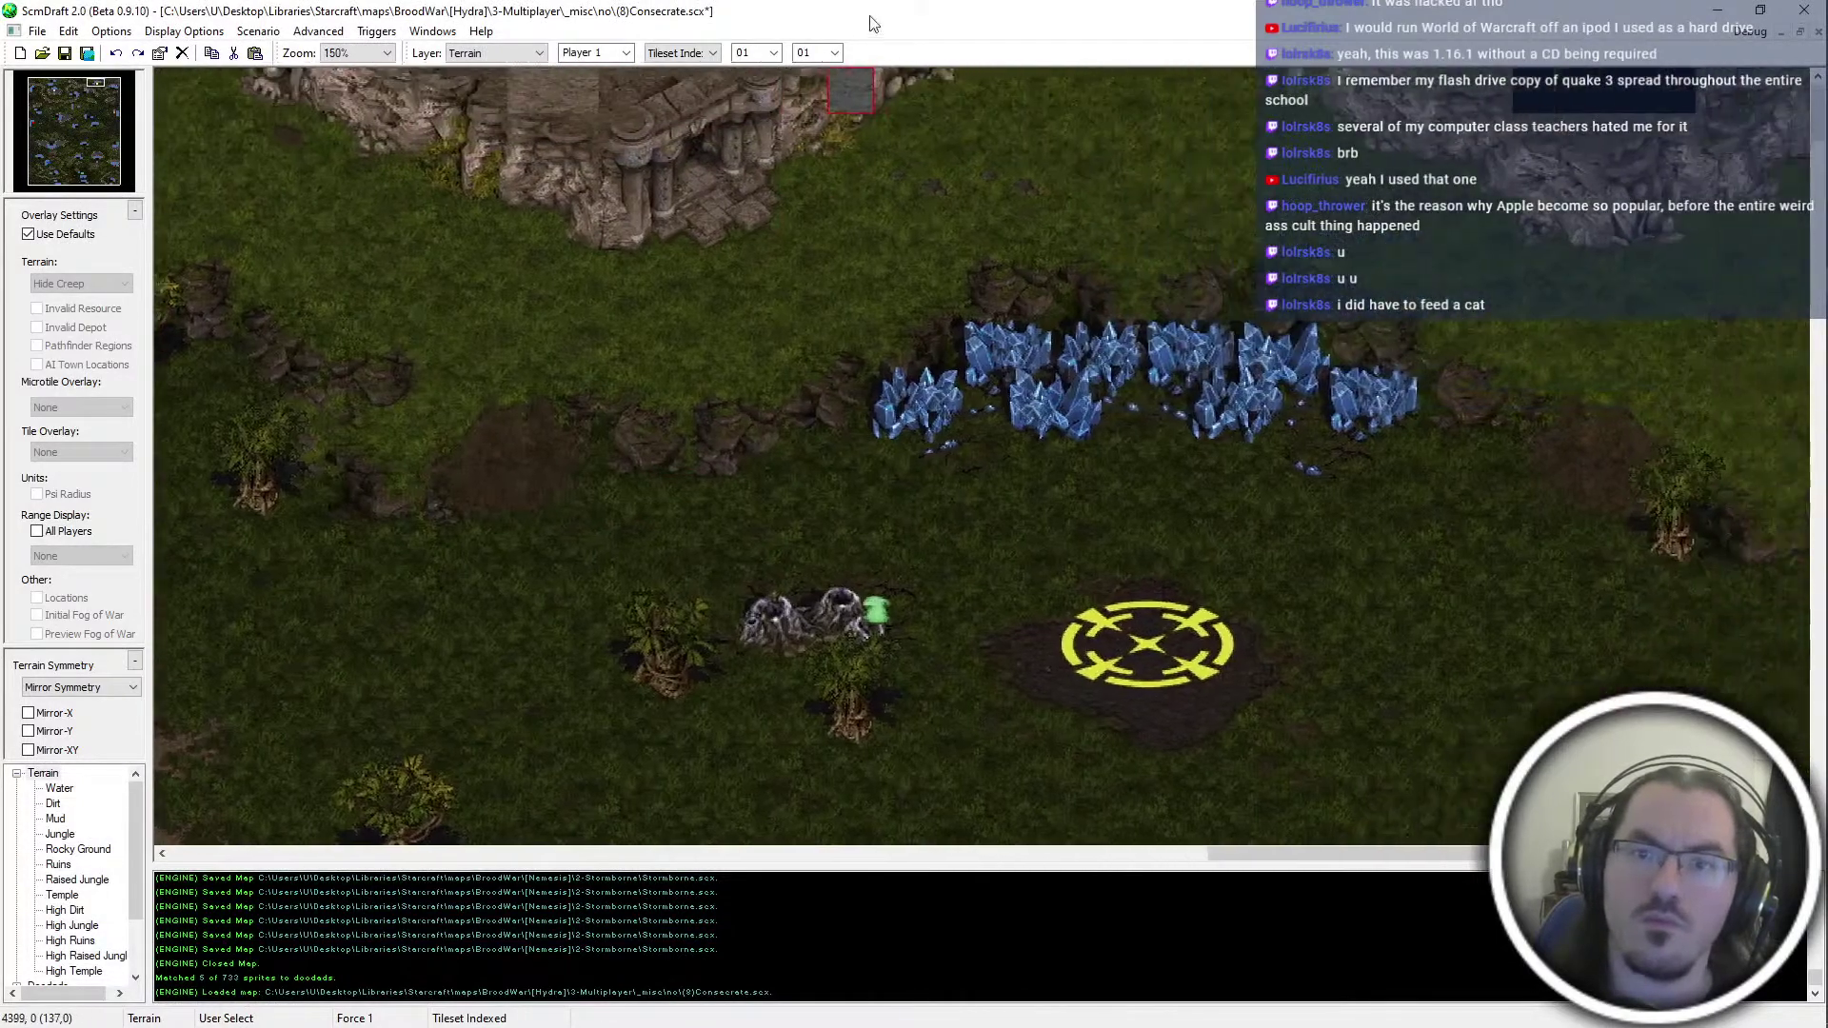
{"action": "scroll", "coordinate": [694, 49], "scroll_direction": "up", "scroll_amount": 1}
{"action": "scroll", "coordinate": [734, 51], "scroll_direction": "down", "scroll_amount": 1}
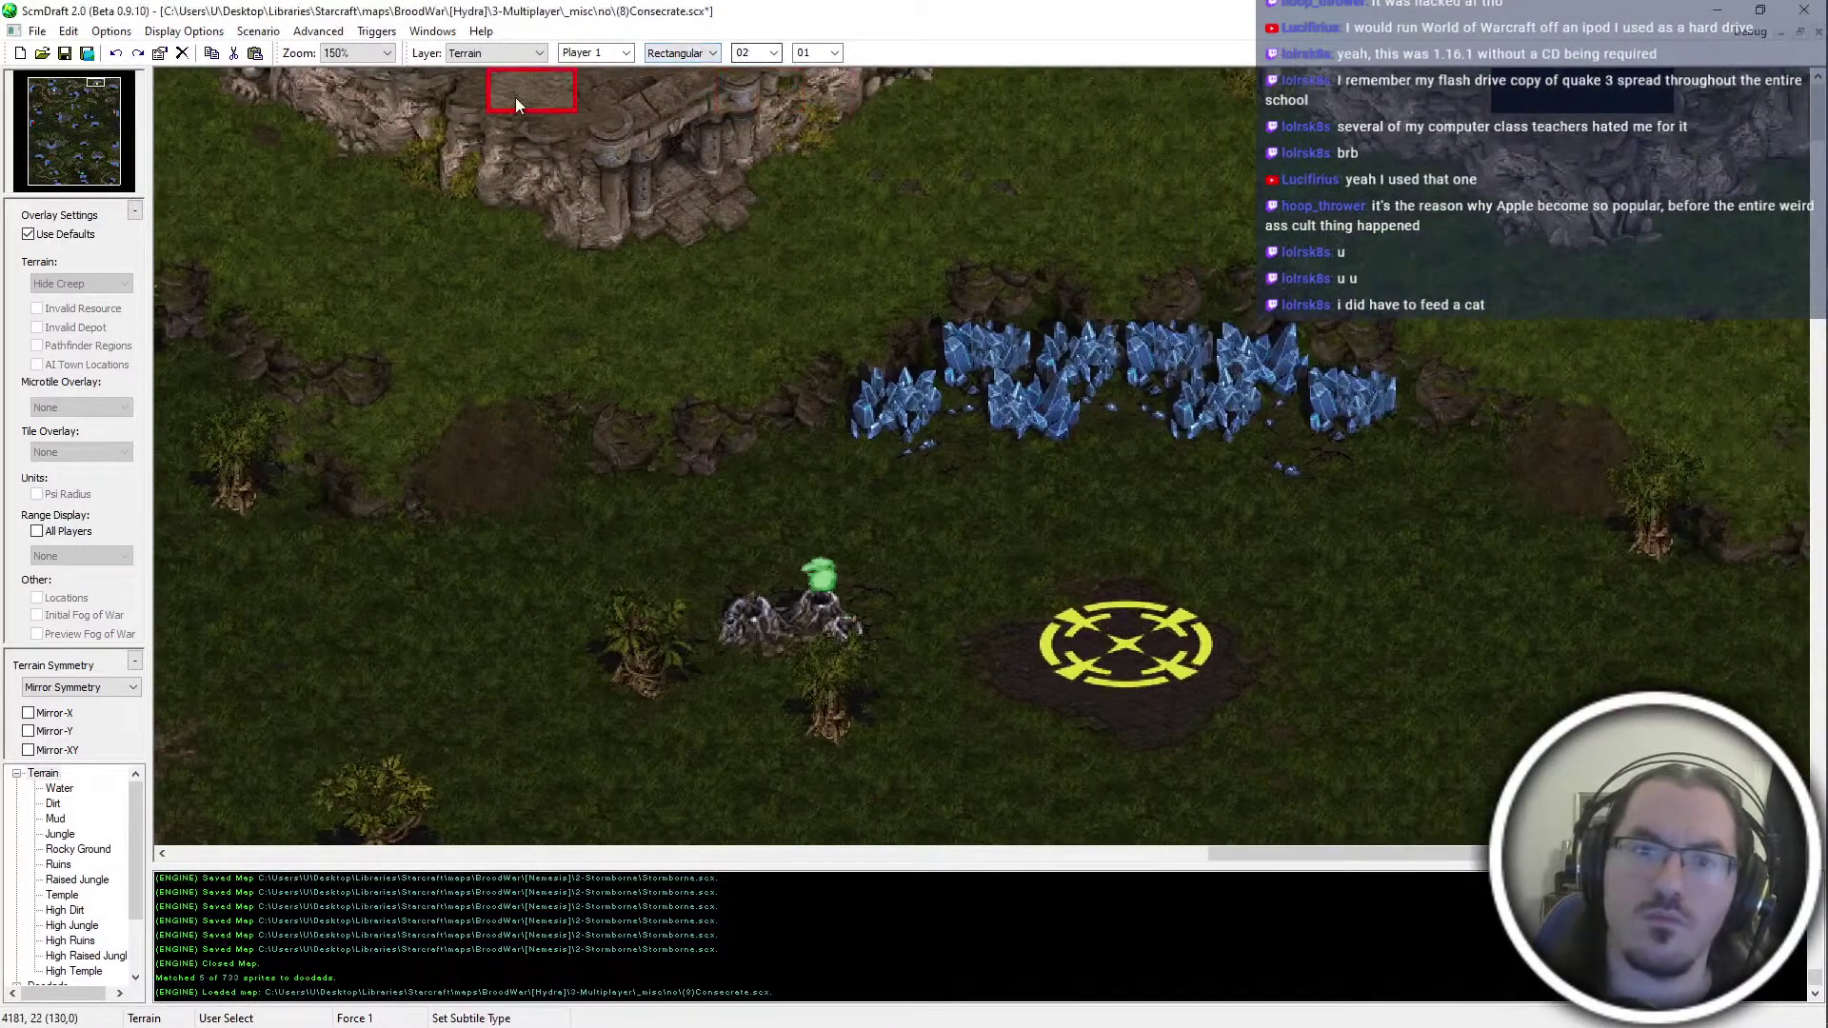
{"action": "scroll", "coordinate": [1065, 381], "scroll_direction": "down", "scroll_amount": 1, "text": "ctrl"}
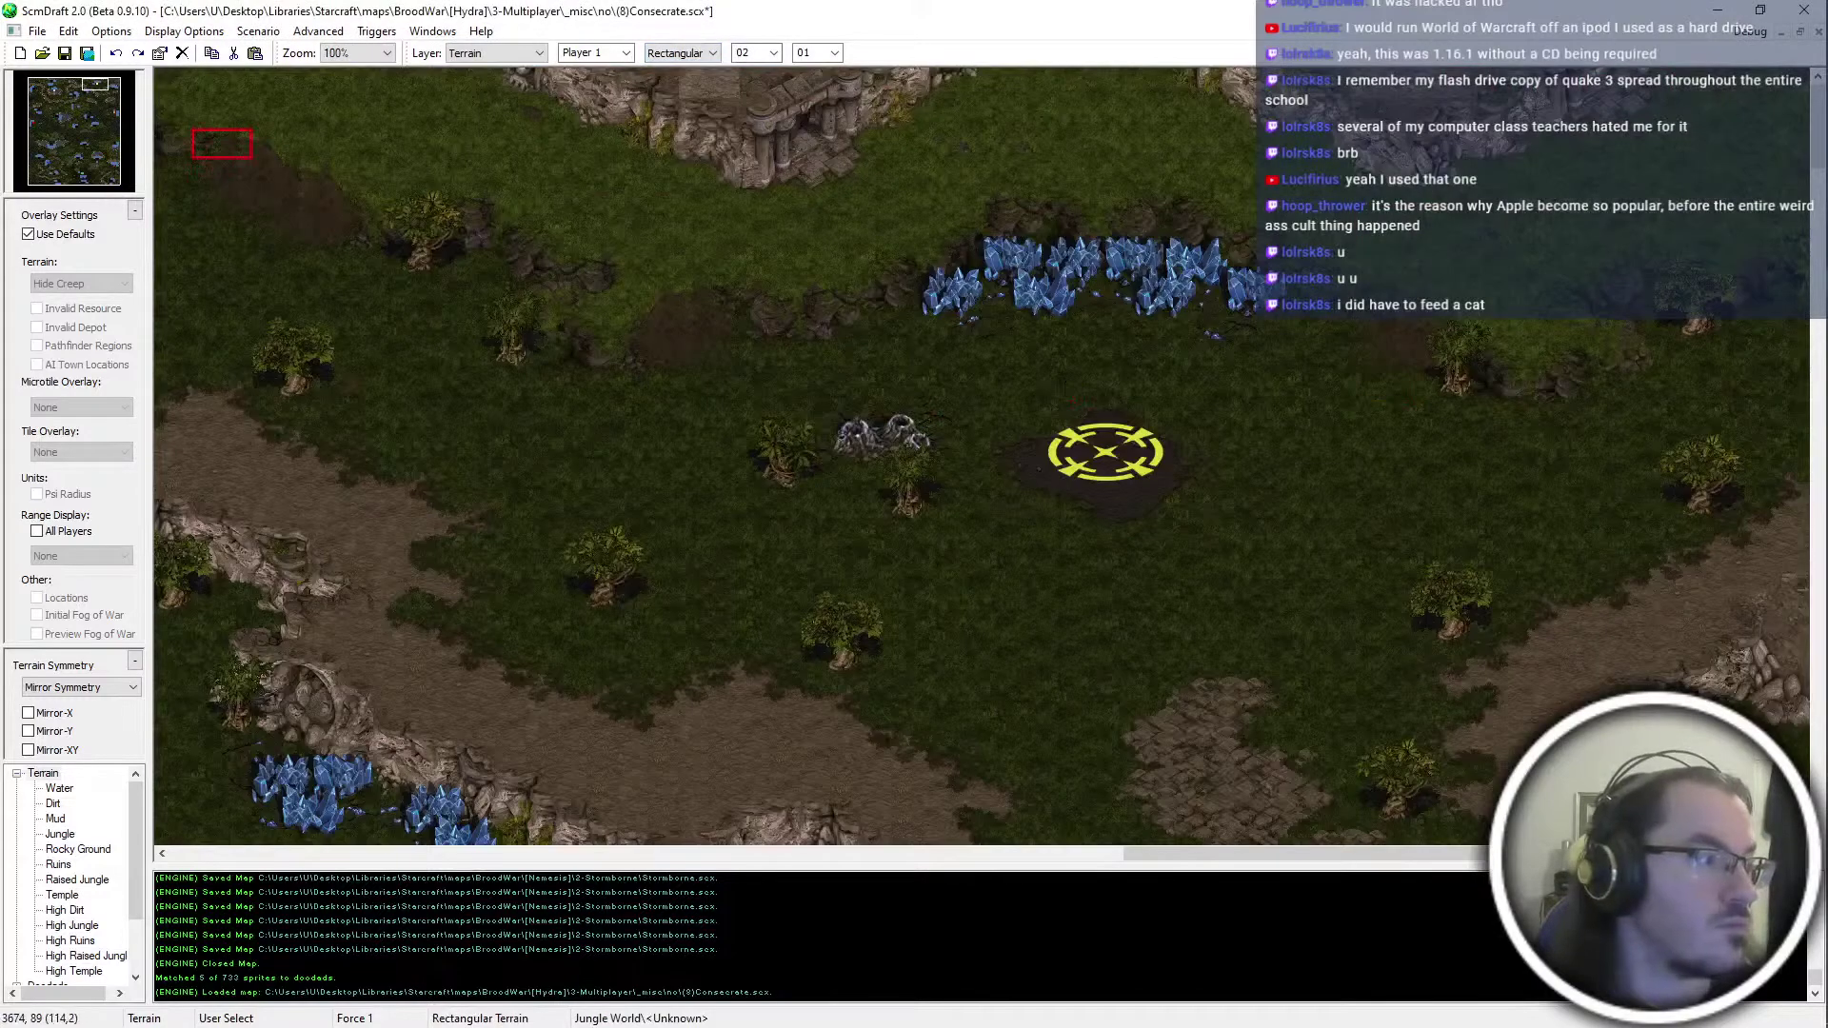
{"action": "left_click", "coordinate": [747, 4]}
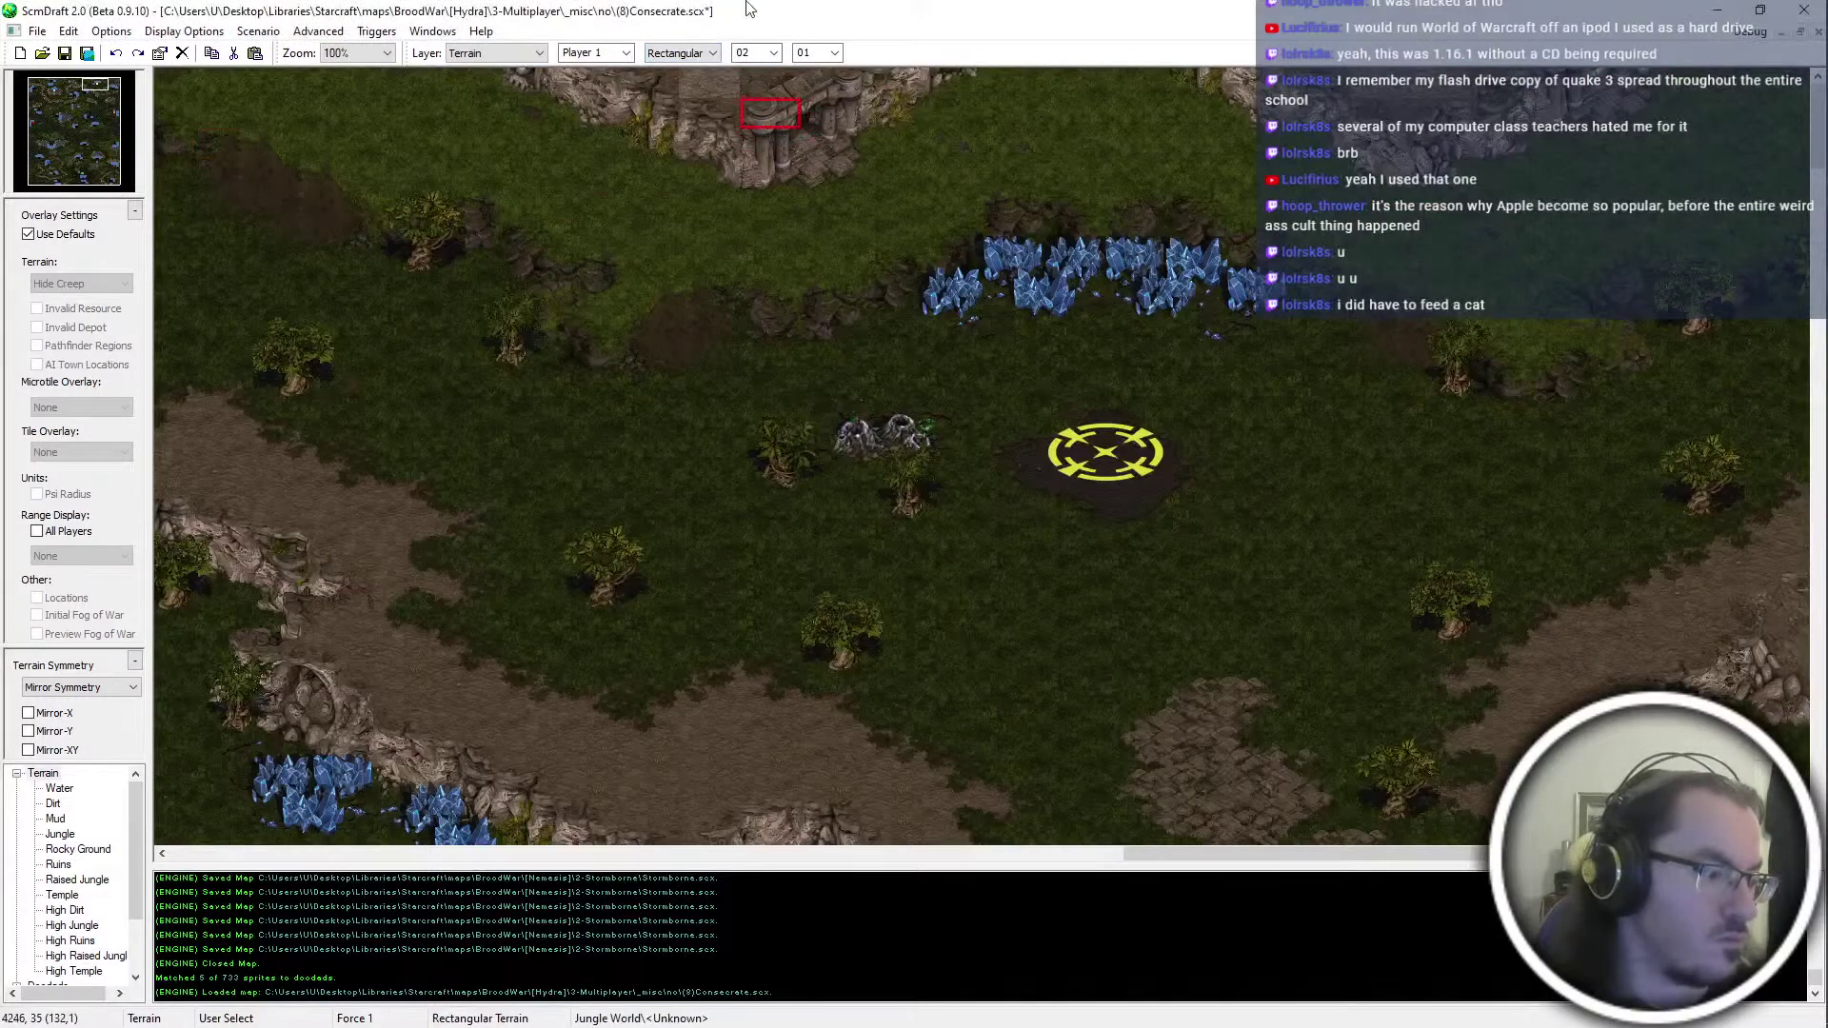
Using the Tileset Indexed brush, cover the black 2 by 1 block at the raised northern temple's southwest edge beside the stairs
{"action": "left_click_drag", "start_coordinate": [74, 135], "coordinate": [144, 250]}
{"action": "scroll", "coordinate": [895, 544], "scroll_direction": "down", "scroll_amount": 2, "text": "ctrl"}
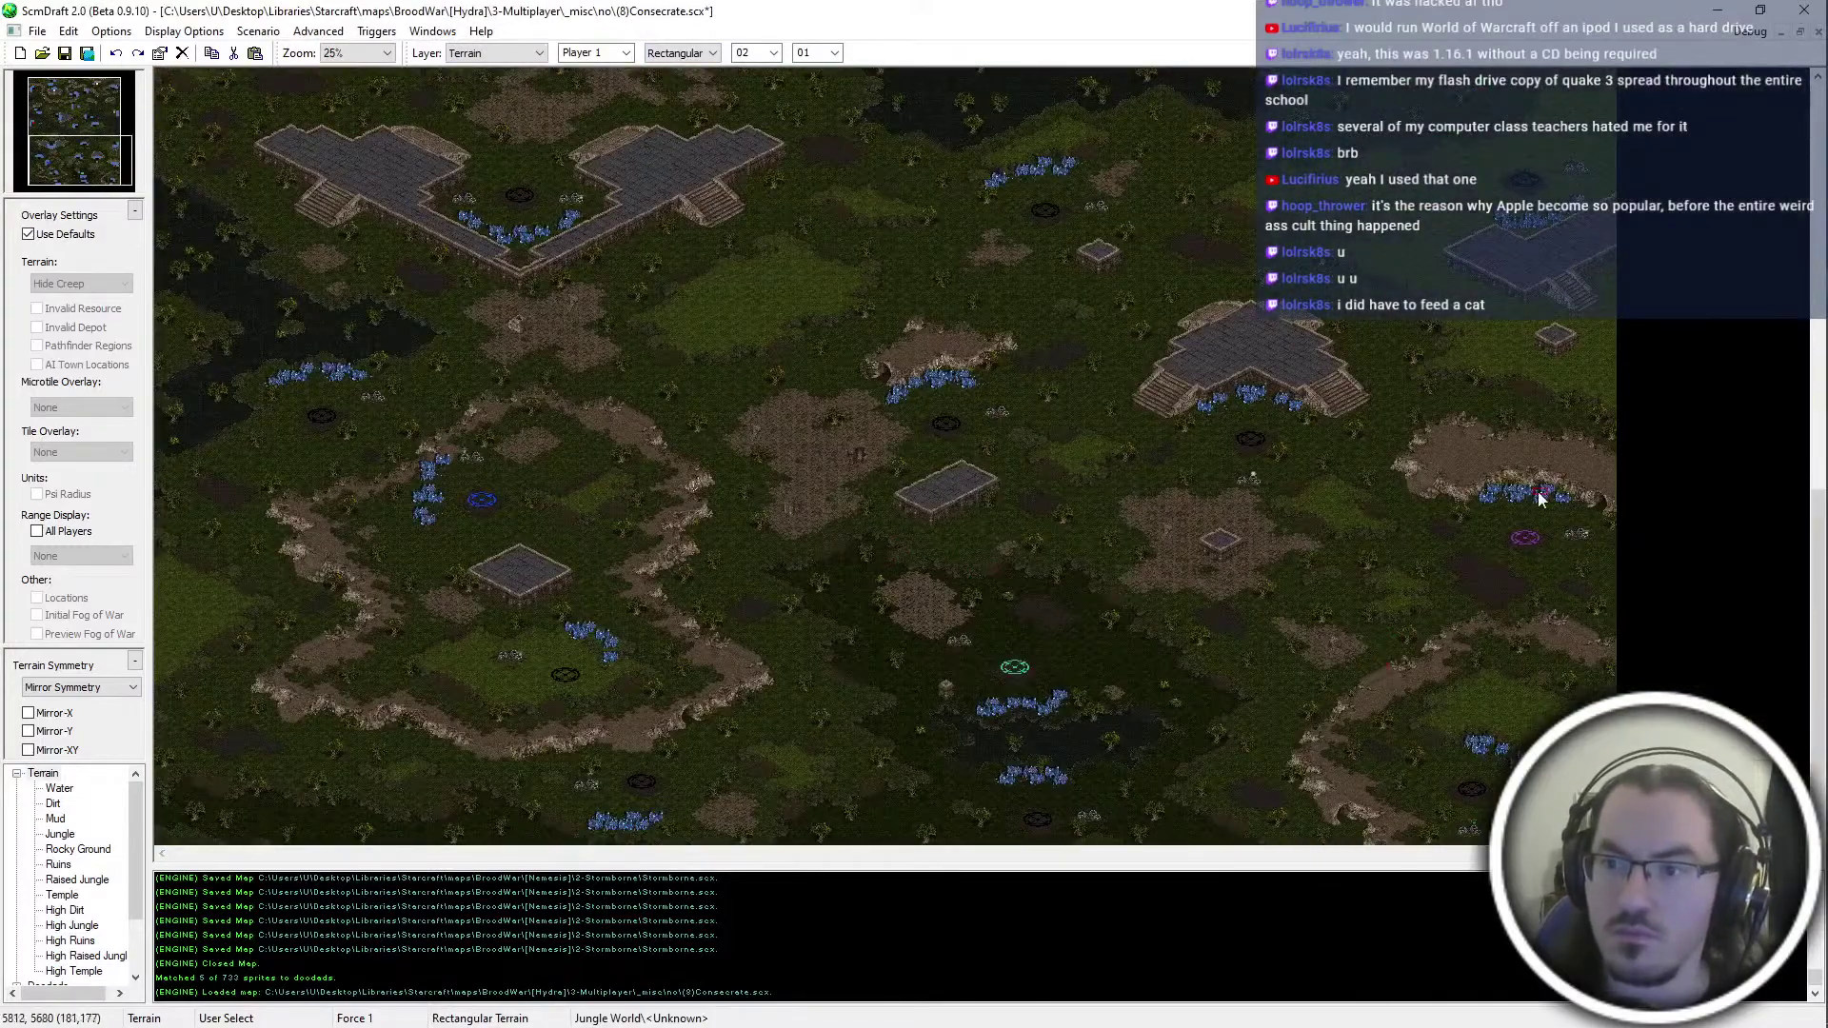
{"action": "left_click_drag", "start_coordinate": [97, 175], "coordinate": [70, 110]}
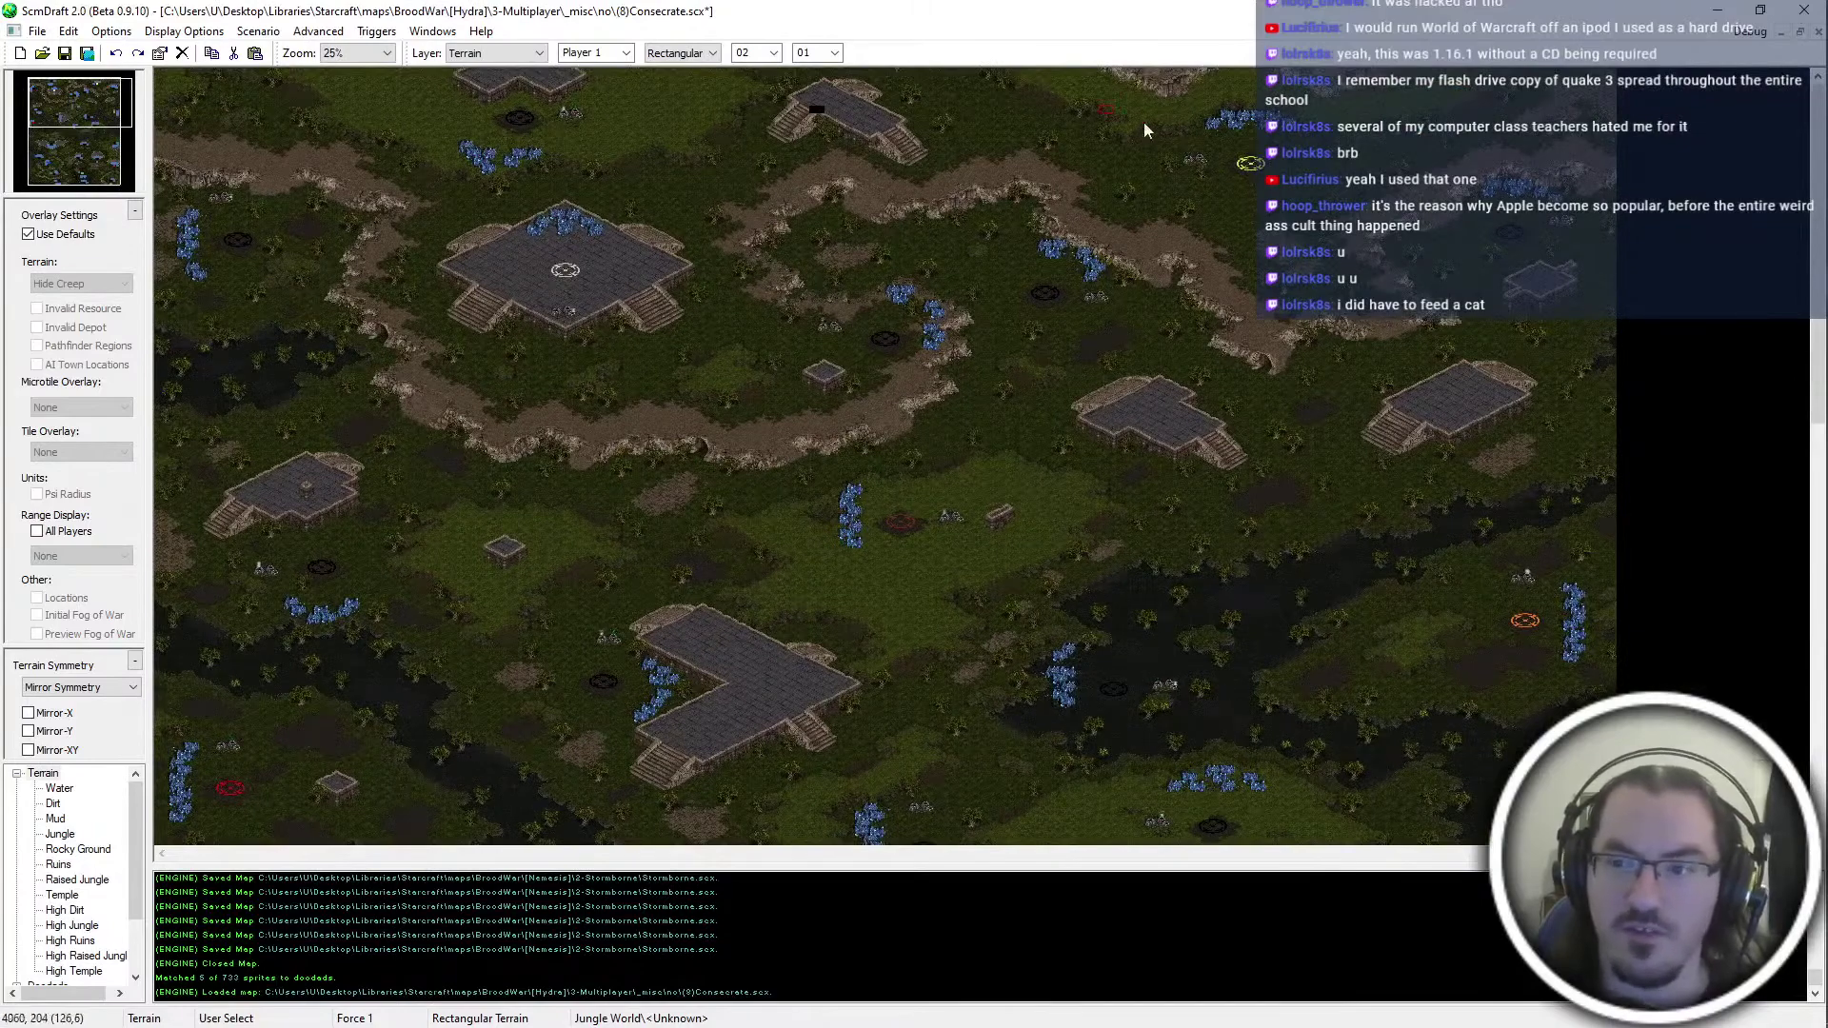
{"action": "scroll", "coordinate": [807, 242], "scroll_direction": "up", "scroll_amount": 3, "text": "ctrl"}
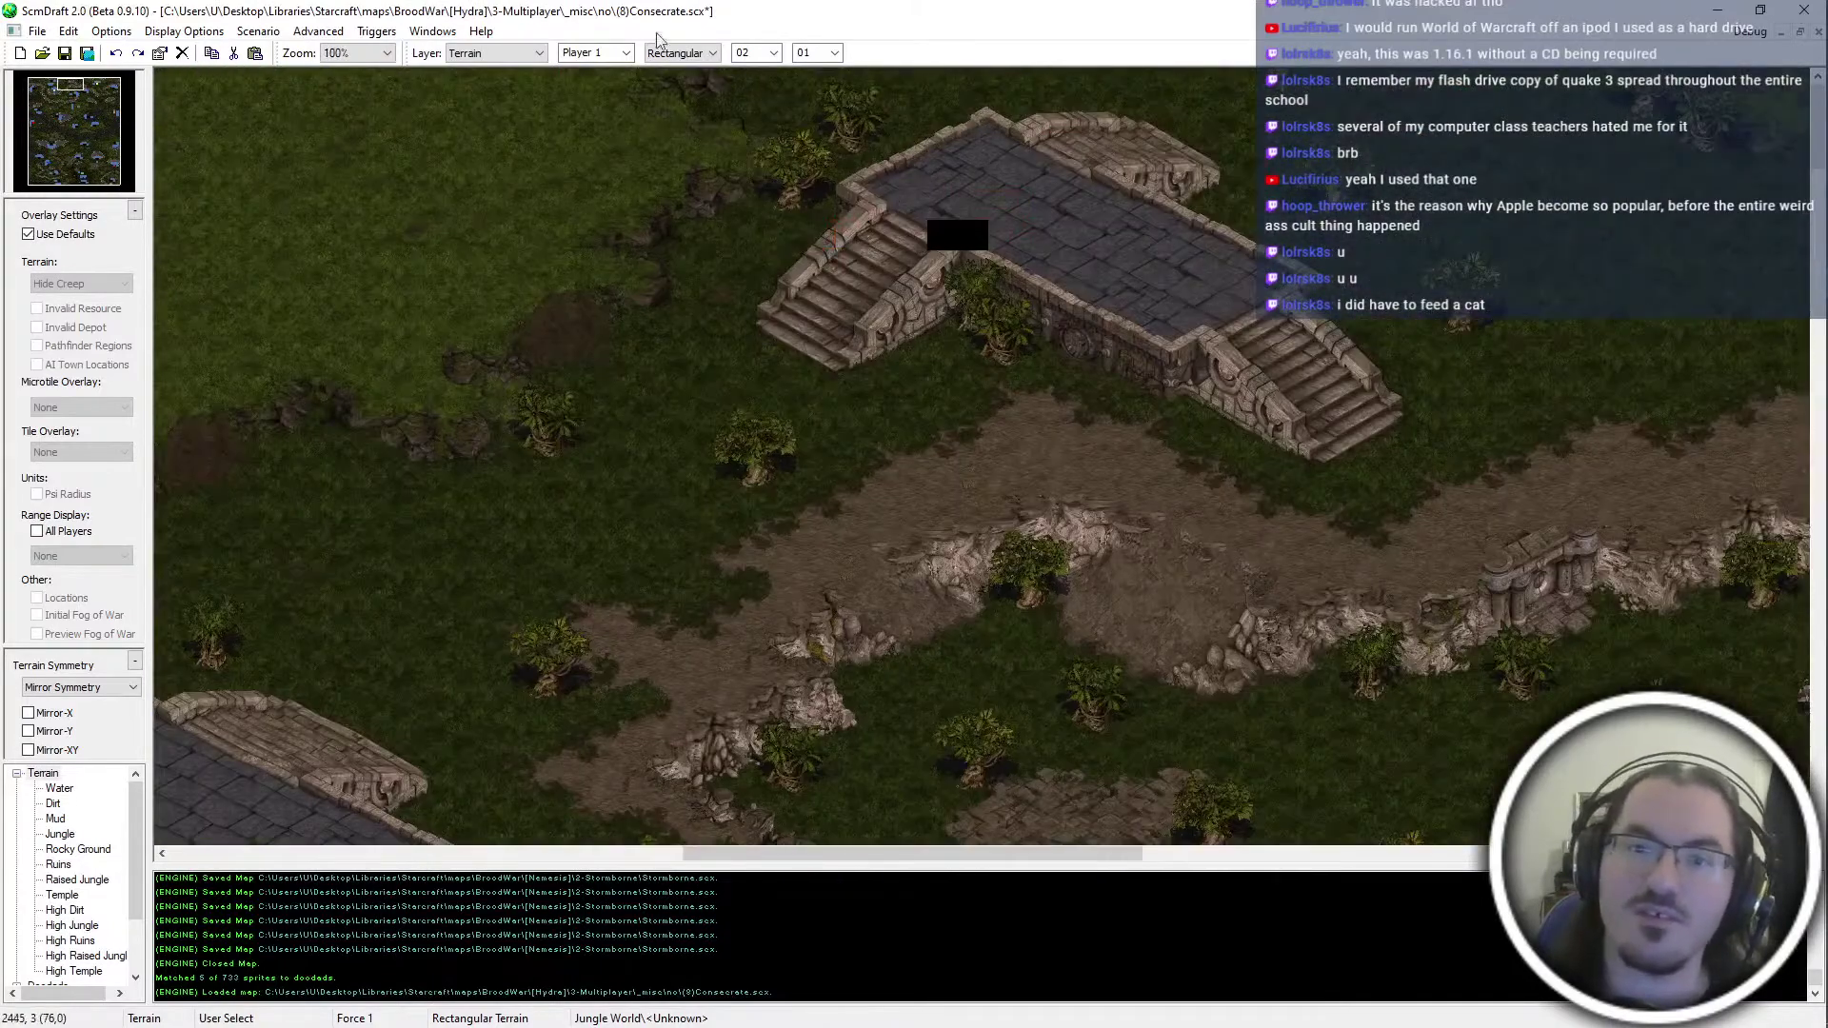
{"action": "left_click", "coordinate": [681, 52]}
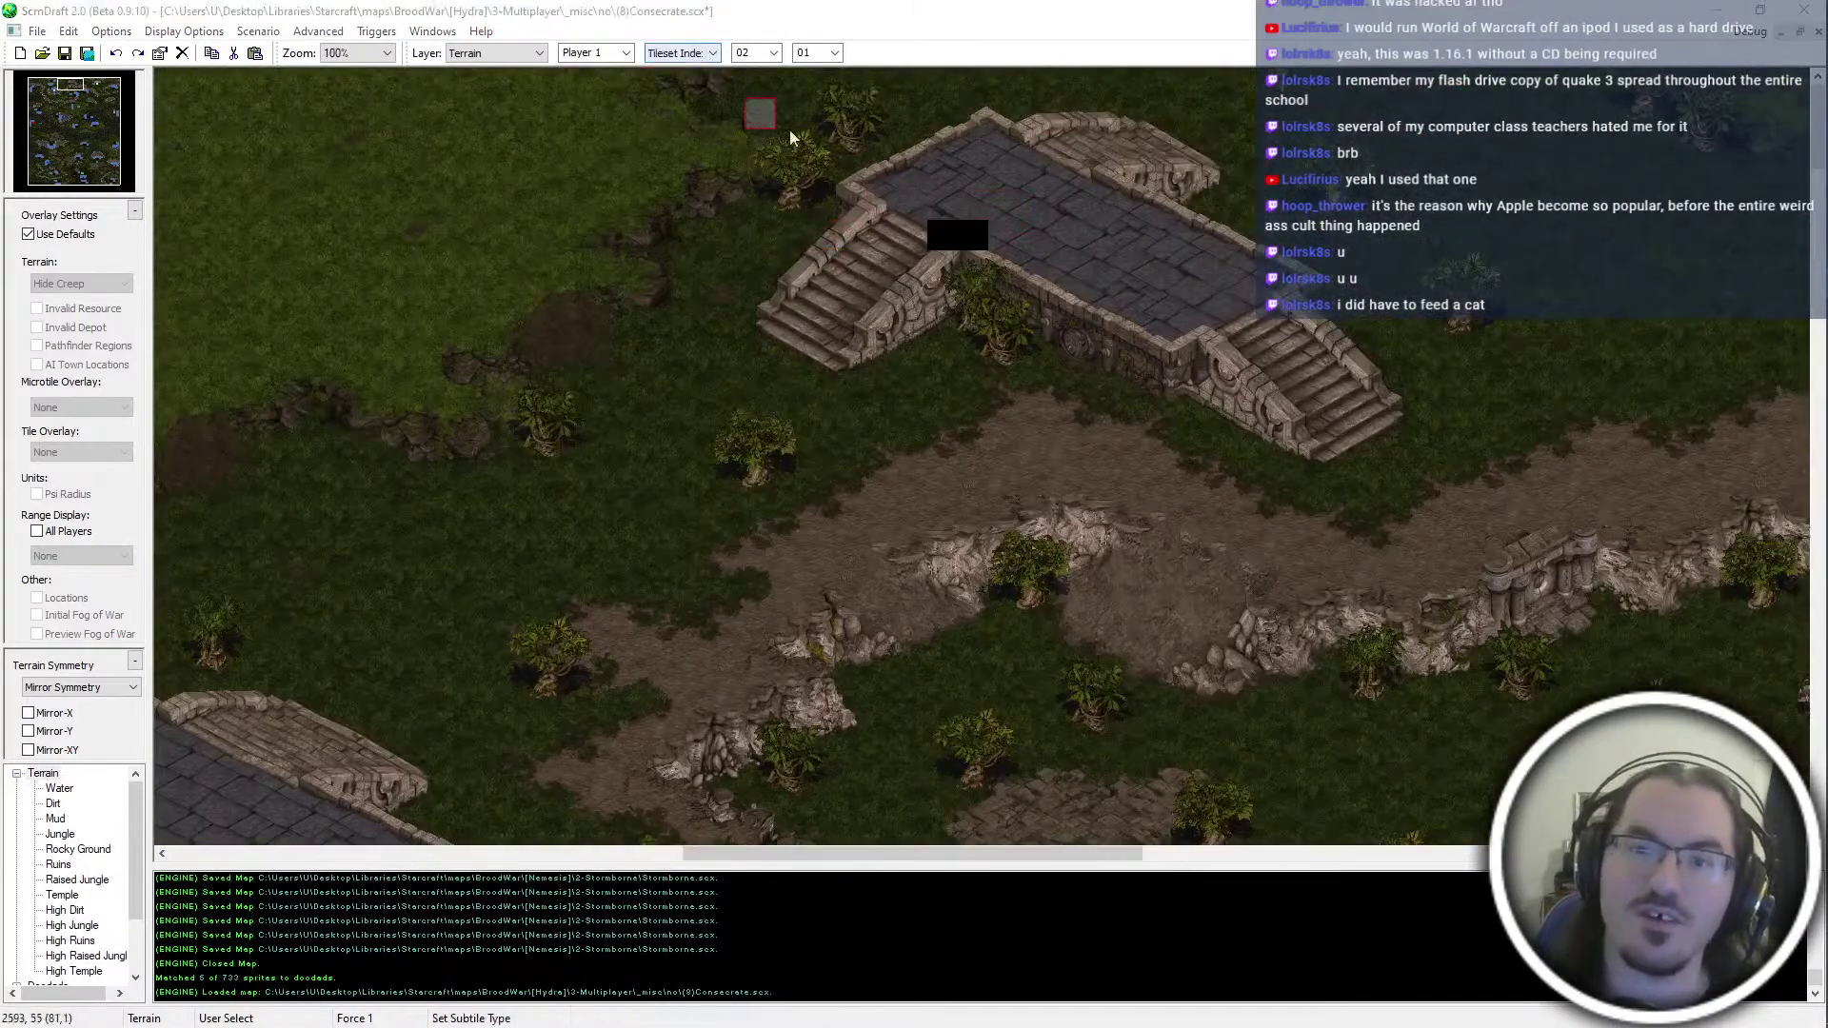
{"action": "left_click", "coordinate": [790, 129]}
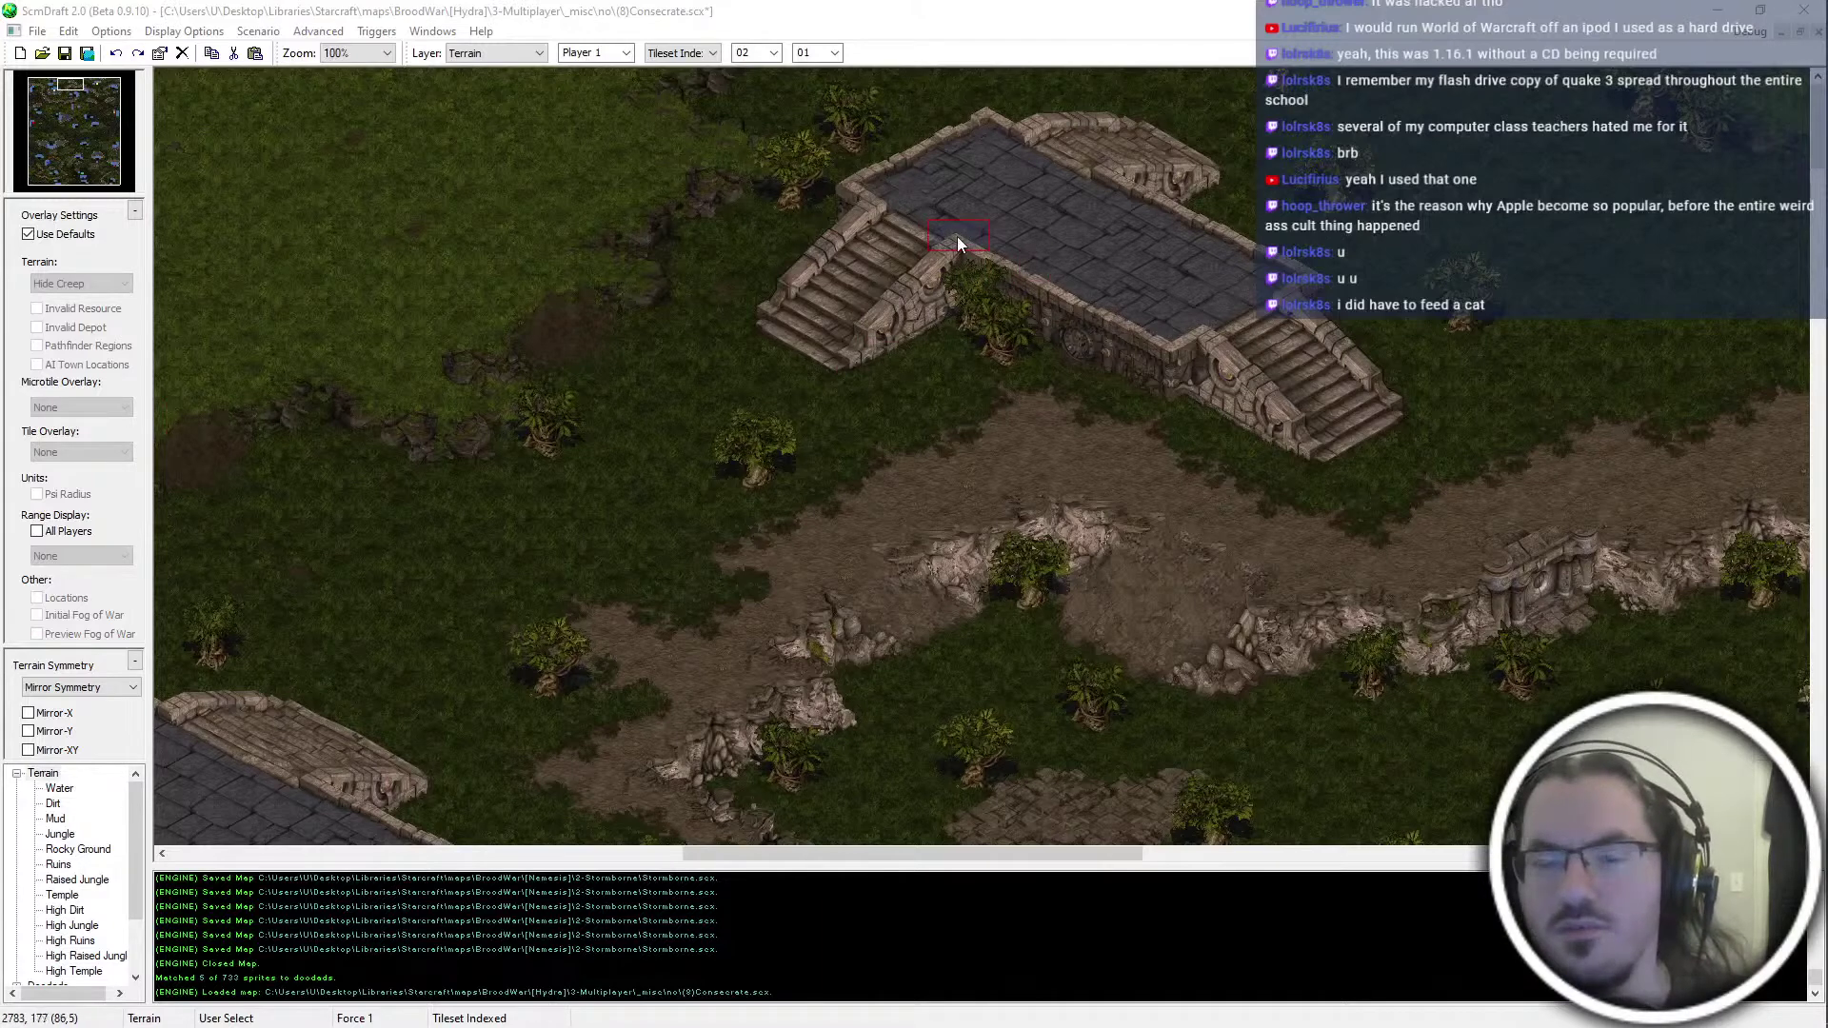
{"action": "left_click", "coordinate": [85, 234]}
{"action": "scroll", "coordinate": [92, 457], "scroll_direction": "down", "scroll_amount": 3}
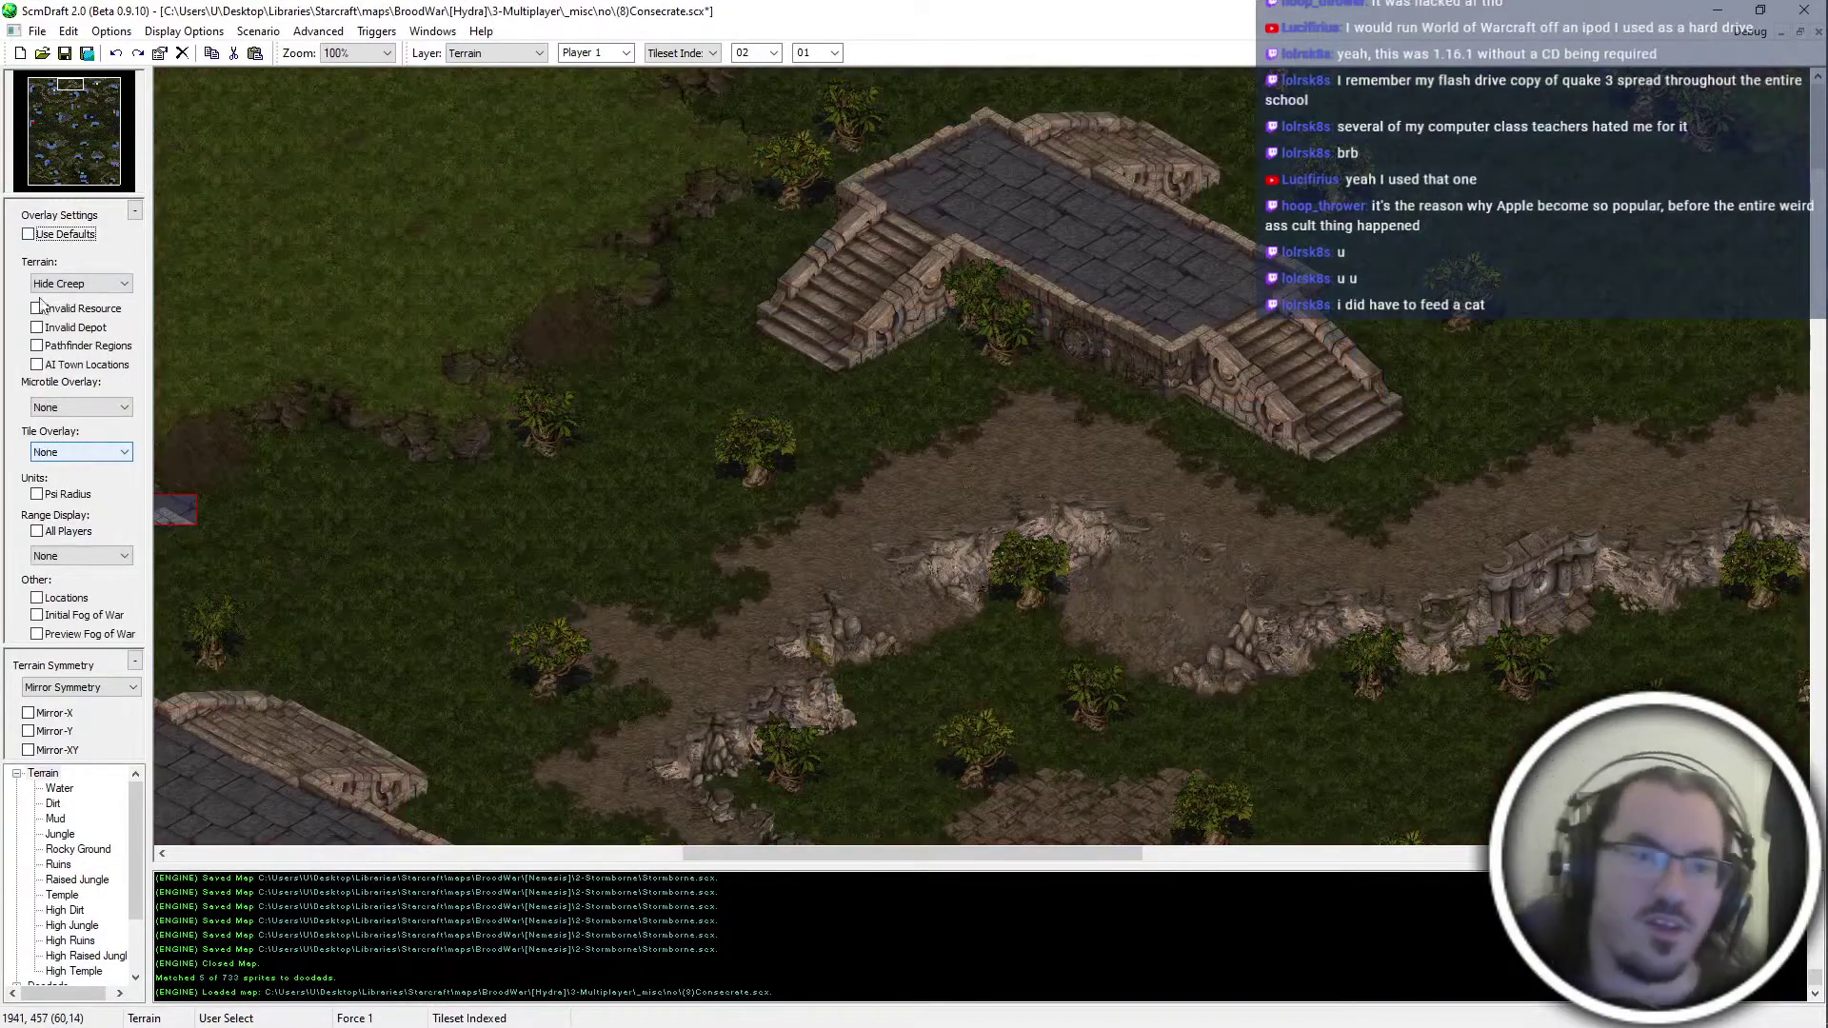
{"action": "left_click", "coordinate": [74, 235]}
{"action": "scroll", "coordinate": [957, 421], "scroll_direction": "down", "scroll_amount": 4}
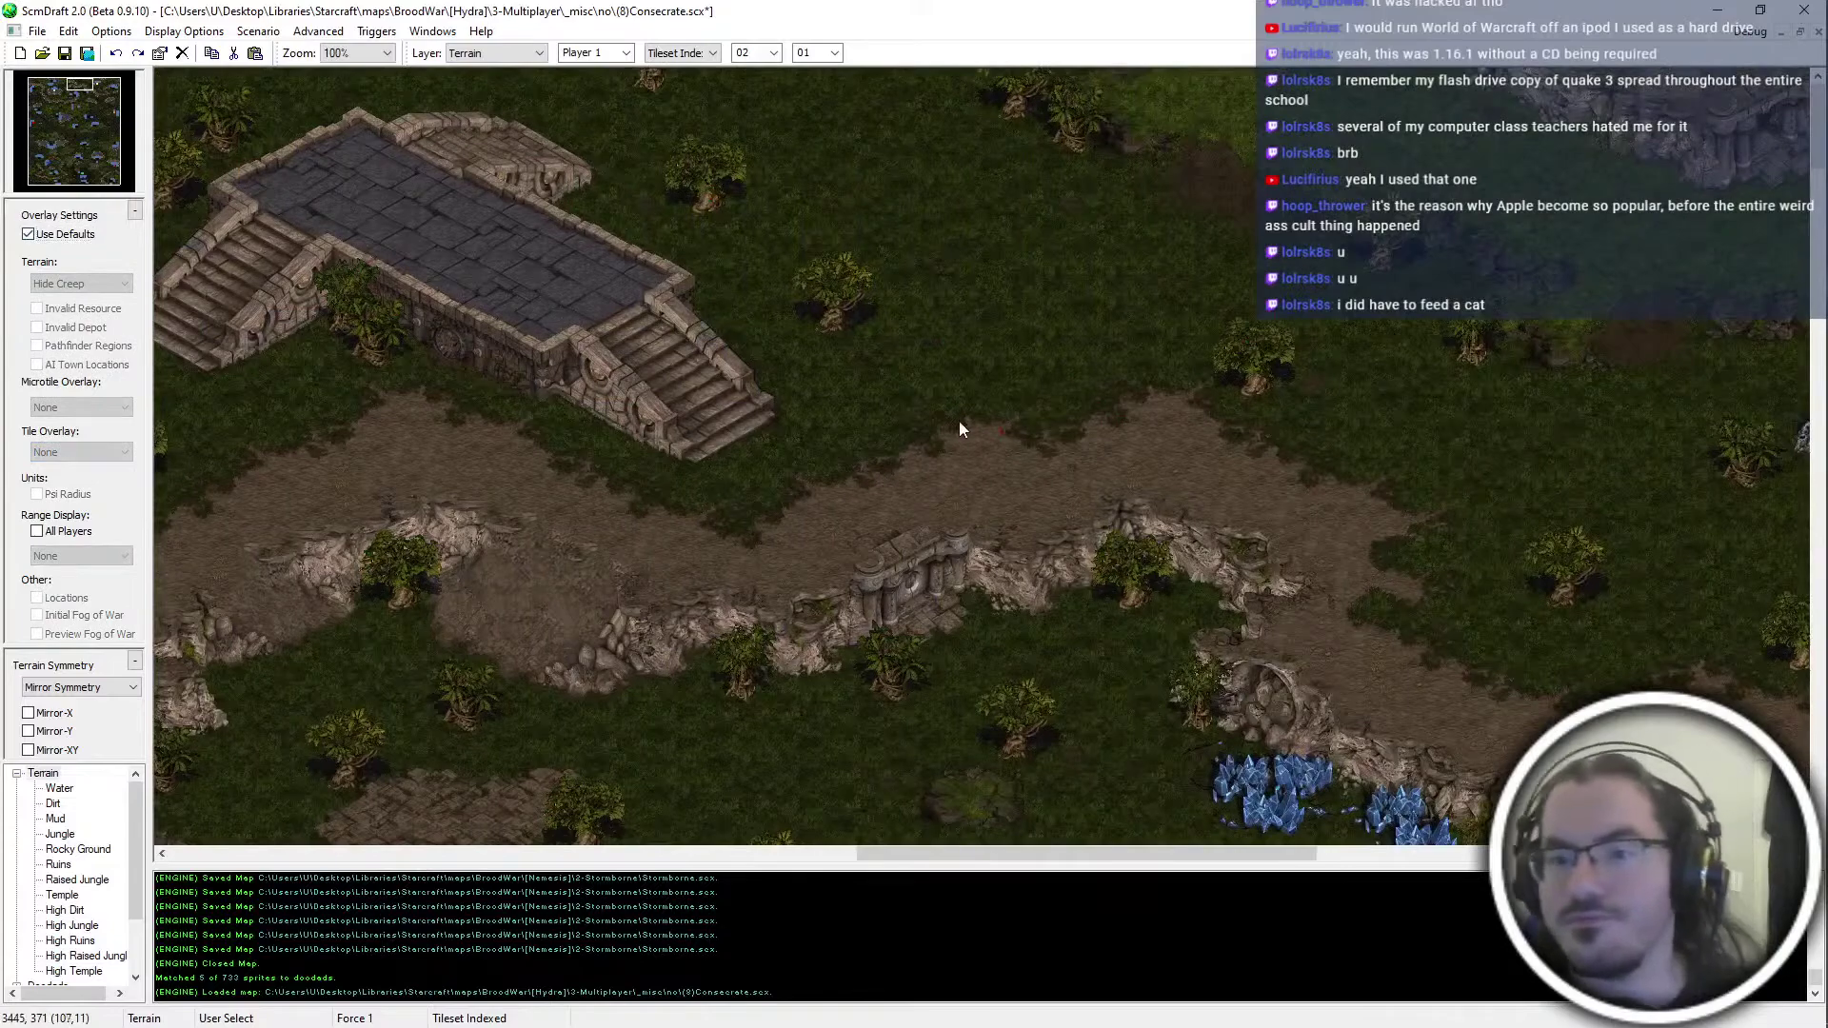
Save the Consecrate map with the repaired temple edge
{"action": "scroll", "coordinate": [952, 398], "scroll_direction": "down", "scroll_amount": 1}
{"action": "key", "text": "ctrl+s"}
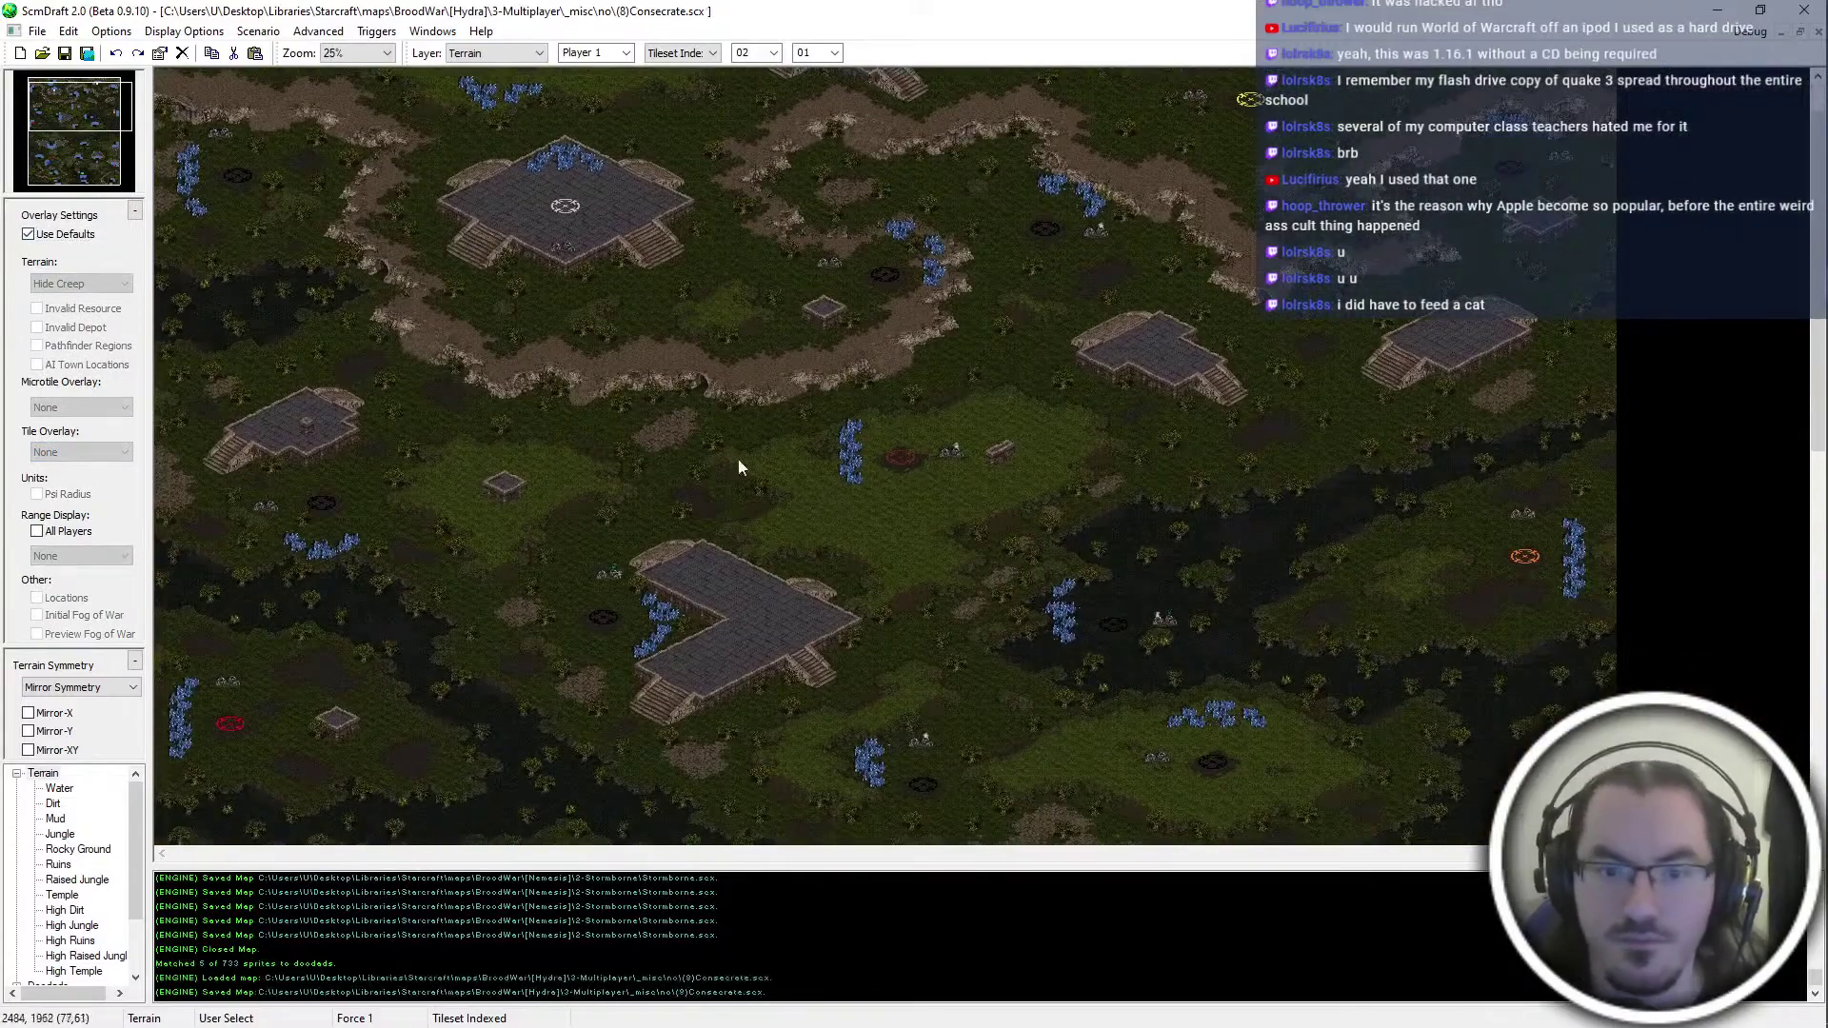
Try stamping a block of ruins cliff tiles on the ridge northwest of the yellow start location, and undo it
{"action": "scroll", "coordinate": [1157, 259], "scroll_direction": "up", "scroll_amount": 4}
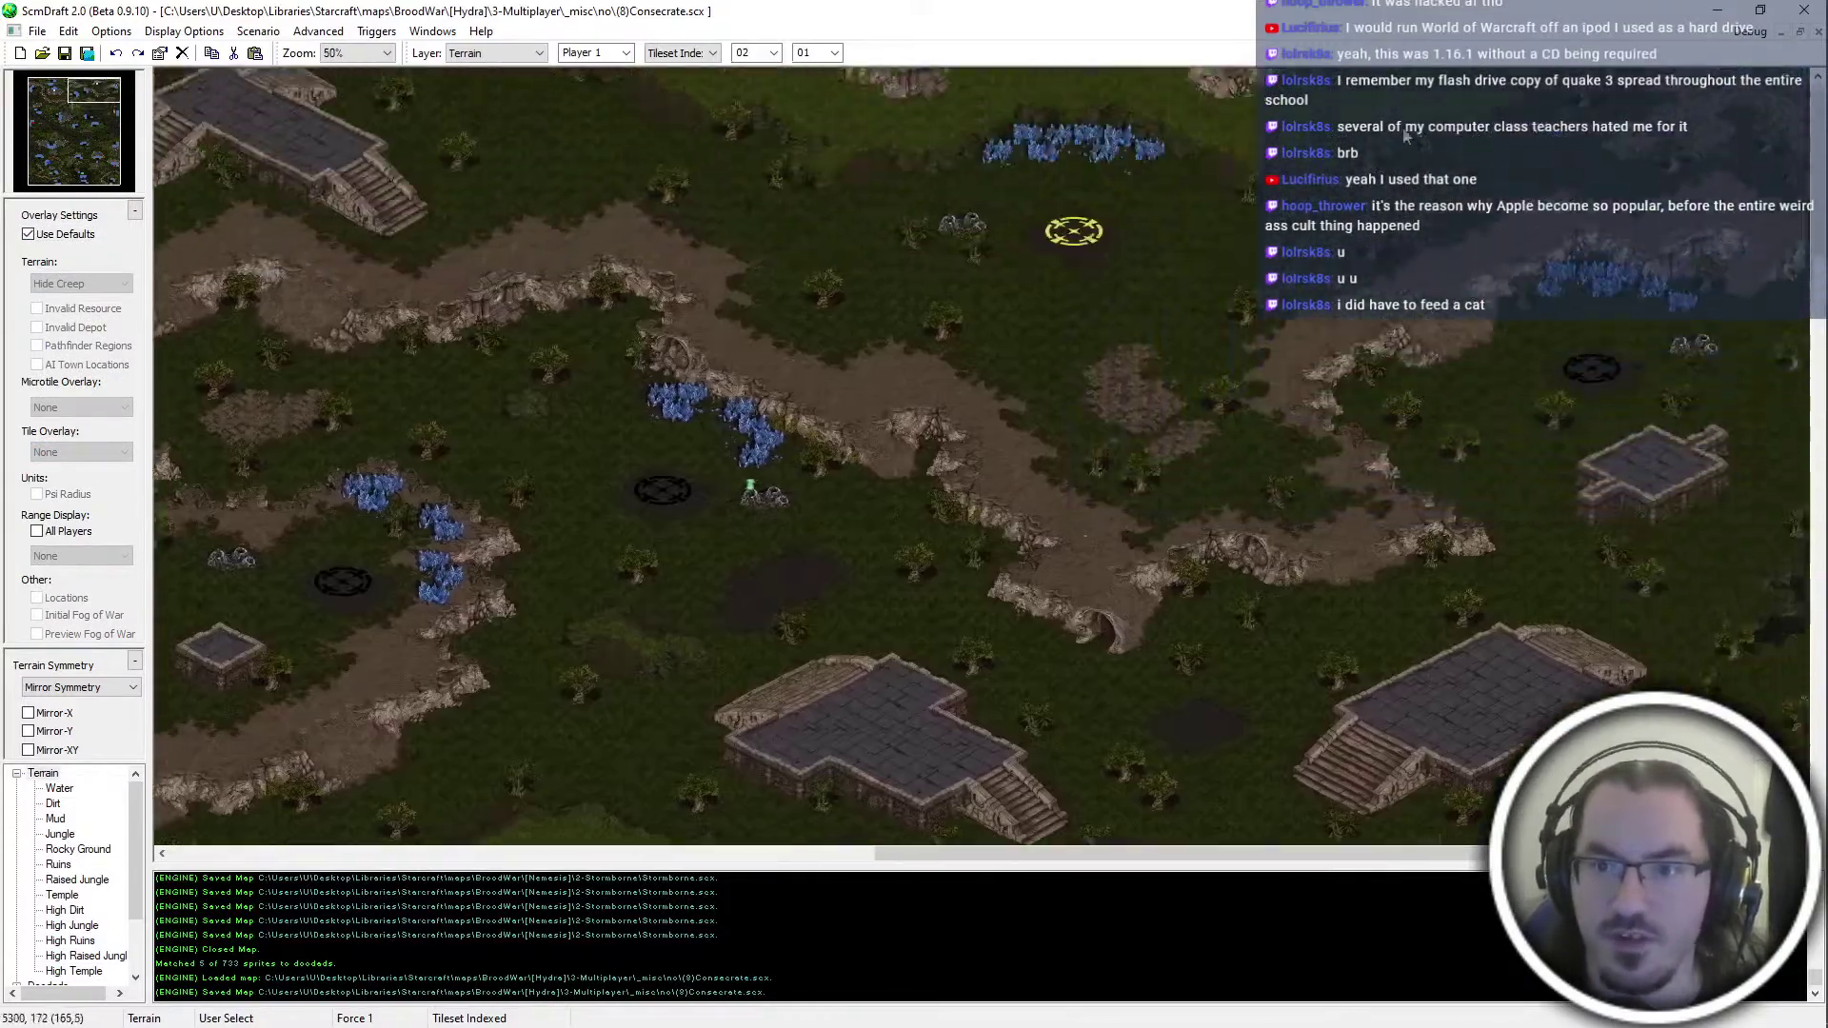
{"action": "scroll", "coordinate": [961, 148], "scroll_direction": "up", "scroll_amount": 2}
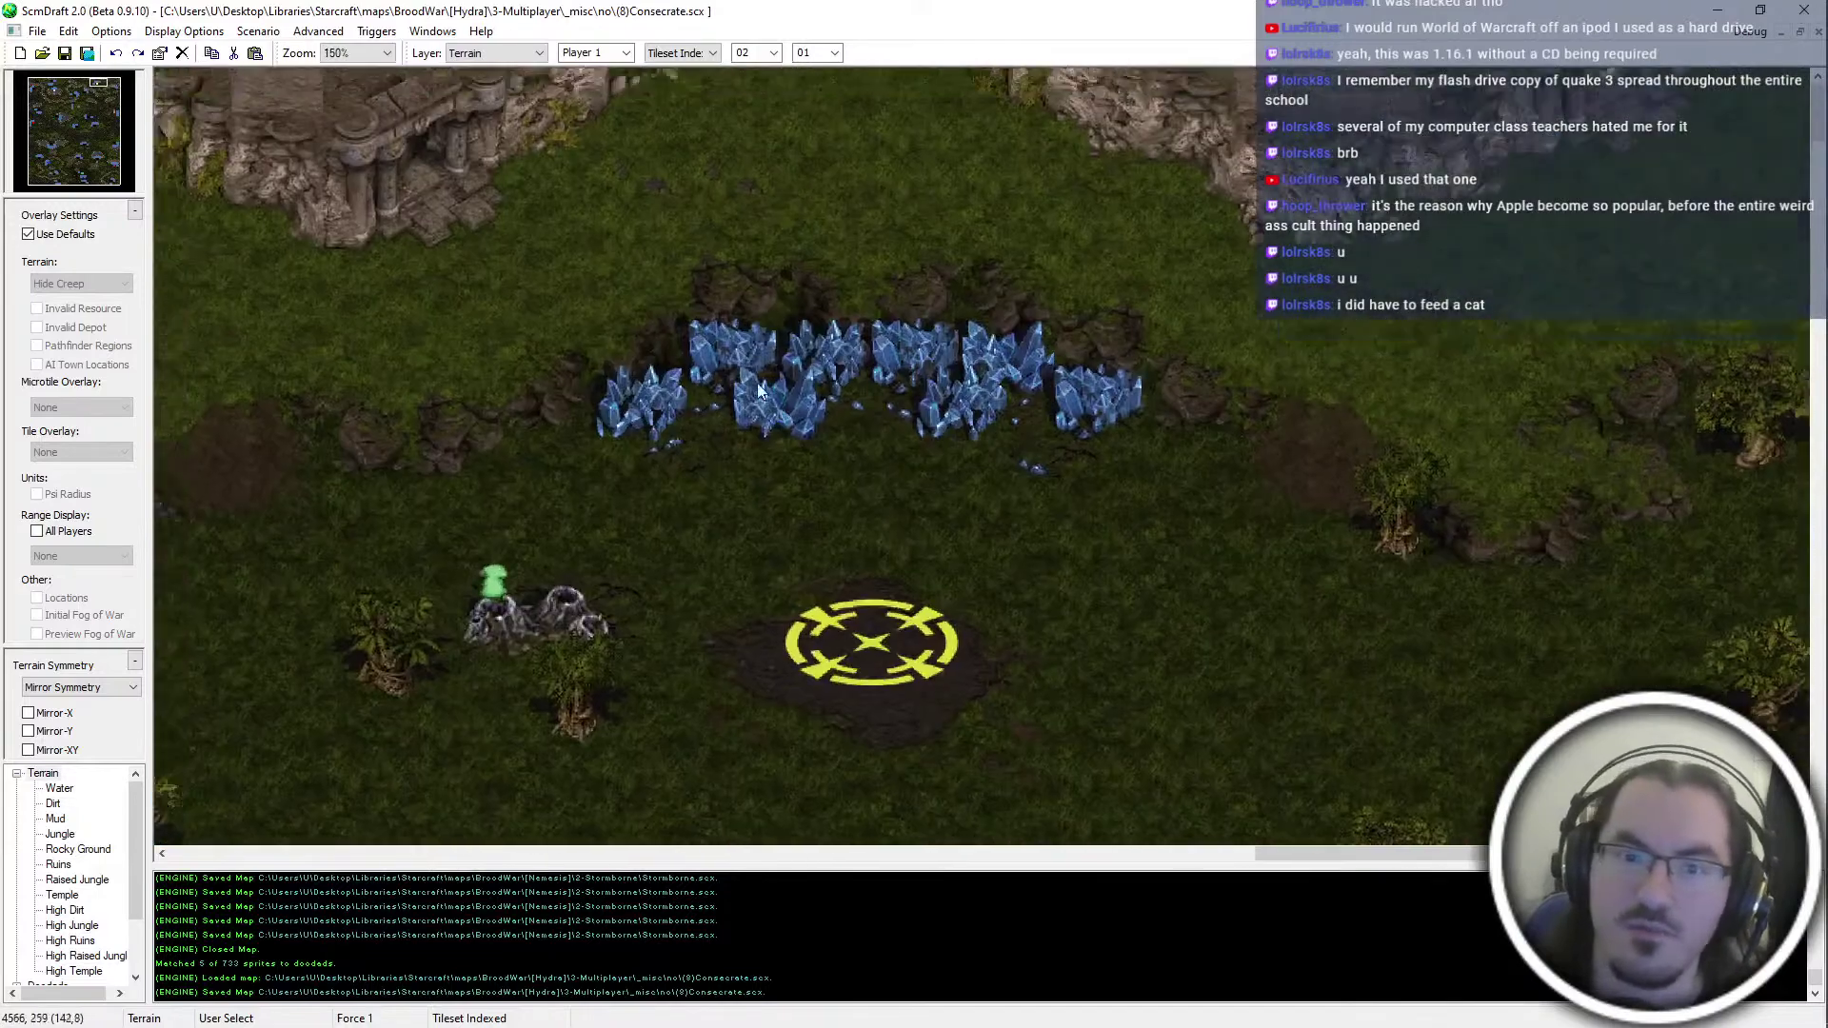
{"action": "middle_click_drag", "start_coordinate": [962, 144], "coordinate": [792, 58]}
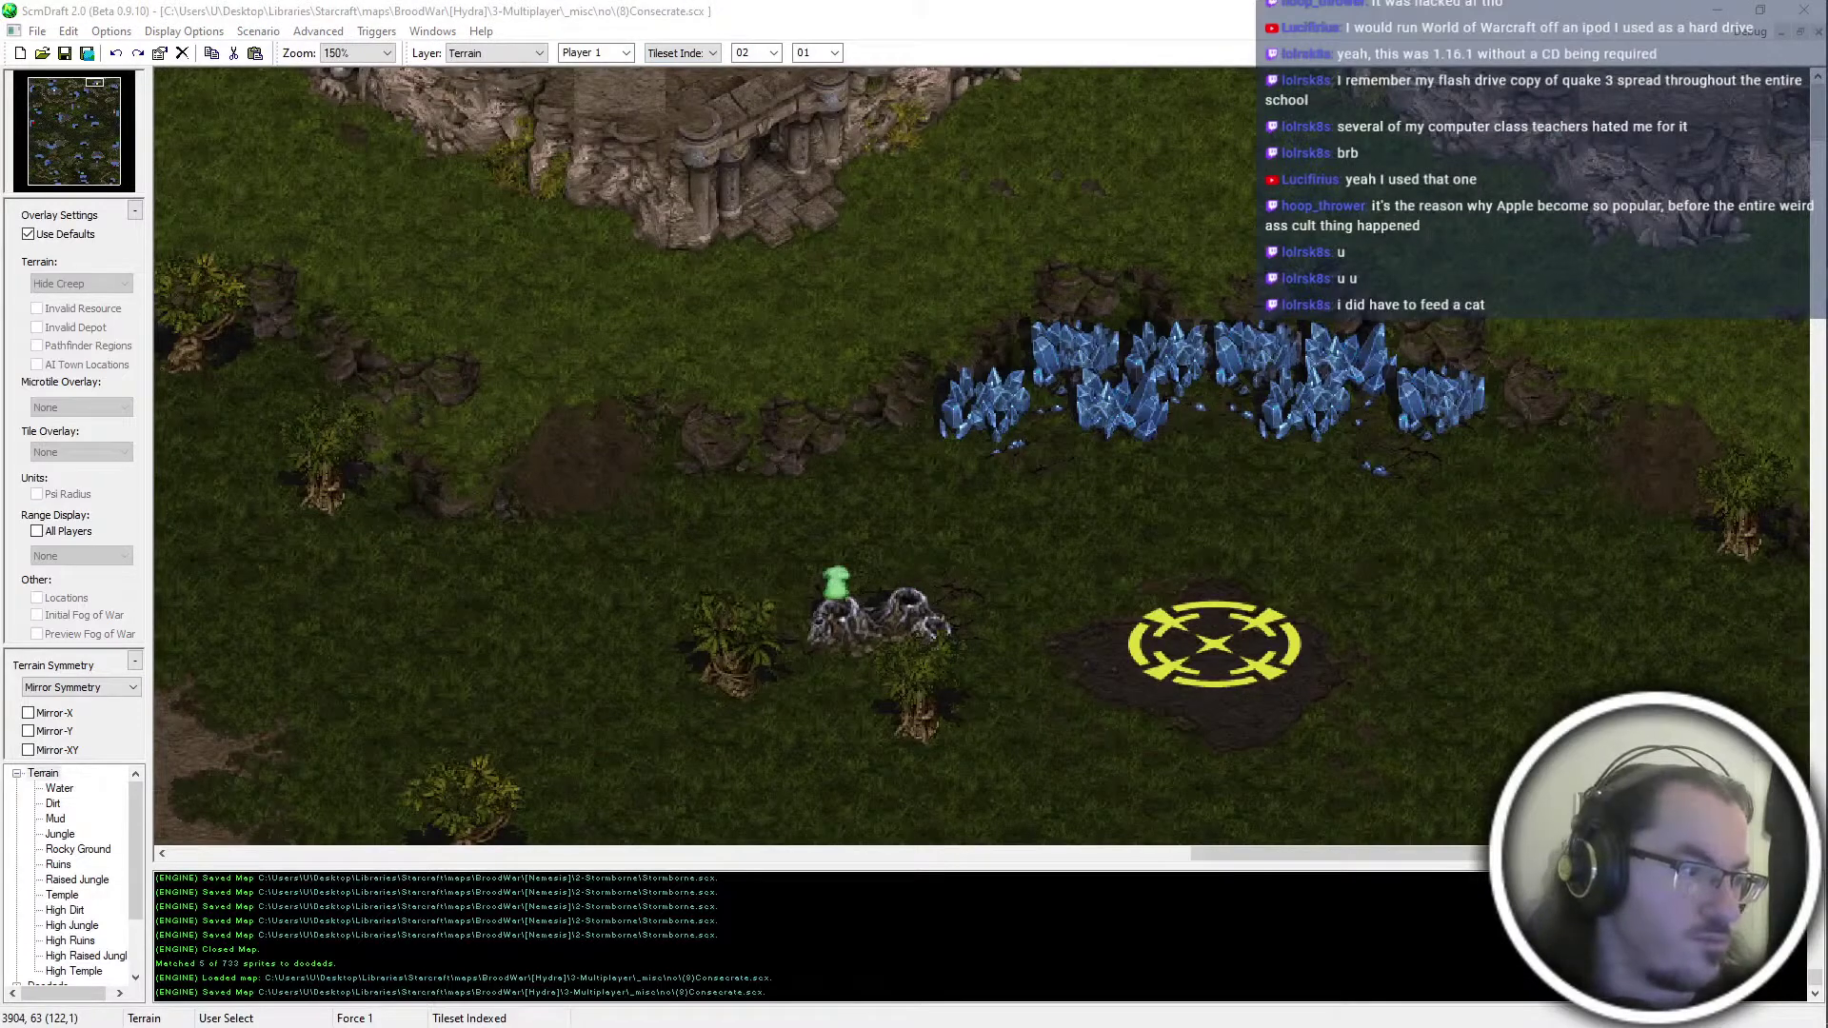
{"action": "left_click", "coordinate": [745, 141]}
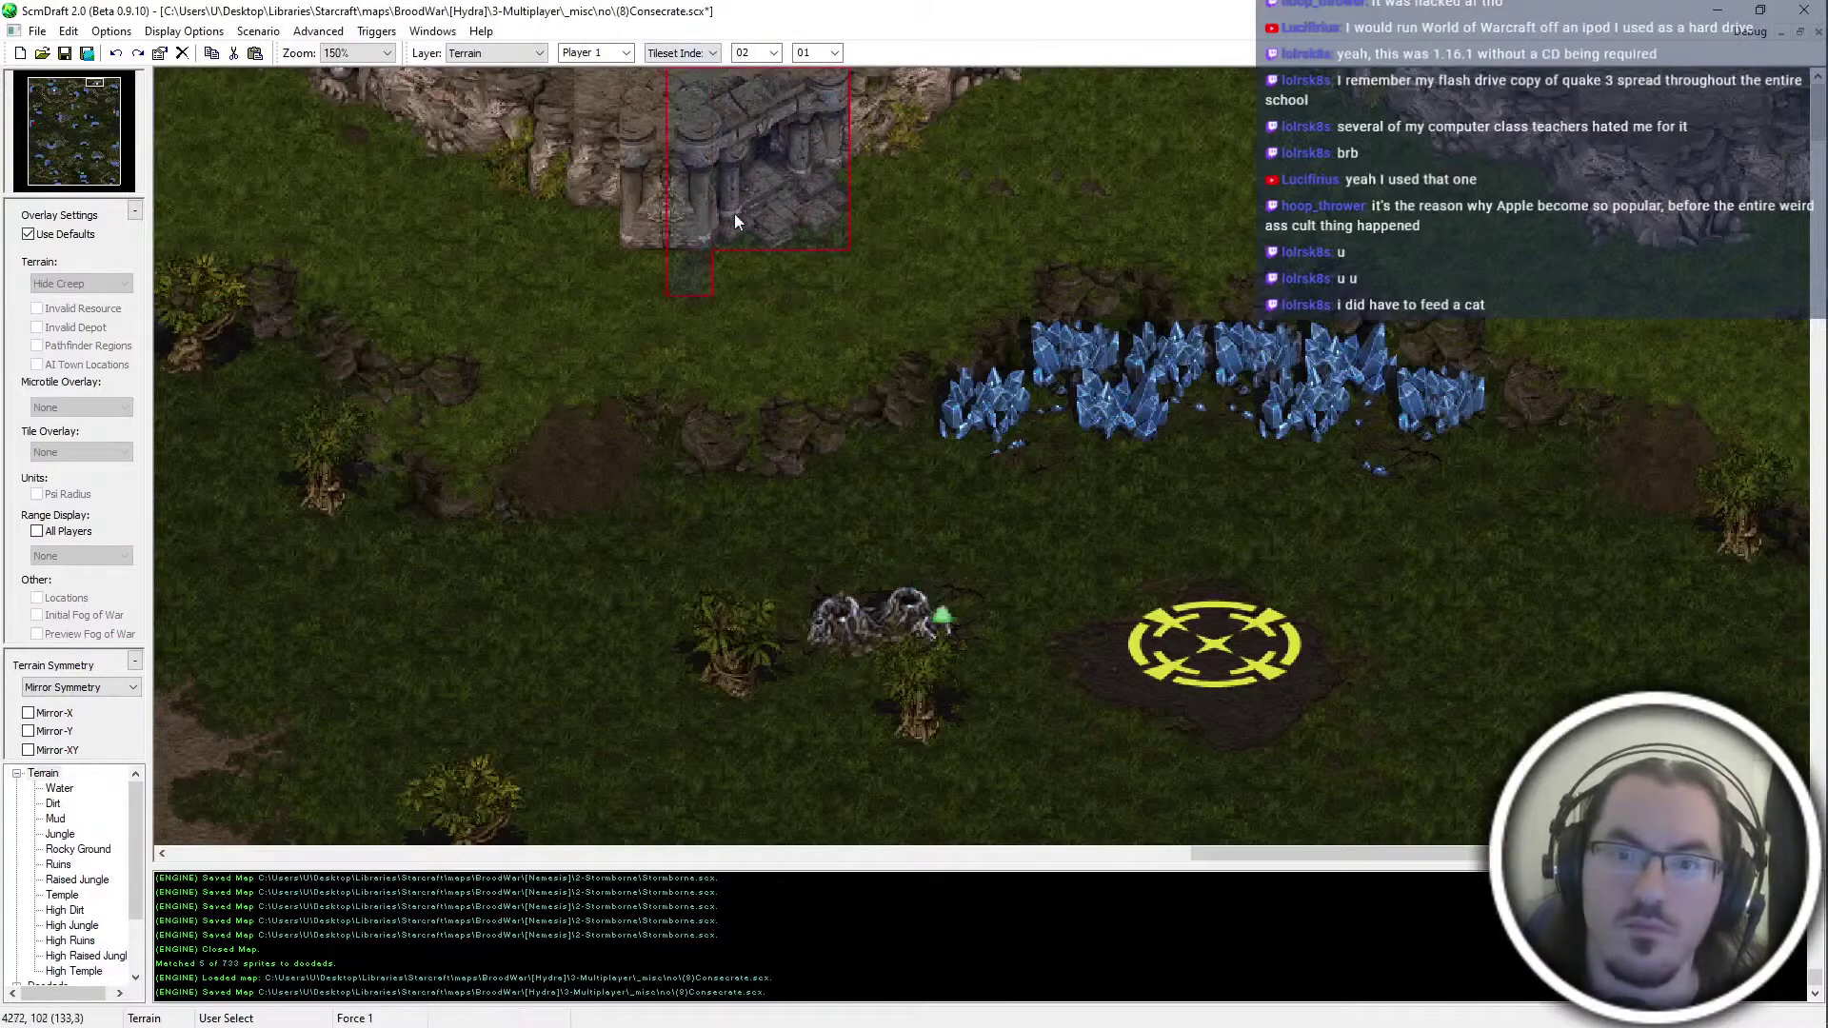
{"action": "key", "text": "ctrl+z"}
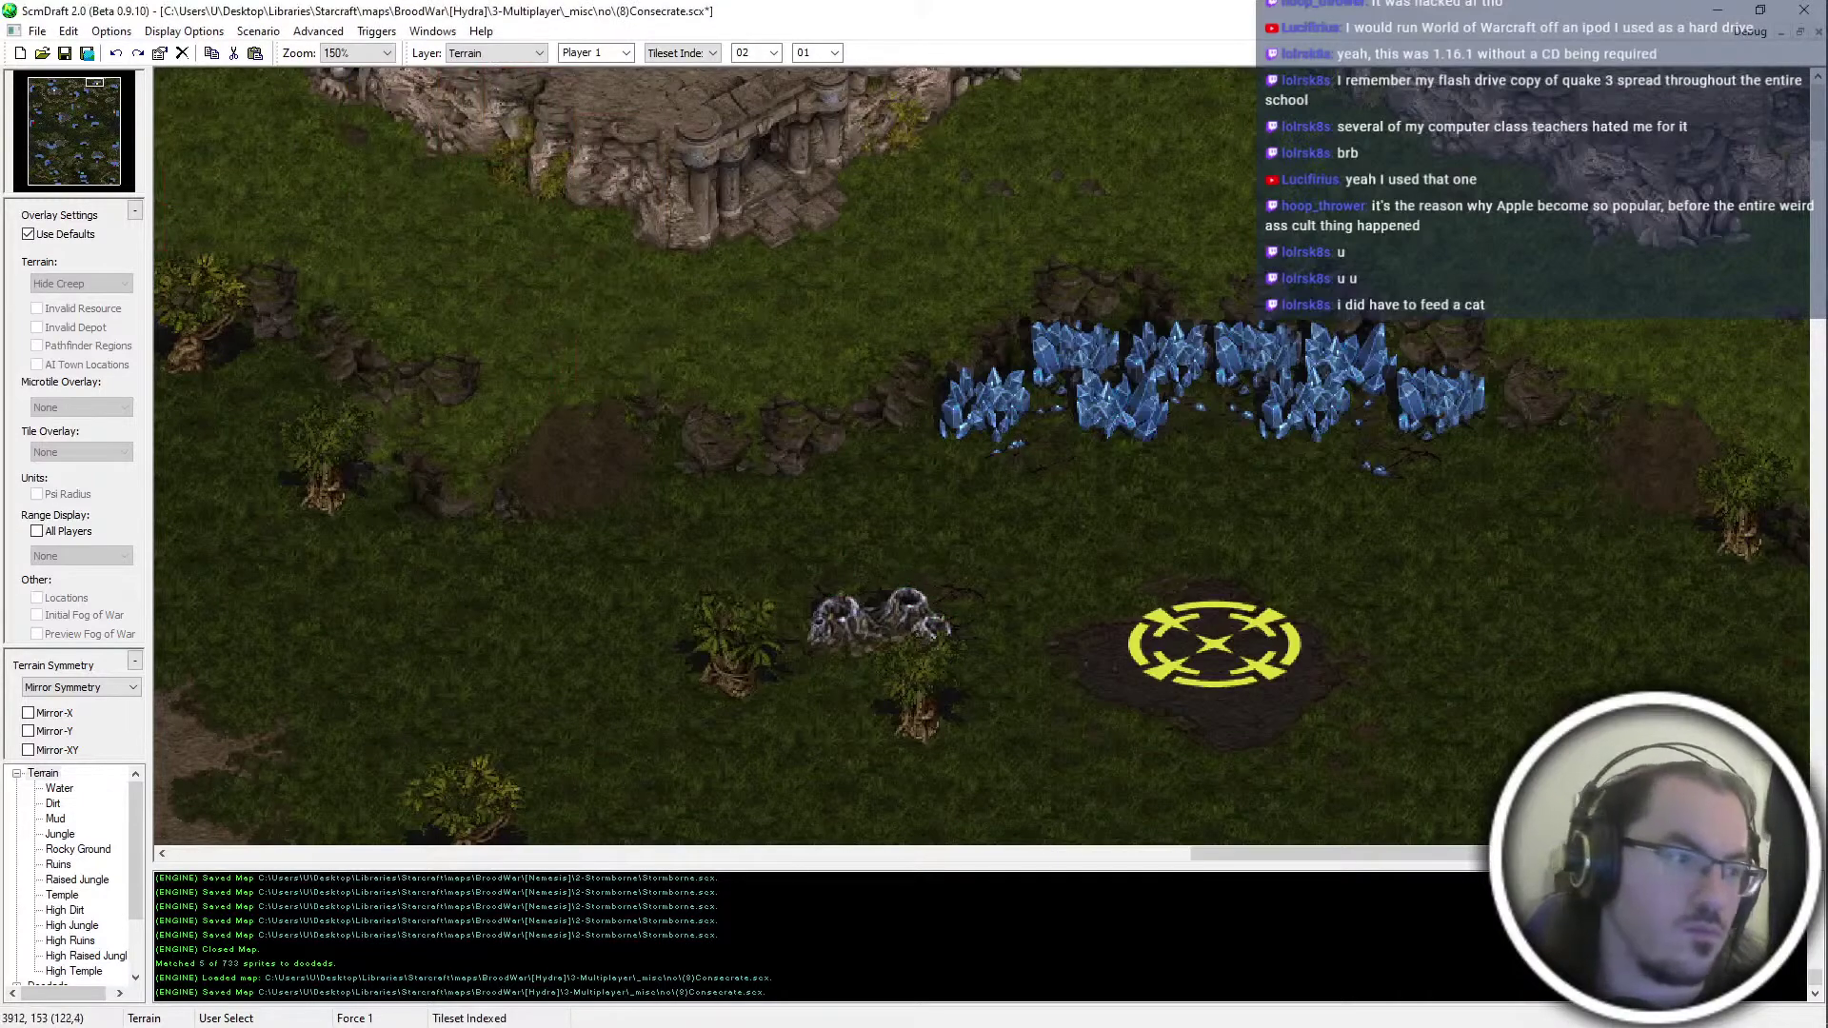
Touch up the ridges northwest and northeast of the yellow start location with indexed cliff tiles, and save Consecrate
{"action": "key", "text": "Right"}
{"action": "key", "text": "Right"}
{"action": "key", "text": "Left"}
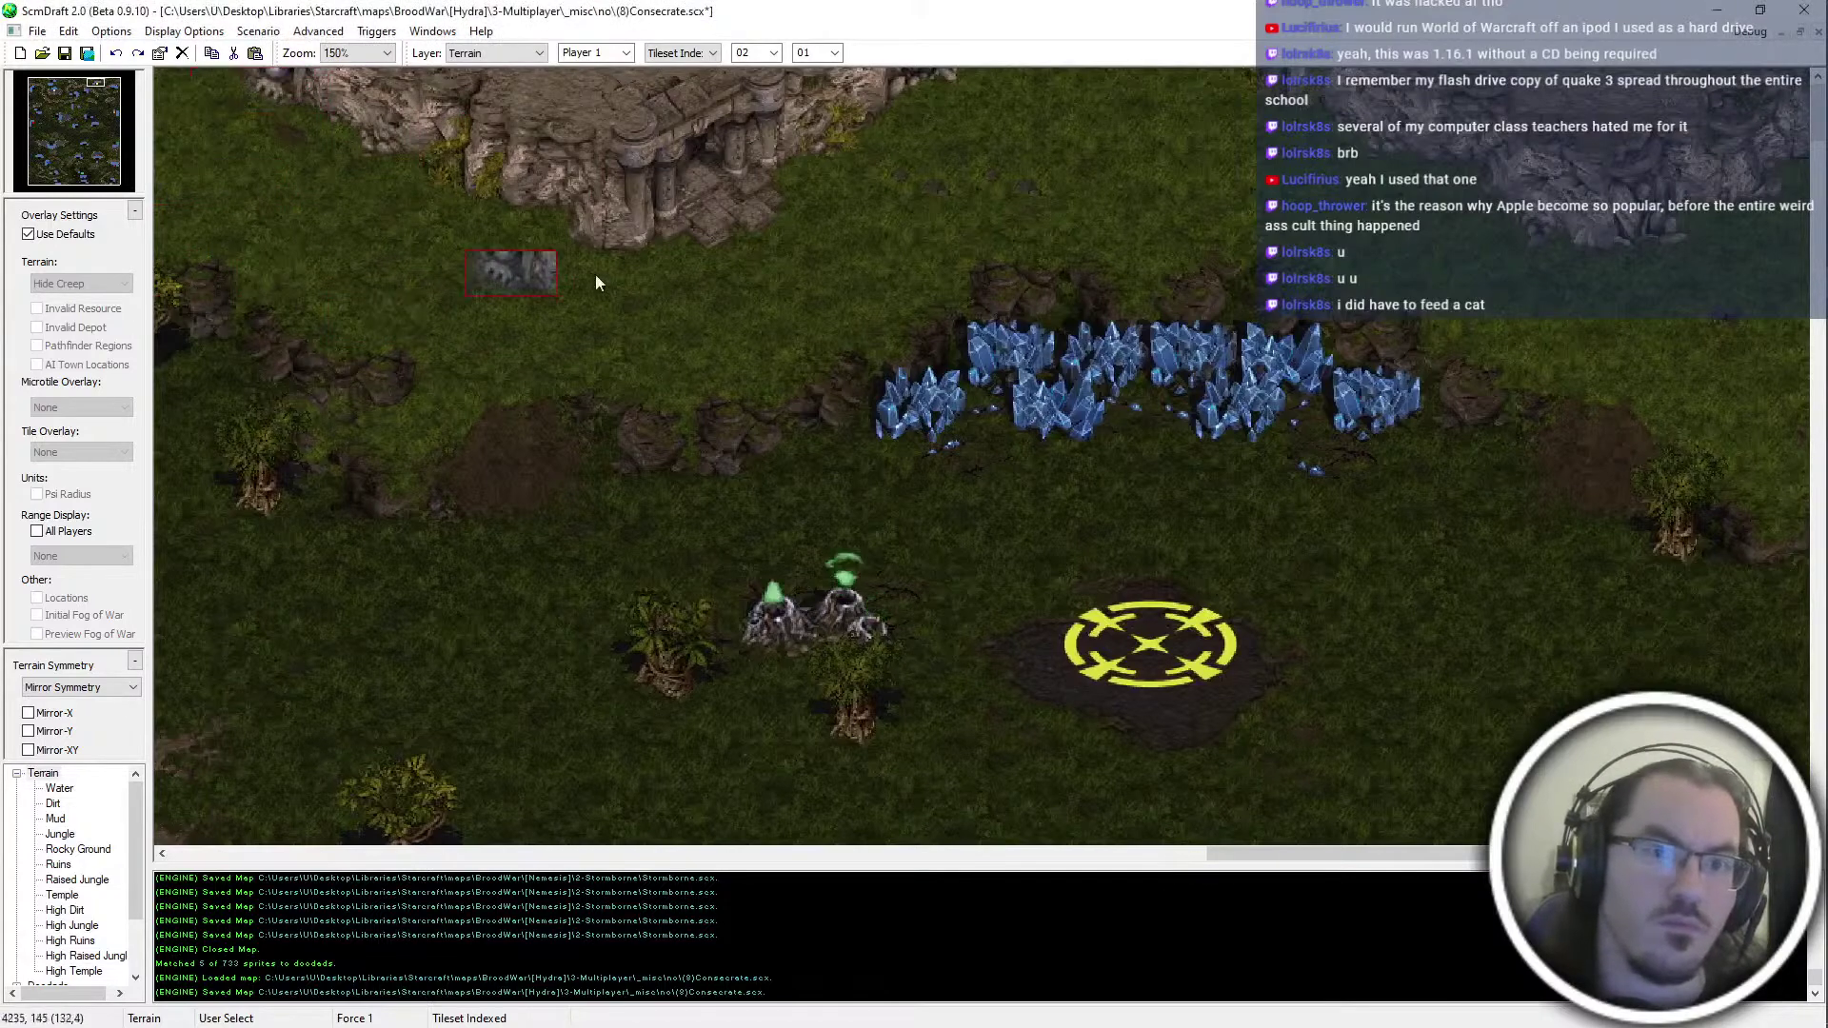
{"action": "key", "text": "Right"}
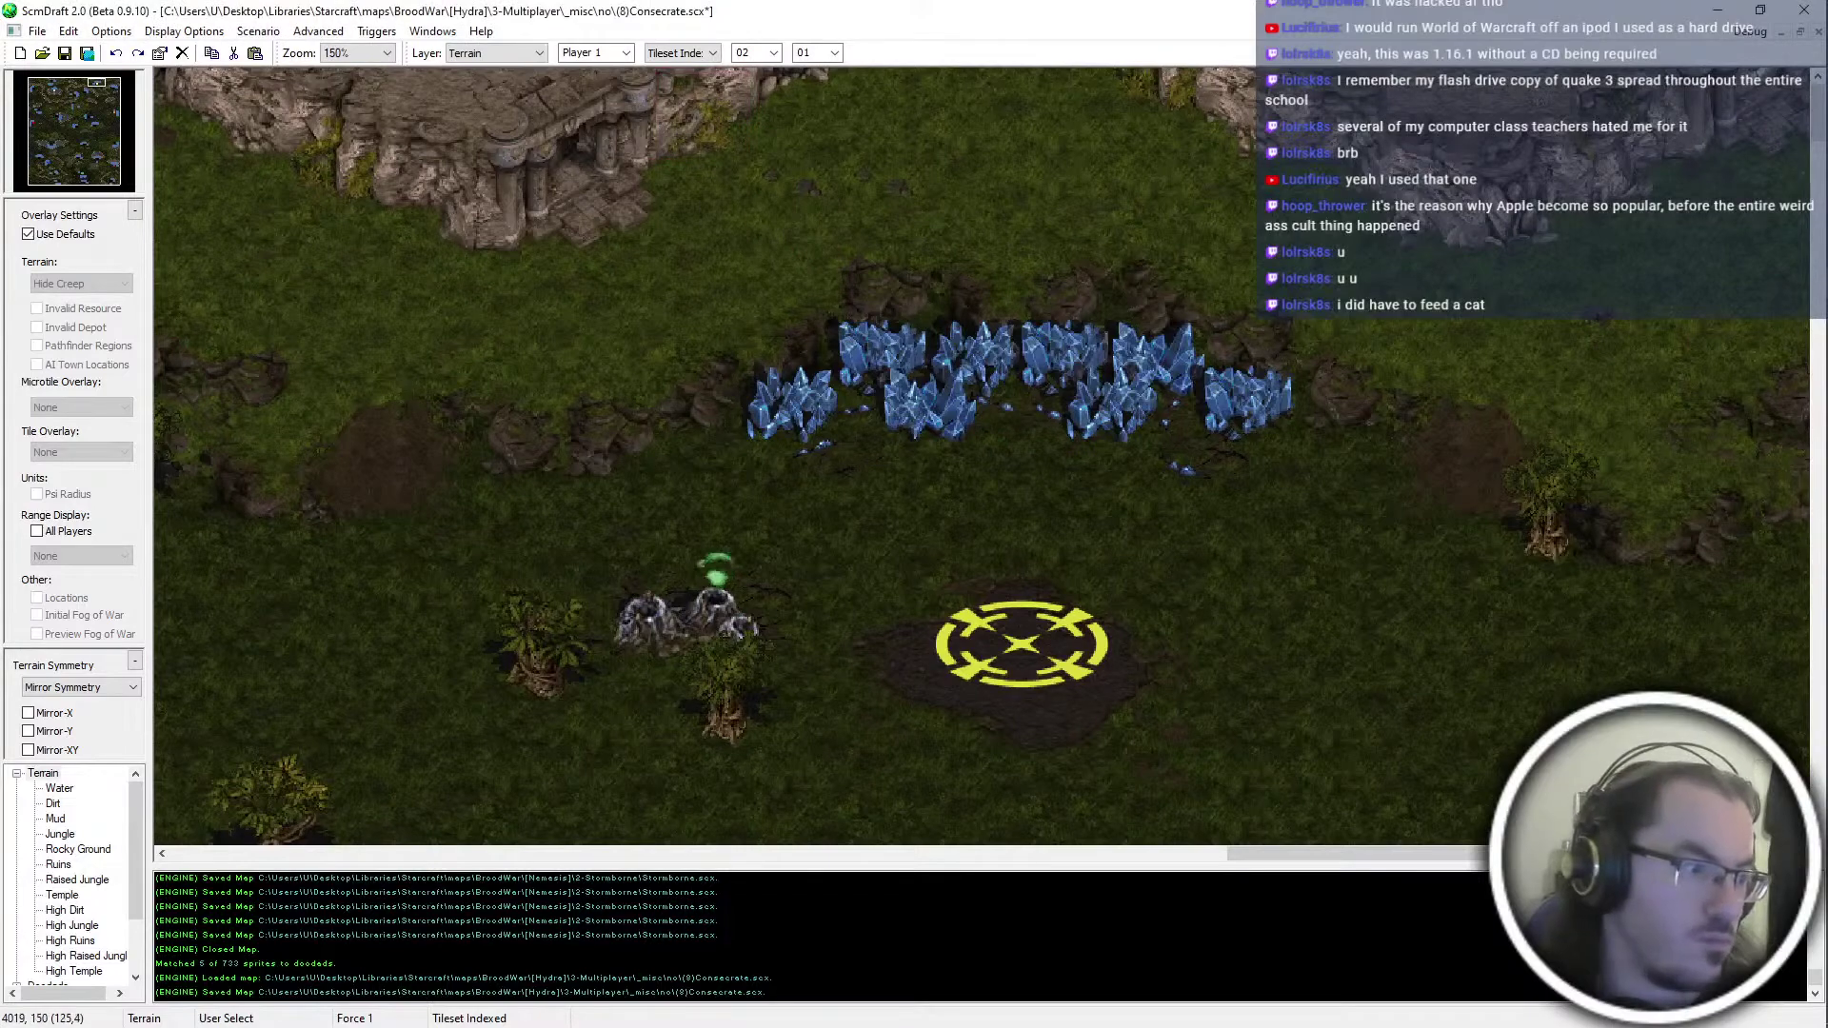
{"action": "left_click", "coordinate": [812, 80]}
{"action": "left_click", "coordinate": [103, 83]}
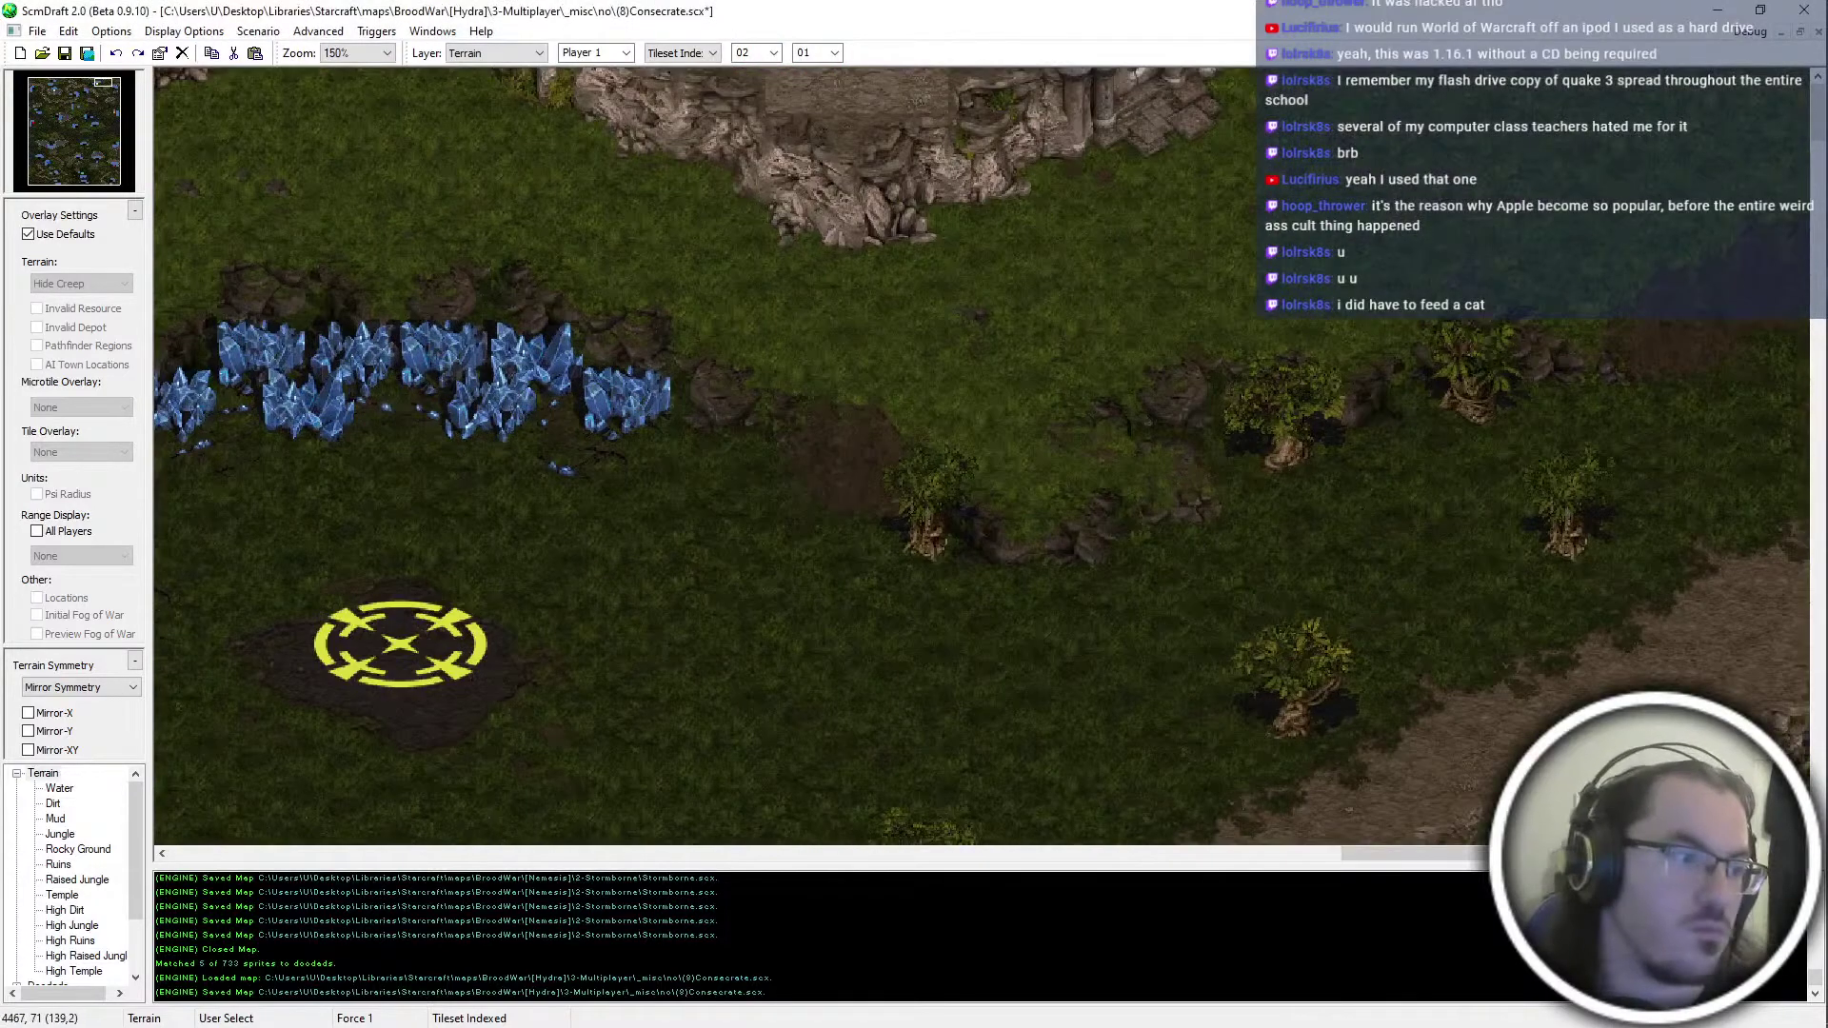
{"action": "left_click", "coordinate": [547, 82]}
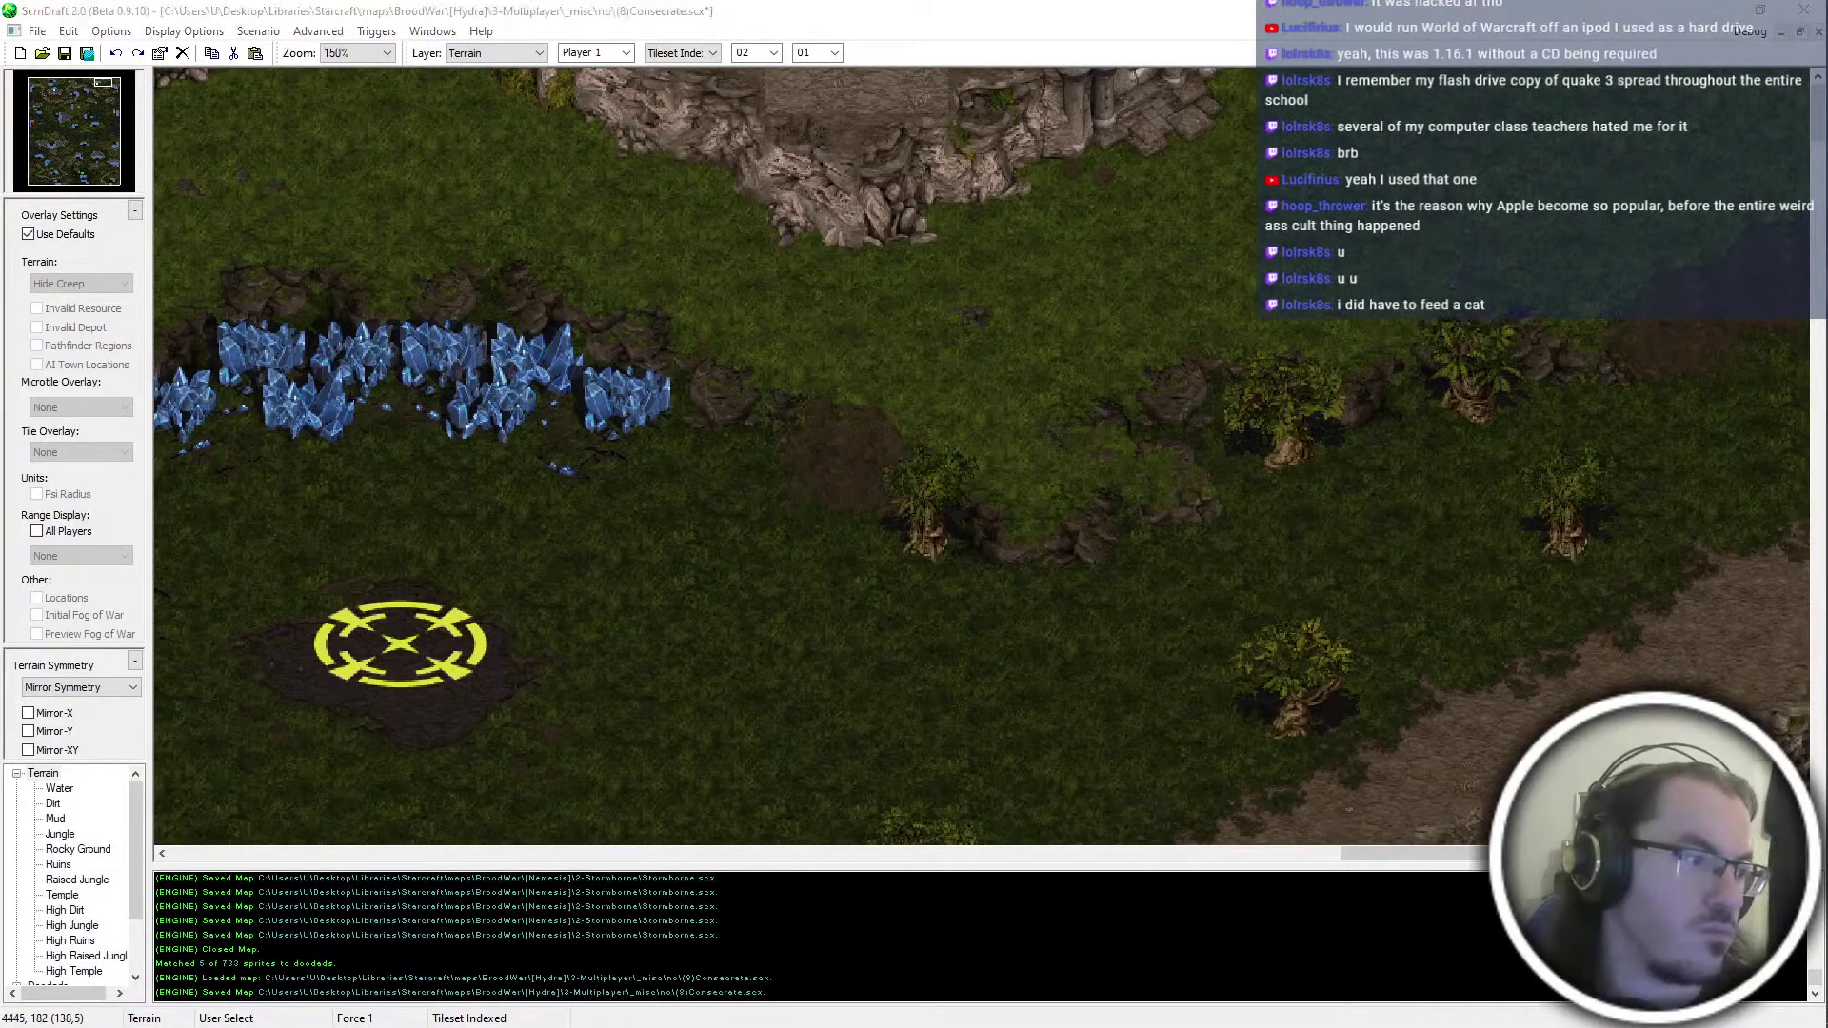
{"action": "left_click", "coordinate": [649, 103]}
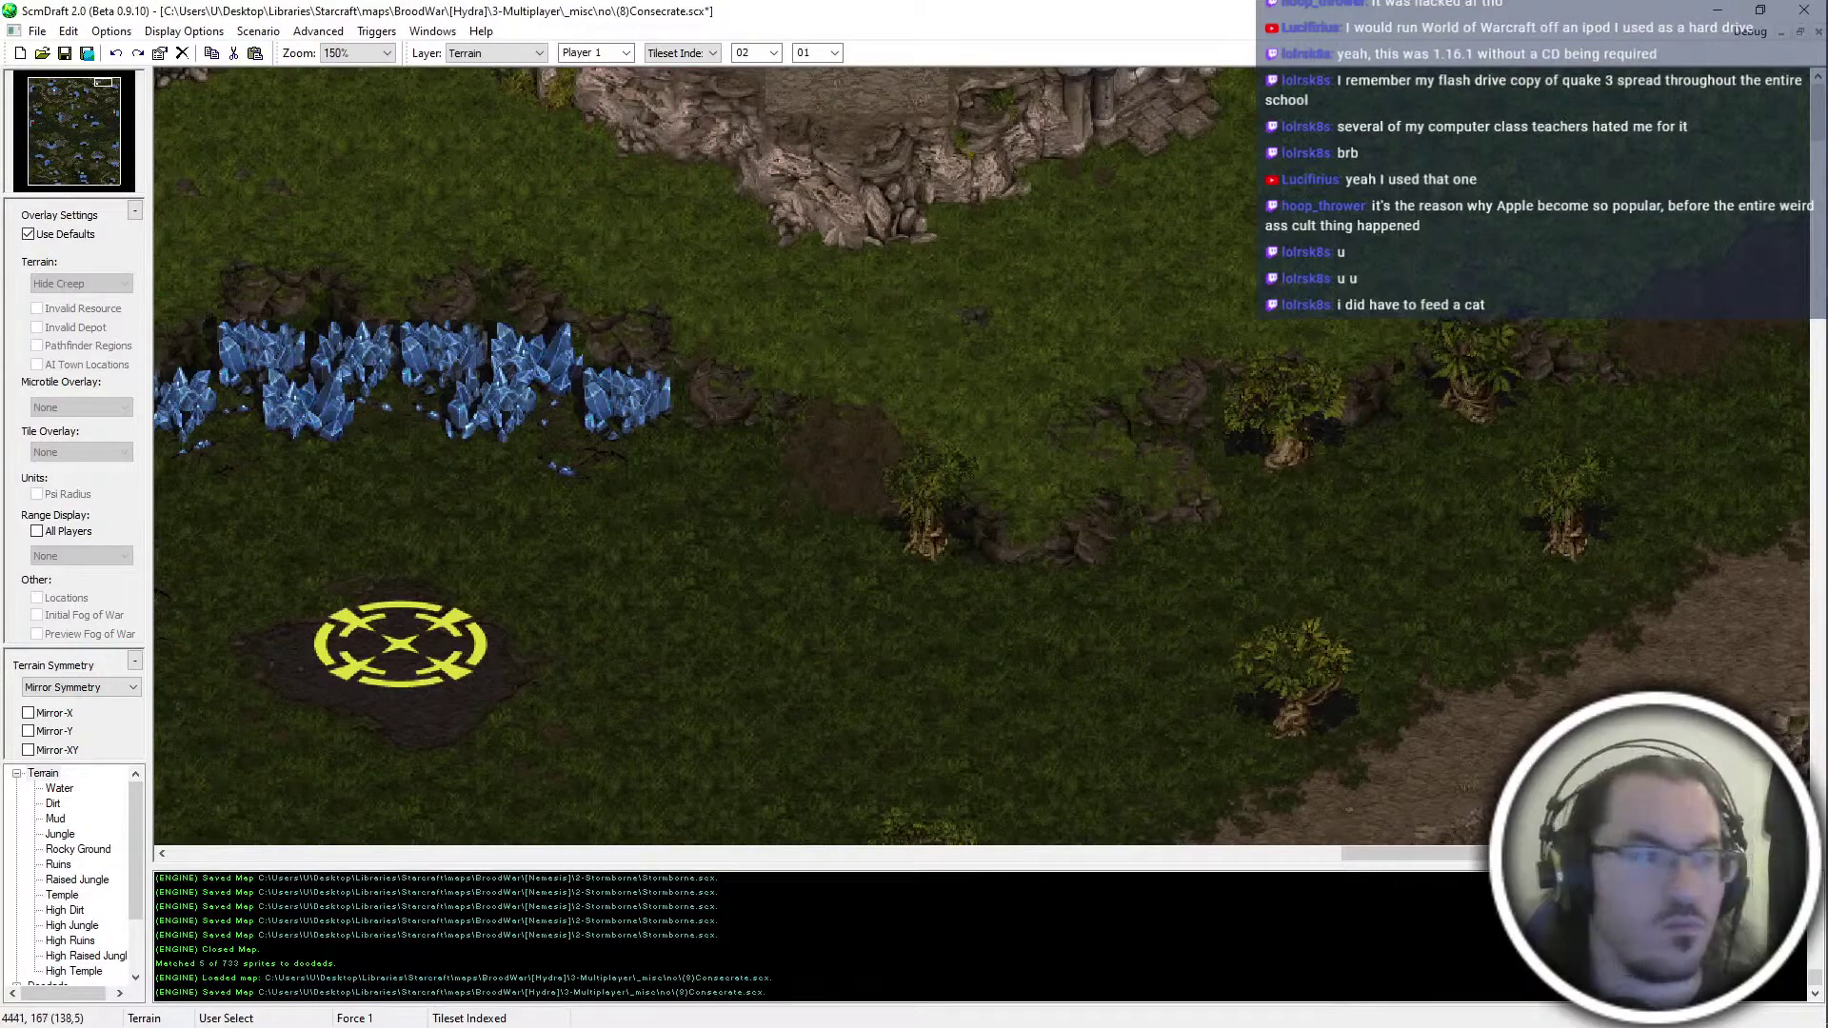
{"action": "left_click", "coordinate": [718, 133]}
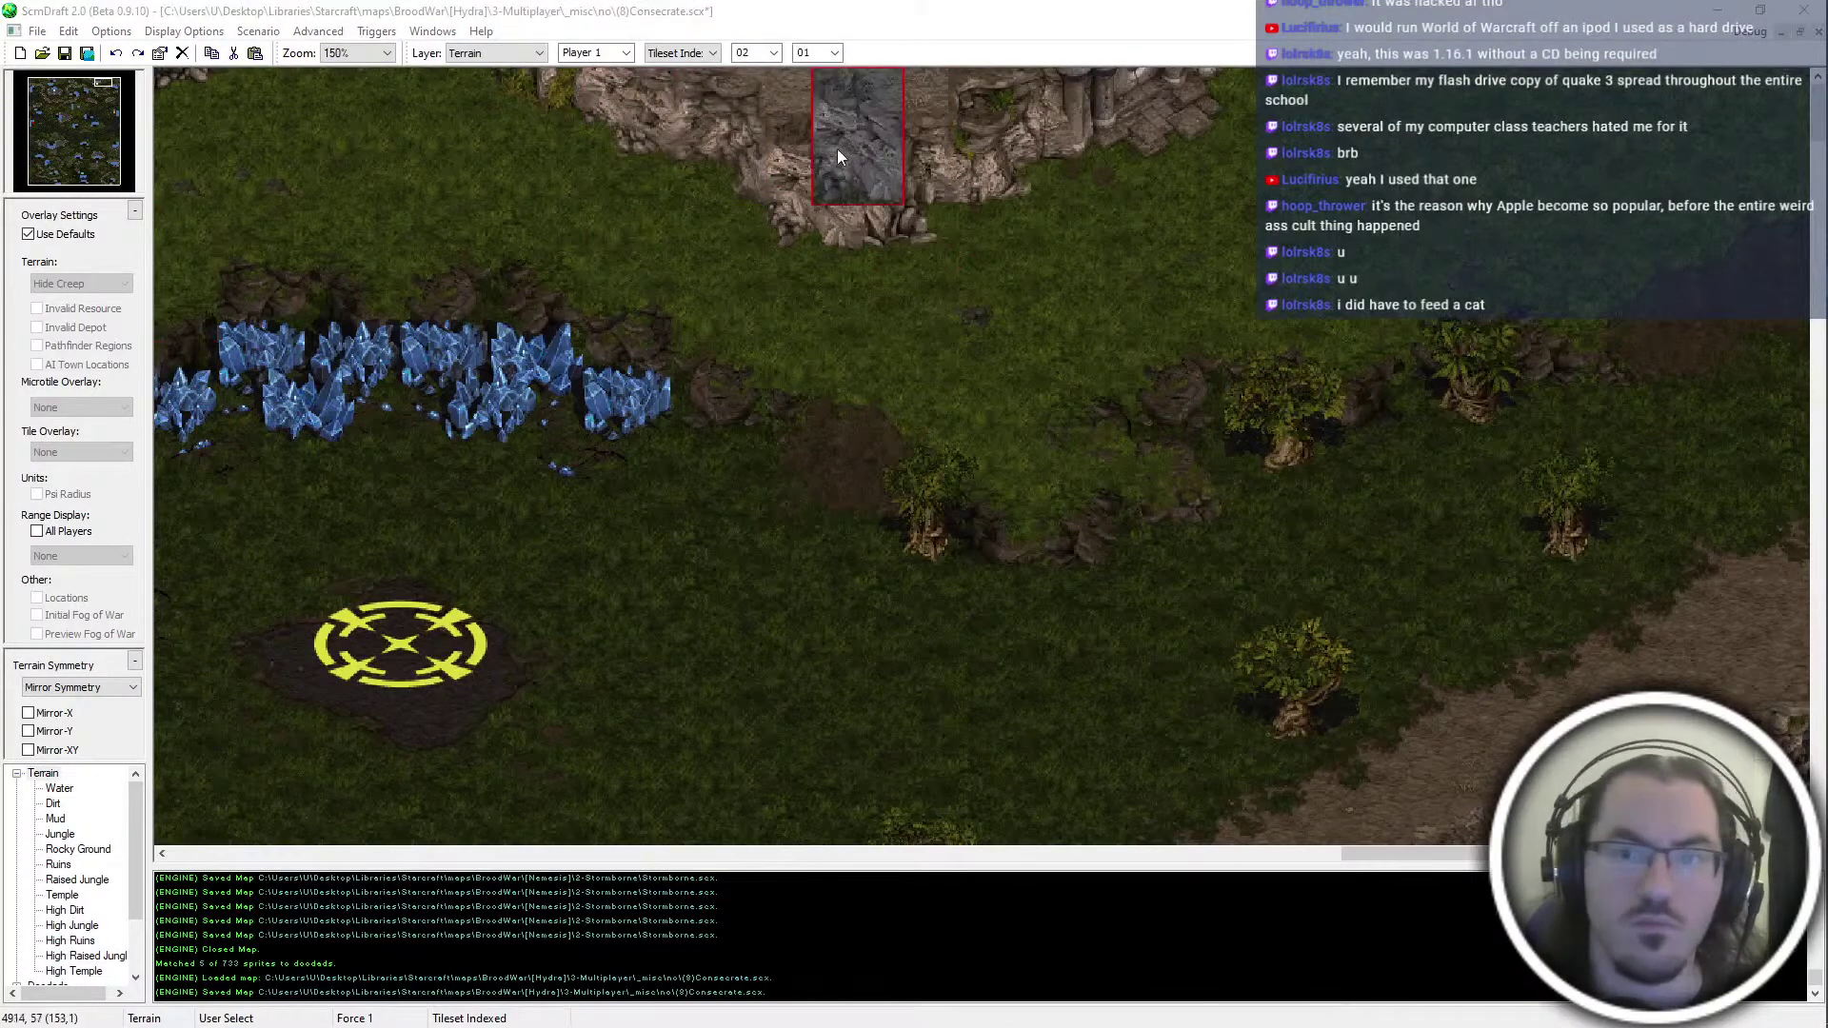
{"action": "left_click", "coordinate": [865, 341]}
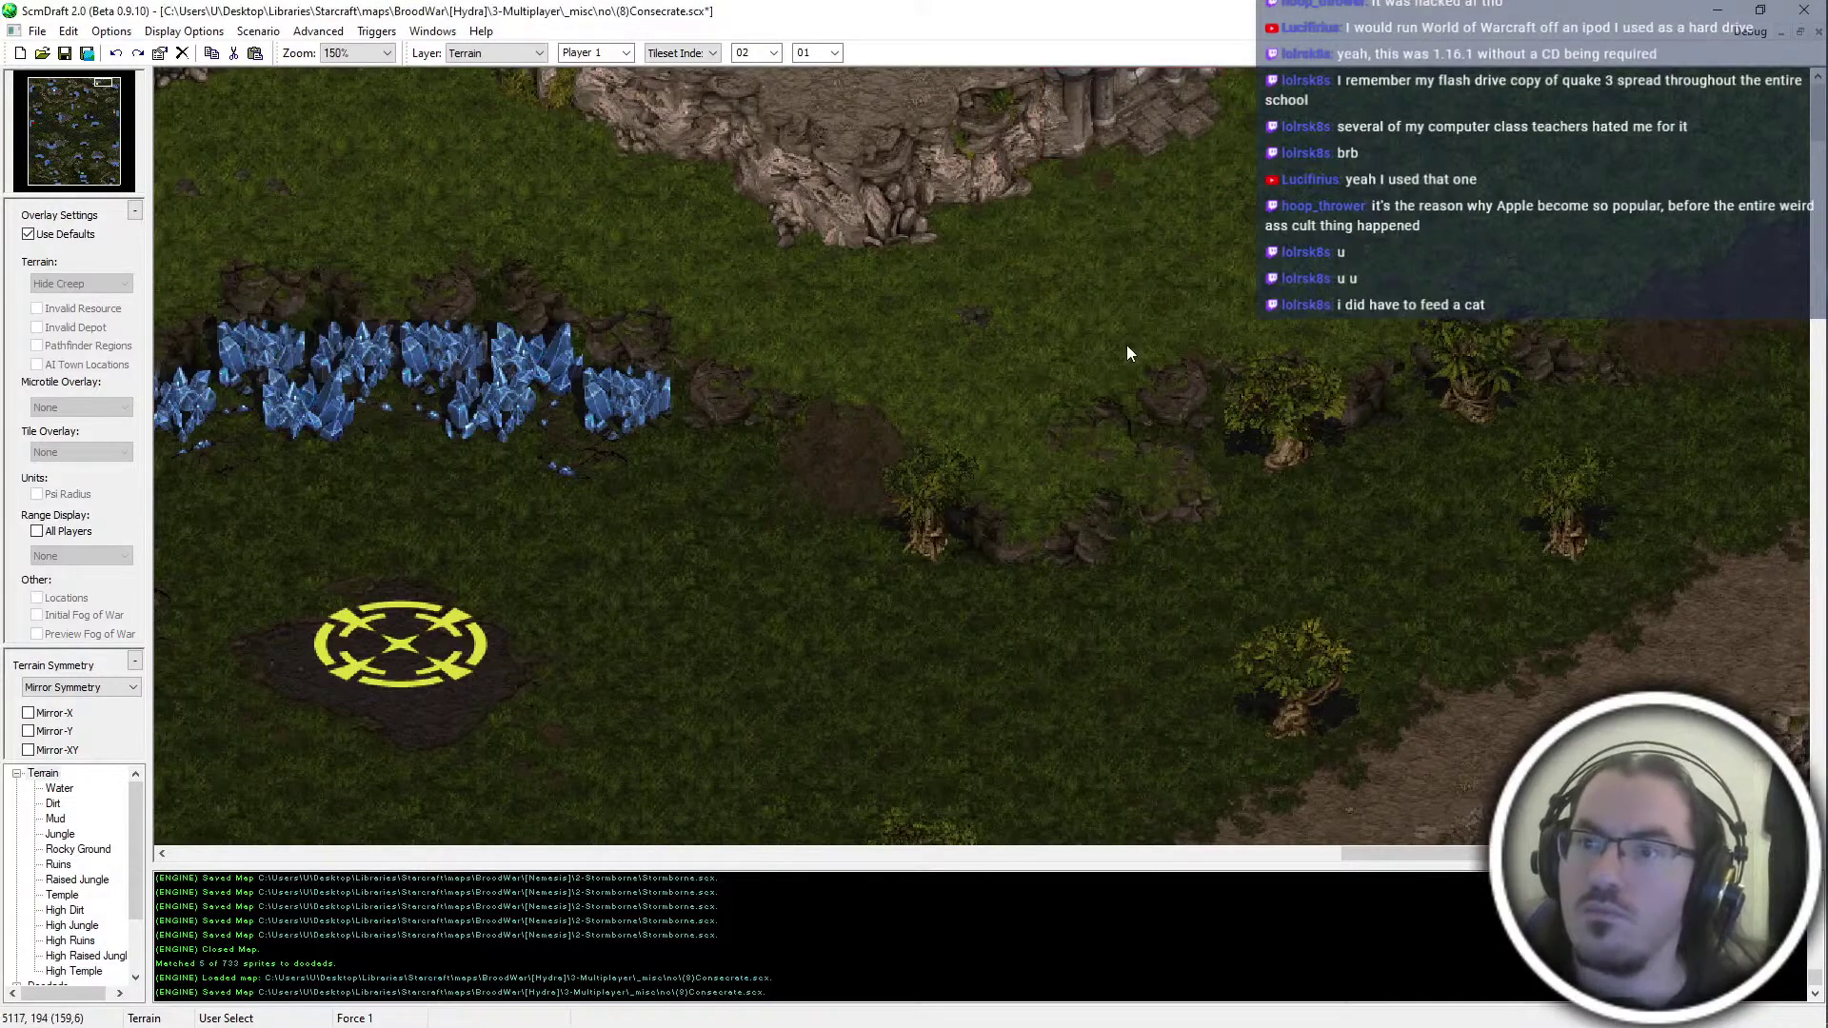
{"action": "scroll", "coordinate": [1127, 345], "scroll_direction": "down", "scroll_amount": 2}
{"action": "key", "text": "ctrl+s"}
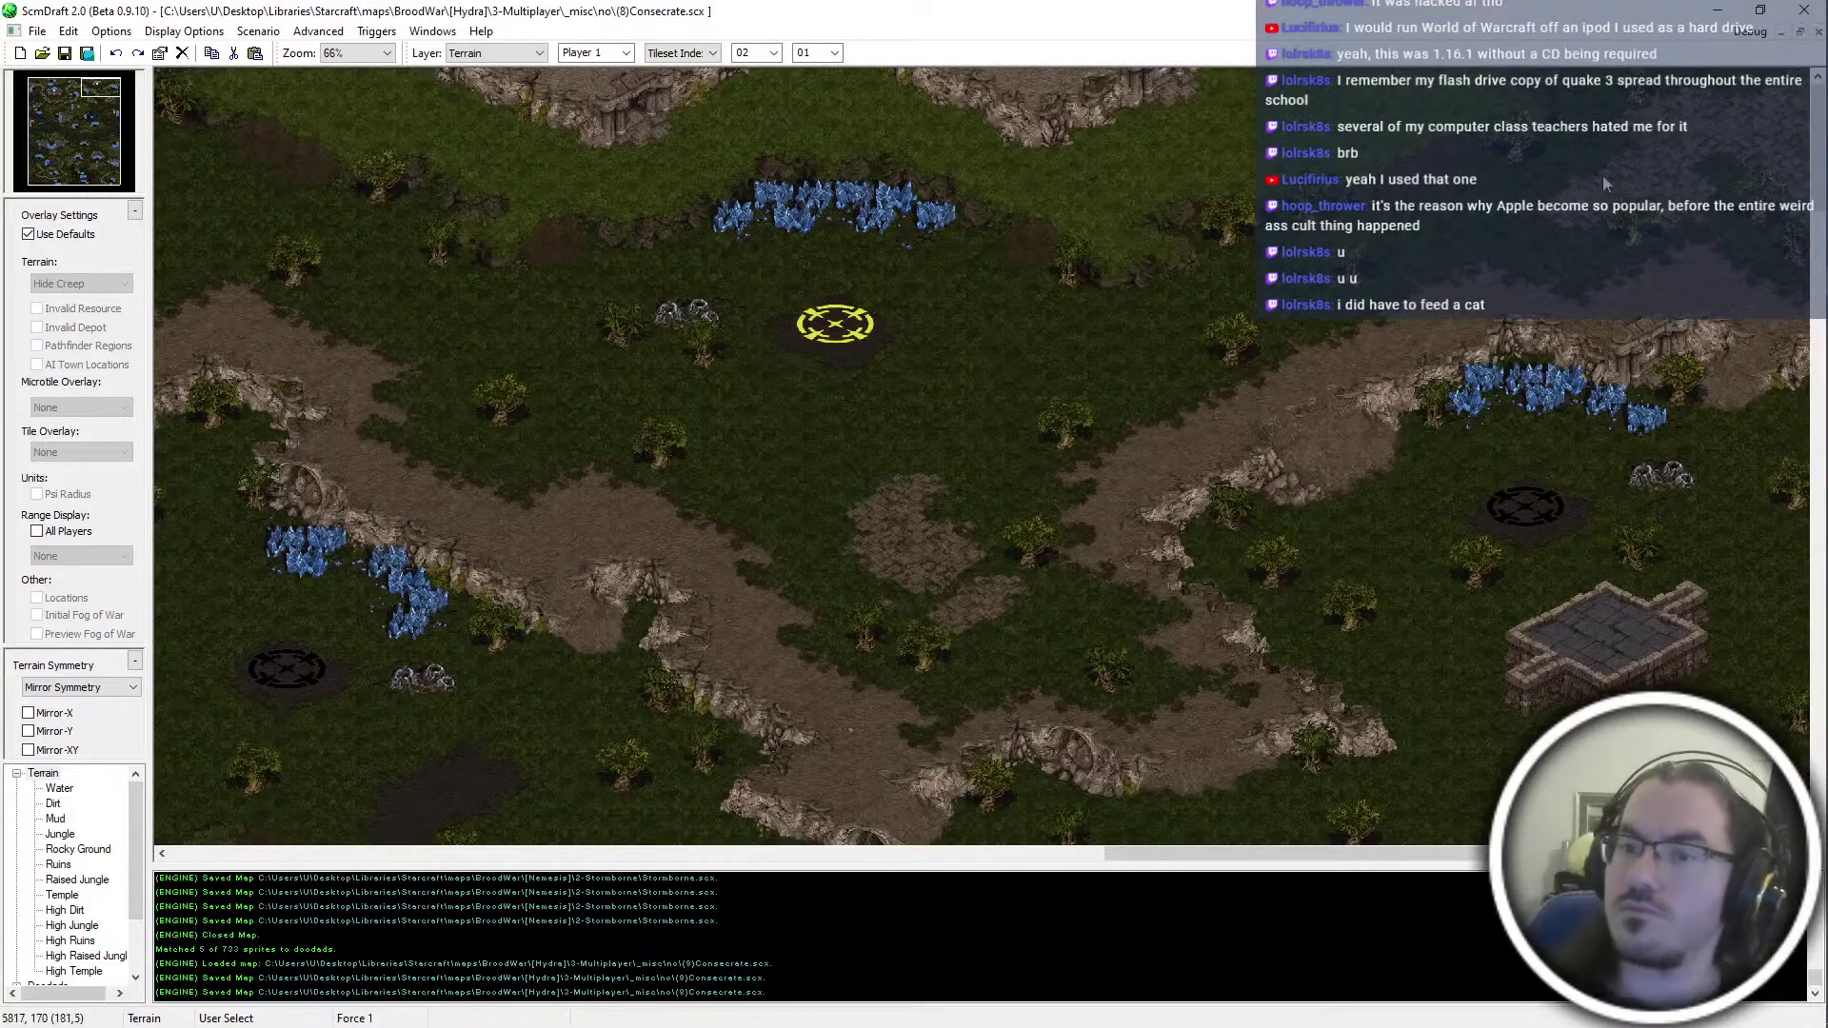
Look over Consecrate's southern half, the blue start location and the terrain around the northern bases
{"action": "scroll", "coordinate": [1180, 239], "scroll_direction": "down", "scroll_amount": 3}
{"action": "scroll", "coordinate": [885, 455], "scroll_direction": "down", "scroll_amount": 3}
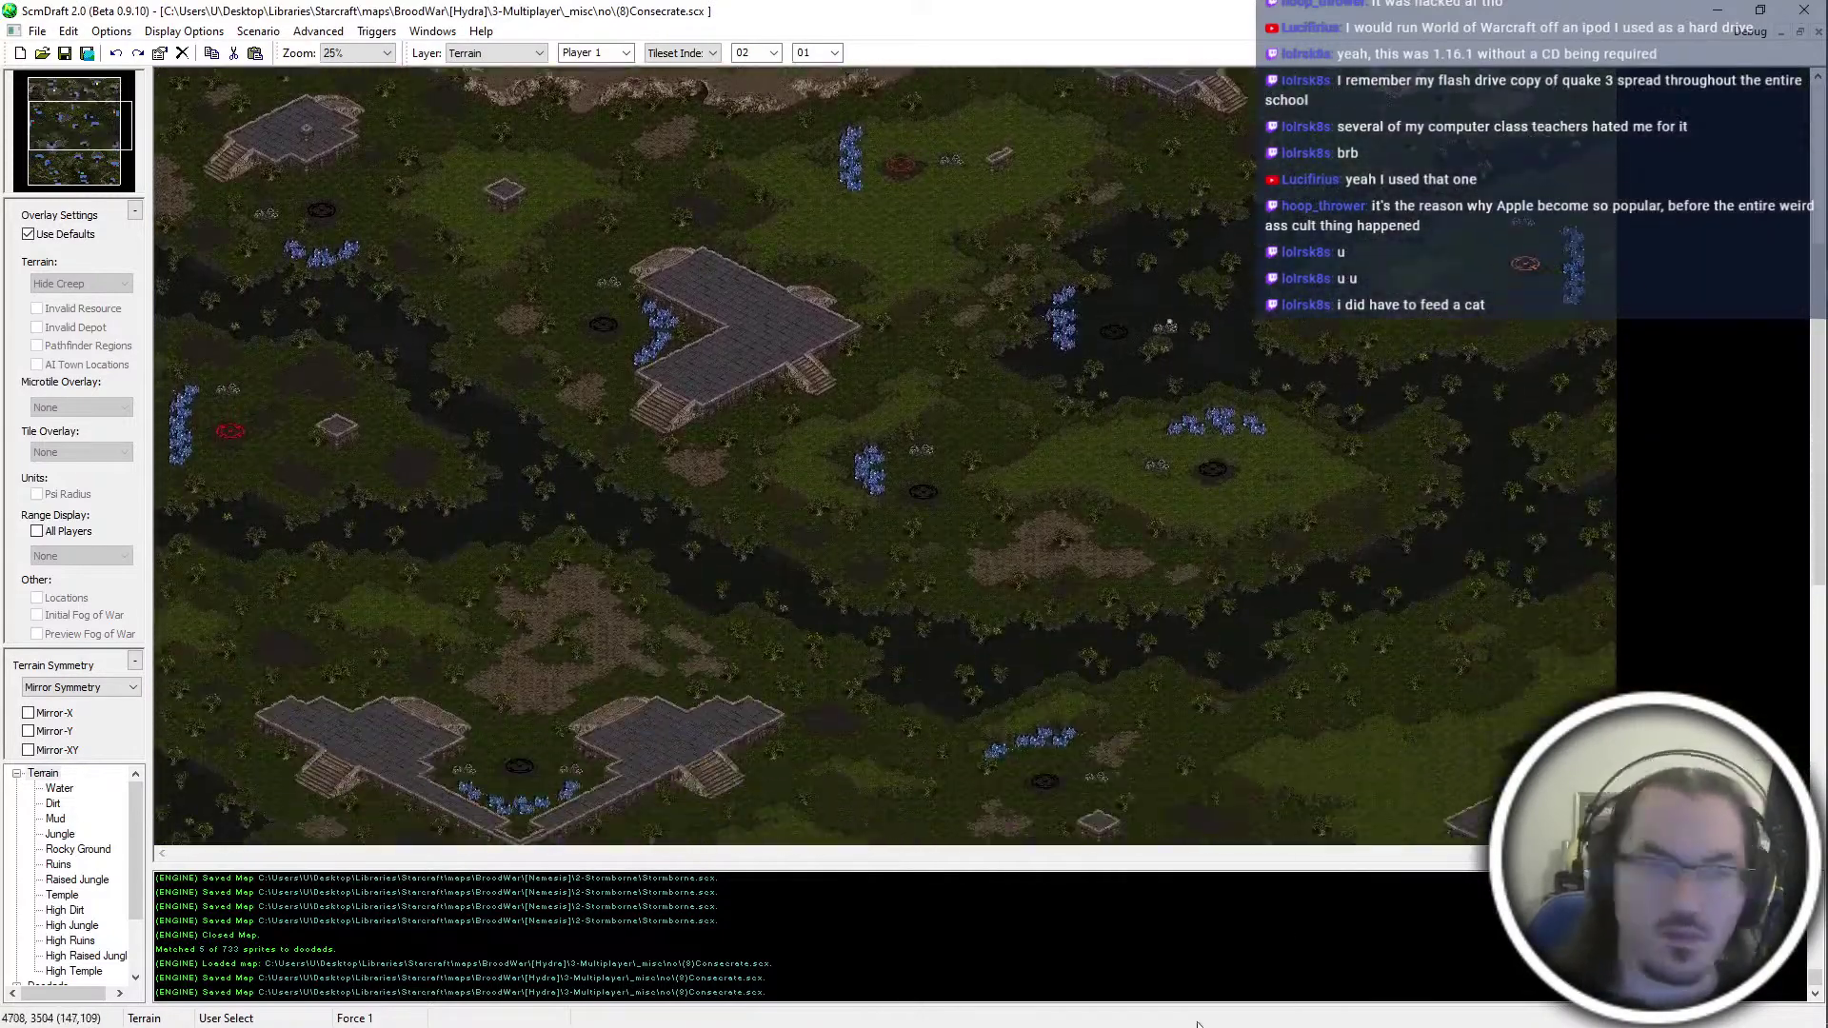
{"action": "left_click", "coordinate": [60, 183]}
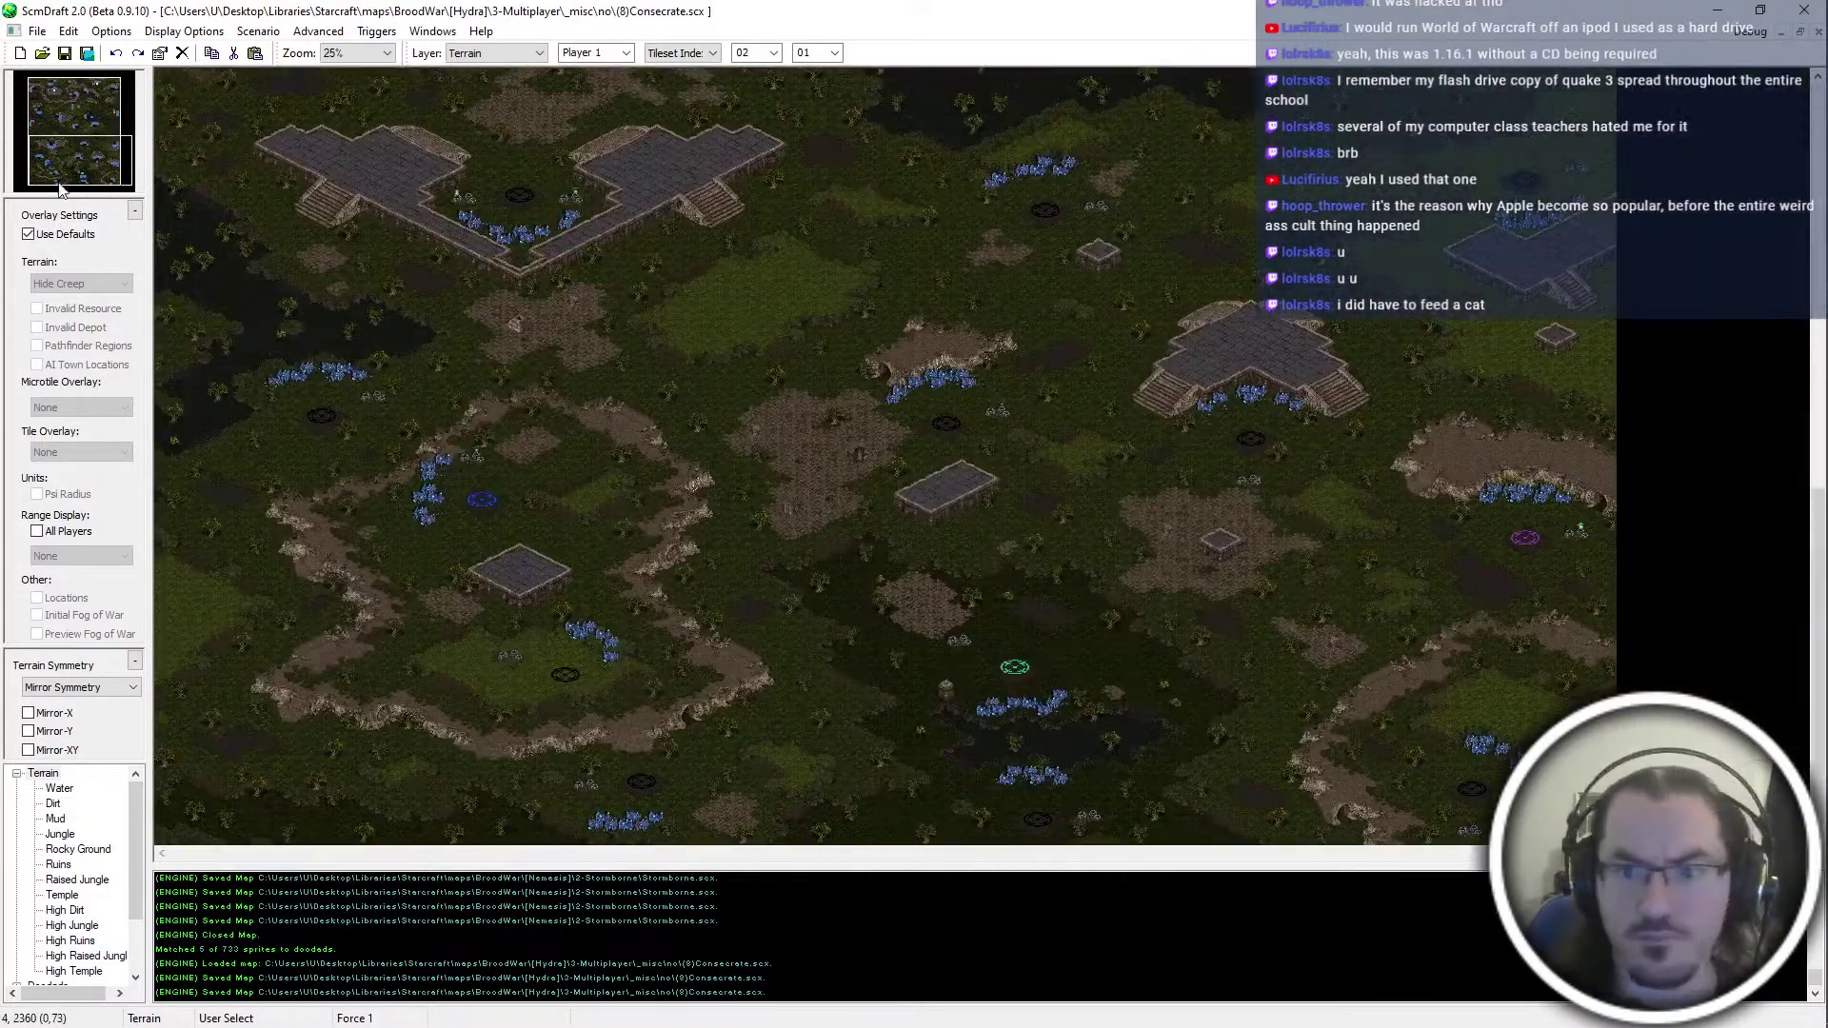
{"action": "scroll", "coordinate": [351, 687], "scroll_direction": "up", "scroll_amount": 4, "text": "ctrl"}
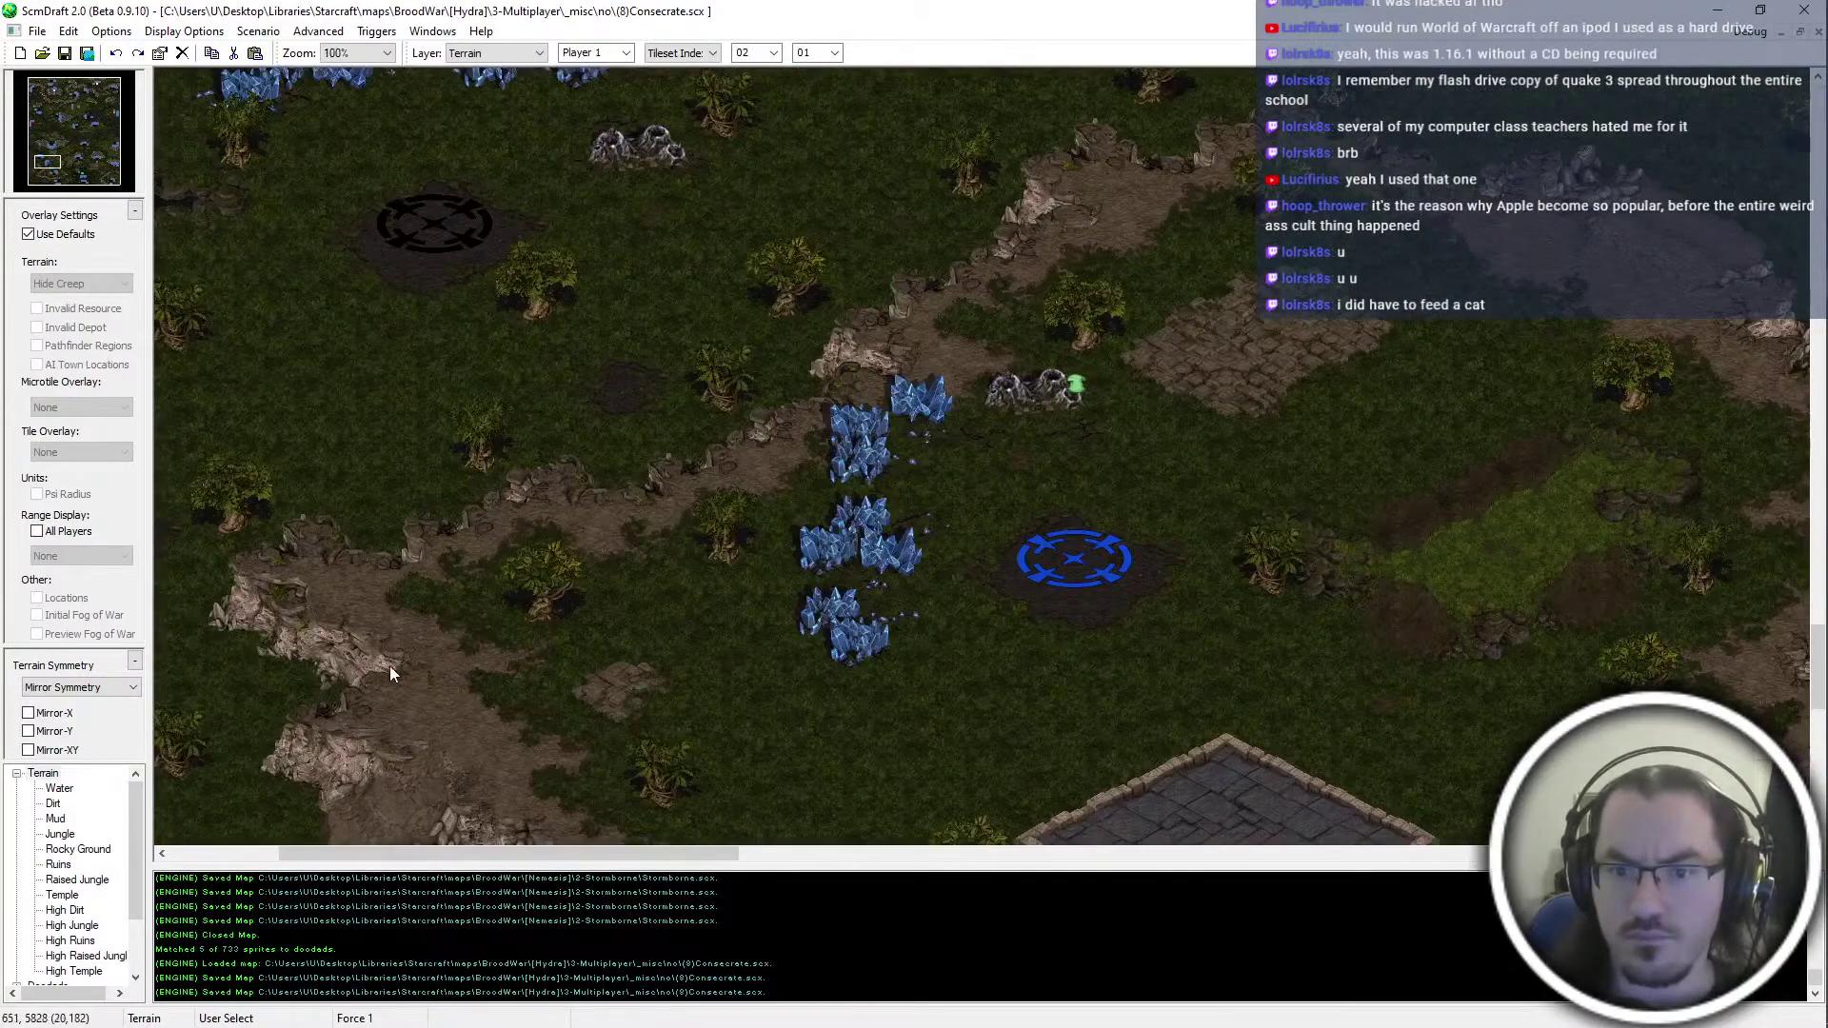
{"action": "scroll", "coordinate": [453, 257], "scroll_direction": "down", "scroll_amount": 1, "text": "ctrl"}
{"action": "left_click_drag", "start_coordinate": [77, 155], "coordinate": [198, 88]}
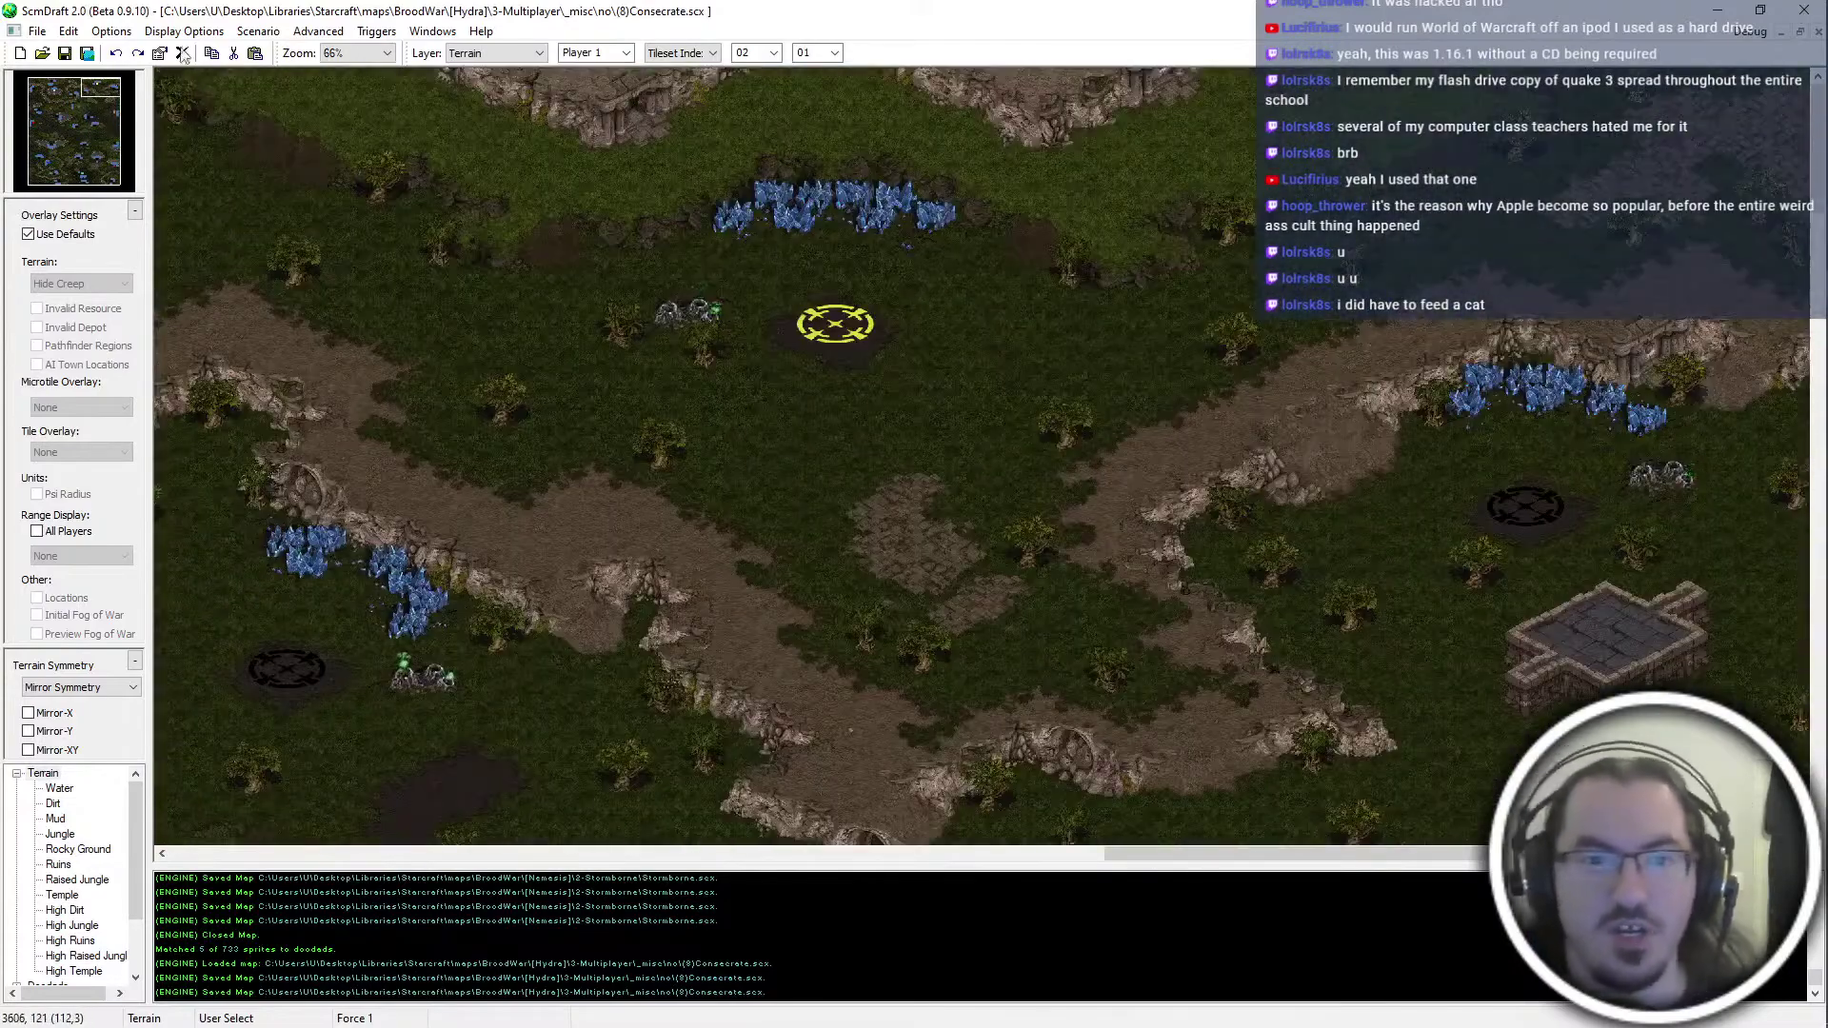
{"action": "left_click_drag", "start_coordinate": [215, 19], "coordinate": [83, 88]}
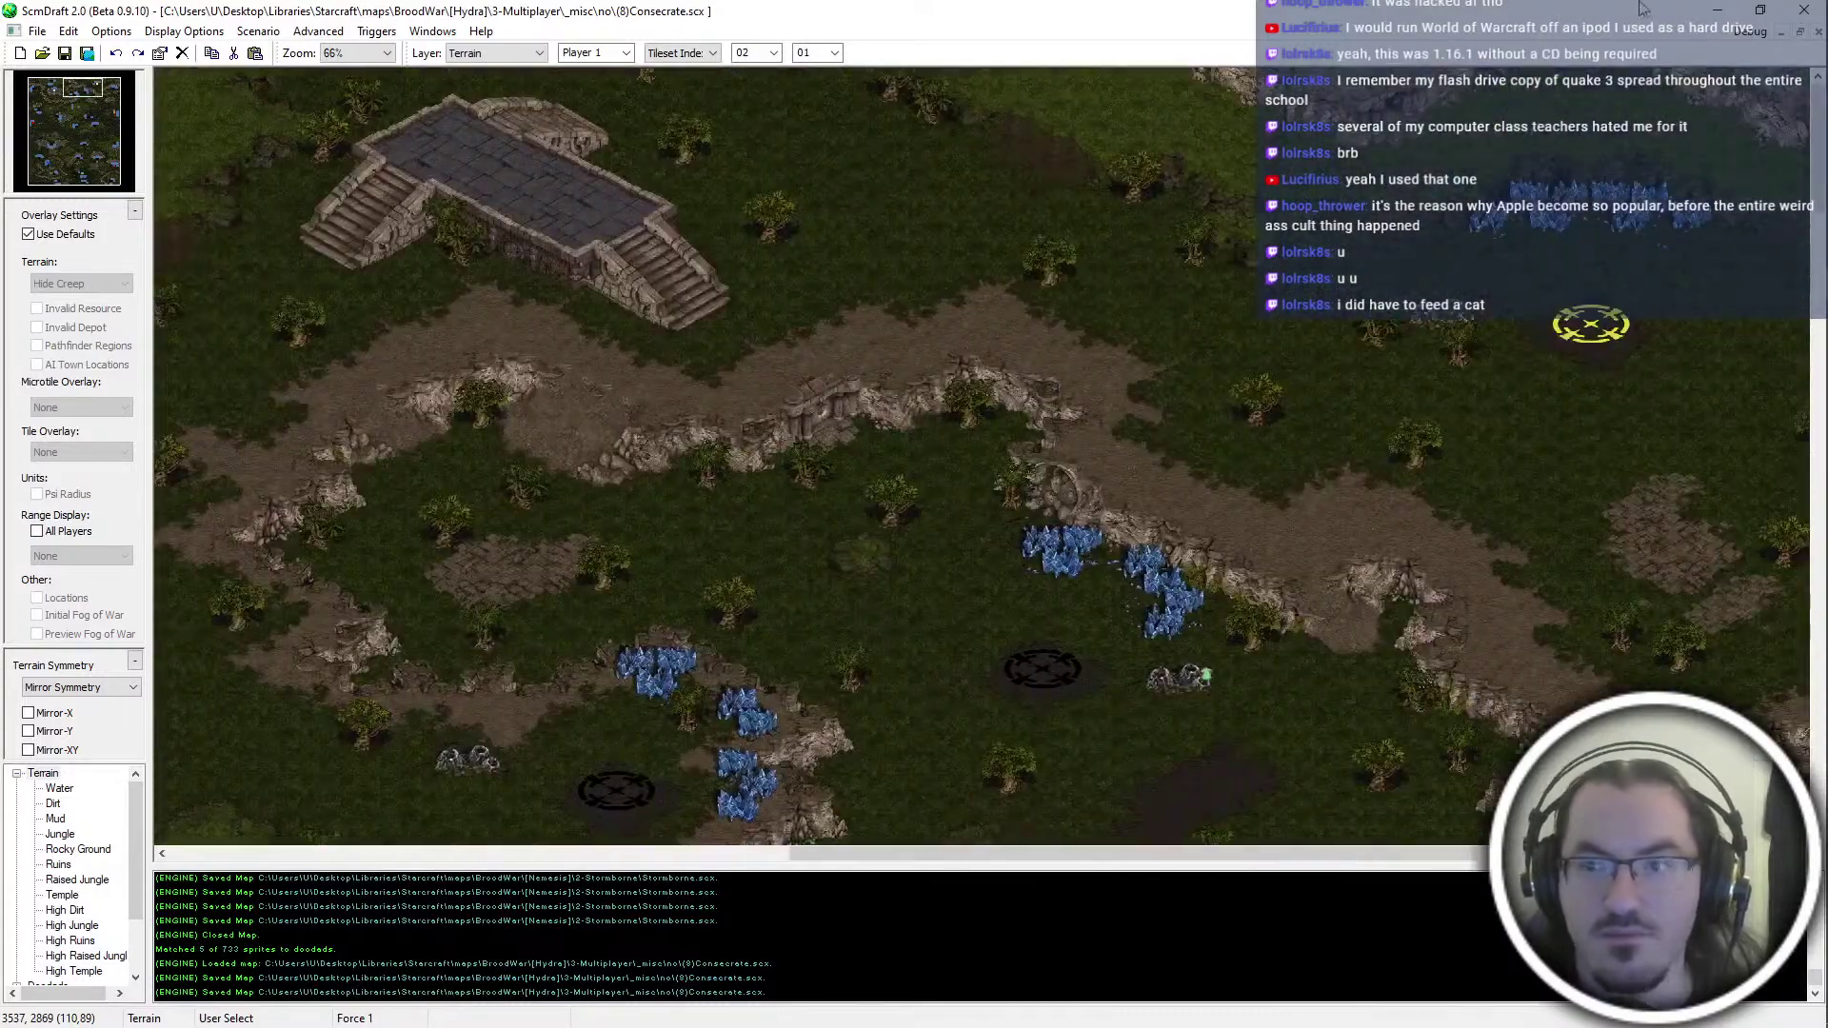
Close the Consecrate map and the map editor, switch to File Explorer and return to the BroodWar maps folder
{"action": "left_click", "coordinate": [1818, 32]}
{"action": "left_click", "coordinate": [1804, 9]}
{"action": "left_click", "coordinate": [1042, 314]}
{"action": "key", "text": "BackSpace"}
{"action": "key", "text": "BackSpace"}
{"action": "key", "text": "BackSpace"}
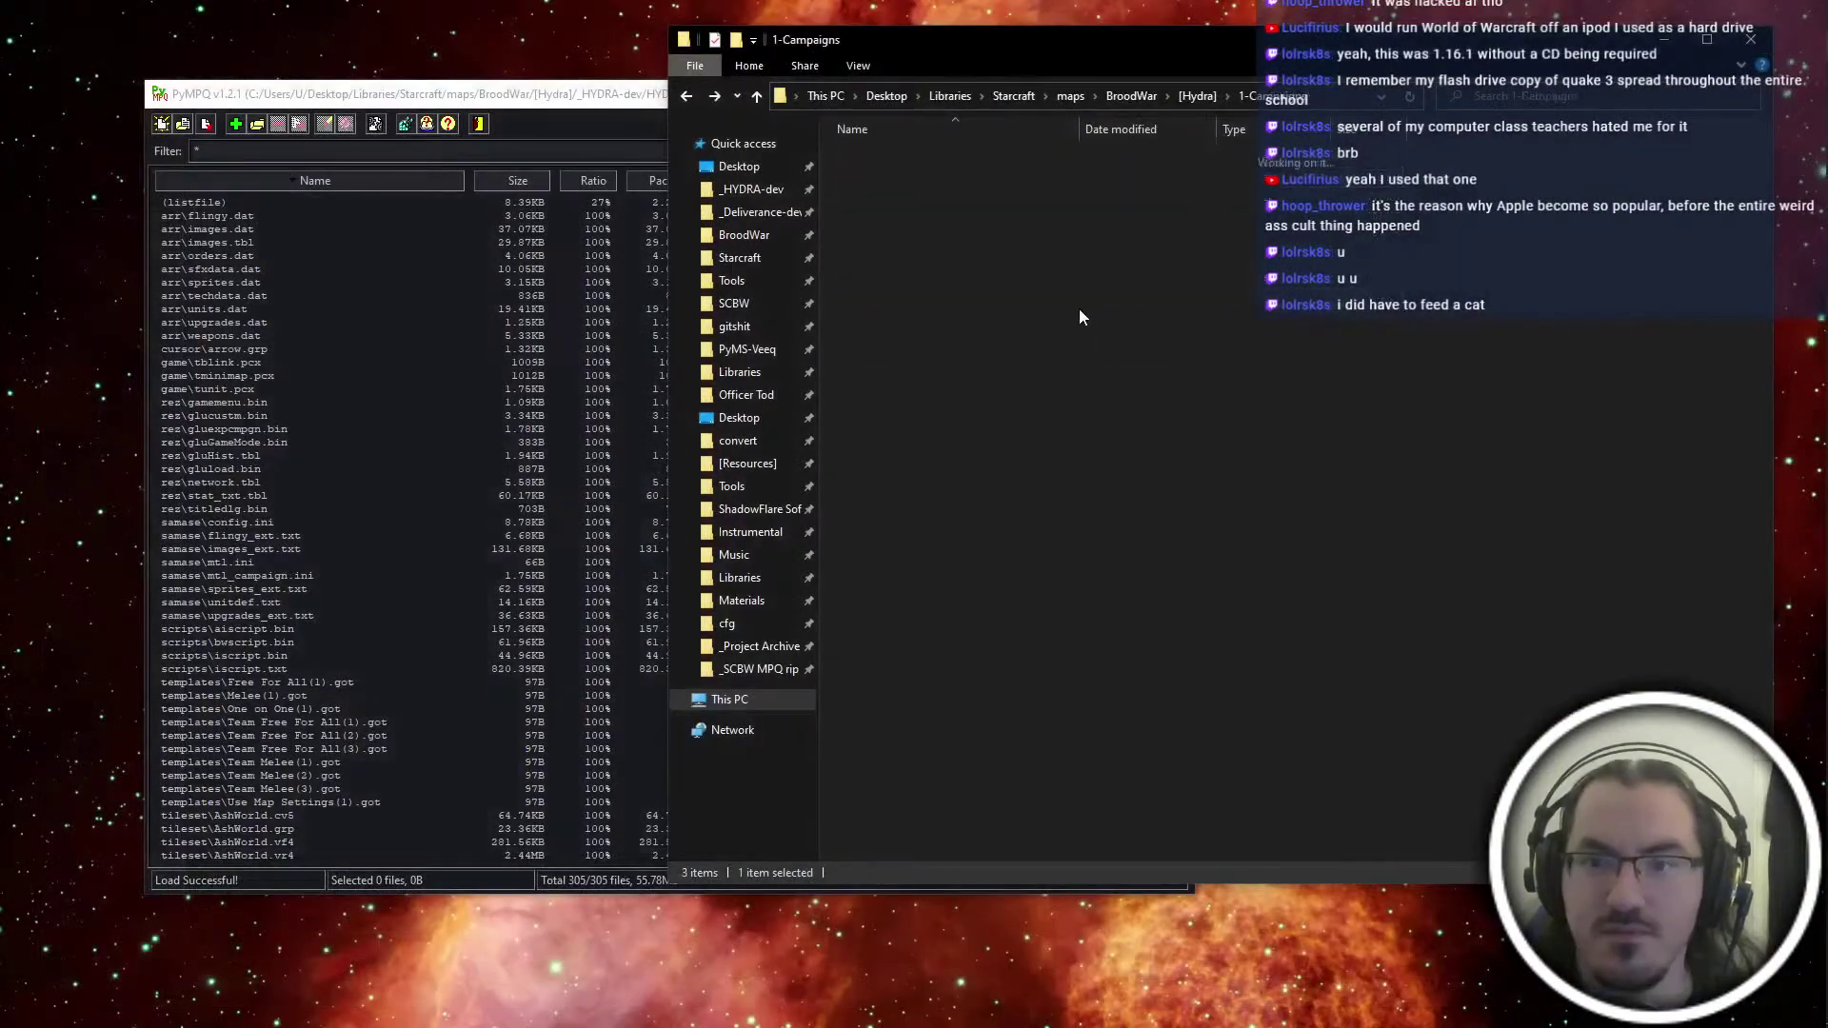
{"action": "key", "text": "Down"}
{"action": "key", "text": "Return"}
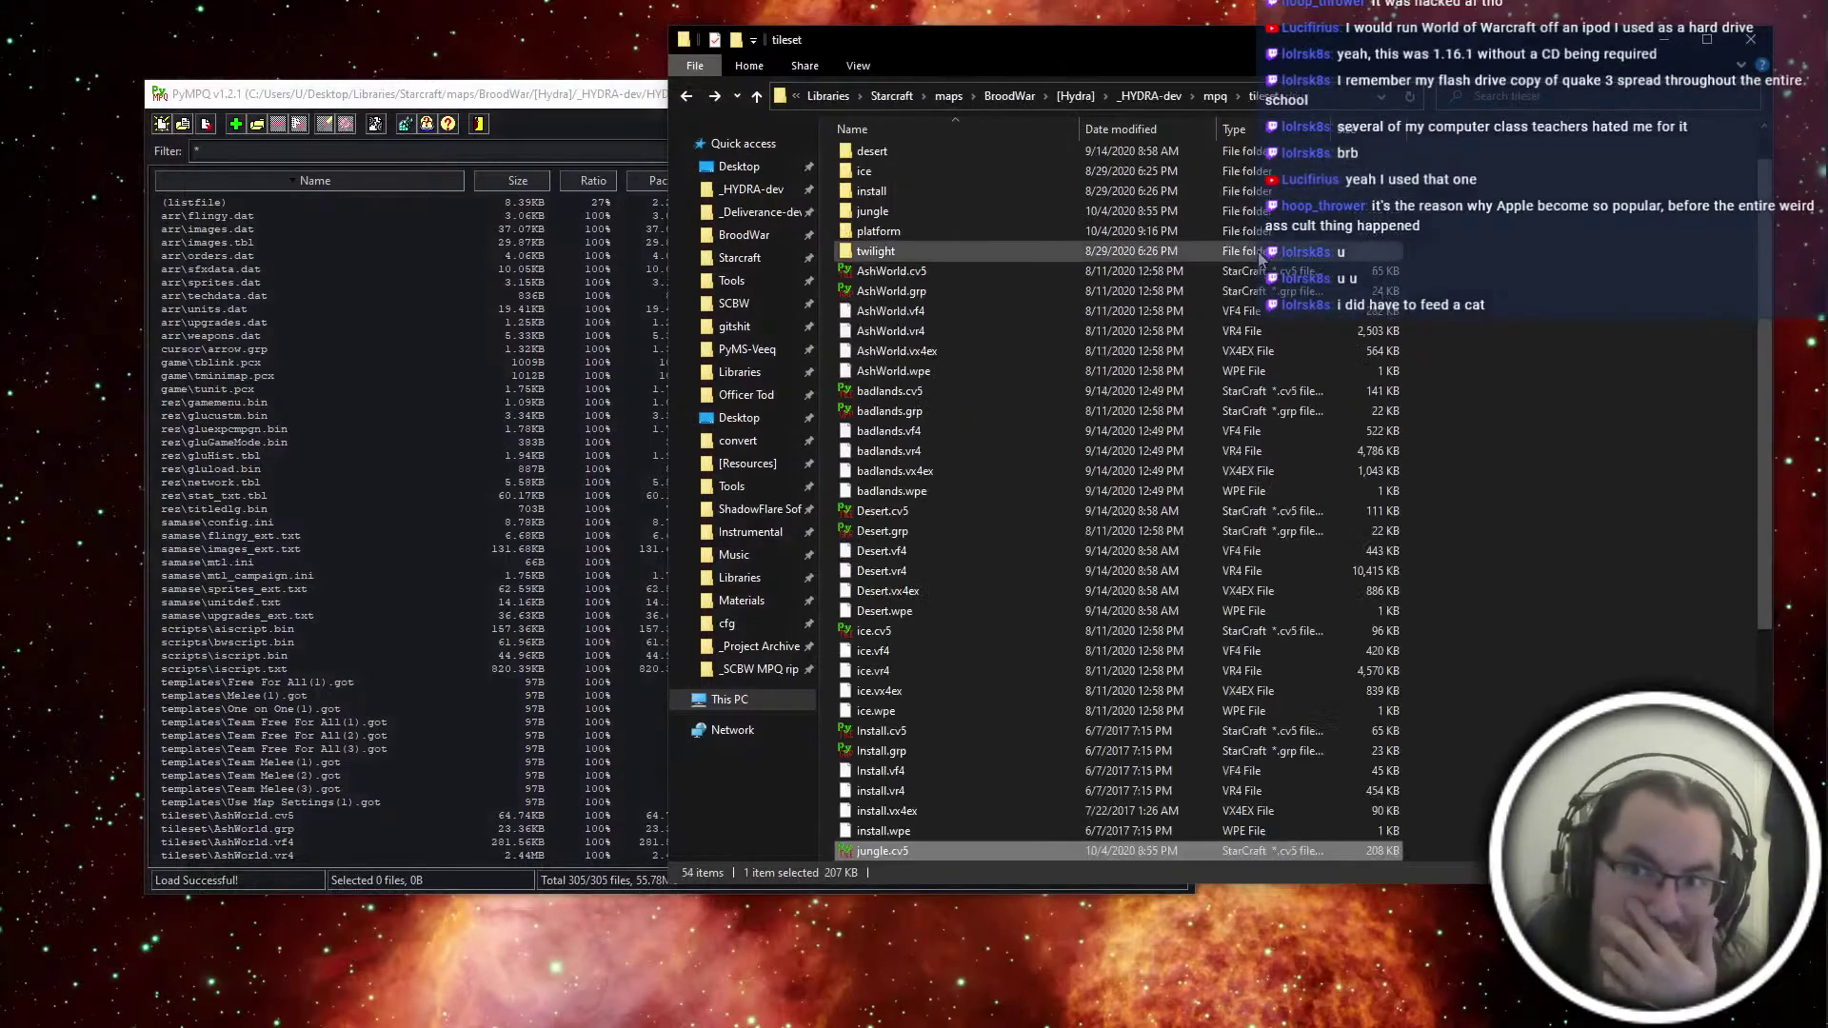
{"action": "key", "text": "BackSpace"}
{"action": "key", "text": "Down"}
{"action": "key", "text": "Return"}
{"action": "key", "text": "BackSpace"}
{"action": "left_click", "coordinate": [1228, 96]}
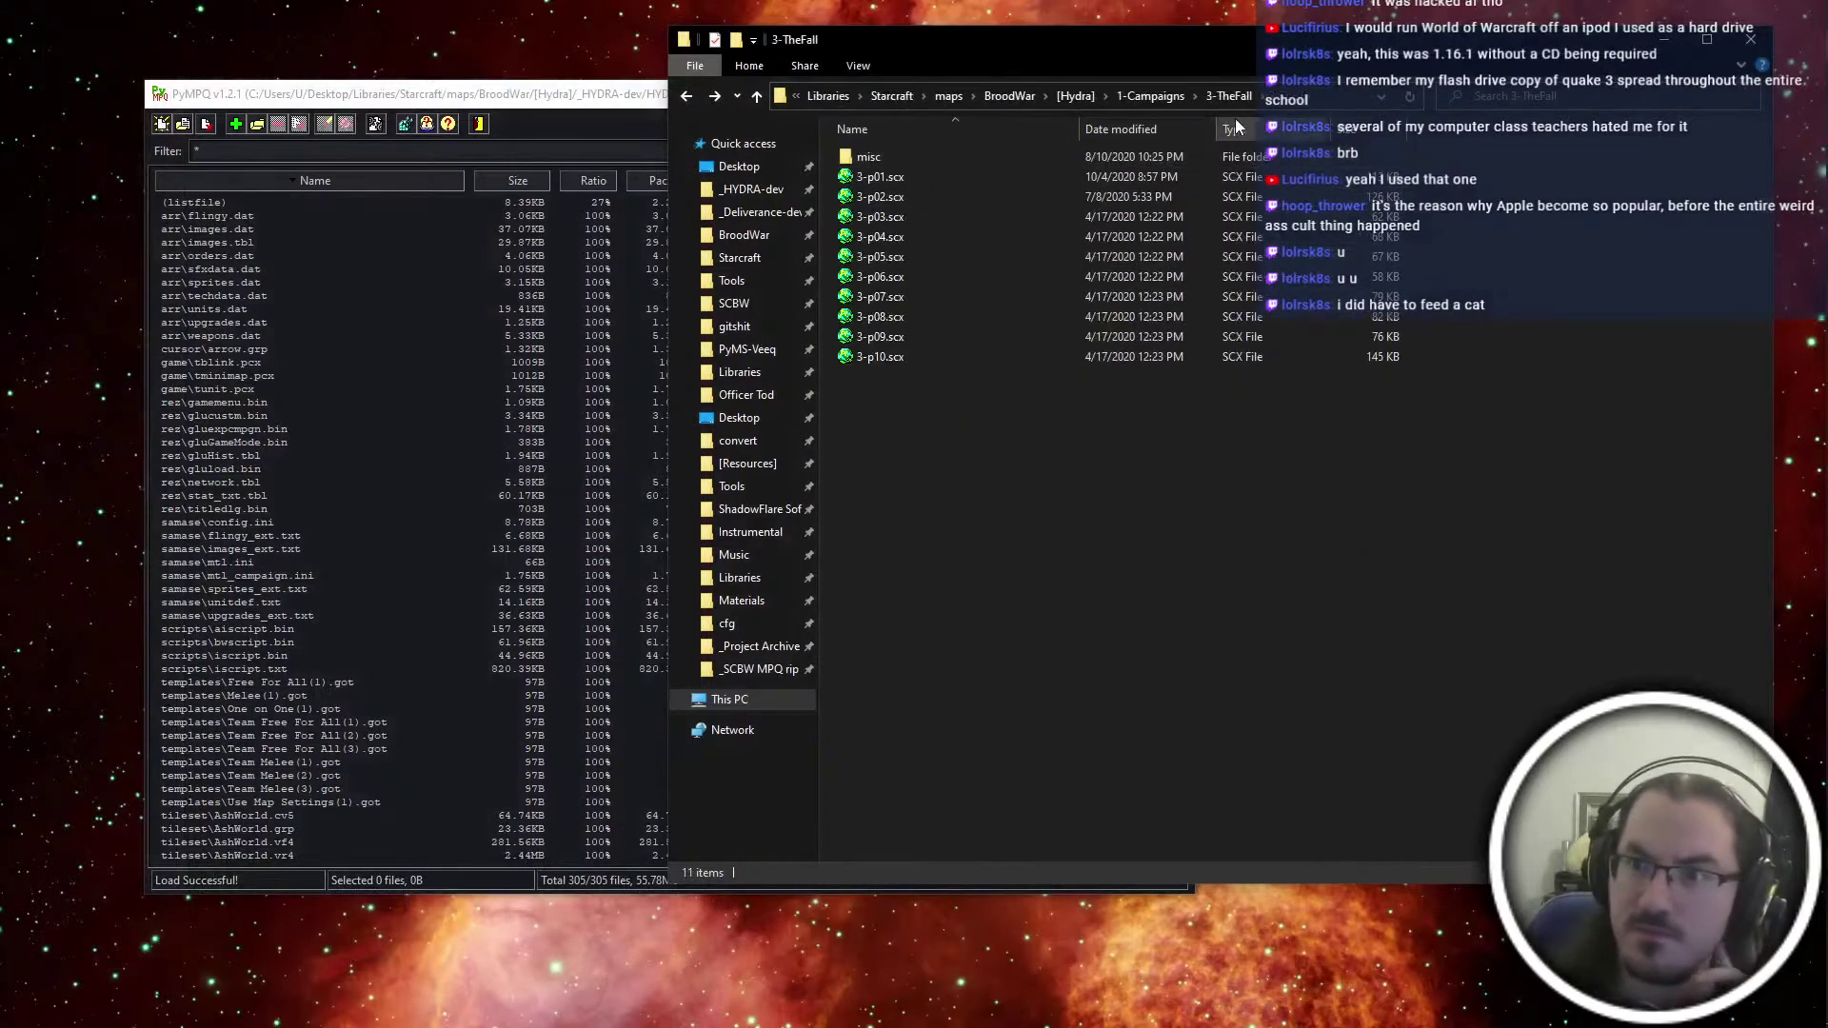
{"action": "left_click", "coordinate": [1073, 96]}
{"action": "left_click", "coordinate": [1105, 93]}
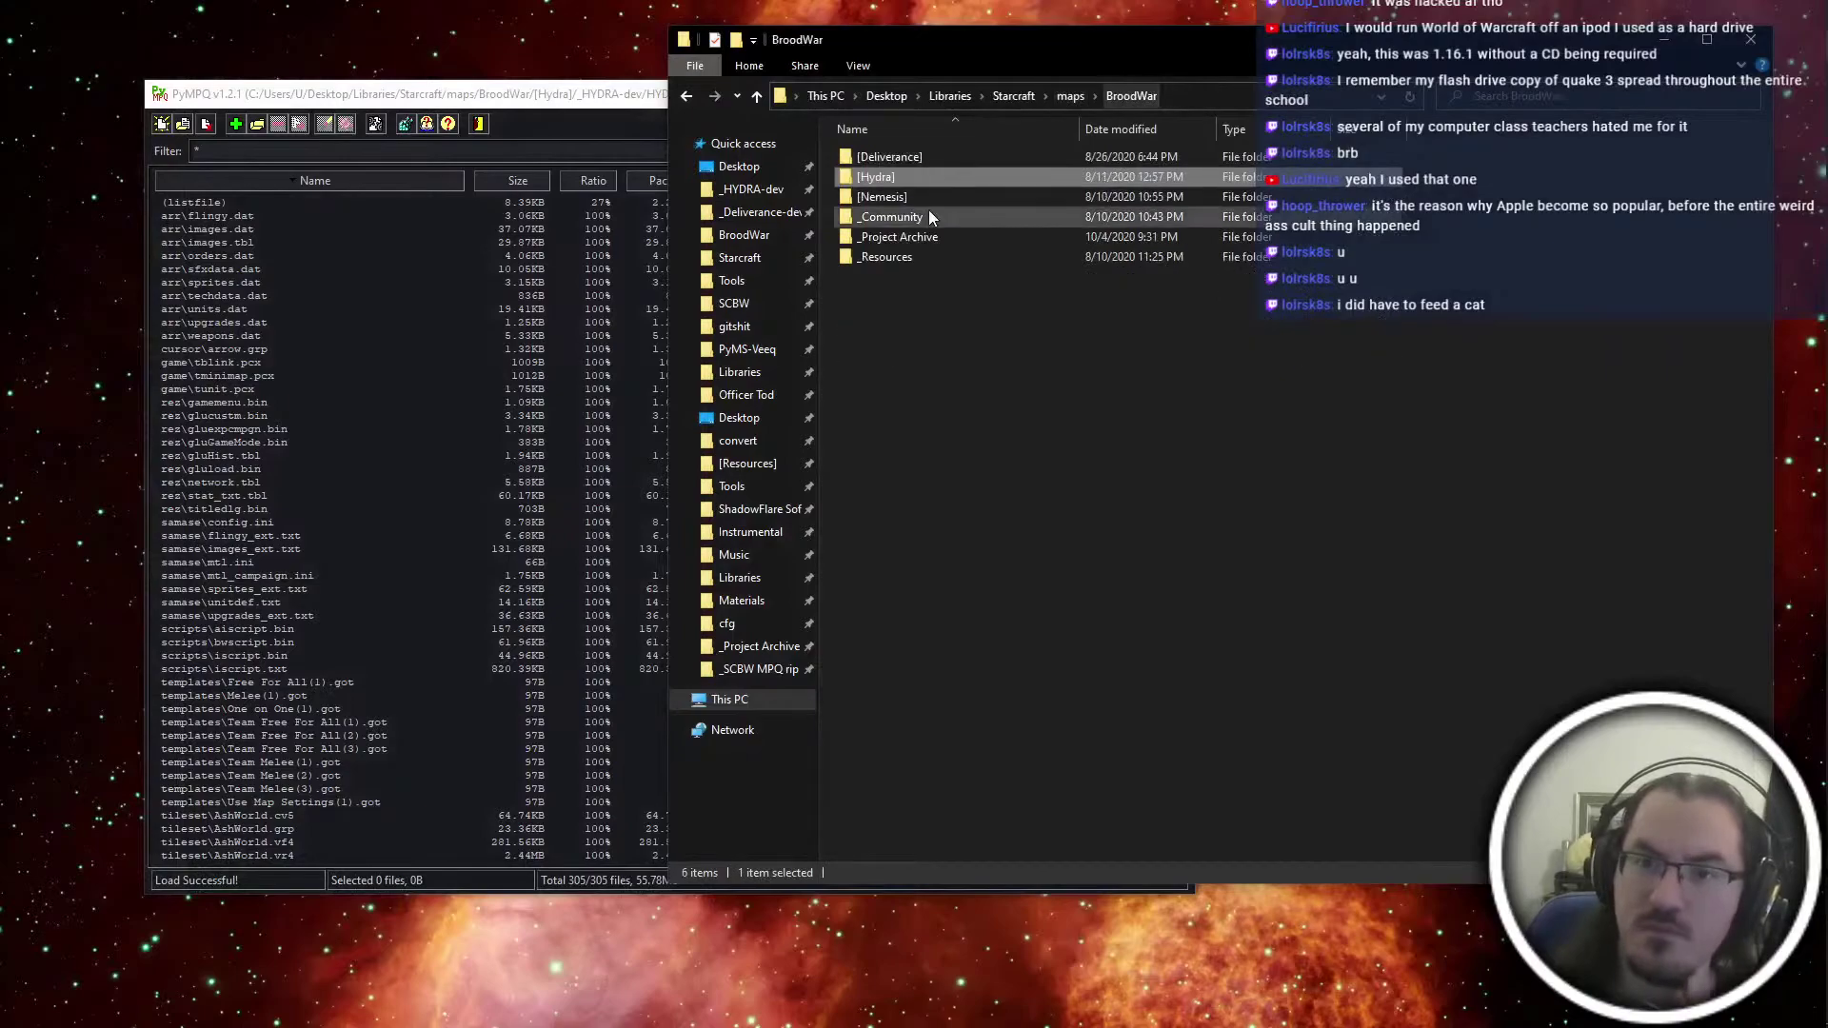
Open the map CHAIN.scx from the 3-Chain folder inside [Nemesis]
{"action": "double_click", "coordinate": [928, 198]}
{"action": "double_click", "coordinate": [928, 201]}
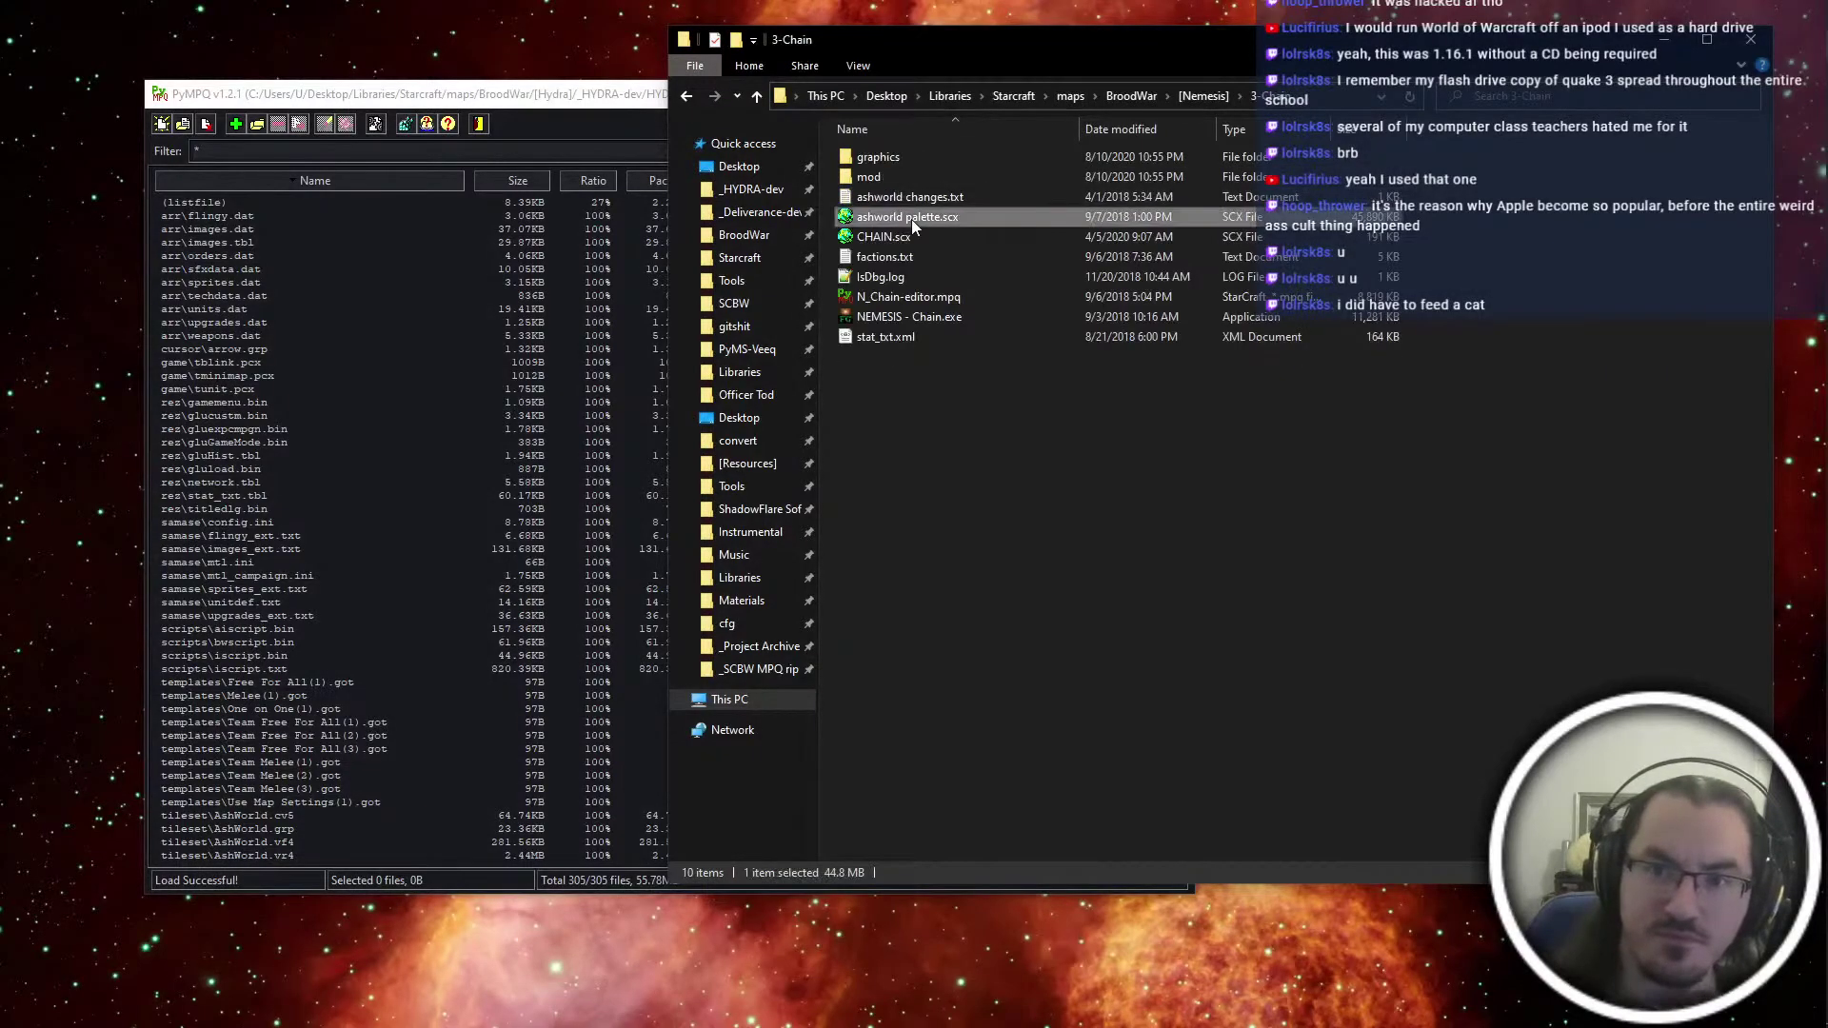
{"action": "left_click", "coordinate": [918, 238]}
{"action": "double_click", "coordinate": [921, 234]}
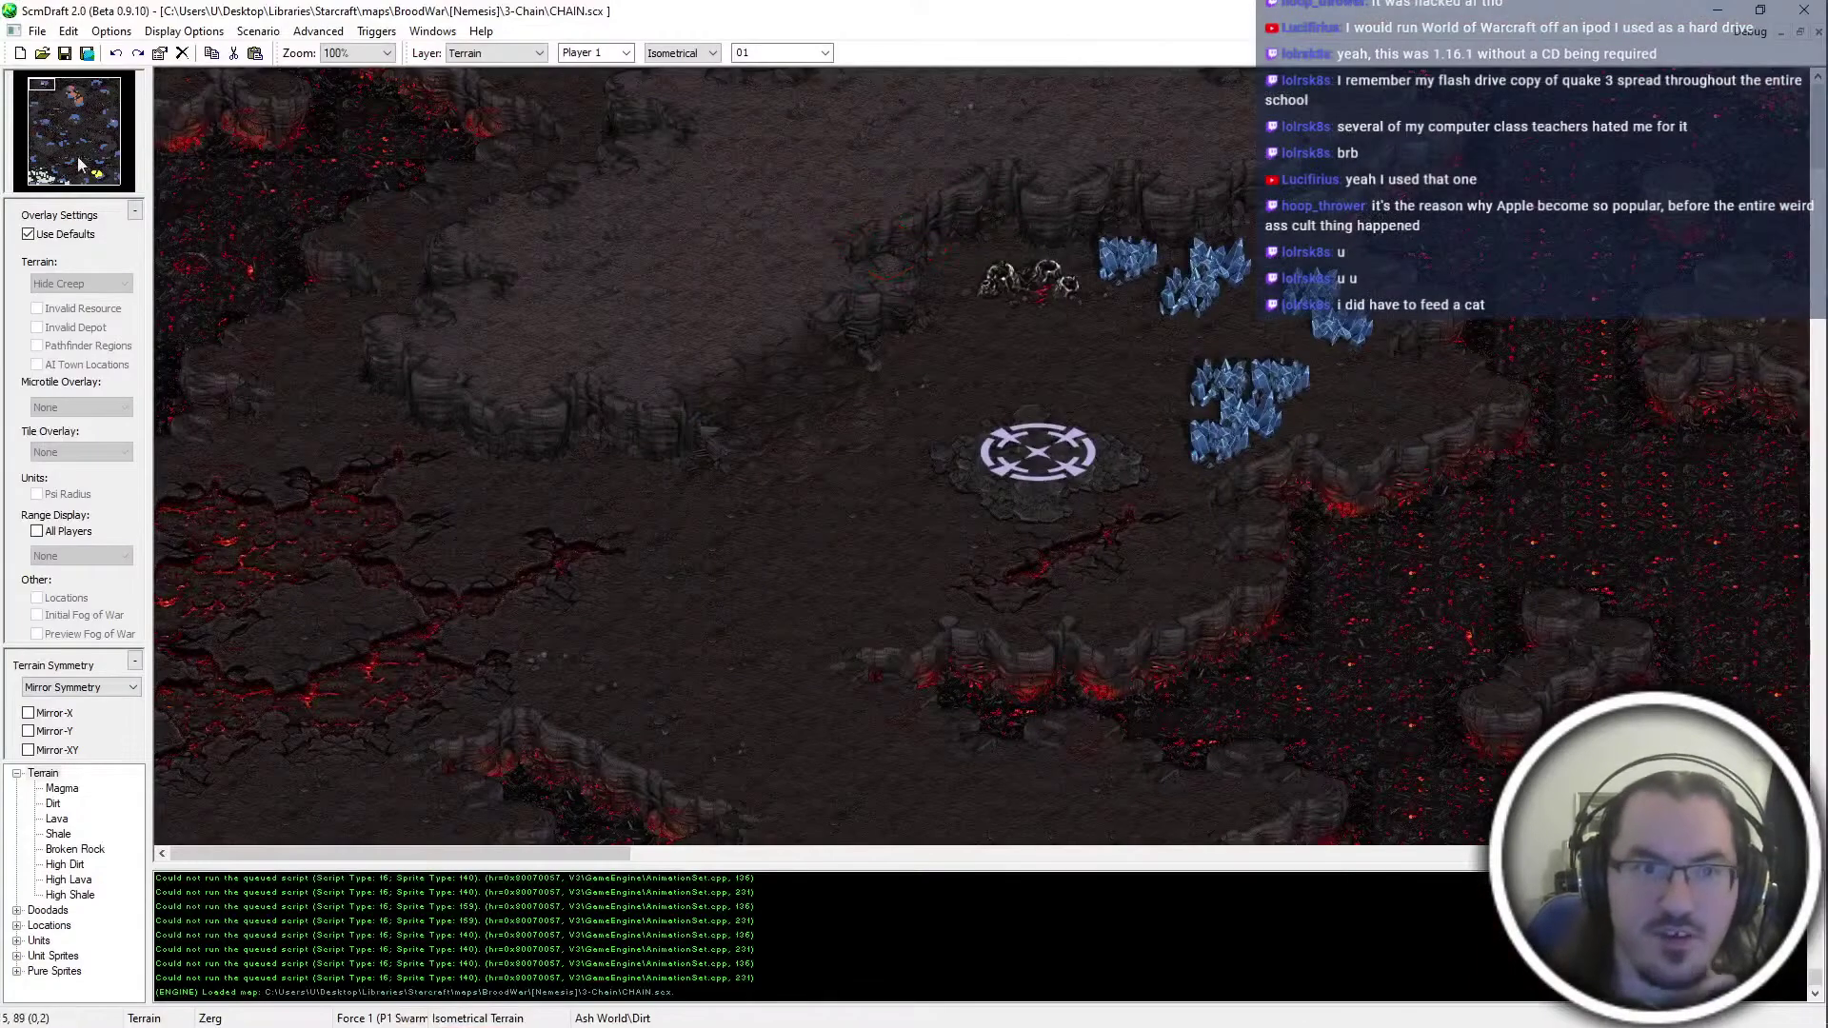
Look over the Chain map's Ash World terrain, mineral bases and the Zerg bases in its north
{"action": "left_click_drag", "start_coordinate": [76, 167], "coordinate": [100, 84]}
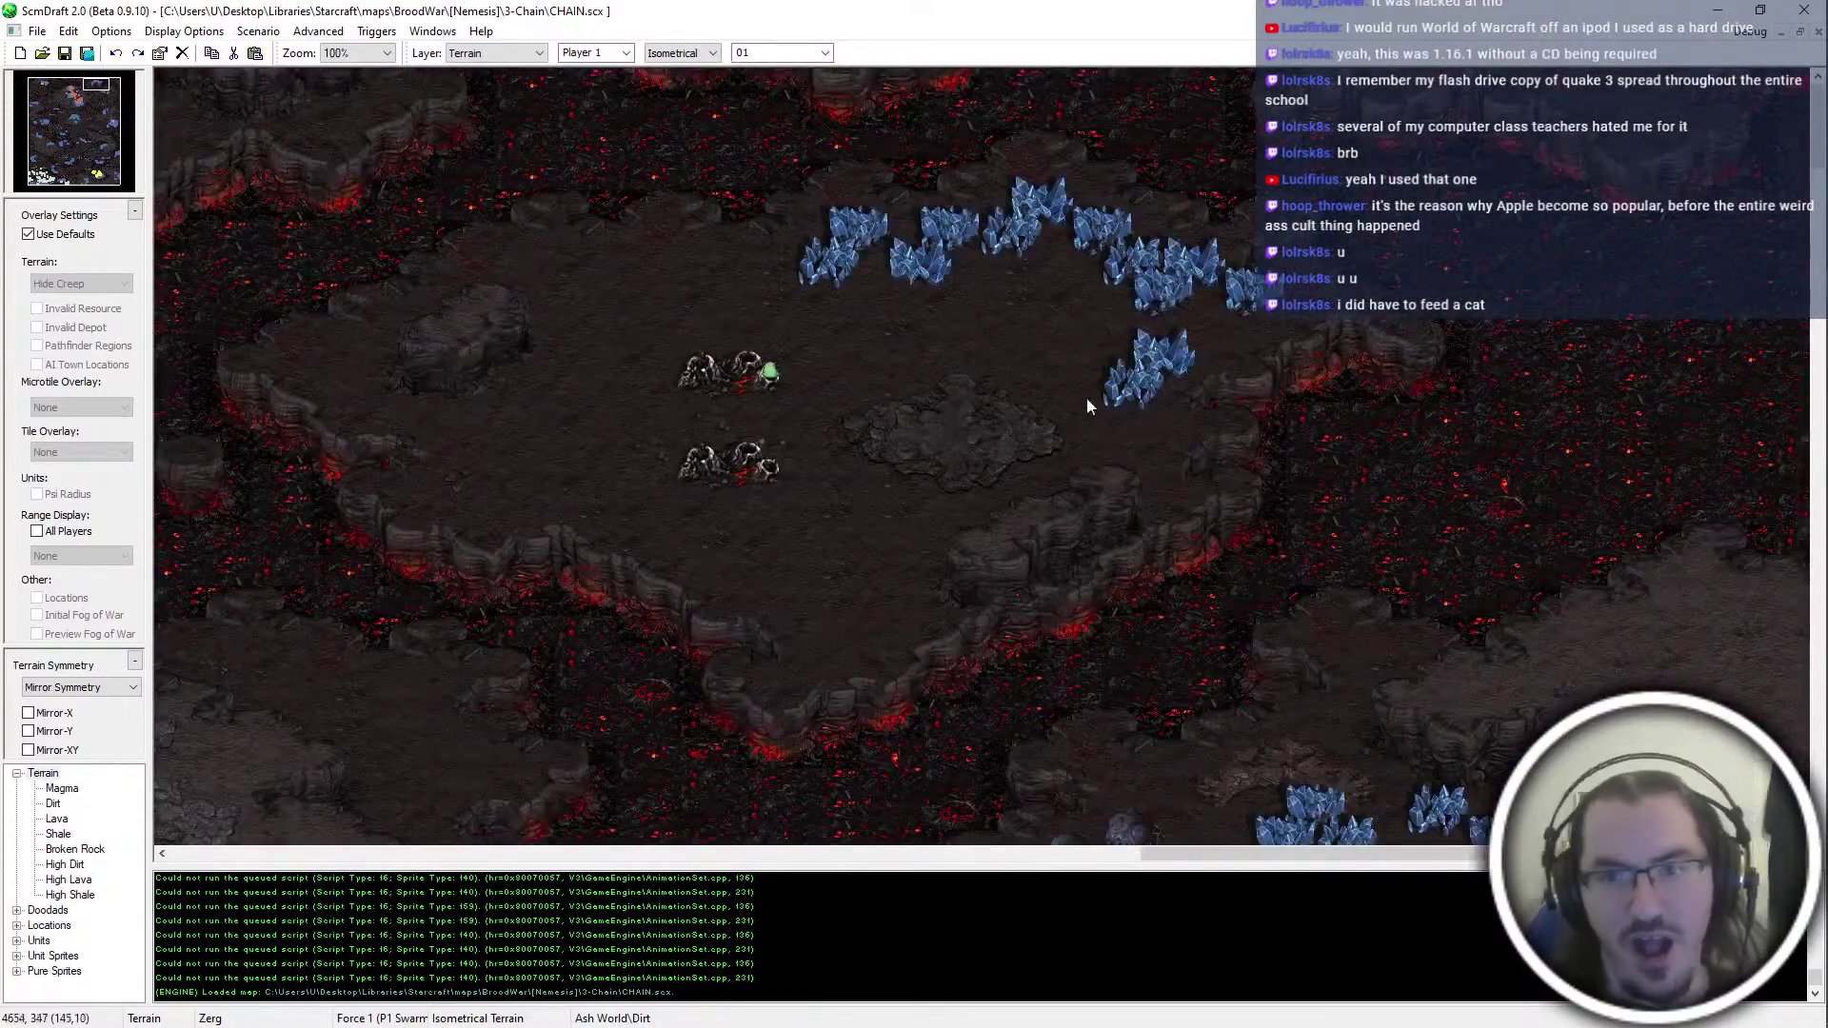
{"action": "left_click_drag", "start_coordinate": [86, 110], "coordinate": [79, 104]}
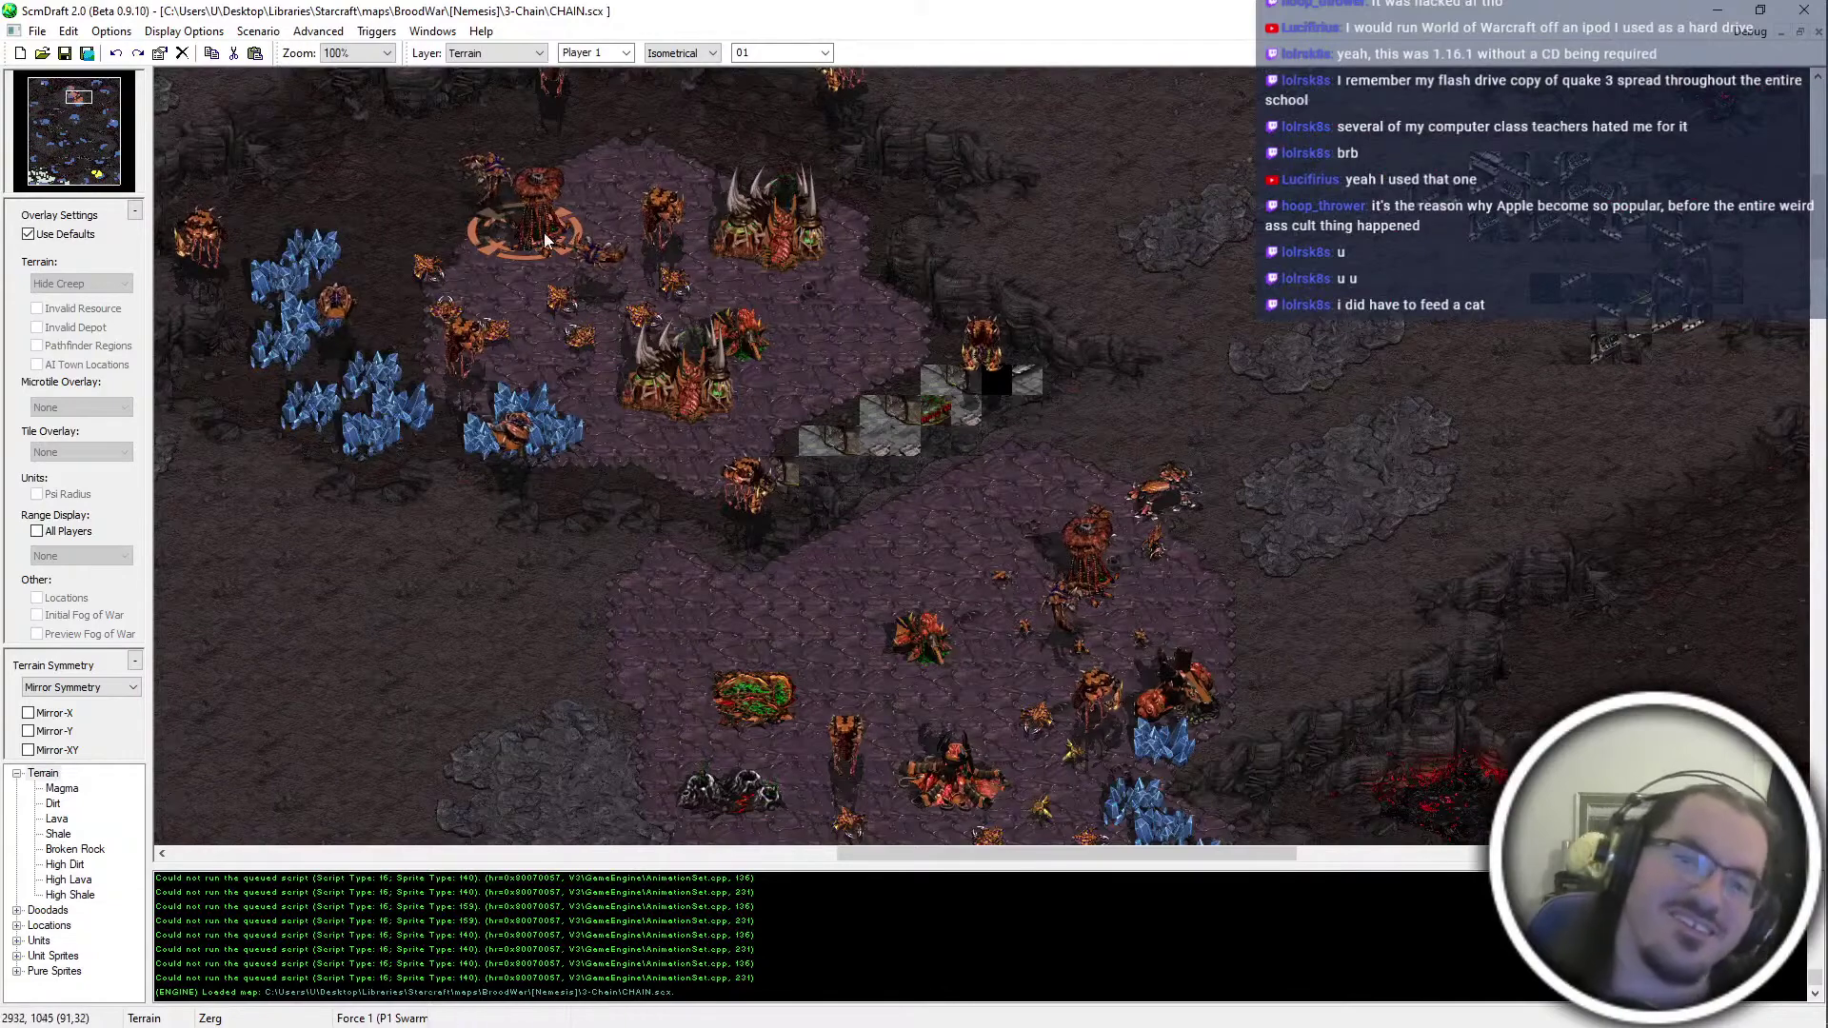
{"action": "middle_click_drag", "start_coordinate": [1059, 329], "coordinate": [489, 694]}
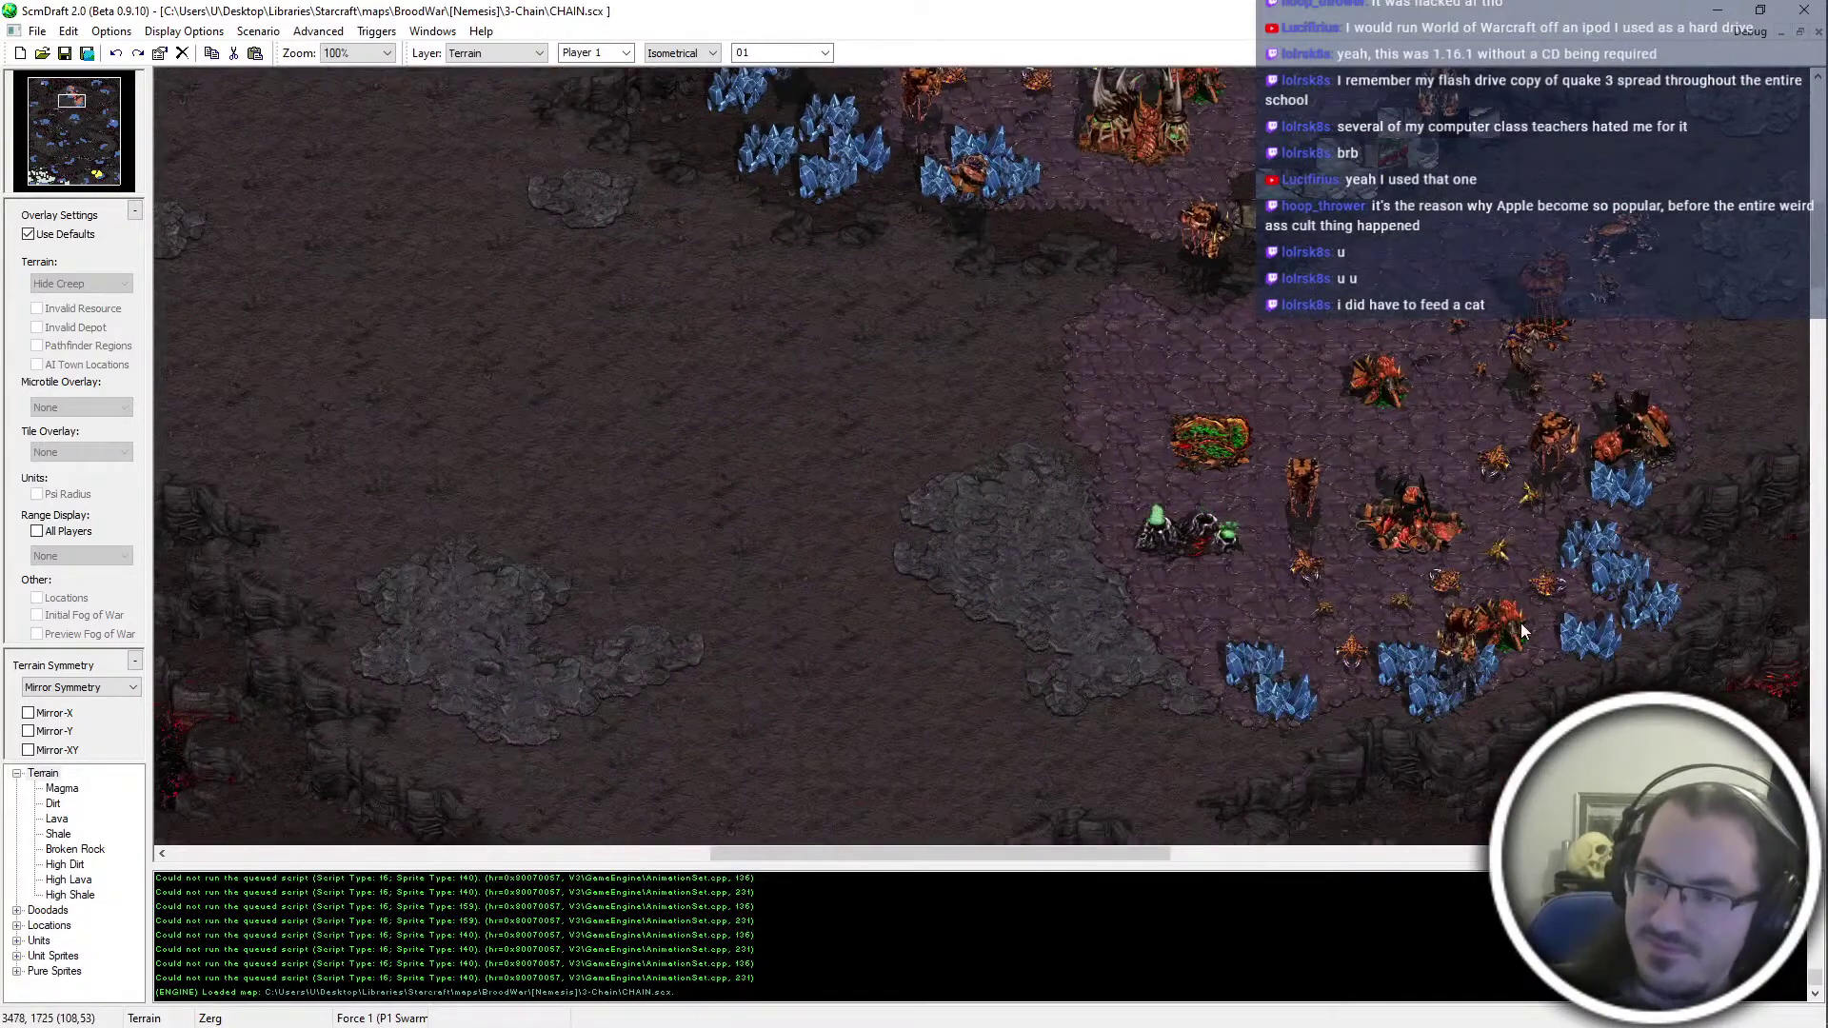
Look over the Chain map's western lava plateaus, the central and eastern Zerg bases, and the remaining mineral expansions
{"action": "mouse_move", "coordinate": [68, 89]}
{"action": "left_mouse_down"}
{"action": "mouse_move", "coordinate": [86, 107]}
{"action": "mouse_move", "coordinate": [42, 86]}
{"action": "left_mouse_up"}
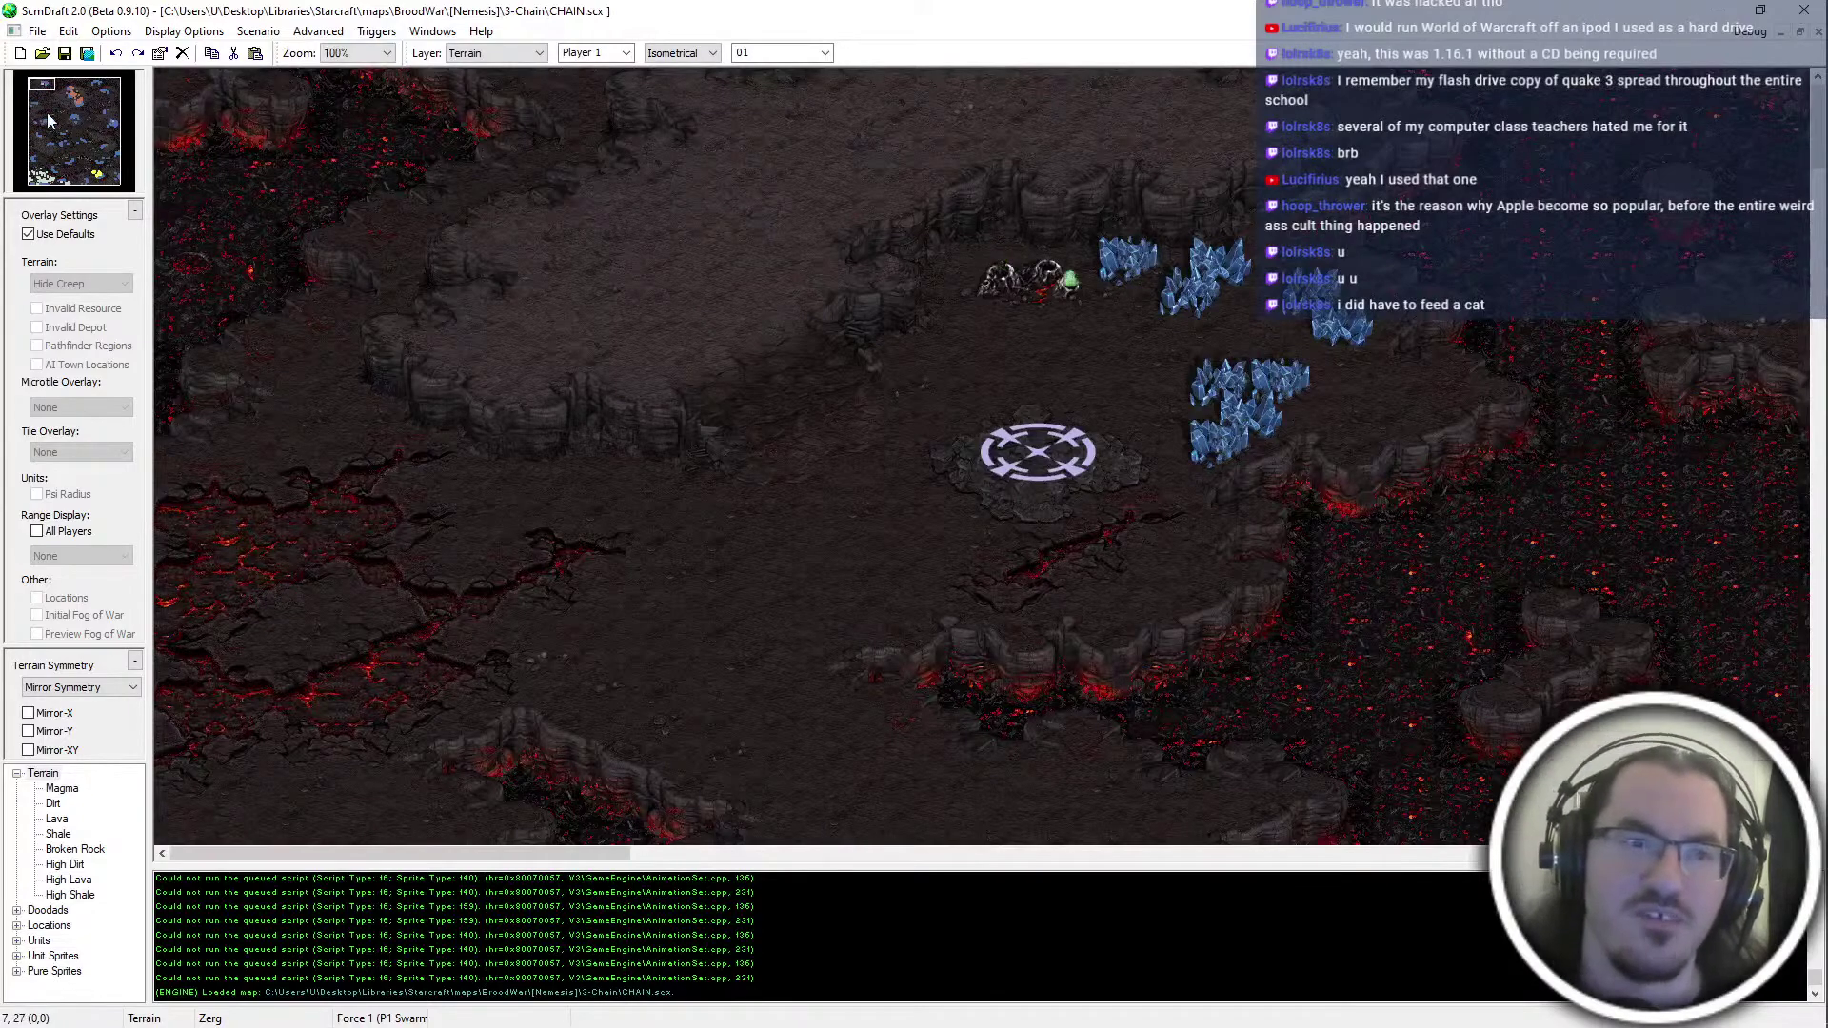
{"action": "left_click_drag", "start_coordinate": [47, 119], "coordinate": [77, 117]}
{"action": "left_click", "coordinate": [81, 122]}
{"action": "middle_click_drag", "start_coordinate": [1175, 489], "coordinate": [1145, 316]}
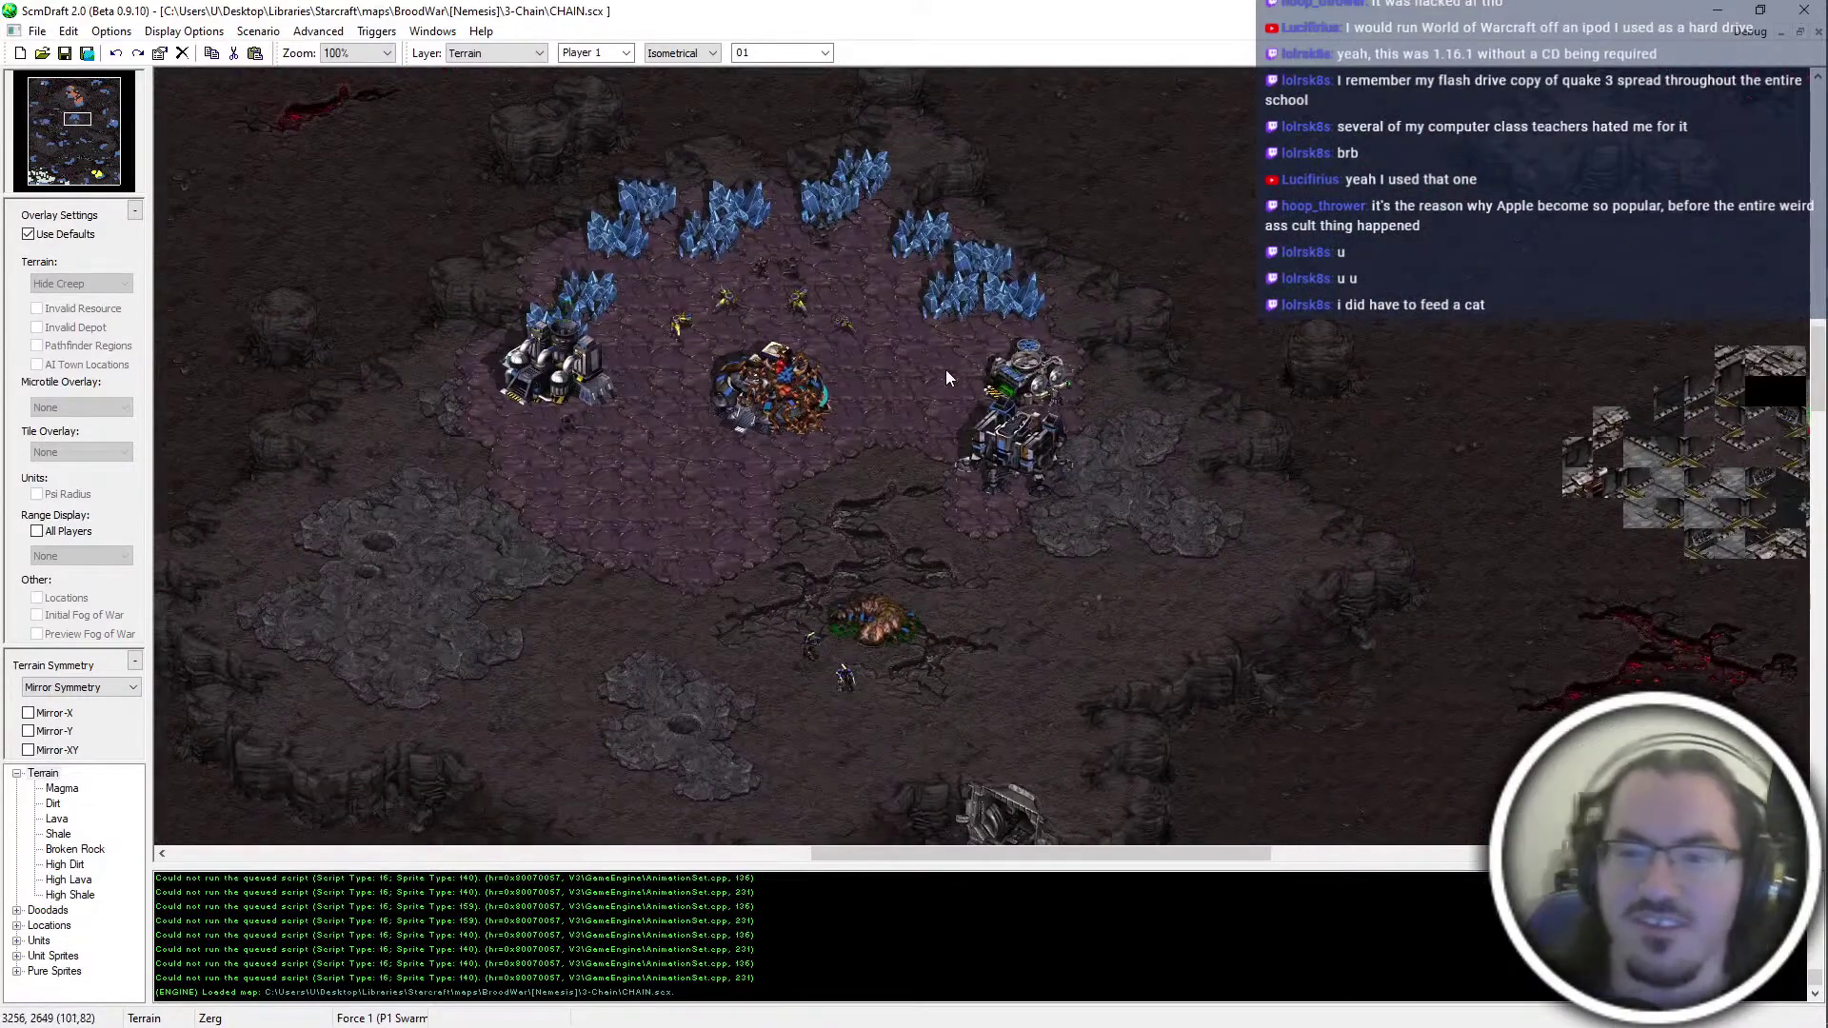
{"action": "middle_click_drag", "start_coordinate": [946, 369], "coordinate": [786, 408]}
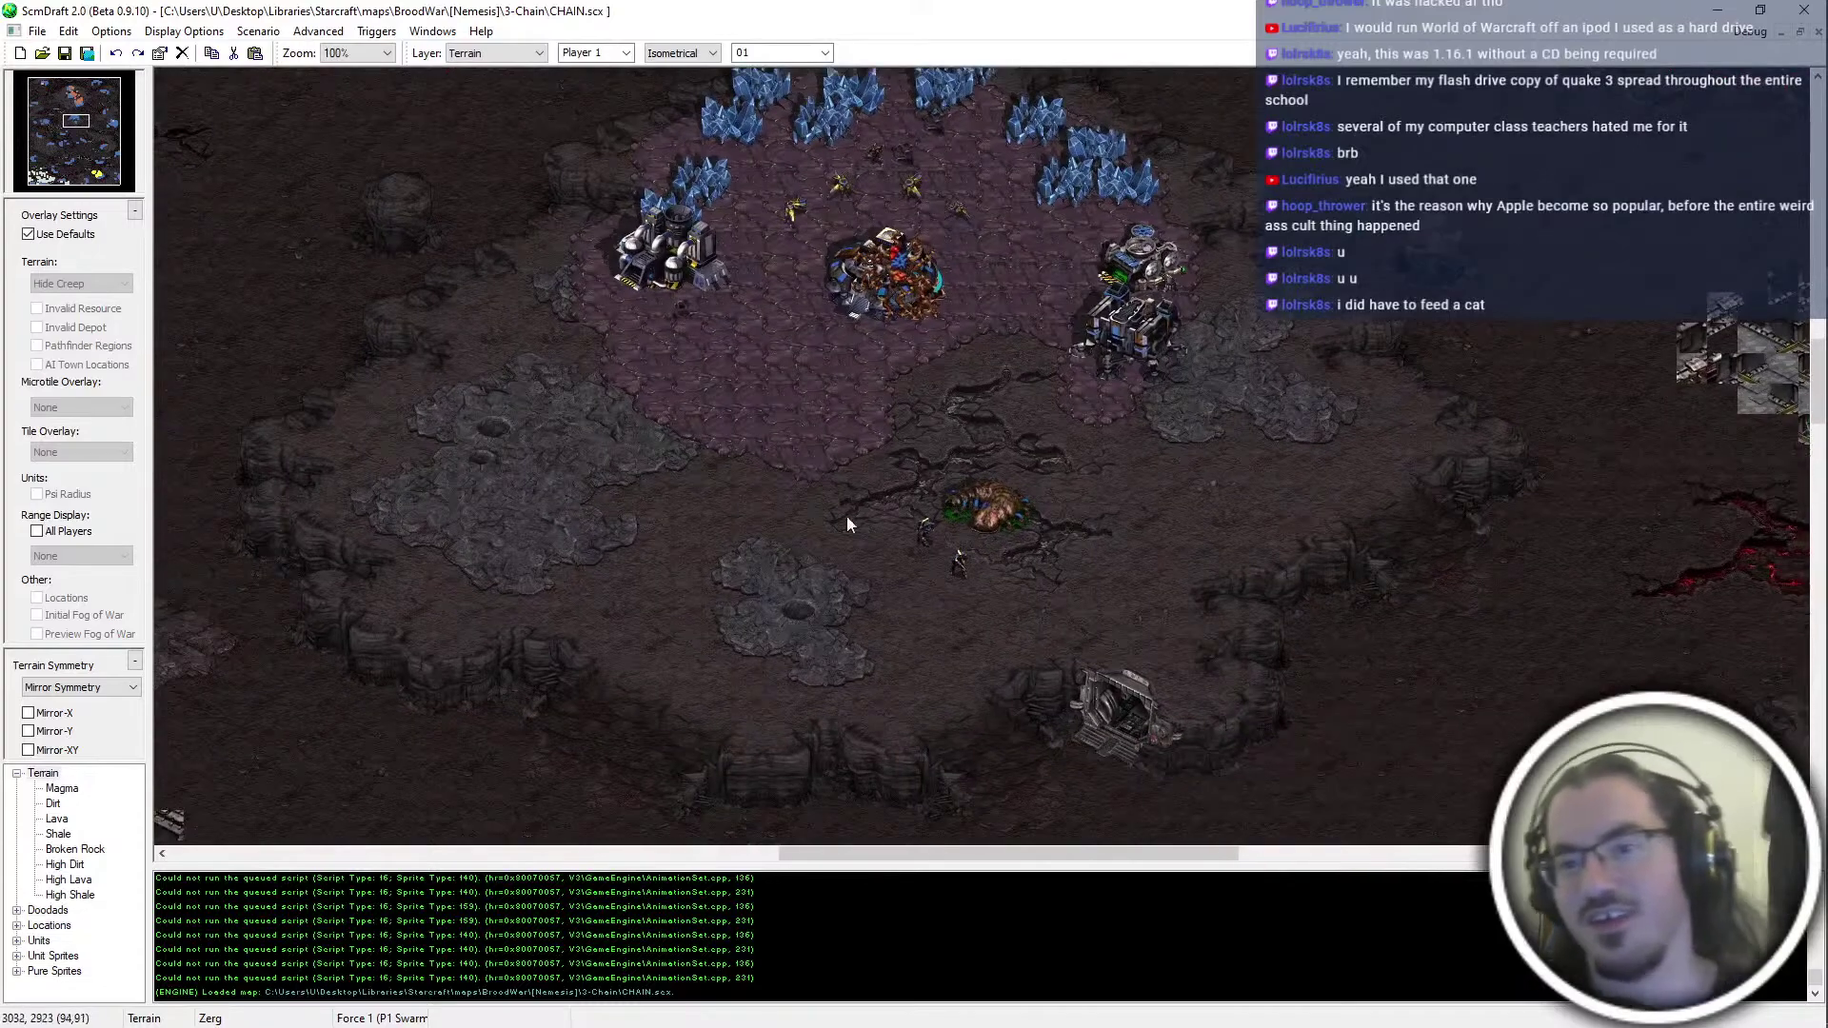
{"action": "middle_click_drag", "start_coordinate": [848, 515], "coordinate": [1472, 682]}
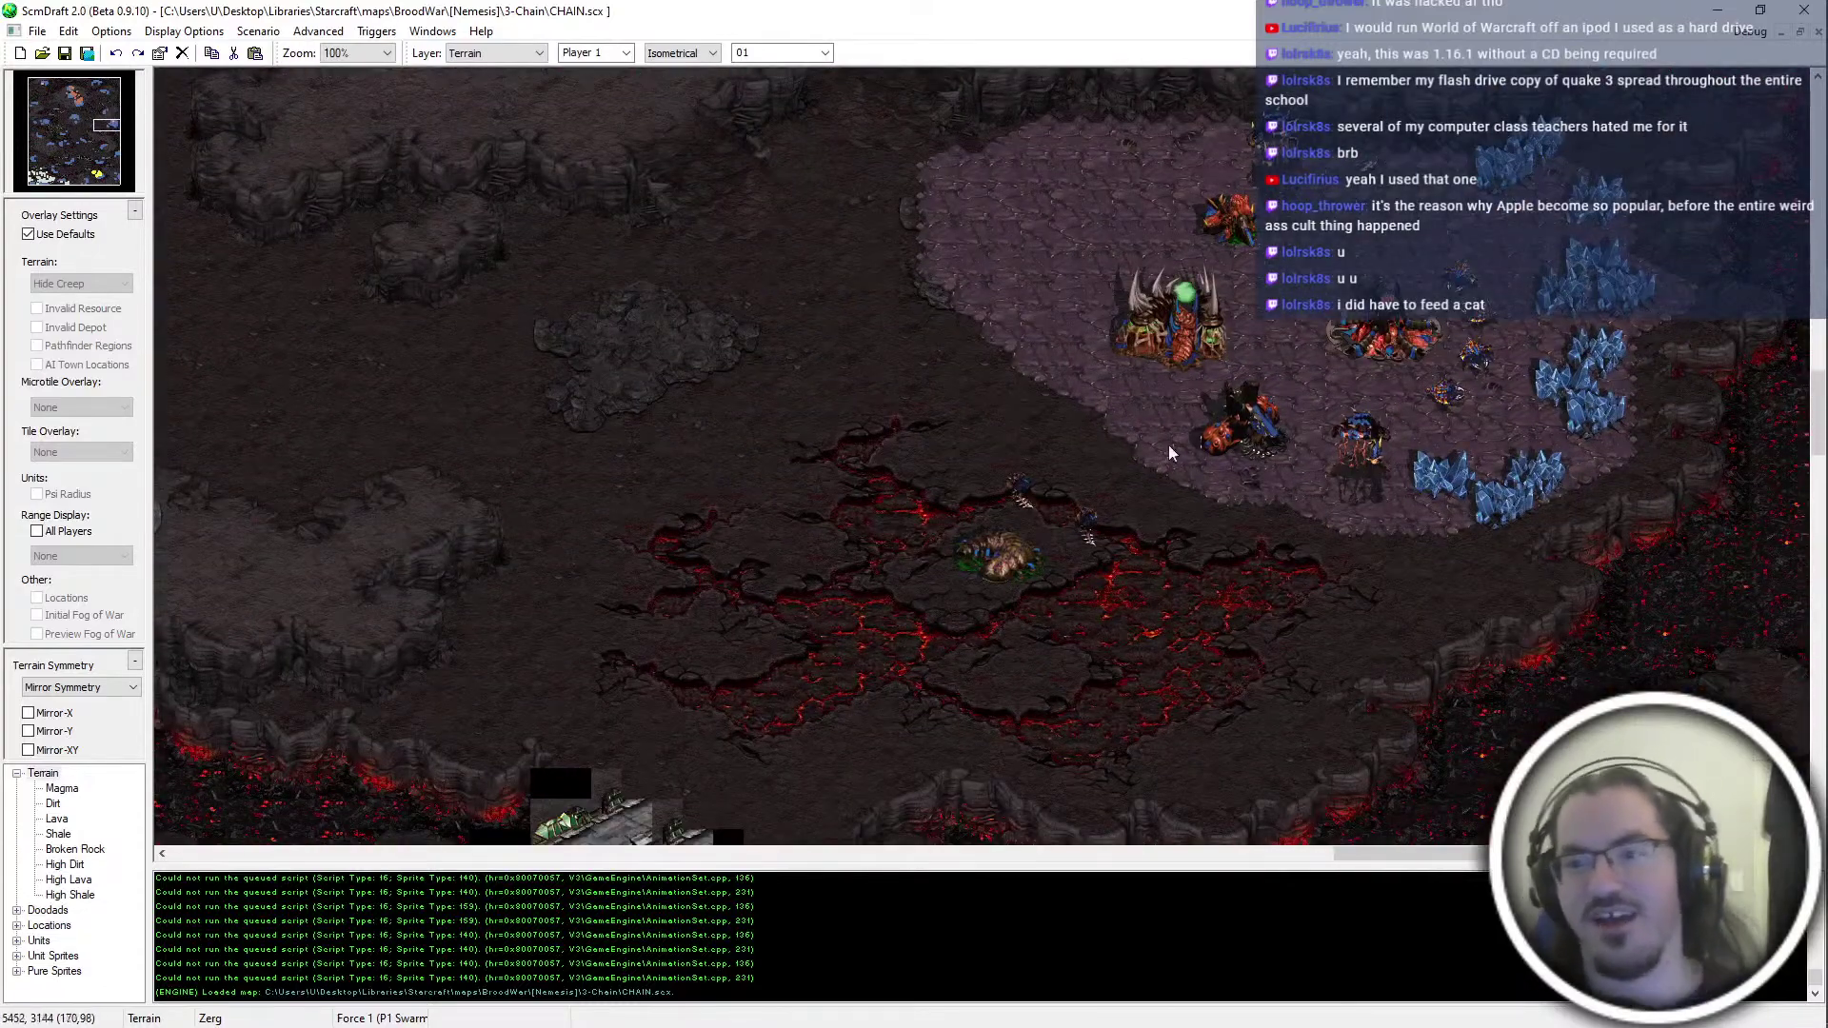
{"action": "middle_click_drag", "start_coordinate": [1235, 389], "coordinate": [296, 384]}
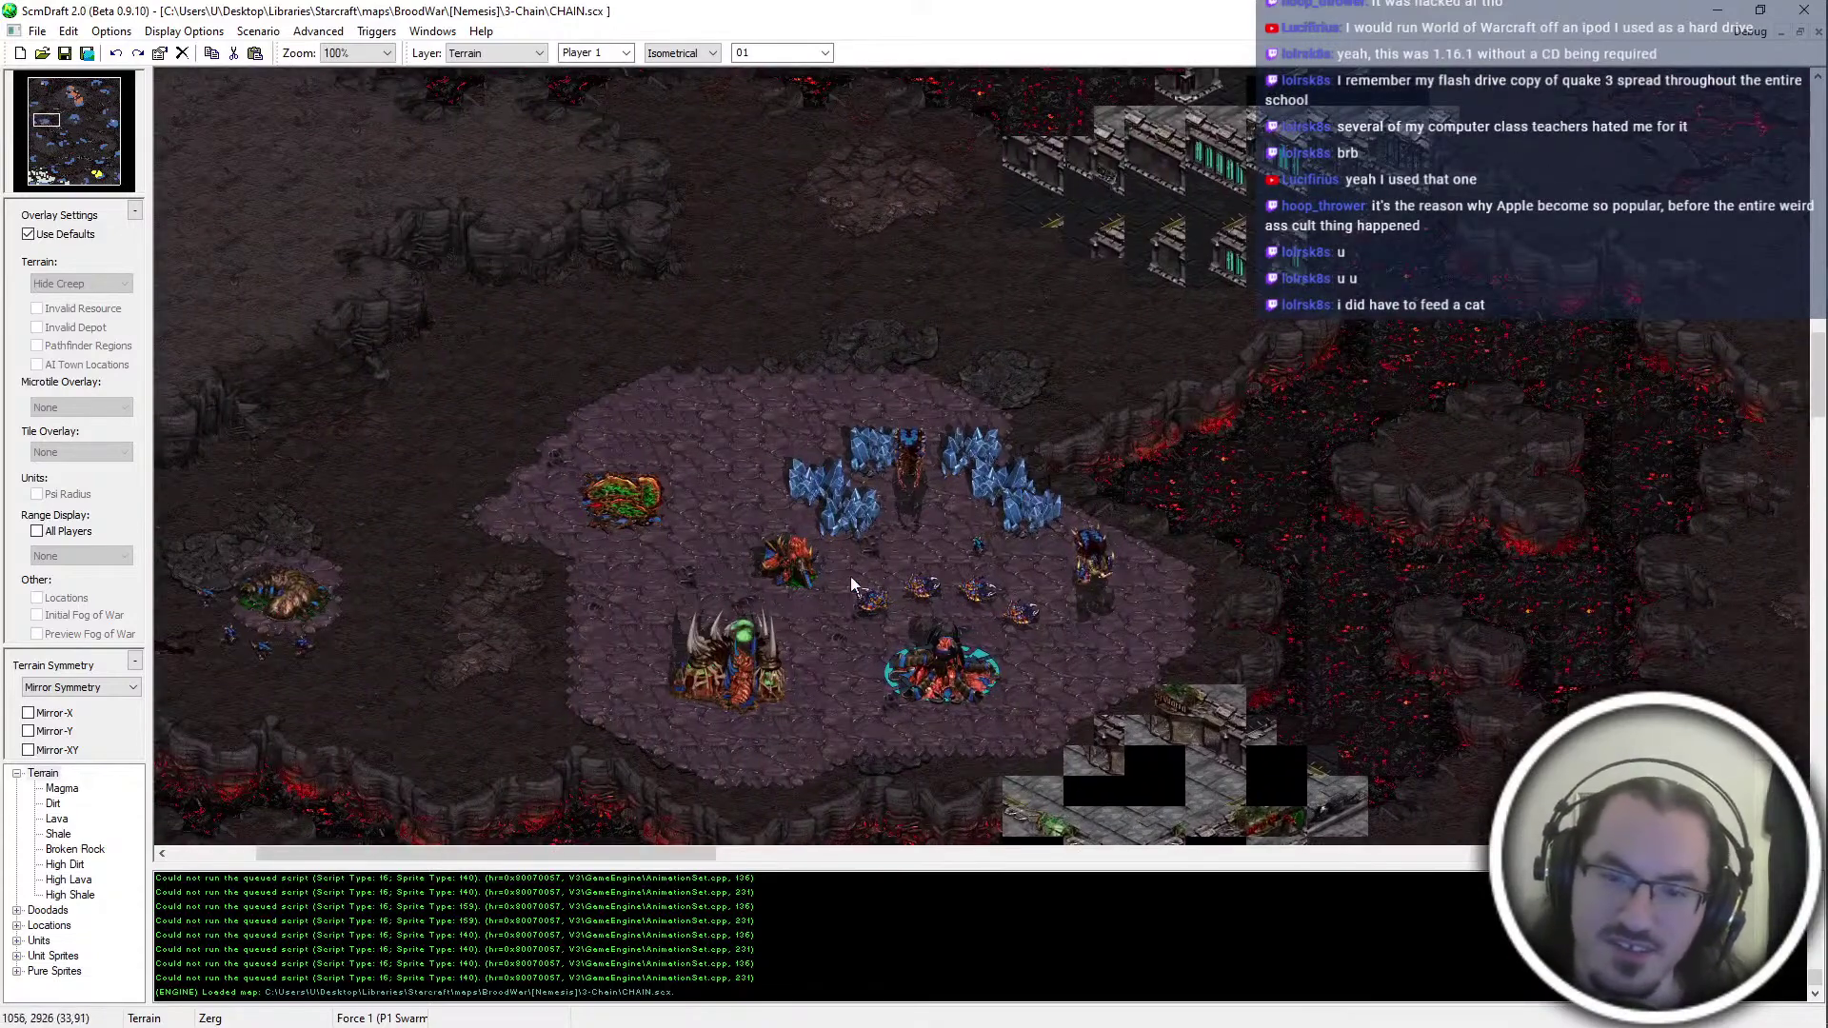
{"action": "middle_click_drag", "start_coordinate": [780, 528], "coordinate": [502, 794]}
{"action": "middle_click_drag", "start_coordinate": [793, 404], "coordinate": [756, 346]}
{"action": "middle_click_drag", "start_coordinate": [861, 200], "coordinate": [857, 74]}
{"action": "left_click_drag", "start_coordinate": [68, 137], "coordinate": [171, 5]}
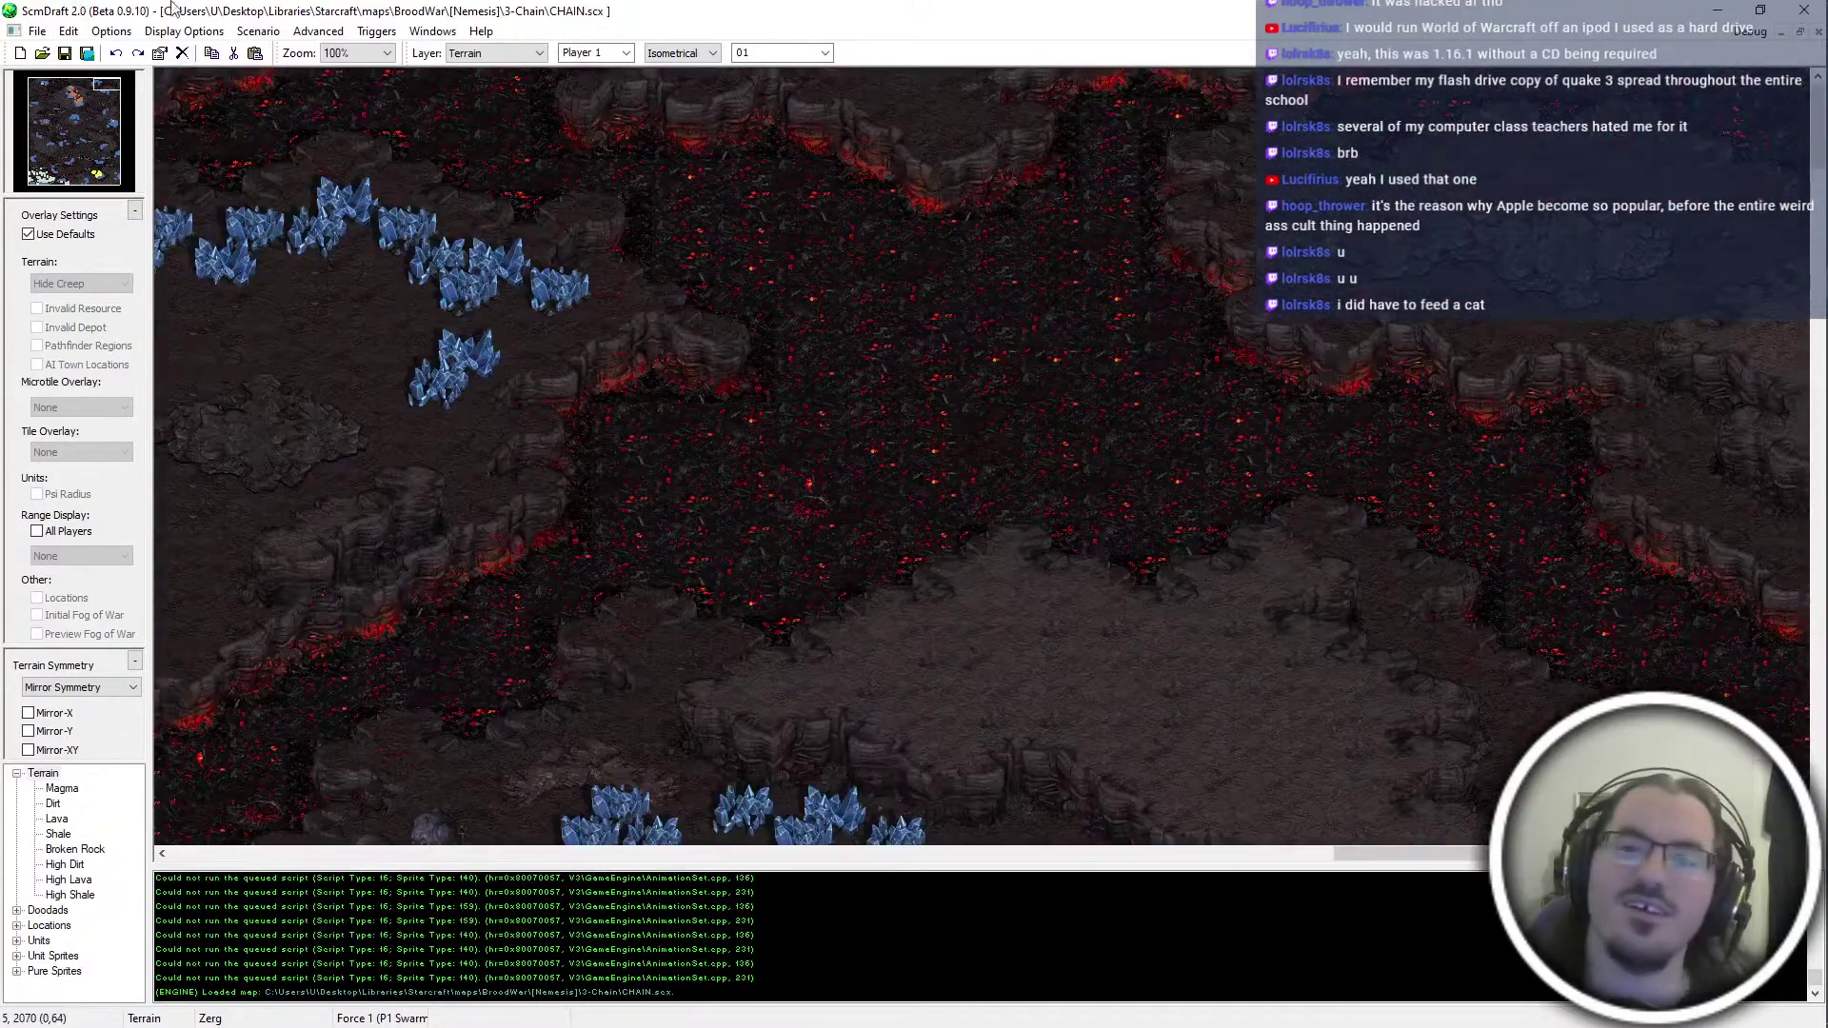
Close the Chain map and the map editor, and read factions.txt in the 3-Chain folder
{"action": "left_click", "coordinate": [1817, 32]}
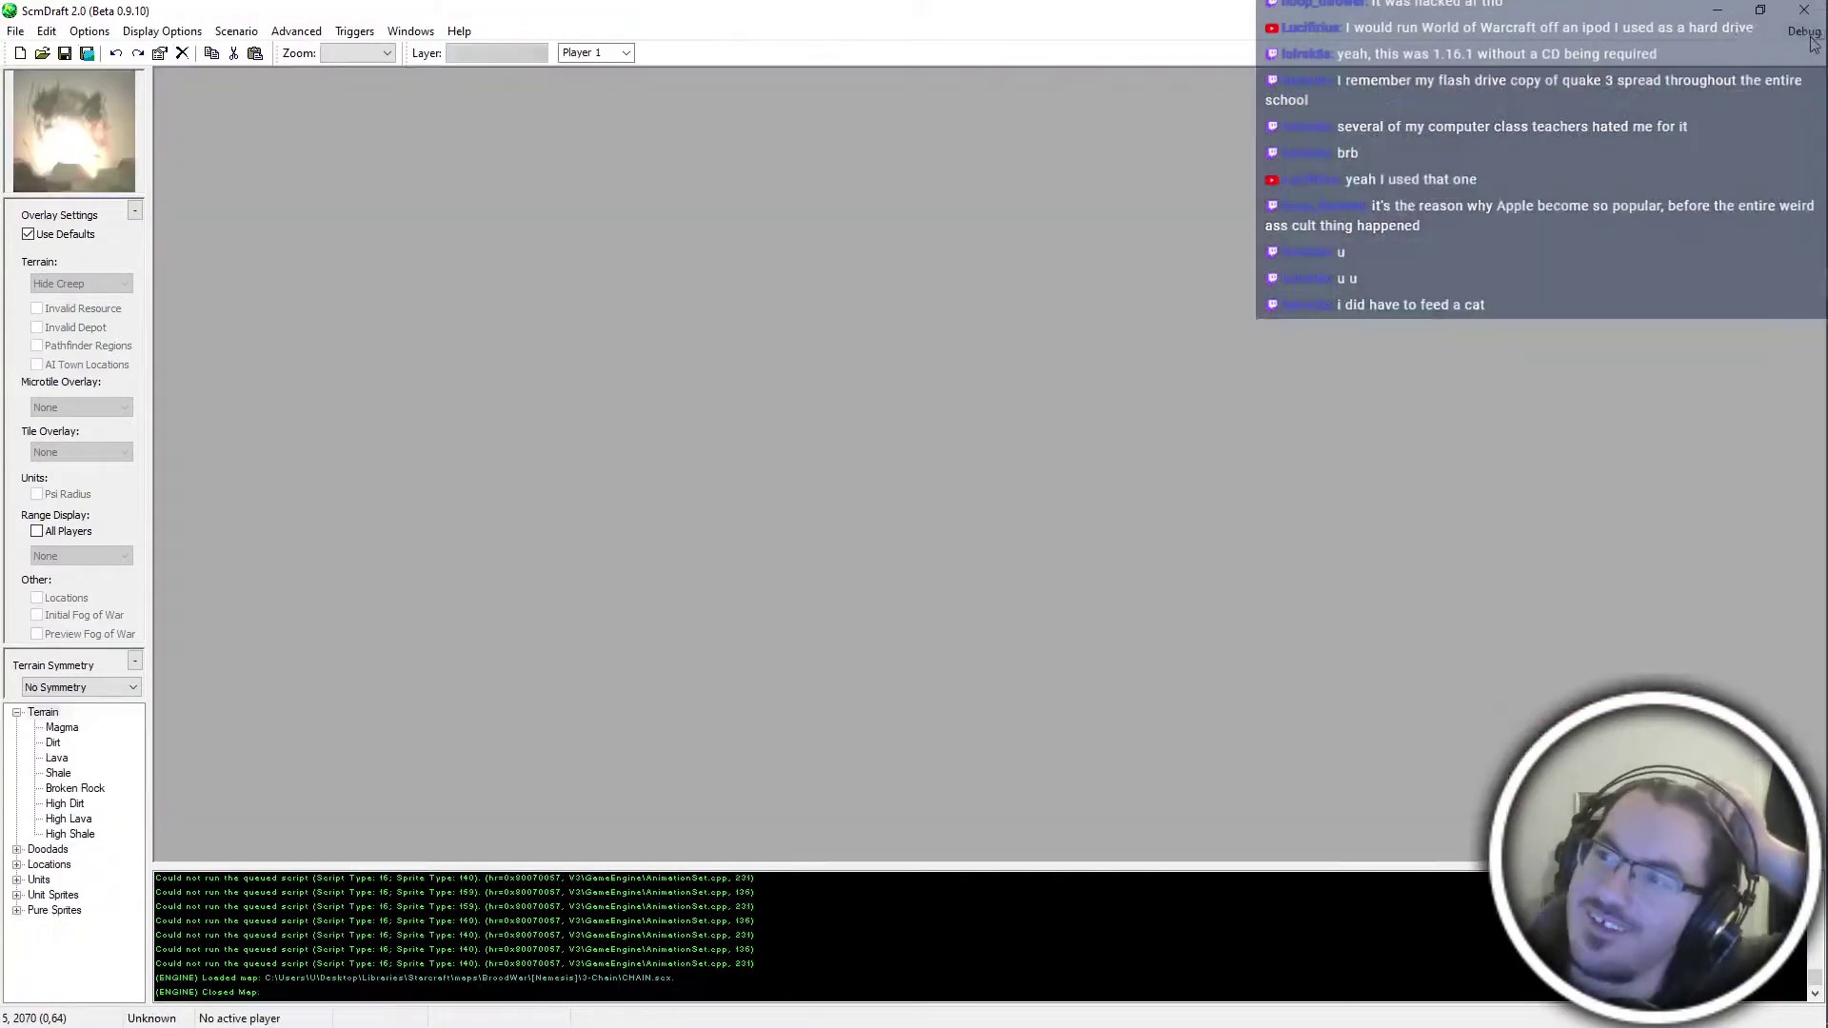
{"action": "left_click", "coordinate": [1804, 11]}
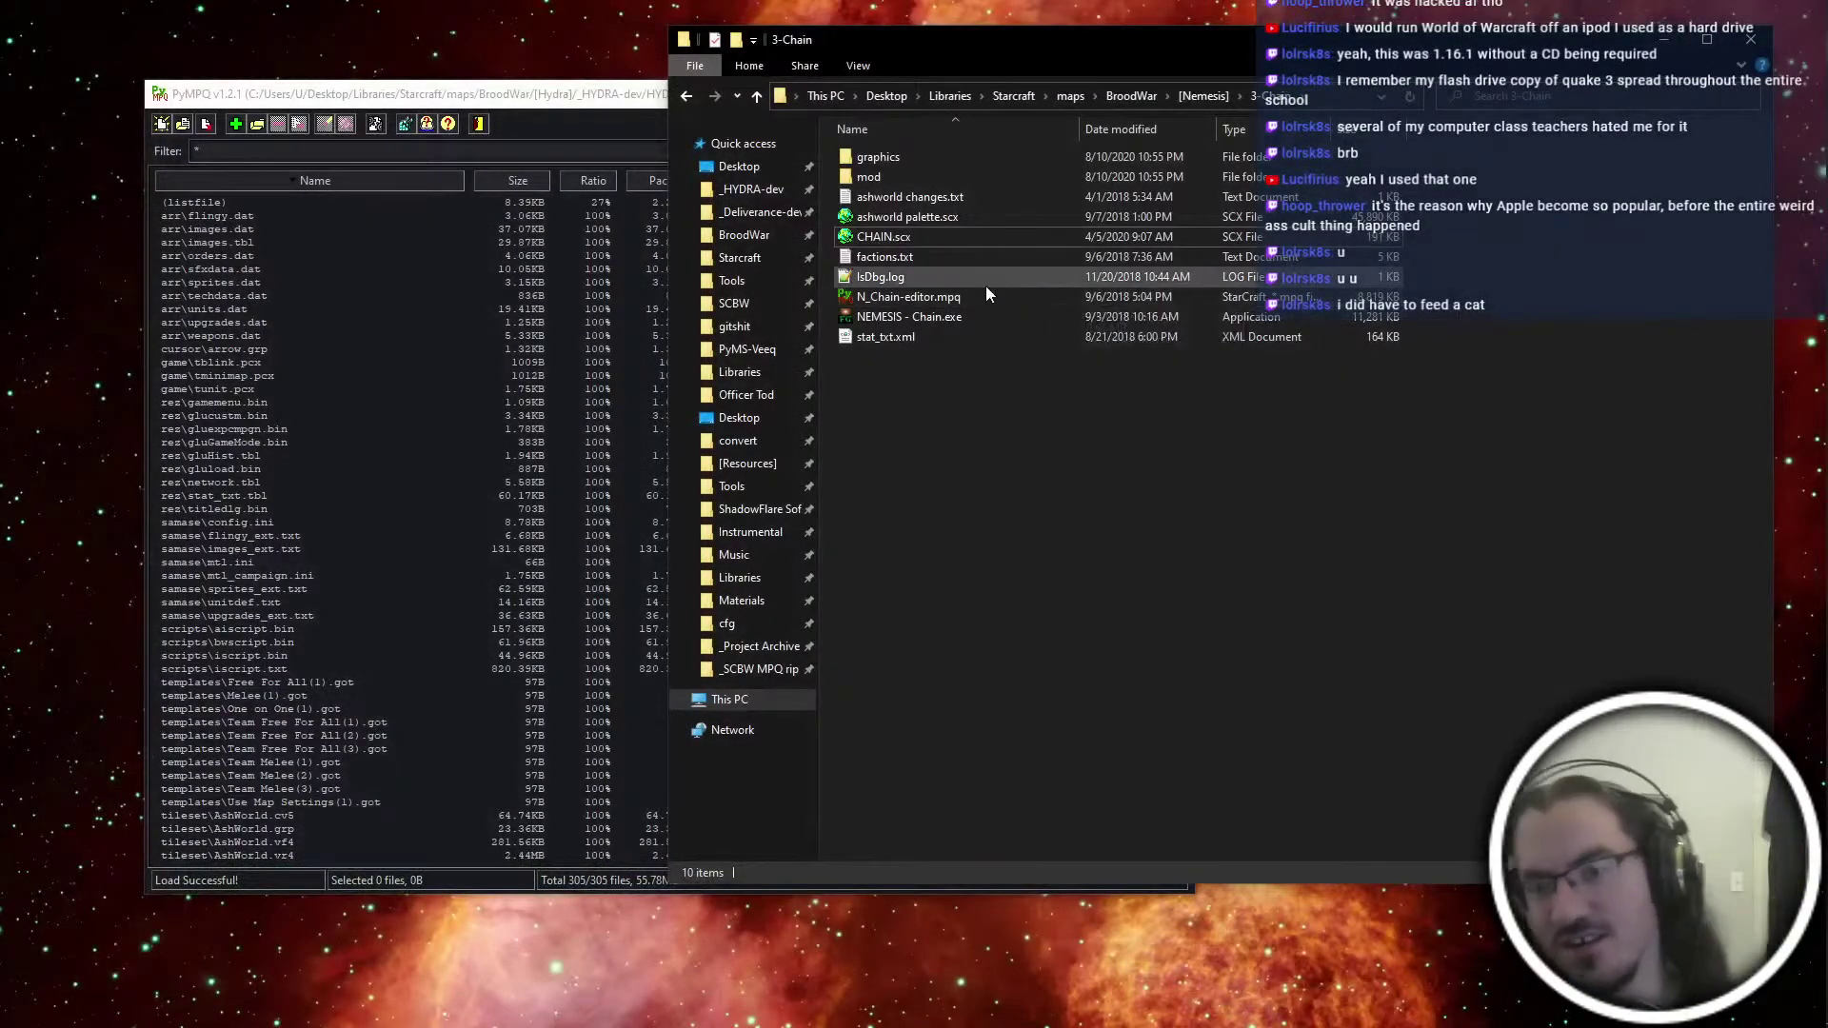
{"action": "double_click", "coordinate": [922, 255]}
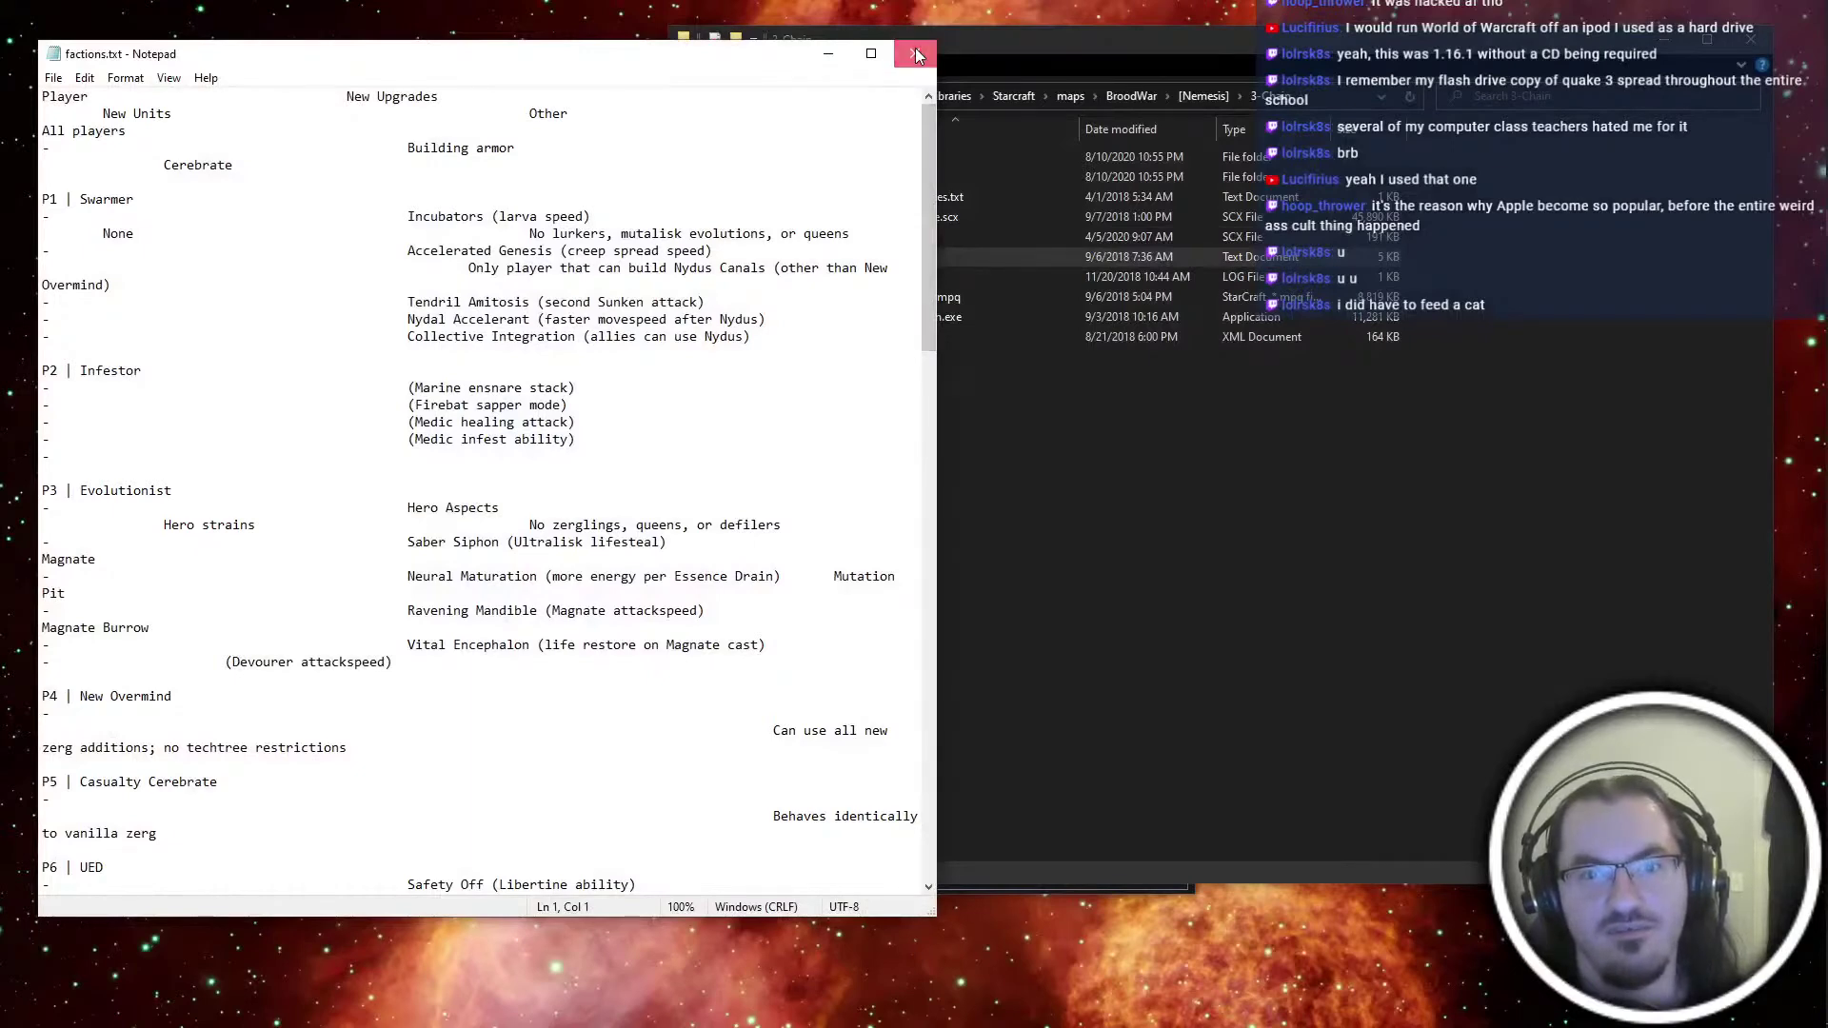
{"action": "left_click", "coordinate": [916, 53]}
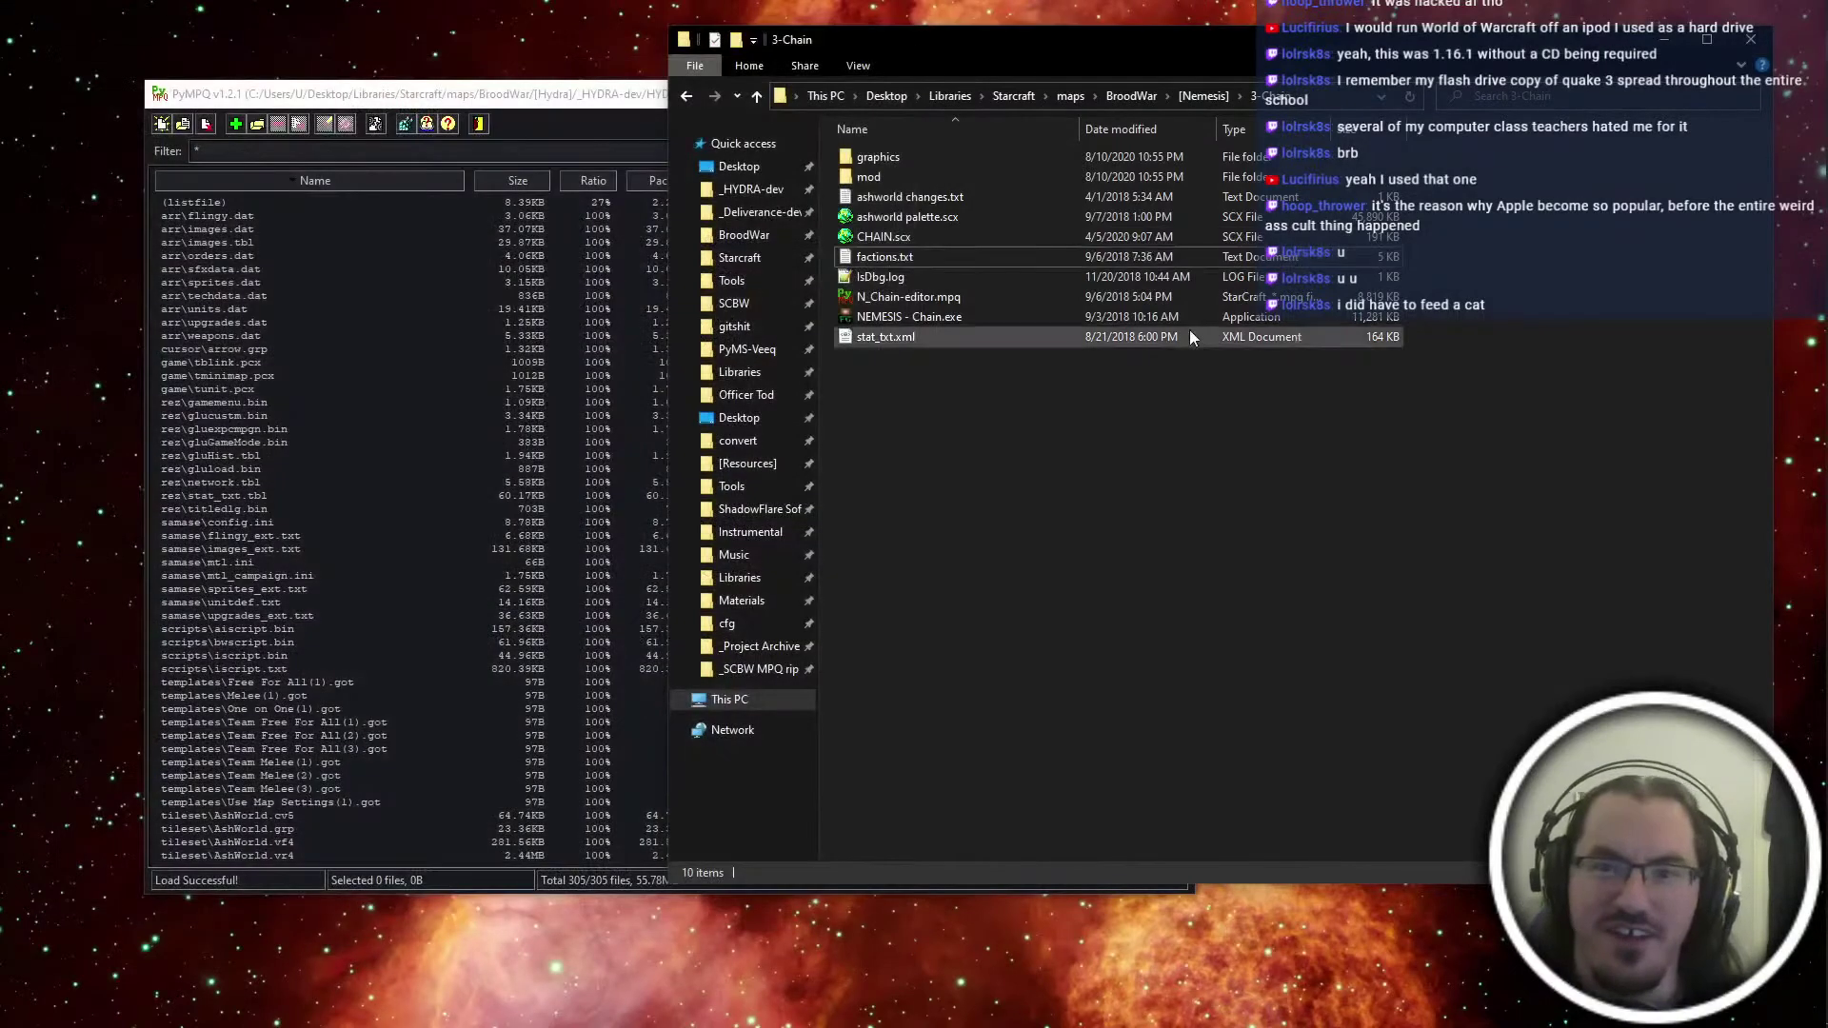
Check the mod folder inside 3-Chain and view the eidolon sprite frames in its graphics folder
{"action": "key", "text": "BackSpace"}
{"action": "key", "text": "Return"}
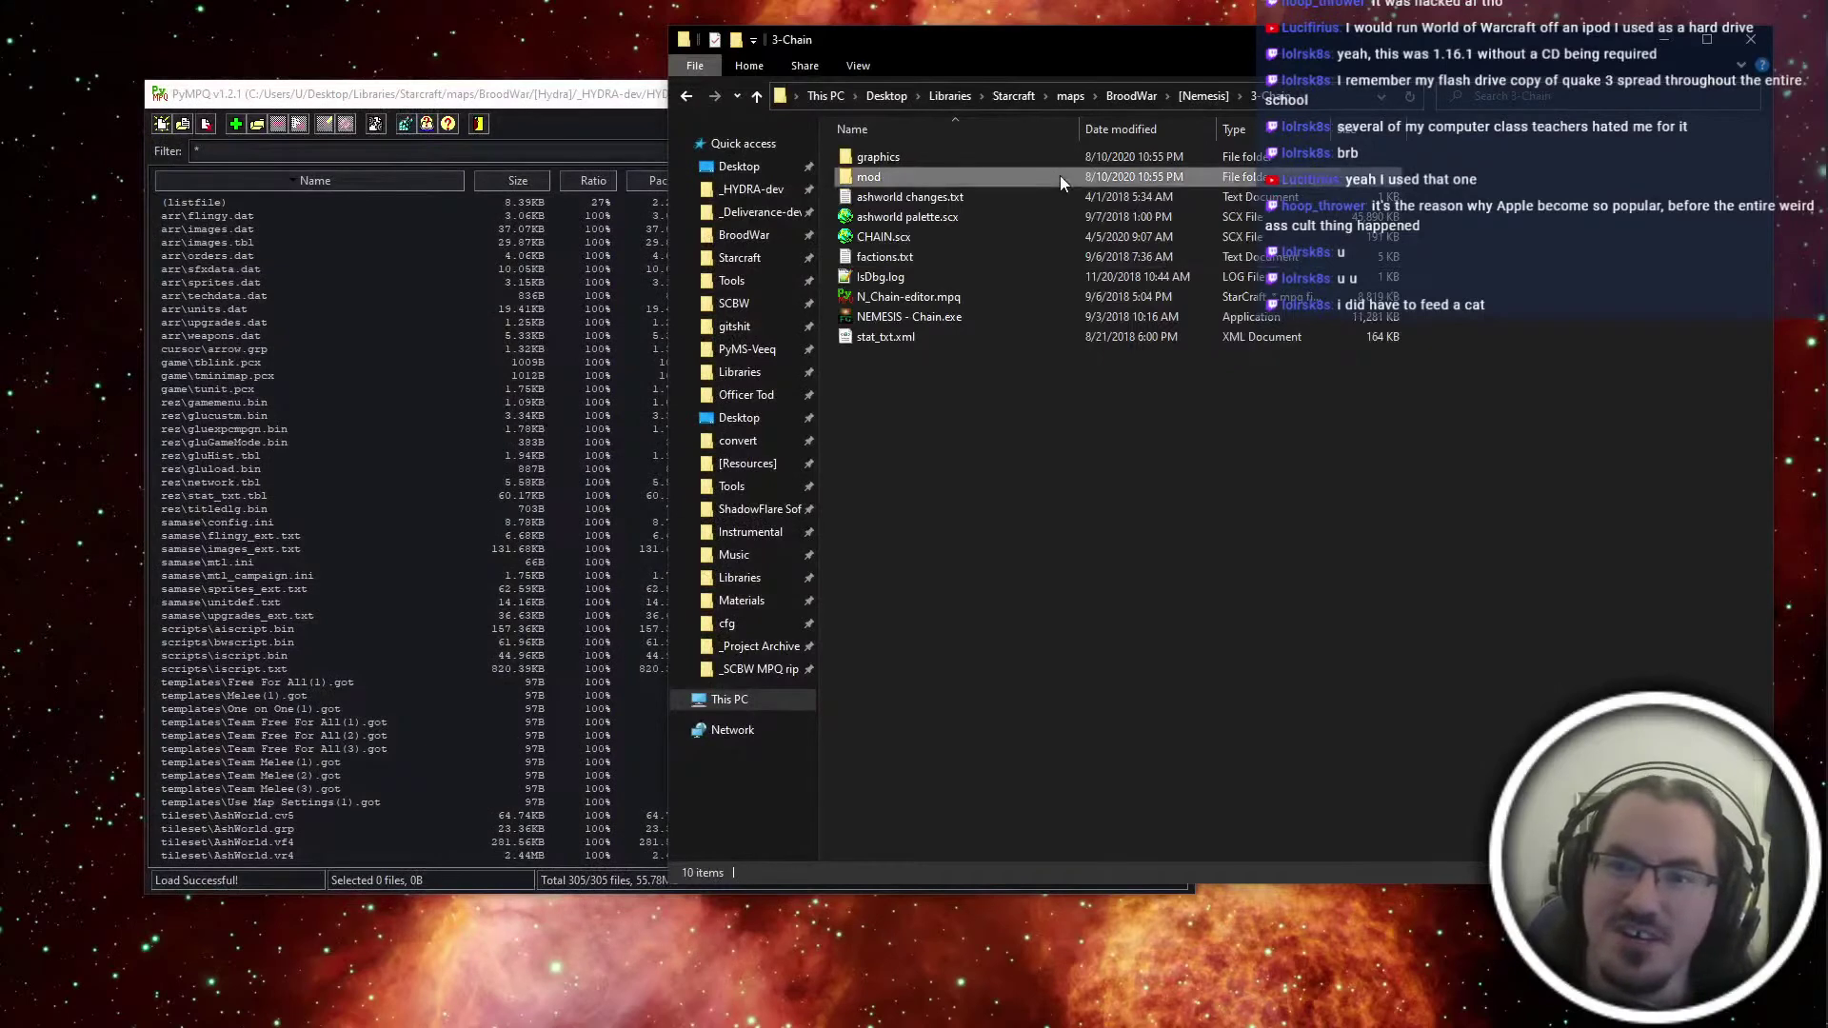
{"action": "double_click", "coordinate": [1060, 175]}
{"action": "key", "text": "BackSpace"}
{"action": "double_click", "coordinate": [1076, 155]}
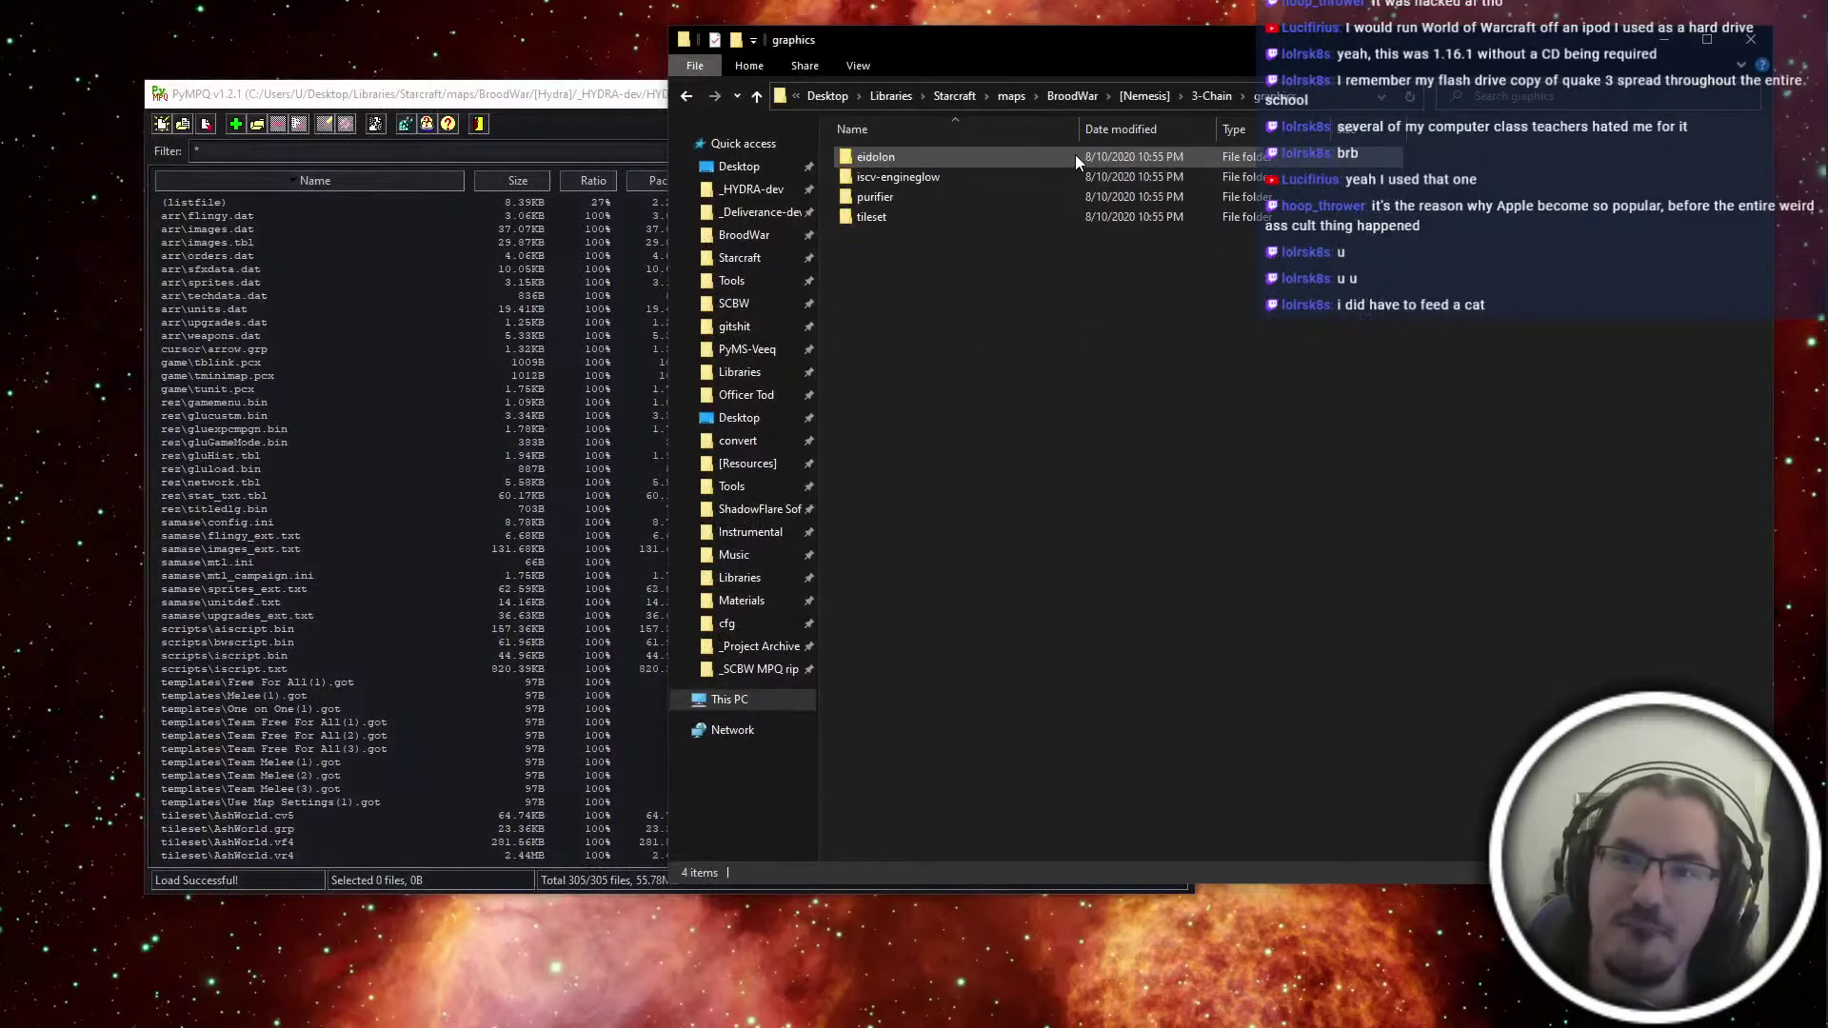
{"action": "double_click", "coordinate": [1076, 155]}
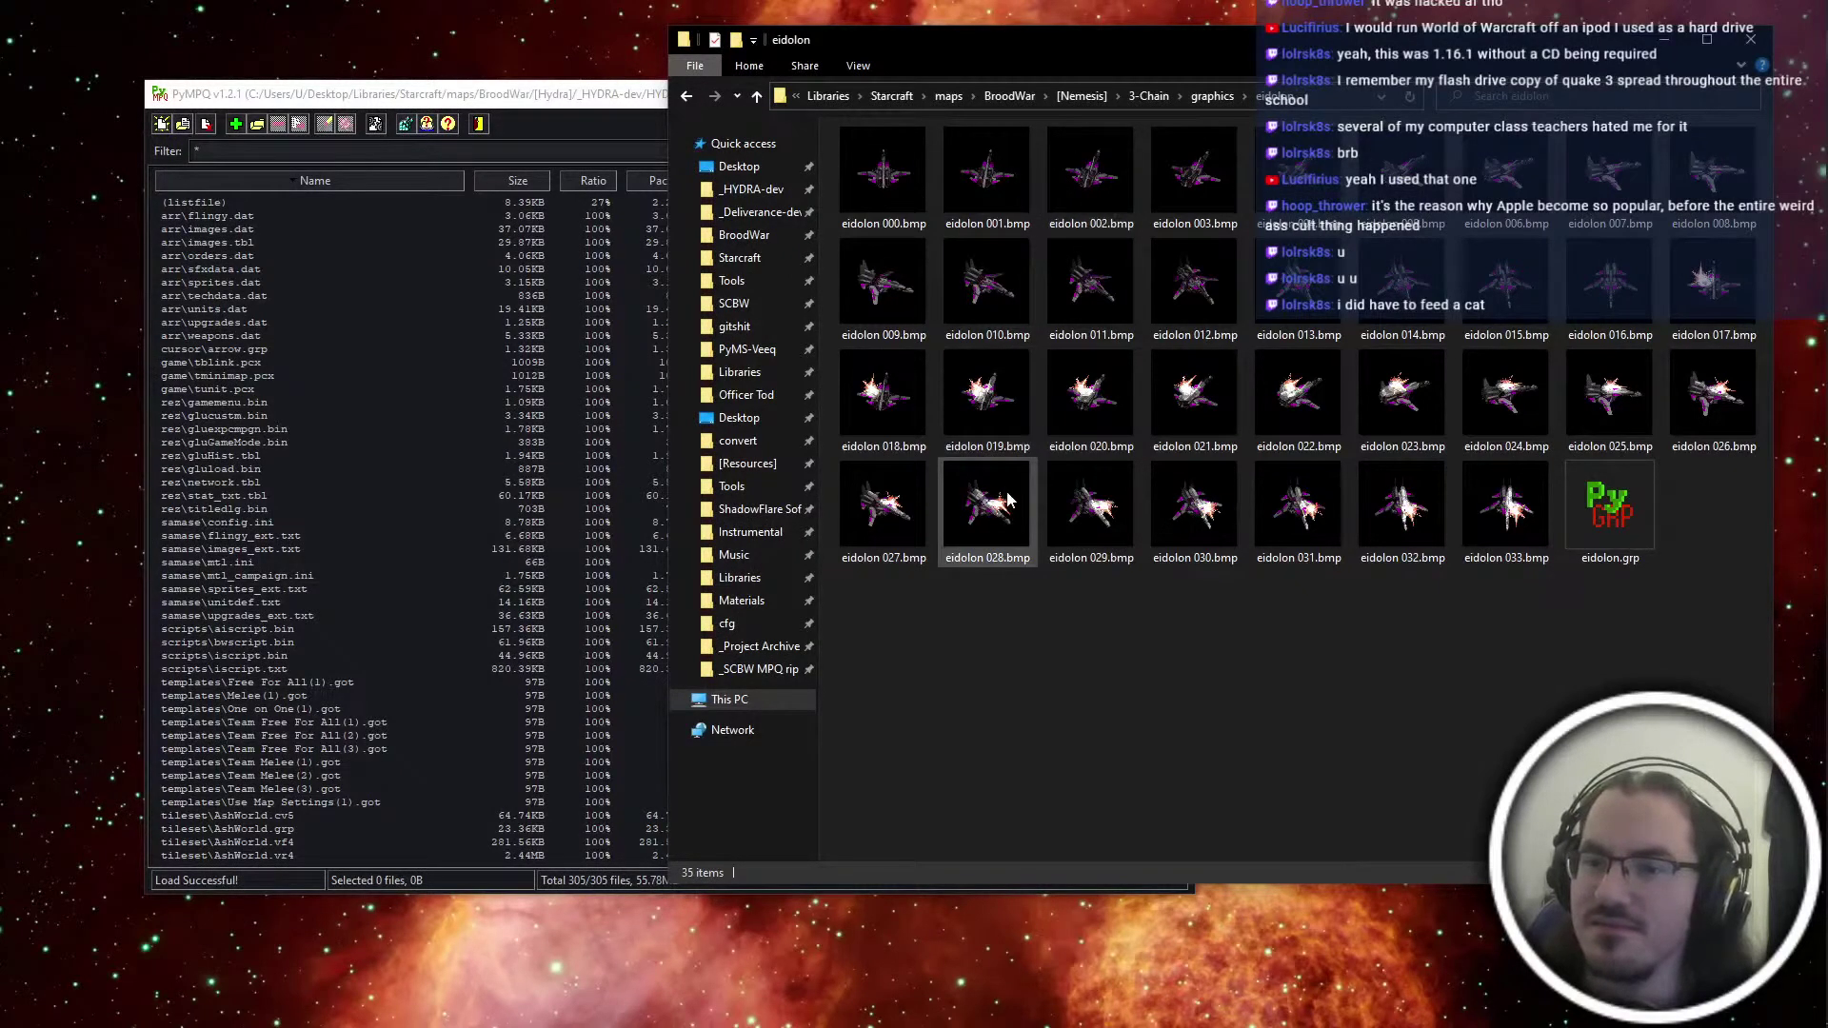
{"action": "key", "text": "BackSpace"}
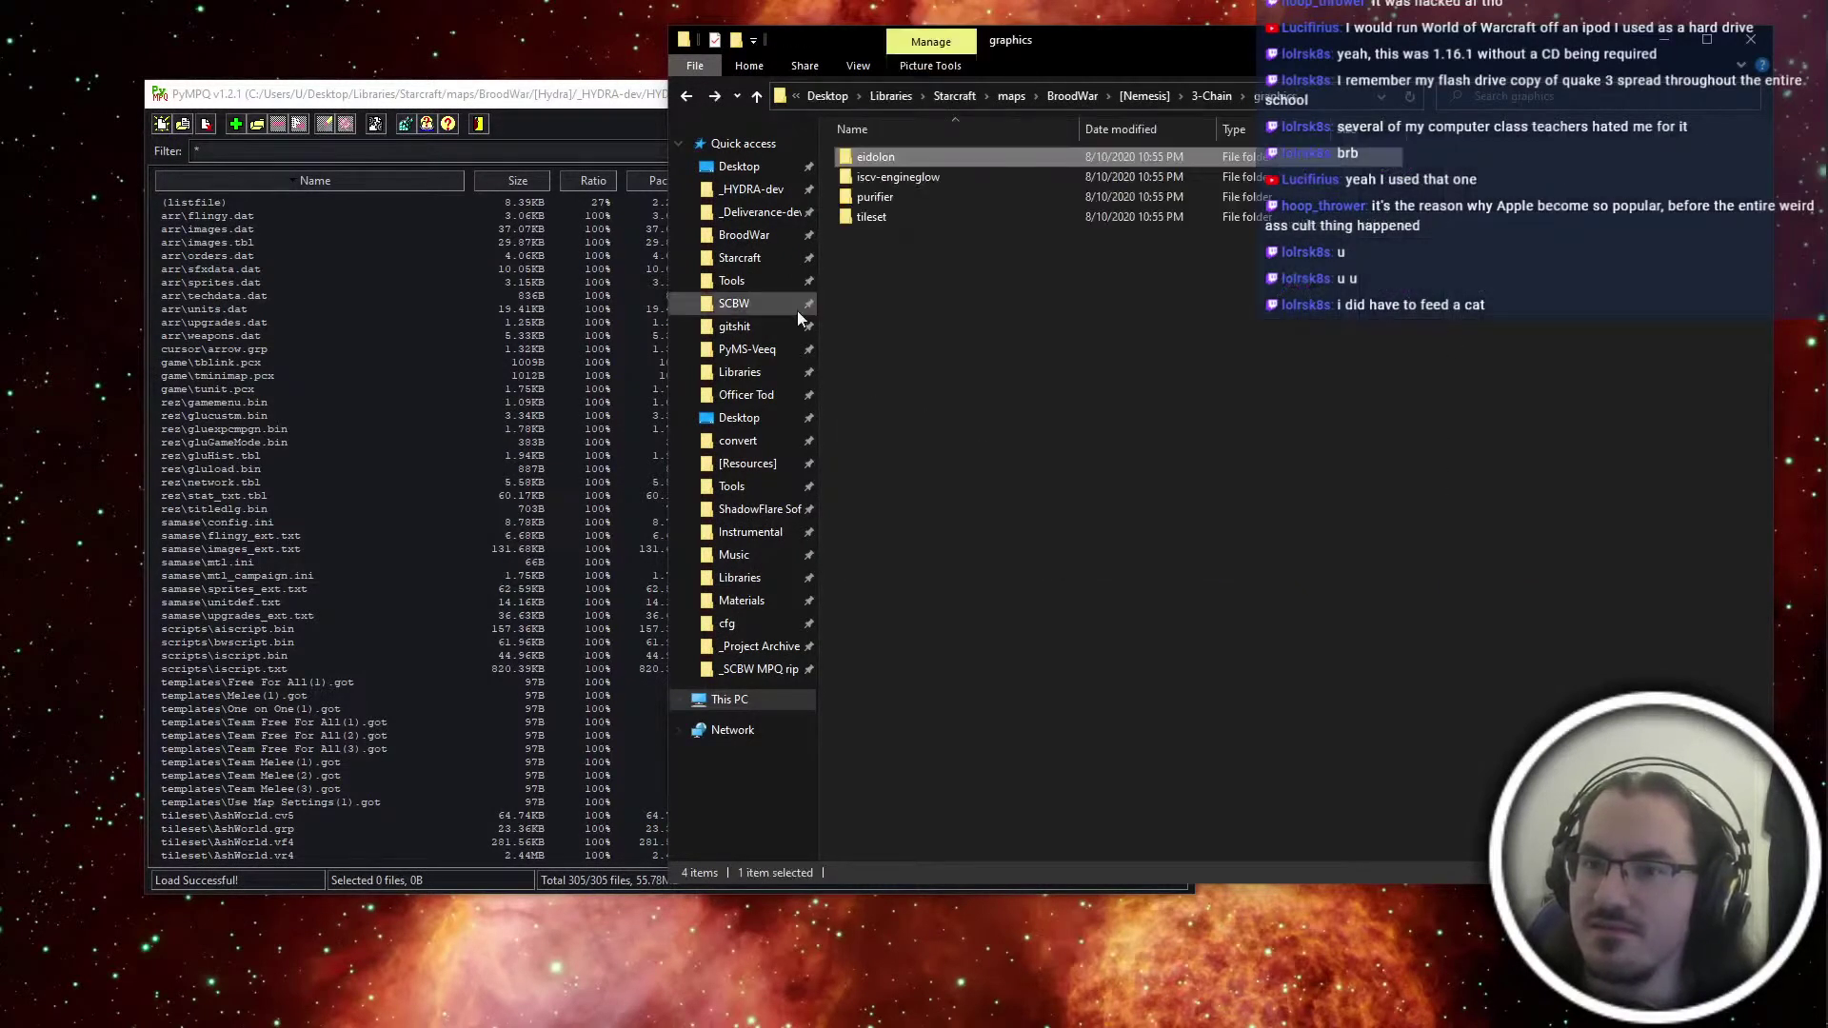
Look through the iscv-engineglow, purifier and tileset folders inside the Chain graphics folder
{"action": "double_click", "coordinate": [935, 171]}
{"action": "key", "text": "BackSpace"}
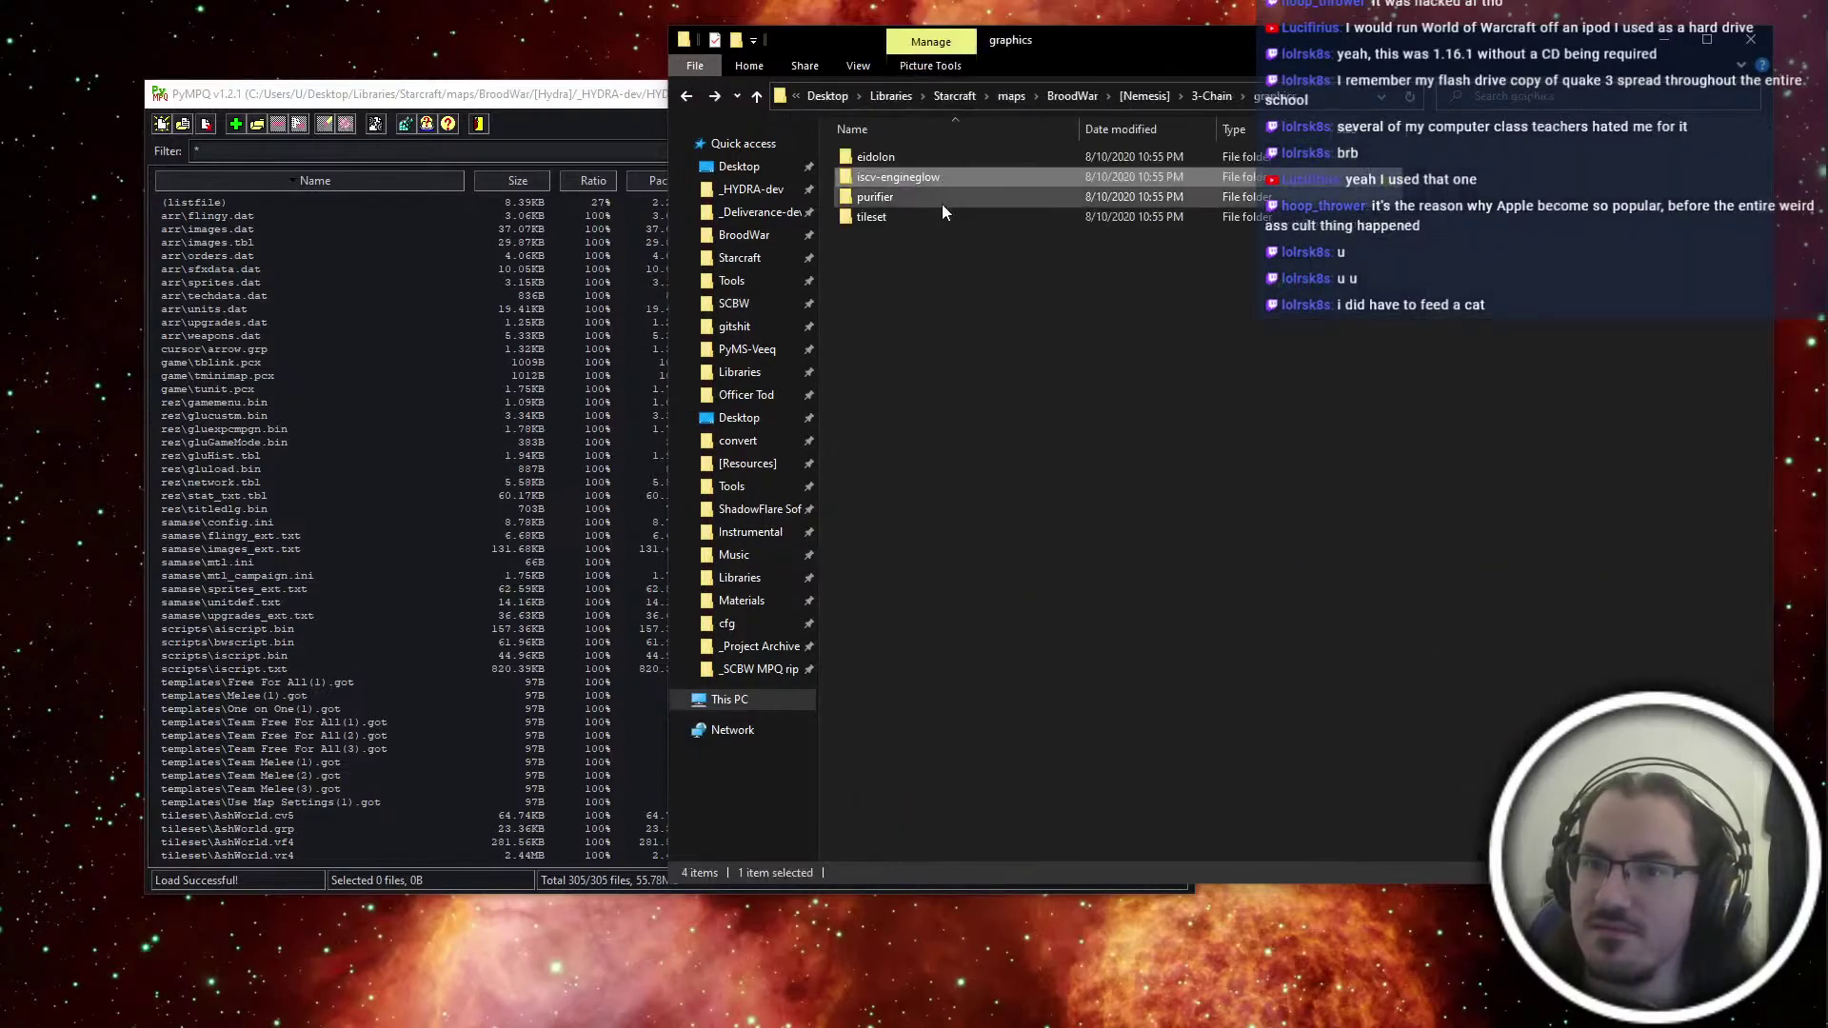
{"action": "double_click", "coordinate": [940, 202]}
{"action": "key", "text": "BackSpace"}
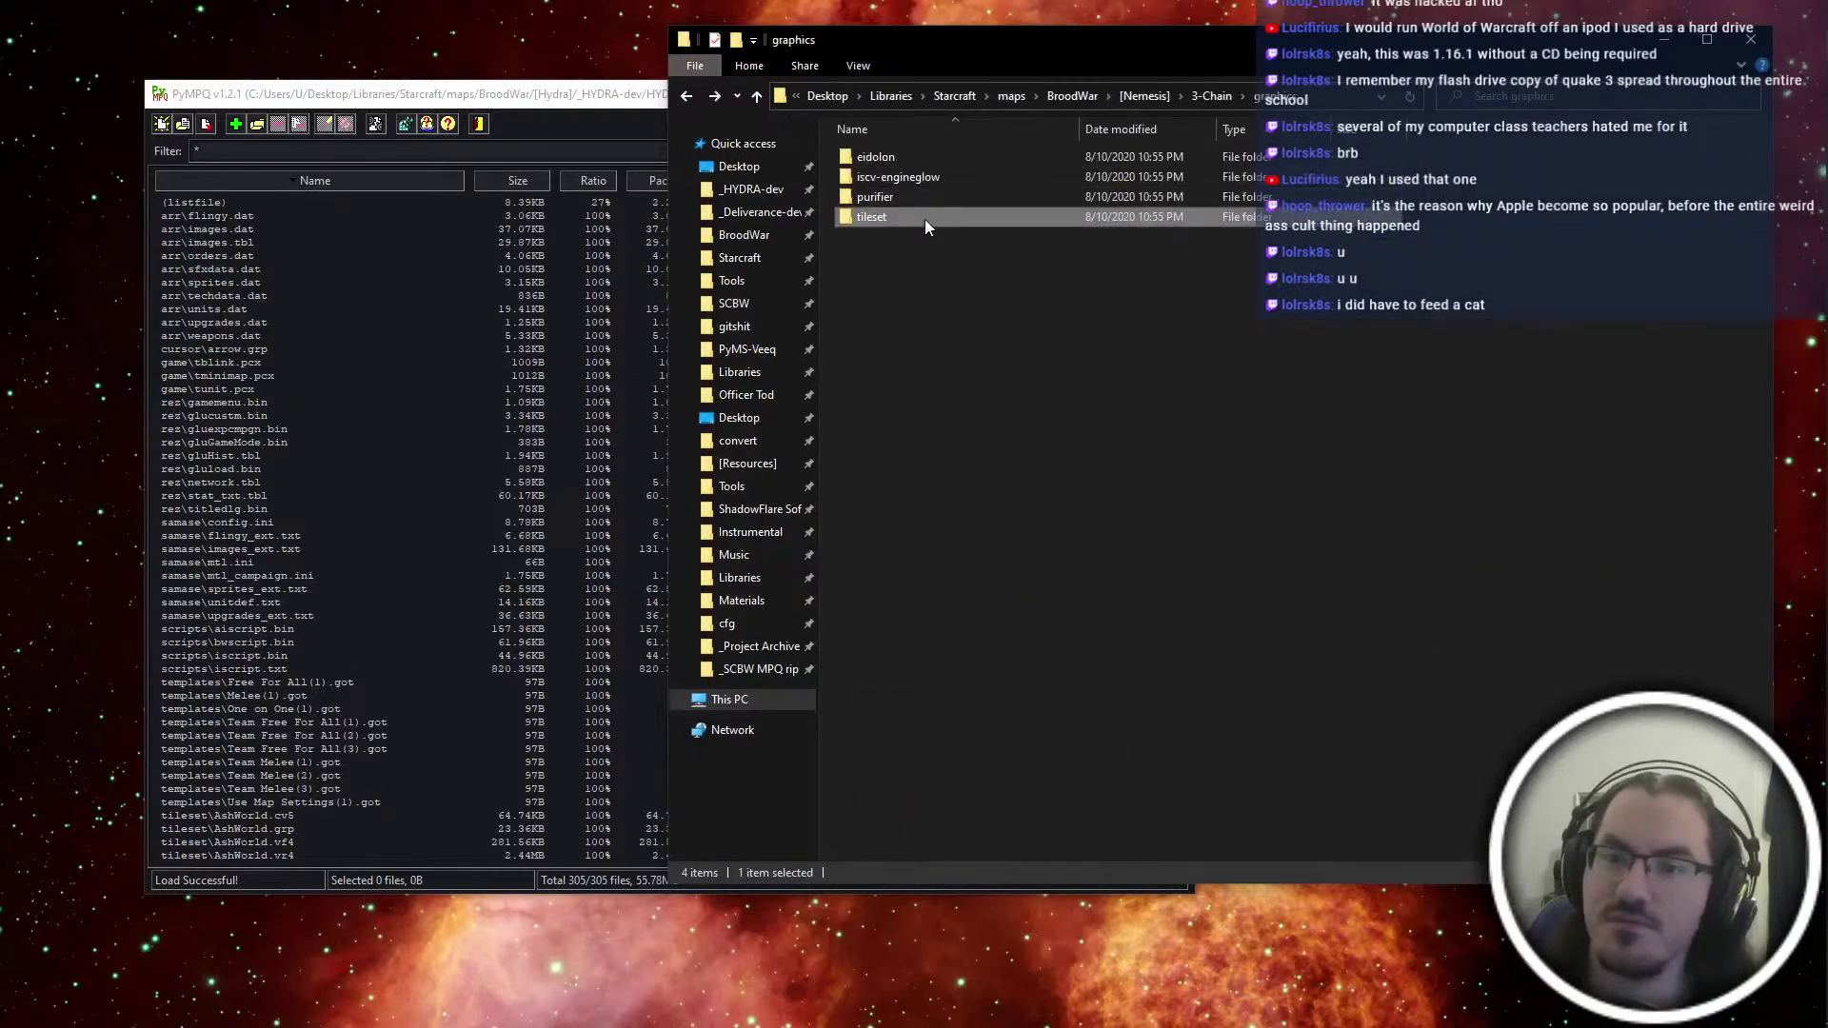
{"action": "double_click", "coordinate": [923, 218]}
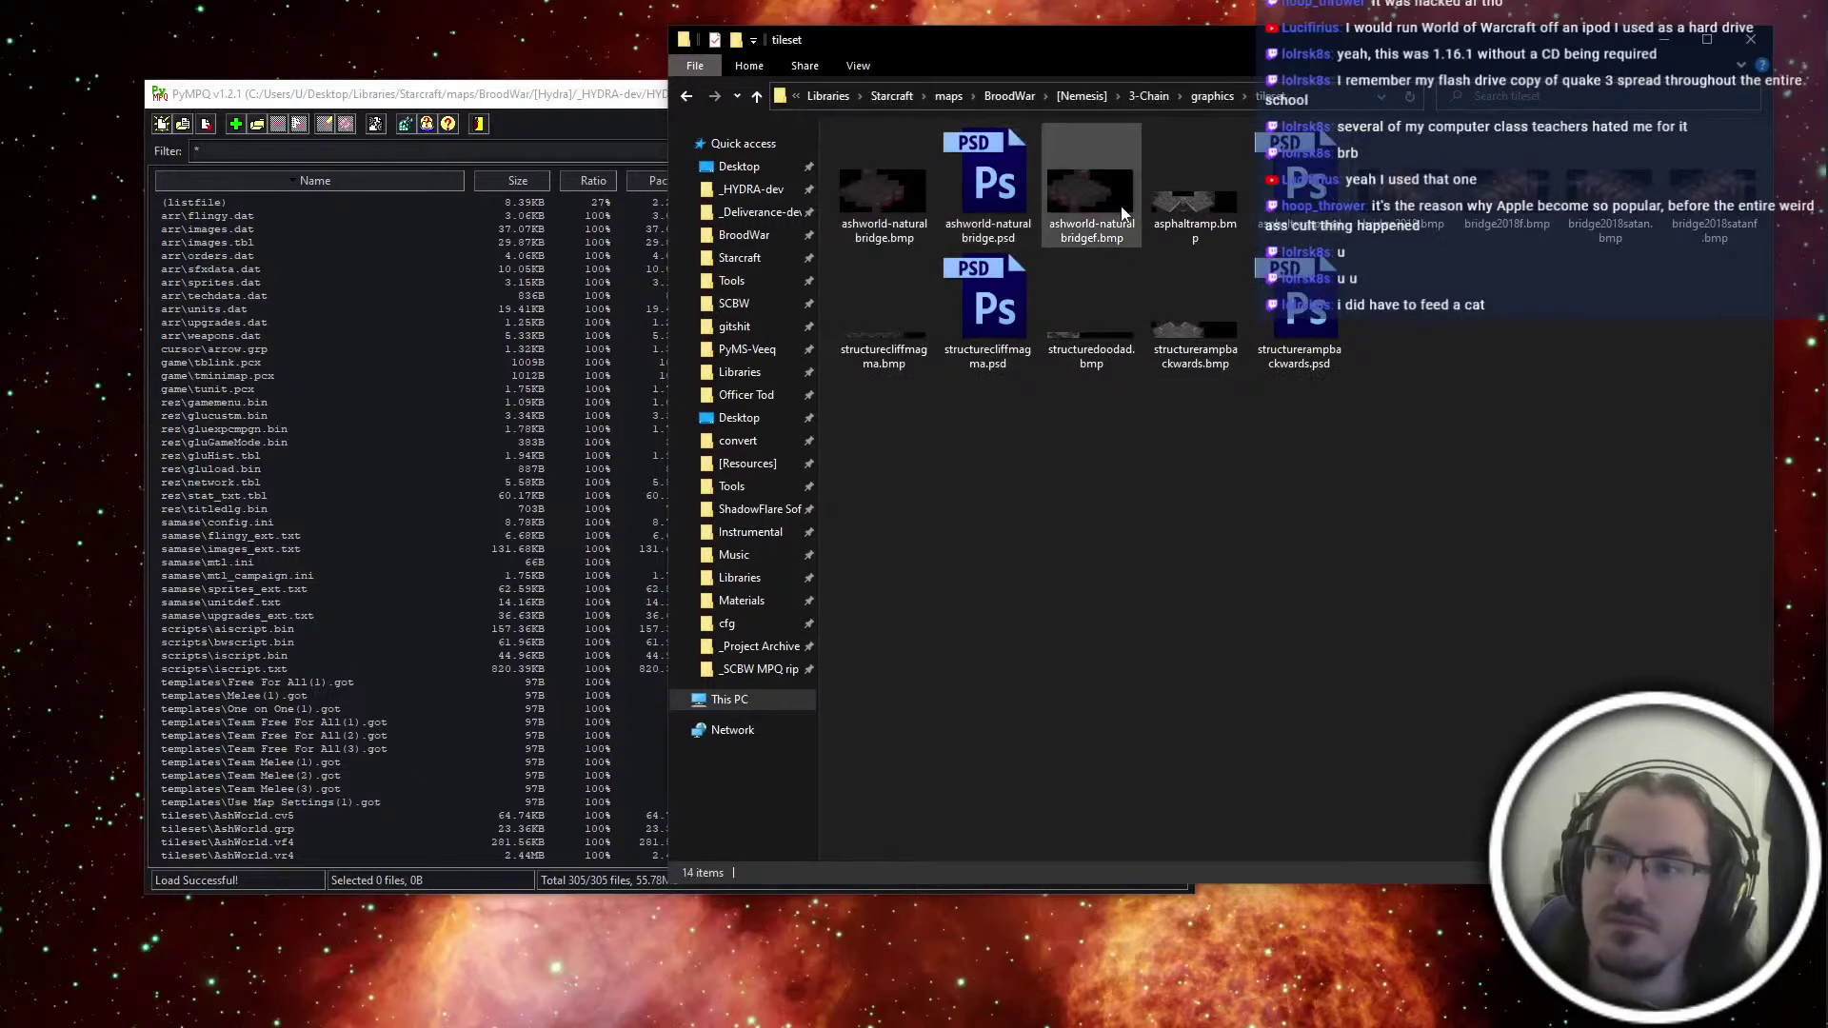
{"action": "key", "text": "alt+Left"}
{"action": "key", "text": "alt+Right"}
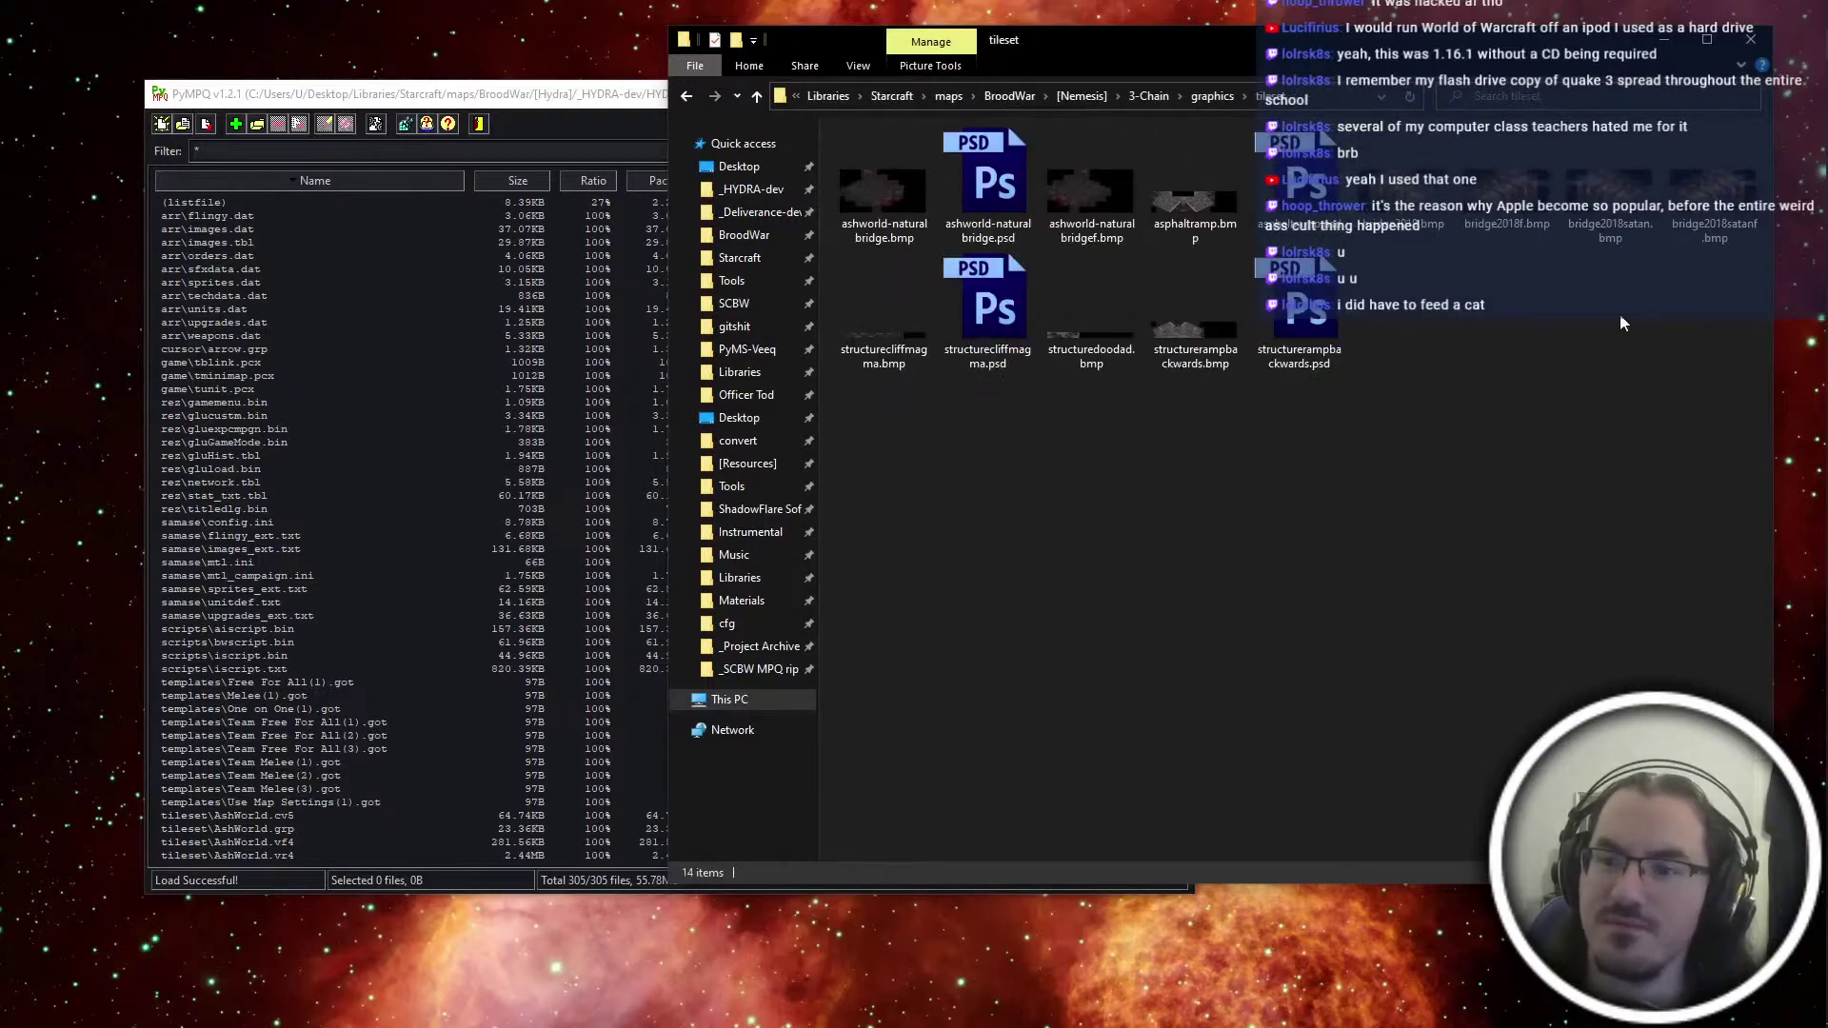
{"action": "key", "text": "alt+Left"}
Preview the purifier folder's datadisk.grp and frames 0x05 and 0x09 of khchunk.grp in PyGRP
{"action": "double_click", "coordinate": [1066, 209]}
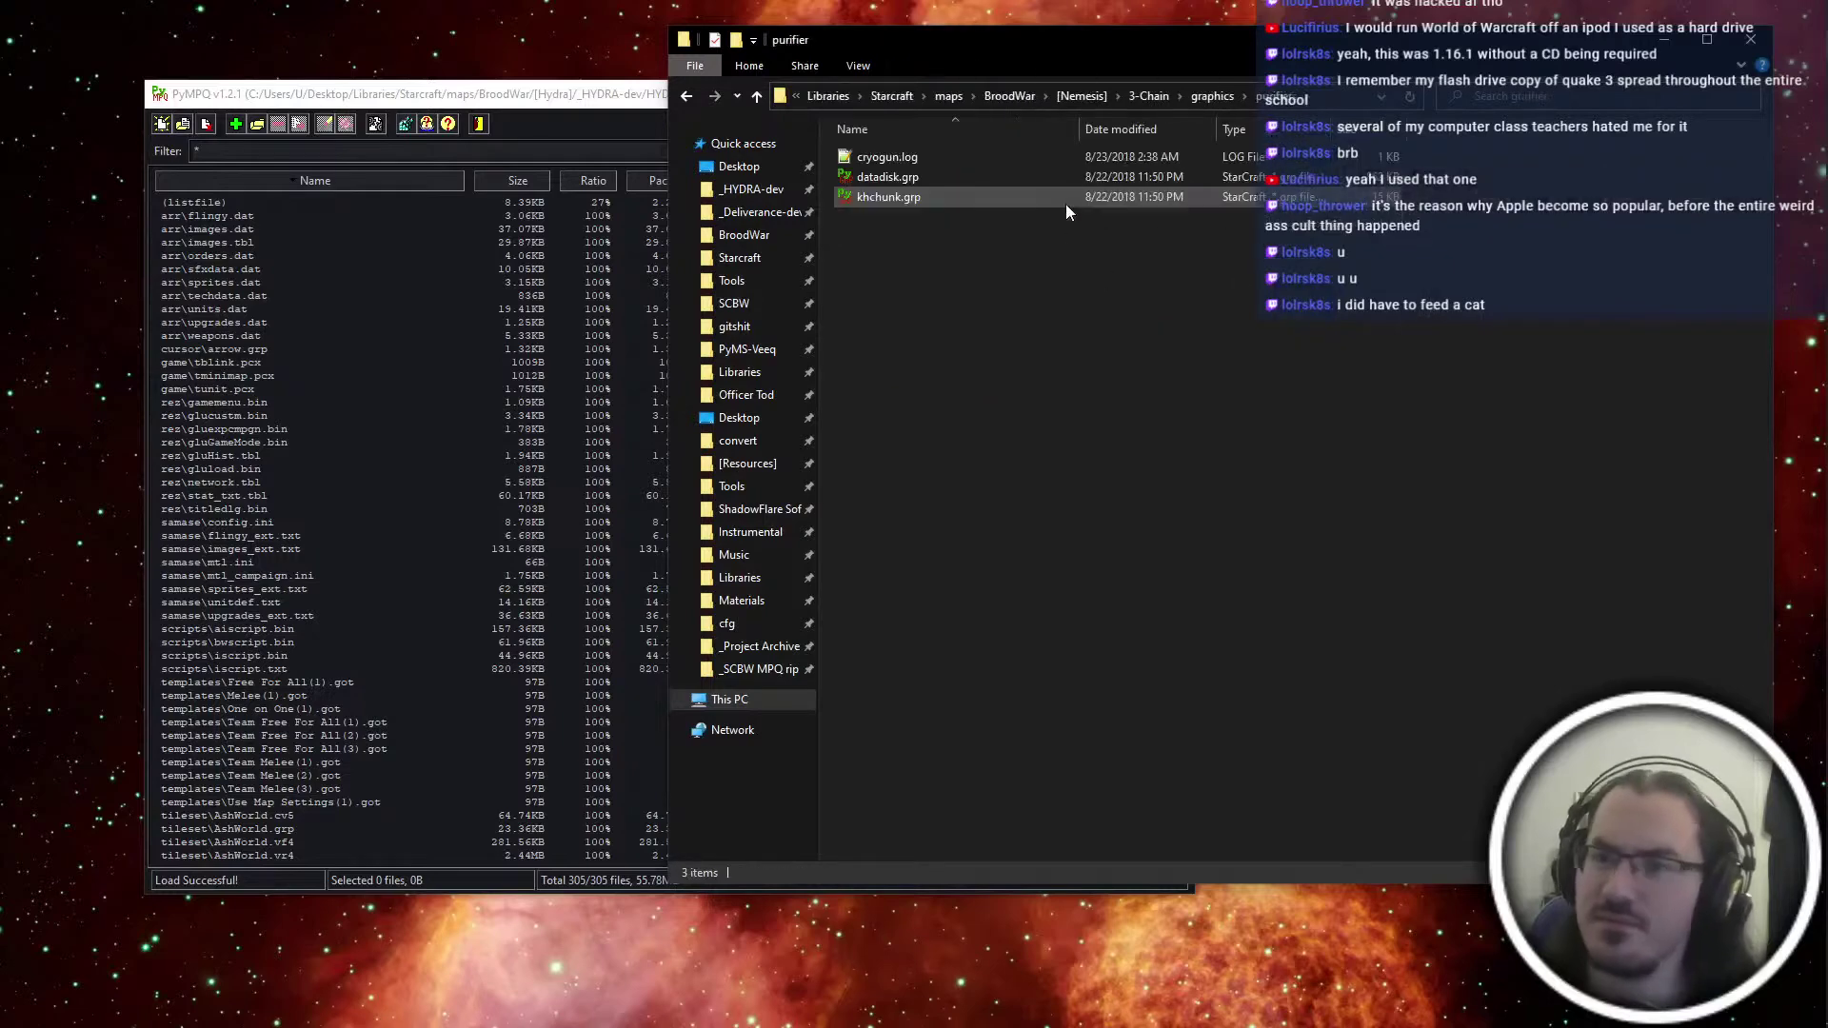
{"action": "left_click", "coordinate": [1082, 173]}
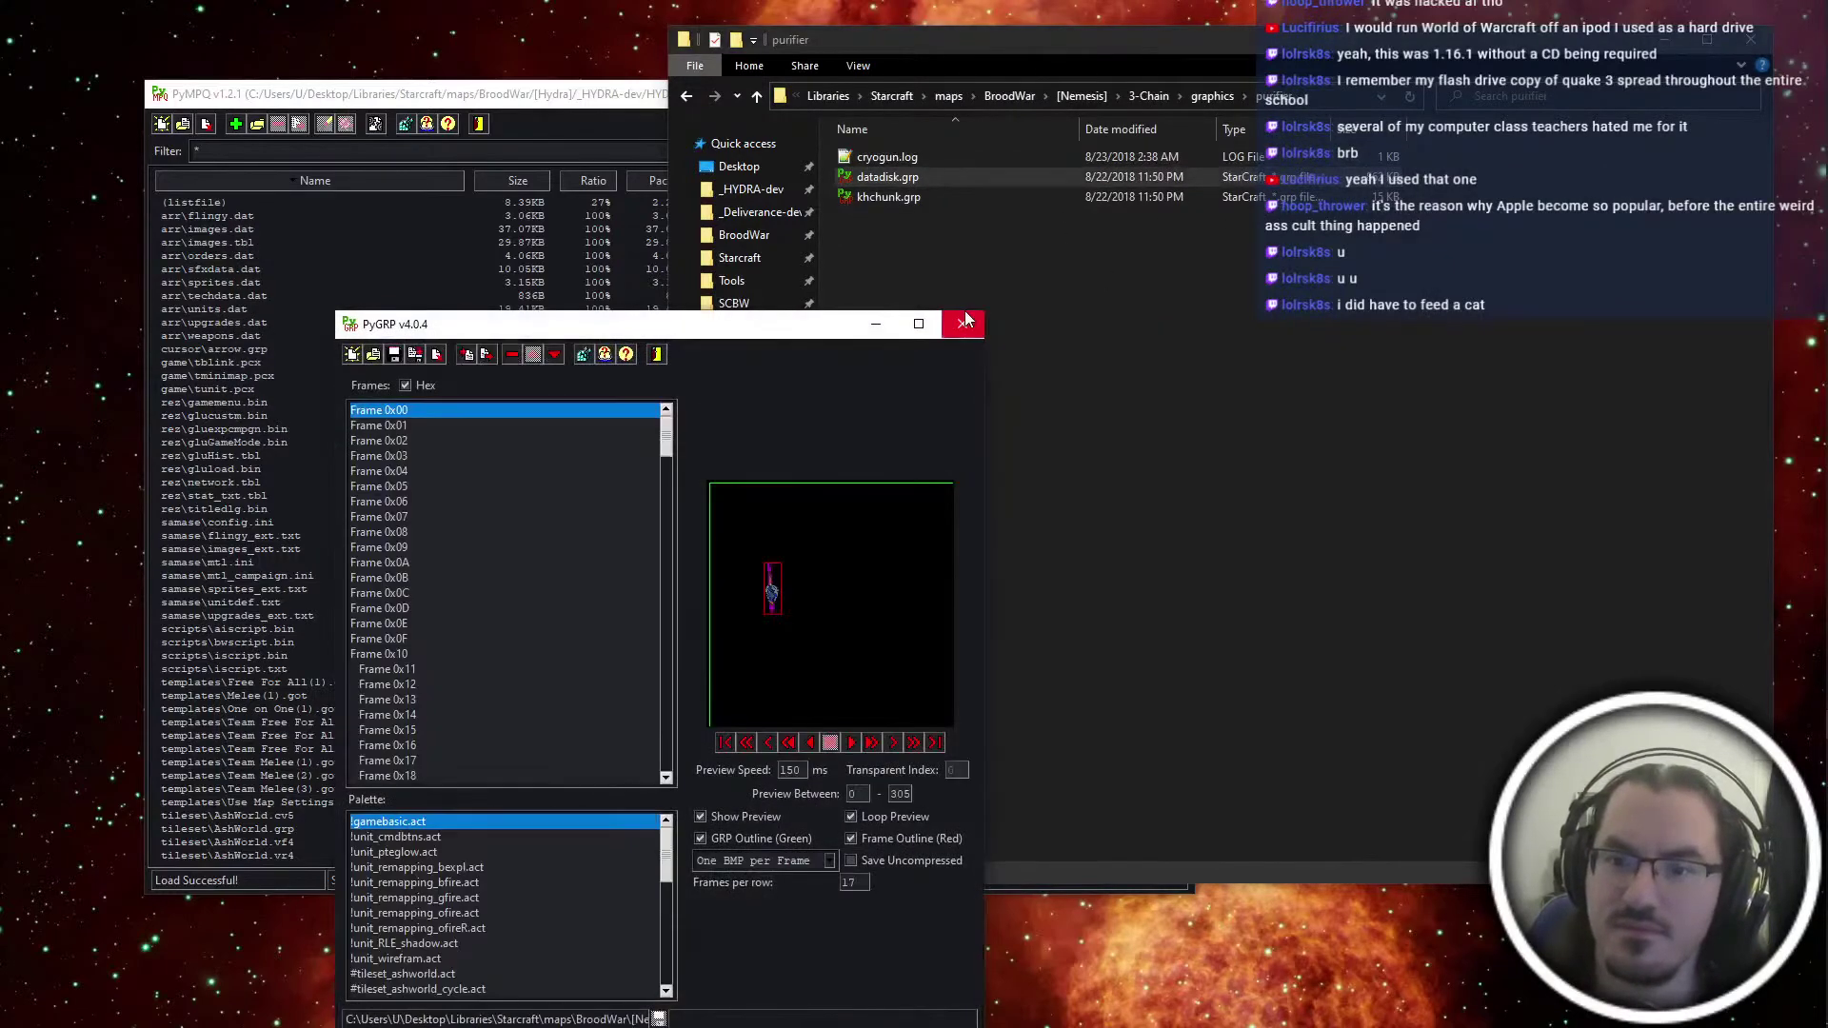
{"action": "left_click", "coordinate": [963, 323]}
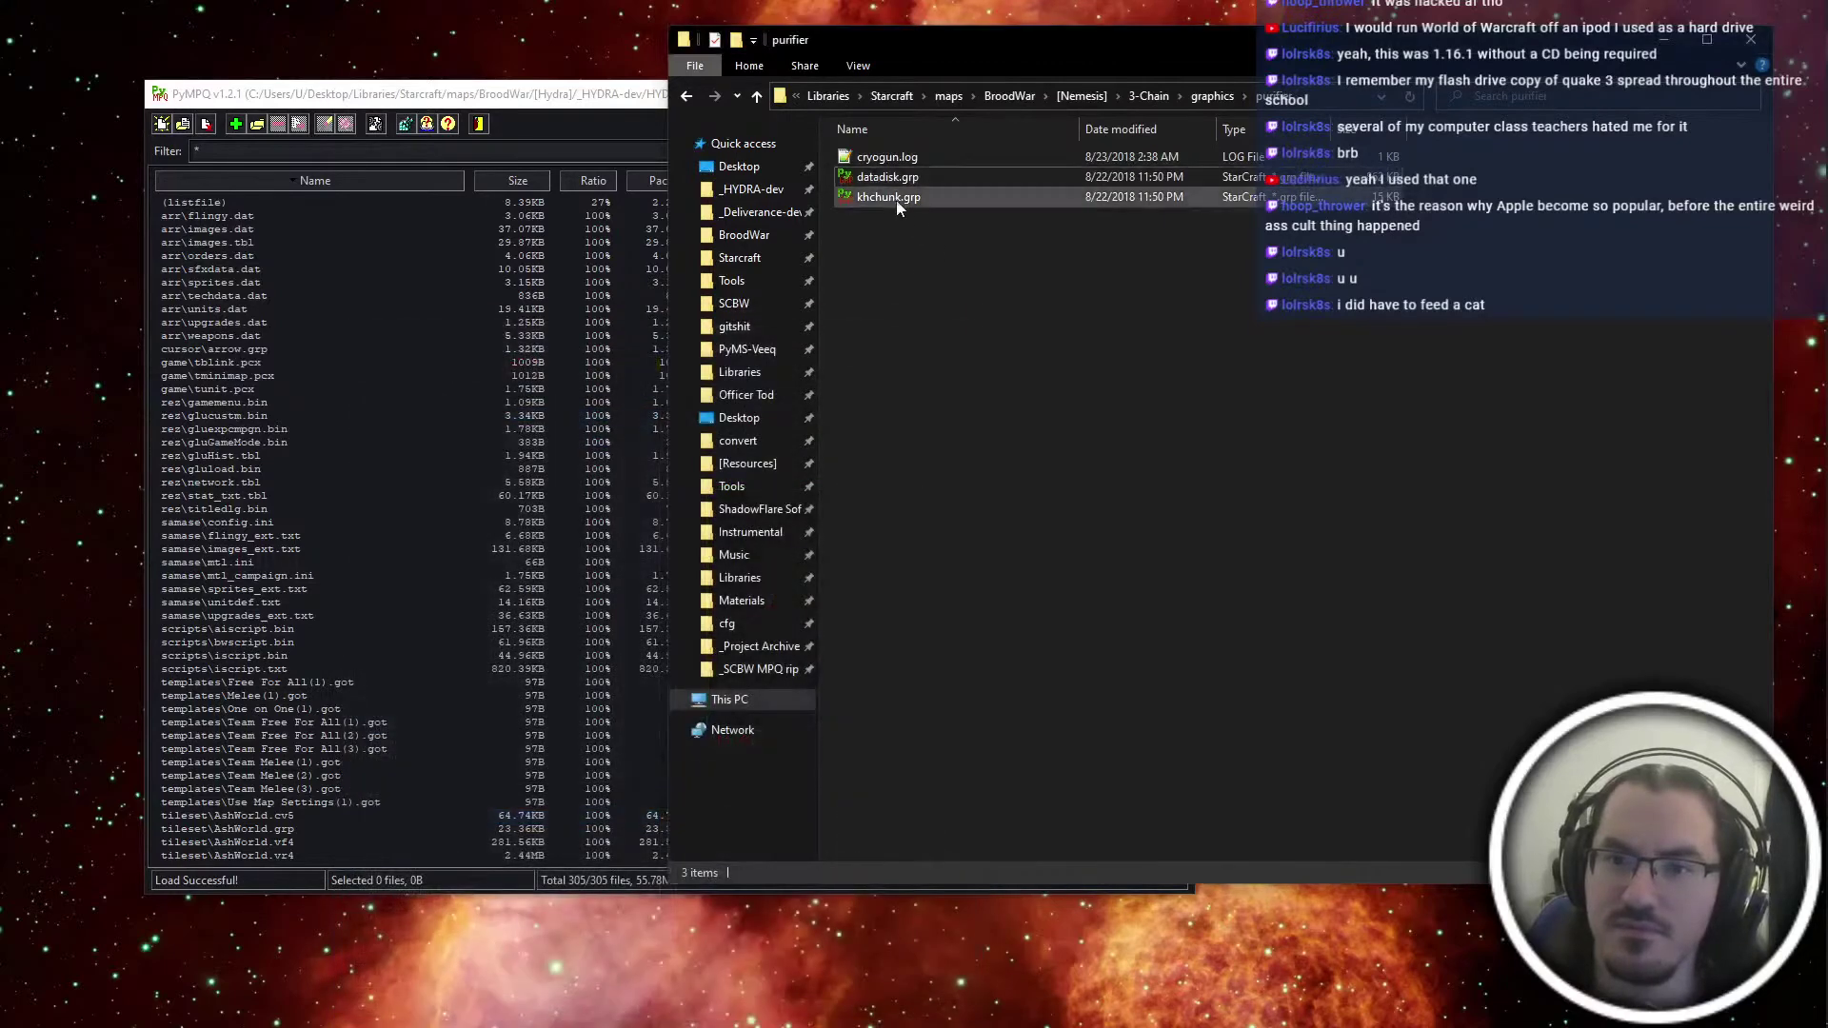
{"action": "double_click", "coordinate": [895, 200]}
{"action": "left_click", "coordinate": [414, 486]}
{"action": "left_click", "coordinate": [459, 547]}
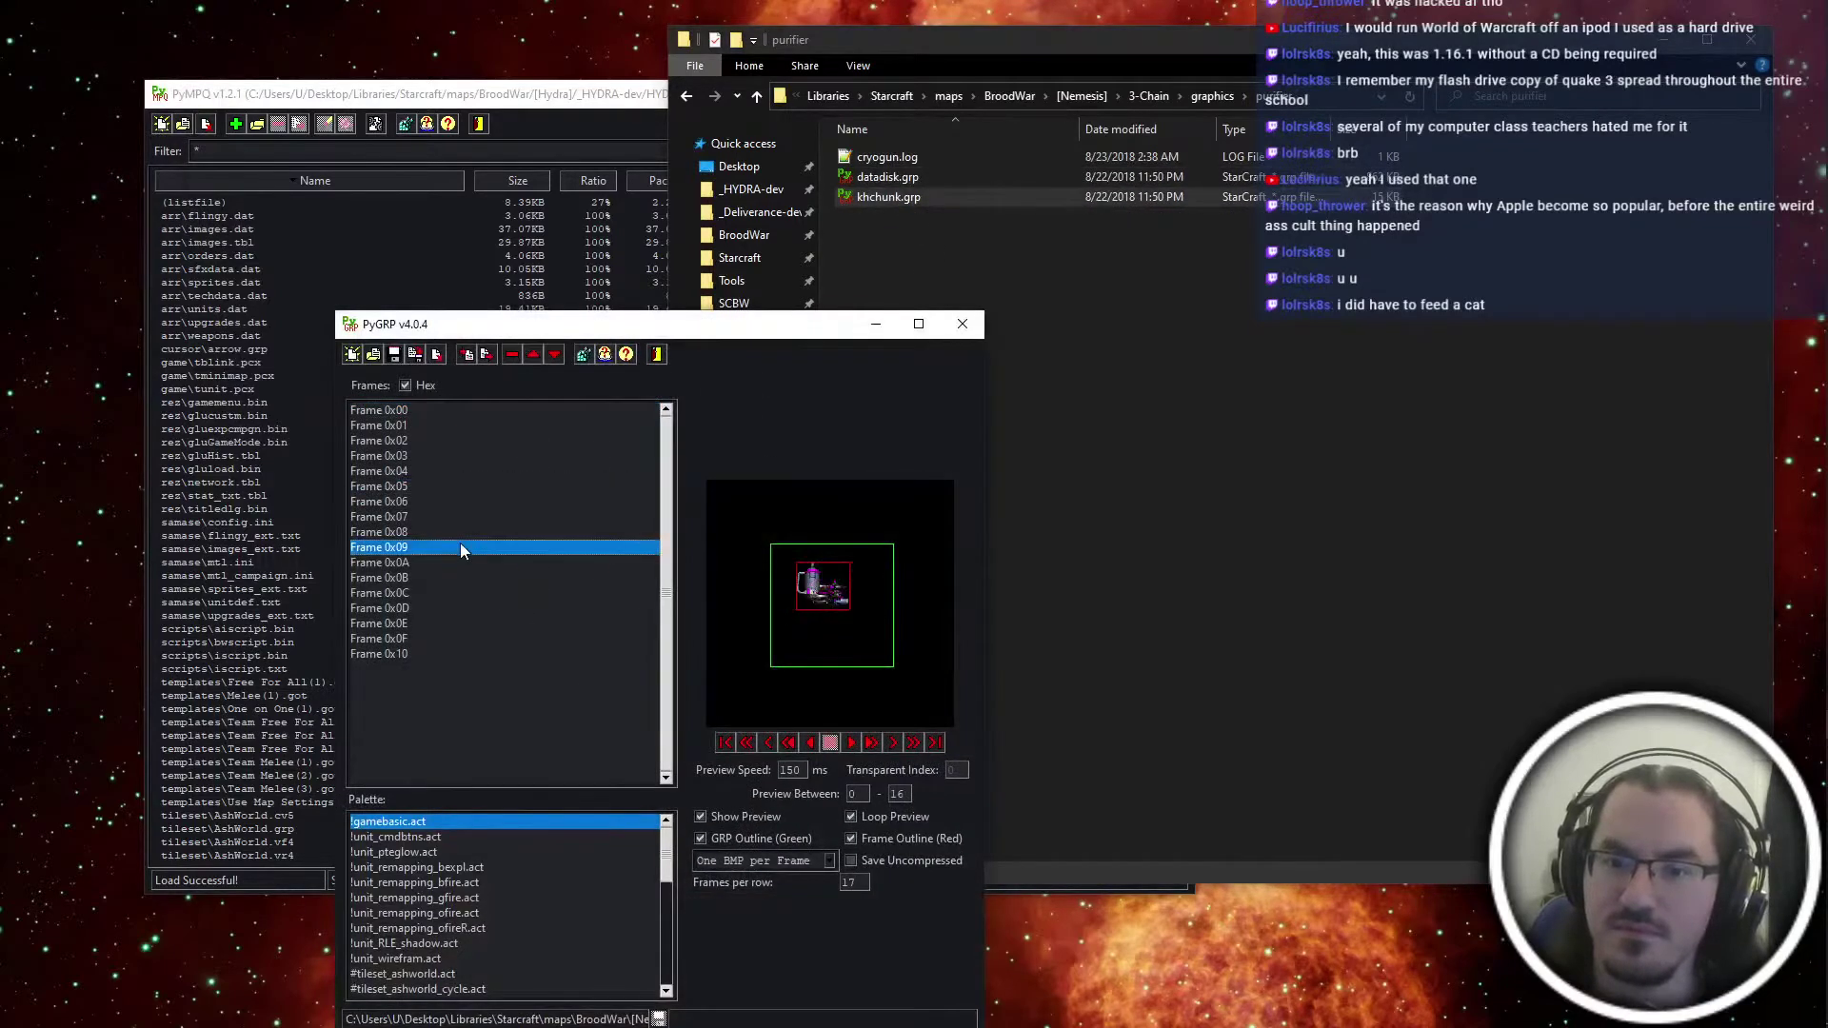
{"action": "left_click", "coordinate": [969, 323]}
{"action": "key", "text": "alt+Left"}
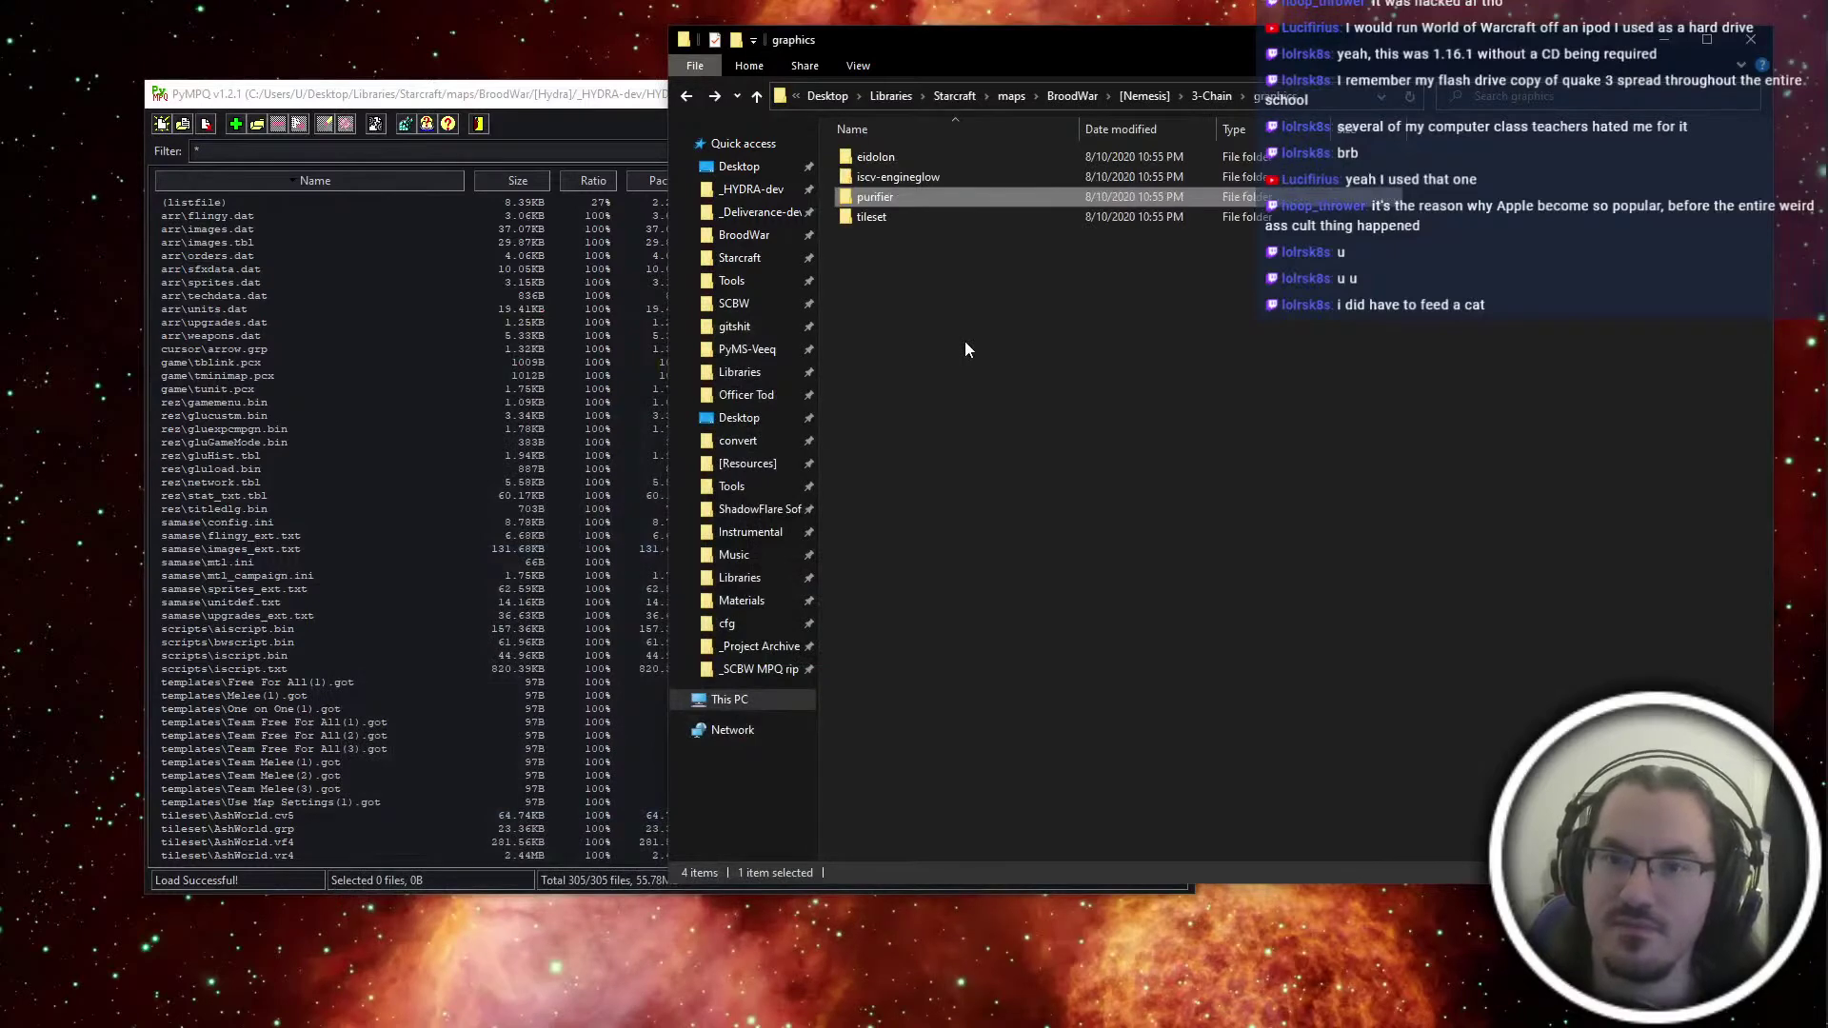
Go back out of the [Nemesis] folders to the BroodWar folder and close the File Explorer window
{"action": "key", "text": "alt+Left"}
{"action": "key", "text": "alt+Left"}
{"action": "key", "text": "alt+Left"}
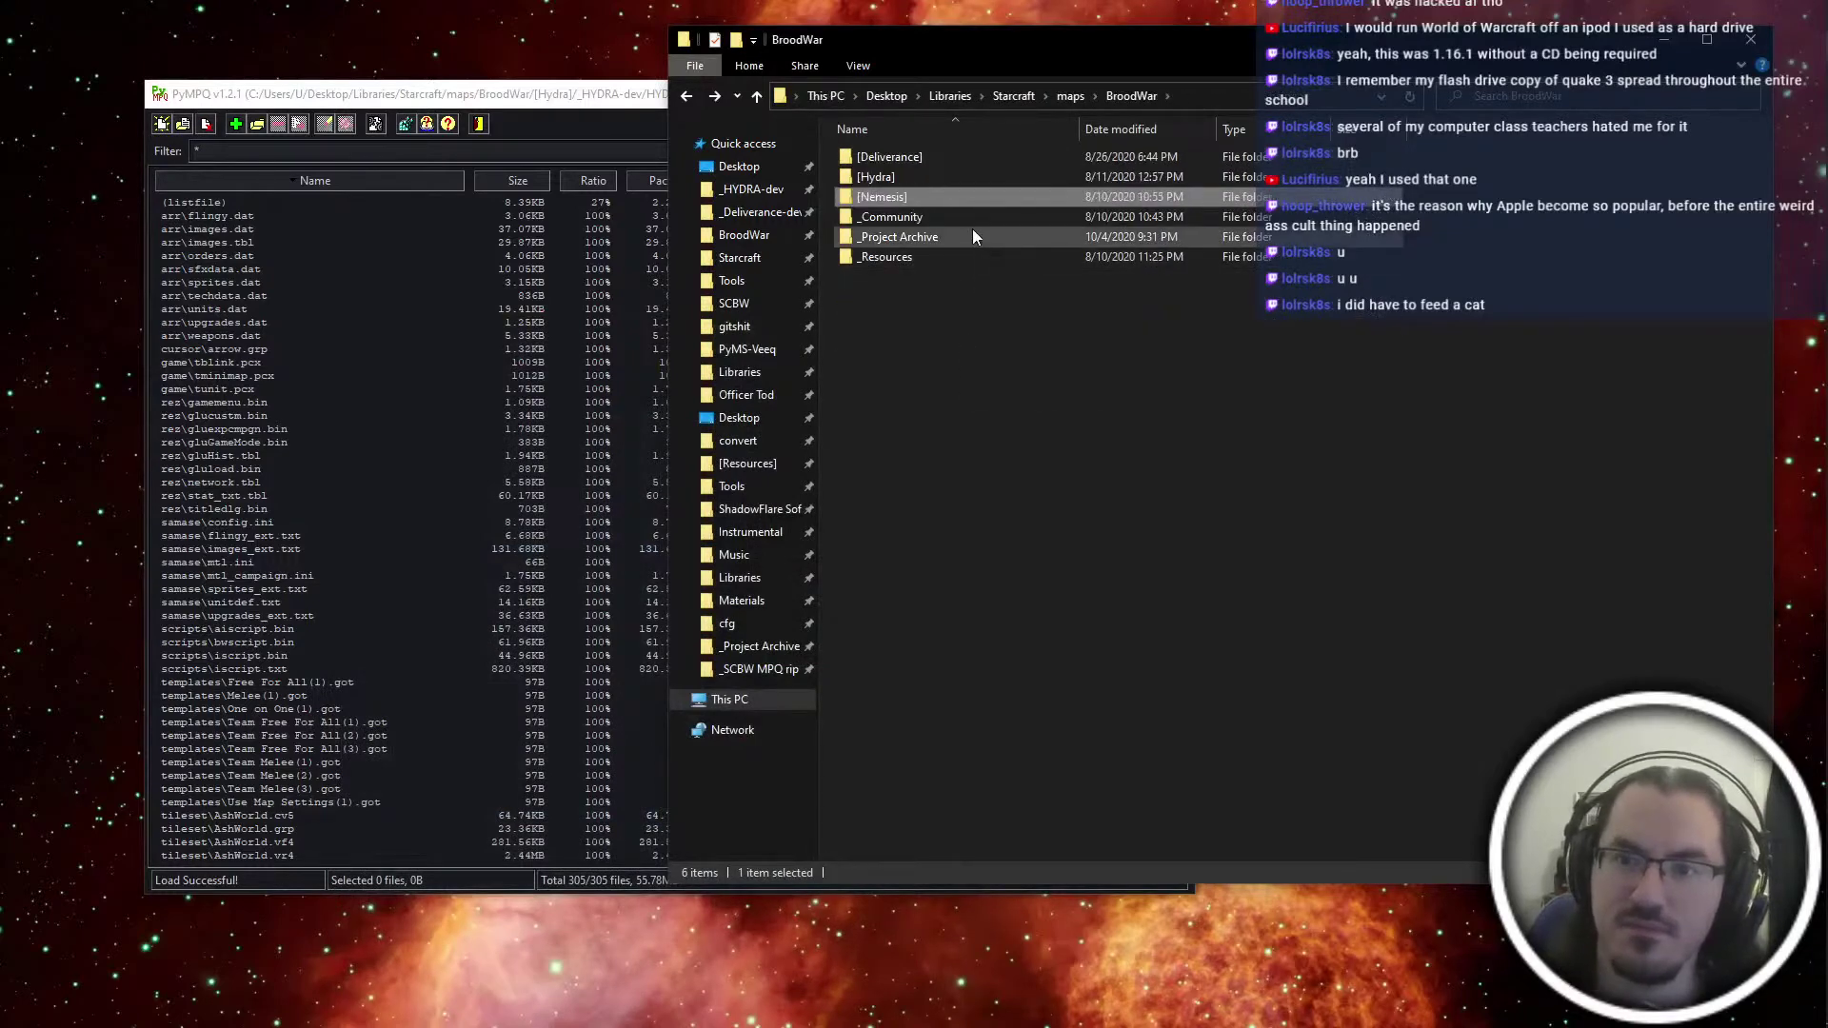
{"action": "key", "text": "alt+Left"}
{"action": "left_click", "coordinate": [1749, 39]}
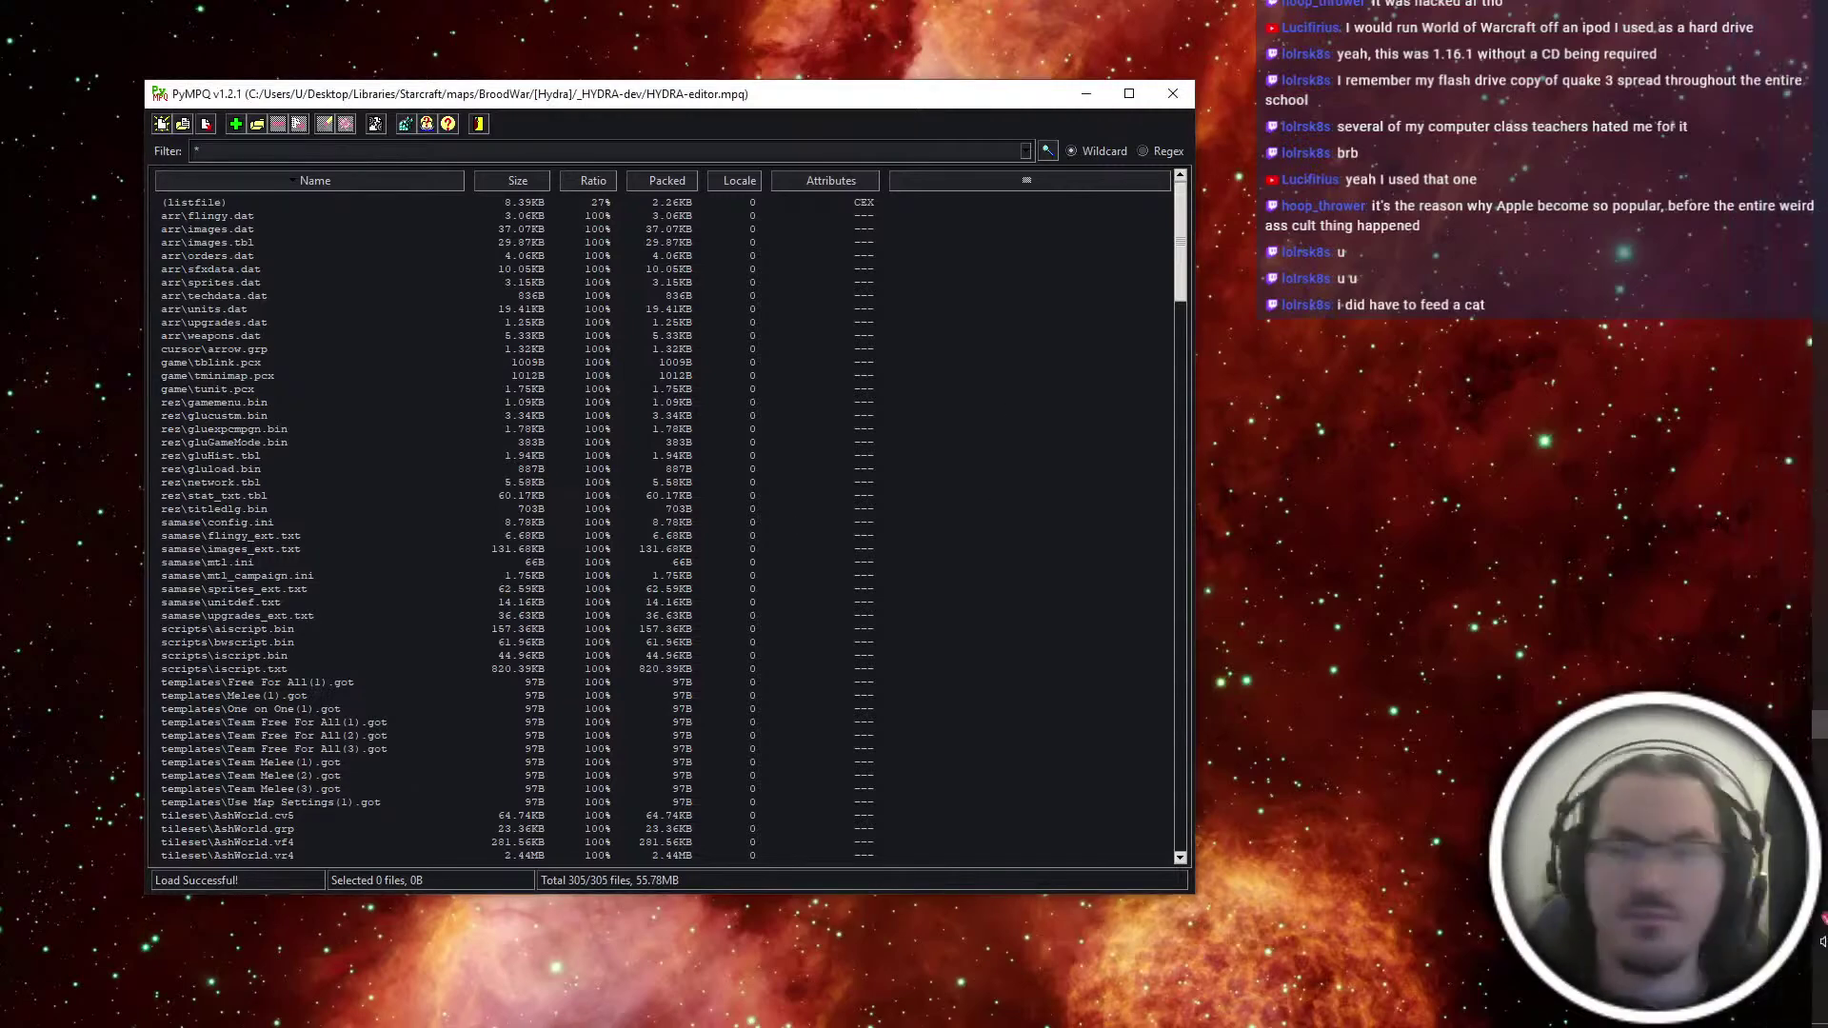
Switch to the Git client on the other desktop and check the _Deliverance-dev and _HYDRA-dev repositories
{"action": "key", "text": "ctrl+super+Right"}
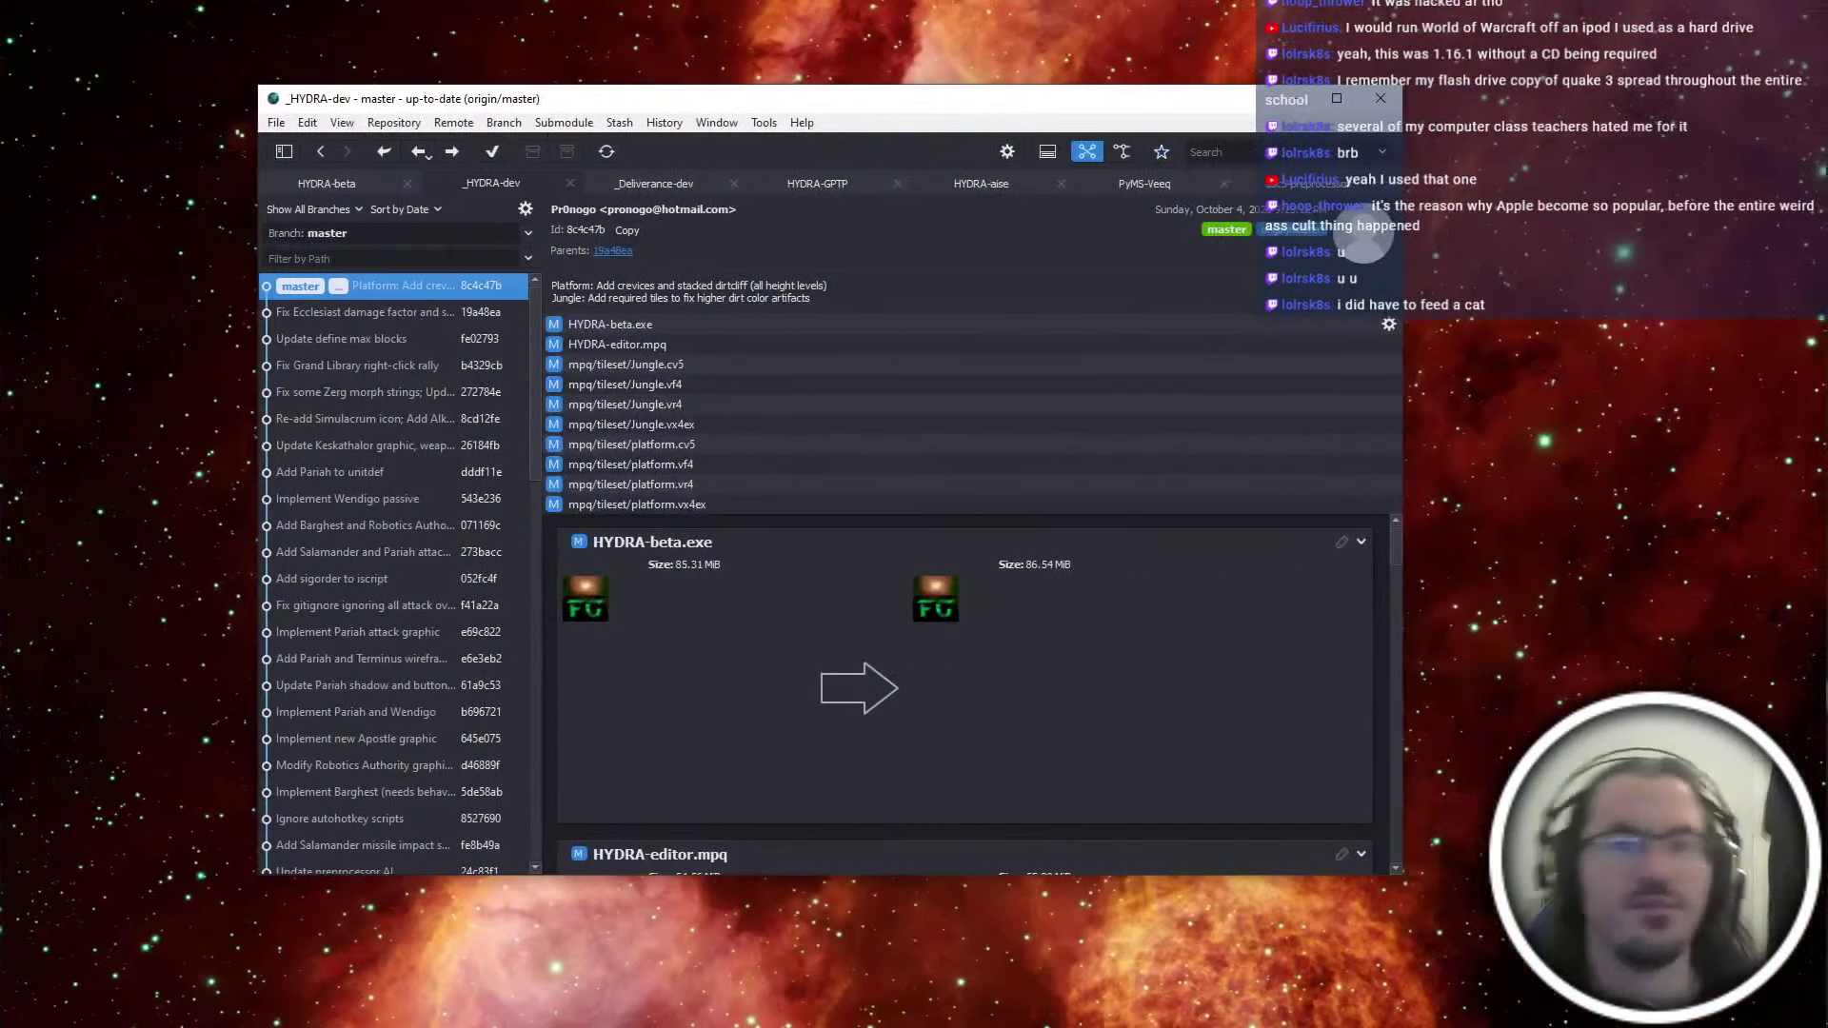
{"action": "left_click", "coordinate": [629, 185]}
{"action": "left_click", "coordinate": [517, 174]}
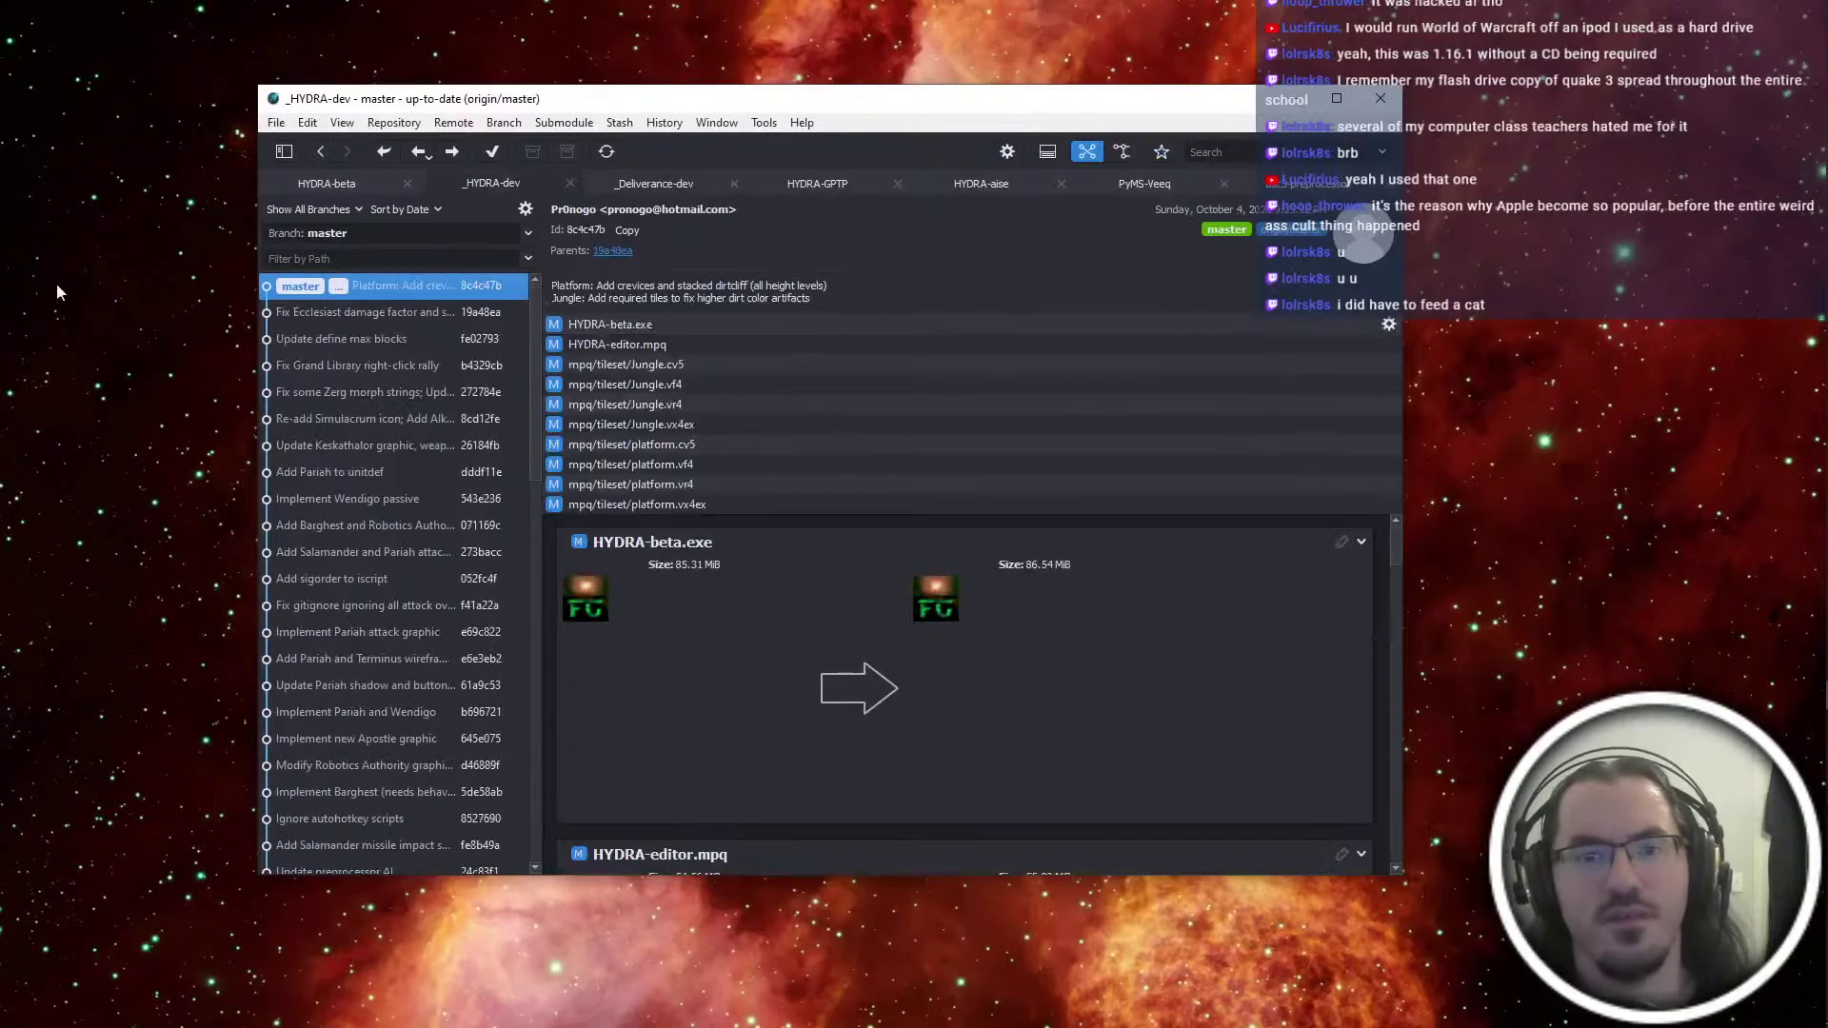
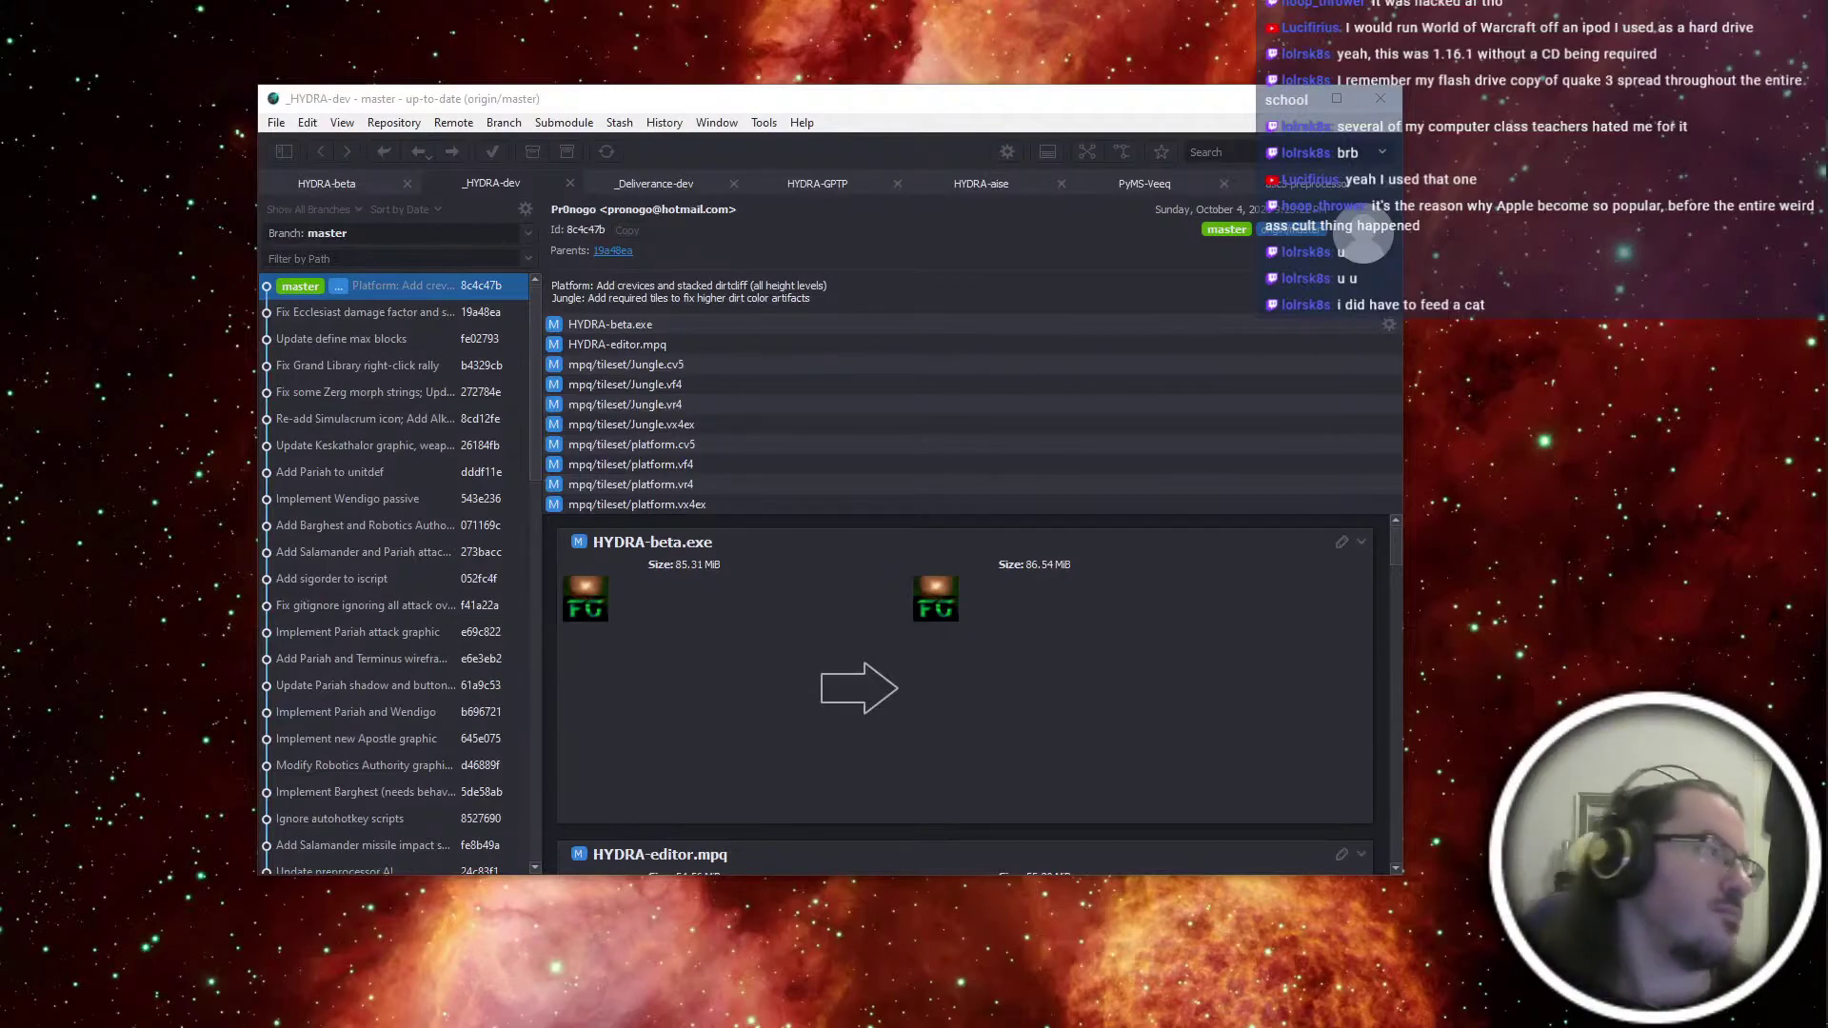
{"action": "key", "text": "alt+Tab"}
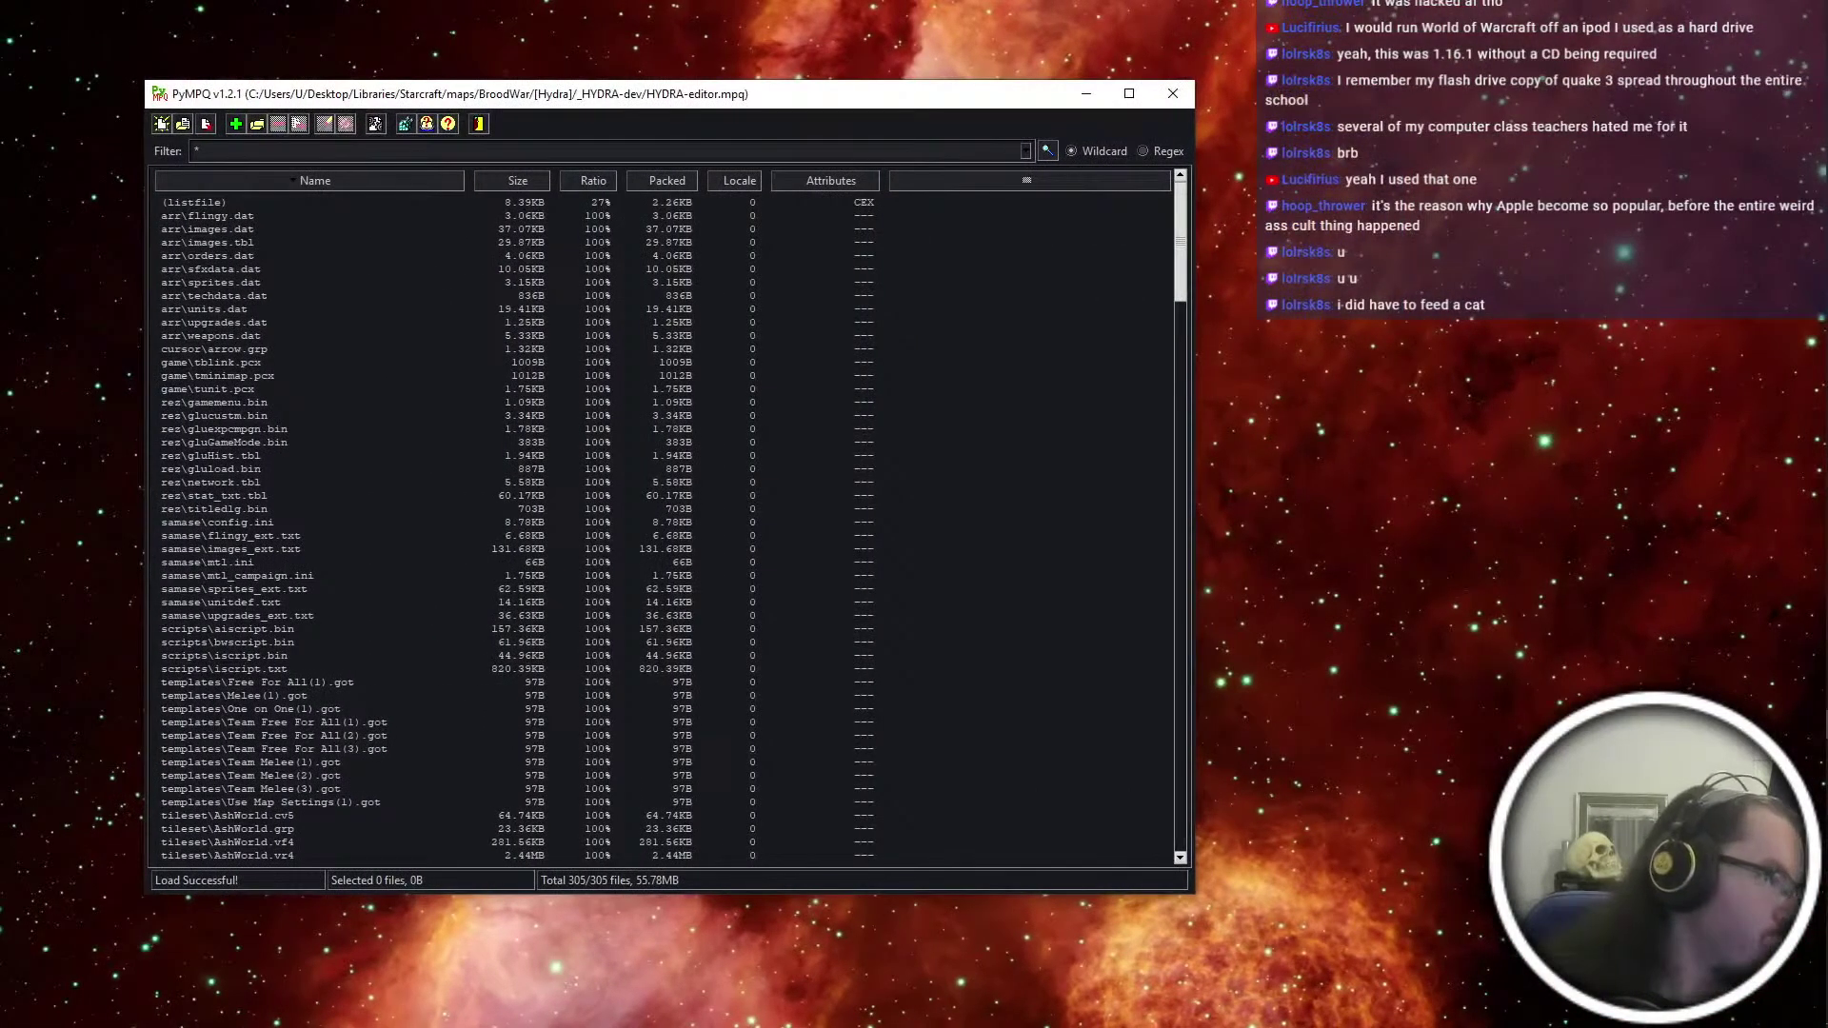
{"action": "key", "text": "alt+Tab"}
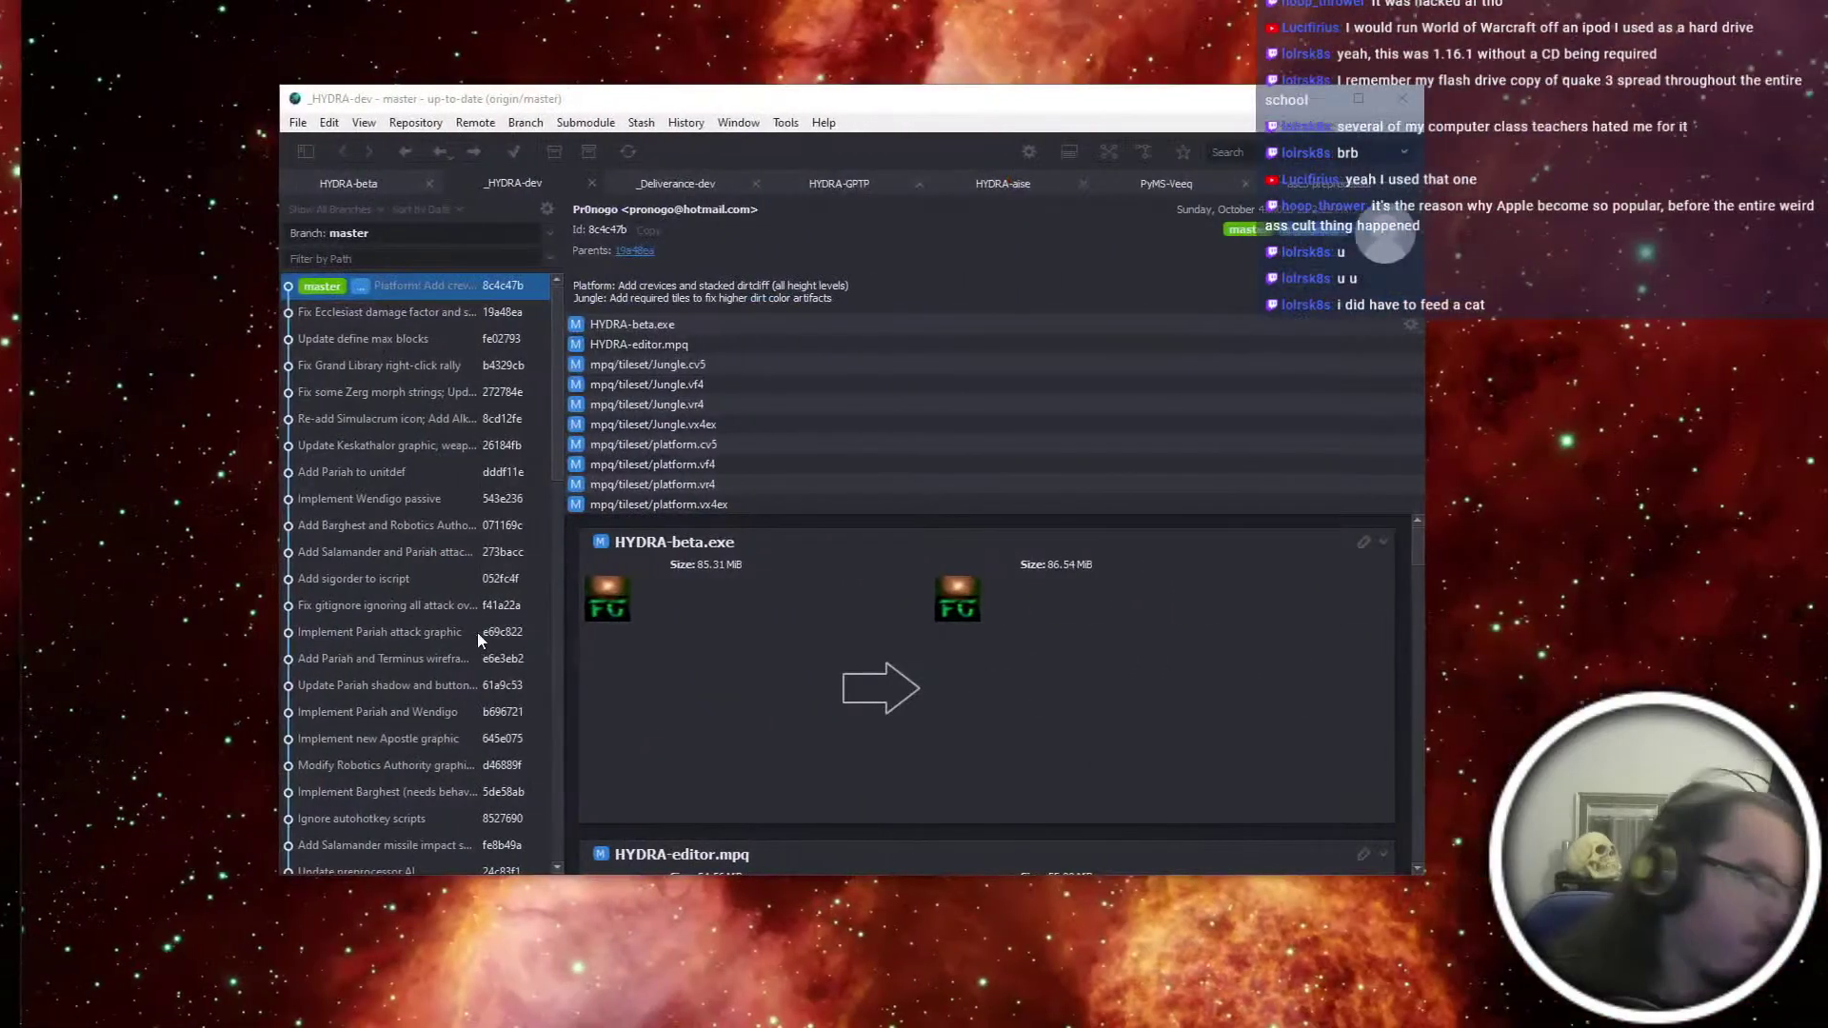
{"action": "key", "text": "alt+Tab"}
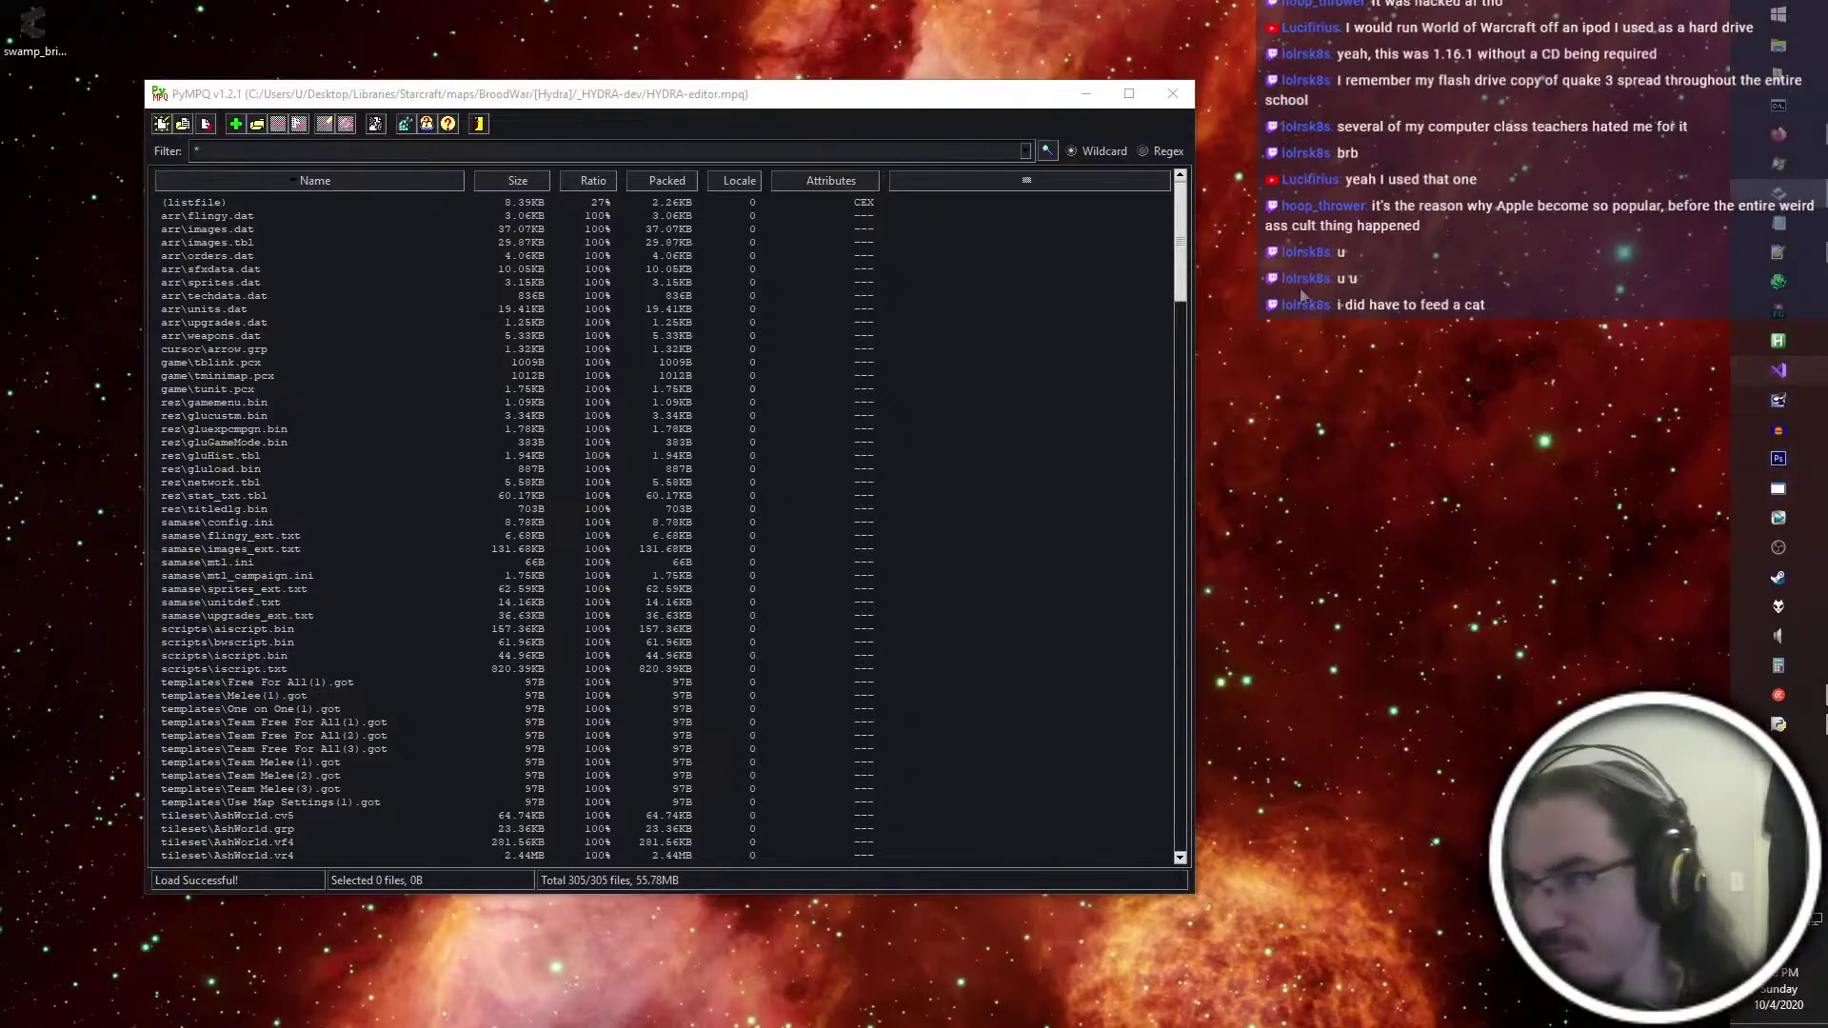
Open the Materials folder in File Explorer and navigate through Graphics and [Expanded Tilesets] to the jungle folder
{"action": "left_click", "coordinate": [1784, 448]}
{"action": "left_click", "coordinate": [648, 571]}
{"action": "key", "text": "alt+Tab"}
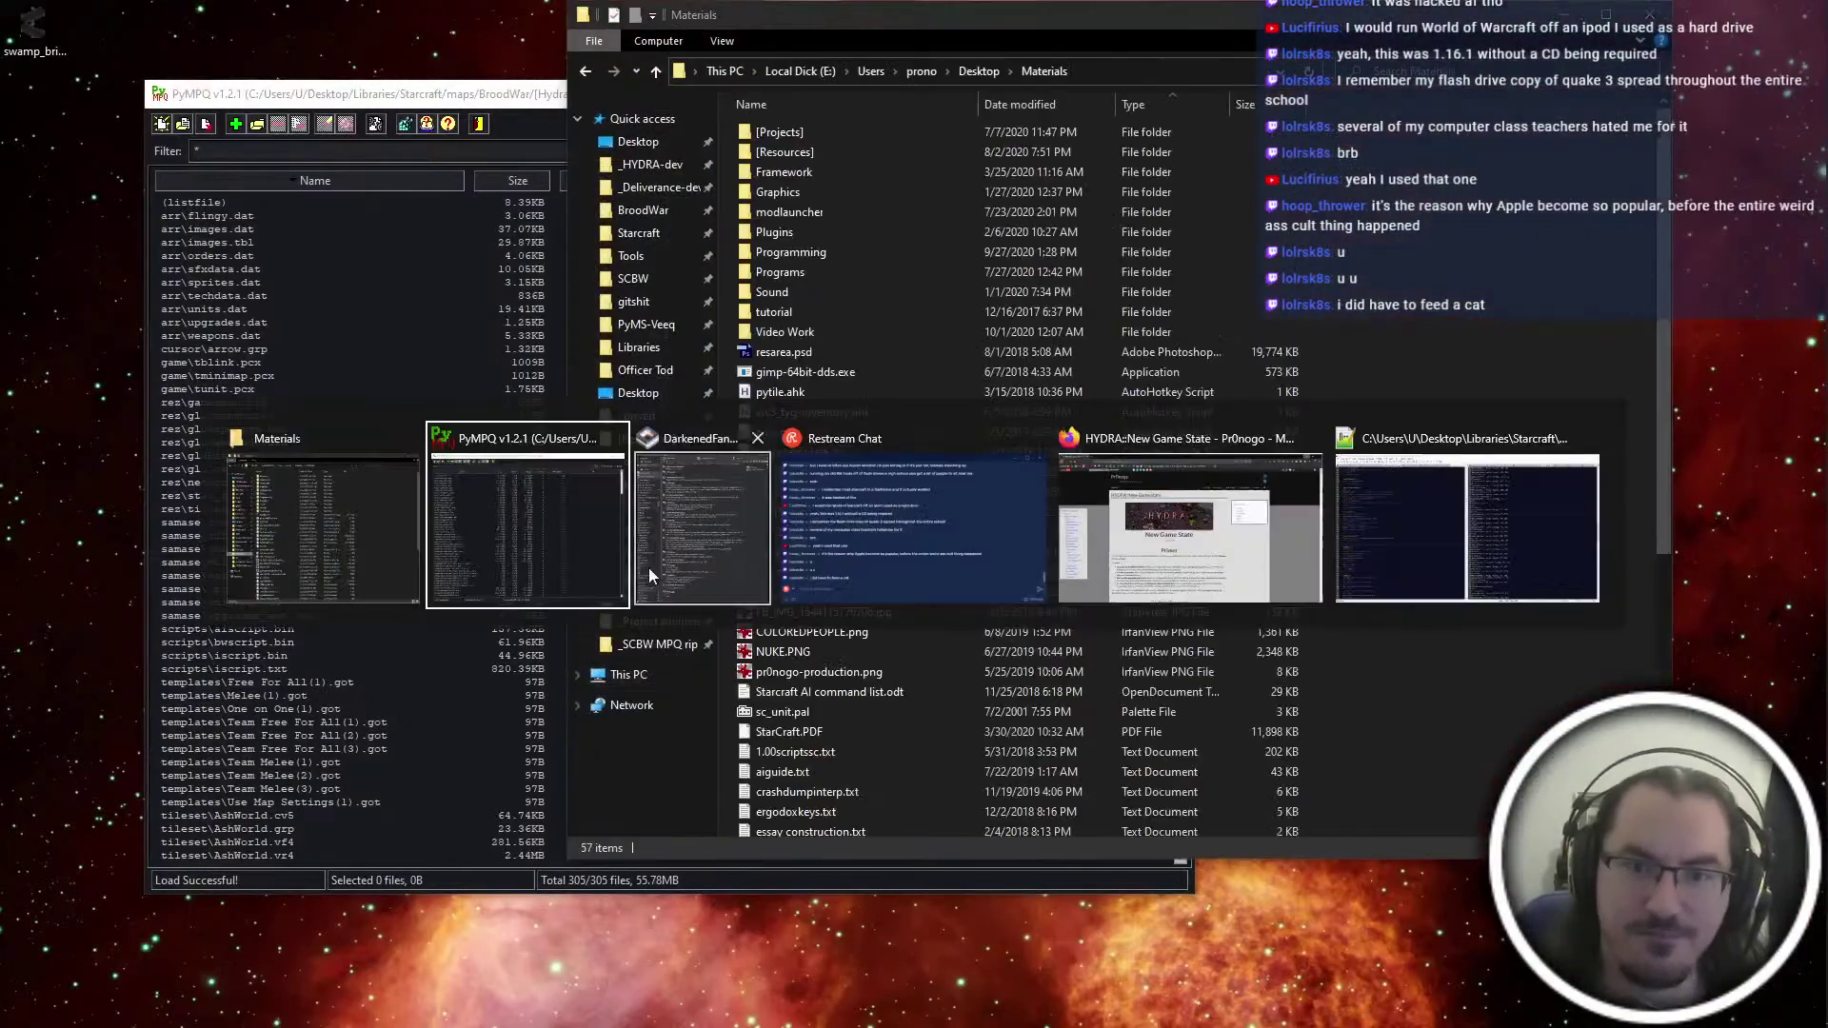
{"action": "key", "text": "Escape"}
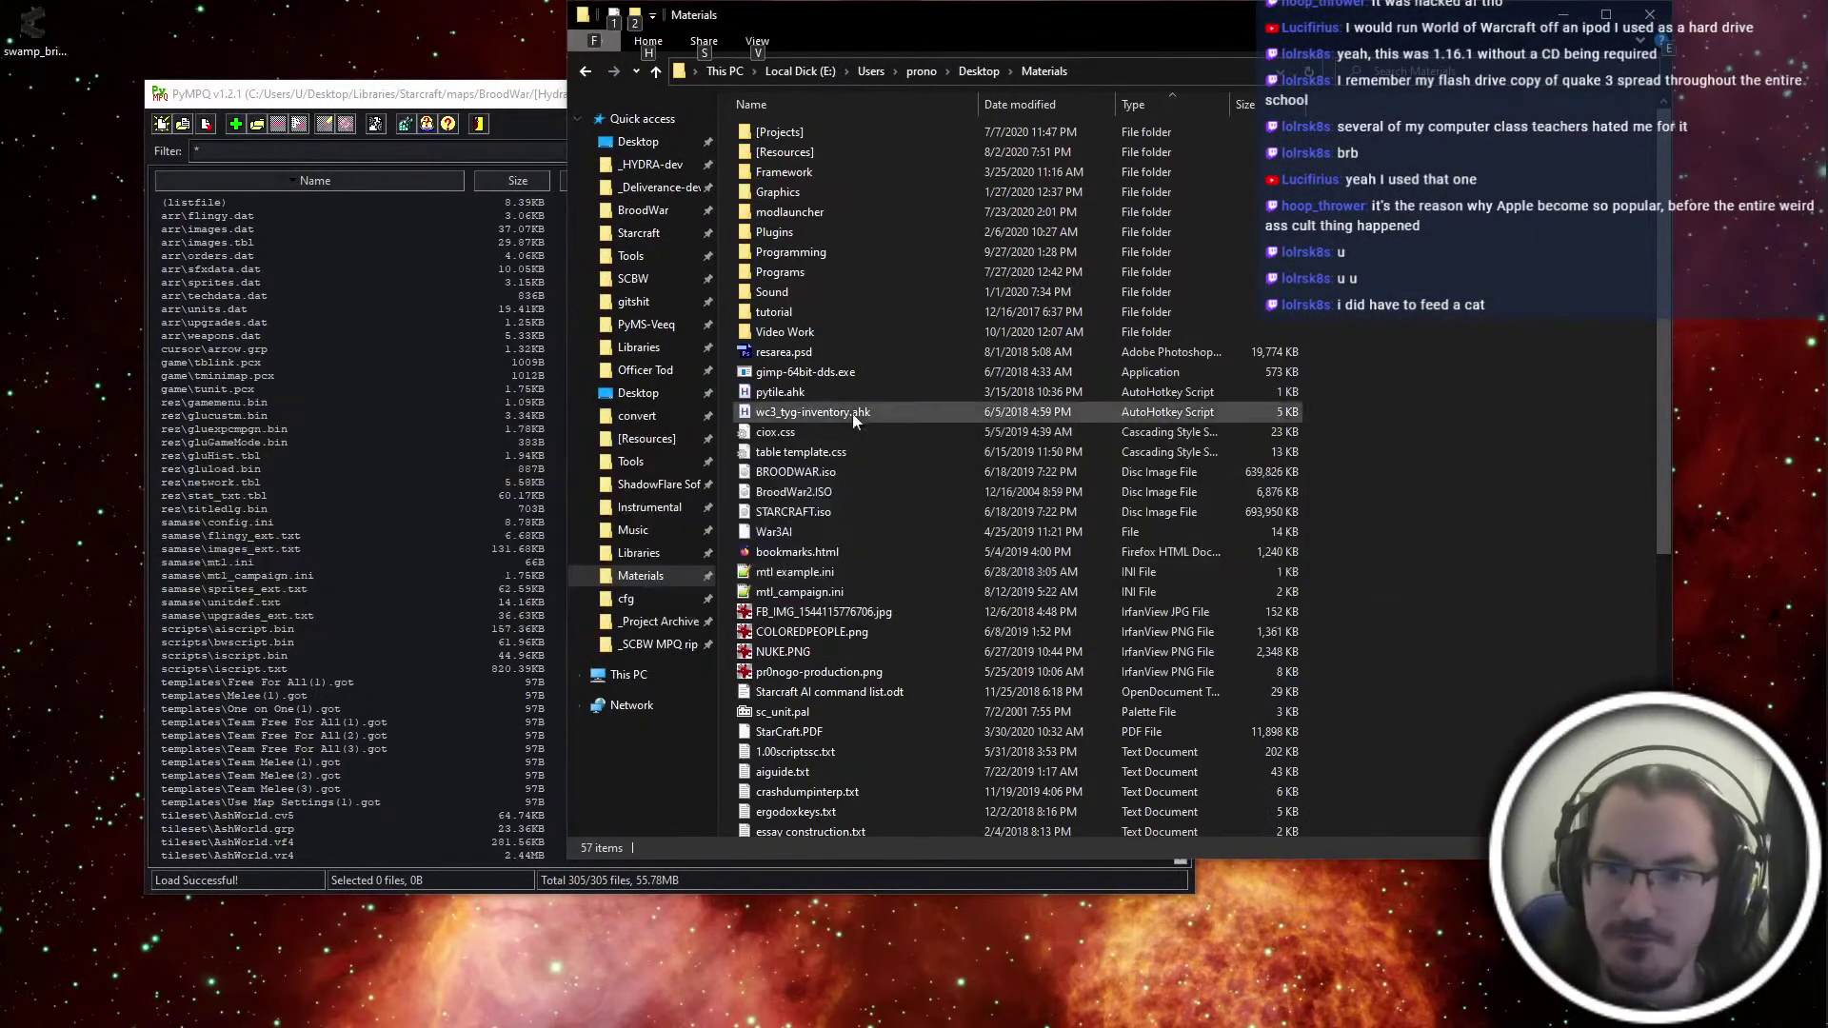
{"action": "double_click", "coordinate": [813, 194]}
{"action": "double_click", "coordinate": [838, 135]}
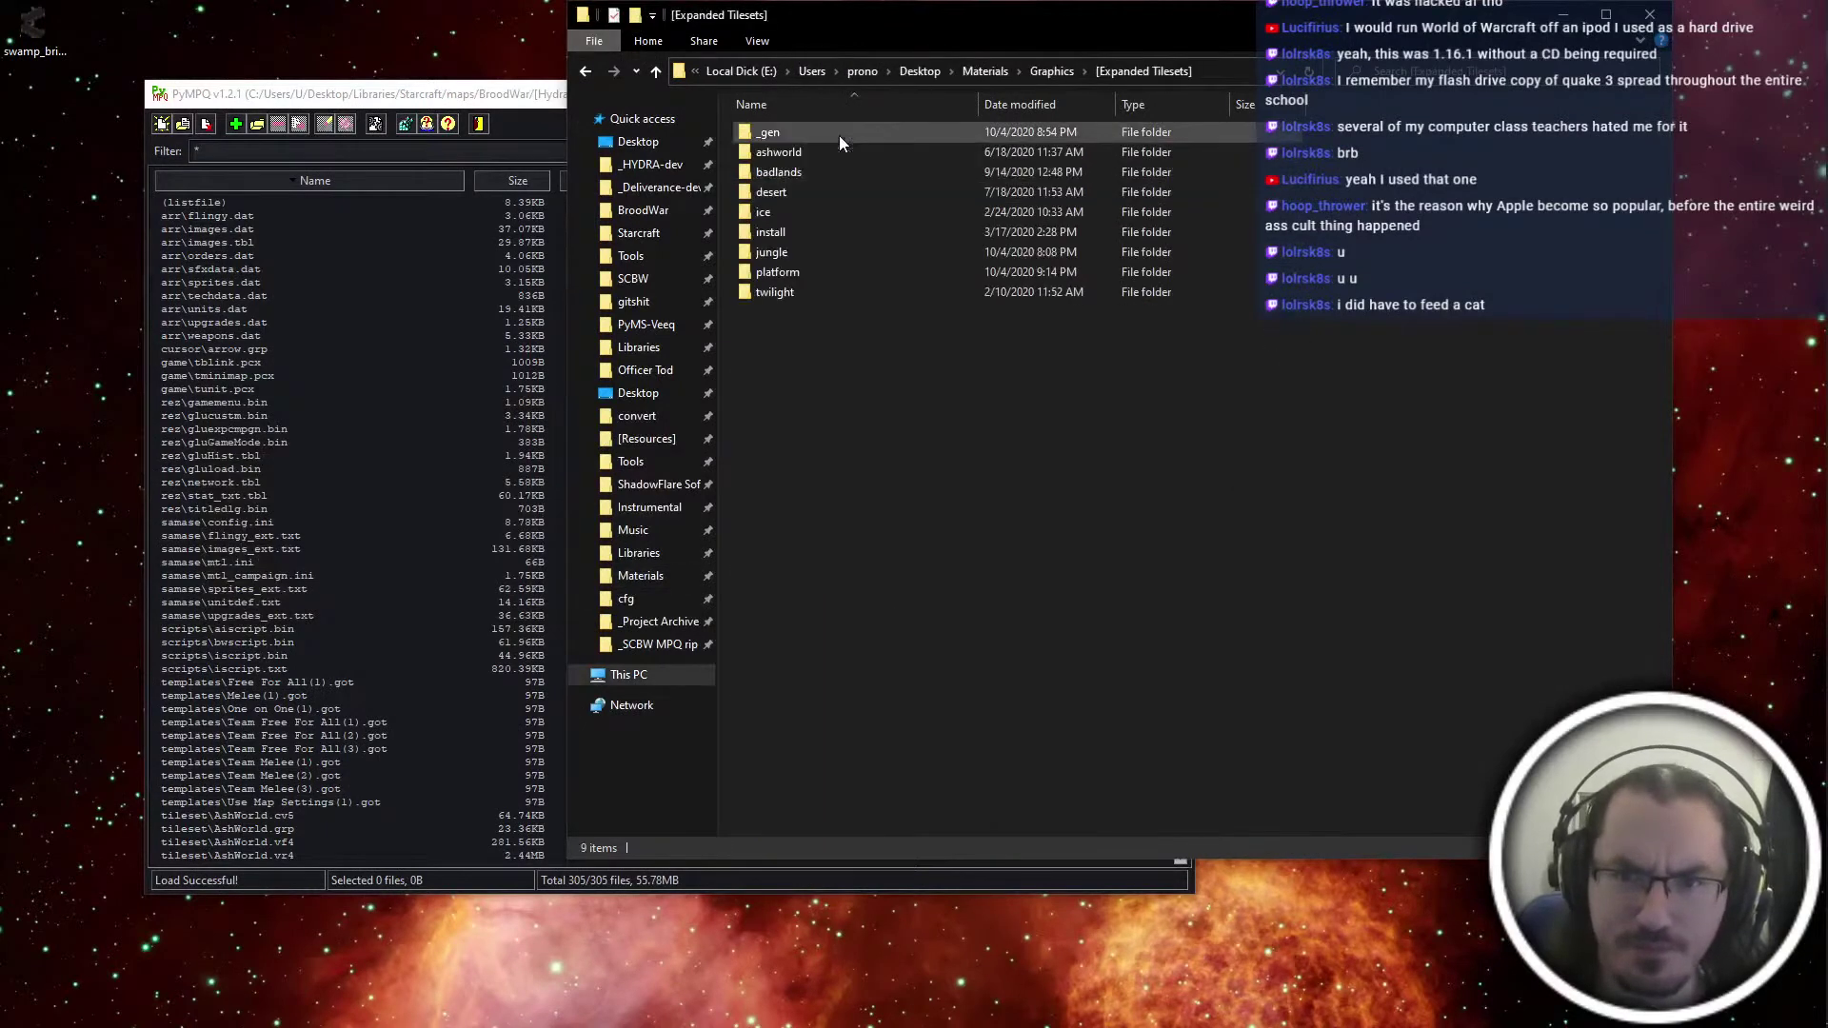
{"action": "double_click", "coordinate": [826, 272]}
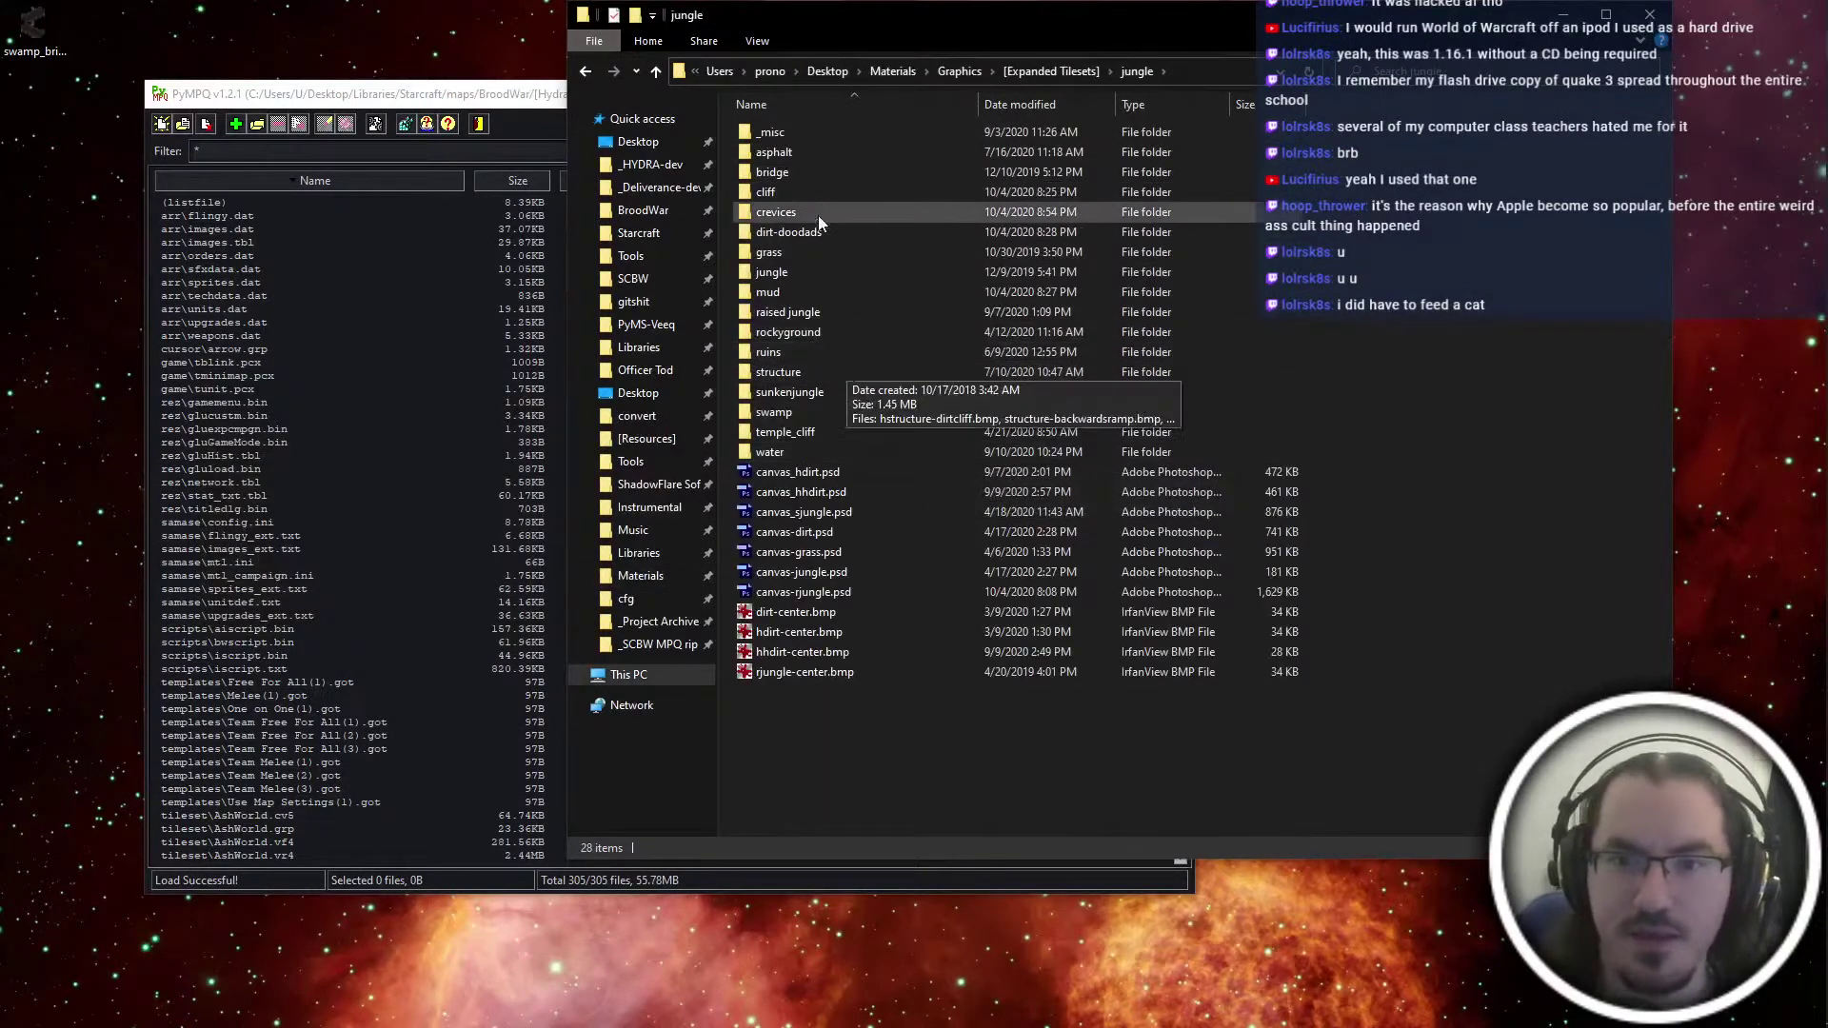
Check the jungle tileset's swamp folder, then put the desktop's swamp_bridge.bmp into the water folder
{"action": "double_click", "coordinate": [826, 411]}
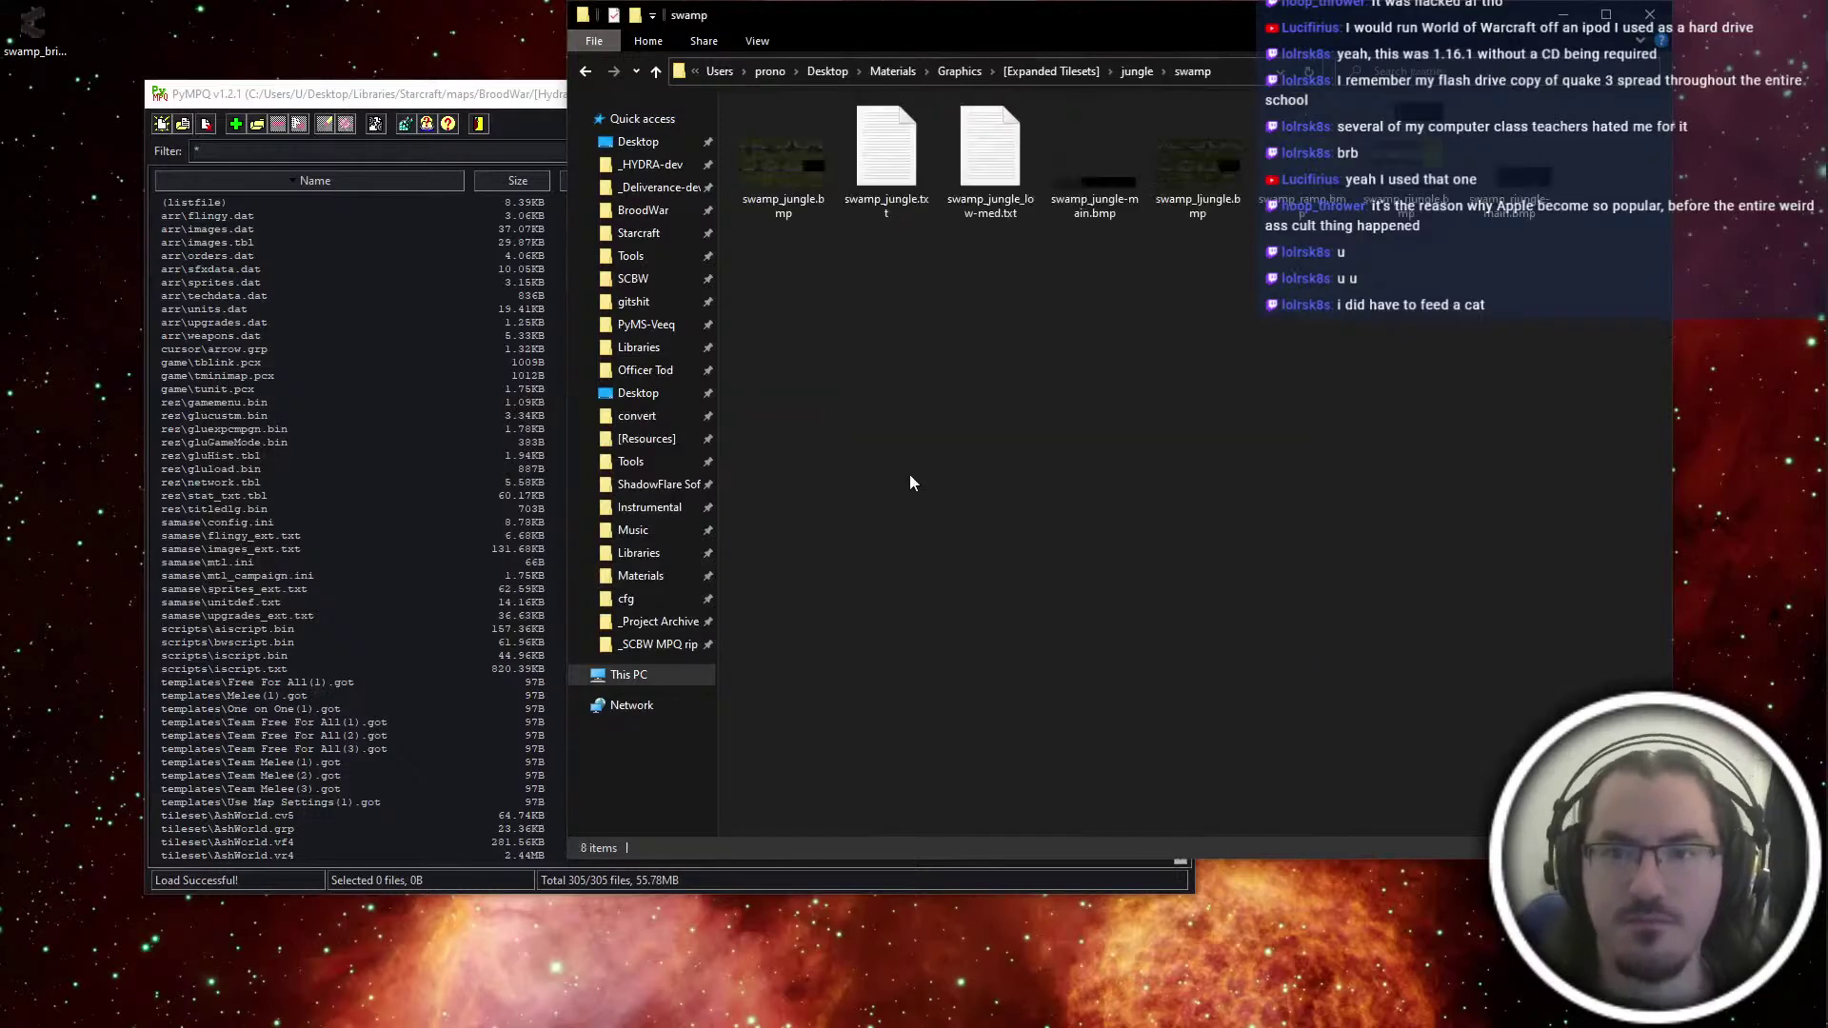
{"action": "key", "text": "alt+Left"}
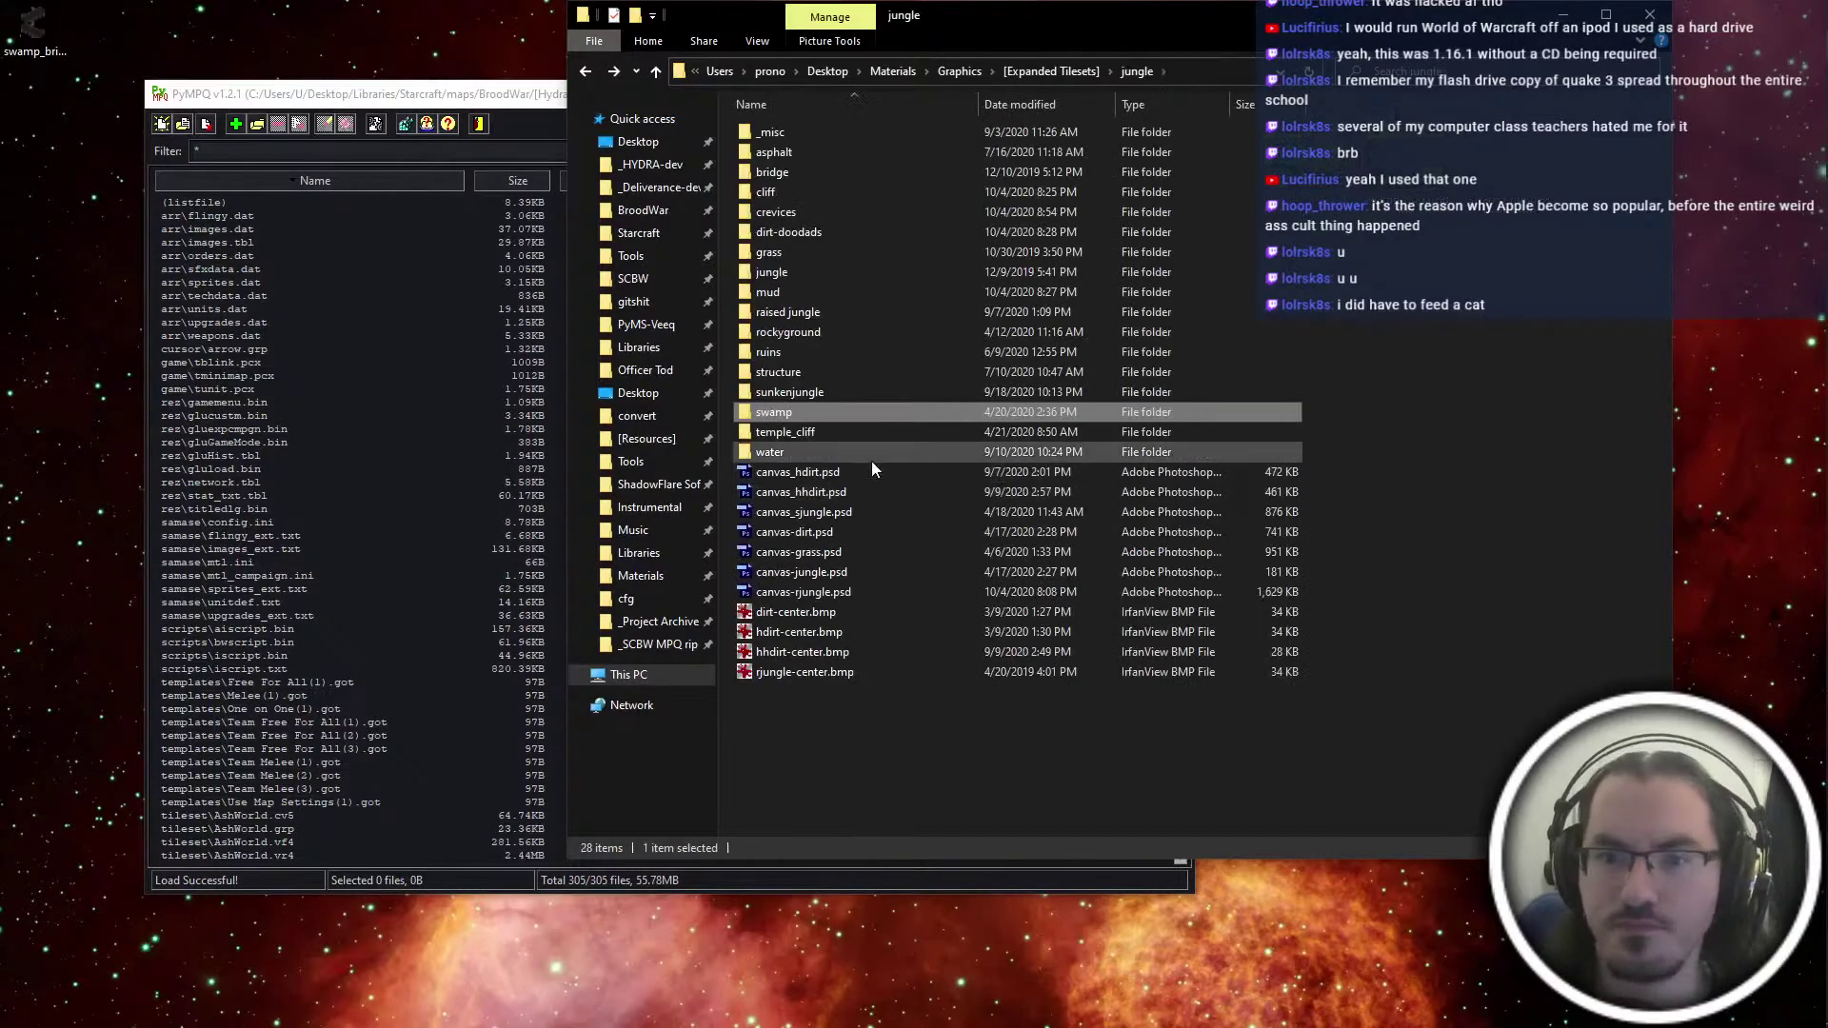
{"action": "double_click", "coordinate": [870, 455]}
{"action": "left_click_drag", "start_coordinate": [33, 24], "coordinate": [975, 518]}
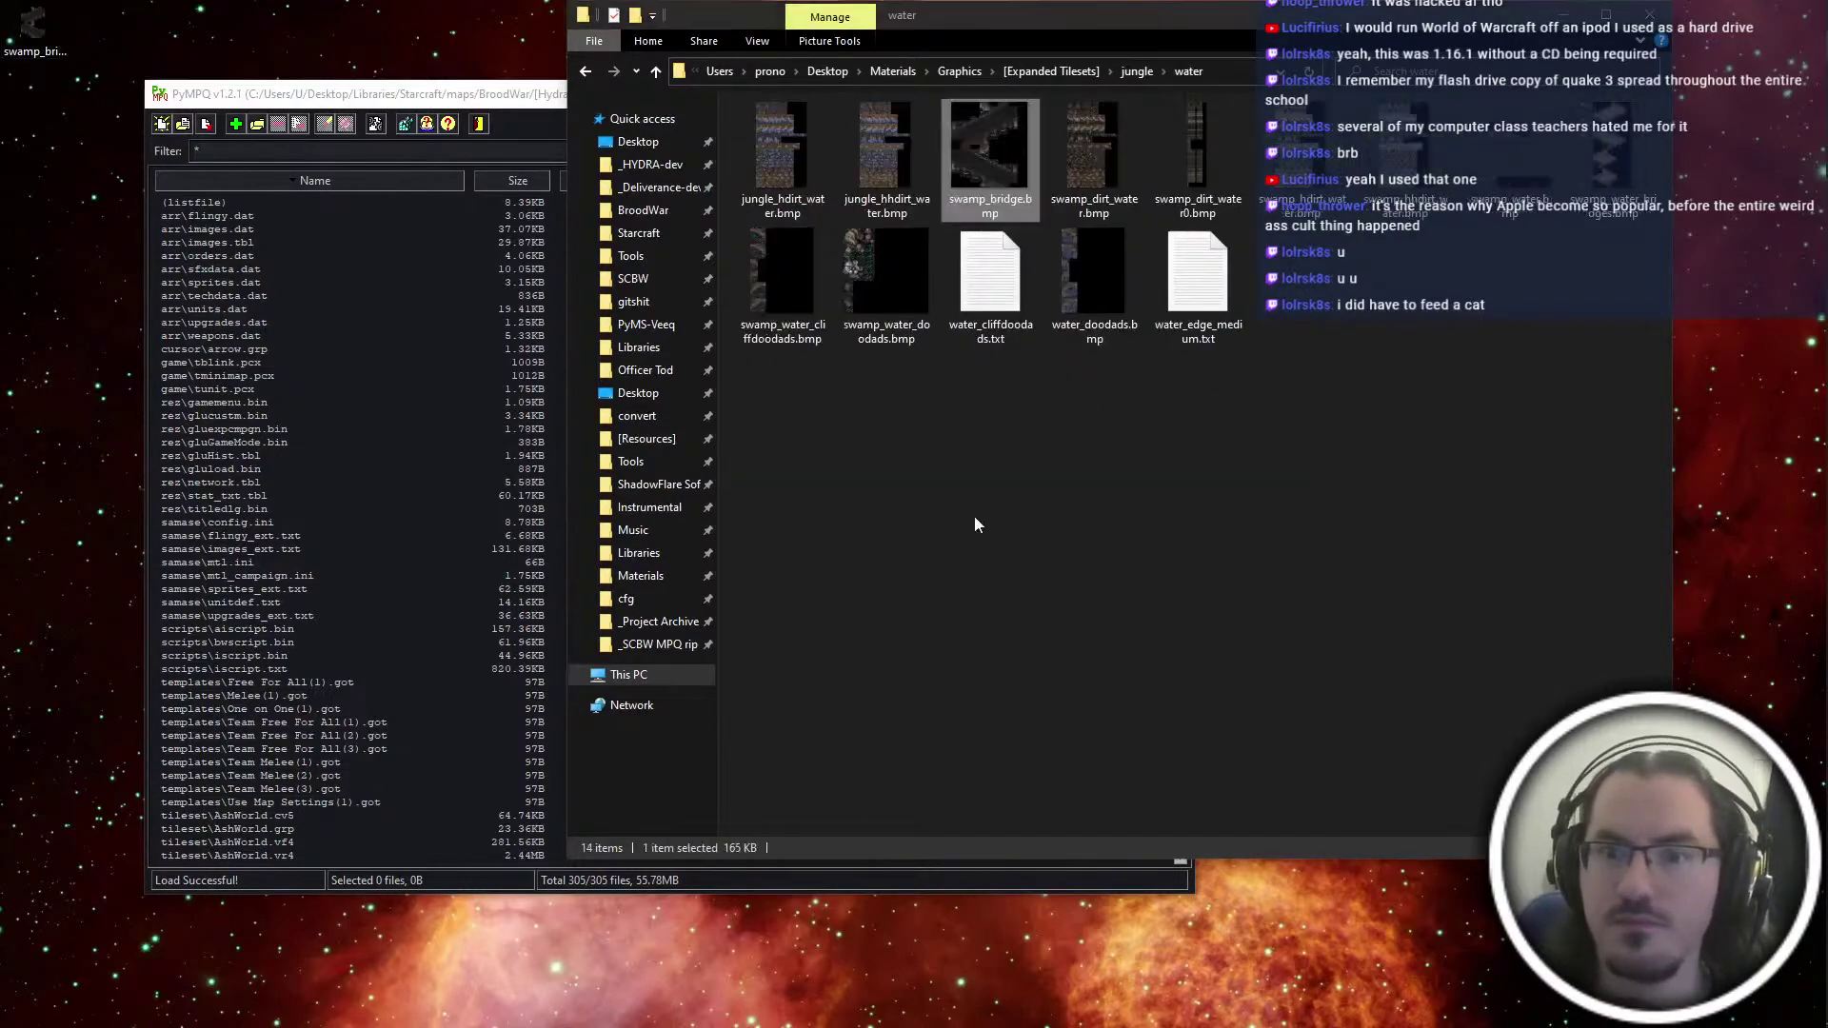
{"action": "left_click", "coordinate": [905, 430]}
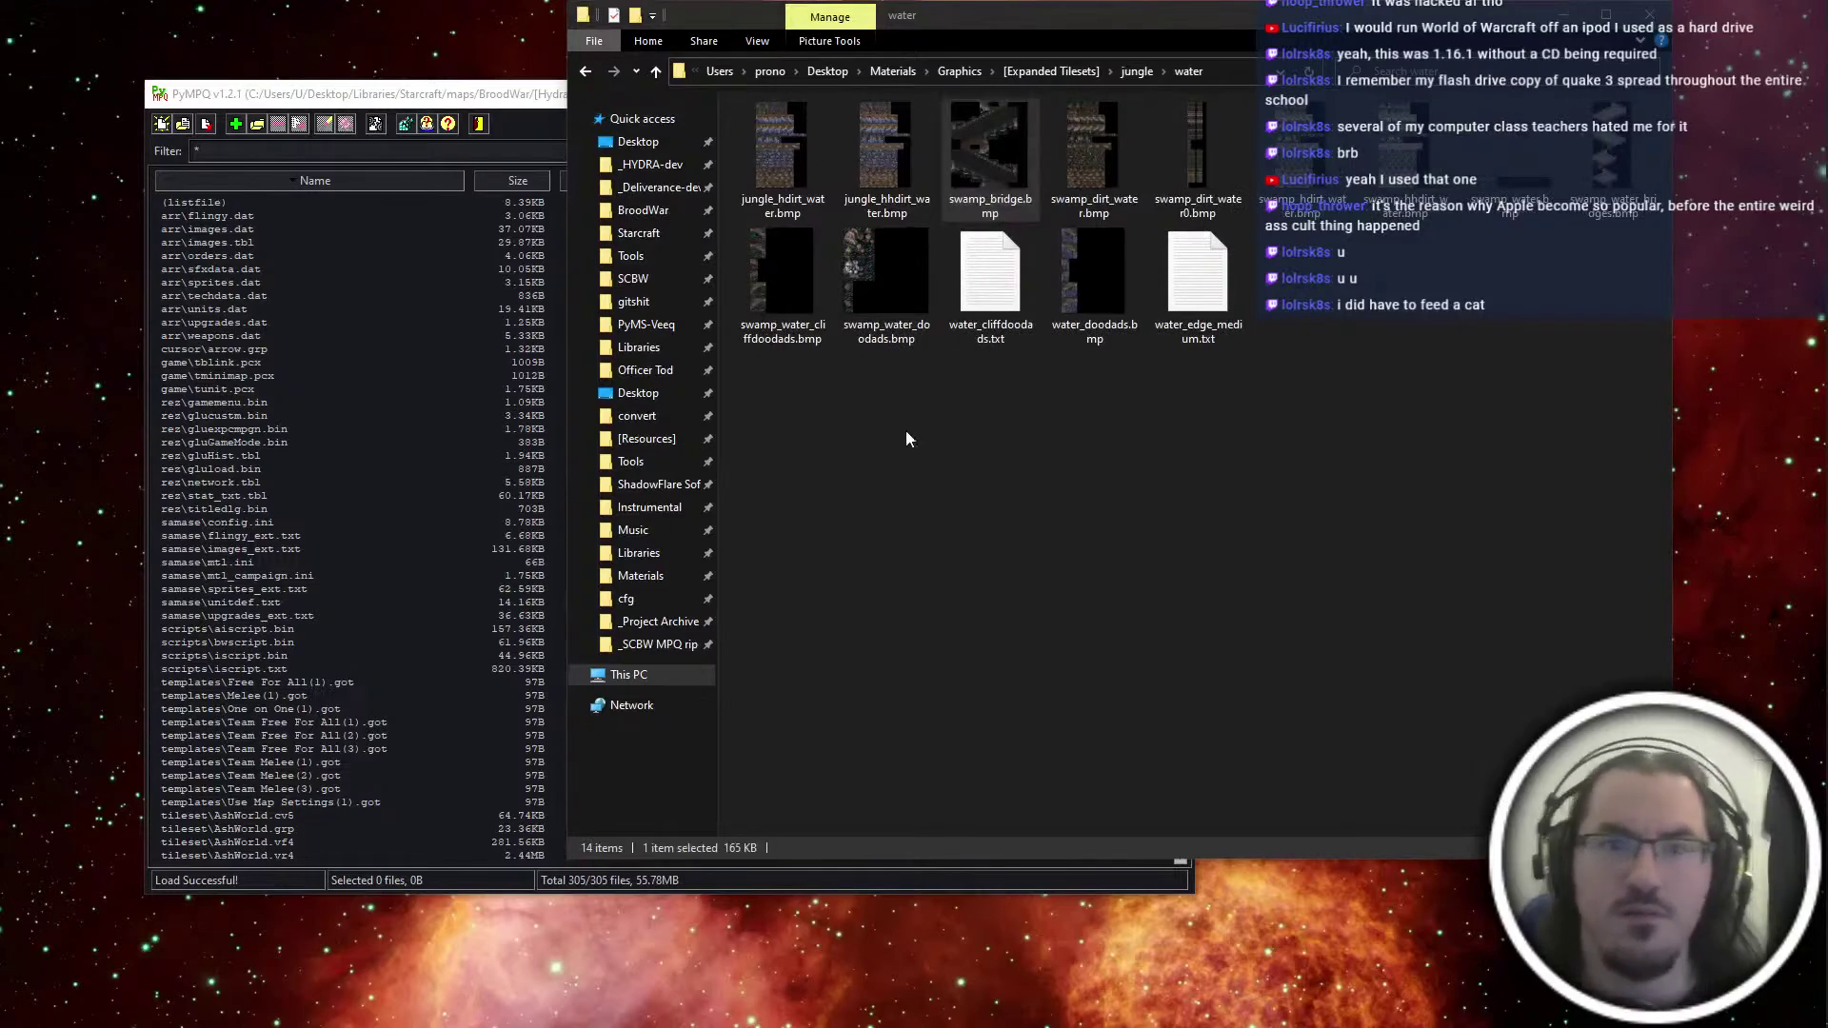
Open jungle.cv5 from _HYDRA-dev's mpq\tileset folder in PyTILE, using stat_txt.tbl for the strings
{"action": "key", "text": "super+e"}
{"action": "left_click", "coordinate": [671, 189]}
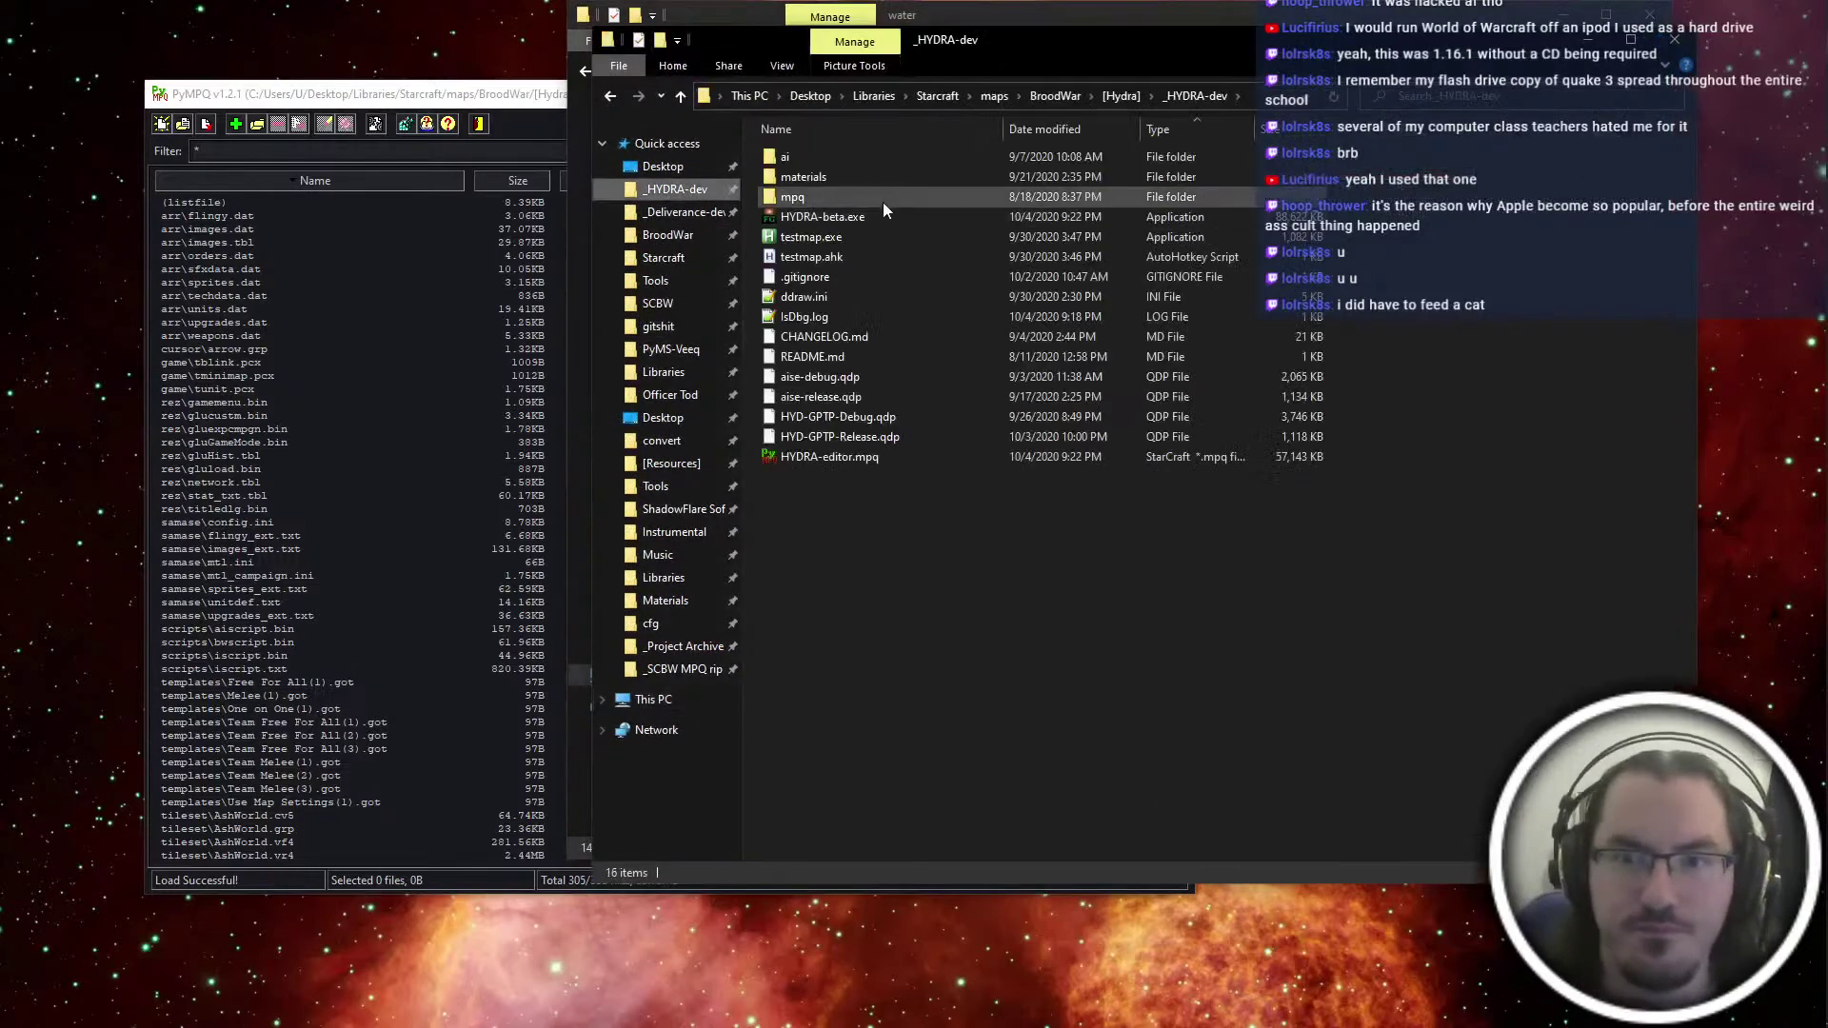
{"action": "left_click", "coordinate": [874, 193]}
{"action": "double_click", "coordinate": [874, 194]}
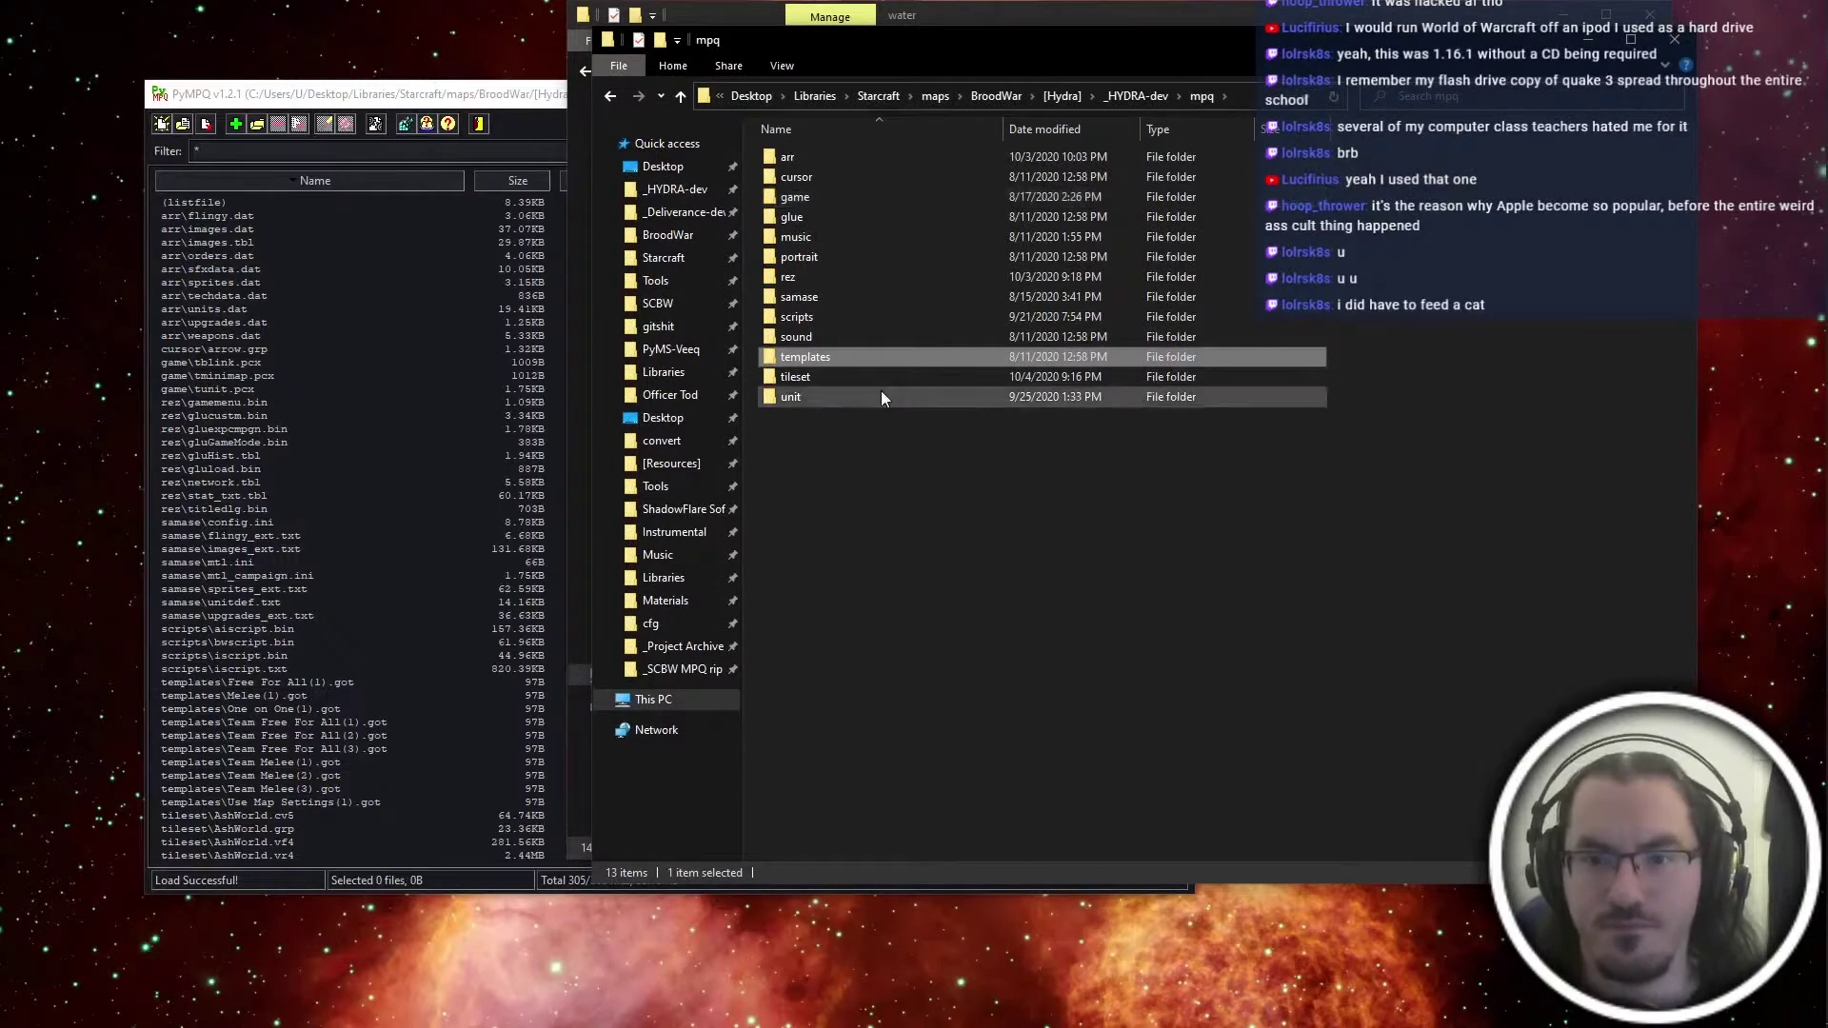
{"action": "double_click", "coordinate": [908, 375]}
{"action": "scroll", "coordinate": [969, 476], "scroll_direction": "down", "scroll_amount": 5}
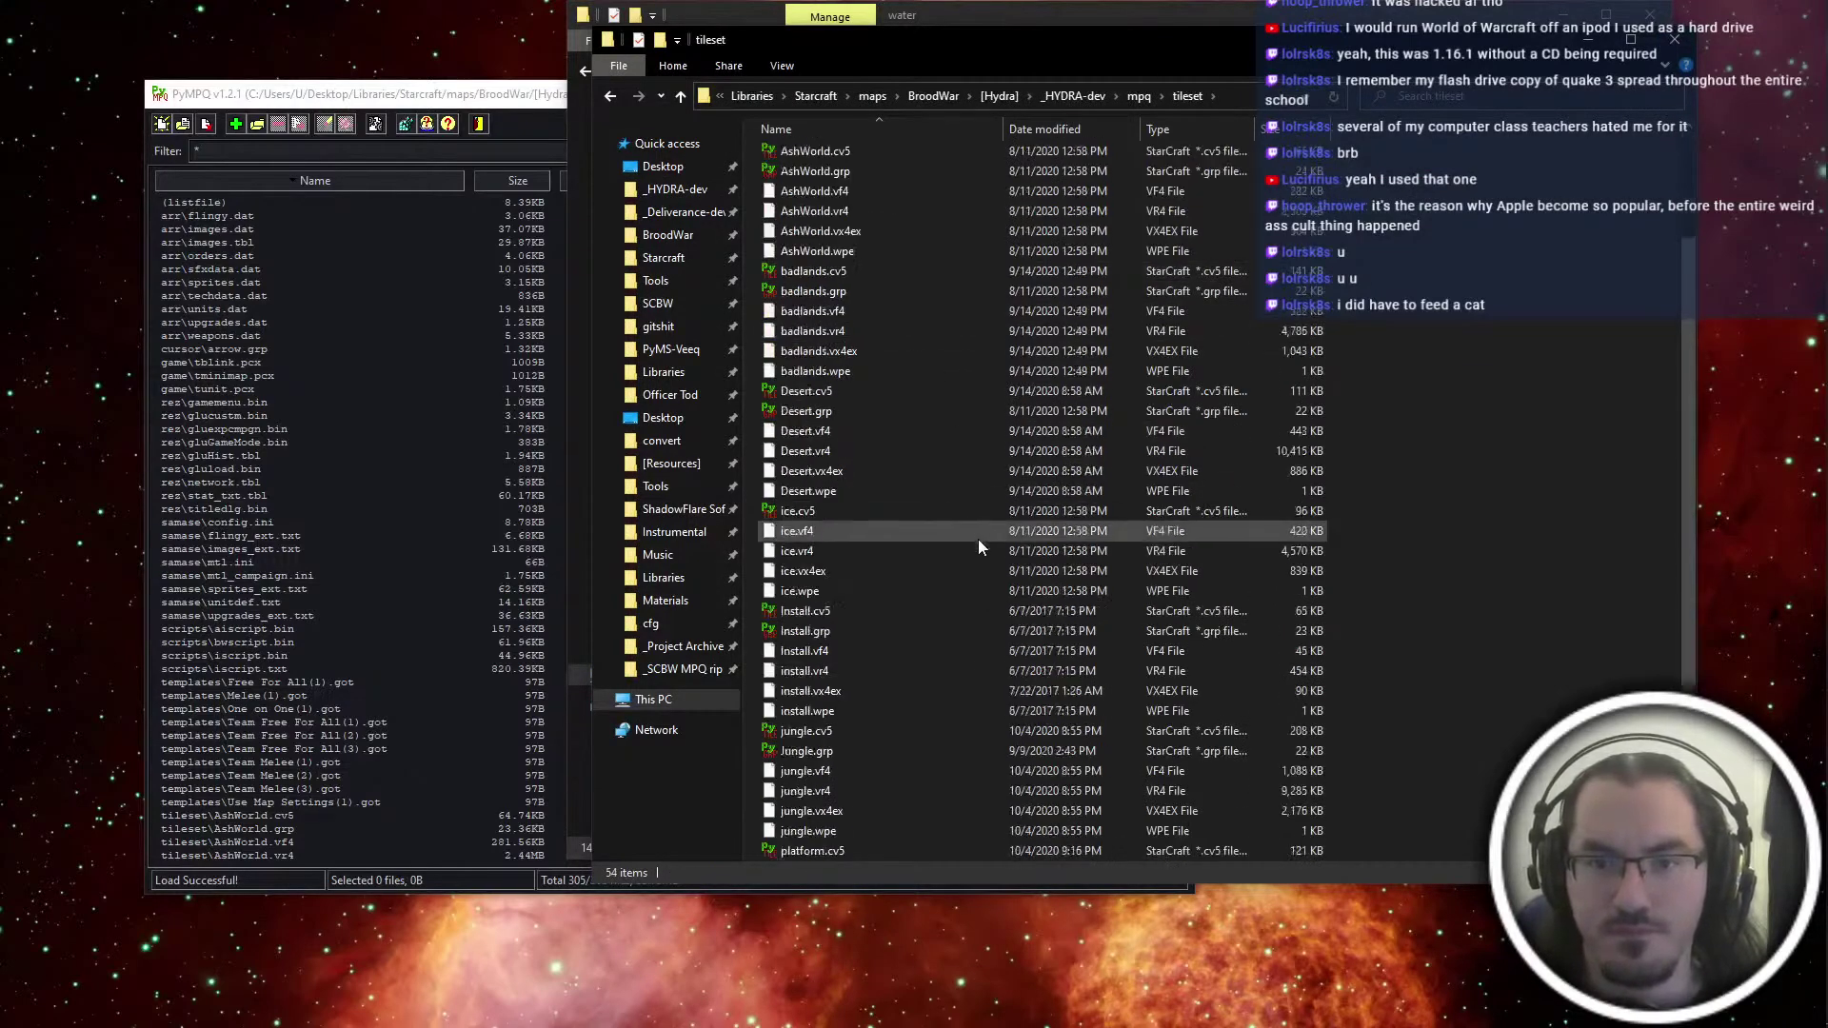
{"action": "left_click", "coordinate": [907, 615]}
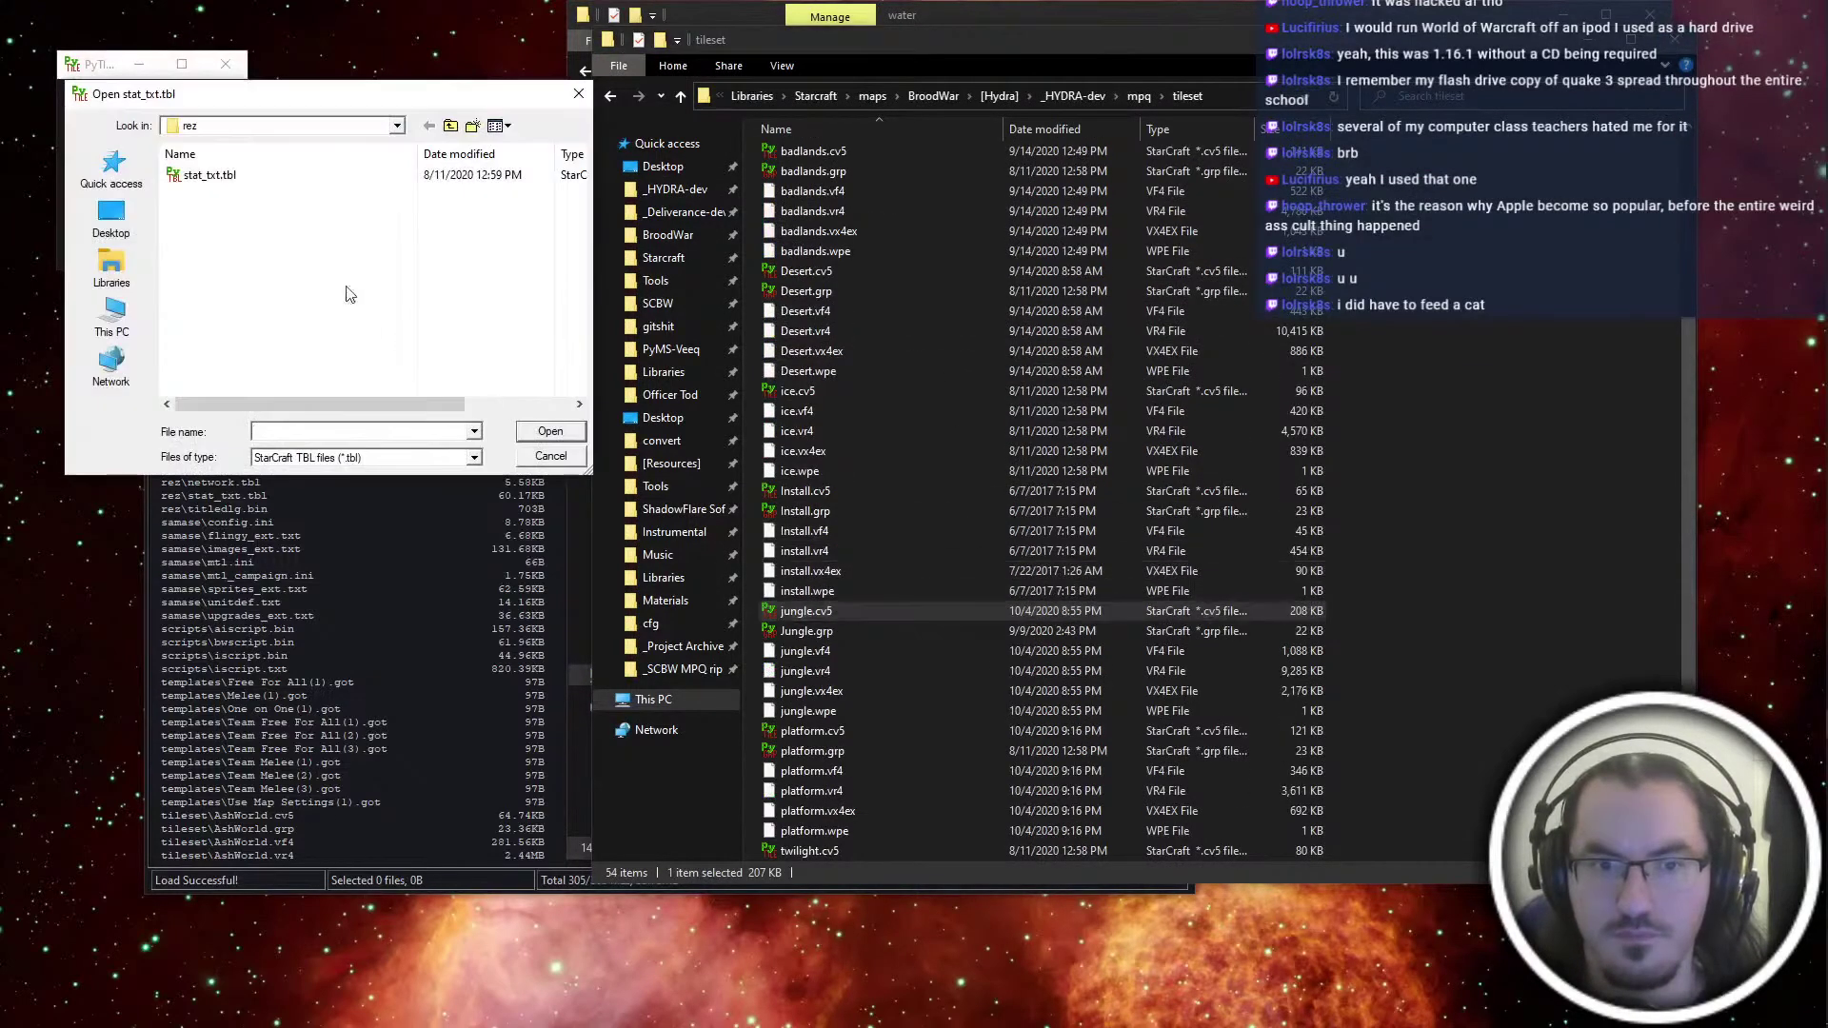
{"action": "double_click", "coordinate": [375, 179]}
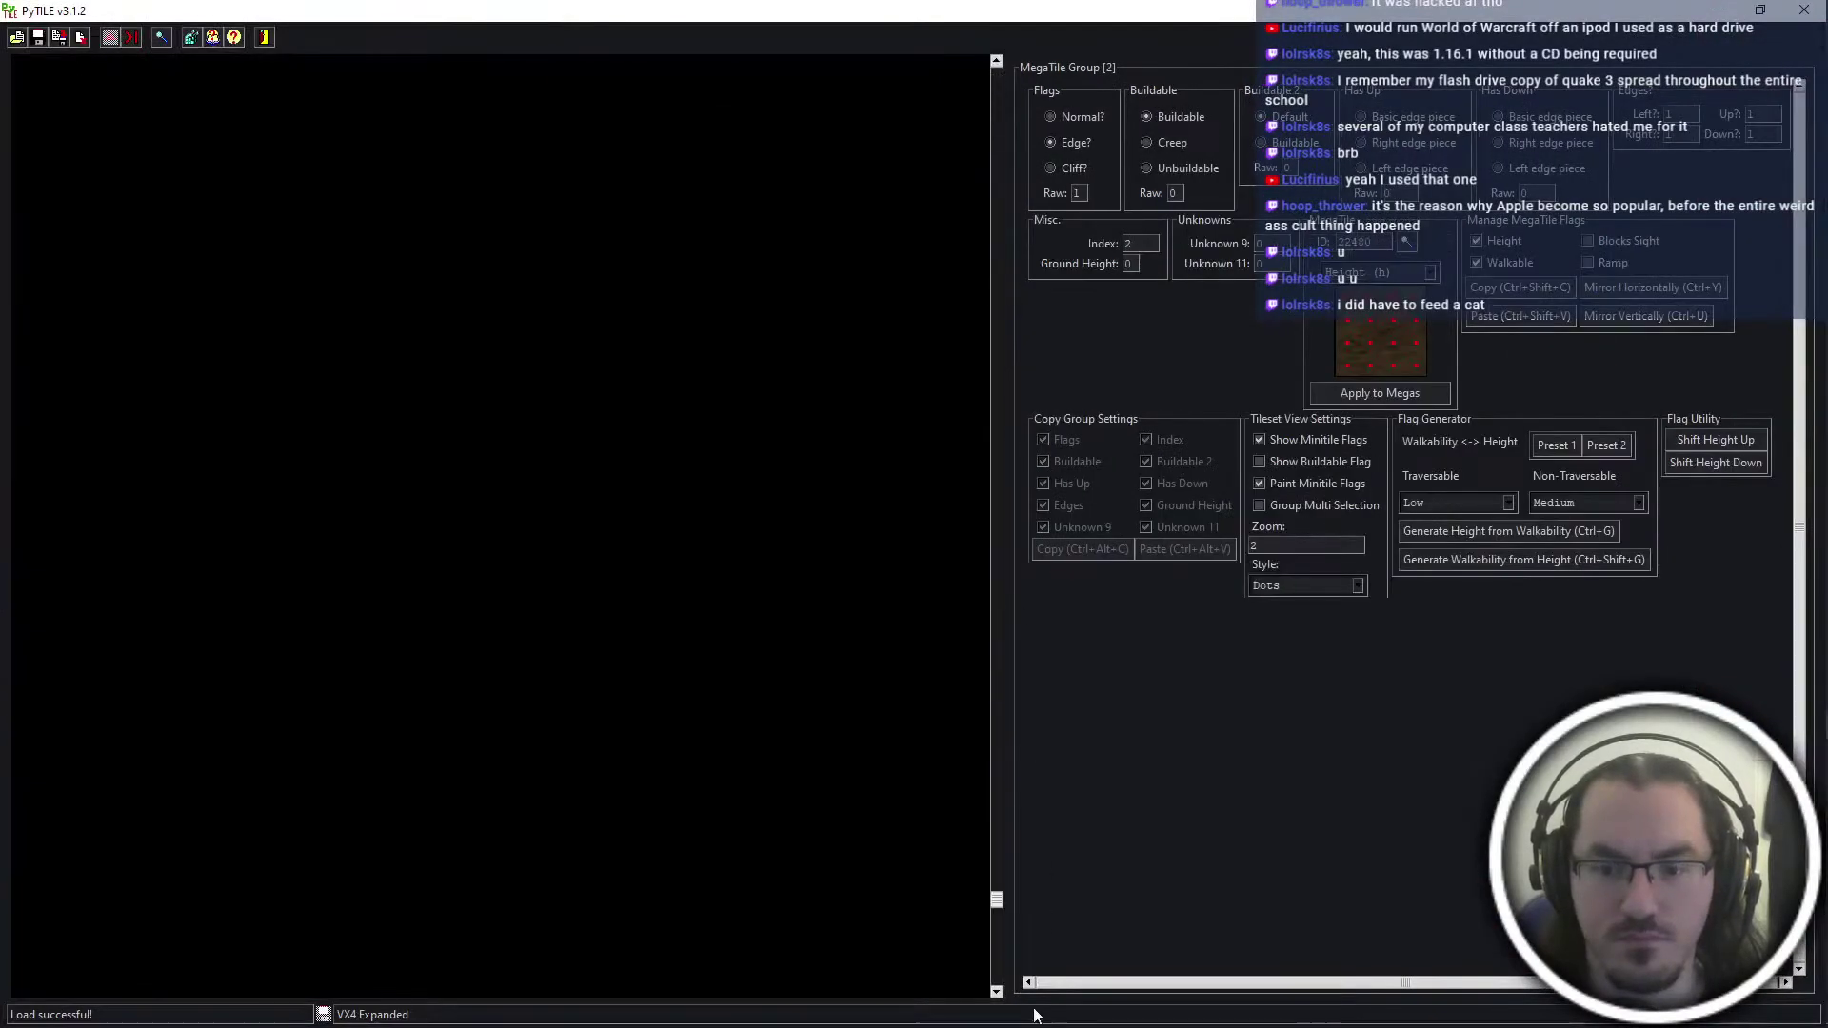
Select the first cliff megatile of the asphalt bridge doodad in group 2003 and turn off showing and painting minitile flags
{"action": "left_click_drag", "start_coordinate": [1034, 1009], "coordinate": [1014, 526]}
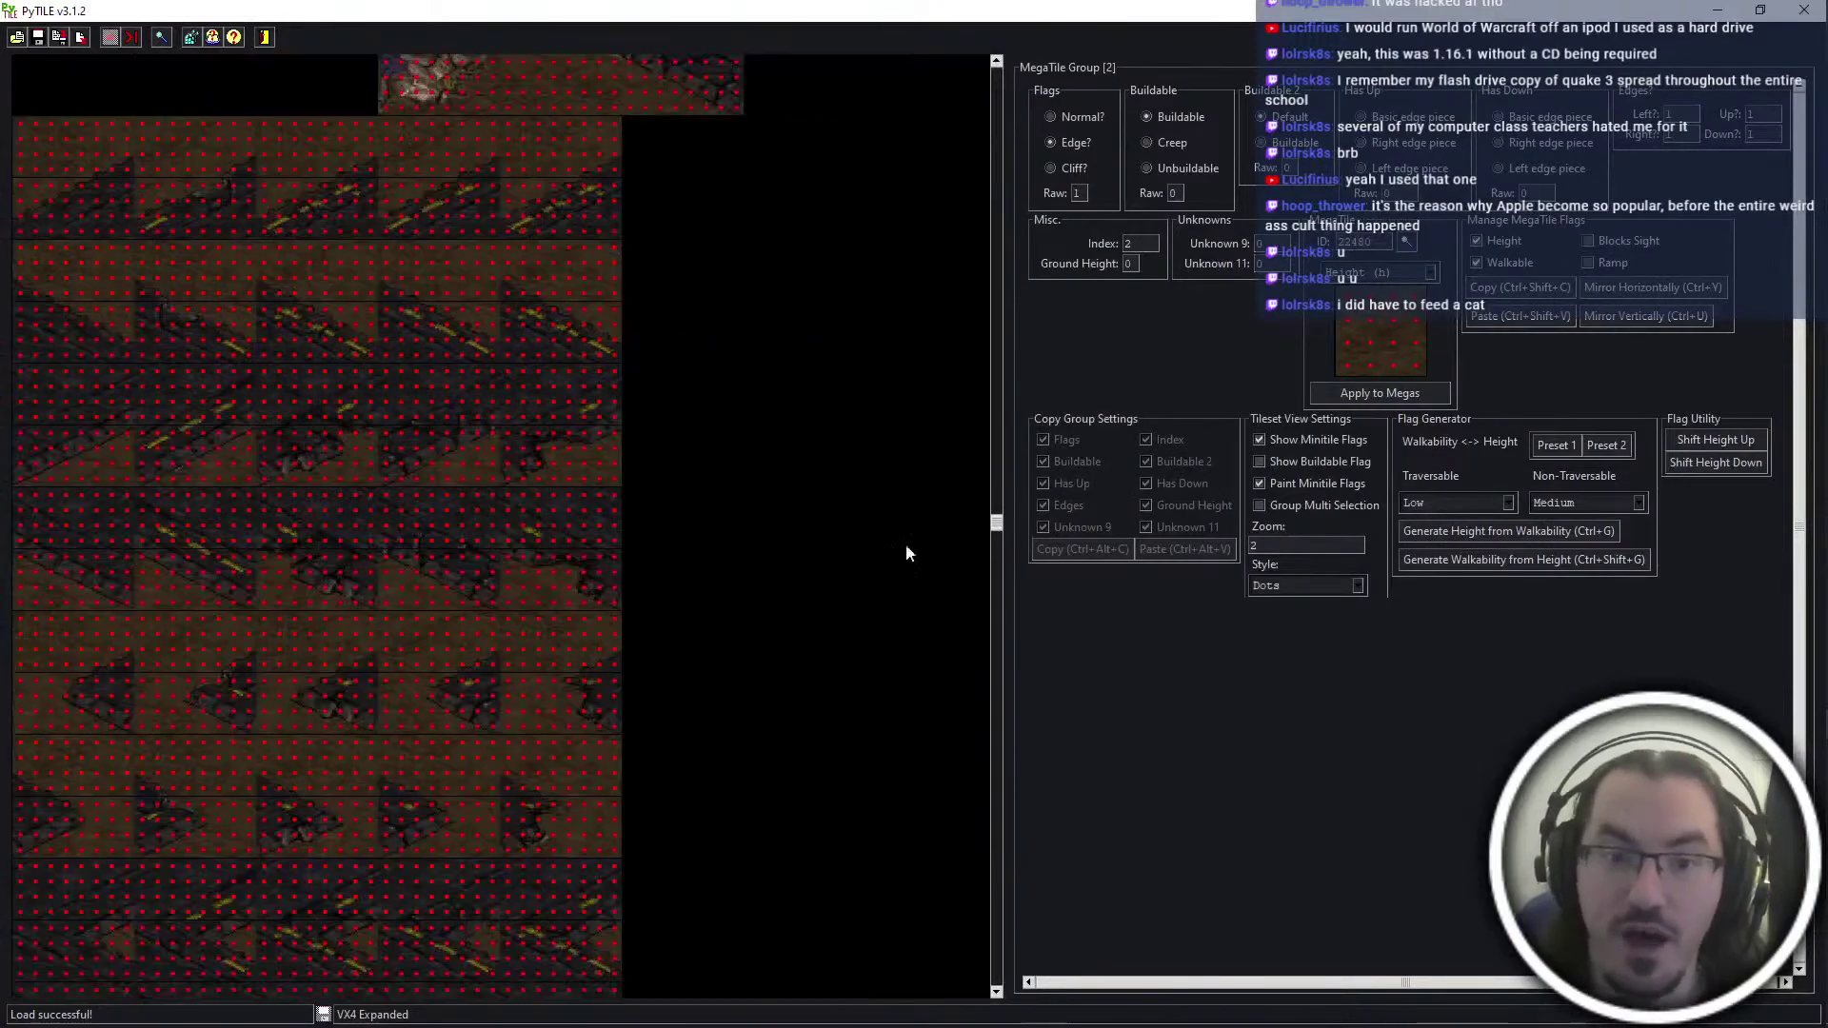
{"action": "scroll", "coordinate": [698, 228], "scroll_direction": "up", "scroll_amount": 5}
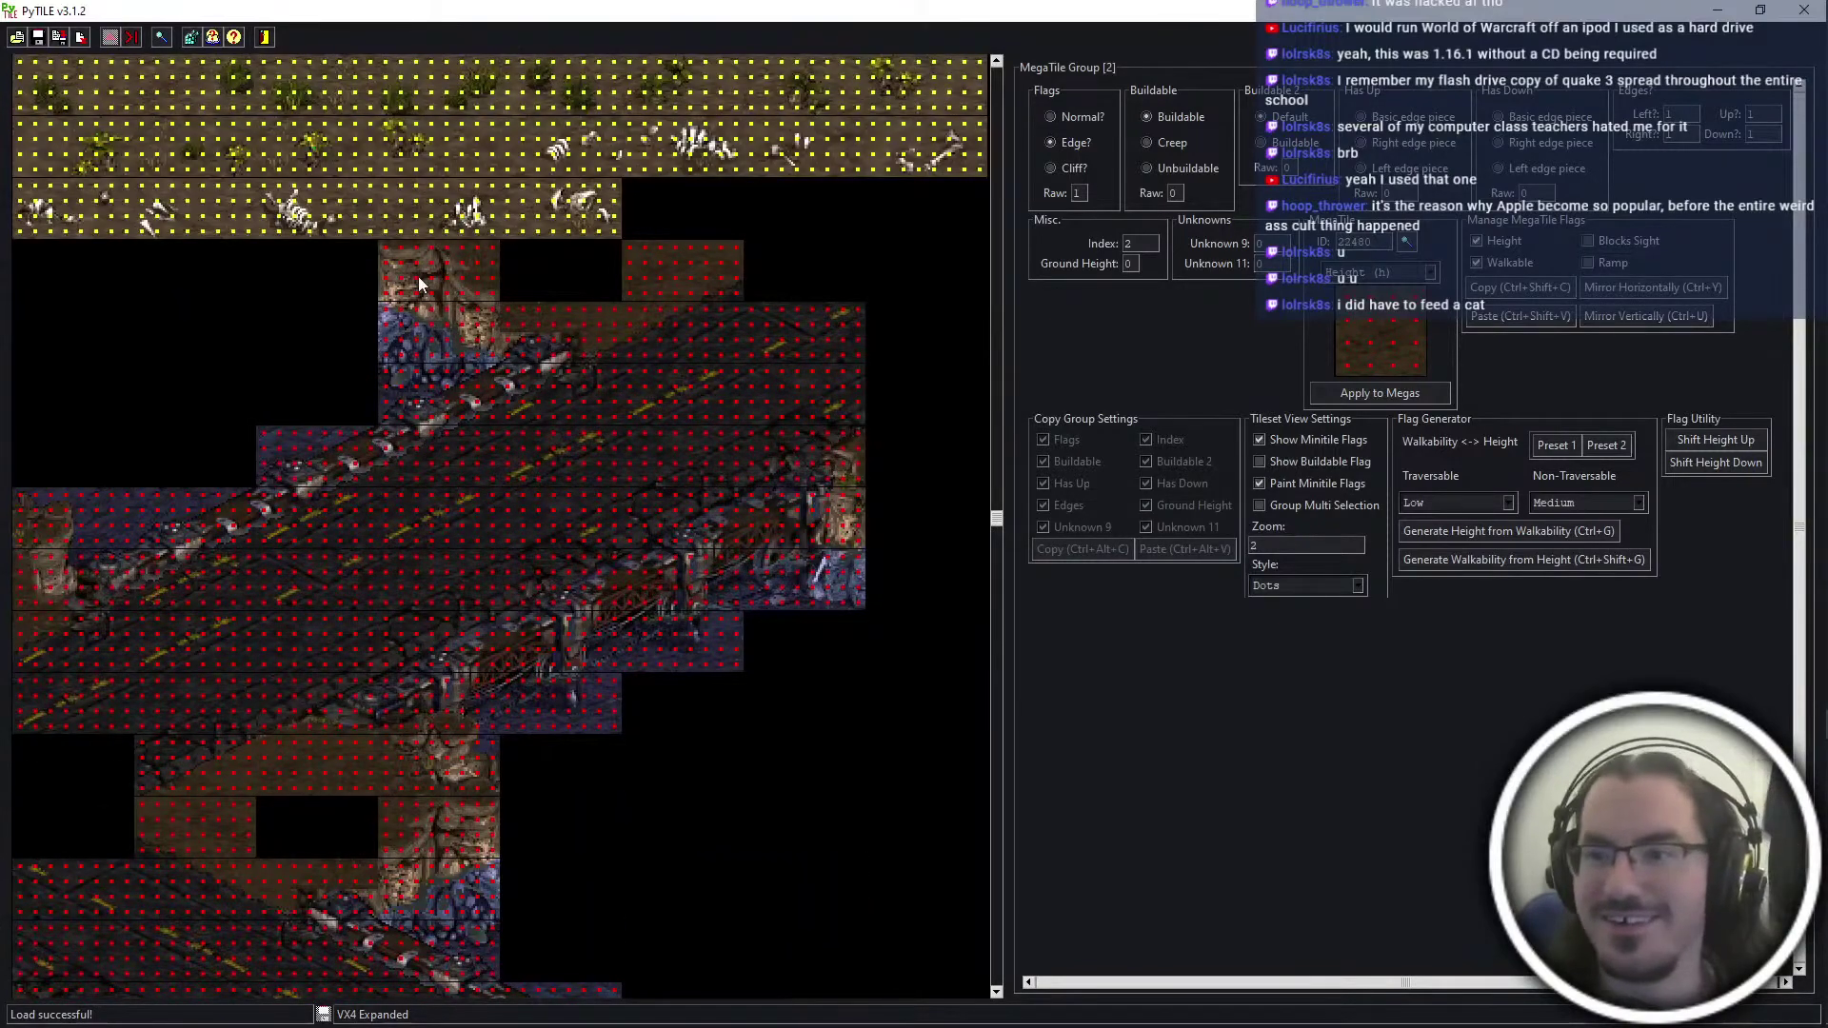
{"action": "left_click", "coordinate": [419, 283]}
{"action": "left_click", "coordinate": [1317, 508]}
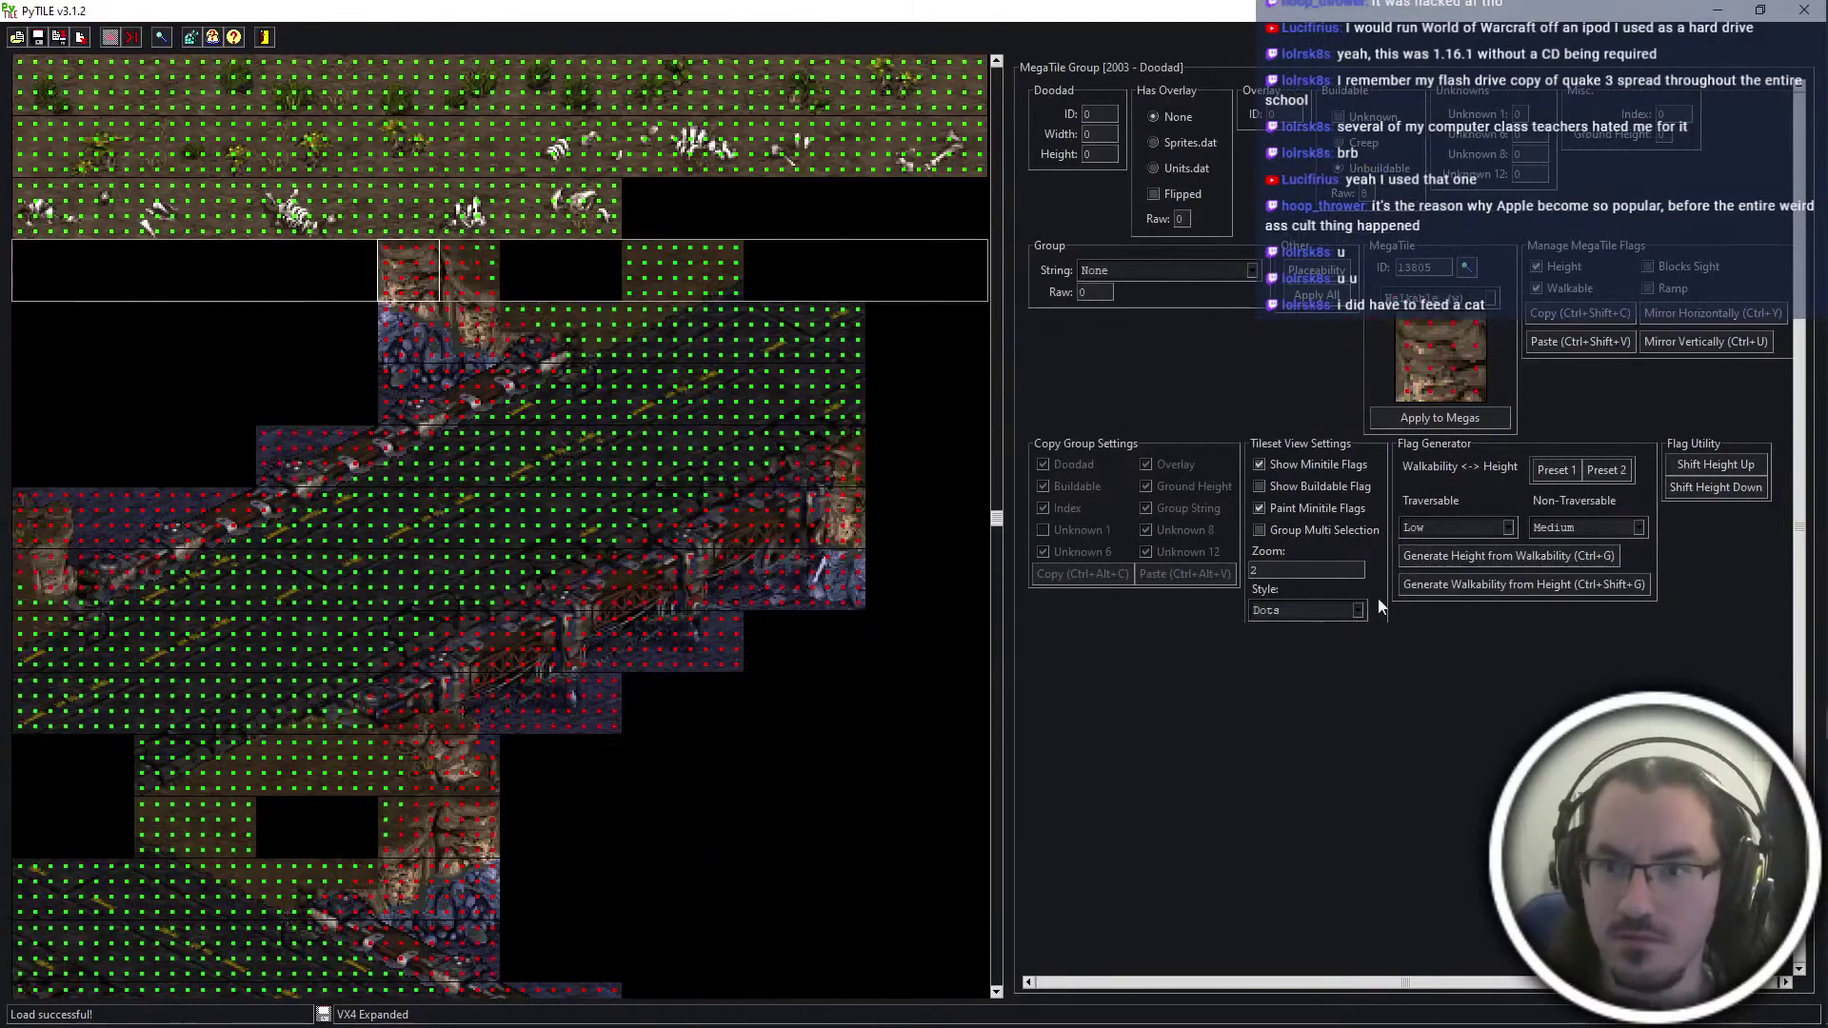
{"action": "left_click", "coordinate": [1259, 464]}
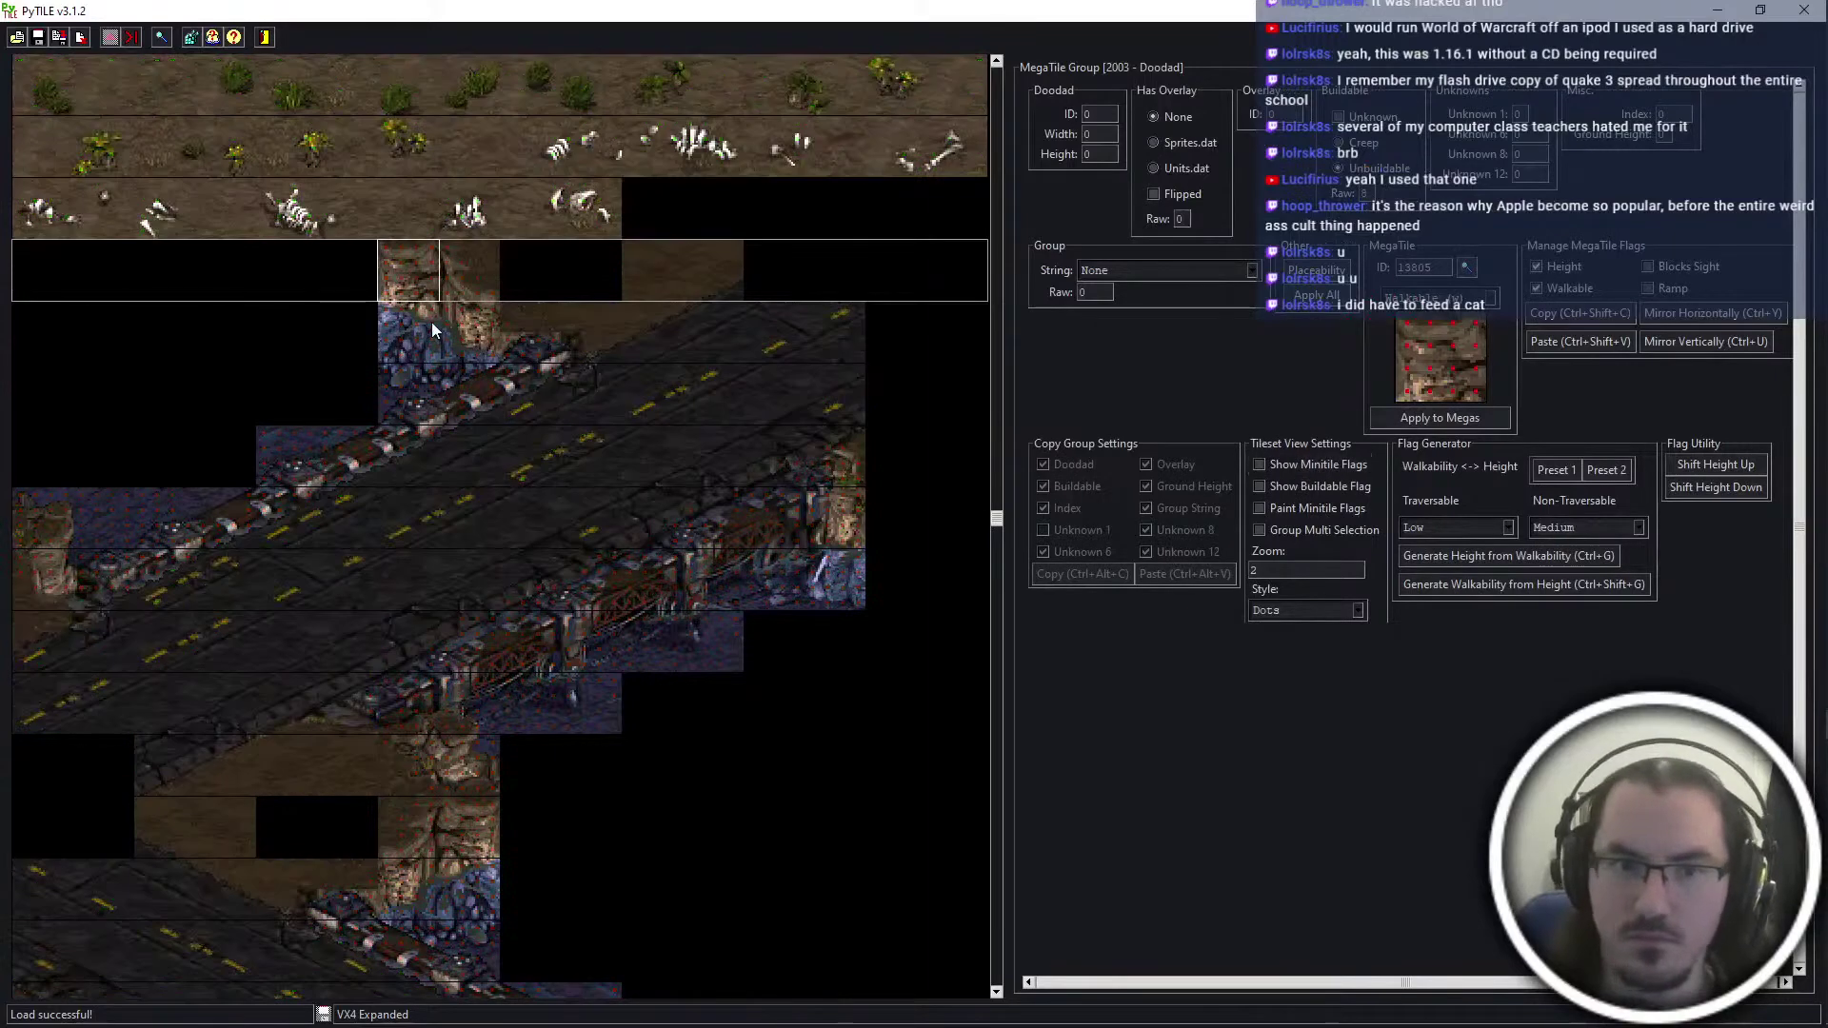
Export the settings of all bridge megatiles from 13805 on to water_asphalt_edge in the water folder and close the MegaTile Palette
{"action": "scroll", "coordinate": [426, 398], "scroll_direction": "down", "scroll_amount": 5}
{"action": "left_click", "coordinate": [1466, 269]}
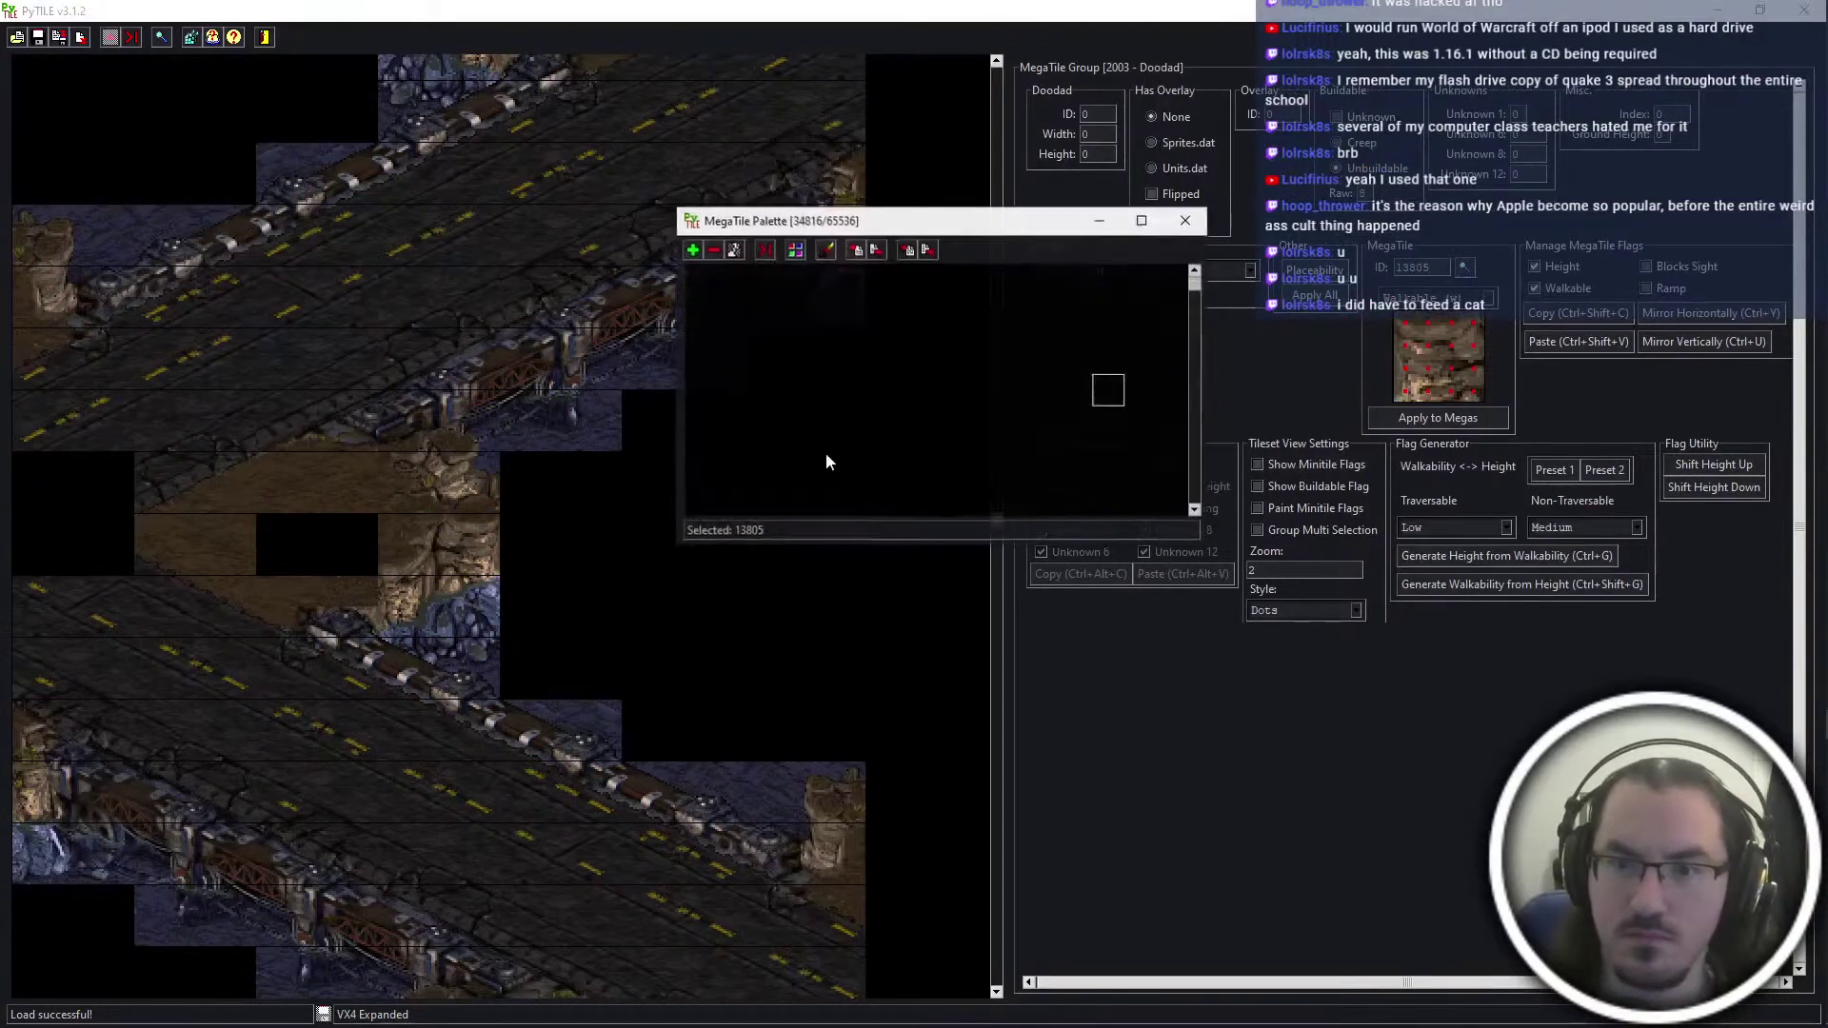
{"action": "scroll", "coordinate": [1116, 390], "scroll_direction": "down", "scroll_amount": 5}
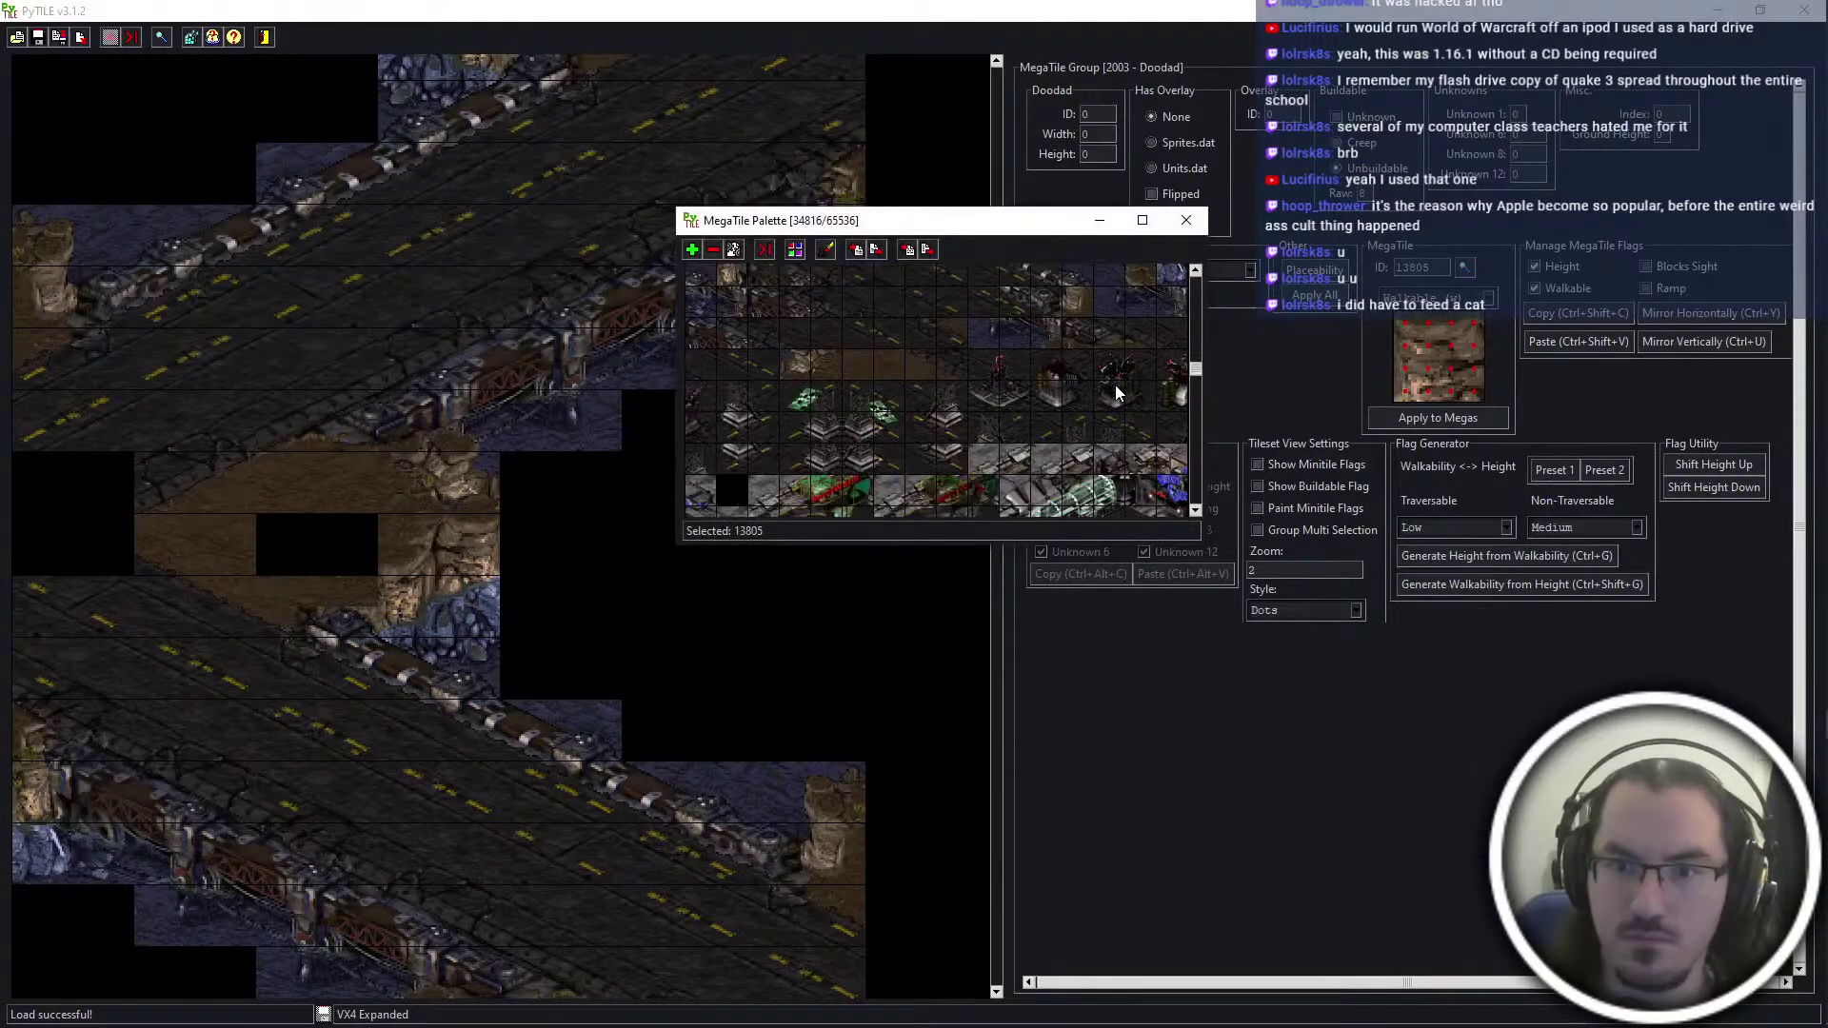
{"action": "left_click", "coordinate": [956, 371], "text": "shift"}
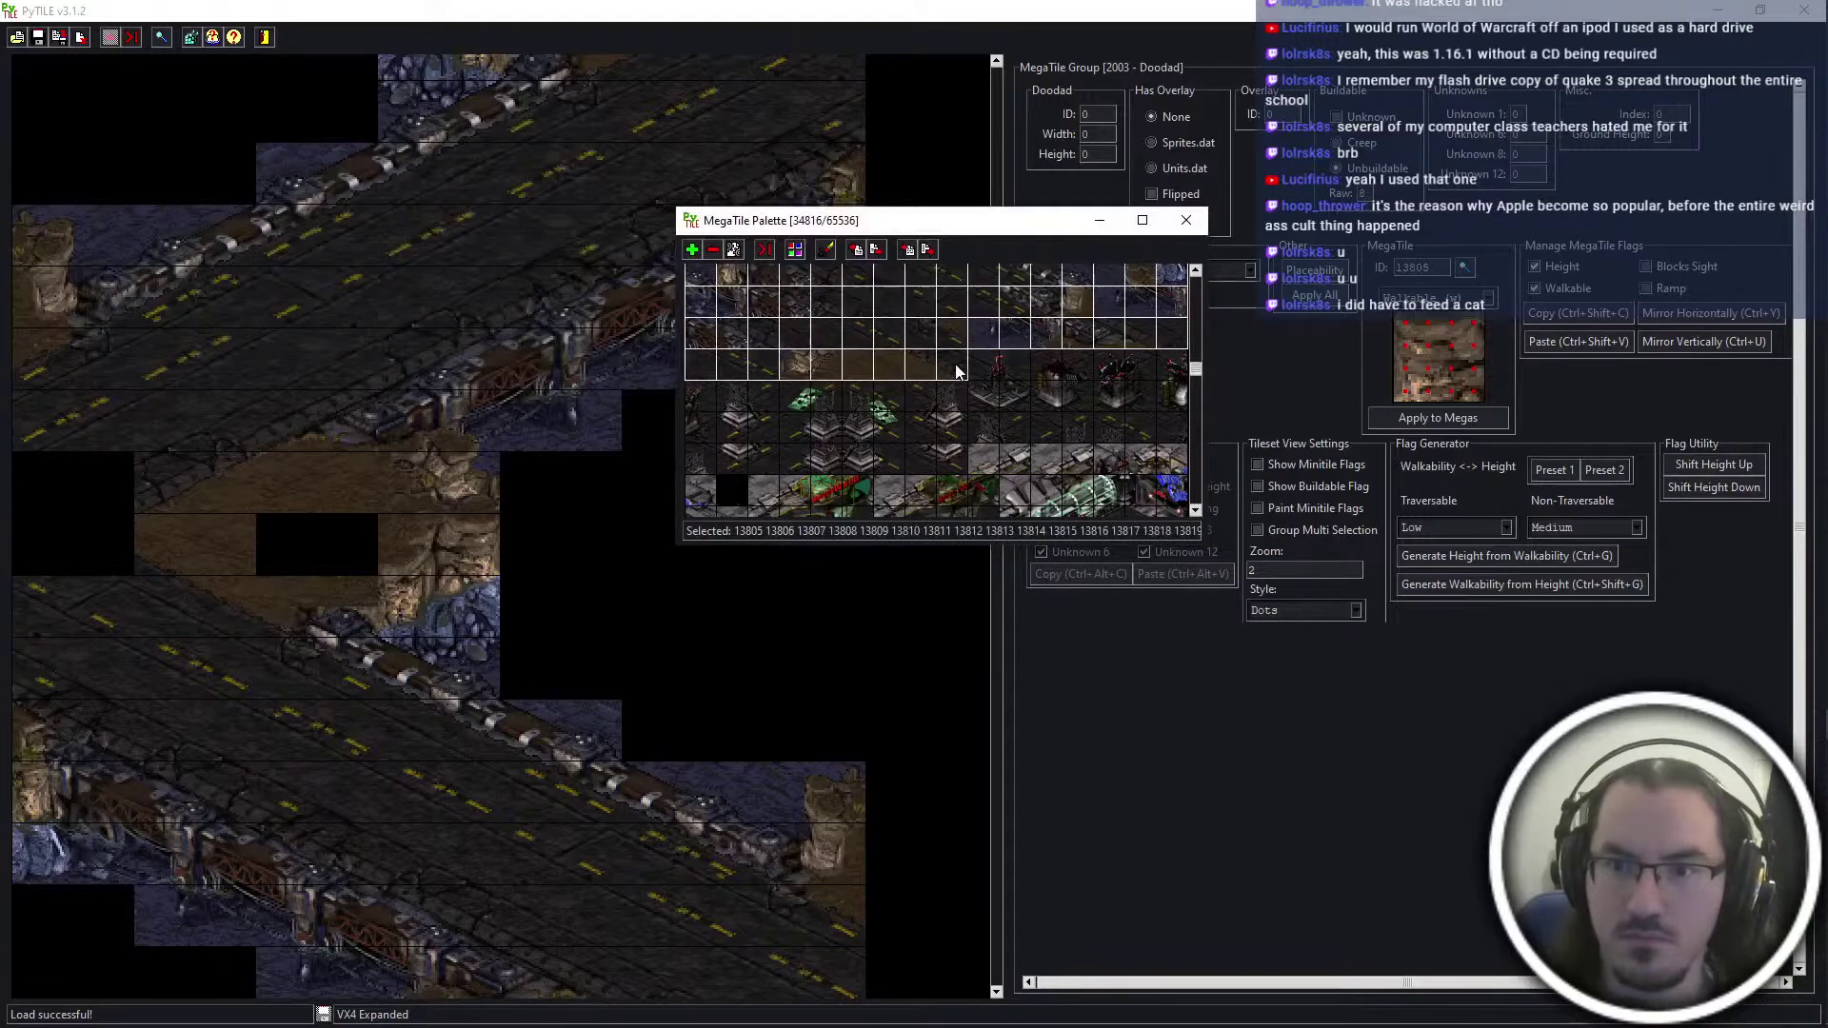
{"action": "left_click", "coordinate": [909, 251]}
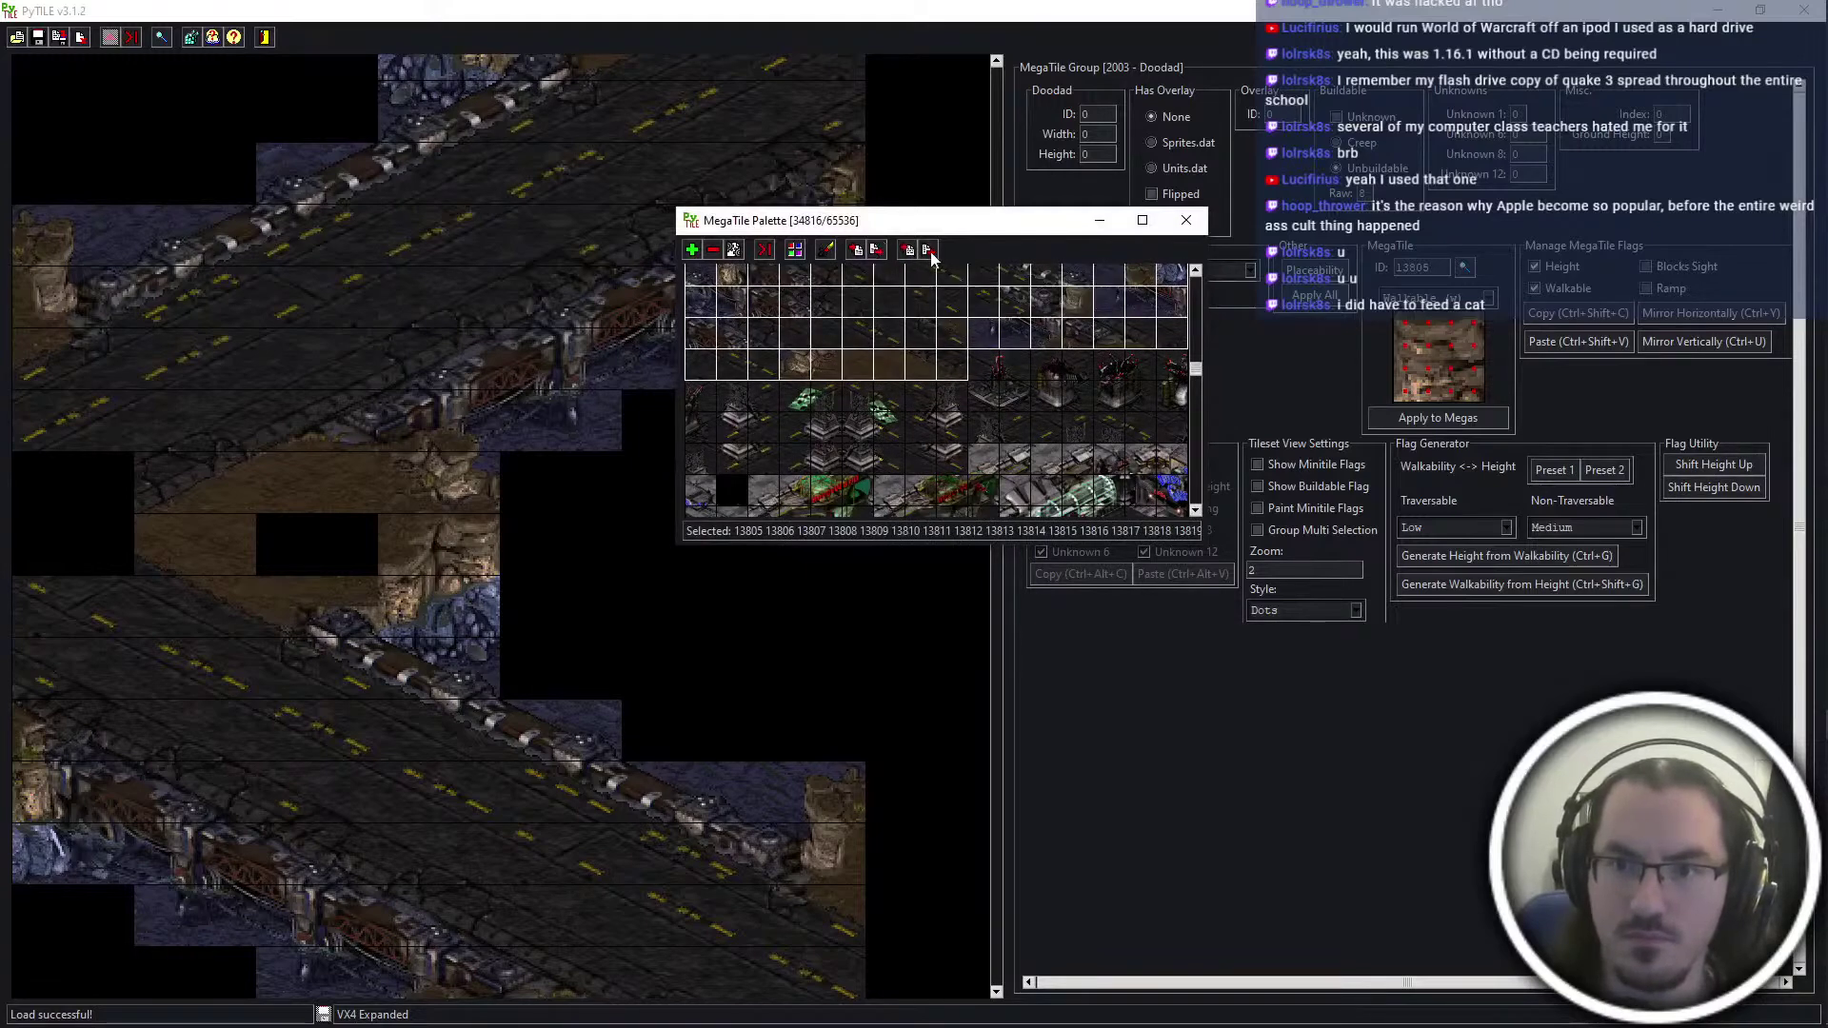
{"action": "left_click", "coordinate": [889, 573]}
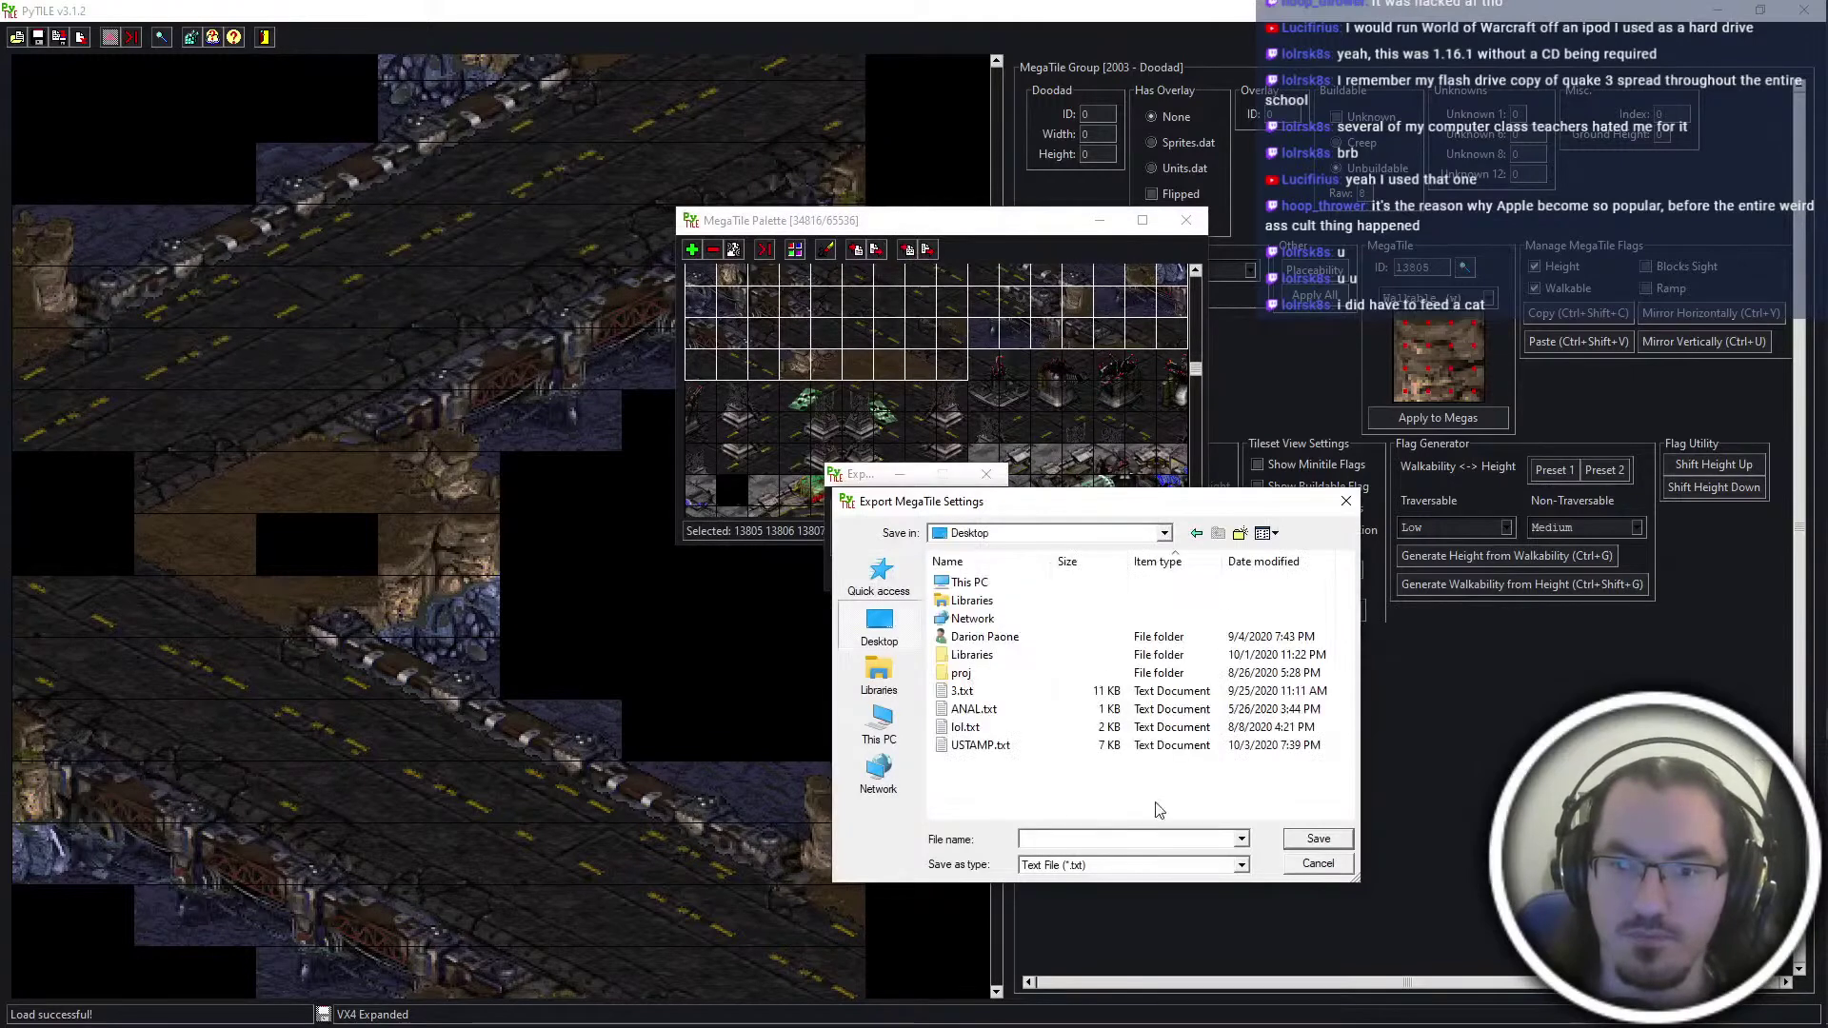
{"action": "type", "text": "wate"}
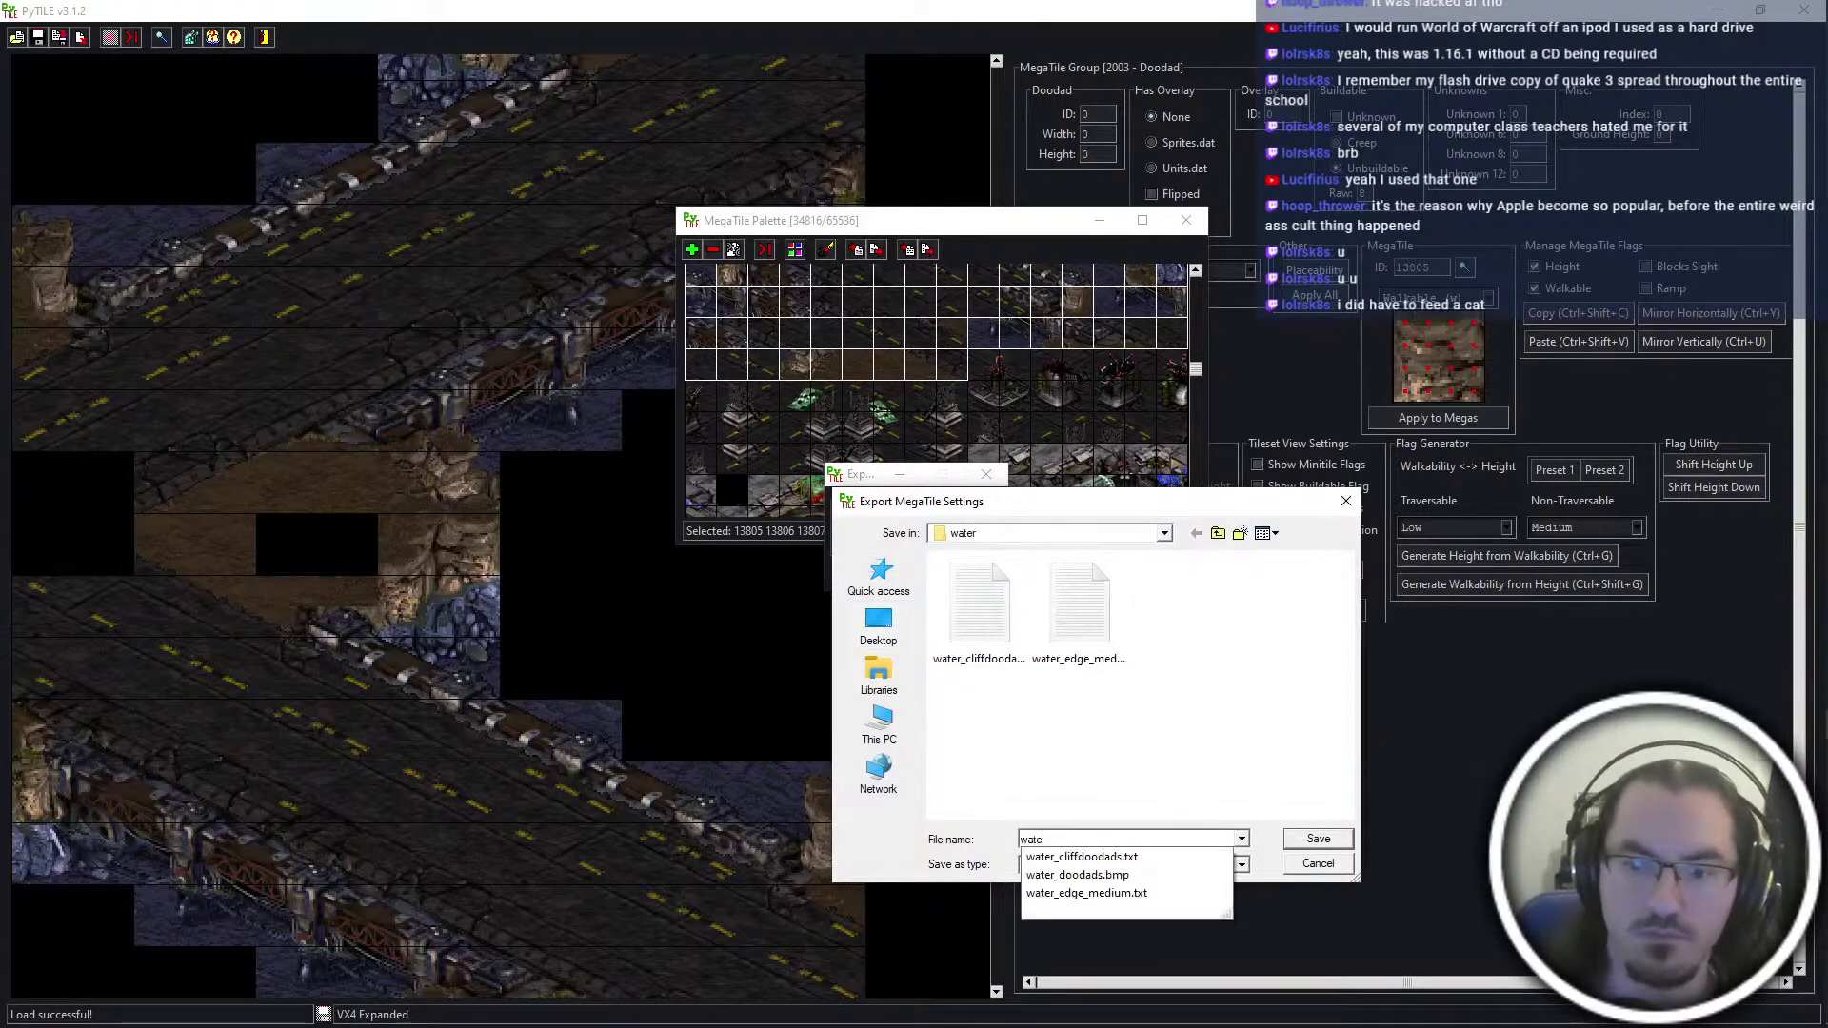
{"action": "type", "text": "r_asphla"}
{"action": "key", "text": "BackSpace"}
{"action": "key", "text": "BackSpace"}
{"action": "type", "text": "alt_edge"}
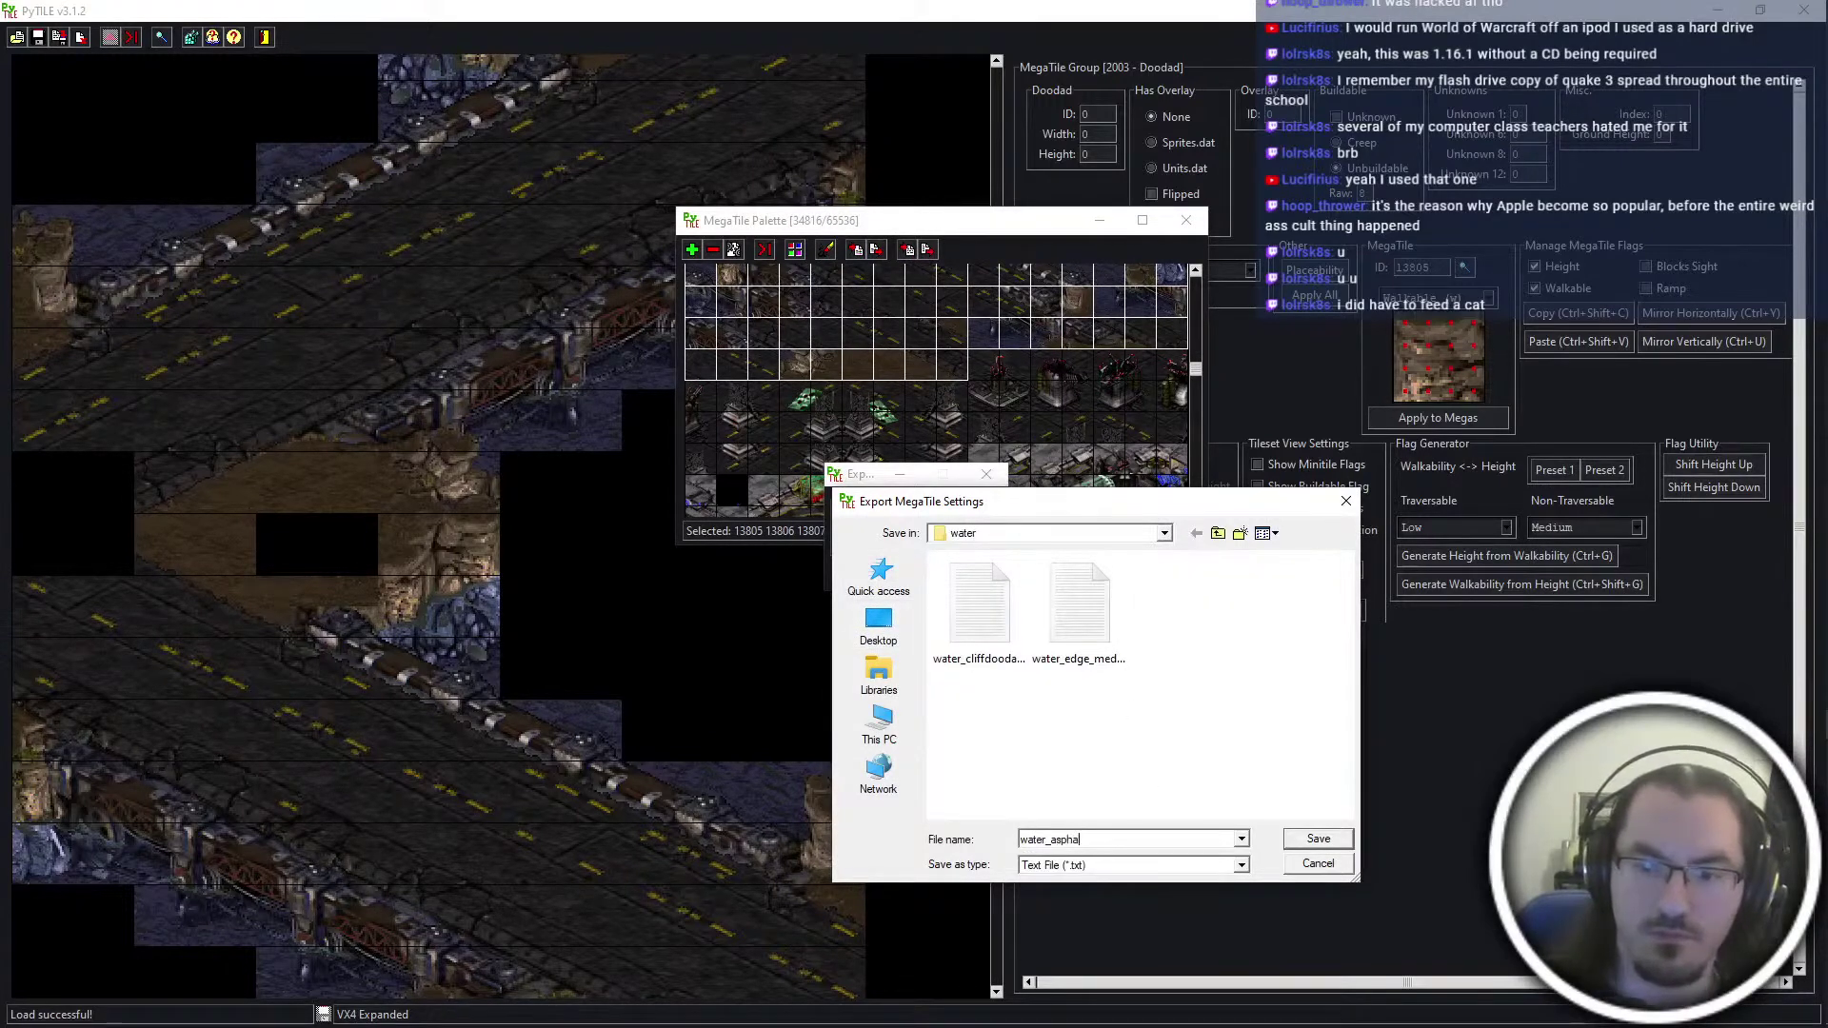
{"action": "key", "text": "Return"}
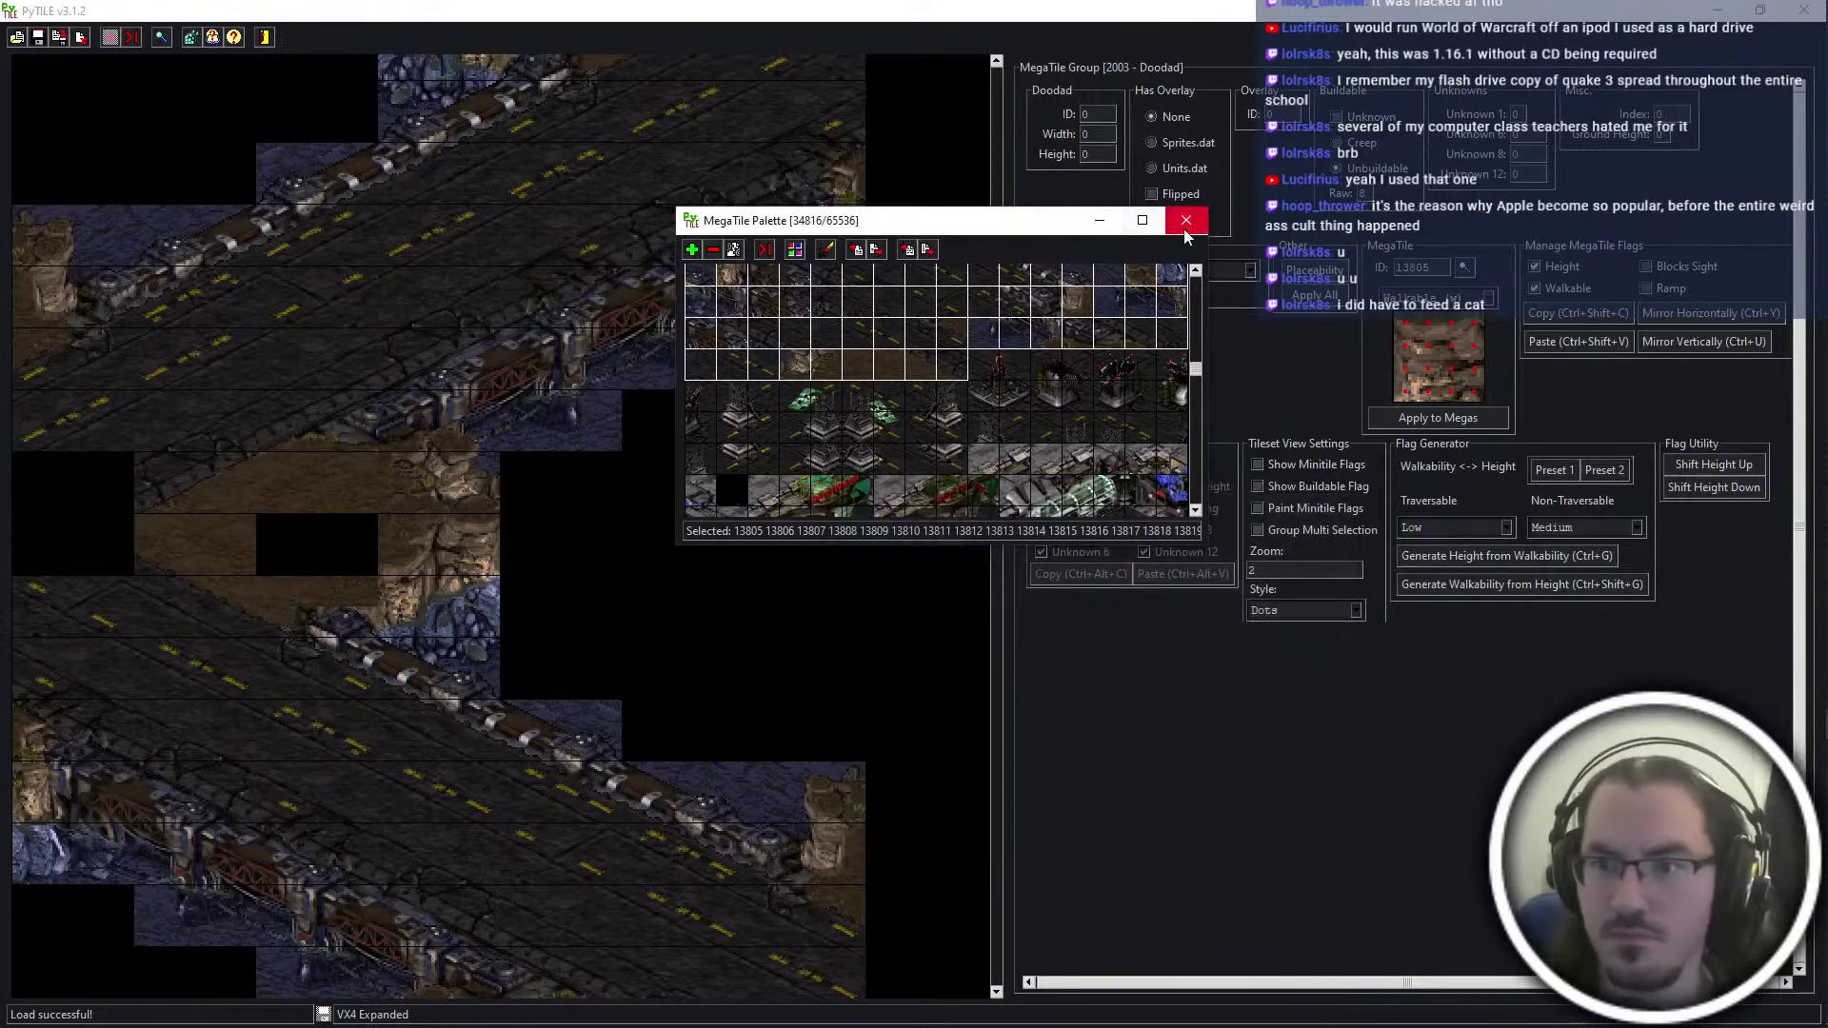
{"action": "left_click", "coordinate": [1185, 220]}
Select the asphalt bridge's groups from 2003 on in the Group Palette and start importing group graphics
{"action": "scroll", "coordinate": [571, 323], "scroll_direction": "up", "scroll_amount": 3}
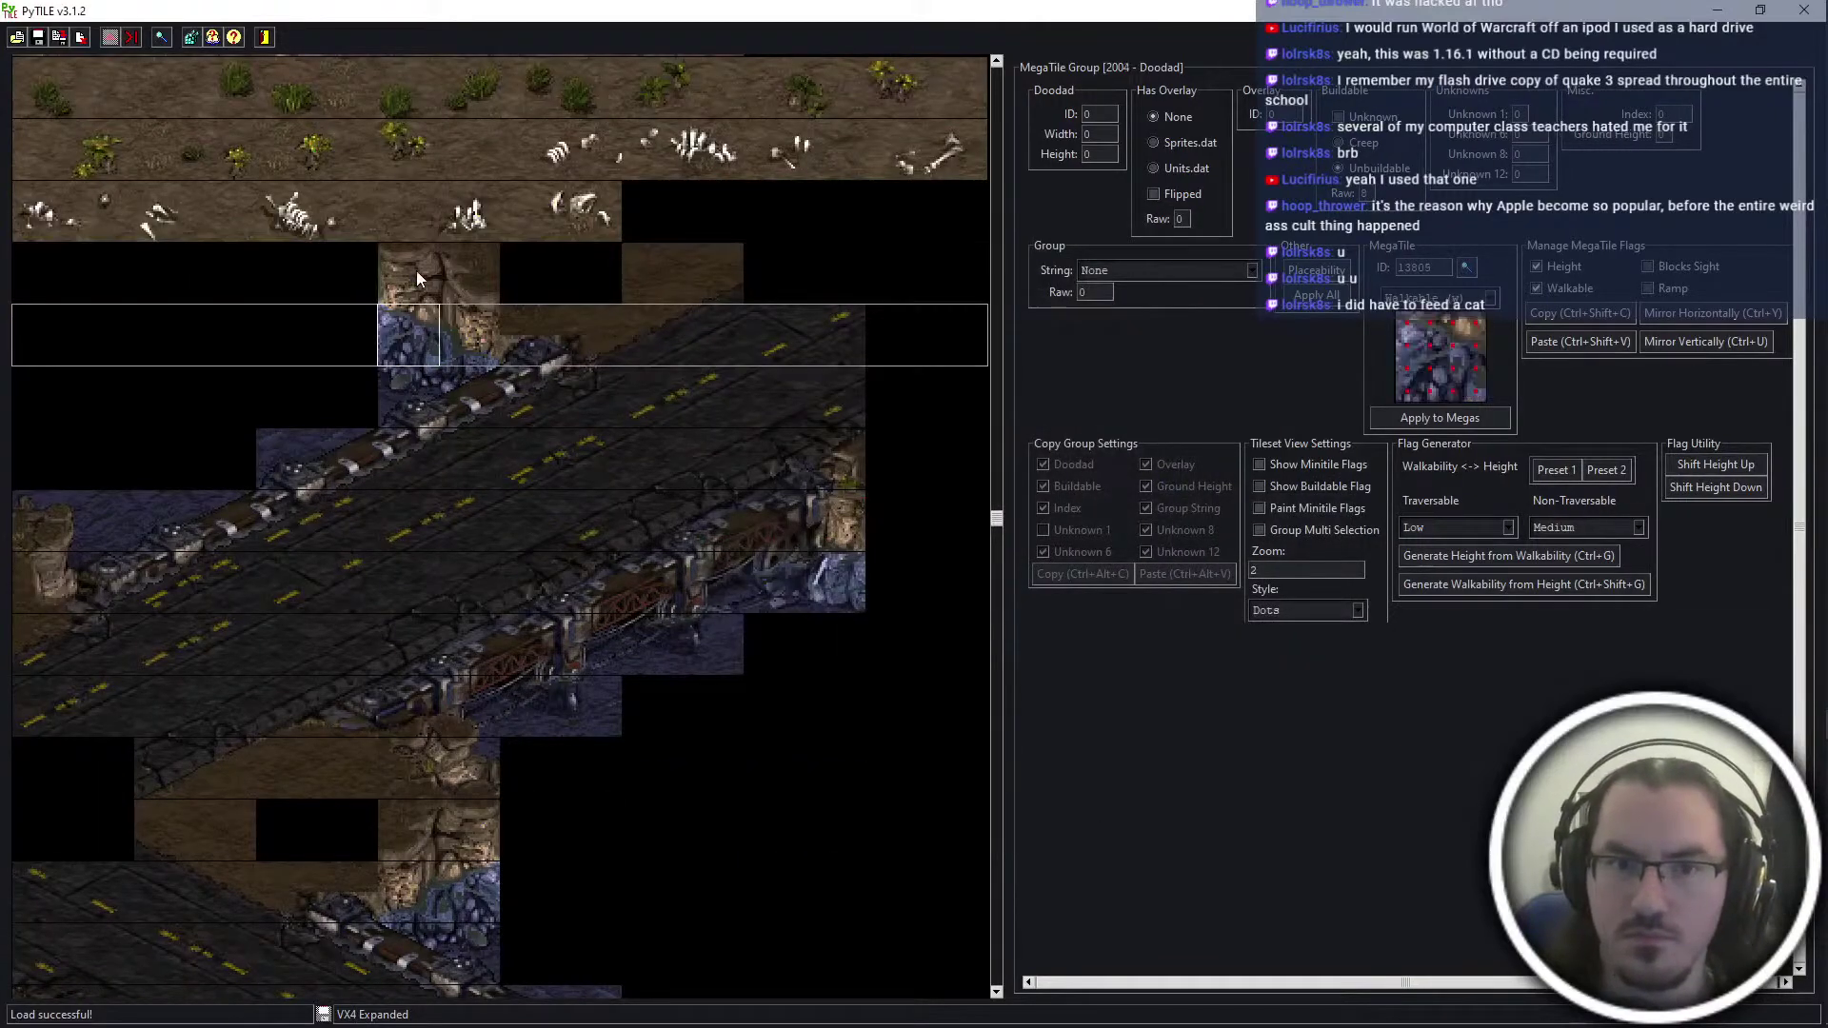
{"action": "left_click", "coordinate": [162, 38]}
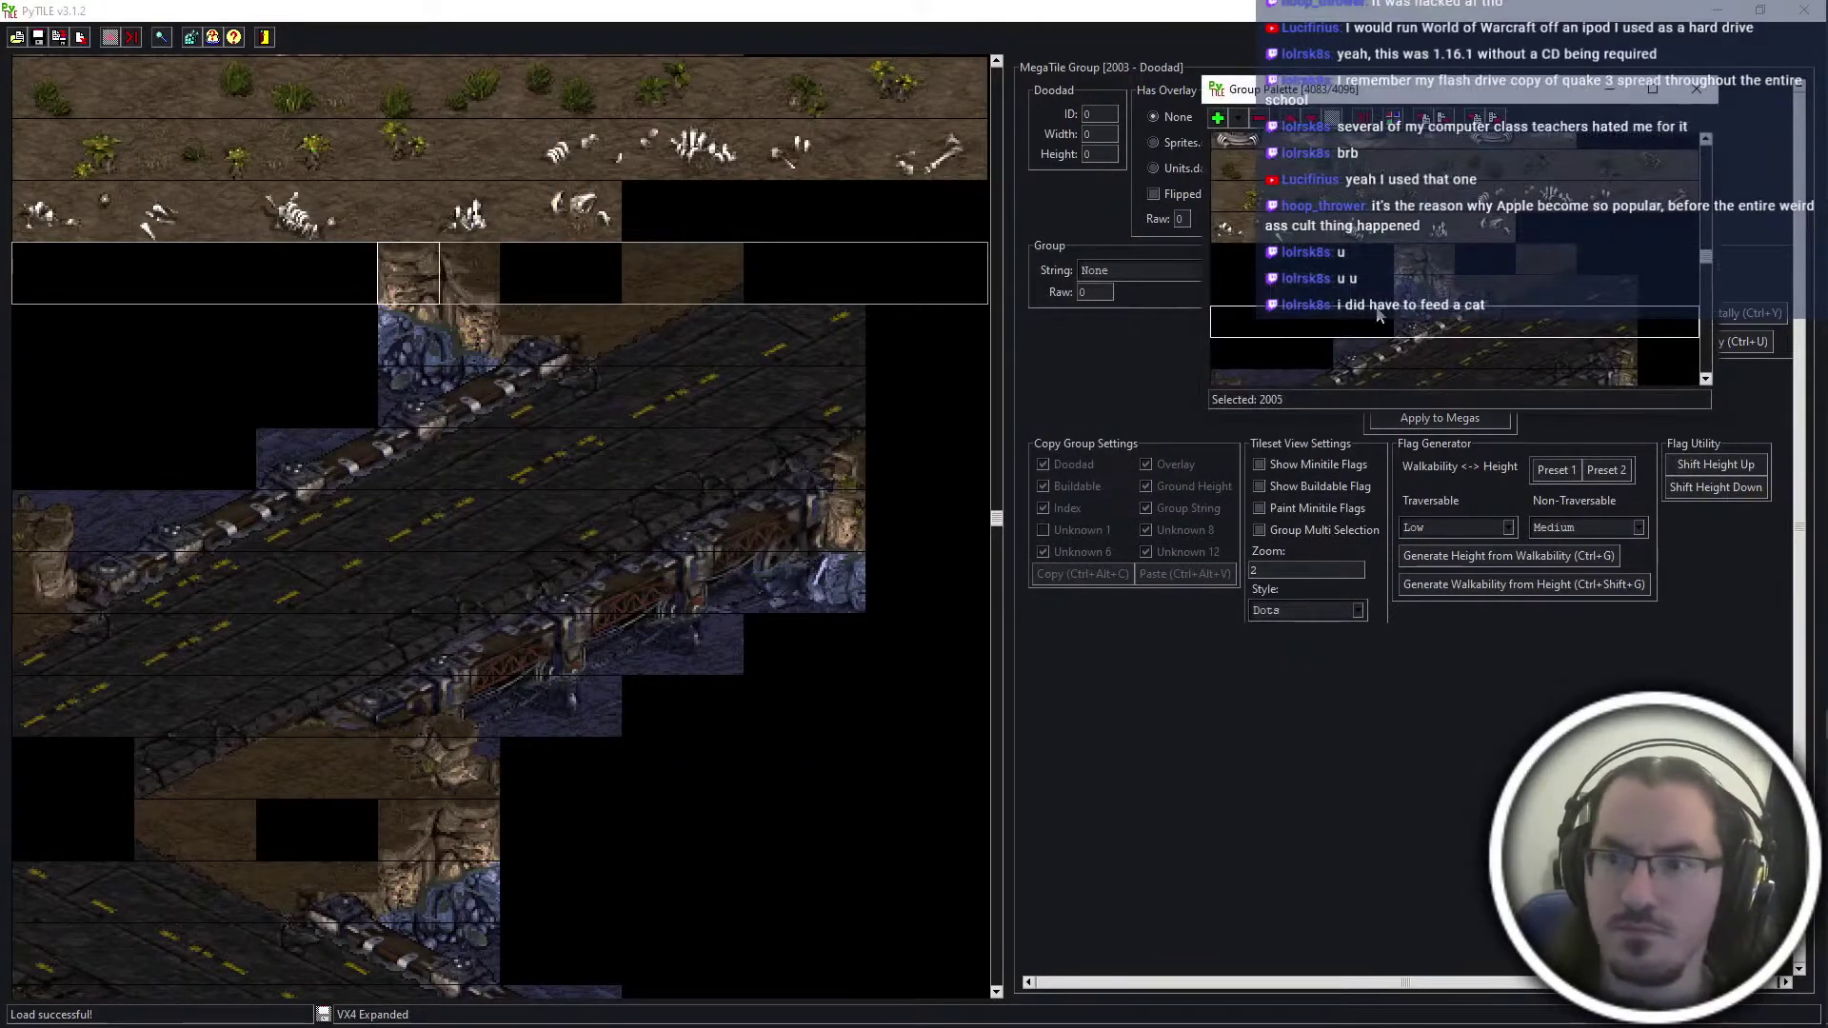
{"action": "left_click_drag", "start_coordinate": [1471, 360], "coordinate": [1501, 327]}
{"action": "left_click", "coordinate": [1427, 125]}
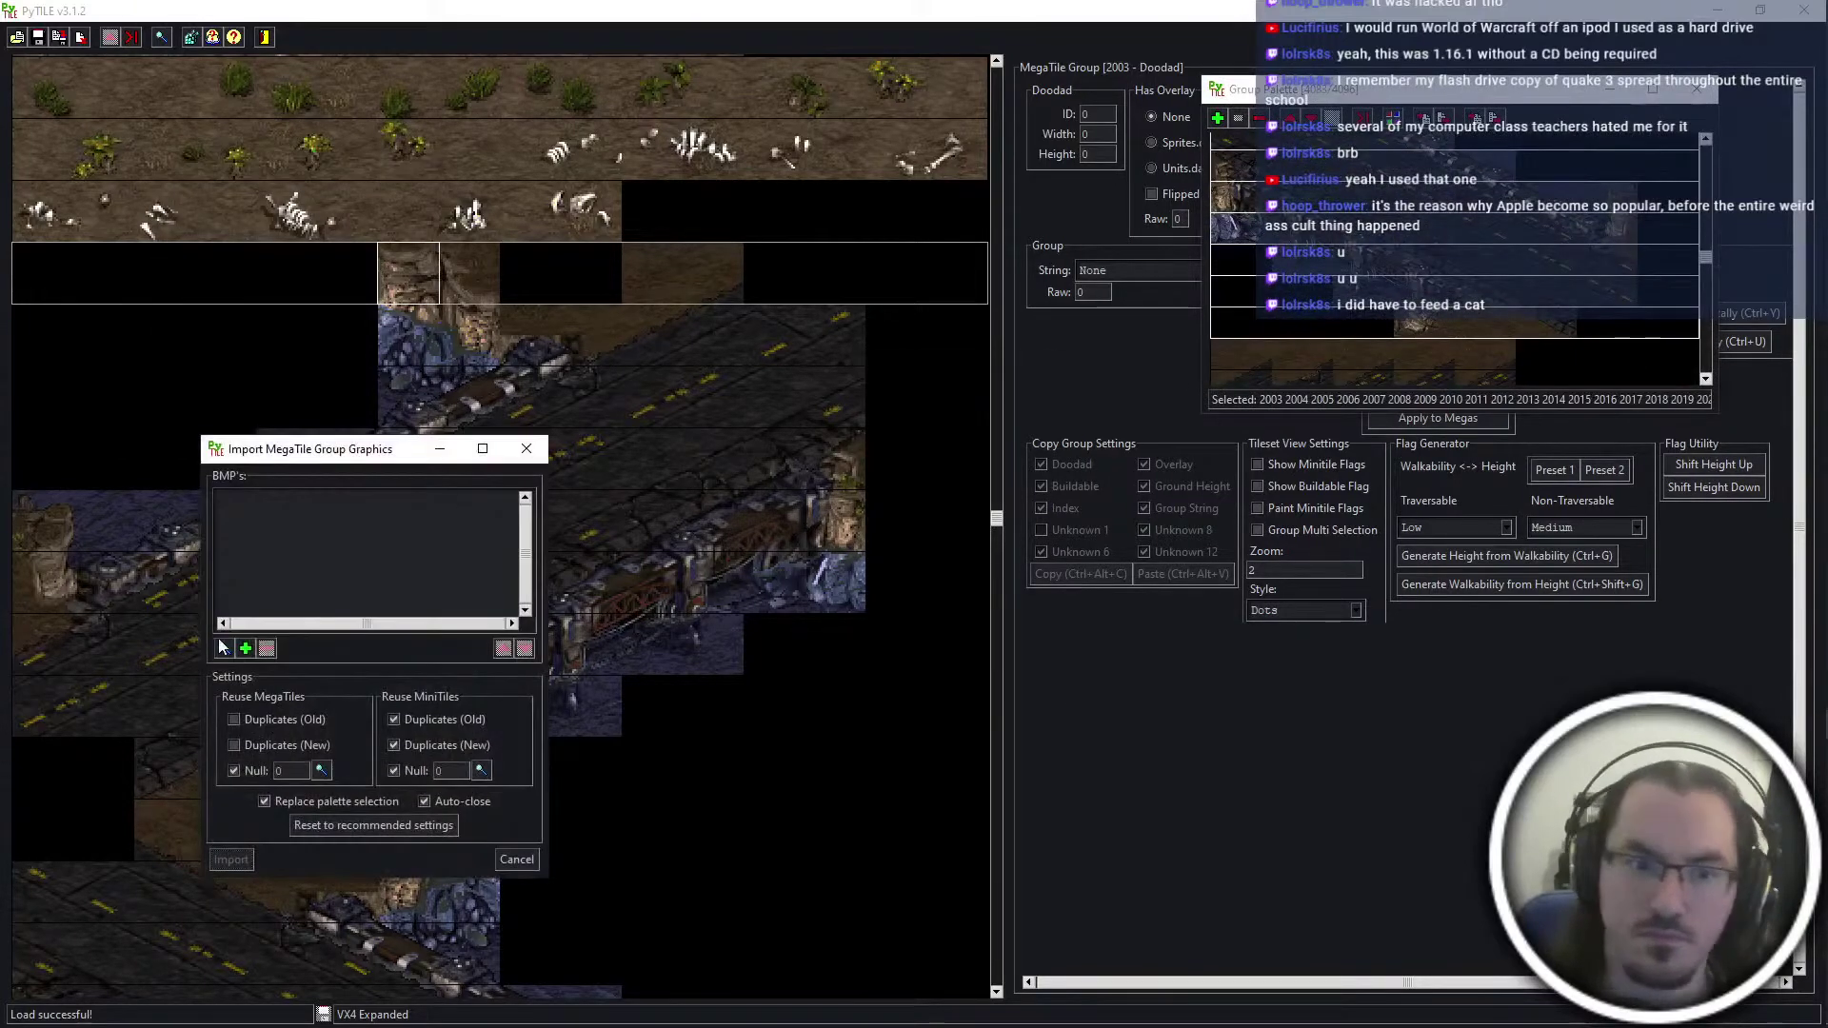
Browse to the jungle tileset's water folder for the import graphics and select swamp_bridge.bmp
{"action": "left_click", "coordinate": [247, 648]}
{"action": "left_click", "coordinate": [594, 510]}
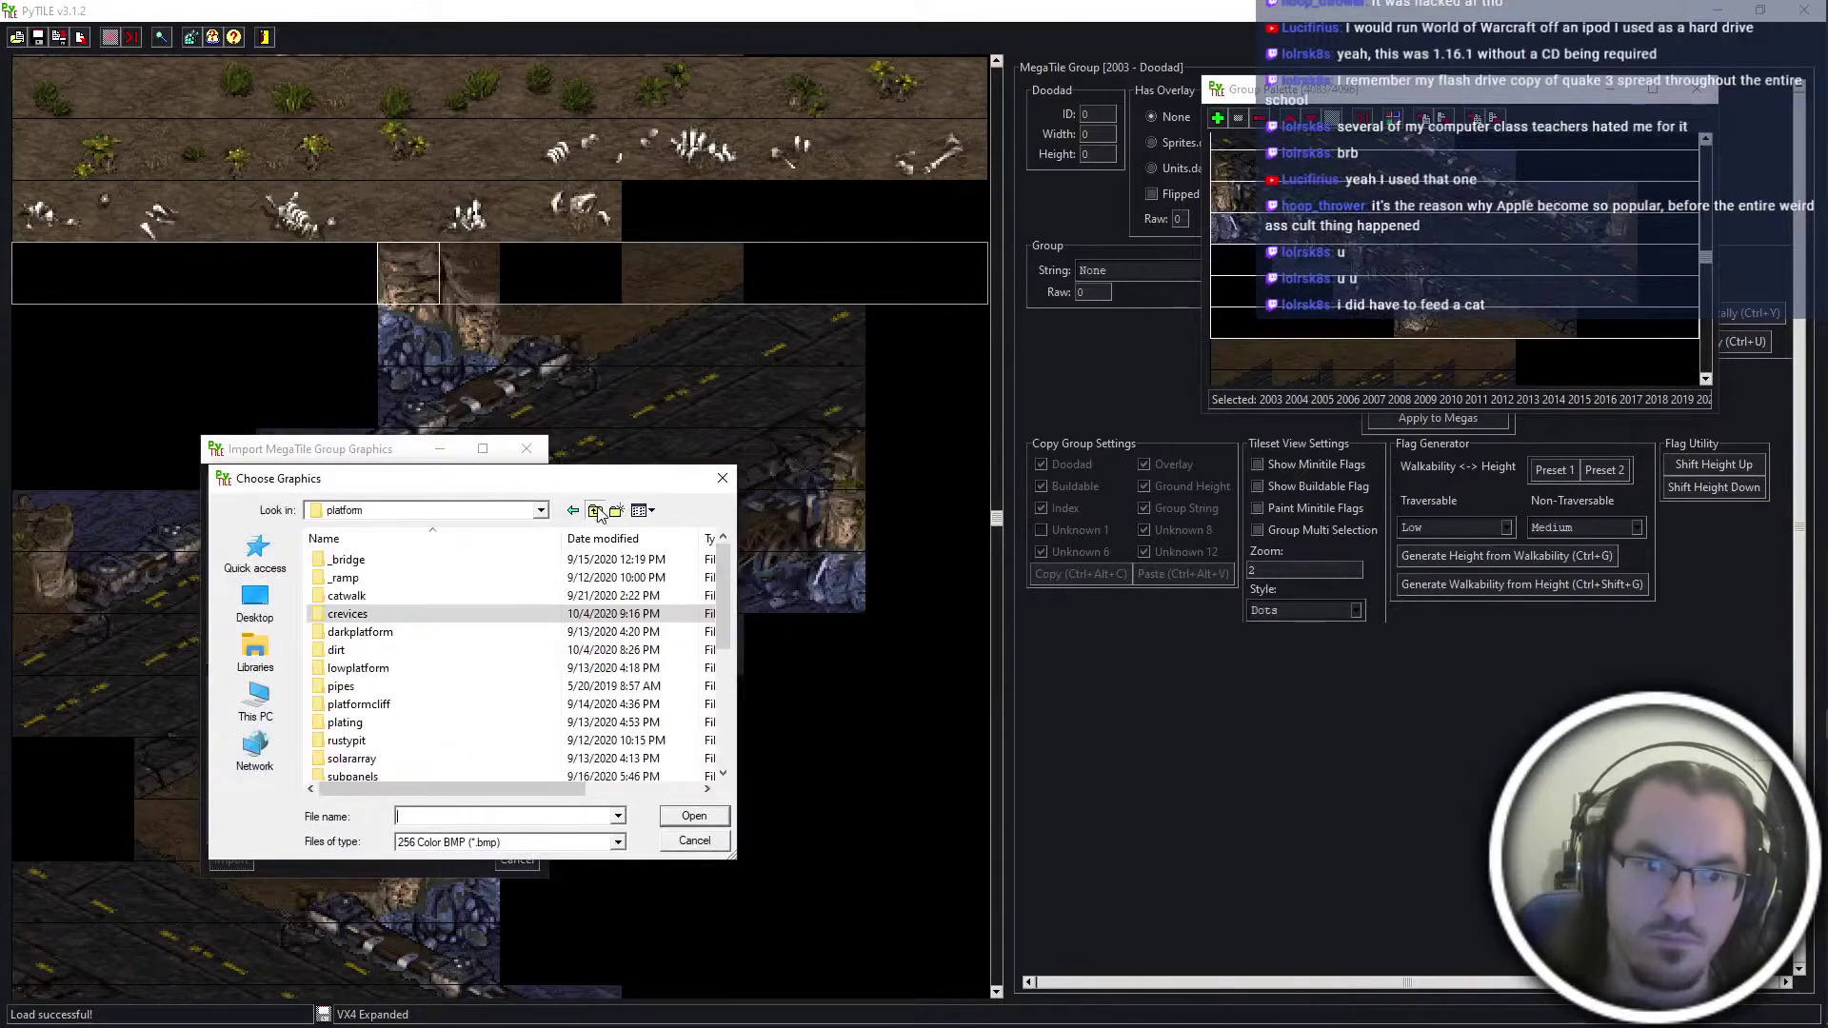
{"action": "key", "text": "BackSpace"}
{"action": "double_click", "coordinate": [359, 670]}
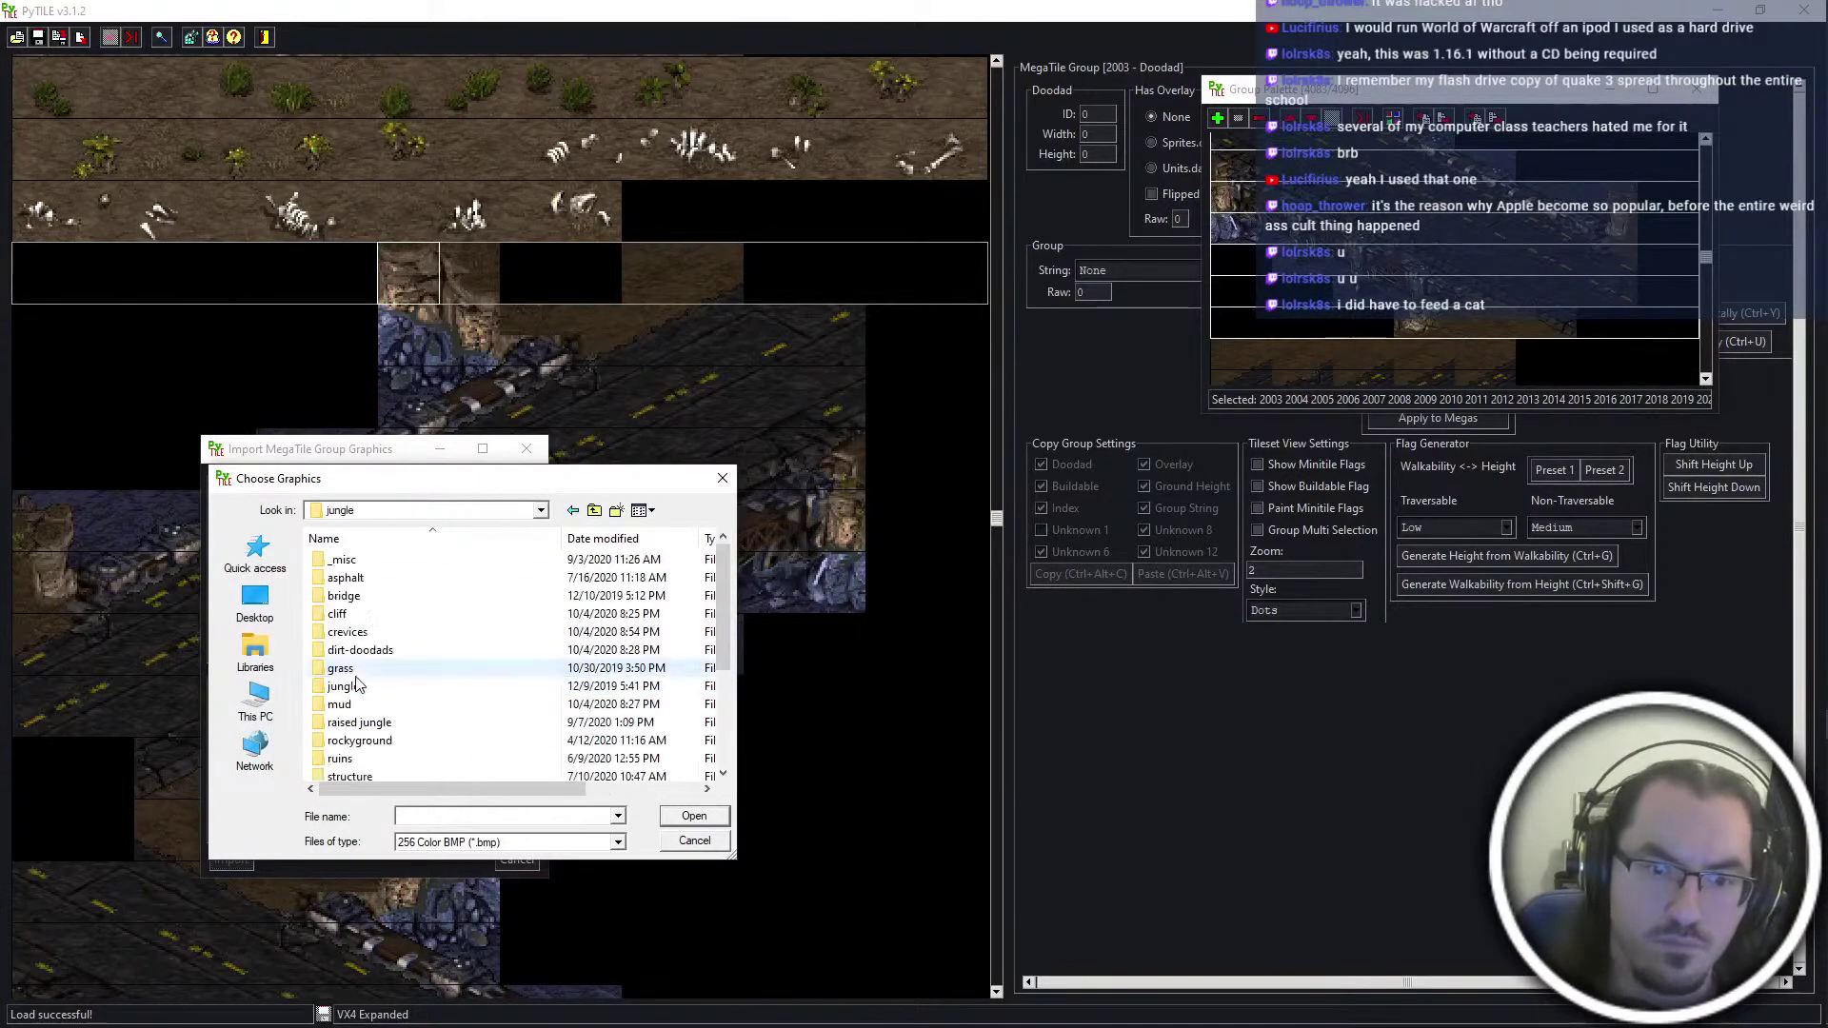
{"action": "scroll", "coordinate": [380, 779], "scroll_direction": "down", "scroll_amount": 3}
{"action": "double_click", "coordinate": [387, 685]}
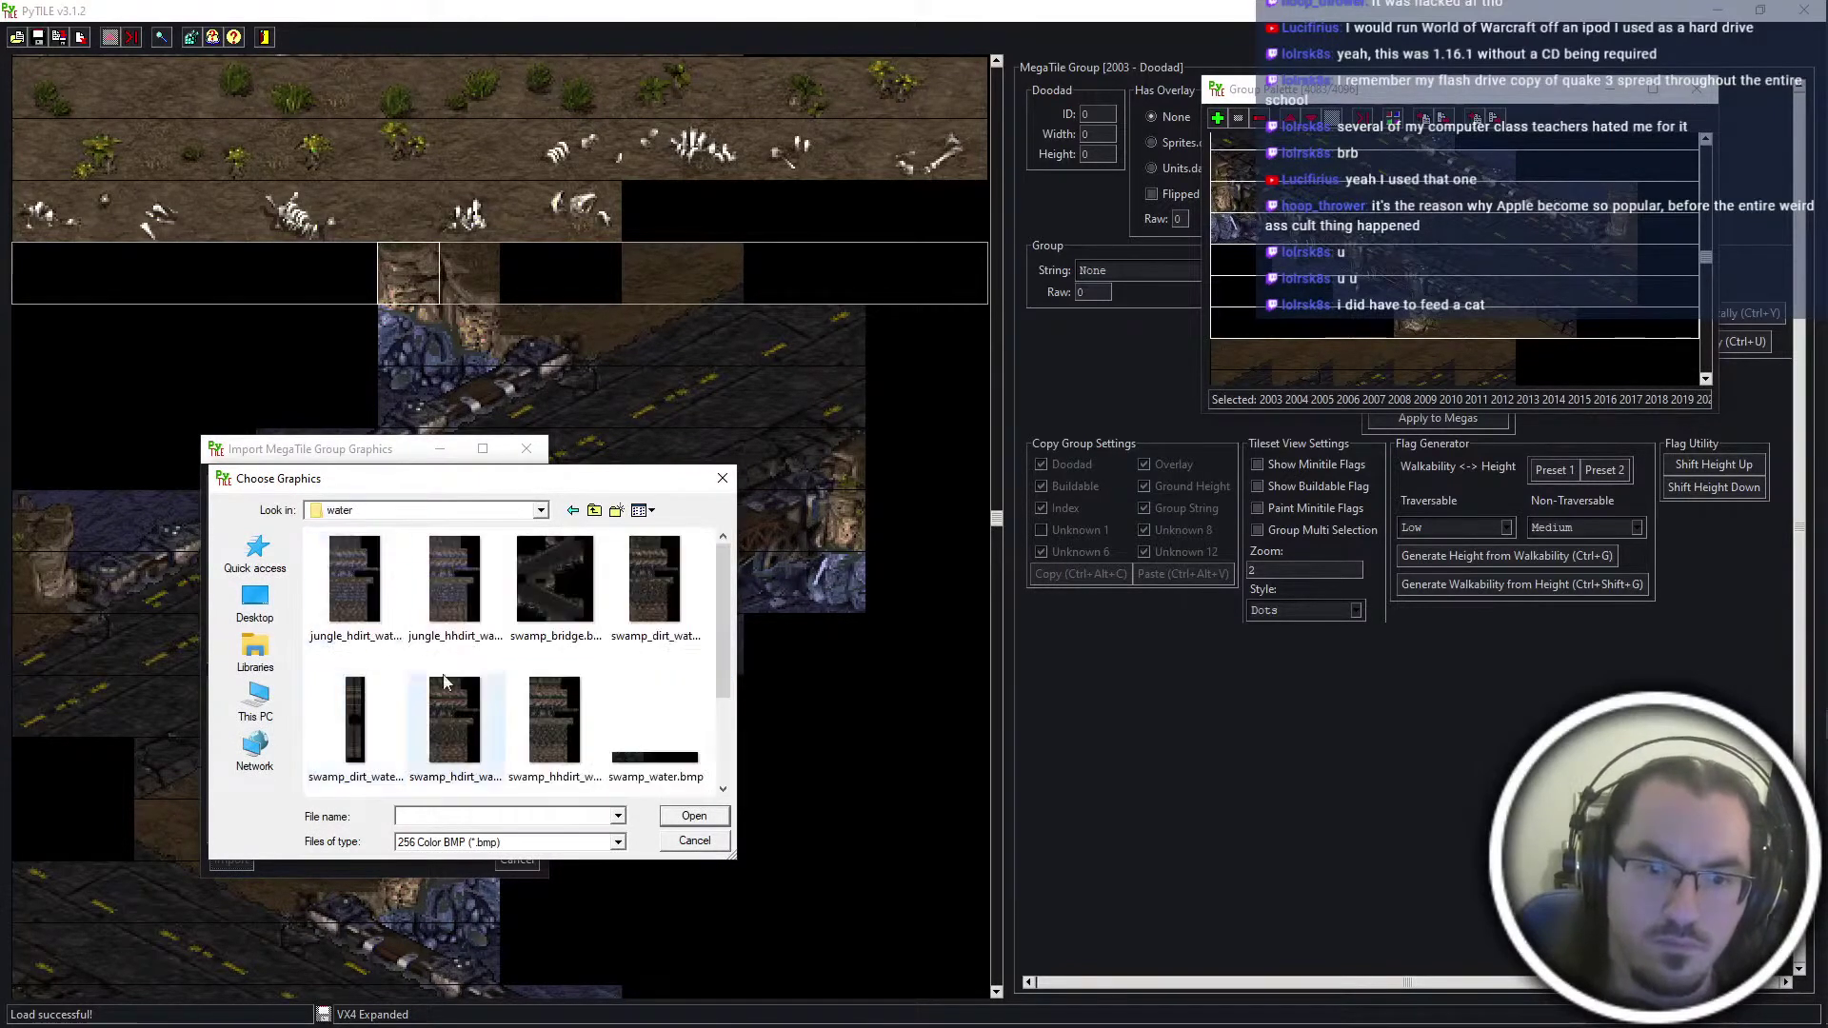
{"action": "scroll", "coordinate": [609, 628], "scroll_direction": "down", "scroll_amount": 2}
{"action": "left_click", "coordinate": [660, 617]}
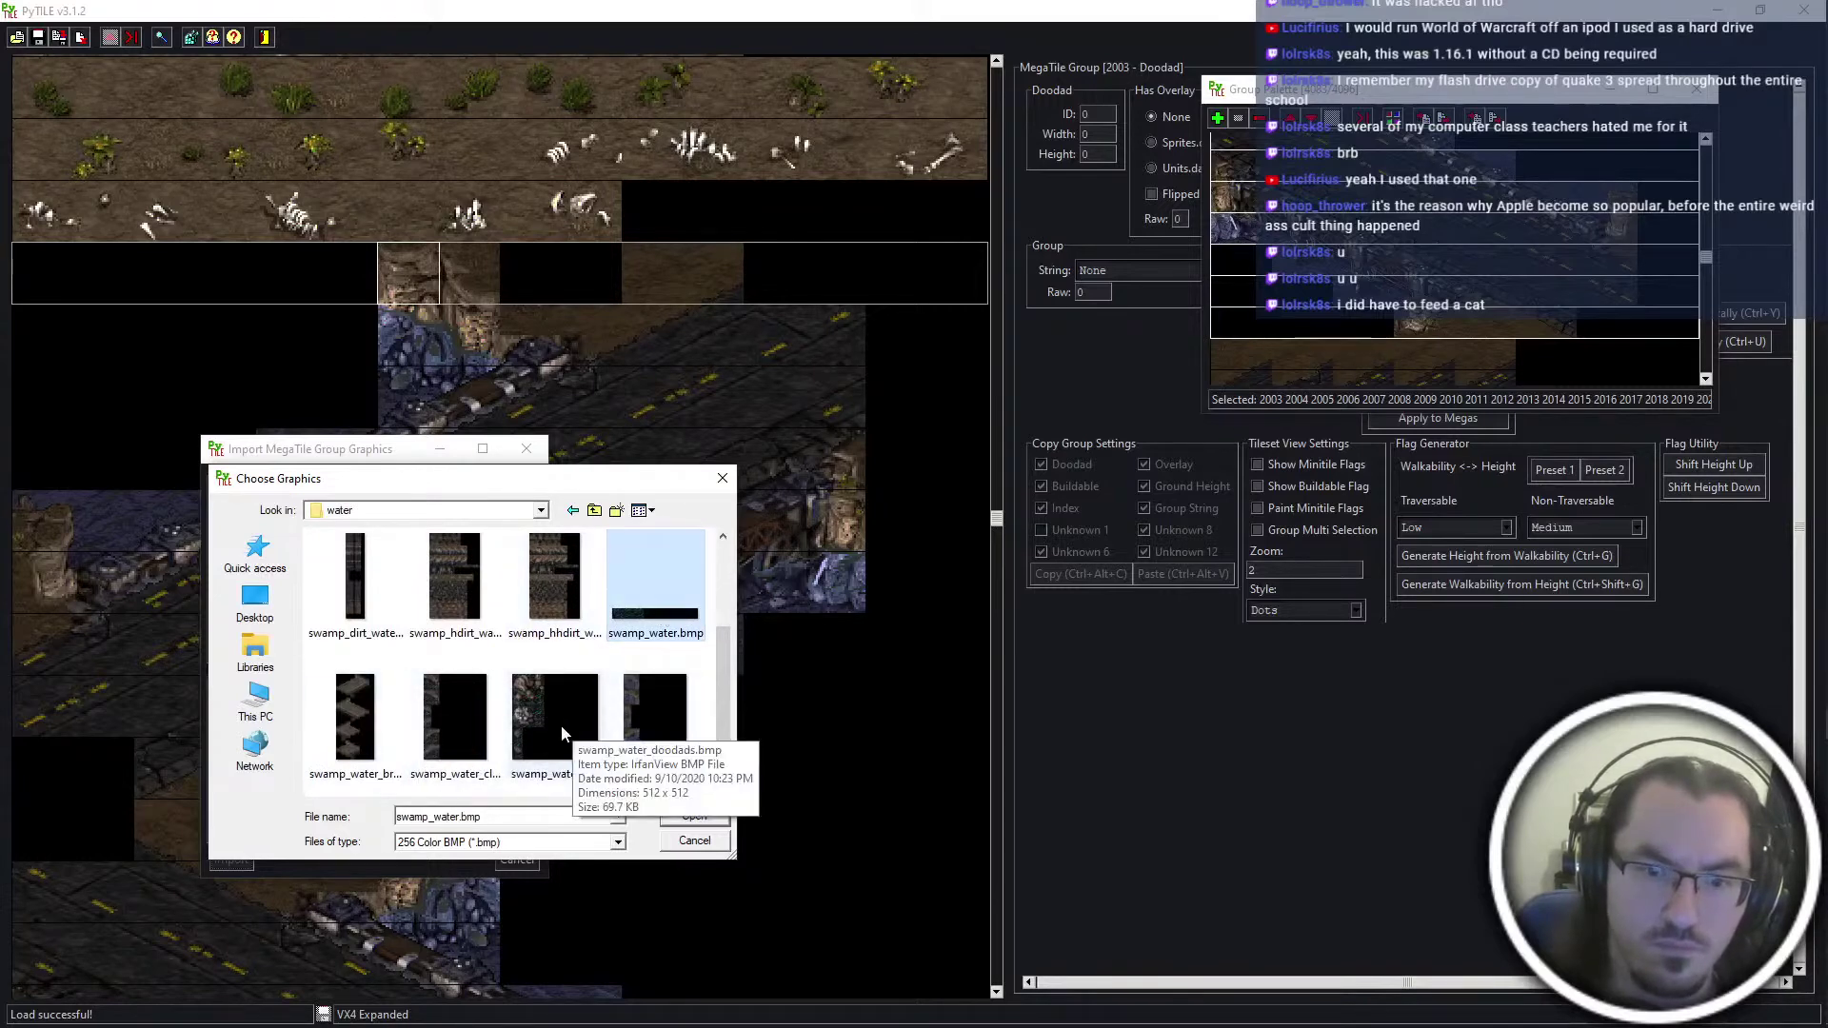
{"action": "left_click", "coordinate": [355, 718]}
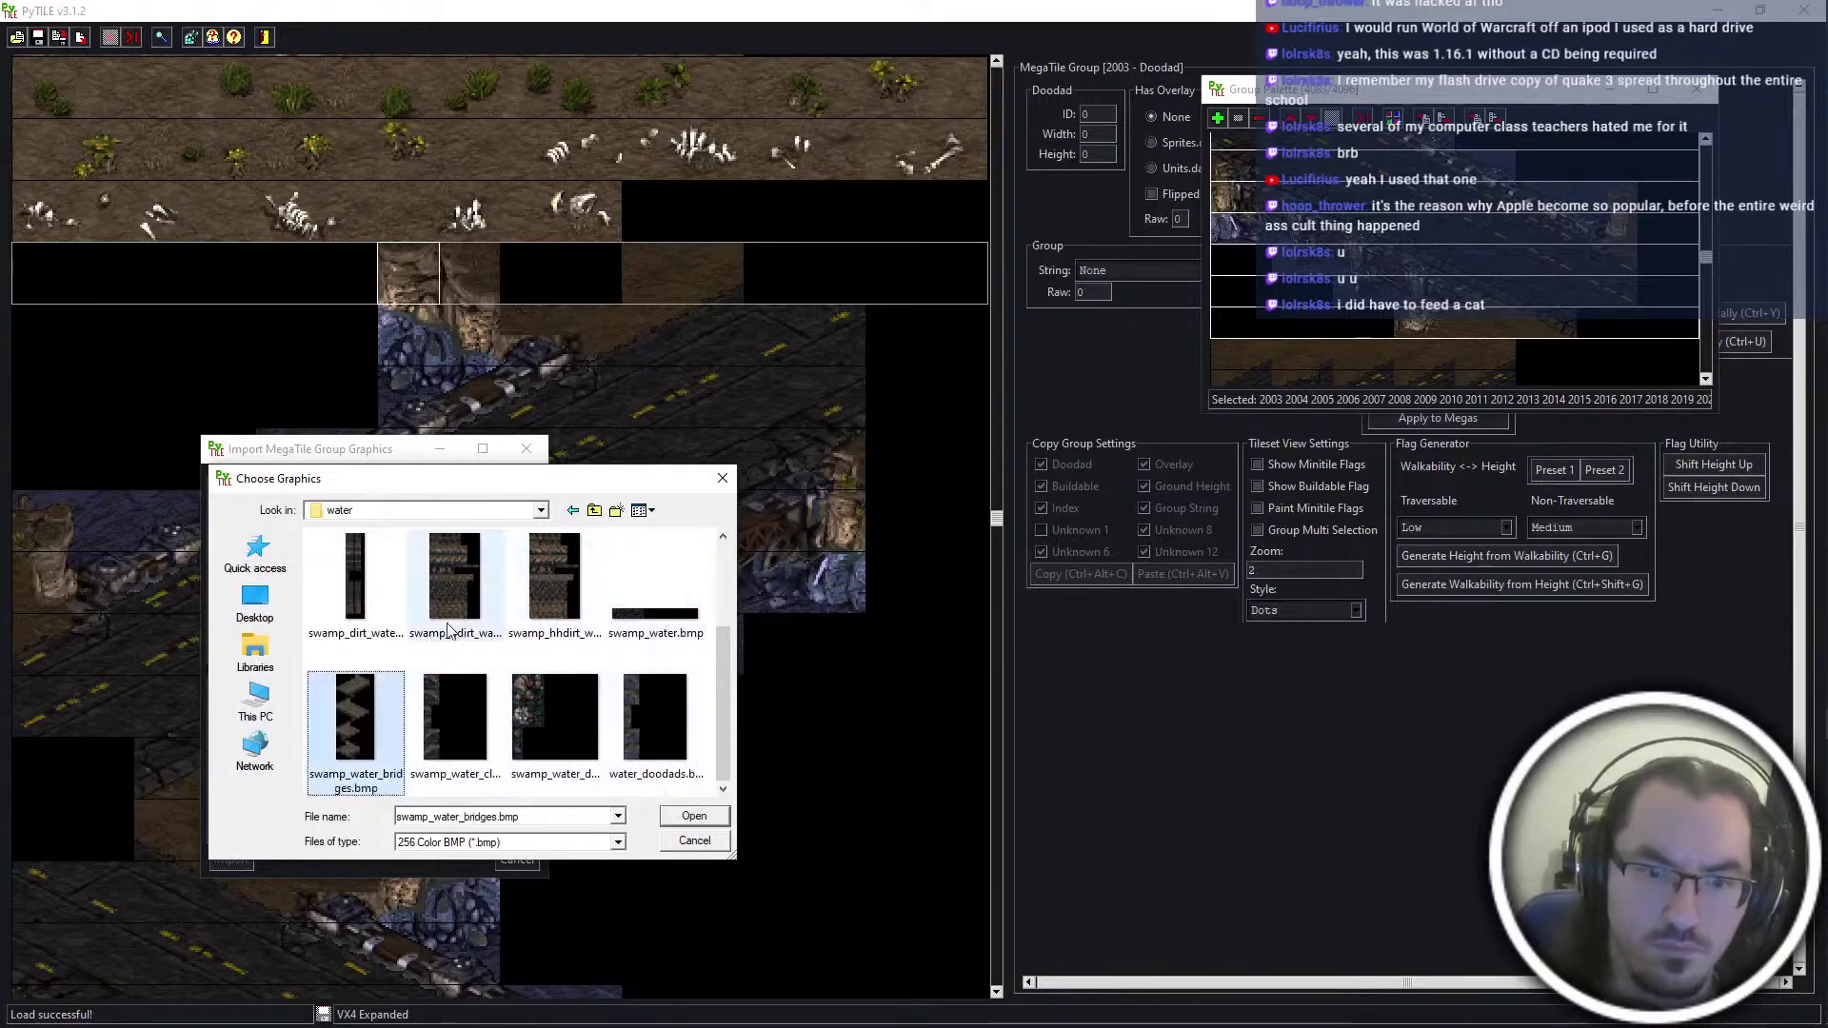
{"action": "scroll", "coordinate": [583, 628], "scroll_direction": "up", "scroll_amount": 1}
{"action": "left_click", "coordinate": [583, 618]}
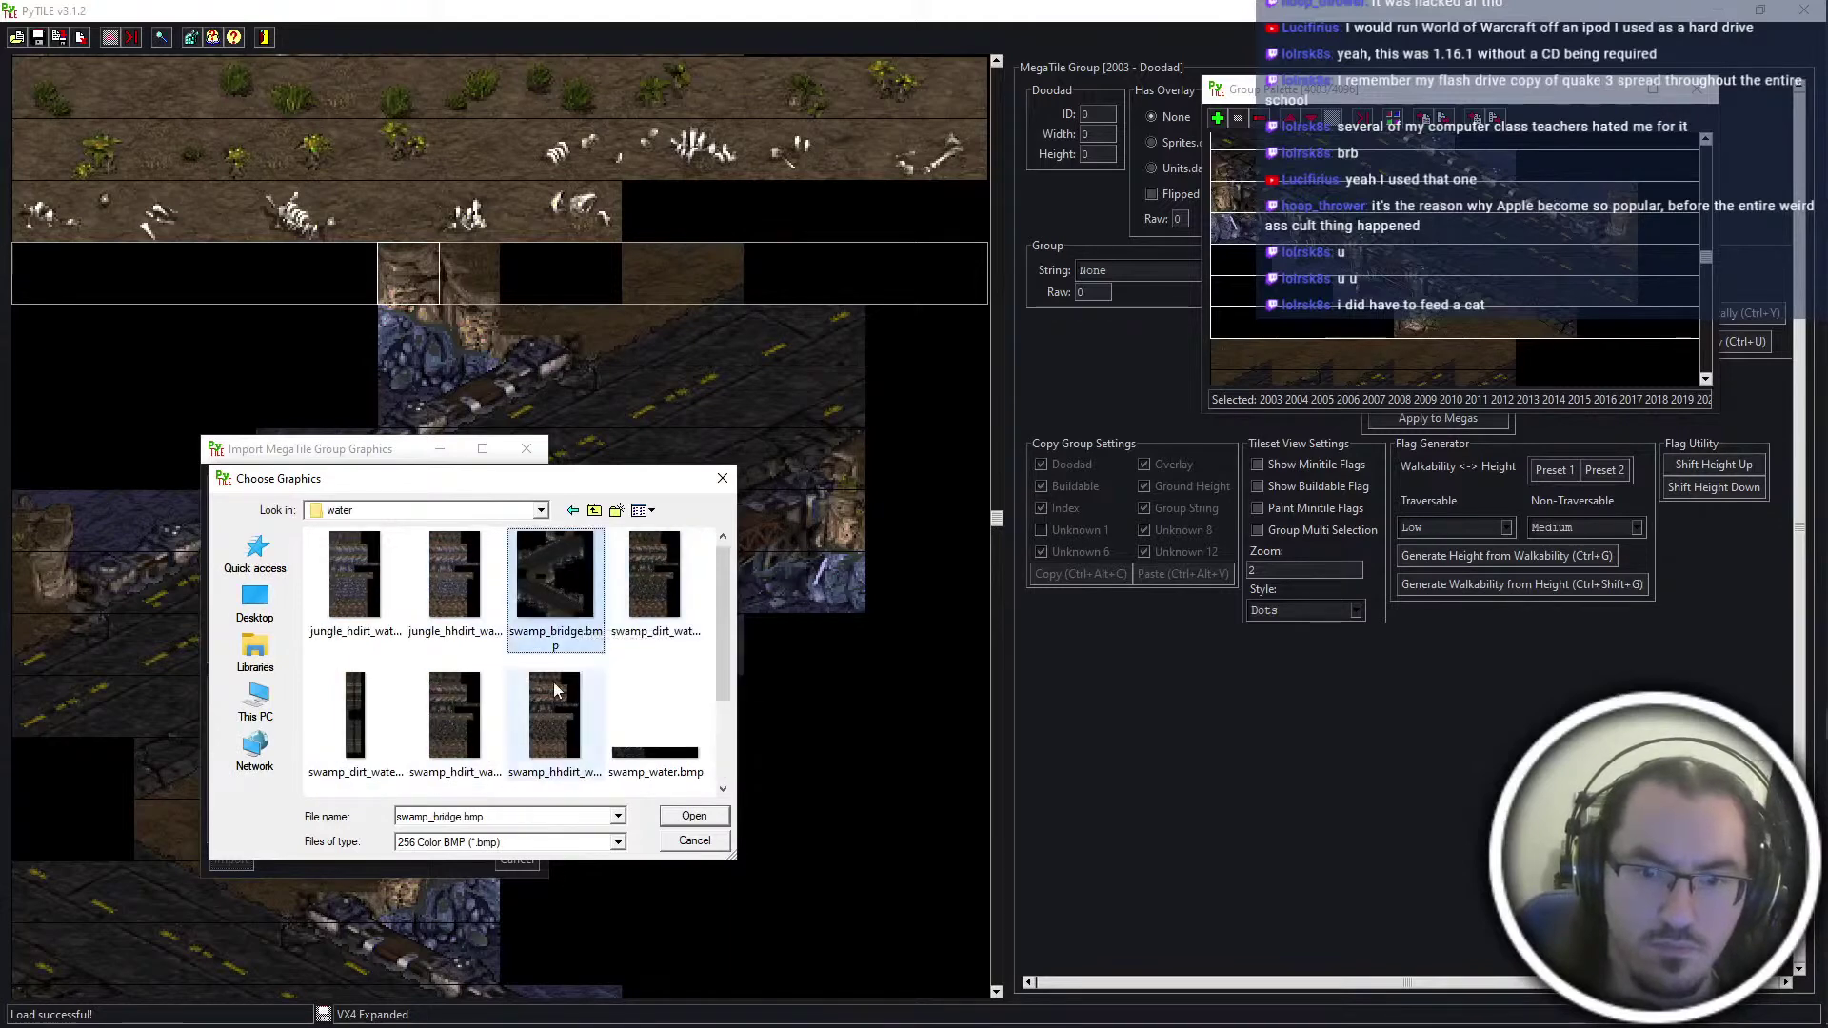
Rename swamp_bridge.bmp to swamp_asphaltbridge.bmp and import it over the selected bridge groups
{"action": "left_click", "coordinate": [569, 631]}
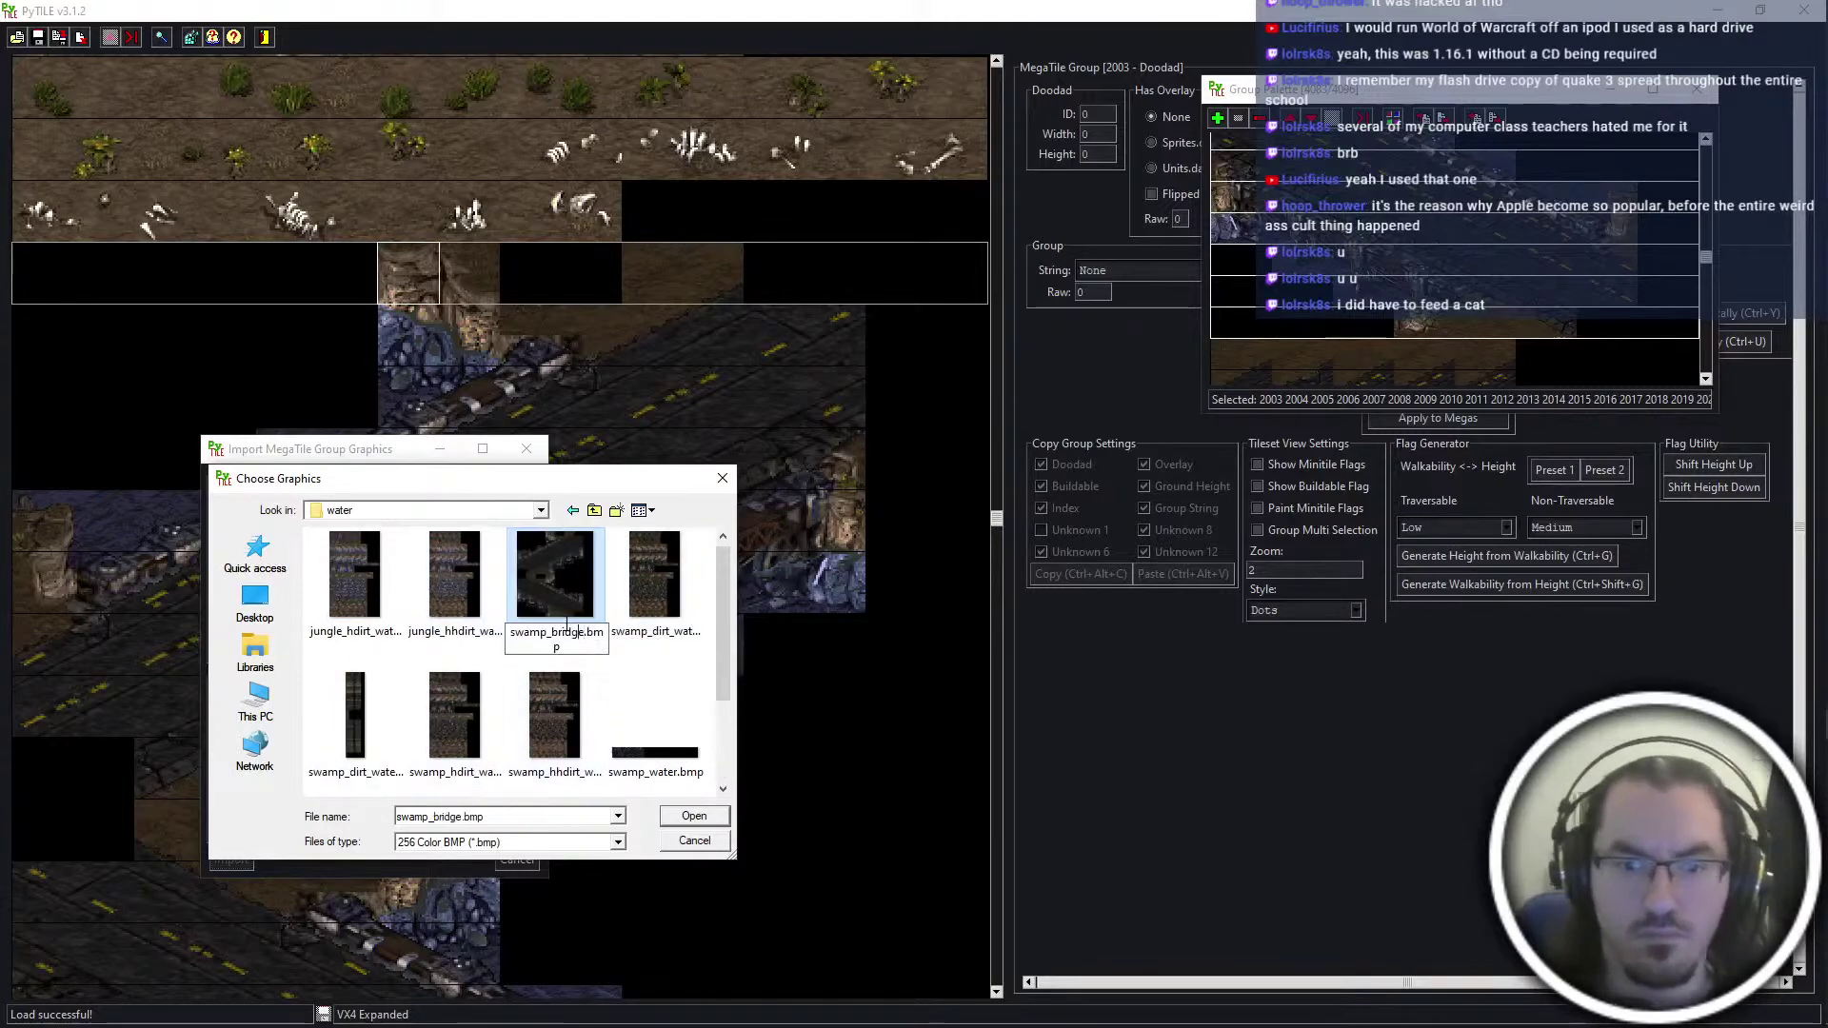
{"action": "type", "text": "water"}
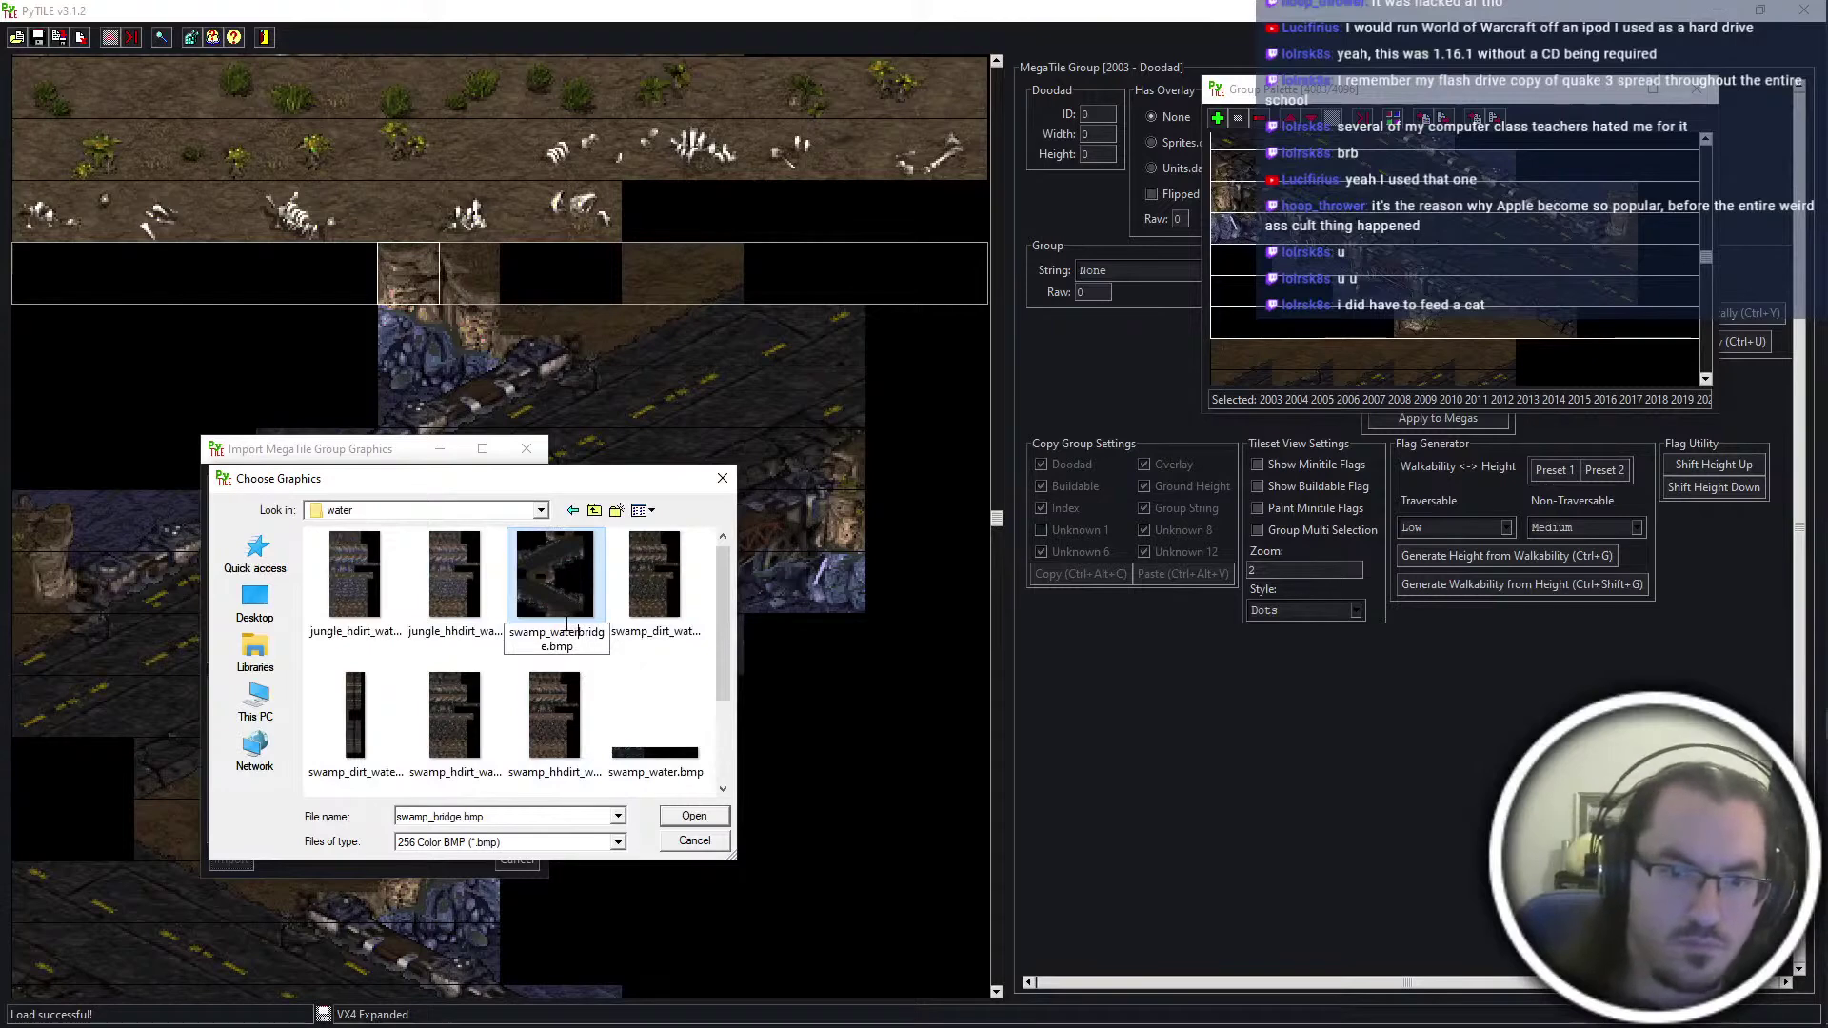
{"action": "key", "text": "BackSpace"}
{"action": "key", "text": "BackSpace"}
{"action": "key", "text": "BackSpace"}
{"action": "key", "text": "BackSpace"}
{"action": "key", "text": "BackSpace"}
{"action": "type", "text": "asphalt"}
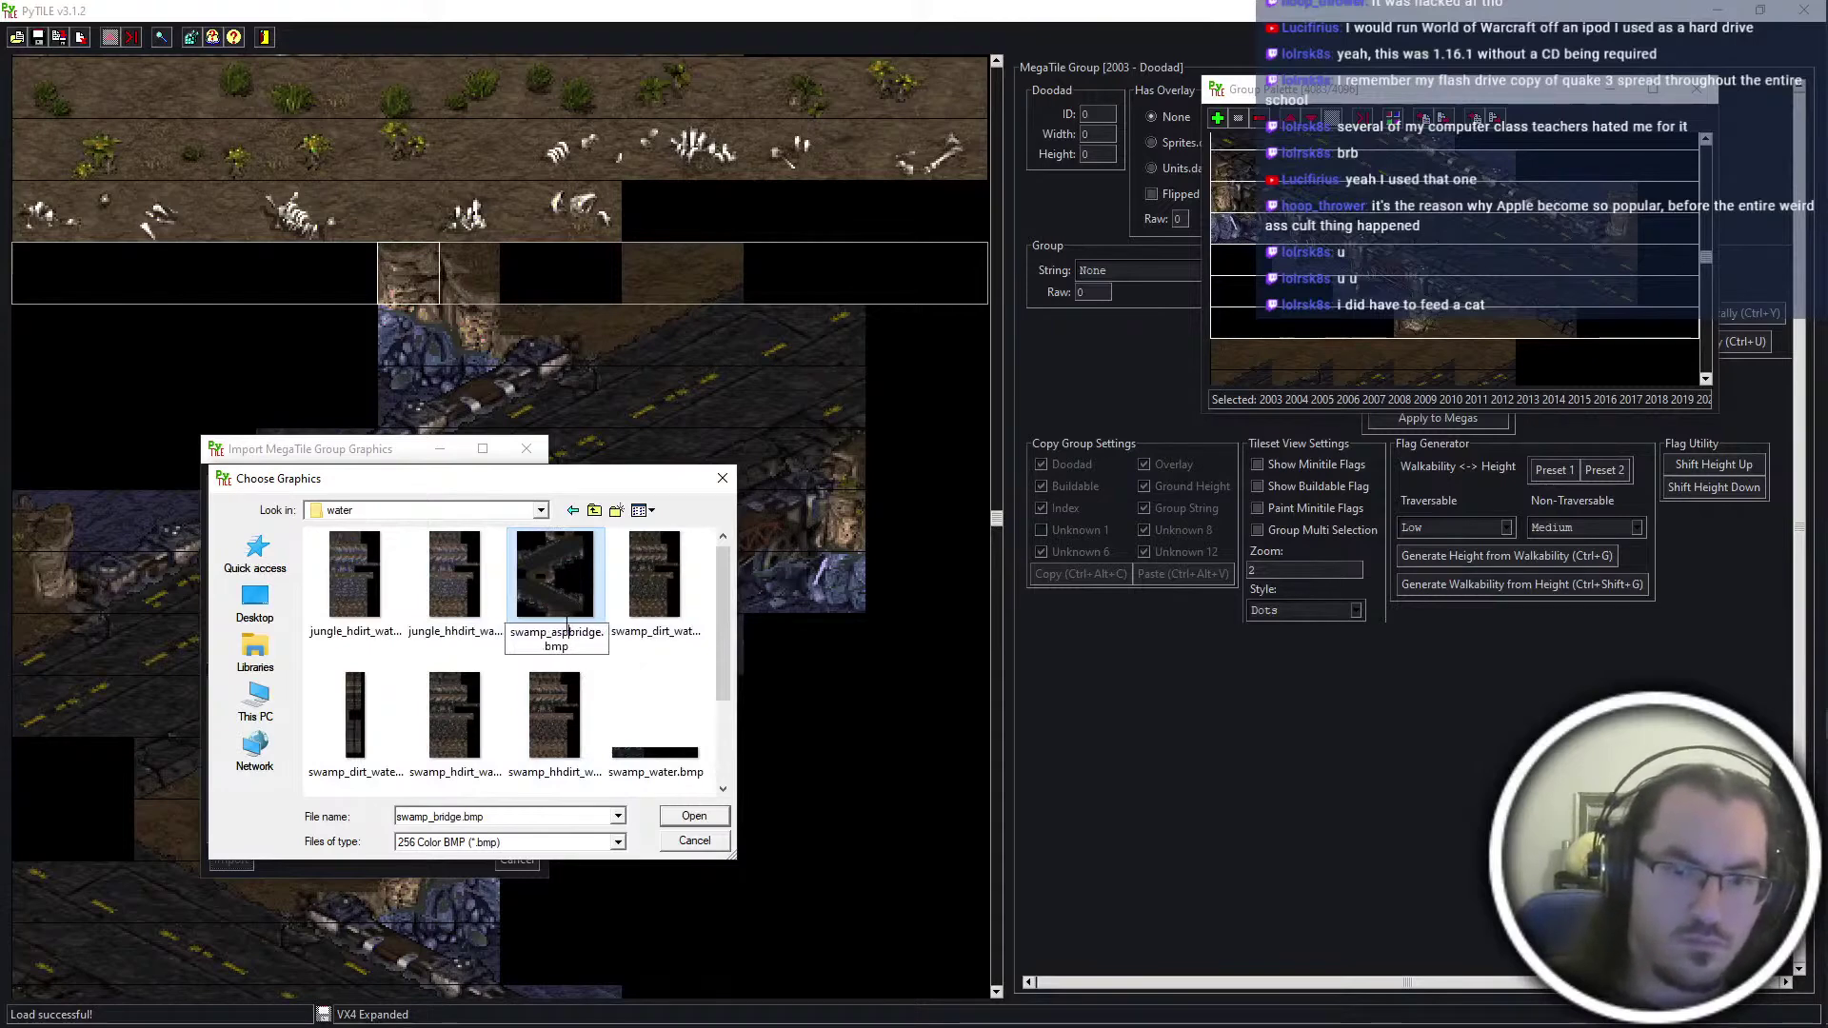
{"action": "double_click", "coordinate": [563, 622]}
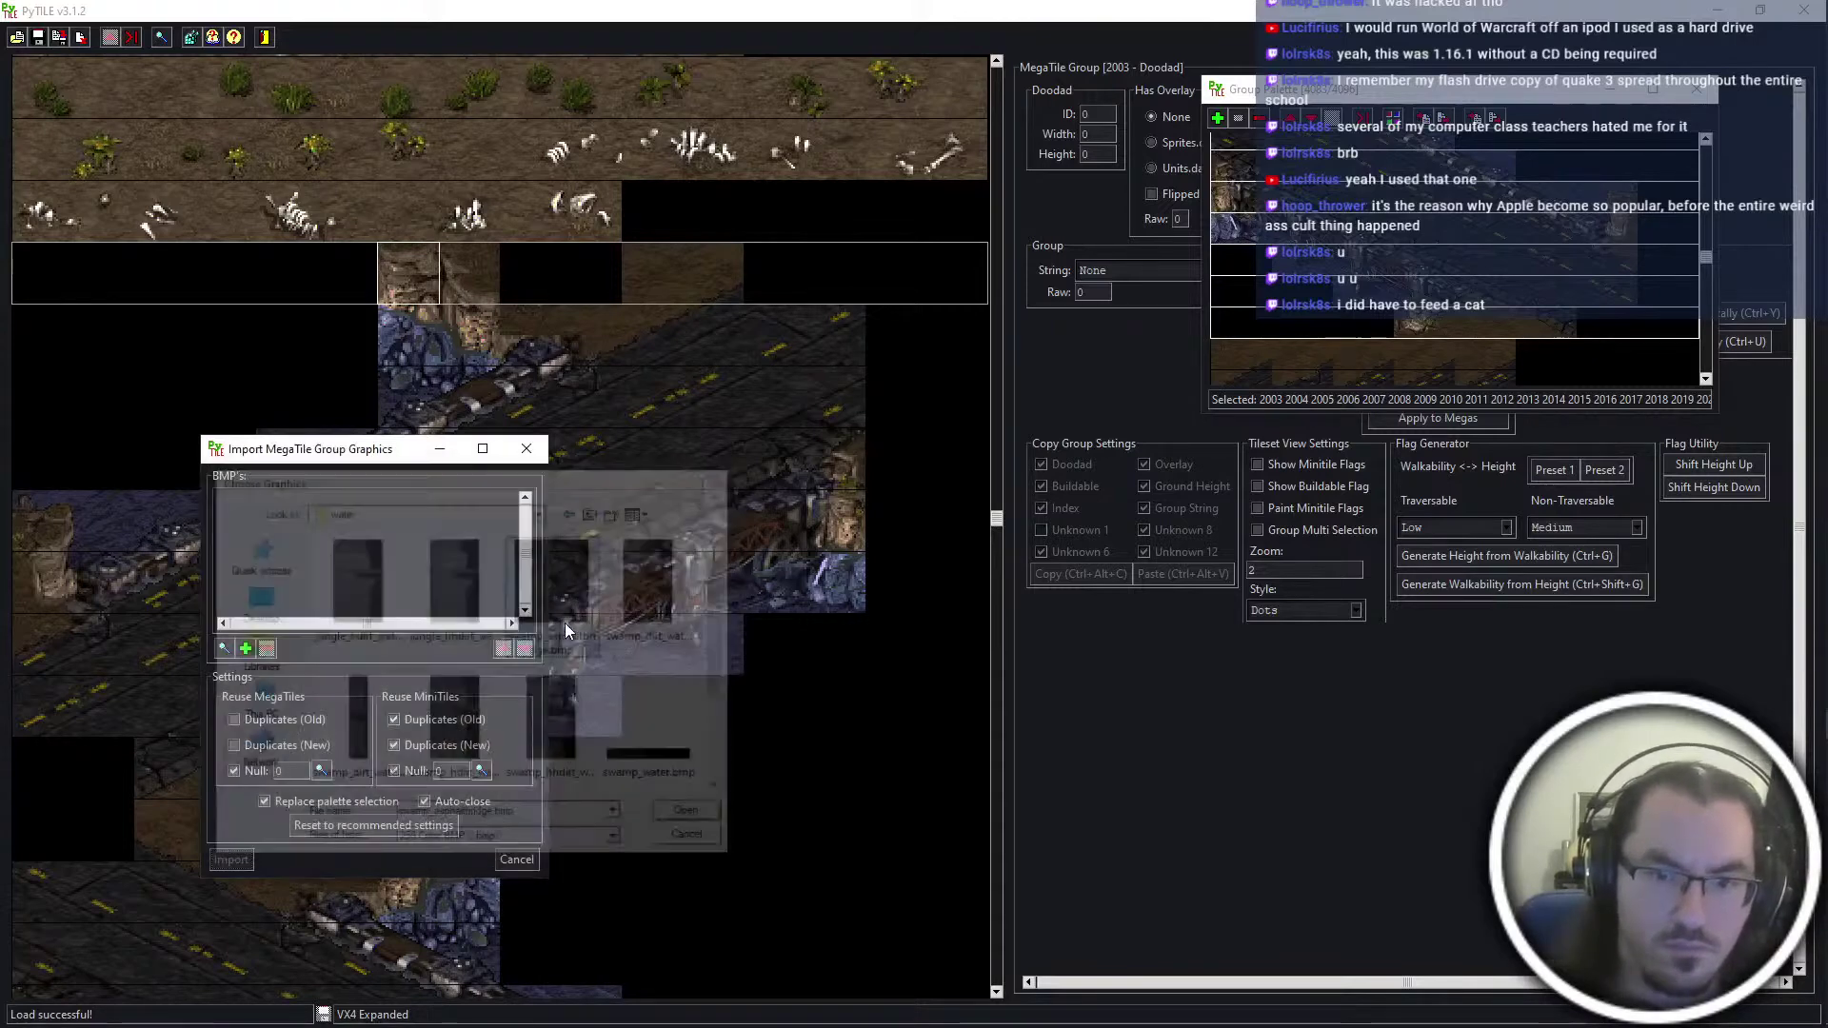
{"action": "left_click", "coordinate": [233, 860]}
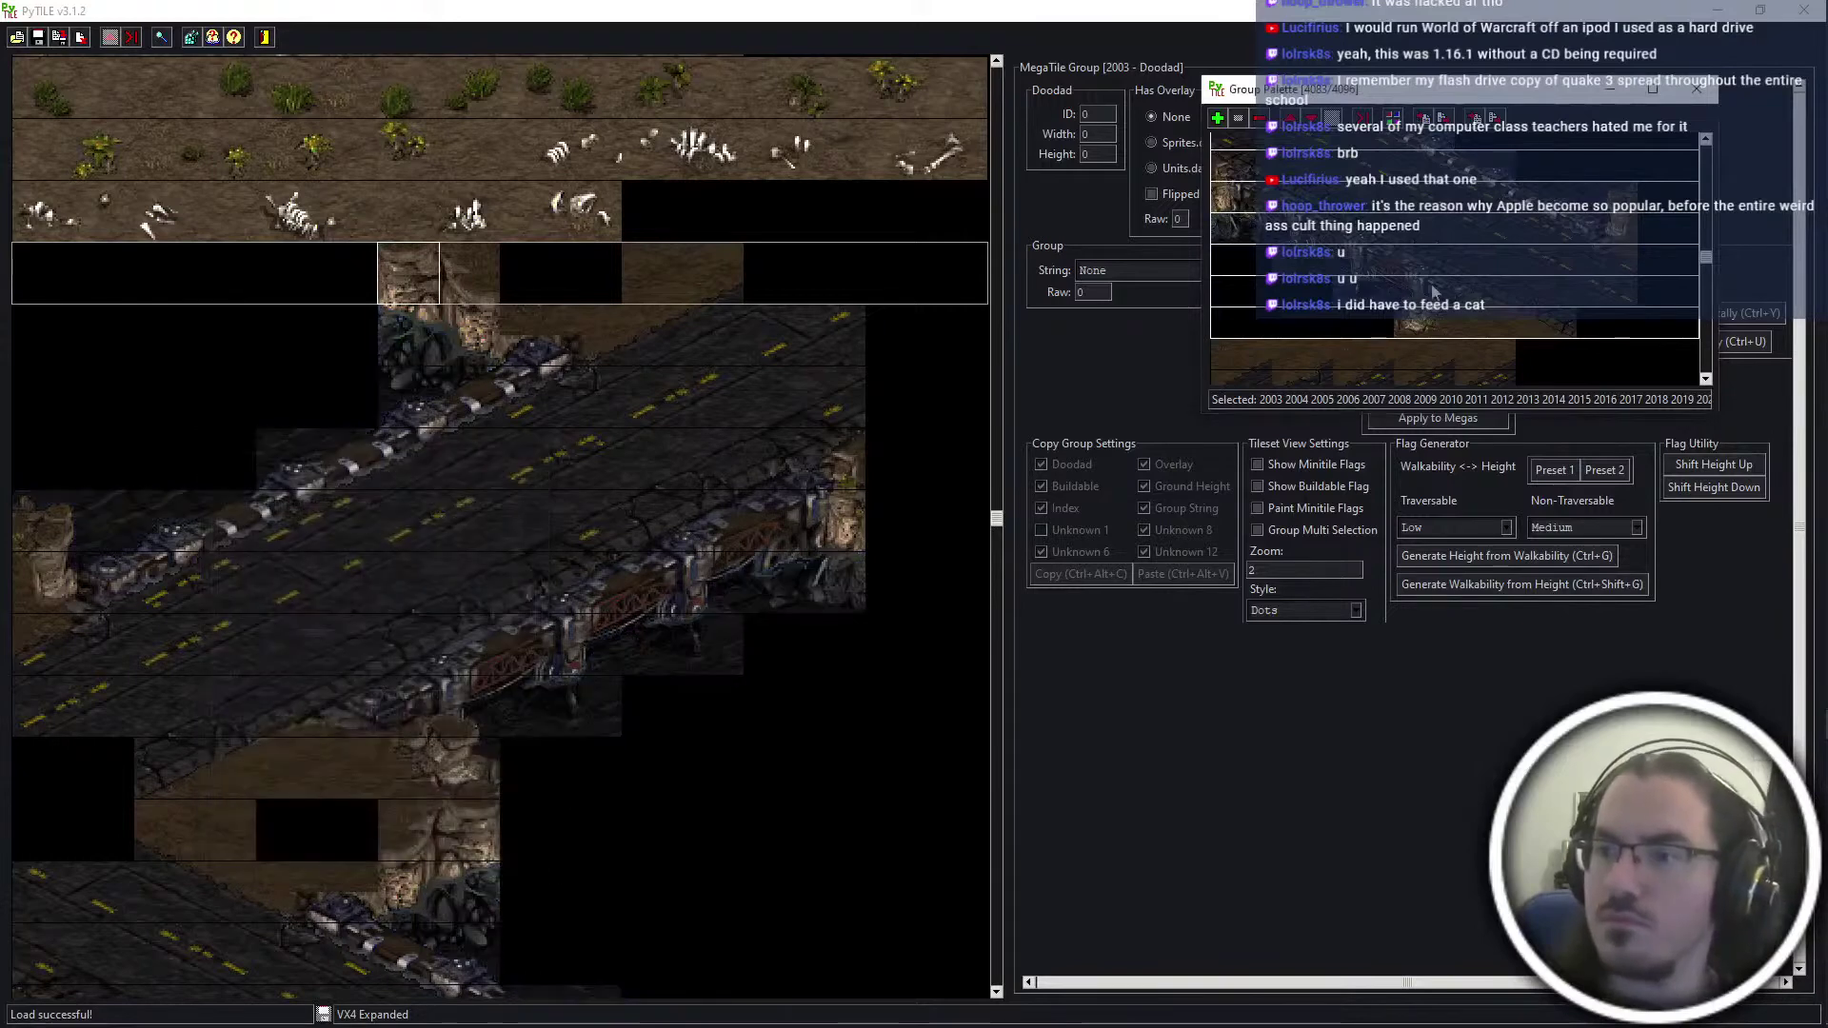
Close the Group Palette, select all bridge megatiles from 34816 on in the MegaTile Palette, and start importing megatile settings
{"action": "left_click", "coordinate": [1696, 88]}
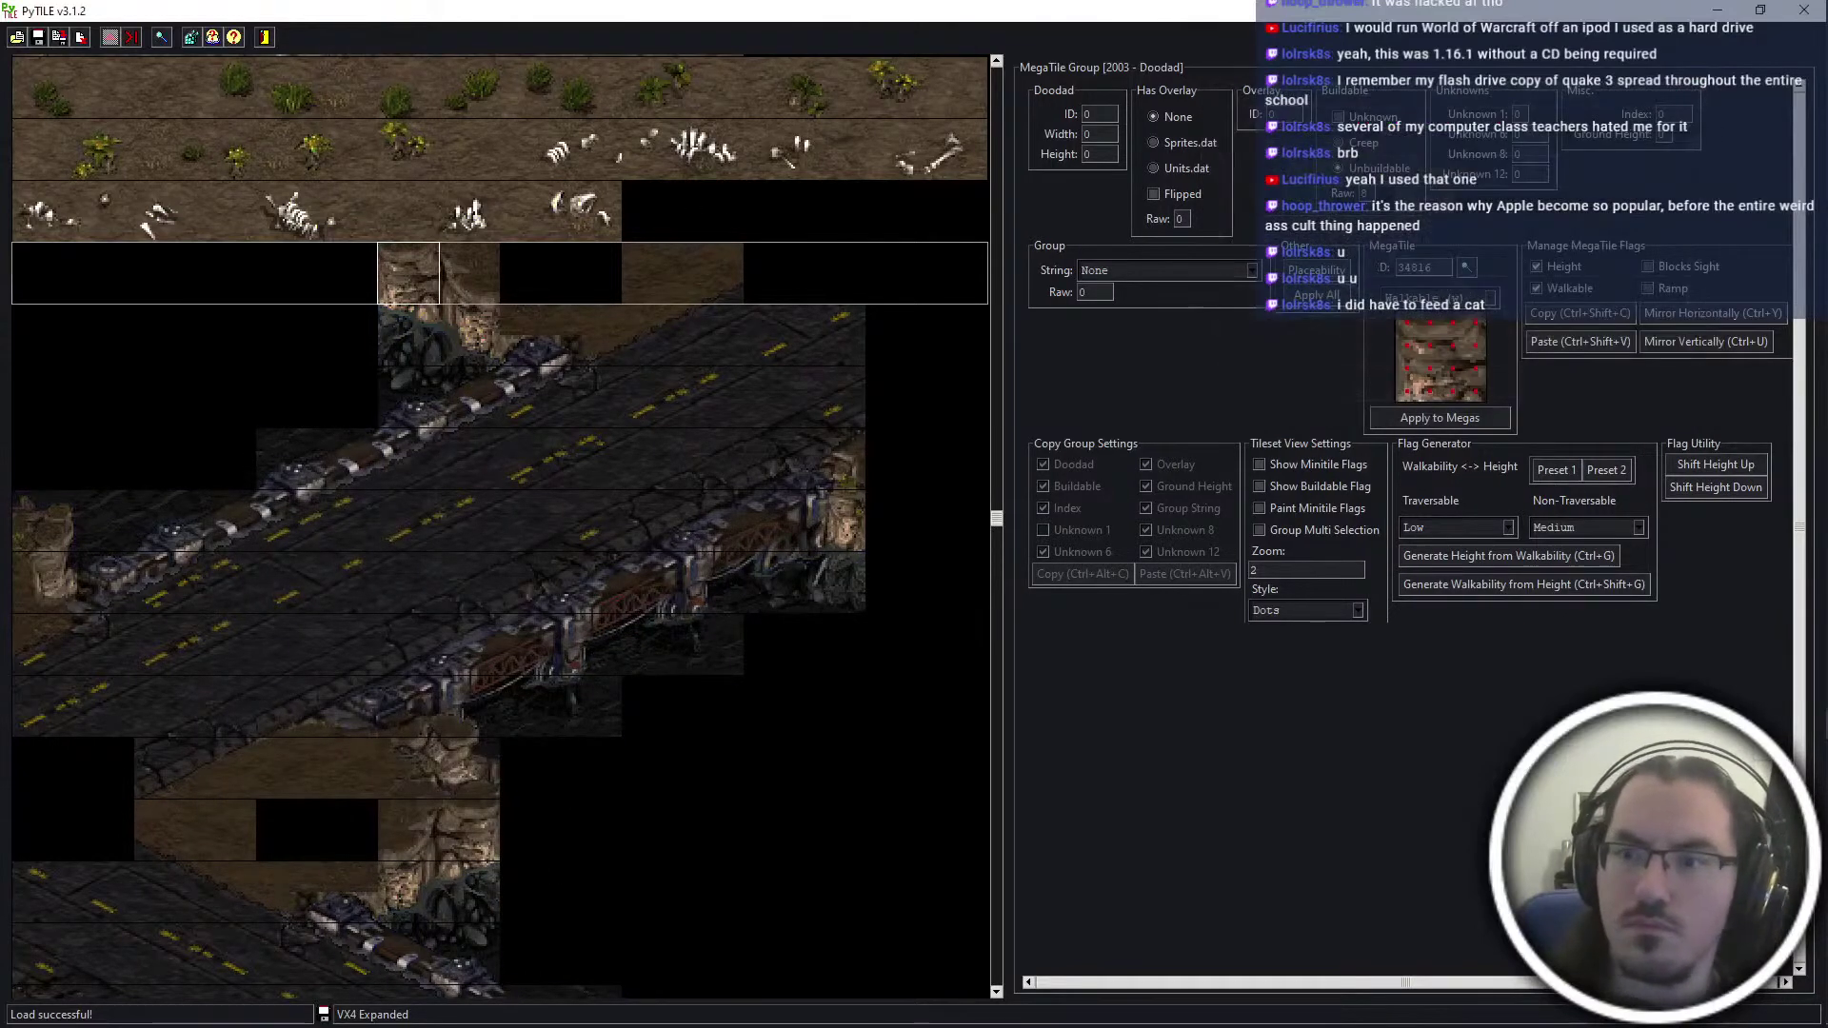
{"action": "left_click", "coordinate": [1465, 269]}
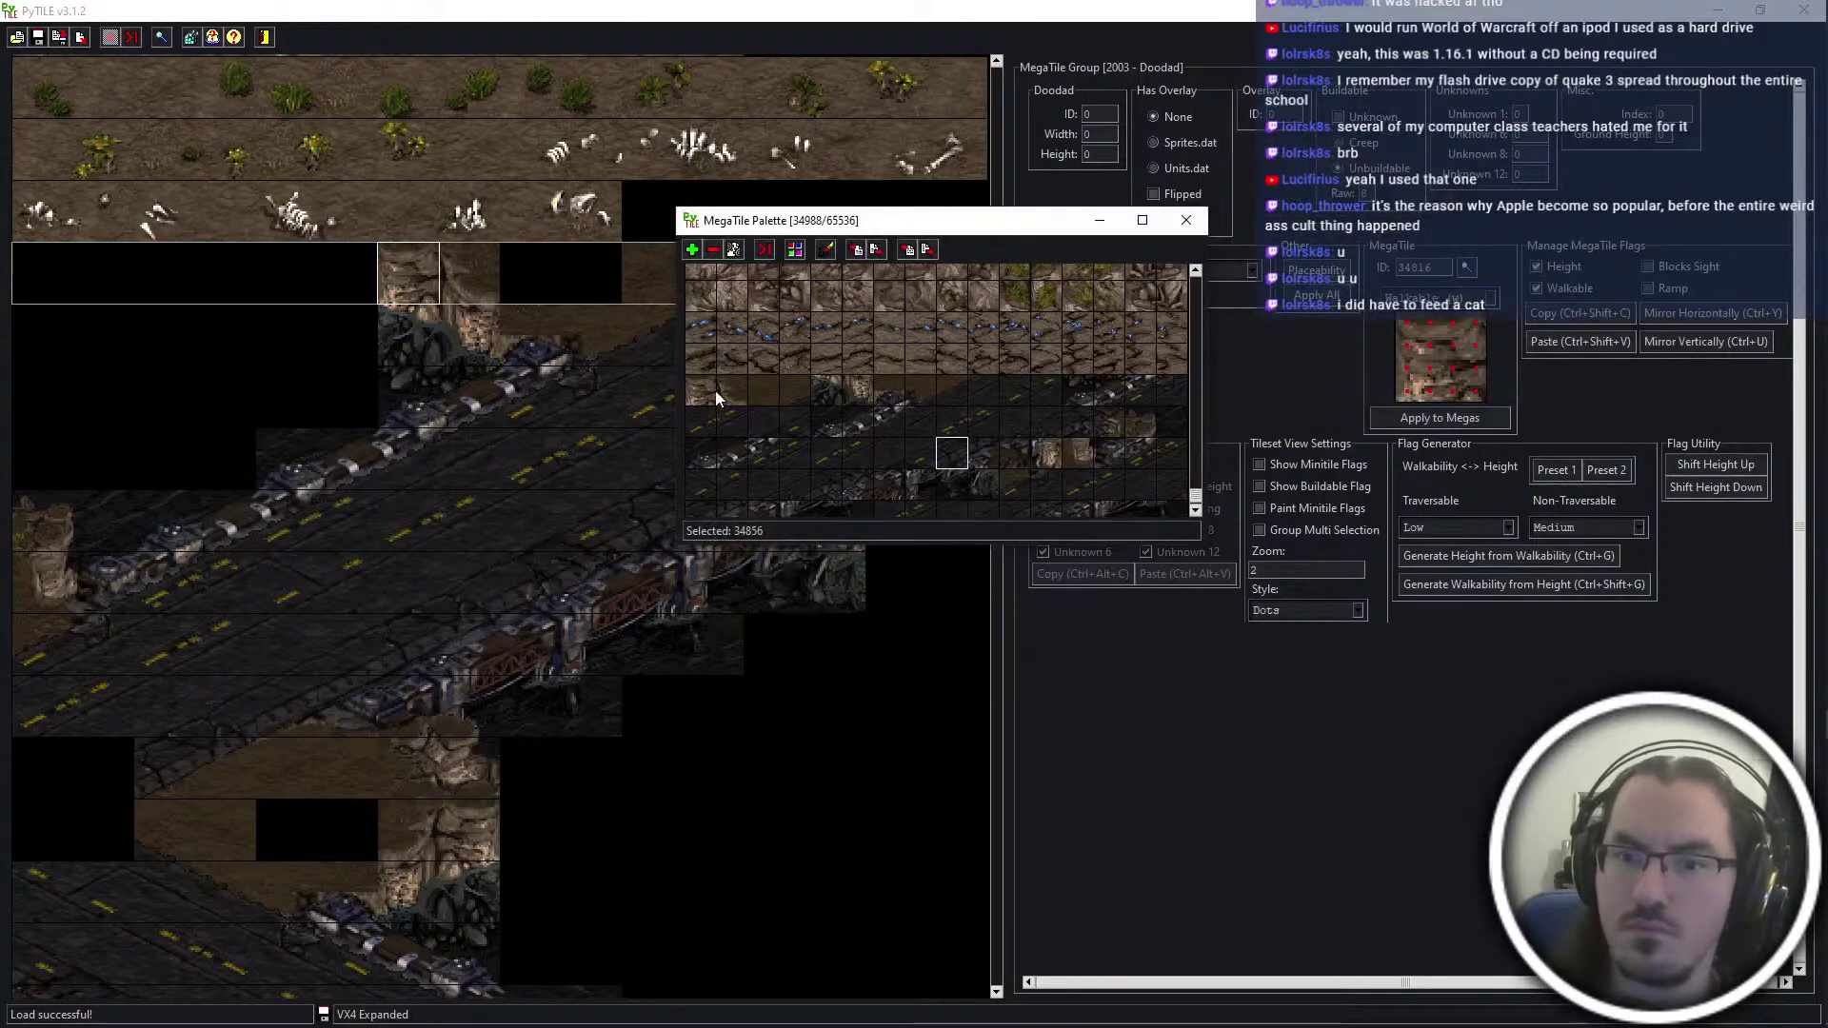
{"action": "scroll", "coordinate": [916, 421], "scroll_direction": "down", "scroll_amount": 2}
{"action": "left_click", "coordinate": [1054, 510], "text": "shift"}
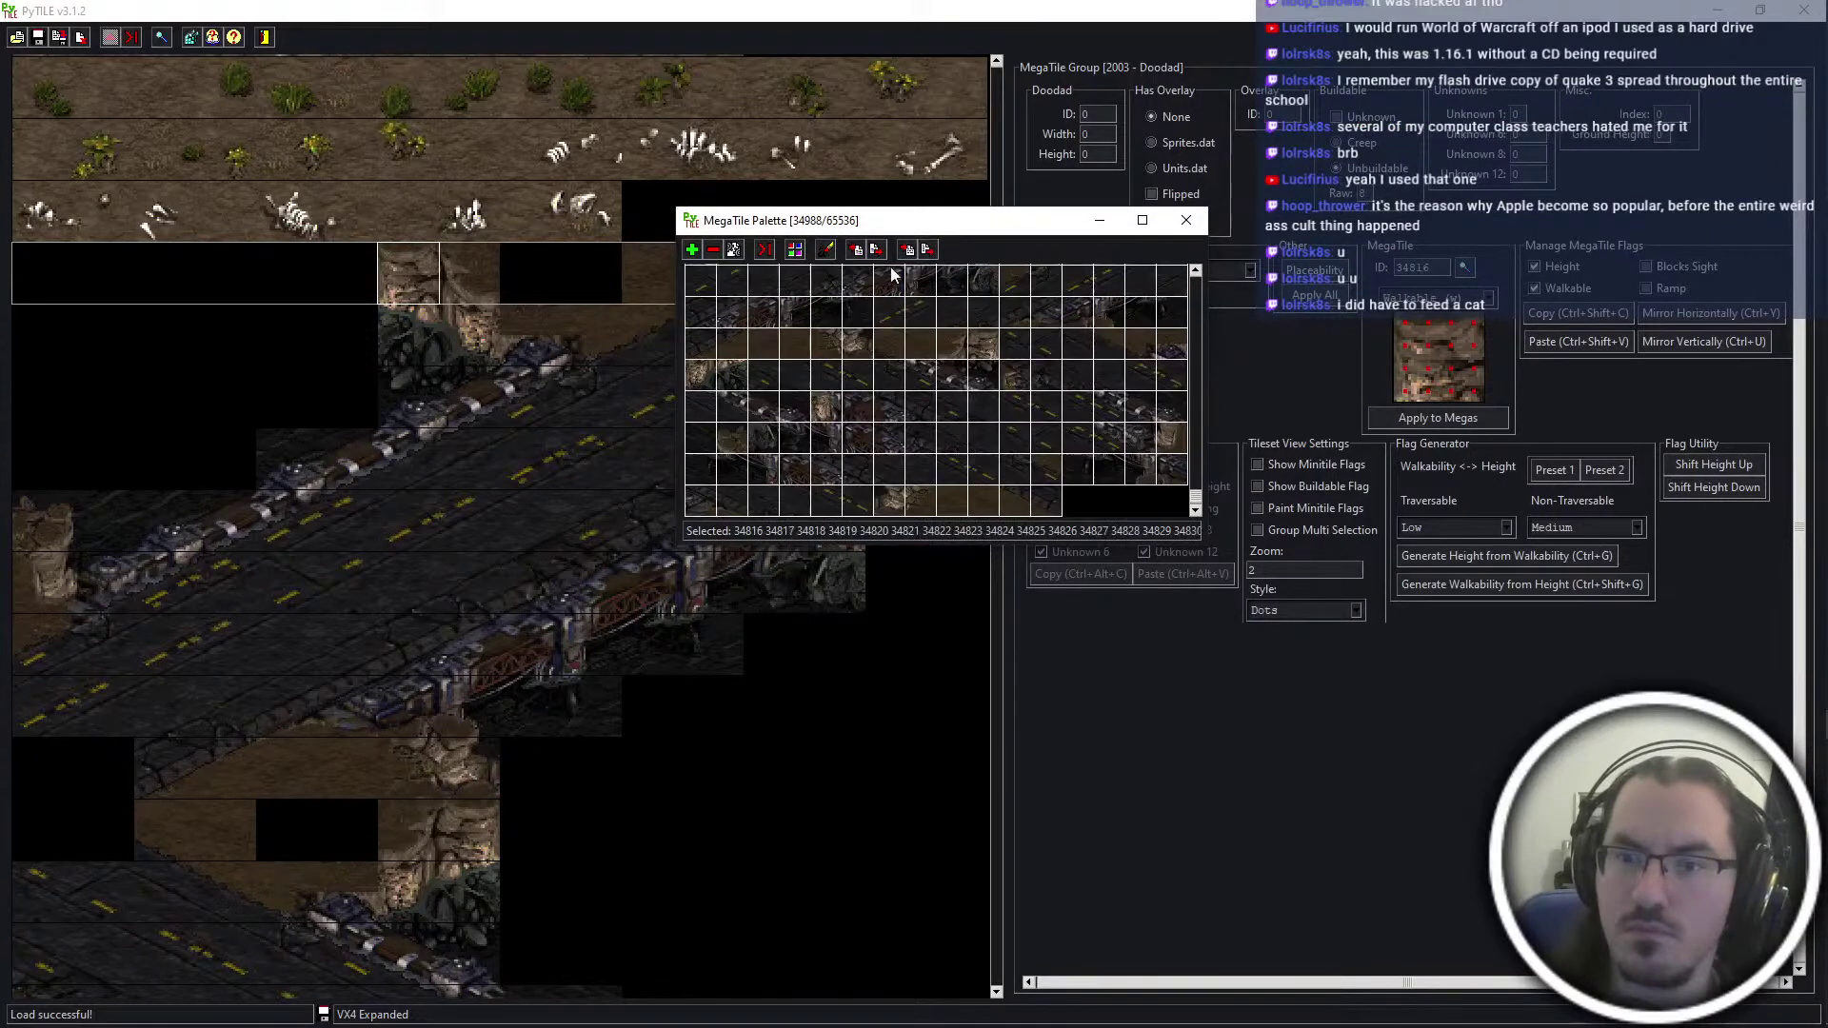
{"action": "left_click", "coordinate": [906, 249]}
{"action": "left_click", "coordinate": [990, 489]}
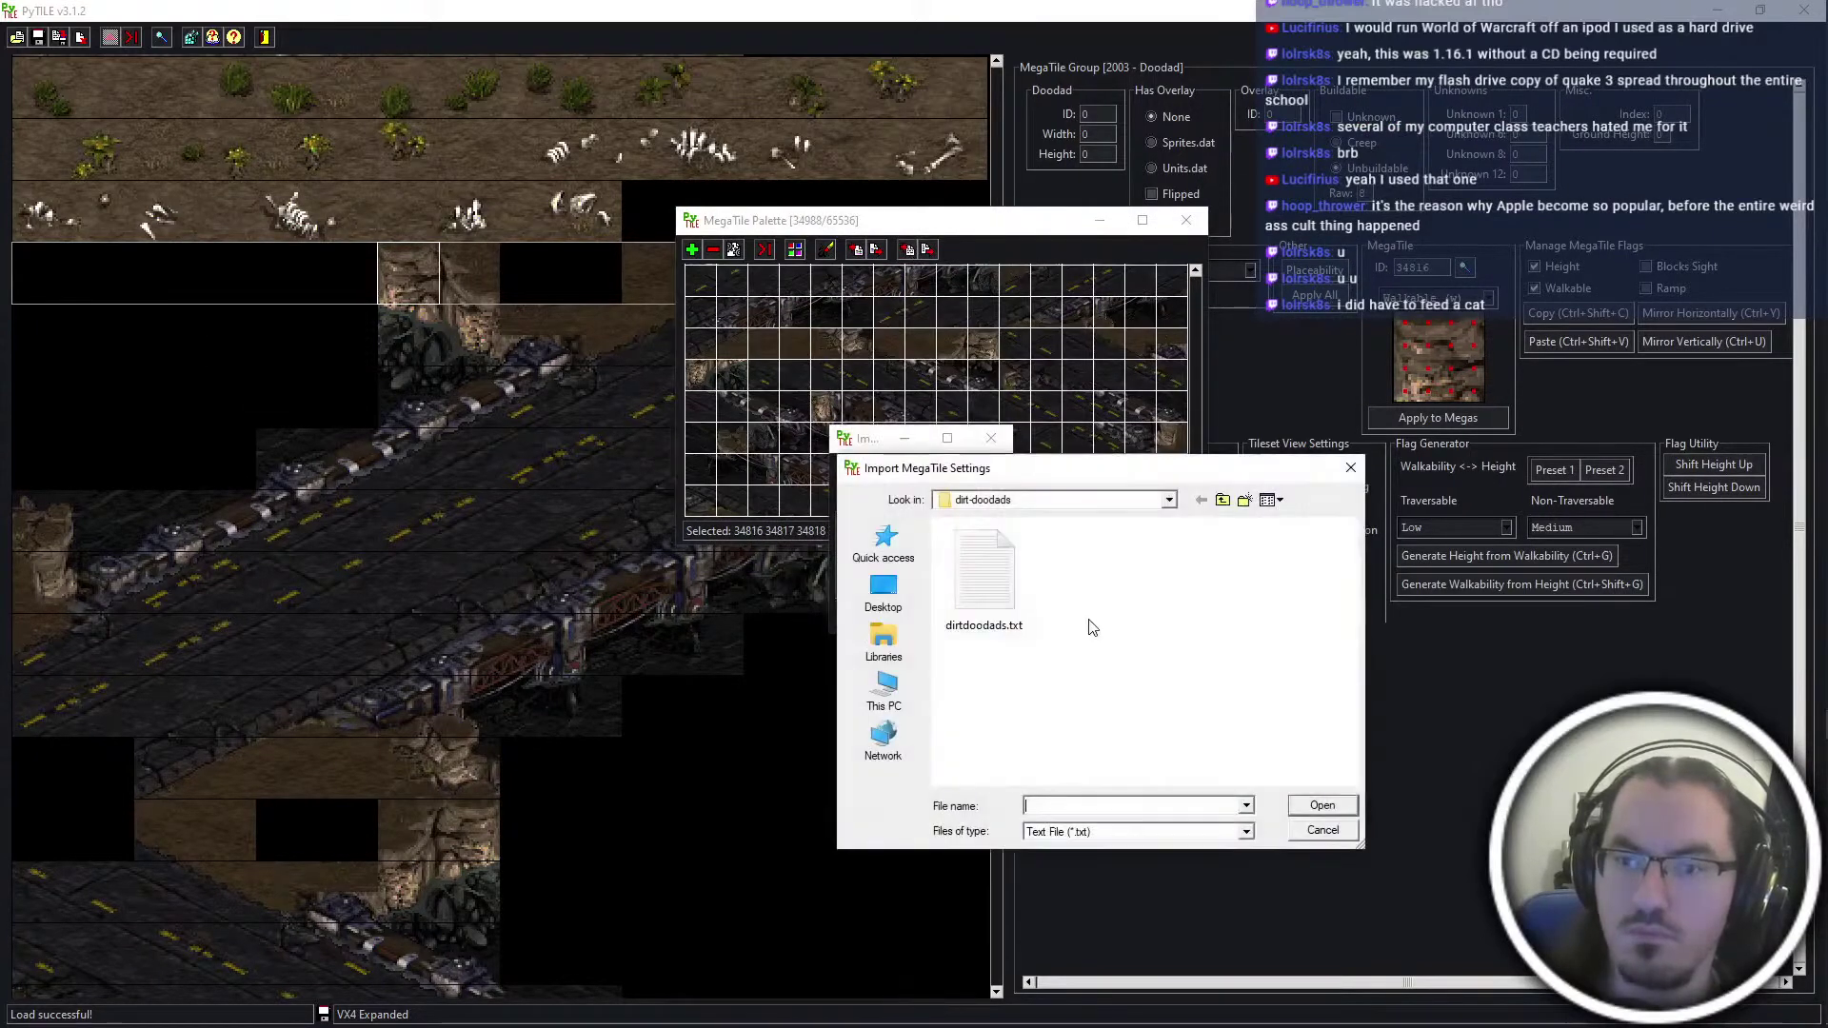
Import the settings file water_asphaltbridge.txt from the water folder into the selected megatiles and close the MegaTile Palette
{"action": "left_click", "coordinate": [1222, 500]}
{"action": "scroll", "coordinate": [1090, 685], "scroll_direction": "down", "scroll_amount": 2}
{"action": "key", "text": "Return"}
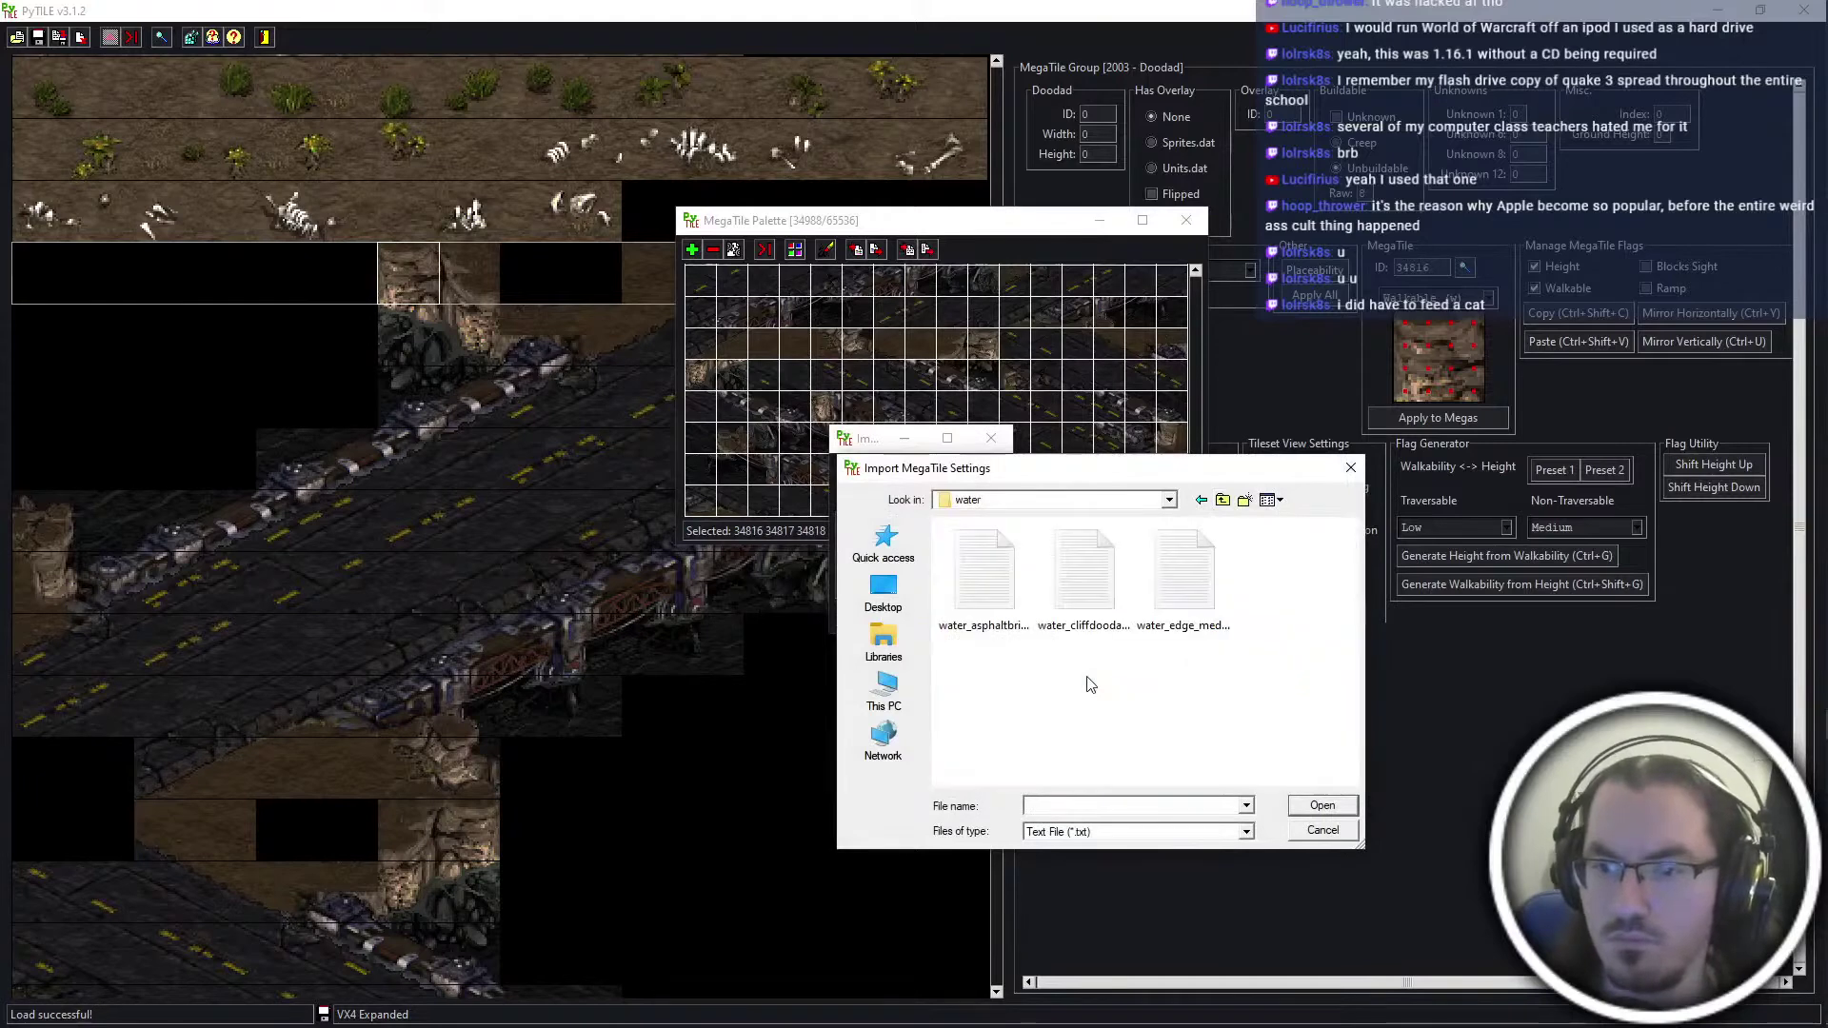
{"action": "double_click", "coordinate": [1014, 616]}
{"action": "left_click", "coordinate": [863, 616]}
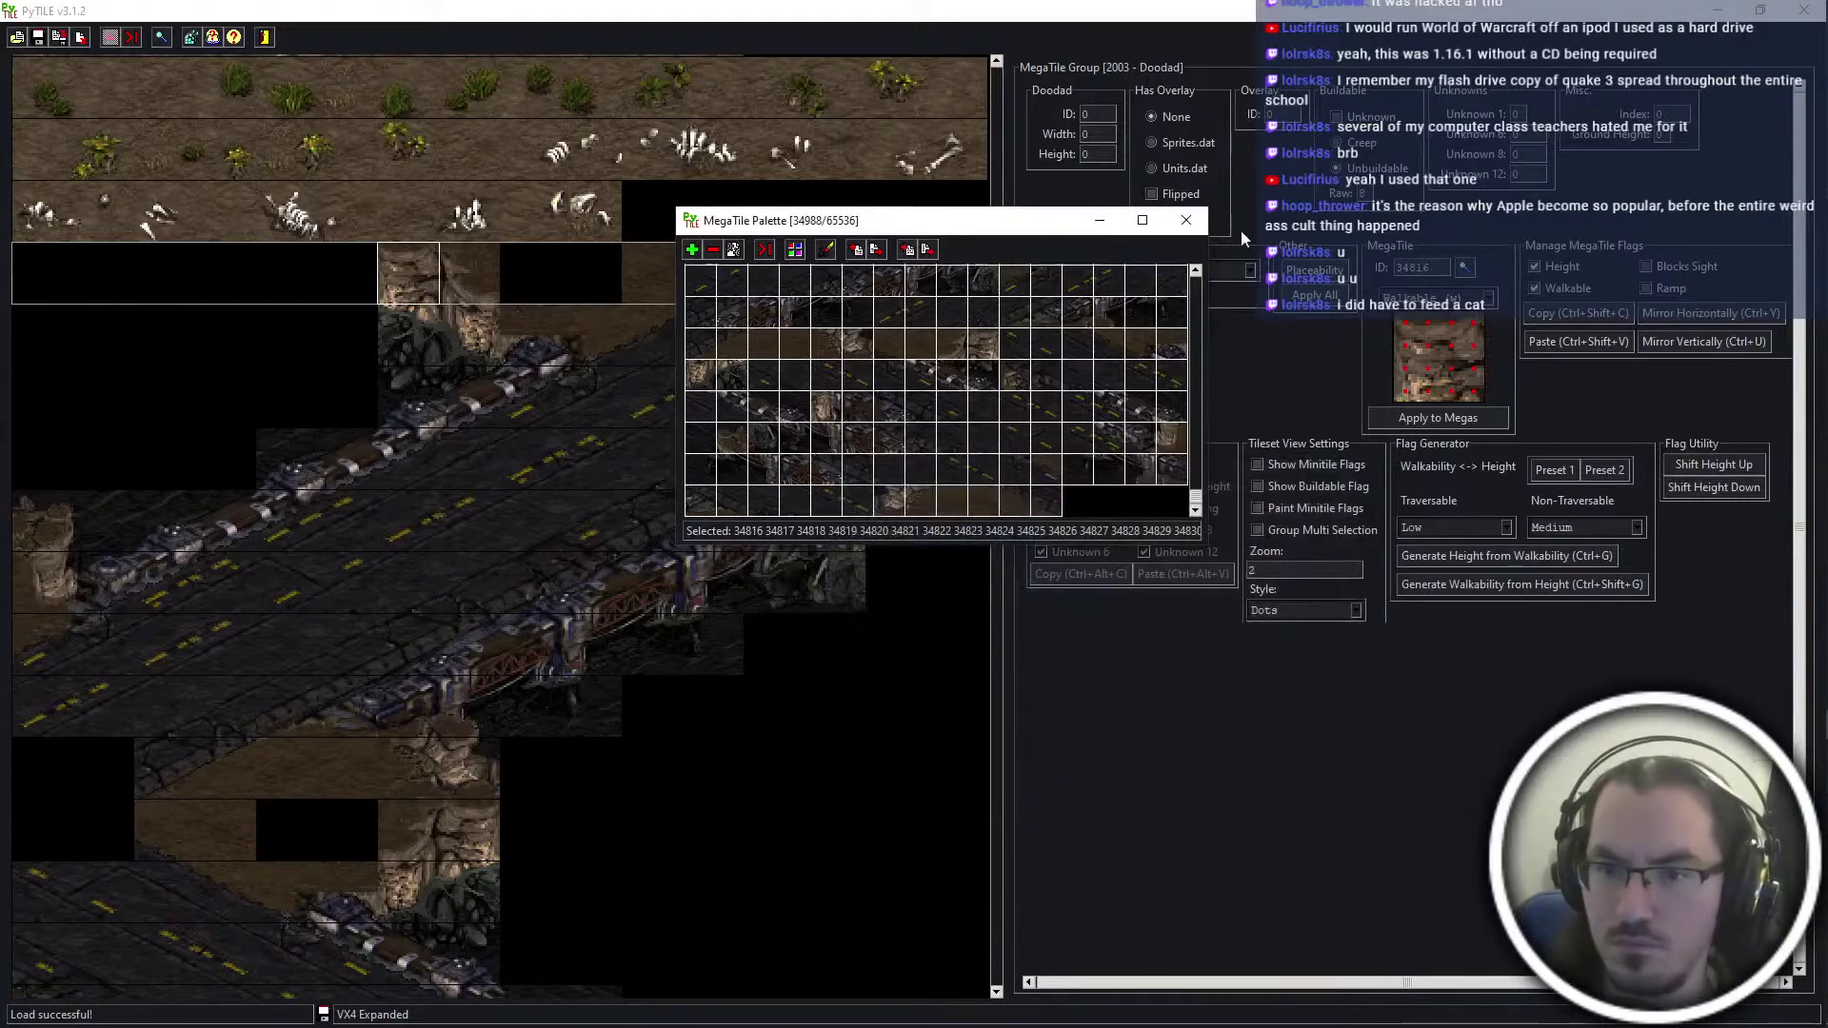
{"action": "left_click", "coordinate": [1184, 223]}
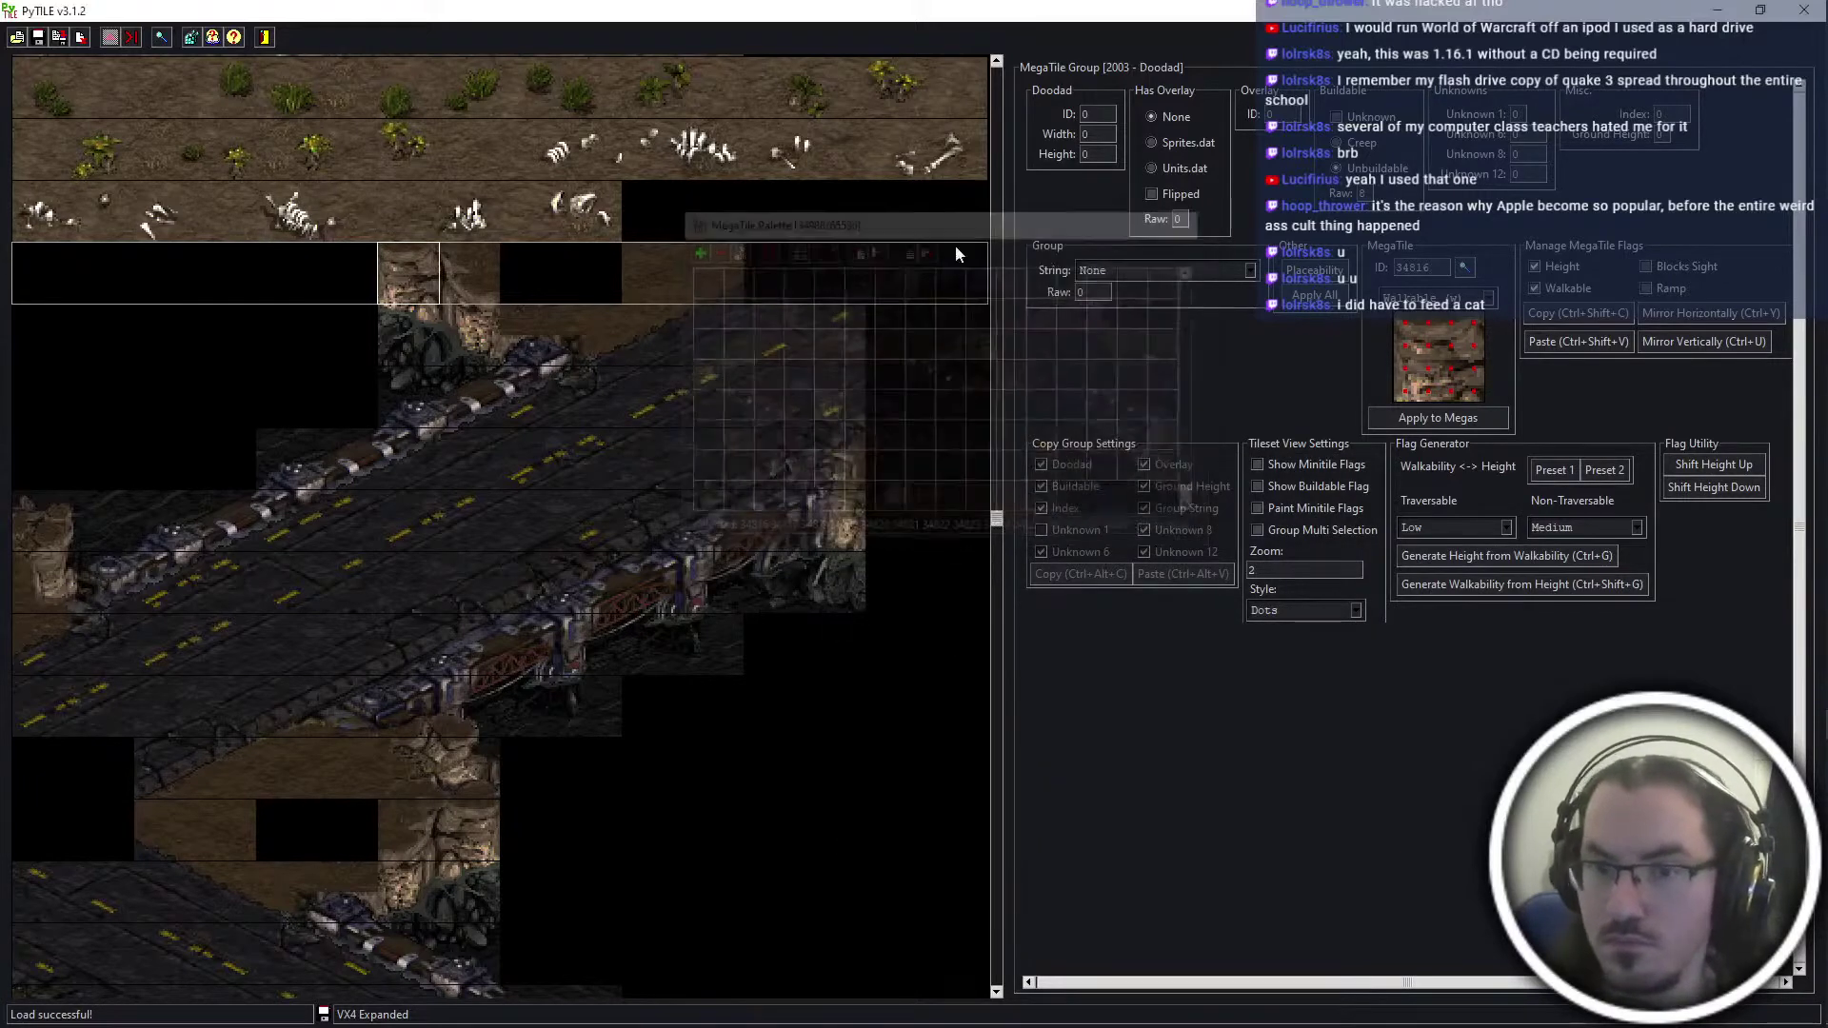
Enable painting and display of minitile flags, check the walkability across the bridge groups, and save the tileset
{"action": "left_click", "coordinate": [1283, 512]}
{"action": "left_click", "coordinate": [1311, 464]}
{"action": "scroll", "coordinate": [723, 538], "scroll_direction": "down", "scroll_amount": 3}
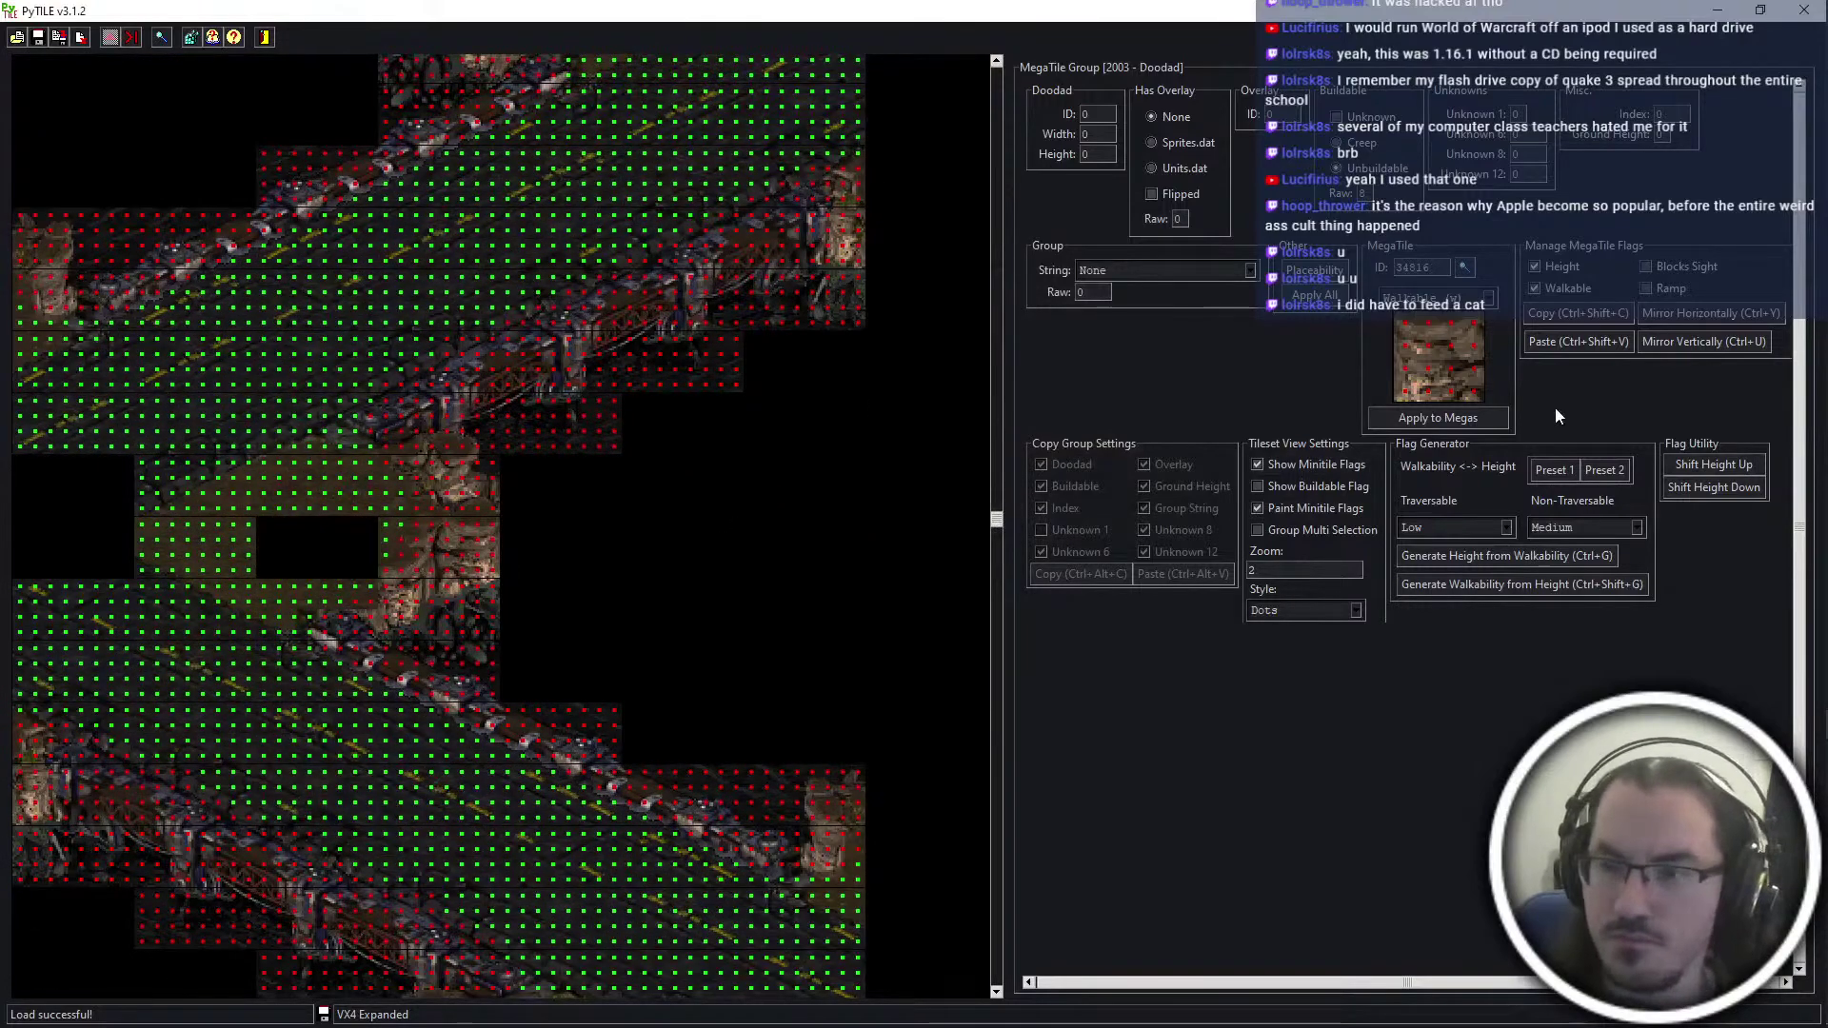
{"action": "key", "text": "ctrl+s"}
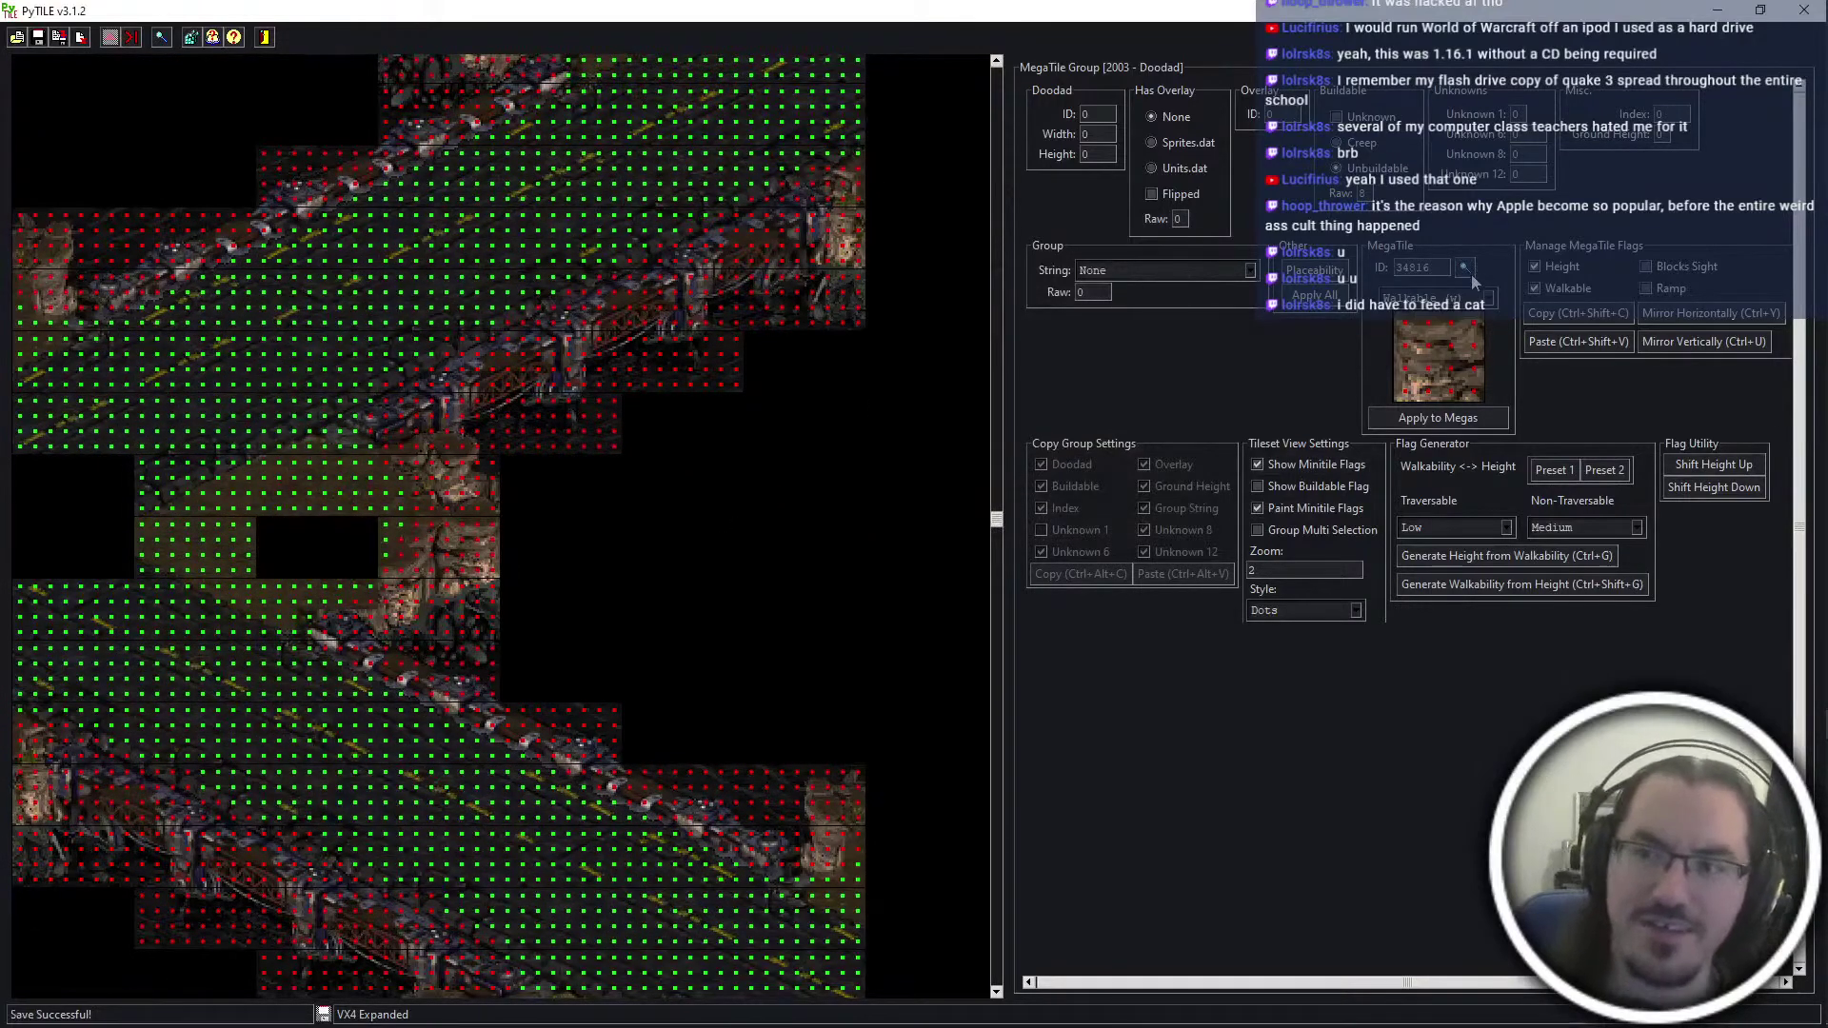
Remove the unused megatiles through the MegaTile Palette, then turn off painting and display of minitile flags
{"action": "left_click", "coordinate": [1467, 267]}
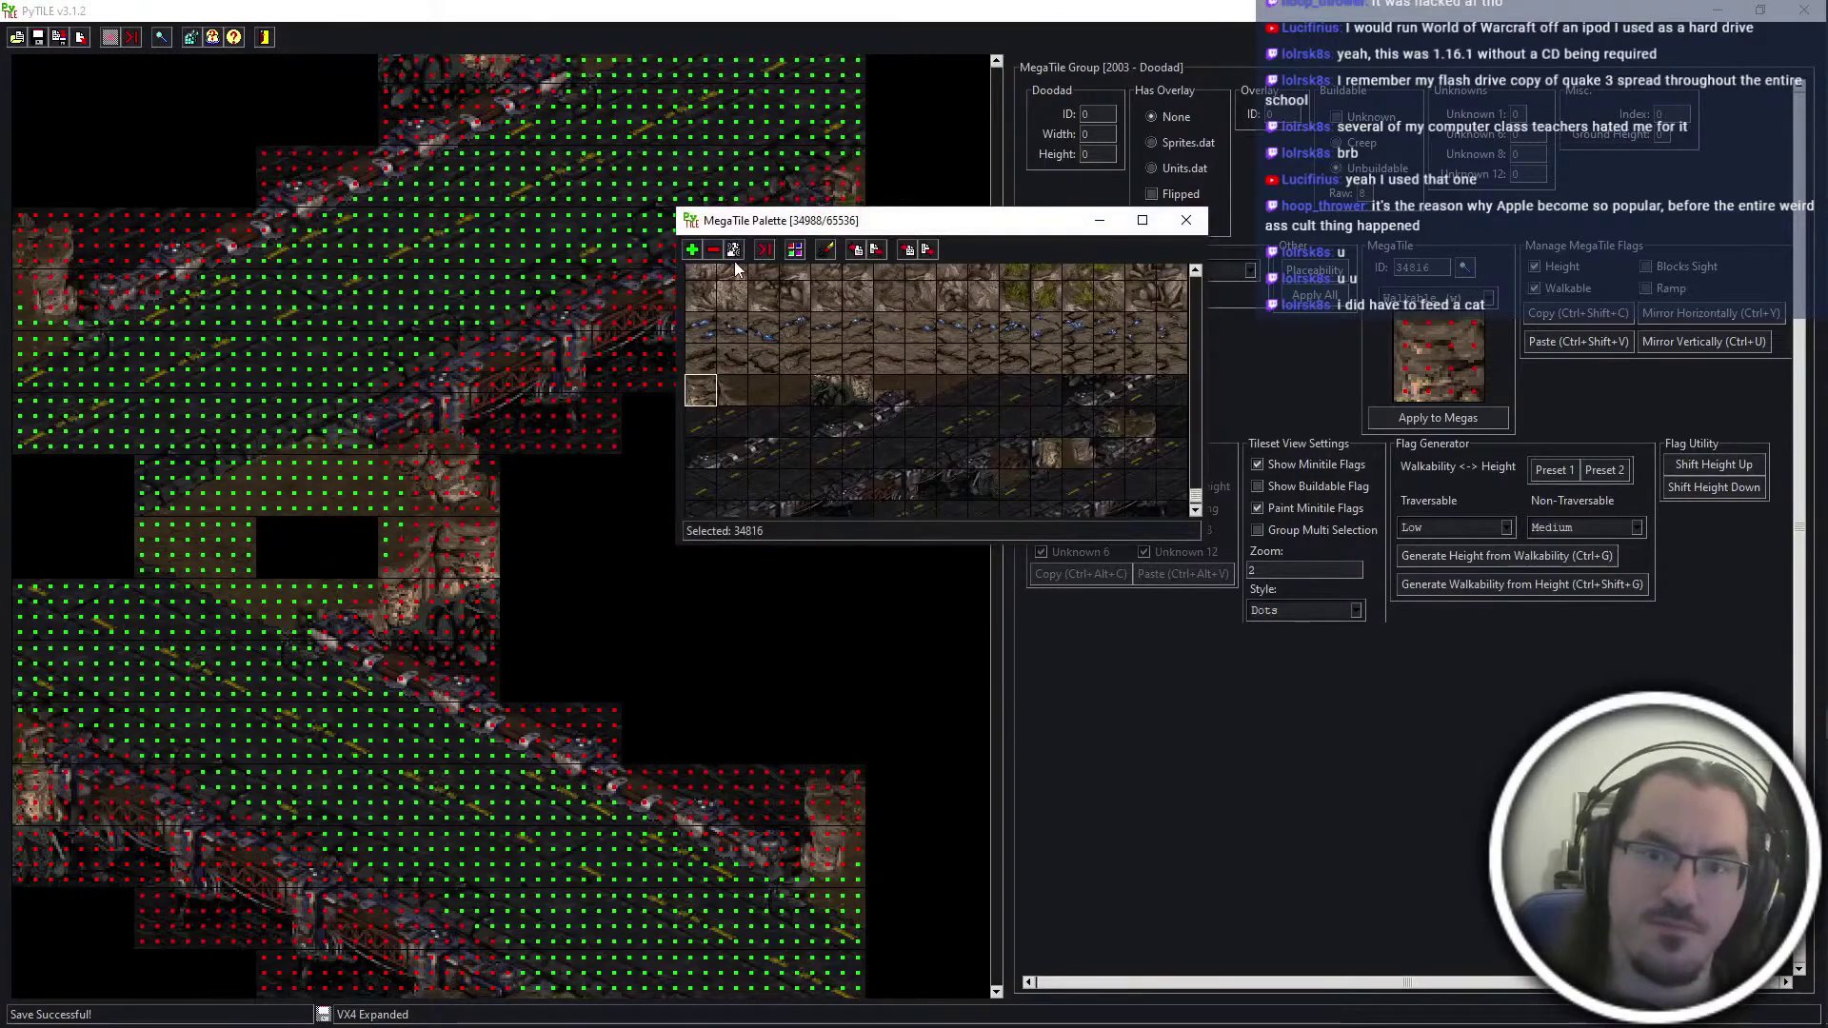
{"action": "left_click", "coordinate": [791, 250]}
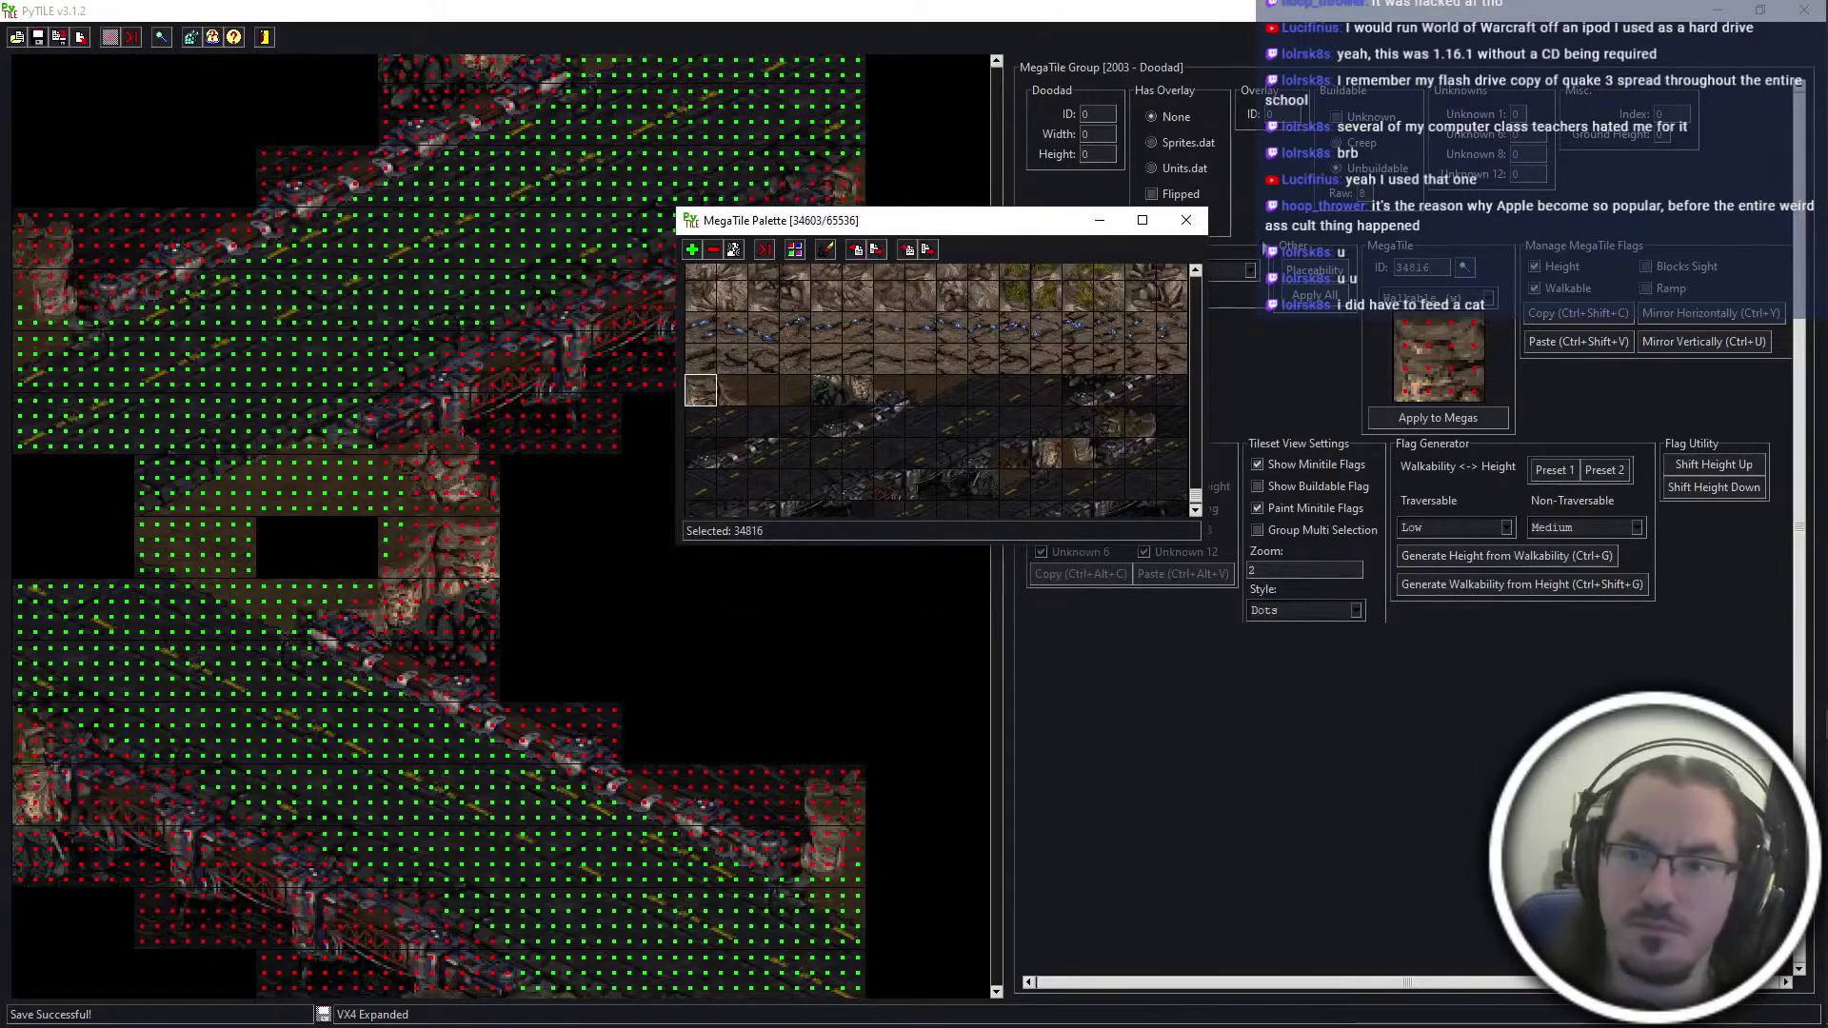
{"action": "key", "text": "Return"}
{"action": "left_click", "coordinate": [1186, 220]}
{"action": "left_click", "coordinate": [1307, 506]}
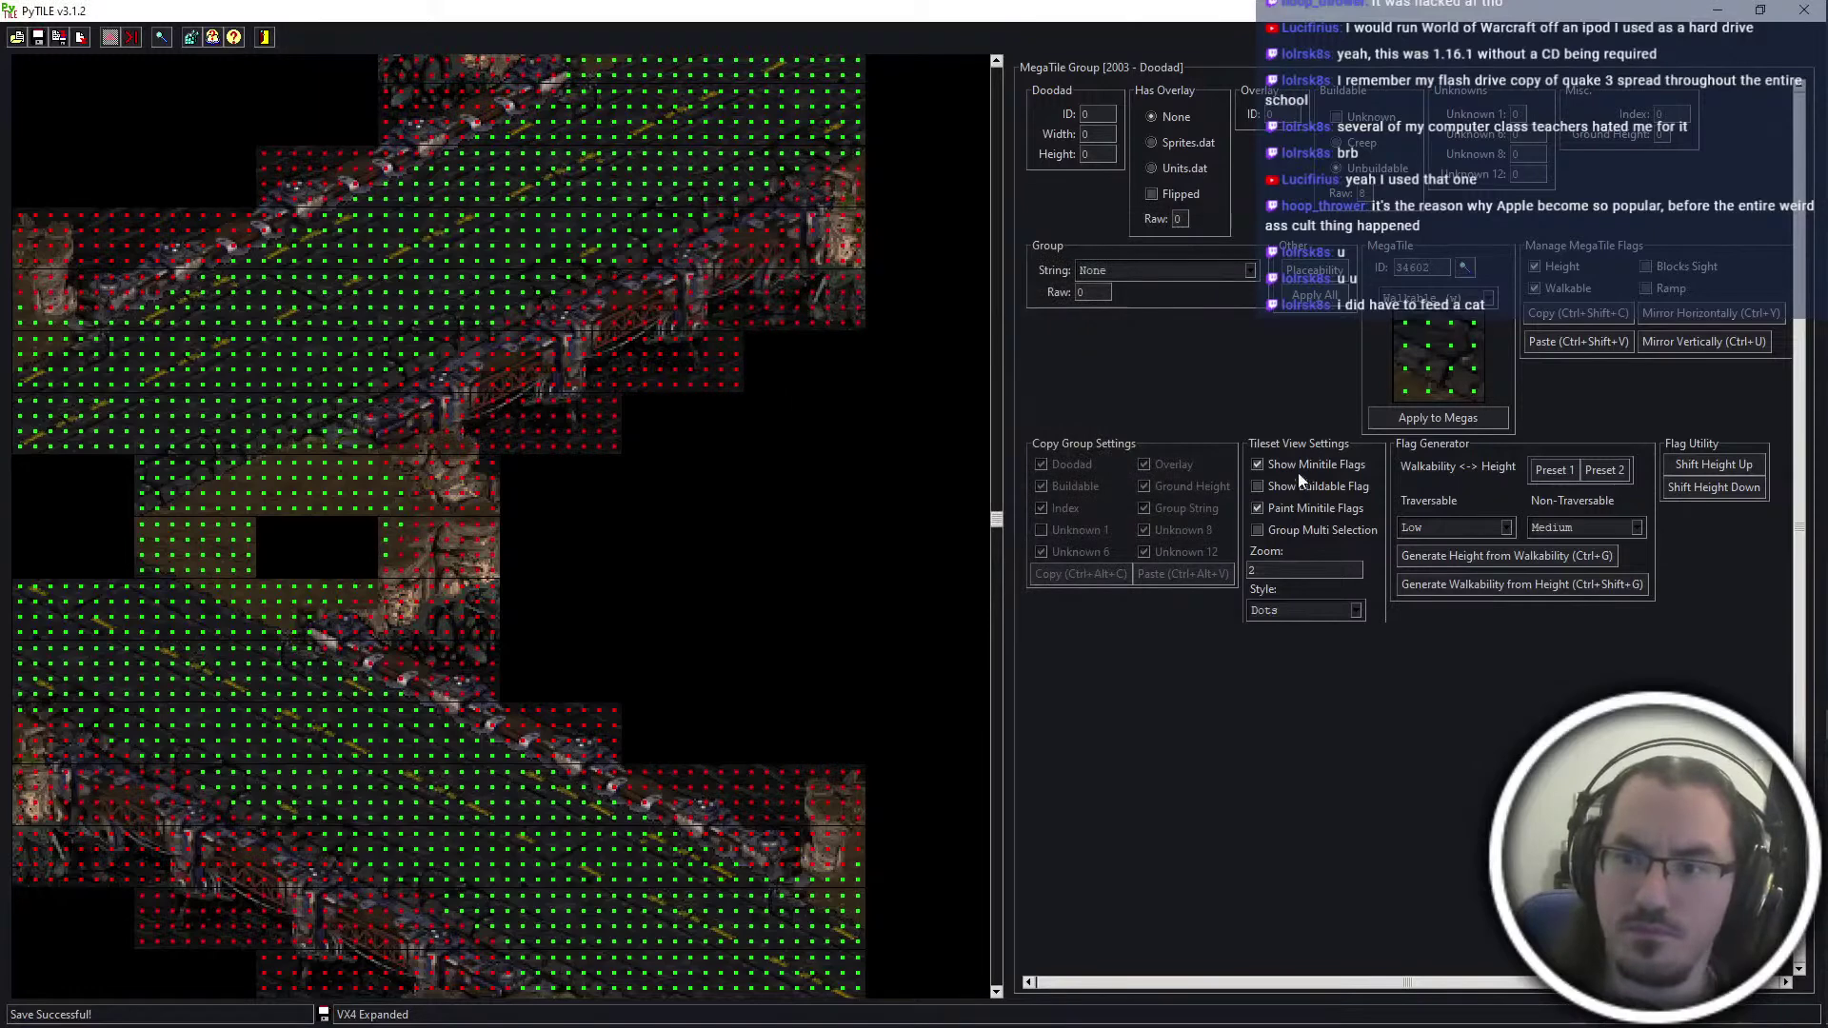
{"action": "left_click", "coordinate": [1318, 464]}
Switch megatile editing to Minitile mode, remove all unused minitiles through the MiniTile Image Palette, and close PyTILE
{"action": "left_click", "coordinate": [1463, 299]}
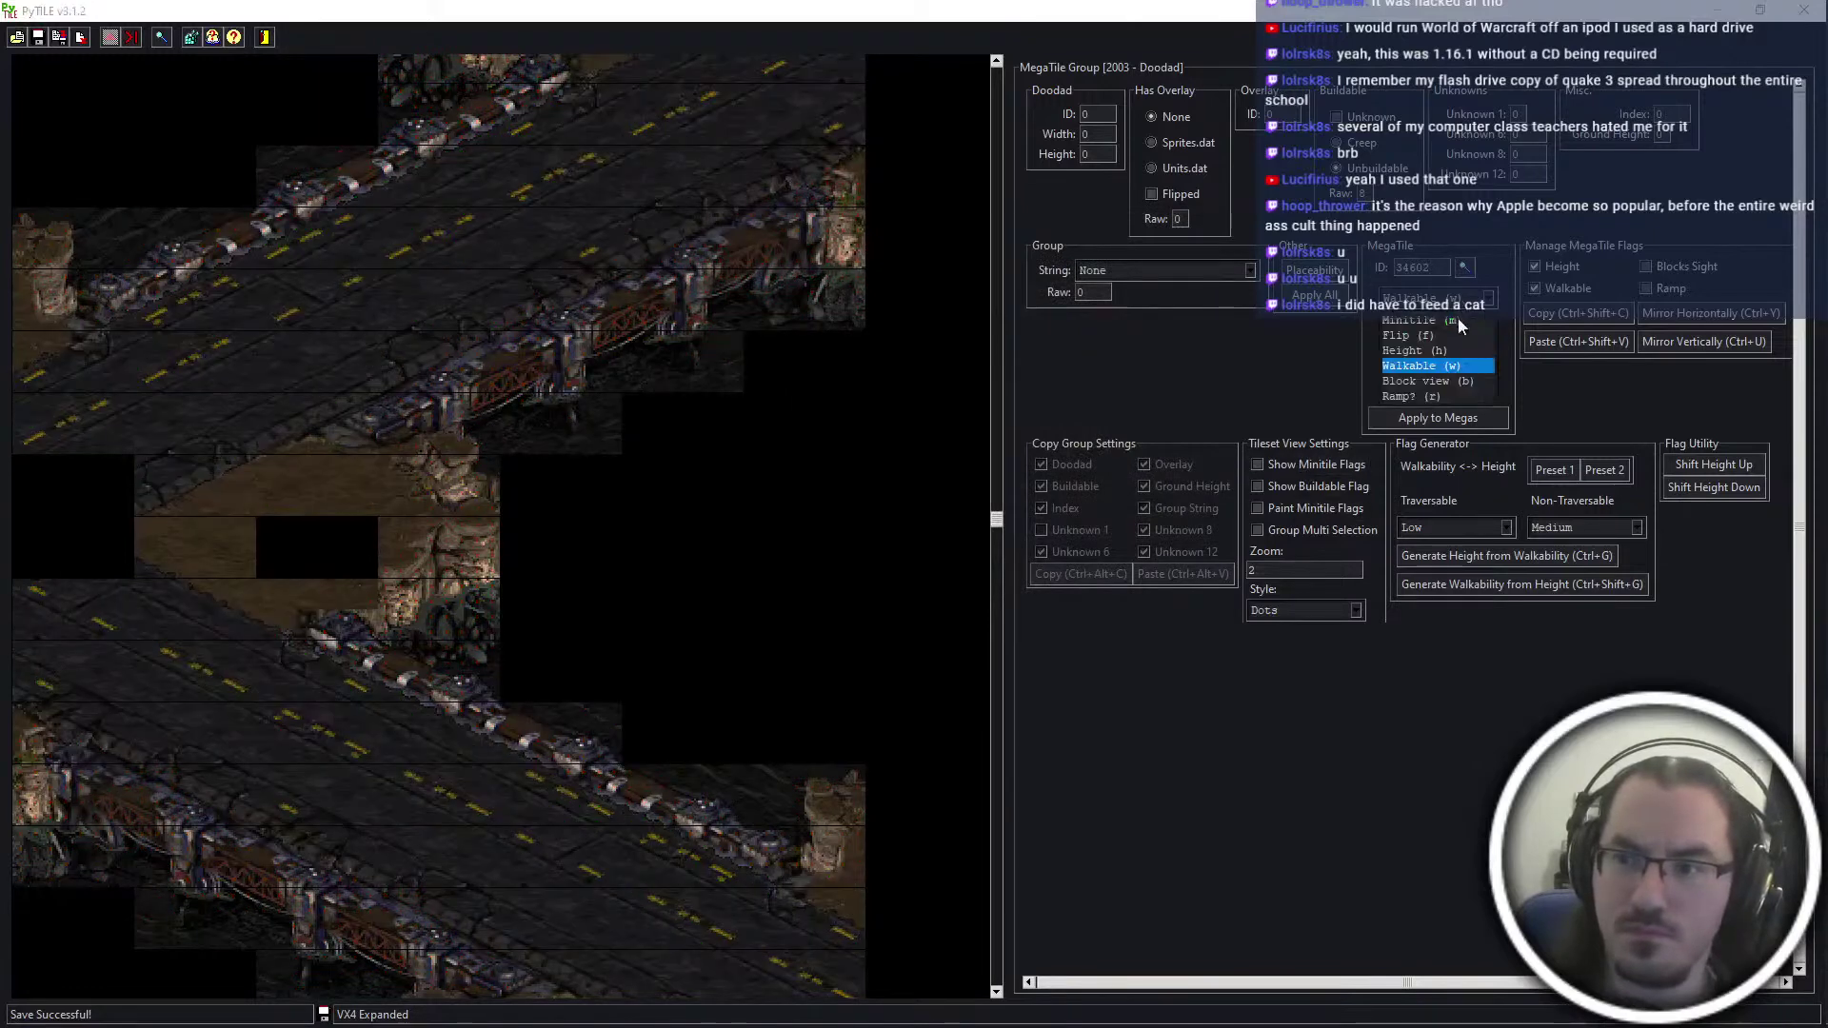
{"action": "left_click", "coordinate": [1445, 317]}
{"action": "left_click", "coordinate": [1458, 417]}
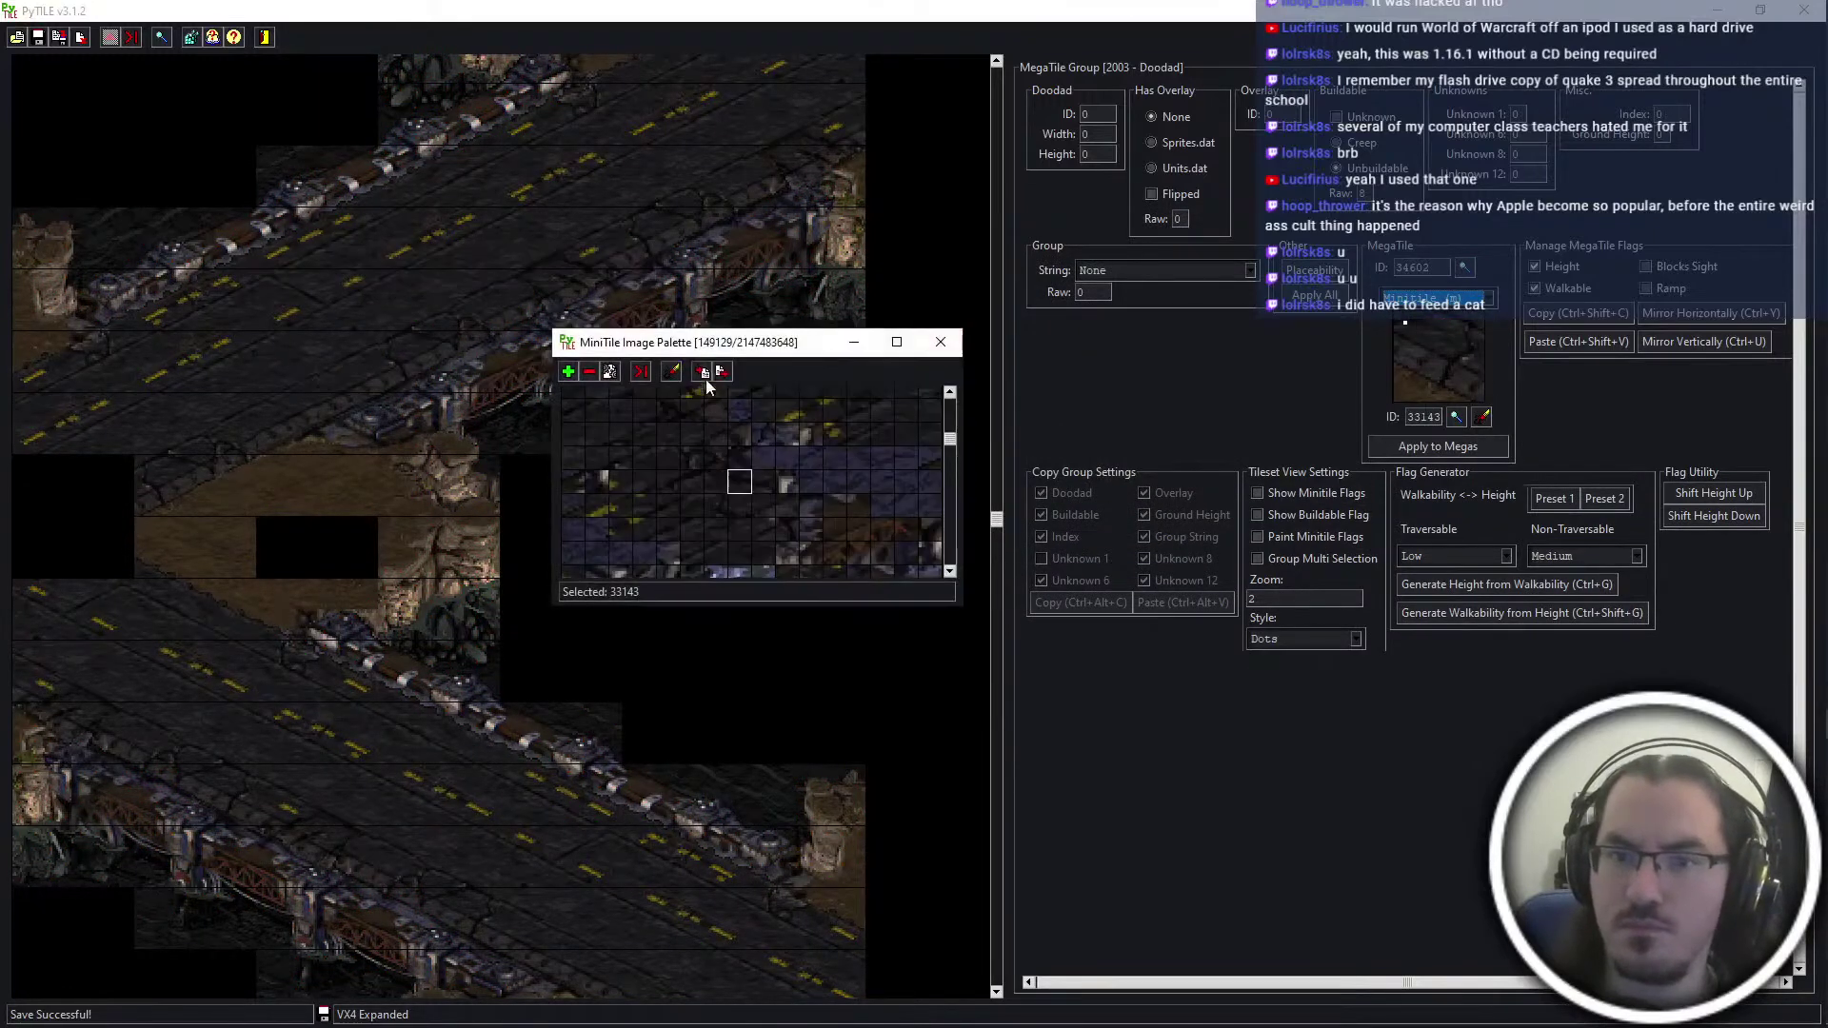
{"action": "left_click", "coordinate": [612, 373]}
{"action": "left_click", "coordinate": [967, 587]}
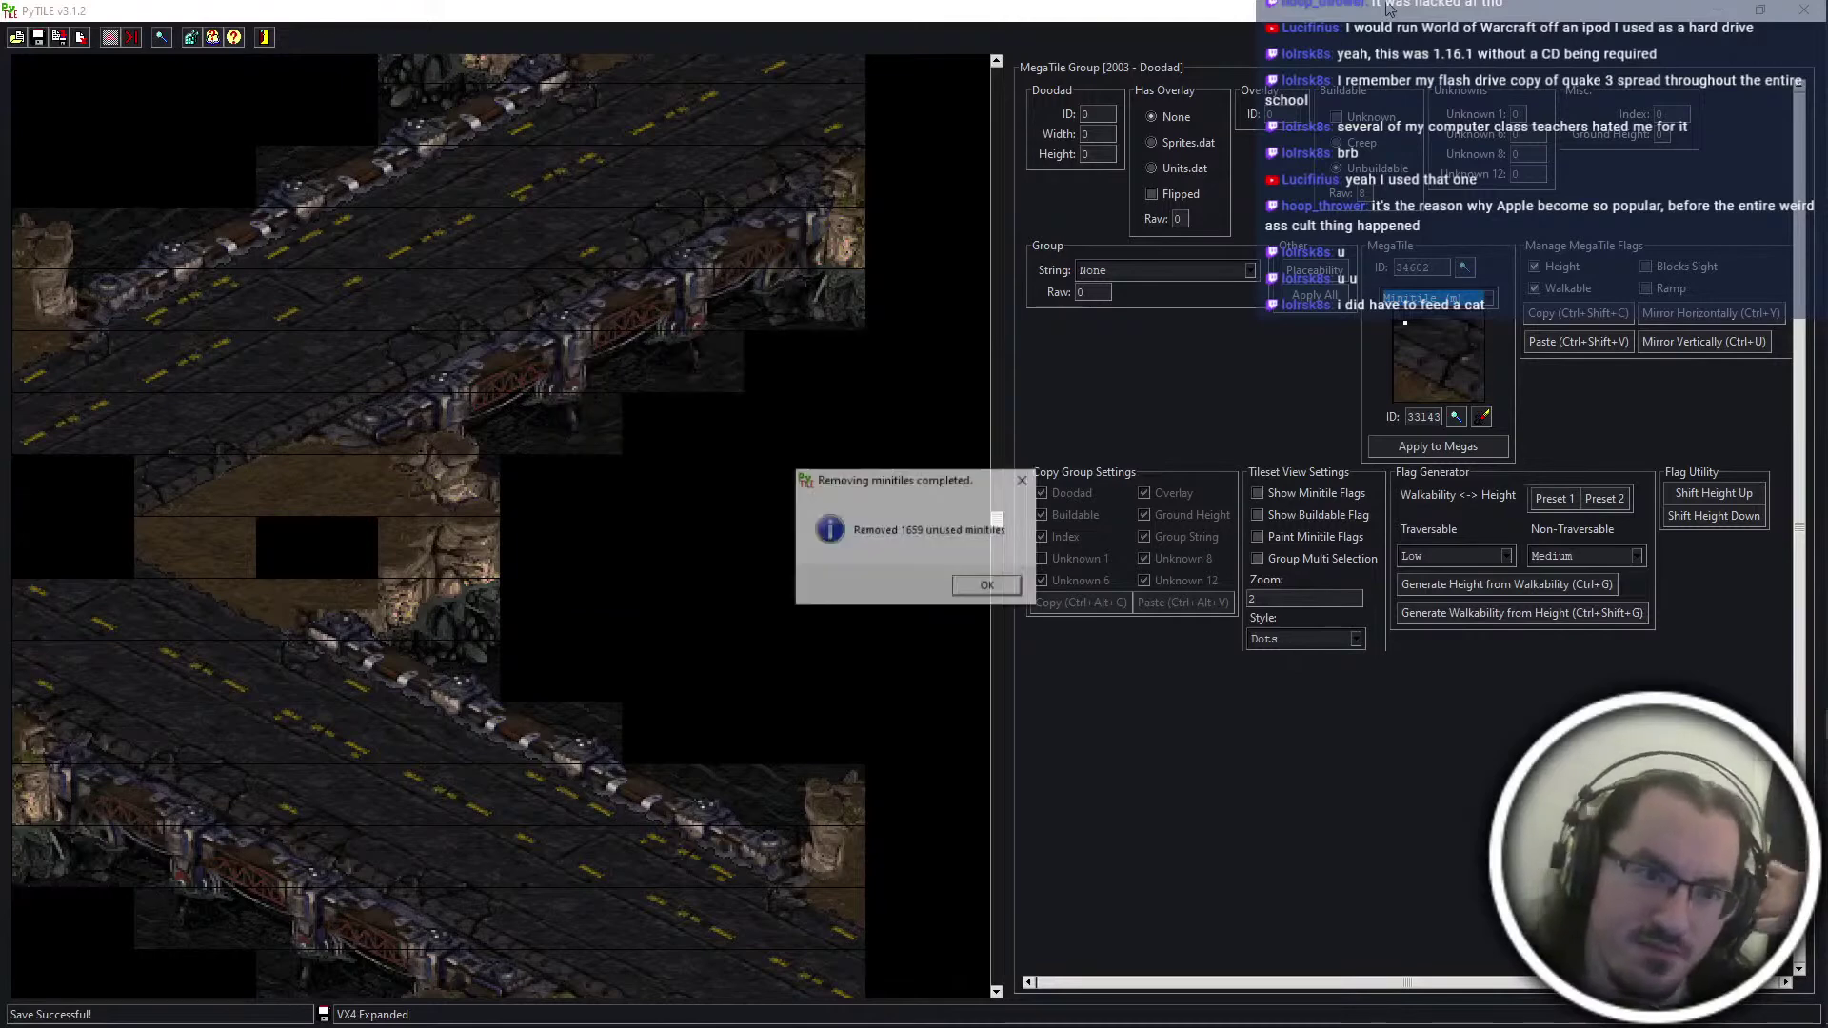
{"action": "key", "text": "Return"}
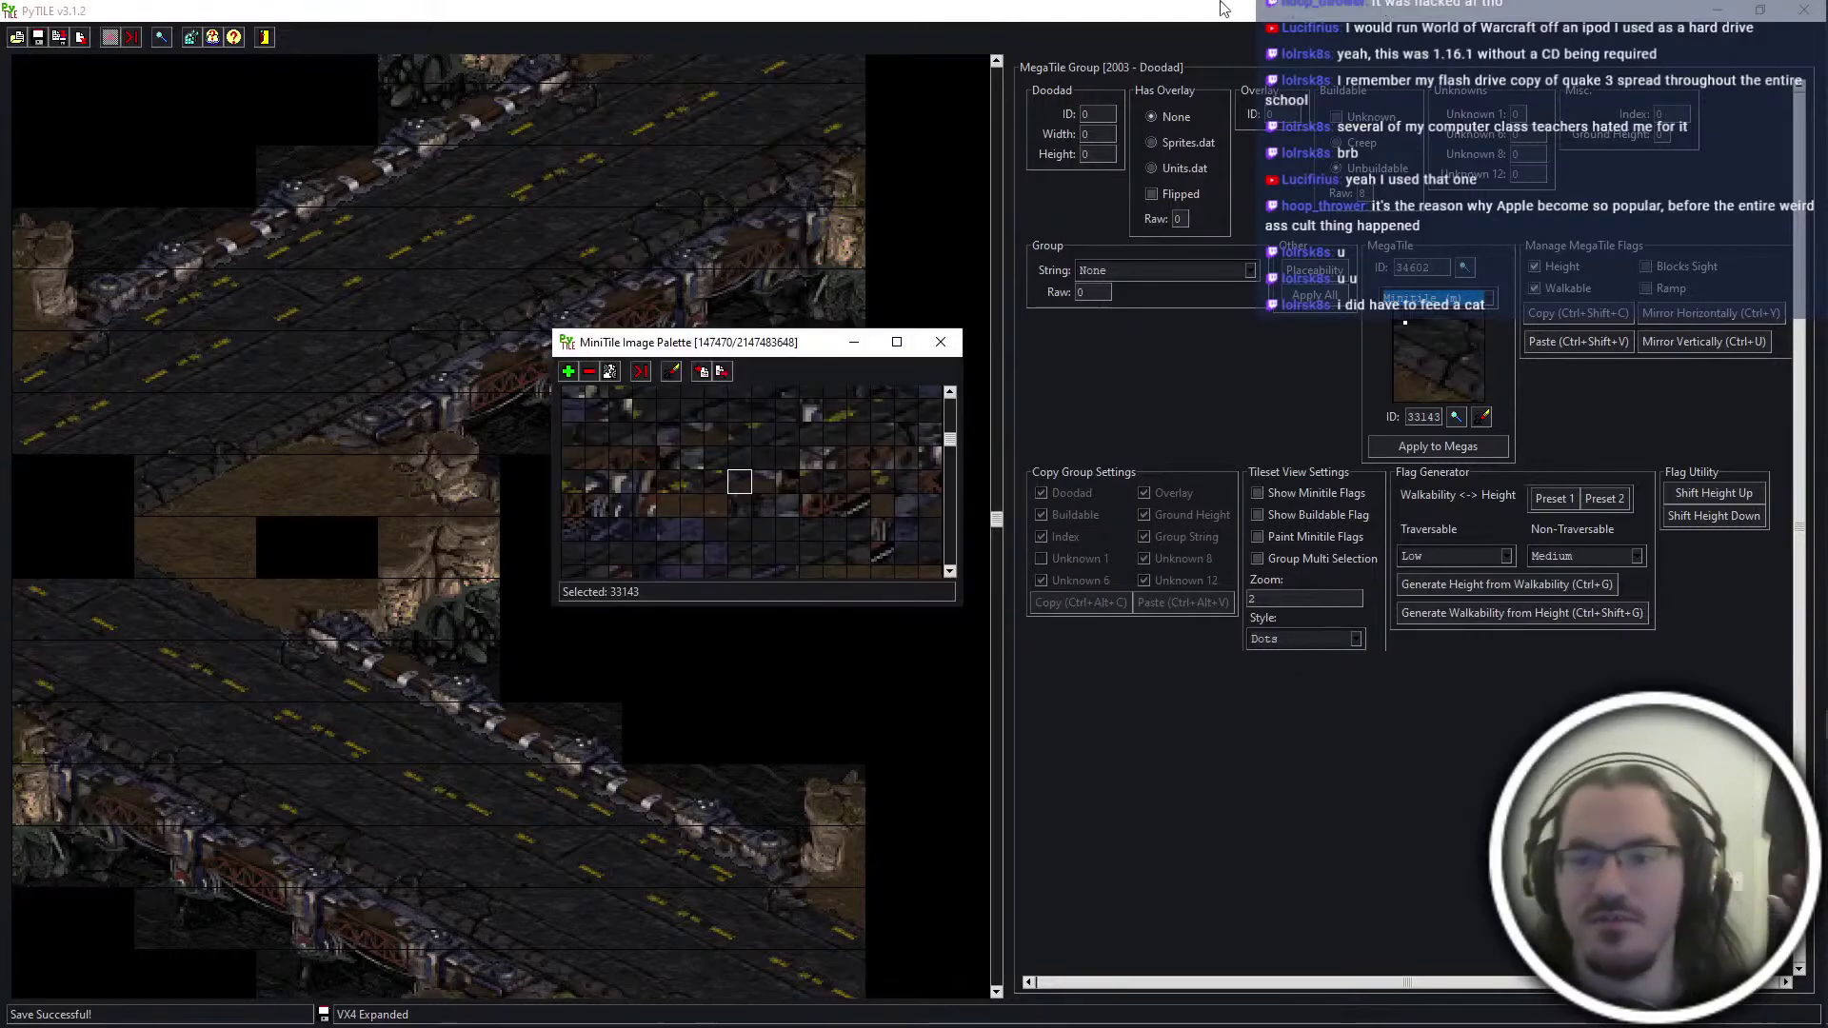
{"action": "left_click", "coordinate": [939, 341]}
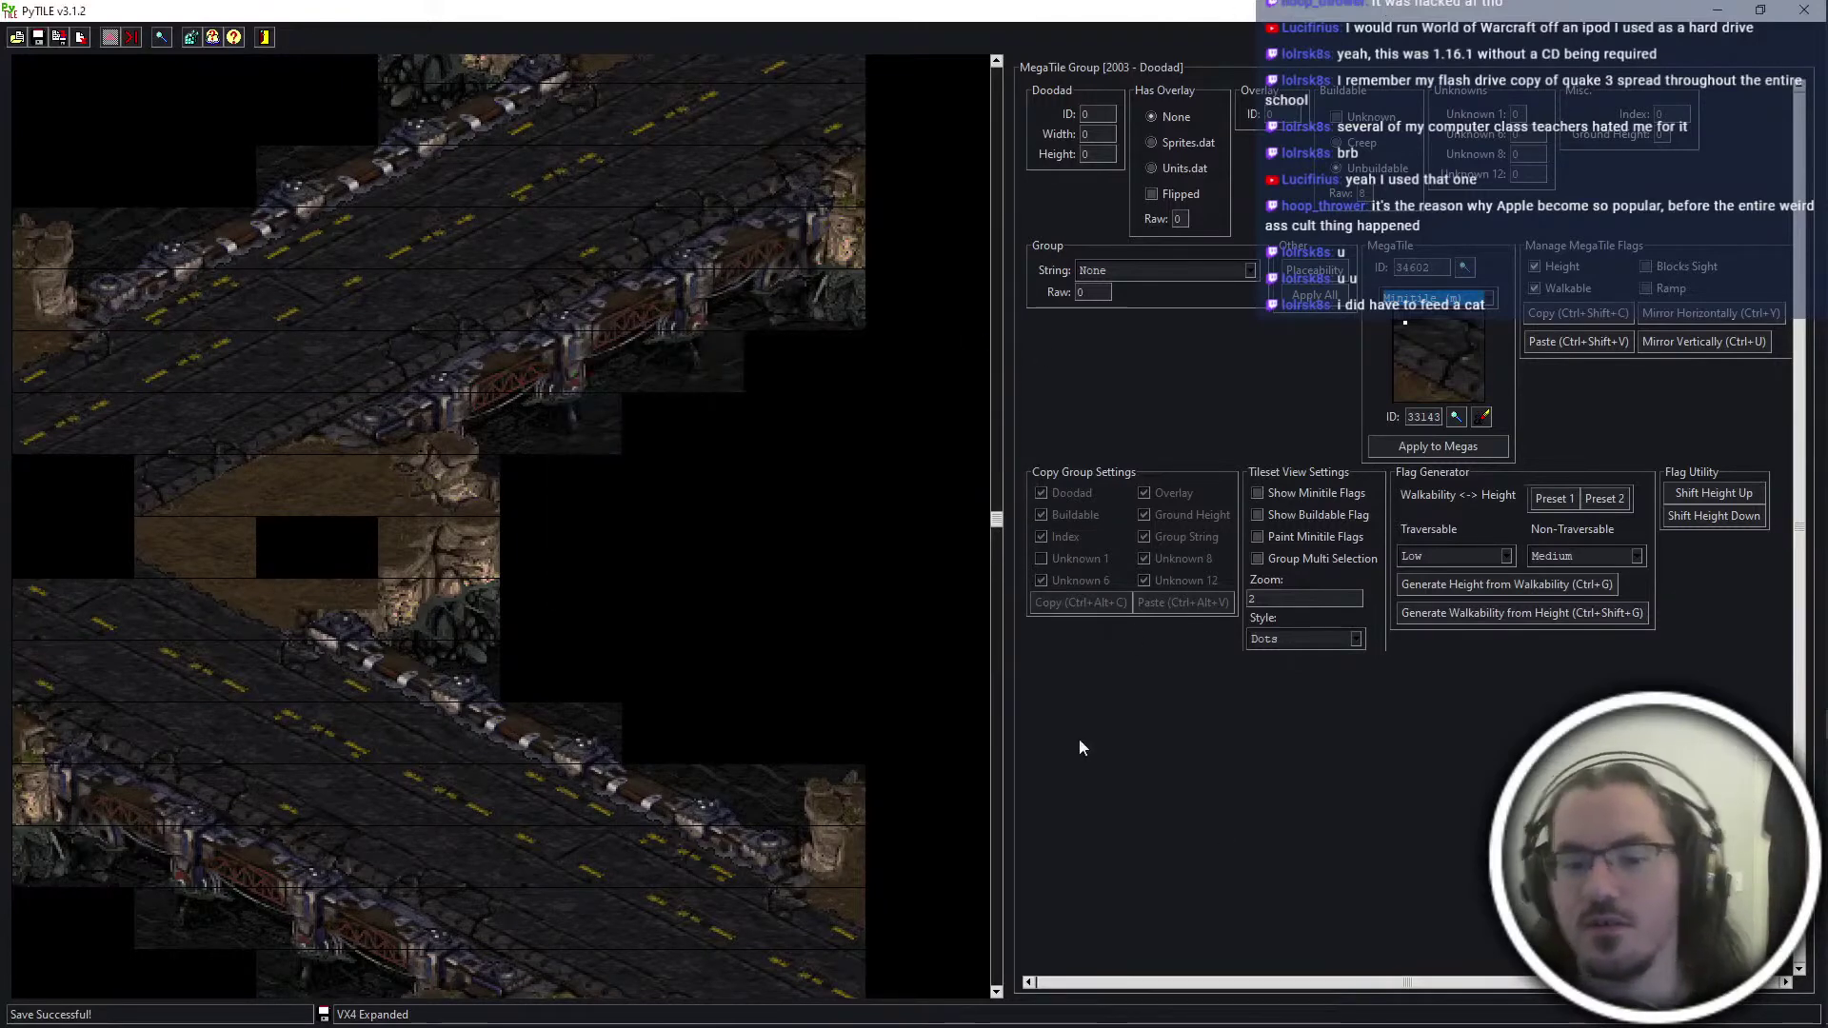
{"action": "left_click", "coordinate": [1802, 11]}
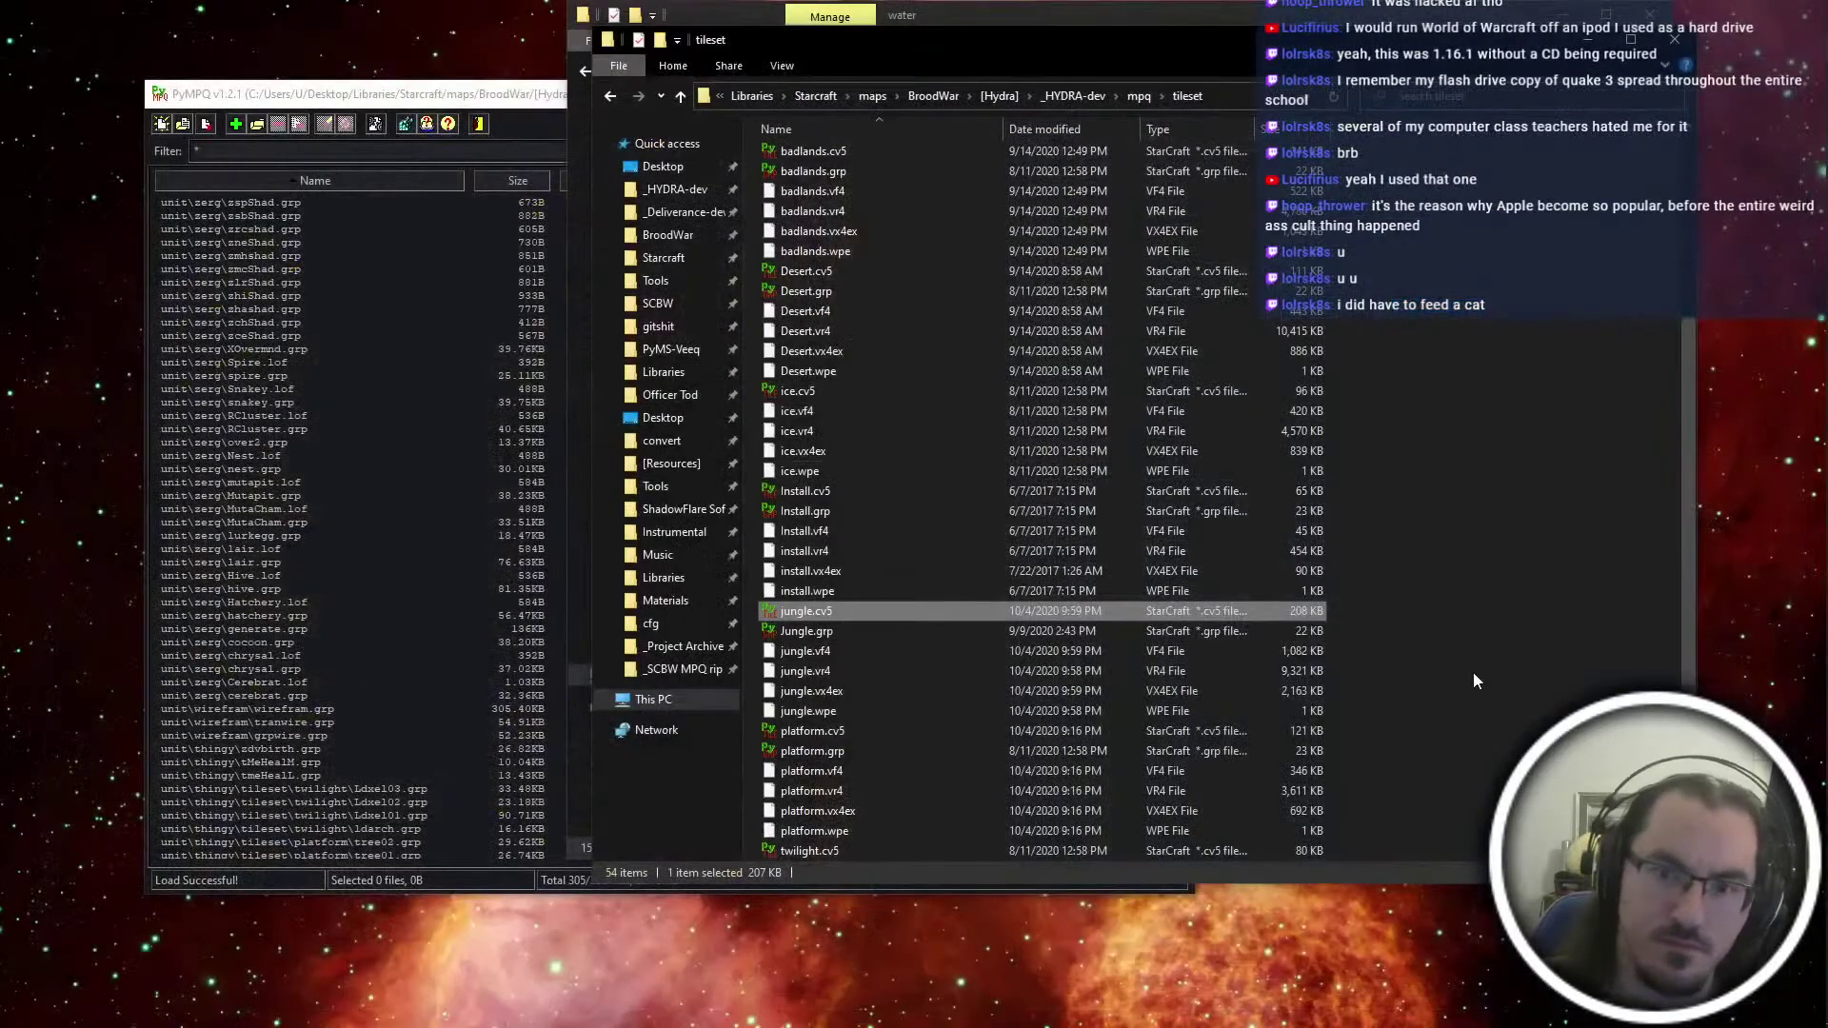
Switch to PyMPQ and add the jungle tileset files from jungle.cv5 to jungle.wpe to HYDRA-editor.mpq
{"action": "key", "text": "alt+Up"}
{"action": "key", "text": "alt+Tab"}
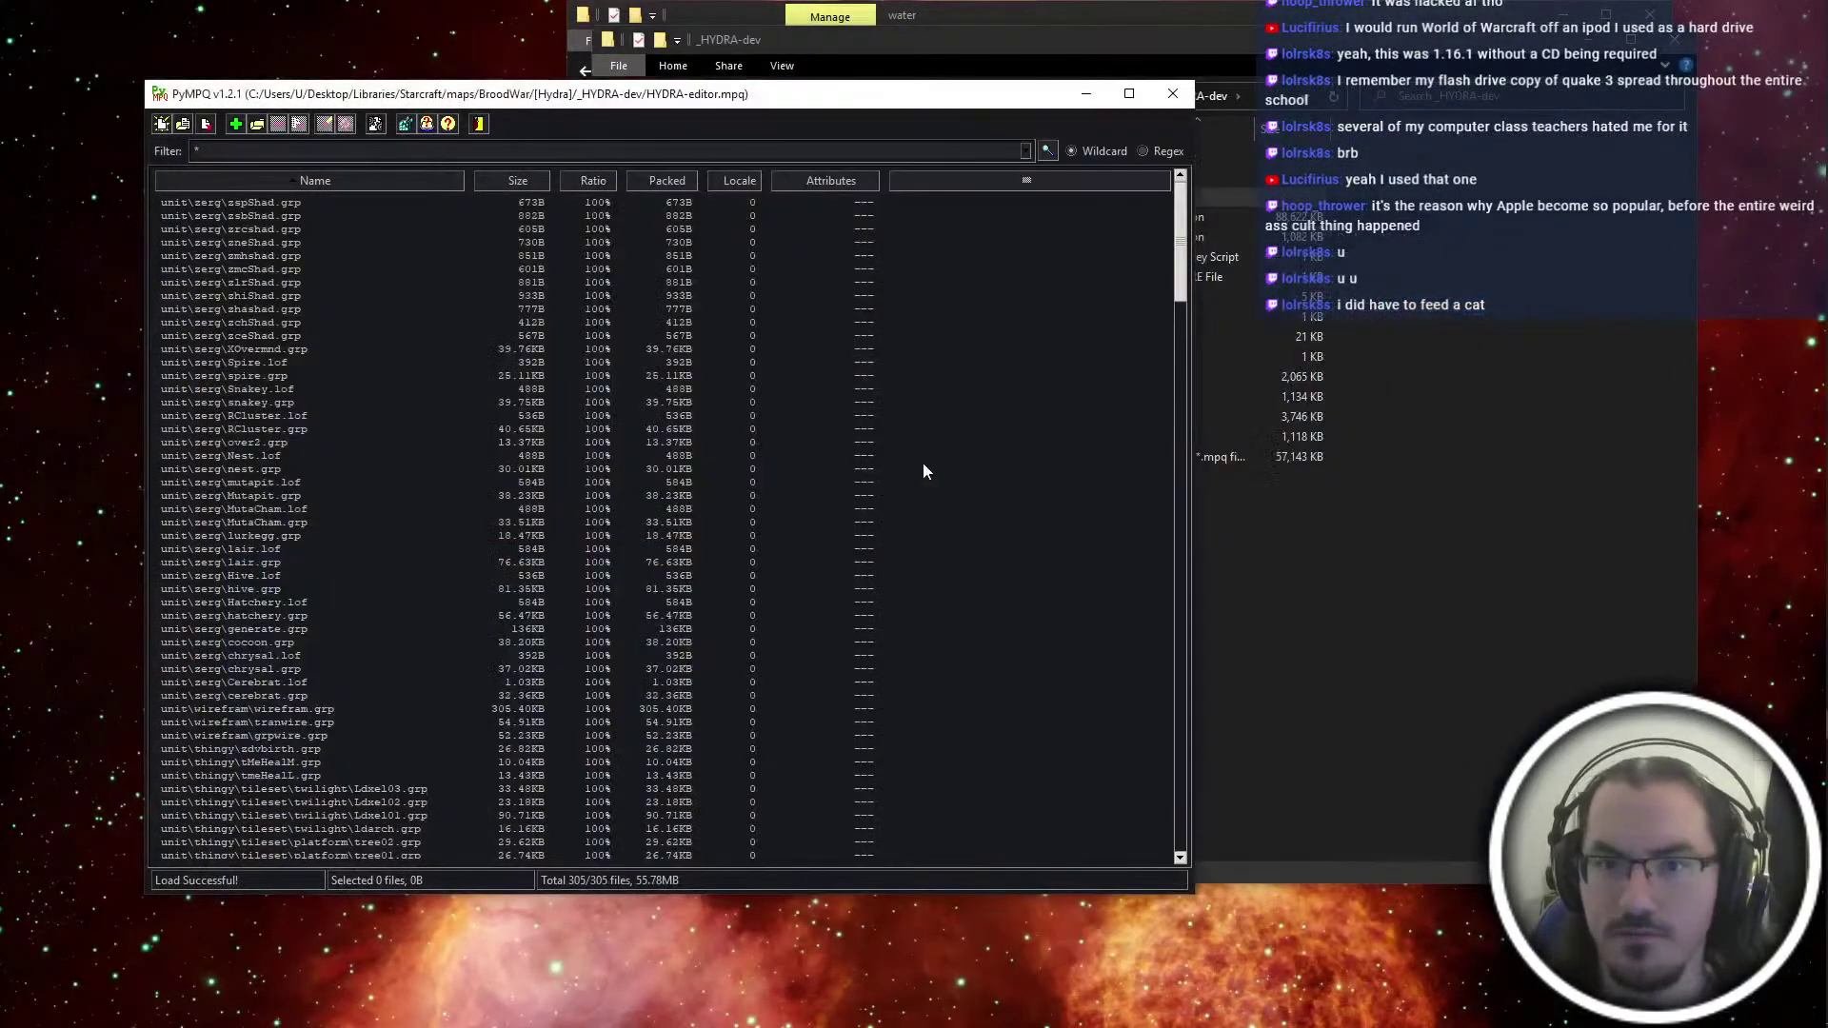
{"action": "key", "text": "Insert"}
{"action": "key", "text": "Return"}
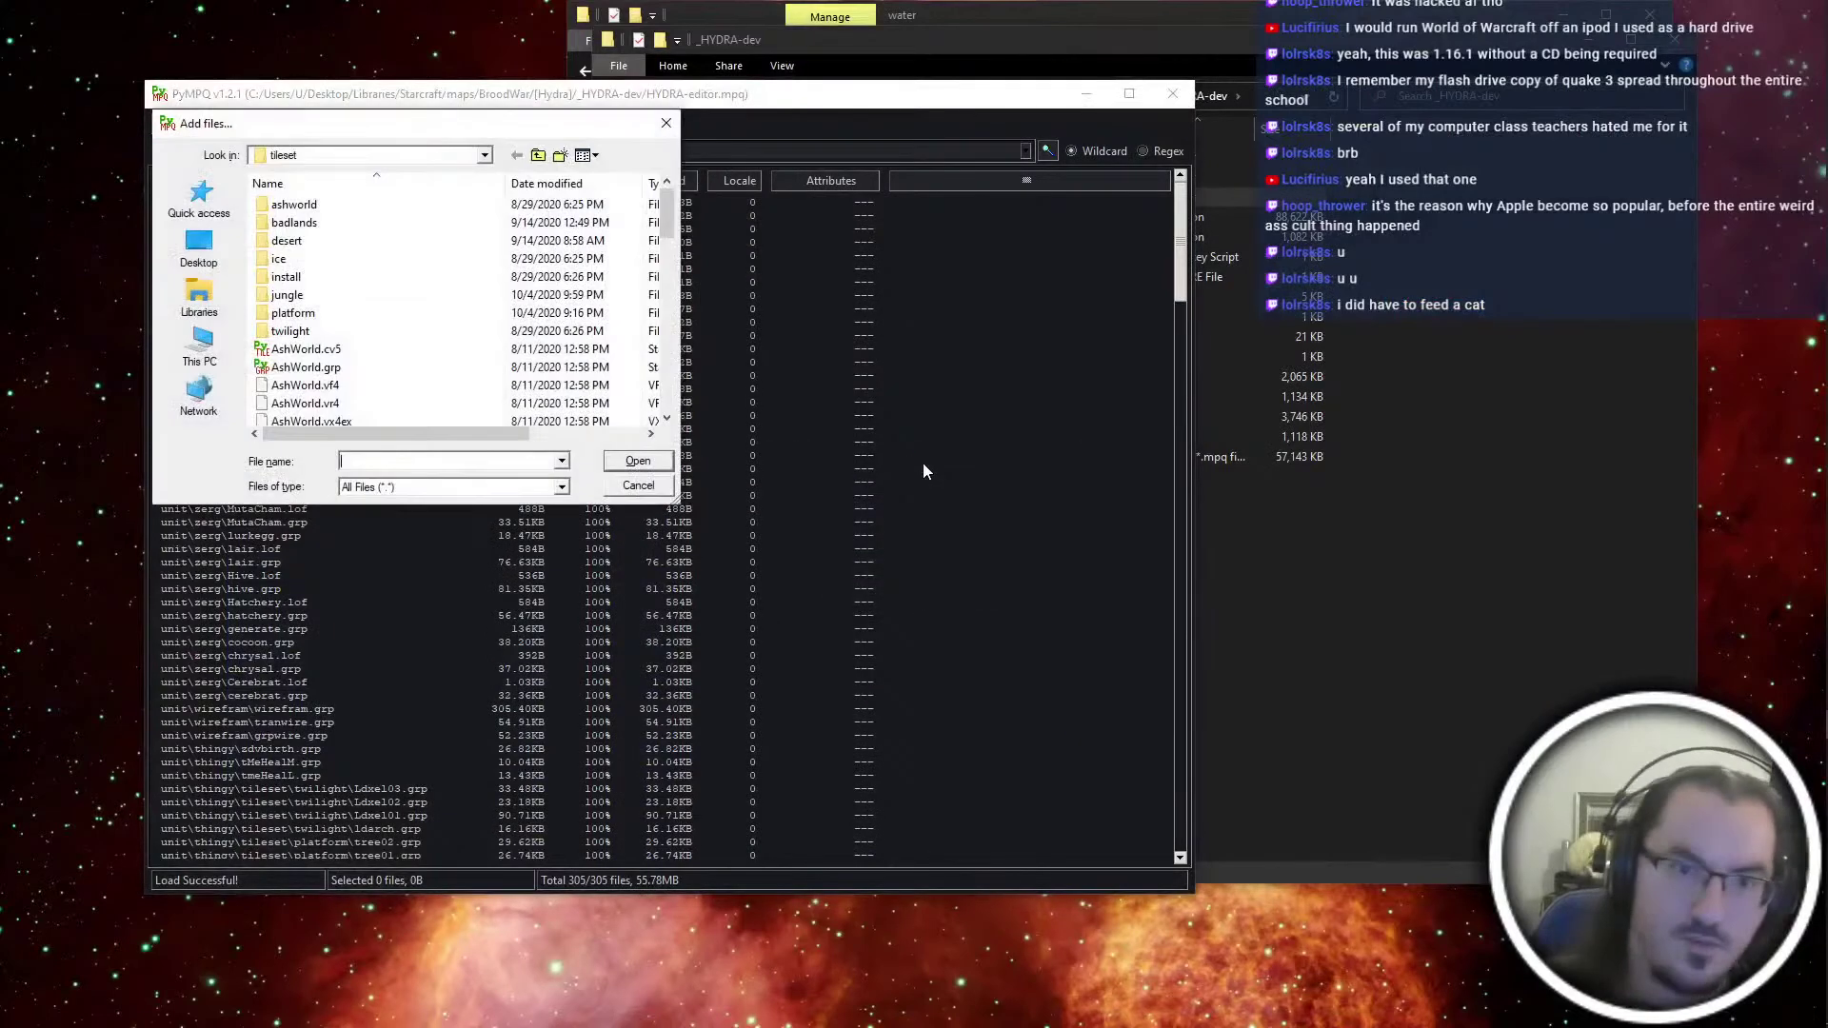
{"action": "scroll", "coordinate": [391, 323], "scroll_direction": "down", "scroll_amount": 10}
{"action": "left_click", "coordinate": [392, 328]}
{"action": "scroll", "coordinate": [391, 329], "scroll_direction": "down", "scroll_amount": 2}
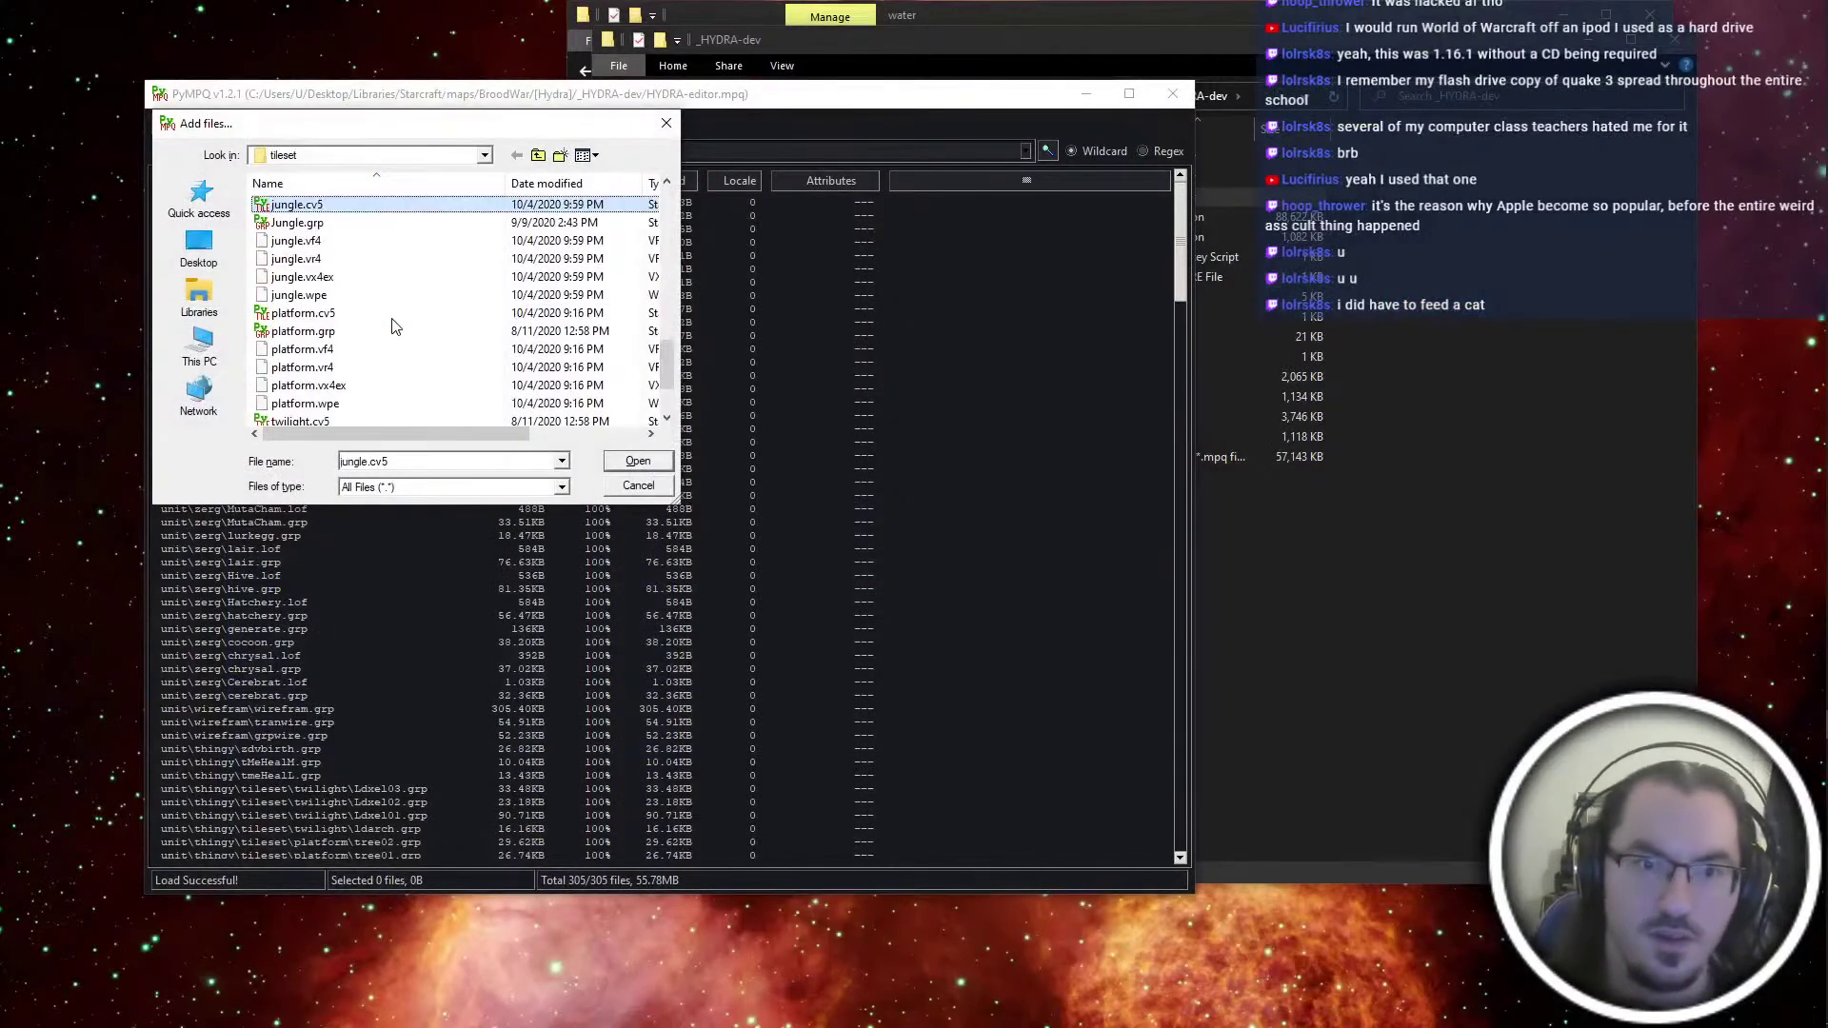
{"action": "left_click", "coordinate": [315, 301], "text": "shift"}
{"action": "key", "text": "Return"}
{"action": "key", "text": "Return"}
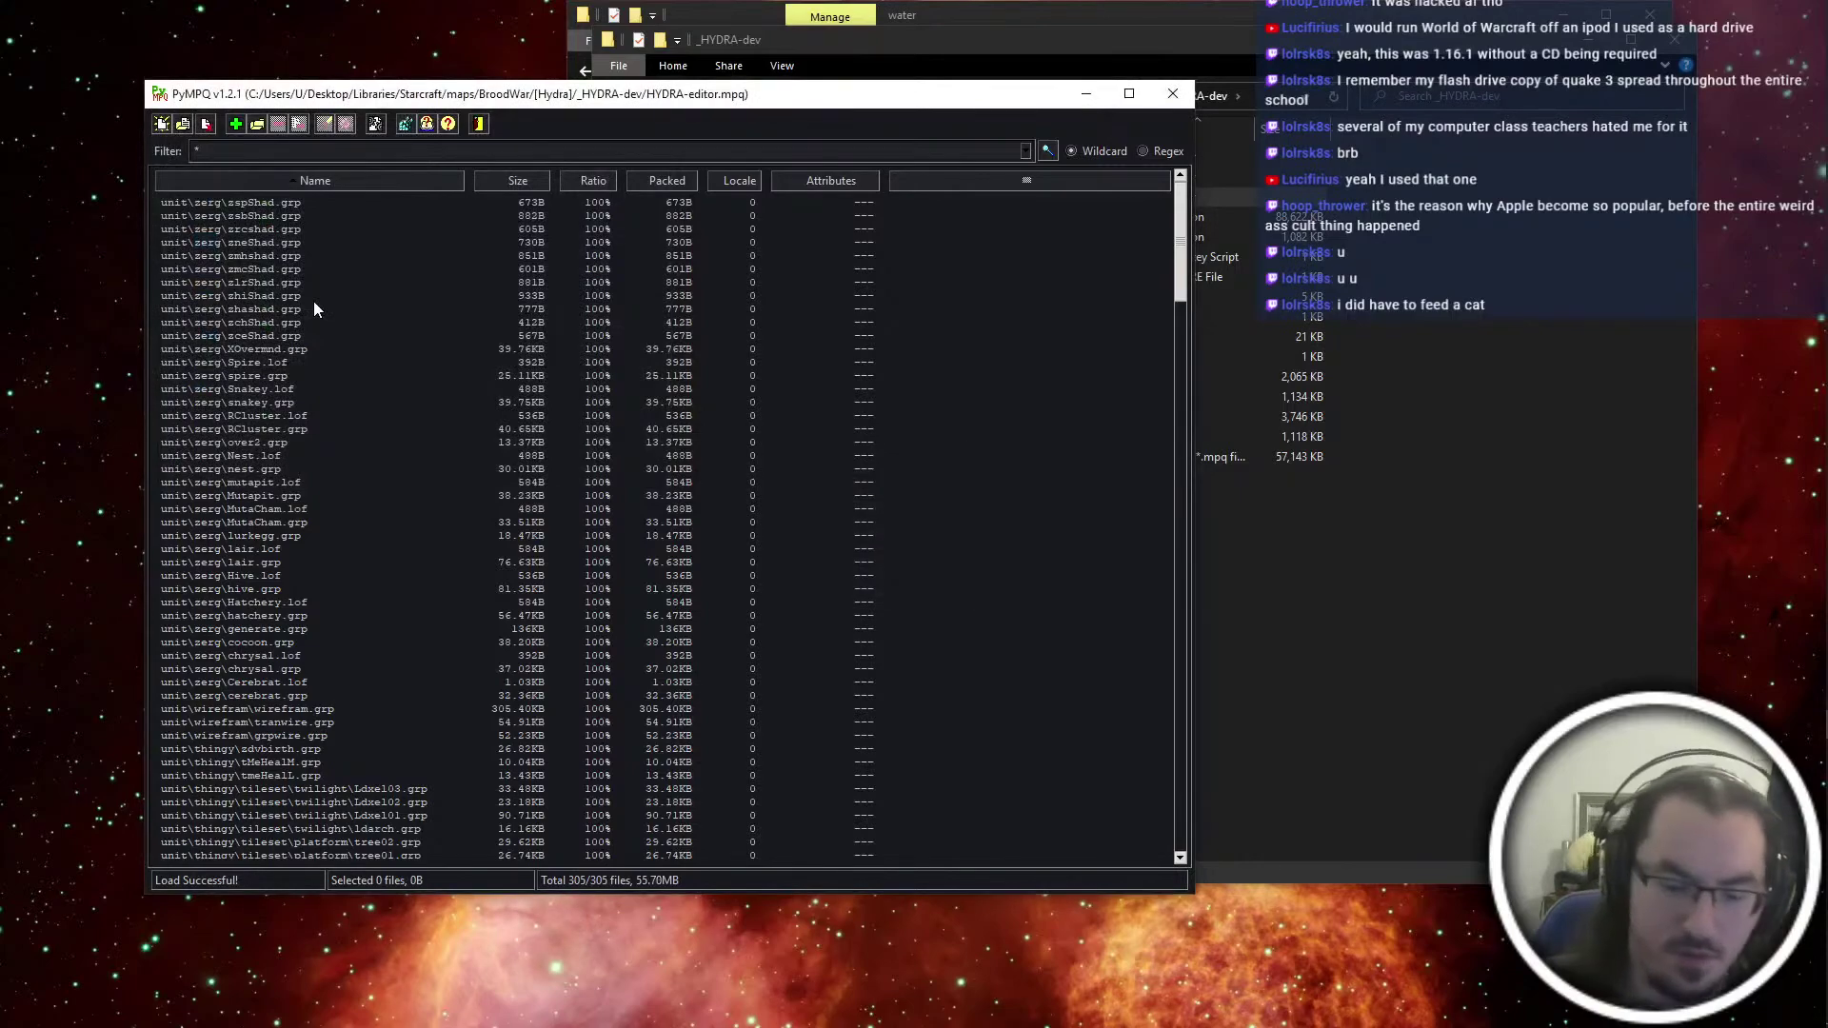
Open HYDRA-beta.exe in PyMPQ and update its jungle tileset files
{"action": "key", "text": "ctrl+o"}
{"action": "left_click", "coordinate": [598, 217]}
{"action": "key", "text": "Return"}
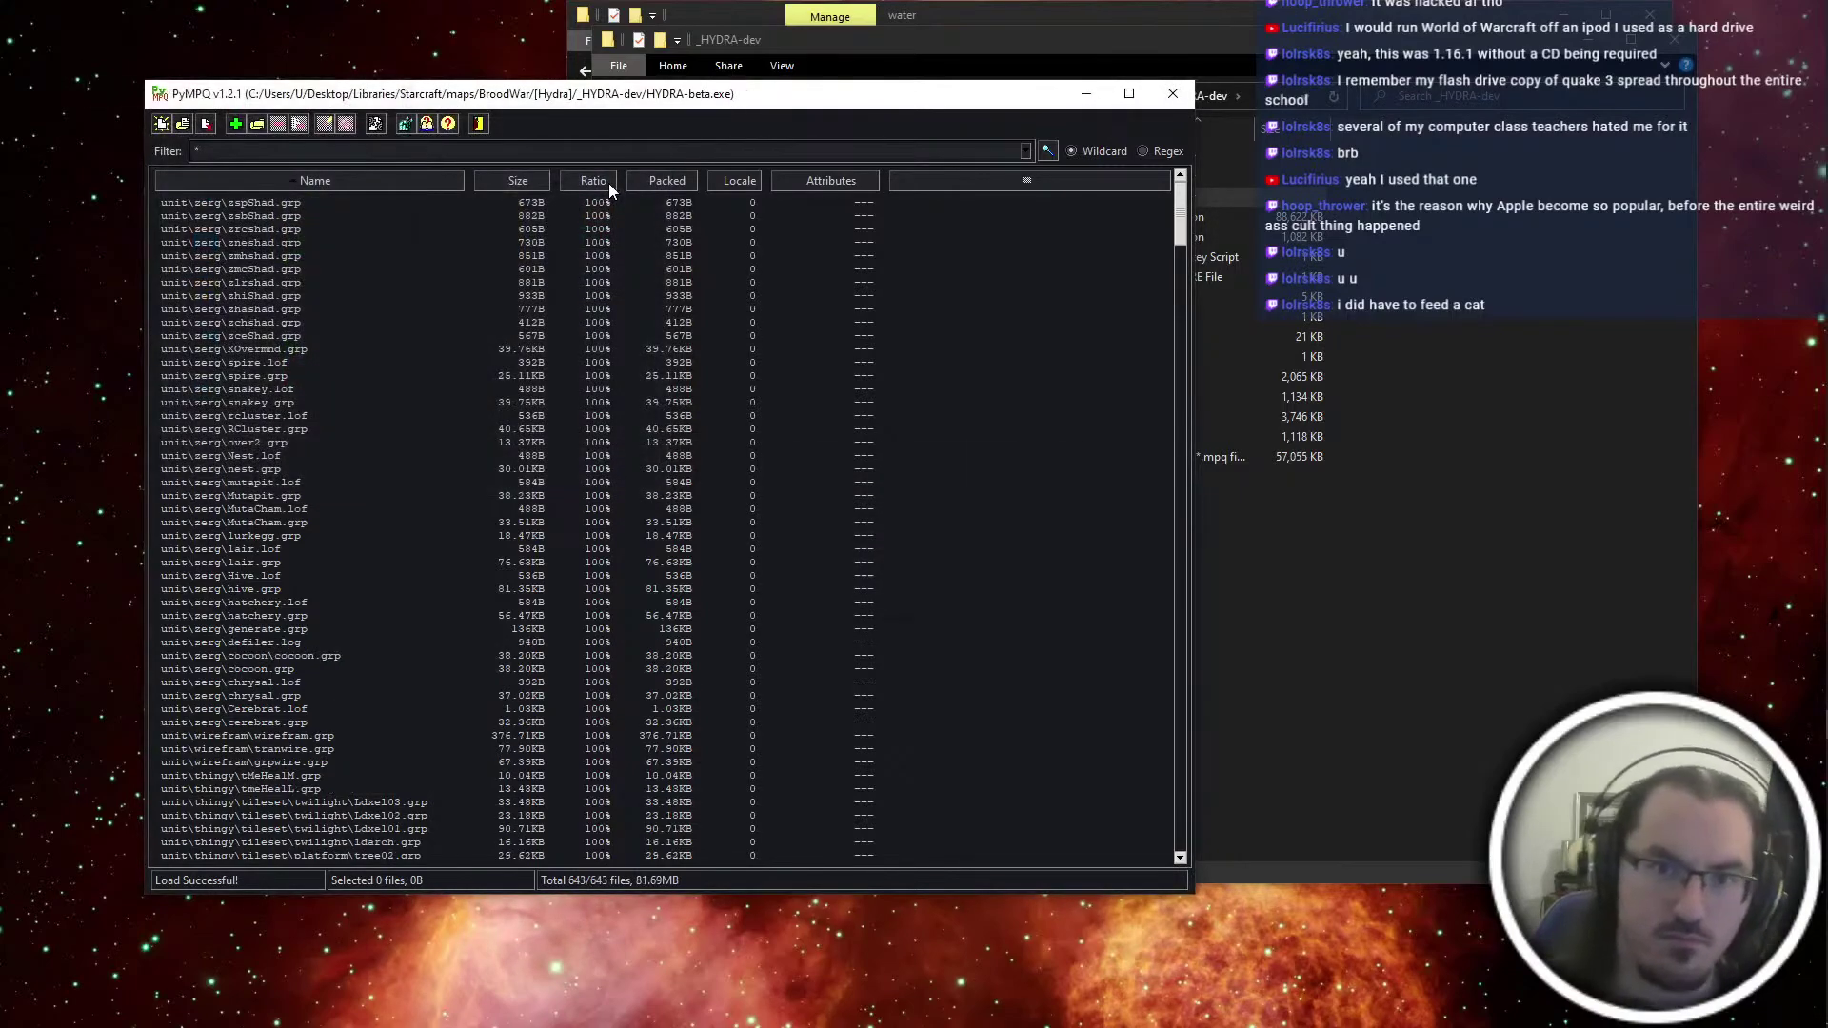
Switch to the Git client and stage all uncommitted changes in the _HYDRA-dev repository
{"action": "key", "text": "alt+Tab"}
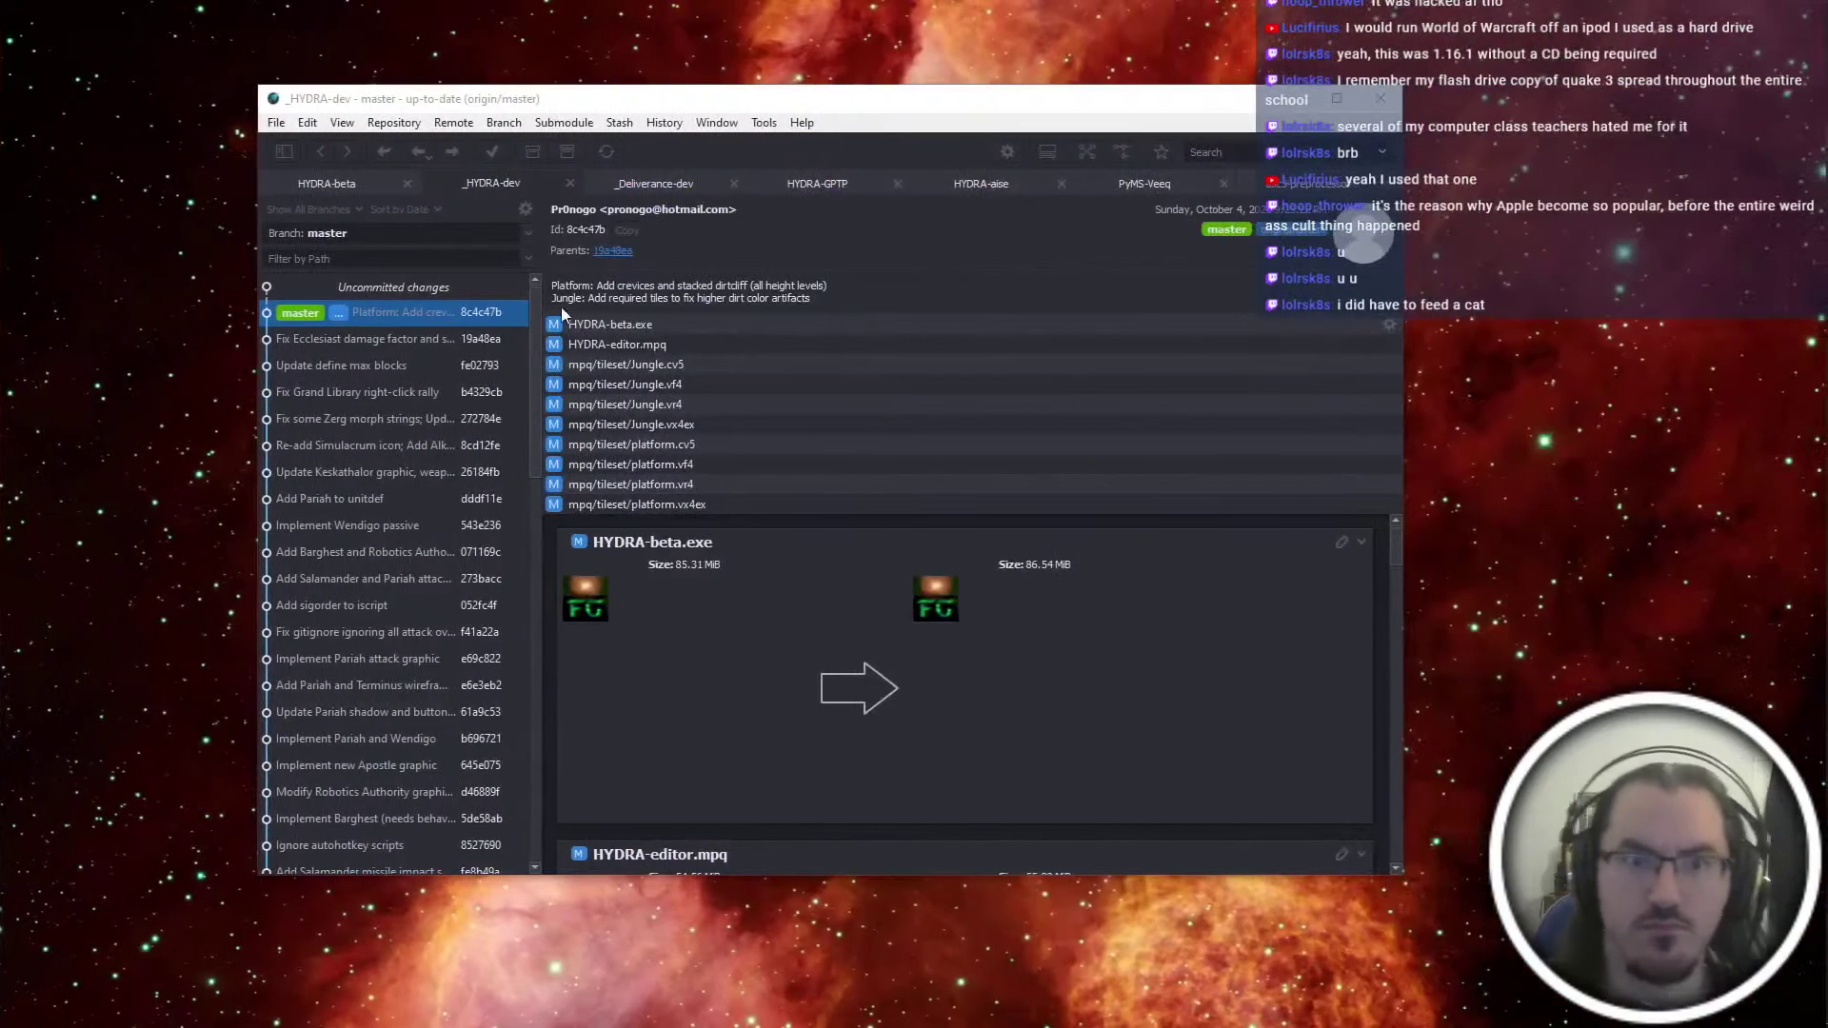
{"action": "left_click", "coordinate": [402, 281]}
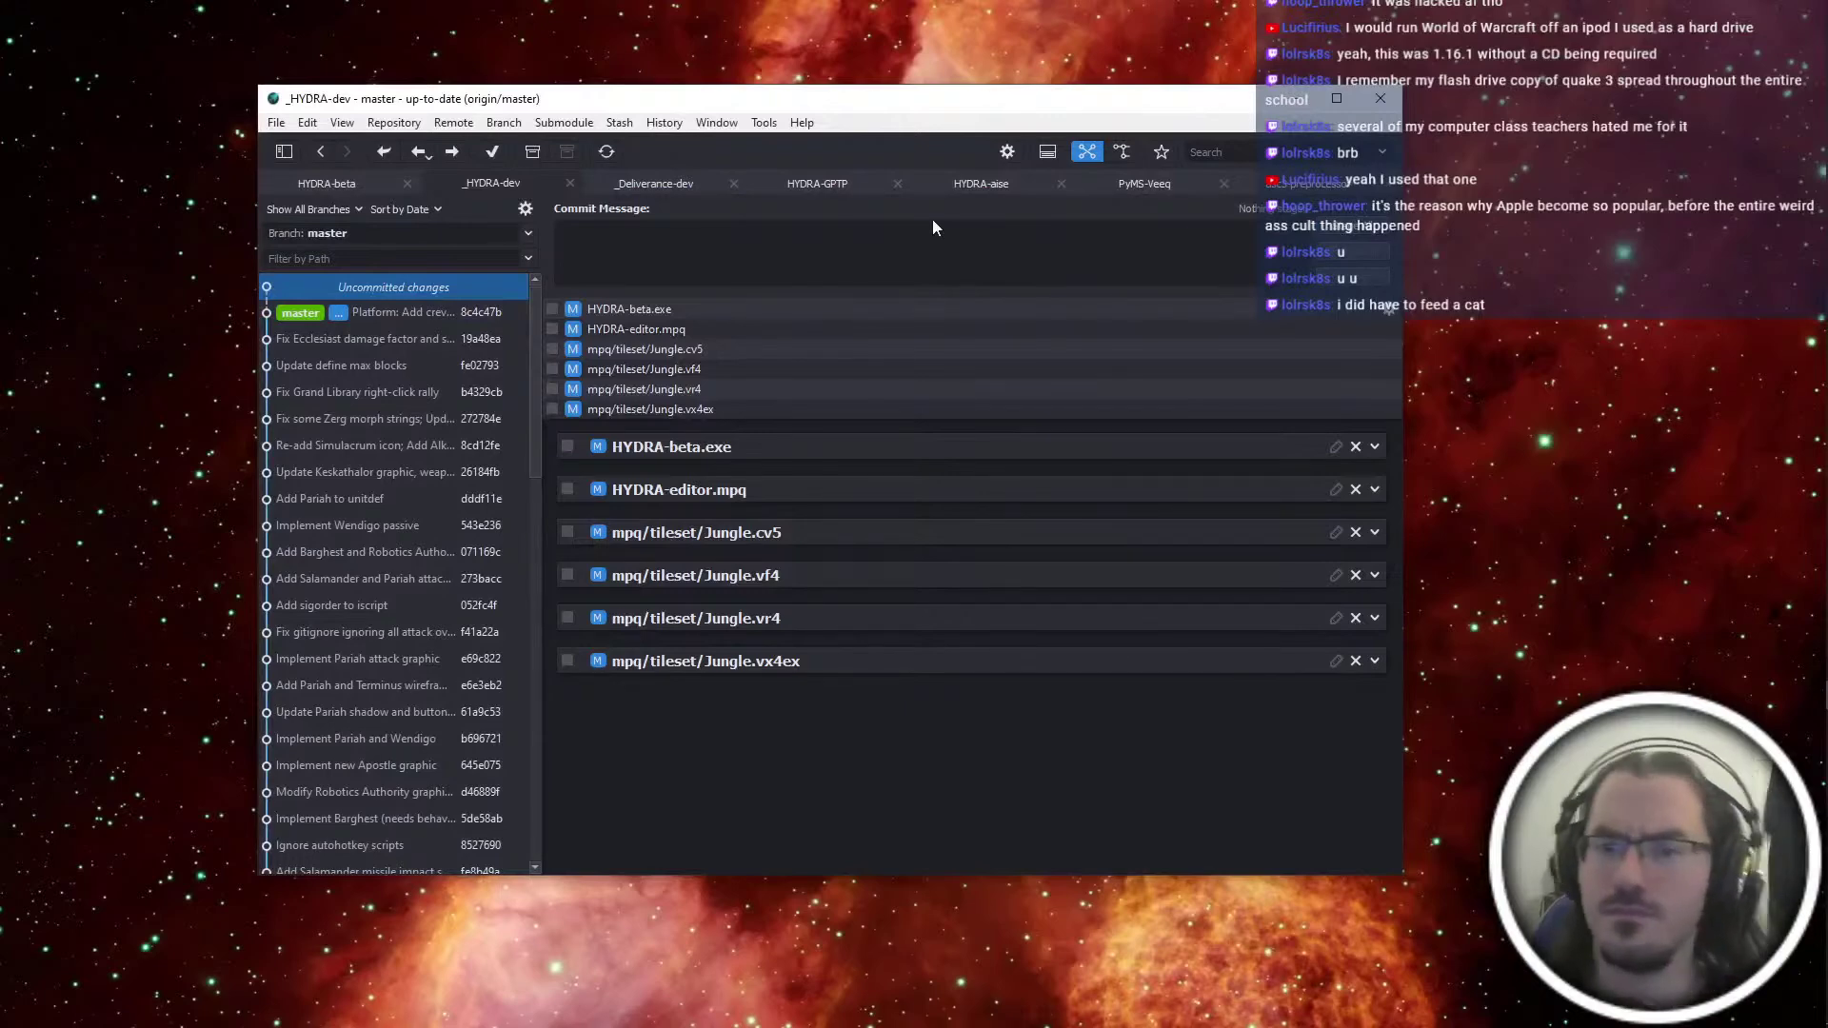
{"action": "key", "text": "ctrl+shift+s"}
Commit the staged files with the message "Jungle: Add swamp water asphalt bridge" plus a contributor credit, and push the commit
{"action": "type", "text": "A"}
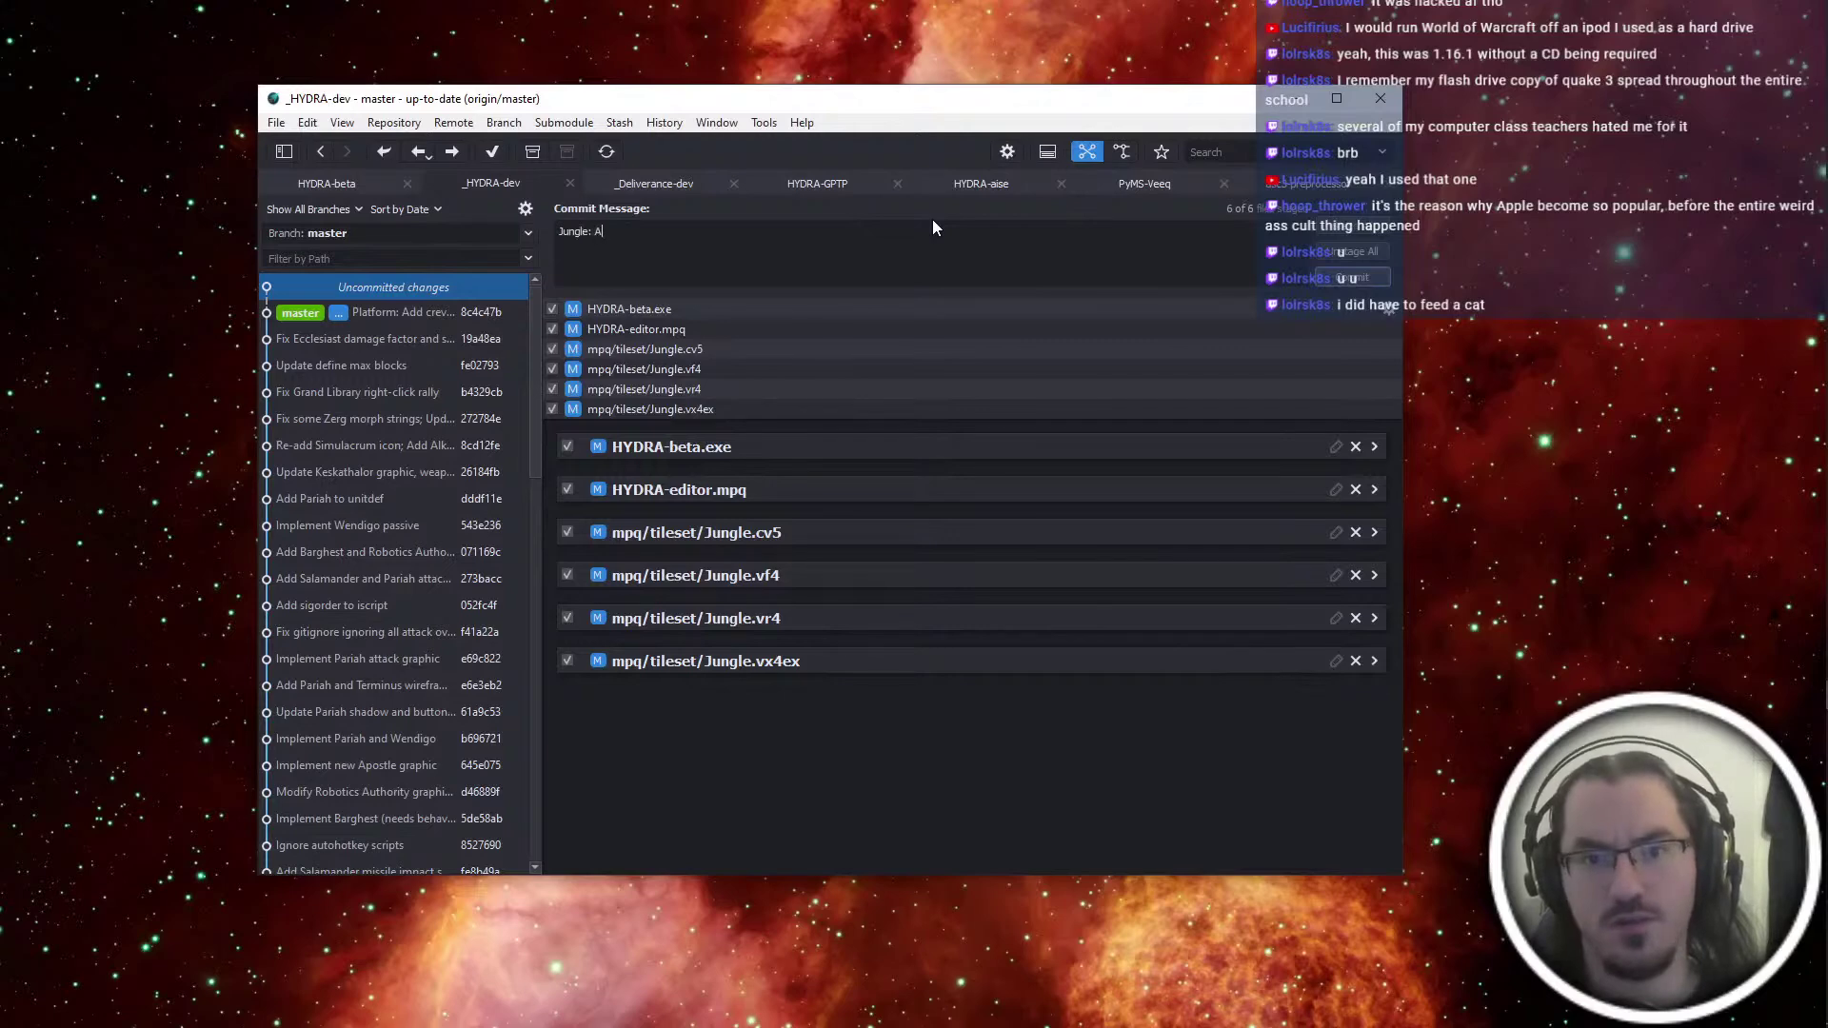
{"action": "type", "text": "ungle: Add swamp water "}
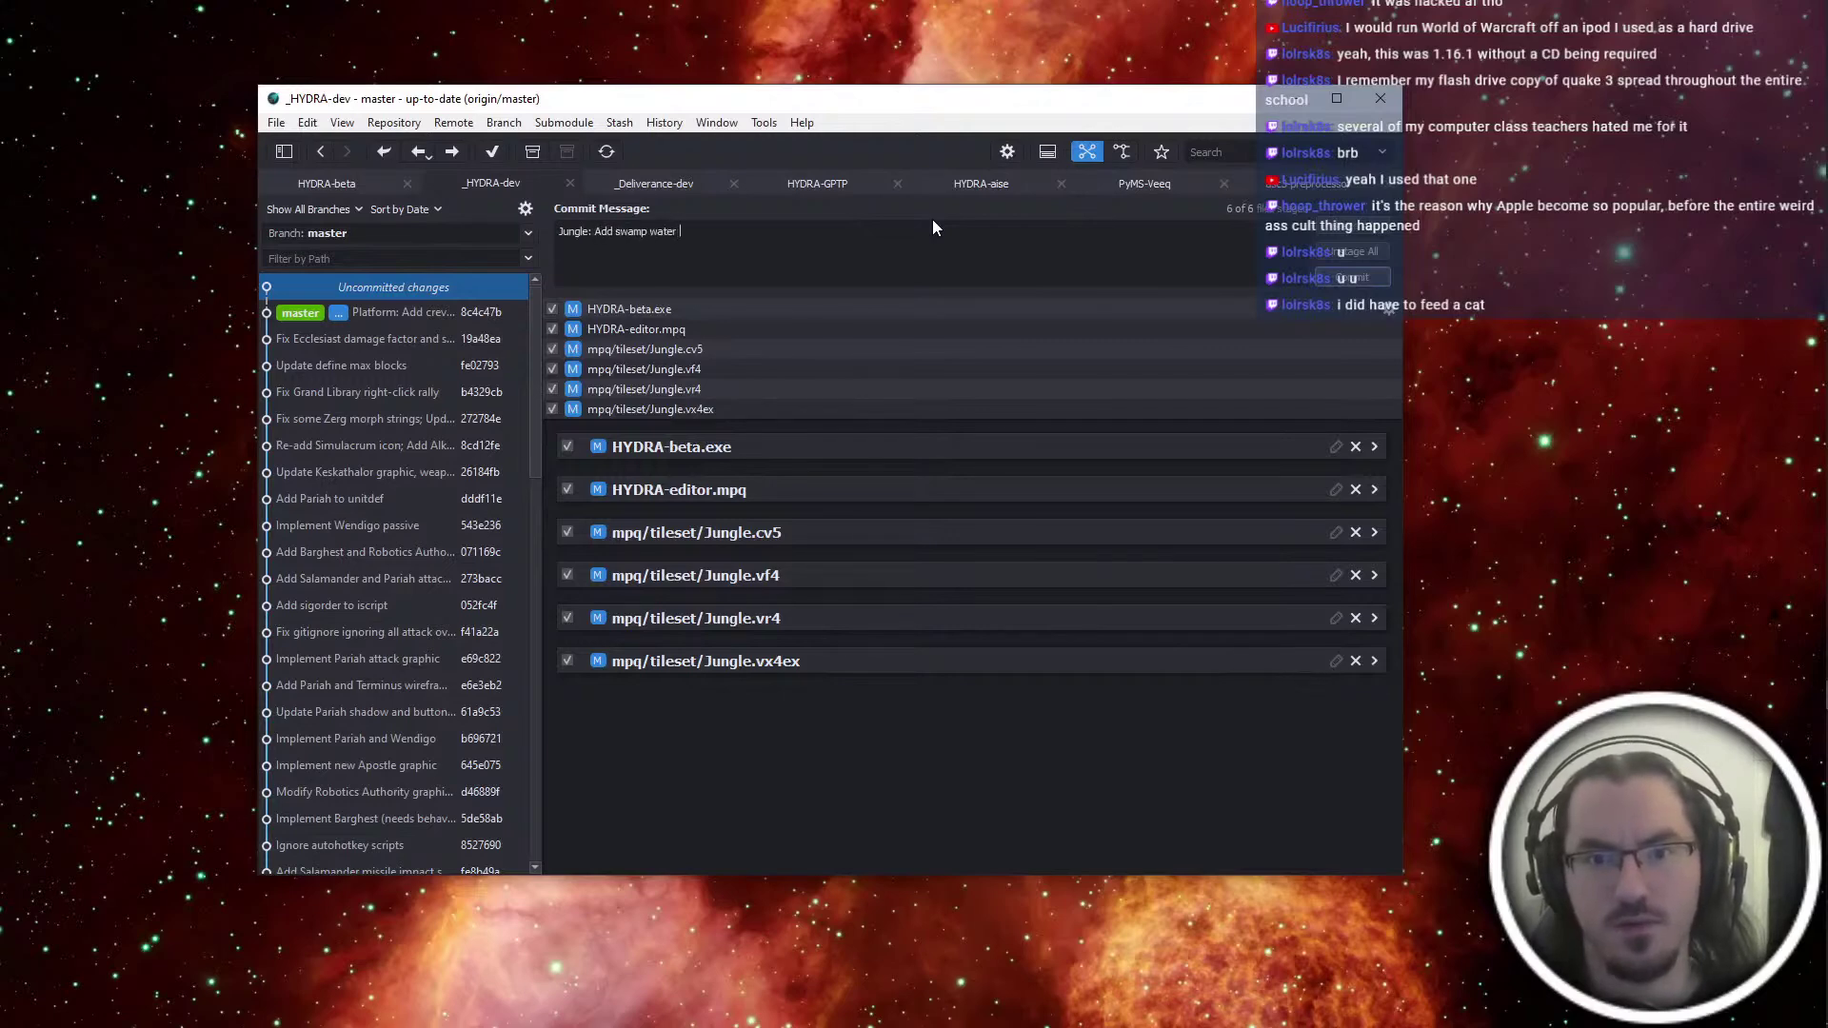
{"action": "type", "text": "asphalt bridge courtesy of"}
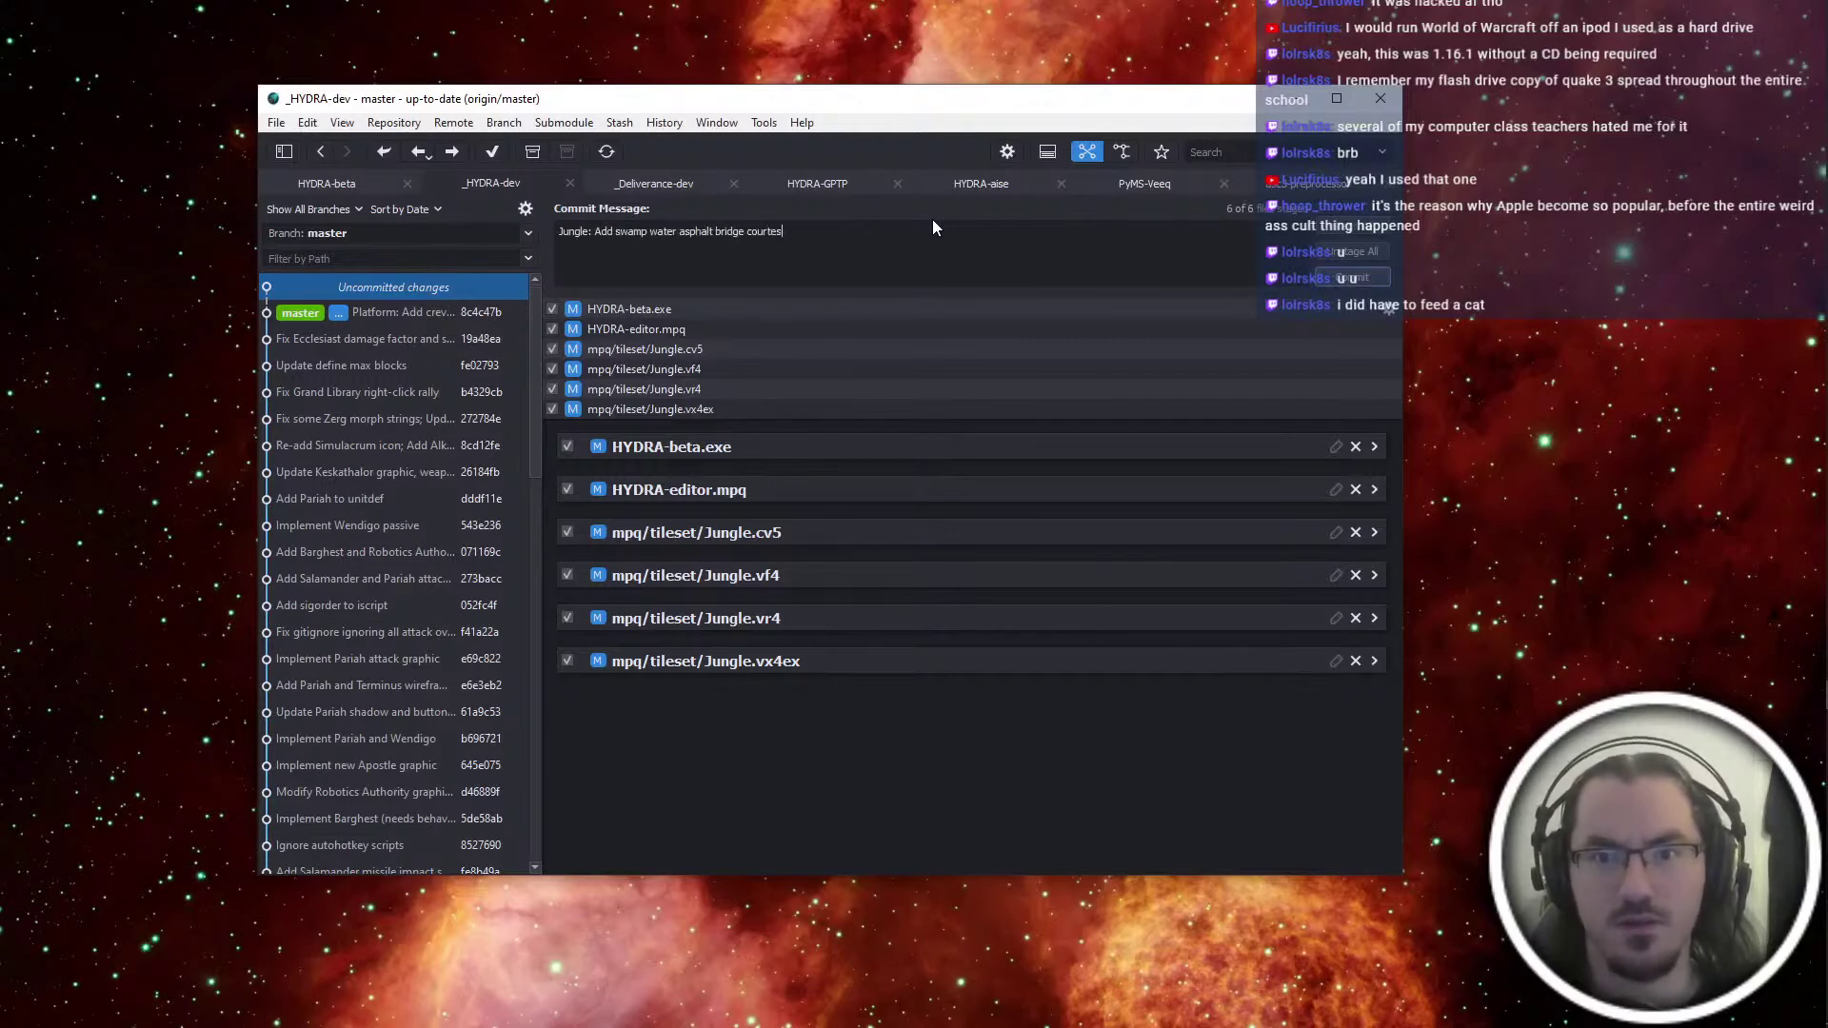
{"action": "type", "text": "DF"}
{"action": "key", "text": "ctrl+Return"}
{"action": "left_click", "coordinate": [451, 152]}
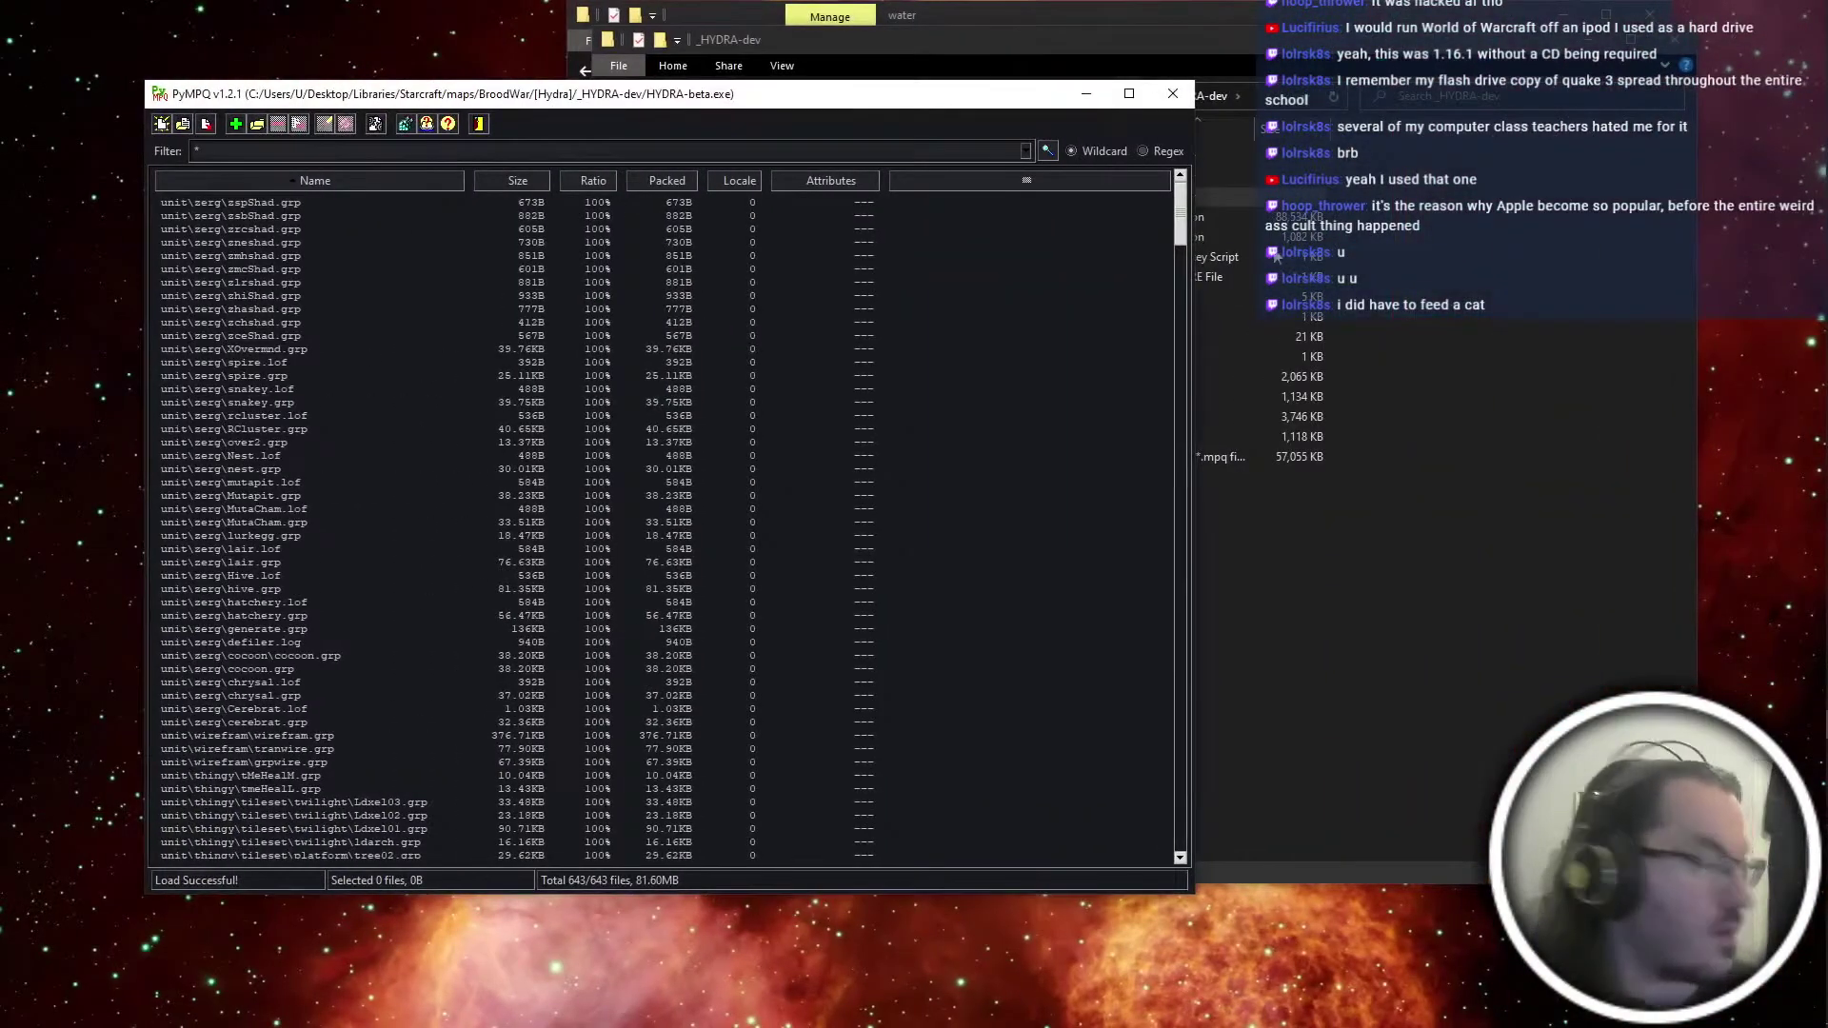
Close the water folder window and launch ScmDraft 2 with the HYDRA profile
{"action": "left_click", "coordinate": [1352, 373]}
{"action": "left_click", "coordinate": [1289, 16]}
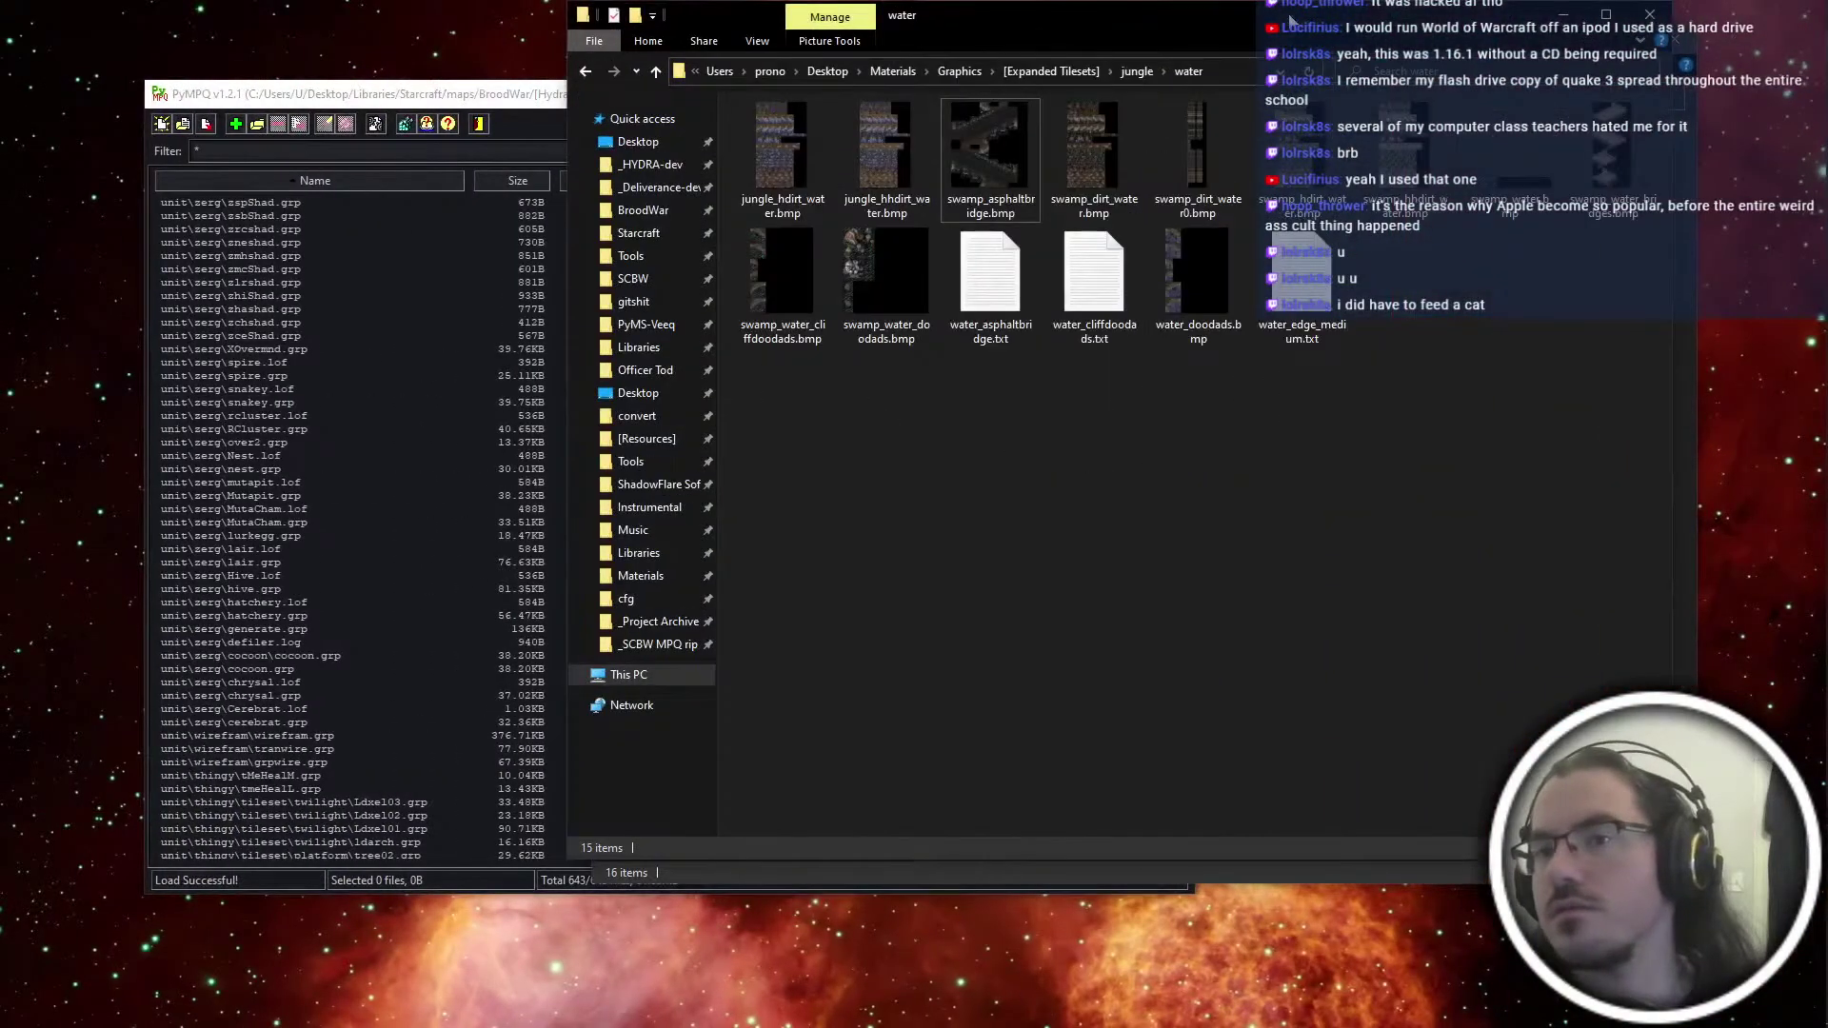
{"action": "left_click", "coordinate": [1649, 16]}
{"action": "double_click", "coordinate": [1093, 217]}
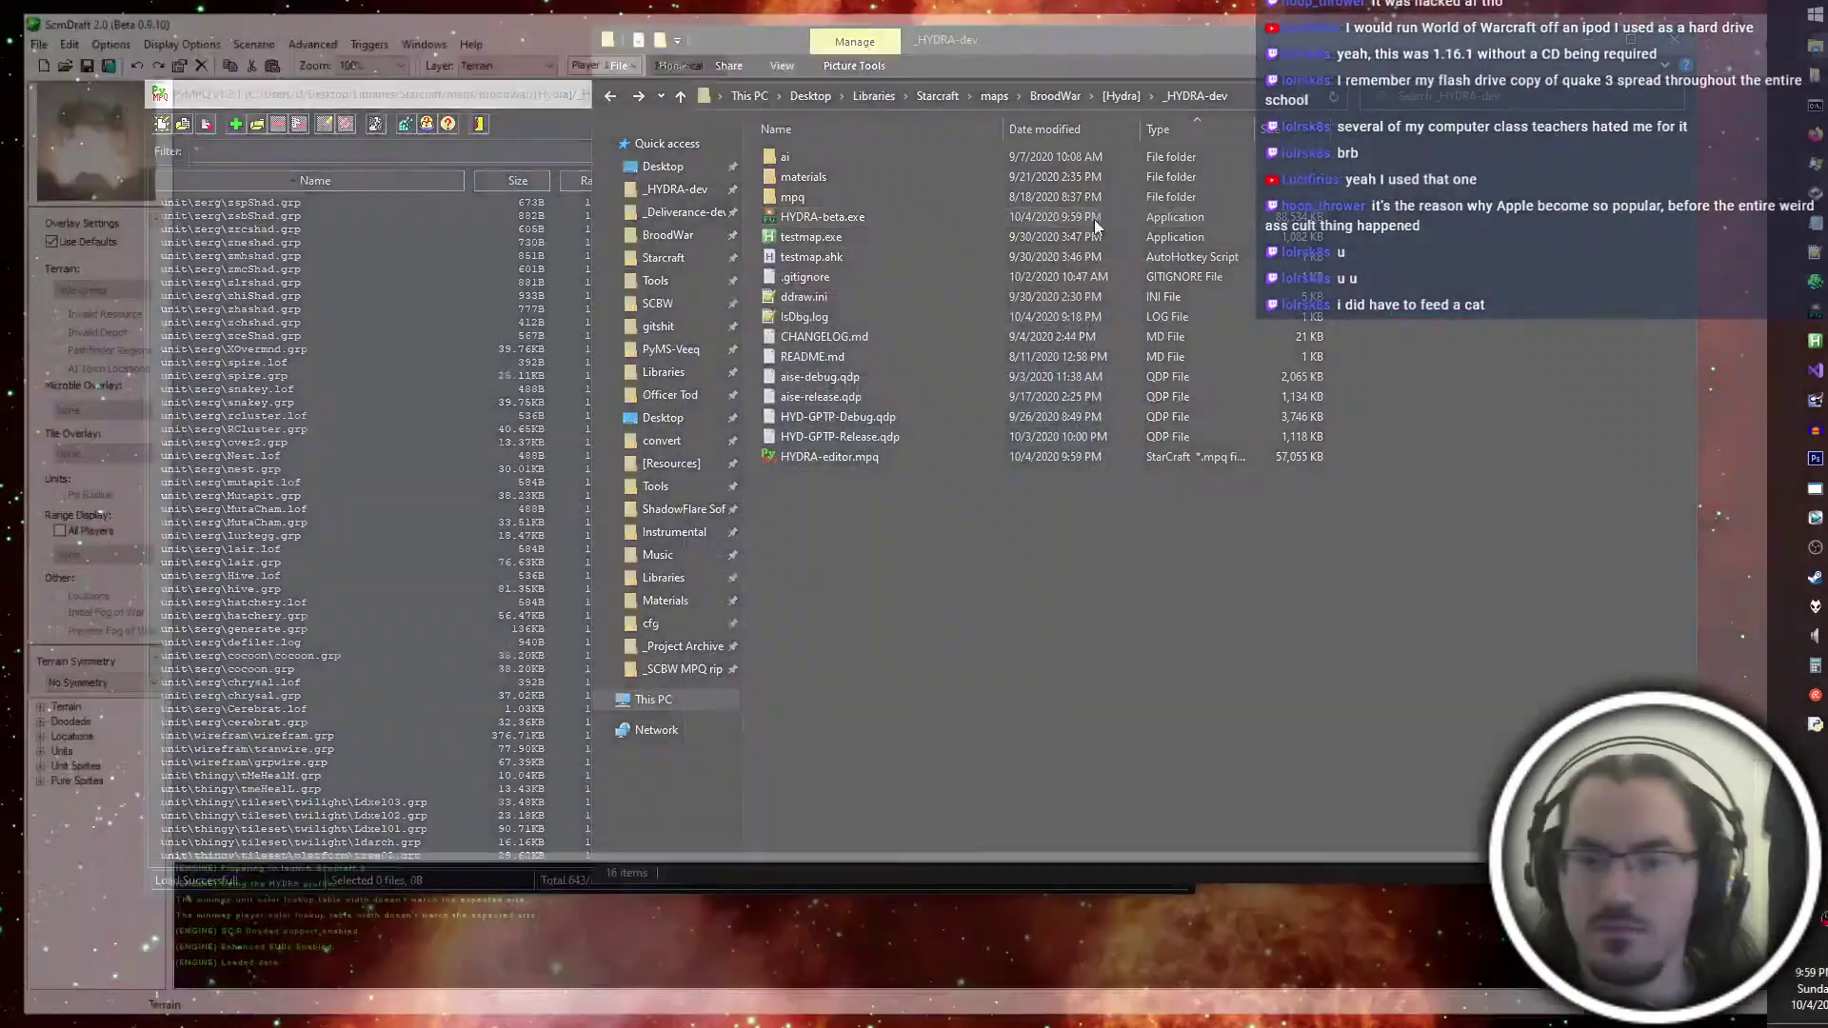
Open the map 2-z01.scx from the 1-Campaigns/2-Overmind folder in ScmDraft and view the asphalt bridge area over the water
{"action": "key", "text": "alt+Tab"}
{"action": "key", "text": "alt+Left"}
{"action": "key", "text": "alt+Right"}
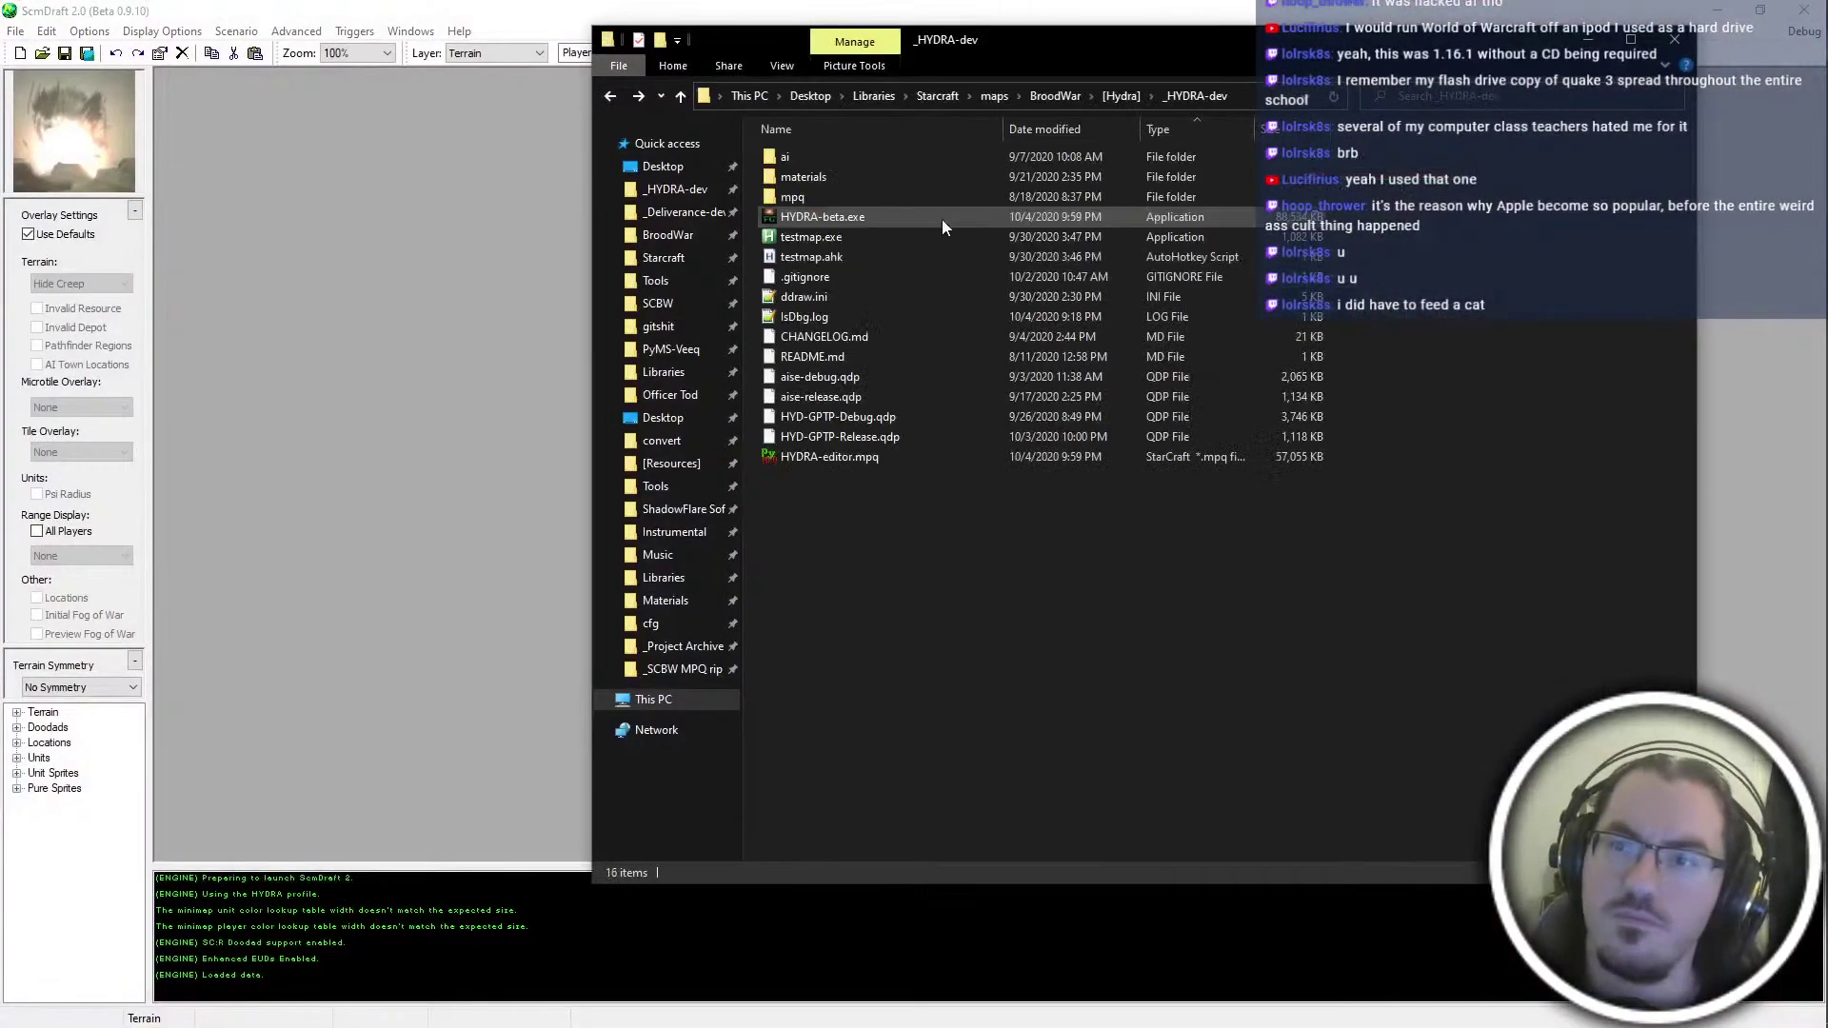
{"action": "left_click", "coordinate": [1151, 95]}
{"action": "left_click", "coordinate": [1238, 139]}
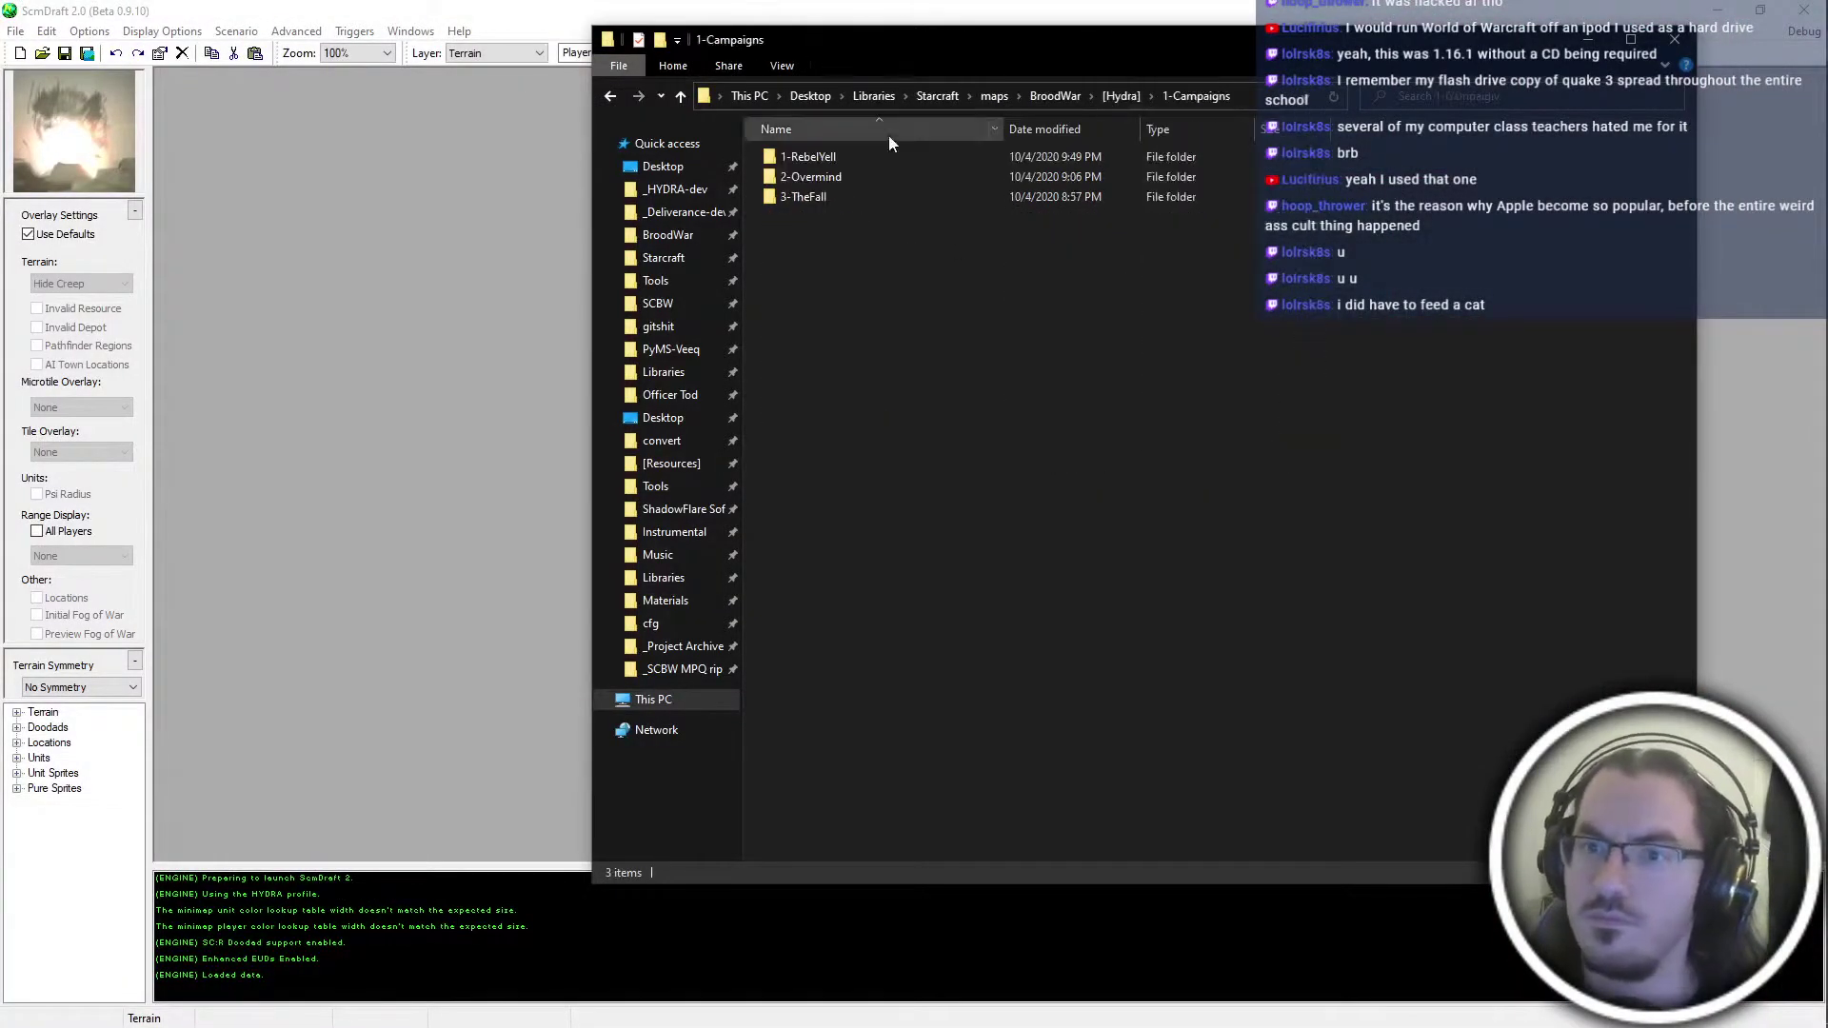
{"action": "double_click", "coordinate": [887, 176]}
{"action": "double_click", "coordinate": [780, 181]}
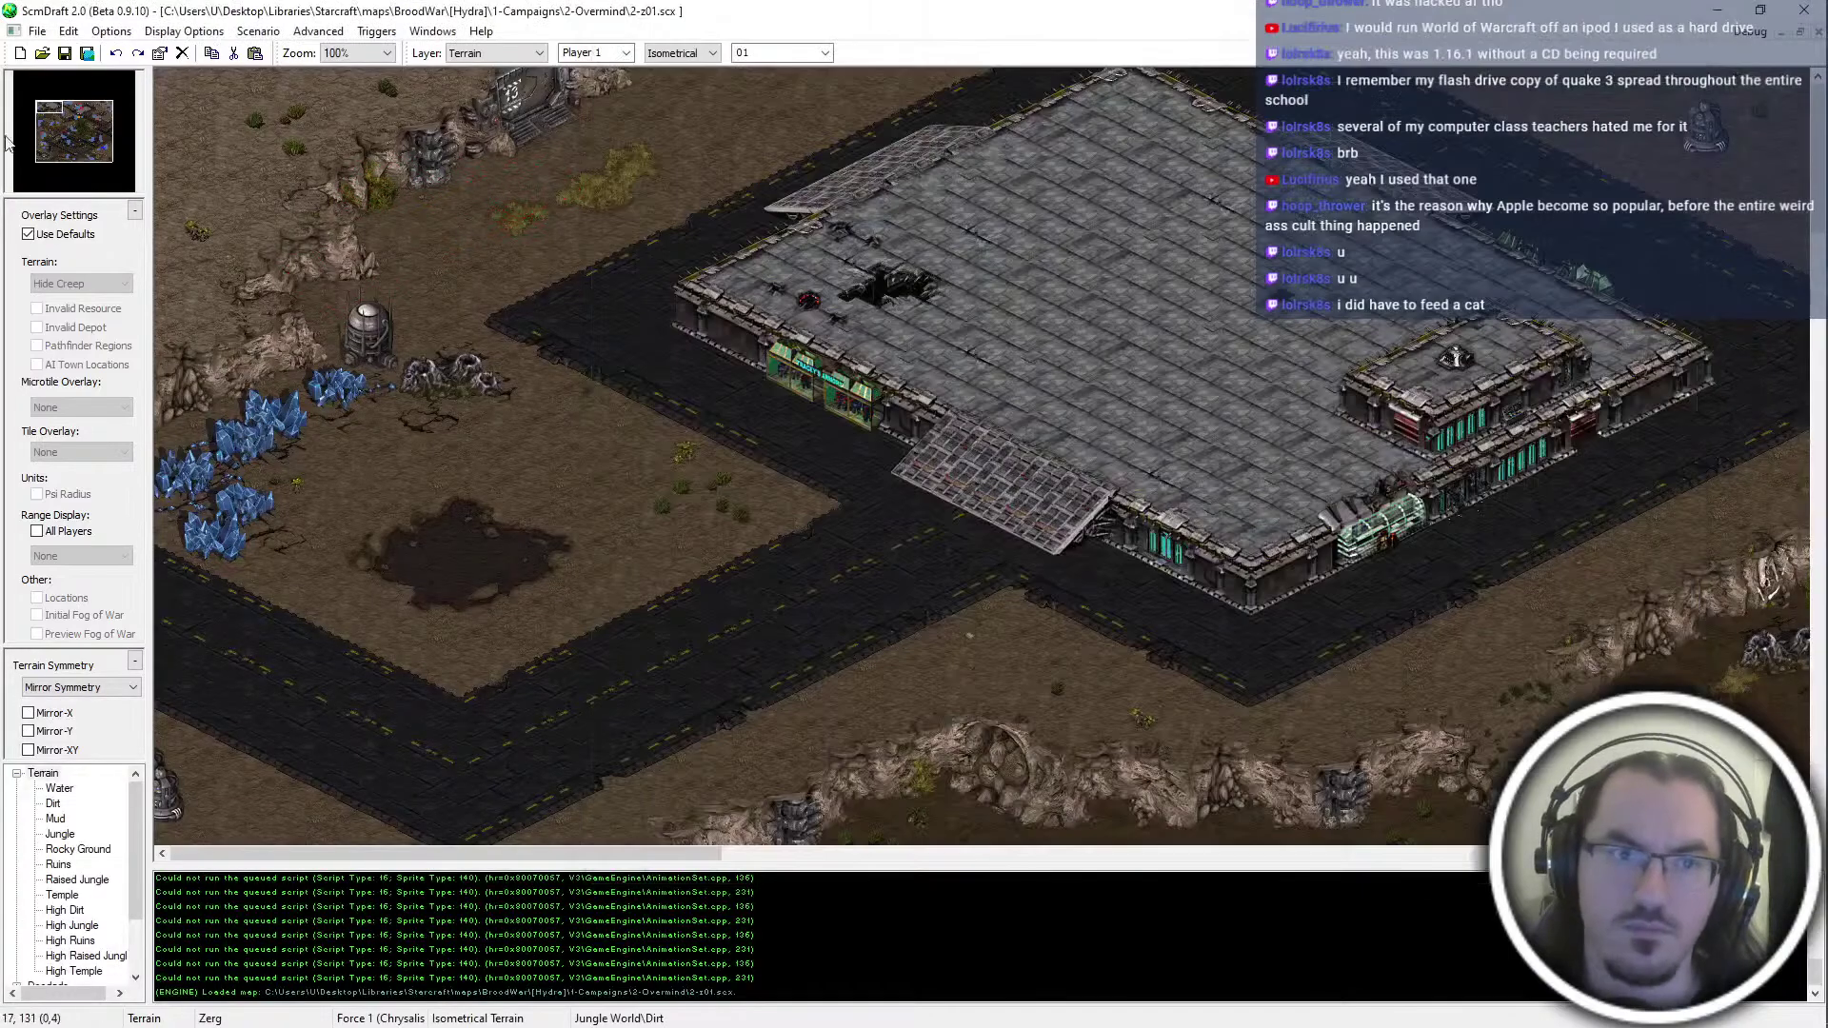
{"action": "left_click_drag", "start_coordinate": [52, 143], "coordinate": [57, 141]}
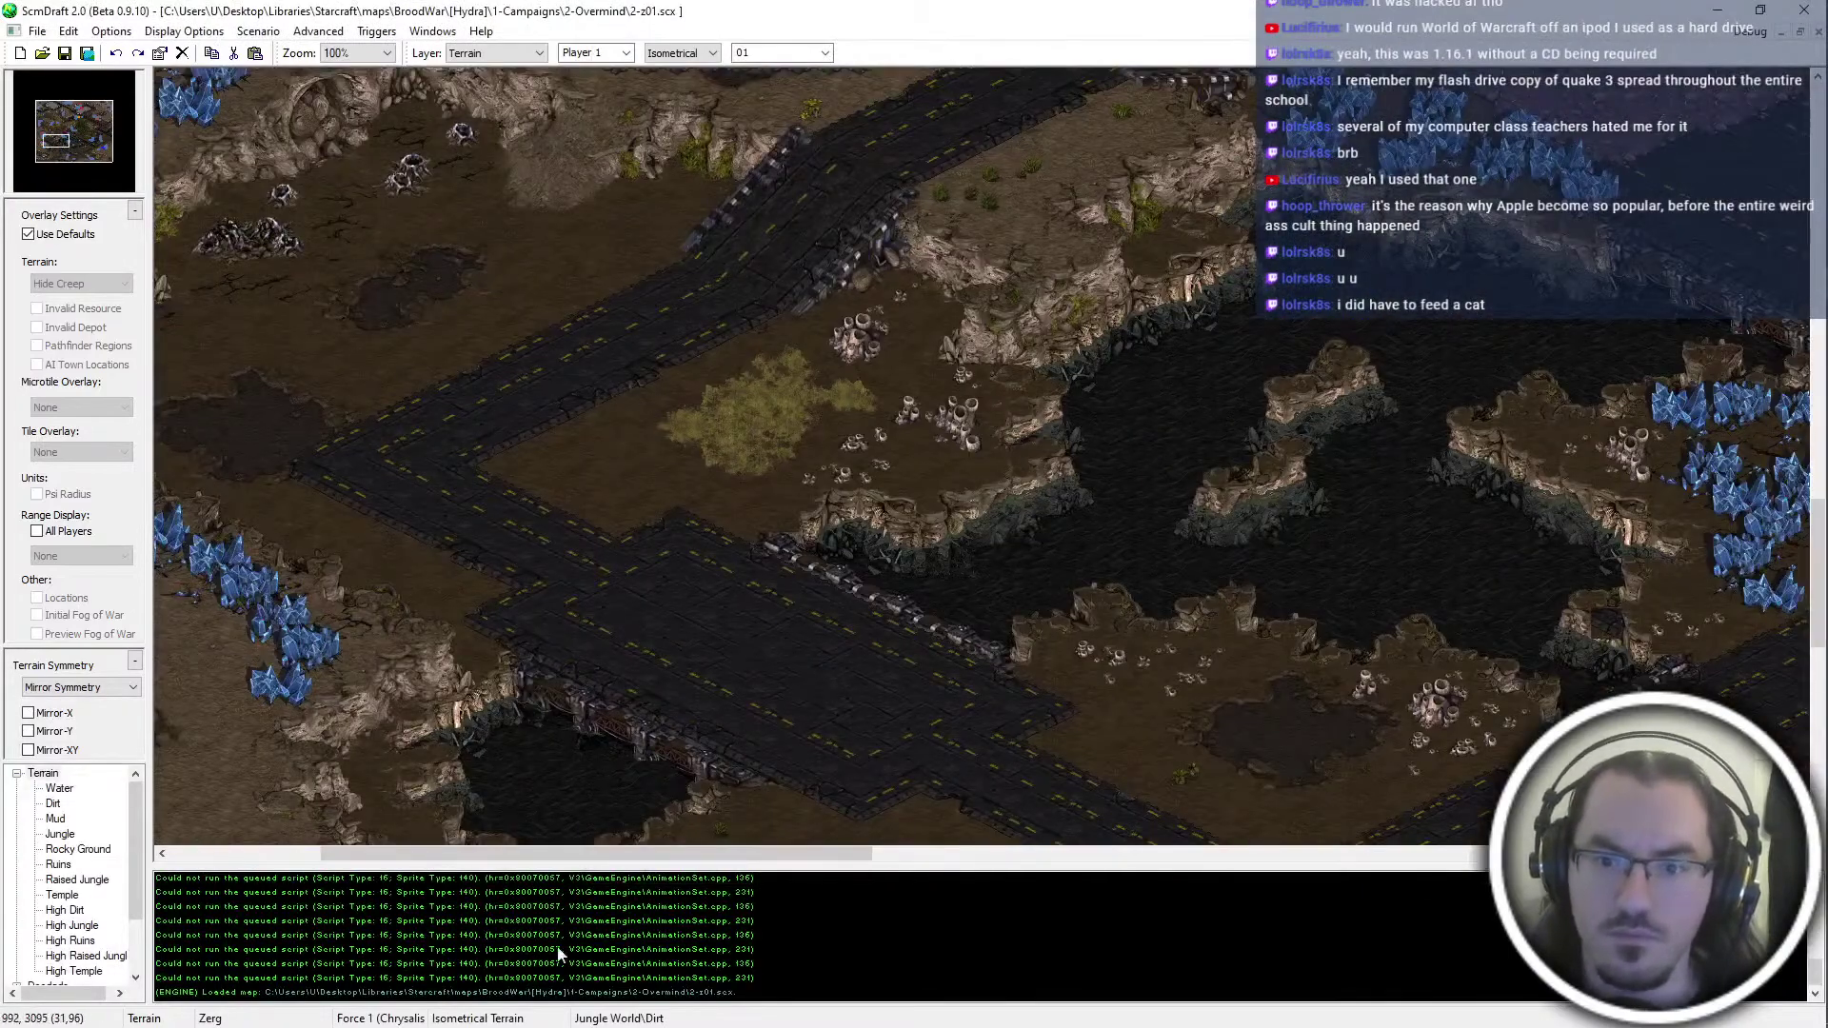
Examine the roads and asphalt bridges across the map, and inspect the bridge tiles in the Tileset Indexed terrain palette
{"action": "middle_click_drag", "start_coordinate": [727, 764], "coordinate": [373, 131]}
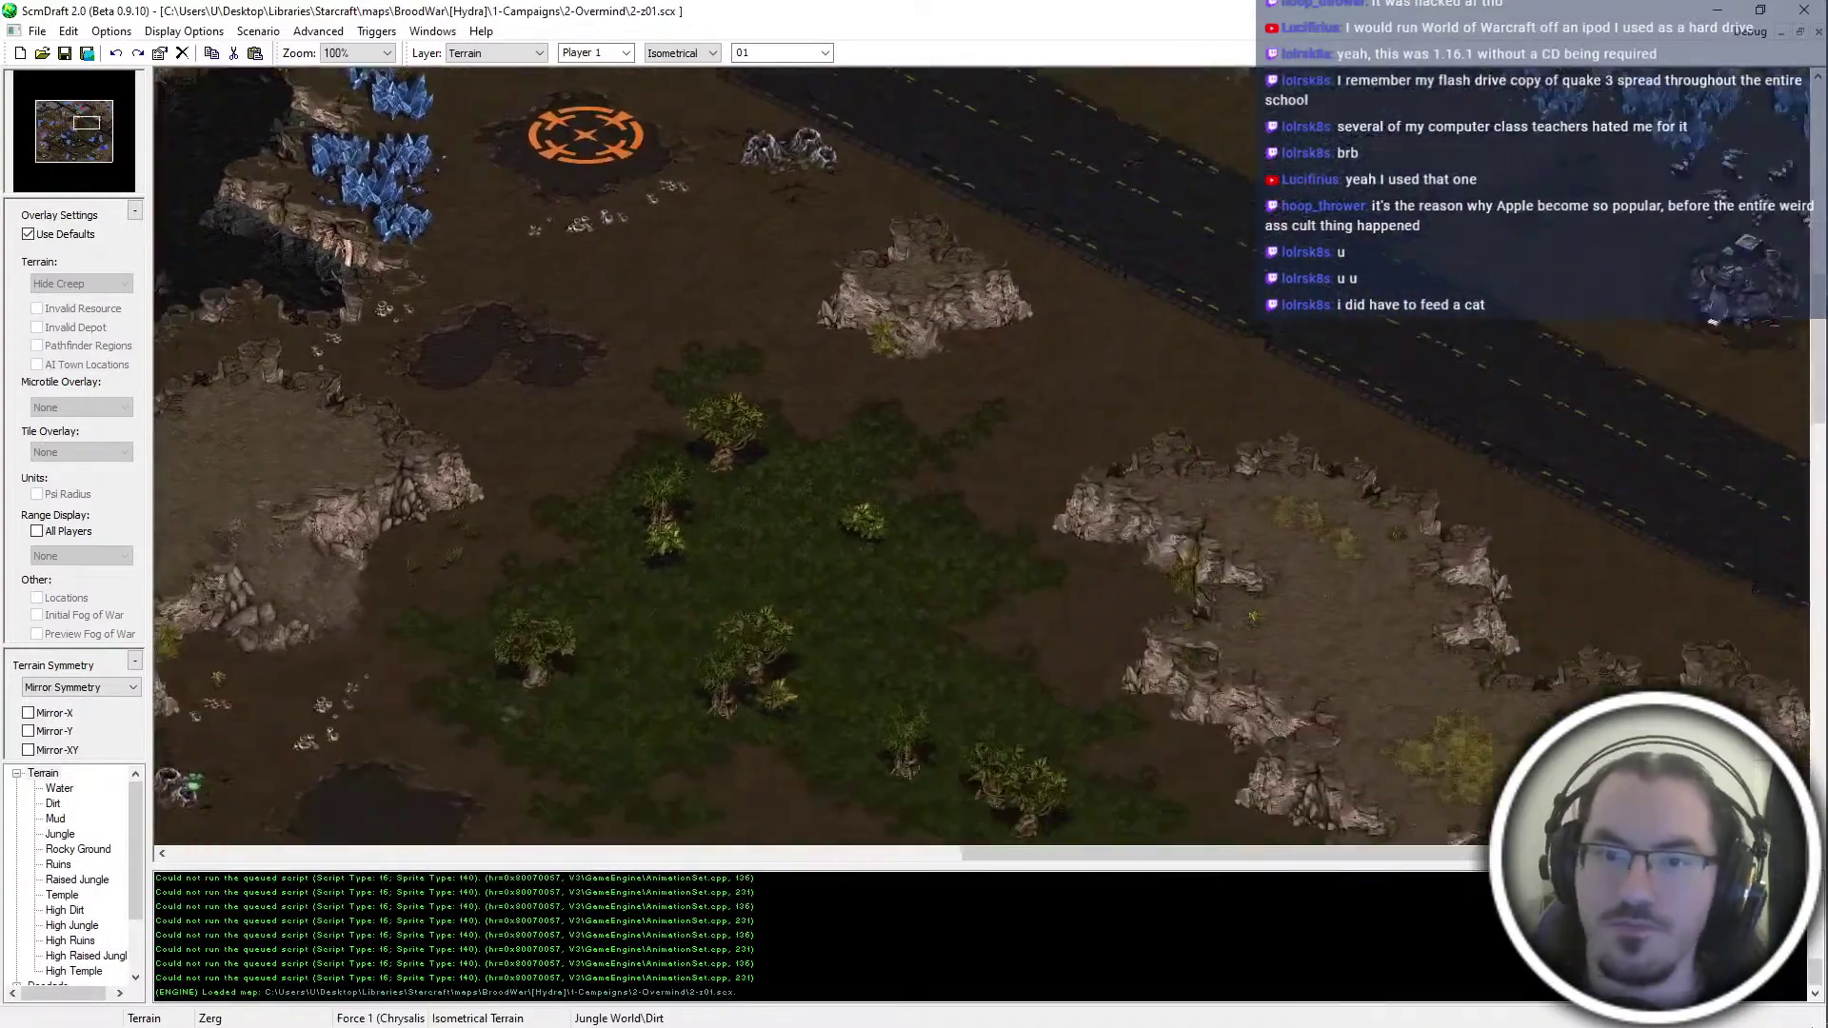
{"action": "middle_click_drag", "start_coordinate": [1428, 799], "coordinate": [952, 228]}
{"action": "middle_click_drag", "start_coordinate": [1185, 297], "coordinate": [1190, 191]}
{"action": "middle_click_drag", "start_coordinate": [381, 723], "coordinate": [1237, 228]}
{"action": "mouse_move", "coordinate": [161, 617]}
{"action": "middle_mouse_down"}
{"action": "mouse_move", "coordinate": [759, 497]}
{"action": "mouse_move", "coordinate": [644, 425]}
{"action": "middle_mouse_up"}
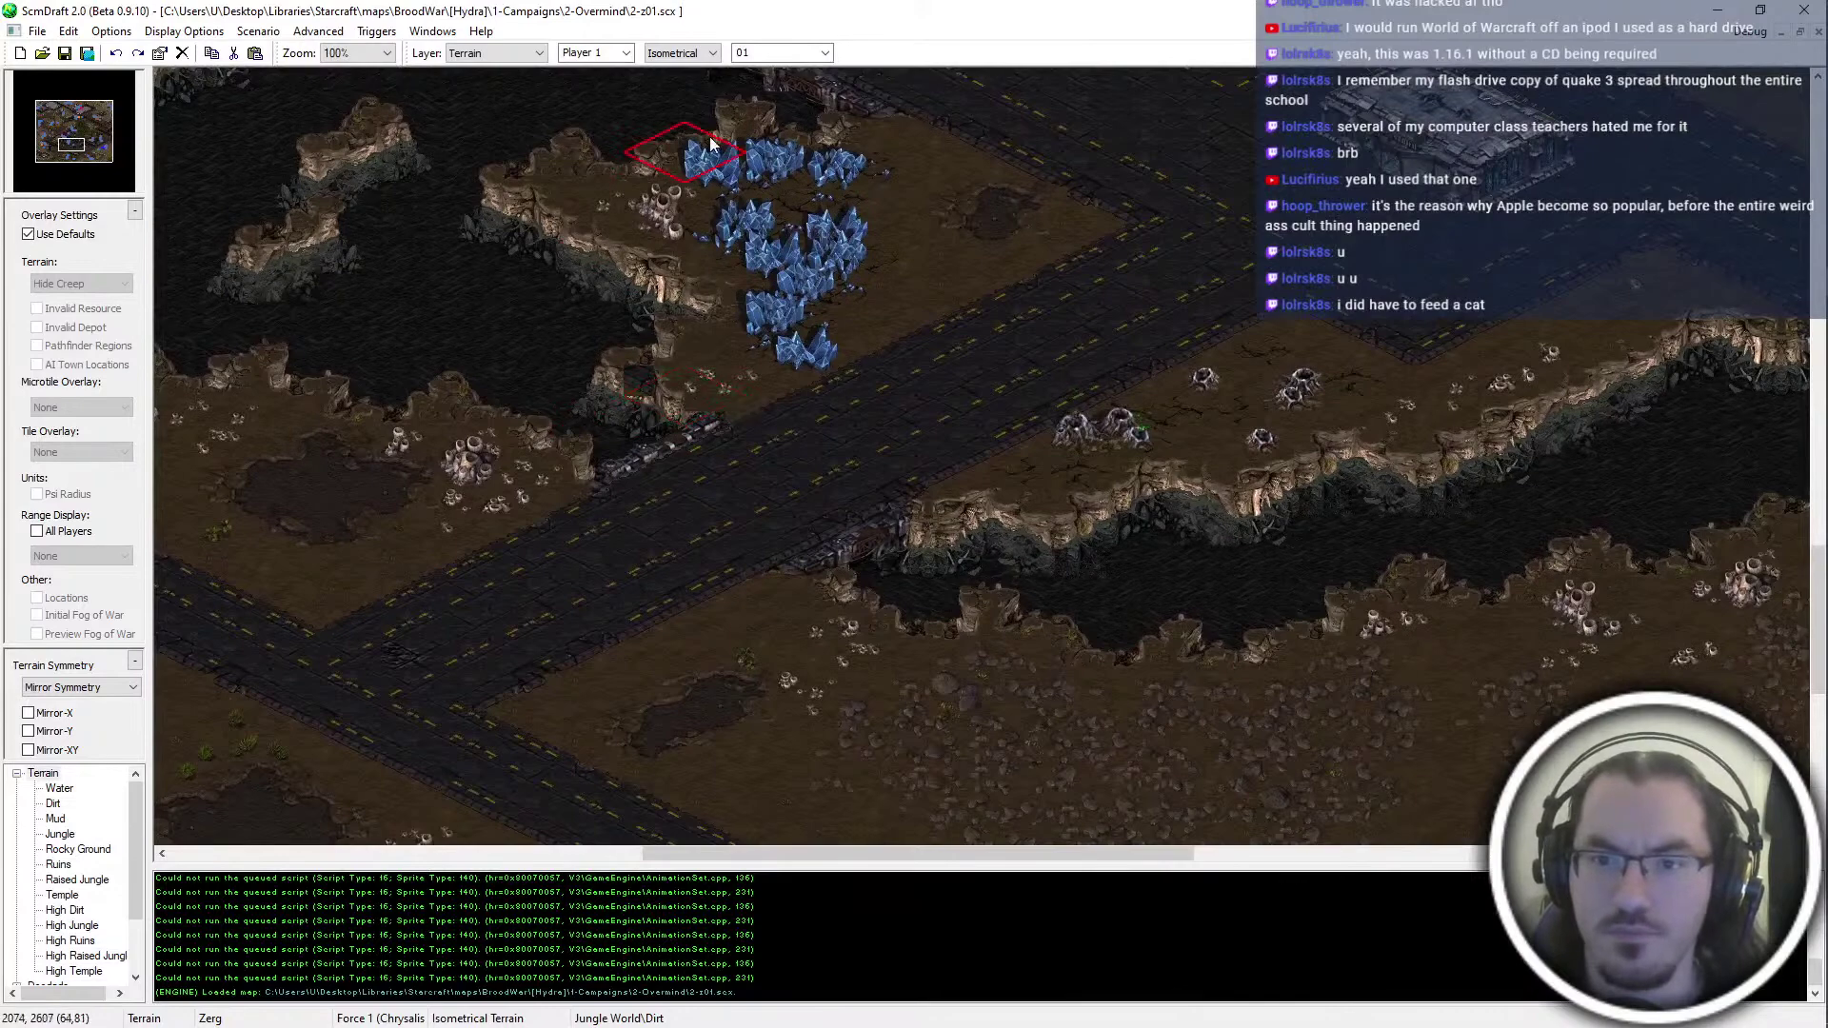
{"action": "middle_click_drag", "start_coordinate": [710, 143], "coordinate": [1237, 346]}
{"action": "middle_click_drag", "start_coordinate": [1424, 367], "coordinate": [935, 323]}
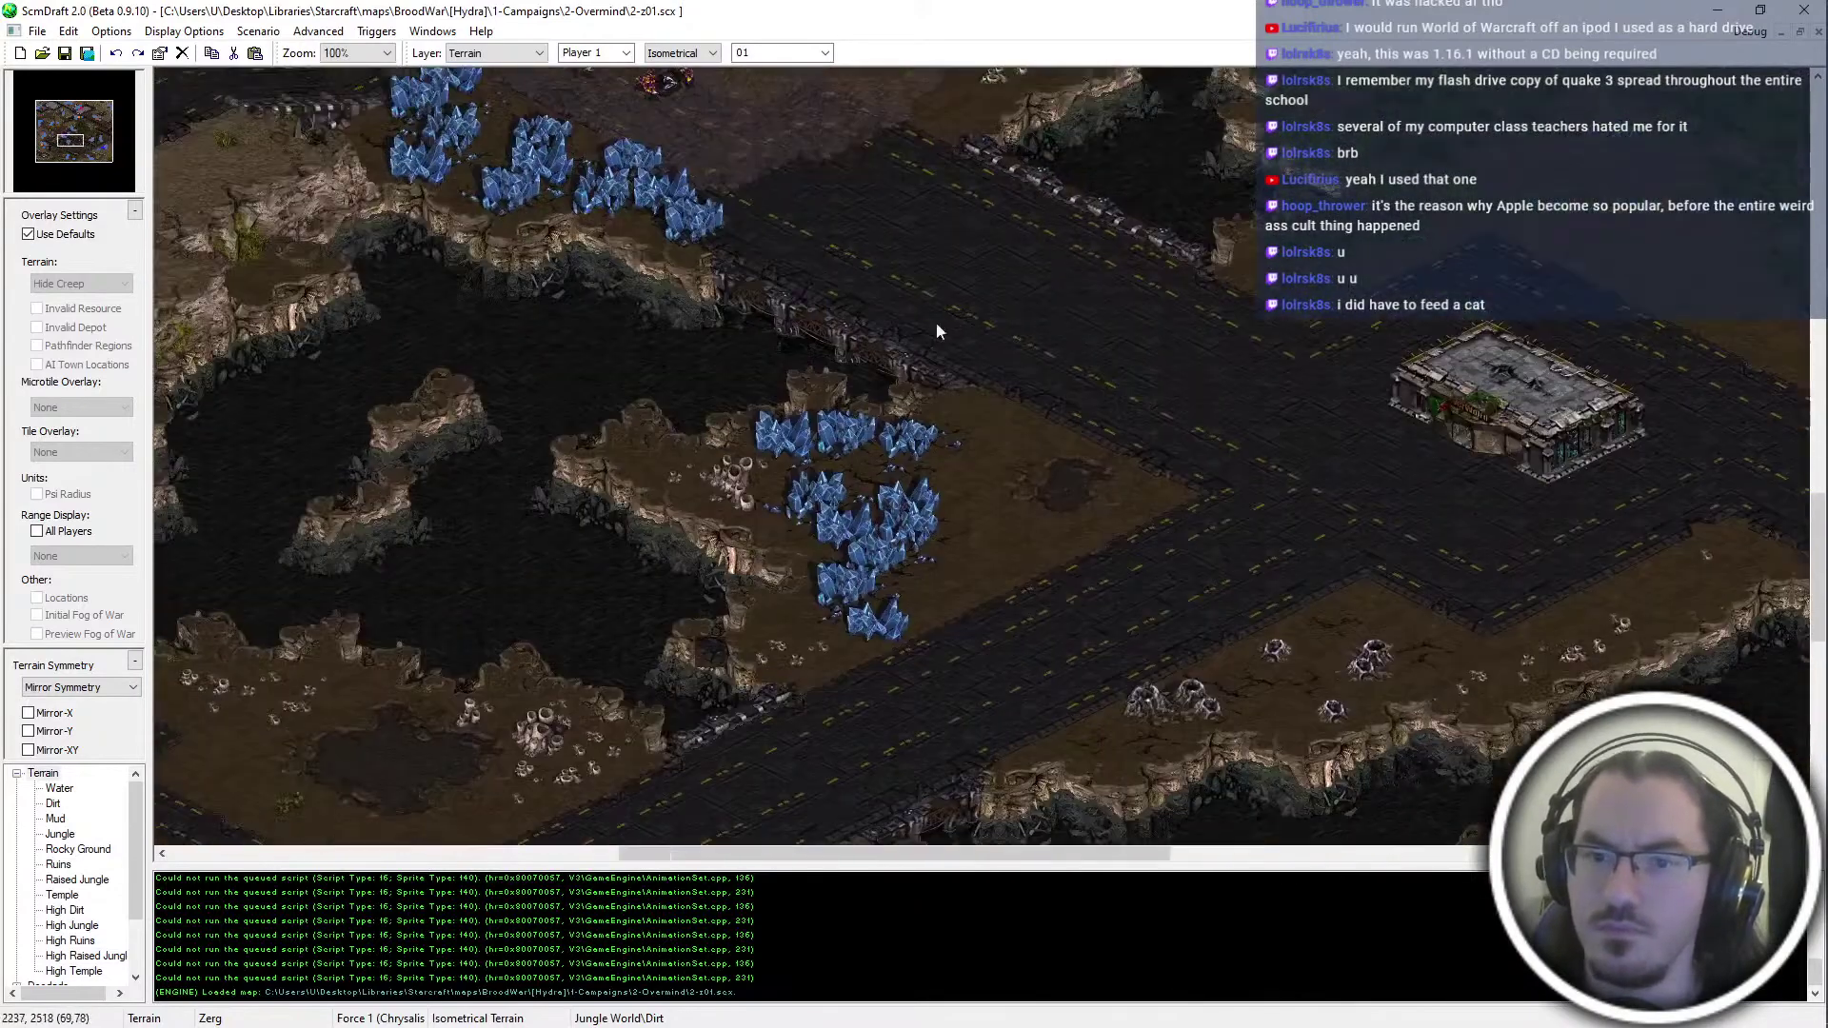
{"action": "key", "text": "Return"}
{"action": "left_click", "coordinate": [760, 688]}
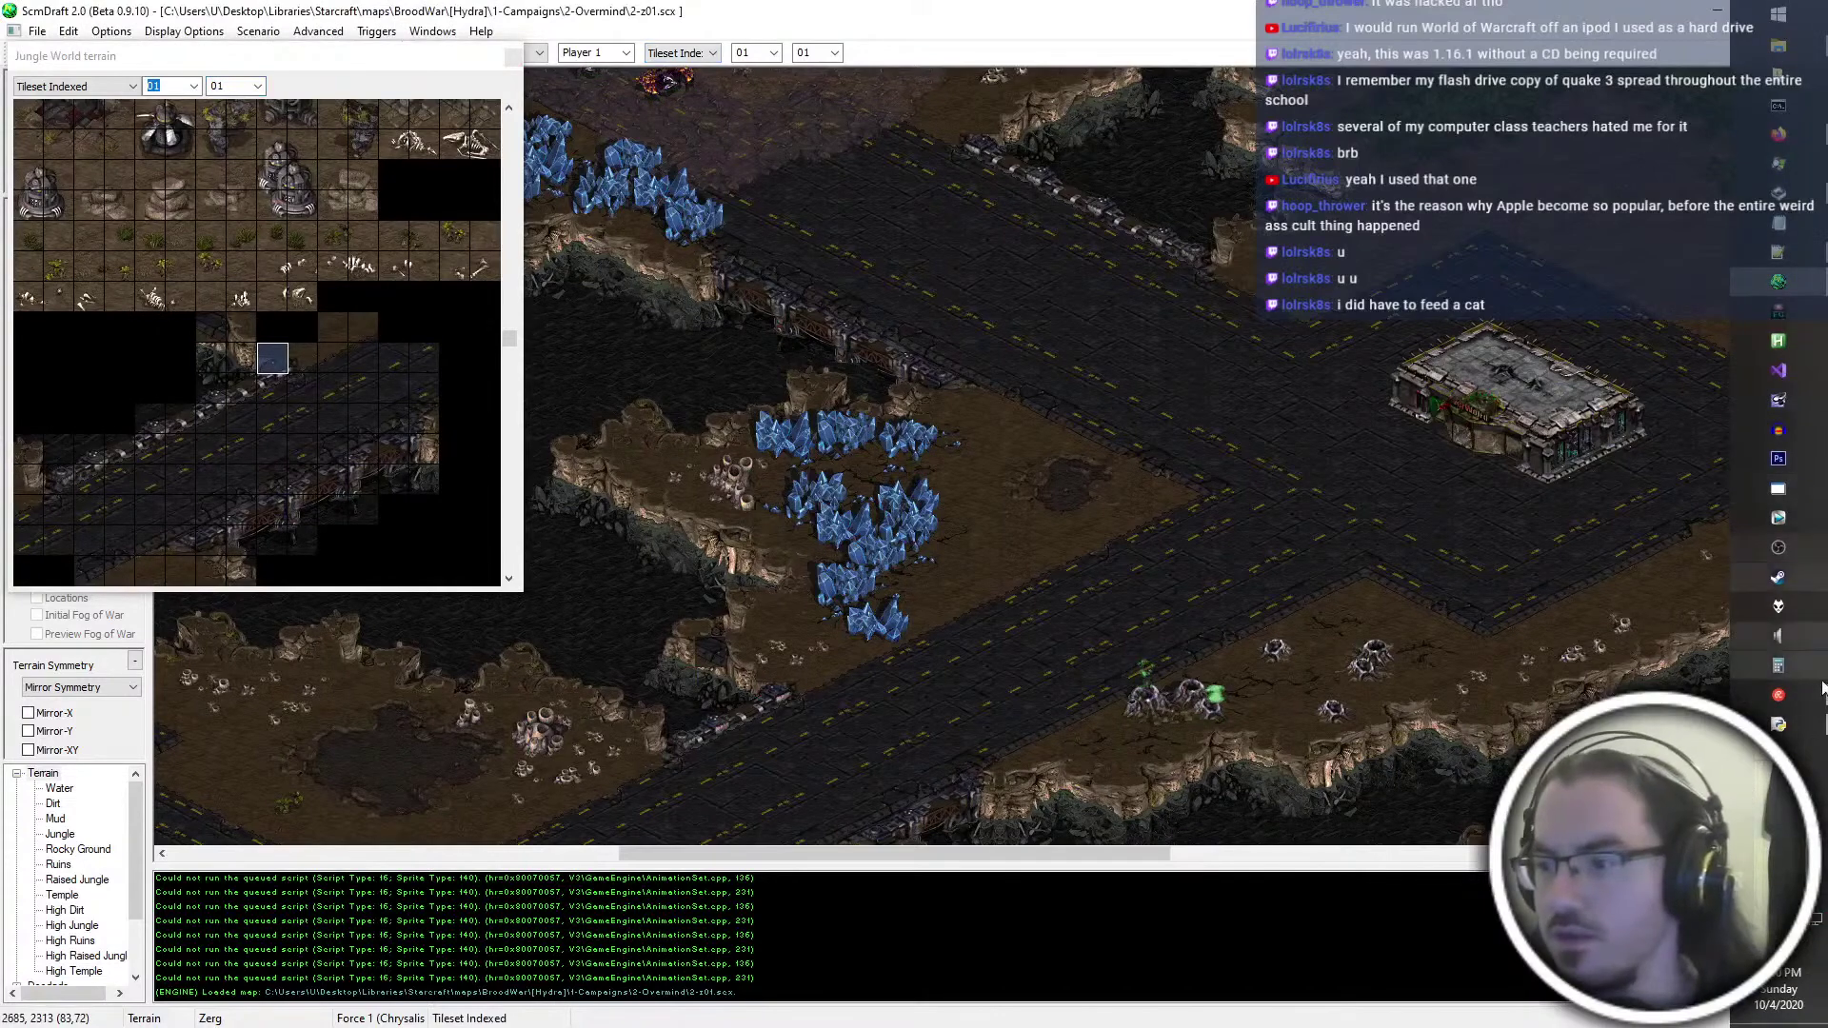
Switch to PyMPQ, open HYDRA-editor.mpq, and browse the tileset folder for files to add
{"action": "left_click", "coordinate": [1820, 690]}
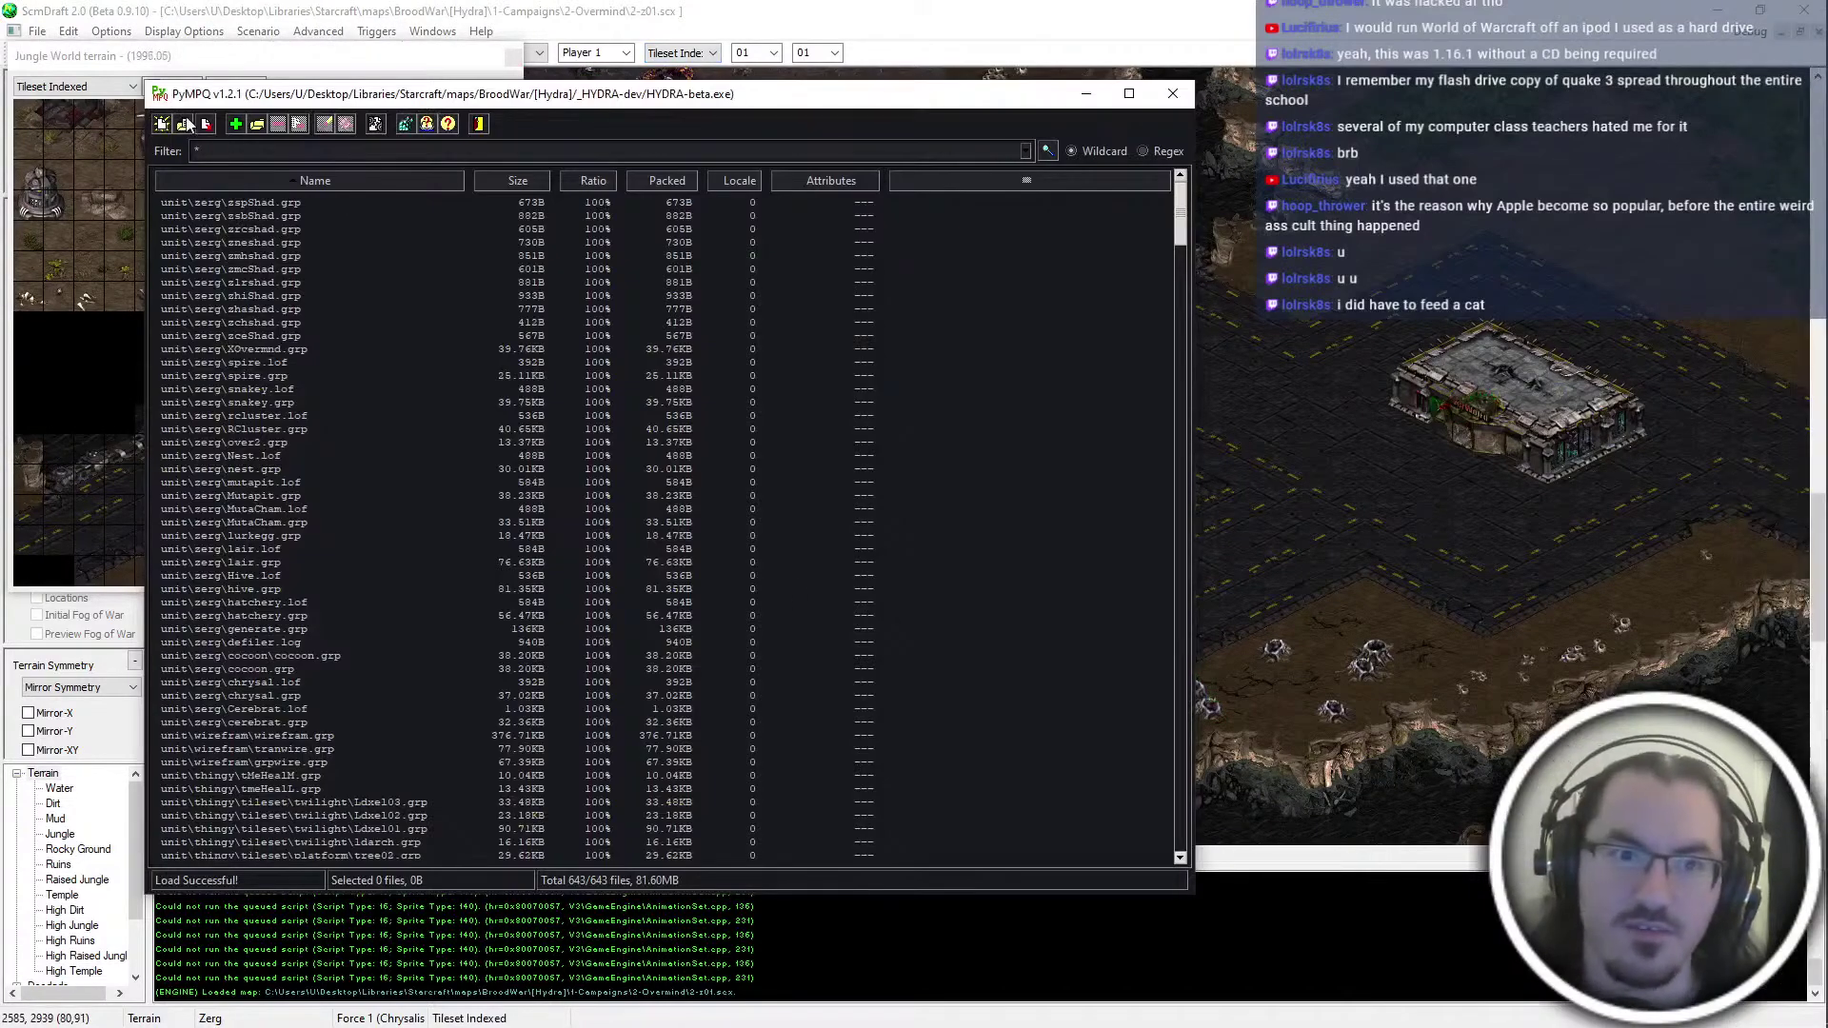
{"action": "left_click", "coordinate": [184, 124]}
{"action": "double_click", "coordinate": [299, 376]}
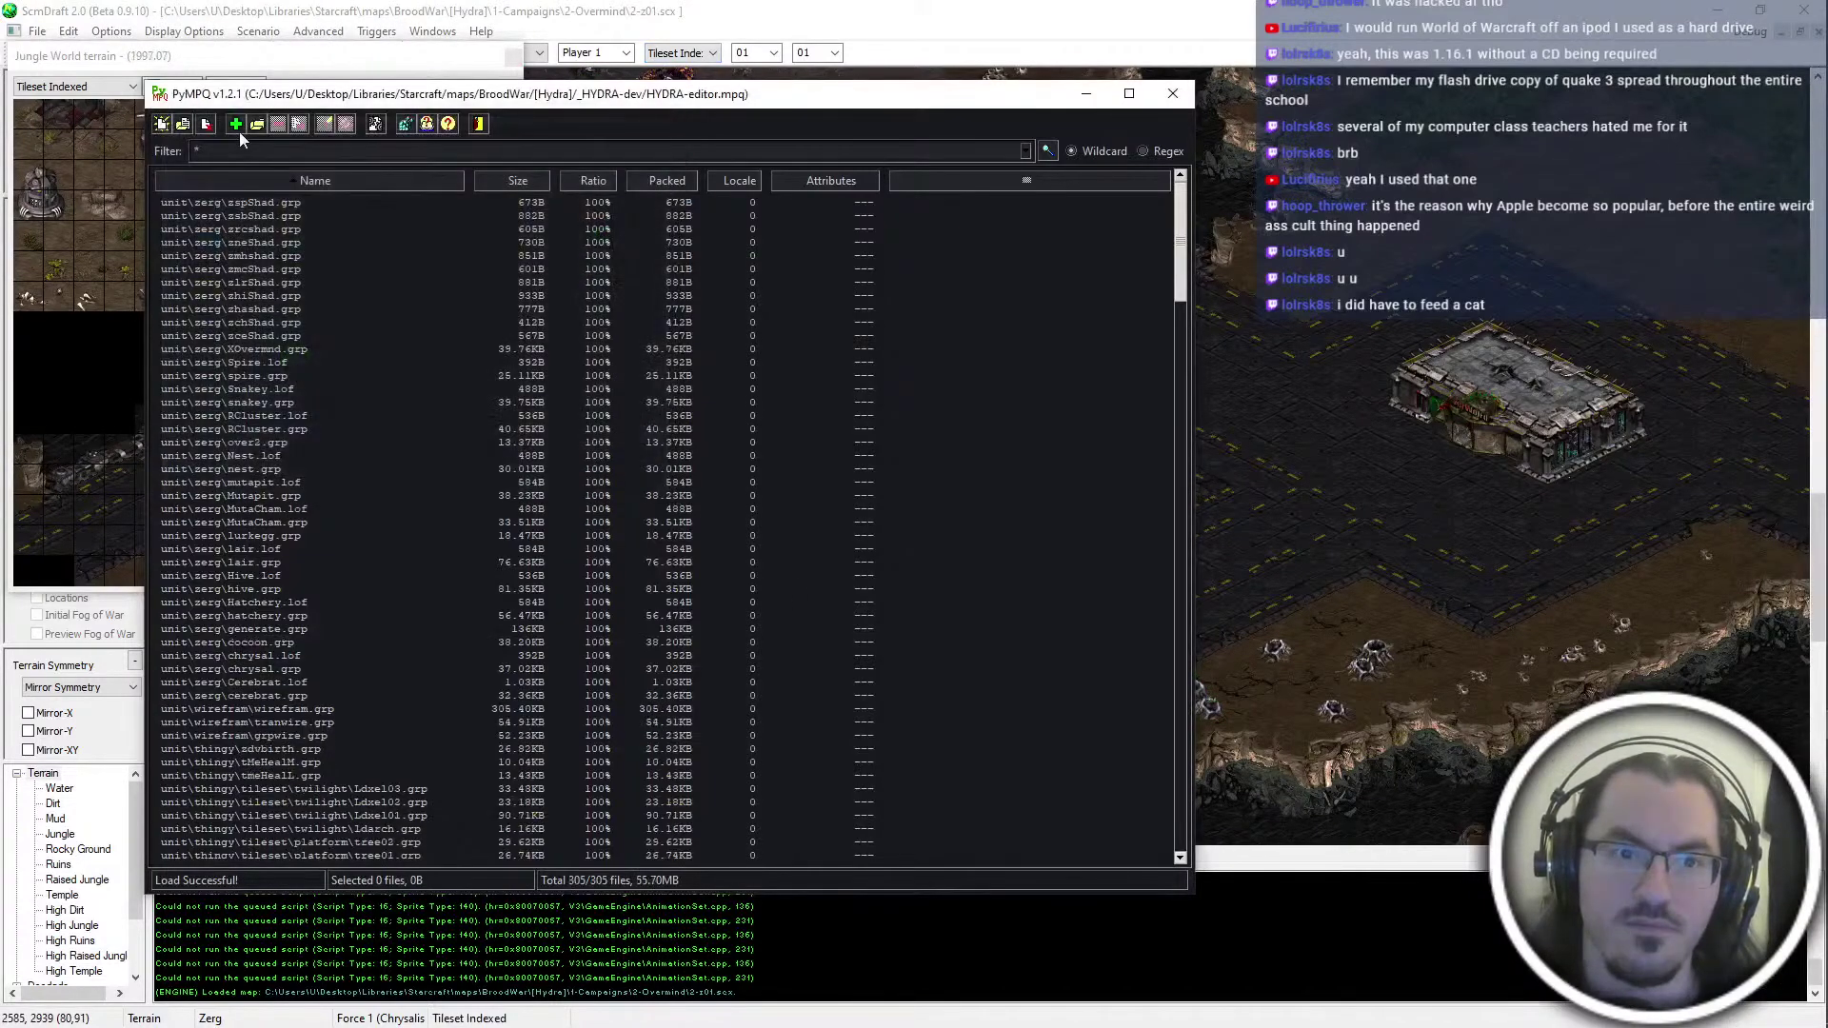
{"action": "left_click", "coordinate": [235, 124]}
{"action": "scroll", "coordinate": [429, 334], "scroll_direction": "down", "scroll_amount": 5}
Open jungle.cv5 from the tileset folder in PyTILE, loading stat_txt.tbl from the rez folder
{"action": "left_click", "coordinate": [295, 205]}
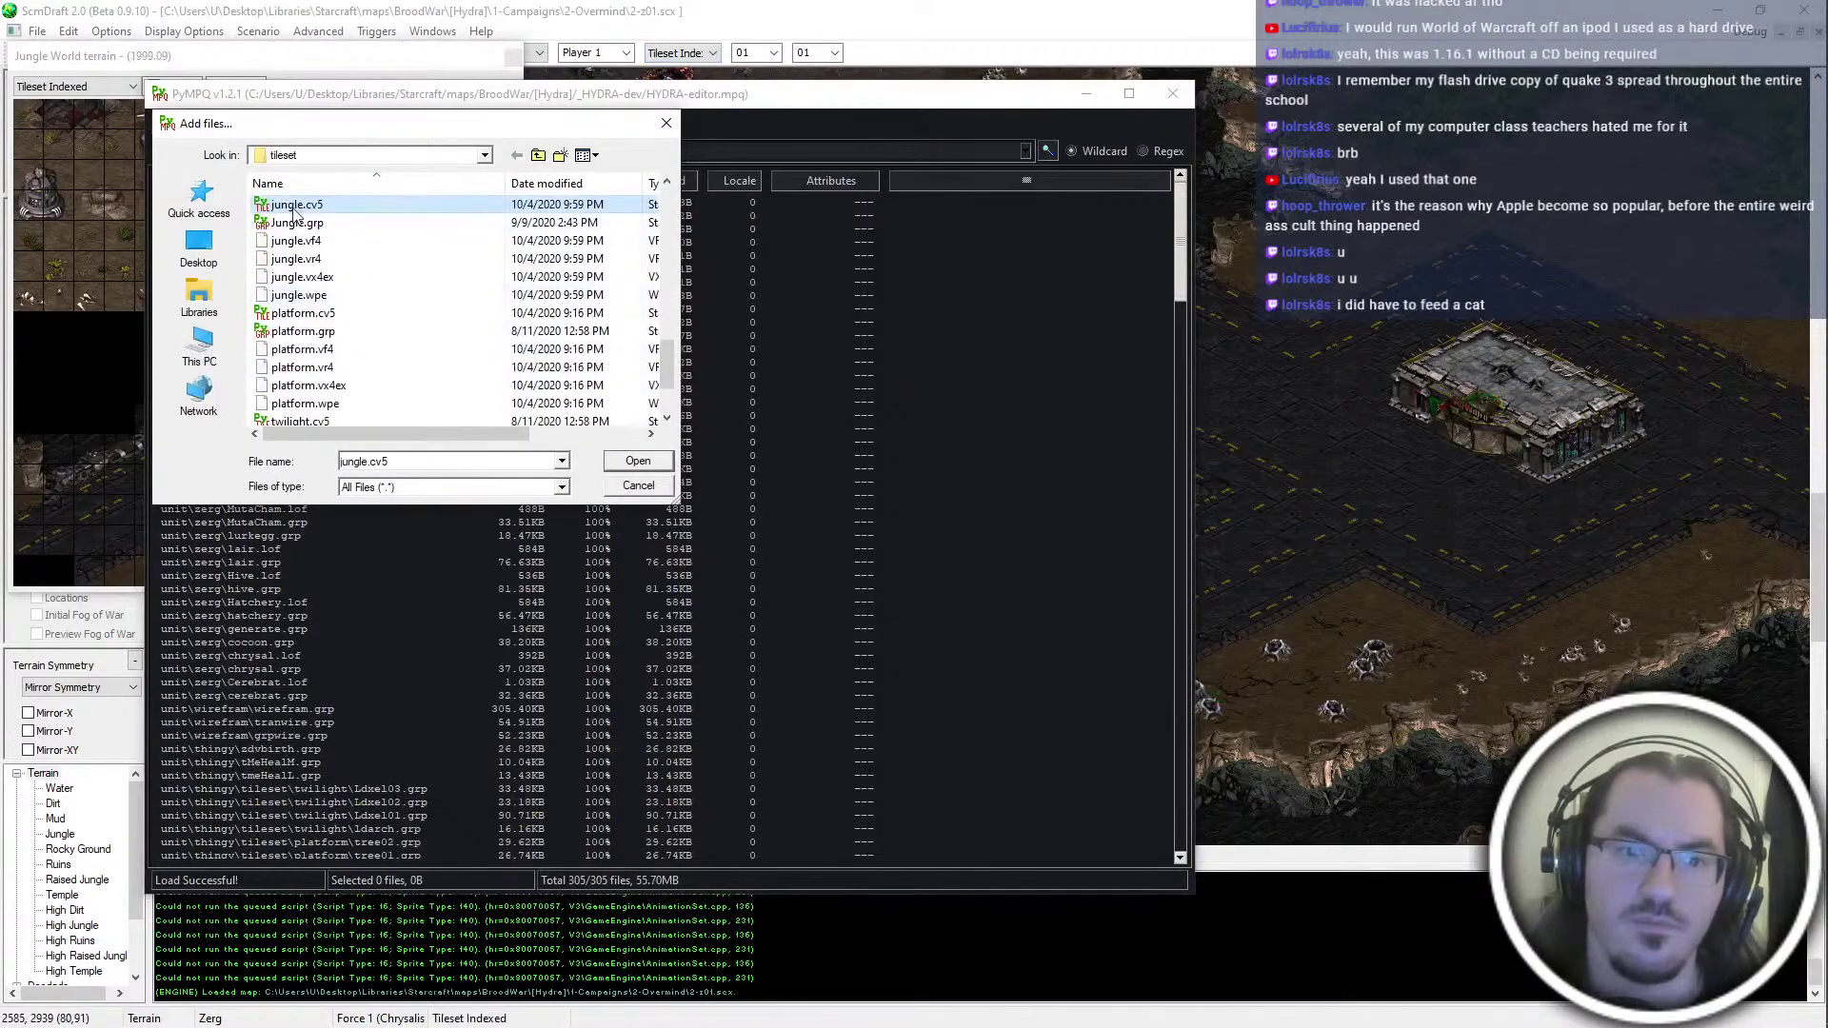
{"action": "right_click", "coordinate": [295, 215]}
{"action": "left_click", "coordinate": [362, 246]}
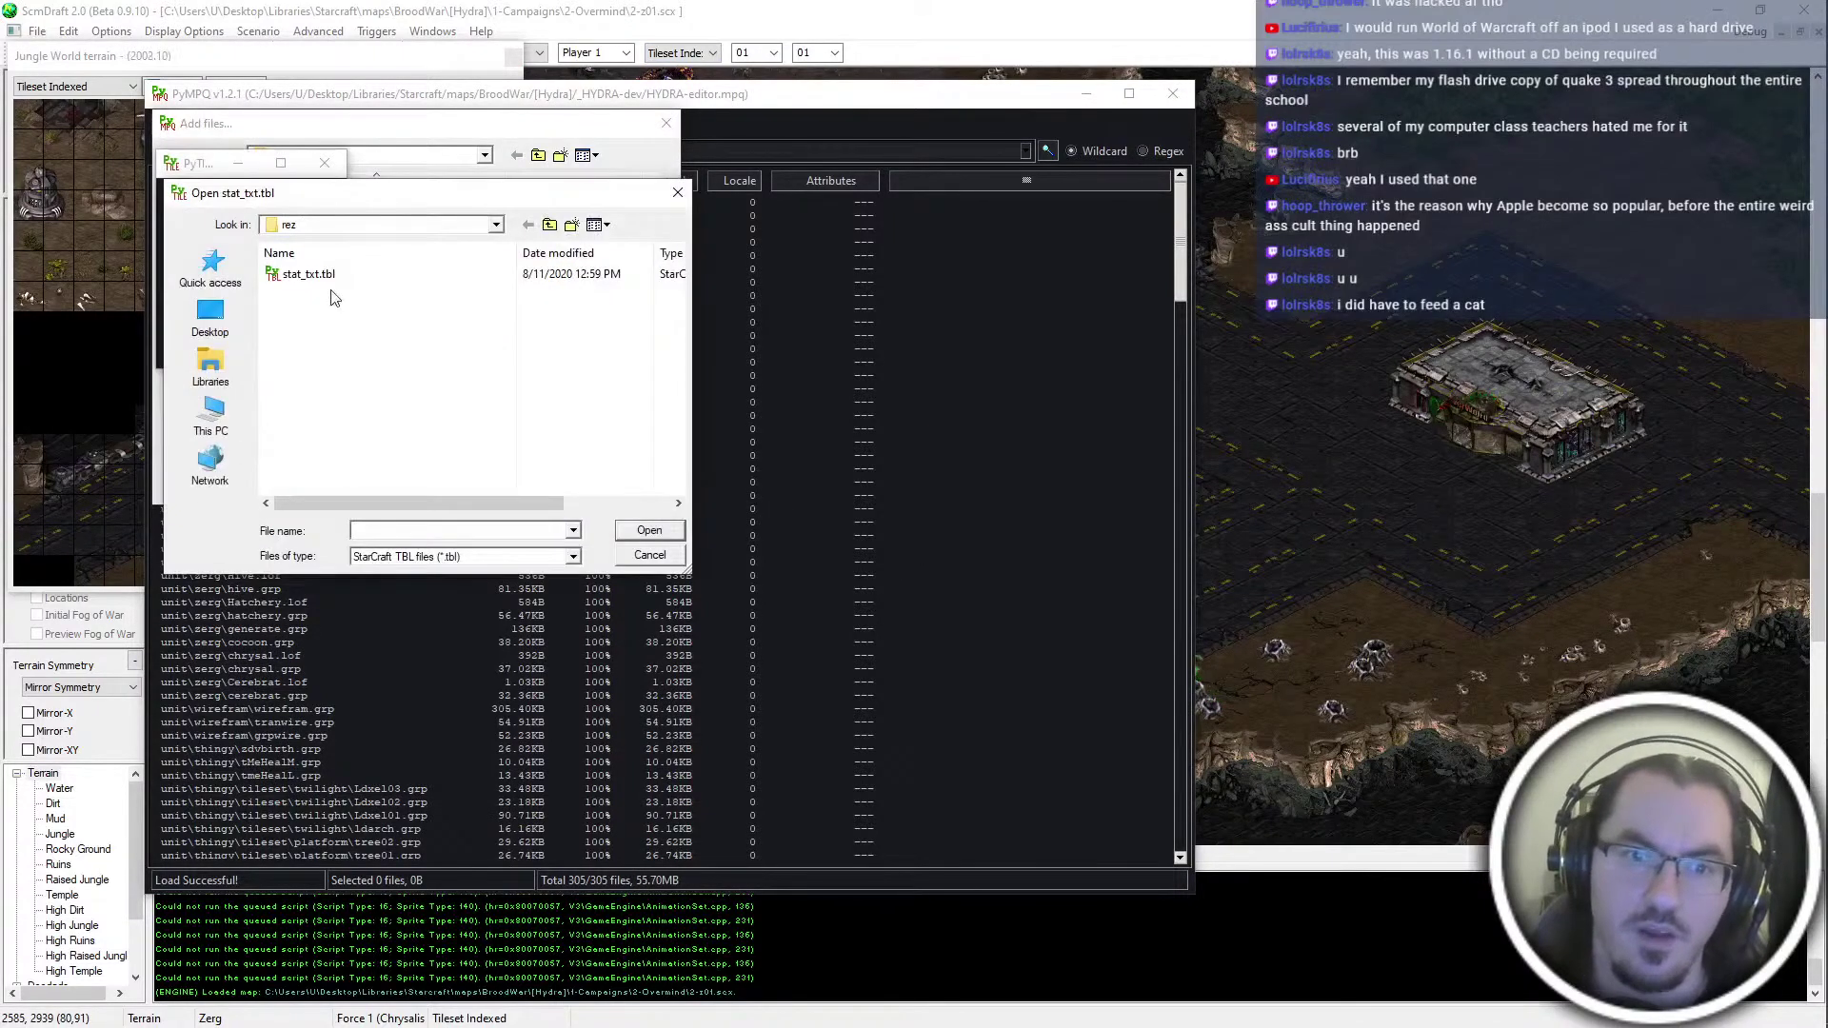
{"action": "double_click", "coordinate": [308, 274]}
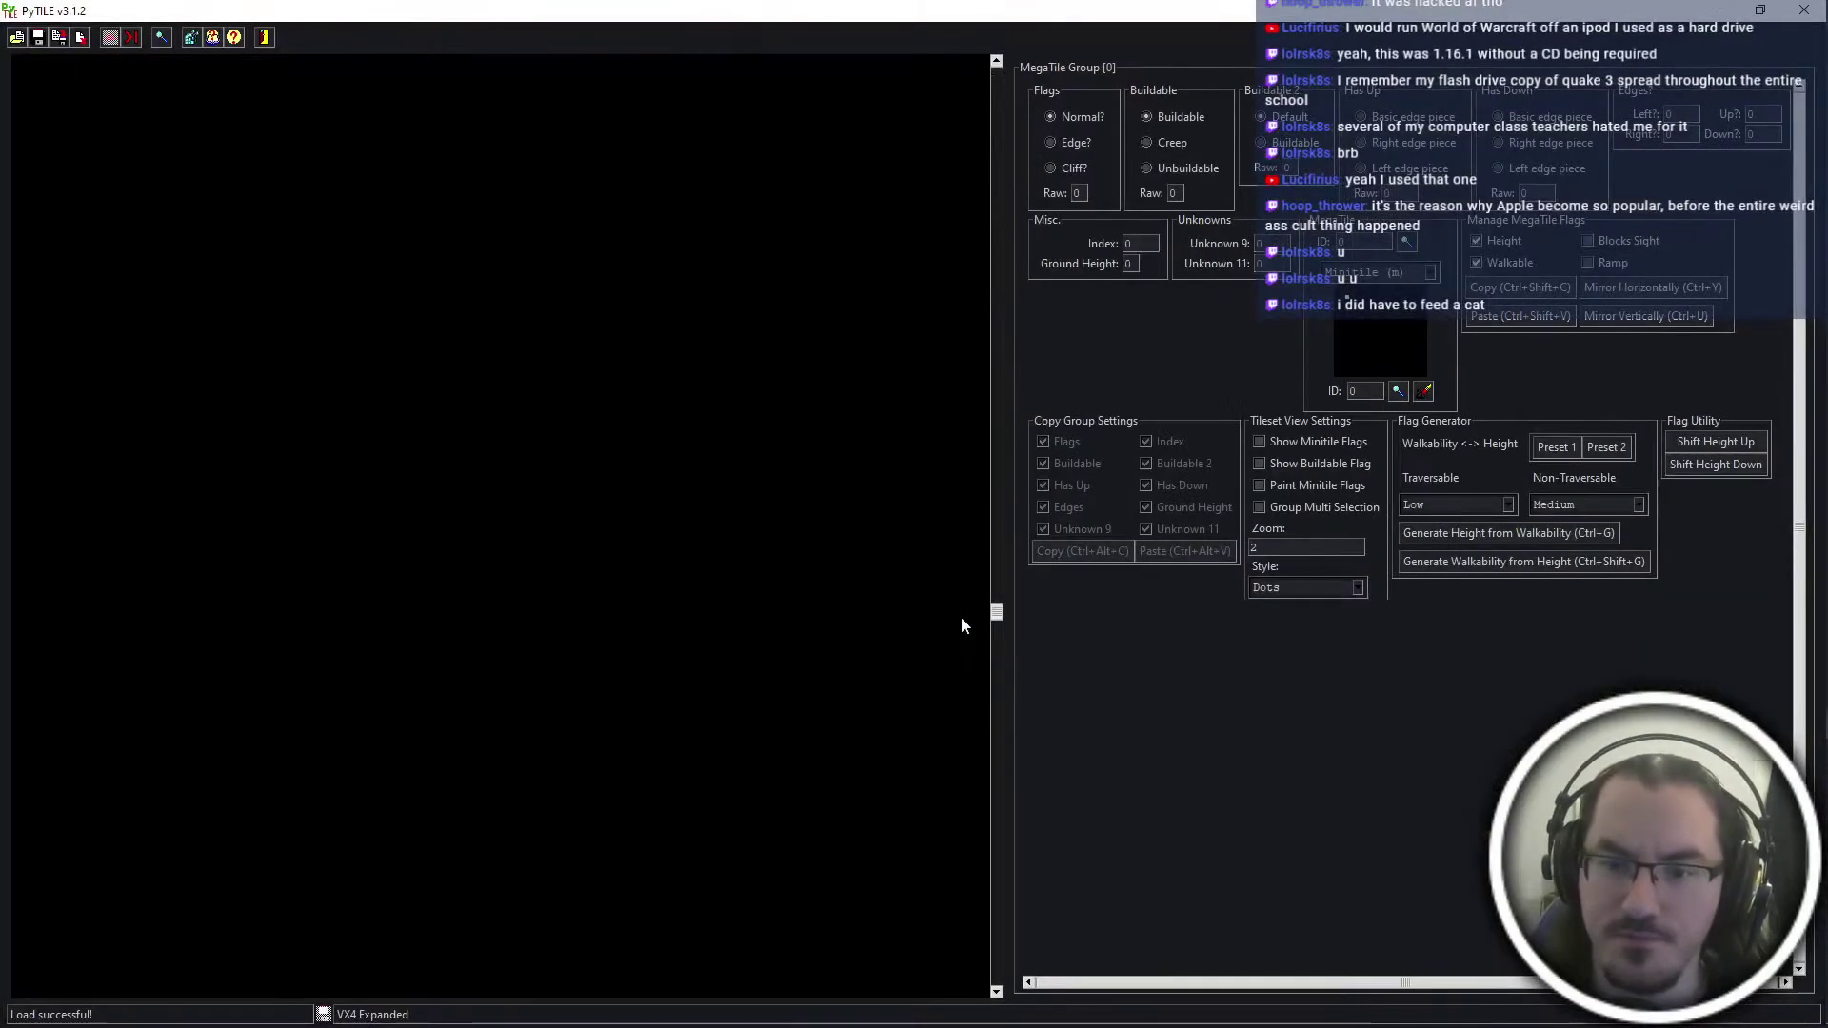
Replace the wrong asphalt megatile in doodad group 2003, at the start of the bridge, with megatile ID 34431
{"action": "scroll", "coordinate": [961, 619], "scroll_direction": "down", "scroll_amount": 5}
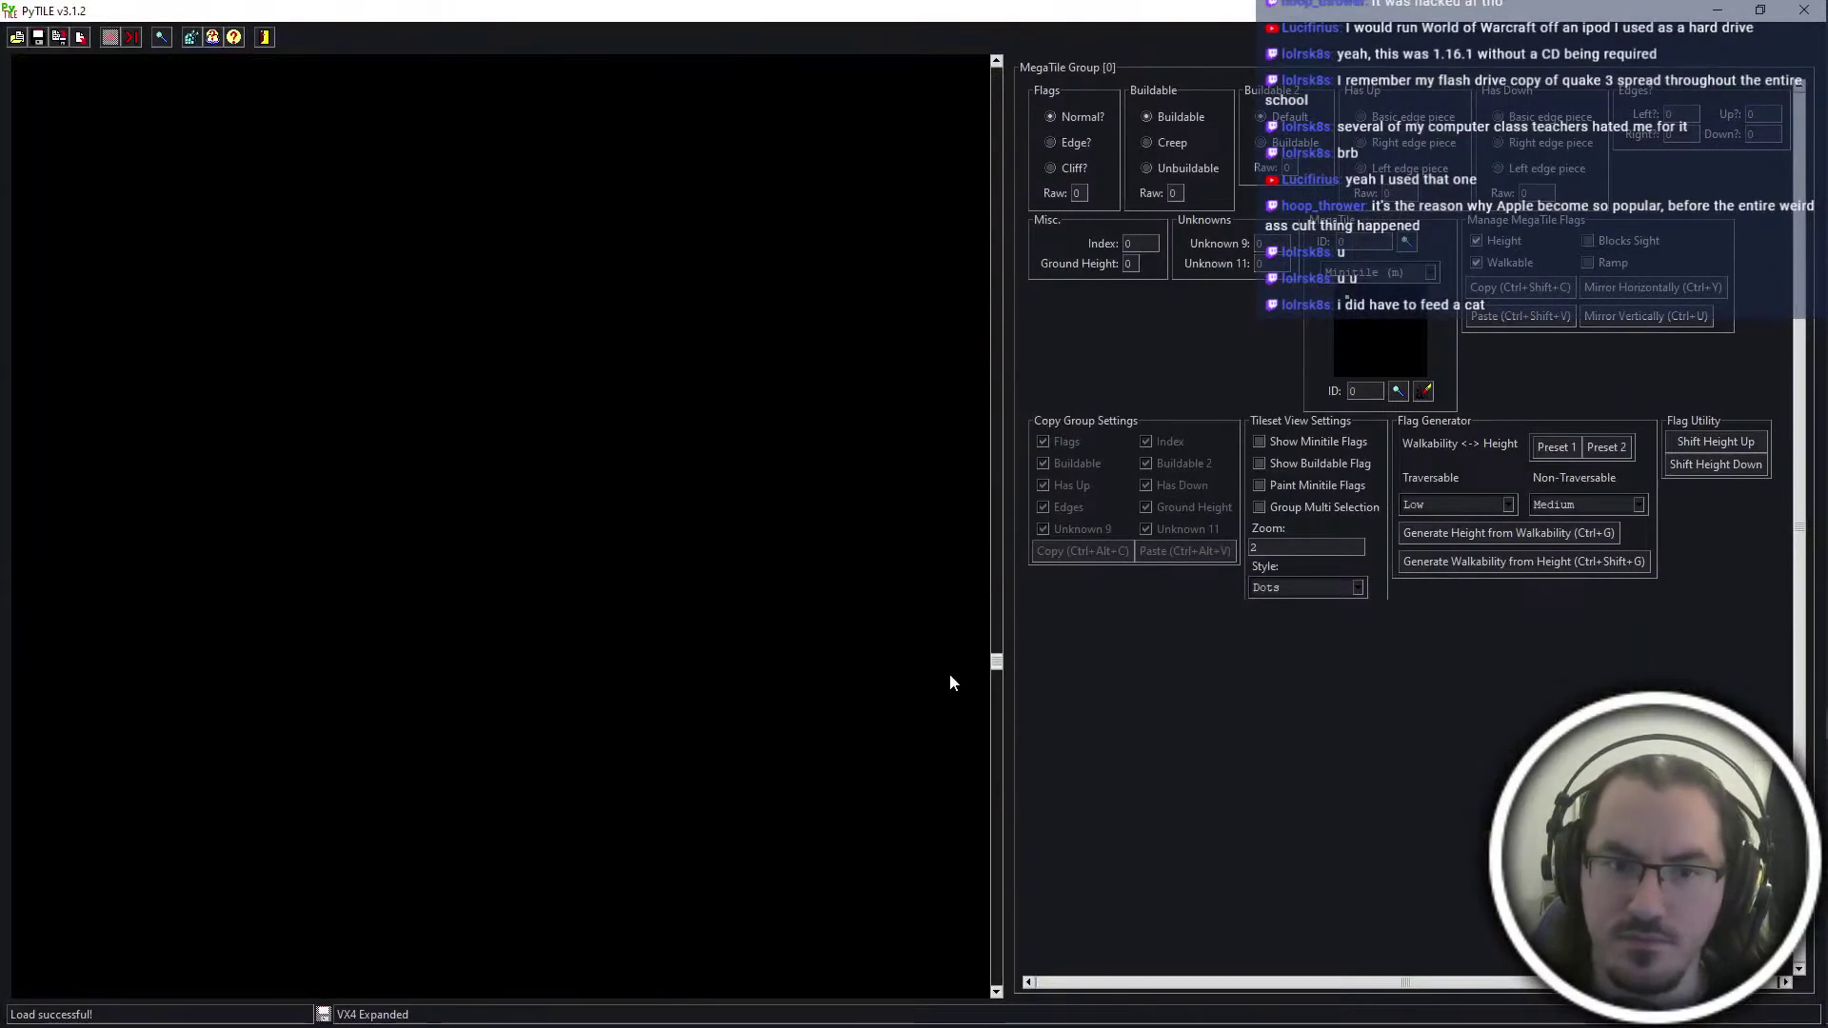
{"action": "scroll", "coordinate": [944, 700], "scroll_direction": "down", "scroll_amount": 3}
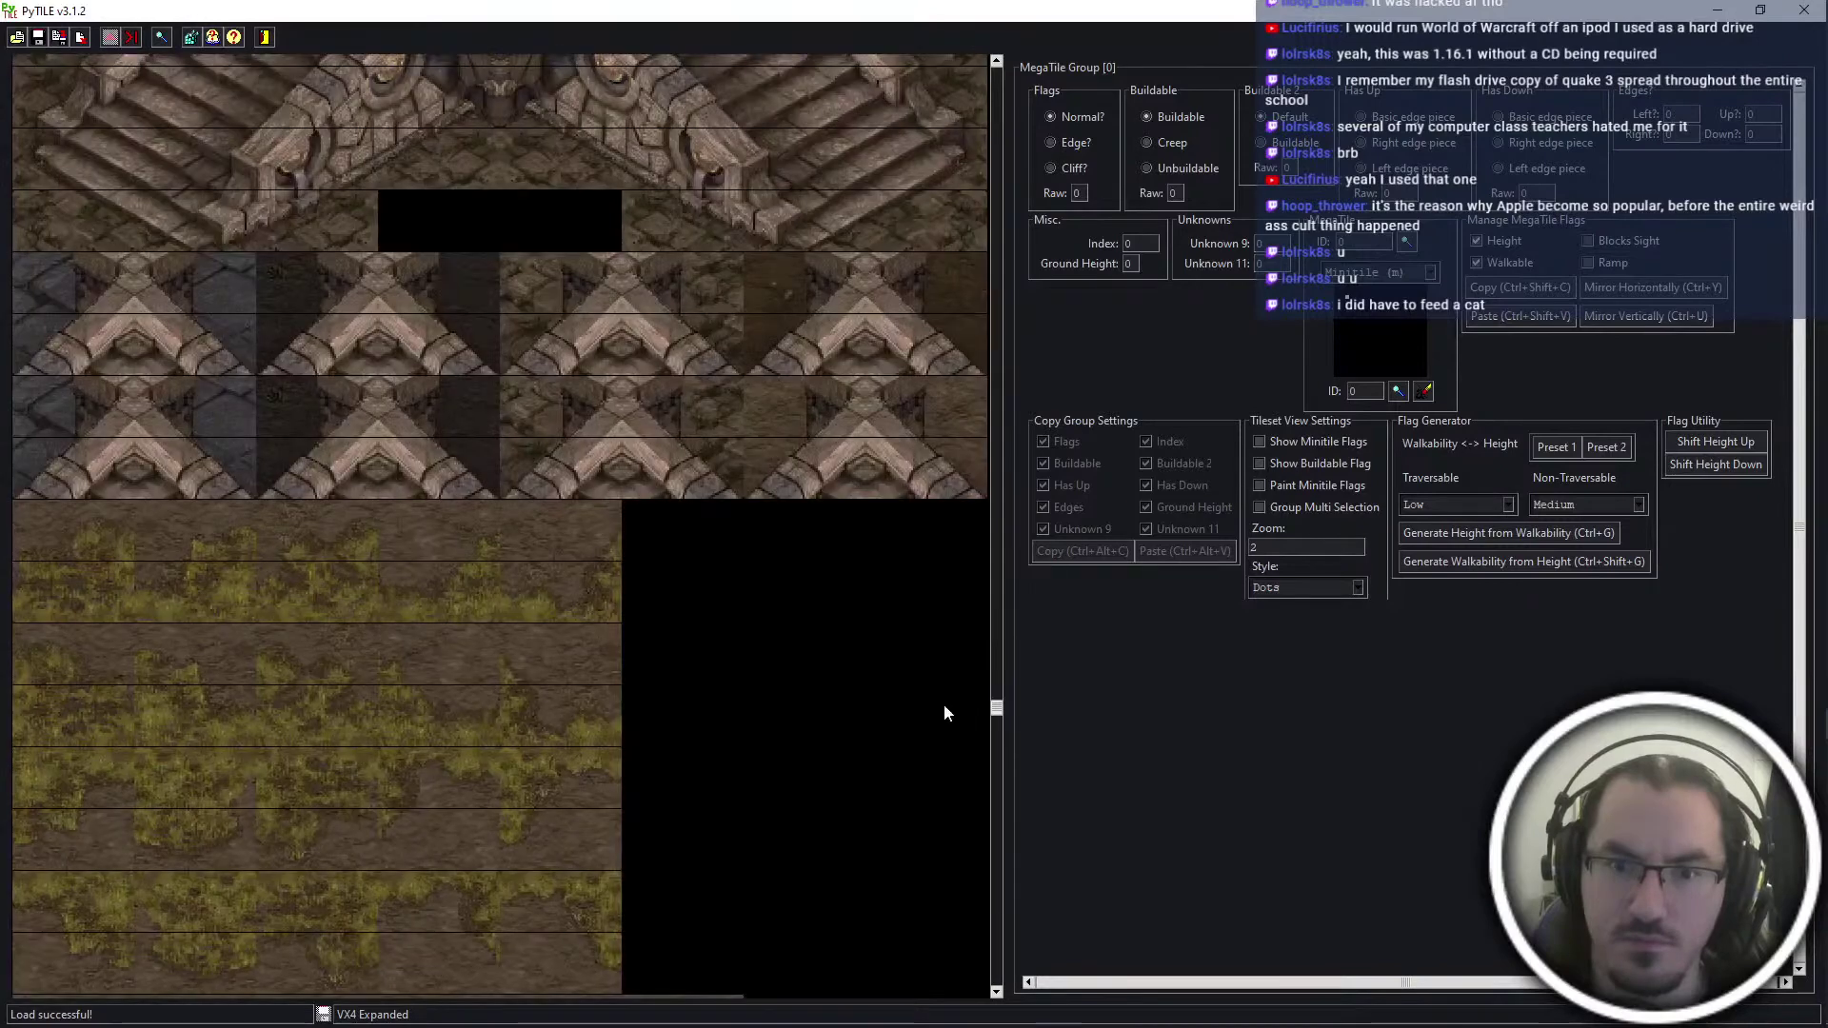
{"action": "scroll", "coordinate": [952, 560], "scroll_direction": "up", "scroll_amount": 15}
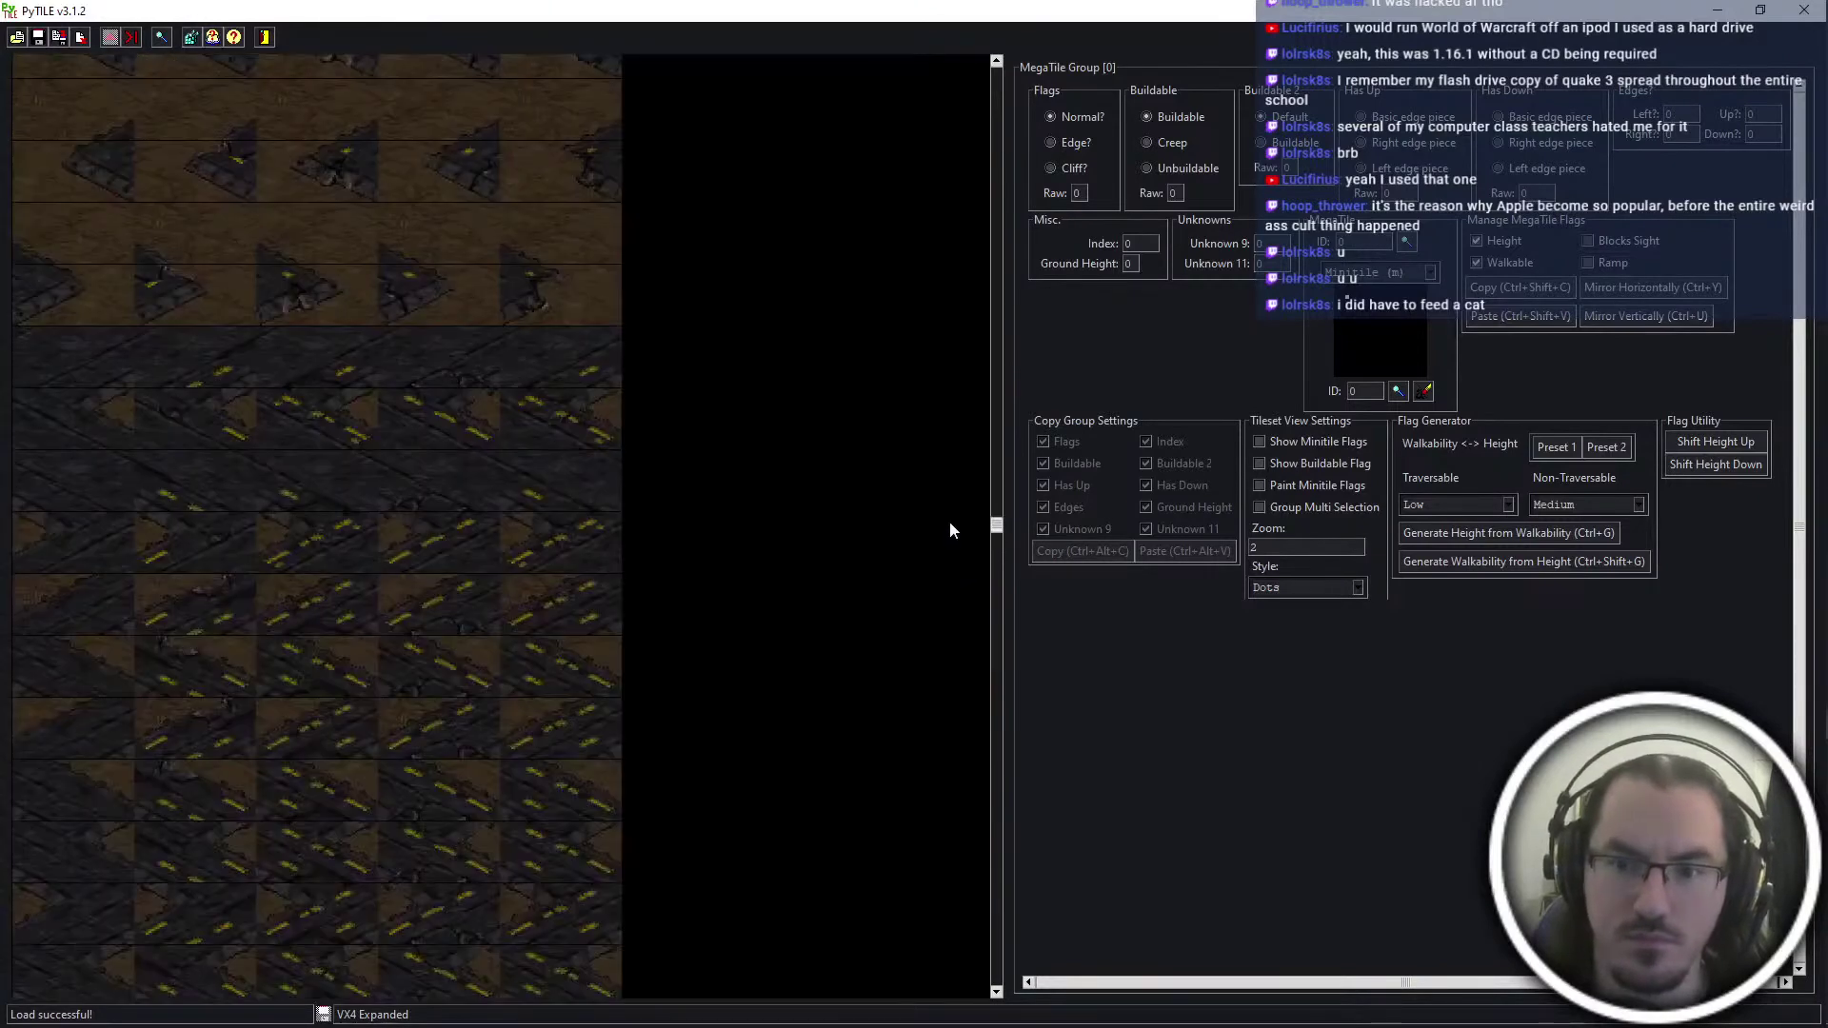
{"action": "left_click_drag", "start_coordinate": [945, 506], "coordinate": [952, 514]}
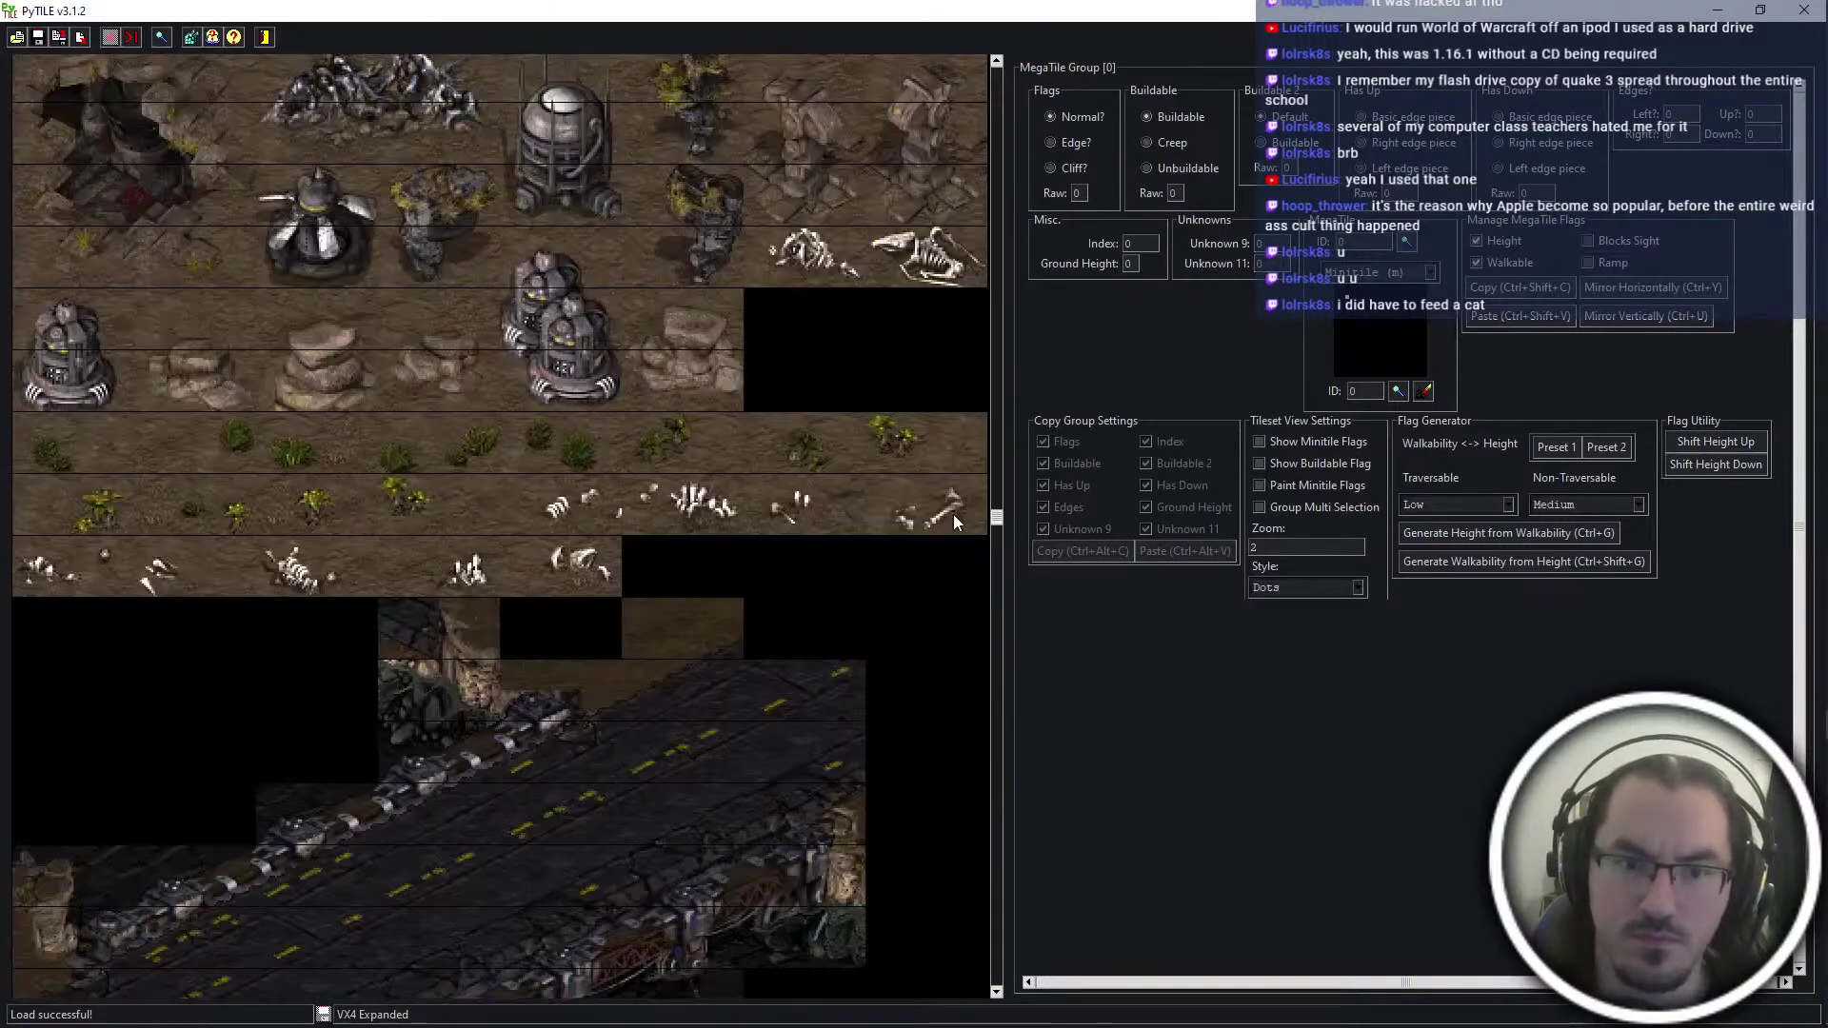
{"action": "scroll", "coordinate": [661, 666], "scroll_direction": "down", "scroll_amount": 4}
{"action": "left_click", "coordinate": [467, 274]}
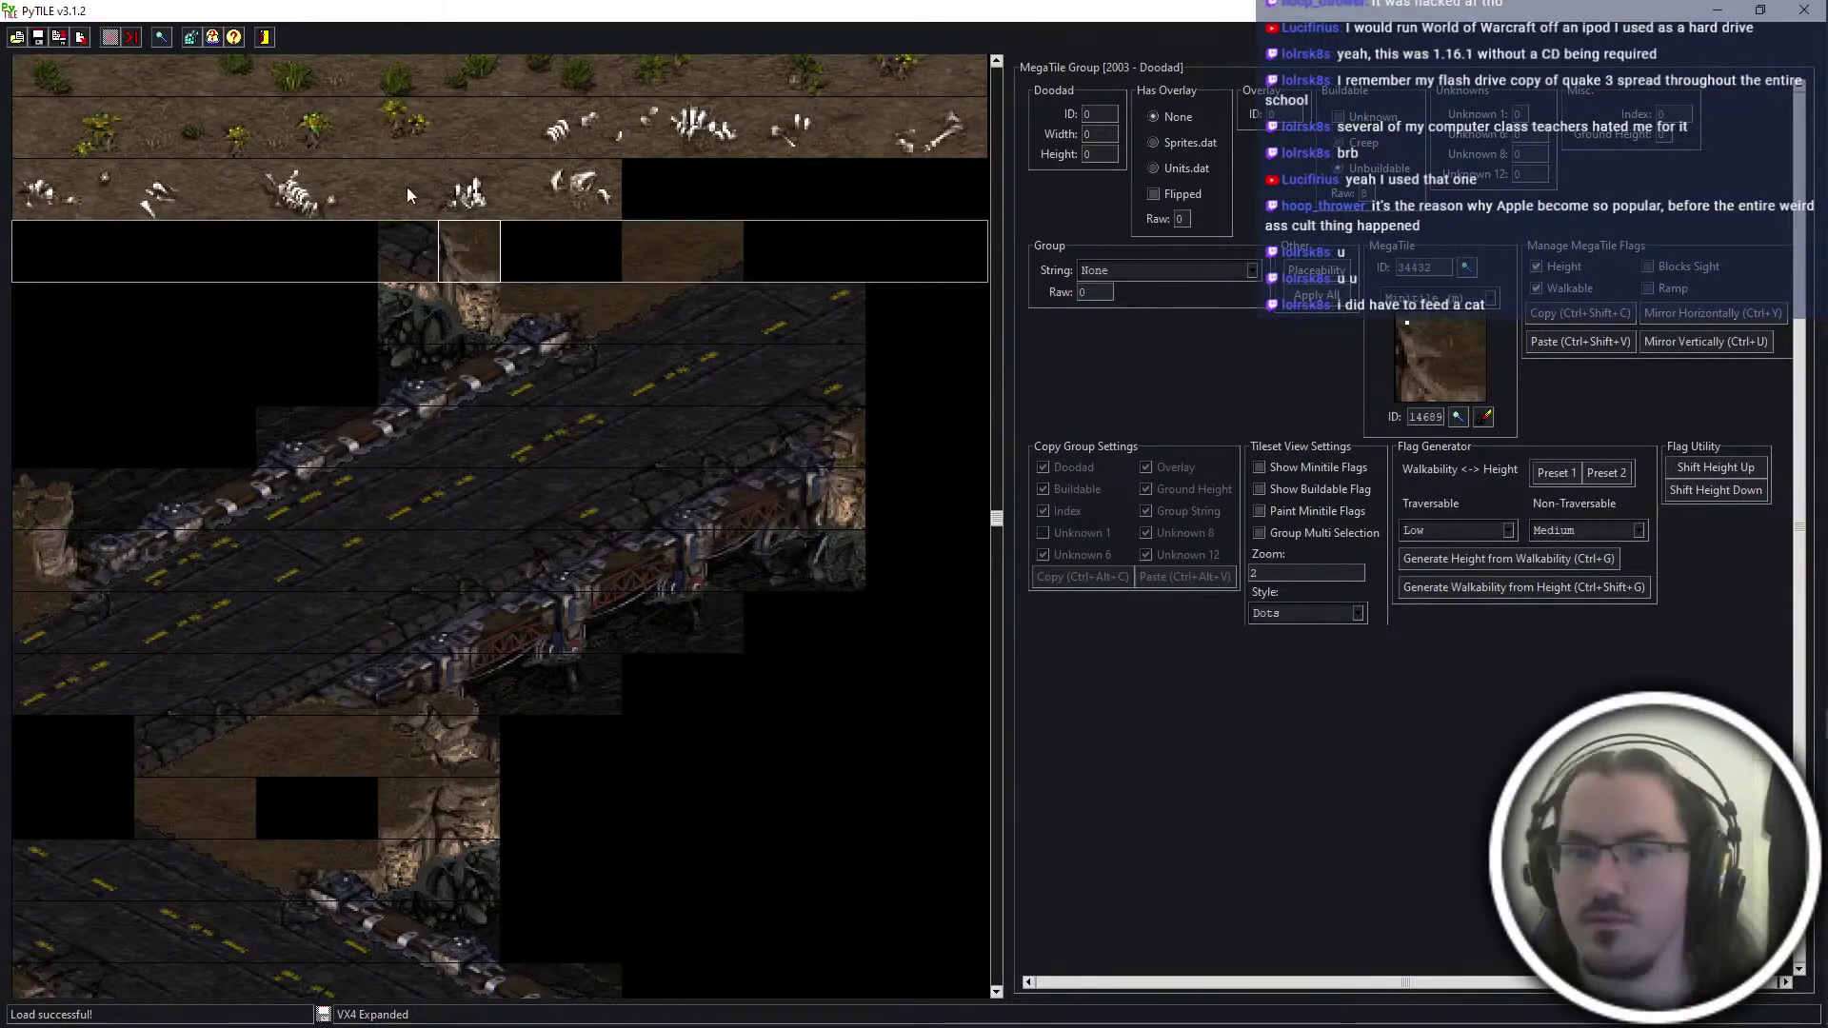
{"action": "left_click", "coordinate": [408, 261]}
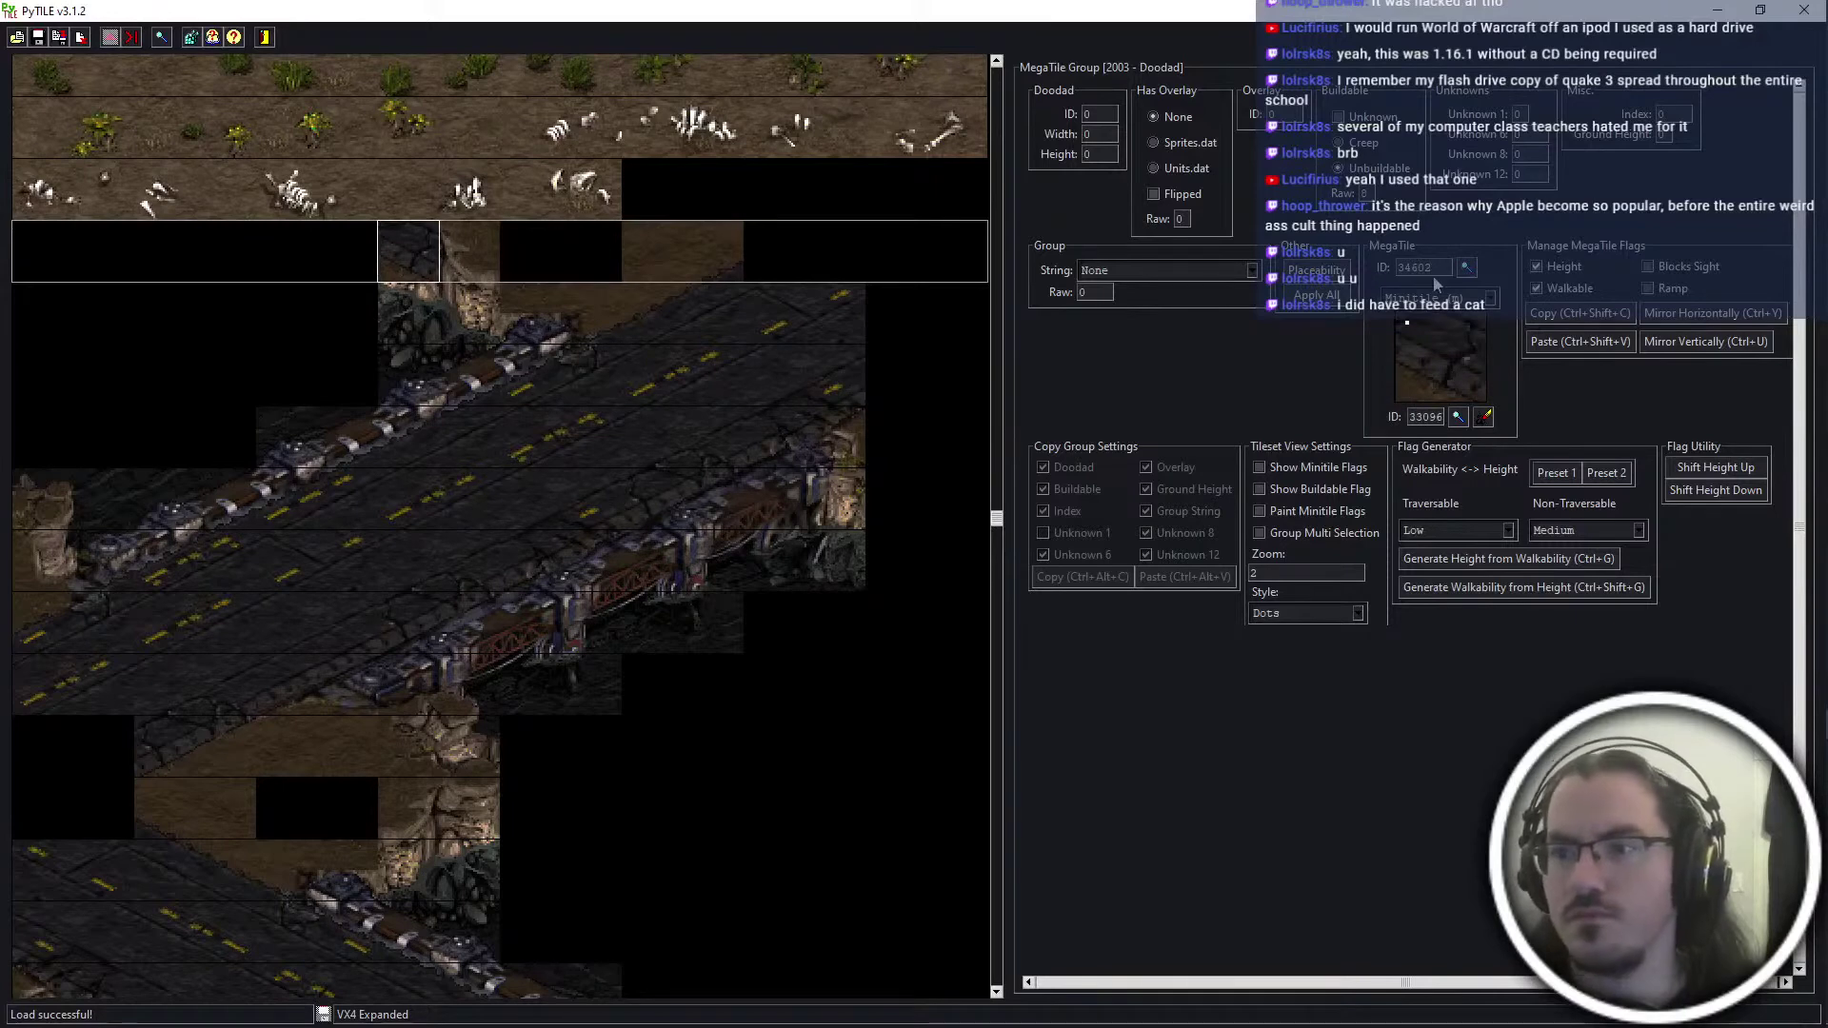
{"action": "type", "text": "431"}
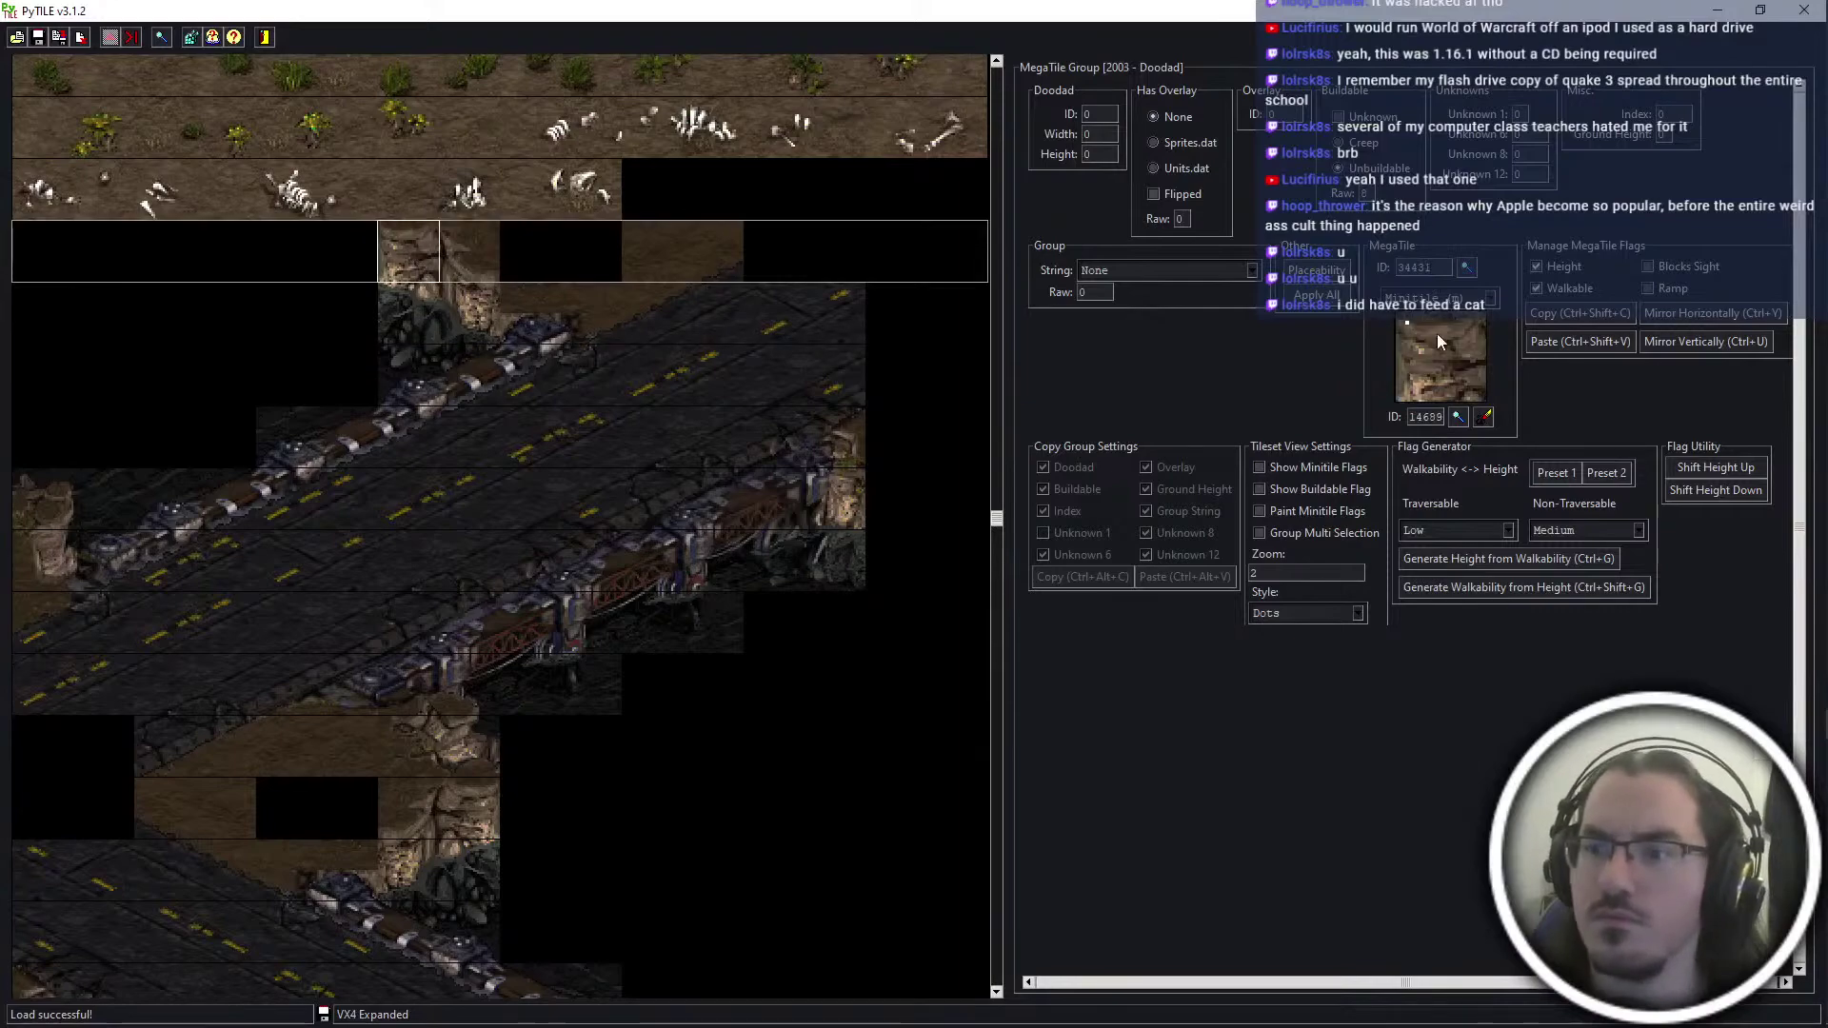
Check the remaining bridge doodad tiles, then save the jungle tileset and close PyTILE
{"action": "left_click", "coordinate": [396, 305]}
{"action": "scroll", "coordinate": [411, 467], "scroll_direction": "down", "scroll_amount": 5}
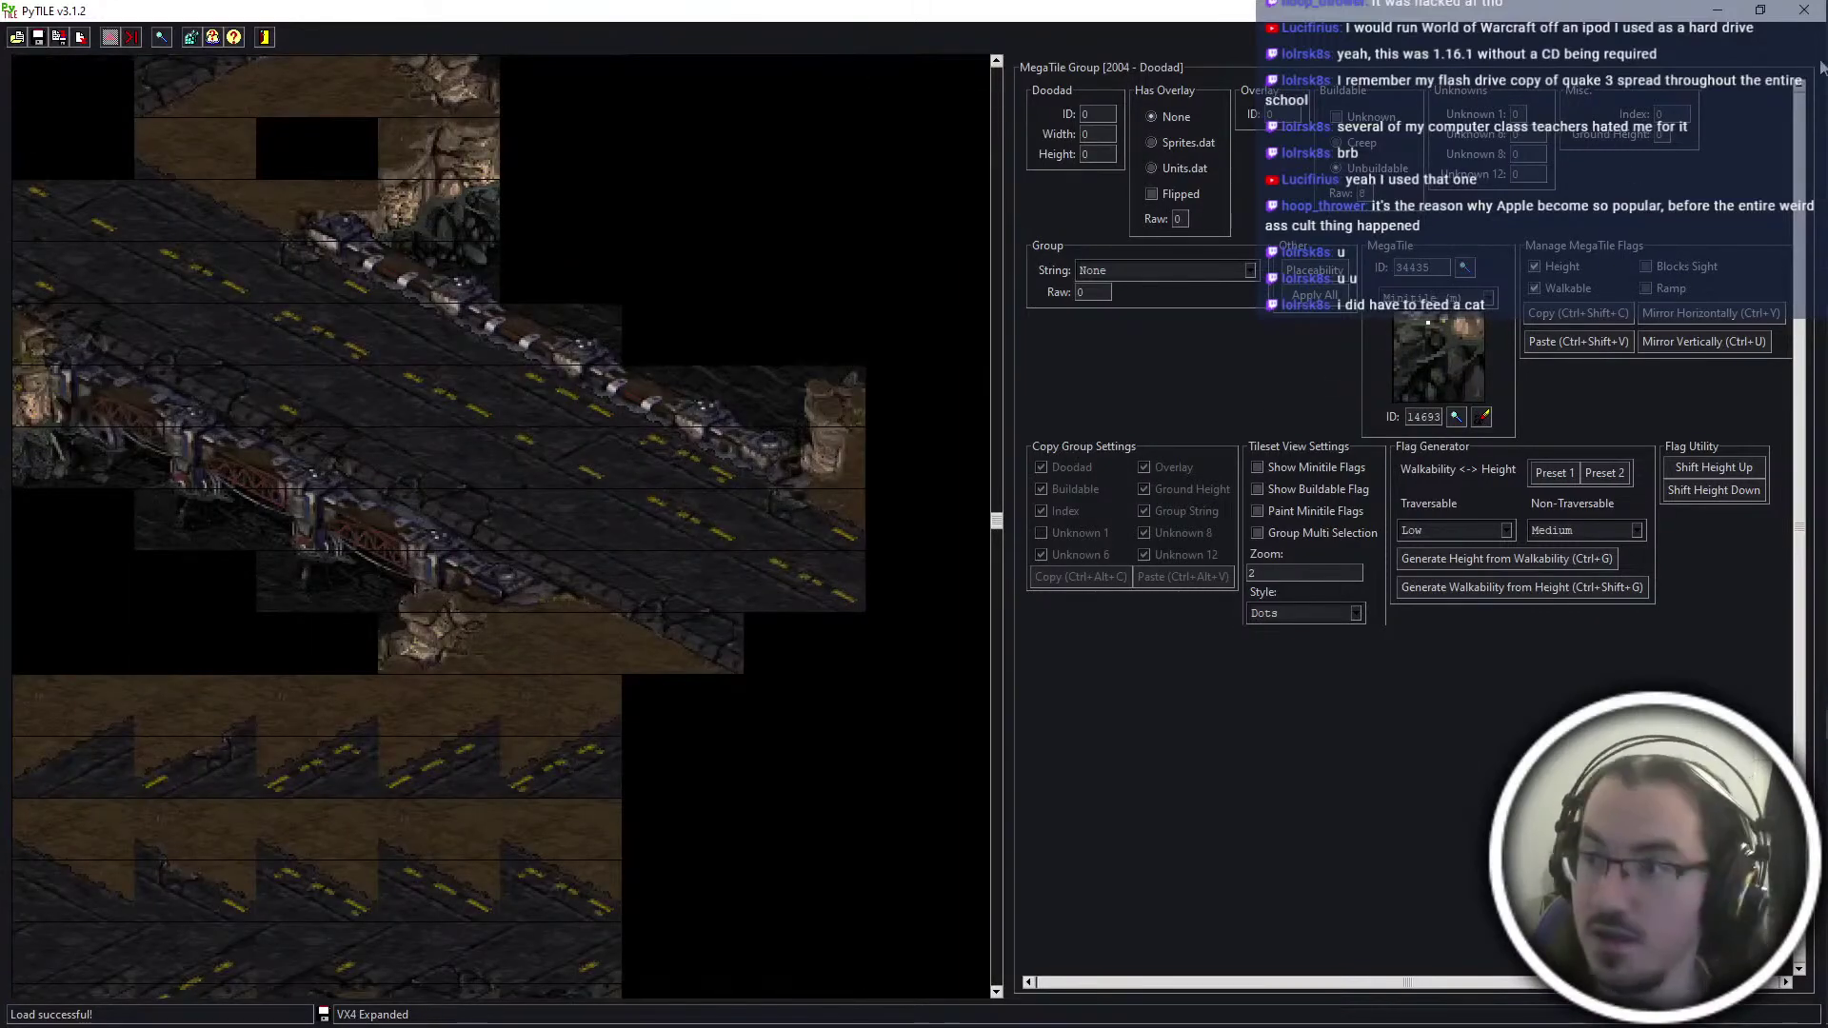
{"action": "left_click", "coordinate": [1799, 9]}
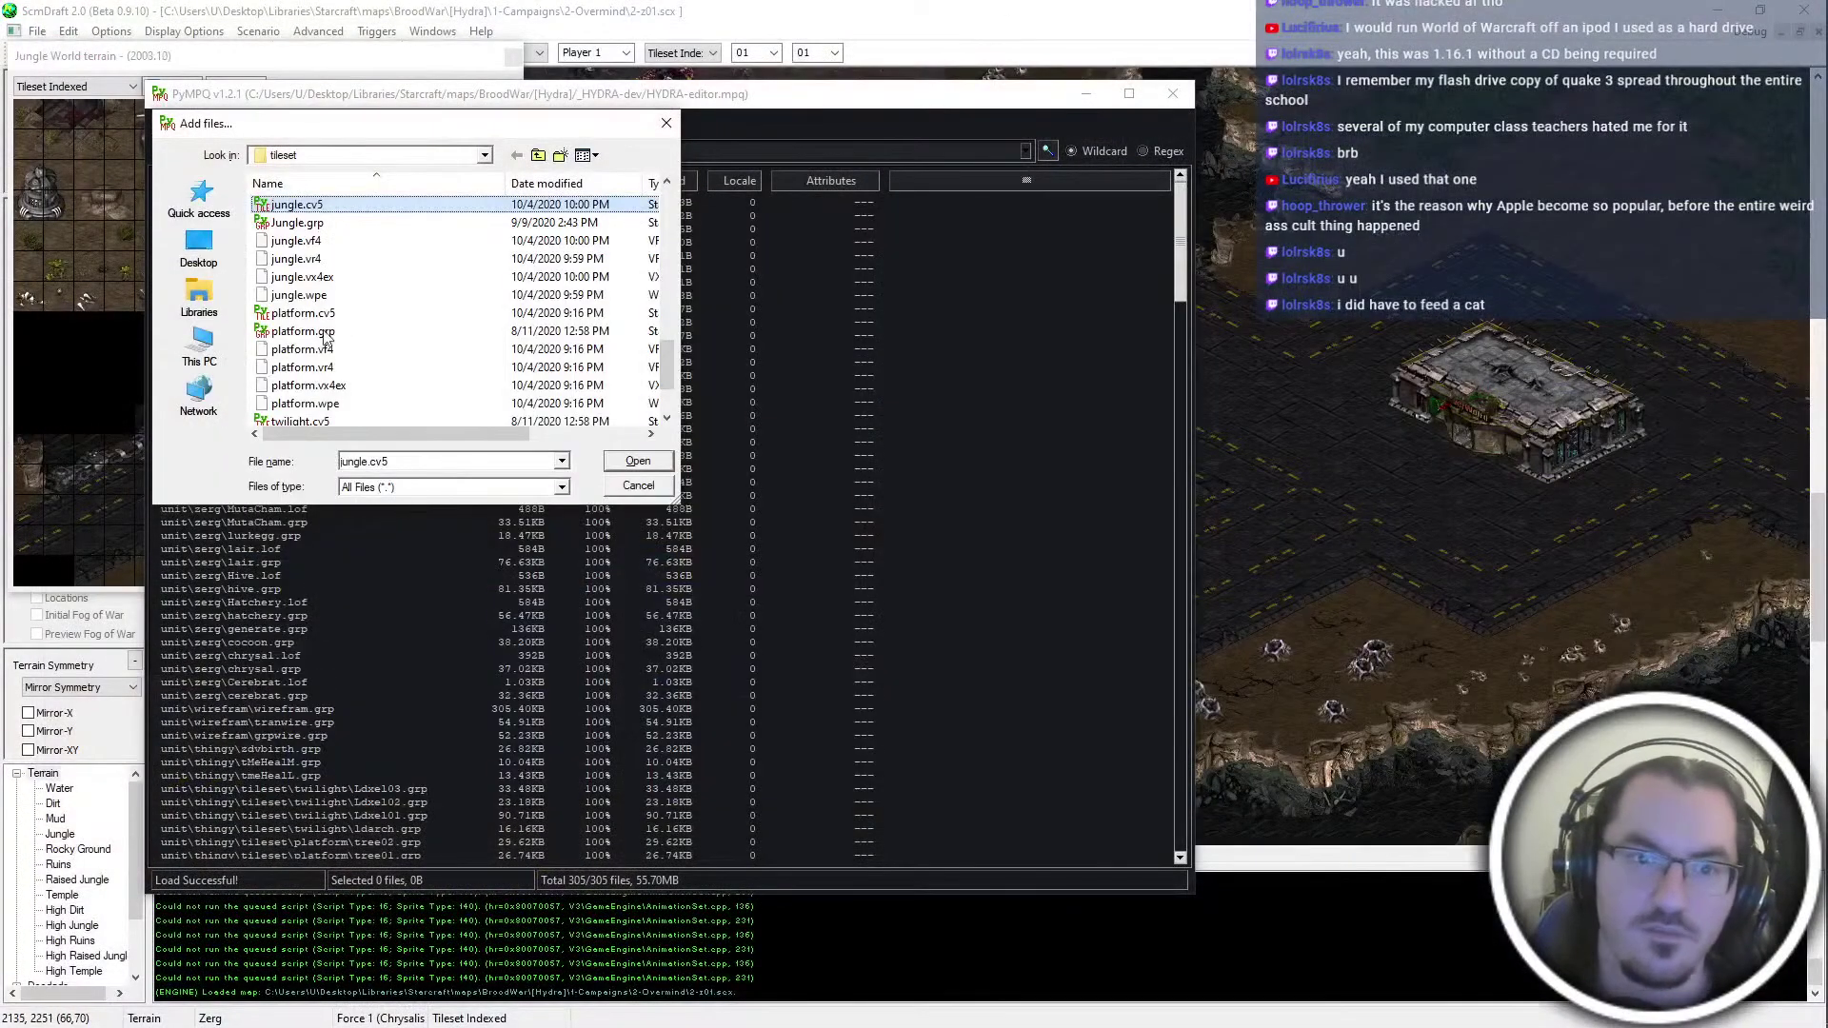
Try to add the jungle tileset files, from jungle.cv5 through jungle.wpe, to HYDRA-editor.mpq
{"action": "left_click", "coordinate": [346, 295], "text": "shift"}
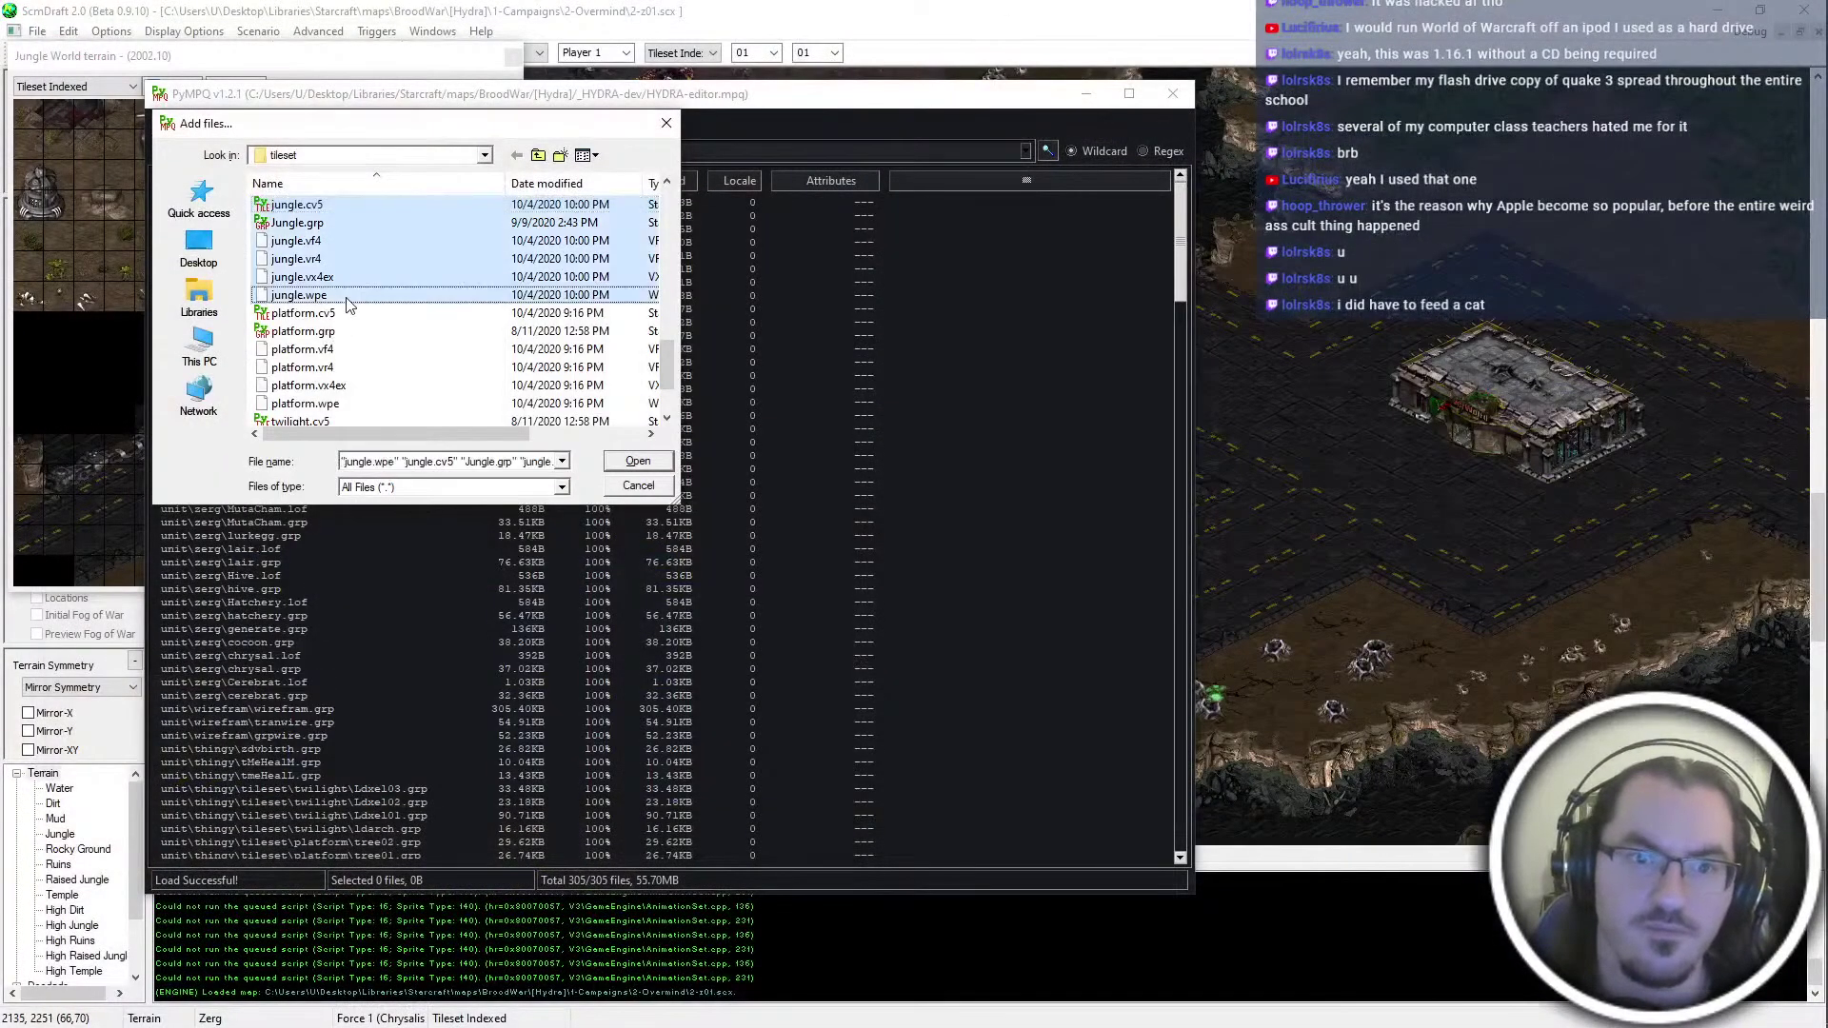
{"action": "key", "text": "Return"}
{"action": "key", "text": "Return"}
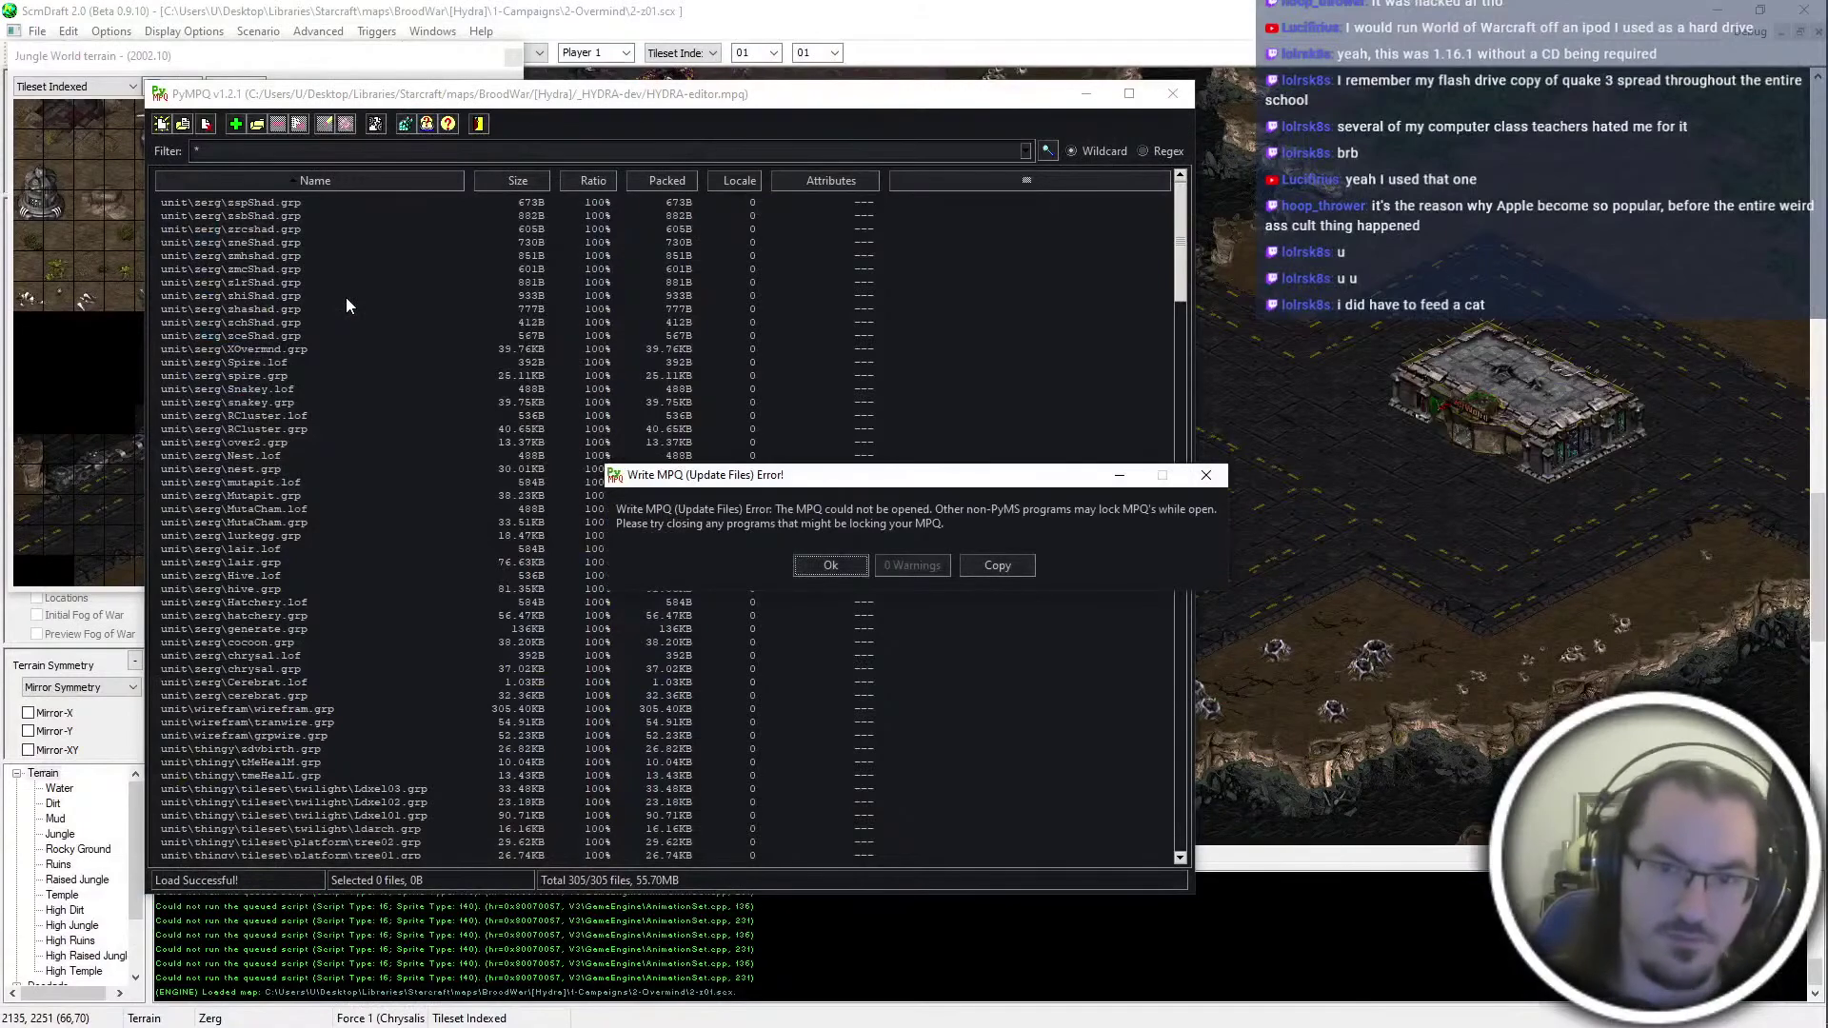
{"action": "key", "text": "Return"}
Close ScmDraft and add the jungle tileset files, from jungle.cv5 through jungle.wpe, to HYDRA-editor.mpq
{"action": "left_click", "coordinate": [789, 8]}
{"action": "key", "text": "alt+F4"}
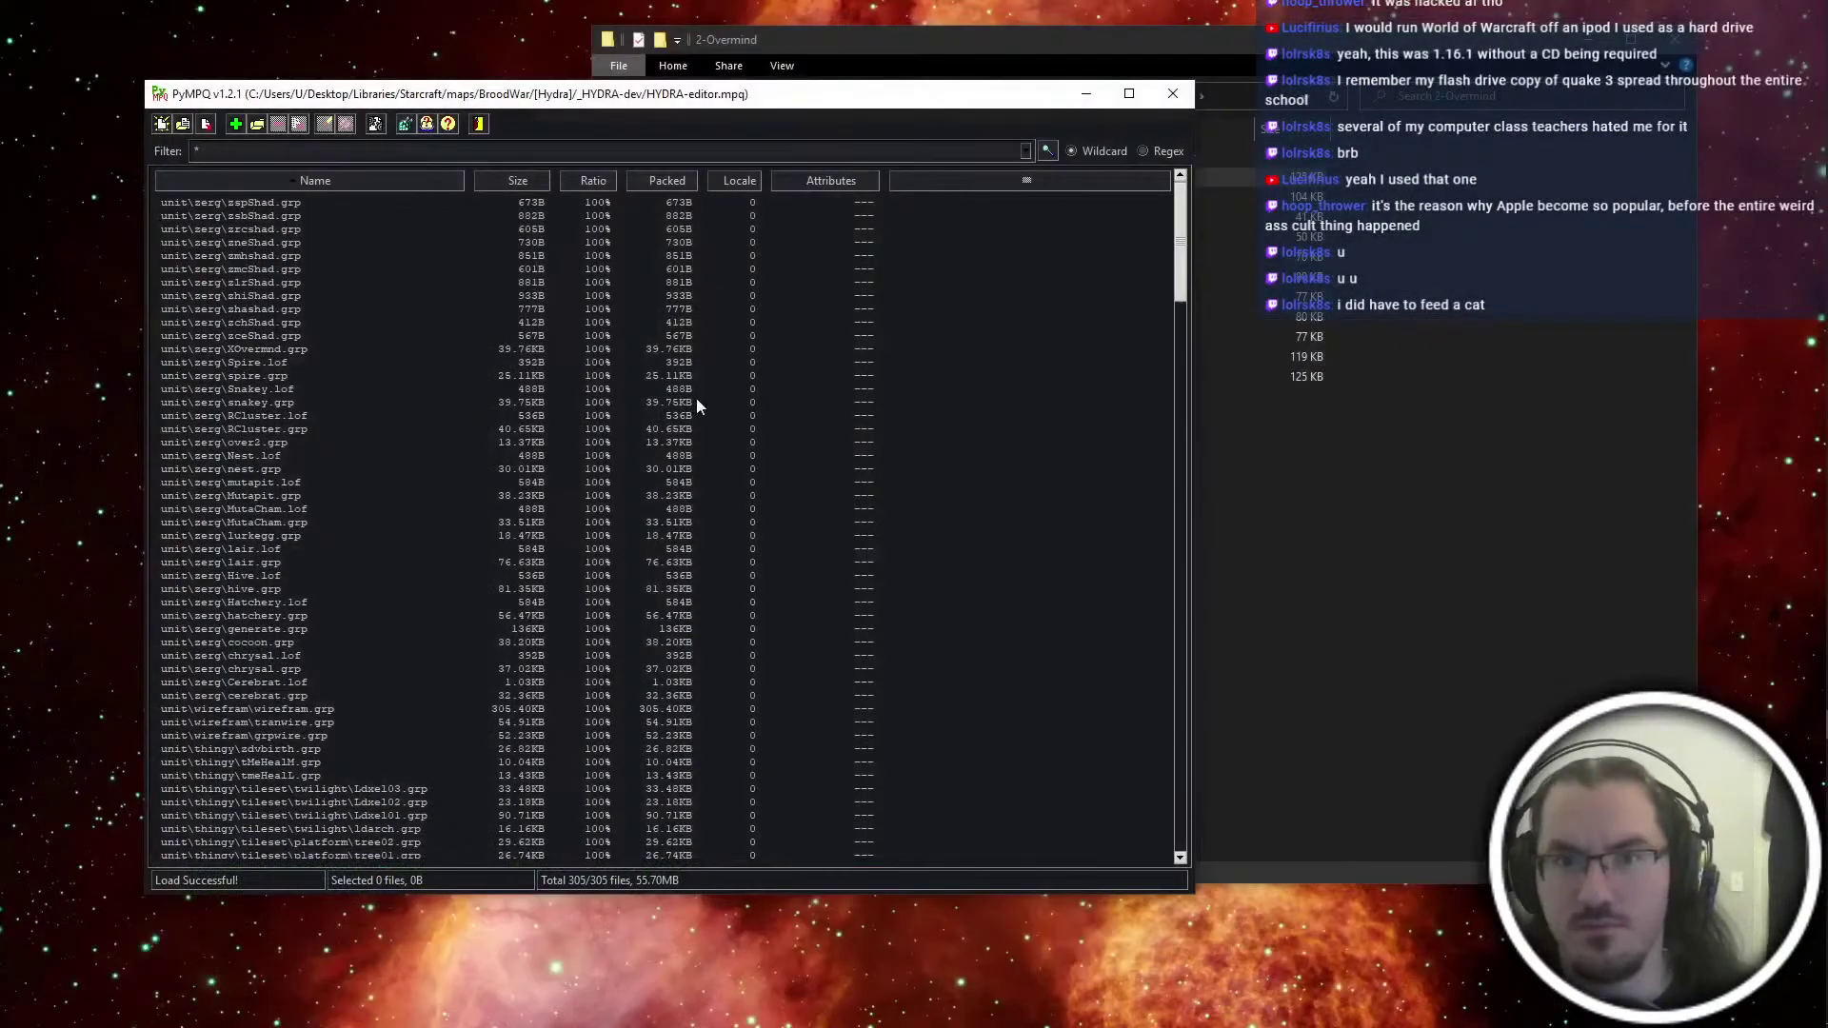
{"action": "left_click", "coordinate": [234, 124]}
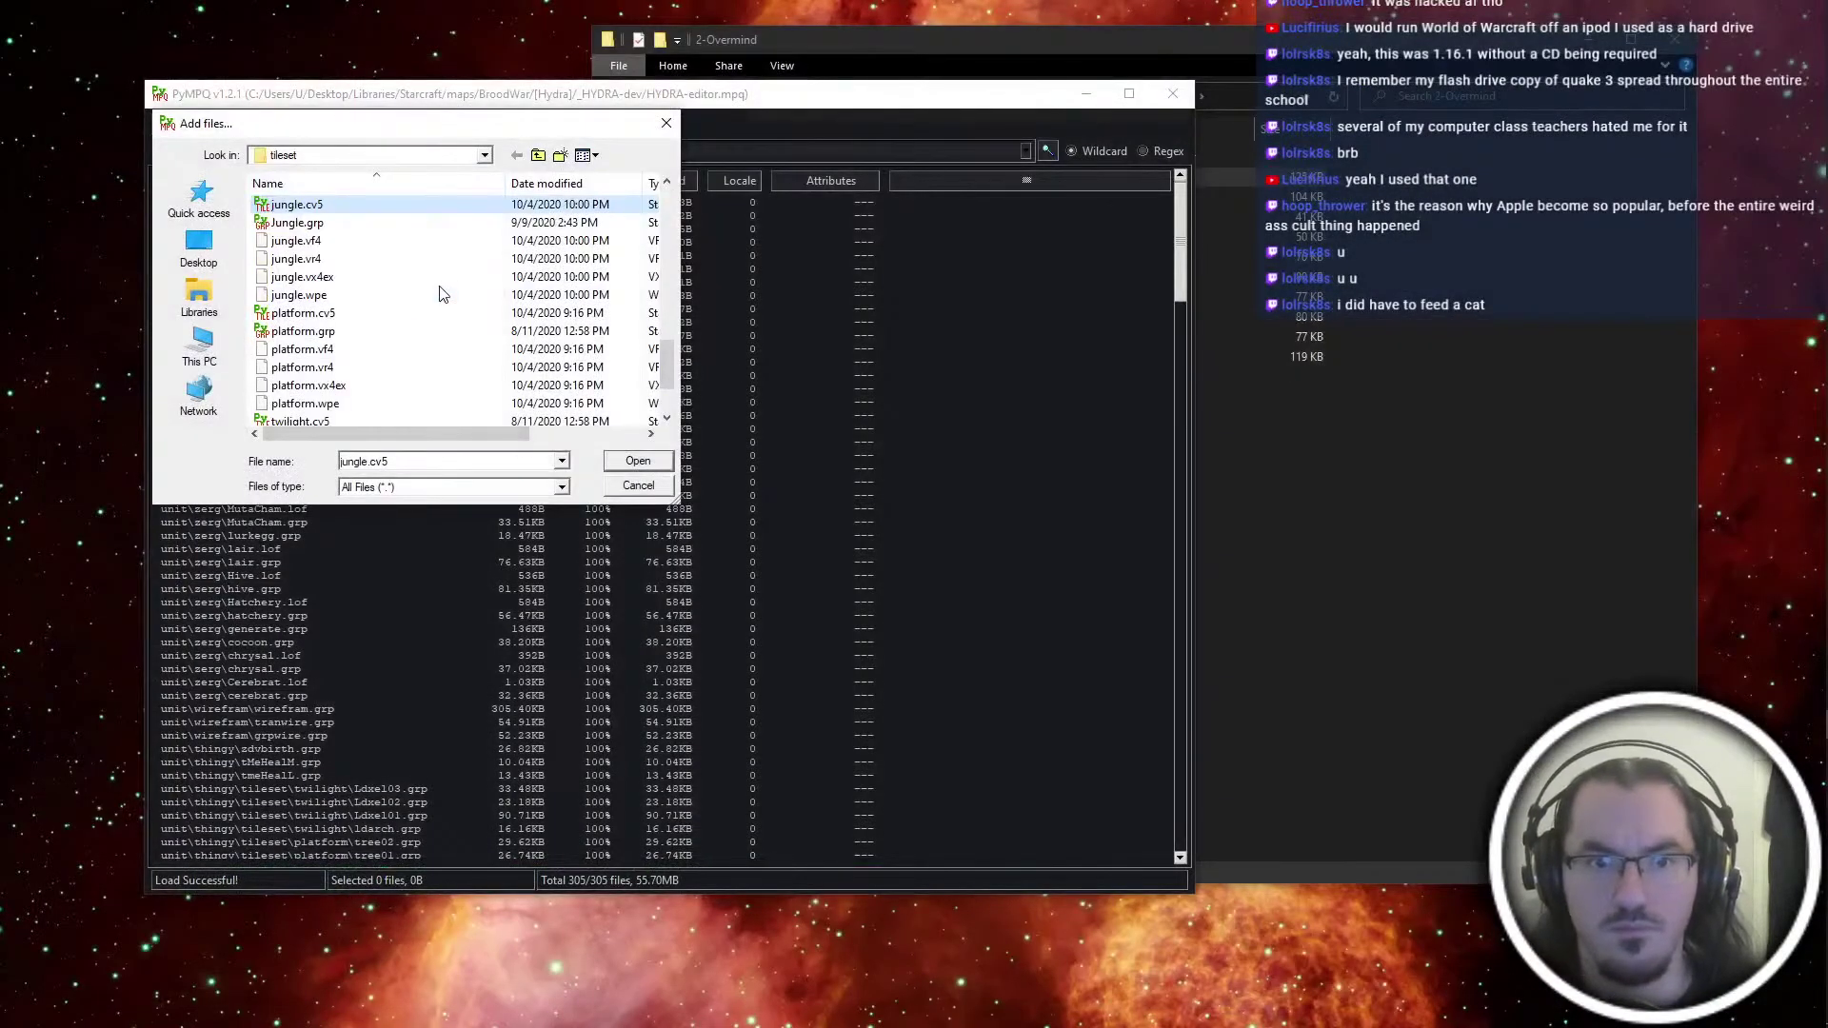
{"action": "left_click", "coordinate": [440, 288], "text": "shift"}
{"action": "key", "text": "Return"}
{"action": "key", "text": "Return"}
Open HYDRA-beta.exe in PyMPQ and add the same updated jungle tileset files to it
{"action": "key", "text": "ctrl+o"}
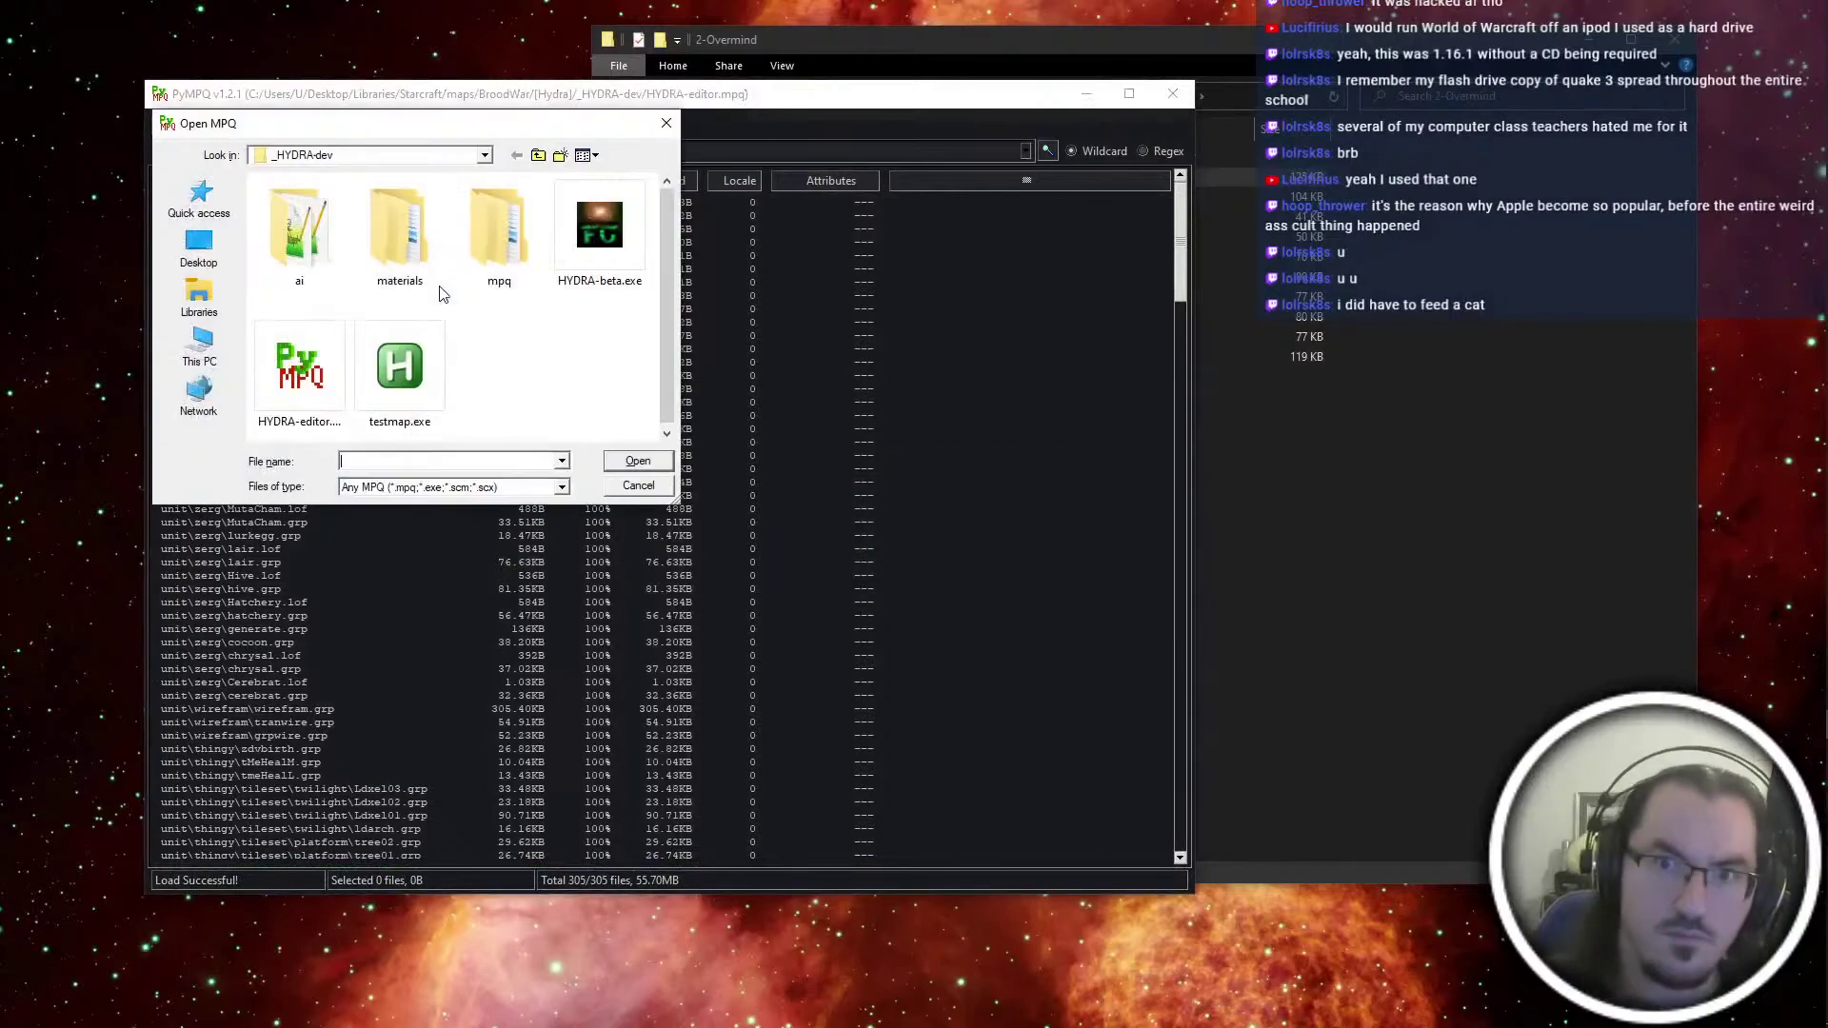
{"action": "double_click", "coordinate": [613, 271]}
{"action": "key", "text": "Return"}
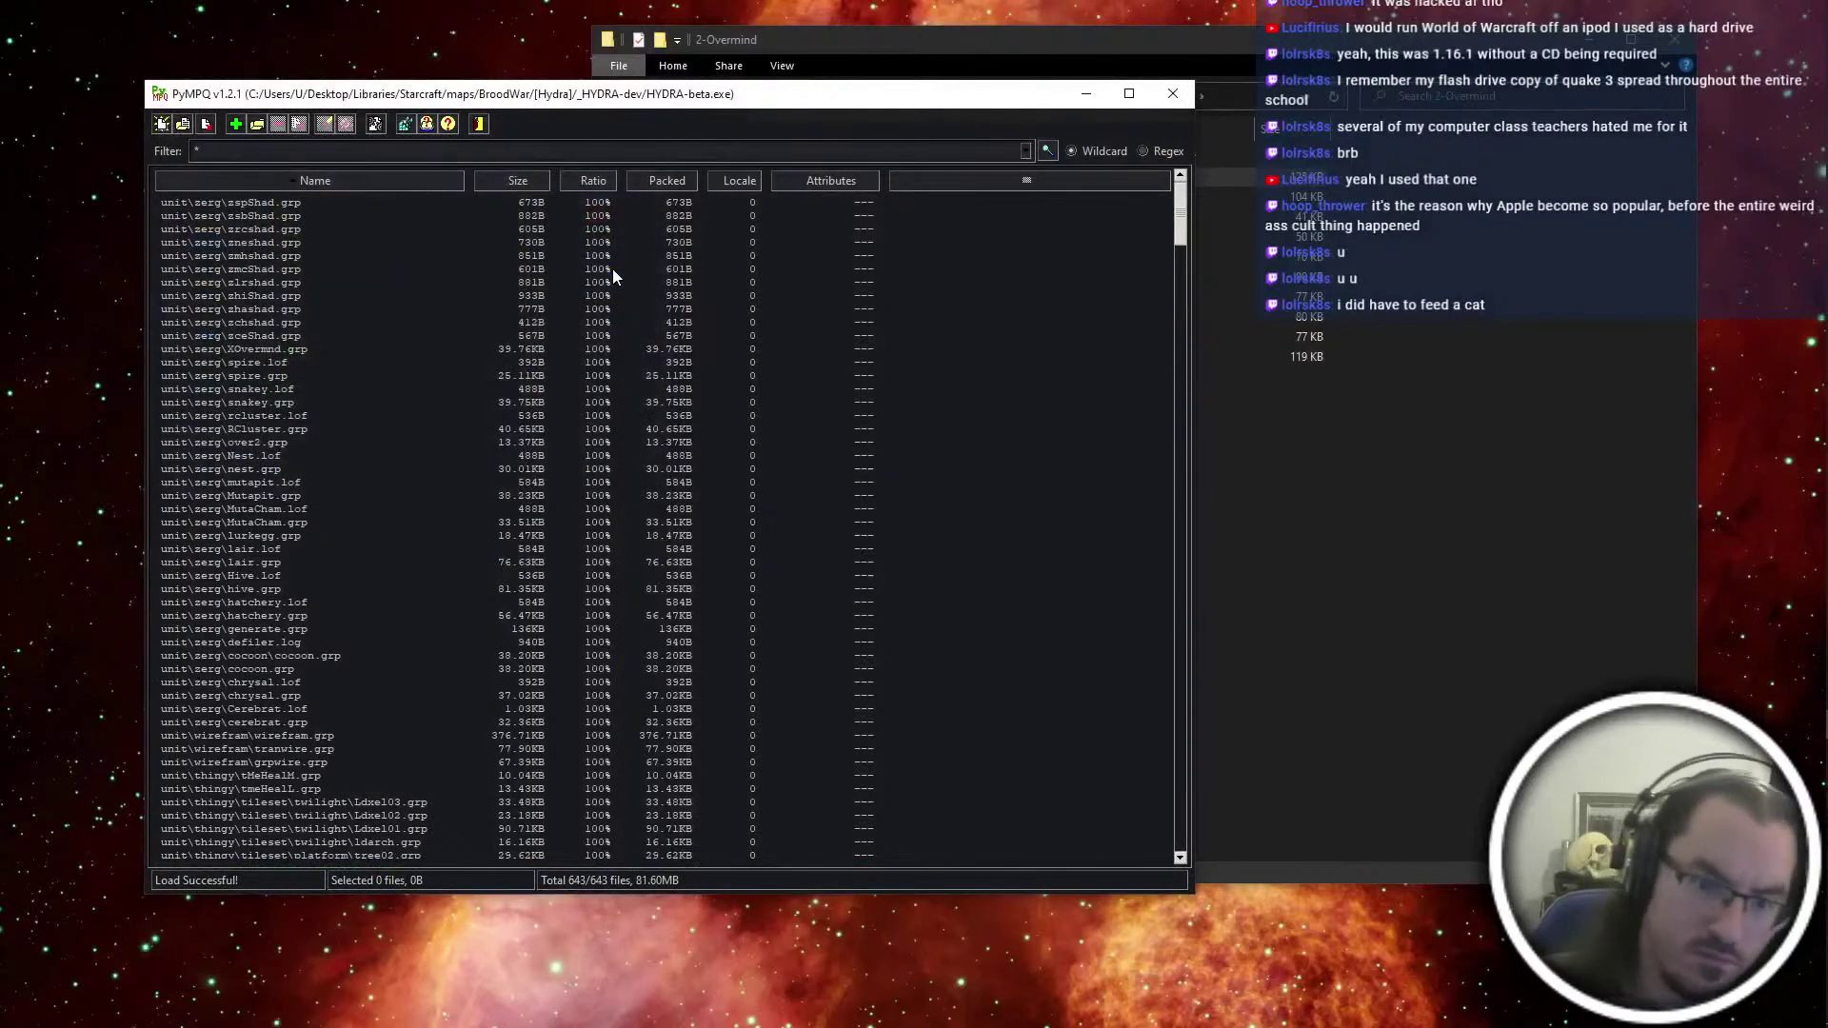
Switch to the Git client, stage all changed files, and commit them with the message "Fix bugged megatile"
{"action": "key", "text": "alt+Tab"}
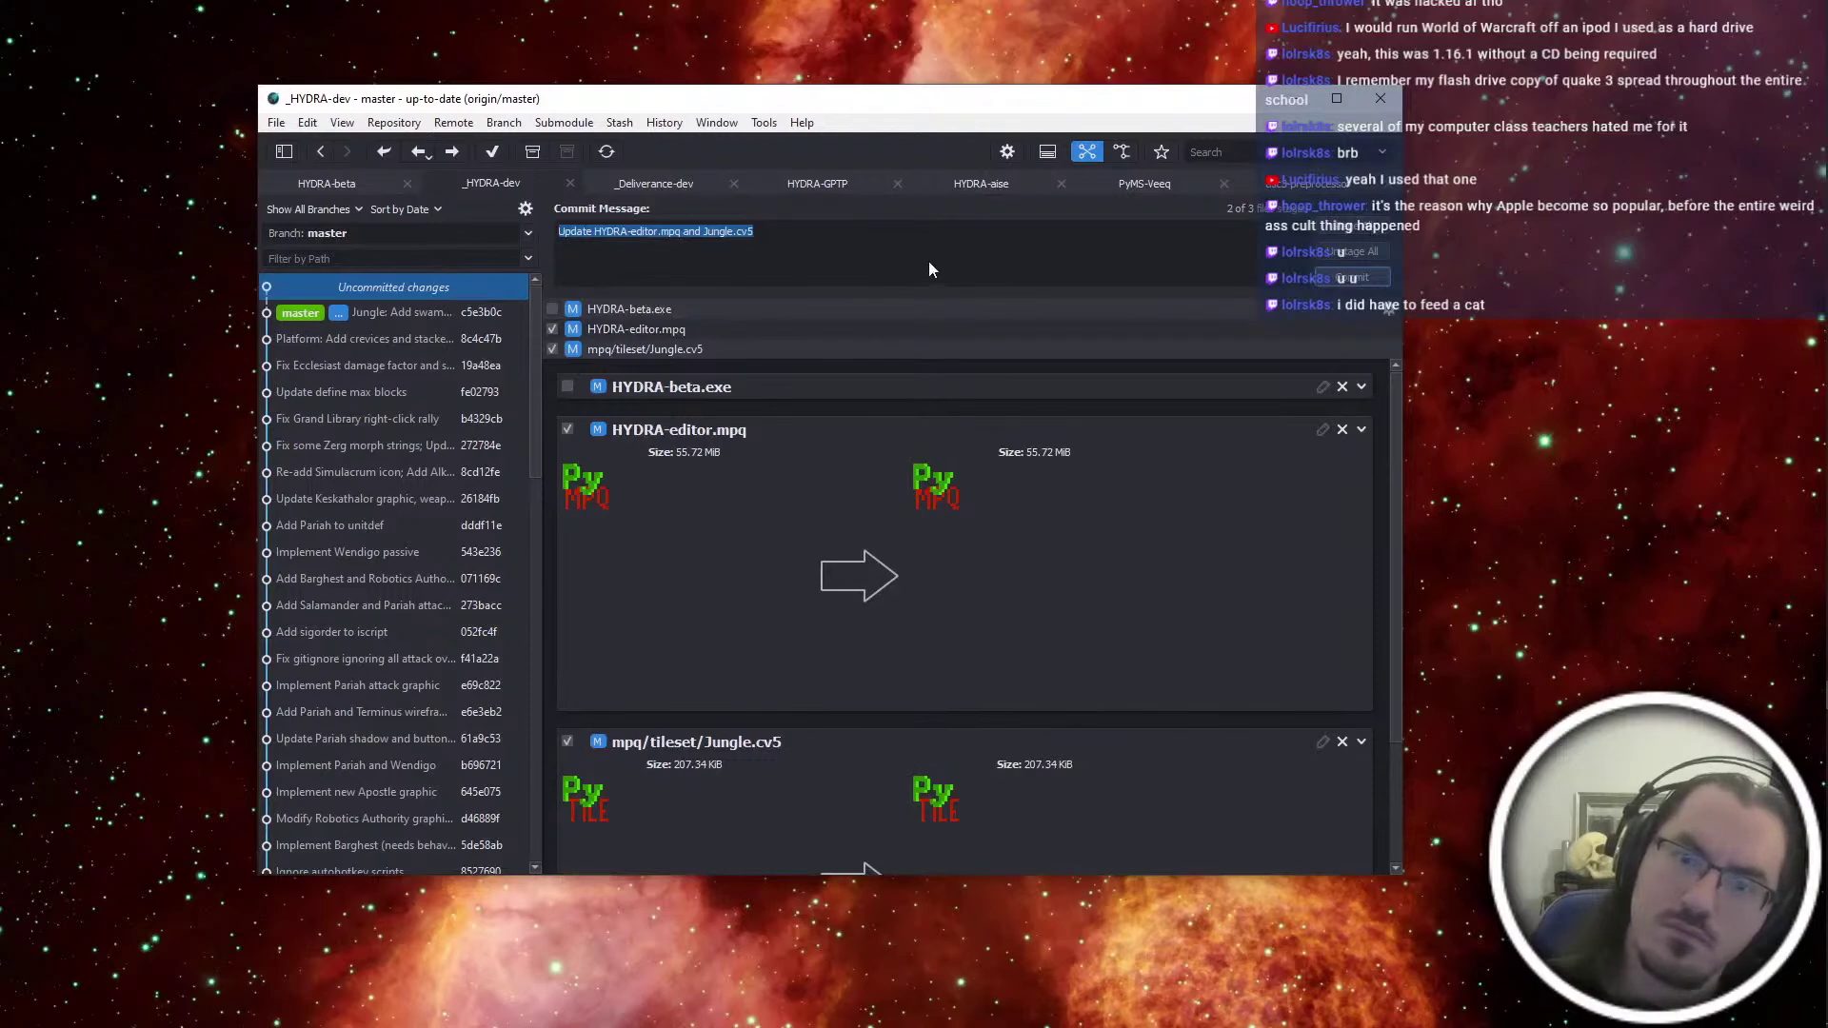
{"action": "left_click", "coordinate": [1352, 226]}
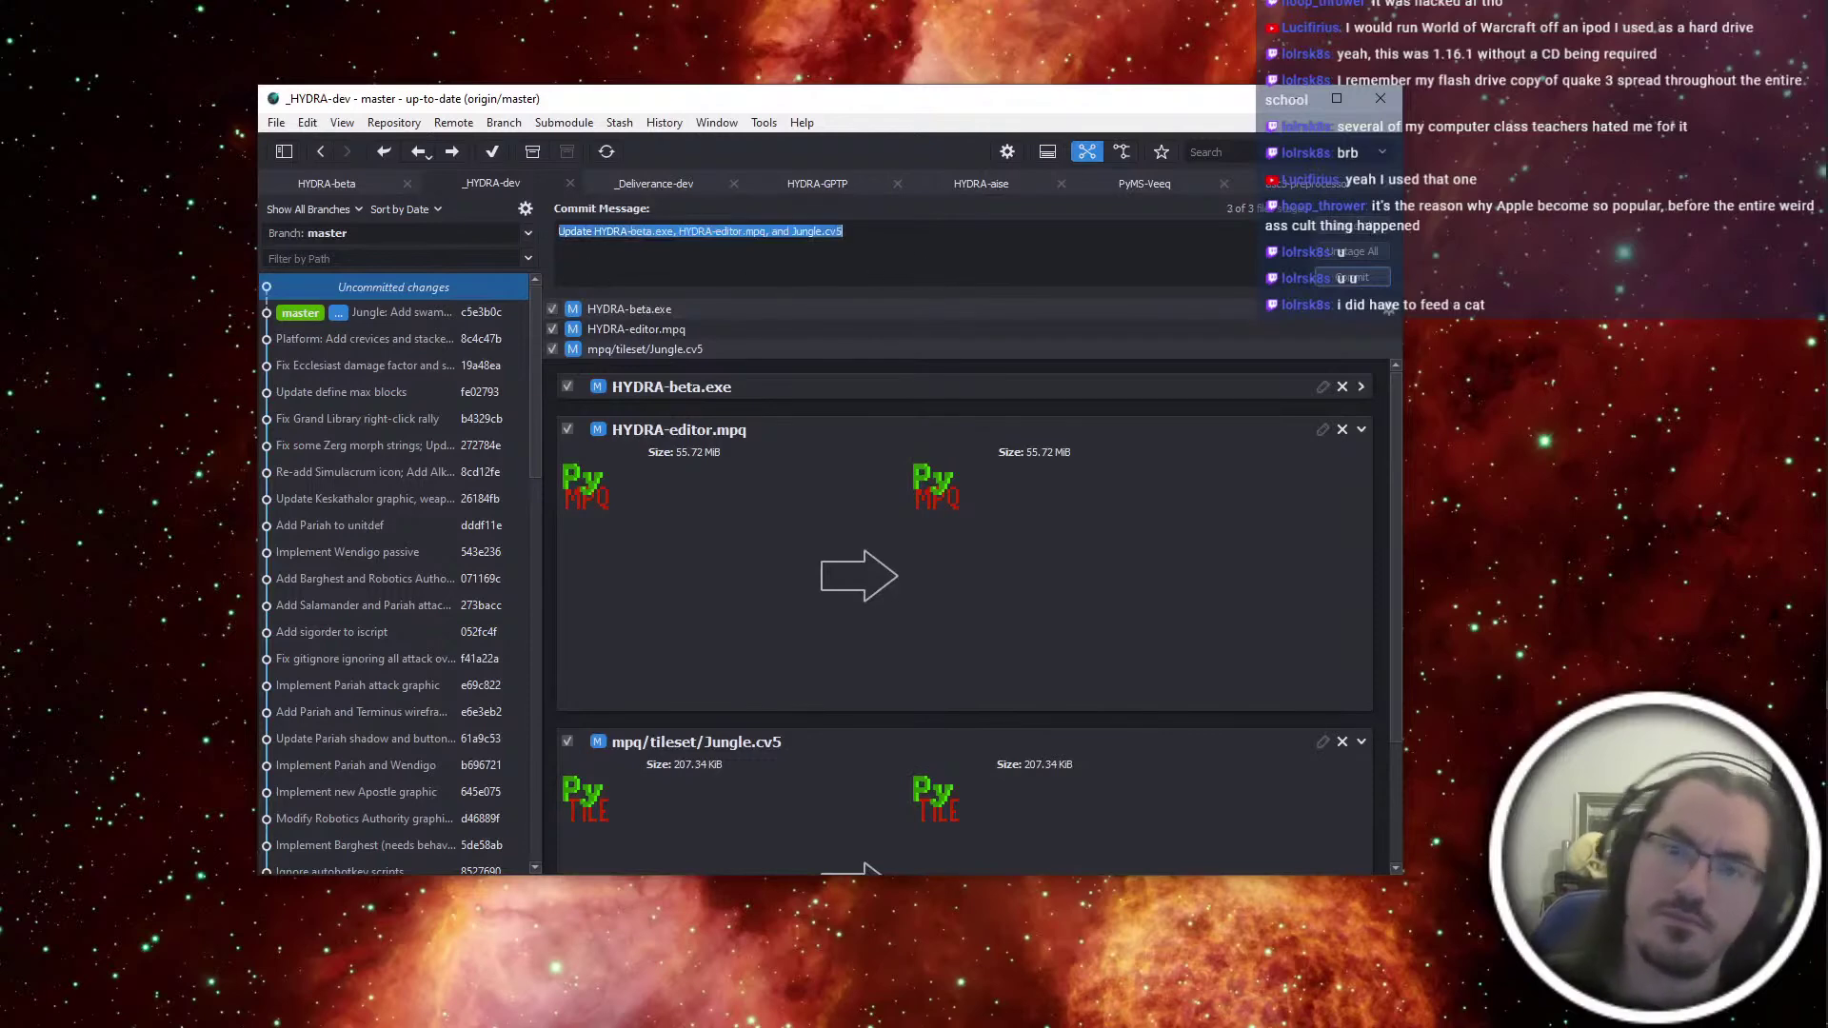
{"action": "type", "text": "Fix bugged megatile"}
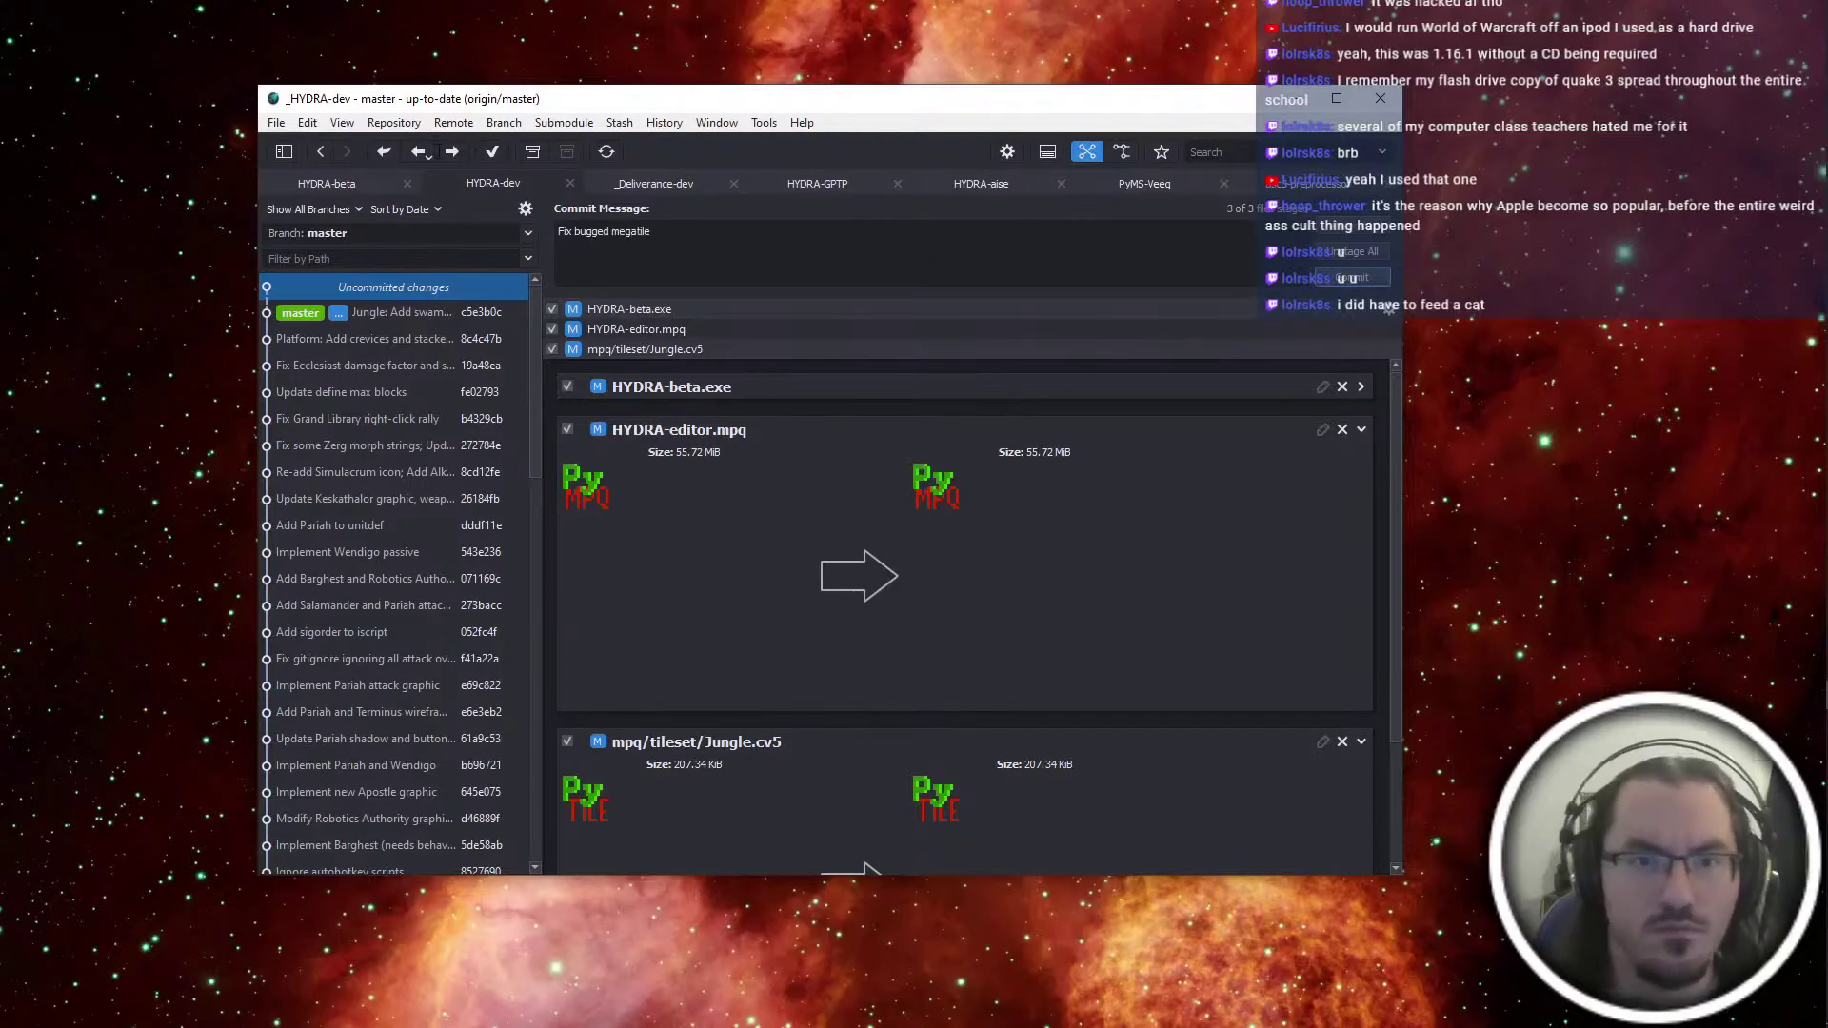
{"action": "left_click", "coordinate": [1352, 277]}
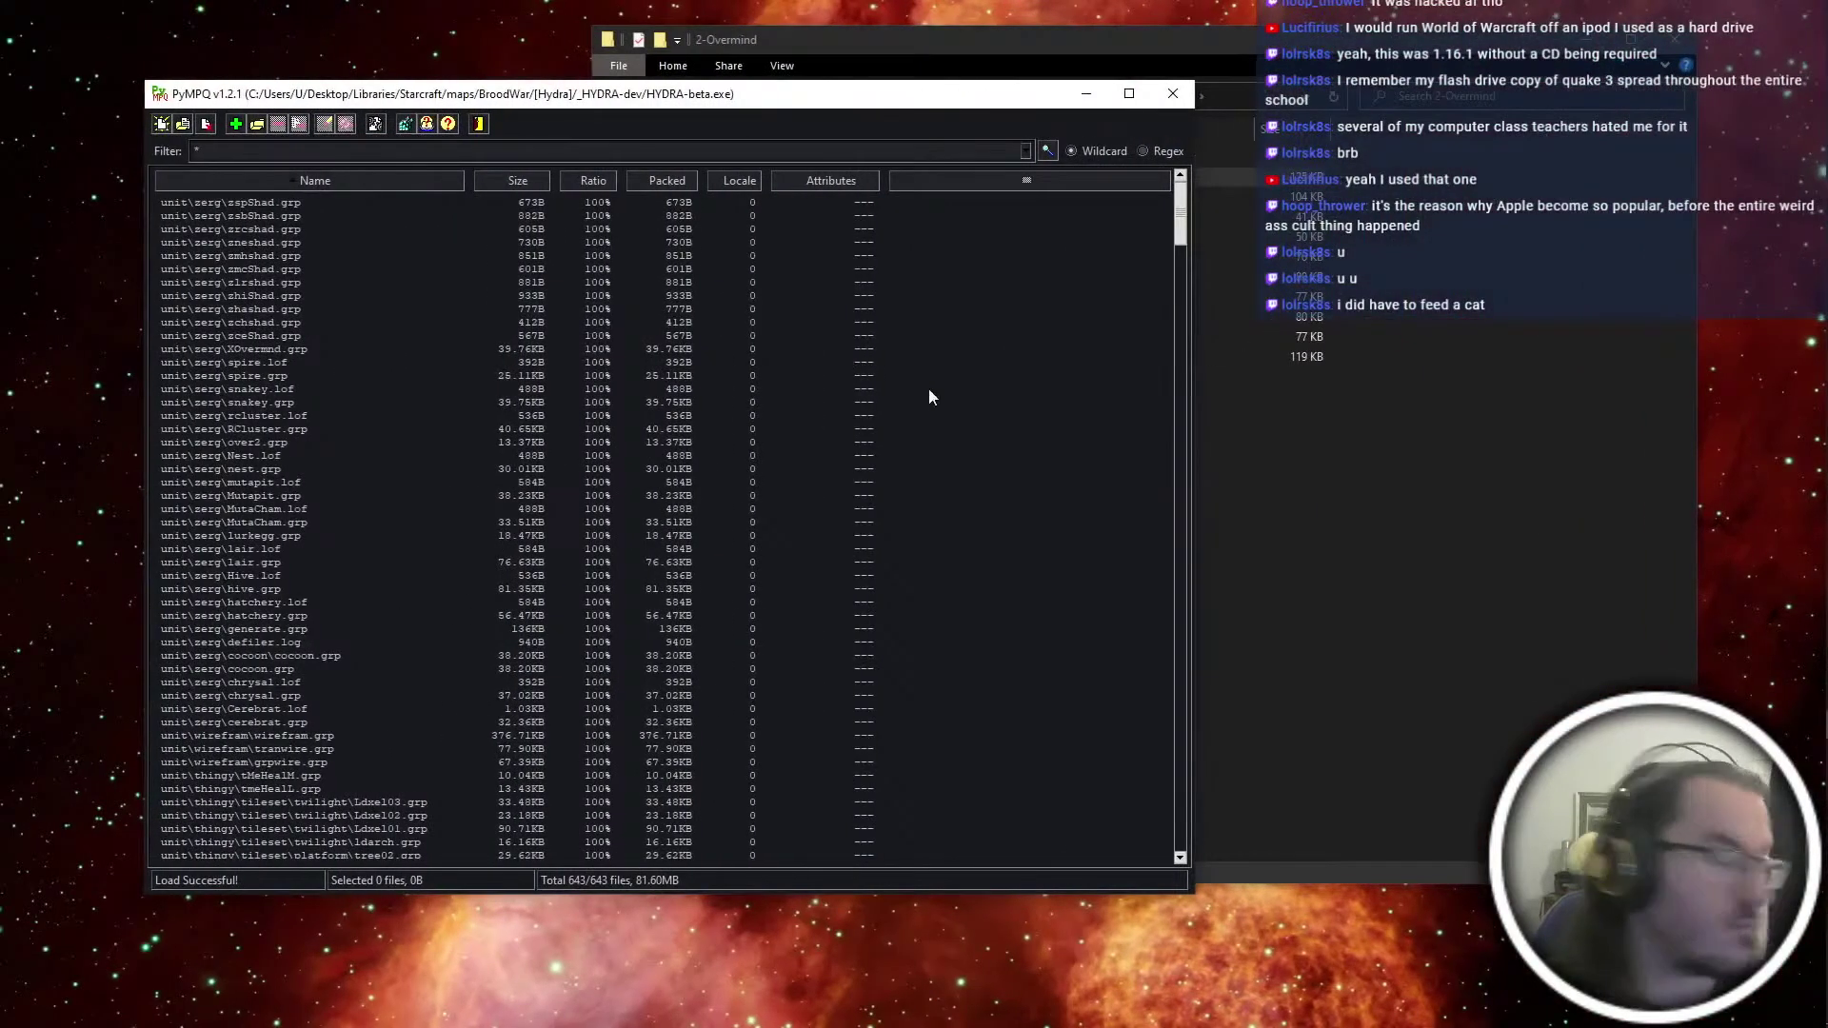
Open the map 1-t01.scx from the 1-Campaigns/1-RebelYell folder in ScmDraft
{"action": "left_click", "coordinate": [1396, 436]}
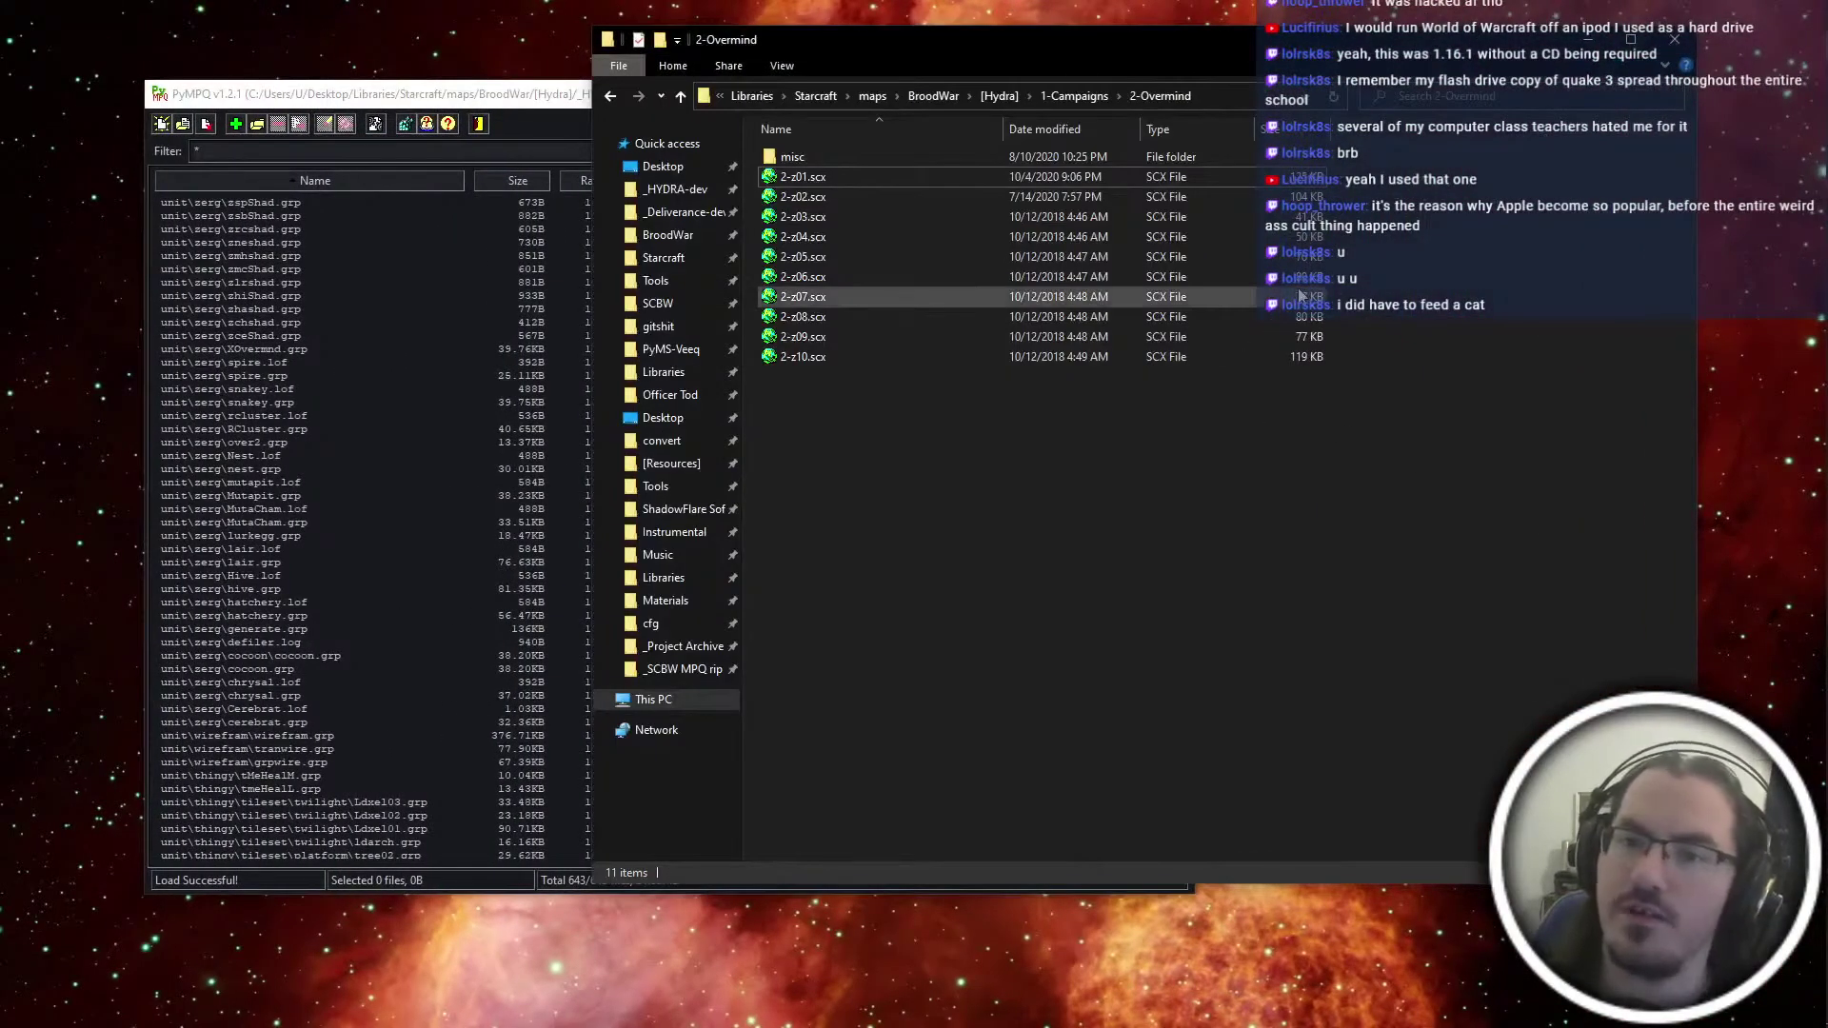
{"action": "key", "text": "alt+Up"}
{"action": "double_click", "coordinate": [872, 160]}
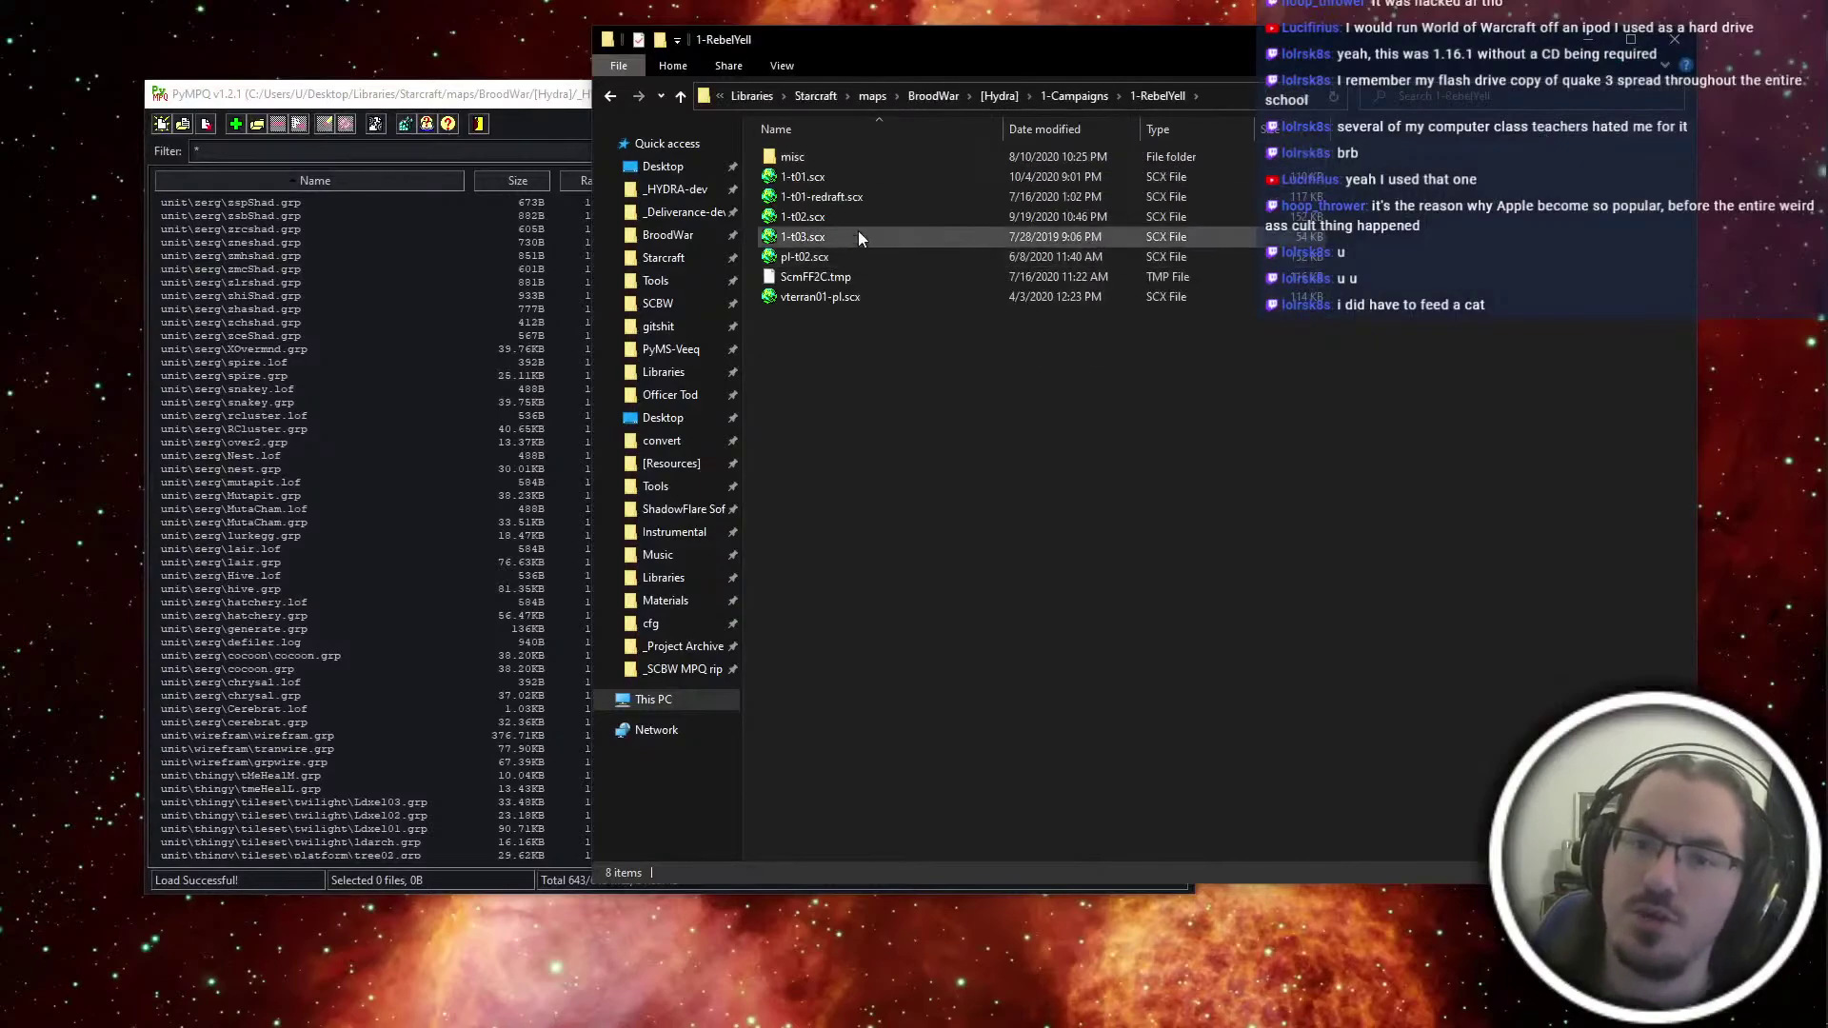
{"action": "double_click", "coordinate": [843, 183]}
Locate the asphalt bridge over the water on the map and examine it and the adjoining river up close
{"action": "left_click_drag", "start_coordinate": [112, 160], "coordinate": [92, 149]}
{"action": "scroll", "coordinate": [821, 518], "scroll_direction": "down", "scroll_amount": 2, "text": "ctrl"}
{"action": "middle_click_drag", "start_coordinate": [820, 518], "coordinate": [895, 600]}
{"action": "middle_click_drag", "start_coordinate": [290, 633], "coordinate": [778, 666]}
{"action": "scroll", "coordinate": [904, 677], "scroll_direction": "up", "scroll_amount": 2, "text": "ctrl"}
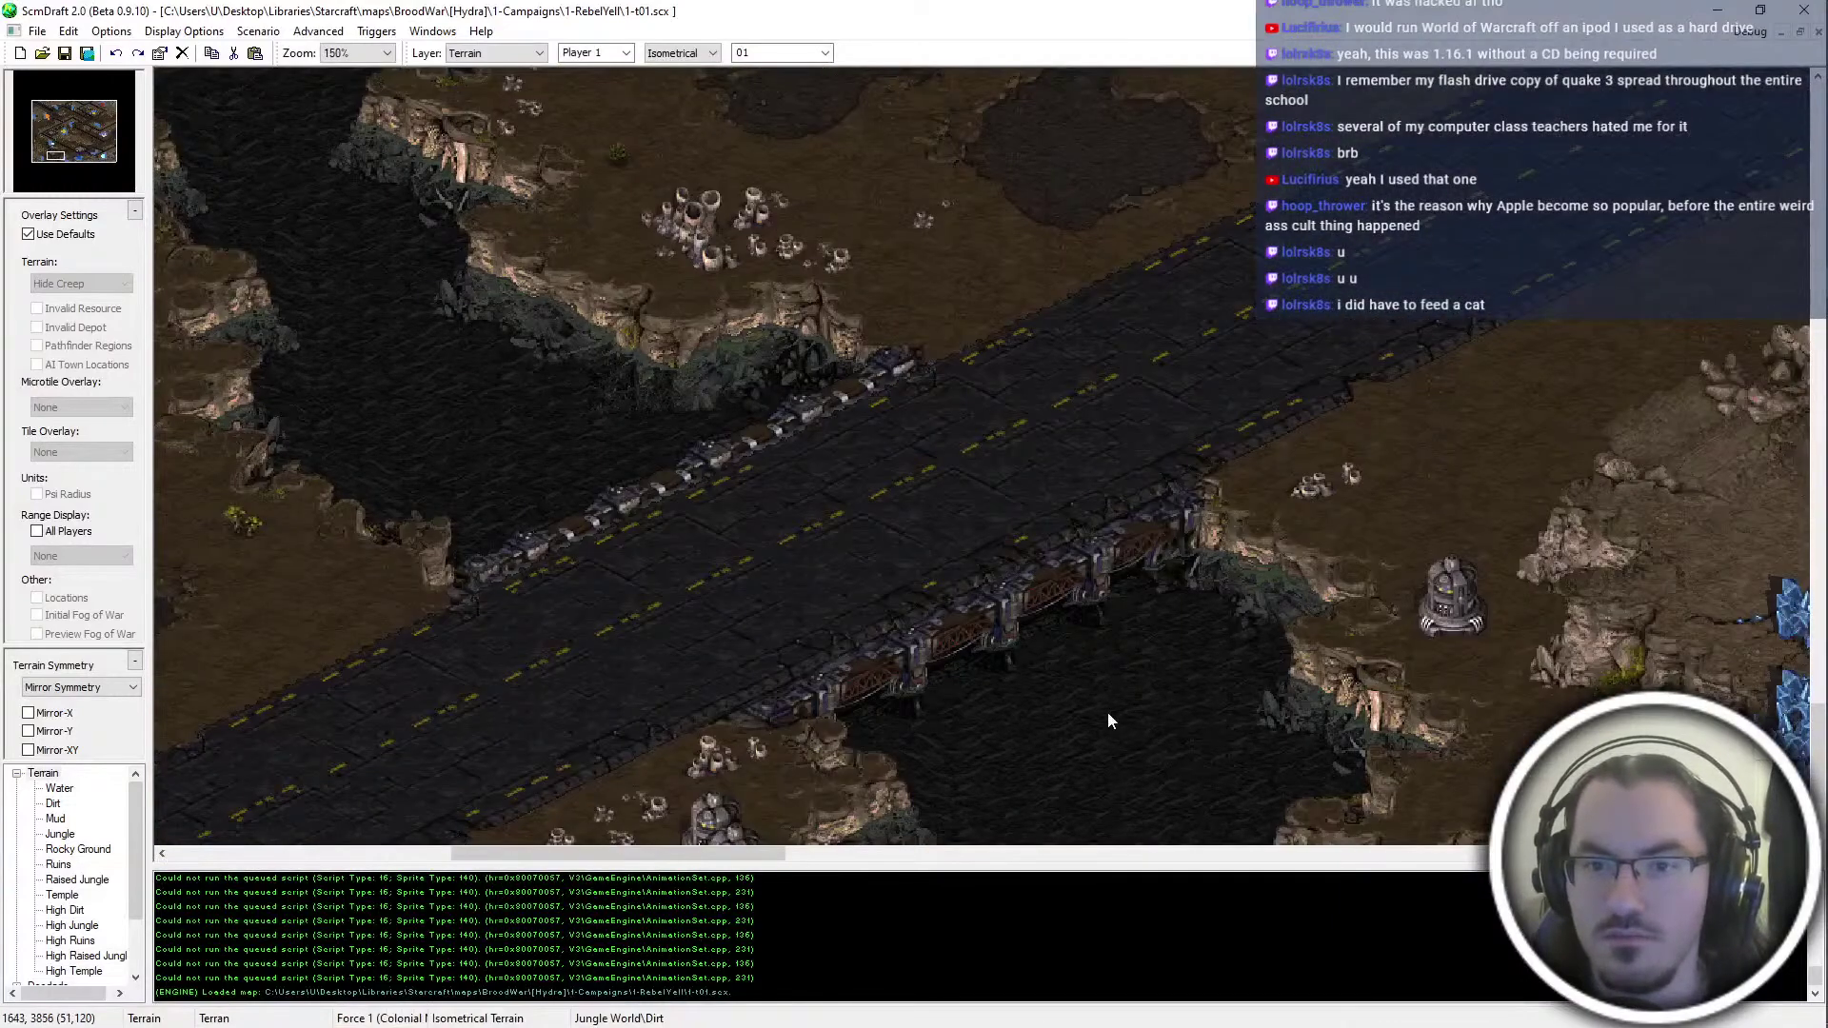
{"action": "middle_click_drag", "start_coordinate": [1106, 714], "coordinate": [1213, 820]}
{"action": "middle_click_drag", "start_coordinate": [504, 112], "coordinate": [875, 476]}
{"action": "middle_click_drag", "start_coordinate": [476, 453], "coordinate": [952, 722]}
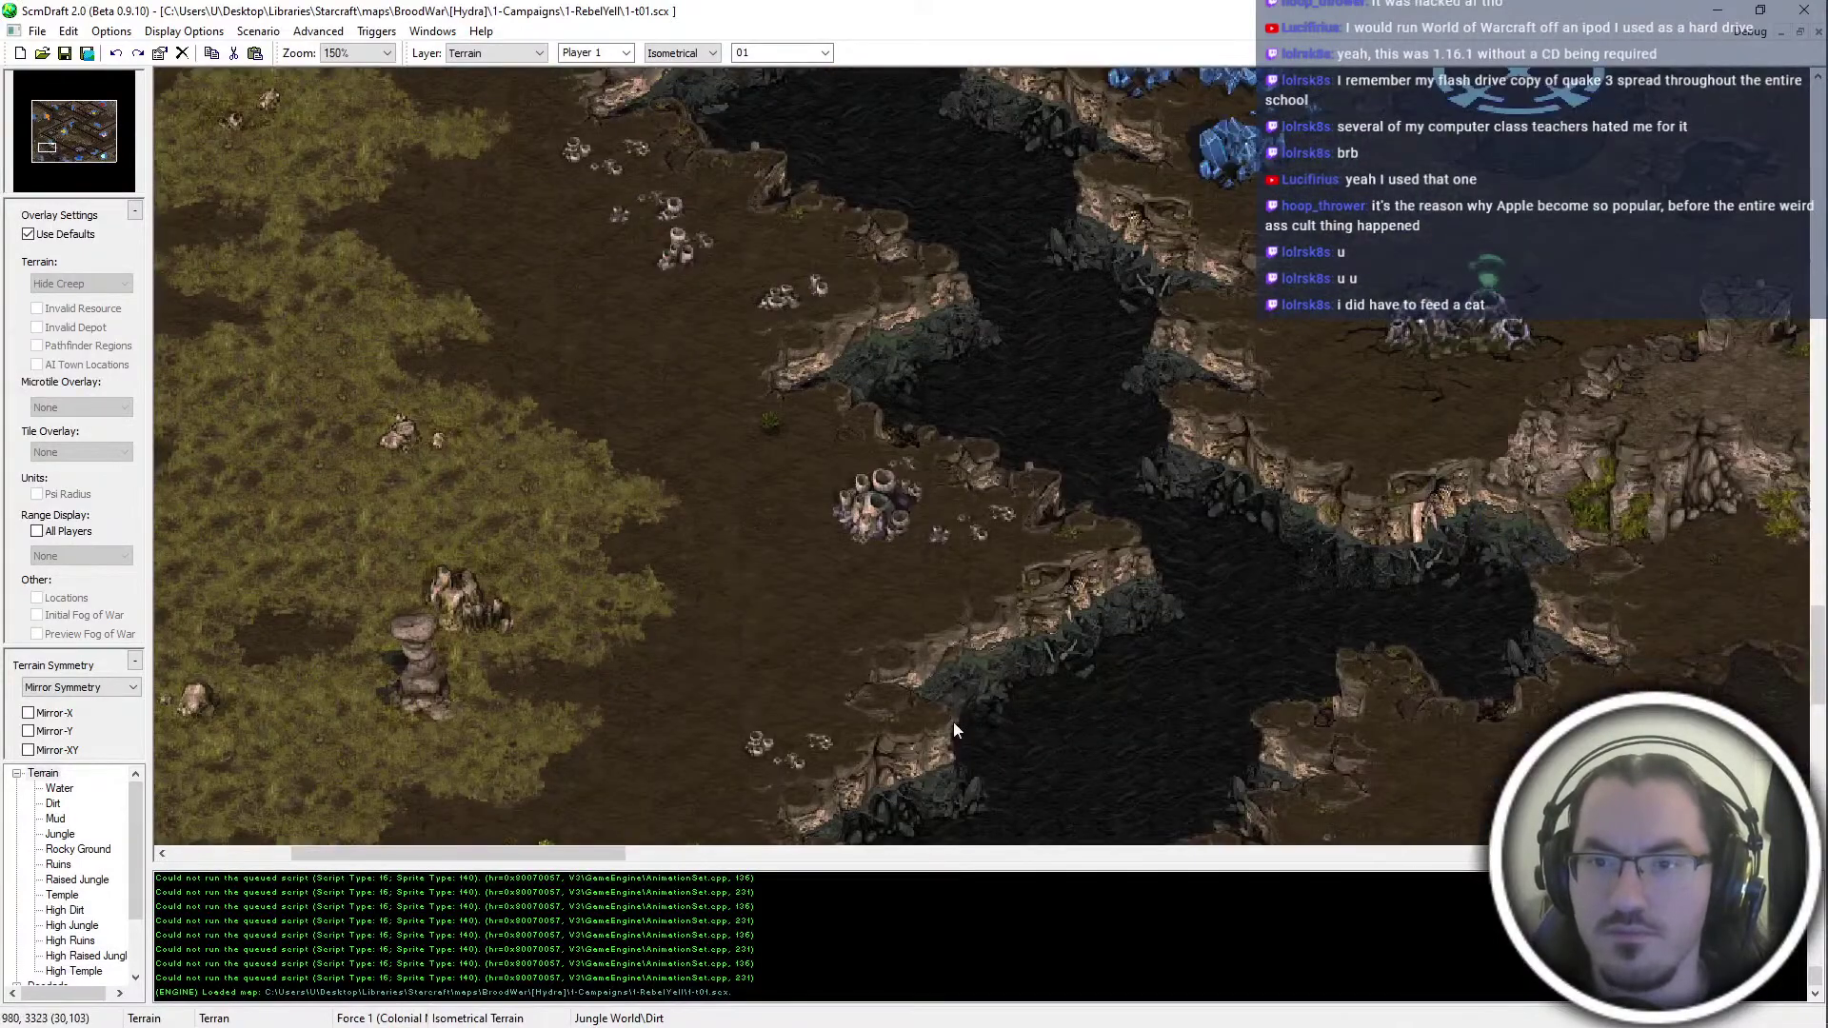
Follow the river beyond the bridge and survey the whole map's road and terrain layout at 25% zoom
{"action": "scroll", "coordinate": [952, 721], "scroll_direction": "down", "scroll_amount": 1, "text": "ctrl"}
{"action": "middle_click_drag", "start_coordinate": [838, 175], "coordinate": [809, 582]}
{"action": "middle_click_drag", "start_coordinate": [1561, 476], "coordinate": [807, 754]}
{"action": "scroll", "coordinate": [807, 754], "scroll_direction": "down", "scroll_amount": 1, "text": "ctrl"}
{"action": "middle_click_drag", "start_coordinate": [663, 593], "coordinate": [705, 446]}
{"action": "scroll", "coordinate": [610, 655], "scroll_direction": "down", "scroll_amount": 1, "text": "ctrl"}
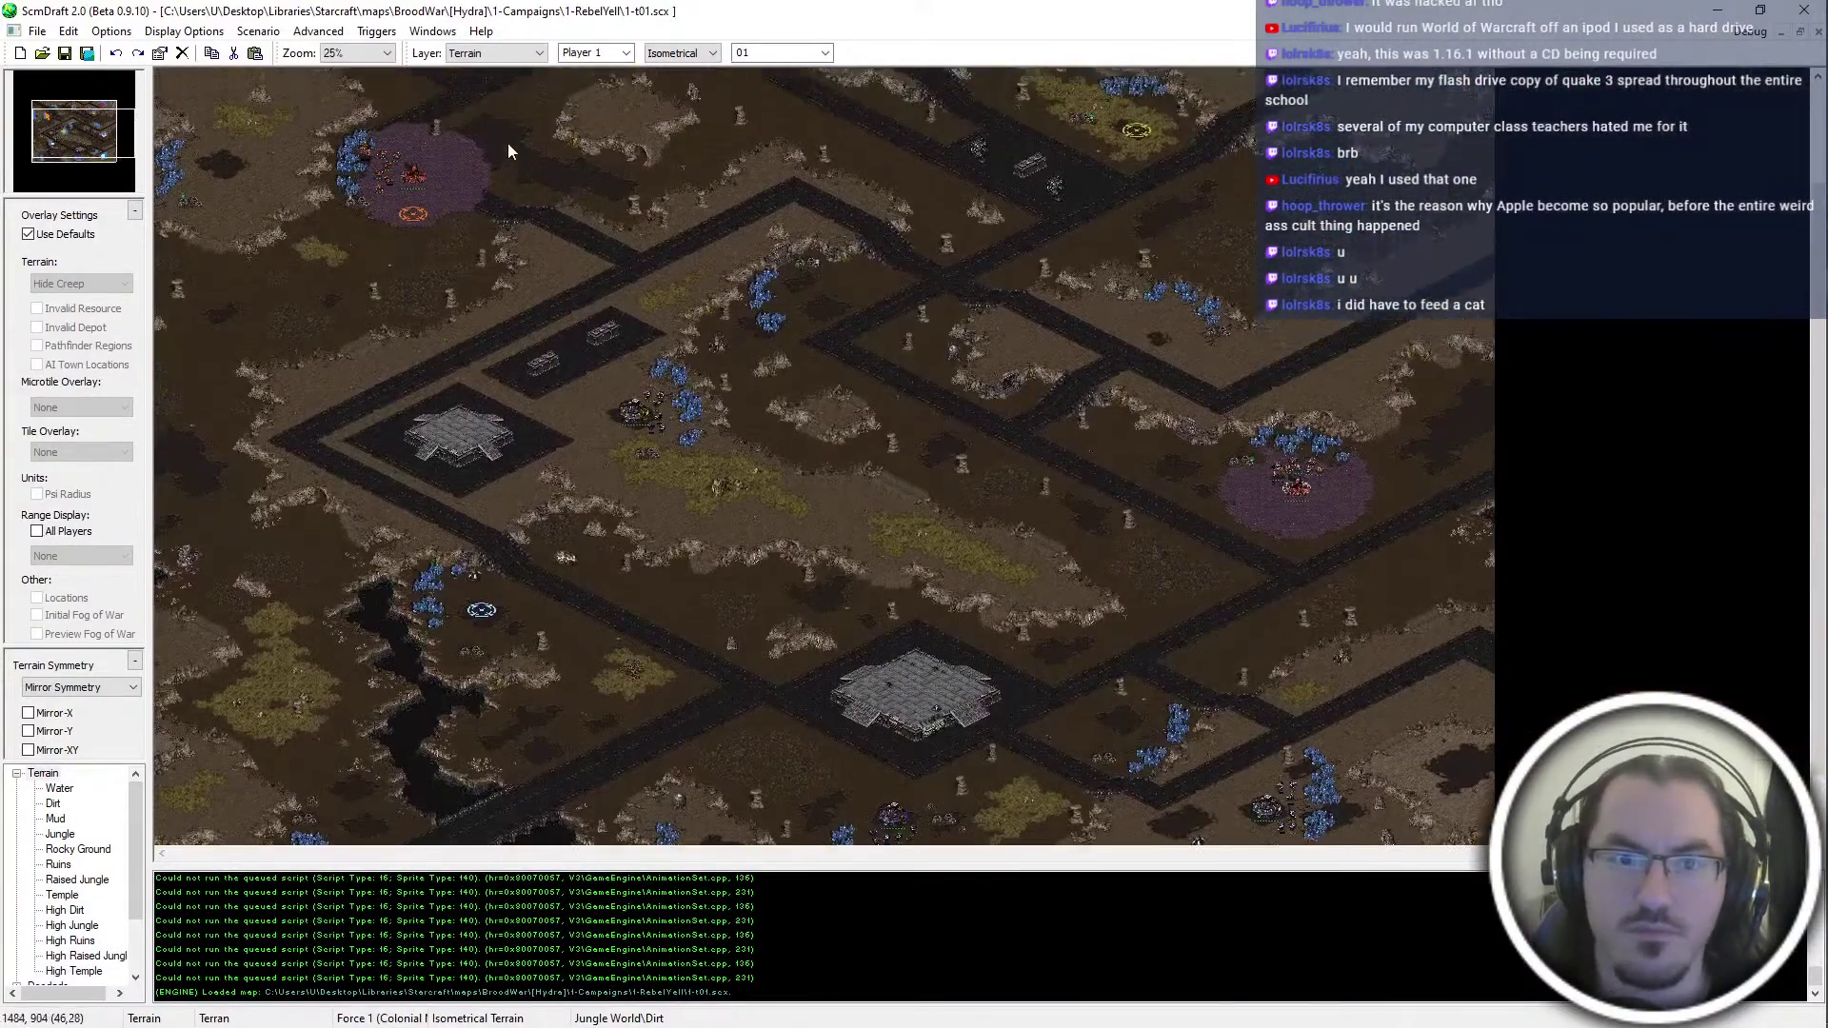
{"action": "scroll", "coordinate": [507, 143], "scroll_direction": "up", "scroll_amount": 3}
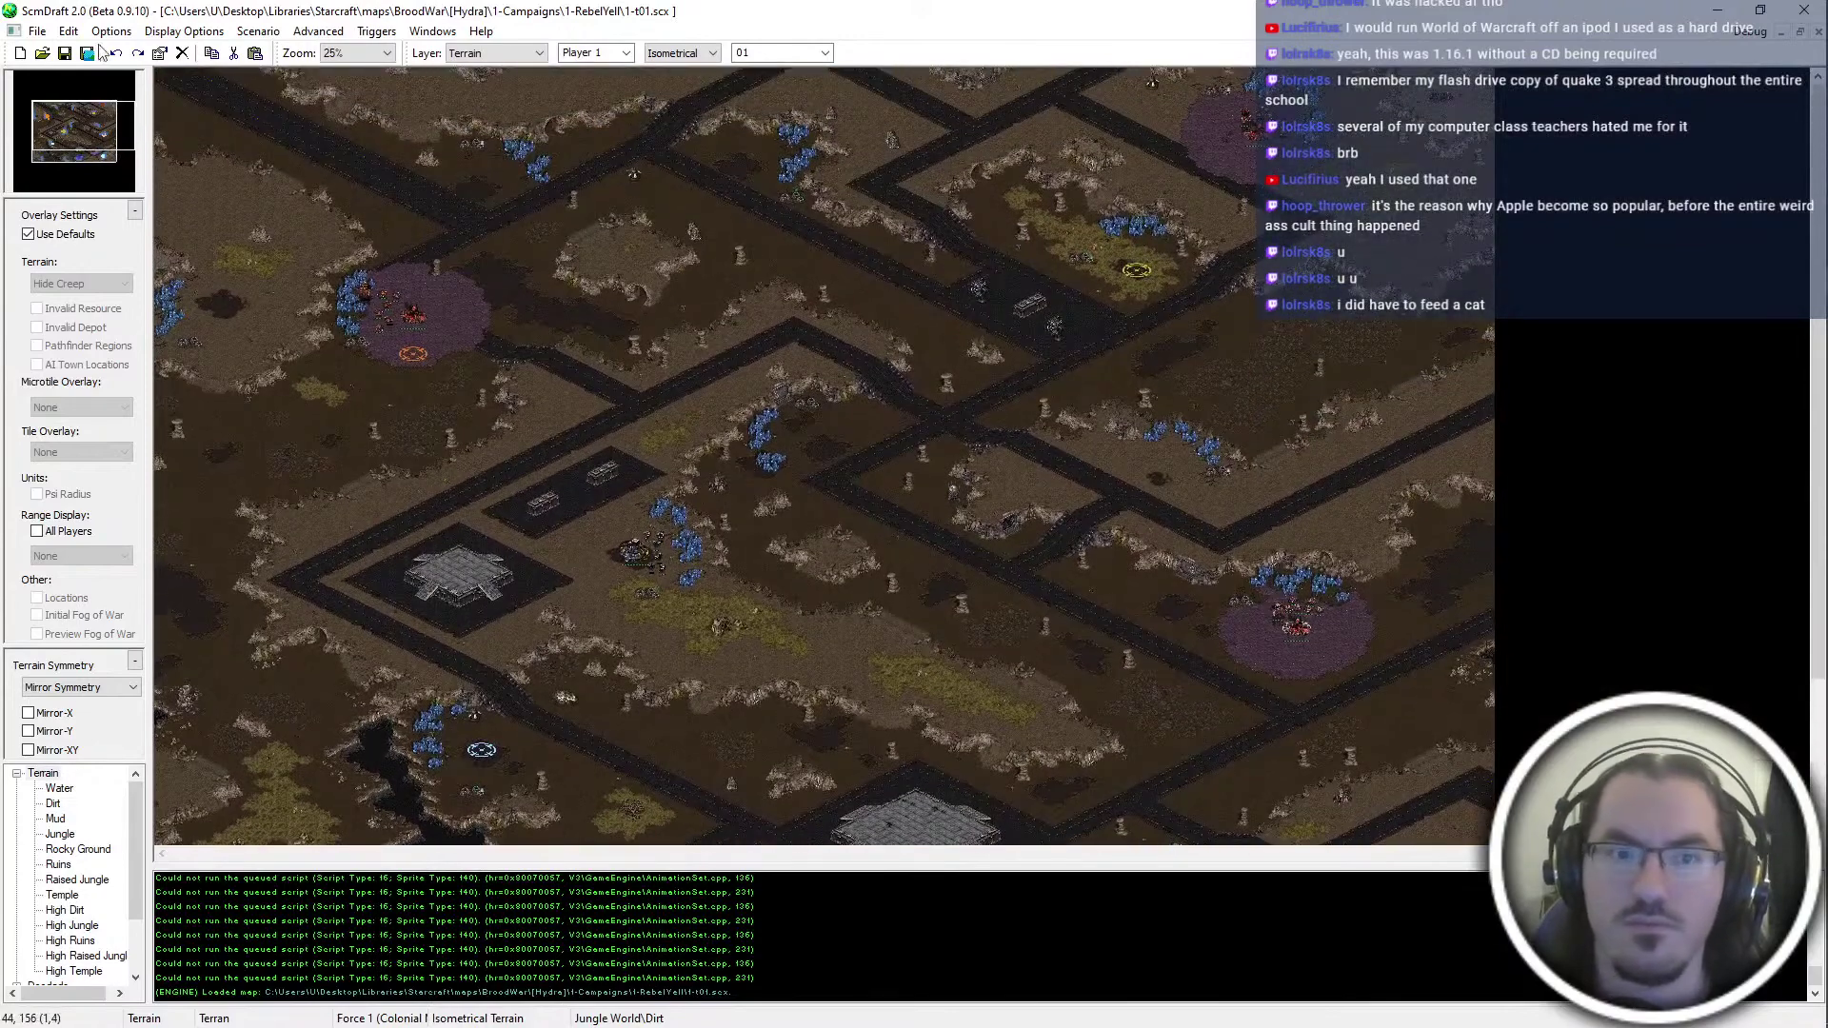
{"action": "scroll", "coordinate": [796, 207], "scroll_direction": "down", "scroll_amount": 3}
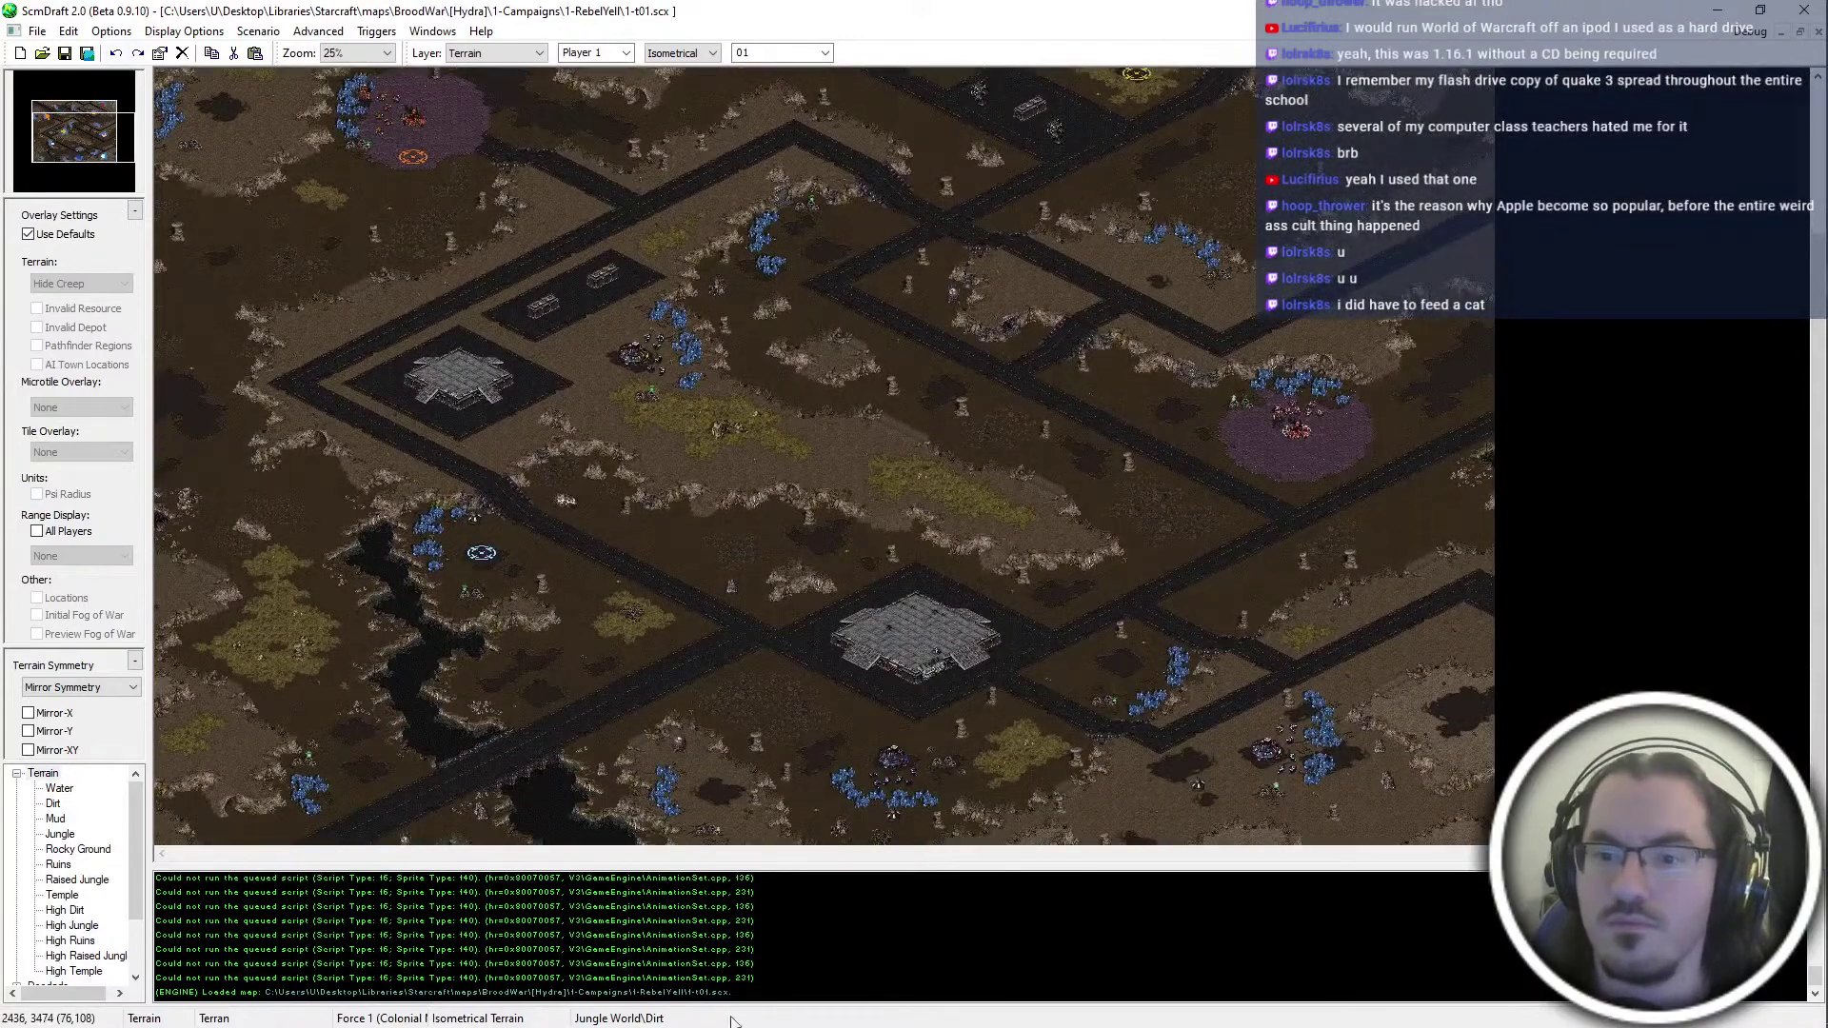
Open the map 1-t02.scx from the 1-RebelYell folder in ScmDraft, view its terrain, and close the editor
{"action": "key", "text": "alt+Tab"}
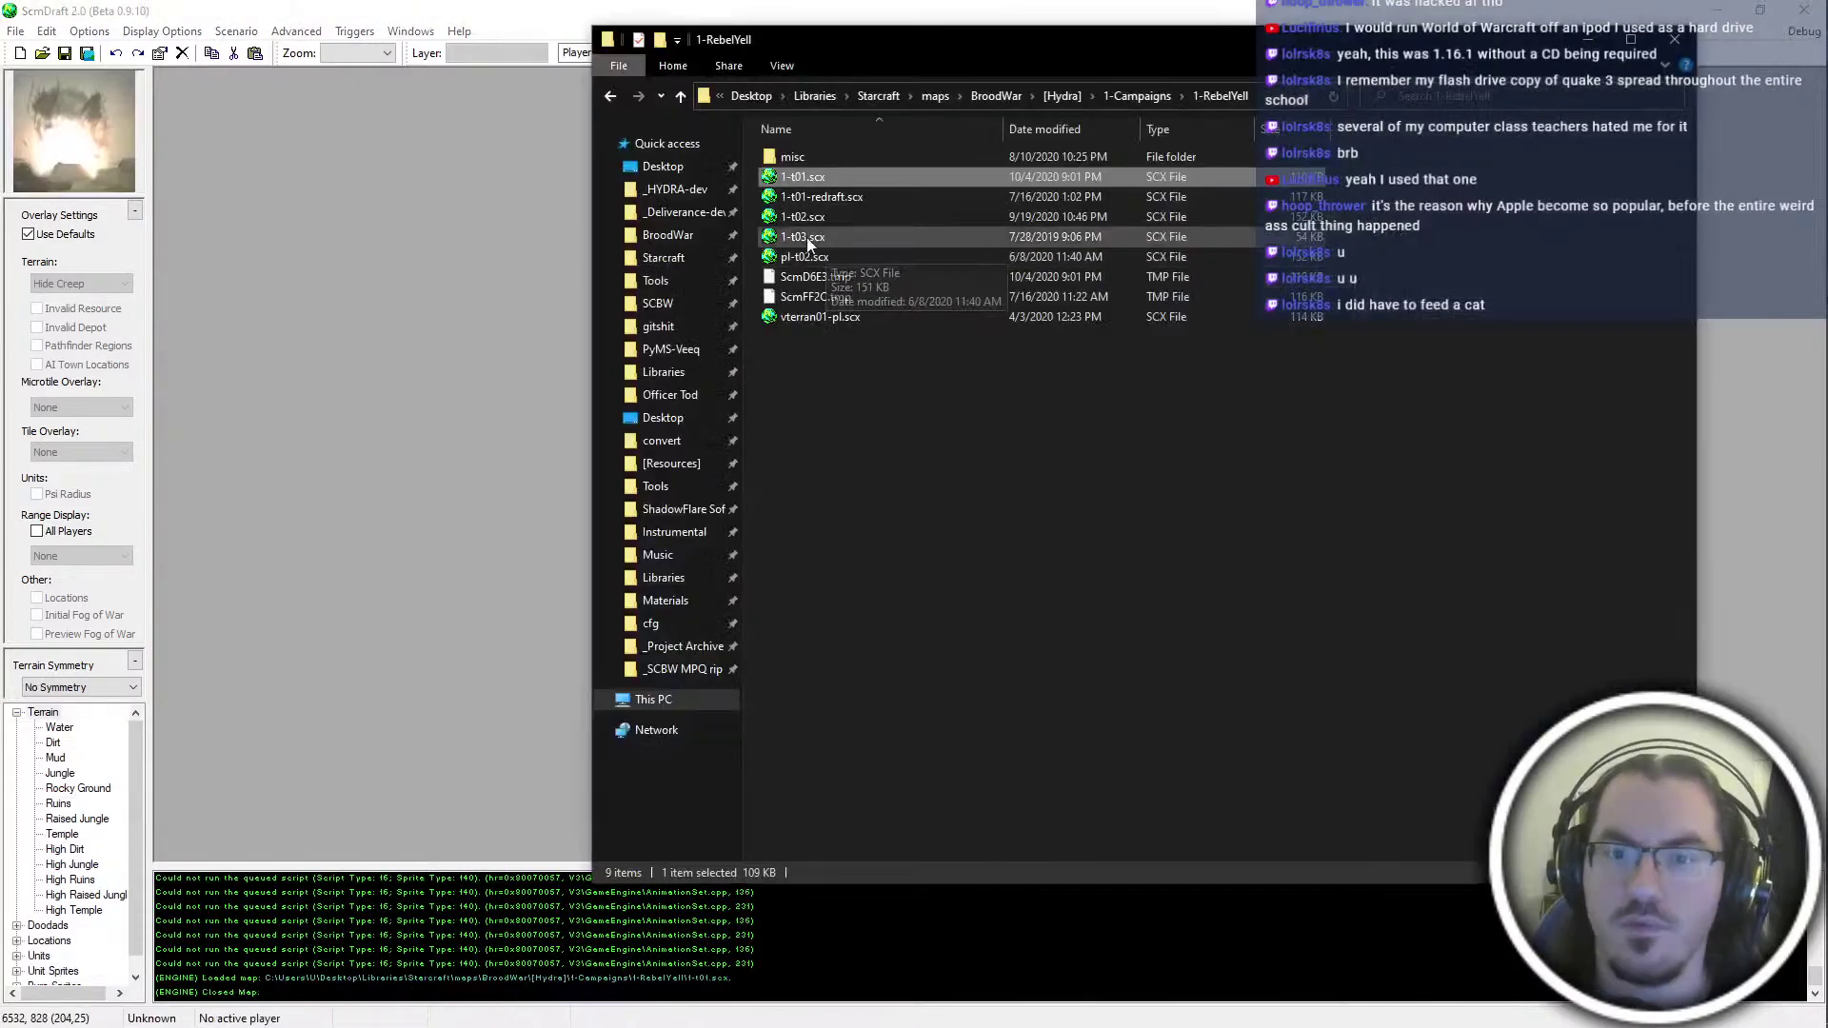
{"action": "left_click_drag", "start_coordinate": [797, 218], "coordinate": [470, 207]}
{"action": "left_click", "coordinate": [561, 14]}
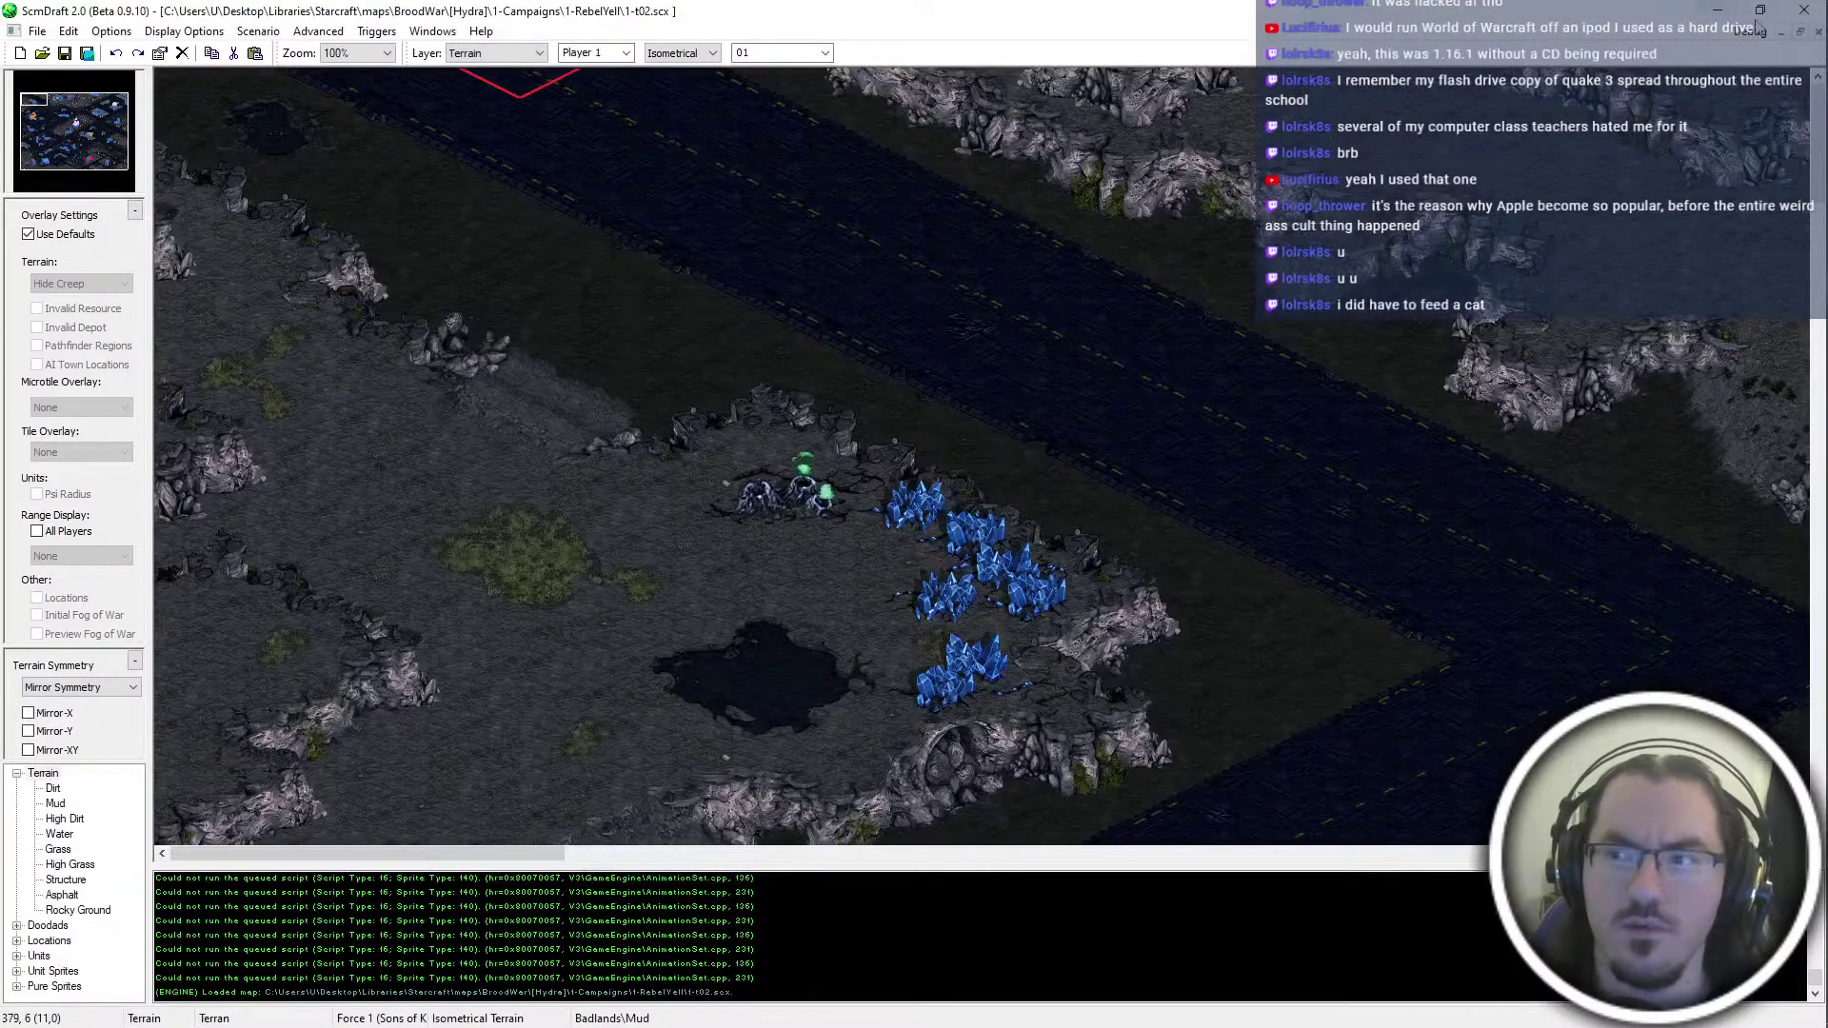
{"action": "key", "text": "ctrl+F4"}
Look through the 2-Overmind campaign folder in File Explorer, and close both the folder window and PyMPQ
{"action": "key", "text": "alt+Tab"}
{"action": "key", "text": "alt+Up"}
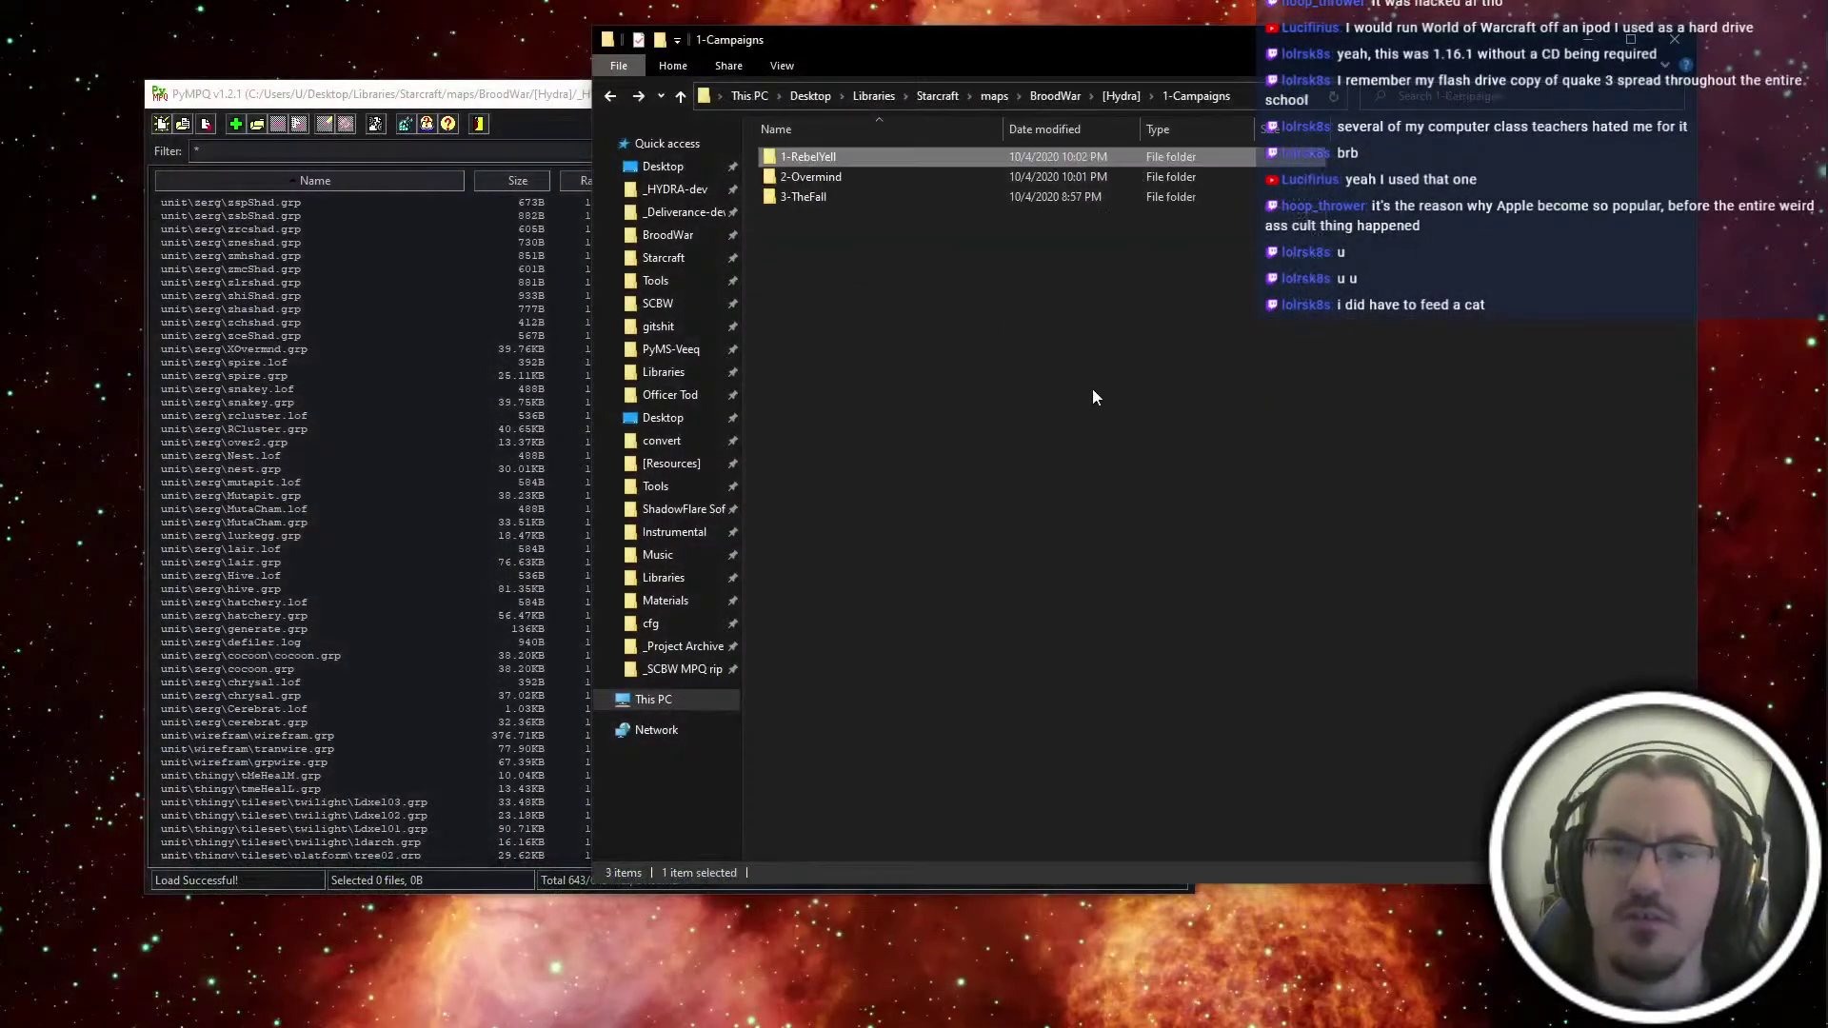
{"action": "double_click", "coordinate": [802, 181]}
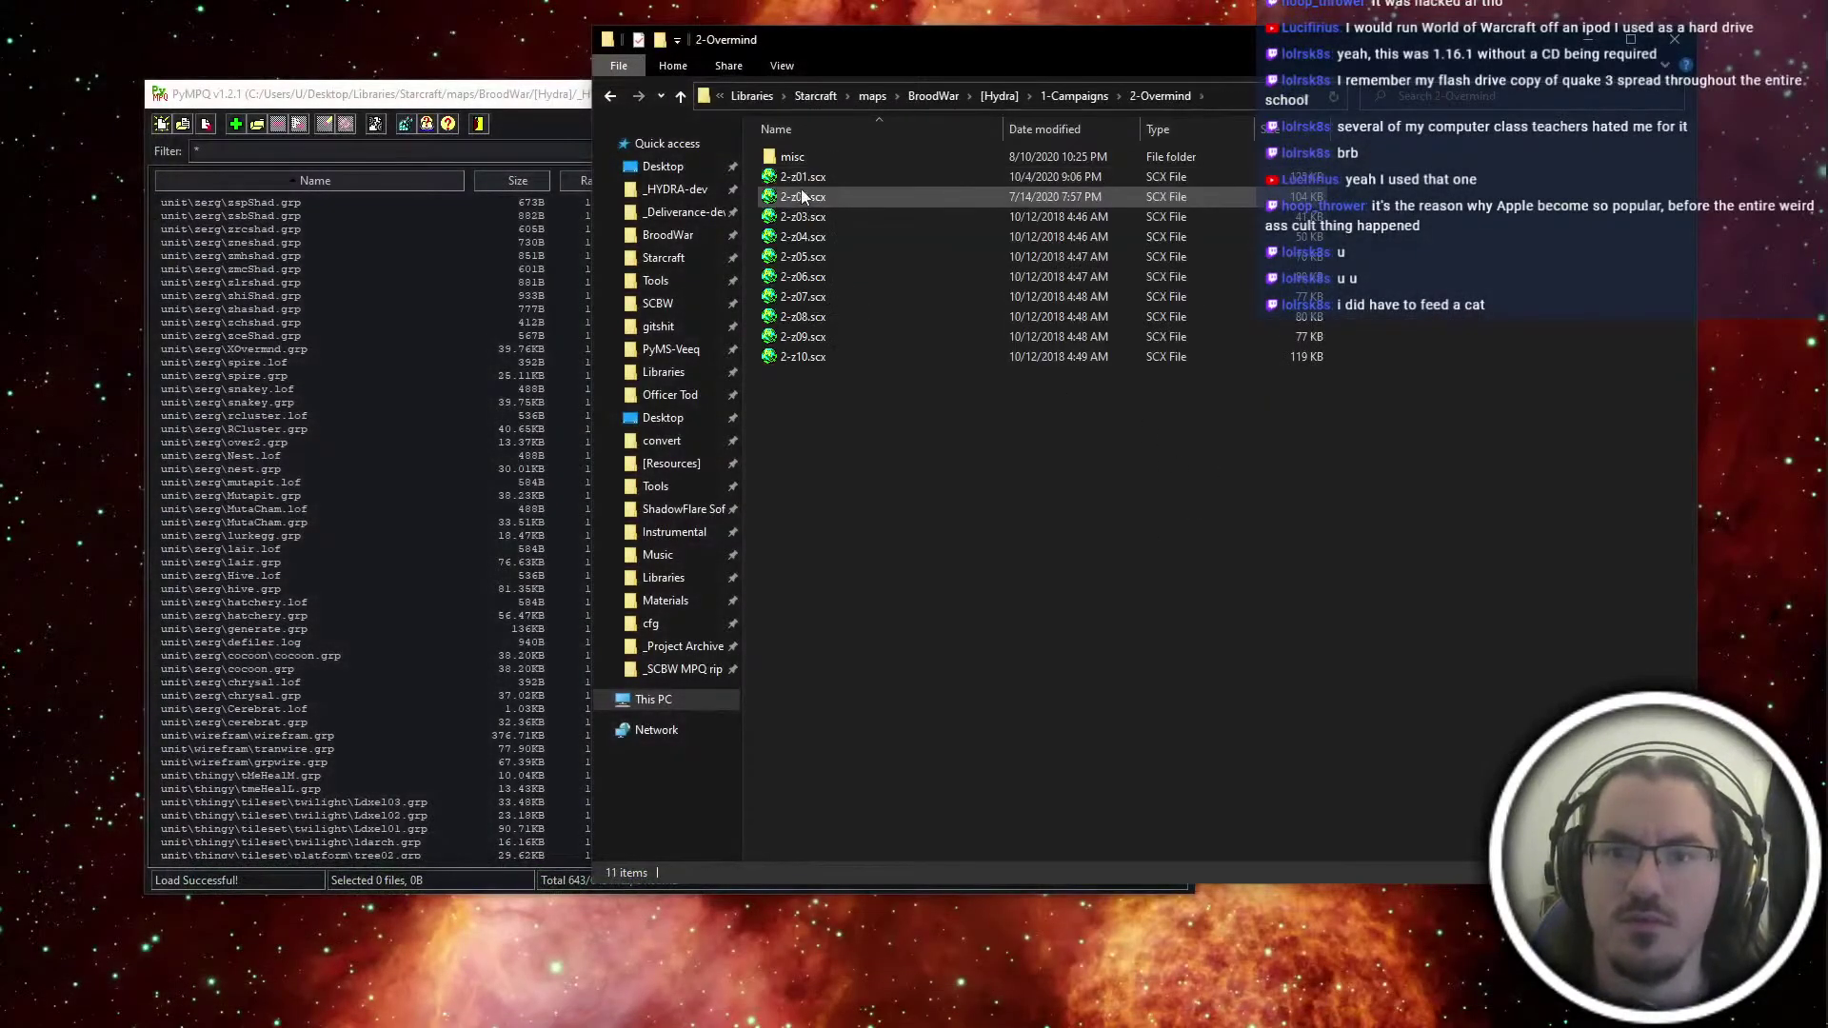
{"action": "left_click", "coordinate": [1673, 39]}
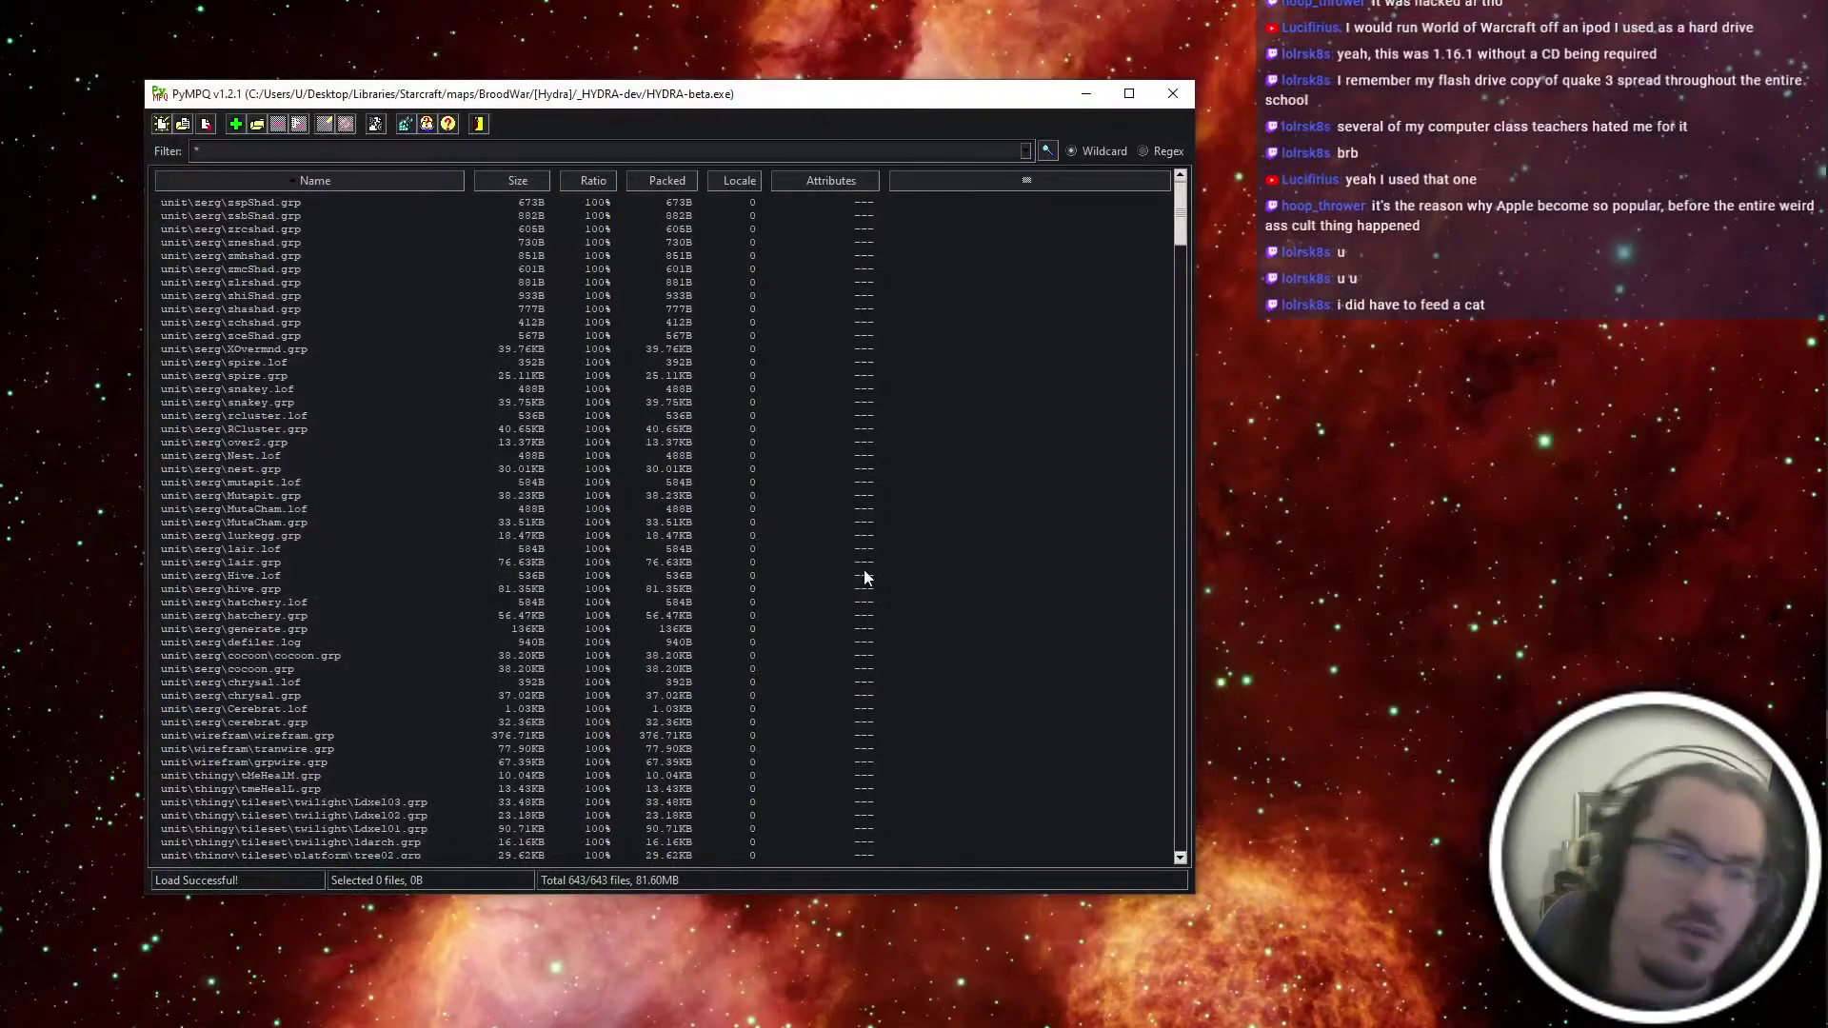
{"action": "key", "text": "alt+F4"}
Switch to the Git client, review the open repositories including PyMS-Veeq, HYDRA-aise, HYDRA-GPTP, _Deliverance-dev and _HYDRA-dev, and close the client
{"action": "key", "text": "alt+Tab"}
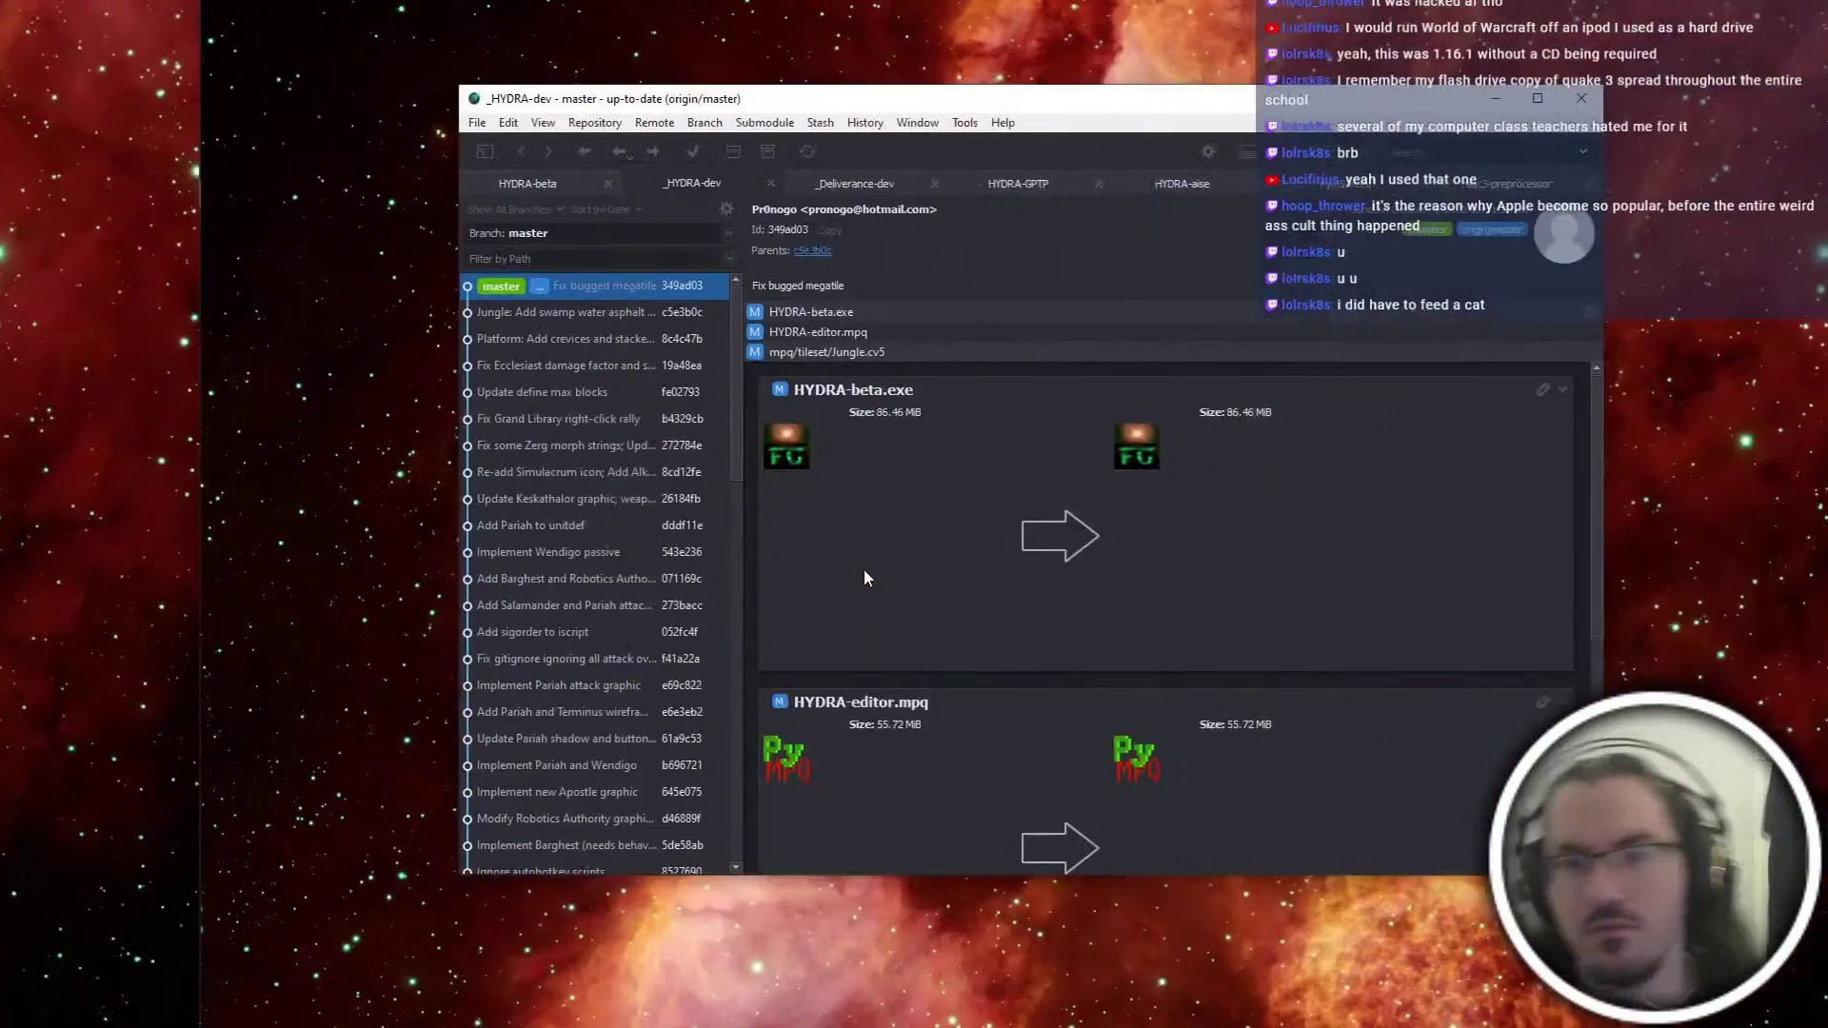
{"action": "left_click", "coordinate": [981, 182]}
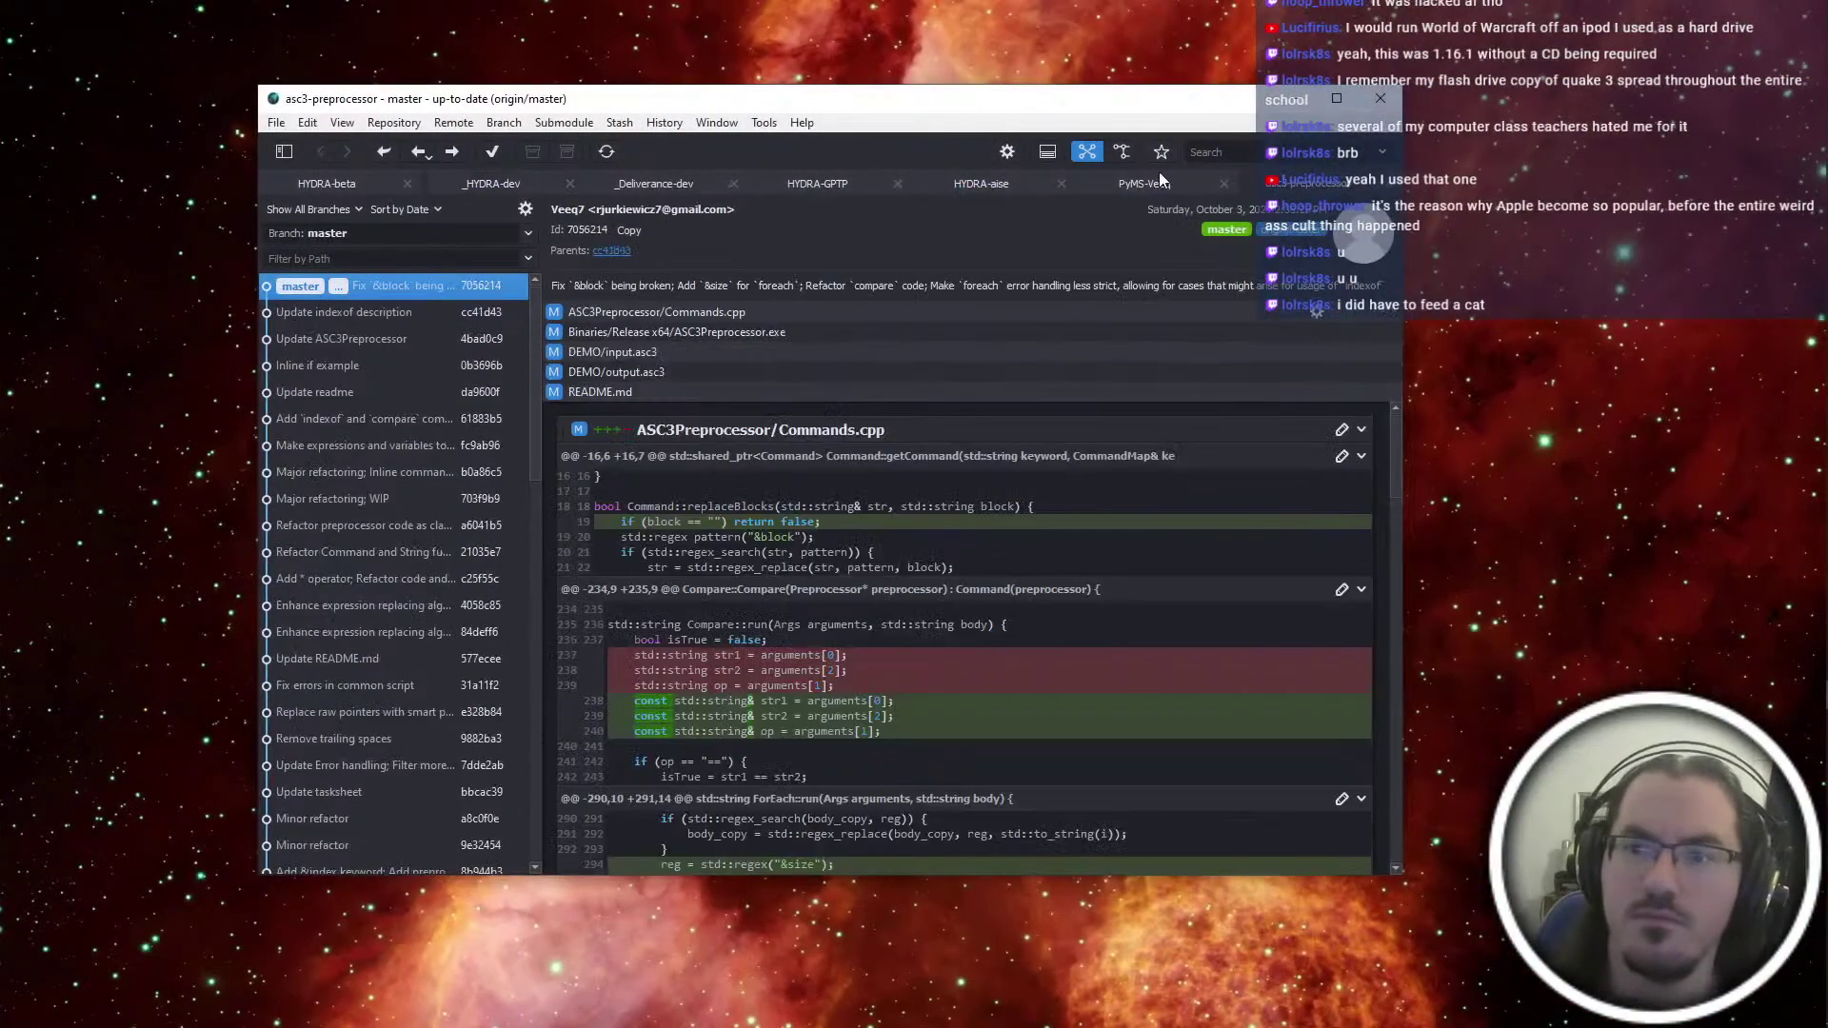
{"action": "left_click", "coordinate": [1152, 181]}
{"action": "left_click", "coordinate": [990, 173]}
{"action": "left_click", "coordinate": [817, 181]}
{"action": "left_click", "coordinate": [643, 173]}
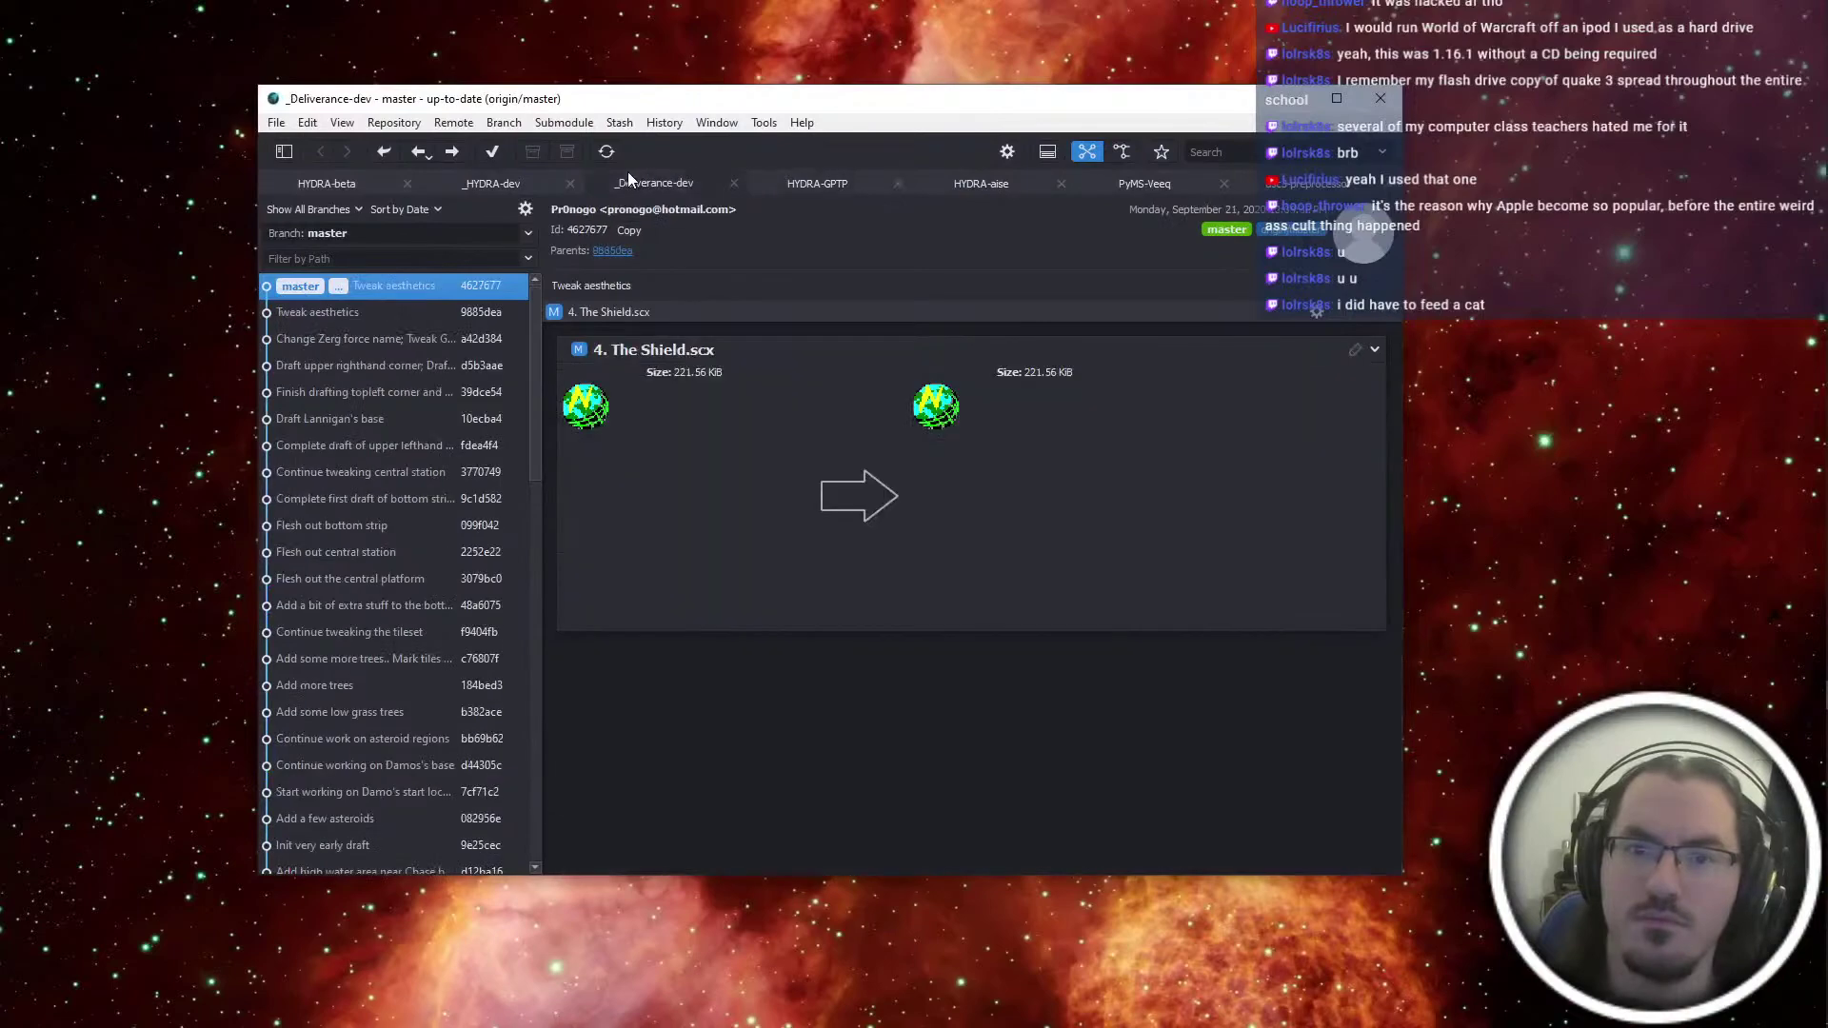
{"action": "left_click", "coordinate": [507, 173]}
{"action": "left_click", "coordinate": [1369, 104]}
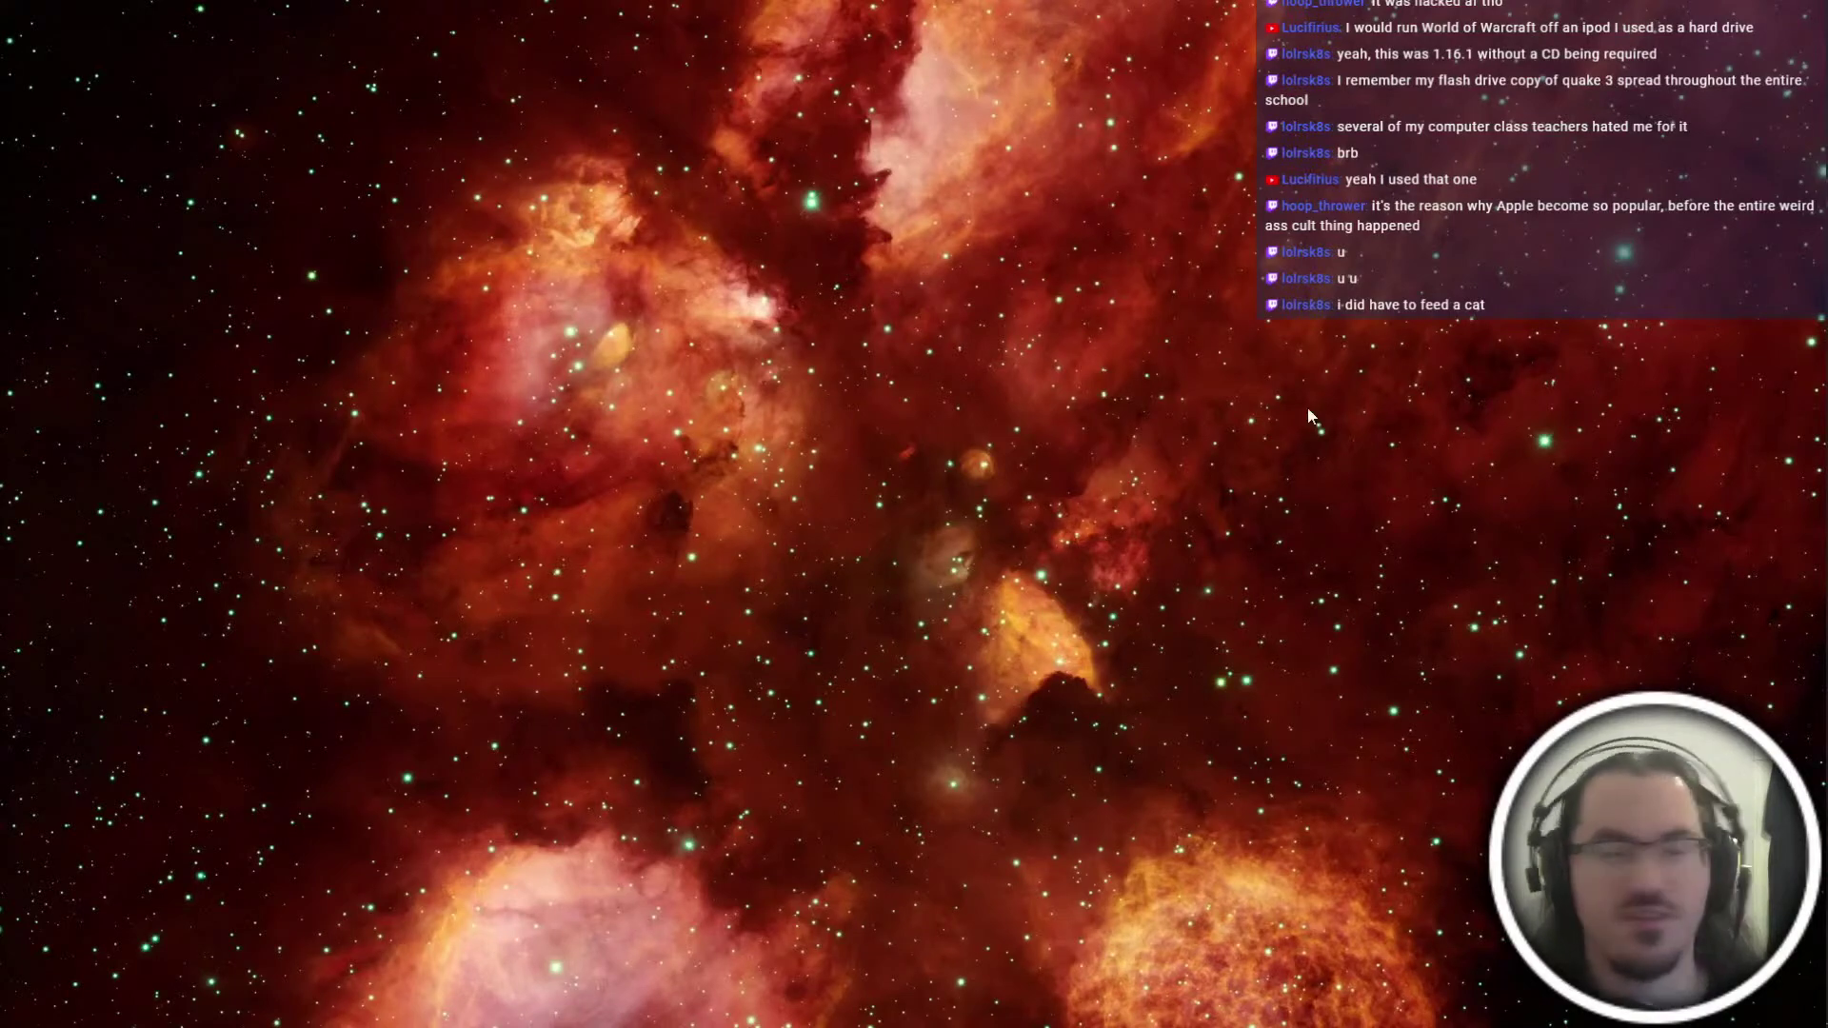
{"action": "mouse_move", "coordinate": [1817, 707]}
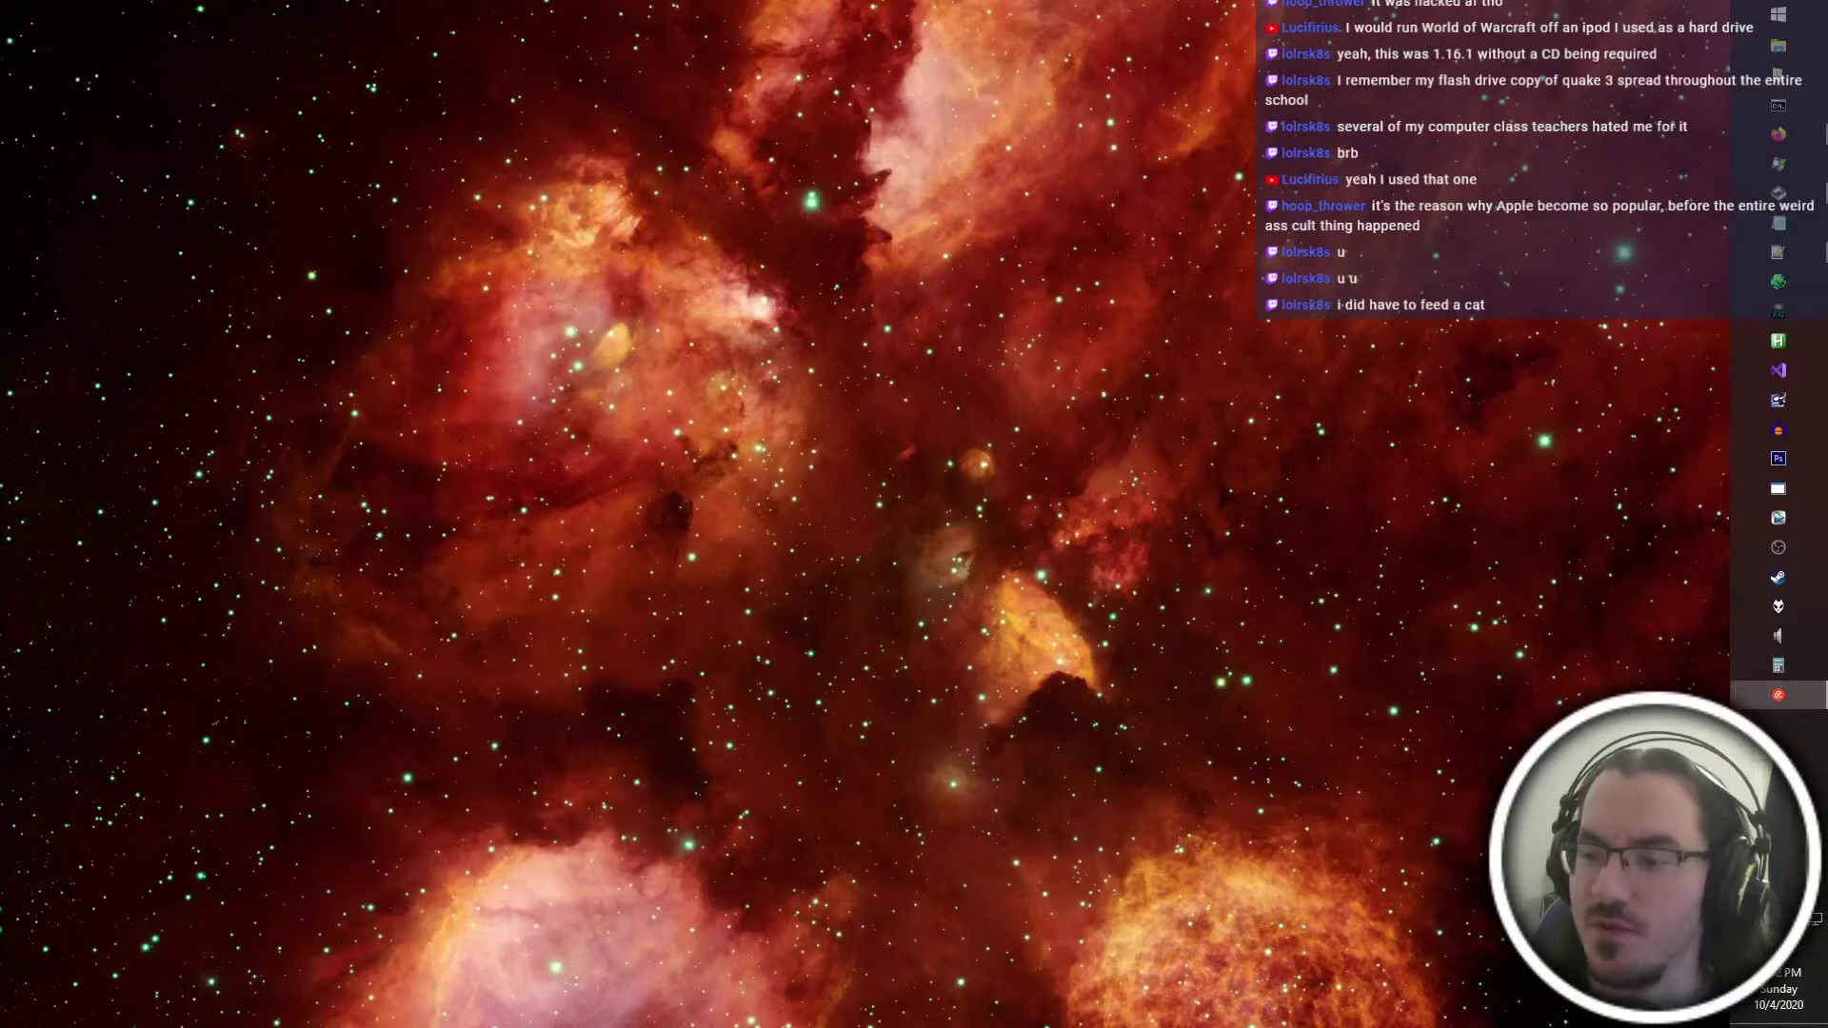